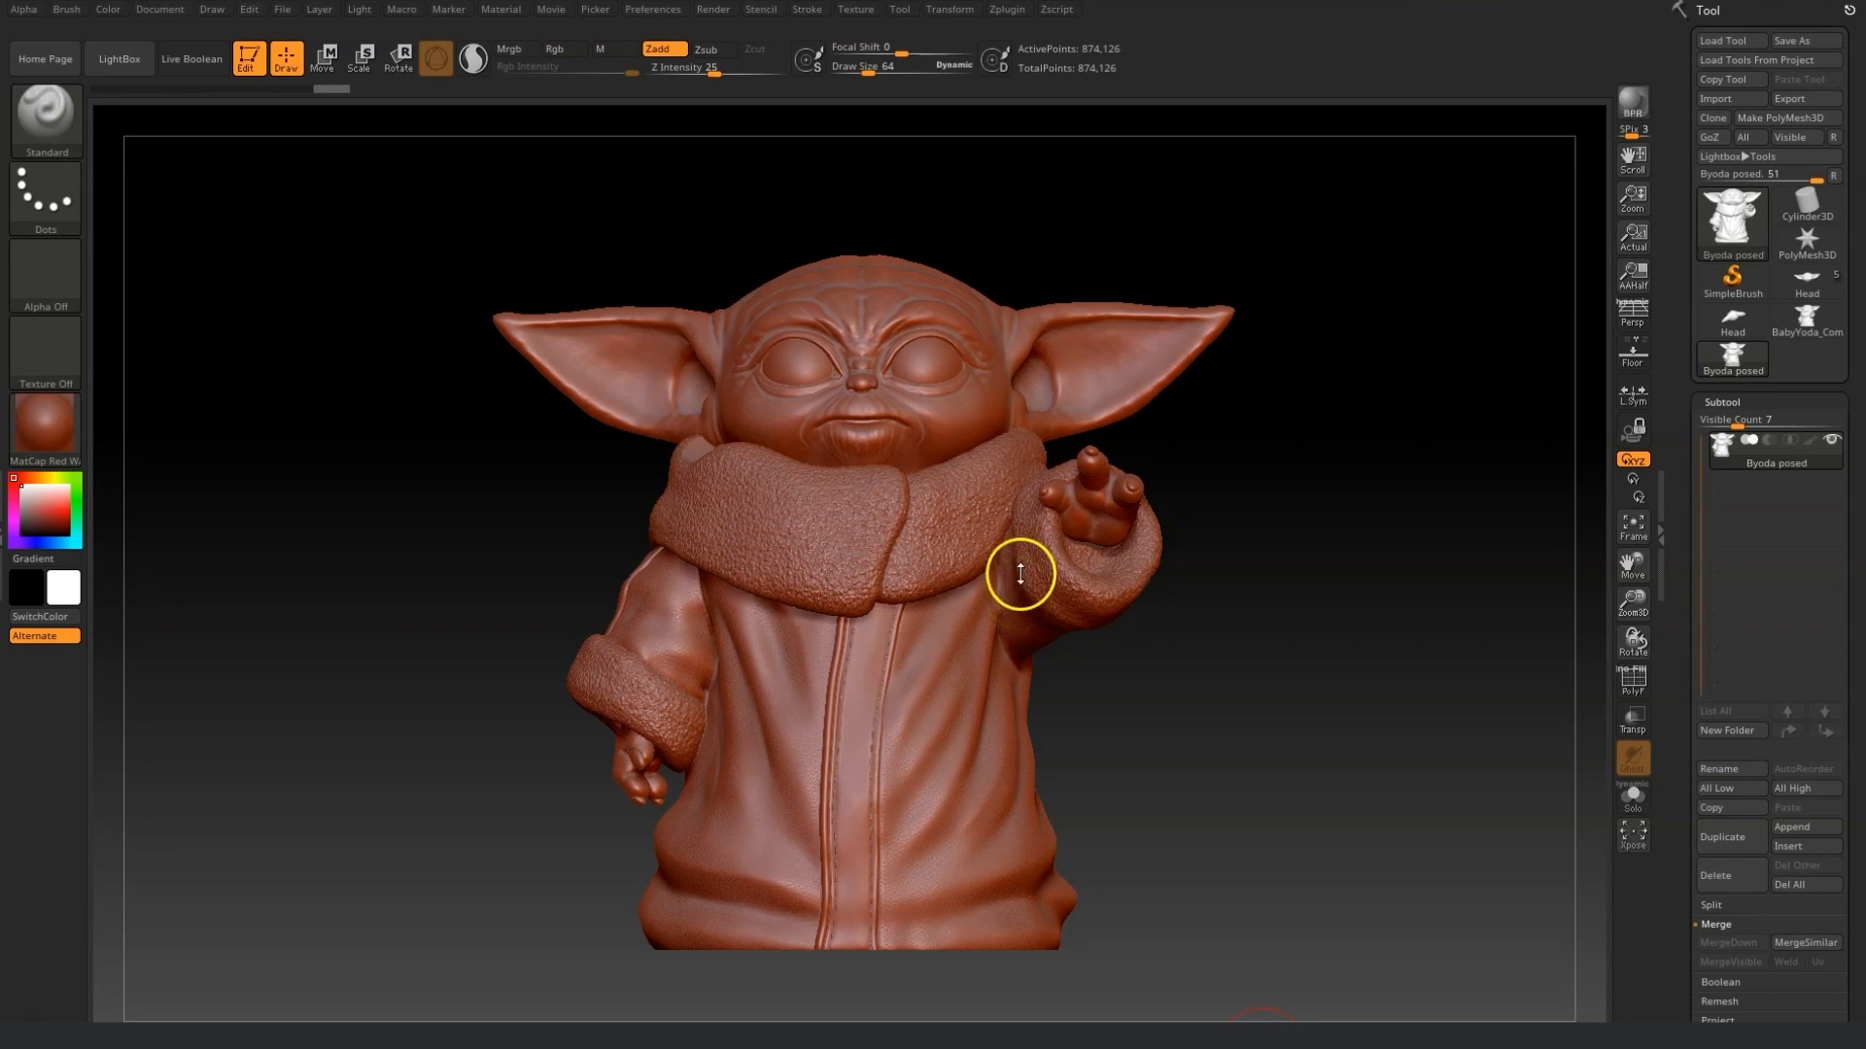
mouse_move(1306, 701)
left_mouse_down()
mouse_move(1387, 708)
mouse_move(1332, 695)
left_mouse_up()
left_click_drag(1638, 593, 1568, 691)
mouse_move(1470, 636)
left_mouse_down()
mouse_move(1379, 629)
mouse_move(1458, 633)
left_mouse_up()
left_click_drag(1638, 603, 1670, 460)
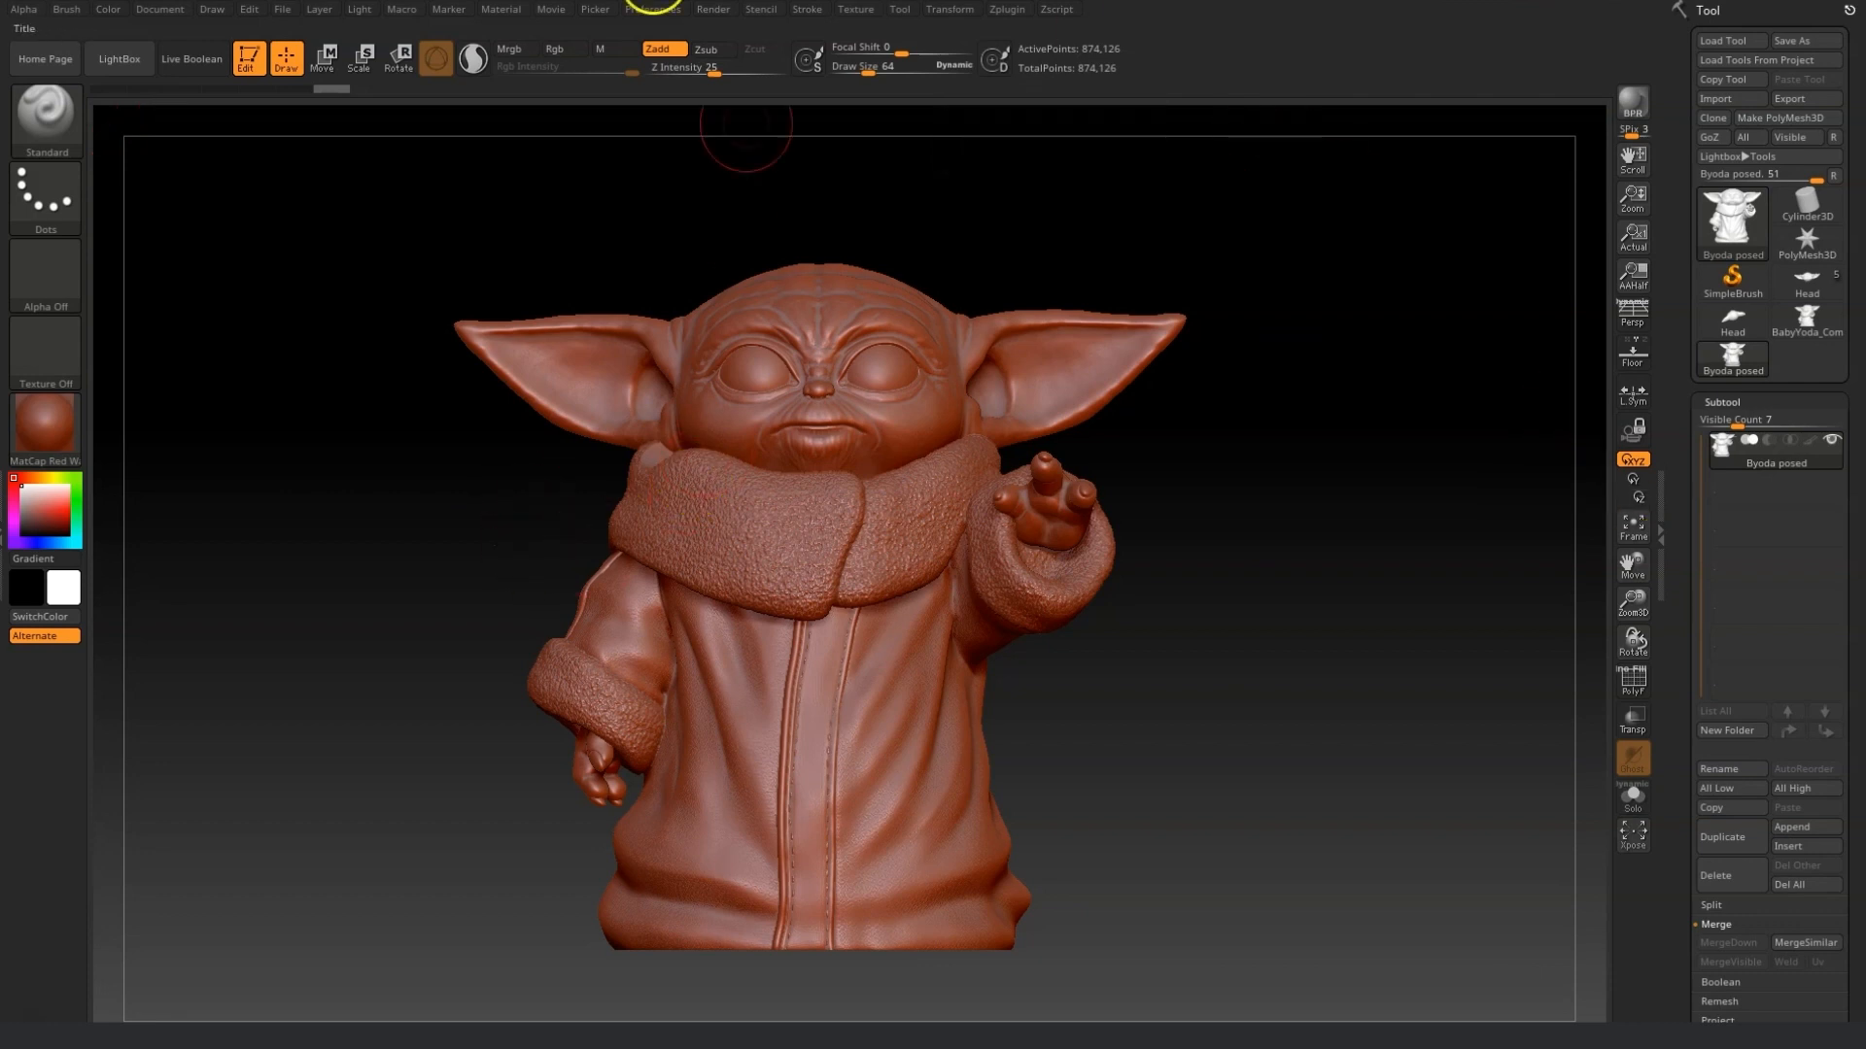
Pre-process the current subtool with the Decimation Master plugin.
left_click(933, 11)
left_click(1001, 11)
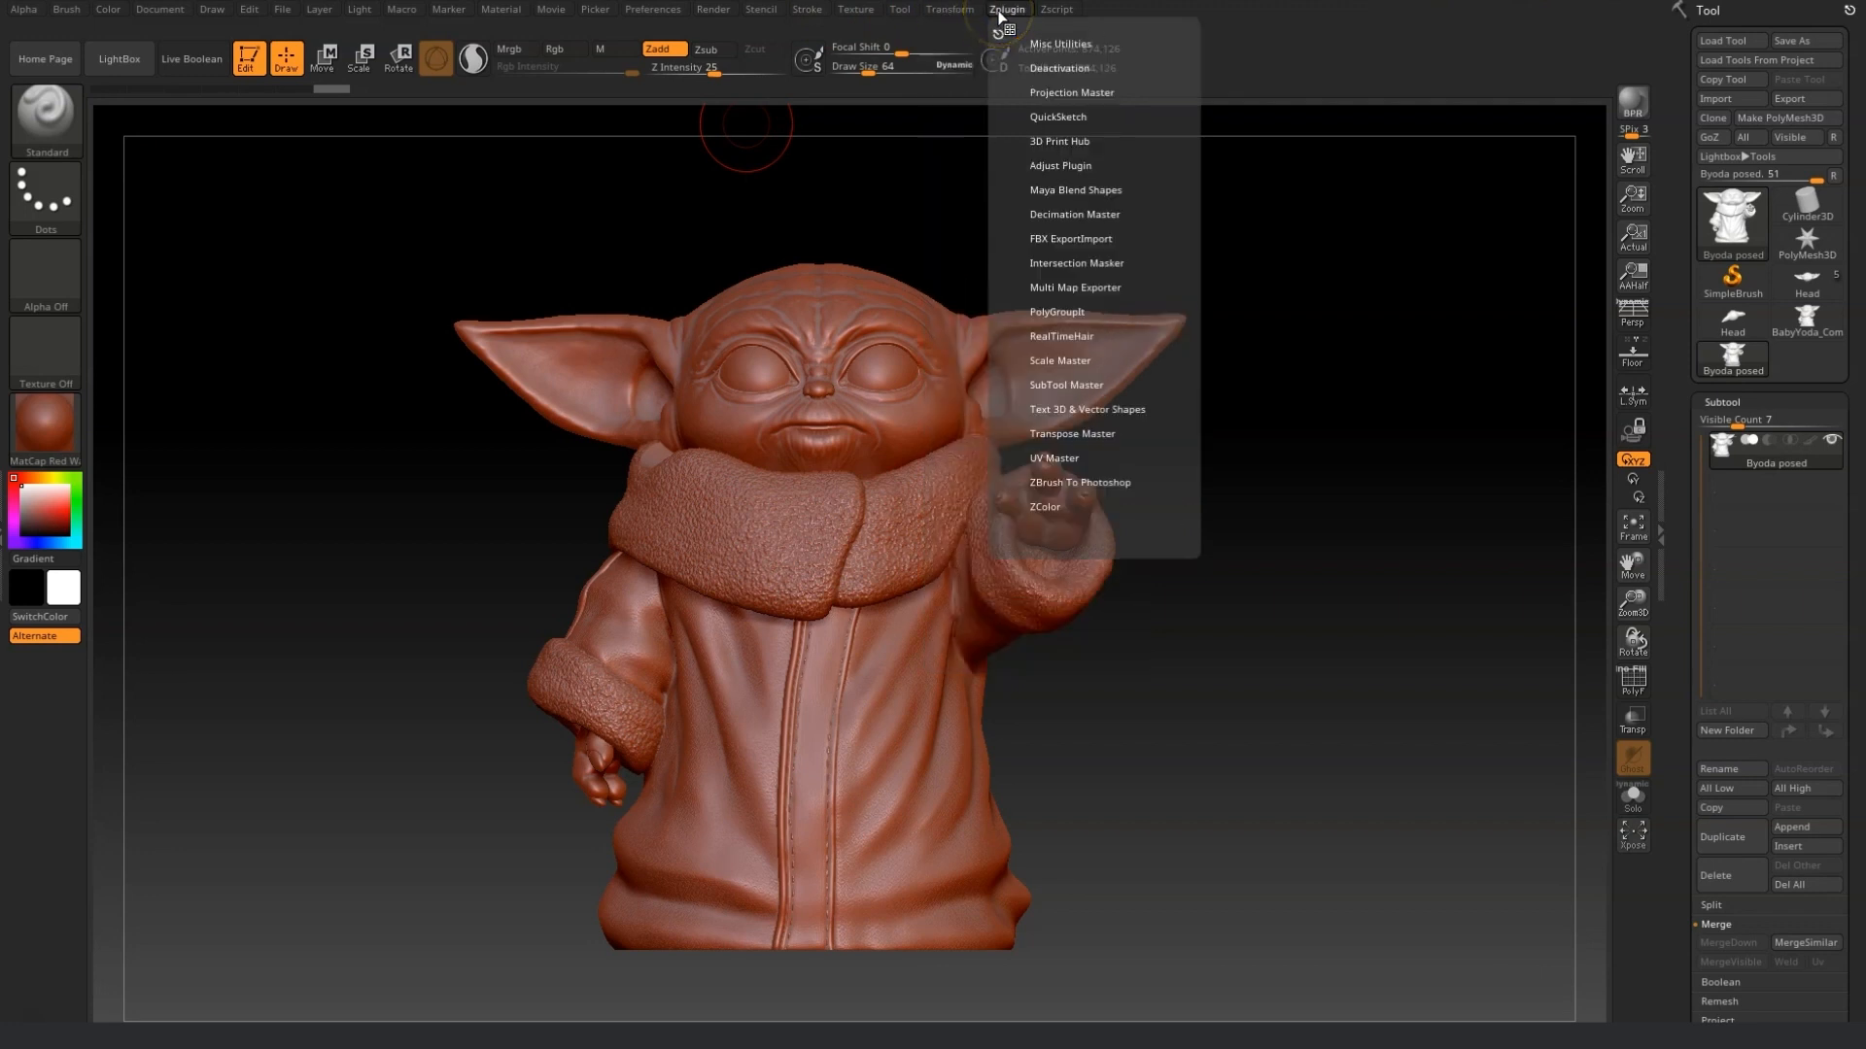
left_click(1088, 215)
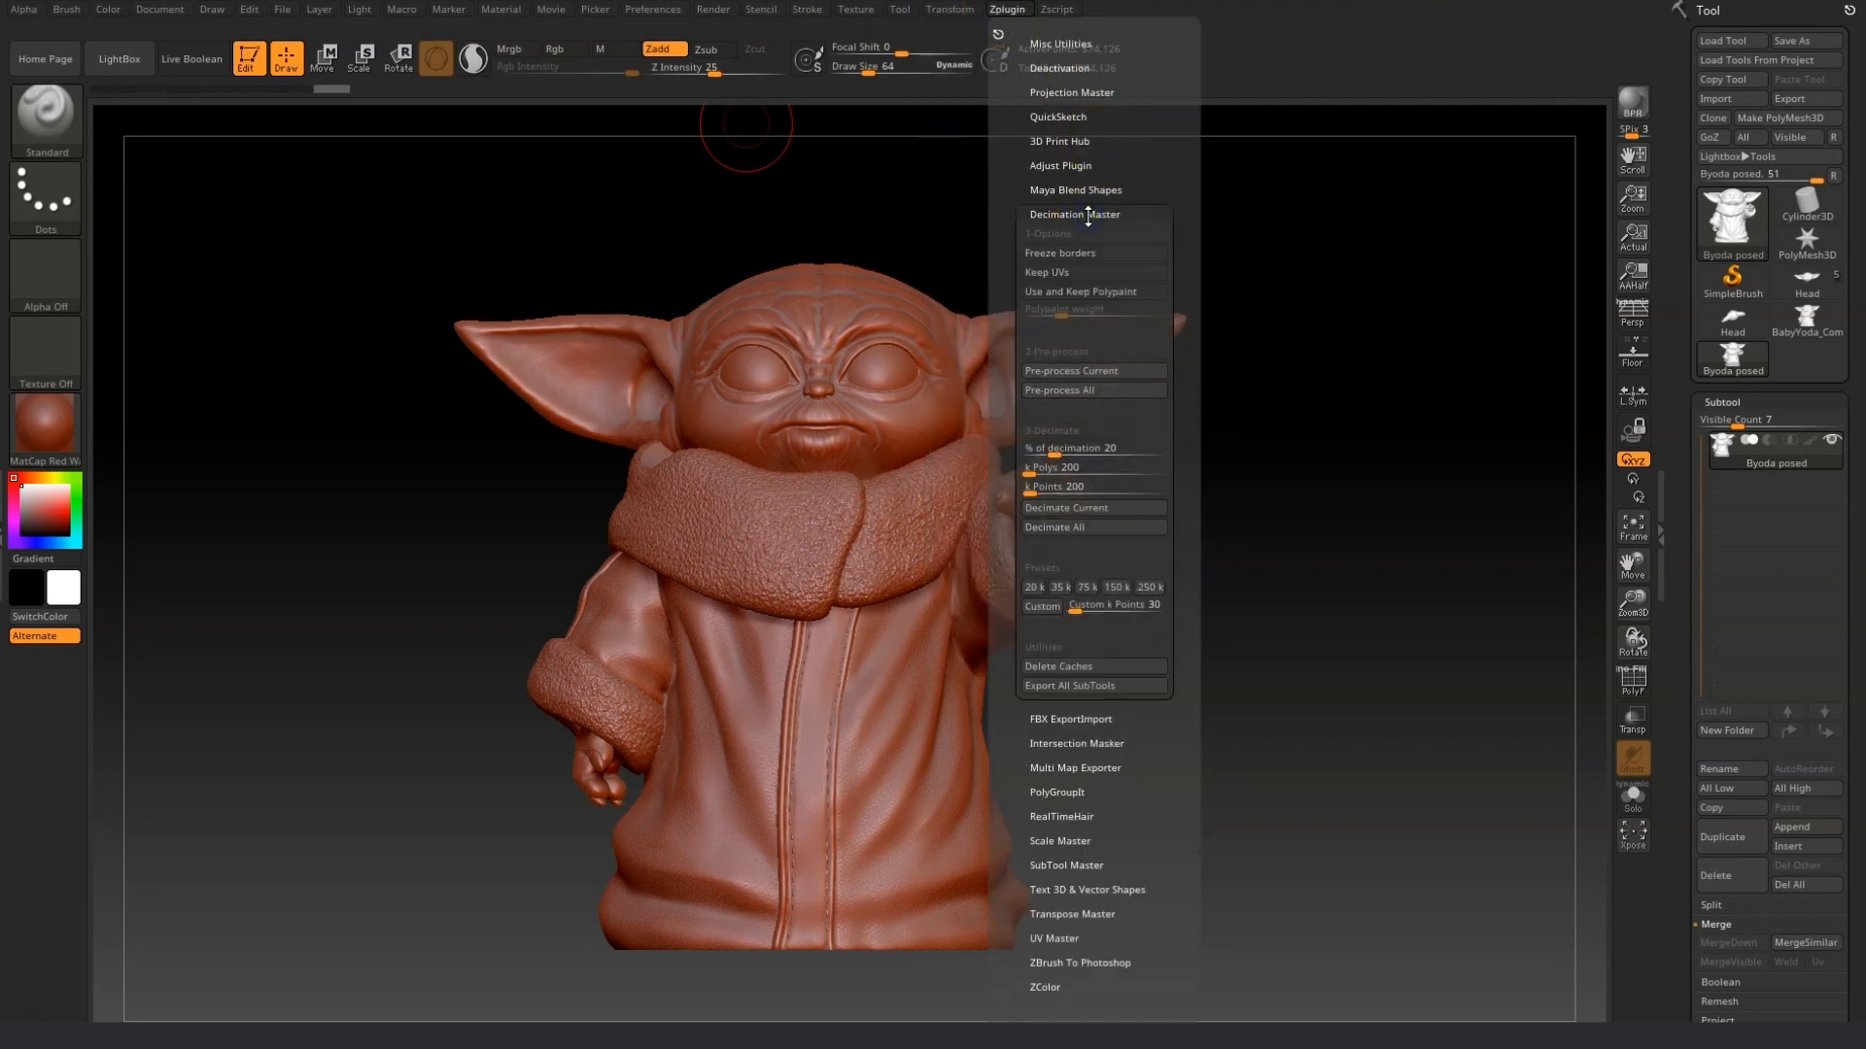
left_click(1098, 389)
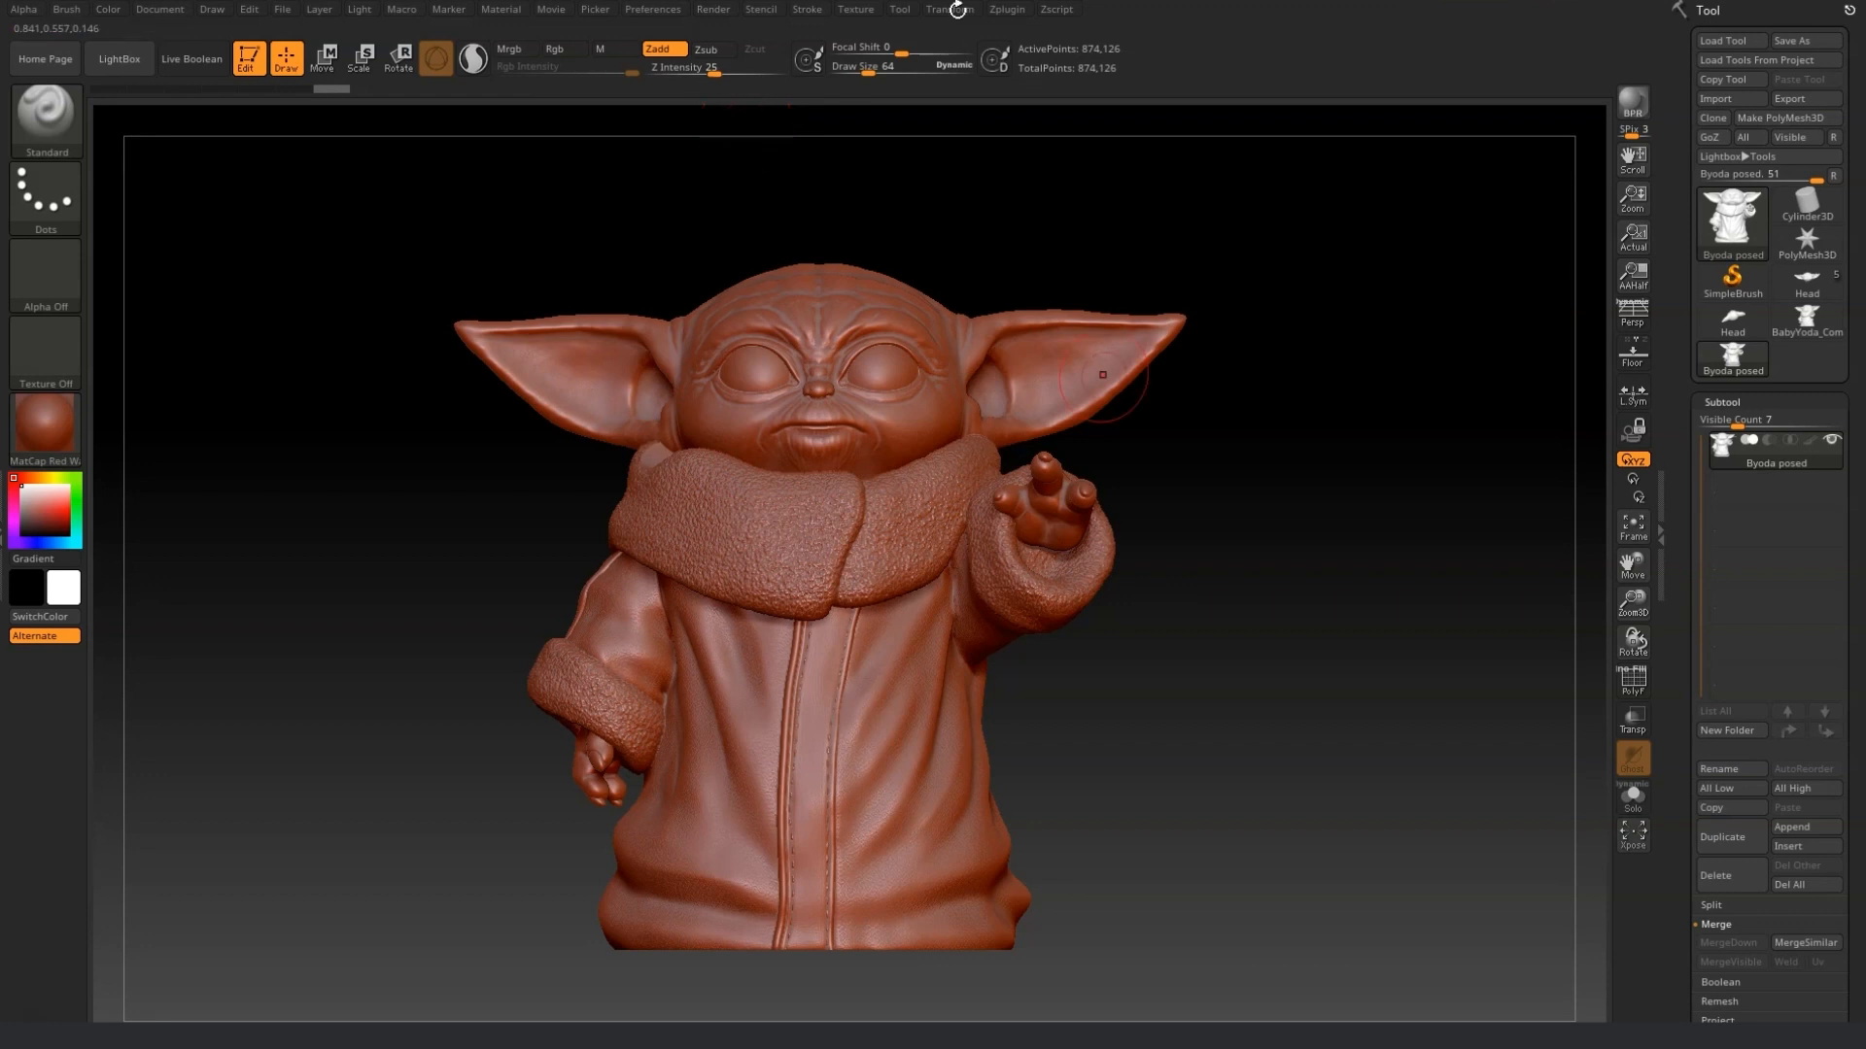
Lower the decimation percentage and decimate the current subtool twice with Decimation Master.
left_click(957, 10)
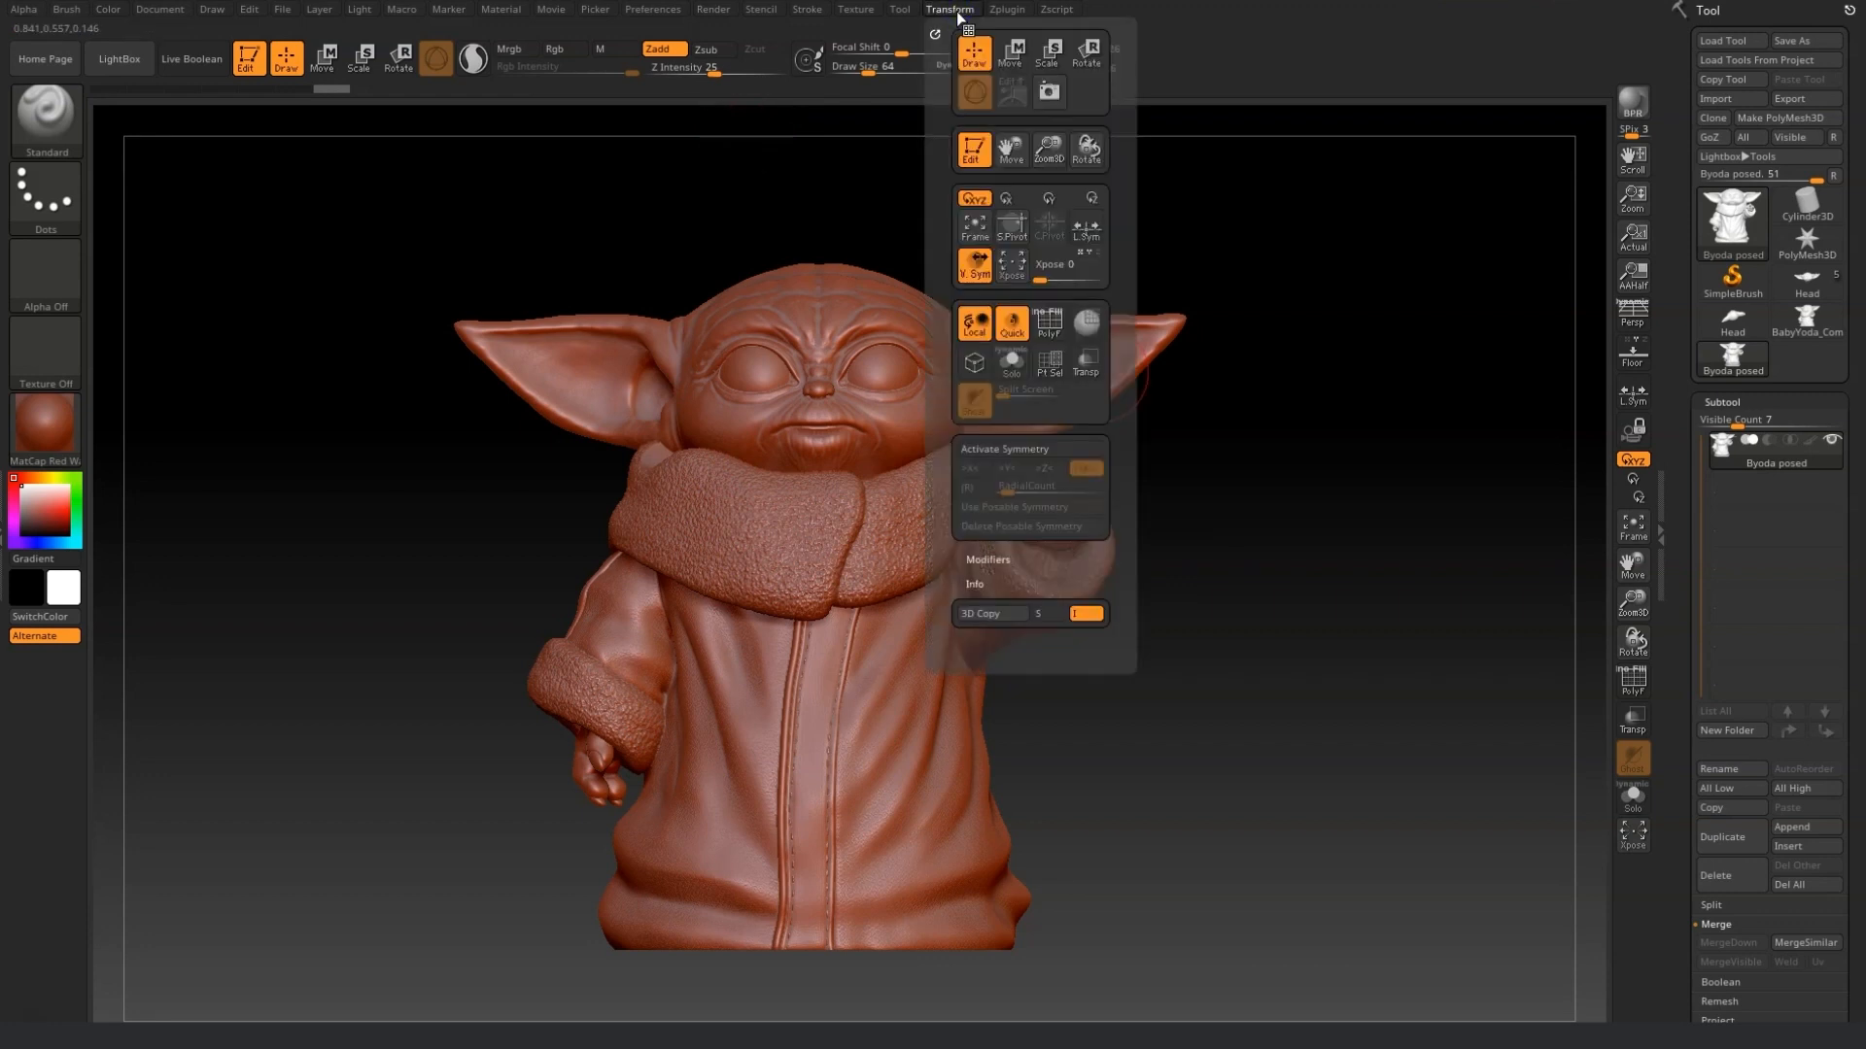
left_click(1006, 10)
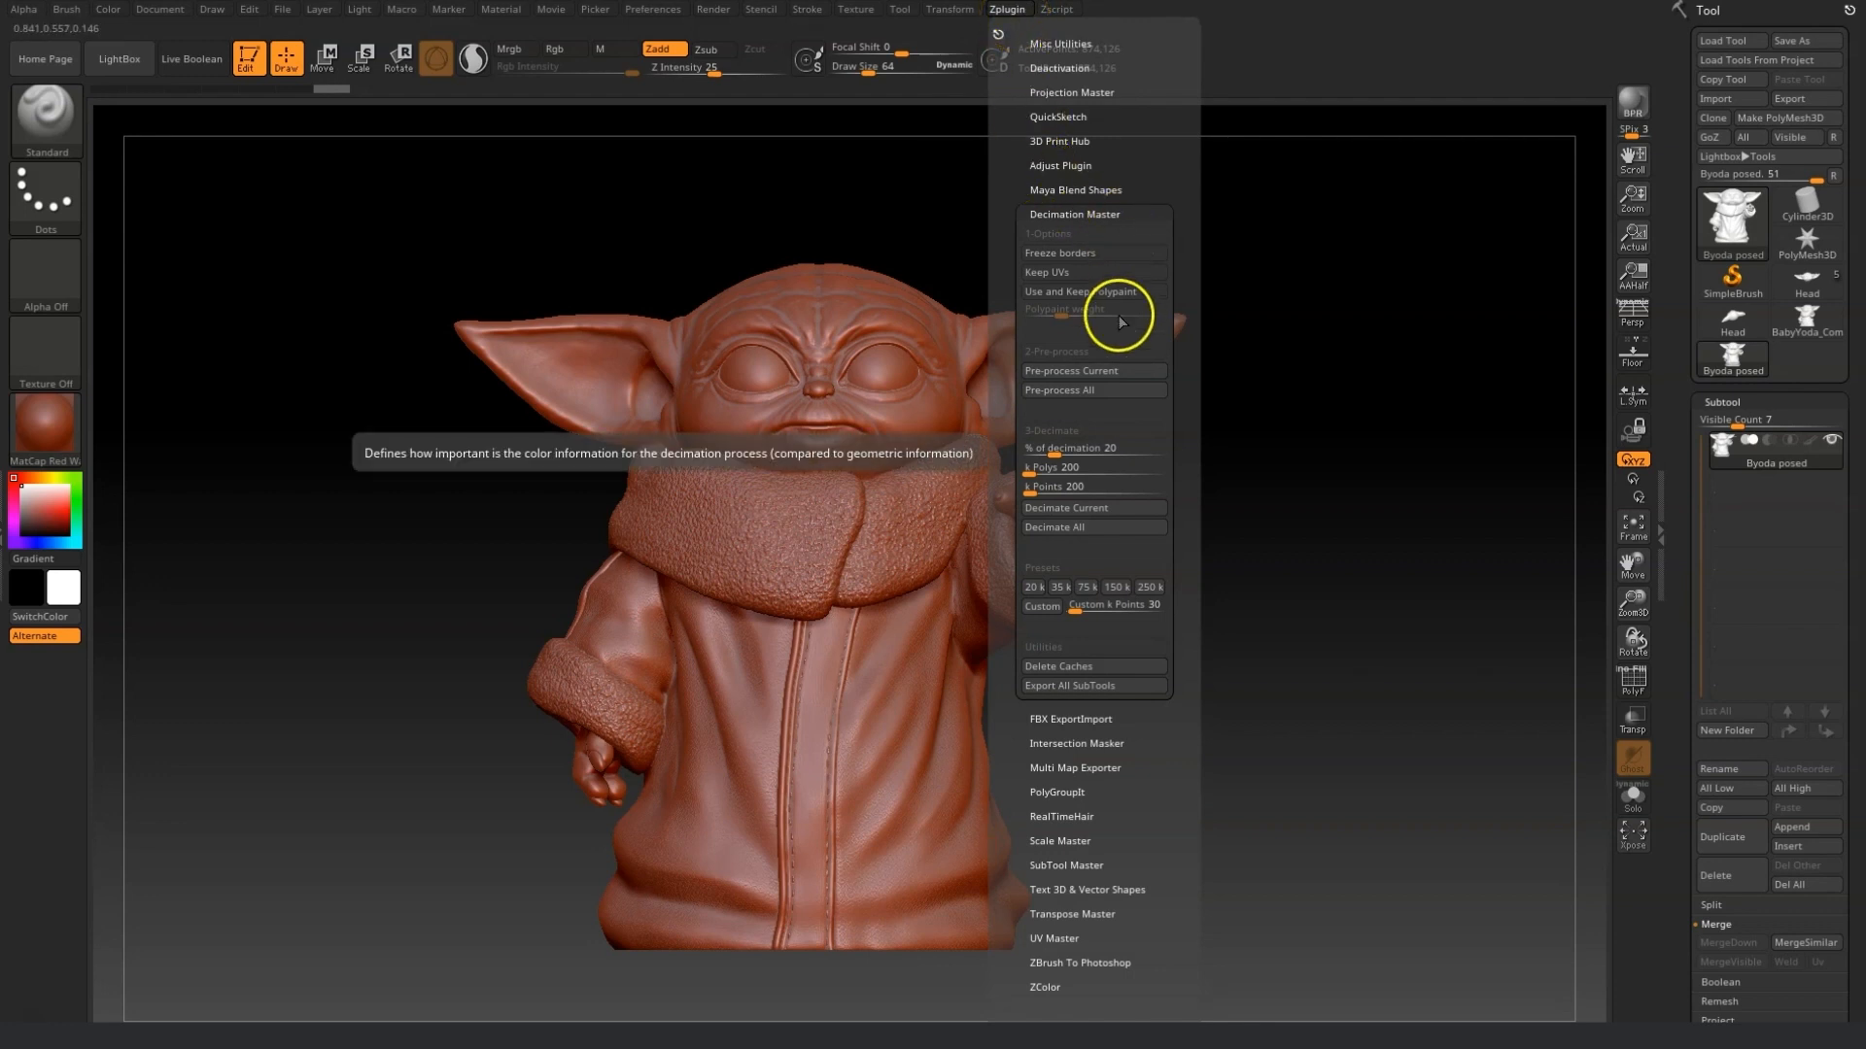
left_click_drag(1052, 453, 1037, 452)
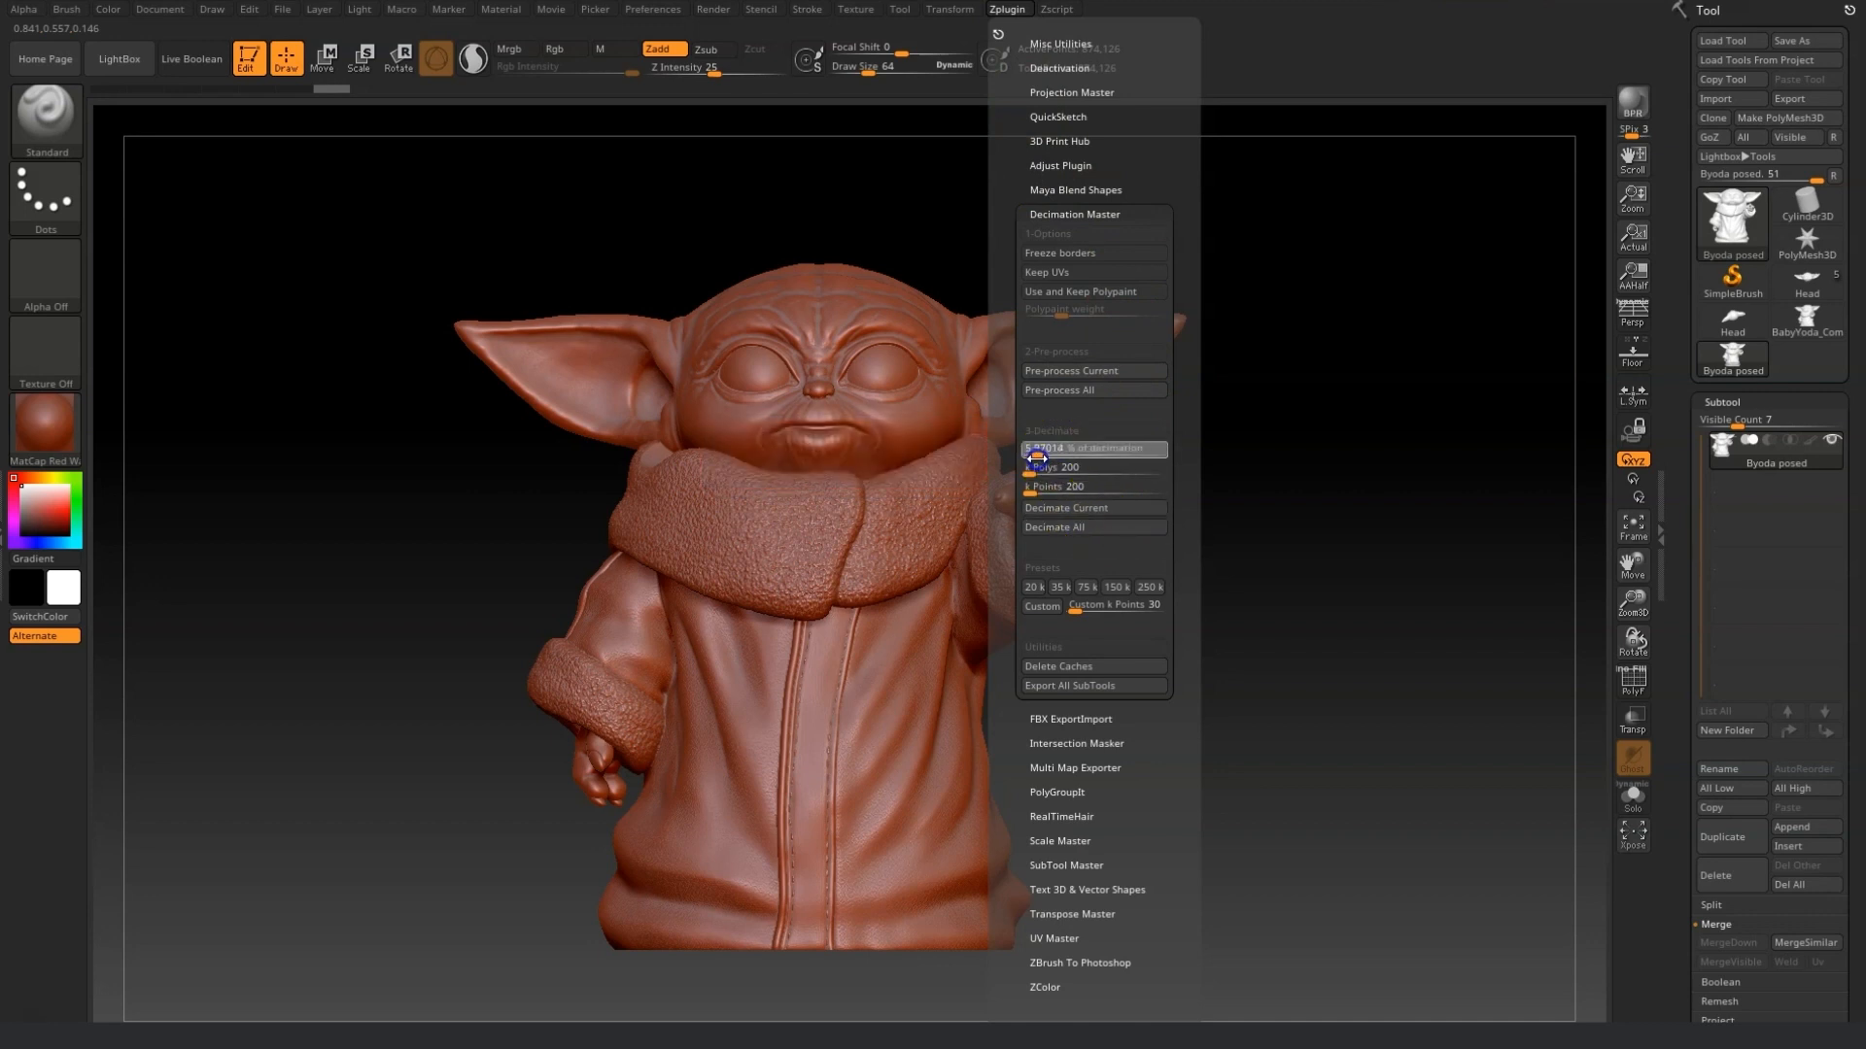
left_click(1098, 507)
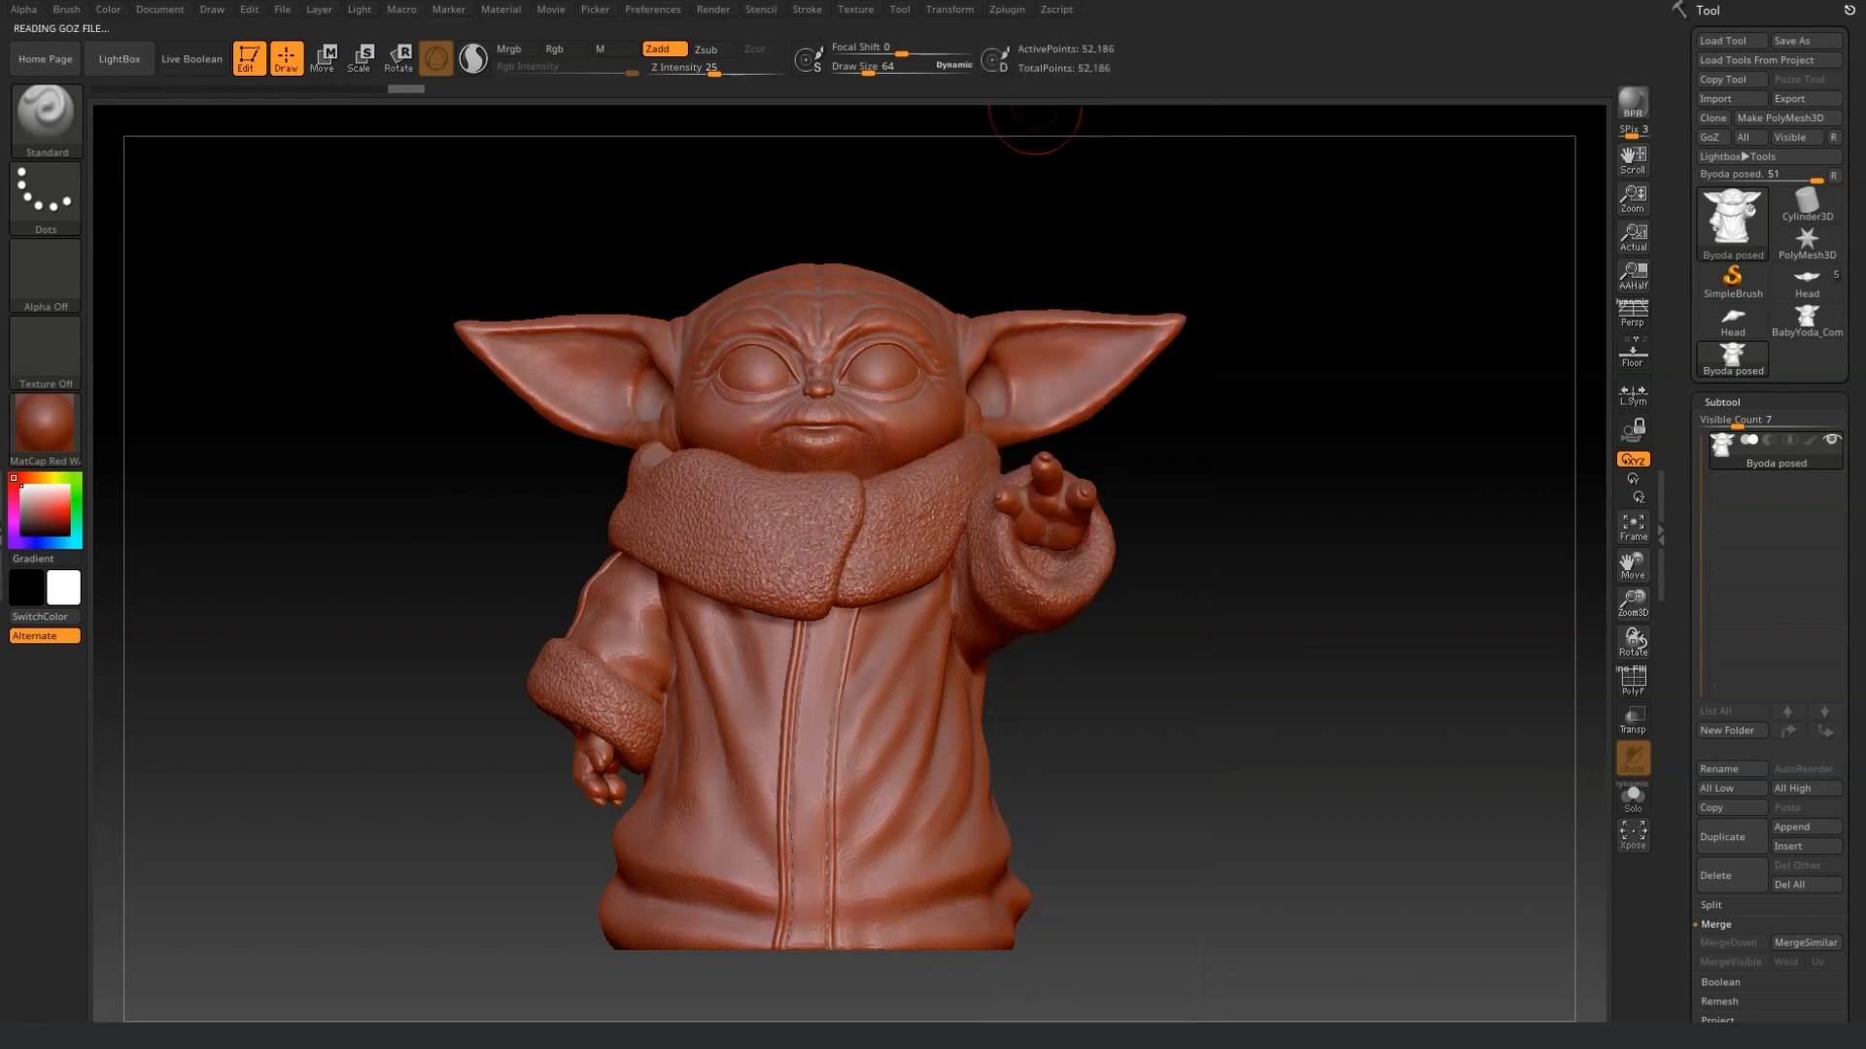
left_click(1008, 10)
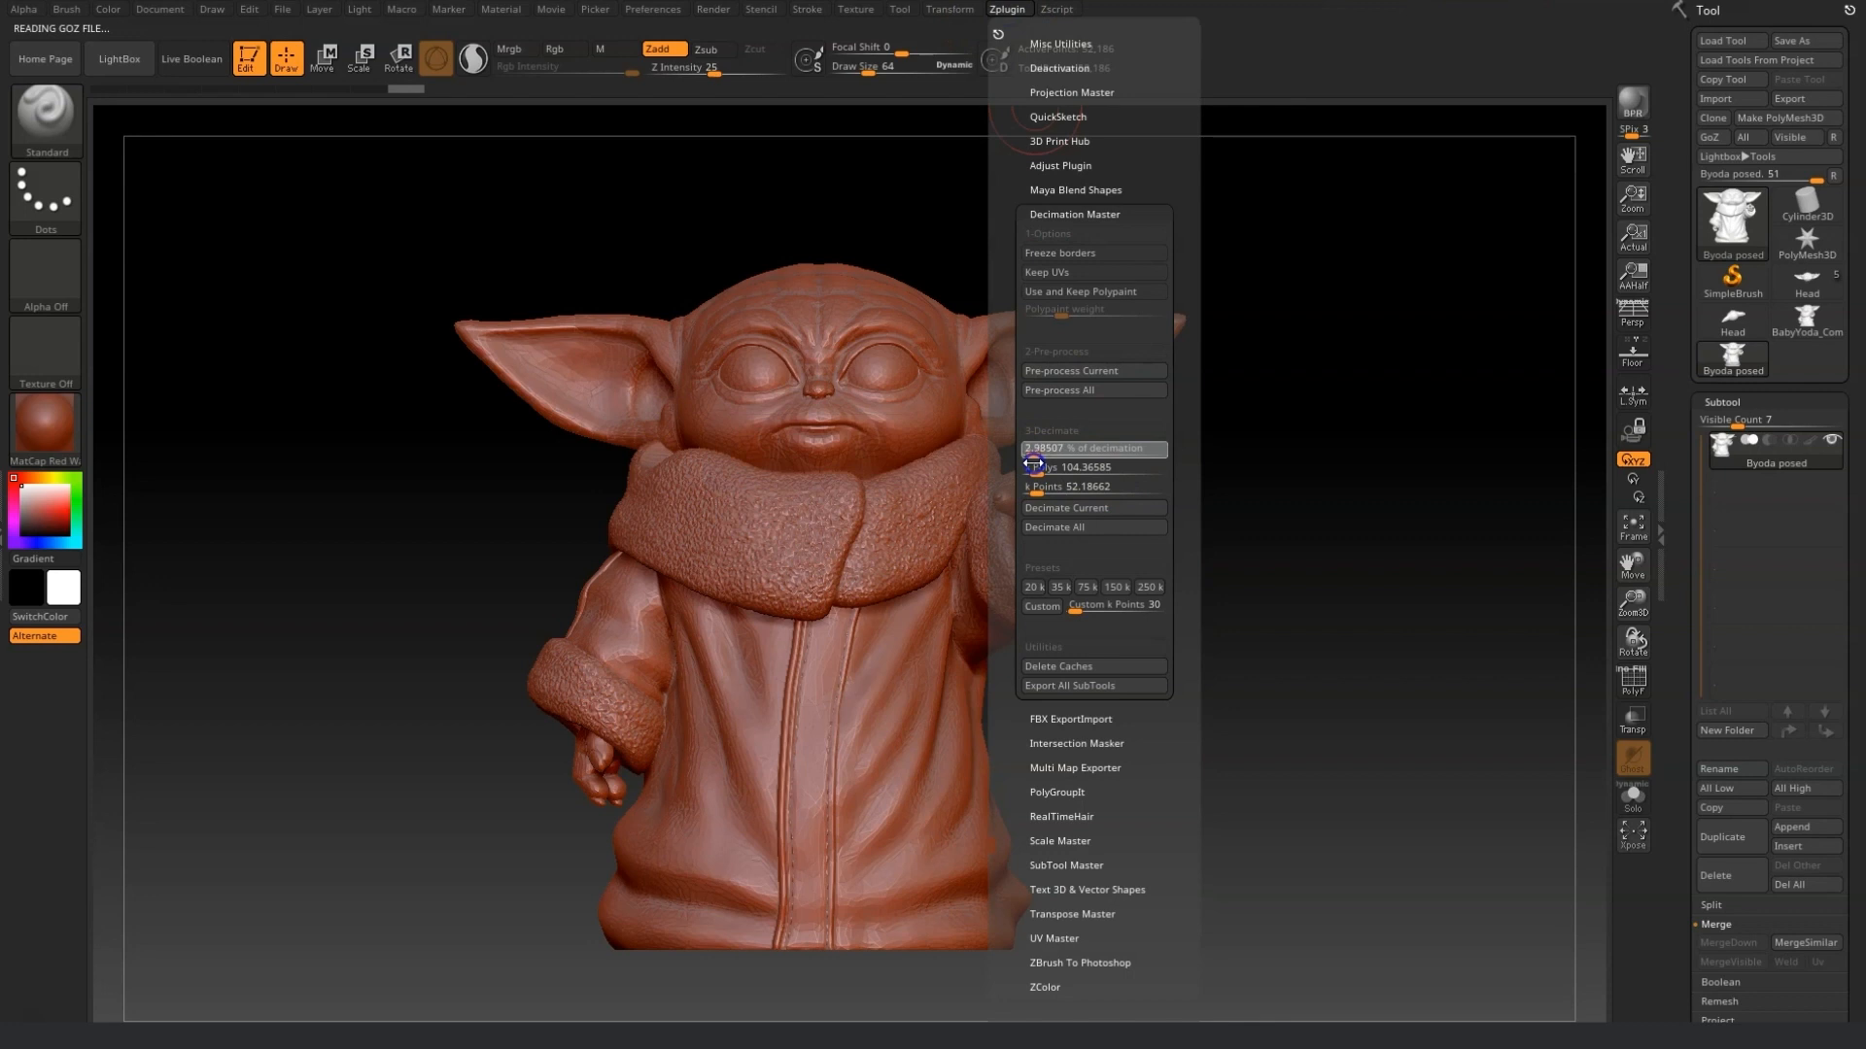
left_click(1070, 508)
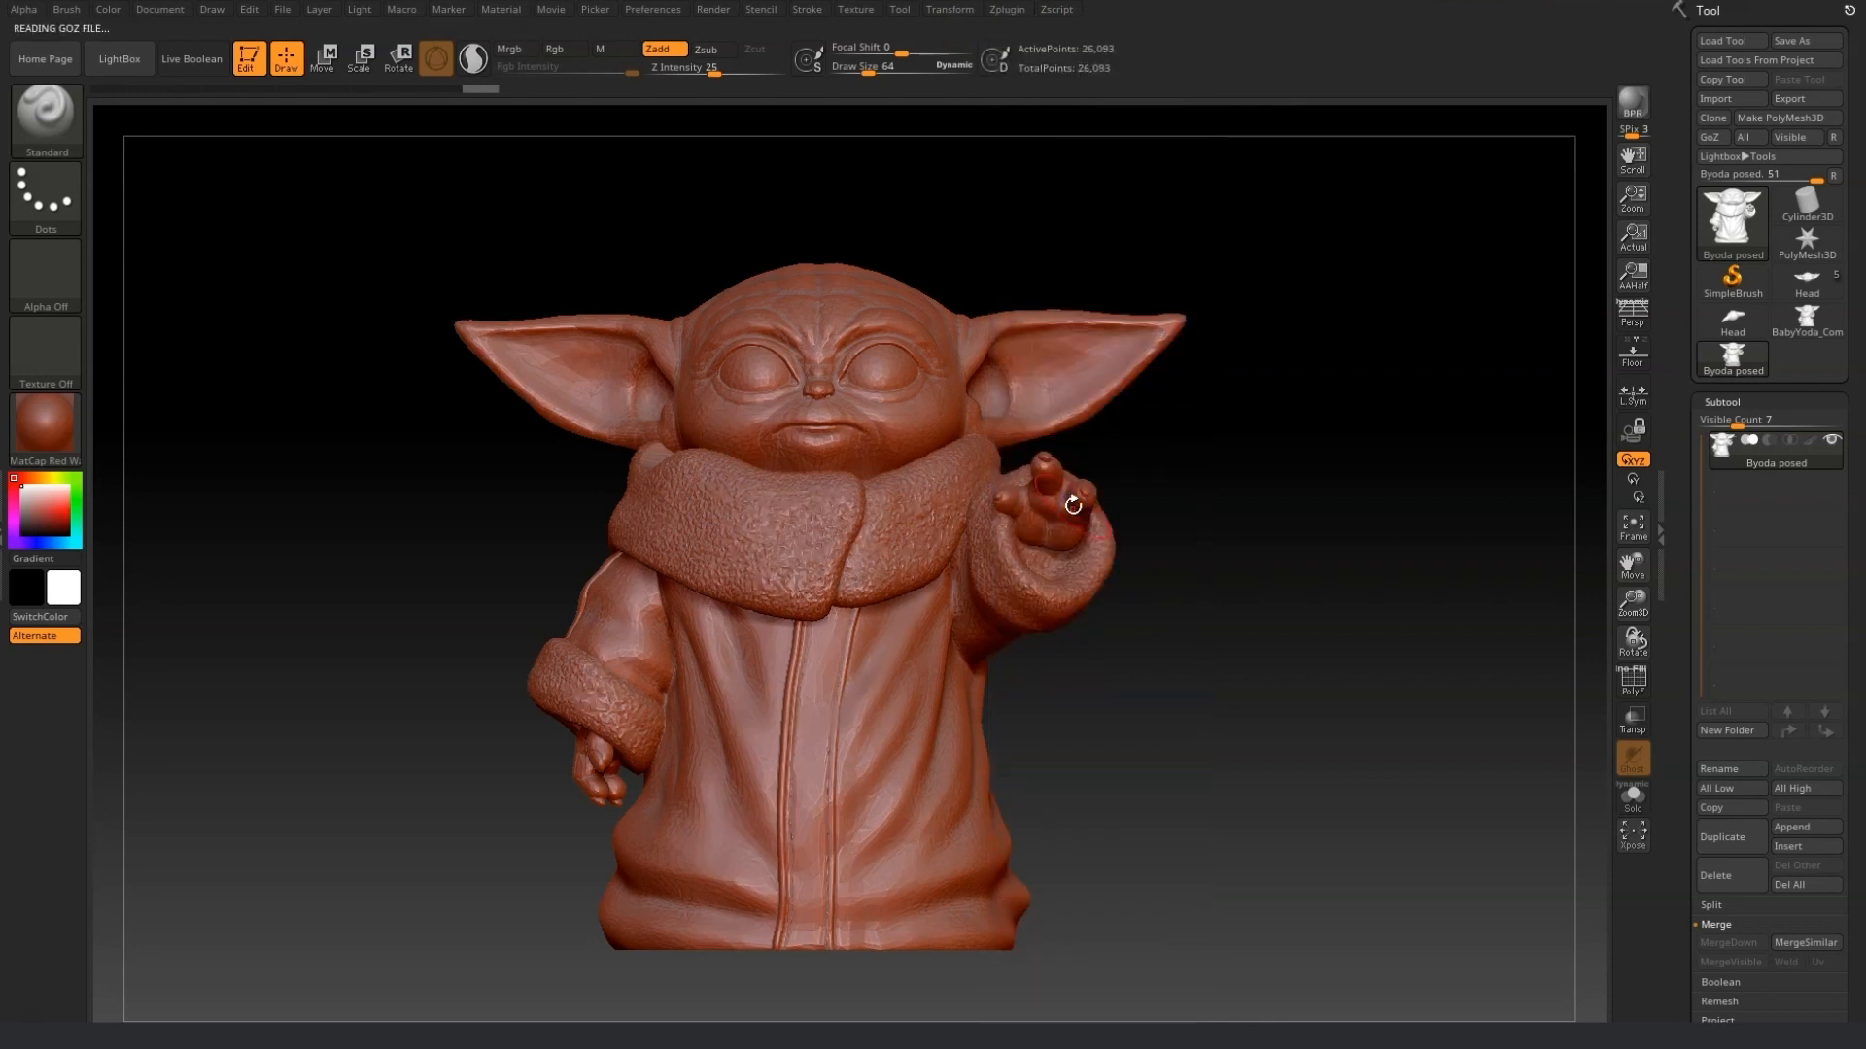
Start exporting the mesh and create a new folder named Obj files inside Working files, then open it.
left_click(1787, 102)
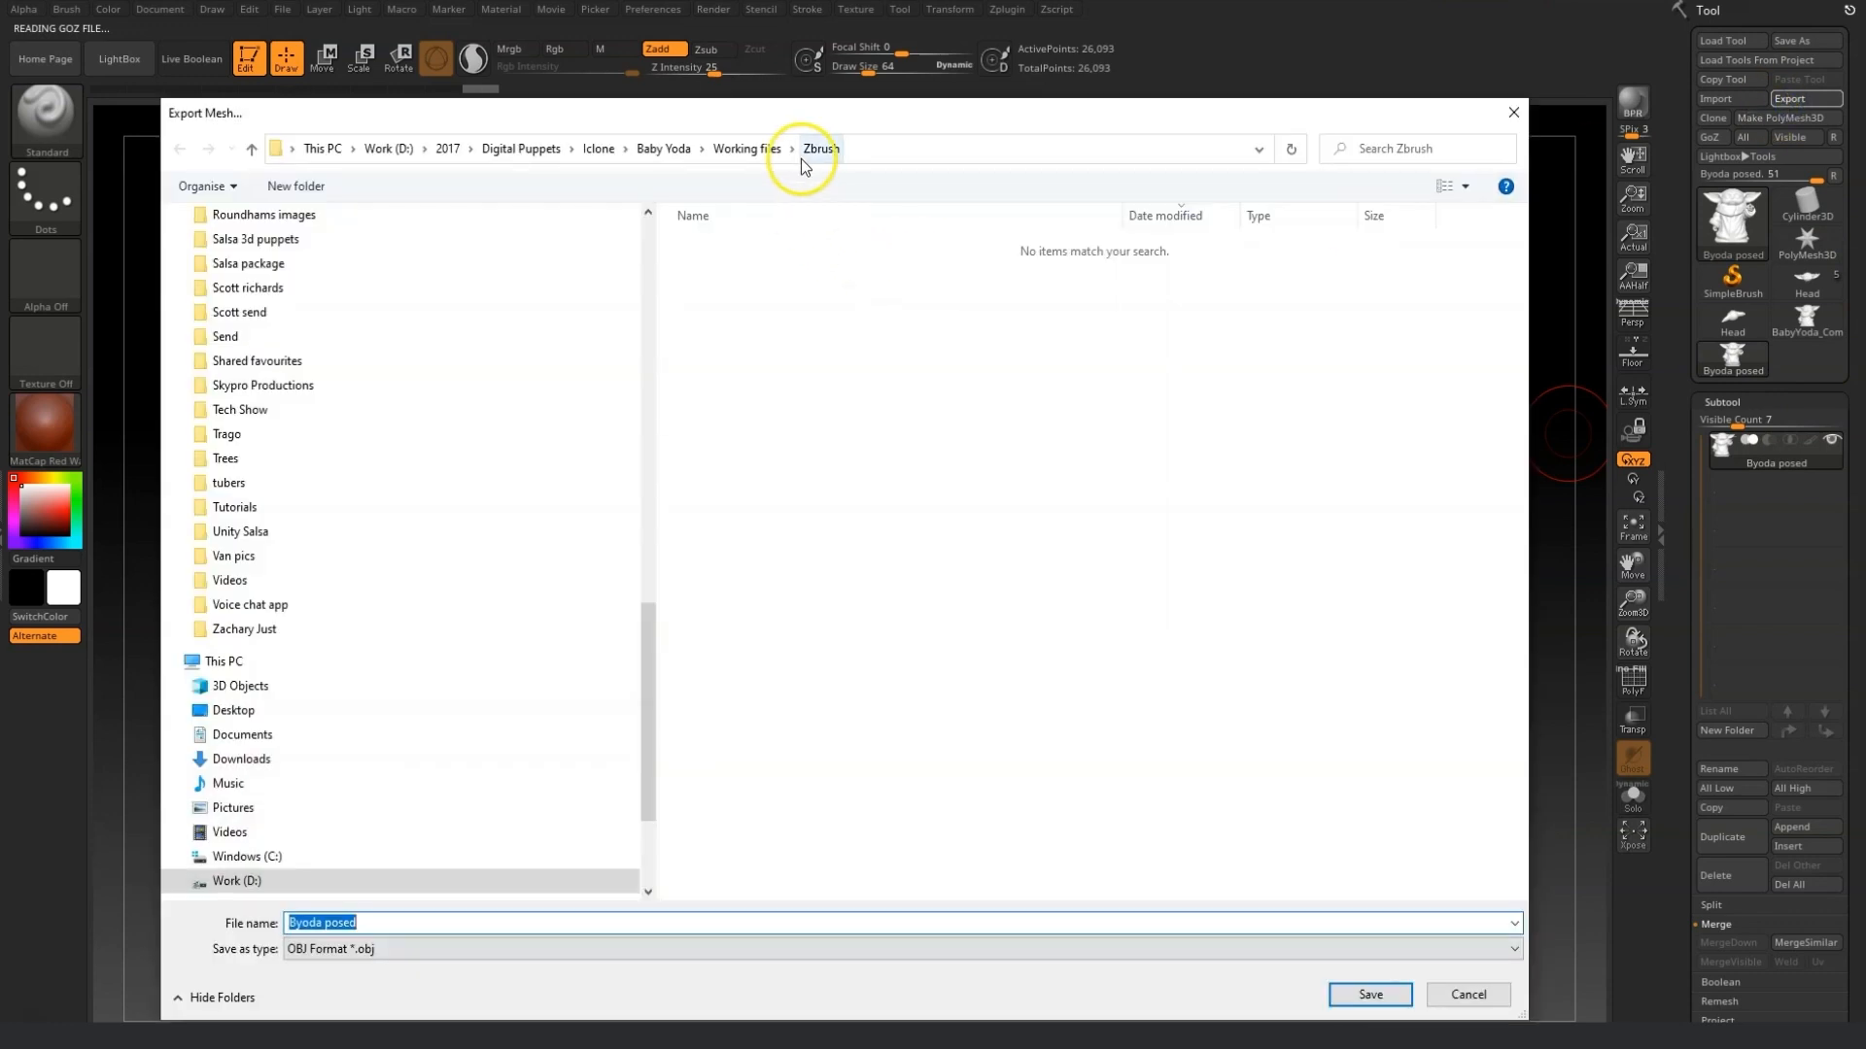
left_click(750, 160)
right_click(758, 340)
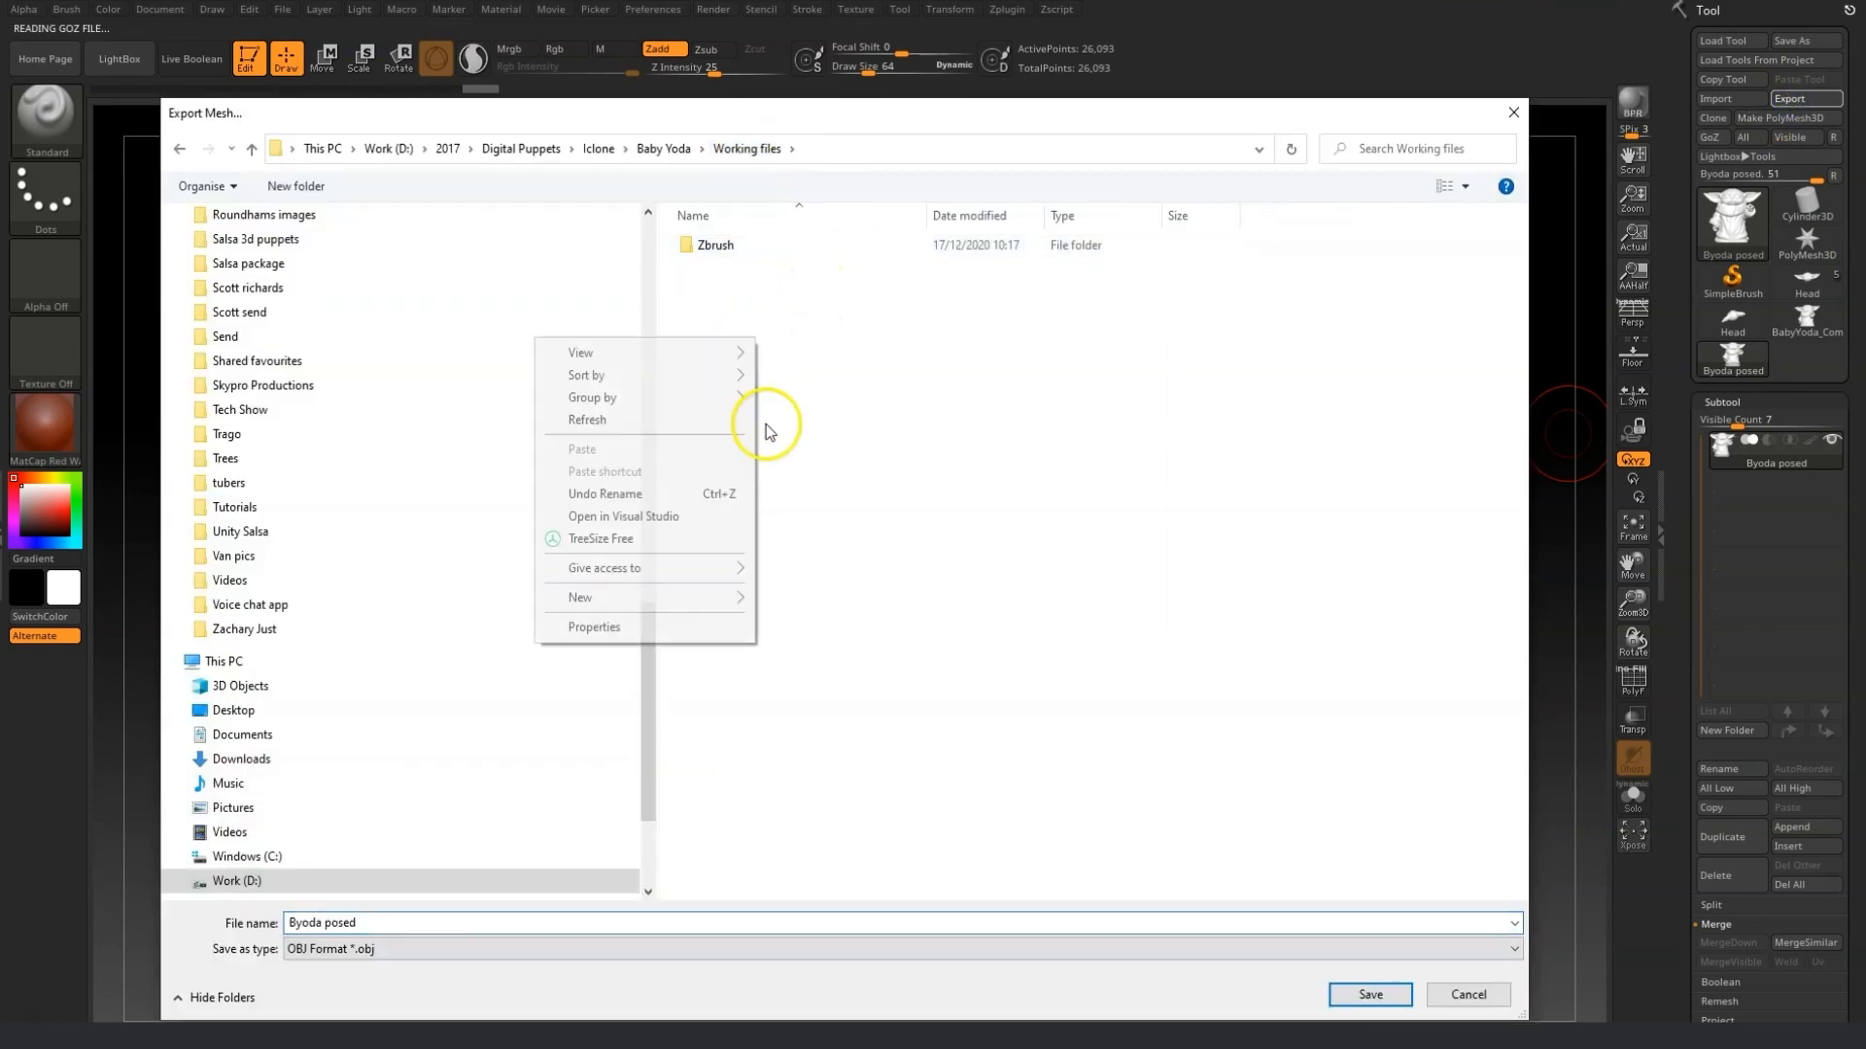
mouse_move(622, 596)
left_click(821, 595)
type("0")
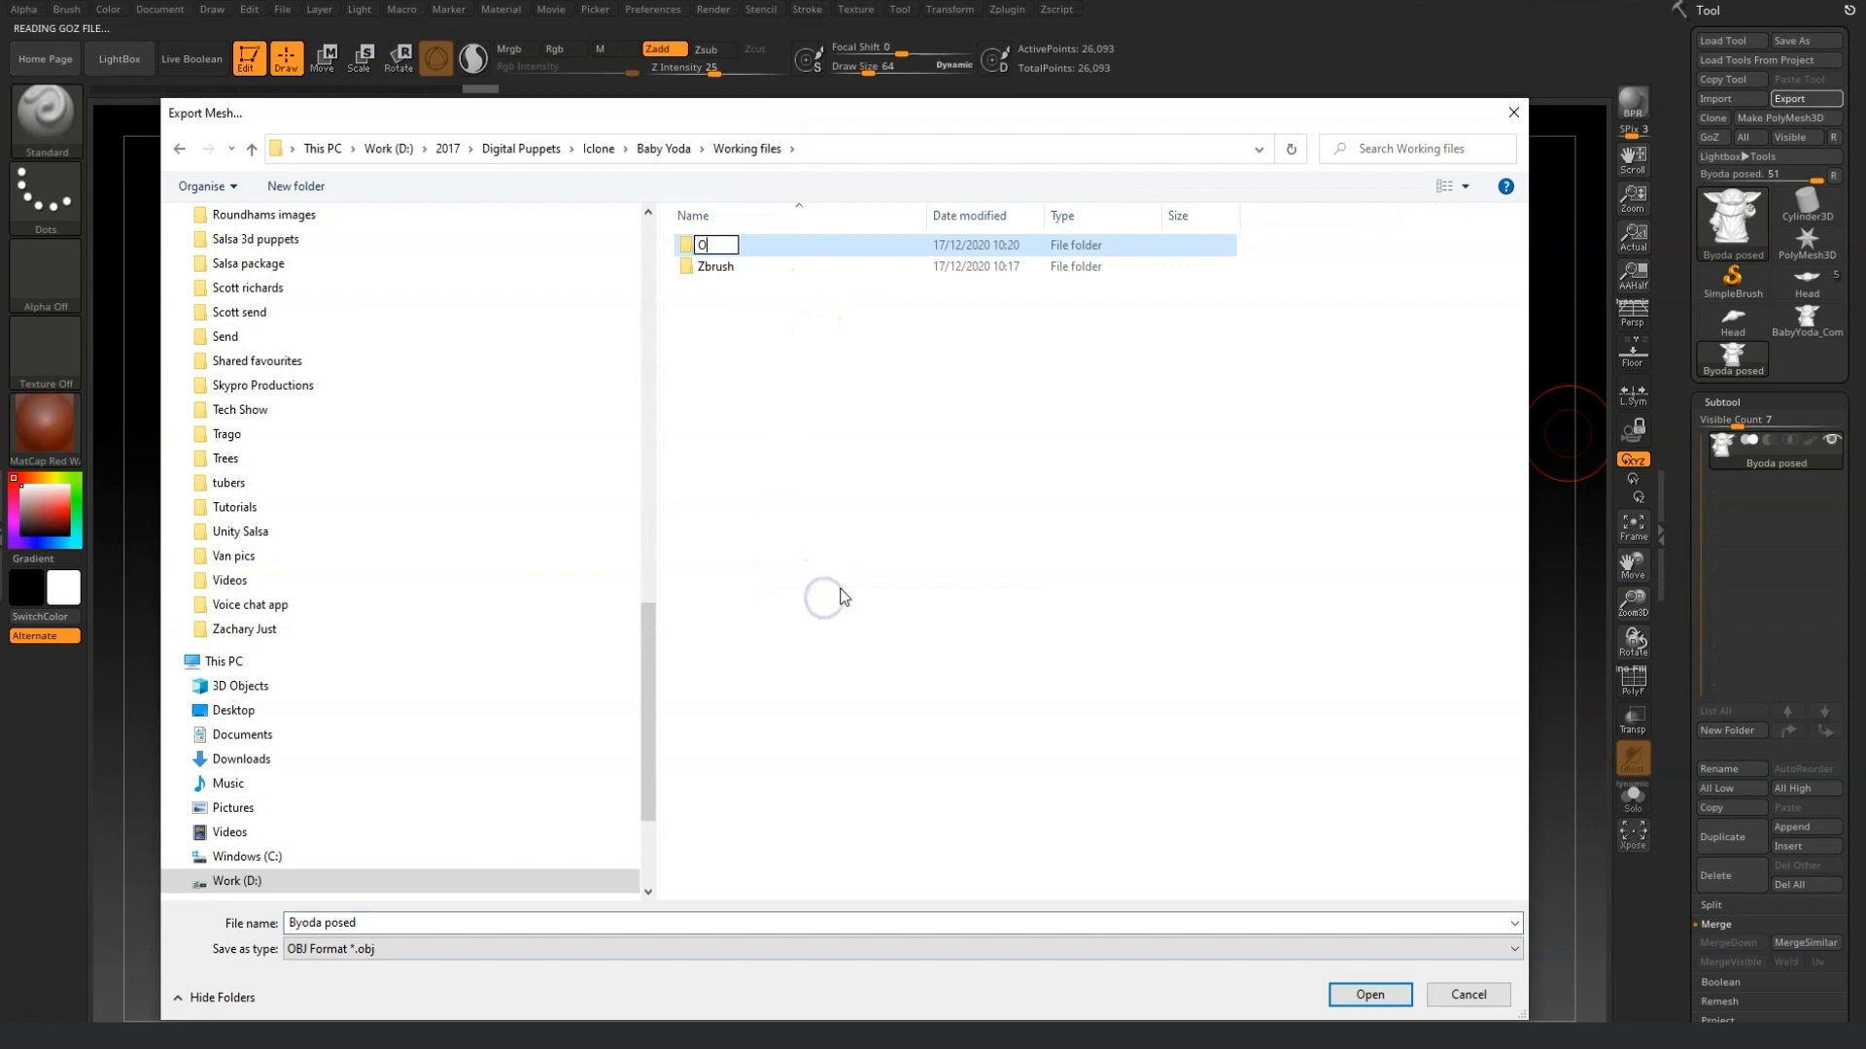
type("bj files")
key("Return")
double_click(714, 244)
Save the exported OBJ file under the name Yoda ref.
left_click(403, 922)
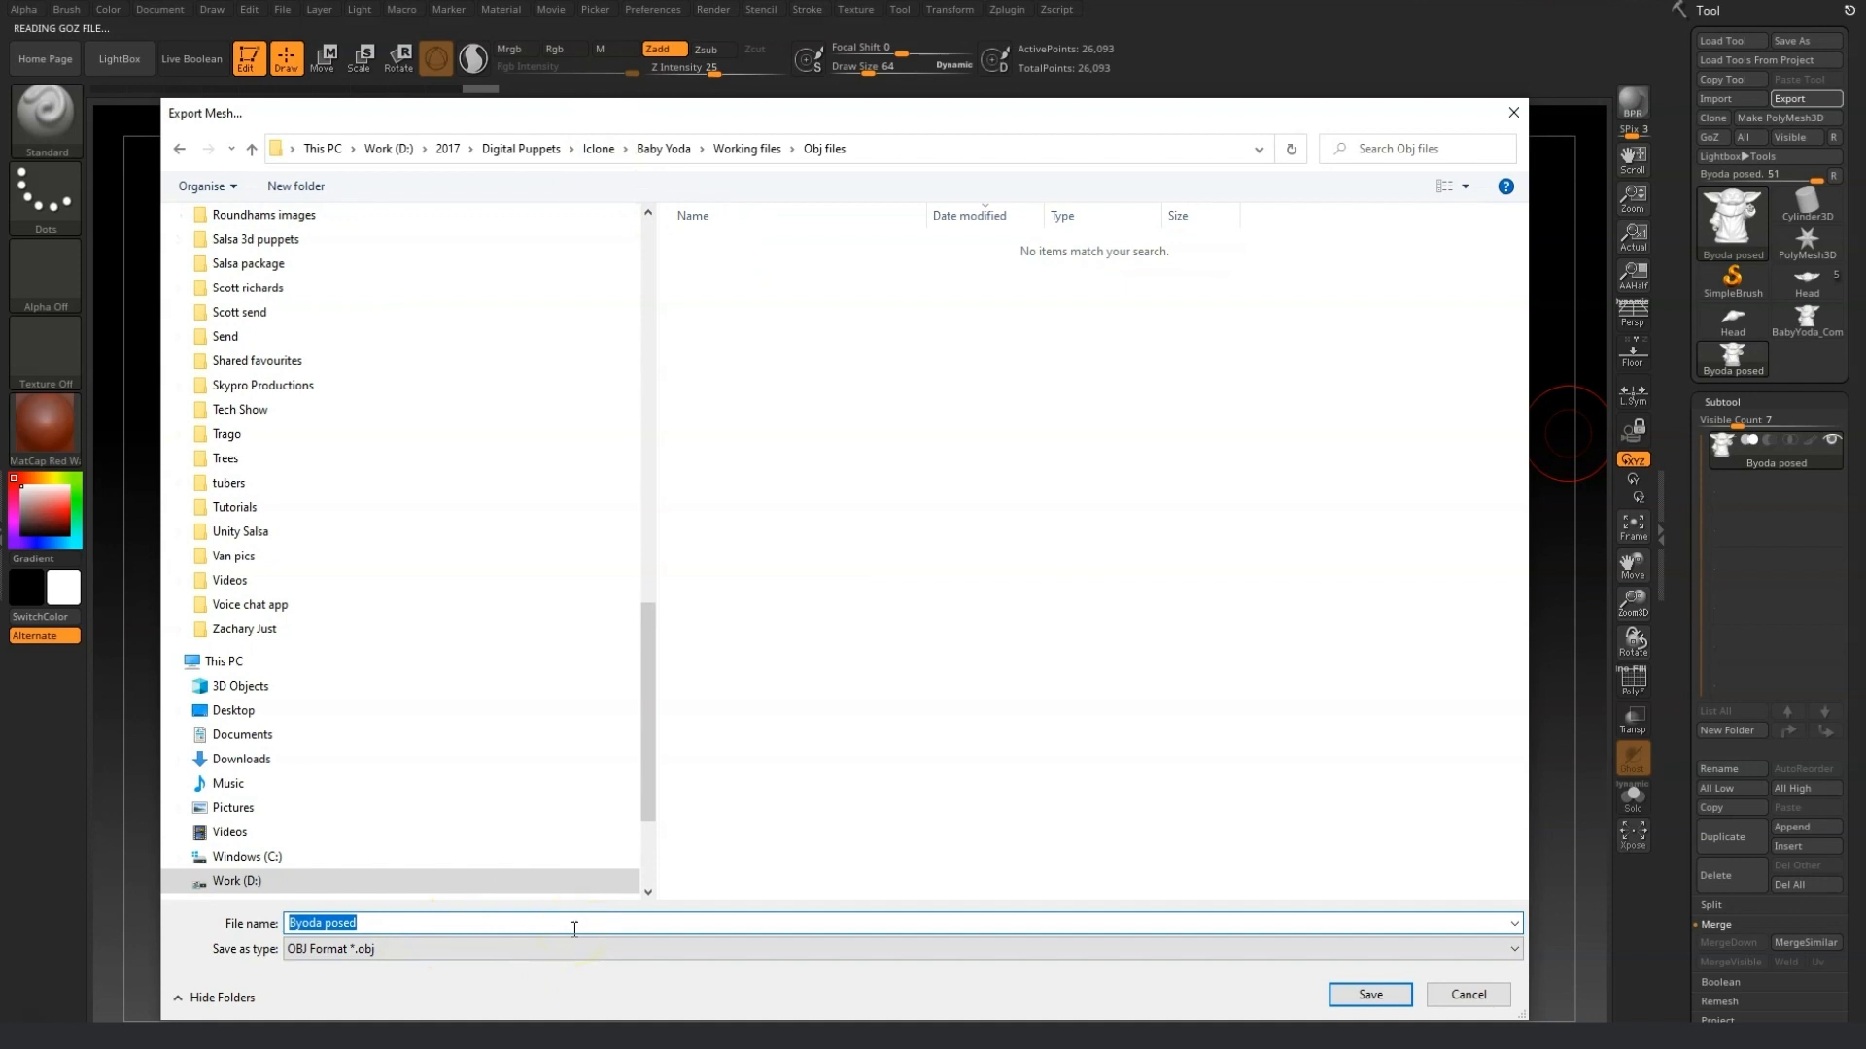
type("Yoda ref")
key("Return")
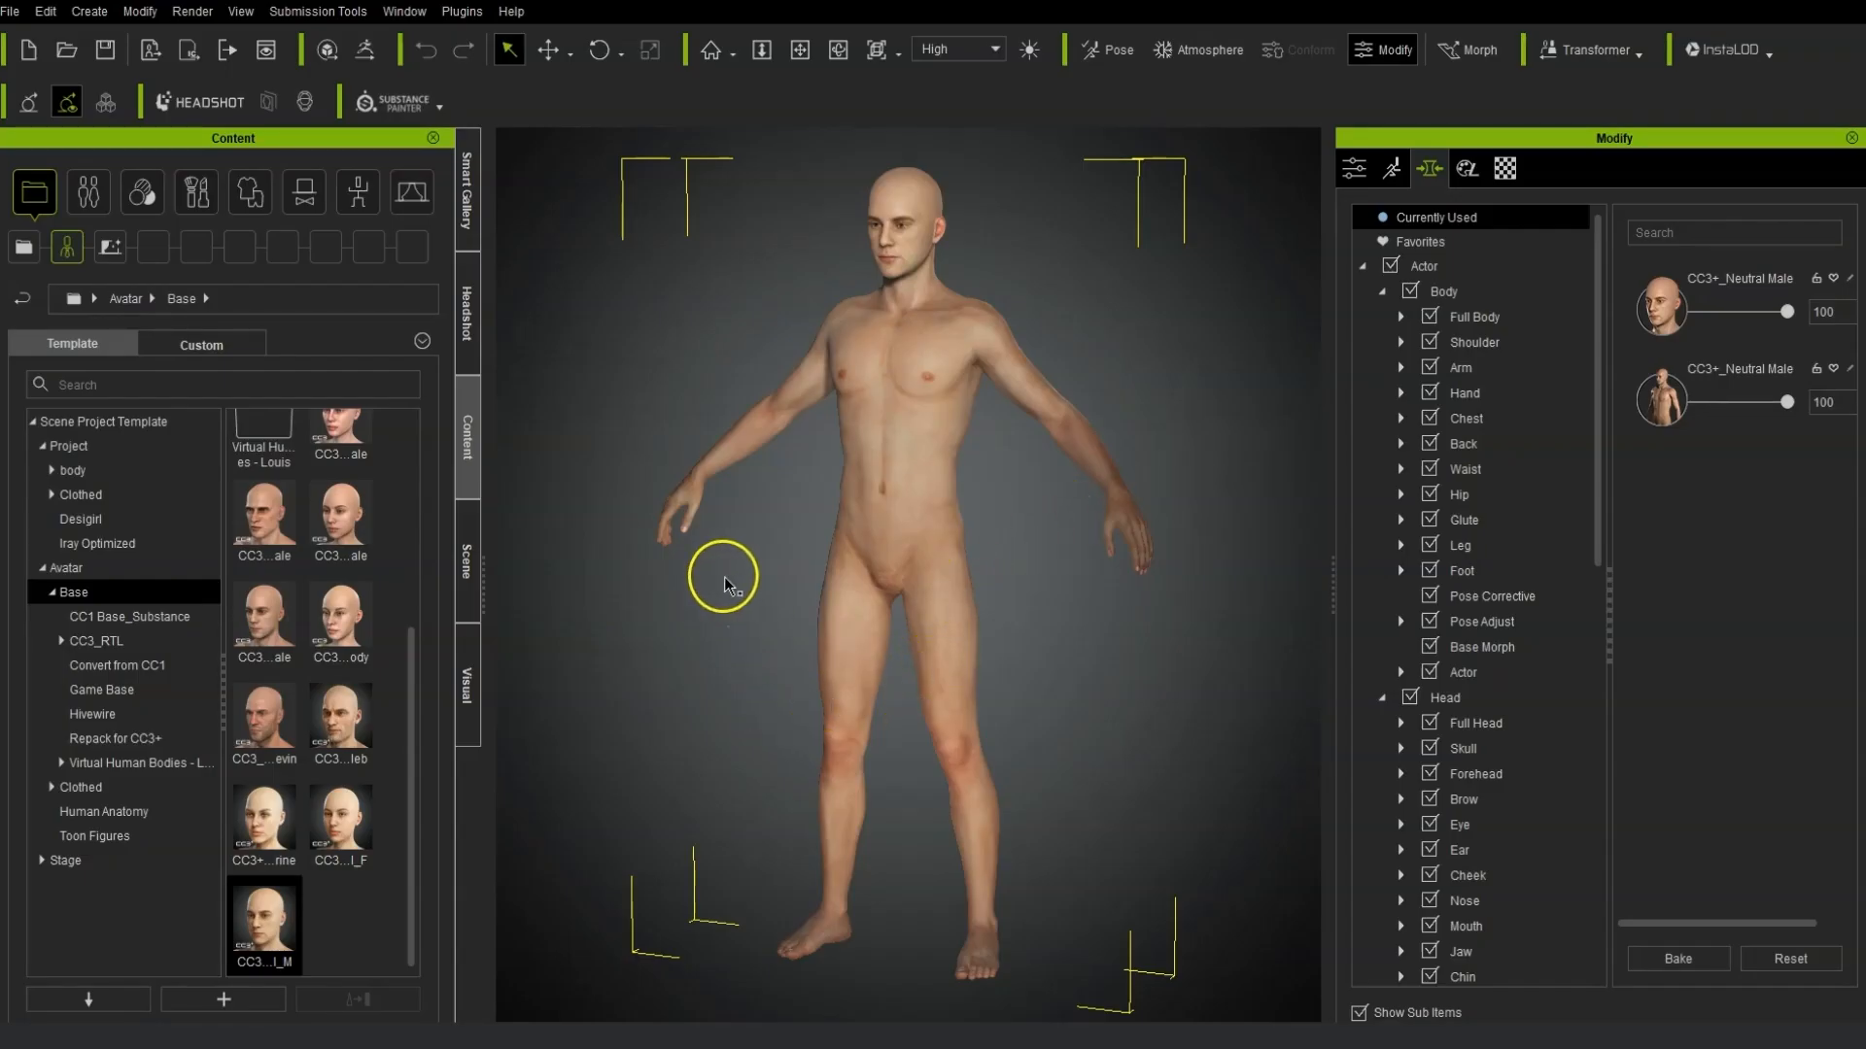
left_click(701, 528)
right_click_drag(701, 525, 882, 514)
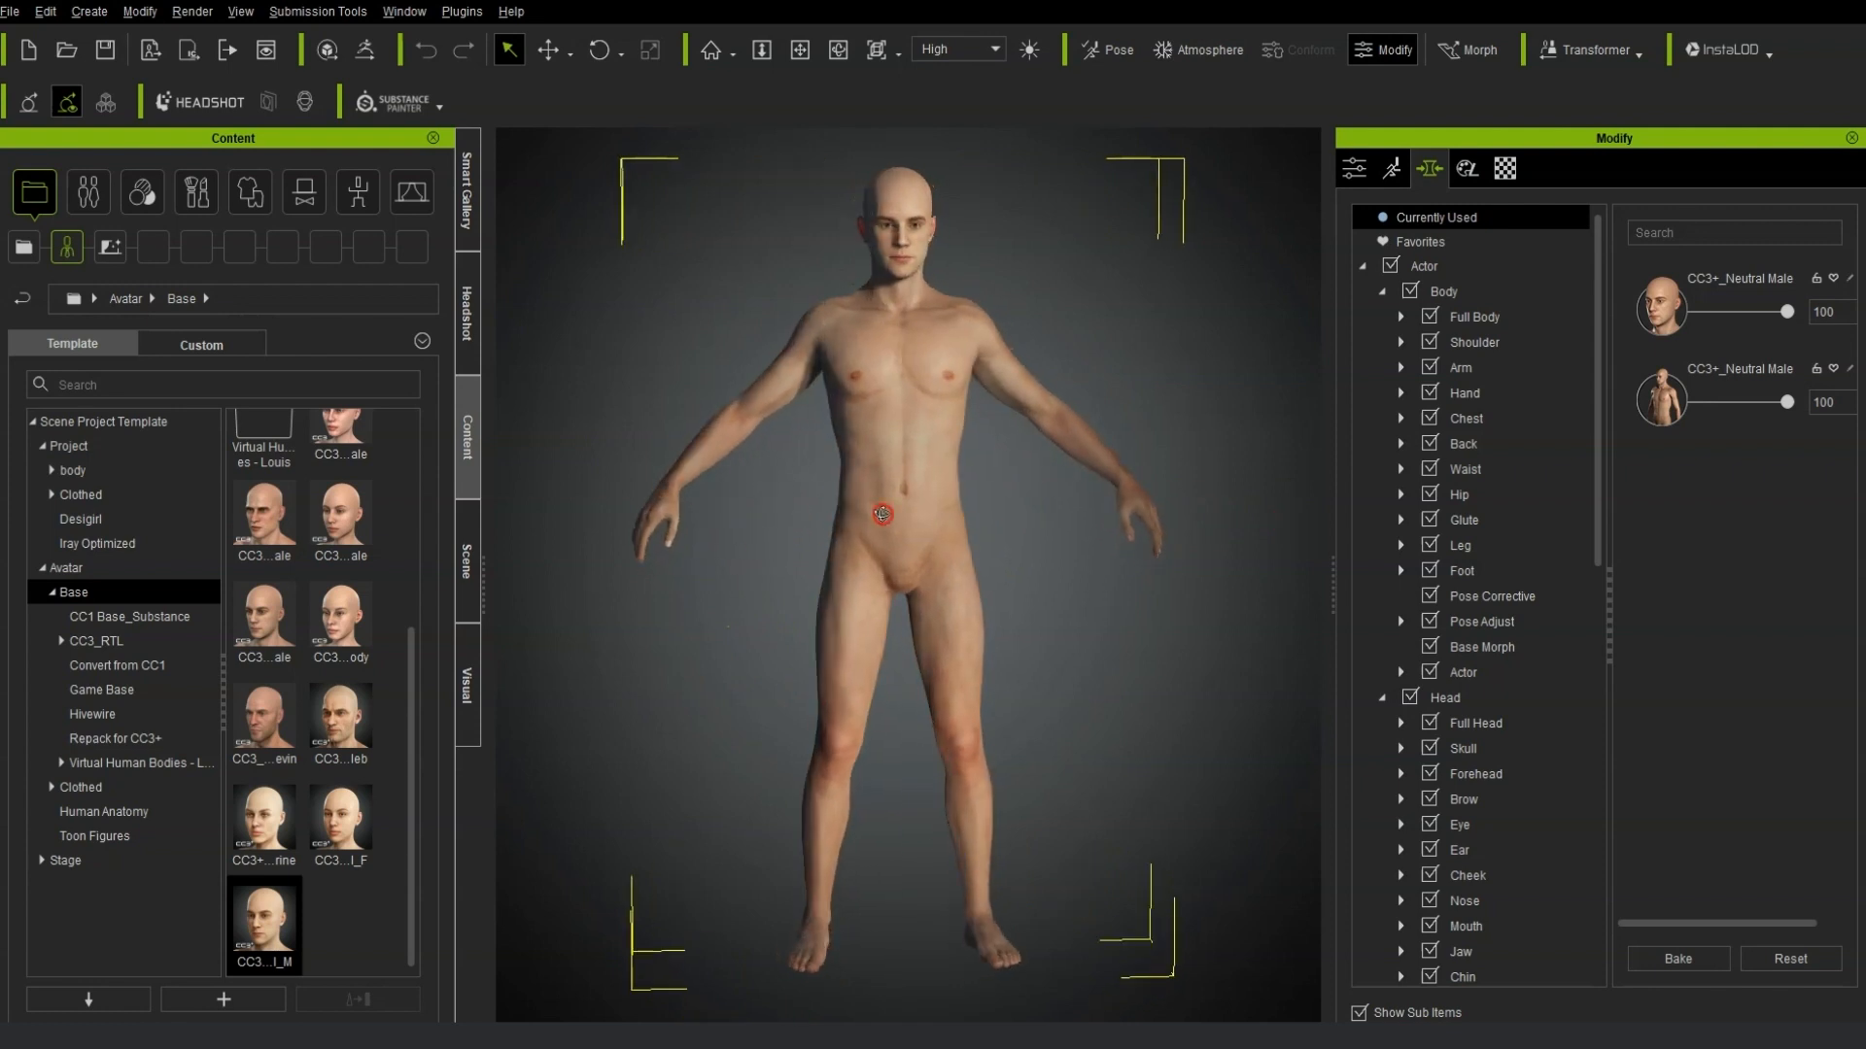
Switch to Character Creator and import the Yoda ref OBJ from the Obj files folder as an accessory.
left_click(107, 20)
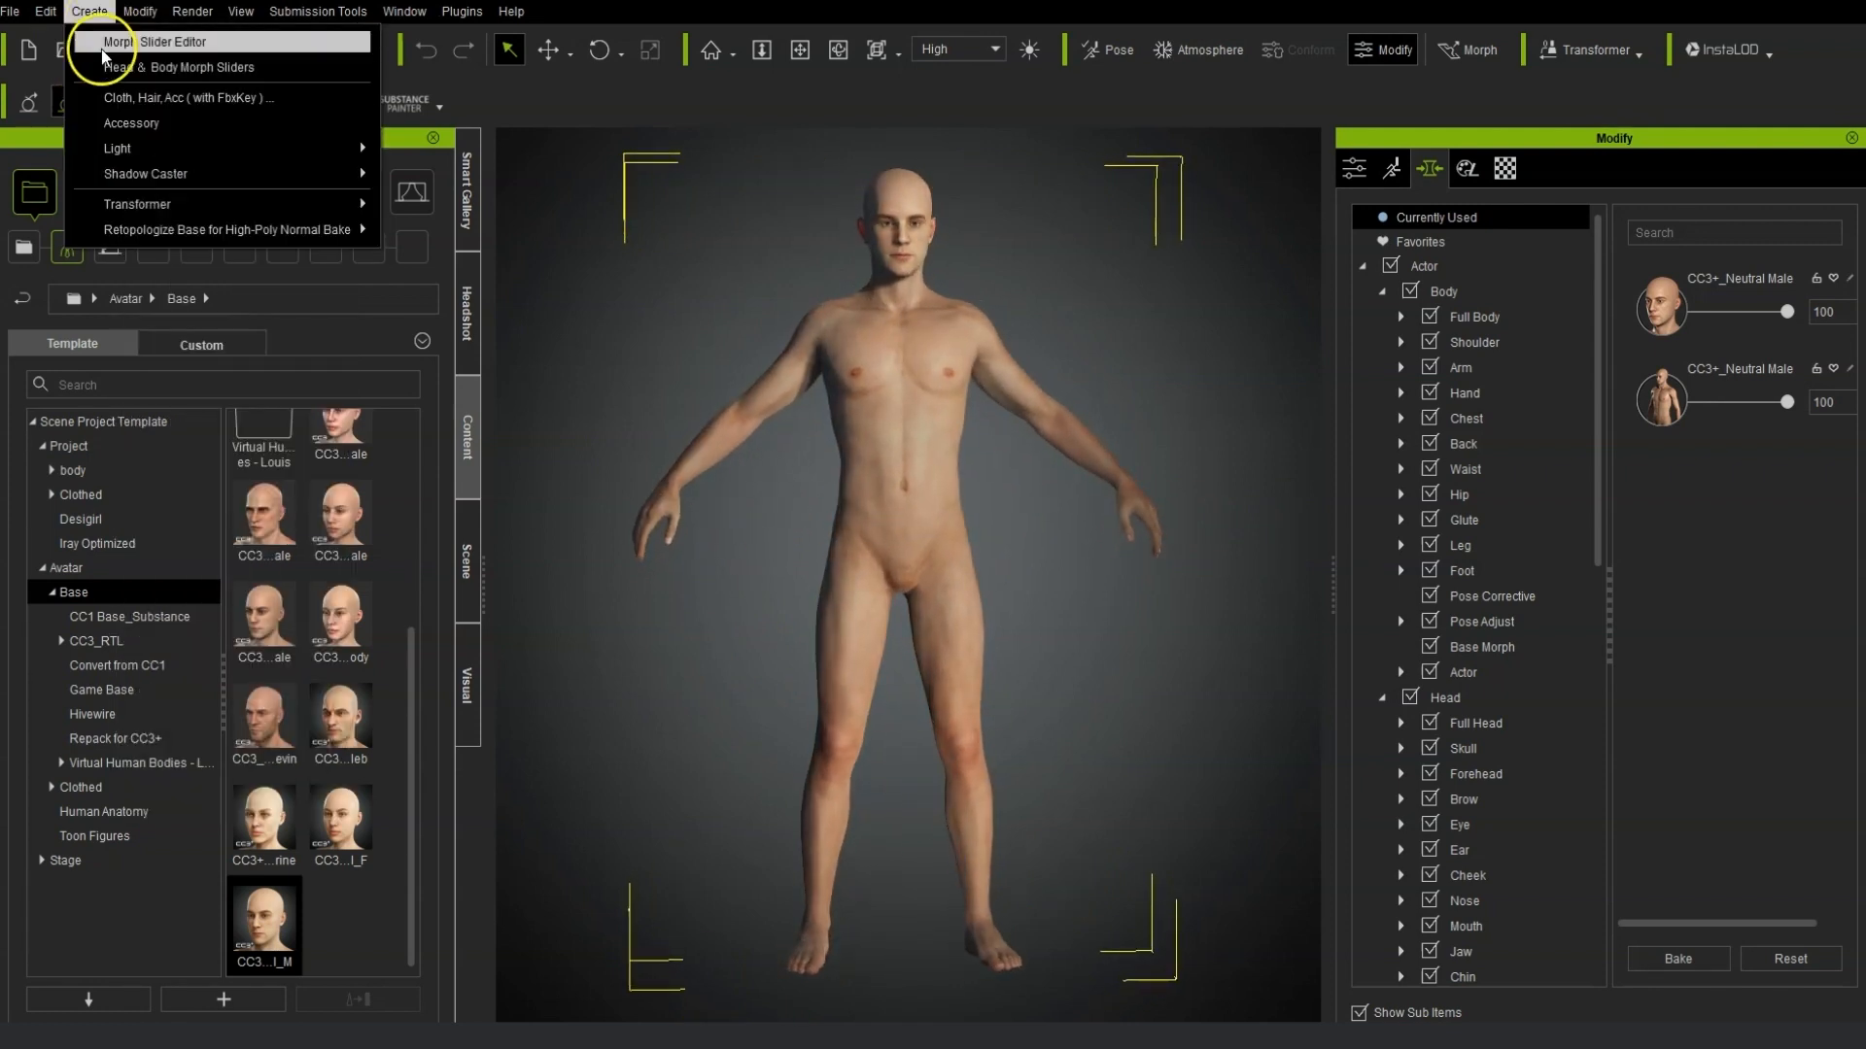
left_click(131, 126)
left_click(627, 228)
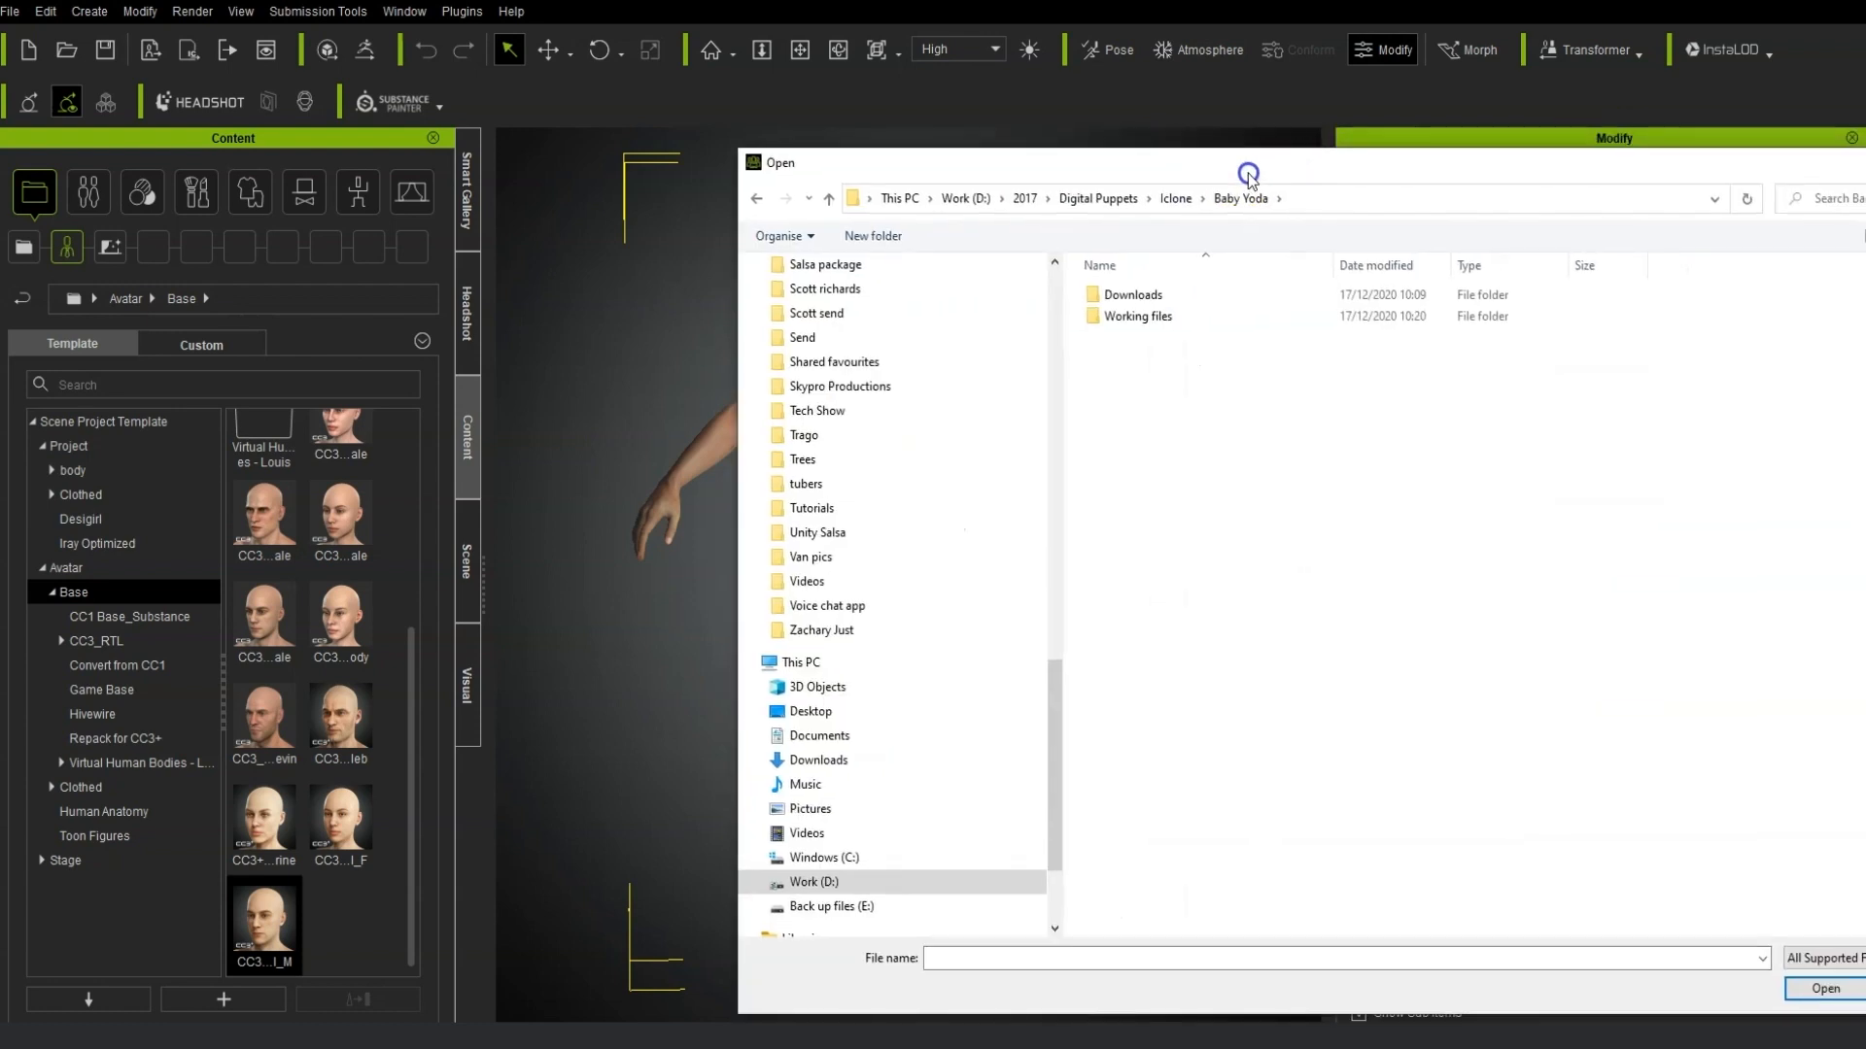
double_click(1103, 317)
double_click(1006, 294)
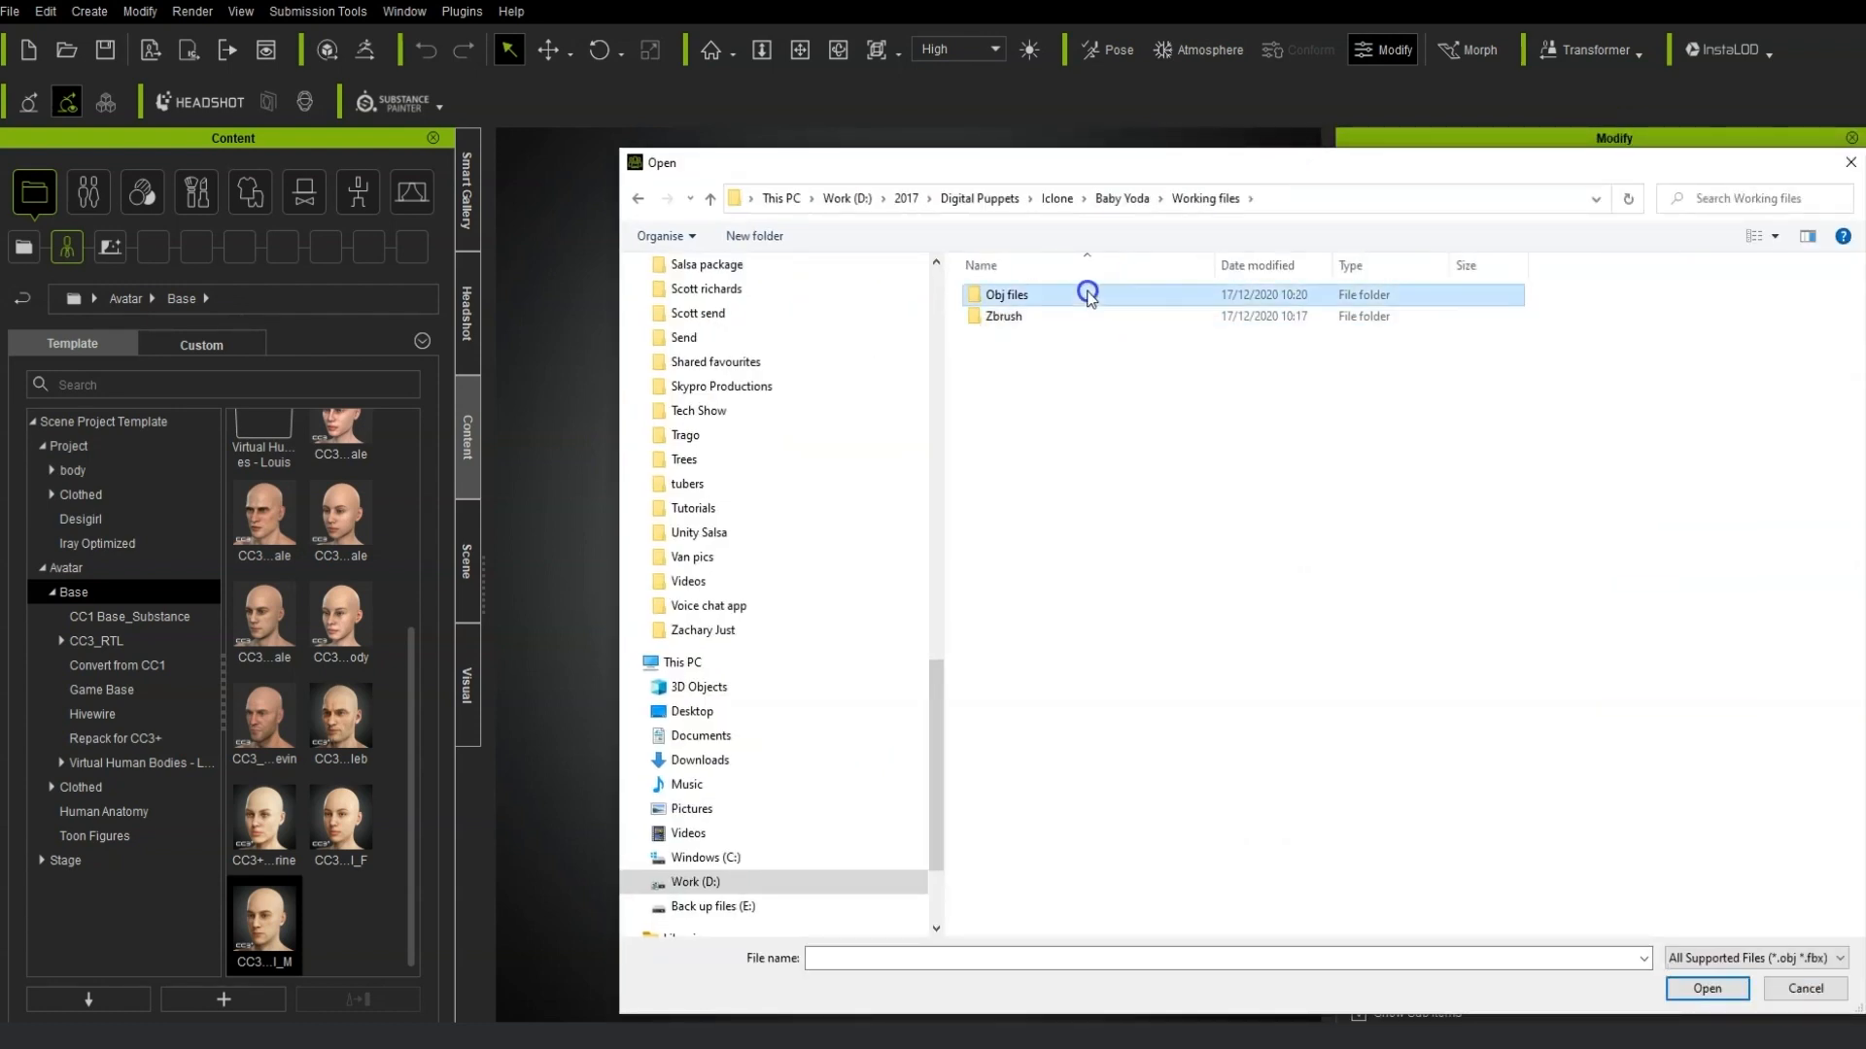
left_click(1014, 313)
left_click(1708, 989)
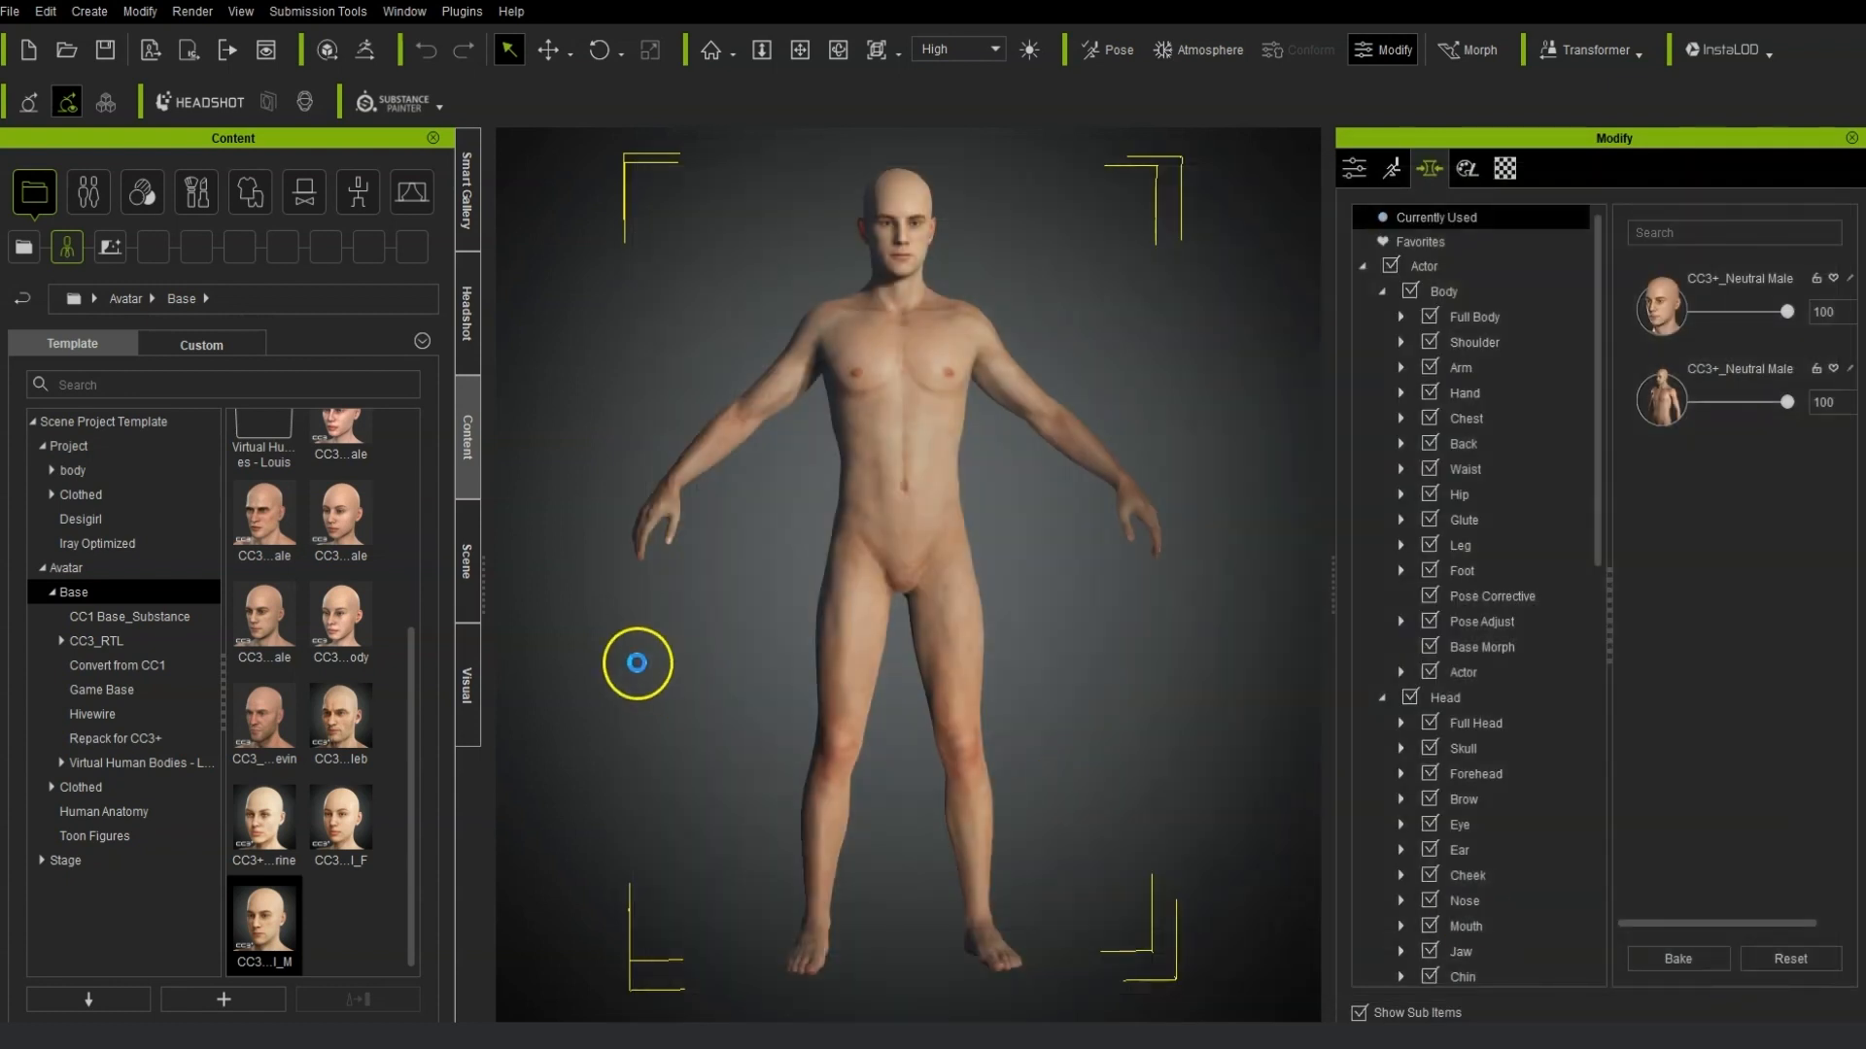
left_click(777, 820)
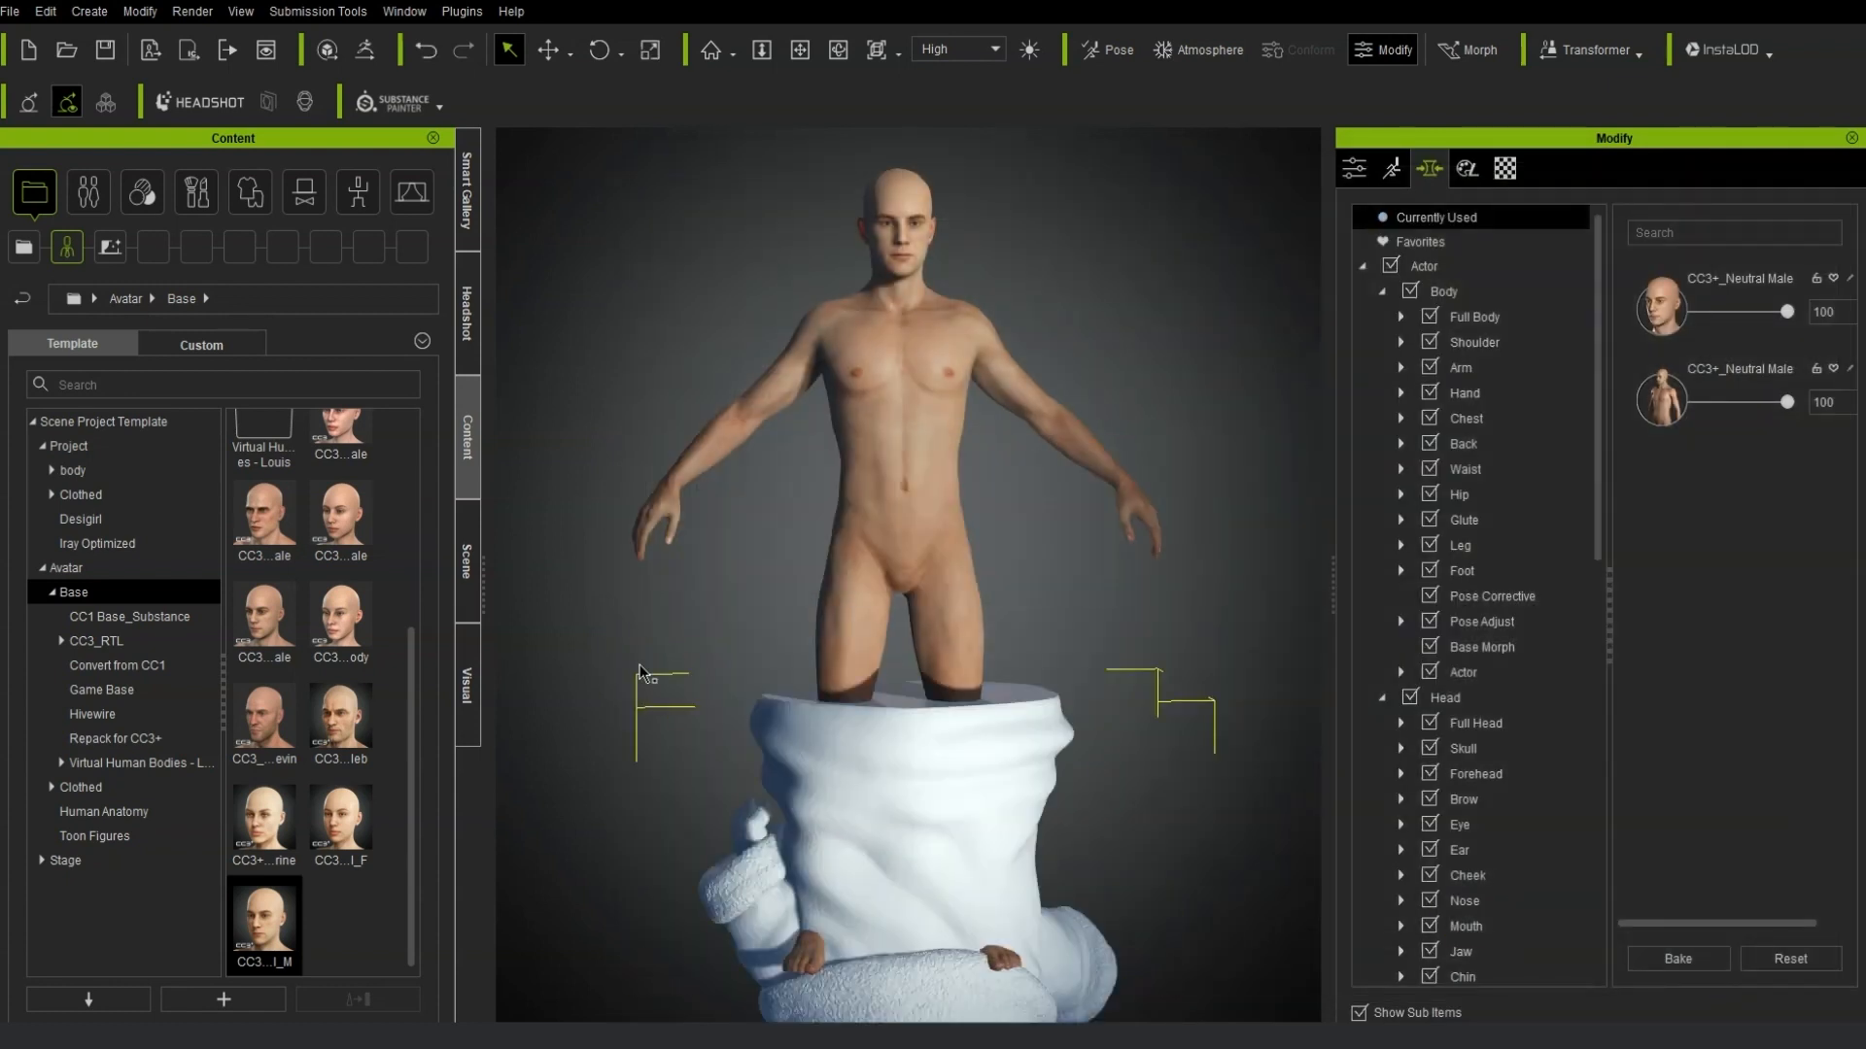
Rotate the Yoda accessory upright, setting its X rotation to -180 degrees.
middle_click_drag(1048, 847, 1087, 575)
right_click_drag(1090, 671, 991, 658)
left_click(599, 50)
left_click_drag(914, 681, 953, 483)
left_click(1356, 175)
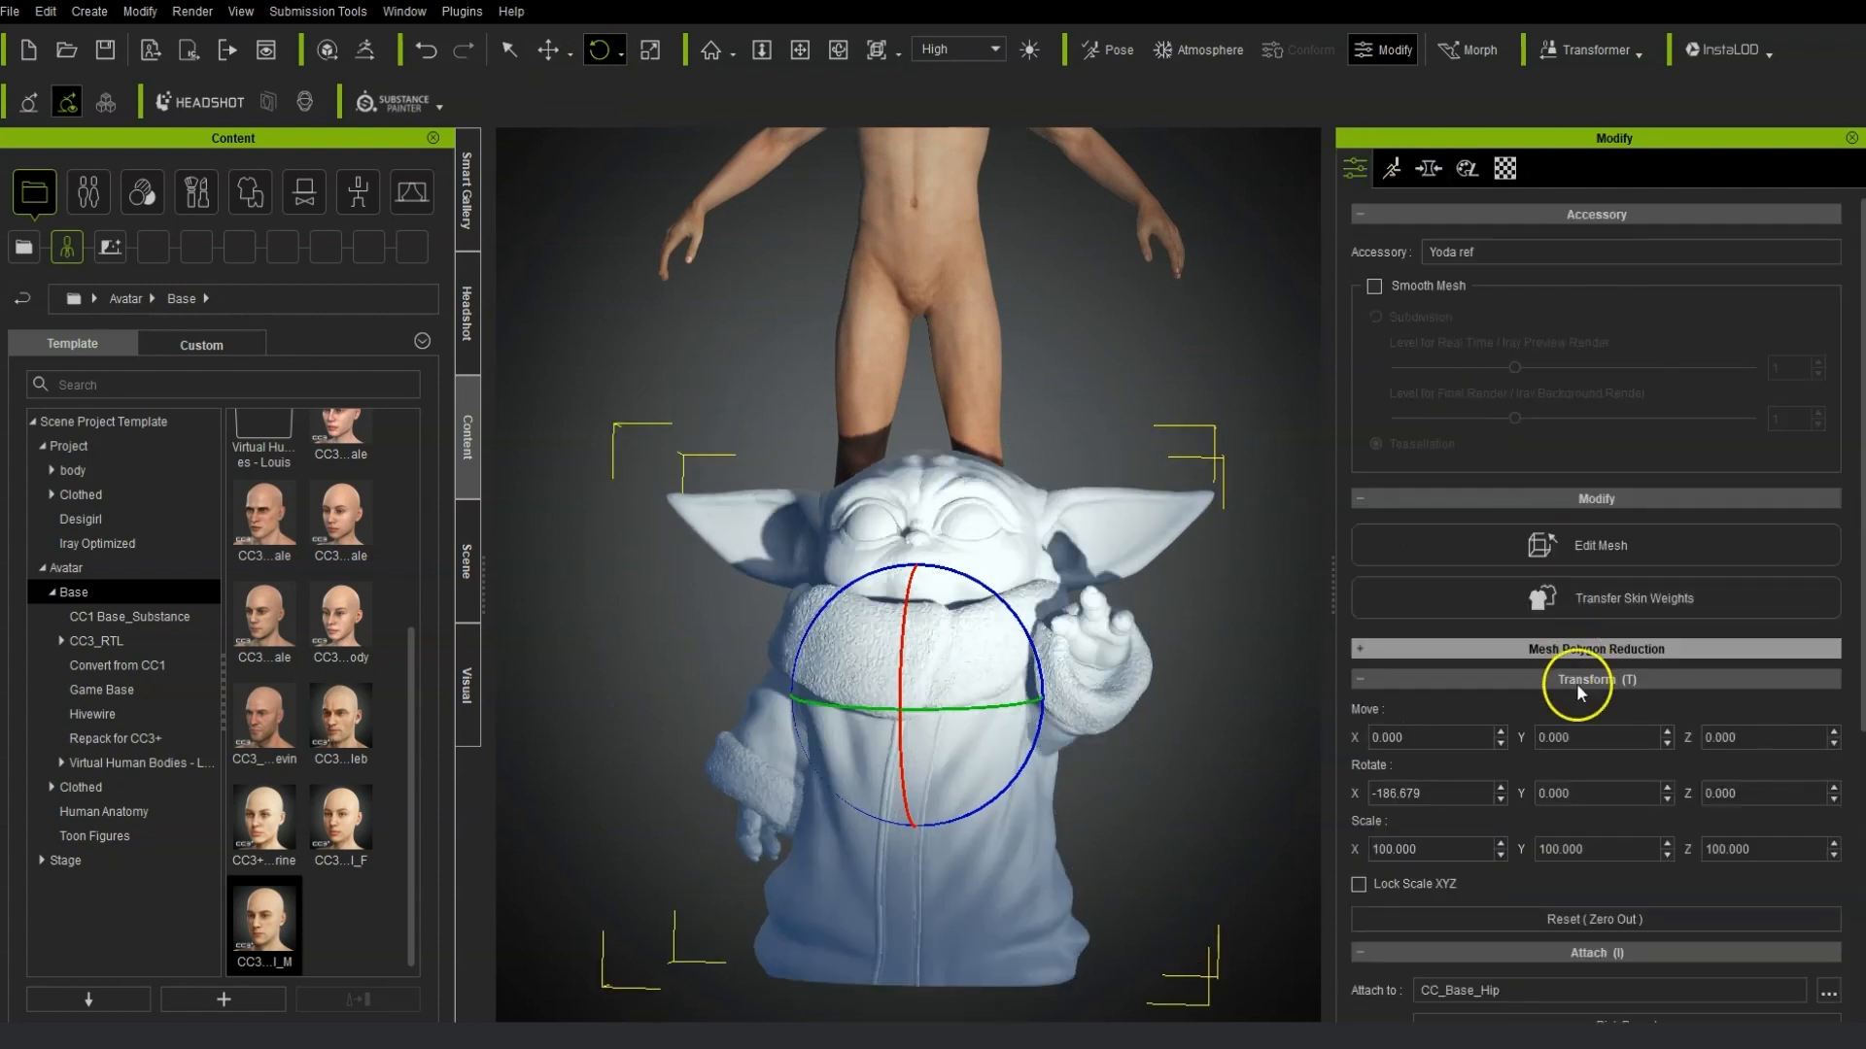
scroll(1681, 851, "down", 5)
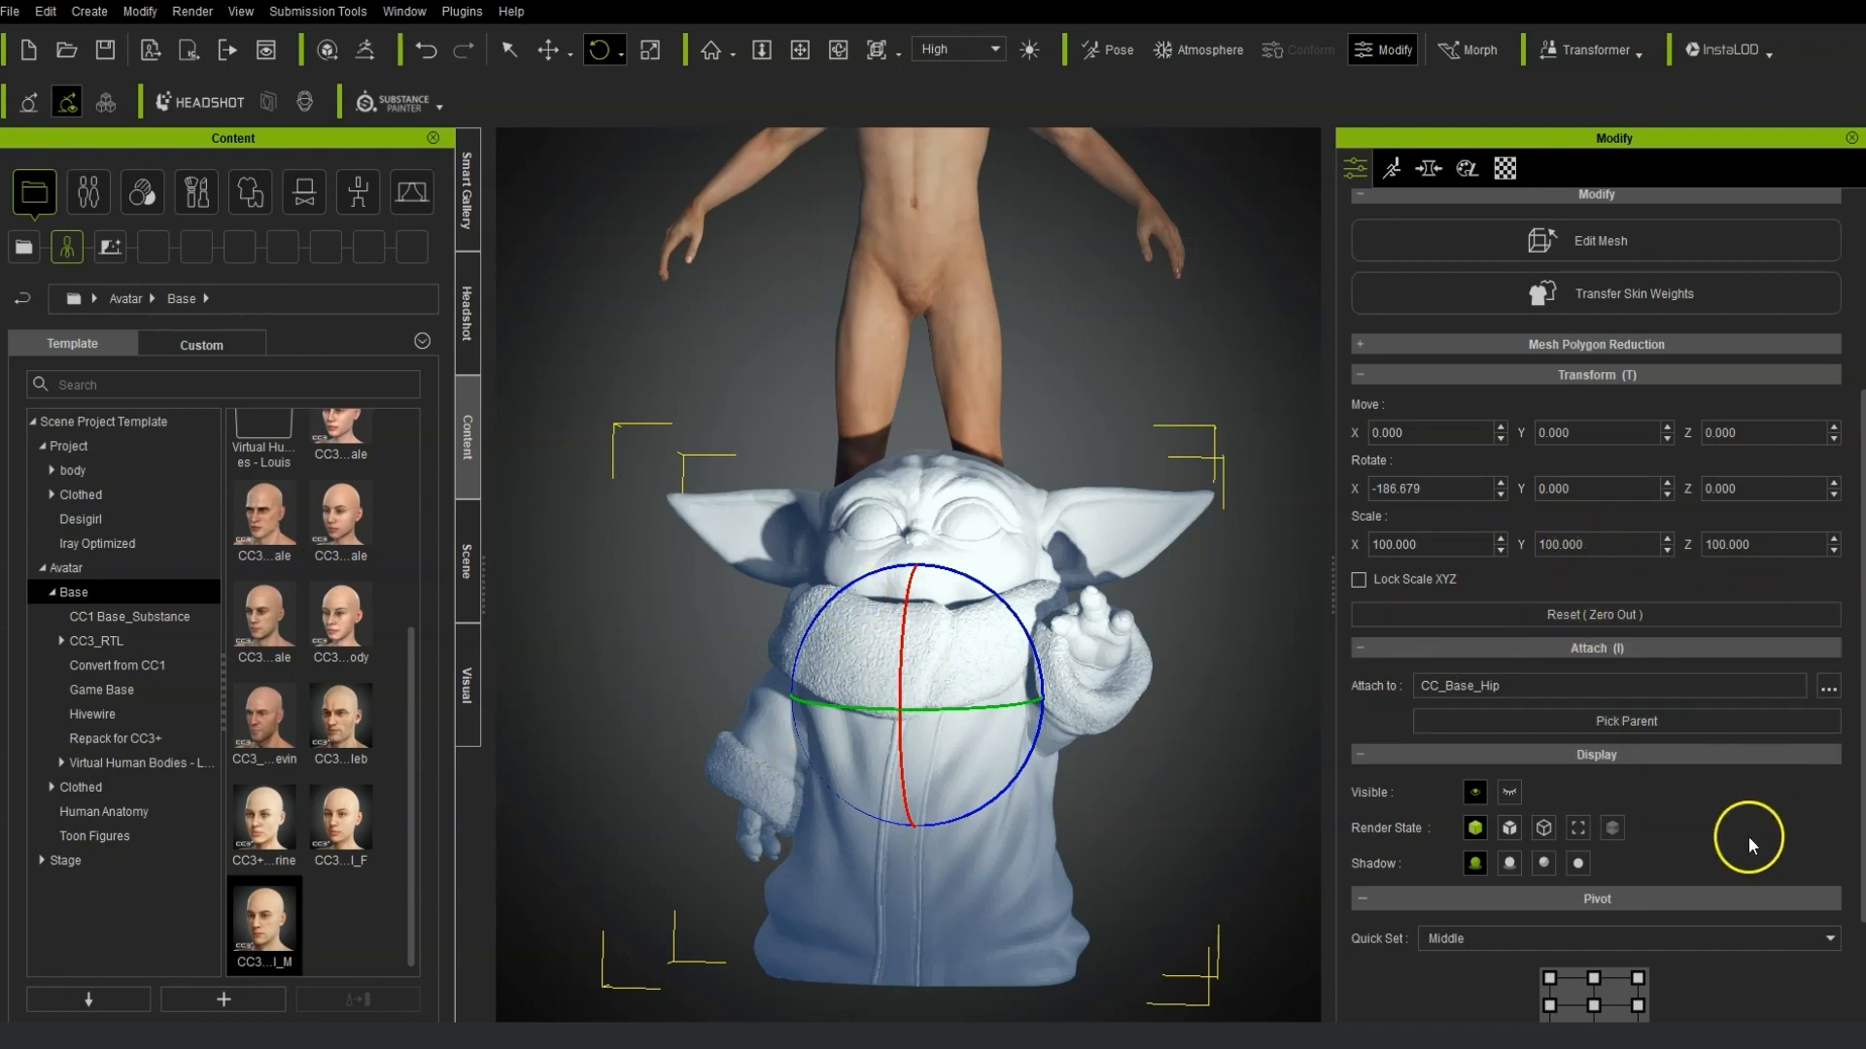
left_click_drag(1424, 489, 1389, 492)
type("0")
key("Return")
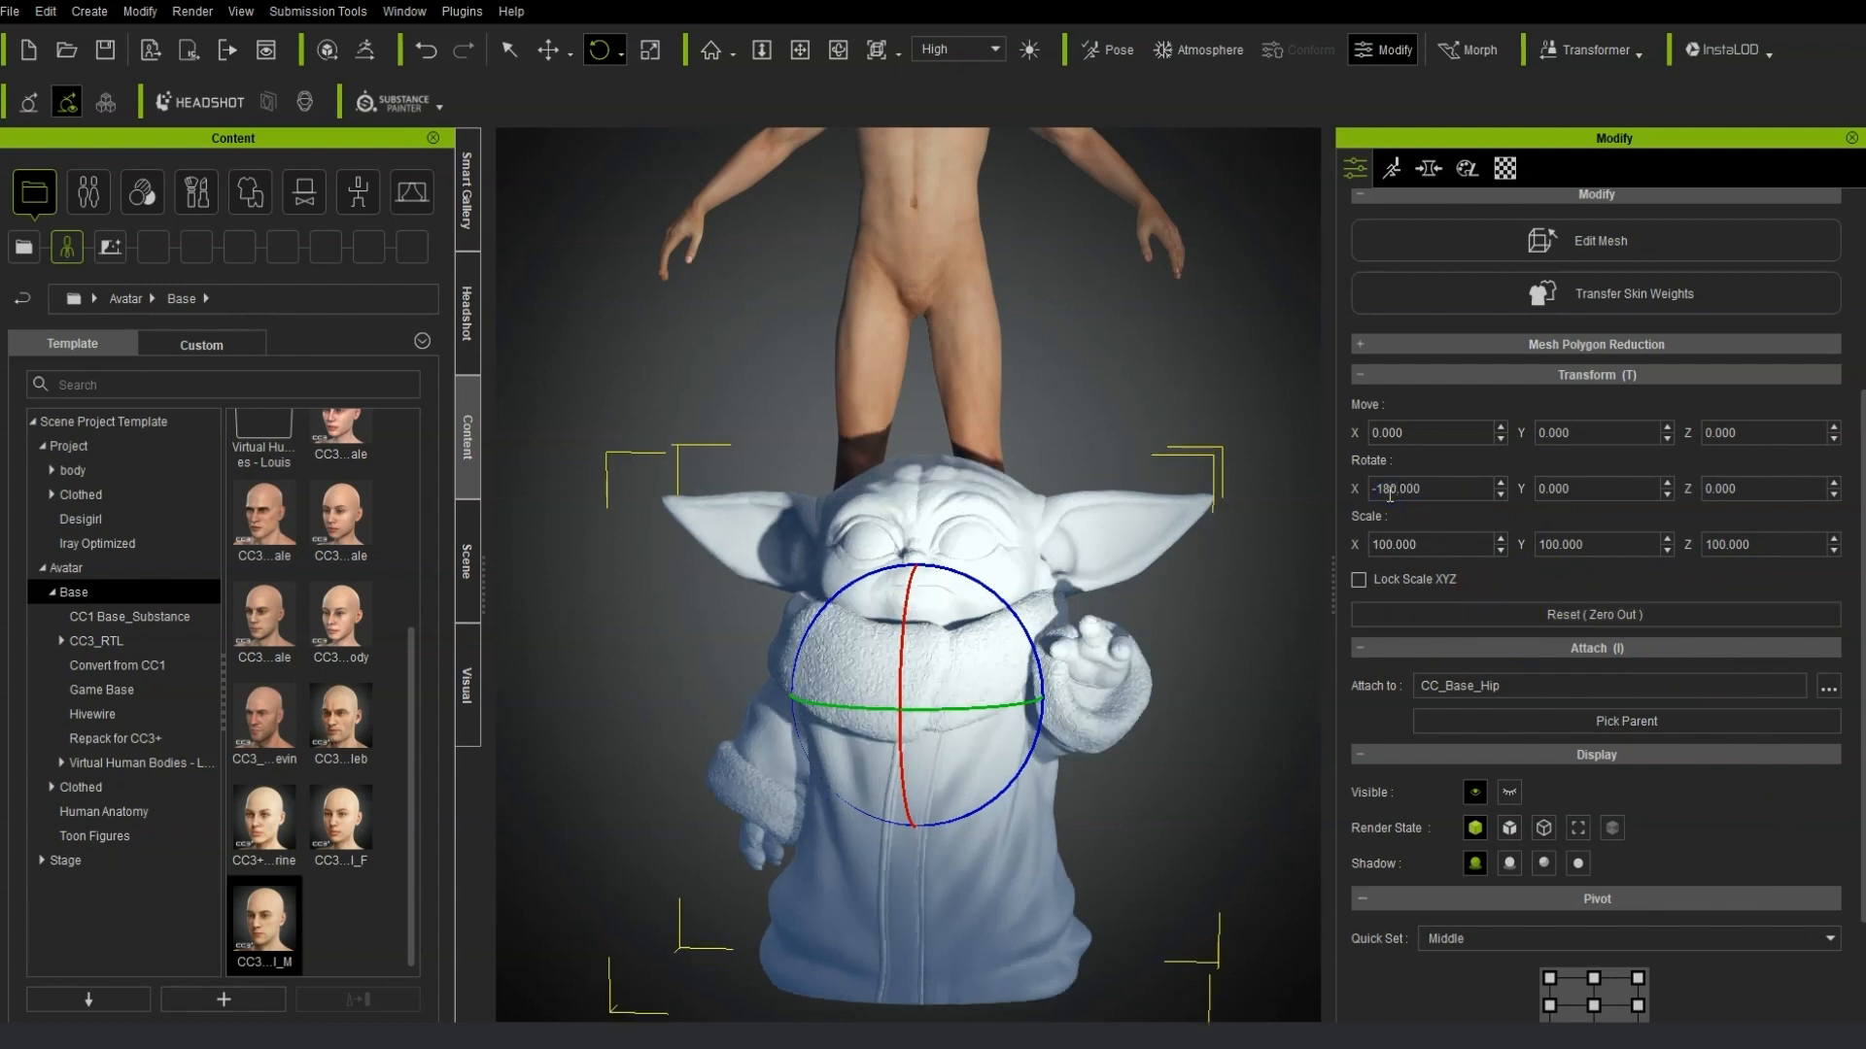
Move the Yoda accessory upward to about 63.8 on Y in front of the avatar's body.
left_click(548, 49)
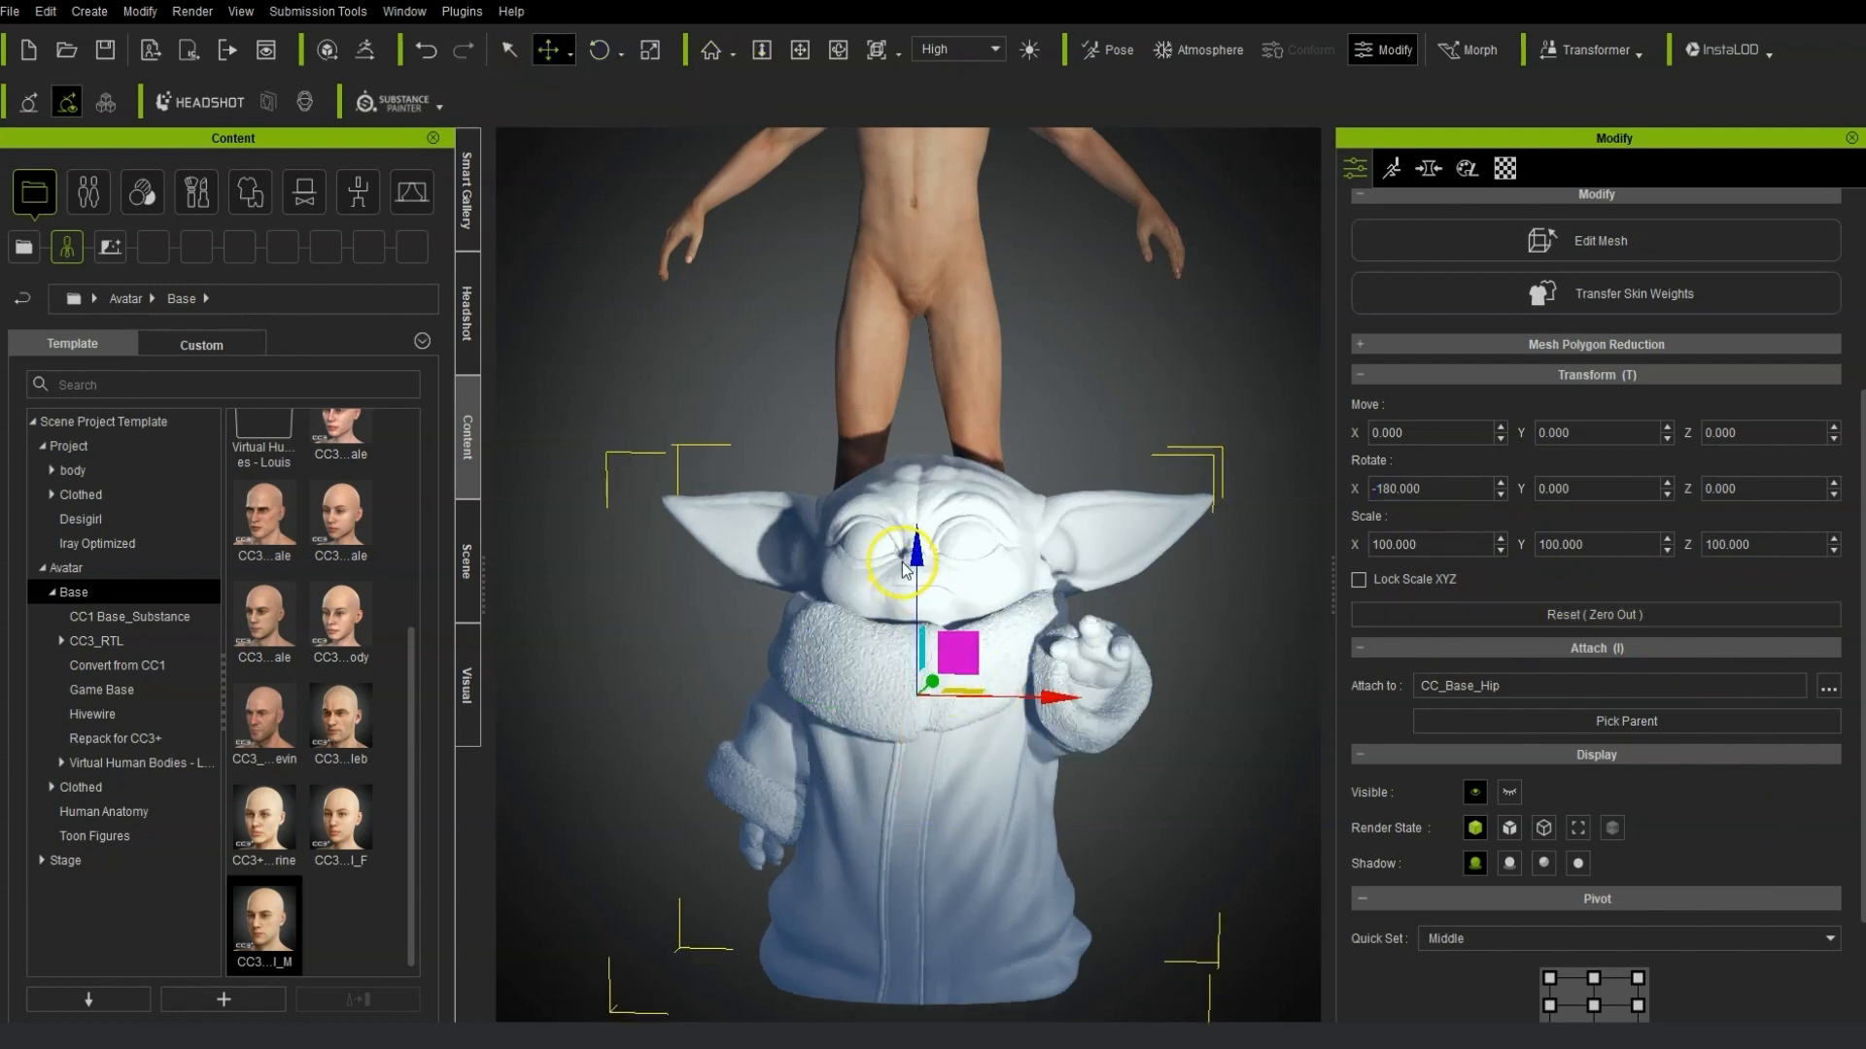
left_click_drag(917, 572, 971, 289)
right_click_drag(1053, 596, 1014, 479)
right_click_drag(871, 550, 1117, 550)
middle_click_drag(1139, 396, 1124, 671)
right_click_drag(1124, 670, 987, 661)
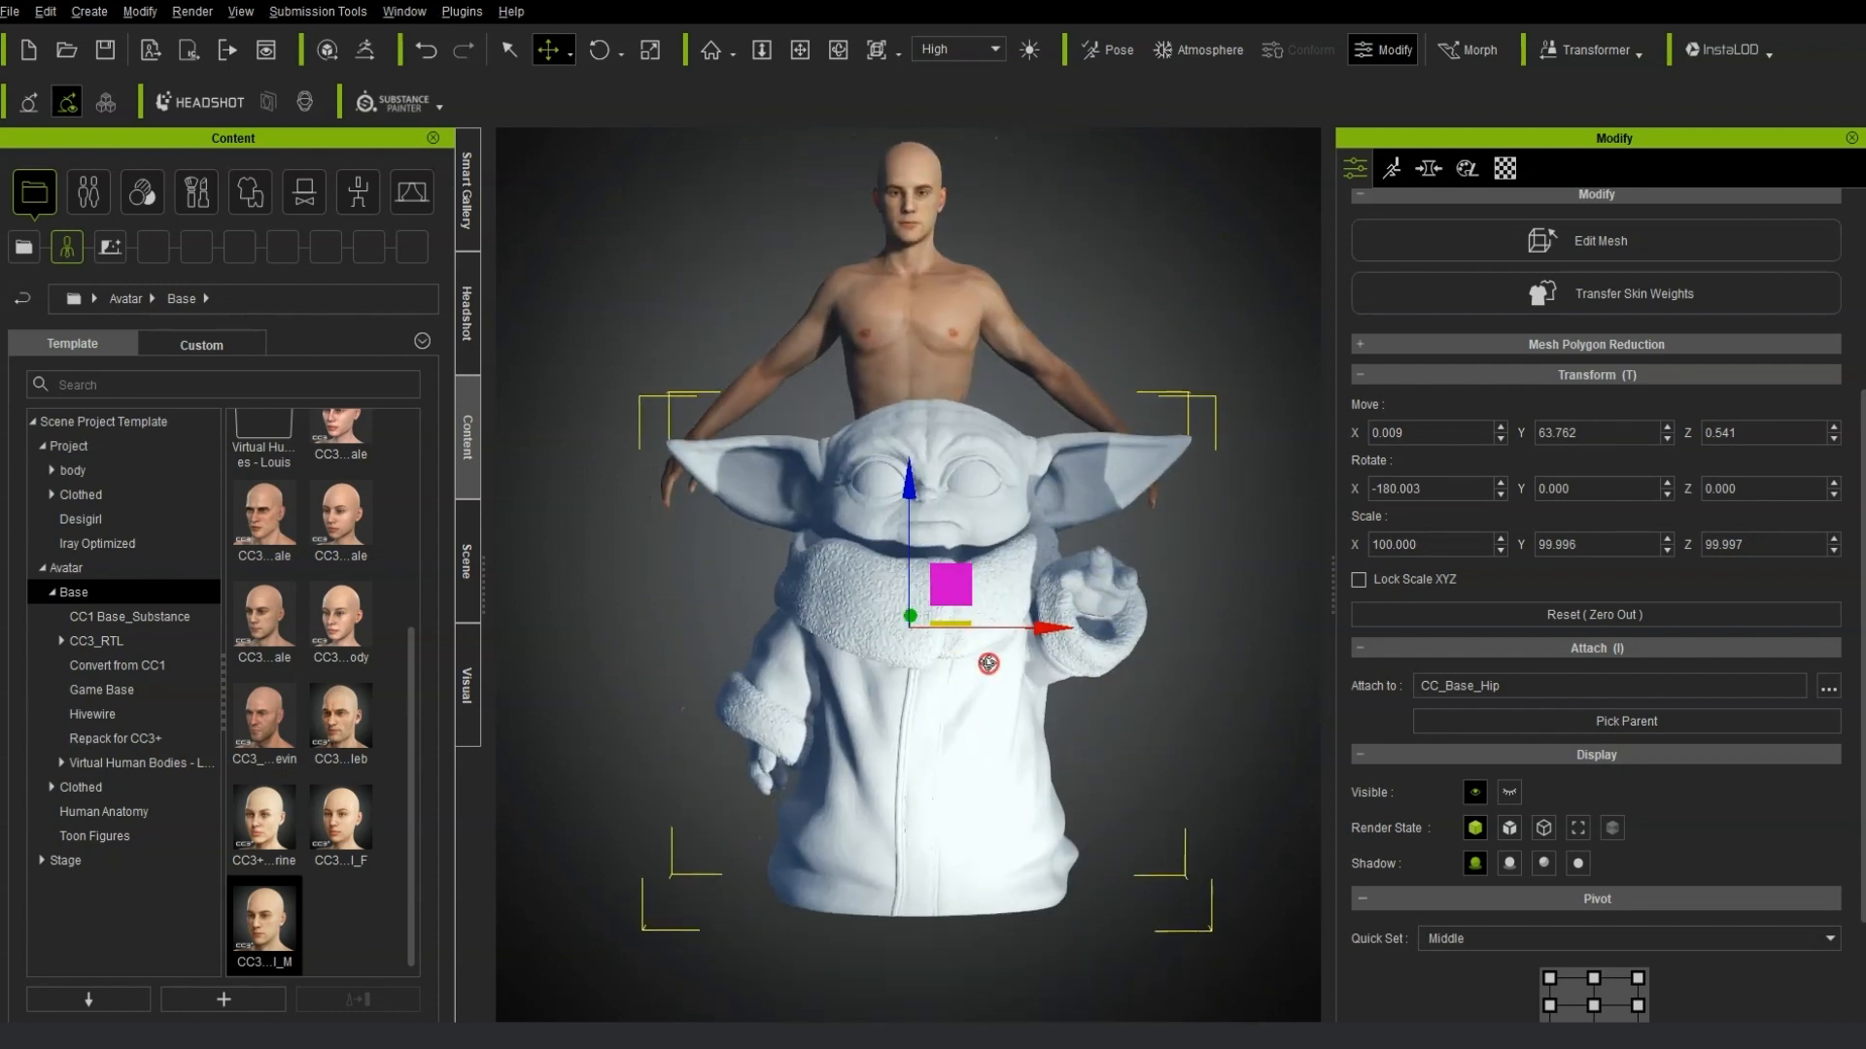
Scale the Yoda accessory down uniformly to about 54.7 percent.
left_click(650, 54)
left_click_drag(908, 628, 841, 752)
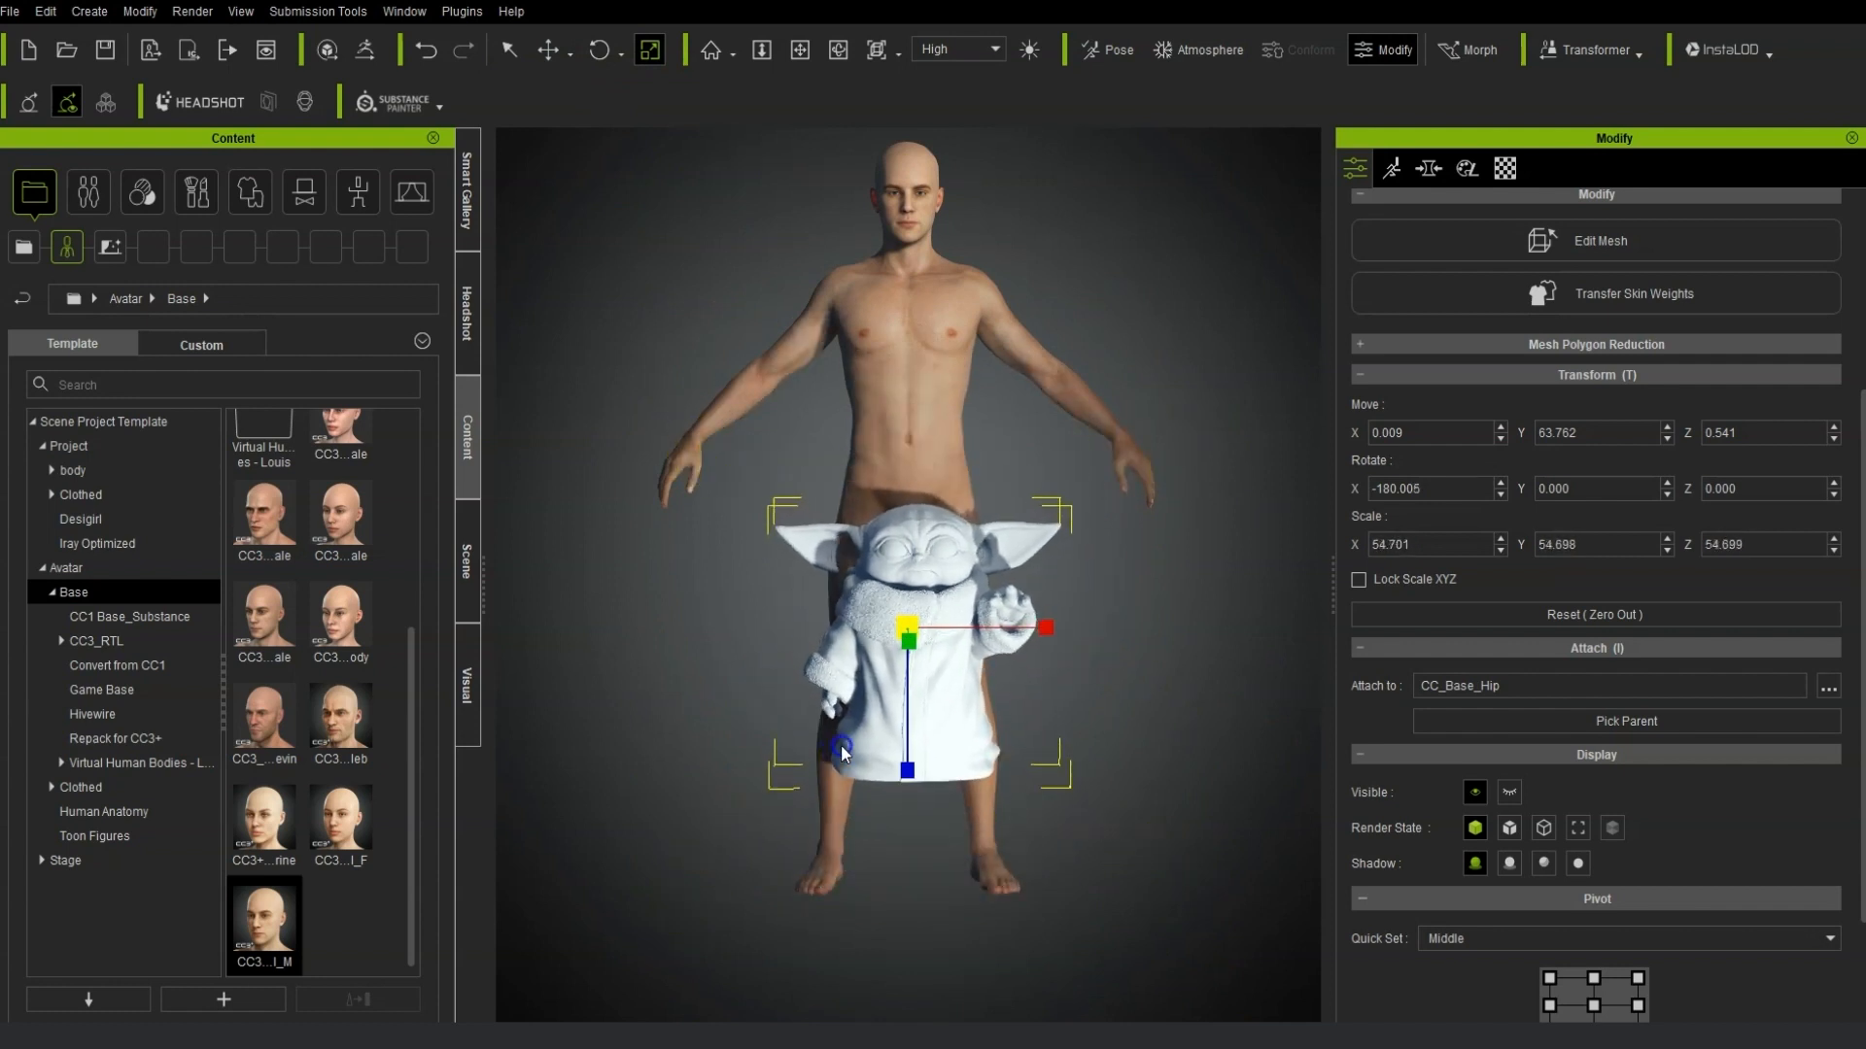
mouse_move(1023, 774)
right_mouse_down()
mouse_move(1033, 786)
mouse_move(1015, 757)
right_mouse_up()
Move the Yoda accessory down and back to about 35.5 on Y and -14.7 on Z, between the avatar's legs.
left_click(548, 50)
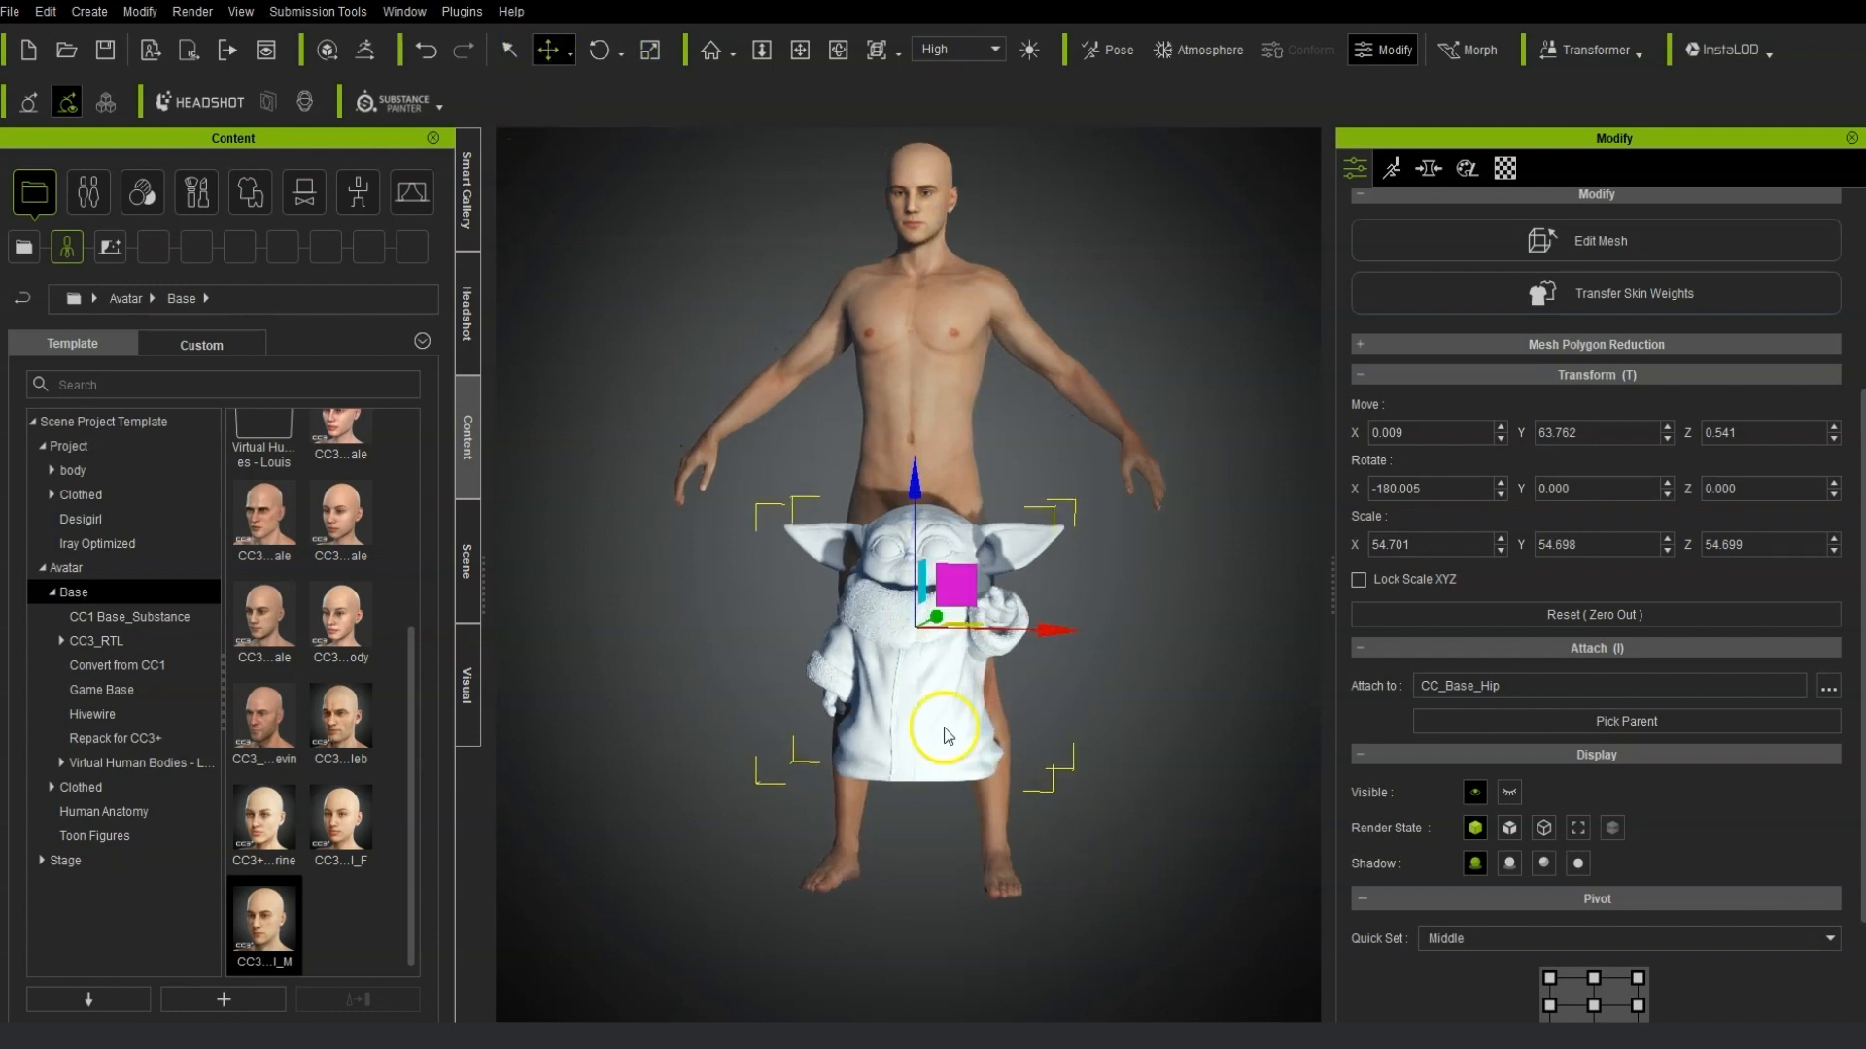
left_click_drag(906, 465, 916, 604)
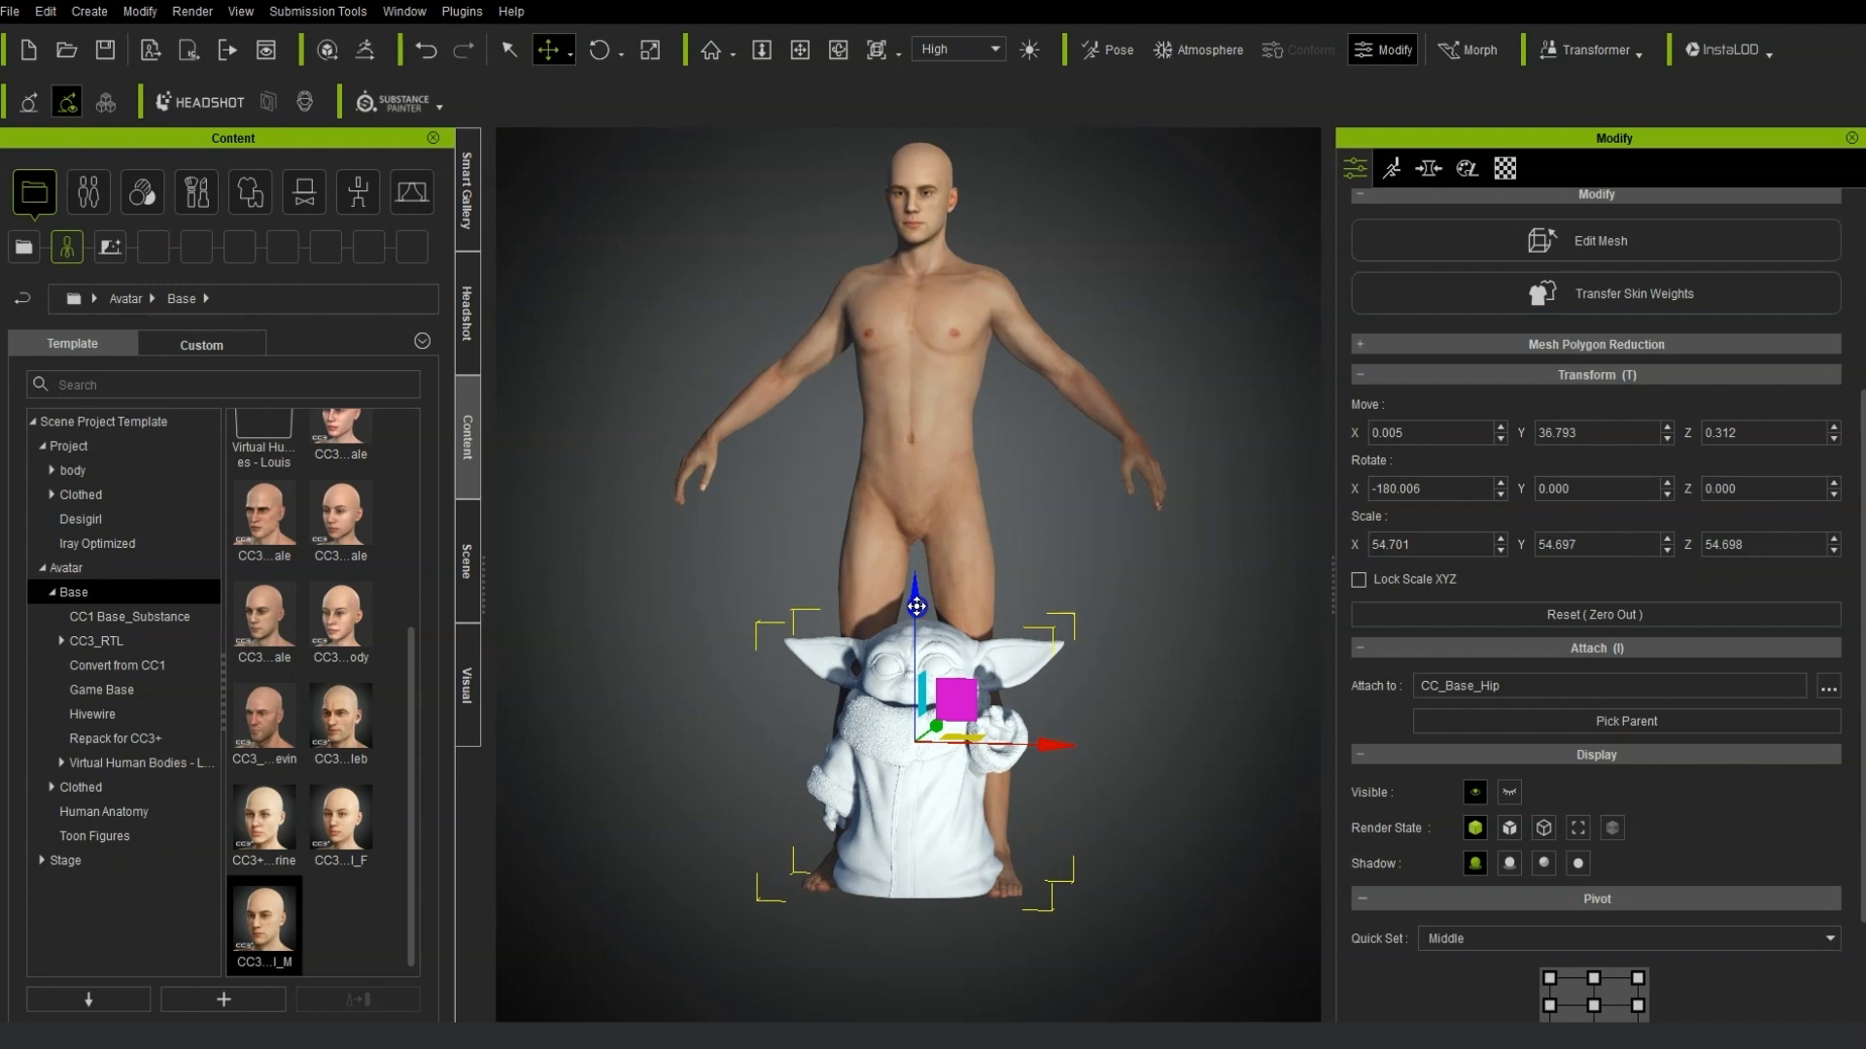
right_click_drag(1136, 625, 1513, 660)
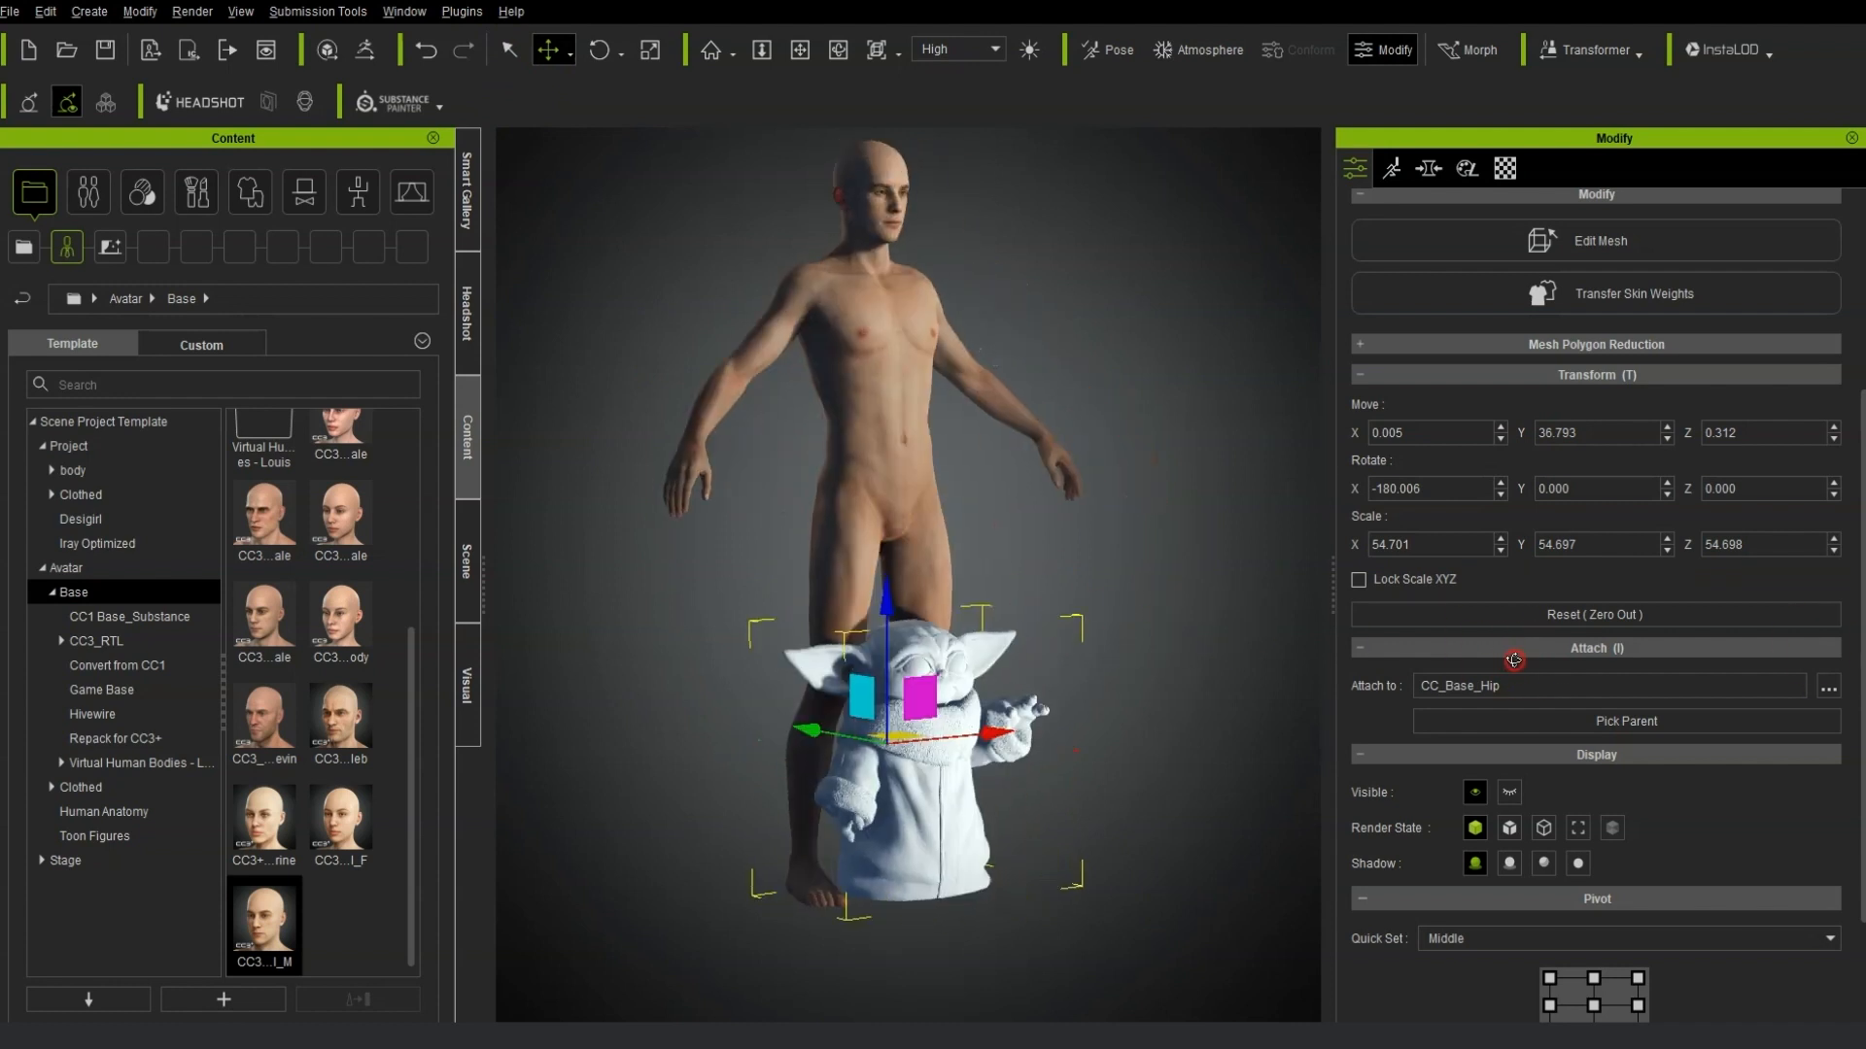
left_click_drag(804, 730, 748, 753)
right_click_drag(748, 753, 651, 772)
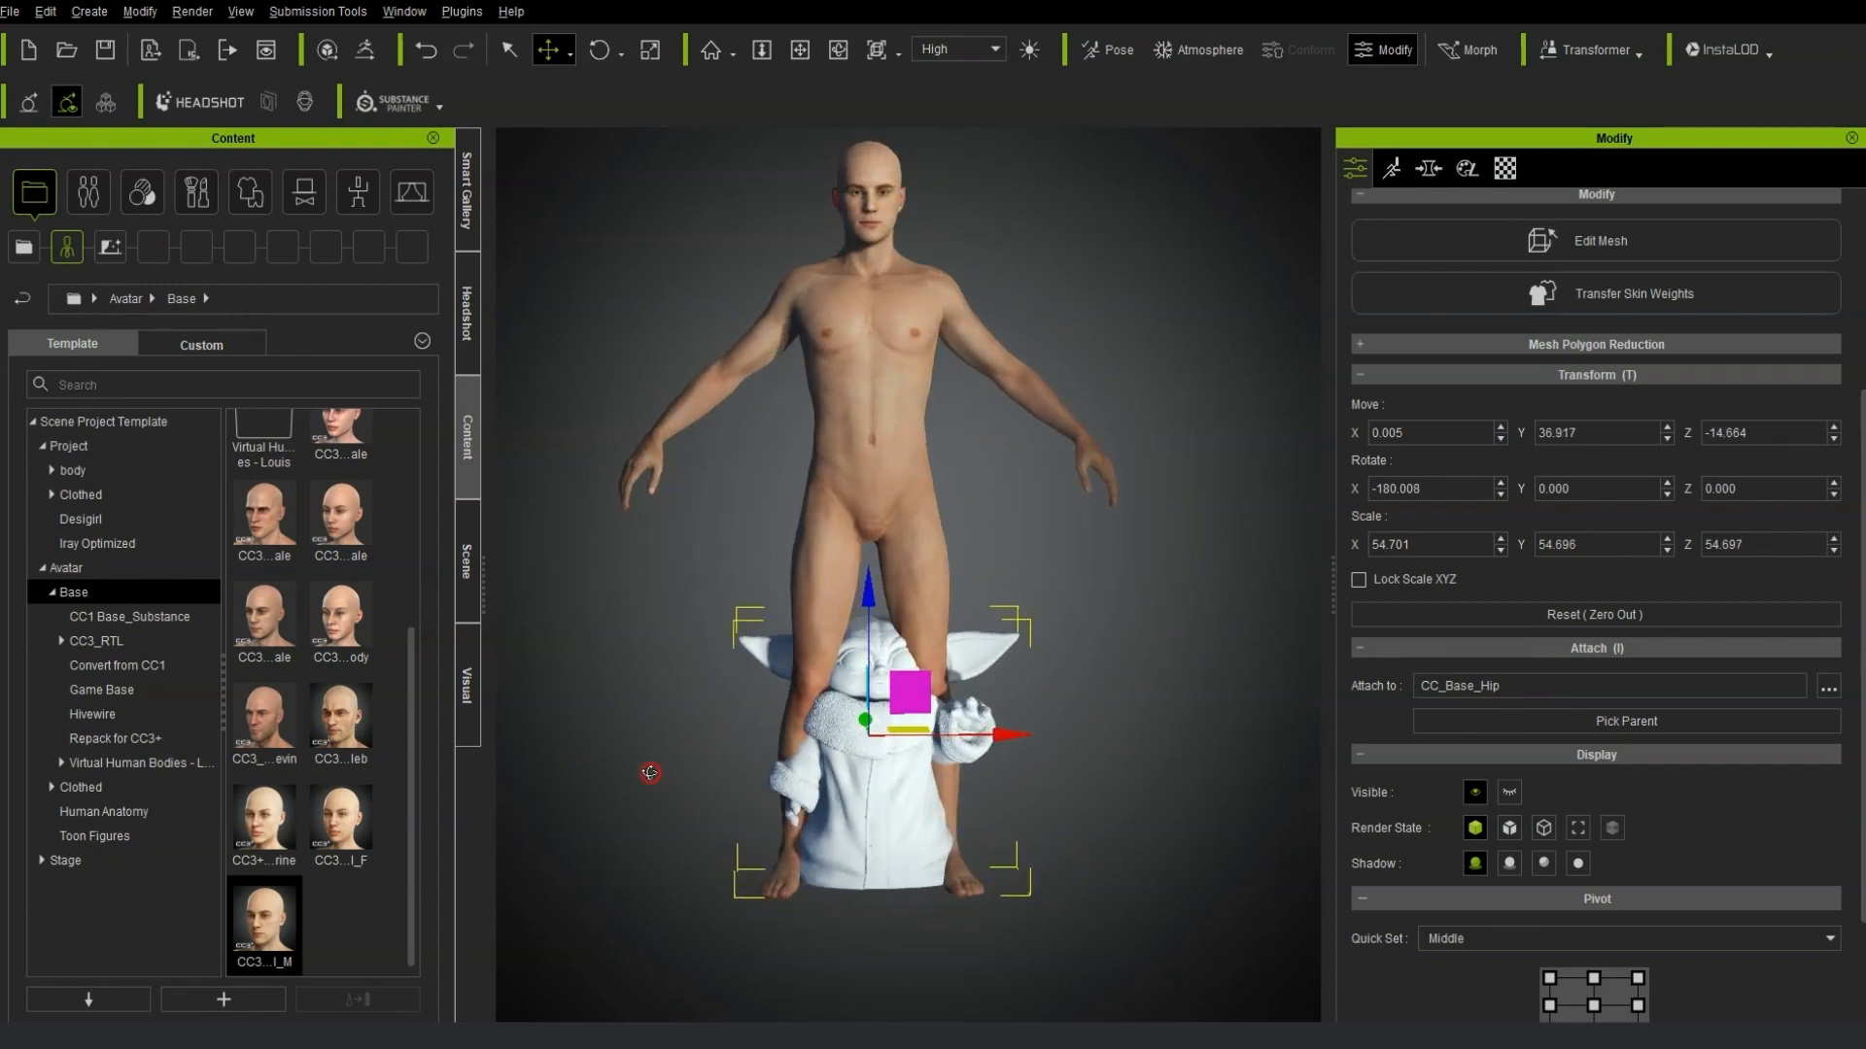
left_click_drag(871, 584, 875, 604)
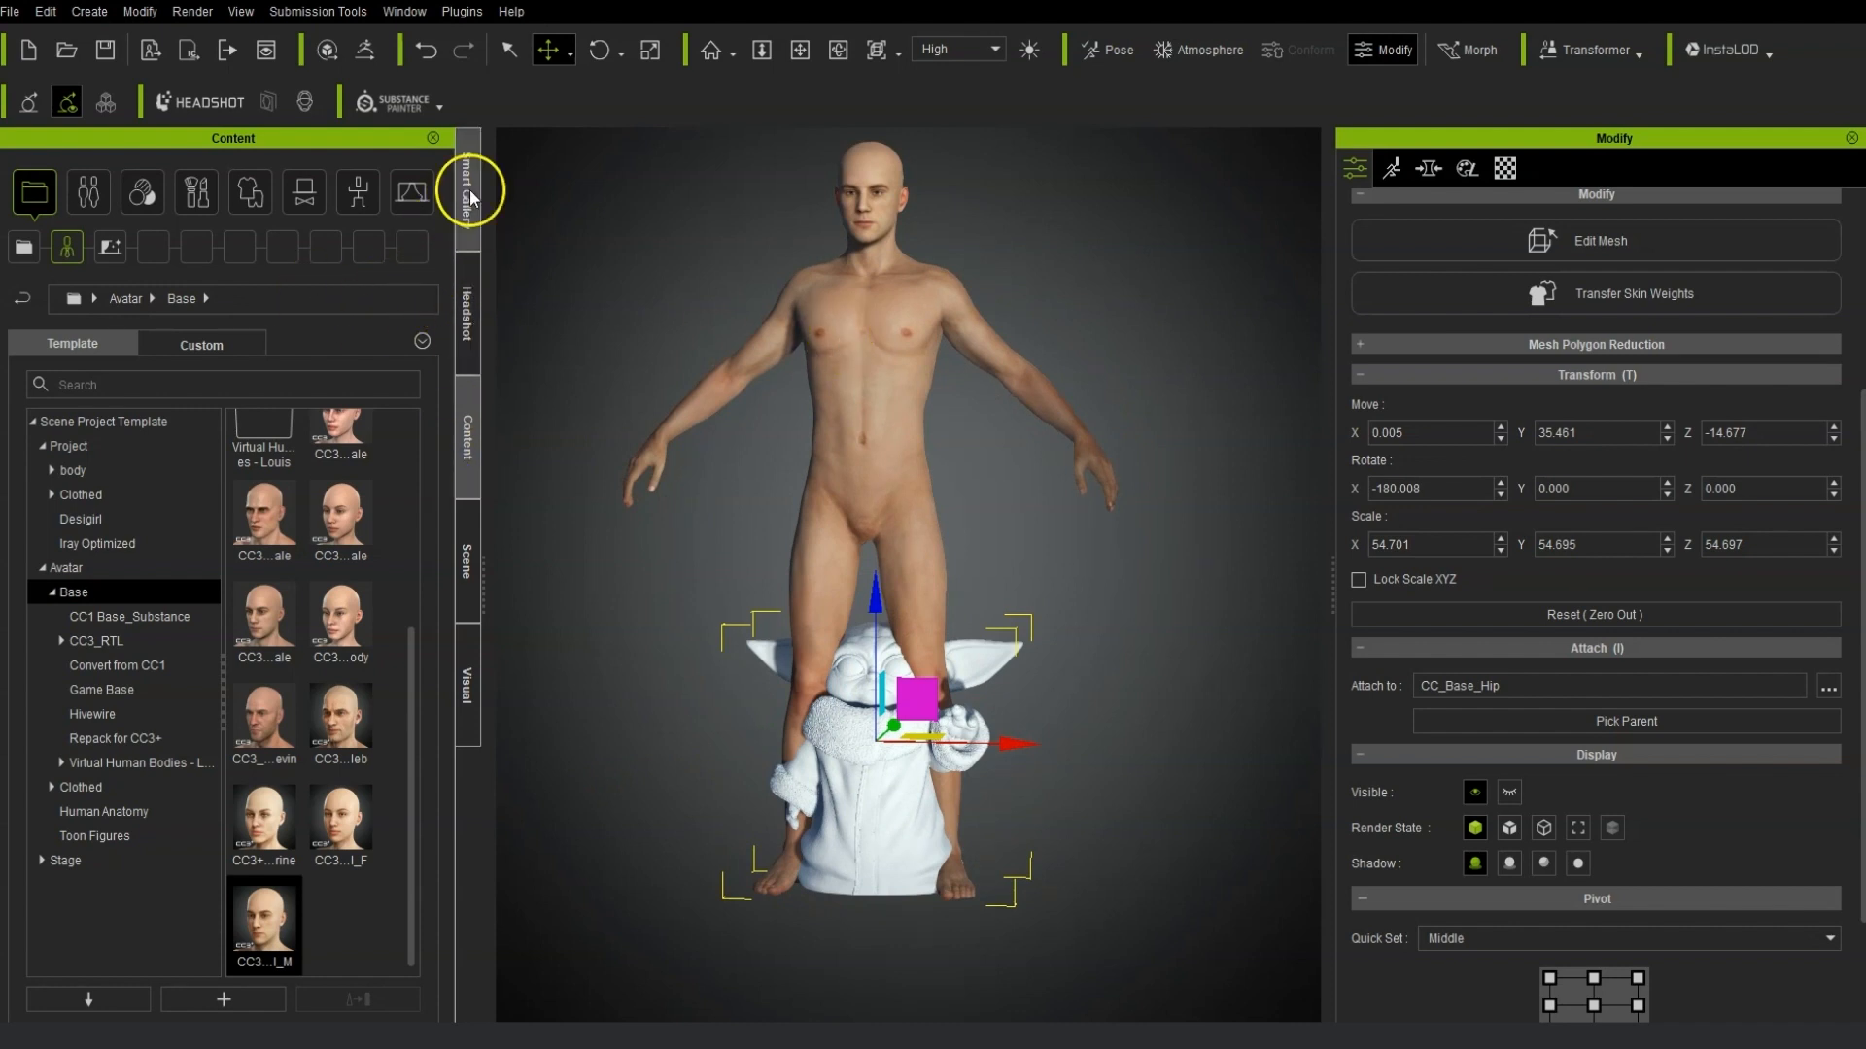
Select the avatar and set the Full Body morph Body HA Baby to 100.
left_click(475, 576)
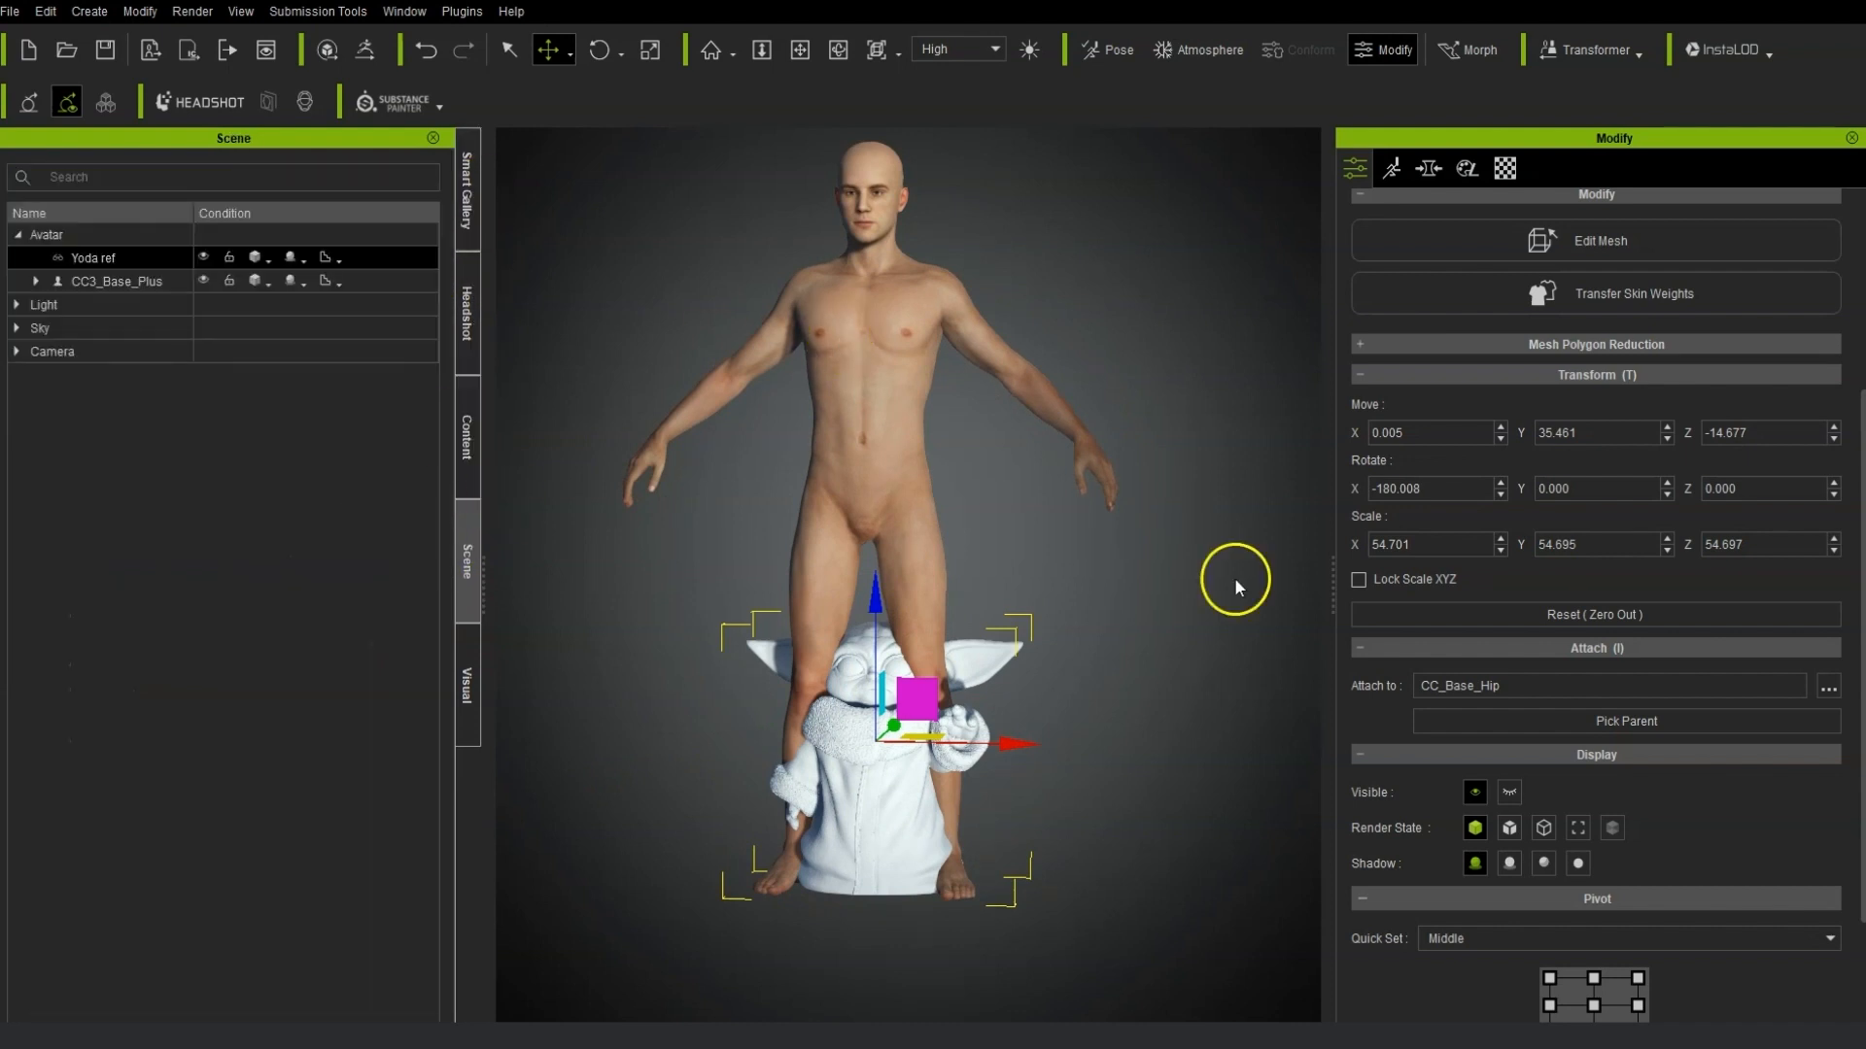
left_click(1429, 168)
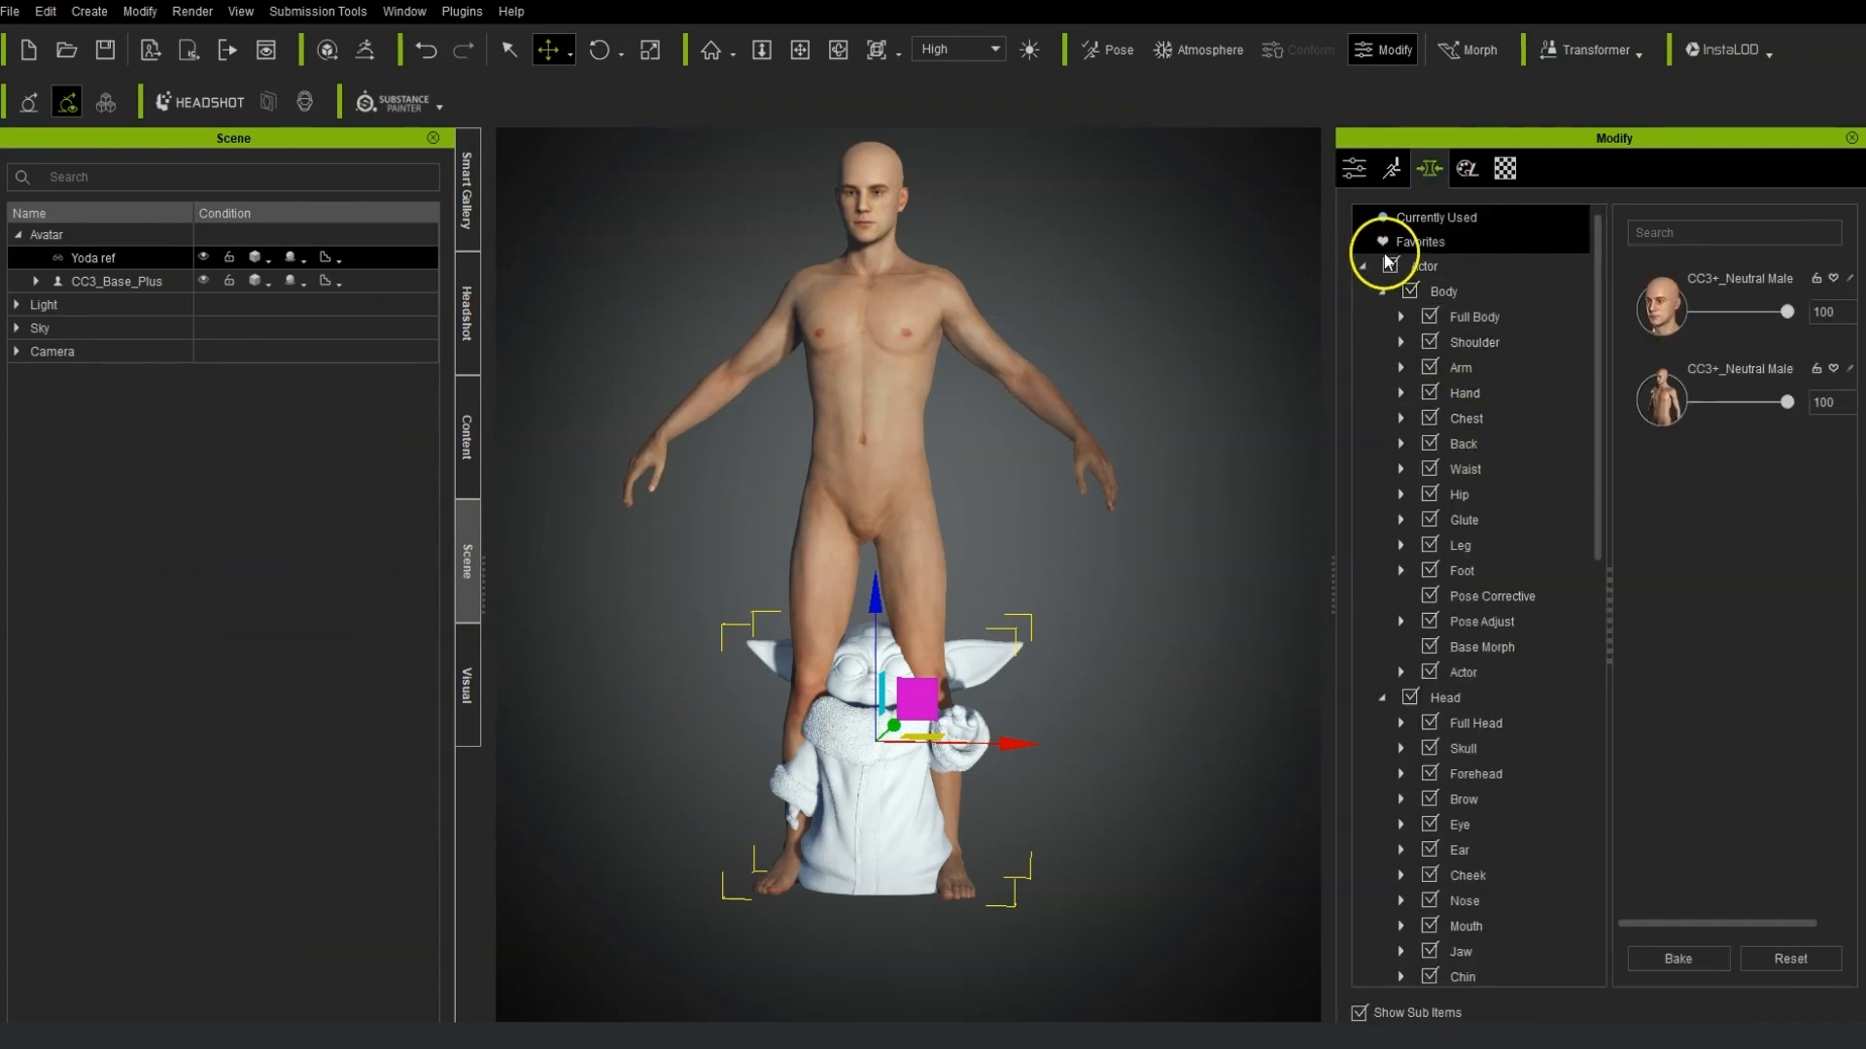
left_click(1470, 316)
left_click_drag(1848, 277, 1849, 340)
left_click_drag(1851, 392, 1851, 680)
left_click_drag(1694, 617, 1840, 625)
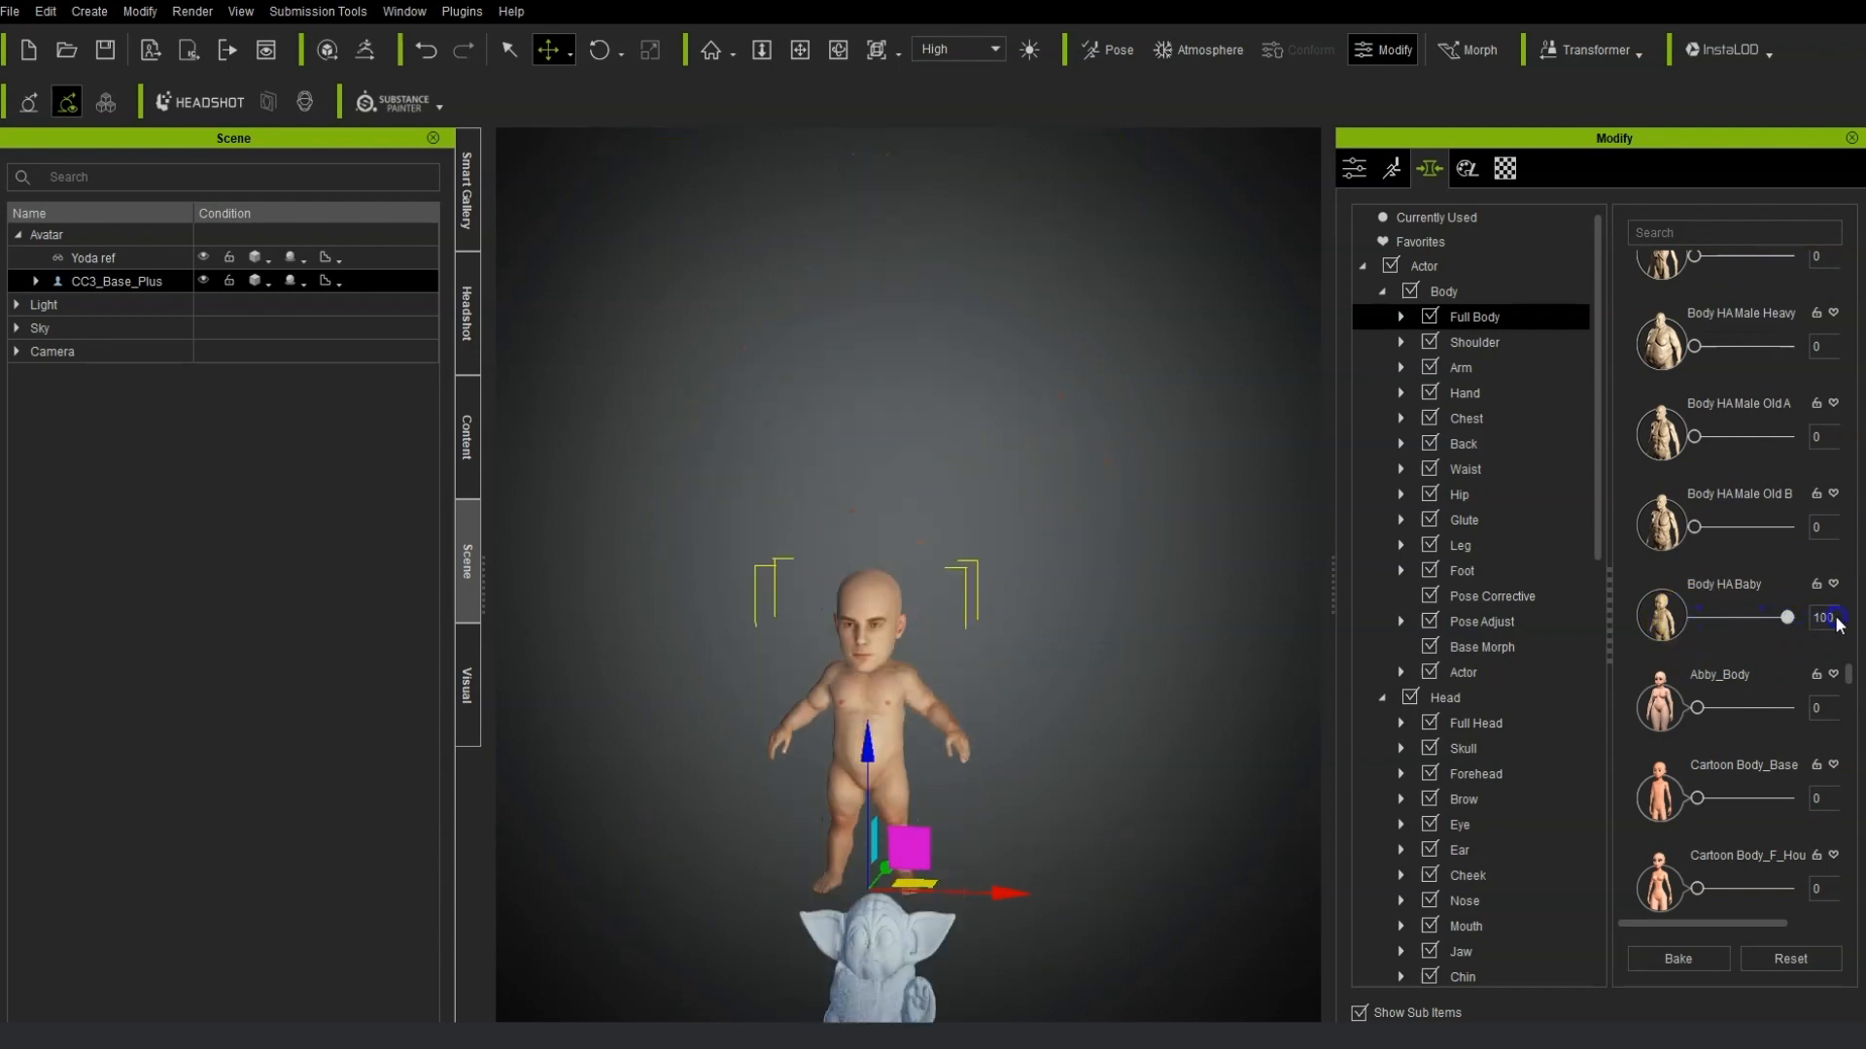
Select the Yoda accessory and reset its transform to zero.
middle_click_drag(1102, 752, 1158, 594)
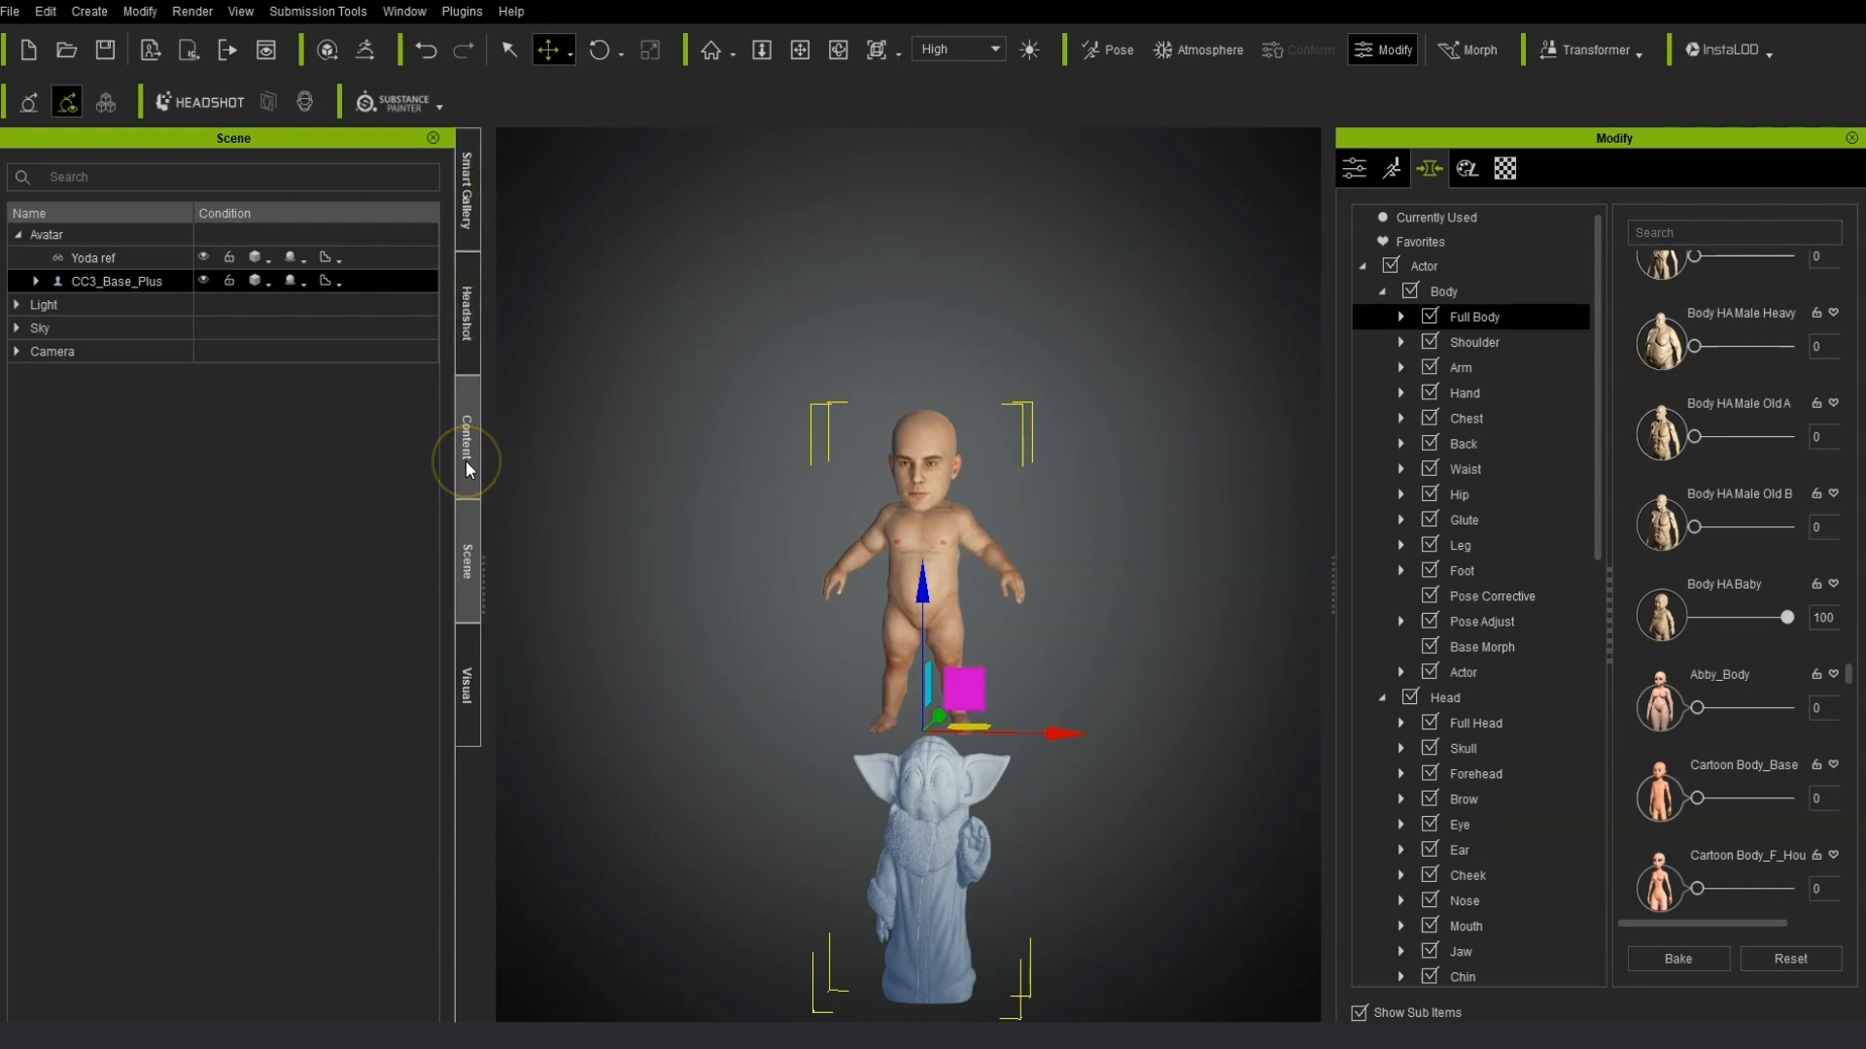
left_click(131, 256)
left_click(1353, 168)
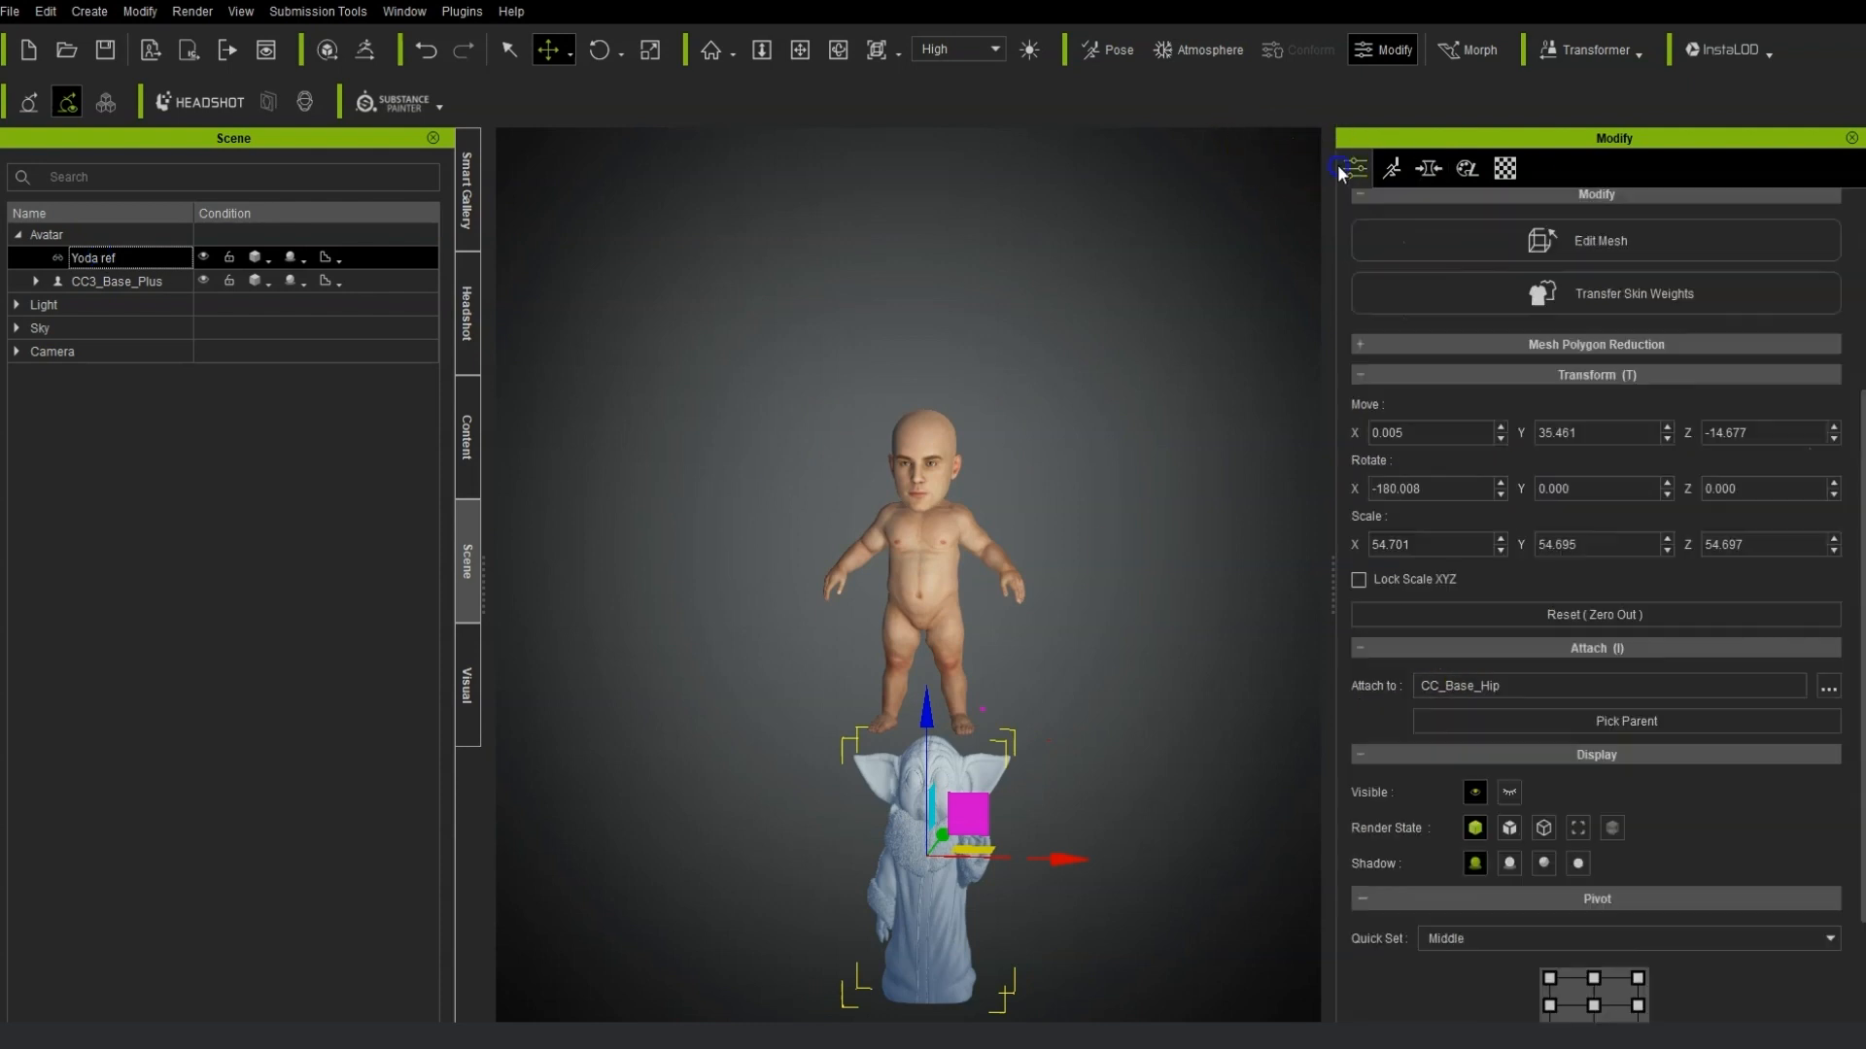
left_click(1698, 616)
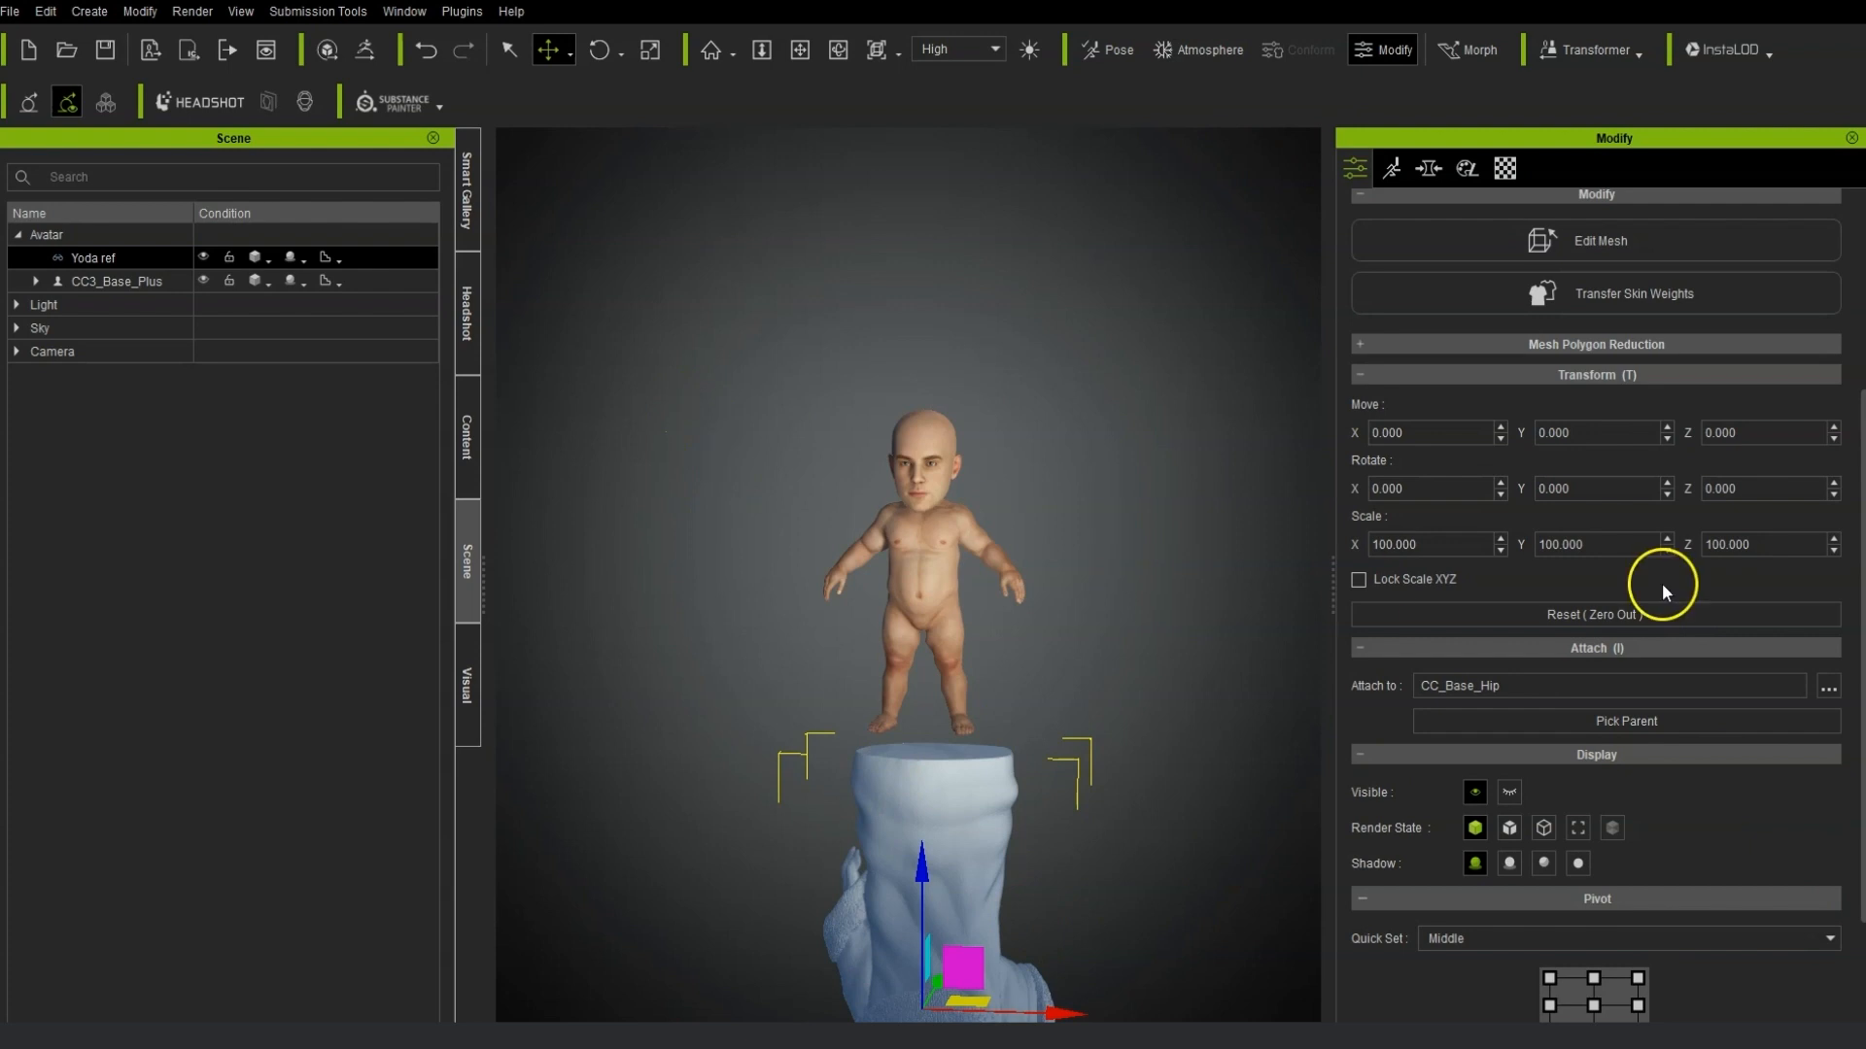
Delete the Yoda accessory from the scene.
scroll(1652, 622, "up", 2)
scroll(1644, 642, "up", 1)
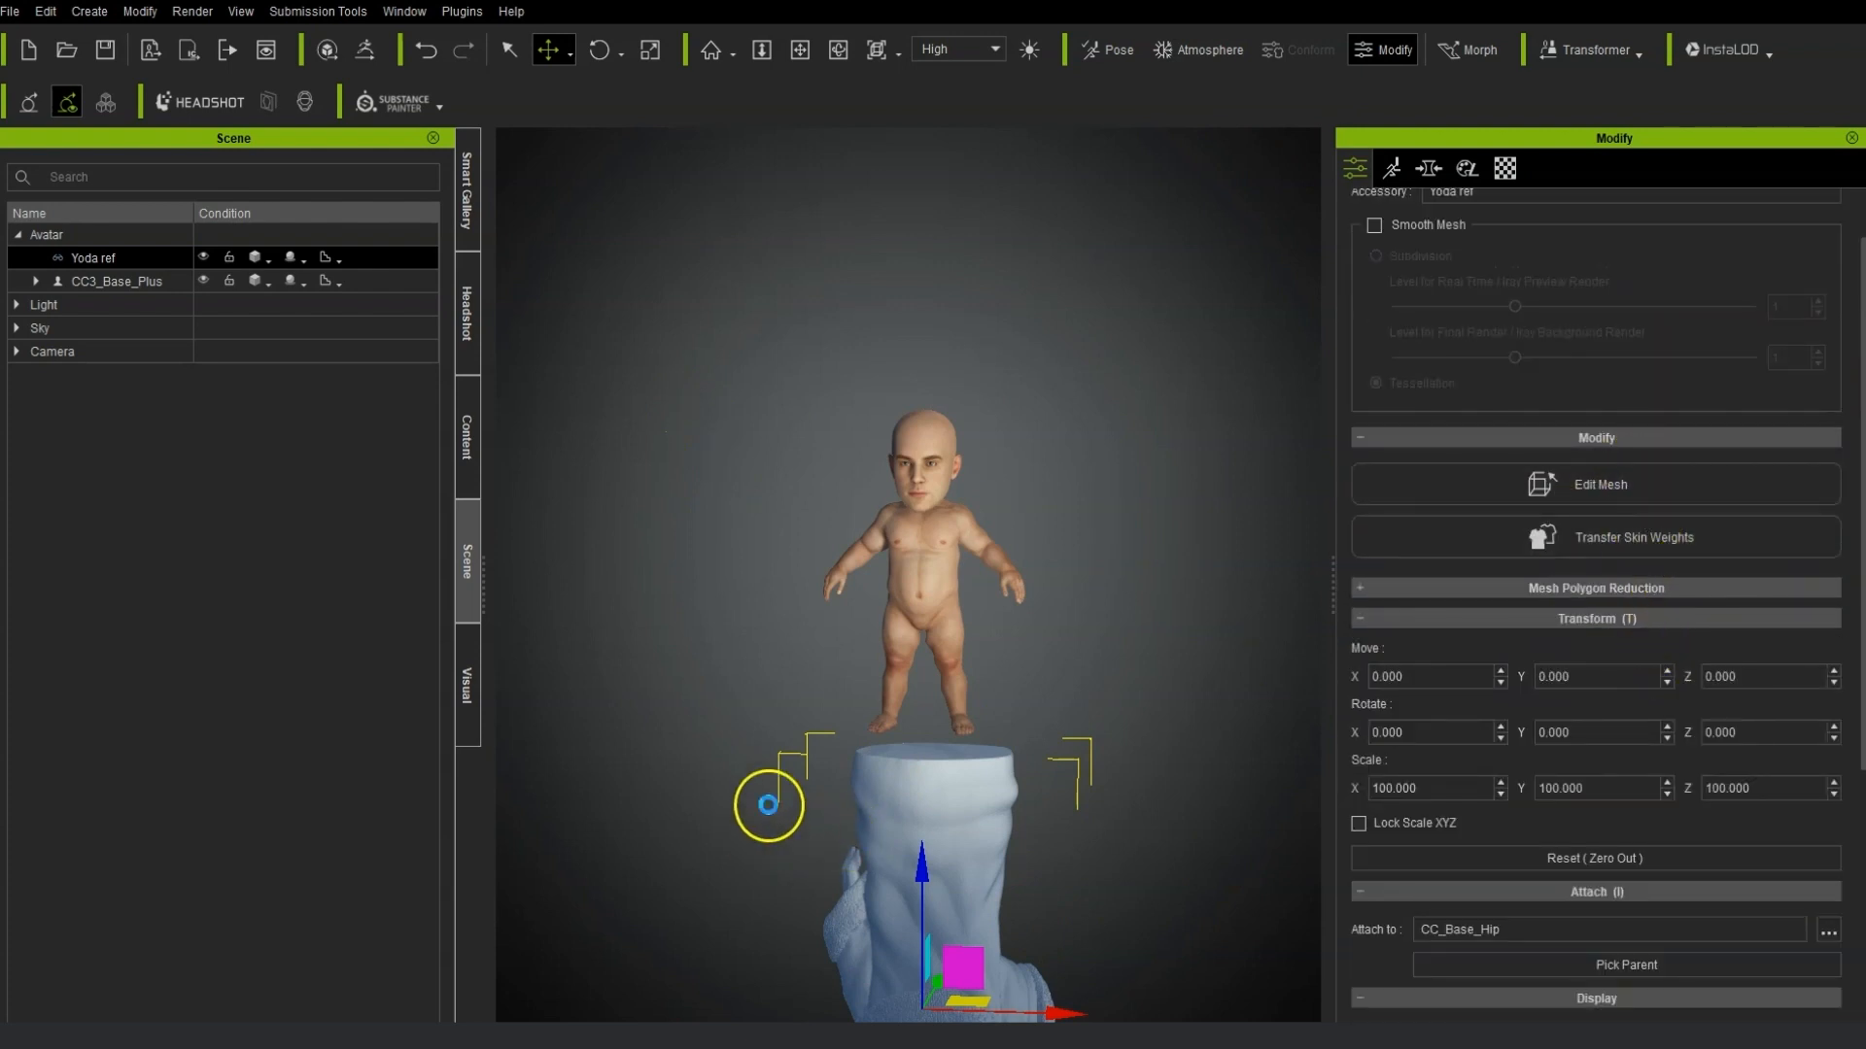
key("Delete")
Create a new accessory from the Yoda reference file.
left_click(90, 10)
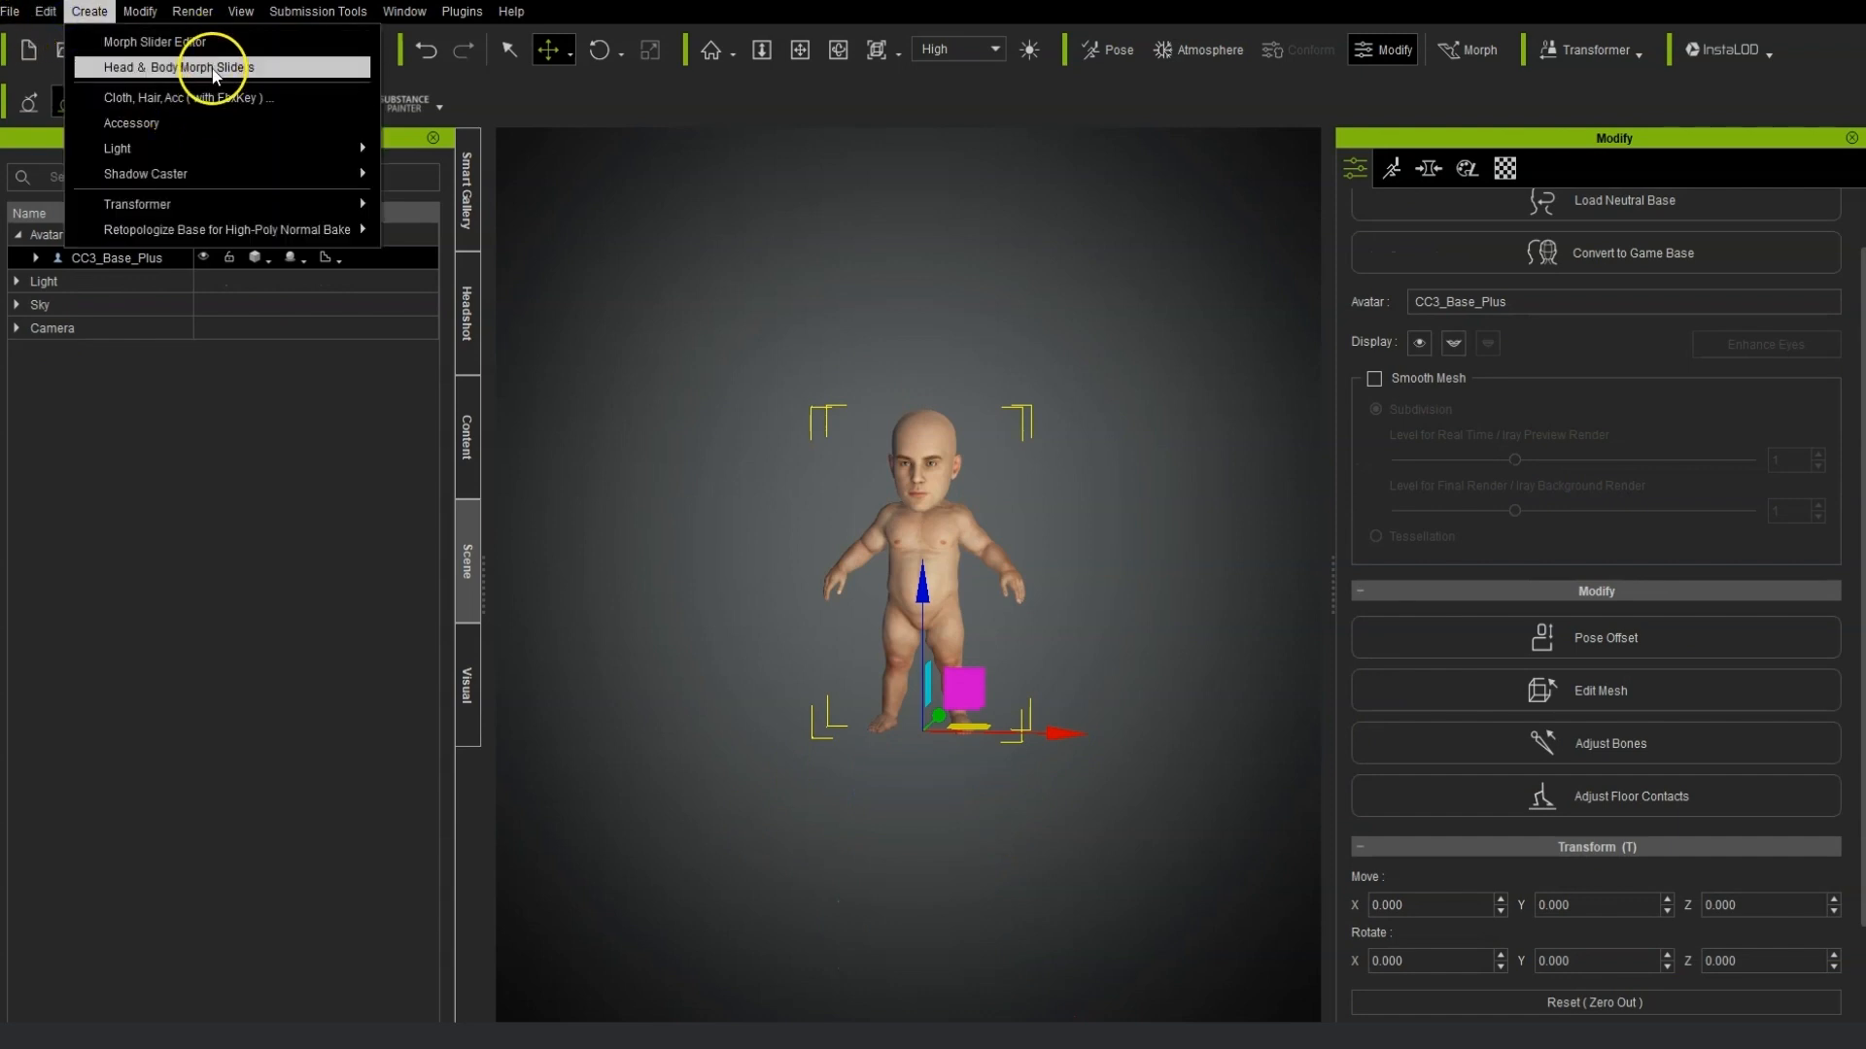
left_click(206, 122)
left_click(1010, 316)
left_click(1708, 988)
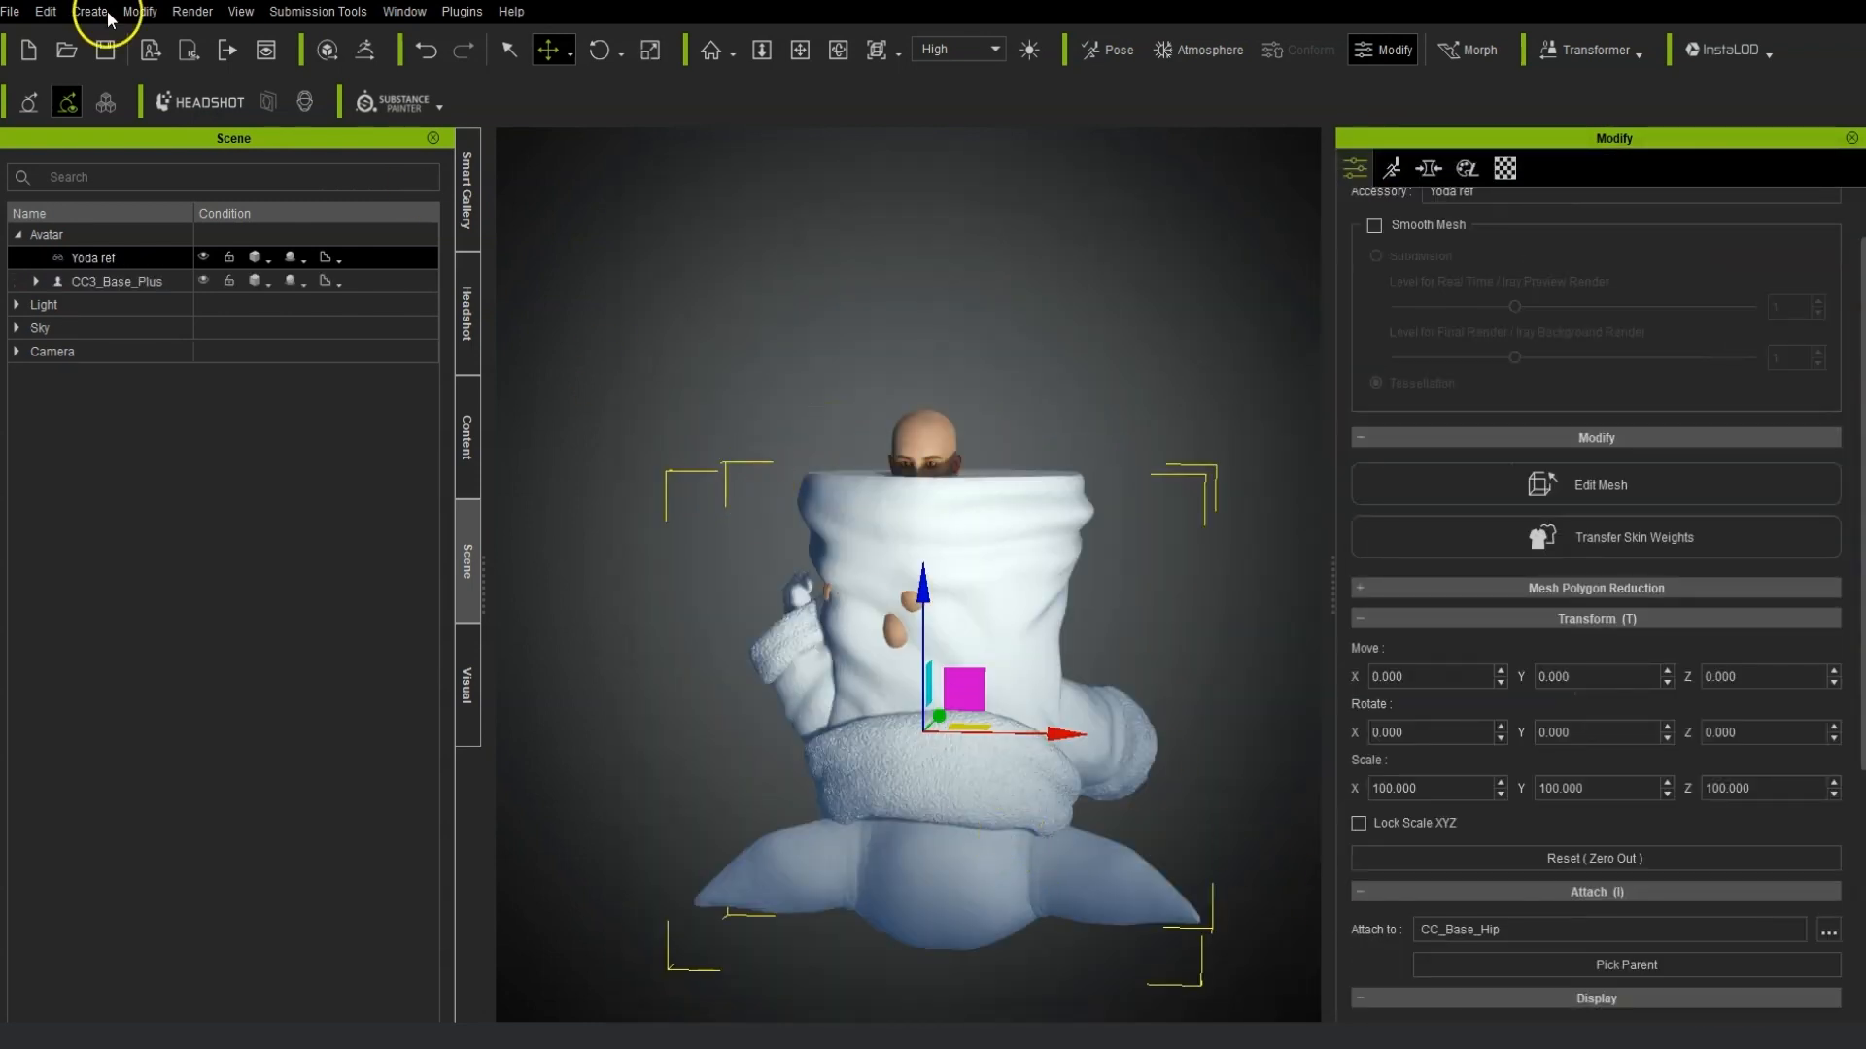
Rotate the Yoda accessory to -180 on X so it stands upright.
left_click(646, 51)
left_click(602, 50)
left_click_drag(911, 701, 1006, 599)
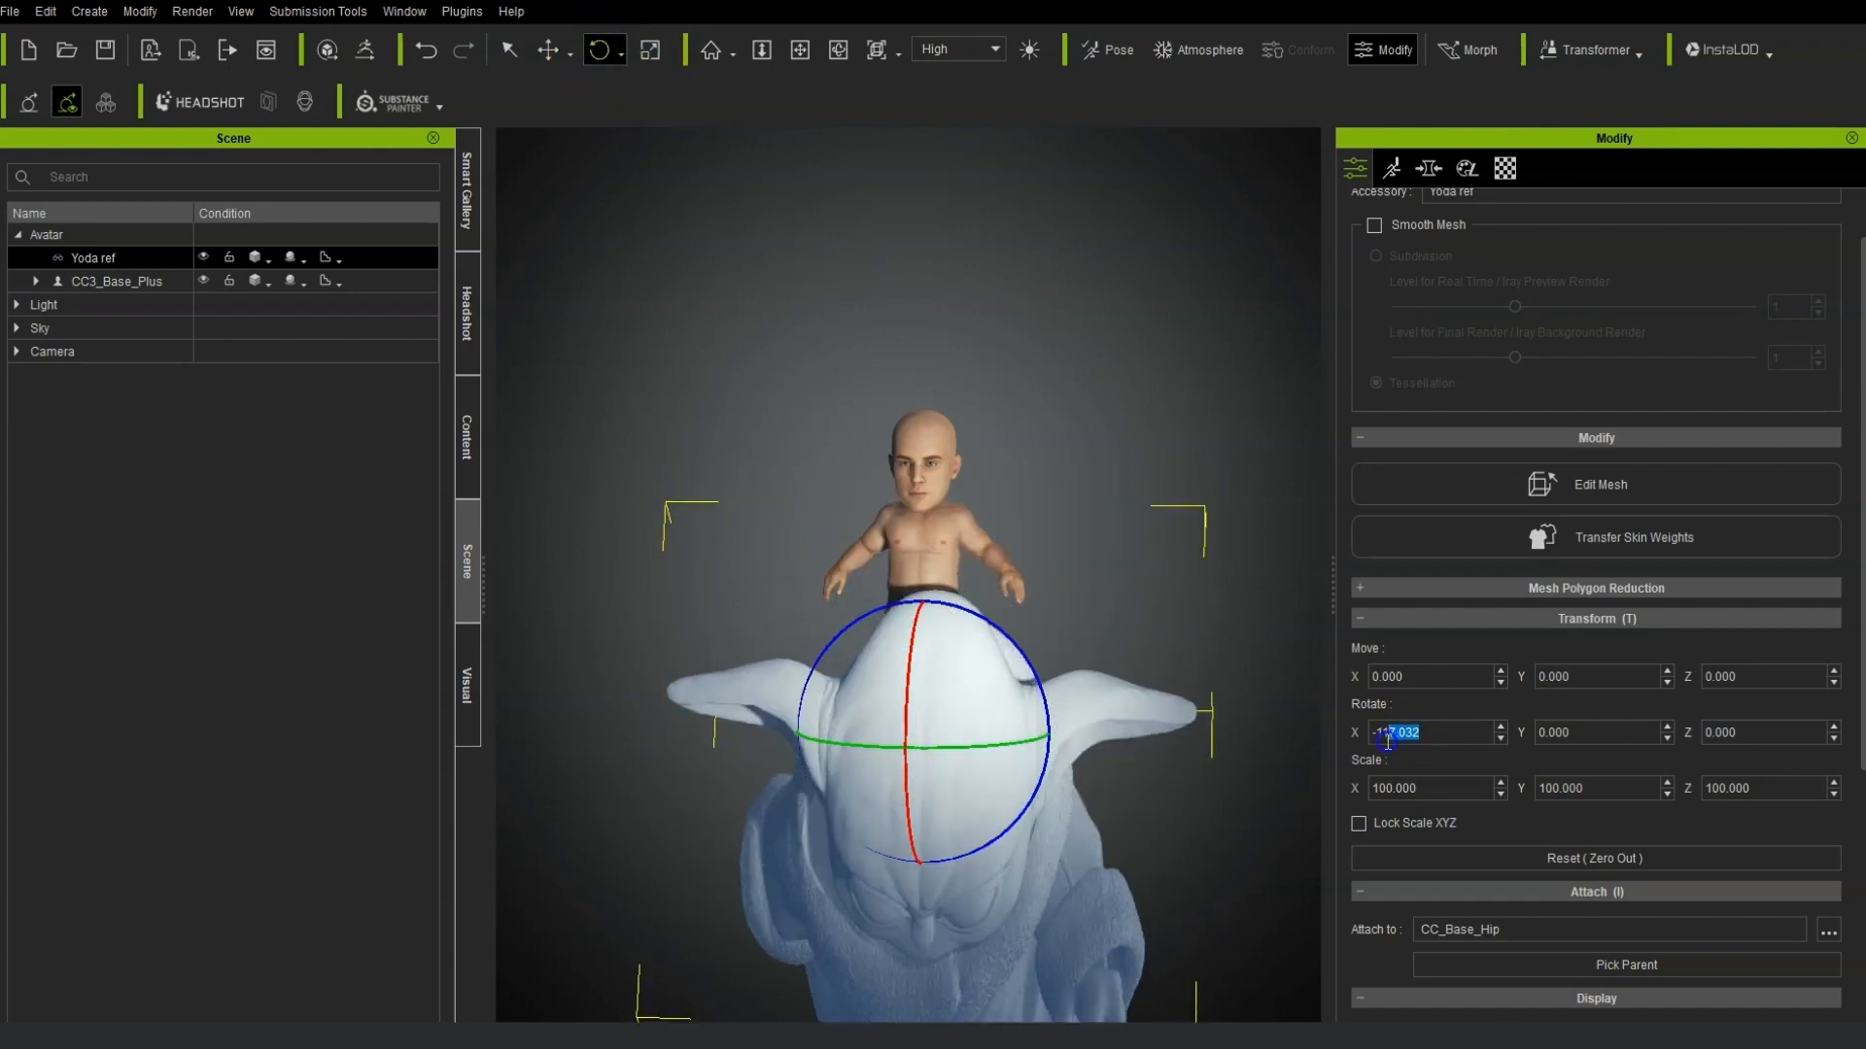
key("Return")
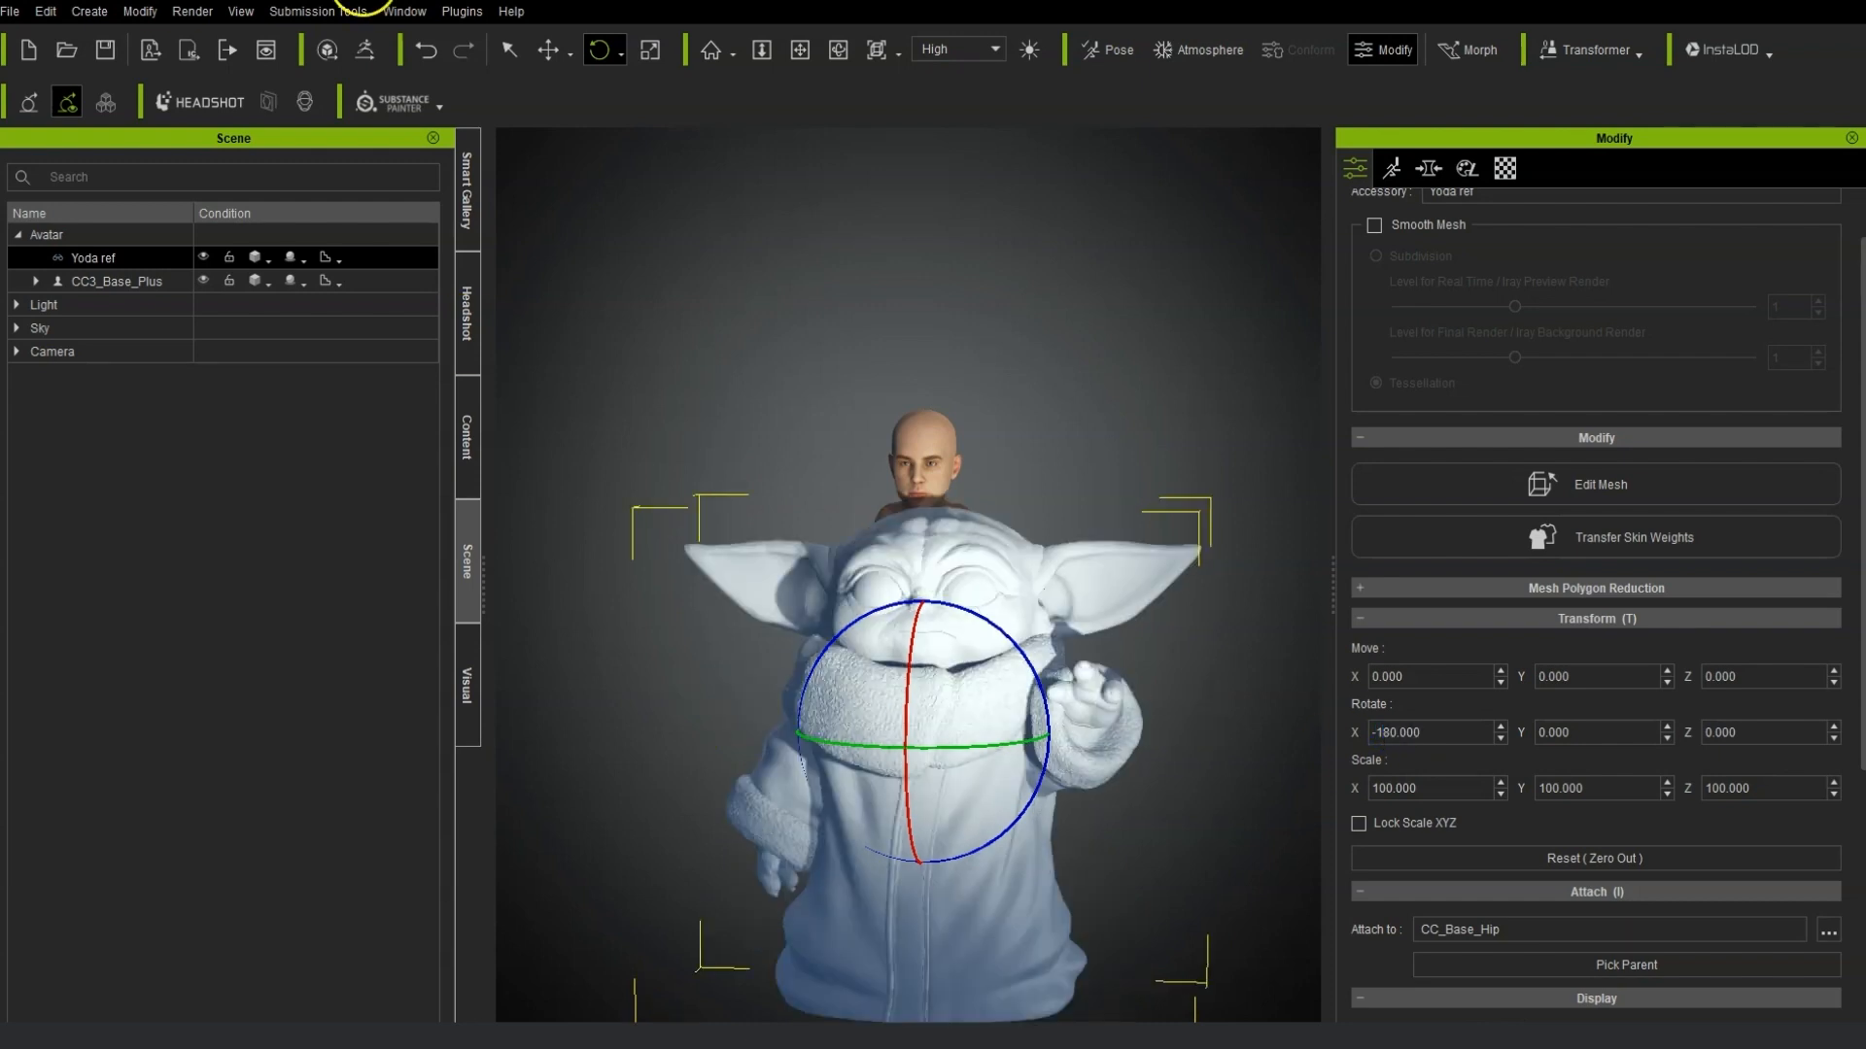
Move the Yoda accessory upward to about 64.2 on Y.
left_click(549, 50)
left_click_drag(922, 609, 996, 340)
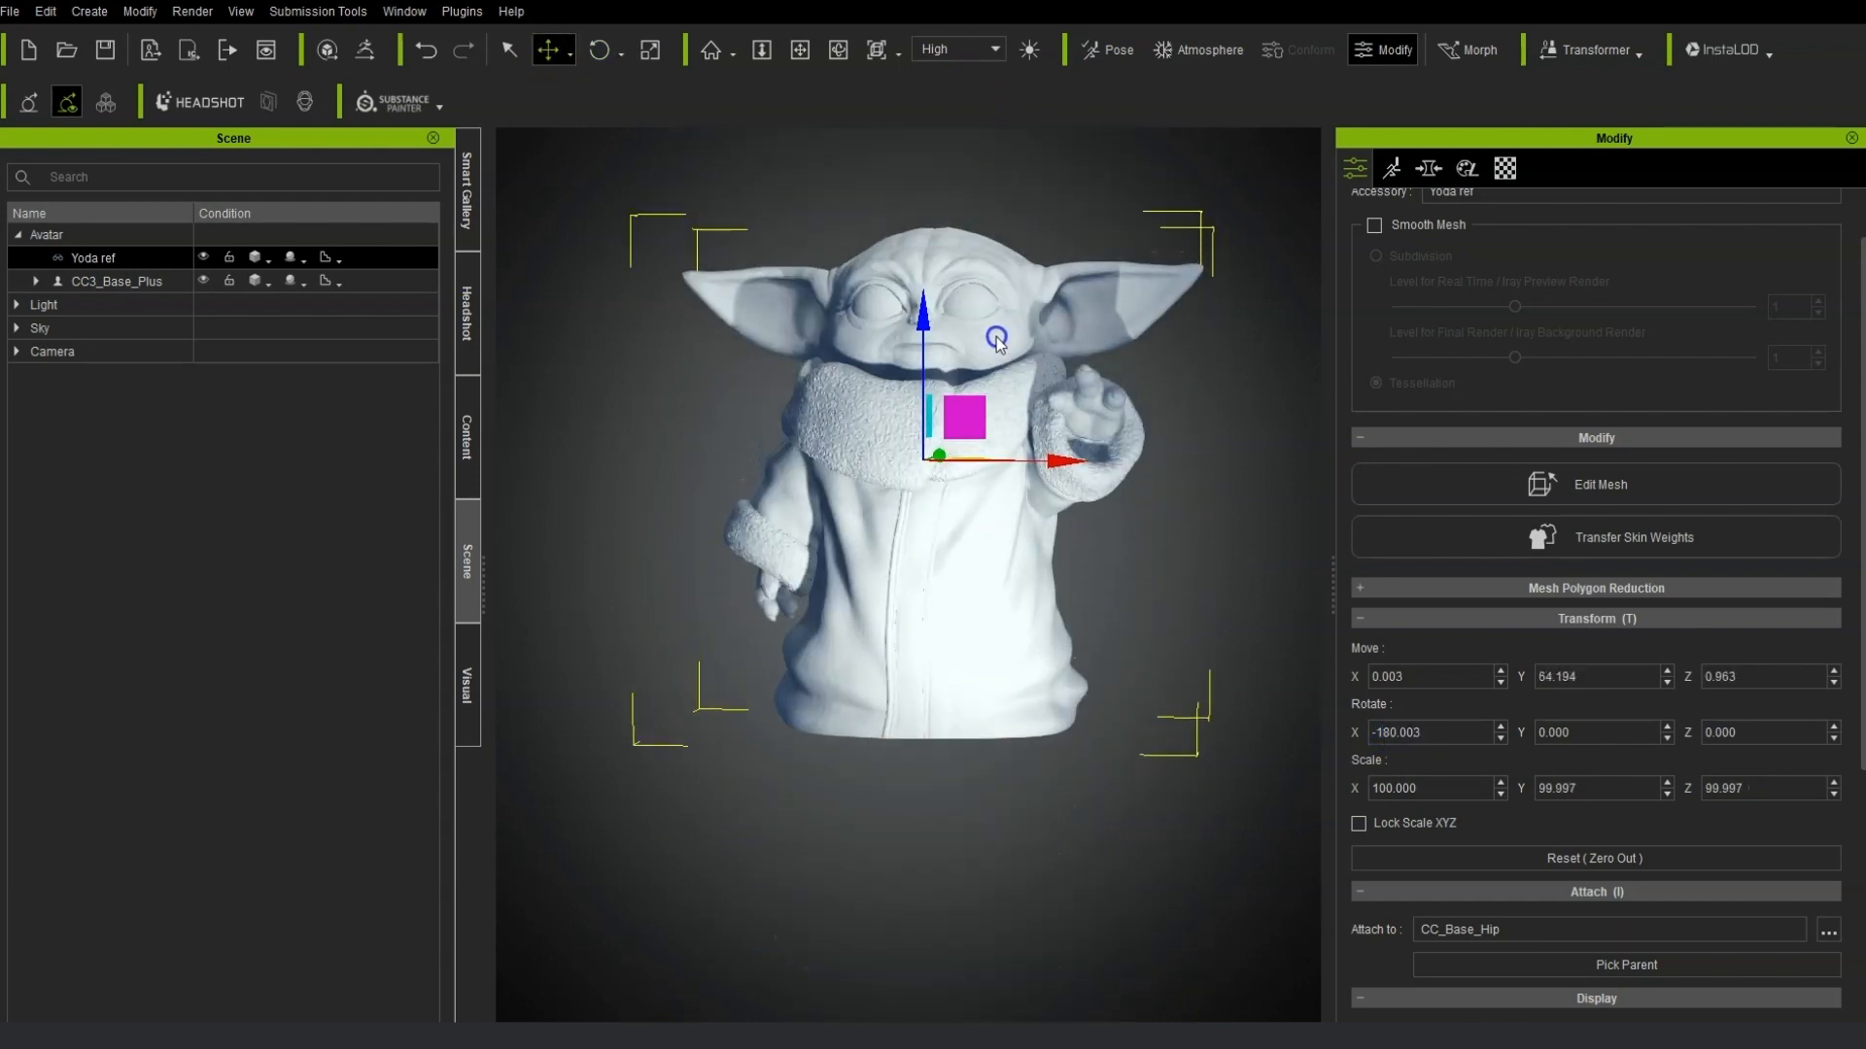
Scale the Yoda accessory down to about 49.5 percent and lower it to about 47.1 on Y.
left_click(650, 50)
left_click_drag(927, 471, 771, 625)
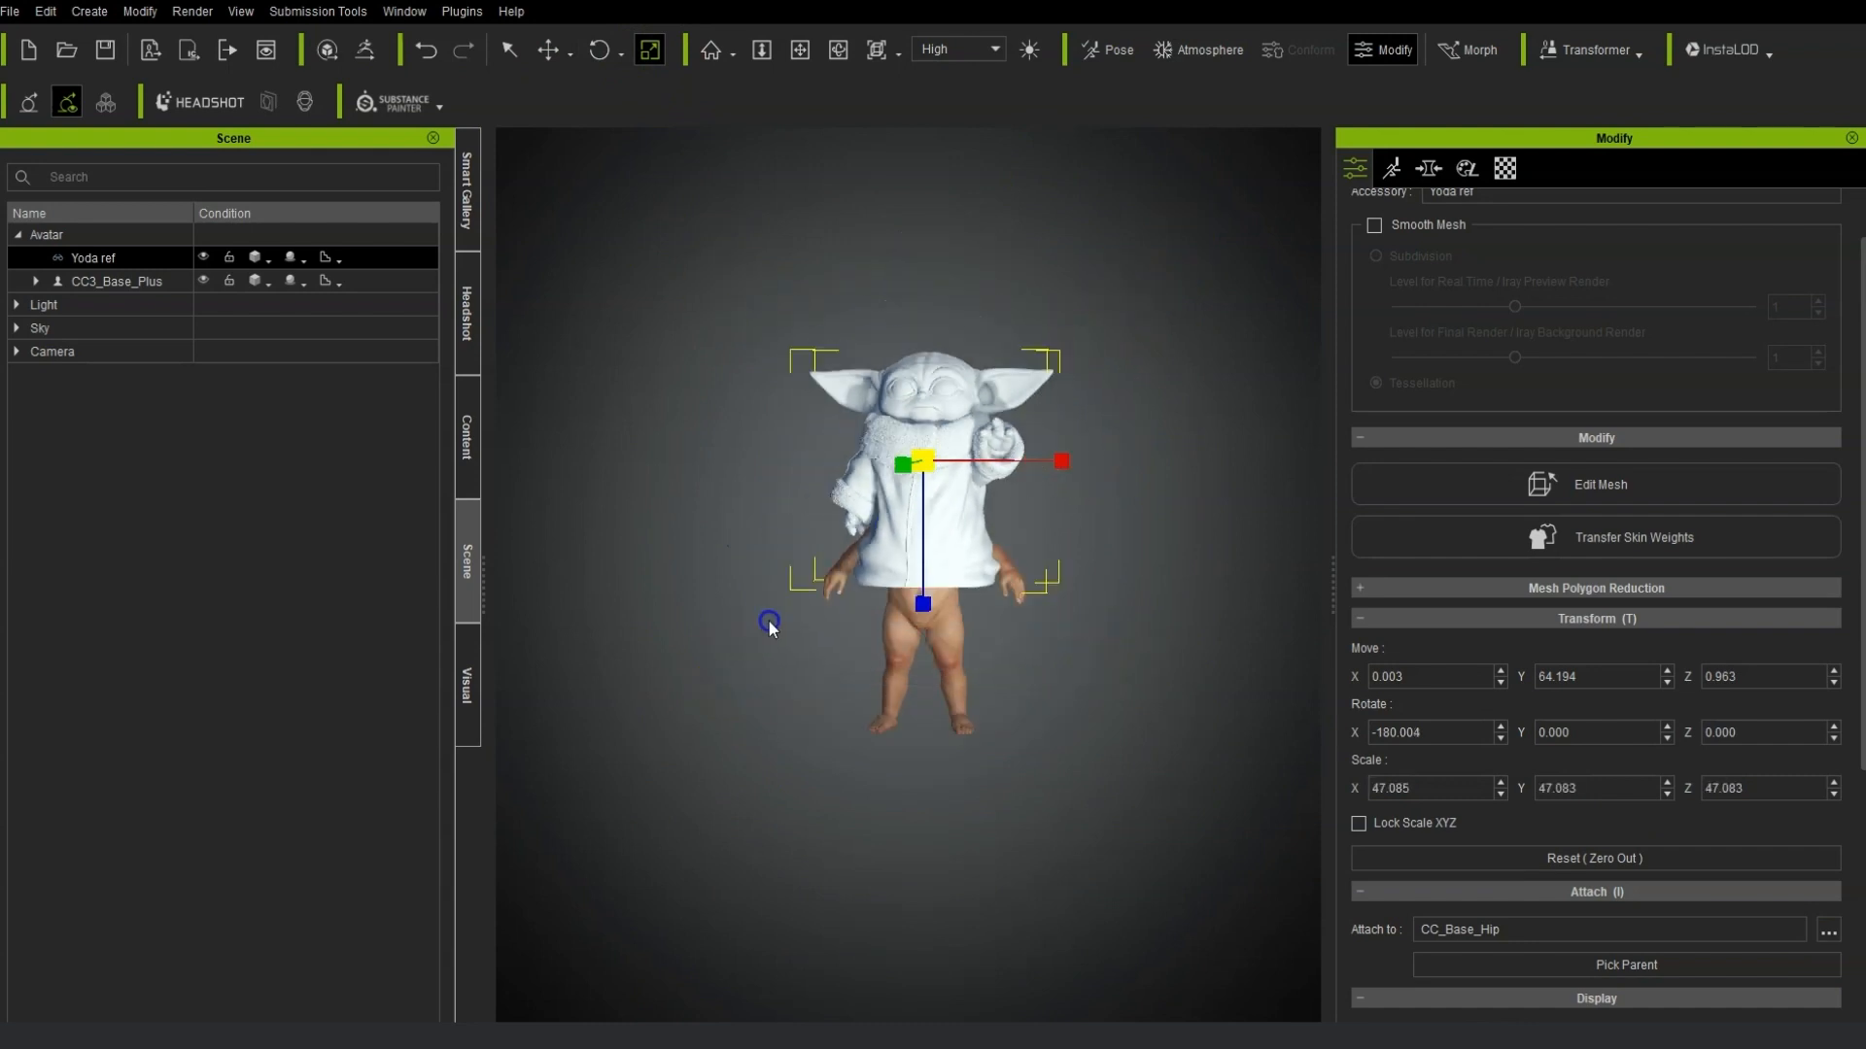
left_click(550, 51)
left_click_drag(932, 329, 929, 395)
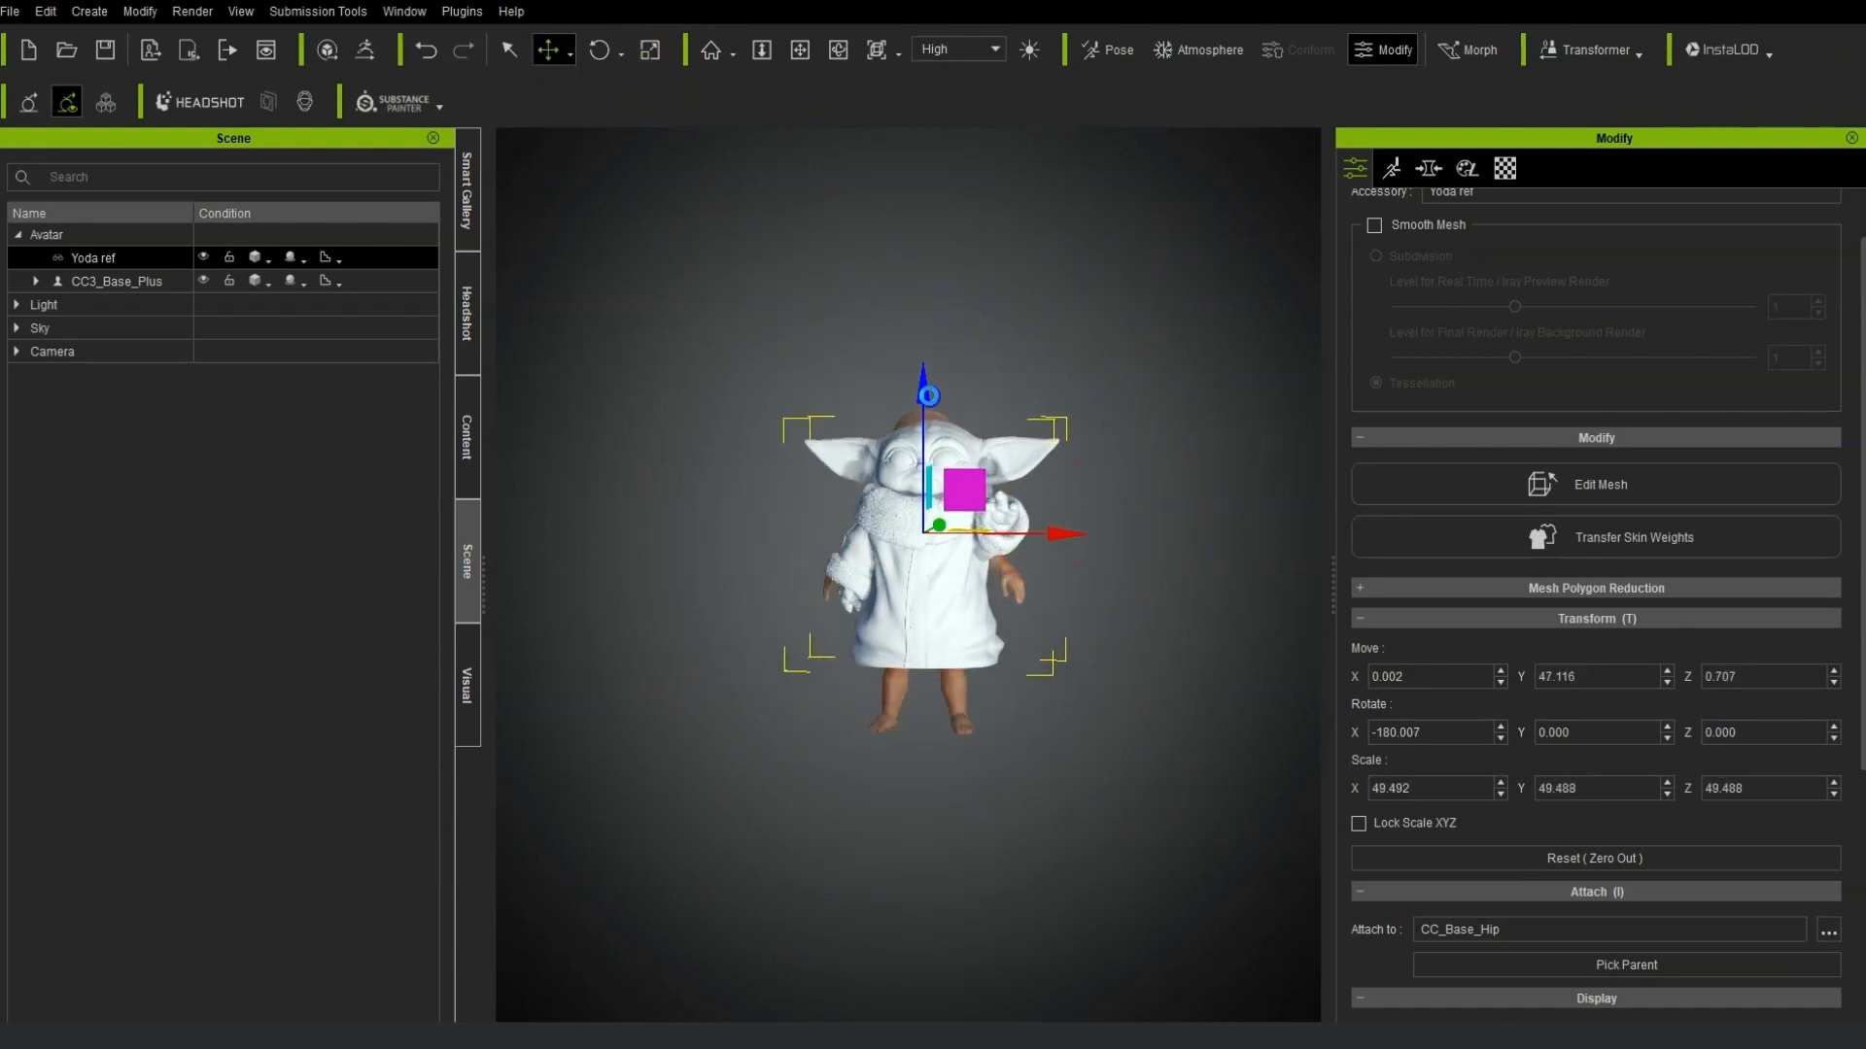
Move the Yoda accessory to about -3.1 on X and -11.5 on Z over the avatar.
scroll(1049, 681, "up", 5)
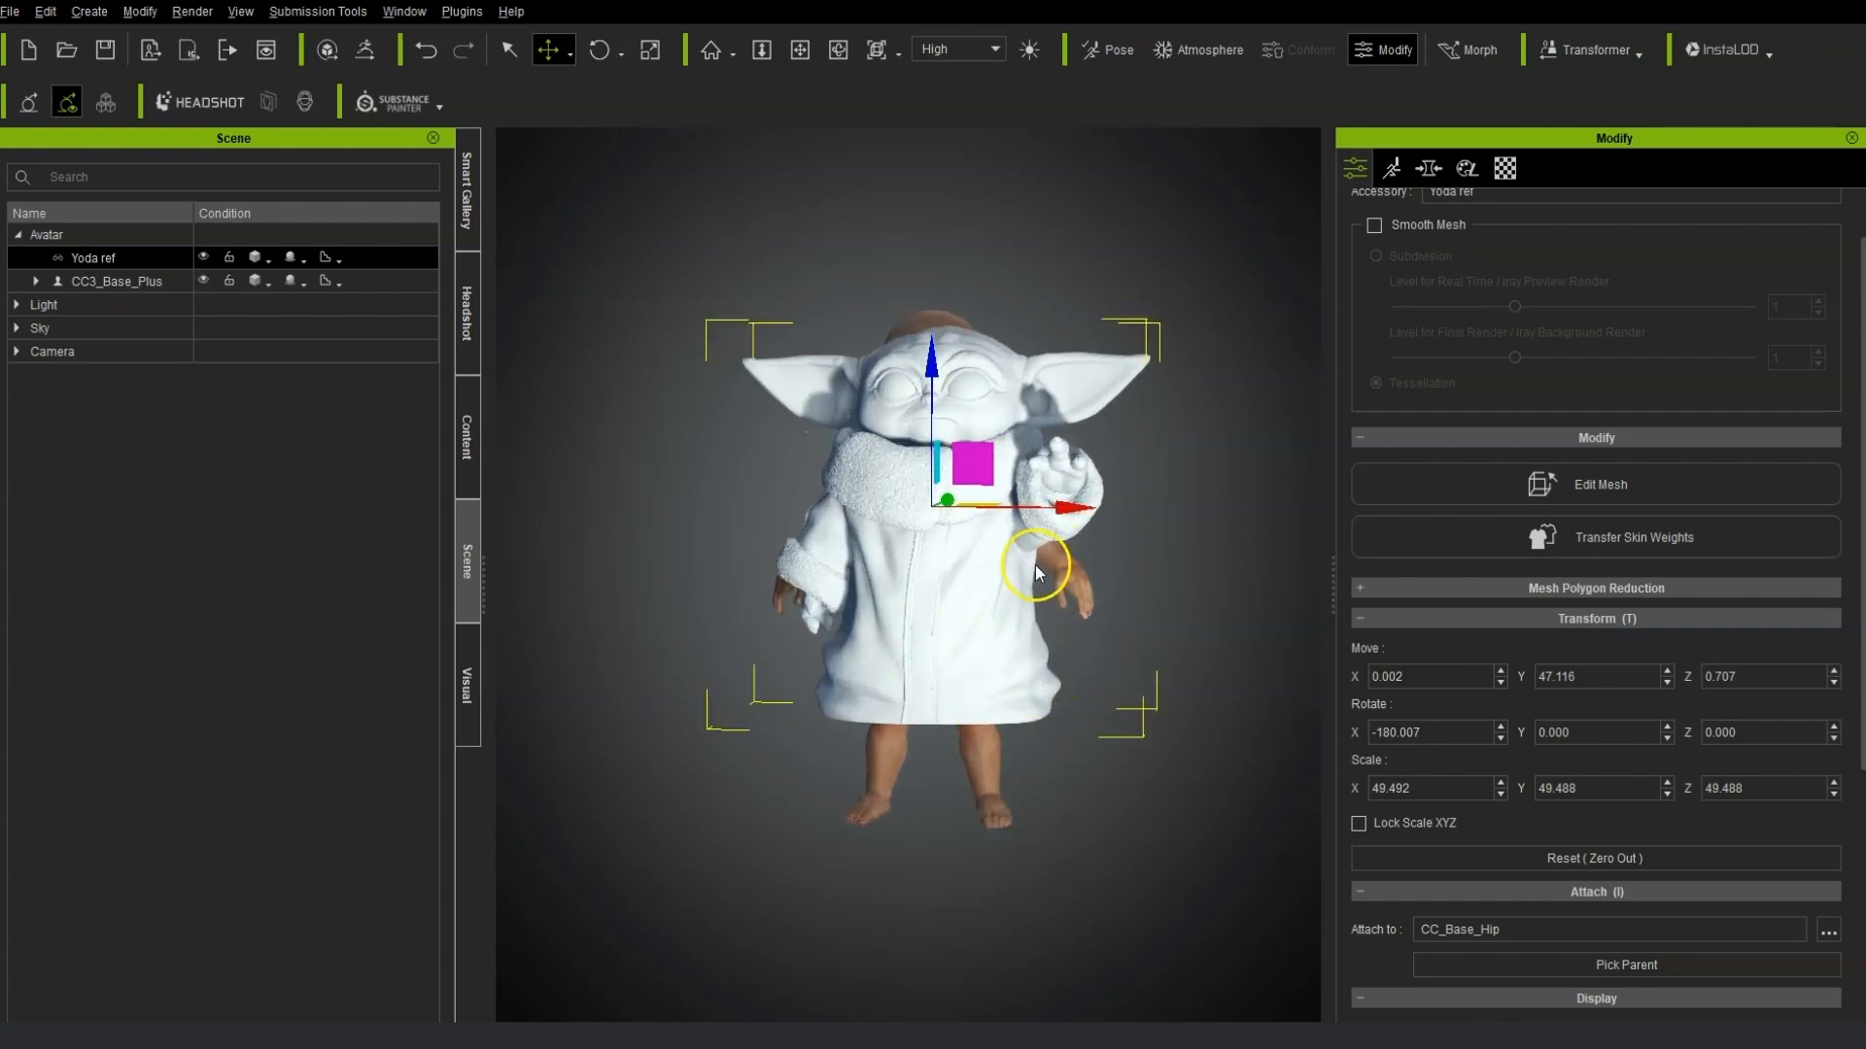
left_click_drag(1036, 570, 651, 609, "alt")
scroll(802, 608, "up", 4)
left_click_drag(1121, 476, 1169, 473)
left_click_drag(908, 567, 1111, 425, "alt")
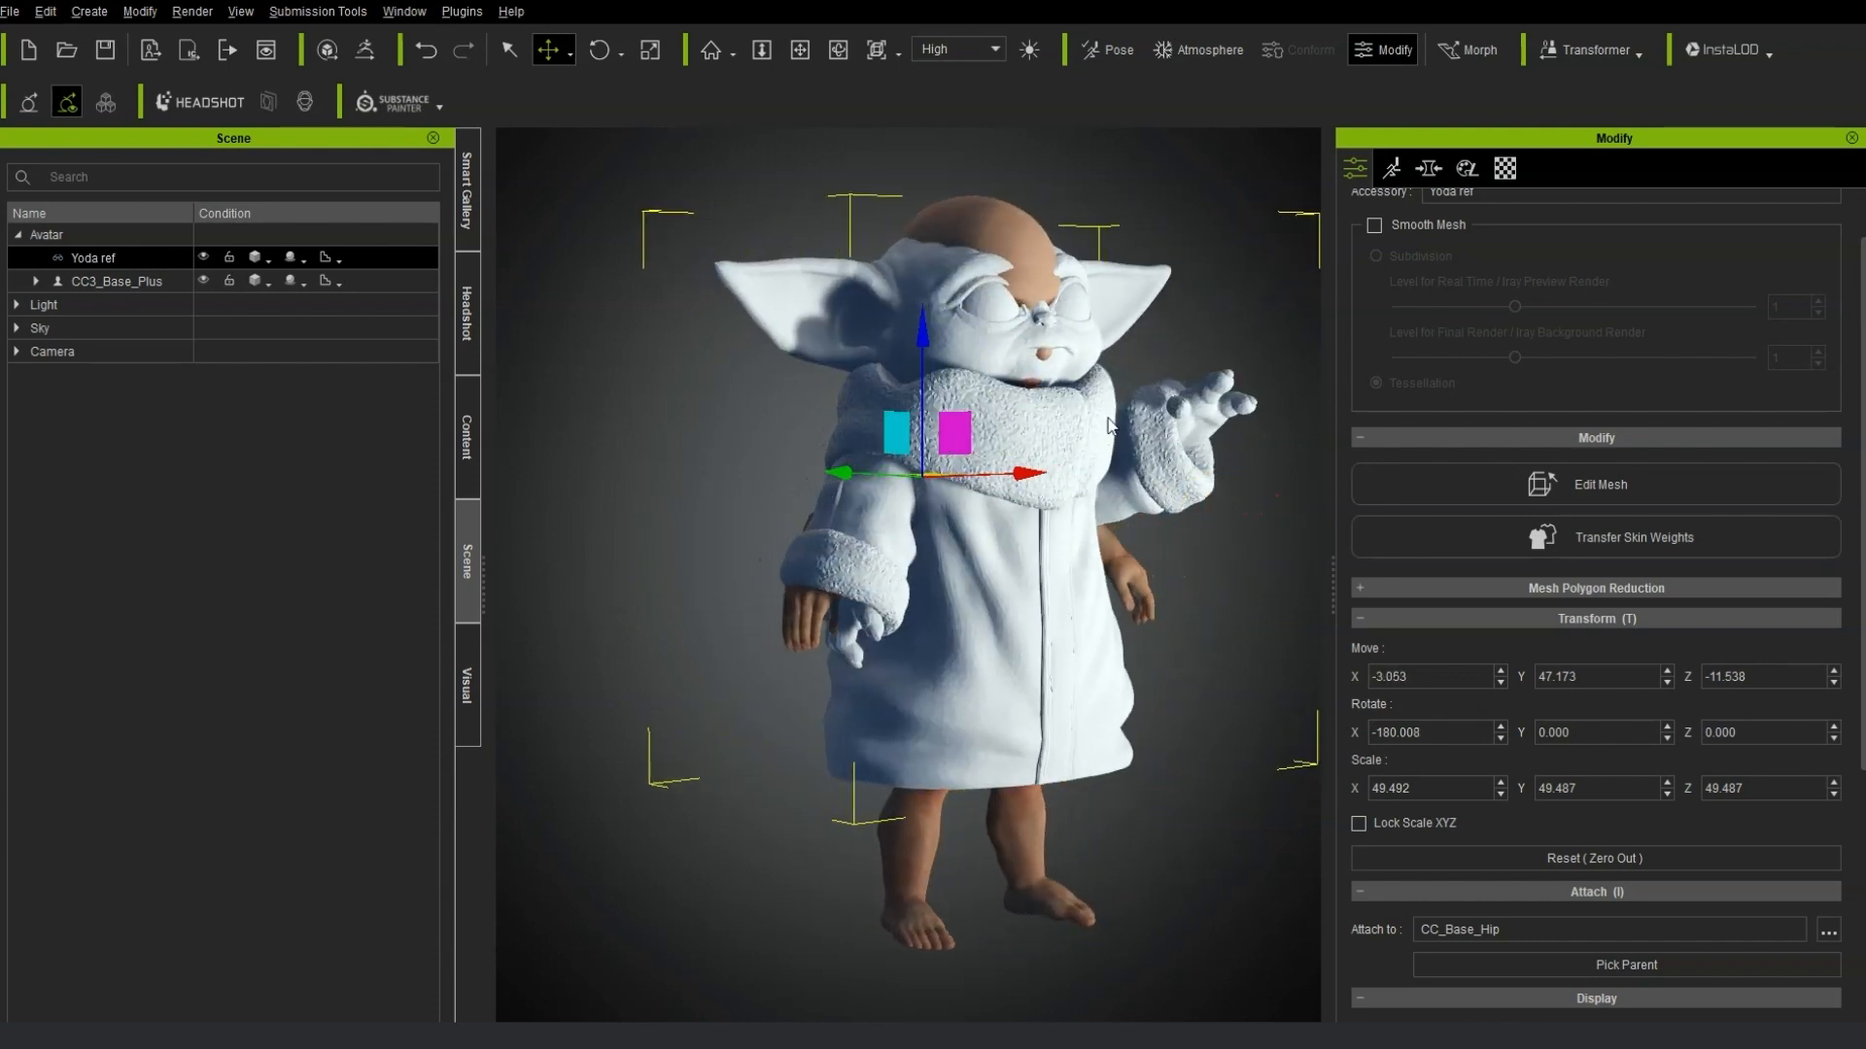
Move the Yoda accessory back to about -14.9 on Z and down to about 43.3 on Y.
mouse_move(940, 346)
left_mouse_down()
mouse_move(924, 402)
mouse_move(927, 364)
left_mouse_up()
right_click_drag(1045, 420, 559, 438)
scroll(732, 507, "up", 3)
right_click_drag(971, 575, 1154, 525)
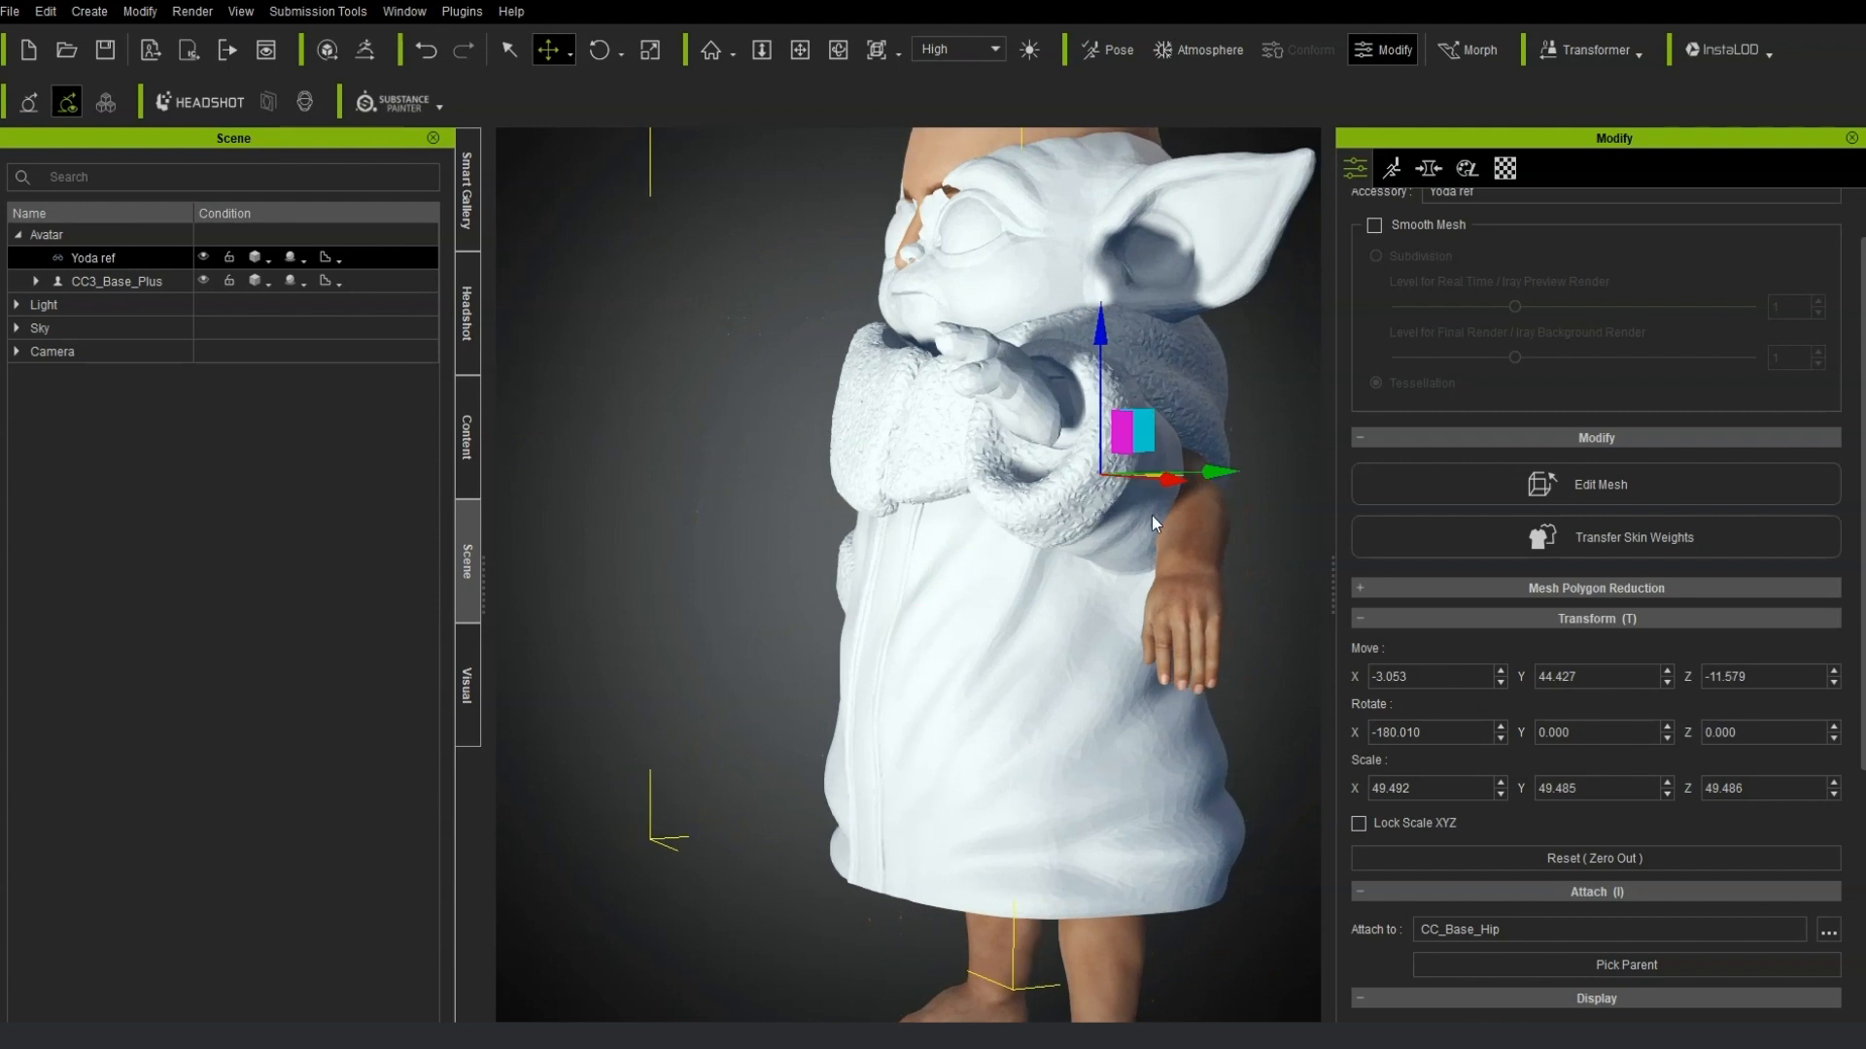
left_click_drag(1212, 474, 1236, 476)
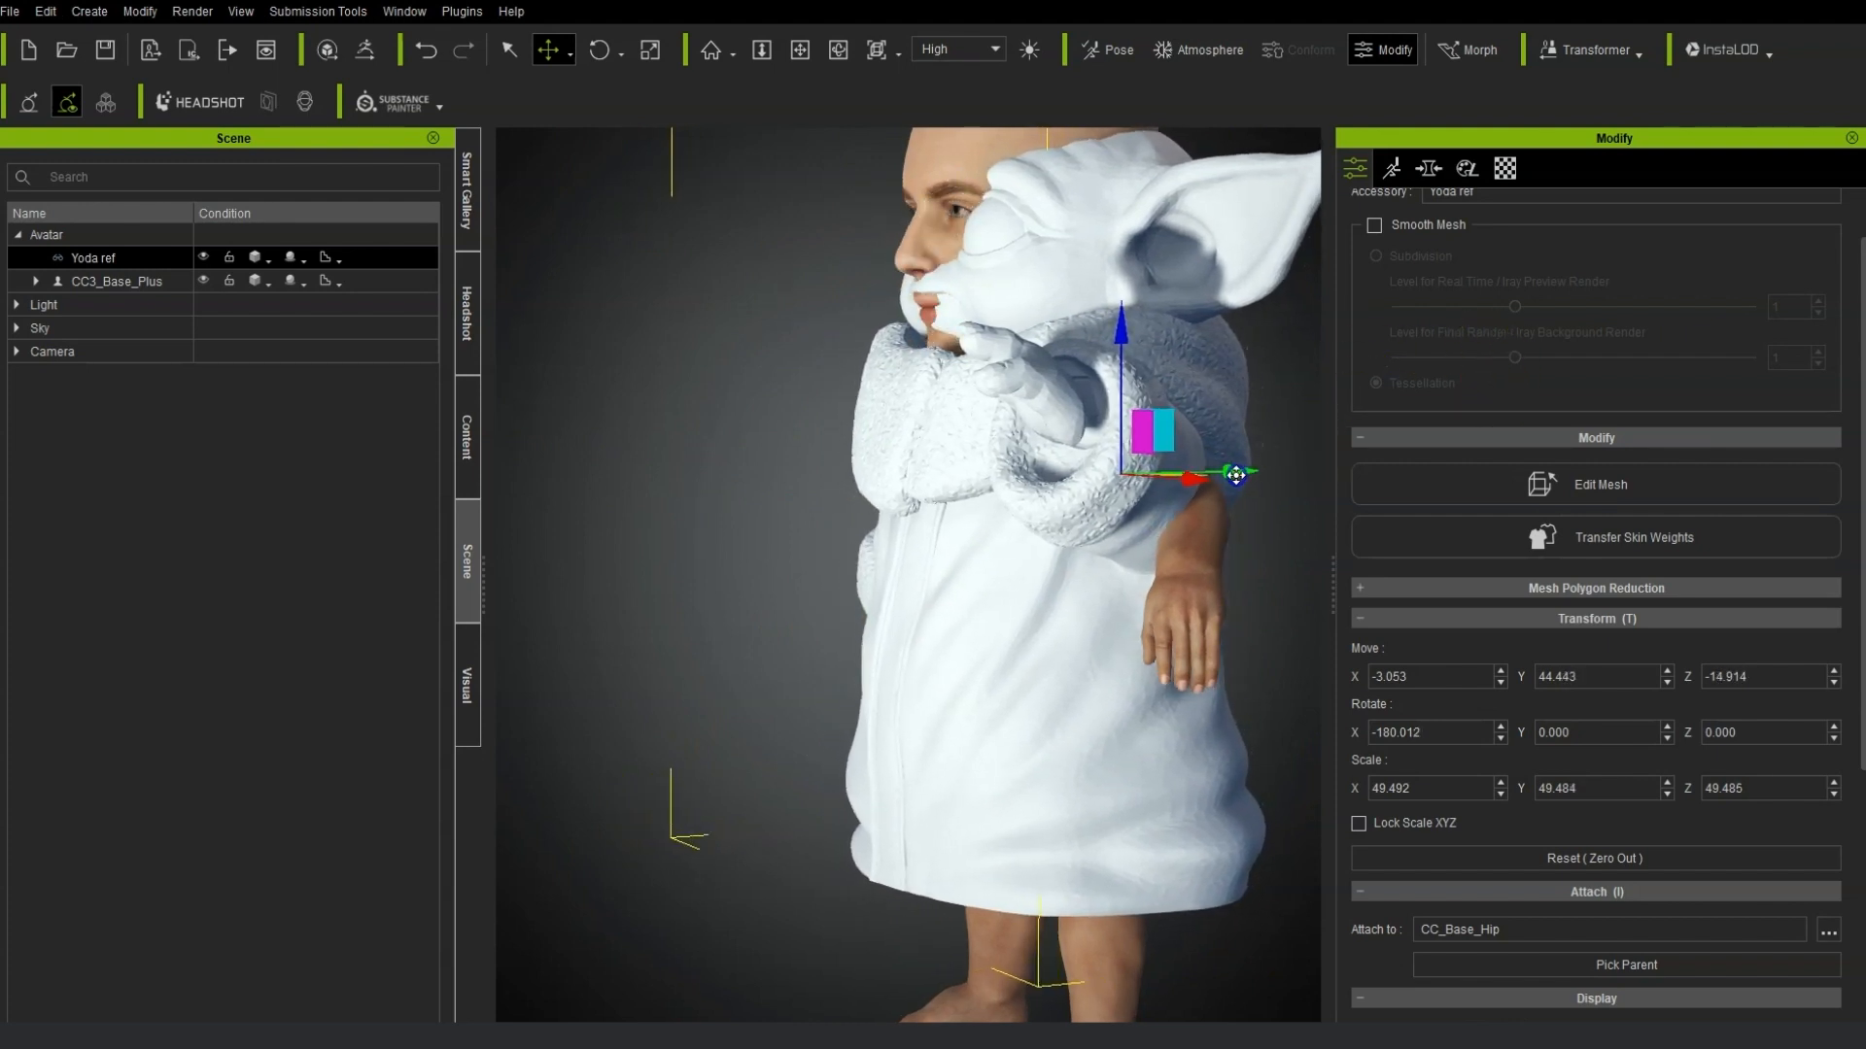
left_click_drag(1127, 332, 1128, 346)
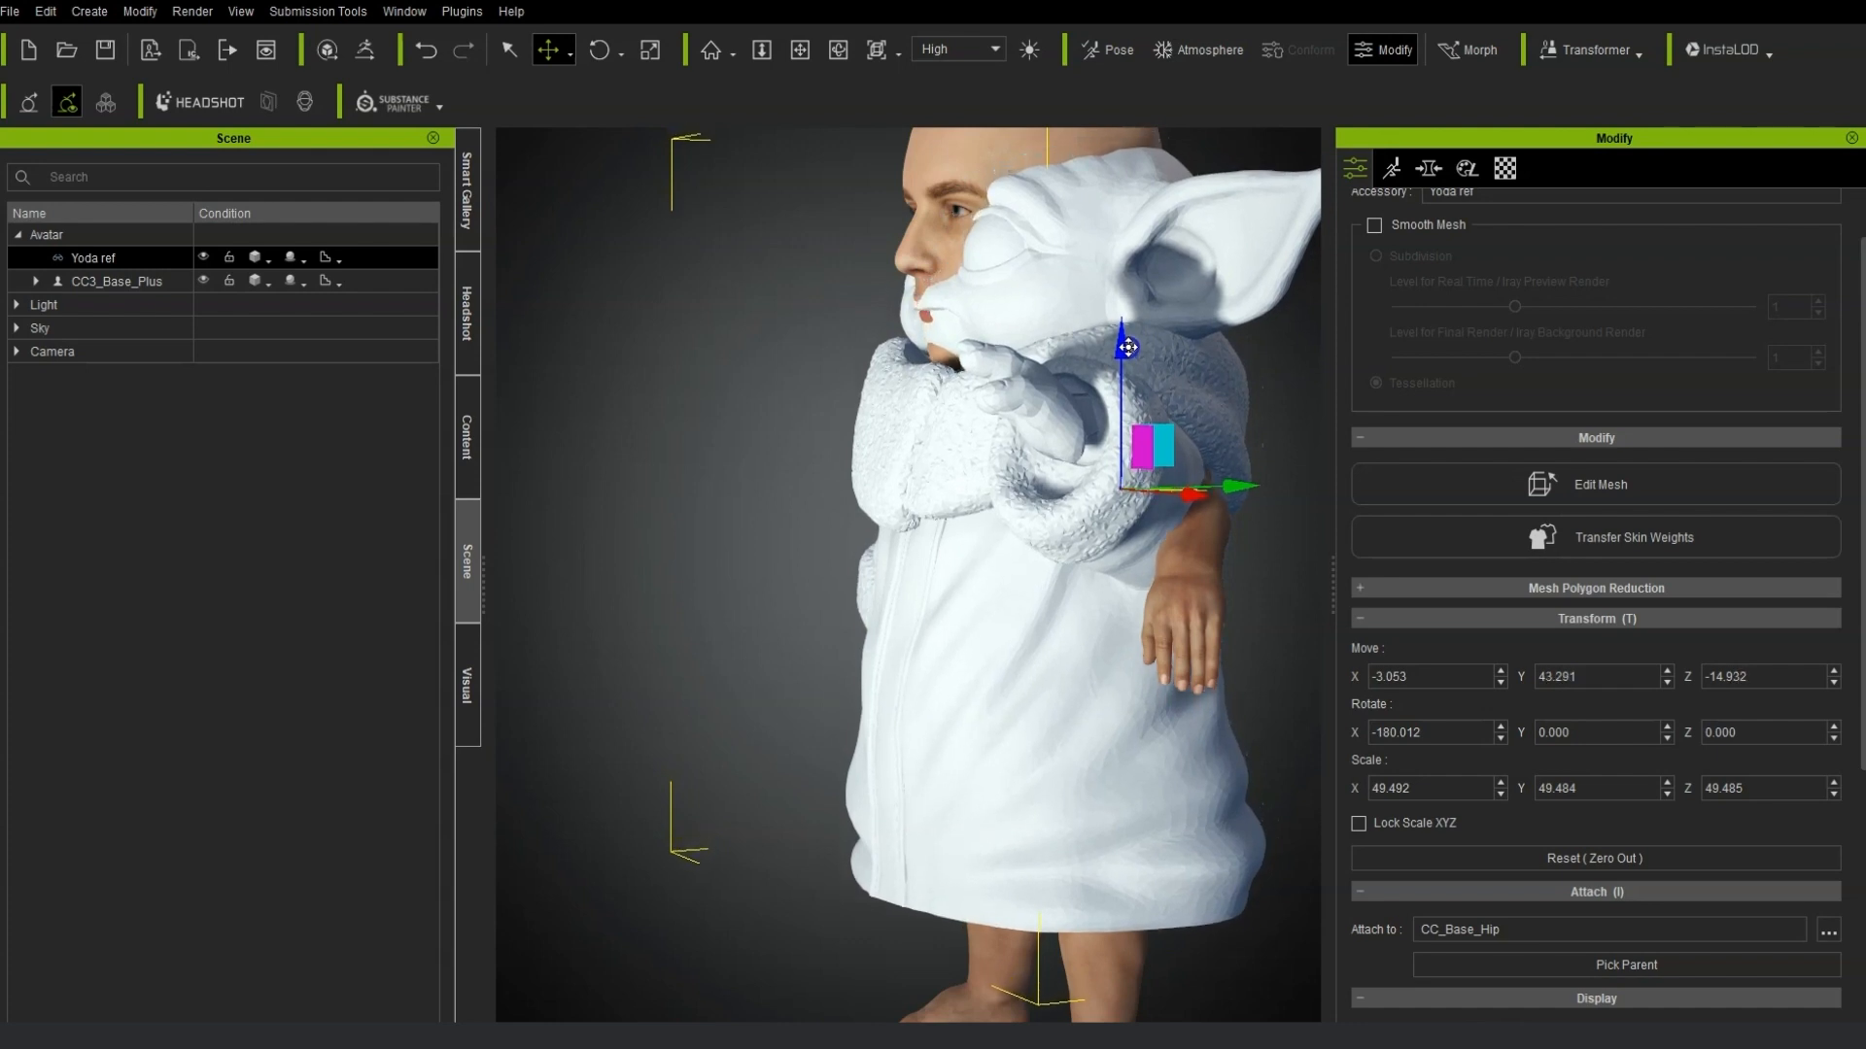
Fine-tune the Yoda accessory's height to about 43.5 on Y around the avatar's head.
mouse_move(839, 498)
right_mouse_down()
mouse_move(1093, 544)
mouse_move(1341, 541)
mouse_move(1104, 553)
mouse_move(1227, 553)
right_mouse_up()
scroll(1172, 544, "up", 1)
middle_click_drag(1082, 542, 958, 667)
right_click_drag(1006, 669, 925, 673)
scroll(925, 672, "up", 1)
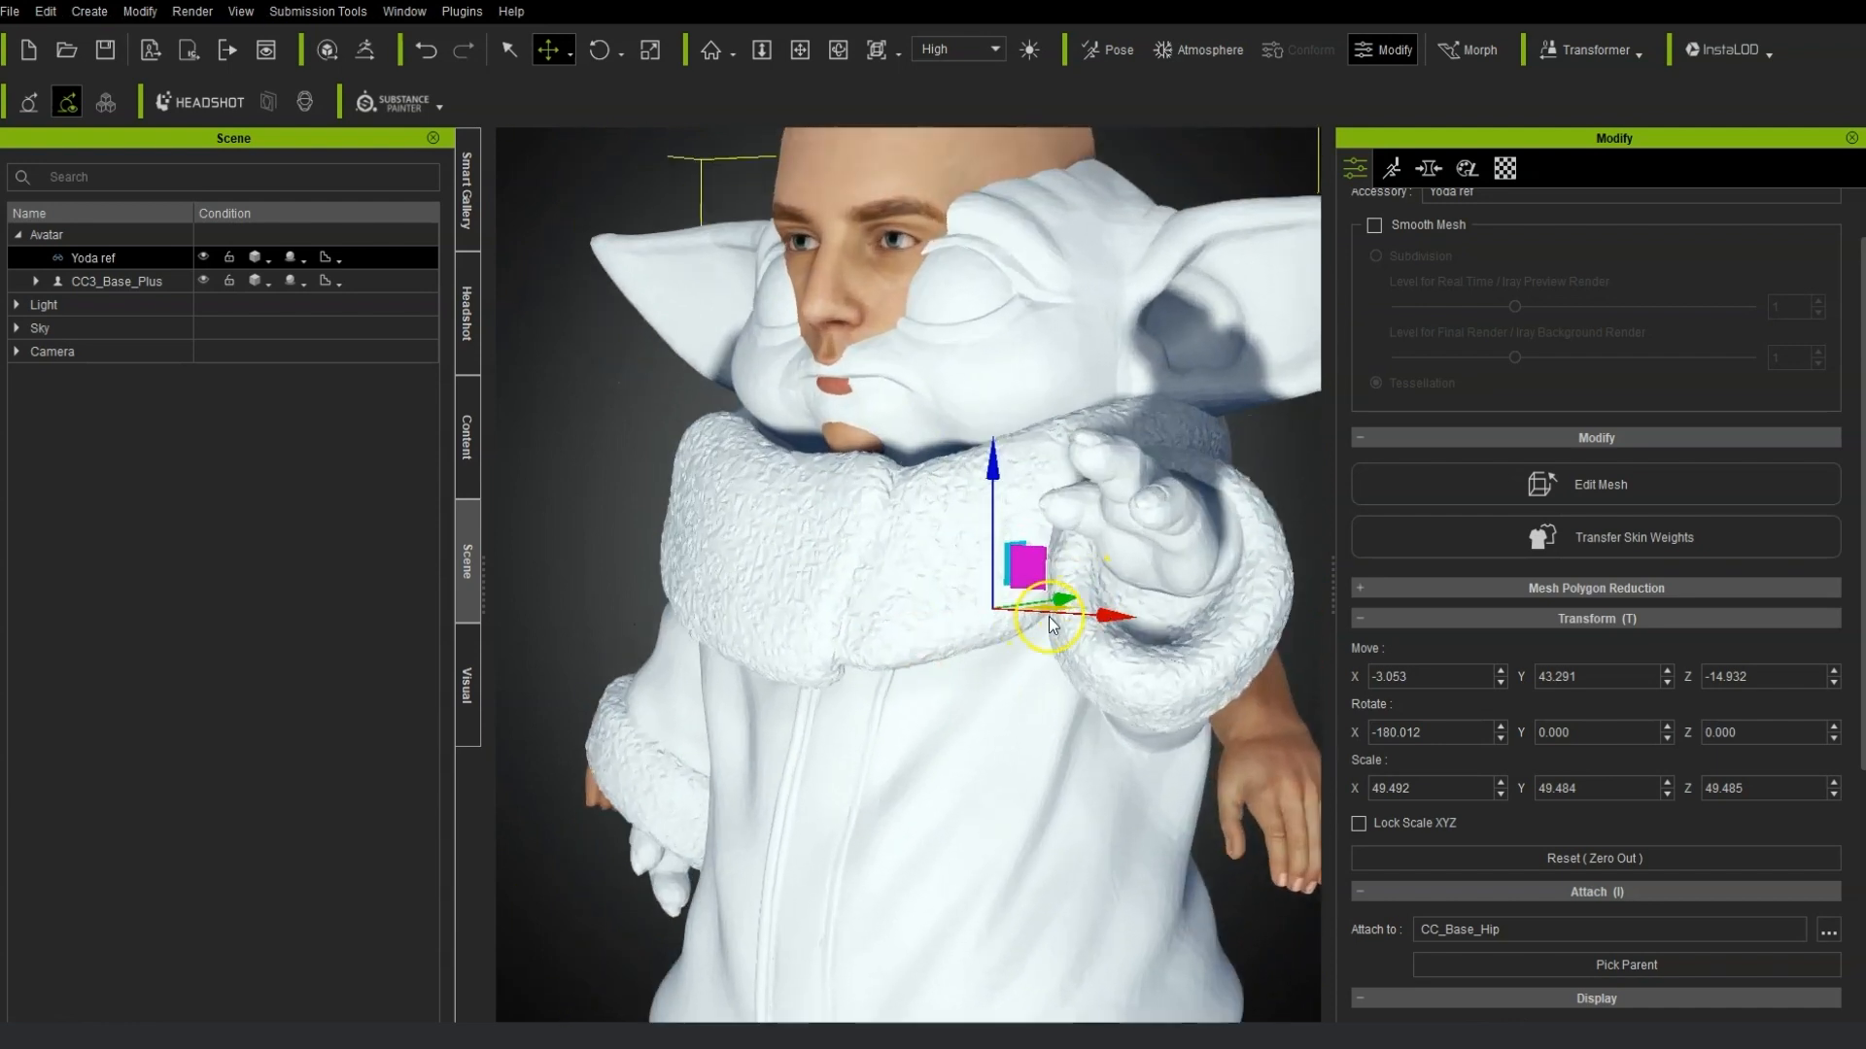
left_click_drag(1063, 596, 1061, 596)
left_click_drag(998, 472, 998, 469)
right_click_drag(998, 469, 915, 584)
scroll(916, 585, "down", 4)
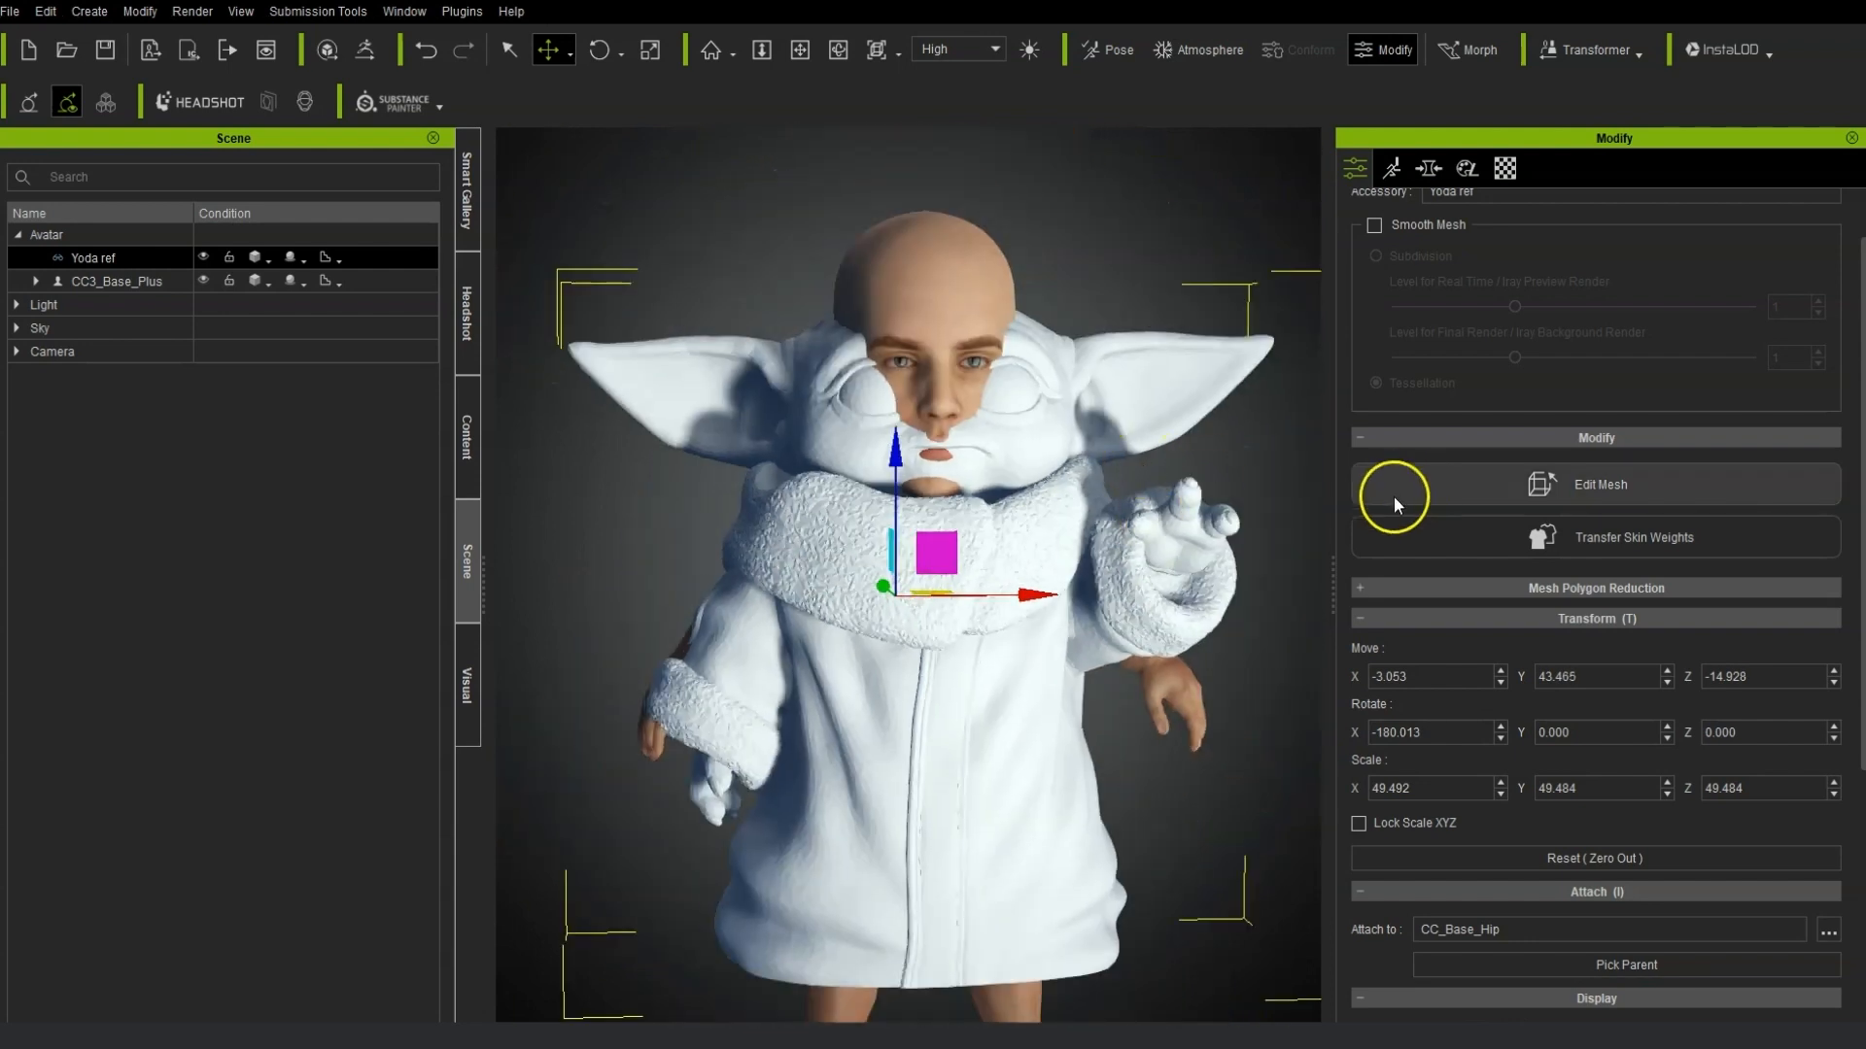
middle_click_drag(1189, 785, 1136, 502)
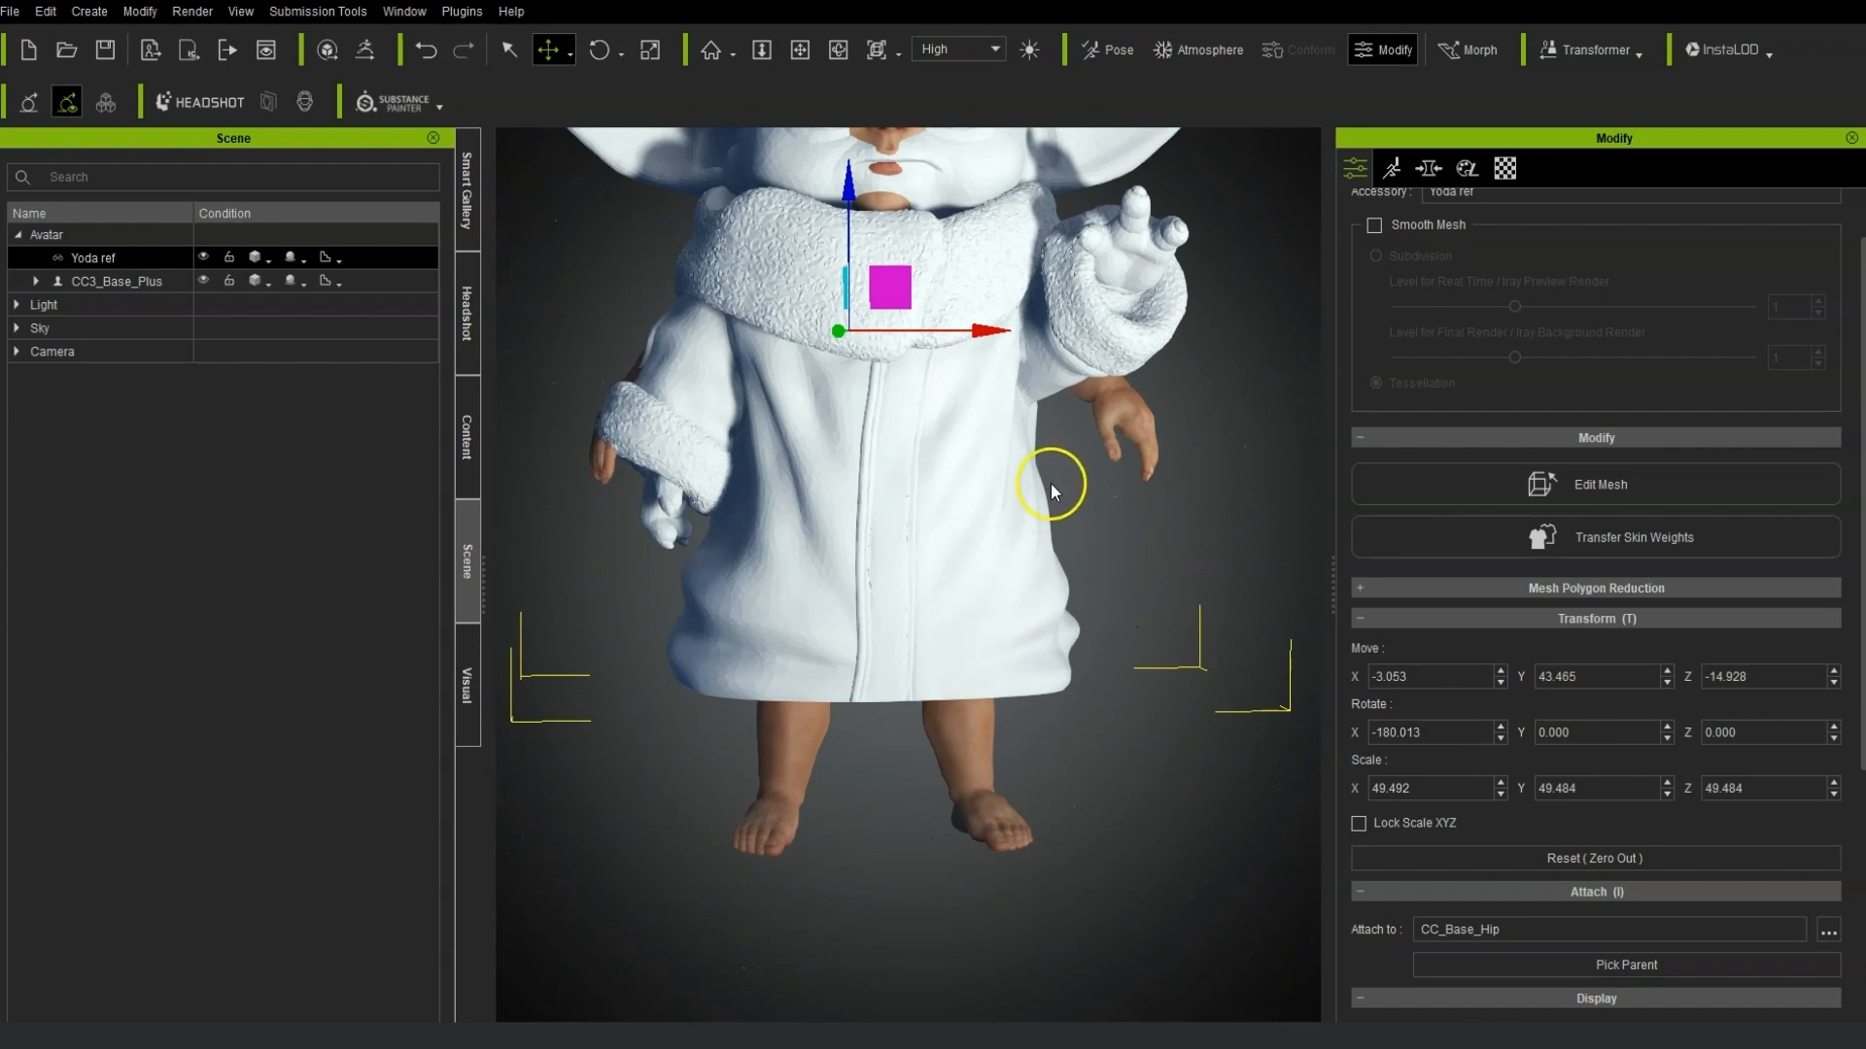
Lower the Yoda material's opacity to about 17 and set its shadow threshold to 99.
left_click(1506, 169)
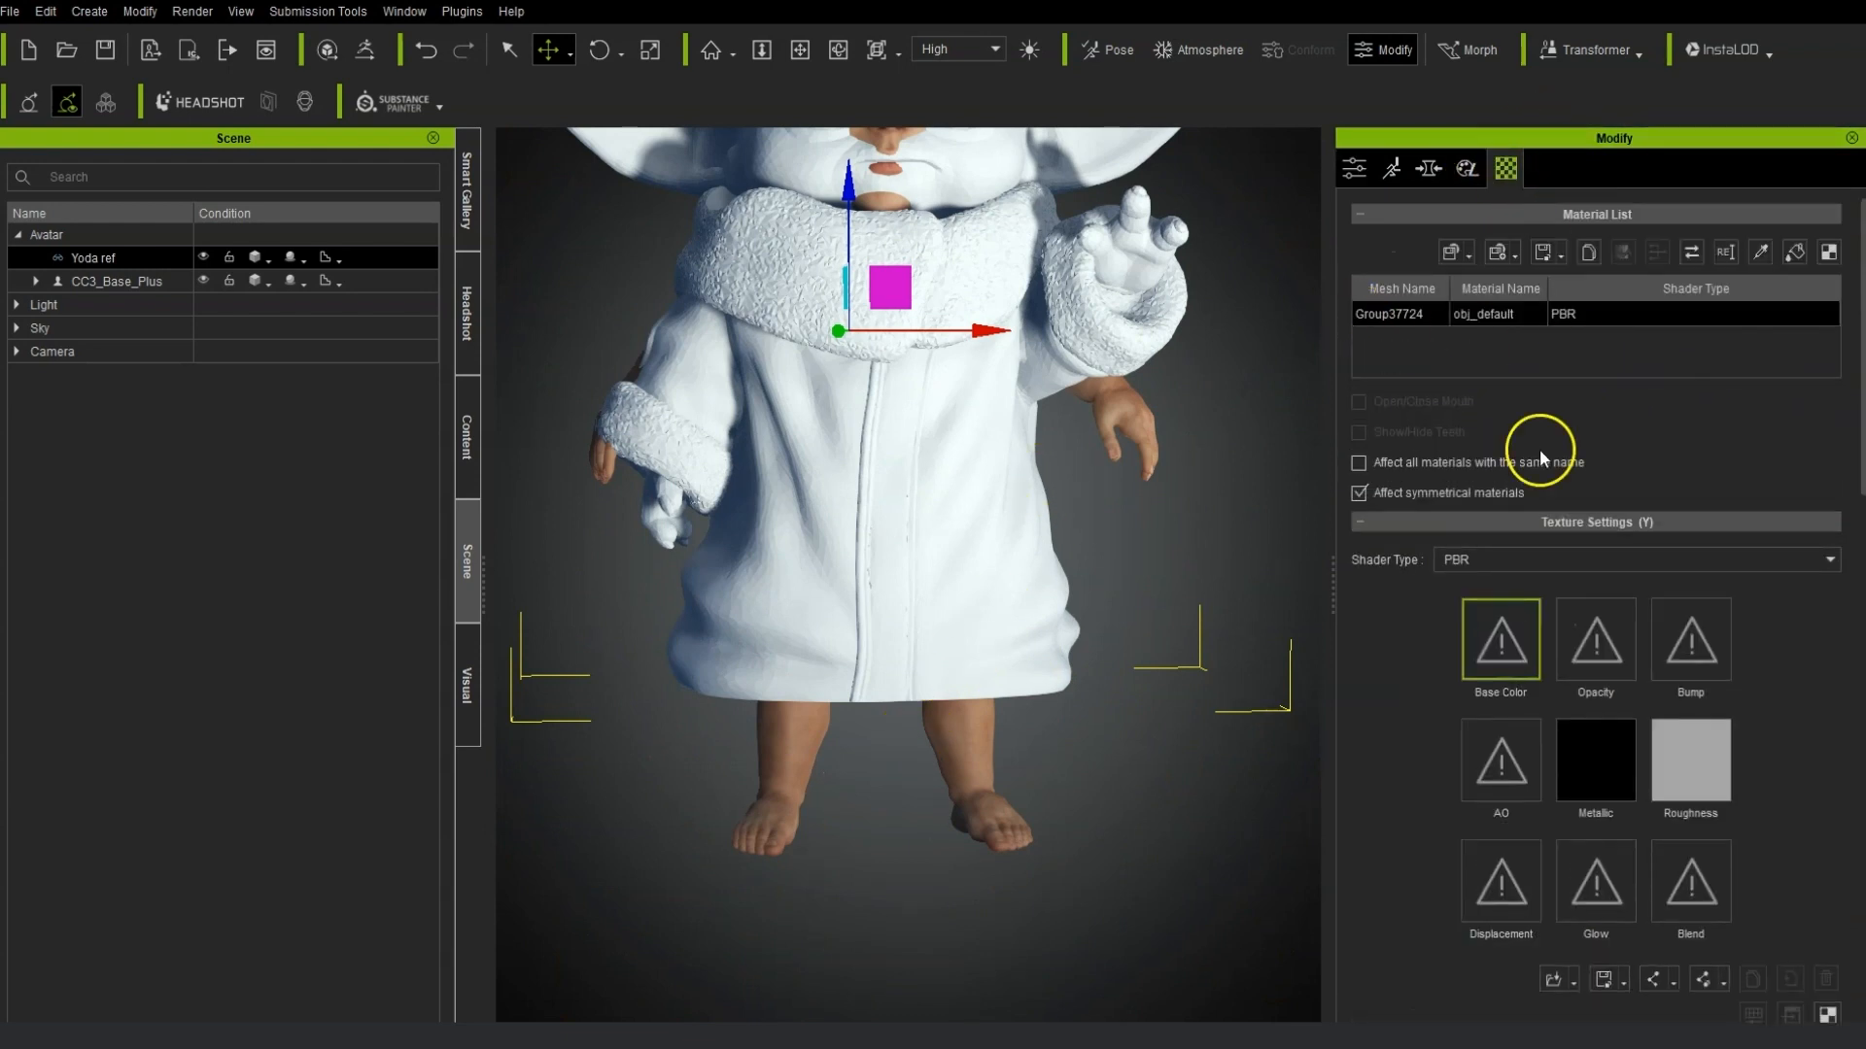
left_click_drag(1864, 355, 1864, 588)
left_click_drag(1764, 890, 1425, 890)
right_click_drag(1120, 474, 1073, 393)
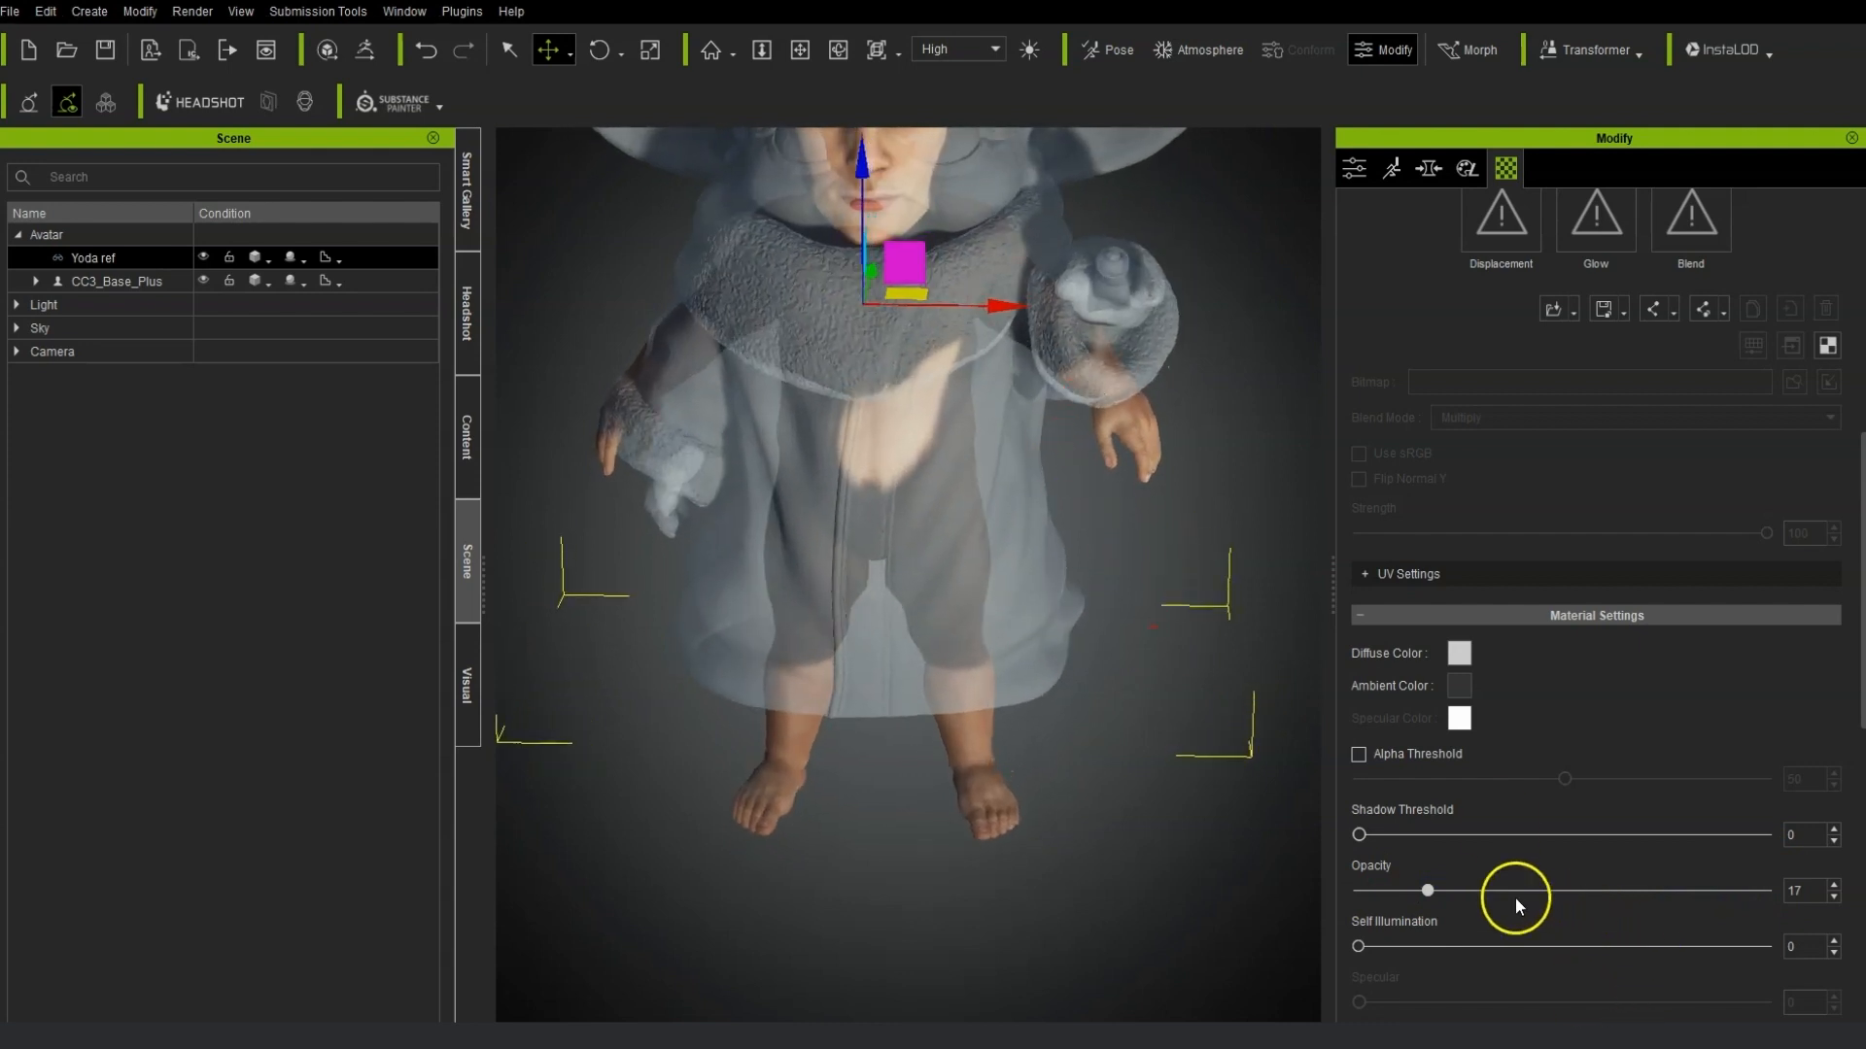
left_click_drag(1357, 835, 1712, 835)
Raise the Yoda material's opacity to 24.
right_click_drag(843, 797, 967, 652)
middle_click_drag(1128, 377, 1147, 616)
right_click_drag(1202, 644, 1103, 636)
mouse_move(1429, 896)
left_mouse_down()
mouse_move(1502, 898)
mouse_move(1458, 906)
left_mouse_up()
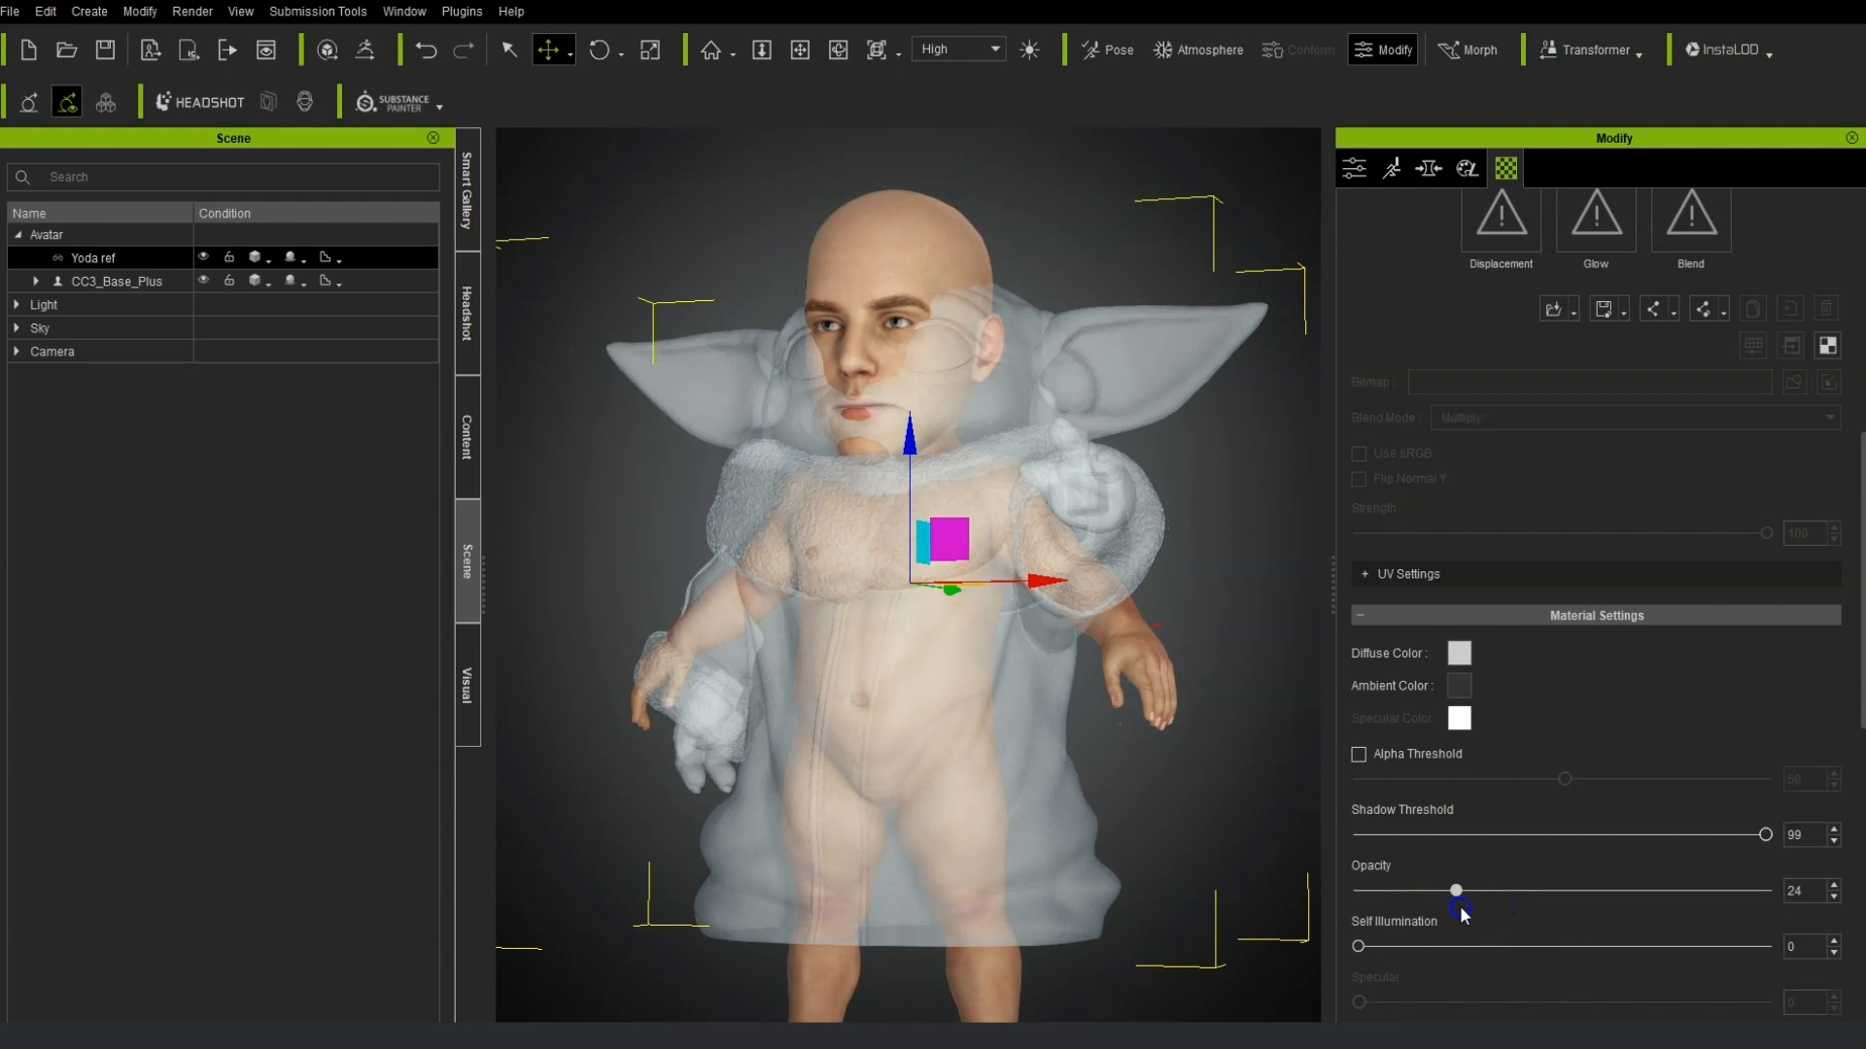
right_click_drag(842, 749, 924, 752)
middle_click_drag(1069, 864, 1072, 696)
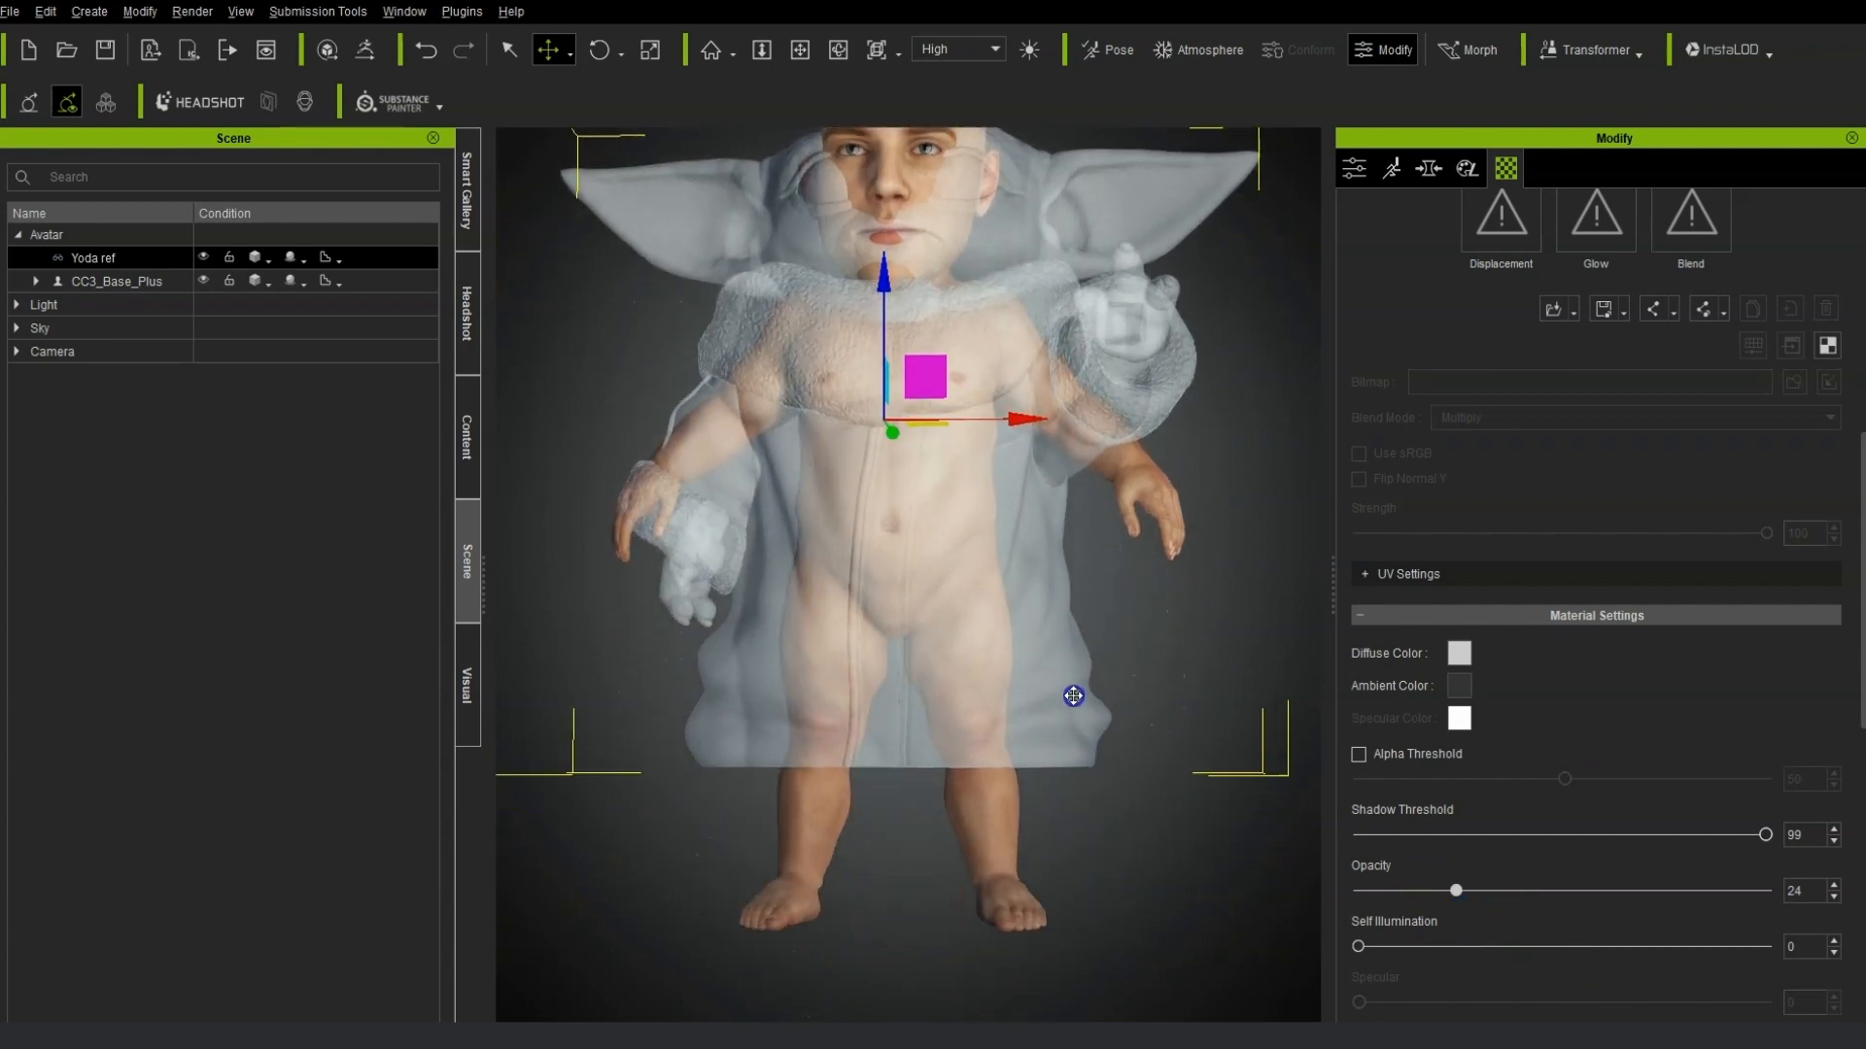
Select the avatar and, with direct Morph mode, set Thigh Length to -100 and Thigh Scale to -53.
left_click(1428, 169)
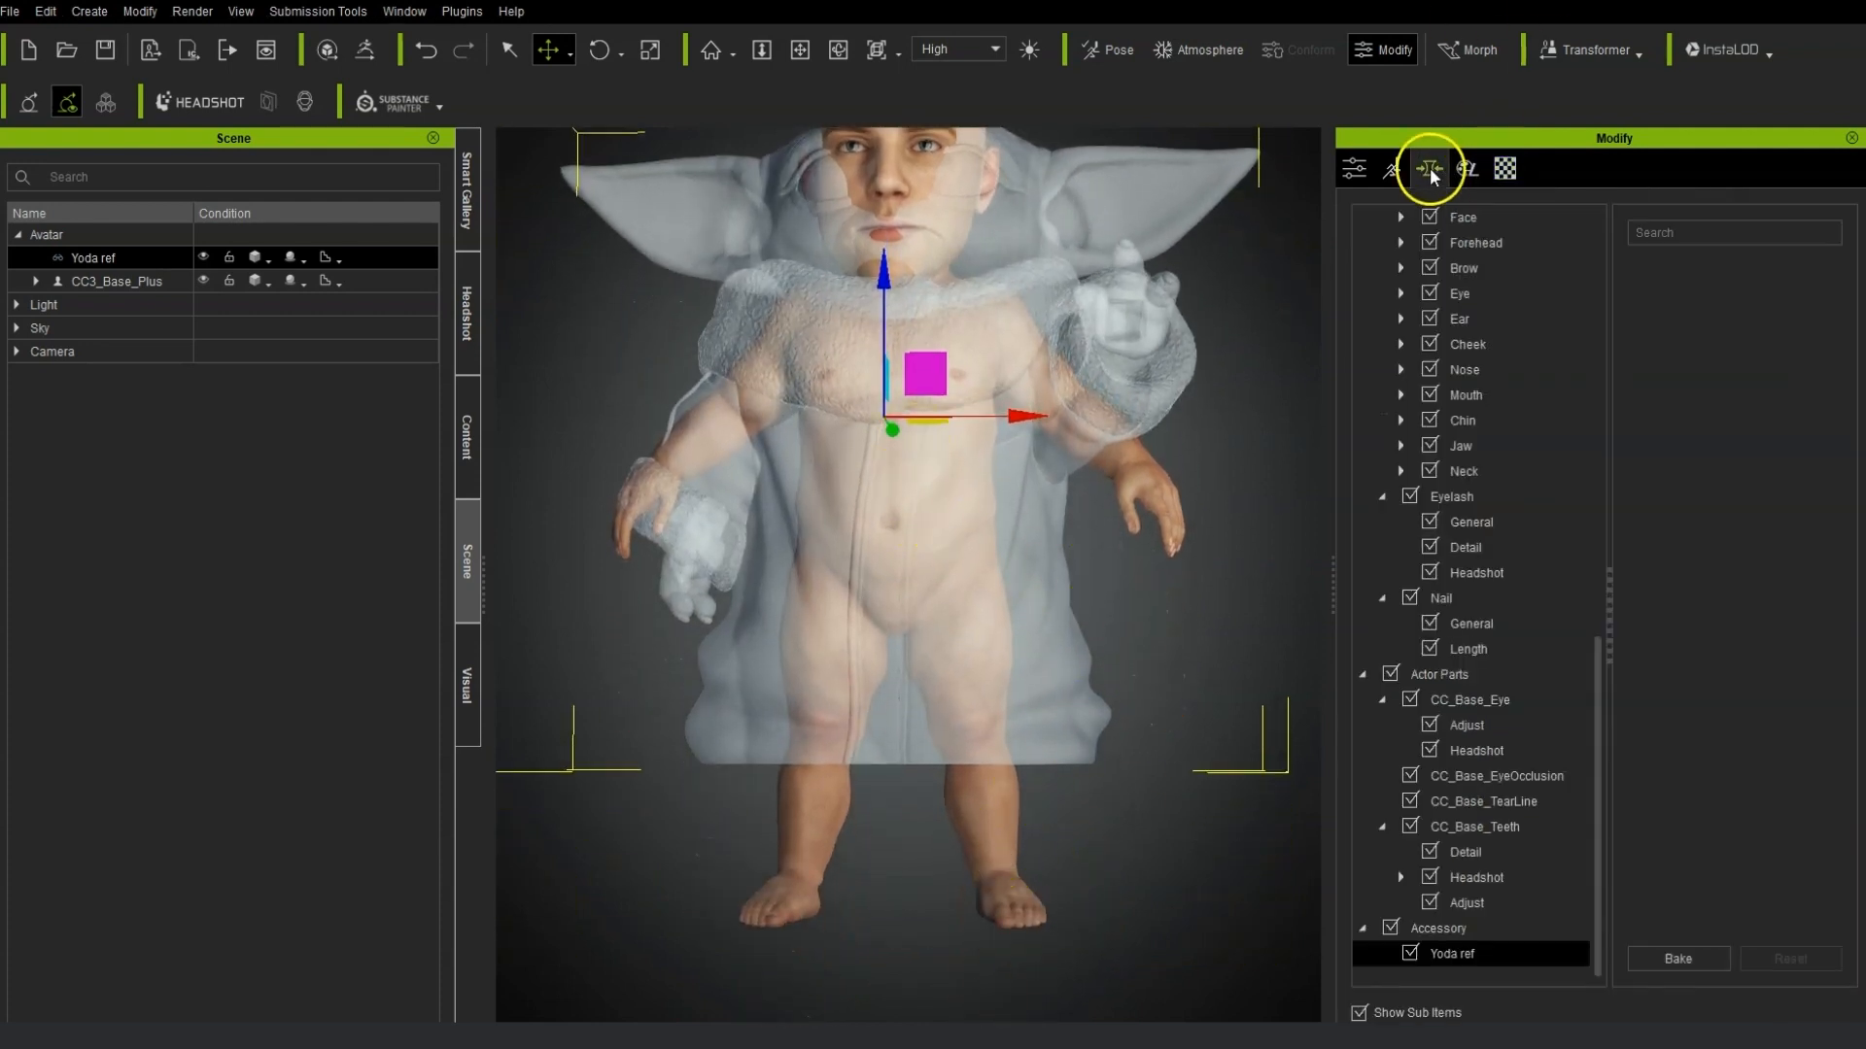
left_click(987, 851)
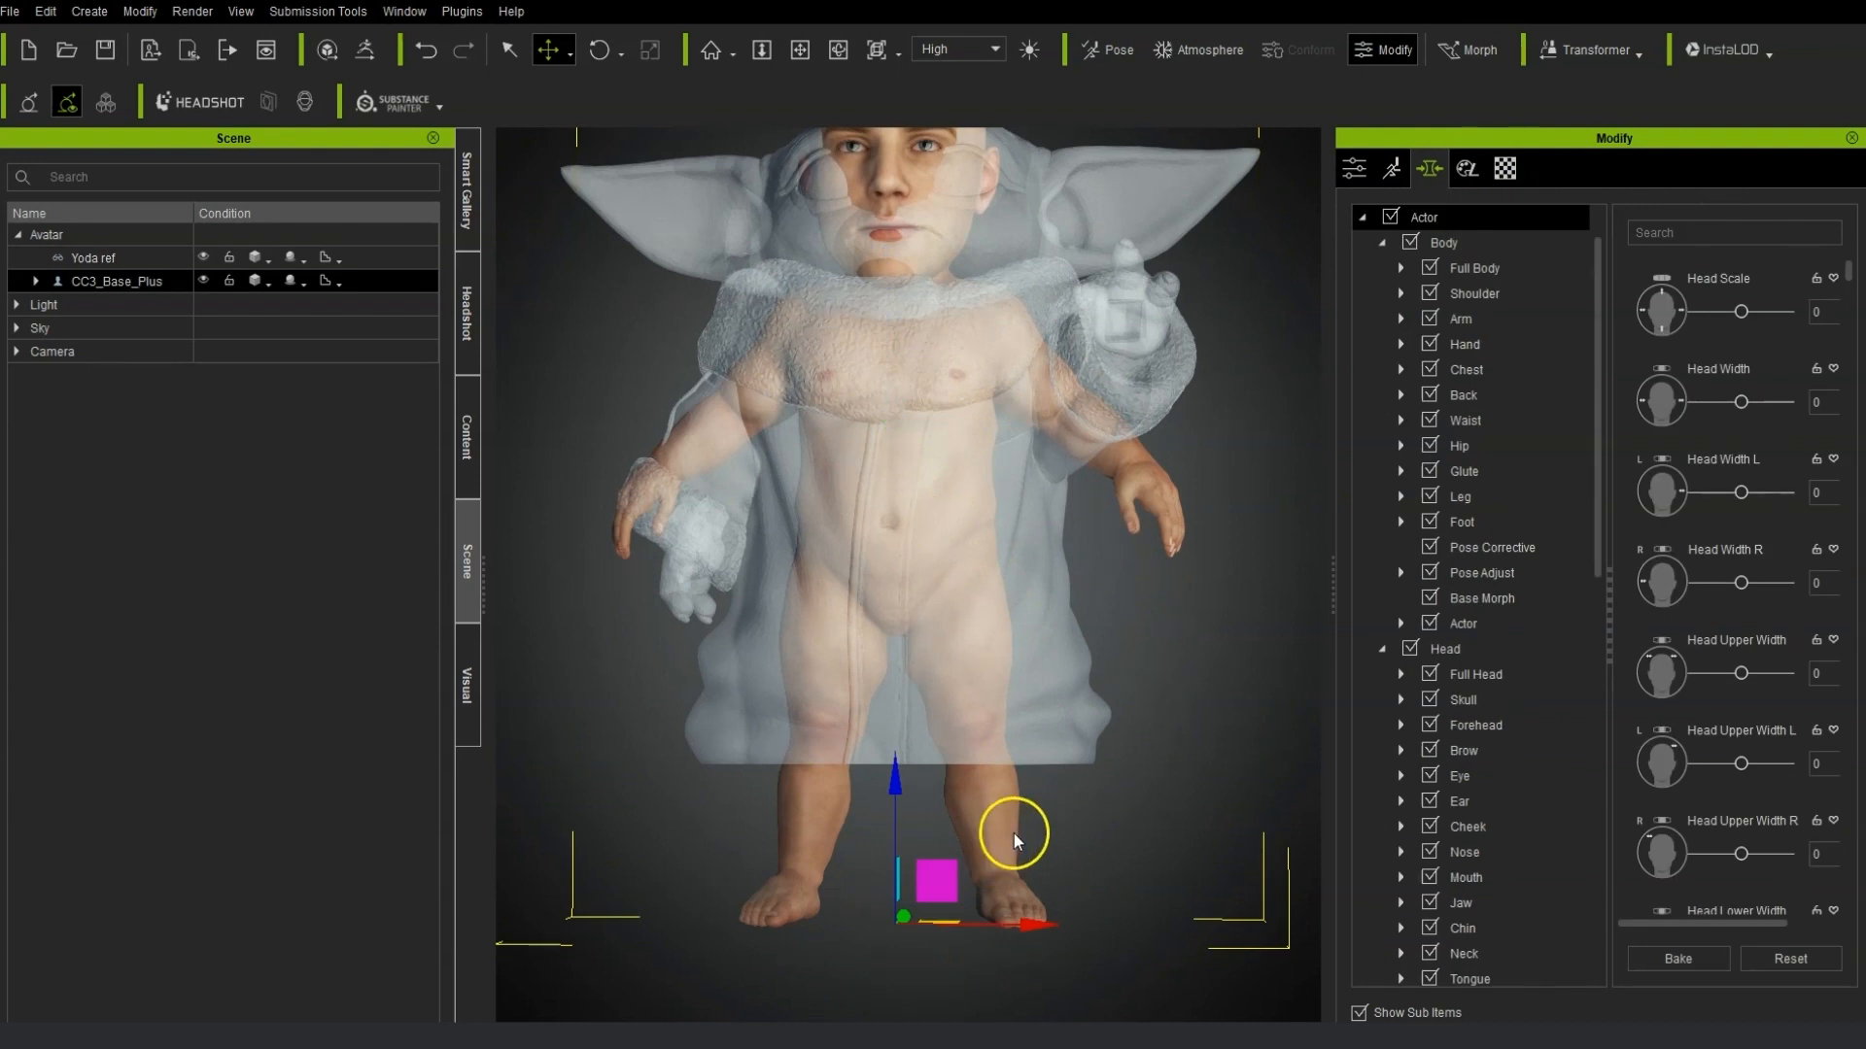
right_click_drag(1090, 764, 1045, 778)
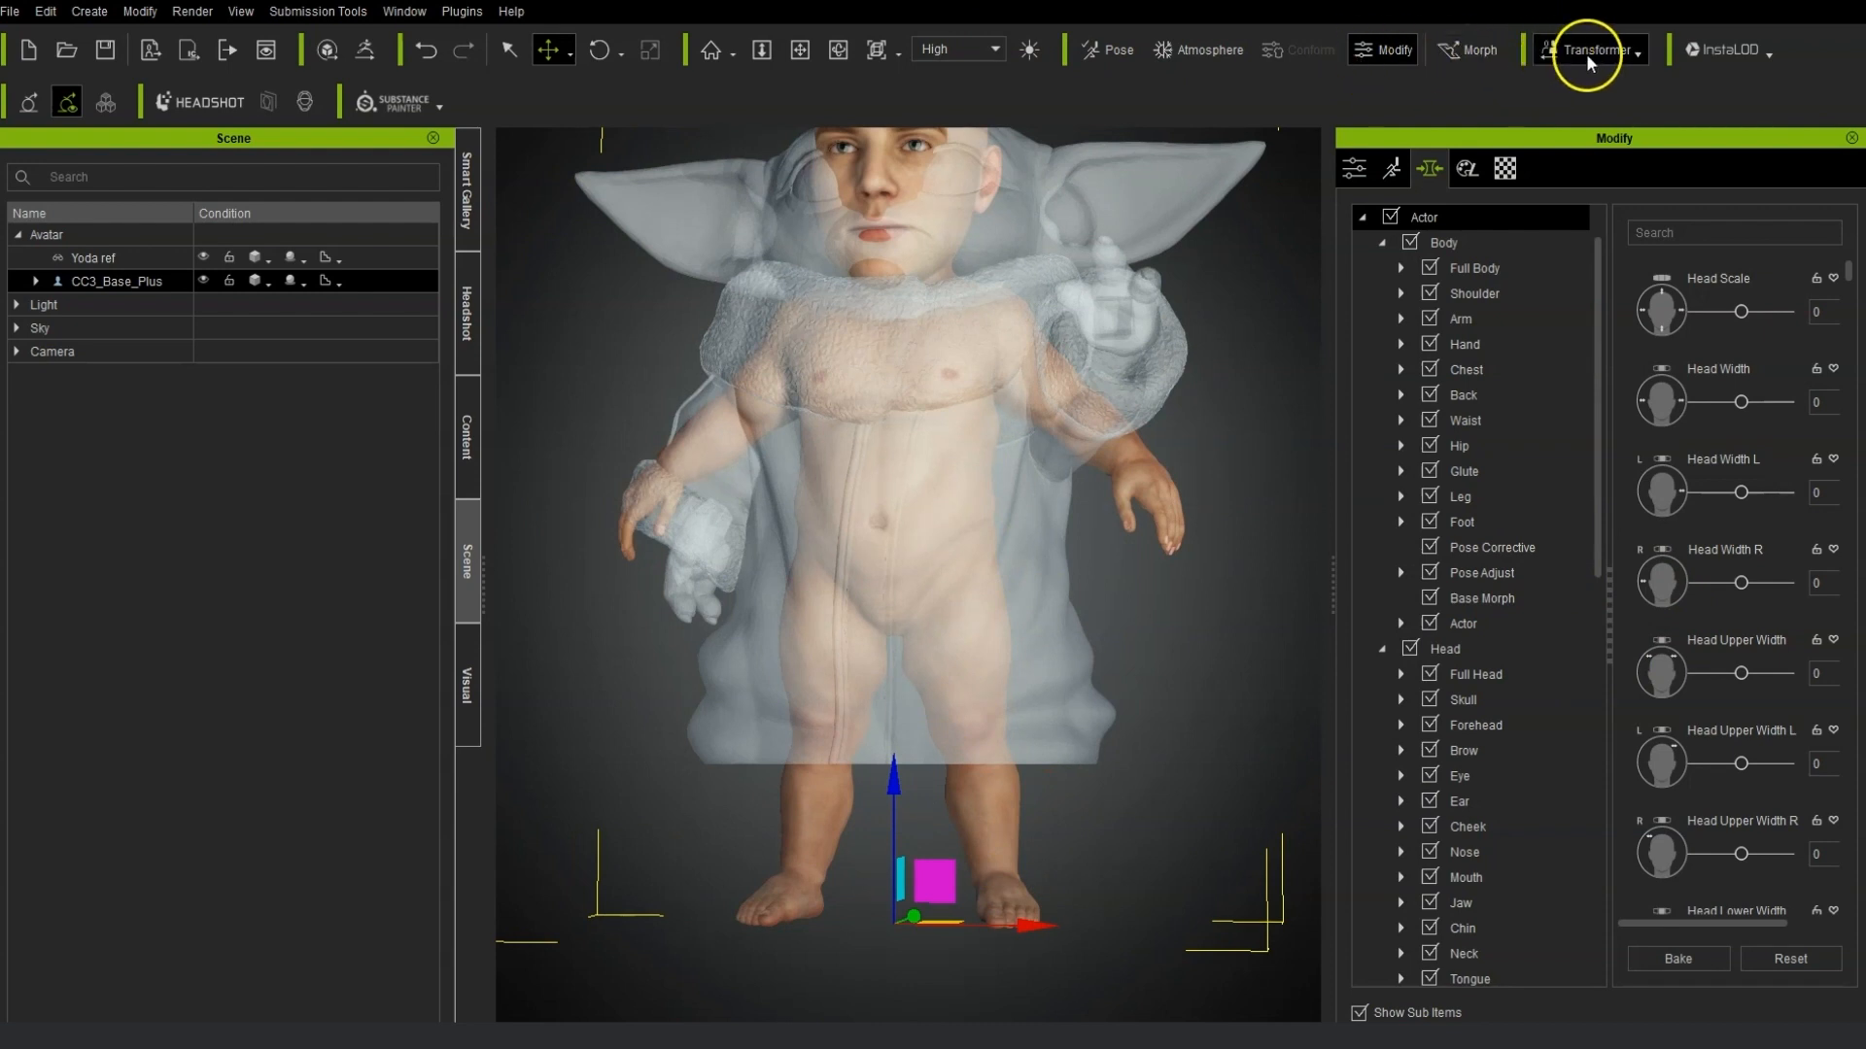
left_click(1478, 55)
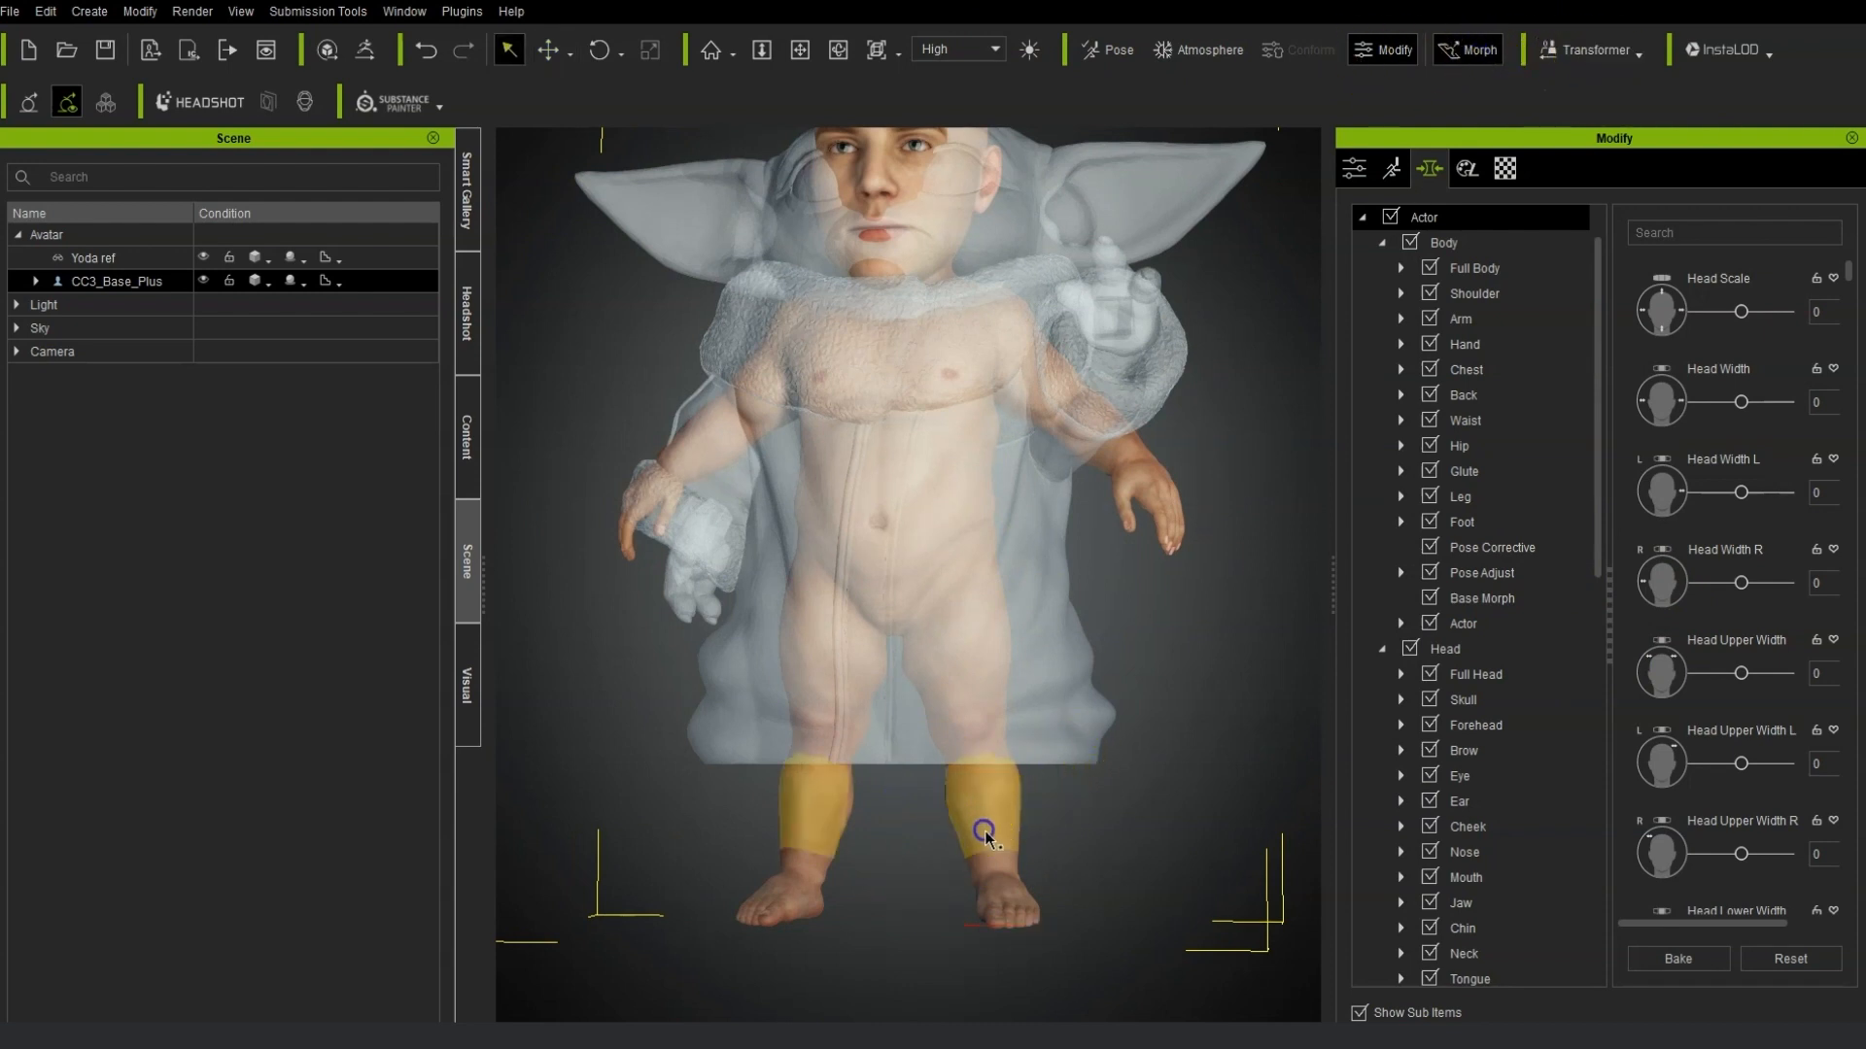
left_click(982, 833)
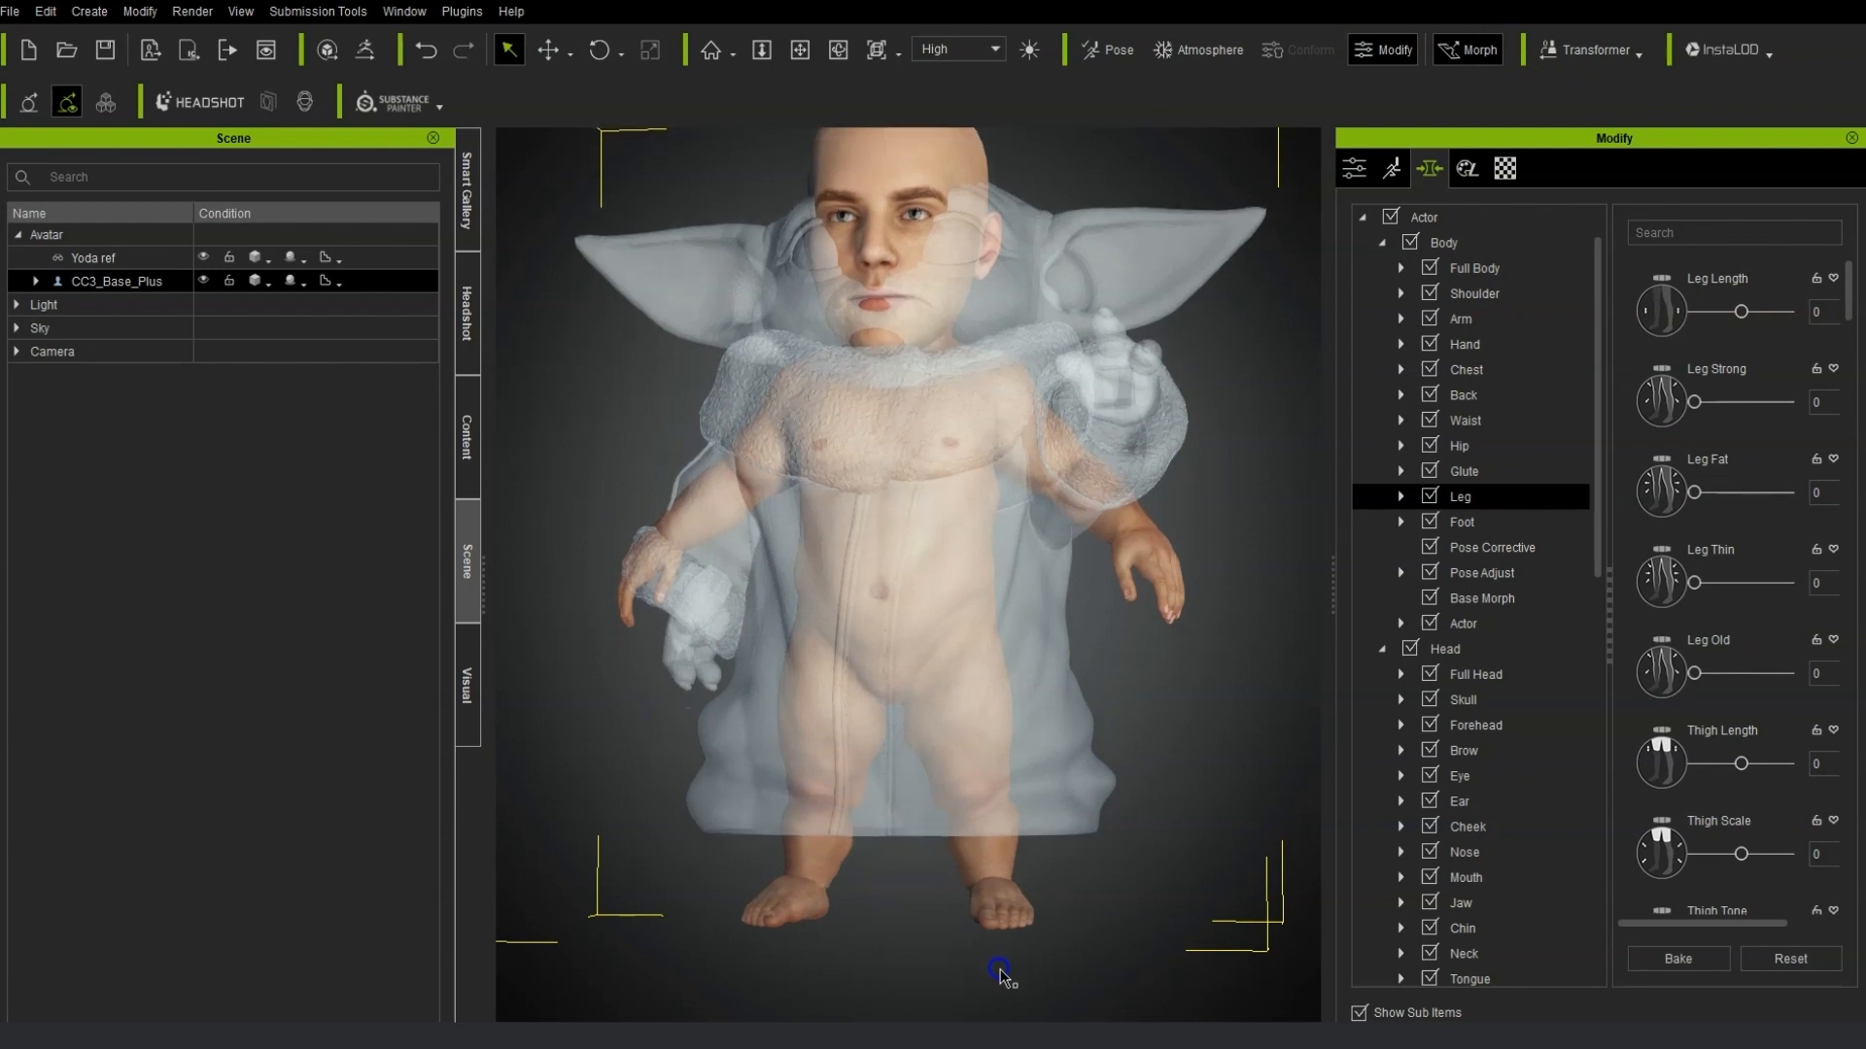
left_click_drag(982, 736, 992, 867)
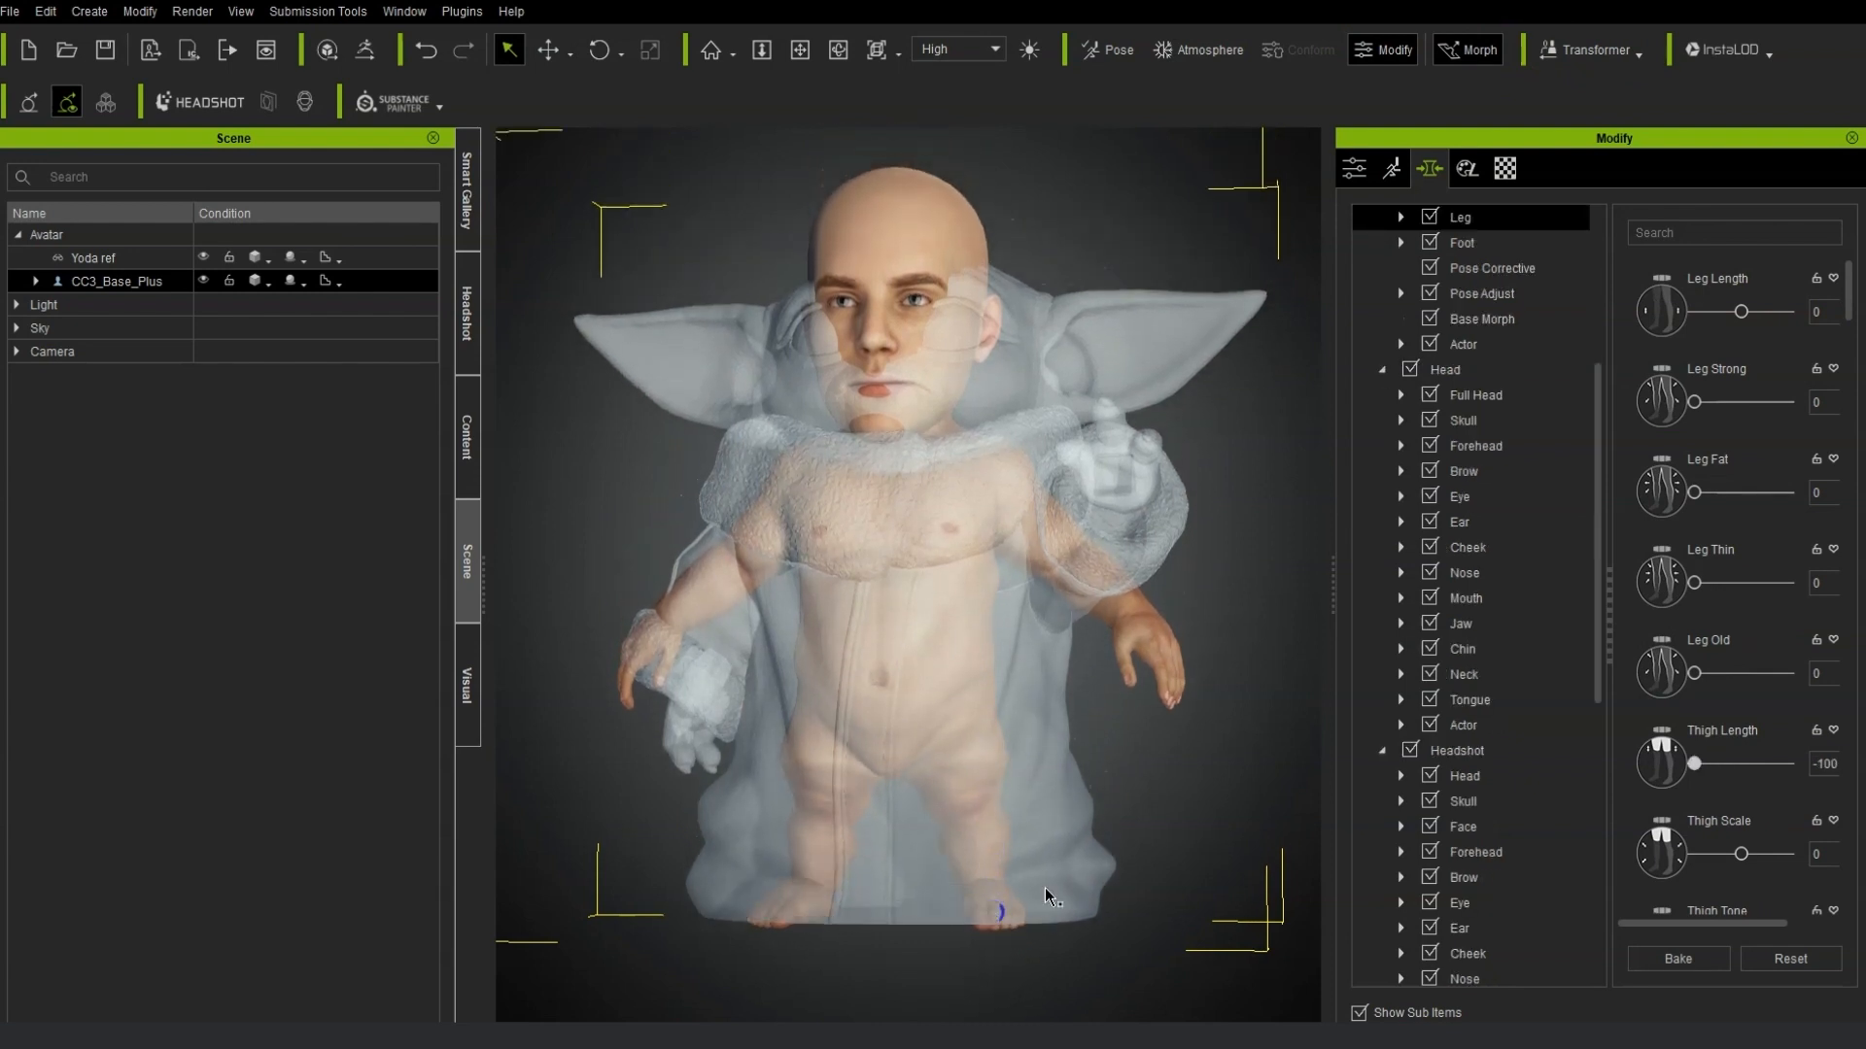
left_click_drag(959, 773, 925, 779)
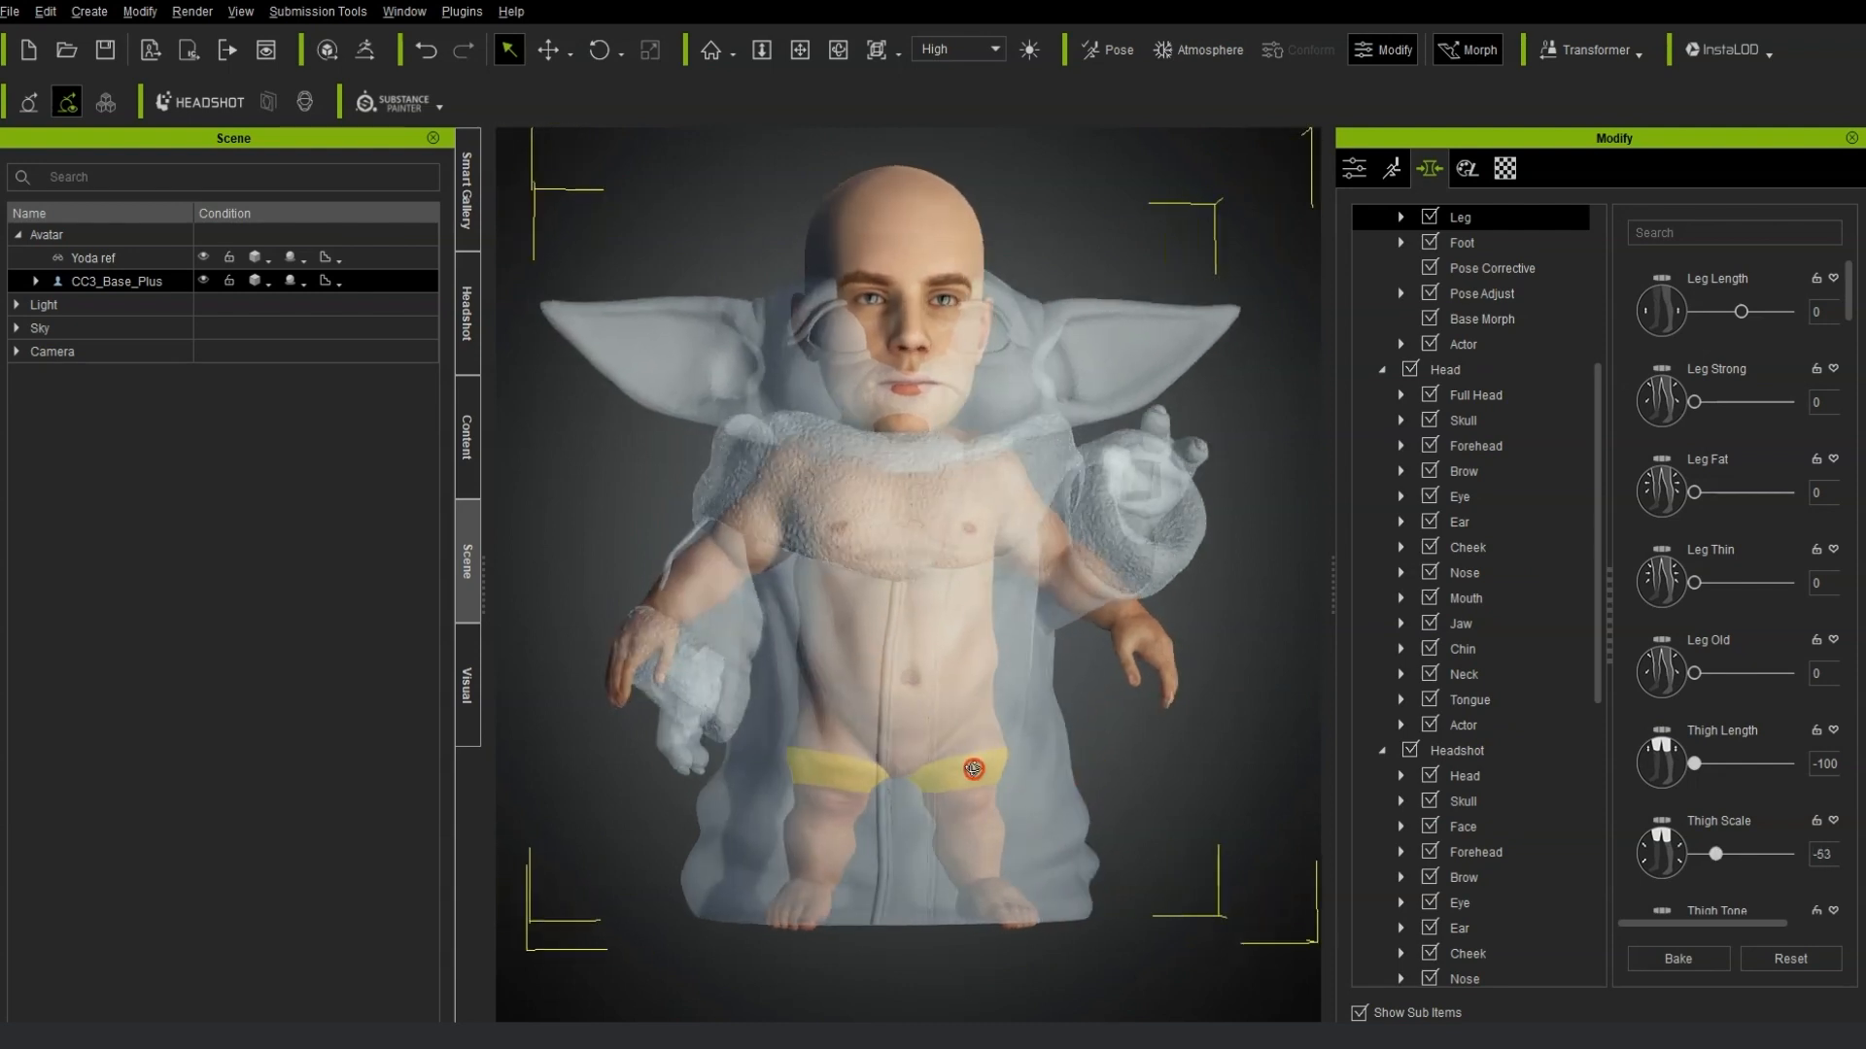
Lower the avatar's chest height to -4 by morphing the chest directly.
scroll(912, 744, "up", 4)
middle_click_drag(1004, 466, 1023, 726)
right_click_drag(1078, 715, 929, 687)
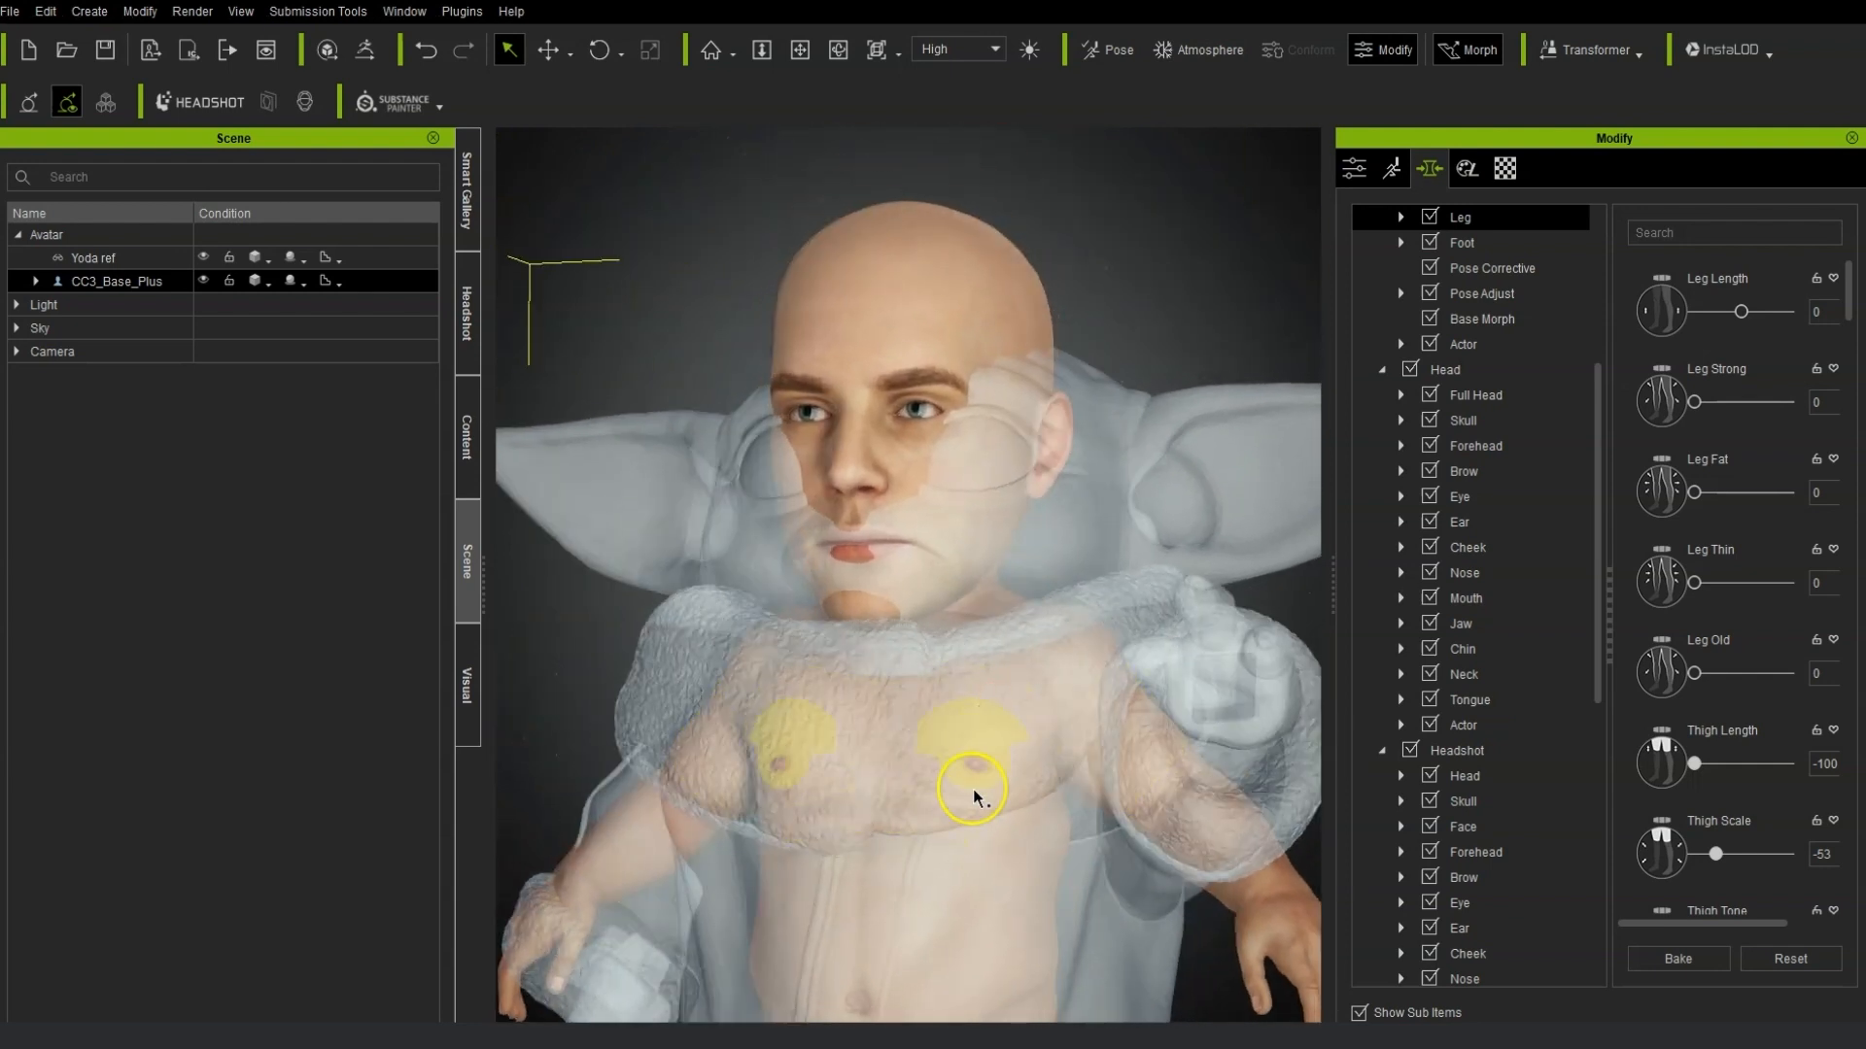
left_click(992, 895)
left_click_drag(944, 936, 1000, 918)
left_click(1016, 826)
right_click_drag(1024, 983, 1054, 742)
right_click_drag(1108, 567, 1065, 651)
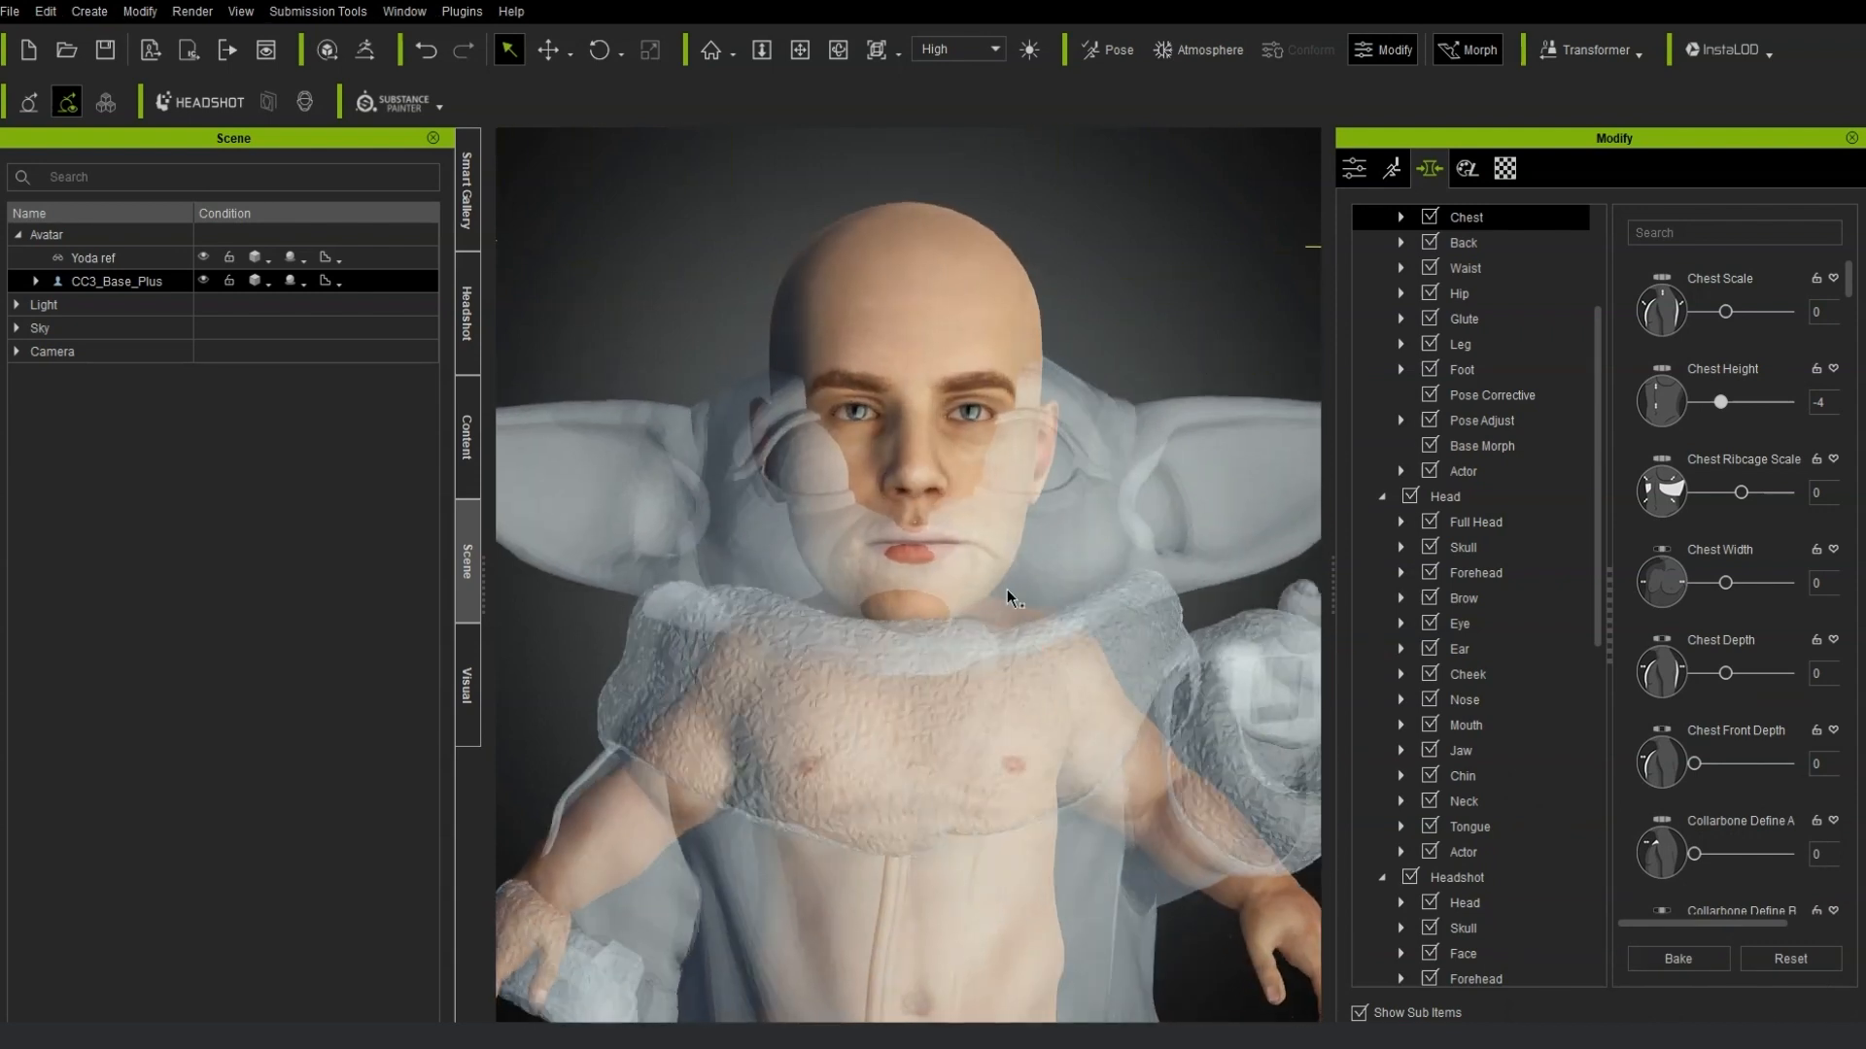
Widen the avatar's cheeks by setting Cheek Bone Scale to 100 with direct morphing.
scroll(1087, 579, "up", 5)
left_click(1050, 498)
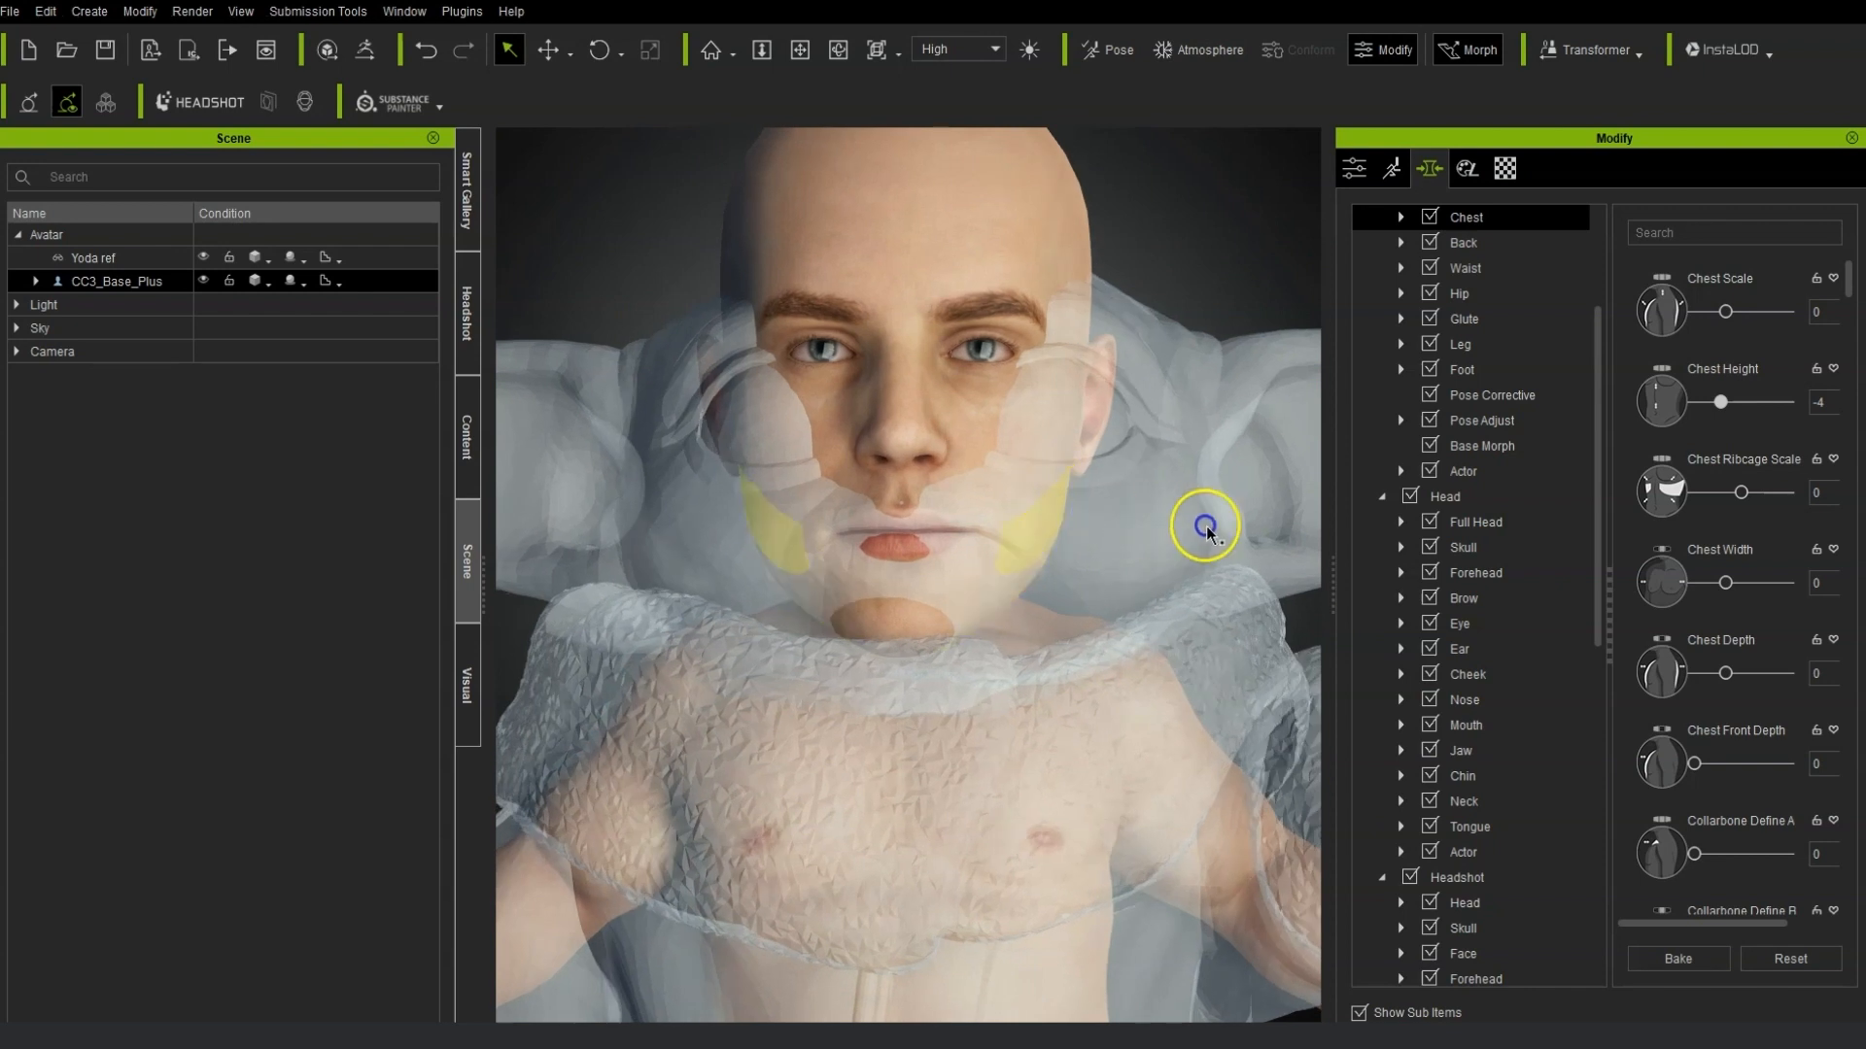
left_click_drag(1061, 501, 1040, 471)
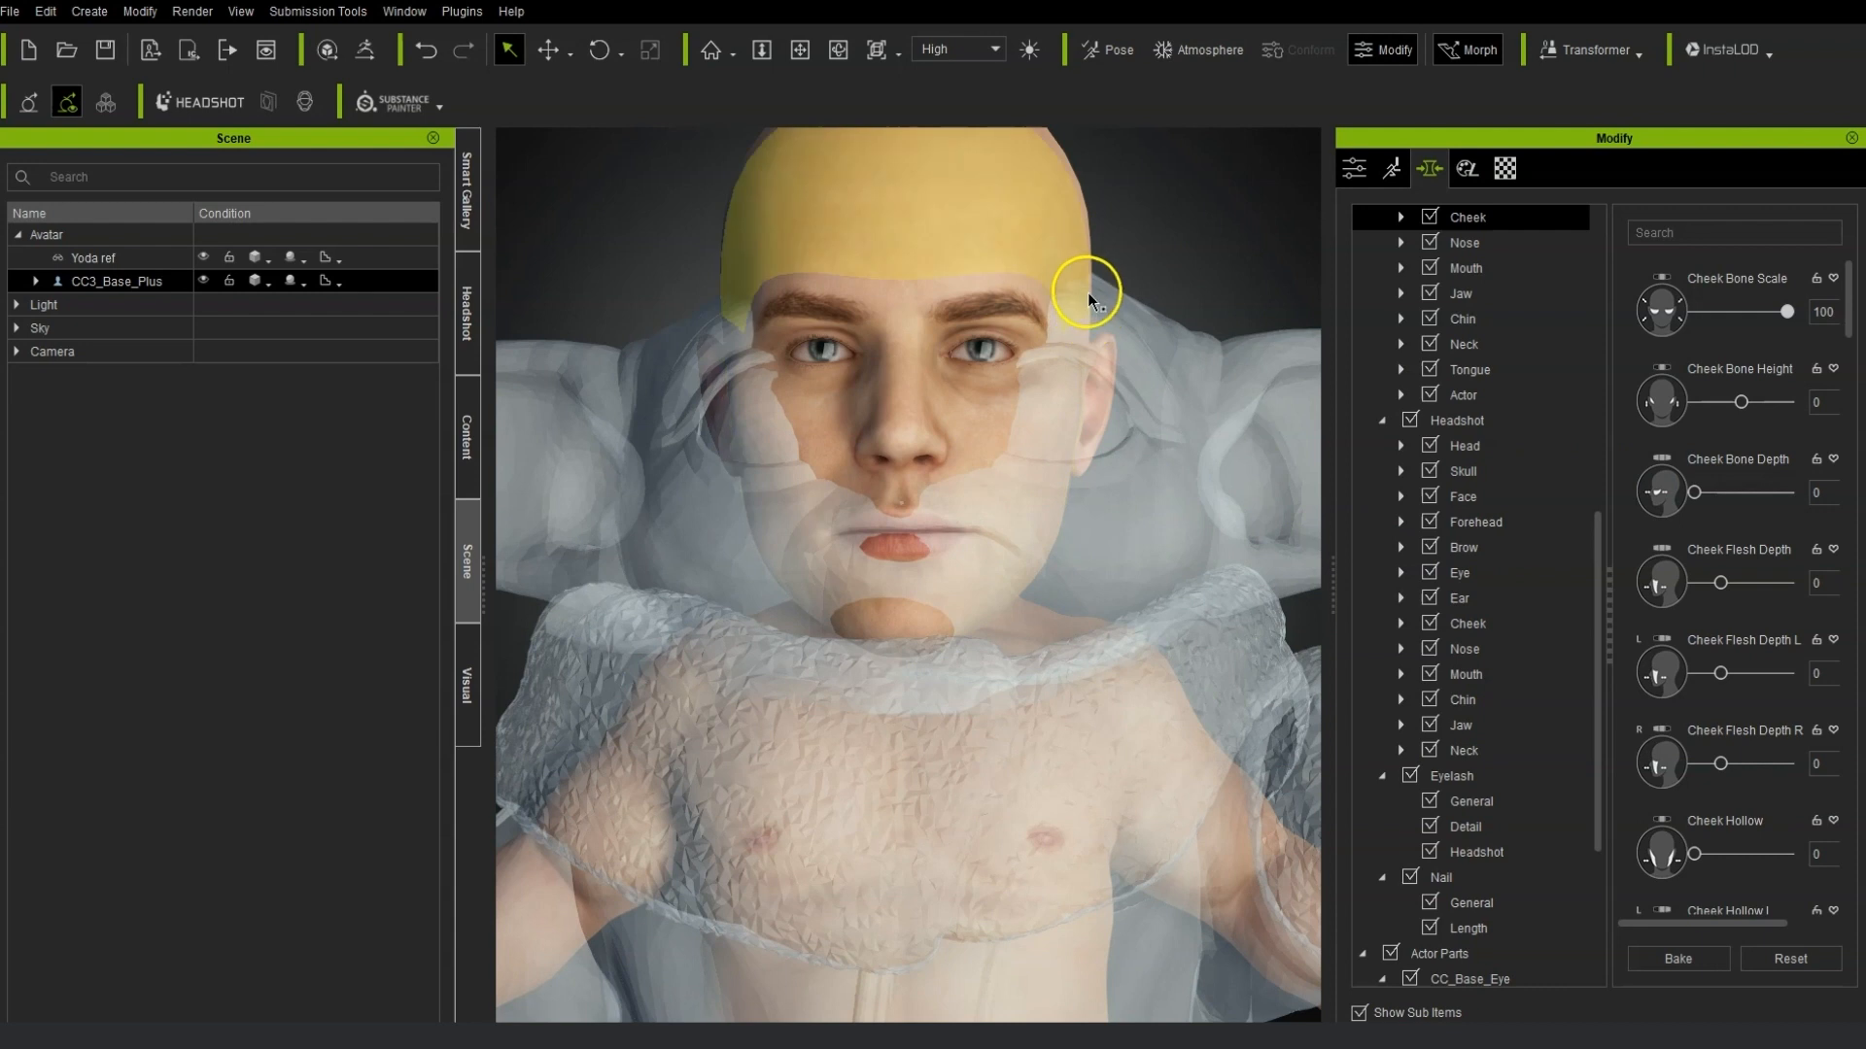
Select the skull morphs and set Skull Height to -30 and Skull Width to 100.
left_click(1083, 350)
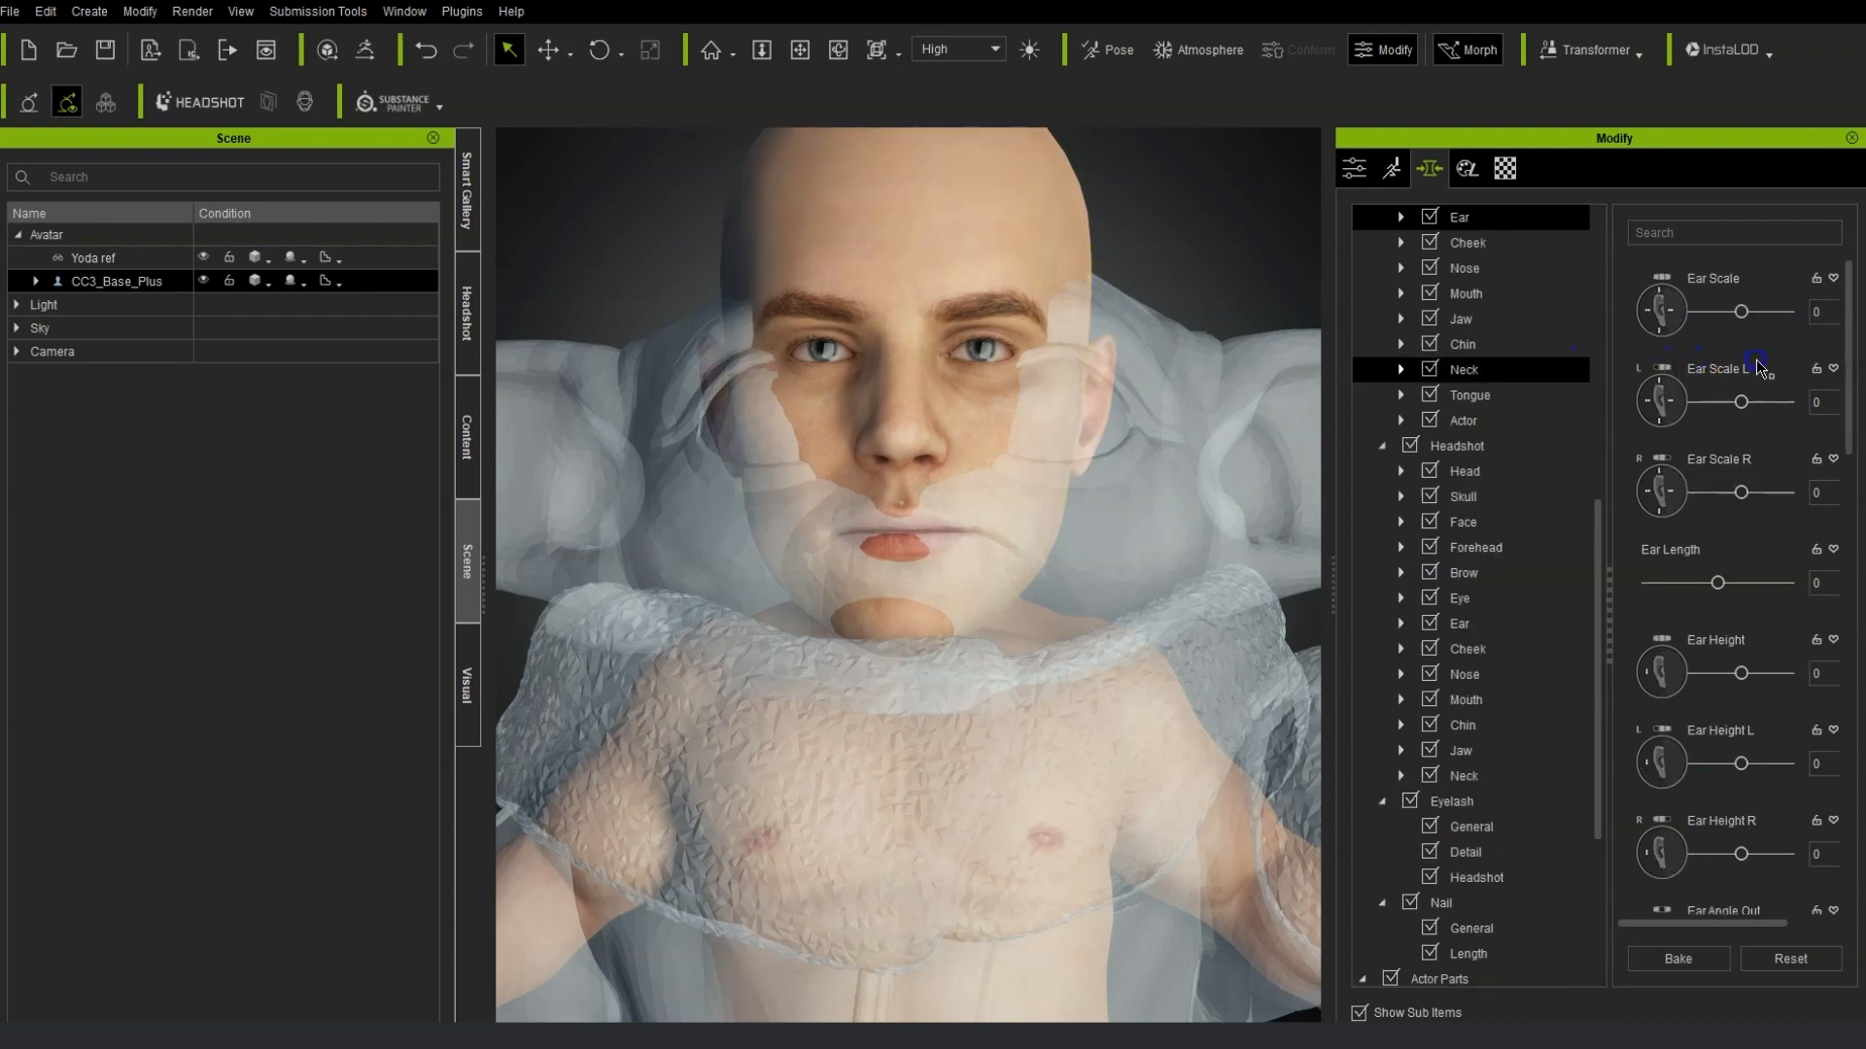
right_click_drag(1170, 308, 1142, 571)
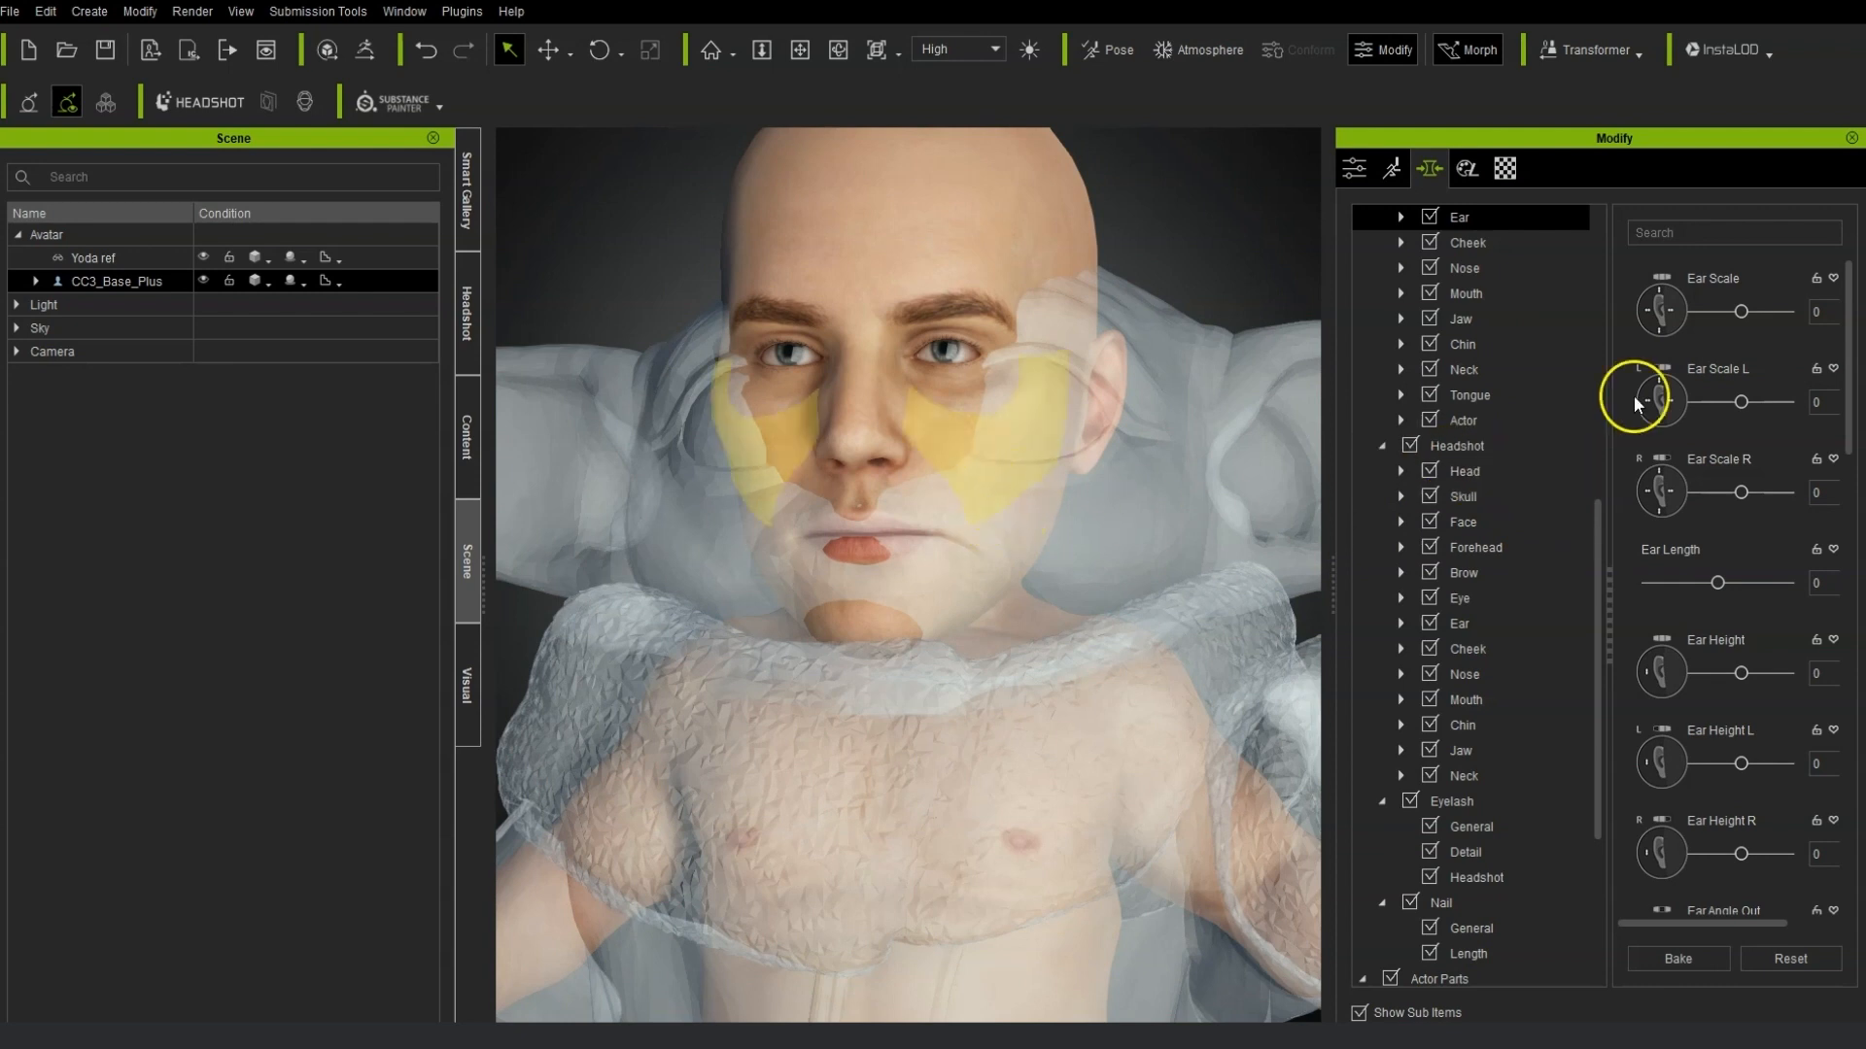
scroll(1507, 453, "up", 8)
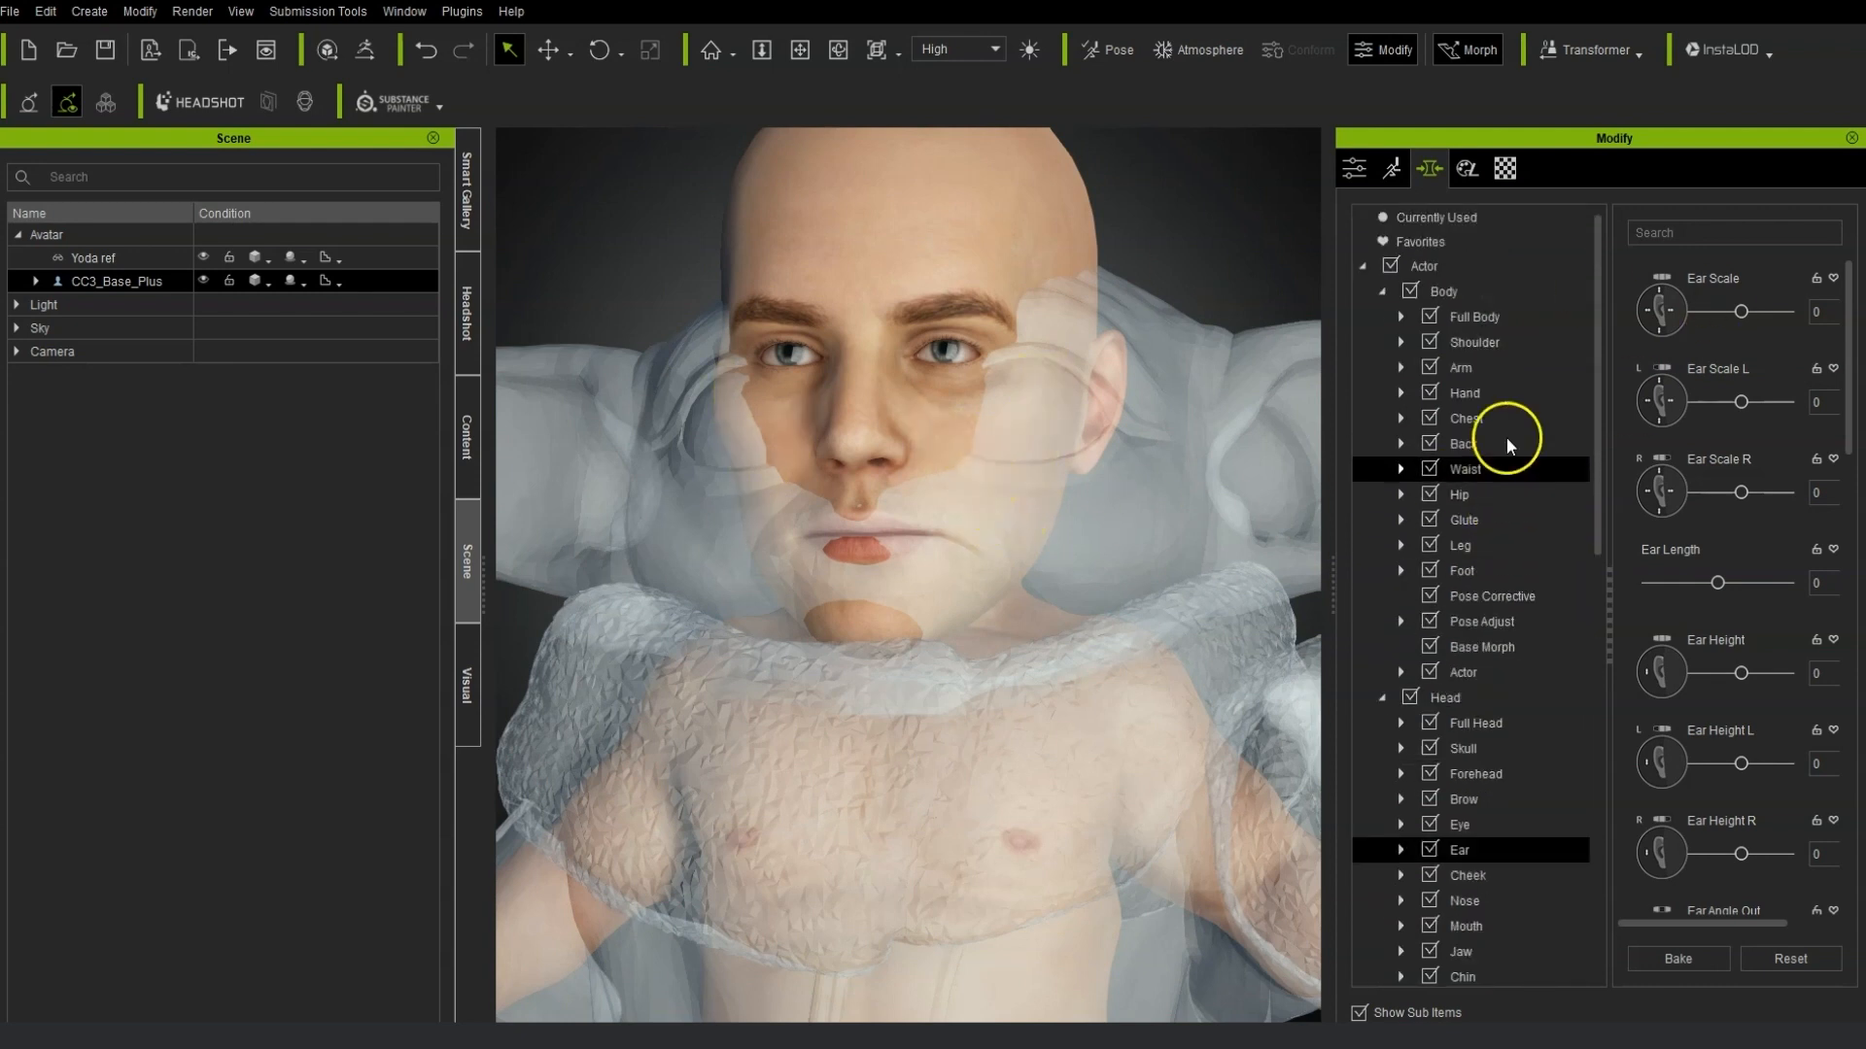
left_click(1525, 398)
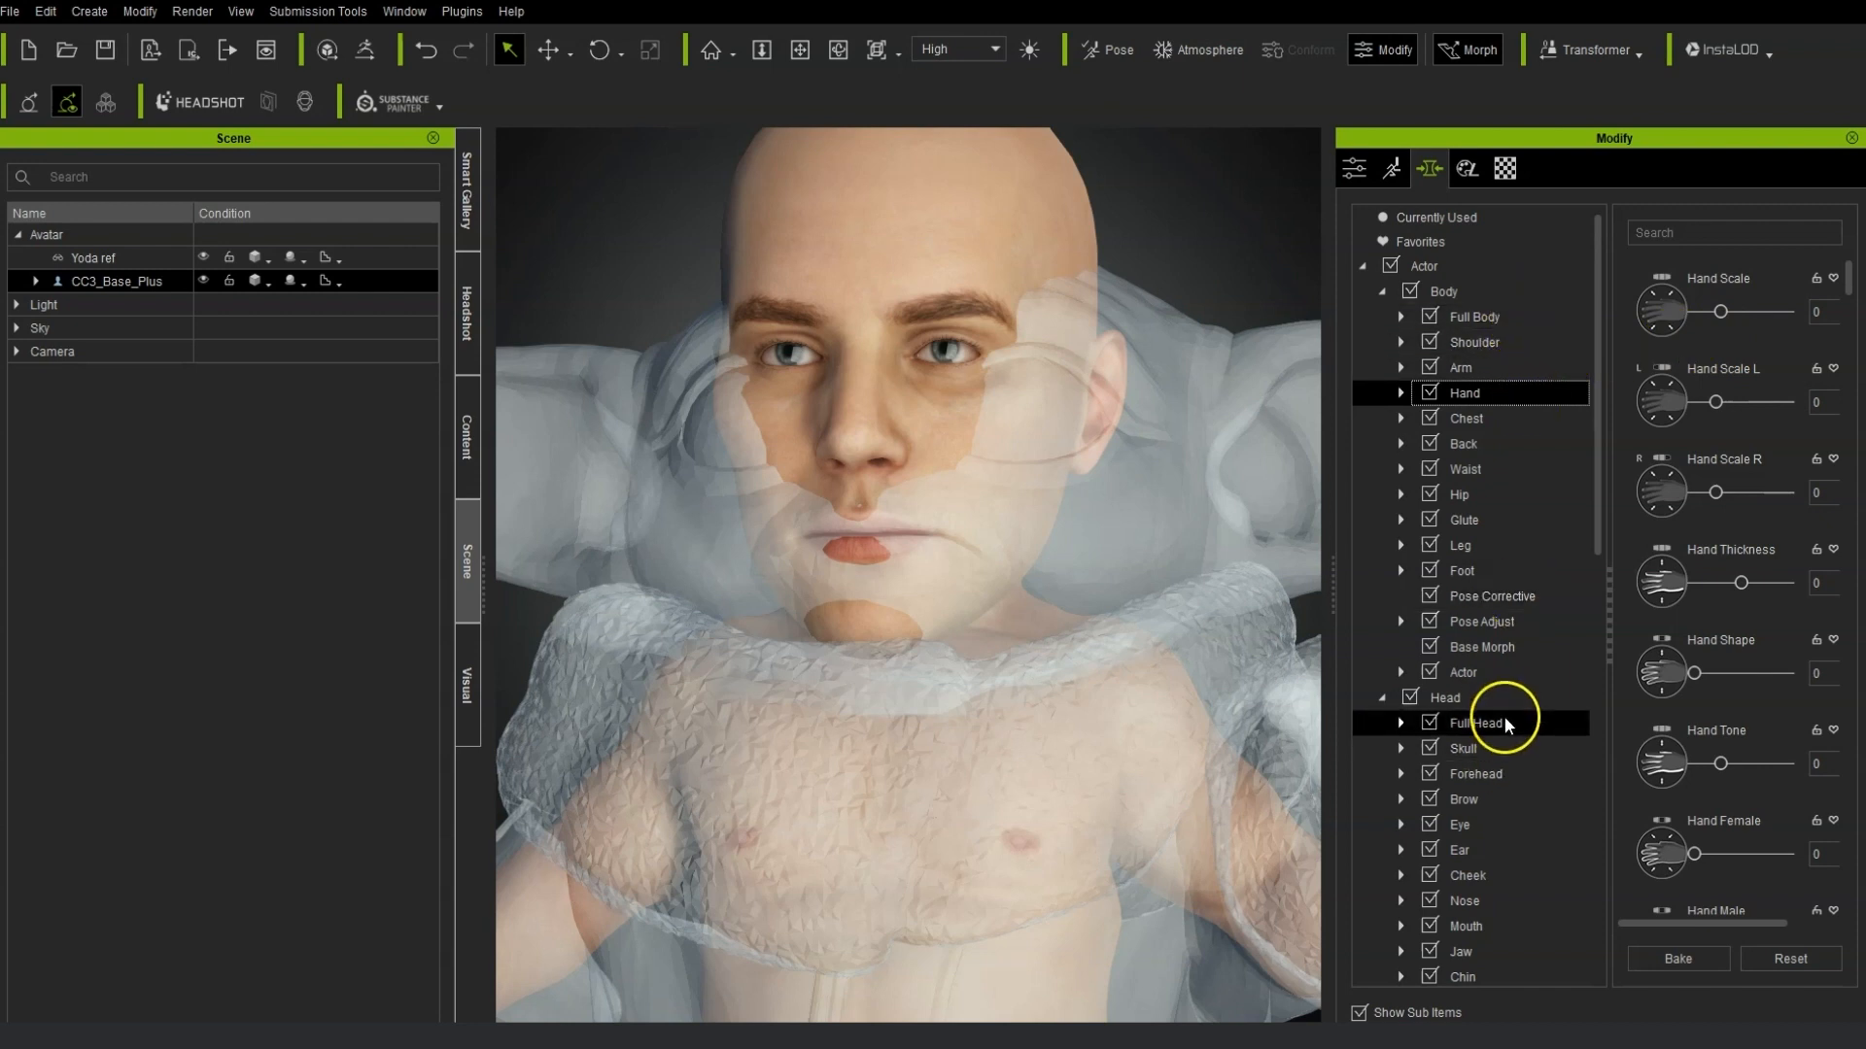
left_click(1495, 748)
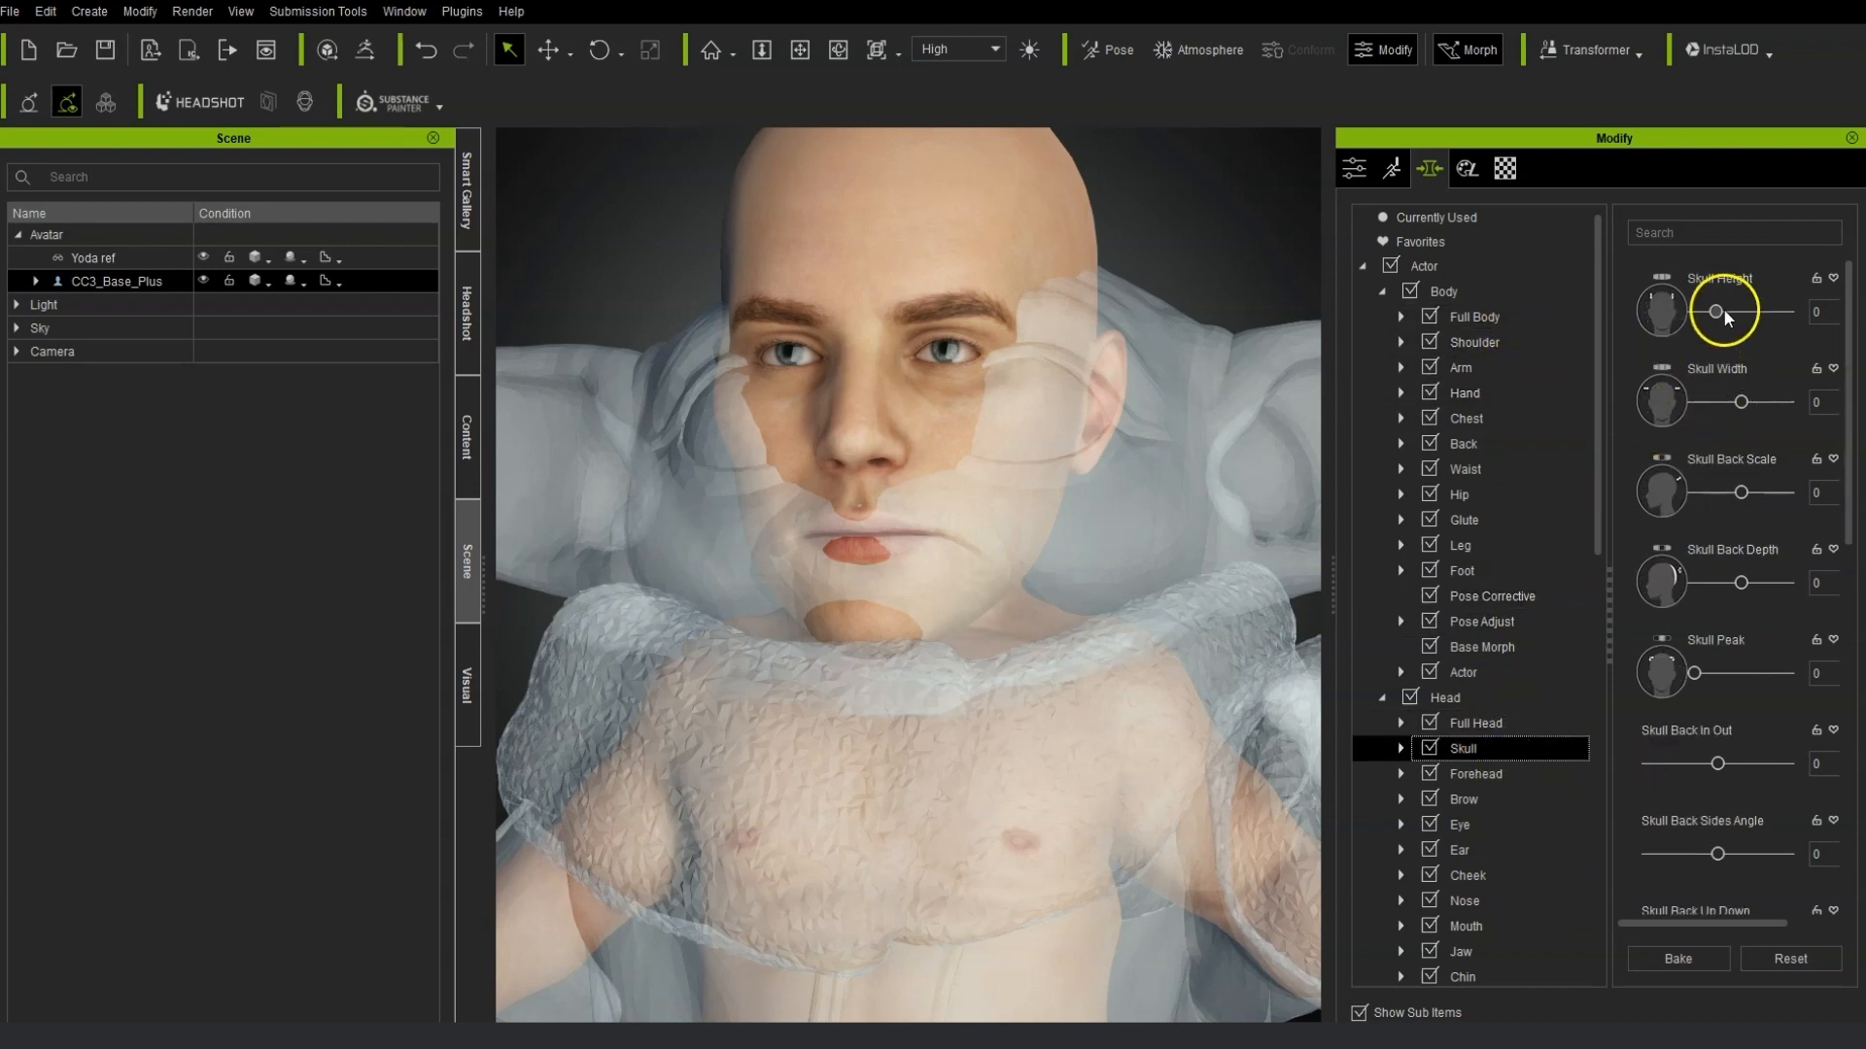
left_click_drag(1715, 313, 1696, 313)
left_click(1740, 402)
left_click_drag(1741, 402, 1786, 402)
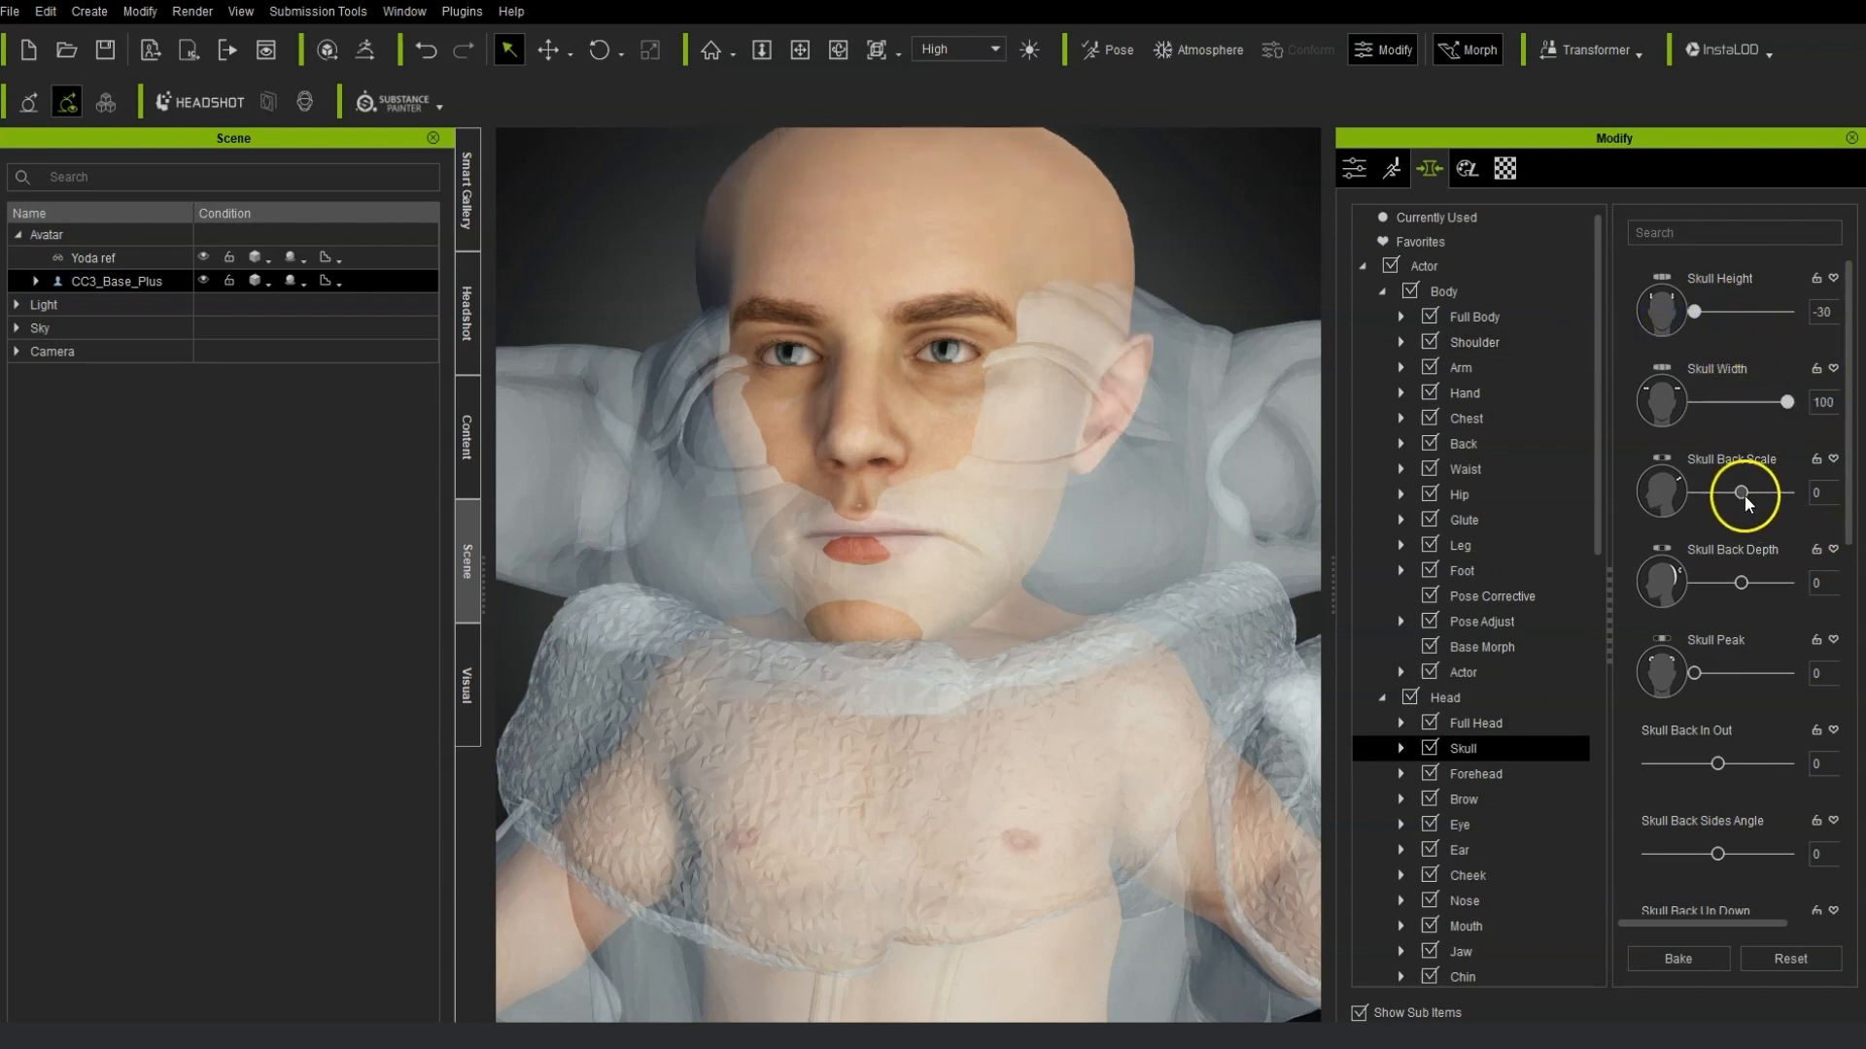
From a side view, set Skull Back Scale to 70, Skull Back Depth to -1, Skull Back In Out to 26 and Skull Peak to 100.
right_click_drag(883, 616, 1283, 583)
right_click_drag(1069, 583, 758, 583)
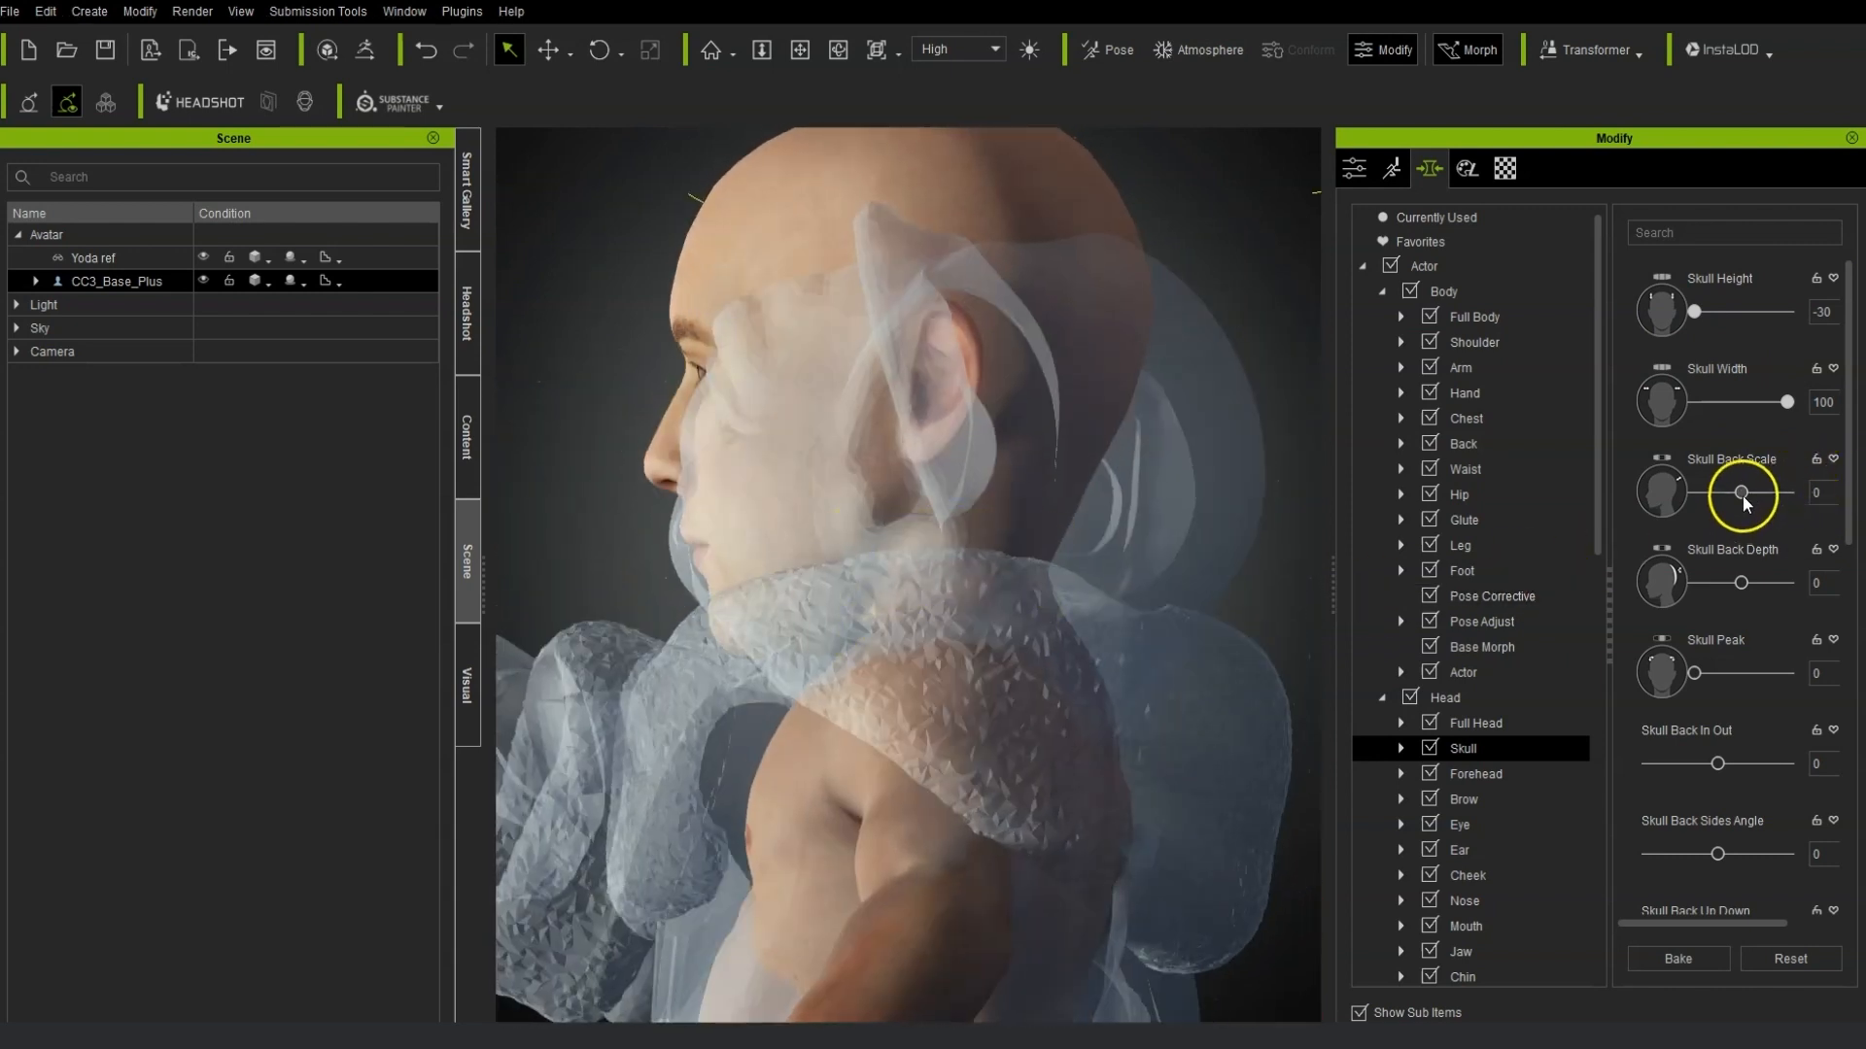
left_click_drag(1741, 492, 1774, 493)
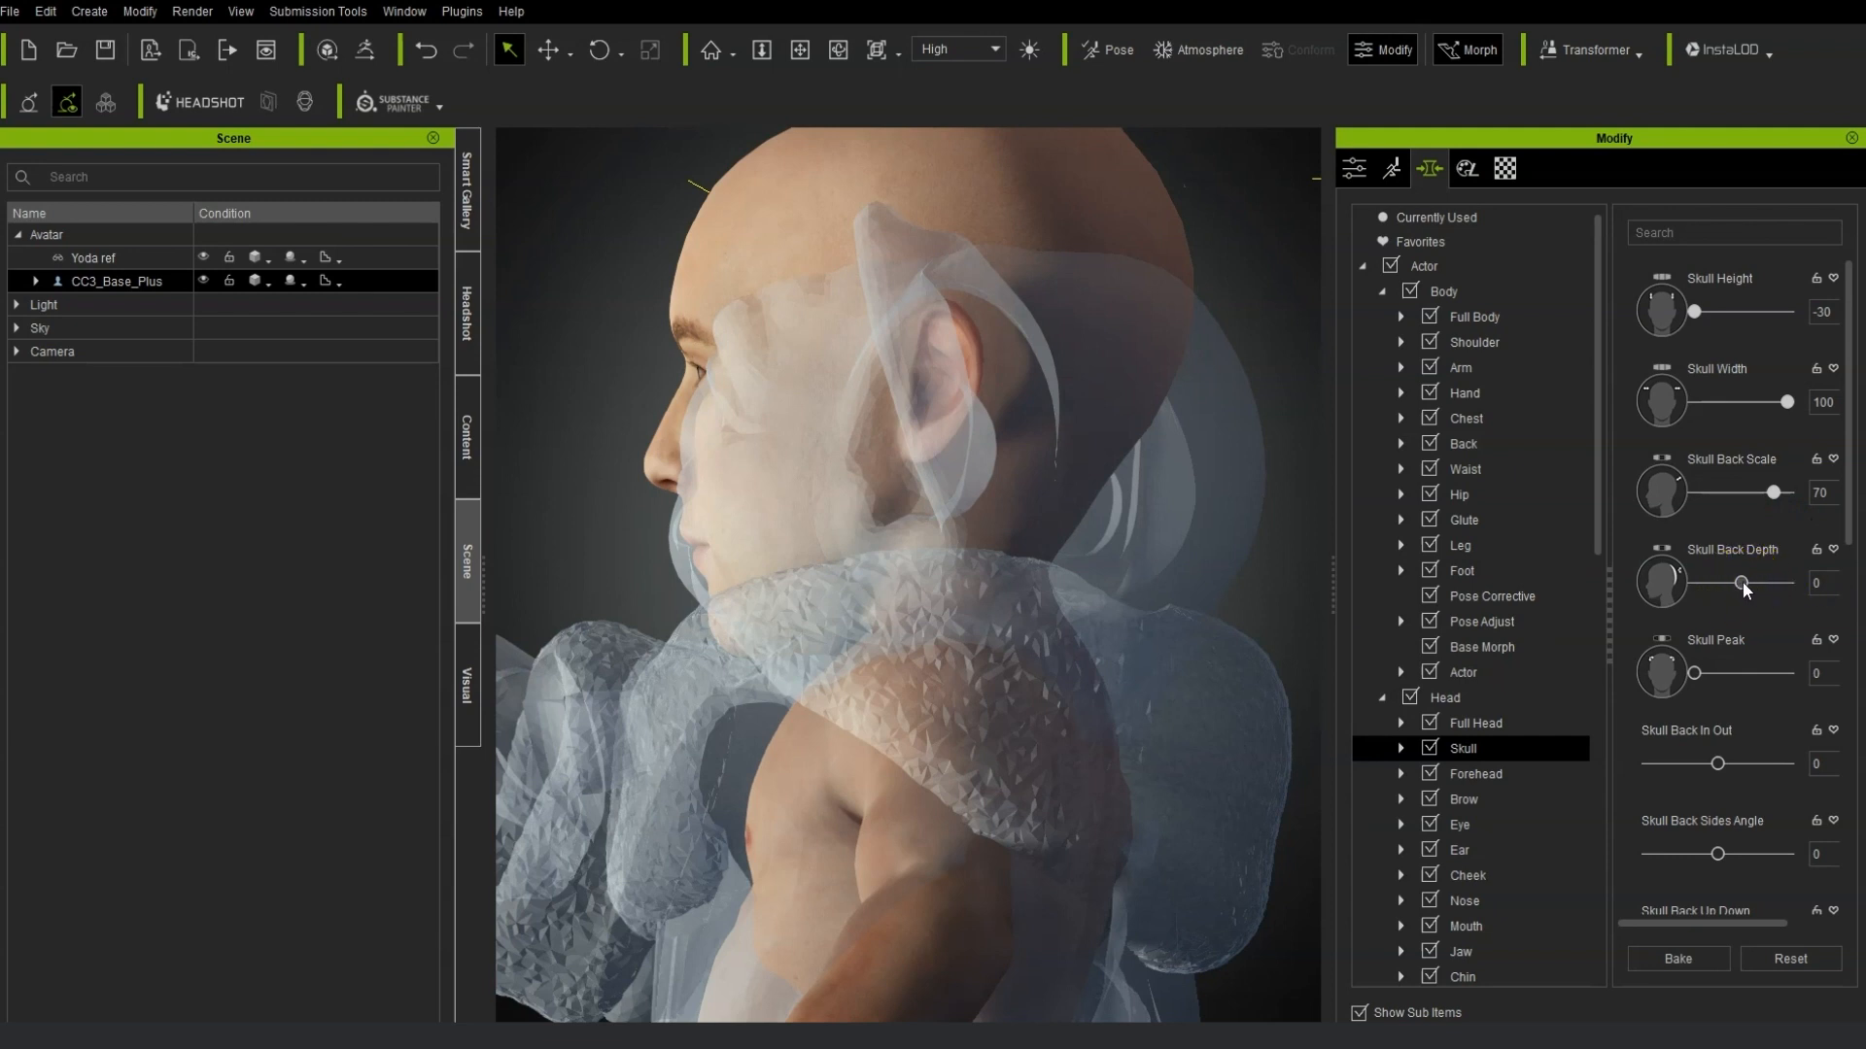
left_click_drag(1744, 588, 1858, 583)
left_click_drag(1724, 591, 1739, 585)
left_click_drag(1708, 774, 1726, 774)
left_click_drag(1695, 673, 1788, 673)
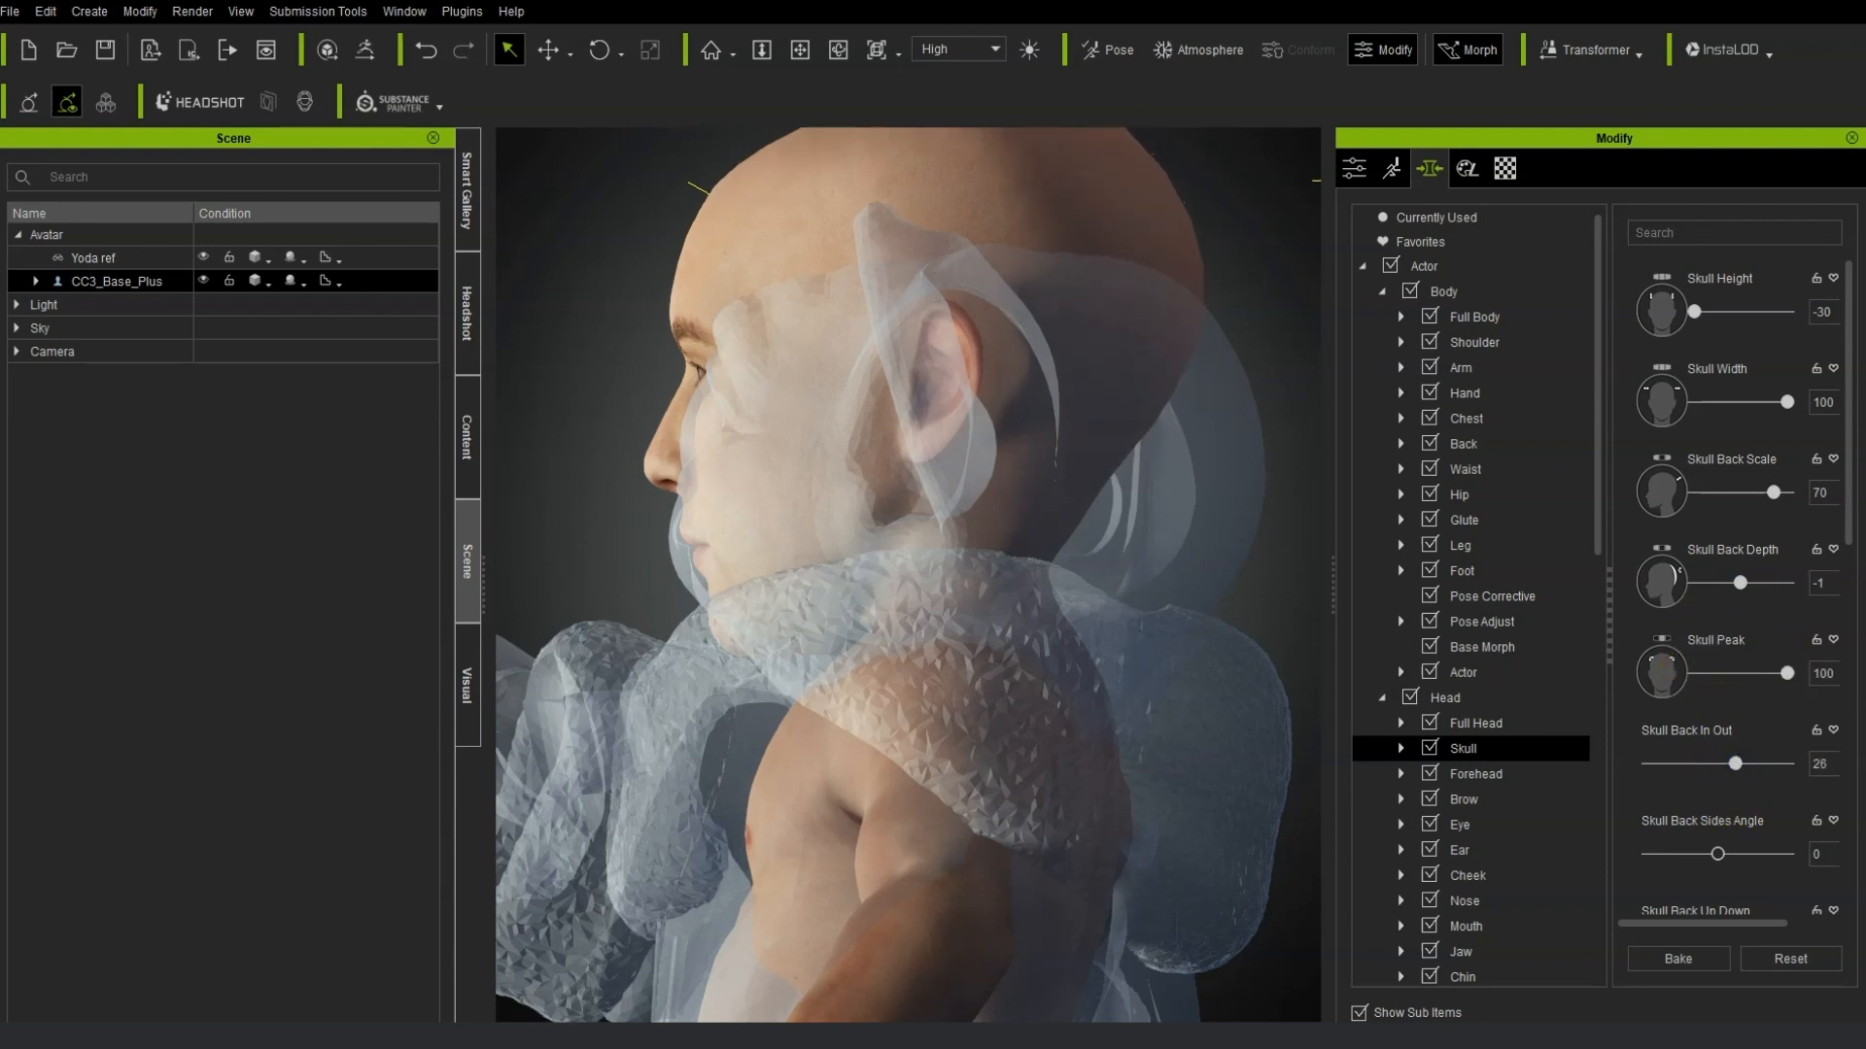
right_click_drag(861, 563, 1067, 610)
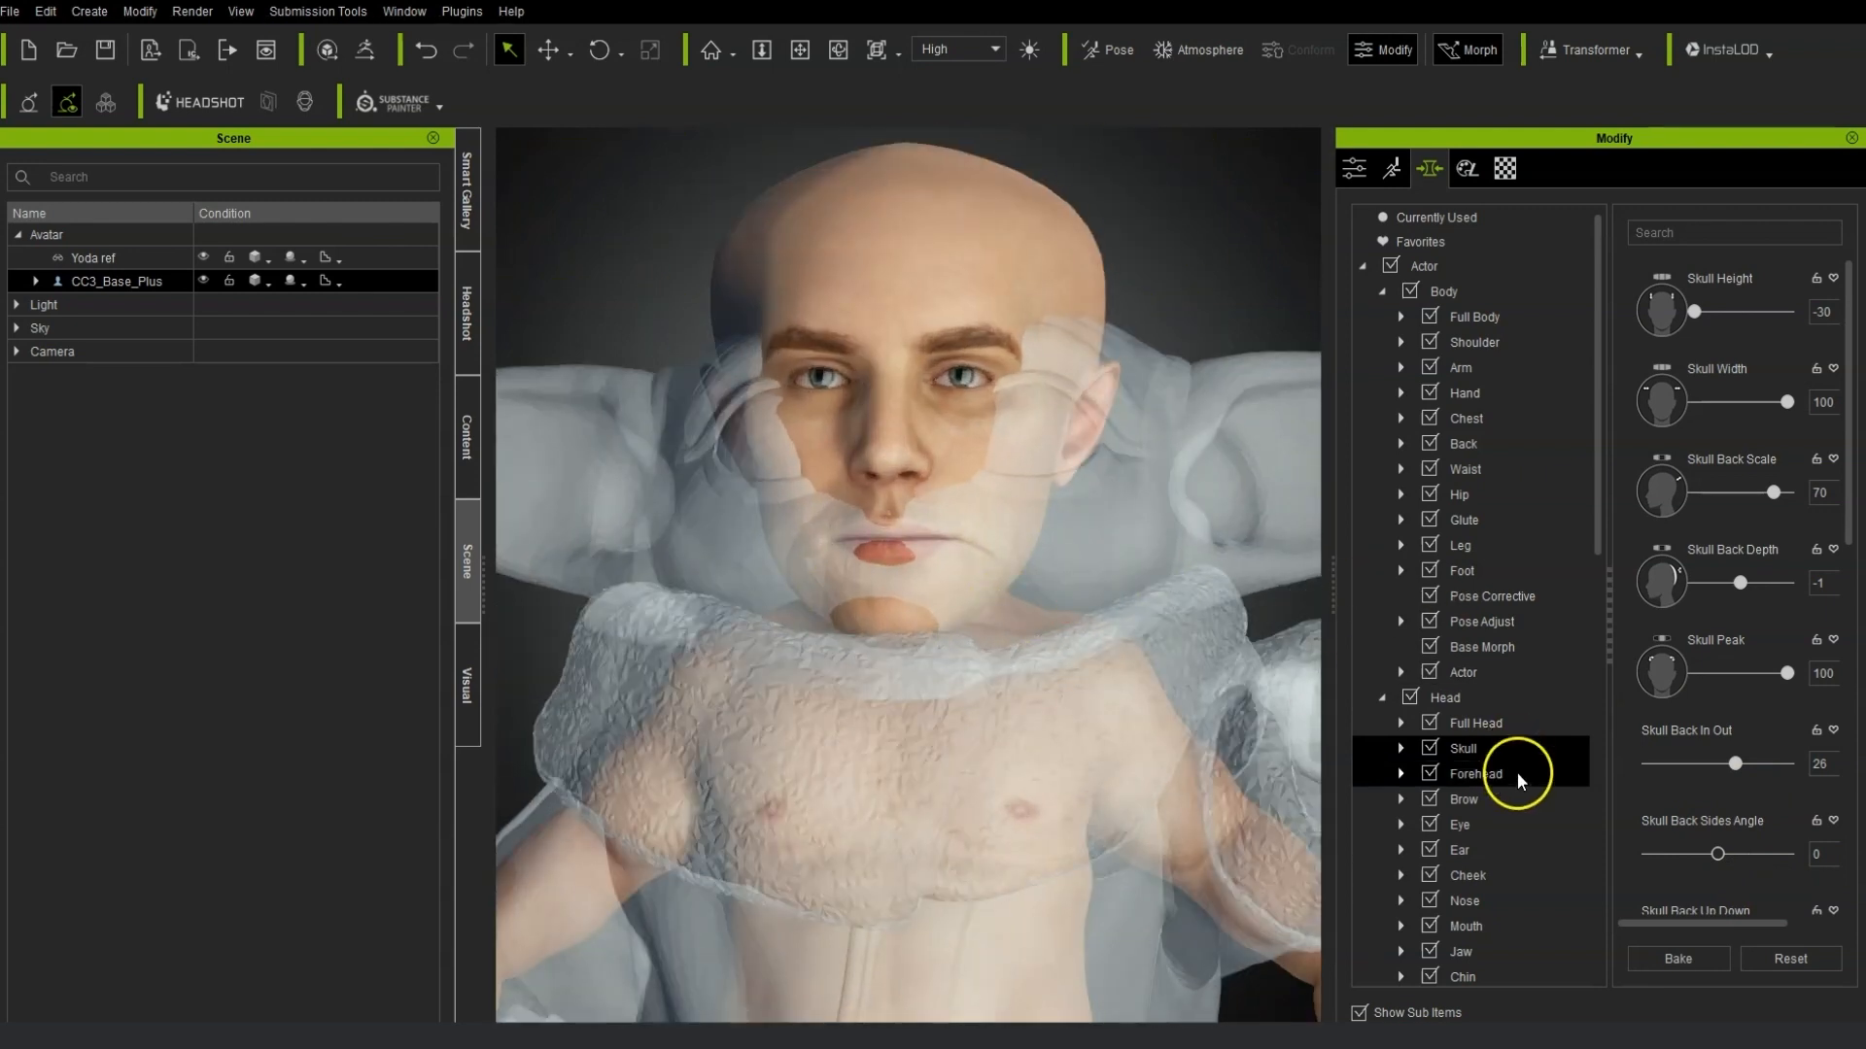
Set Jaw Scale to -48, filter morphs by "width" and set Jaw Corner Width to 100.
scroll(1519, 807, "down", 2)
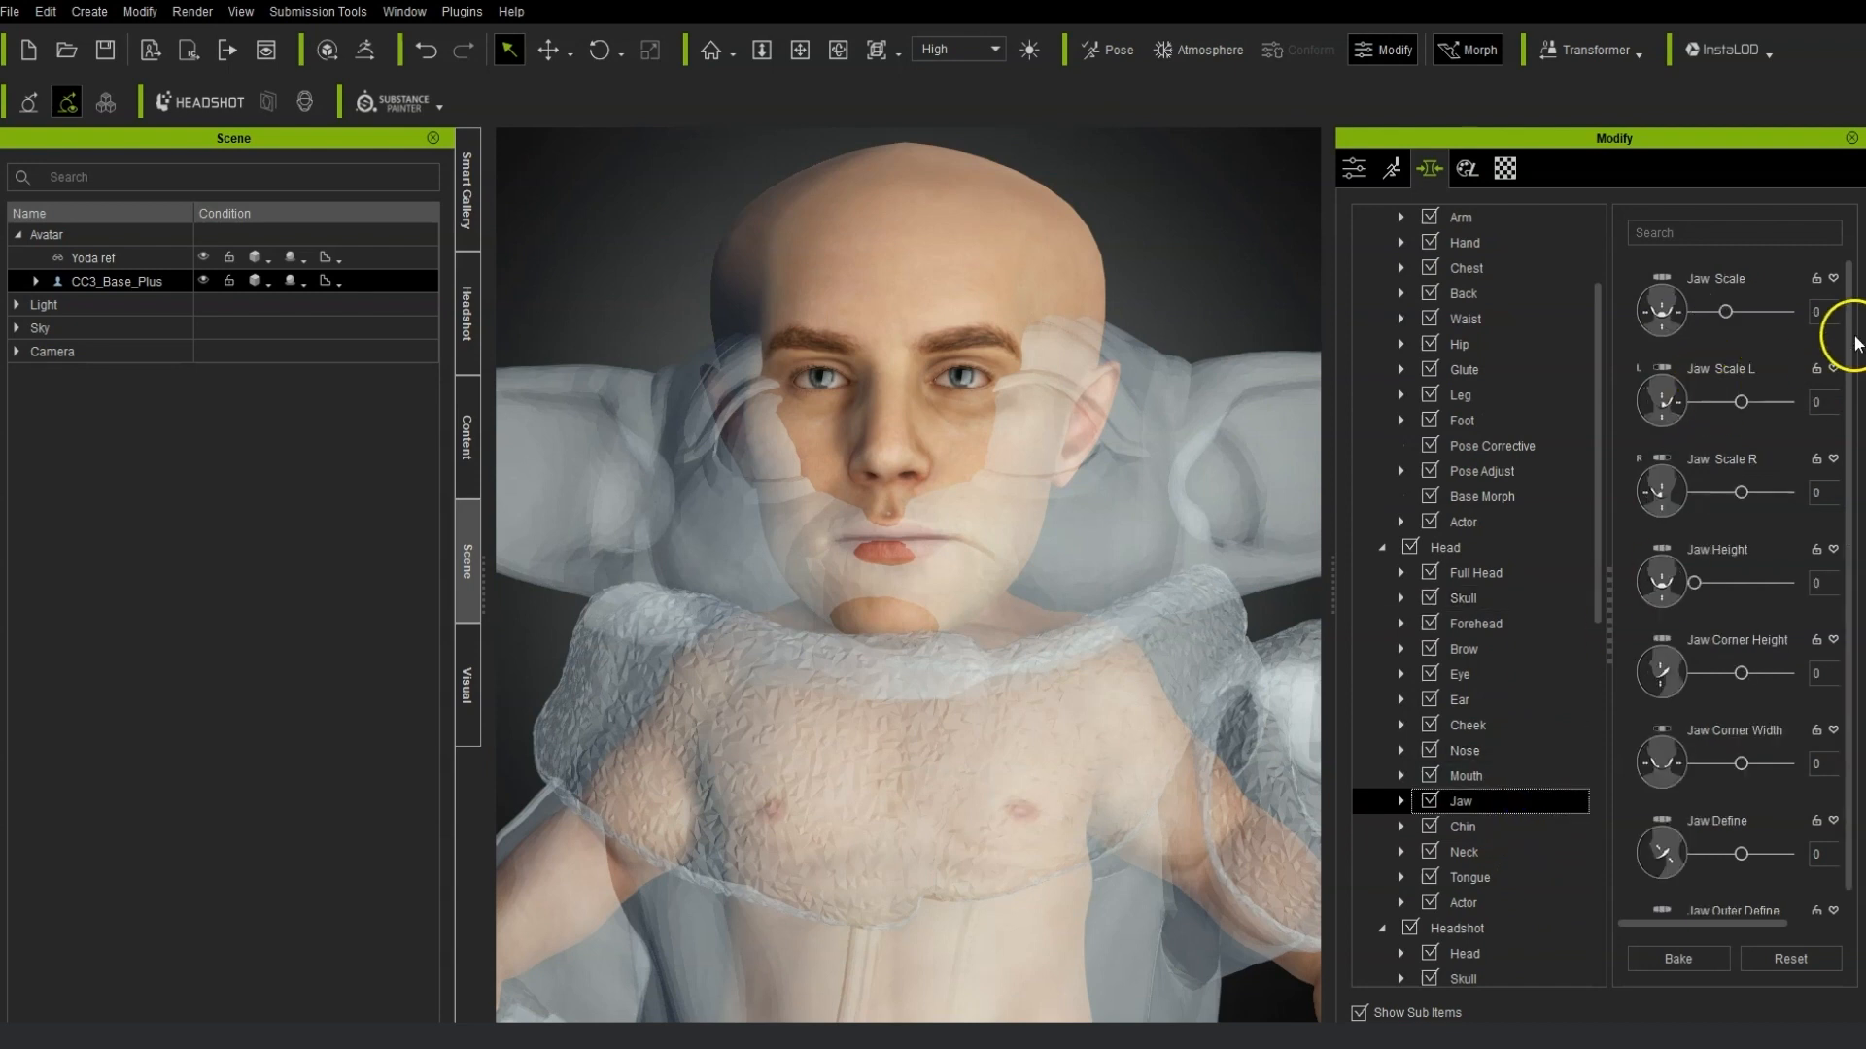
left_click_drag(1726, 322, 1640, 359)
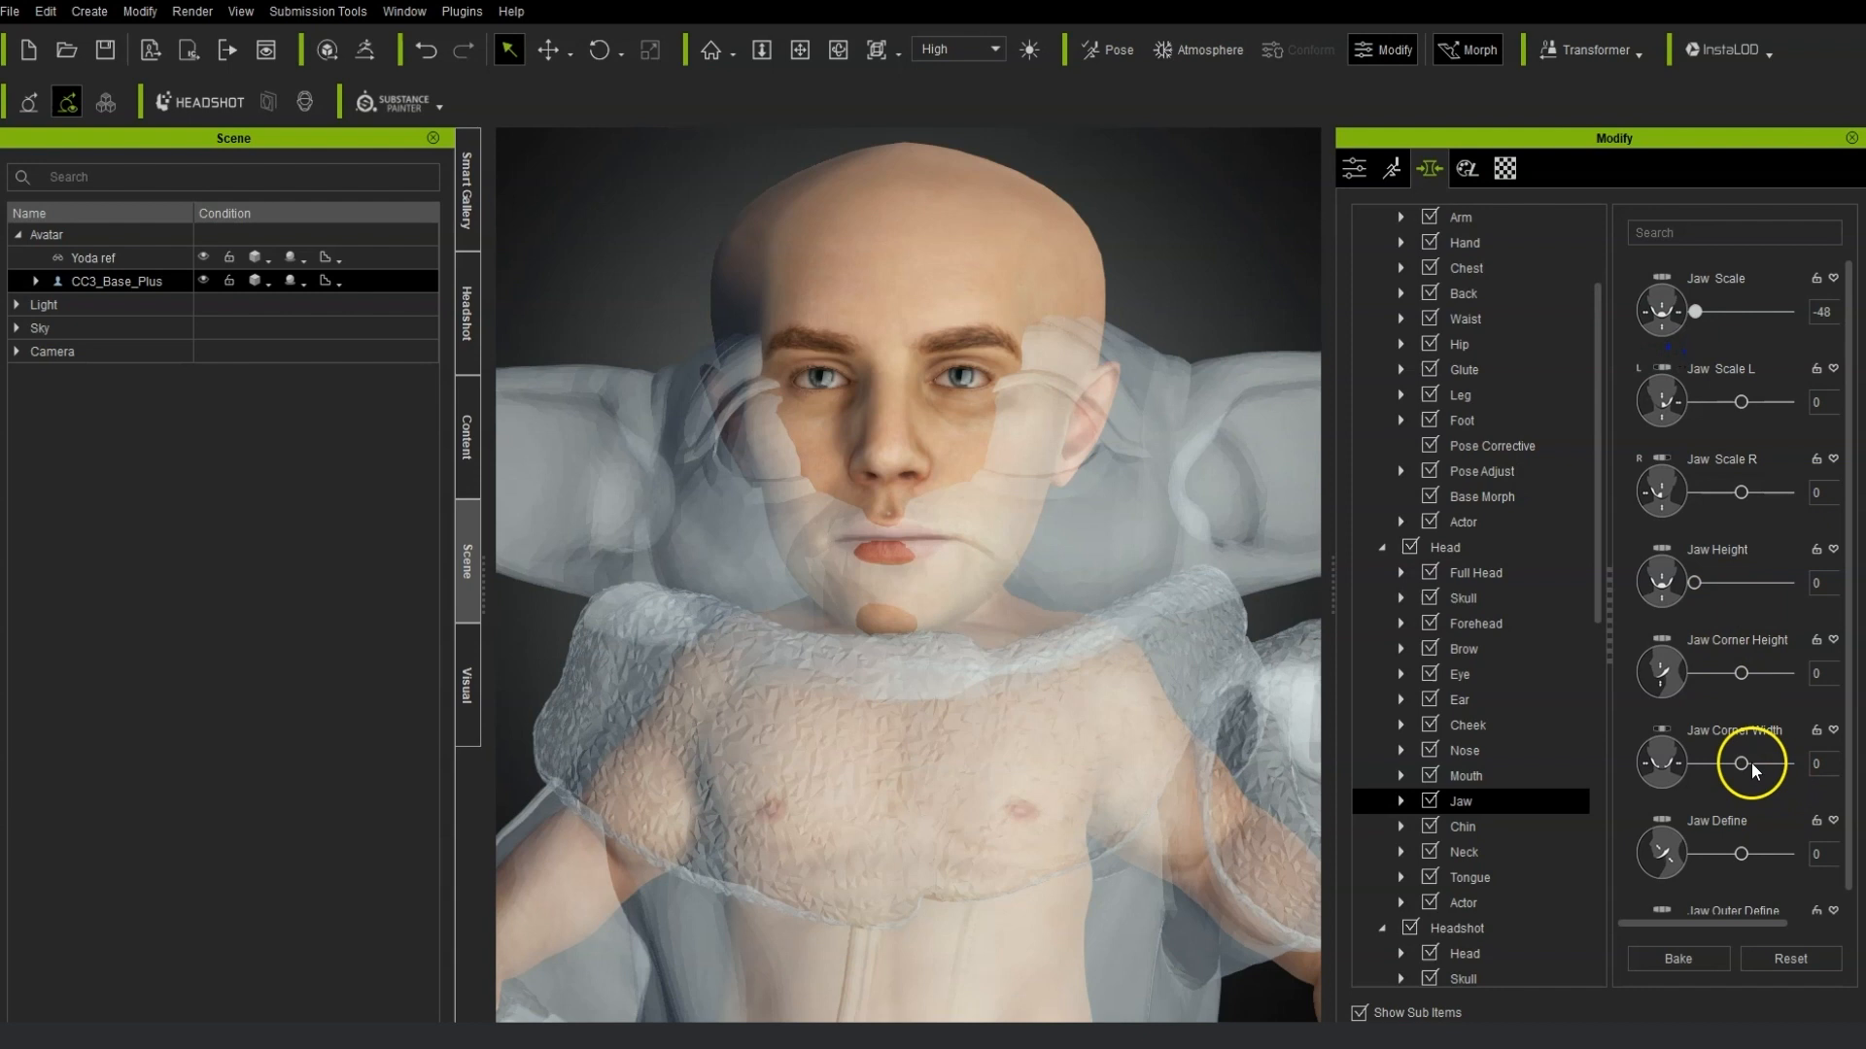
left_click(1725, 231)
type("width")
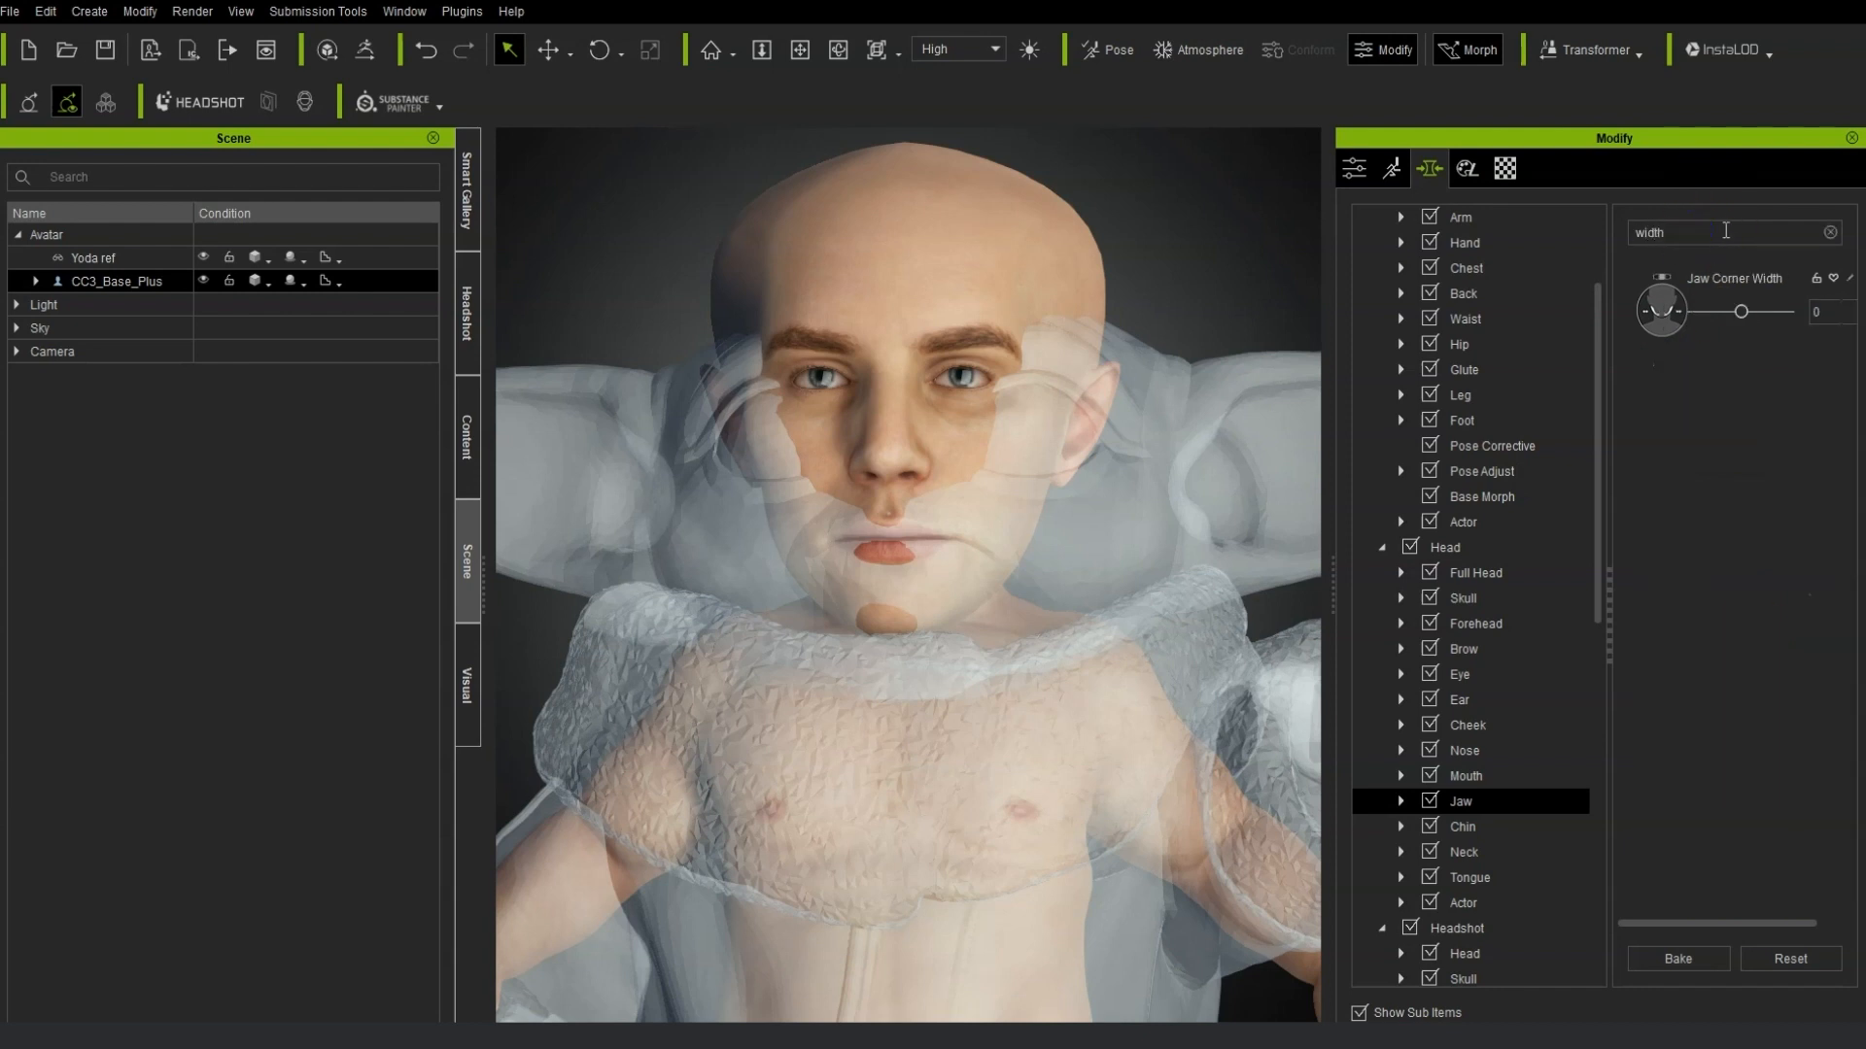
left_click_drag(1740, 311, 1786, 311)
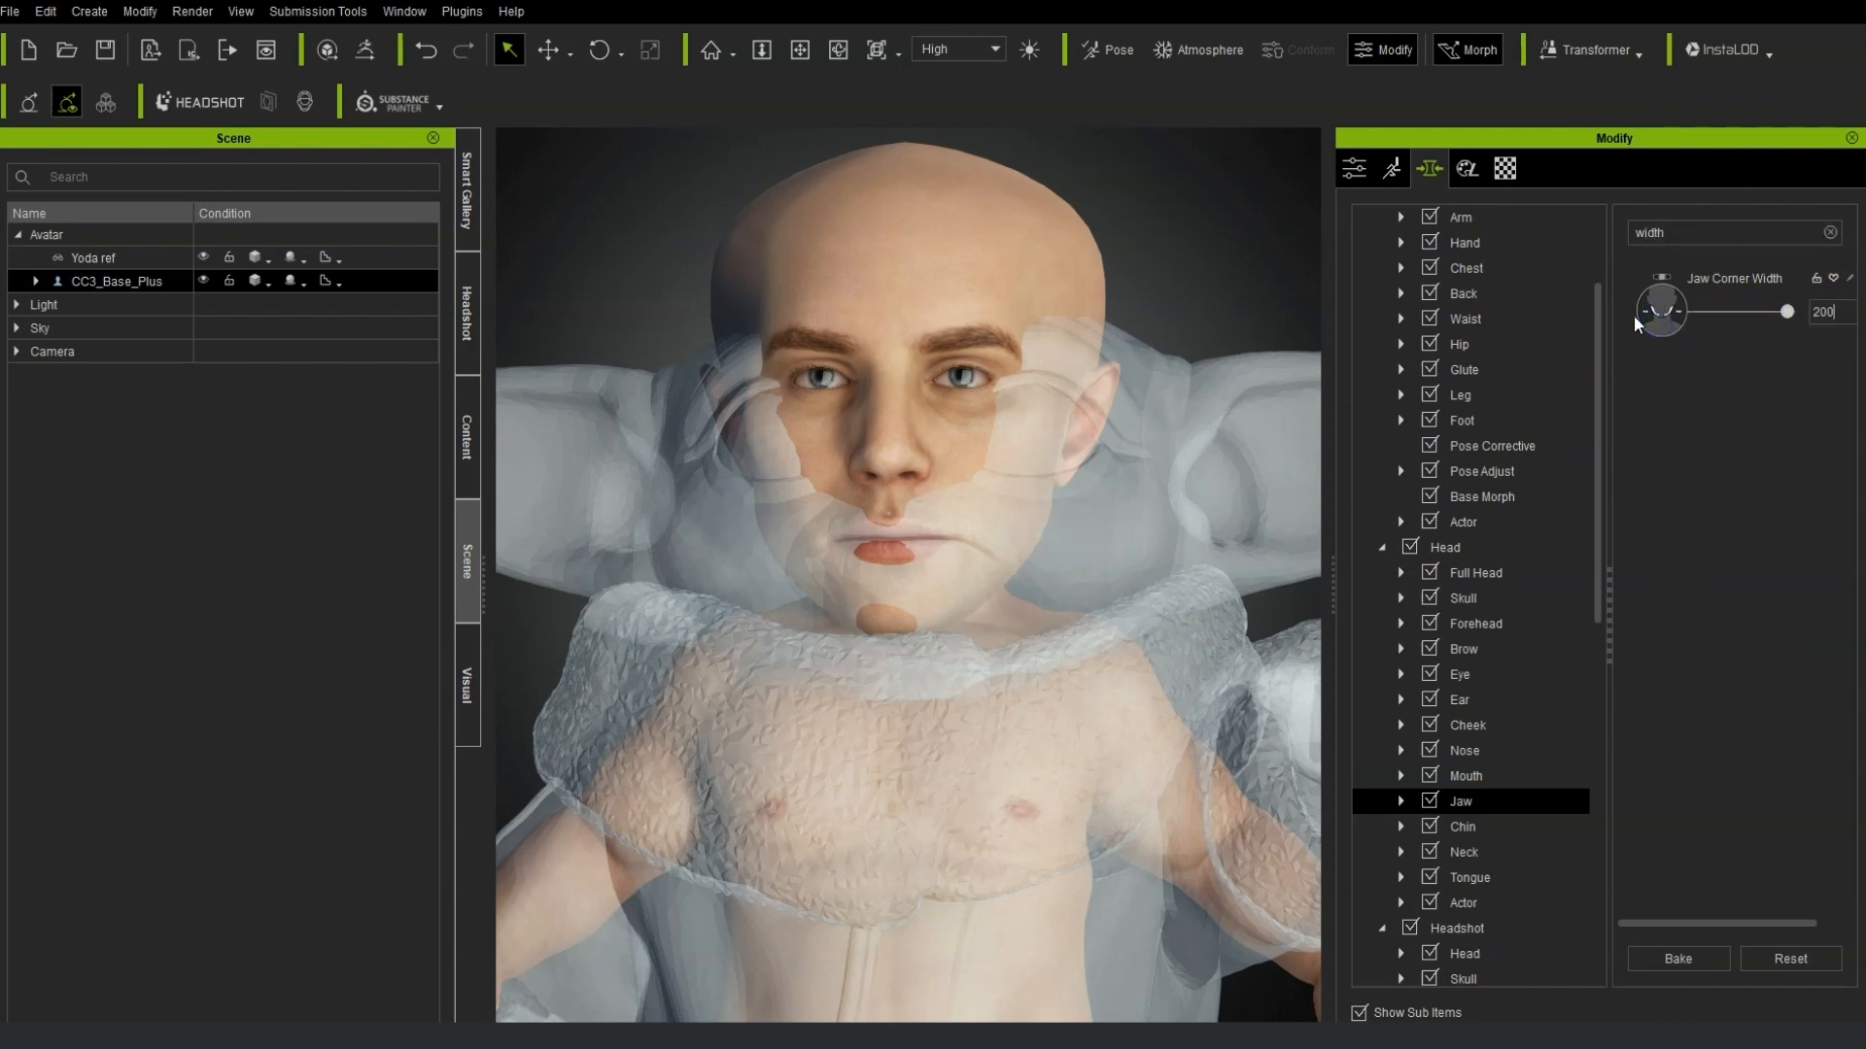
left_click(1678, 959)
type("100")
key("Return")
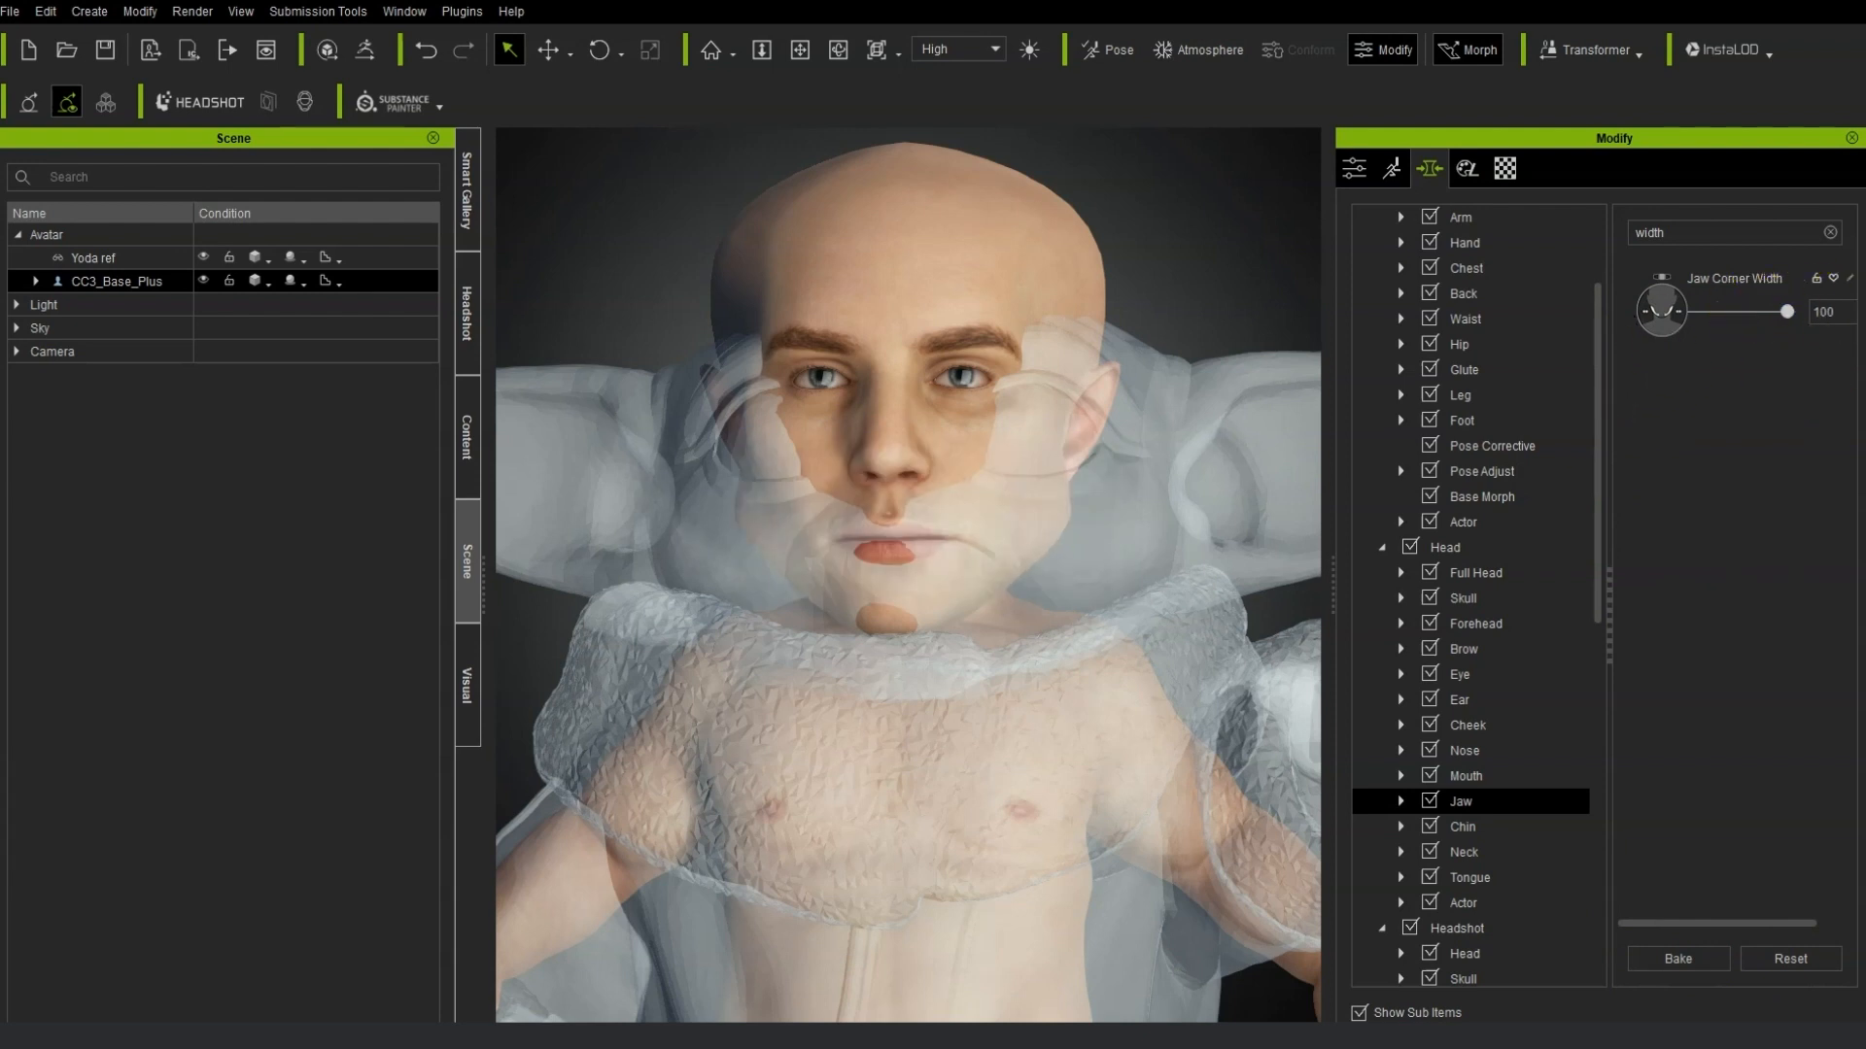
Set Skull Back Width to 90 and Skull Base Width to 24 among the head width morphs.
mouse_move(972, 583)
right_mouse_down()
mouse_move(991, 564)
mouse_move(971, 605)
right_mouse_up()
scroll(1020, 512, "up", 3)
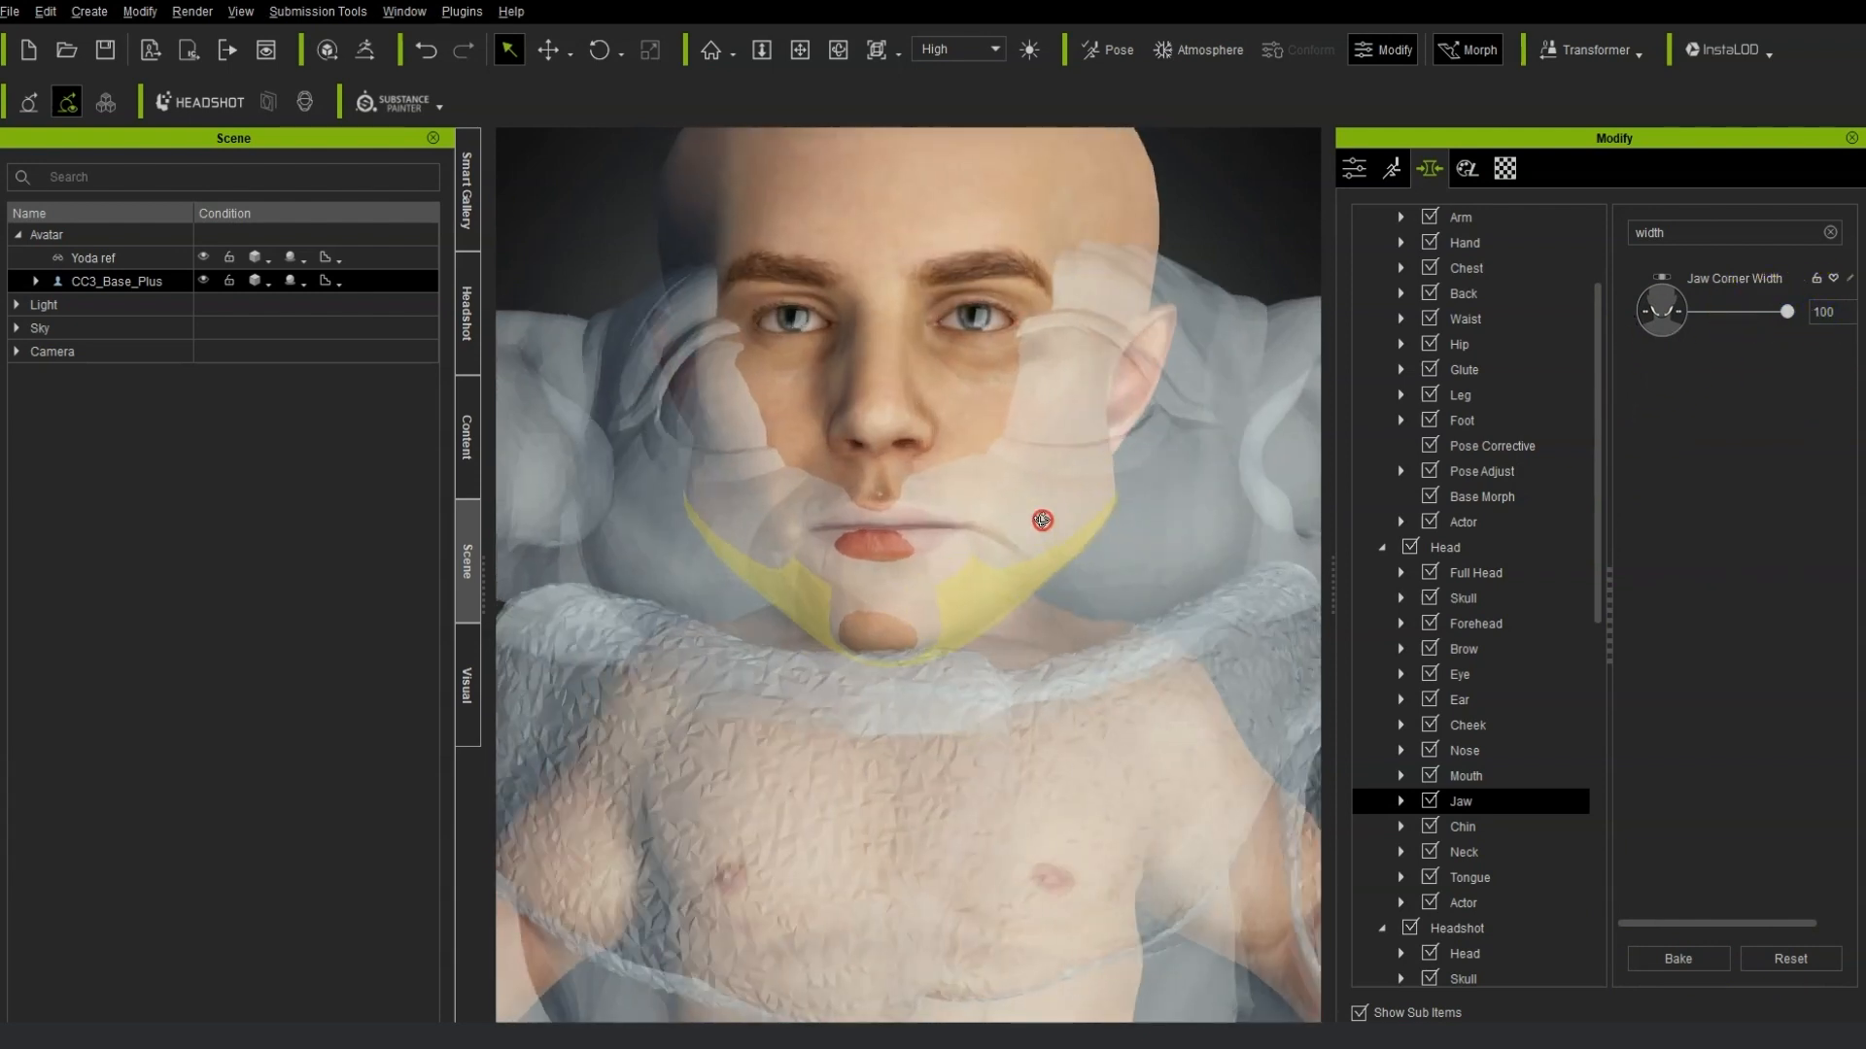
scroll(1361, 499, "up", 3)
left_click(1358, 694)
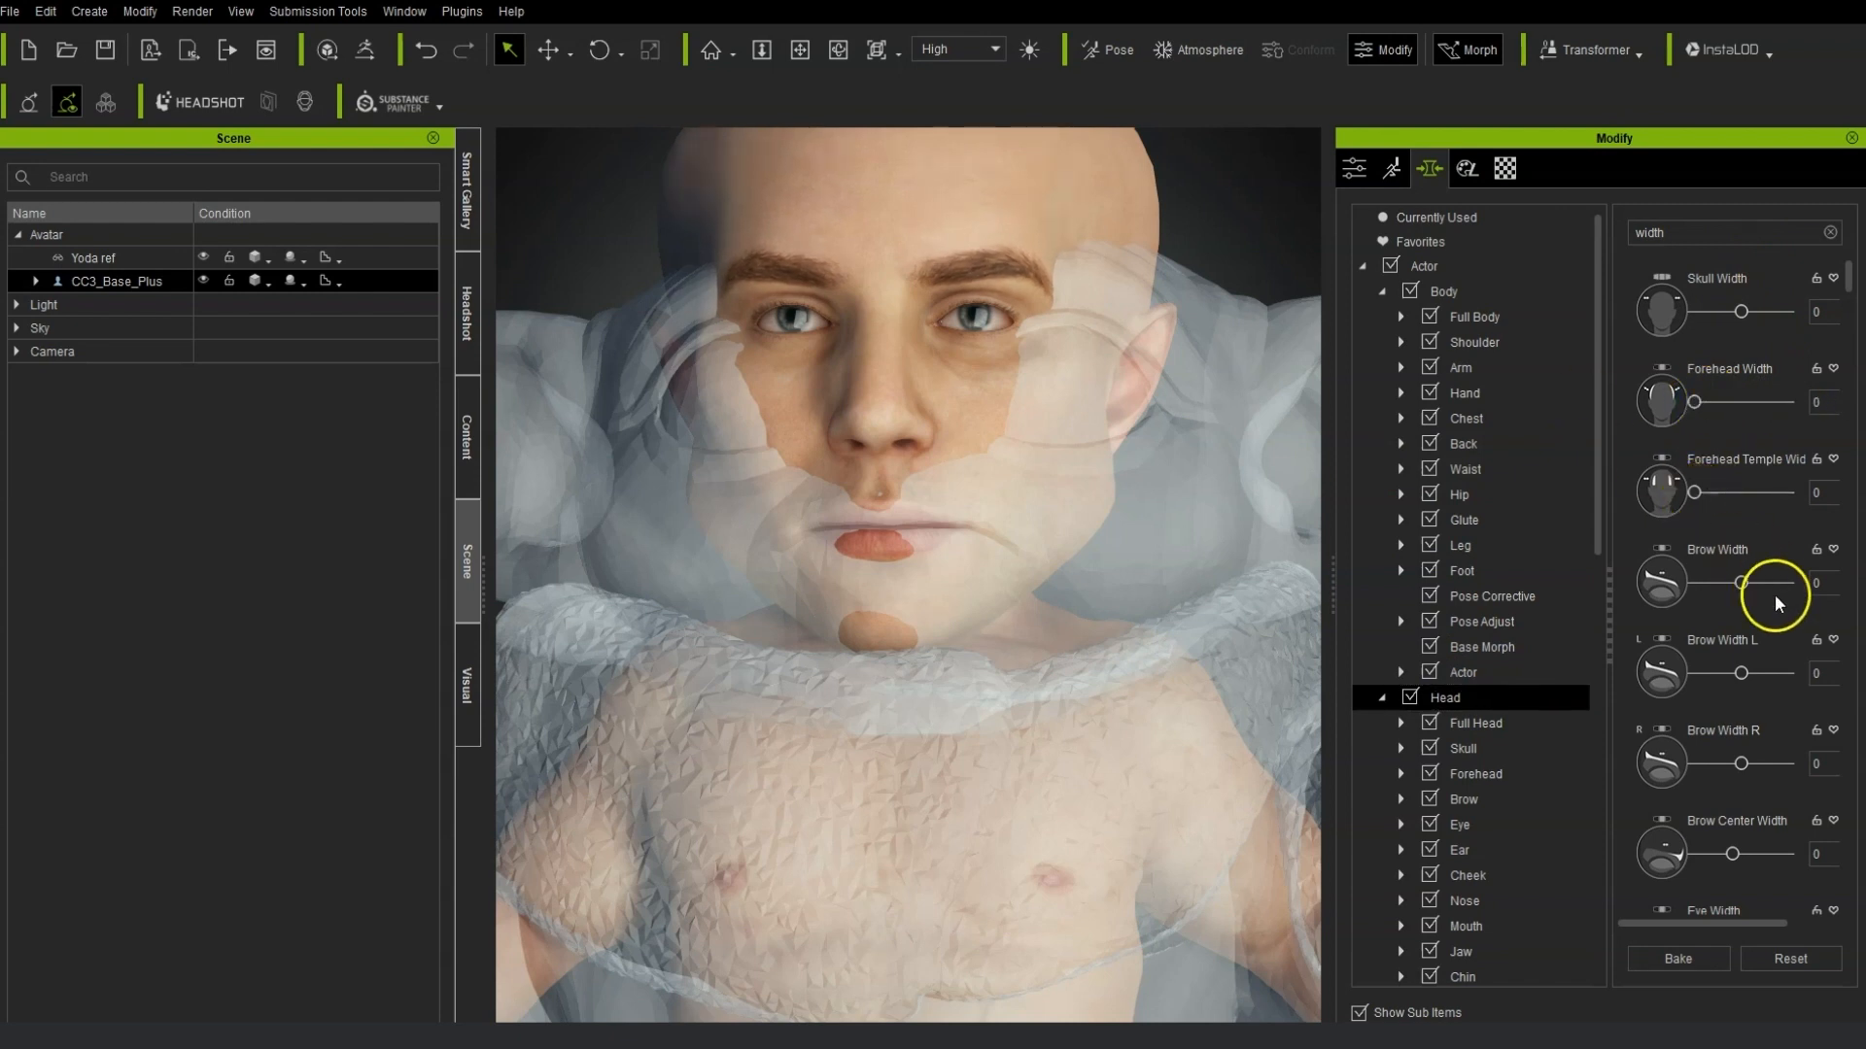
scroll(1753, 680, "down", 15)
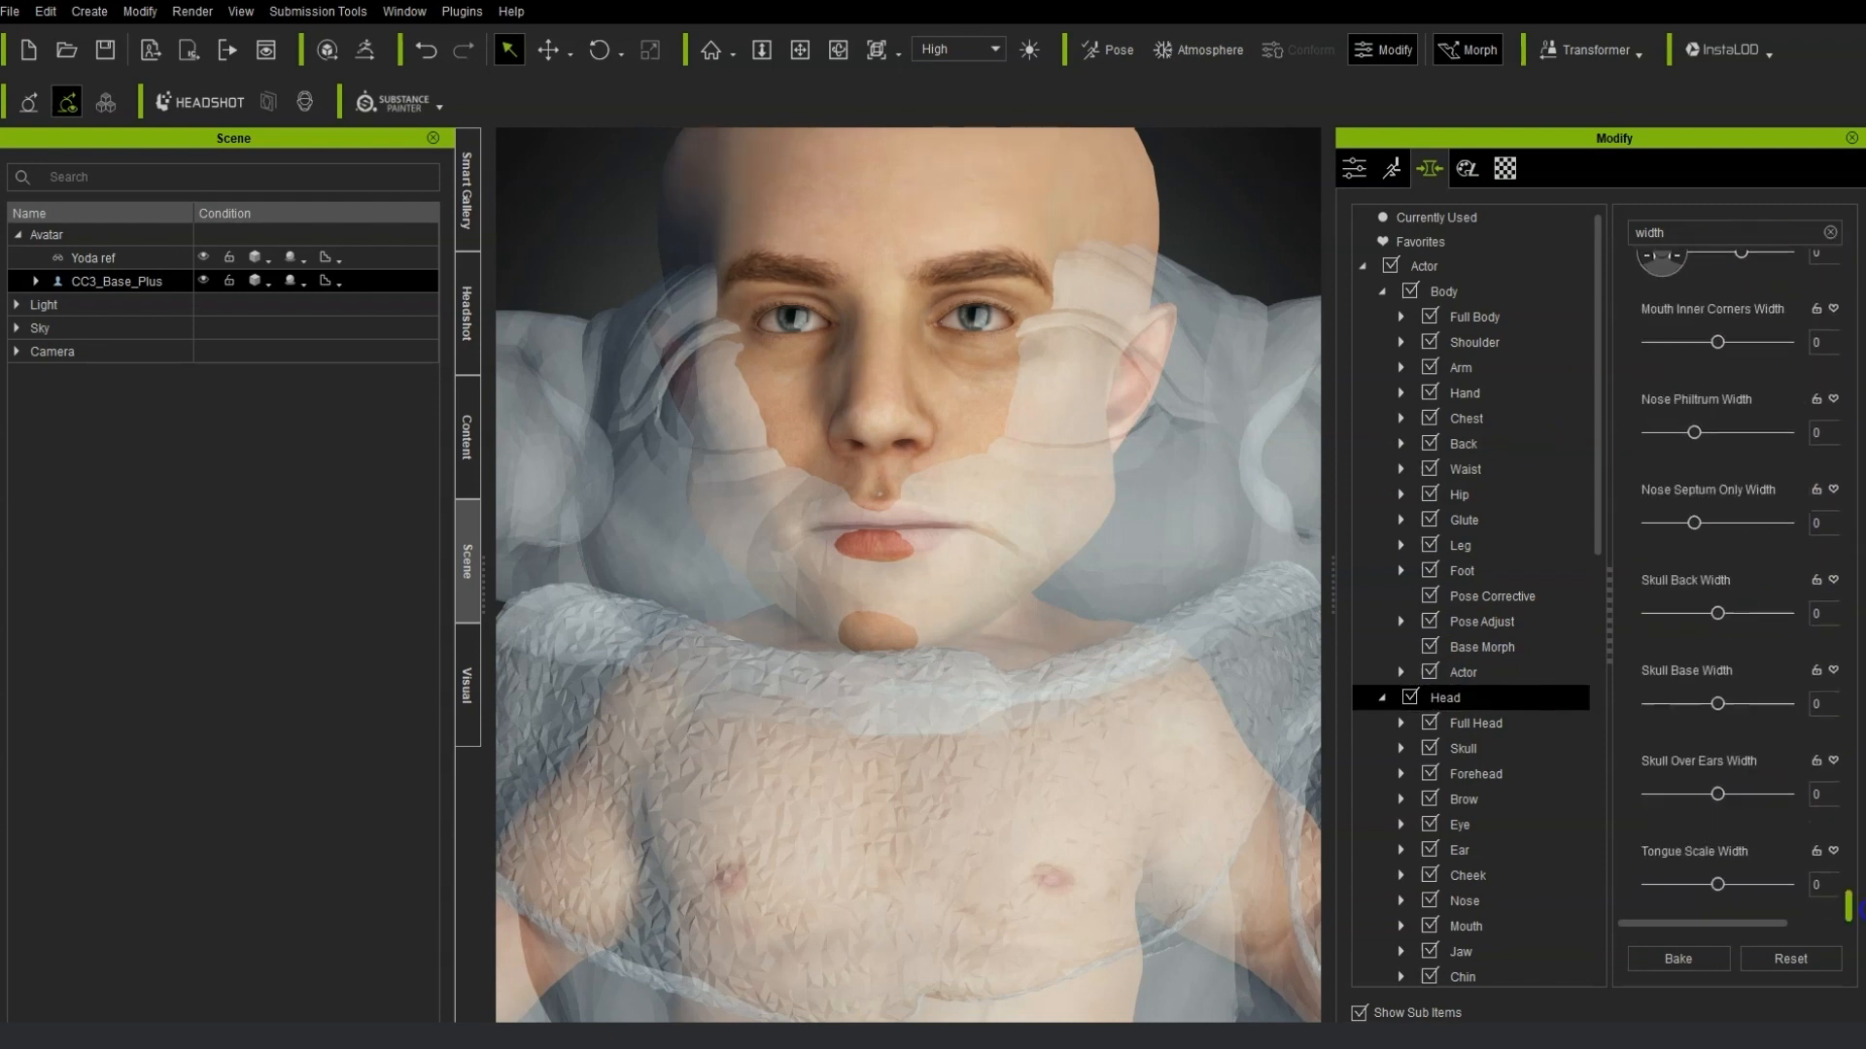
left_click_drag(1848, 841, 1851, 918)
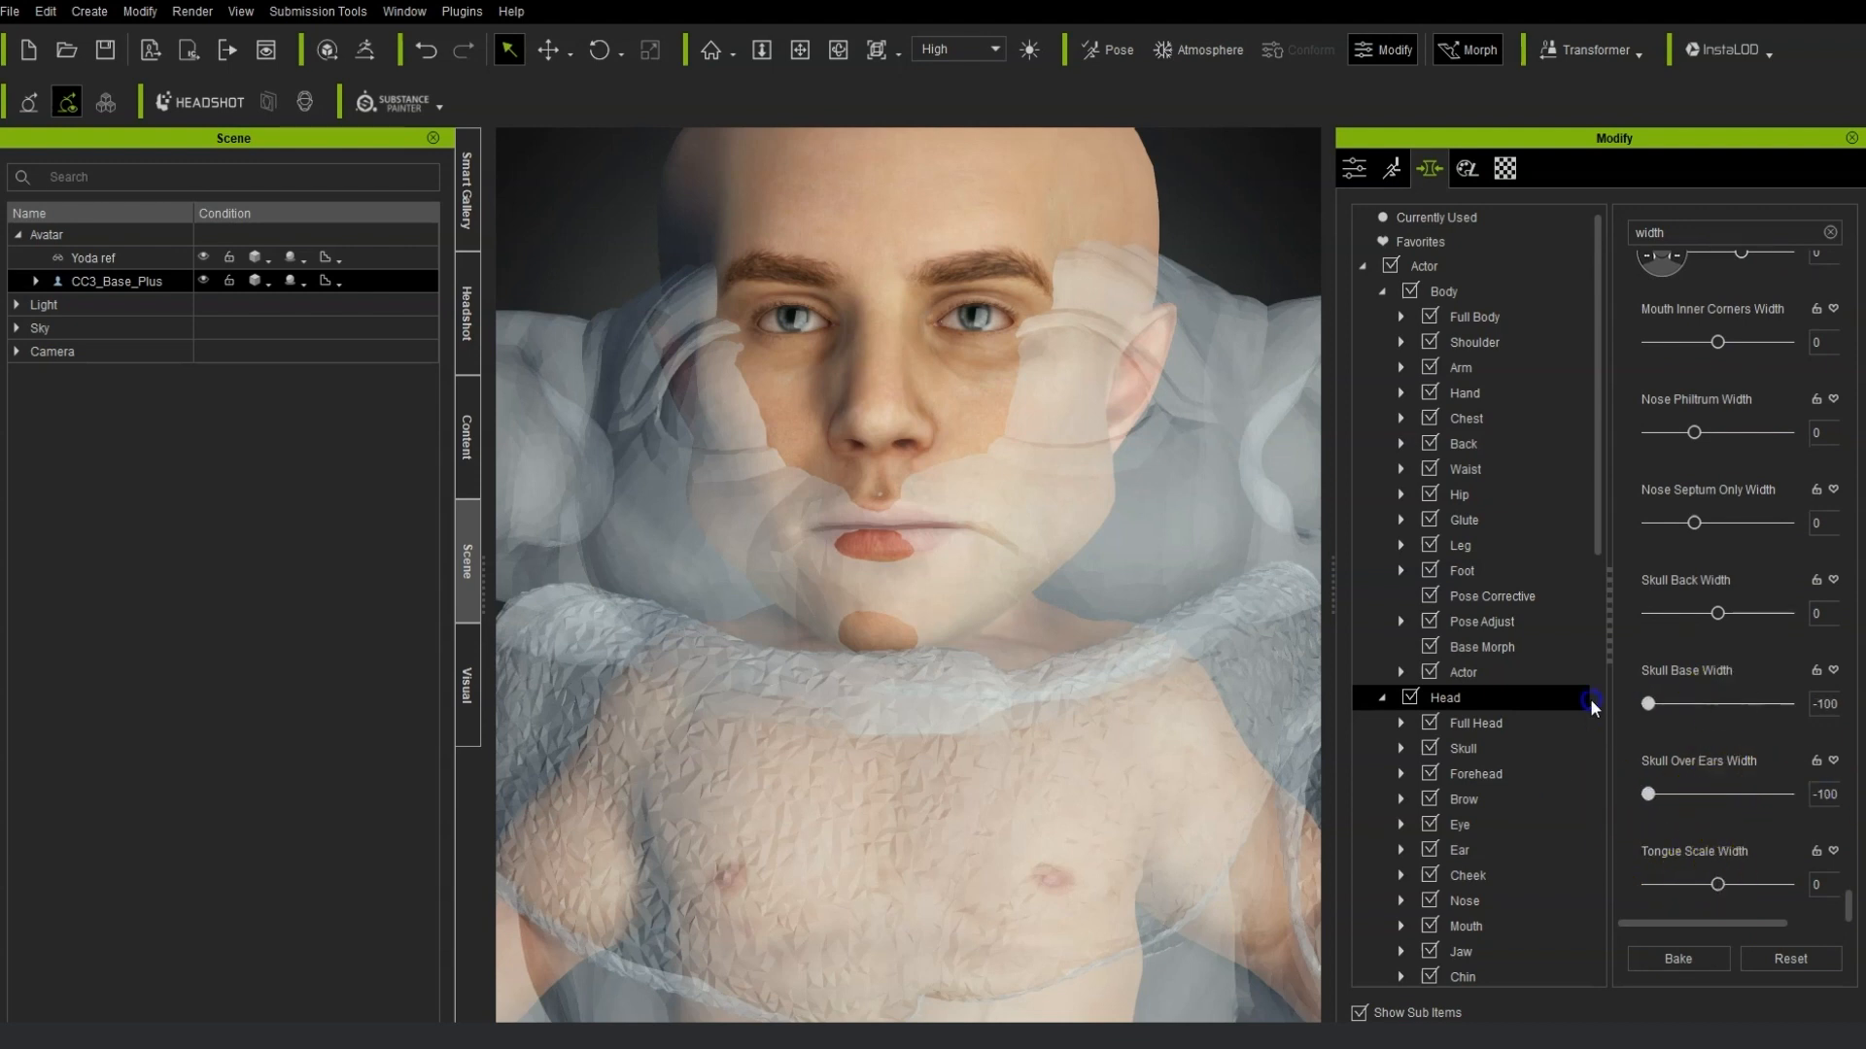
left_click_drag(1786, 704, 1733, 705)
left_click_drag(1717, 613, 1762, 620)
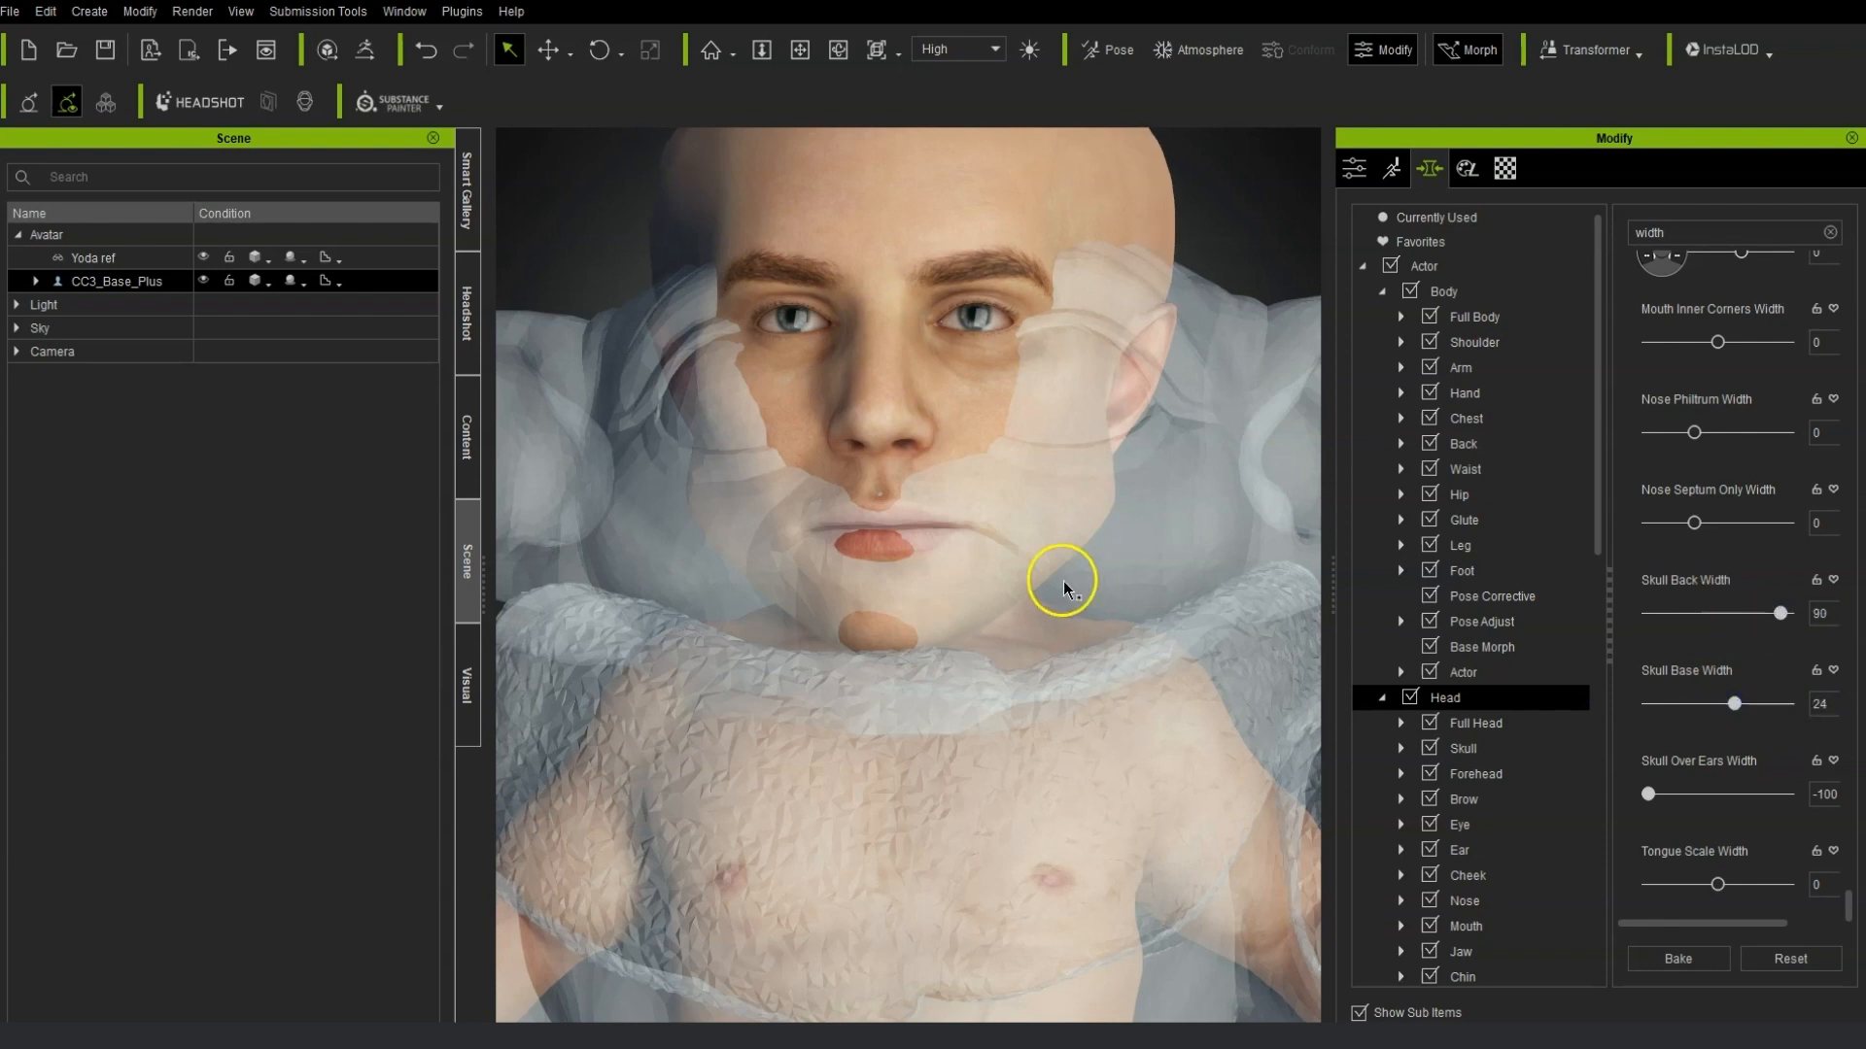
Widen the eyes to Eye Width 100 and narrow the nose to Nose Width -37 by morphing directly.
scroll(1063, 582, "down", 4)
left_click(1064, 328)
left_click(983, 293)
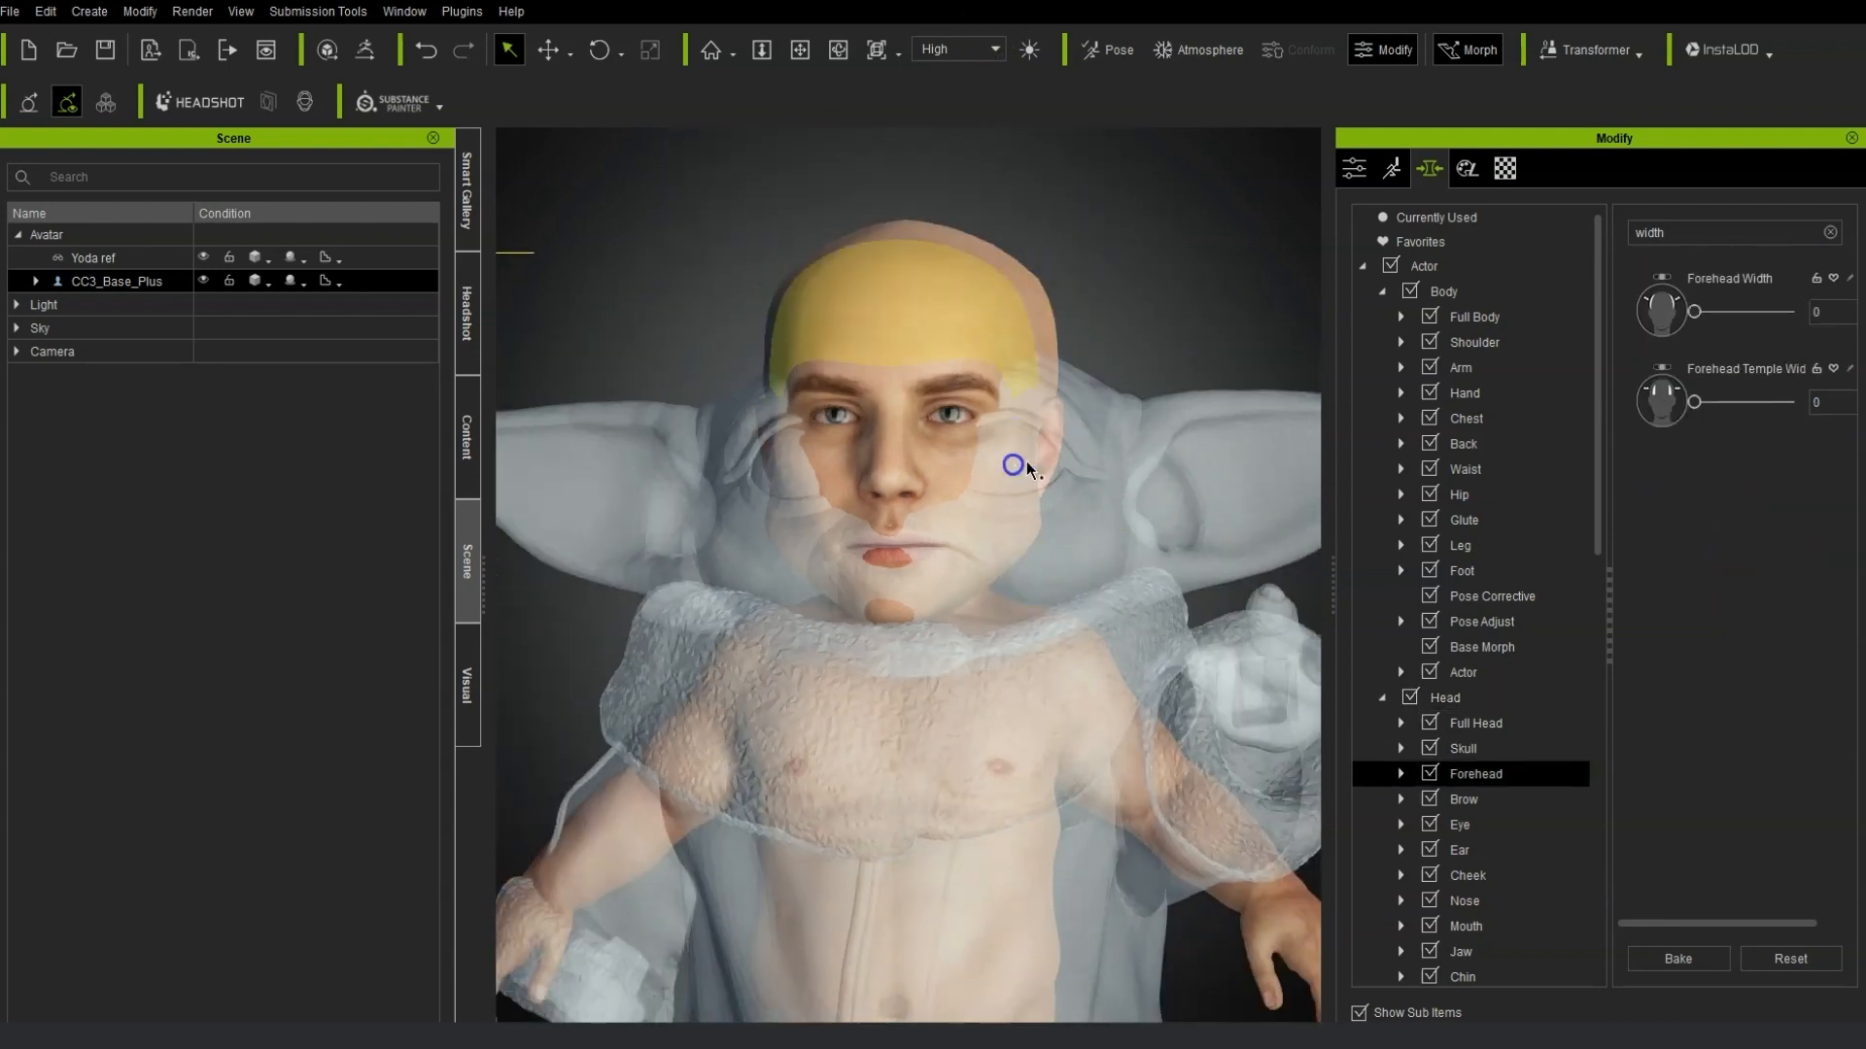
left_click(987, 521)
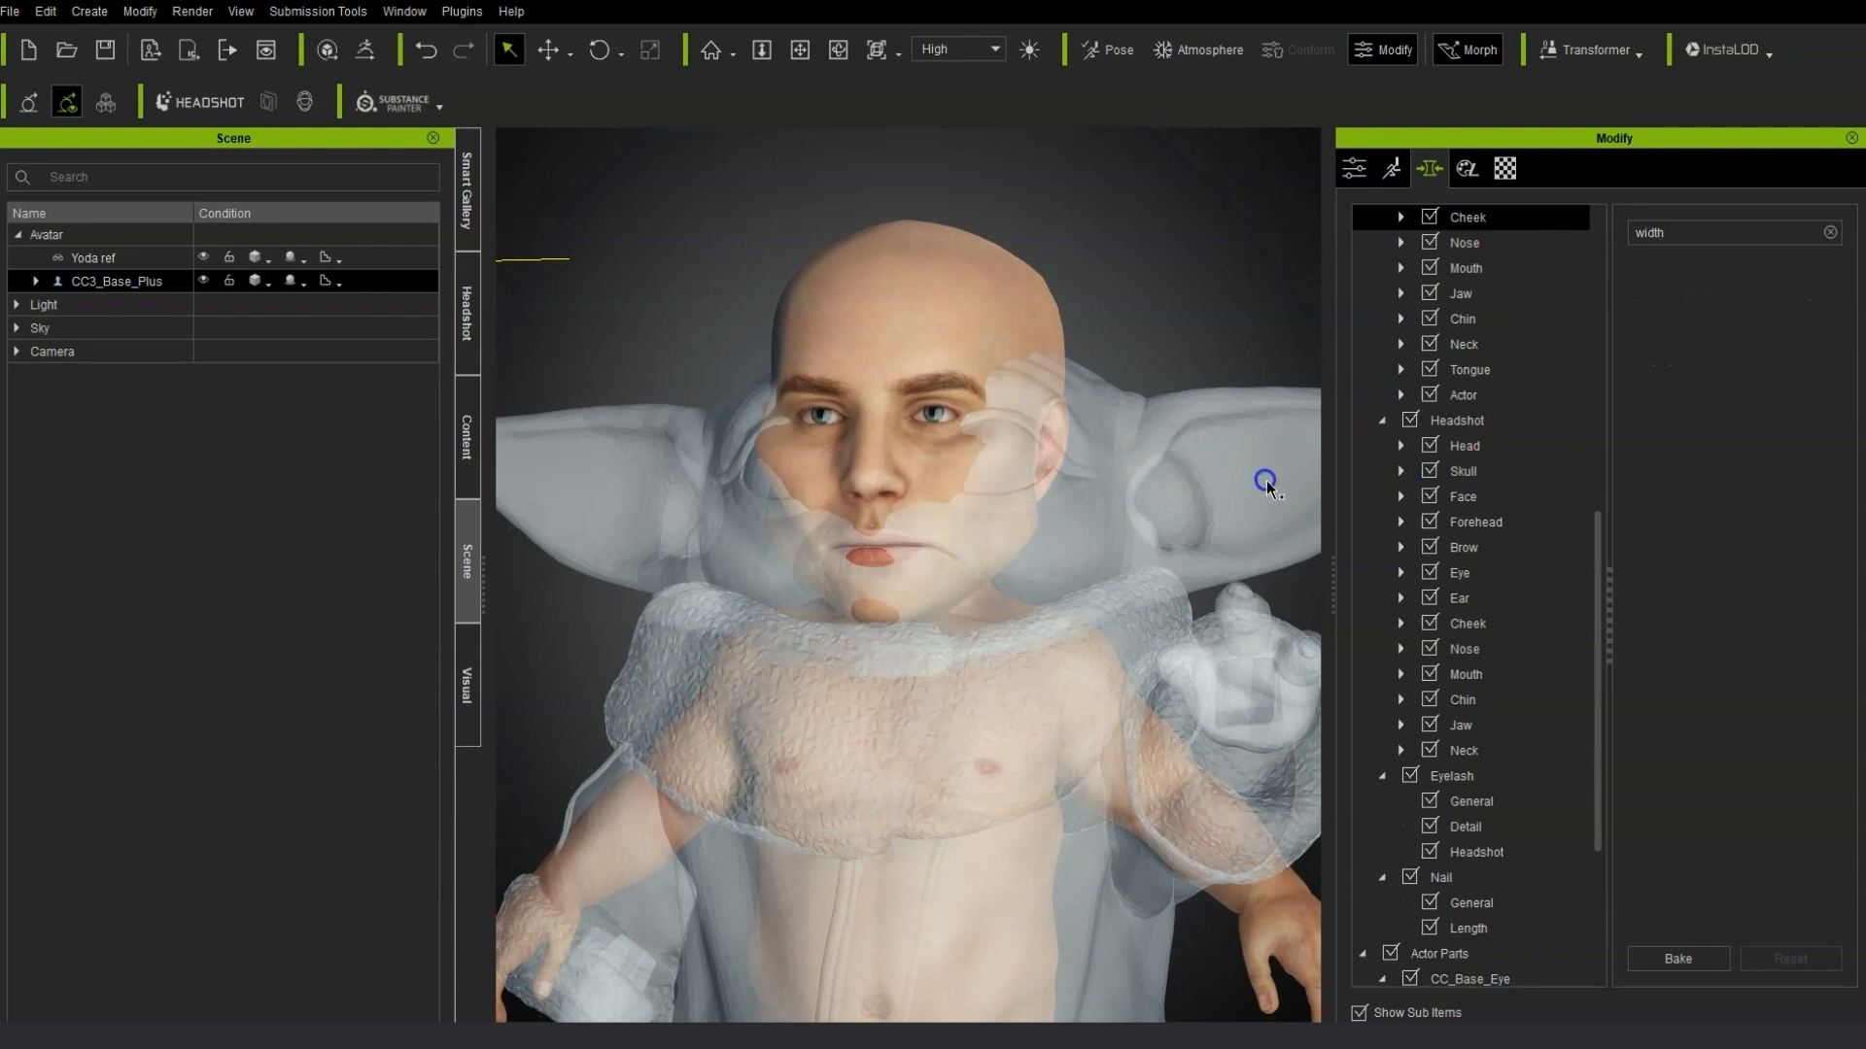
left_click_drag(952, 440, 1202, 444)
right_click_drag(874, 466, 965, 471)
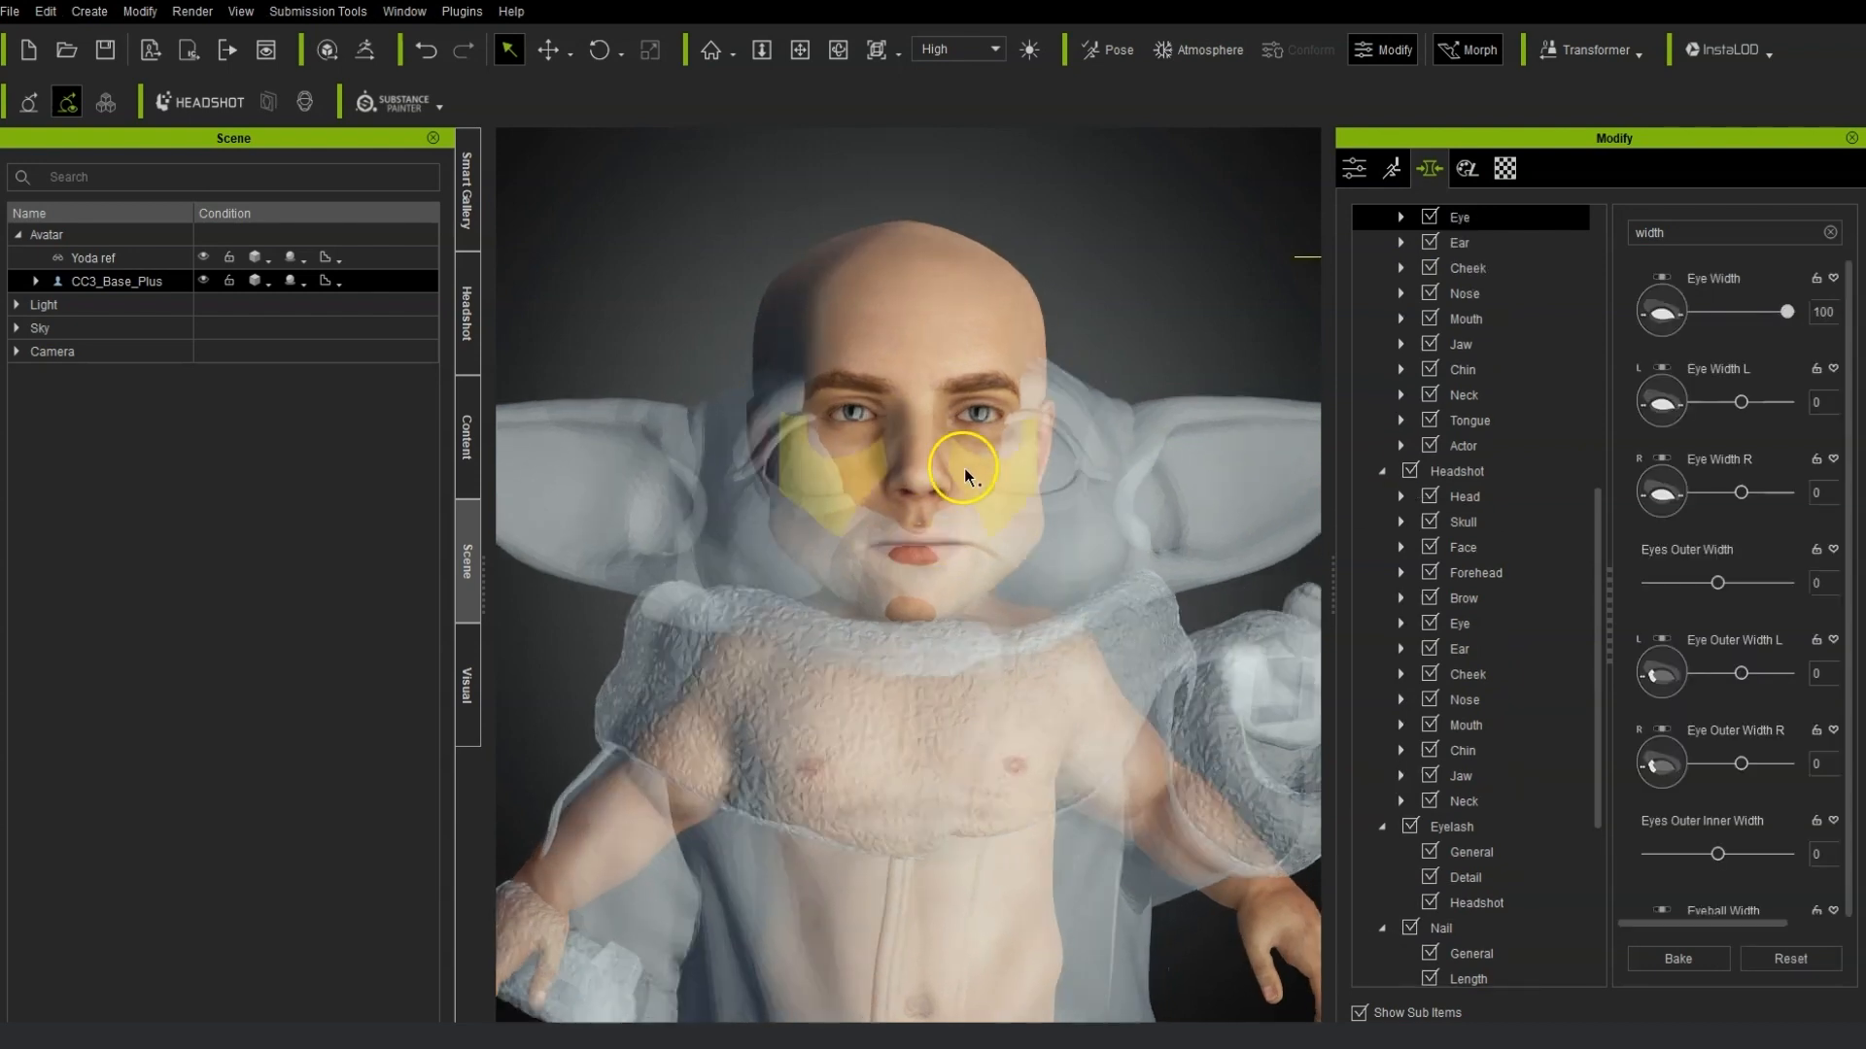
left_click(938, 478)
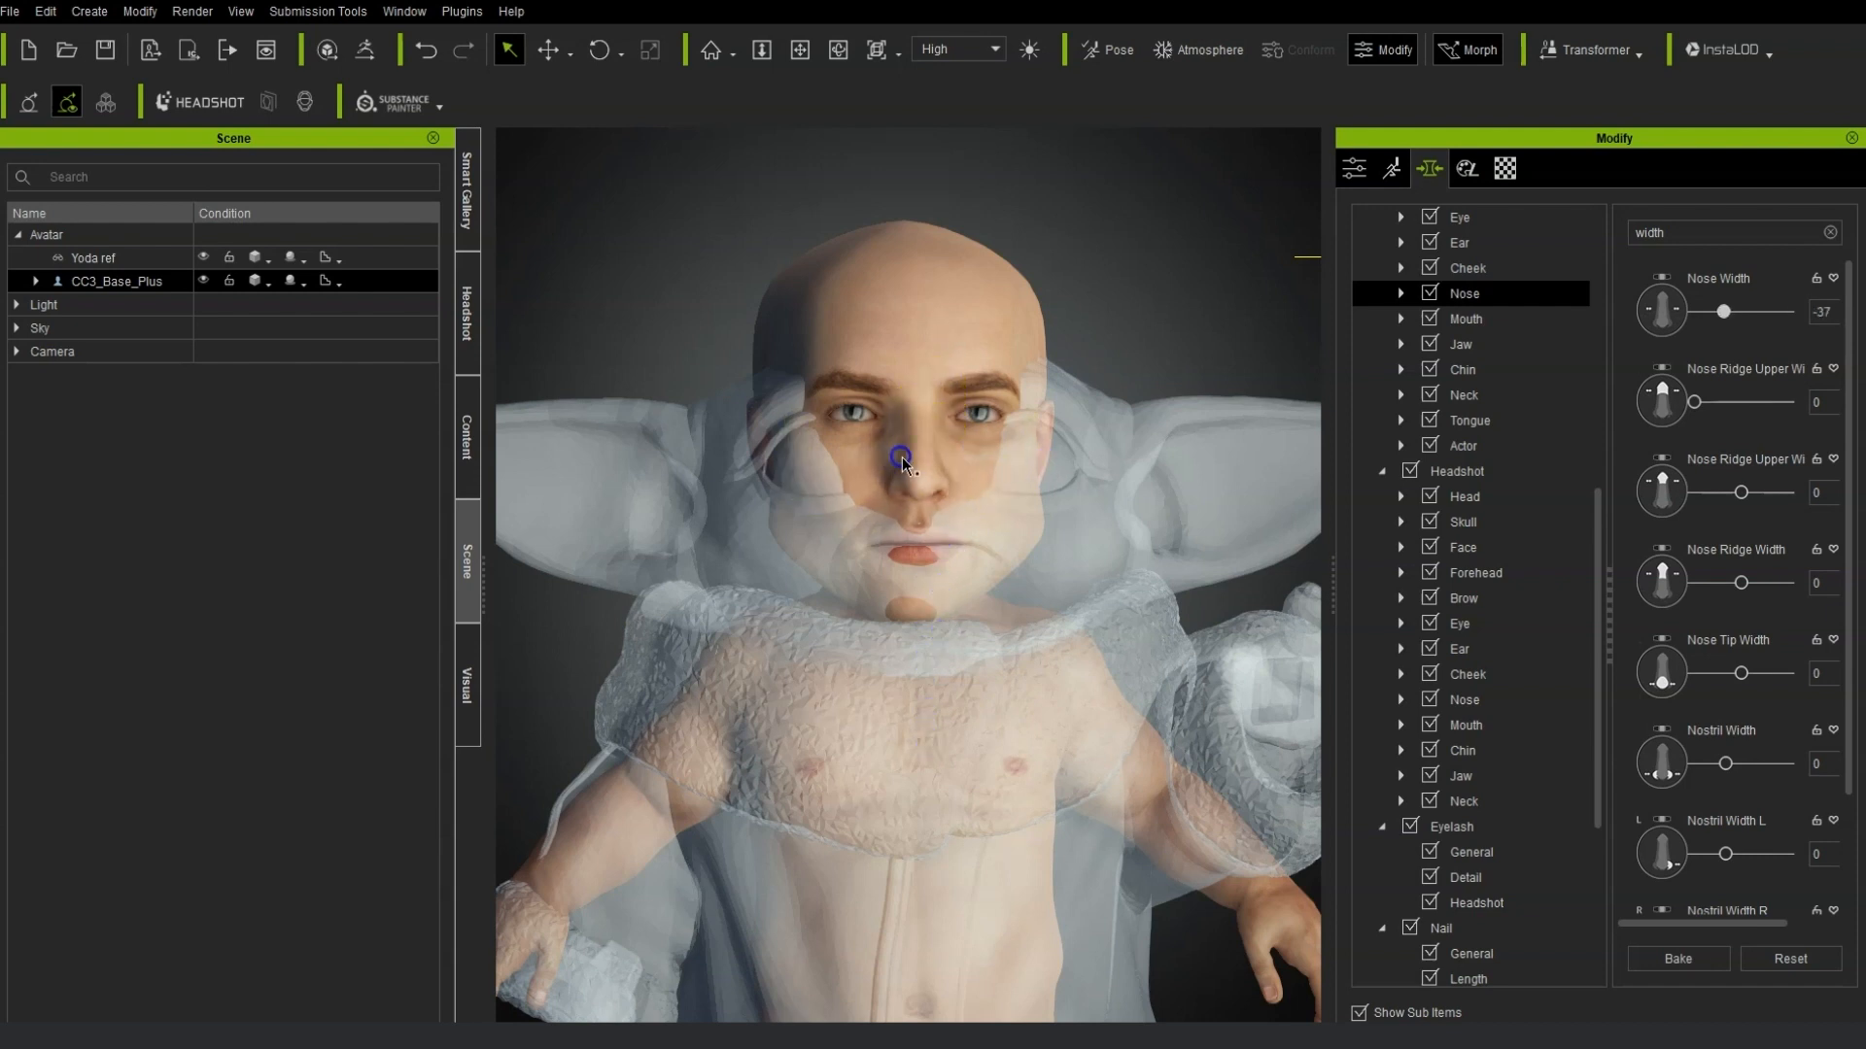
Reset the direct eye and nose width morphs.
left_click(958, 532)
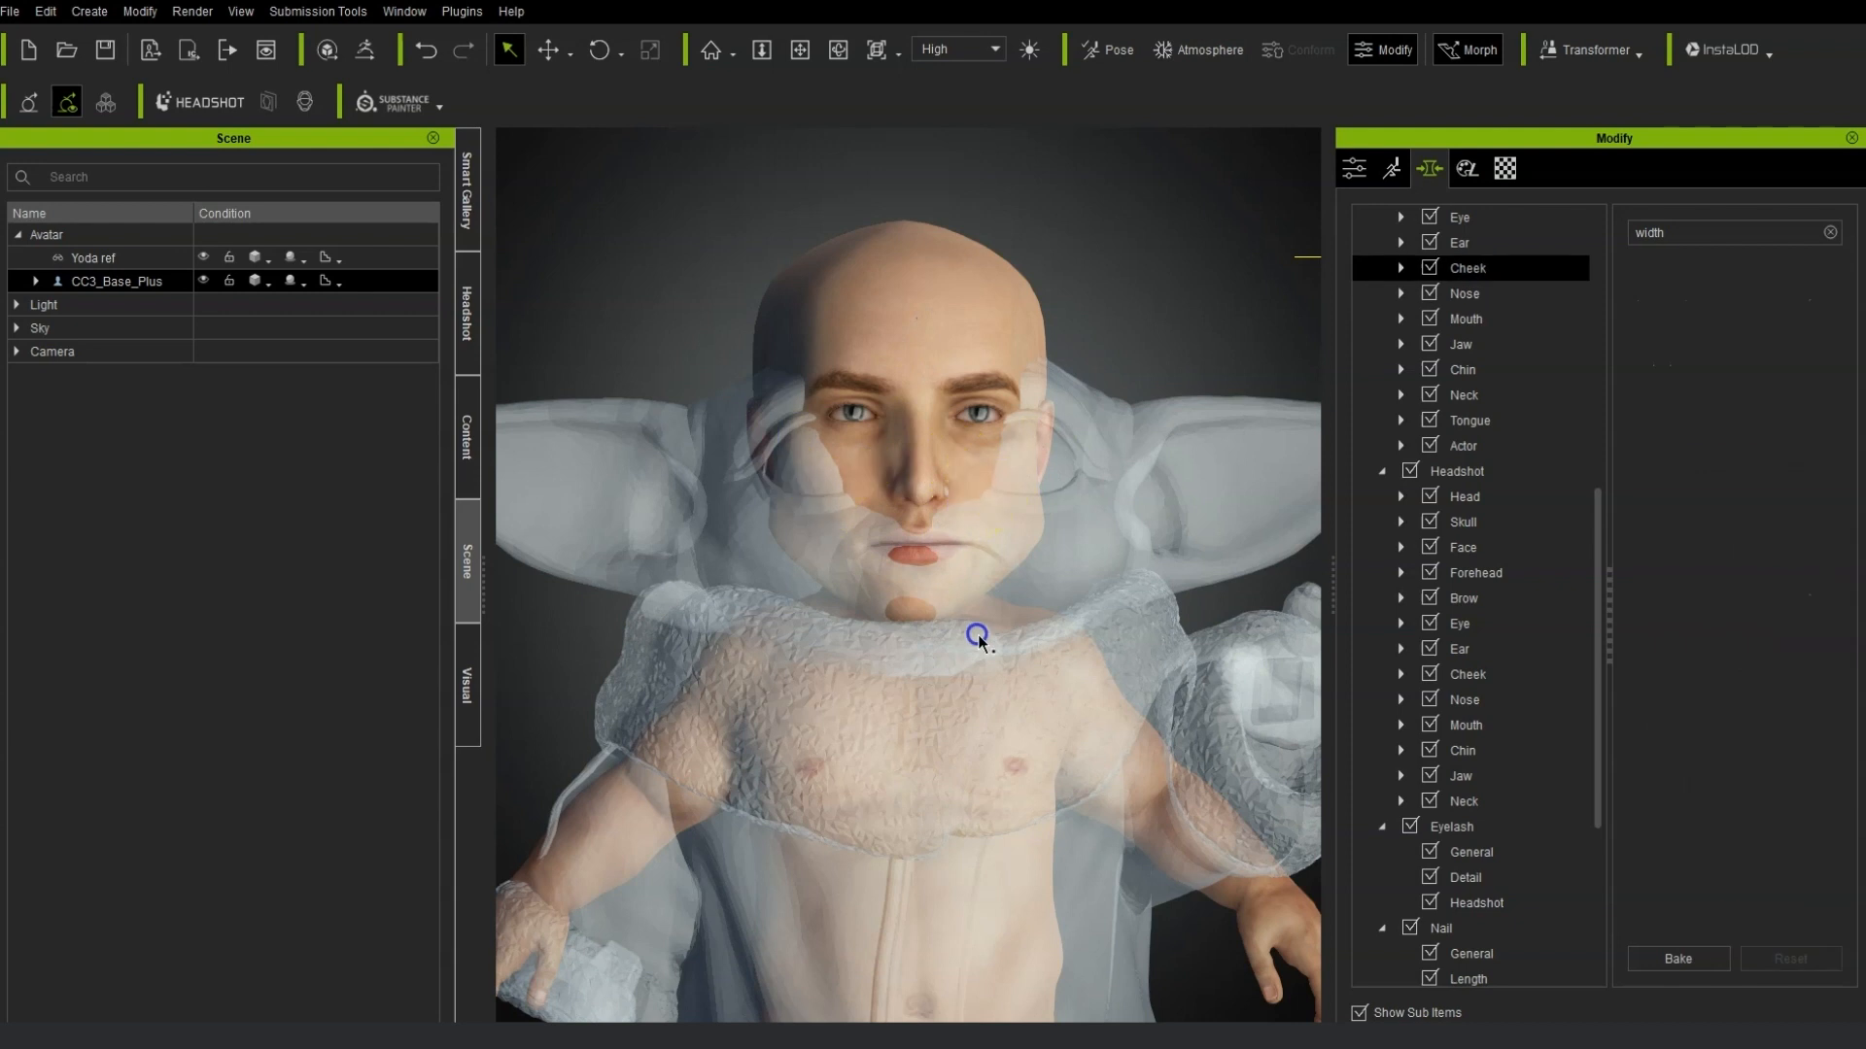
left_click(960, 456)
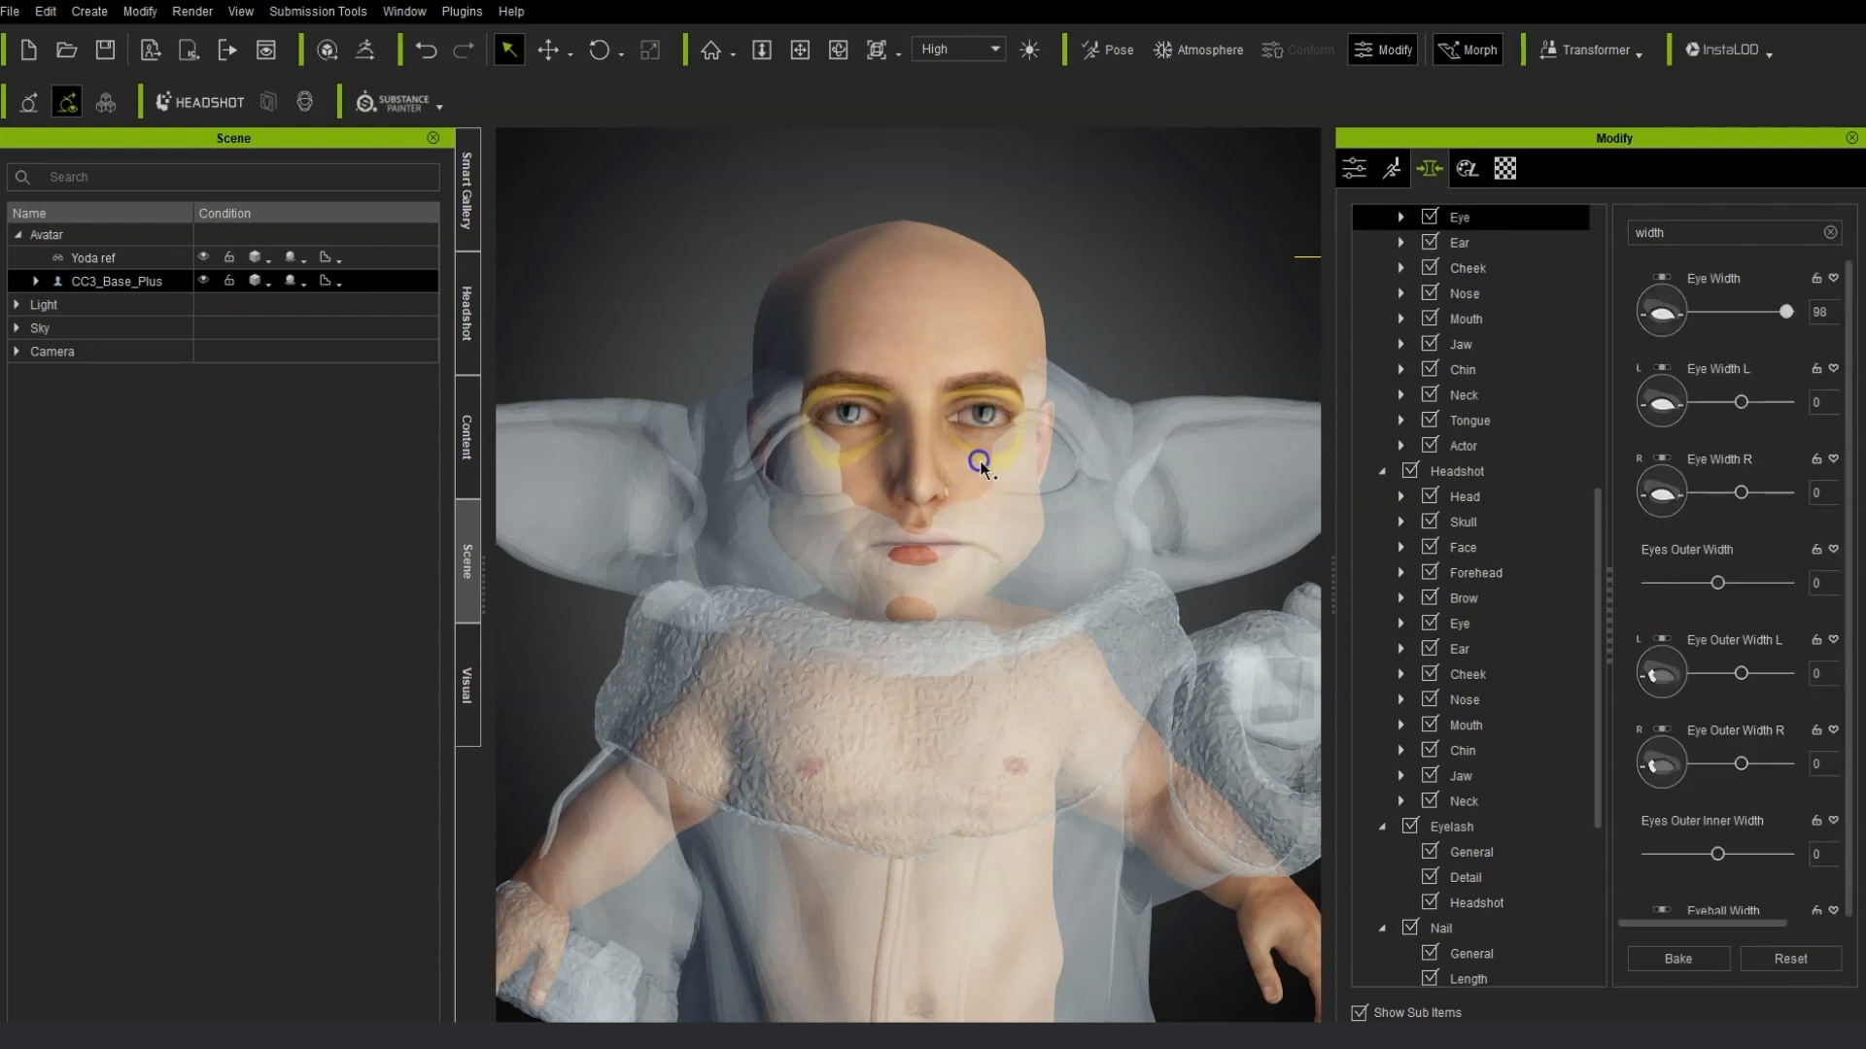
scroll(887, 479, "up", 5)
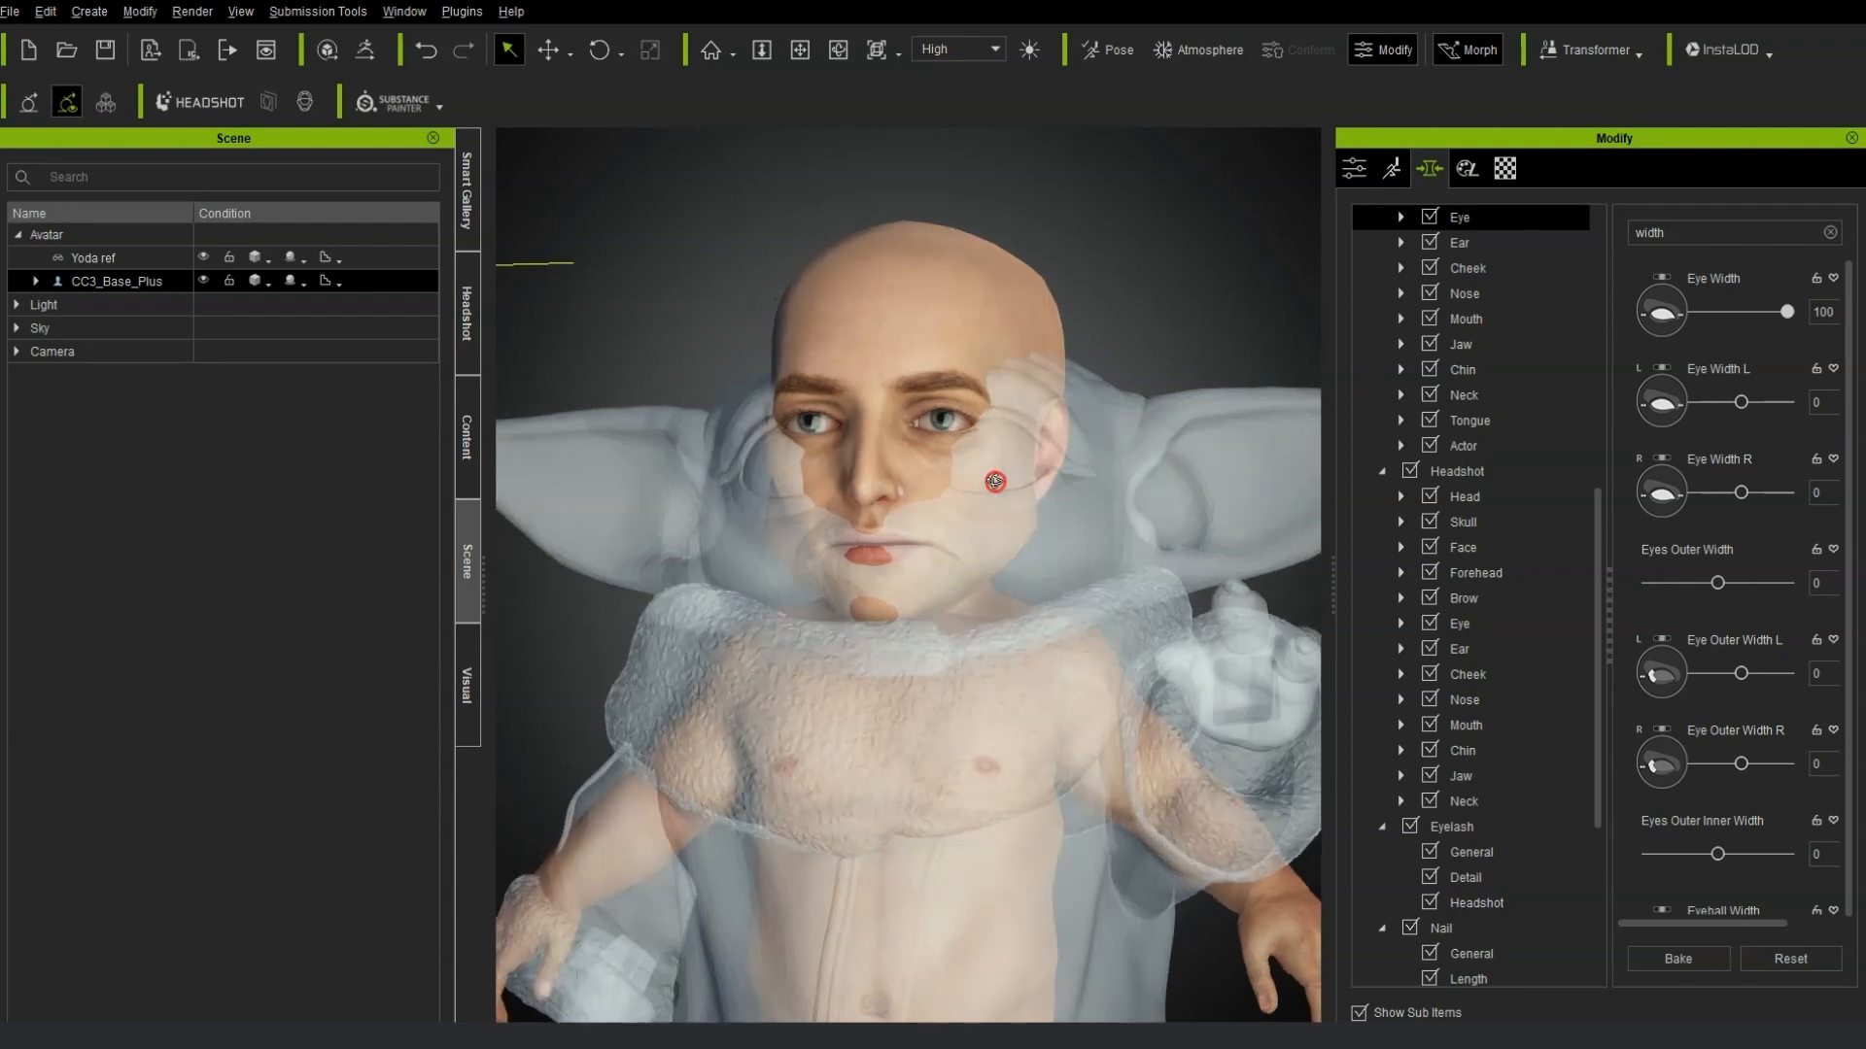
left_click(924, 587)
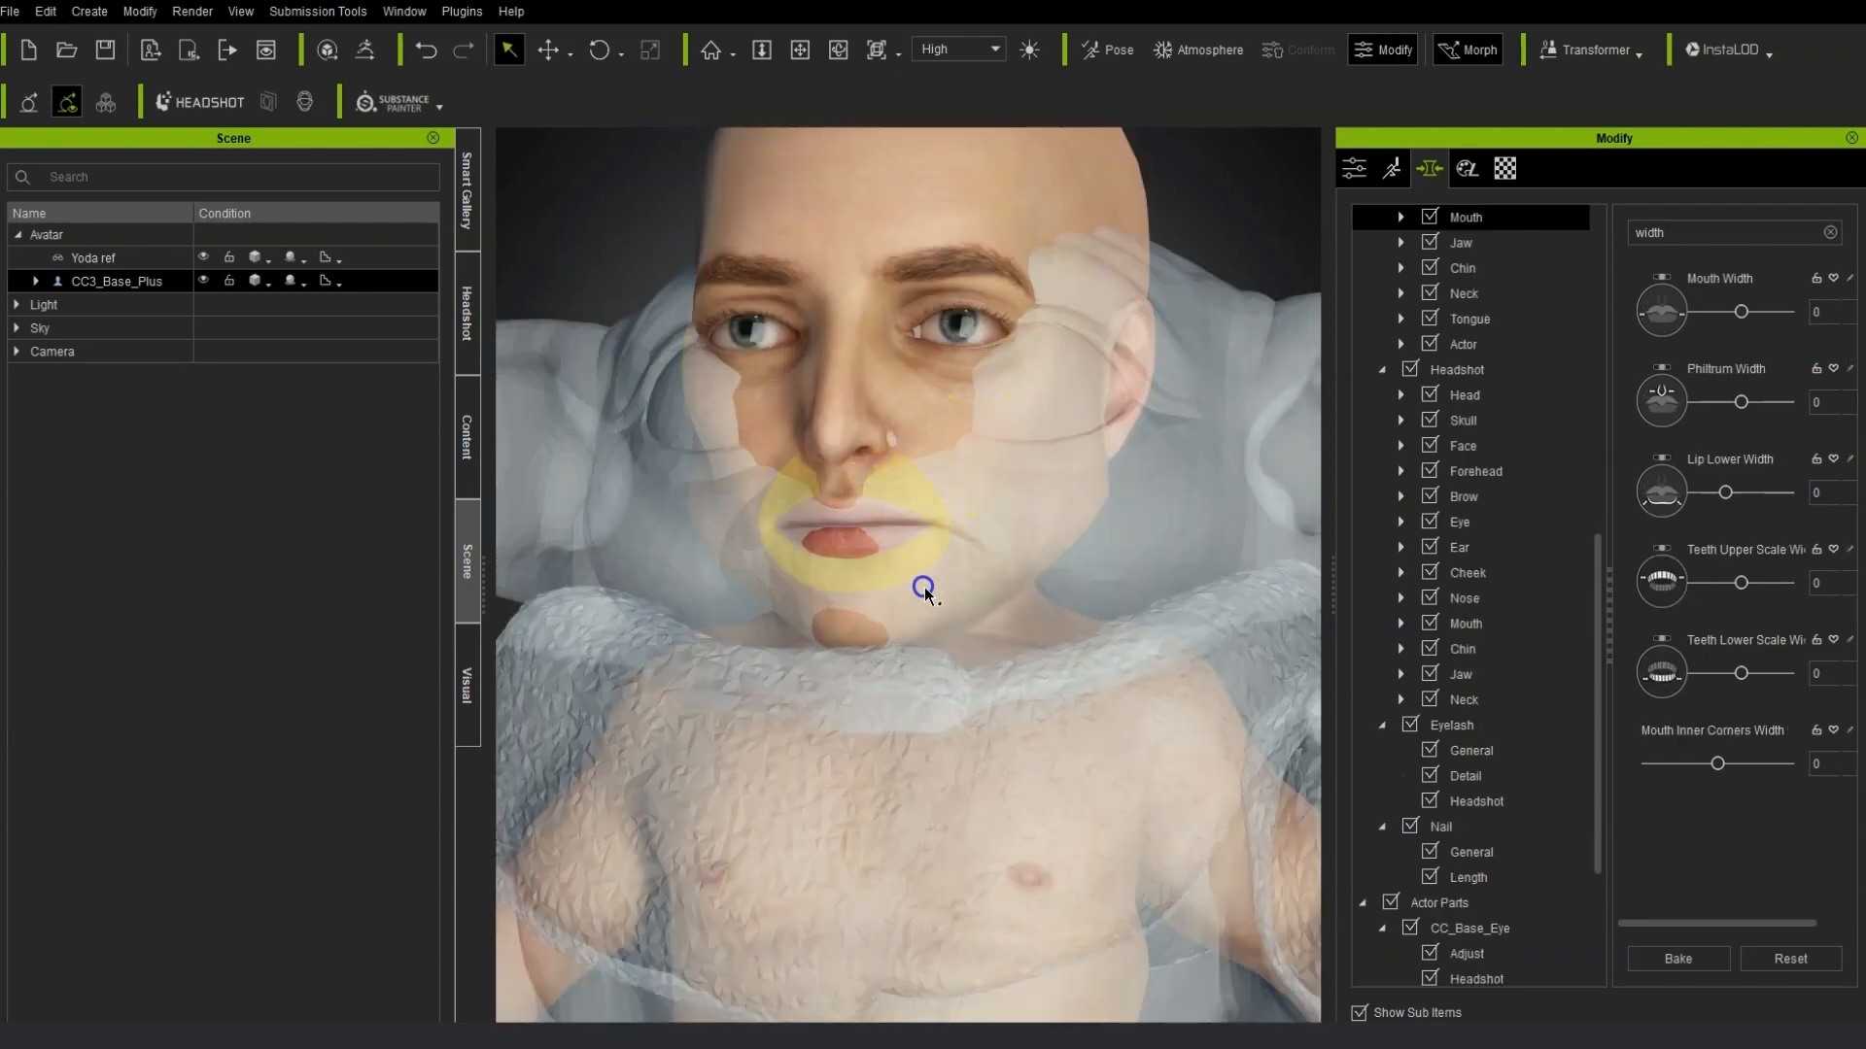
left_click_drag(924, 586, 1004, 558)
right_click_drag(1068, 465, 1026, 418)
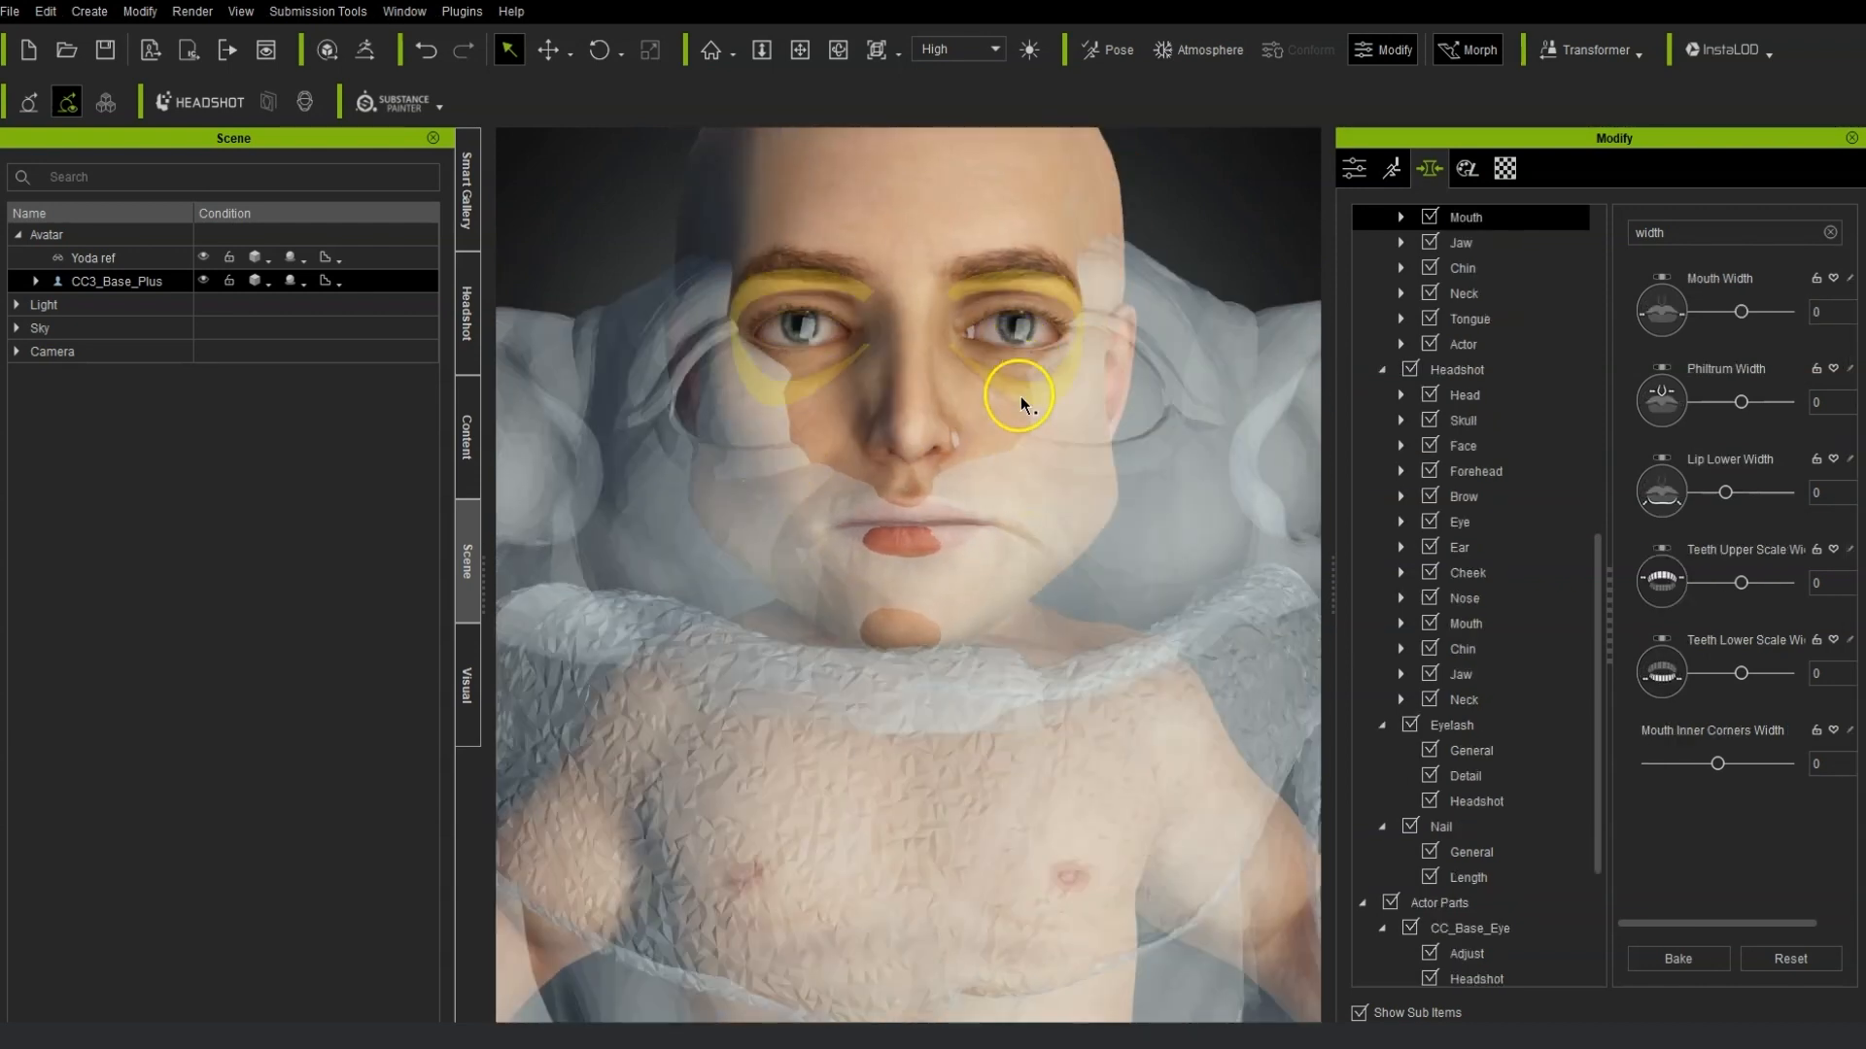
left_click(1020, 395)
left_click(1677, 959)
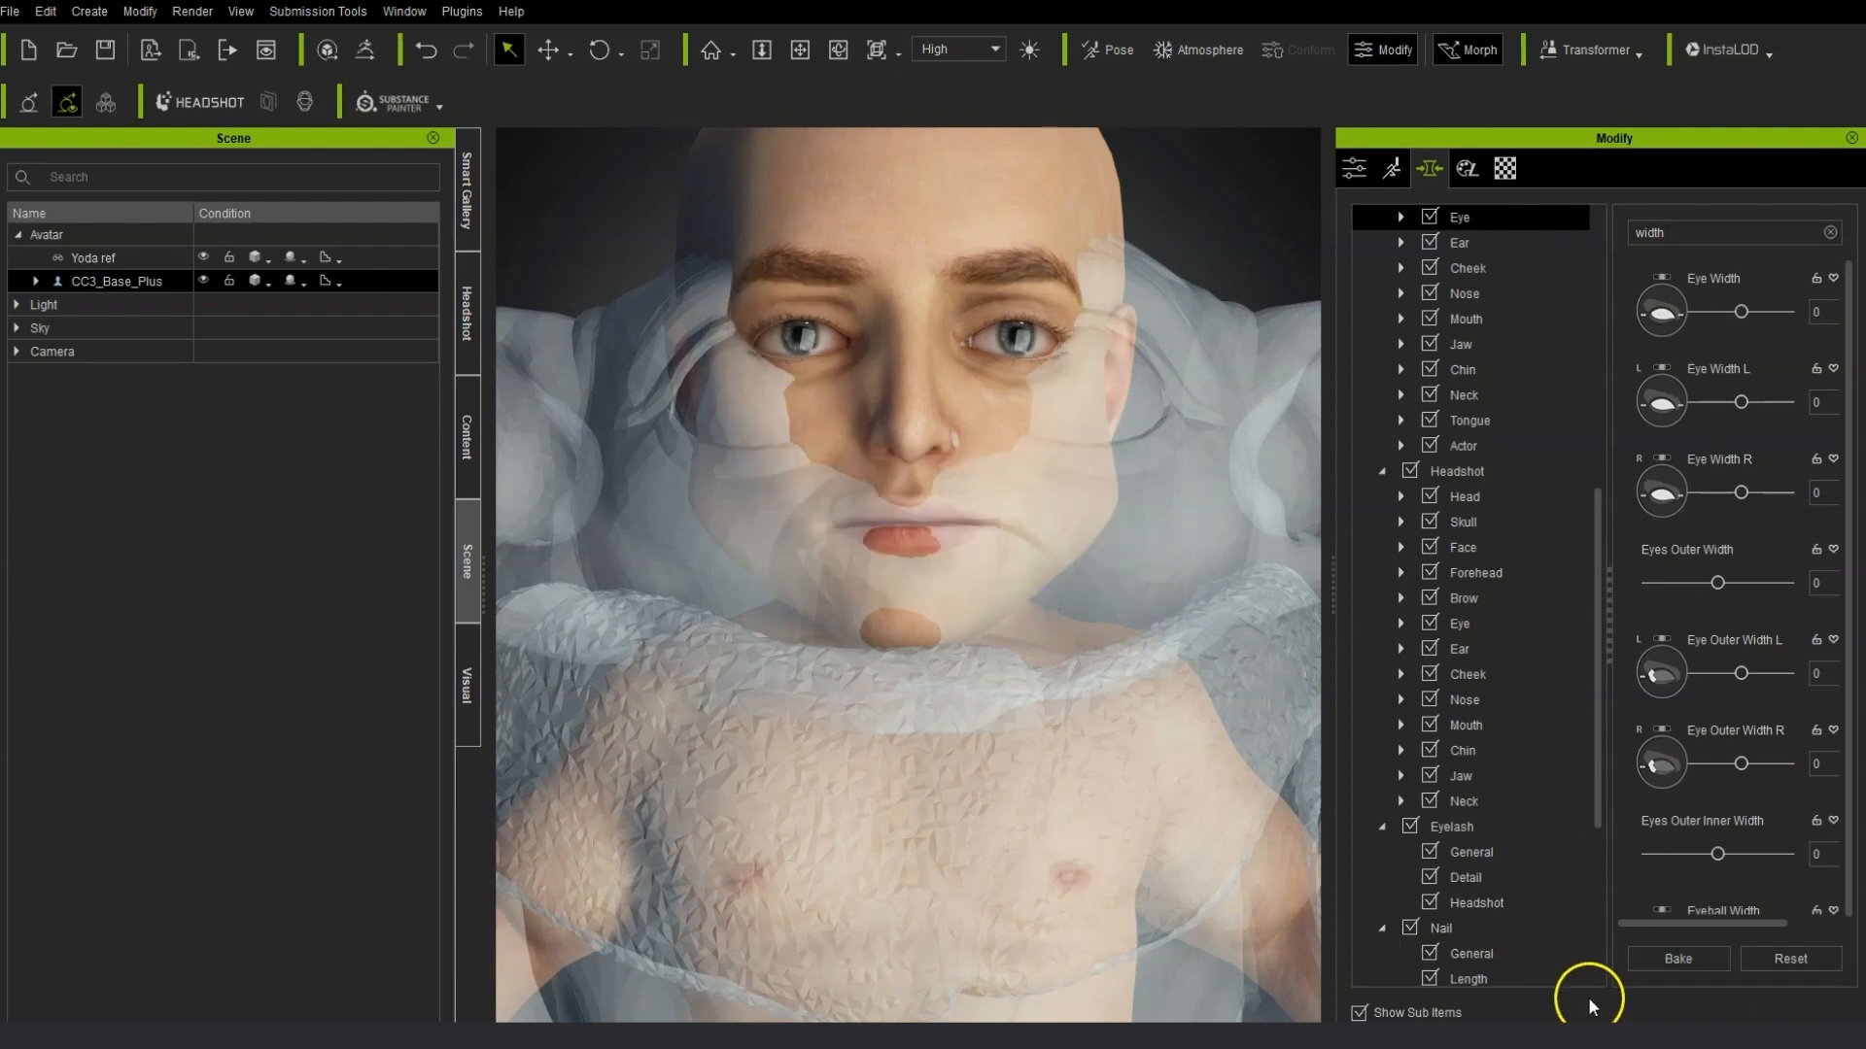
Examine the face from side and front views, selecting brow, nose, eye and cheek regions against the reference.
left_click(917, 370)
right_click_drag(1053, 469, 661, 437)
left_click_drag(642, 409, 569, 249)
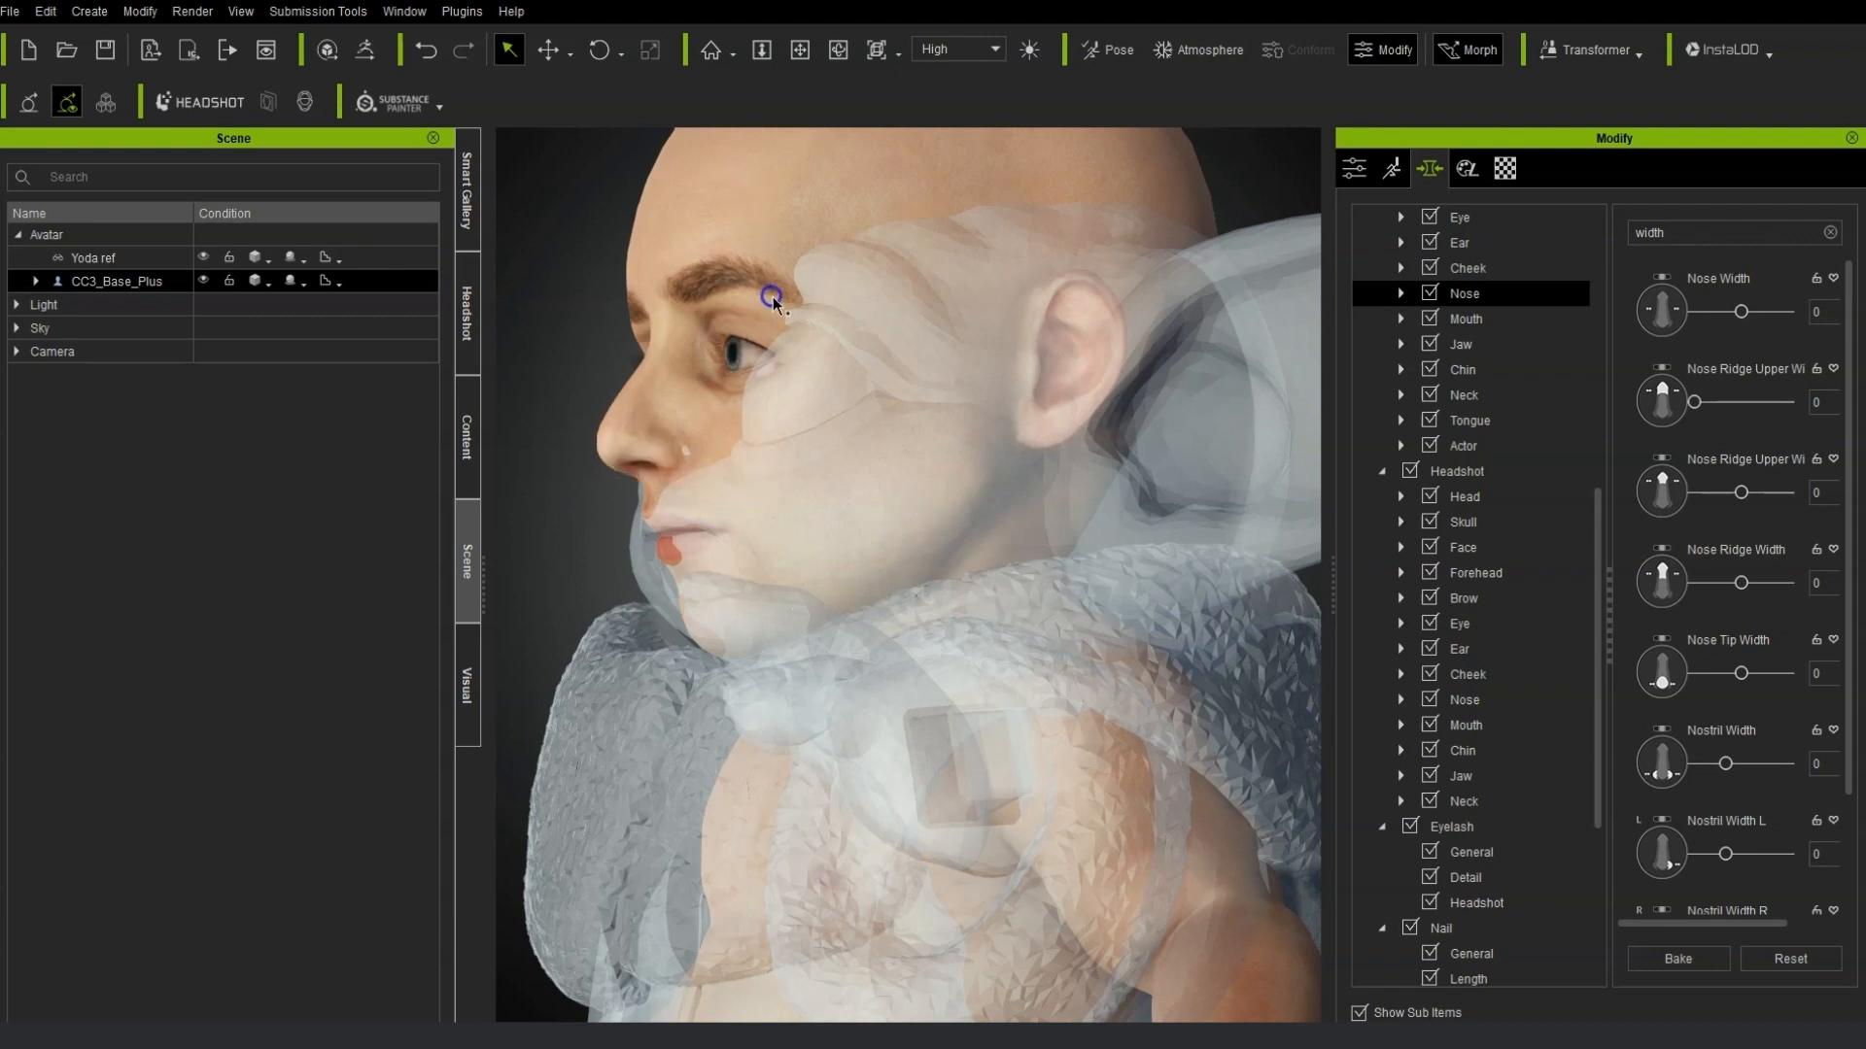
left_click(690, 435)
right_click_drag(479, 367, 1200, 581)
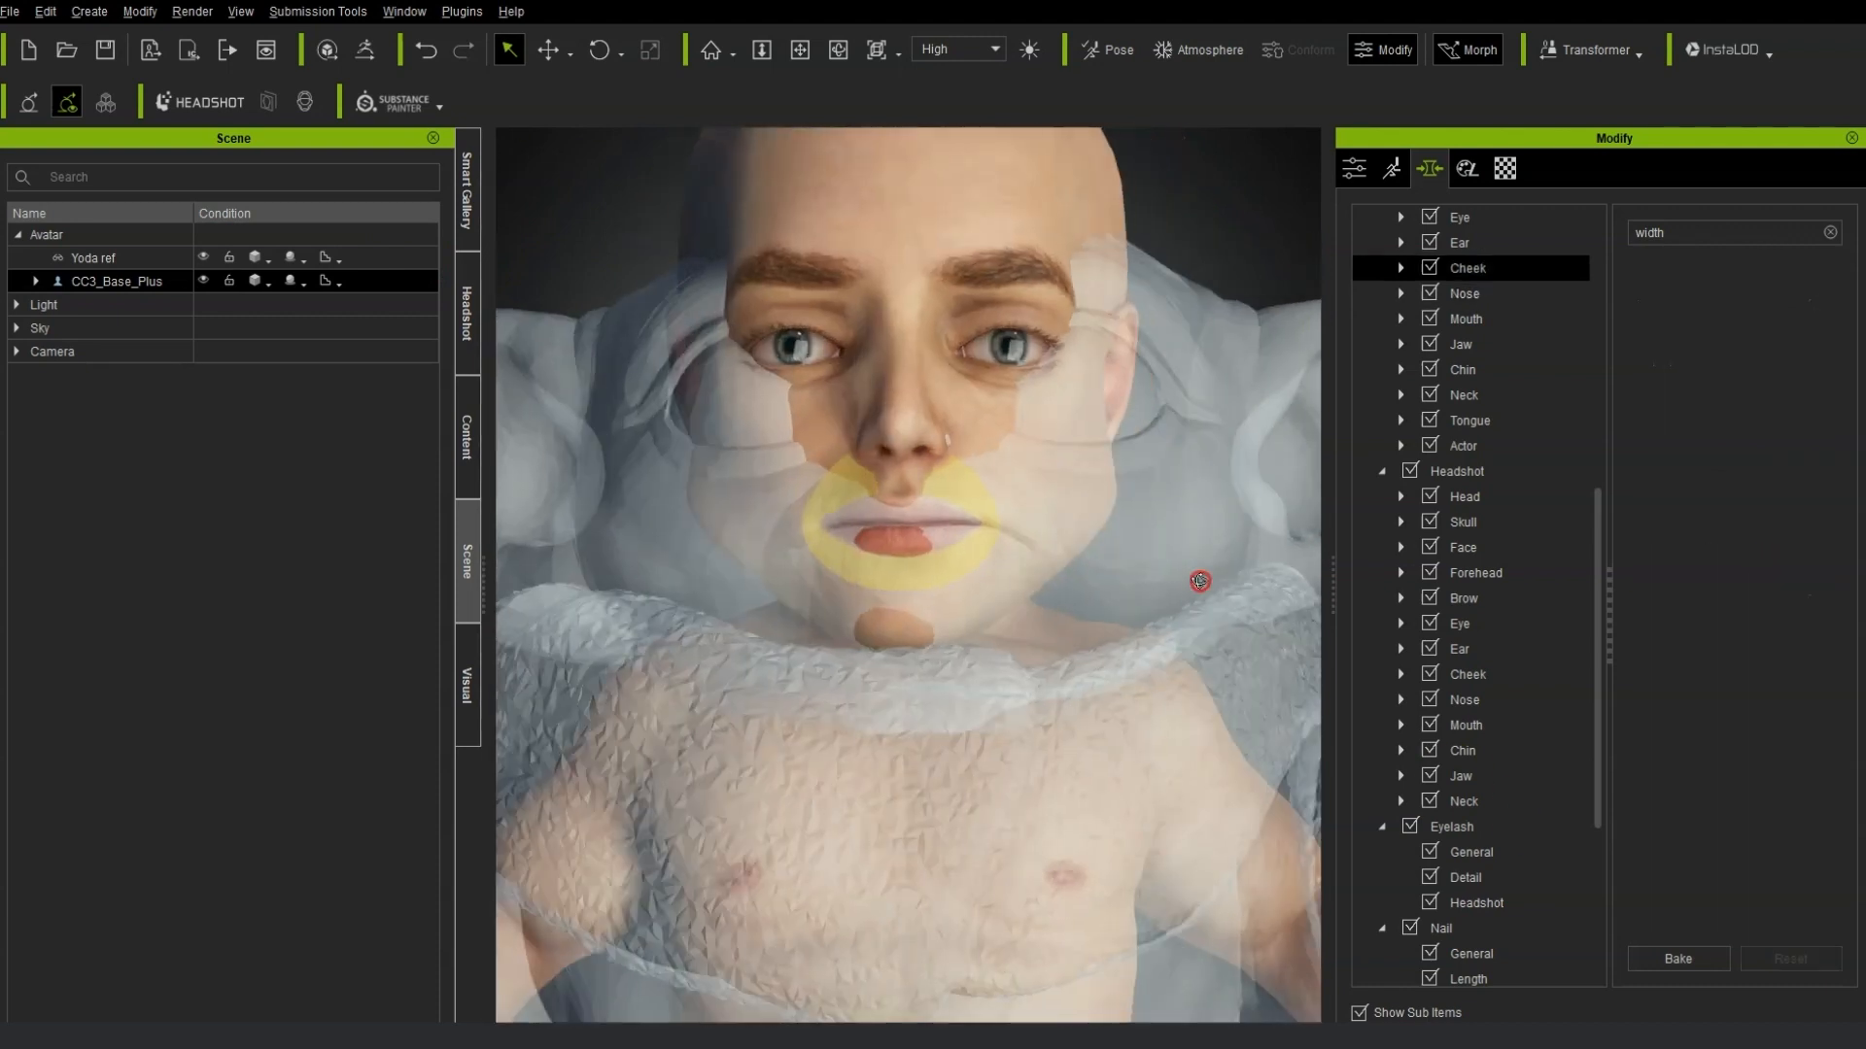
left_click(1032, 284)
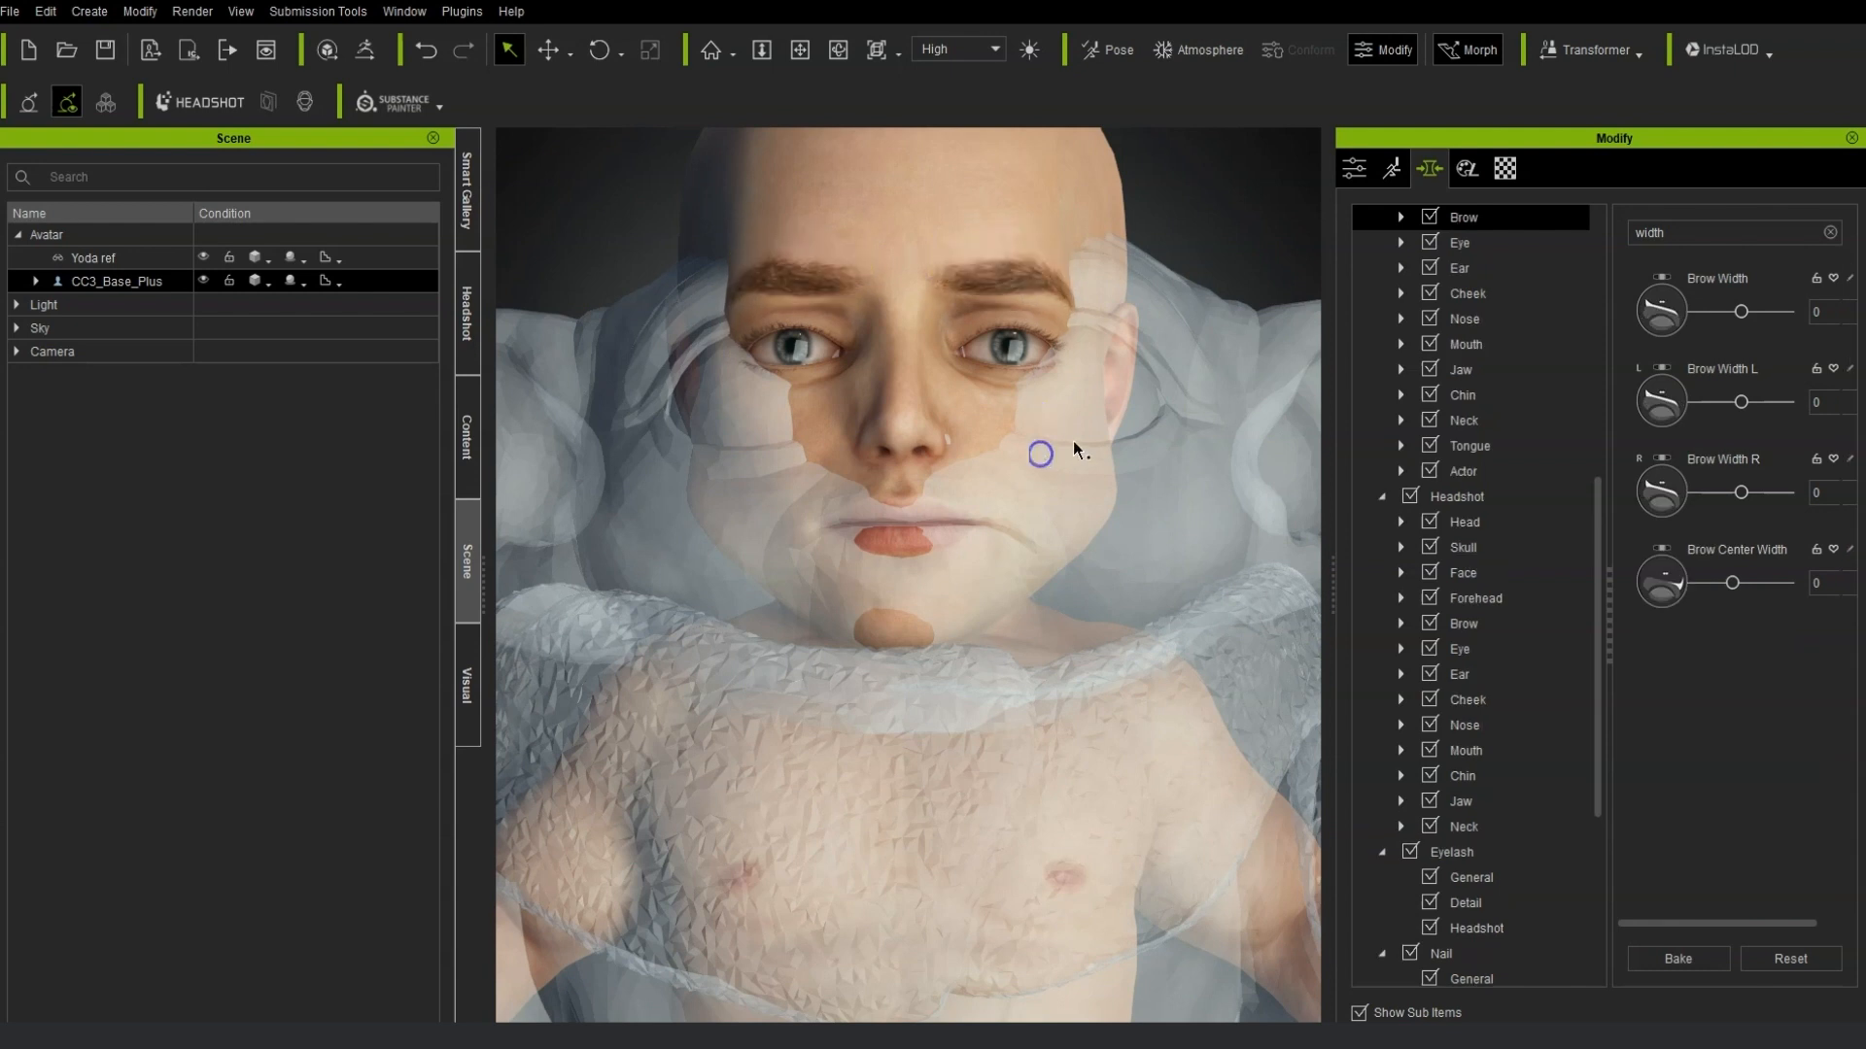
left_click(1127, 351)
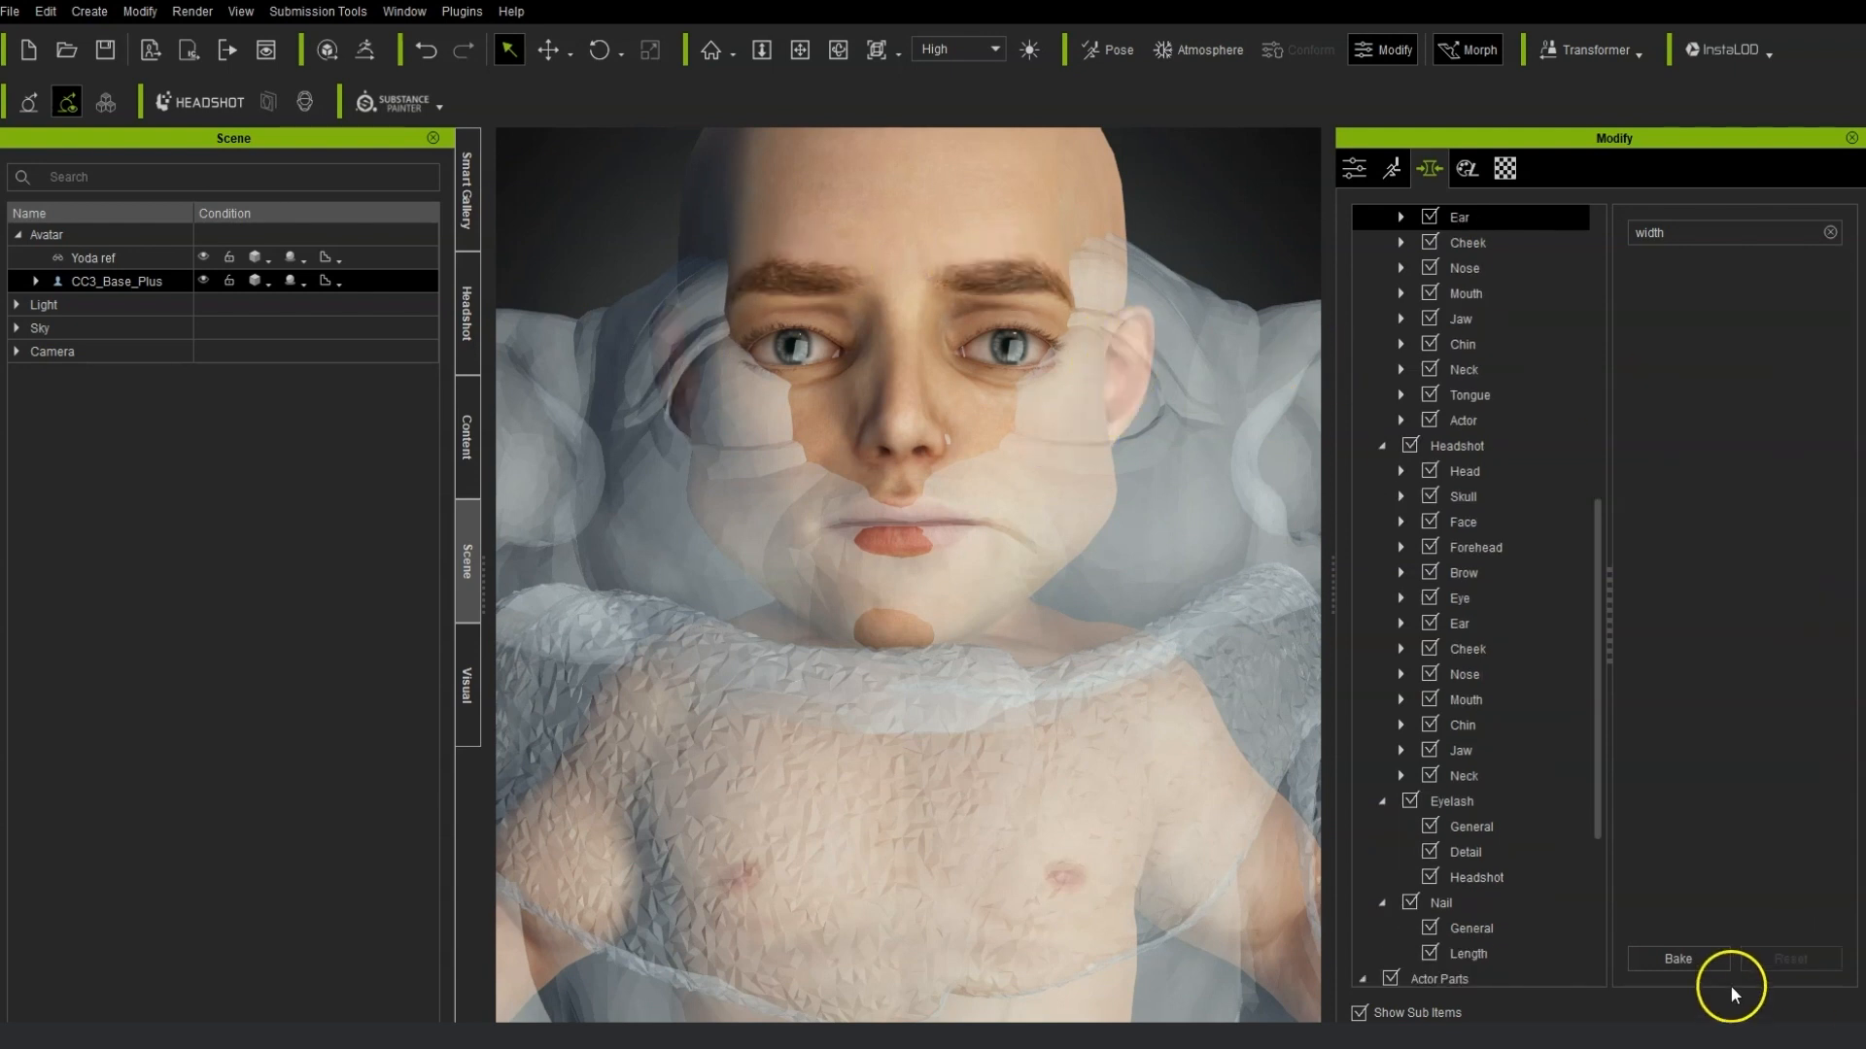
left_click_drag(1117, 380, 1177, 378)
left_click(1680, 960)
right_click_drag(1010, 559, 825, 542)
right_click_drag(792, 321, 974, 216)
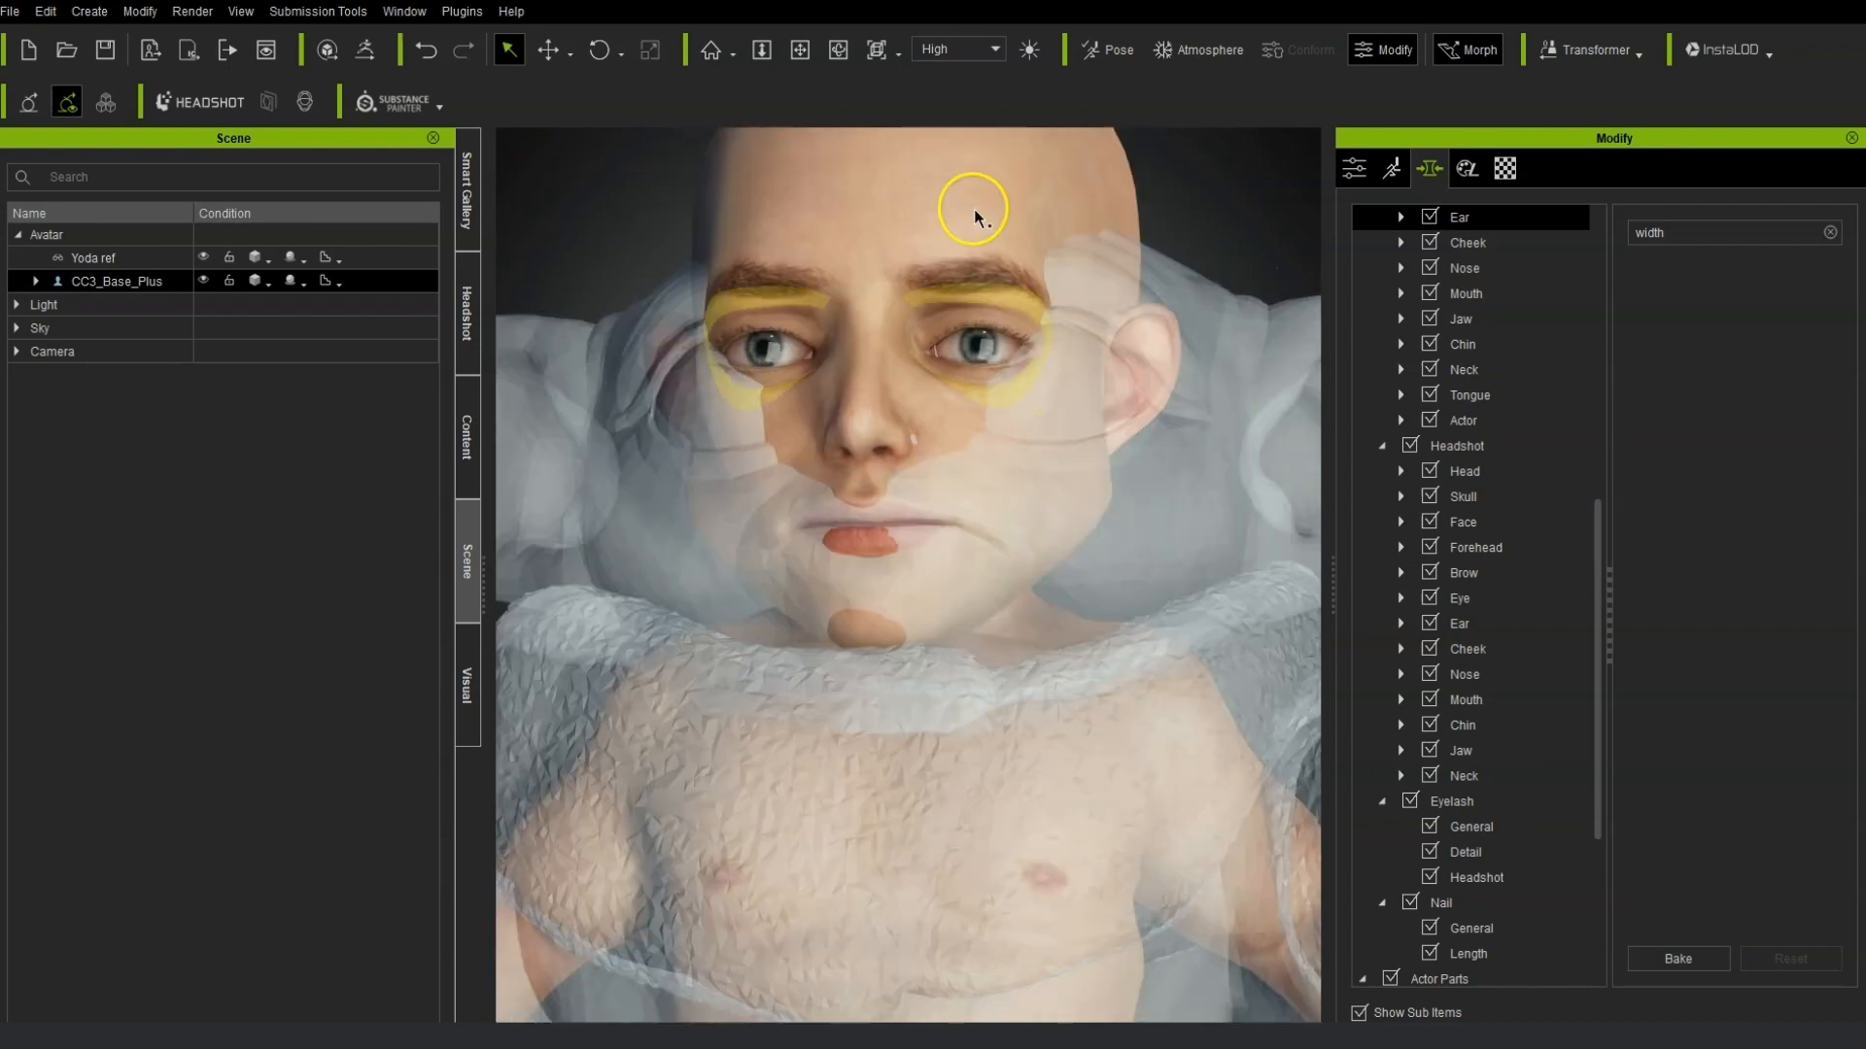
left_click(975, 216)
left_click_drag(1075, 46, 1805, 370)
right_click_drag(1078, 524, 991, 546)
left_click(1406, 673)
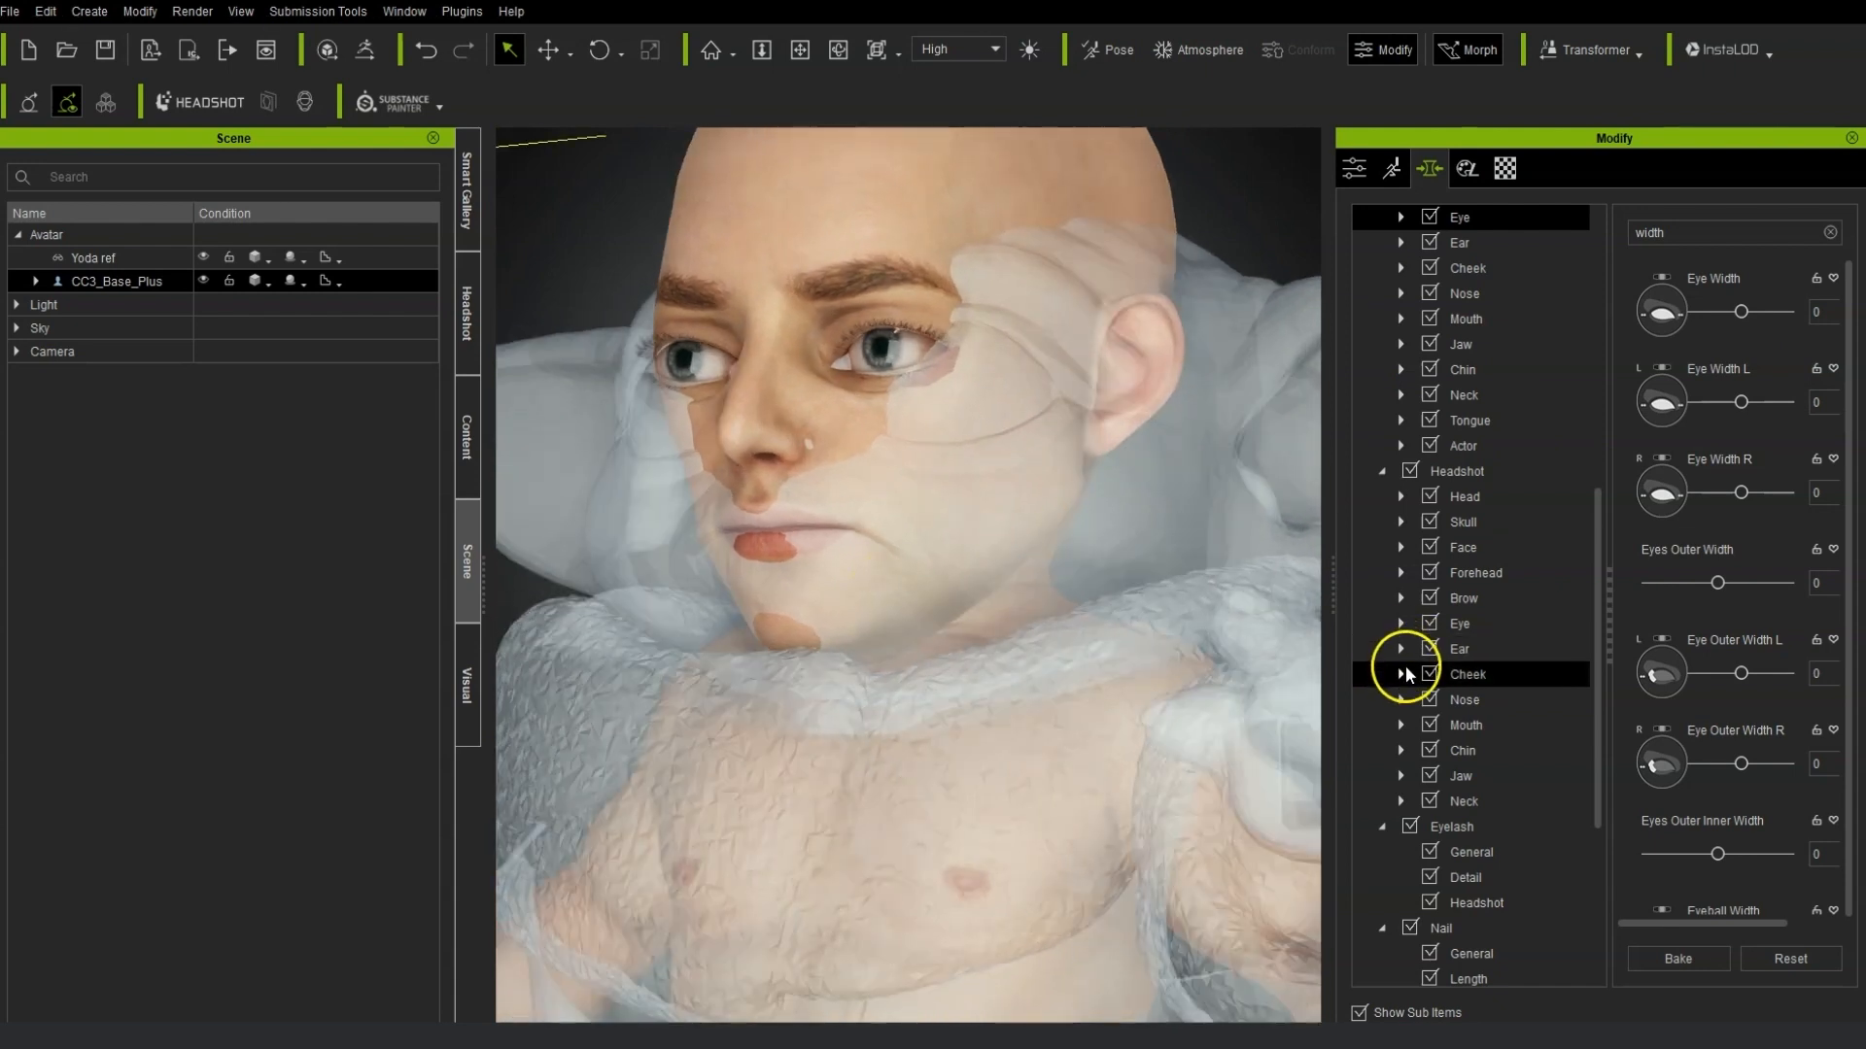
Select the nose region on the avatar's face and bake the direct morph.
right_click_drag(887, 645, 607, 622)
left_click(629, 452)
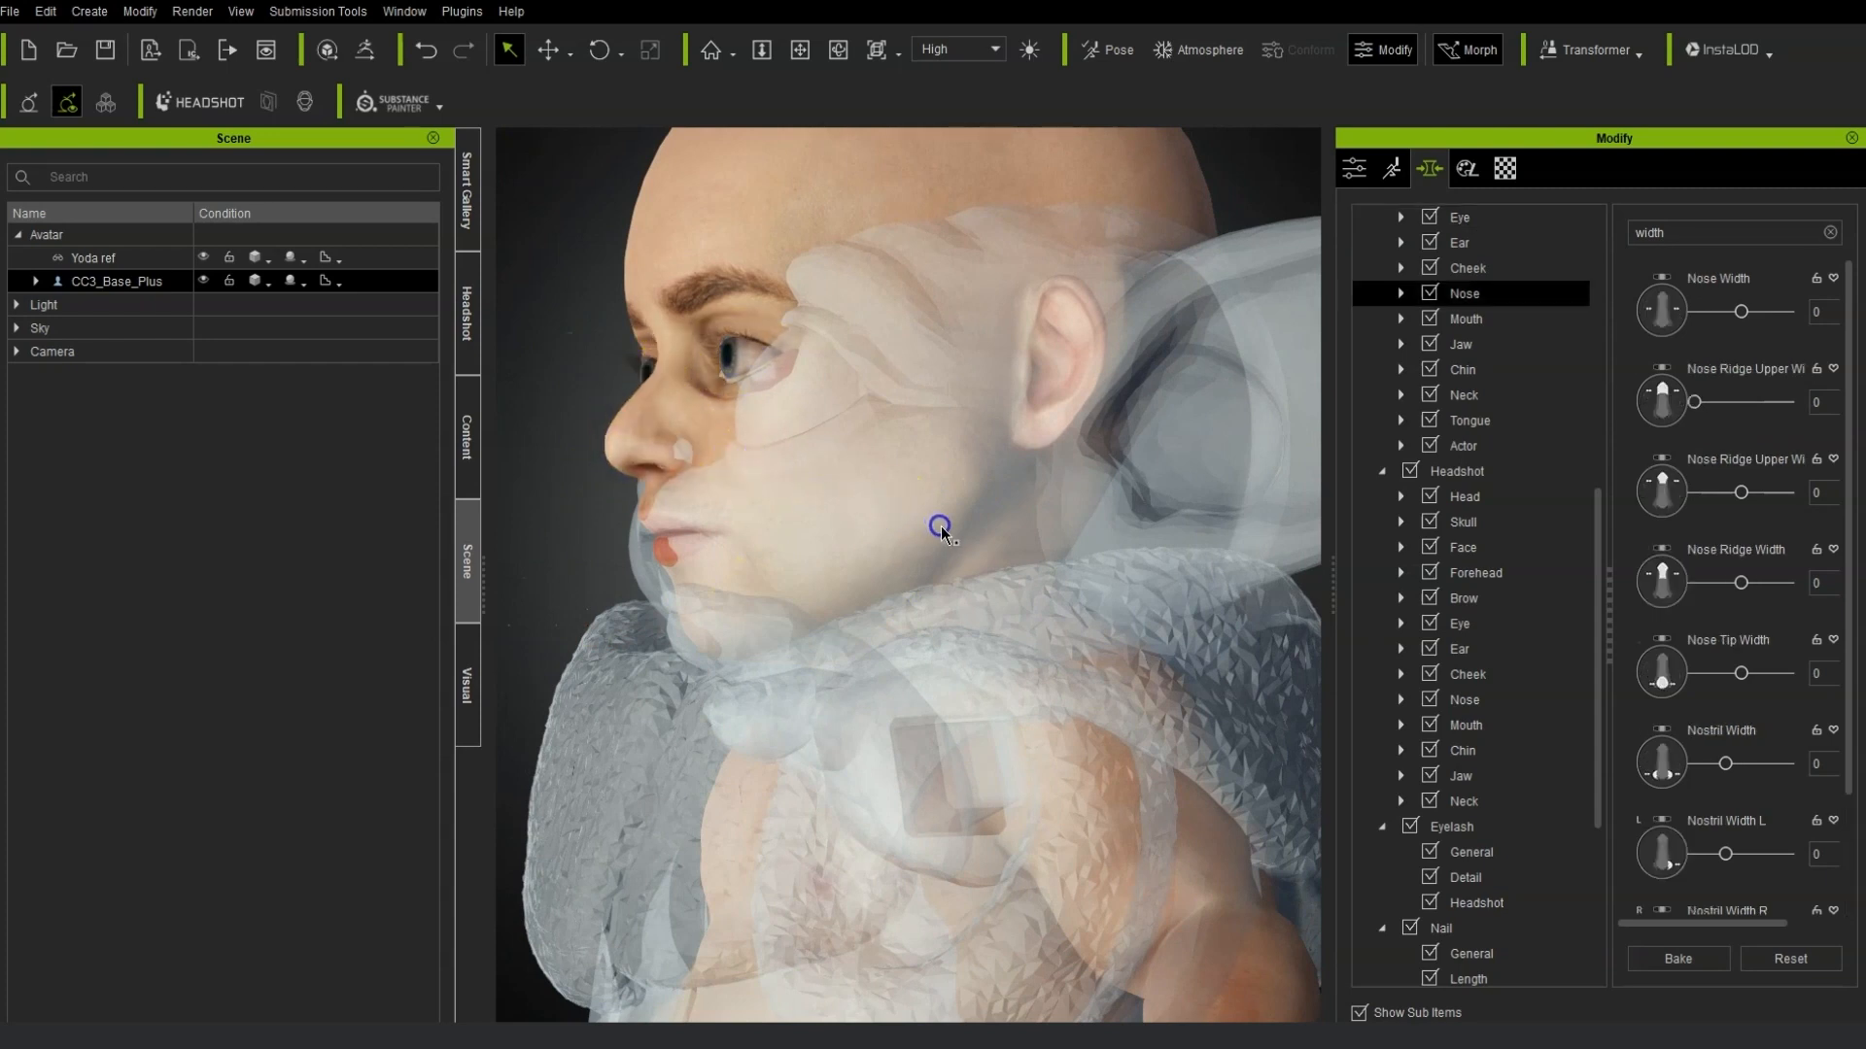
left_click(1663, 957)
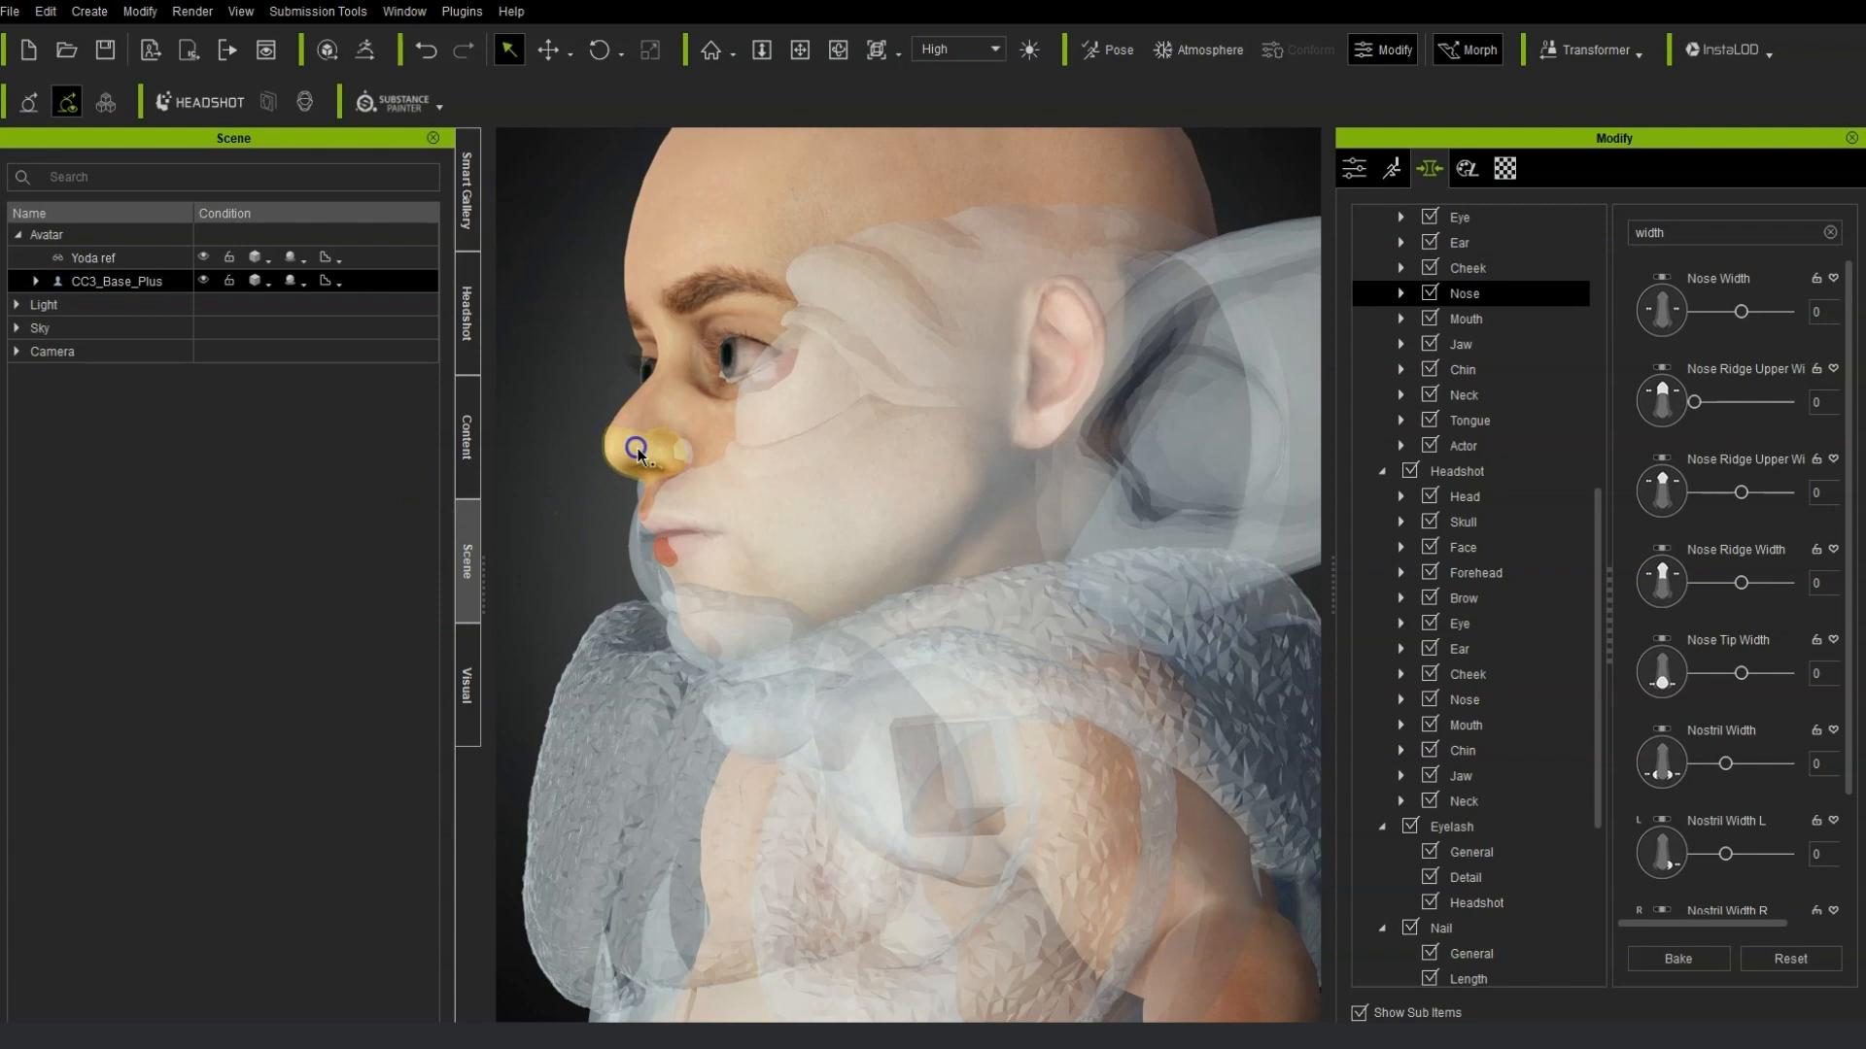
left_click(1689, 962)
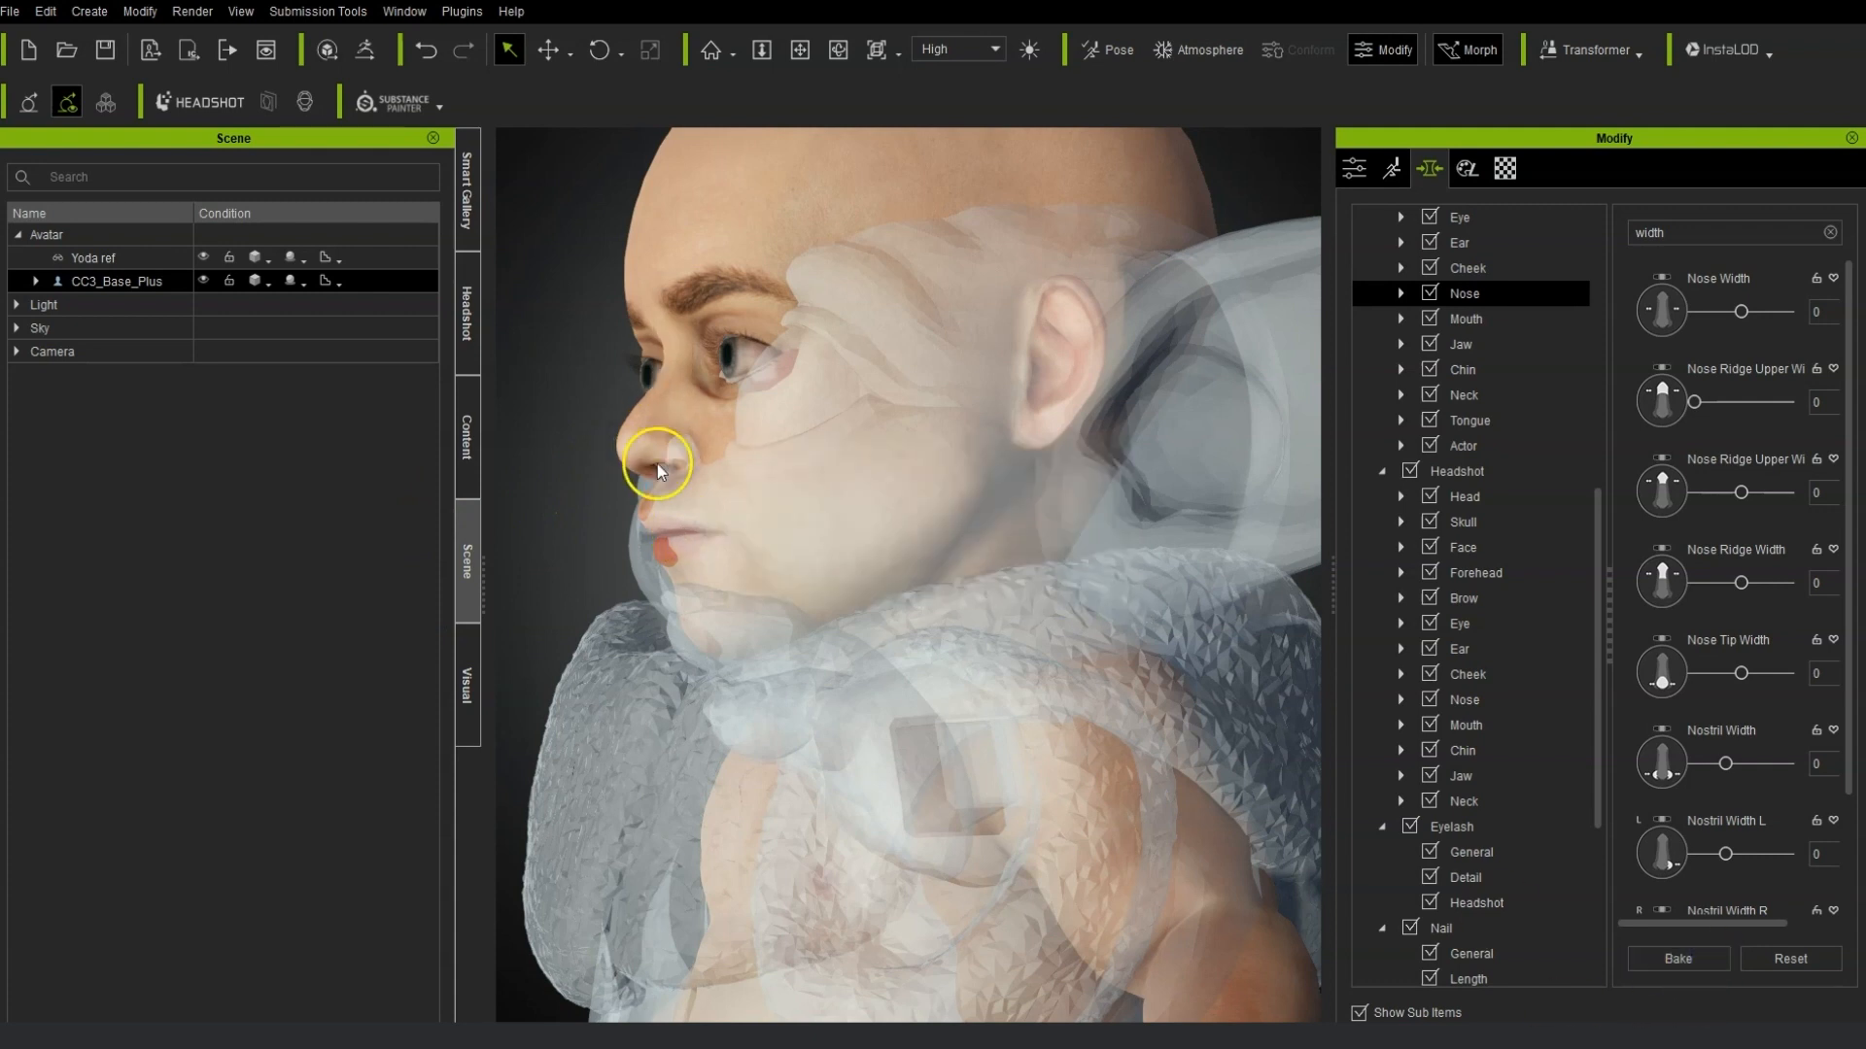
left_click(1691, 961)
Select the forehead and widen its temples, setting Forehead Temple Width to 100.
left_click(714, 245)
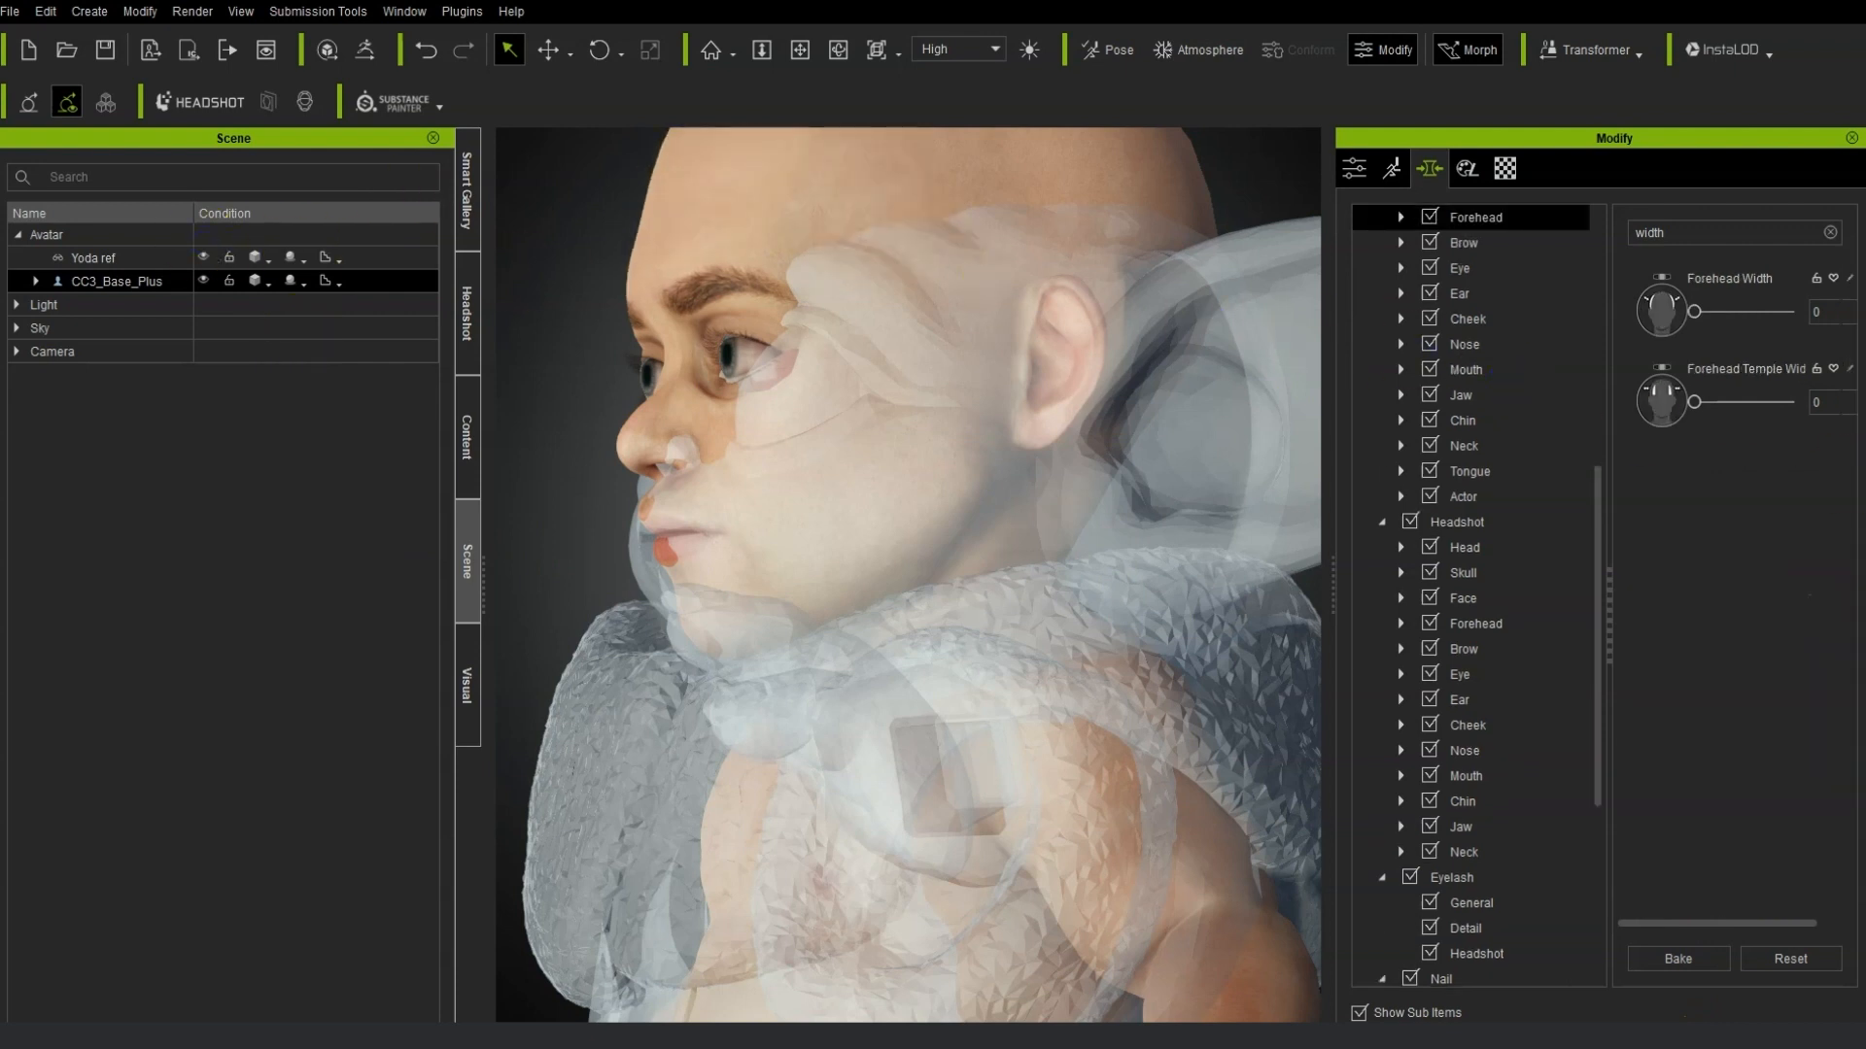
right_click_drag(501, 641, 1824, 762)
right_click_drag(742, 586, 716, 654)
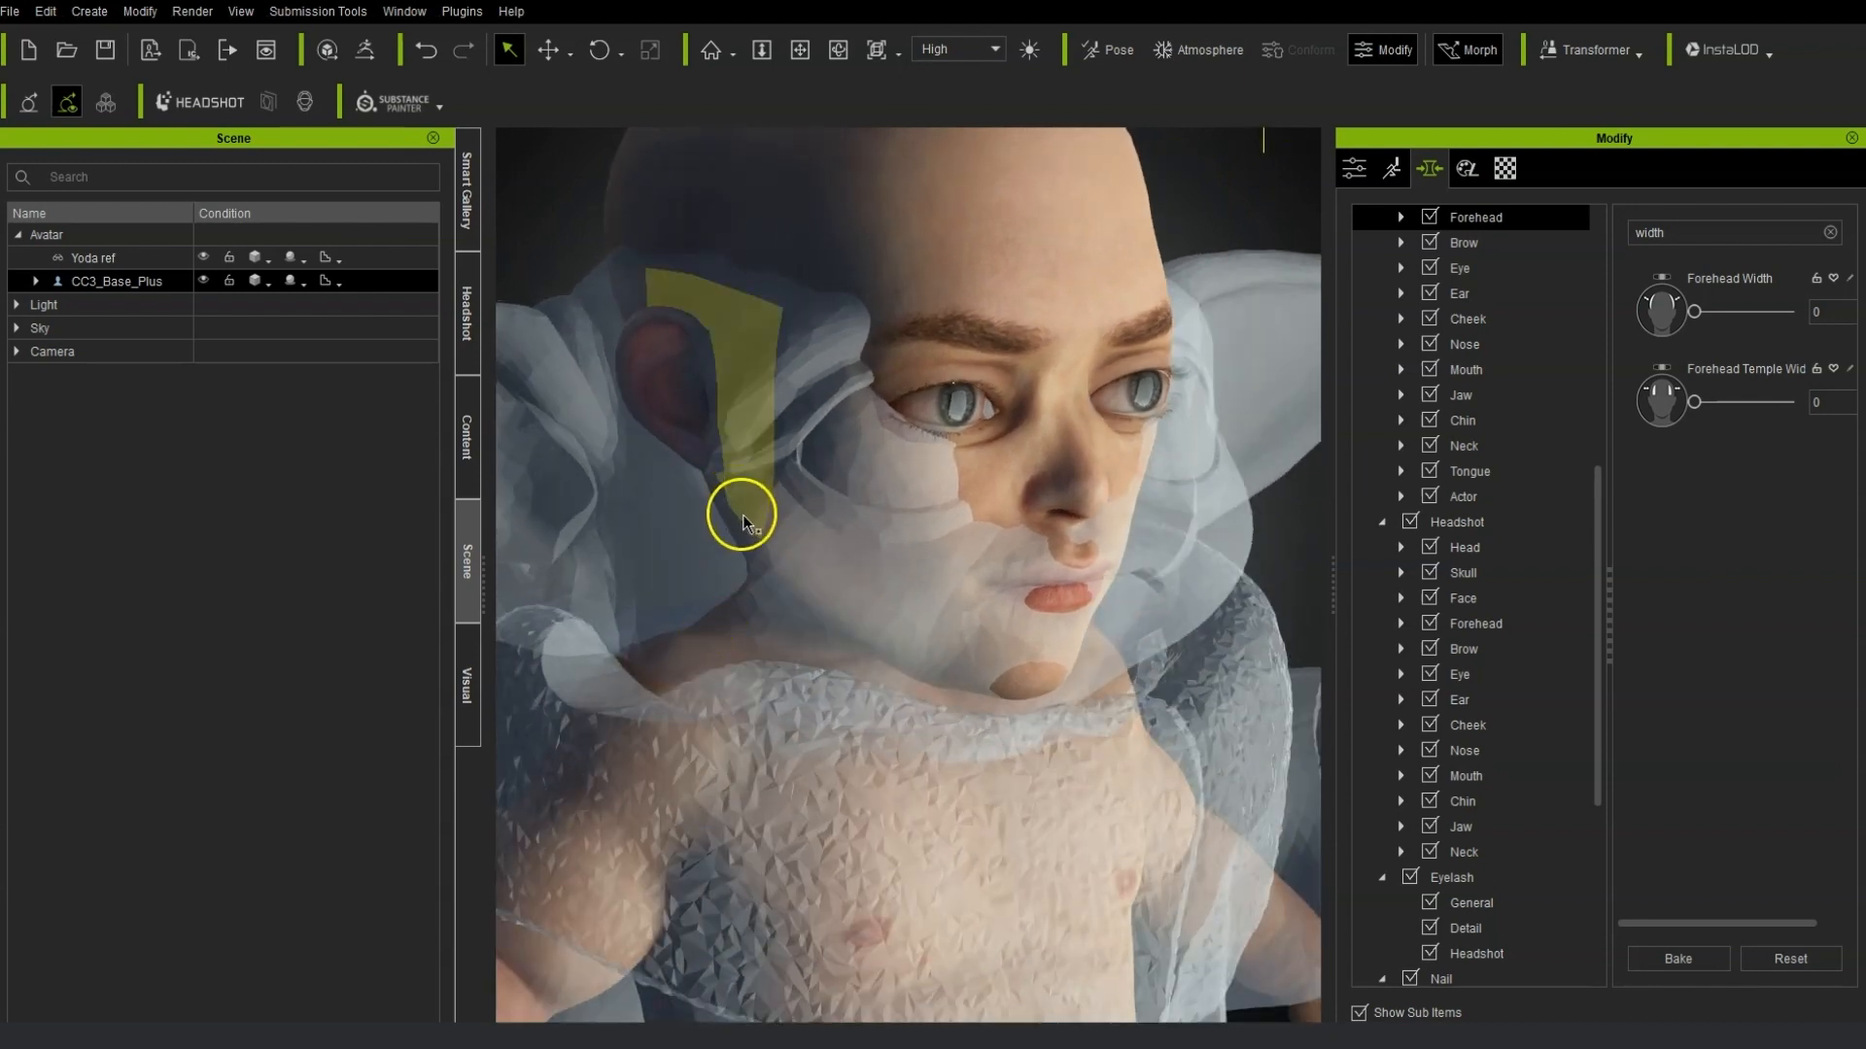
Reselect the avatar from the reference accessory and bake the current morph changes.
left_click(736, 602)
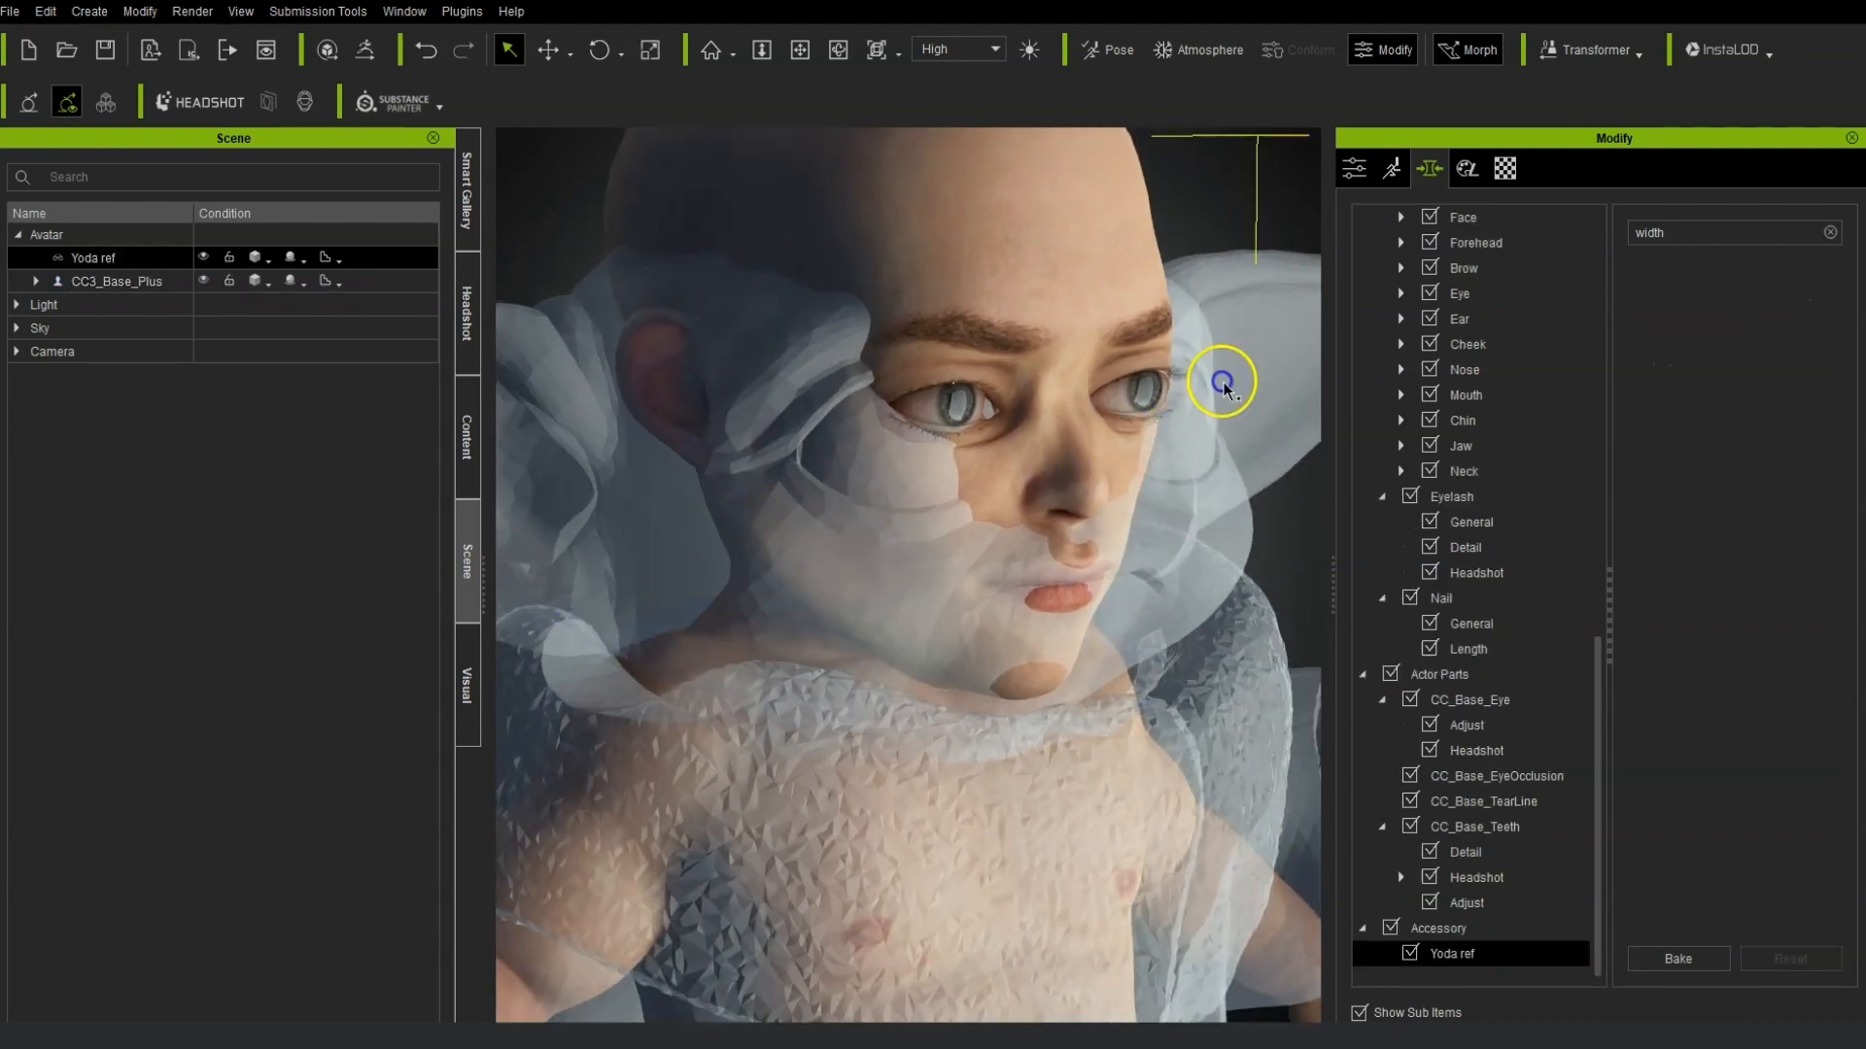
right_click_drag(924, 645, 643, 449)
left_click(670, 426)
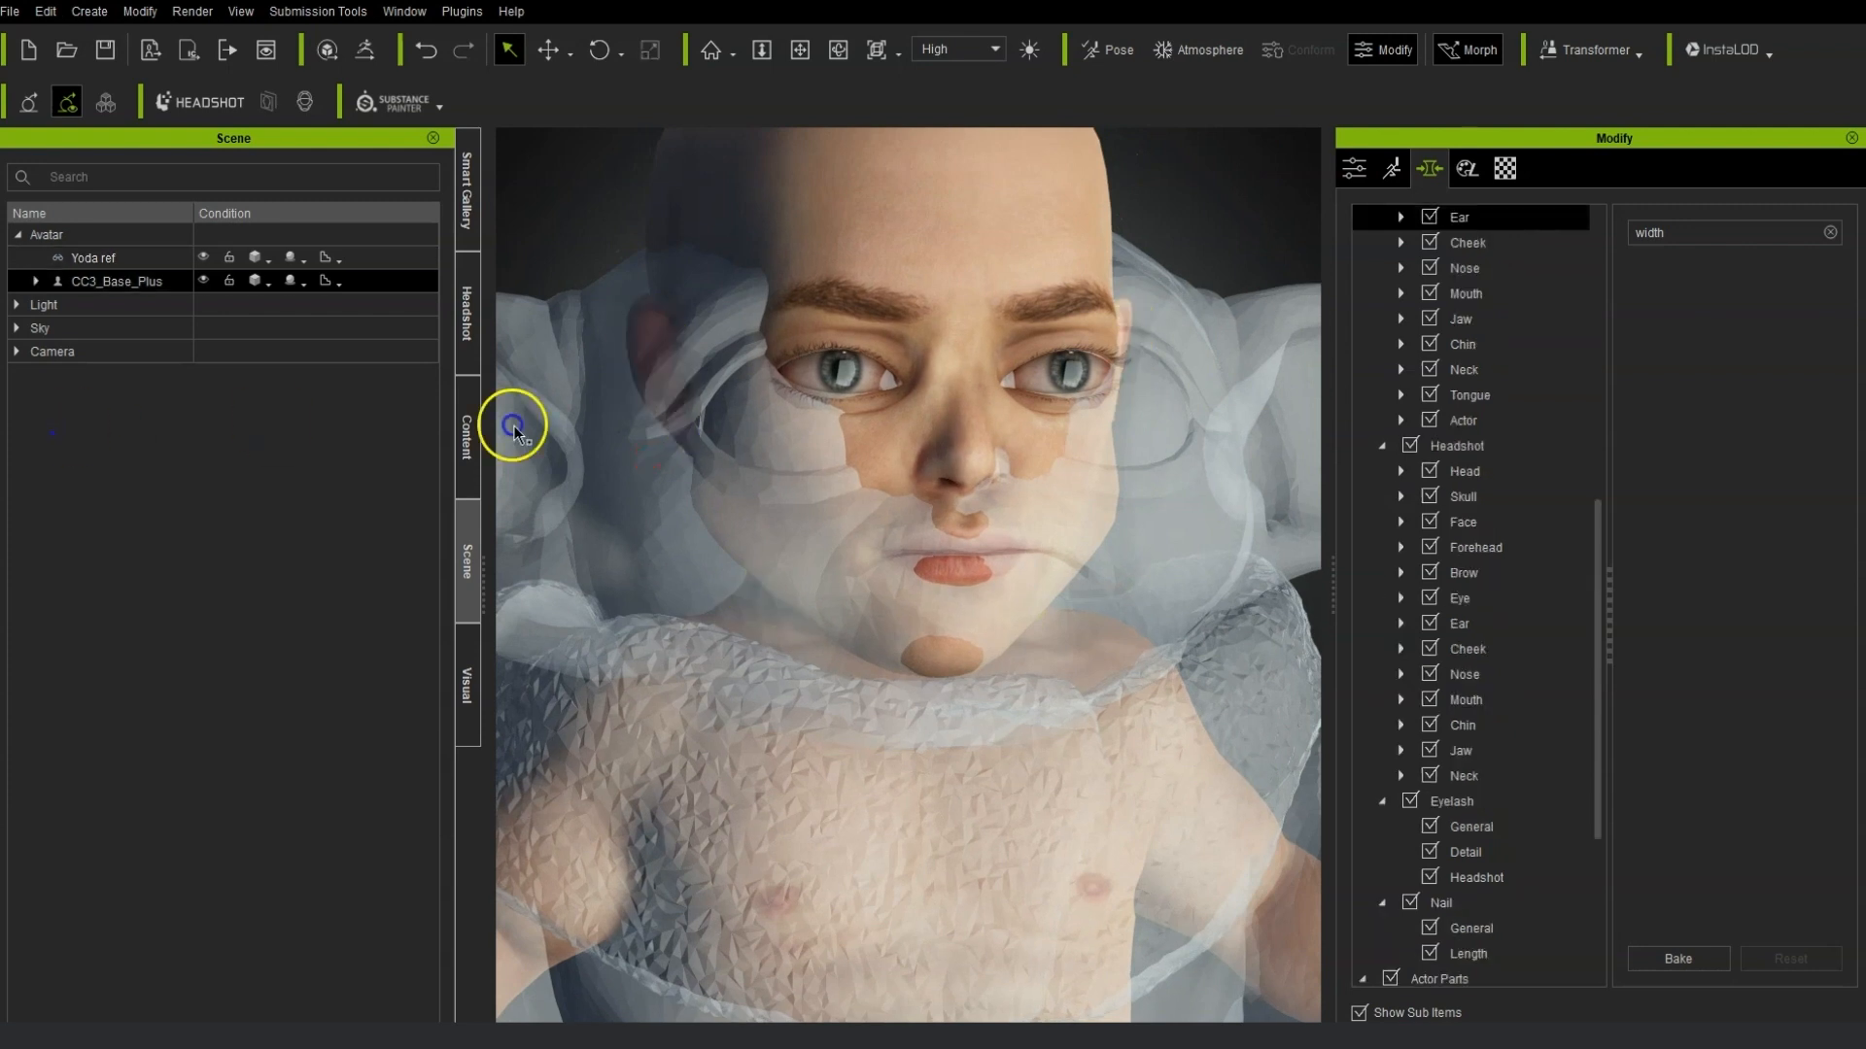
left_click_drag(670, 425, 676, 471)
left_click(1678, 961)
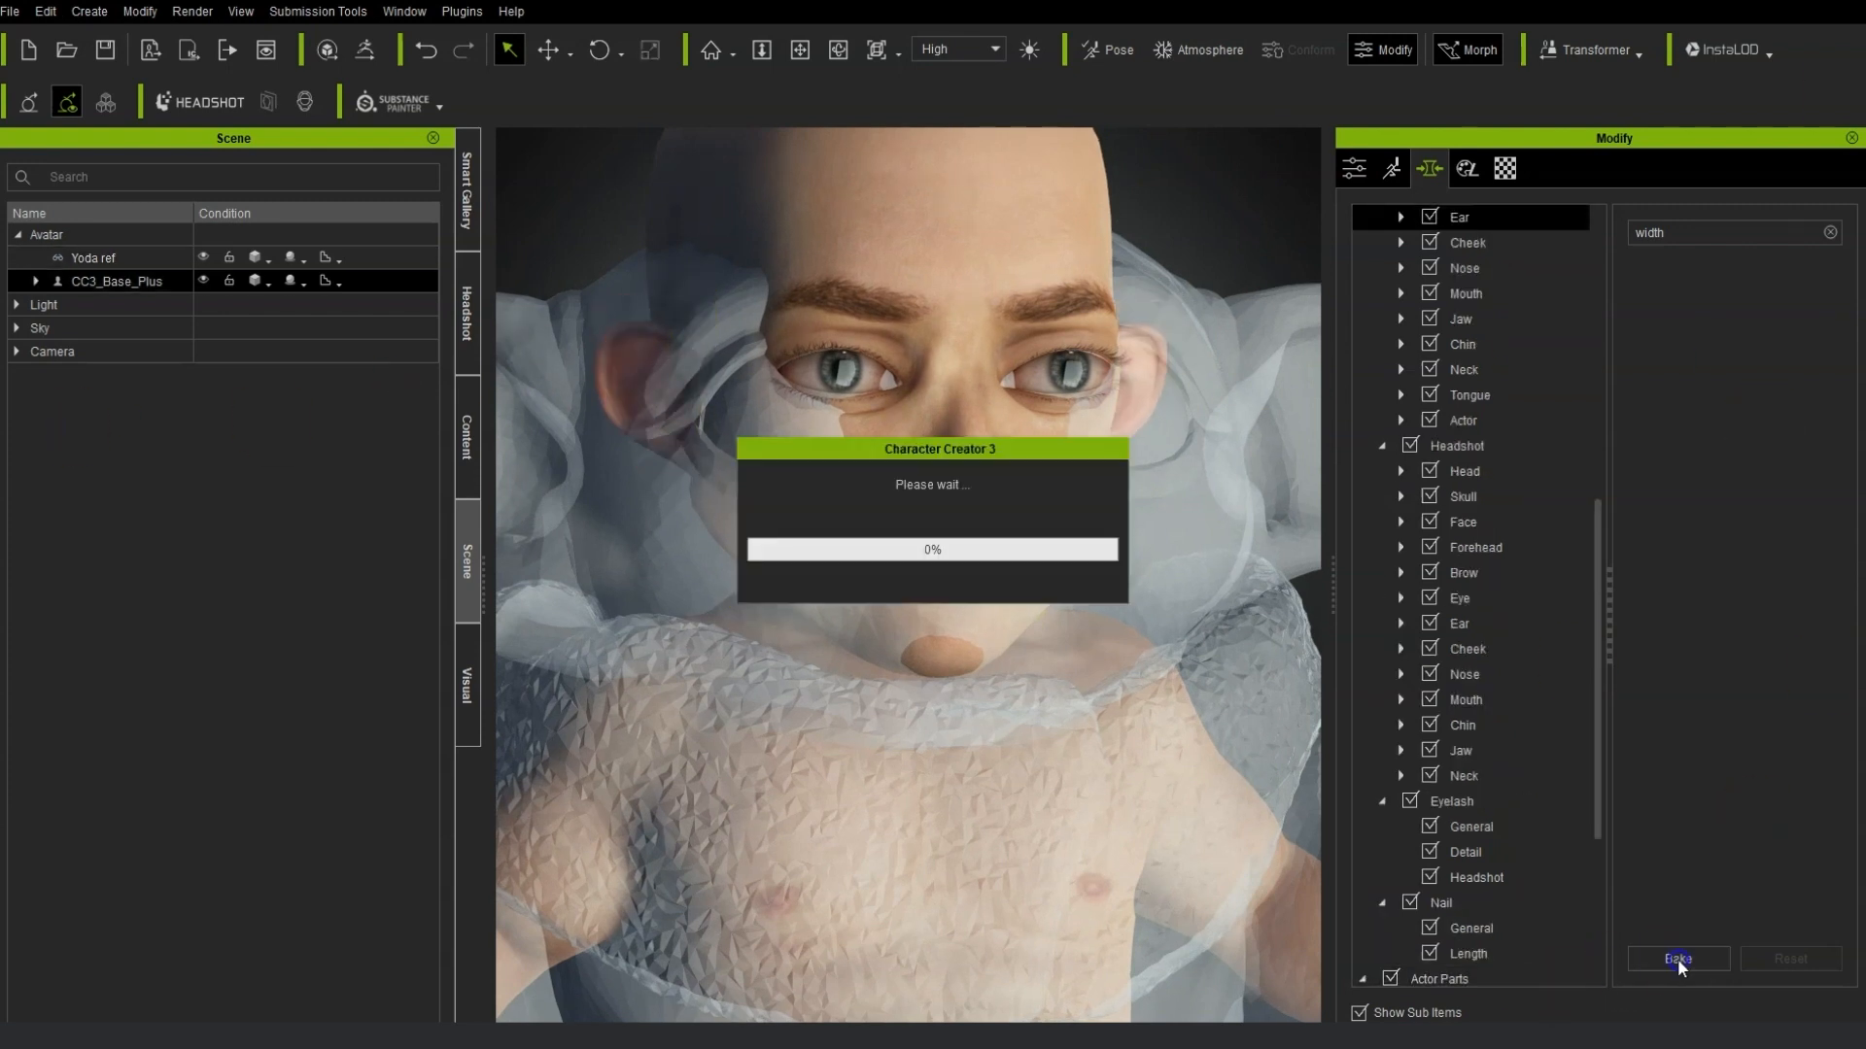
left_click_drag(754, 558, 691, 572)
left_click(1676, 962)
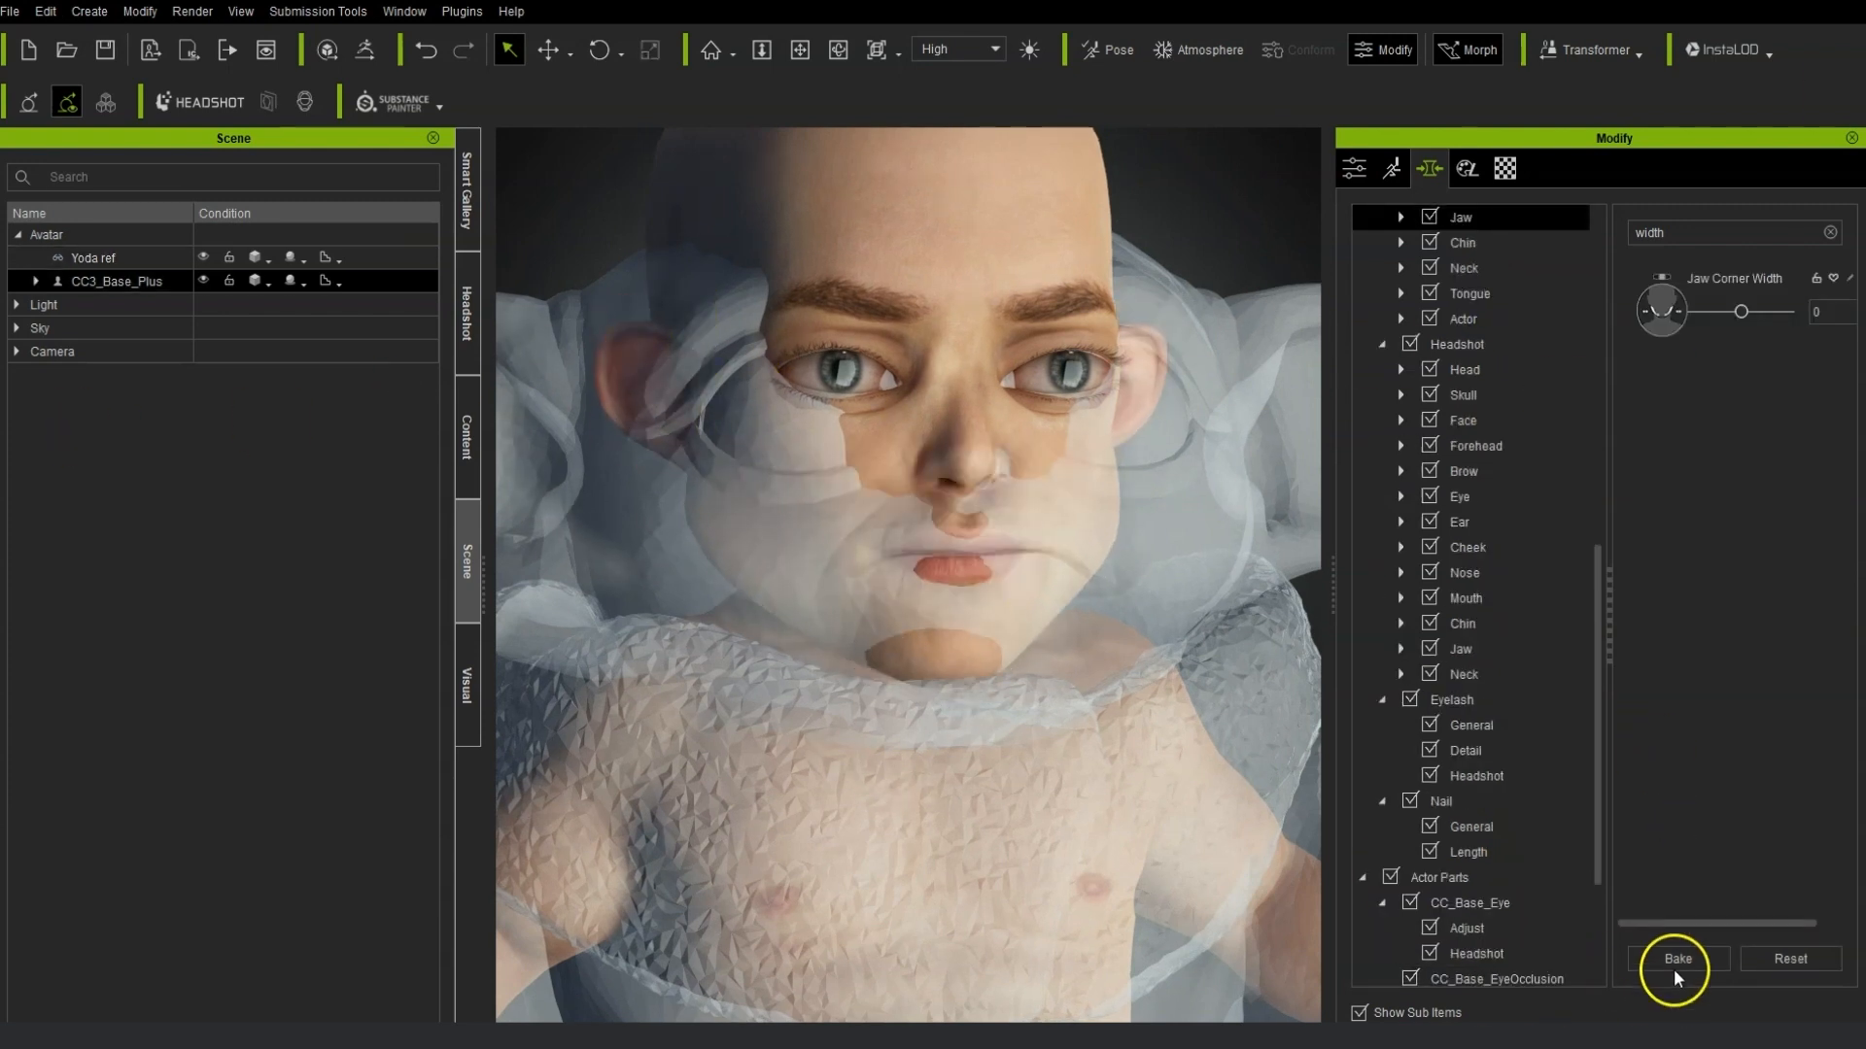
Widen the jaw corners by morphing directly on the face and bake the change.
right_click_drag(1098, 504, 862, 541)
left_click_drag(1001, 530, 1740, 596)
left_click(1678, 960)
Select the forehead region and clear the width search filter to list all forehead morphs.
right_click_drag(909, 515, 741, 330)
left_click(740, 326)
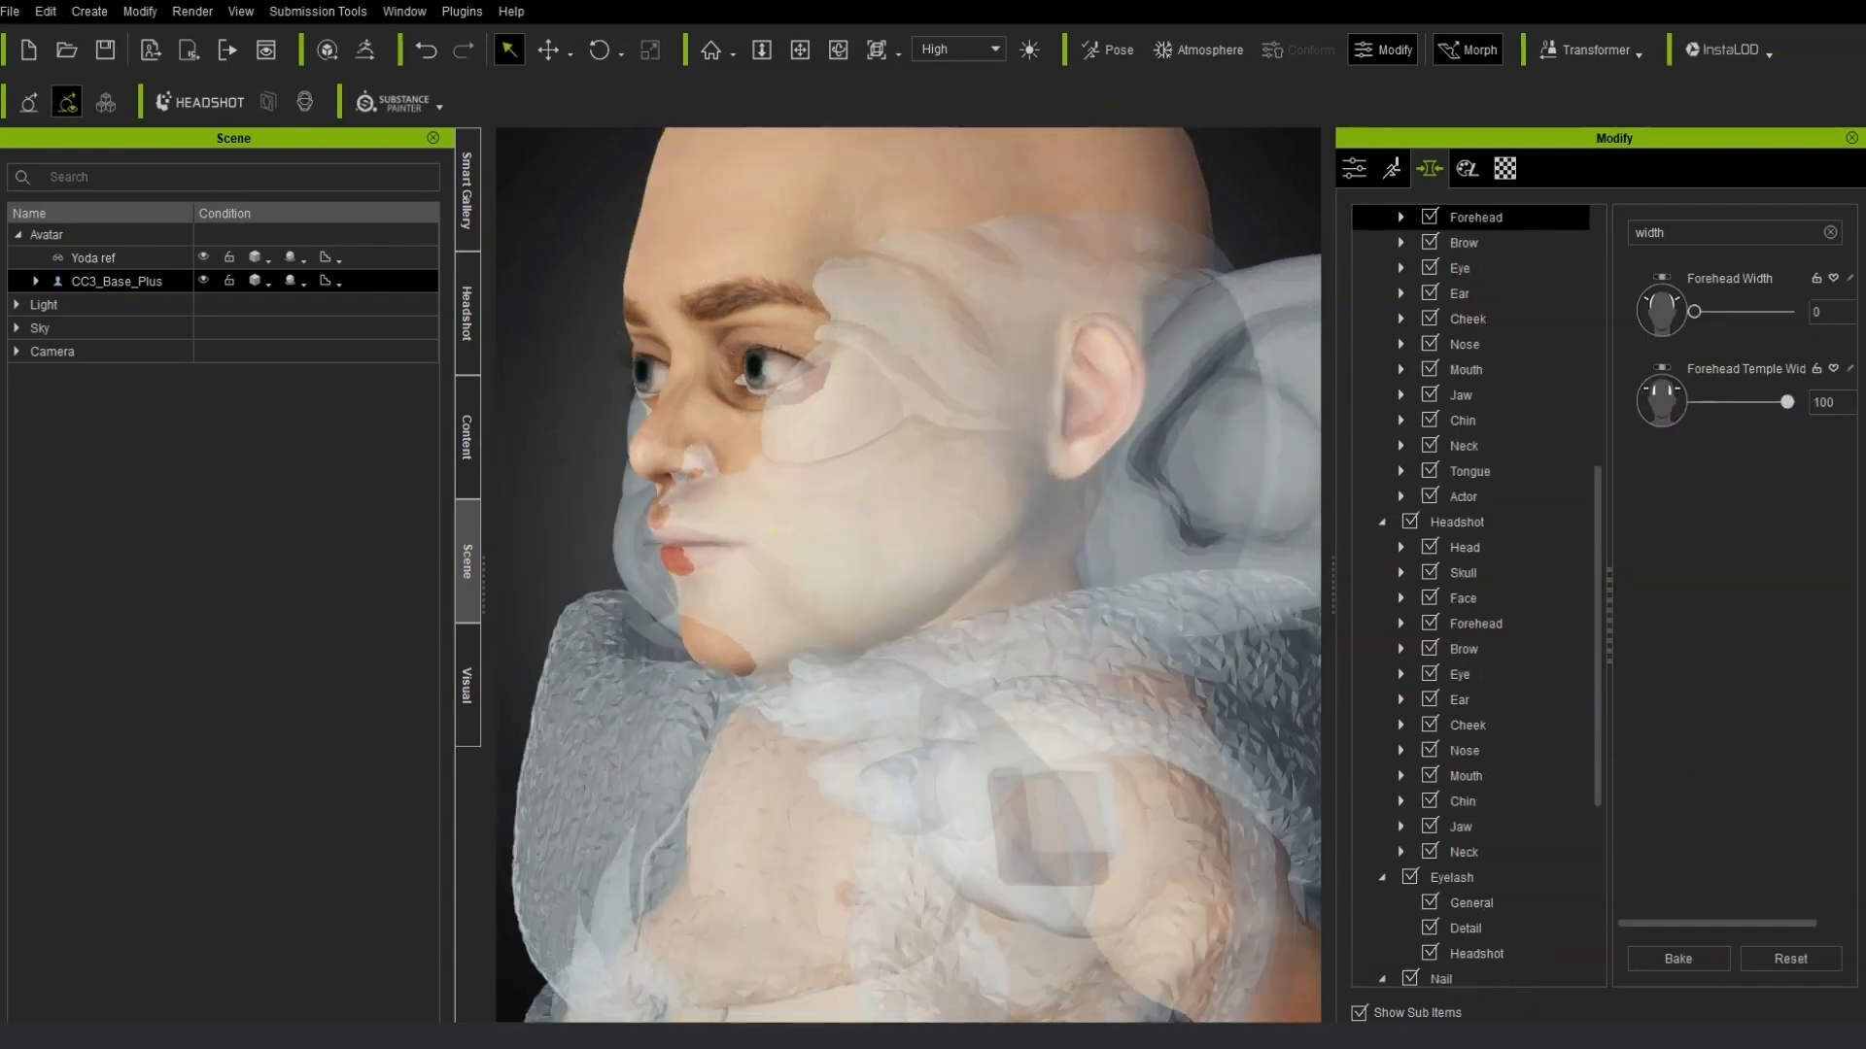
left_click(1832, 233)
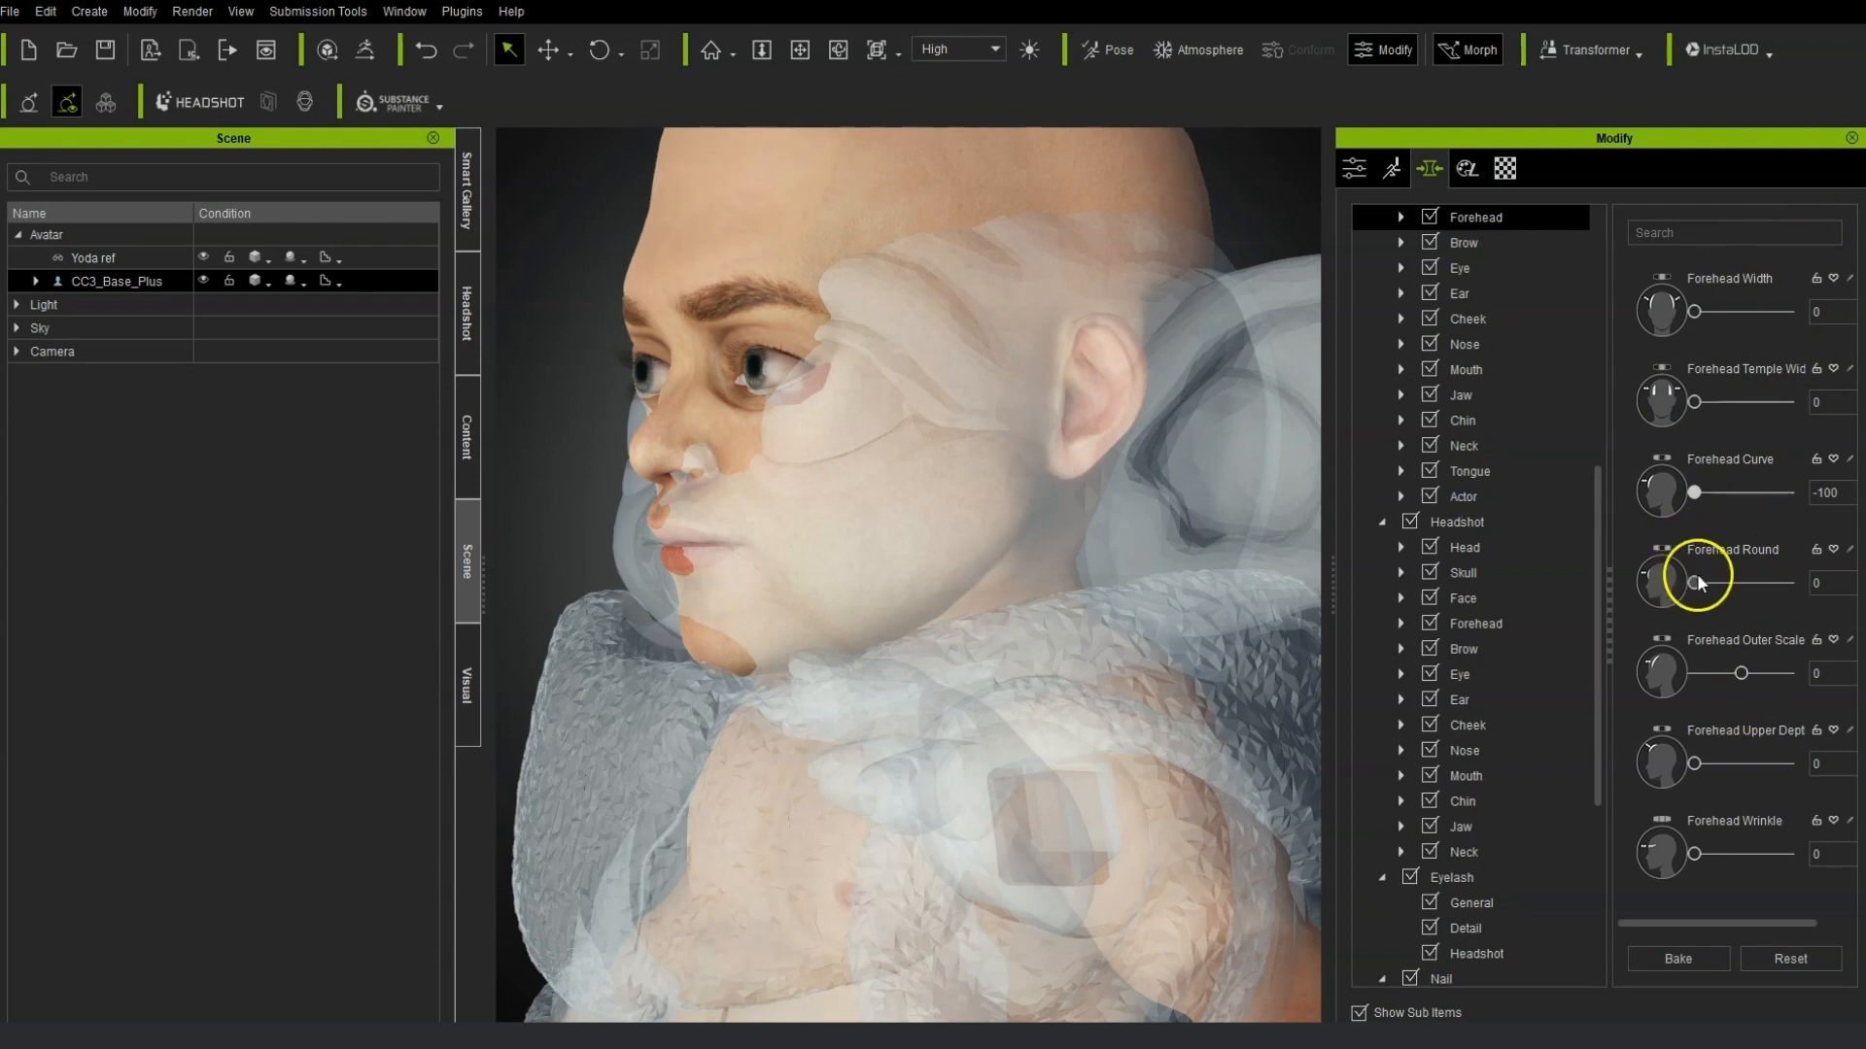
left_click(1678, 962)
left_click_drag(1740, 673, 1793, 675)
left_click(1678, 964)
Set Forehead Upper Depth to -200 and bake the forehead change.
left_click_drag(1694, 765, 1039, 787)
left_click(1697, 972)
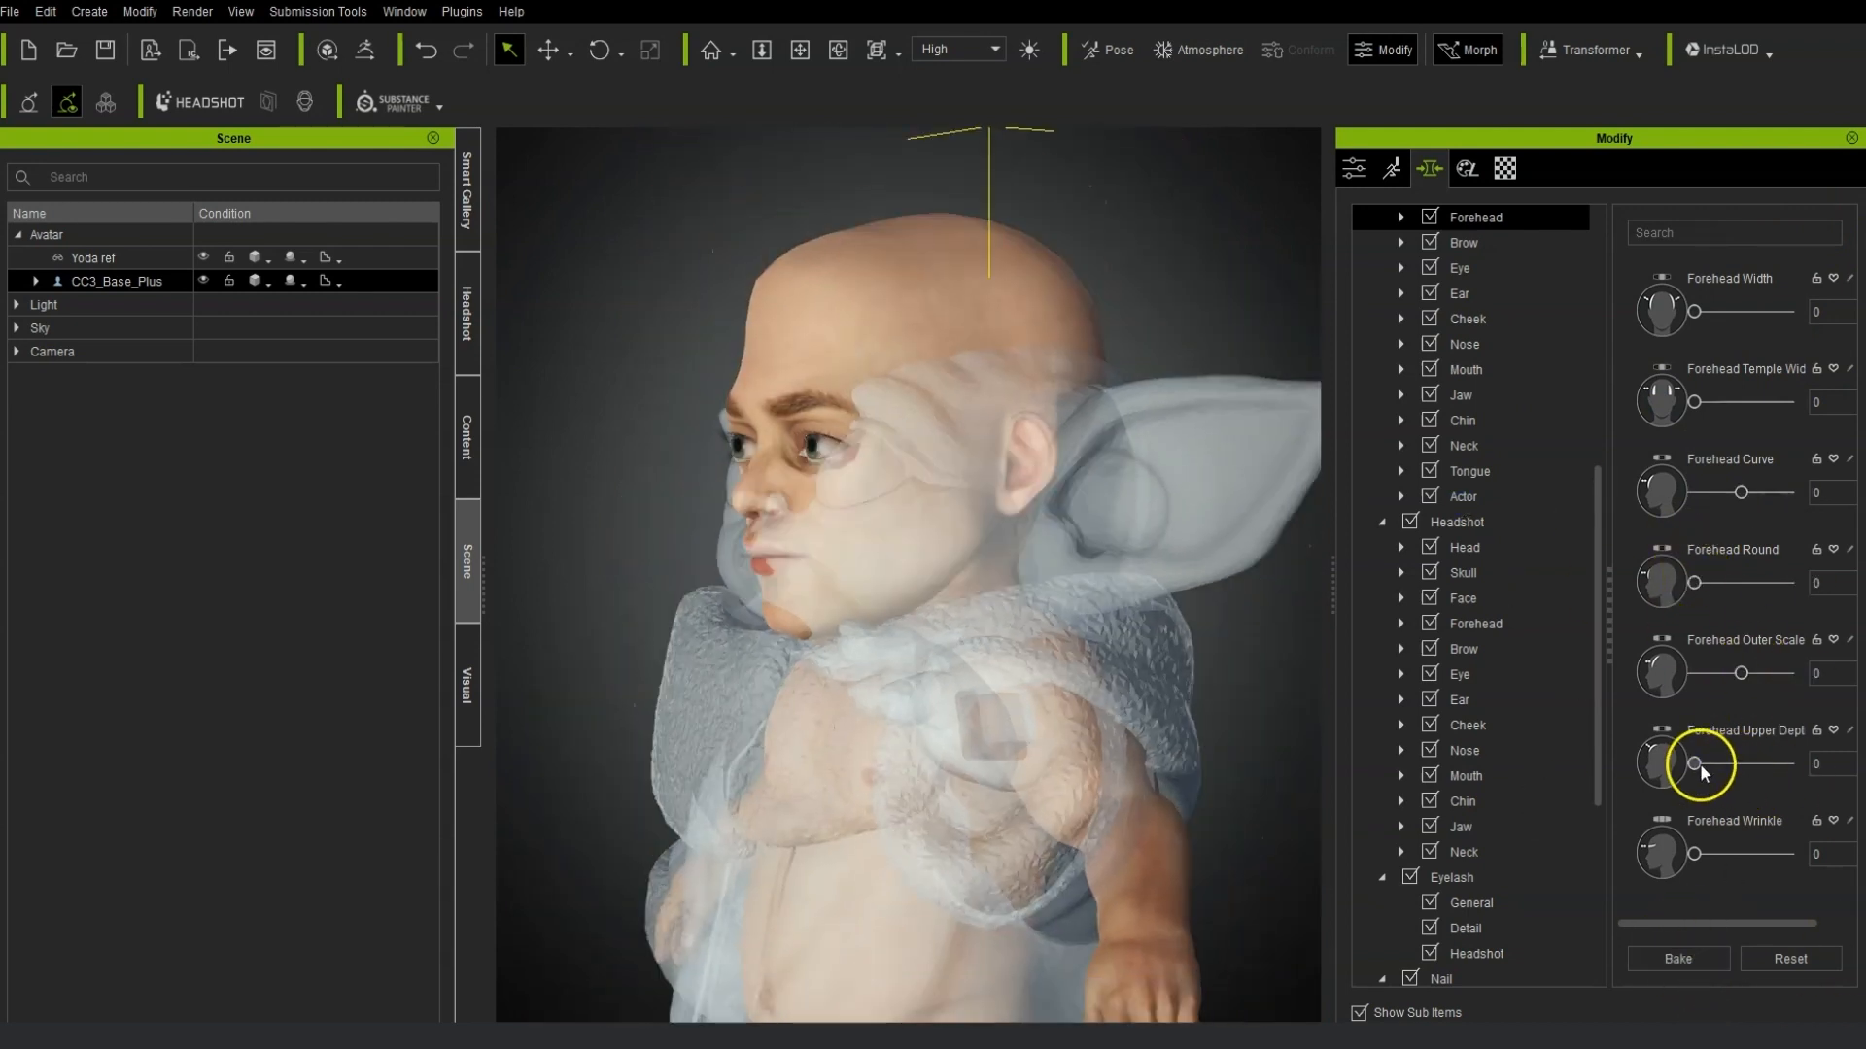
type("-100")
key("Return")
left_click(1700, 960)
double_click(1835, 765)
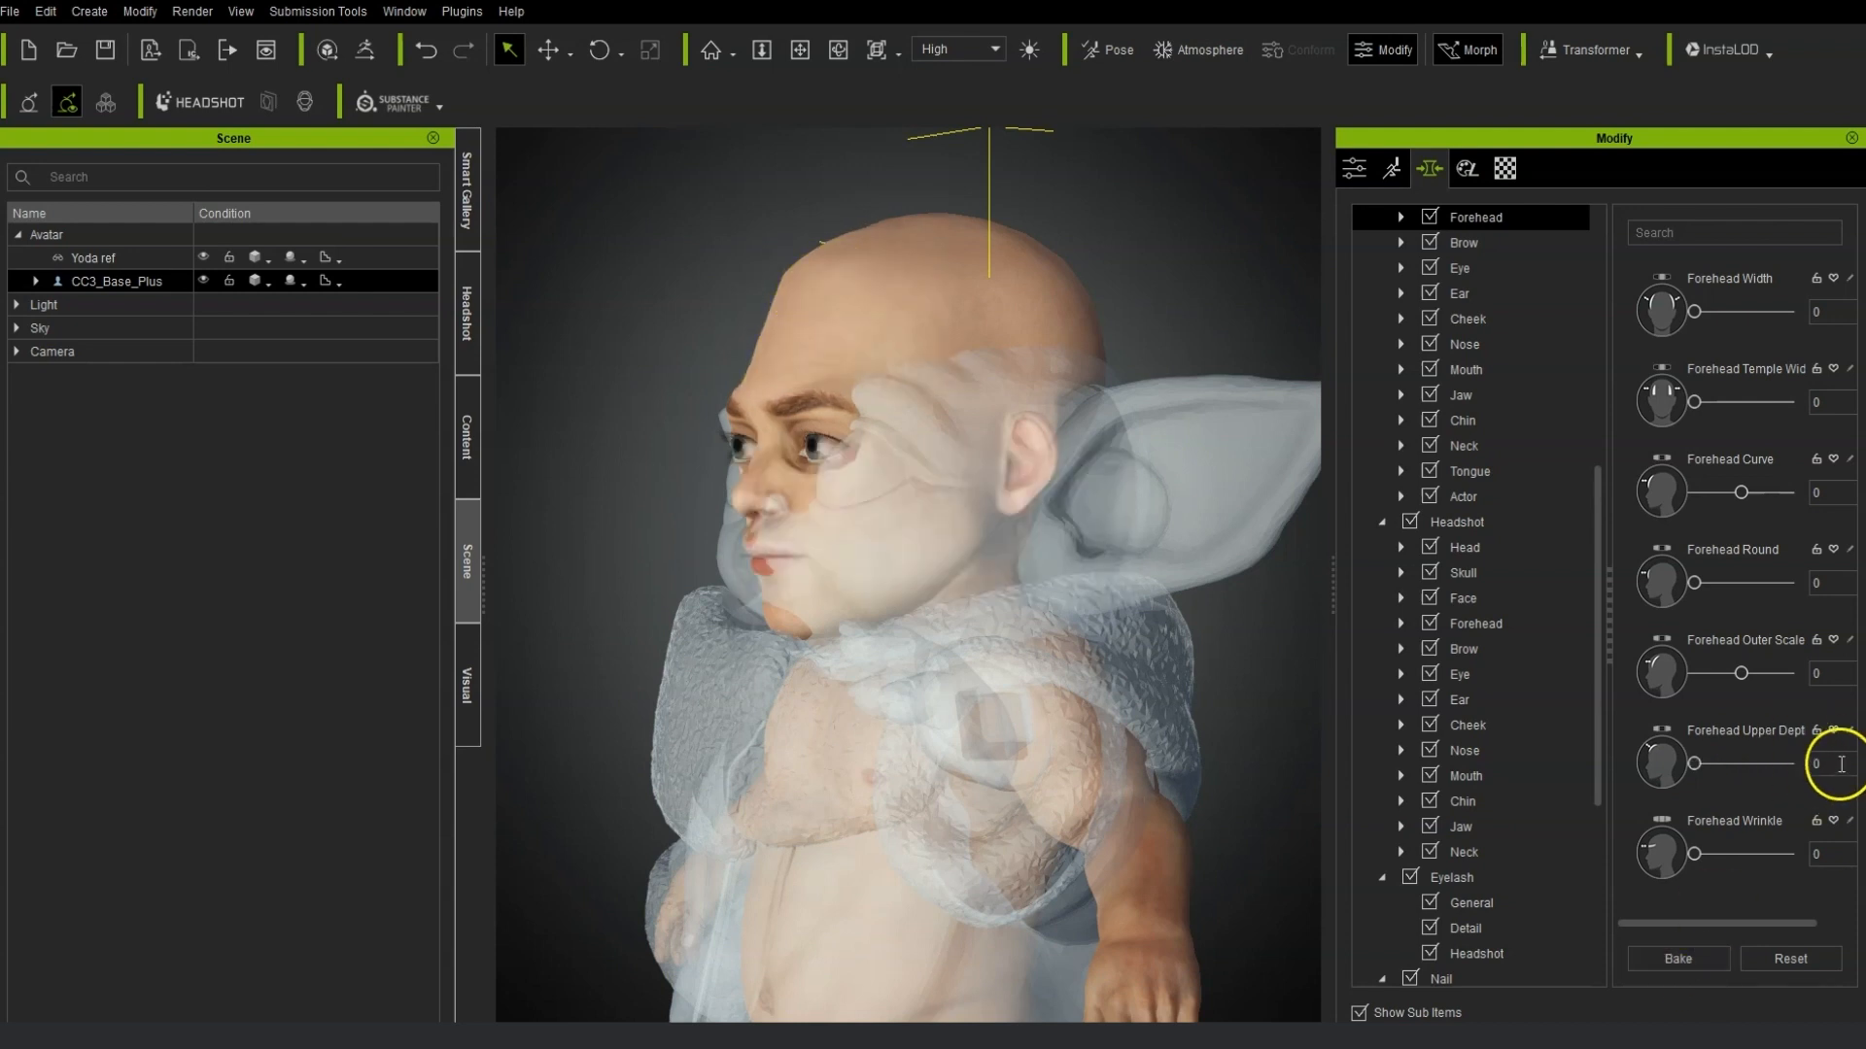
type("-200")
key("Return")
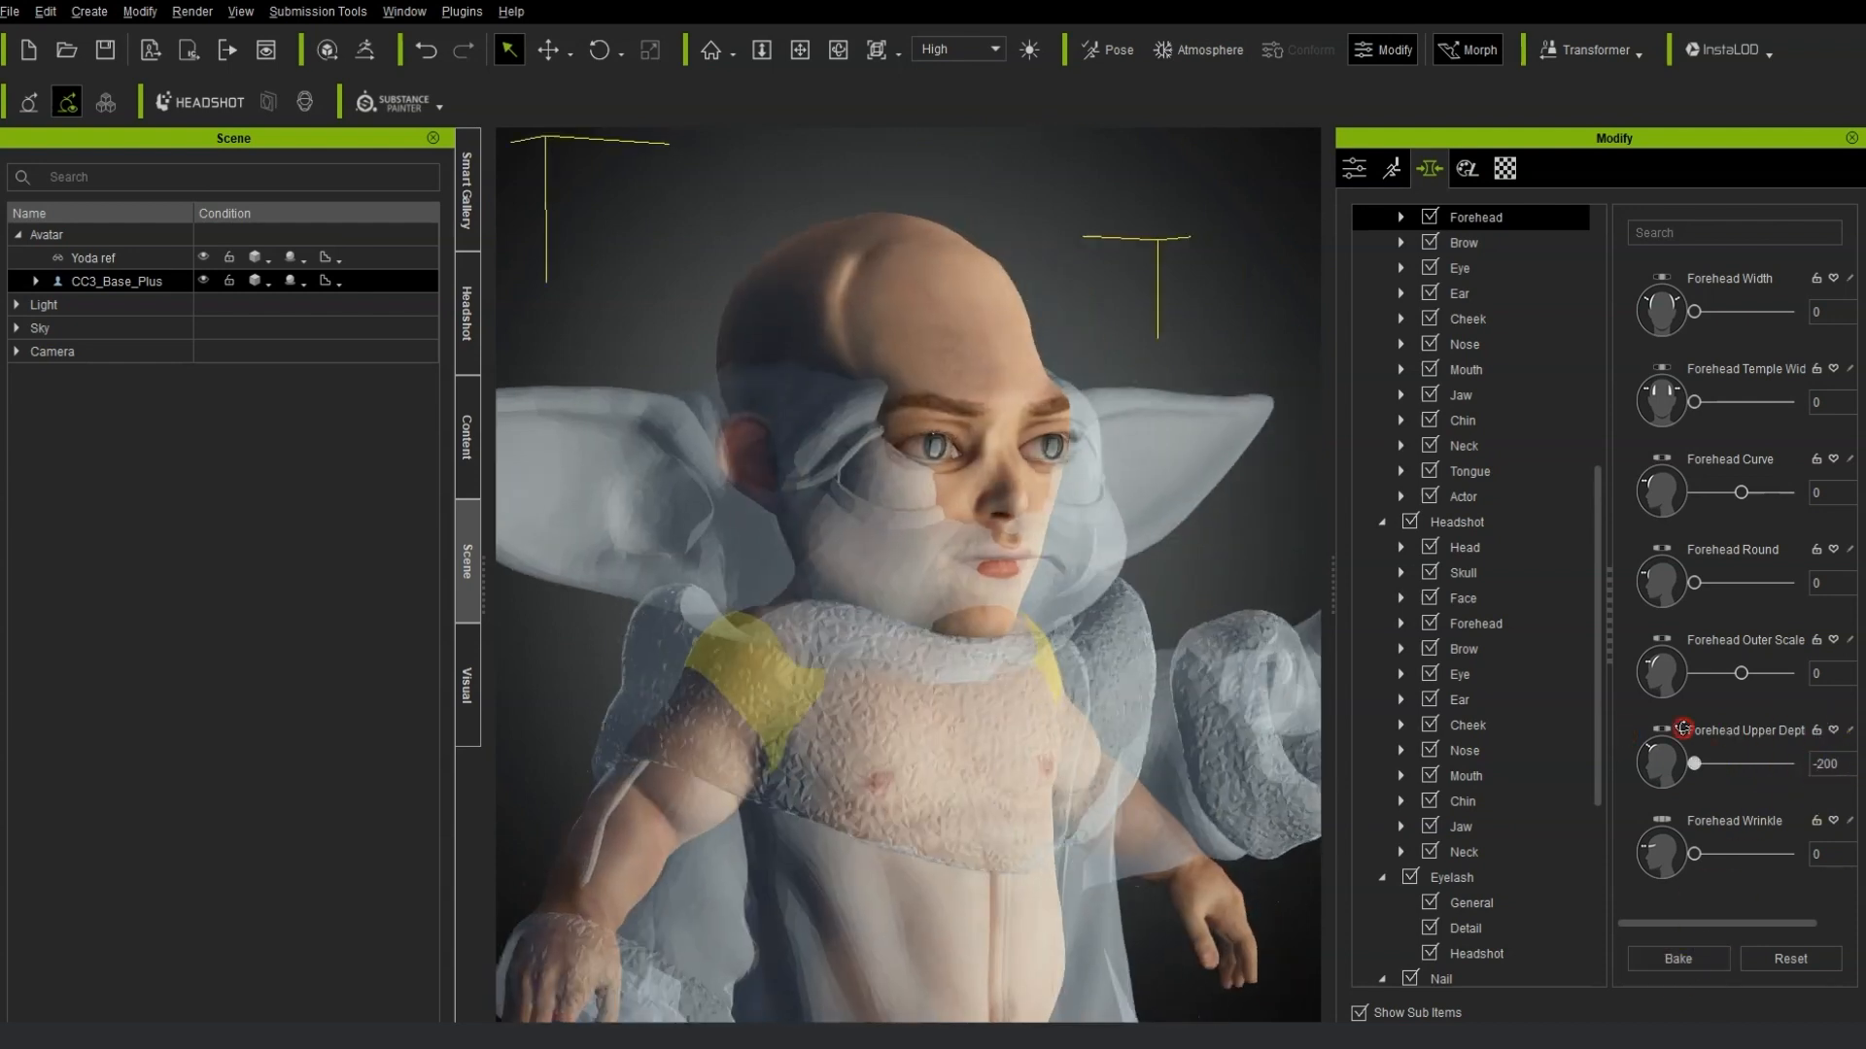
left_click(1710, 961)
Filter the morphs by "heigh" under the Head category and raise Brow Height to 32.
left_click(1695, 218)
type("h")
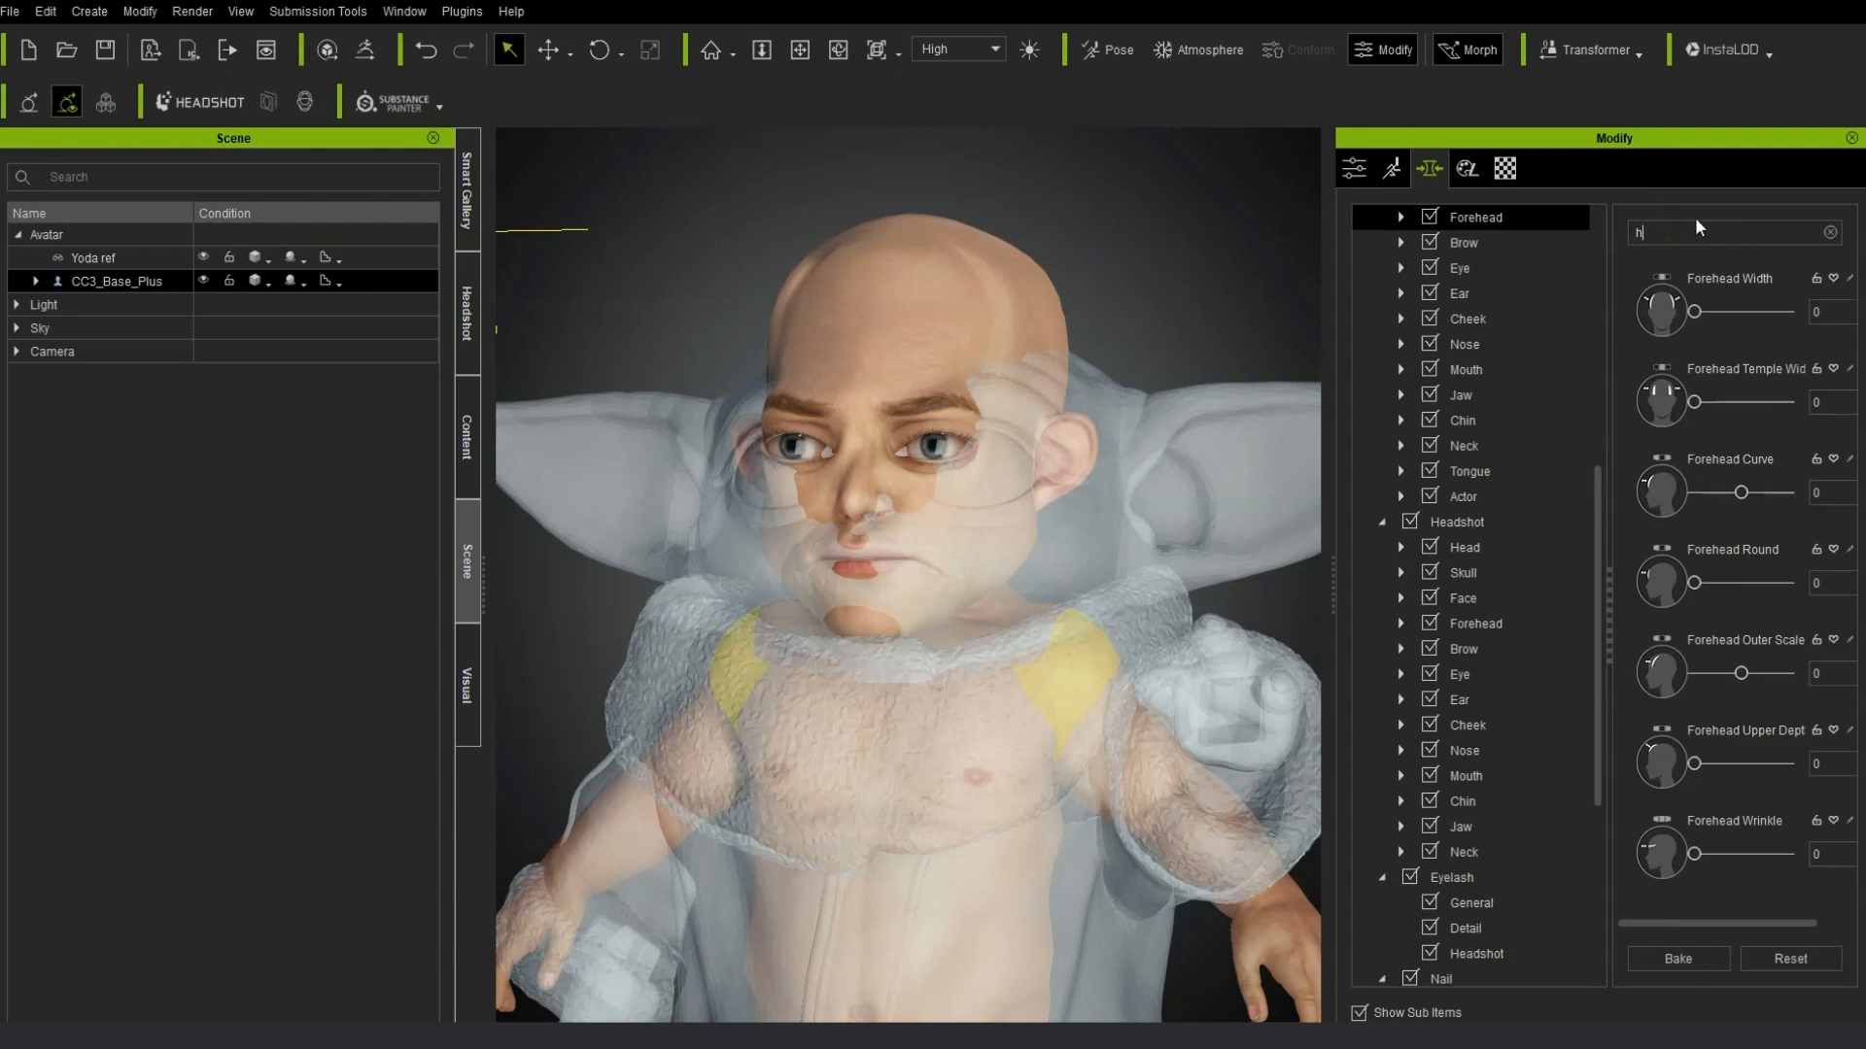
type("iegh")
scroll(1514, 350, "up", 3)
left_click(1510, 365)
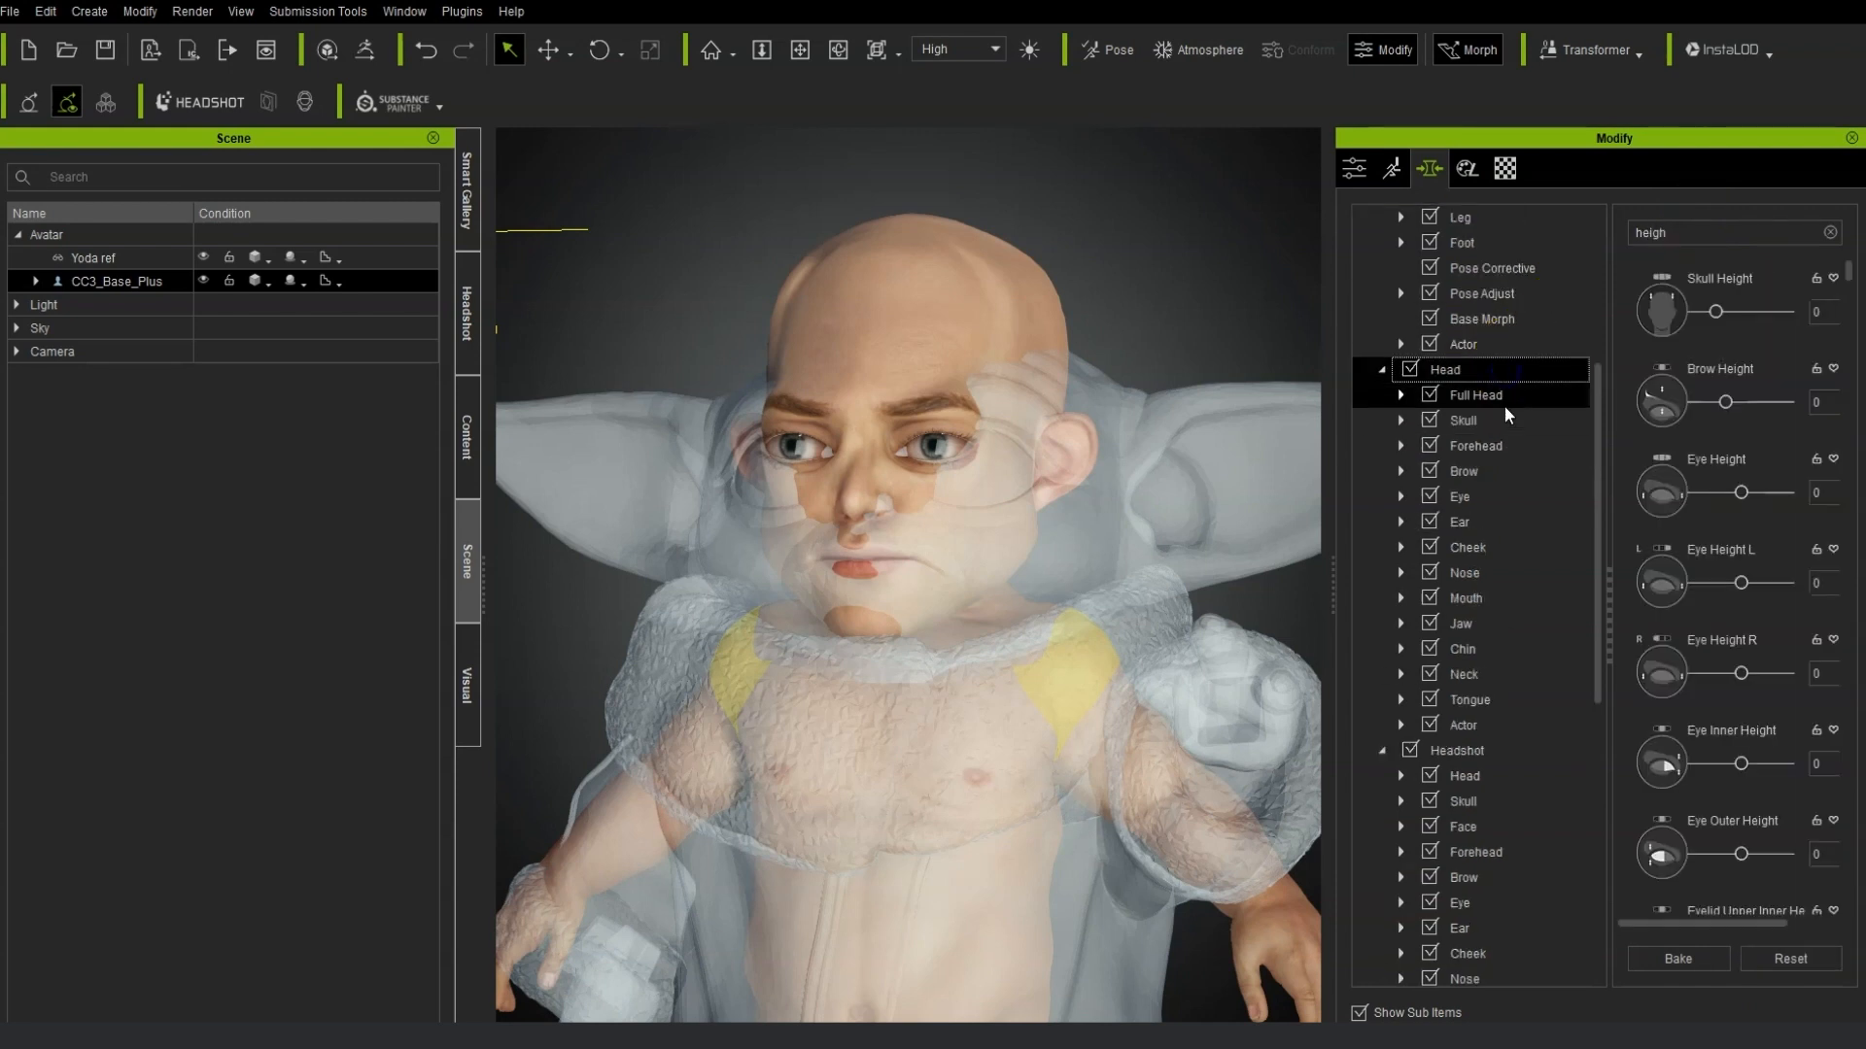
left_click_drag(1725, 401, 1745, 401)
Zoom and orbit around the head to compare it with the reference from several angles.
scroll(1108, 550, "down", 3)
right_click_drag(1134, 564, 1149, 515)
scroll(1020, 510, "down", 3)
right_click_drag(1022, 504, 1461, 497)
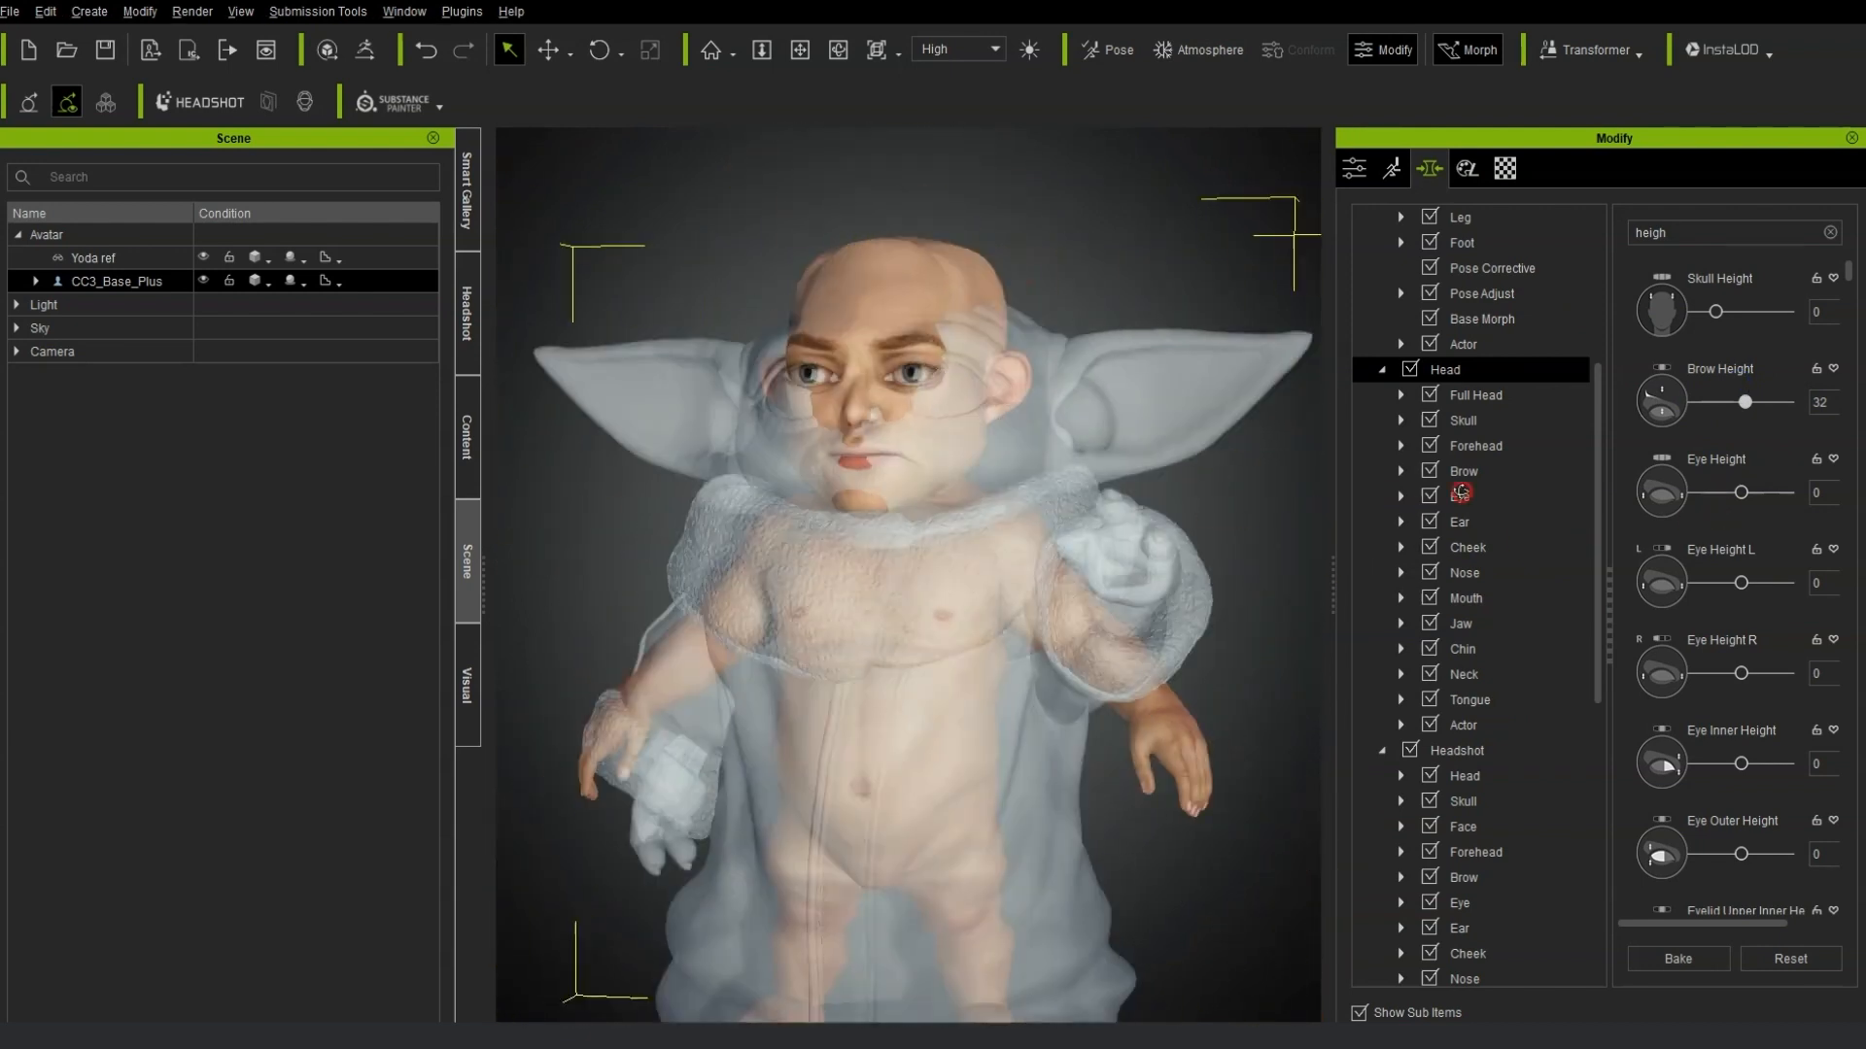
scroll(1117, 517, "up", 3)
right_click_drag(1117, 517, 962, 355)
scroll(1049, 379, "up", 2)
middle_click_drag(1132, 364, 1150, 512)
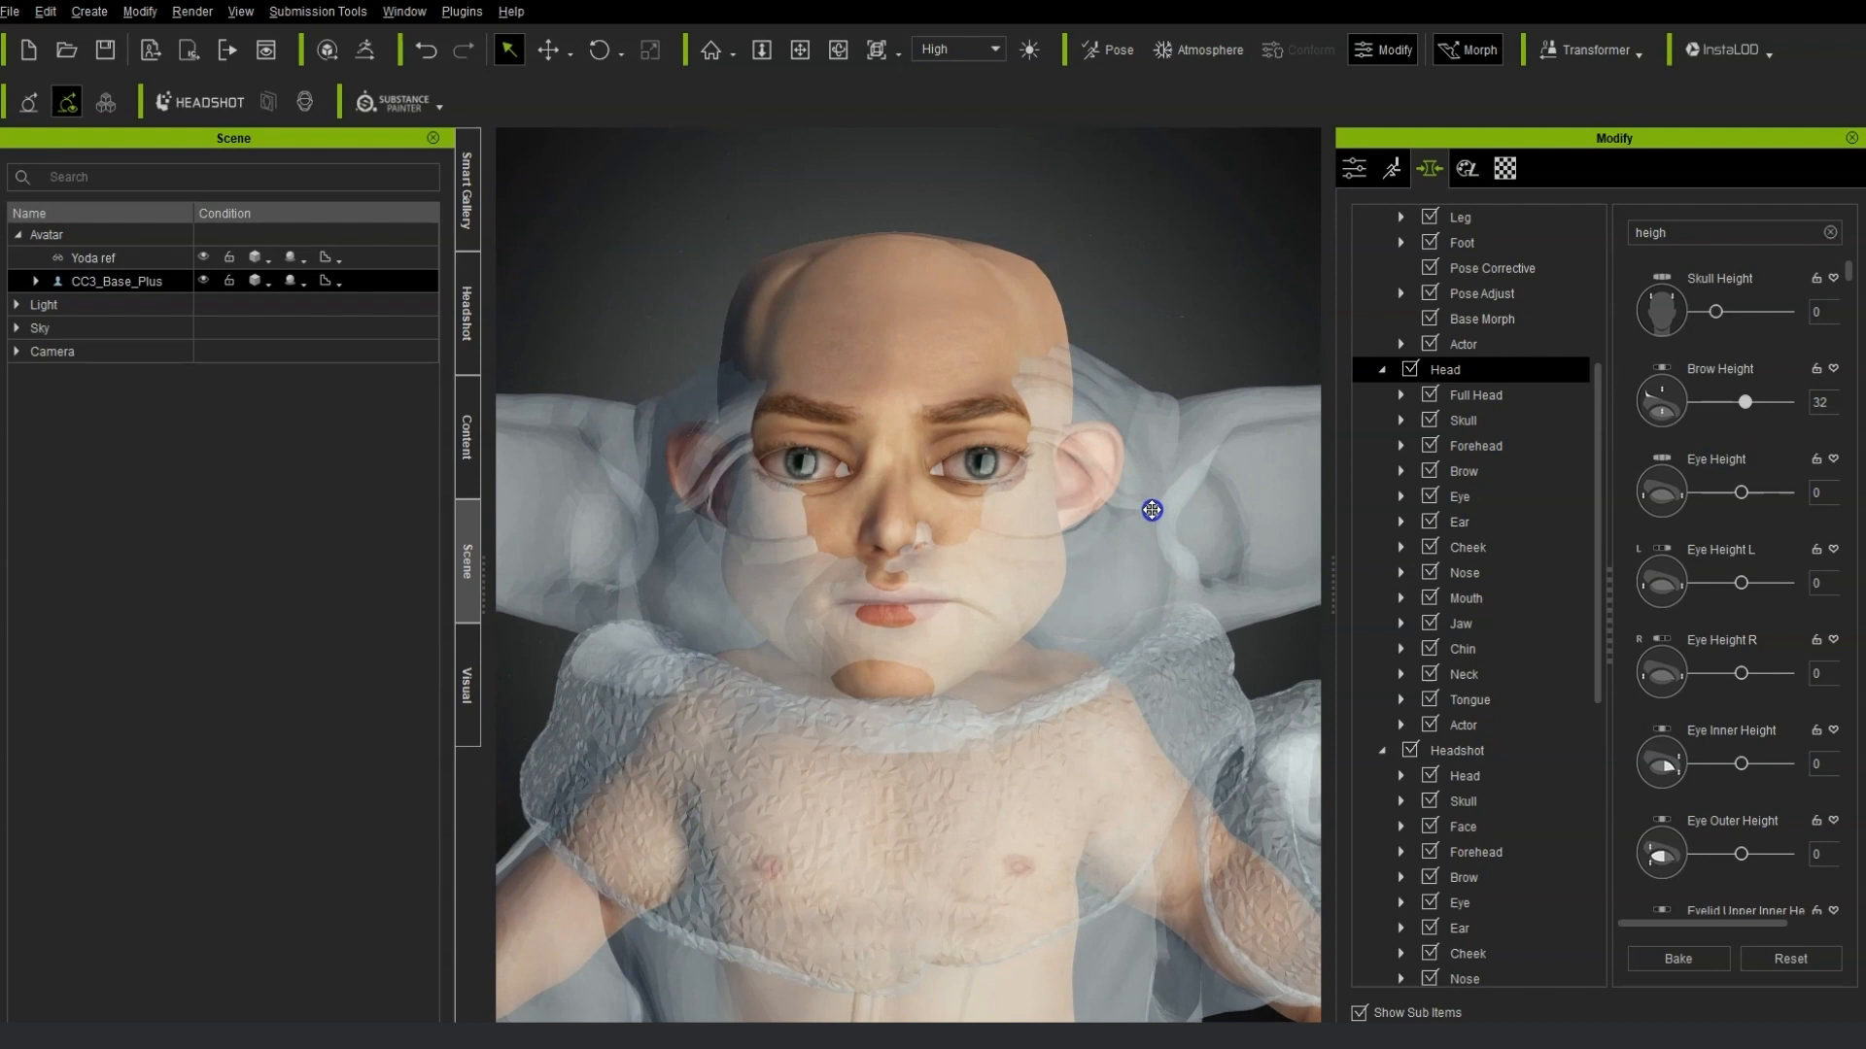
scroll(1146, 495, "up", 4)
Select the eyes and lower them by morphing directly, setting Eye Height to -100.
left_click(1123, 359)
left_click_drag(1074, 394, 1070, 758)
left_click_drag(1070, 476, 1512, 344)
right_click_drag(1100, 581, 928, 579)
left_click(860, 398)
left_click_drag(762, 322, 753, 134)
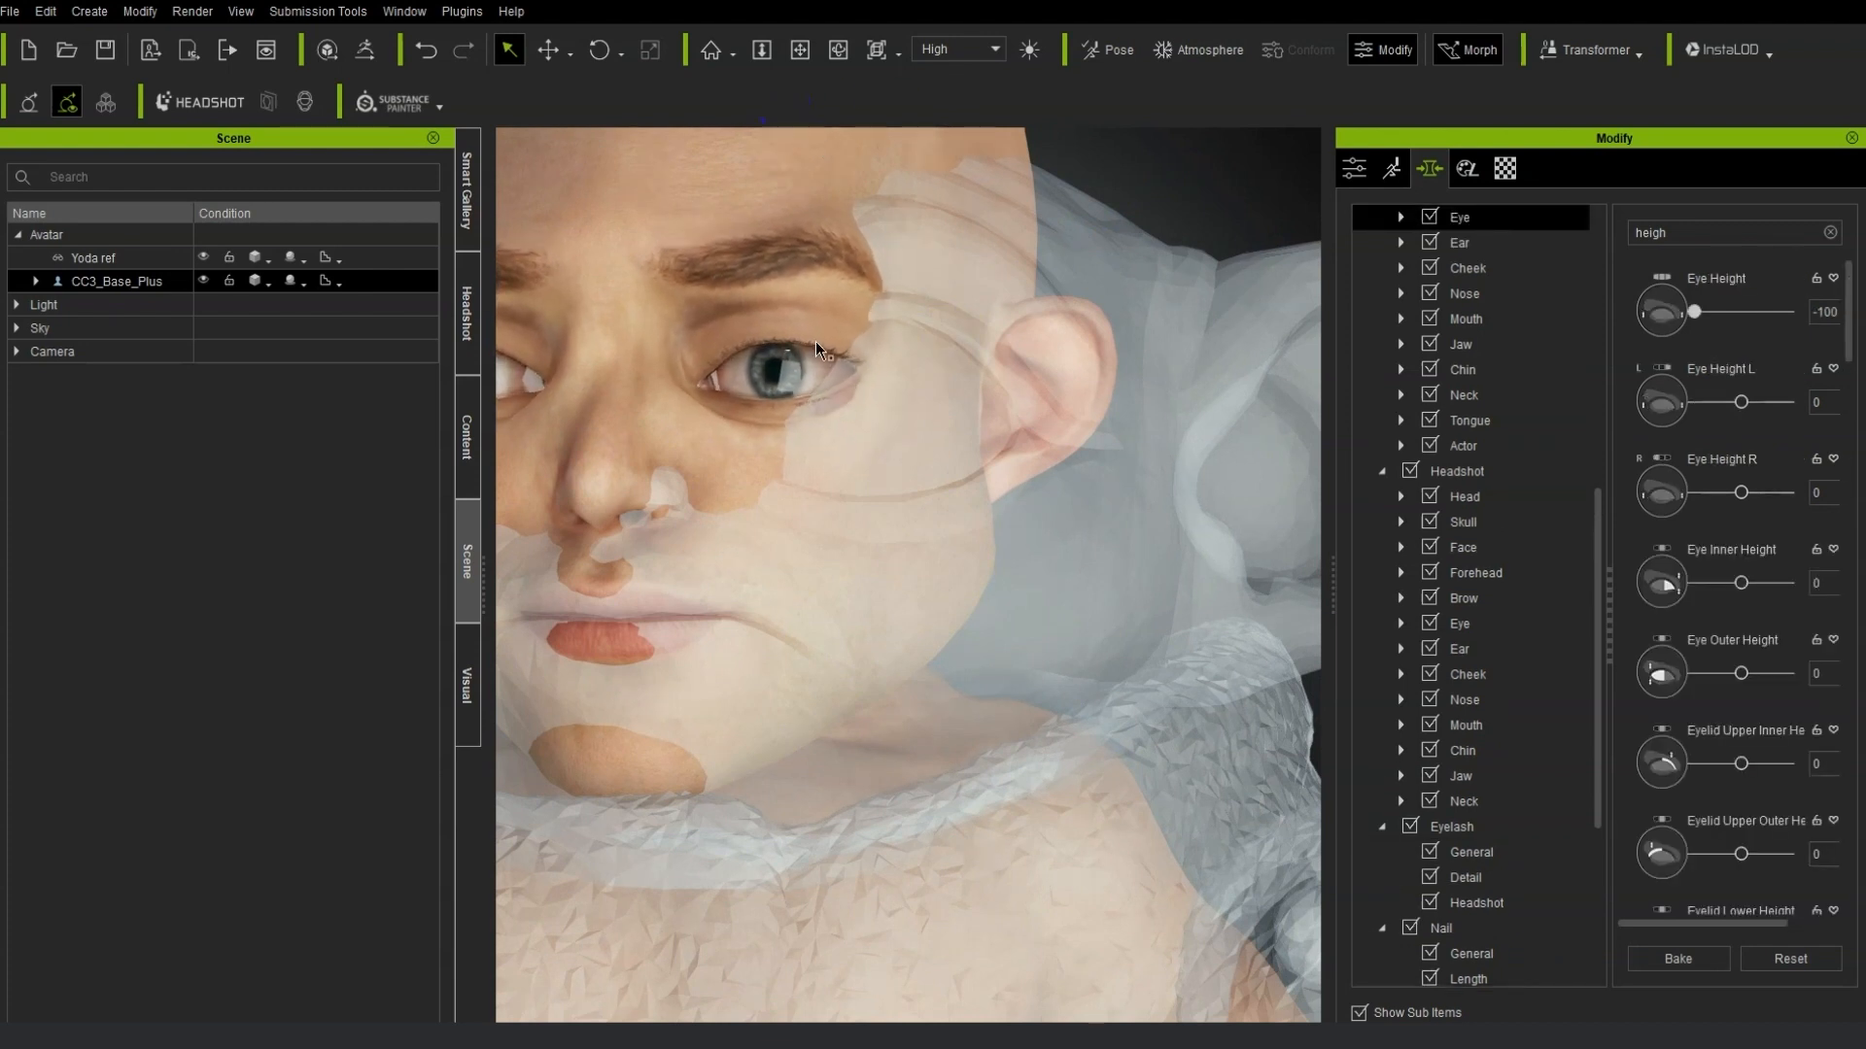
Select the nose region and morph it directly against the reference.
scroll(855, 583, "down", 4)
right_click_drag(874, 622, 1149, 674)
left_click(855, 497)
left_click(874, 446)
right_click_drag(729, 554, 878, 698)
scroll(881, 699, "down", 5)
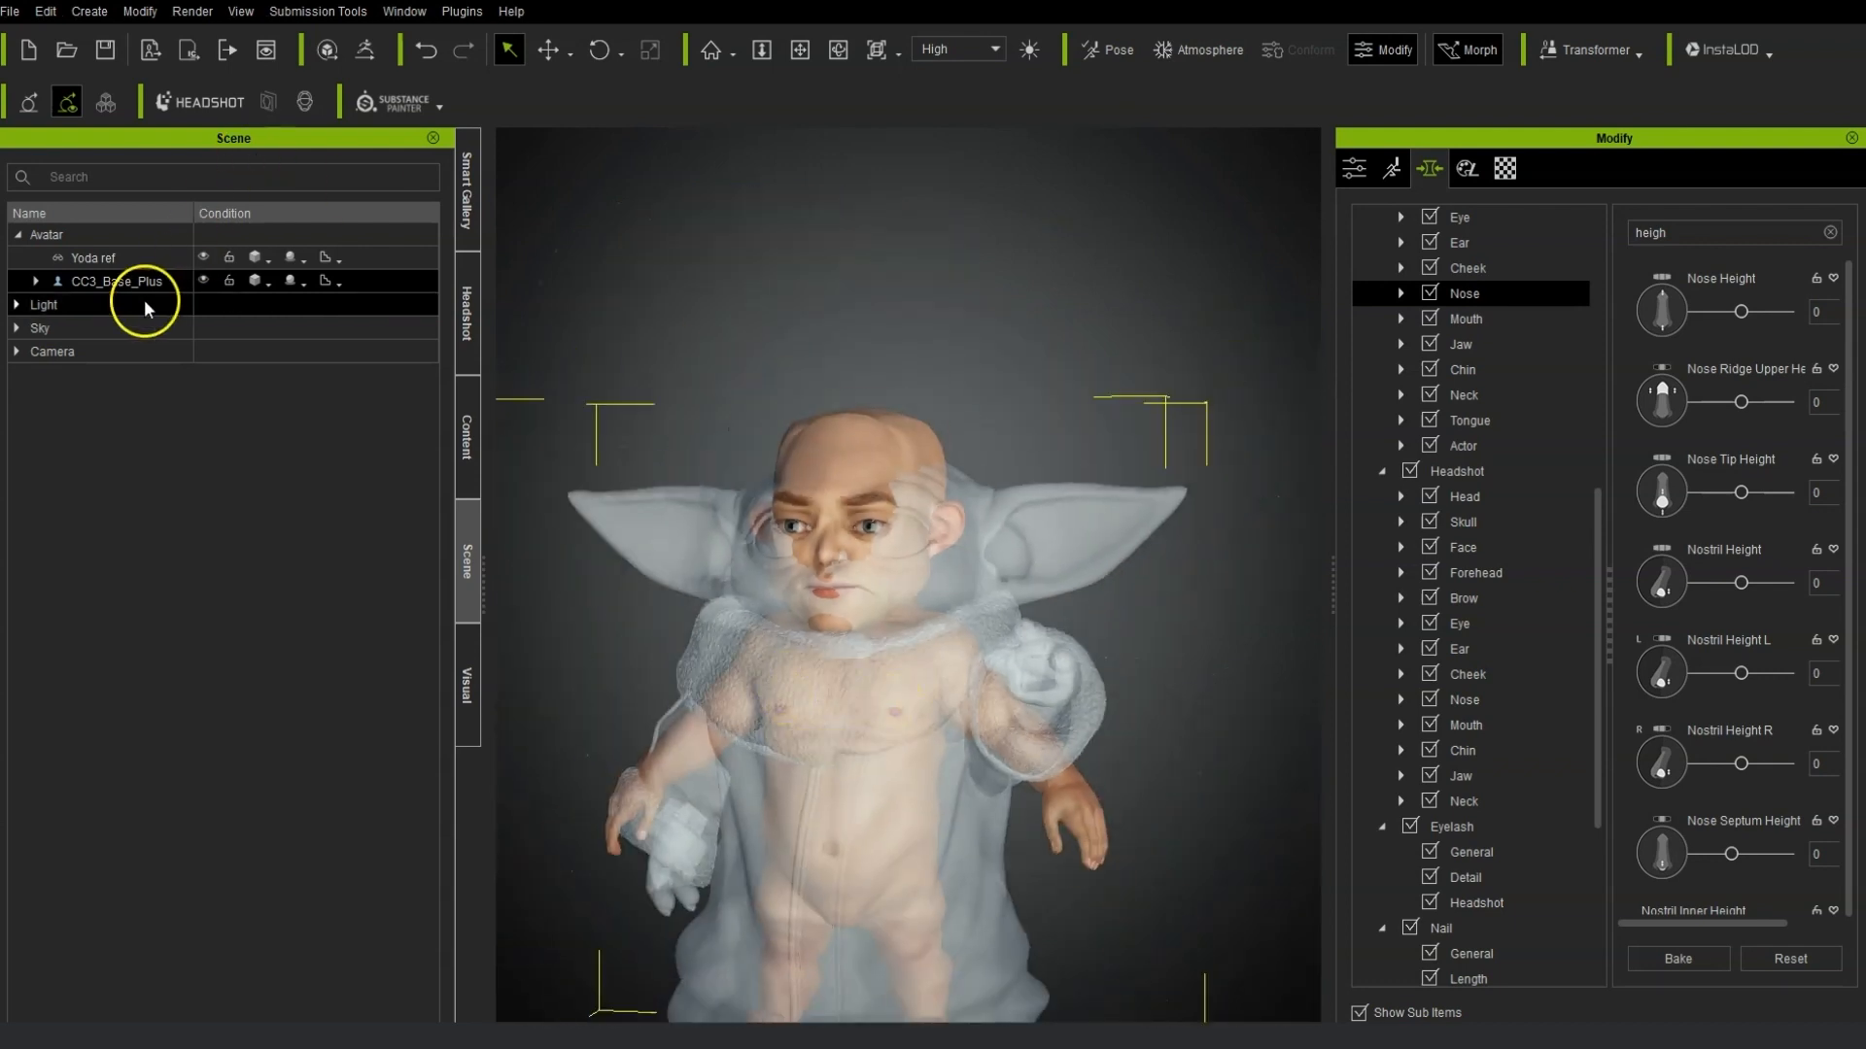
Hide the Yoda reference accessory and zoom in on the avatar's face.
left_click(203, 258)
left_click(816, 571)
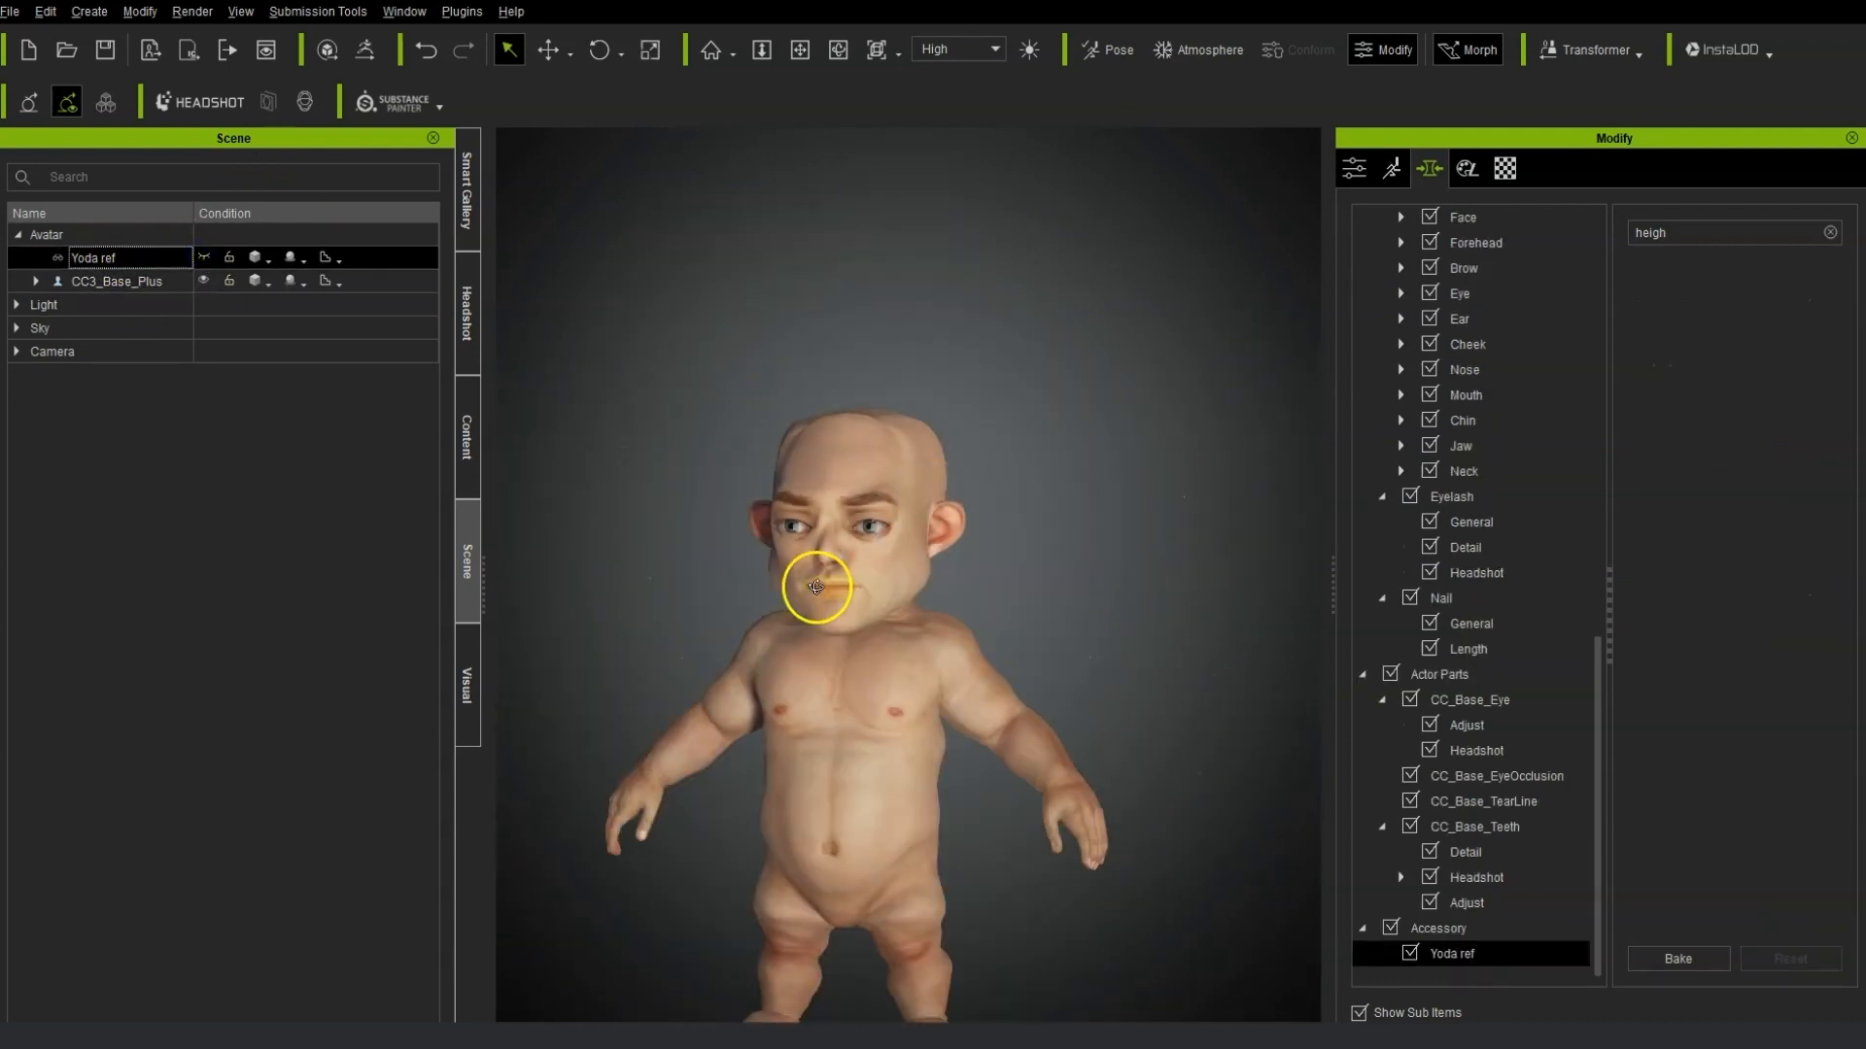
scroll(958, 592, "up", 4)
scroll(910, 547, "up", 2)
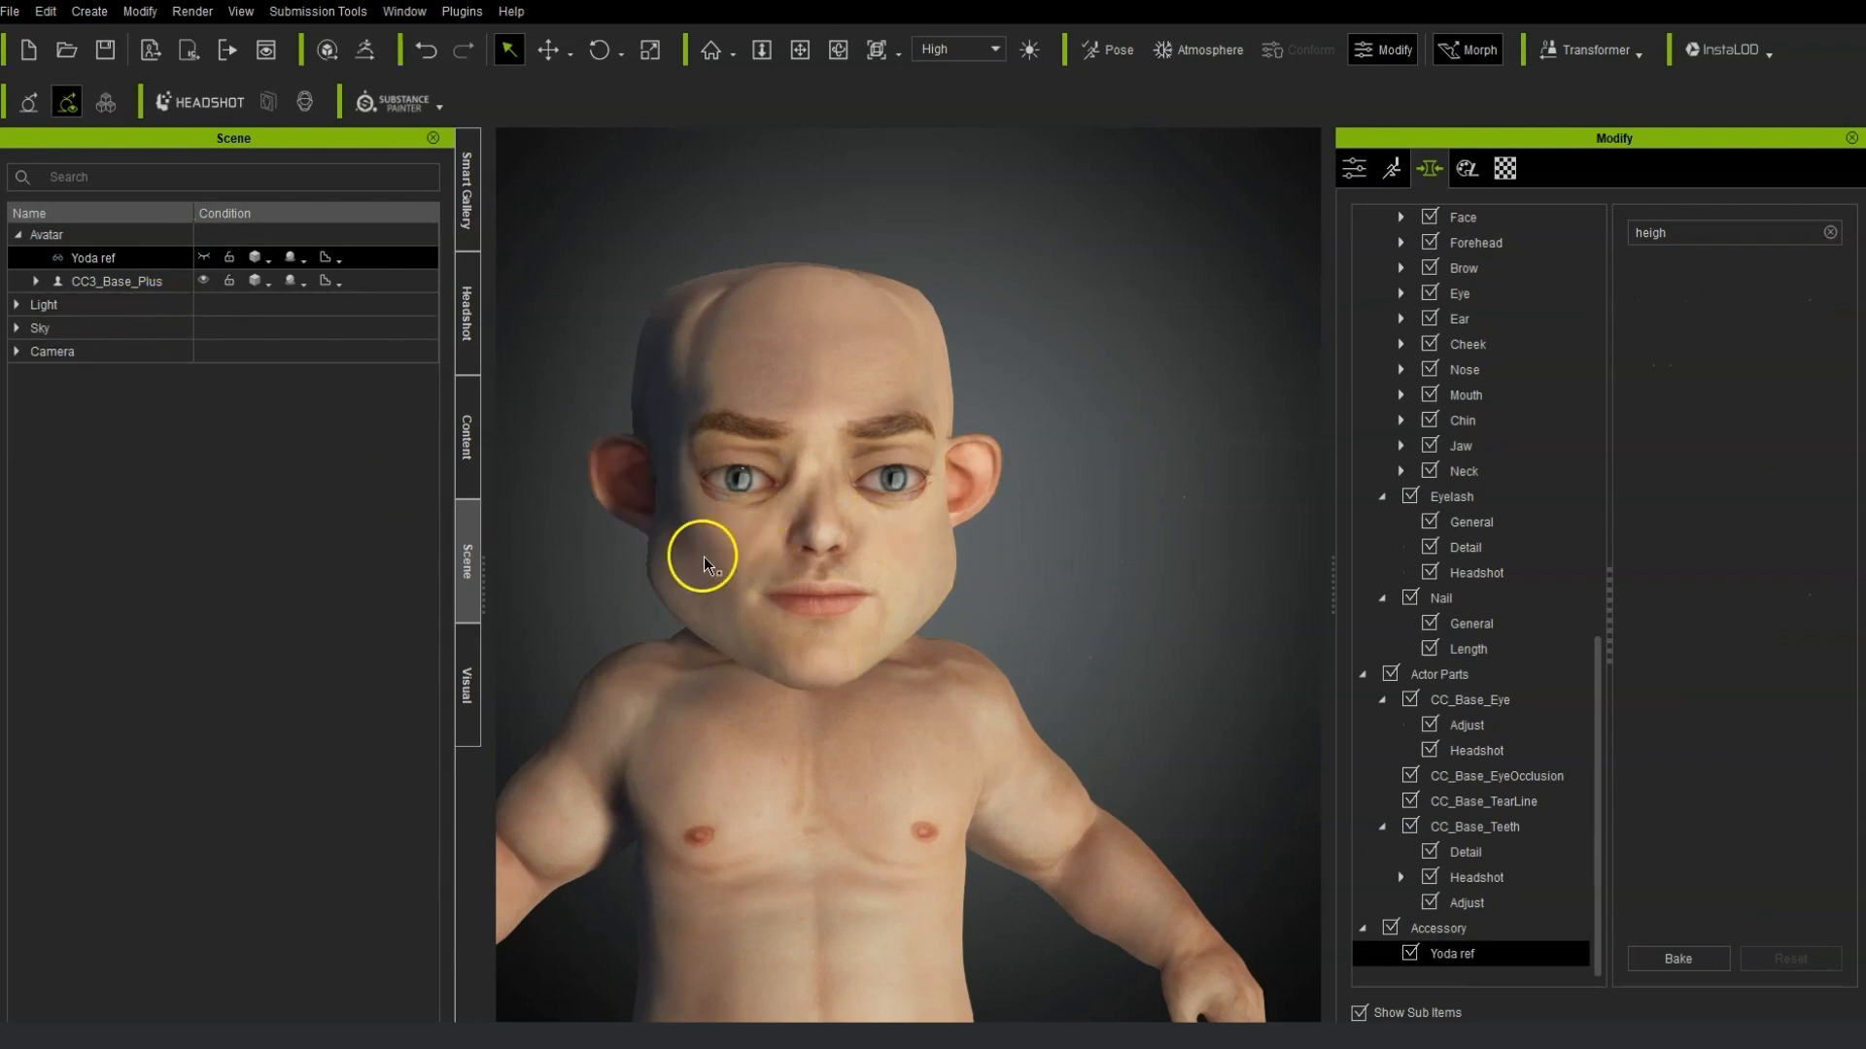
Select the avatar and send it to ZBrush via GoZ, splitting out the head group and eyelash parts.
left_click(103, 282, "ctrl")
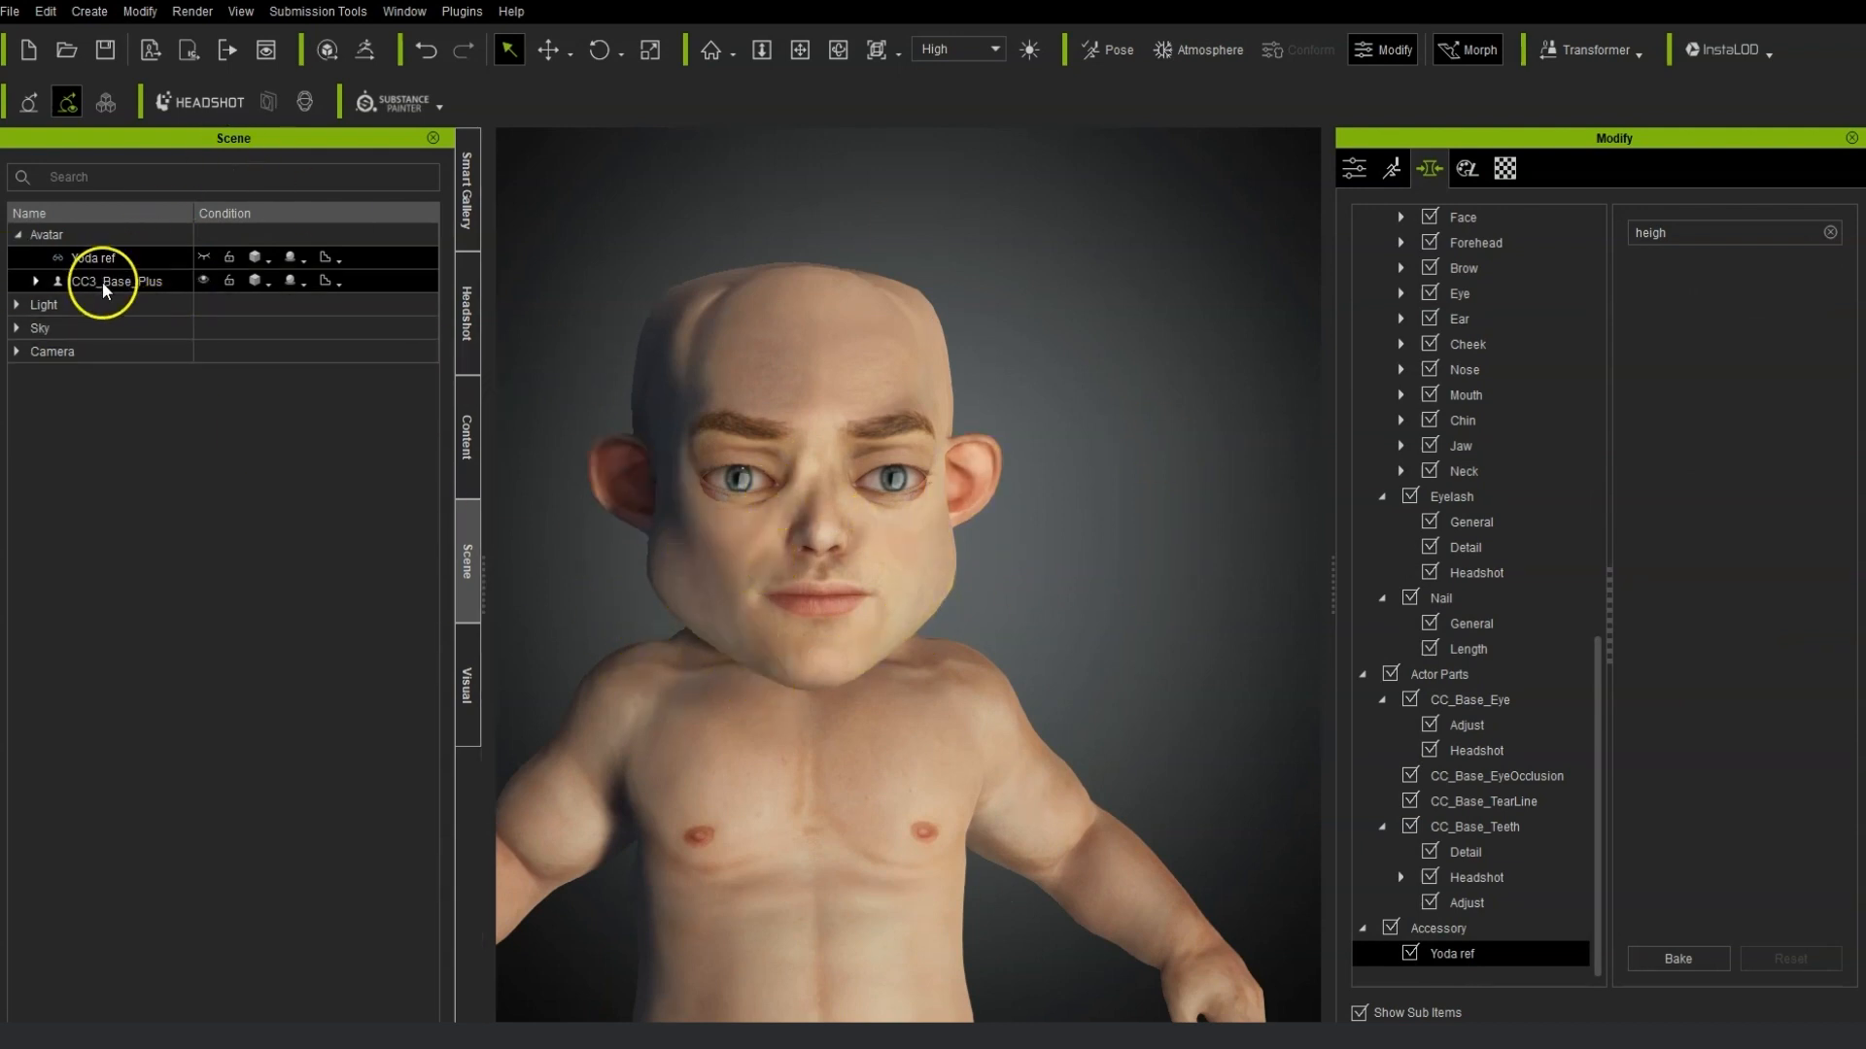
left_click(103, 284)
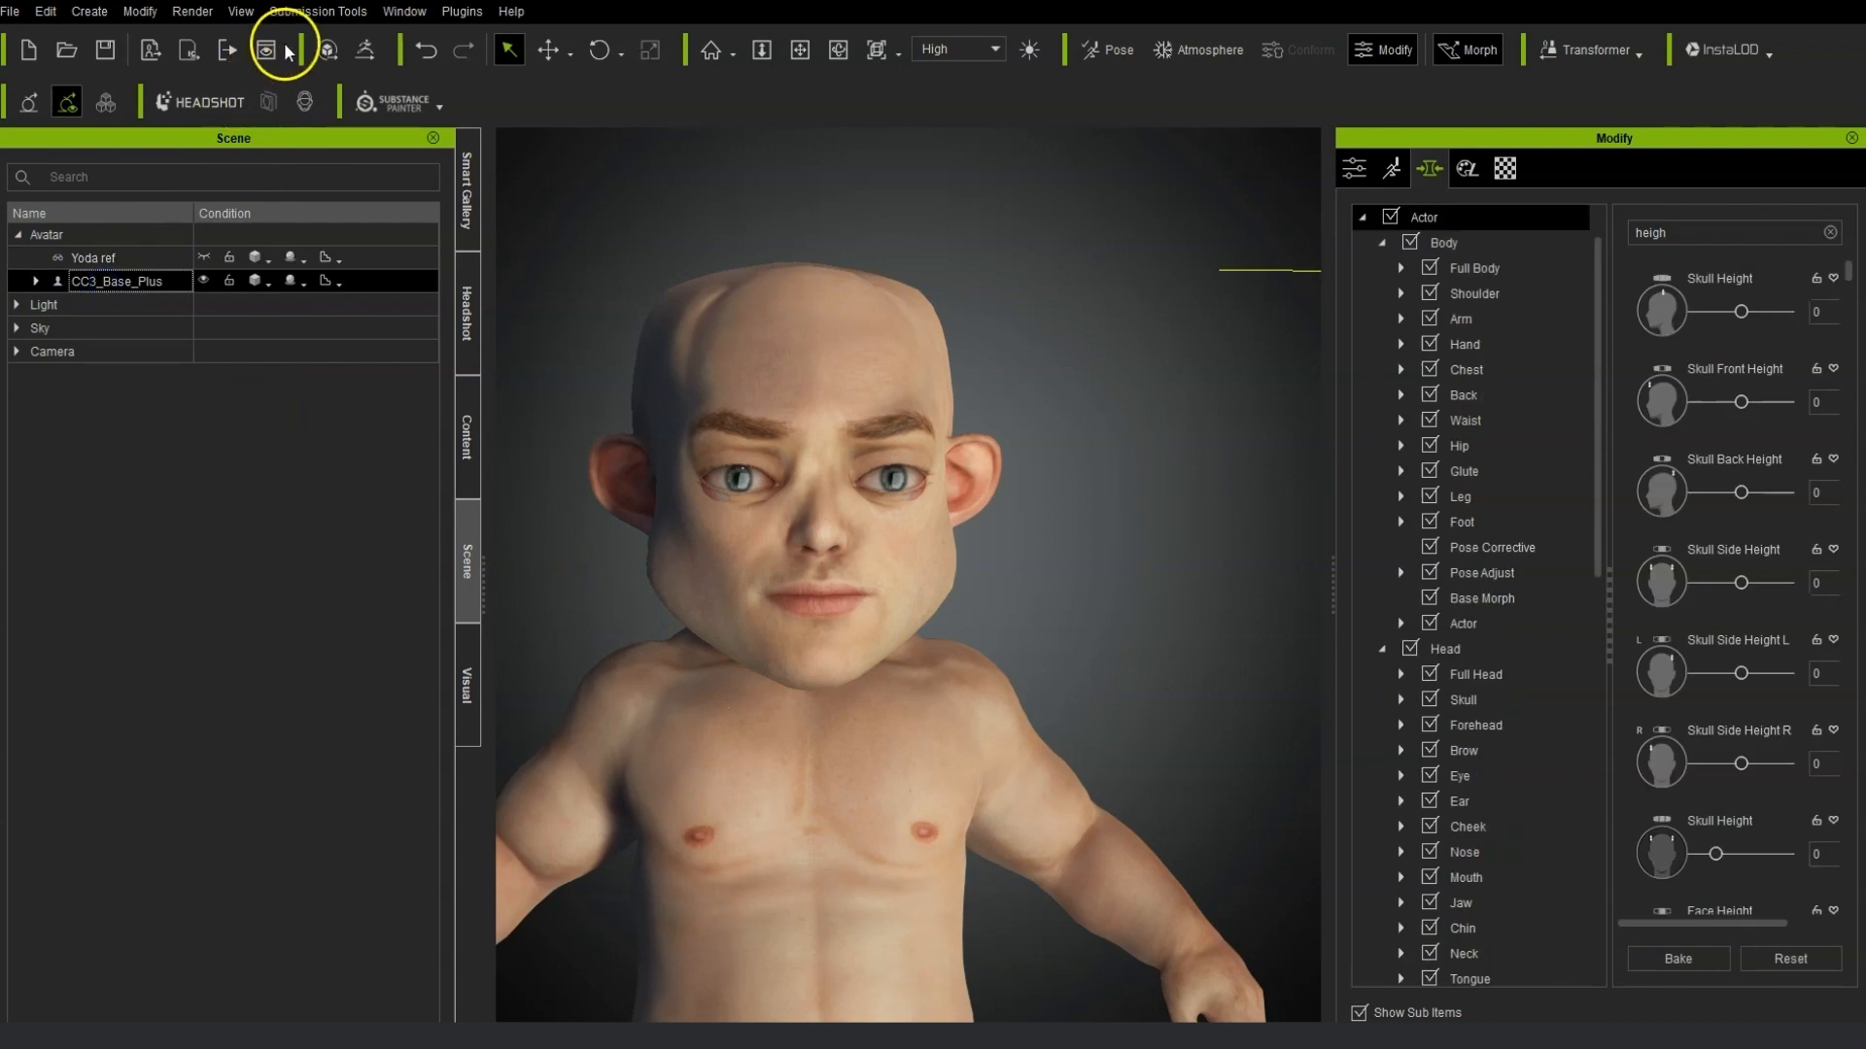
left_click(367, 50)
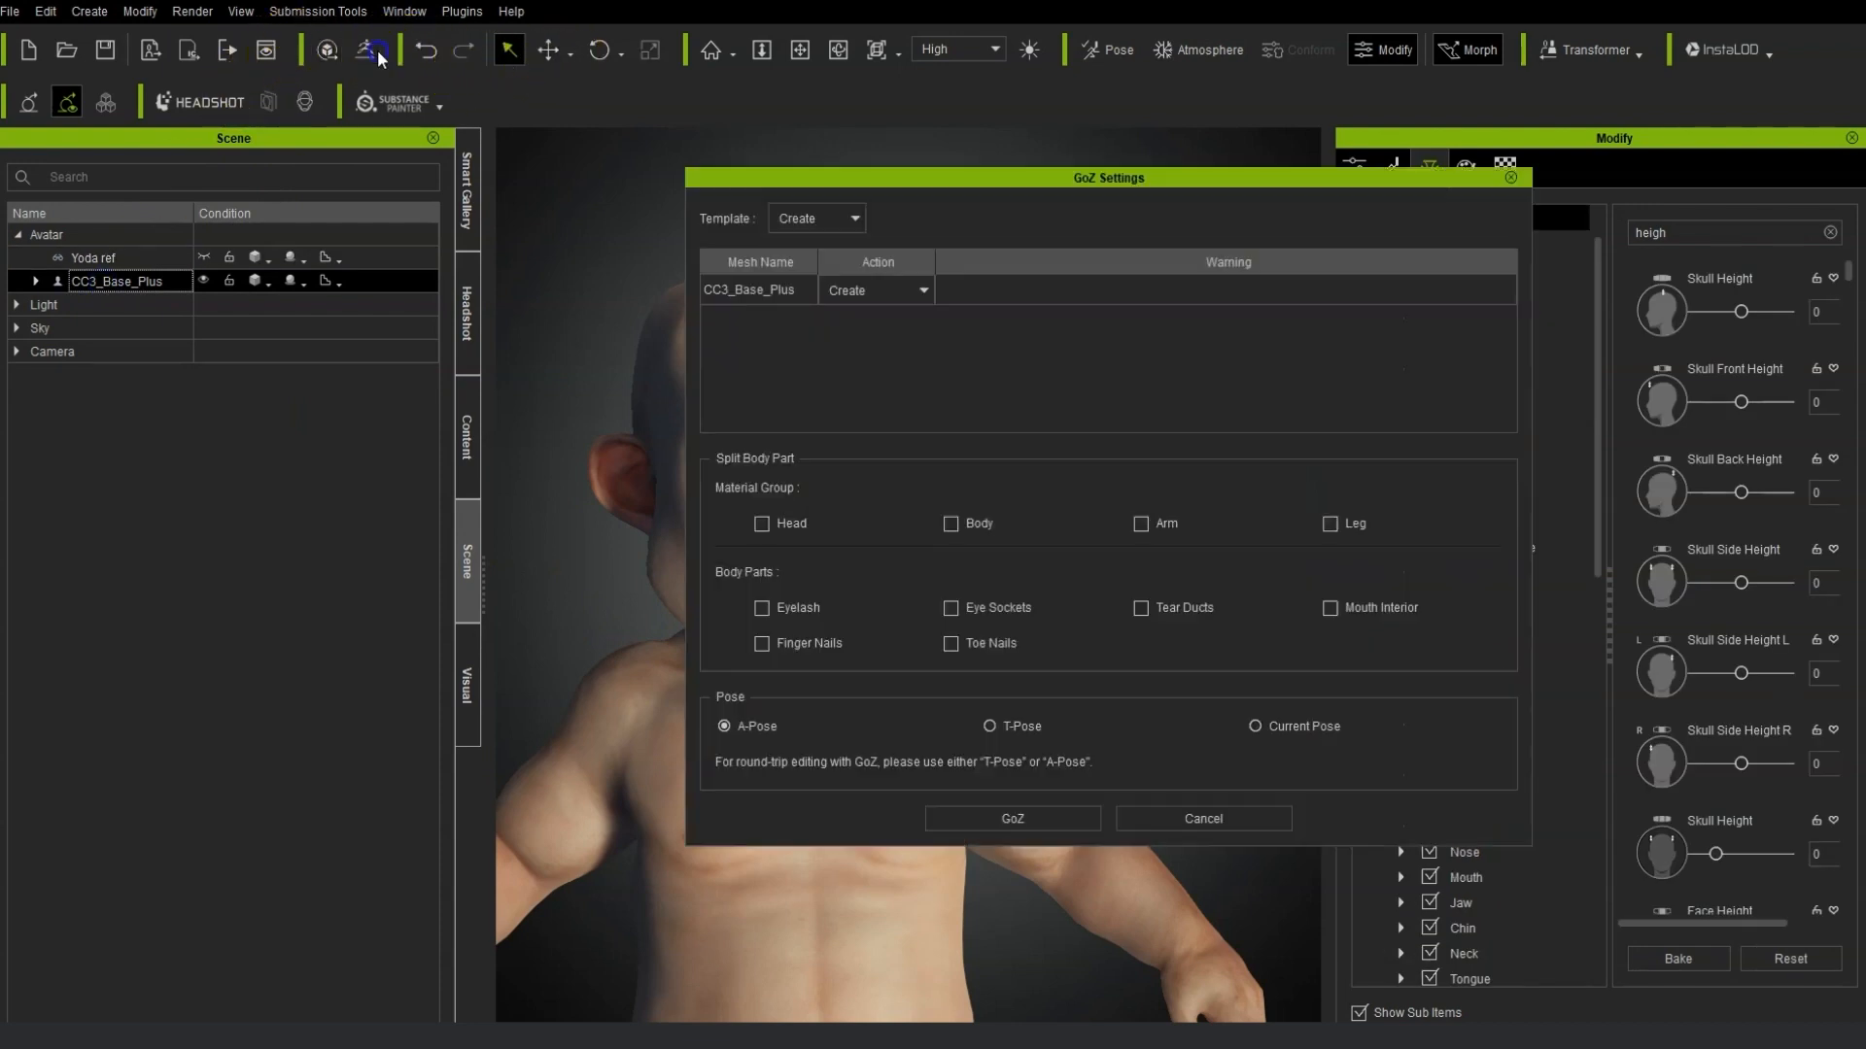
left_click(950, 524)
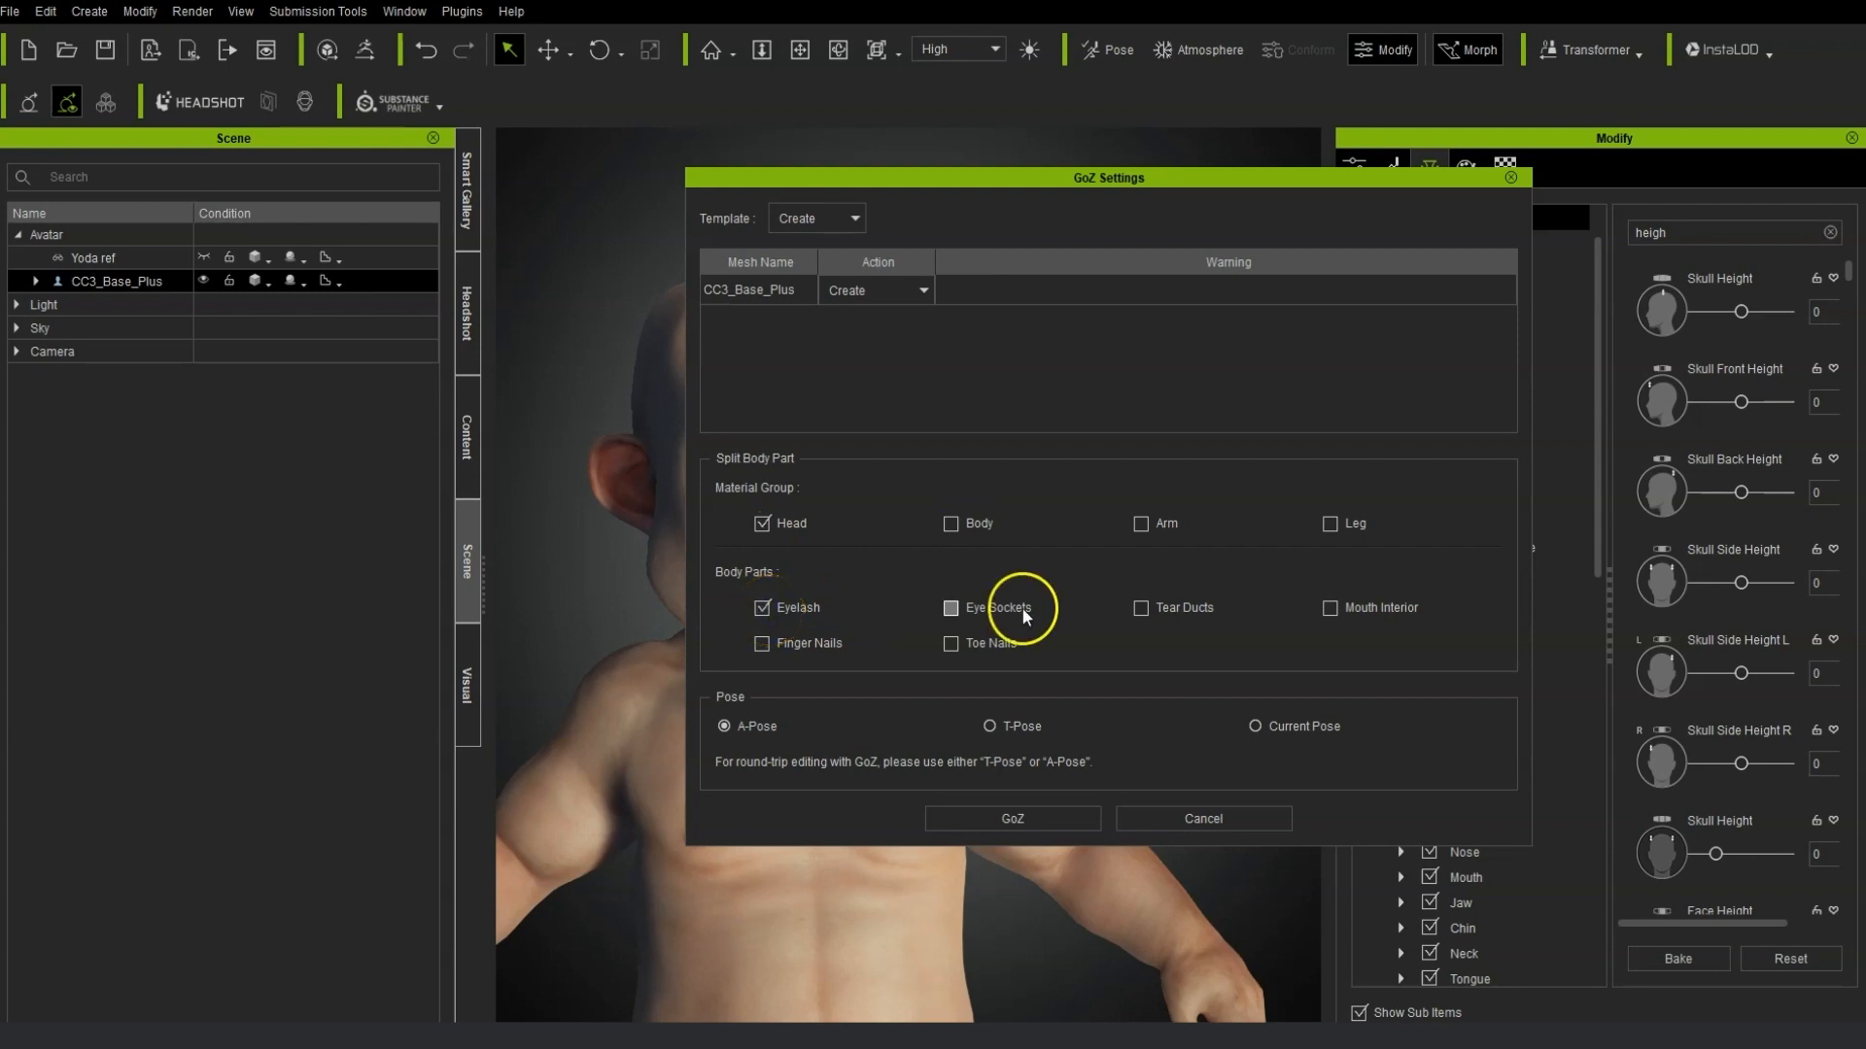
left_click(947, 608)
left_click(764, 607)
left_click(1082, 818)
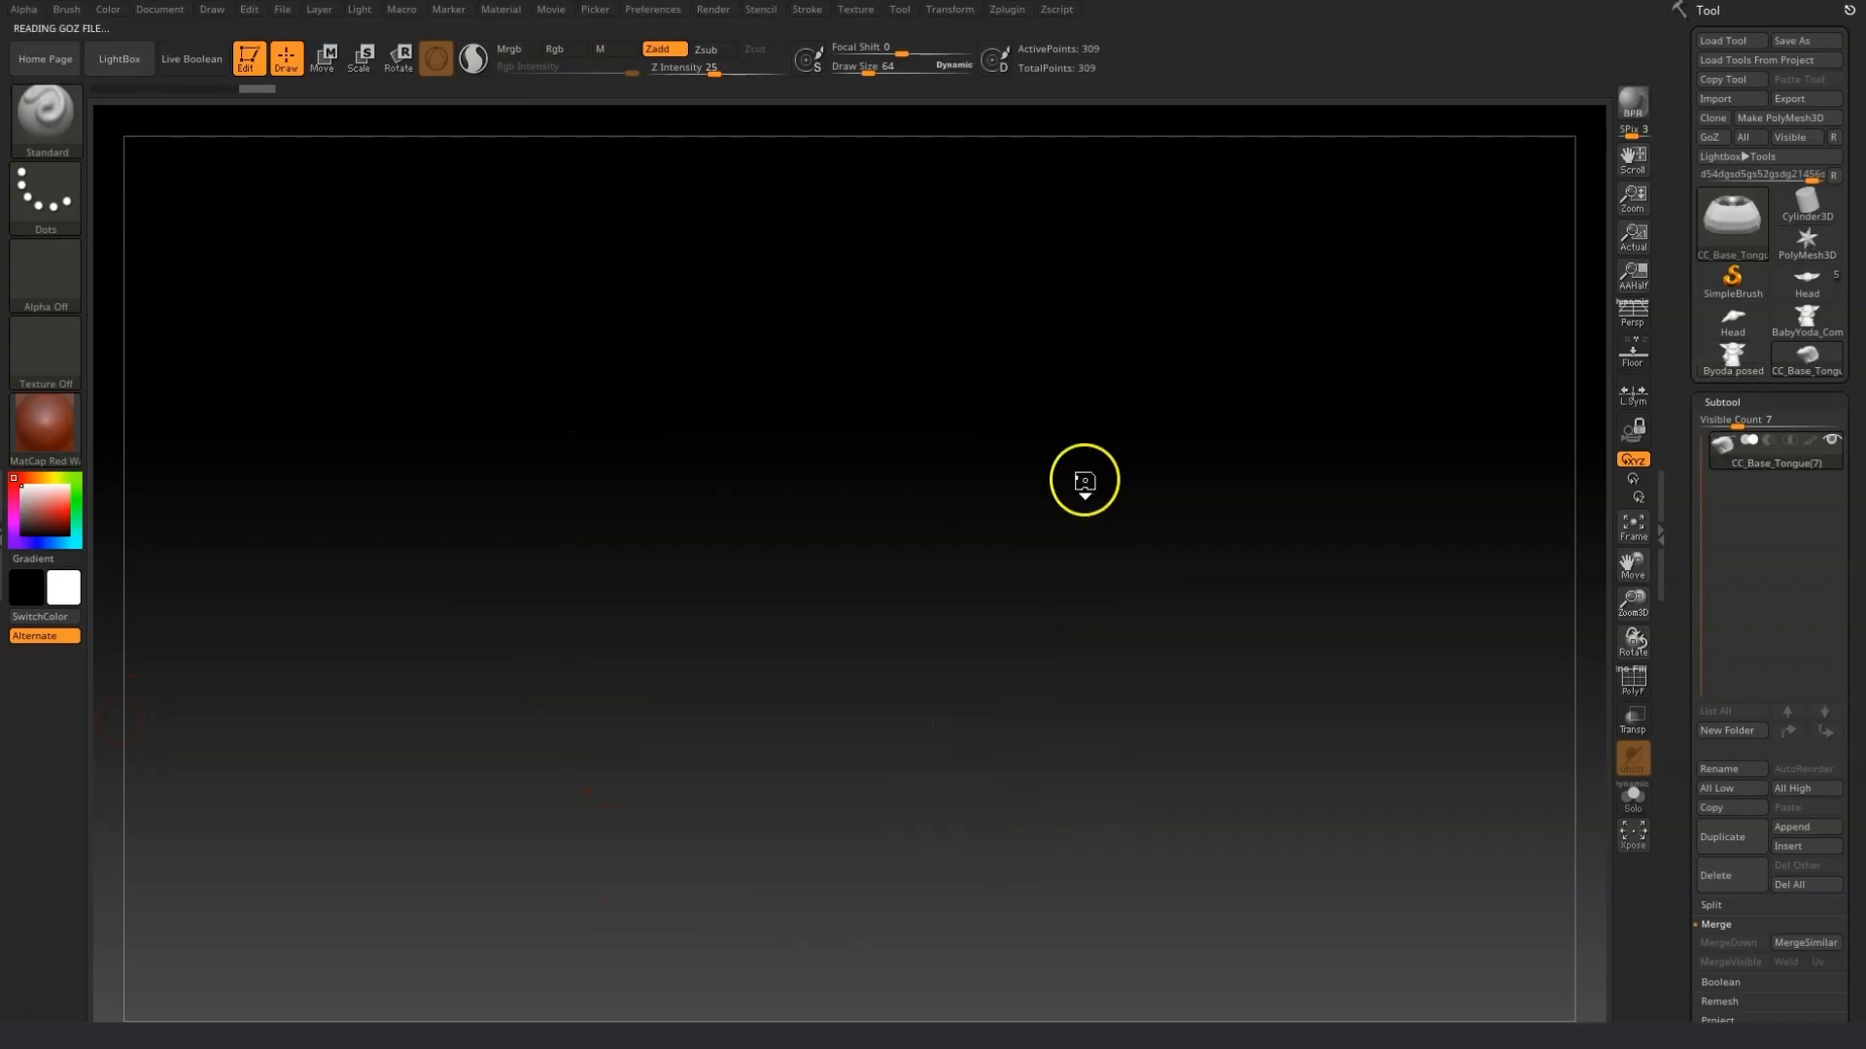
In ZBrush, select the CC_Base_SkinHead subtool and draw the model onto the canvas.
mouse_move(1746, 481)
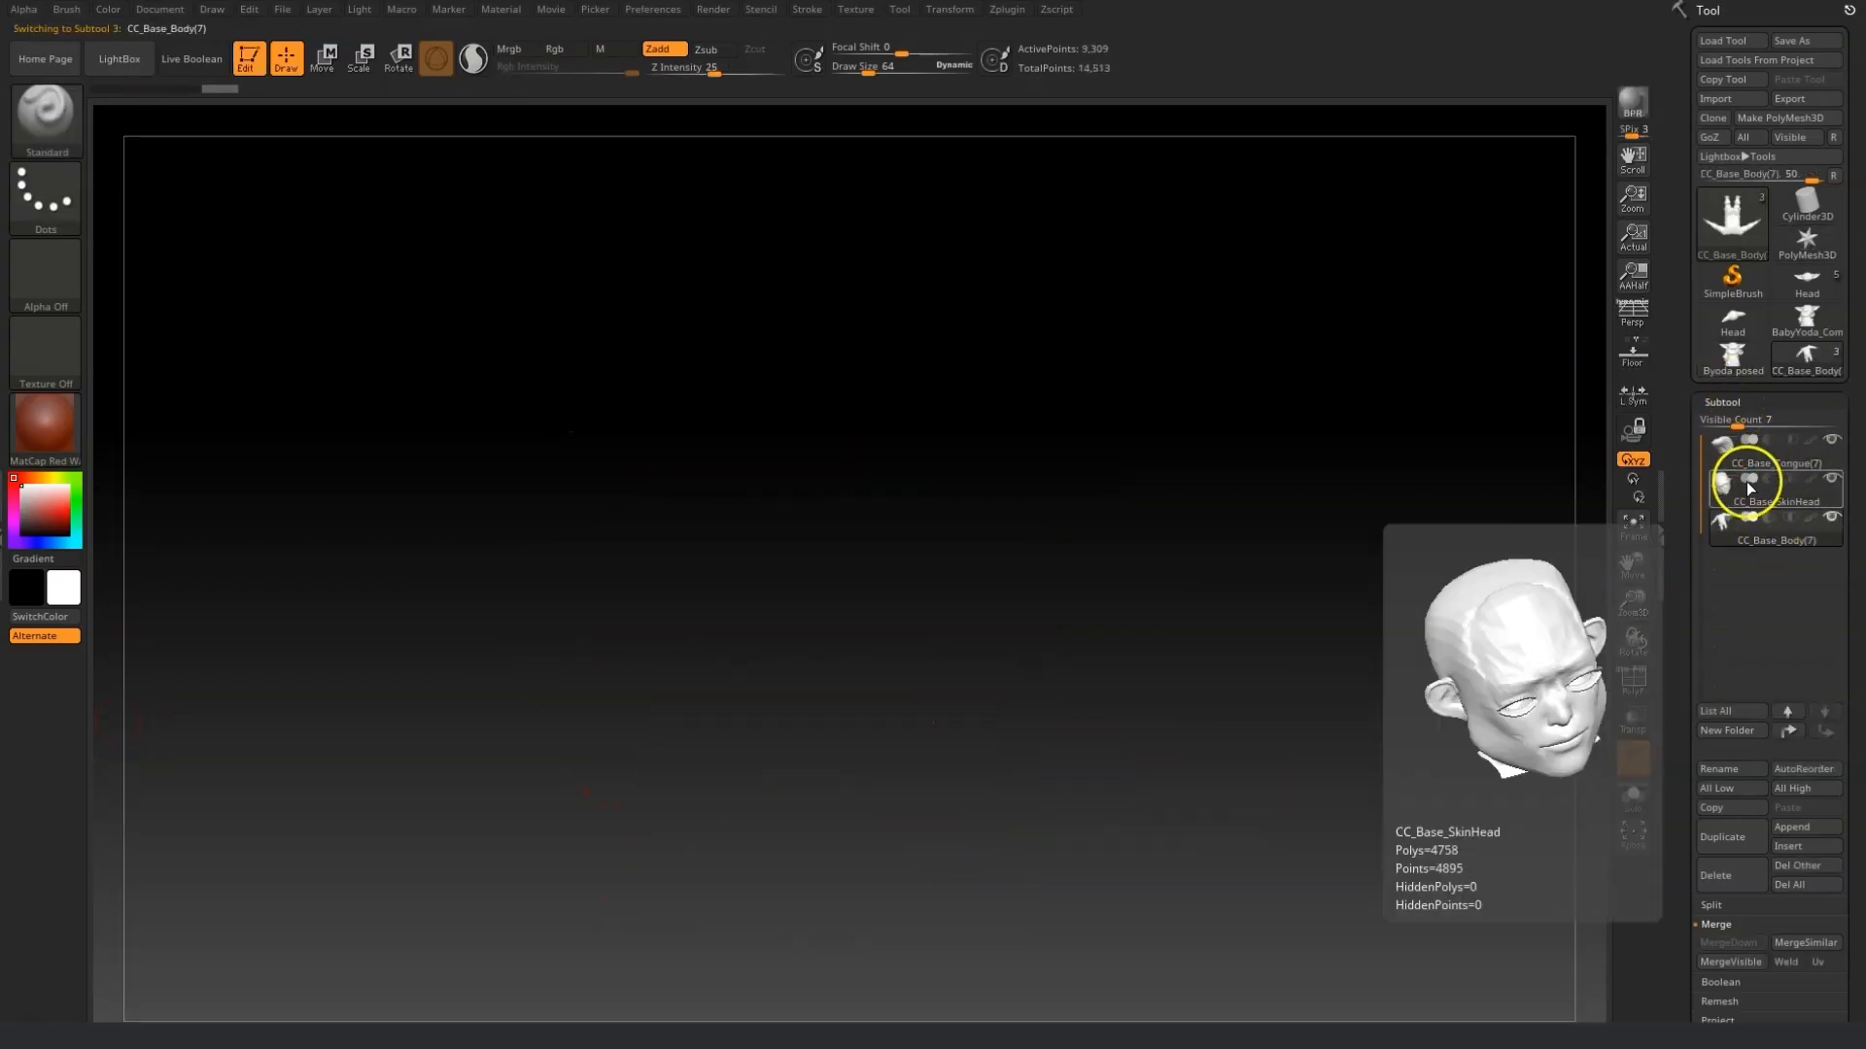
left_click(1739, 486)
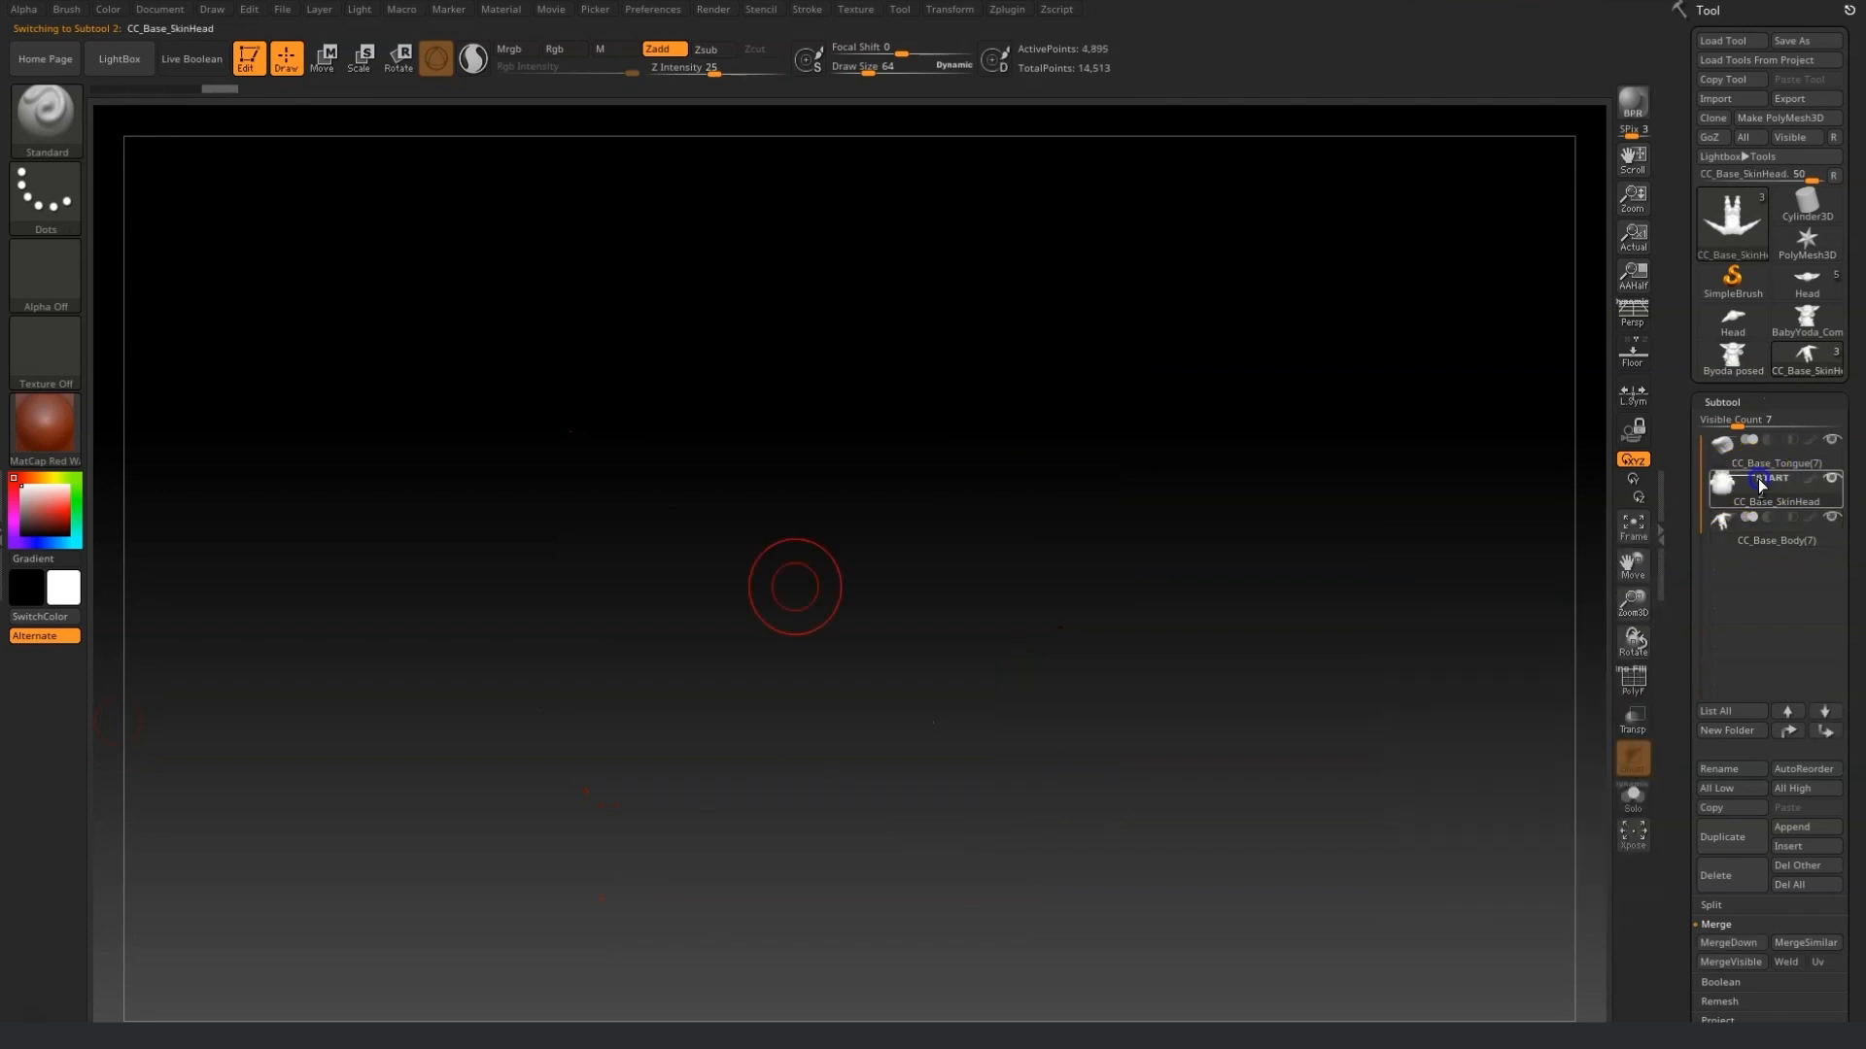
mouse_move(791, 550)
left_mouse_down()
mouse_move(820, 791)
mouse_move(796, 754)
left_mouse_up()
key("shift")
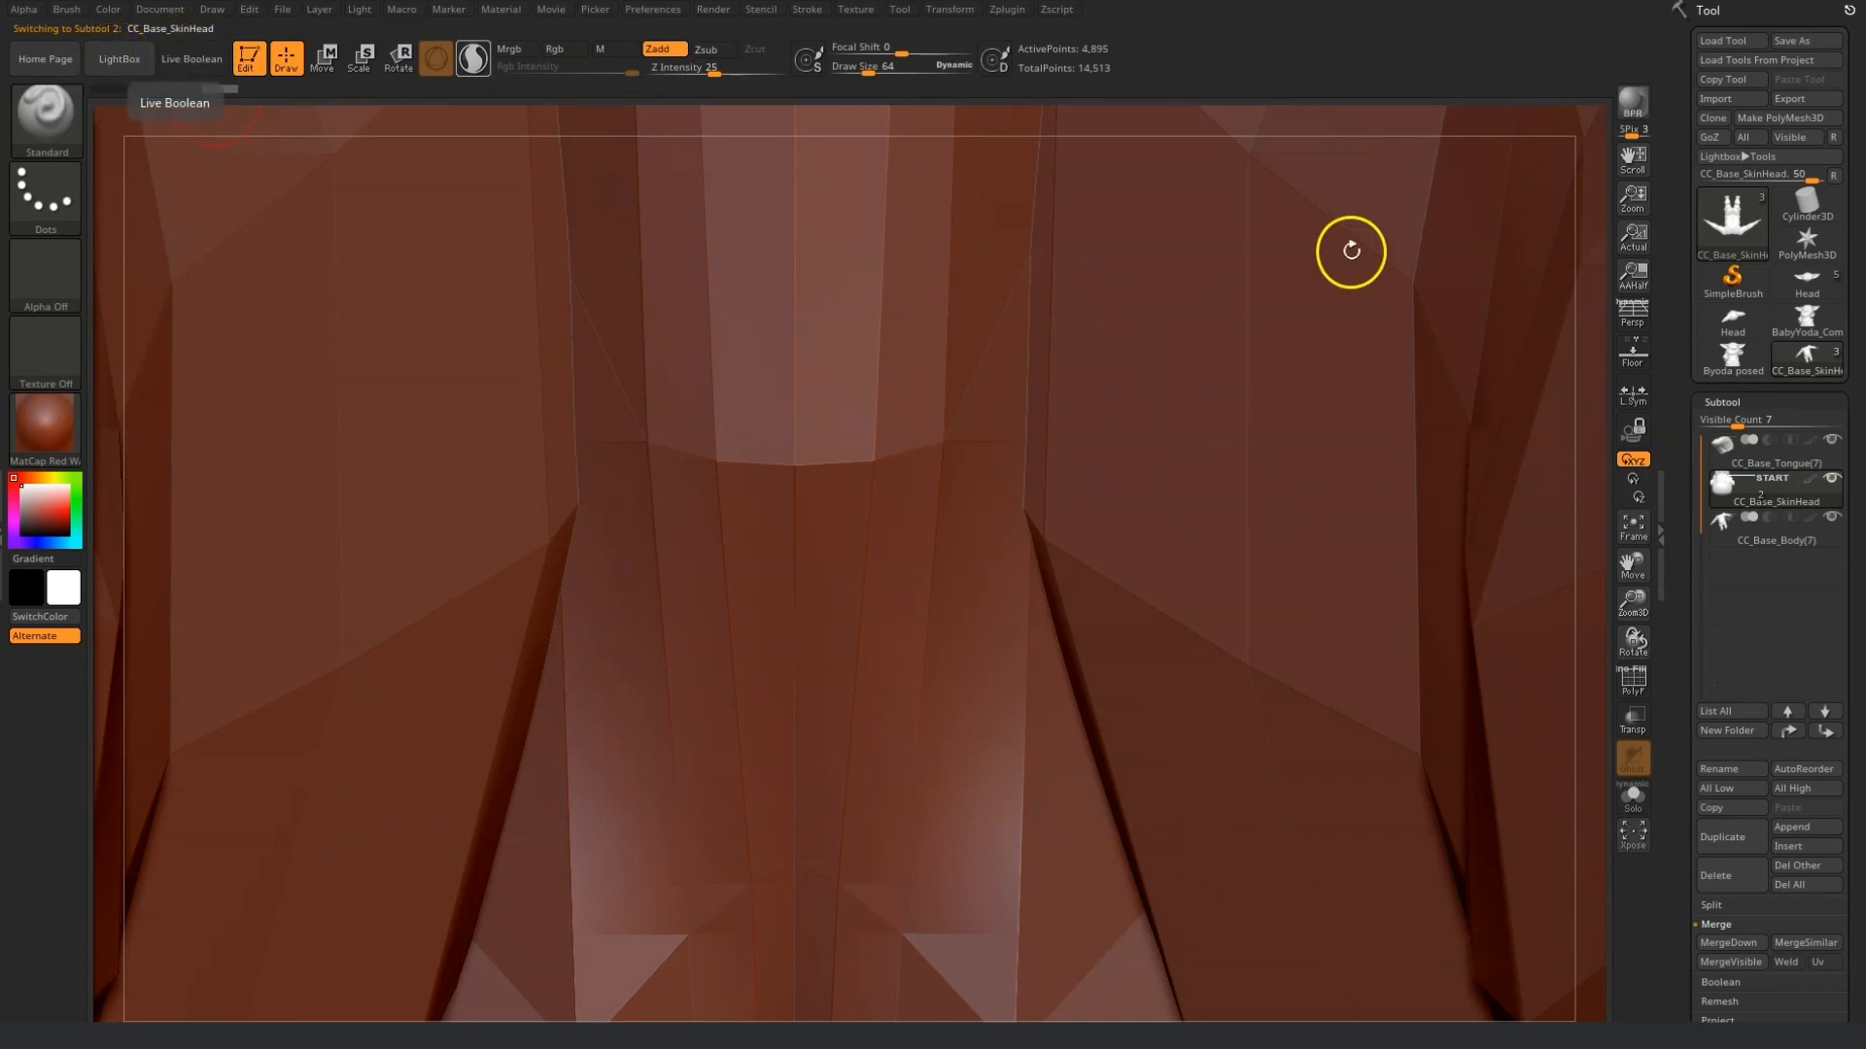
Frame the imported mesh and zoom in on the head.
left_click(1642, 530)
left_click_drag(1215, 283, 1266, 454)
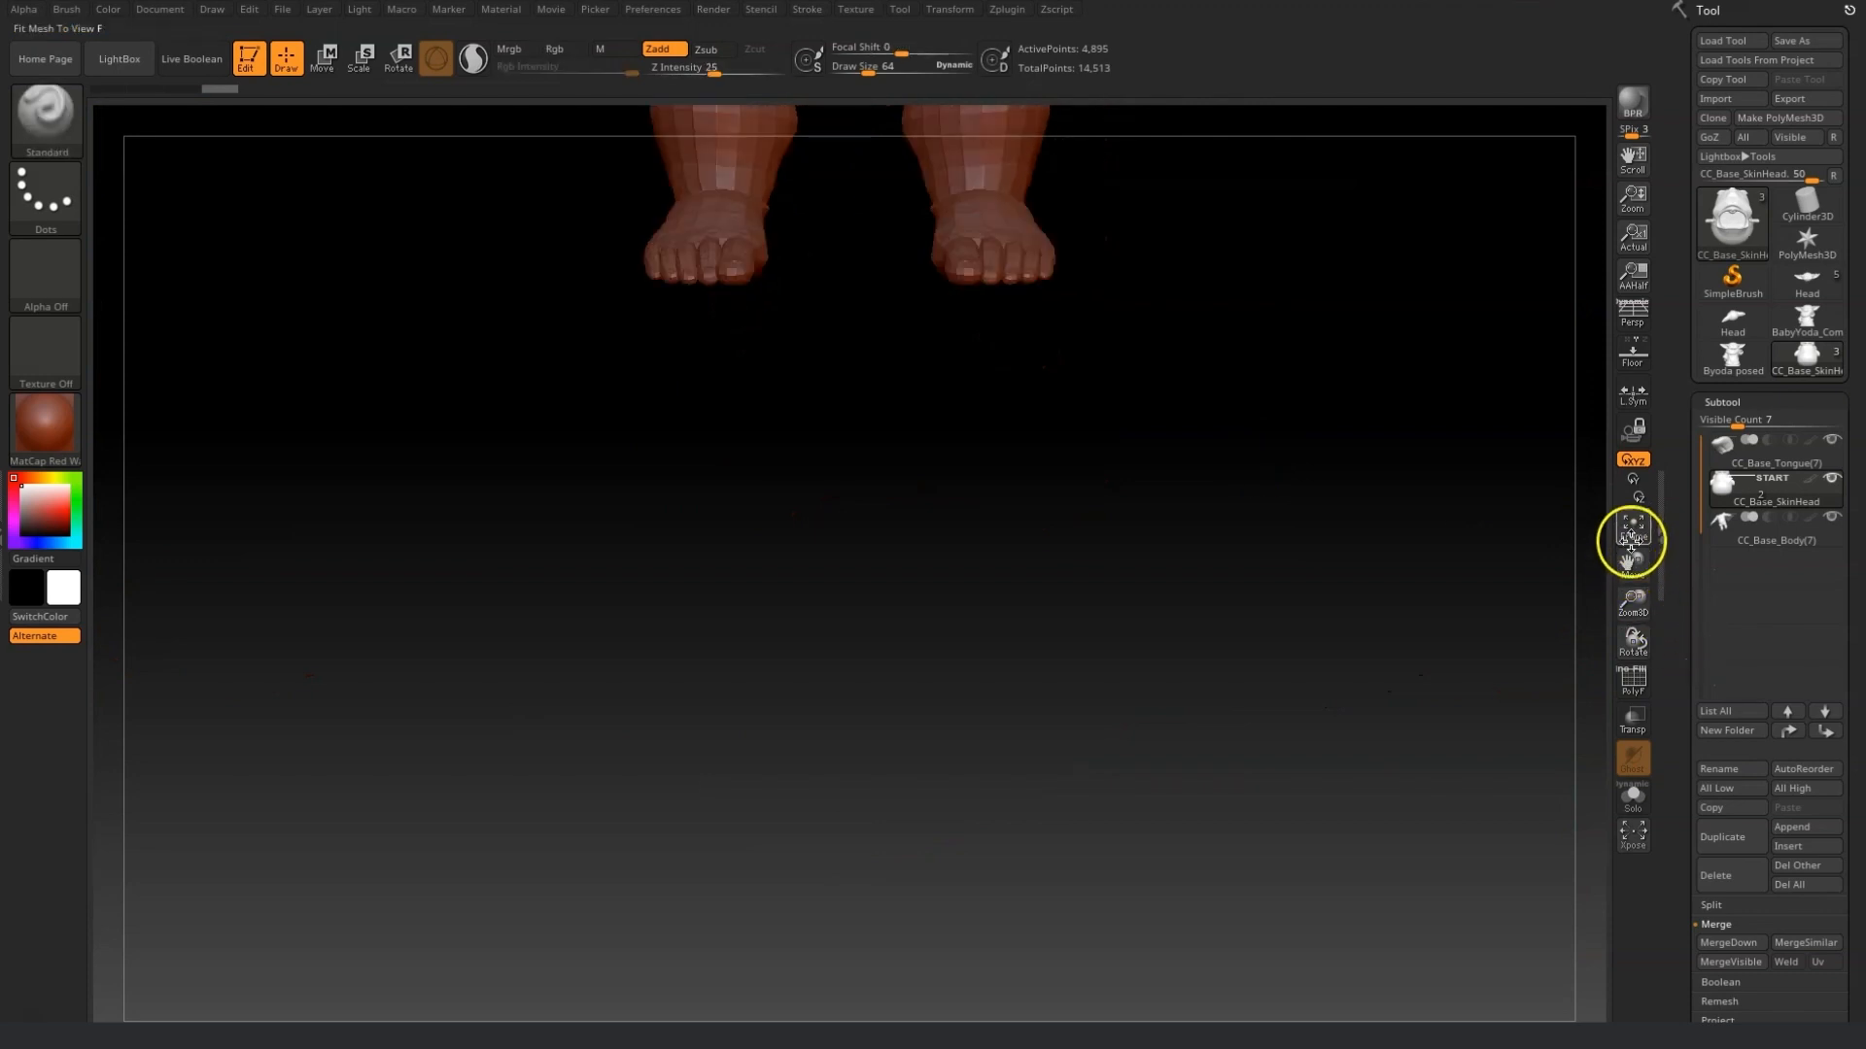
left_click(1633, 529)
left_click_drag(1633, 600, 1514, 622)
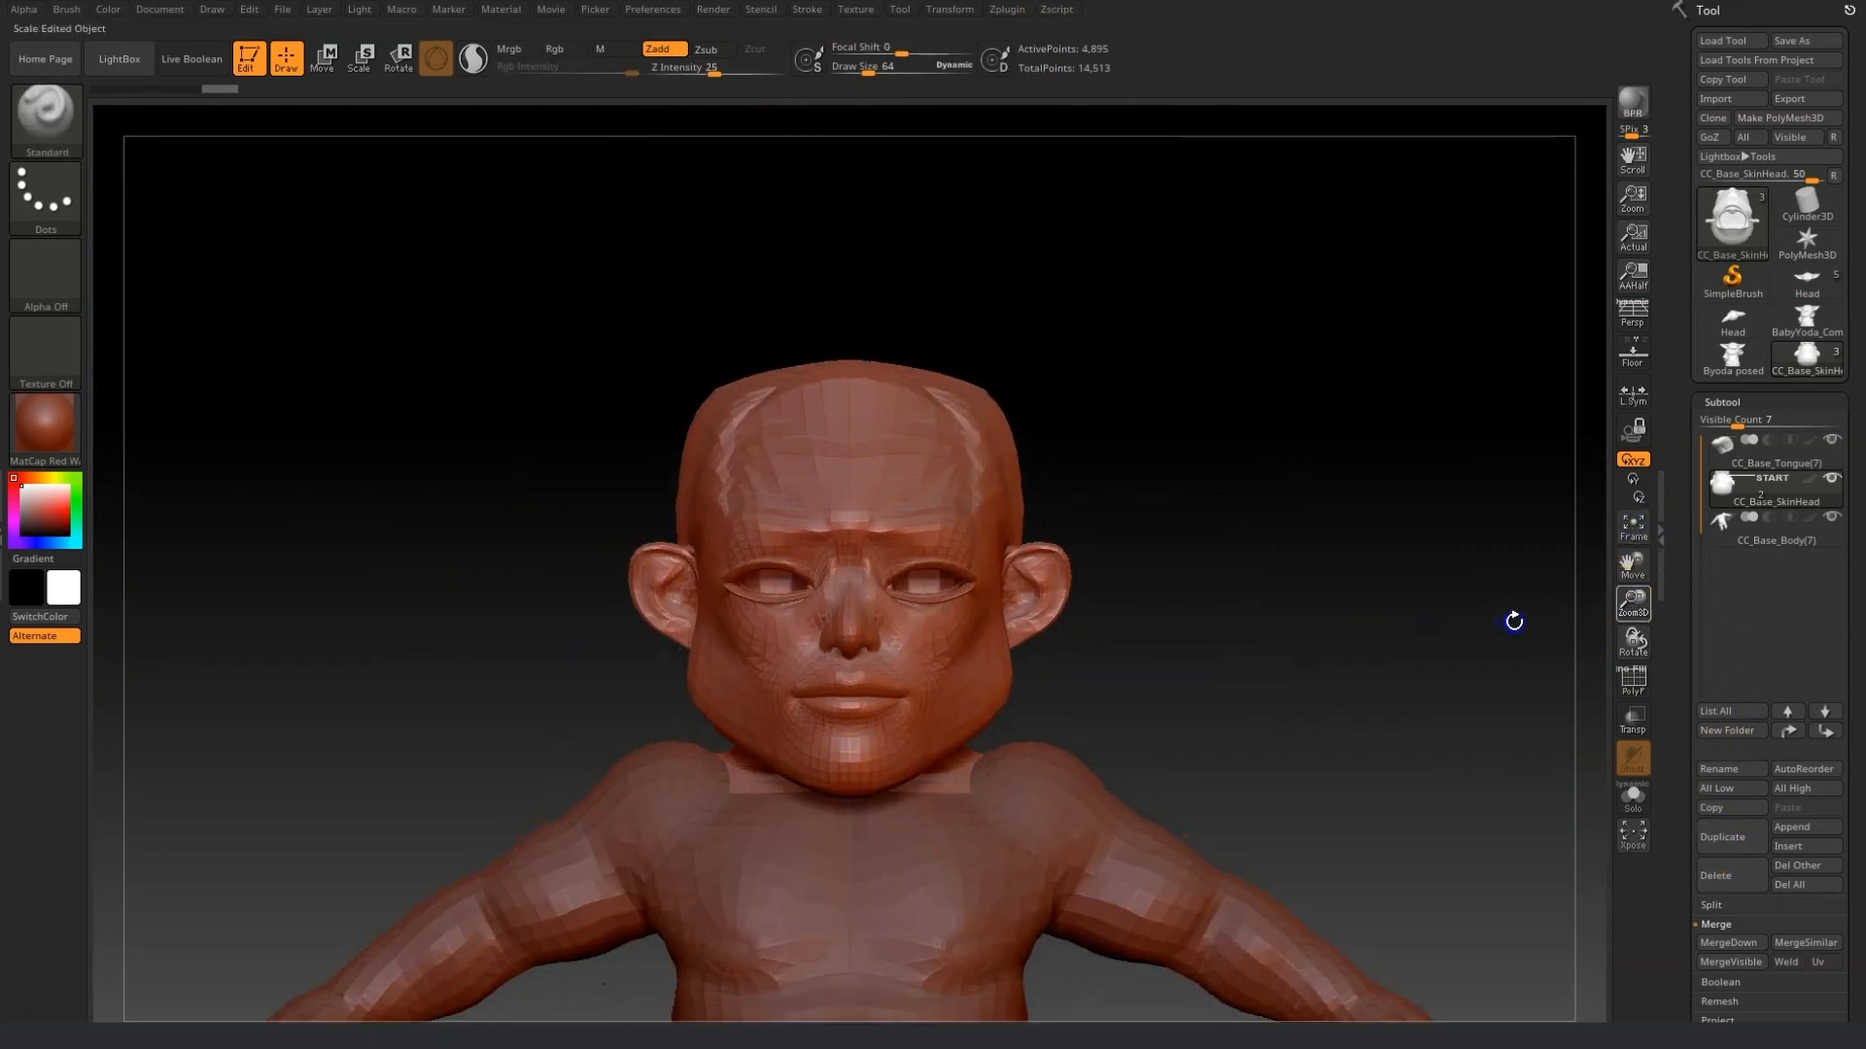
Open the Draw preferences and enlarge the Draw Size to about 269.
left_click(659, 10)
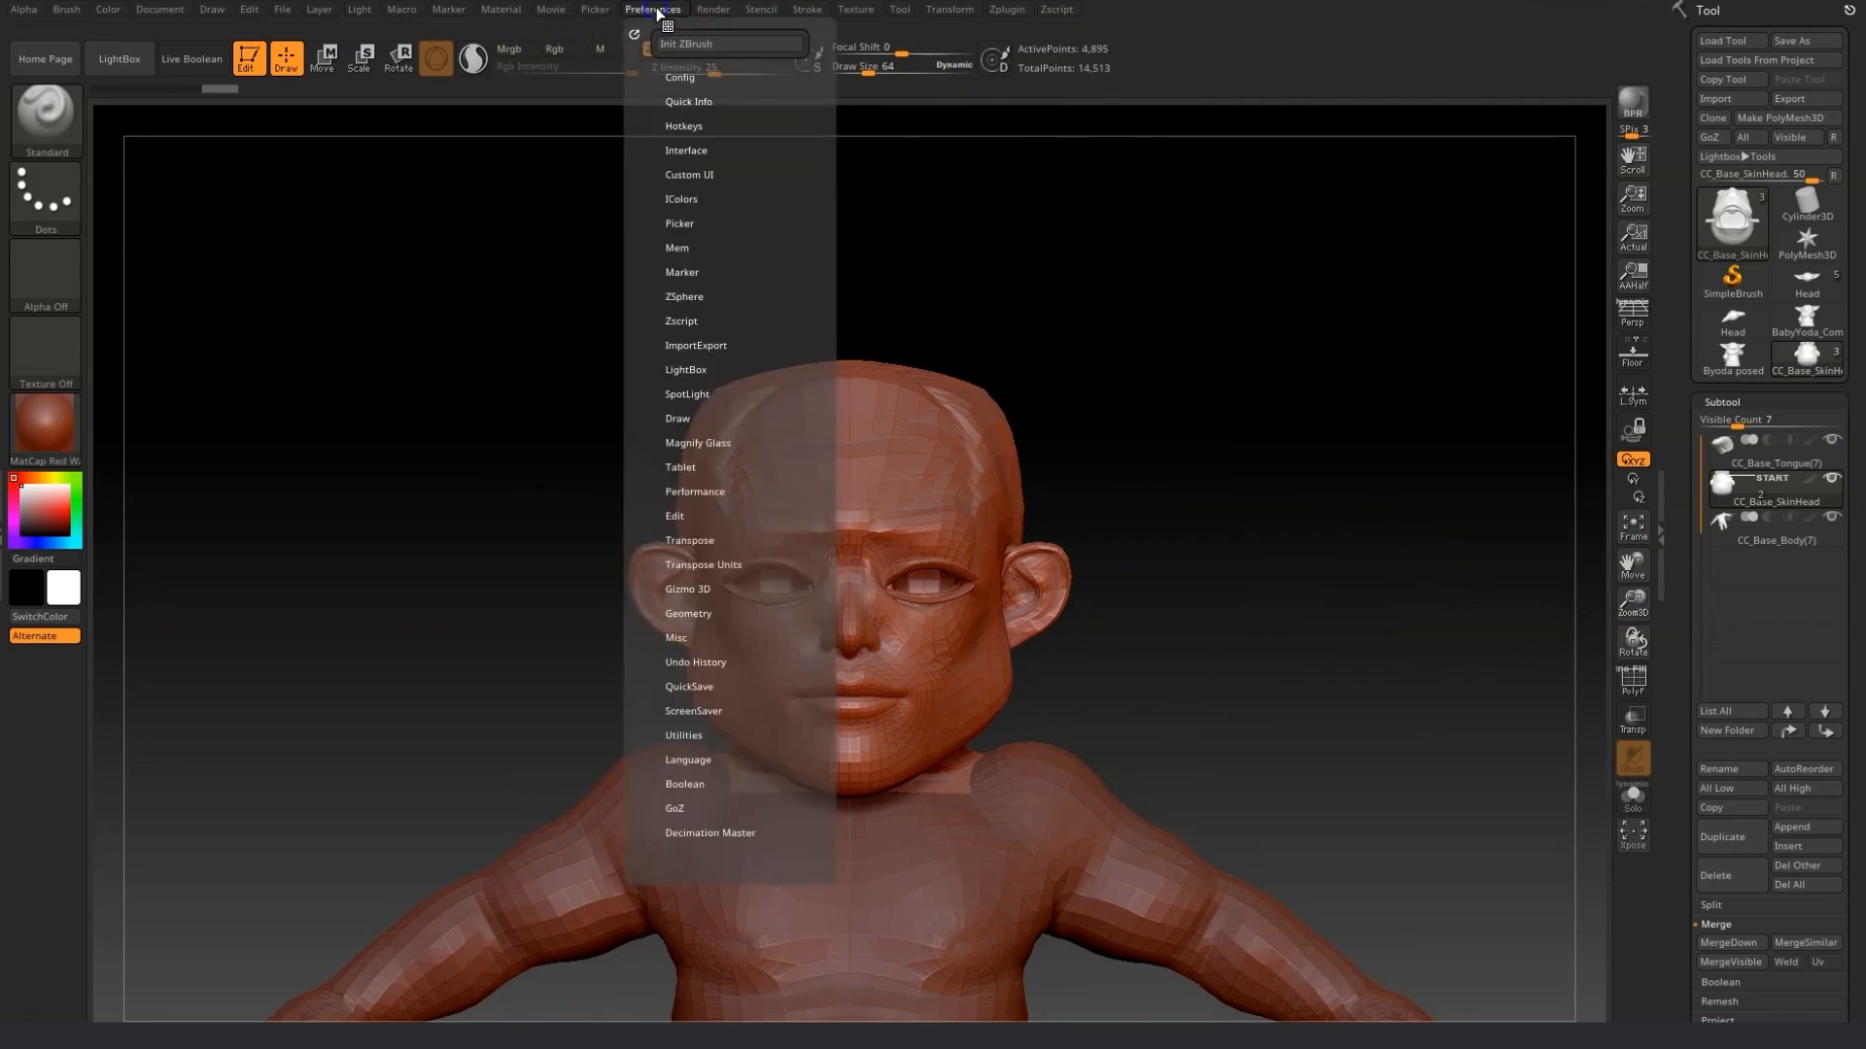
left_click(677, 418)
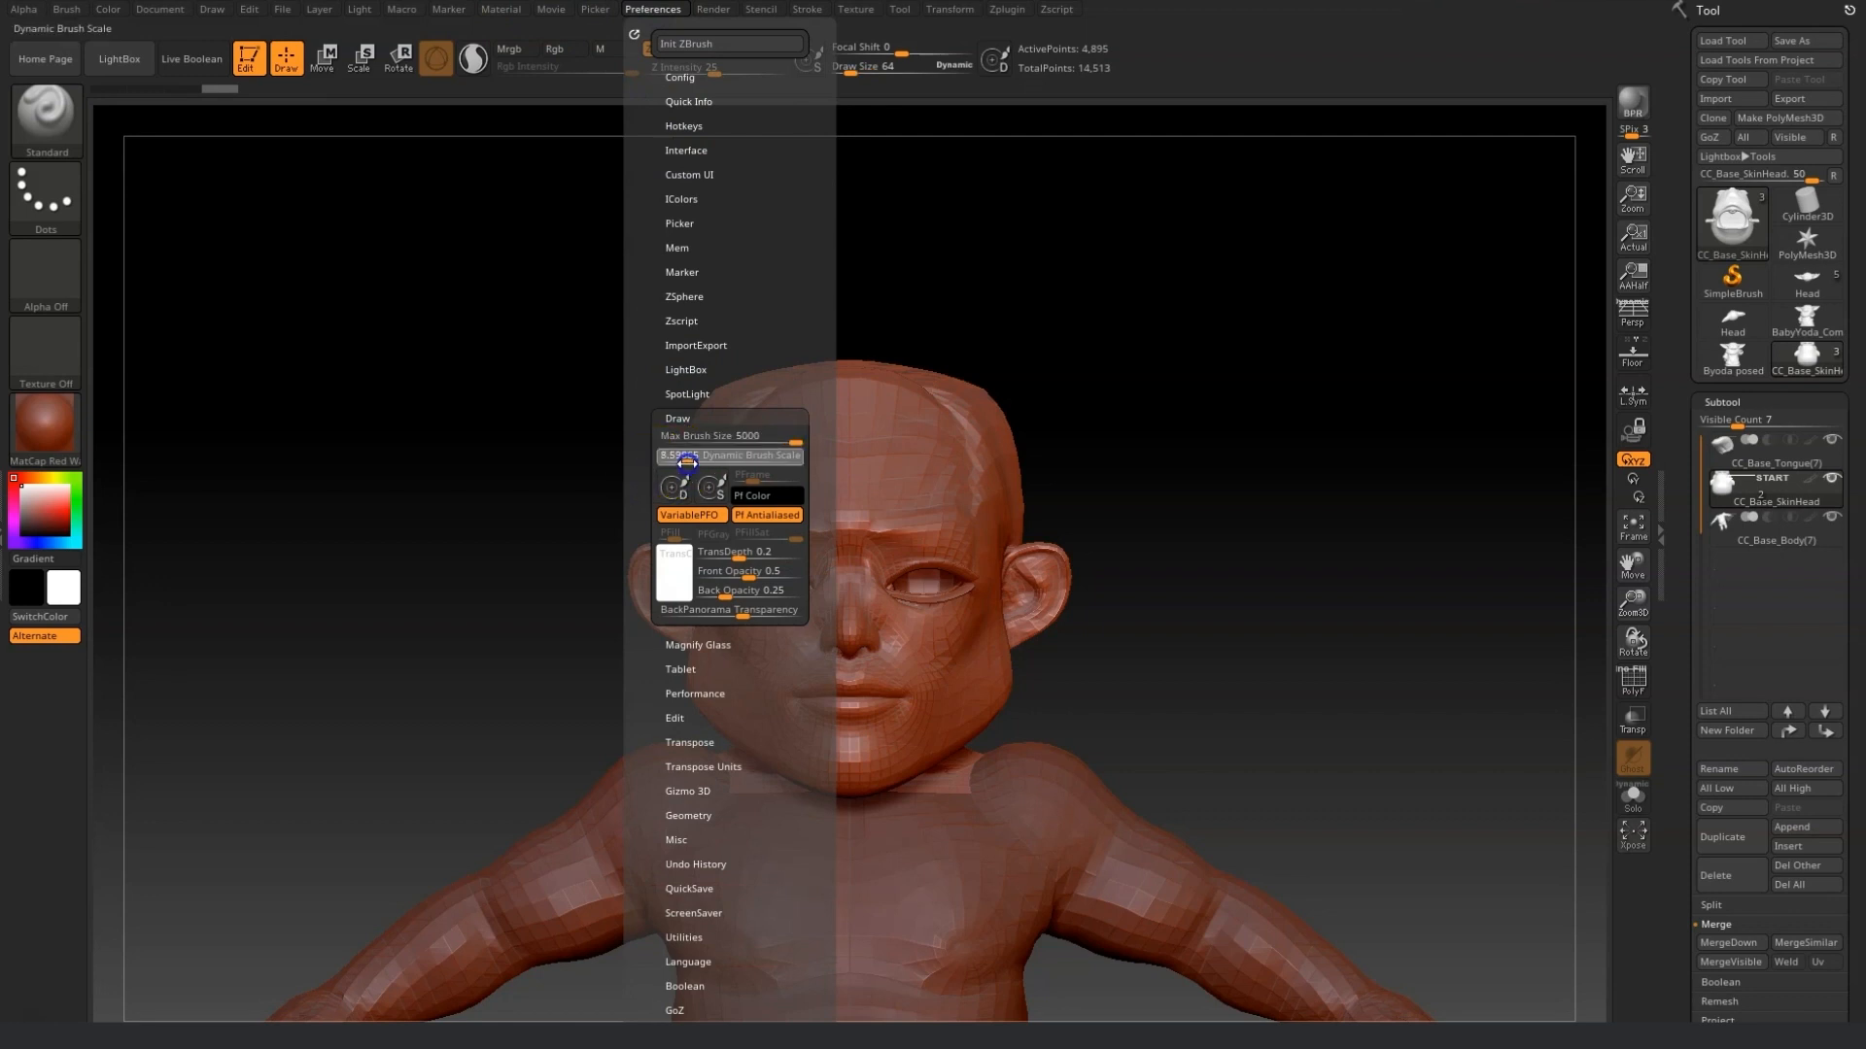
mouse_move(848, 70)
left_mouse_down()
mouse_move(933, 76)
mouse_move(866, 84)
left_mouse_up()
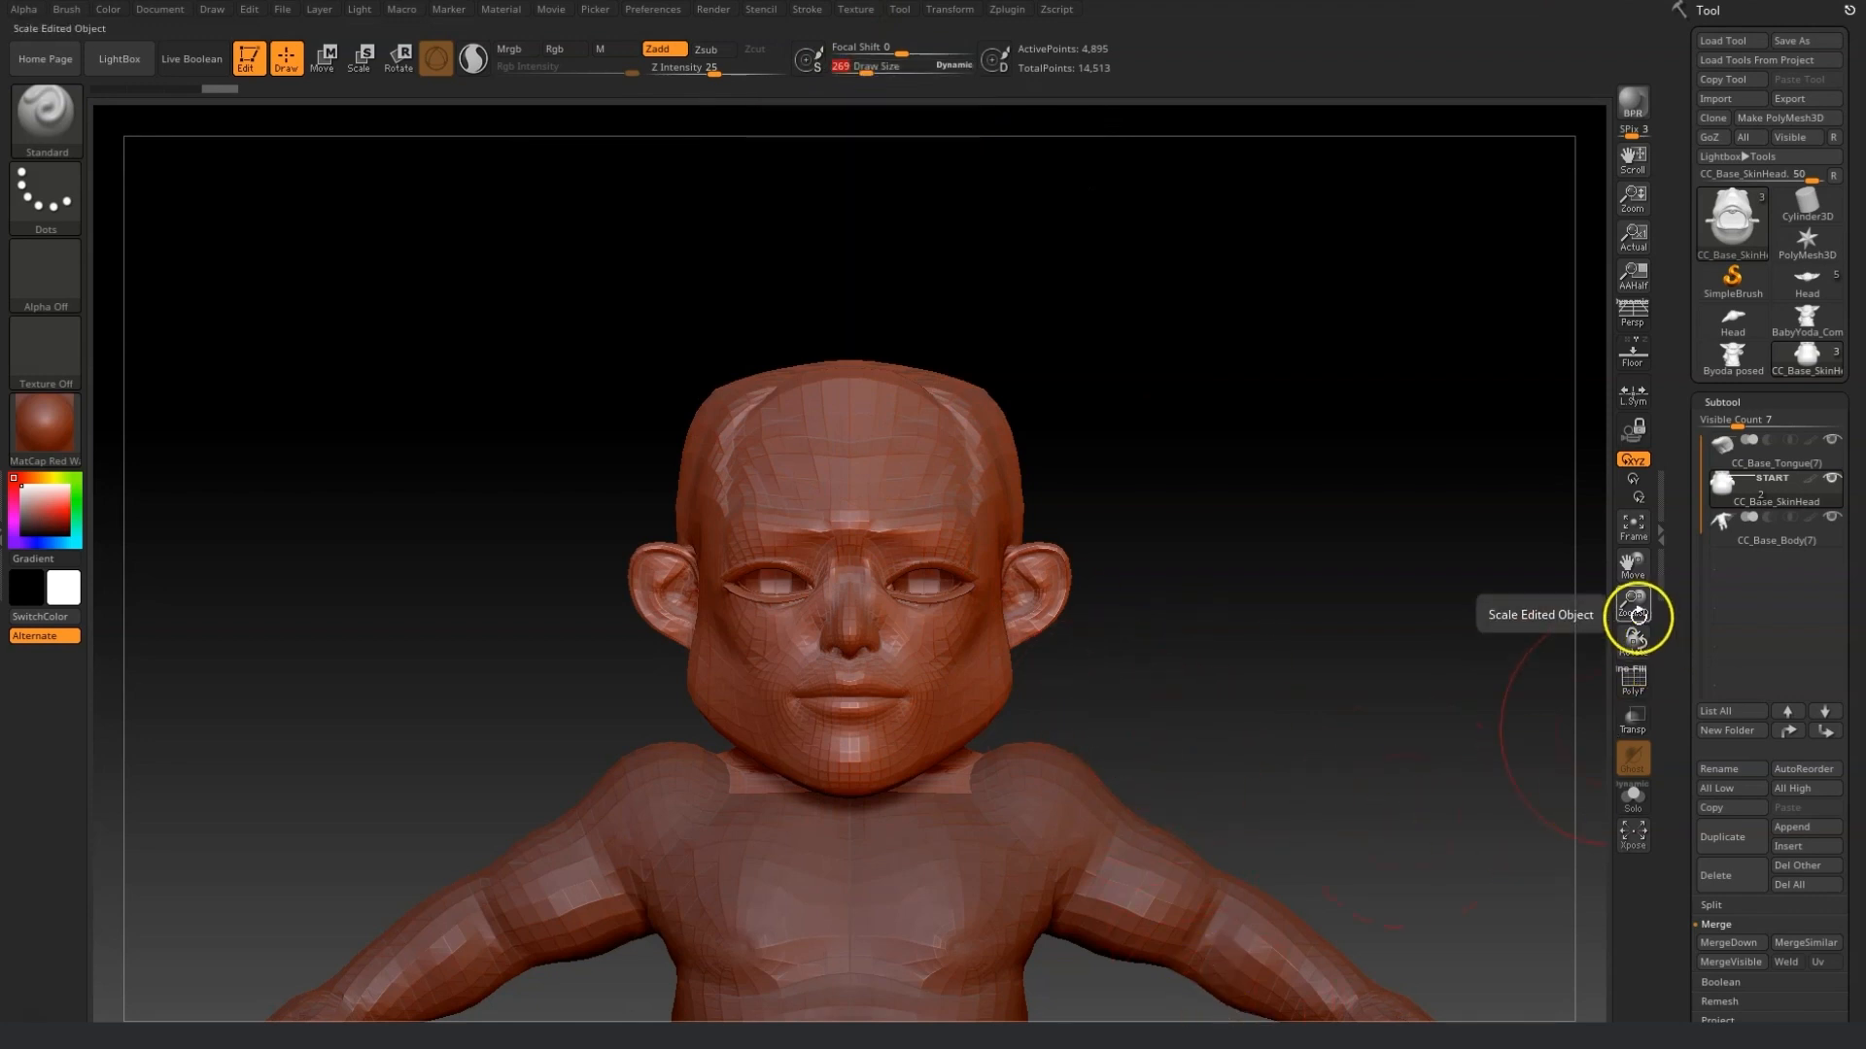
Select the Move brush and push the head's cheeks and jaw outward to round out the face.
left_click_drag(1637, 625, 1639, 673)
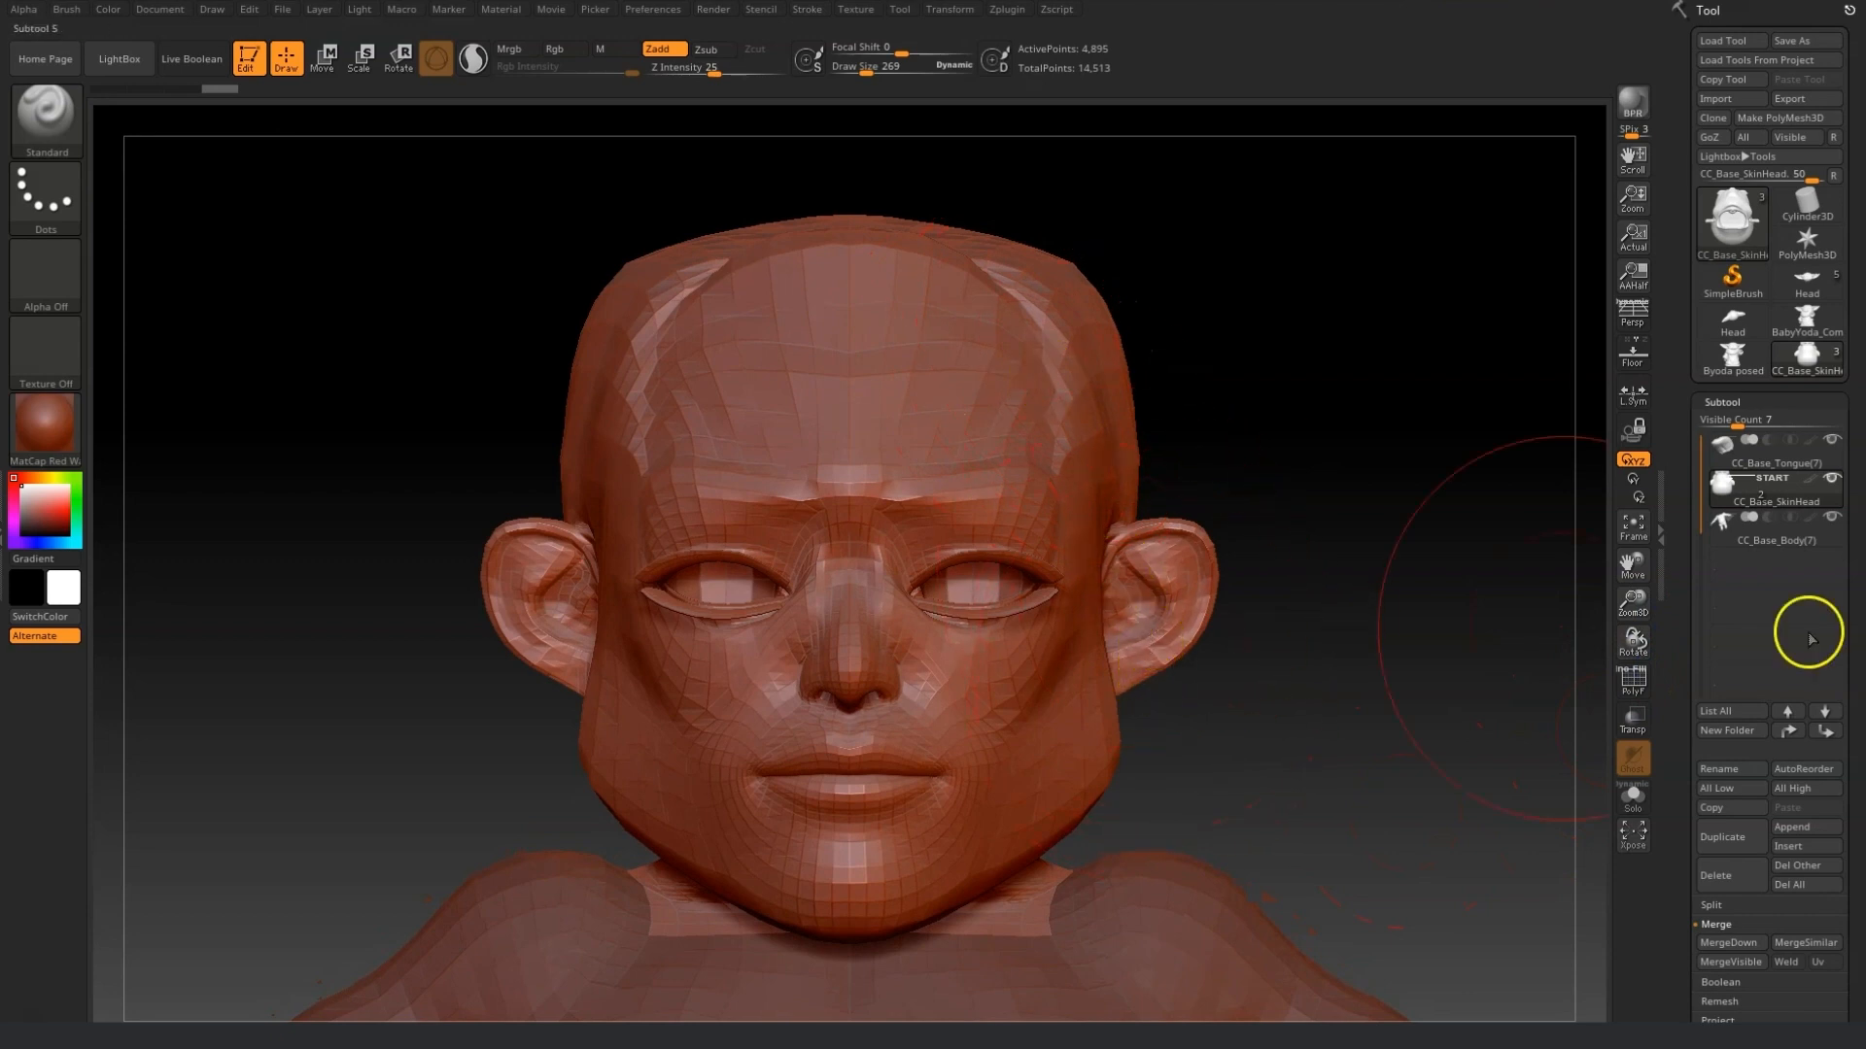
left_click(50, 115)
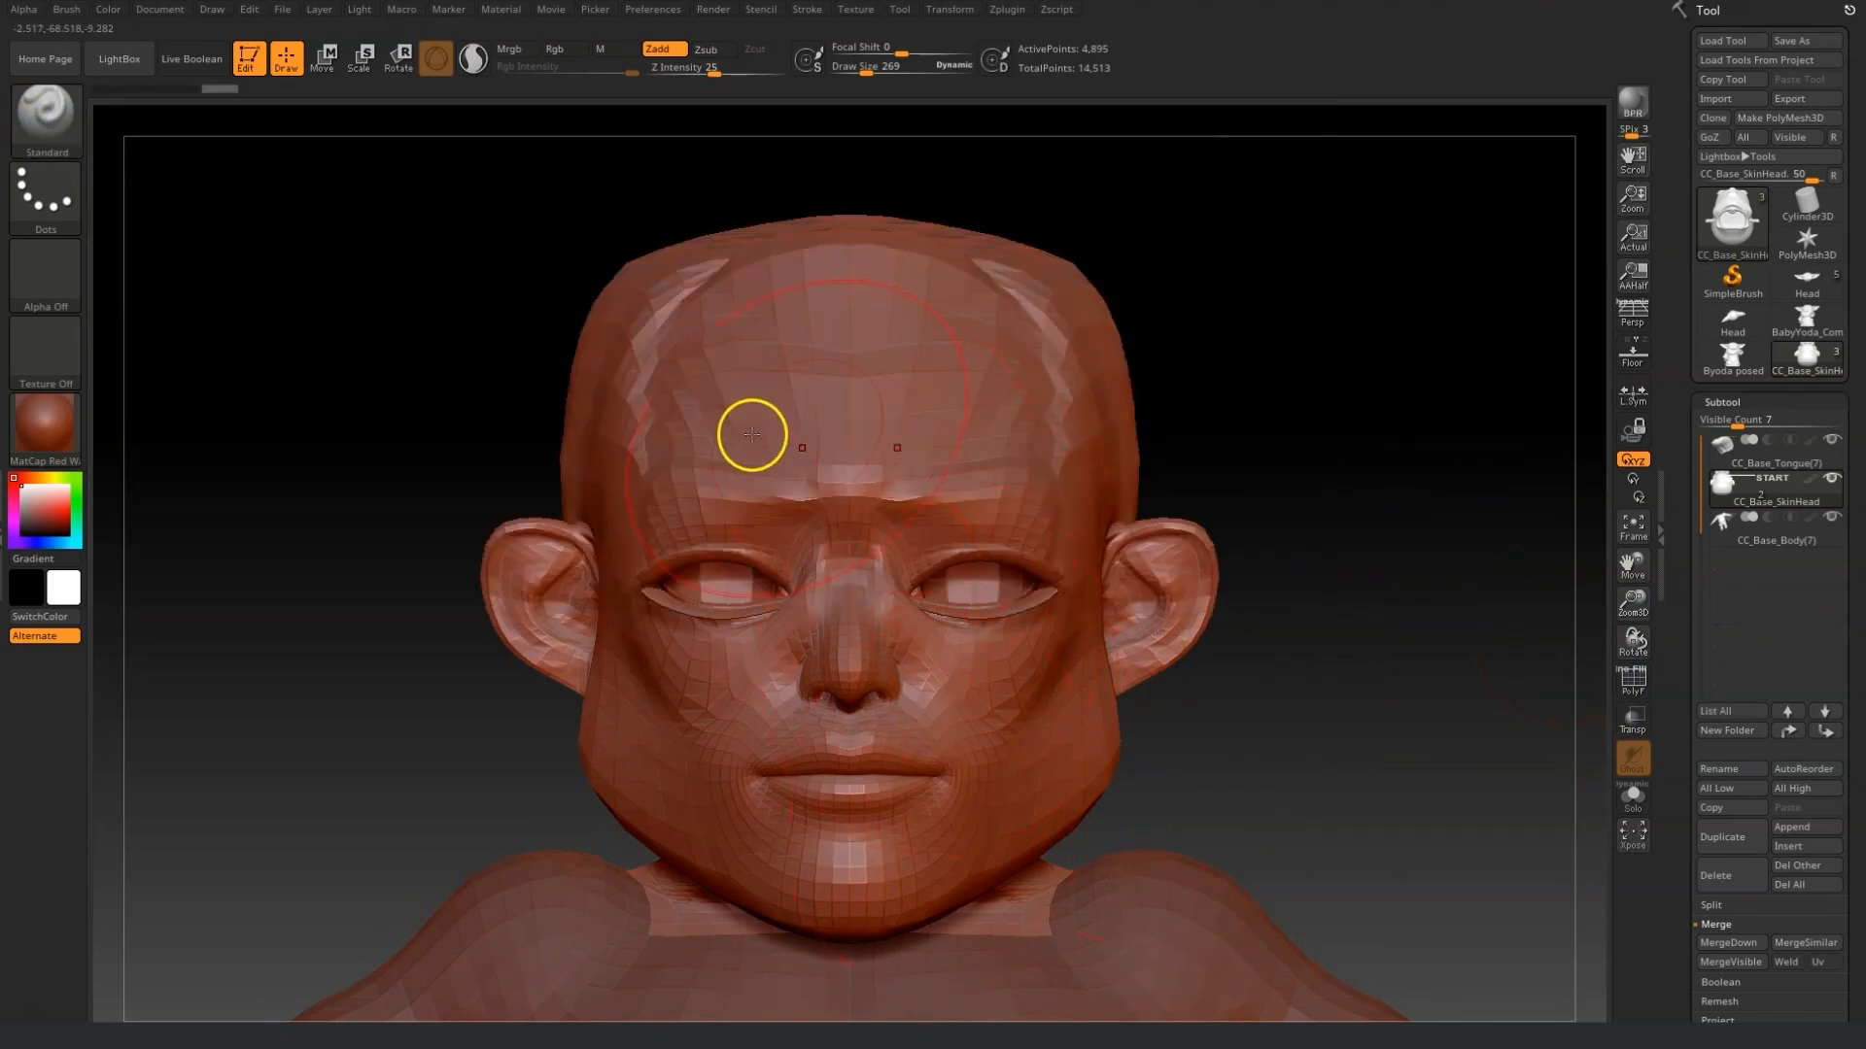
left_click(56, 129)
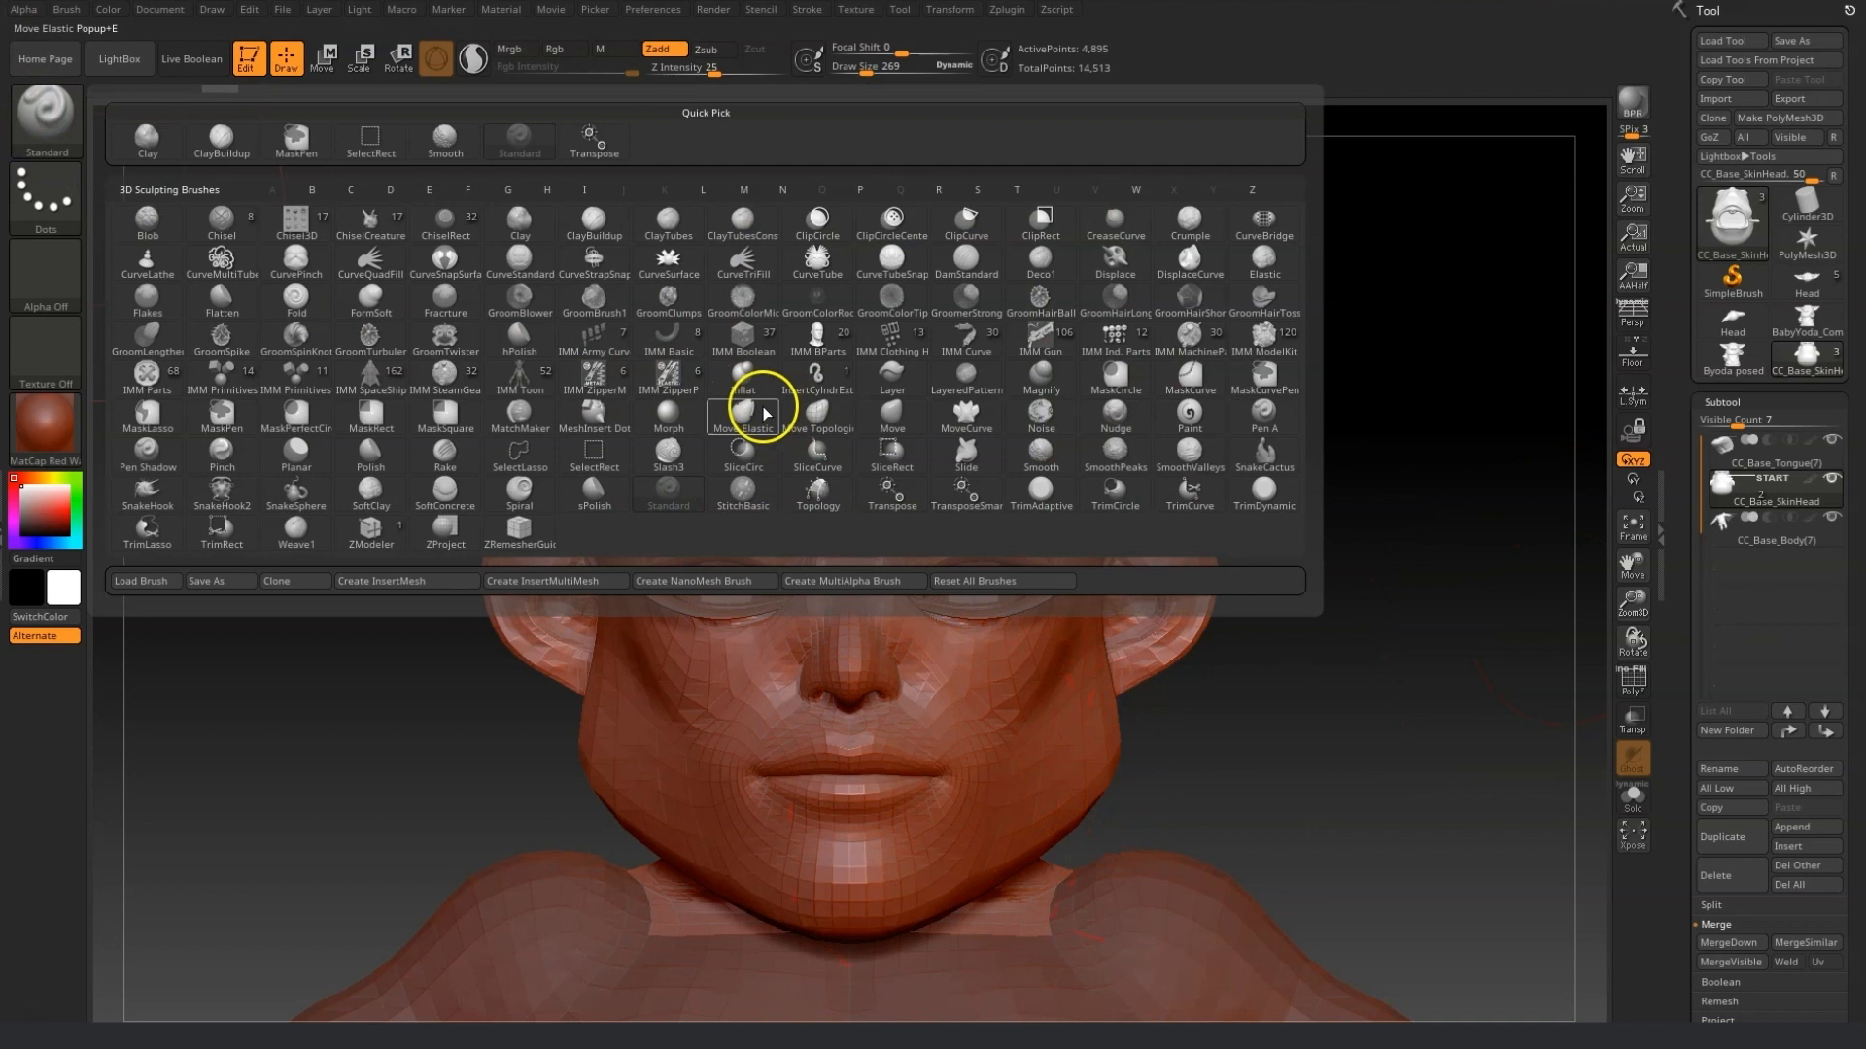
left_click(901, 413)
left_click_drag(1057, 386, 1023, 326, "shift")
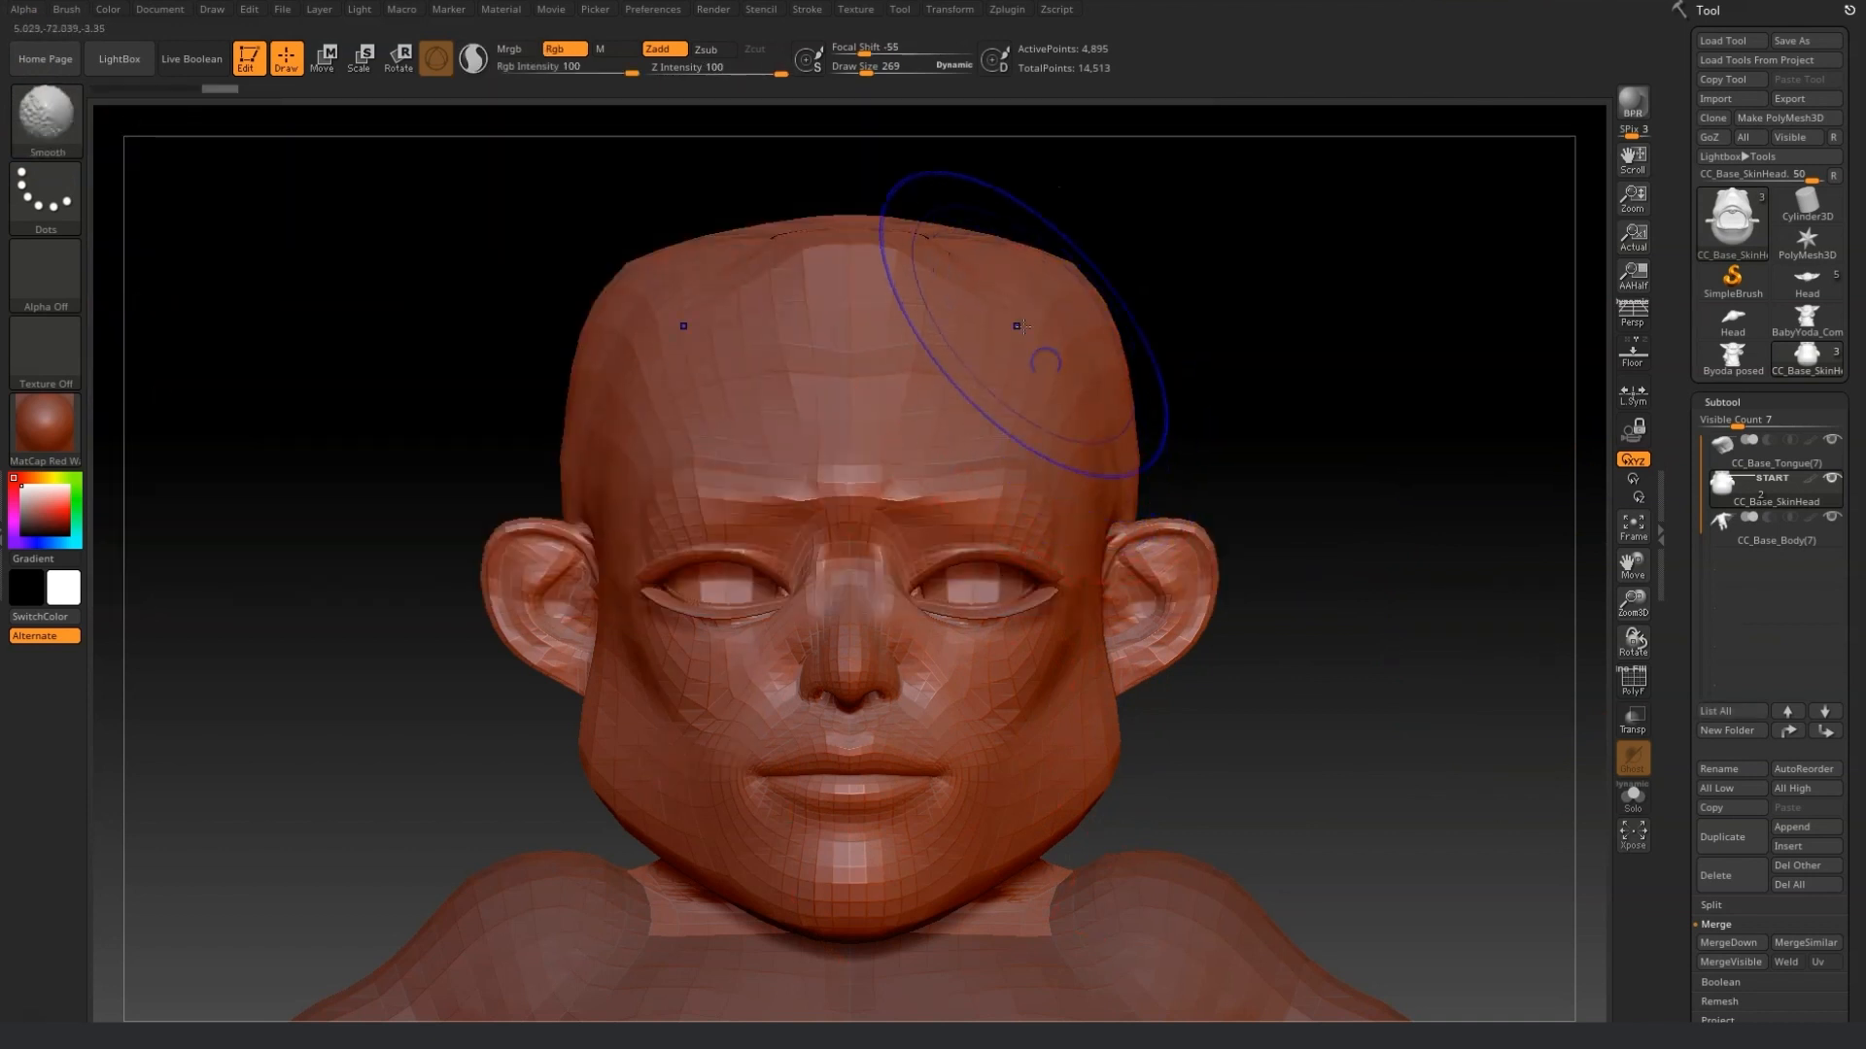
left_click_drag(863, 69, 868, 69)
left_click(804, 463, "shift")
left_click(963, 673, "shift")
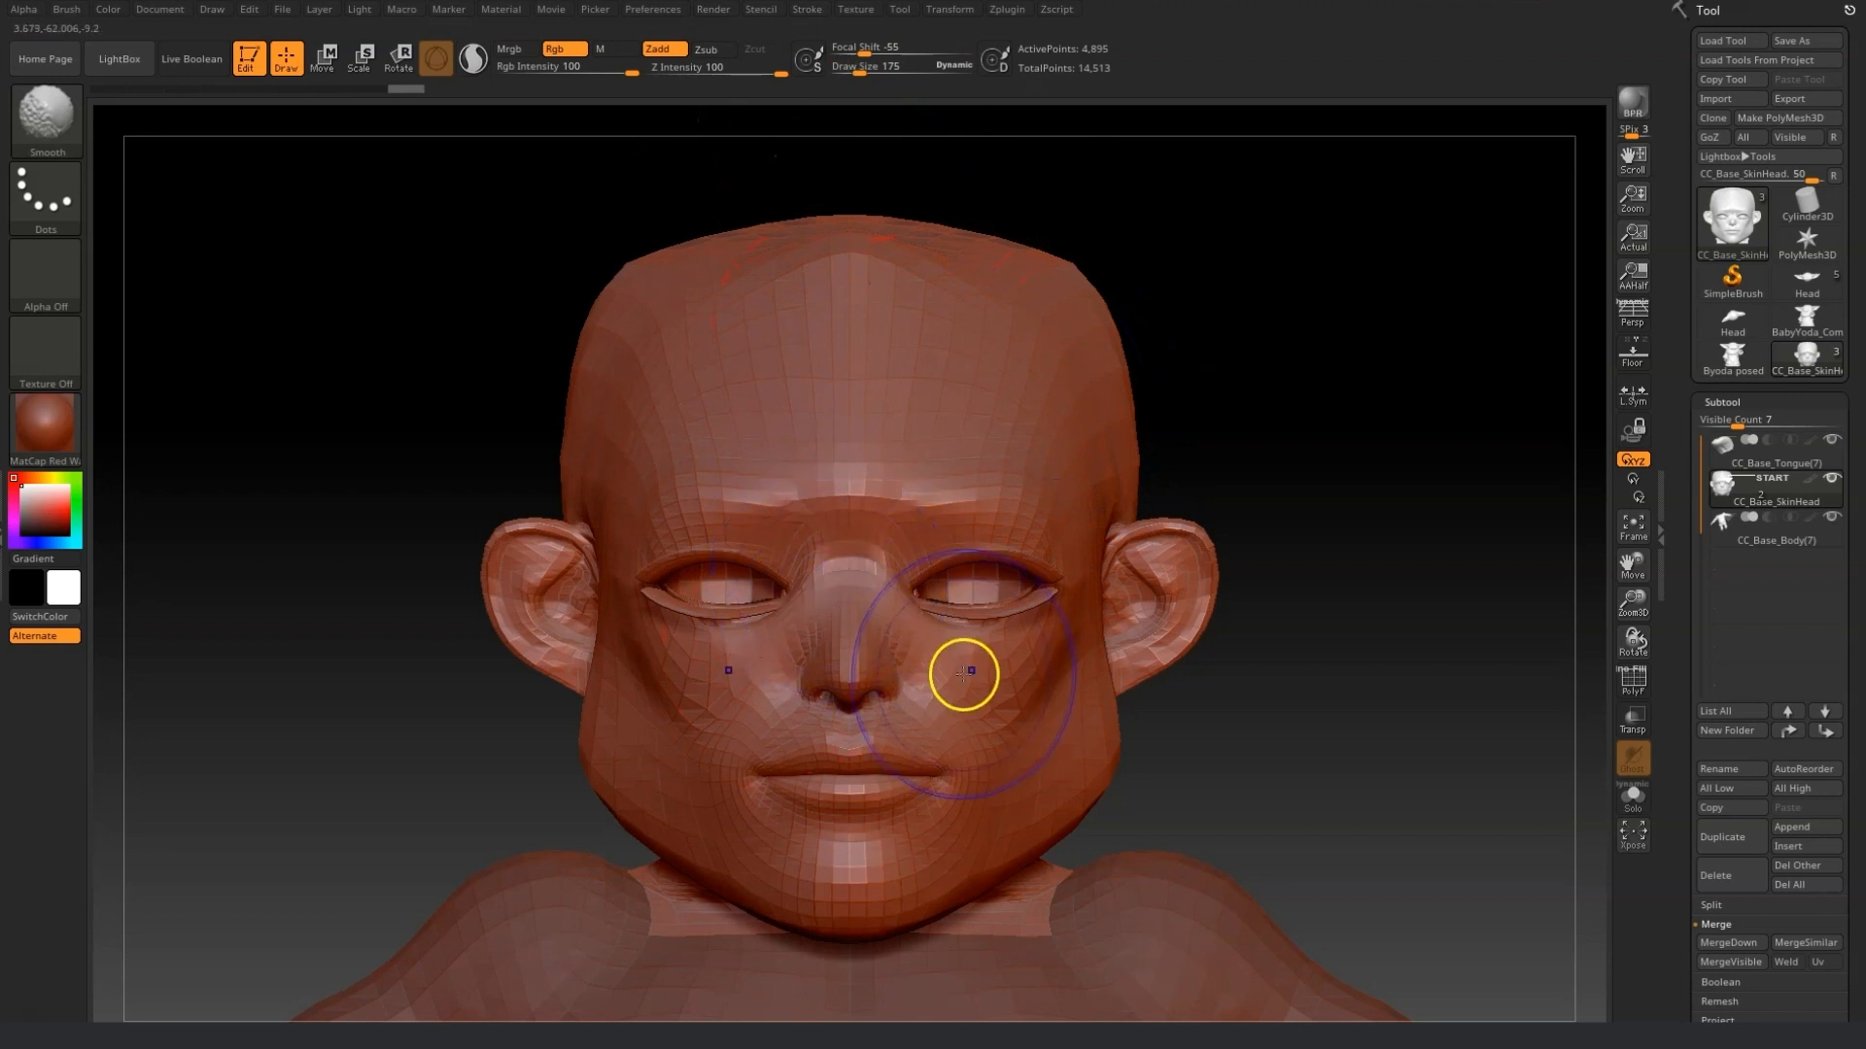
left_click(1016, 653, "shift")
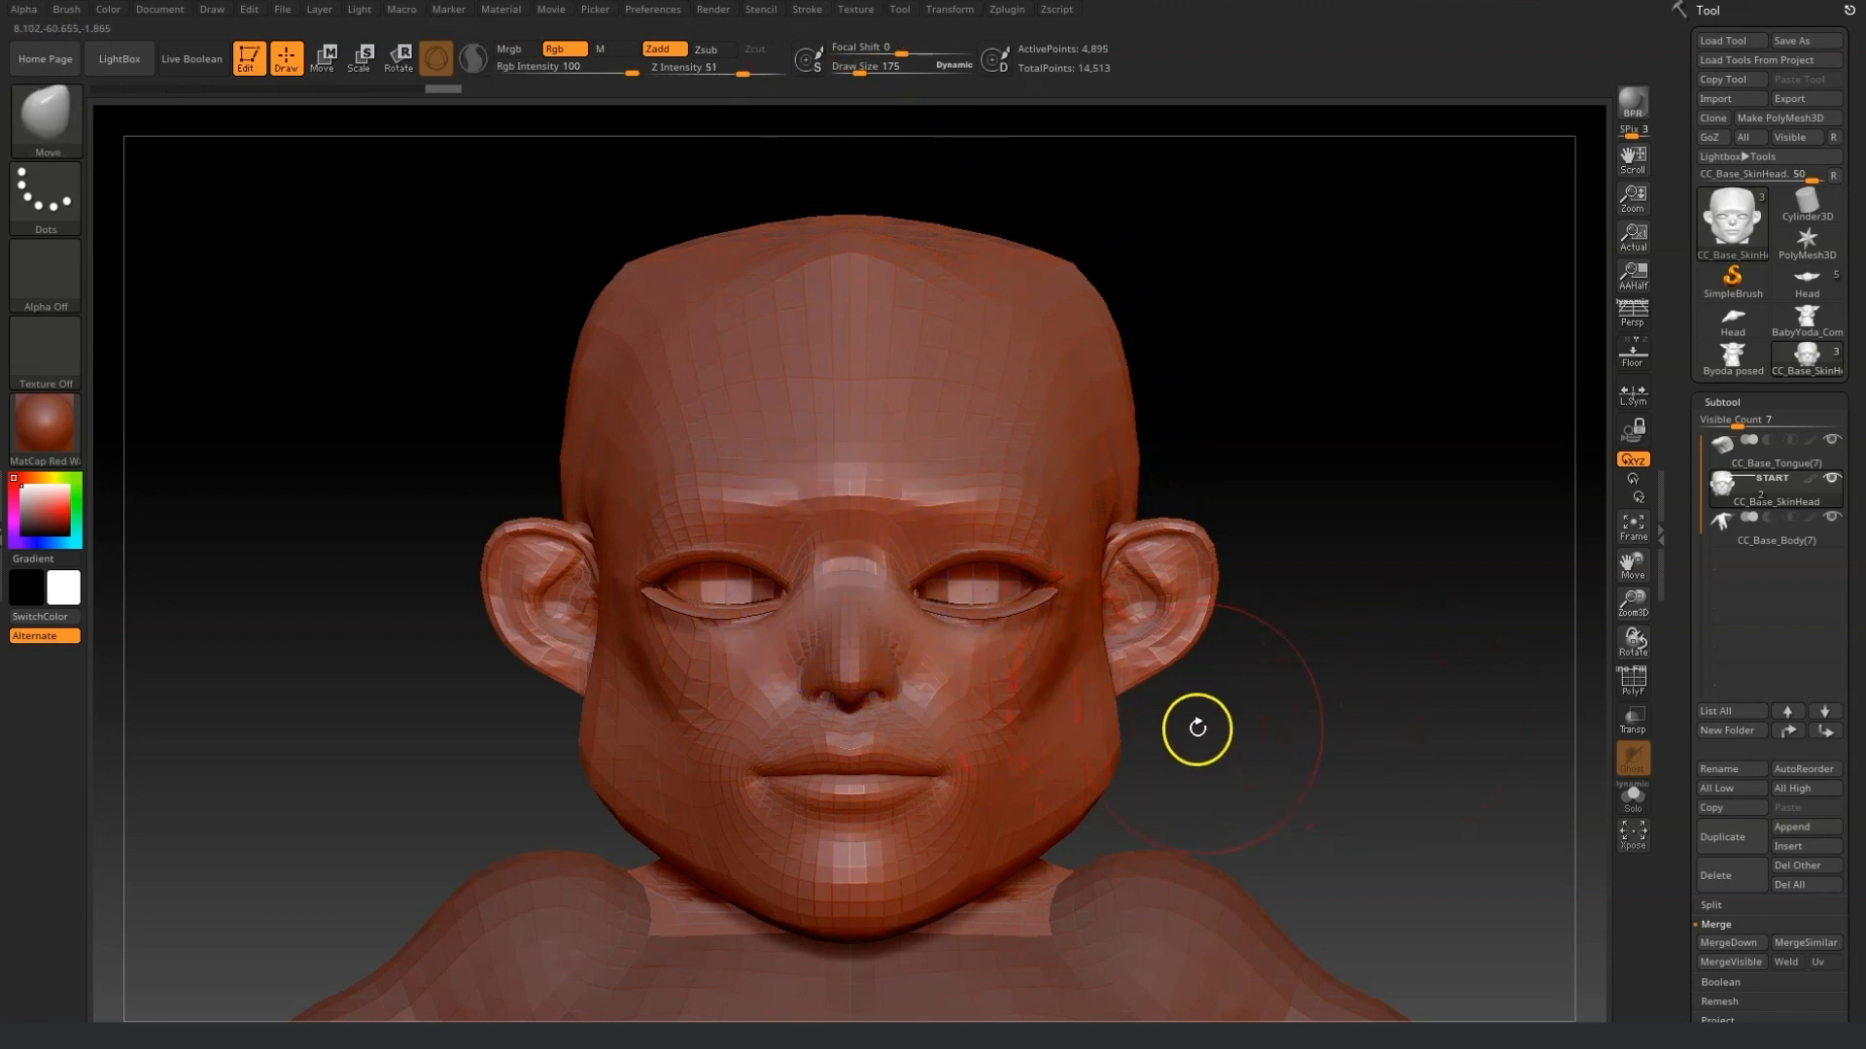
mouse_move(1226, 775)
left_mouse_down()
mouse_move(1221, 738)
mouse_move(1228, 779)
left_mouse_up()
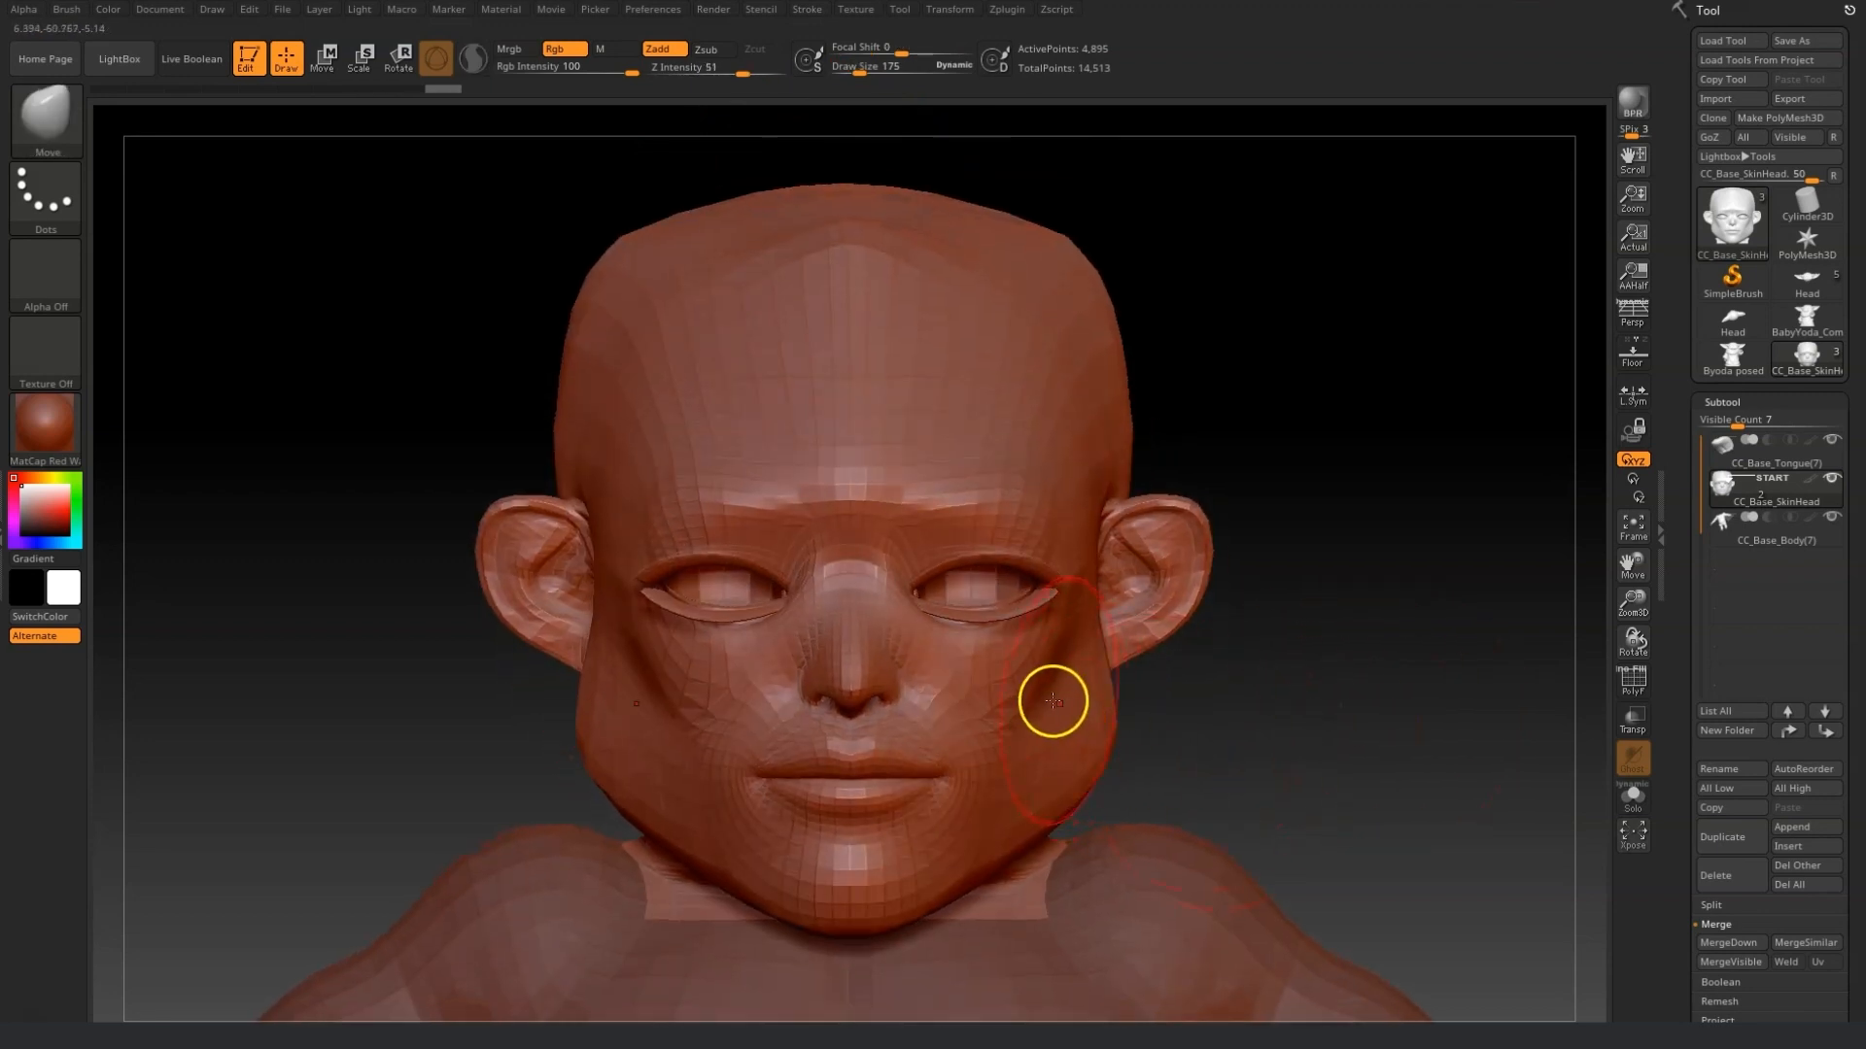
mouse_move(896, 938)
left_mouse_down()
mouse_move(896, 888)
mouse_move(1082, 817)
mouse_move(1103, 737)
mouse_move(1152, 716)
left_mouse_up()
mouse_move(1358, 736)
left_mouse_down()
mouse_move(1327, 732)
mouse_move(1341, 671)
left_mouse_up()
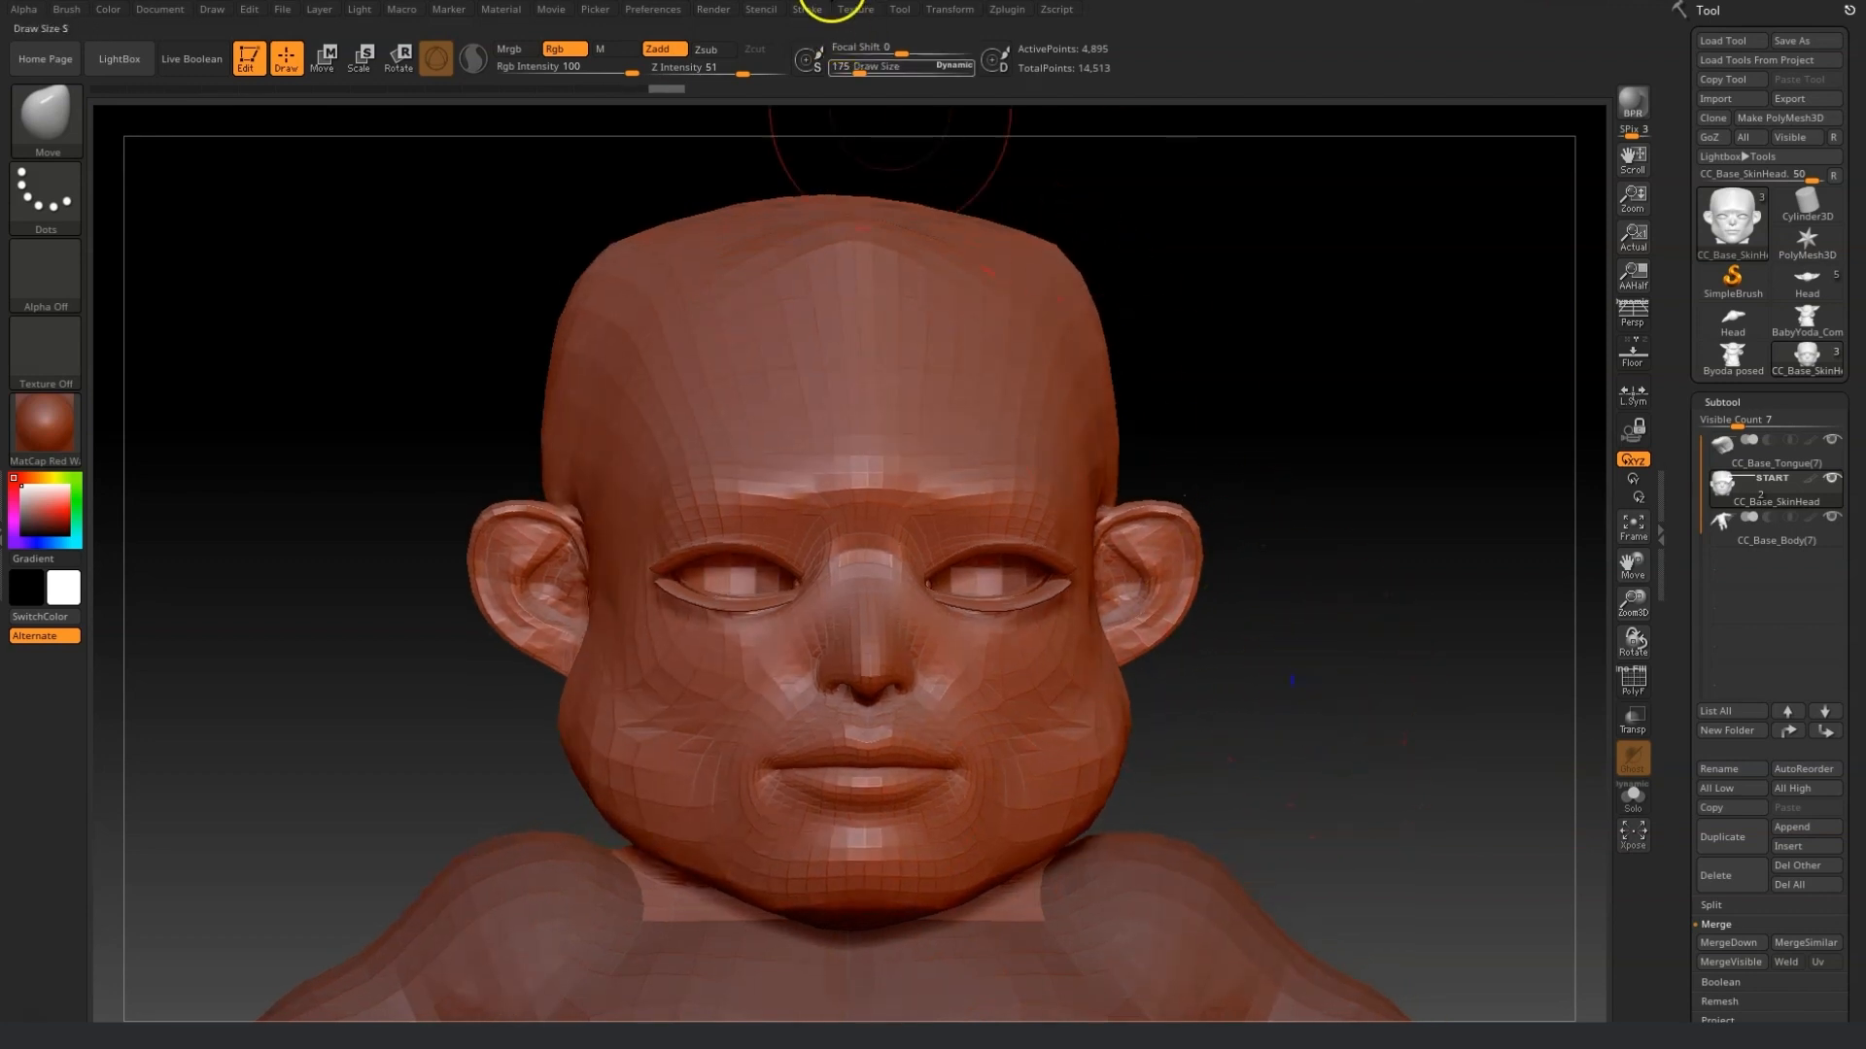
Enlarge the brush to about 424 and pull the ears outward and bigger with the Move brush.
left_click_drag(857, 70, 871, 70)
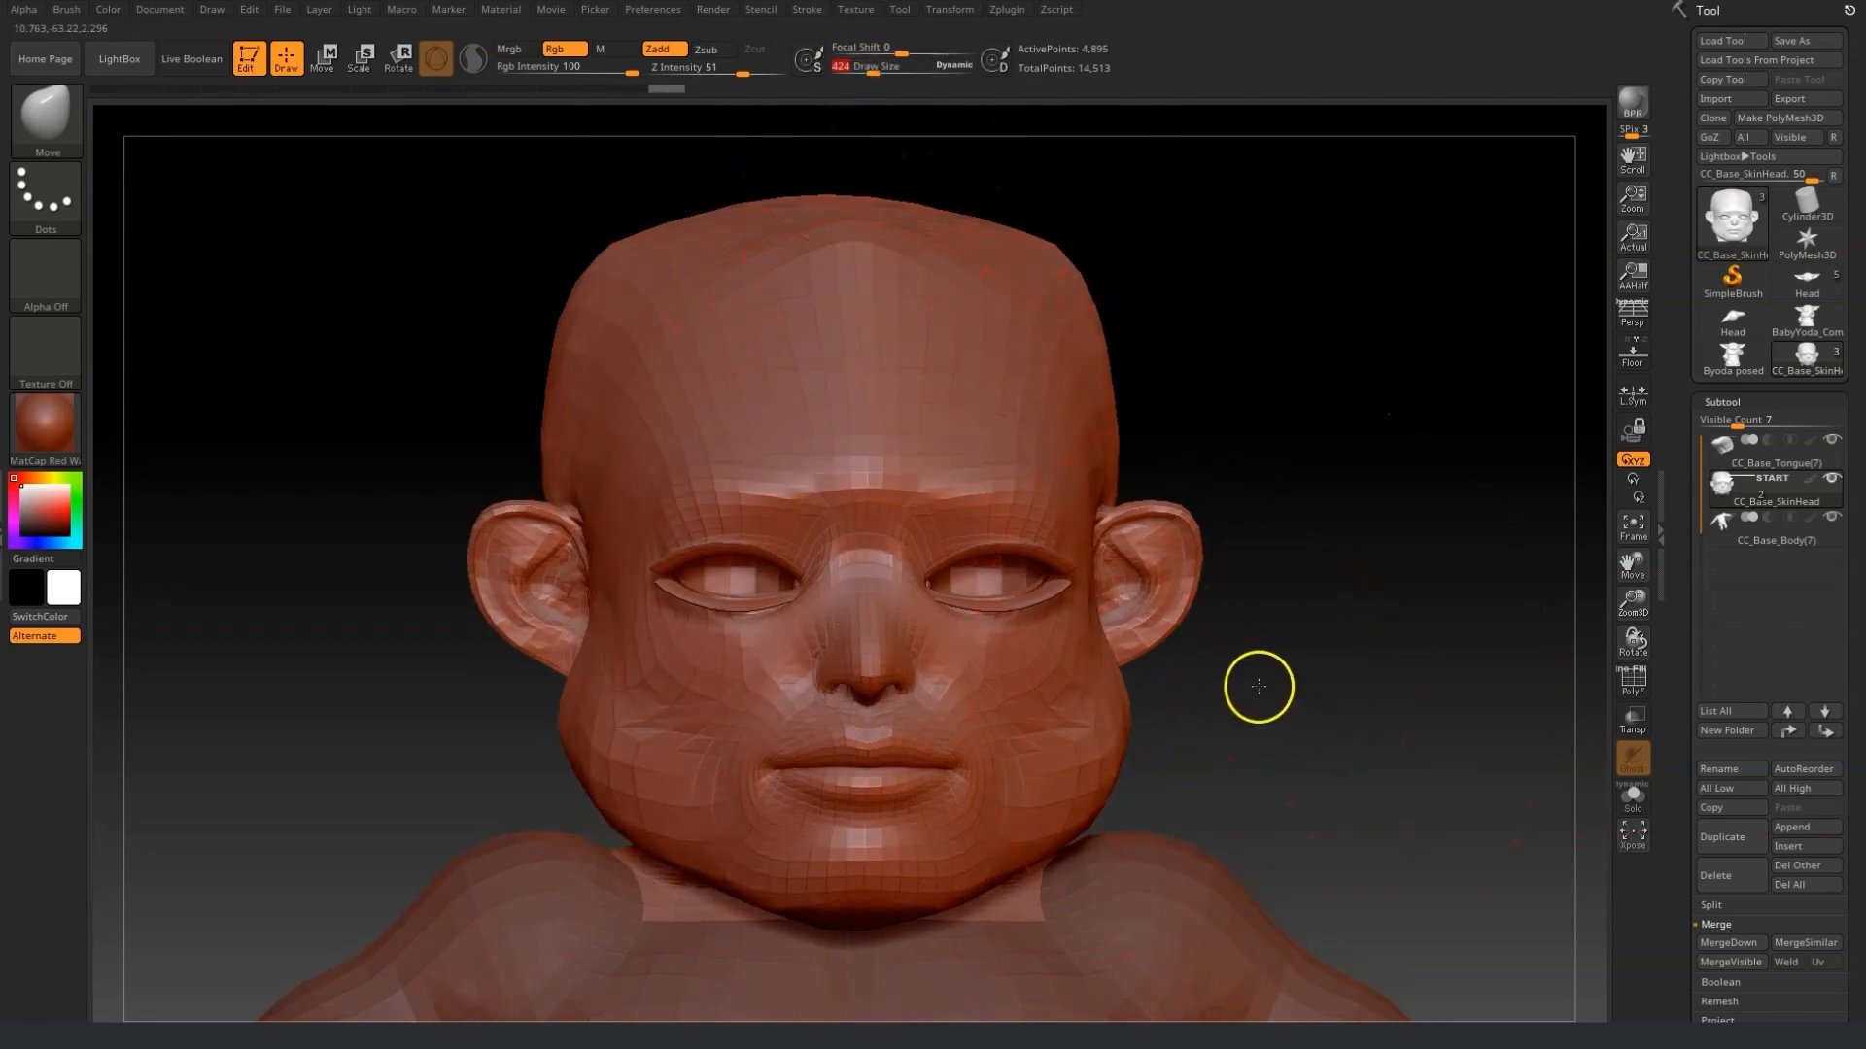
left_click_drag(1257, 687, 1245, 679)
left_click_drag(1117, 587, 1283, 583)
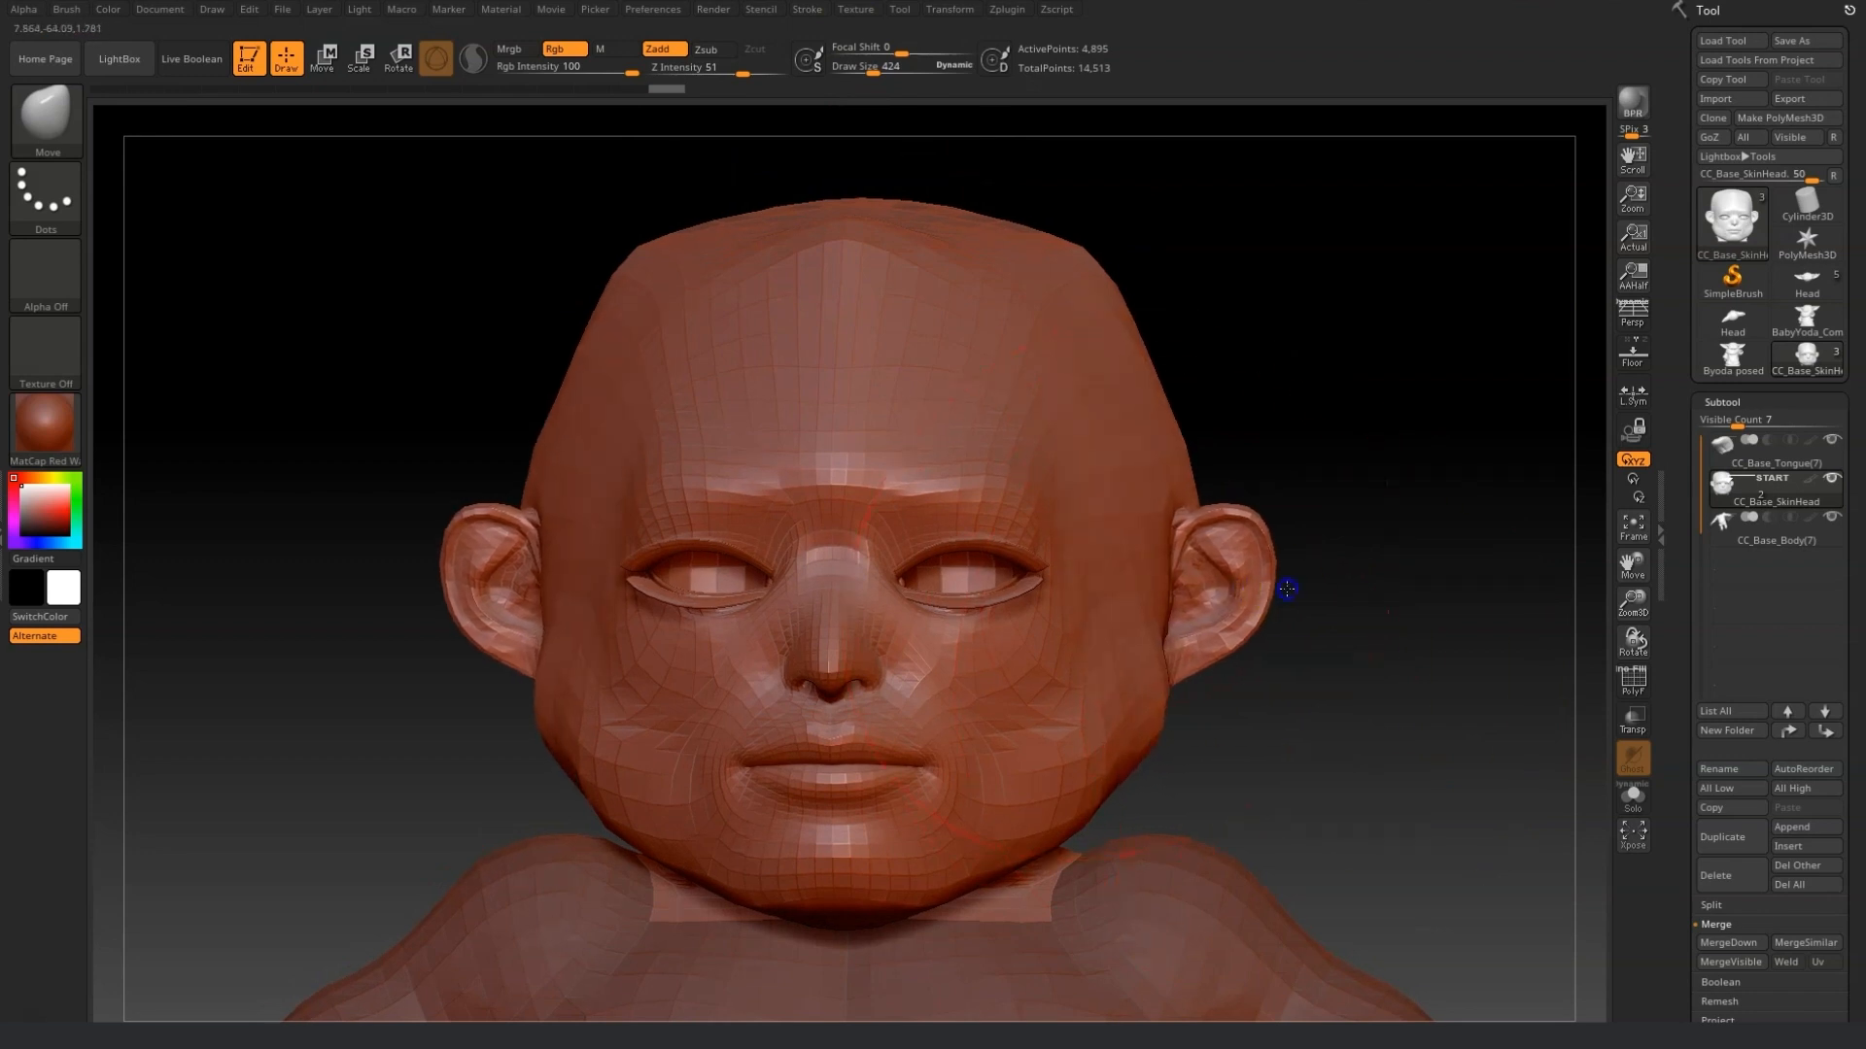
key("shift")
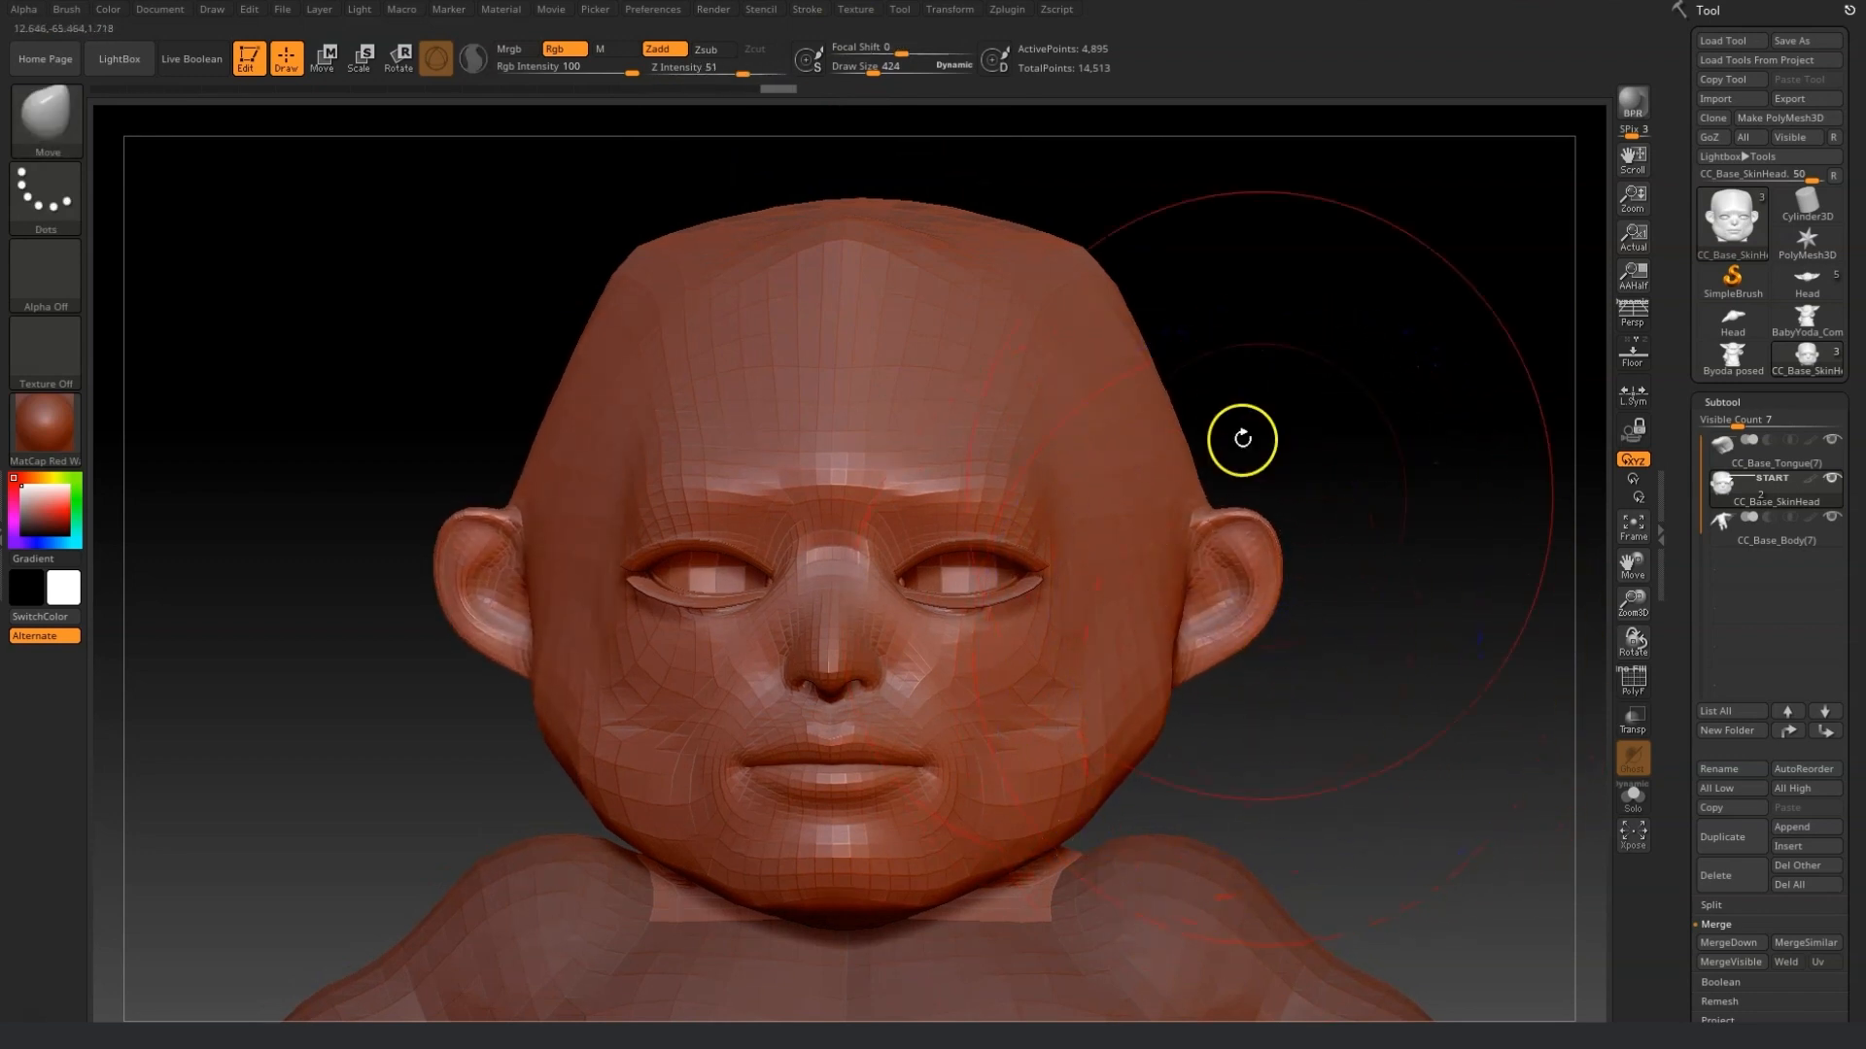
left_click_drag(887, 76, 878, 77)
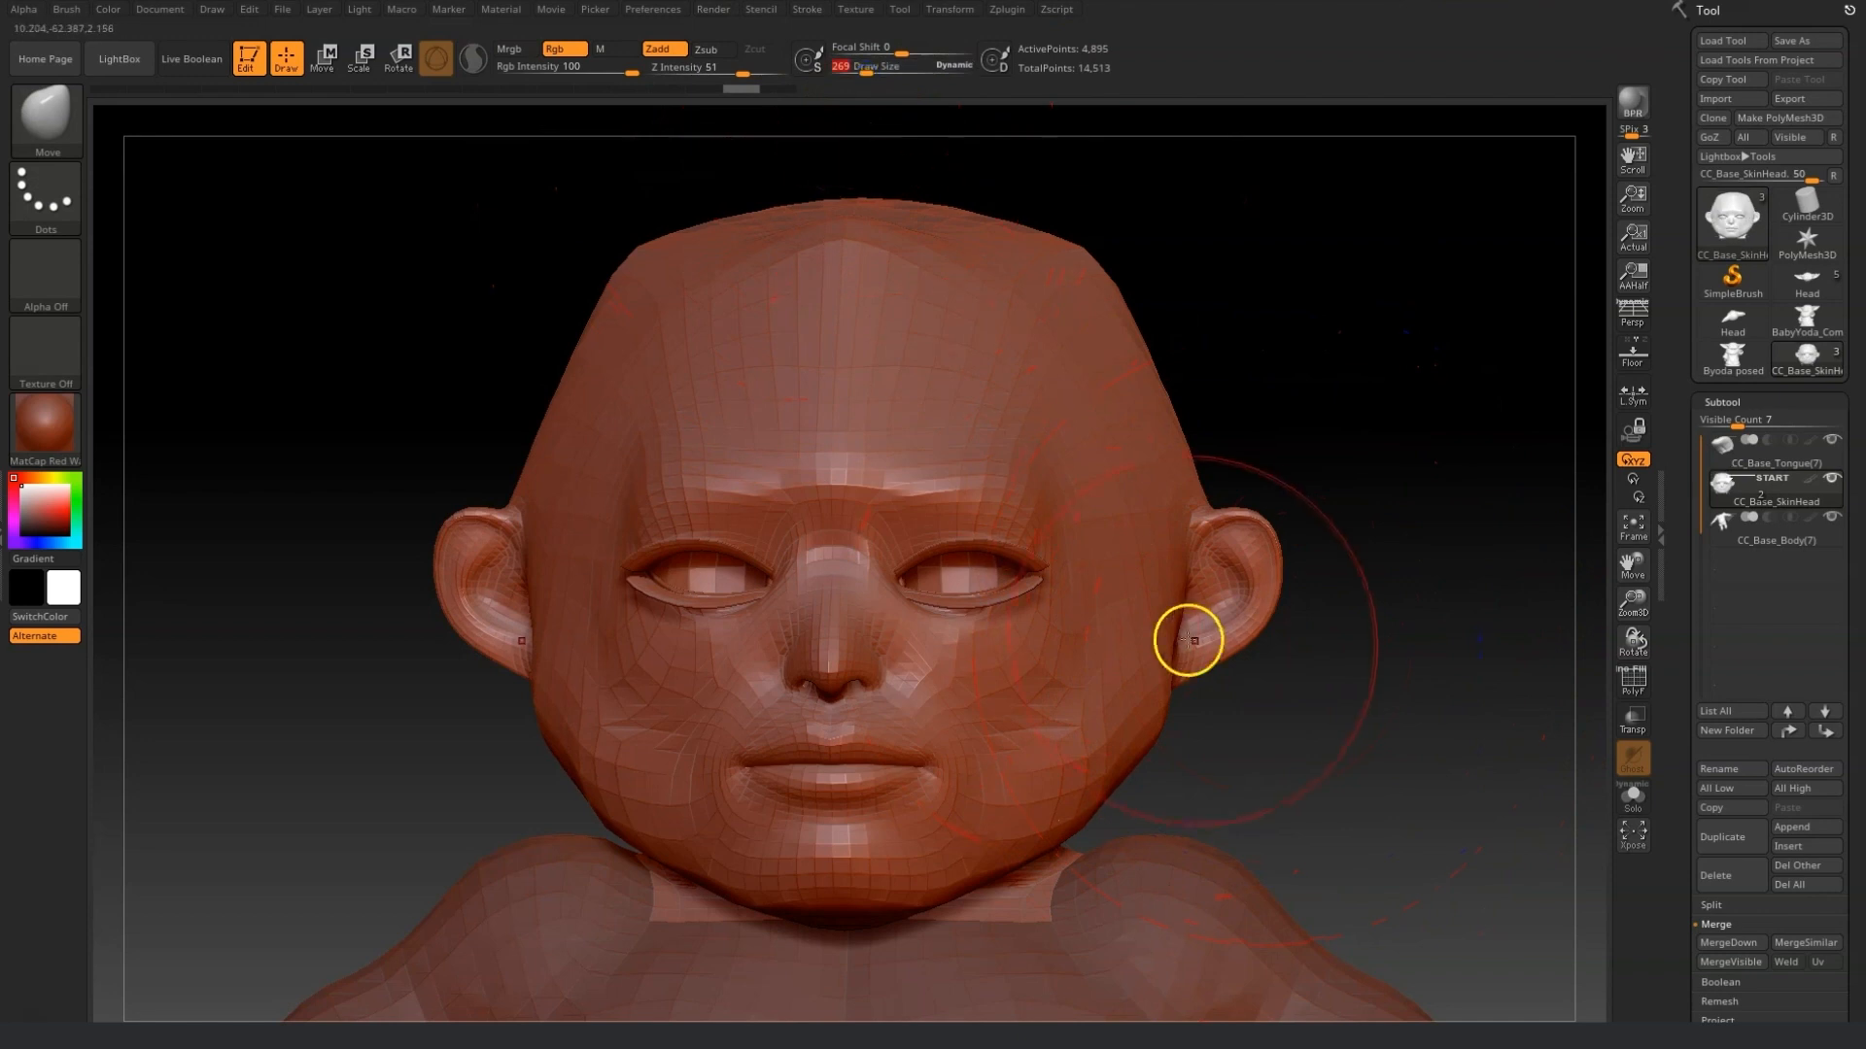
mouse_move(1192, 543)
left_mouse_down()
mouse_move(1103, 544)
mouse_move(1273, 525)
left_mouse_up()
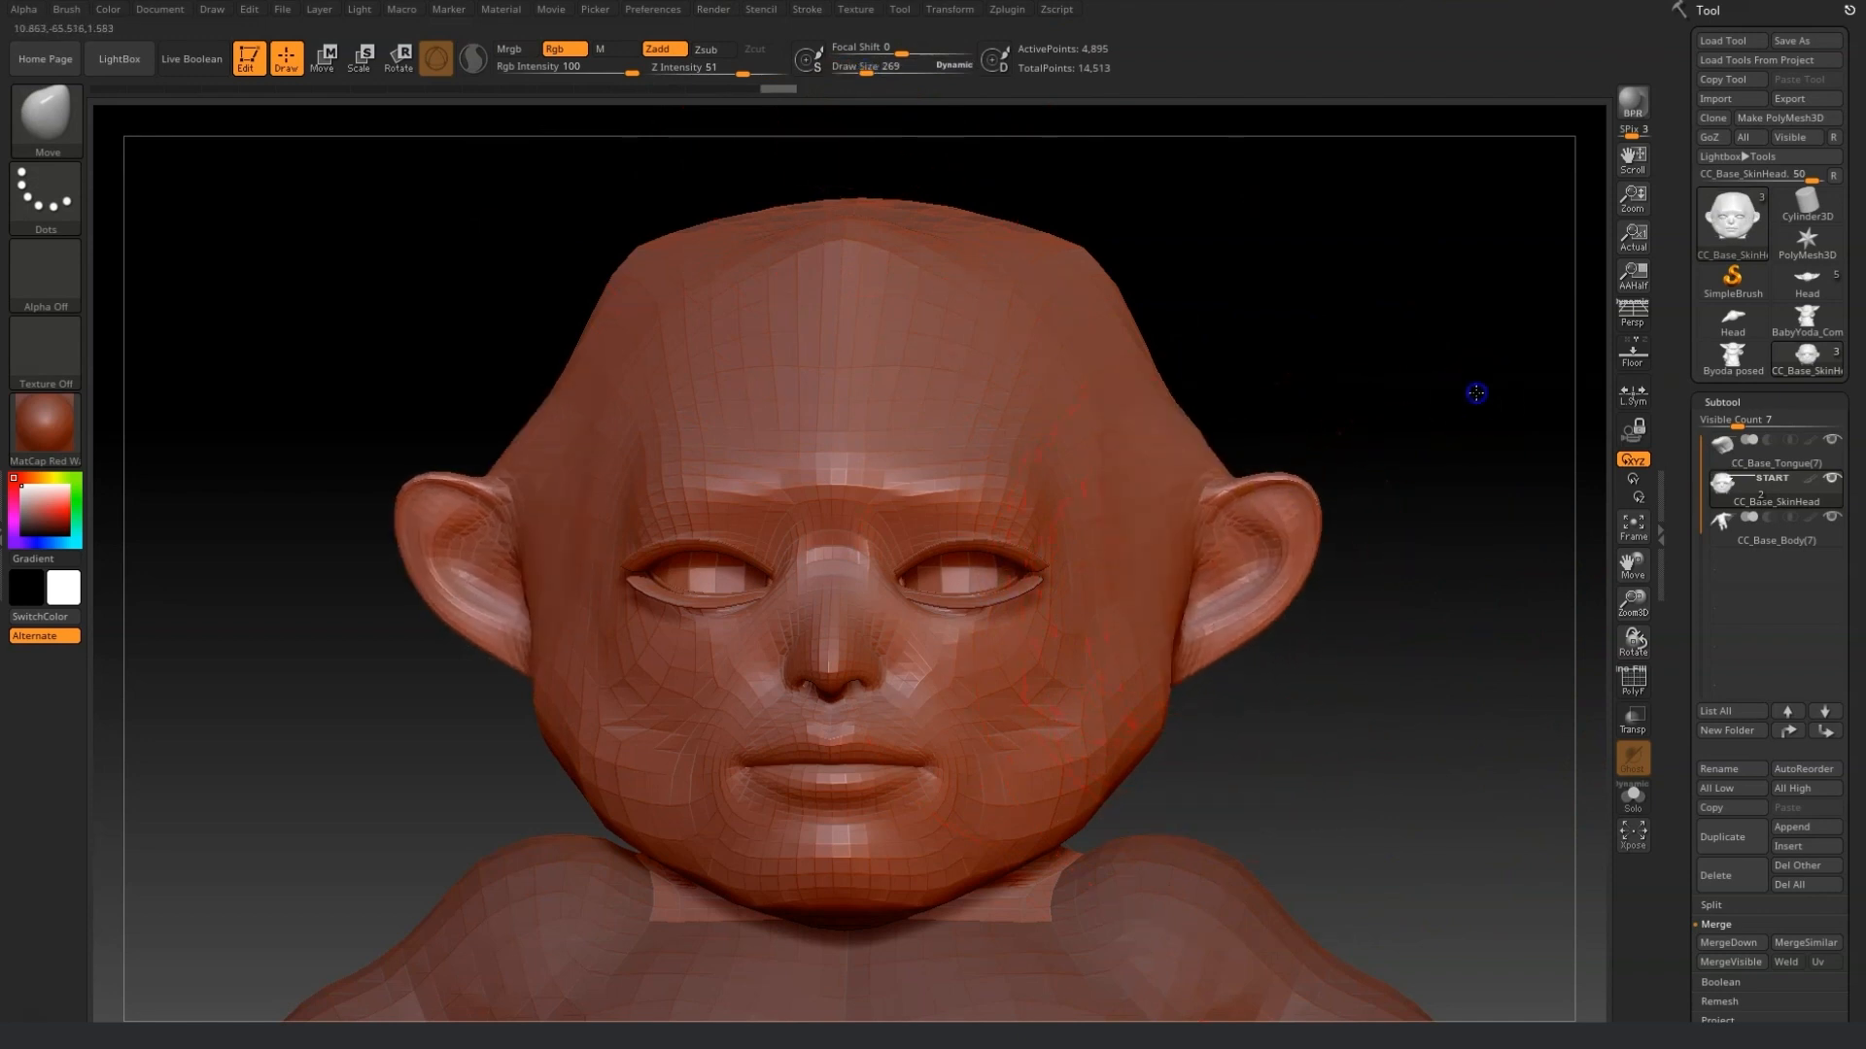
left_click_drag(1295, 632, 1400, 657)
left_click_drag(1241, 638, 1139, 612)
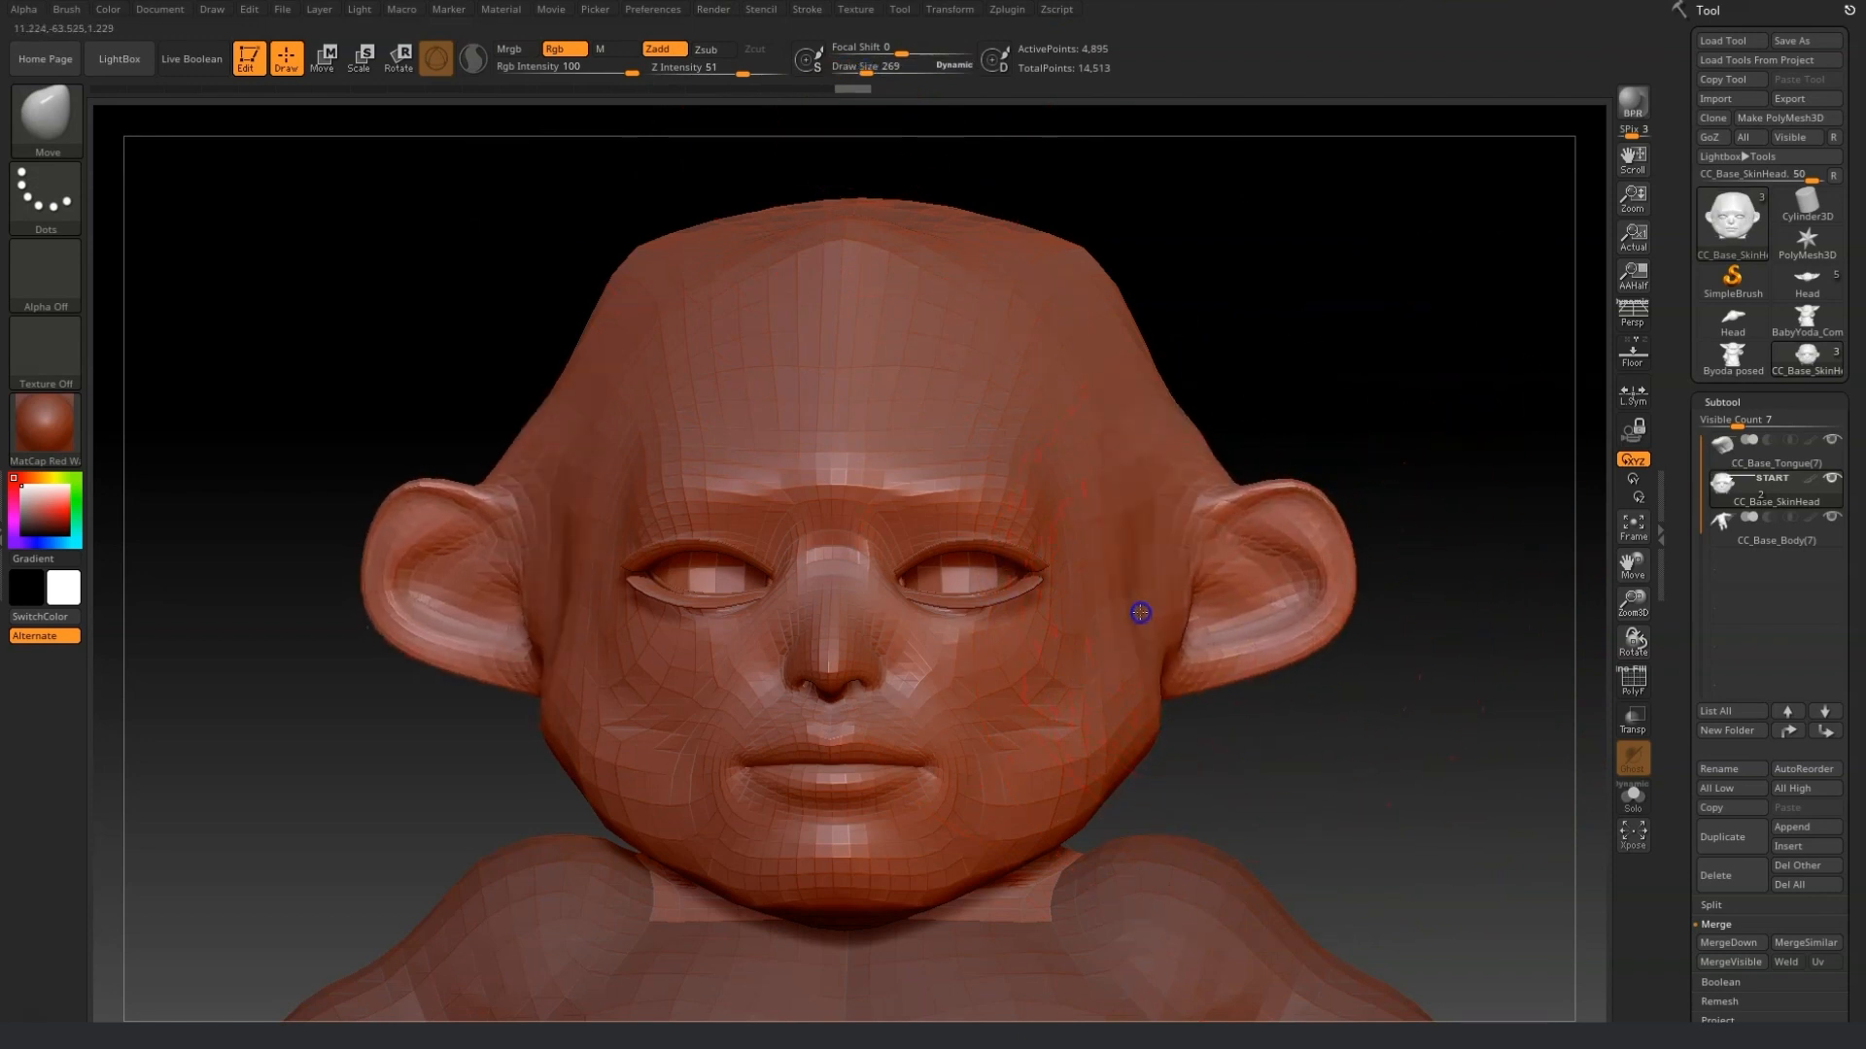
Push the top of the skull down and smooth the back of the head.
mouse_move(1074, 184)
left_mouse_down("shift")
mouse_move(953, 208)
mouse_move(943, 253)
mouse_move(968, 261)
left_mouse_up("shift")
left_click_drag(1188, 287, 787, 316)
left_click_drag(1021, 300, 1062, 325, "shift")
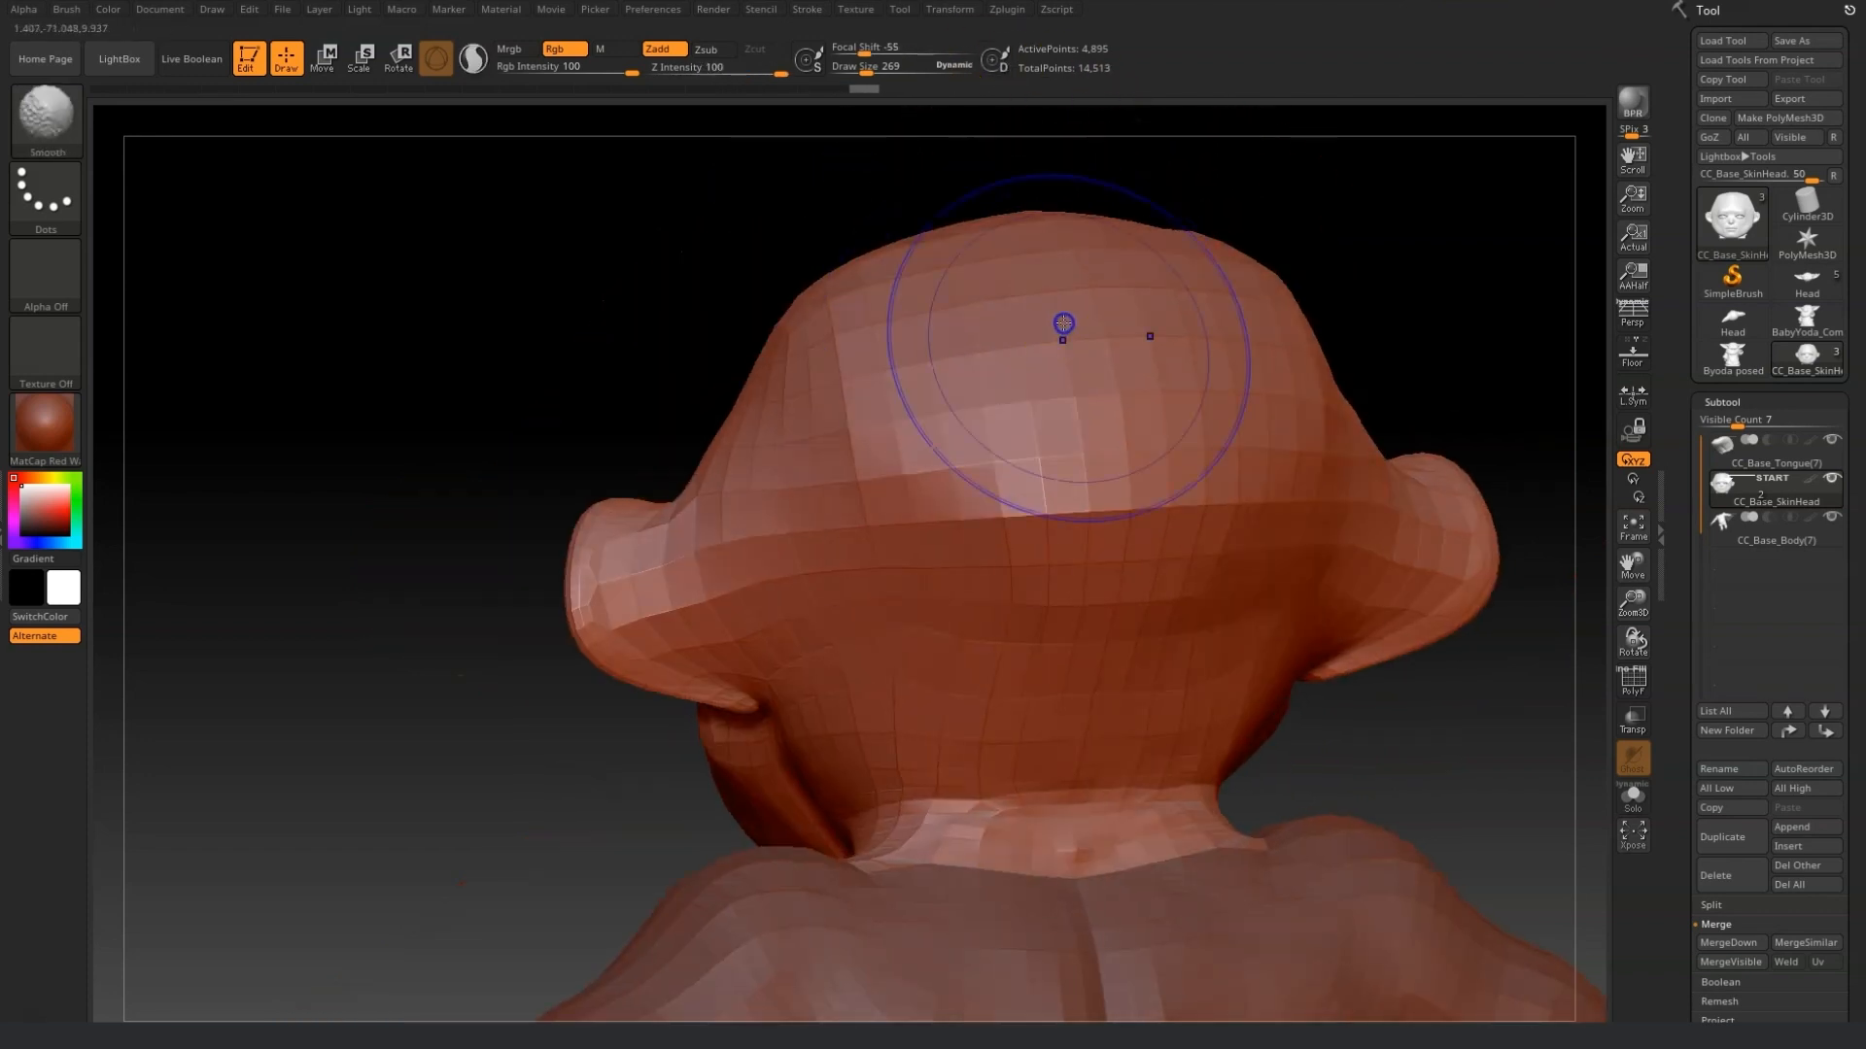
left_click_drag(1438, 730, 1449, 666)
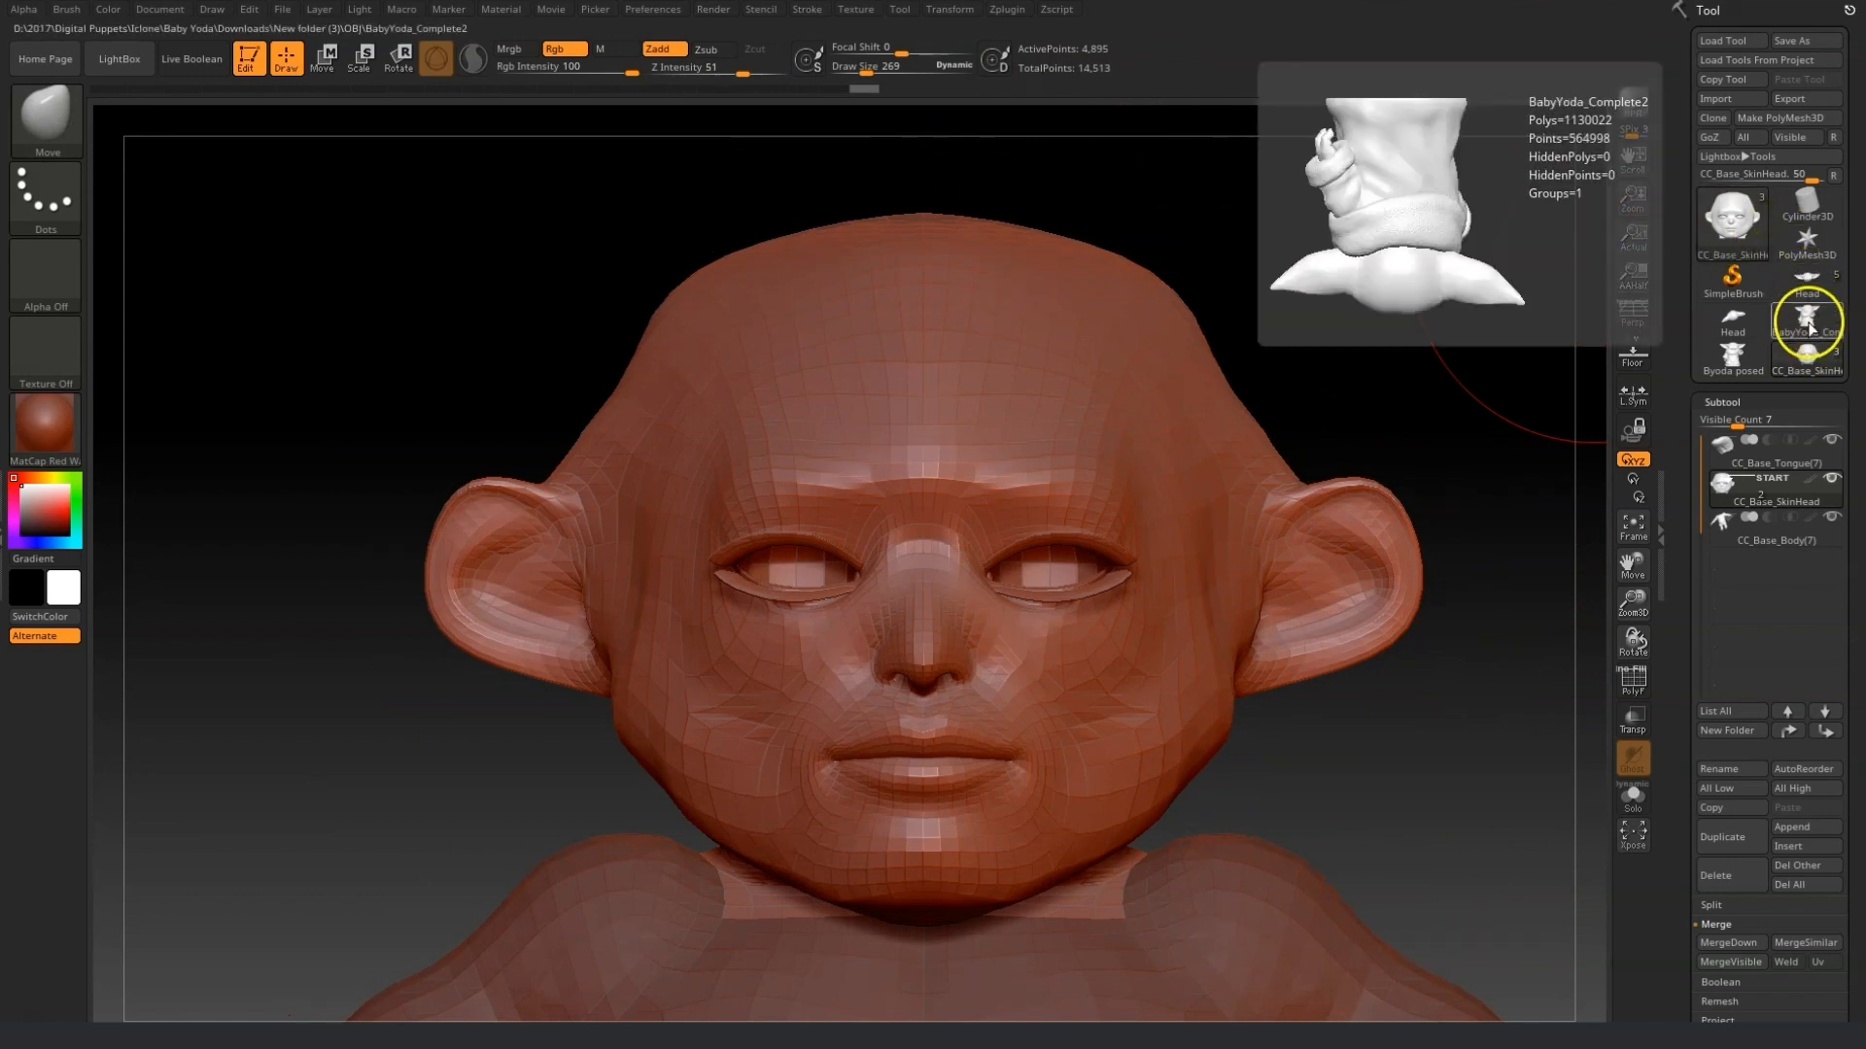
Switch to the Byoda posed tool and view the reference sculpt from the front.
left_click(1754, 366)
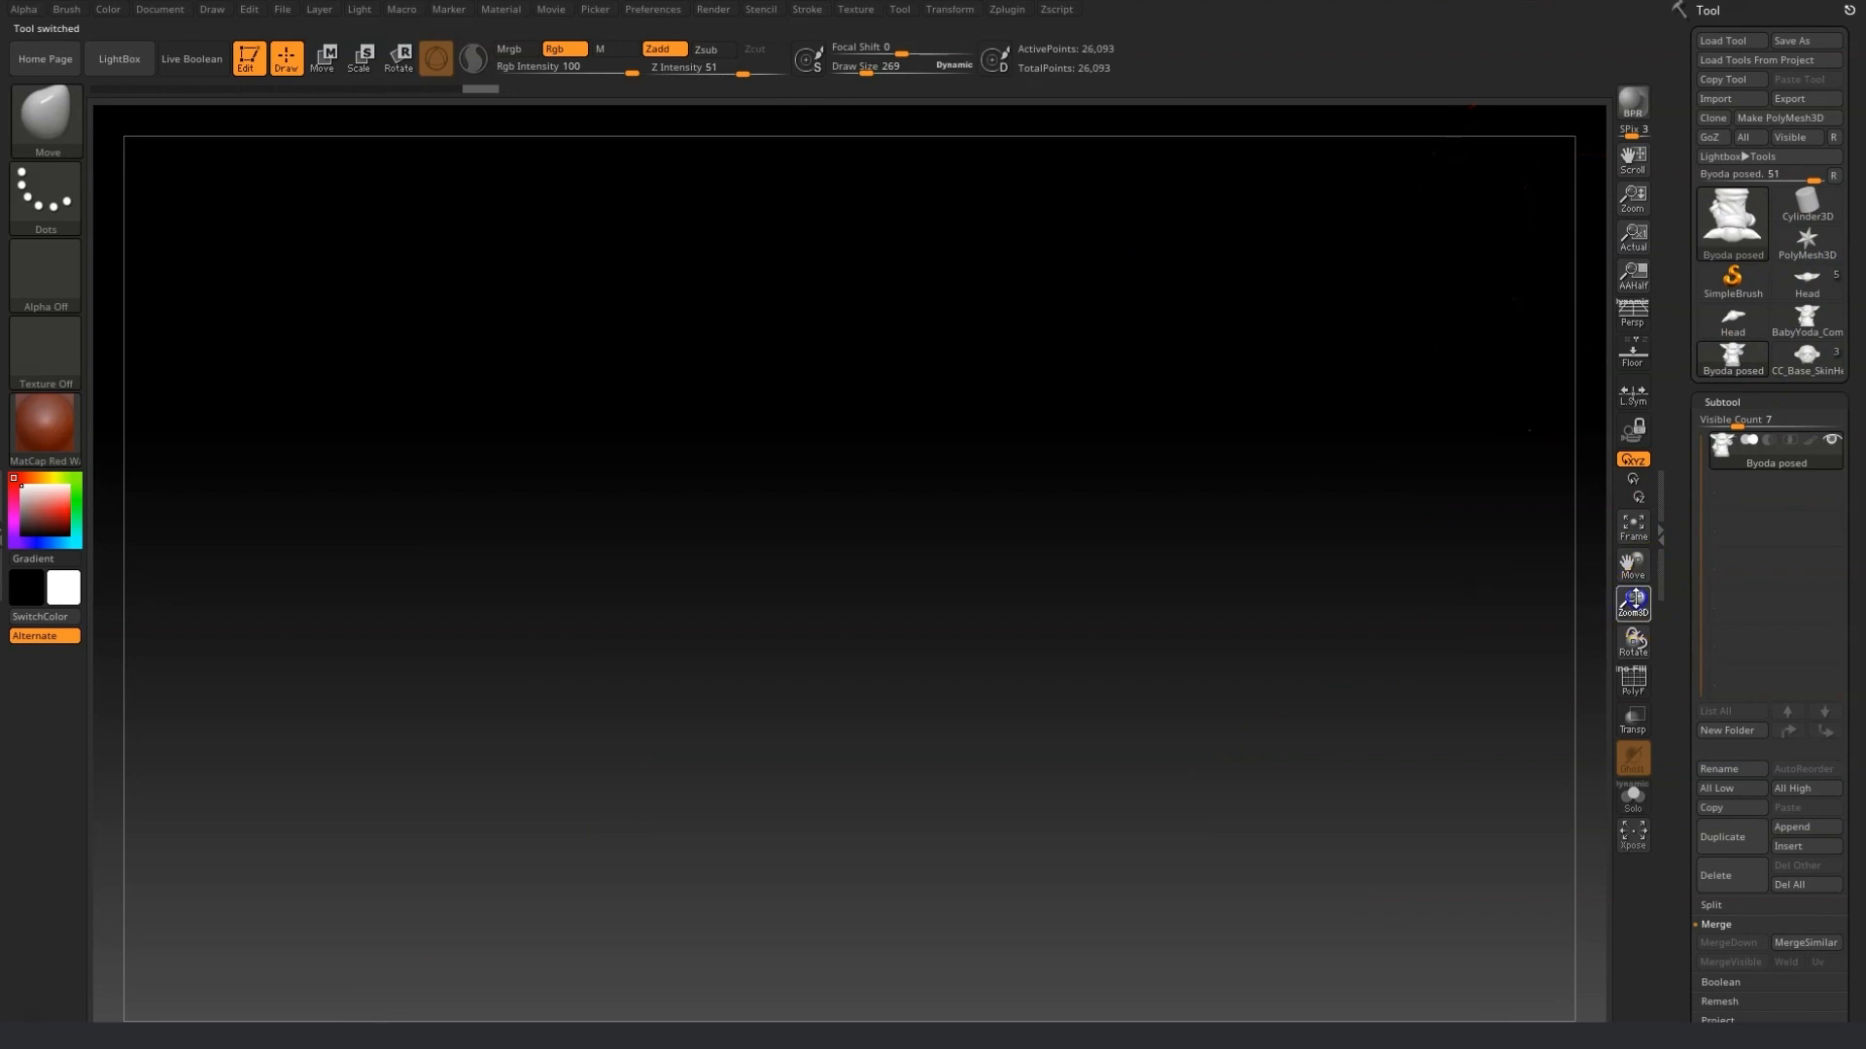
left_click(1652, 517)
left_click_drag(1416, 708, 1409, 596)
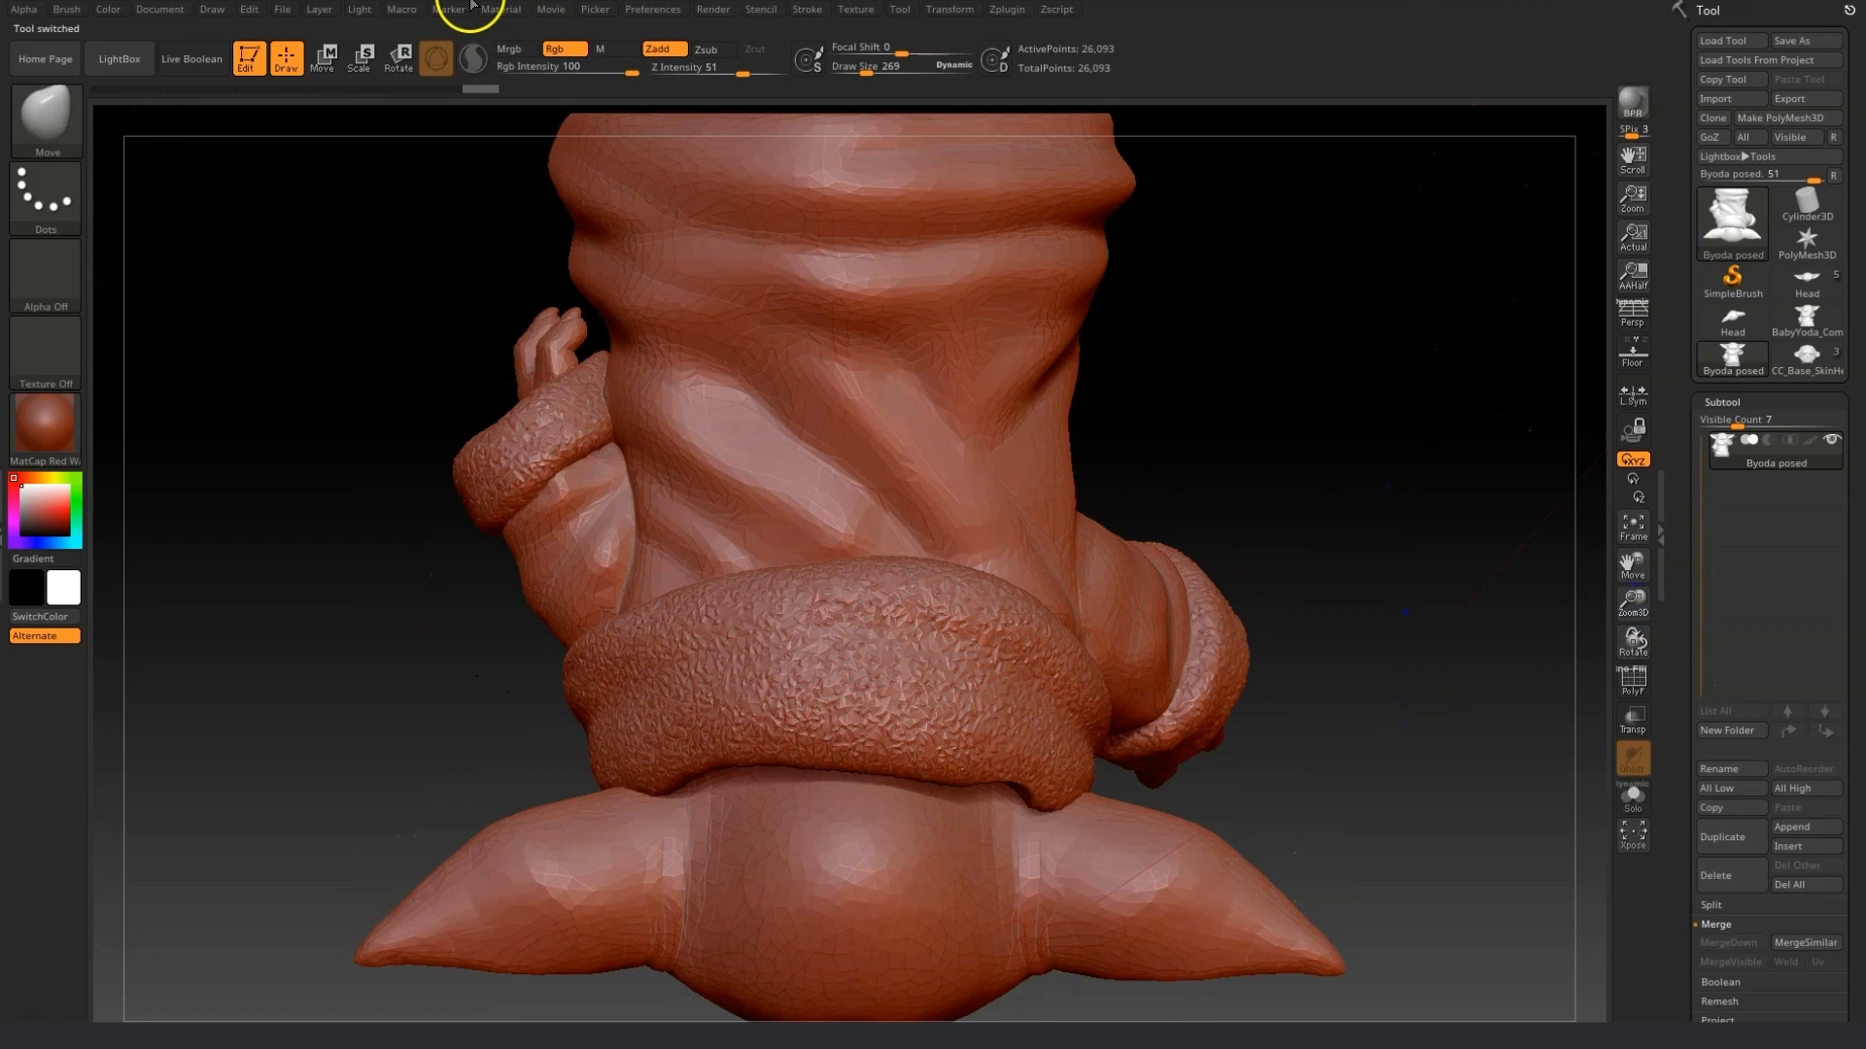
left_click(402, 60)
left_click_drag(956, 658, 988, 356)
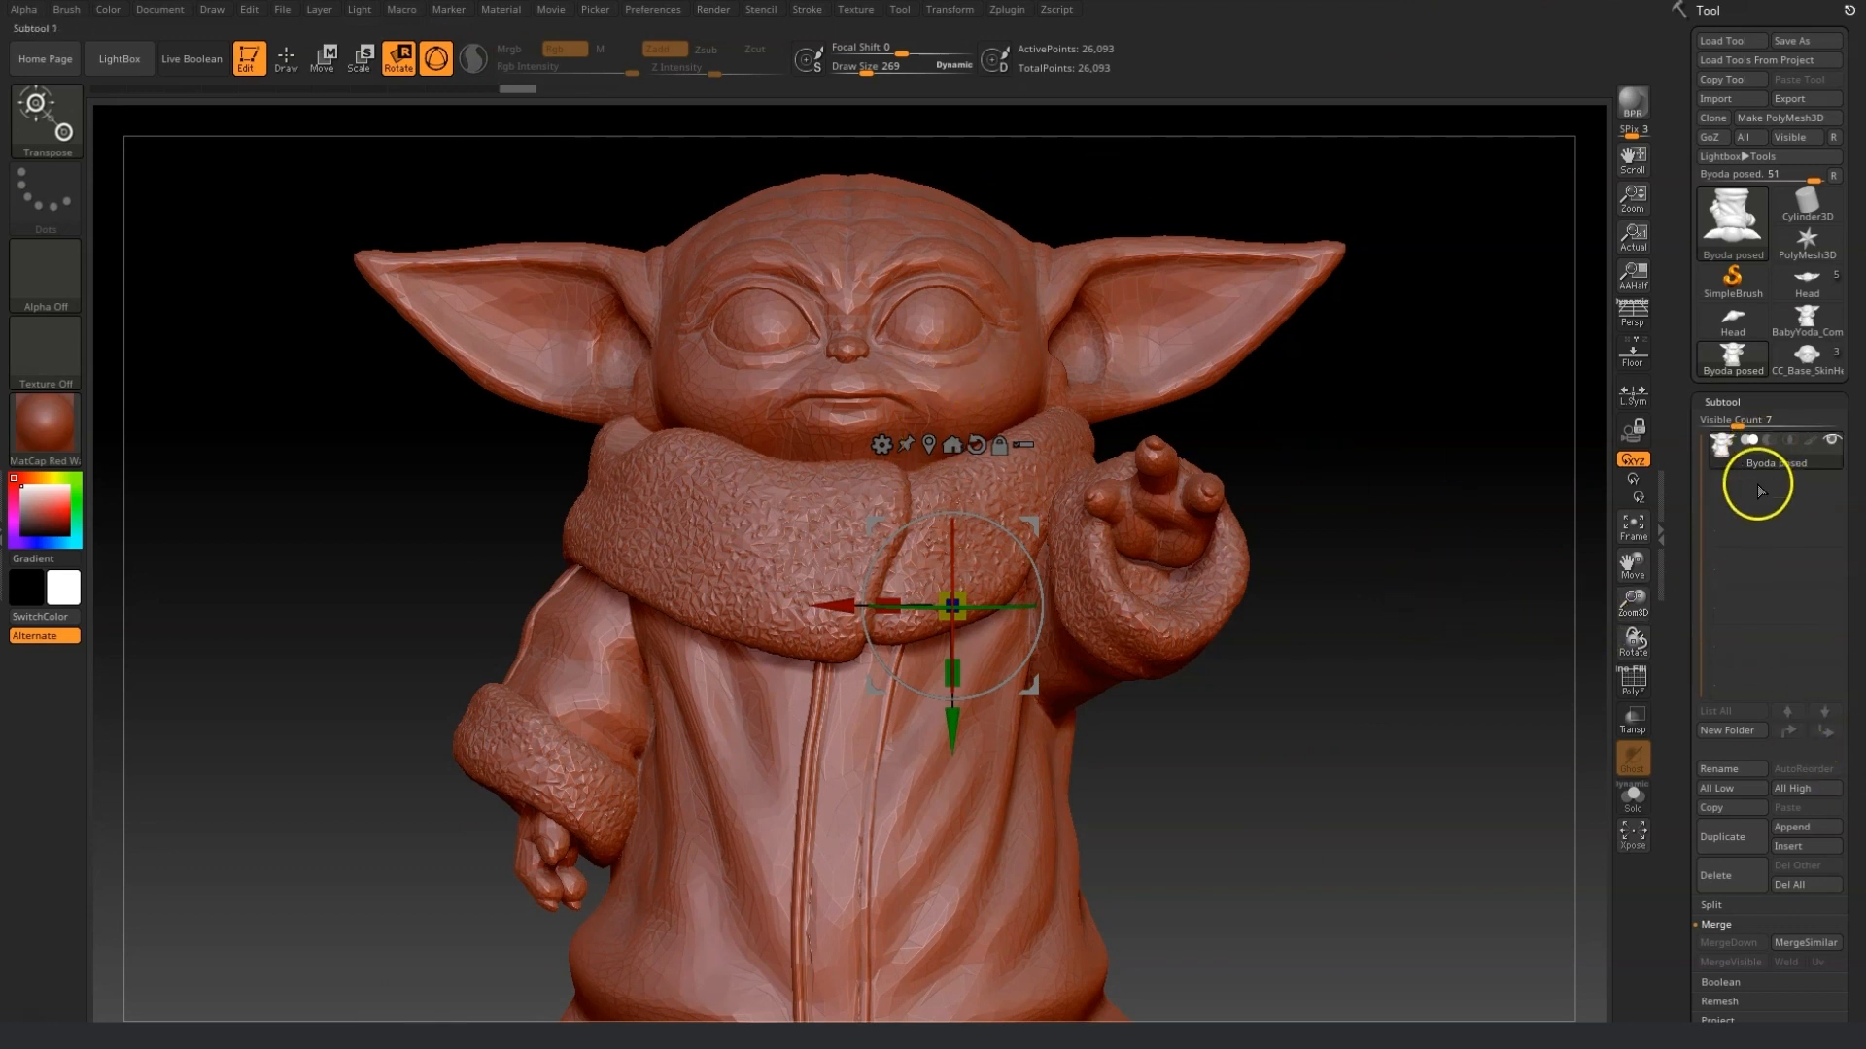
Return to the CC_Base_SkinHead tool and append the Byoda posed model as a new subtool.
left_click(1778, 360)
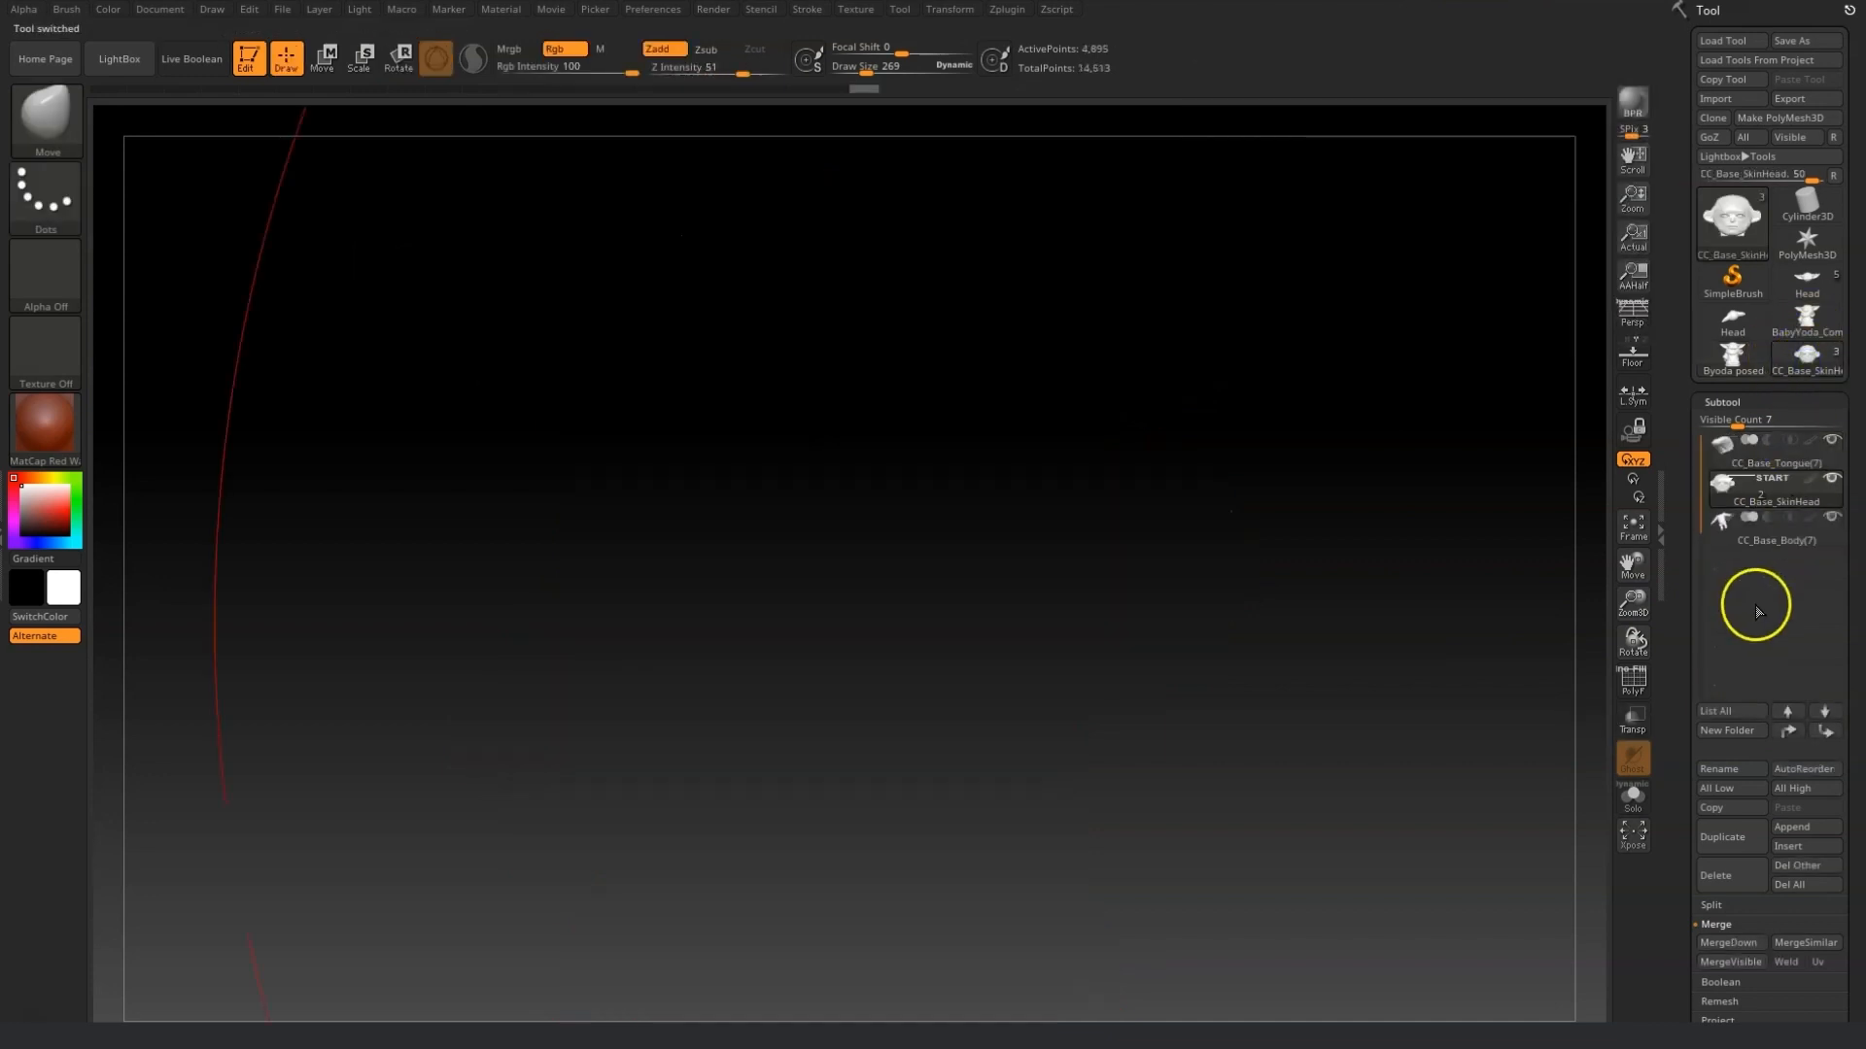
left_click(1634, 526)
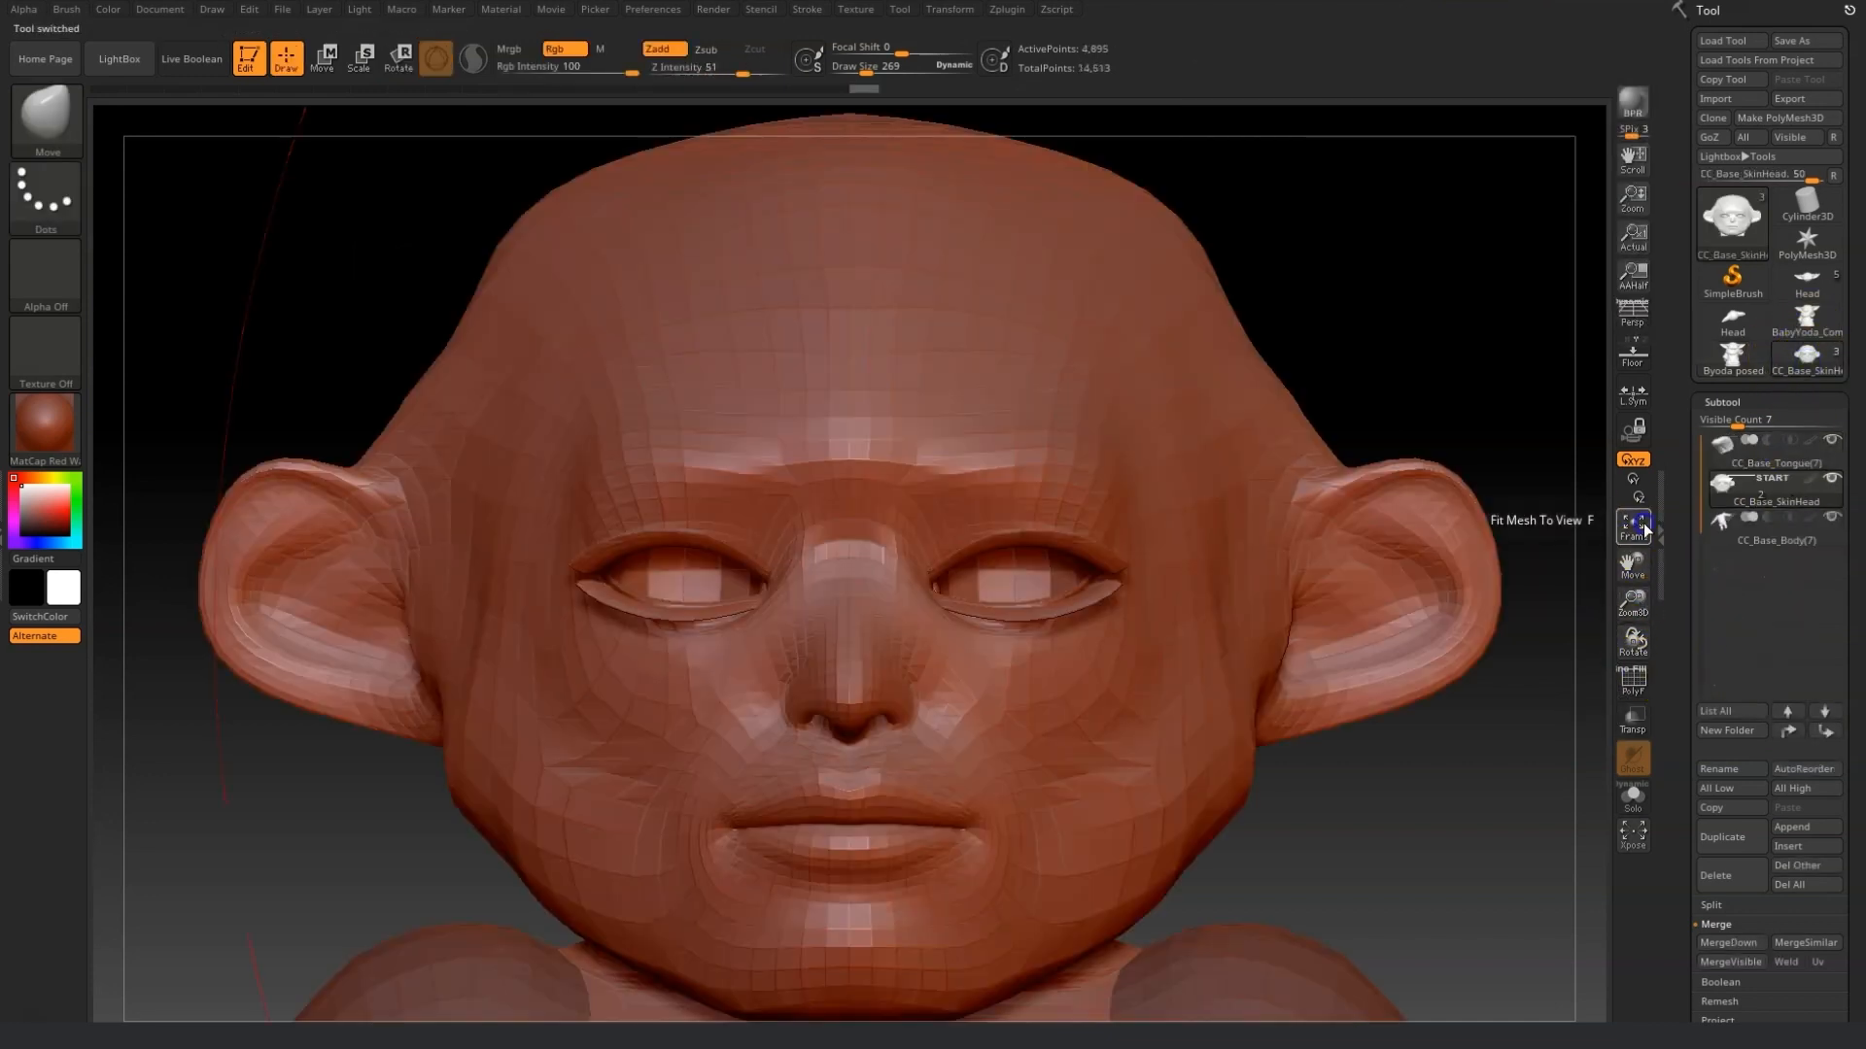
left_click(1799, 828)
left_click(1809, 834)
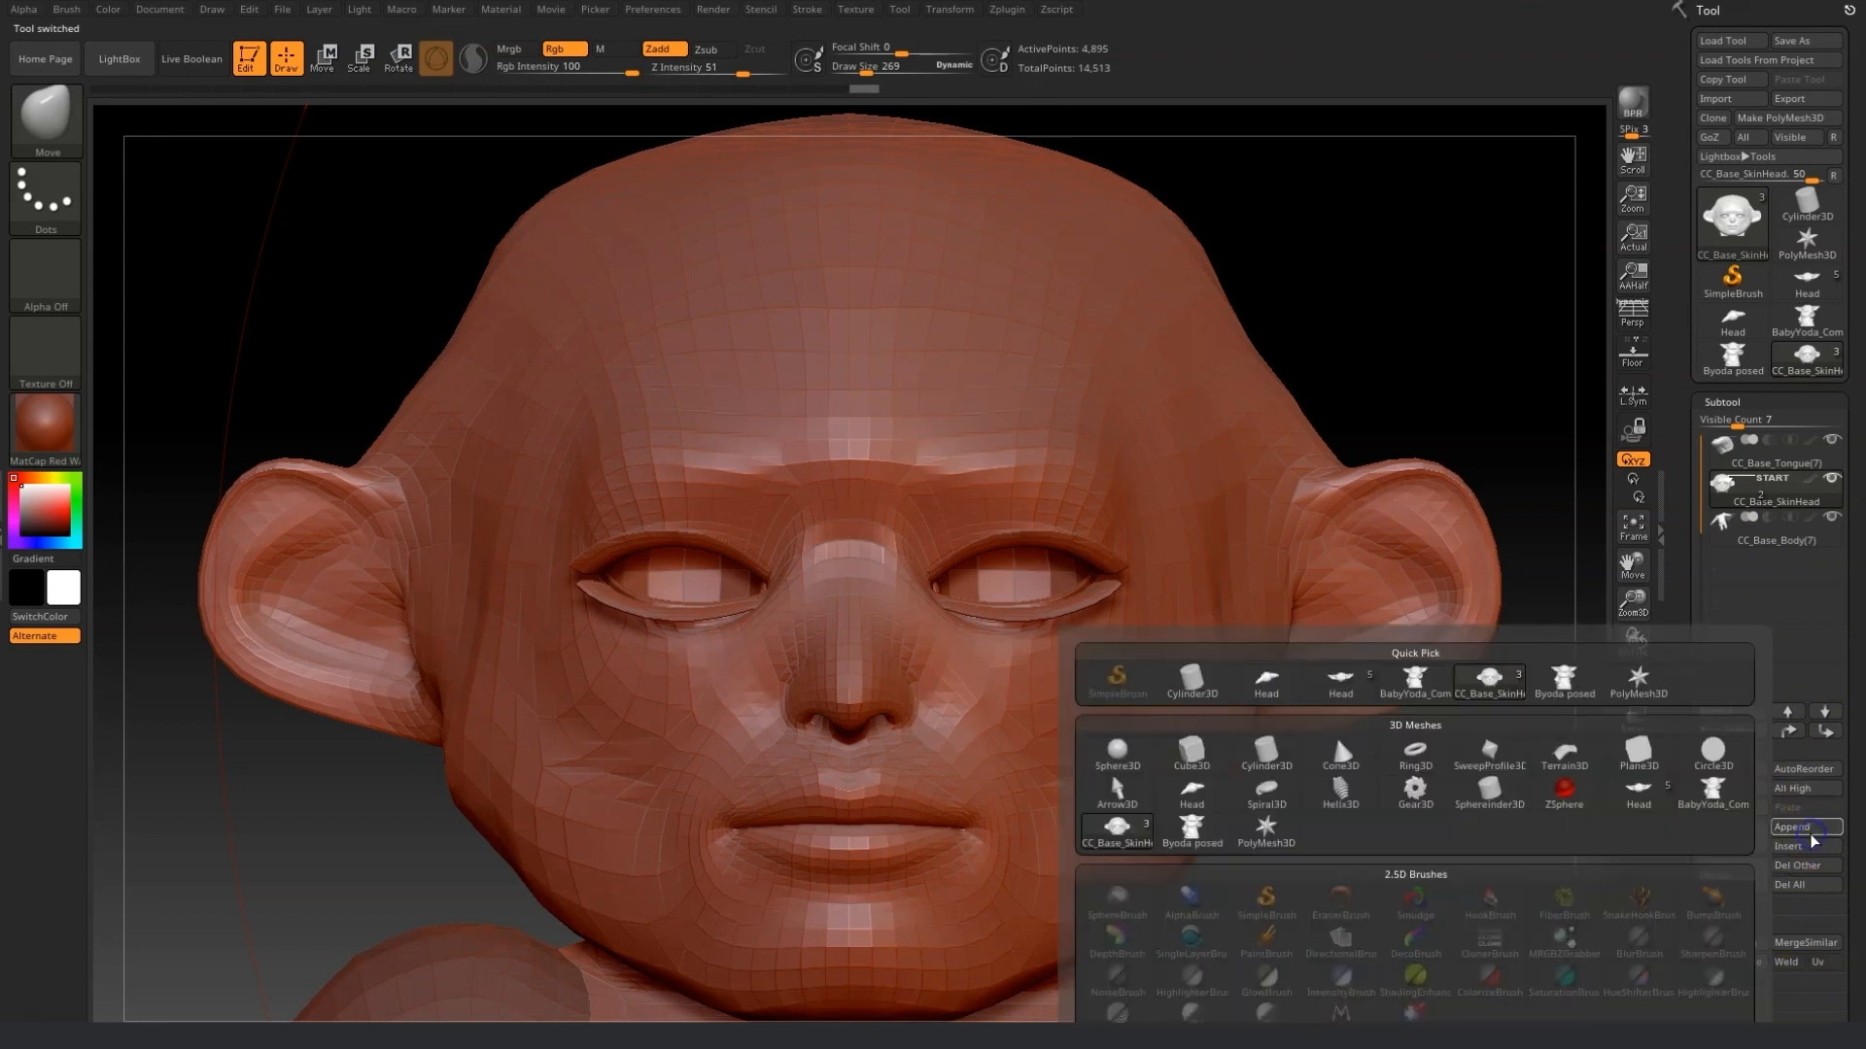
left_click(1797, 832)
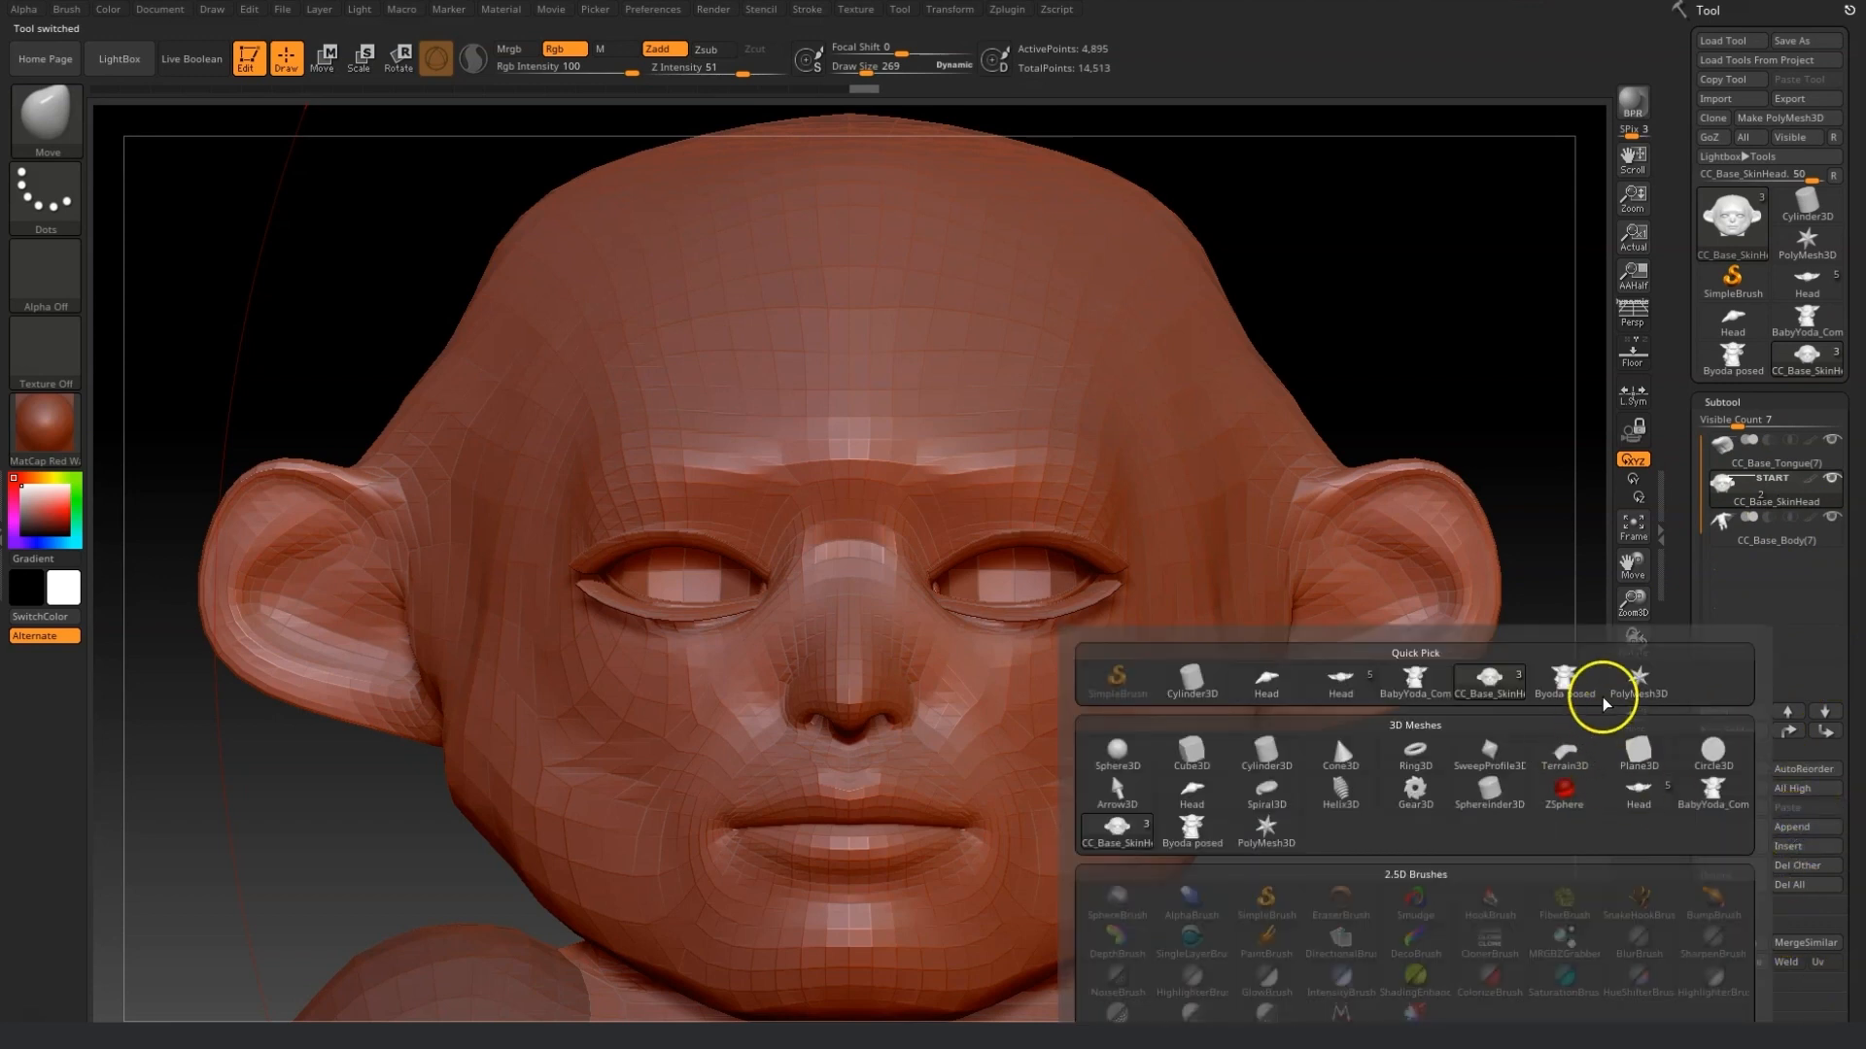
left_click(1560, 673)
left_click_drag(1632, 603, 885, 675)
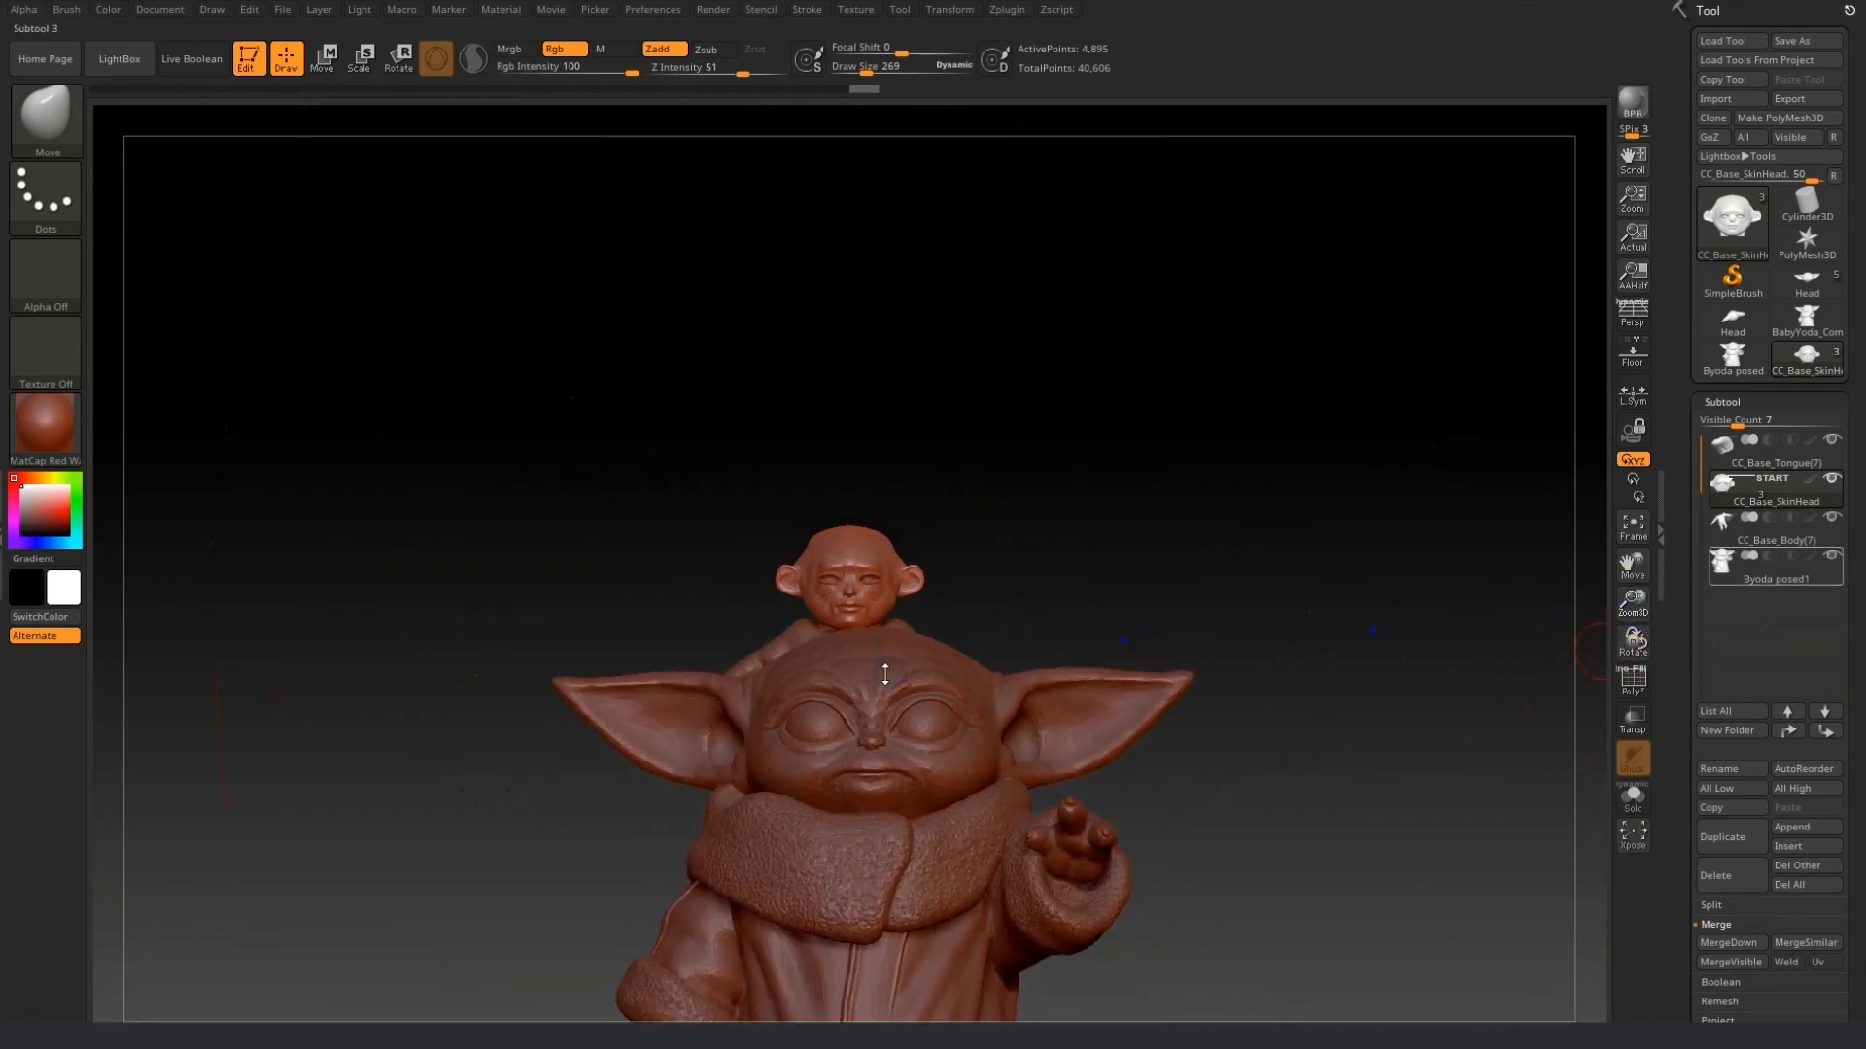
left_click(885, 674, "alt")
Scale the appended Byoda posed subtool down with the Transpose scale gizmo.
left_click_drag(1640, 566, 1655, 450)
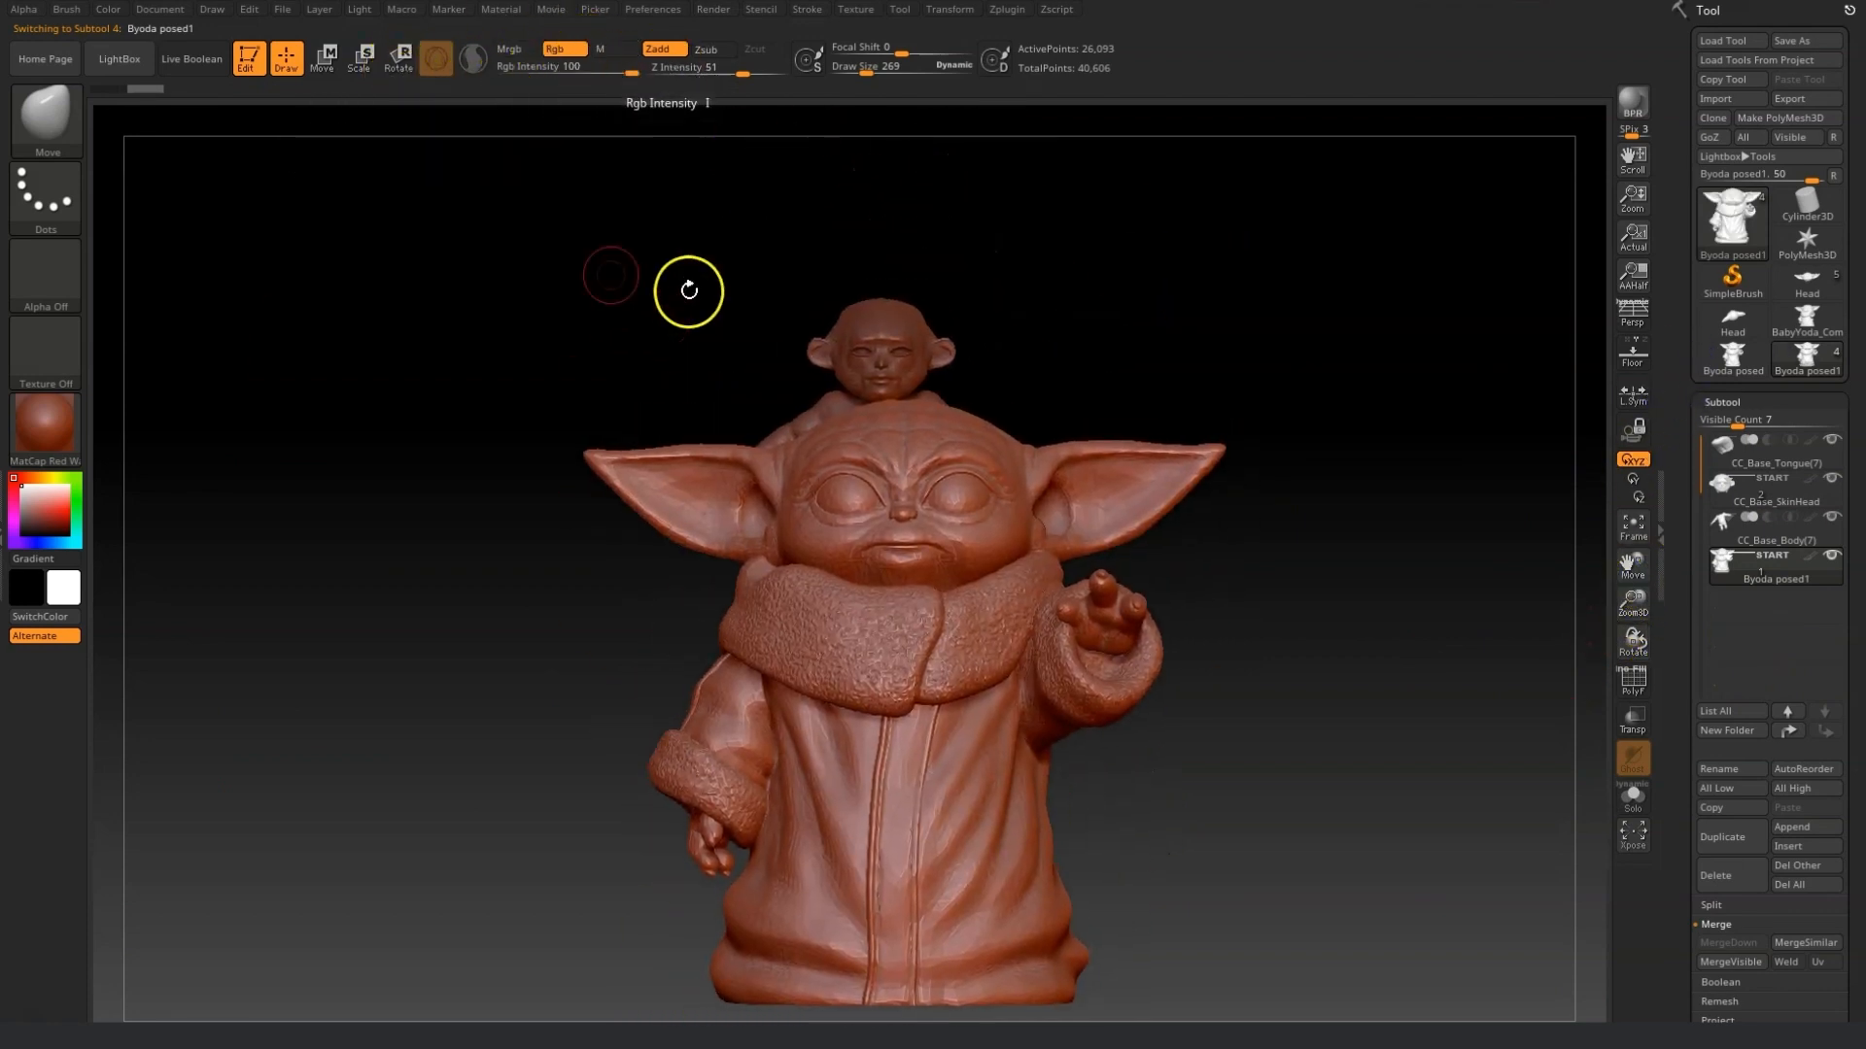
left_click(359, 68)
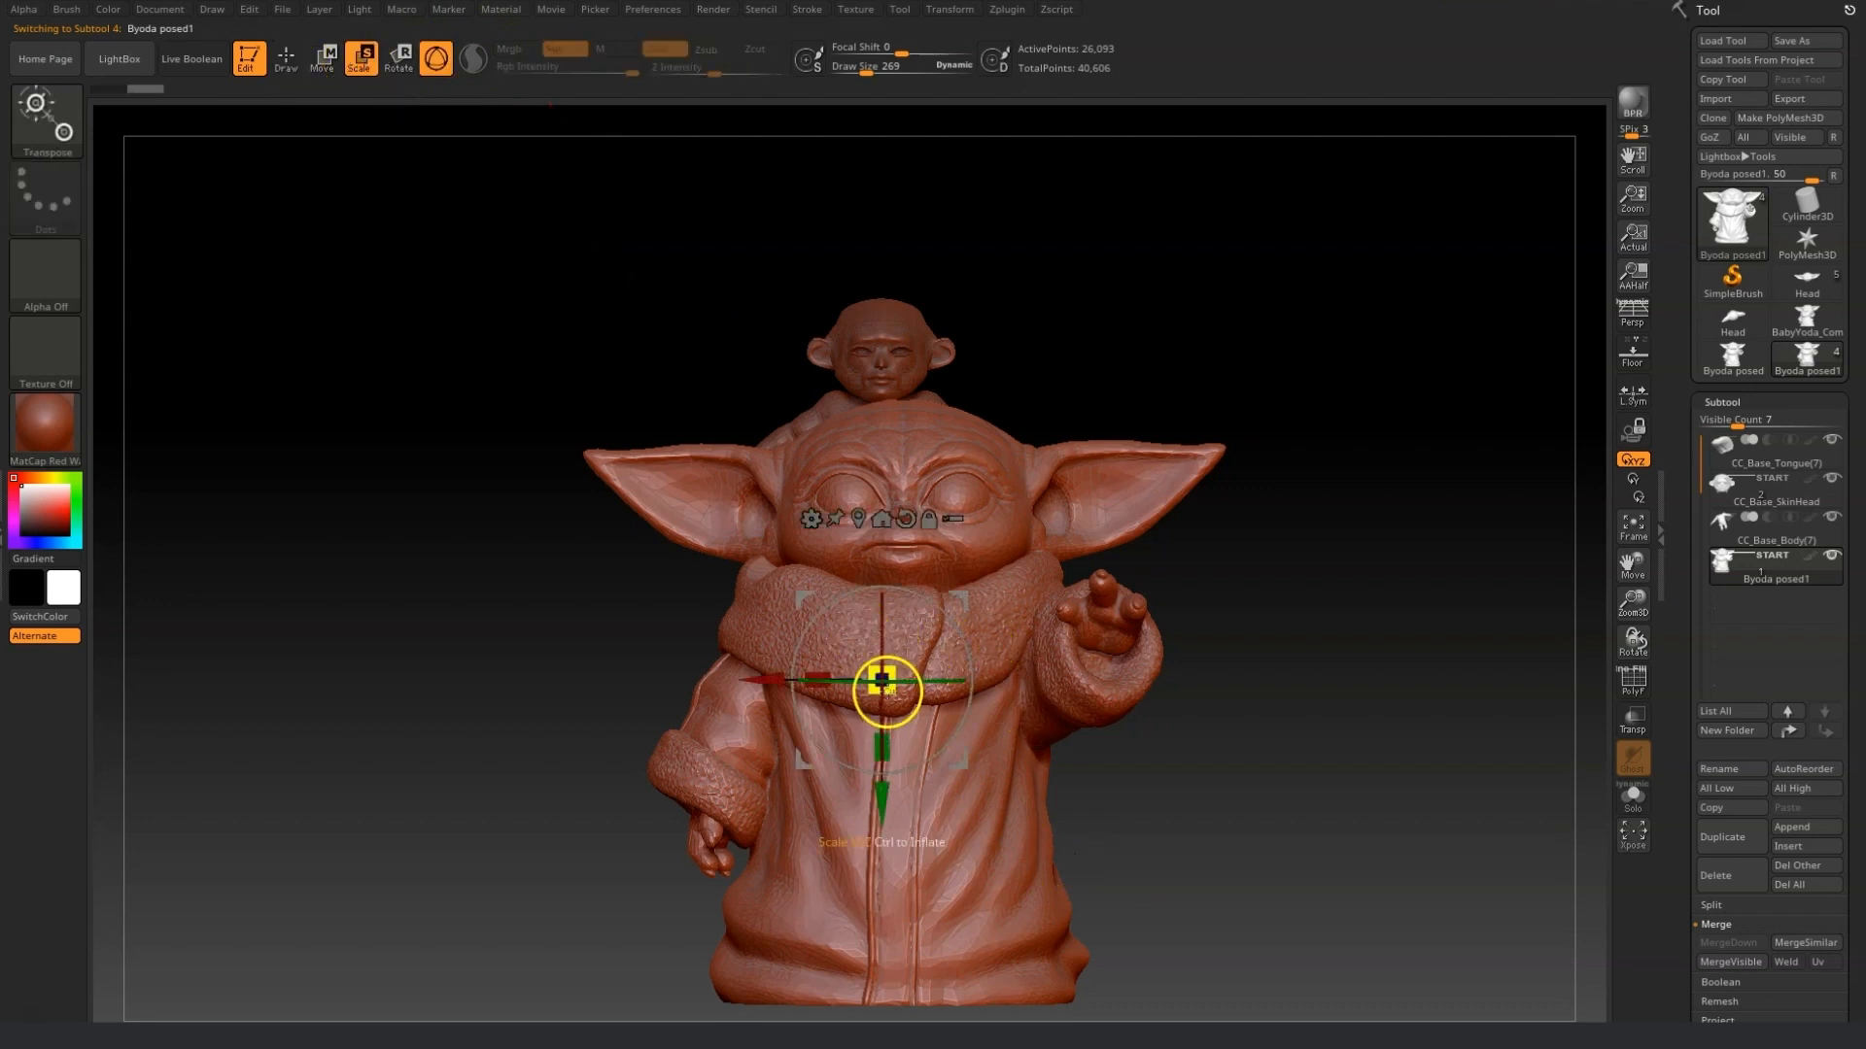
left_click_drag(892, 668, 838, 750)
left_click_drag(880, 831, 879, 525)
left_click_drag(774, 445, 830, 481)
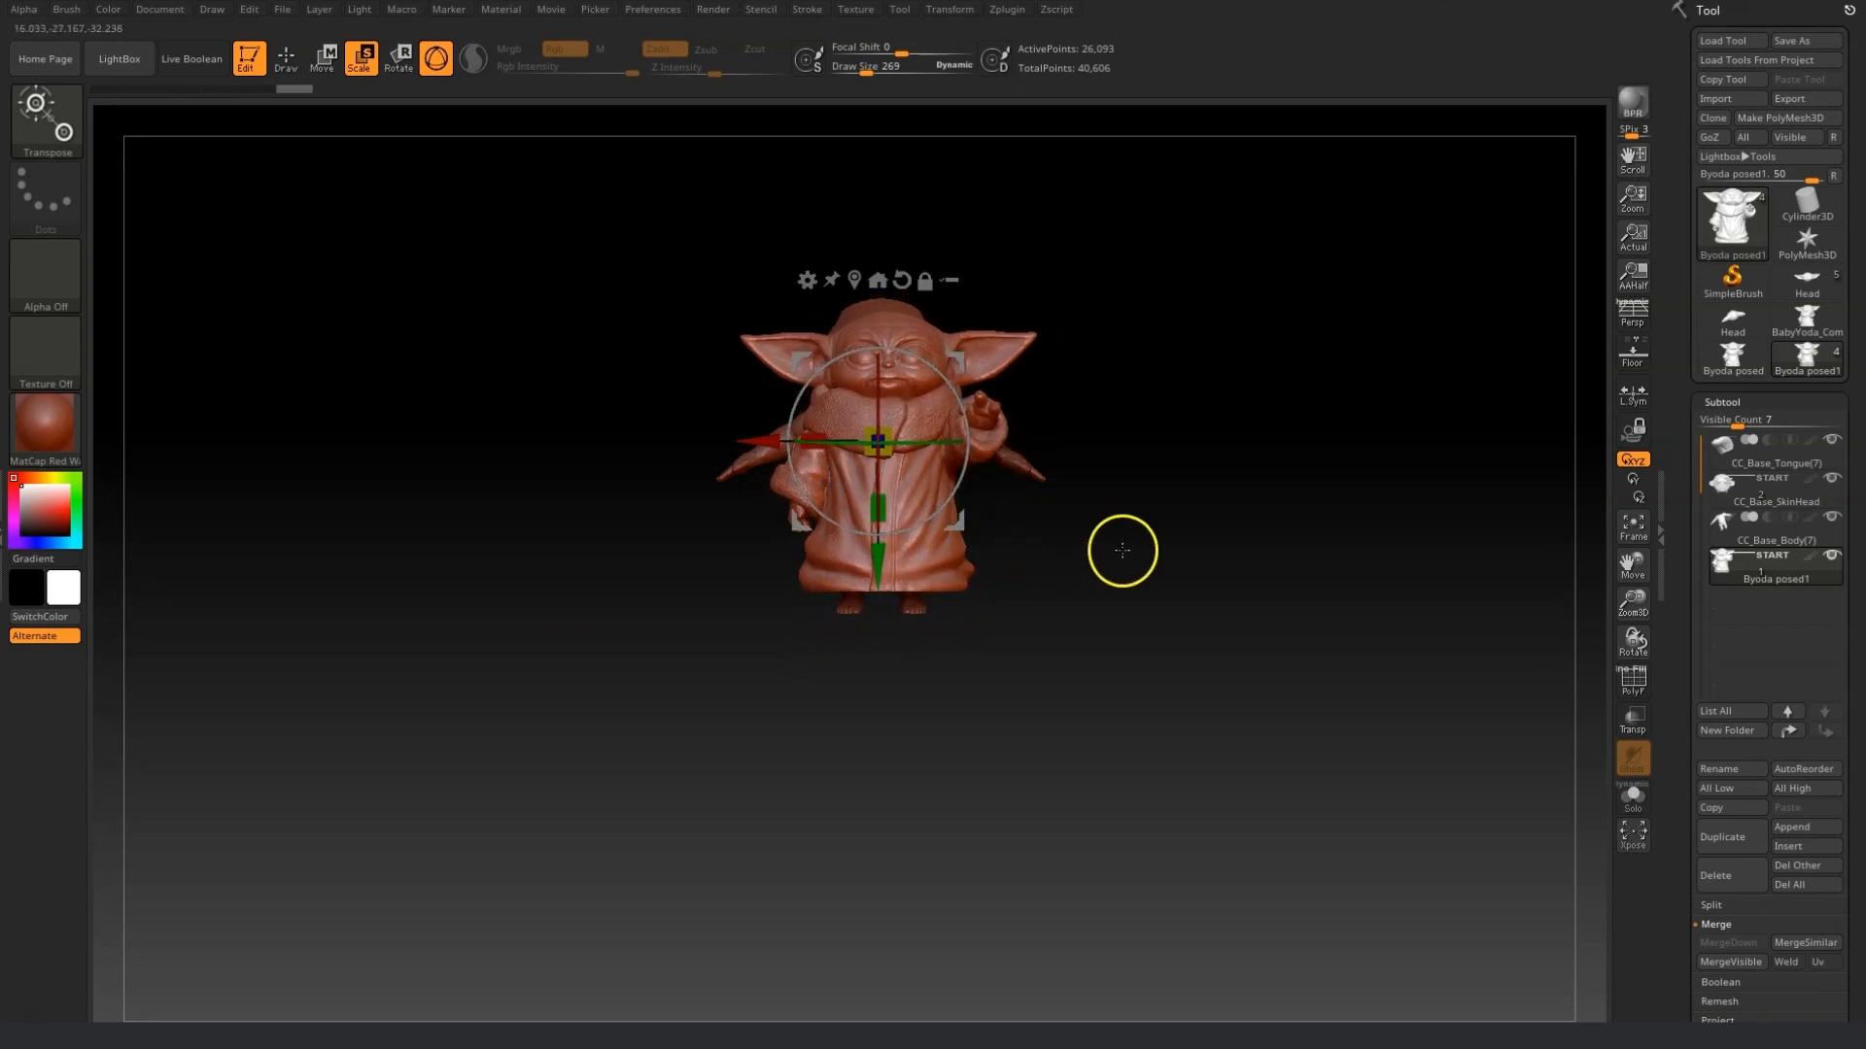
Scale the Byoda subtool up and move it toward the baby's head, checking from the side.
left_click_drag(1633, 564, 1642, 729)
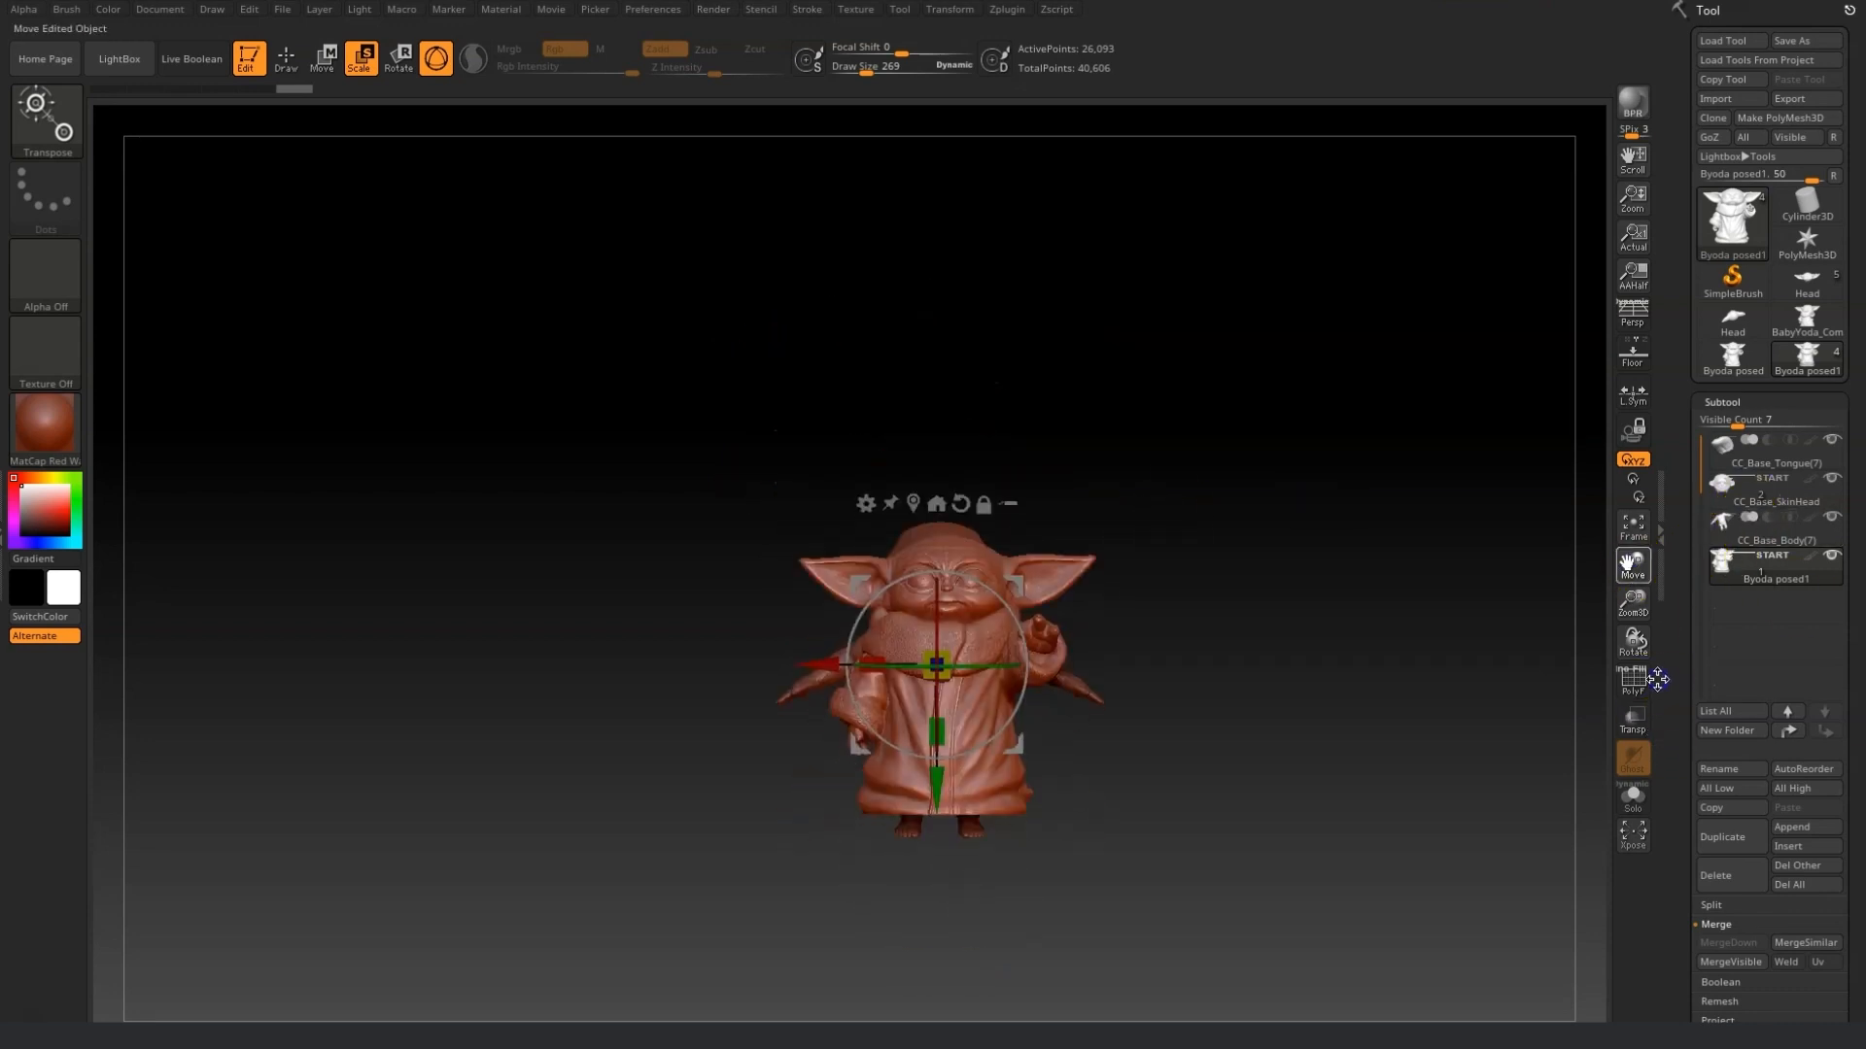
left_click_drag(1633, 601, 1634, 690)
left_click_drag(1288, 805, 1186, 808)
left_click_drag(1054, 661, 1357, 672)
left_click_drag(1239, 792, 1244, 847)
left_click_drag(1231, 729, 1216, 739)
left_click_drag(1240, 849, 1241, 821)
left_click_drag(1371, 695, 1405, 696)
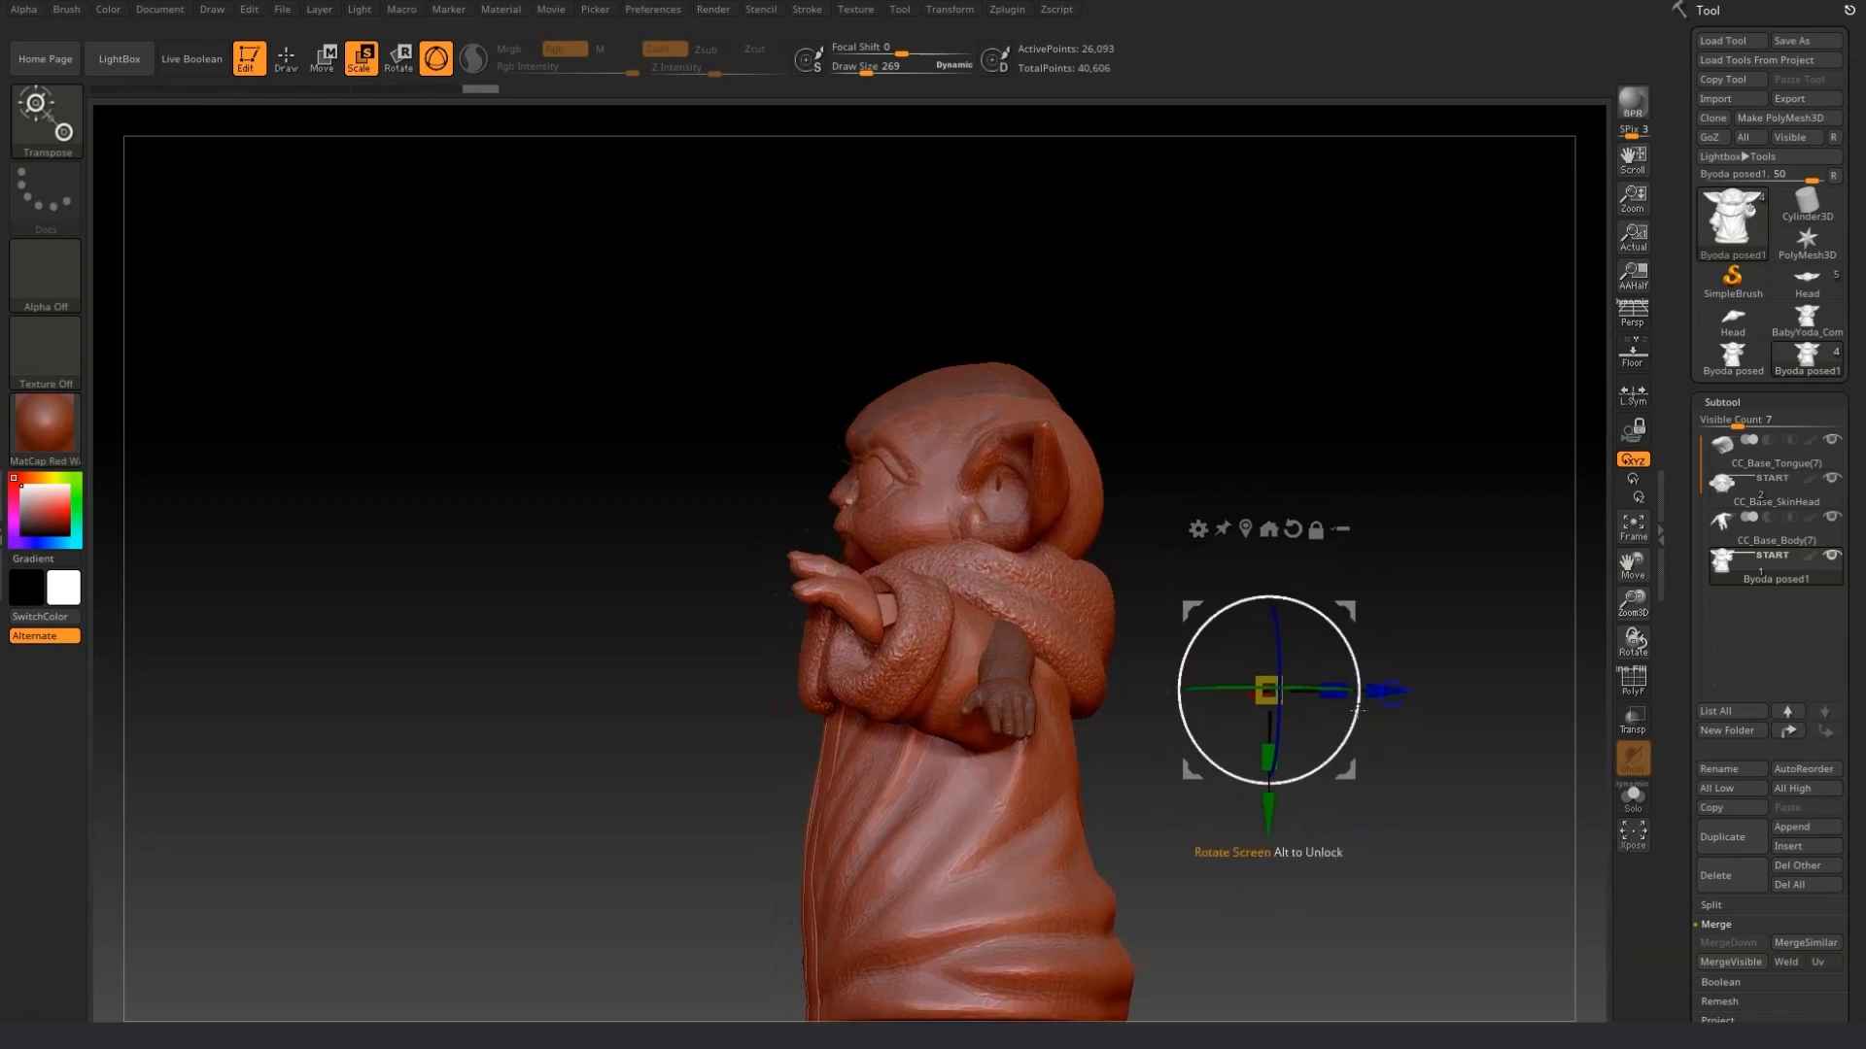
Fine-tune the Byoda subtool's position and scale so its head lines up with the baby's head.
left_click_drag(1266, 691, 1250, 706)
left_click_drag(1269, 797, 1270, 783)
left_click_drag(1392, 691, 1418, 685)
left_click_drag(1291, 680, 1293, 686)
left_click_drag(1407, 676, 1396, 675)
left_click_drag(1284, 804, 1285, 811)
left_click_drag(952, 841, 1347, 945)
left_click_drag(1633, 642, 1669, 642)
left_click_drag(870, 655, 851, 658)
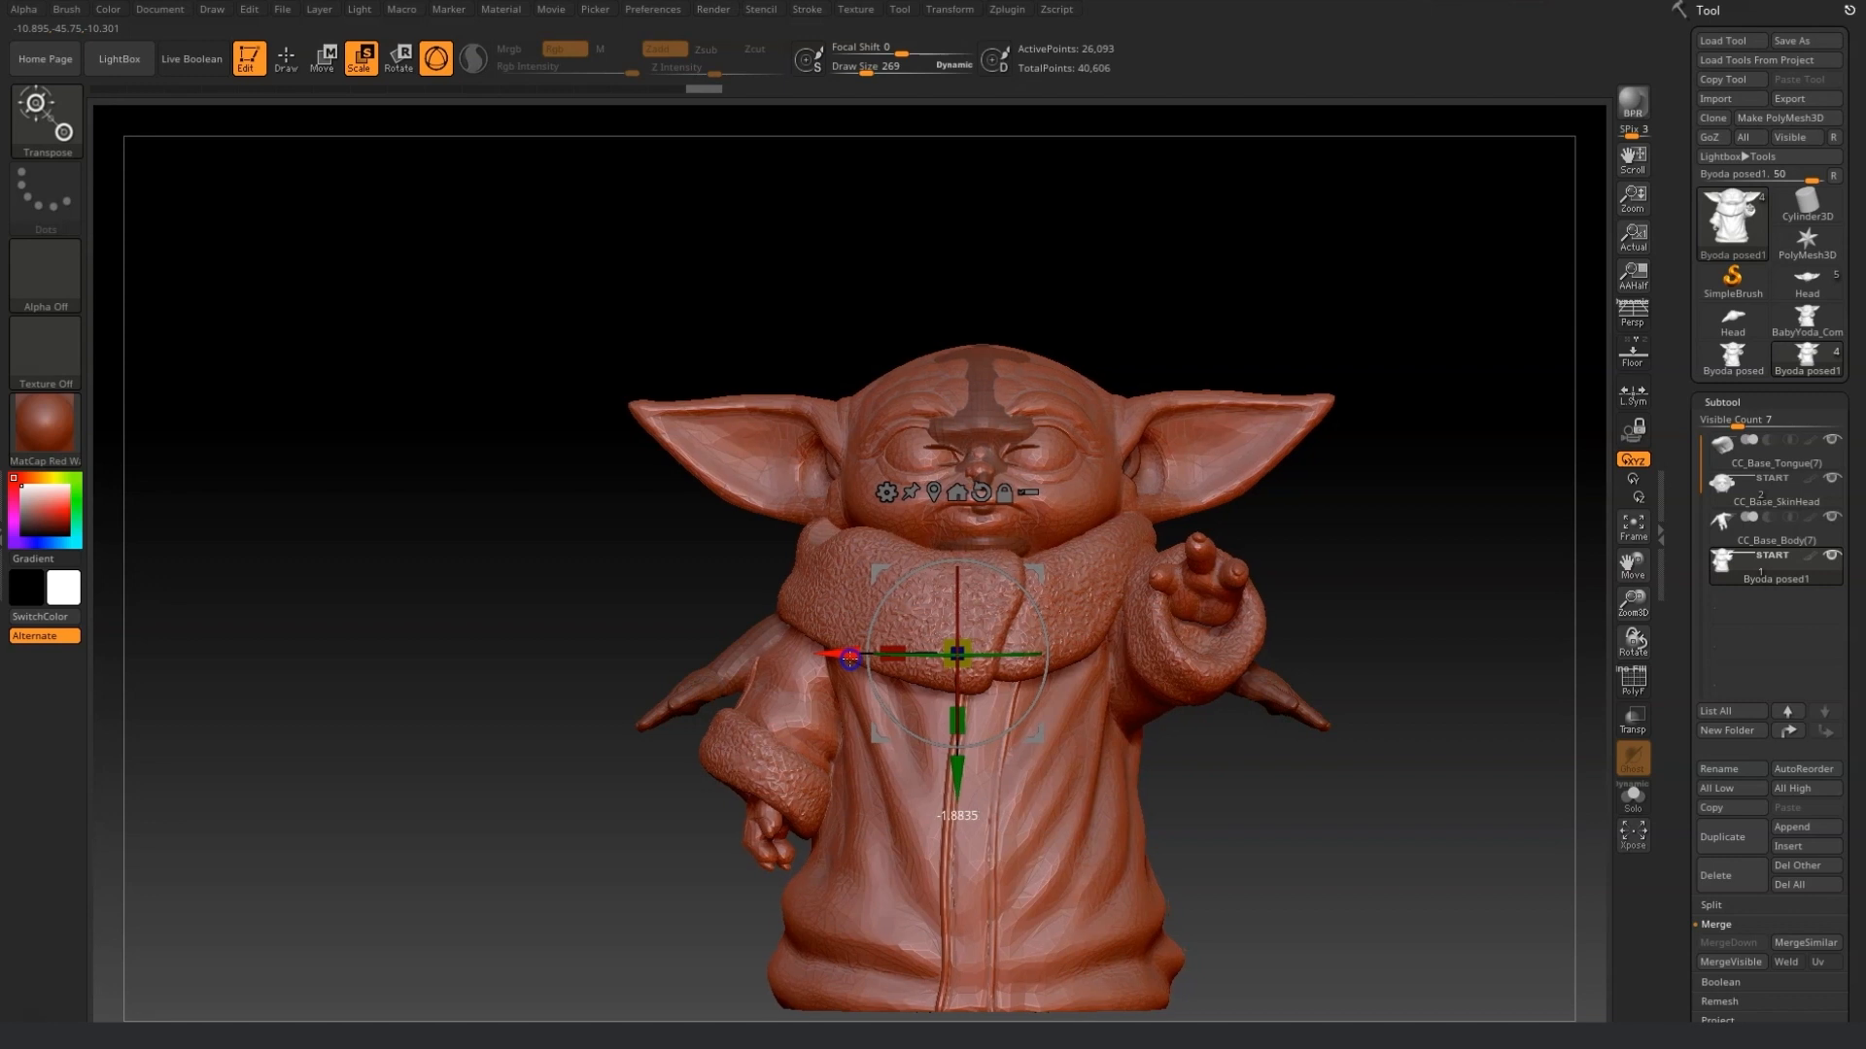
left_click_drag(960, 777, 963, 777)
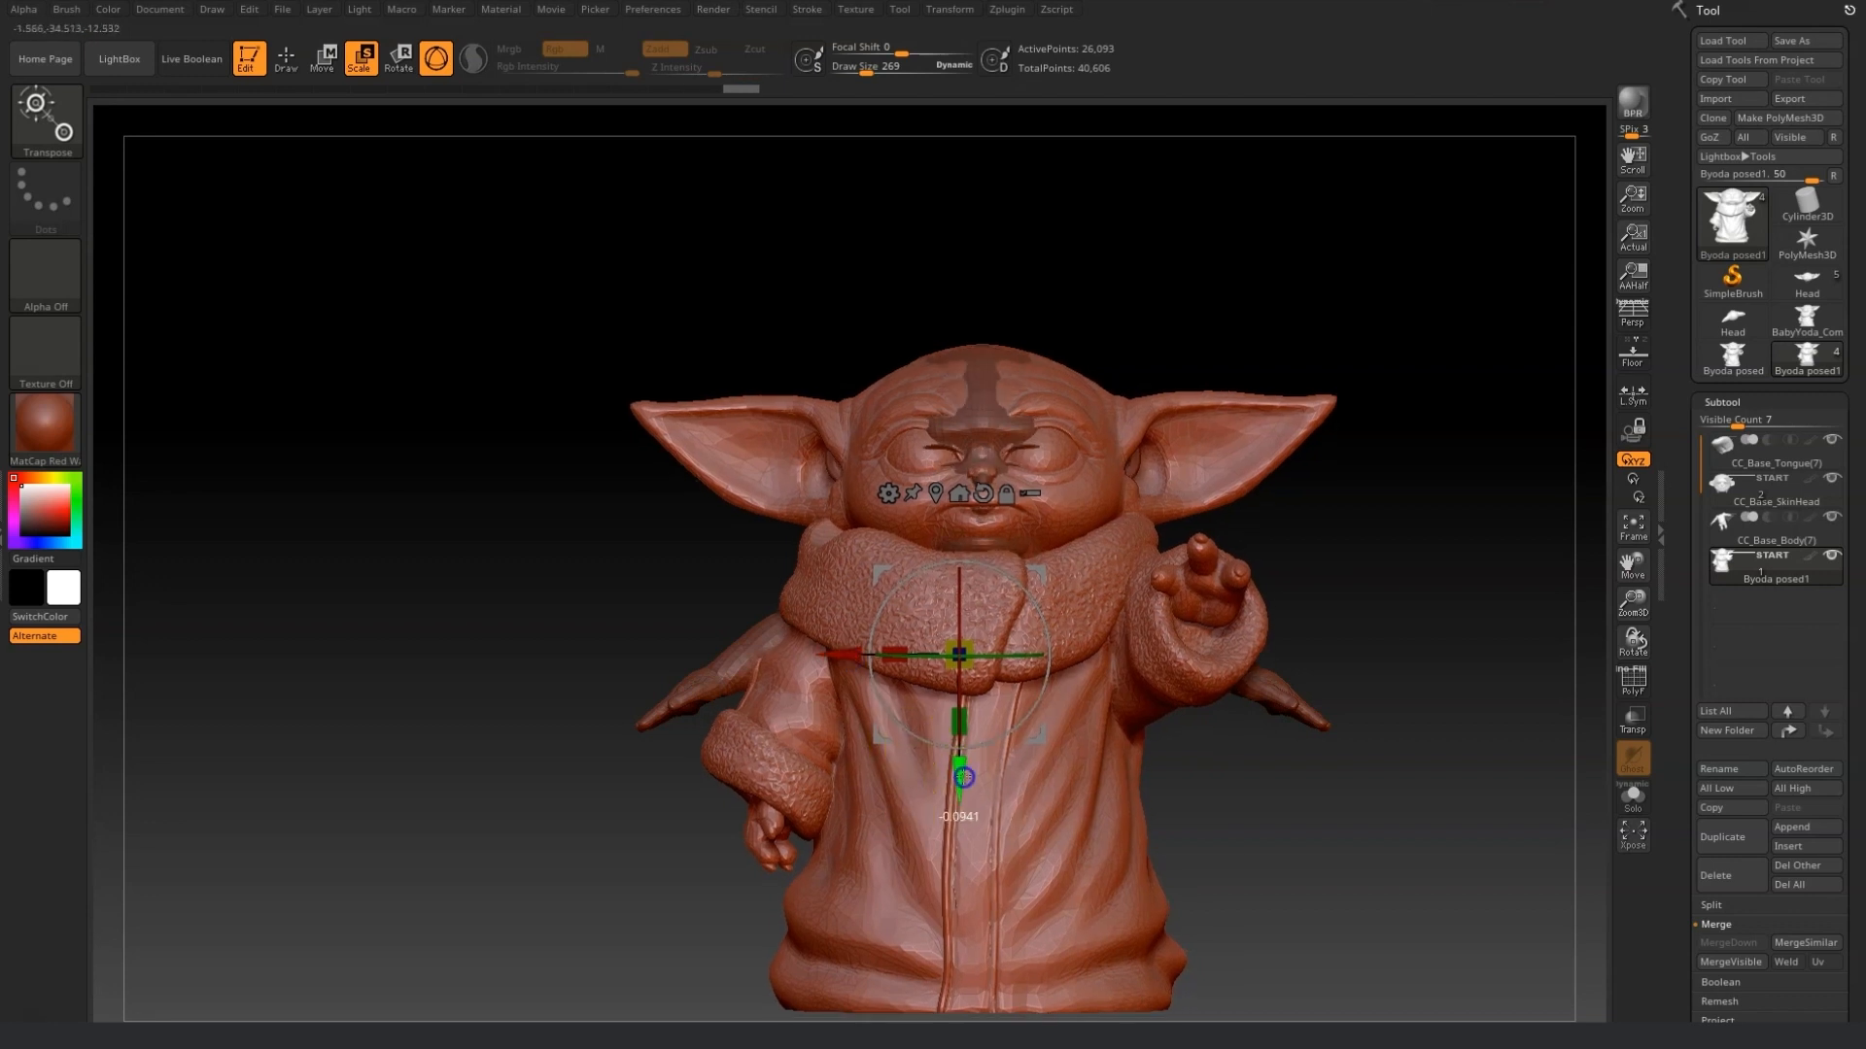
left_click_drag(1451, 788, 1361, 785)
left_click_drag(1436, 649, 1439, 649)
left_click_drag(1329, 778, 1329, 781)
Turn on transparency, select the CC_Base_SkinHead subtool and zoom in to compare it with the reference.
left_click(1635, 731)
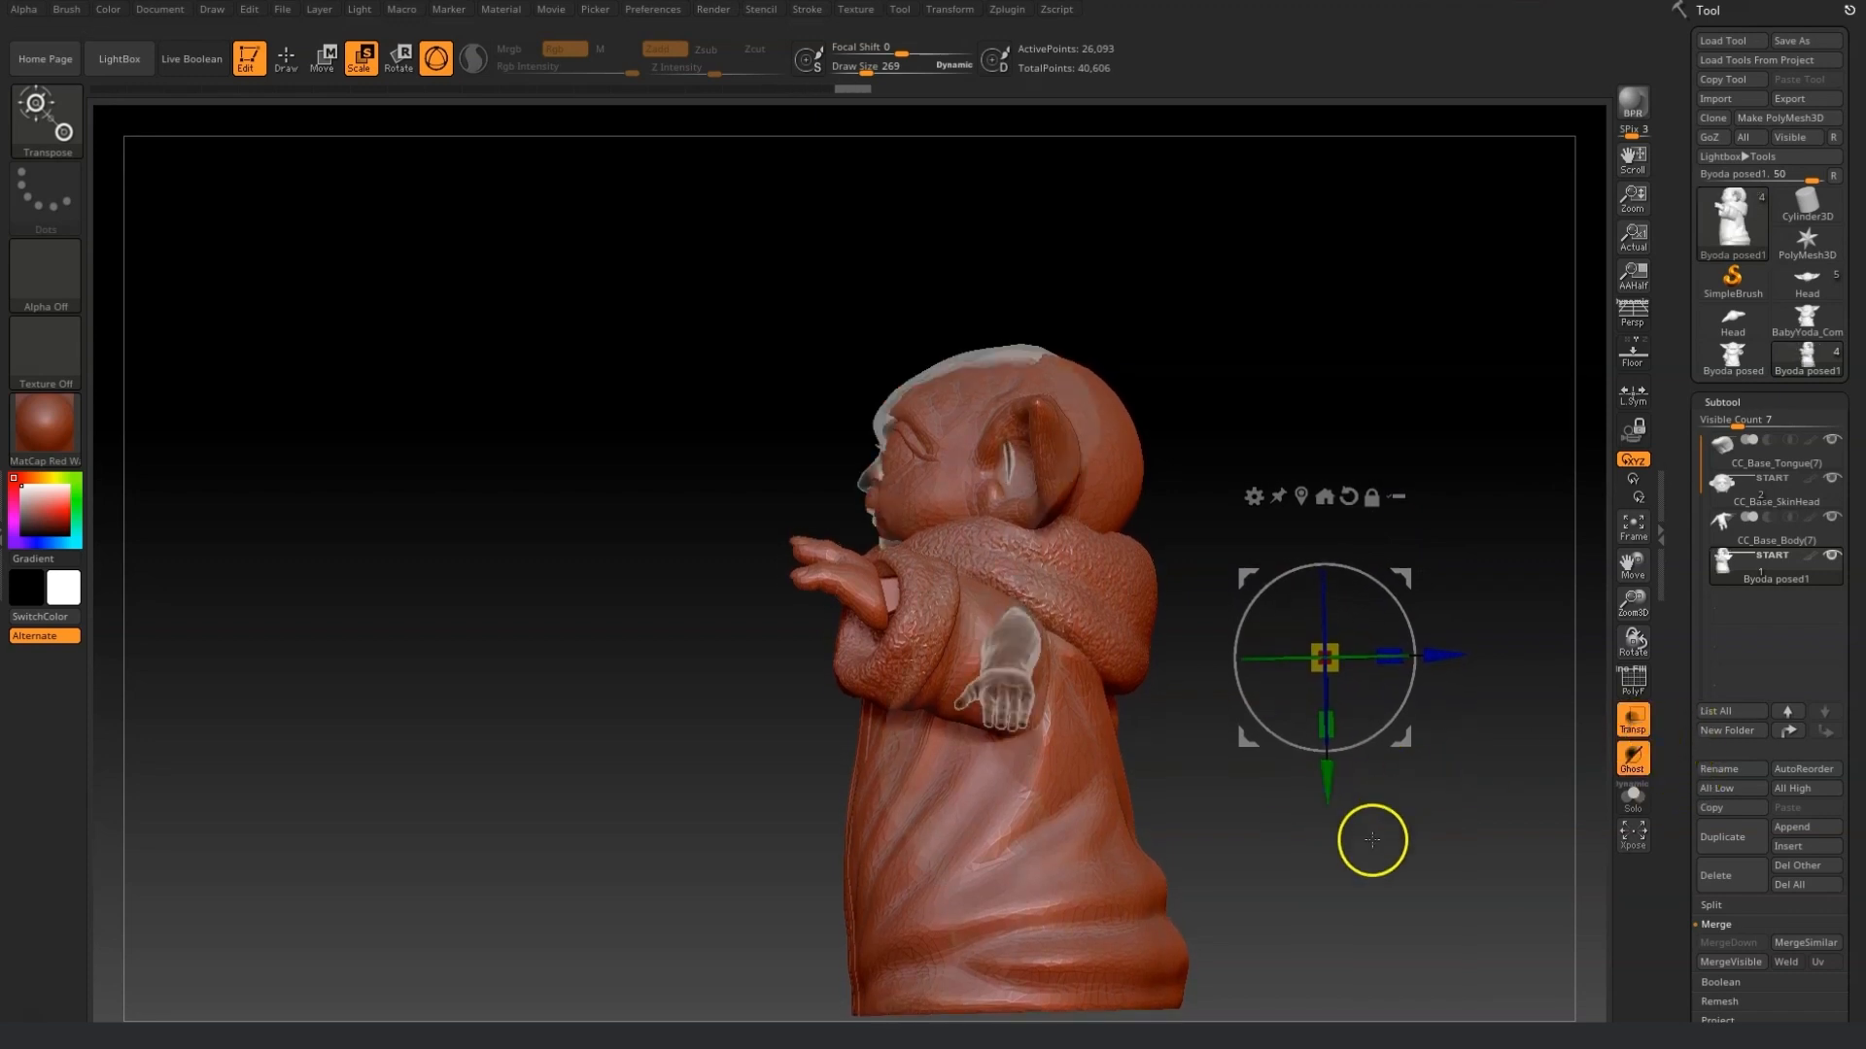
left_click(1770, 481)
left_click_drag(1320, 692, 1323, 738)
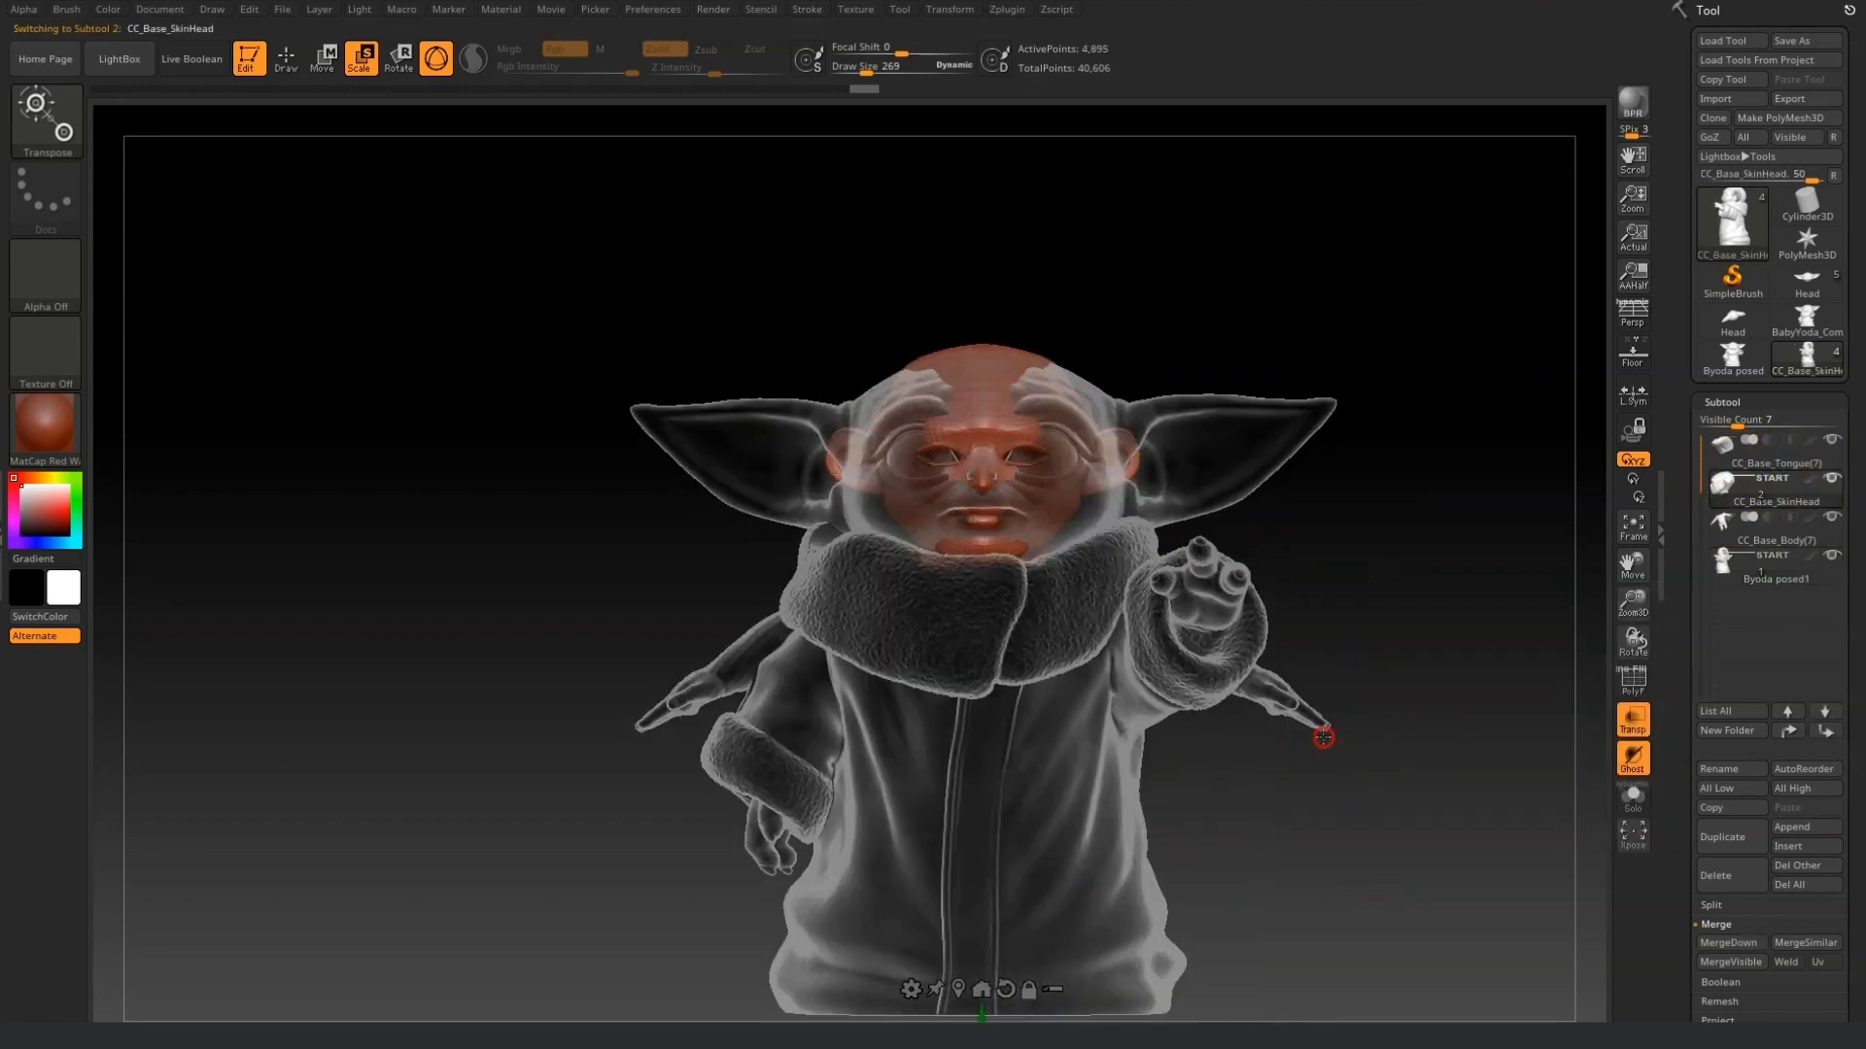
left_click_drag(1637, 608, 1575, 975)
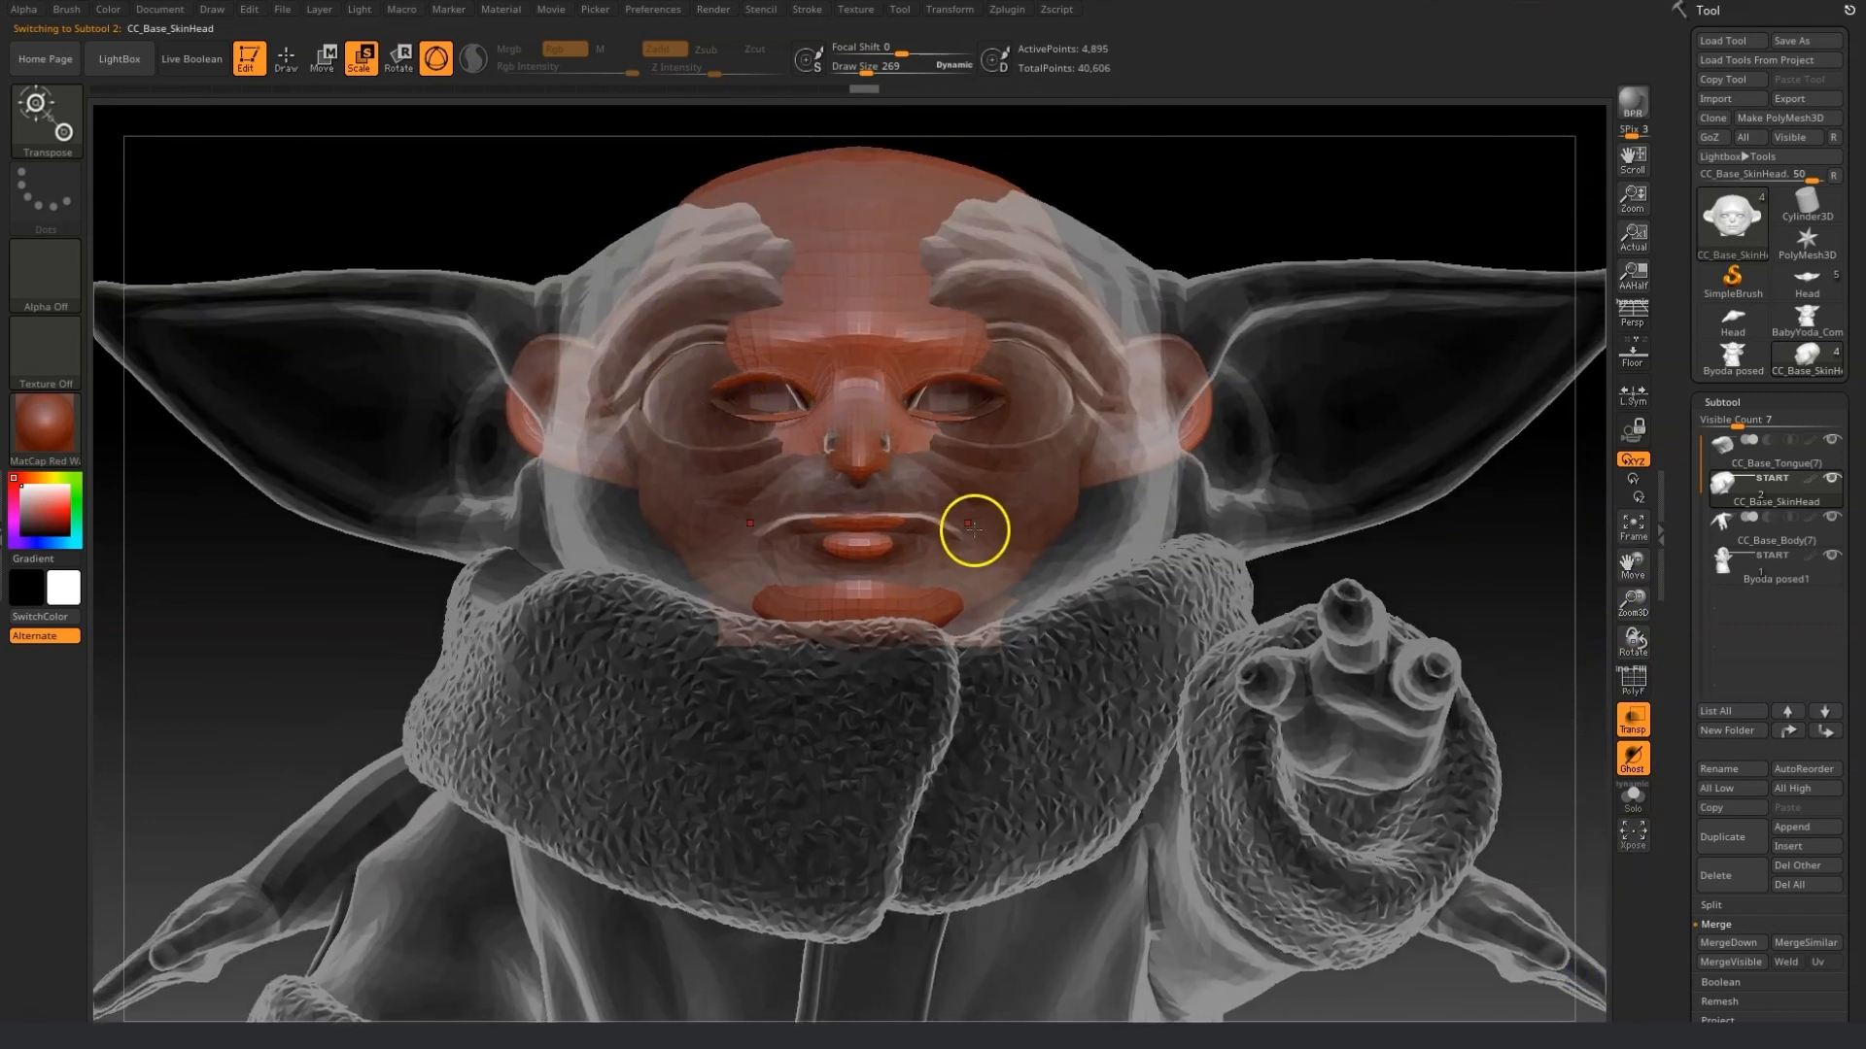
left_click_drag(864, 74, 874, 75)
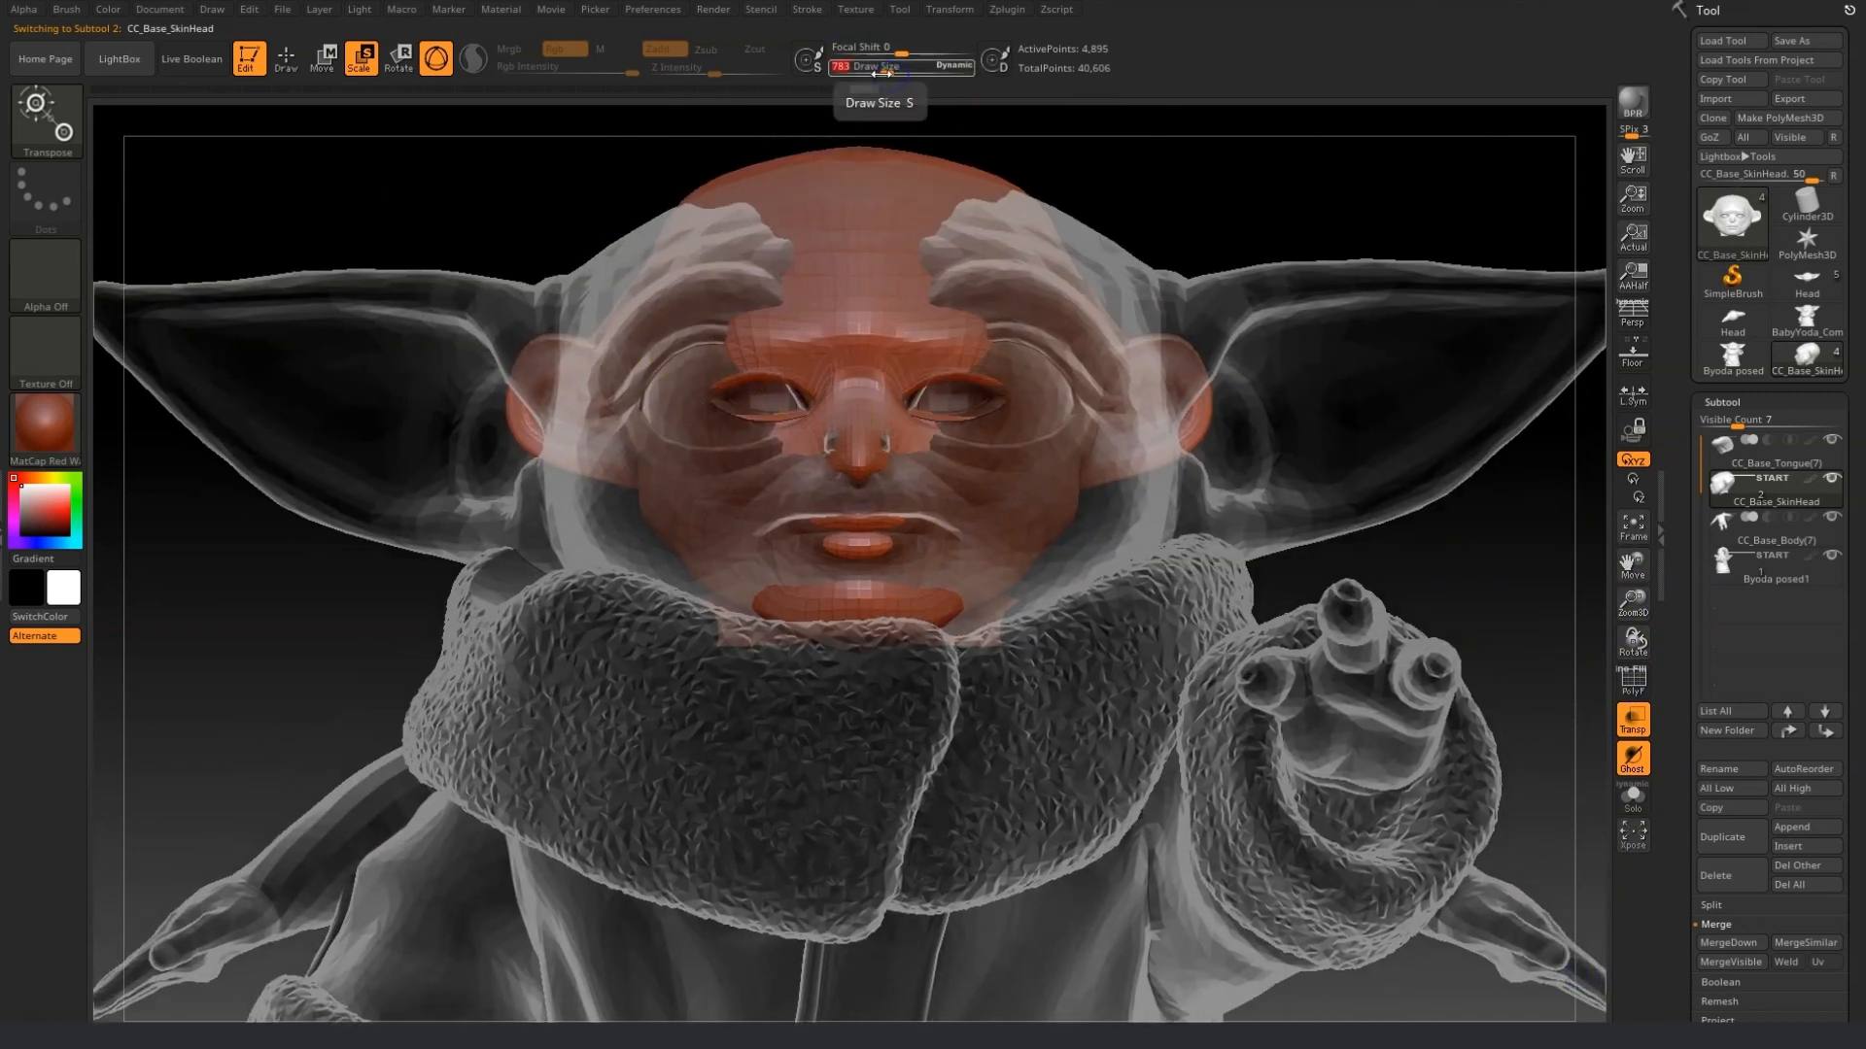
Switch to Draw mode with the Move brush, enlarge the brush, and pull the top of the baby's head toward the reference.
left_click(286, 58)
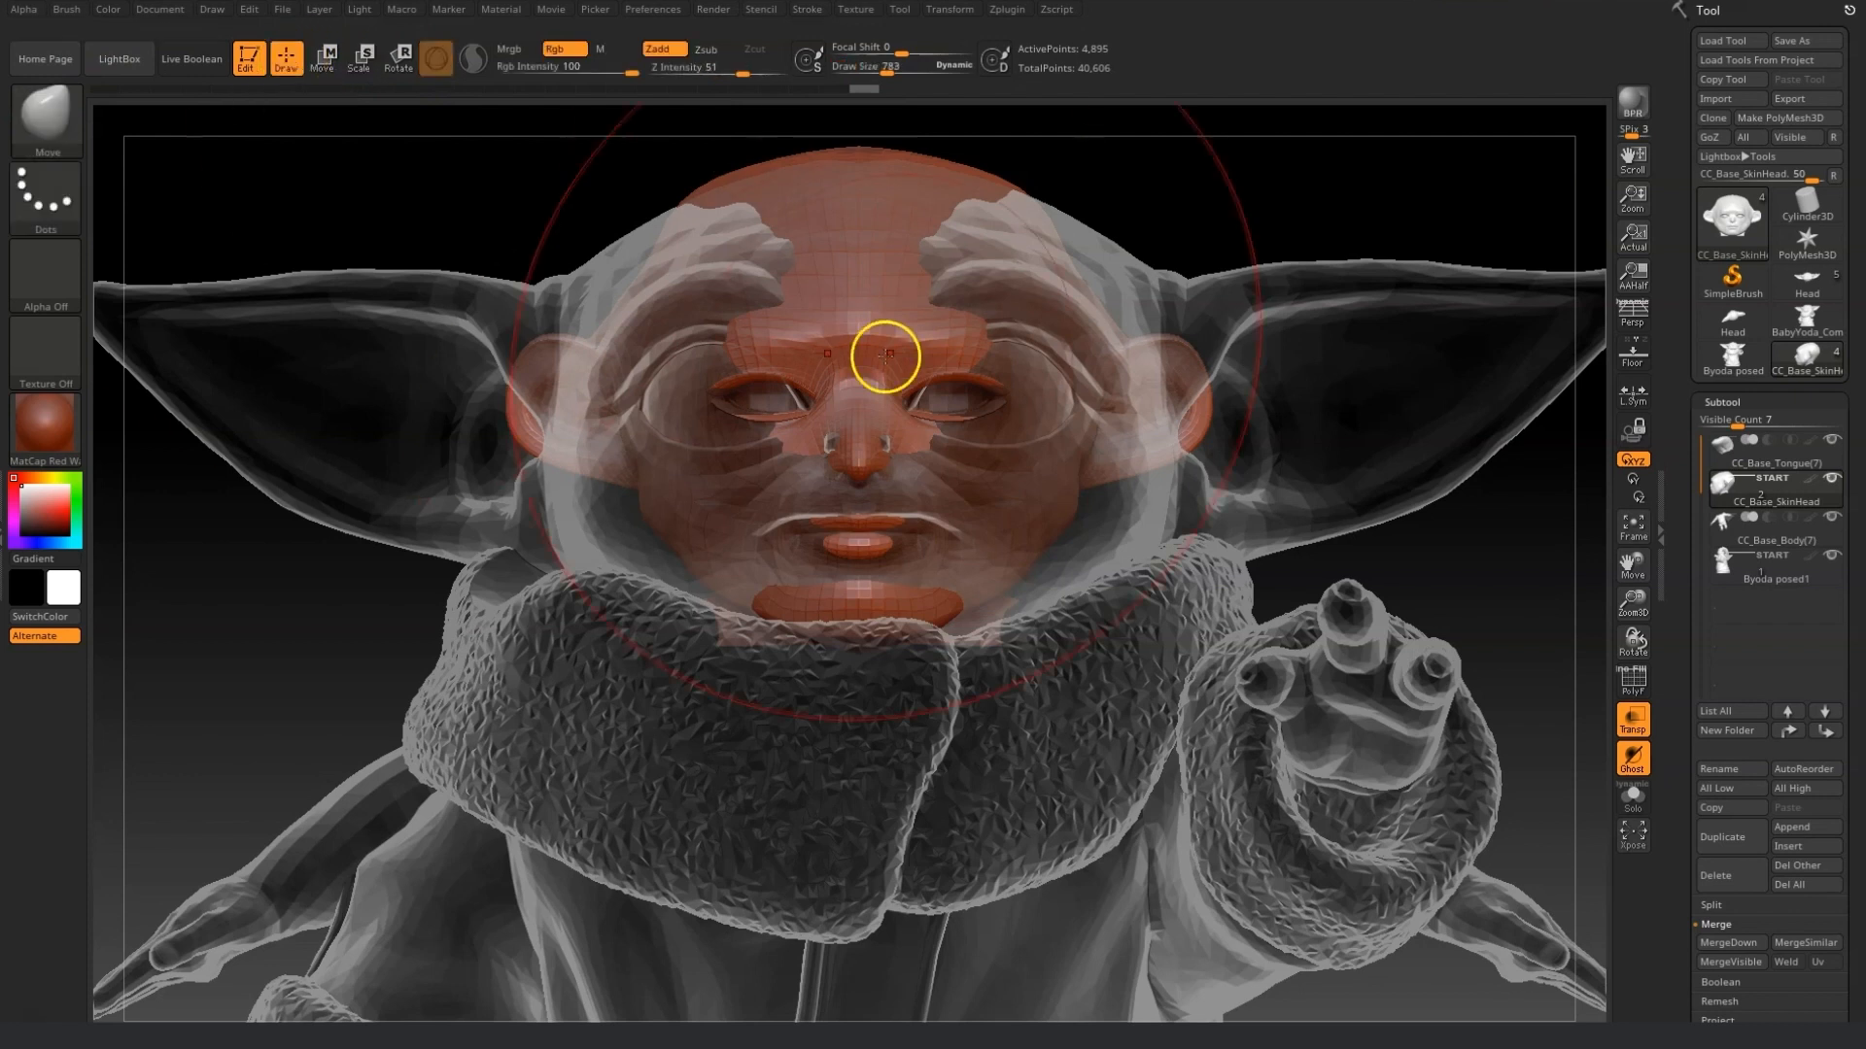
left_click_drag(883, 71, 886, 72)
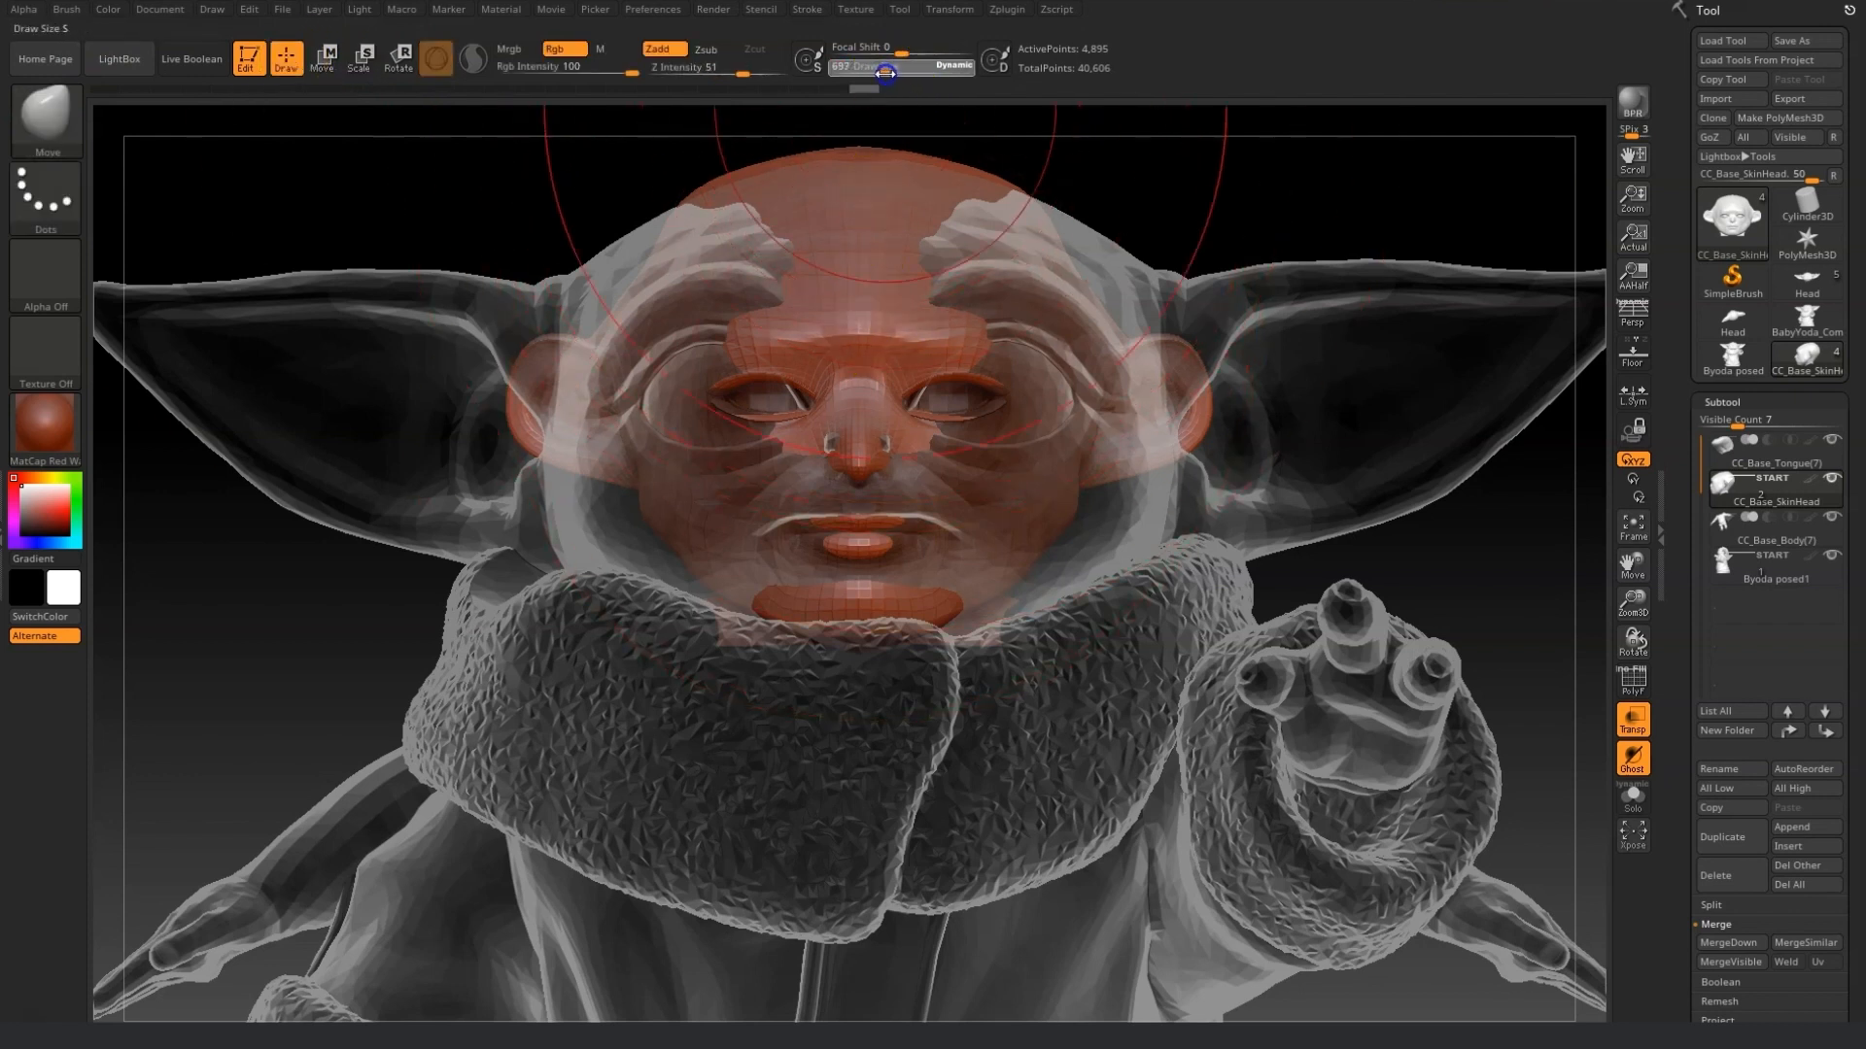
left_click_drag(891, 184, 891, 229)
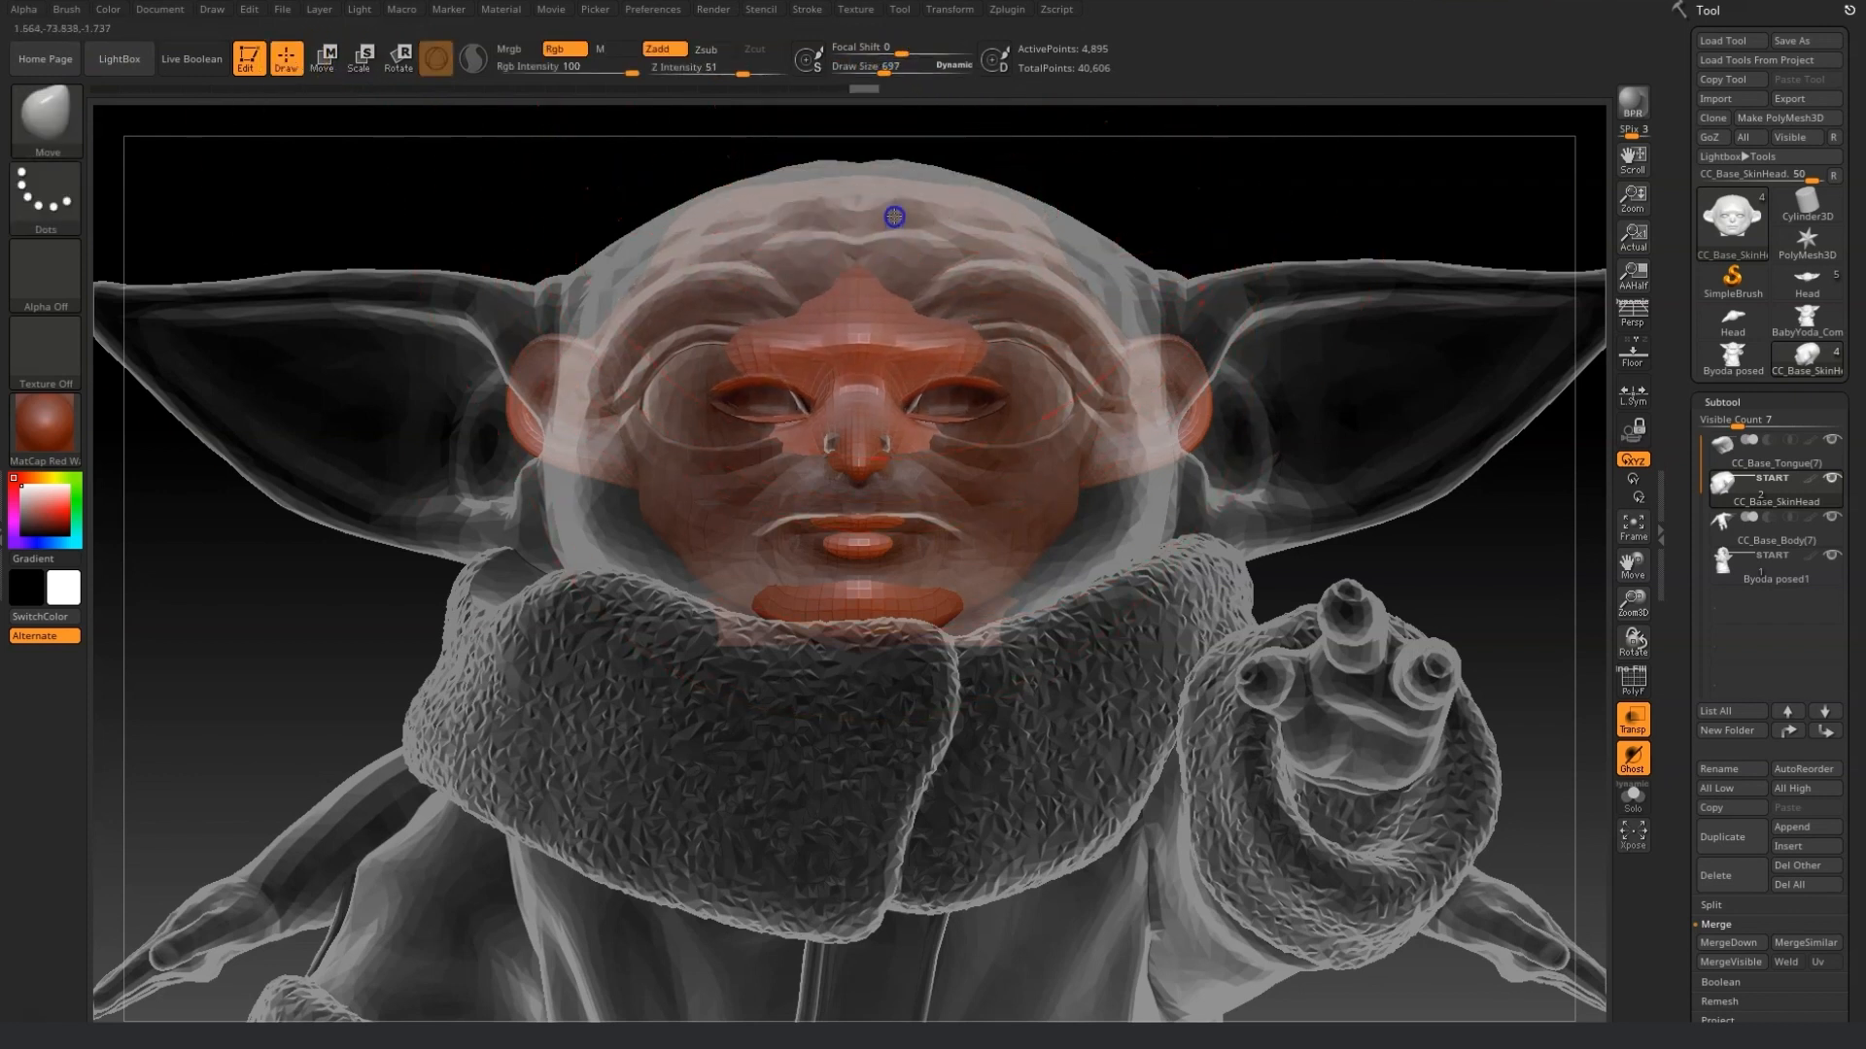
Reduce the brush size and push the forehead and nose area to match the reference face.
left_click(880, 70)
left_click_drag(884, 78, 858, 70)
left_click_drag(932, 370, 945, 336)
left_click_drag(898, 398, 897, 447)
left_click_drag(1531, 640, 1522, 604)
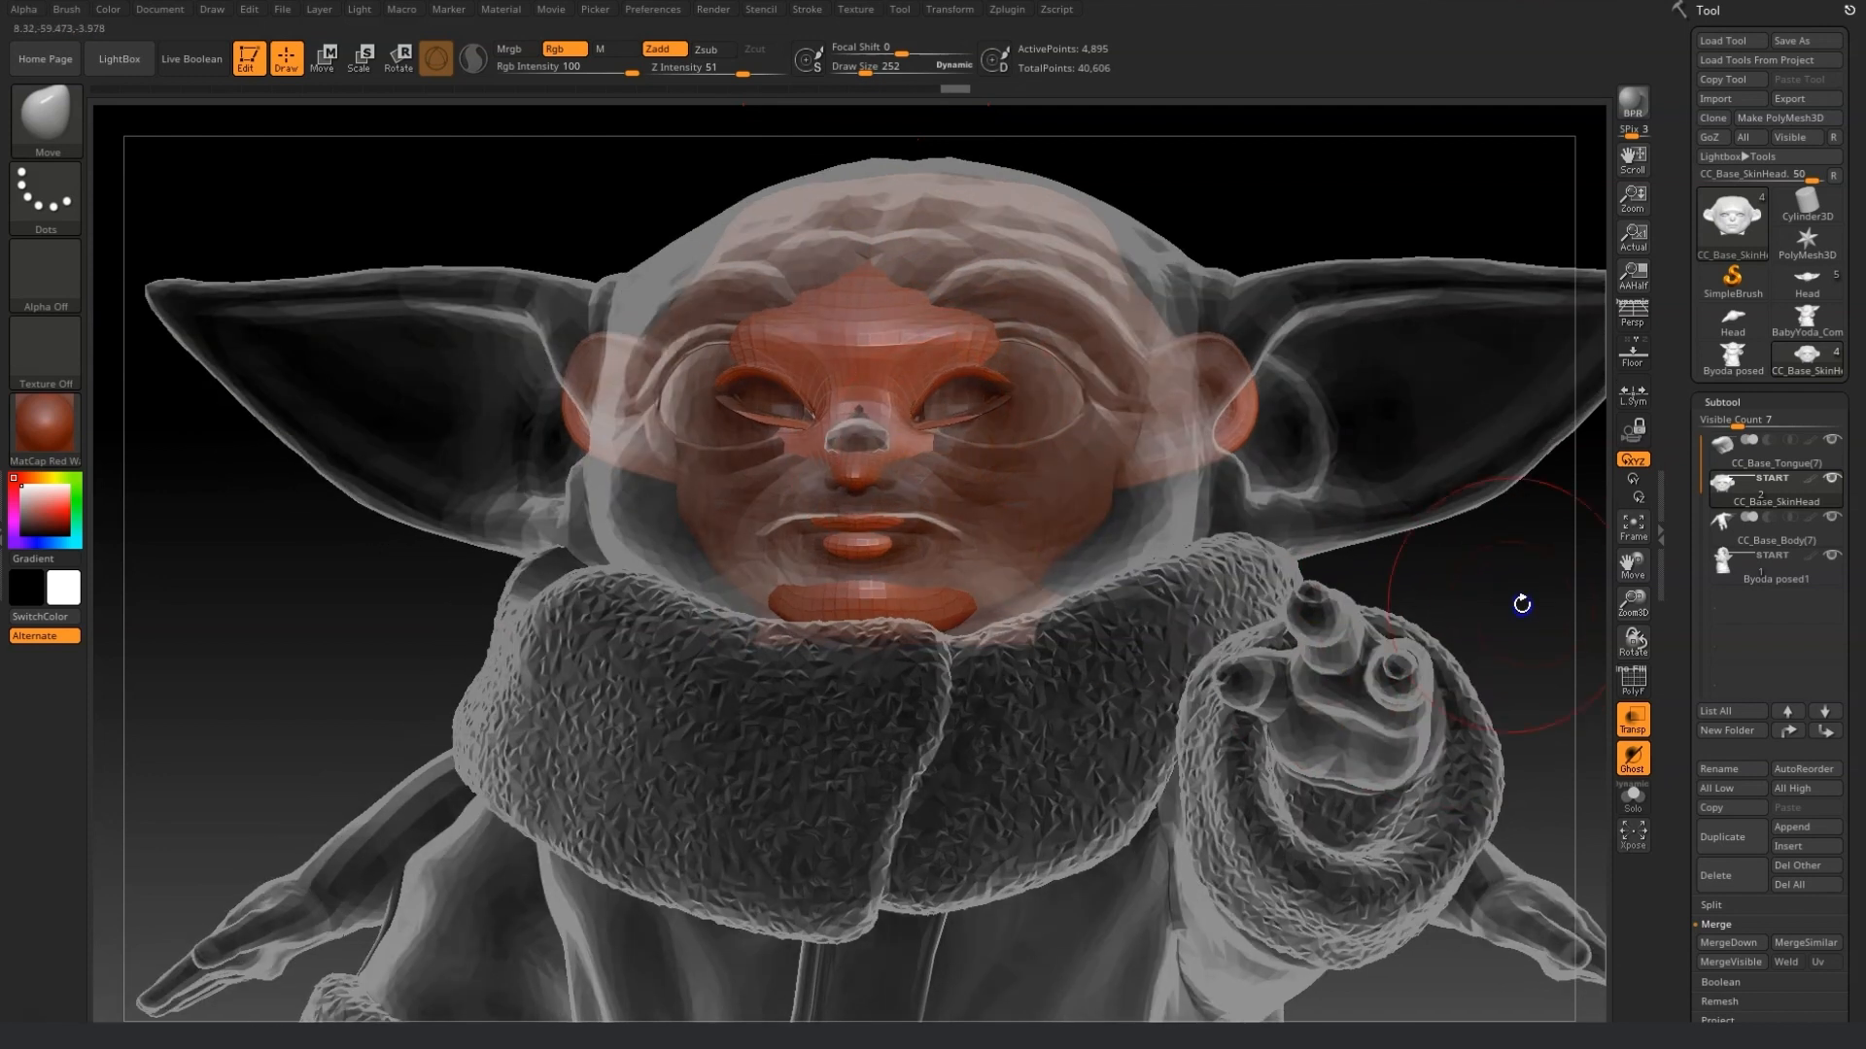
Move the brows and cheeks outward with smaller and larger brush sizes to follow the reference eye region.
left_click_drag(977, 426, 1004, 452)
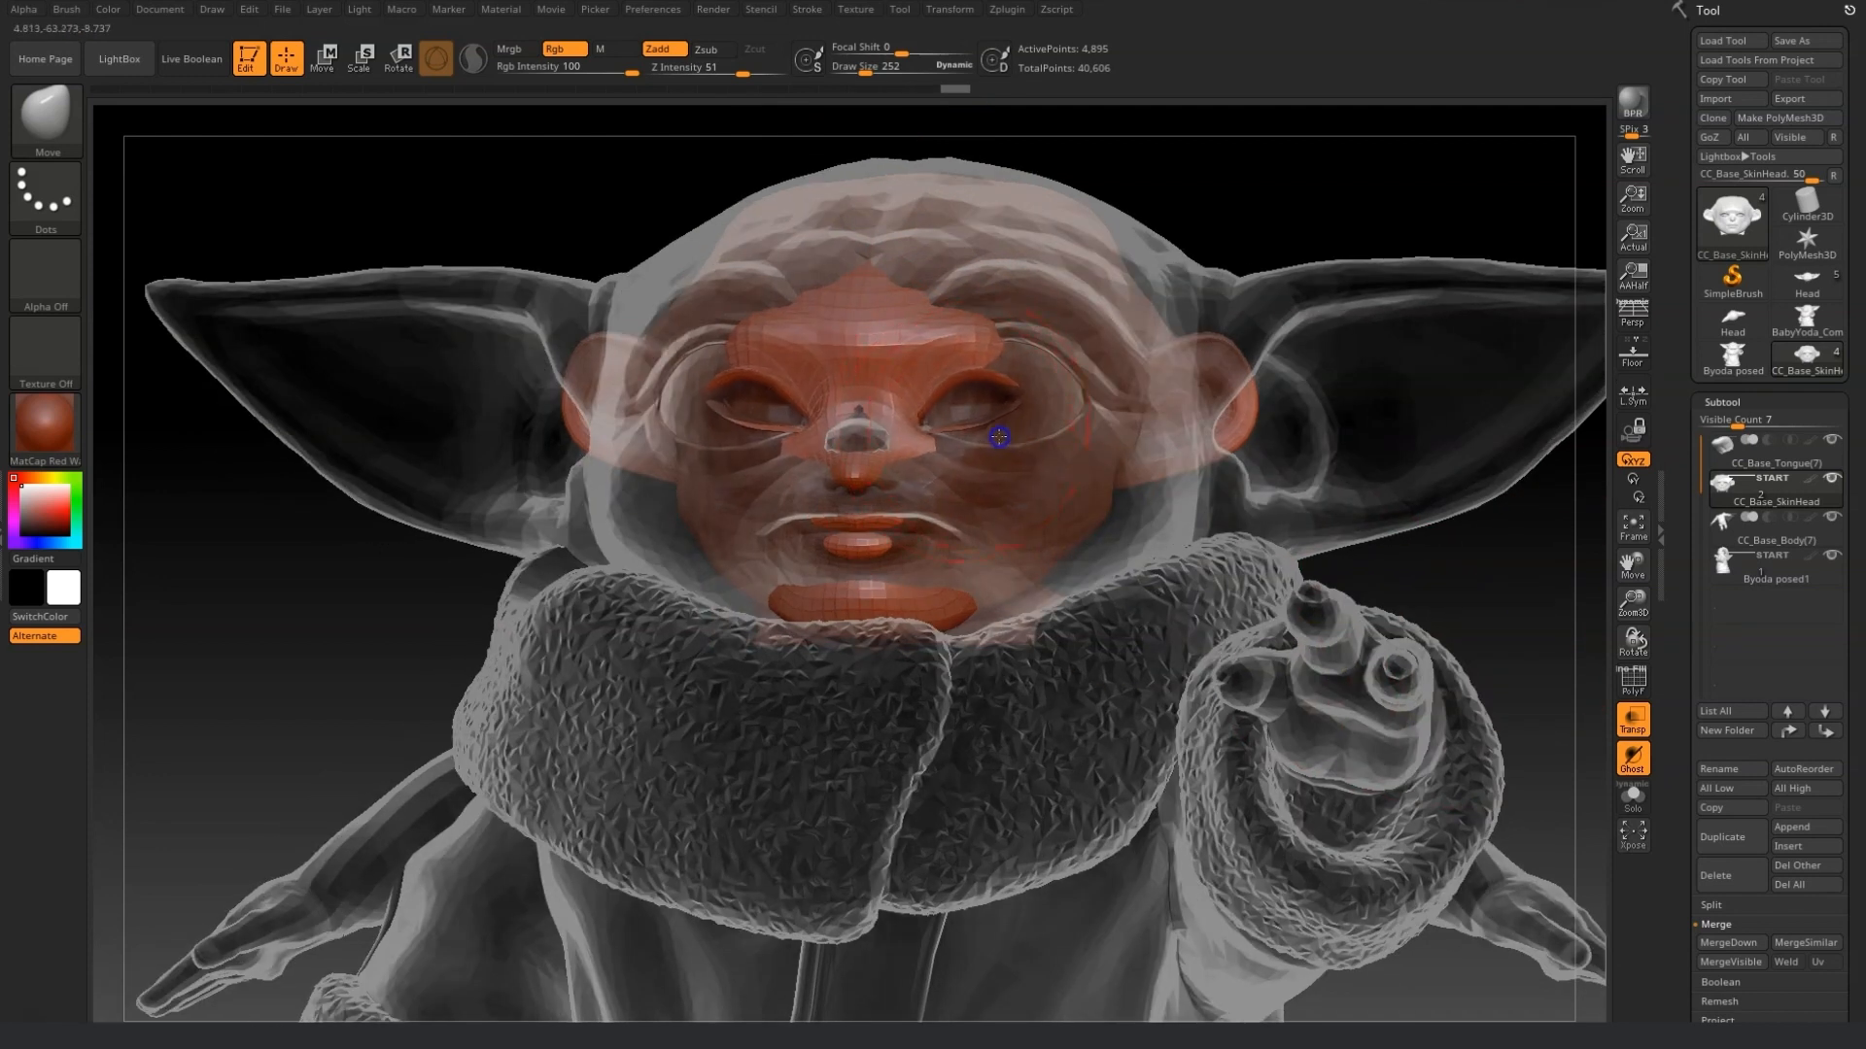
left_click_drag(864, 74, 857, 74)
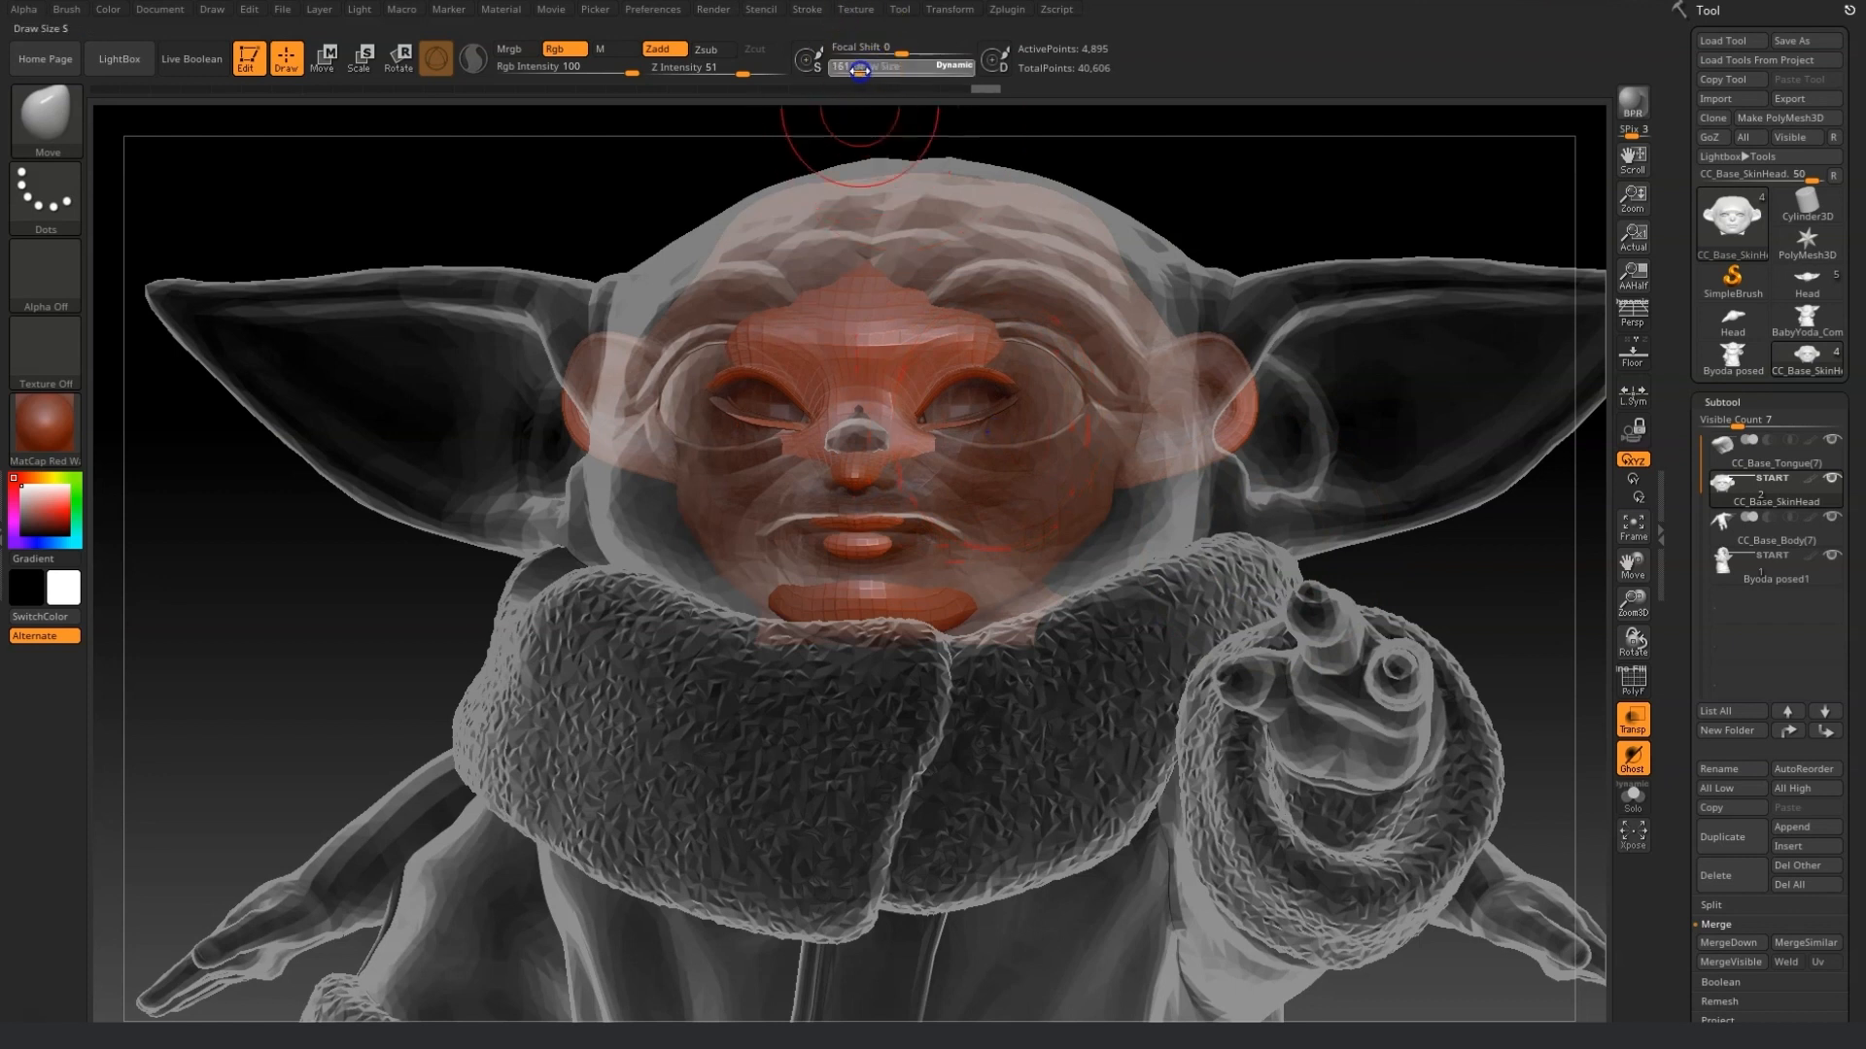
left_click_drag(975, 429, 991, 460)
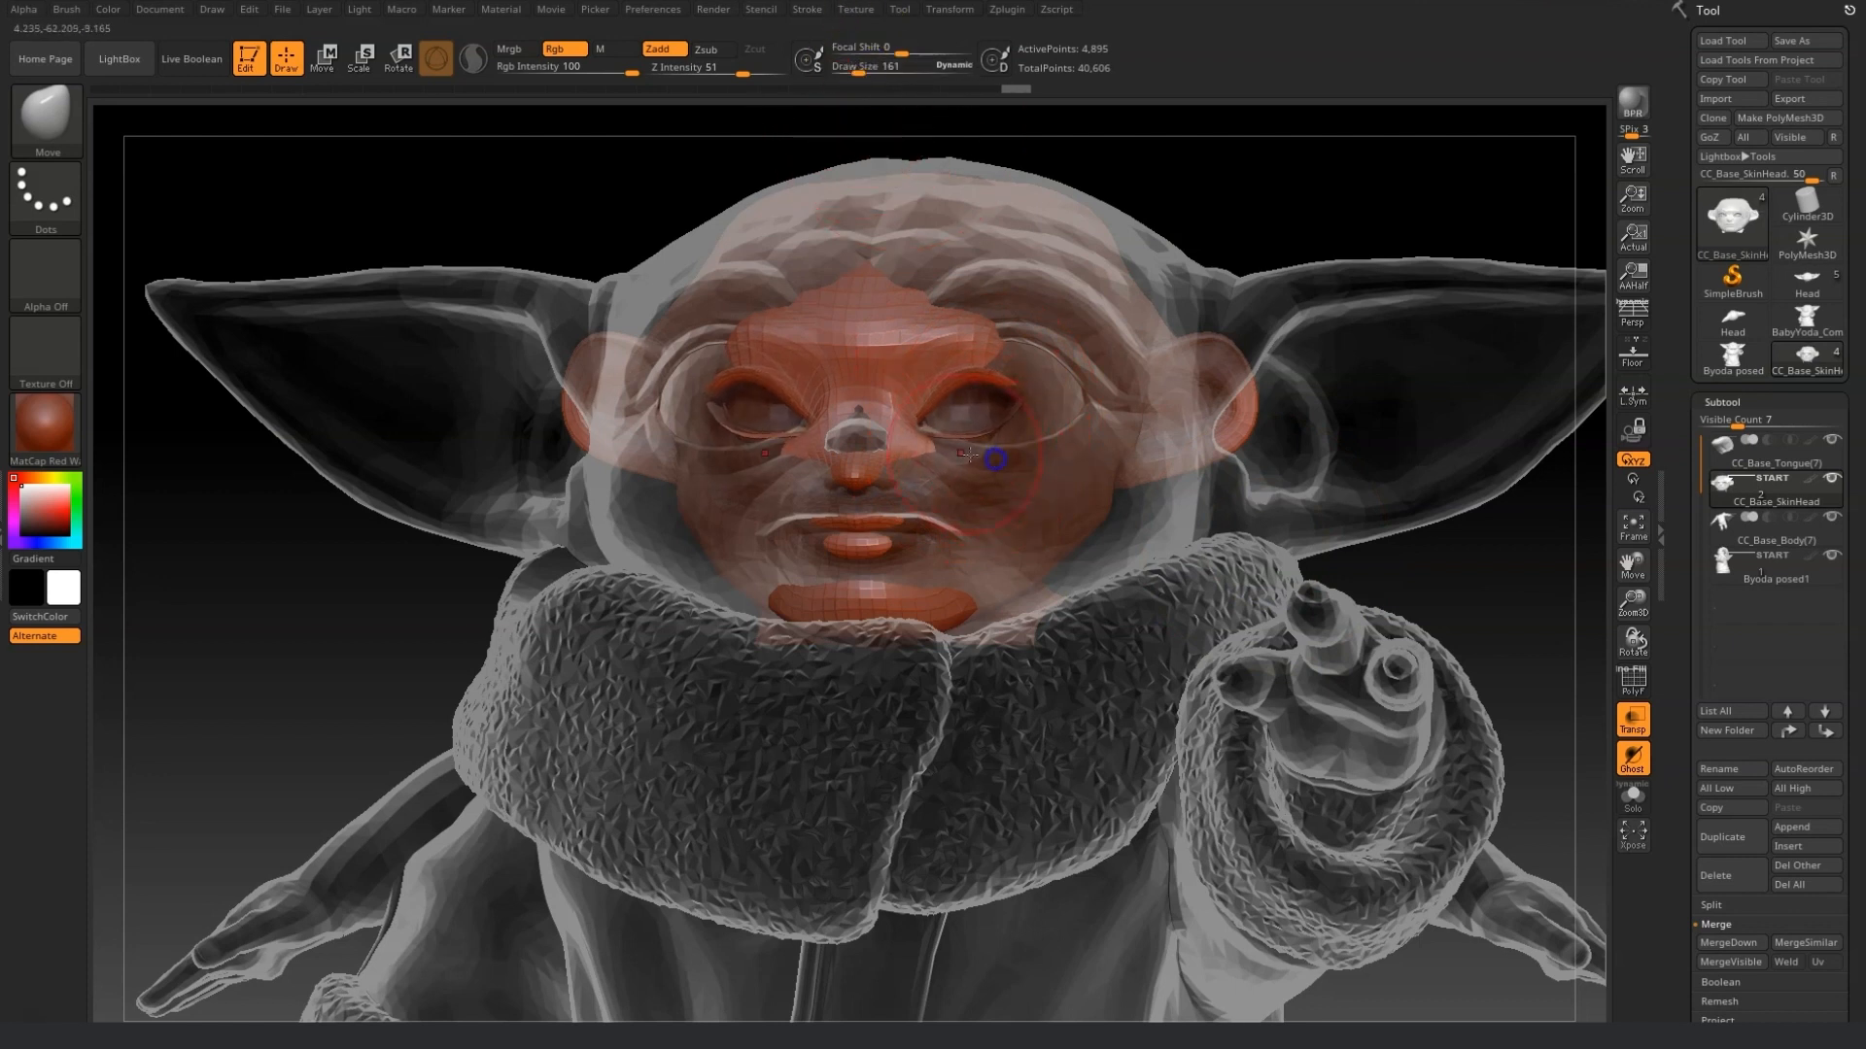
left_click_drag(981, 361, 989, 331)
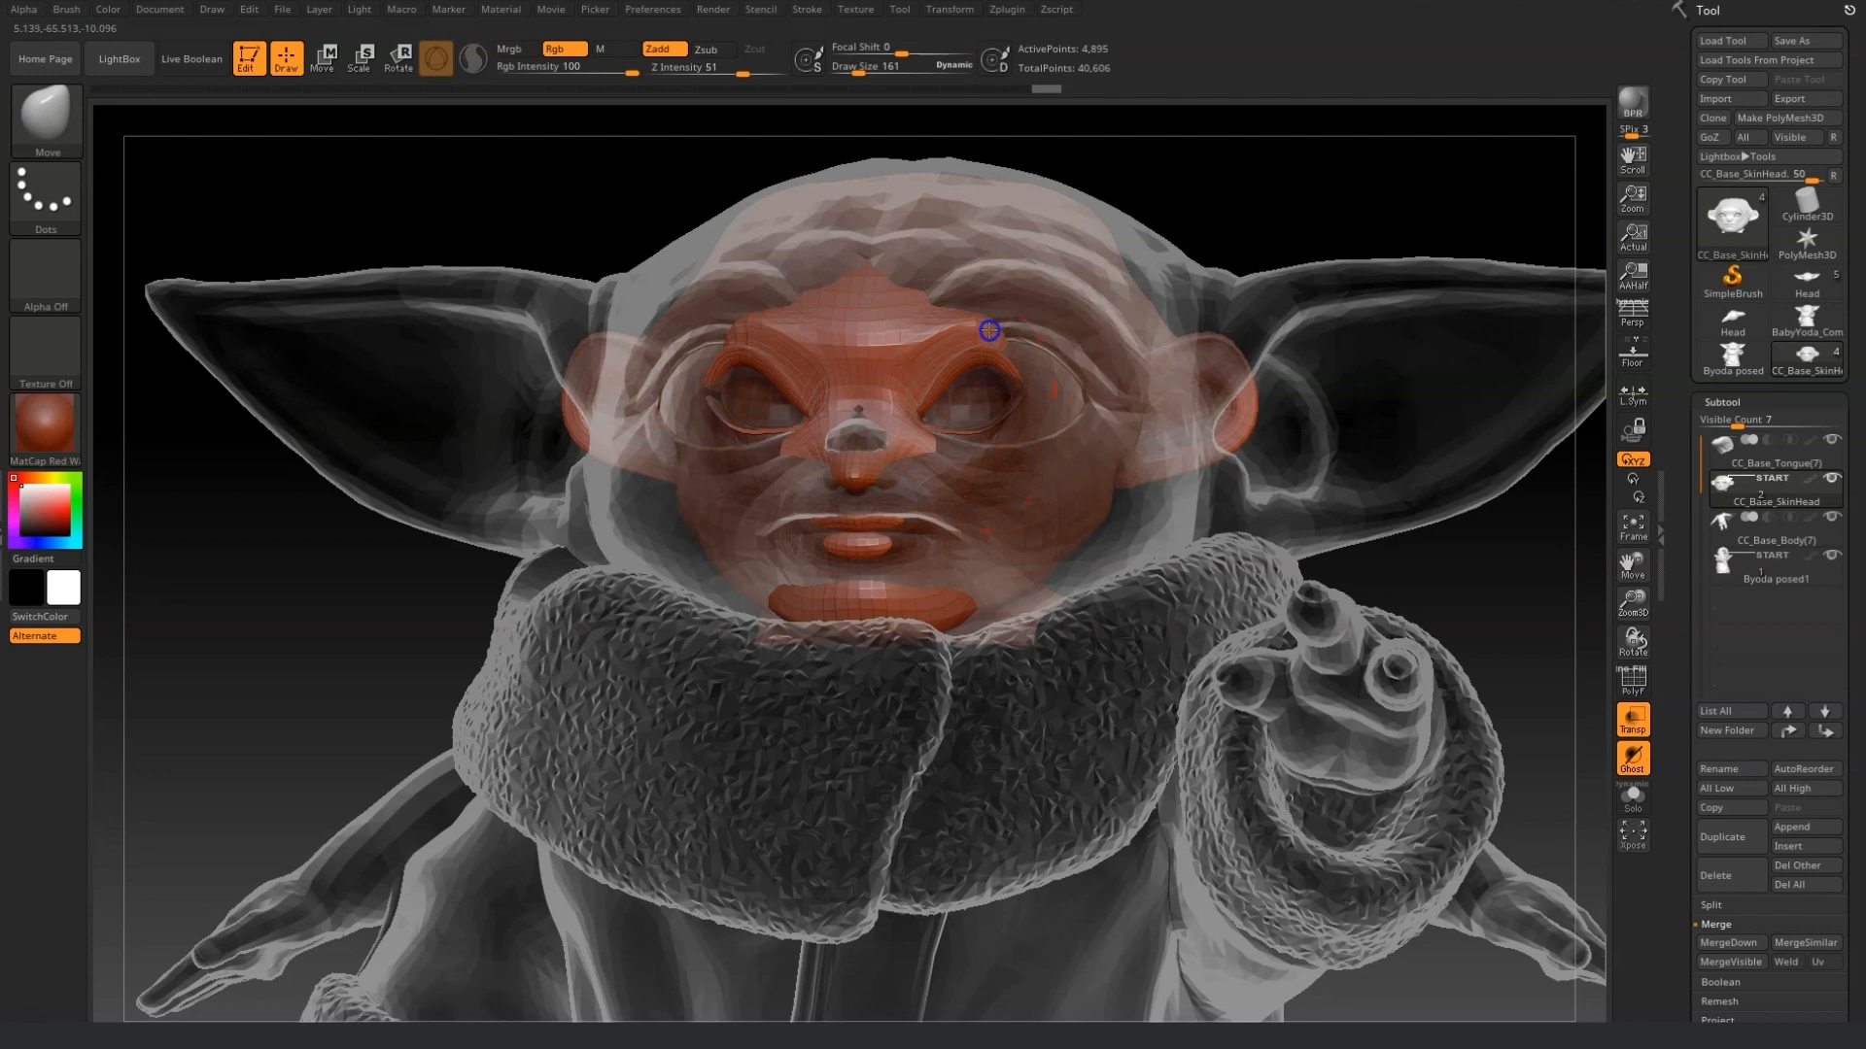
left_click_drag(864, 74, 879, 74)
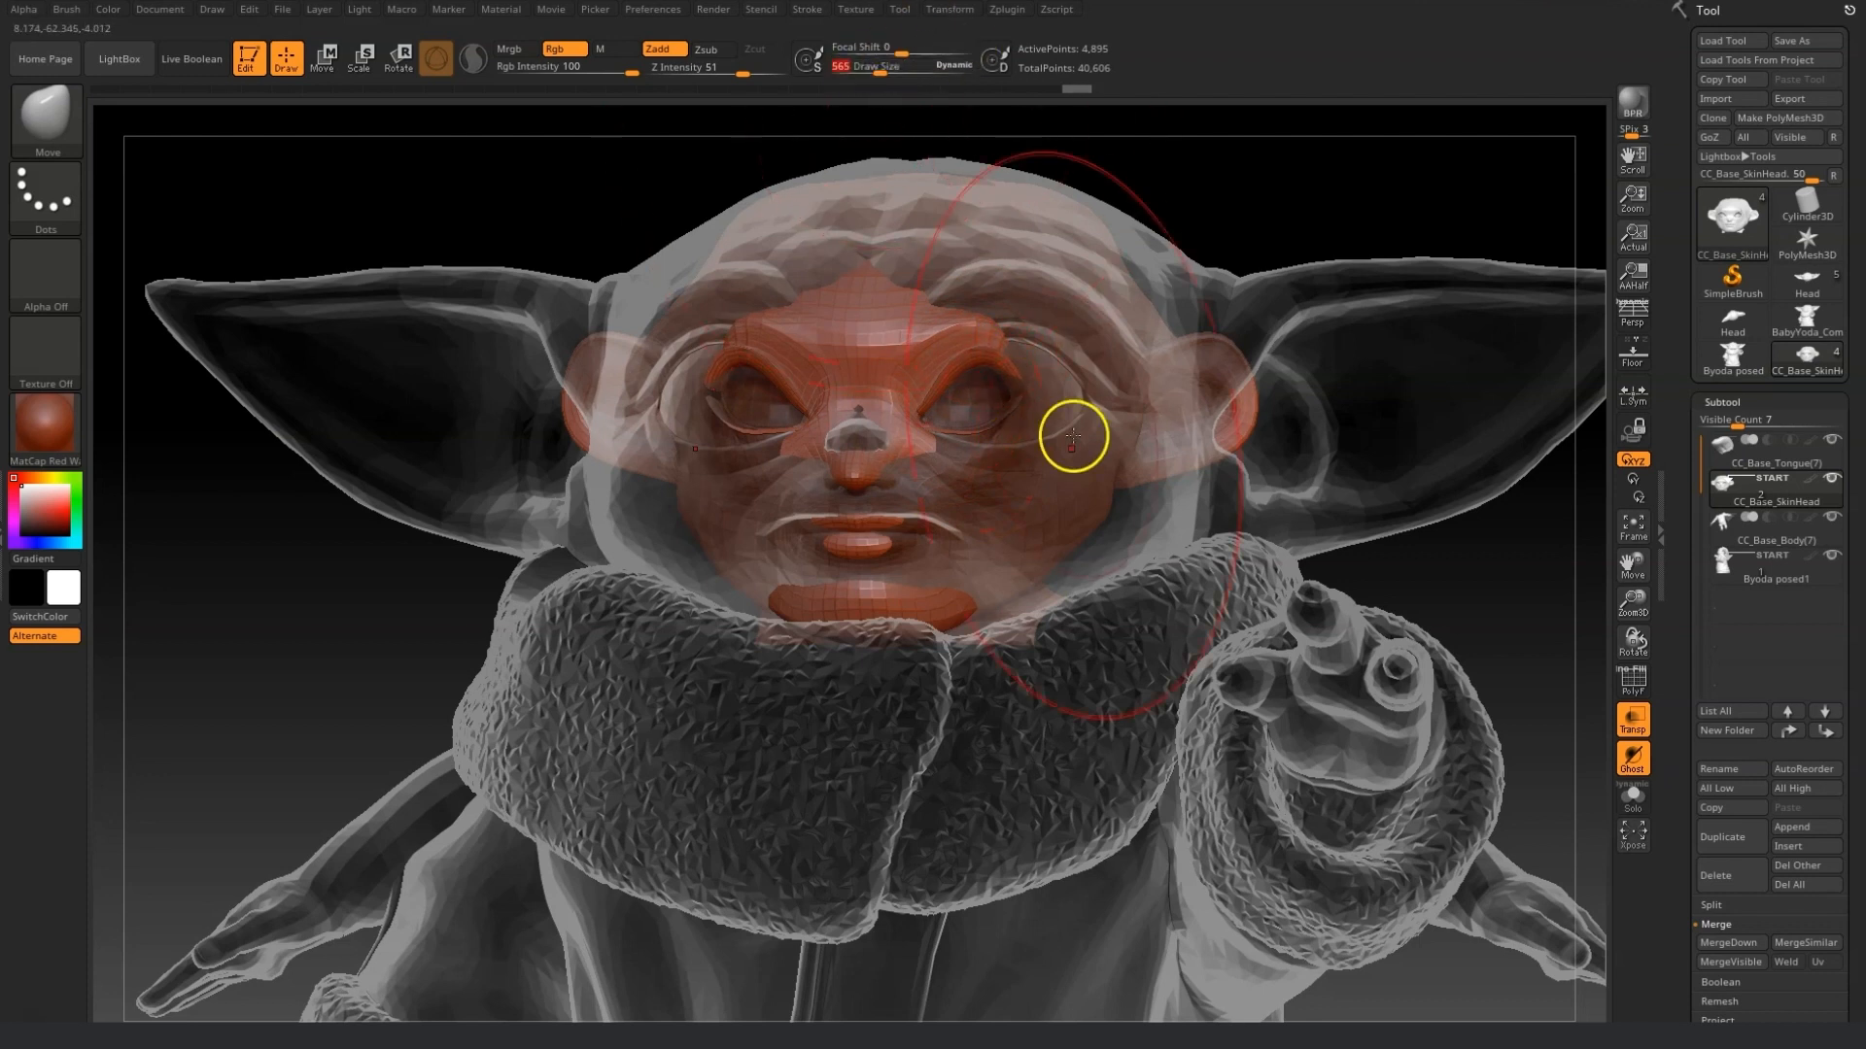
left_click_drag(1041, 383, 1157, 366)
left_click_drag(1135, 522, 1199, 541)
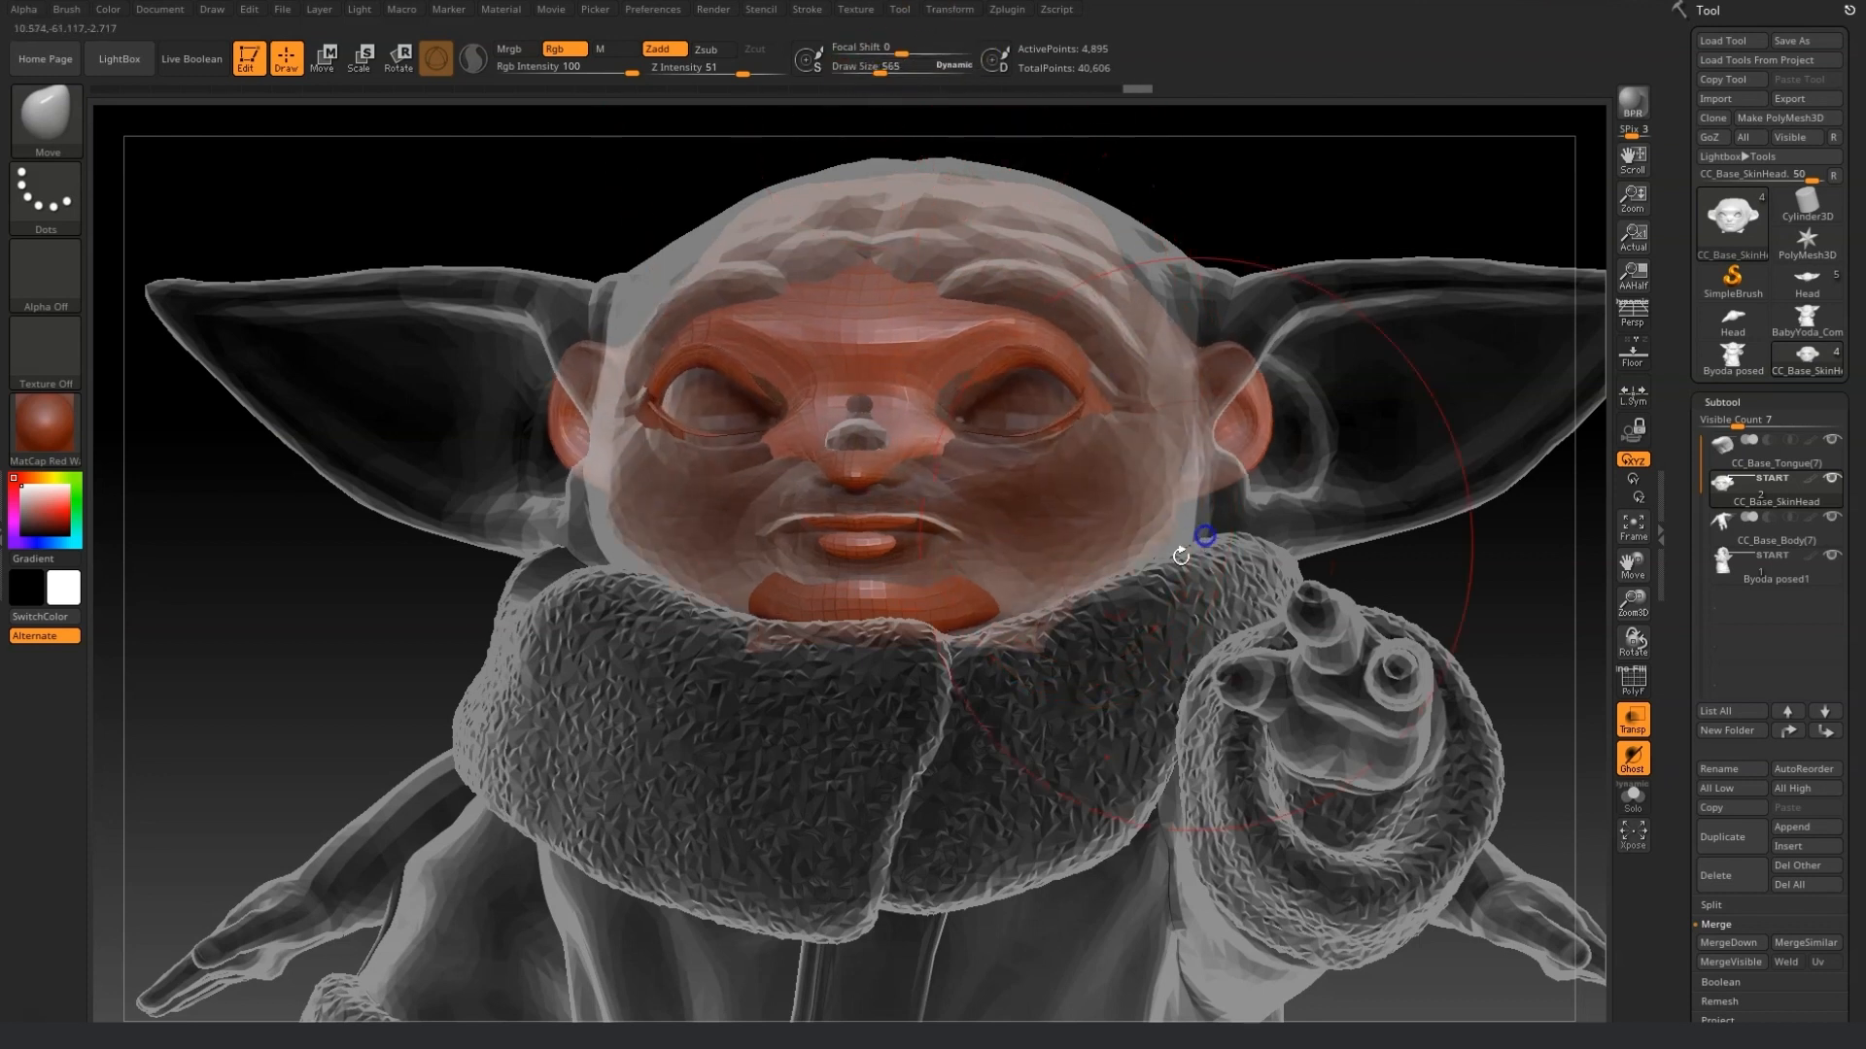
Pull the sides of the head outward with the Move brush to start forming the long ears.
left_click(878, 71)
right_click_drag(1085, 252, 1154, 300)
left_click_drag(1075, 283, 1090, 172)
left_click_drag(878, 71, 859, 71)
mouse_move(1351, 398)
left_mouse_down()
mouse_move(1487, 282)
mouse_move(1253, 502)
left_mouse_up()
right_click_drag(1254, 503, 1467, 613)
left_click_drag(1389, 457, 1448, 369)
mouse_move(1496, 345)
left_mouse_down("shift")
mouse_move(1521, 429)
mouse_move(1458, 515)
left_mouse_up("shift")
left_click(877, 70)
left_click_drag(1368, 322, 1354, 251)
mouse_move(1509, 428)
left_mouse_down()
mouse_move(1551, 432)
mouse_move(1582, 365)
left_mouse_up()
Stretch and shape the ears further from several angles to match the reference ear length and curve.
left_click(865, 70)
left_click_drag(1360, 459, 1310, 457)
left_click_drag(1565, 568, 1402, 567)
left_click_drag(1324, 443, 1278, 437)
left_click_drag(1438, 165, 1580, 282)
left_click_drag(1309, 461, 1351, 458)
mouse_move(1542, 251)
left_mouse_down()
mouse_move(1497, 197)
mouse_move(471, 388)
mouse_move(592, 500)
left_mouse_up()
left_click_drag(184, 399, 300, 407)
left_click_drag(503, 387, 405, 501)
mouse_move(1606, 551)
left_mouse_down()
mouse_move(1299, 554)
mouse_move(541, 417)
mouse_move(230, 445)
mouse_move(1029, 638)
left_mouse_up()
left_click_drag(865, 73, 879, 73)
left_click_drag(583, 388, 1278, 462)
mouse_move(958, 811)
left_mouse_down()
mouse_move(953, 916)
mouse_move(716, 900)
mouse_move(1495, 483)
mouse_move(1110, 824)
mouse_move(1208, 812)
mouse_move(1478, 583)
left_mouse_up()
left_click_drag(879, 73, 873, 71)
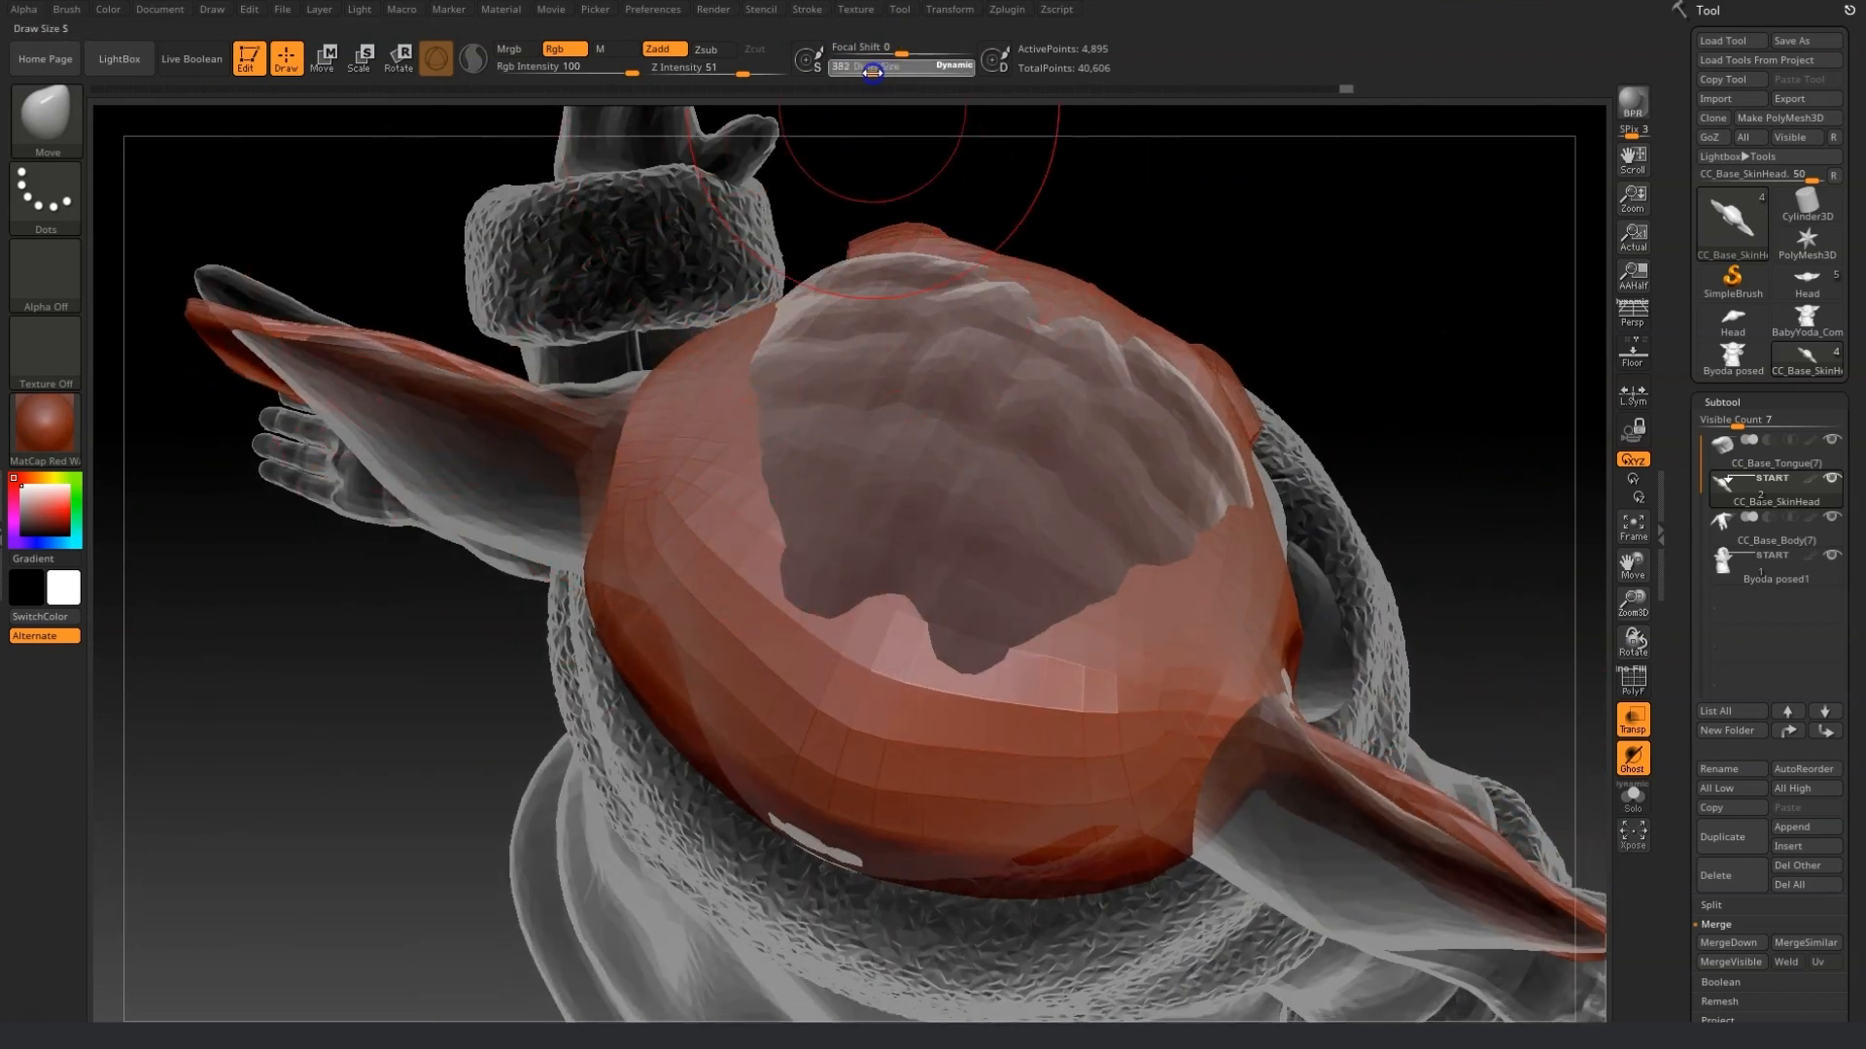
Smooth the surface of the ear.
mouse_move(208, 250)
left_mouse_down()
mouse_move(470, 463)
mouse_move(446, 742)
mouse_move(603, 568)
mouse_move(629, 370)
mouse_move(929, 392)
mouse_move(716, 292)
mouse_move(709, 470)
mouse_move(355, 421)
left_mouse_up()
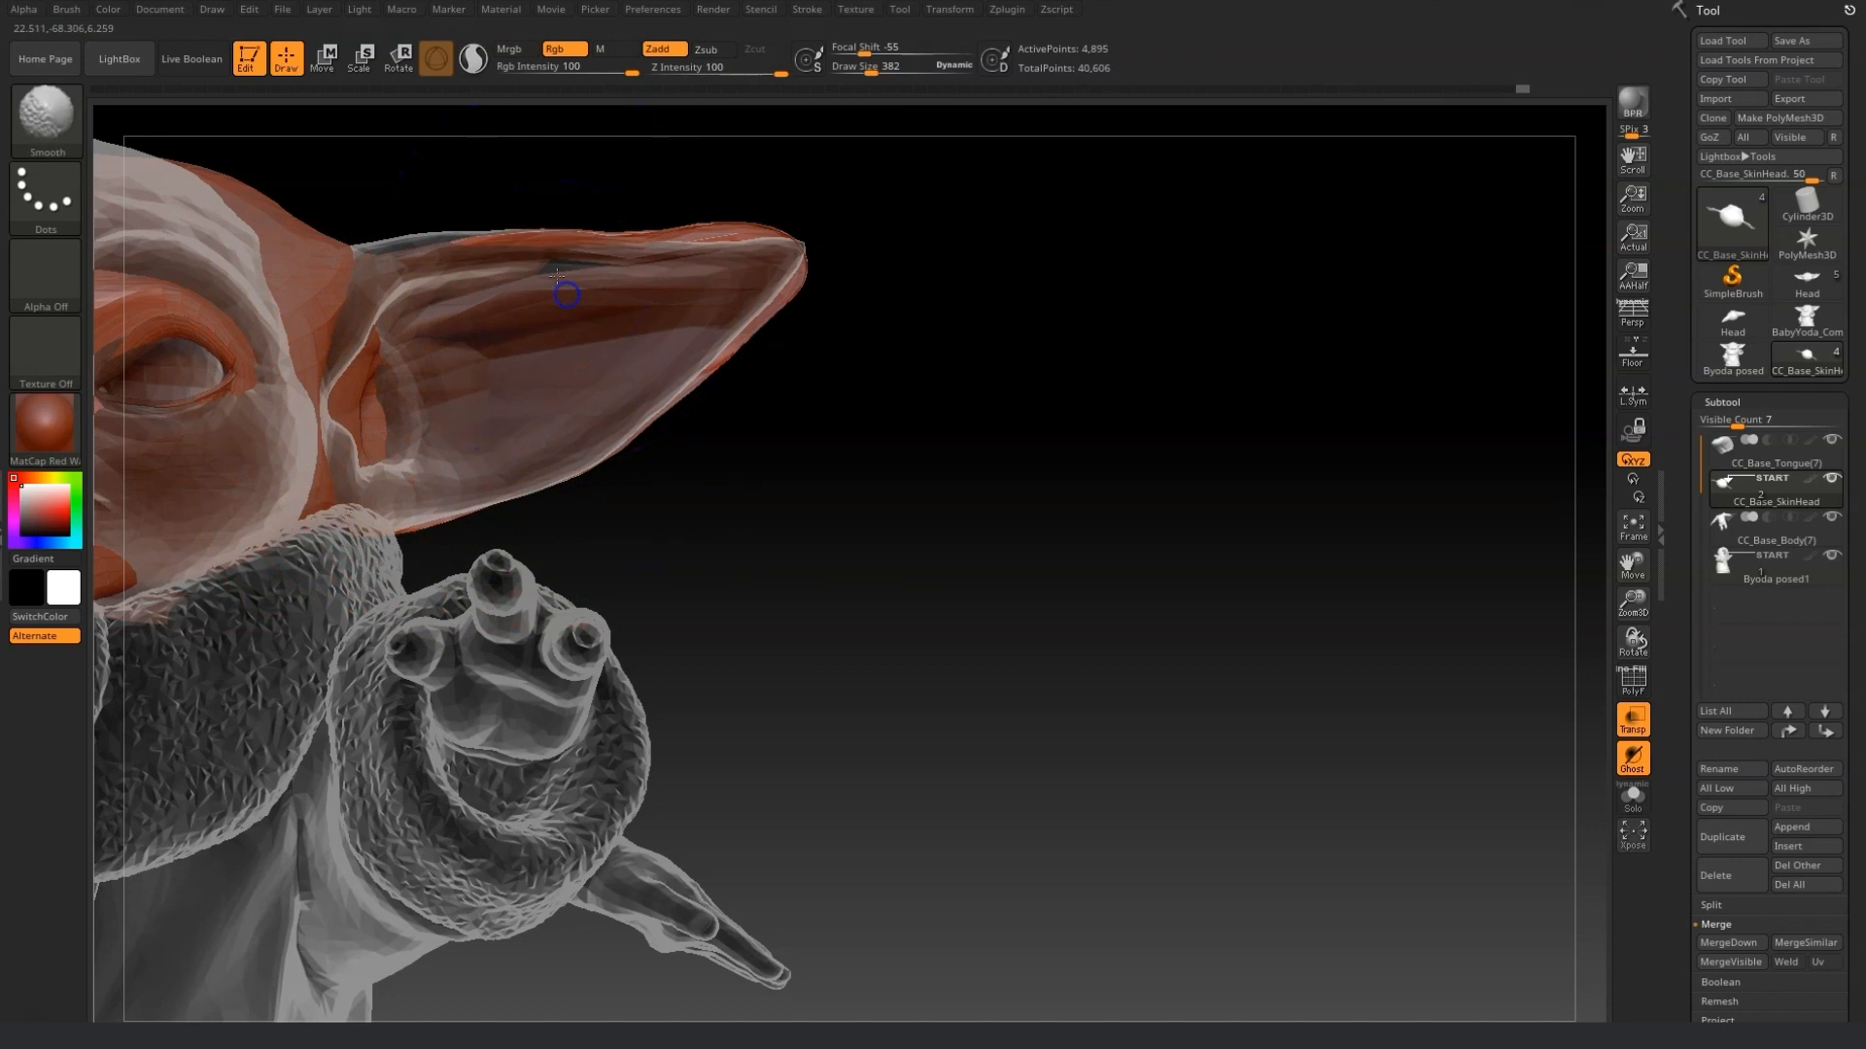
left_click_drag(871, 70, 864, 70)
left_click_drag(360, 392, 250, 484)
Switch to the Inflate brush and inflate the ear's rim and inner area.
key("b")
key("i")
key("n")
left_click_drag(680, 583, 388, 345)
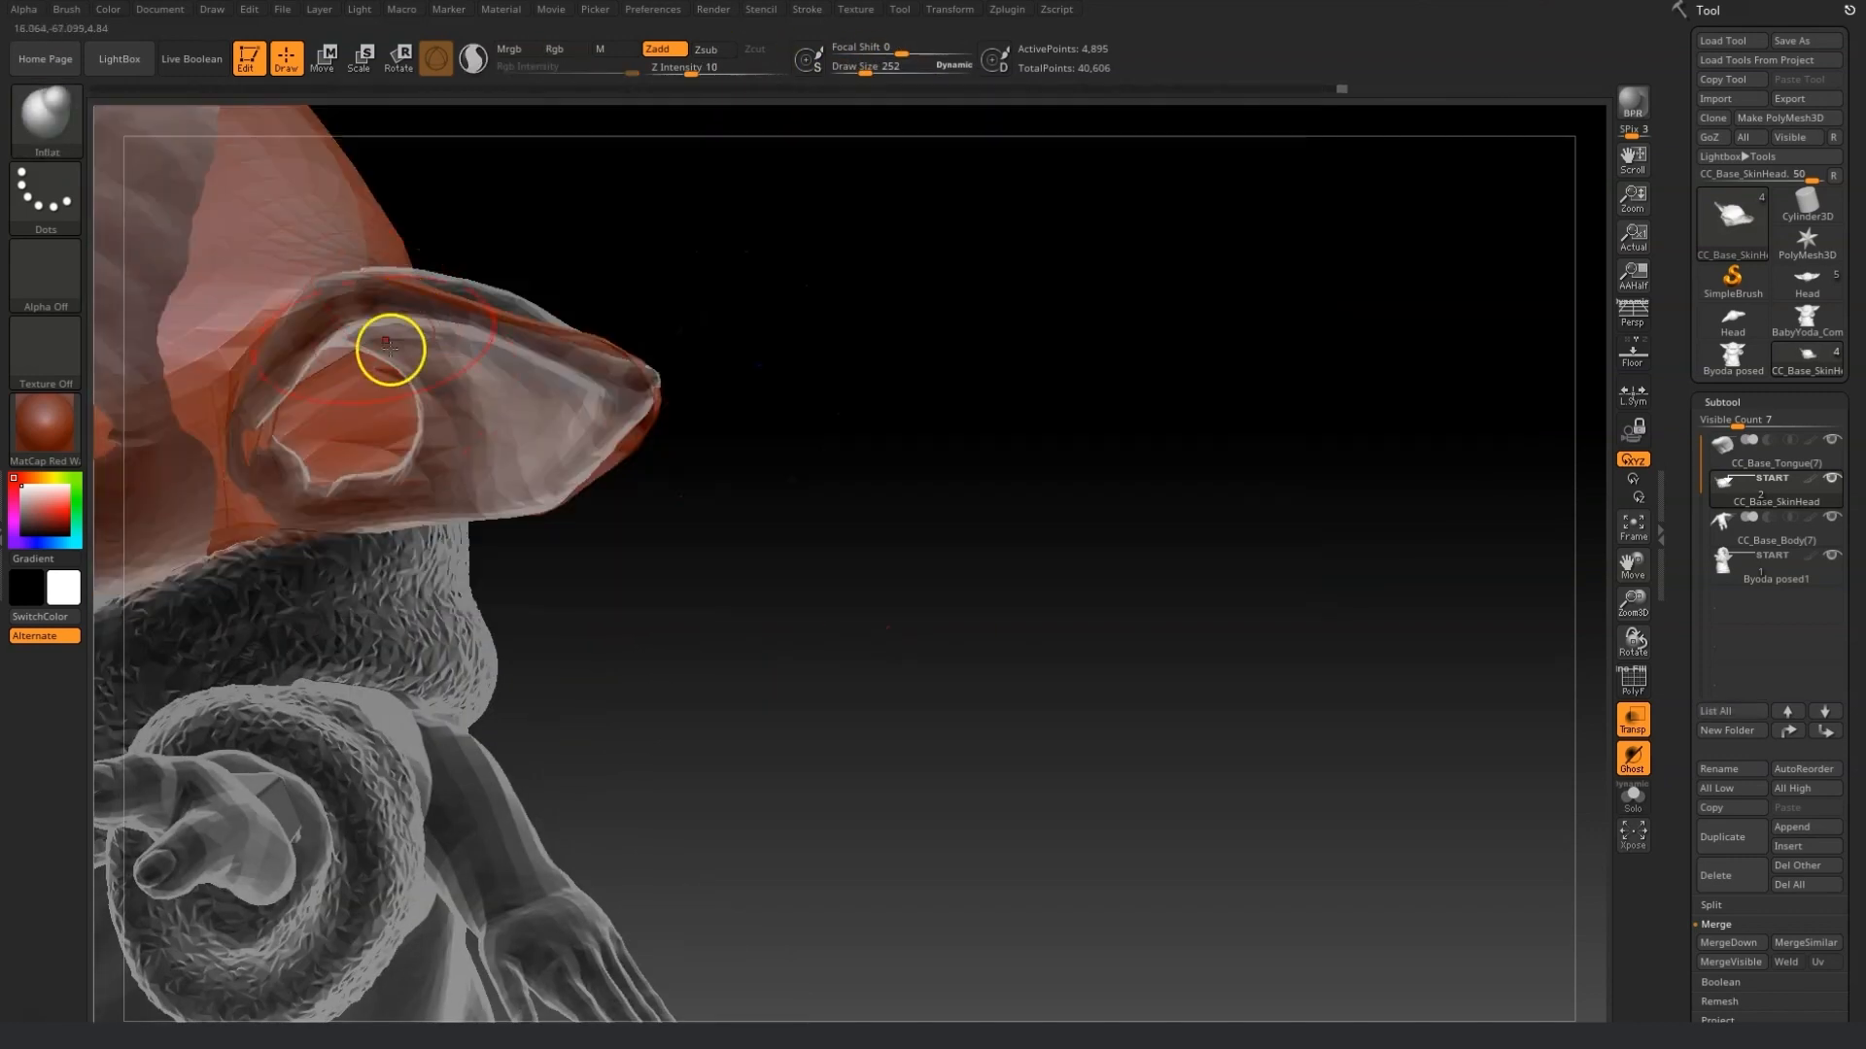
left_click_drag(605, 437, 570, 428)
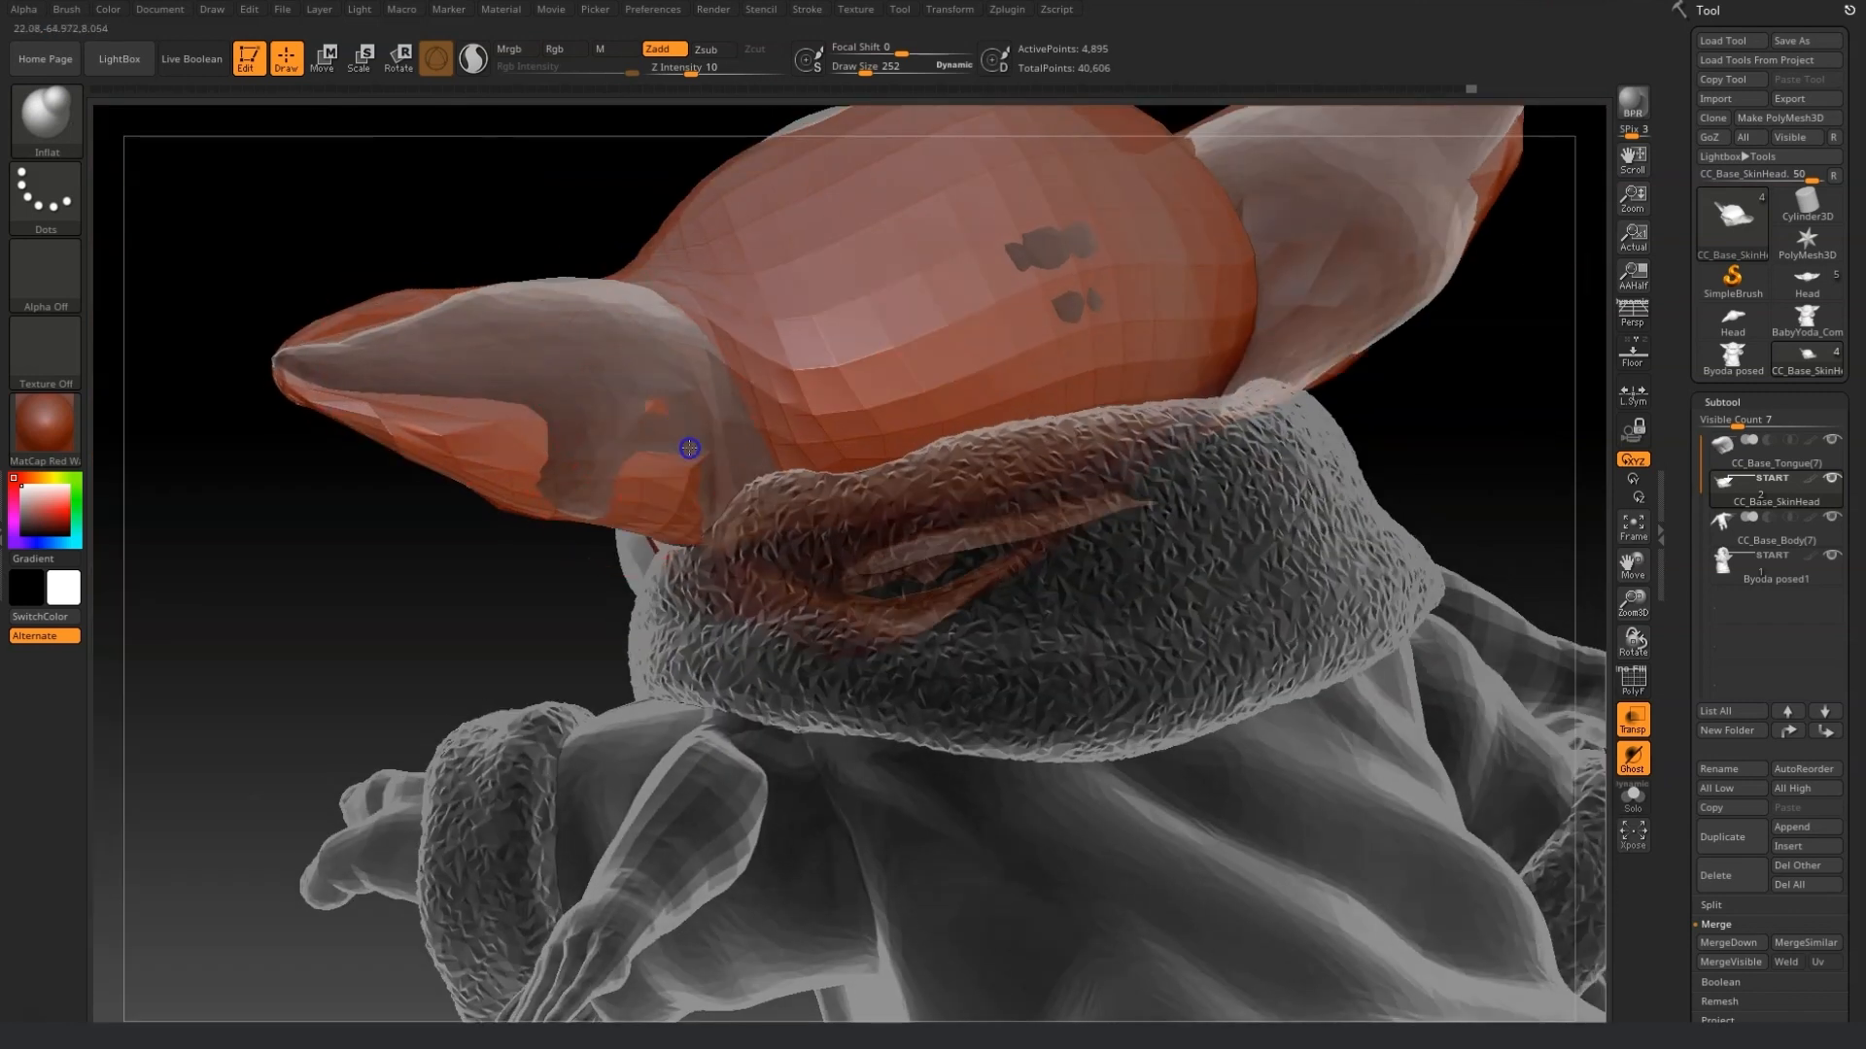
left_click_drag(395, 350, 603, 486)
mouse_move(184, 688)
left_mouse_down()
mouse_move(396, 658)
mouse_move(413, 602)
left_mouse_up()
left_click_drag(612, 405, 255, 539)
Return to the Move brush and reshape the ear tip and edge.
key("b")
left_click(446, 116)
left_click_drag(292, 364, 624, 350)
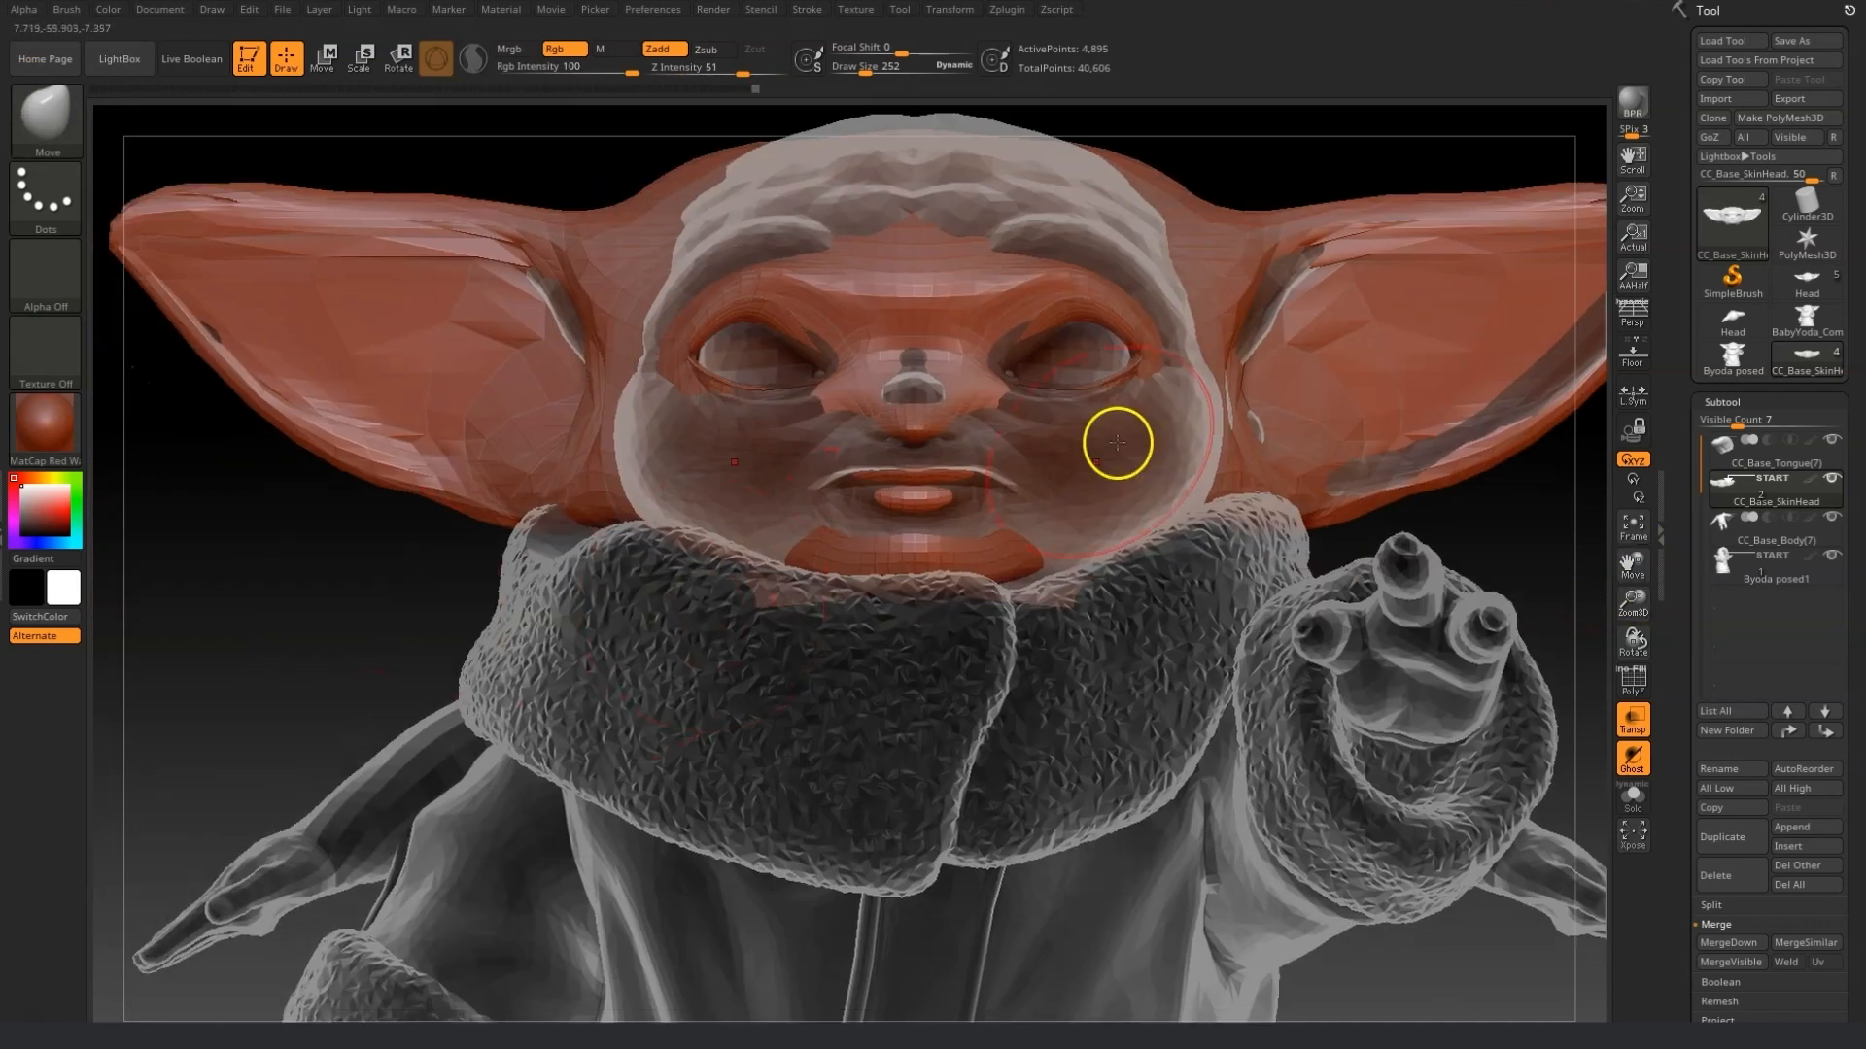
mouse_move(1633, 563)
left_mouse_down()
mouse_move(1640, 610)
mouse_move(1640, 583)
left_mouse_up()
left_click_drag(865, 71, 859, 71)
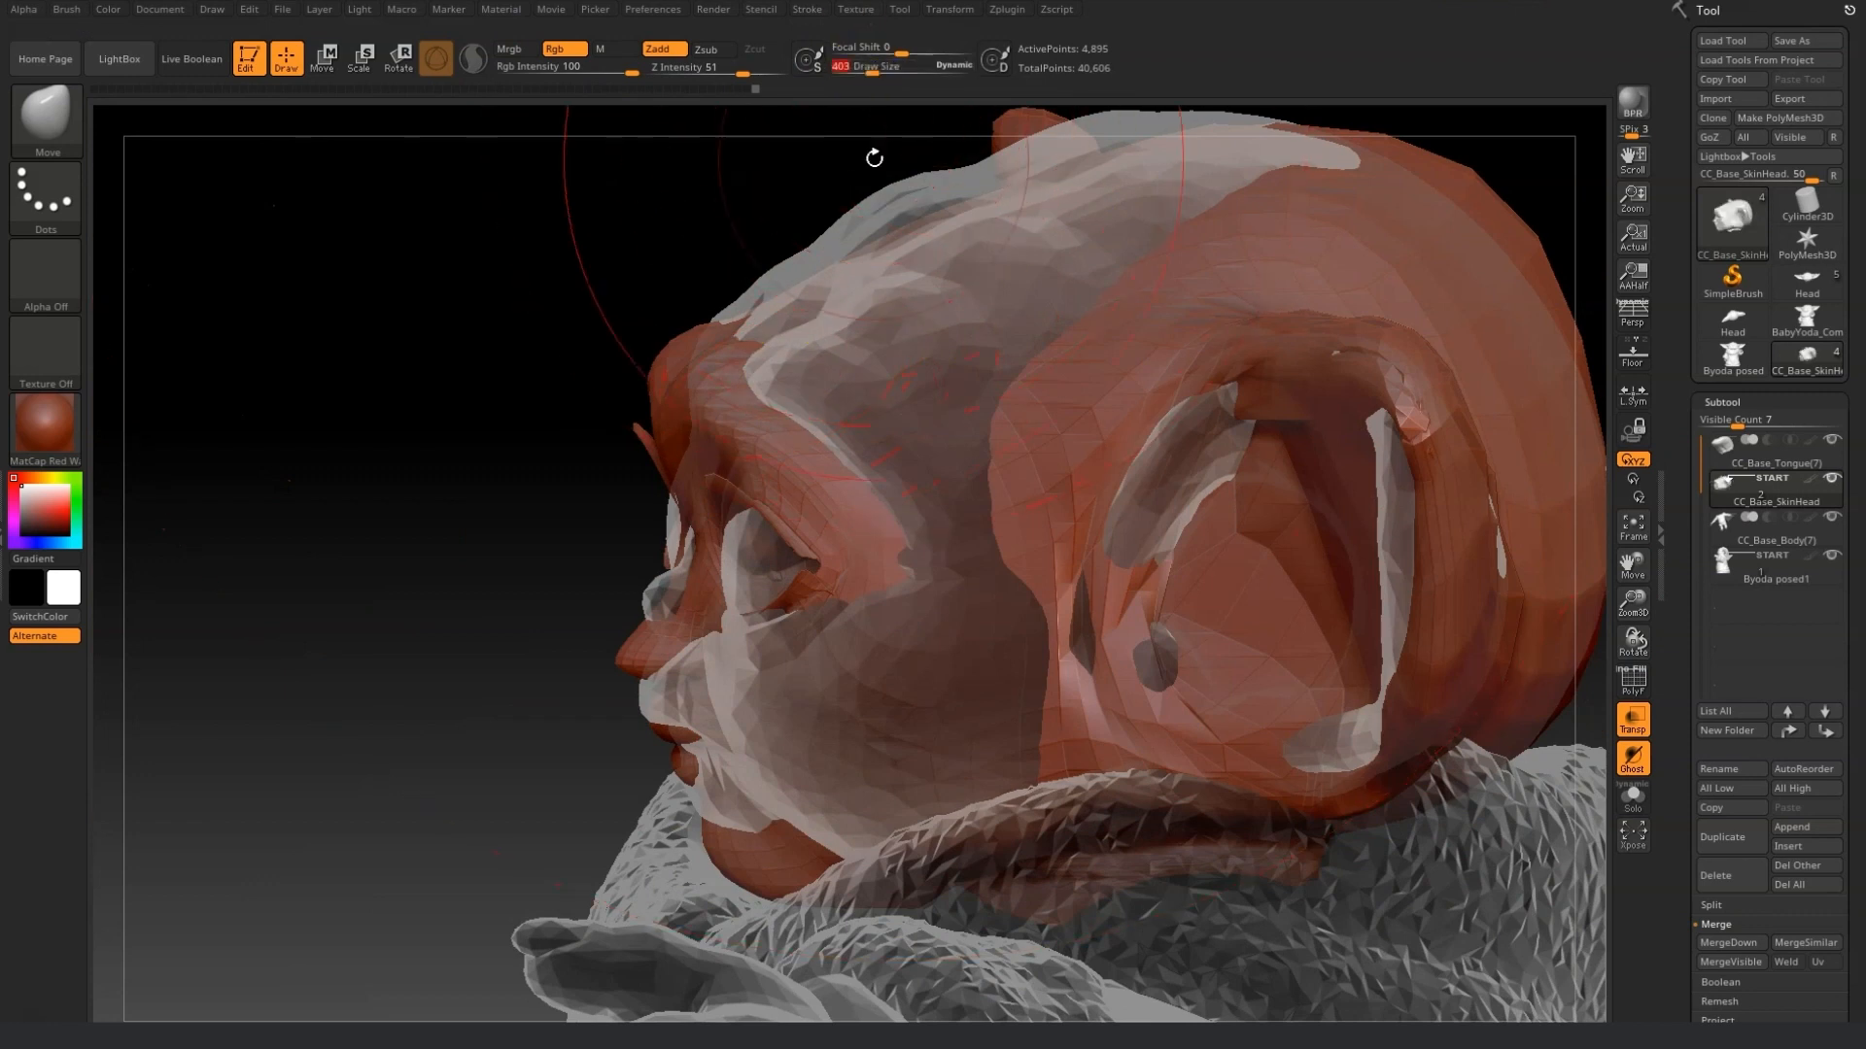
Push the top and back of the head to fit the reference skull from the side view.
left_click_drag(966, 196, 950, 182)
left_click_drag(974, 354, 1050, 271)
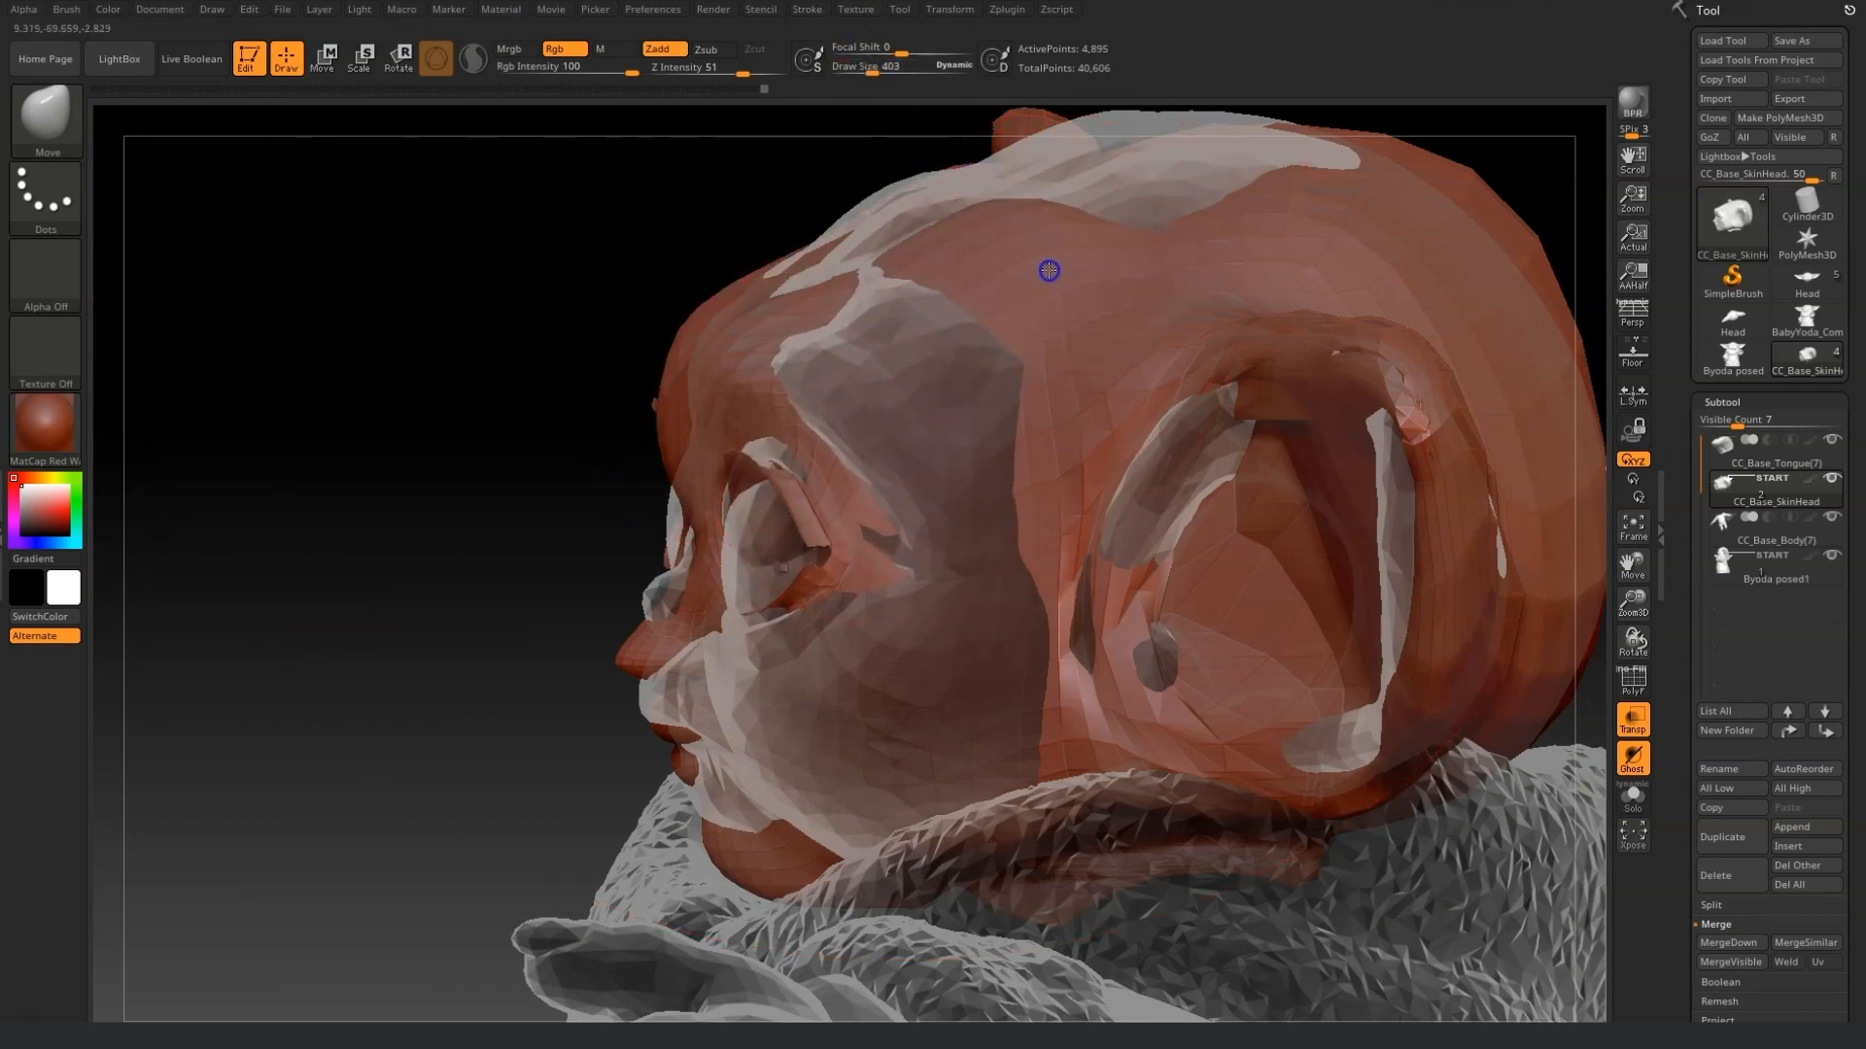
left_click_drag(878, 237, 904, 183)
mouse_move(1123, 163)
left_mouse_down()
mouse_move(1157, 116)
mouse_move(1127, 108)
left_mouse_up()
left_click_drag(846, 336, 898, 326)
left_click_drag(475, 342, 622, 309)
Move the brow ridges and sides of the face toward the reference from the front and three-quarter views.
left_click_drag(871, 72, 863, 68)
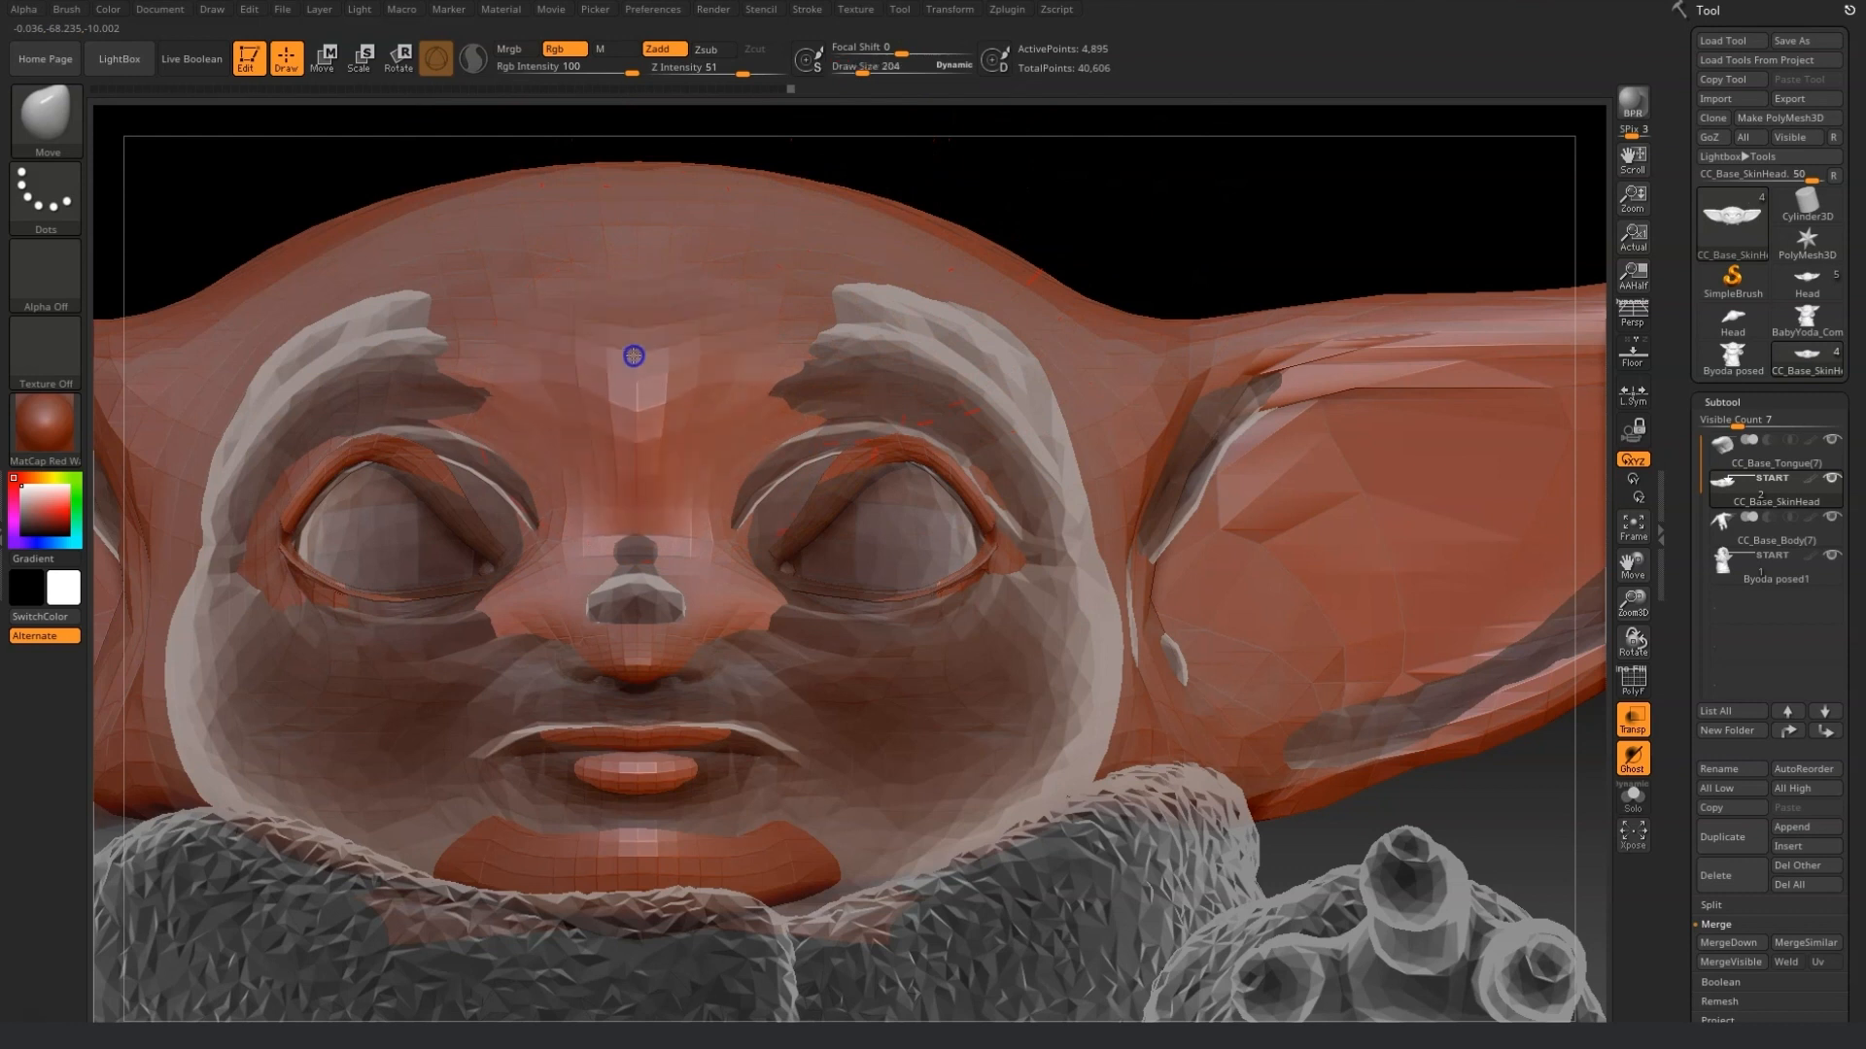
left_click_drag(1169, 252, 654, 387)
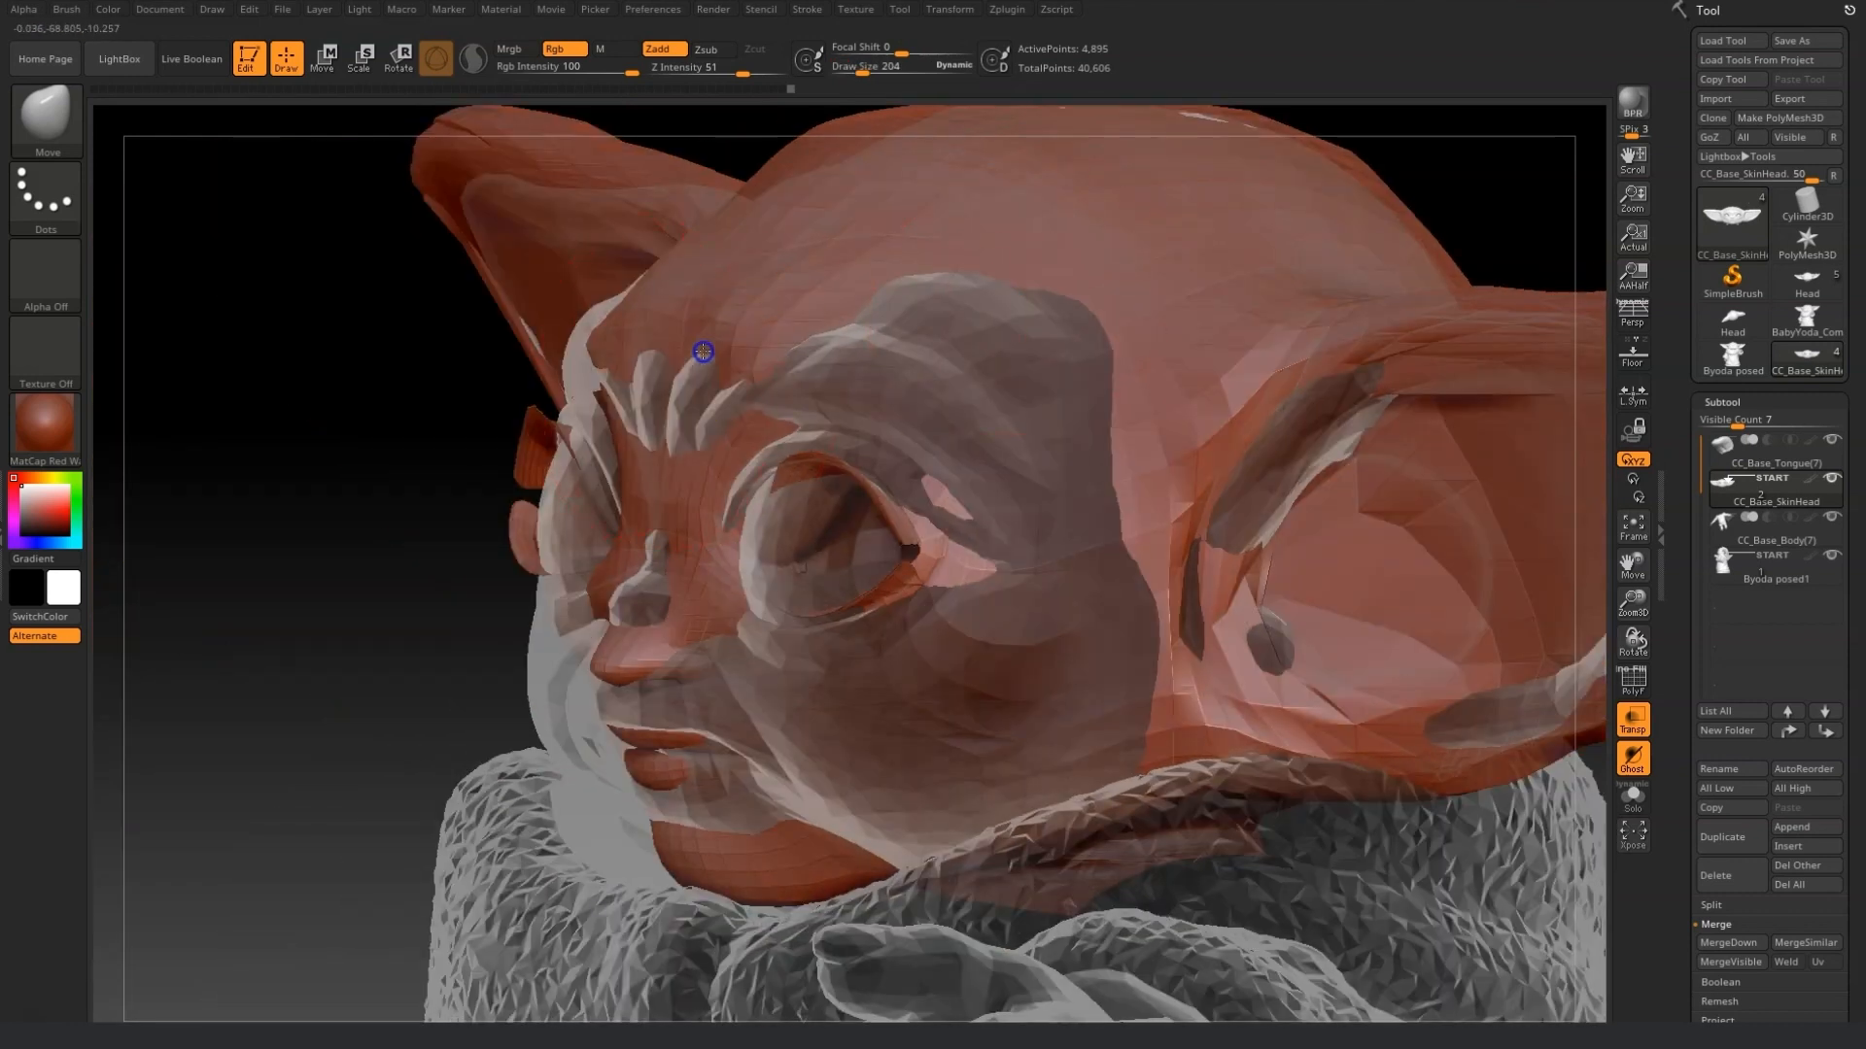
left_click_drag(704, 331, 727, 340)
mouse_move(856, 386)
left_mouse_down()
mouse_move(856, 363)
mouse_move(878, 377)
left_mouse_up()
left_click_drag(221, 426, 258, 431)
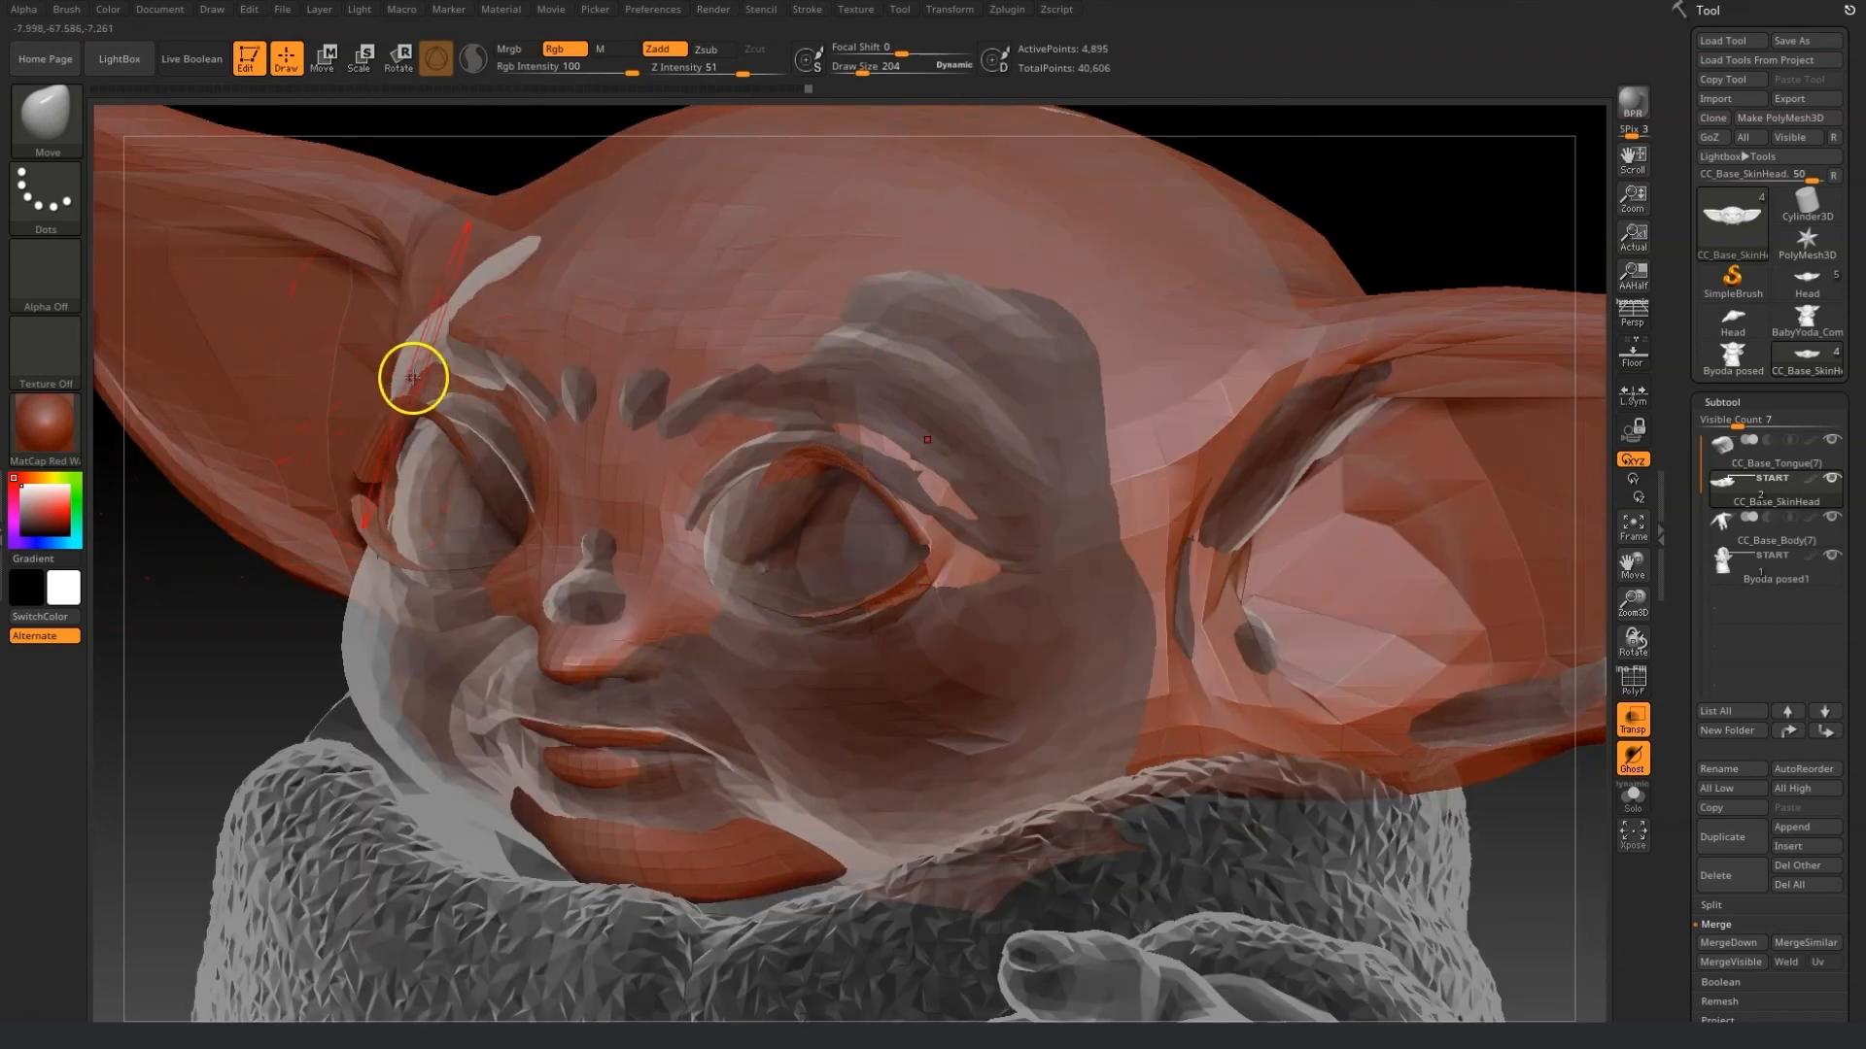
left_click_drag(426, 346, 391, 354)
mouse_move(148, 474)
left_mouse_down()
mouse_move(195, 736)
mouse_move(312, 766)
mouse_move(698, 514)
mouse_move(332, 545)
left_mouse_up()
mouse_move(290, 387)
left_mouse_down()
mouse_move(490, 375)
mouse_move(379, 350)
mouse_move(377, 283)
left_mouse_up()
left_click_drag(734, 485, 584, 462)
left_click_drag(1474, 301, 1254, 316)
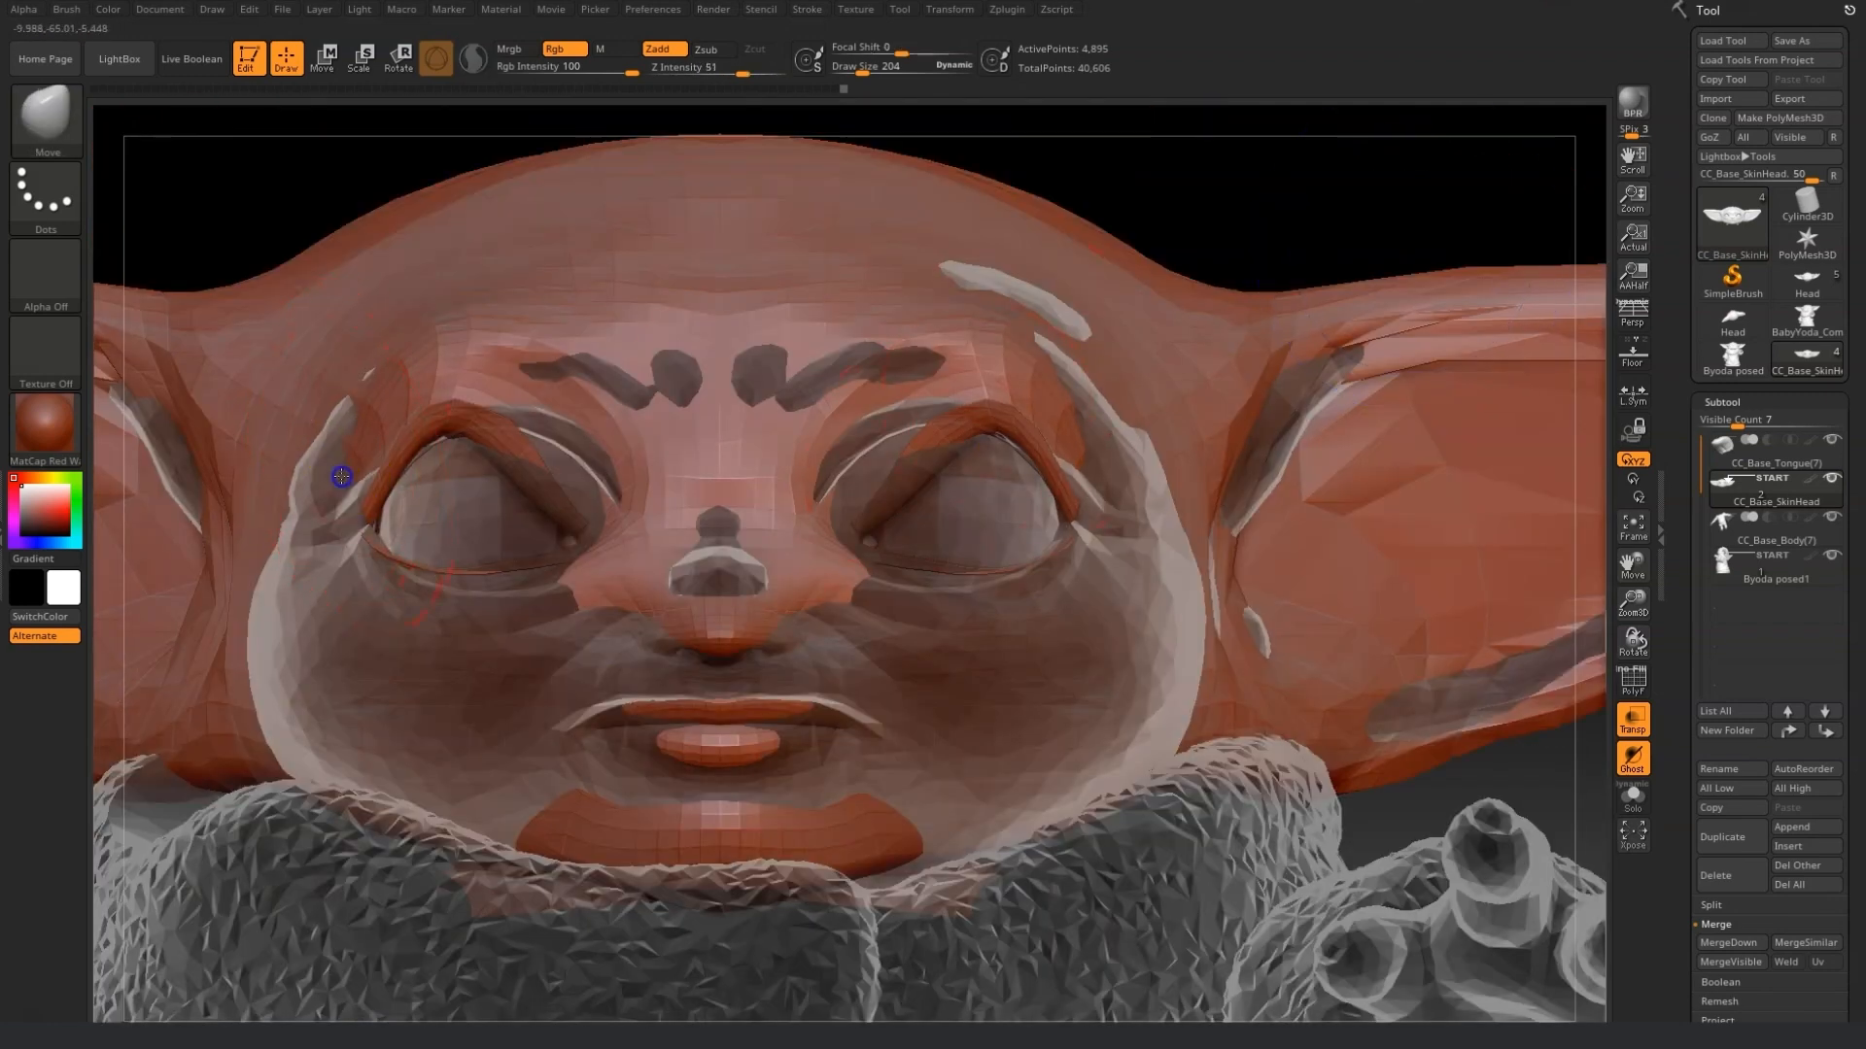
Adjust the eye corners, cheeks and nose area with the Move brush to align with the reference.
left_click_drag(341, 476, 309, 480)
left_click_drag(579, 482, 639, 449)
left_click_drag(513, 596, 518, 598)
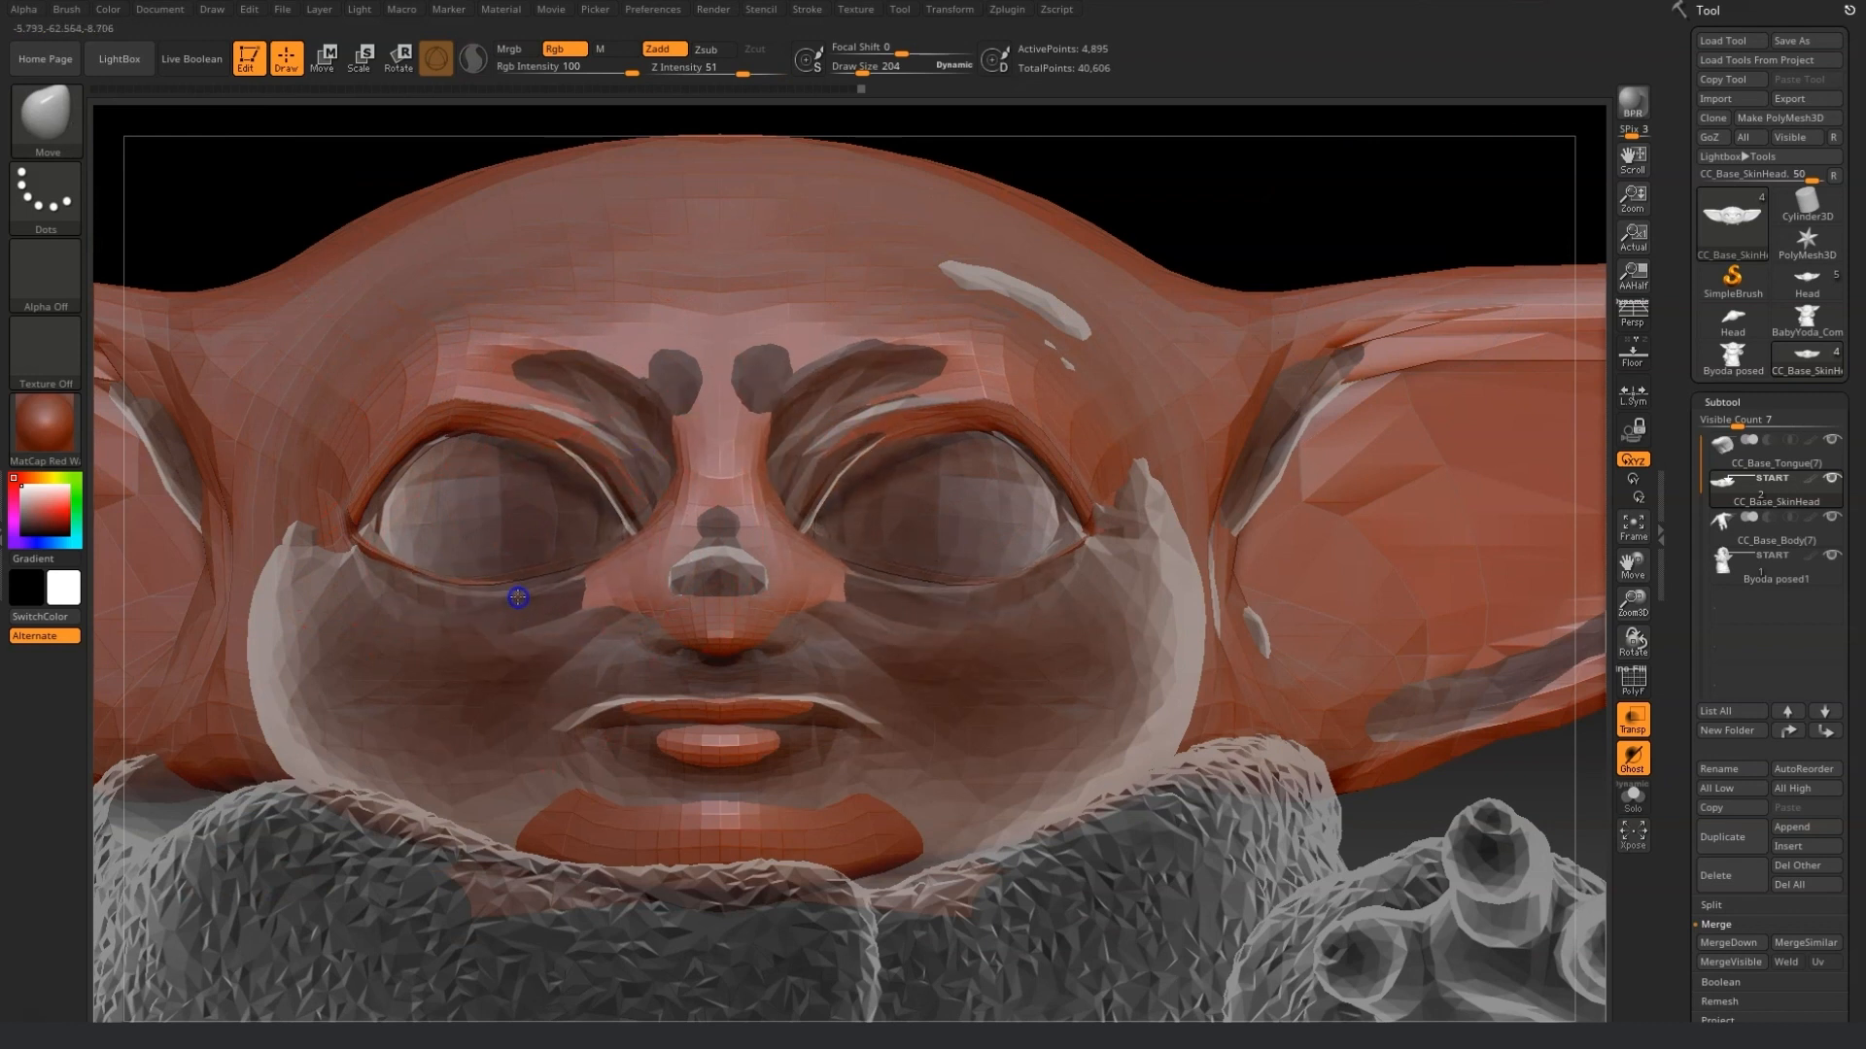
left_click_drag(1519, 762, 1491, 801)
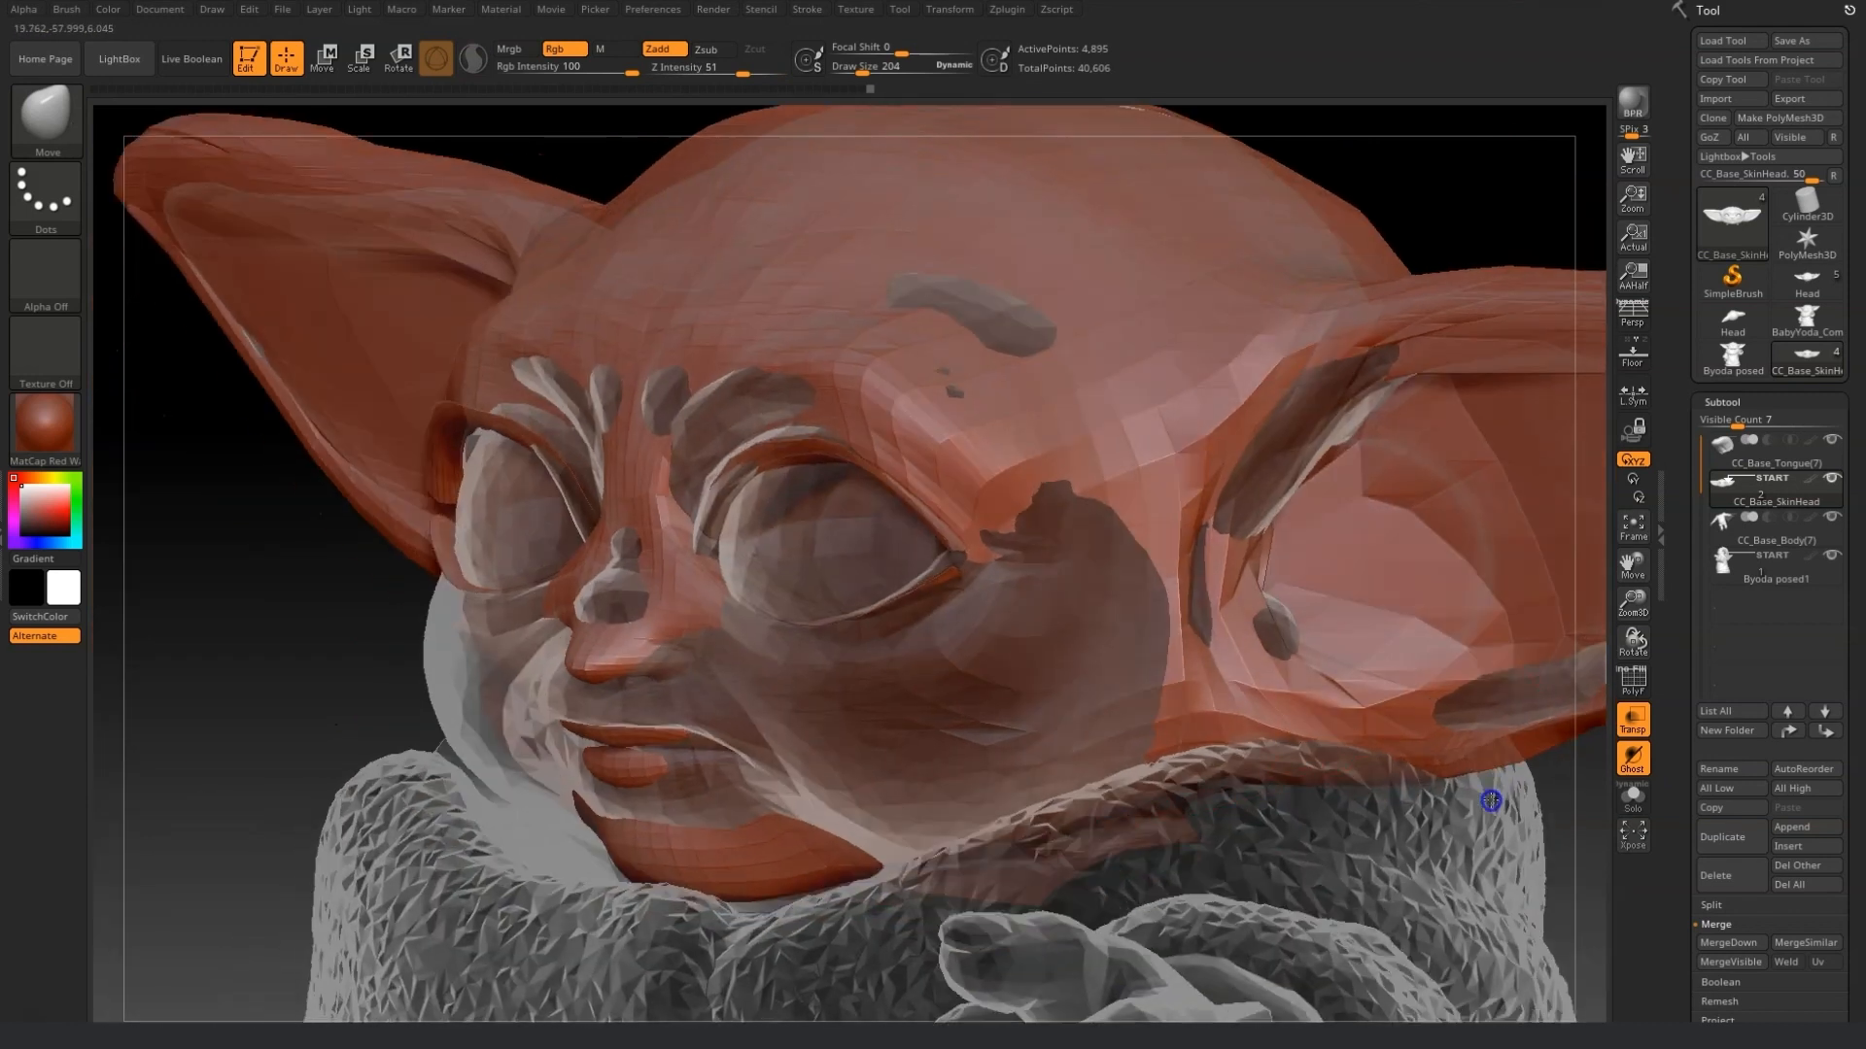
mouse_move(537, 603)
left_mouse_down()
mouse_move(449, 596)
mouse_move(475, 591)
left_mouse_up()
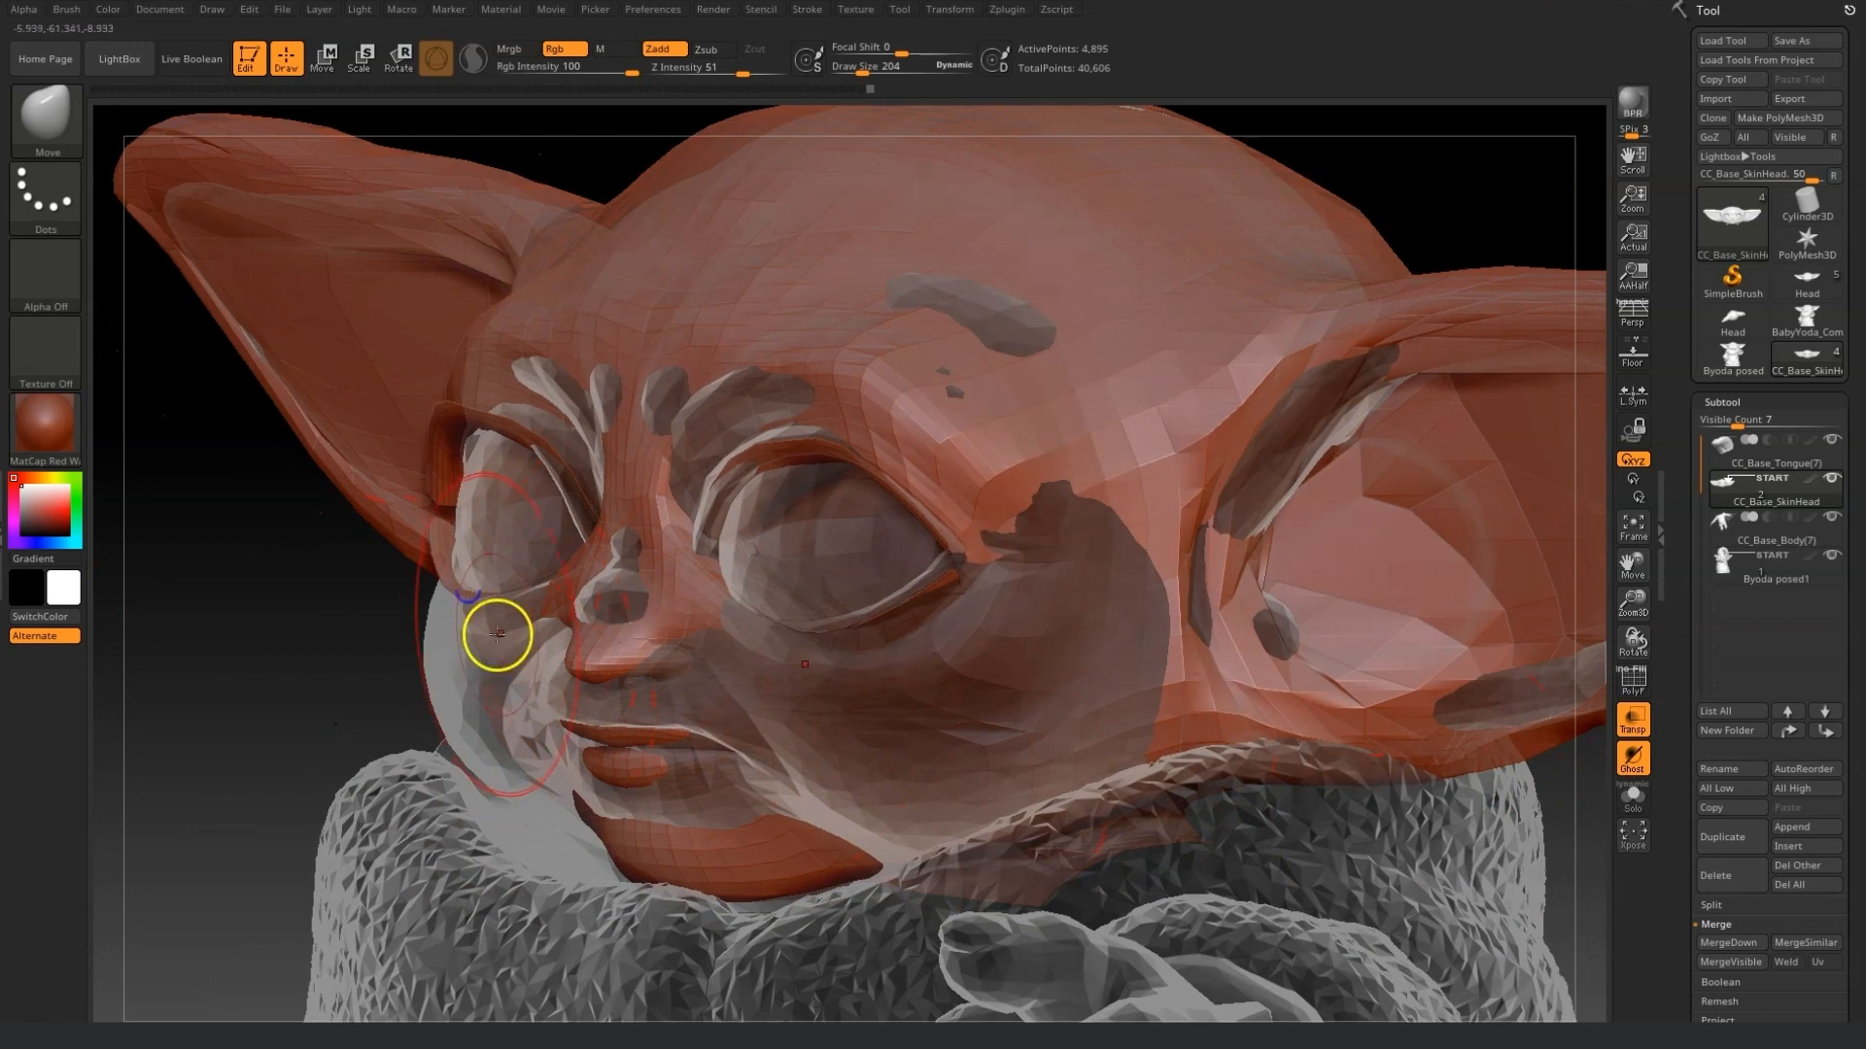
left_click_drag(282, 692, 309, 674, "shift")
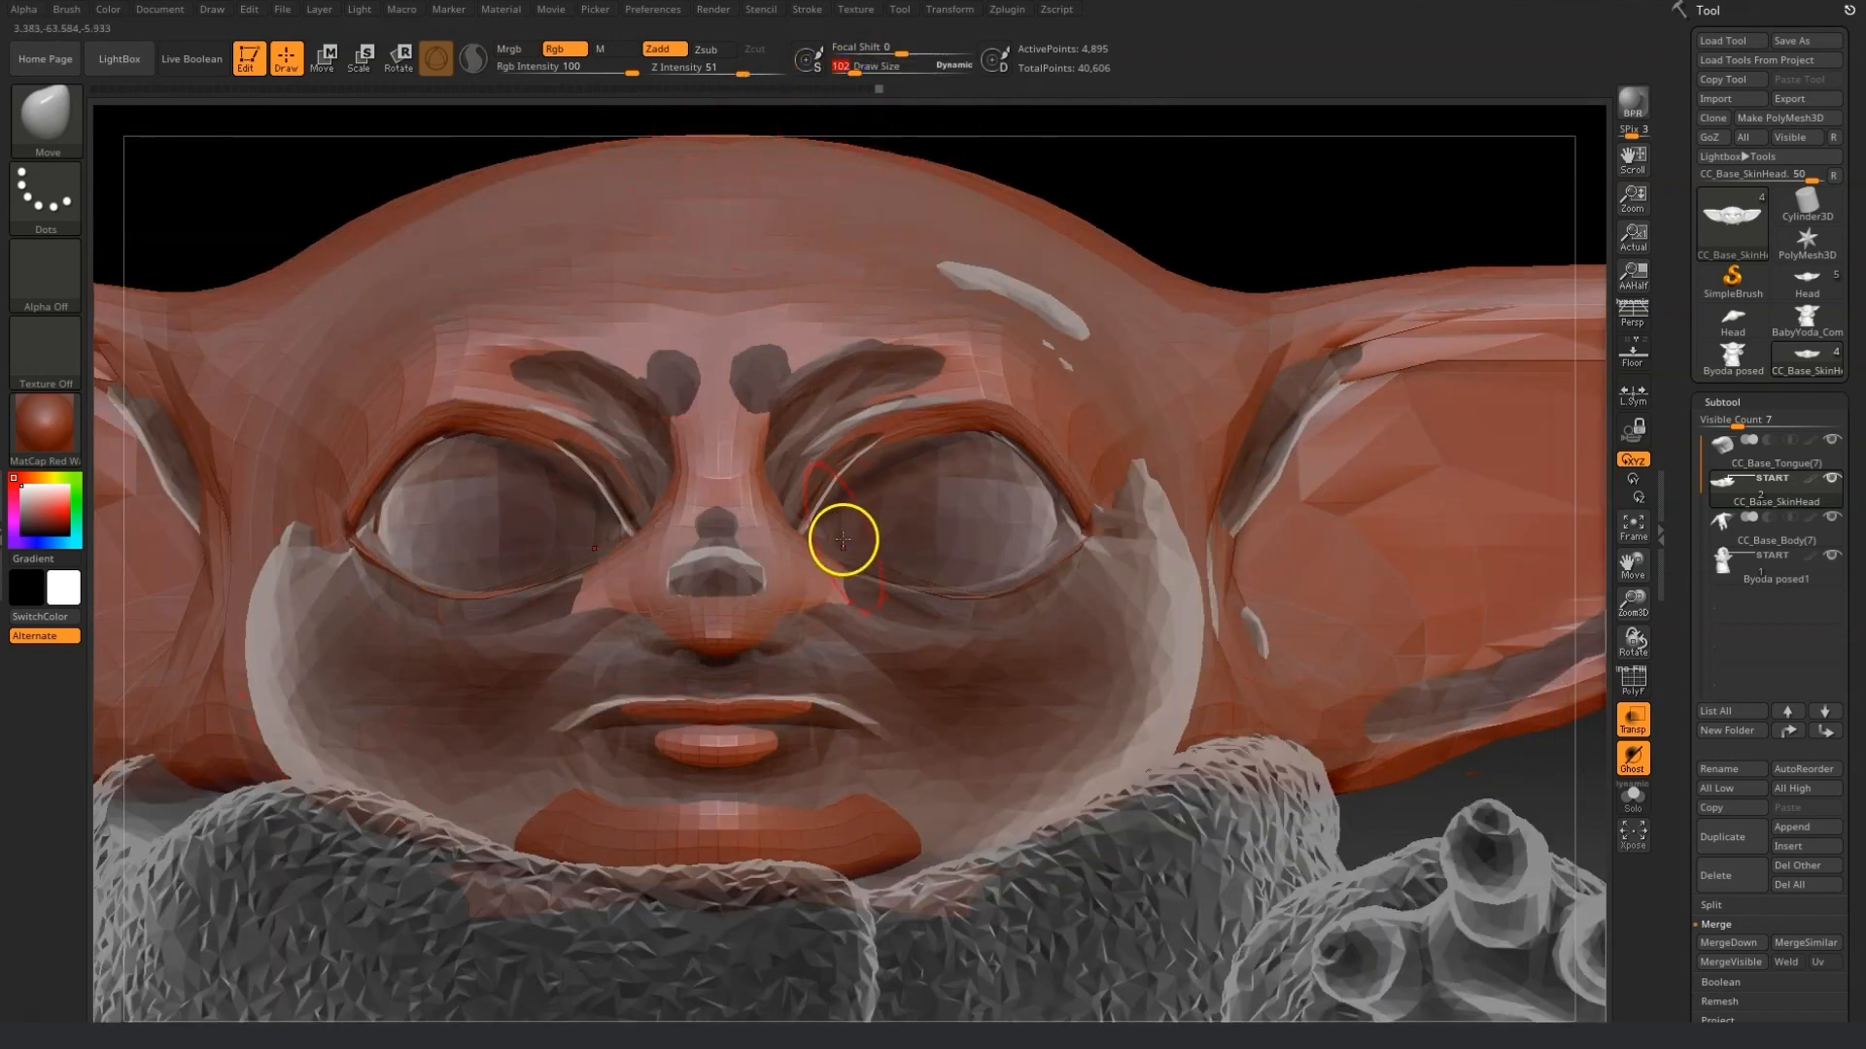
left_click_drag(792, 562, 777, 552)
left_click_drag(725, 466, 771, 453, "shift")
left_click_drag(788, 572, 741, 600)
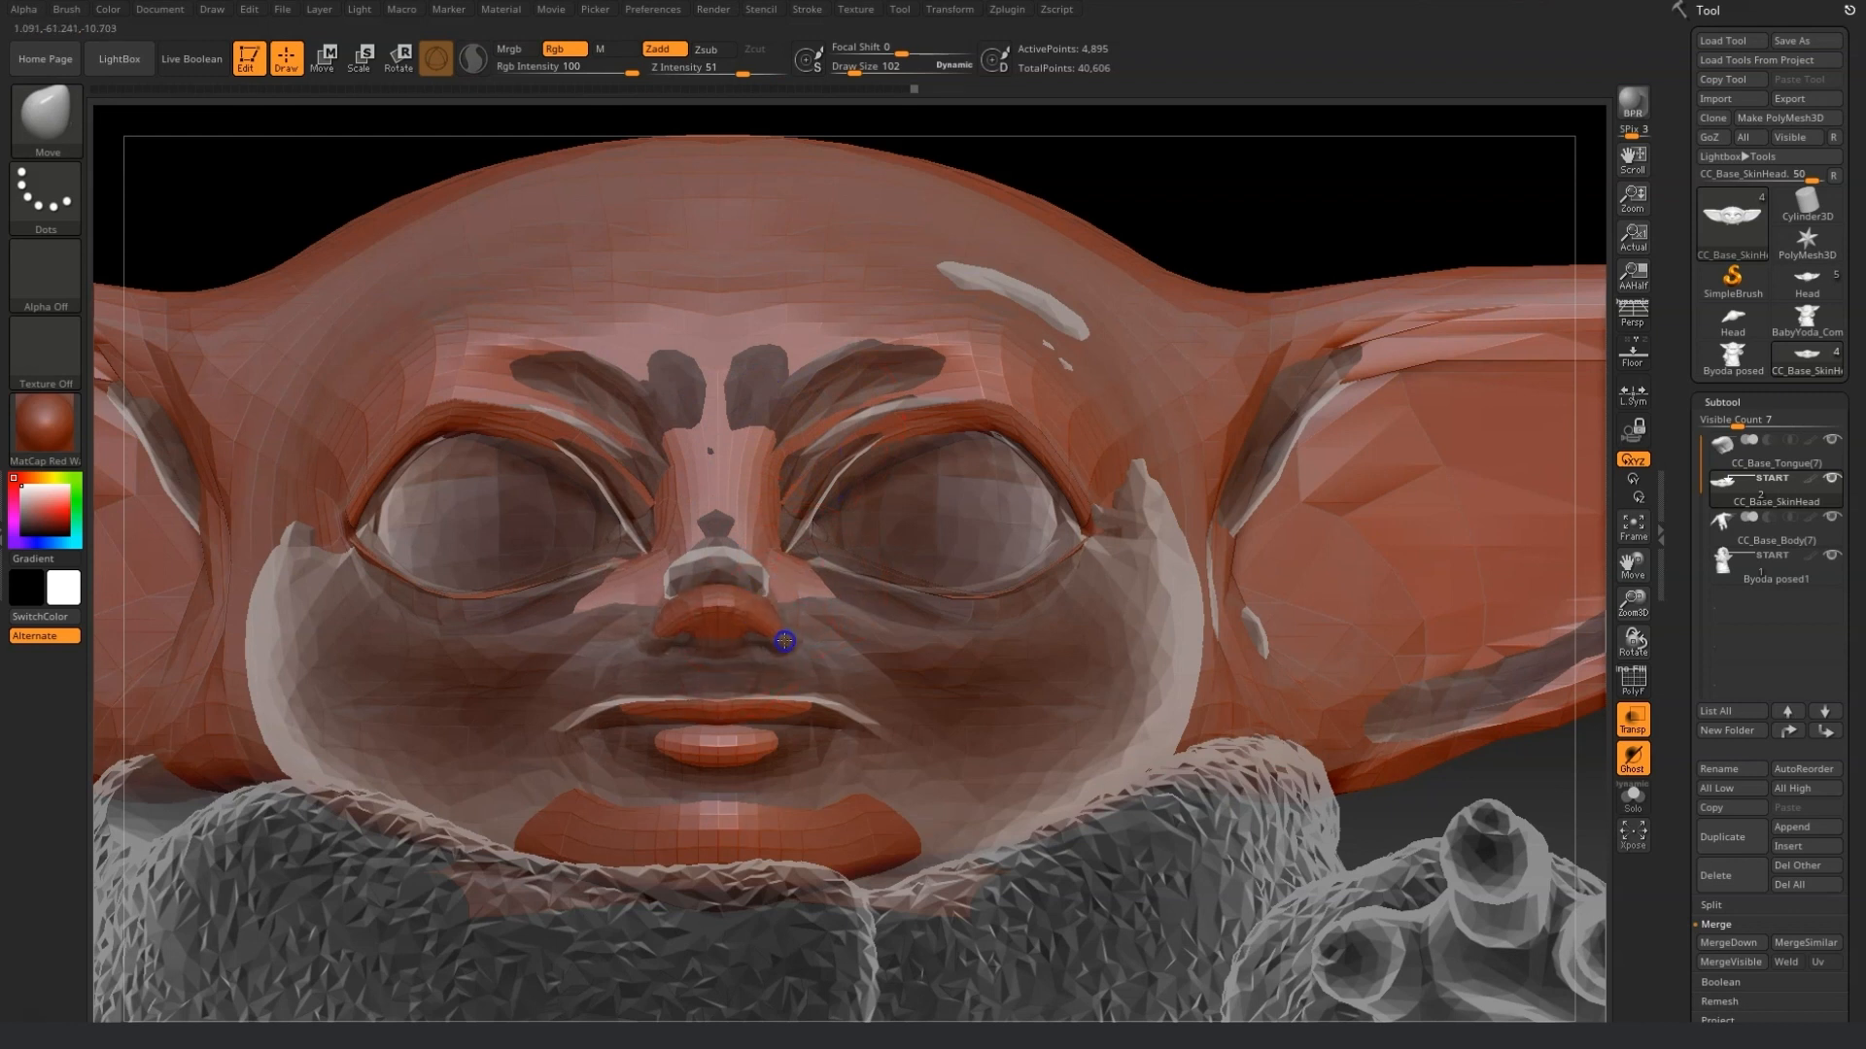
Turn off transparency and refine the nose and cheeks against the solid reference.
left_click(1637, 728)
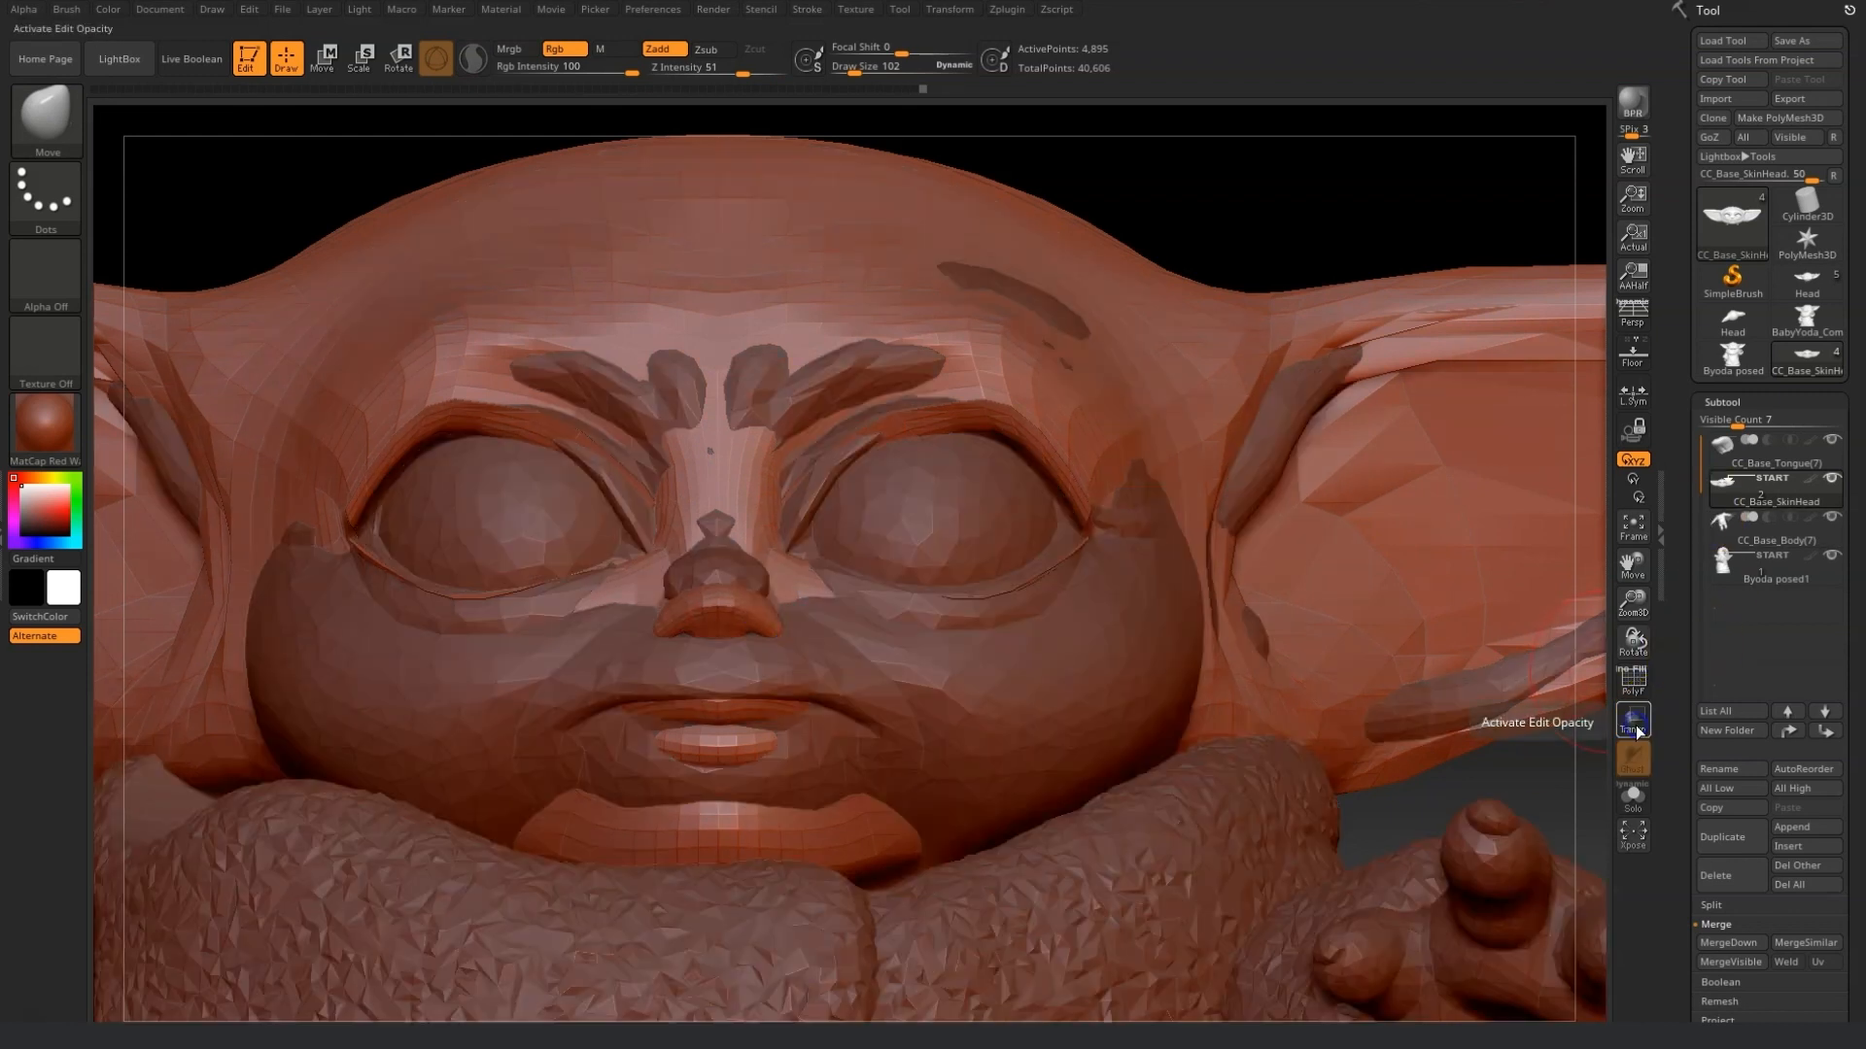
mouse_move(1124, 253)
left_mouse_down()
mouse_move(1149, 204)
mouse_move(1127, 218)
left_mouse_up()
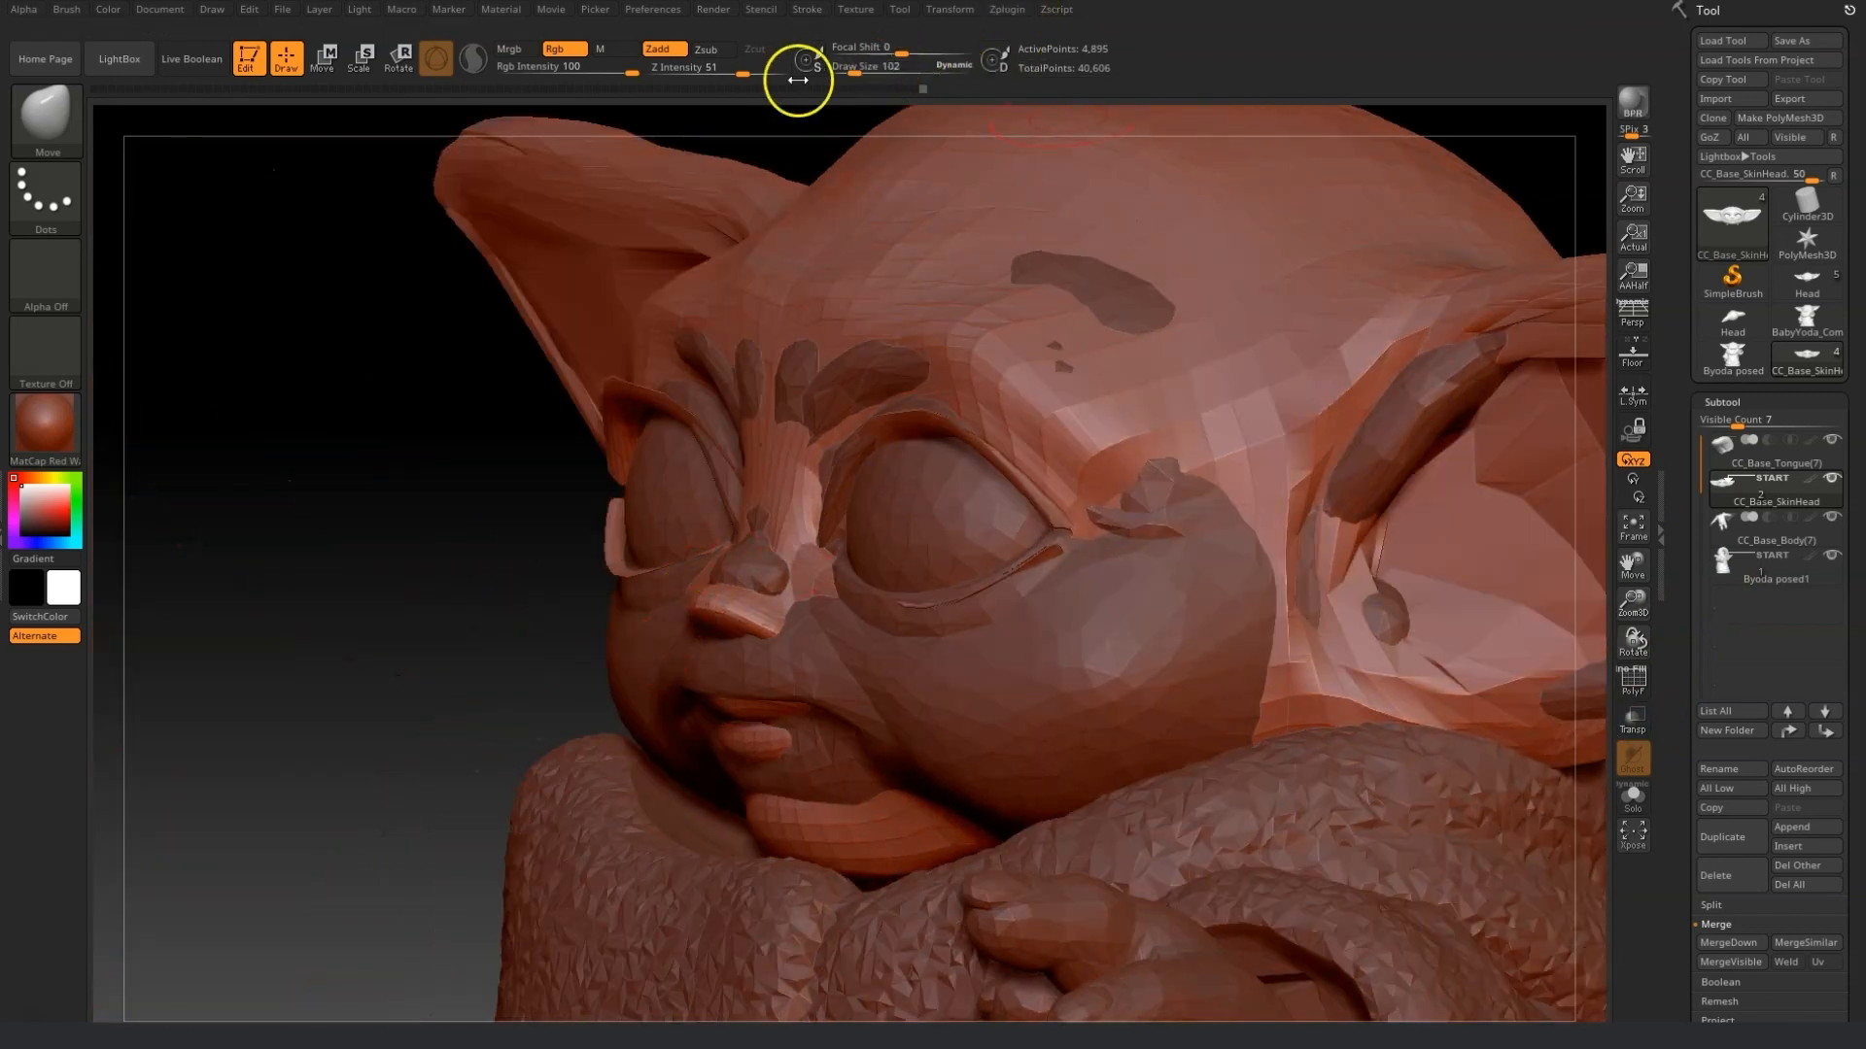
left_click_drag(747, 602, 771, 532)
left_click_drag(775, 616, 819, 587)
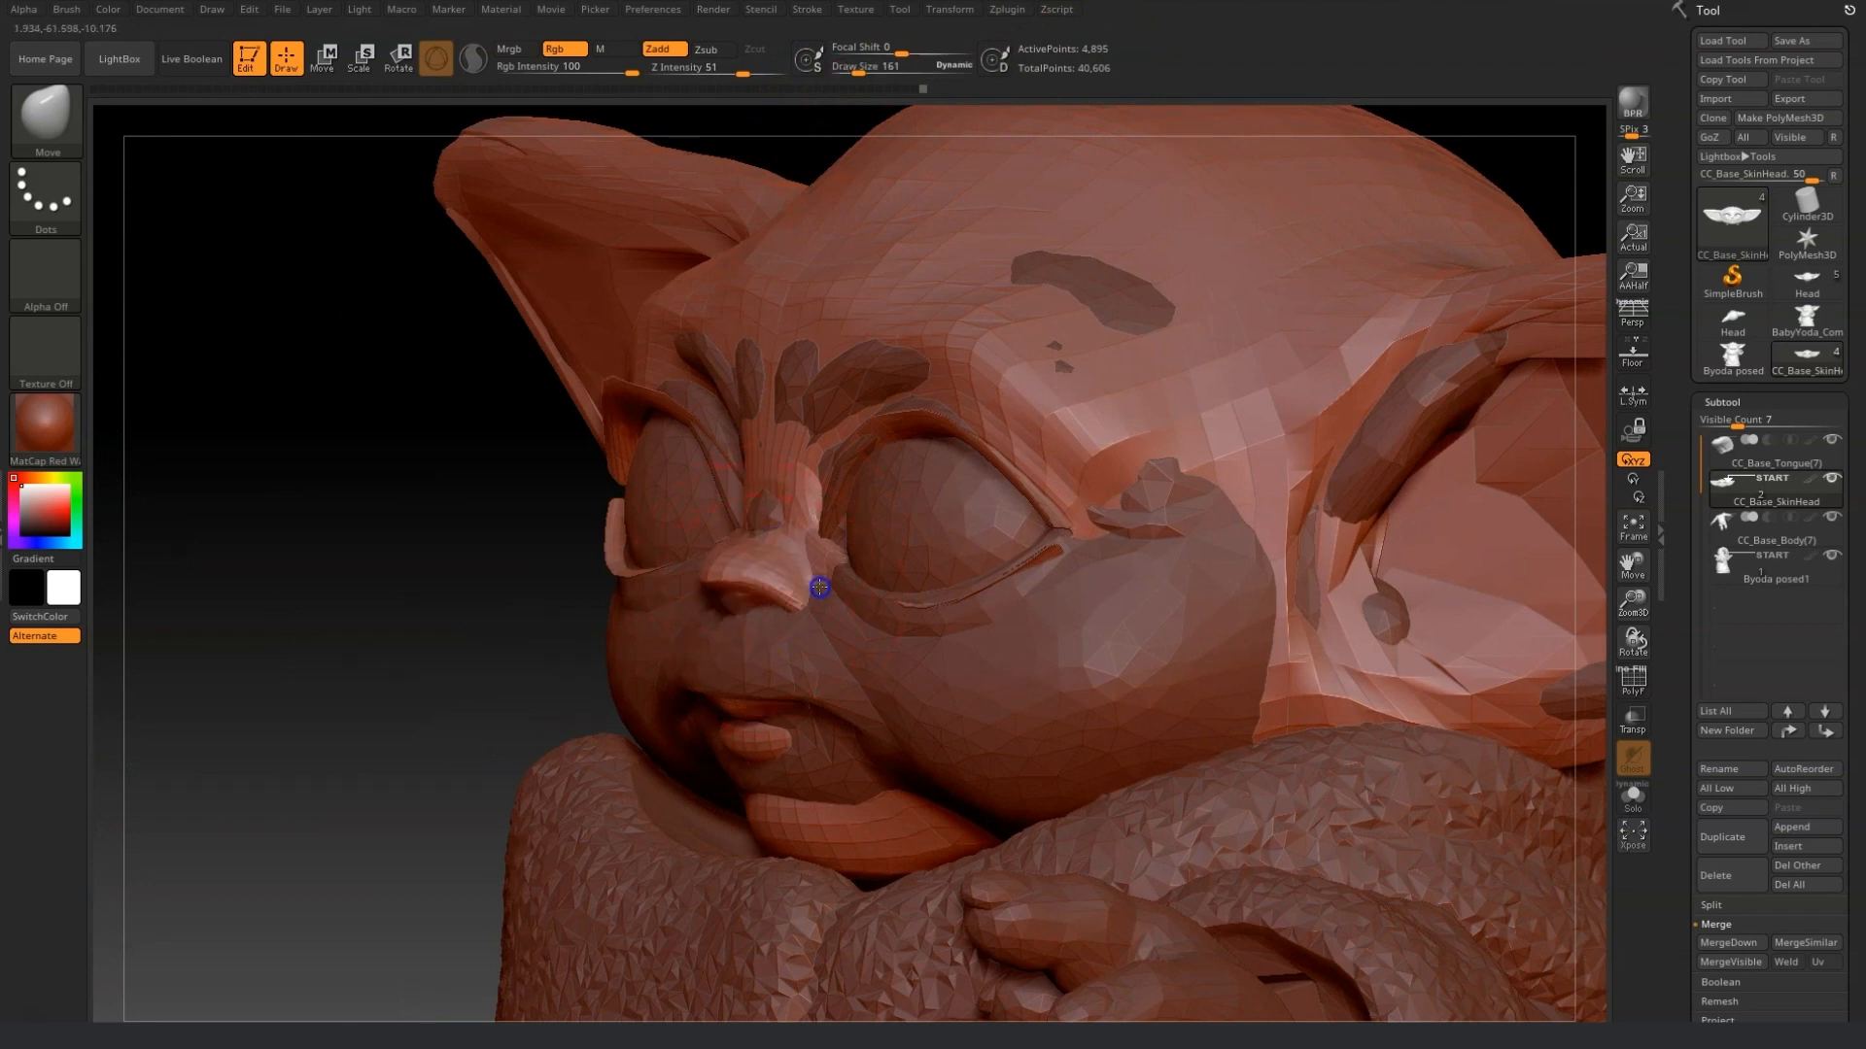
left_click_drag(450, 588, 412, 625)
left_click_drag(860, 571, 799, 569)
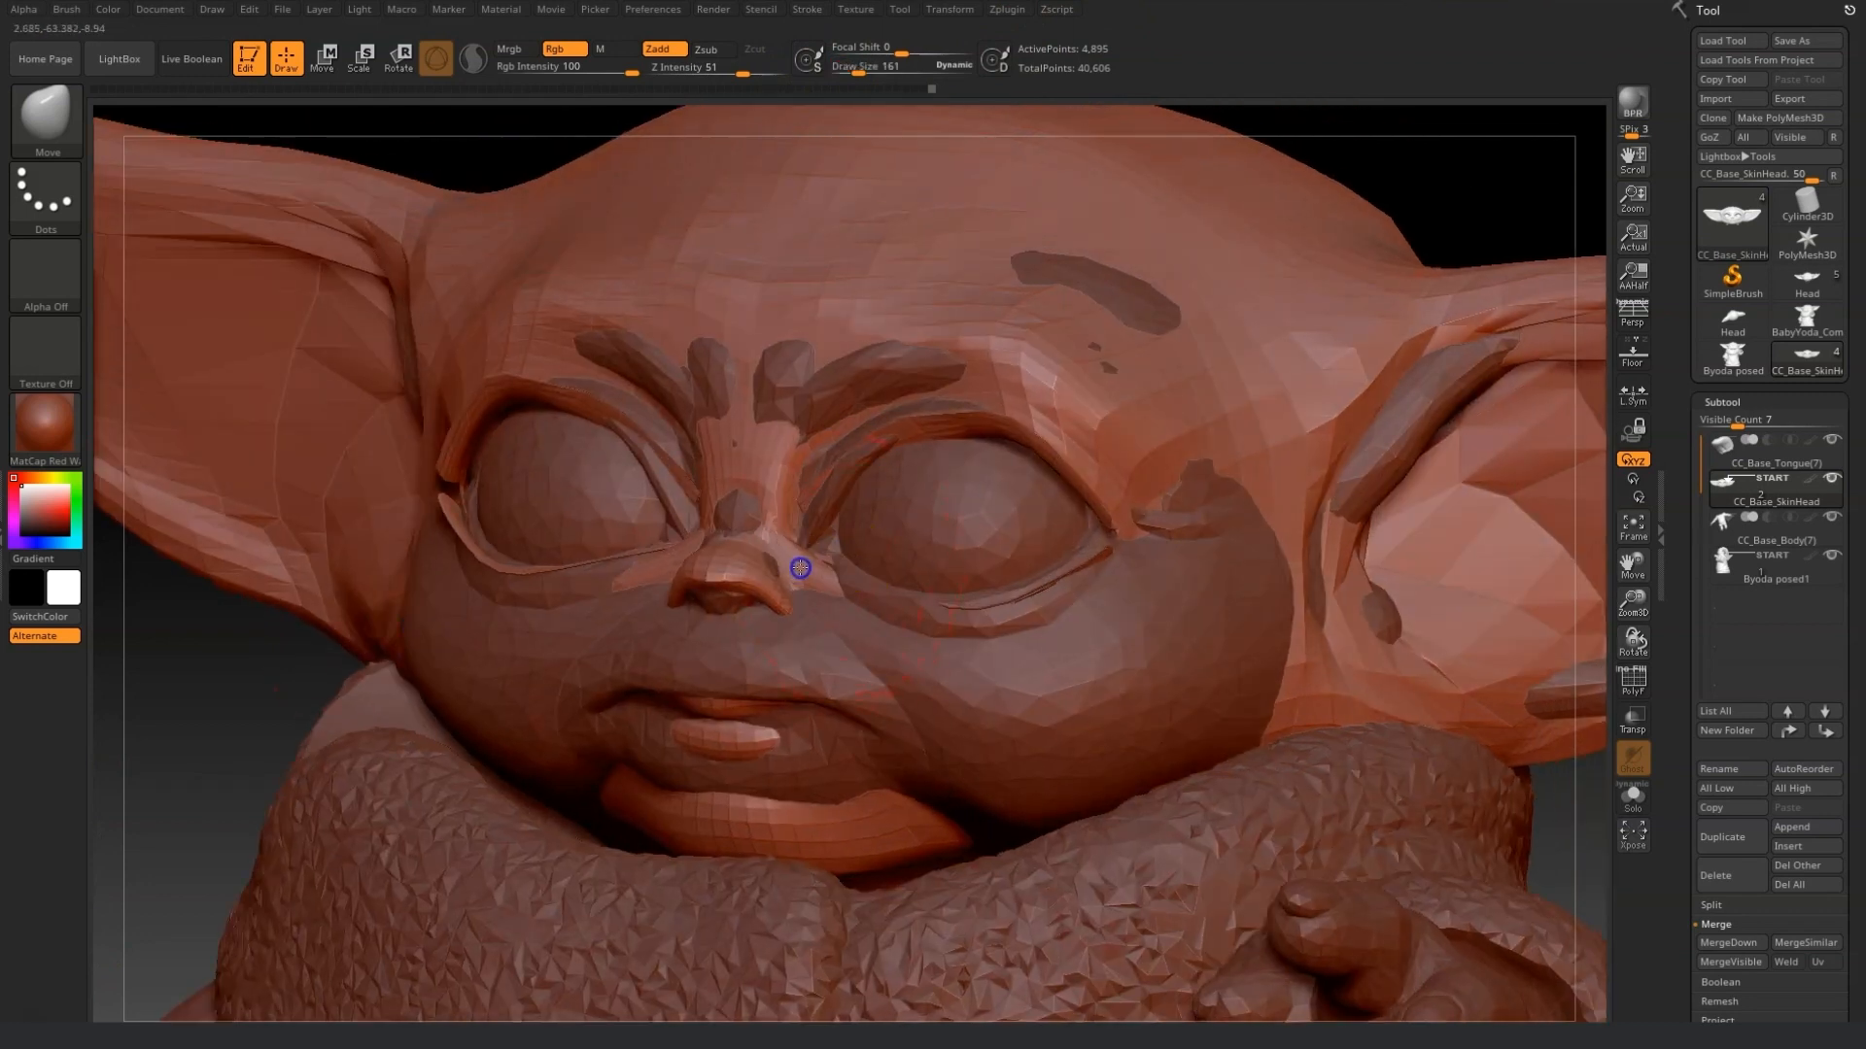
left_click_drag(797, 493, 826, 480)
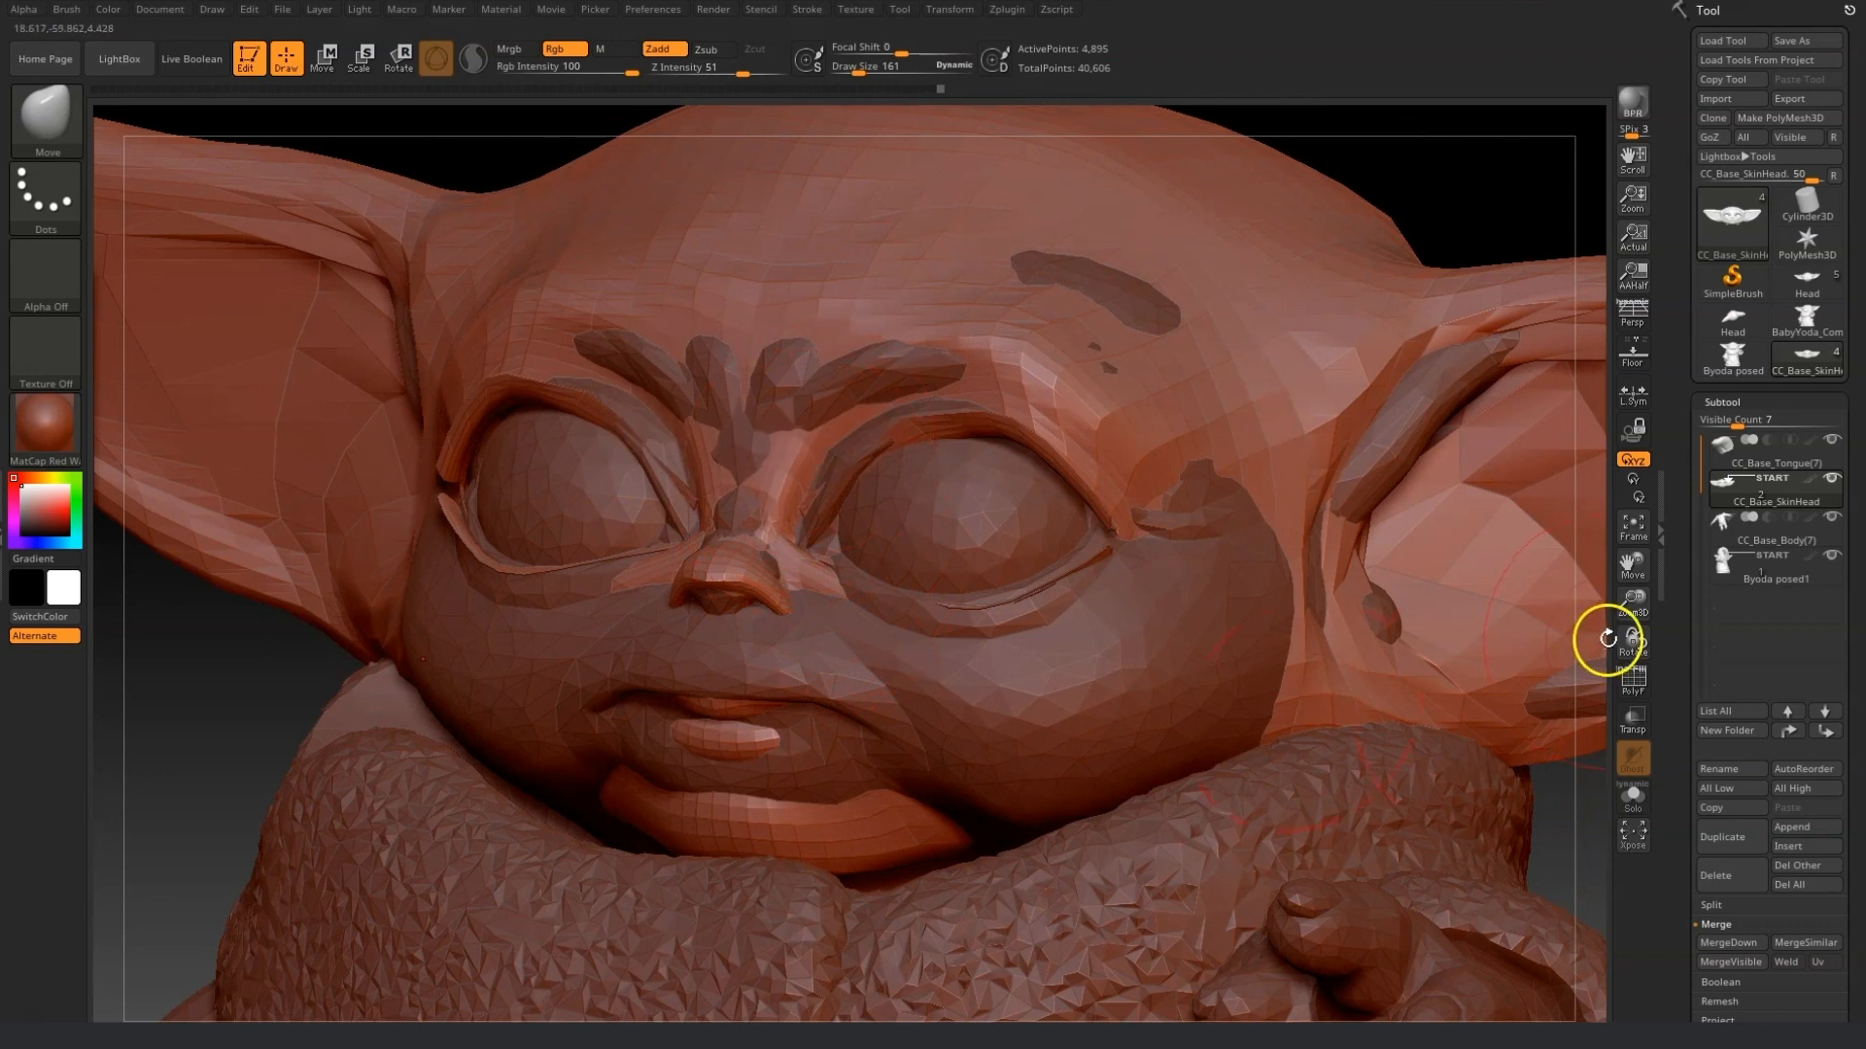
Enable Solo mode and smooth and move the nose bridge, cheeks and chin of the baby head.
left_click(1631, 808)
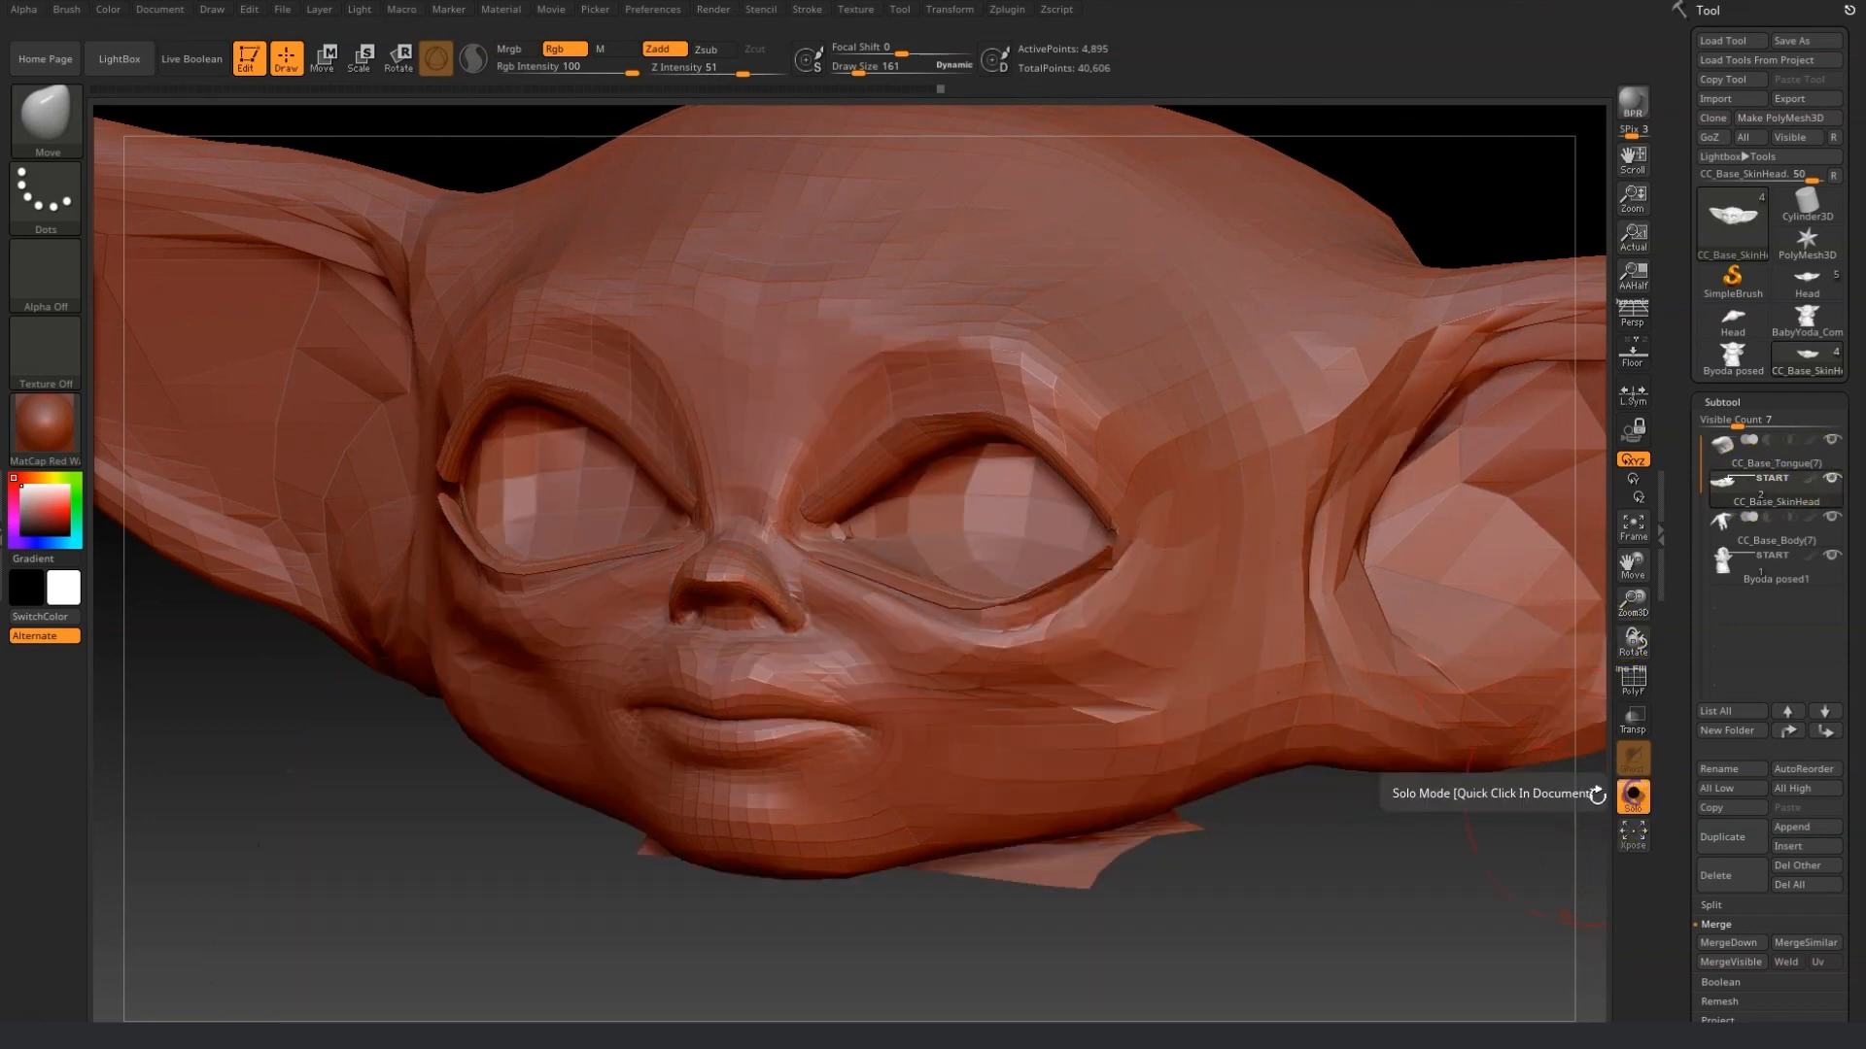
left_click_drag(583, 895, 577, 899)
left_click_drag(1029, 712, 1073, 754)
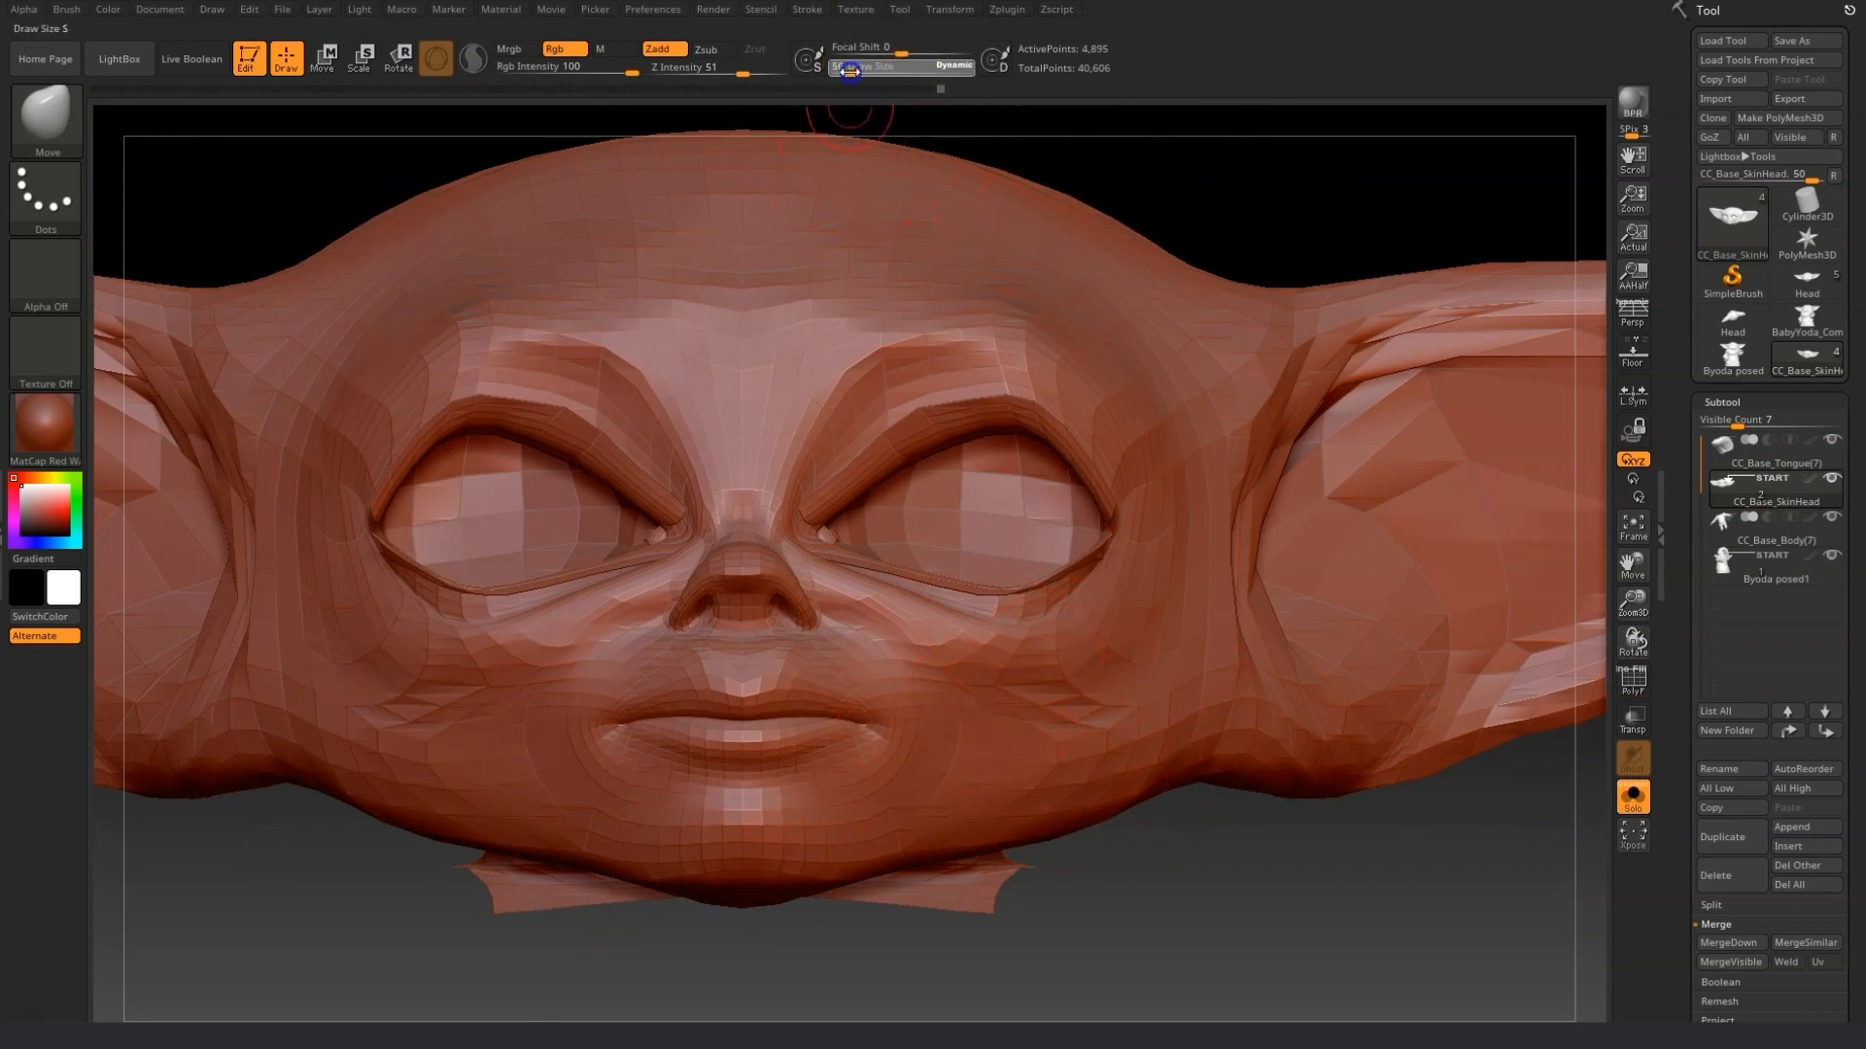
left_click_drag(1292, 859, 1281, 906)
left_click_drag(770, 624, 779, 578, "shift")
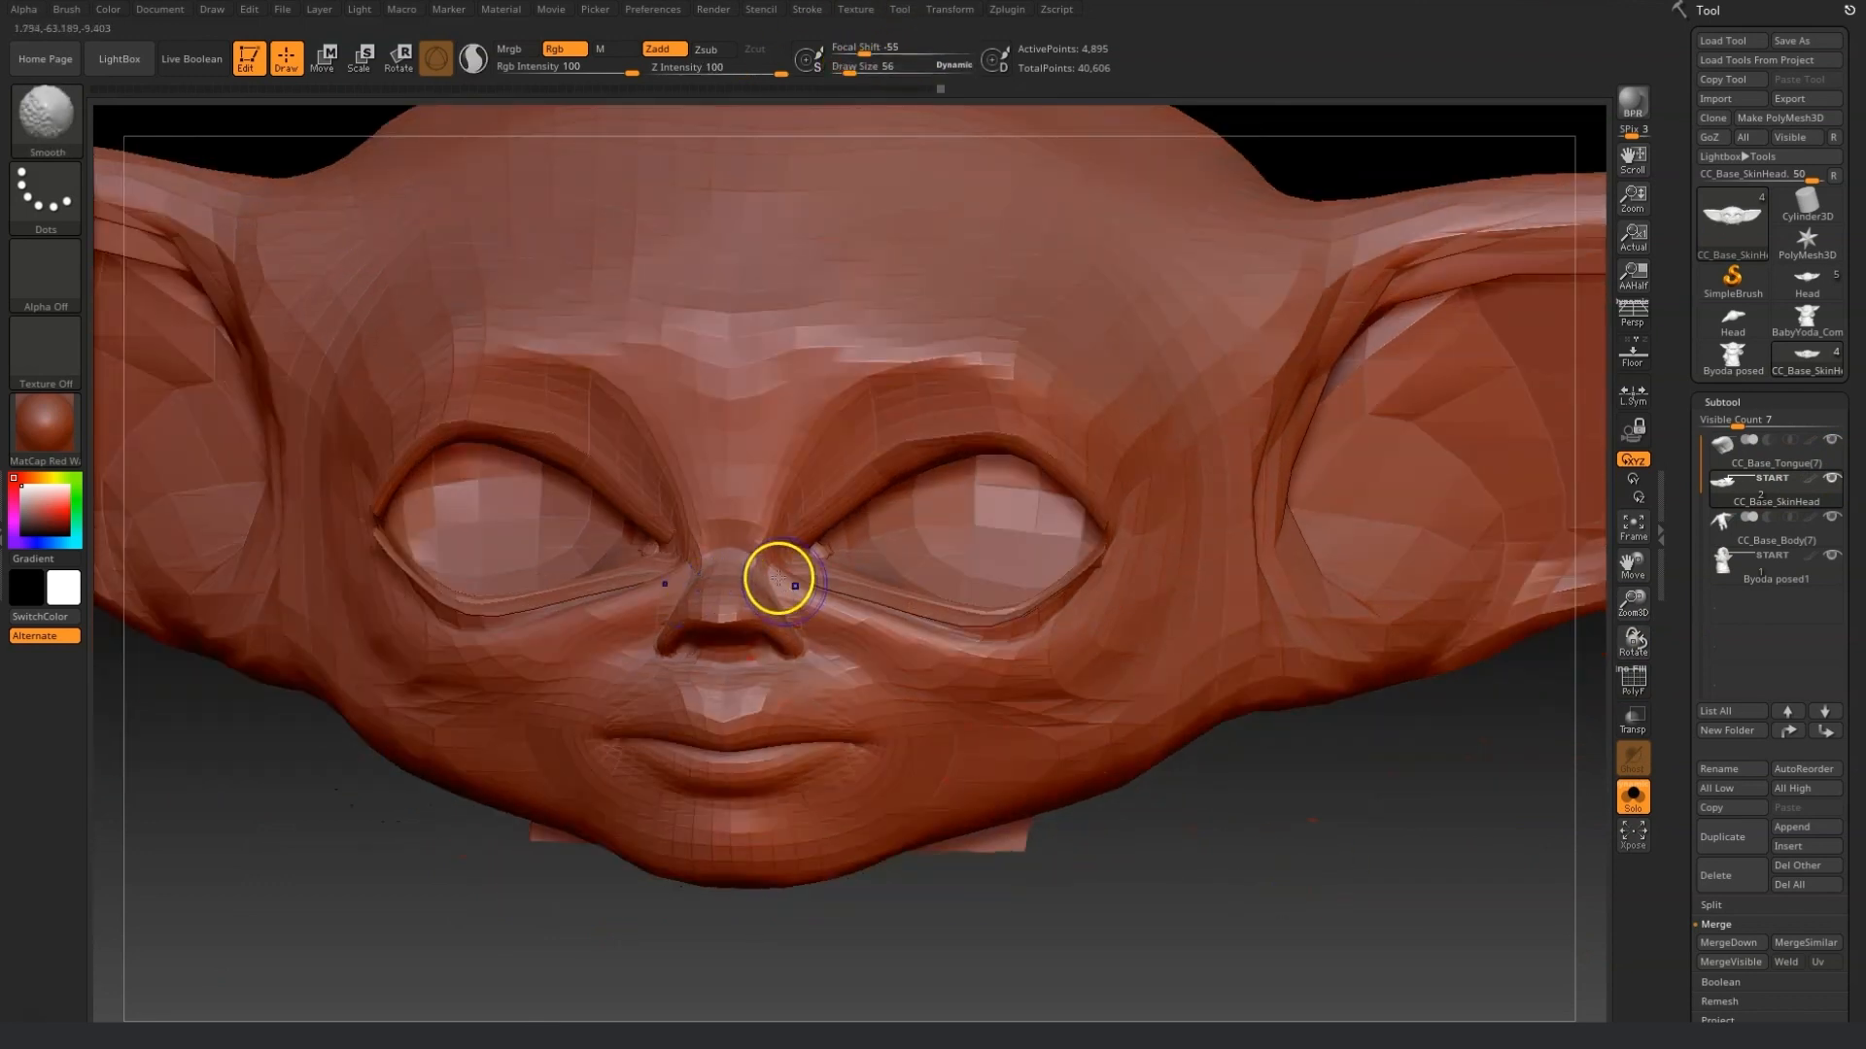
mouse_move(867, 634)
left_mouse_down("shift")
mouse_move(816, 595)
mouse_move(923, 699)
left_mouse_up("shift")
mouse_move(1159, 948)
left_mouse_down()
mouse_move(1233, 932)
mouse_move(1531, 775)
left_mouse_up()
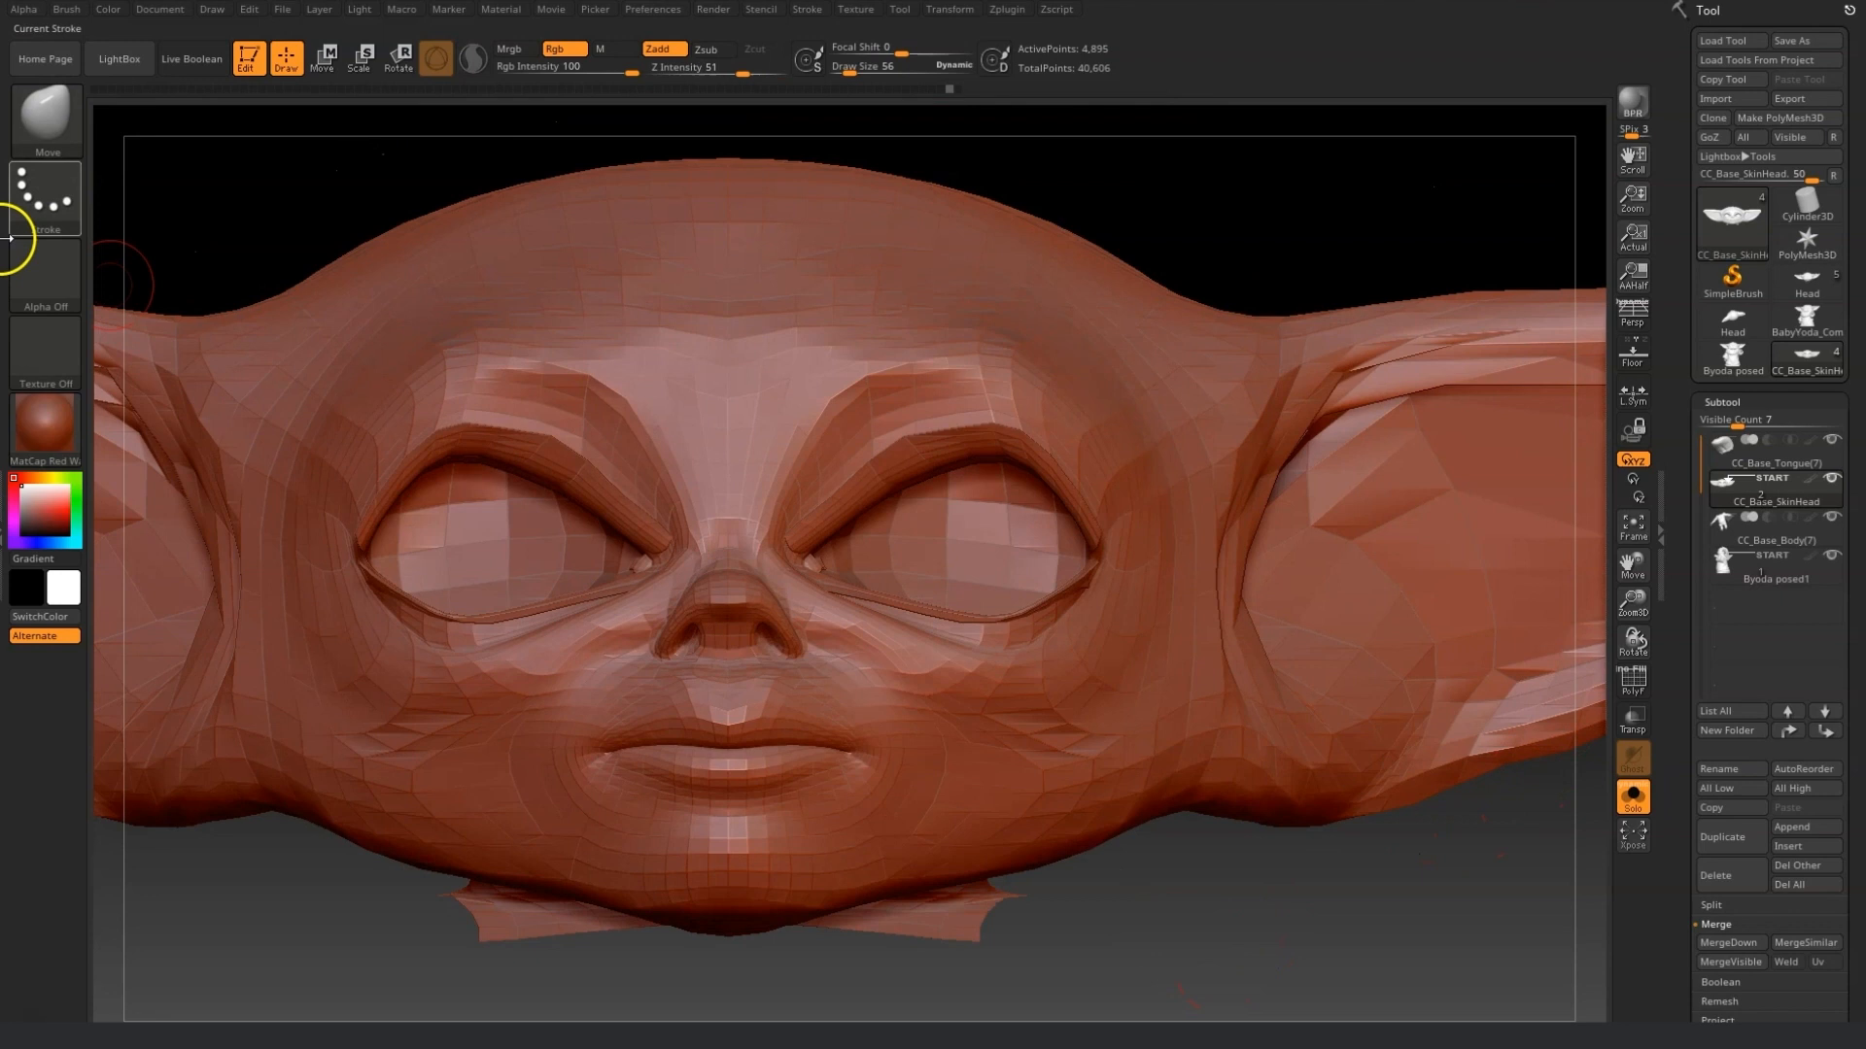
Switch to the Move Topologic brush and reshape the nostrils and base of the nose.
left_click(29, 139)
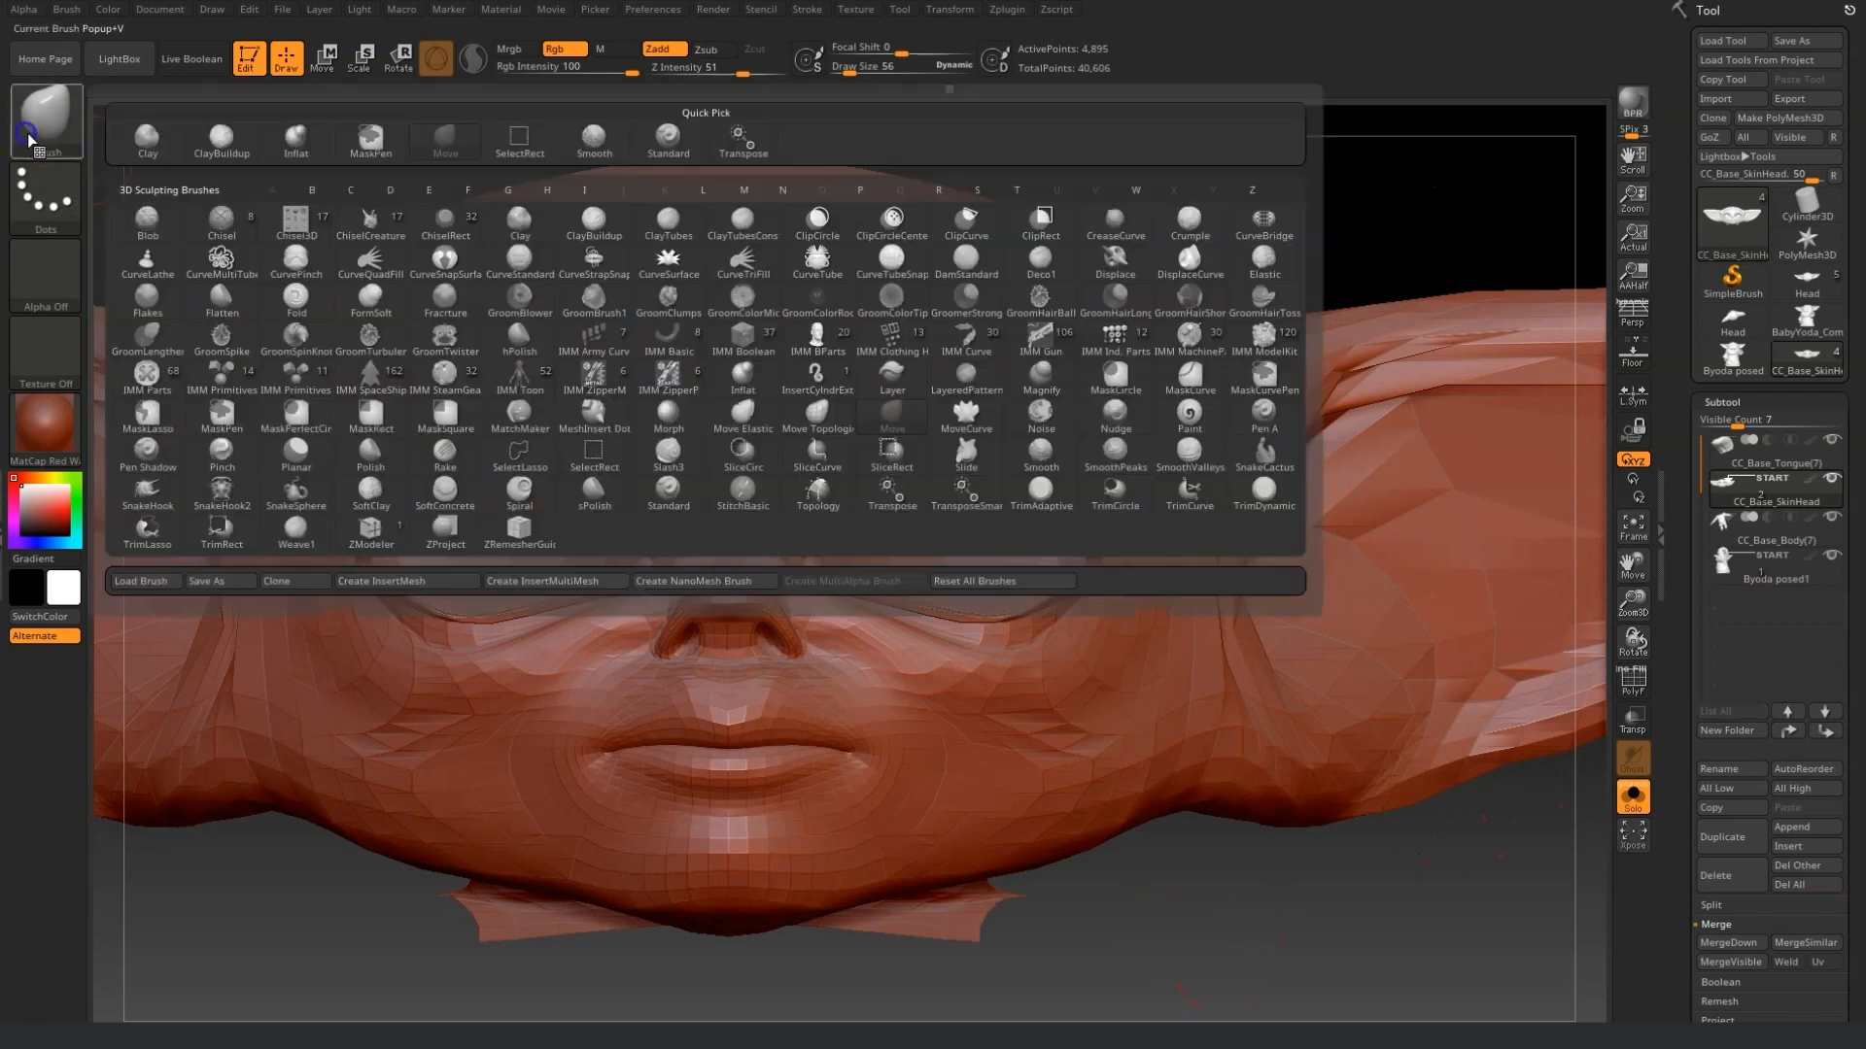
left_click(960, 447)
mouse_move(843, 638)
left_mouse_down("shift")
mouse_move(782, 595)
mouse_move(749, 521)
left_mouse_up("shift")
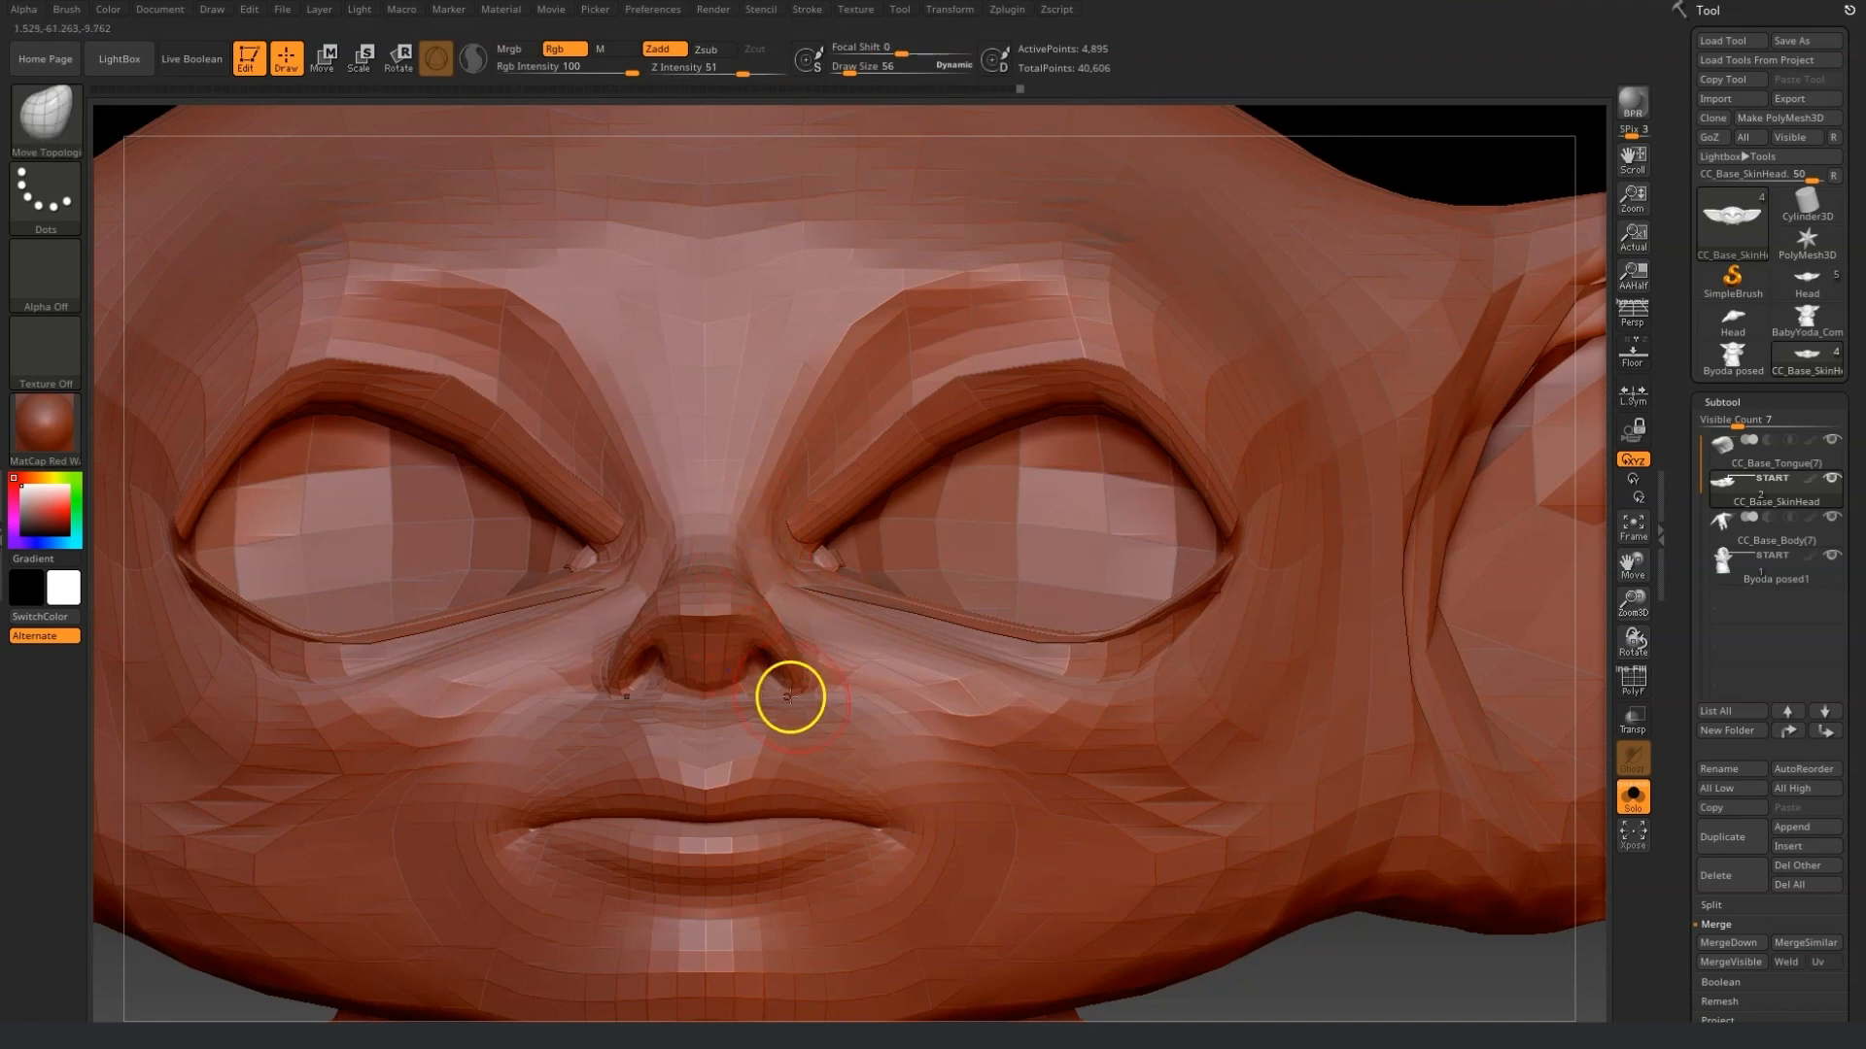
left_click_drag(1350, 928, 1346, 982)
left_click_drag(808, 682, 800, 669)
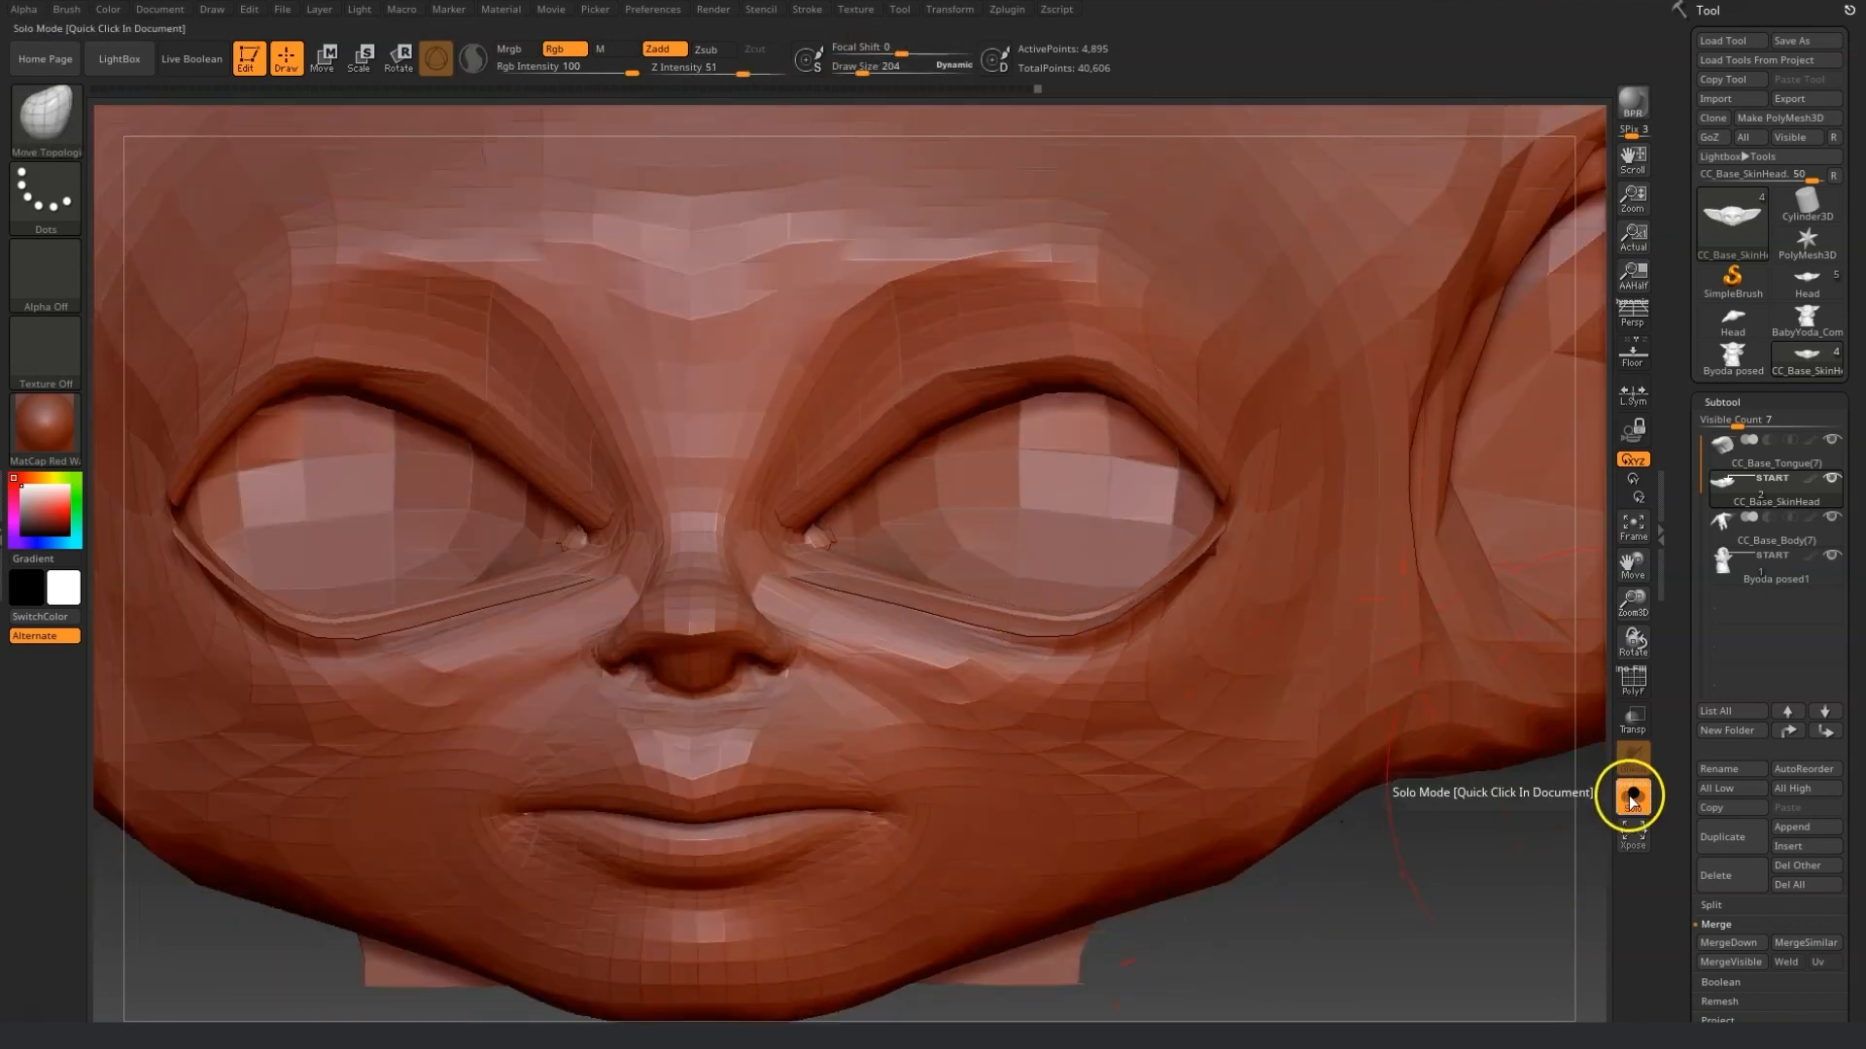
Turn off Solo mode, enable transparency to see the reference, and enlarge the brush.
left_click(1632, 795)
left_click(1635, 721)
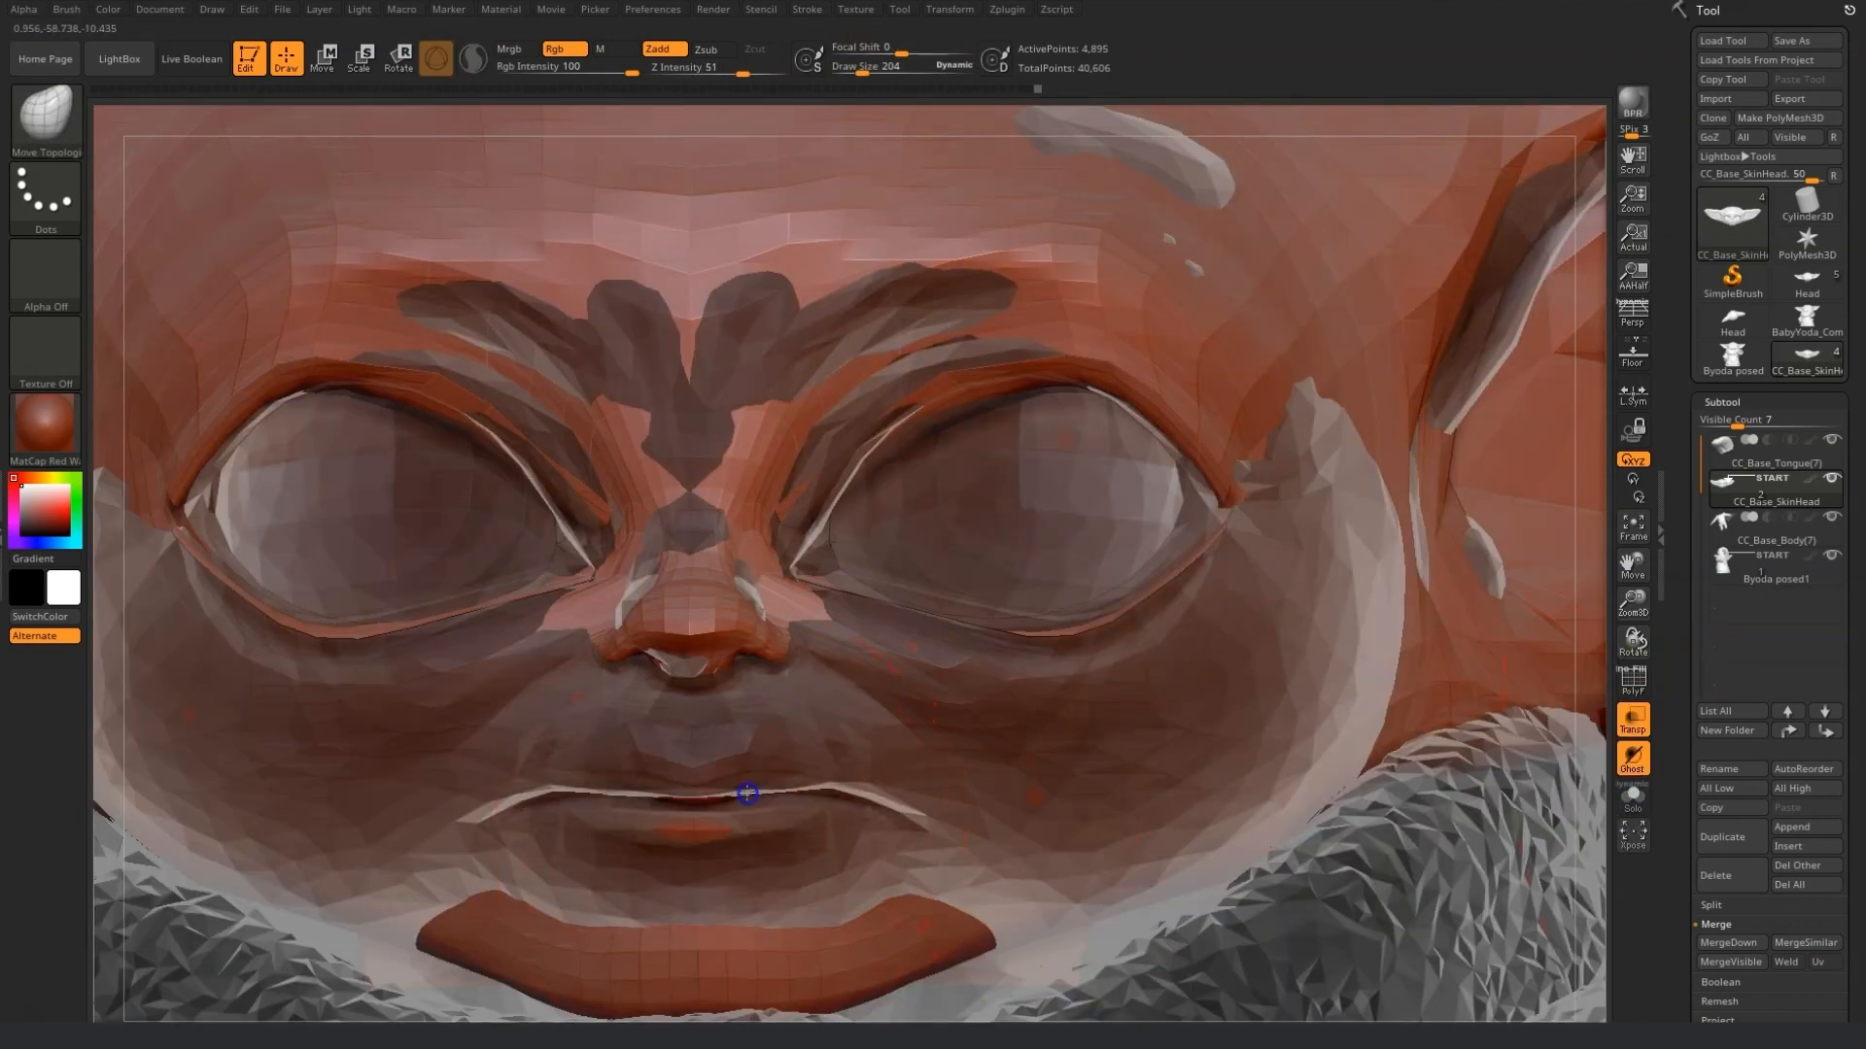
left_click_drag(1632, 566, 1632, 545)
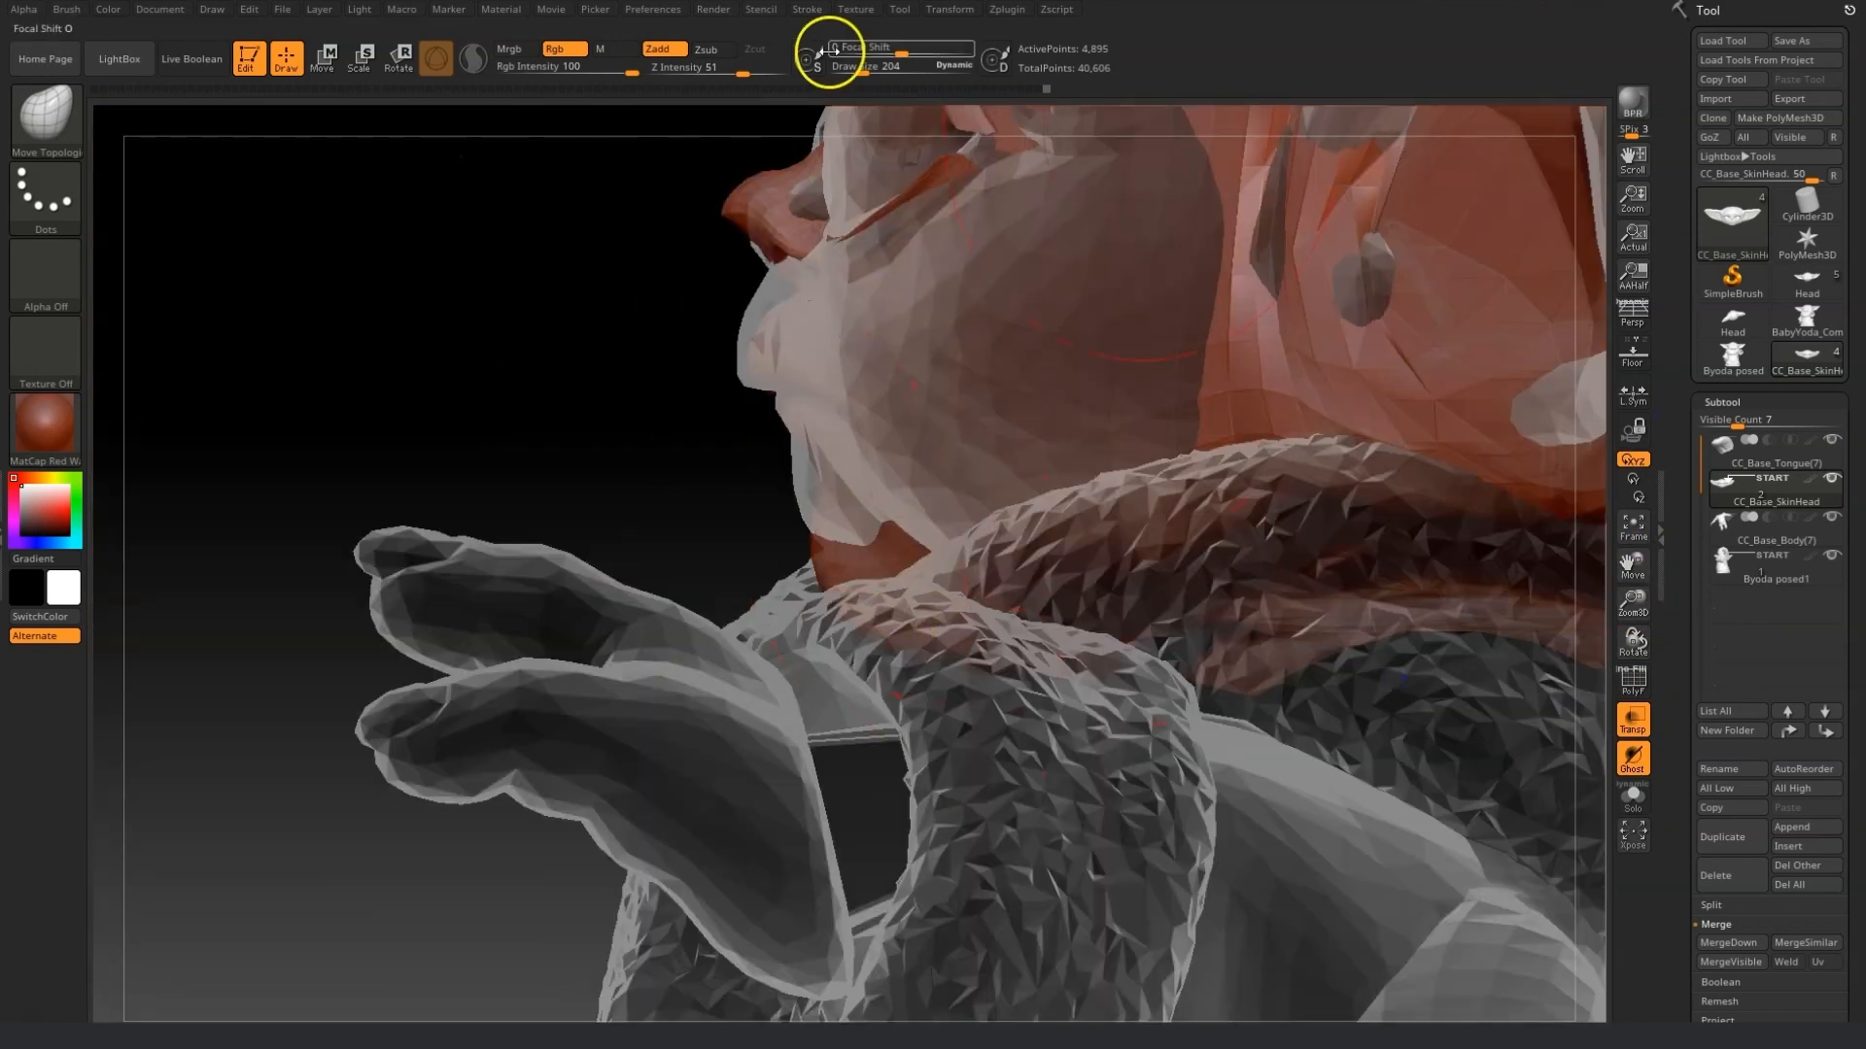
left_click_drag(862, 74, 868, 74)
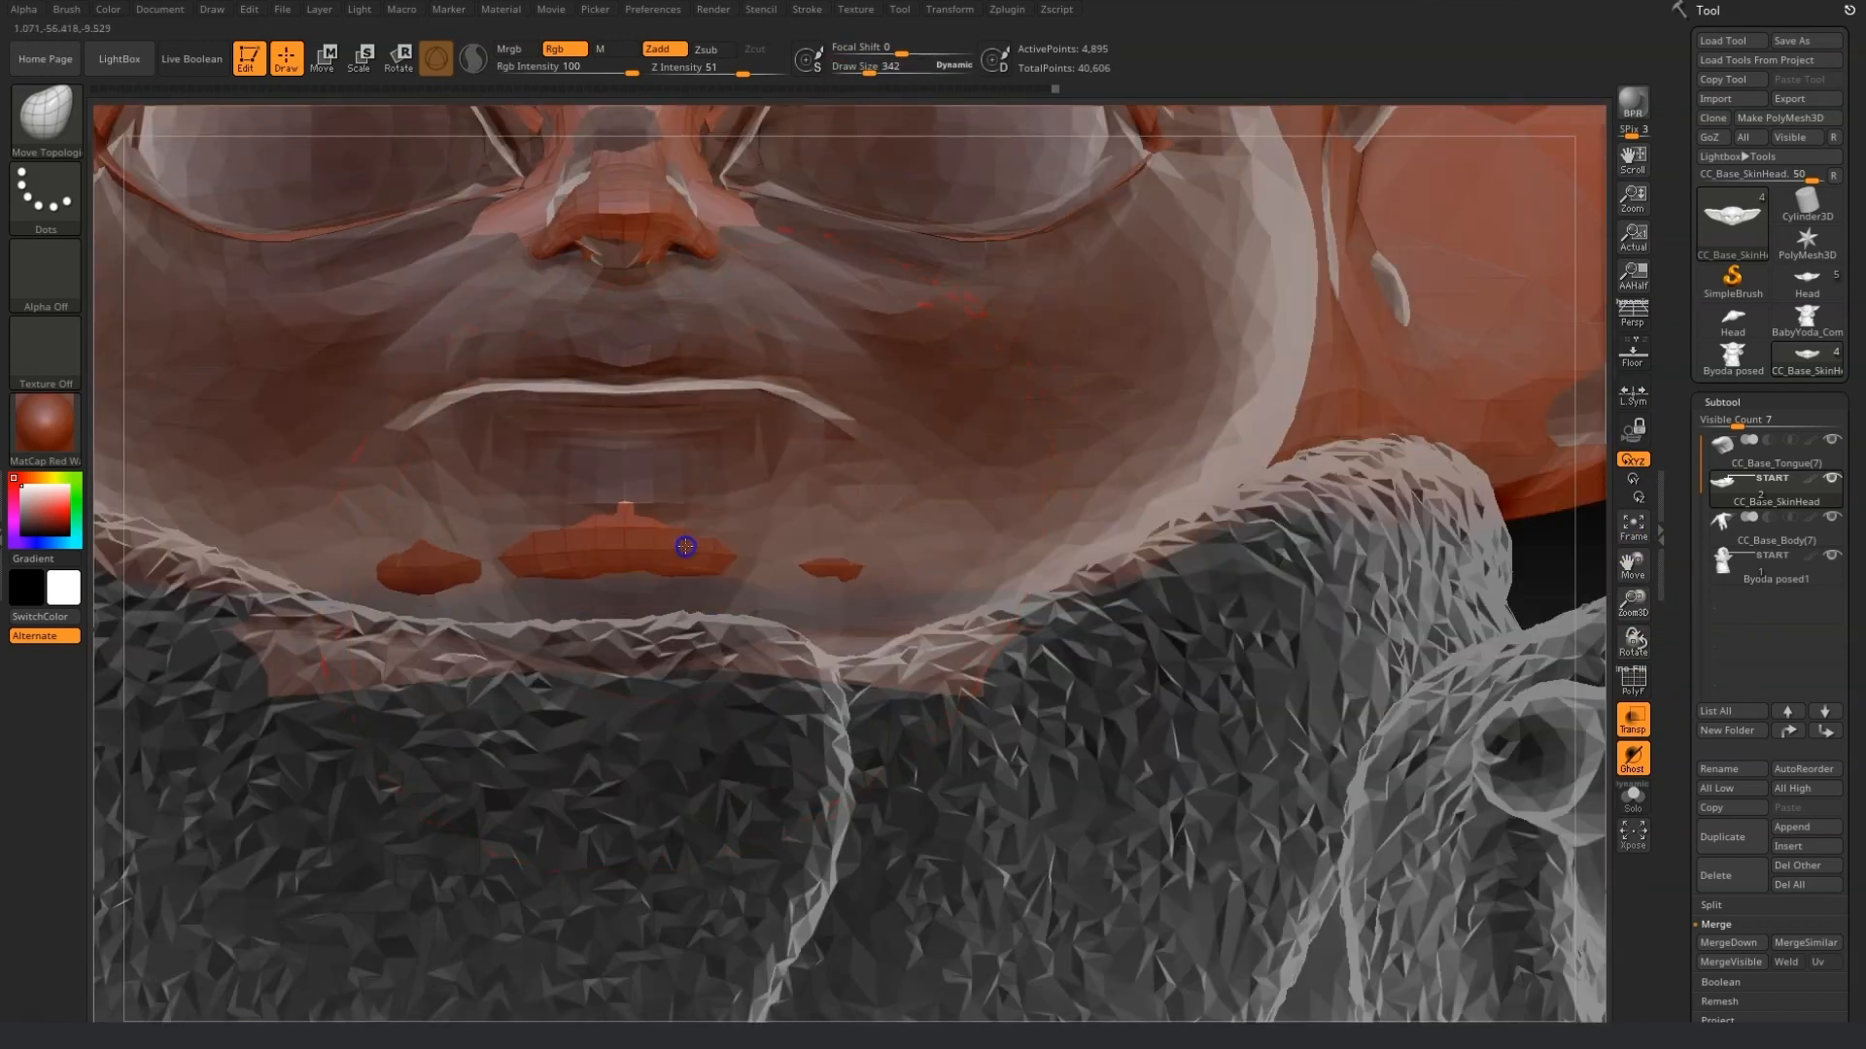
left_click_drag(857, 82, 860, 81)
left_click(1615, 772)
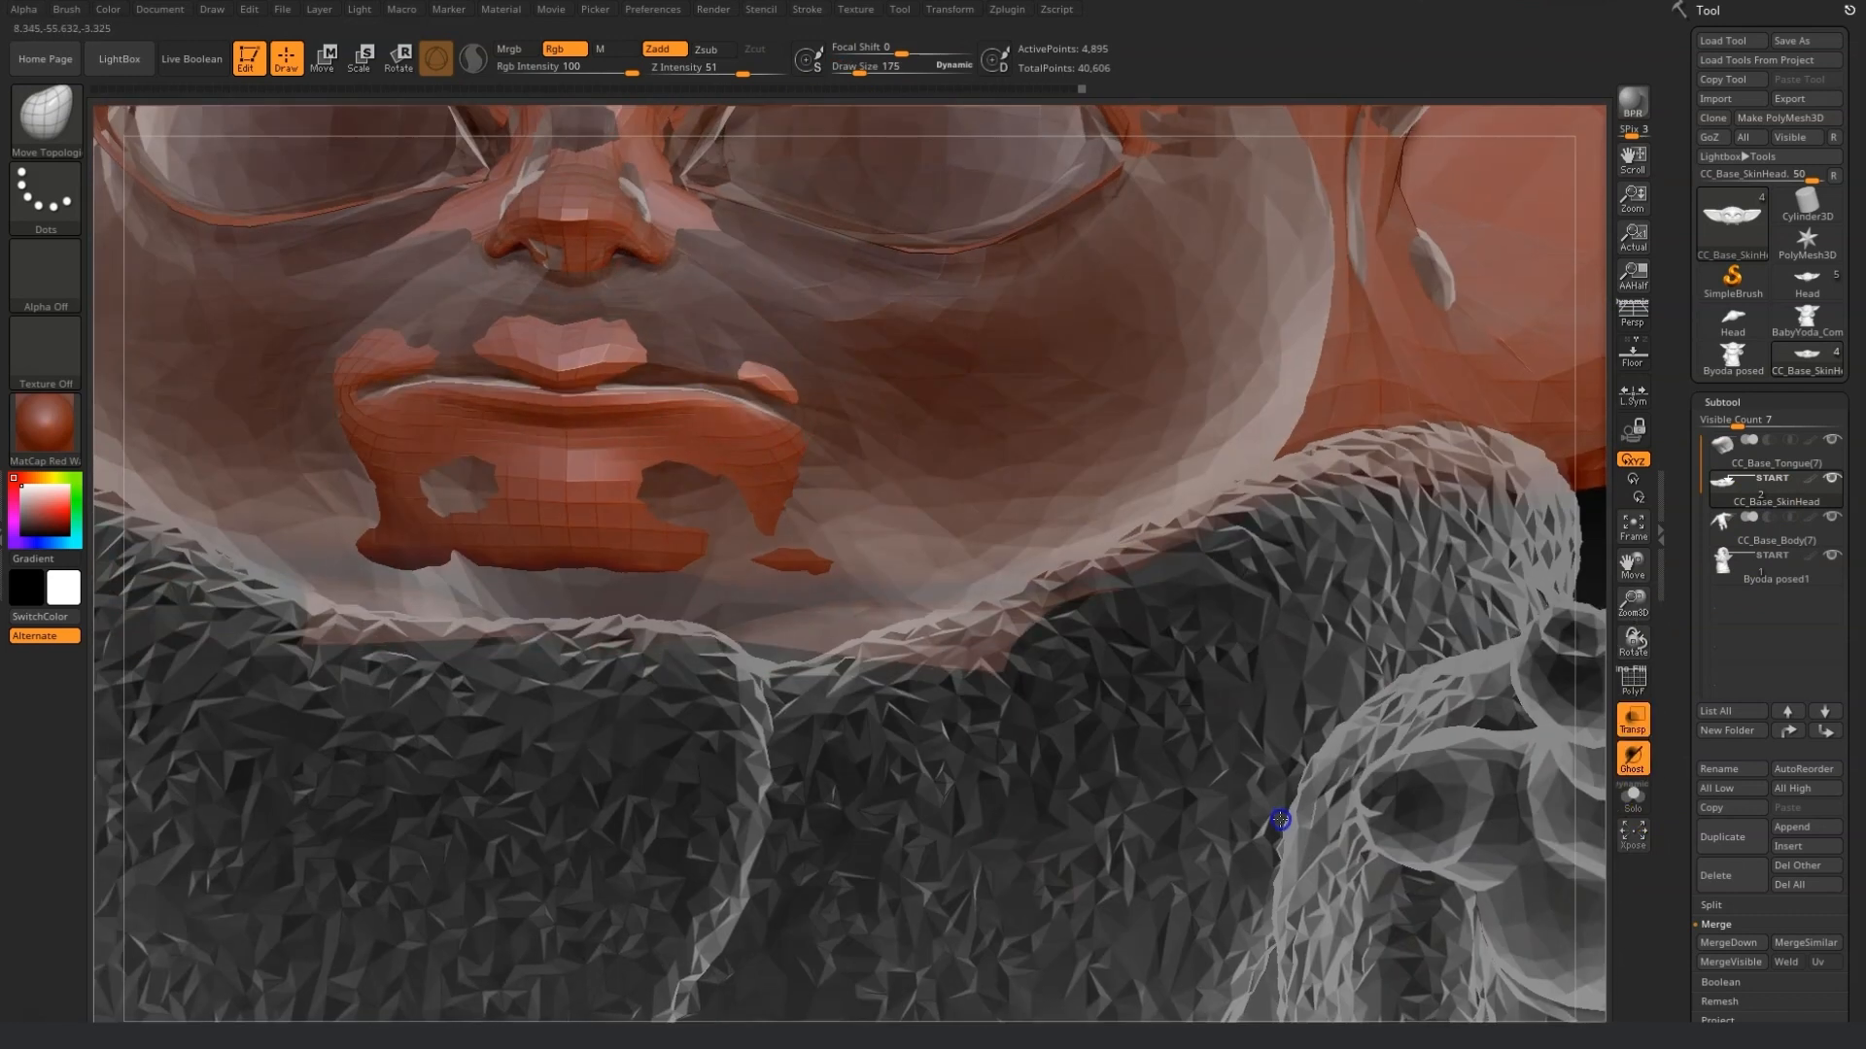
Move and smooth the chin and lower jaw of the baby head toward the reference from several angles.
right_click_drag(1280, 819, 1189, 807)
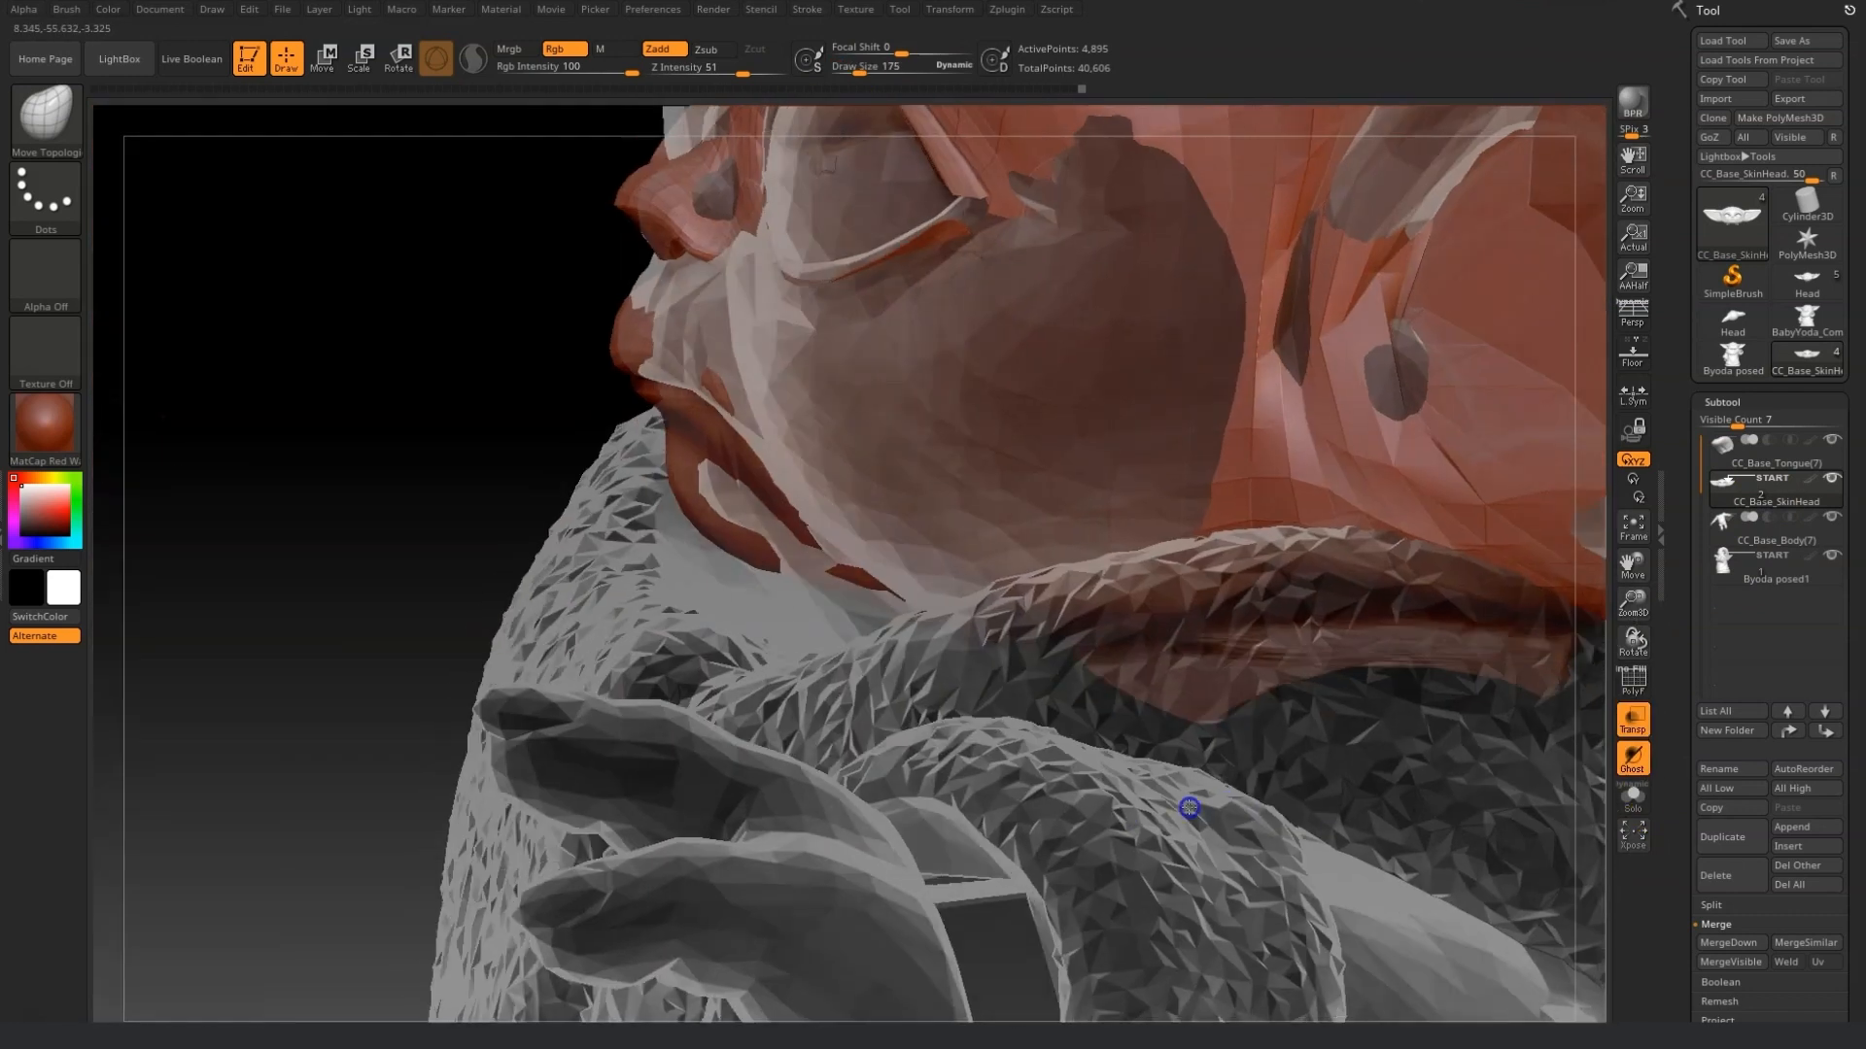
right_click_drag(786, 446, 933, 567)
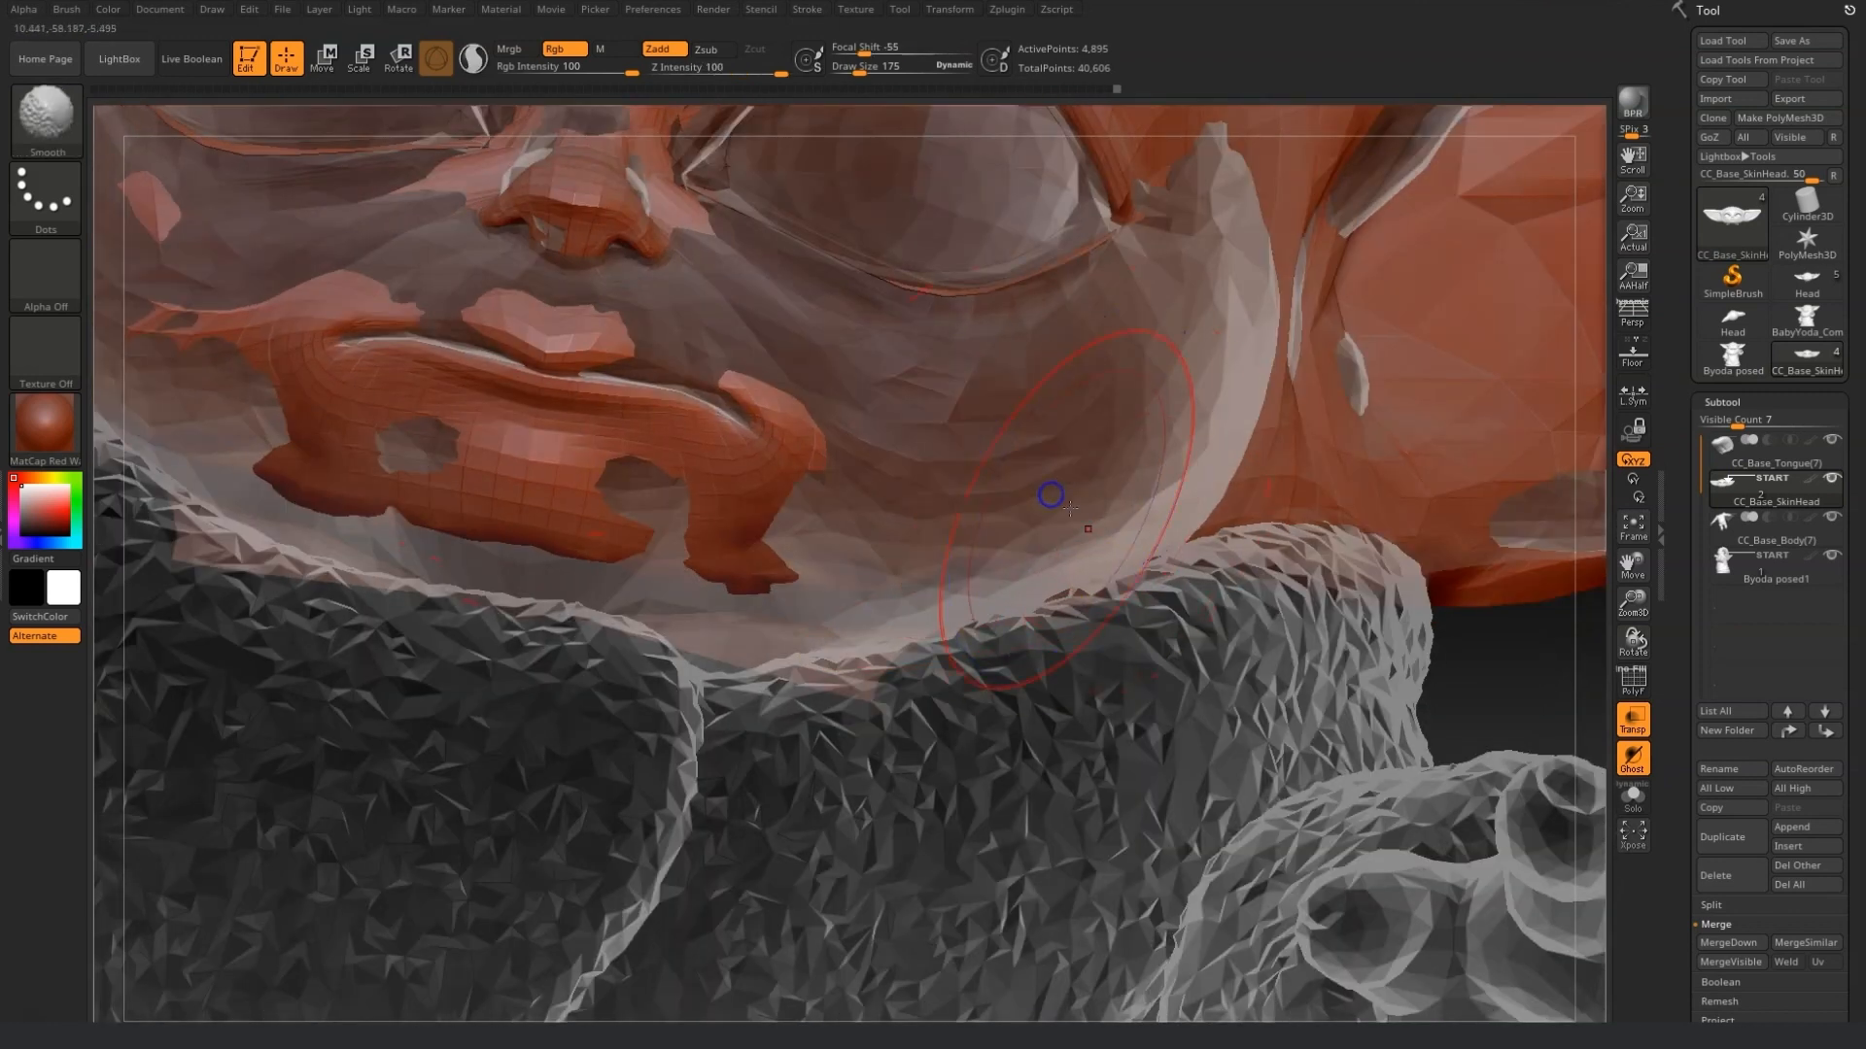
left_click_drag(935, 603, 868, 580)
left_click_drag(675, 527, 662, 552)
left_click_drag(541, 386, 525, 375)
left_click_drag(702, 409, 711, 400)
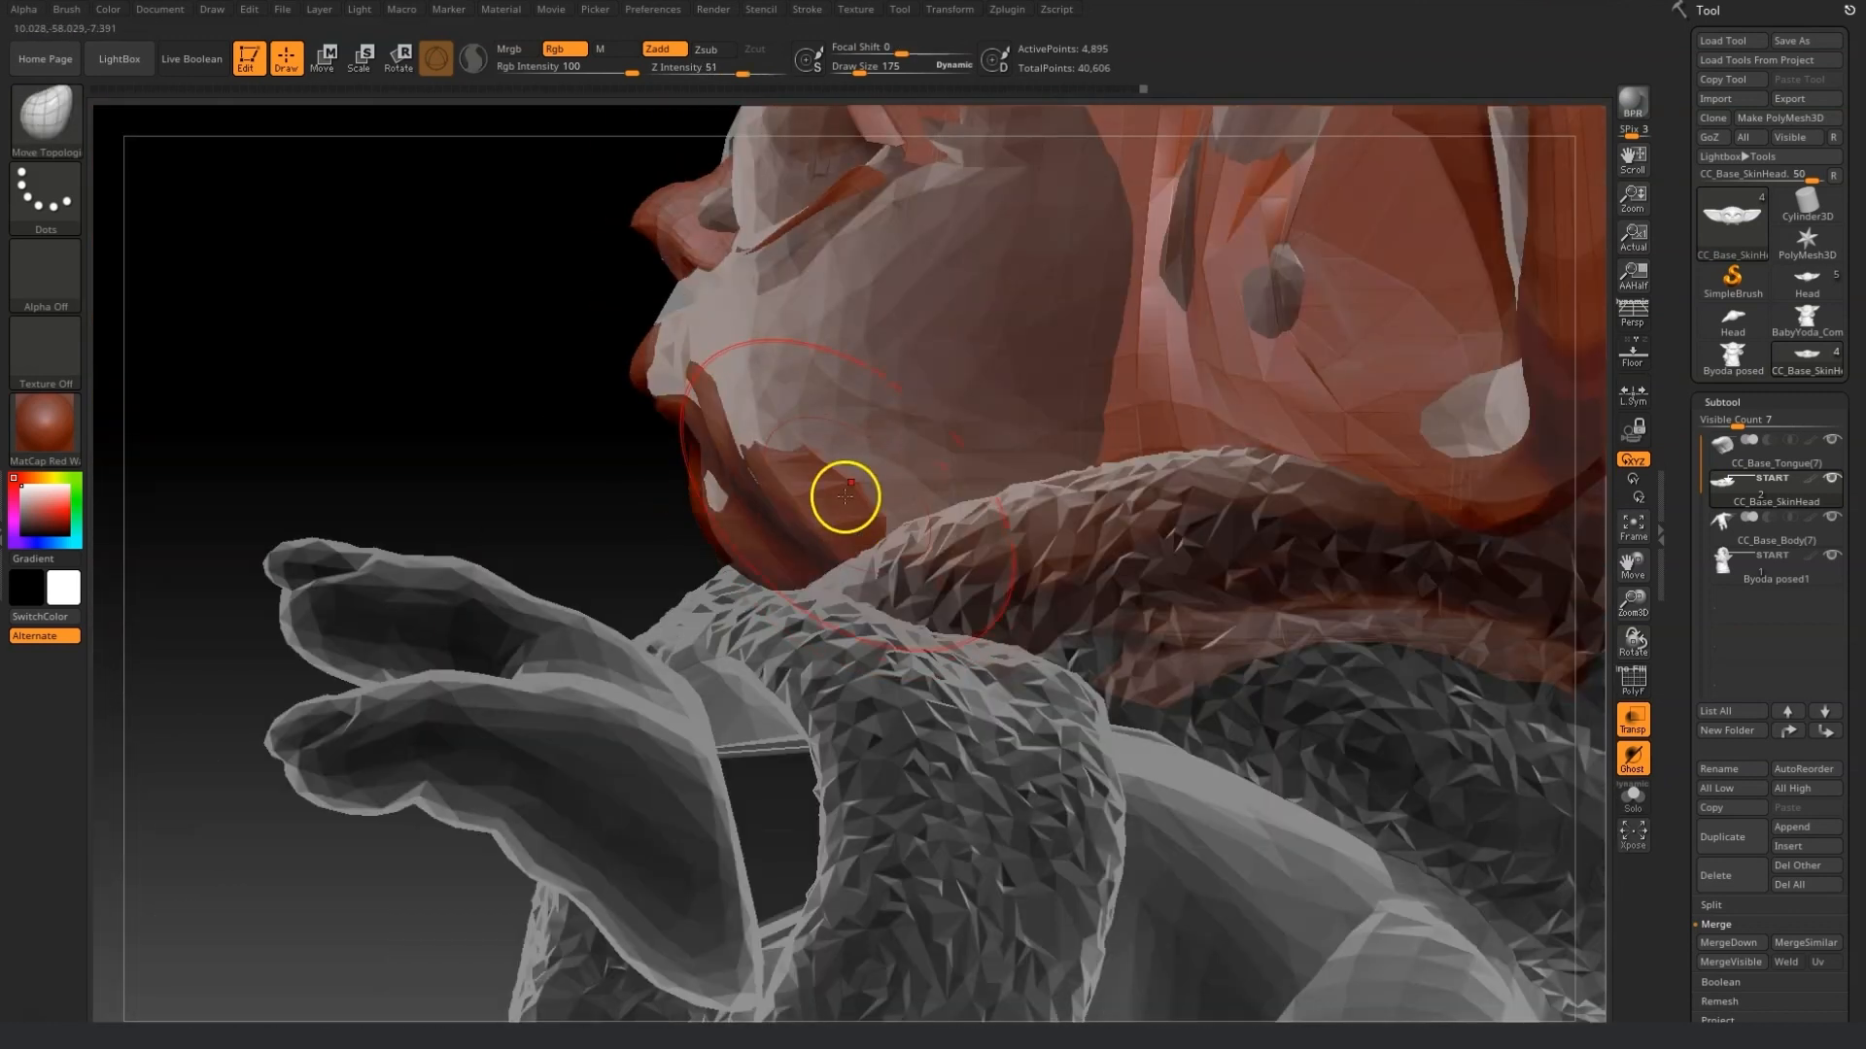
left_click_drag(841, 495, 792, 437)
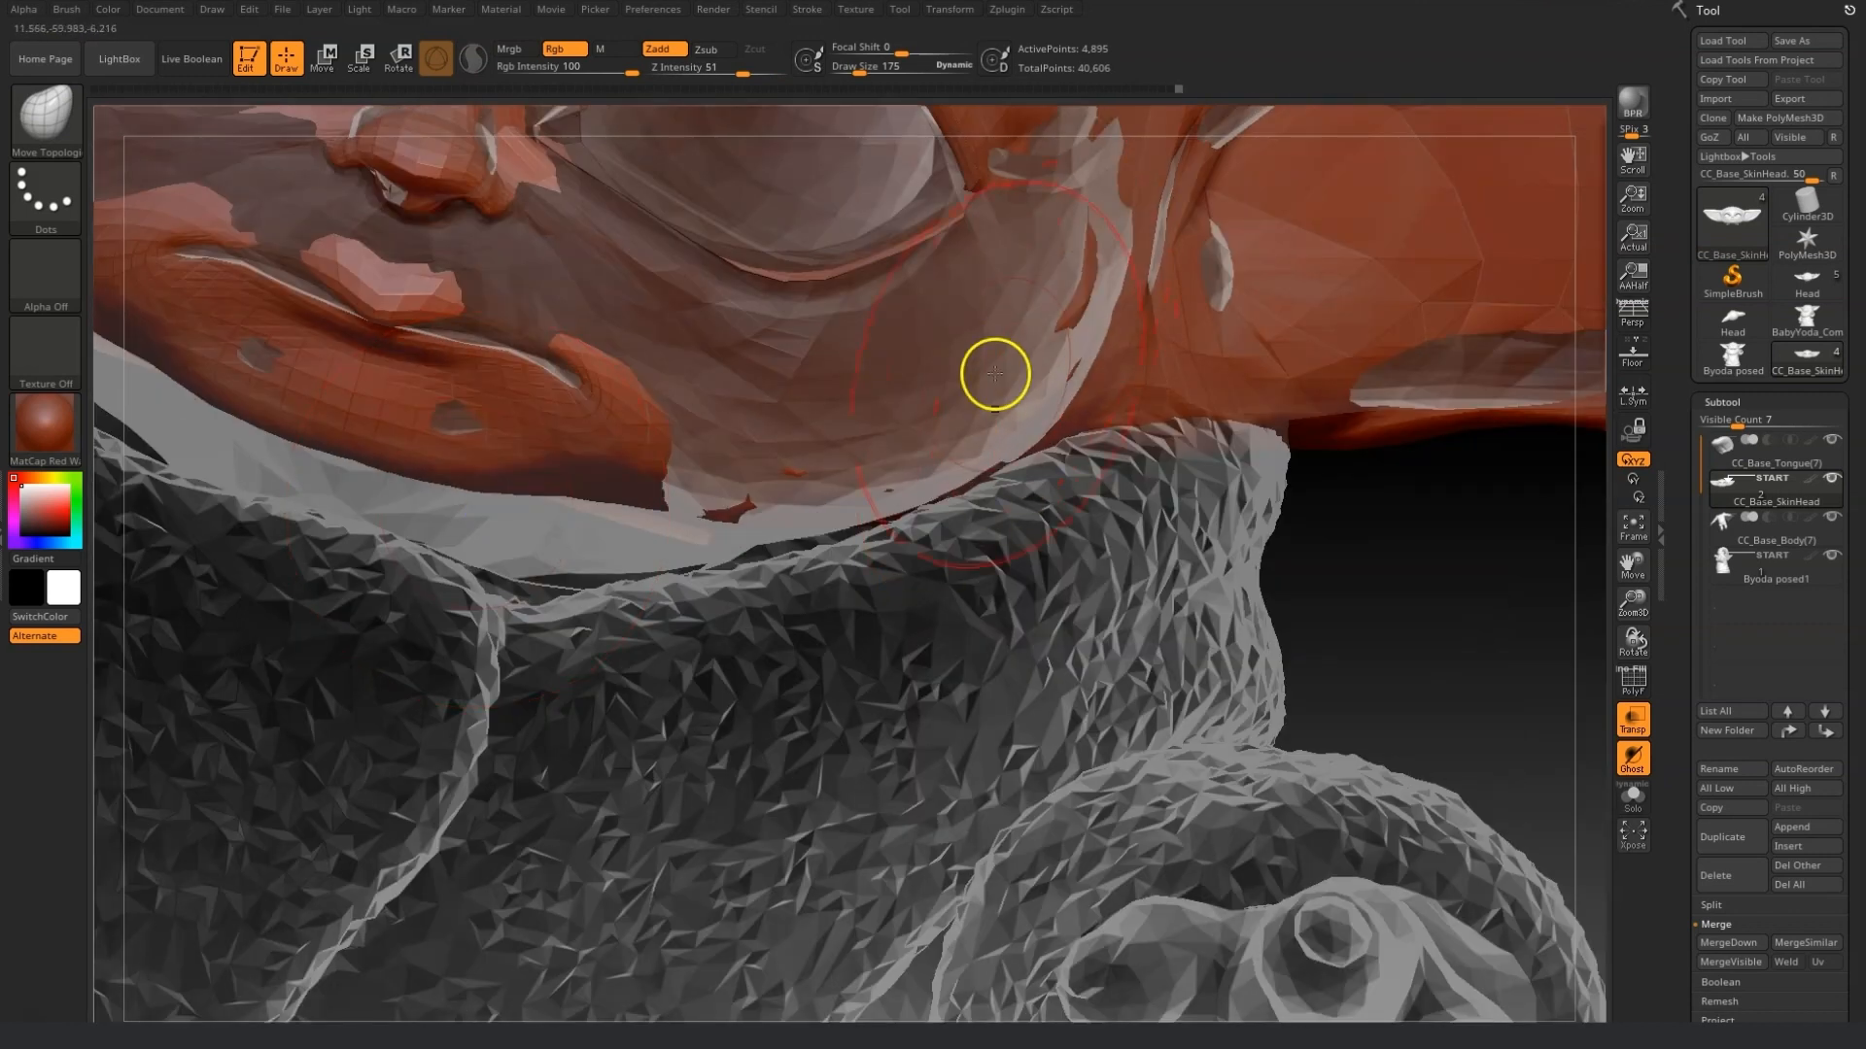
left_click_drag(991, 375, 771, 508)
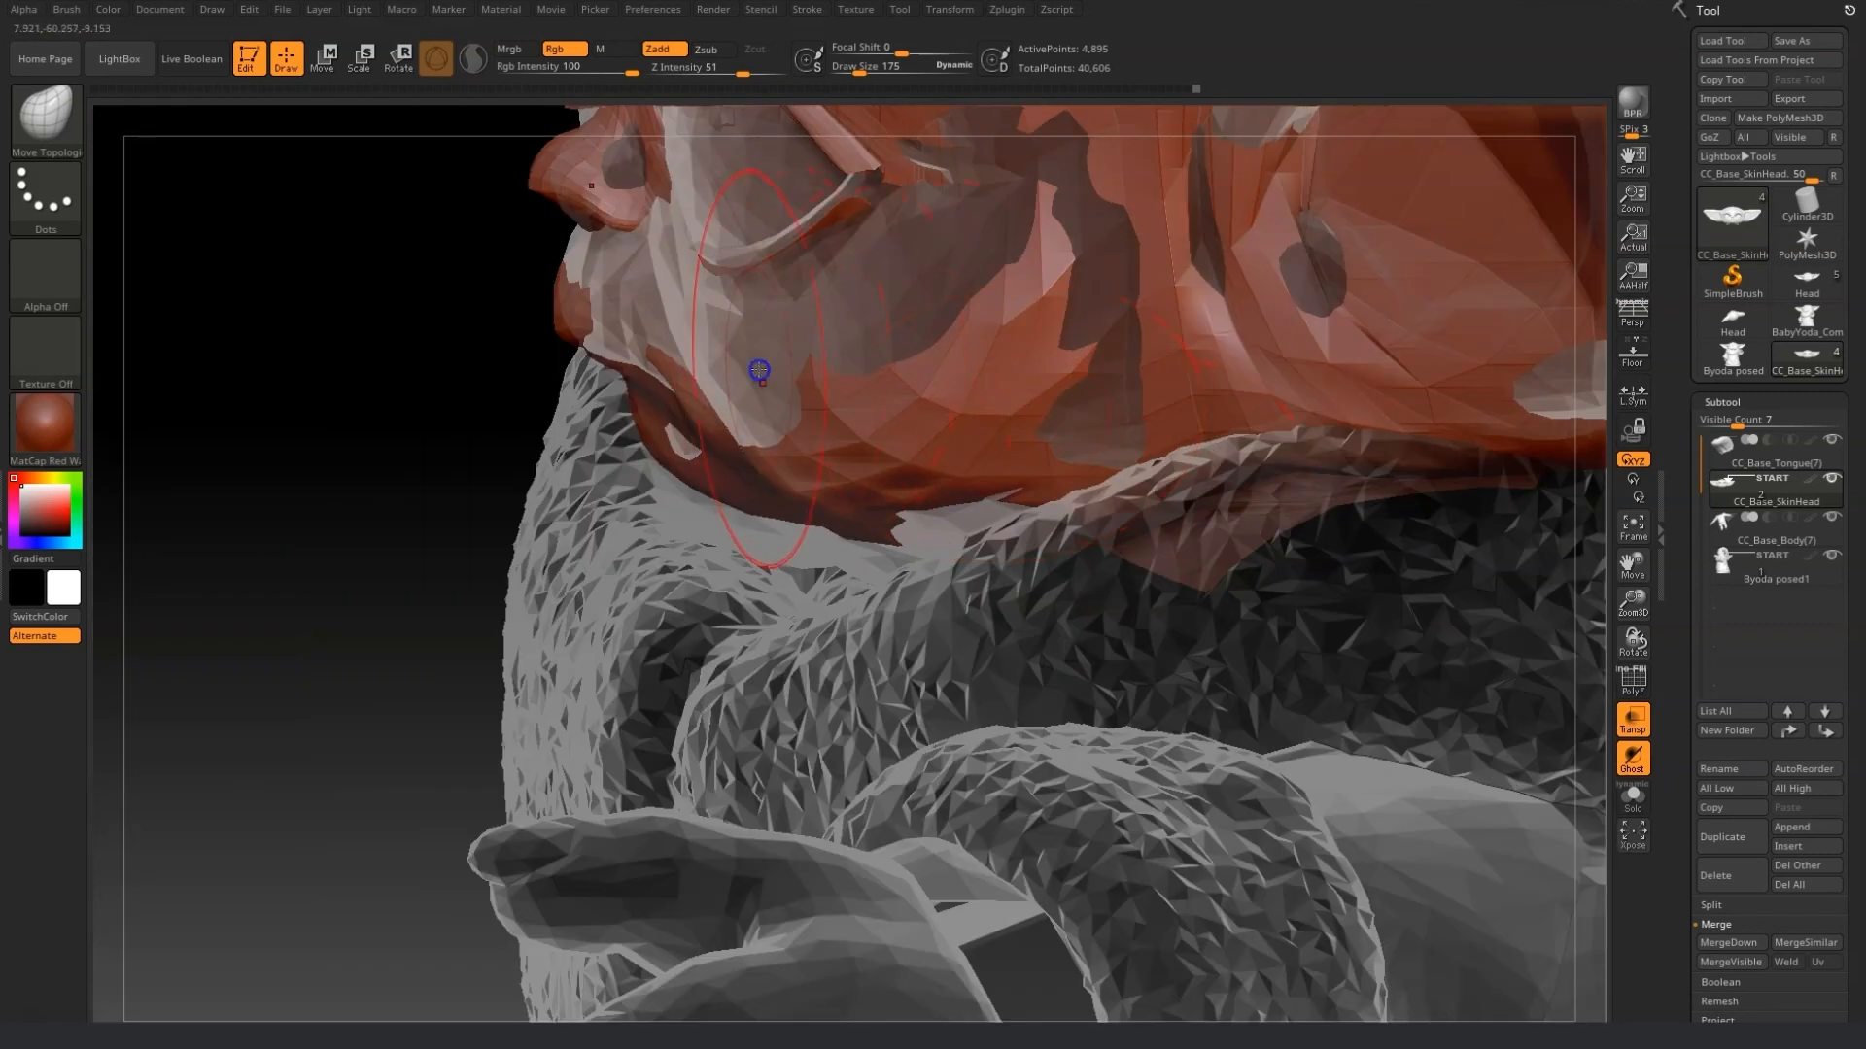
left_click_drag(759, 370, 962, 271)
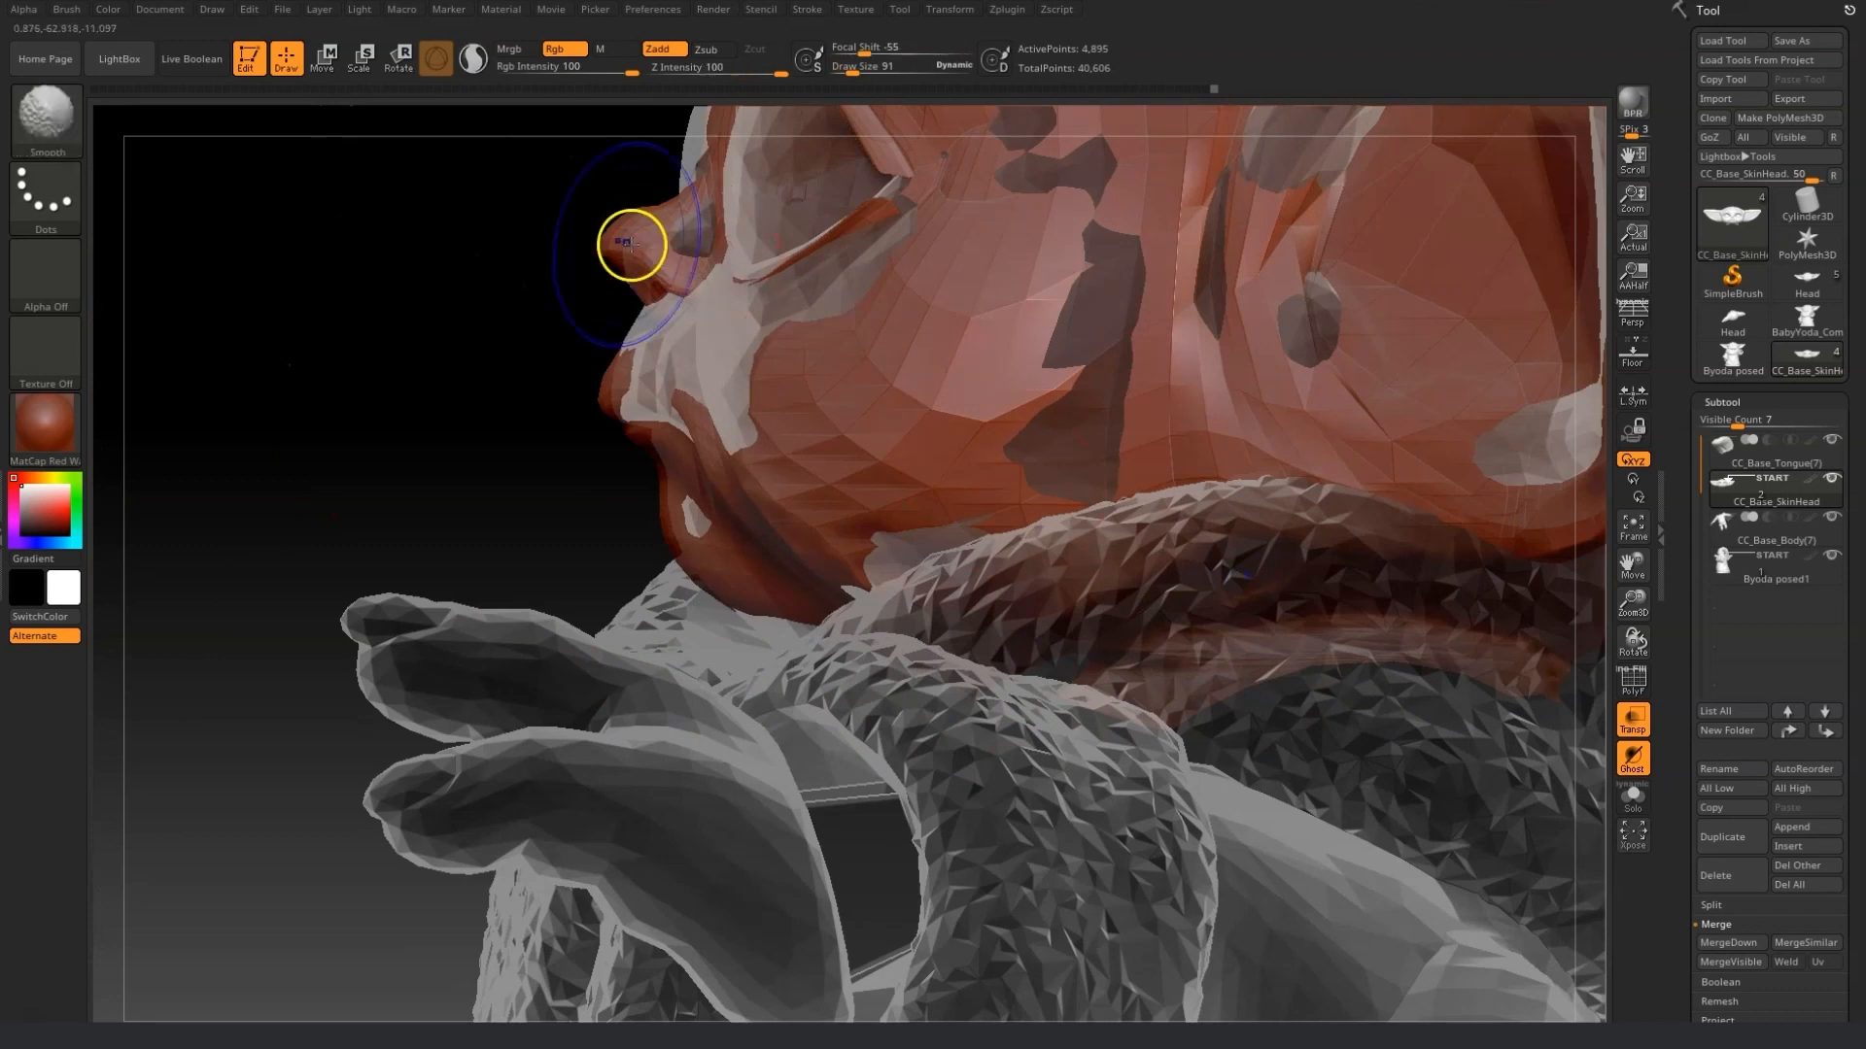
Reduce the brush draw size to 56 and reshape the nose tip profile from the side view.
mouse_move(632, 246)
left_mouse_down()
mouse_move(625, 208)
mouse_move(645, 312)
mouse_move(623, 401)
left_mouse_up()
mouse_move(623, 324)
left_mouse_down()
mouse_move(737, 353)
mouse_move(696, 305)
left_mouse_up()
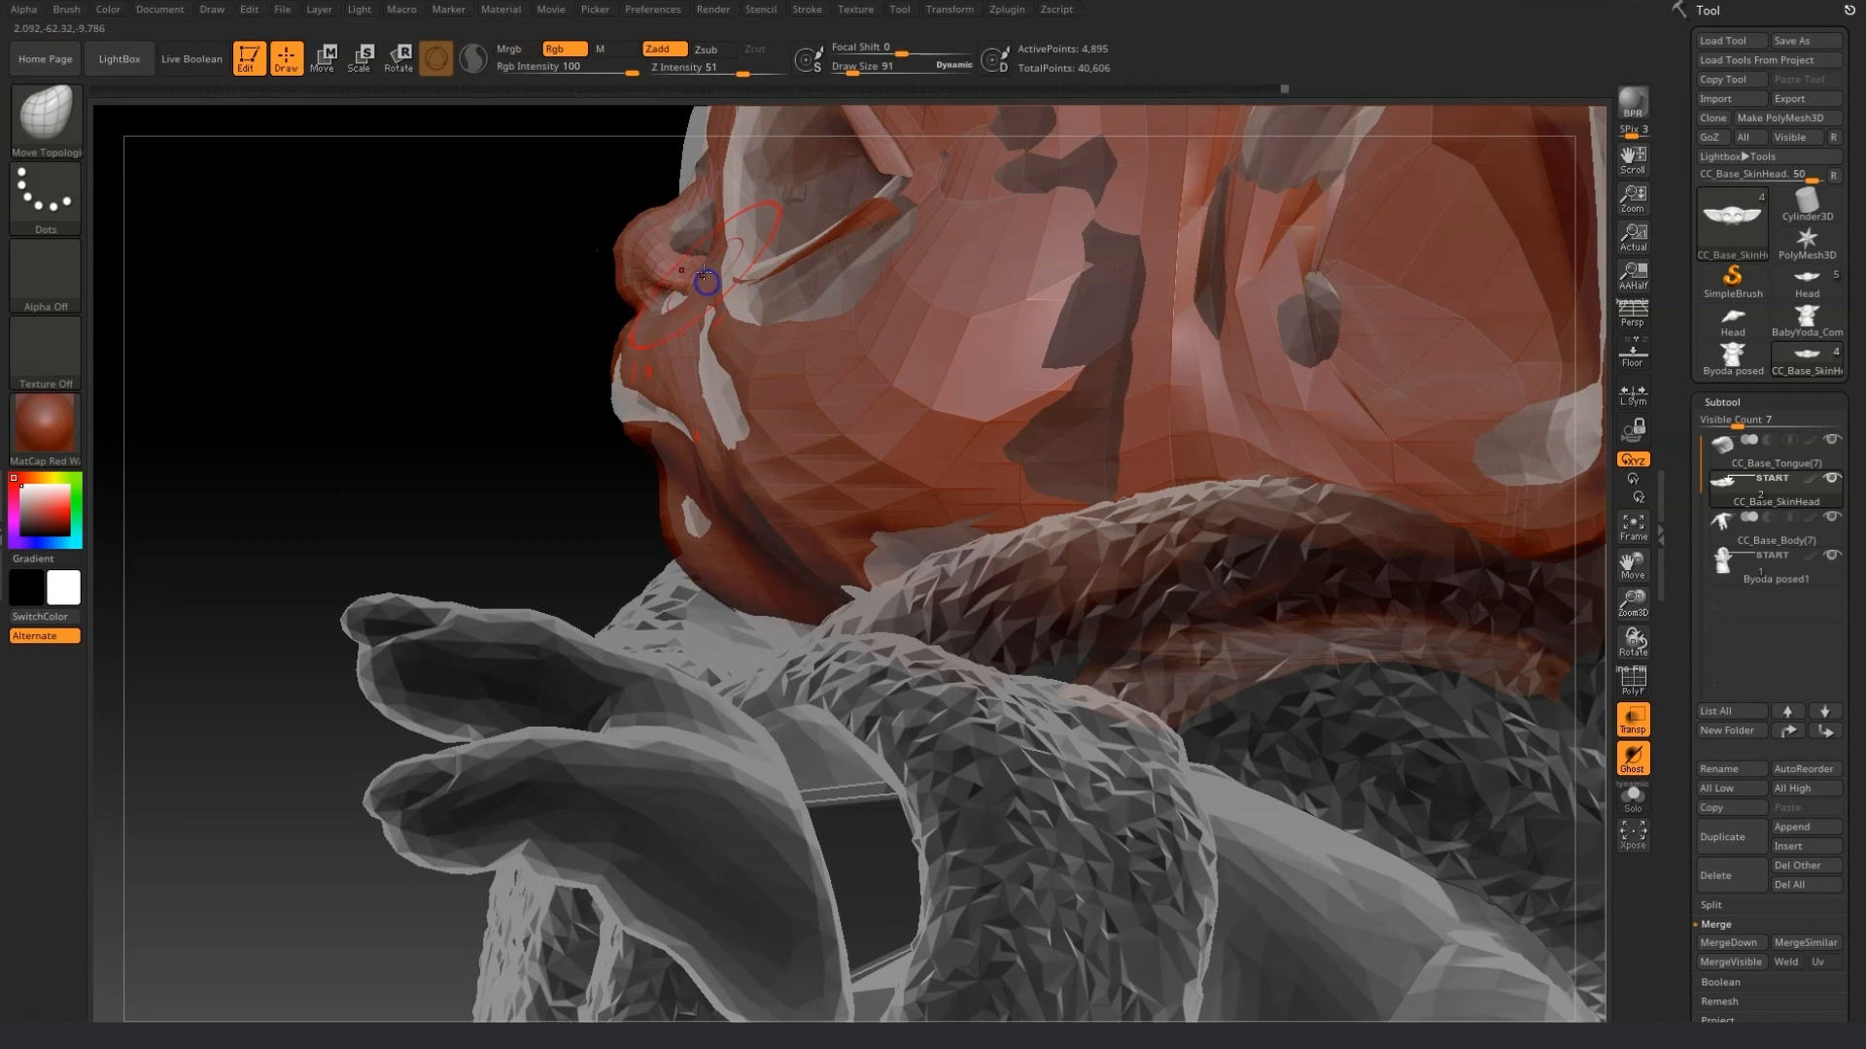
left_click_drag(912, 73, 855, 73)
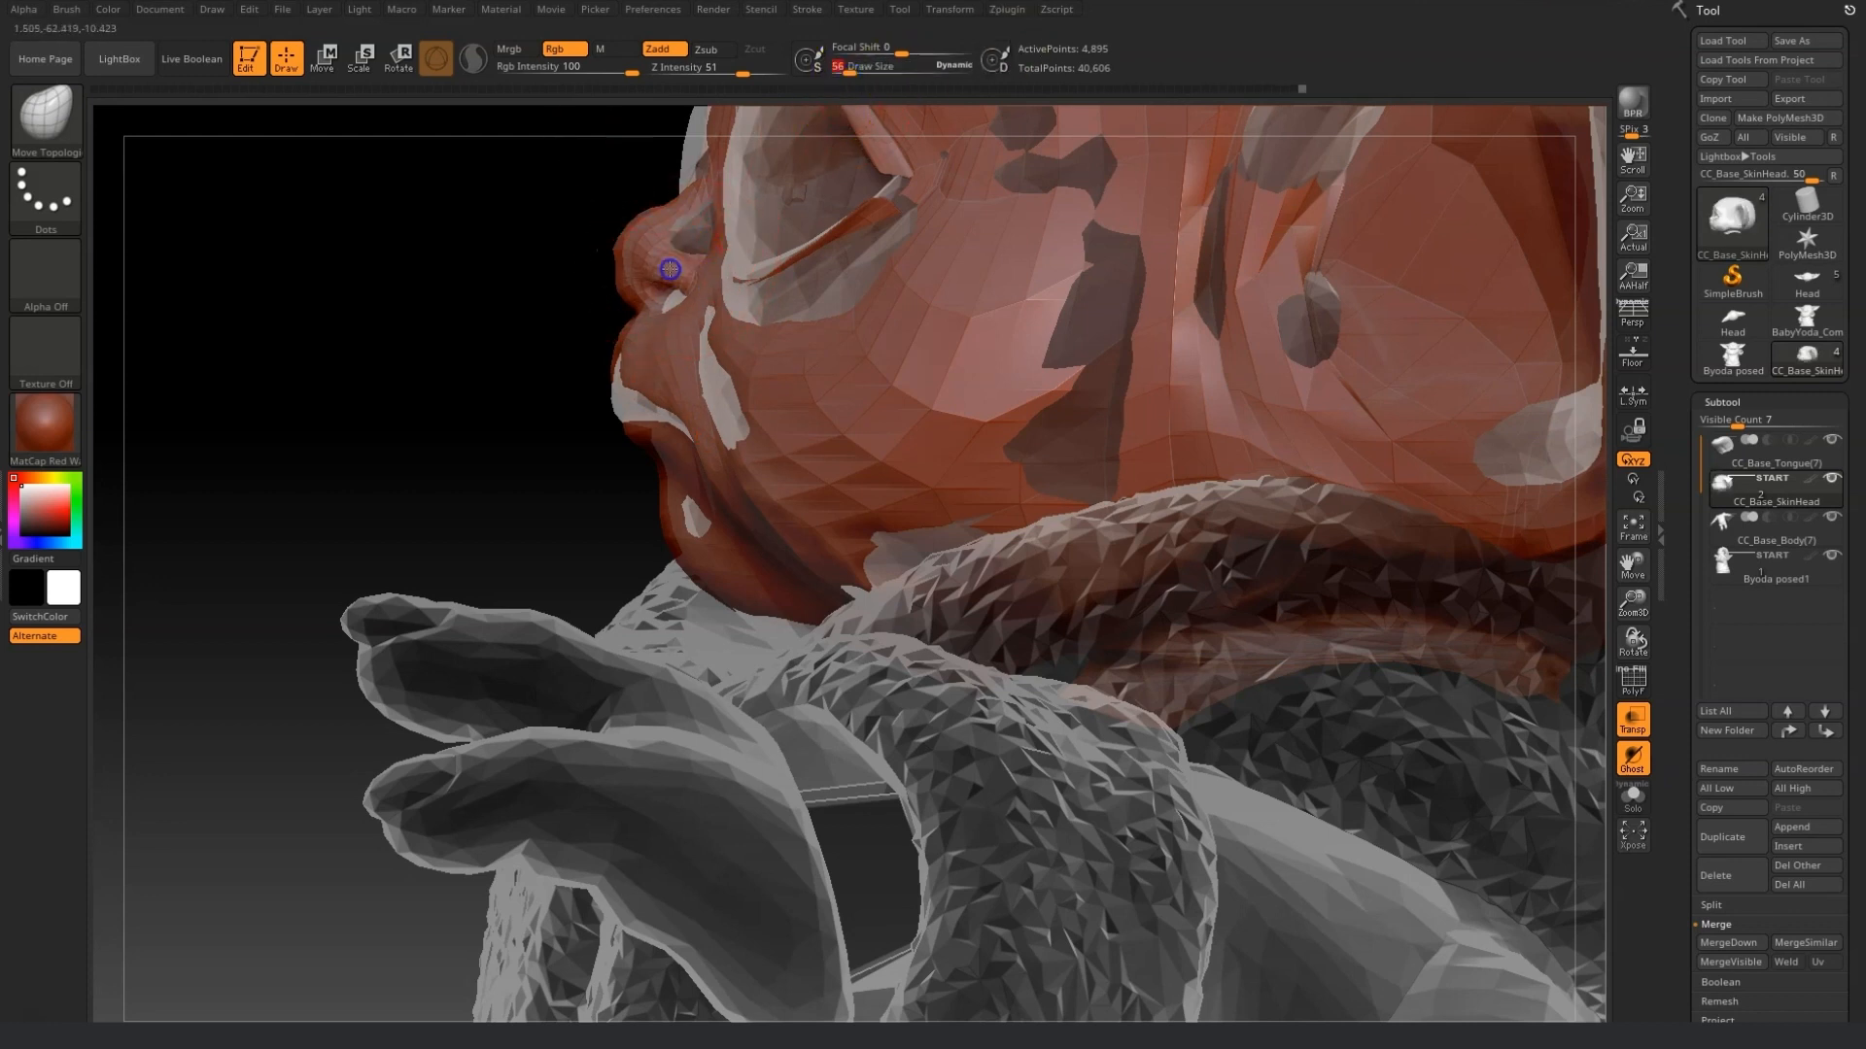
left_click_drag(498, 237, 513, 237)
left_click_drag(634, 216, 655, 225)
mouse_move(477, 255)
left_mouse_down()
mouse_move(625, 312)
mouse_move(597, 303)
left_mouse_up()
left_click(870, 73)
Move the mouth corners, cheeks and jaw line to align with the reference surface.
left_click_drag(291, 382, 333, 304)
left_click_drag(226, 377, 268, 387)
left_click_drag(281, 254, 326, 273)
left_click_drag(679, 807, 744, 805)
left_click_drag(790, 618, 783, 650)
left_click_drag(948, 641, 966, 667)
mouse_move(1180, 591)
left_mouse_down()
mouse_move(1208, 615)
mouse_move(1306, 599)
left_mouse_up()
left_click_drag(1047, 901, 1179, 849)
left_click_drag(847, 73, 854, 74)
left_click_drag(401, 336, 346, 295)
left_click_drag(1224, 797, 1433, 937)
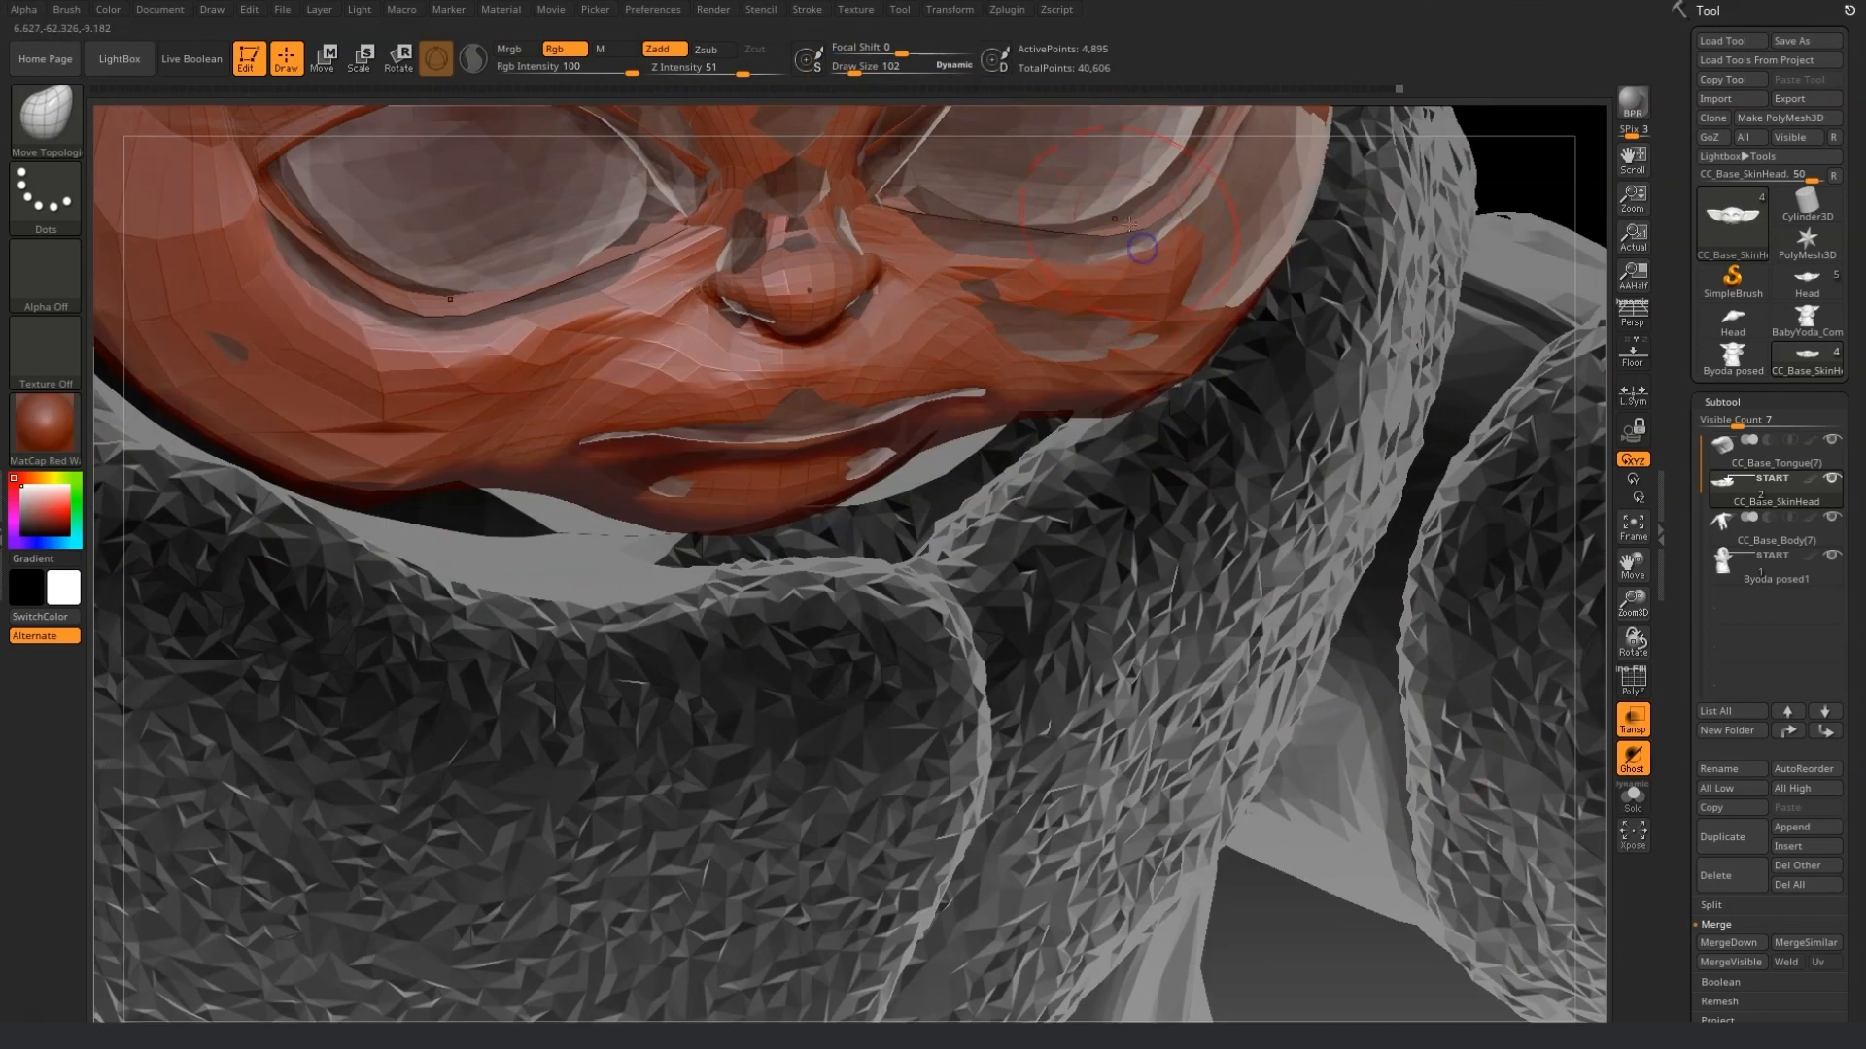
Switch to the Move brush with a larger size and push the forehead and cheek toward the reference in side view.
left_click(46, 115)
left_click(525, 126)
mouse_move(1135, 210)
left_mouse_down()
mouse_move(1157, 229)
mouse_move(1089, 251)
left_mouse_up()
left_click_drag(1448, 729, 1228, 696)
mouse_move(1036, 219)
left_mouse_down()
mouse_move(1003, 870)
mouse_move(894, 500)
mouse_move(1374, 729)
mouse_move(481, 789)
mouse_move(1135, 828)
left_mouse_up()
left_click_drag(1634, 565, 1593, 874)
left_click_drag(1634, 603, 1634, 728)
left_click_drag(854, 70, 857, 73)
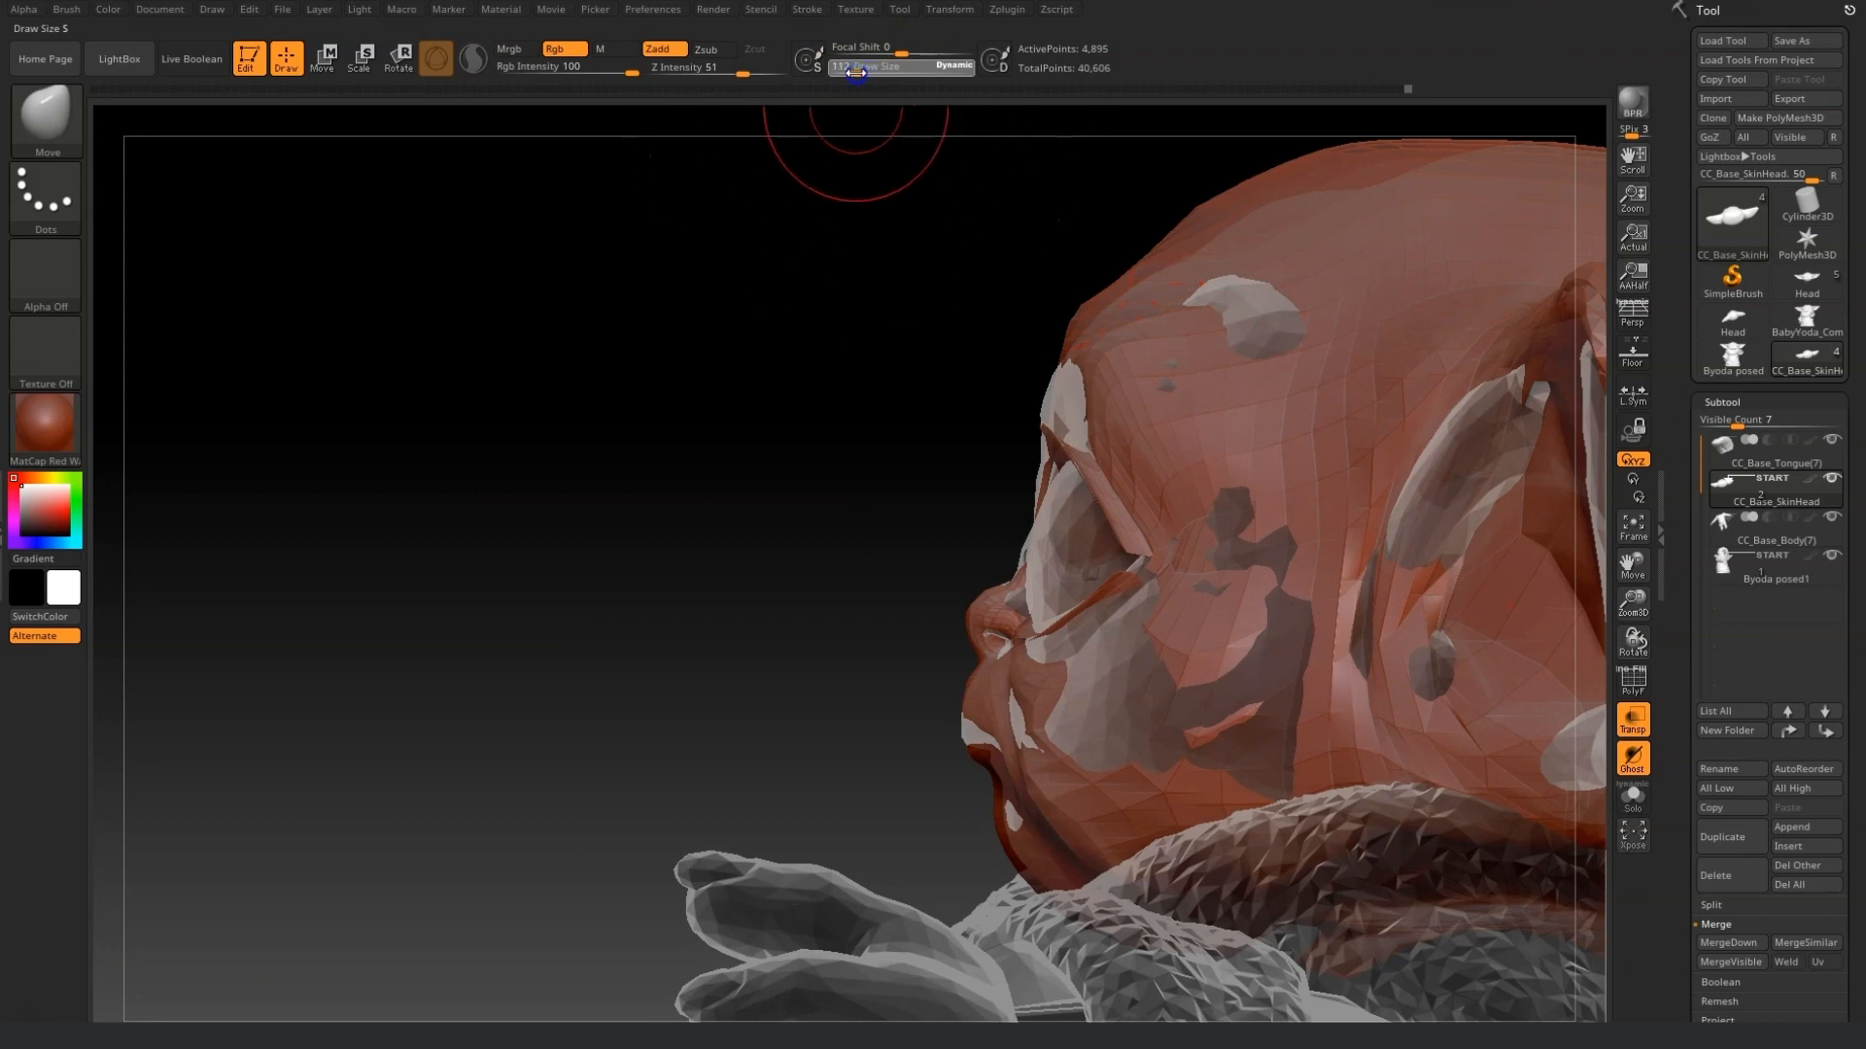
left_click_drag(1066, 391, 1043, 409)
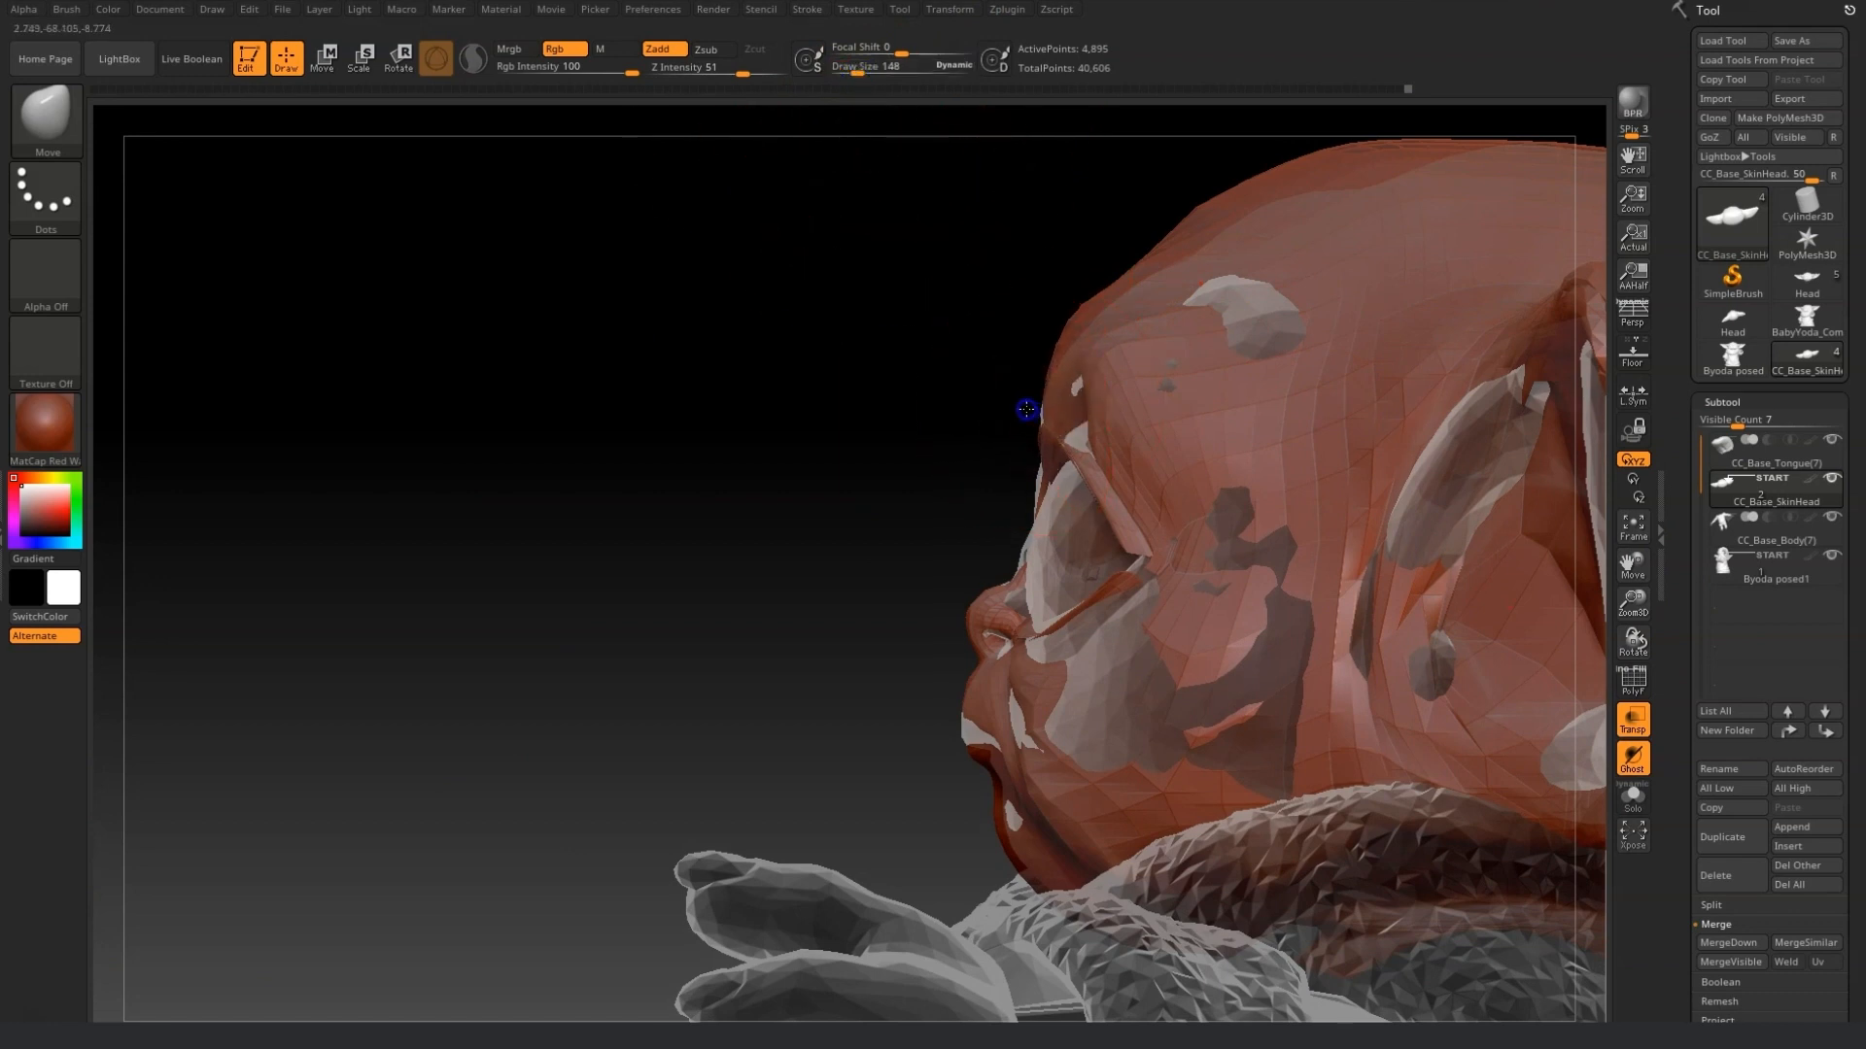
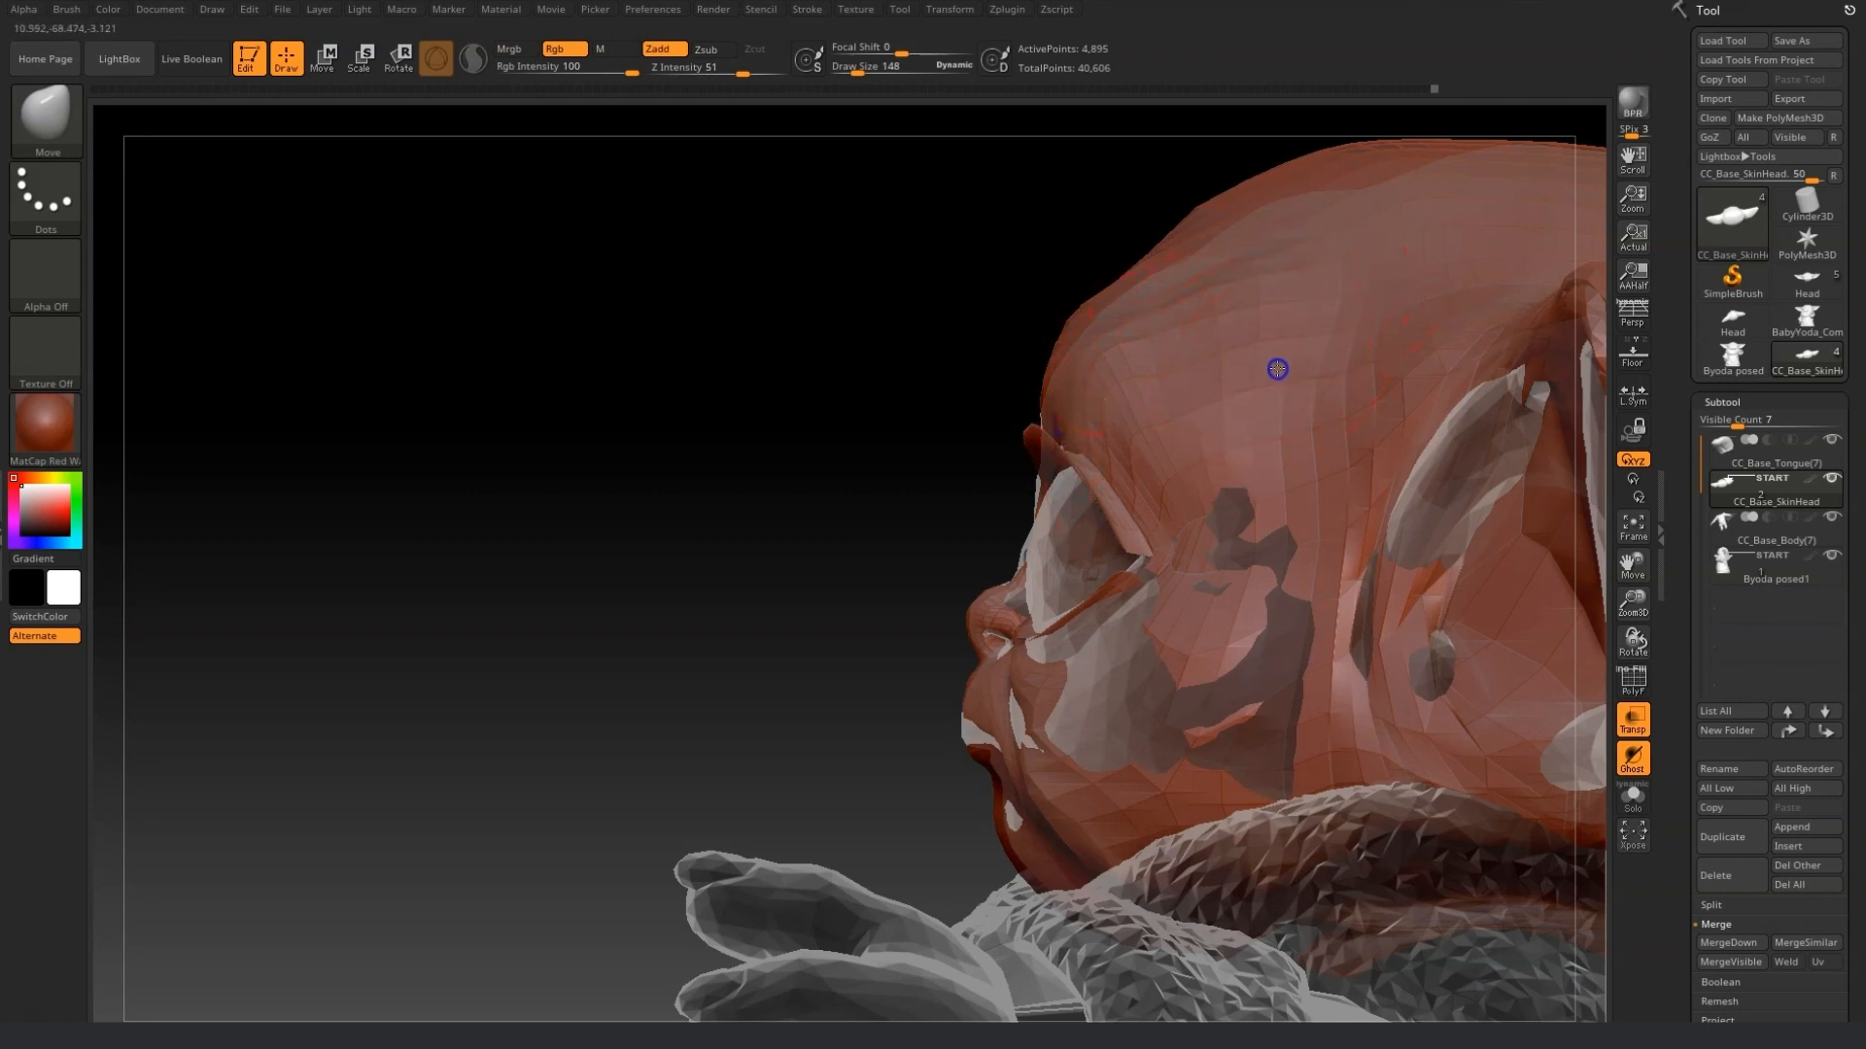
Enlarge the Move brush to 219 and push the forehead and top of the skull toward the reference.
mouse_move(1062, 304)
left_mouse_down()
mouse_move(1075, 326)
mouse_move(1091, 304)
mouse_move(1073, 298)
left_mouse_up()
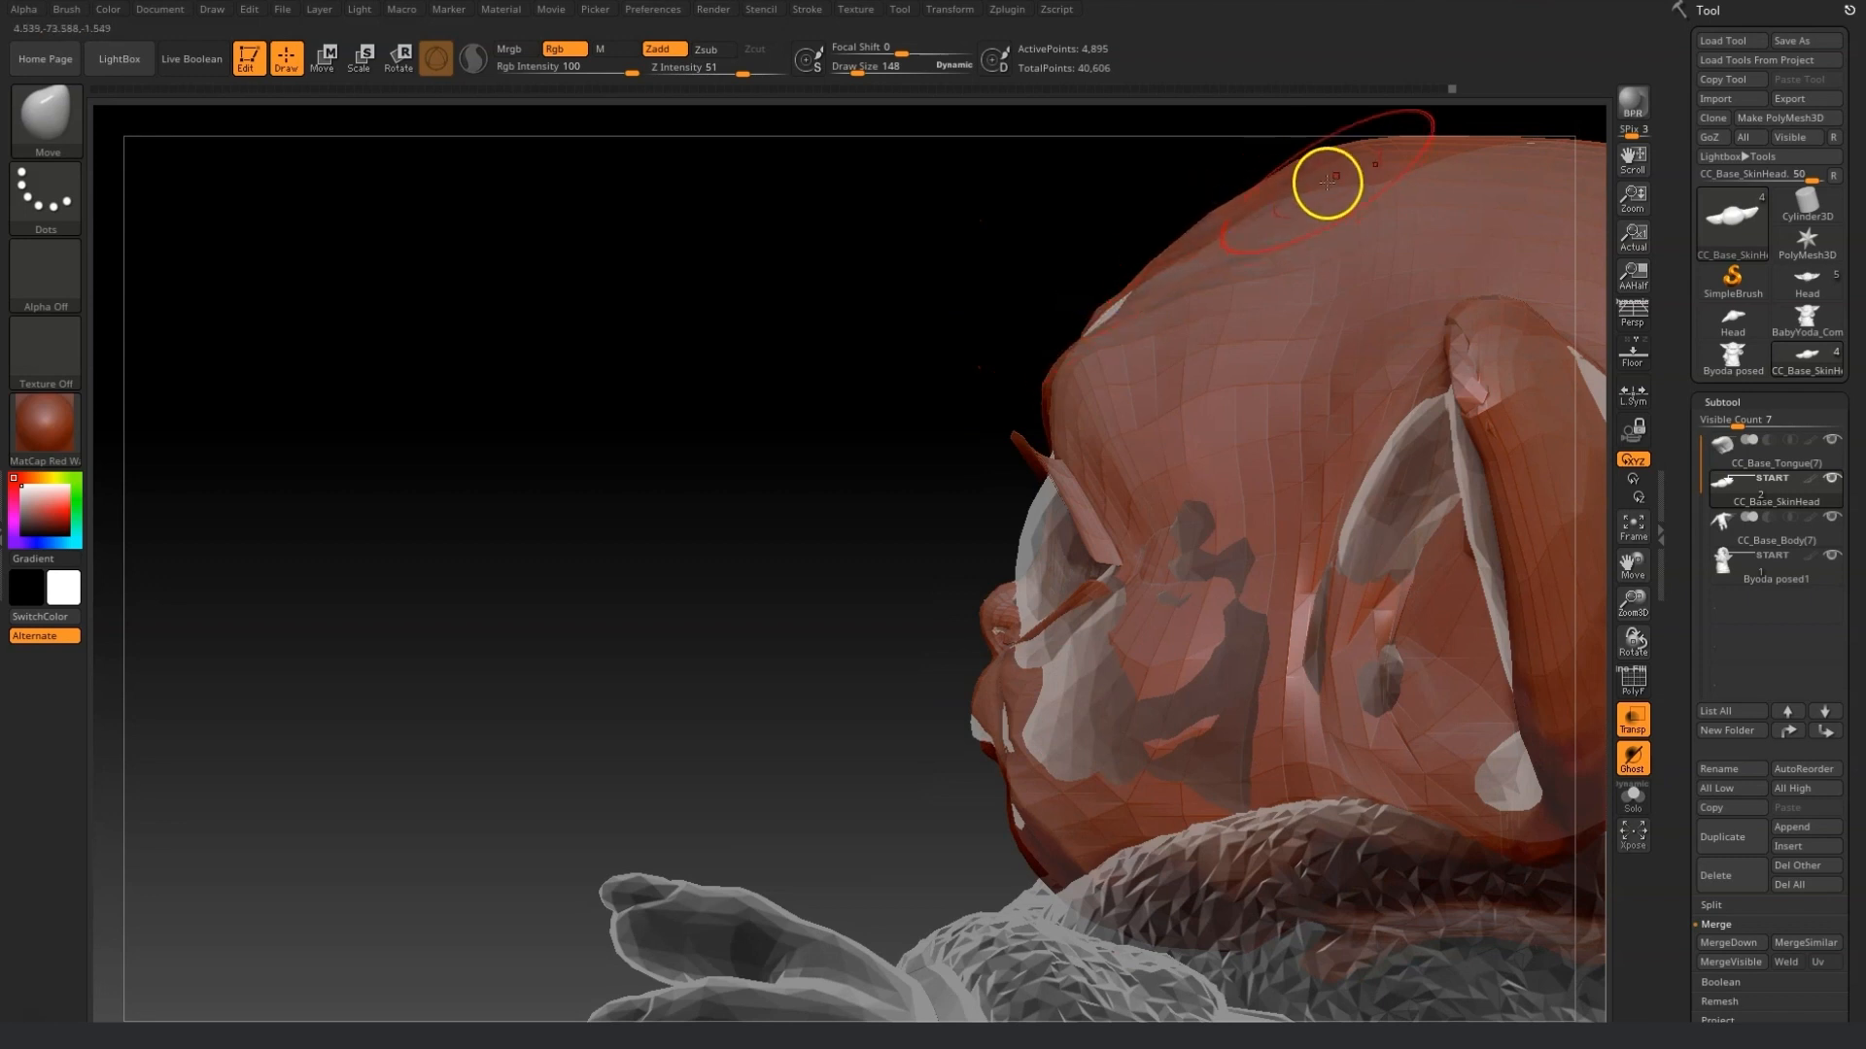
left_click_drag(1632, 559, 1486, 632)
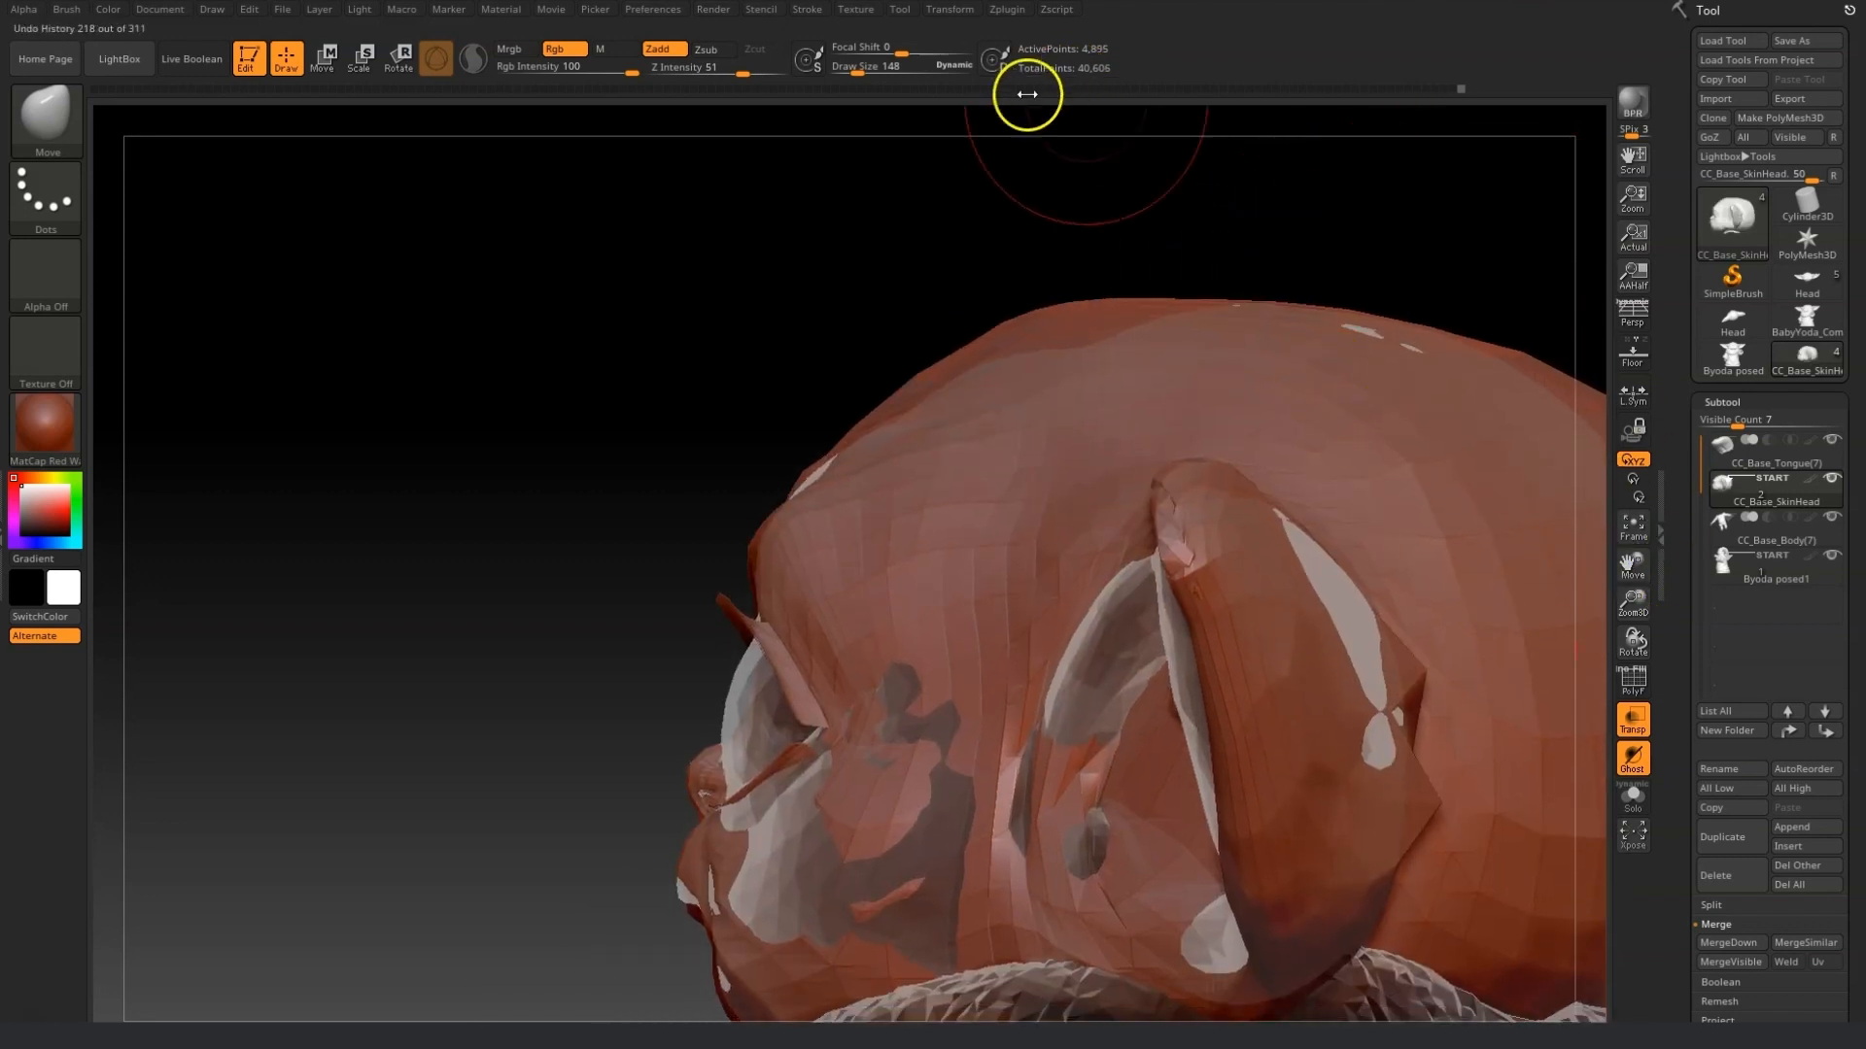
left_click_drag(845, 71, 865, 70)
left_click_drag(1083, 292, 1106, 366)
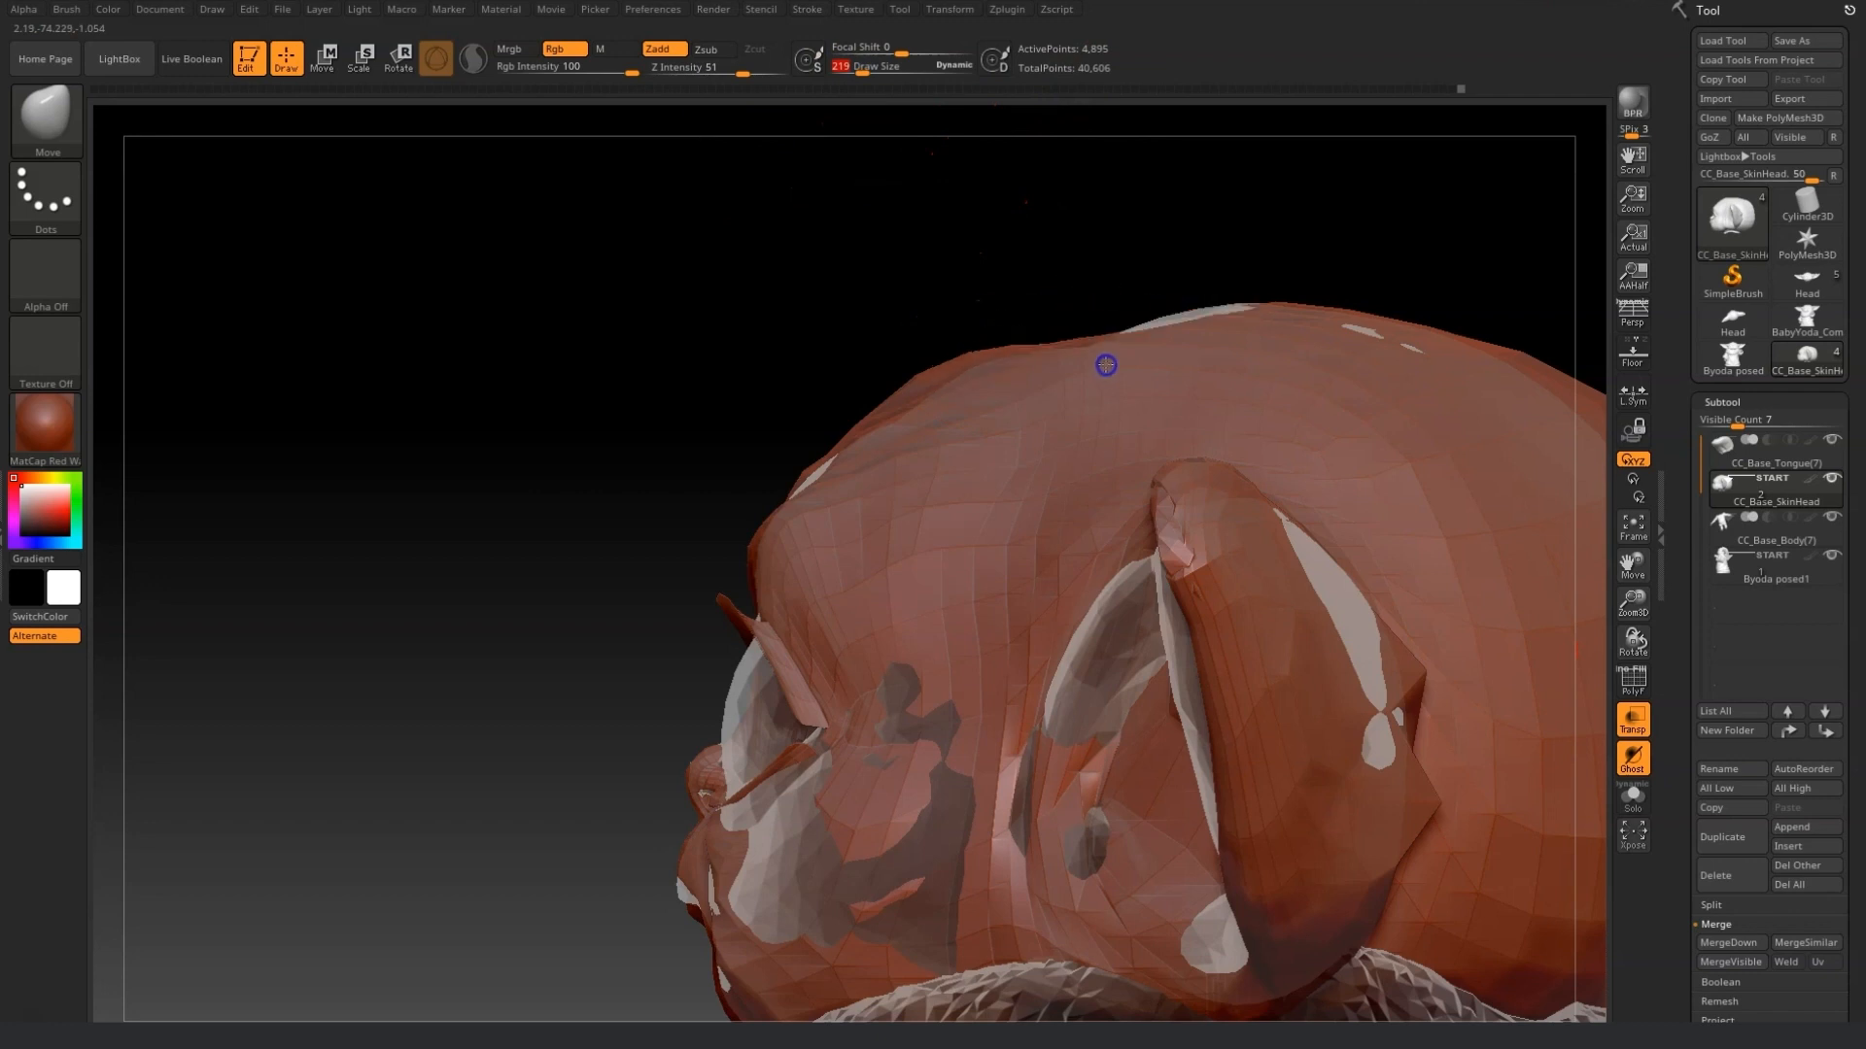
left_click_drag(971, 346, 990, 375)
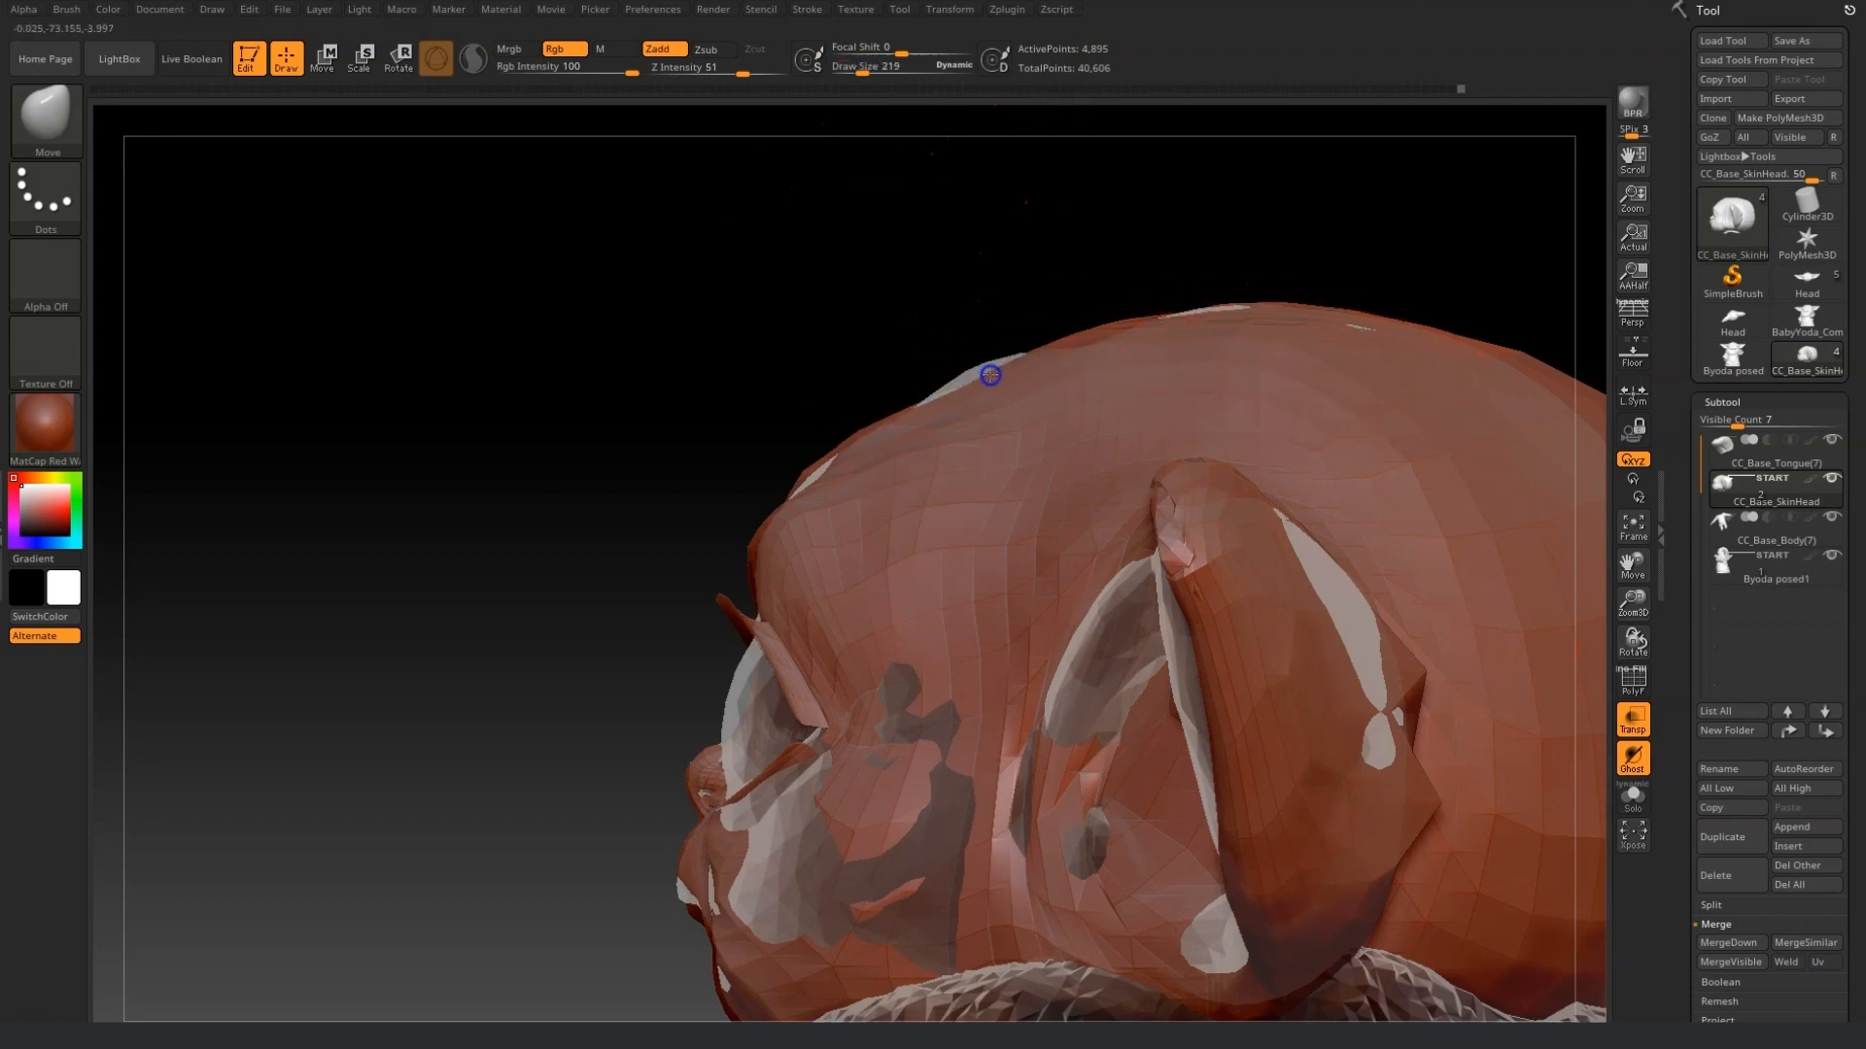
left_click_drag(883, 402, 909, 437)
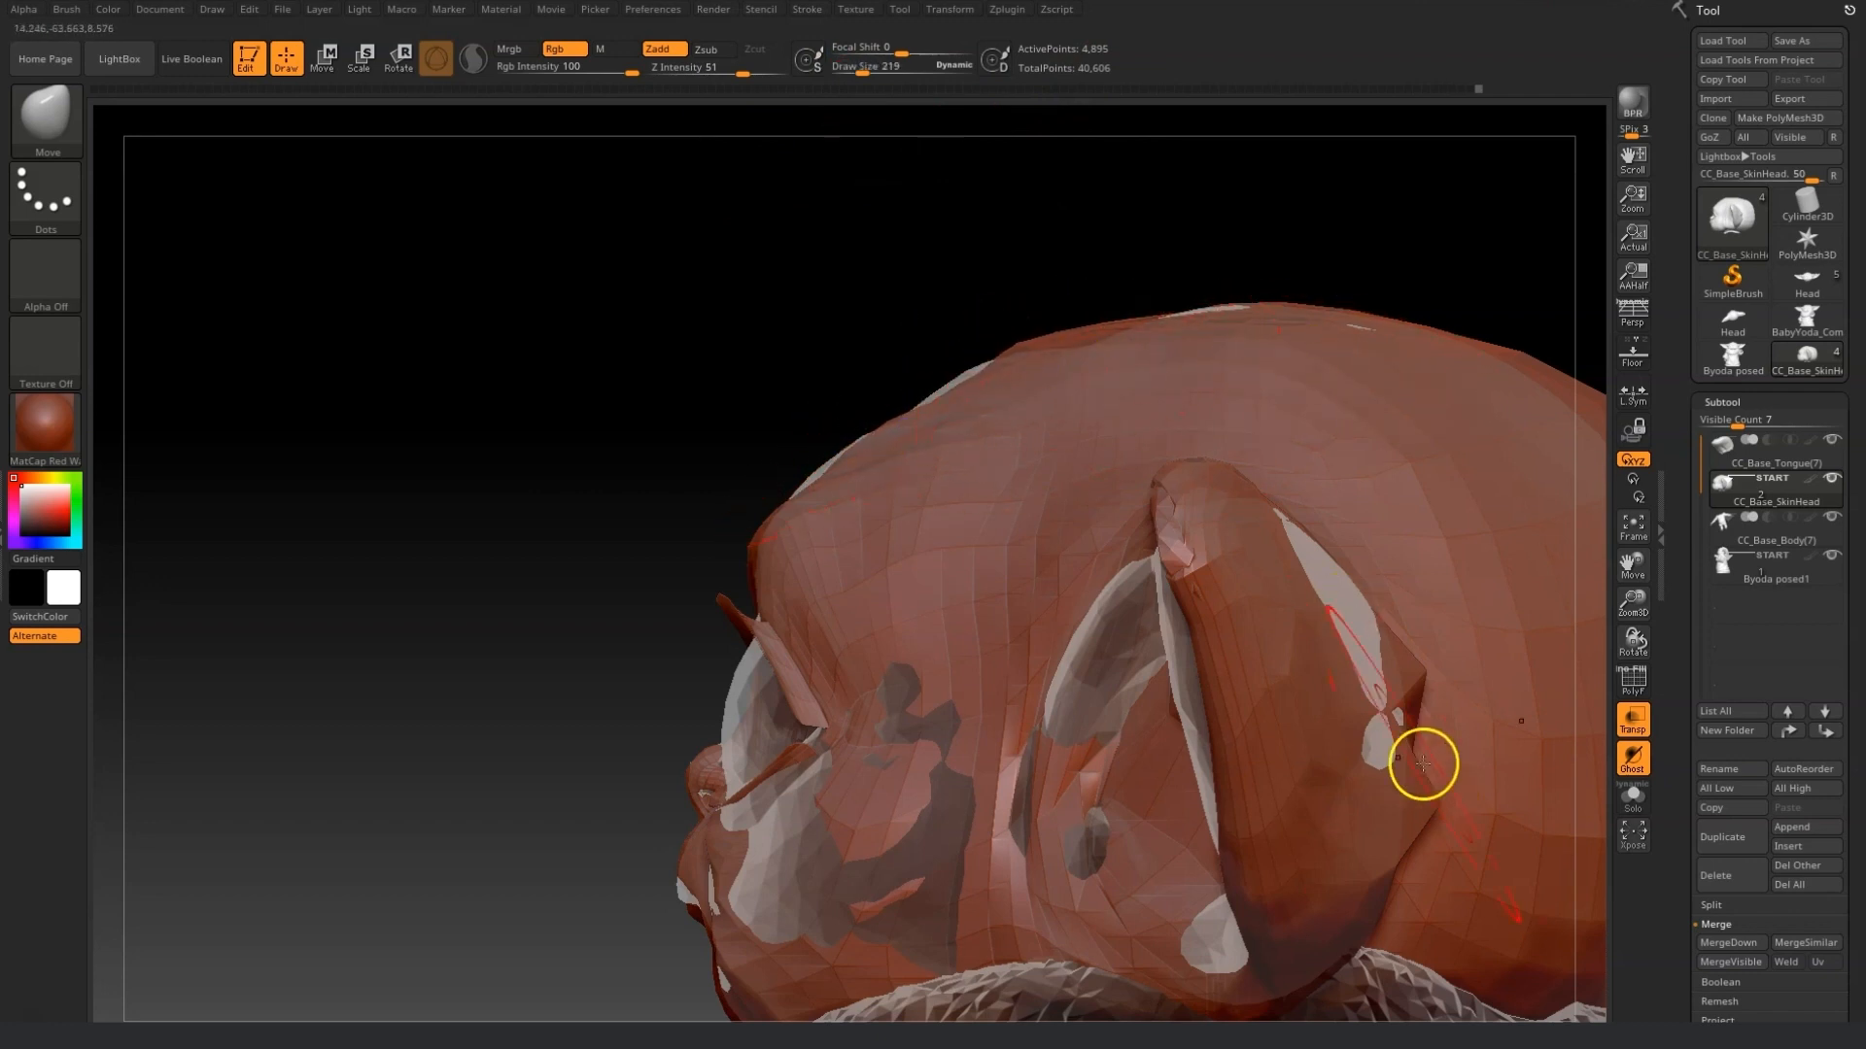
Undo a stray move stroke near the ear and smooth the surface behind the ear.
left_click_drag(1422, 764, 1373, 633)
key("ctrl+z")
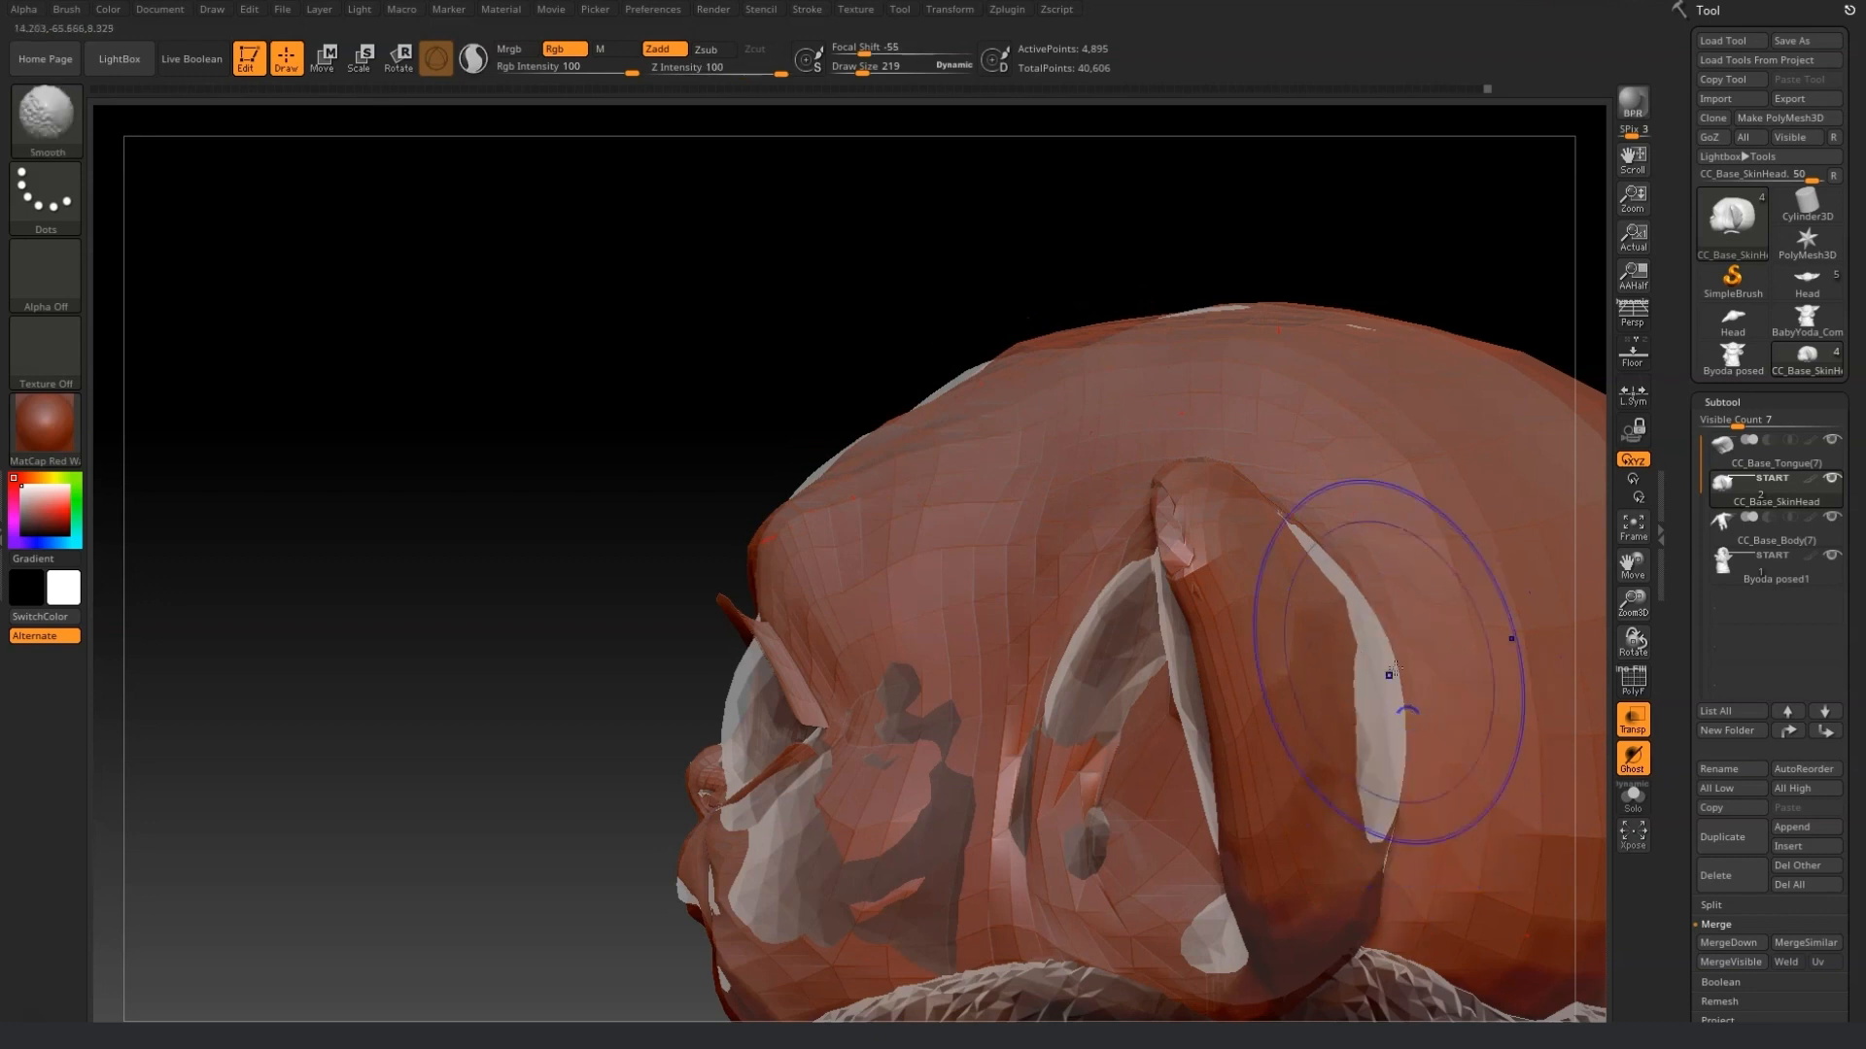
left_click_drag(1361, 825, 1402, 794)
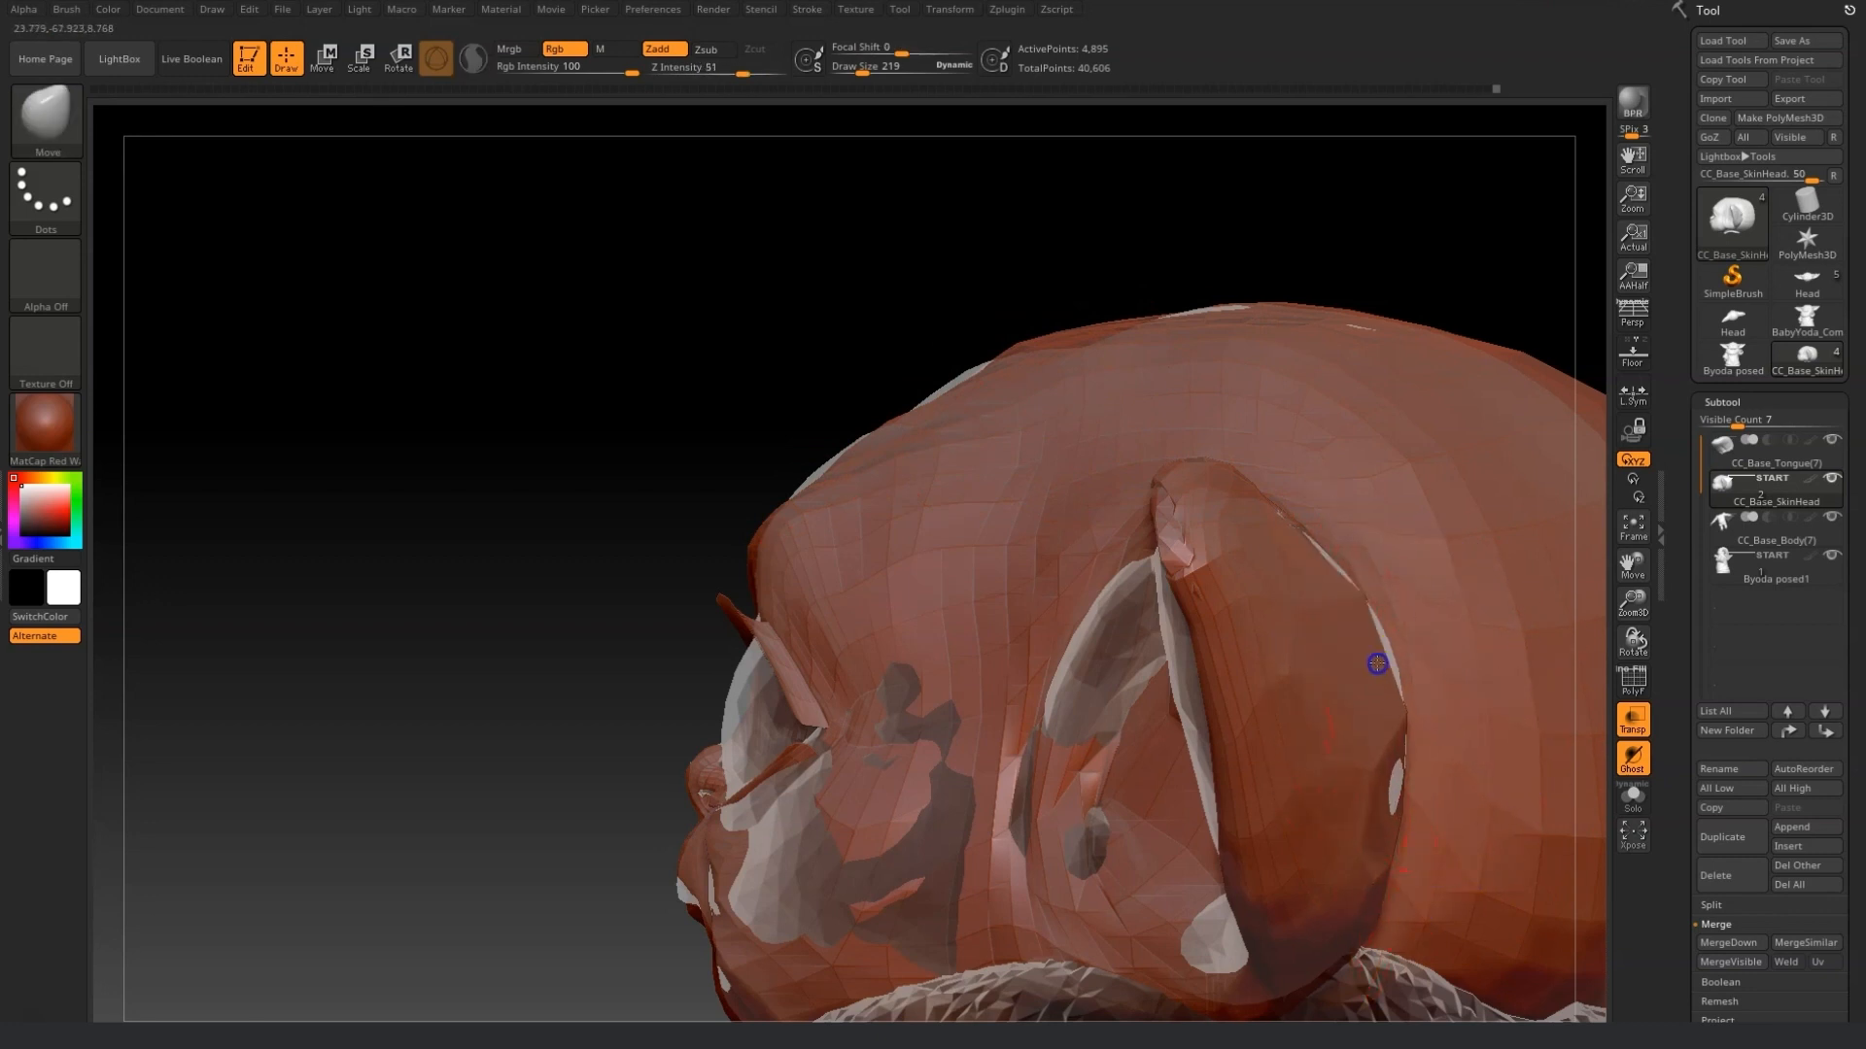
Move the brow, cheek and eye surroundings toward the reference surface from the front.
left_click_drag(1120, 686, 1064, 685)
right_click_drag(1086, 661, 795, 341)
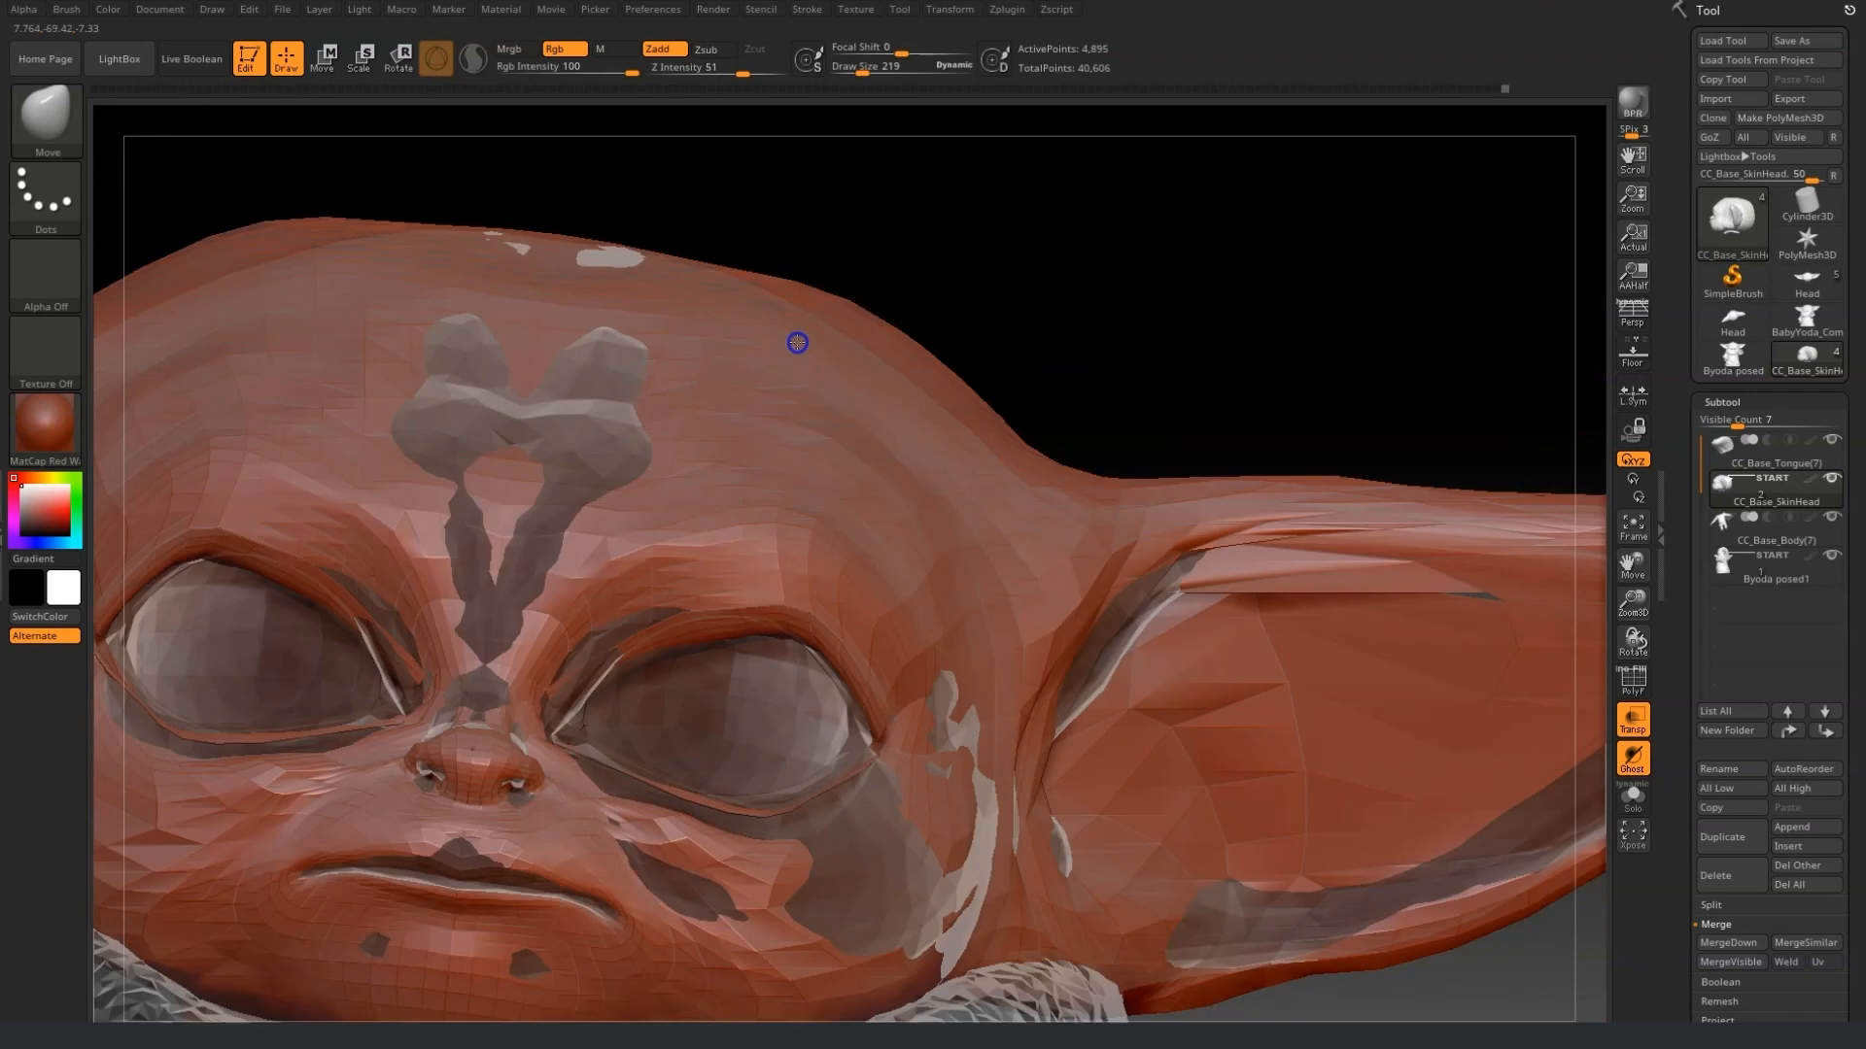
mouse_move(1192, 619)
left_mouse_down("shift")
mouse_move(1116, 653)
mouse_move(1166, 636)
left_mouse_up("shift")
left_click_drag(1234, 614, 1180, 604)
mouse_move(1358, 620)
left_mouse_down("shift")
mouse_move(1294, 625)
mouse_move(1294, 550)
mouse_move(1374, 575)
left_mouse_up("shift")
left_click_drag(1547, 955, 1307, 955)
mouse_move(406, 639)
left_mouse_down()
mouse_move(365, 644)
mouse_move(359, 622)
mouse_move(257, 714)
left_mouse_up()
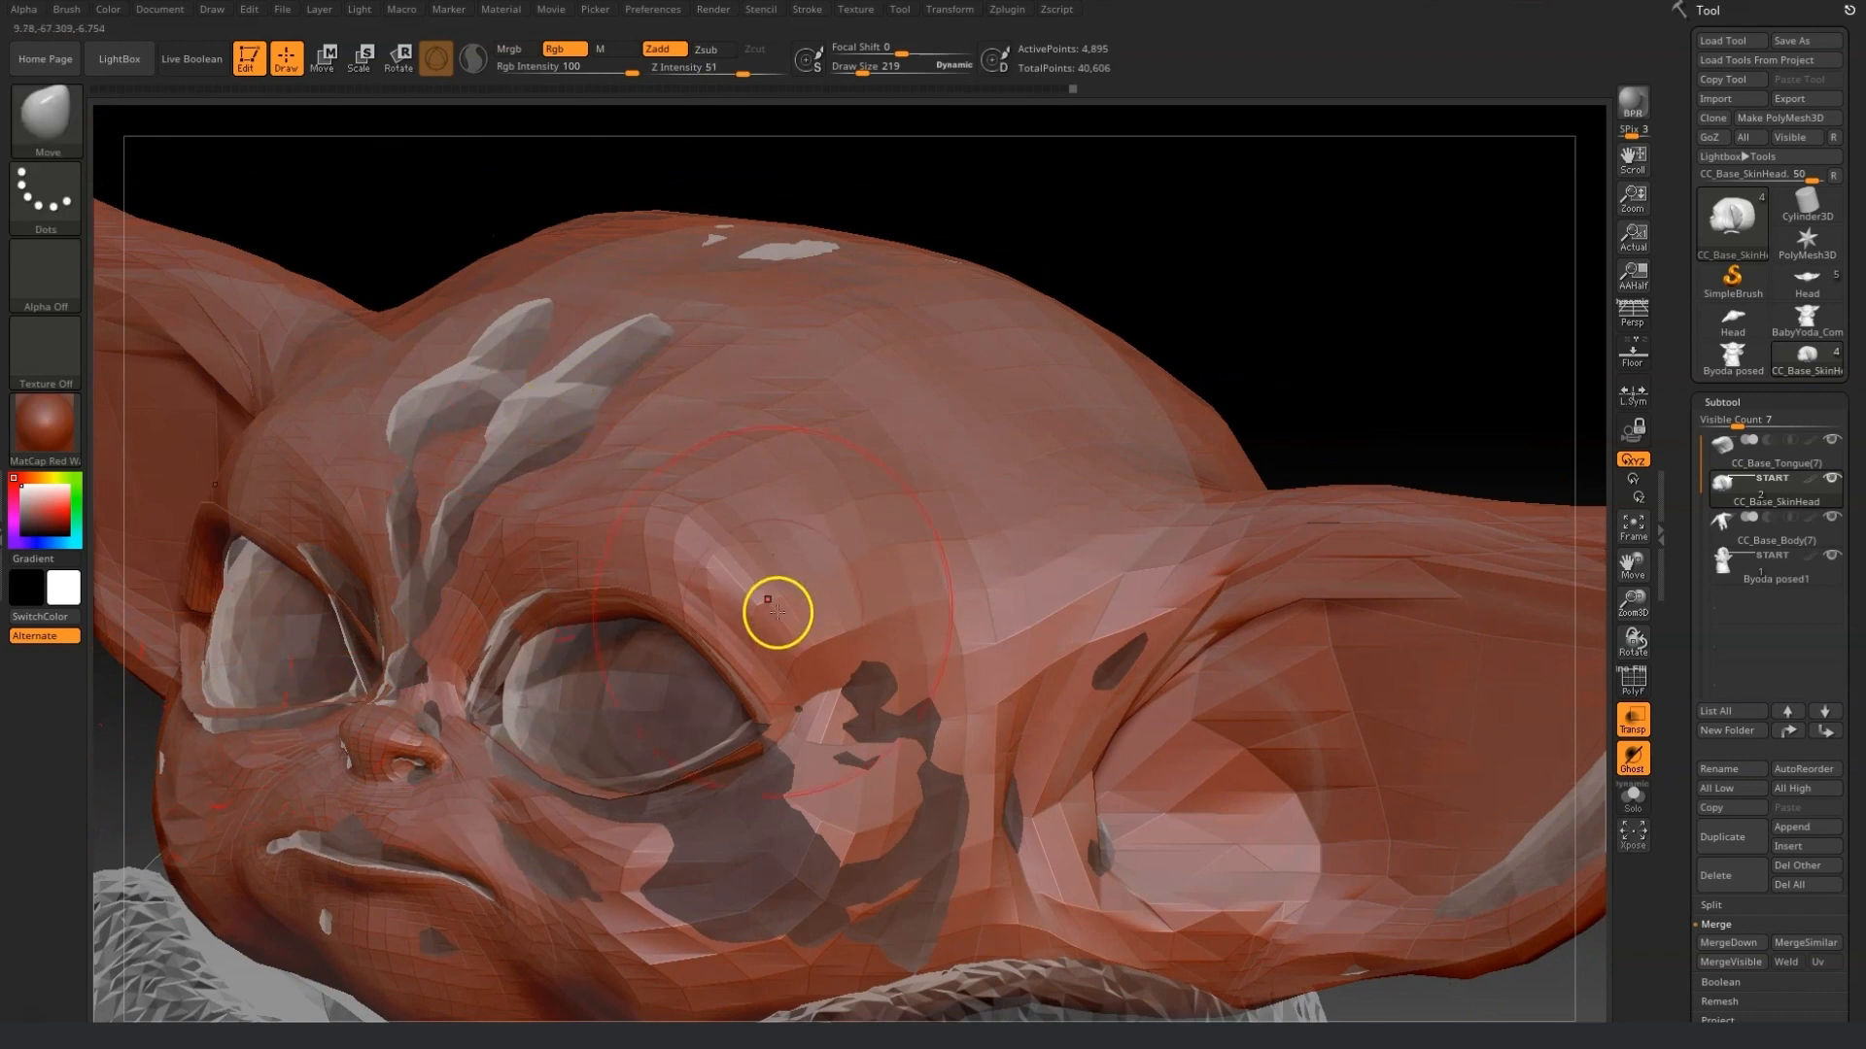
left_click_drag(1176, 338, 1295, 316)
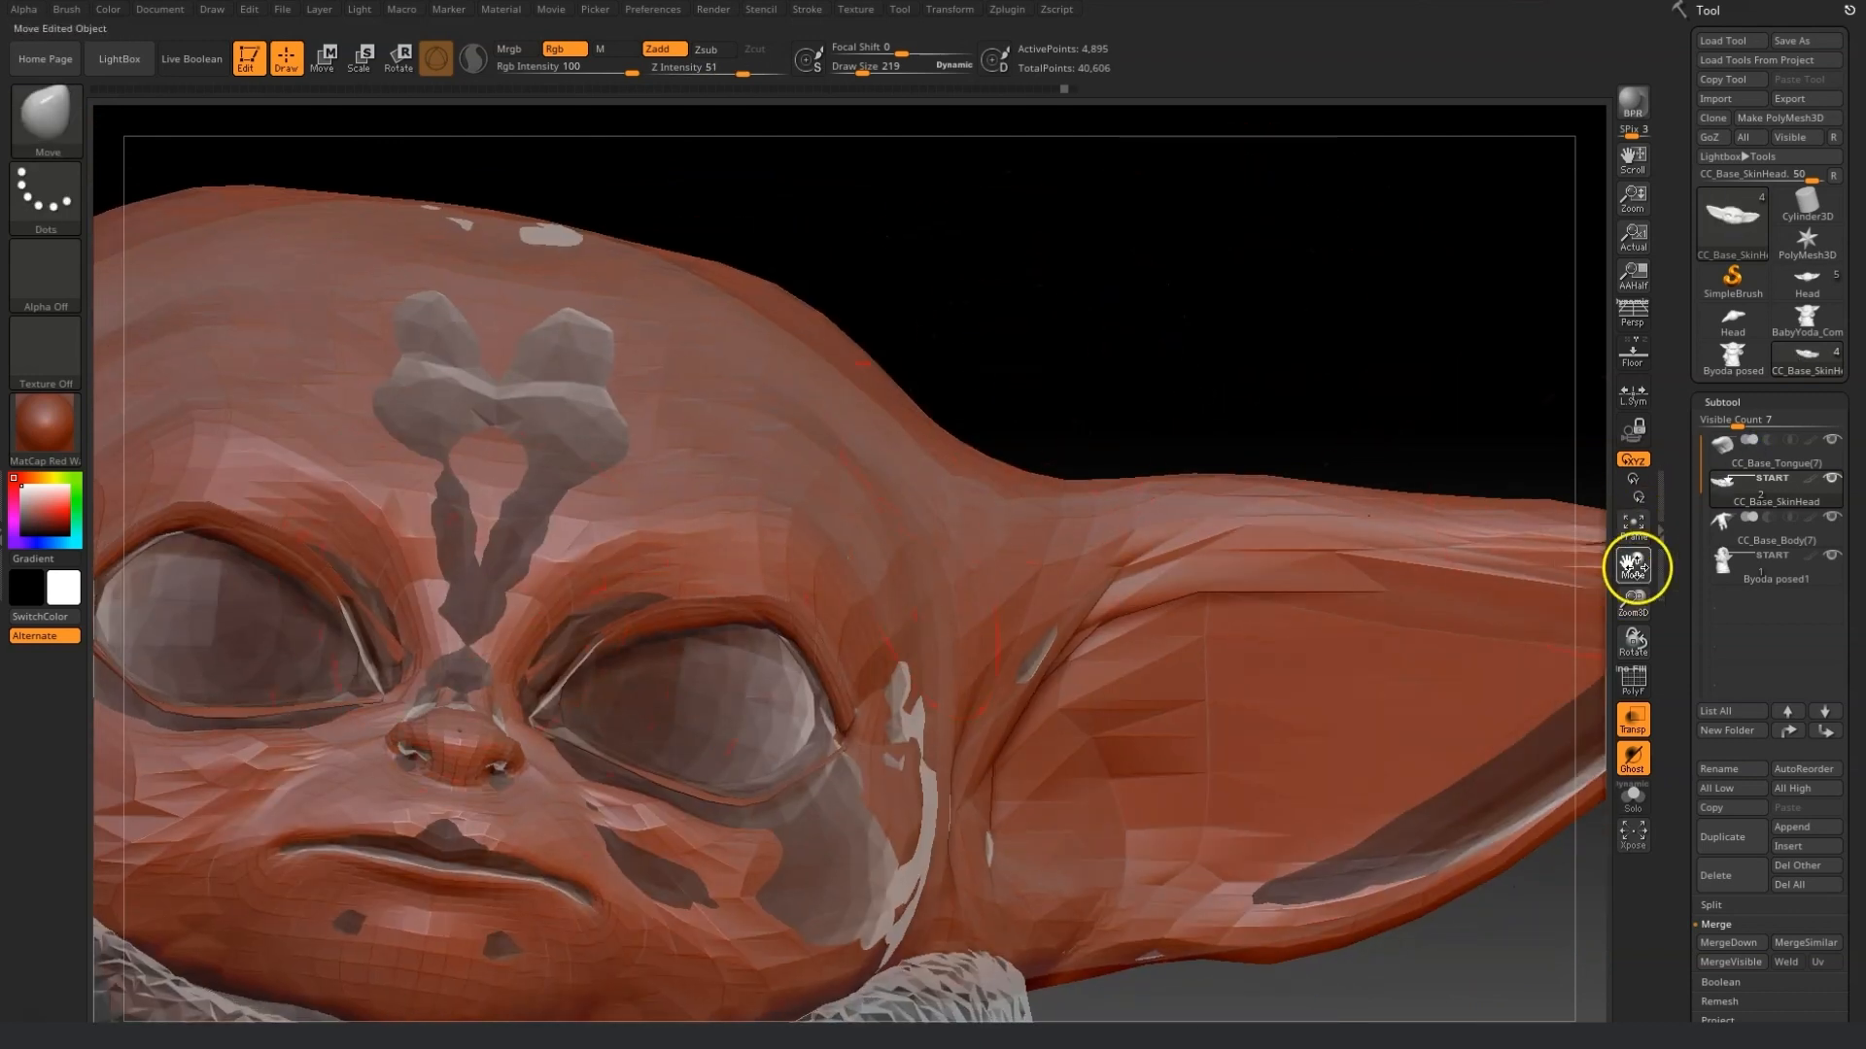
Push the lower eye rim and the cheek below the eye toward the reference.
left_click_drag(1639, 567, 989, 105)
left_click_drag(739, 457, 833, 466)
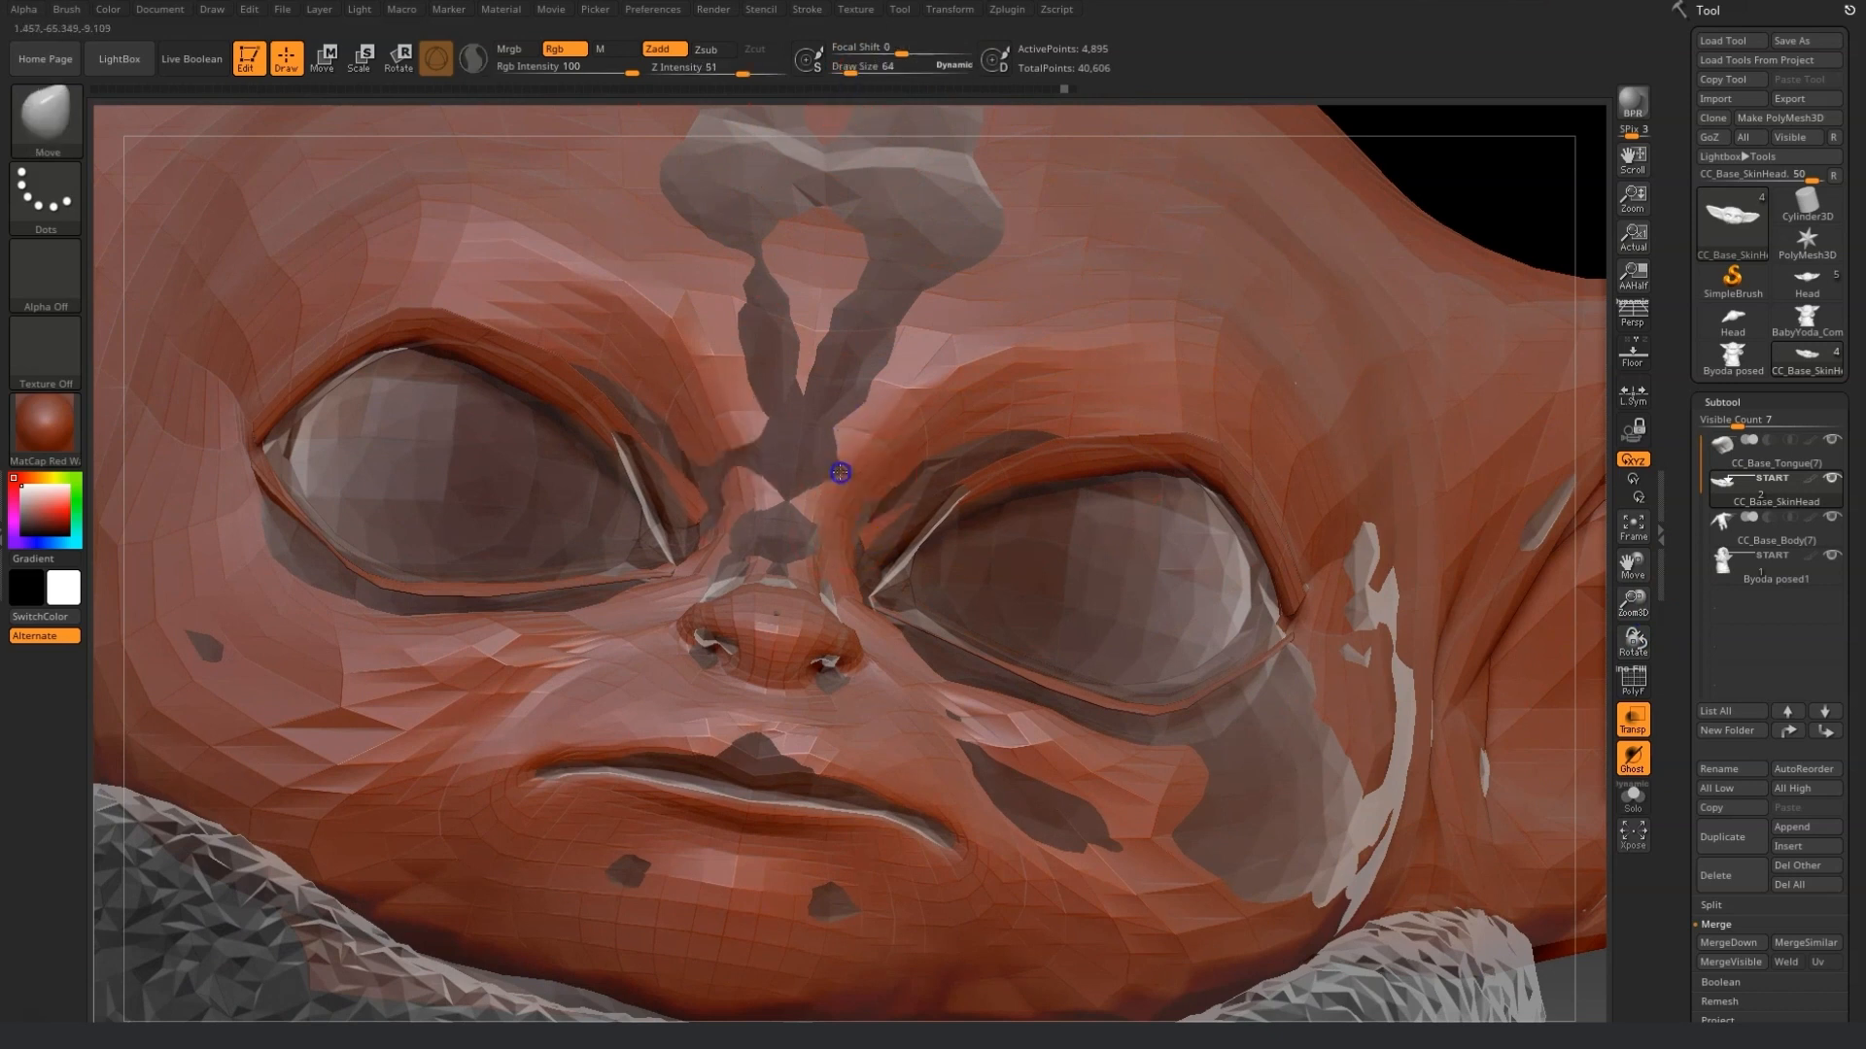
left_click_drag(1633, 646, 840, 532)
right_click_drag(854, 446, 1038, 681)
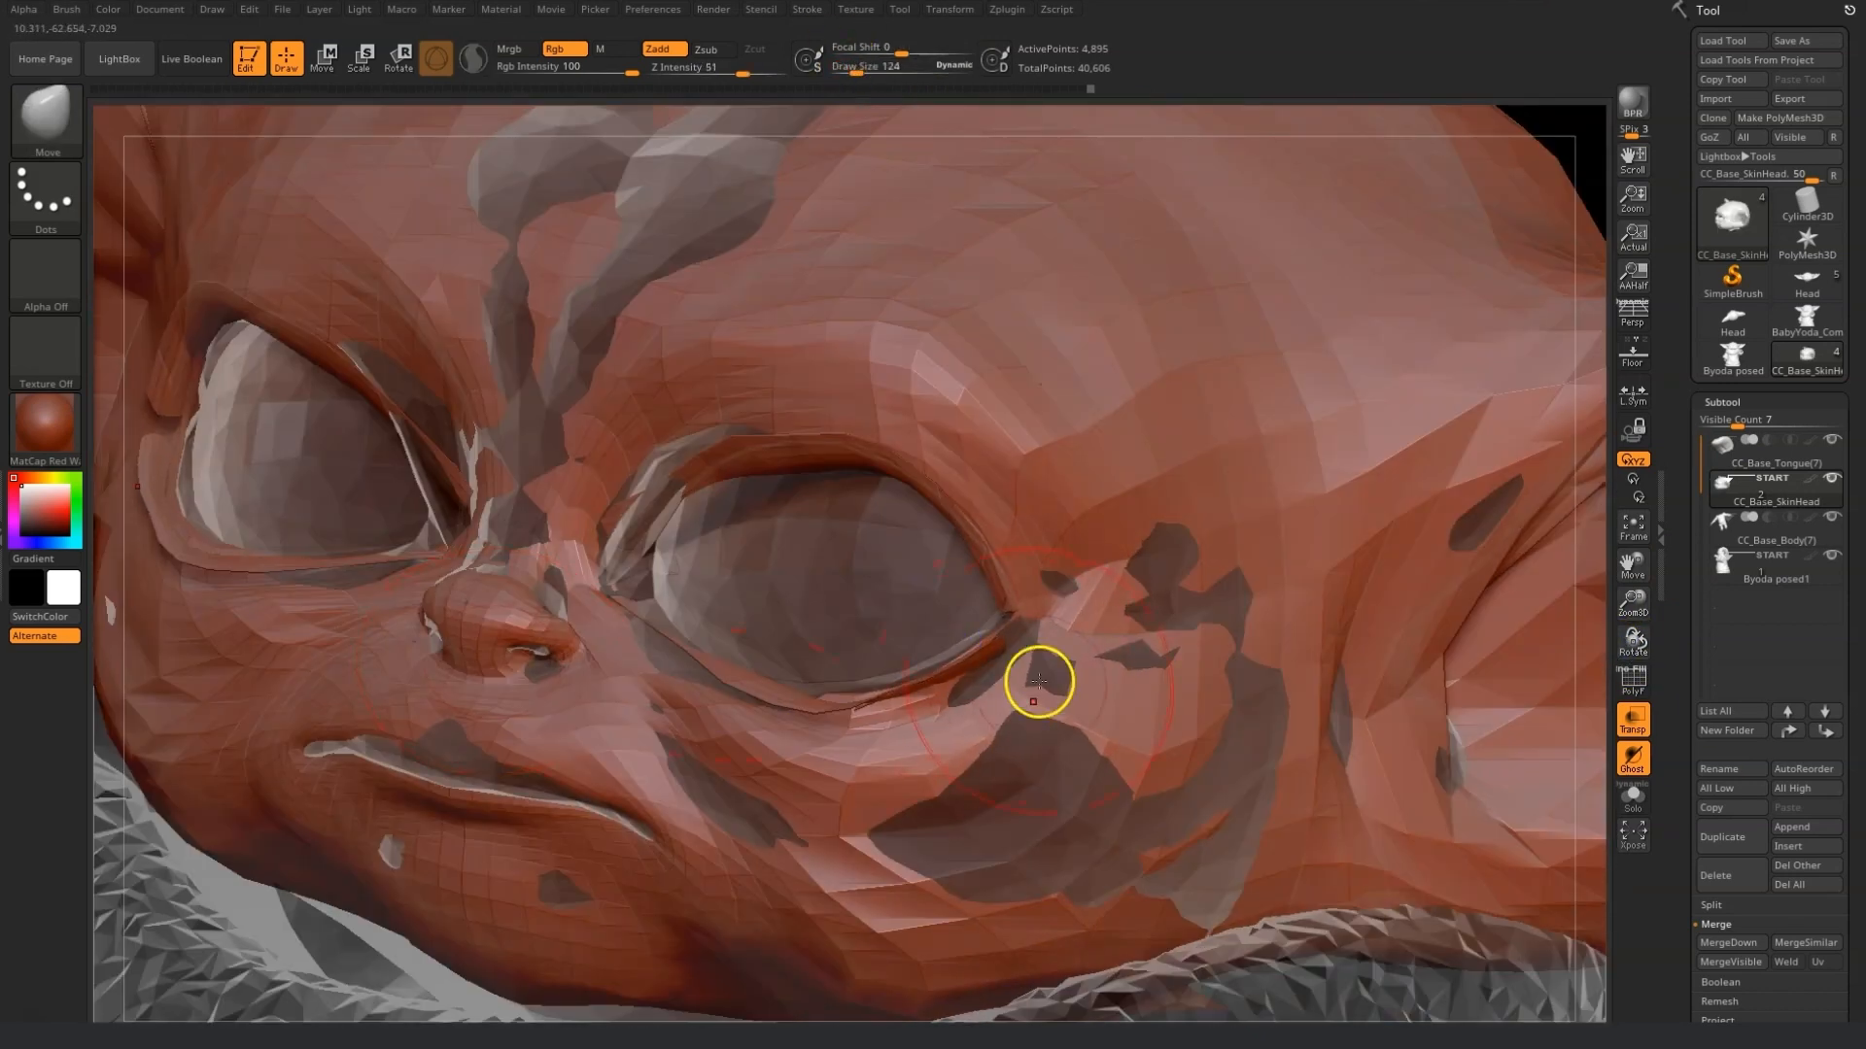
left_click_drag(1634, 601, 1332, 832)
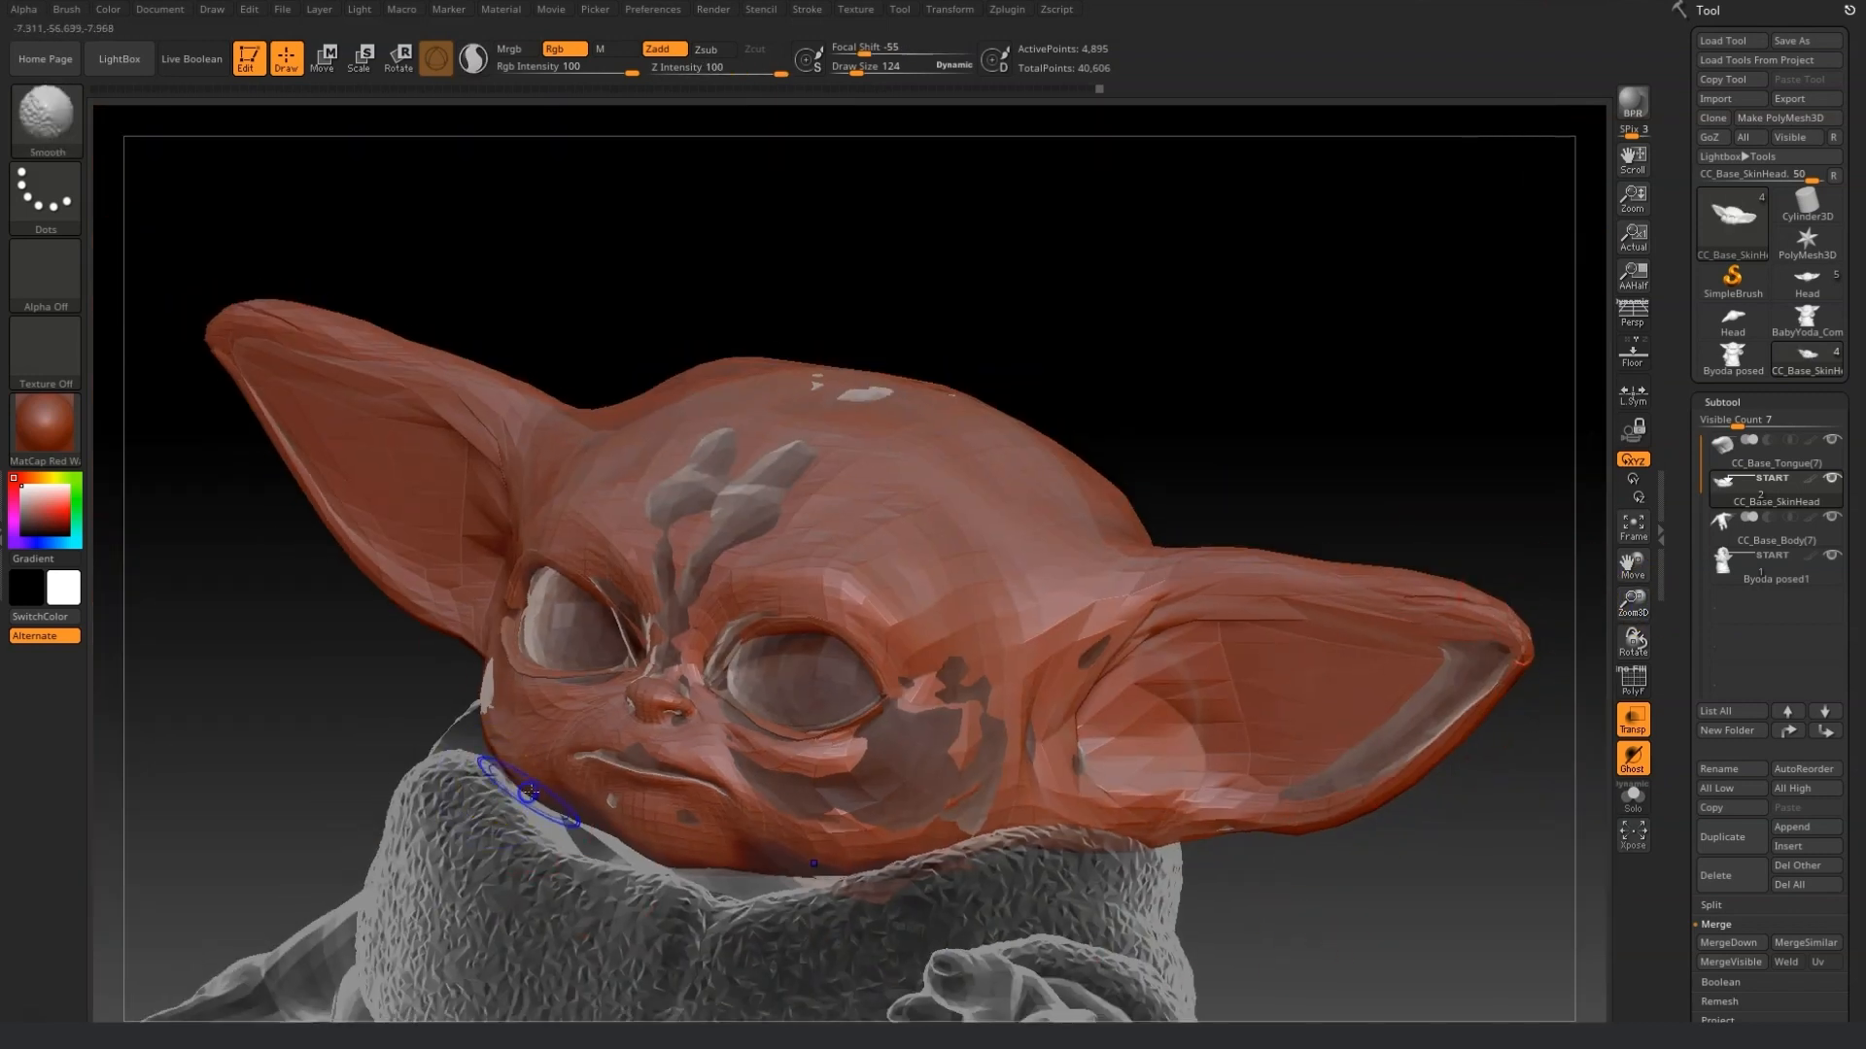
Smooth the jaw edge, set the draw size to 204 and move the cheek and eye corner.
right_click_drag(529, 792, 529, 762)
mouse_move(616, 860)
right_mouse_down()
mouse_move(461, 707)
mouse_move(534, 542)
right_mouse_up()
left_click(861, 72)
mouse_move(569, 595)
left_mouse_down()
mouse_move(583, 616)
mouse_move(532, 667)
left_mouse_up()
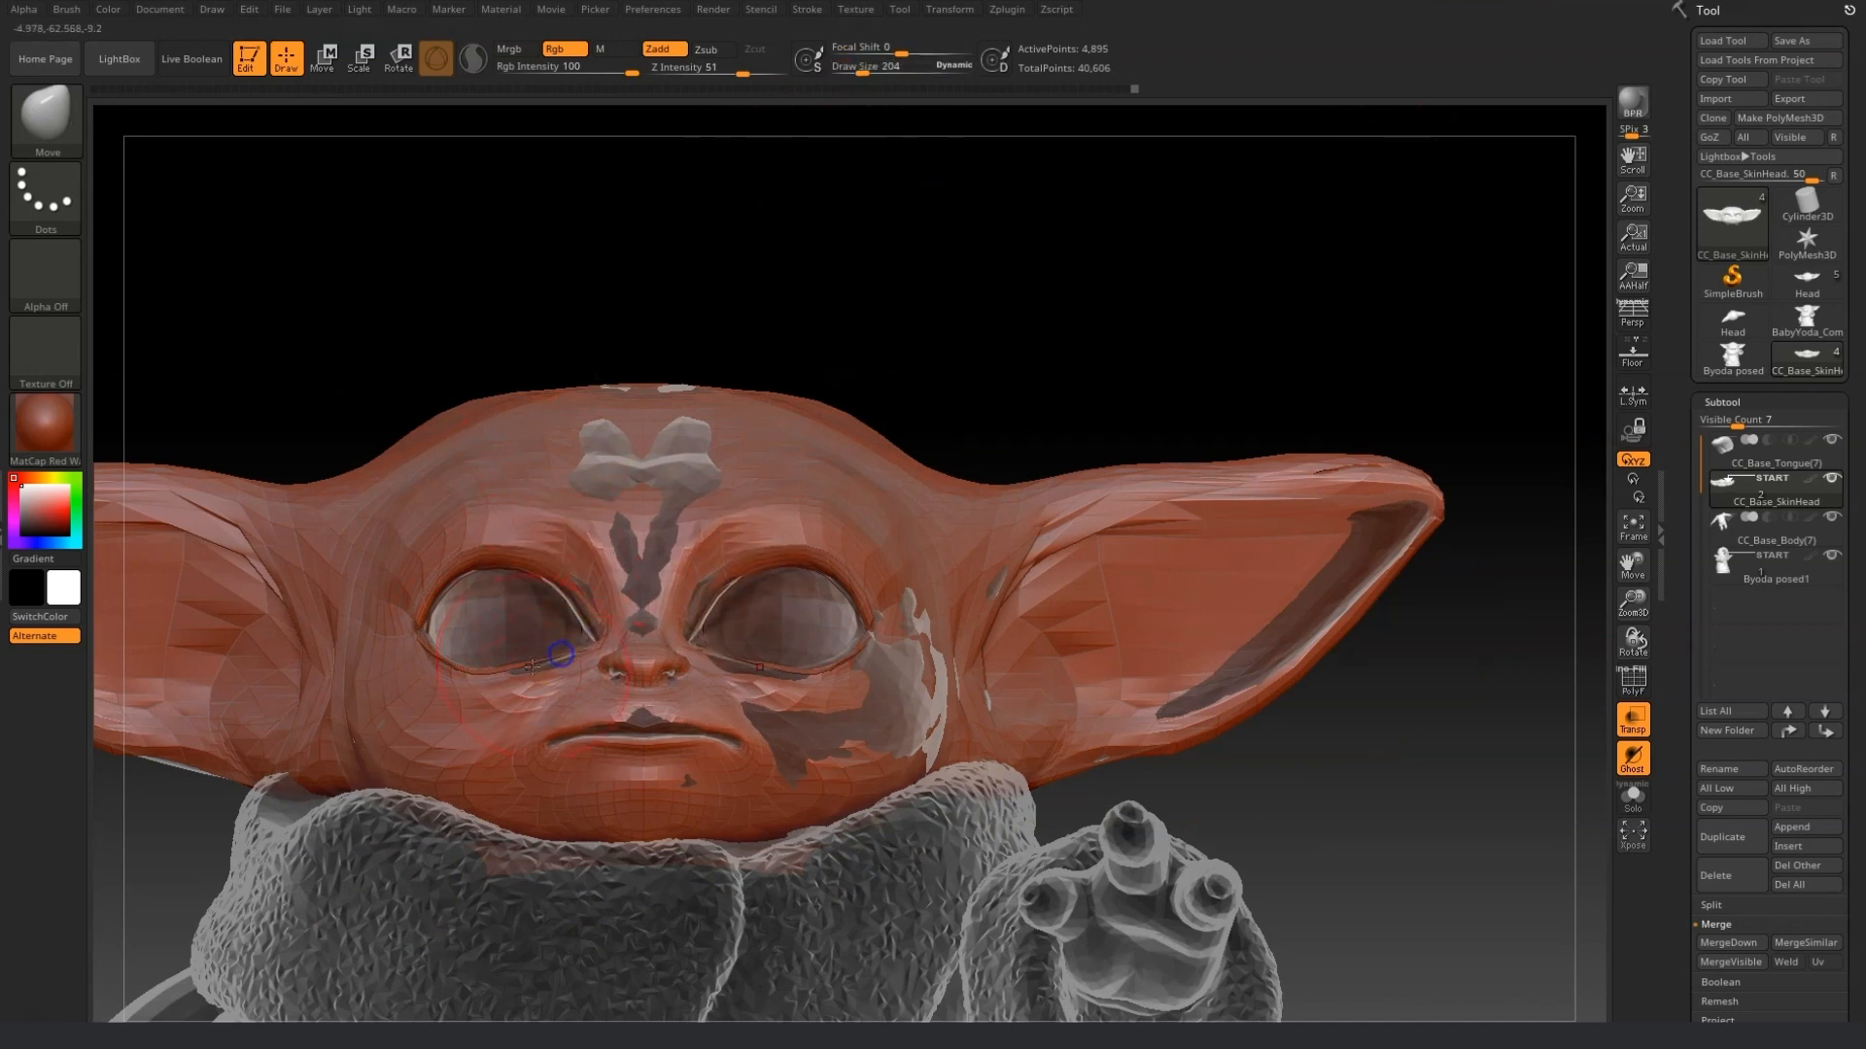
right_click_drag(515, 673, 443, 462)
mouse_move(263, 533)
right_mouse_down()
mouse_move(413, 605)
mouse_move(1208, 329)
mouse_move(632, 533)
right_mouse_up()
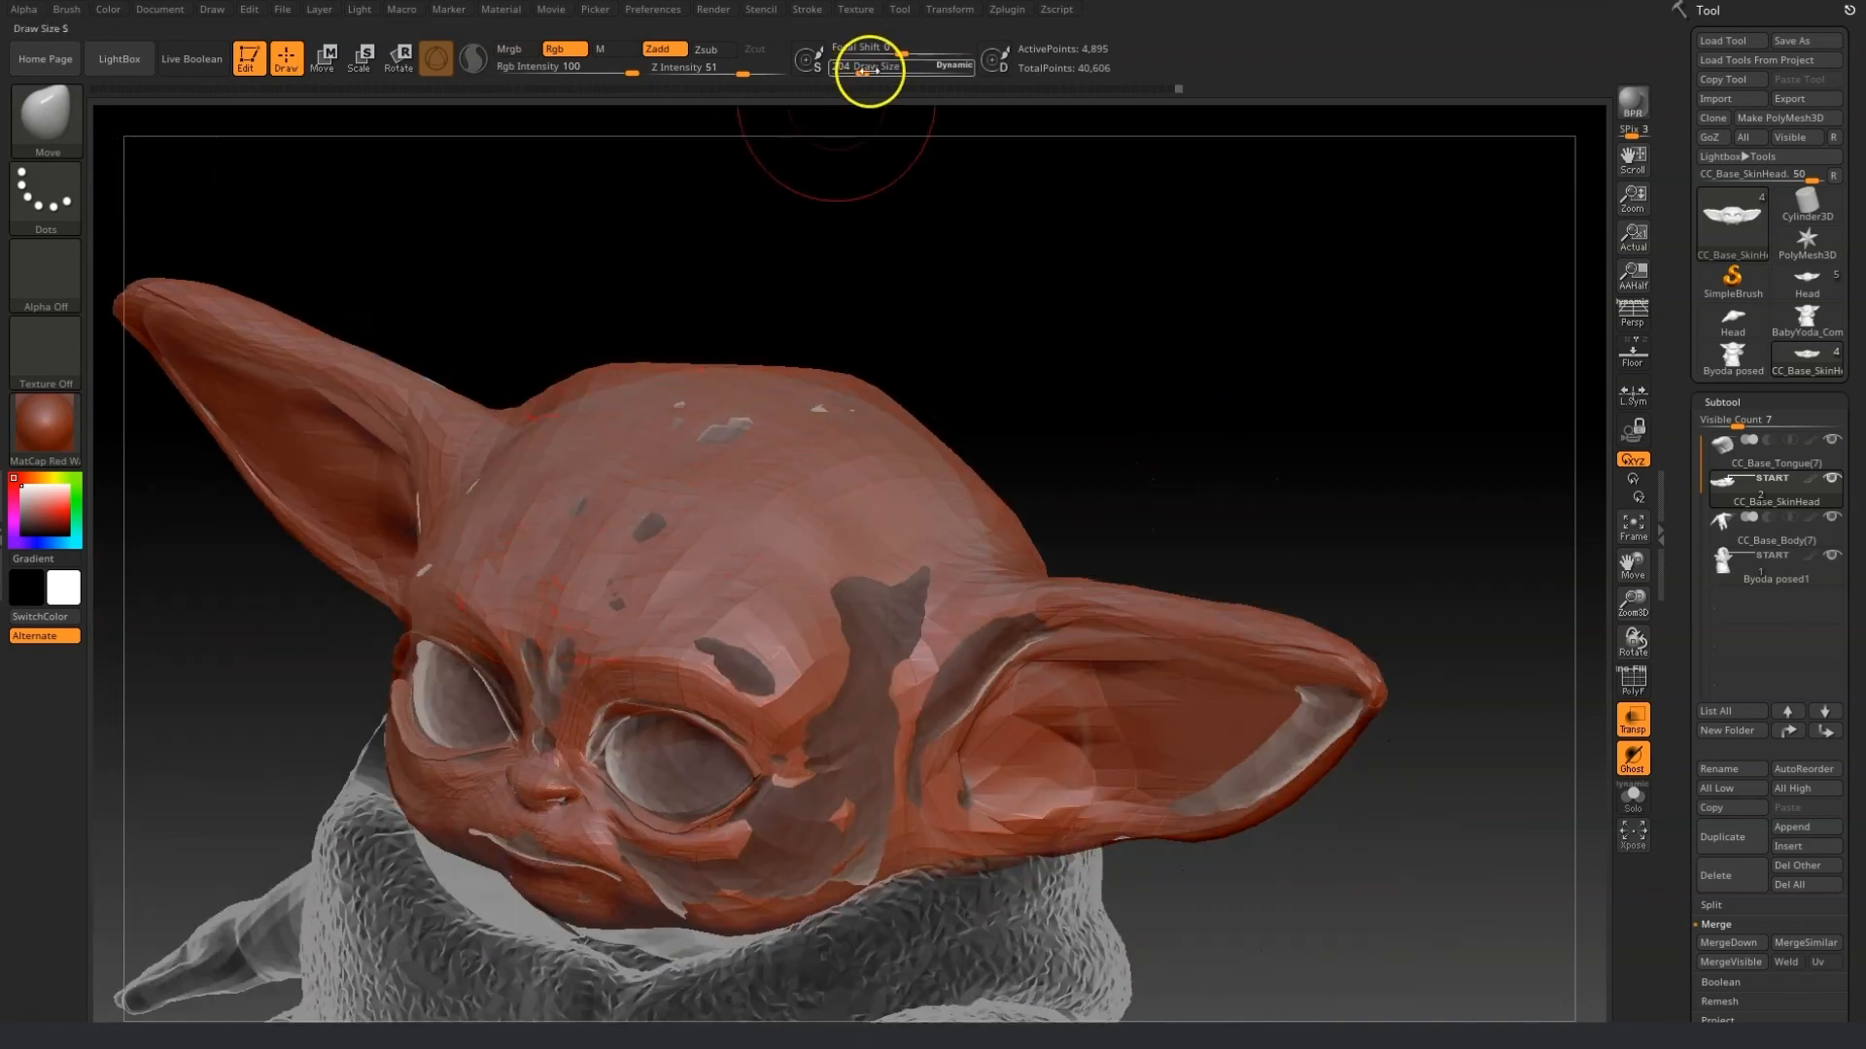
Push the top and back of the skull toward the reference as seen from above.
mouse_move(592, 377)
right_mouse_down()
mouse_move(741, 349)
mouse_move(583, 383)
mouse_move(553, 312)
right_mouse_up()
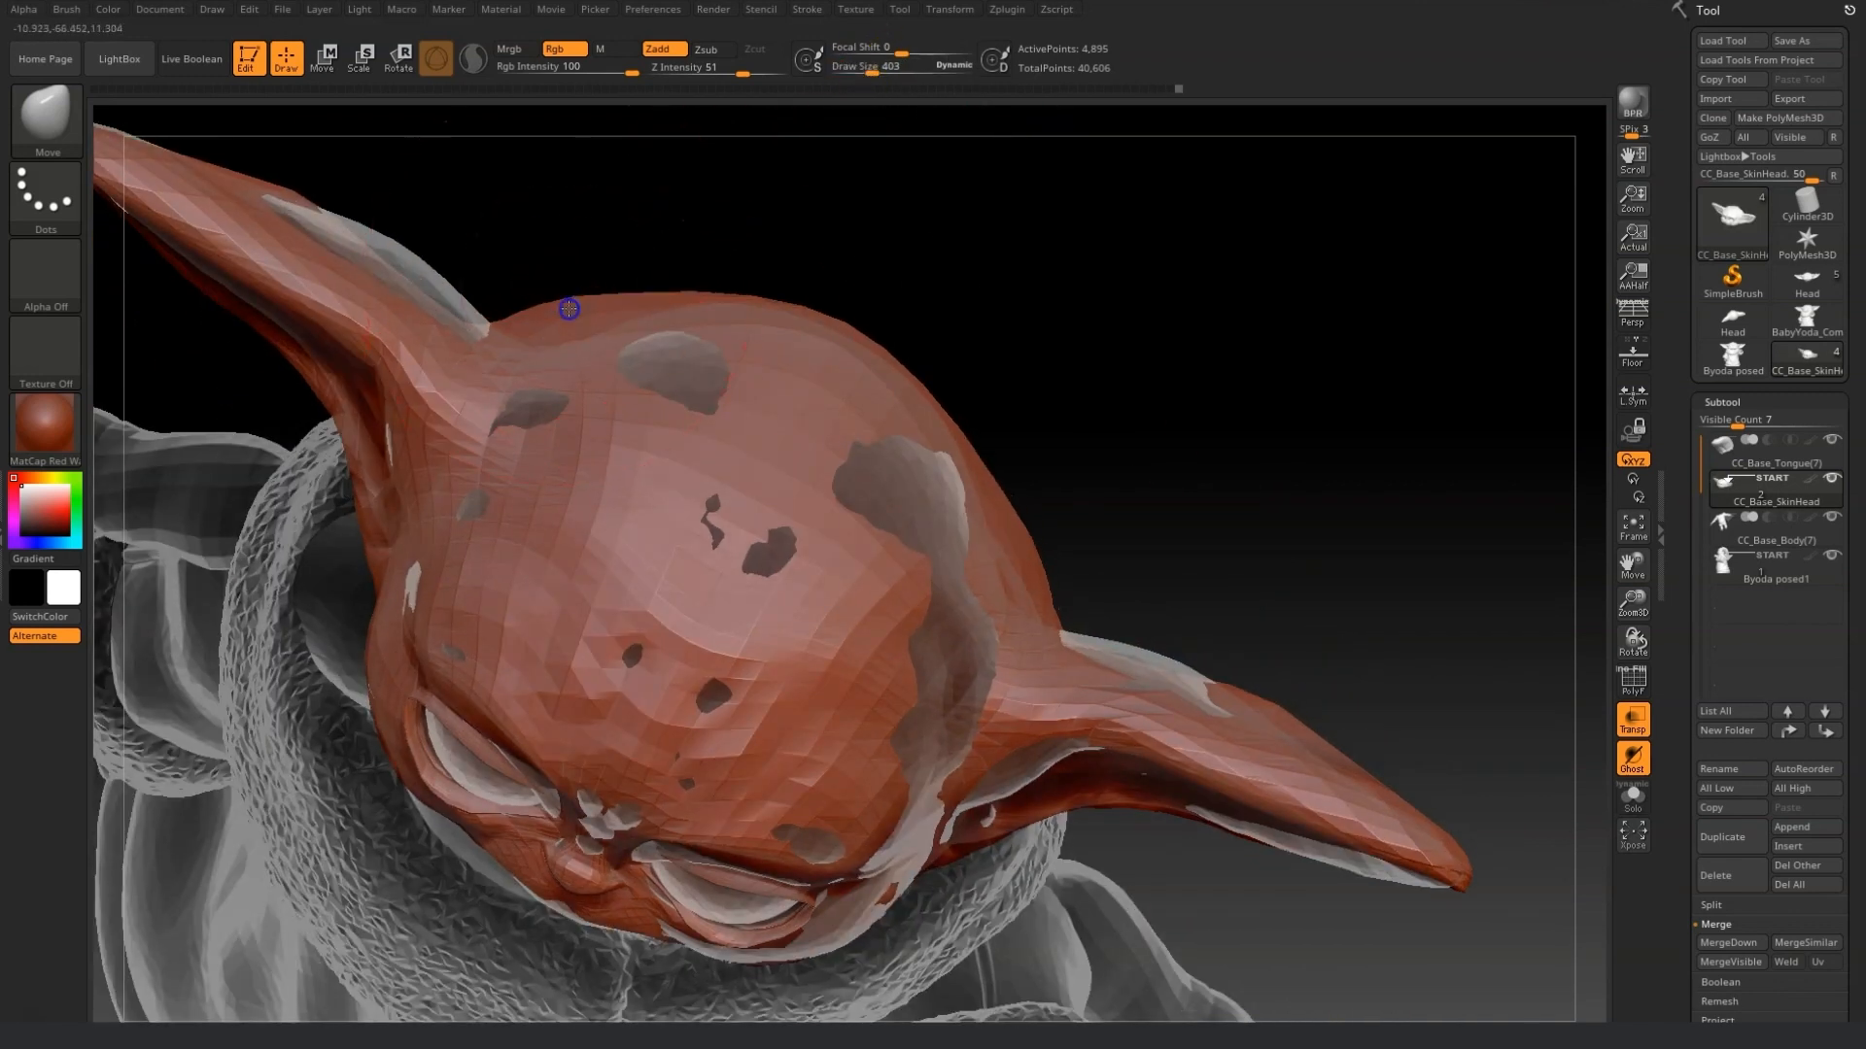
right_click_drag(653, 209, 642, 257)
mouse_move(582, 309)
left_mouse_down()
mouse_move(608, 286)
mouse_move(646, 337)
mouse_move(684, 328)
mouse_move(662, 279)
left_mouse_up()
left_click_drag(465, 309, 424, 233)
mouse_move(758, 408)
right_mouse_down()
mouse_move(1270, 858)
mouse_move(977, 595)
mouse_move(1320, 849)
right_mouse_up()
left_click_drag(1641, 556, 1589, 727)
Isolate the head with Solo and reshape its skull and ear silhouette with the Move brush.
left_click(1640, 801)
left_click_drag(892, 63, 862, 68)
mouse_move(1115, 480)
left_mouse_down("shift")
mouse_move(1091, 516)
mouse_move(1156, 358)
mouse_move(1210, 309)
left_mouse_up("shift")
left_click_drag(1441, 470, 1384, 490)
mouse_move(1368, 282)
left_mouse_down("shift")
mouse_move(1423, 273)
mouse_move(1228, 246)
mouse_move(1142, 335)
left_mouse_up("shift")
left_click_drag(1457, 455, 1520, 466, "shift")
mouse_move(1219, 360)
left_mouse_down("shift")
mouse_move(1183, 346)
mouse_move(1122, 432)
mouse_move(1139, 447)
left_mouse_up("shift")
left_click_drag(1174, 365, 1214, 326)
left_click_drag(1486, 529, 1655, 628, "alt")
left_click_drag(1179, 395, 1253, 401)
left_click_drag(1273, 301, 1399, 279, "shift")
mouse_move(1424, 719)
left_mouse_down()
mouse_move(1320, 729)
mouse_move(1406, 740)
left_mouse_up()
left_click_drag(1409, 236, 1274, 324, "shift")
left_click_drag(1406, 729, 1453, 724, "shift")
left_click_drag(1308, 320, 1253, 336)
mouse_move(1161, 374)
left_mouse_down()
mouse_move(1135, 355)
mouse_move(1145, 373)
left_mouse_up()
left_click_drag(1178, 496, 1192, 500)
left_click_drag(1234, 378, 1400, 340, "shift")
left_click_drag(1345, 714, 1331, 792)
left_click_drag(1170, 683, 1162, 671)
mouse_move(985, 826)
left_mouse_down()
mouse_move(1001, 828)
mouse_move(687, 700)
mouse_move(580, 700)
mouse_move(400, 600)
mouse_move(860, 831)
mouse_move(837, 583)
mouse_move(858, 629)
mouse_move(842, 585)
mouse_move(786, 582)
left_mouse_up()
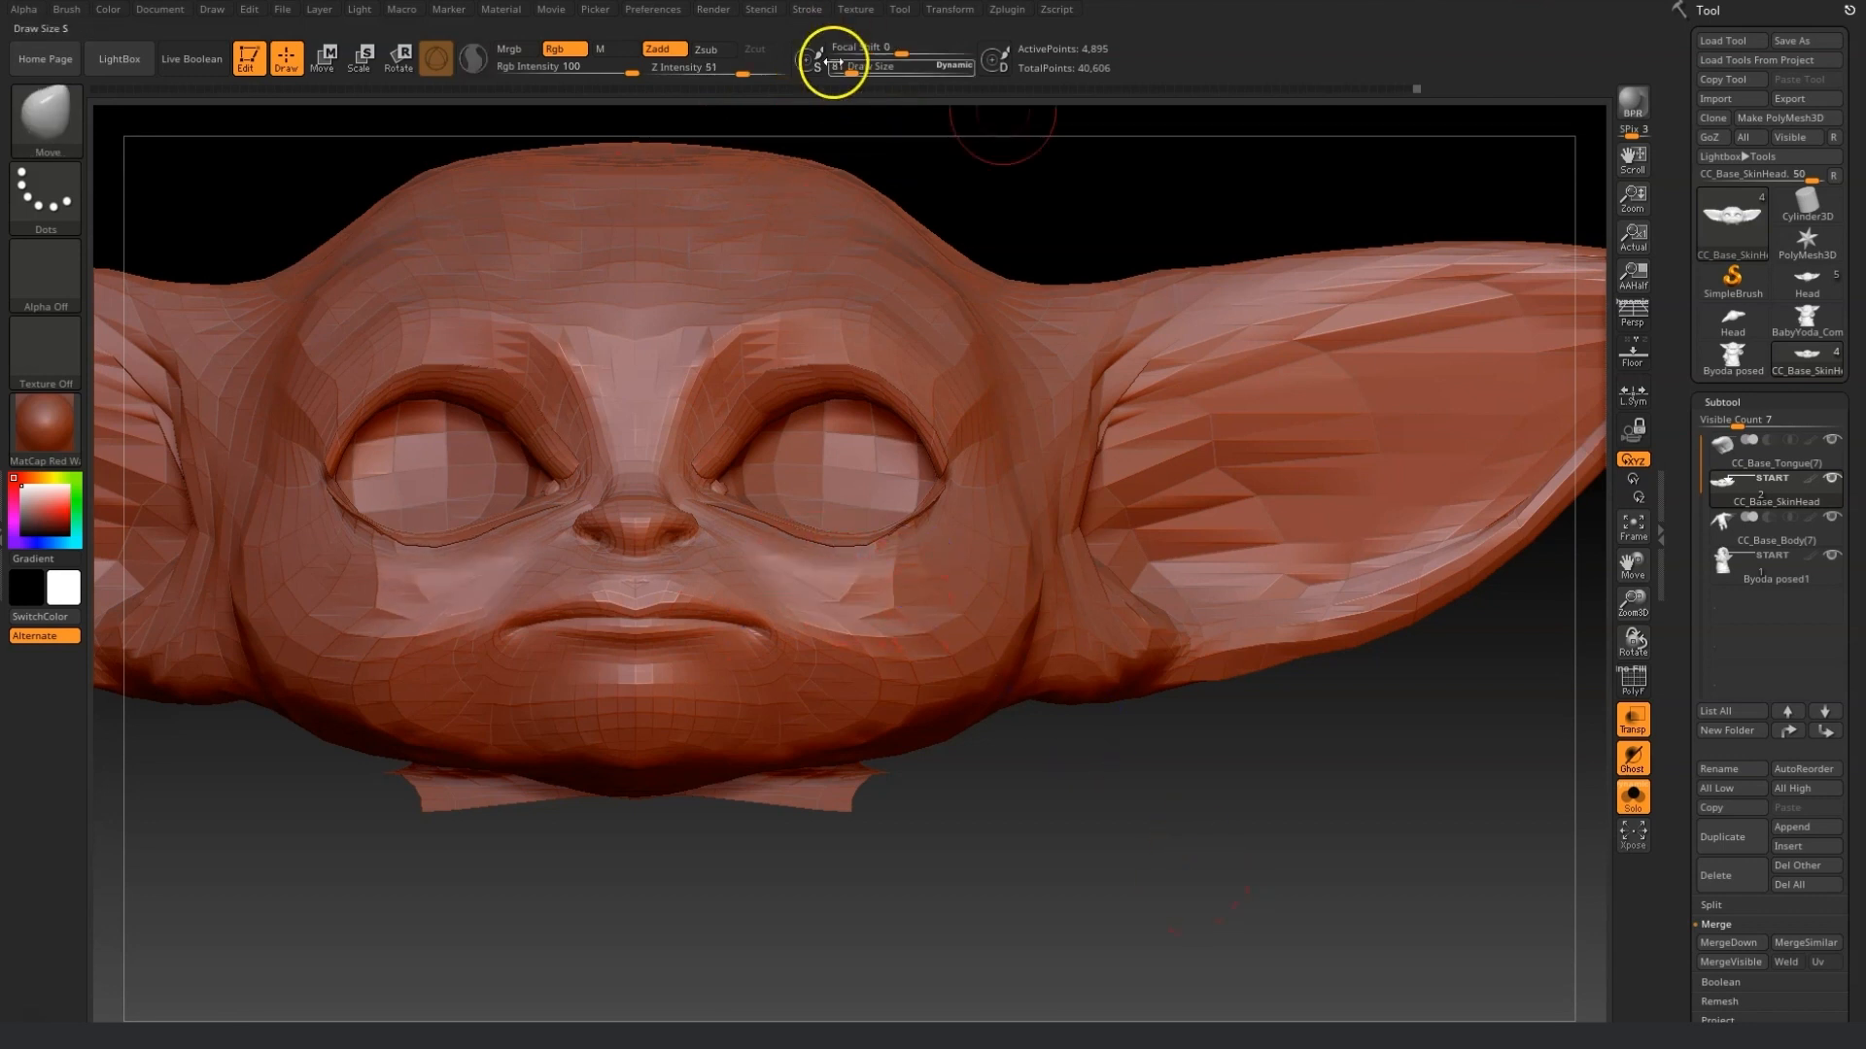
mouse_move(1147, 768)
left_mouse_down()
mouse_move(924, 637)
mouse_move(911, 650)
mouse_move(945, 653)
left_mouse_up()
Try another Move brush variant on the chin and cheek, undoing the last stroke.
left_click(46, 118)
left_click(325, 145)
mouse_move(855, 890)
left_mouse_down()
mouse_move(1042, 874)
mouse_move(1052, 826)
left_mouse_up()
left_click(851, 69)
left_click(857, 69)
left_click_drag(1050, 204, 1088, 233)
left_click_drag(876, 575, 870, 588)
key("ctrl+z")
Switch to the Move Topologic brush and refine the cheek, jaw and brow shape.
left_click(46, 119)
left_click(324, 145)
left_click(46, 119)
left_click(449, 146)
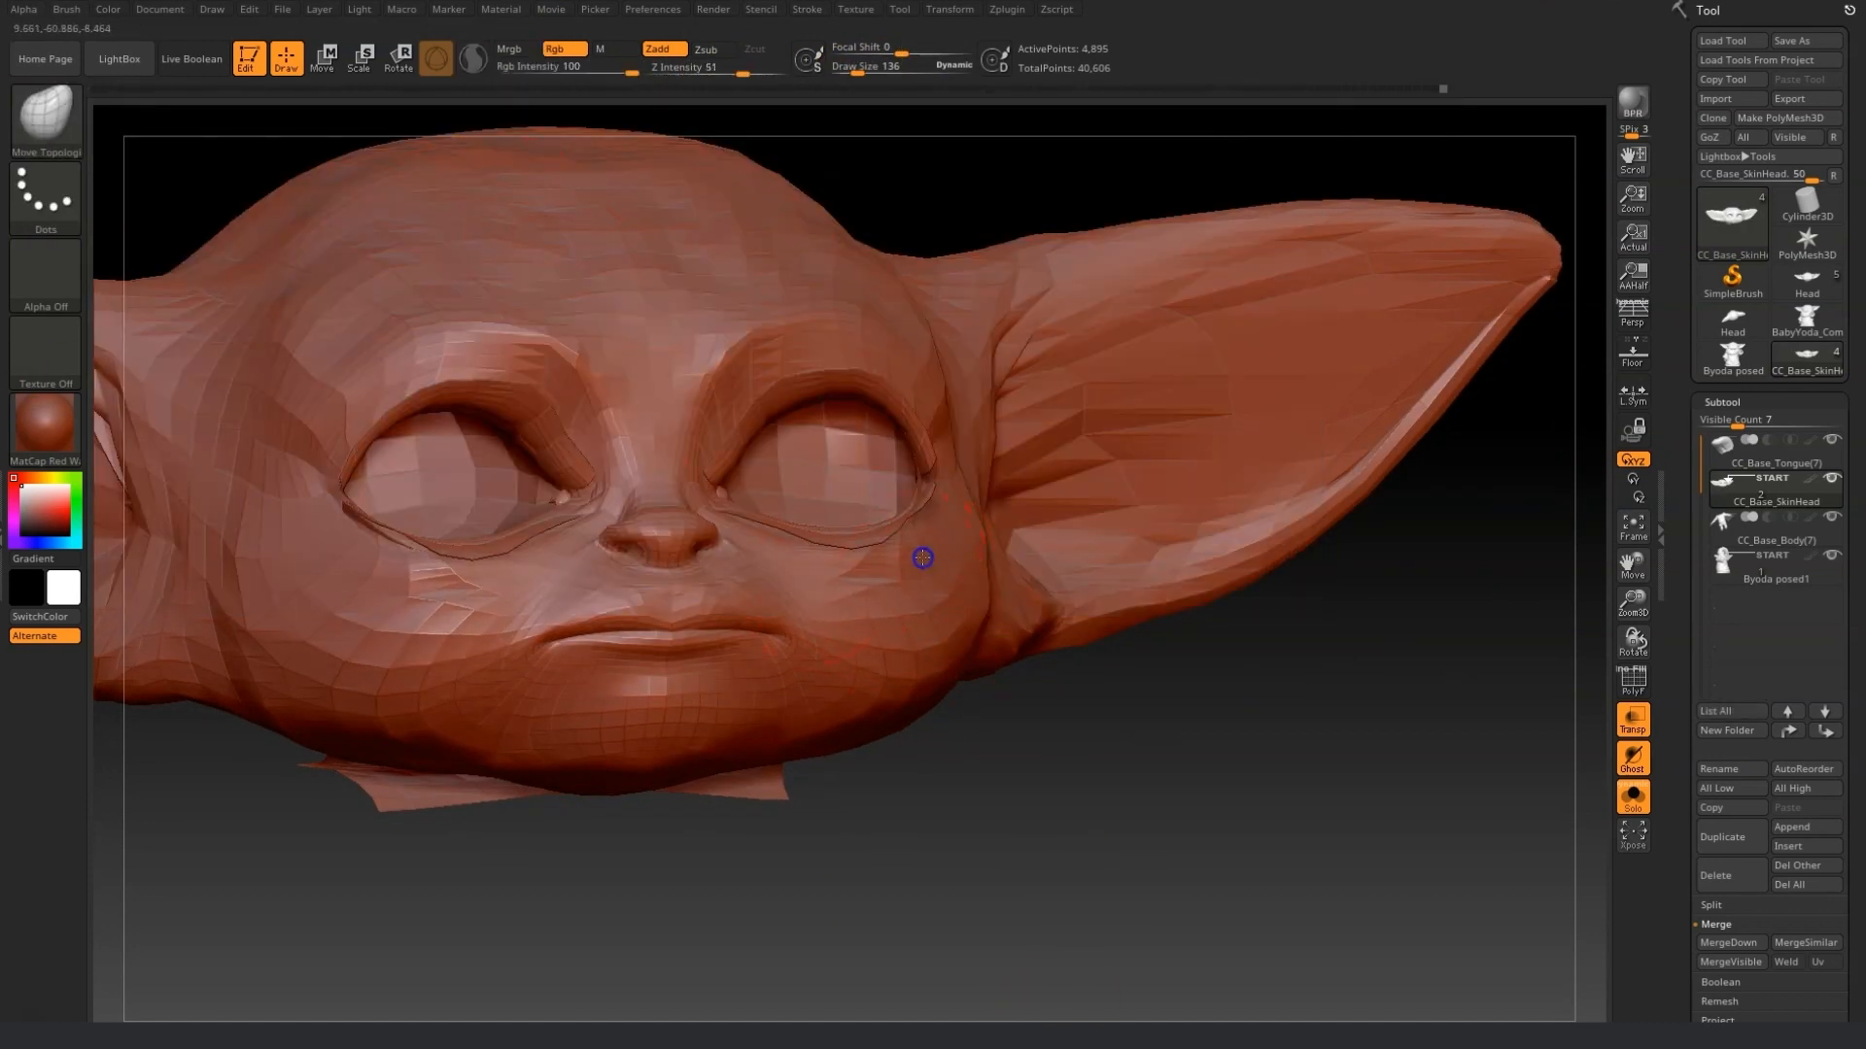
left_click_drag(977, 553, 962, 540)
left_click_drag(1010, 855, 904, 851)
mouse_move(680, 352)
left_mouse_down("shift")
mouse_move(661, 341)
mouse_move(765, 330)
left_mouse_up("shift")
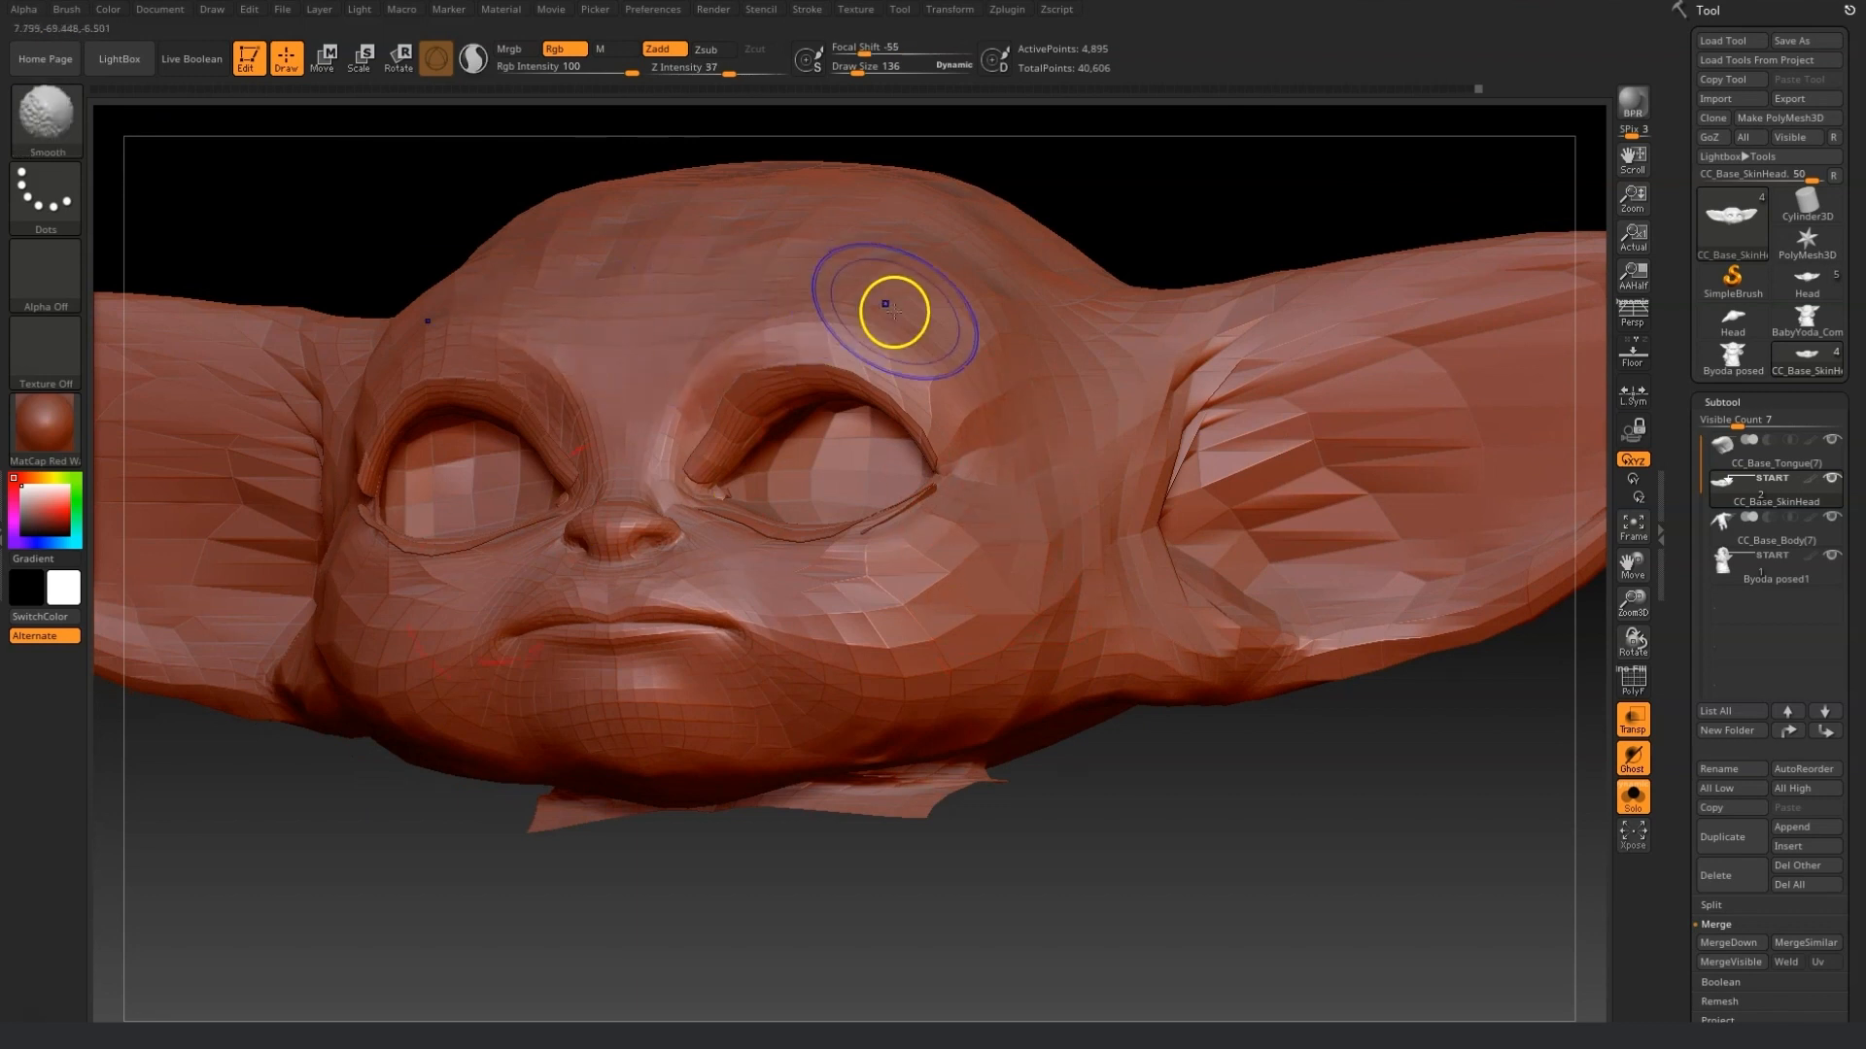
left_click_drag(875, 875, 933, 871)
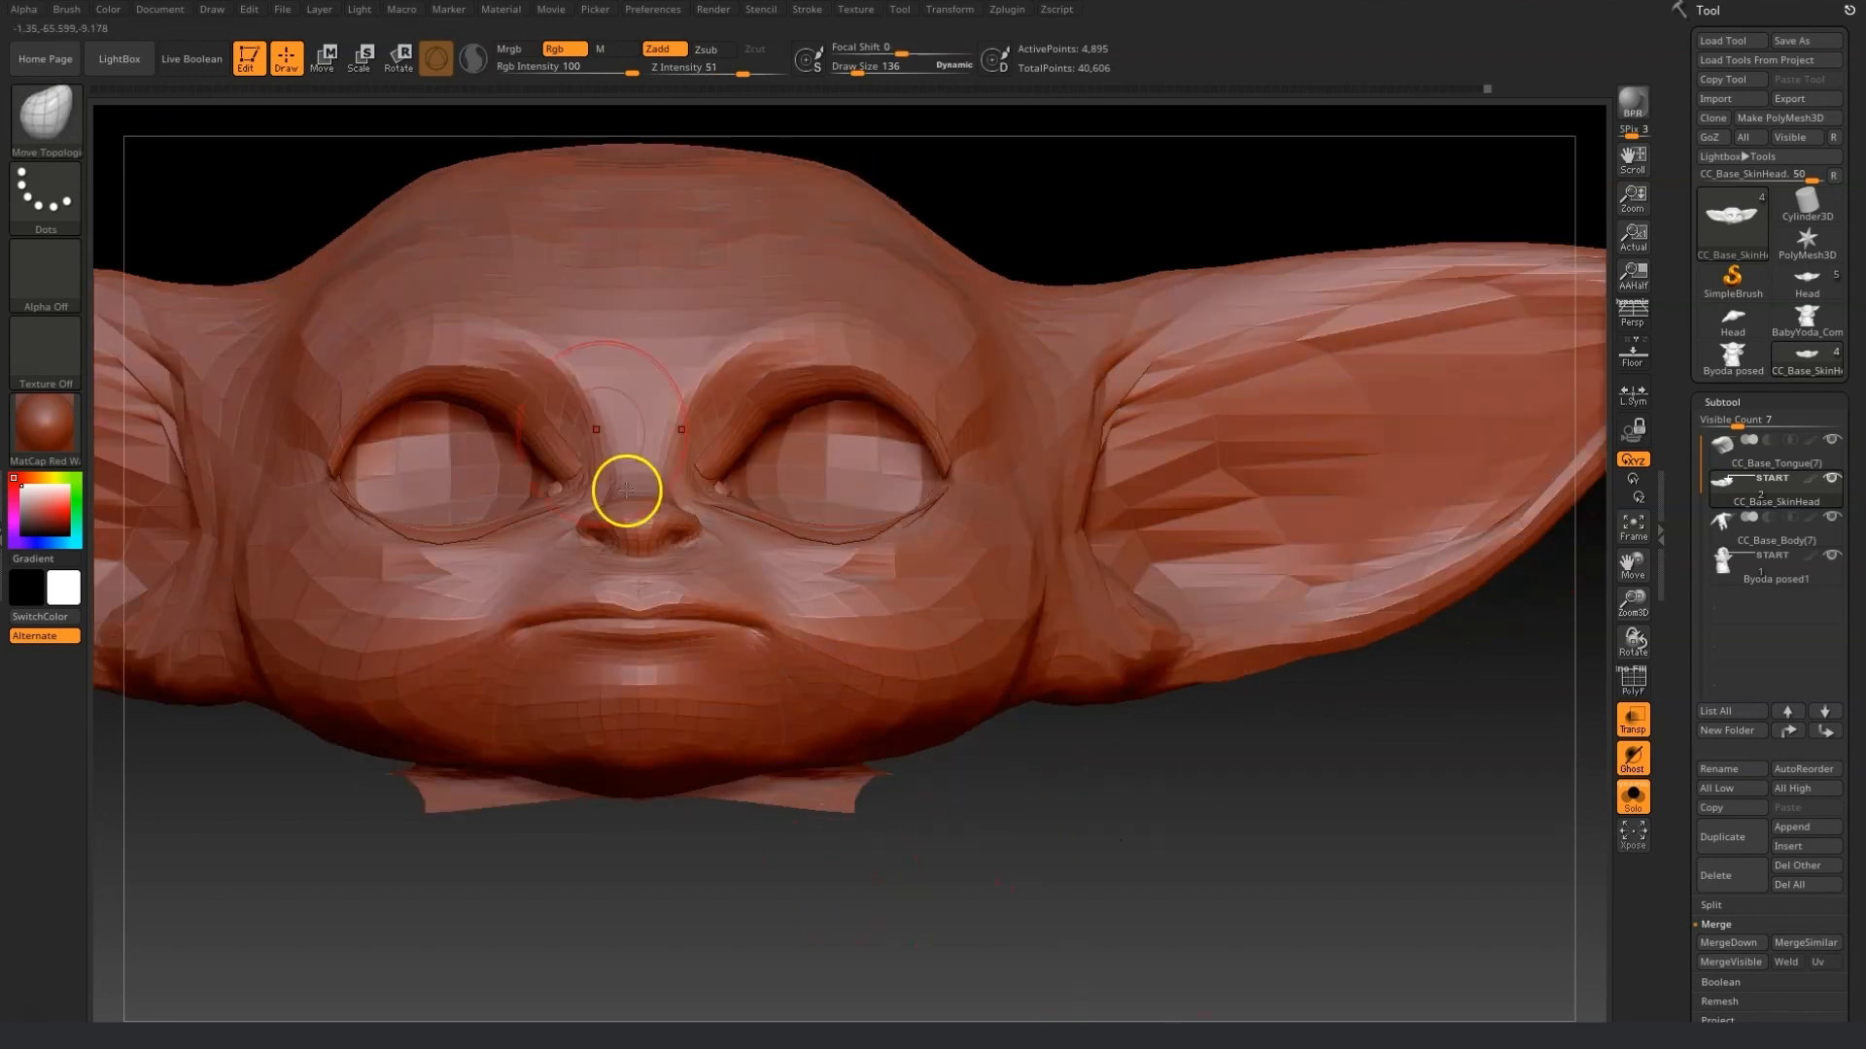
Show the Byoda posed1 reference subtool again, reselect the head subtool and set draw size 81.
left_click(1831, 555)
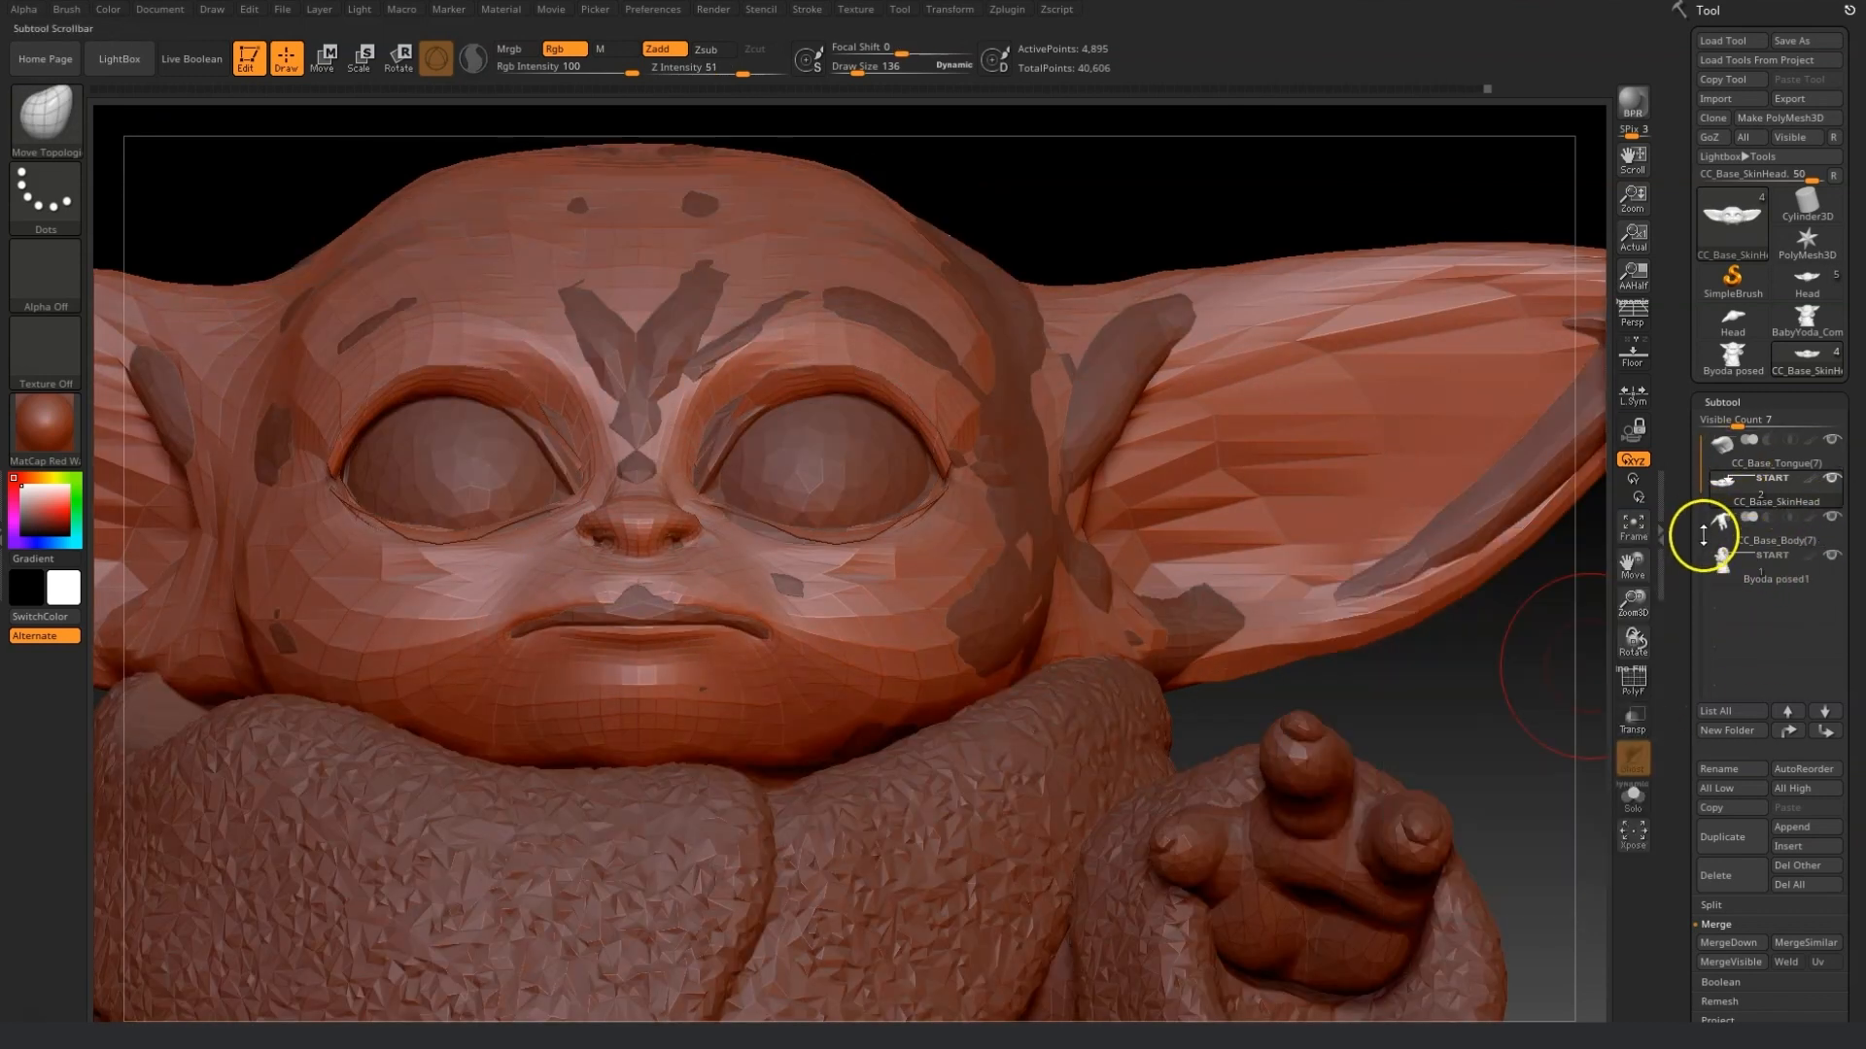
left_click(1753, 525)
left_click(1831, 489)
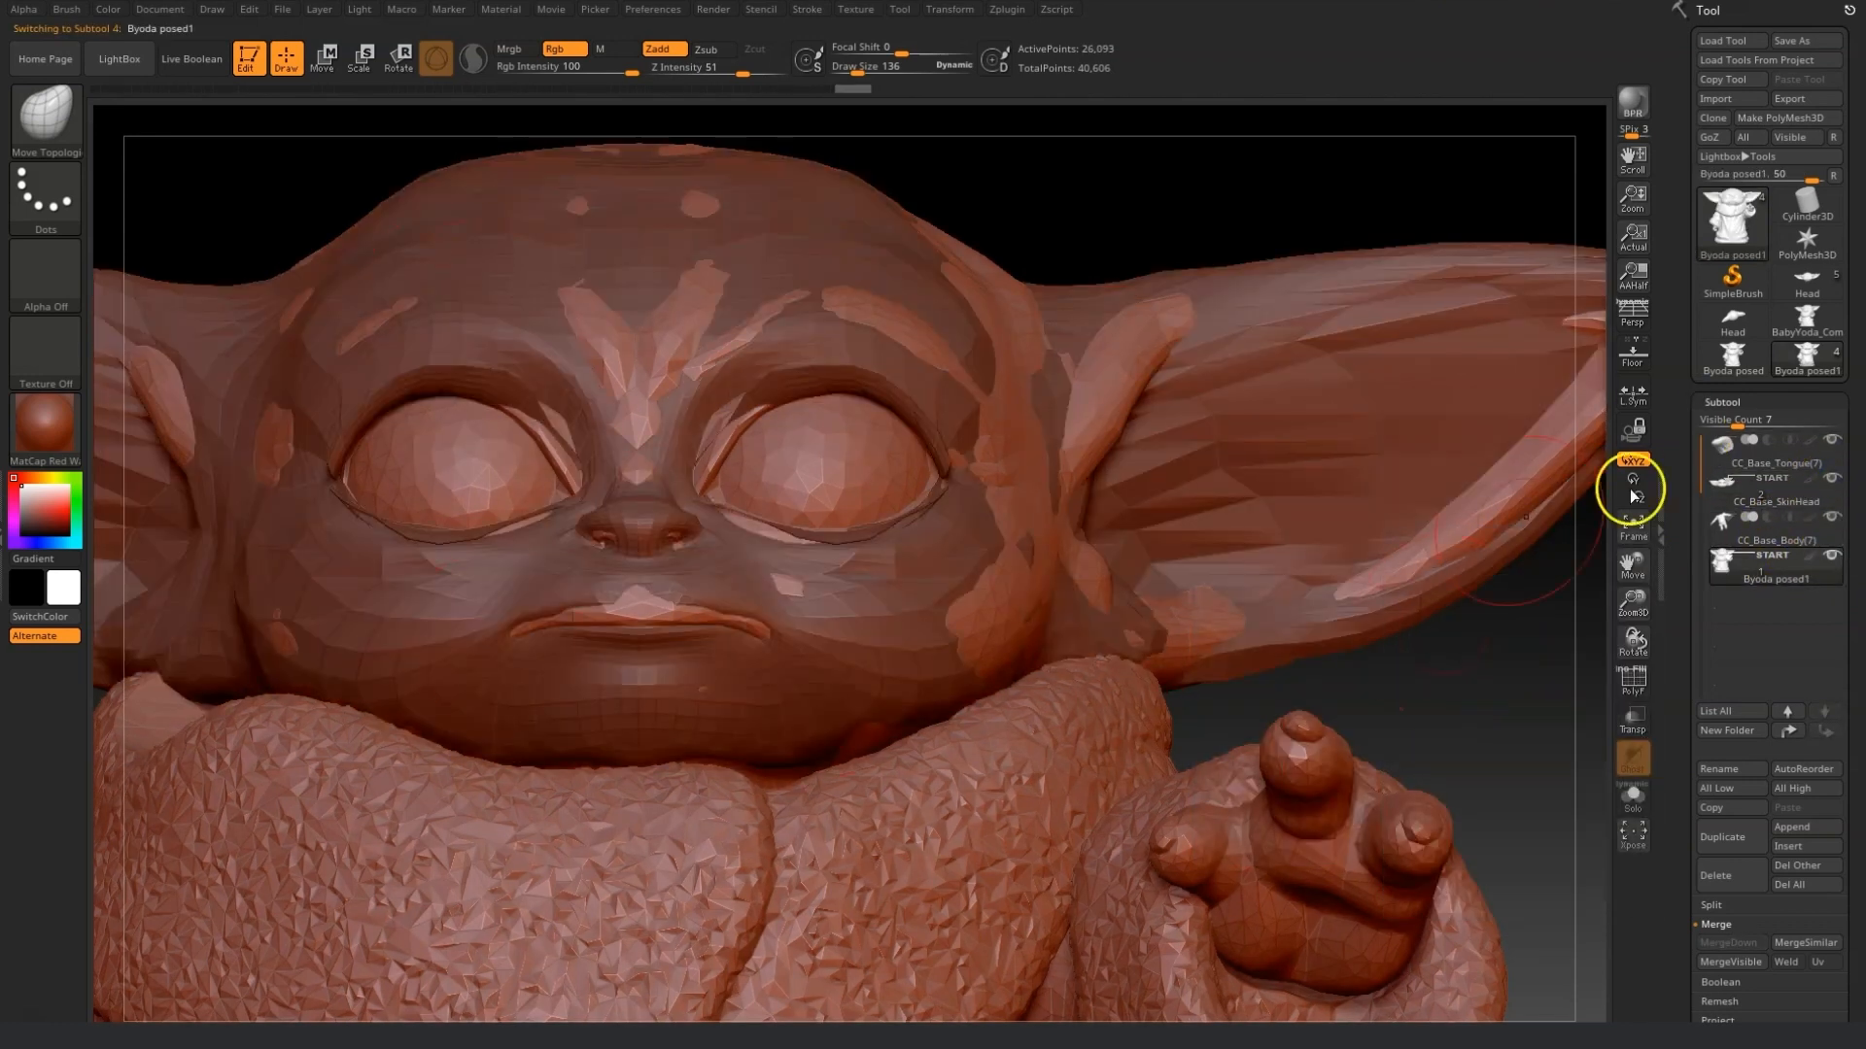
left_click_drag(856, 73, 847, 73)
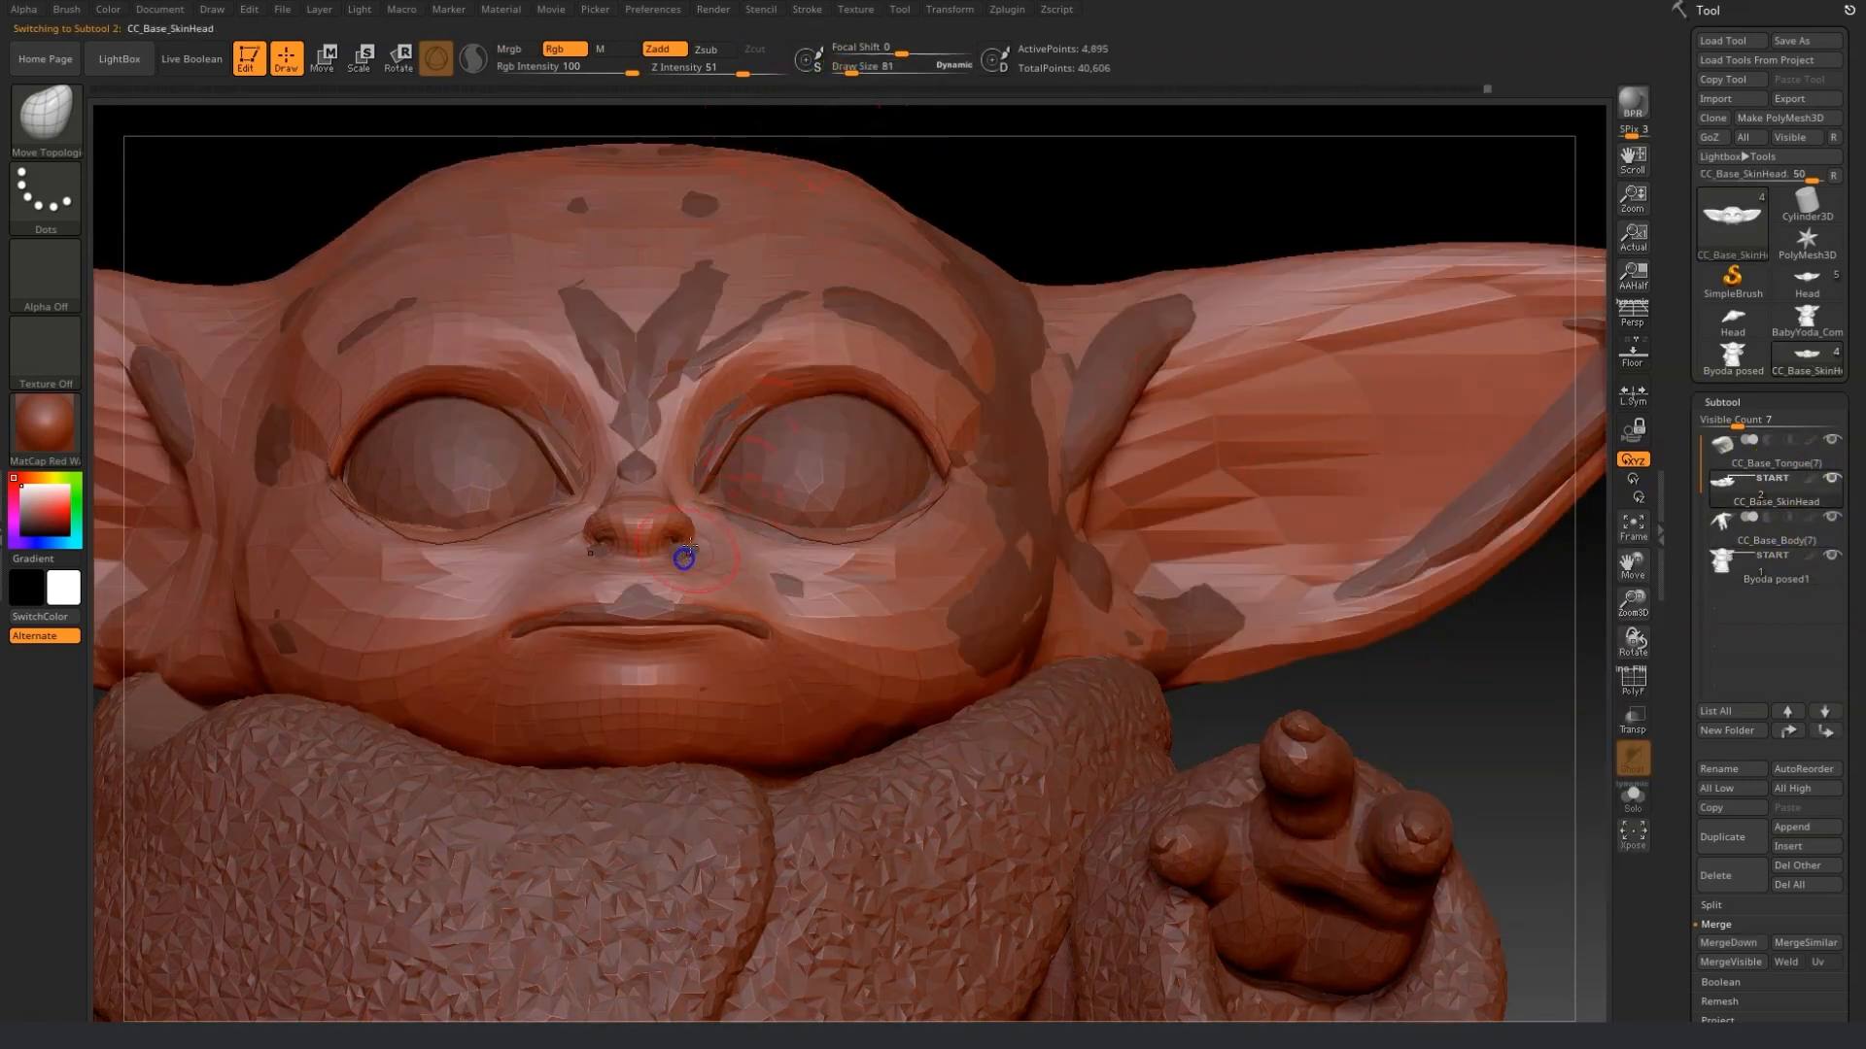
Move the mouth corner and inner brow beside the nose bridge toward the reference.
left_click_drag(1495, 694, 742, 683)
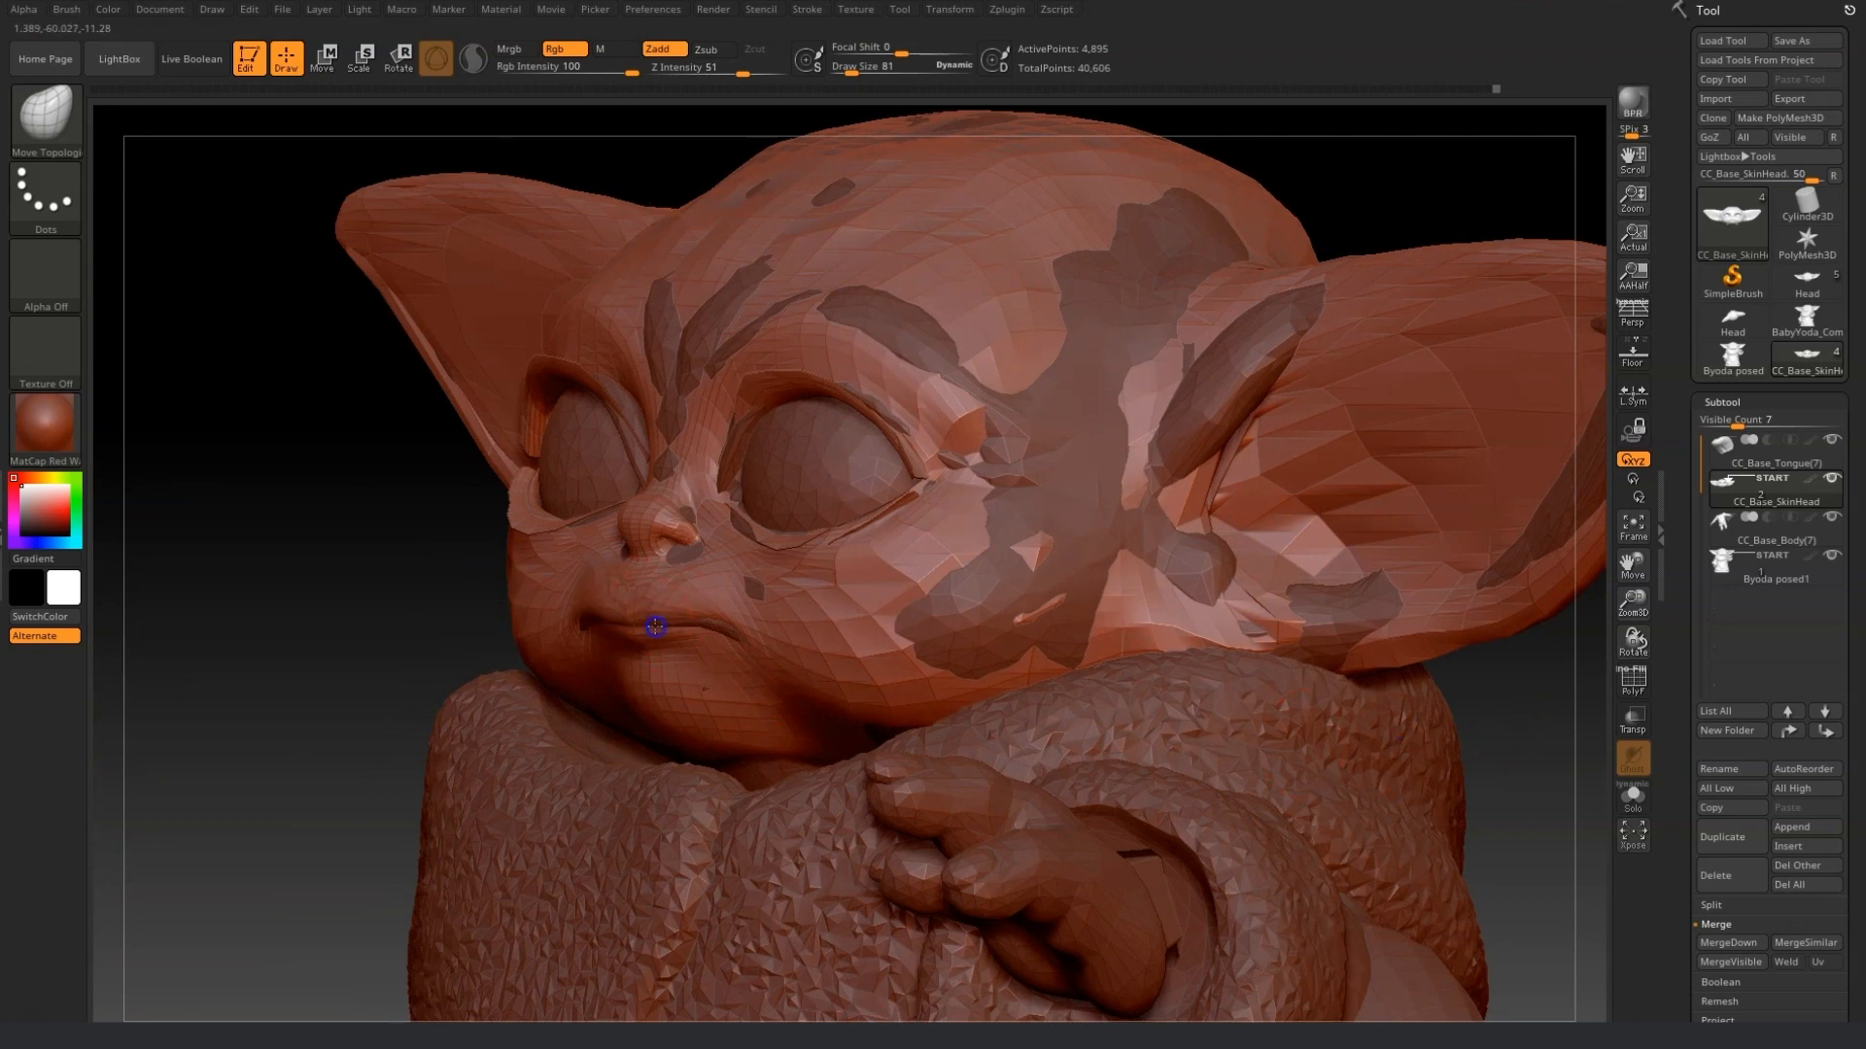
right_click_drag(725, 634, 775, 586, "shift")
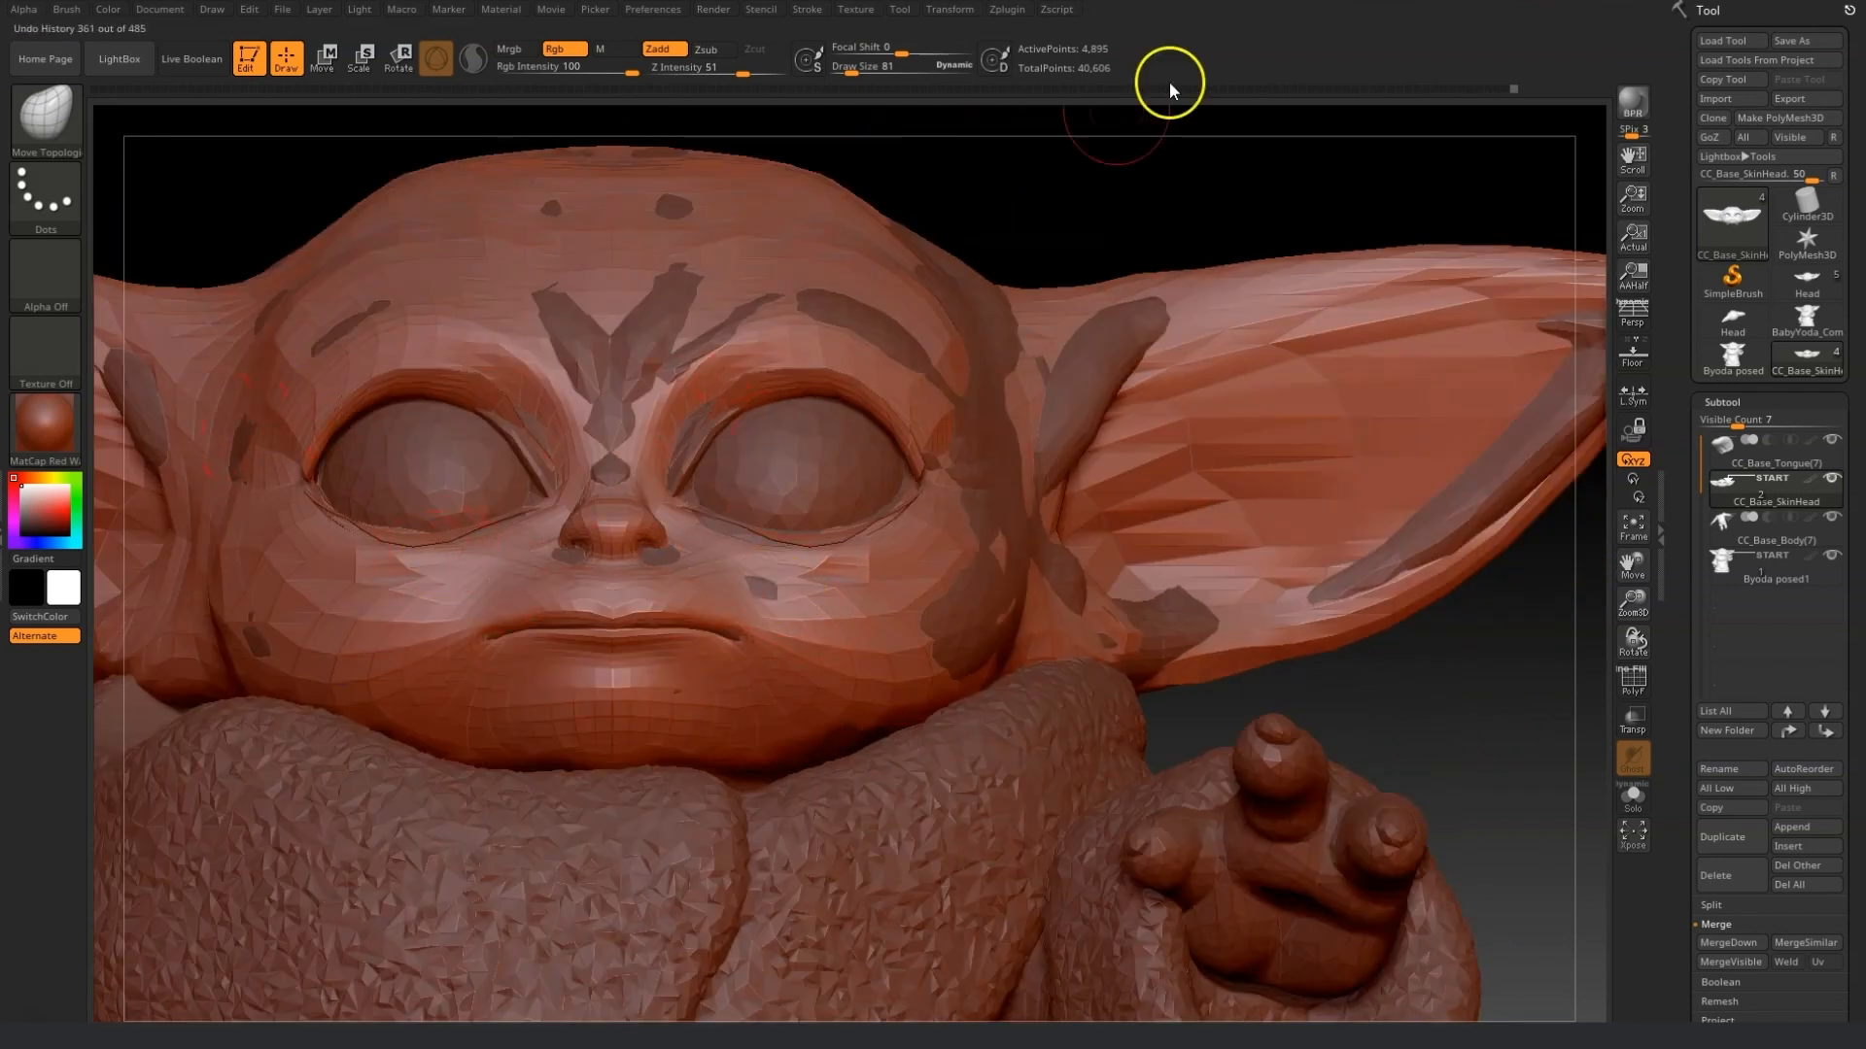
left_click_drag(1170, 117, 1105, 169)
left_click_drag(337, 420, 325, 396)
left_click_drag(1004, 288, 1082, 336)
left_click_drag(328, 428, 330, 415)
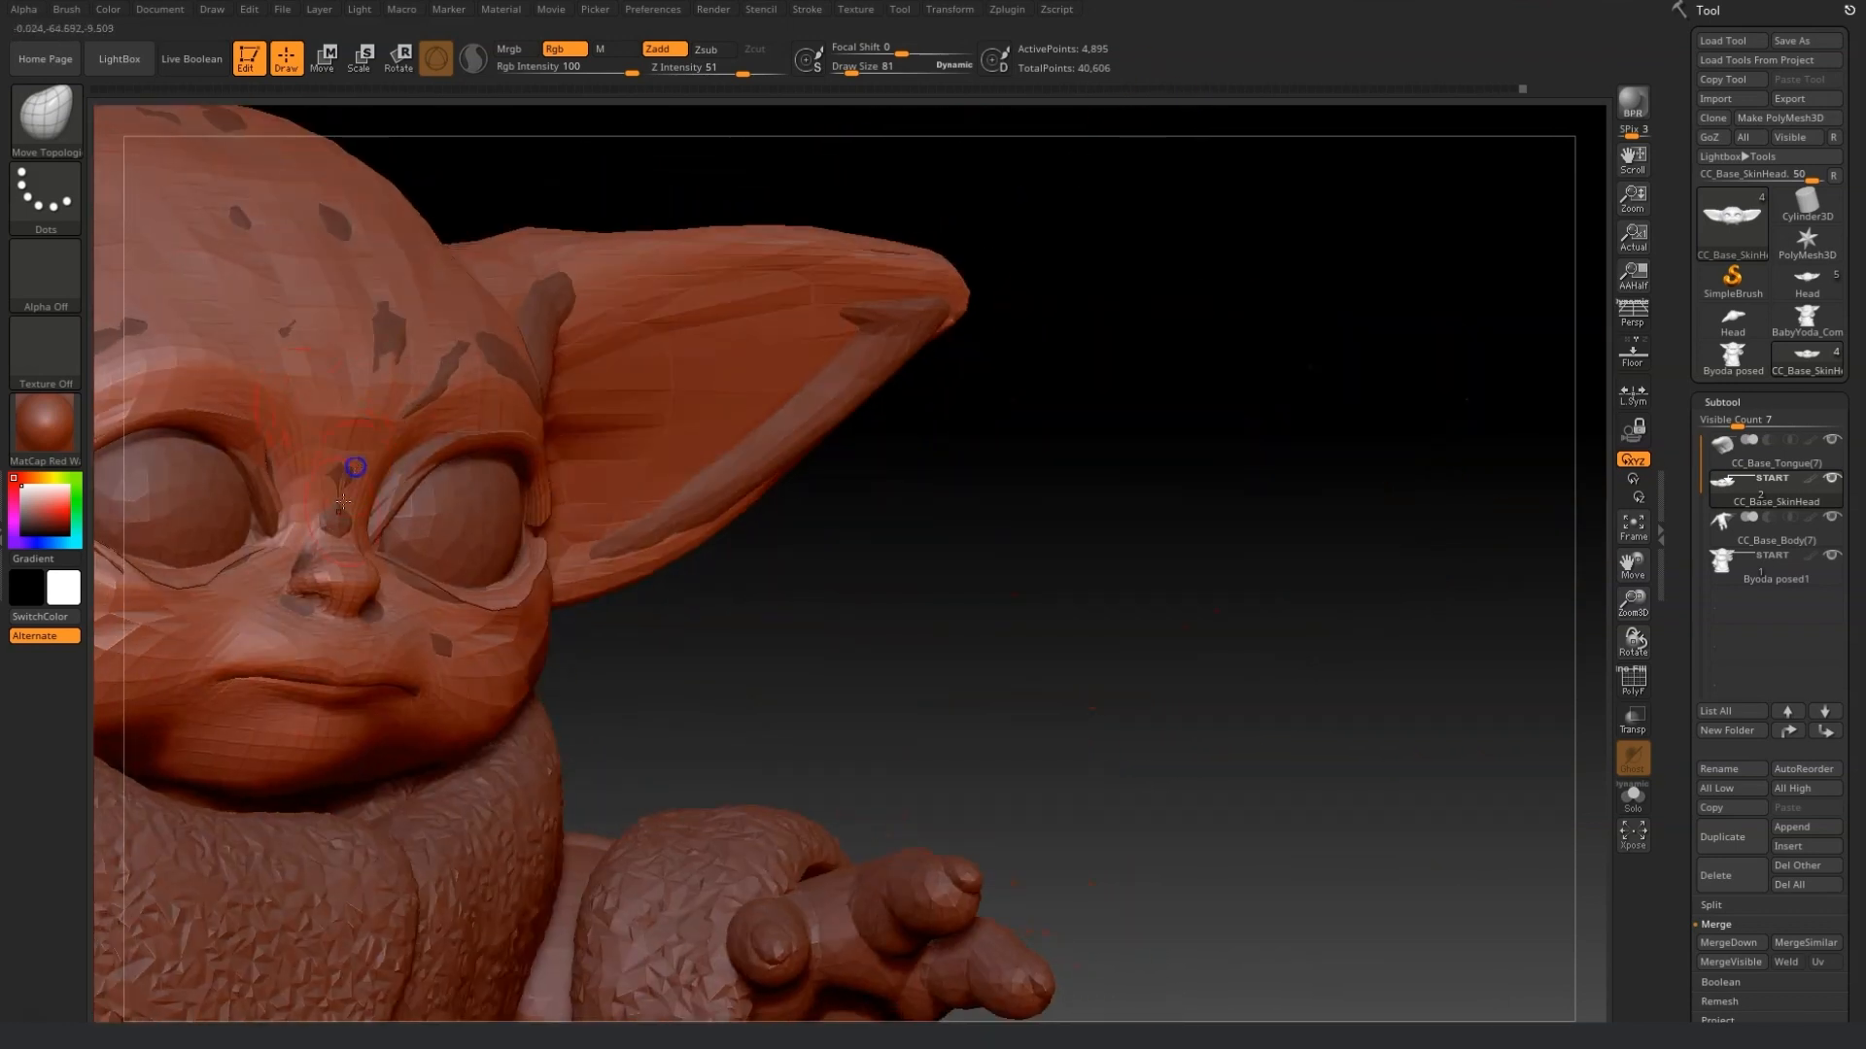
right_click_drag(343, 502, 324, 549)
left_click(1782, 562)
left_click(1766, 574)
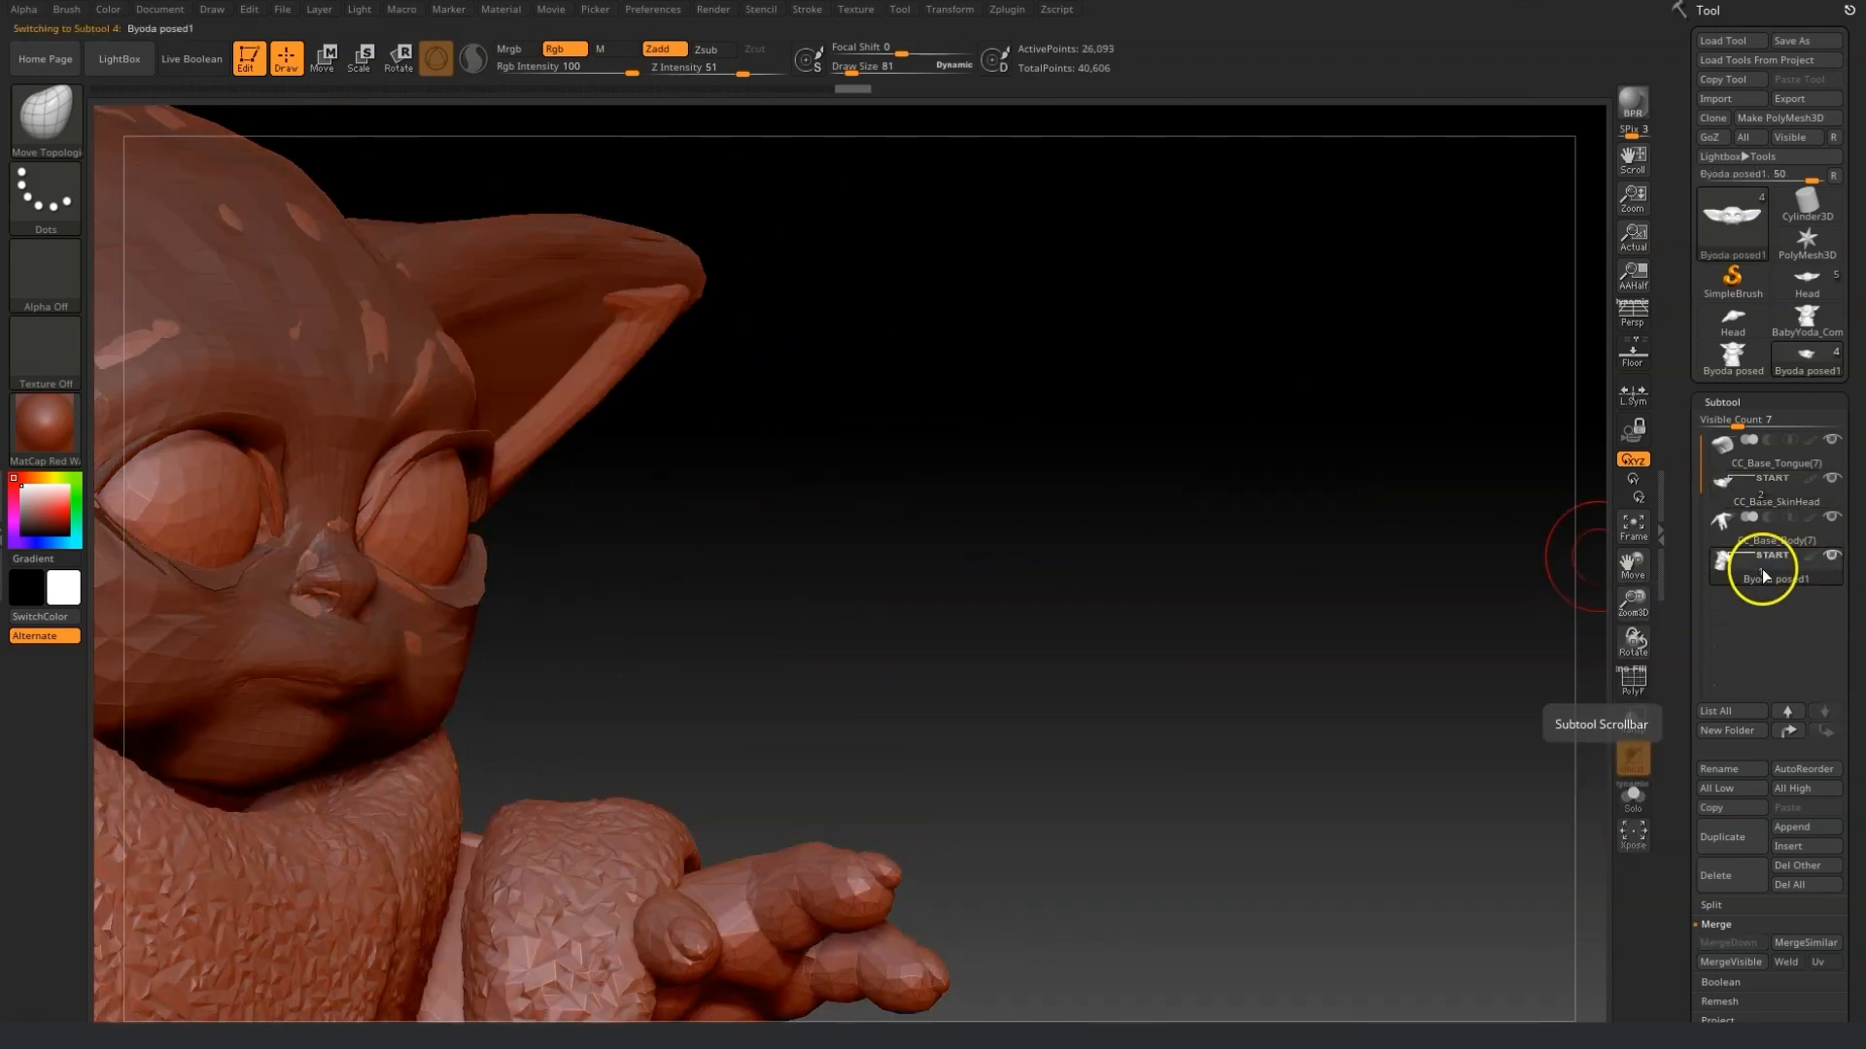
left_click(1635, 801)
left_click(1635, 804)
left_click(1635, 804)
left_click(1635, 805)
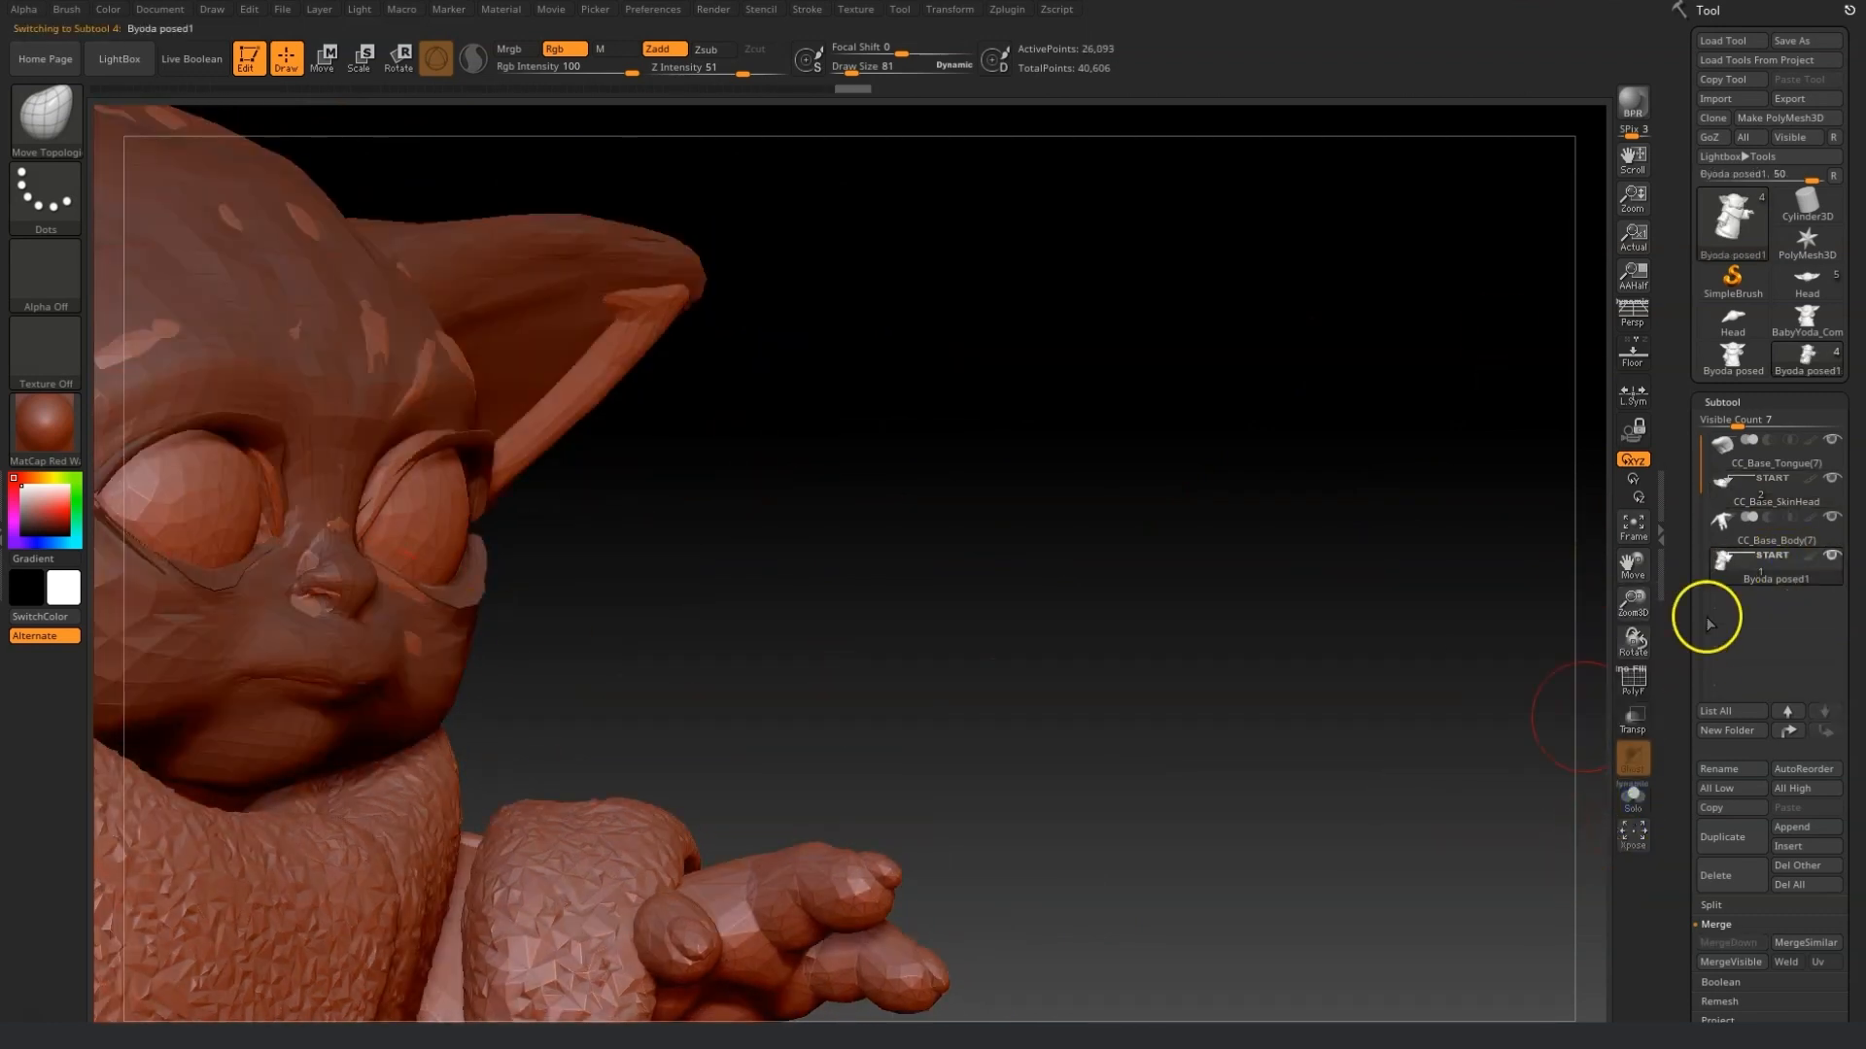
left_click_drag(1636, 575, 1856, 570)
left_click(1757, 499)
Reduce the draw size to 48 and reshape the nostrils, cheek and eye rims from below.
left_click_drag(1634, 604, 741, 78)
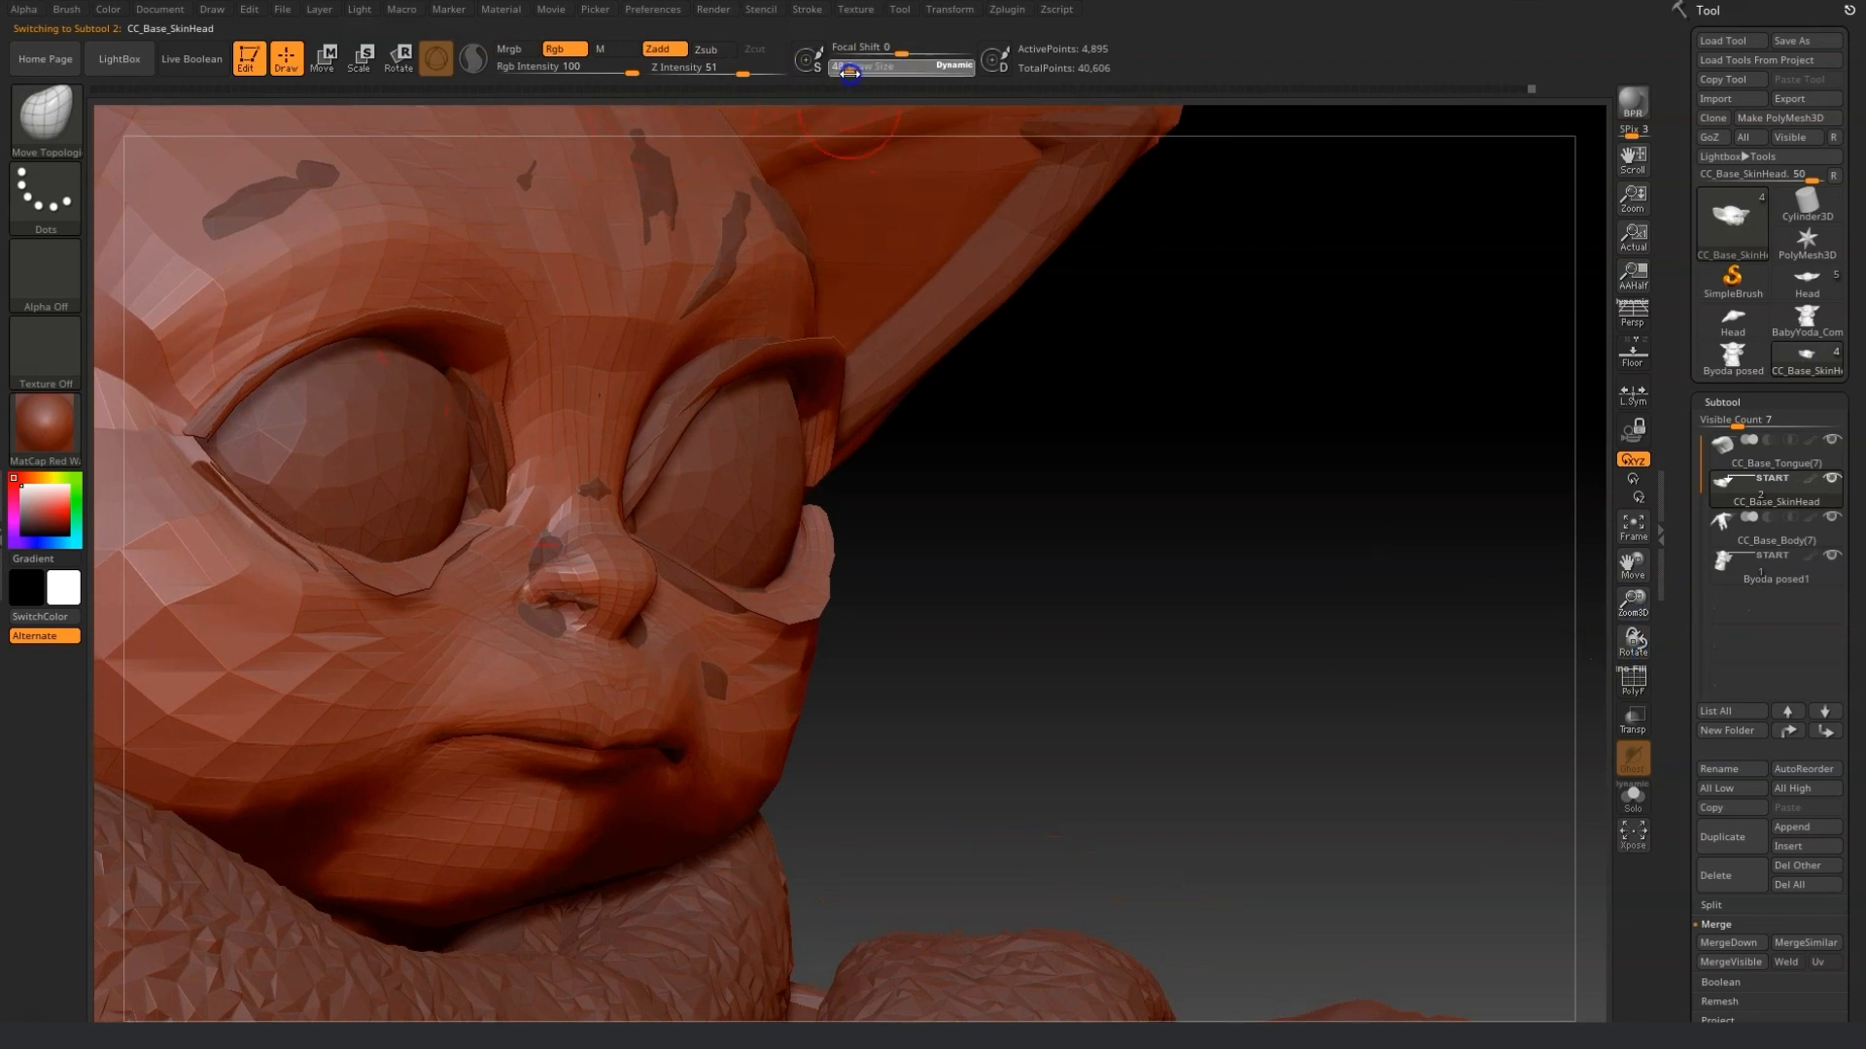
left_click_drag(537, 533, 529, 515)
left_click_drag(569, 606, 558, 619)
left_click_drag(1078, 678, 923, 675)
mouse_move(690, 568)
left_mouse_down()
mouse_move(704, 563)
mouse_move(713, 633)
mouse_move(654, 624)
left_mouse_up()
left_click_drag(847, 66, 849, 66)
left_click_drag(1298, 161, 1291, 60)
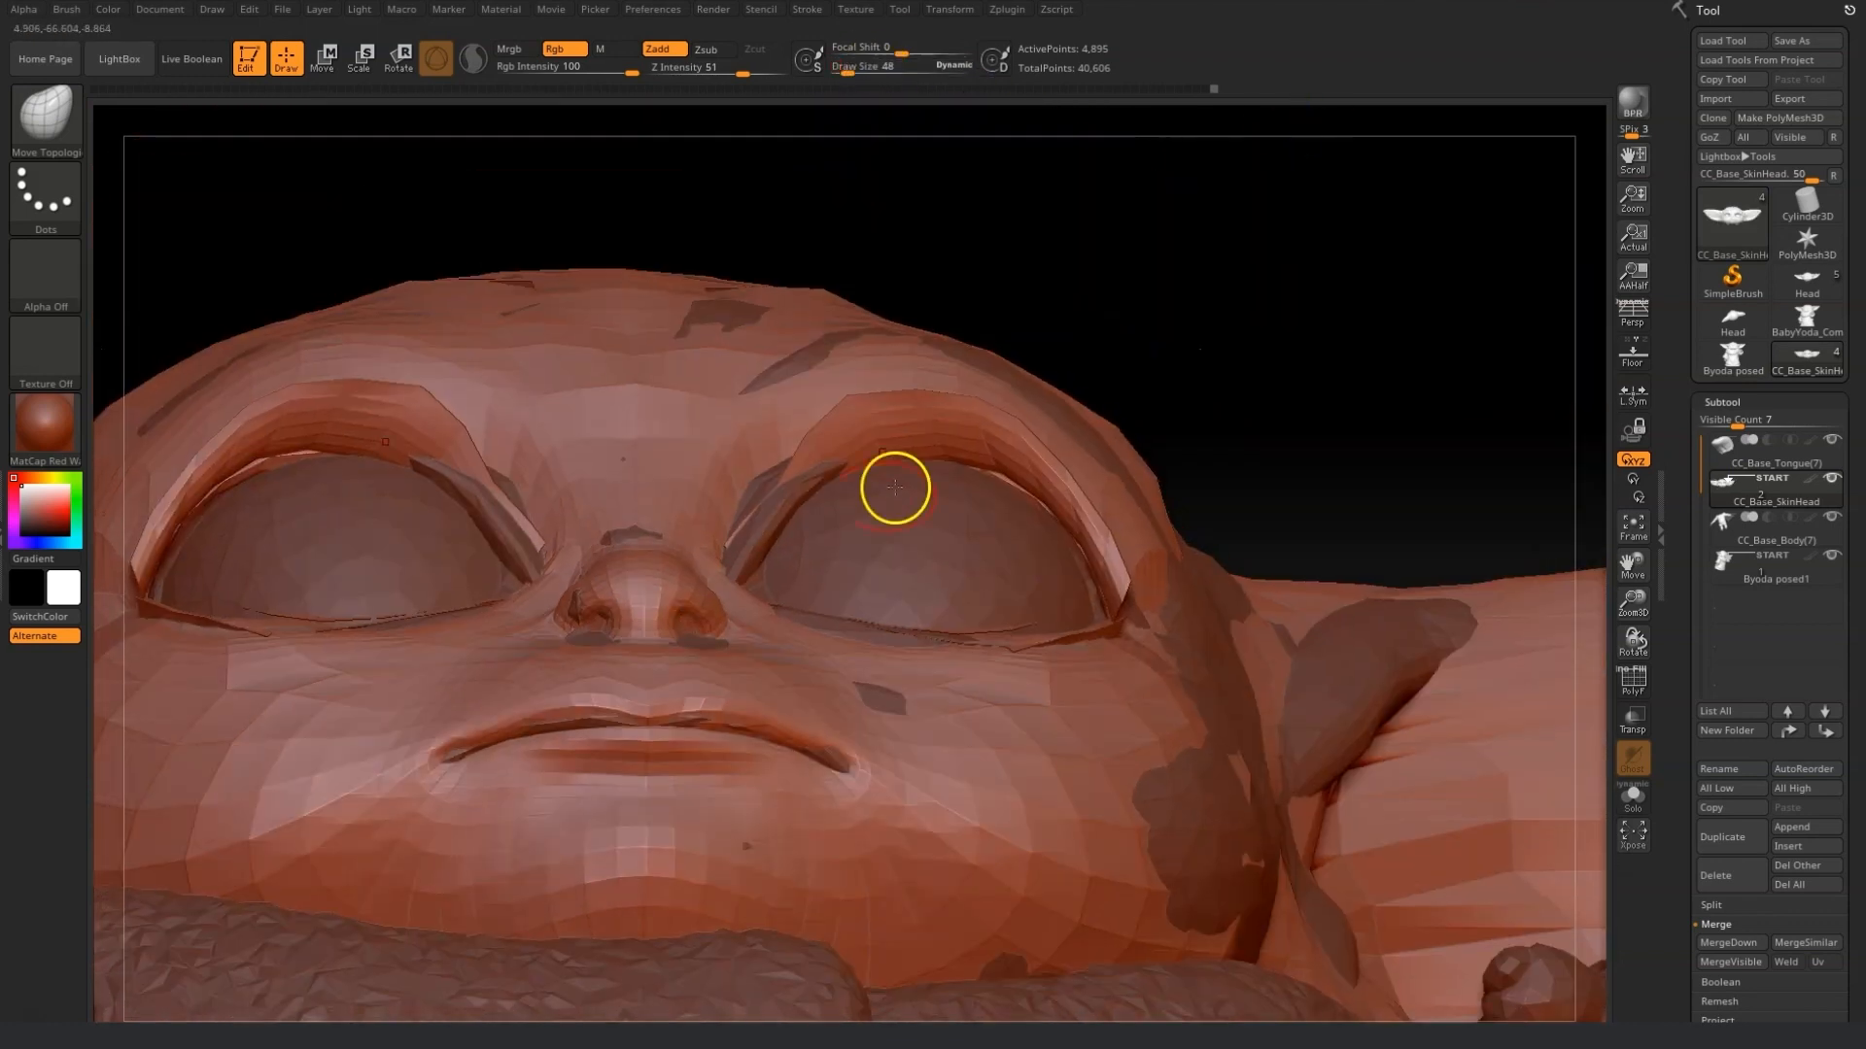
left_click_drag(1156, 448, 1237, 468)
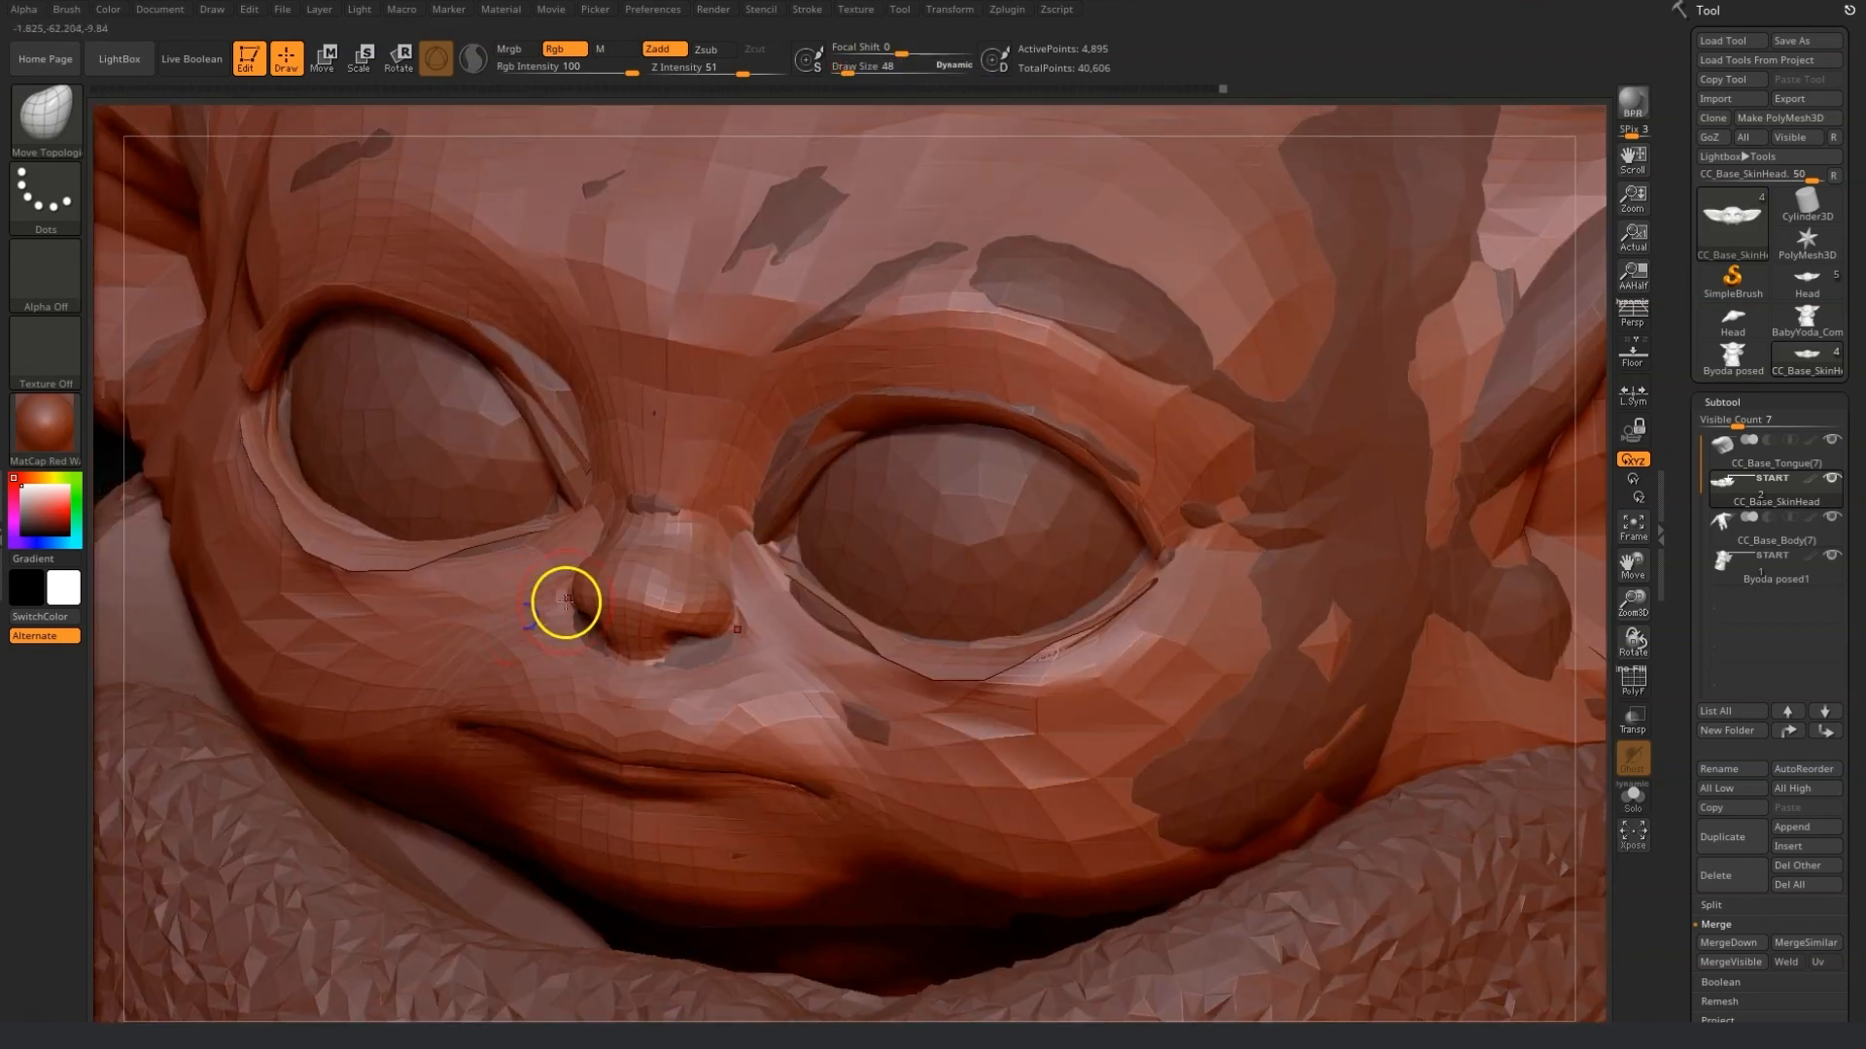
Turn transparency back on, select the Move brush at size 124 and adjust the mouth line.
left_click(1633, 721)
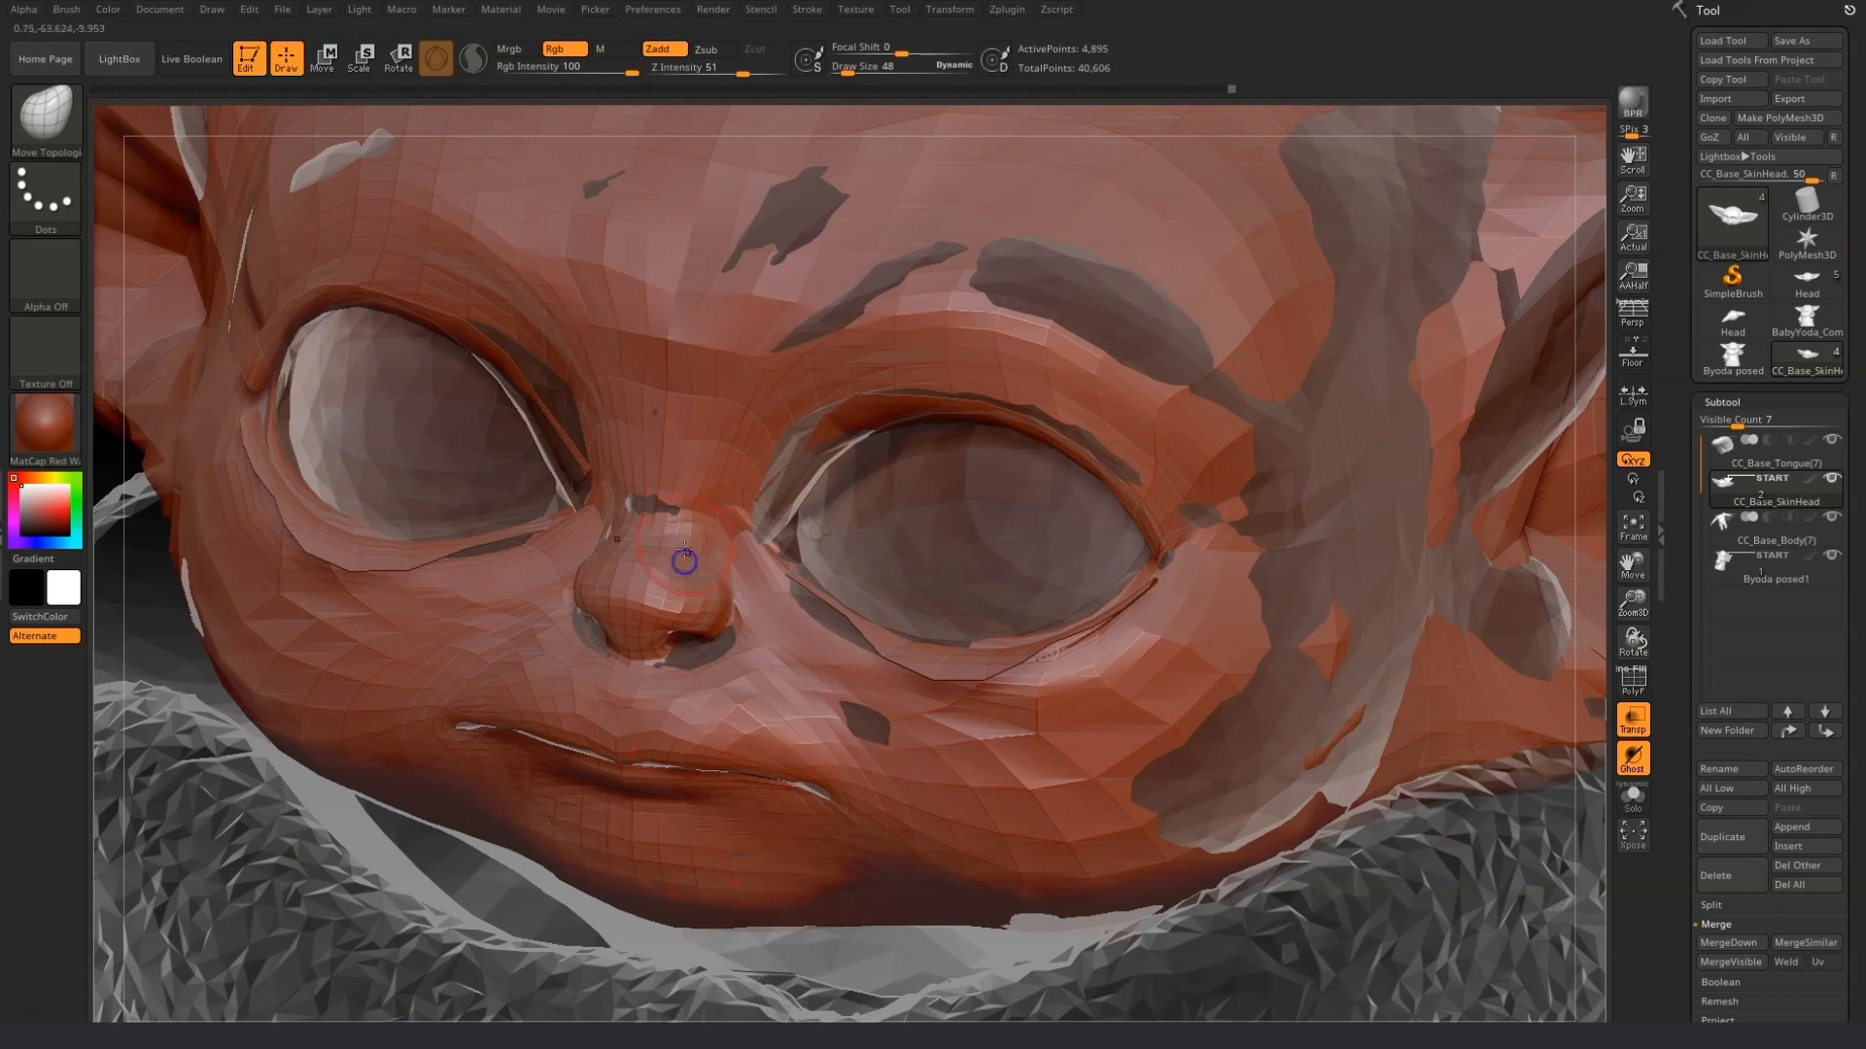
mouse_move(1633, 616)
left_mouse_down()
mouse_move(1477, 833)
mouse_move(1277, 811)
mouse_move(1090, 749)
left_mouse_up()
left_click(45, 119)
left_click(520, 139)
left_click_drag(869, 70, 856, 70)
mouse_move(819, 587)
left_mouse_down()
mouse_move(649, 582)
mouse_move(948, 613)
left_mouse_up()
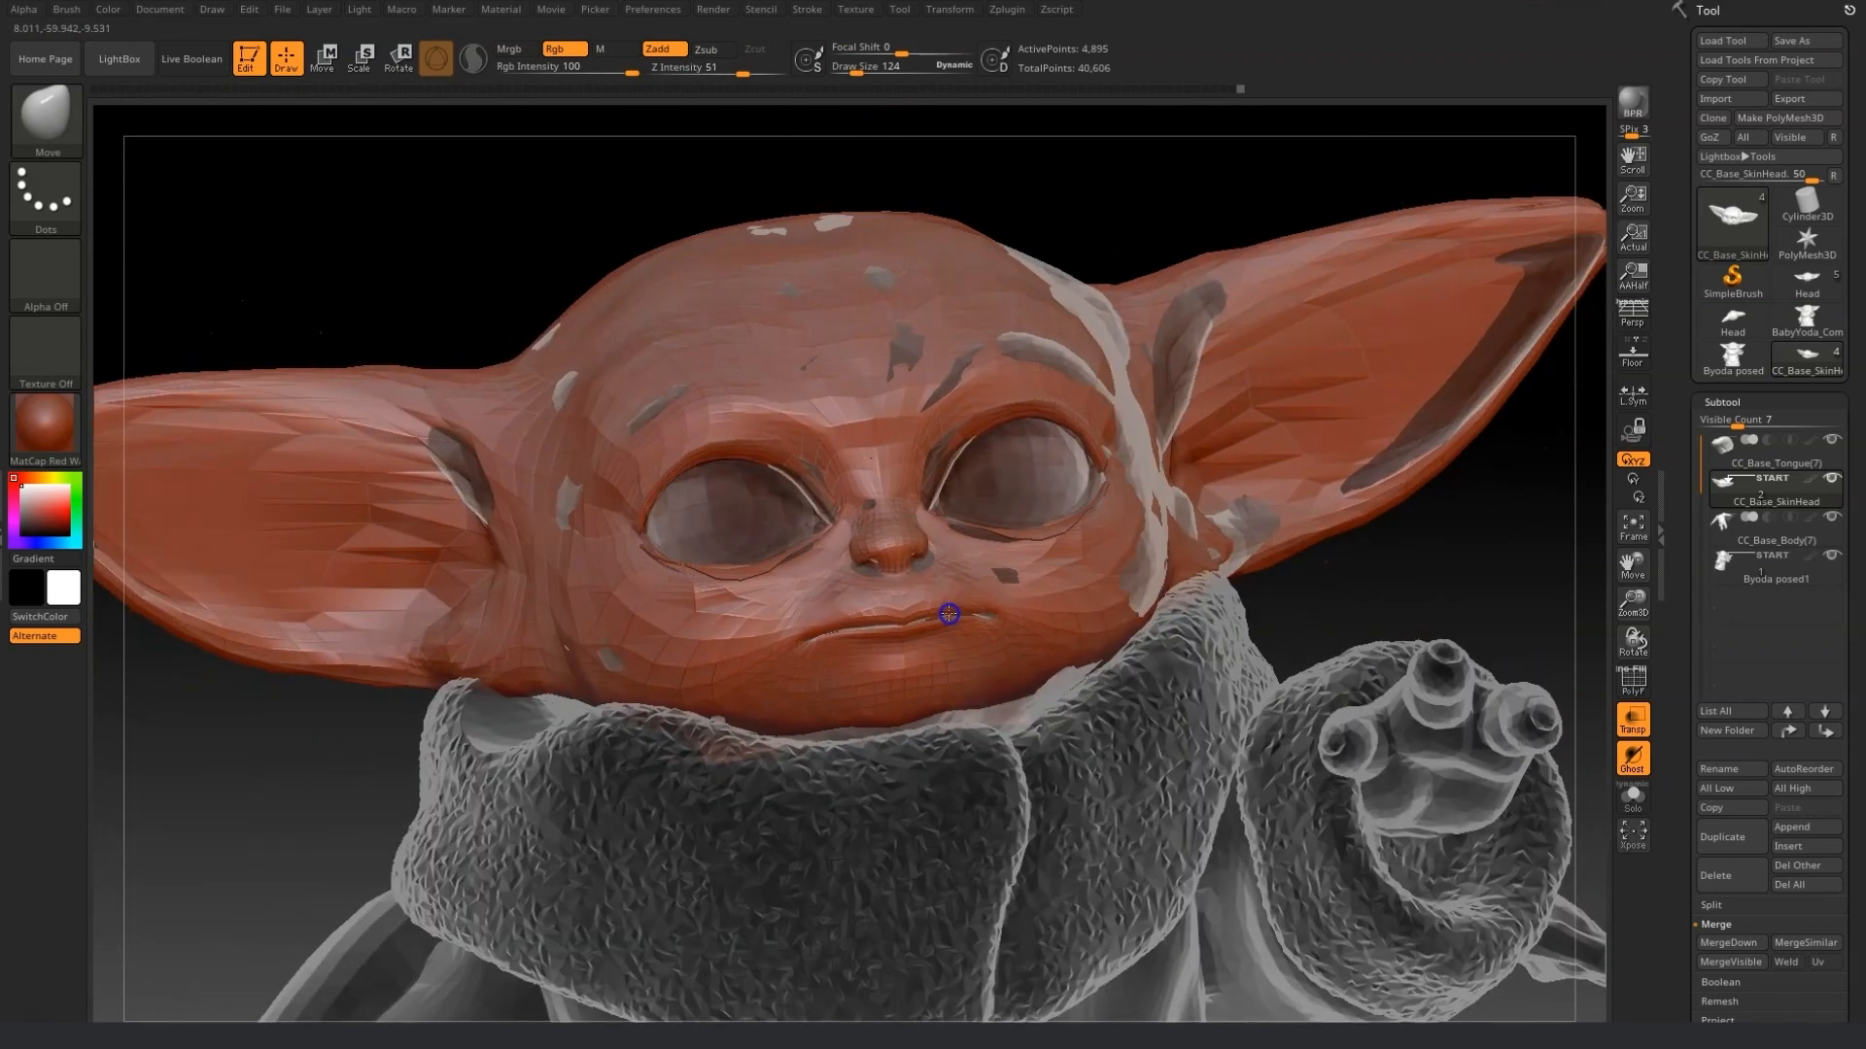
Reshape the back and side of the head with the Move brush from a side view toward the reference.
mouse_move(1297, 617)
left_mouse_down()
mouse_move(978, 542)
mouse_move(625, 295)
mouse_move(484, 464)
mouse_move(476, 430)
left_mouse_up()
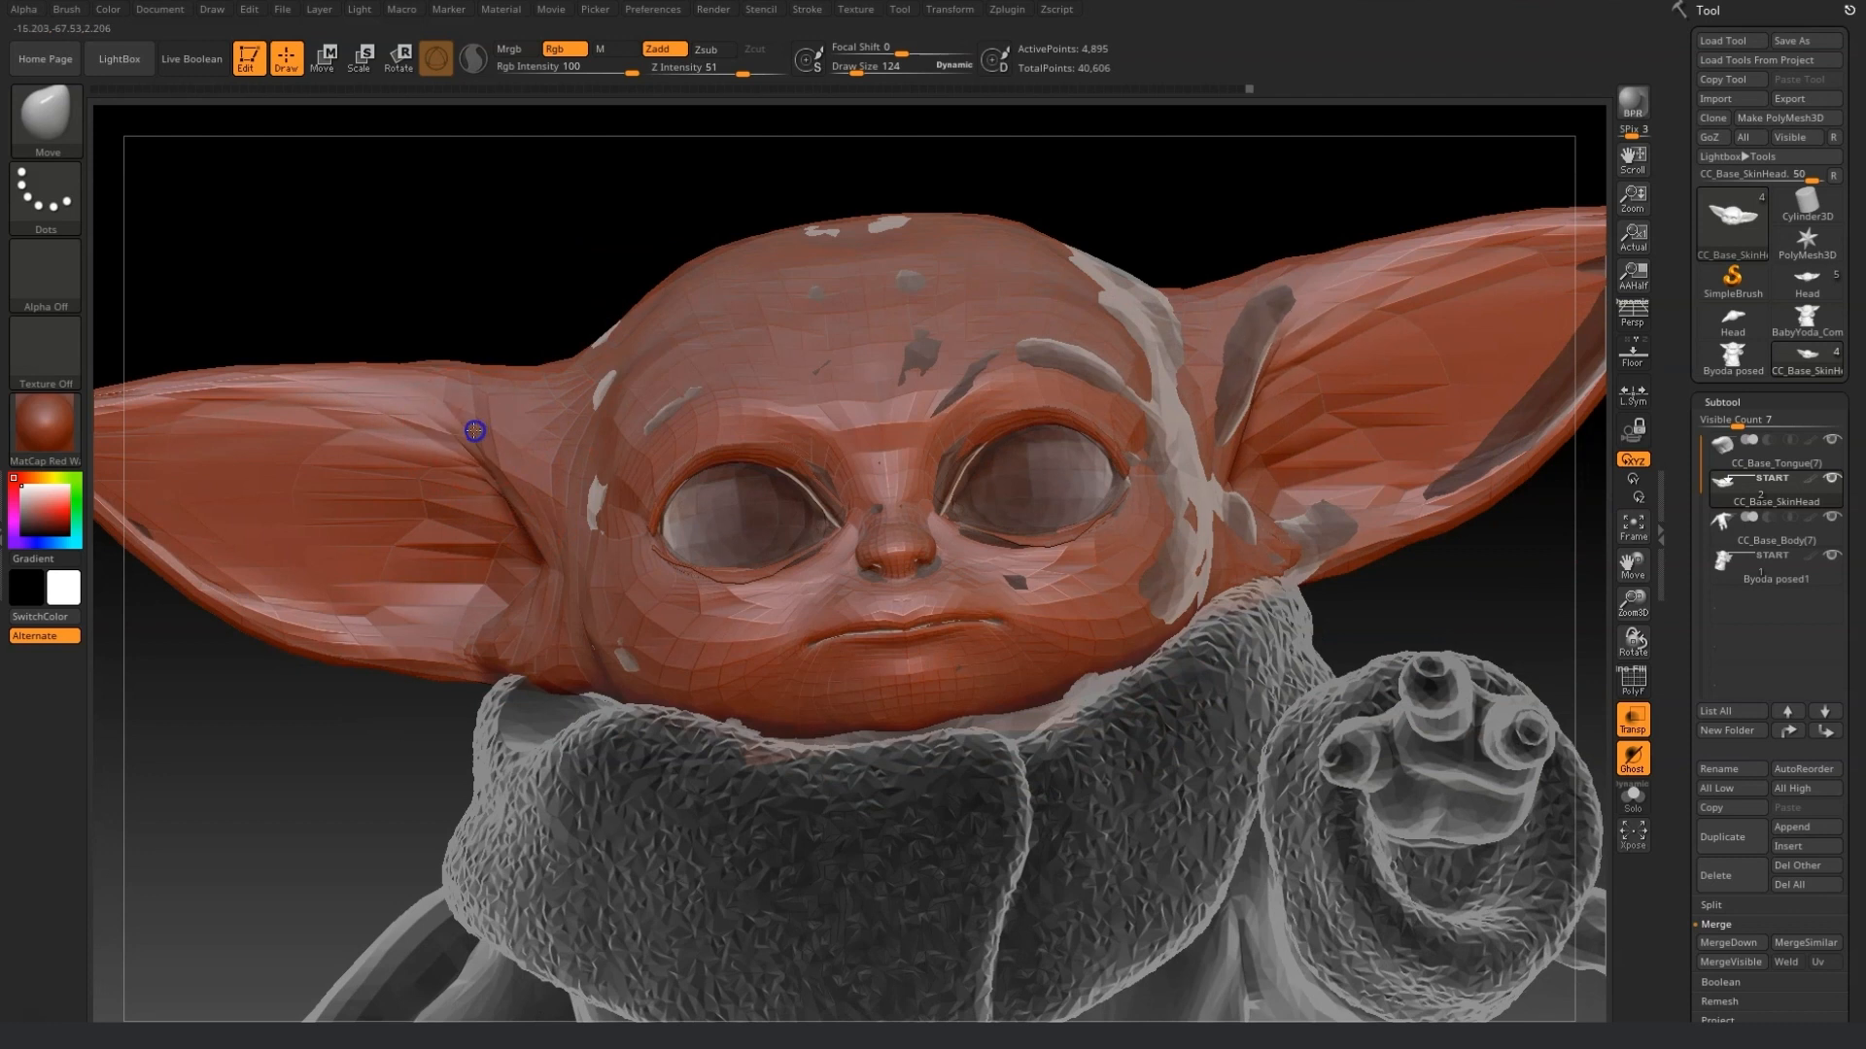
left_click_drag(1400, 603, 424, 775)
left_click_drag(1302, 573, 1027, 594)
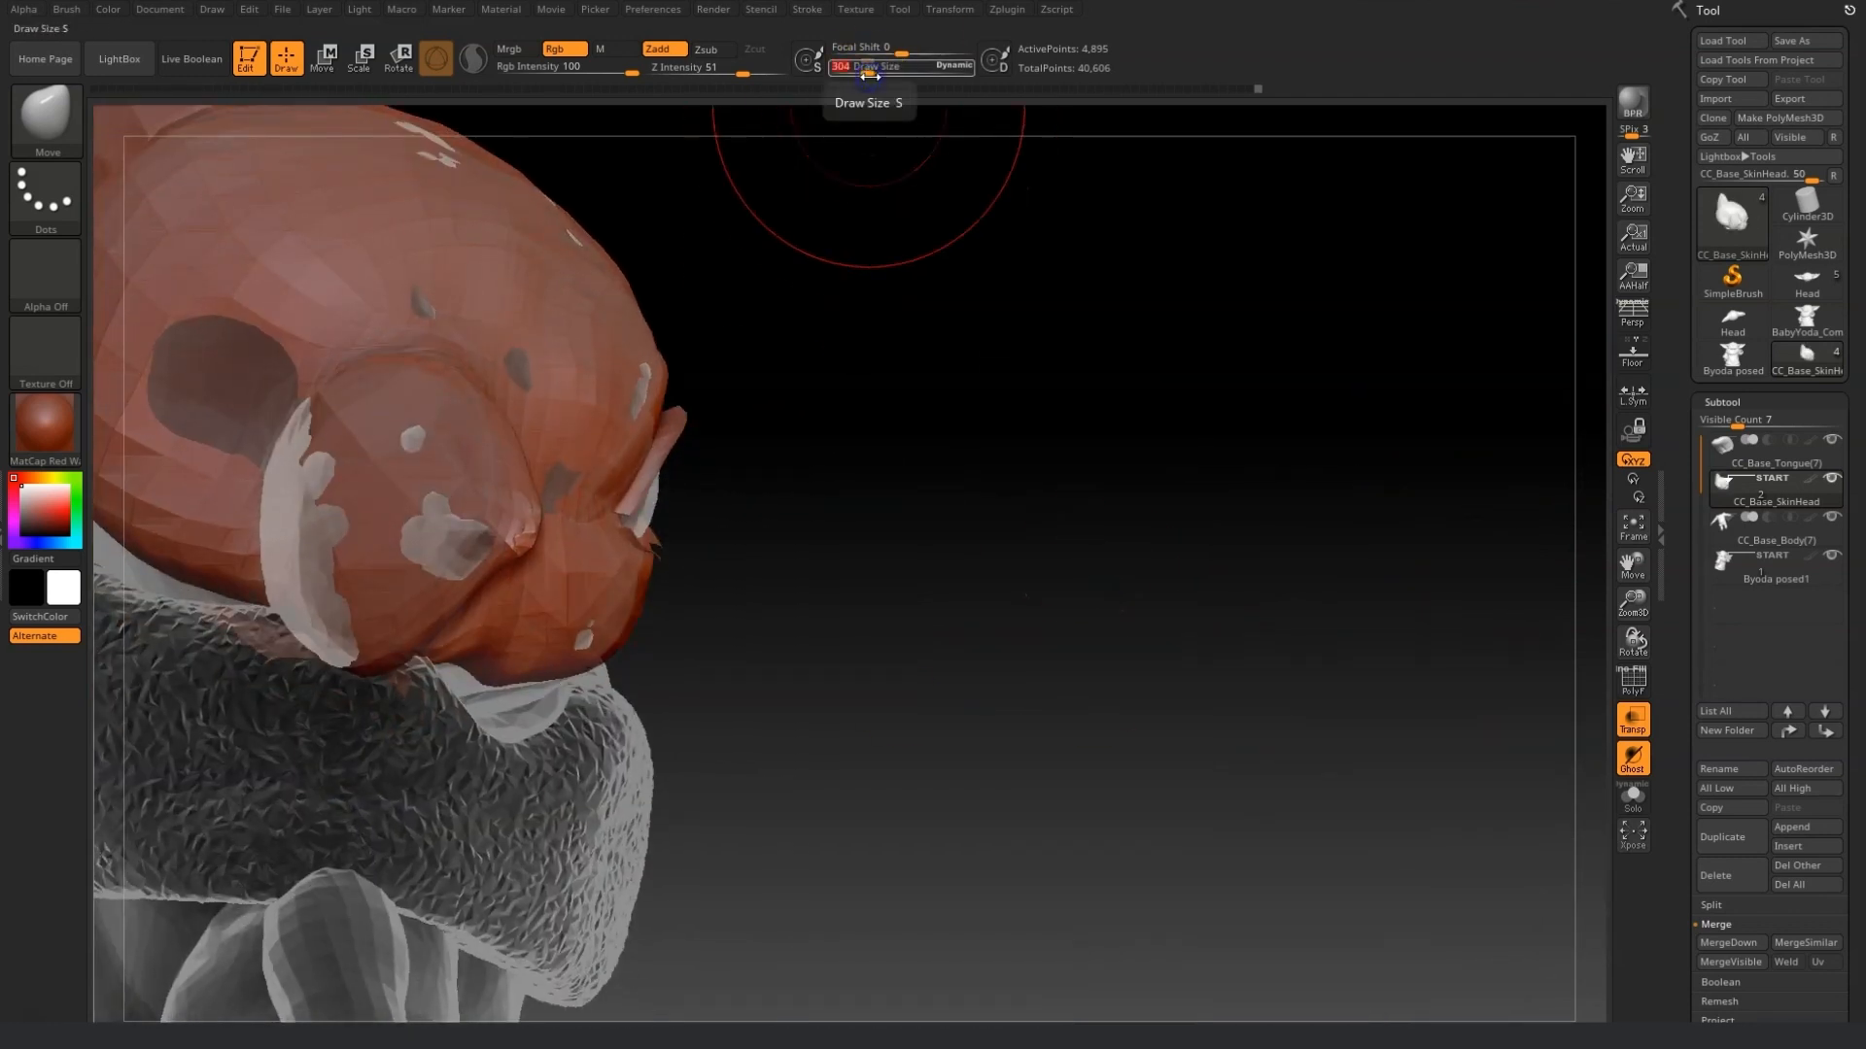
left_click_drag(1142, 592, 1201, 647)
mouse_move(694, 569)
left_mouse_down()
mouse_move(608, 542)
mouse_move(687, 579)
mouse_move(566, 498)
left_mouse_up()
left_click_drag(1010, 670, 1098, 657)
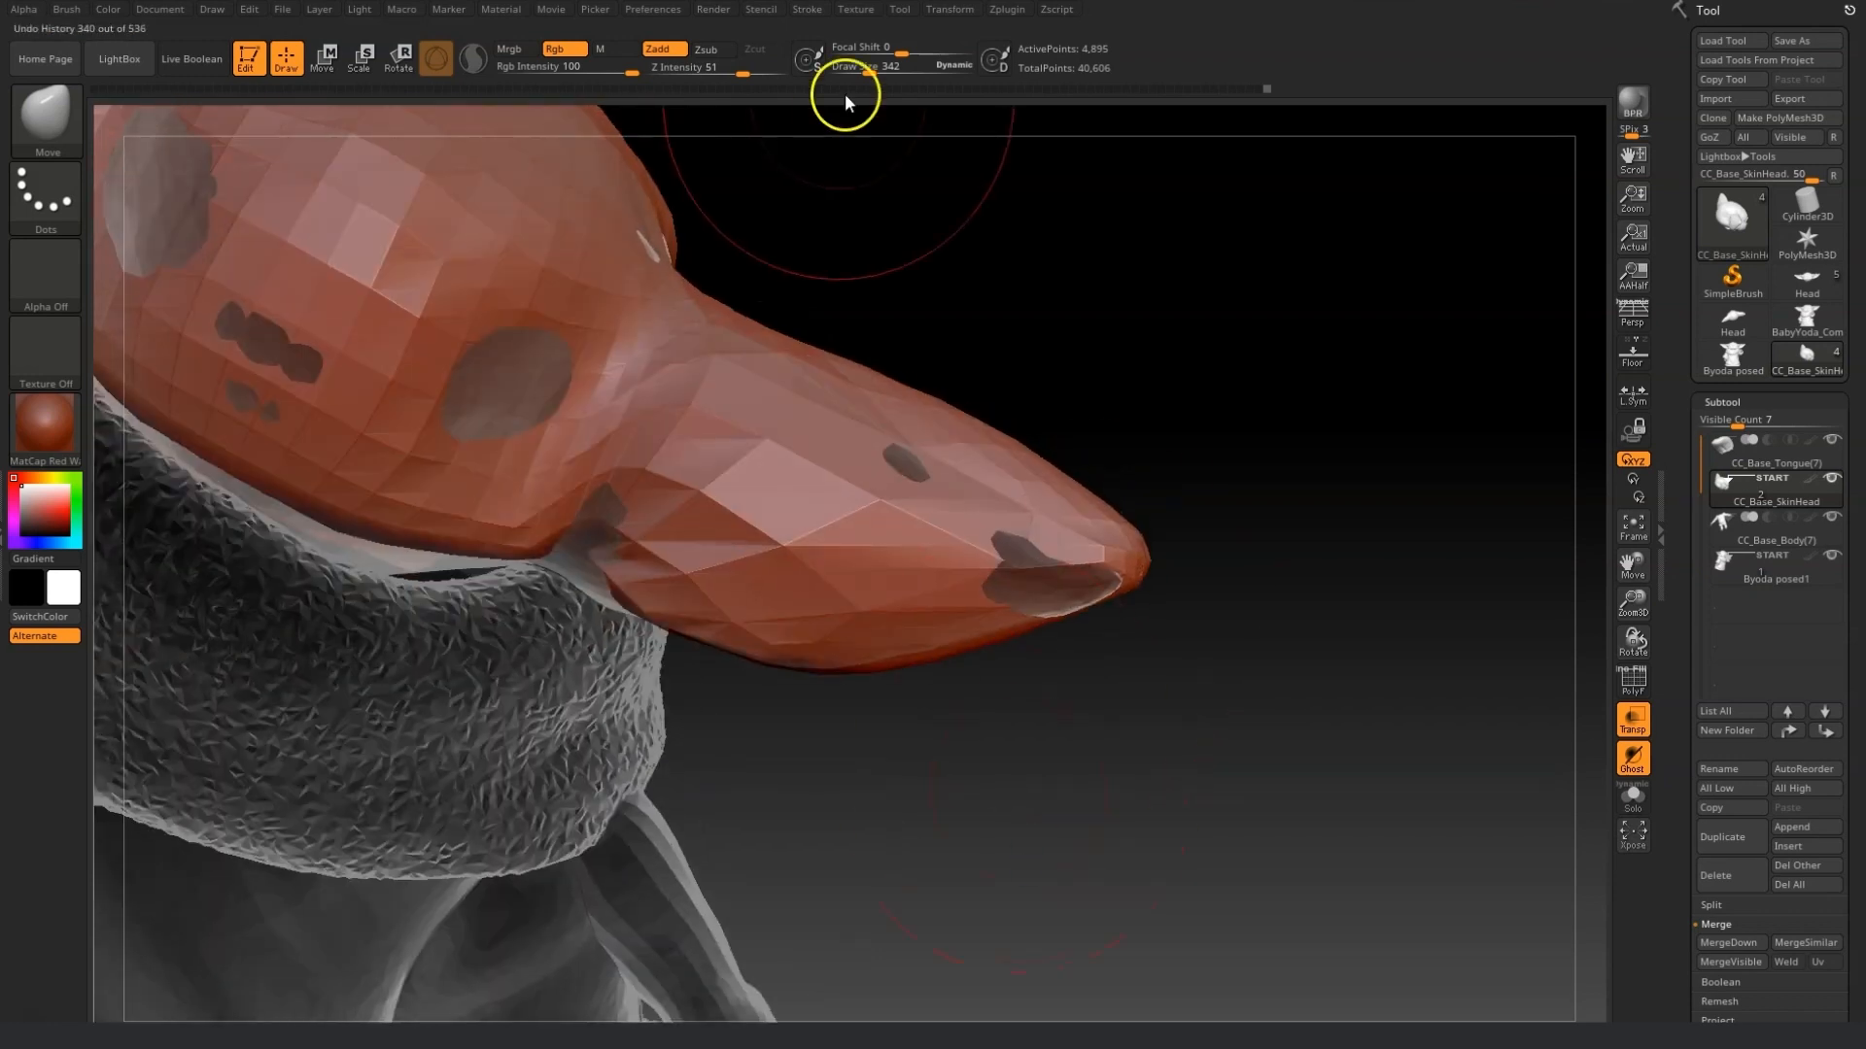
Set draw size to 175 and pull the jaw and neck underside toward the reference silhouette.
left_click(859, 72)
left_click_drag(596, 534, 616, 596, "shift")
mouse_move(777, 734)
left_mouse_down()
mouse_move(795, 571)
mouse_move(768, 714)
left_mouse_up()
left_click_drag(614, 622, 604, 670)
left_click_drag(775, 731, 693, 702)
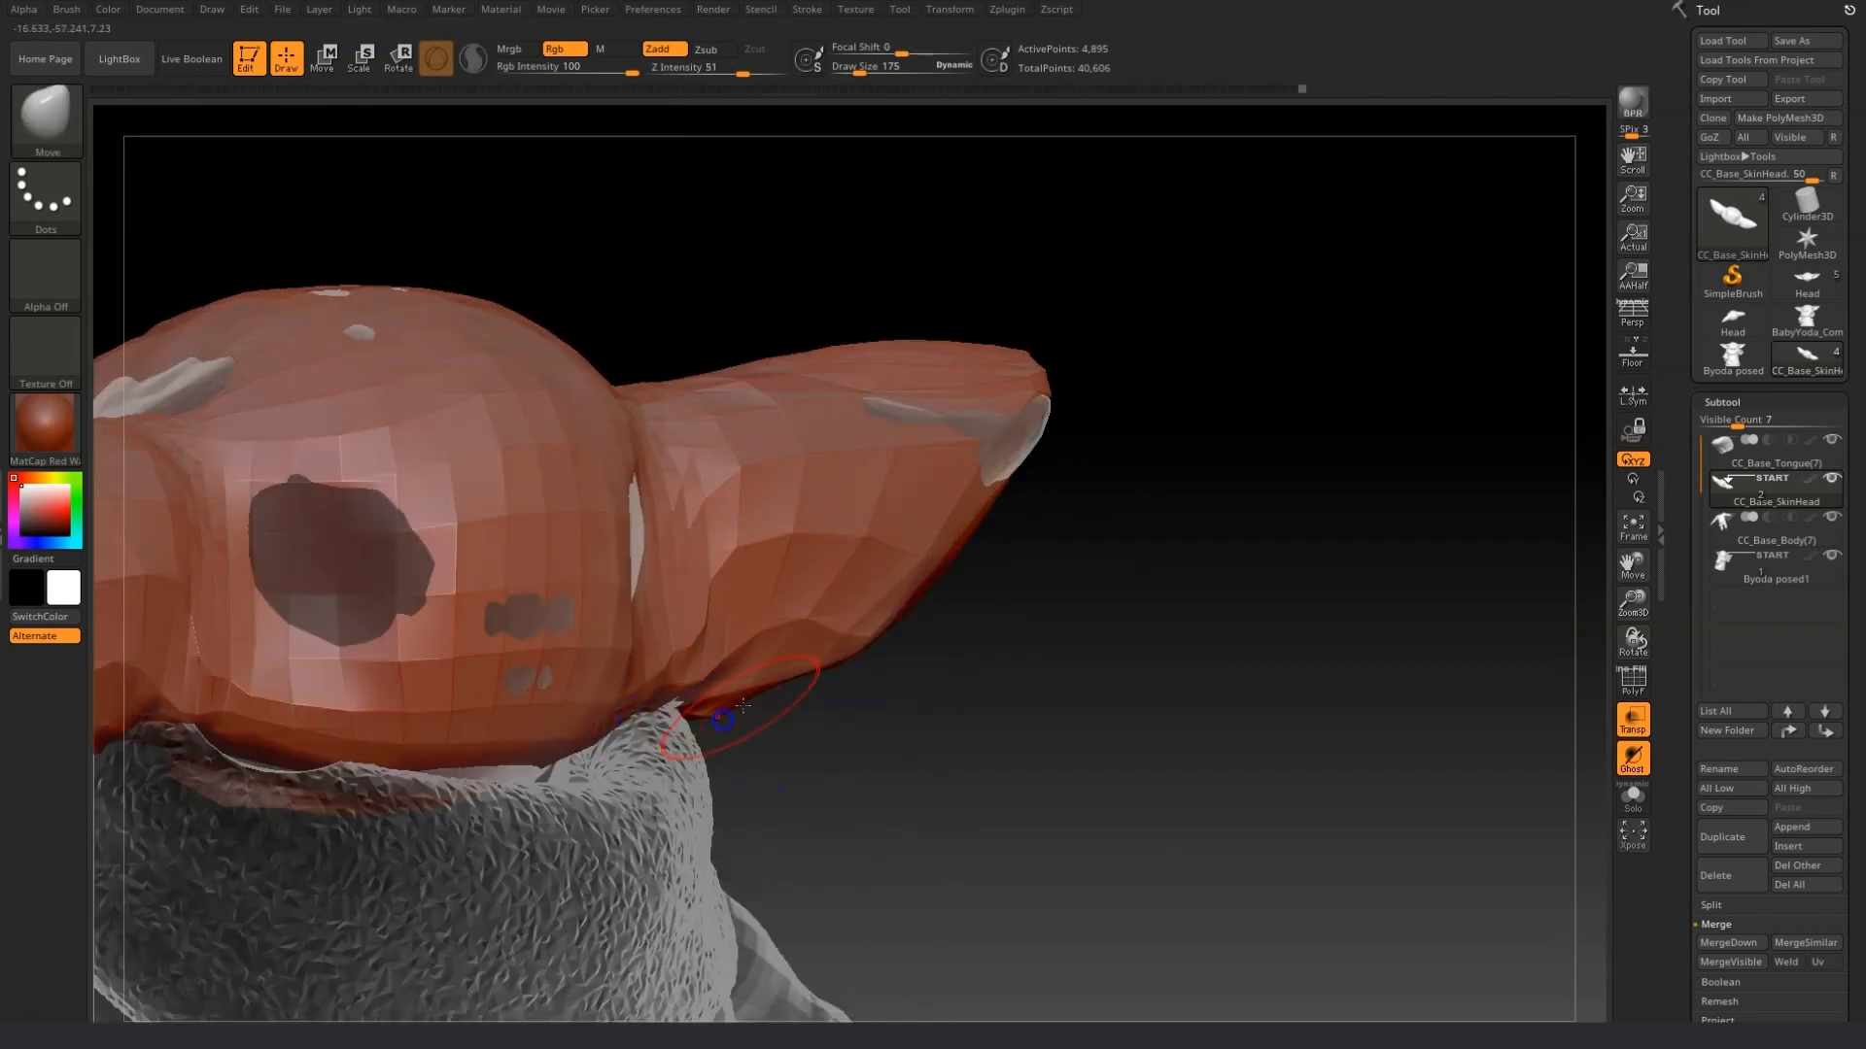
left_click_drag(1132, 438, 1001, 413)
left_click_drag(500, 521, 517, 588)
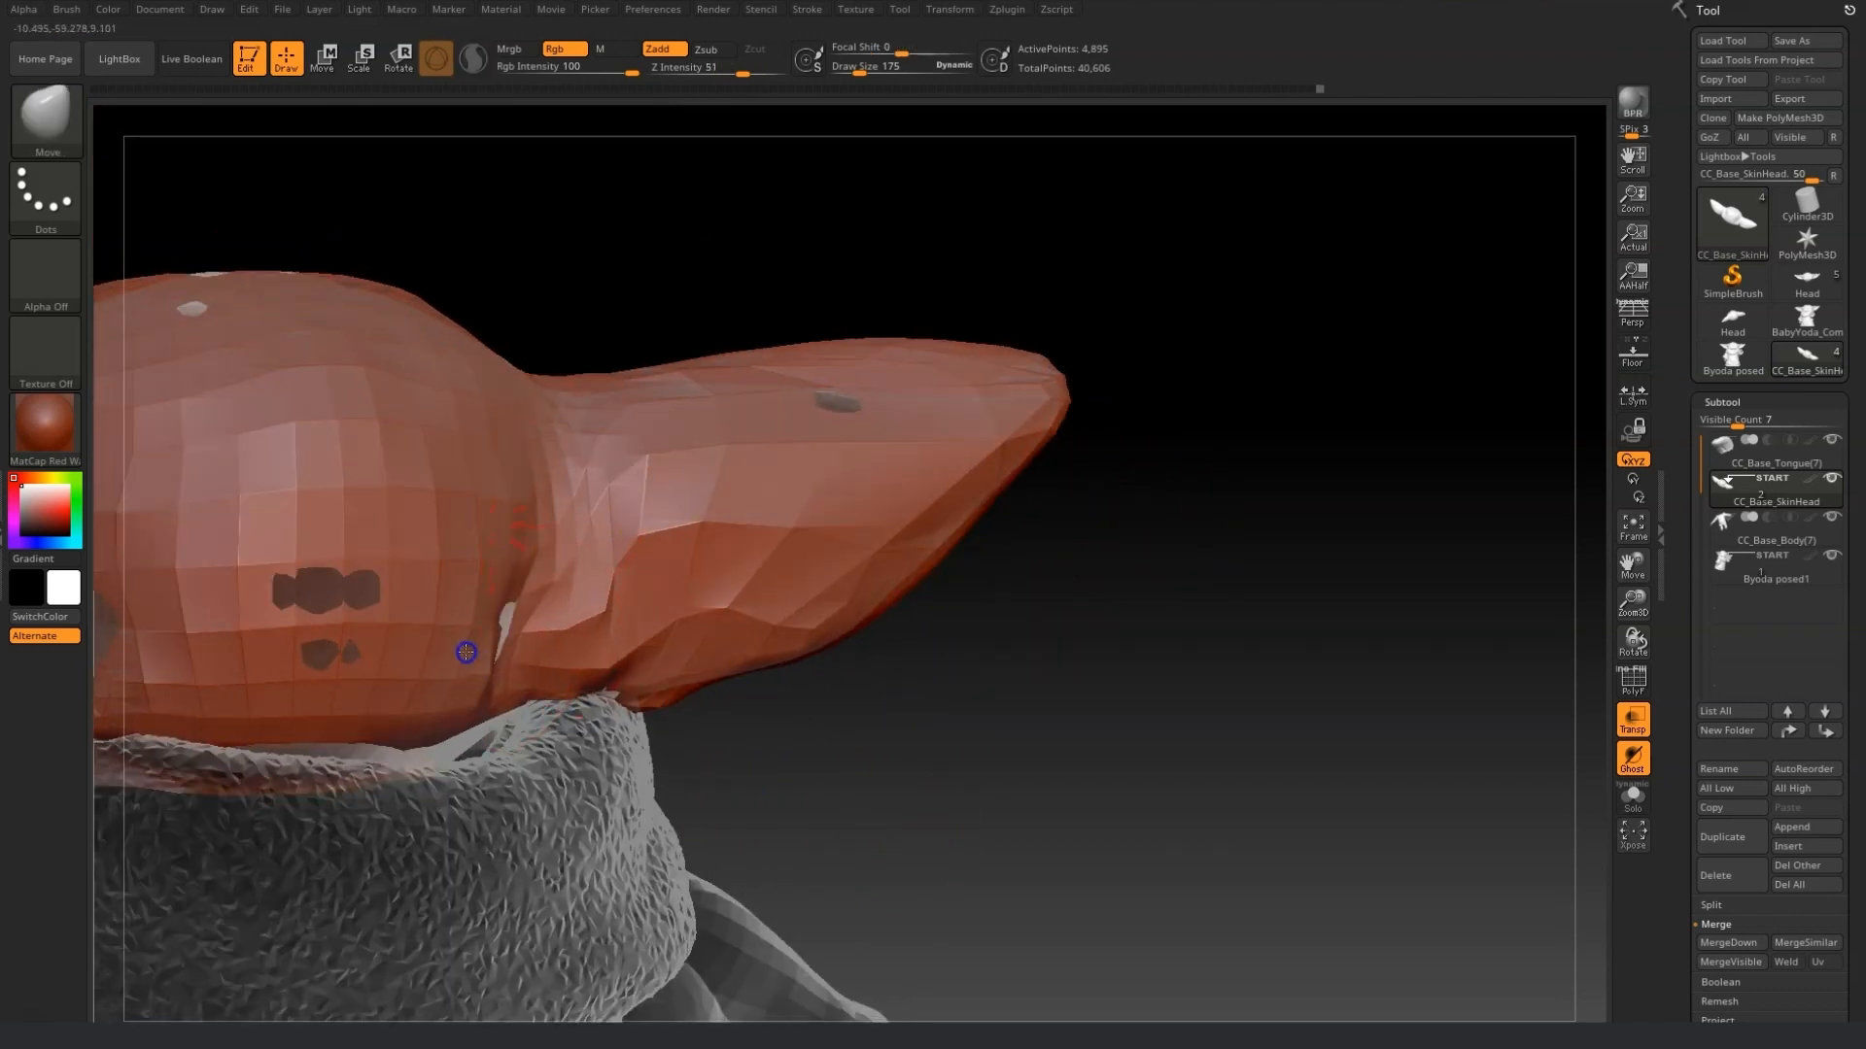
left_click_drag(468, 671, 472, 712)
left_click_drag(1166, 783, 949, 779)
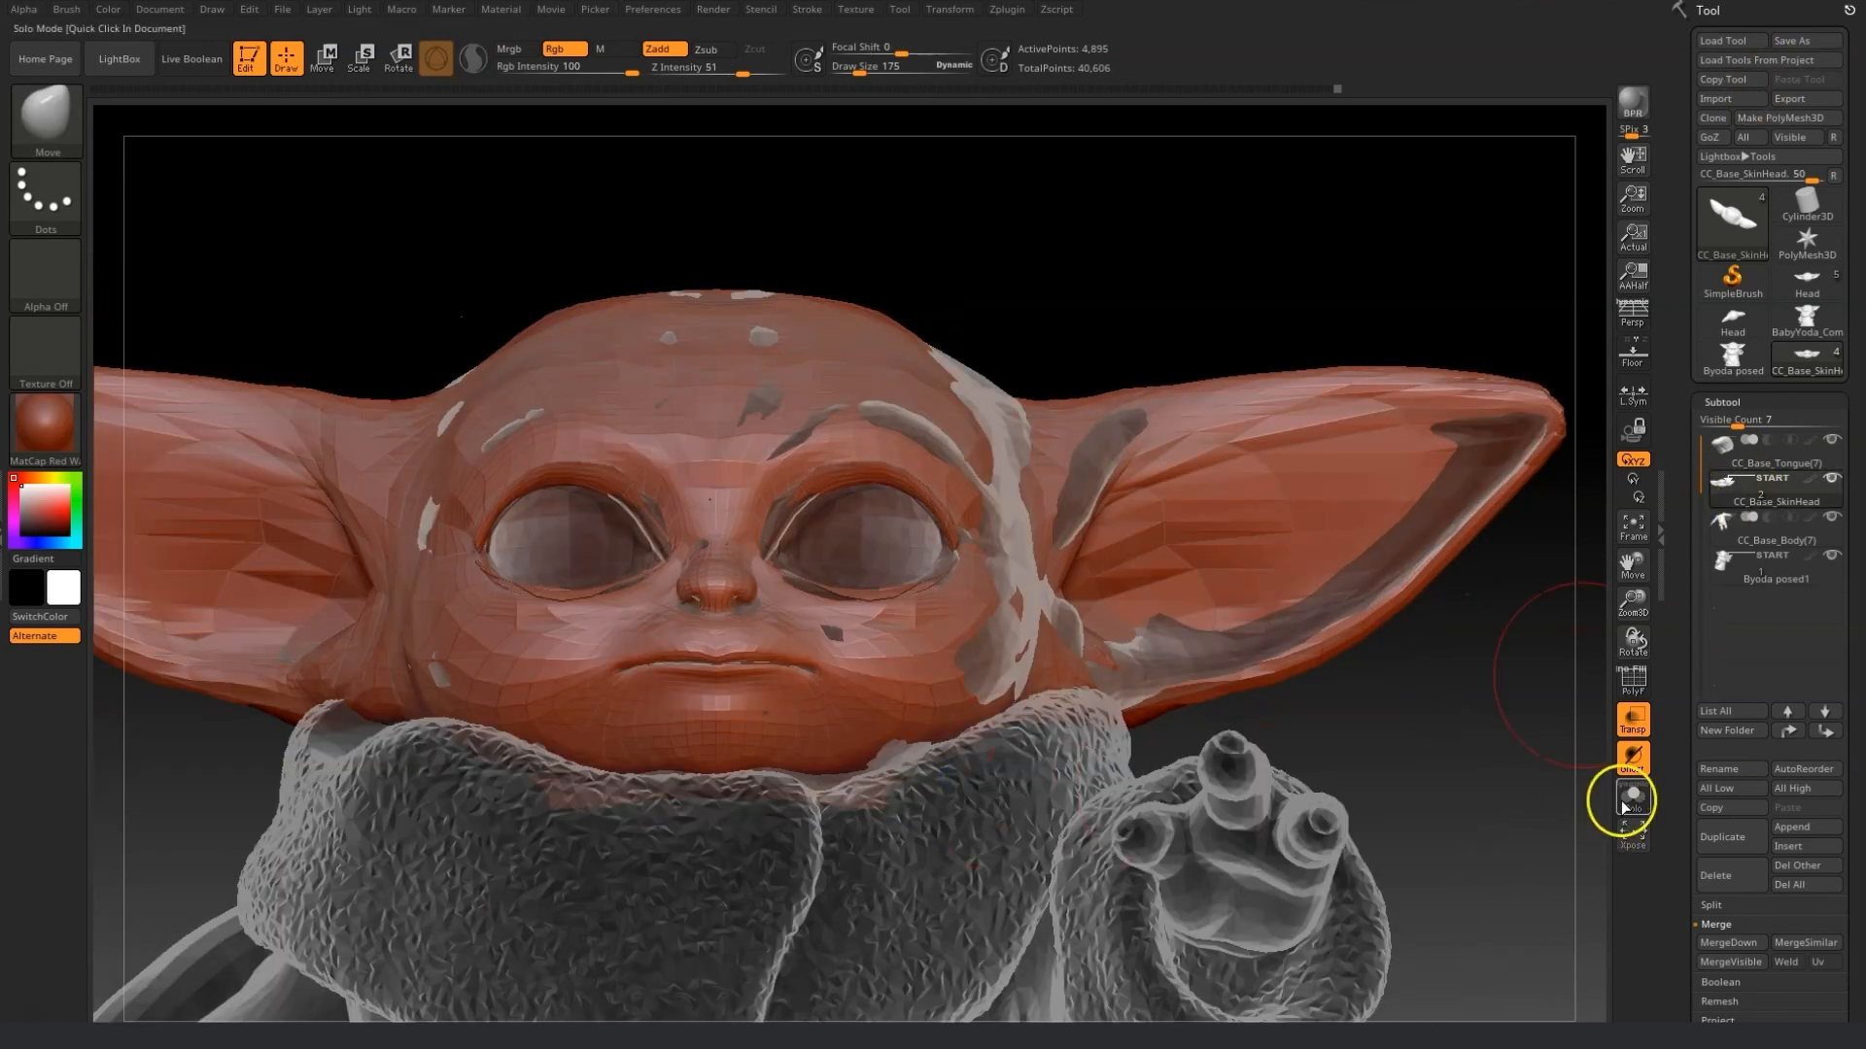
Turn off transparency and hide the Byoda posed1 reference subtool to view the whole avatar.
left_click(1633, 719)
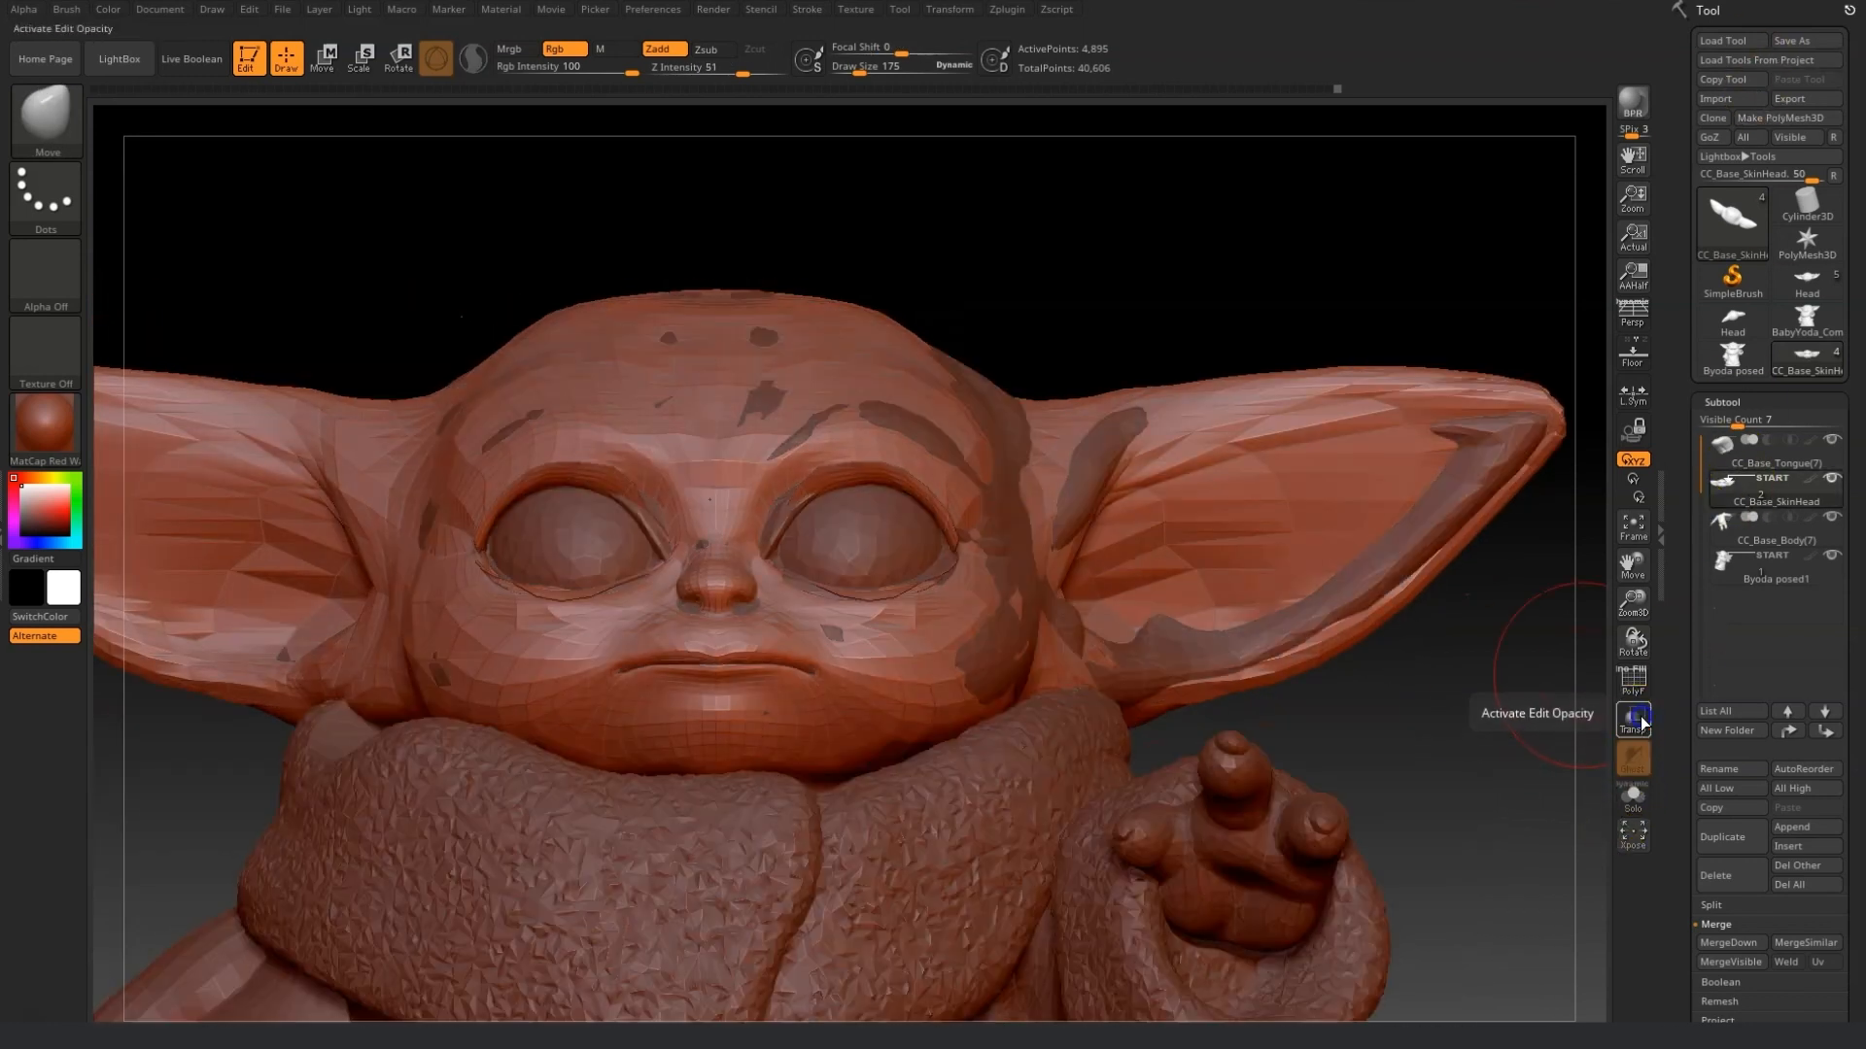
left_click(1832, 555)
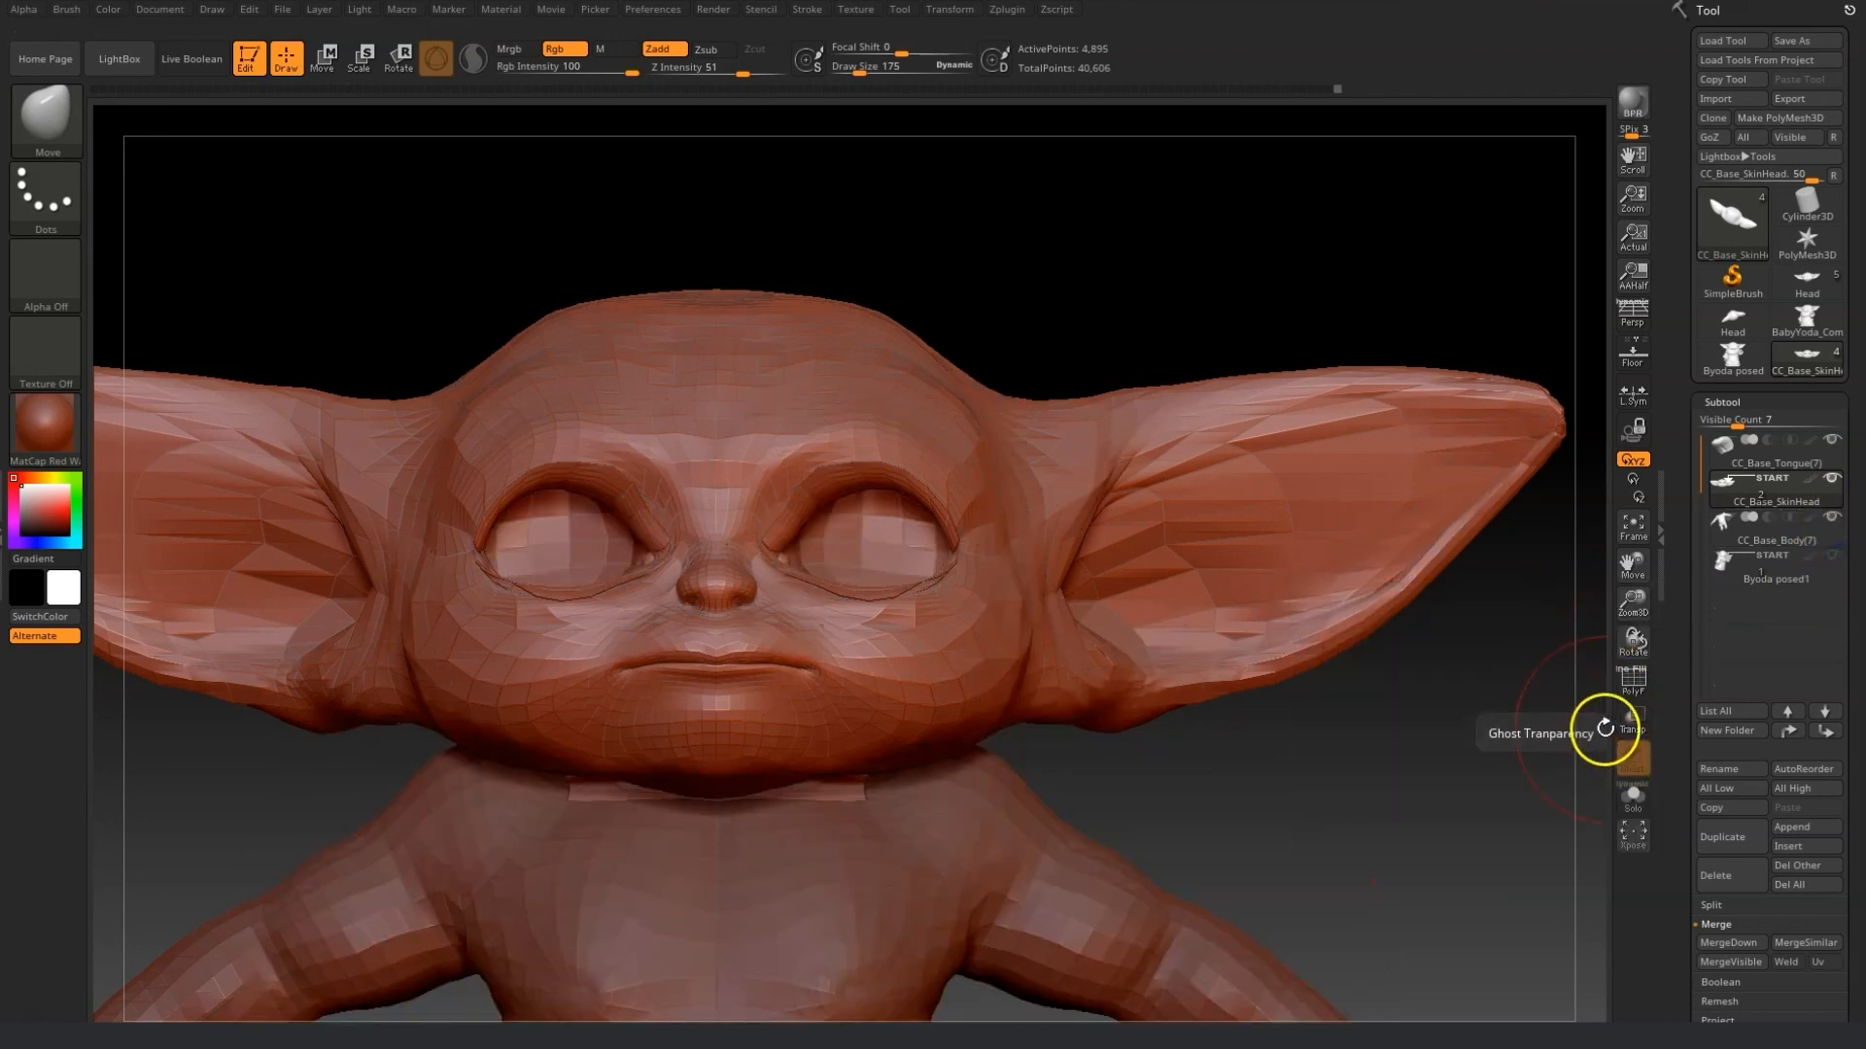
left_click_drag(1644, 580, 1644, 425)
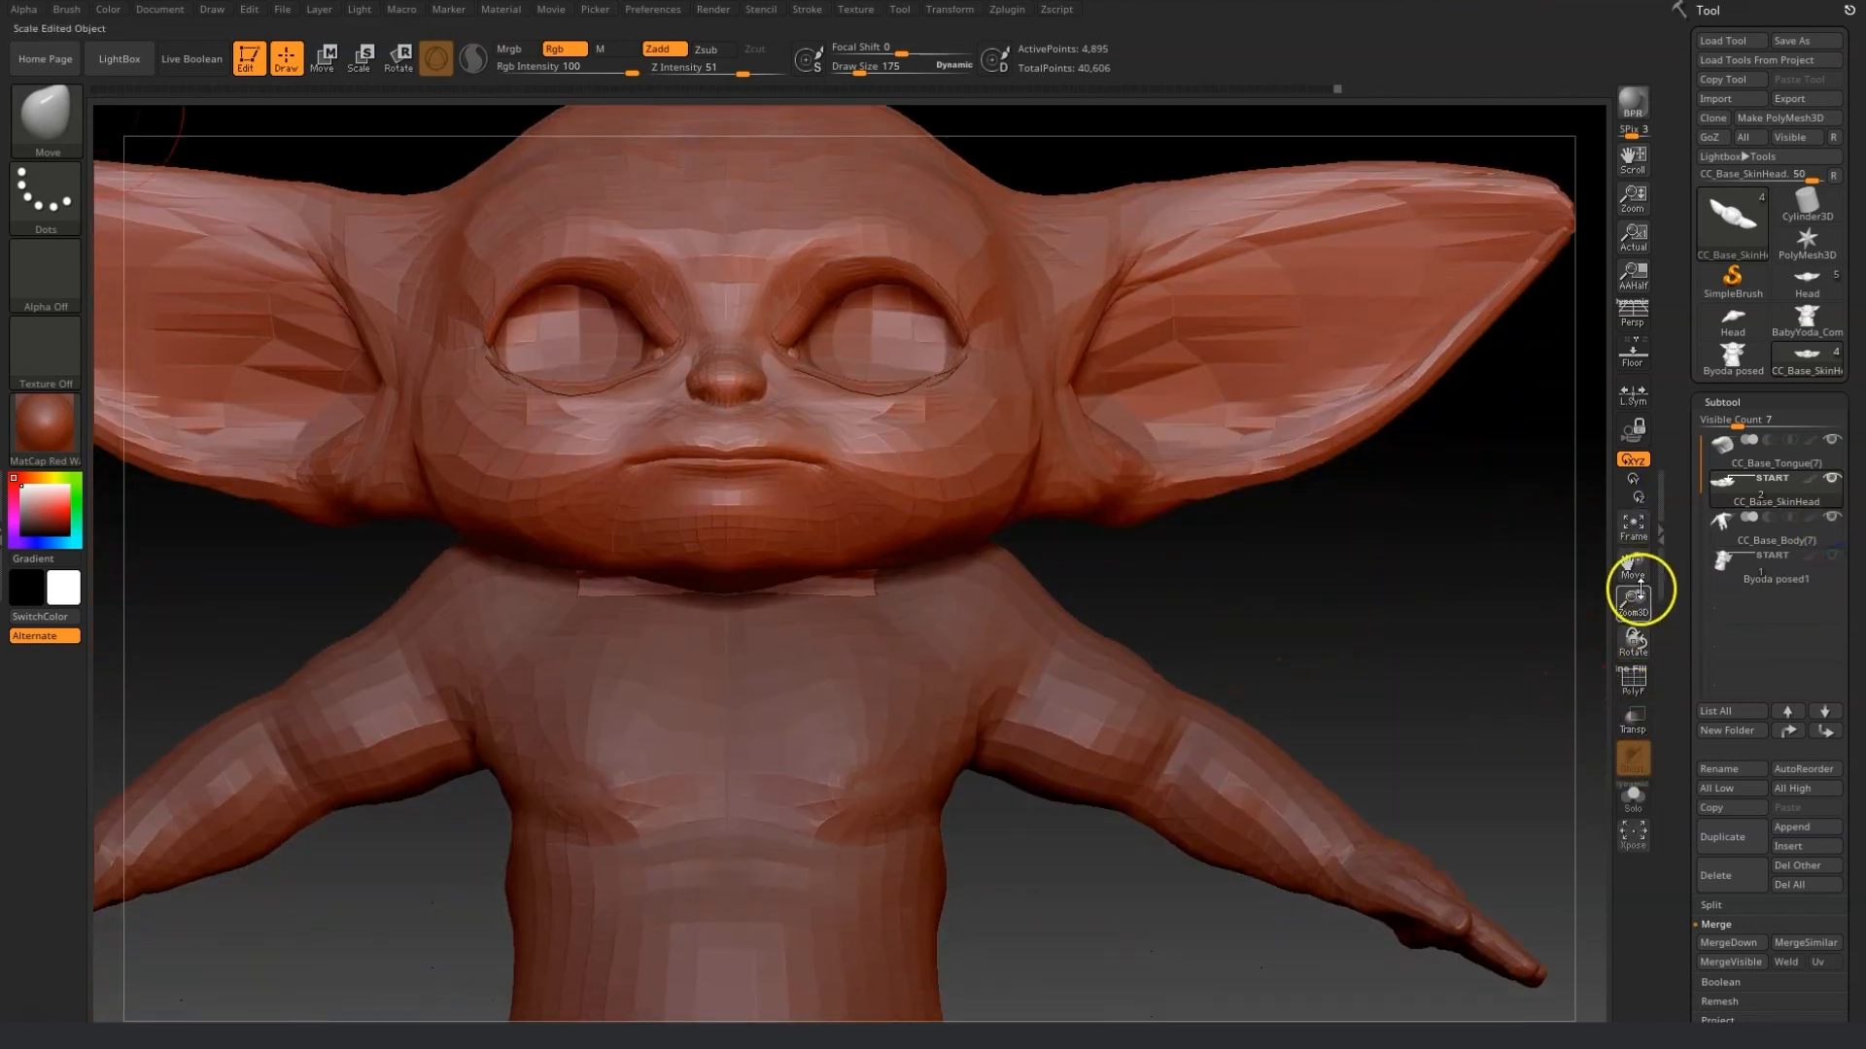
left_click_drag(1640, 597, 1536, 612)
left_click_drag(1202, 831, 1209, 828)
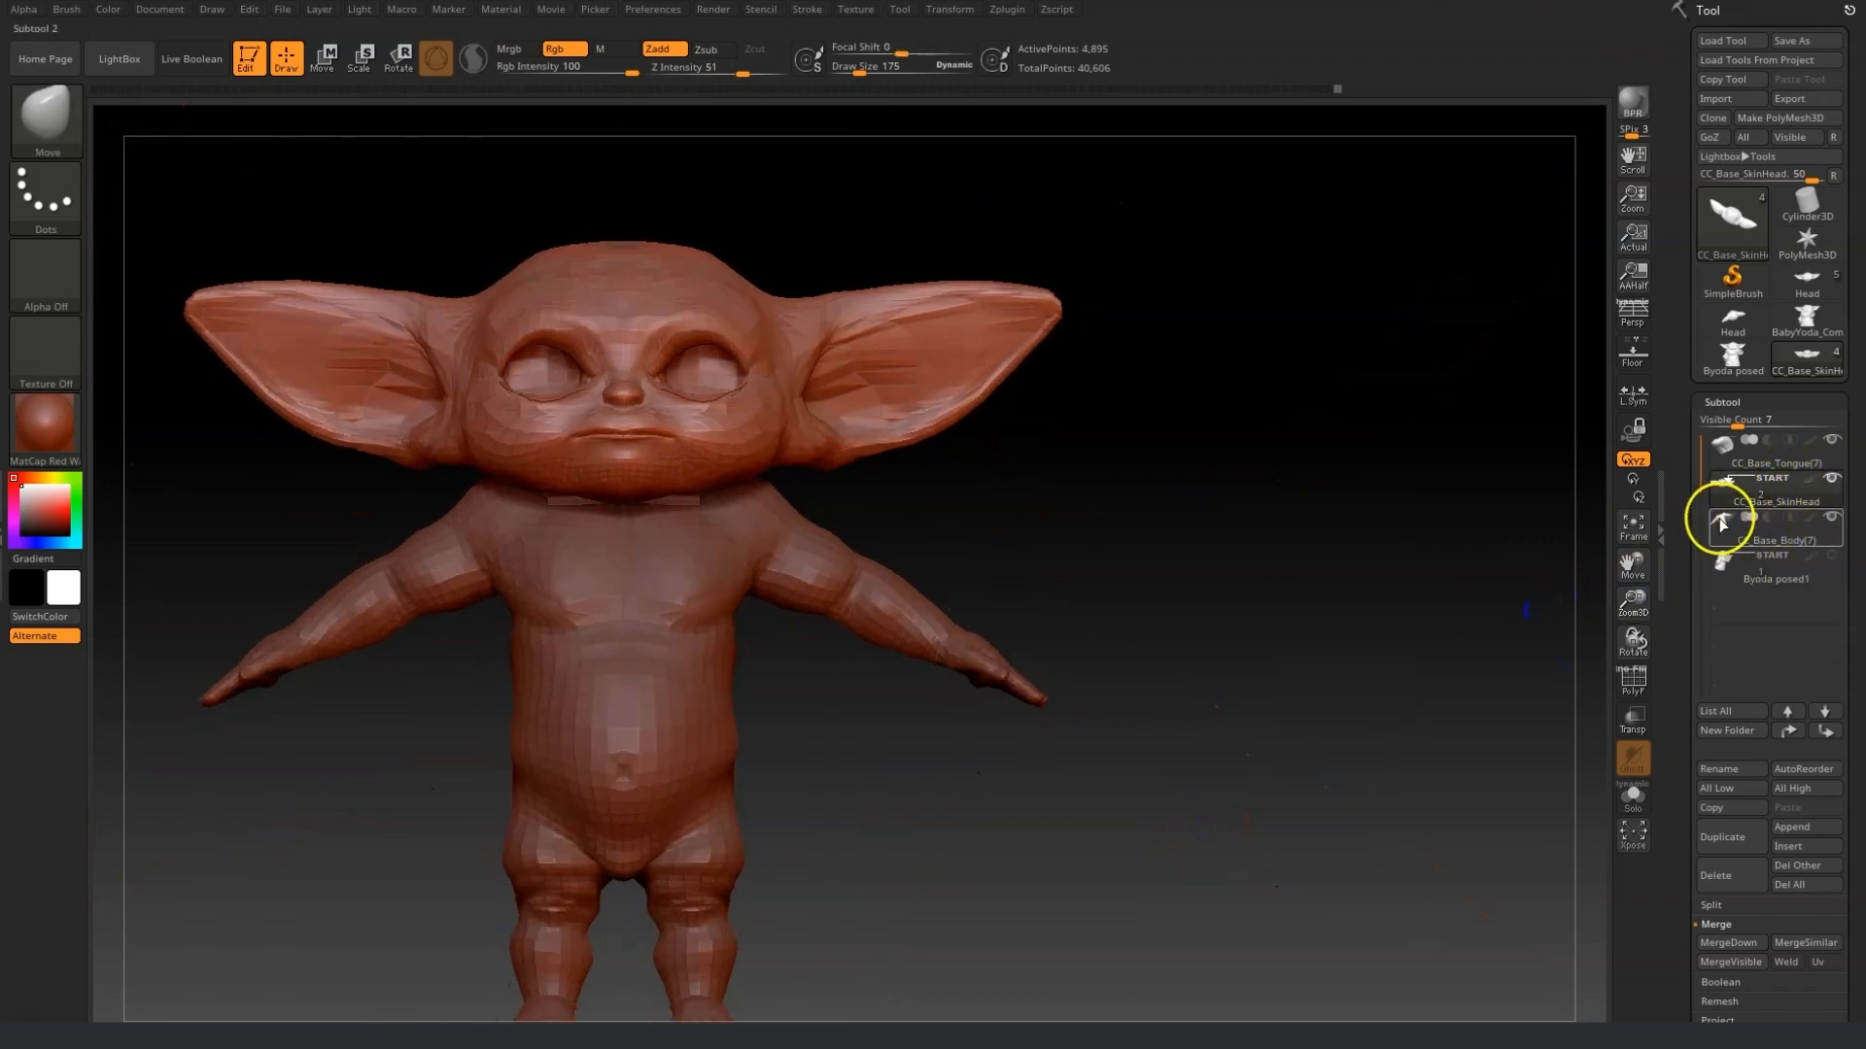
Select the CC_Base_Body subtool, set draw size 446, and smooth and move the torso and belly.
left_click(1758, 517)
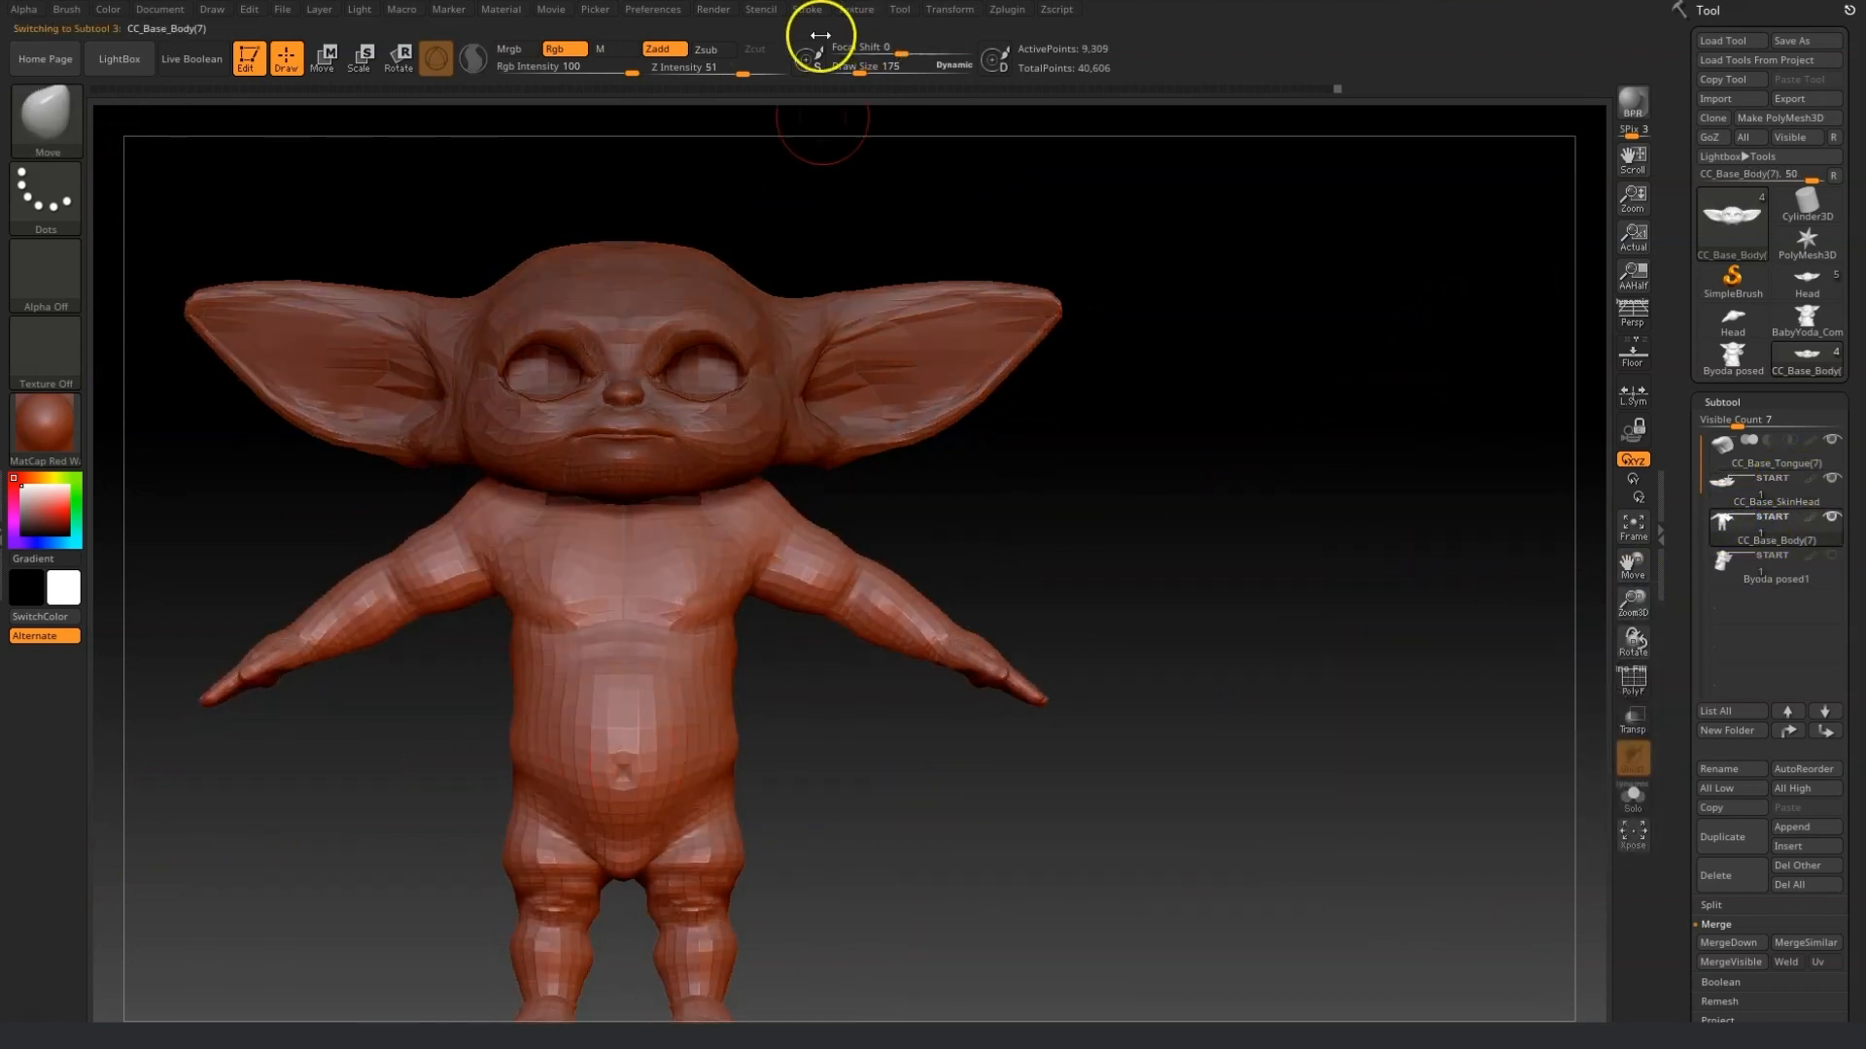
left_click(868, 72)
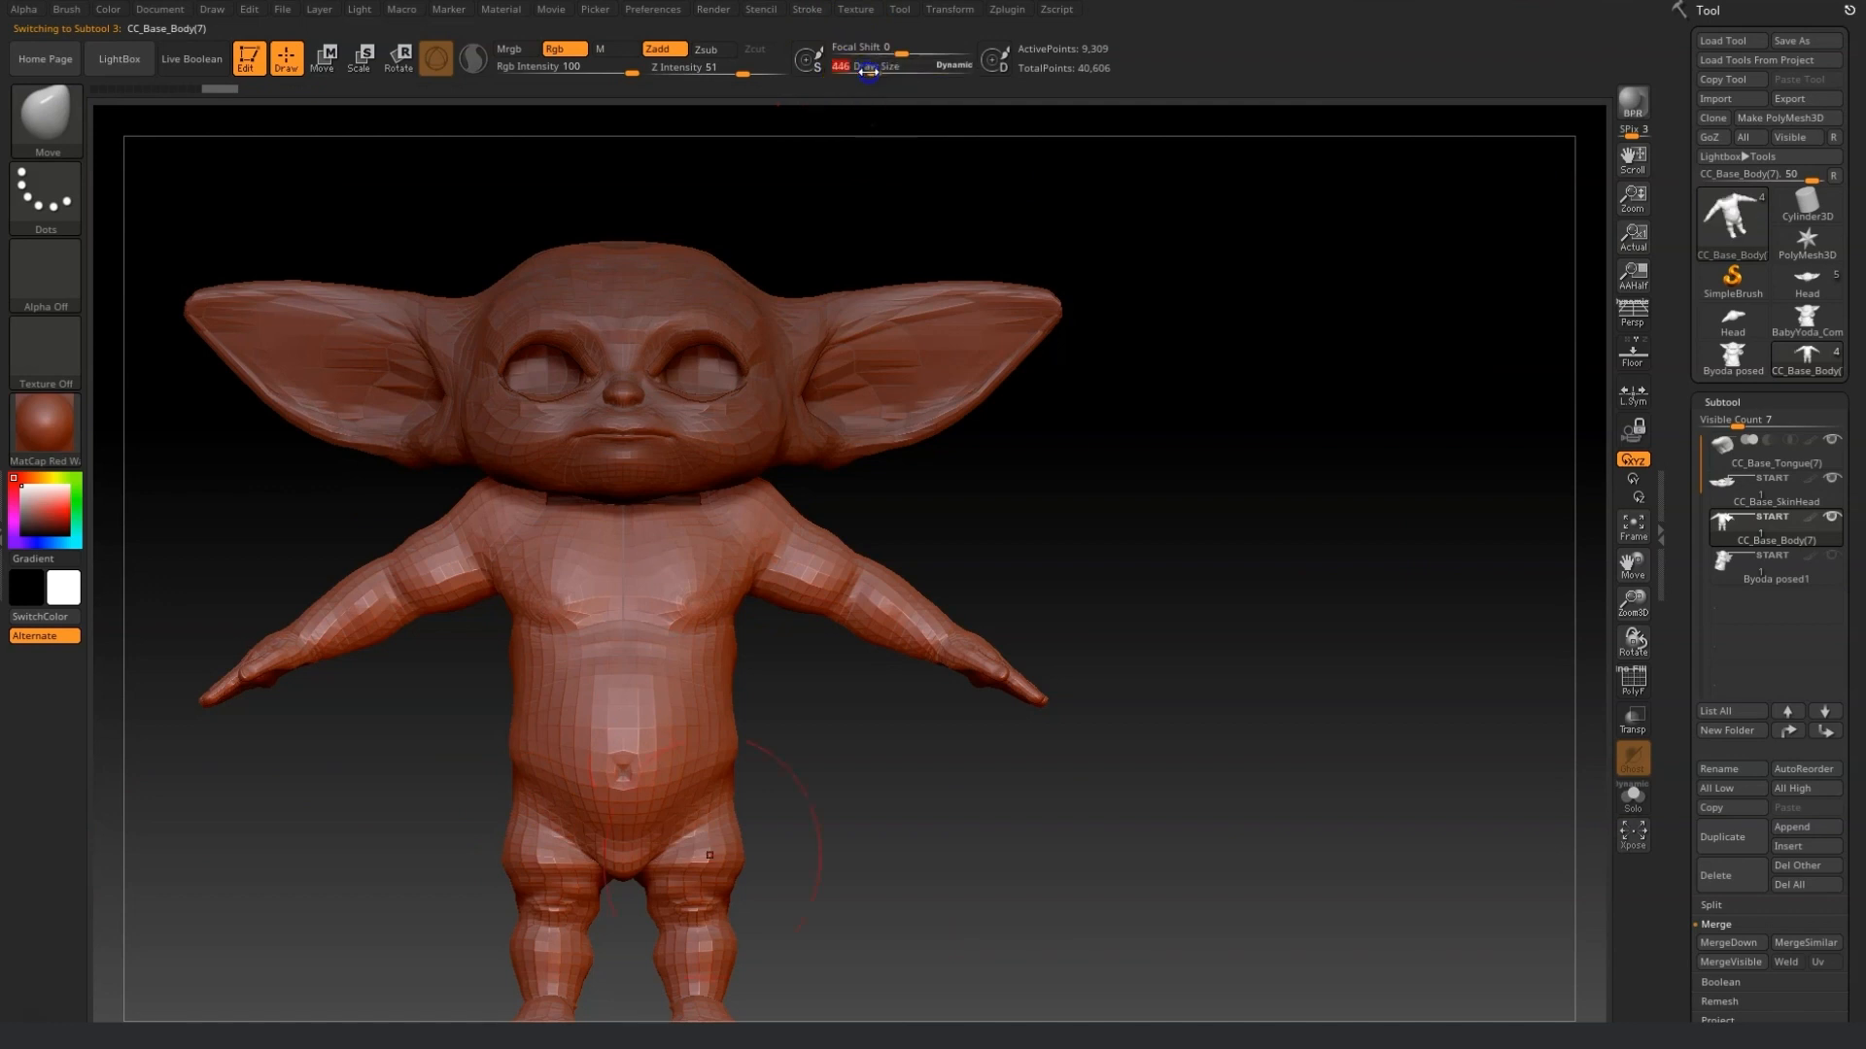
key("shift")
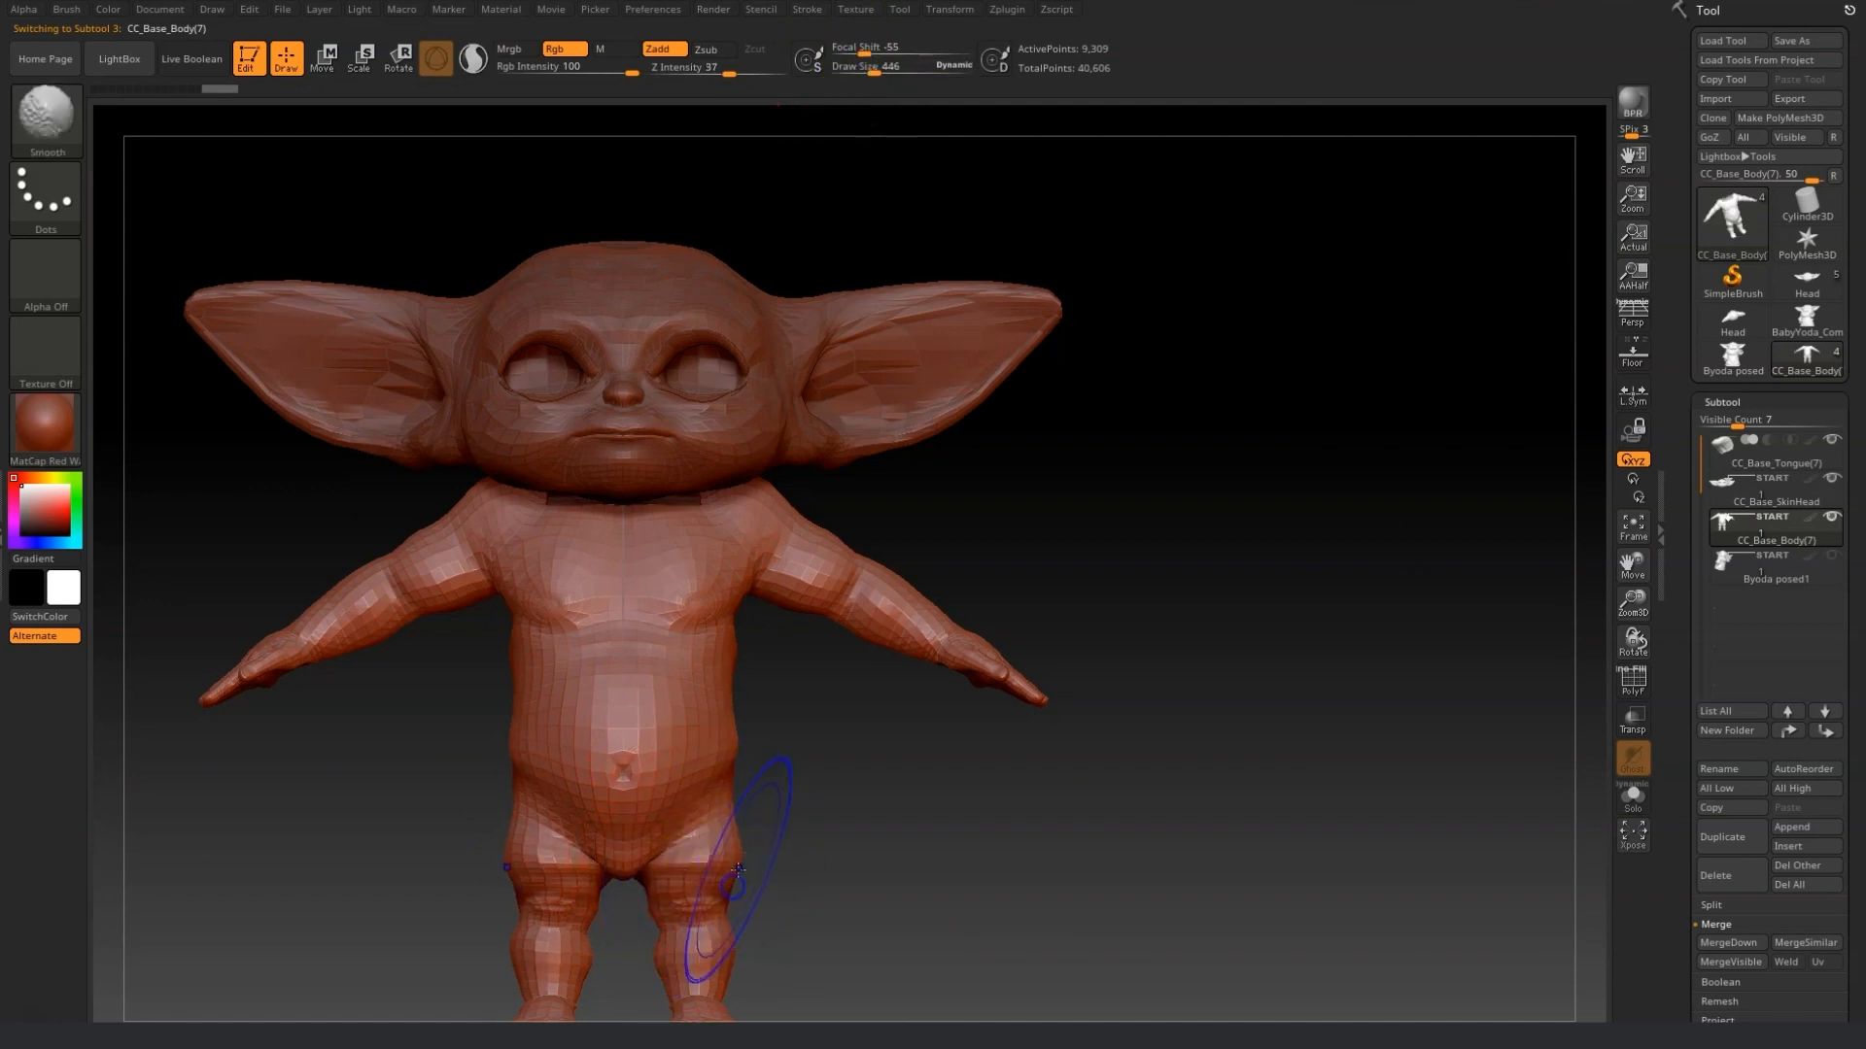
mouse_move(744, 746)
left_mouse_down("shift")
mouse_move(679, 779)
mouse_move(717, 775)
left_mouse_up("shift")
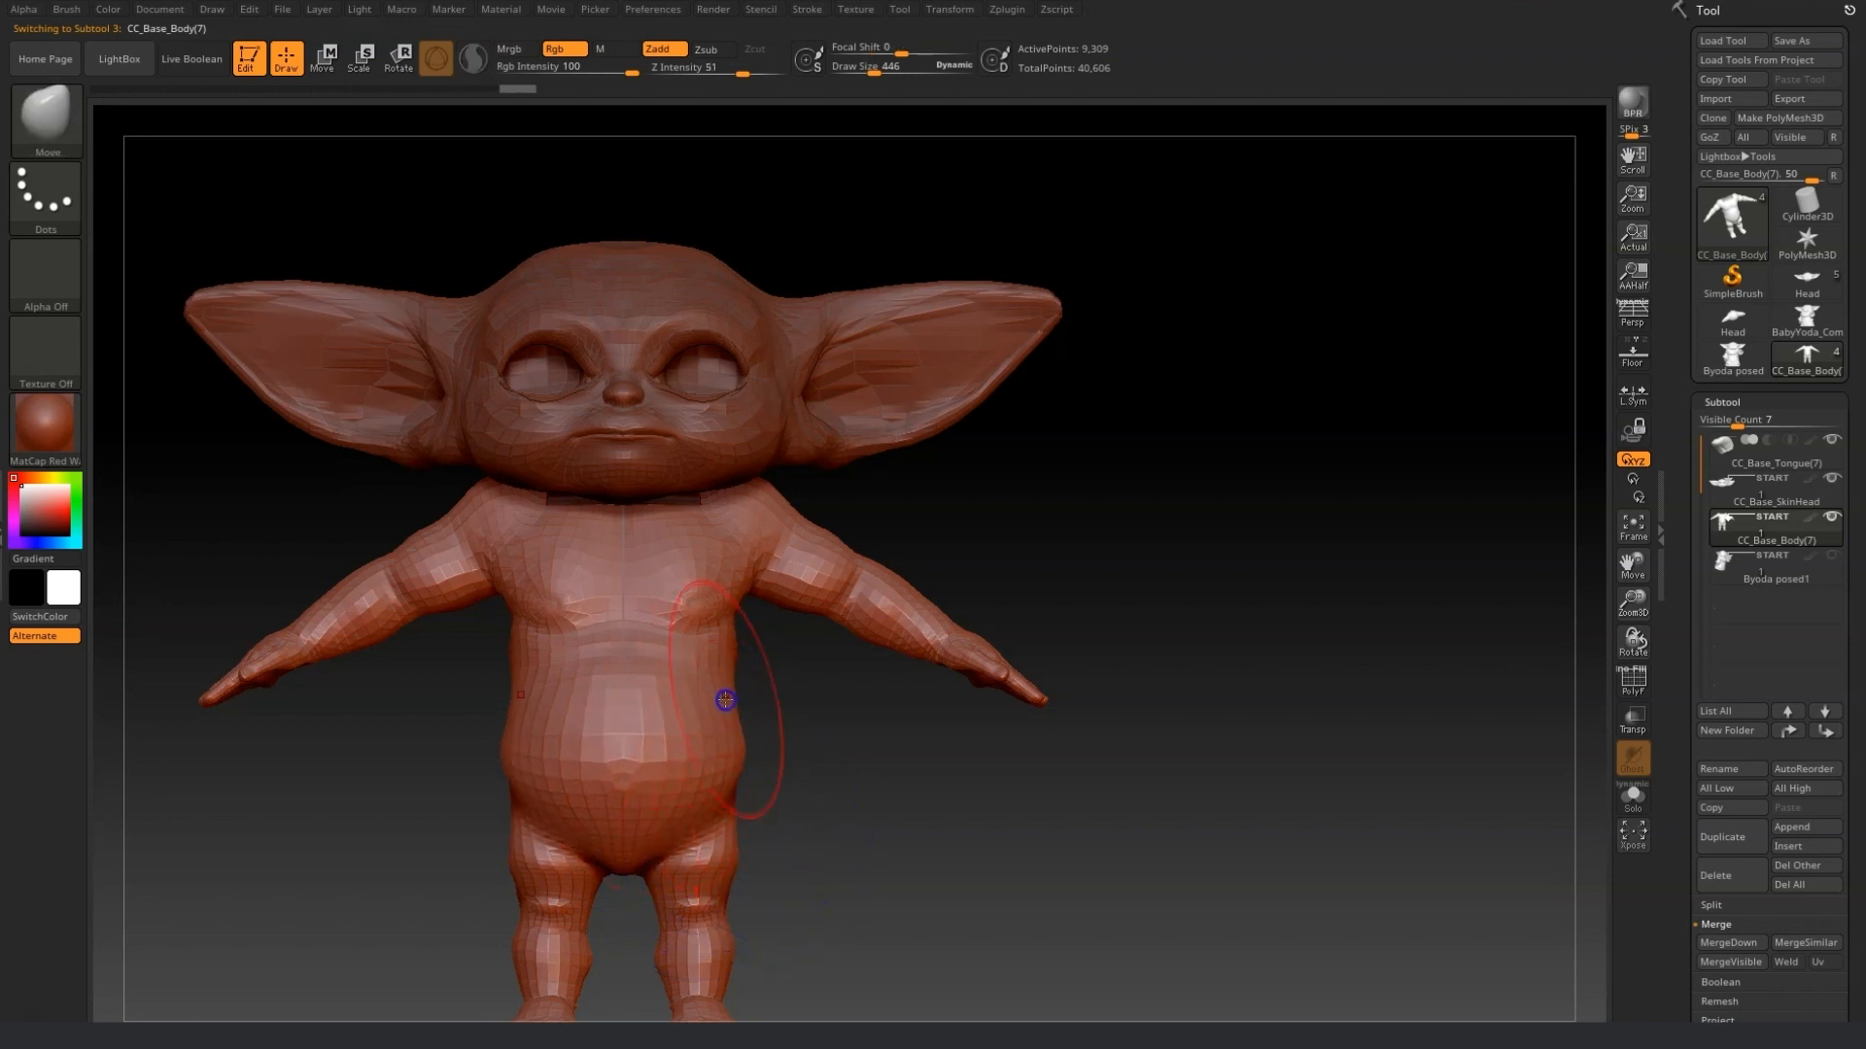
left_click_drag(735, 639, 739, 636)
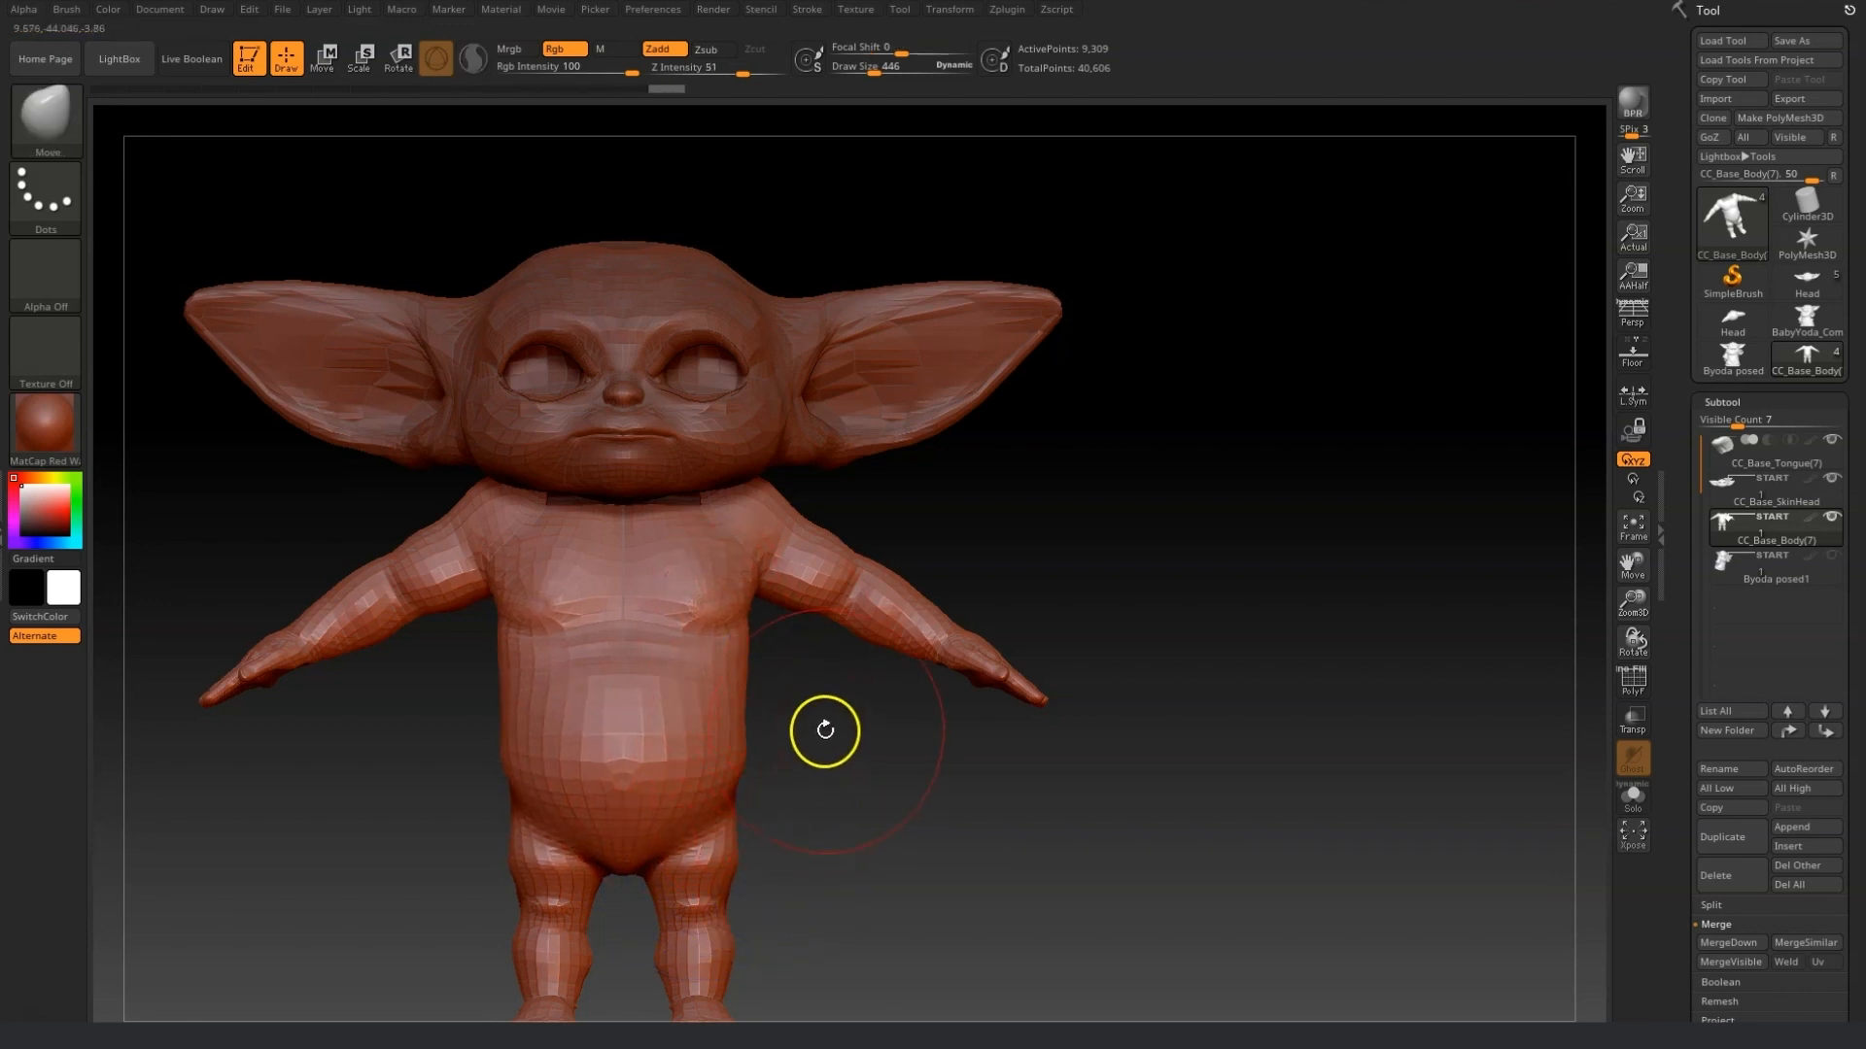
mouse_move(771, 524)
left_mouse_down("shift")
mouse_move(772, 500)
mouse_move(852, 491)
left_mouse_up("shift")
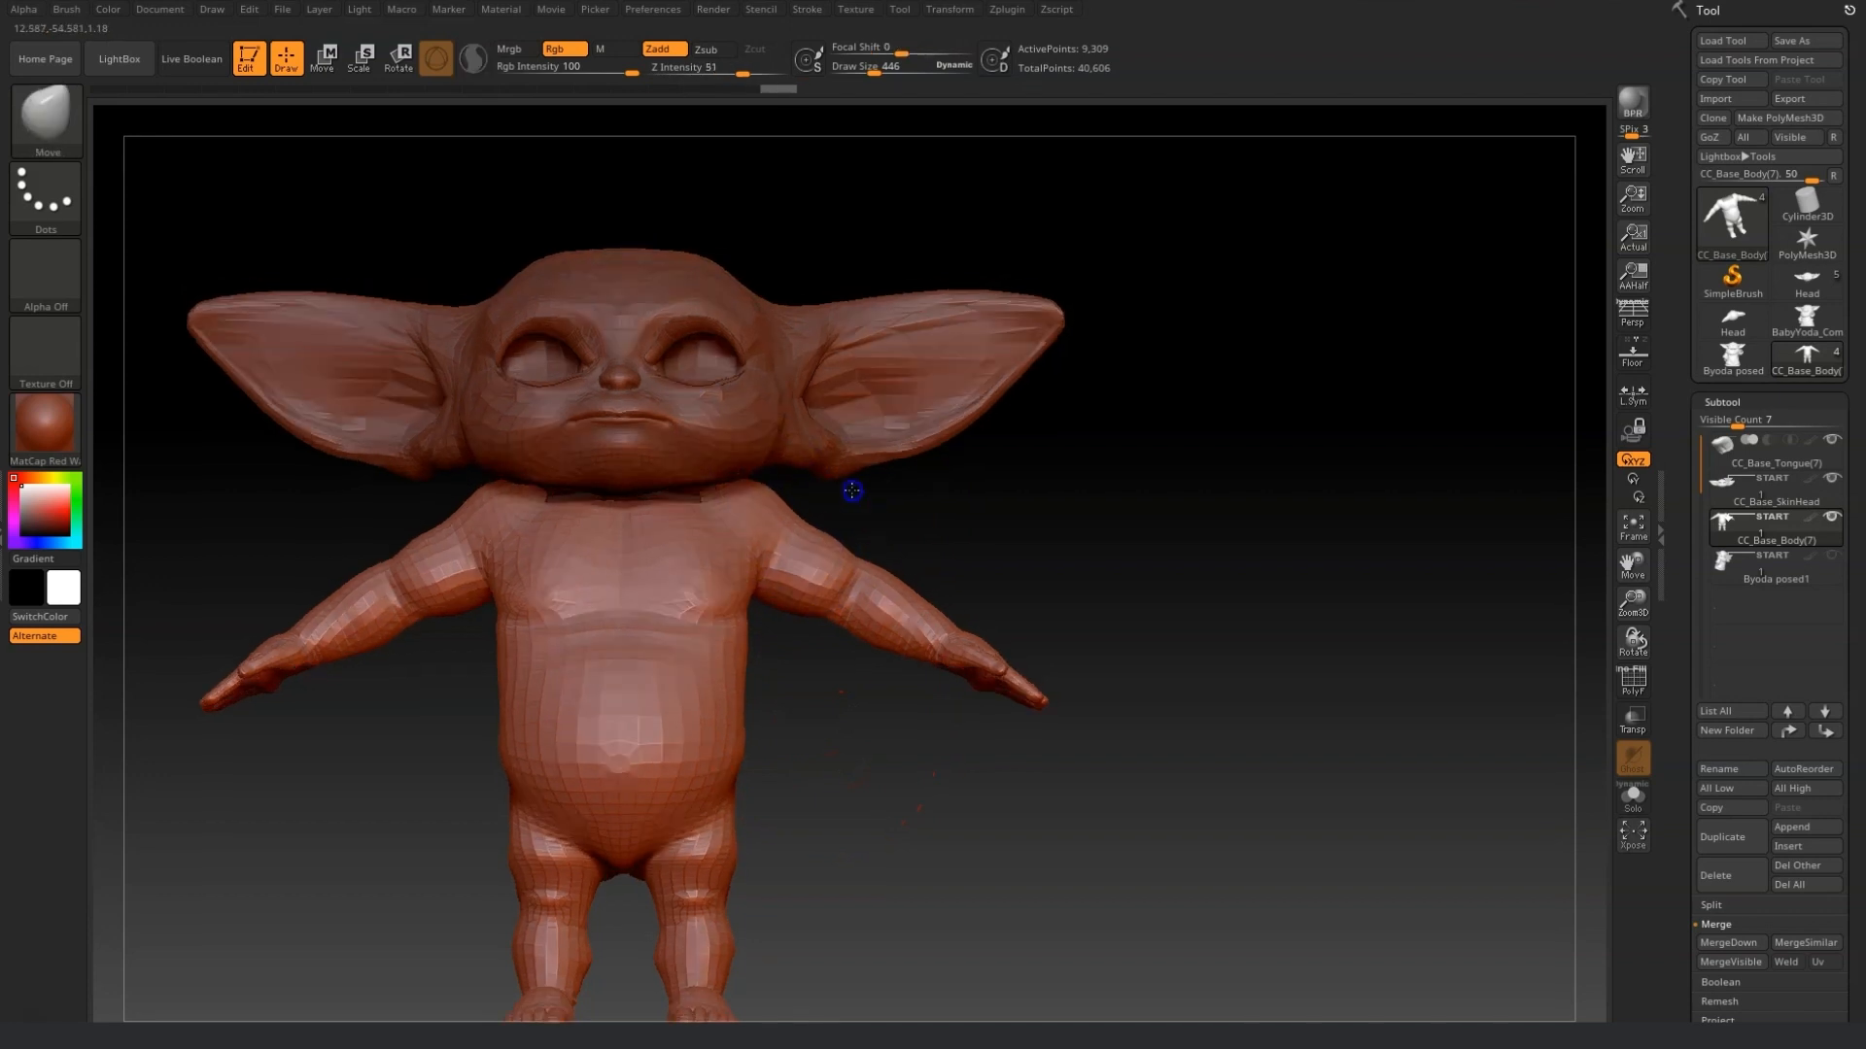
Reduce draw size to 362 and reshape the lower body and legs with Move and Smooth, undoing two strokes.
left_click_drag(880, 70, 869, 70)
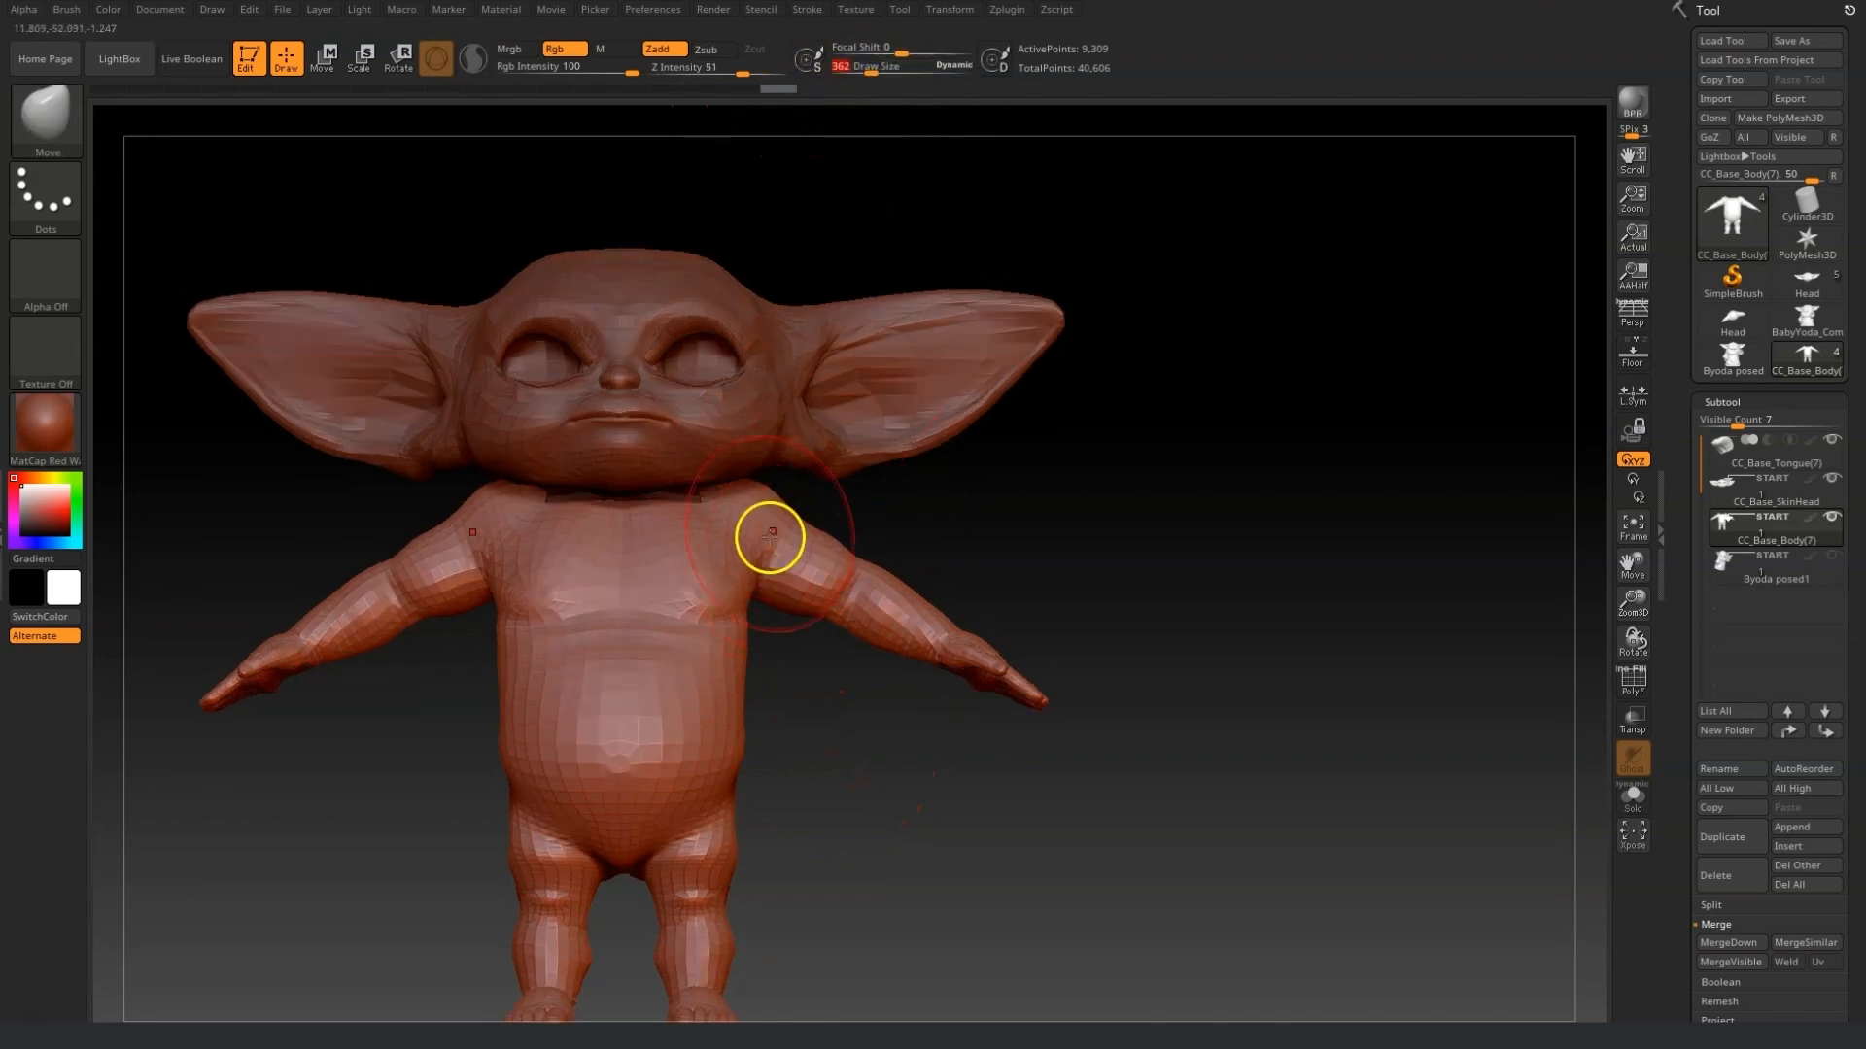
mouse_move(998, 895)
left_mouse_down("shift")
mouse_move(1033, 778)
mouse_move(1008, 878)
left_mouse_up("shift")
left_click_drag(696, 904, 719, 890, "shift")
left_click_drag(889, 882, 767, 878, "shift")
left_click_drag(913, 841, 814, 836)
key("ctrl+z")
key("ctrl+z")
left_click_drag(877, 709, 859, 612, "shift")
key("shift")
mouse_move(1195, 855)
left_mouse_down()
mouse_move(868, 882)
mouse_move(907, 834)
left_mouse_up()
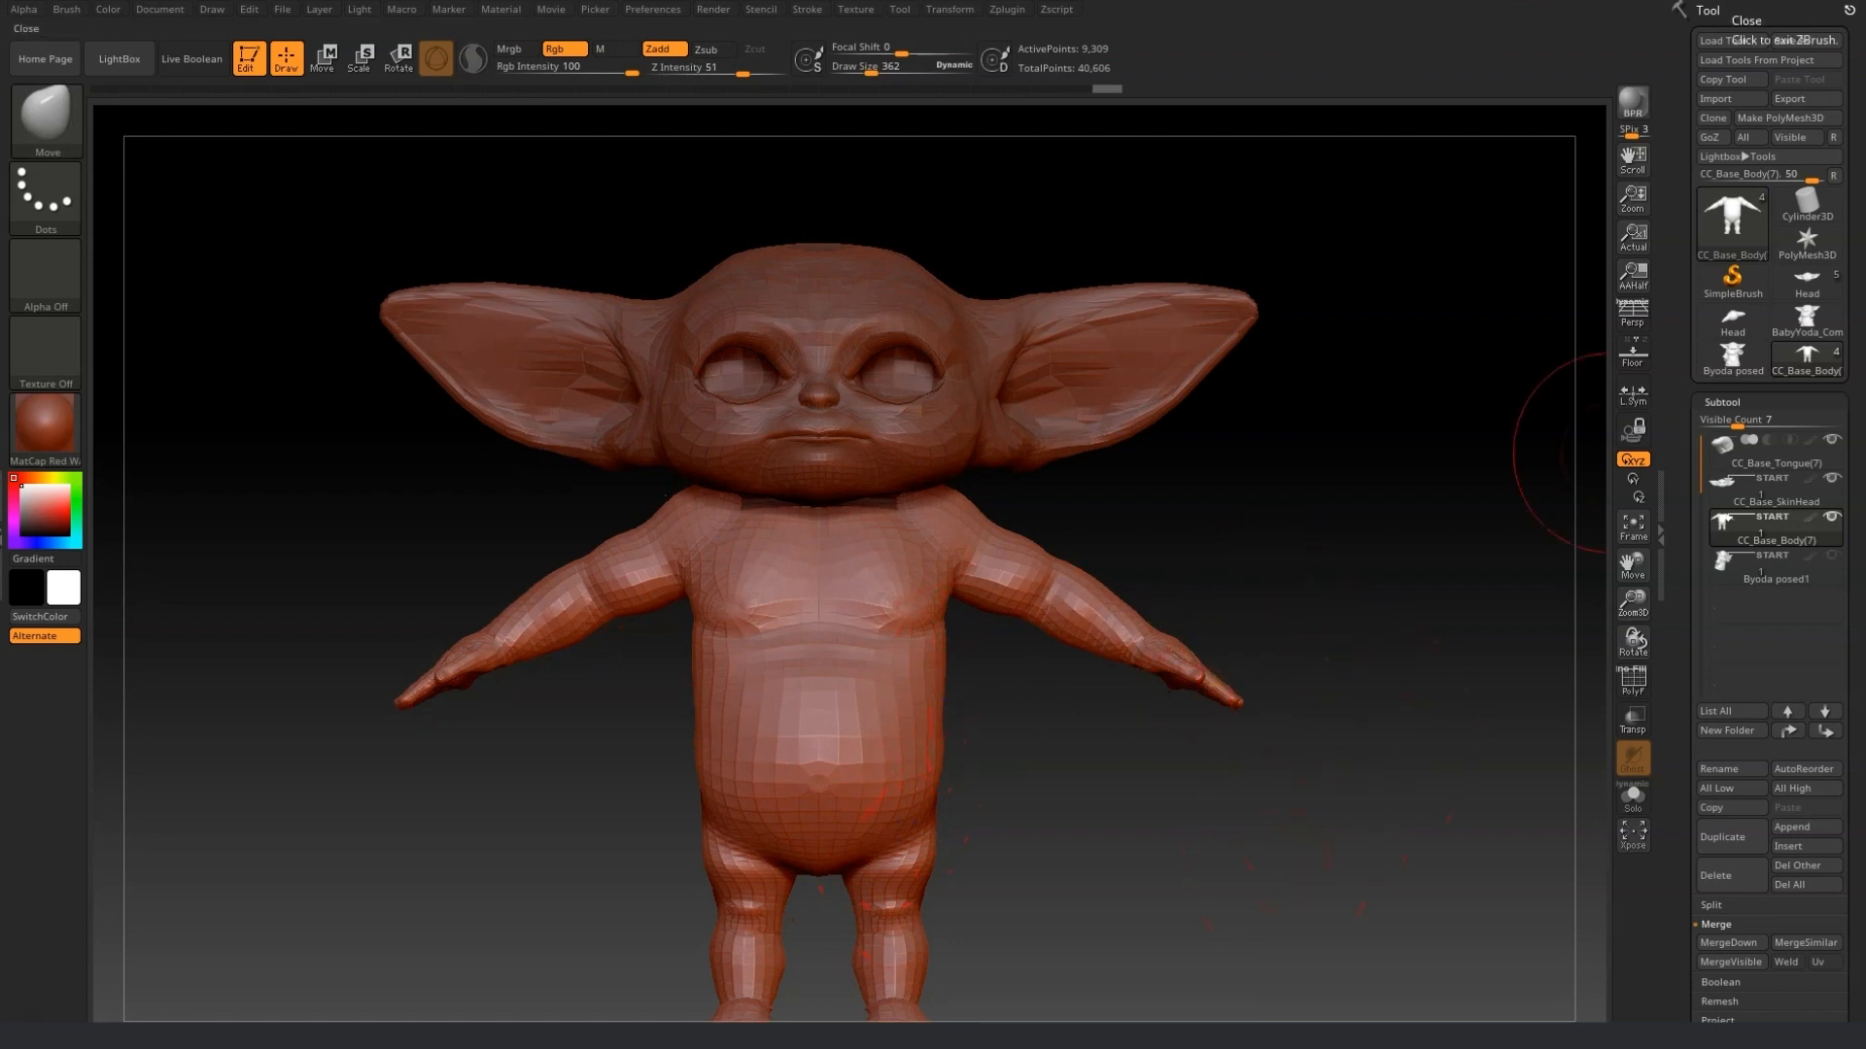
Send all subtools to Character Creator via GoZ, excluding Byoda_posed1's mesh, and update the avatar.
left_click(1760, 139)
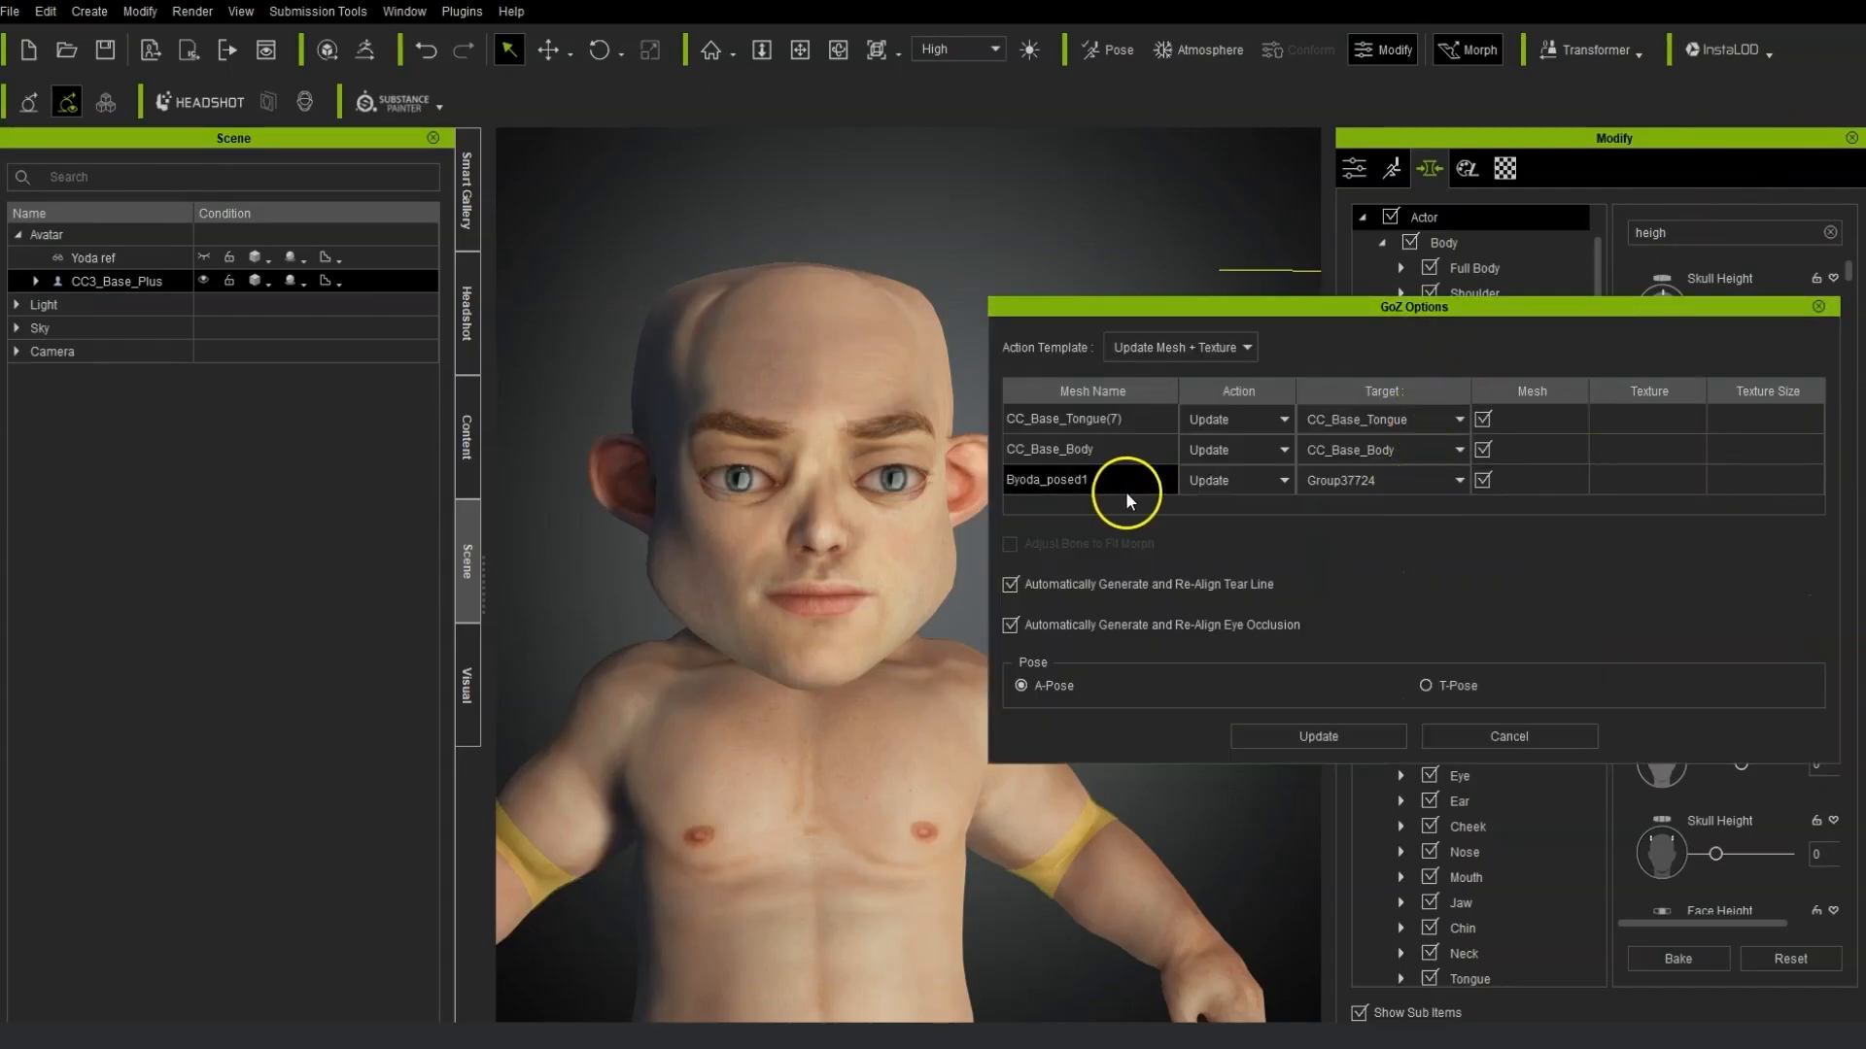
left_click(1031, 484)
left_click(1023, 463)
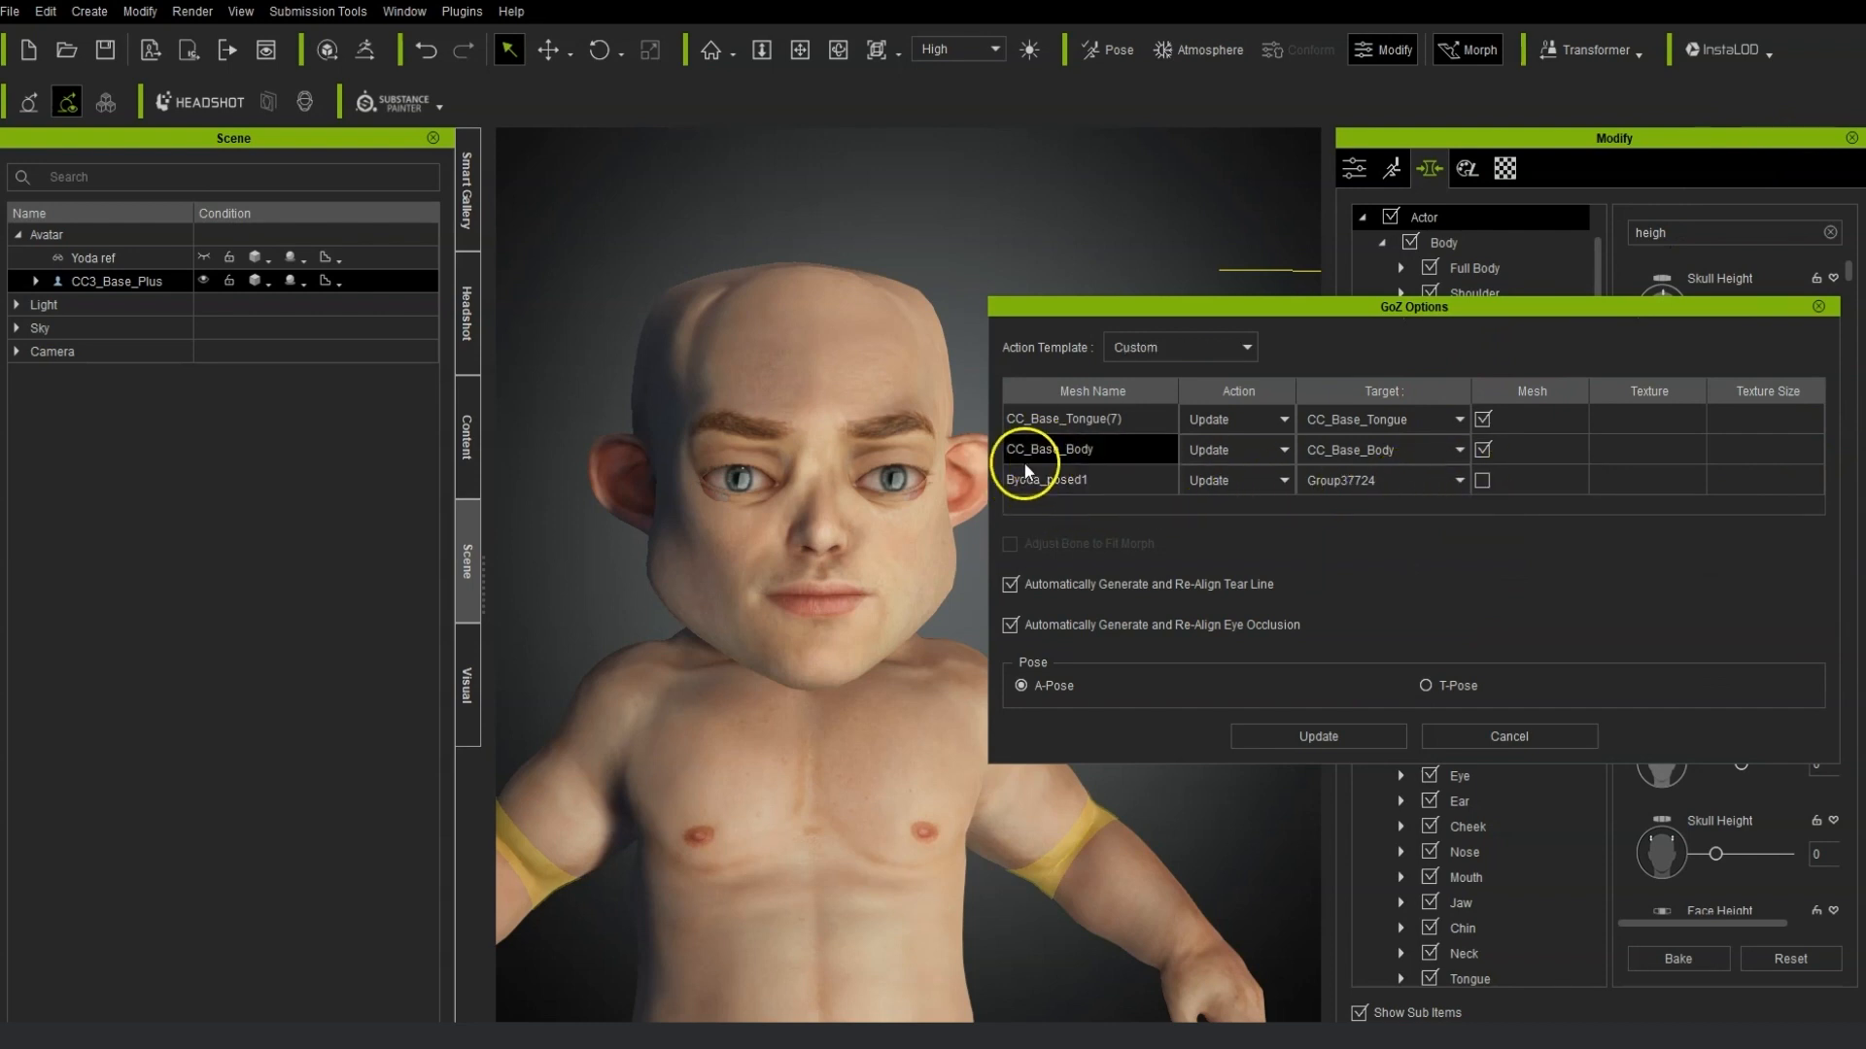
left_click(1320, 737)
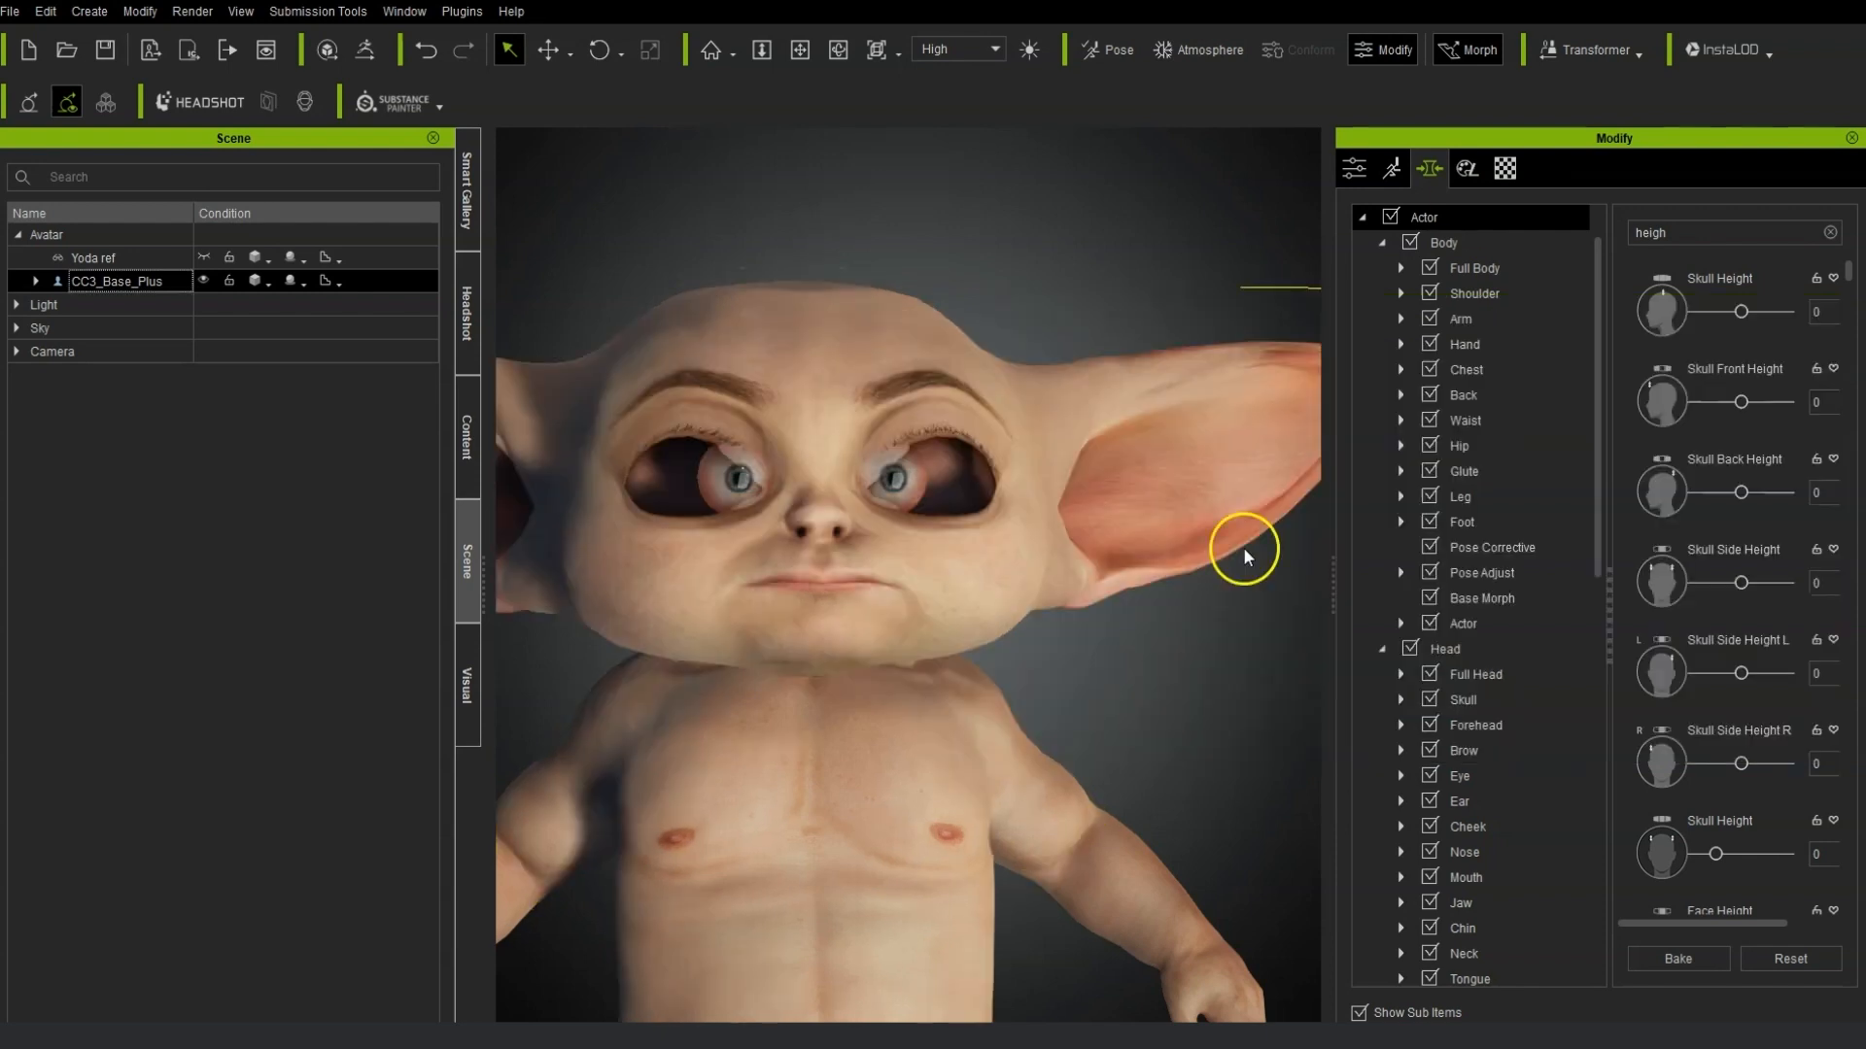
Expand the CC3_Base_Plus avatar in the scene list and widen the Name column.
right_click_drag(1195, 696, 1053, 674)
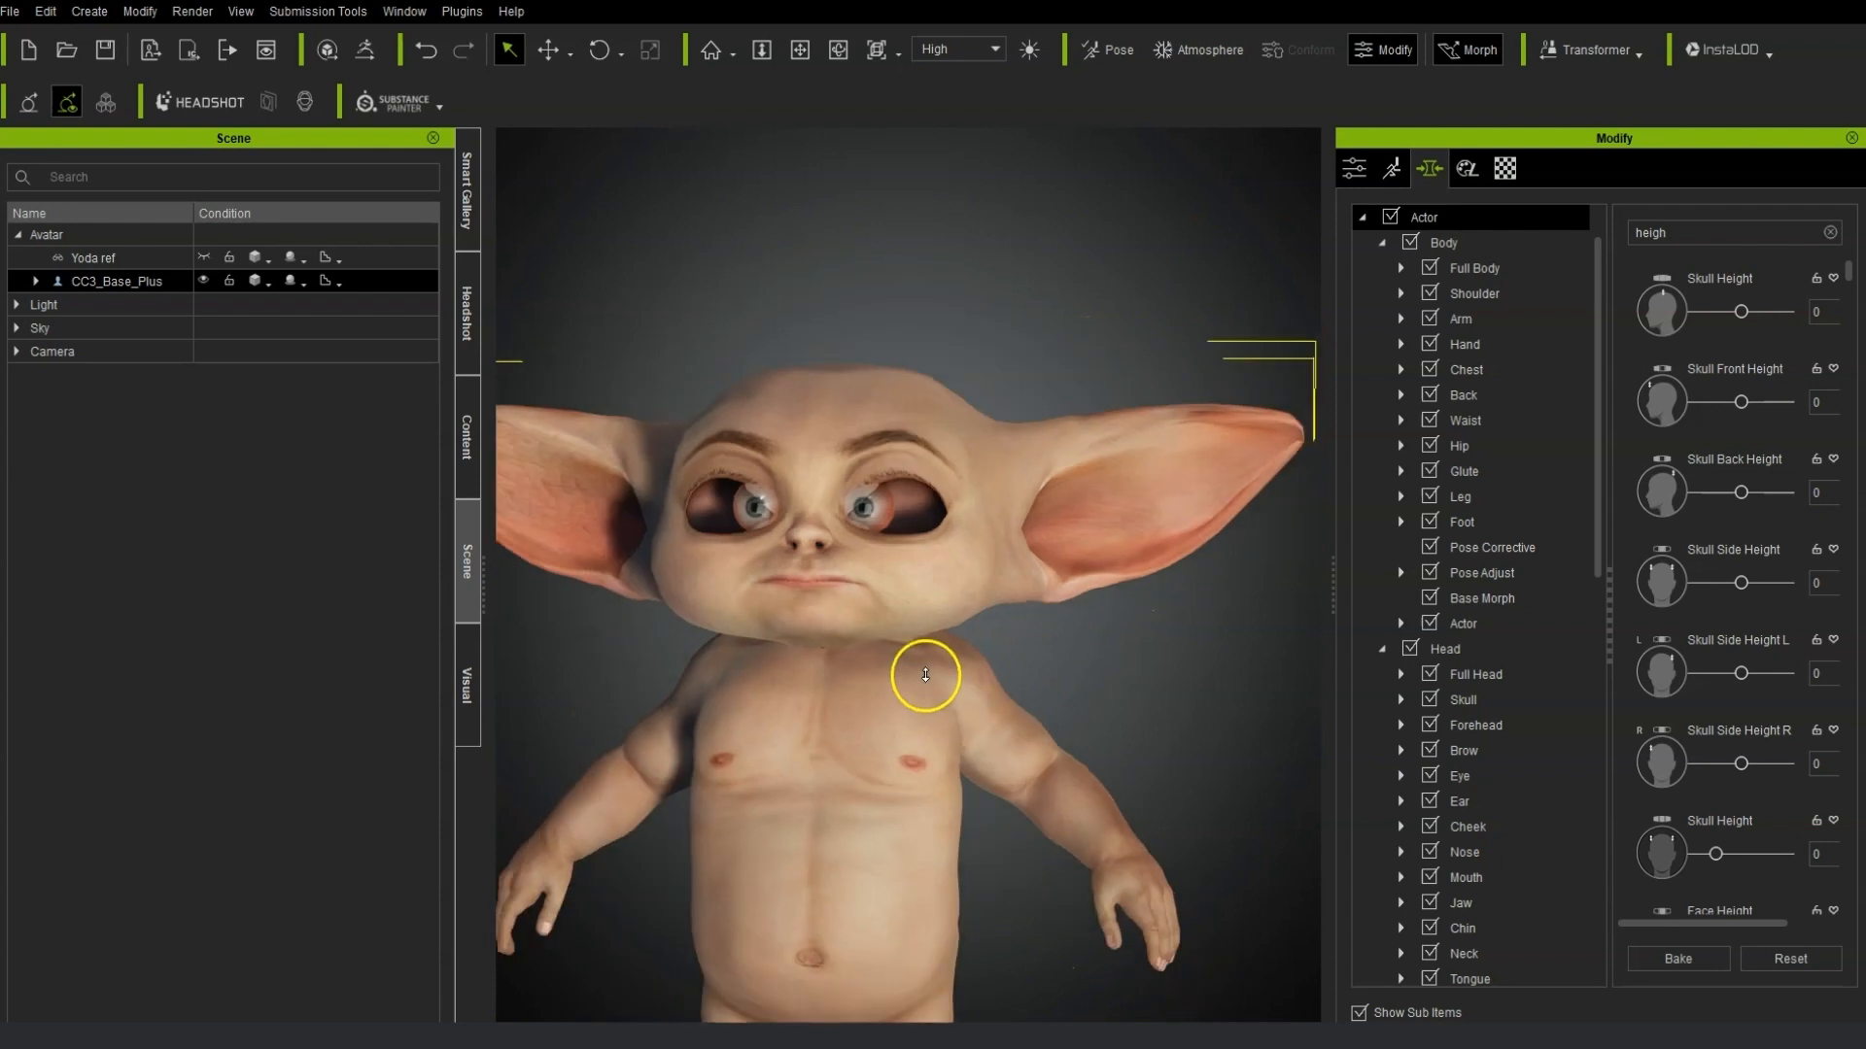
scroll(1011, 661, "up", 3)
scroll(996, 707, "up", 3)
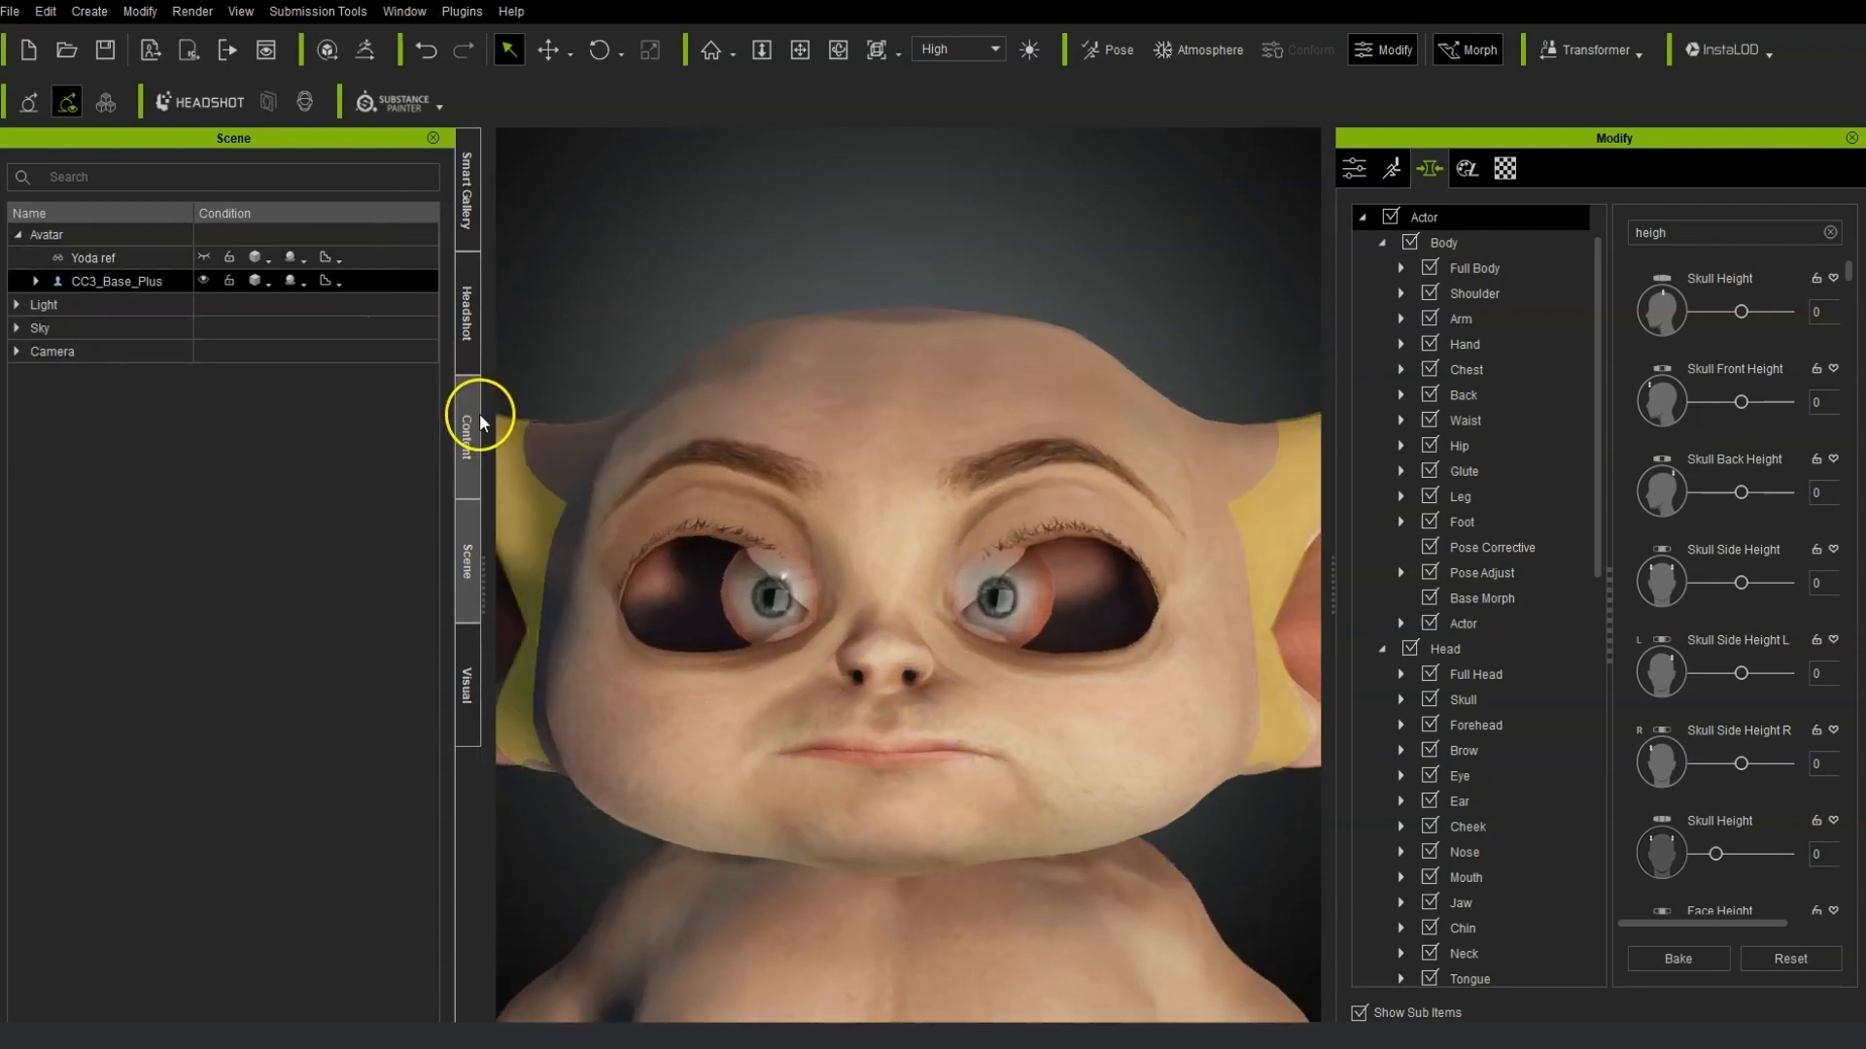
left_click(36, 281)
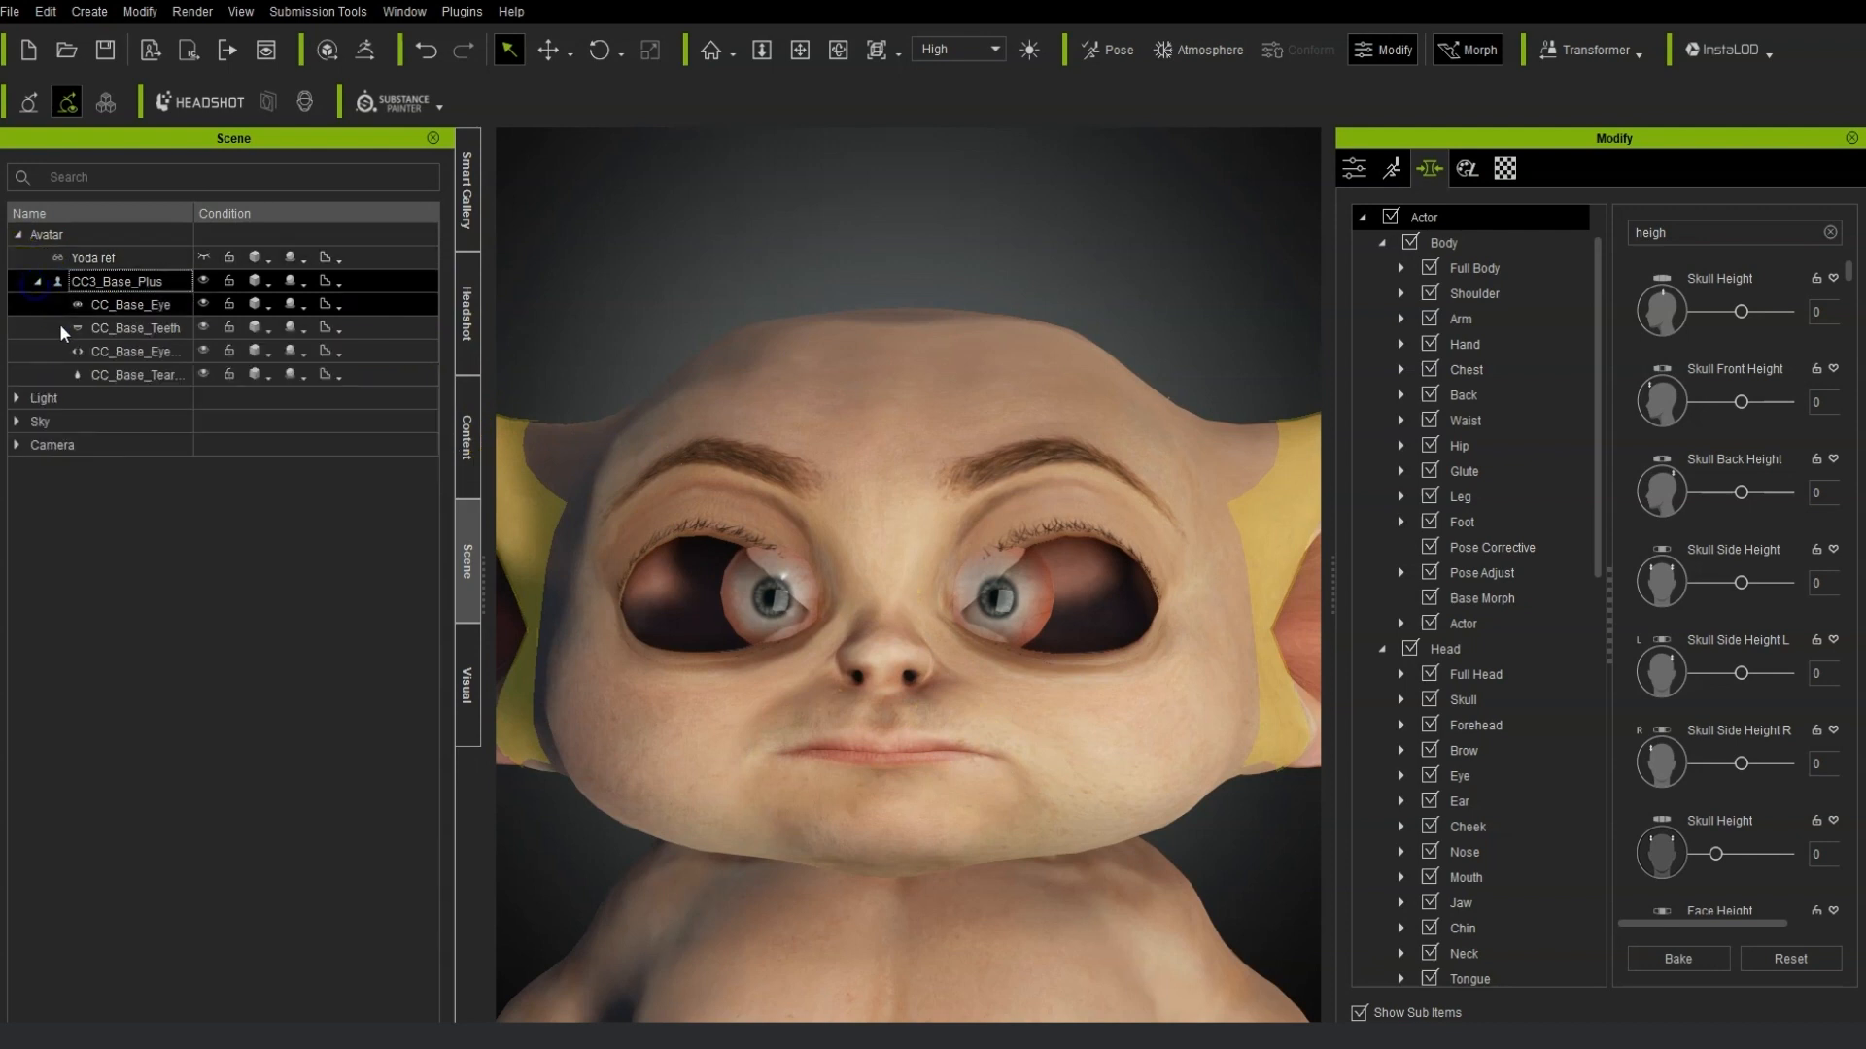
left_click(153, 356)
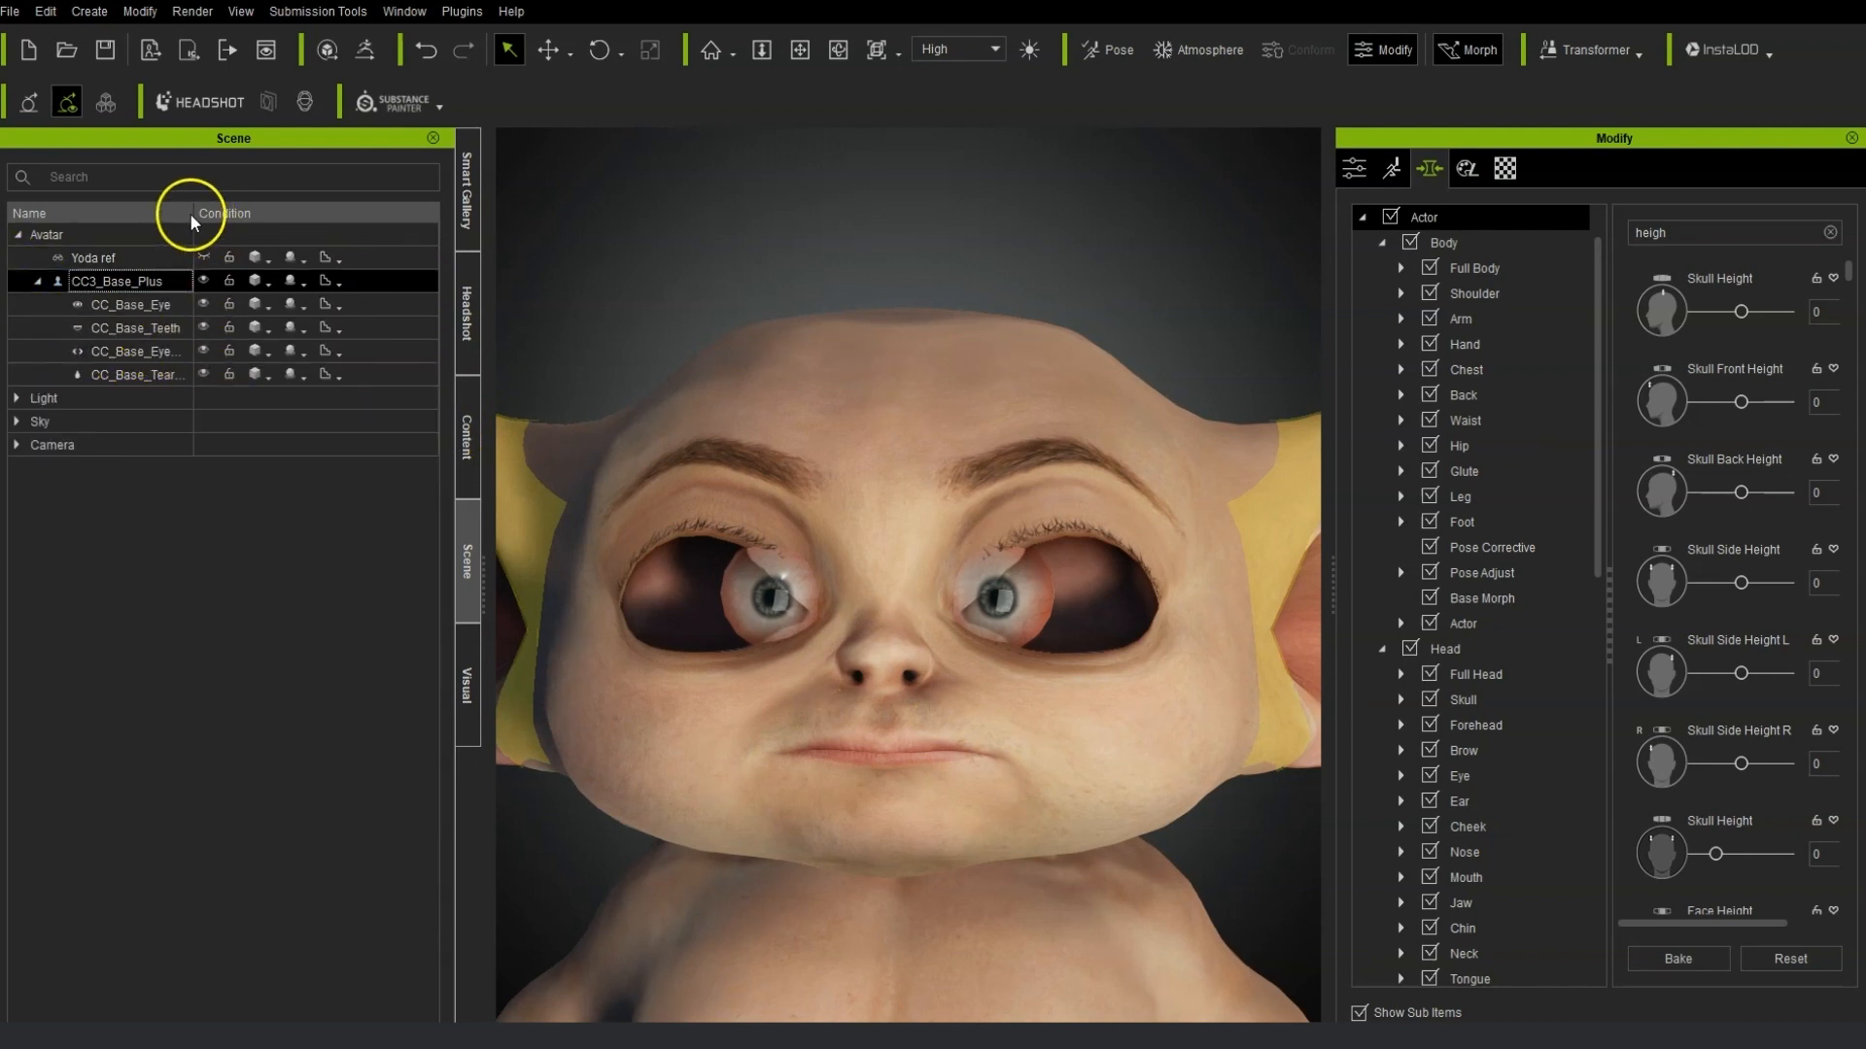
left_click_drag(194, 212, 251, 211)
Toggle the visibility of the CC_Base_TearLine and CC_Base_EyeOcclusion meshes.
left_click(266, 373)
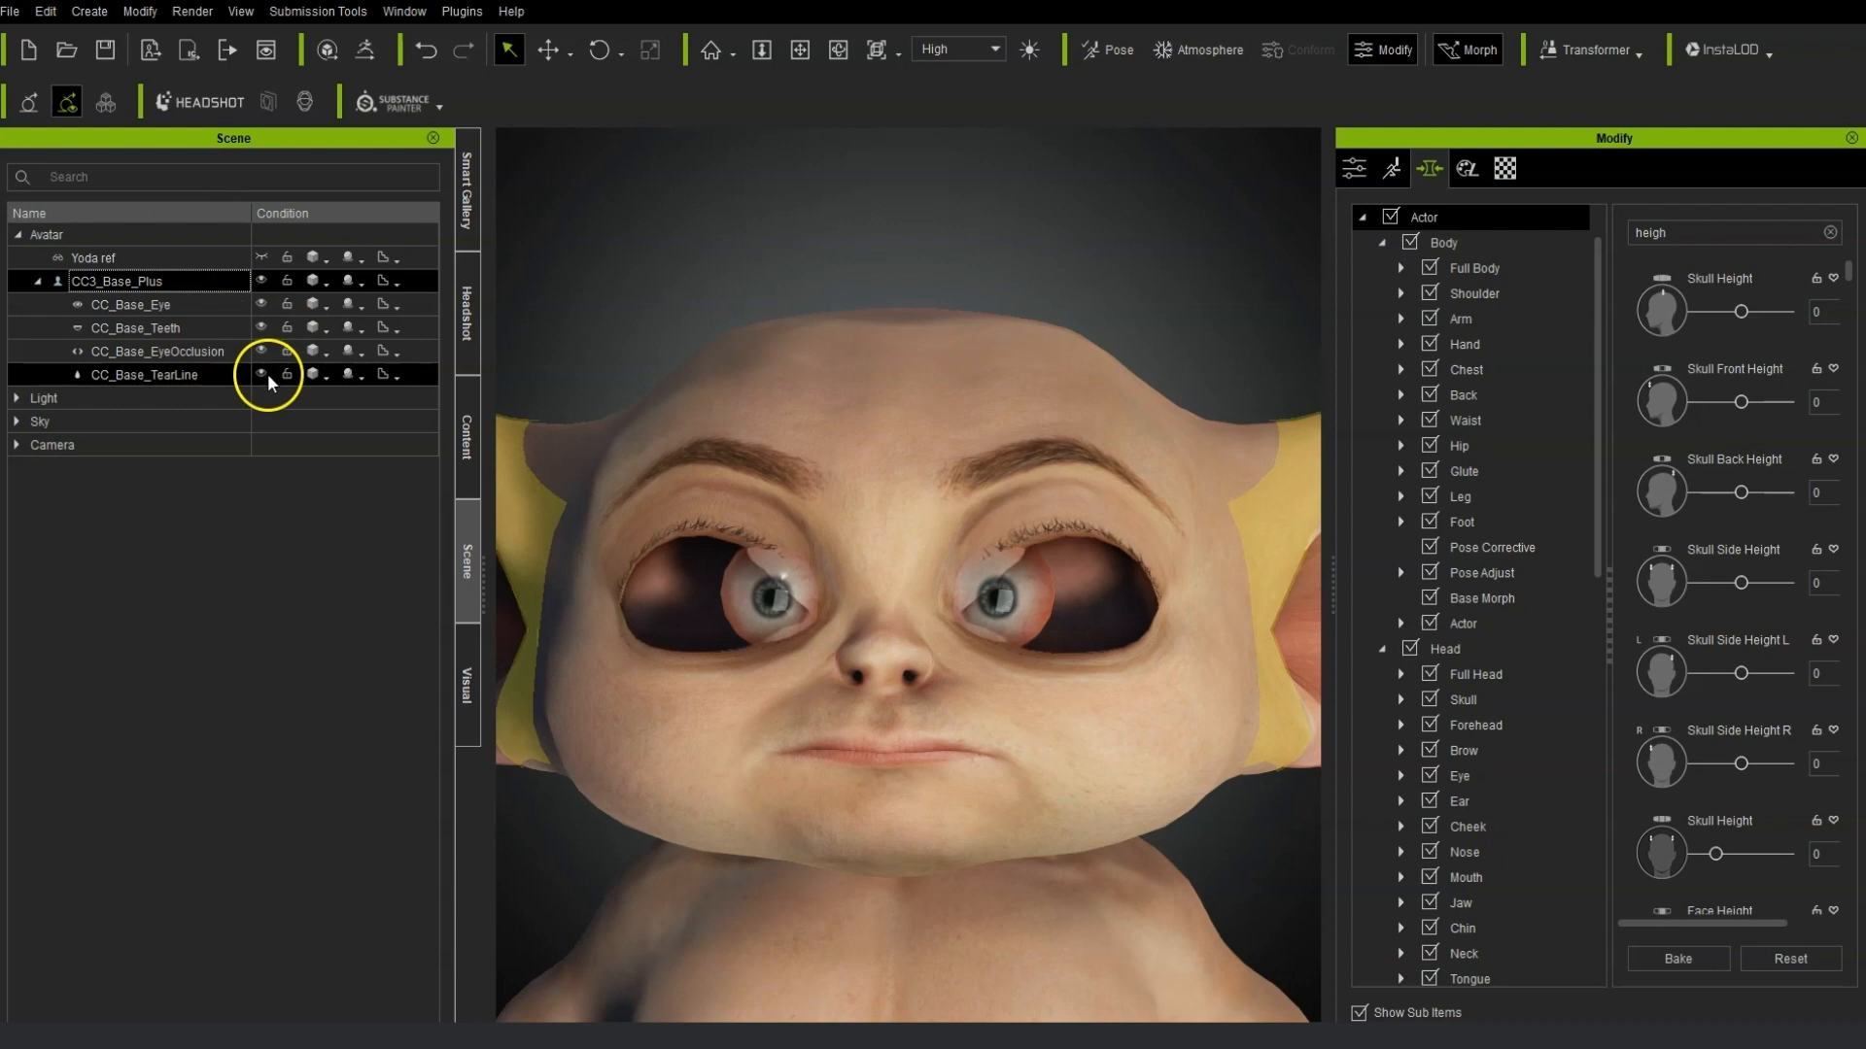
left_click(267, 350)
left_click(264, 393)
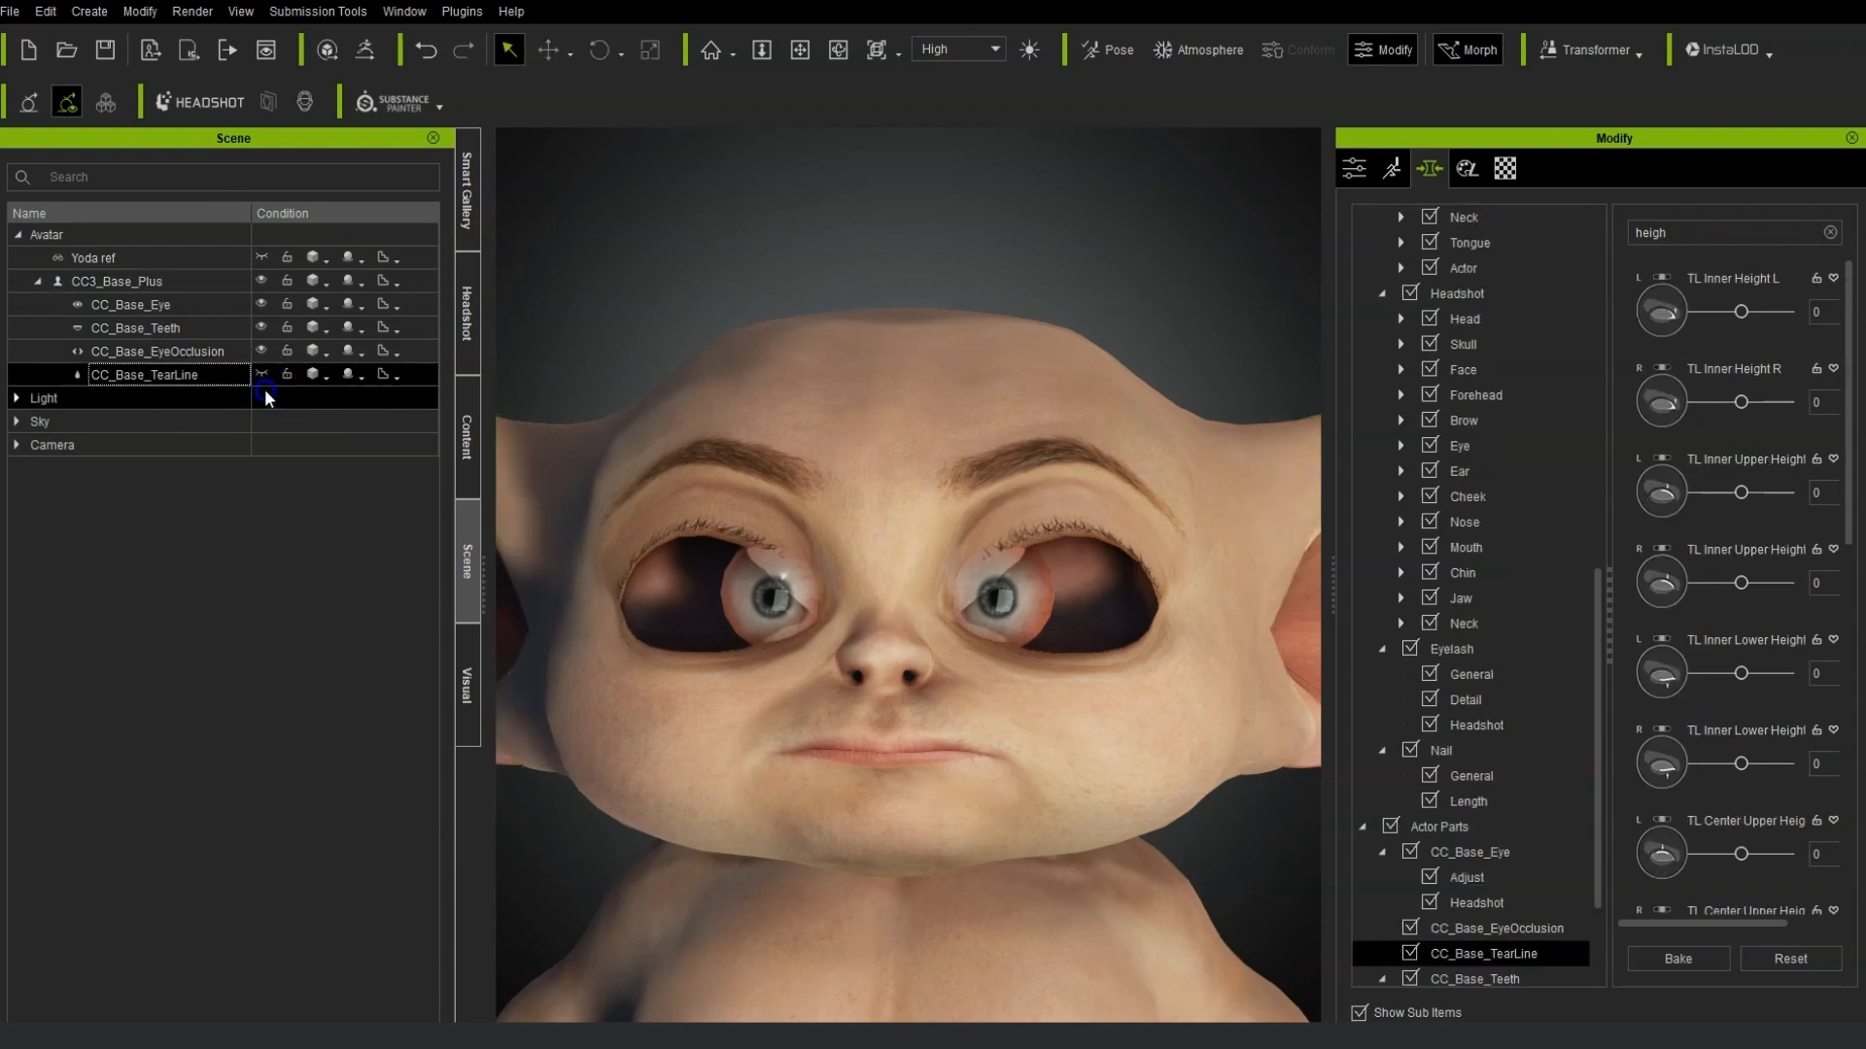
left_click(264, 374)
left_click(264, 371)
left_click(262, 349)
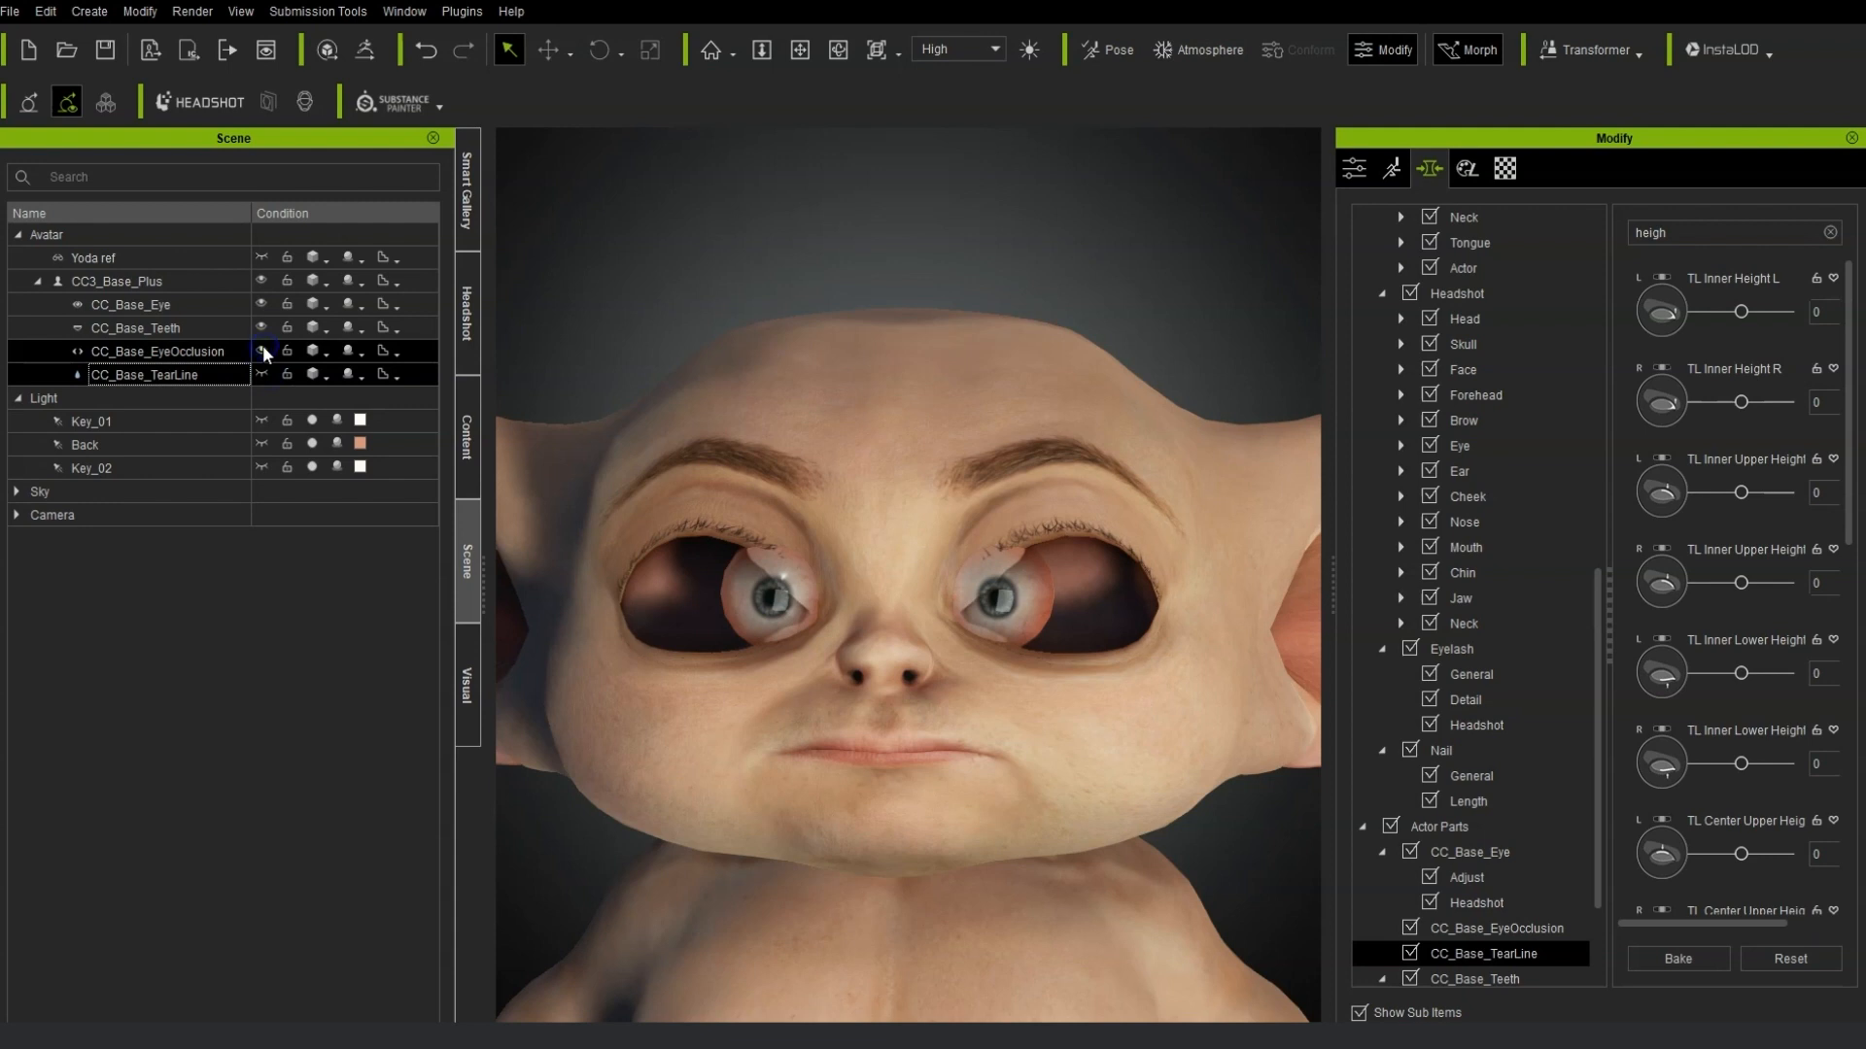
left_click(263, 351)
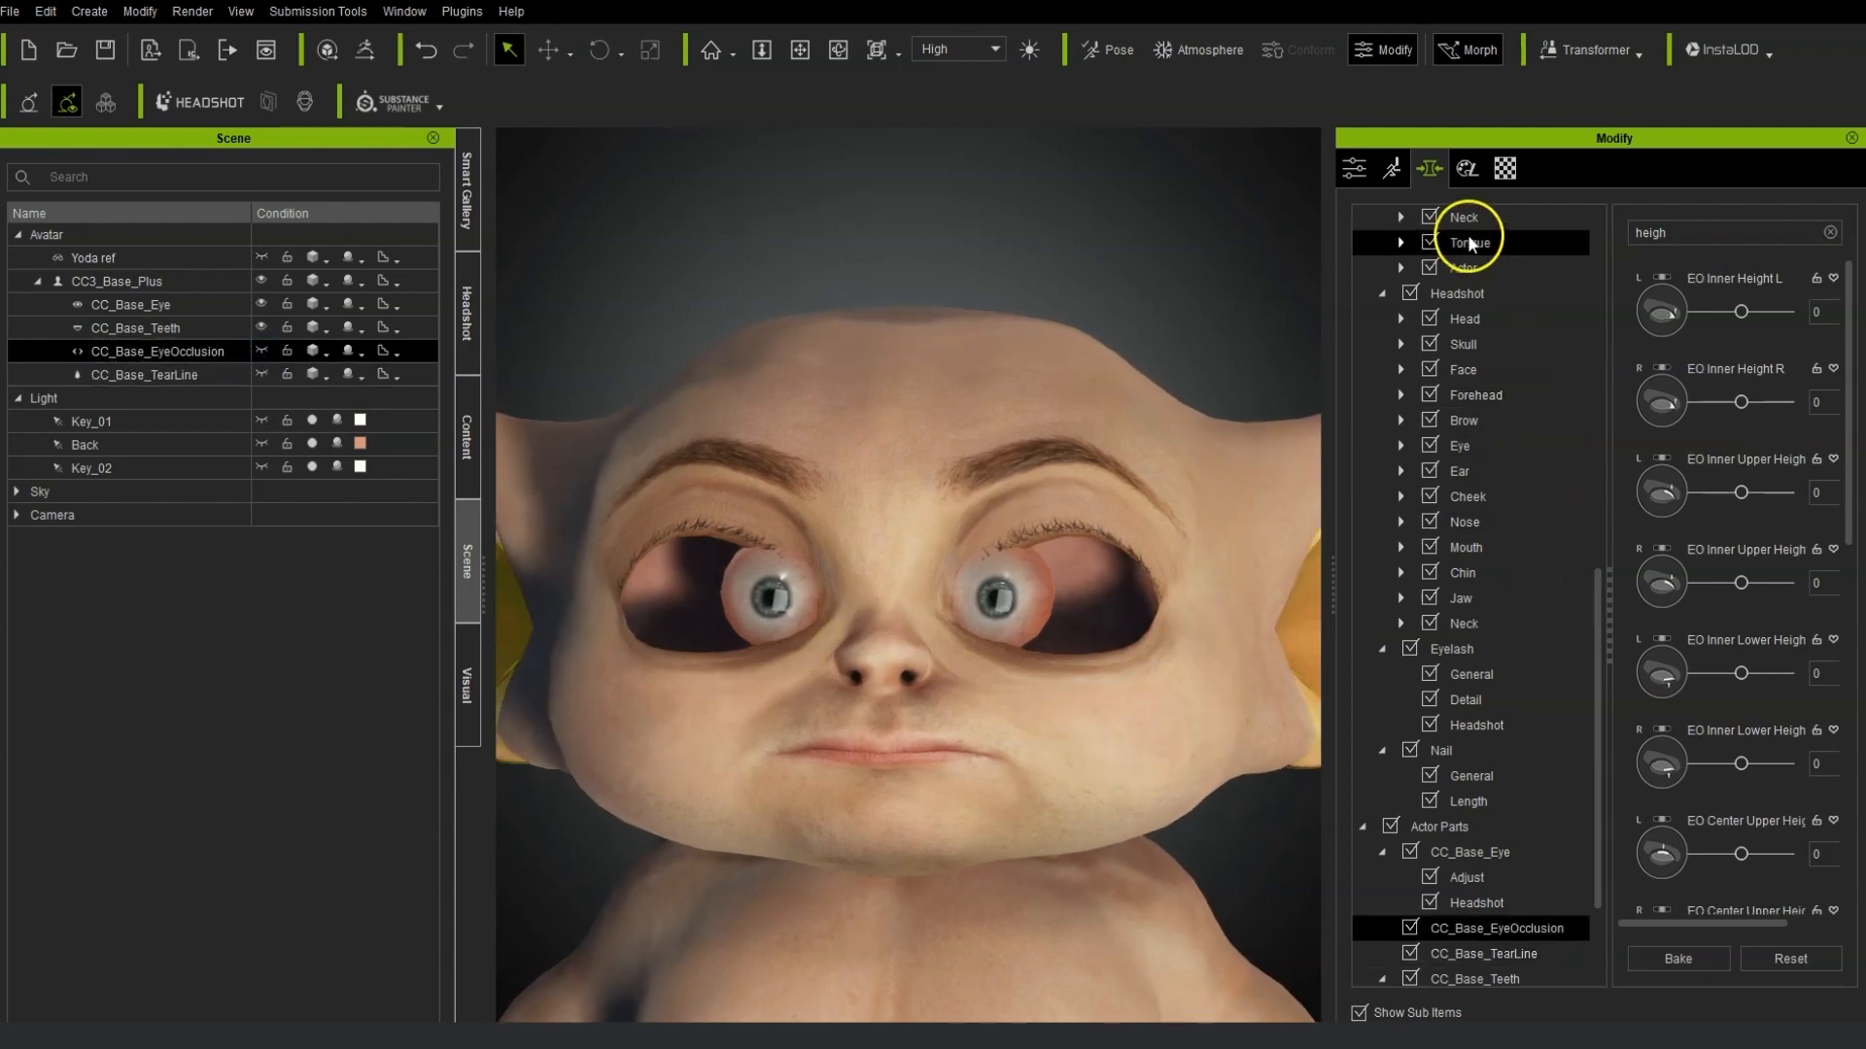
Open the Headshot Eye General morphs, clear the slider search, and set Eye Width to -40.
double_click(1471, 443)
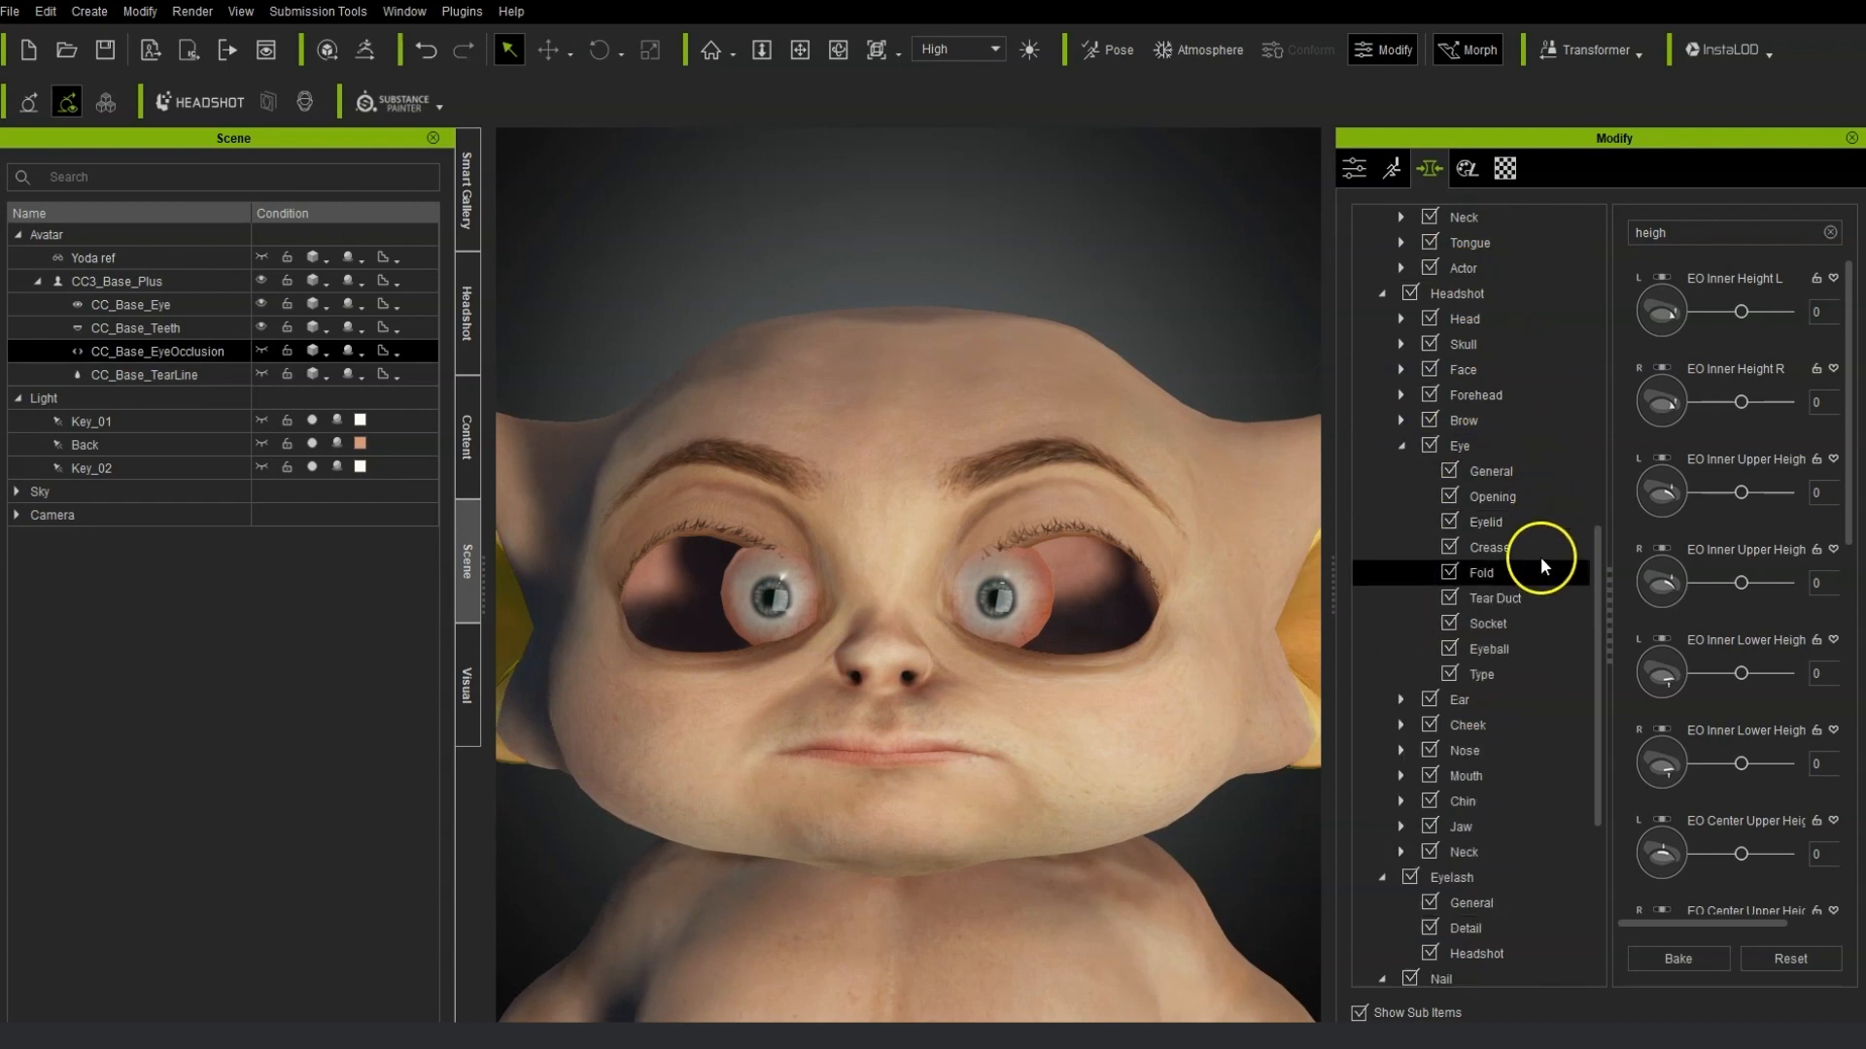
left_click(1536, 475)
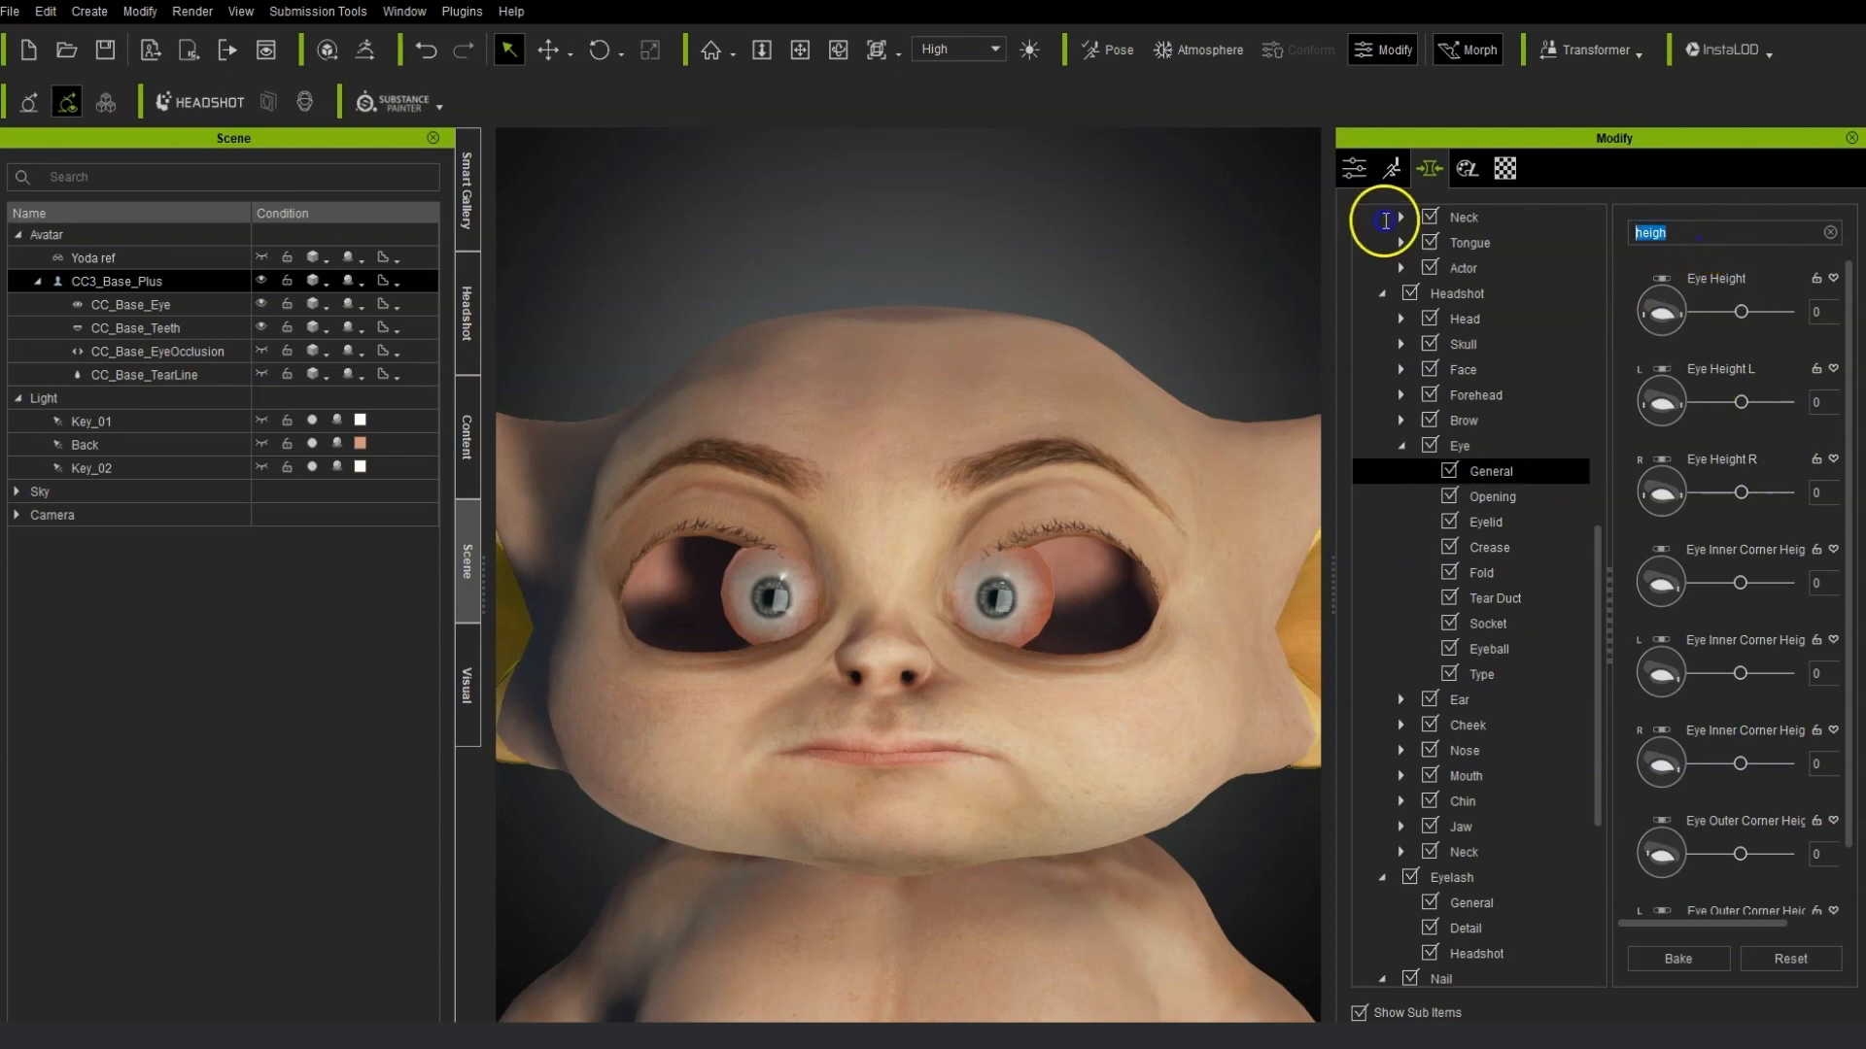
key("ctrl+a")
type("move")
key("BackSpace")
key("BackSpace")
key("BackSpace")
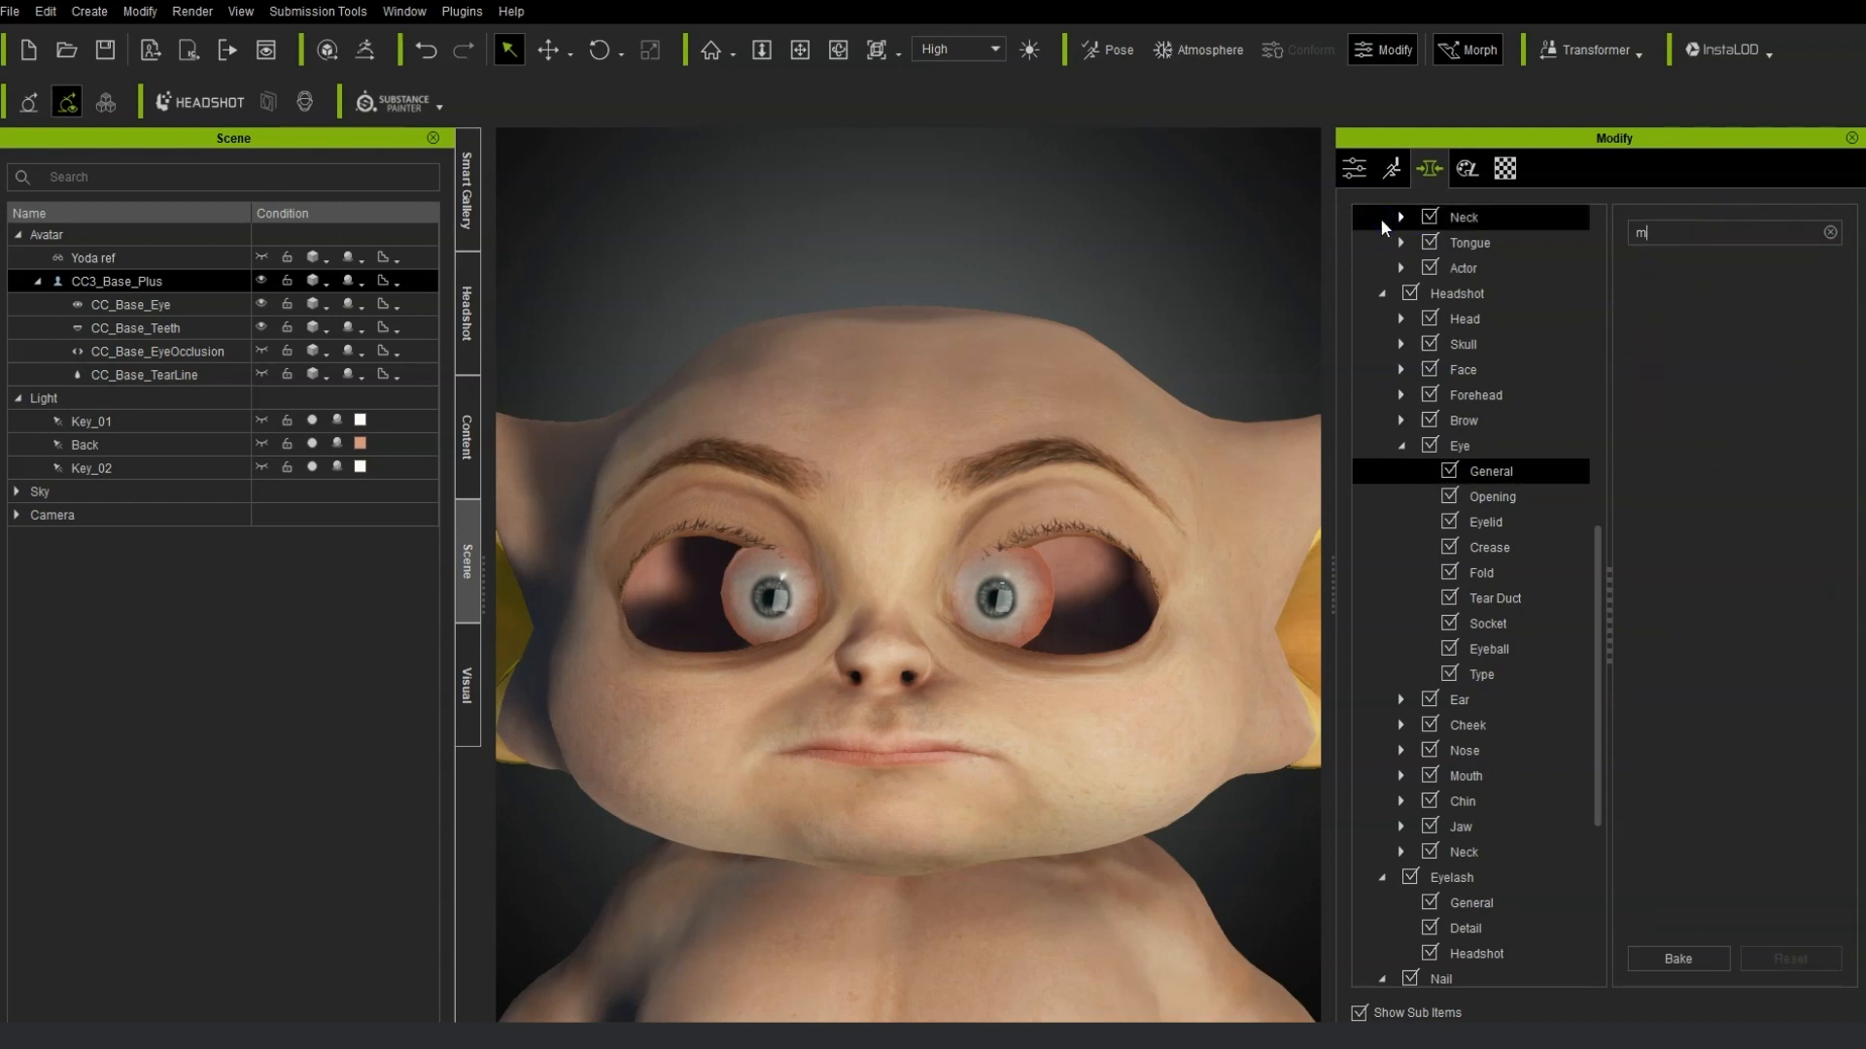
key("BackSpace")
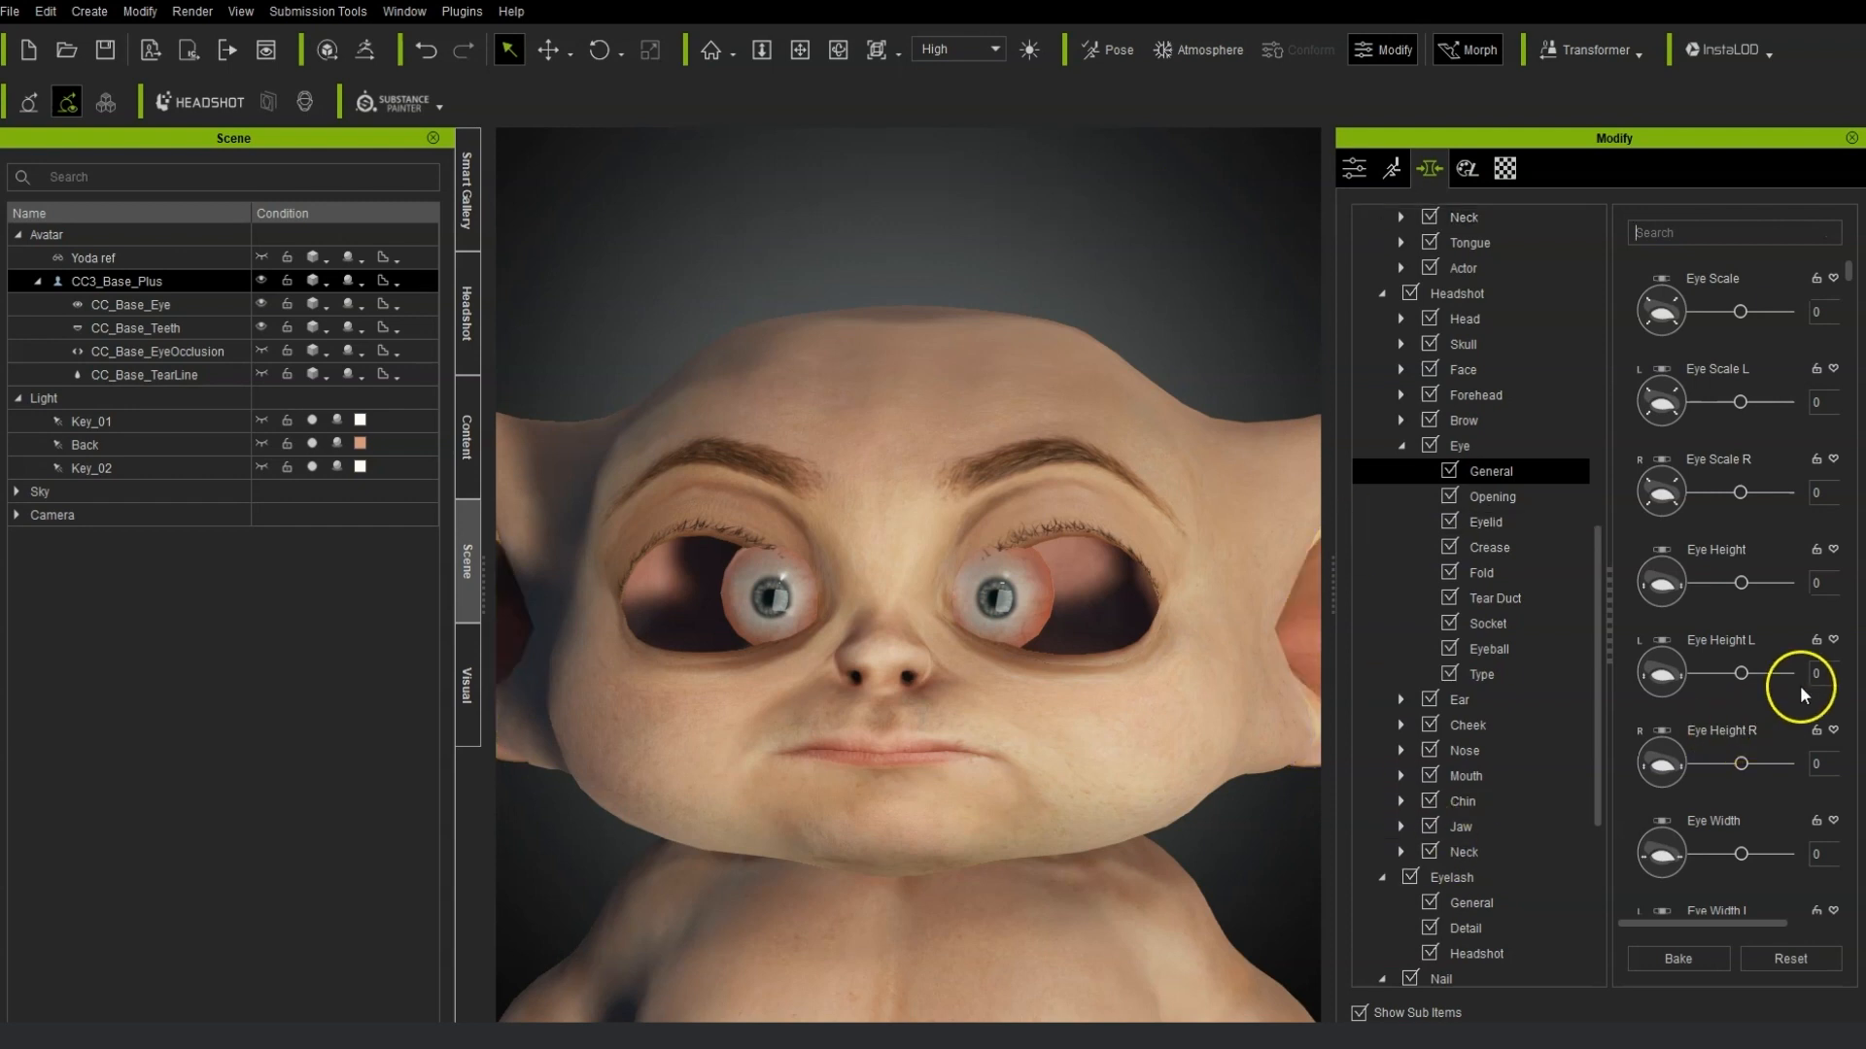
scroll(1800, 709, "down", 1)
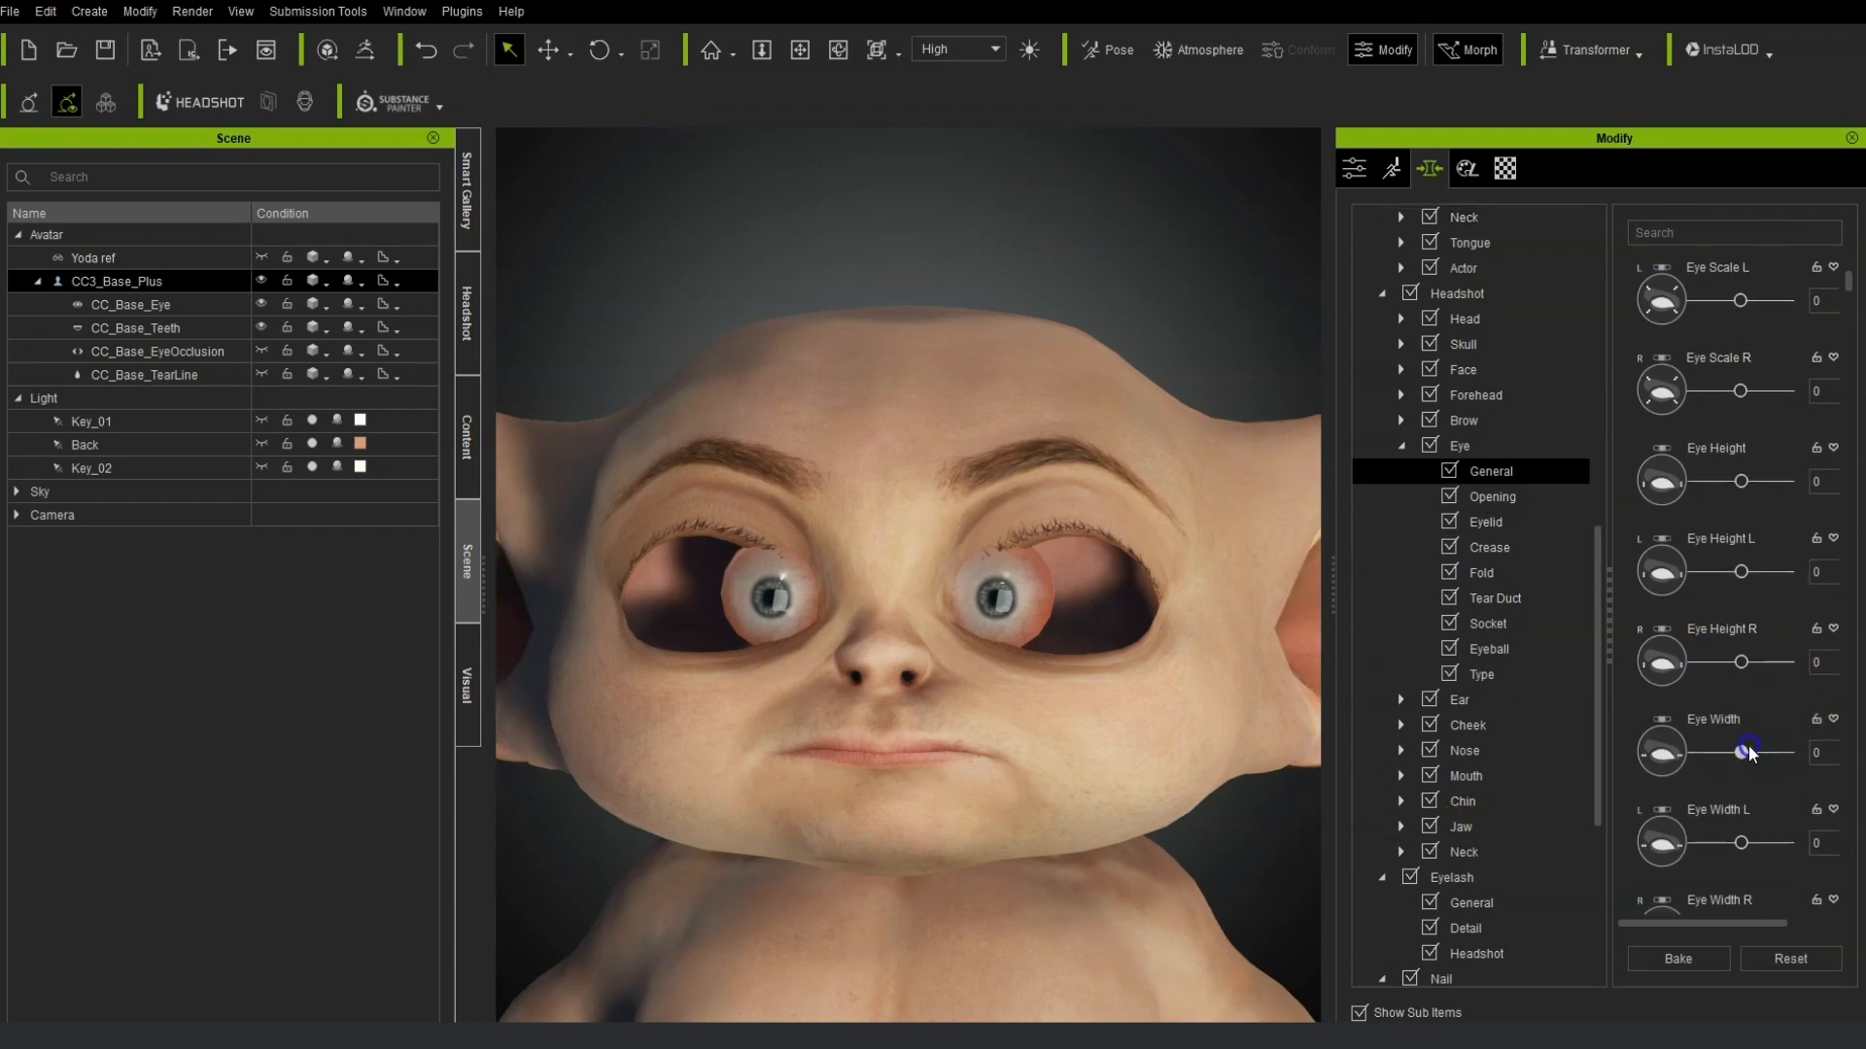
left_click_drag(1749, 753, 1801, 753)
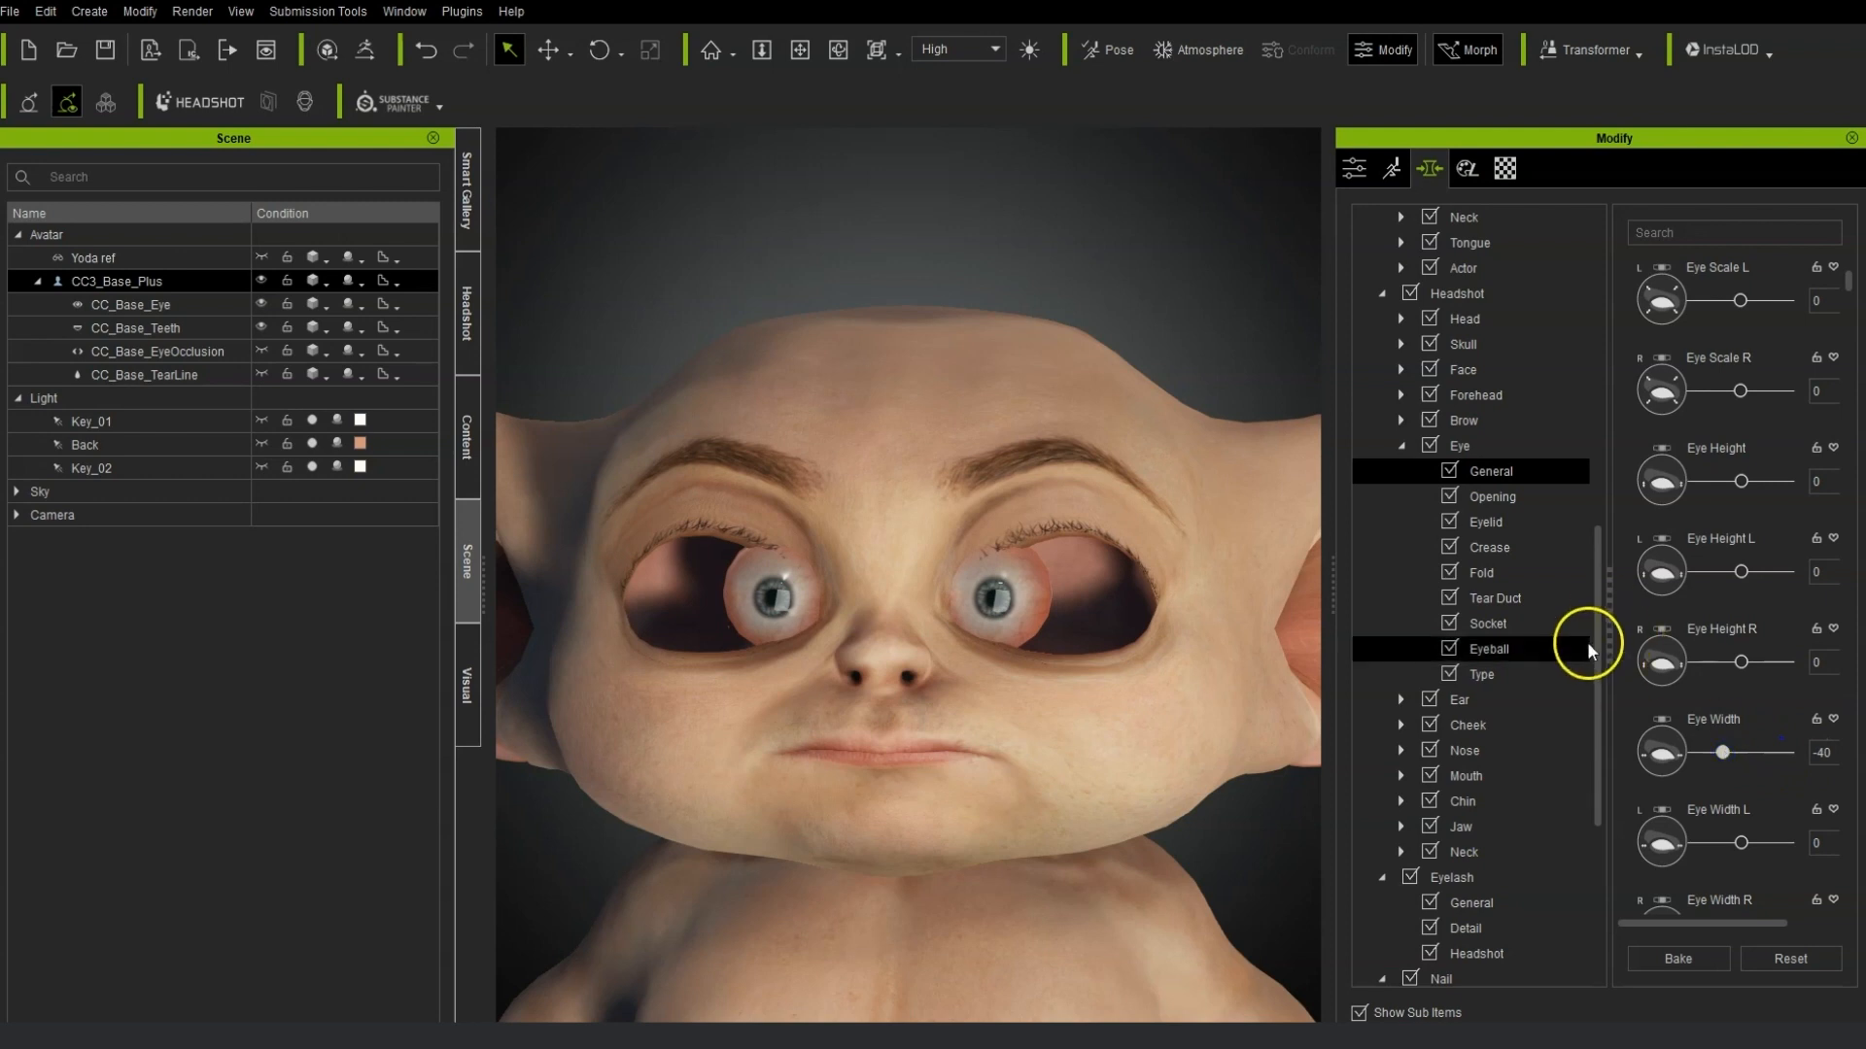
Browse the Headshot and Actor Parts morph categories for the eyeball sliders.
left_click(1529, 644)
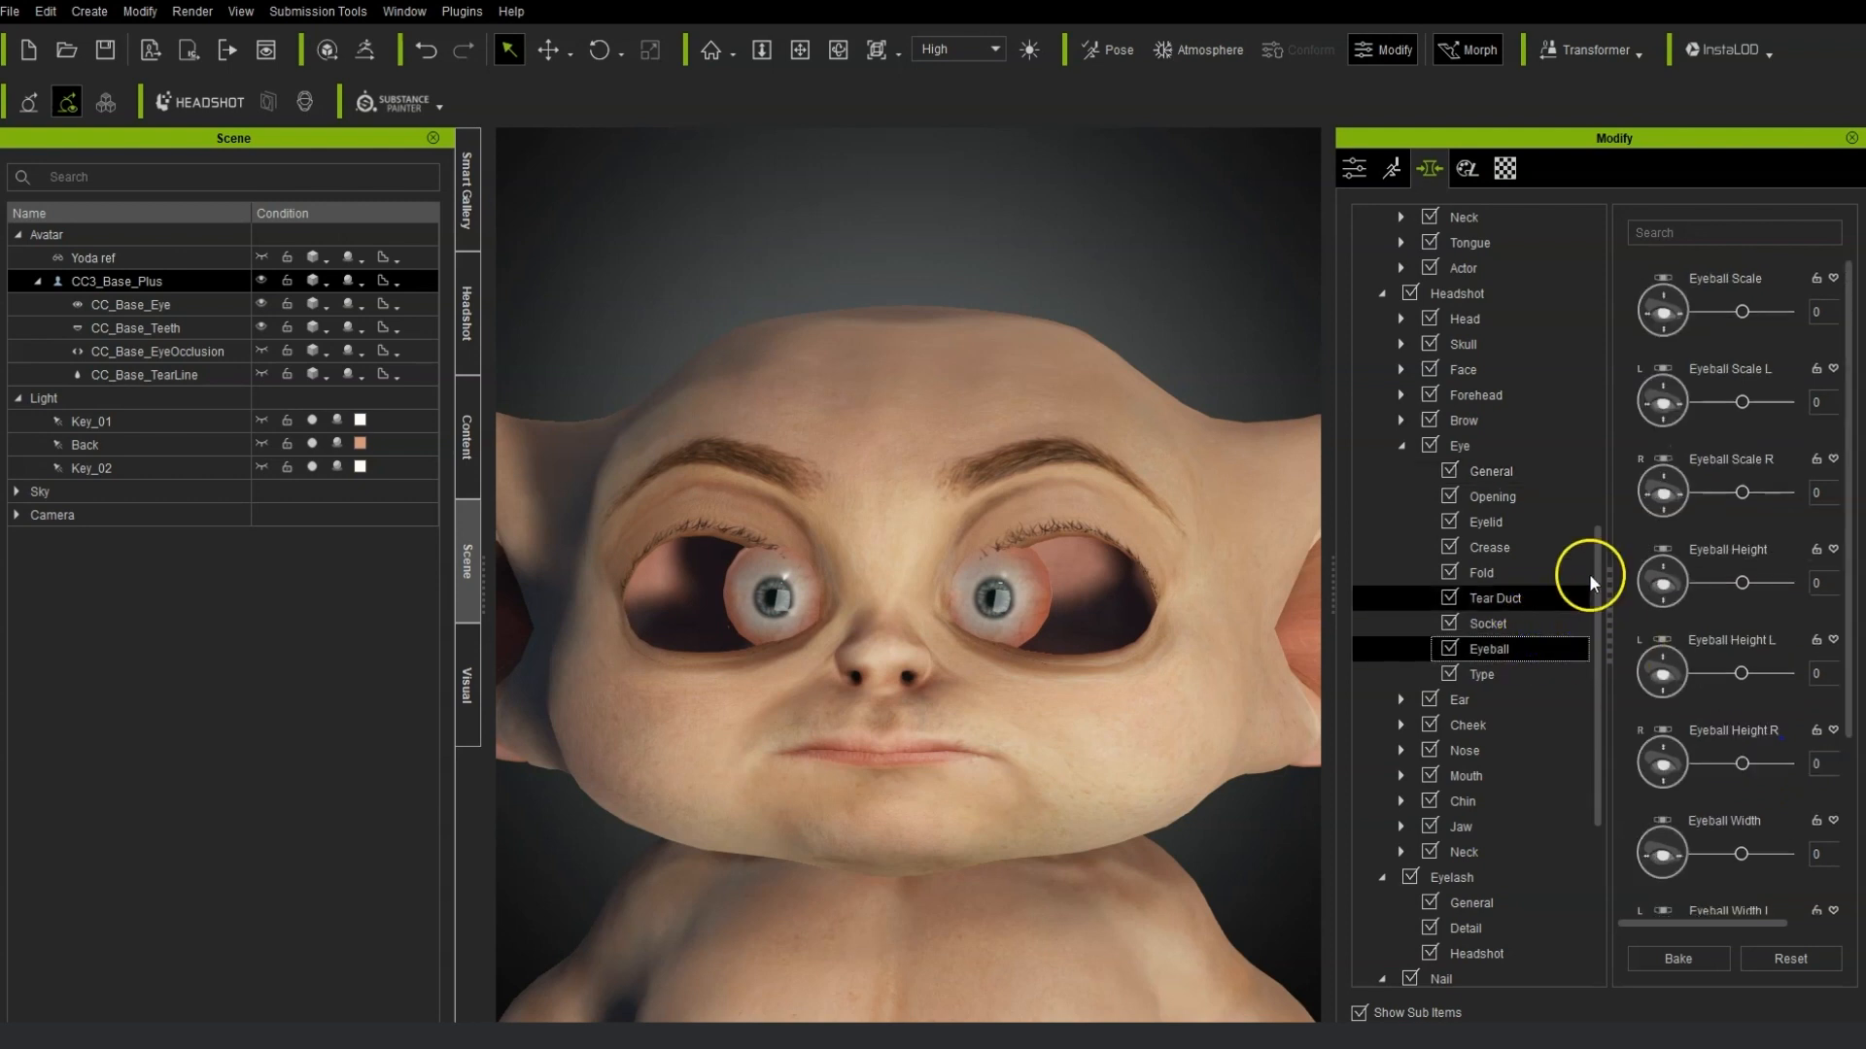
left_click(1655, 233)
type("mo")
key("BackSpace")
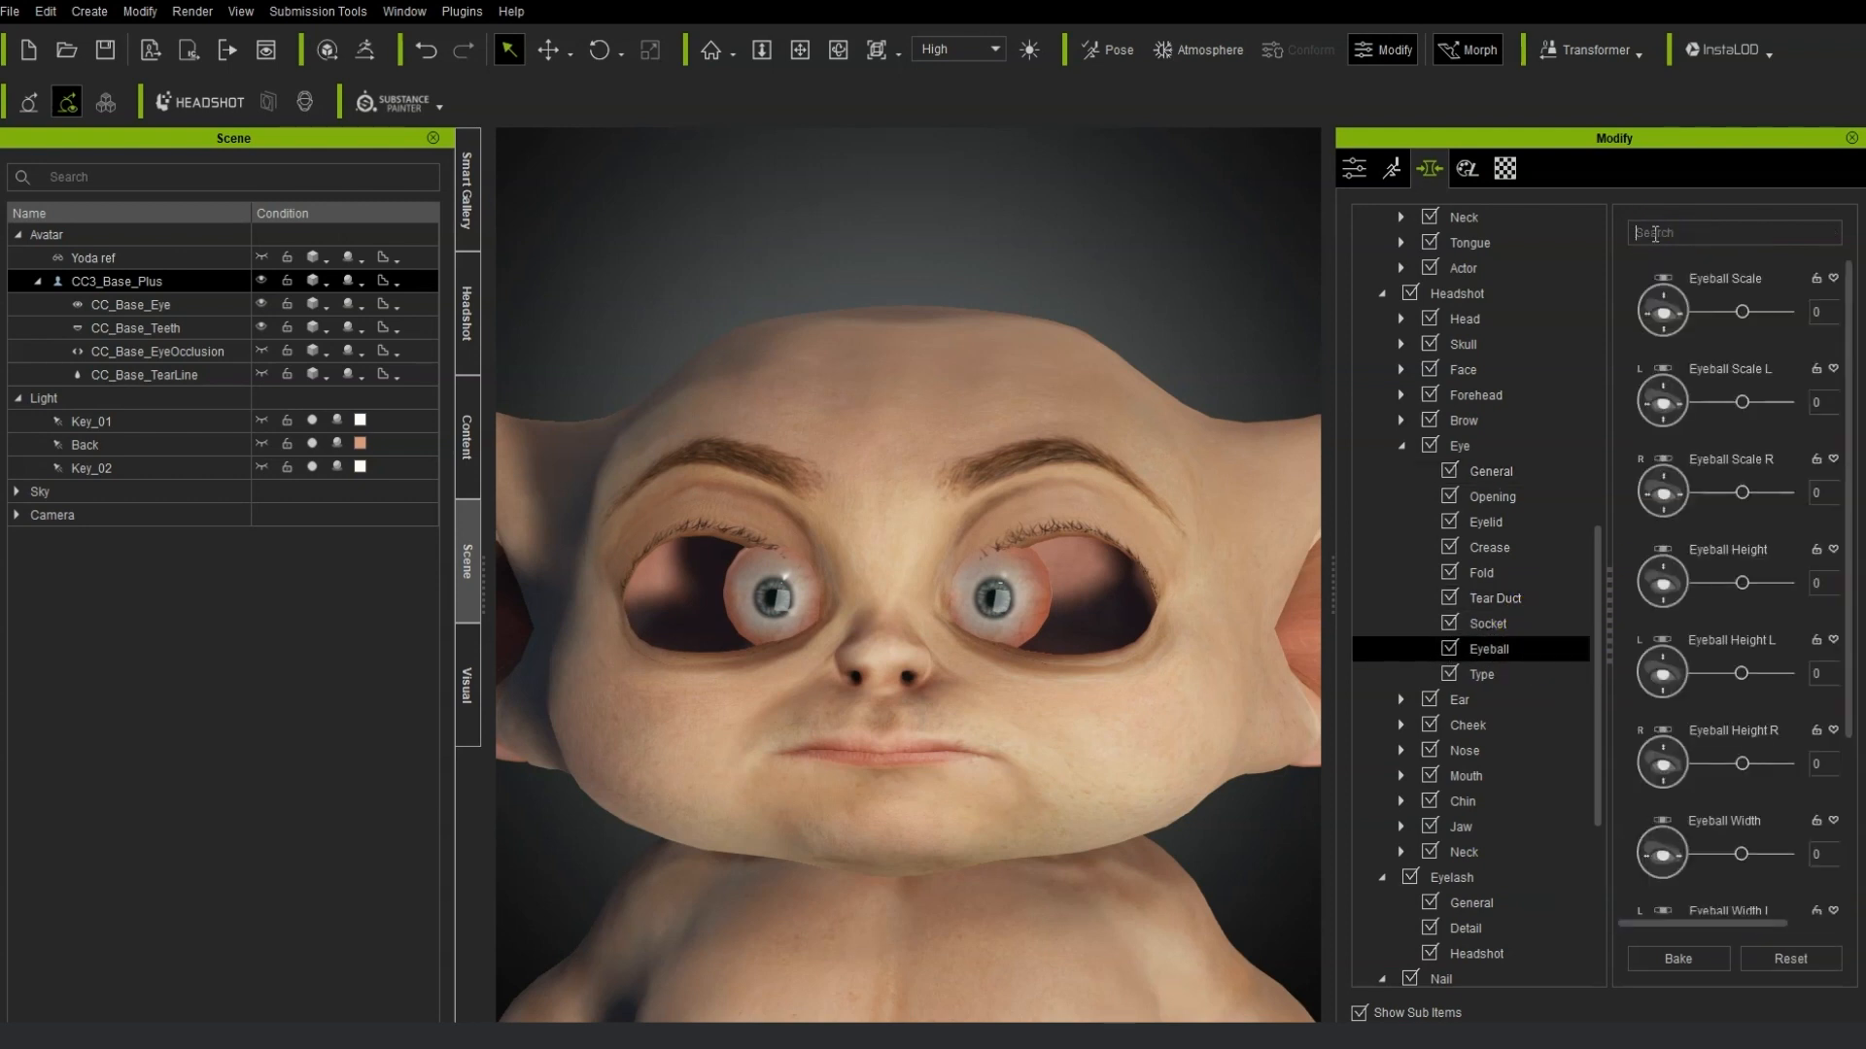
left_click_drag(1851, 457, 1852, 534)
scroll(1492, 823, "down", 5)
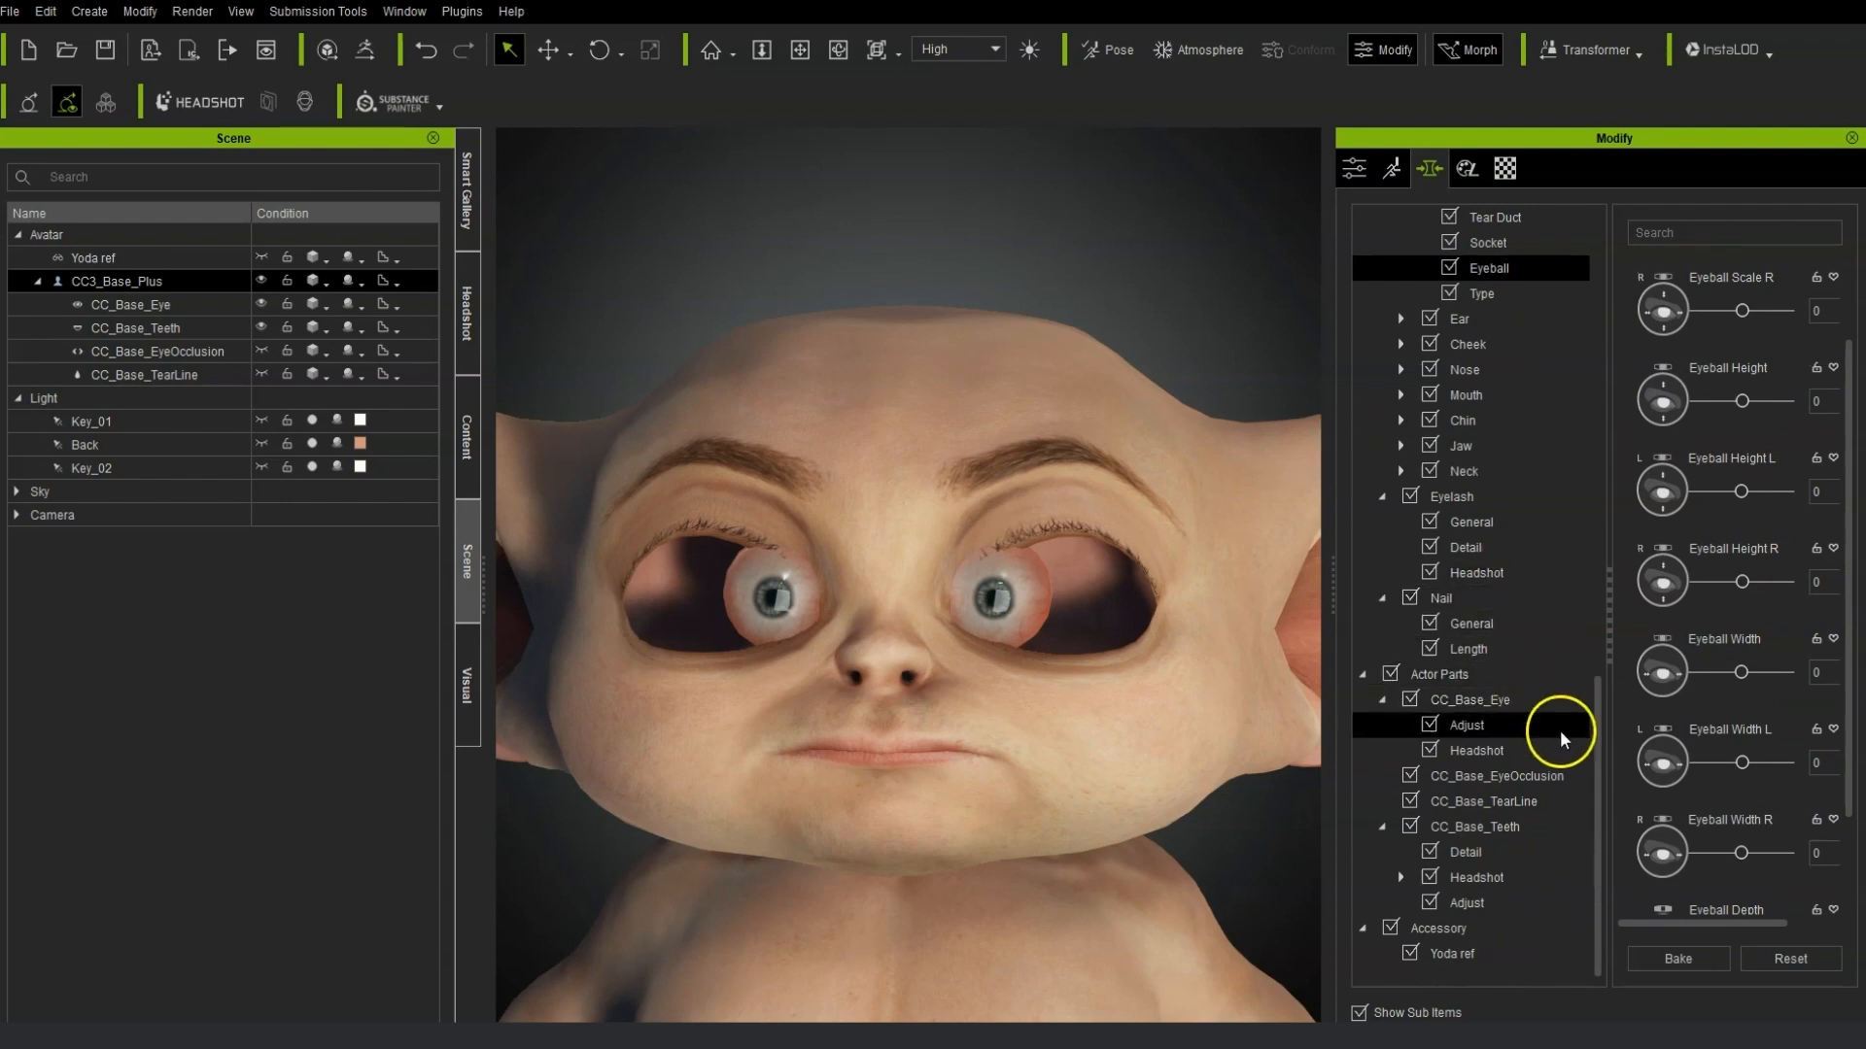
scroll(1552, 863, "up", 3)
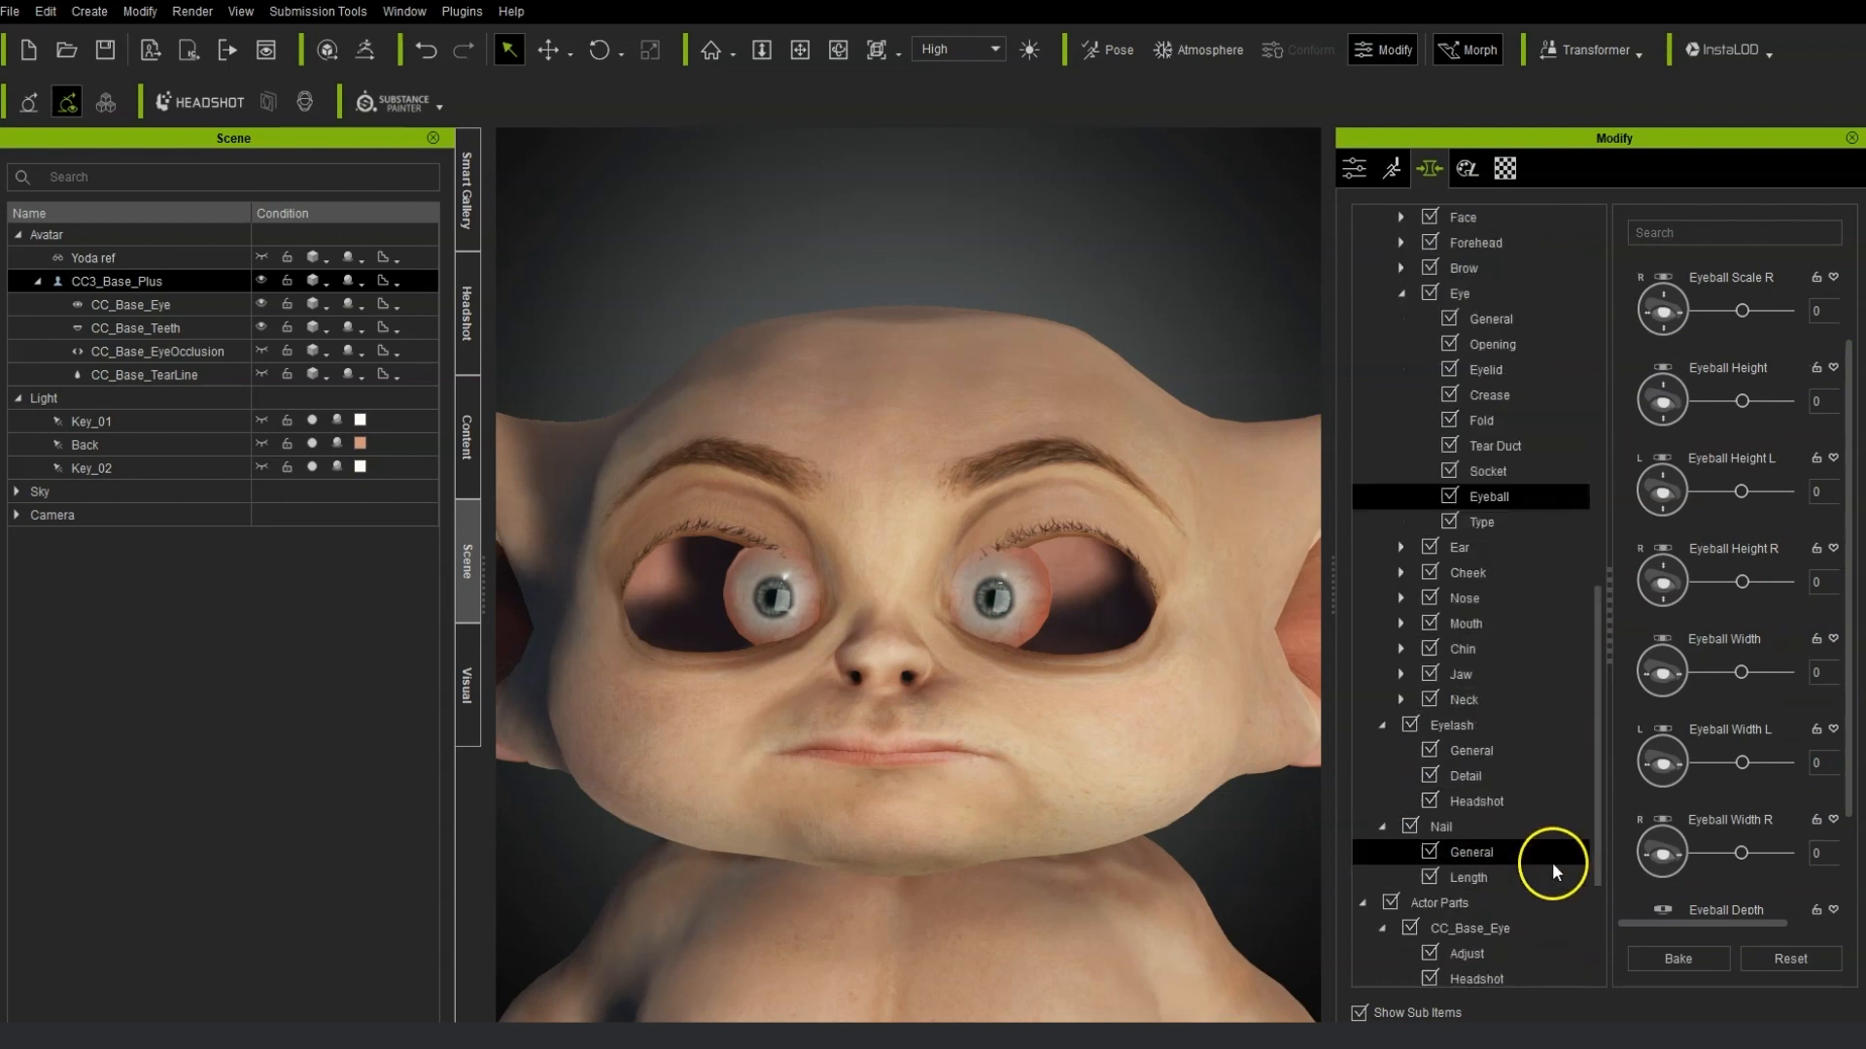
left_click(1401, 291)
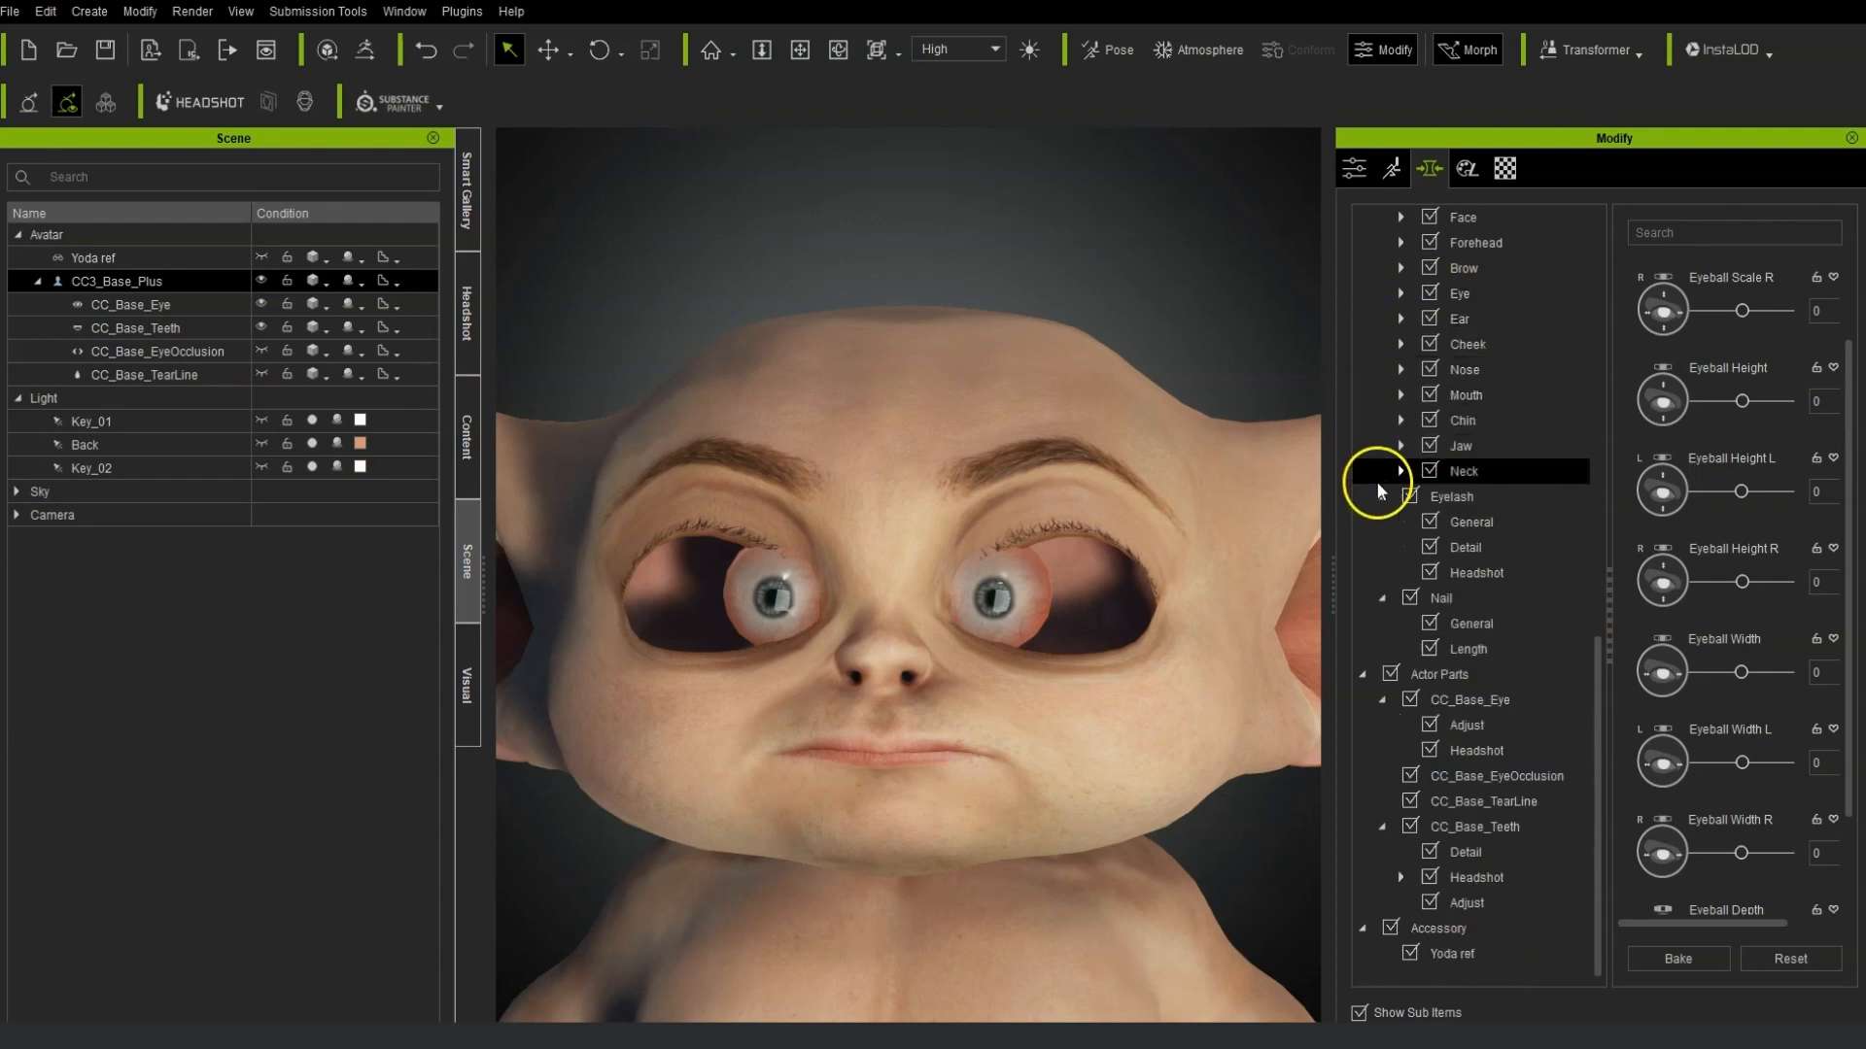
scroll(1429, 647, "up", 3)
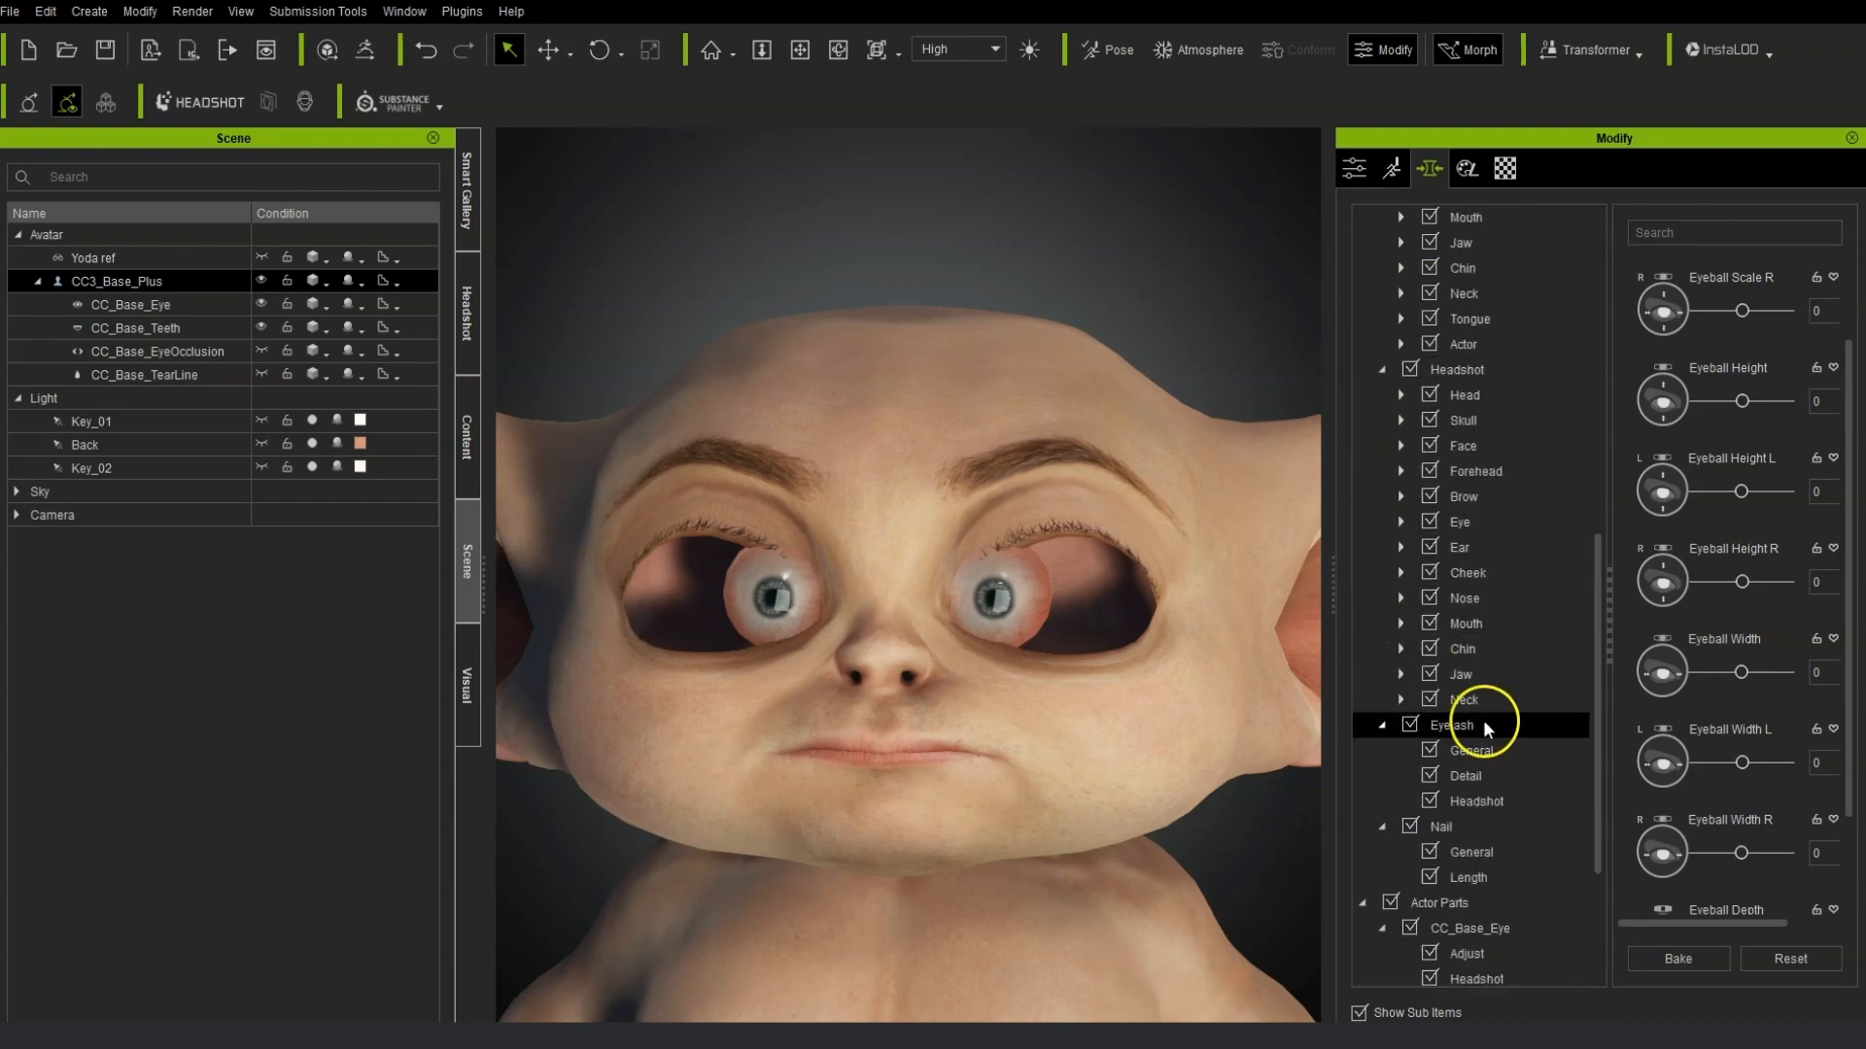
left_click(1381, 726)
scroll(1444, 772, "up", 4)
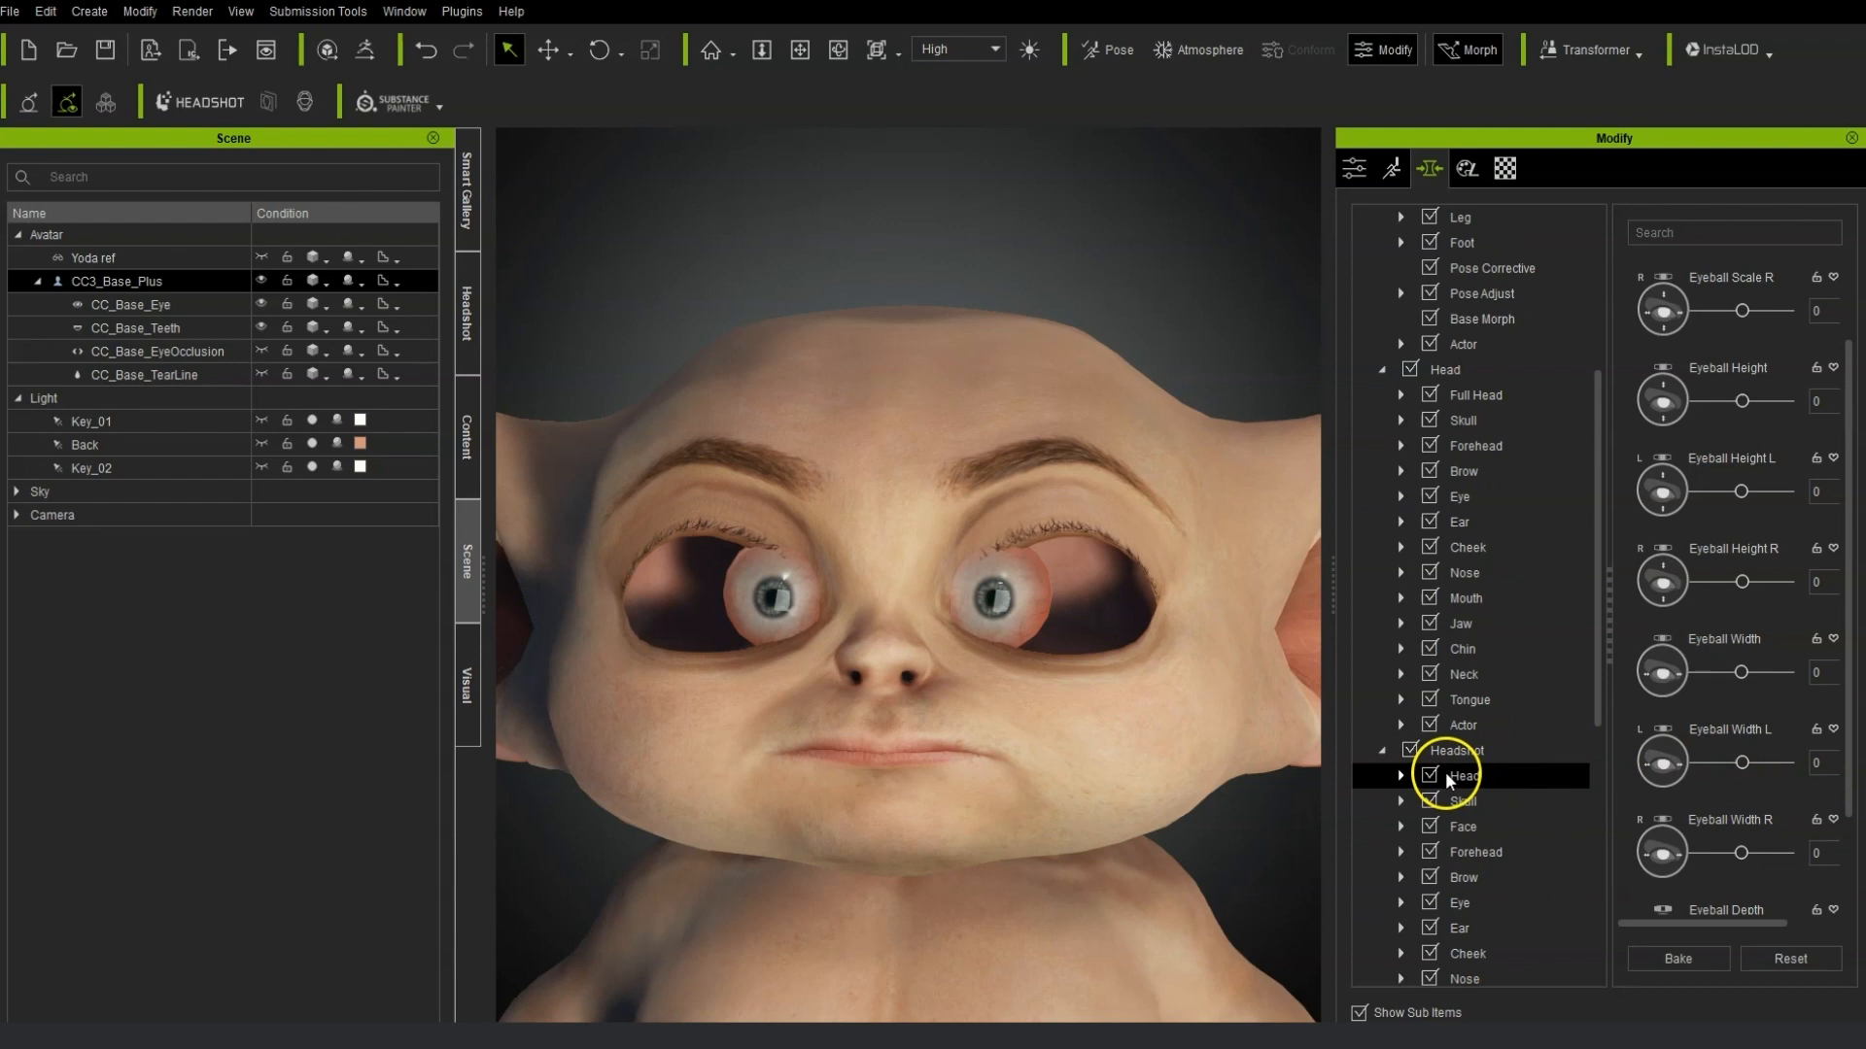
left_click(1422, 827)
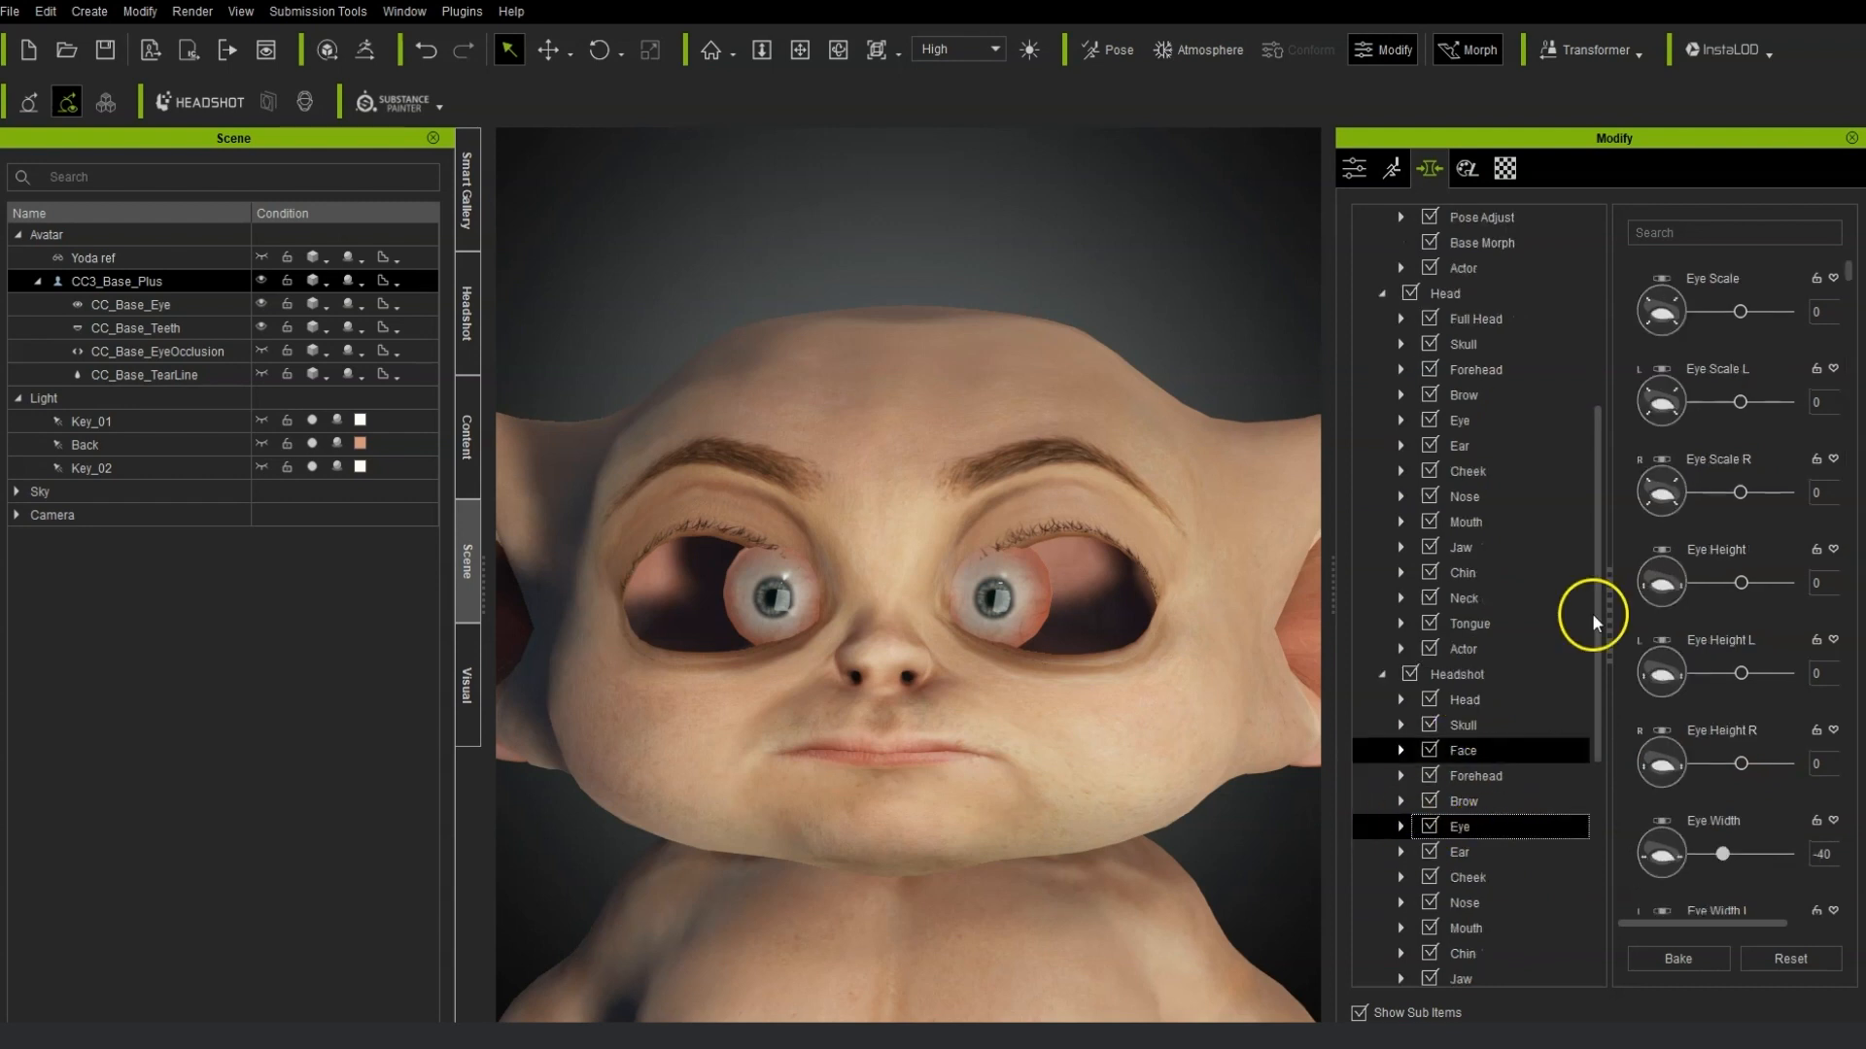
scroll(1503, 743, "down", 2)
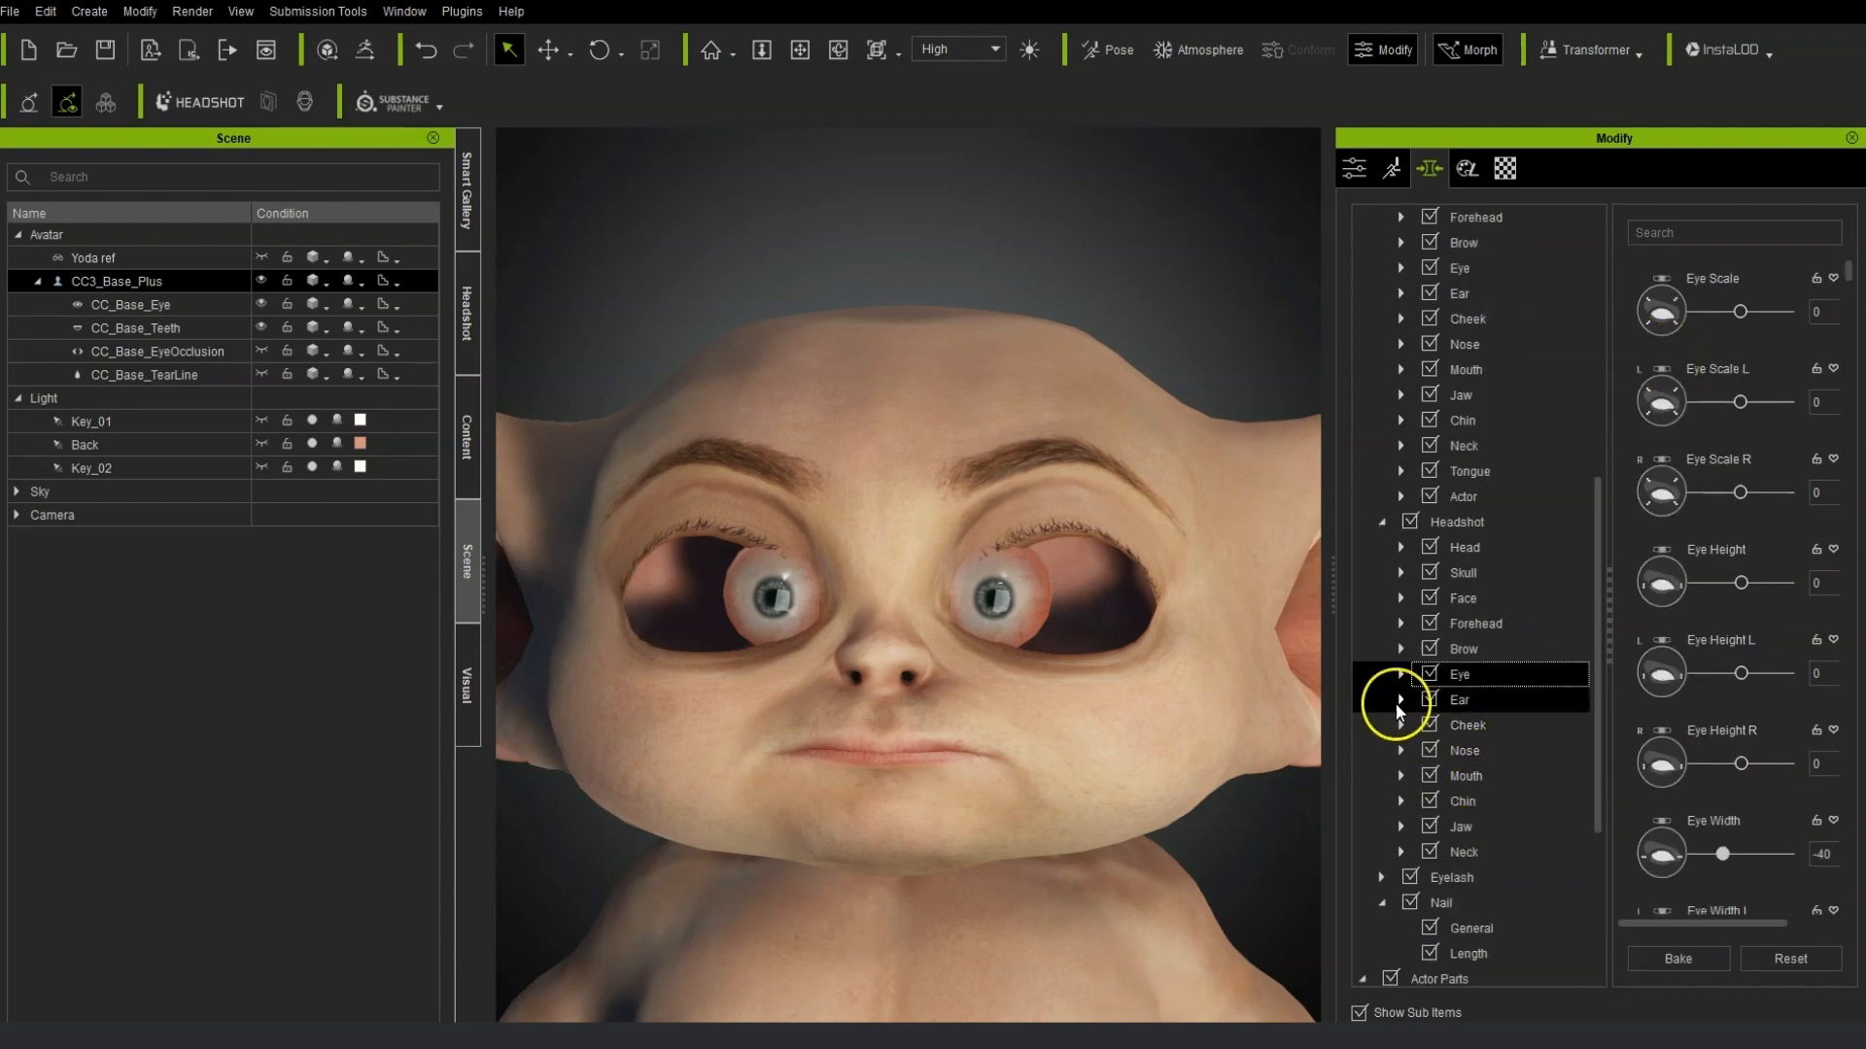
left_click(1400, 674)
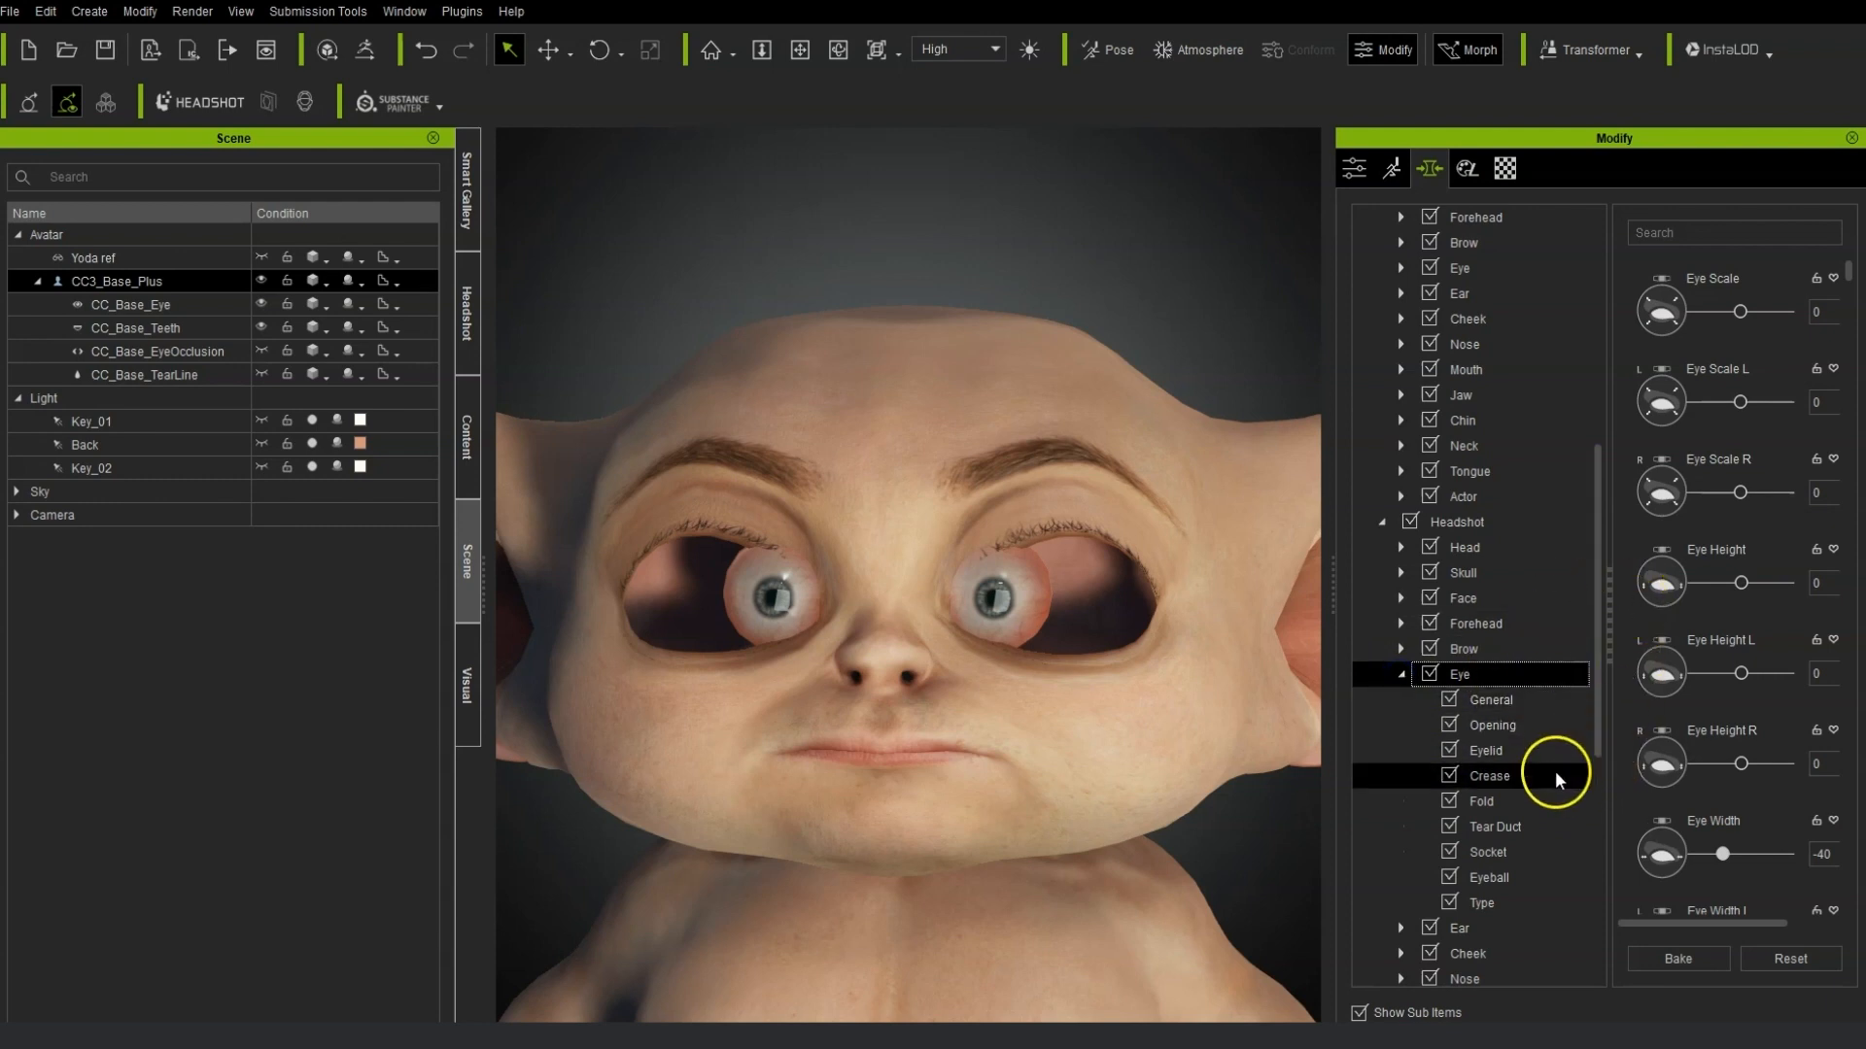
scroll(1554, 772, "down", 4)
scroll(1553, 772, "down", 3)
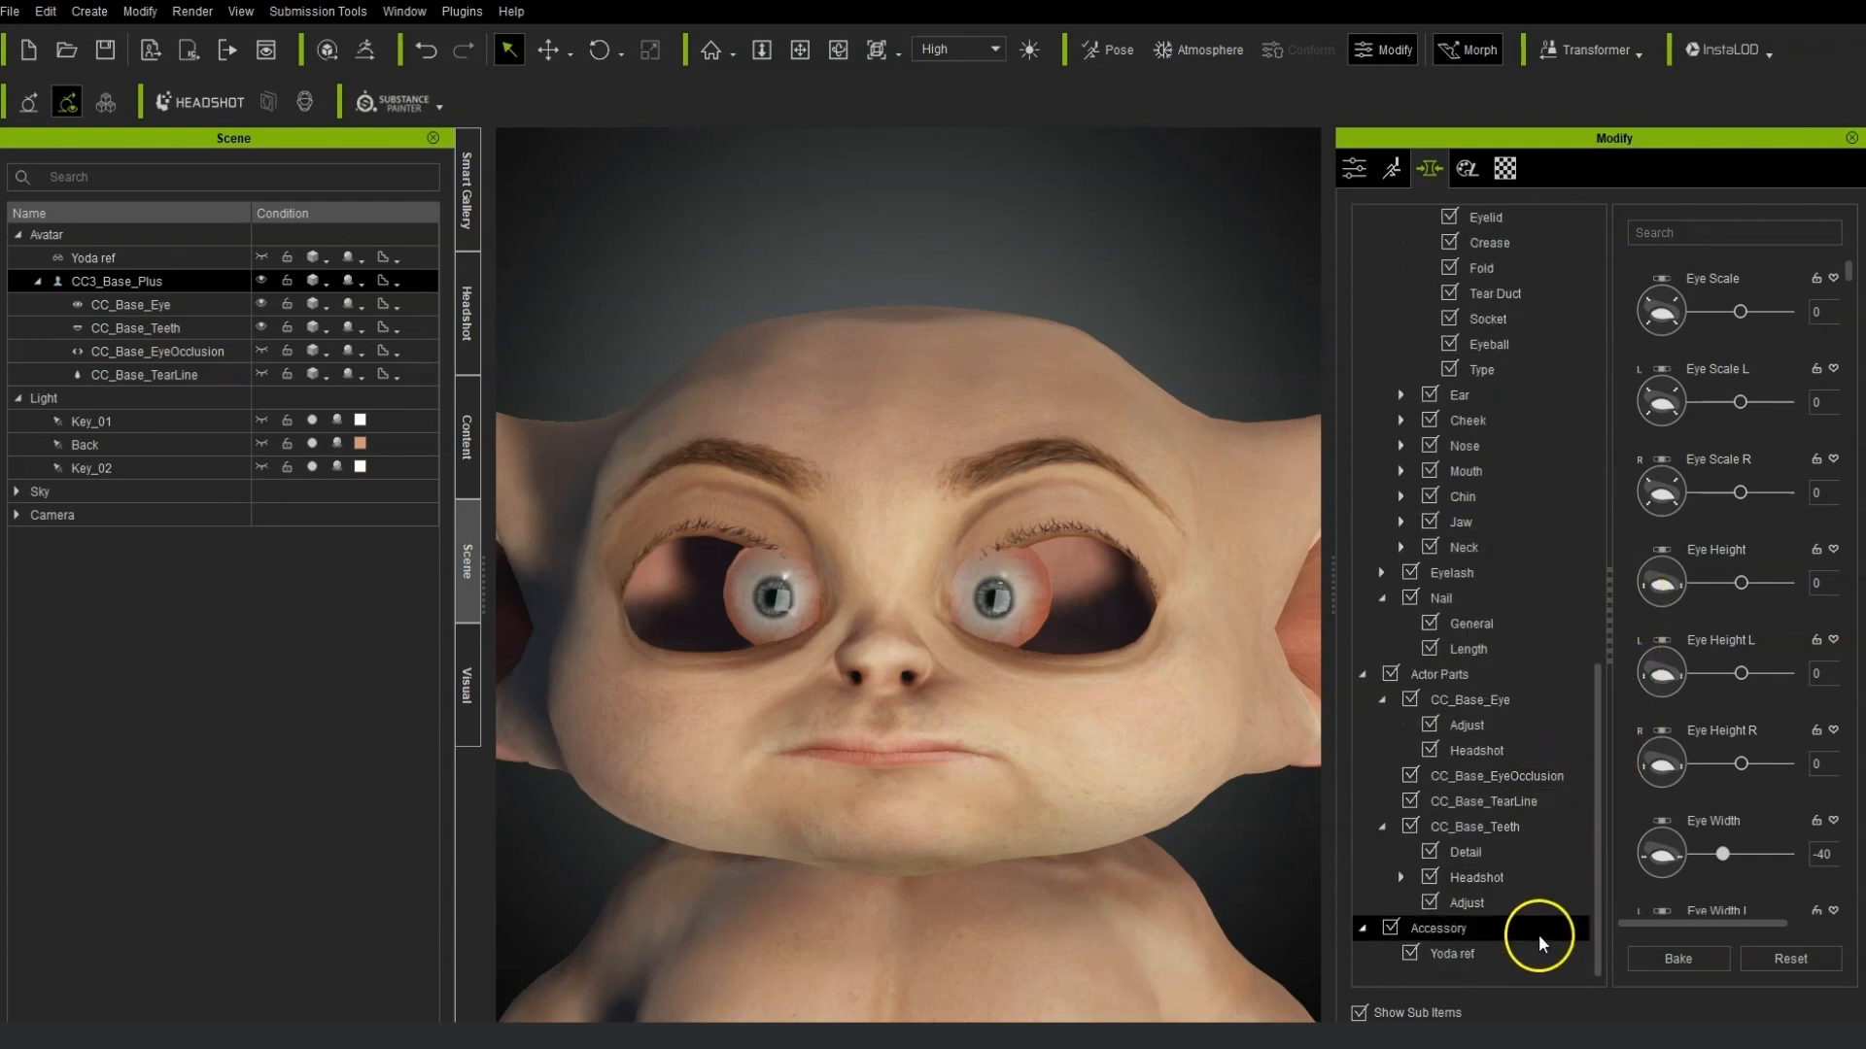
Select the CC_Base_Eye mesh, push both eyeballs outward with Eyeball Move Out L and R, and bake.
left_click(1563, 702)
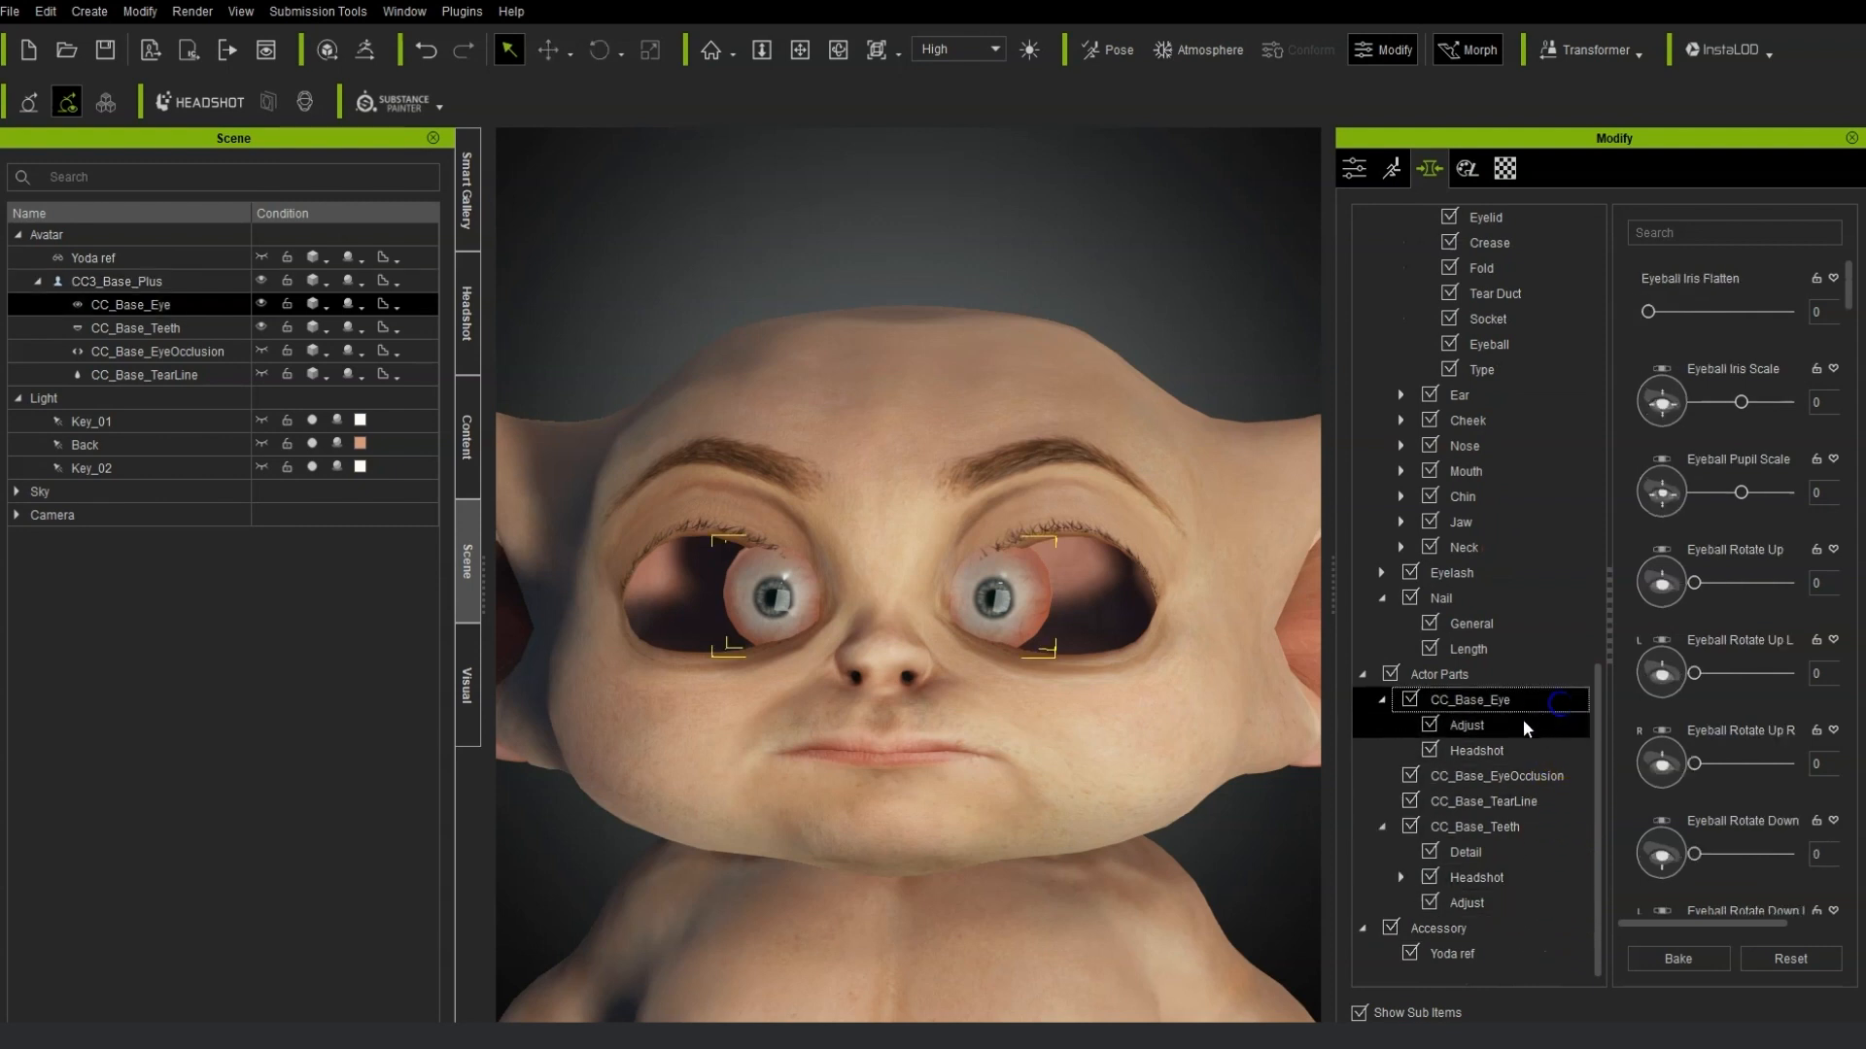
left_click(1742, 401)
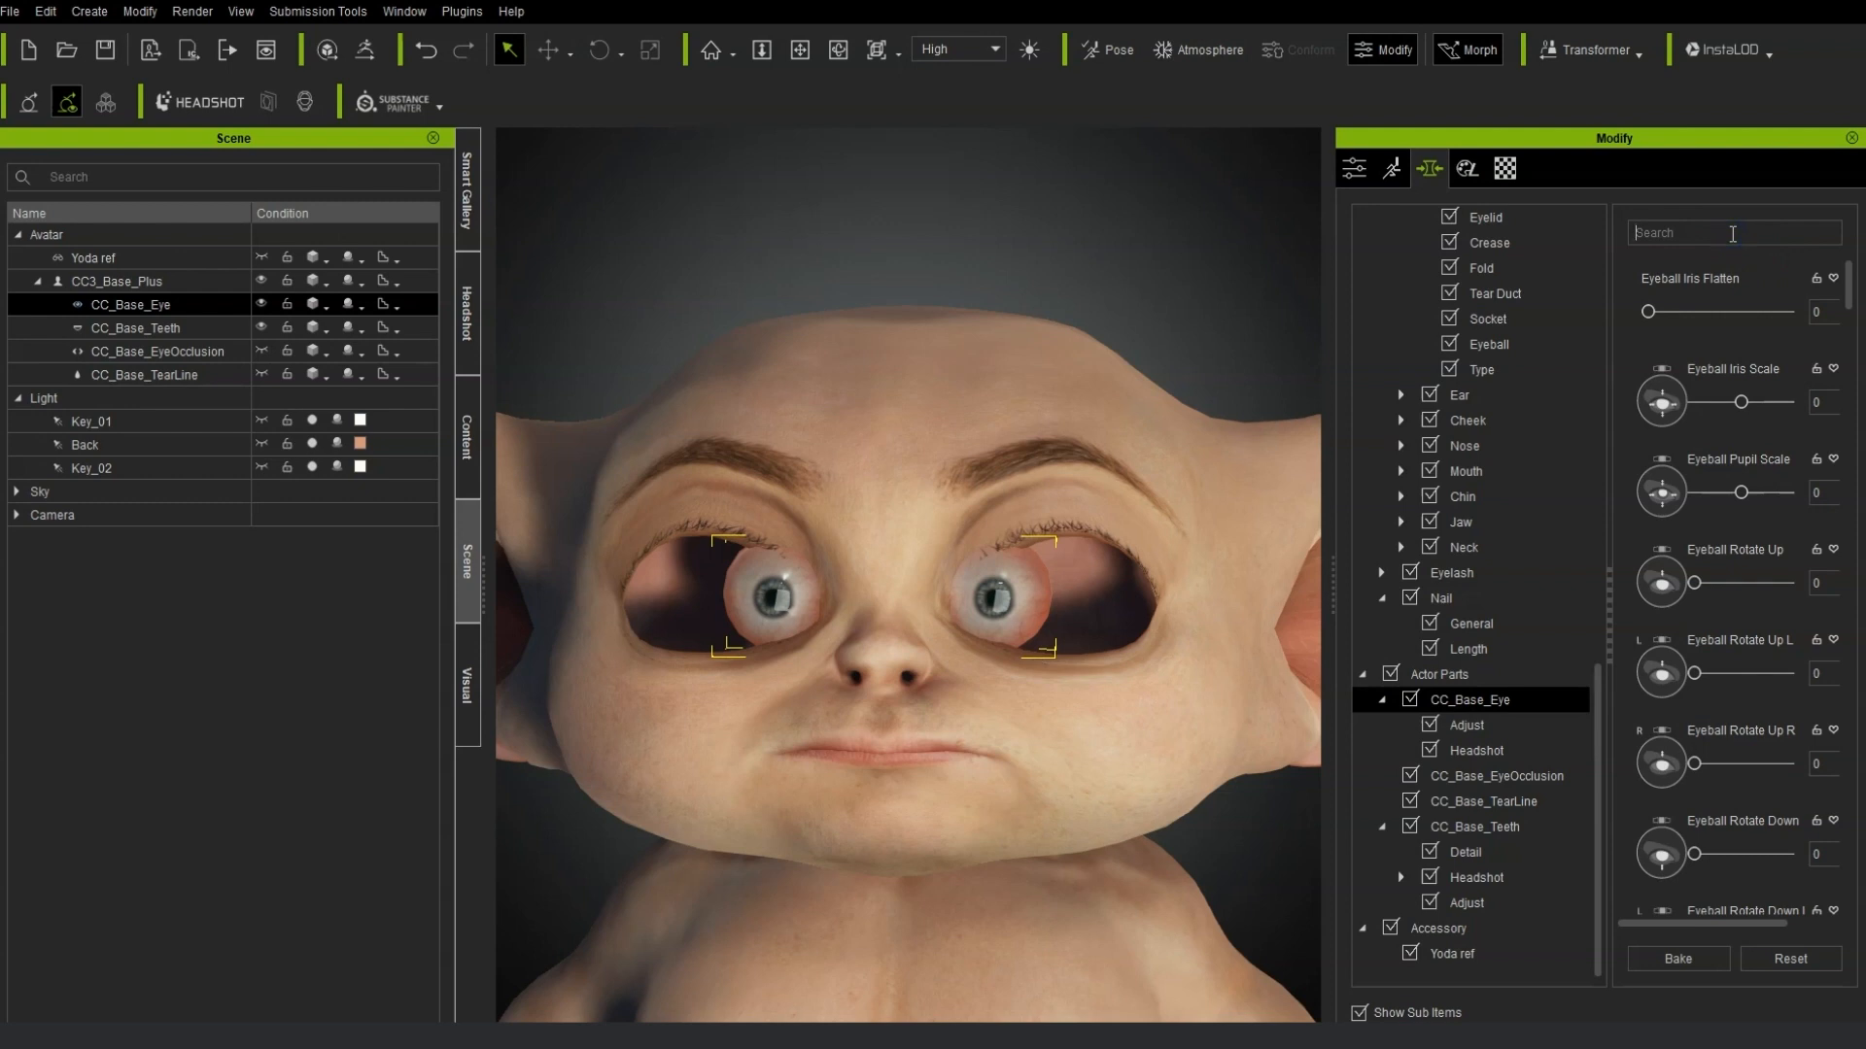
type("mov")
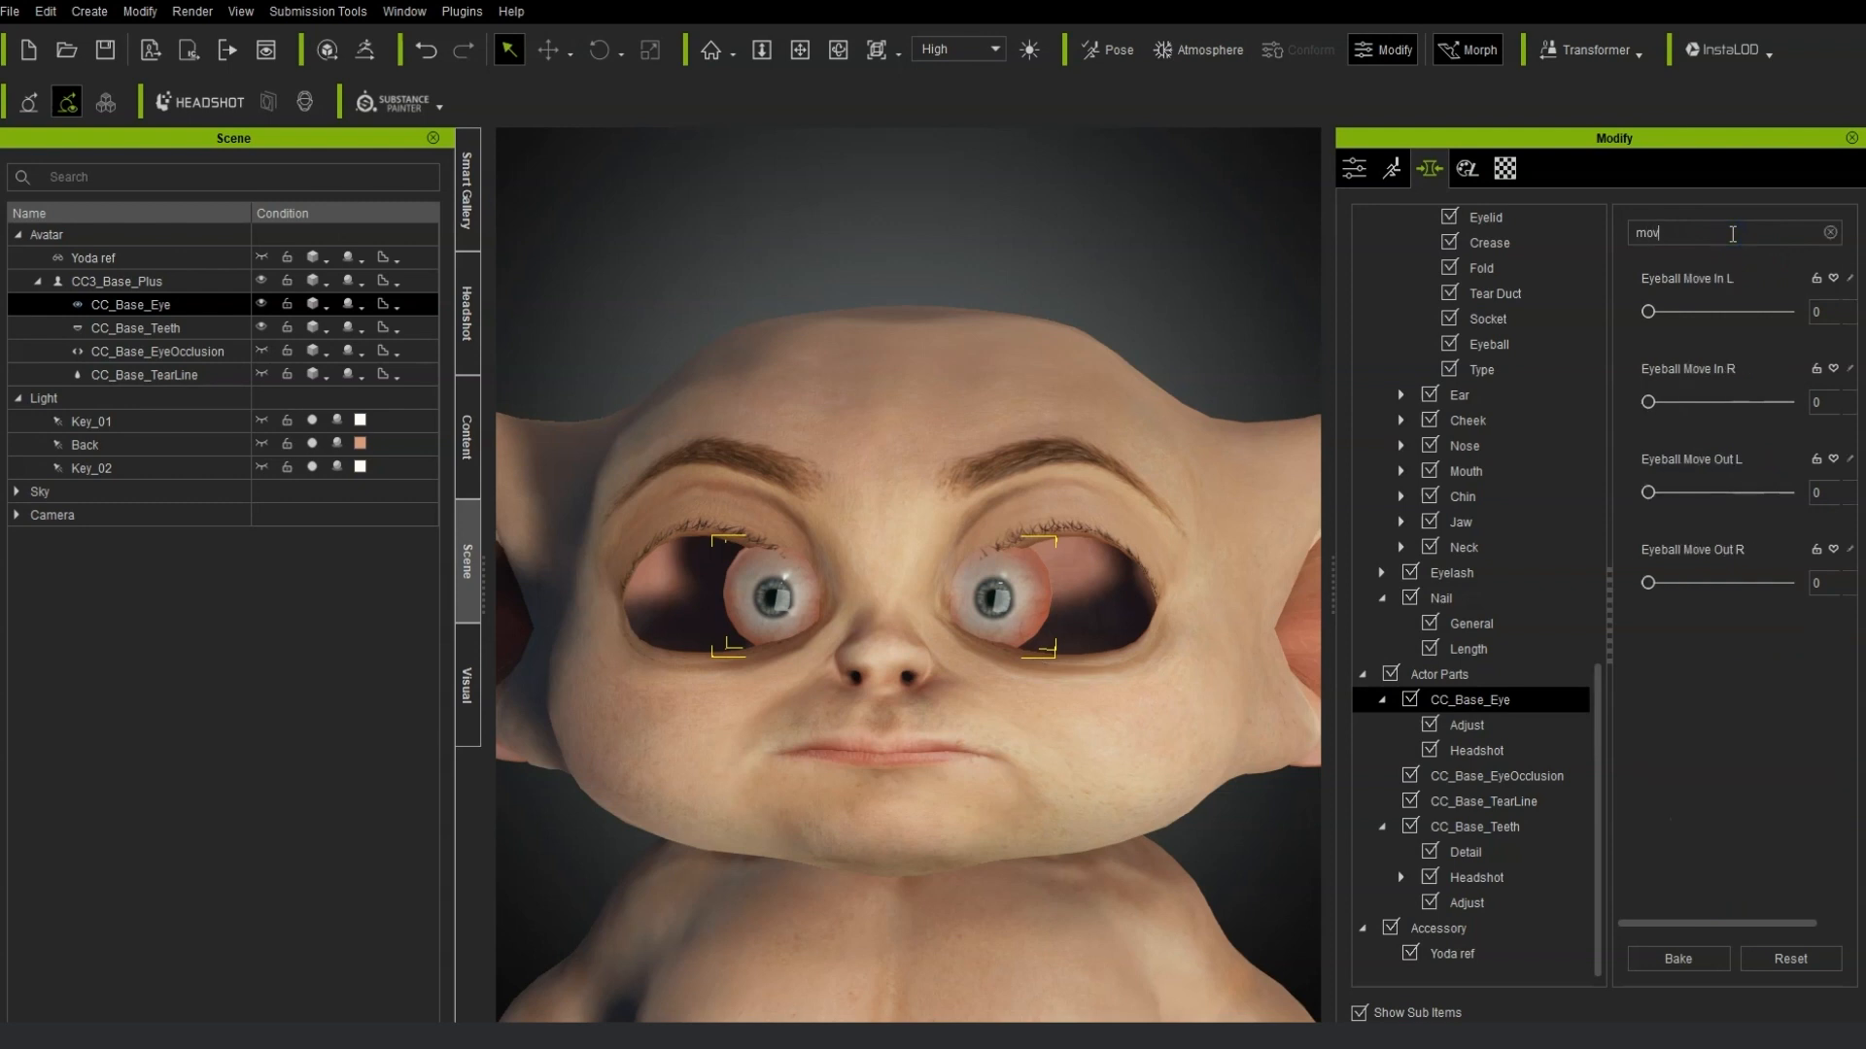
left_click_drag(1651, 496, 1859, 503)
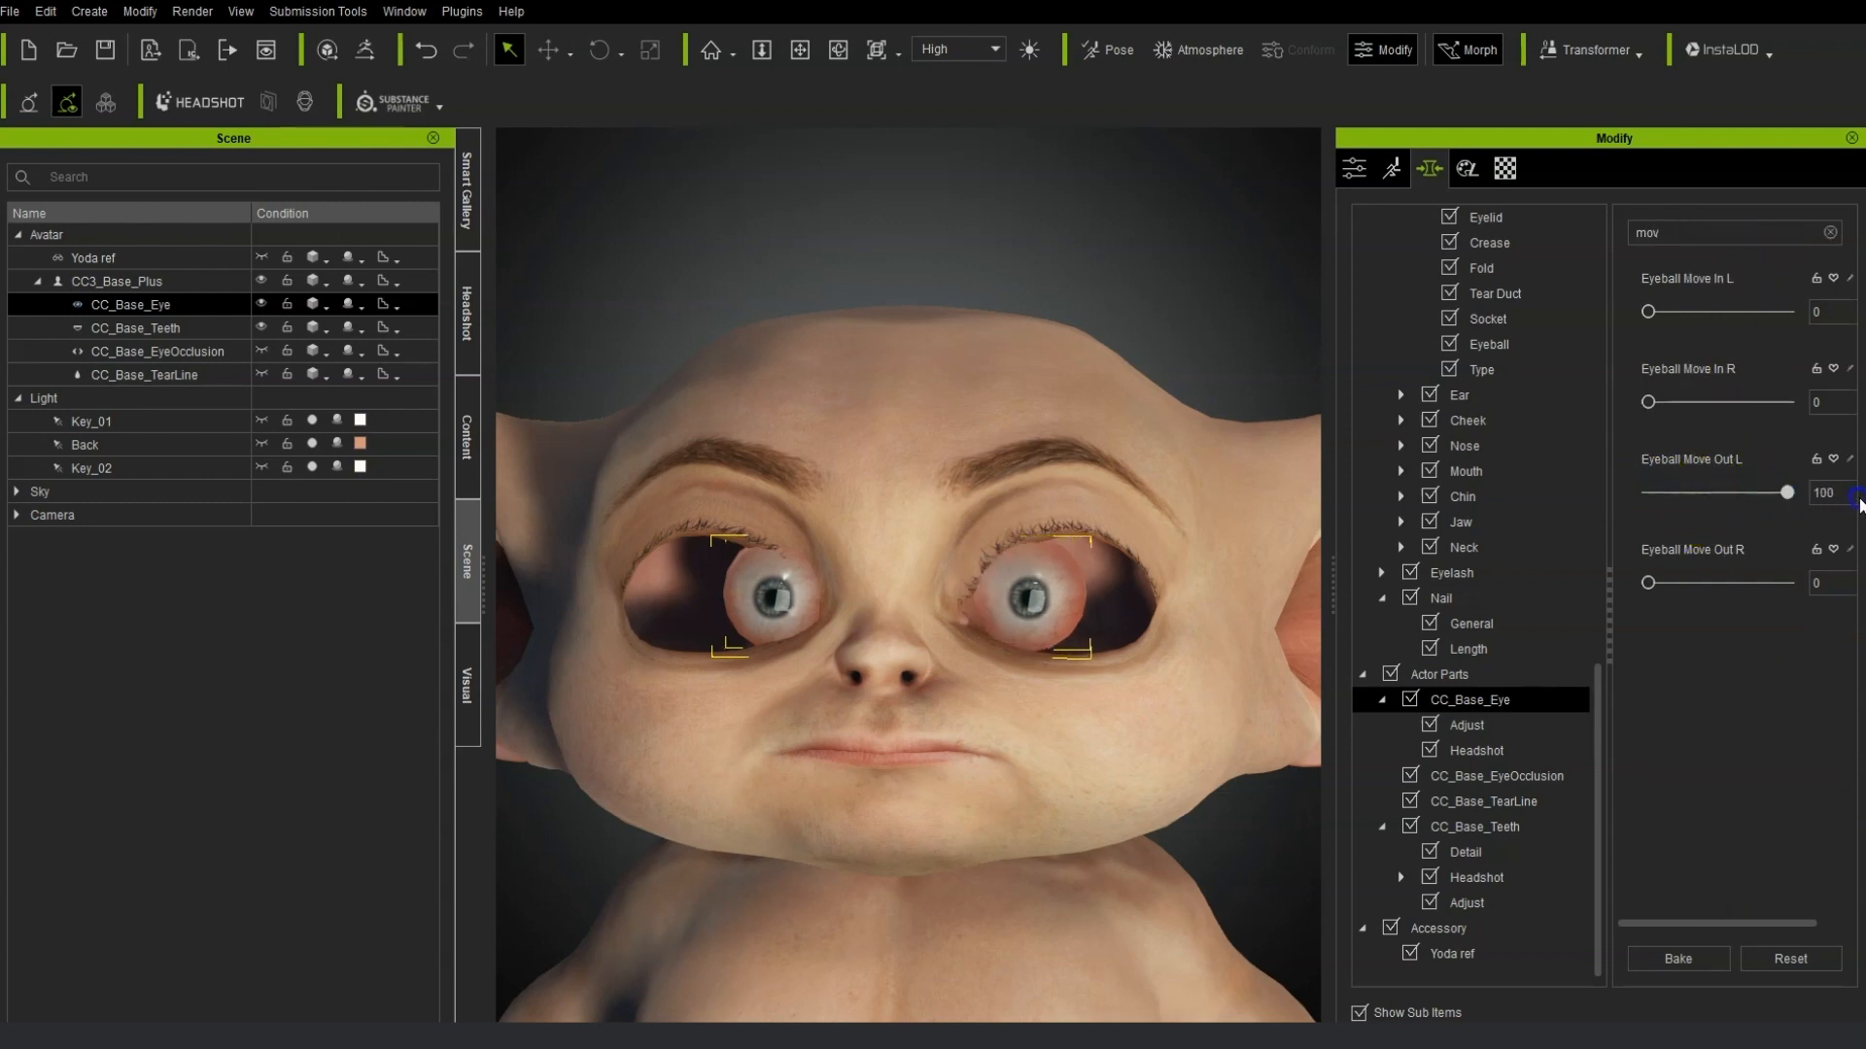
left_click(1786, 587)
left_click(1680, 959)
left_click_drag(1644, 496, 1765, 500)
left_click_drag(1649, 583, 1759, 590)
left_click(1678, 958)
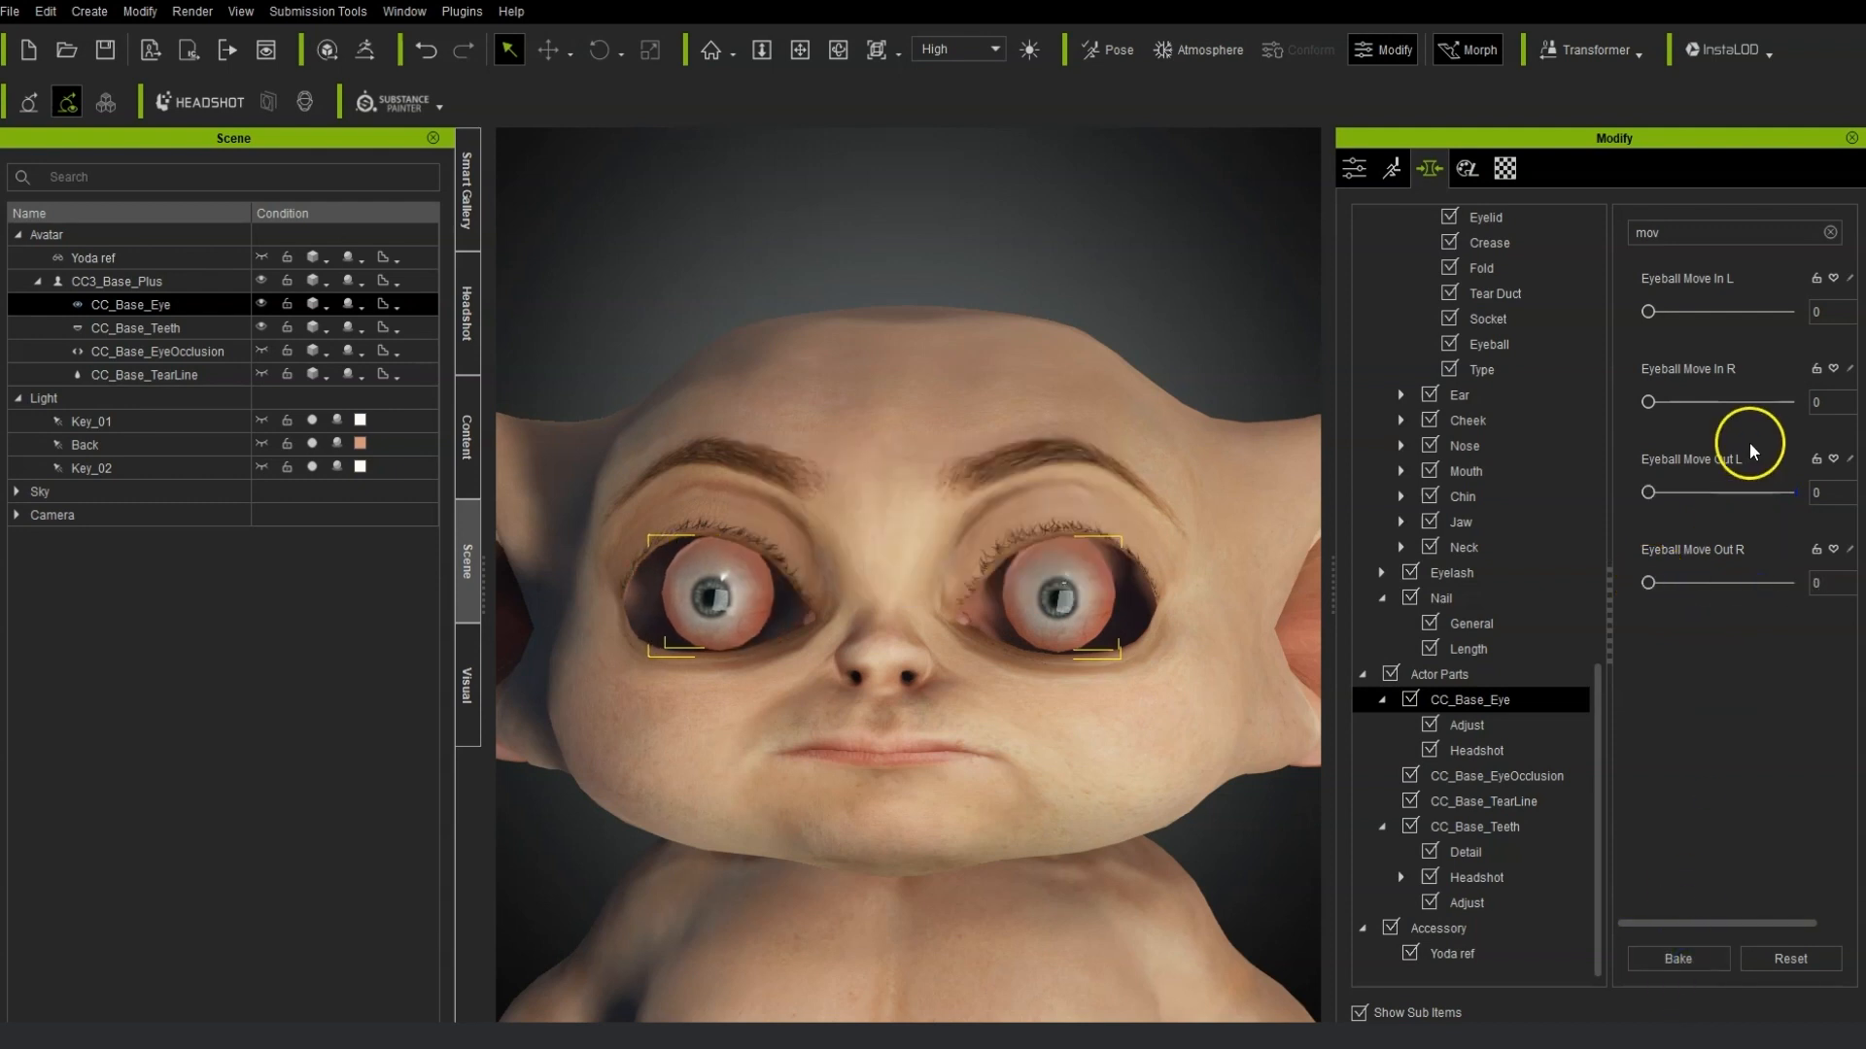
Clear the slider search, set Eyeball Iris Scale to -5, and set Eyeball Pupil Scale to -3.
left_click(1830, 234)
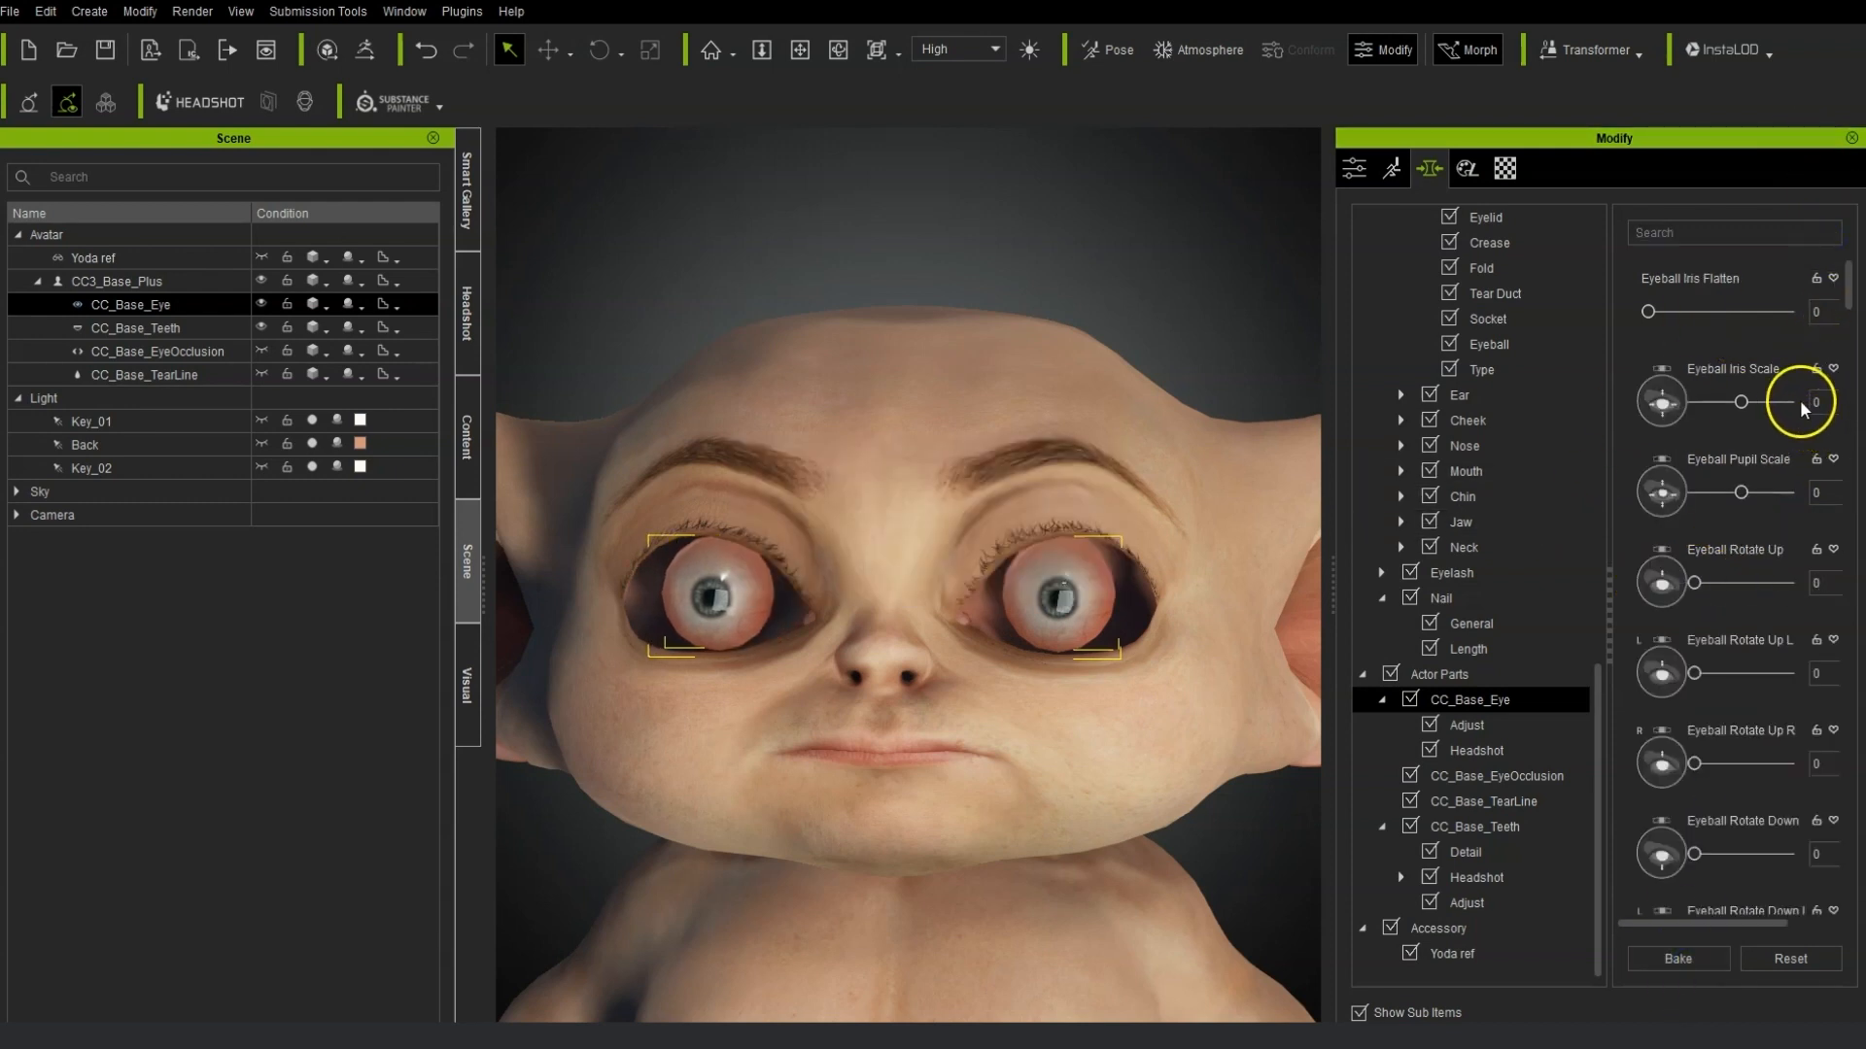
left_click_drag(1741, 403, 1739, 405)
left_click(1733, 234)
type("scal")
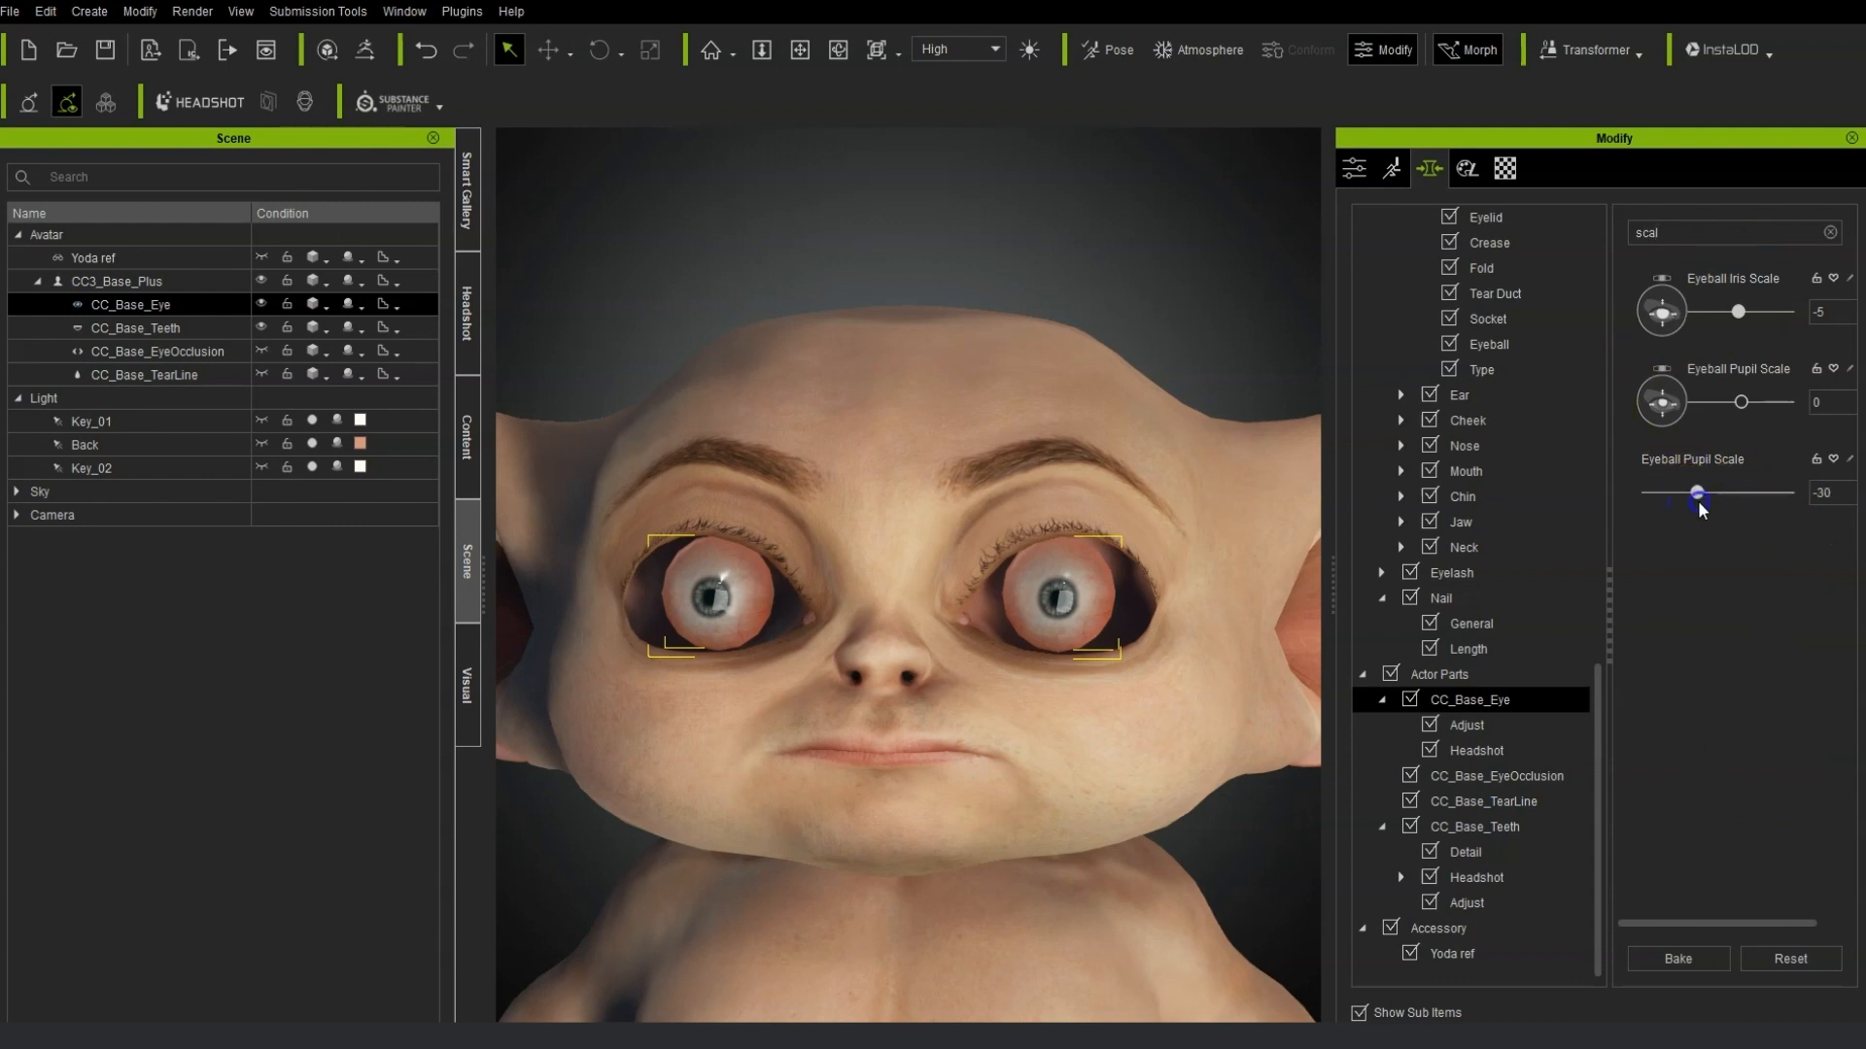
scroll(1529, 684, "up", 5)
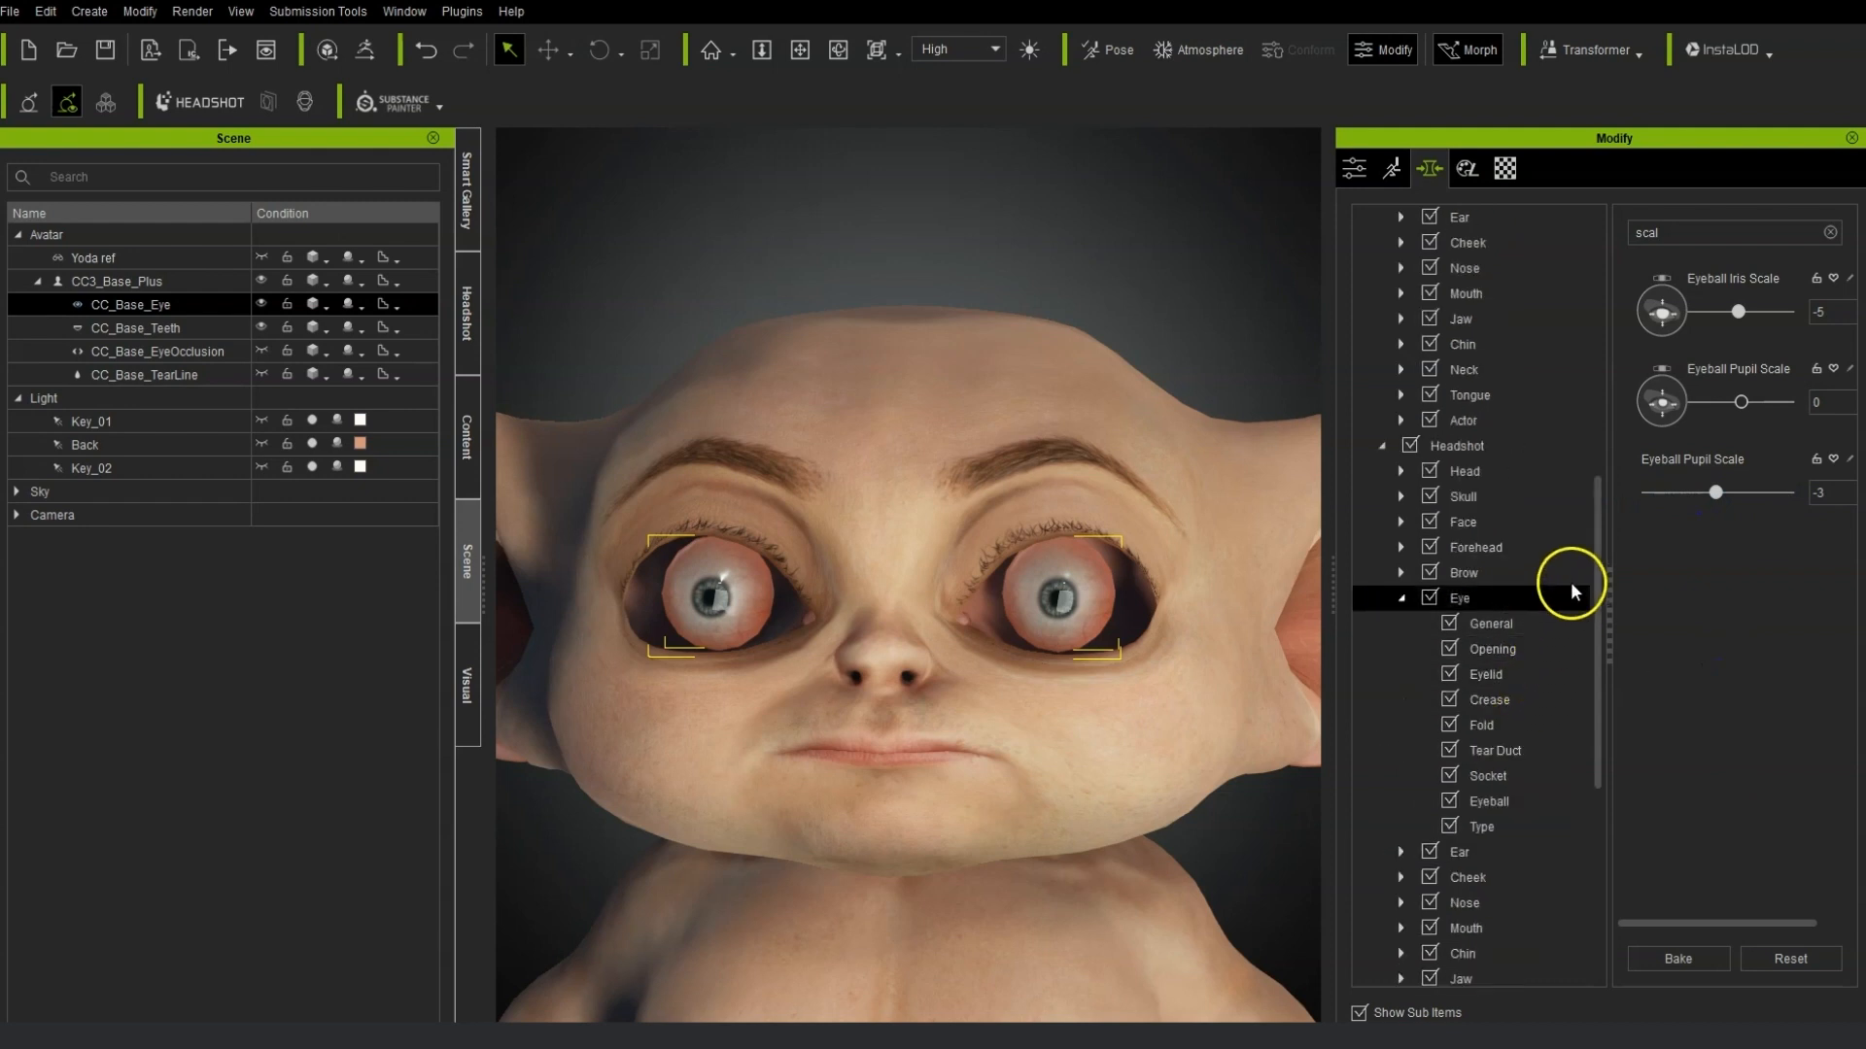
Open the Headshot Eye Eyeball morphs and repeatedly set Eyeball Scale to 100 and bake it.
left_click(1376, 474)
left_click(1524, 572)
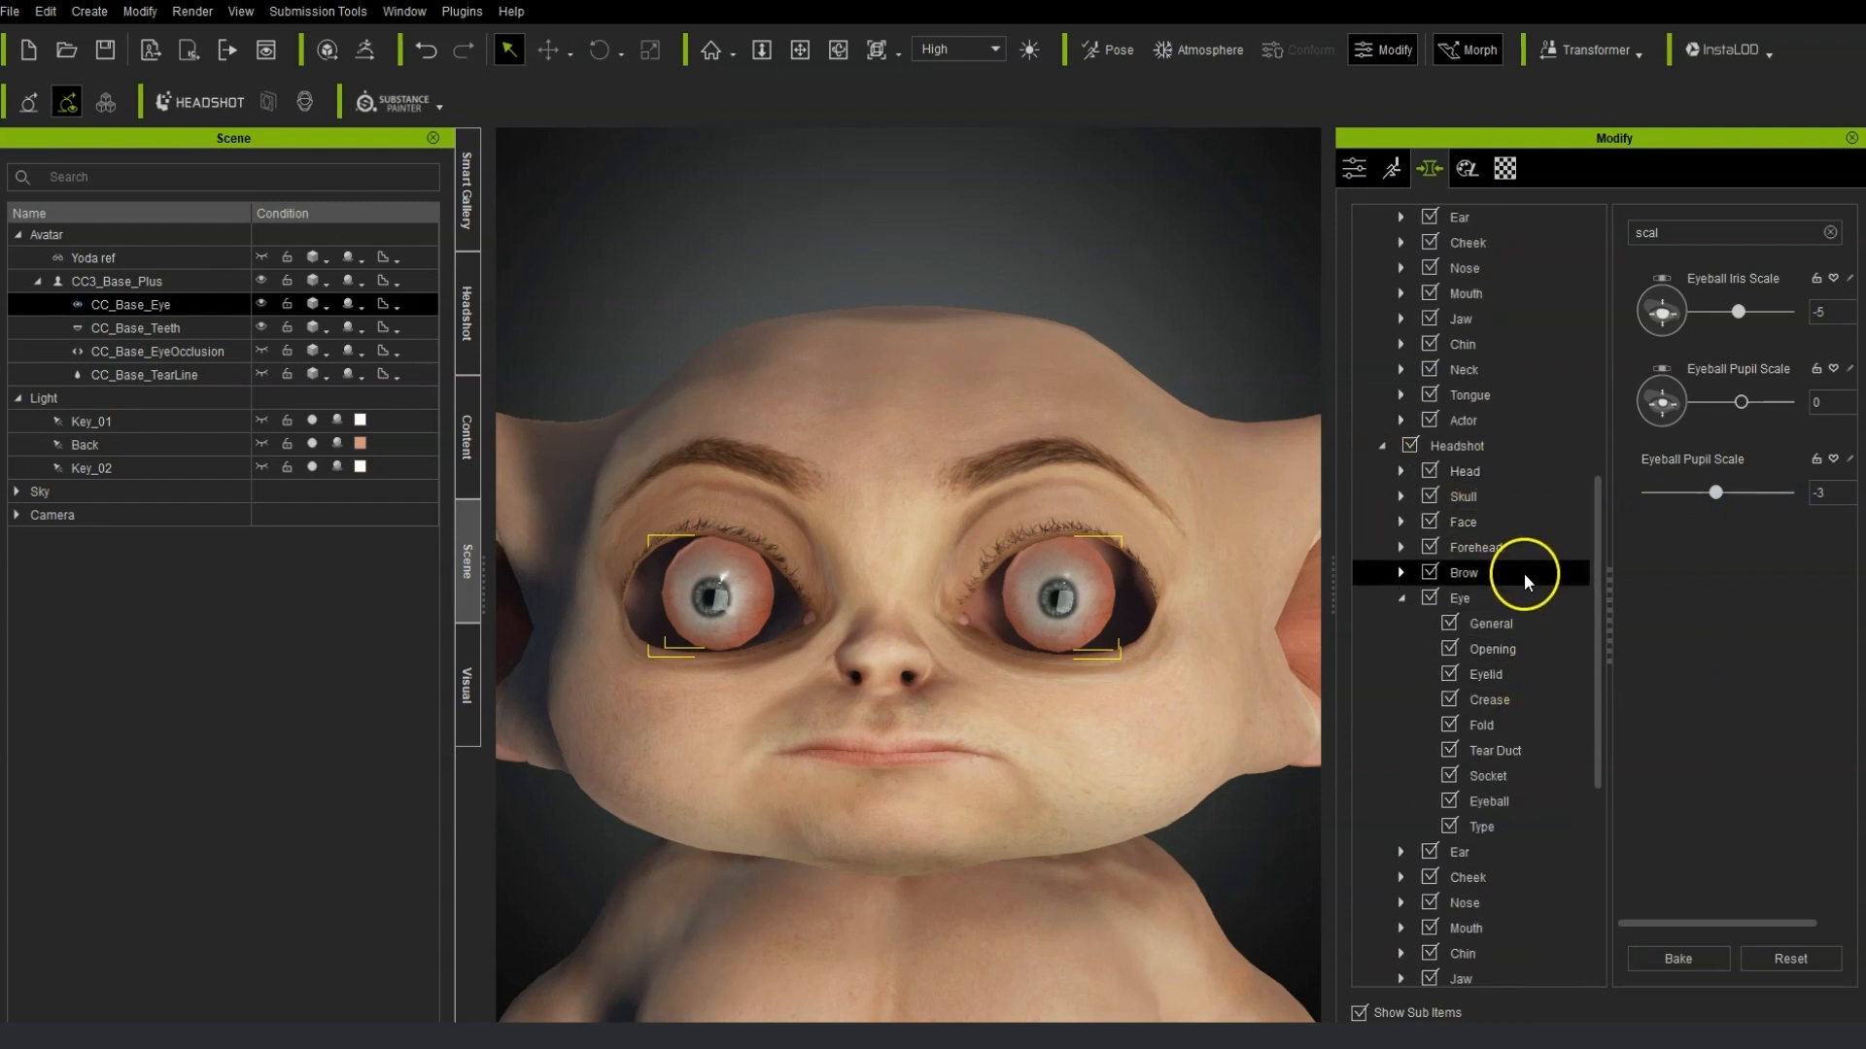
scroll(1524, 571, "up", 3)
left_click(1529, 852)
scroll(1529, 845, "down", 1)
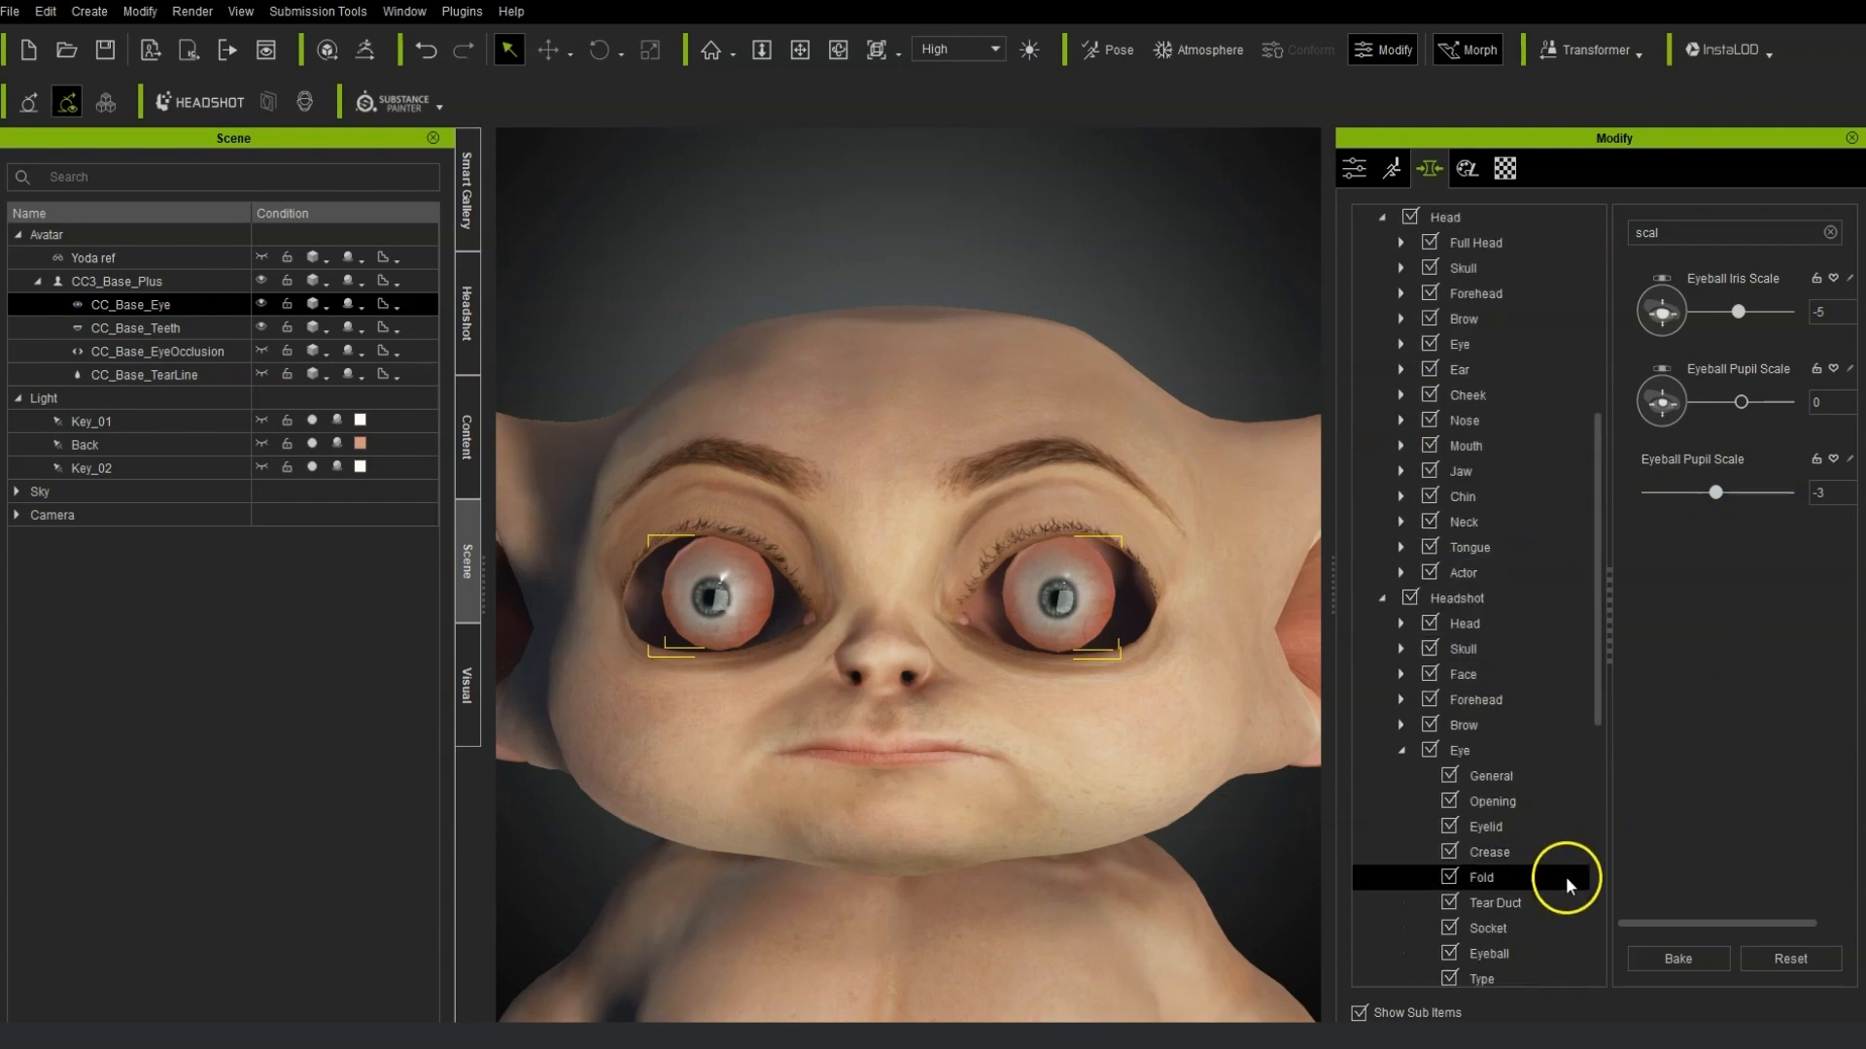
left_click(1541, 947)
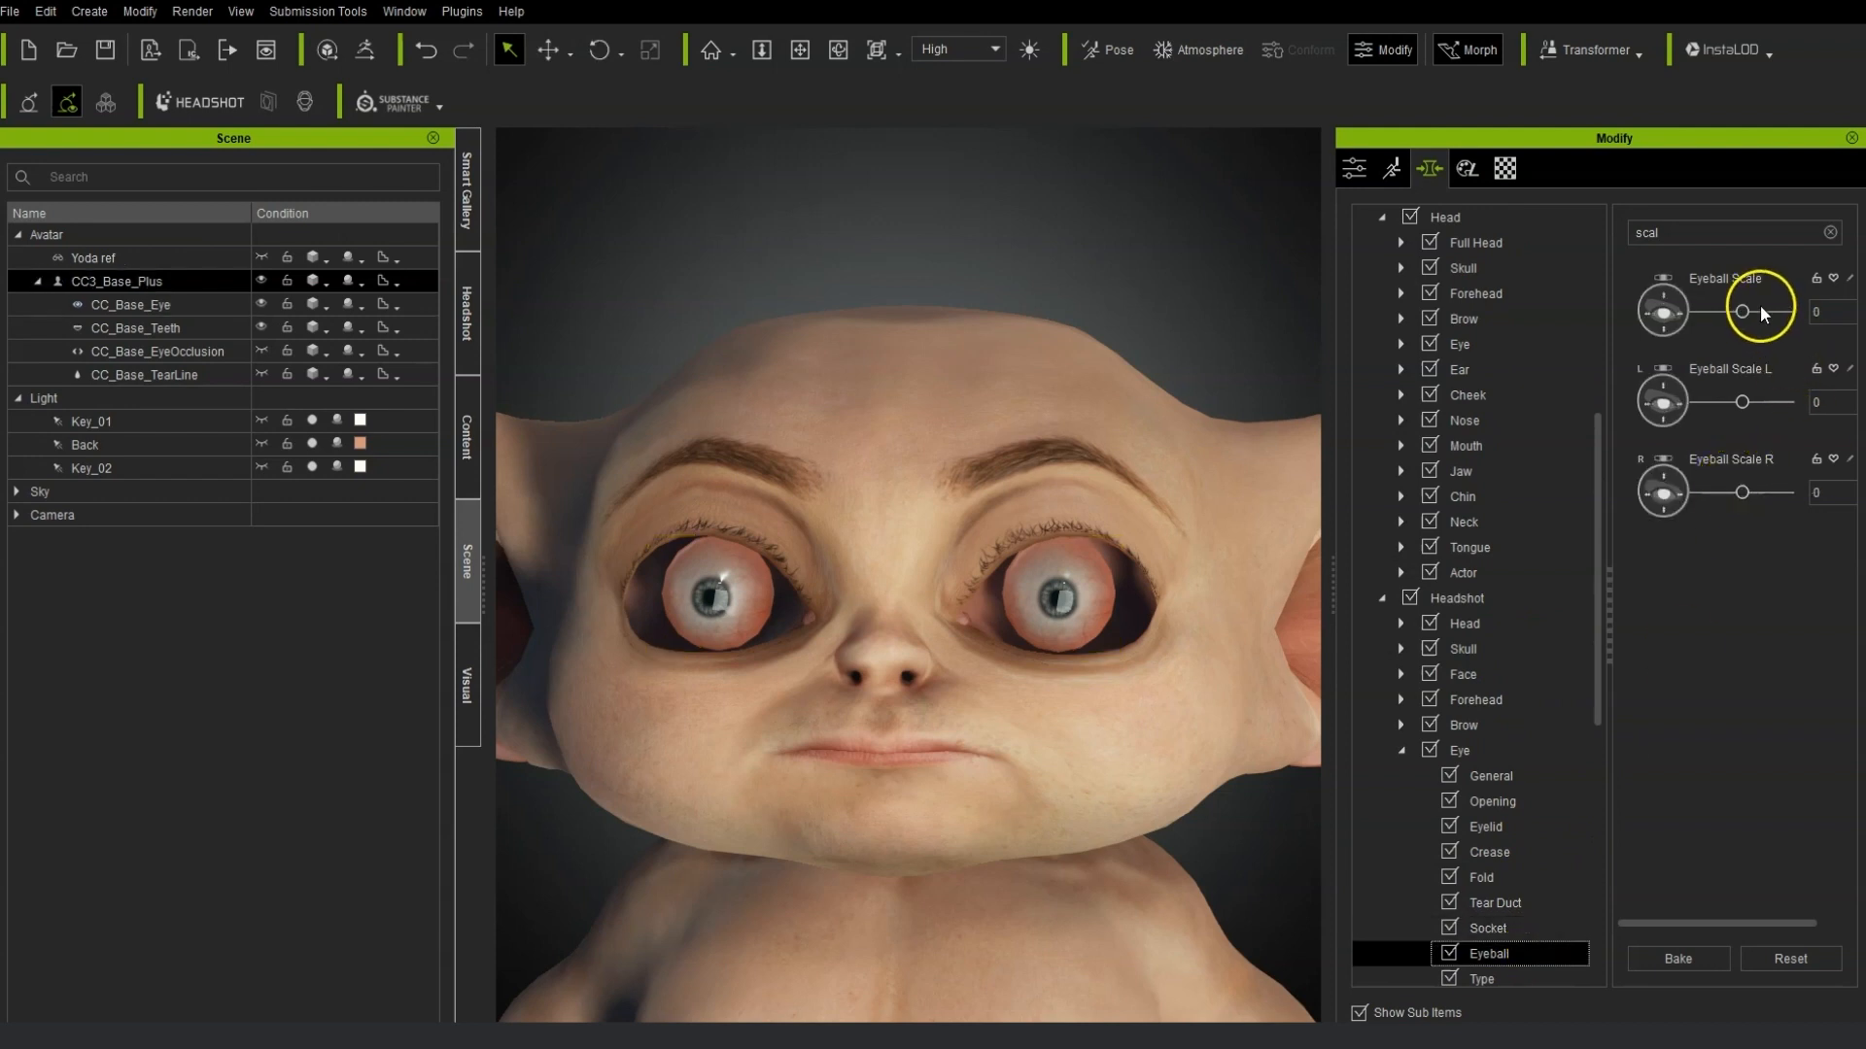
left_click_drag(1757, 314, 1849, 311)
left_click(1724, 945)
left_click_drag(1743, 312, 1787, 312)
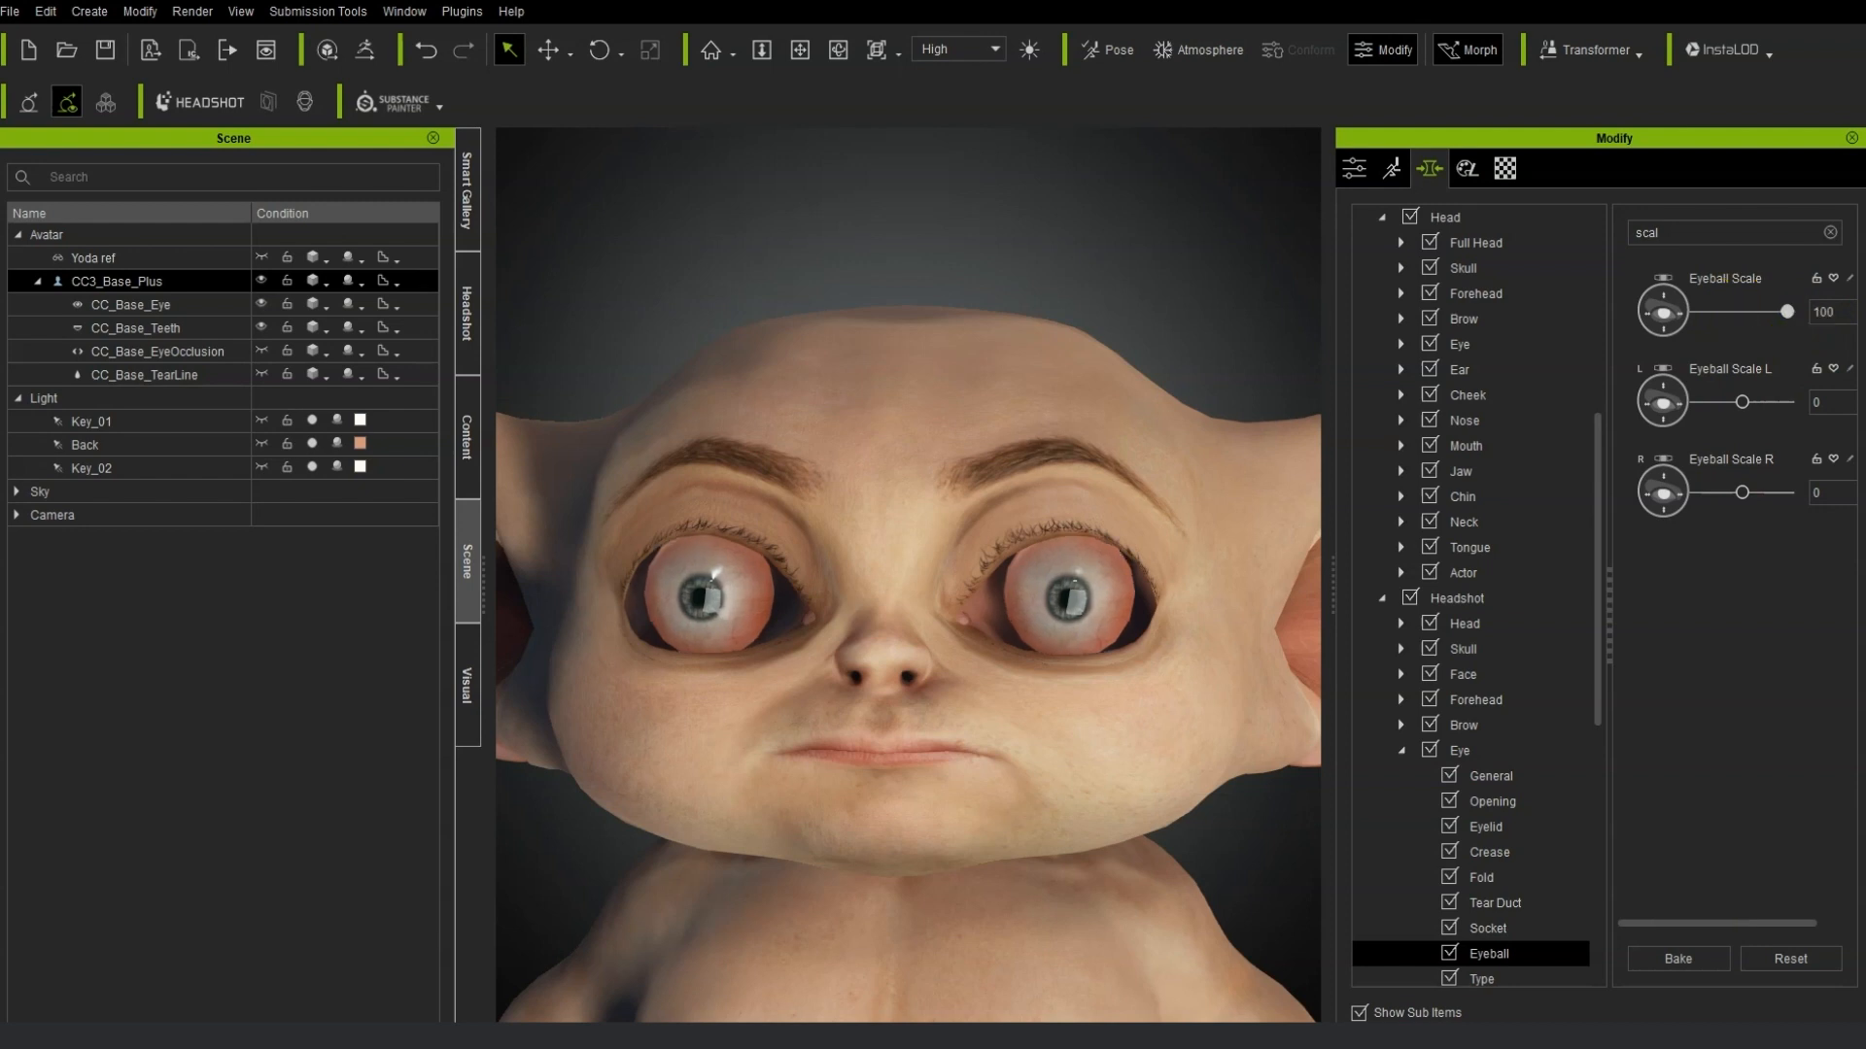
left_click(1667, 966)
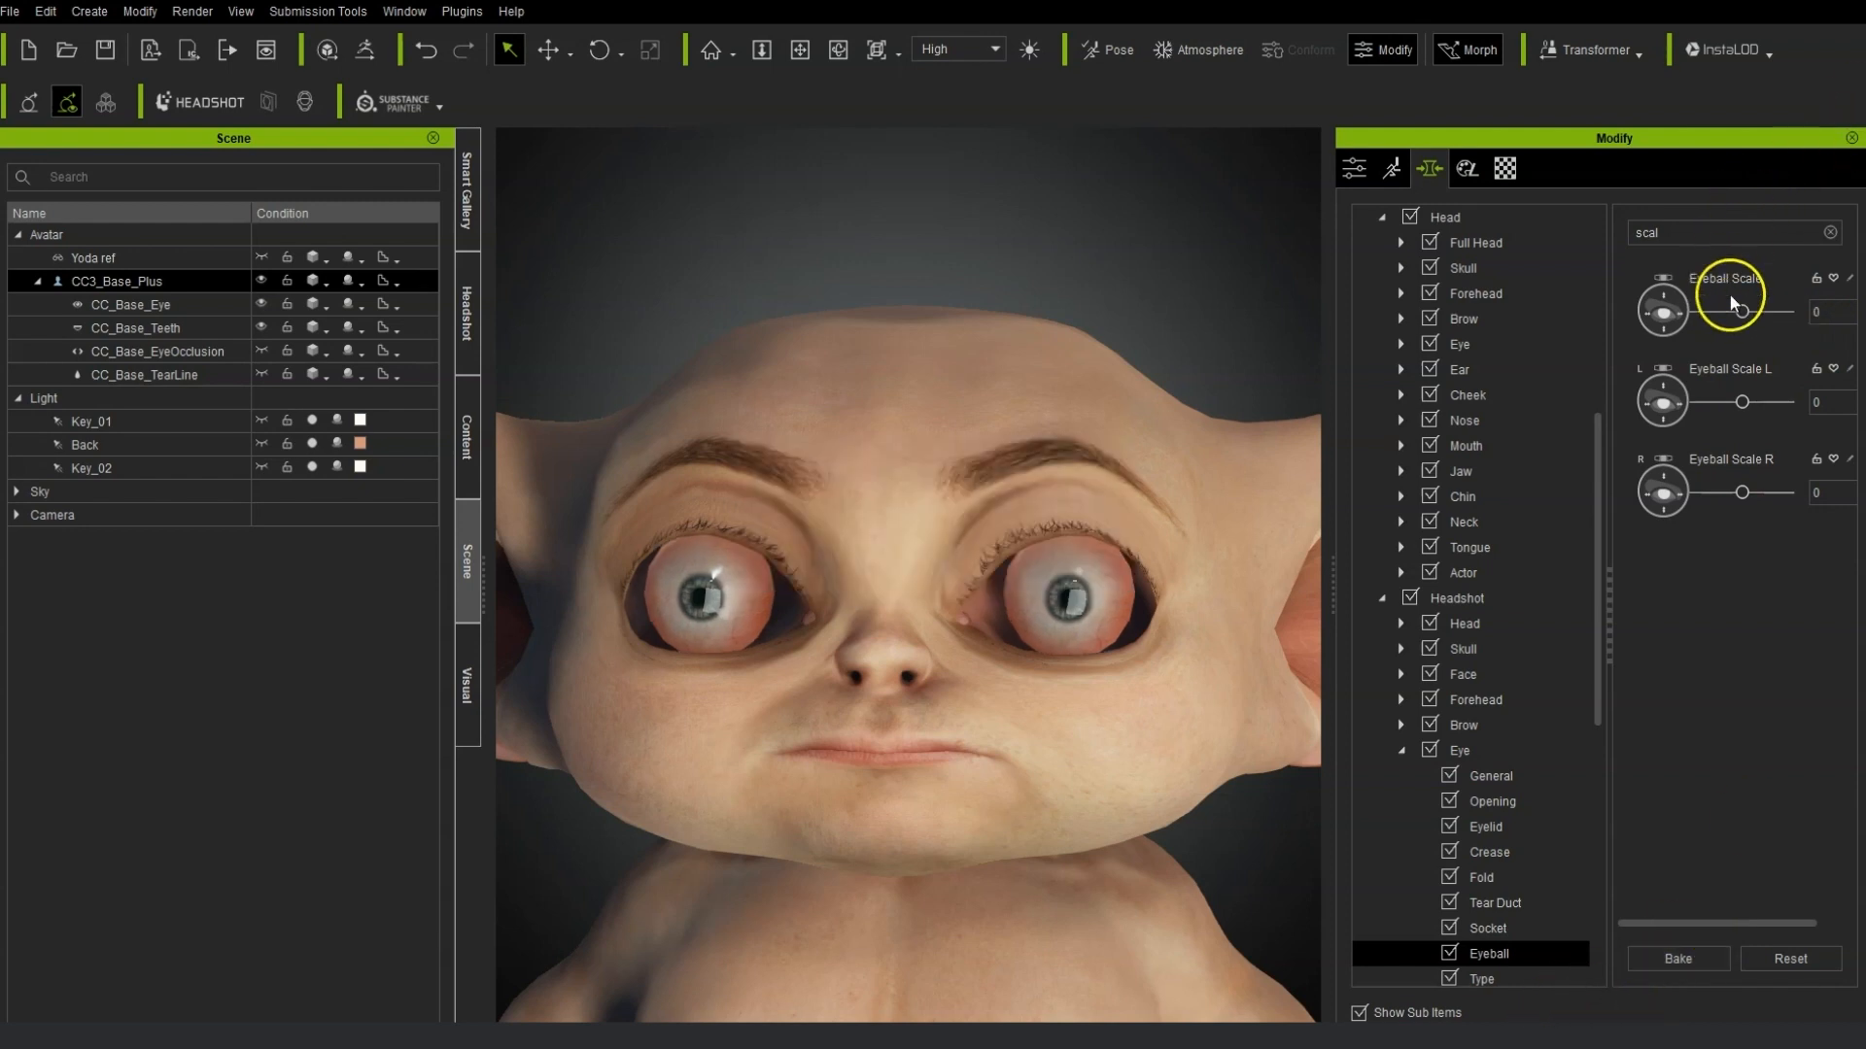
left_click(1782, 314)
left_click(1702, 957)
left_click_drag(1742, 313, 1786, 312)
left_click(1667, 957)
Inspect the enlarged eyes and body proportions of the avatar in the viewport.
mouse_move(887, 800)
right_mouse_down()
mouse_move(969, 800)
mouse_move(921, 785)
right_mouse_up()
scroll(921, 784, "down", 8)
mouse_move(1210, 747)
right_mouse_down()
mouse_move(613, 750)
mouse_move(1204, 748)
right_mouse_up()
middle_click_drag(1071, 765, 1065, 673)
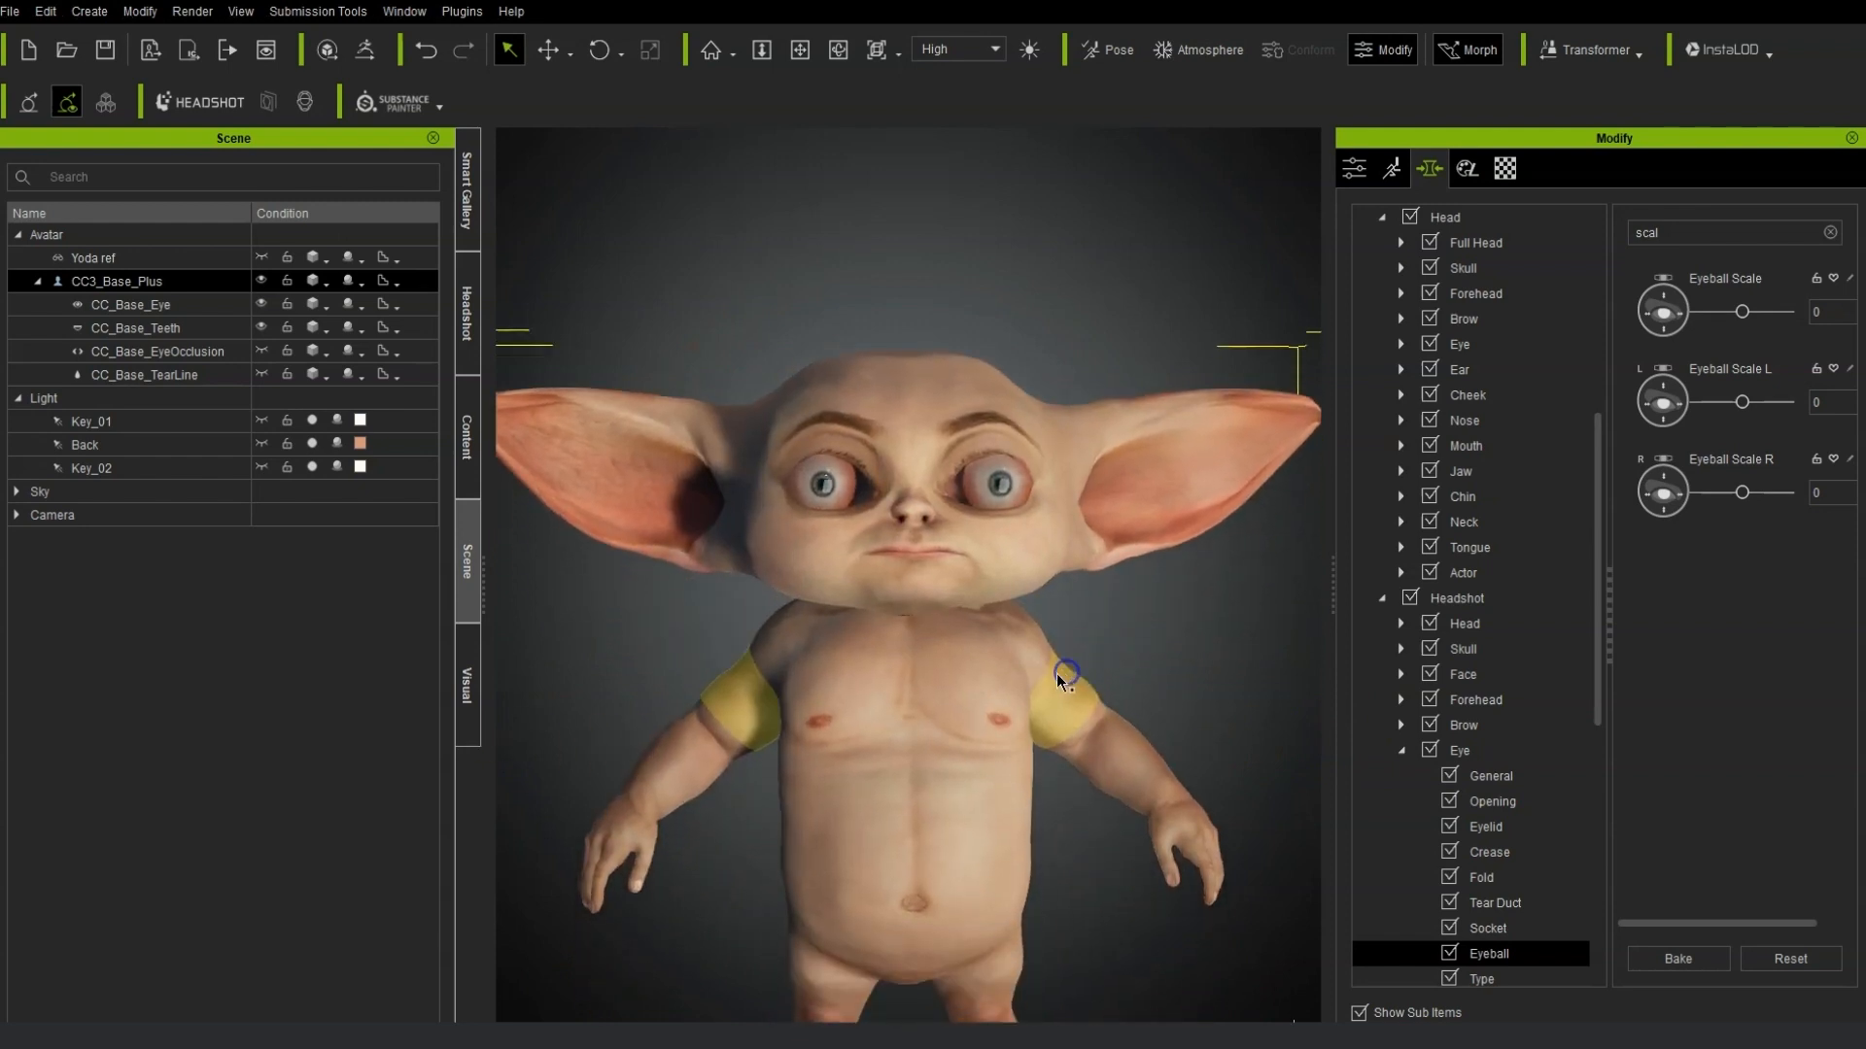
scroll(1057, 673, "up", 10)
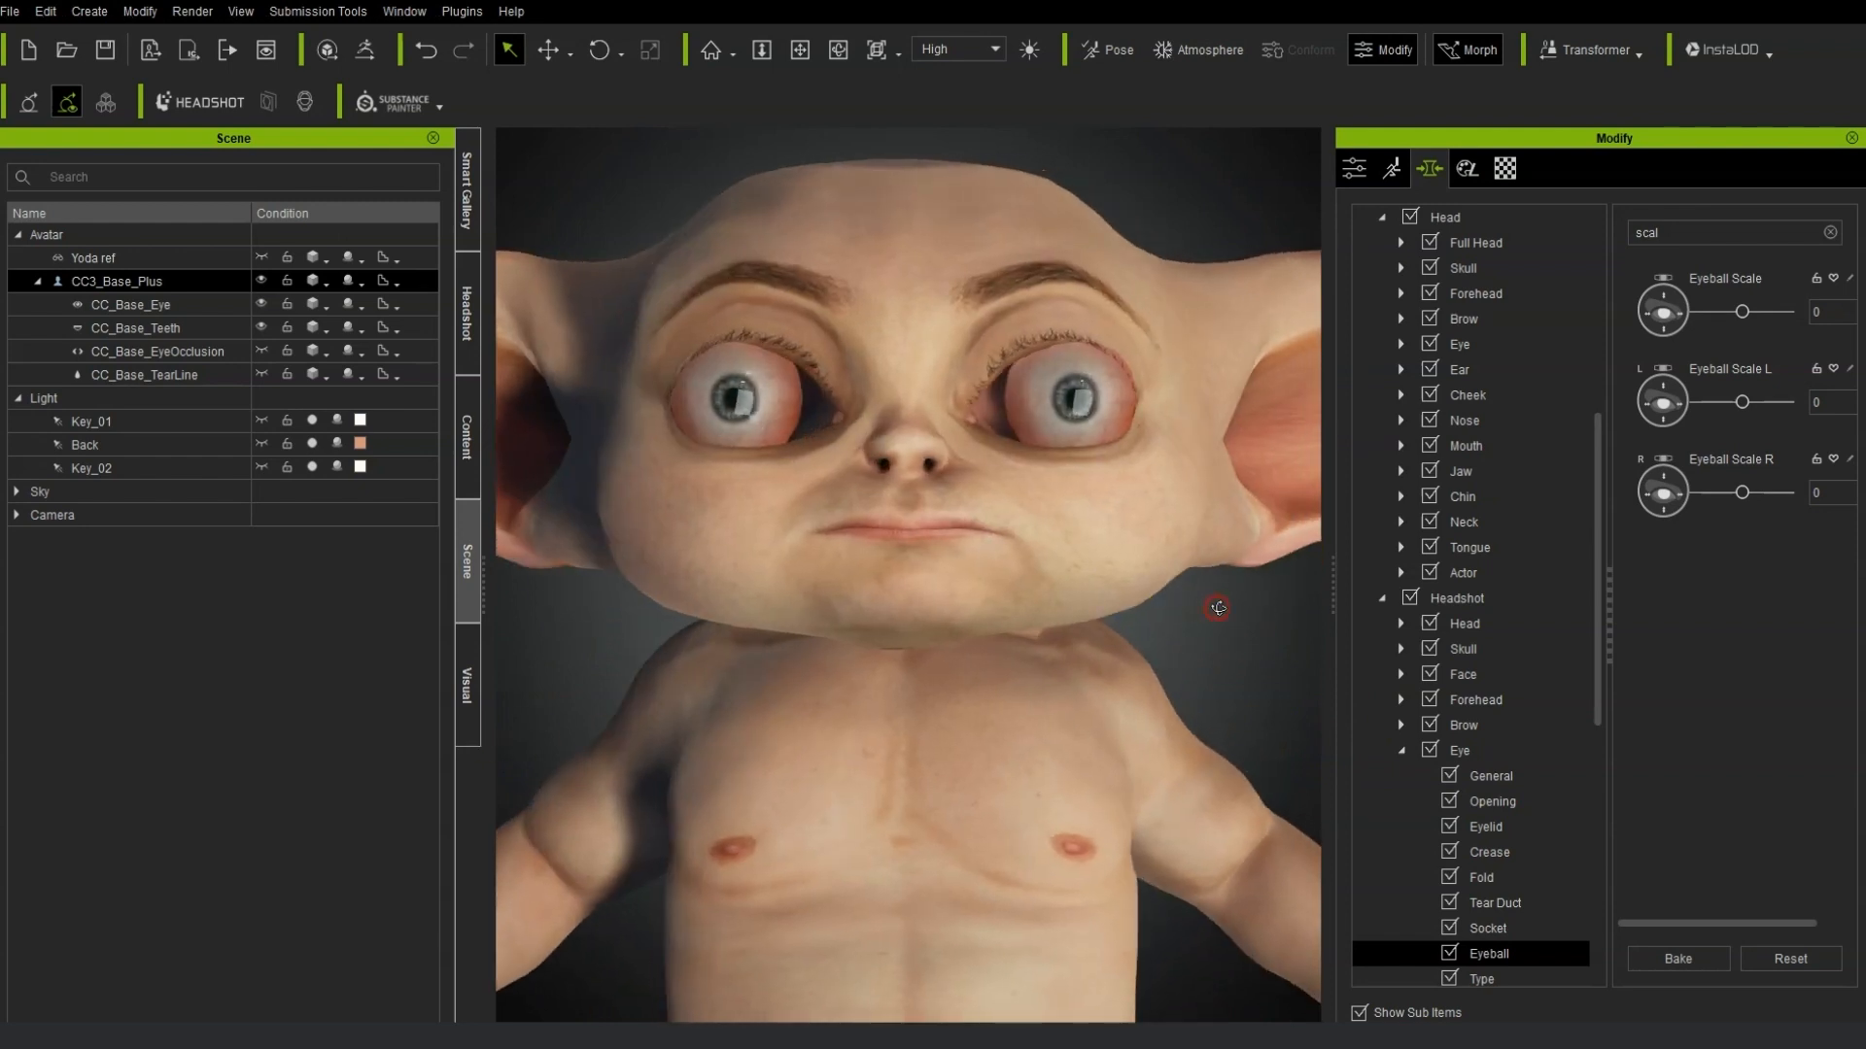
scroll(1163, 642, "down", 2)
mouse_move(1219, 617)
right_mouse_down()
mouse_move(779, 608)
mouse_move(1224, 611)
right_mouse_up()
scroll(1004, 728, "down", 3)
scroll(1011, 716, "up", 3)
right_click_drag(1132, 715, 1049, 705)
scroll(1049, 706, "down", 5)
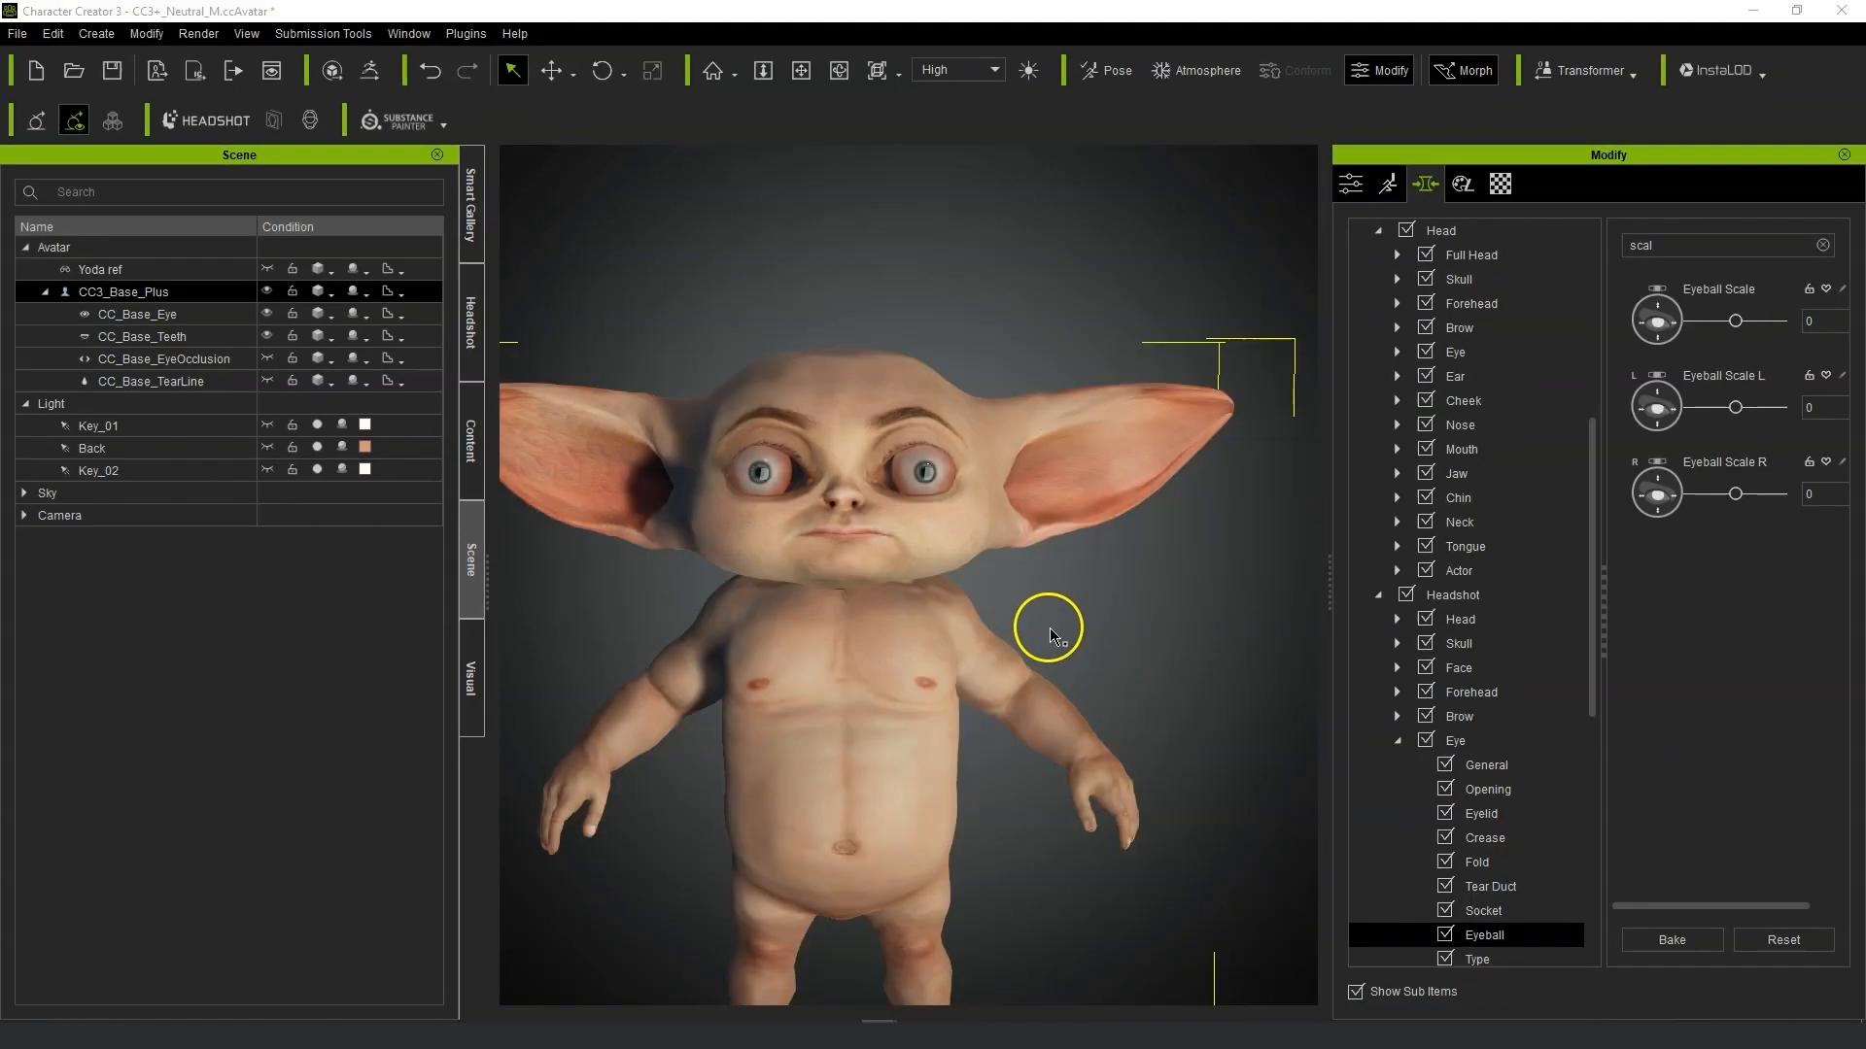
scroll(1050, 636, "up", 4)
scroll(1500, 800, "down", 8)
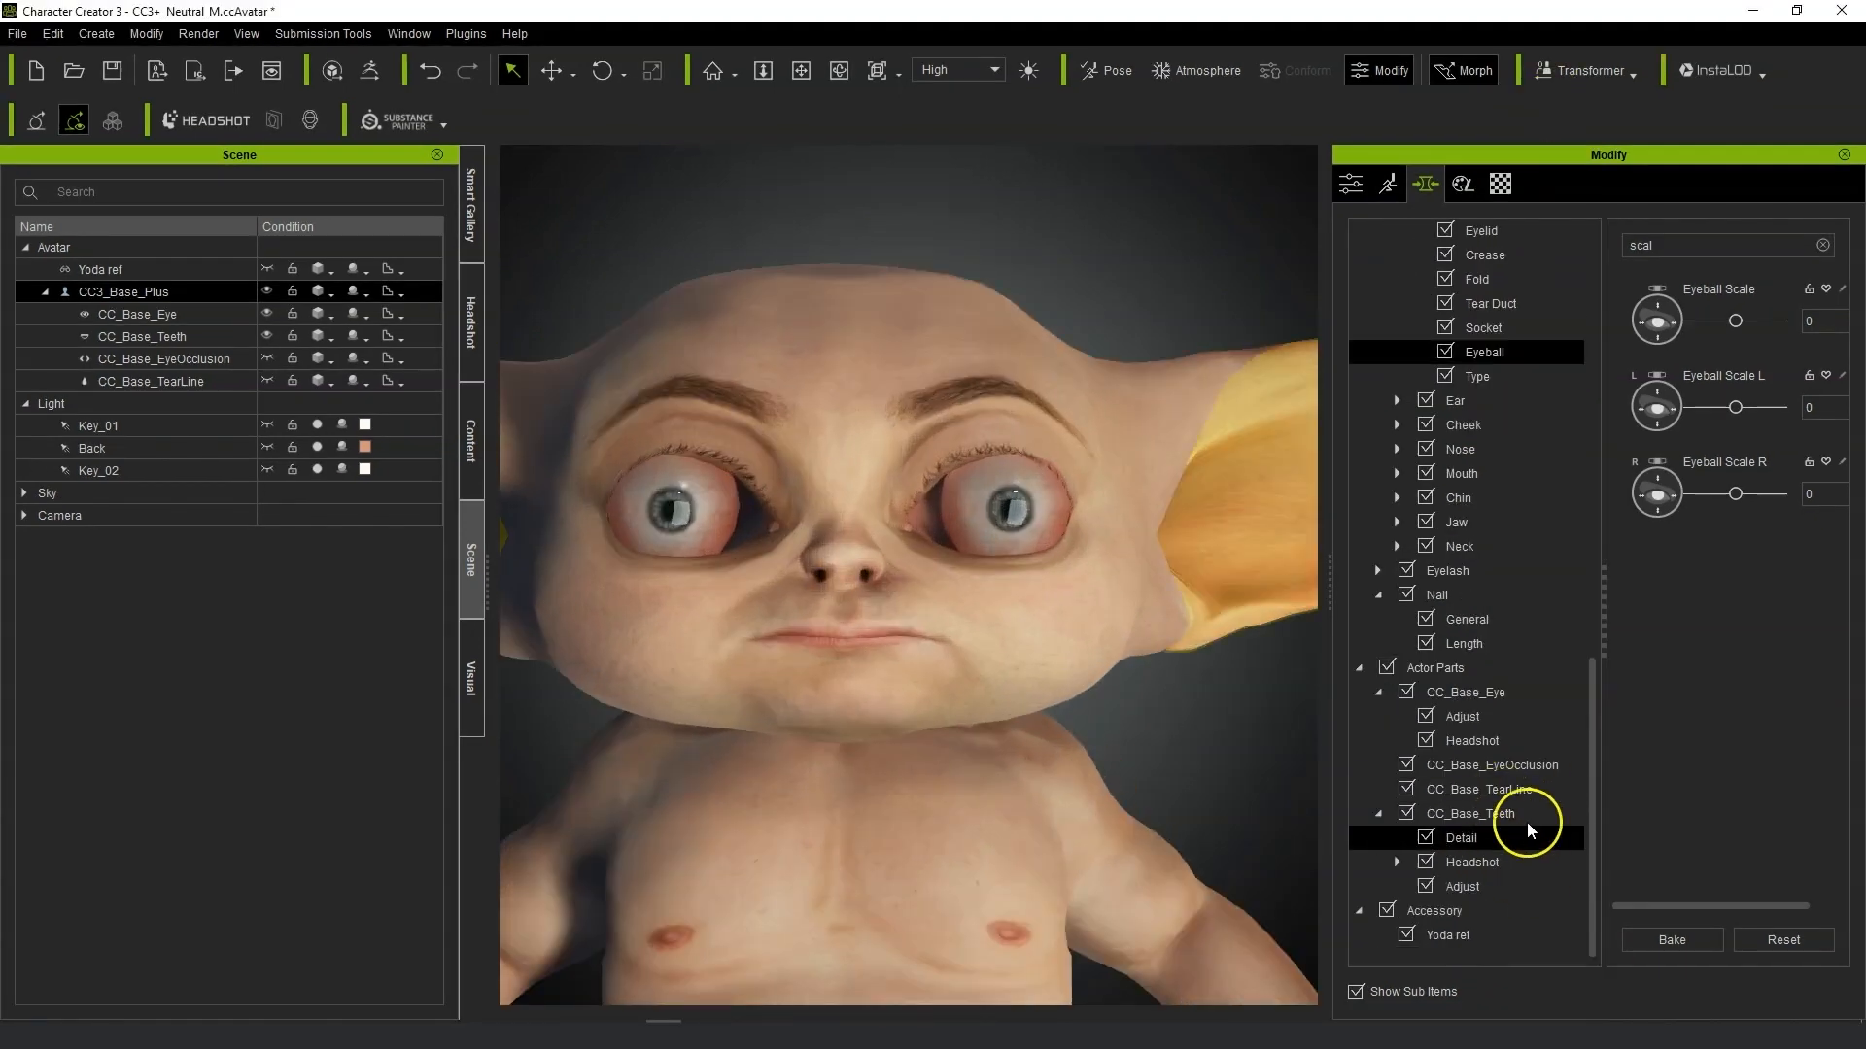
Select CC_Base_Eye, search its move sliders, and set Eyeball Move In R to 54 and Eyeball Move In L to 44.
left_click(1555, 692)
double_click(1642, 245)
type("mo")
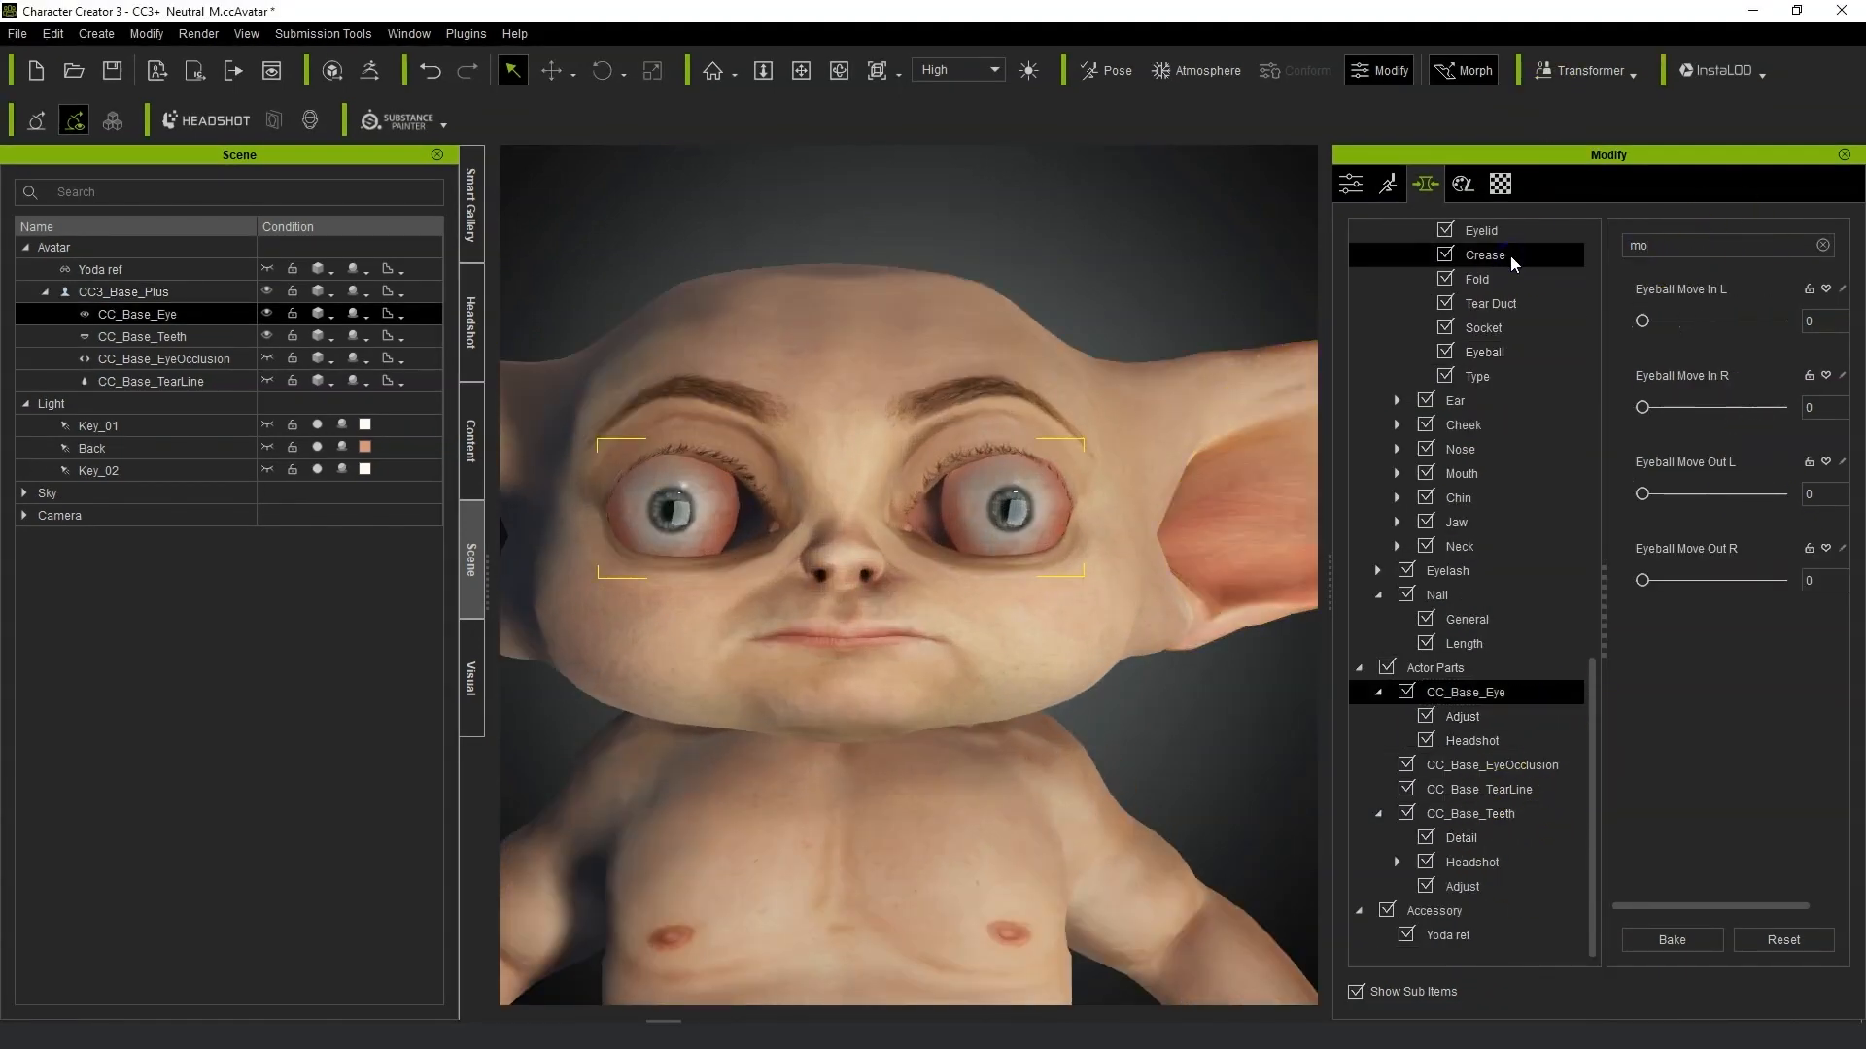
left_click_drag(1643, 407, 1717, 407)
left_click_drag(1642, 321, 1704, 322)
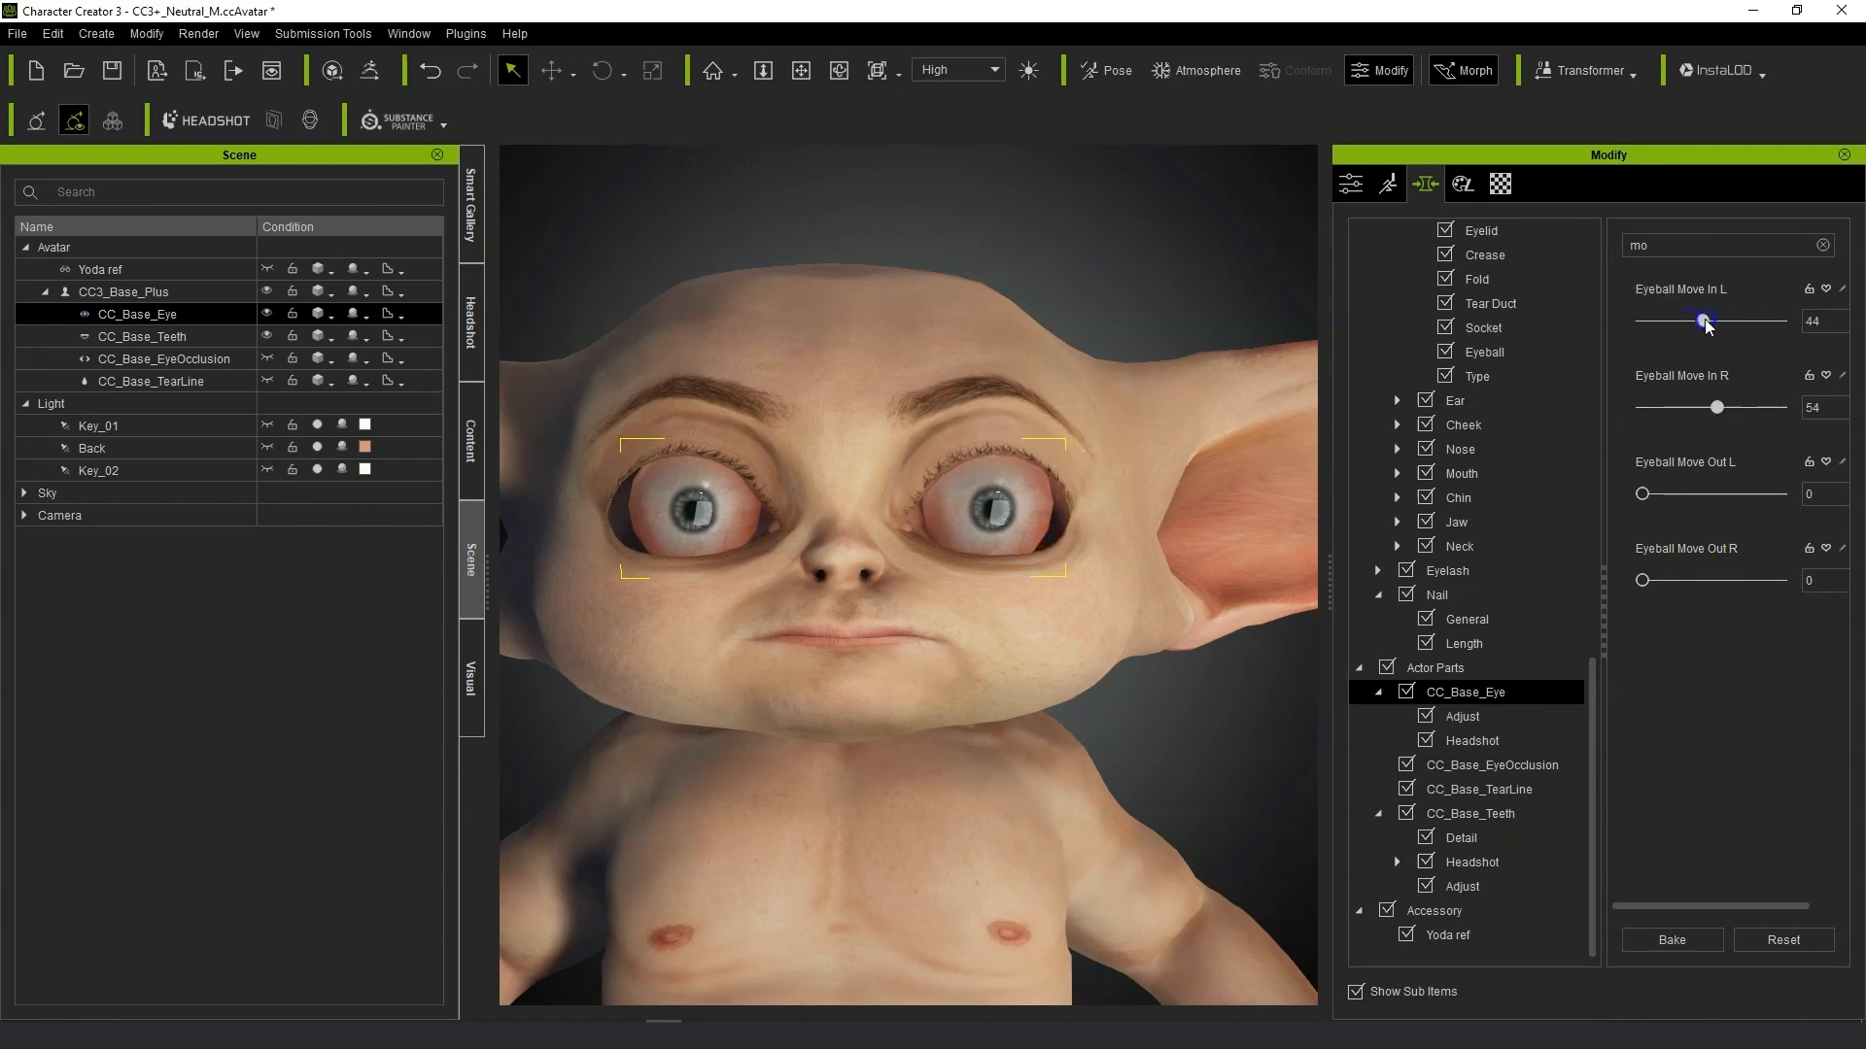
Open the Headshot Eye Eyeball morphs, bake the current shape, and set Eyeball Scale to 100.
type("sca")
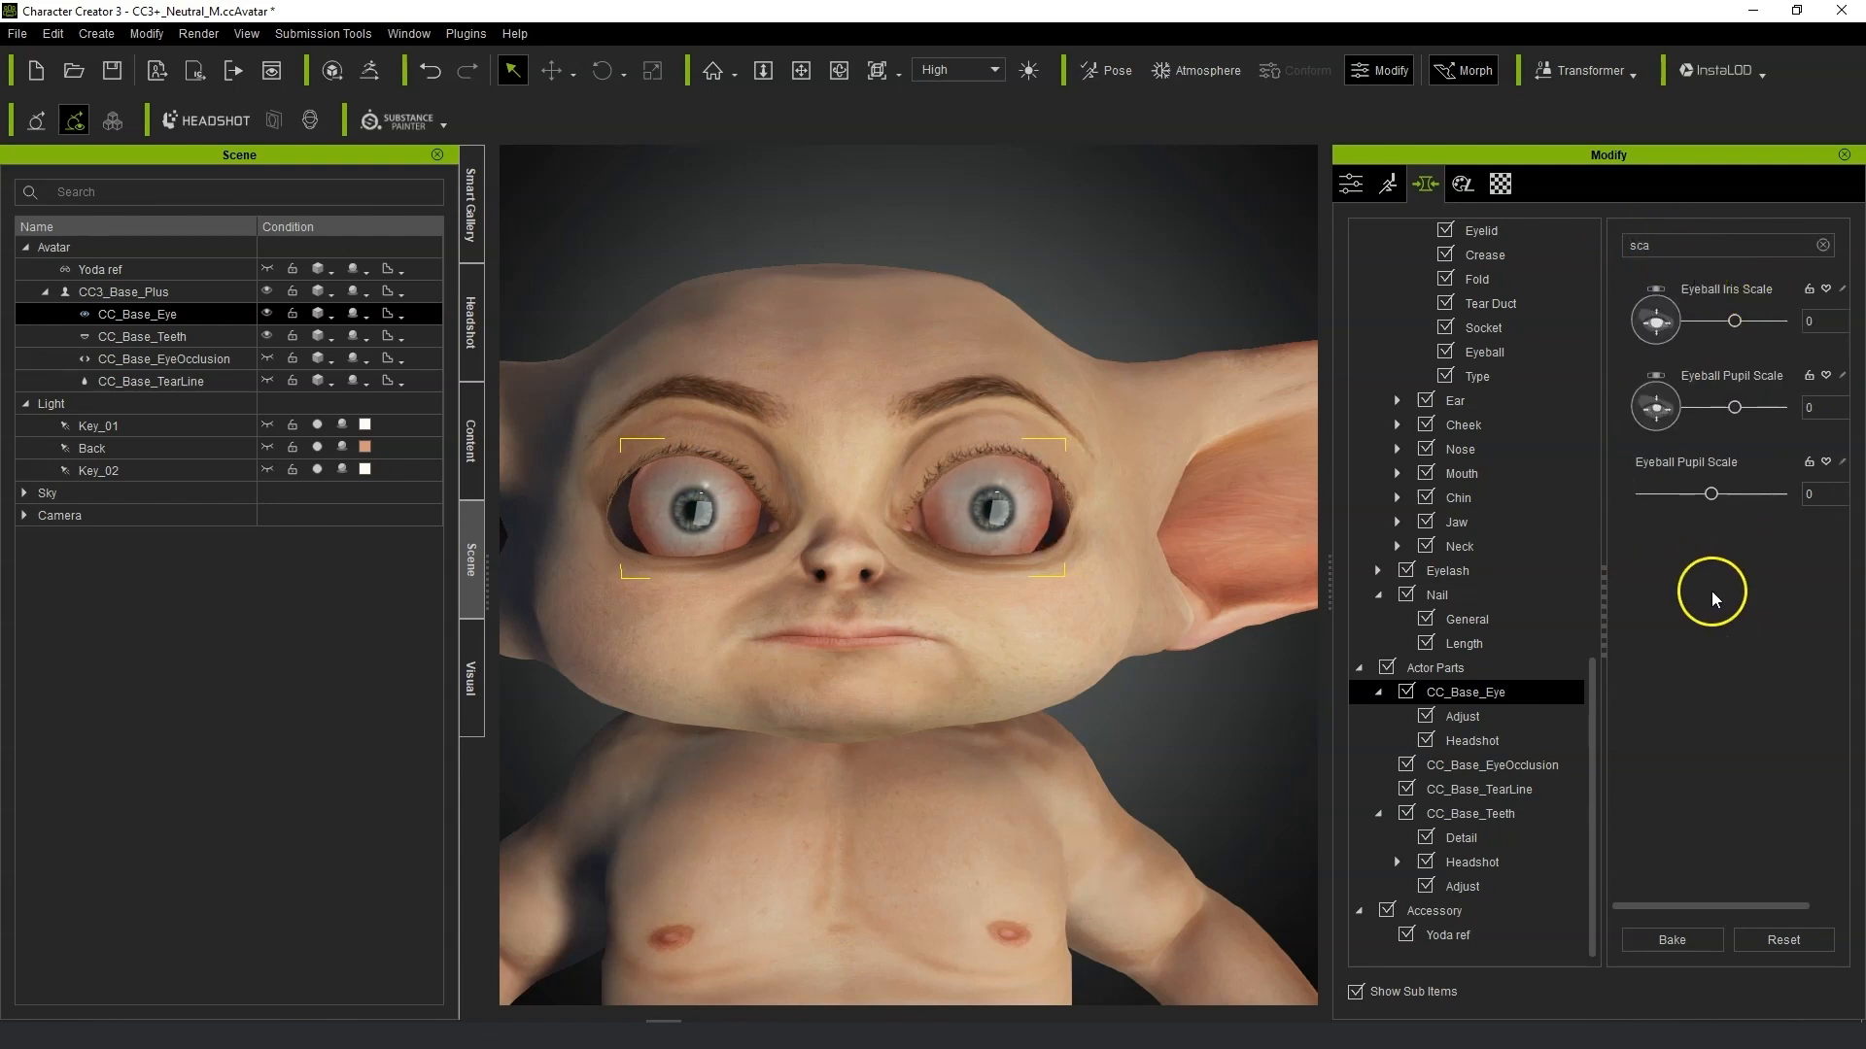
scroll(1524, 459, "up", 4)
left_click(1521, 451)
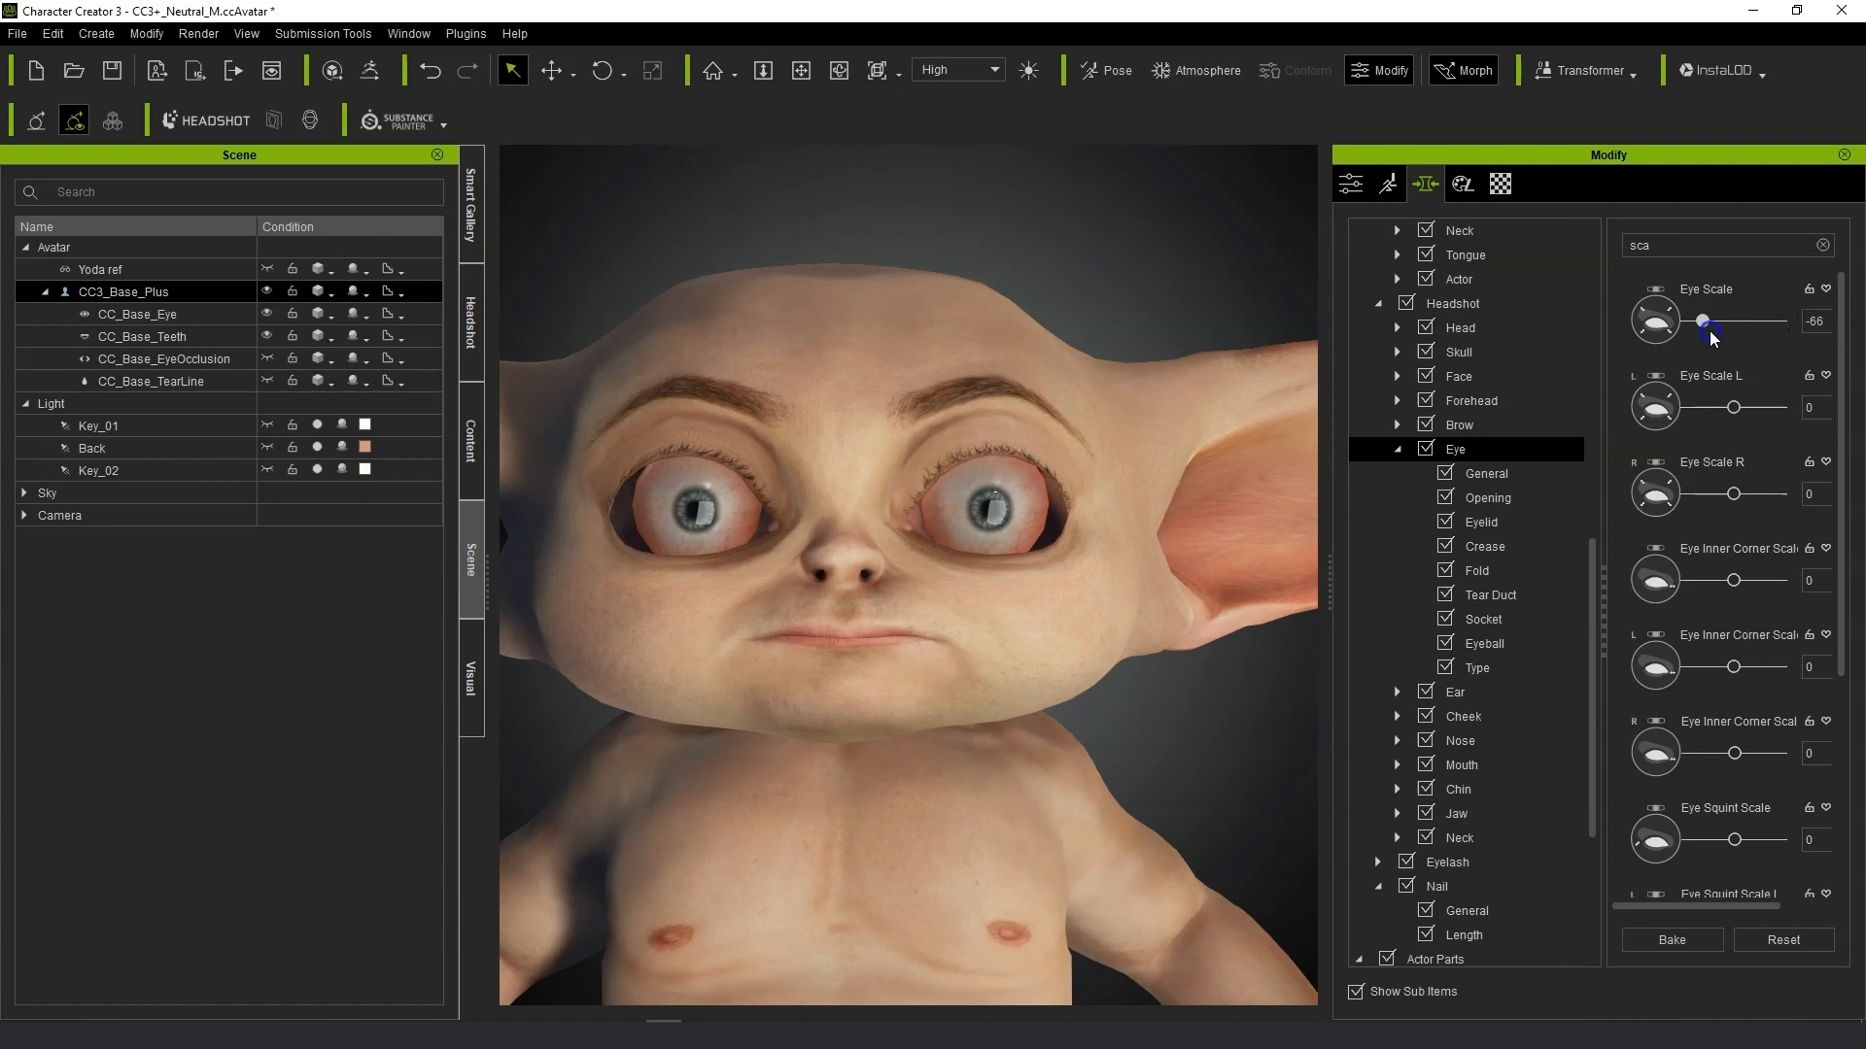
left_click(1485, 643)
left_click(1664, 936)
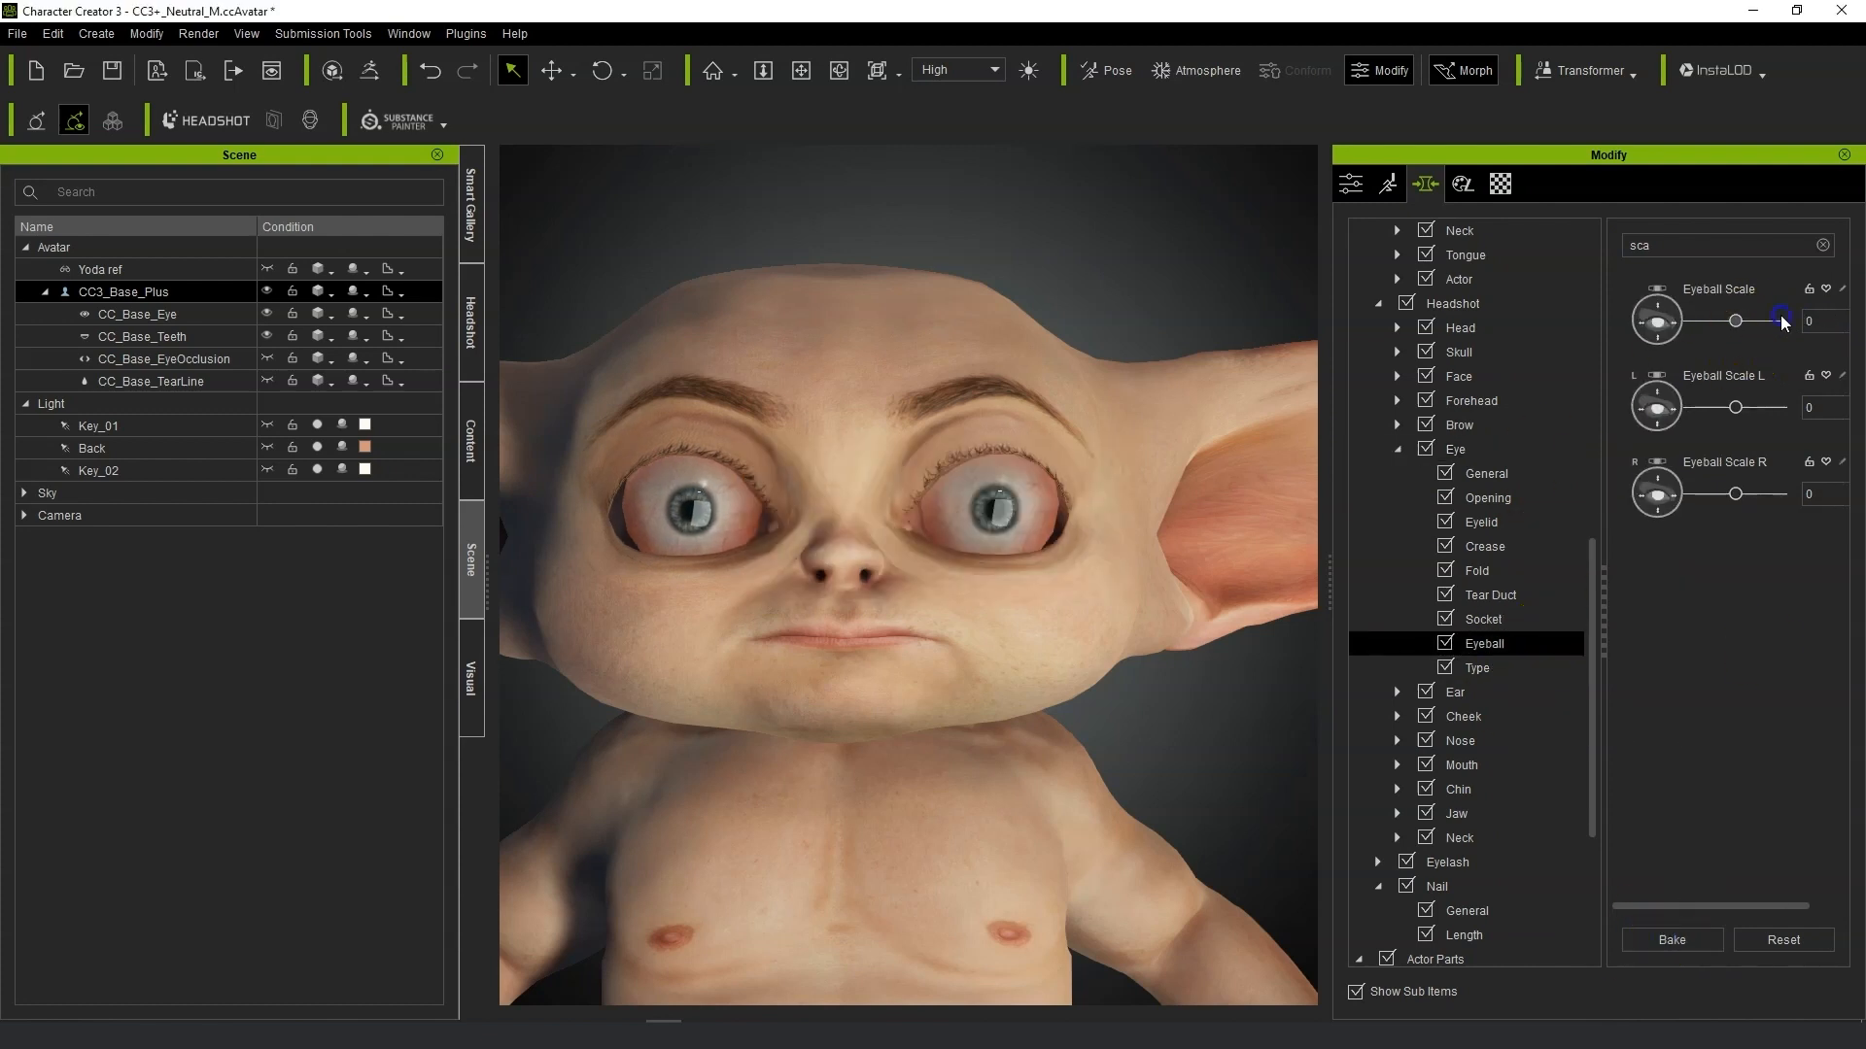
left_click_drag(1739, 325, 1779, 321)
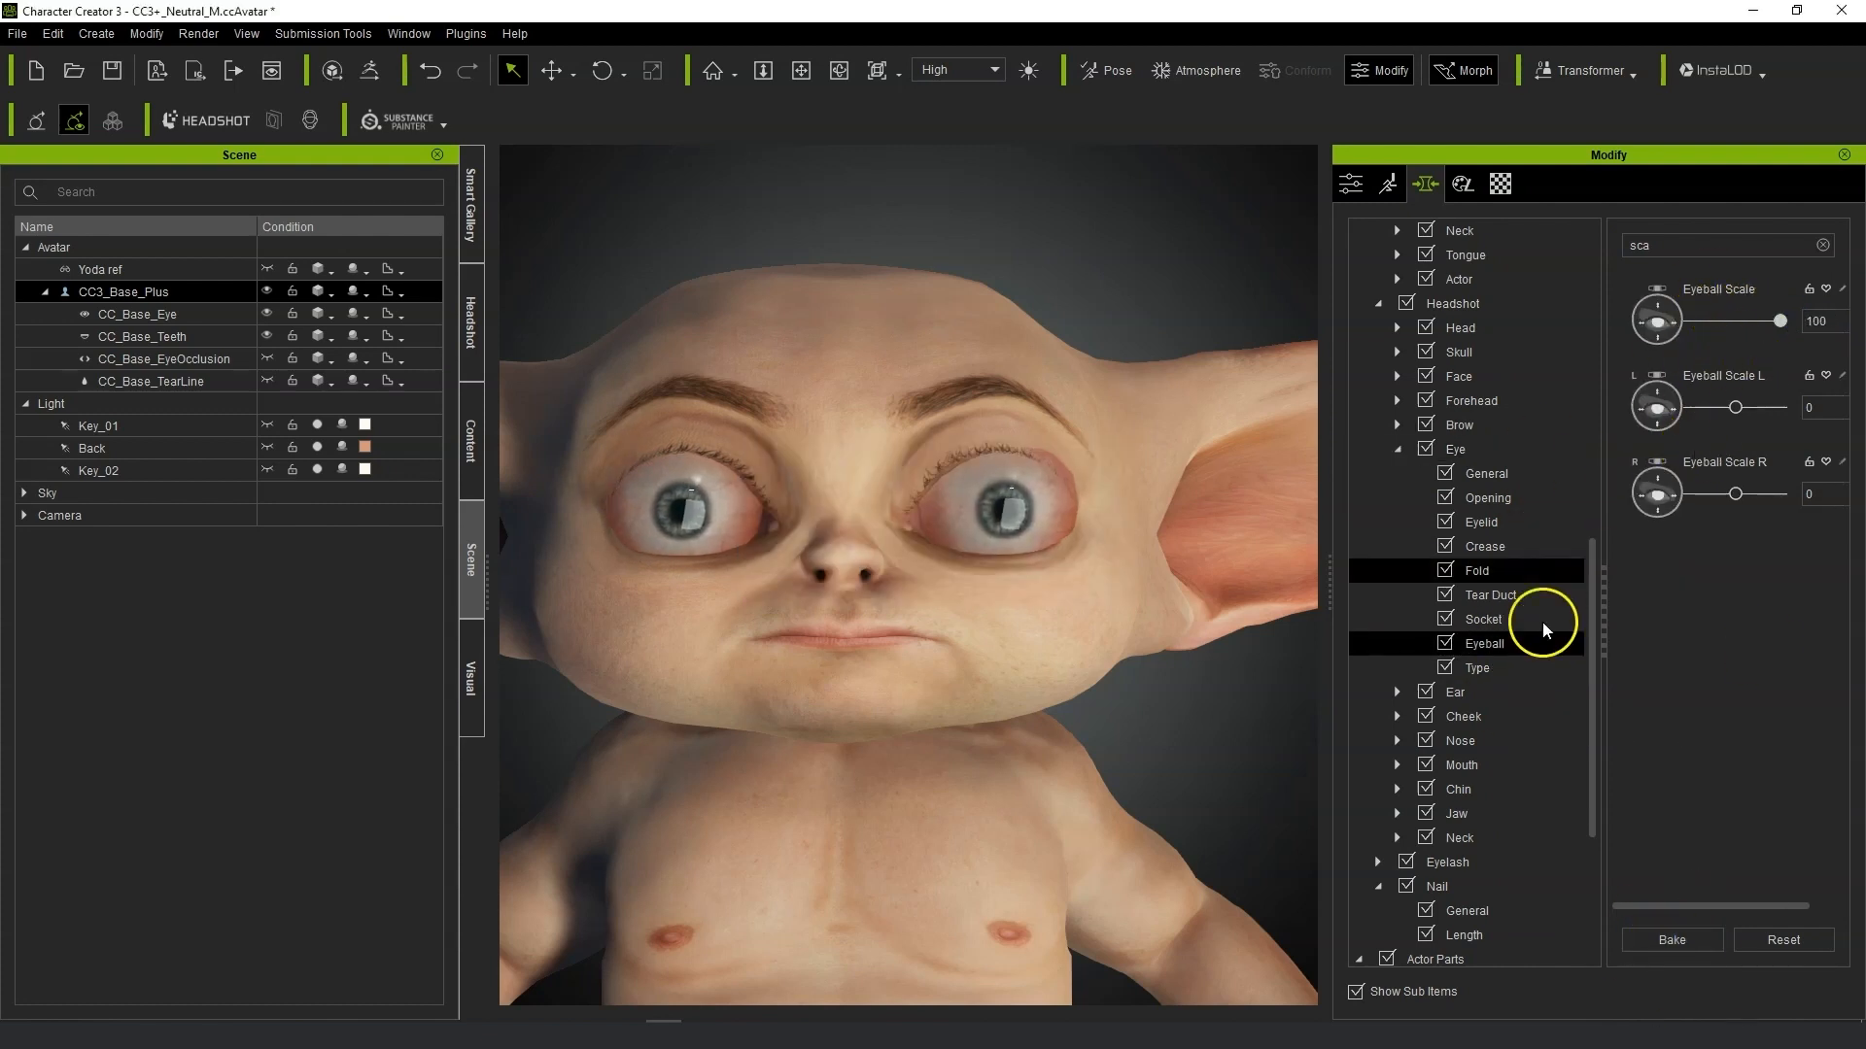
Select CC_Base_Eye, search its move sliders and nudge the first two slightly.
scroll(1542, 621, "down", 4)
left_click(1465, 692)
double_click(1652, 245)
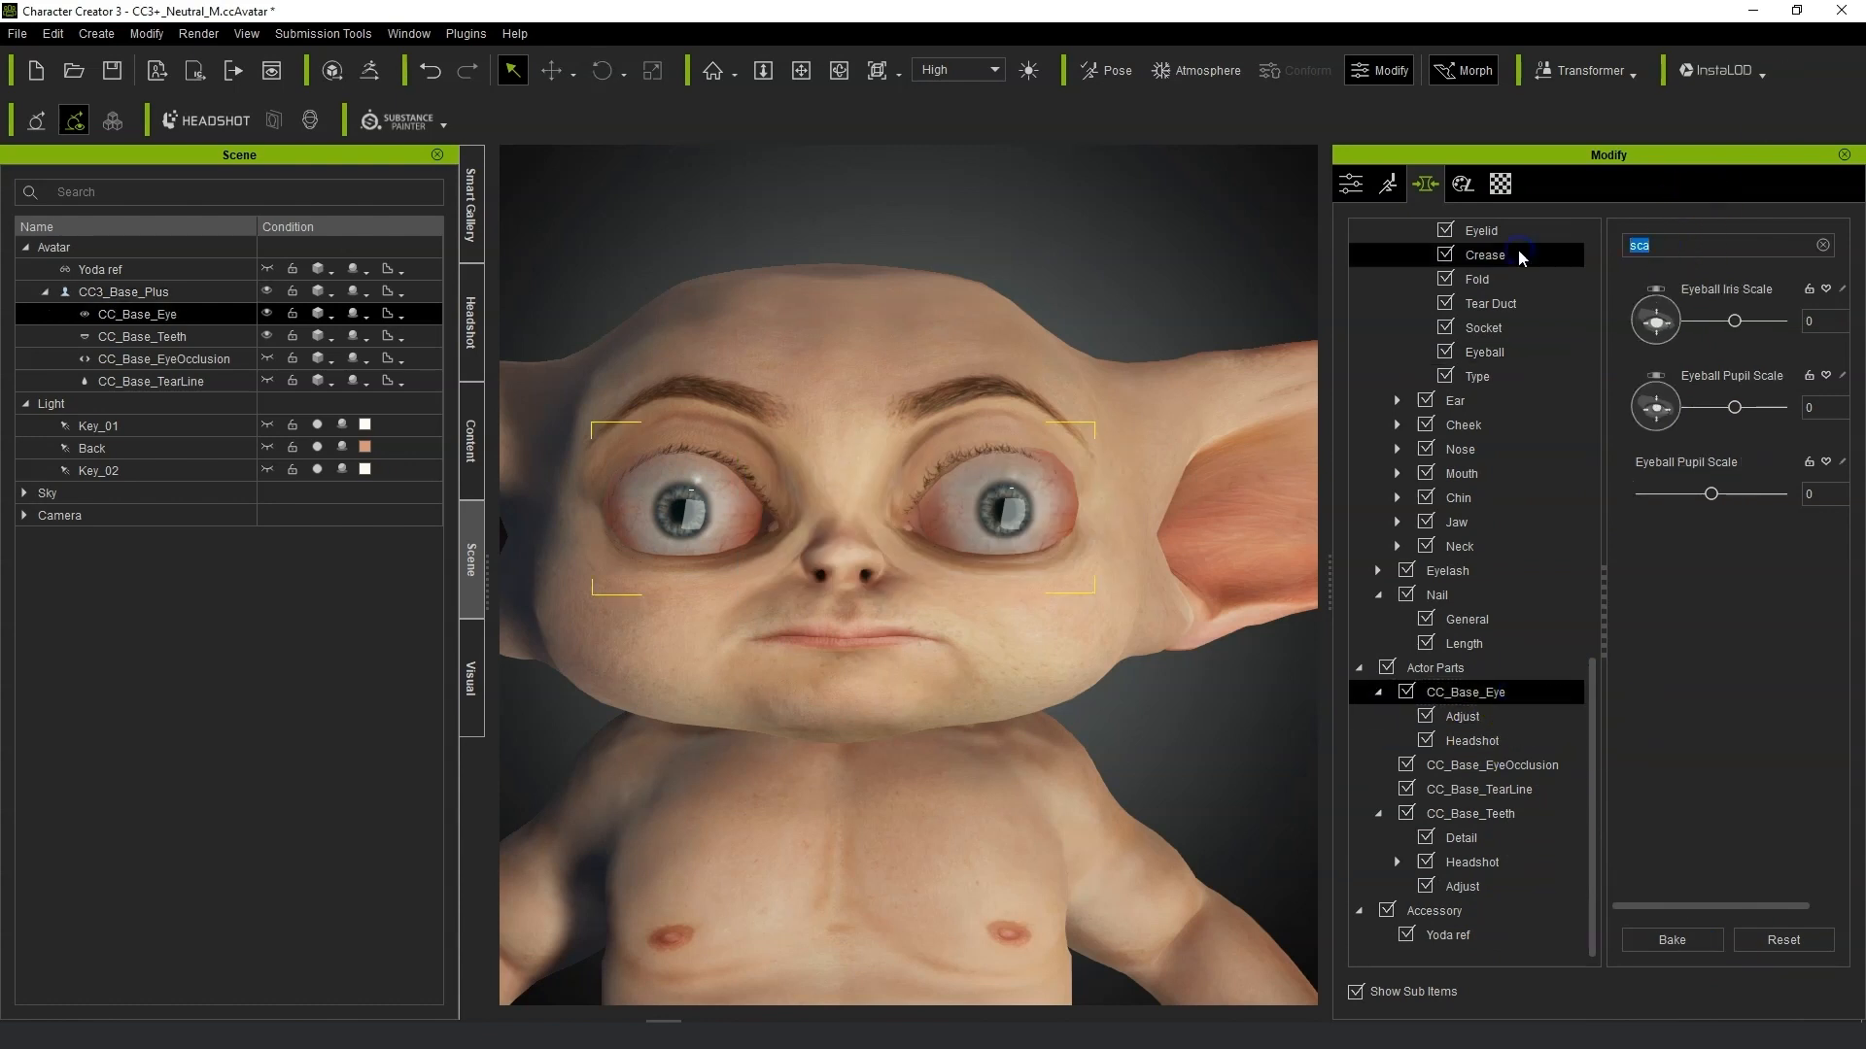
type("mo")
left_click_drag(1642, 321, 1680, 321)
left_click_drag(1642, 407, 1655, 409)
left_click(1221, 706)
right_click_drag(1220, 706, 1270, 625)
Search the CC_Base_Eye scale morphs, set Eyeball Iris Scale to 100 and Eyeball Pupil Scale to -3, and bake.
scroll(1270, 625, "down", 2)
left_click(1516, 741)
left_click(1532, 723)
left_click(1737, 348)
type("sca")
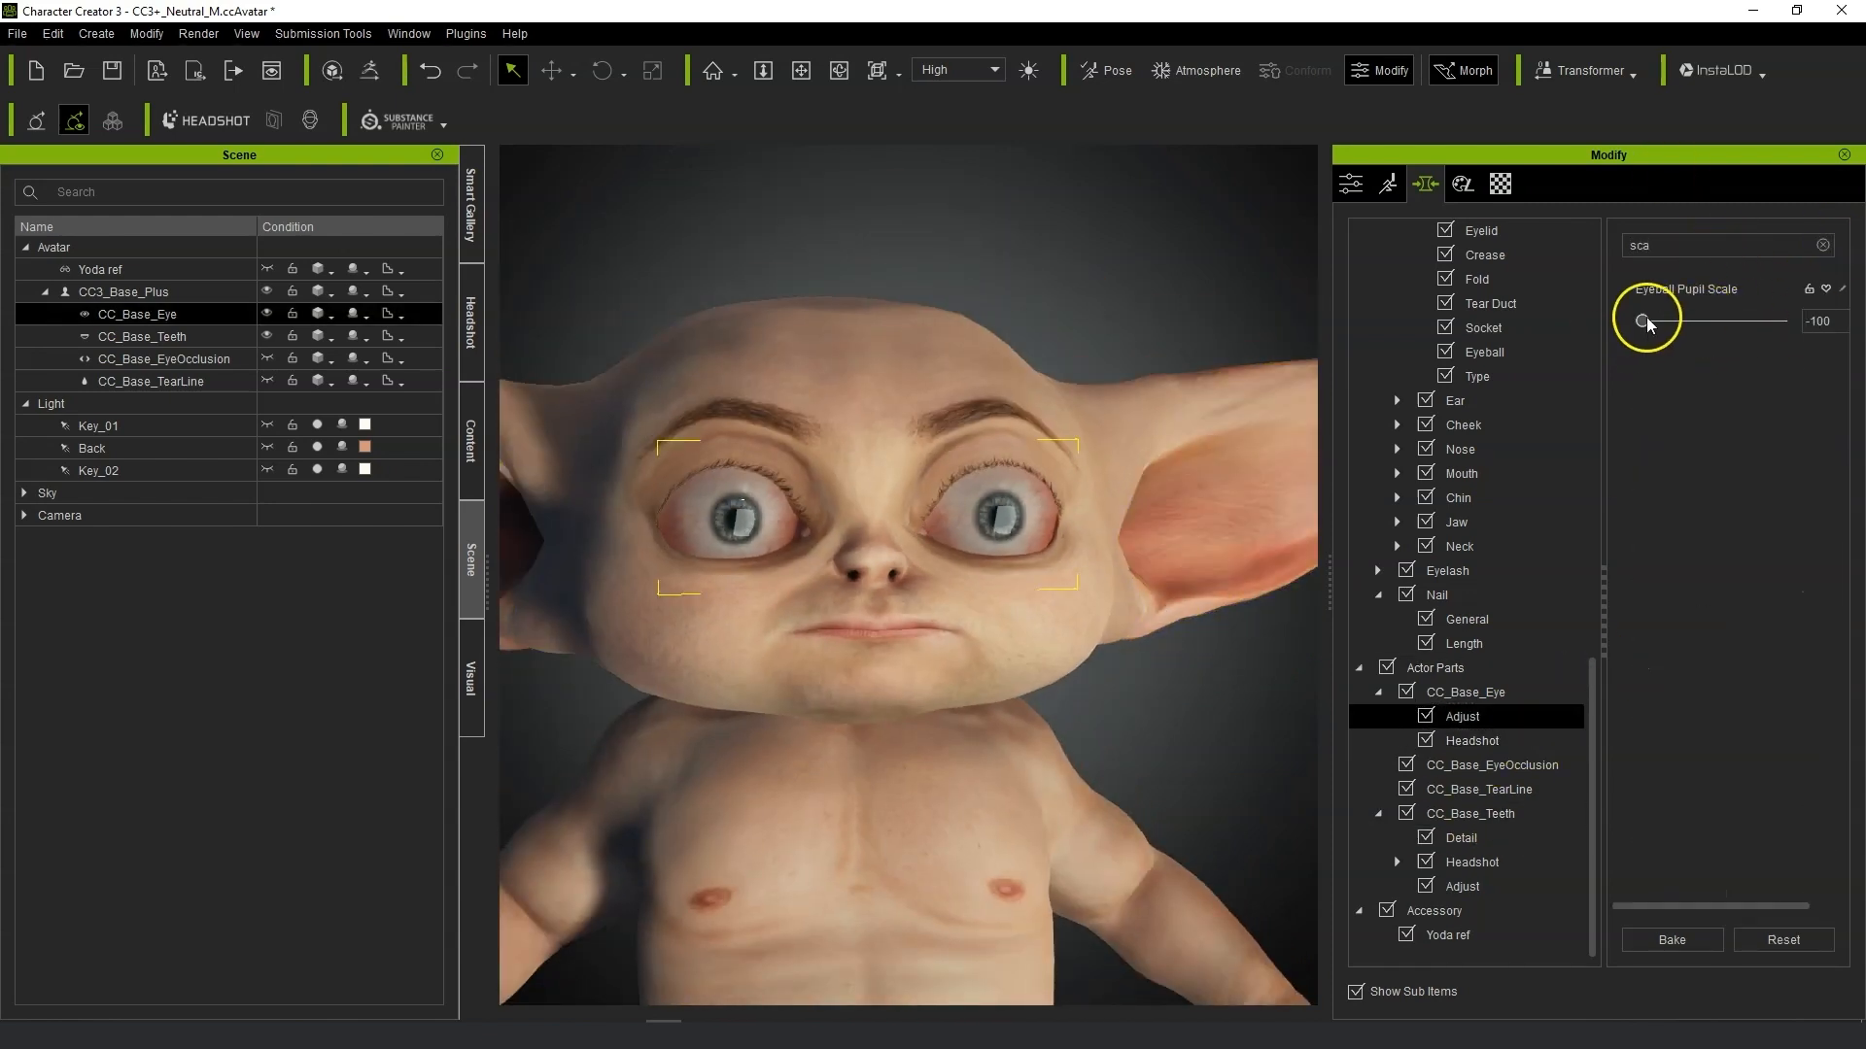
left_click(1824, 246)
left_click(1509, 740)
left_click(1508, 697)
left_click(1745, 249)
type("sca")
right_click_drag(897, 544, 564, 617)
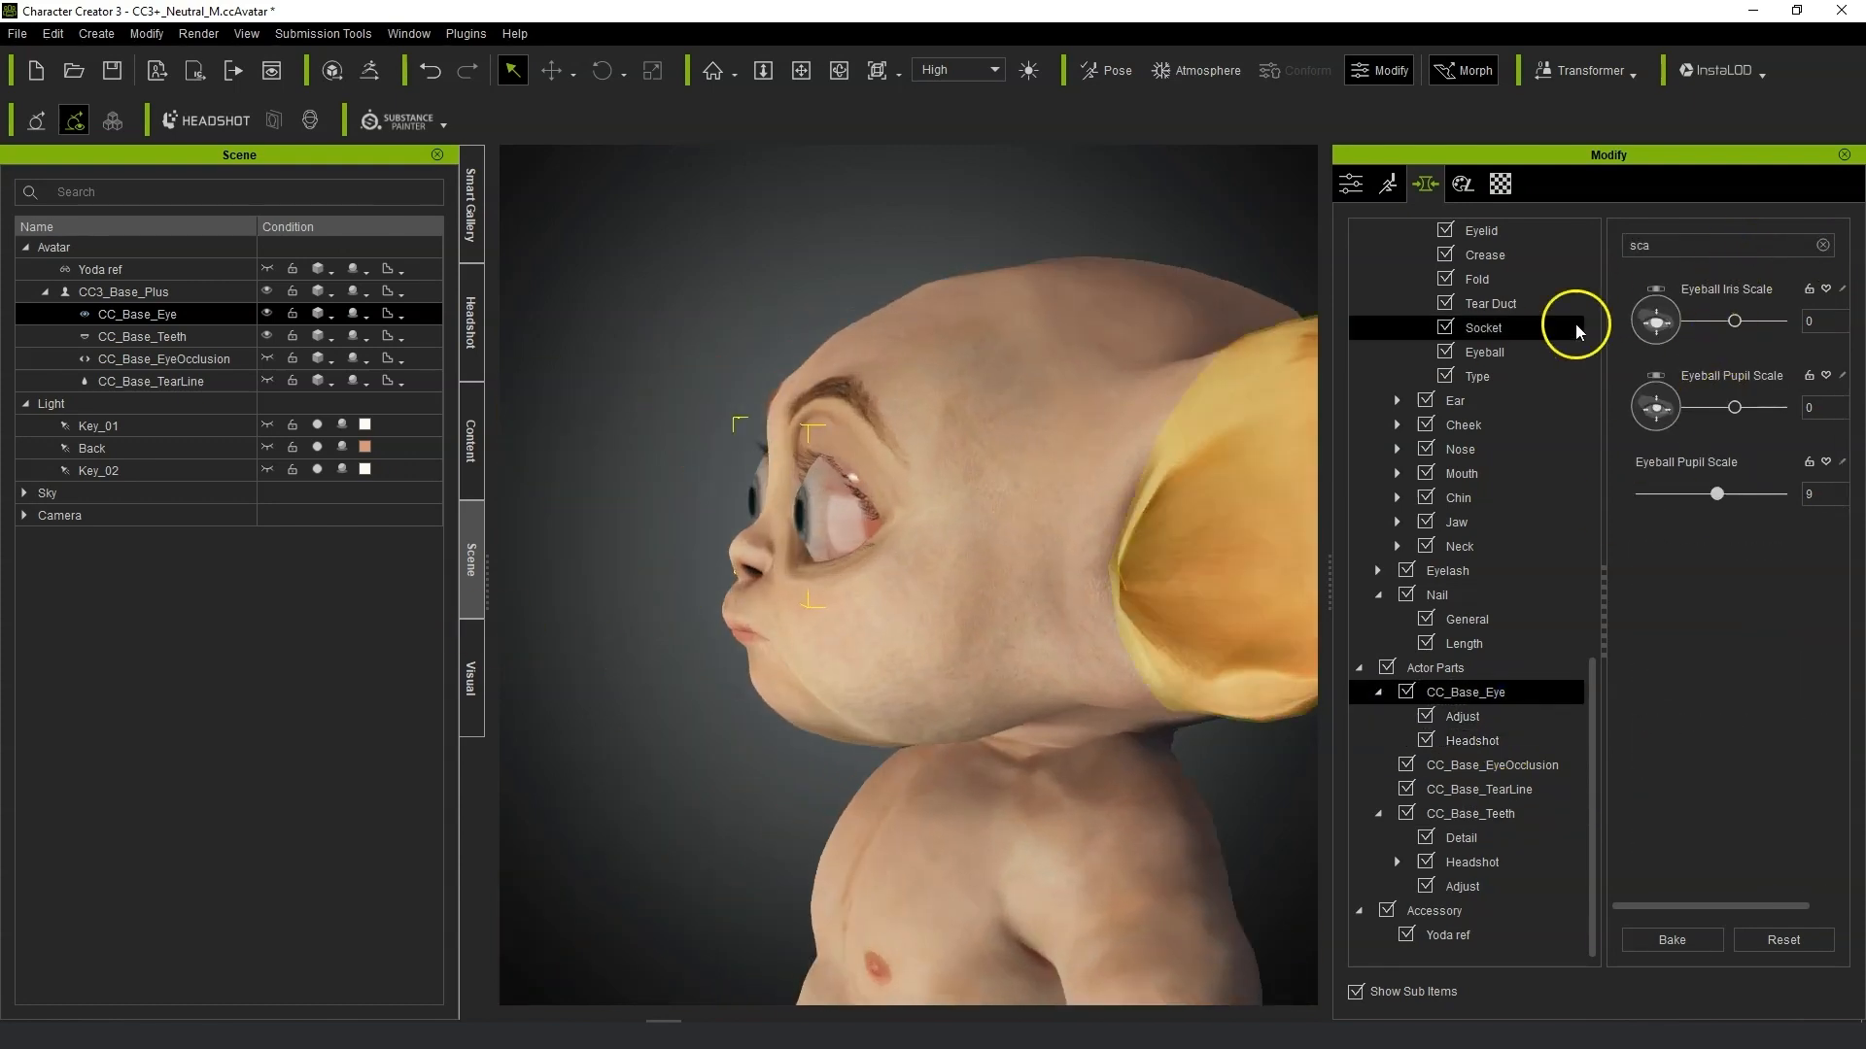
right_click_drag(802, 607, 1066, 596)
left_click_drag(1734, 320, 1843, 319)
right_click_drag(933, 583, 1059, 583)
left_click_drag(1734, 407, 1711, 406)
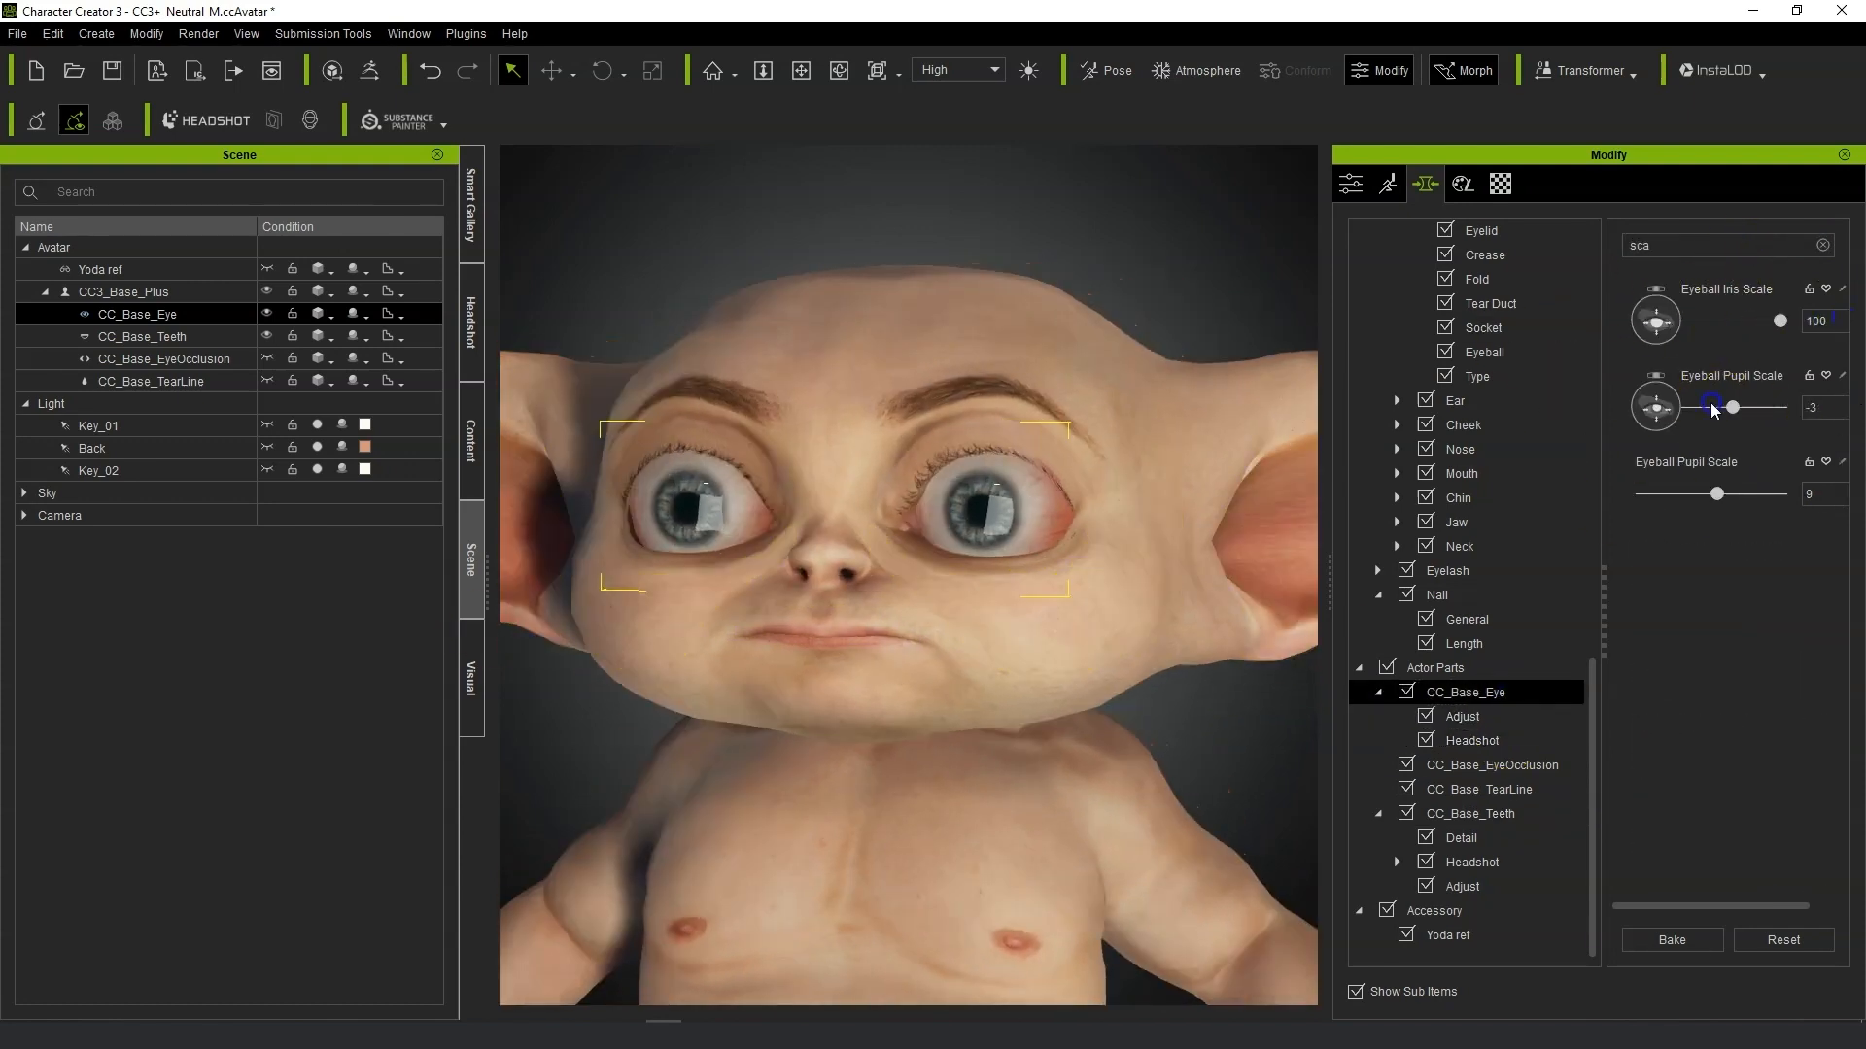
left_click(1690, 935)
left_click(886, 573)
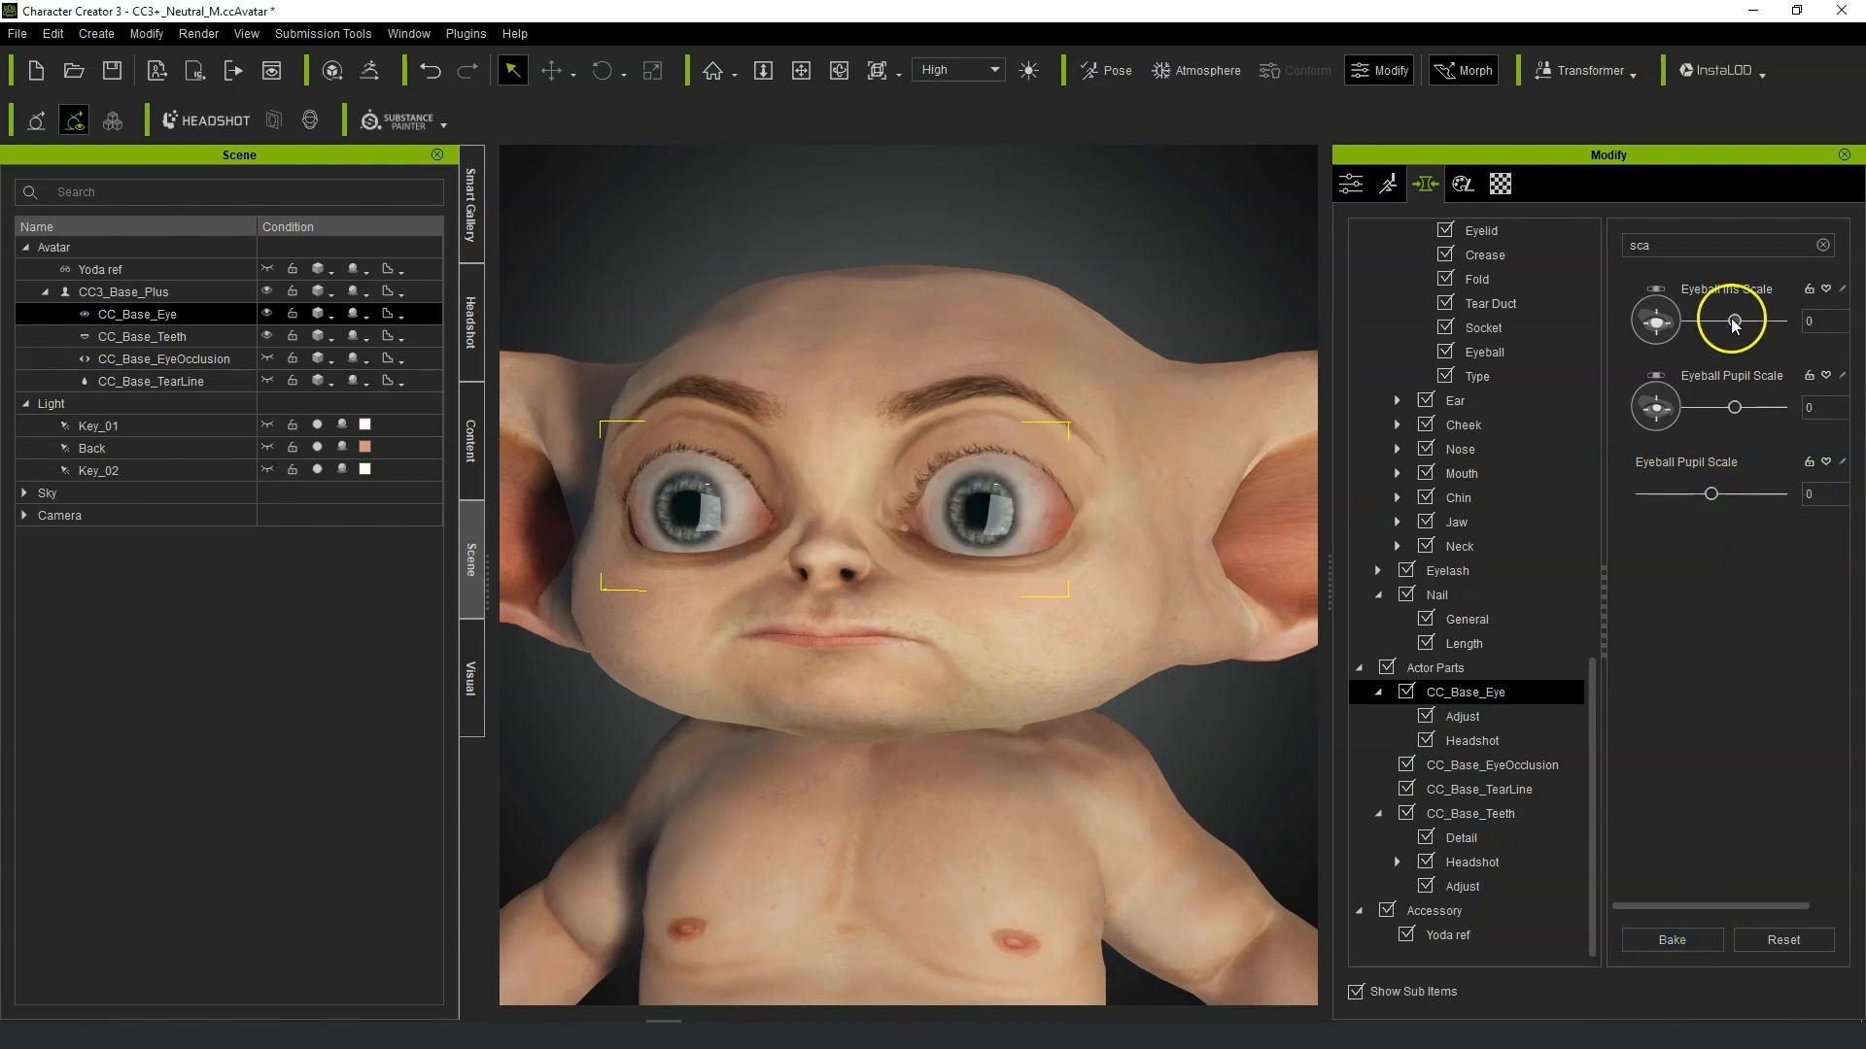
Increase Eyeball Iris Scale again, nudge Eyeball Pupil Scale up slightly, and bake the eye shape.
left_click_drag(1735, 320, 1798, 320)
left_click_drag(1735, 407, 1743, 411)
left_click(1673, 936)
right_click_drag(1030, 671, 1535, 636)
scroll(768, 636, "up", 3)
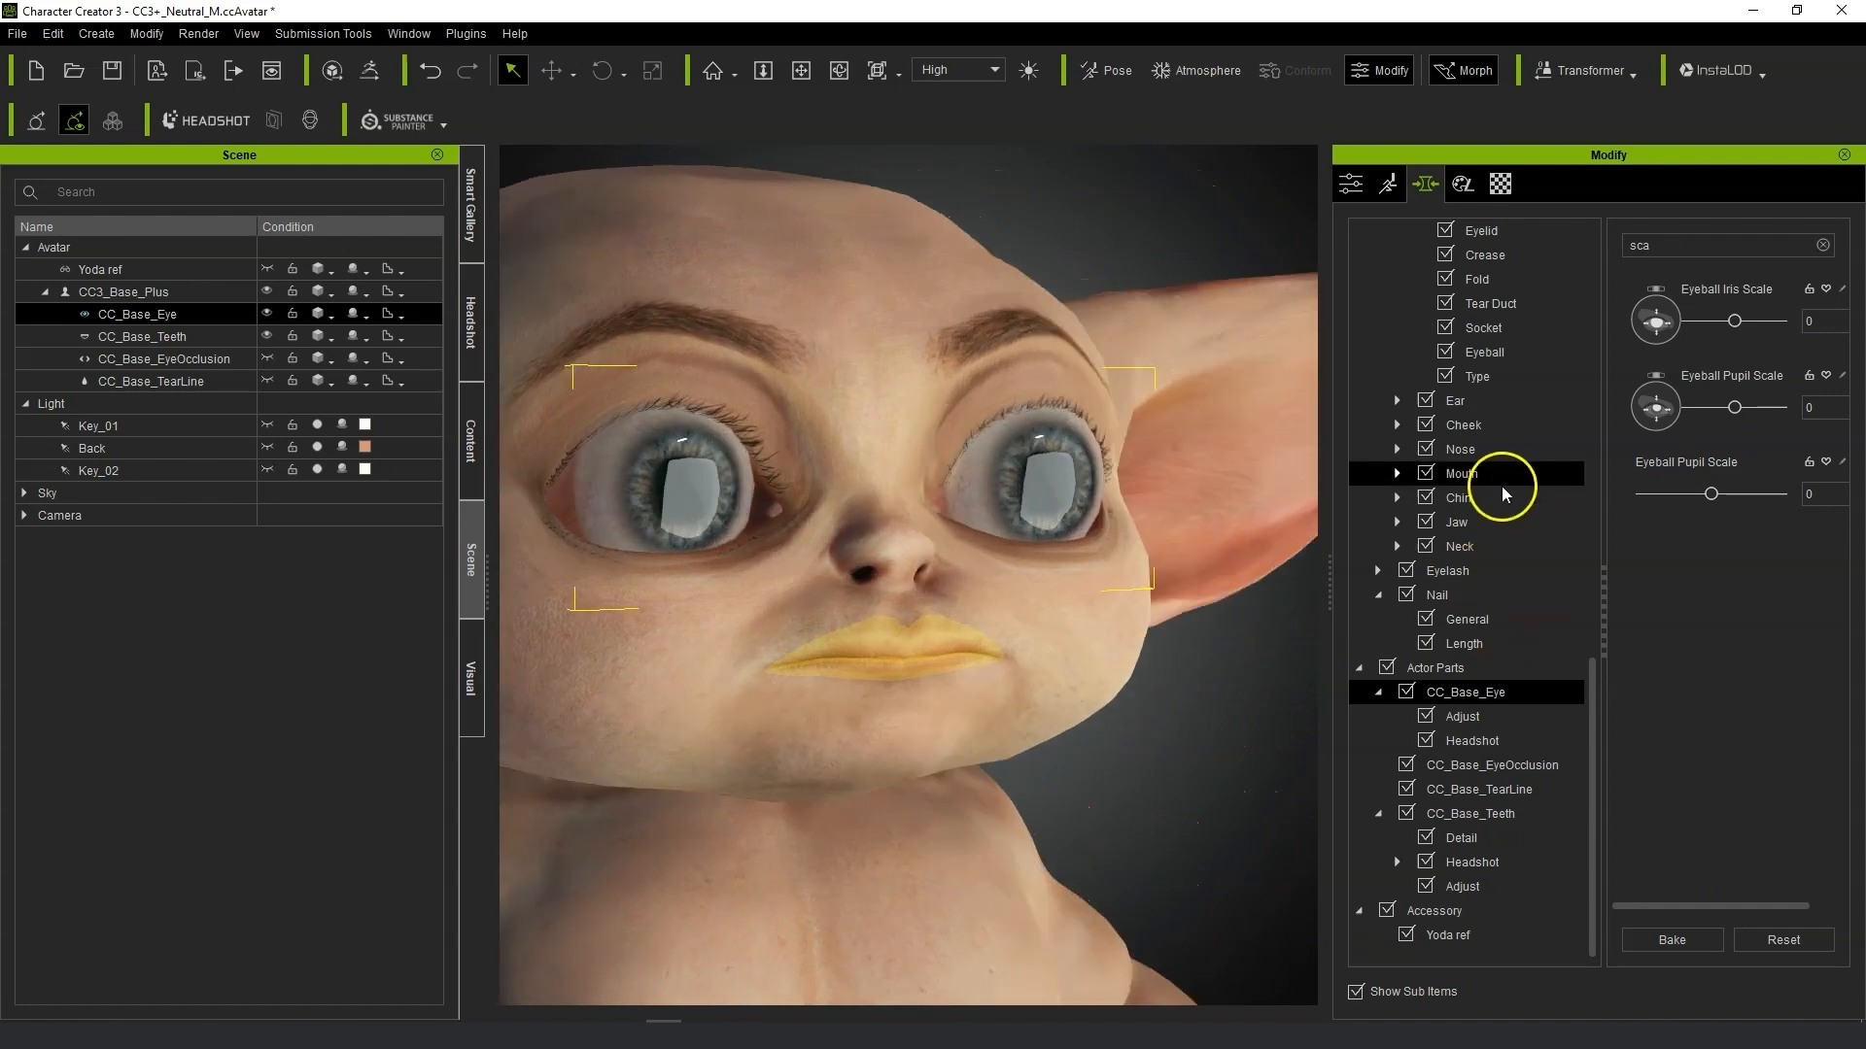
Search the eye's depth morphs and set Eyeball Depth to -36.
left_click_drag(1699, 249, 1333, 255)
type("de")
scroll(1428, 418, "up", 1)
left_click(1428, 425)
left_click_drag(1734, 320, 1653, 321)
key("BackSpace")
key("BackSpace")
type("h")
right_click_drag(738, 683, 1198, 702)
scroll(1199, 703, "down", 3)
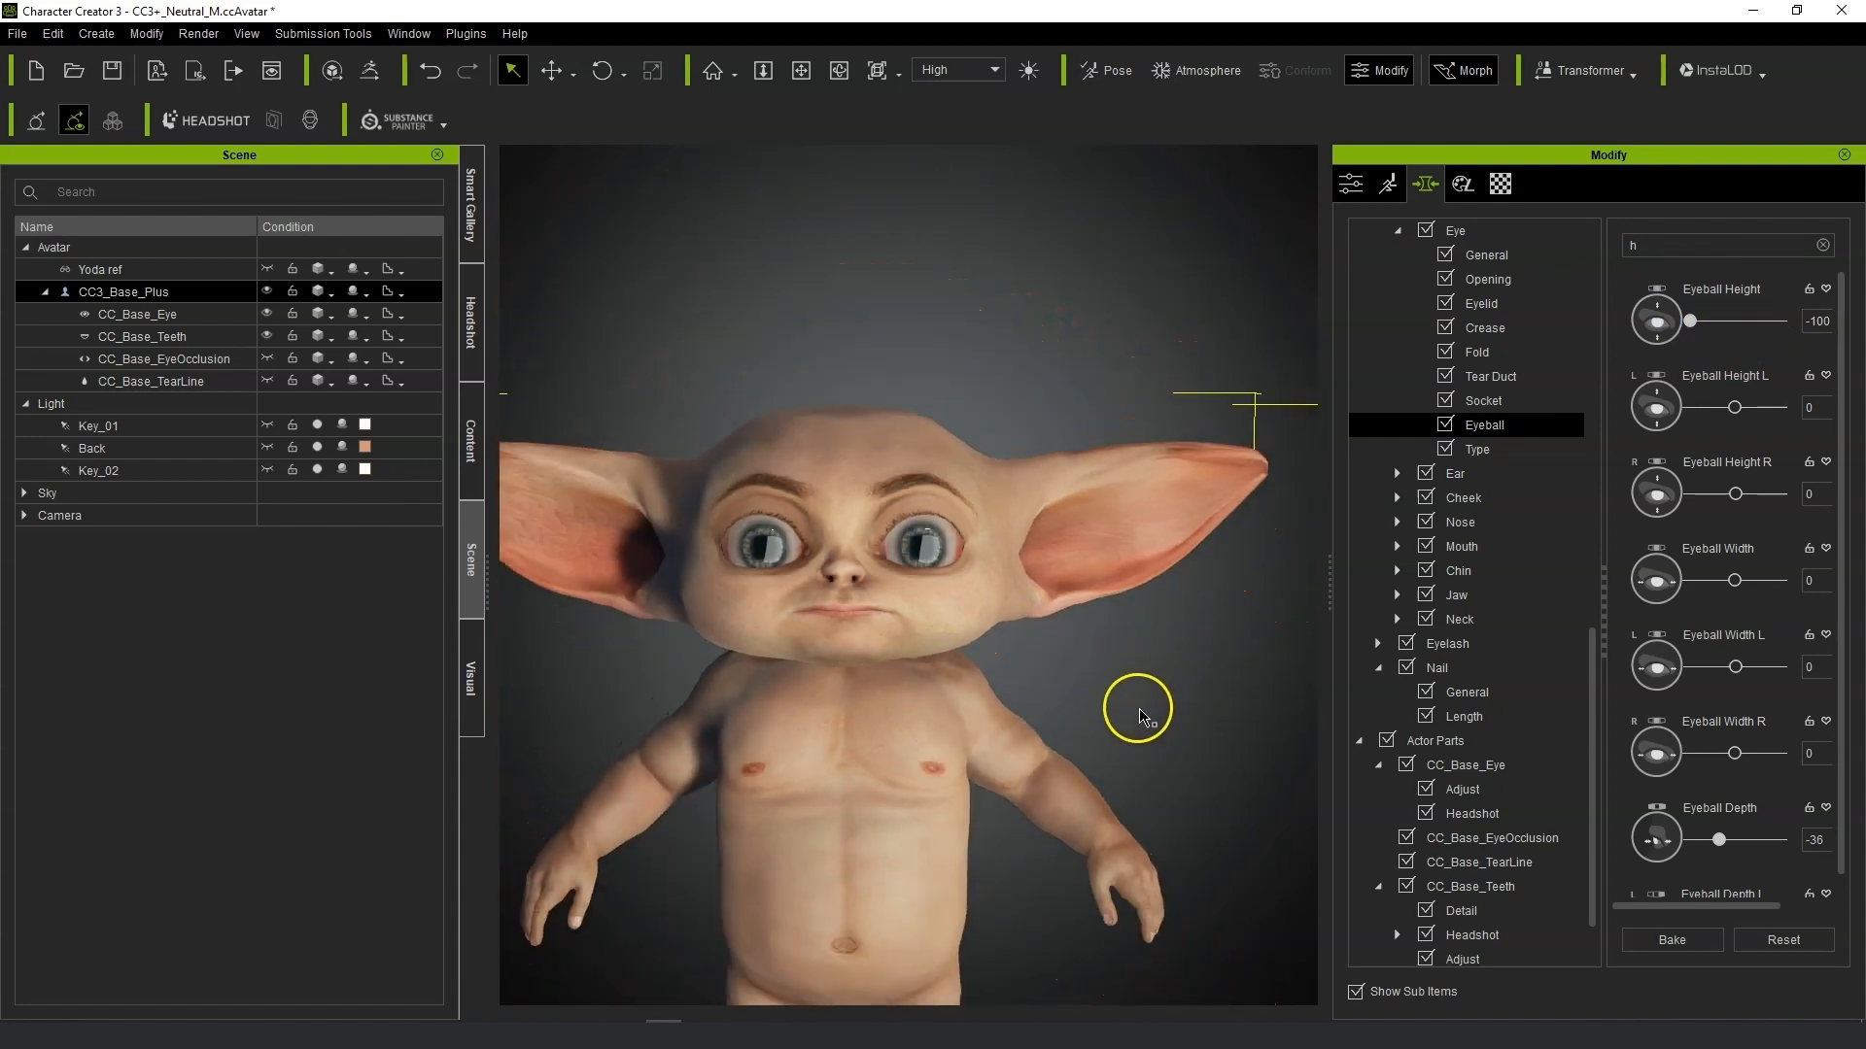
Make the Yoda ref accessory visible alongside the avatar.
middle_click_drag(1030, 689, 1095, 574)
right_click_drag(1061, 636, 1233, 585)
left_click(1204, 690)
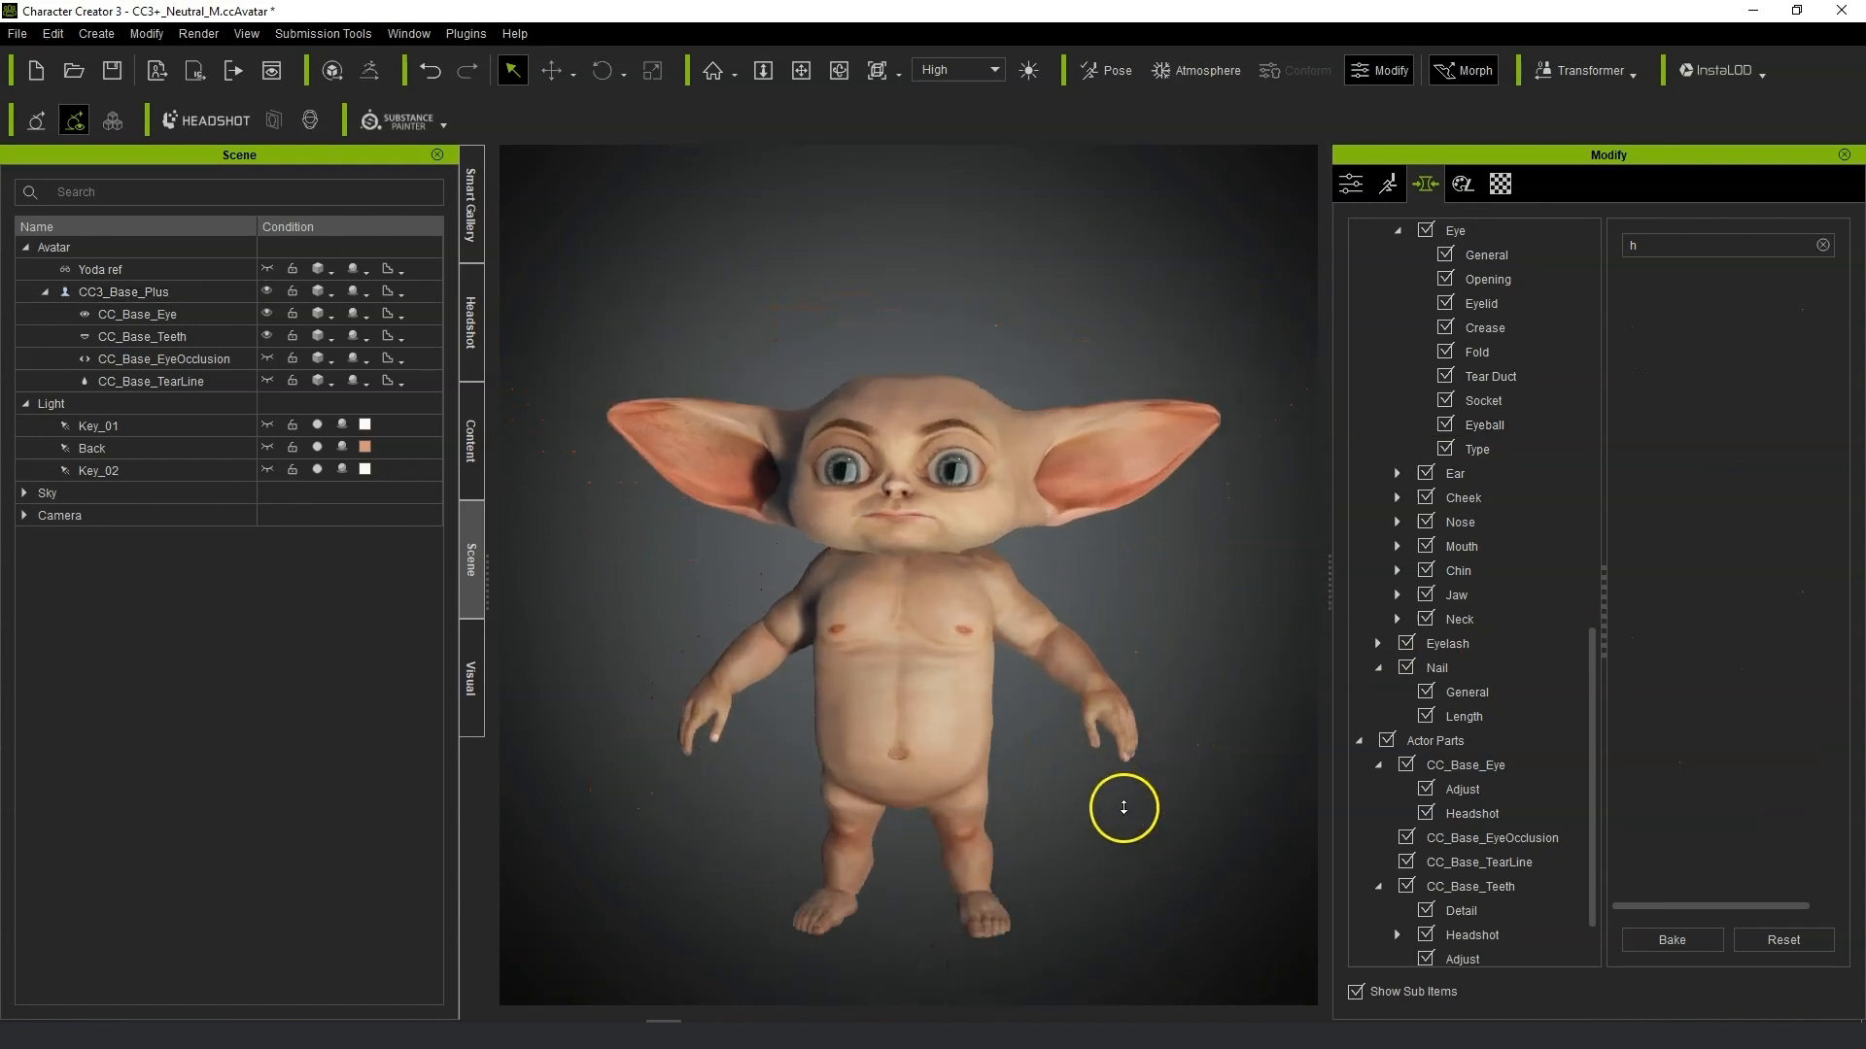
left_click(166, 317)
left_click(296, 272)
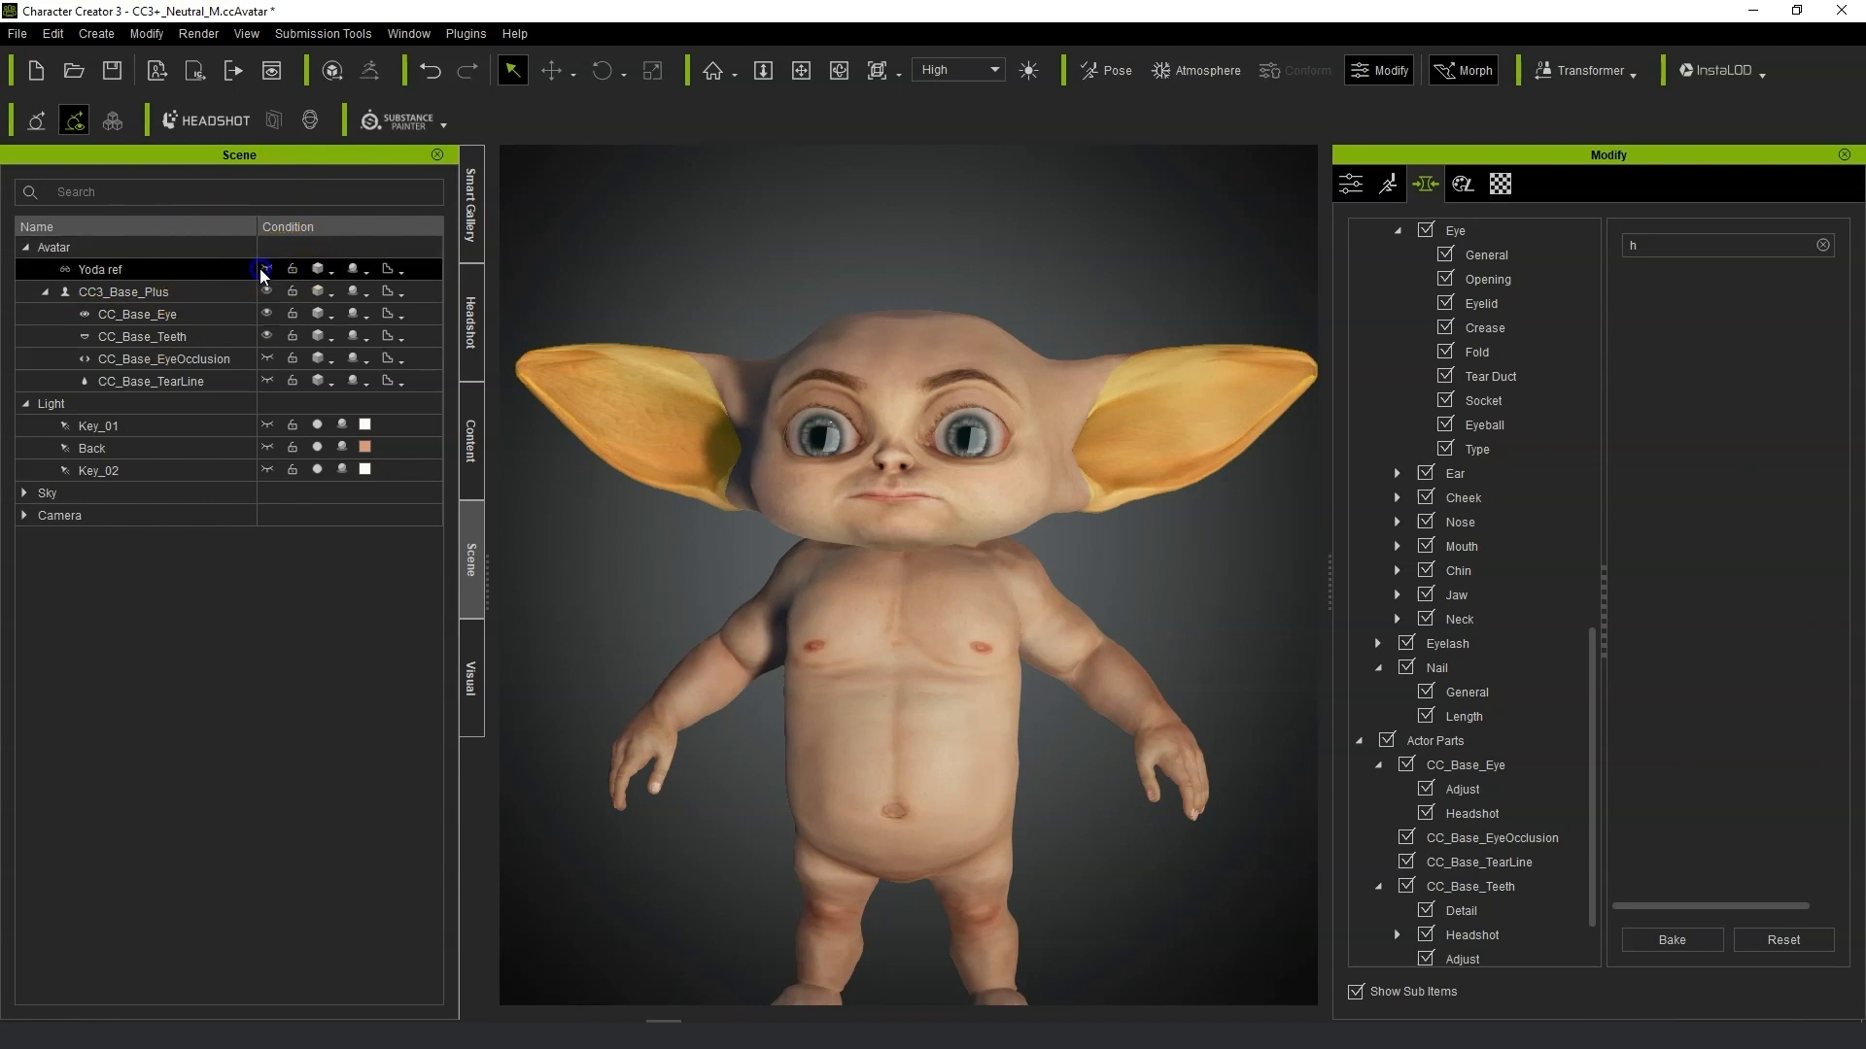
left_click(260, 273)
scroll(820, 546, "up", 5)
right_click_drag(696, 587, 791, 574)
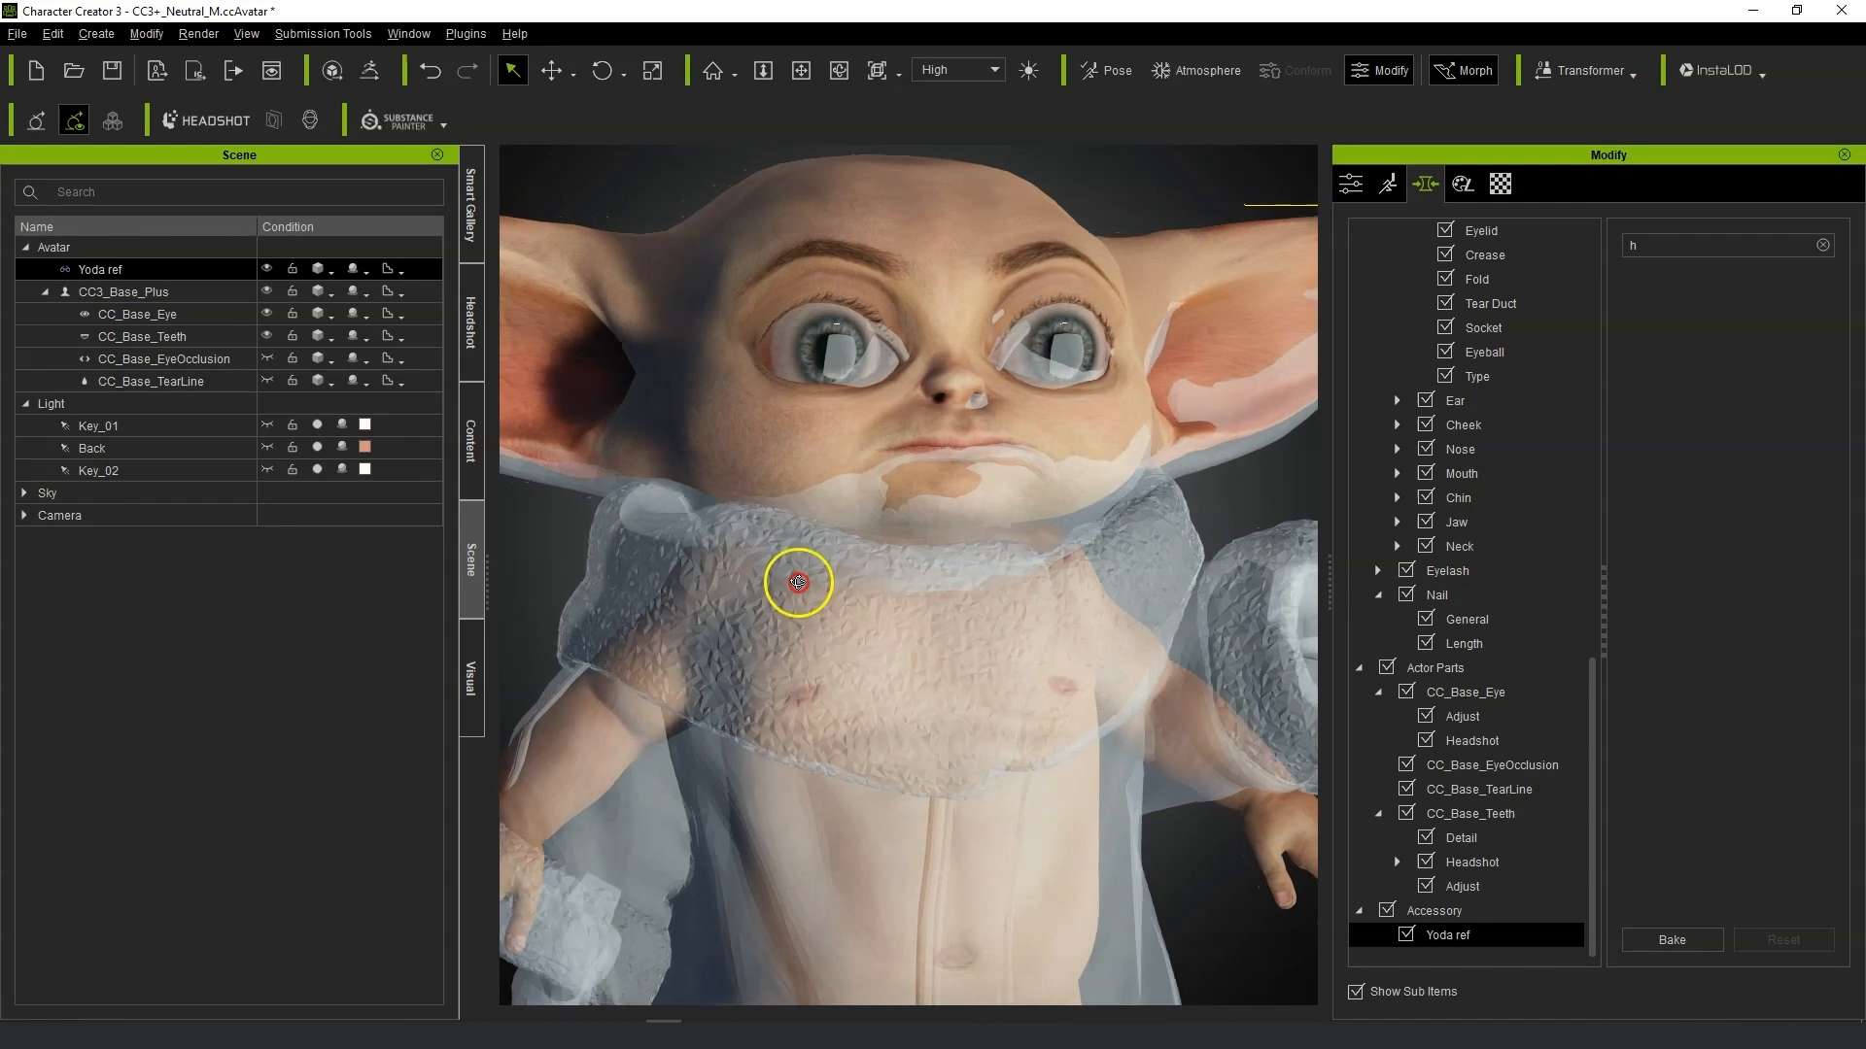
scroll(791, 574, "up", 2)
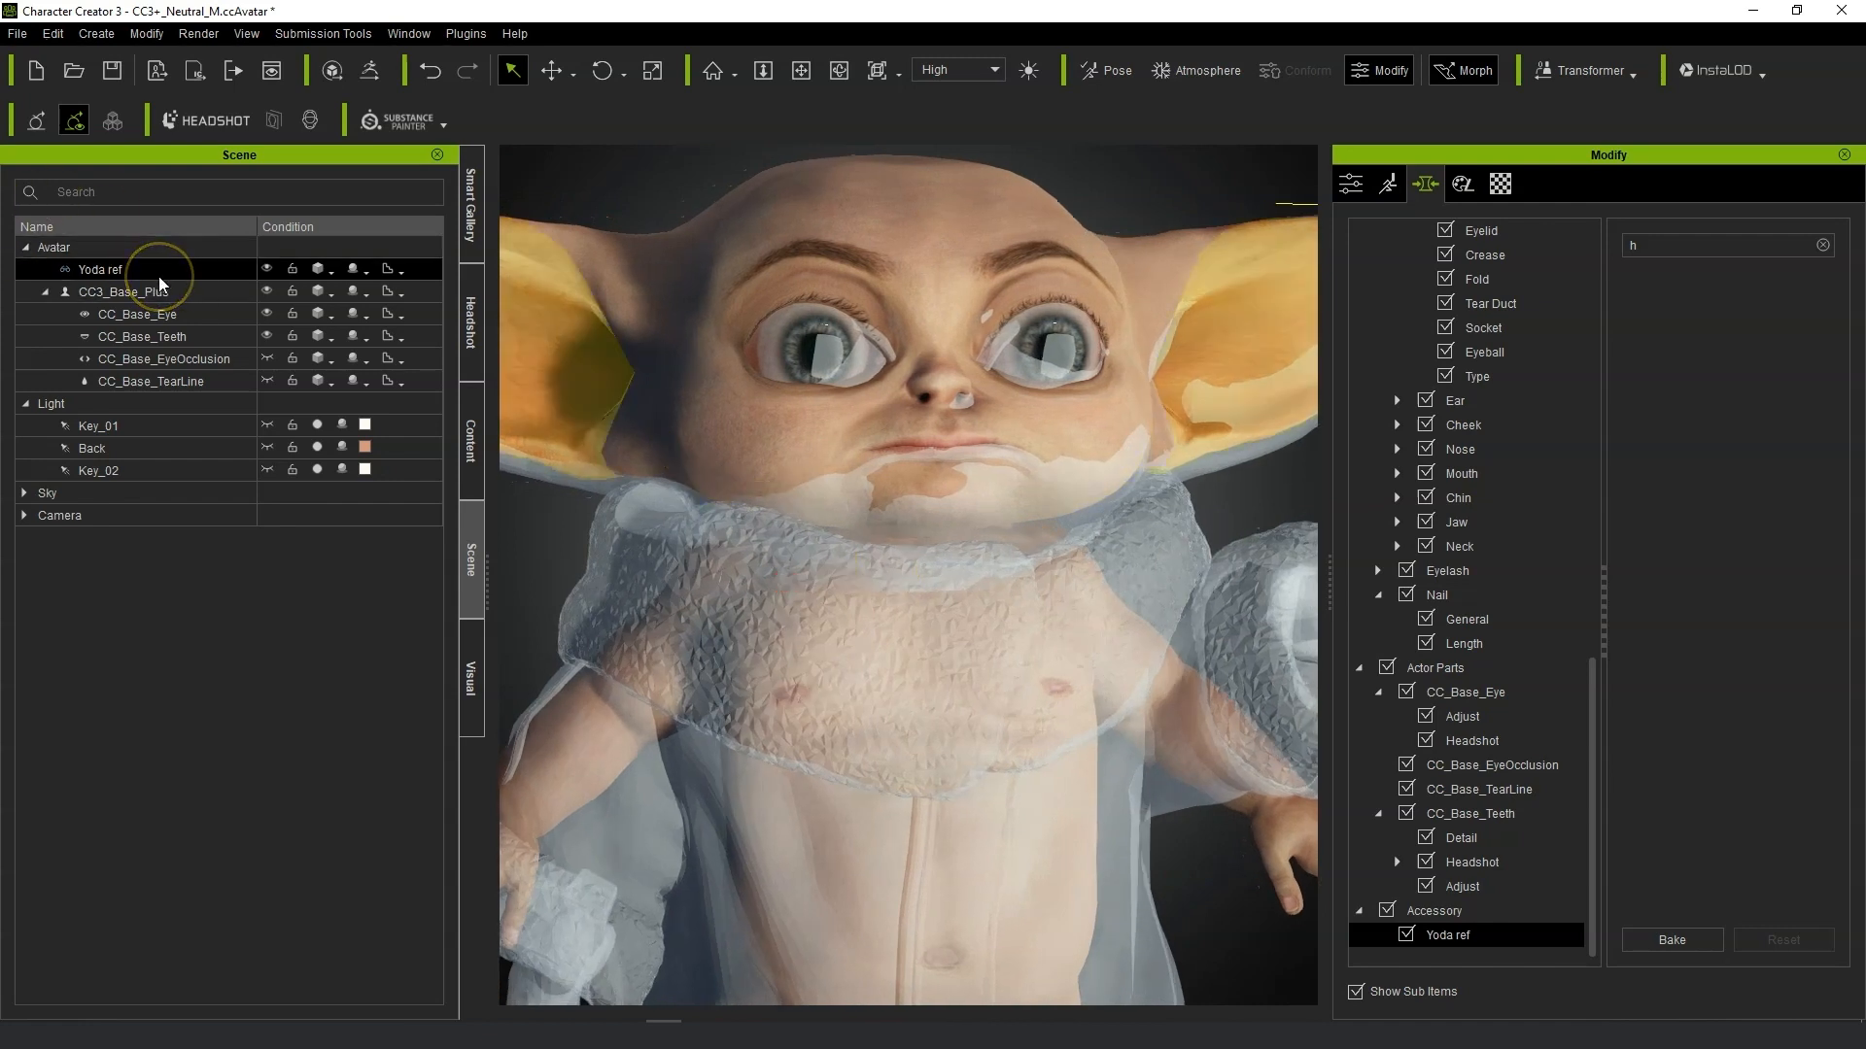
Move the Yoda ref beside the avatar with the Move tool.
left_click(552, 70)
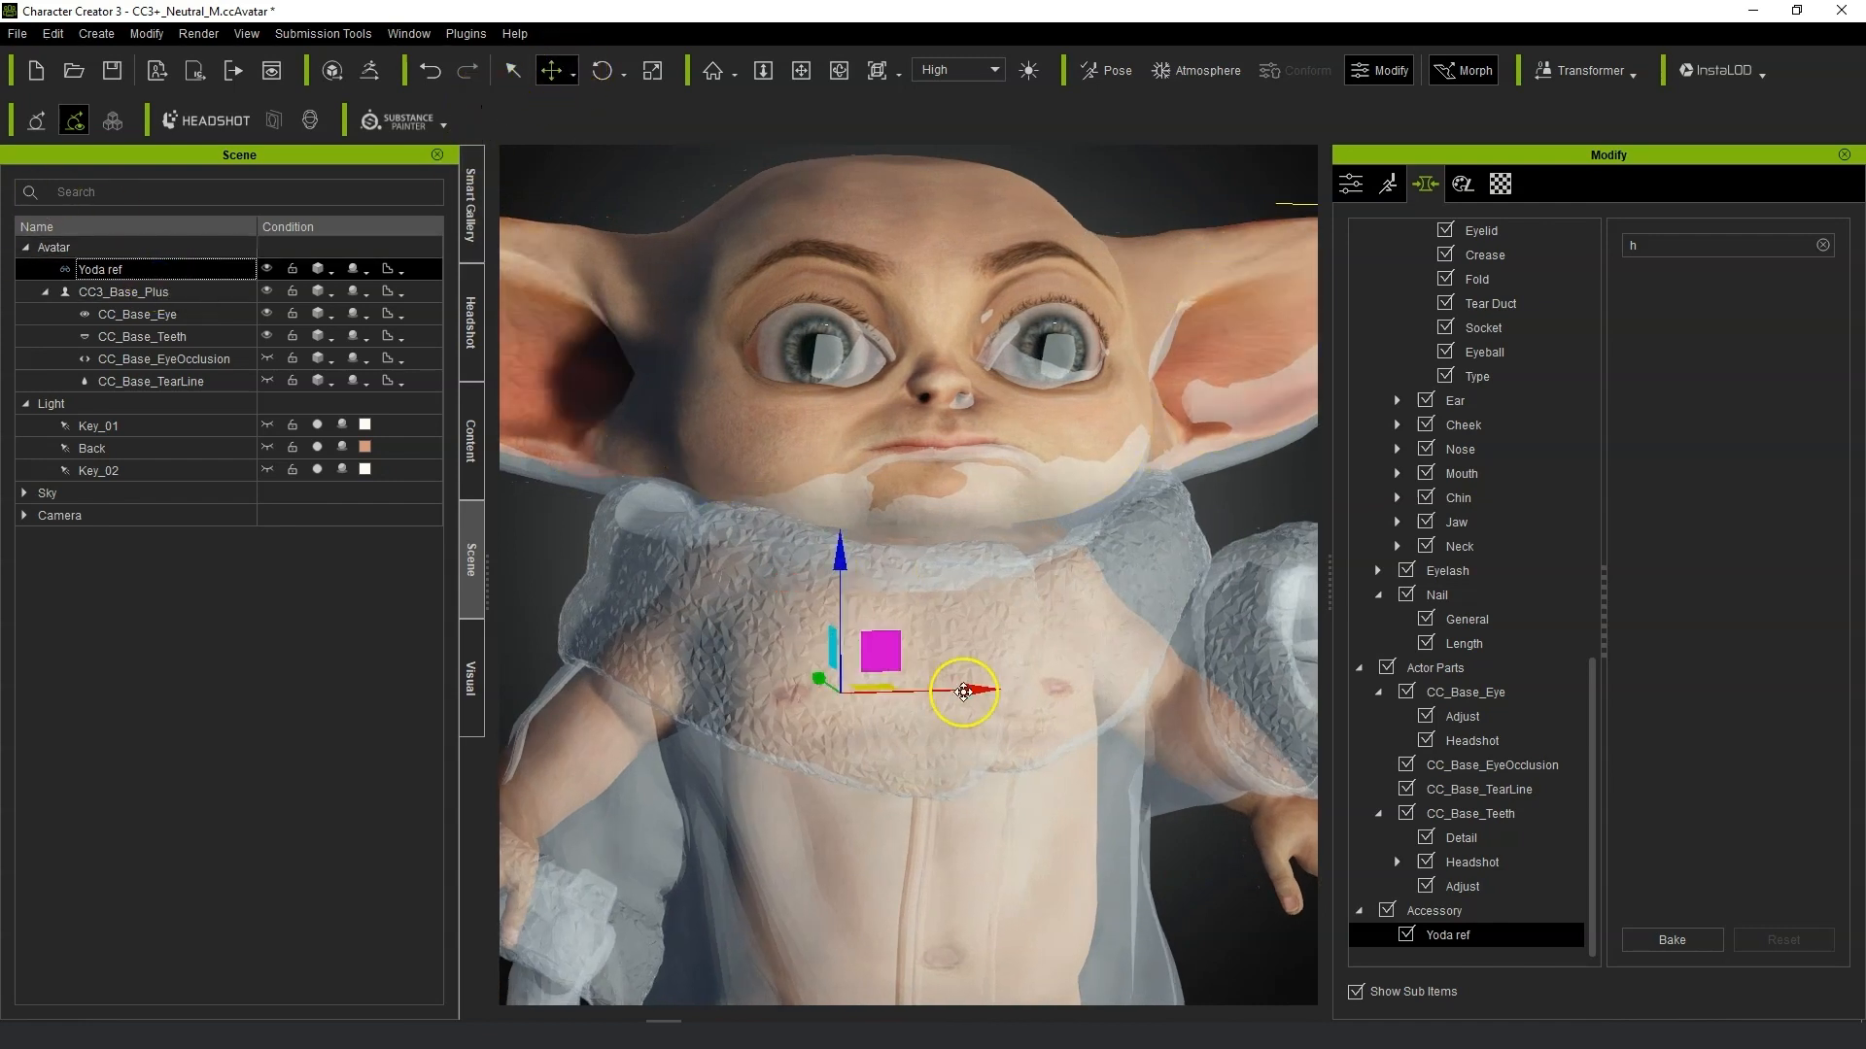
scroll(890, 546, "down", 2)
left_click_drag(853, 549, 857, 535)
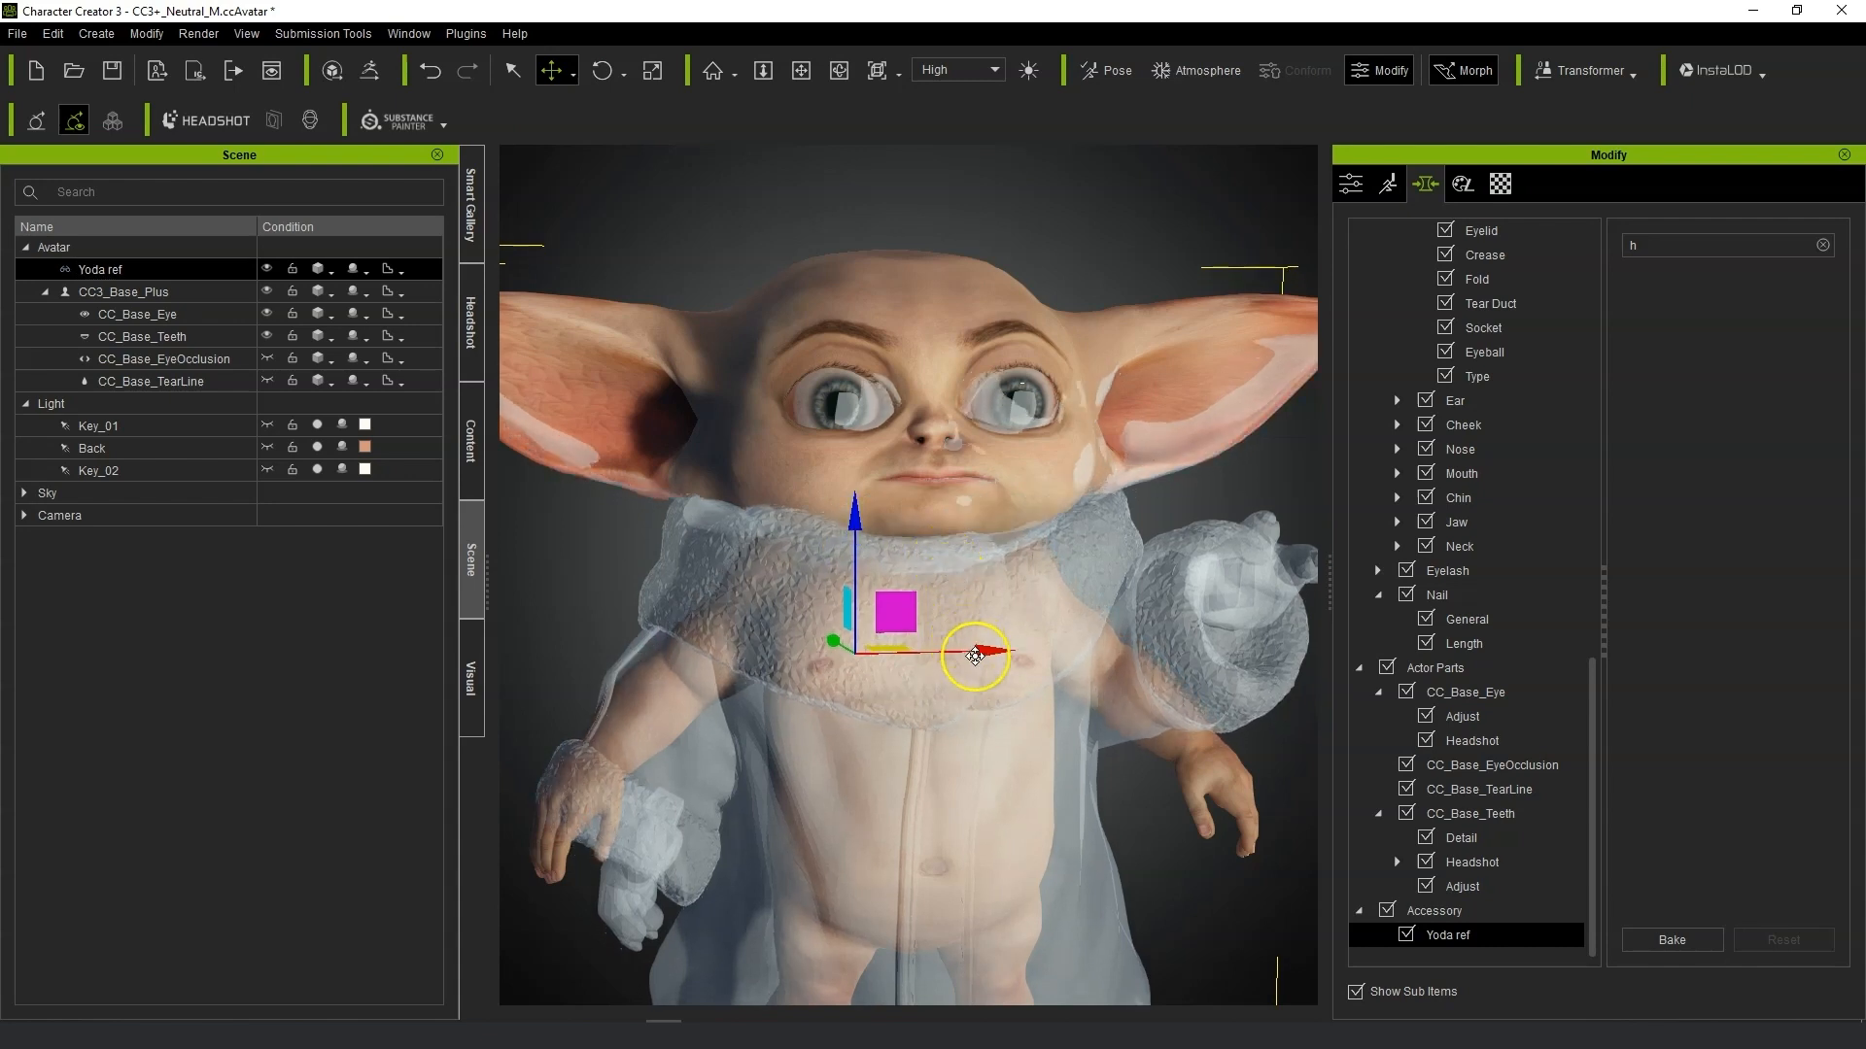
left_click_drag(981, 656, 981, 655)
right_click_drag(1053, 650, 486, 646)
left_click_drag(1123, 647, 642, 819)
right_click_drag(642, 819, 1091, 754)
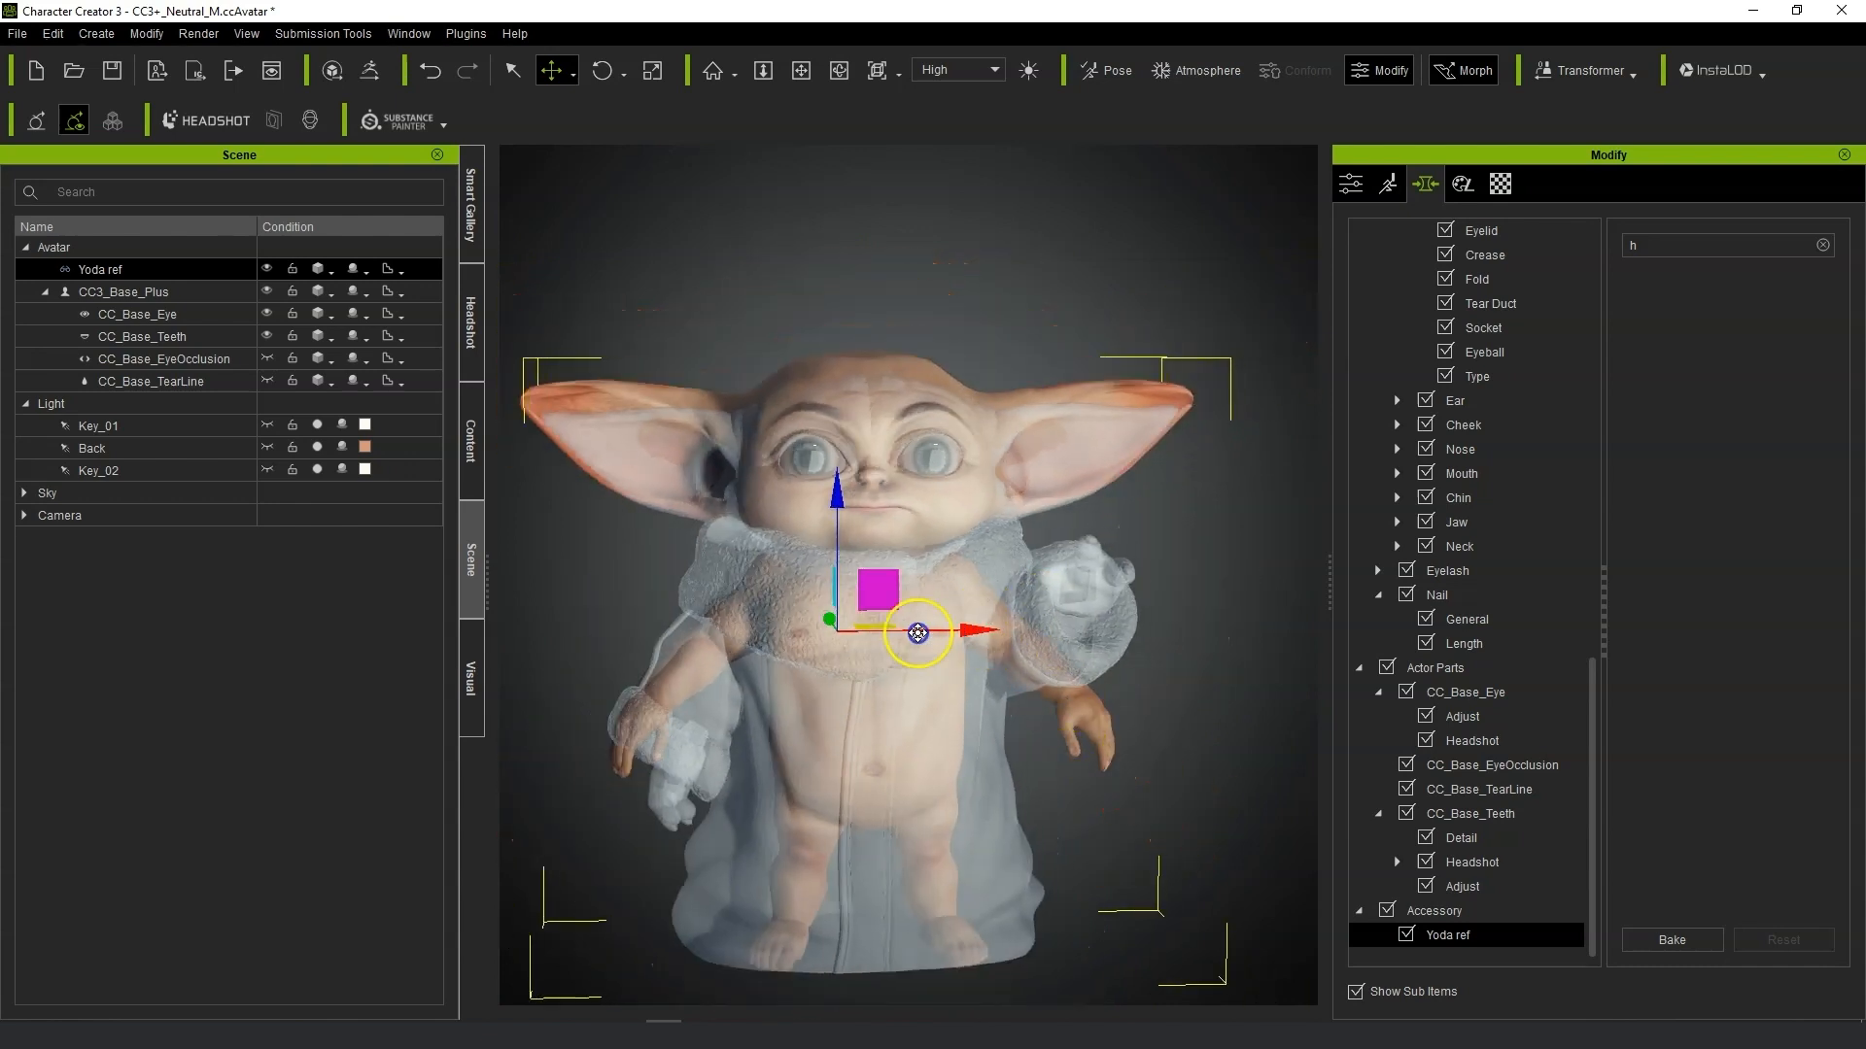
left_click_drag(918, 632, 506, 632)
middle_click_drag(465, 633, 942, 574)
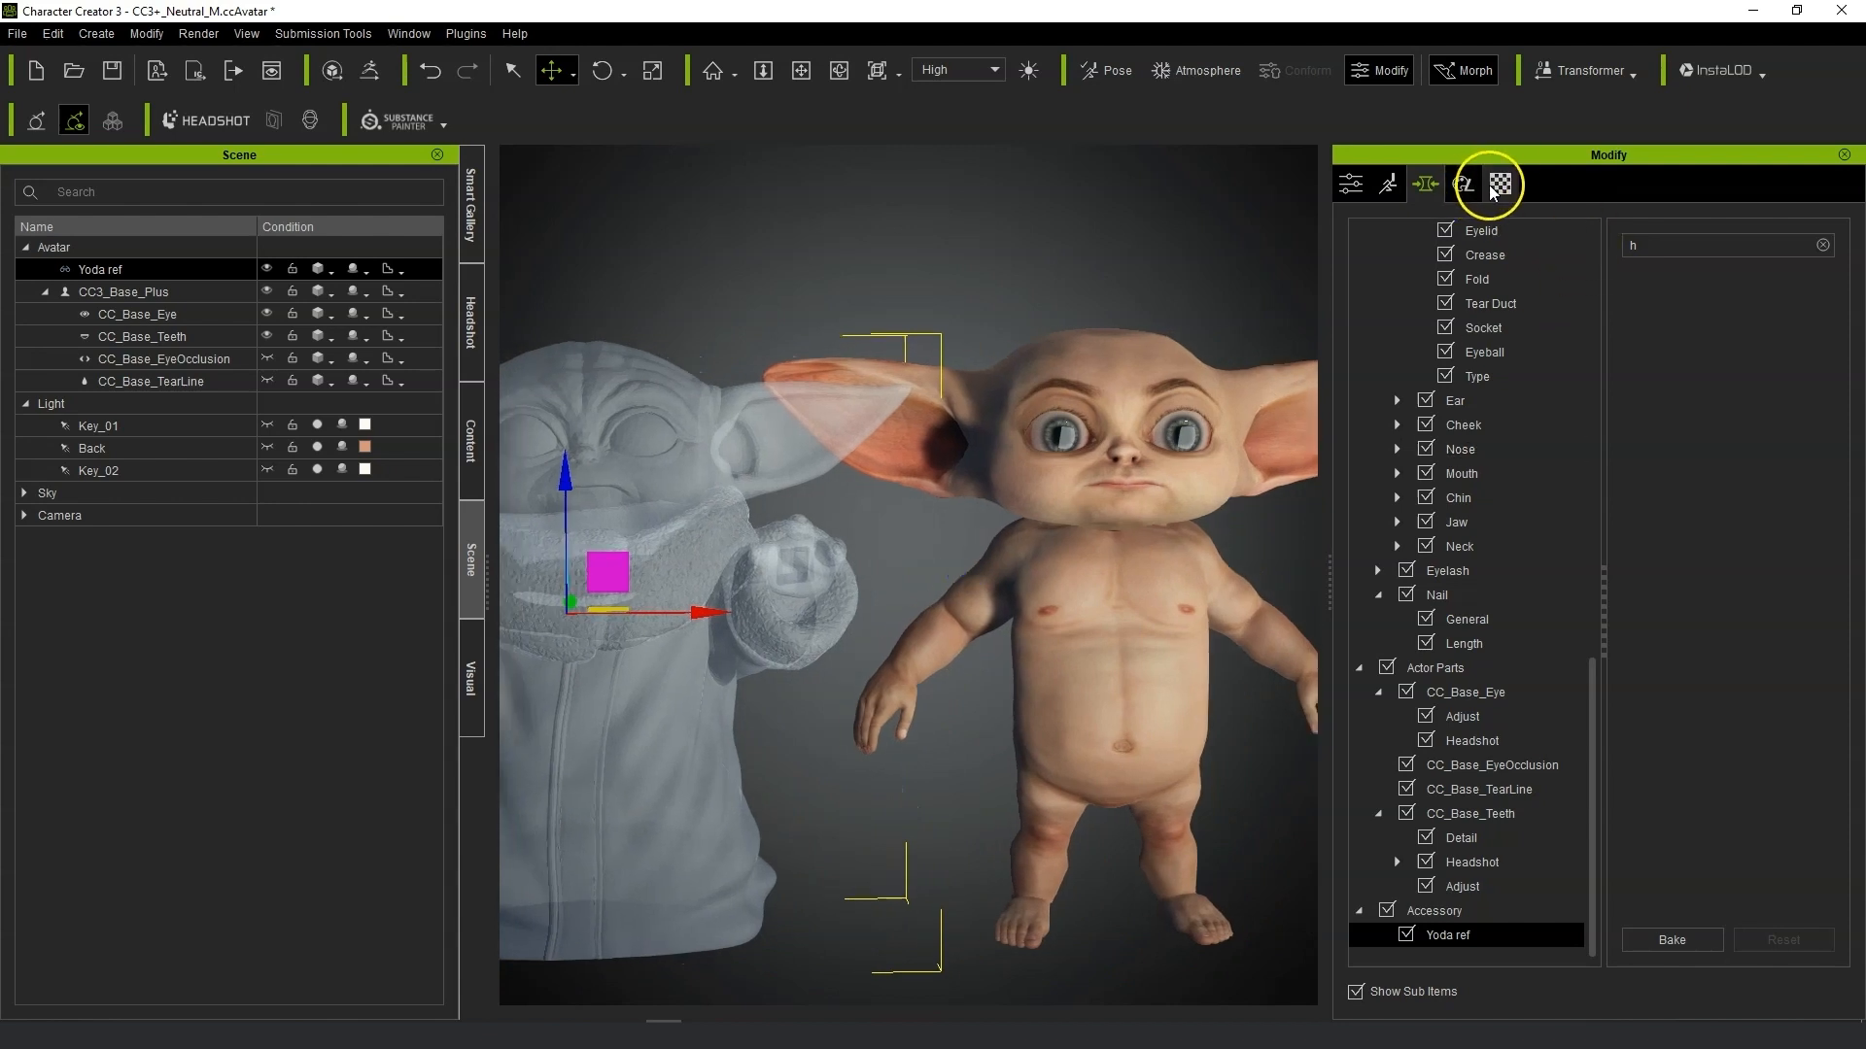
Align the Yoda ref over the avatar and set the ref material's opacity to 10.
left_click(1500, 184)
left_click_drag(1443, 872, 1761, 874)
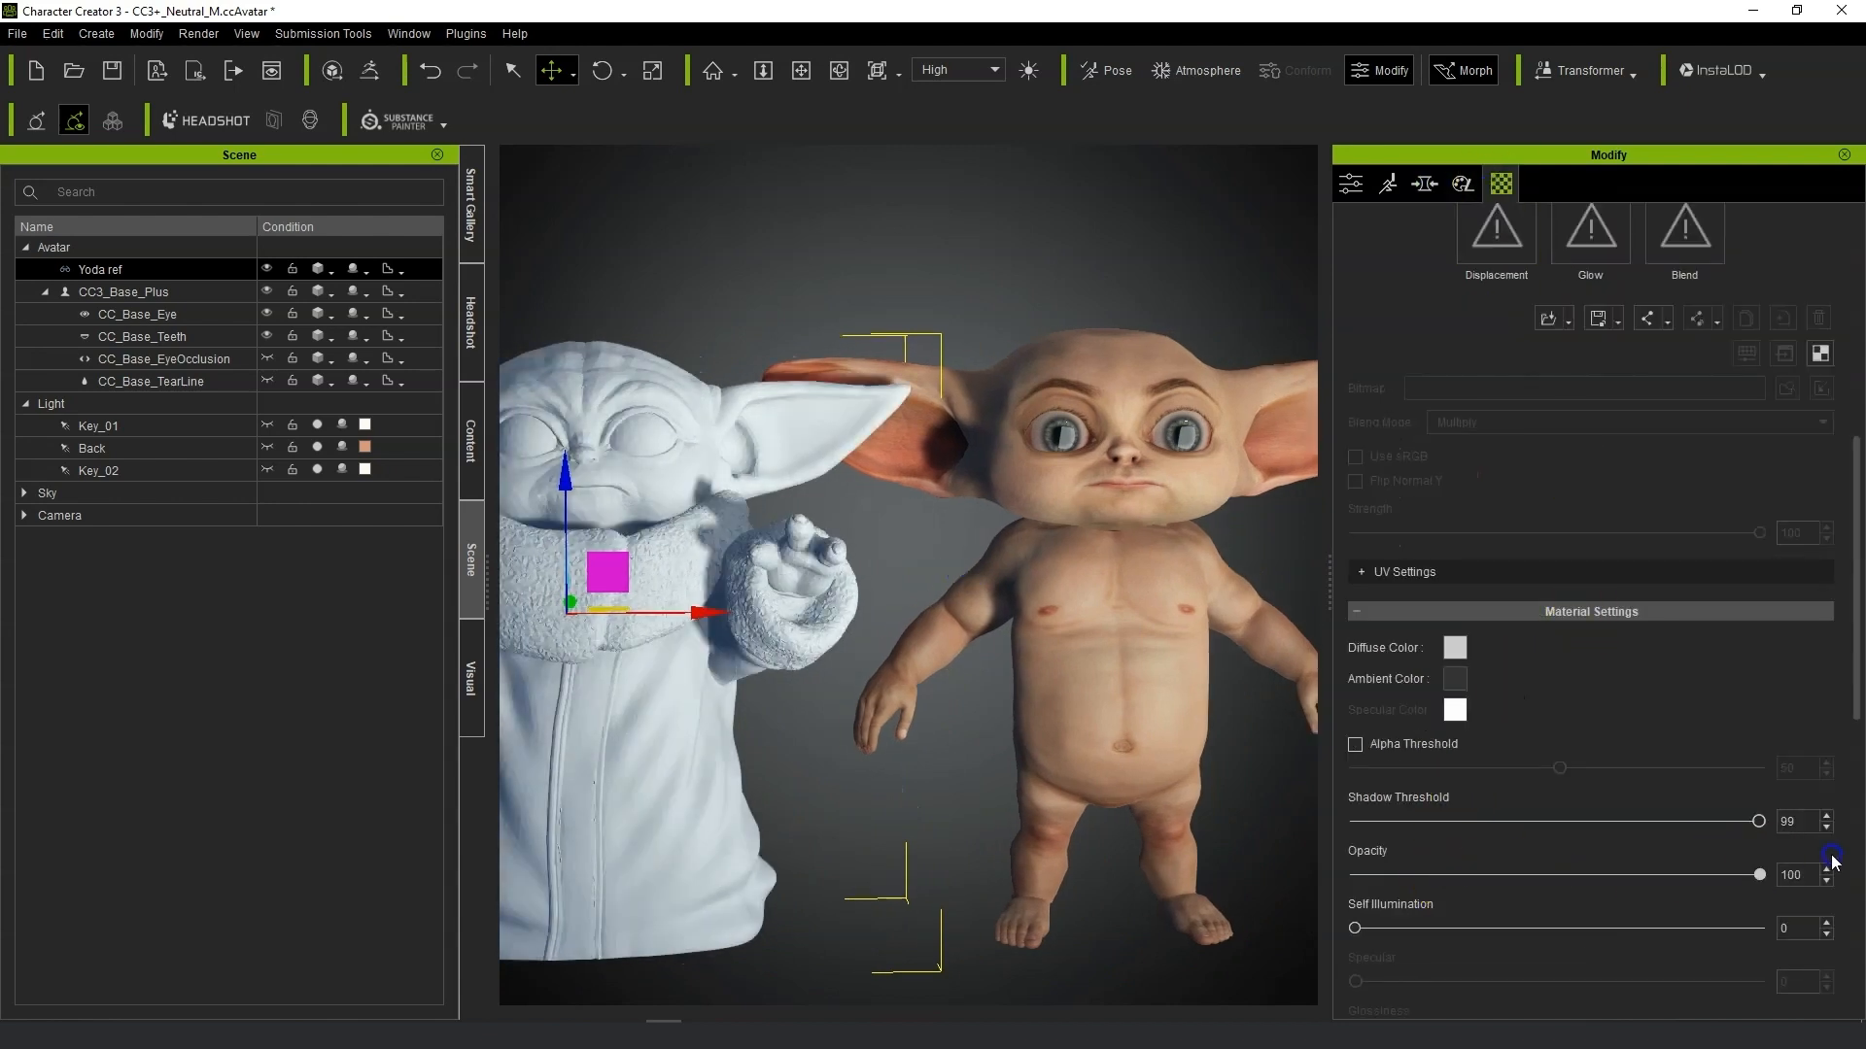
right_click_drag(902, 577, 952, 585)
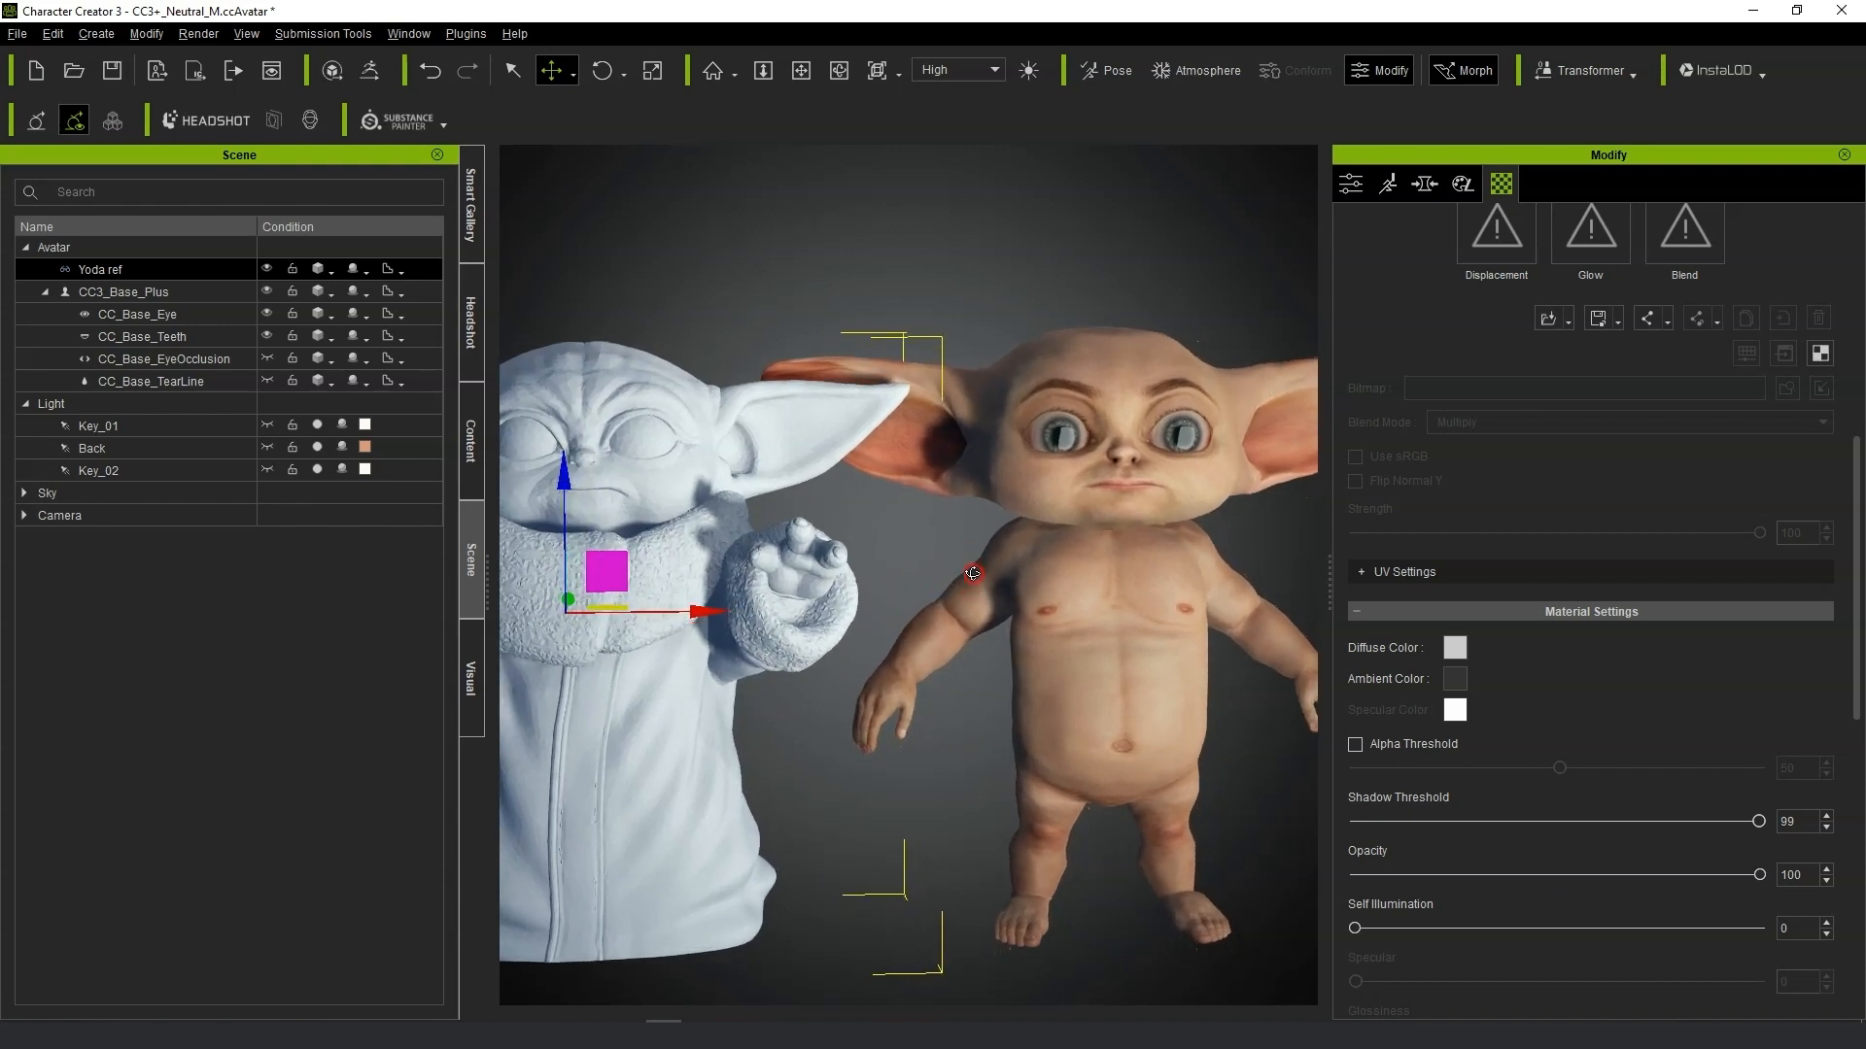
middle_click_drag(1031, 531, 1069, 524)
mouse_move(1139, 555)
right_mouse_down()
mouse_move(912, 557)
mouse_move(970, 546)
mouse_move(869, 535)
mouse_move(1147, 537)
right_mouse_up()
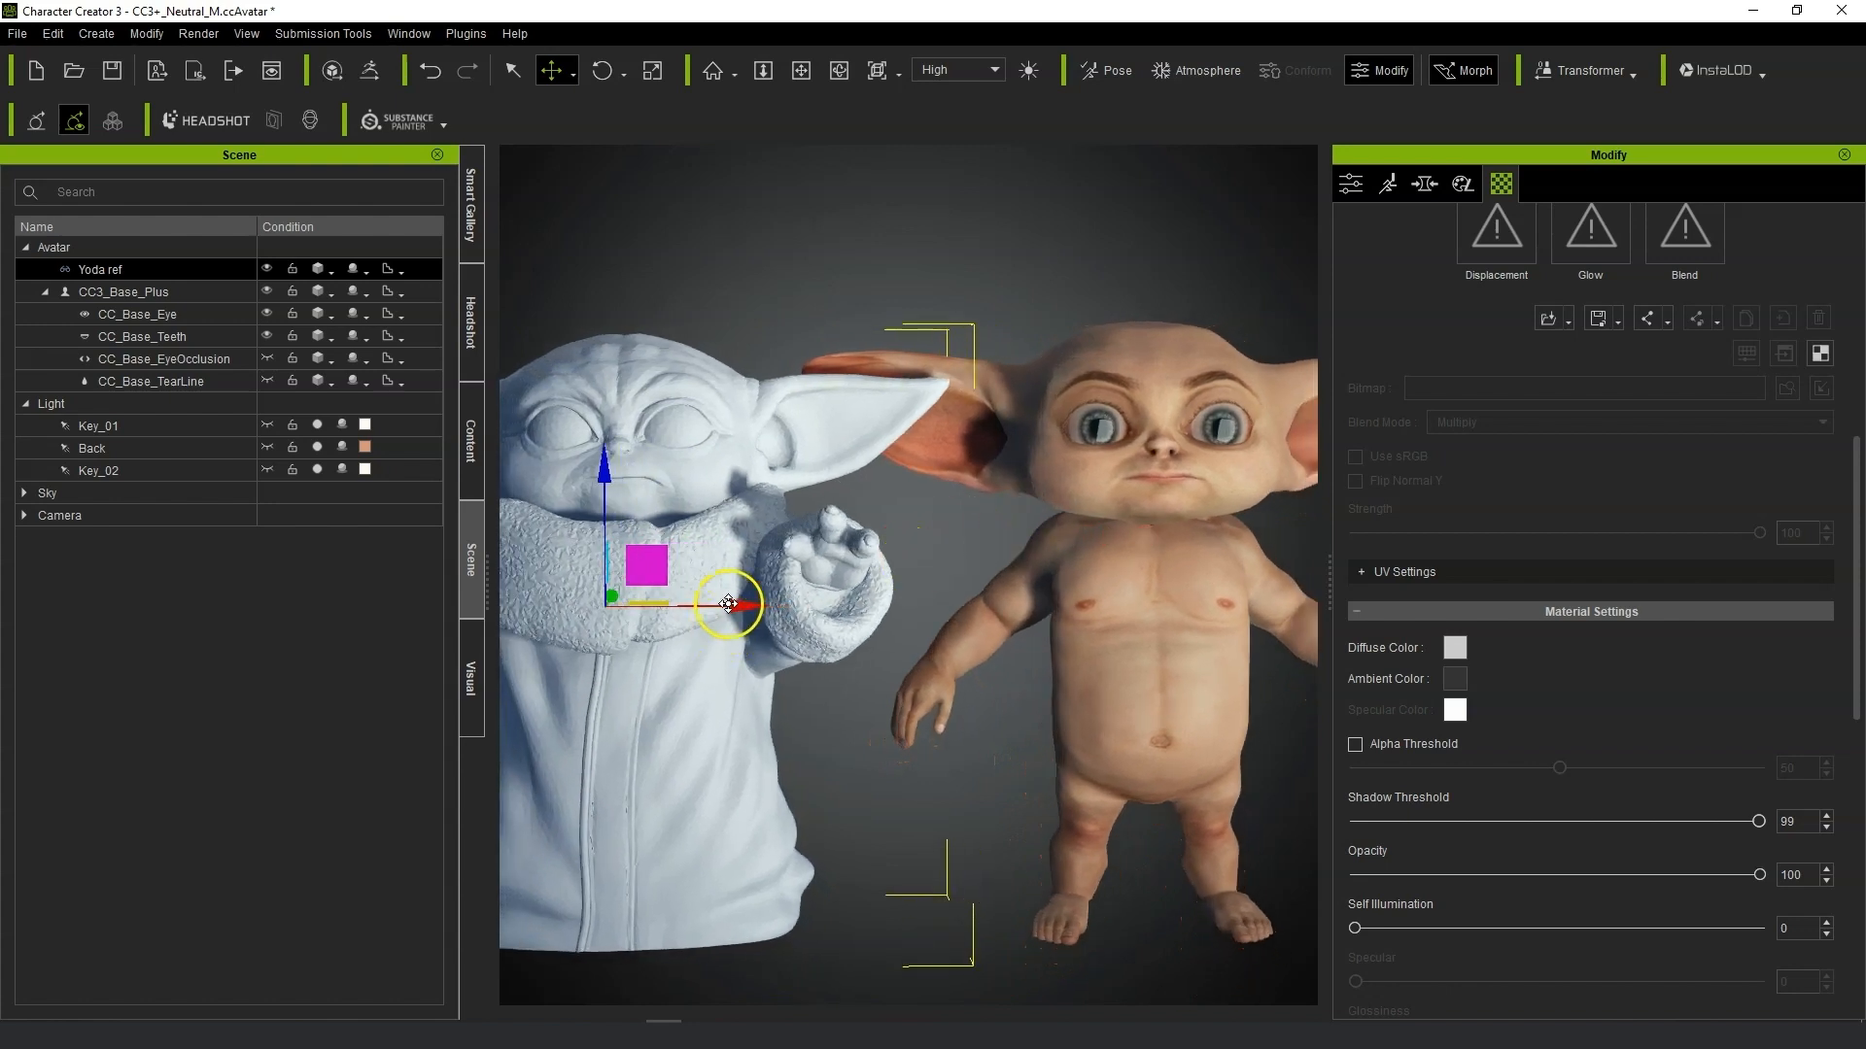
middle_click_drag(736, 601, 1245, 512)
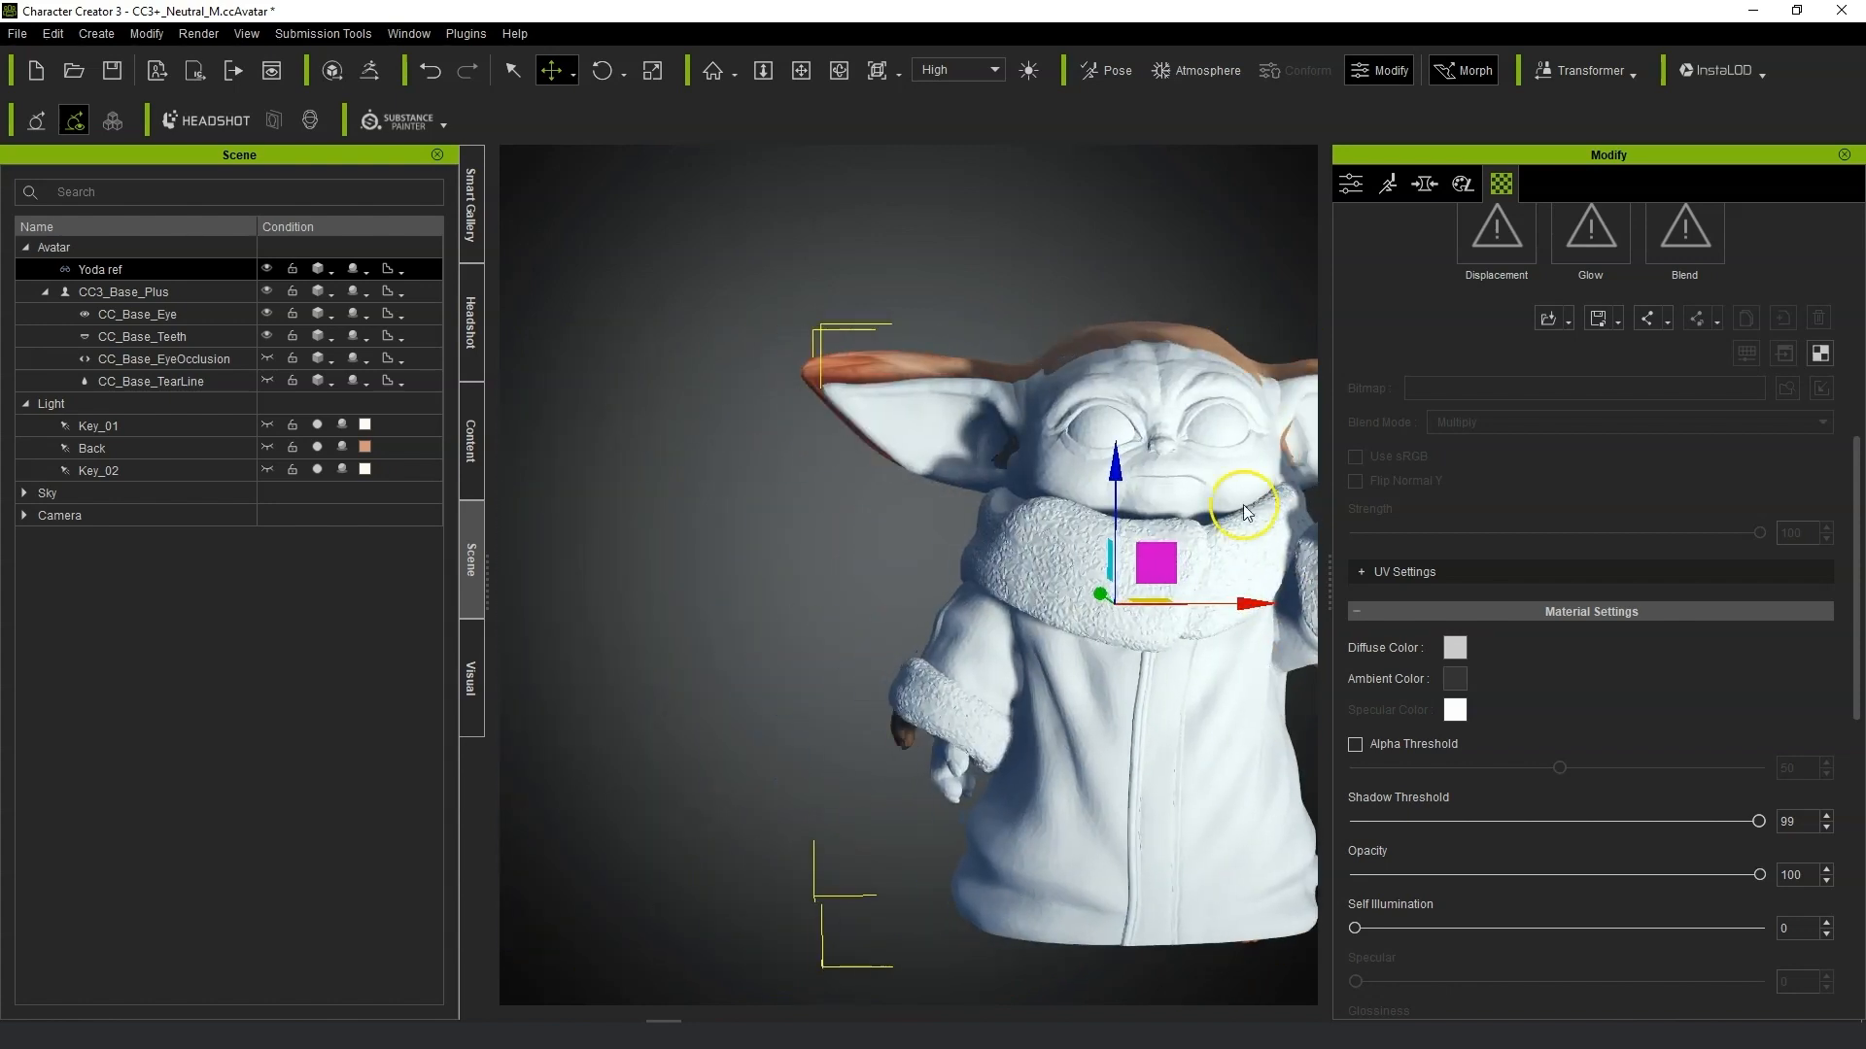
left_click_drag(1766, 878, 1395, 875)
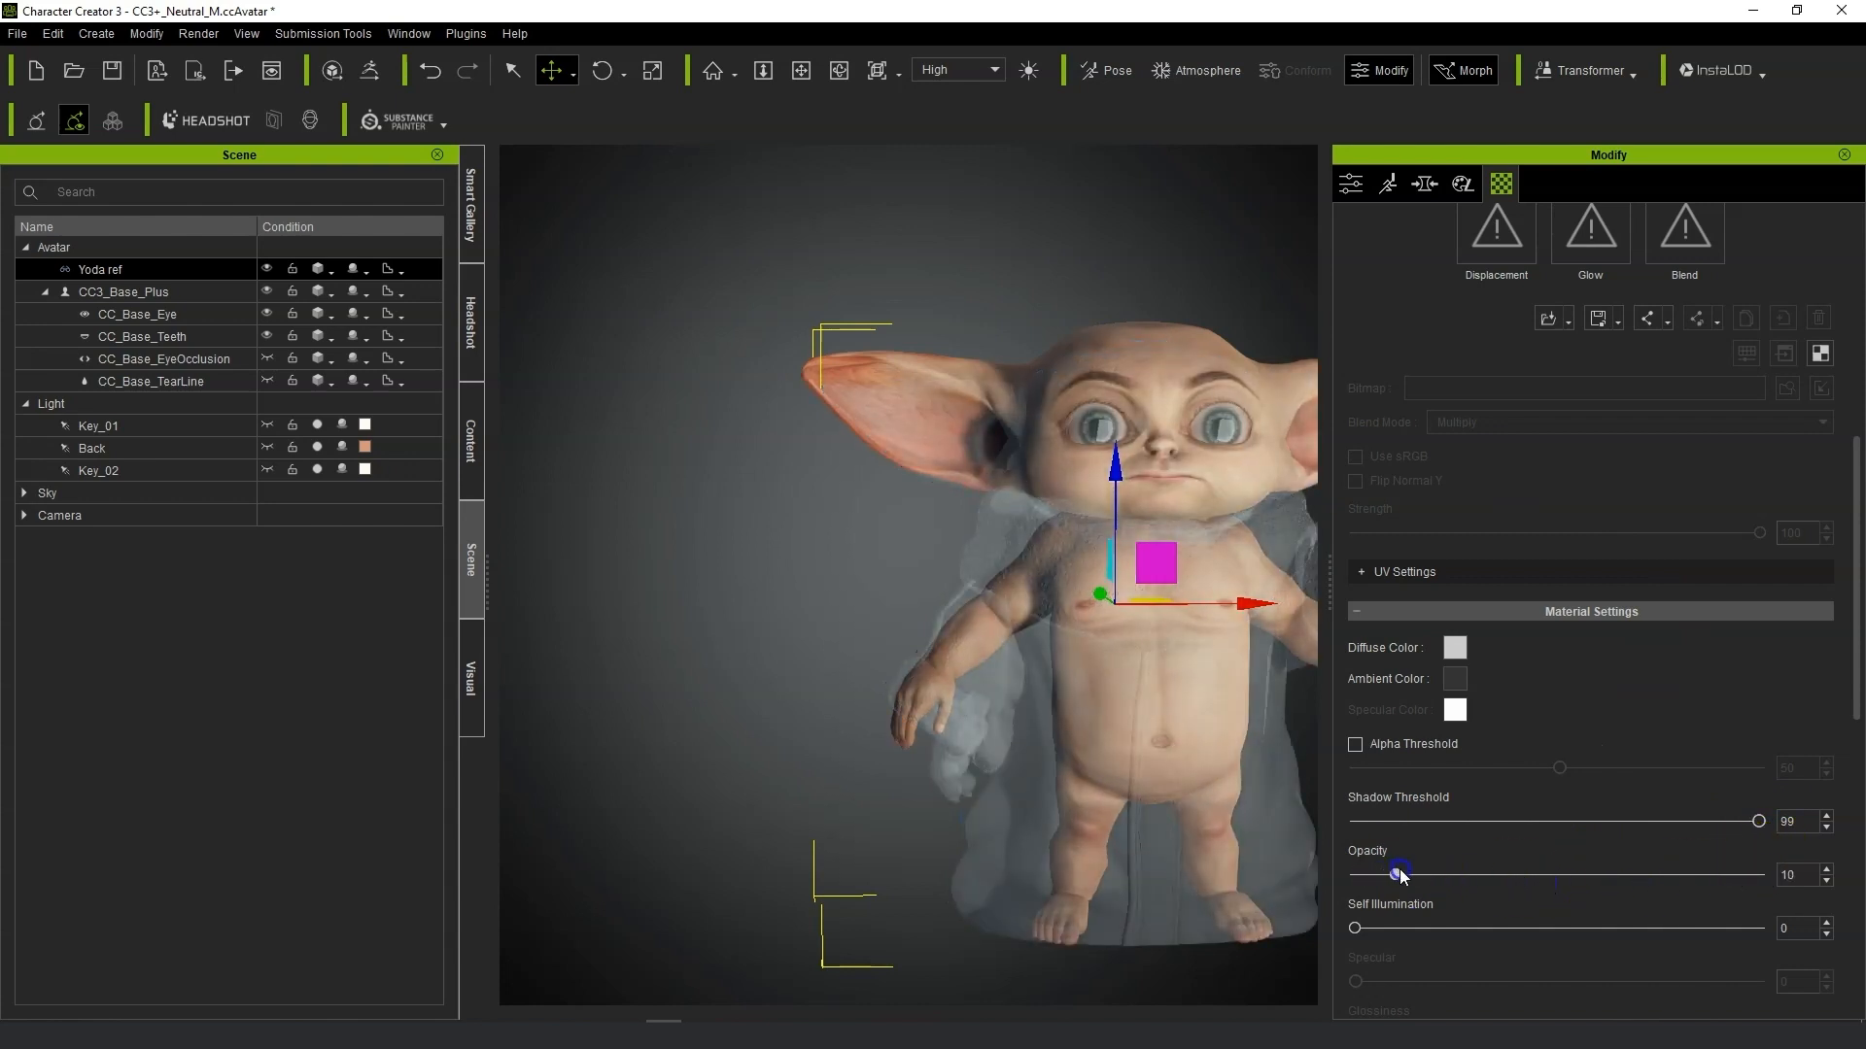
Hide the Yoda ref and send CC3_Base_Plus to GoZ with Eyelash, Eye Sockets, Tear Ducts and Mouth Interior included.
left_click(266, 269)
left_click(159, 290)
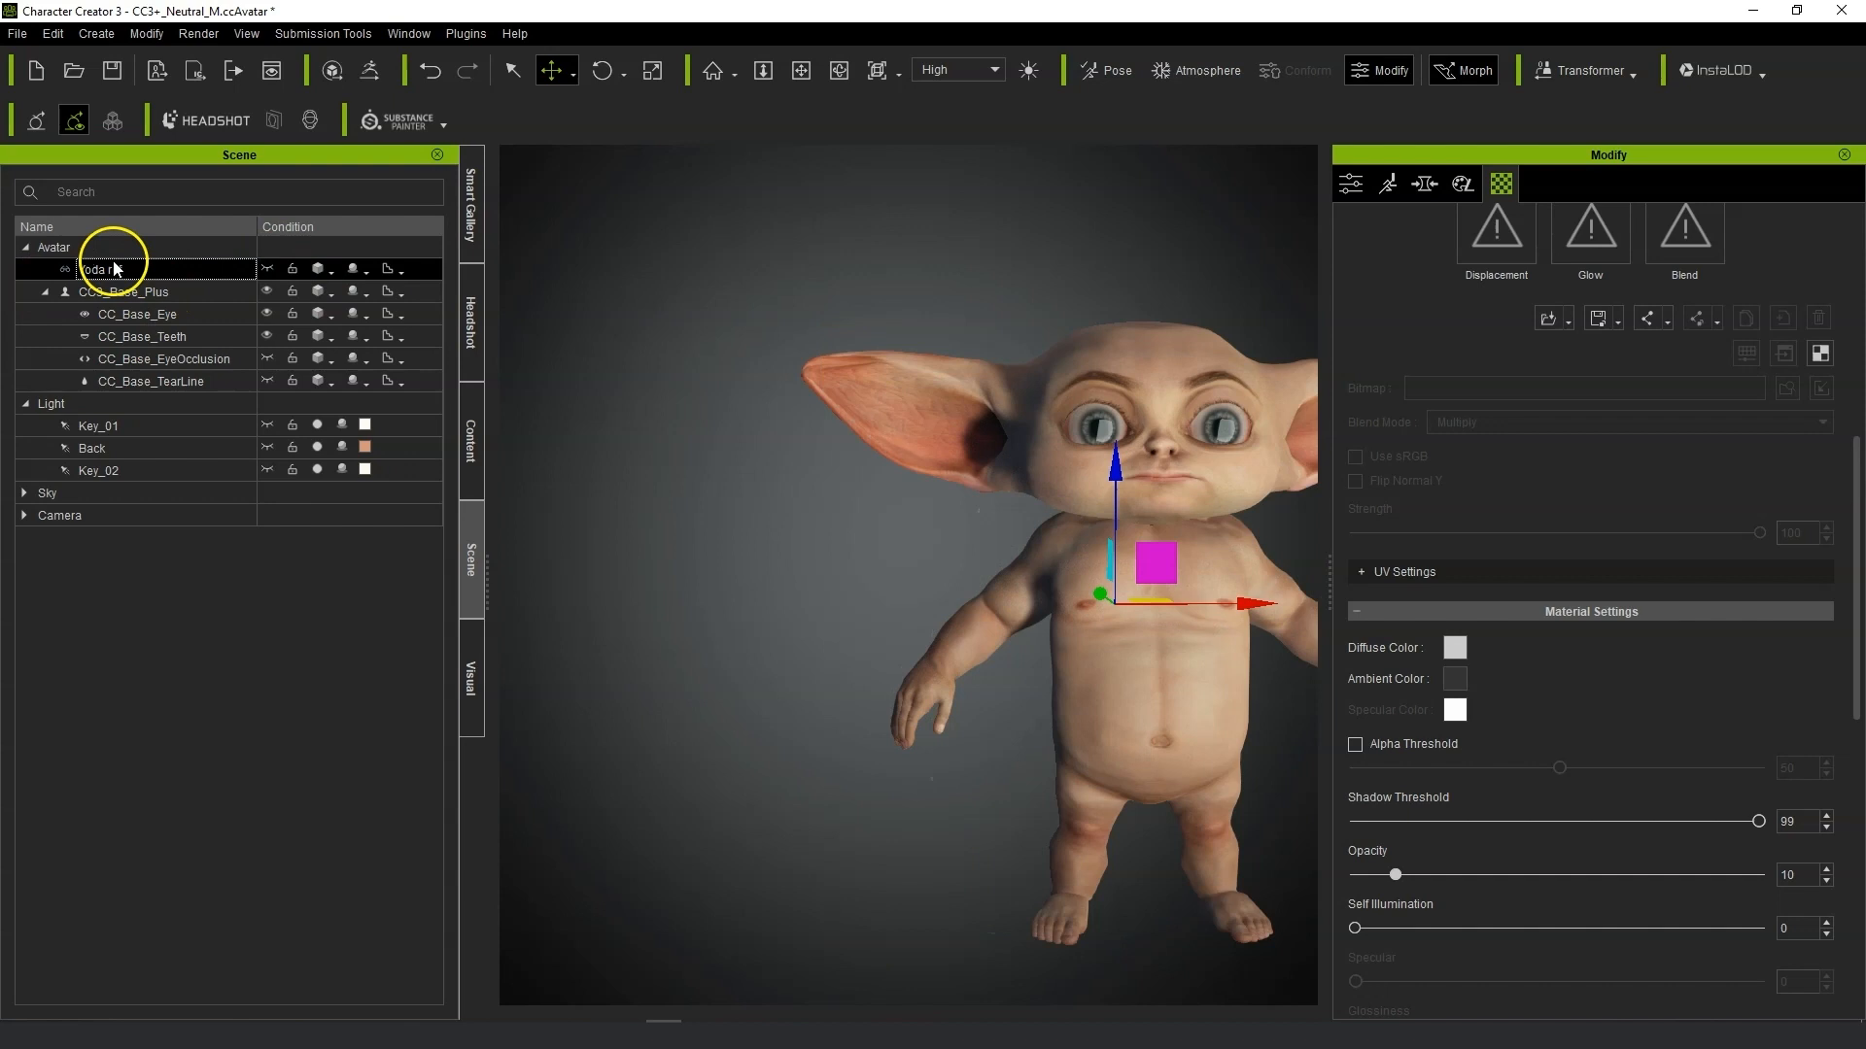
left_click(370, 73)
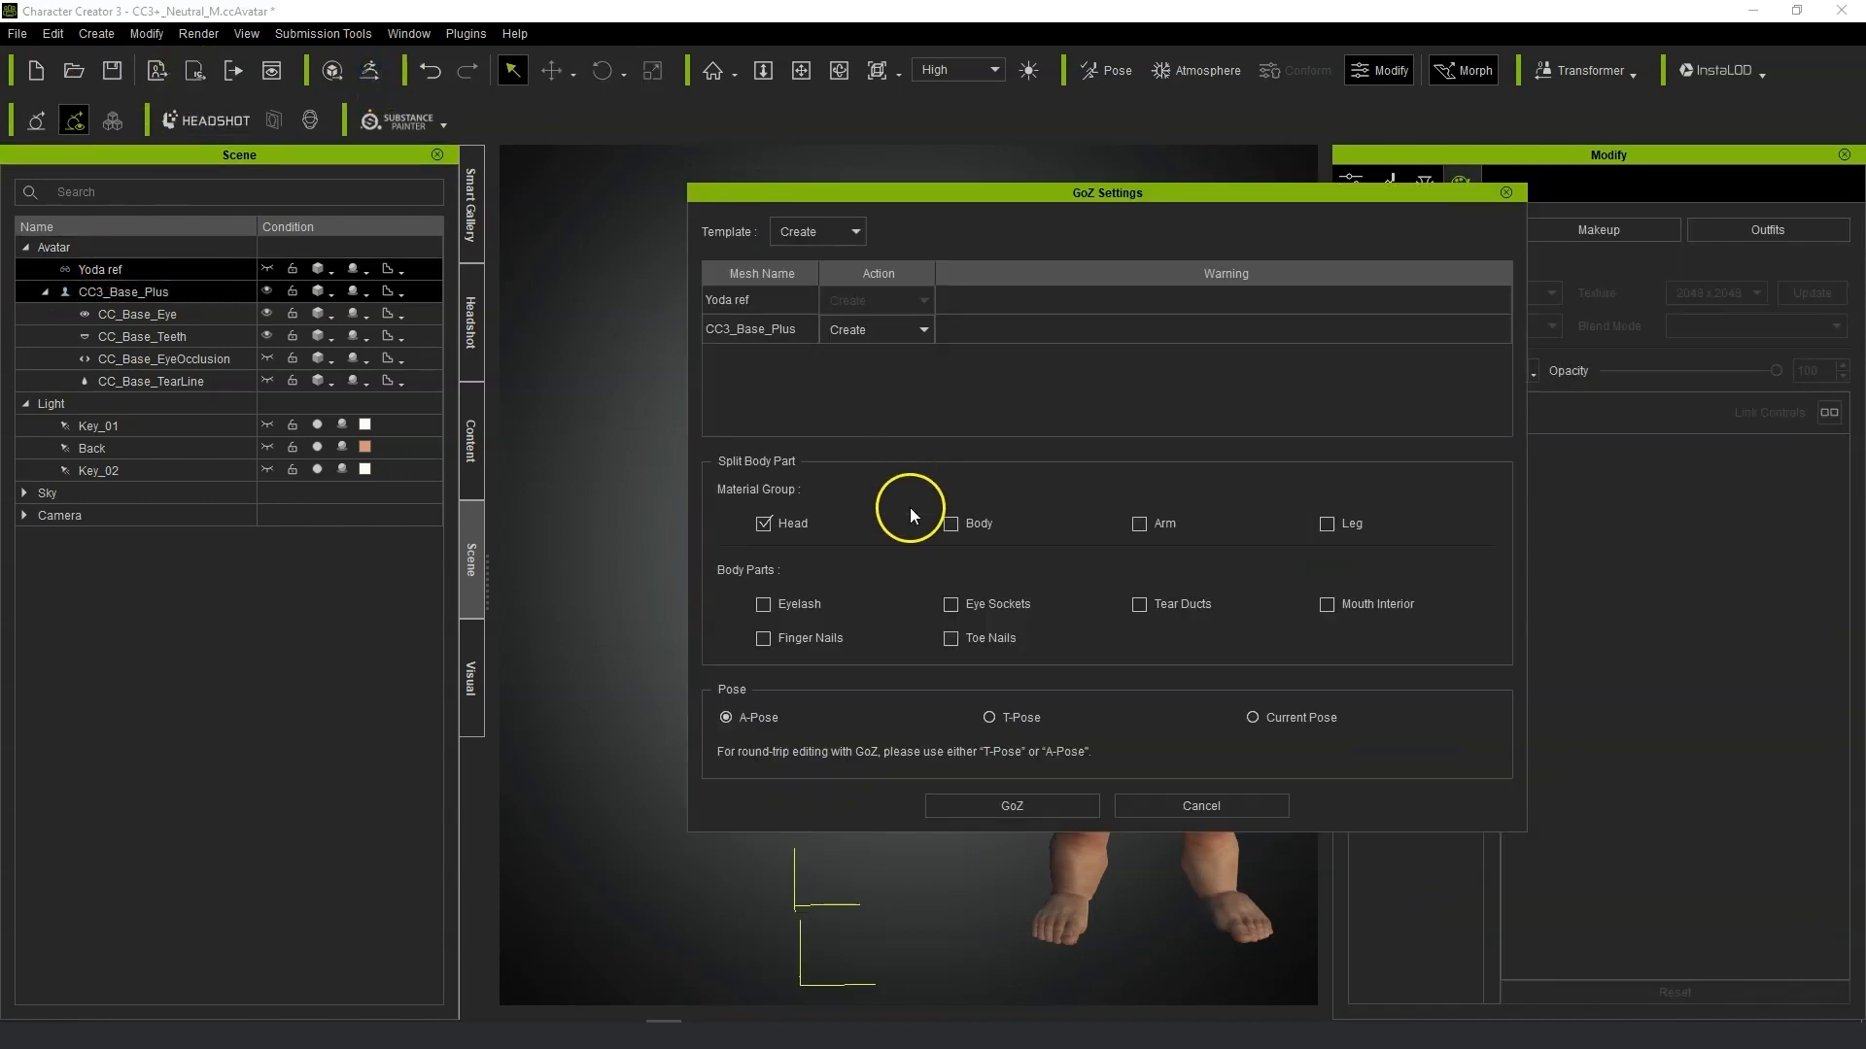
left_click(783, 610)
left_click(969, 607)
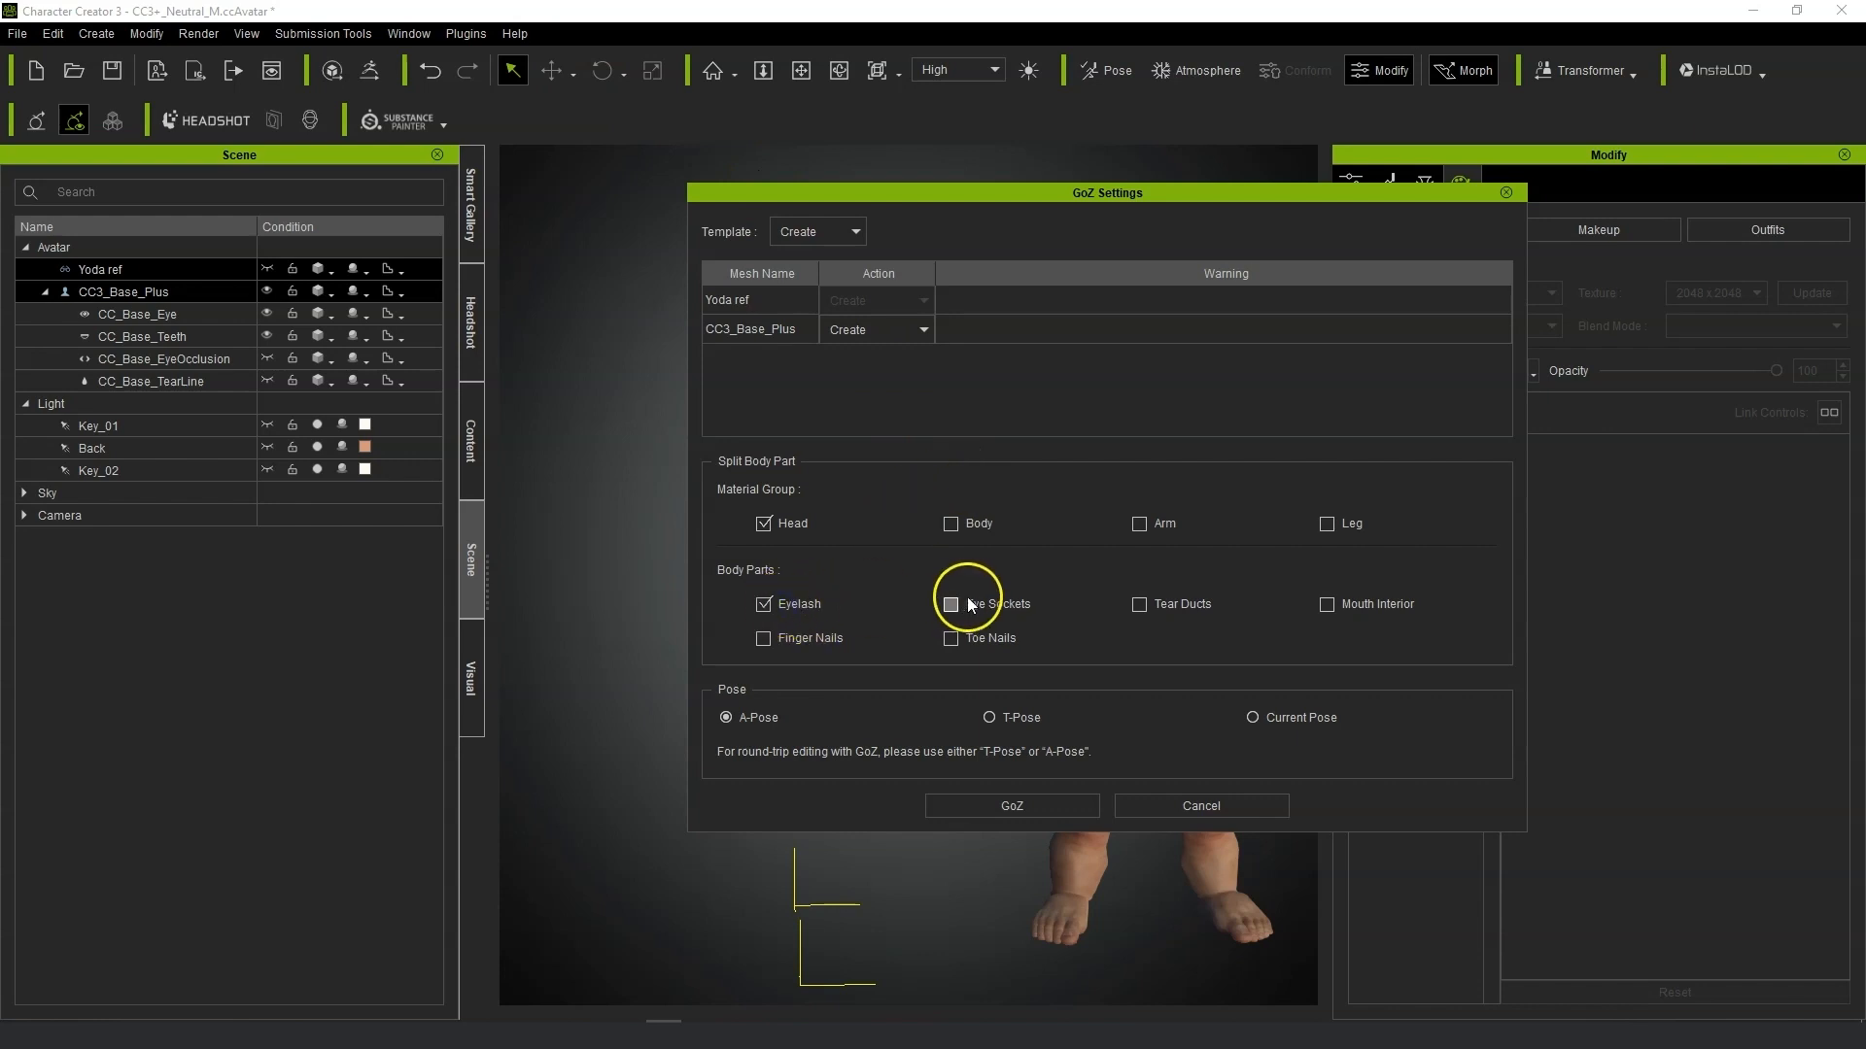
left_click(1140, 605)
left_click(1328, 606)
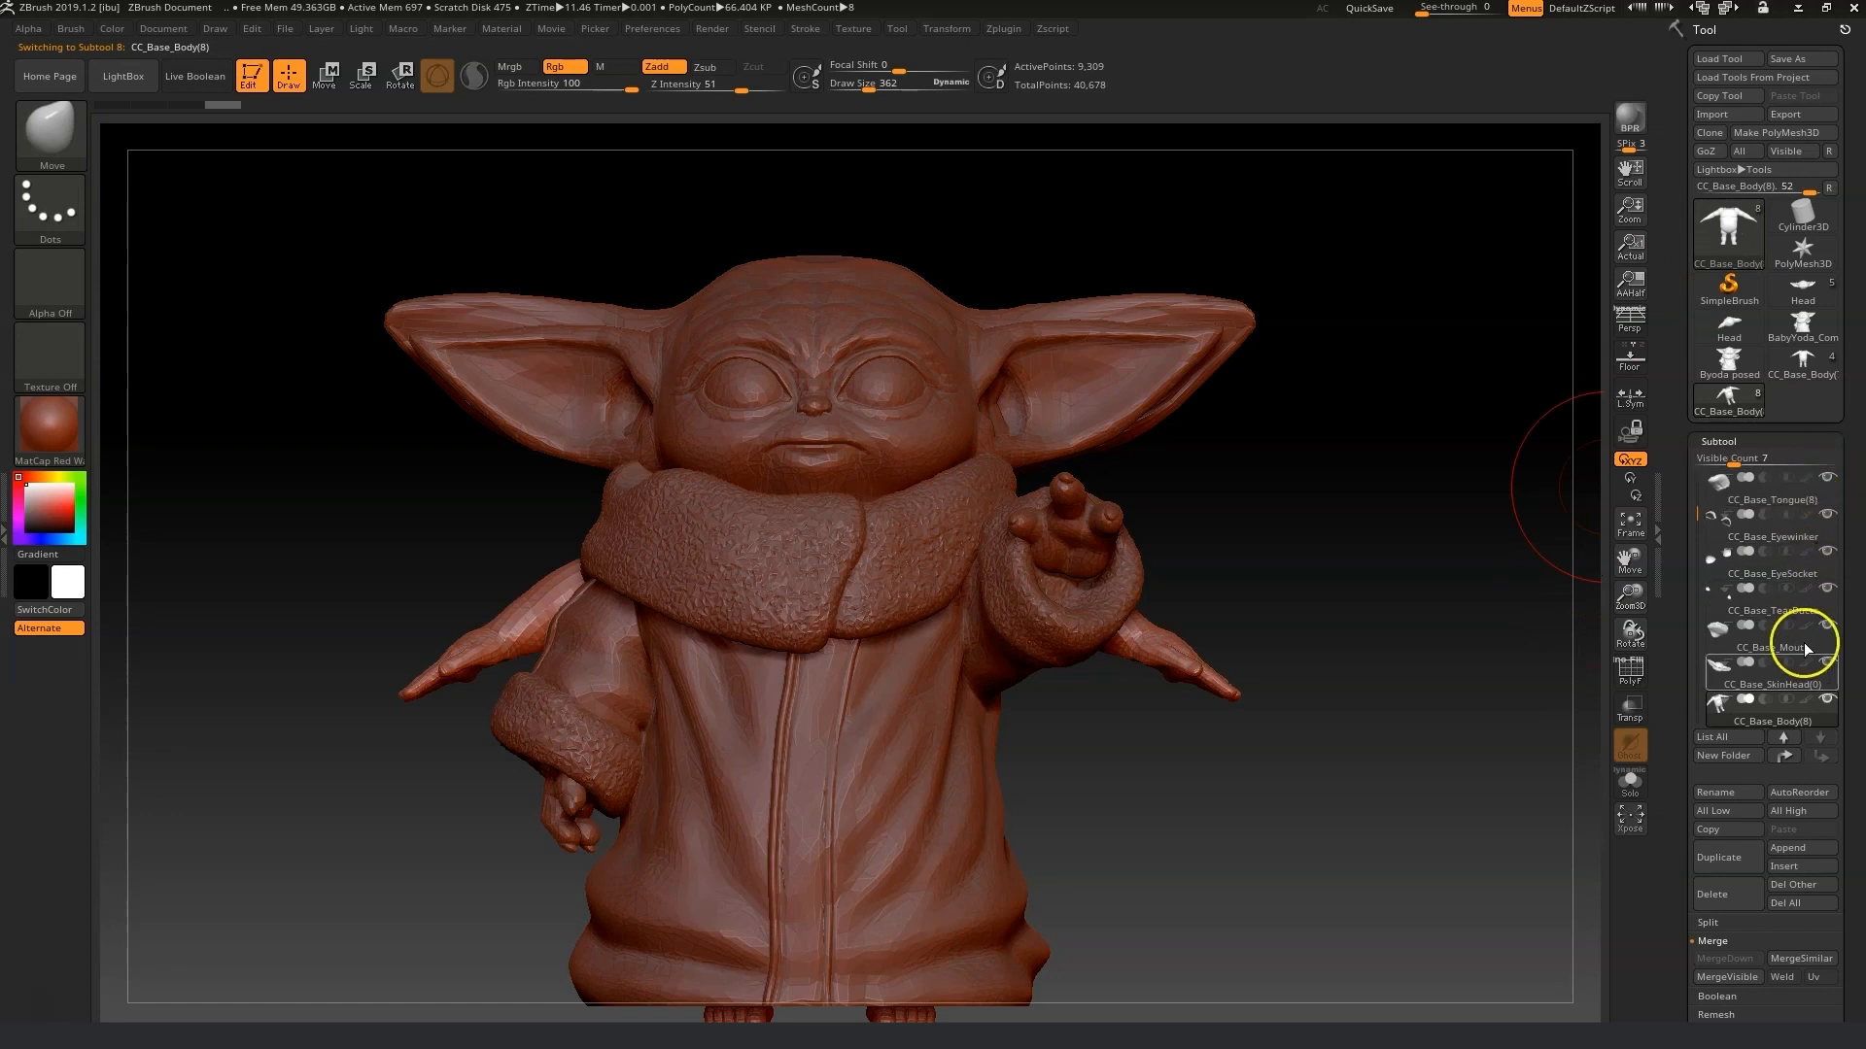
Hide the Group37724 reference subtool and select the CC_Base_SkinHead subtool.
left_click_drag(1697, 502, 1697, 472)
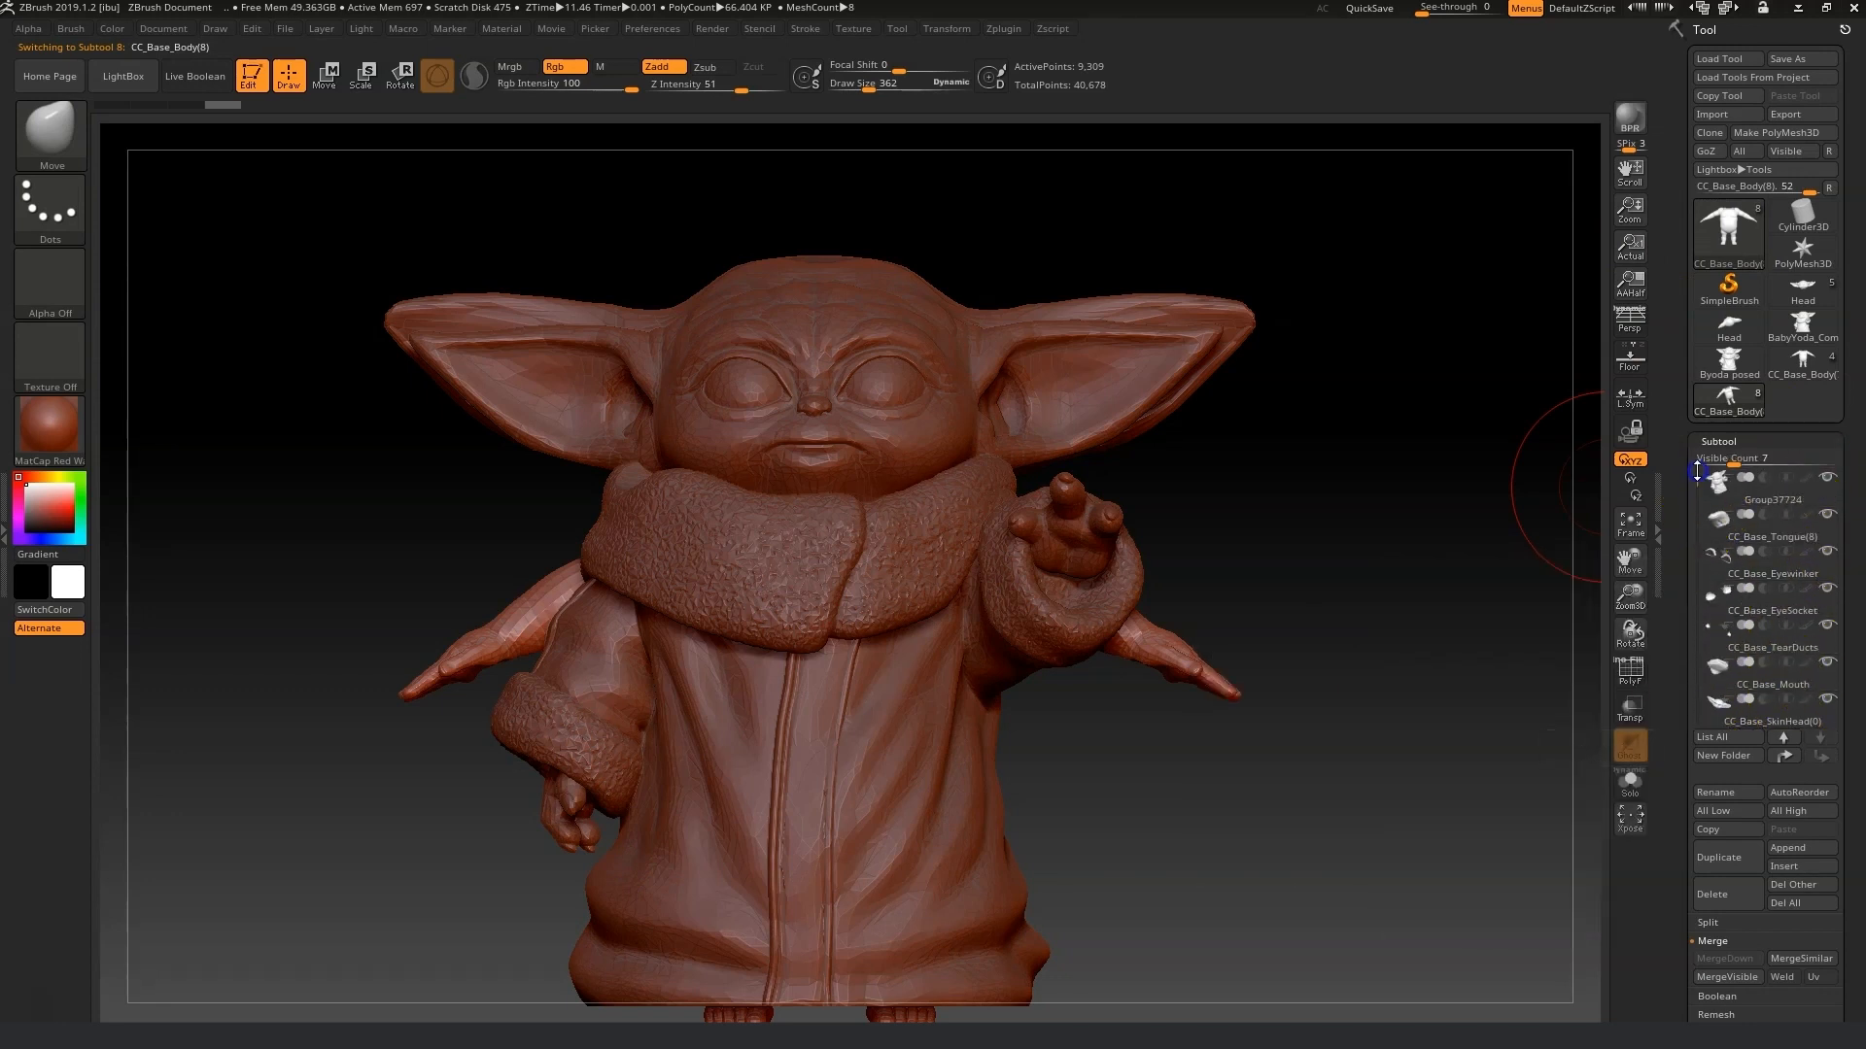
left_click(1827, 477)
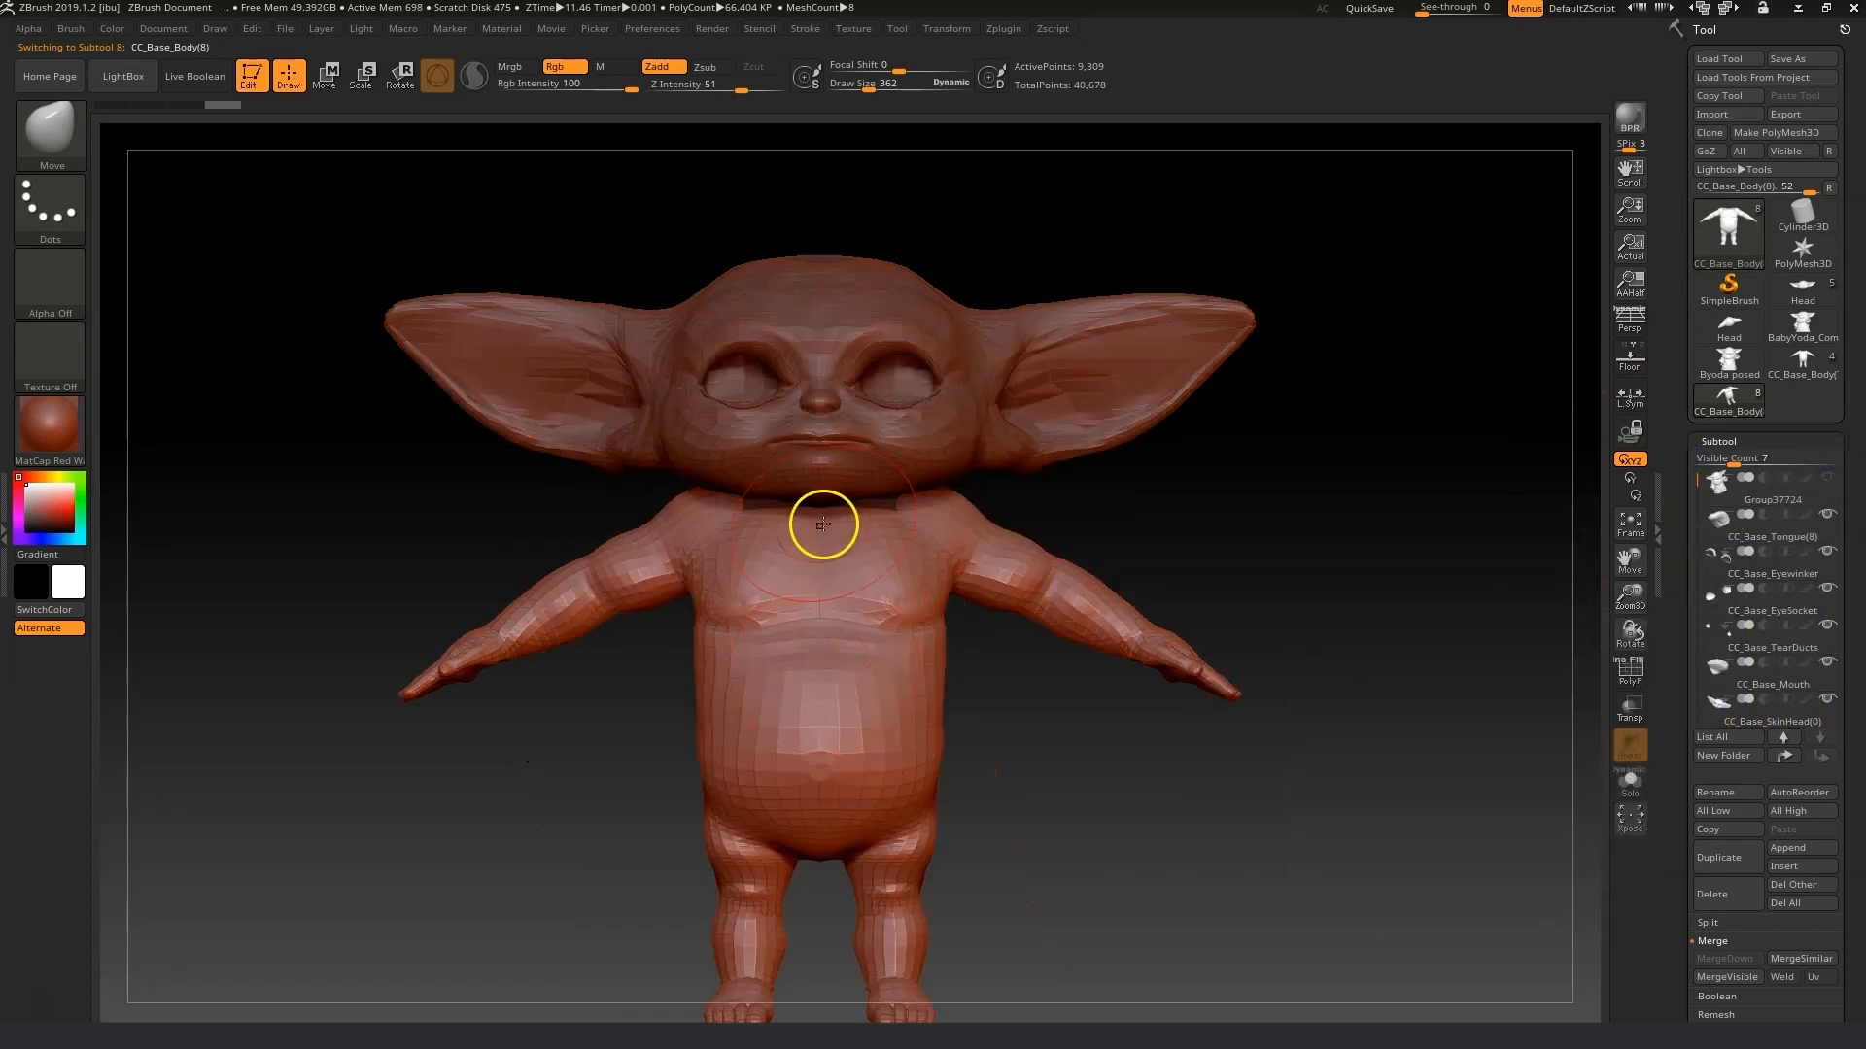
left_click_drag(1630, 591, 1635, 622)
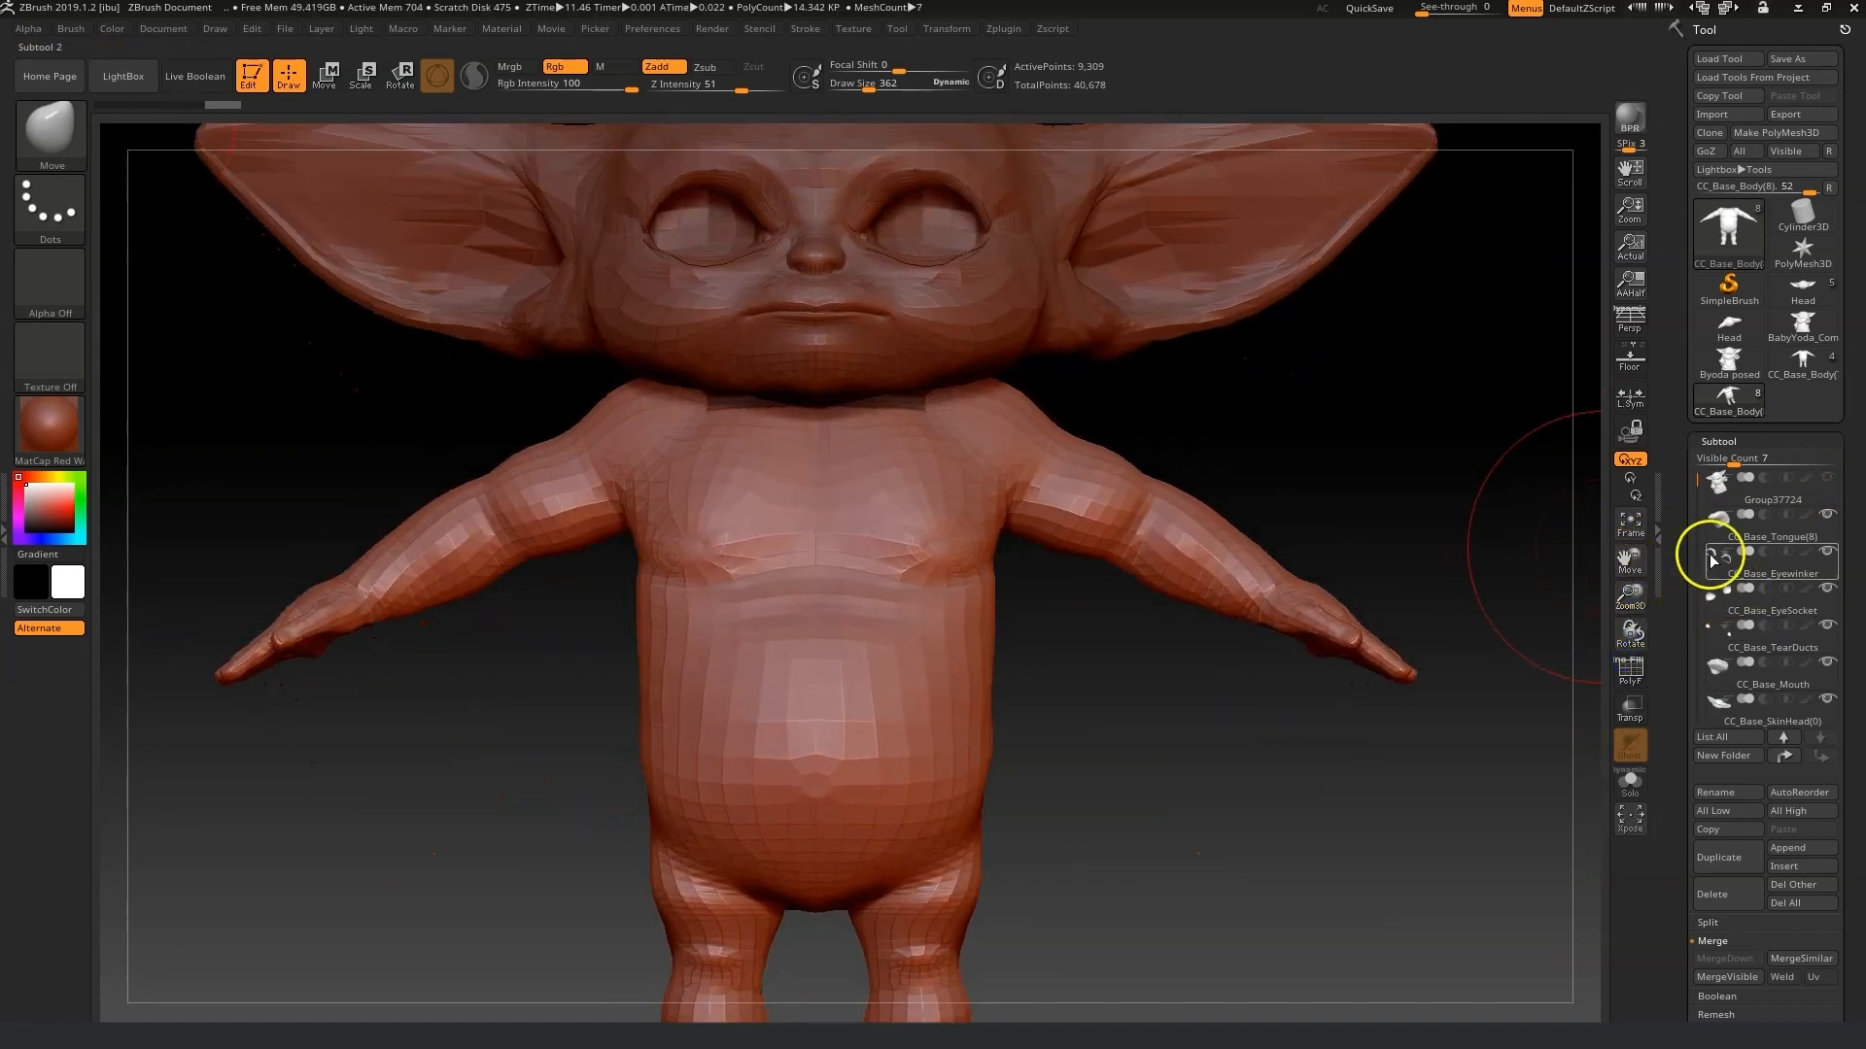
left_click_drag(1693, 488, 1694, 530)
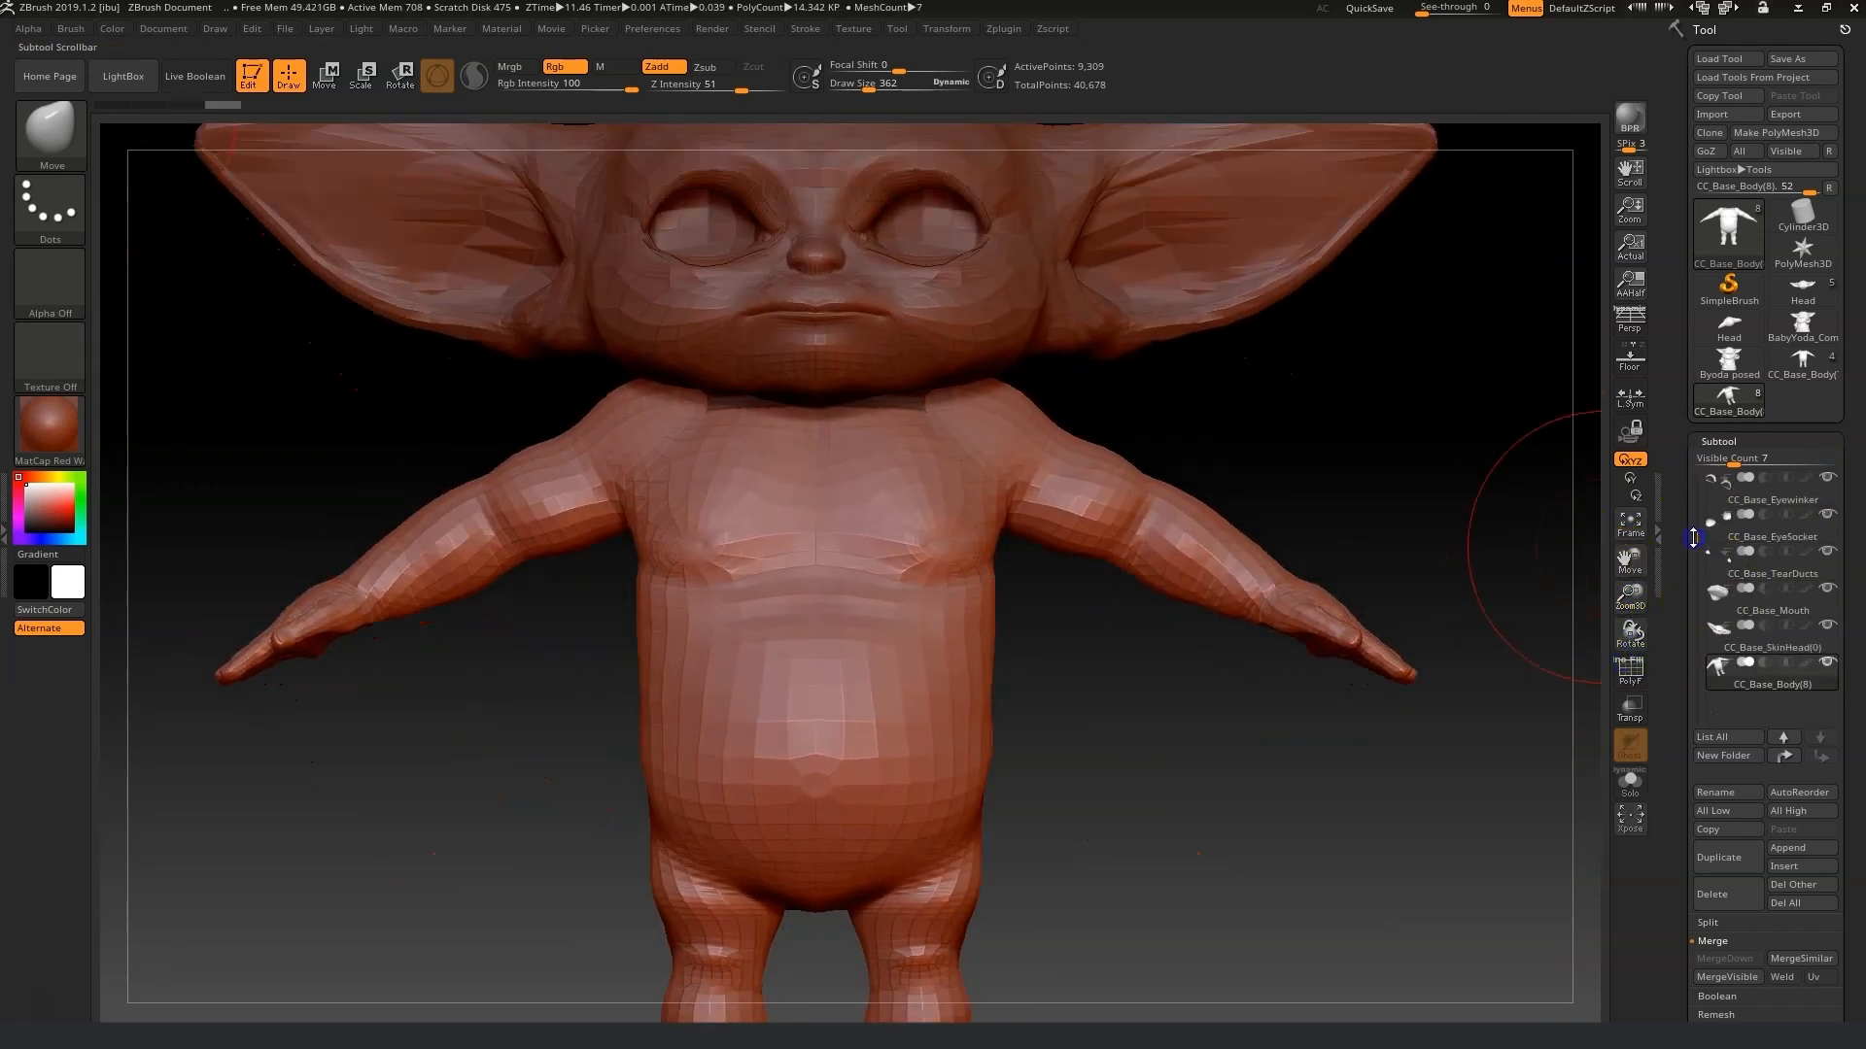
left_click(1723, 632)
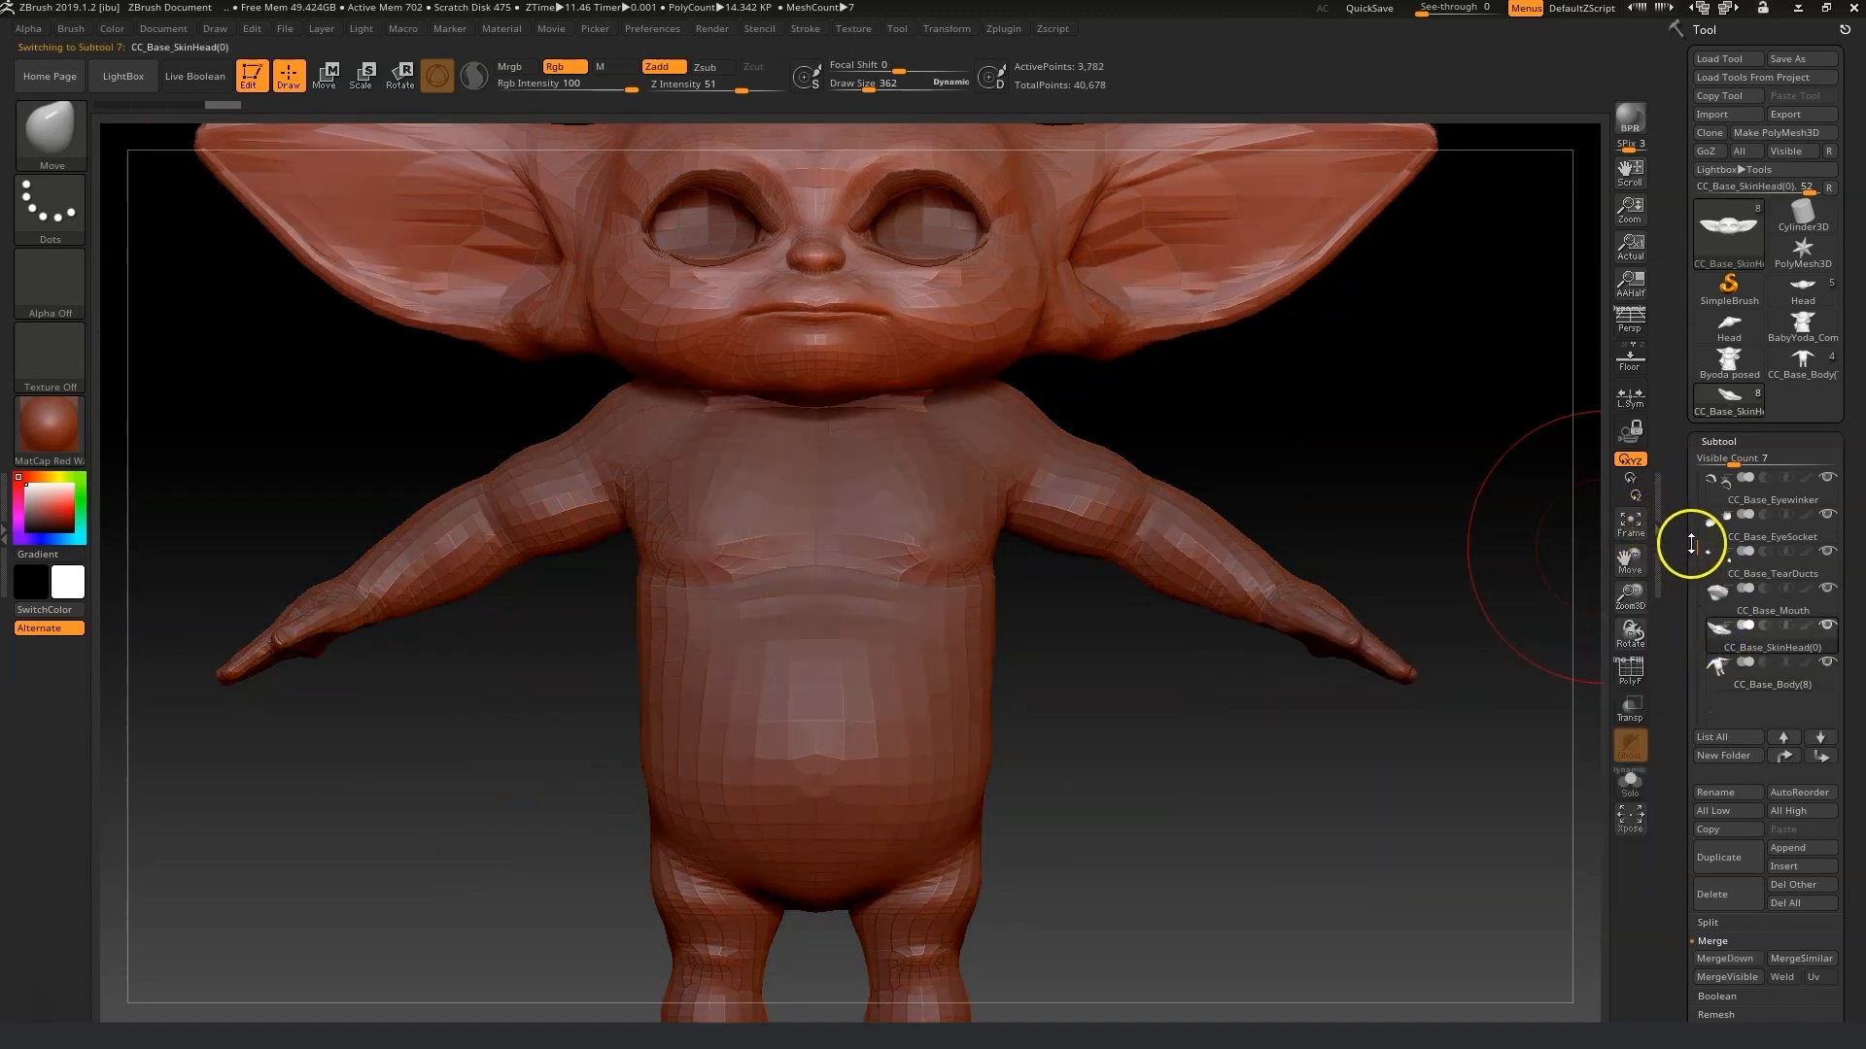
left_click_drag(1691, 546, 1694, 486)
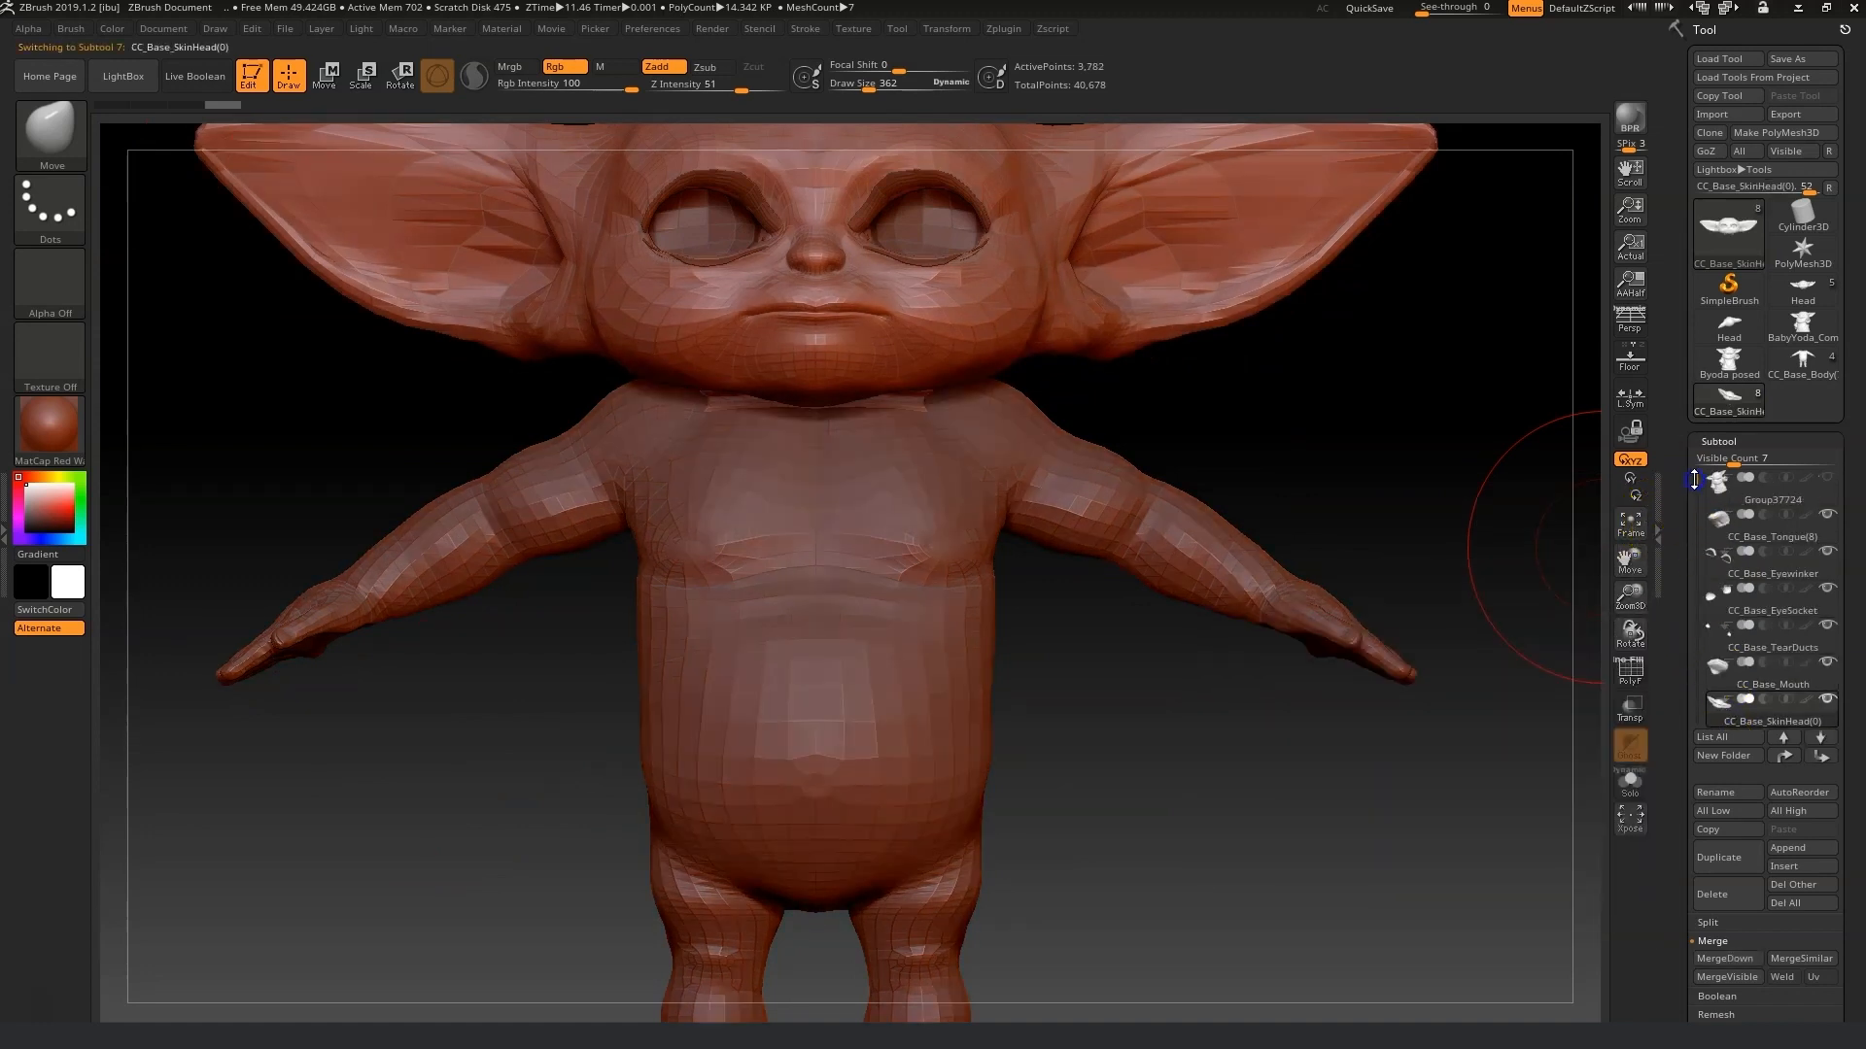
Switch to the standalone Head tool, frame it, and rotate it 180 degrees to face forward.
left_click(1788, 293)
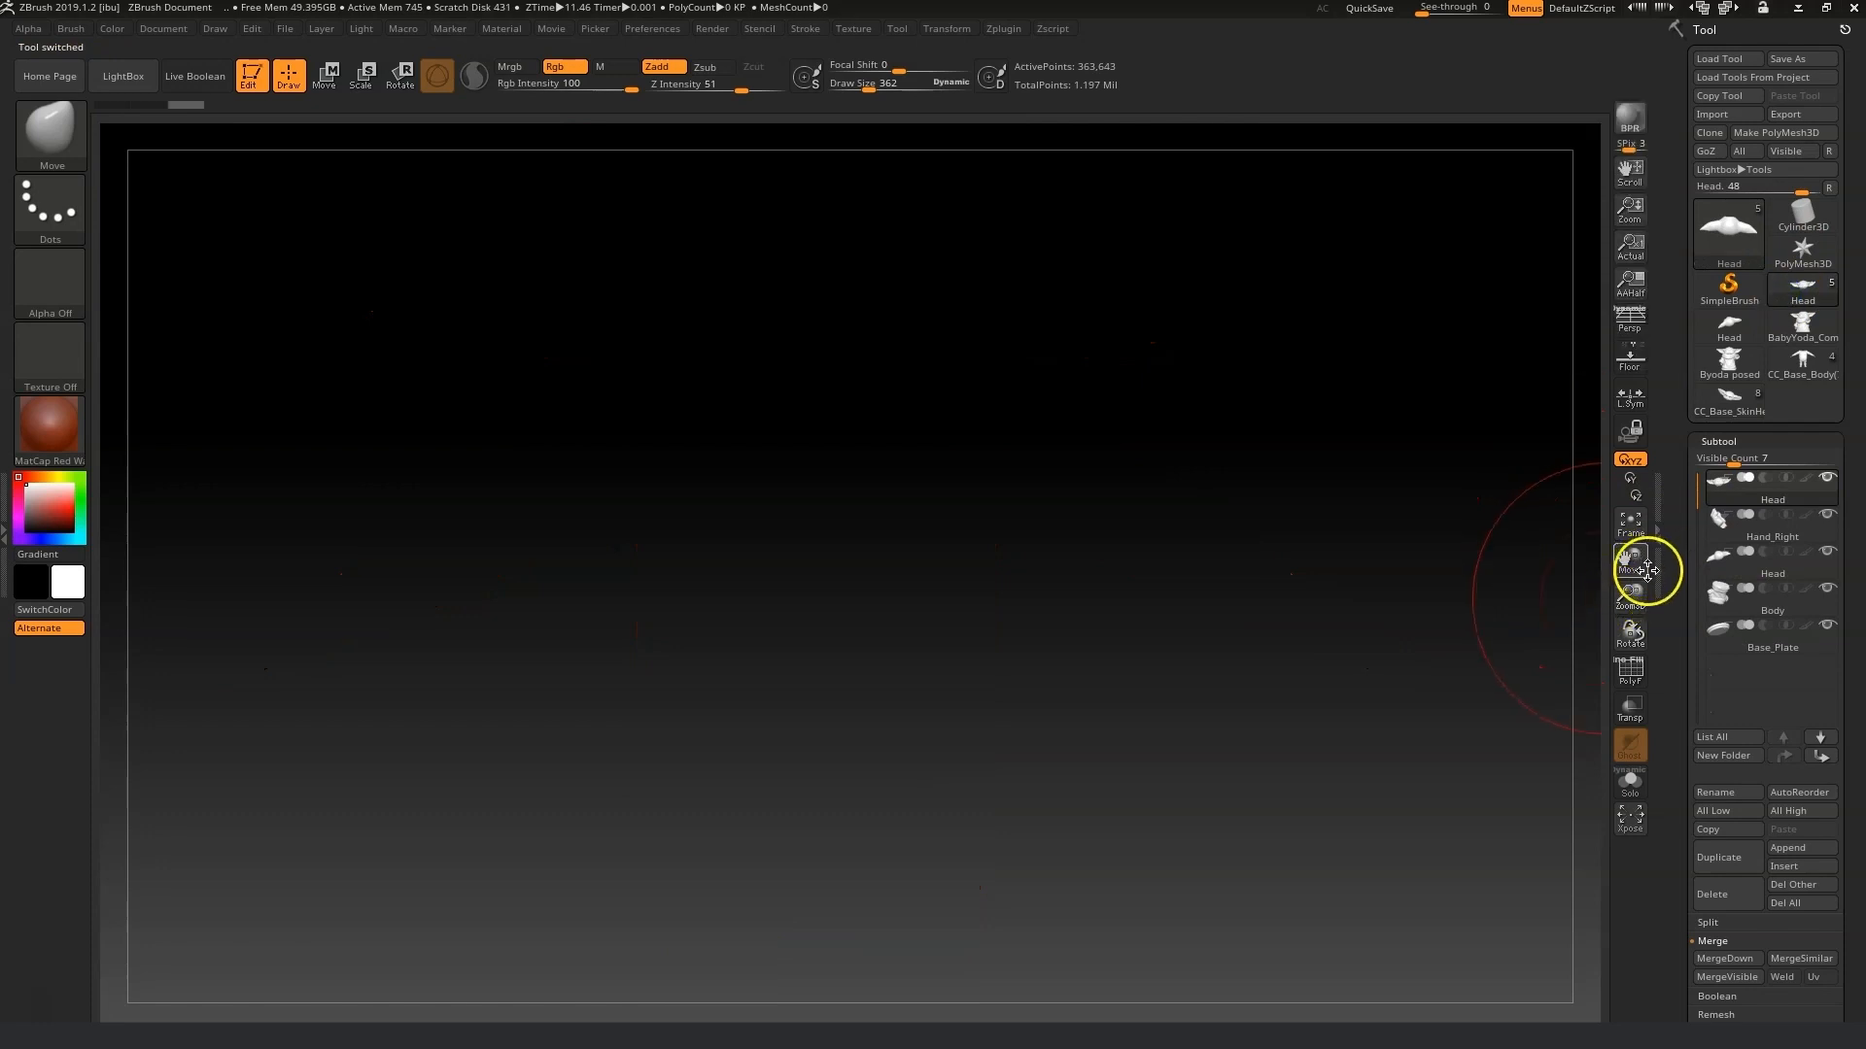
left_click(1630, 525)
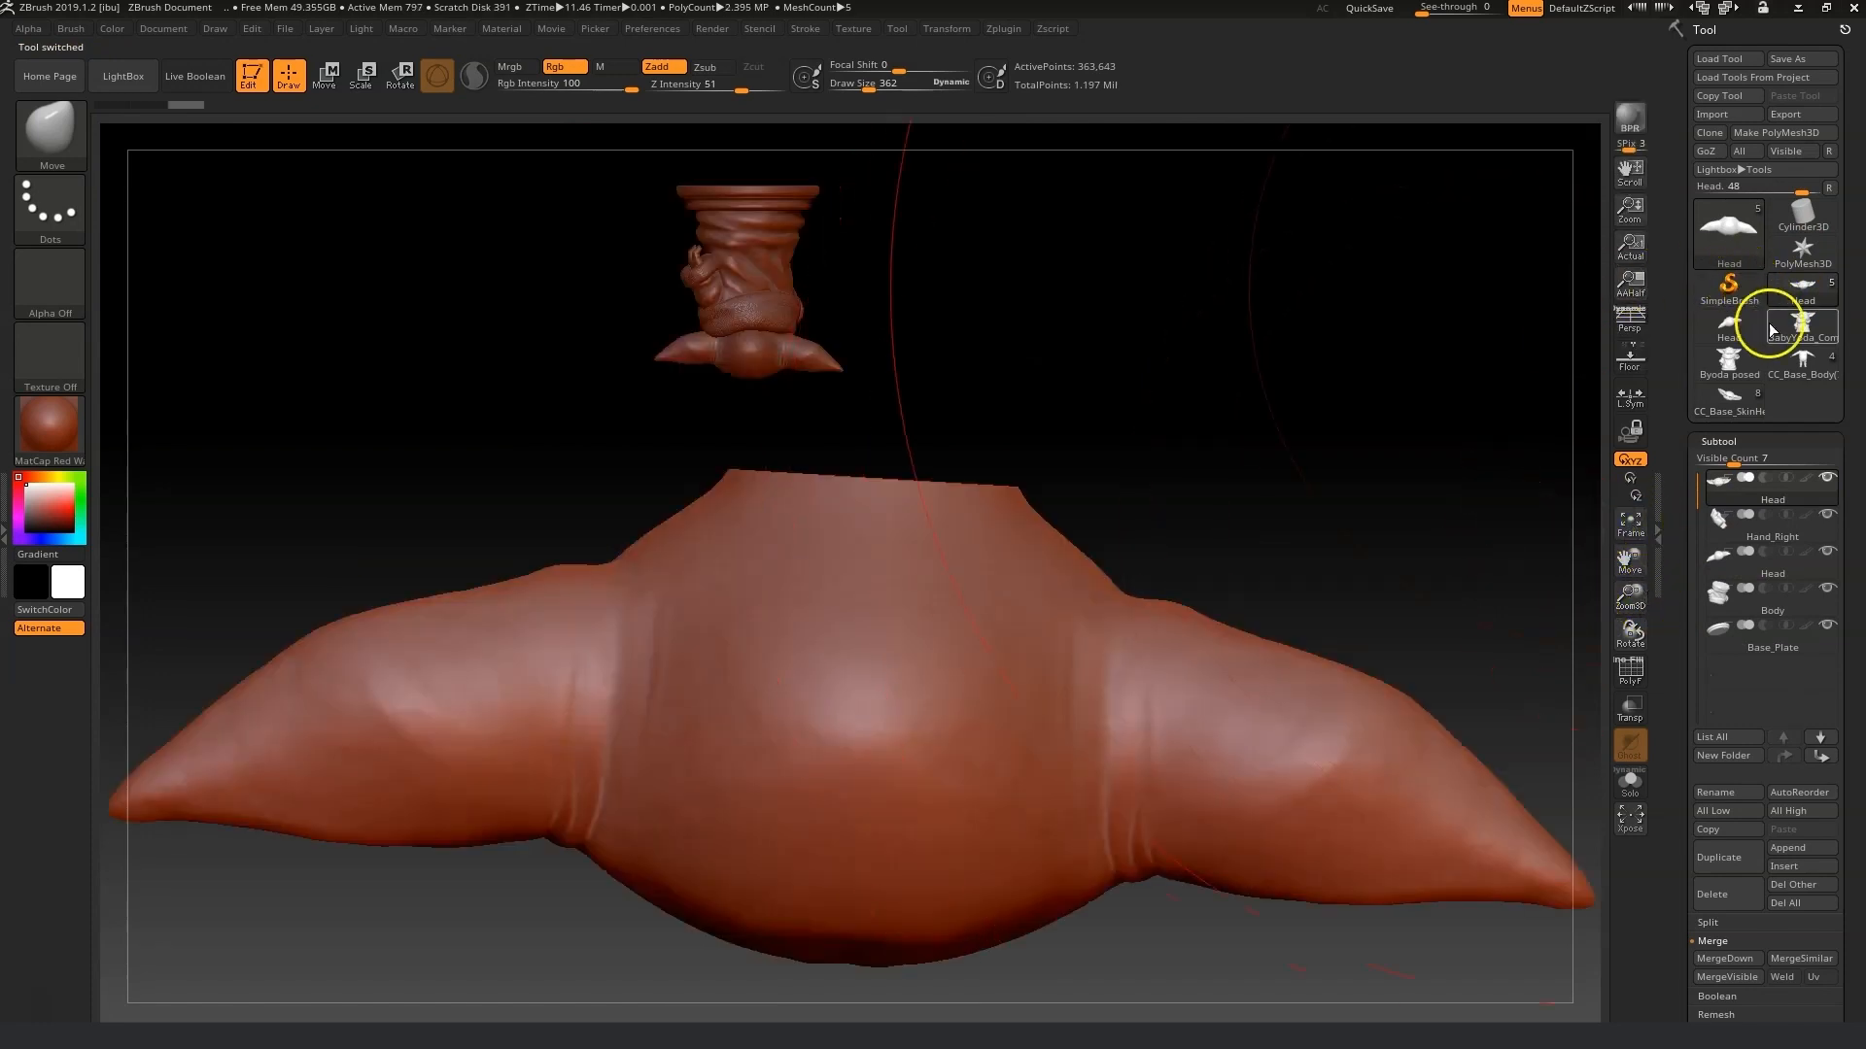
left_click(1725, 323)
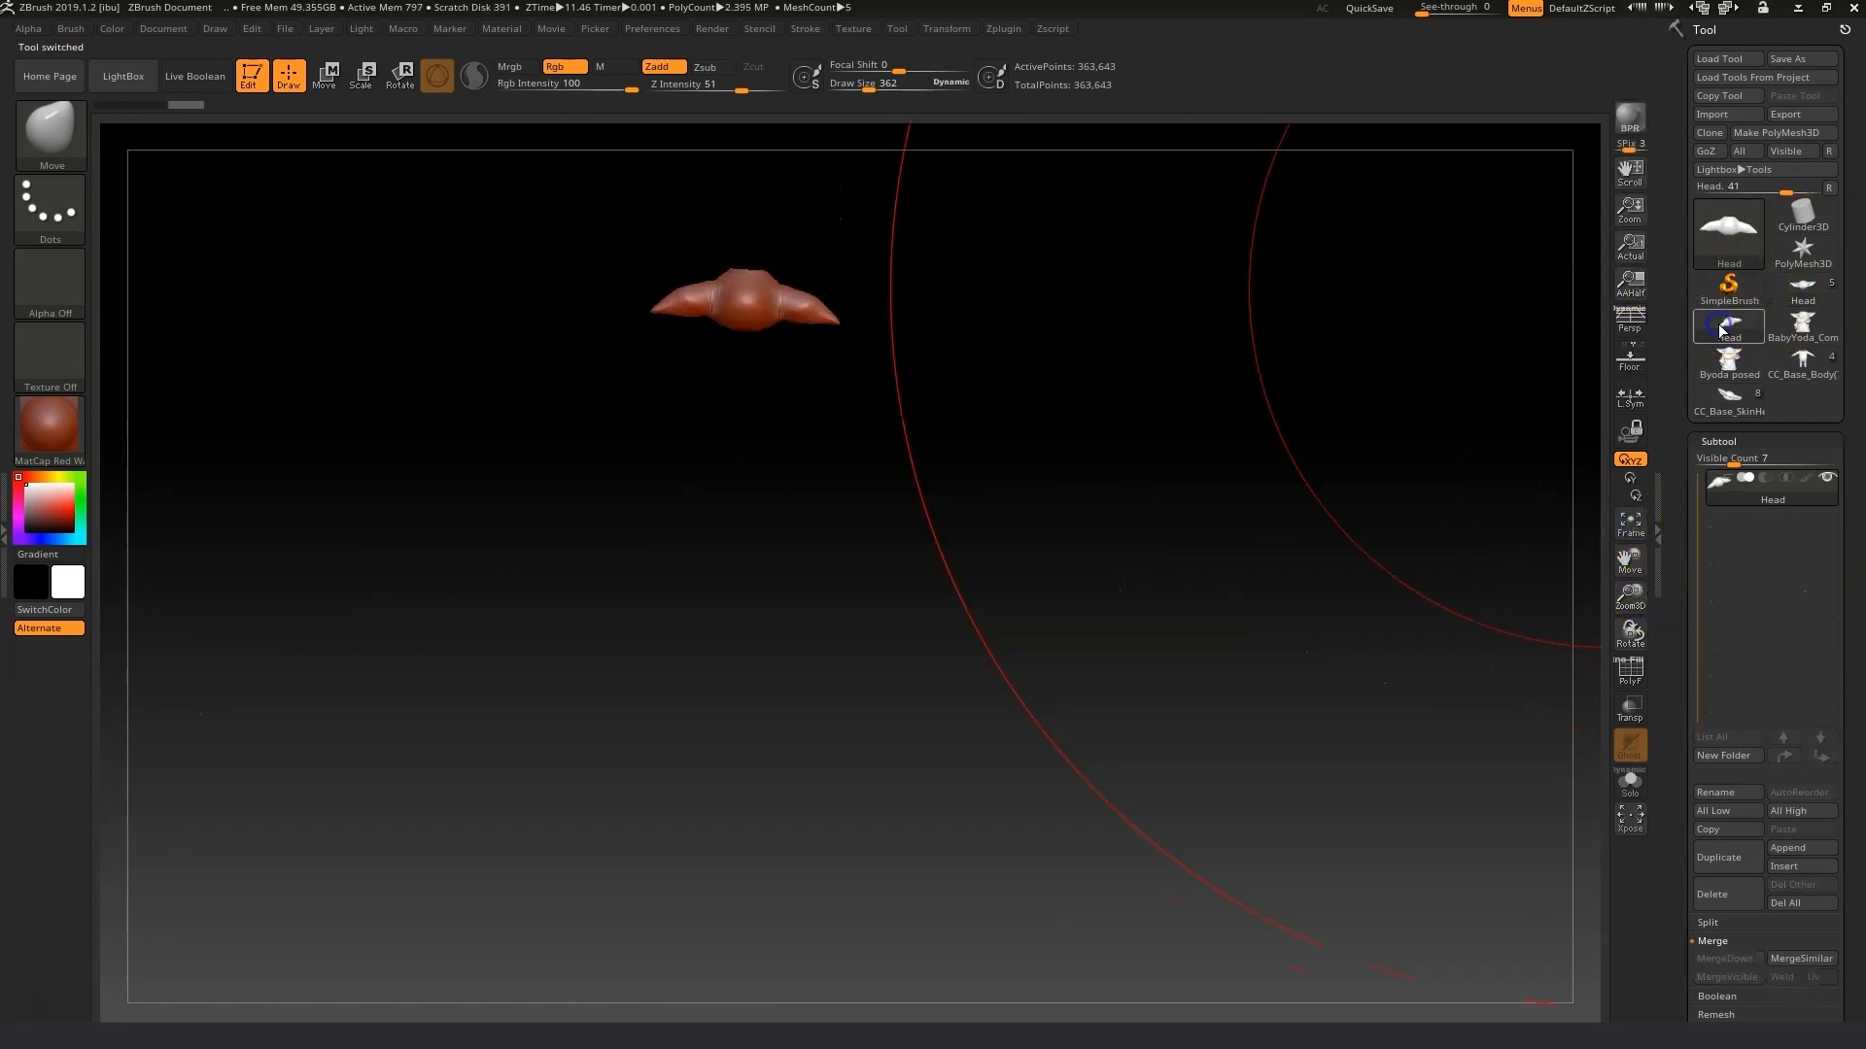
left_click(1631, 525)
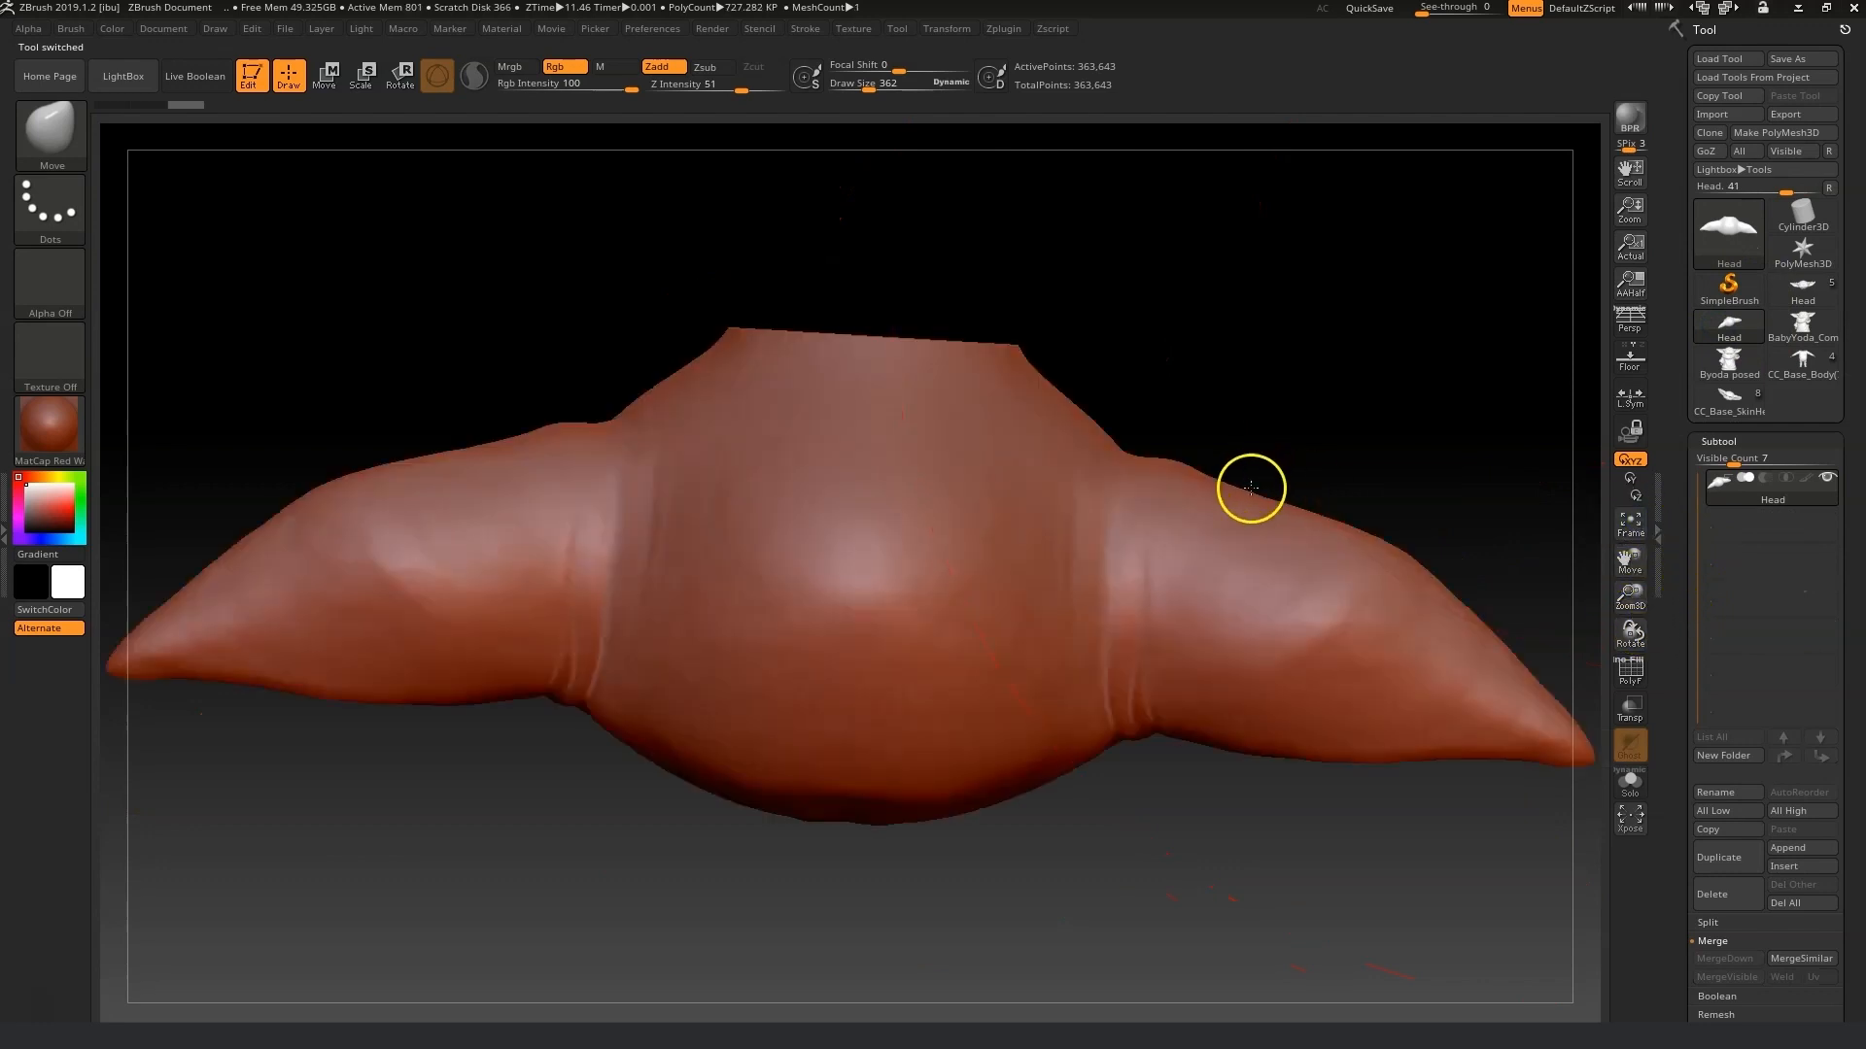
left_click(389, 84)
left_click_drag(855, 635, 842, 350)
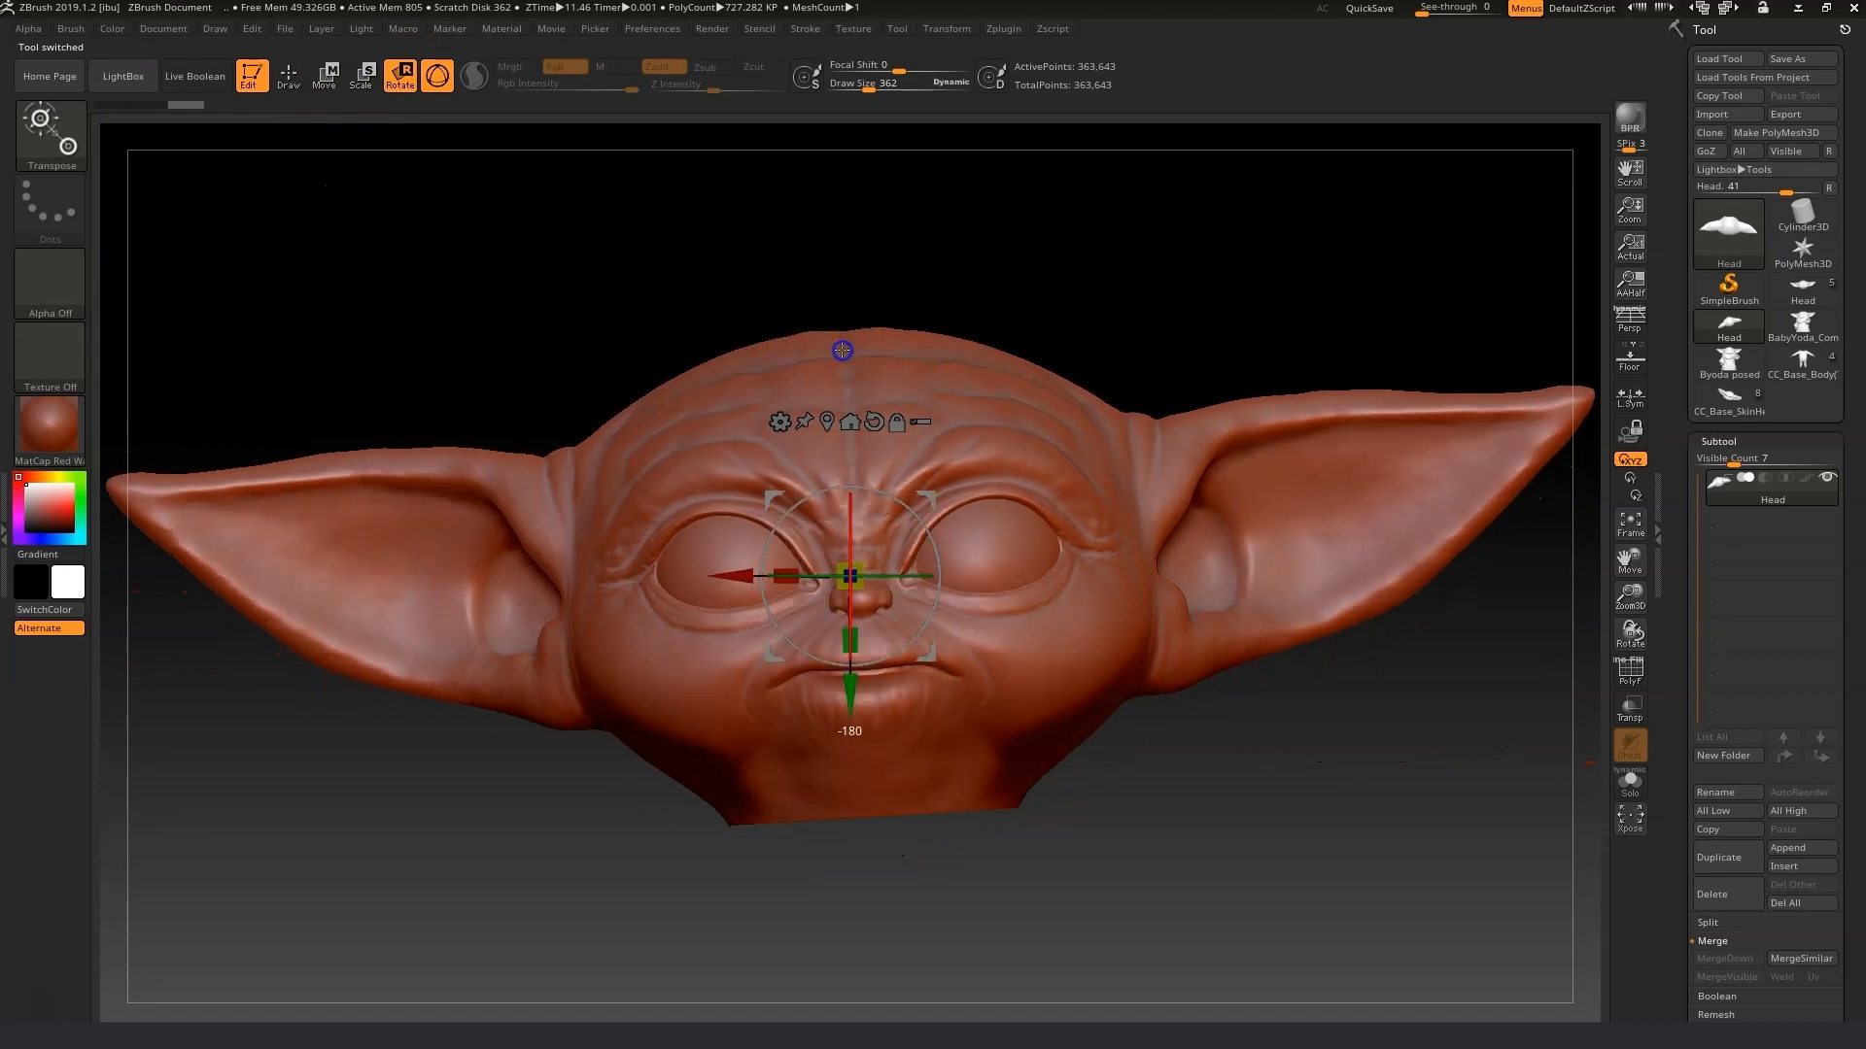
left_click_drag(895, 492, 897, 510)
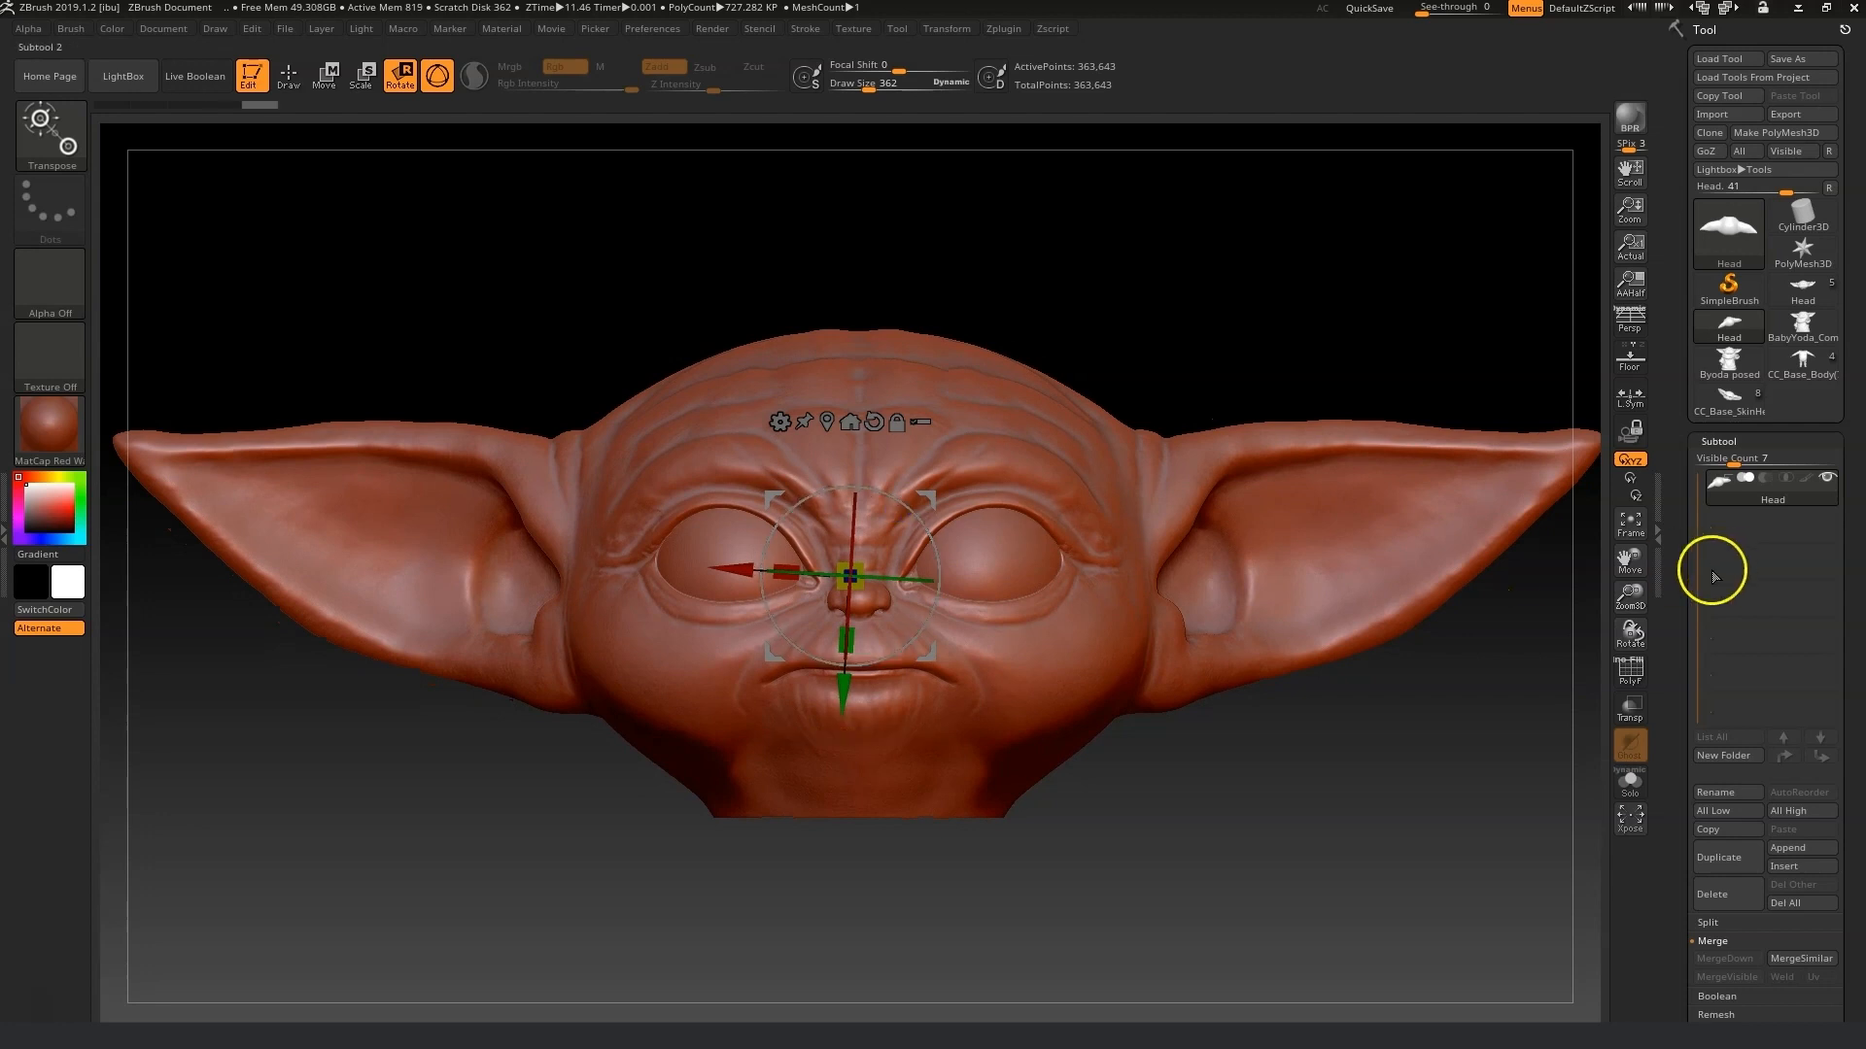
Switch back to the CC_Base_SkinHead tool and frame the baby avatar in the viewport.
mouse_move(1630, 593)
left_mouse_down()
mouse_move(1646, 721)
mouse_move(1627, 583)
left_mouse_up()
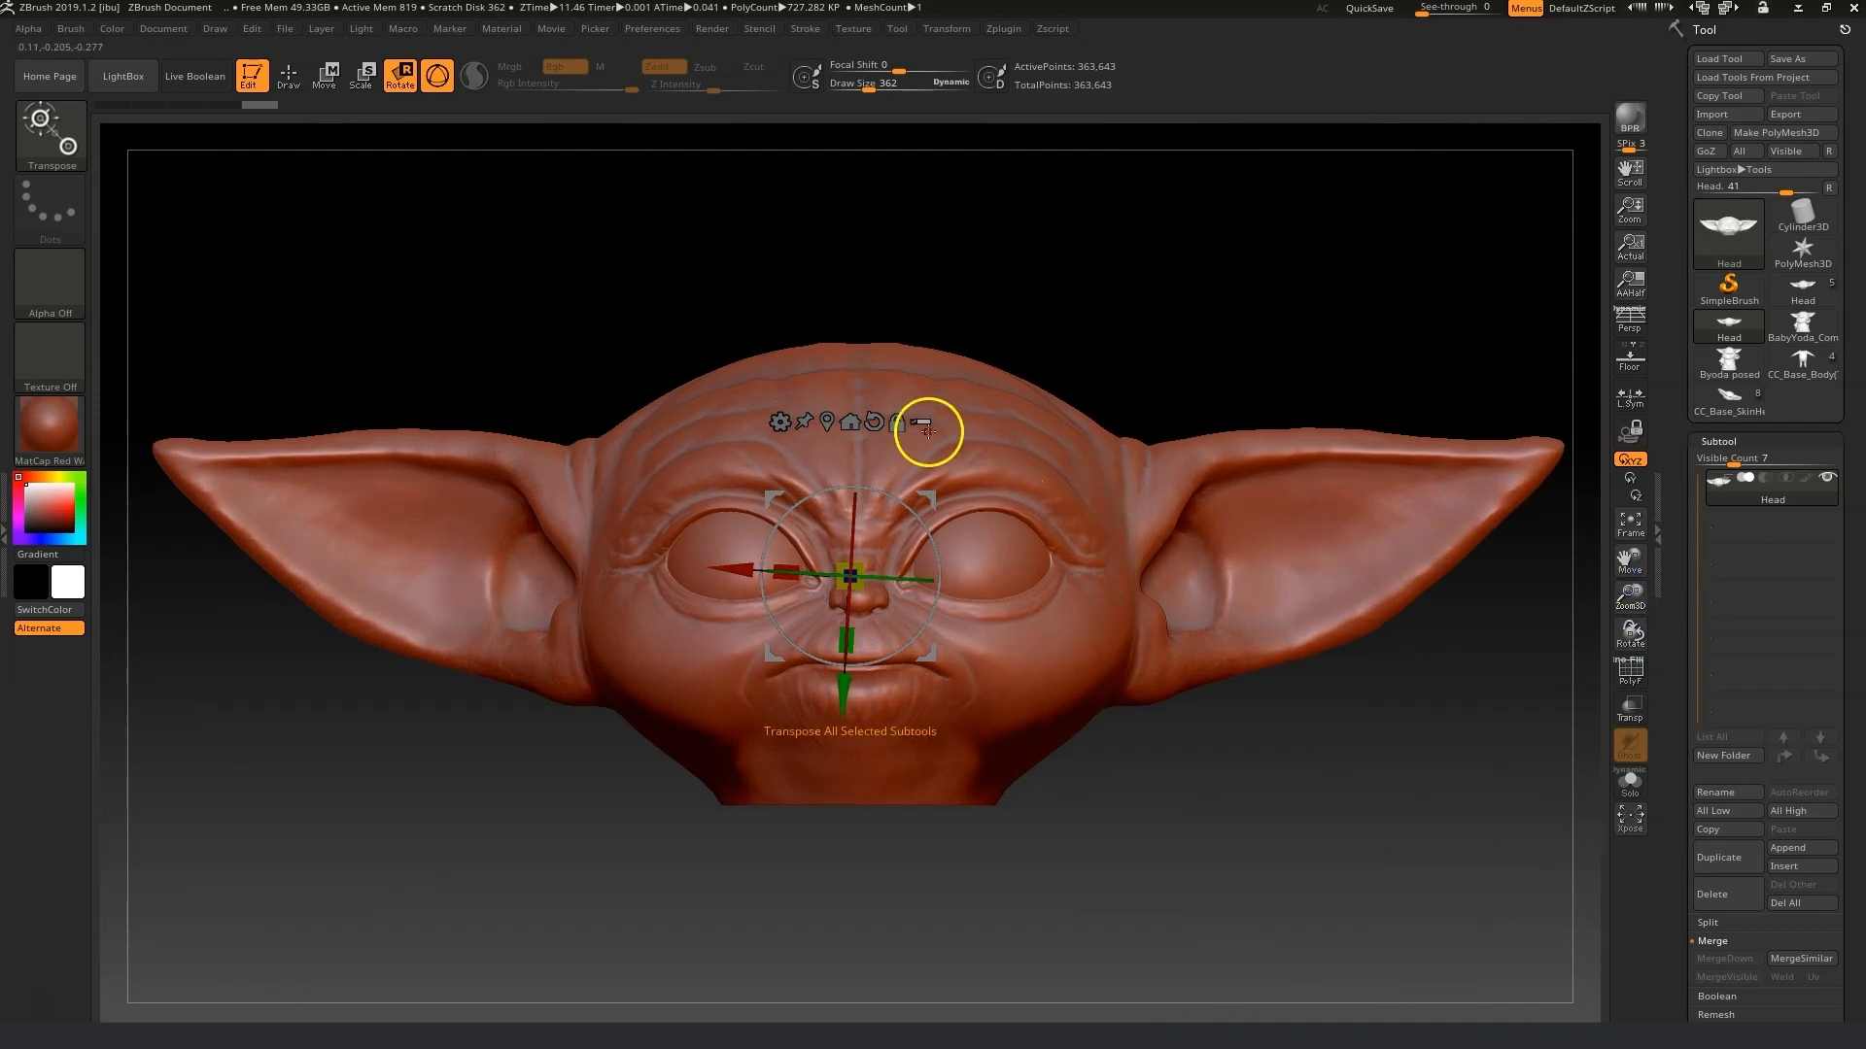
left_click(290, 78)
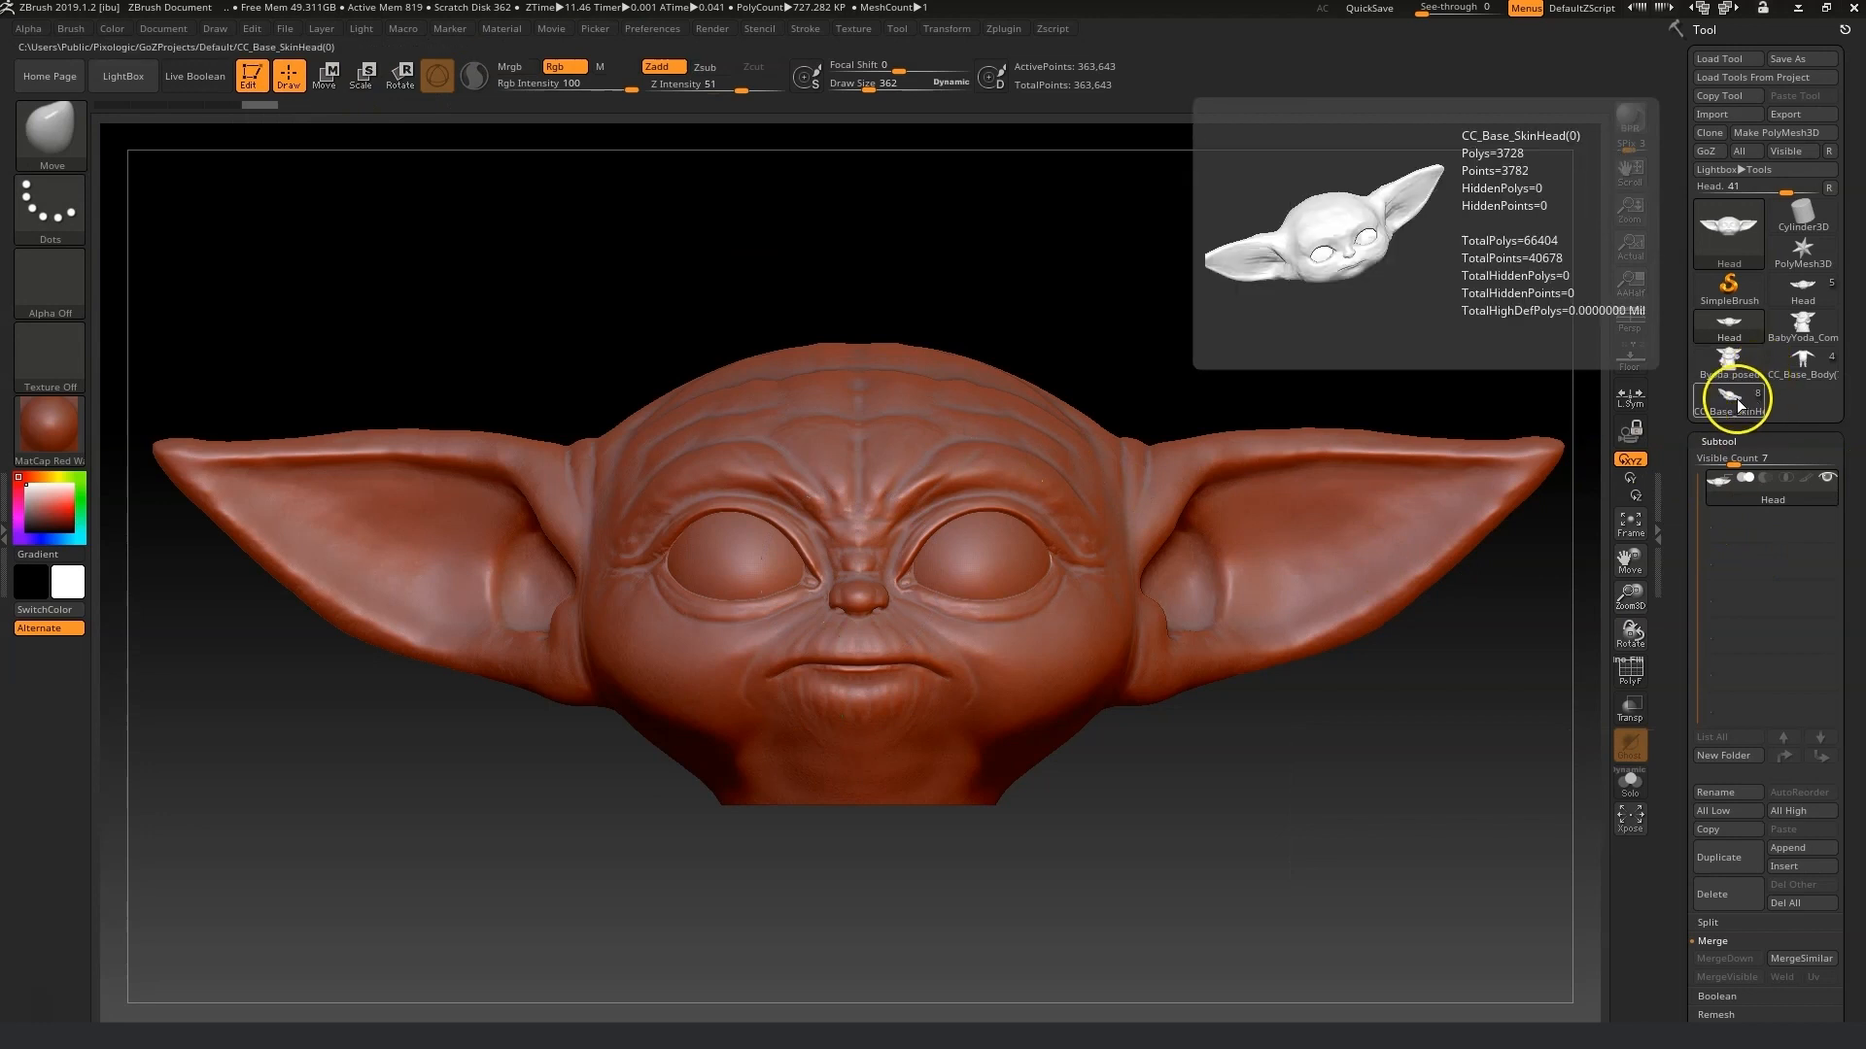
left_click(1737, 396)
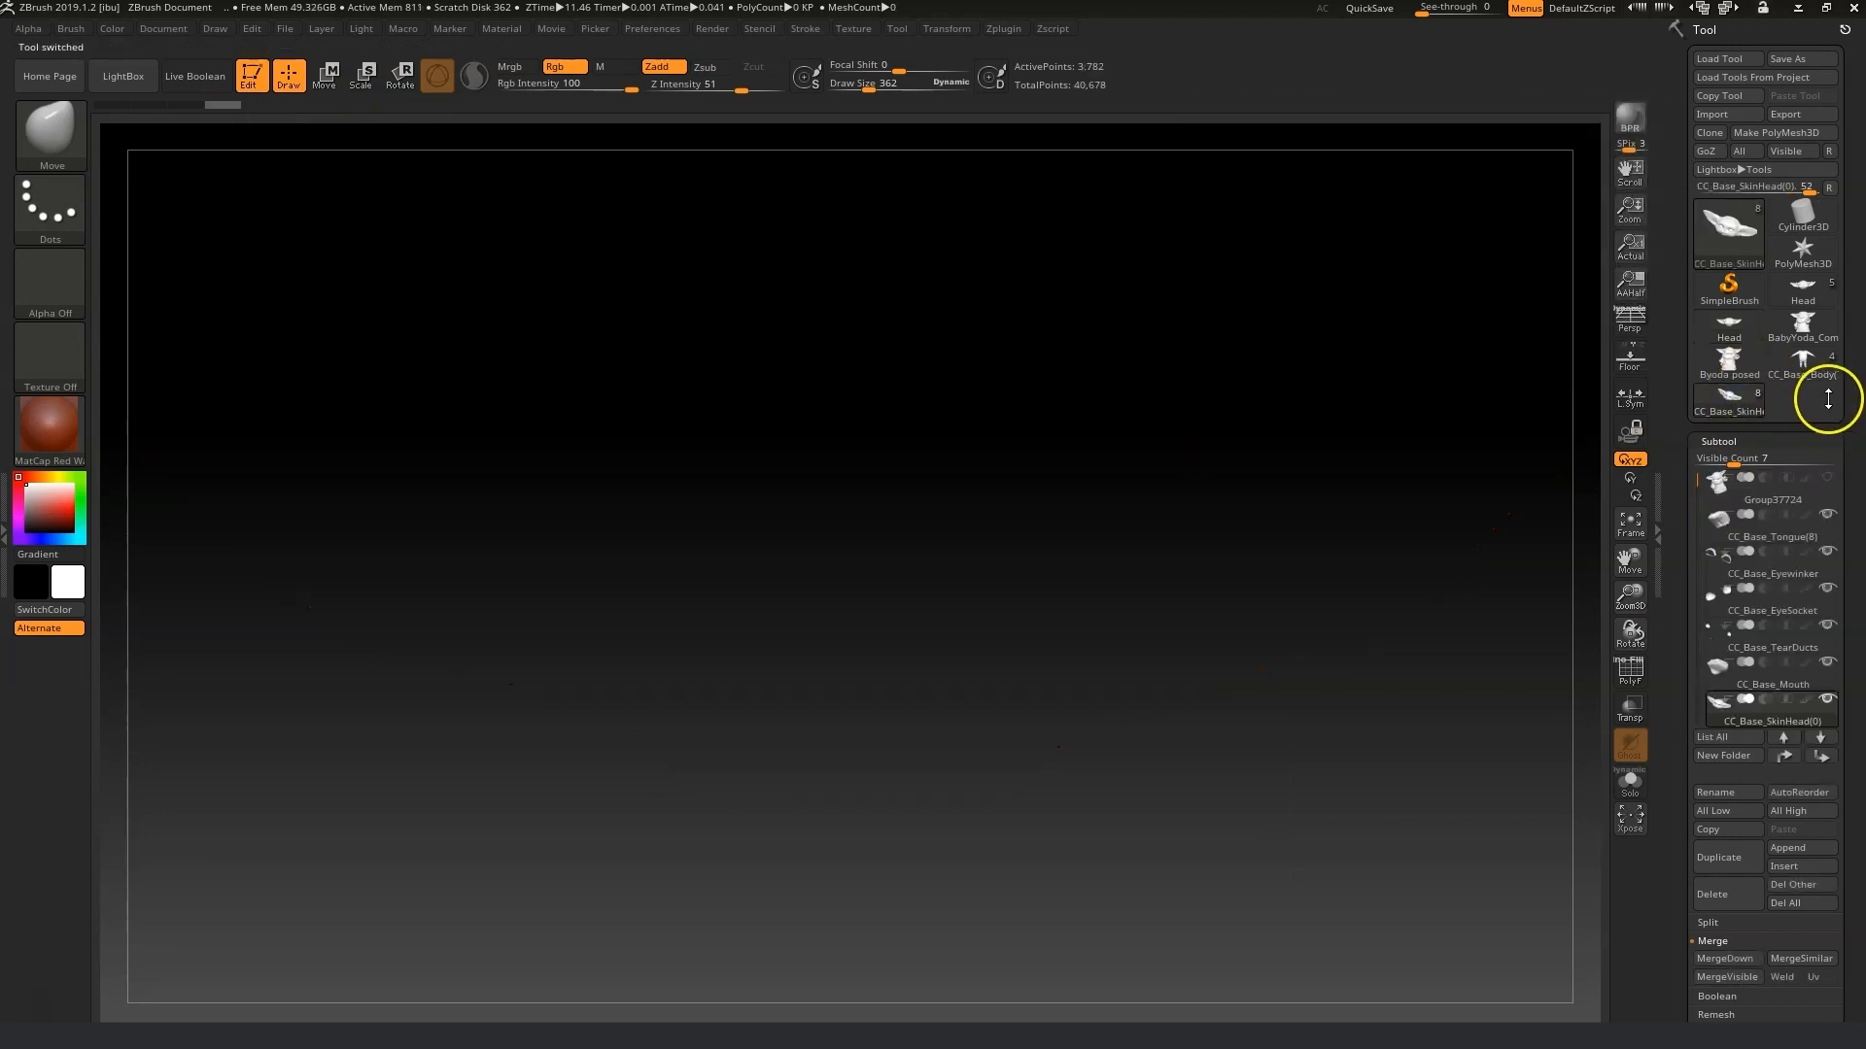
left_click(1630, 524)
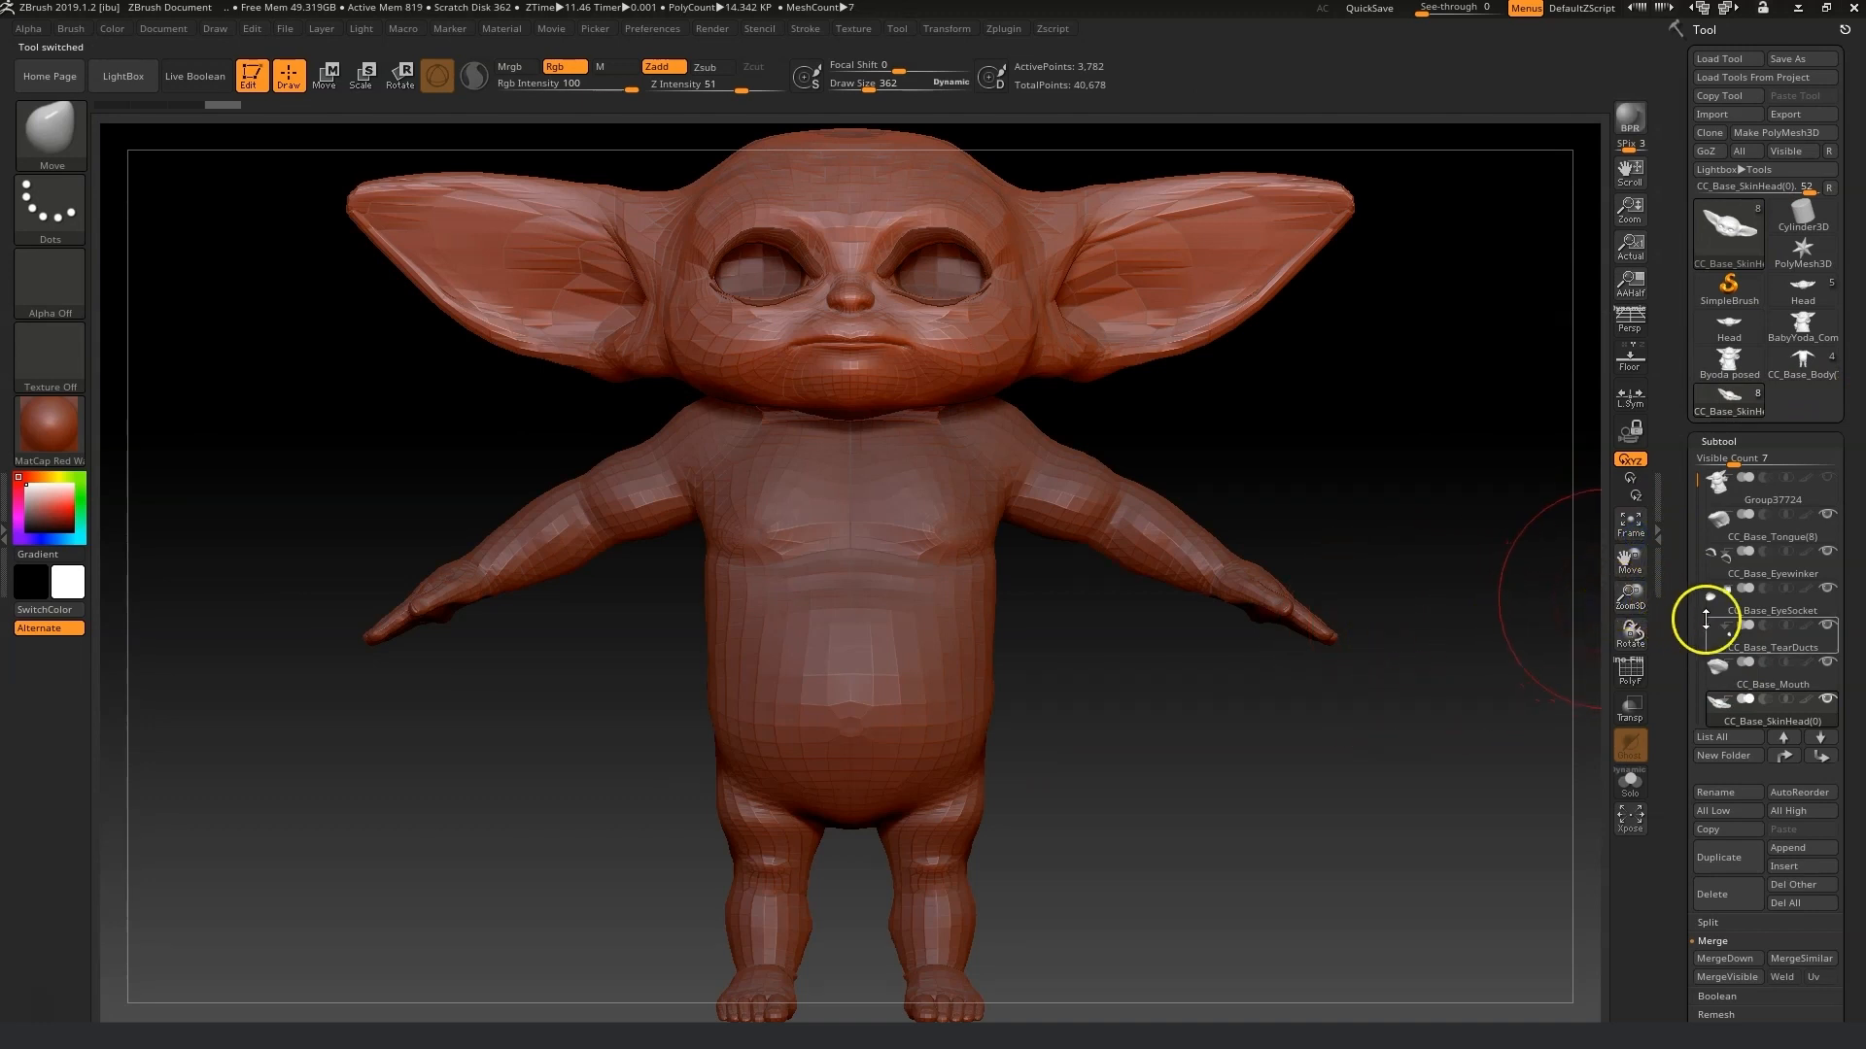
Set the brush draw size to 148, pick the Move Topology brush, and push the avatar's head and mouth corners into shape.
left_click_drag(1698, 476, 1705, 467)
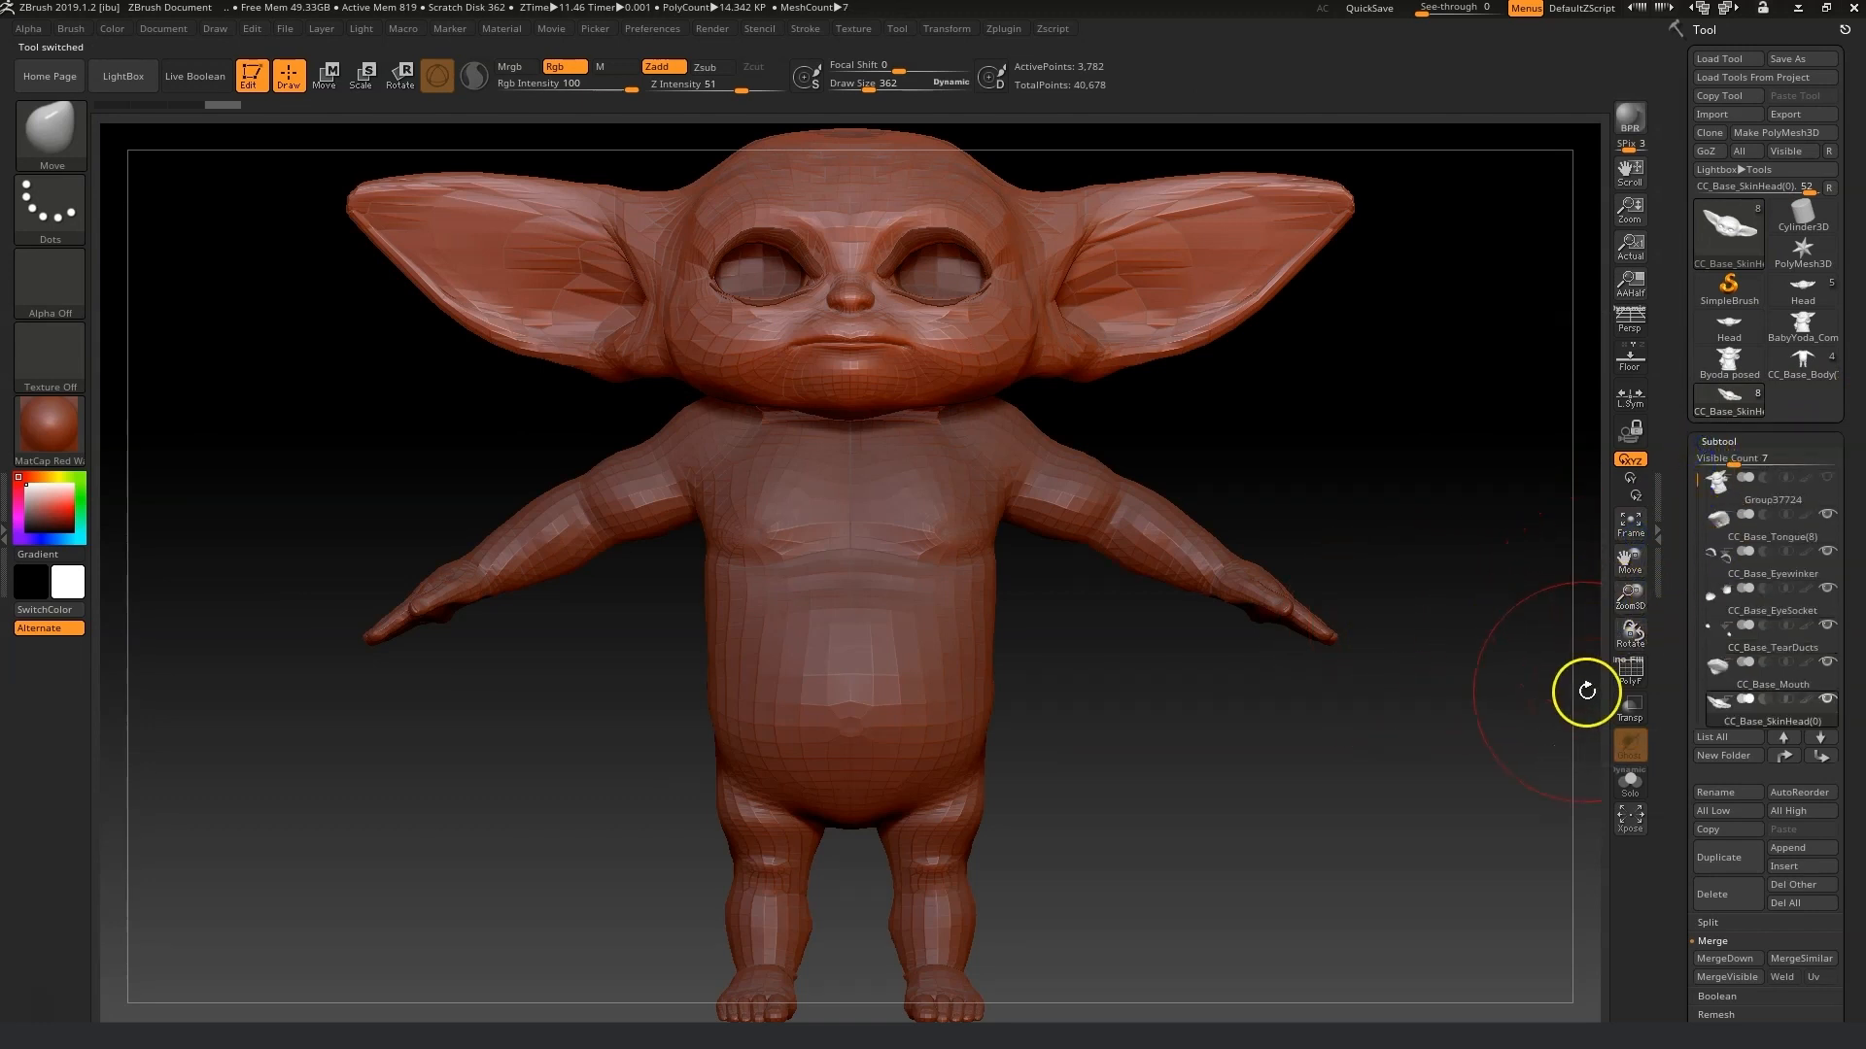
left_click_drag(1636, 566, 1646, 659)
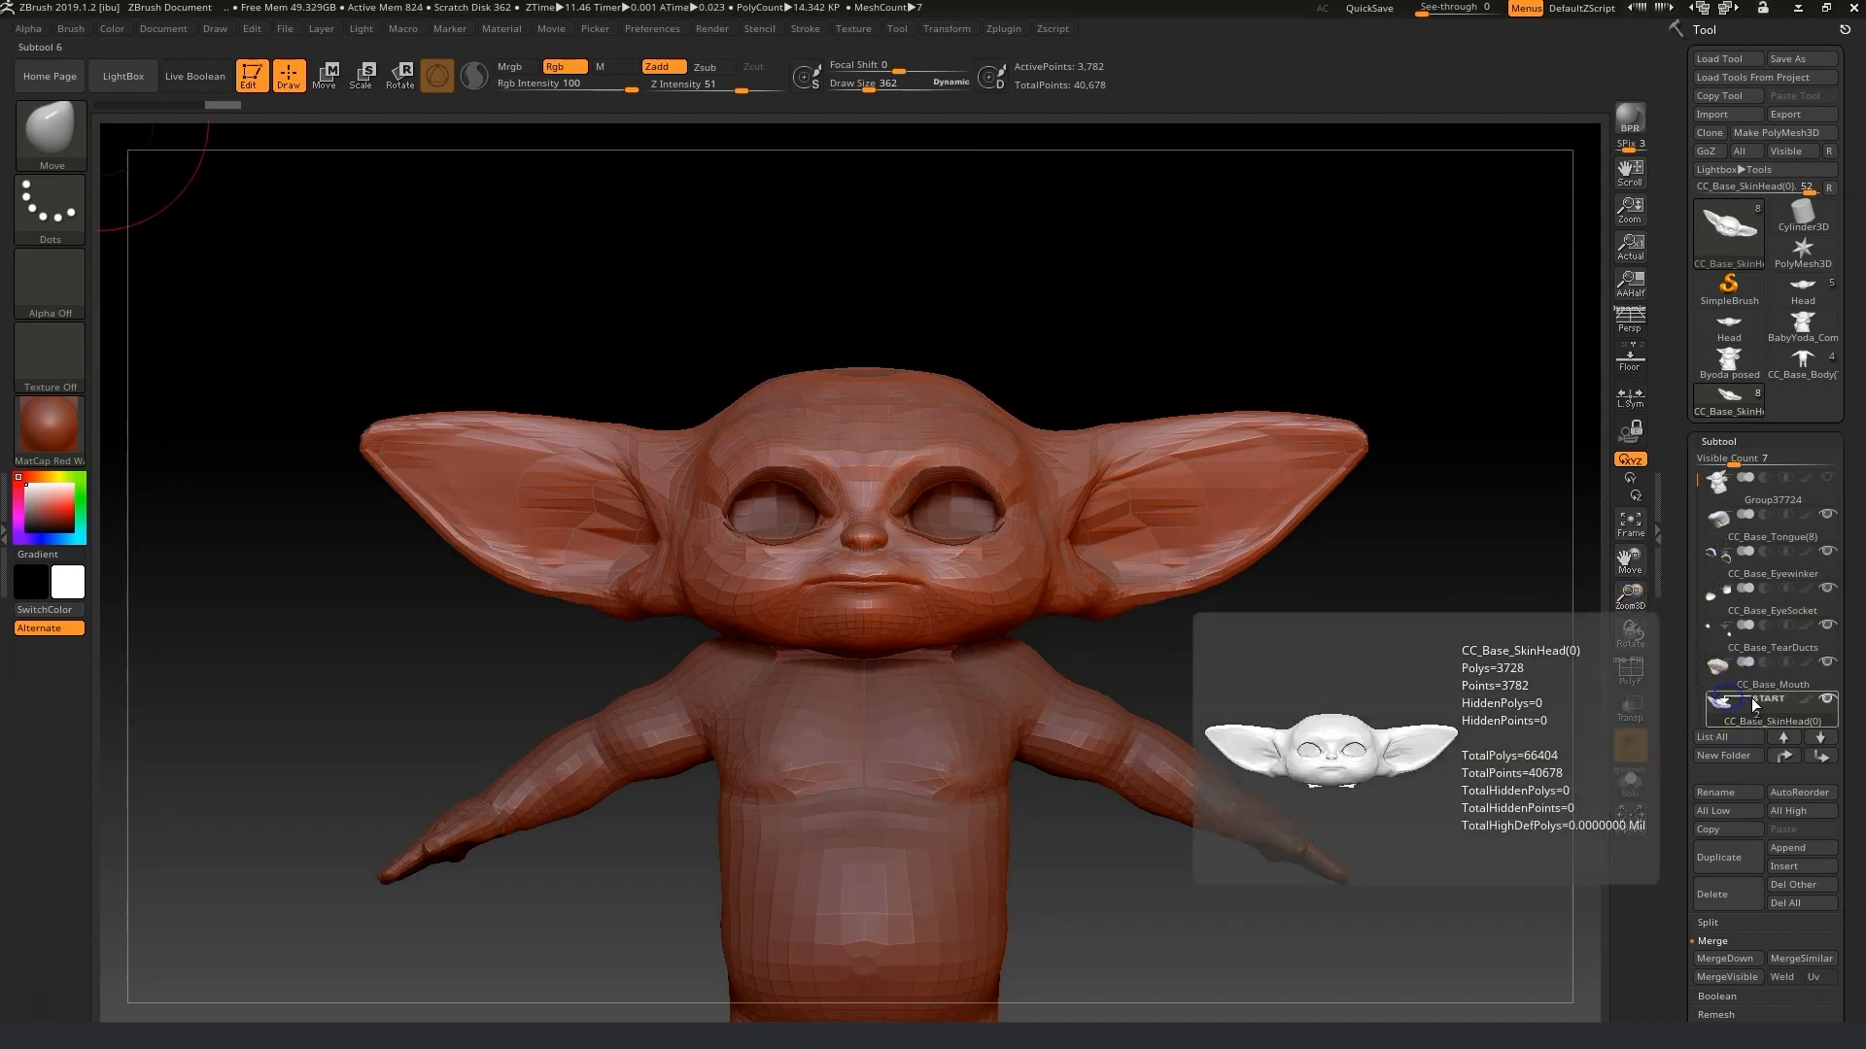
left_click_drag(1629, 600, 1632, 679)
left_click_drag(1626, 568, 1567, 1036)
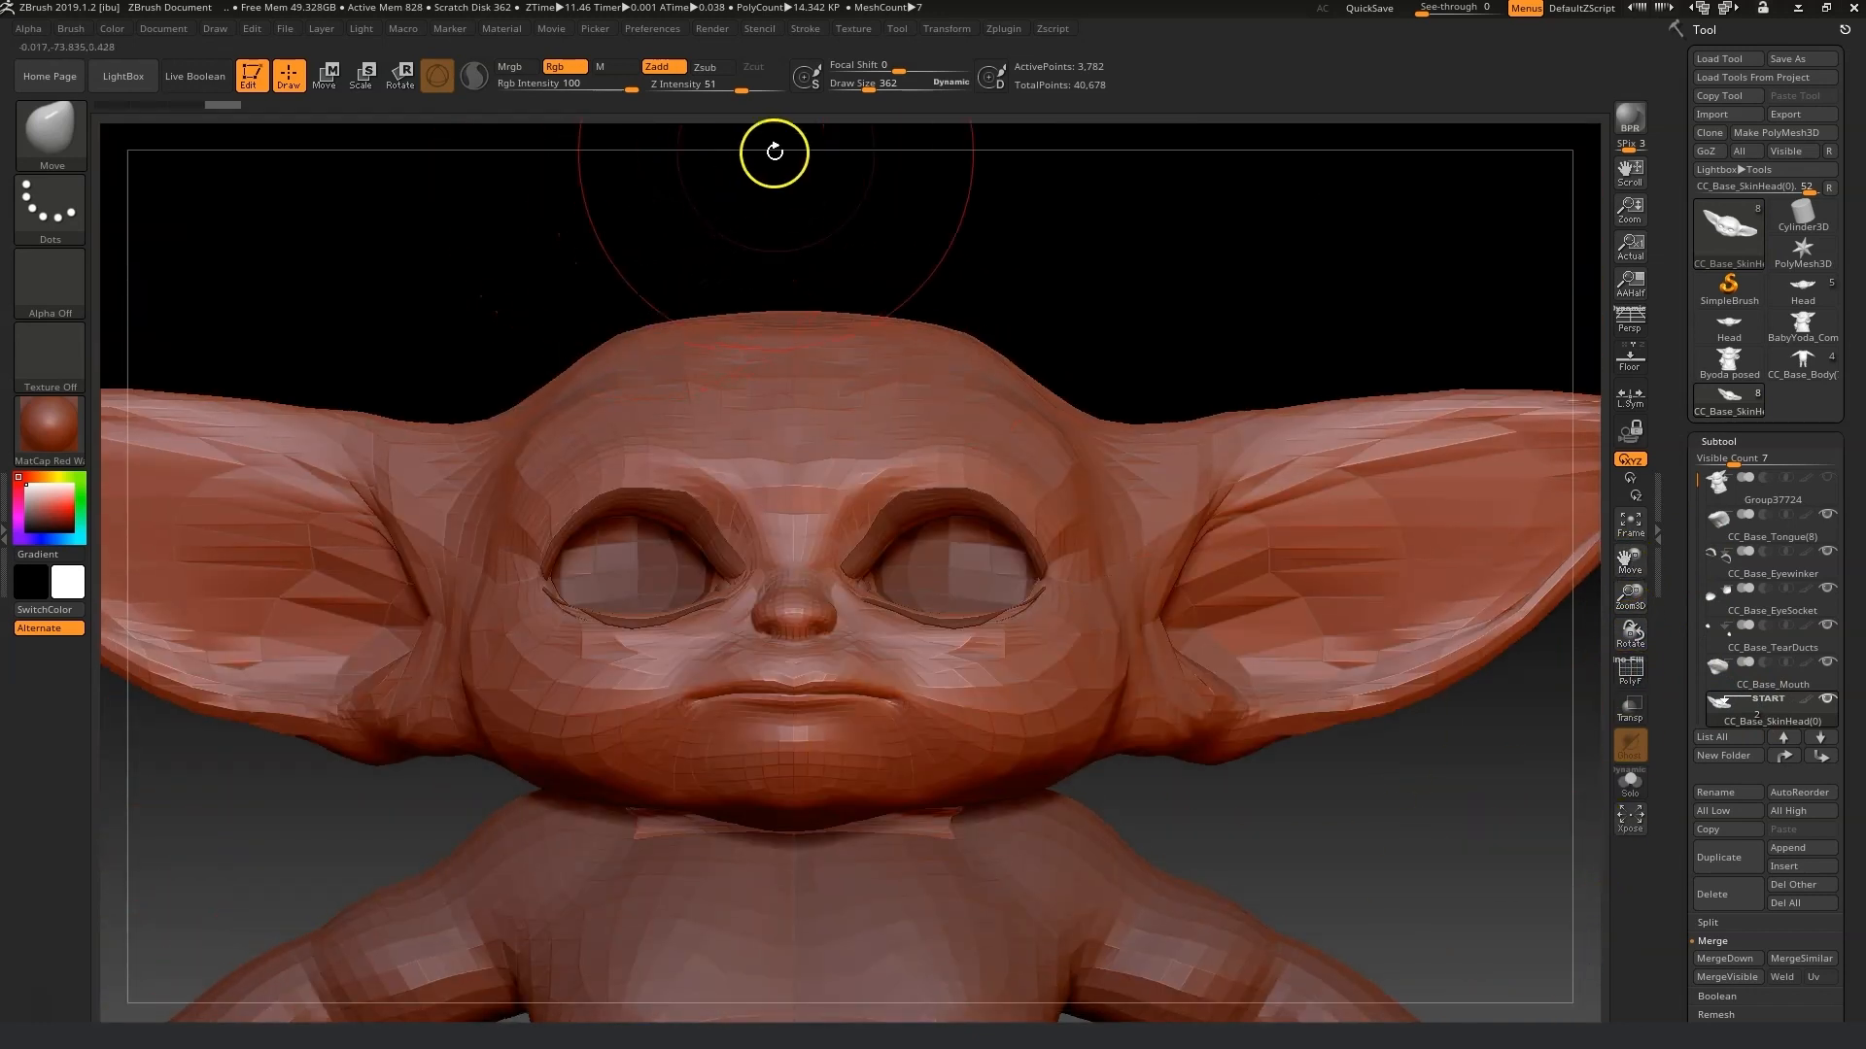
left_click_drag(867, 86, 854, 88)
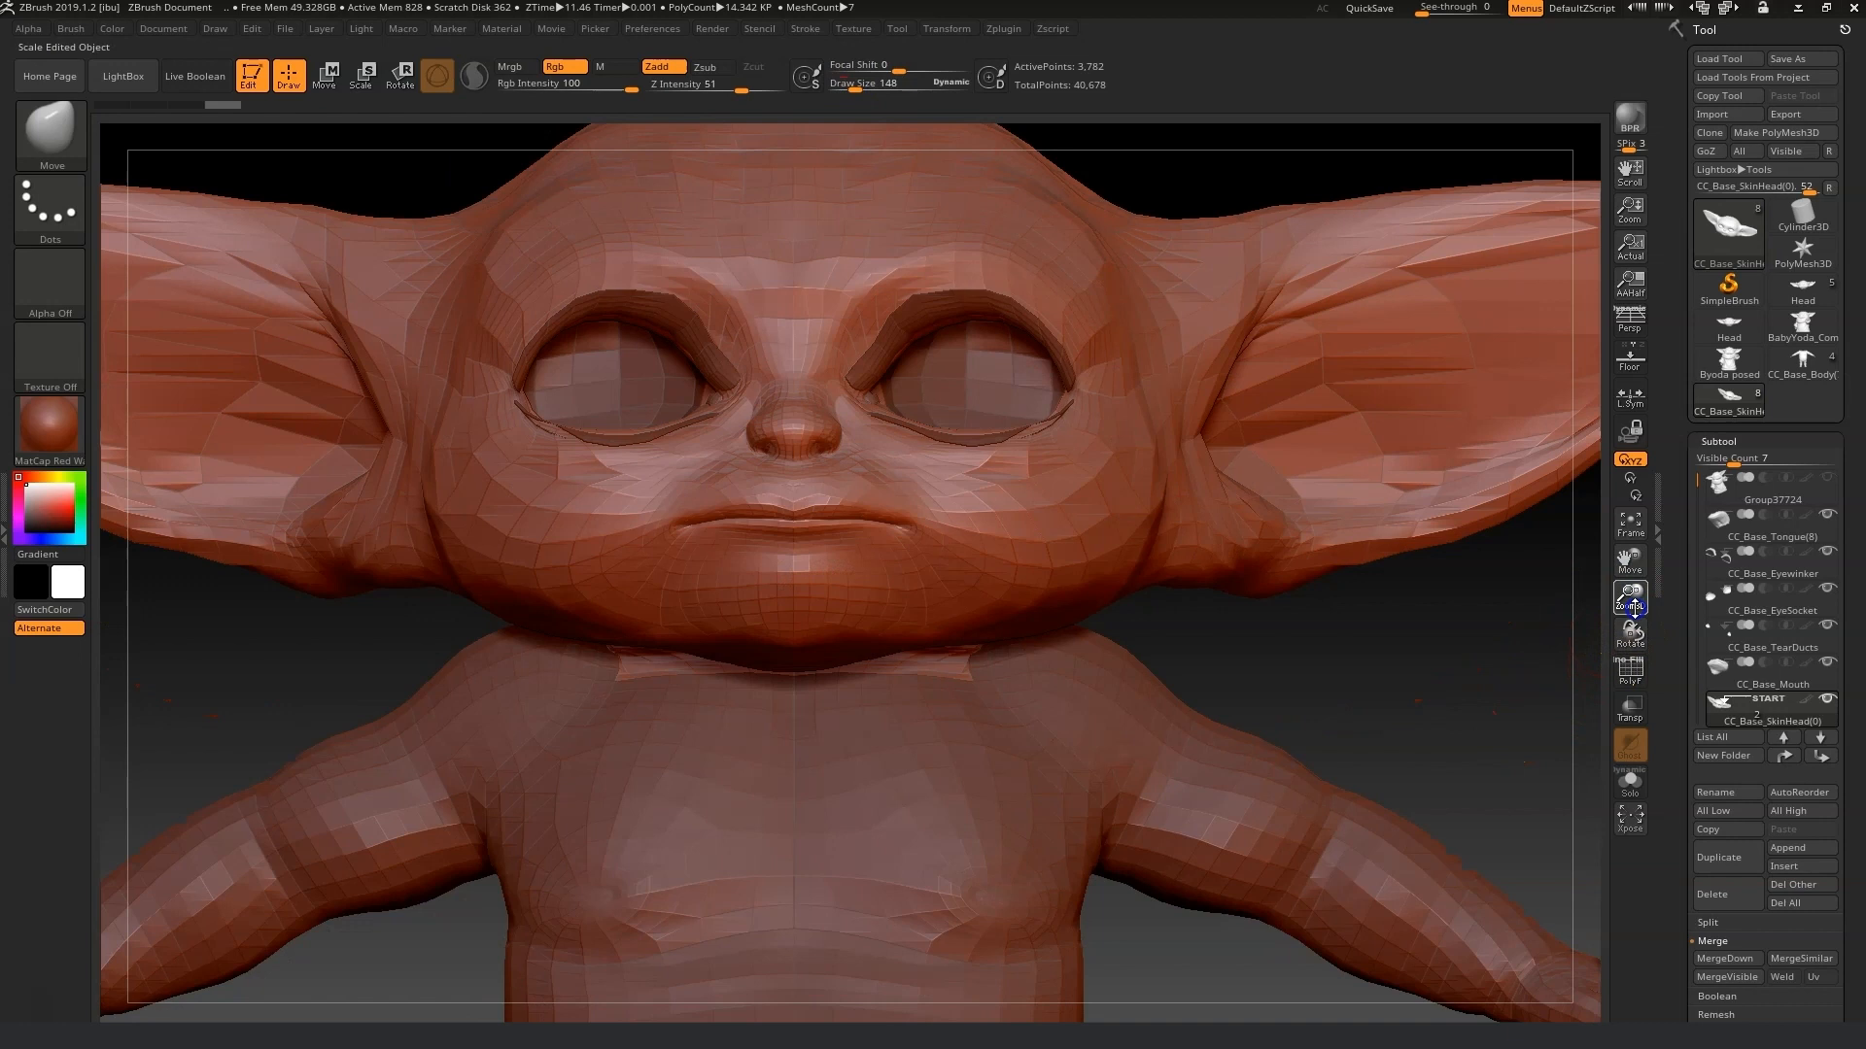
mouse_move(1720, 549)
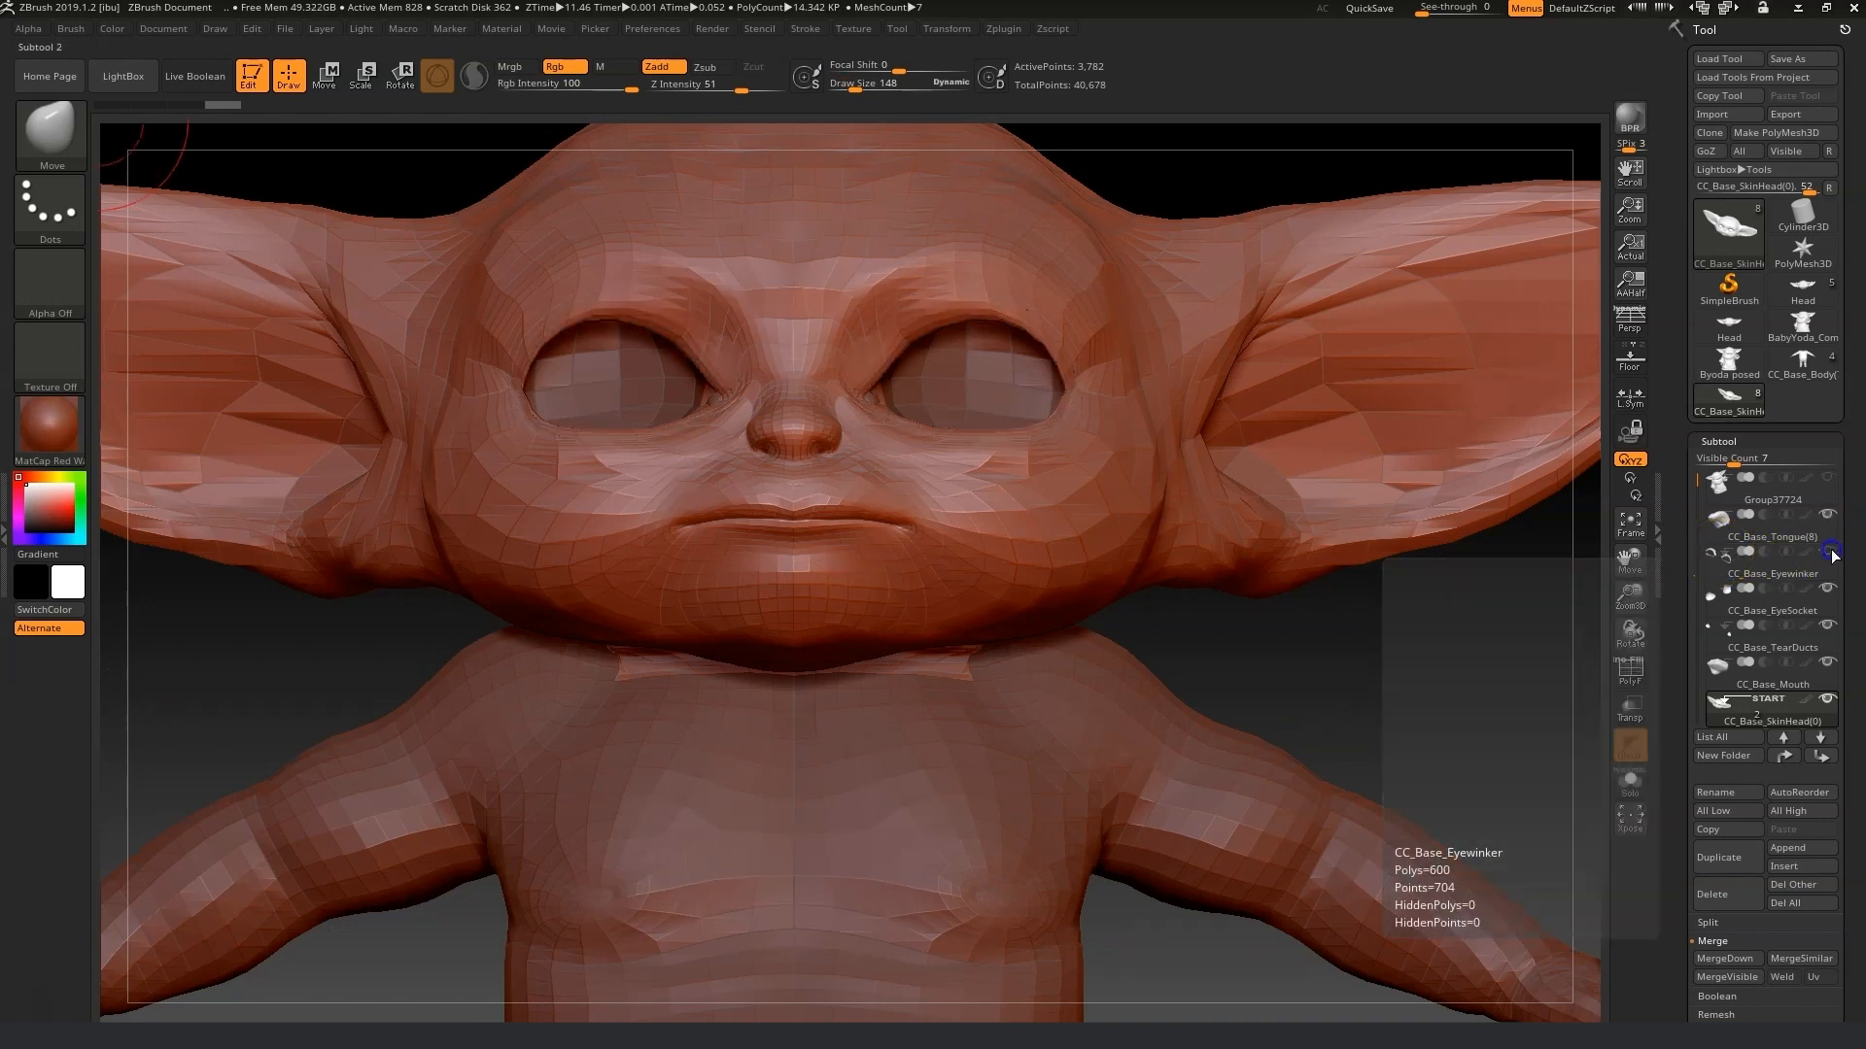
left_click_drag(1631, 627, 1627, 622)
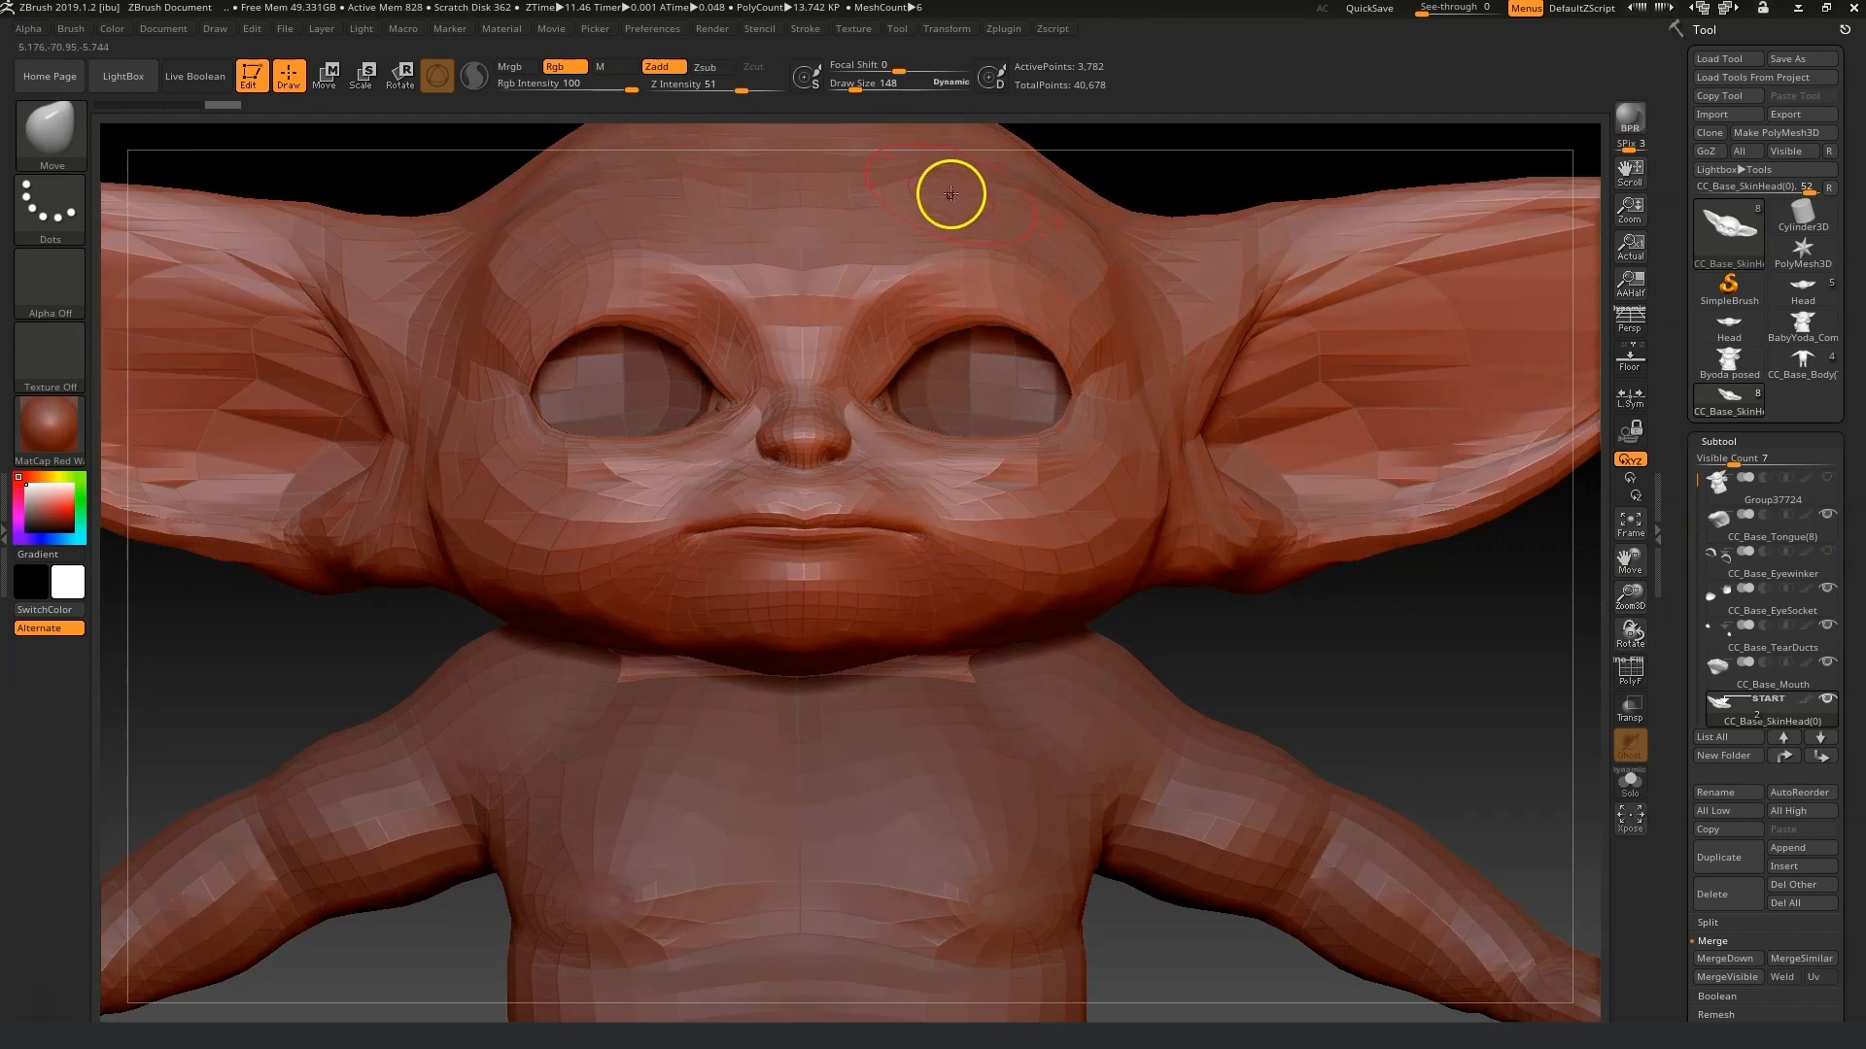
left_click_drag(986, 178, 1096, 264, "shift")
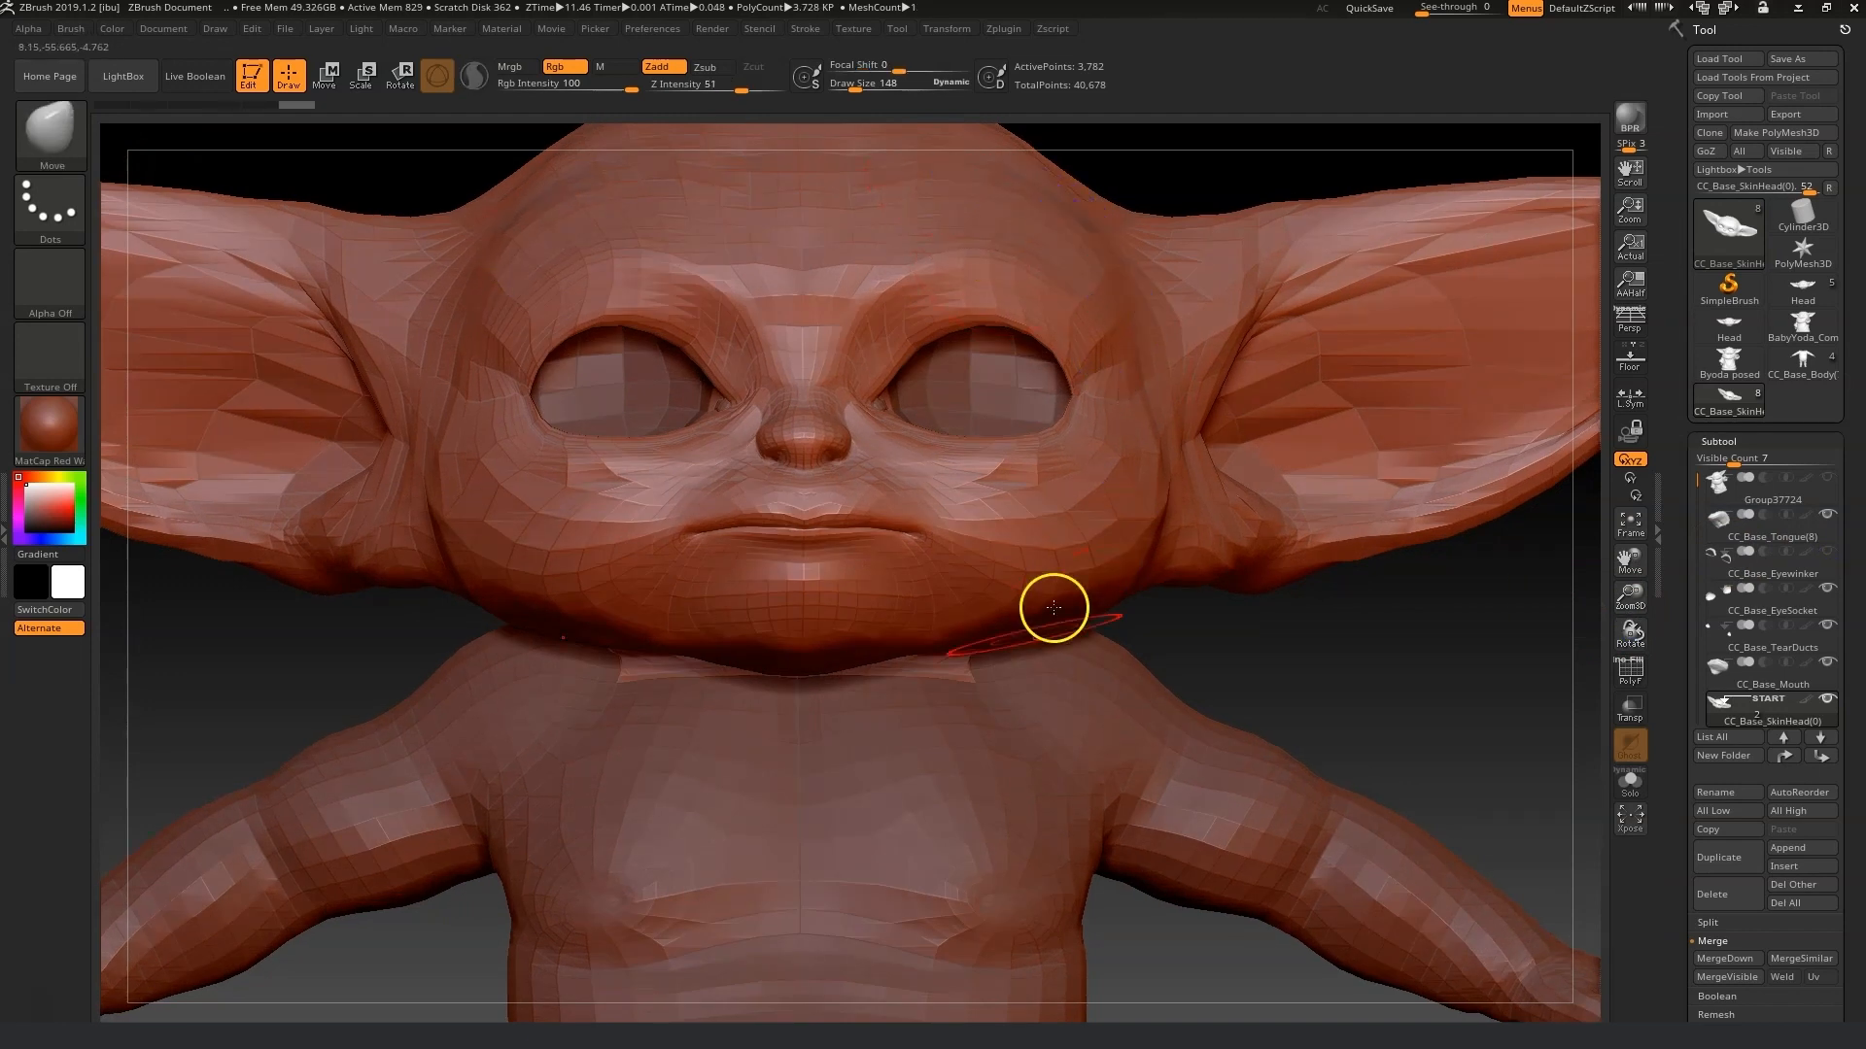
left_click(52, 134)
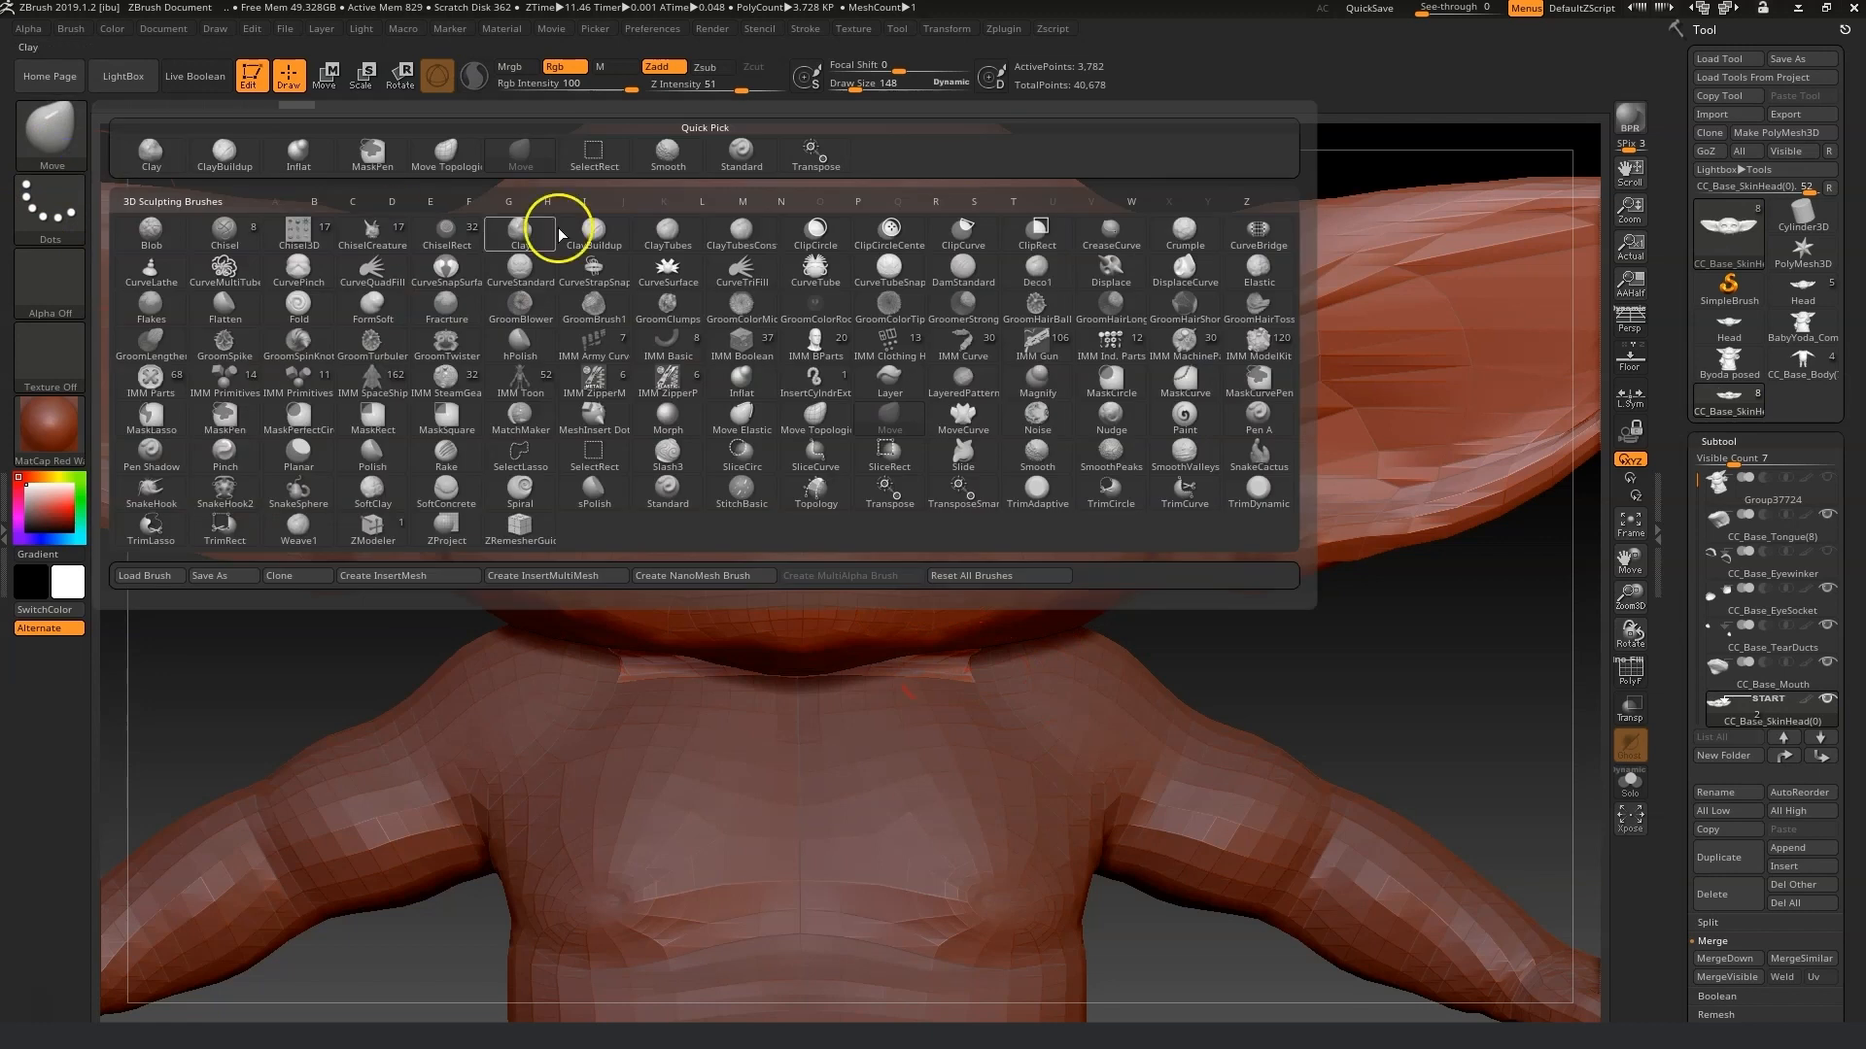
left_click(469, 154)
left_click_drag(942, 549, 930, 549)
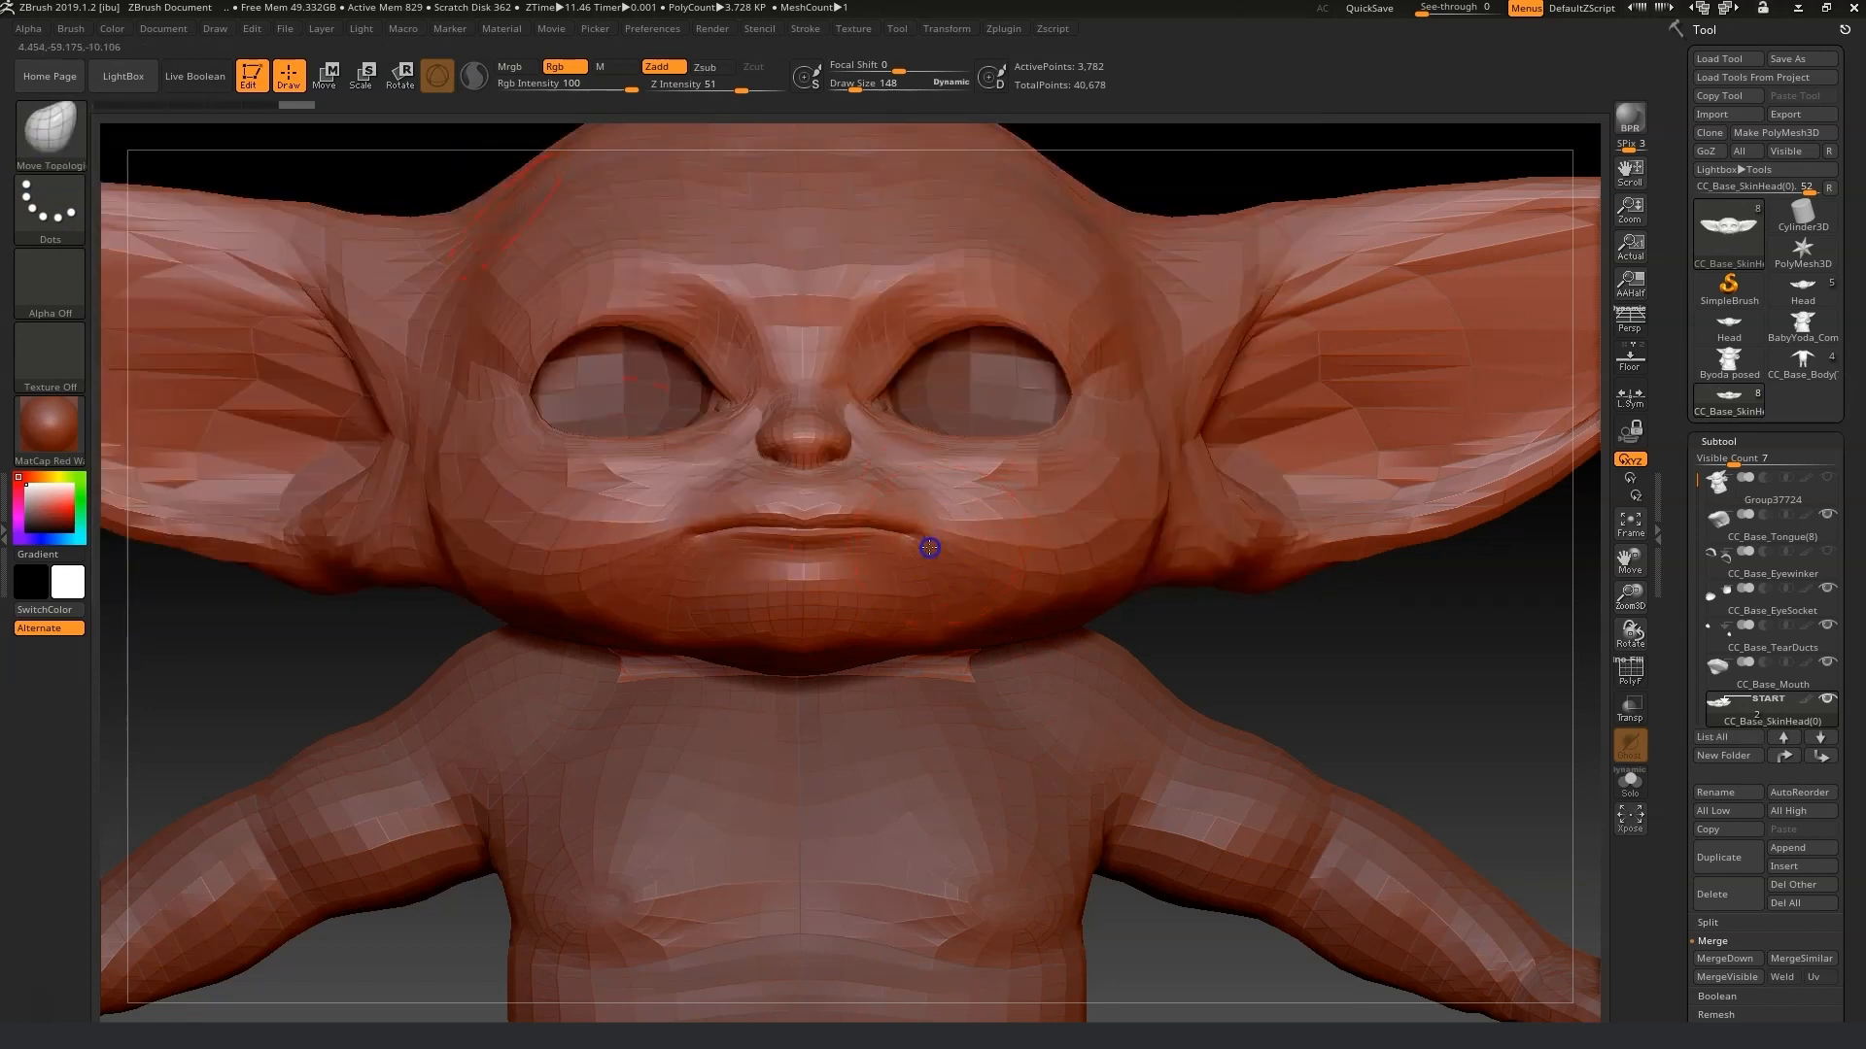
left_click_drag(1234, 613, 1153, 612)
left_click_drag(599, 573, 604, 570)
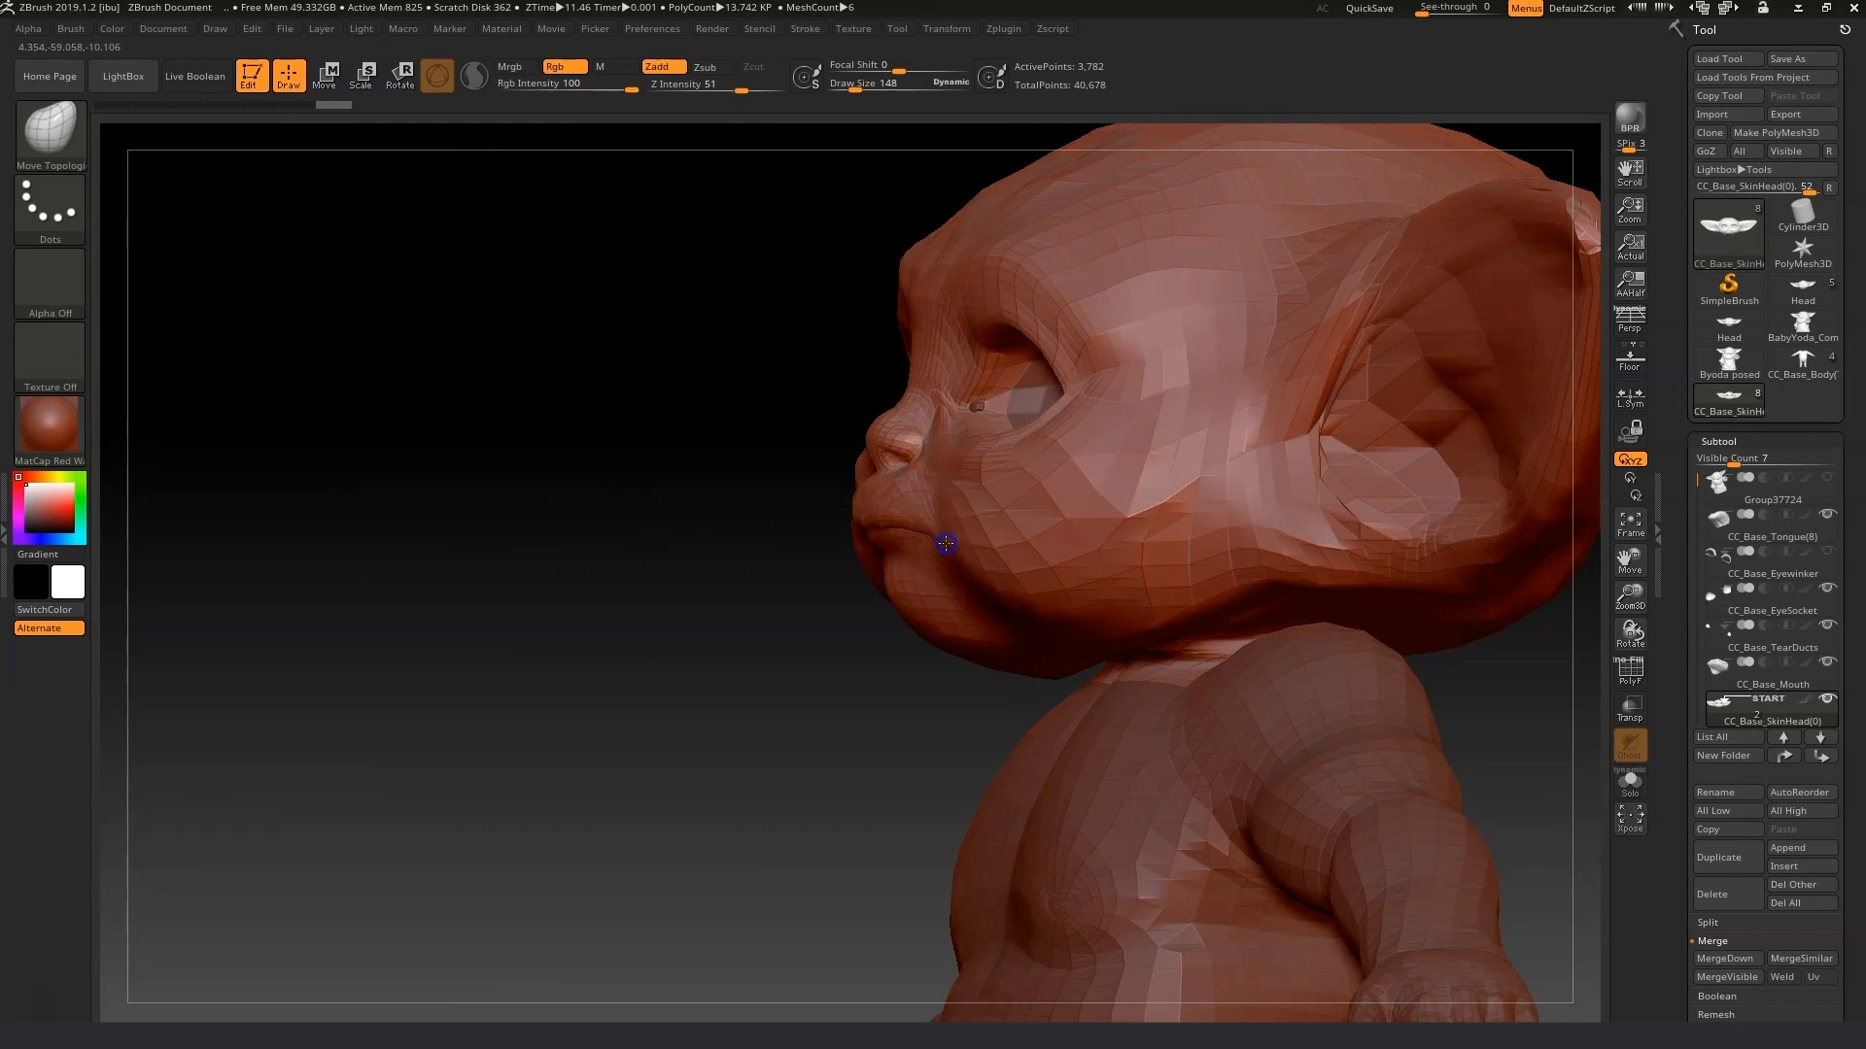
Reshape the avatar's nose, cheeks and brow from the side and front with the Move Topology brush at smaller draw sizes.
mouse_move(559, 557)
left_mouse_down()
mouse_move(591, 558)
mouse_move(561, 557)
left_mouse_up()
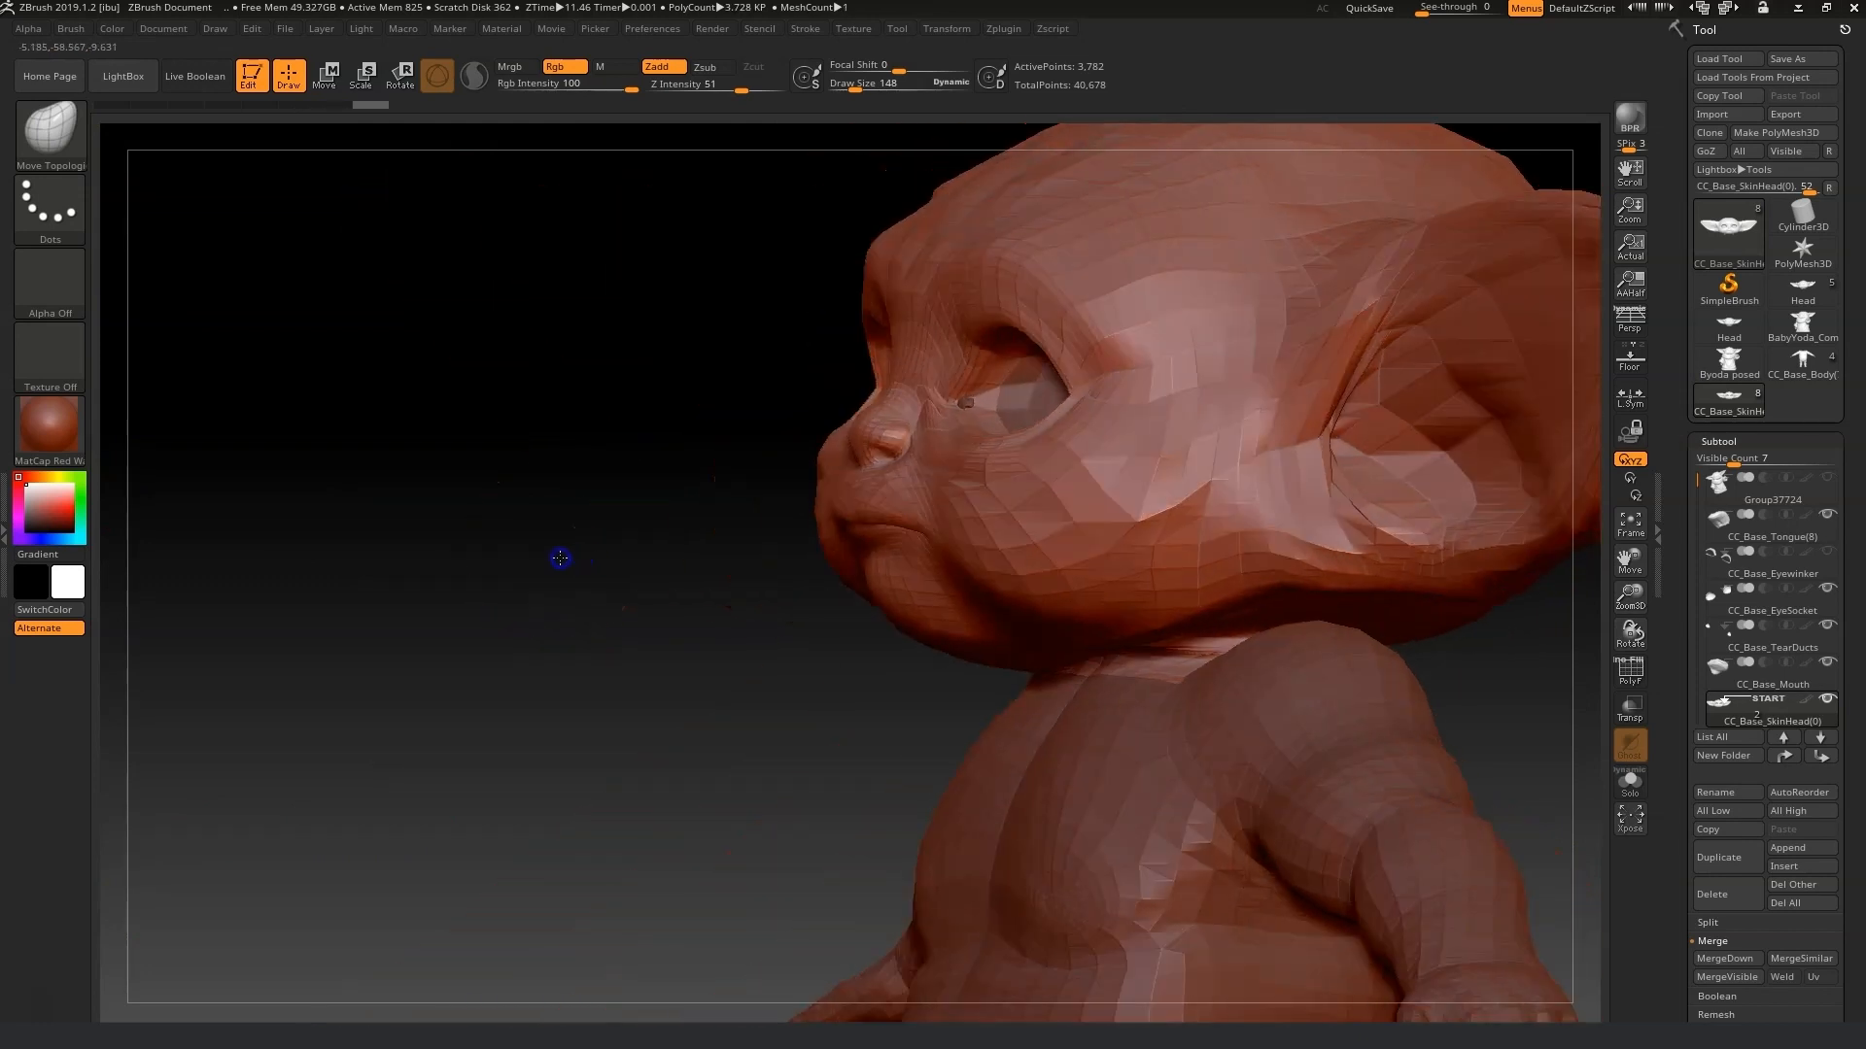
left_click_drag(1644, 594, 1637, 632)
left_click_drag(865, 83, 851, 91)
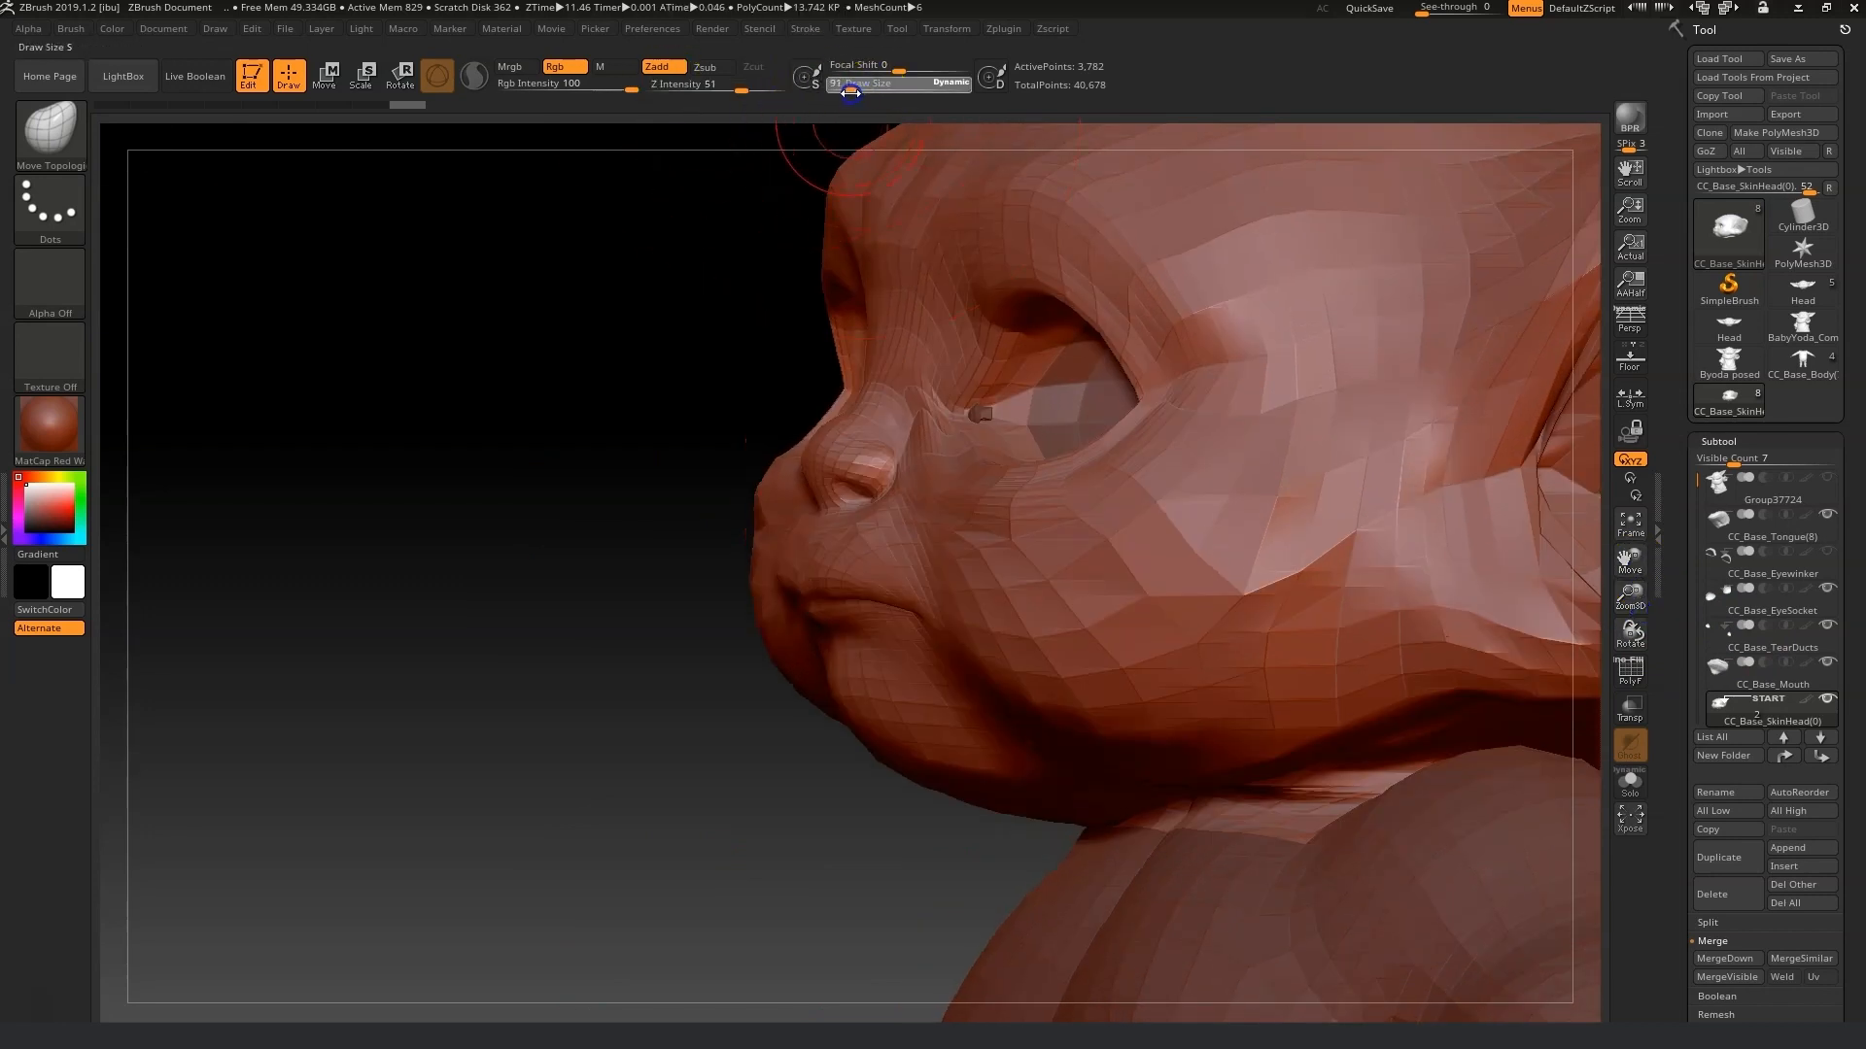
left_click_drag(670, 354, 677, 354)
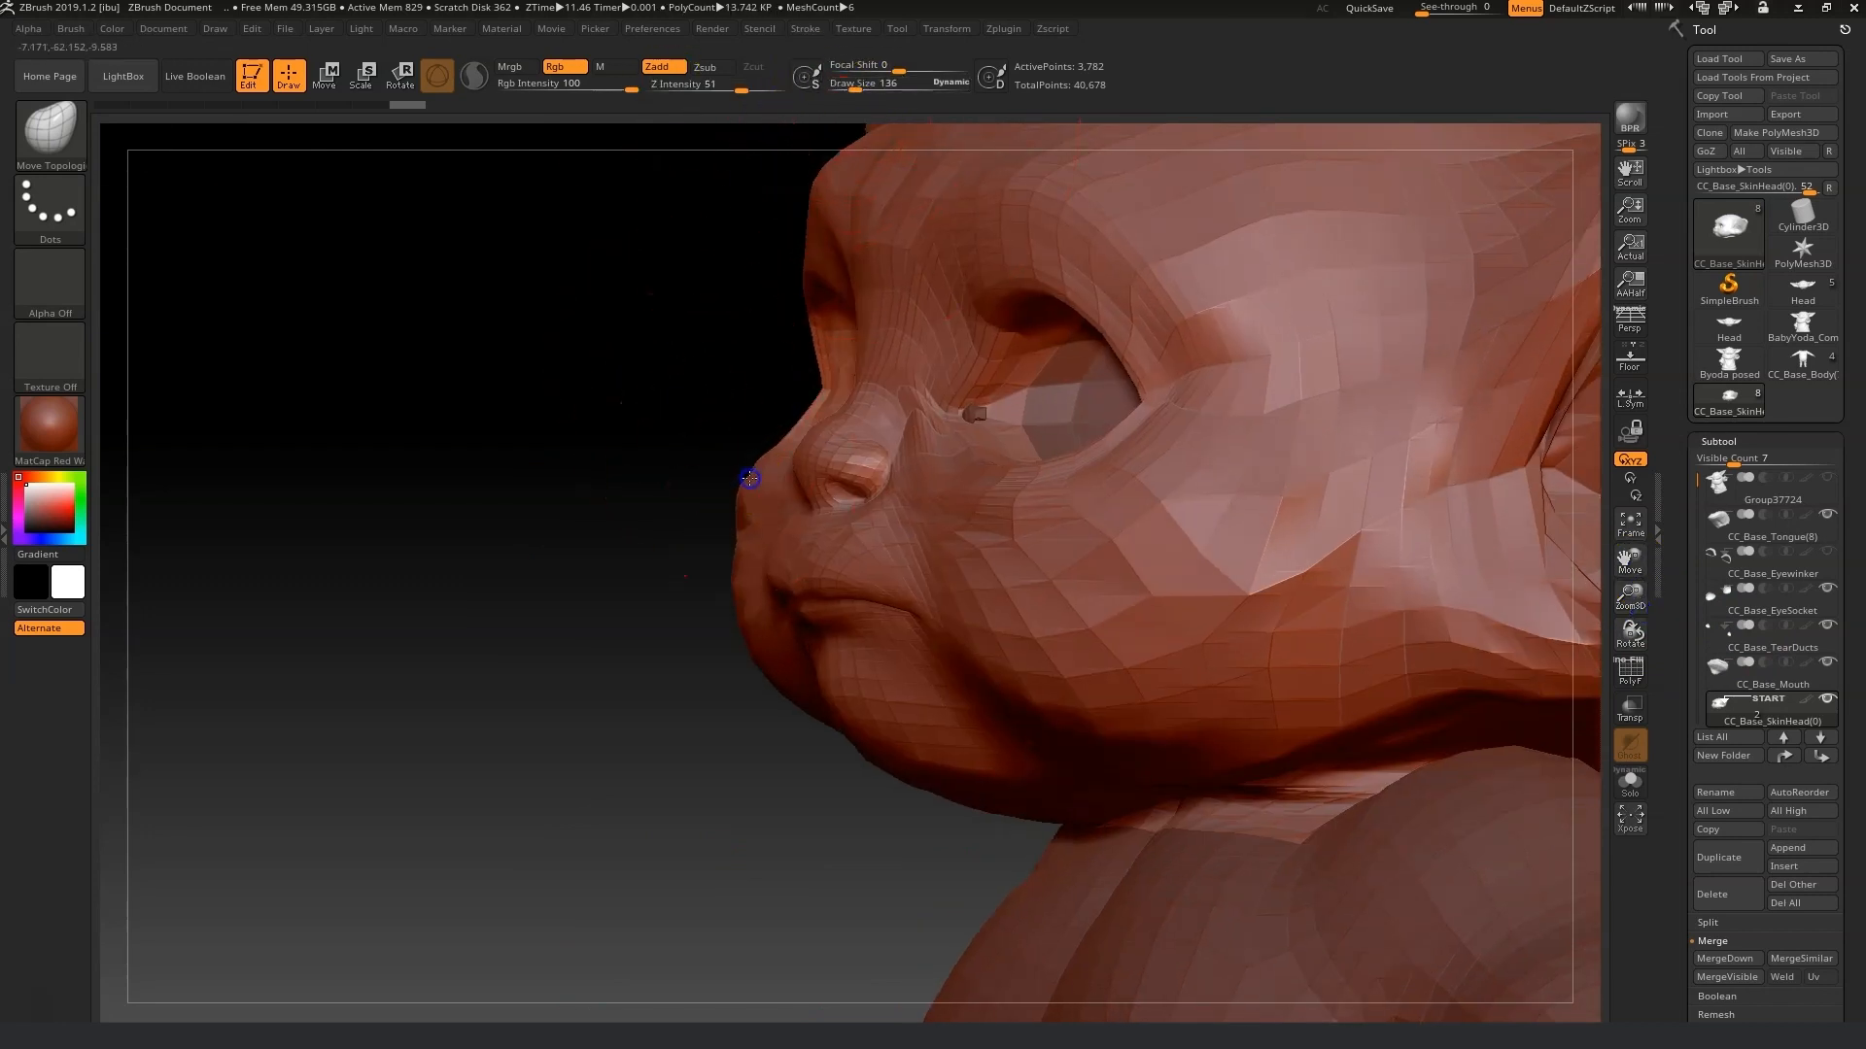
mouse_move(849, 83)
left_mouse_down()
mouse_move(771, 169)
mouse_move(717, 466)
mouse_move(633, 574)
mouse_move(1020, 421)
mouse_move(968, 465)
mouse_move(1237, 520)
left_mouse_up()
left_click_drag(1180, 449, 1154, 434)
left_click(845, 85)
mouse_move(1108, 421)
left_mouse_down()
mouse_move(1133, 304)
mouse_move(1268, 210)
left_mouse_up()
left_click_drag(1128, 233, 1109, 237)
left_click_drag(1179, 395, 1171, 392)
left_click_drag(1174, 456, 1184, 464)
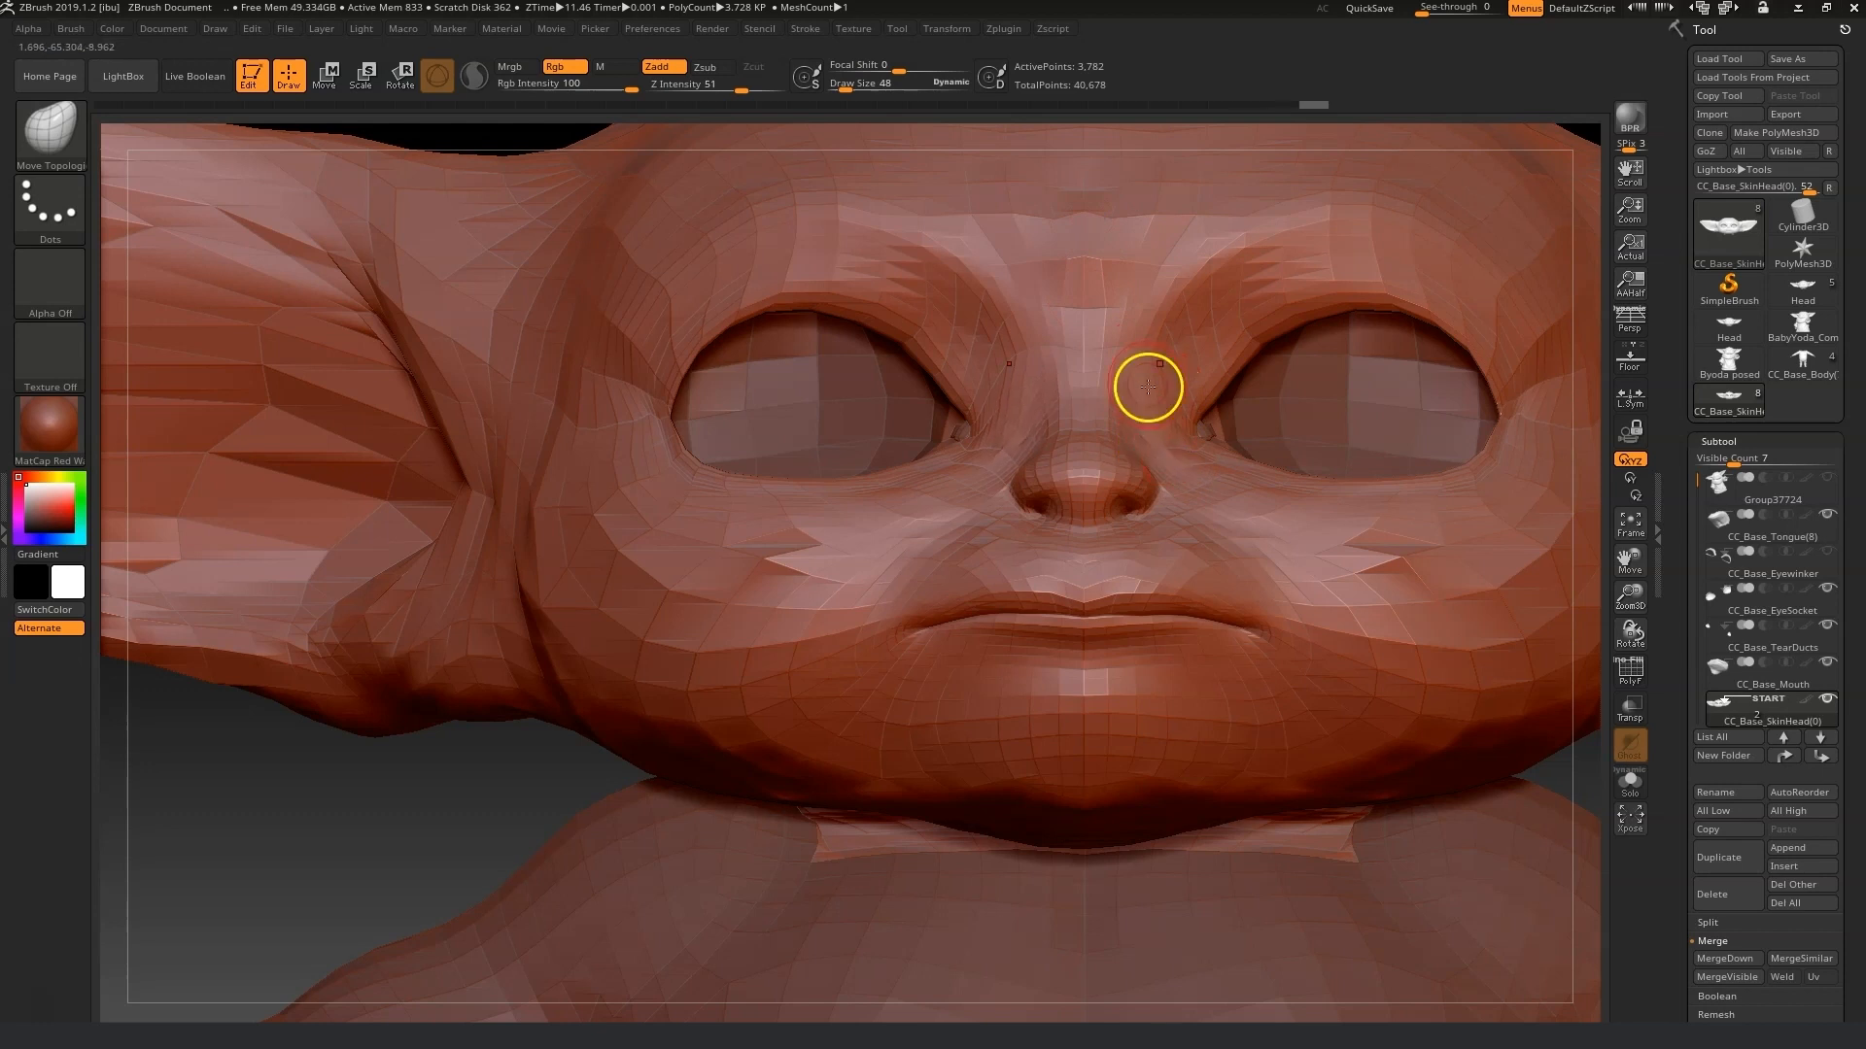
left_click_drag(1103, 387, 1187, 262, "shift")
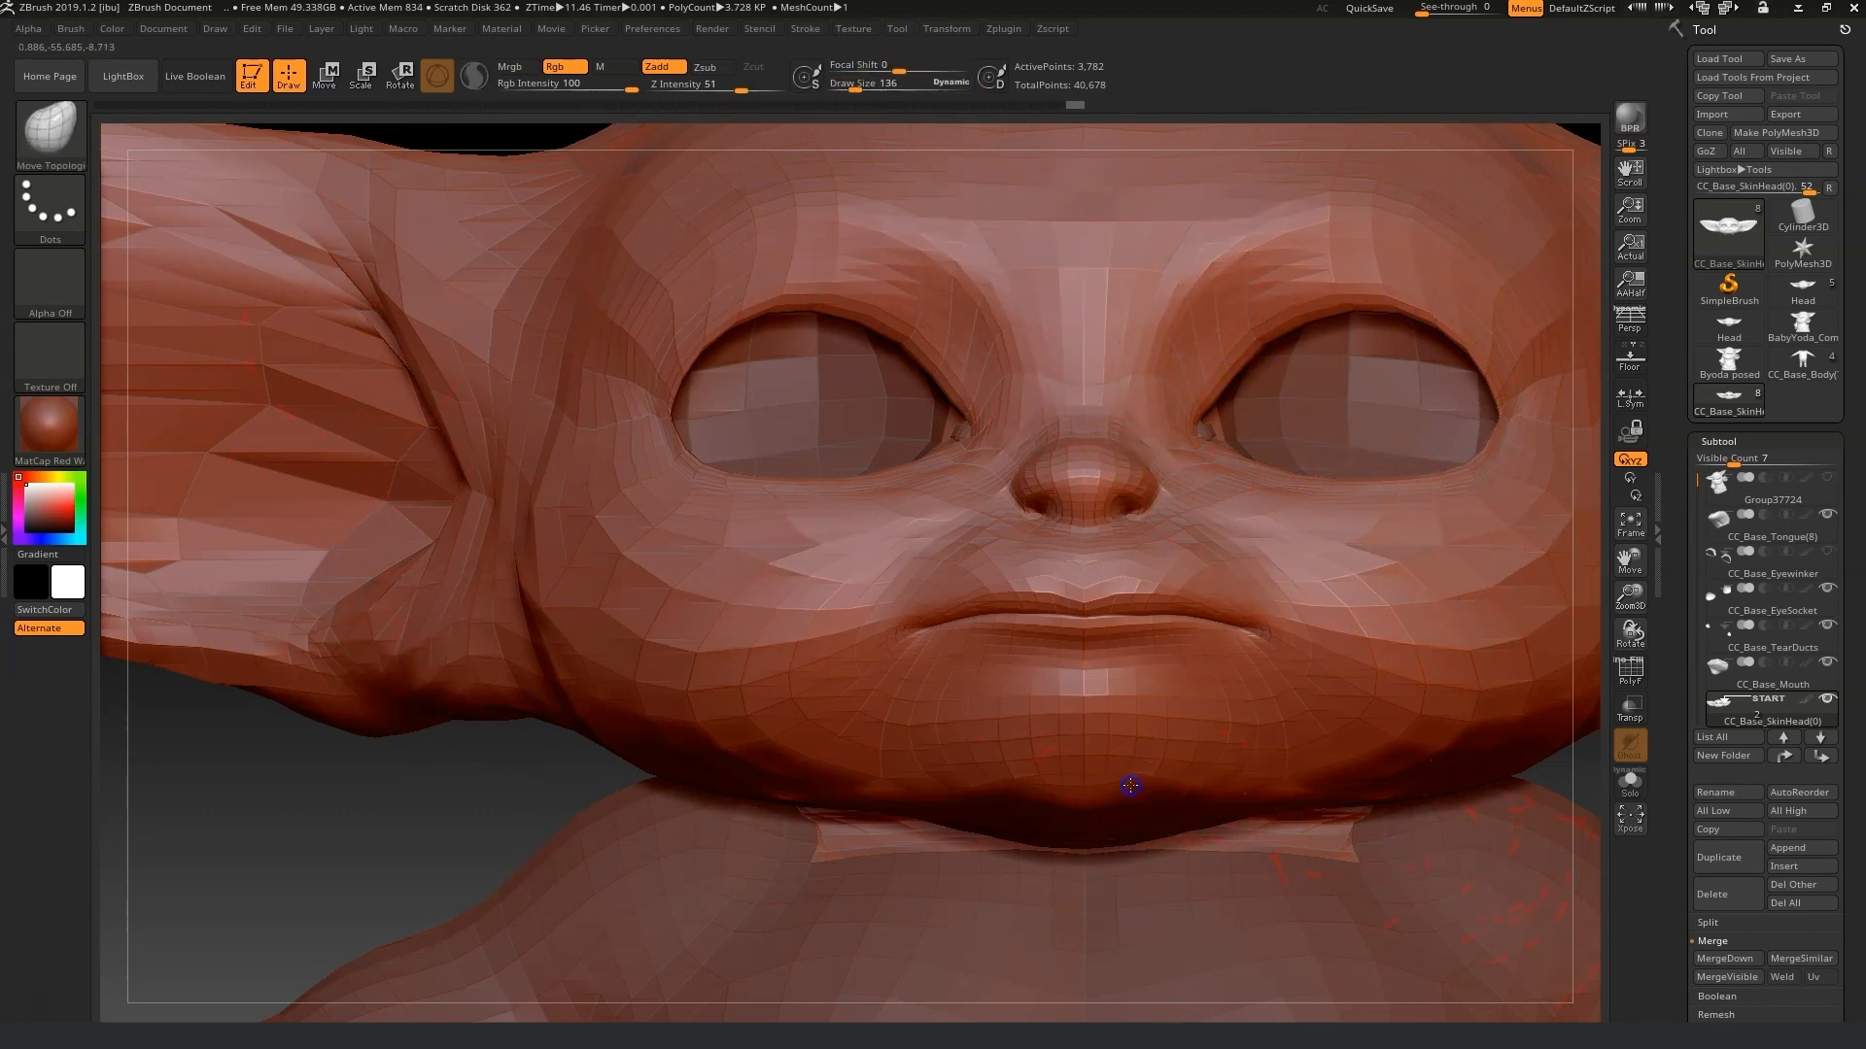
Append the Head tool to the avatar as a new subtool.
left_click_drag(1629, 593, 1534, 613)
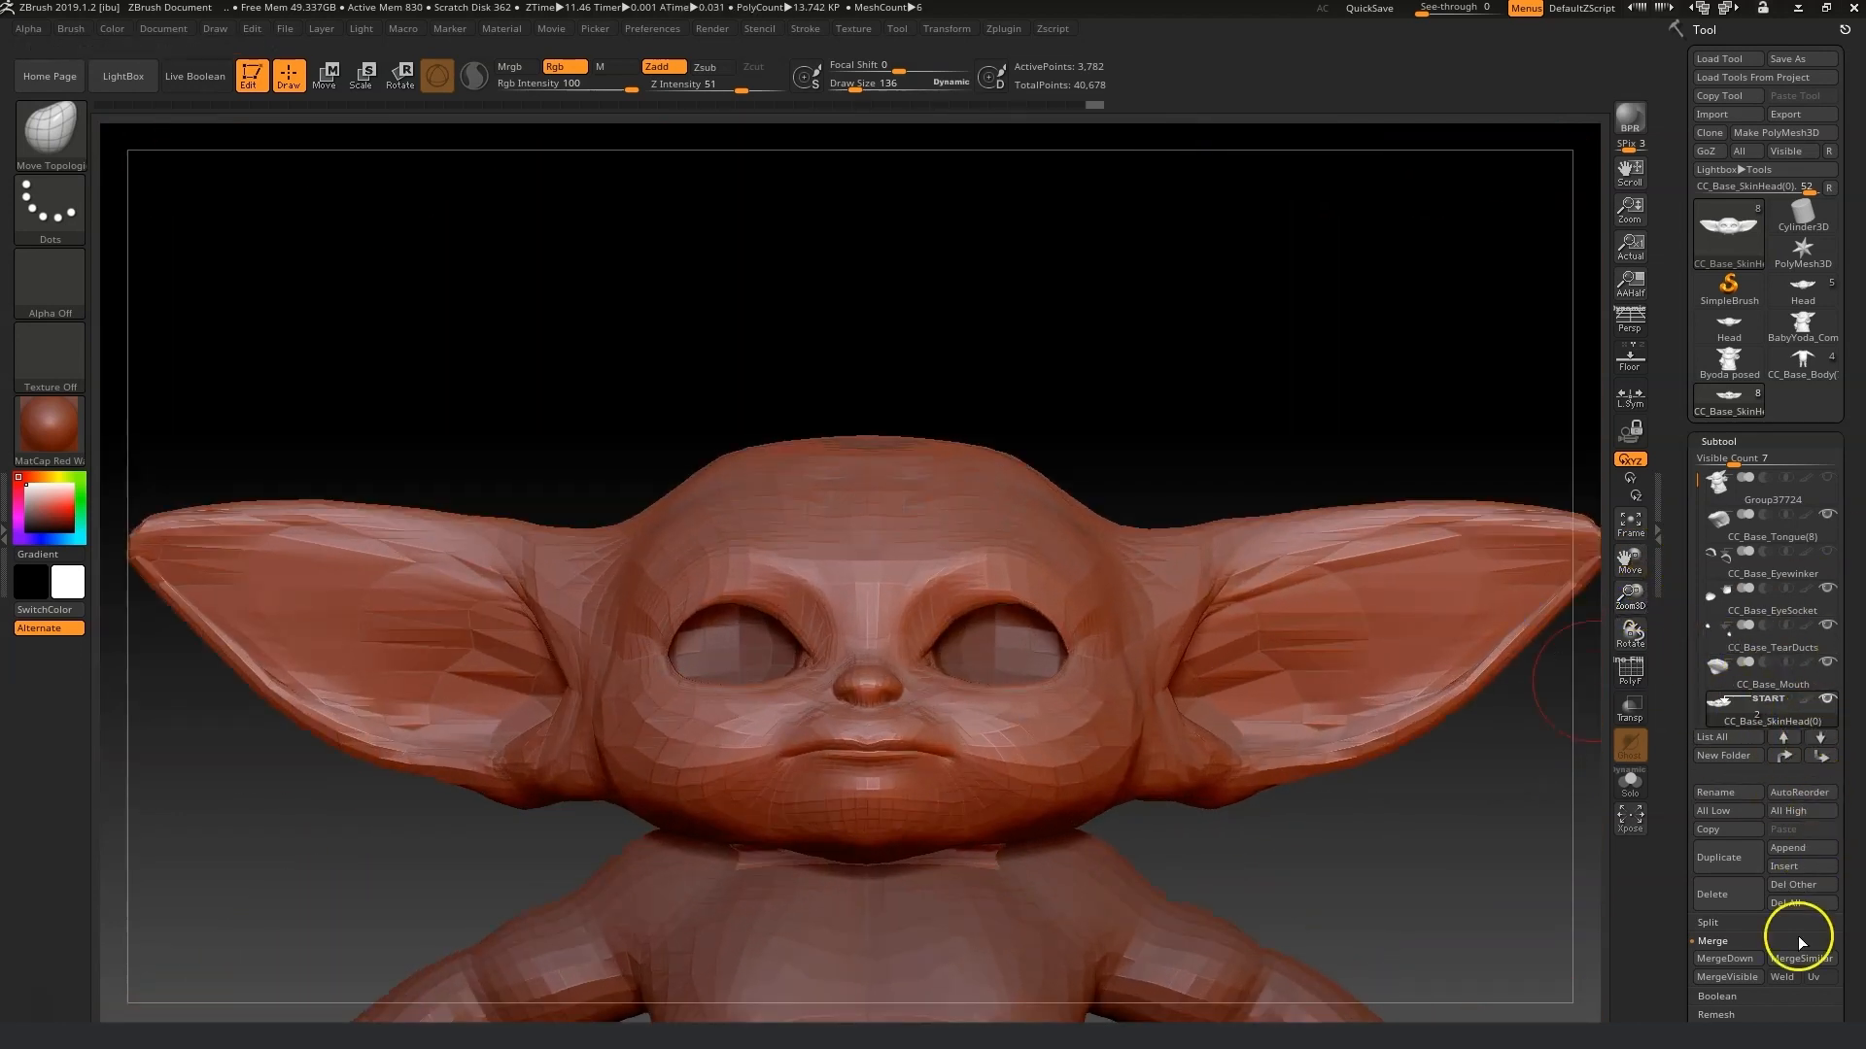
left_click(1800, 850)
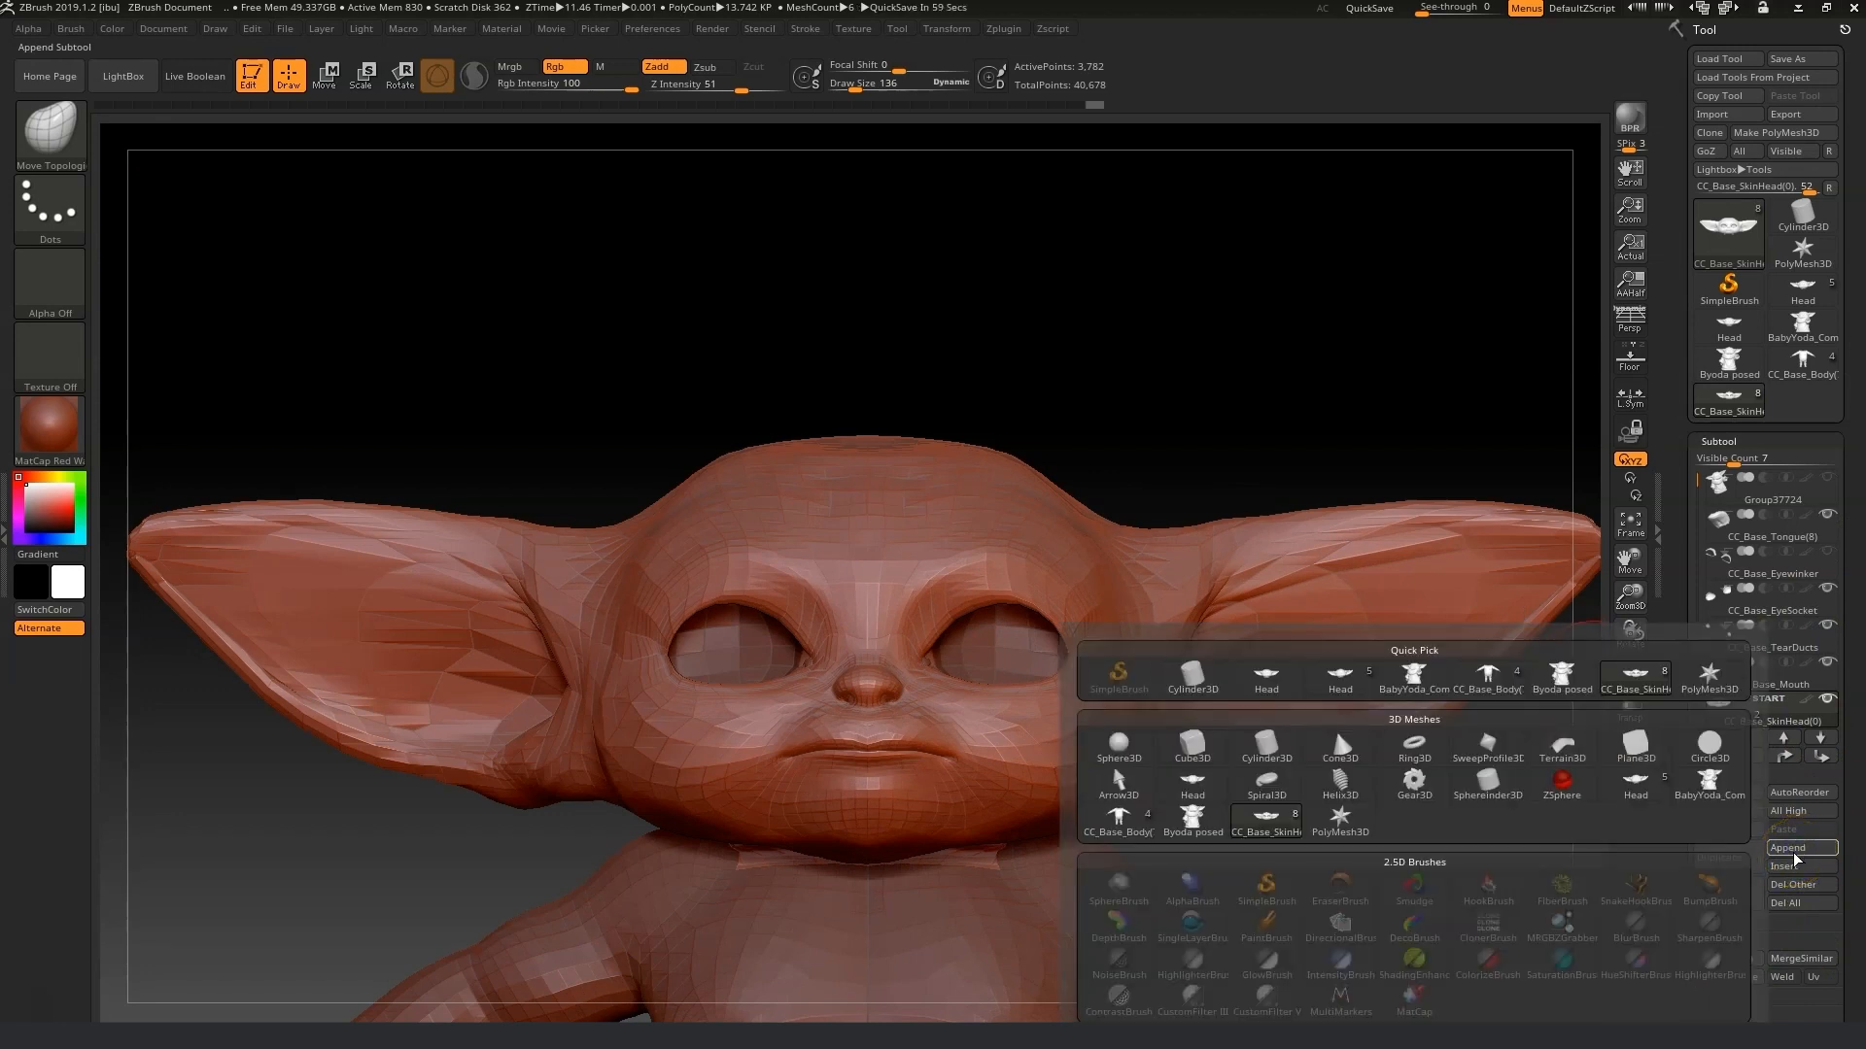
left_click(1501, 845)
left_click(1817, 851)
left_click(1390, 733)
left_click(1796, 865)
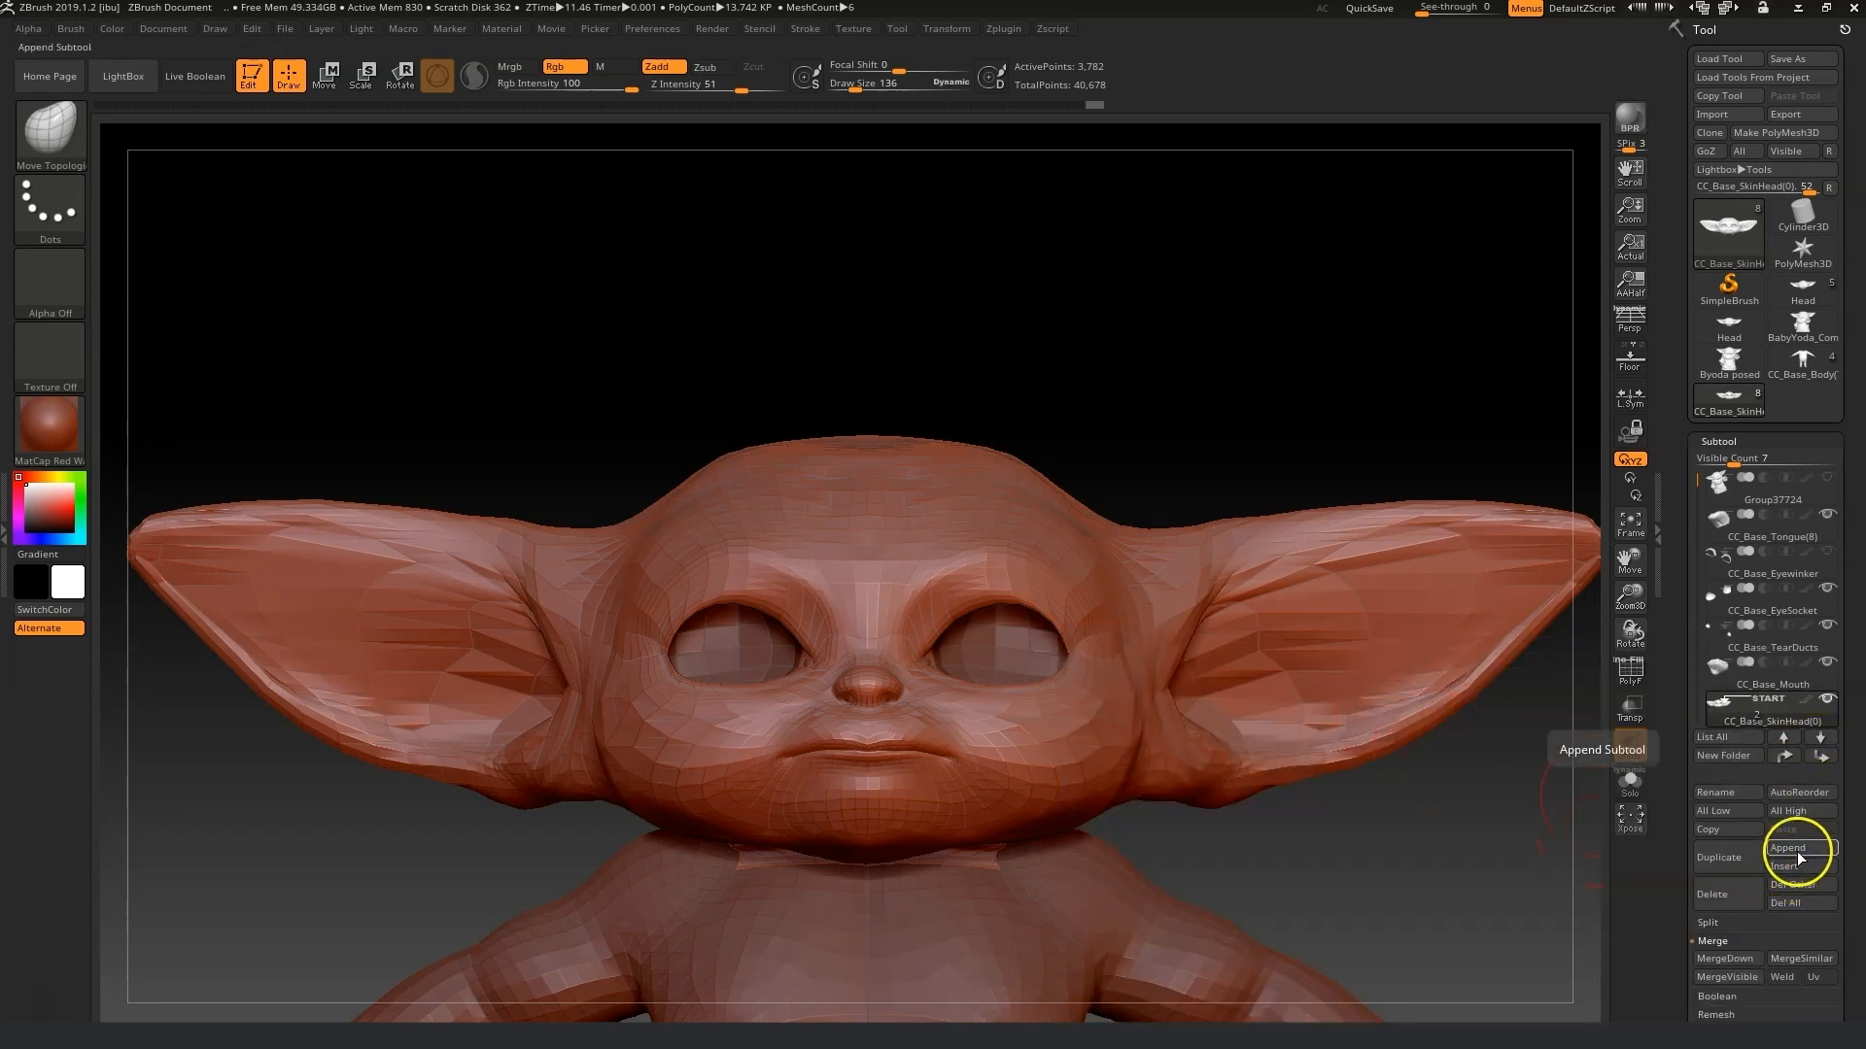
left_click(1264, 675)
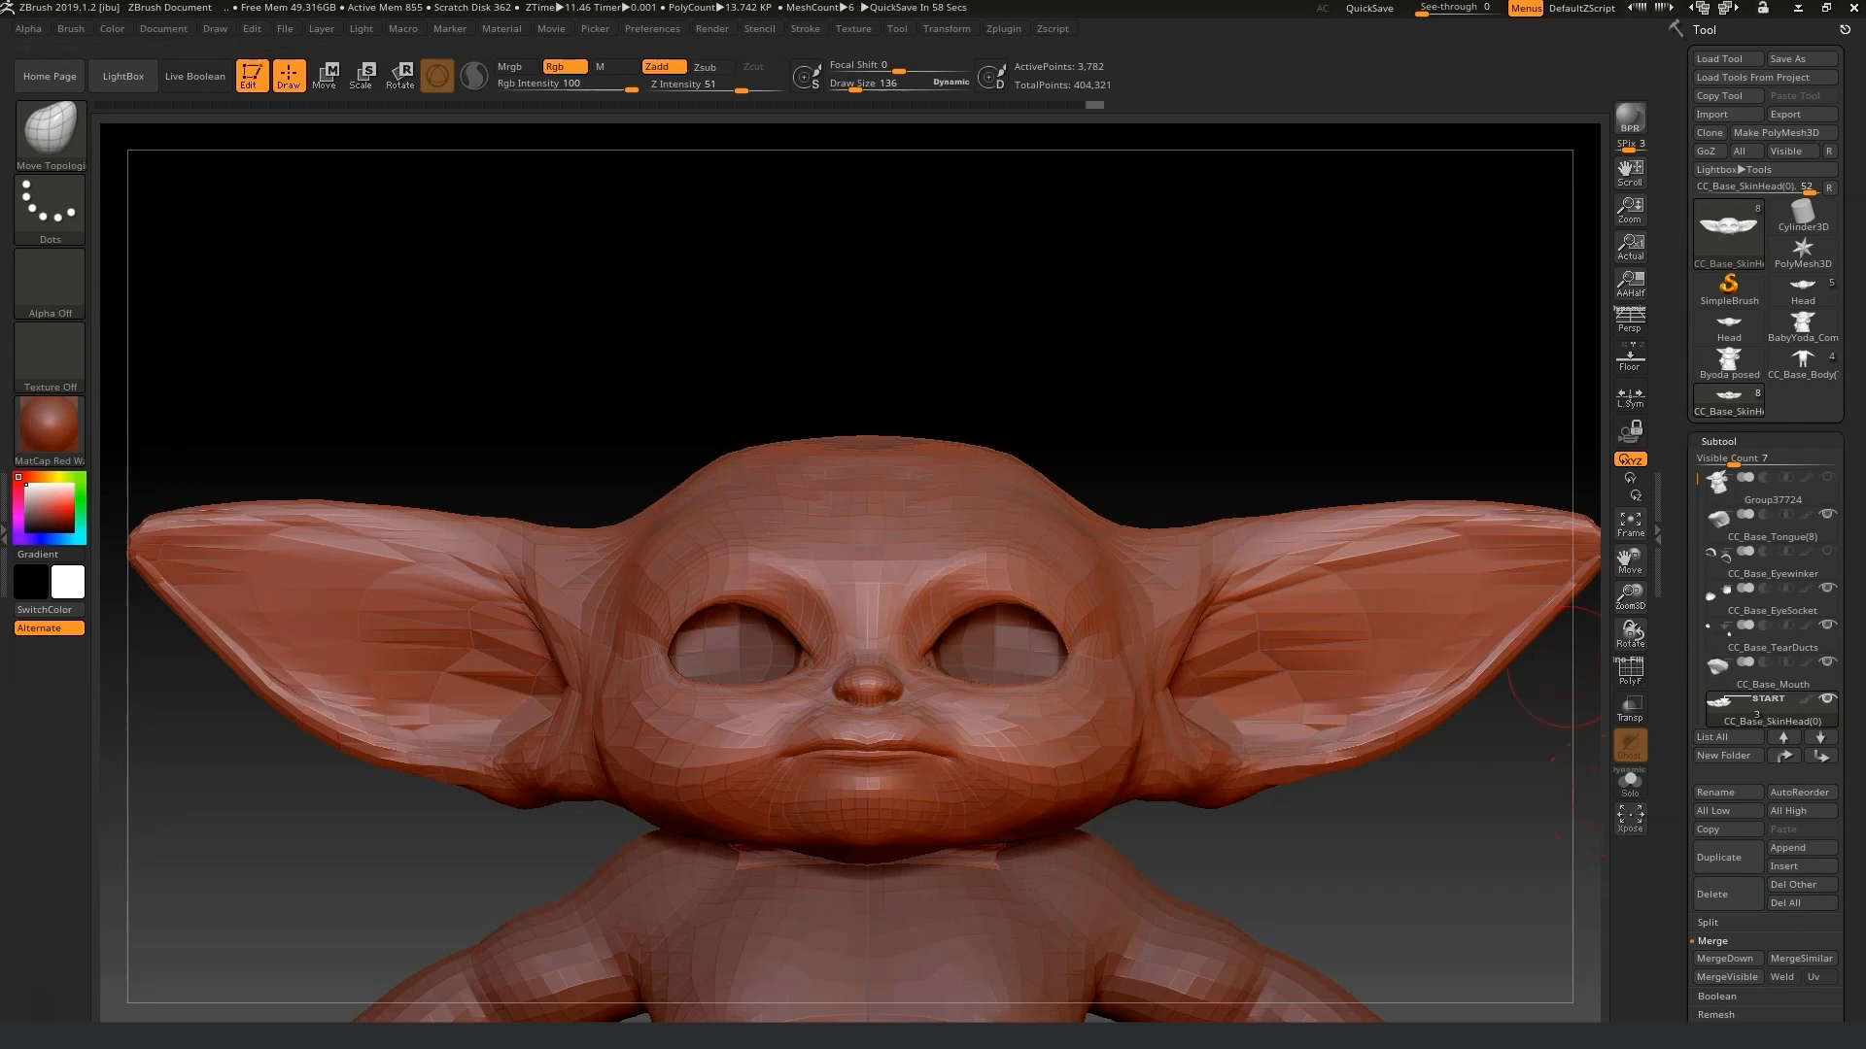
Select the appended Head1 subtool and frame the whole scene.
left_click_drag(1699, 478, 1701, 516)
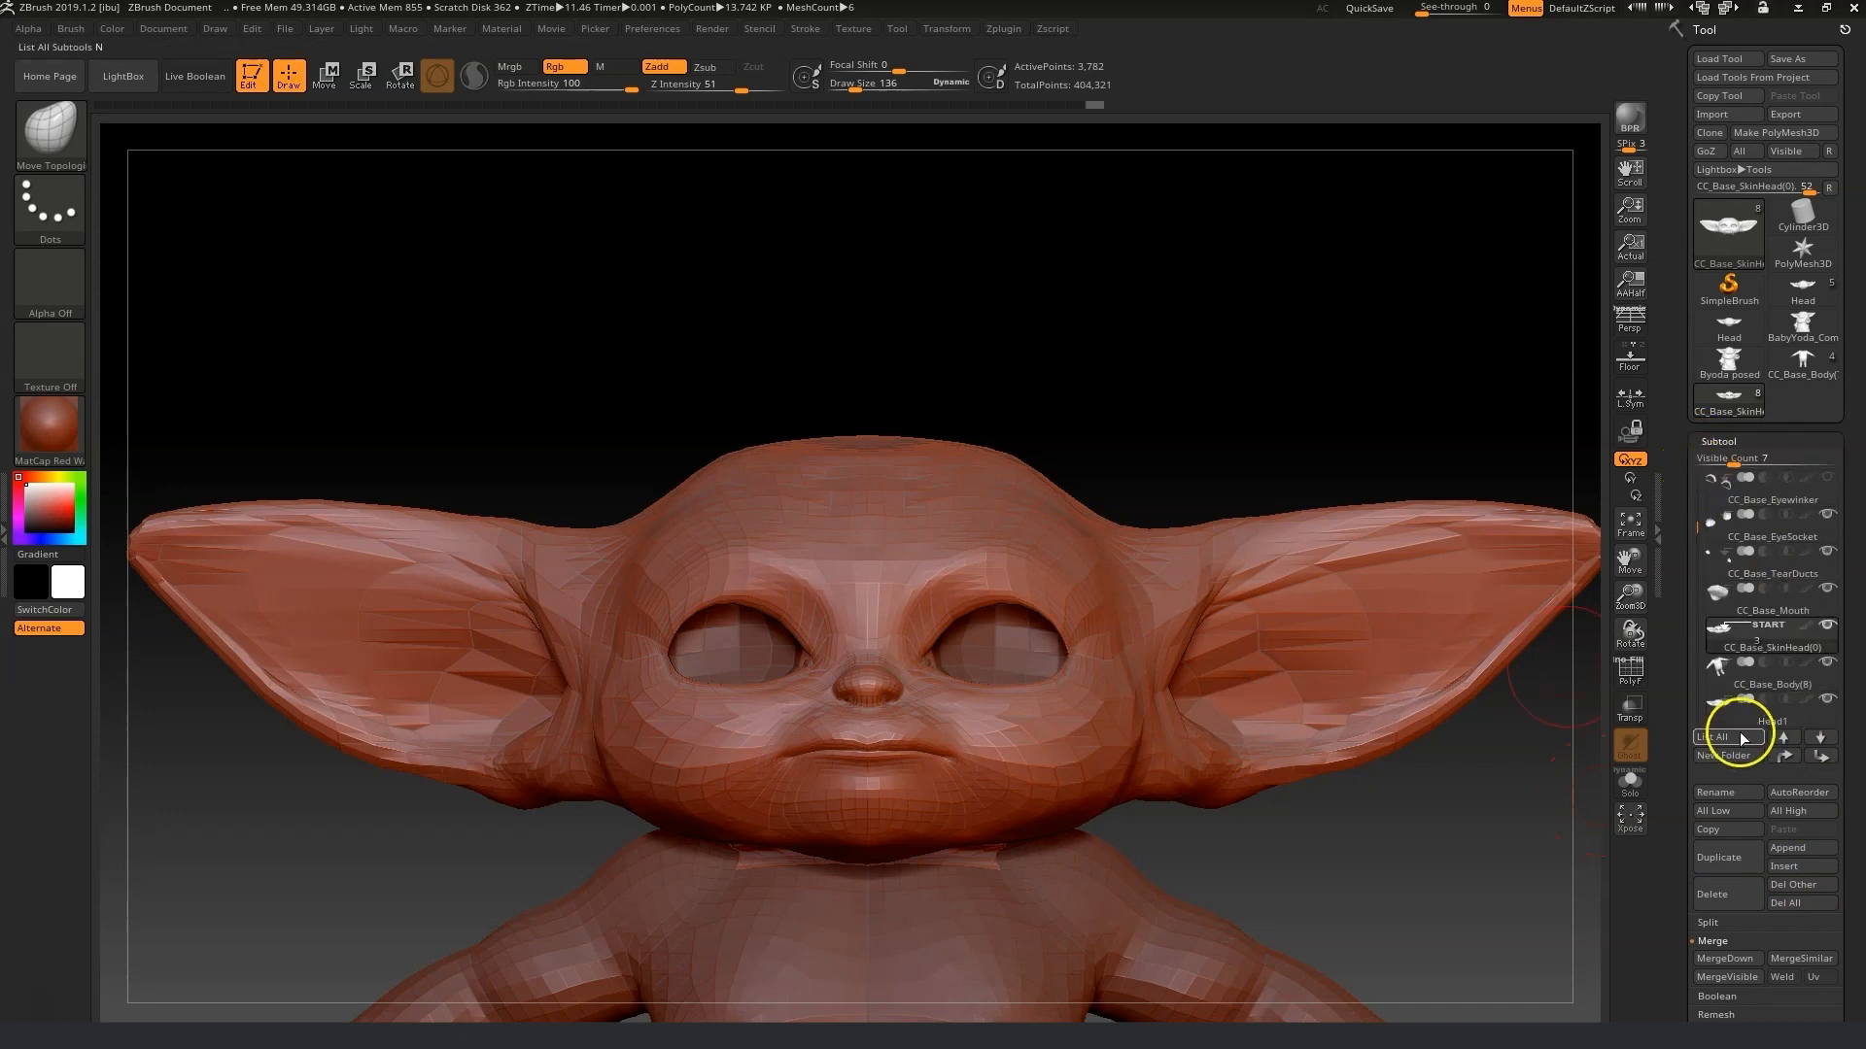
left_click(1762, 707)
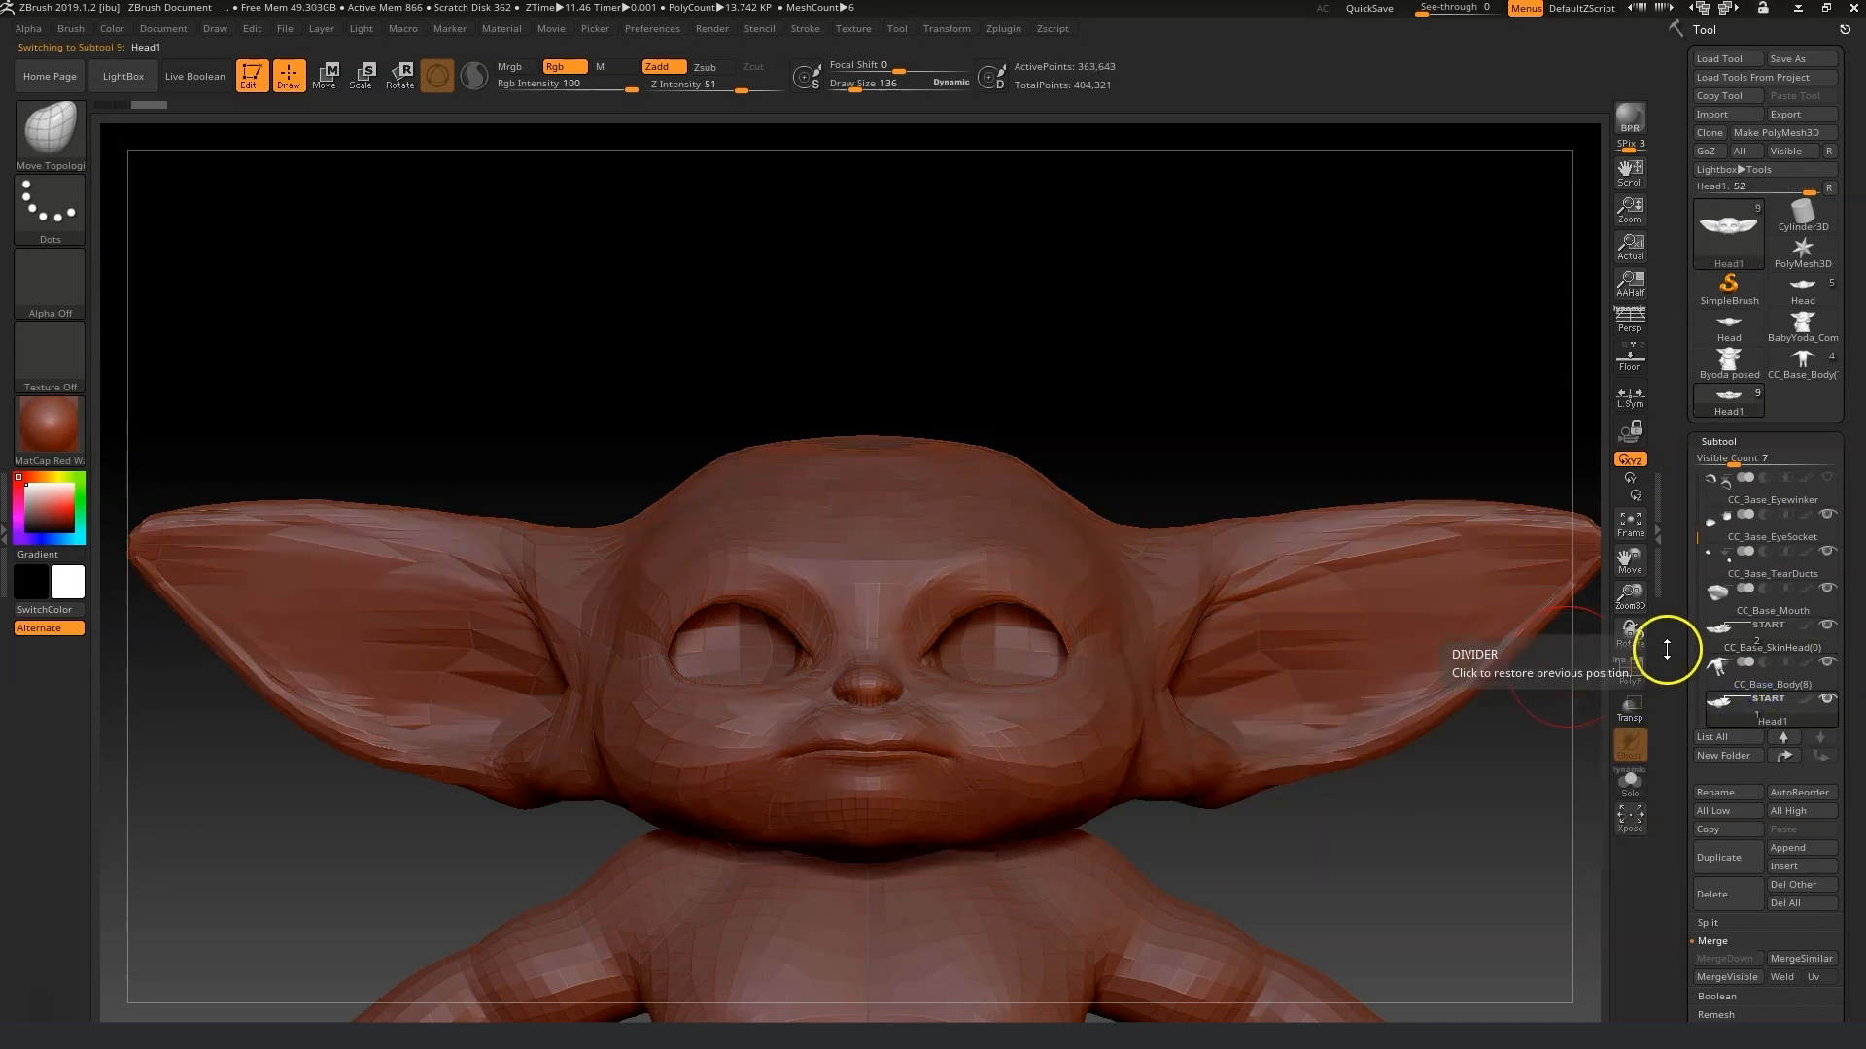
left_click(1633, 532)
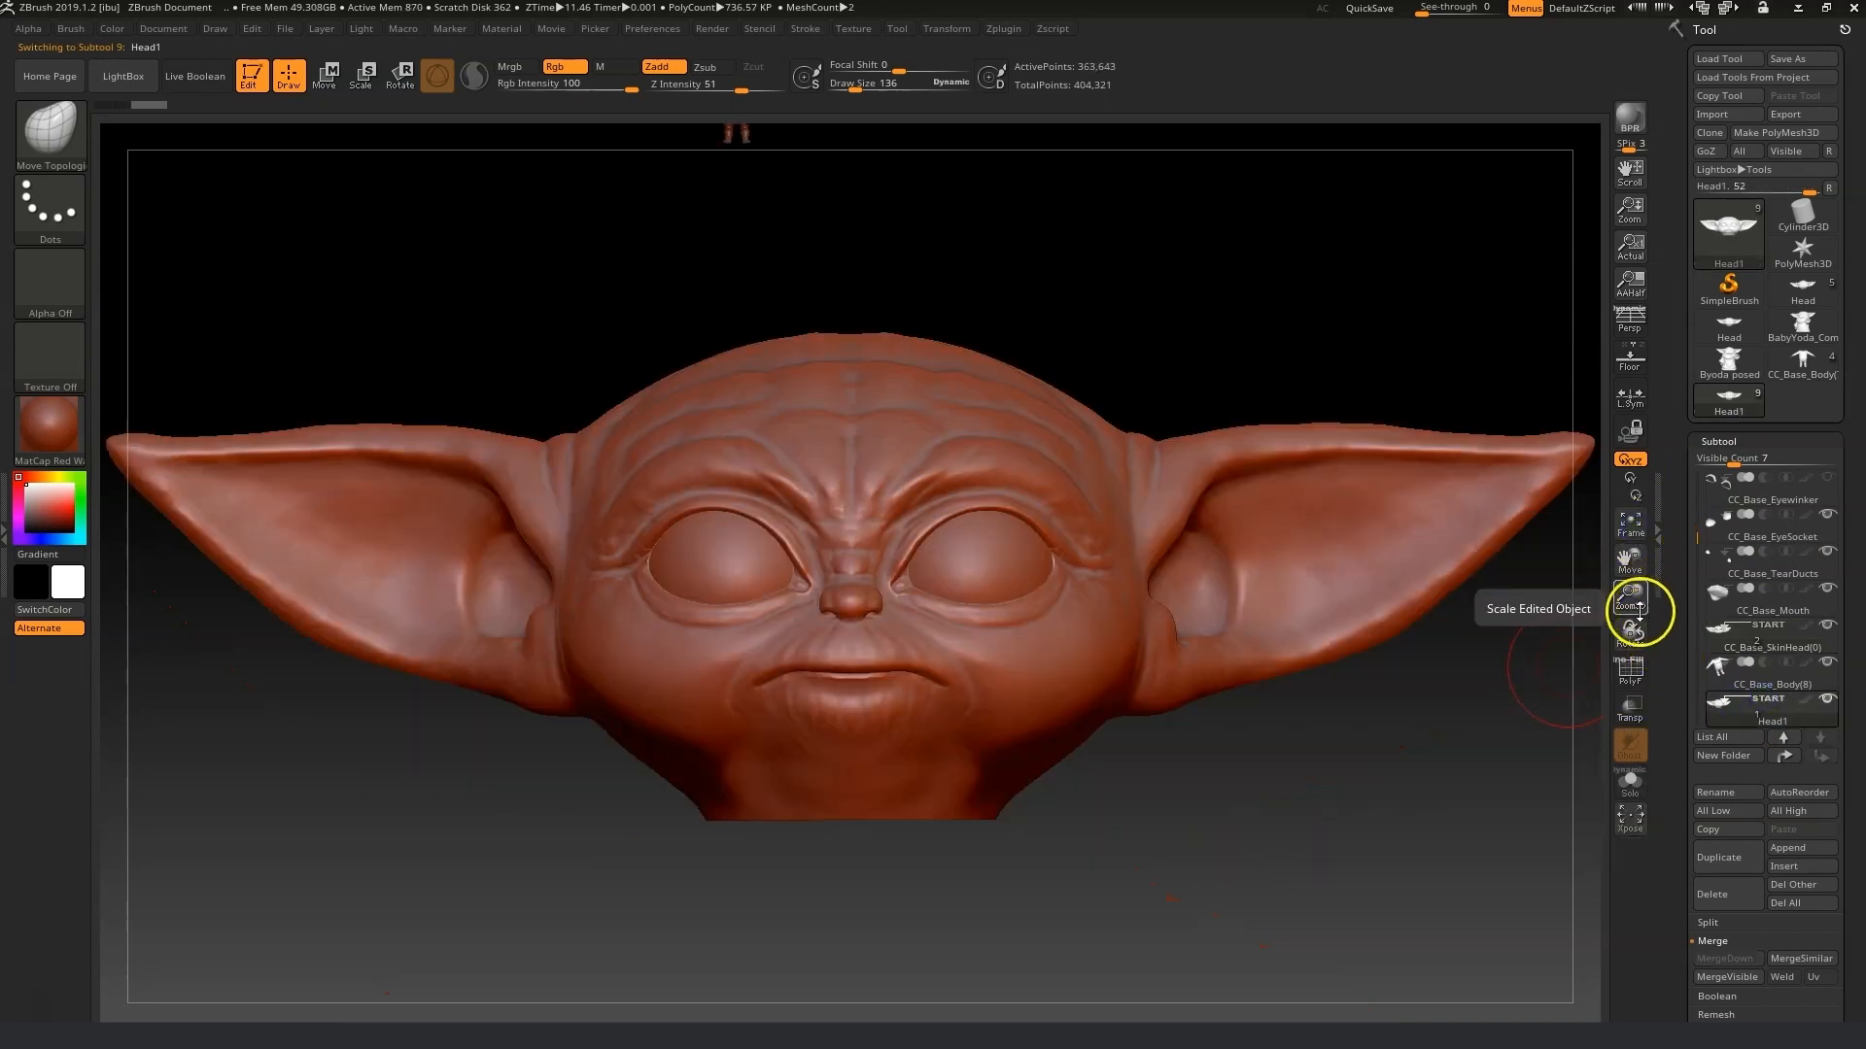
left_click_drag(1630, 597, 1489, 643)
left_click(1712, 580)
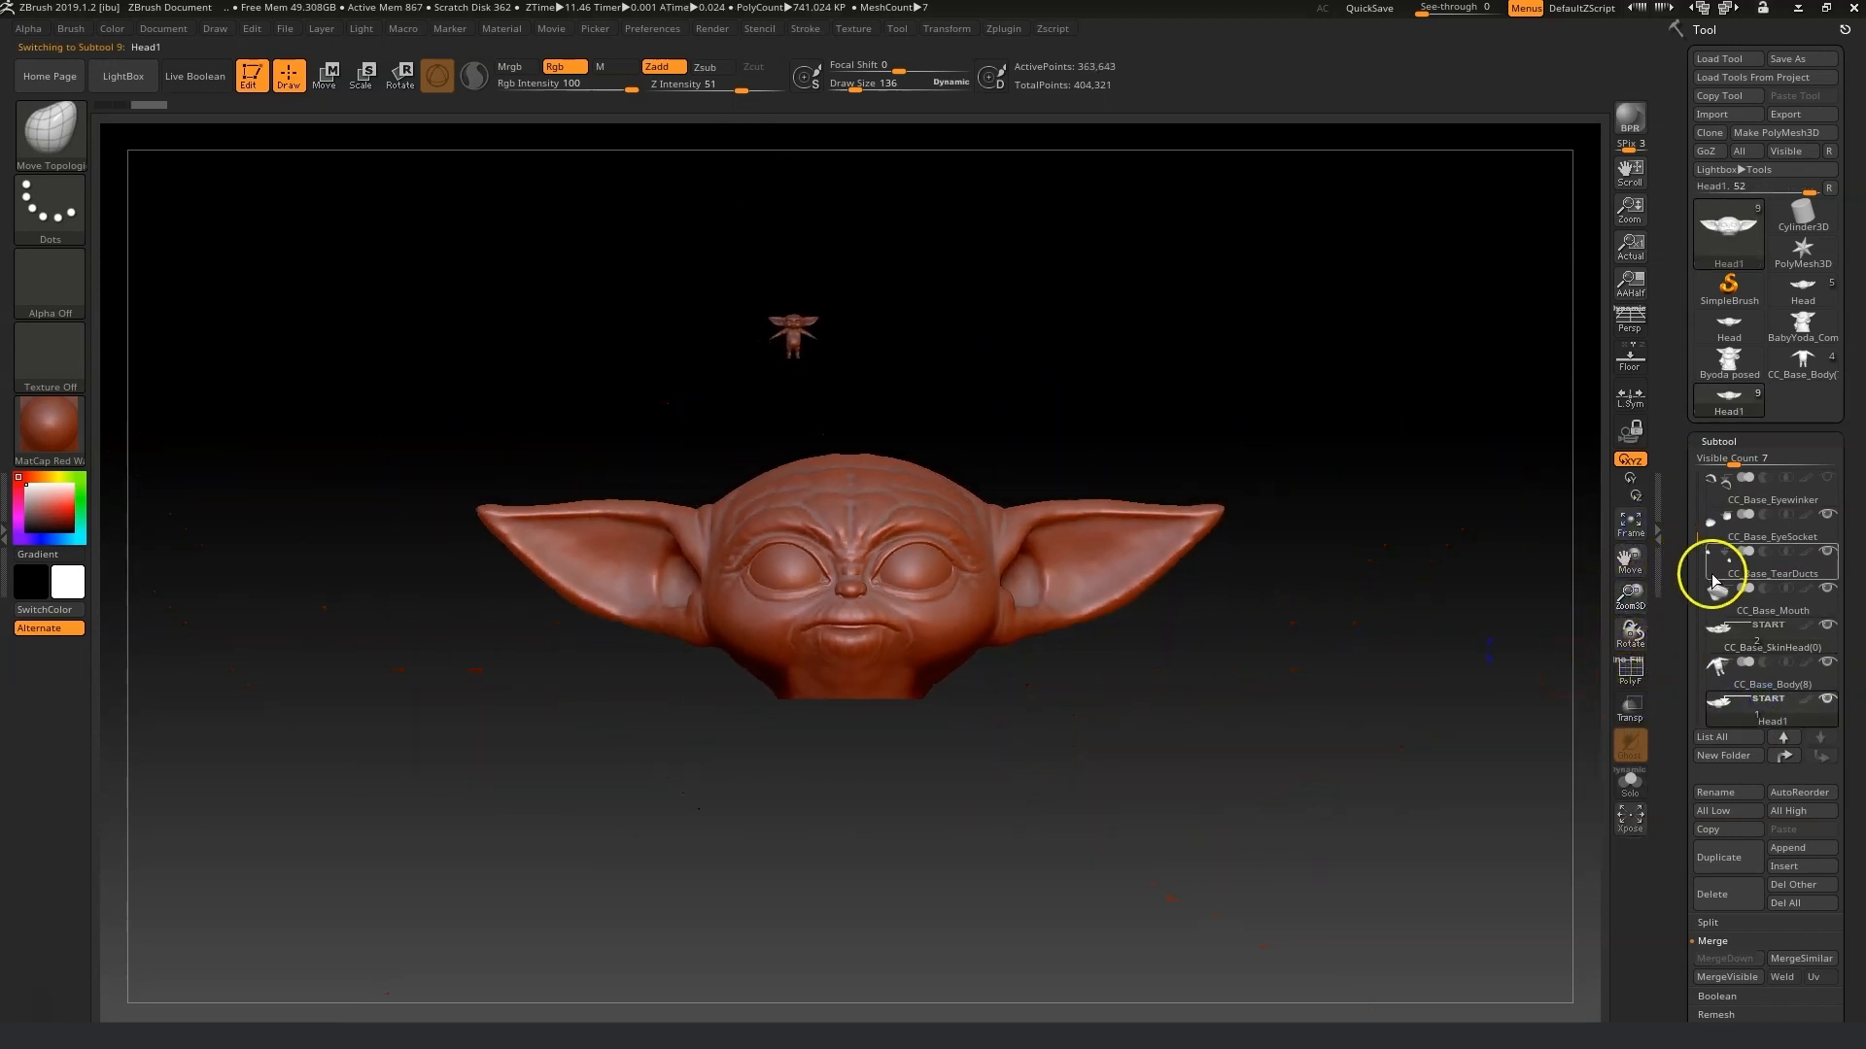
Move the Head1 subtool down onto the avatar's head with the Transpose gizmo, aligning it from the front.
left_click(327, 74)
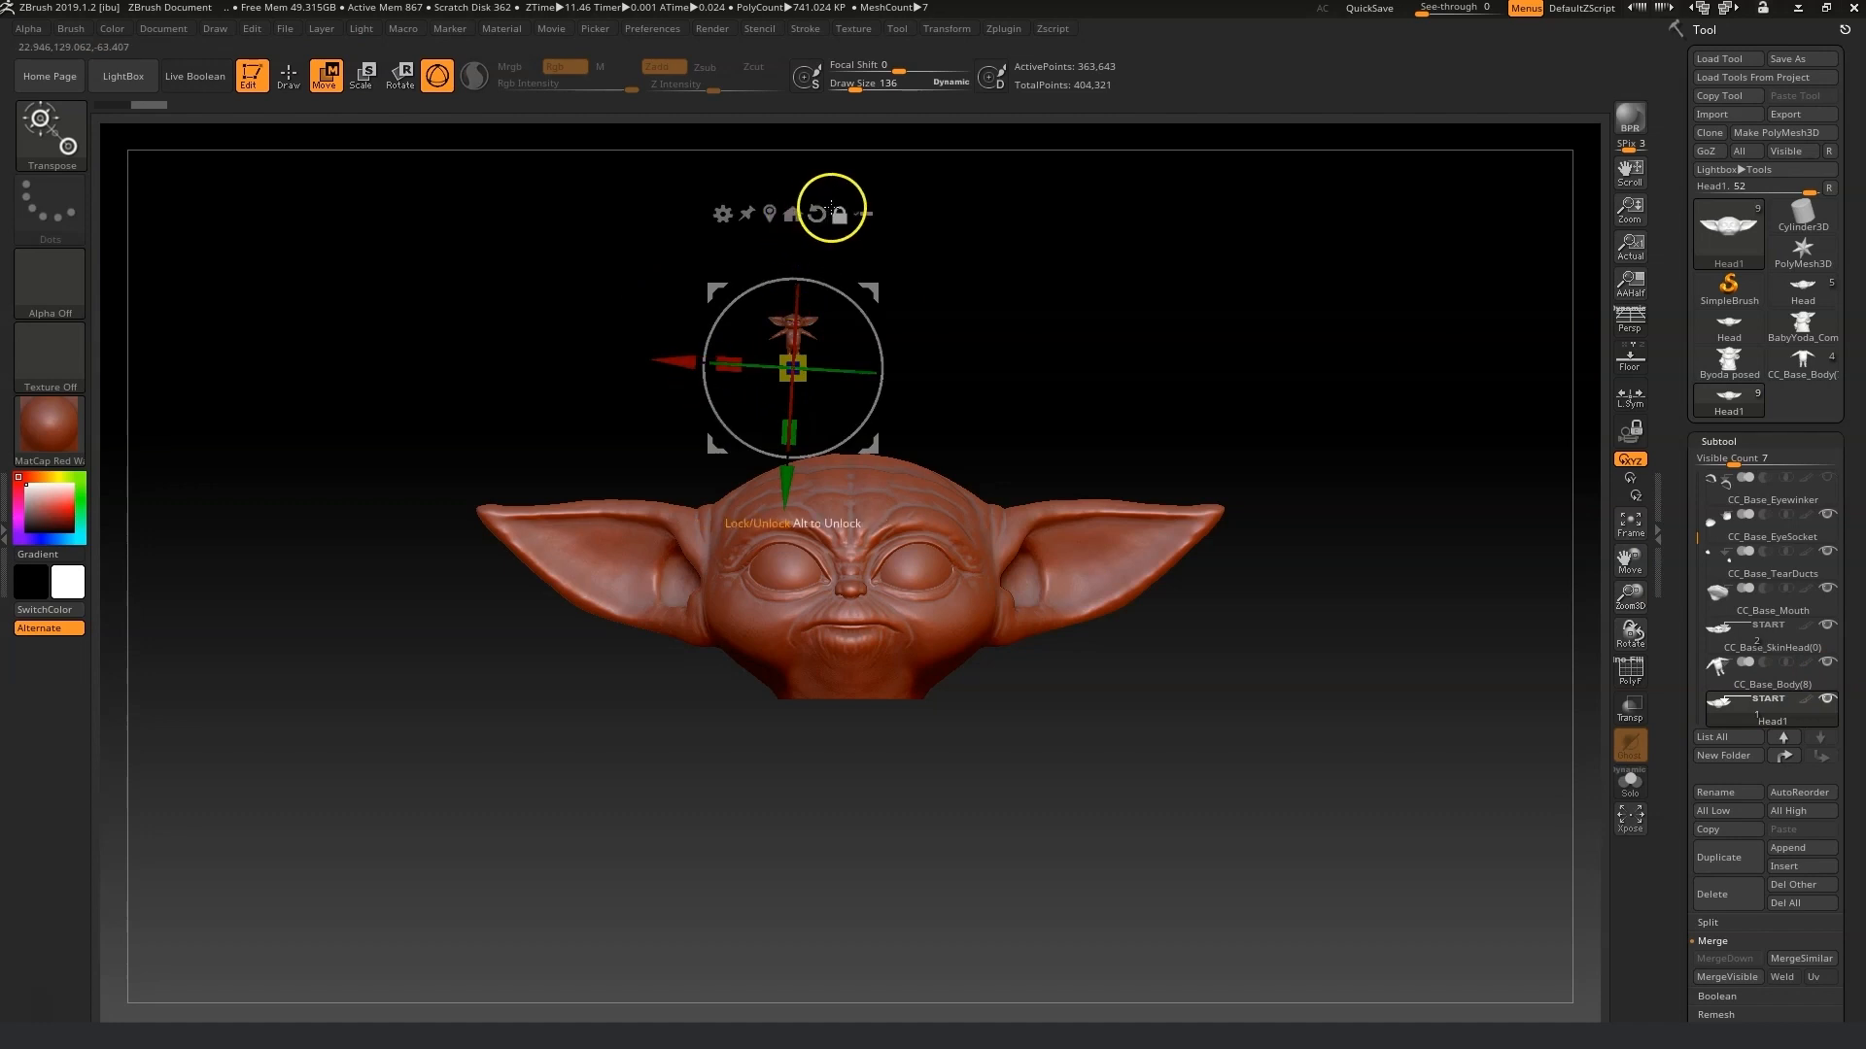
left_click_drag(832, 289, 833, 286)
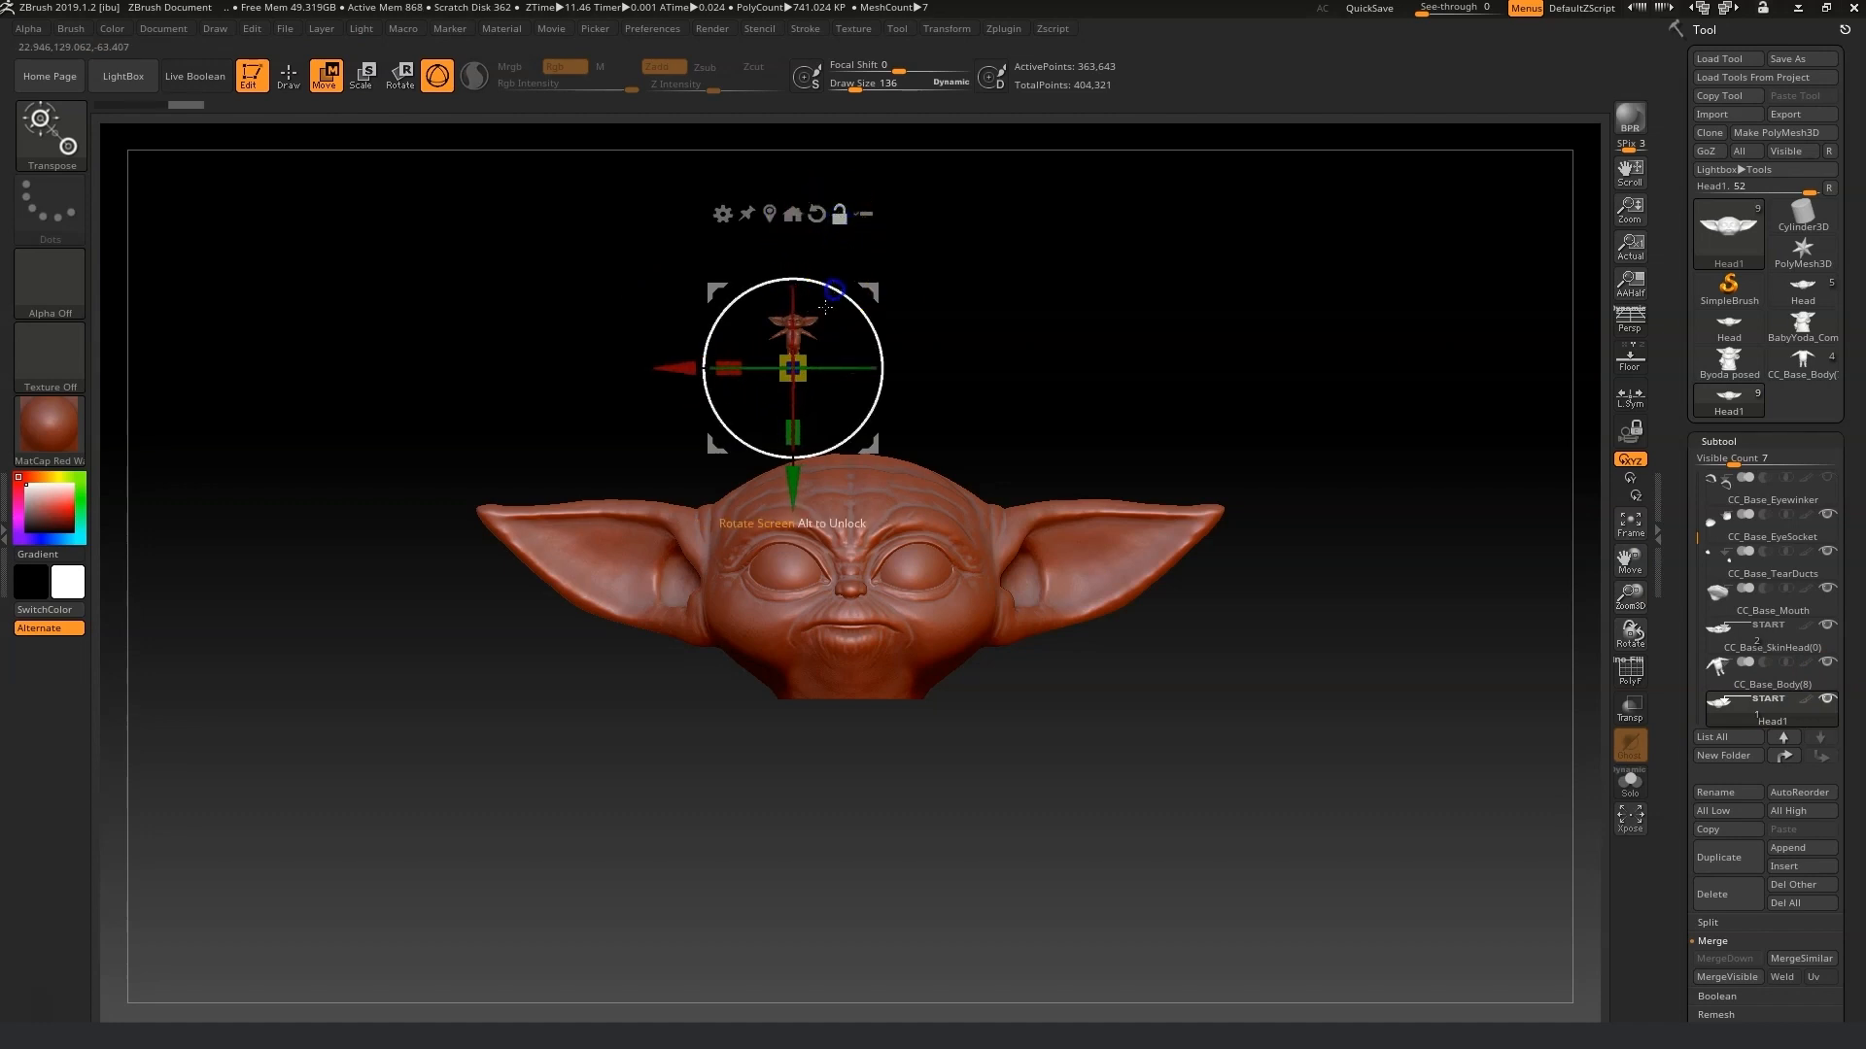
left_click_drag(790, 499, 735, 701, "alt")
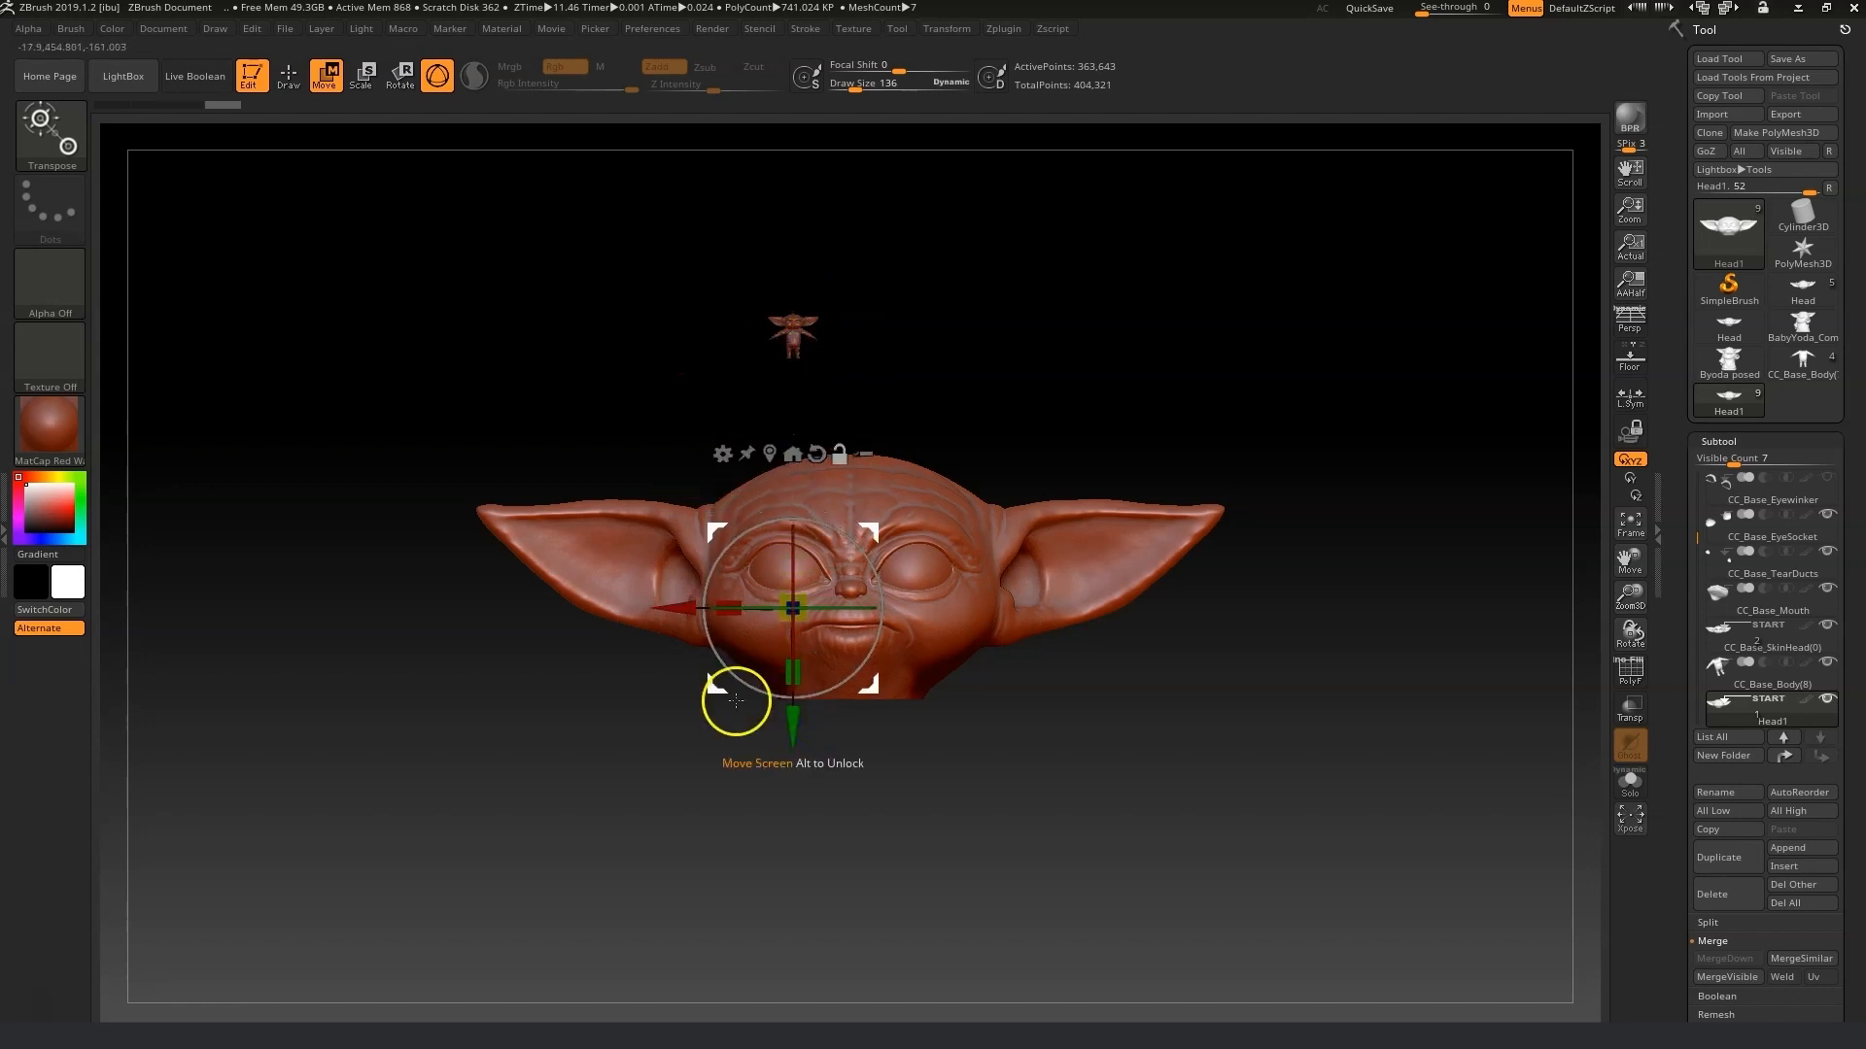
left_click_drag(679, 613, 736, 609, "alt")
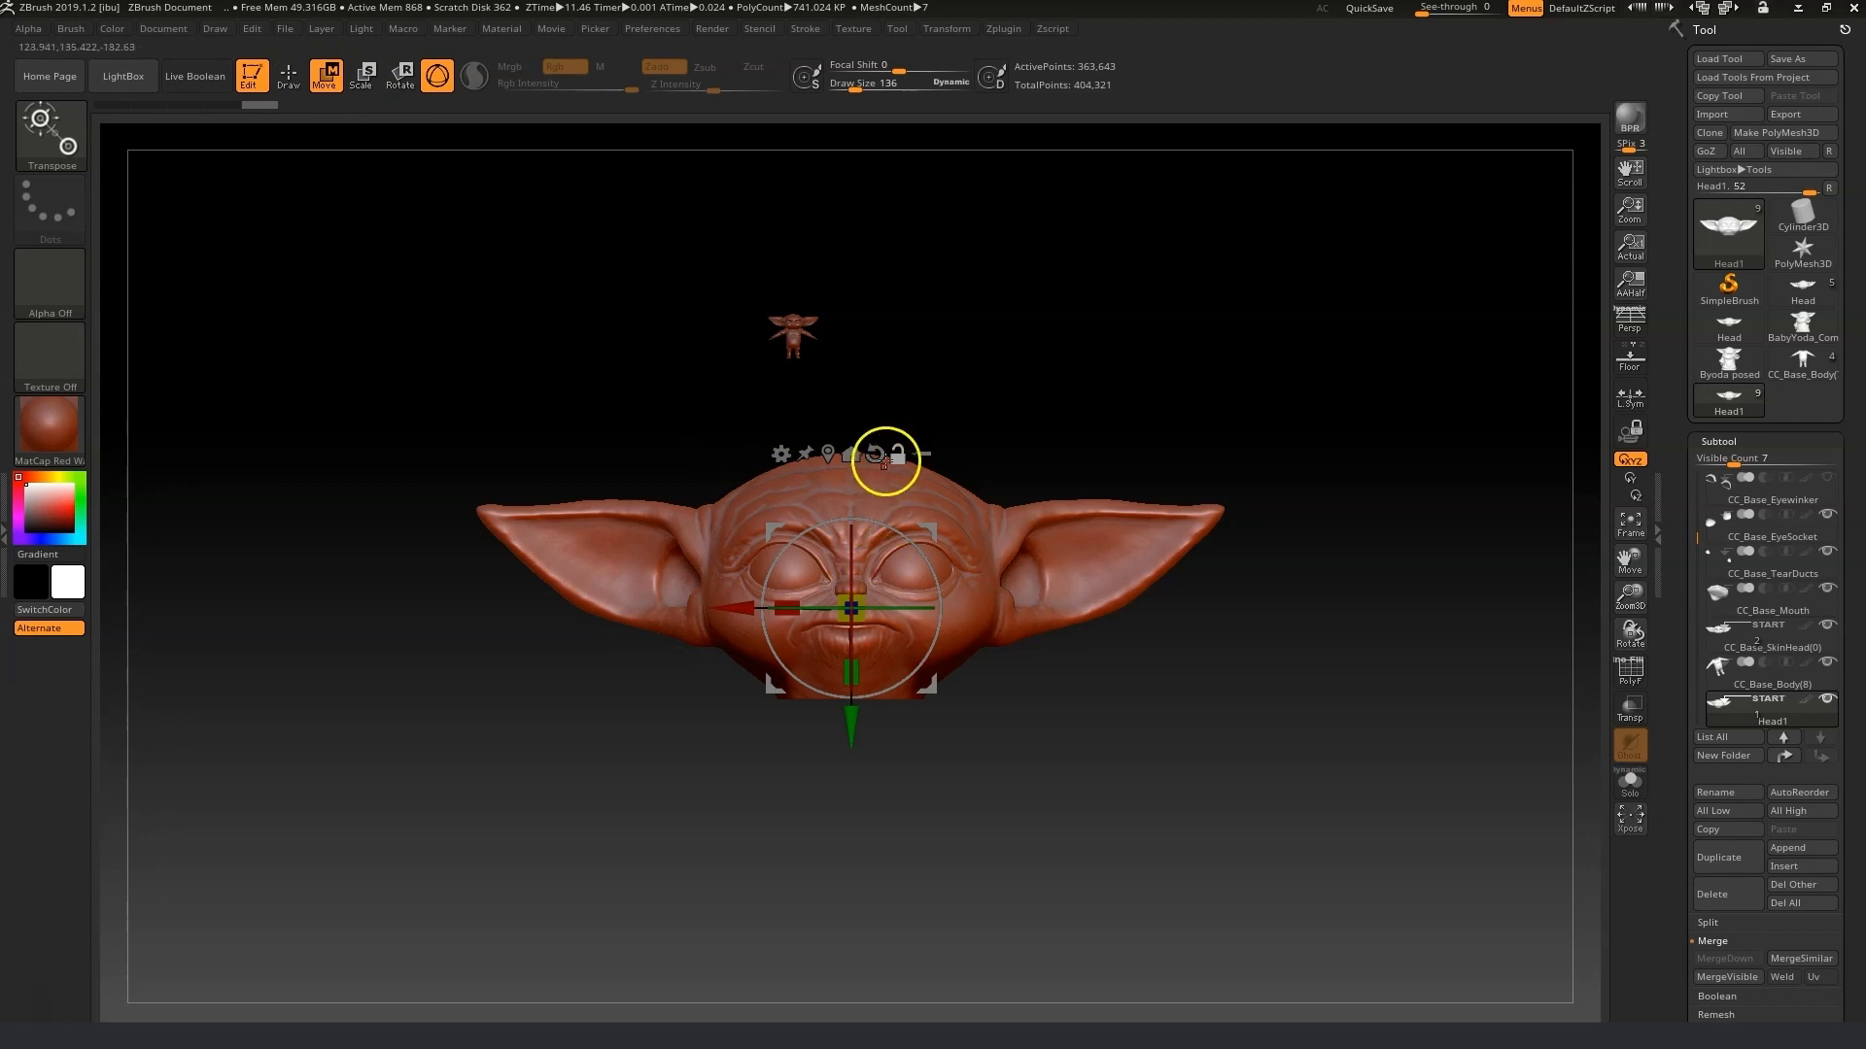
left_click_drag(851, 609, 875, 424)
left_click_drag(741, 295, 676, 303)
left_click_drag(1645, 595, 1674, 691)
left_click_drag(750, 432, 462, 500)
left_click_drag(740, 544, 742, 612)
left_click_drag(622, 498, 743, 496)
Adjust the Head1 subtool's depth and height in side view so it overlaps the avatar's head, then check from the front.
left_click_drag(1630, 602, 1341, 621)
left_click_drag(986, 501, 1180, 499)
left_click_drag(1059, 616, 1060, 603)
left_click_drag(1174, 488, 1178, 488)
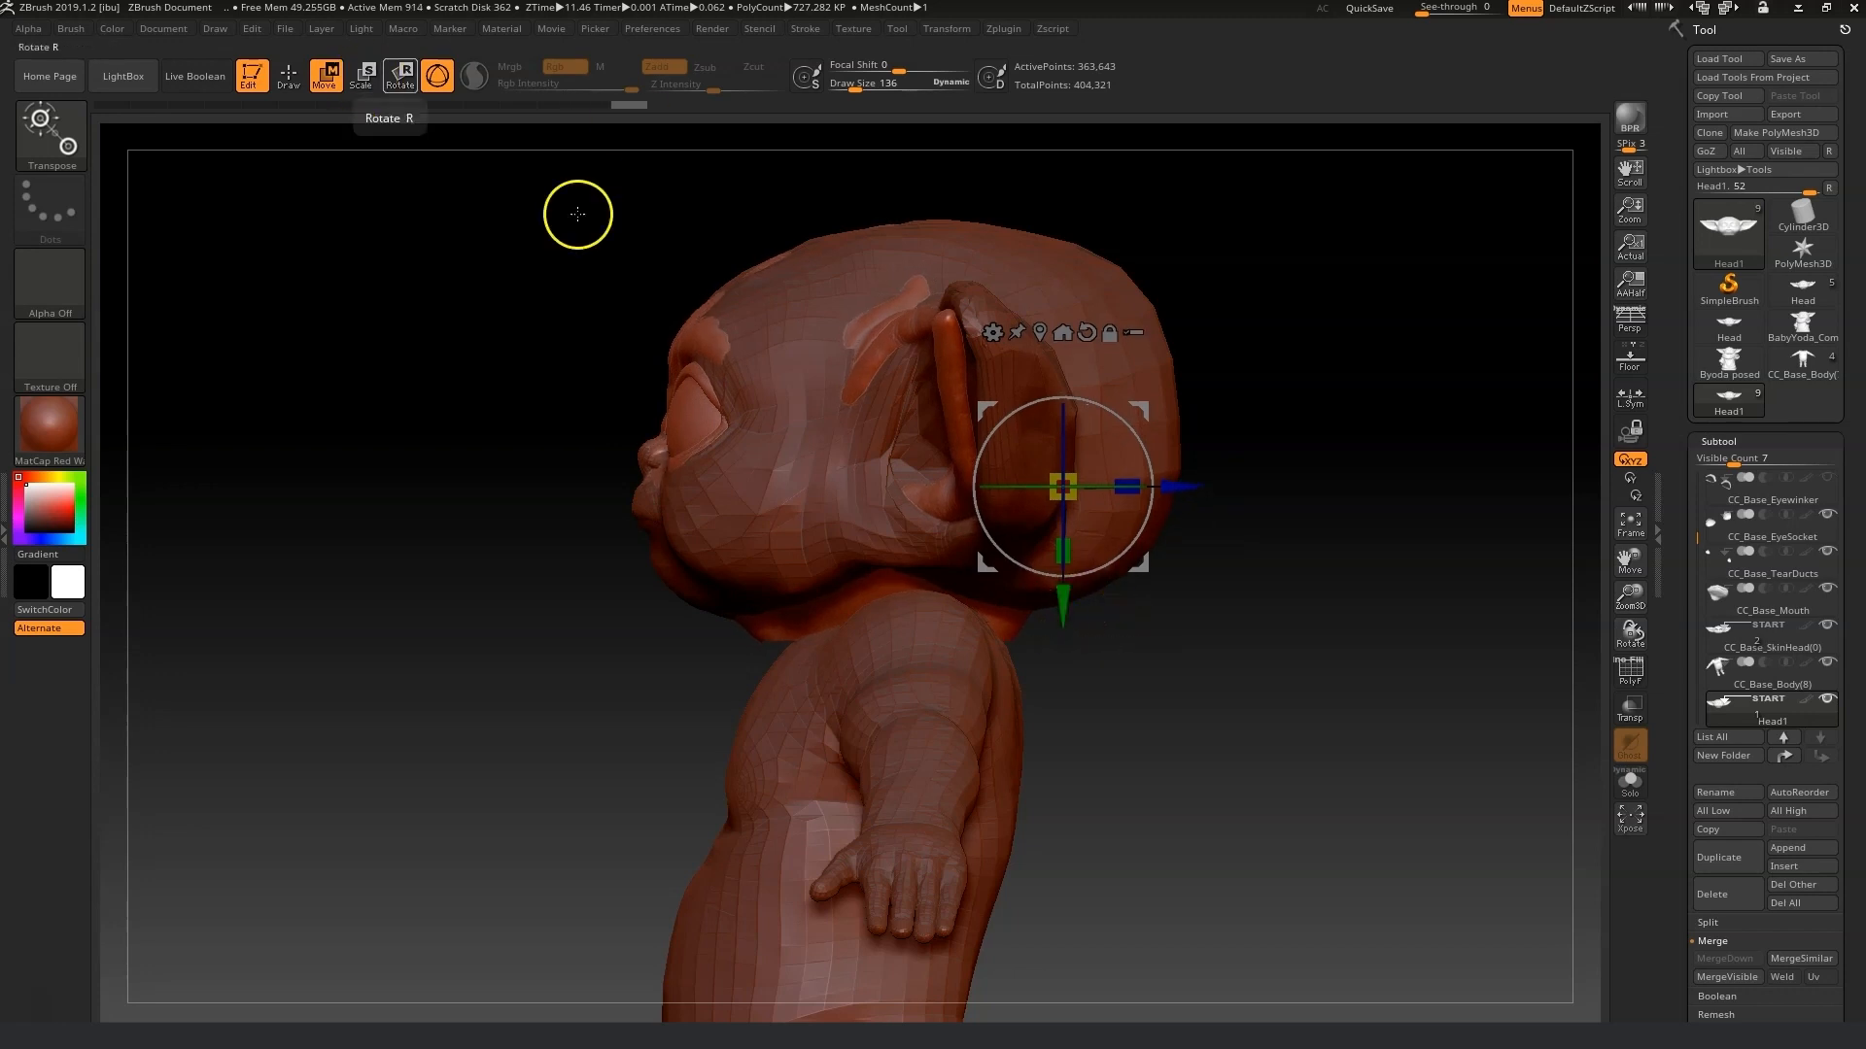
left_click_drag(1062, 488, 1022, 528)
left_click_drag(1170, 486, 1181, 486)
left_click_drag(1080, 498, 1208, 492)
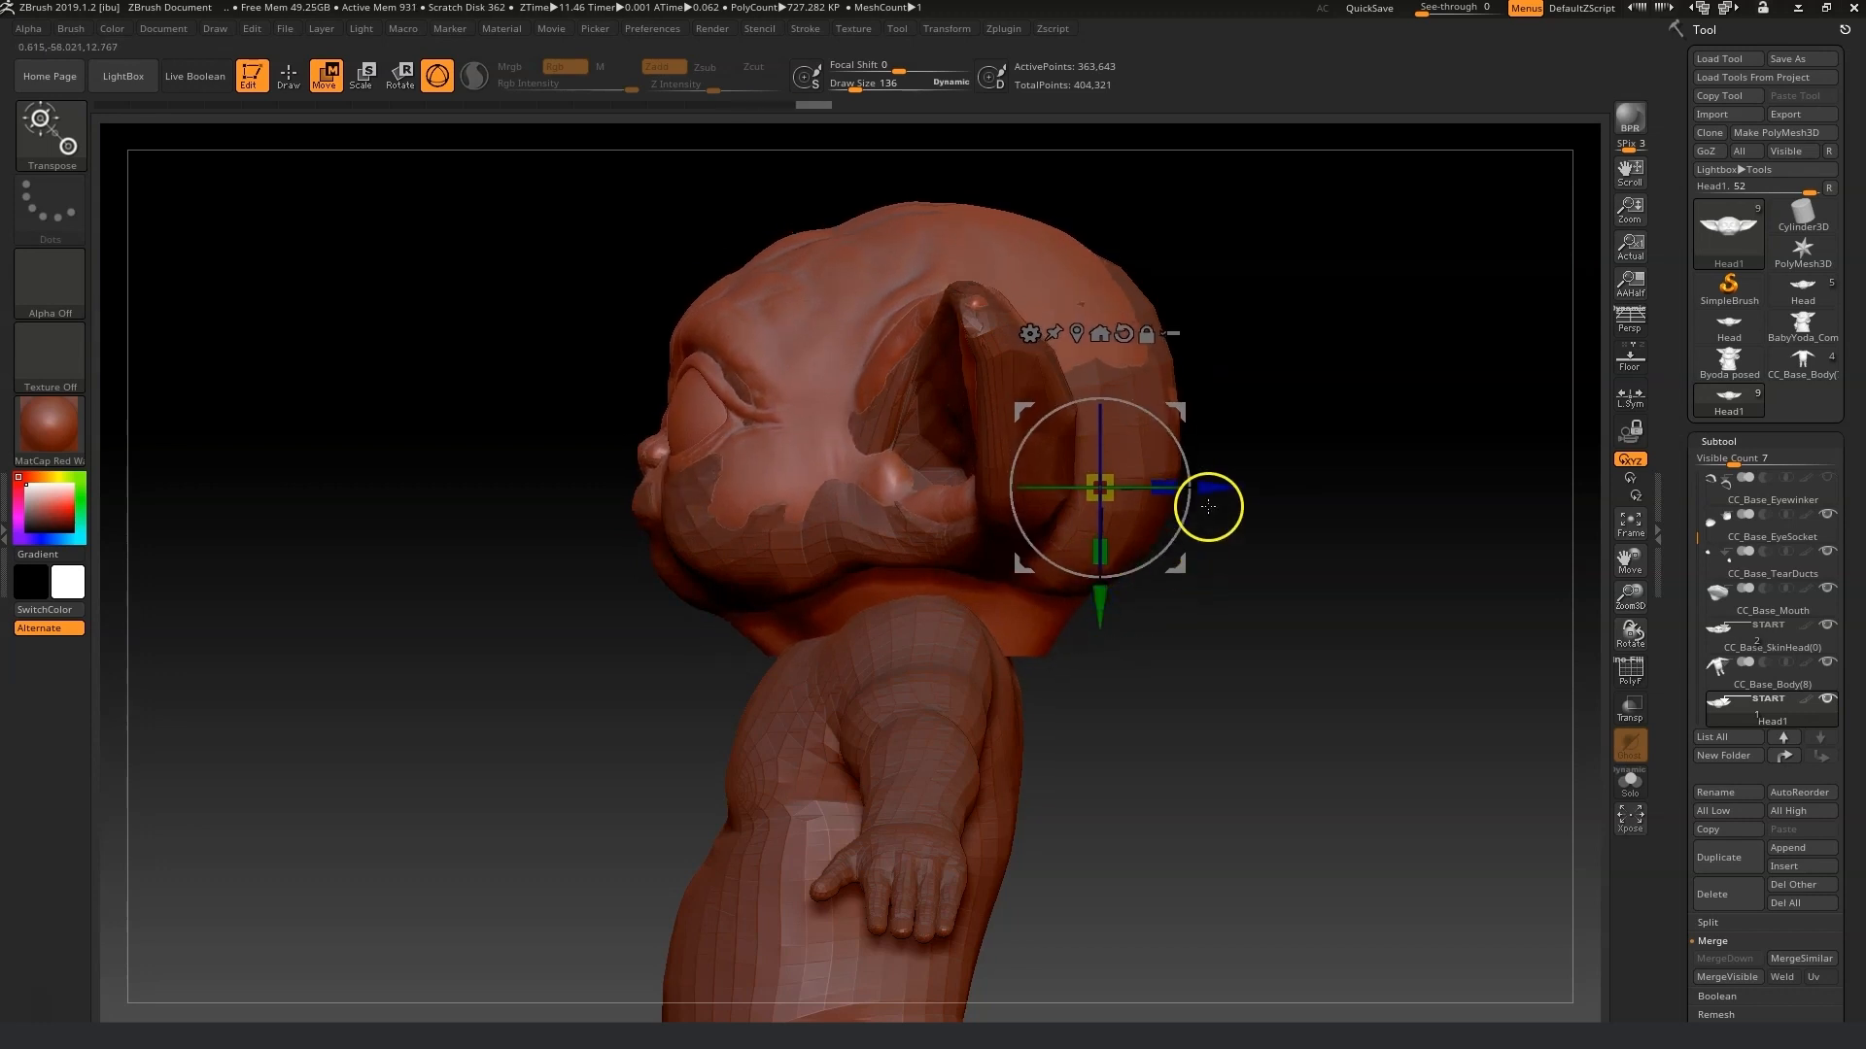
left_click_drag(1099, 601, 1098, 607)
left_click_drag(1205, 493, 1205, 493)
left_click_drag(1703, 635, 1770, 636)
left_click_drag(1094, 613, 1095, 611)
left_click_drag(1546, 664, 1244, 550)
left_click_drag(1106, 606, 1117, 609)
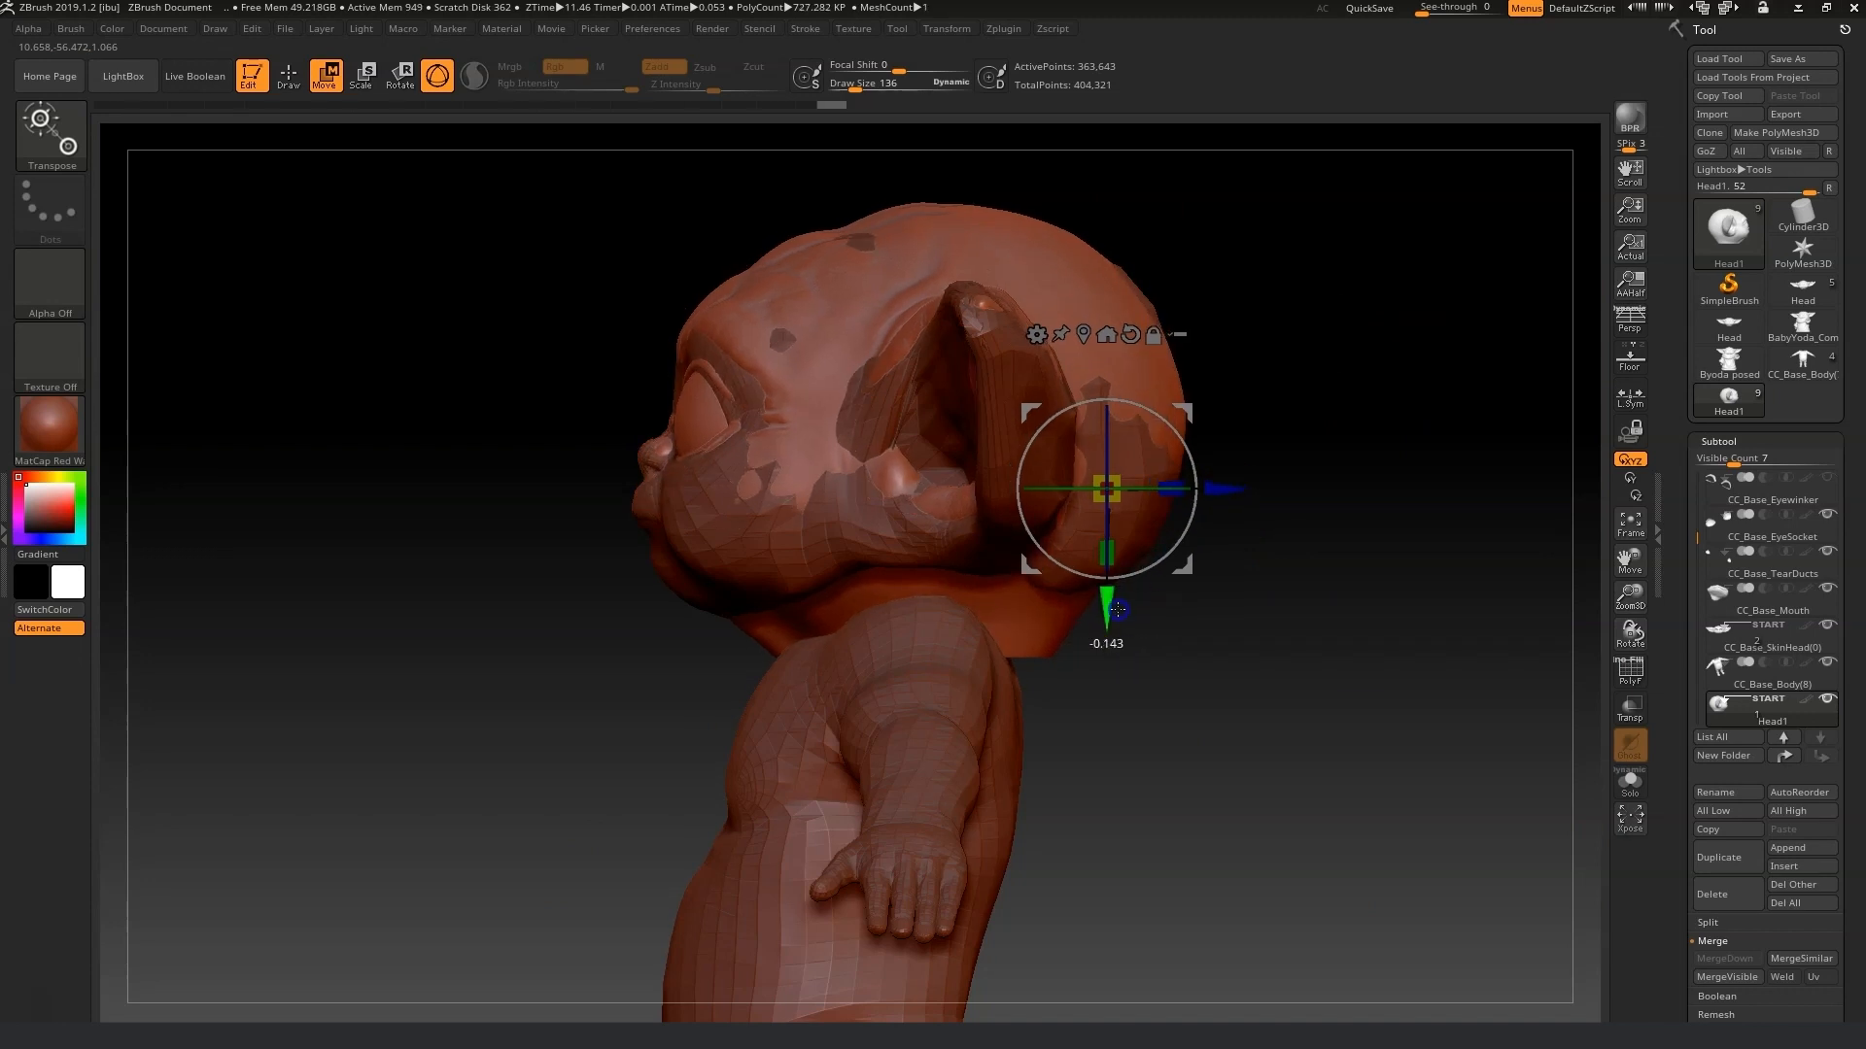
left_click_drag(1201, 797, 1528, 667, "shift")
left_click_drag(1623, 561, 1503, 593)
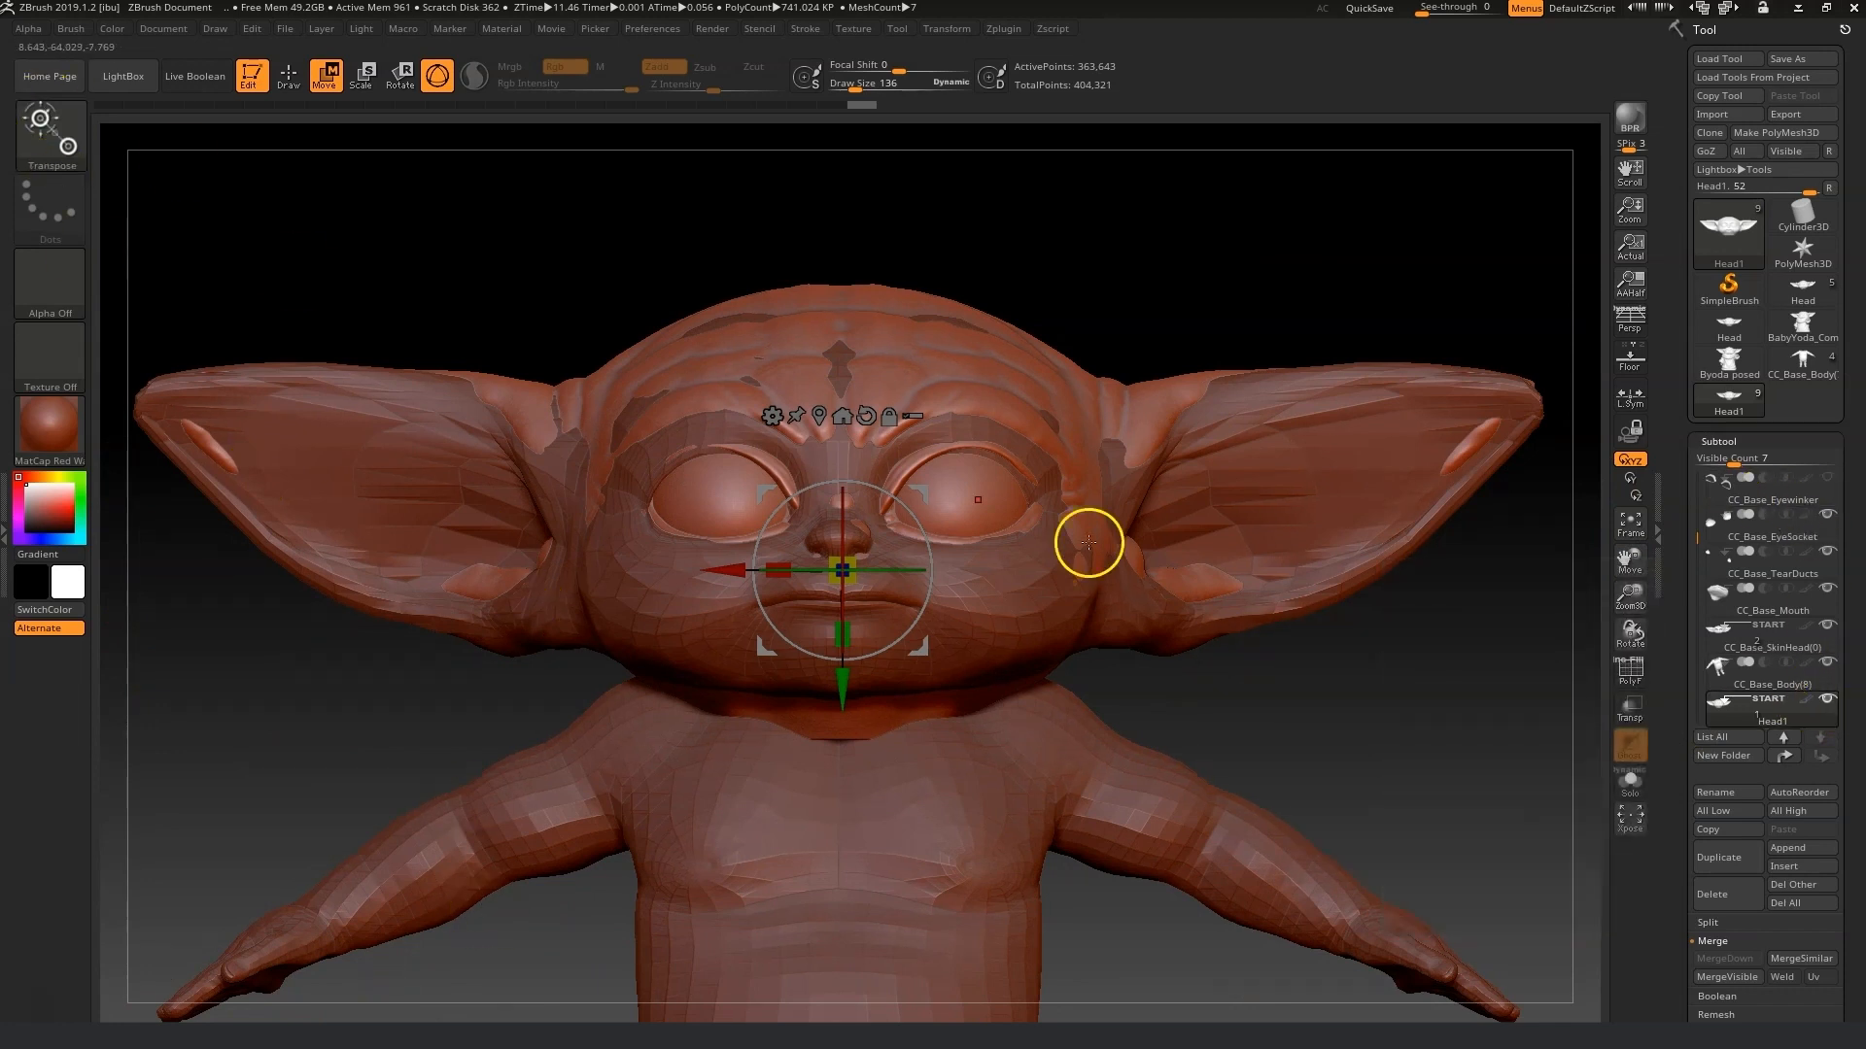
Leave Transpose, turn on transparency, and select the CC_Base_SkinHead subtool for sculpting.
left_click(288, 78)
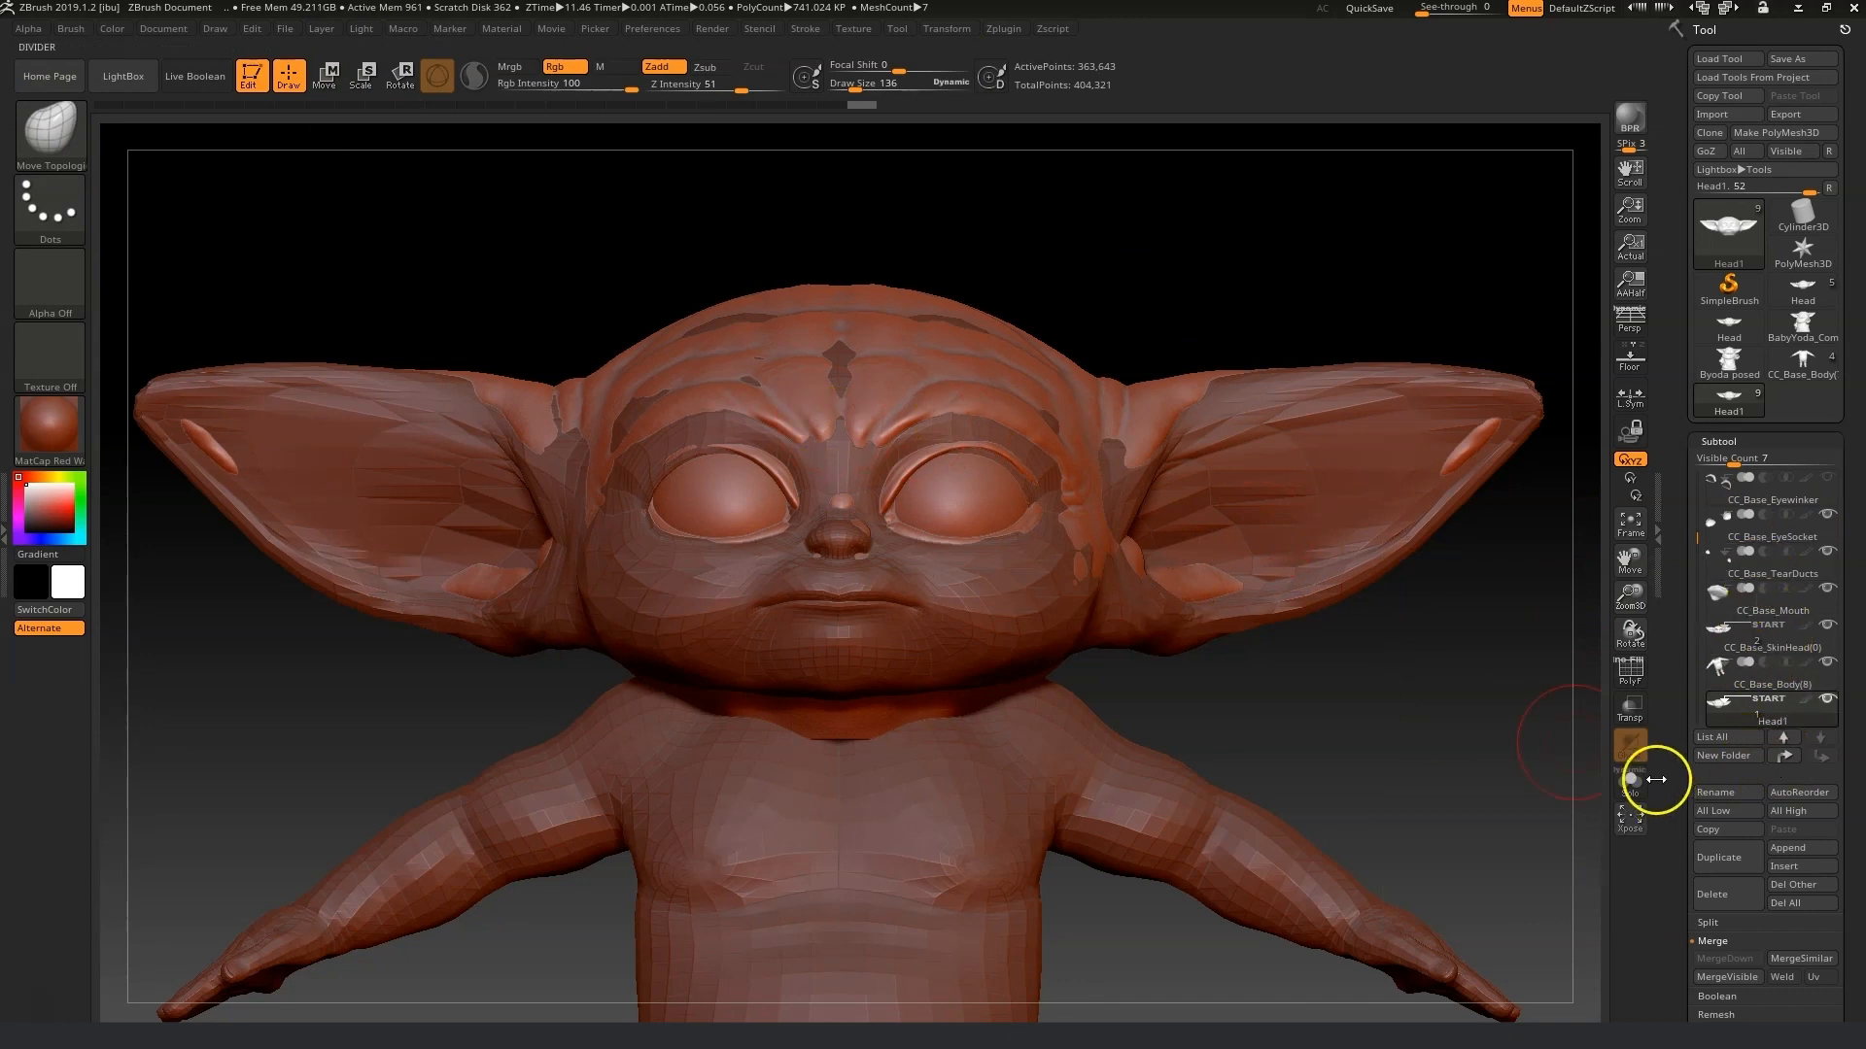
left_click(1633, 710)
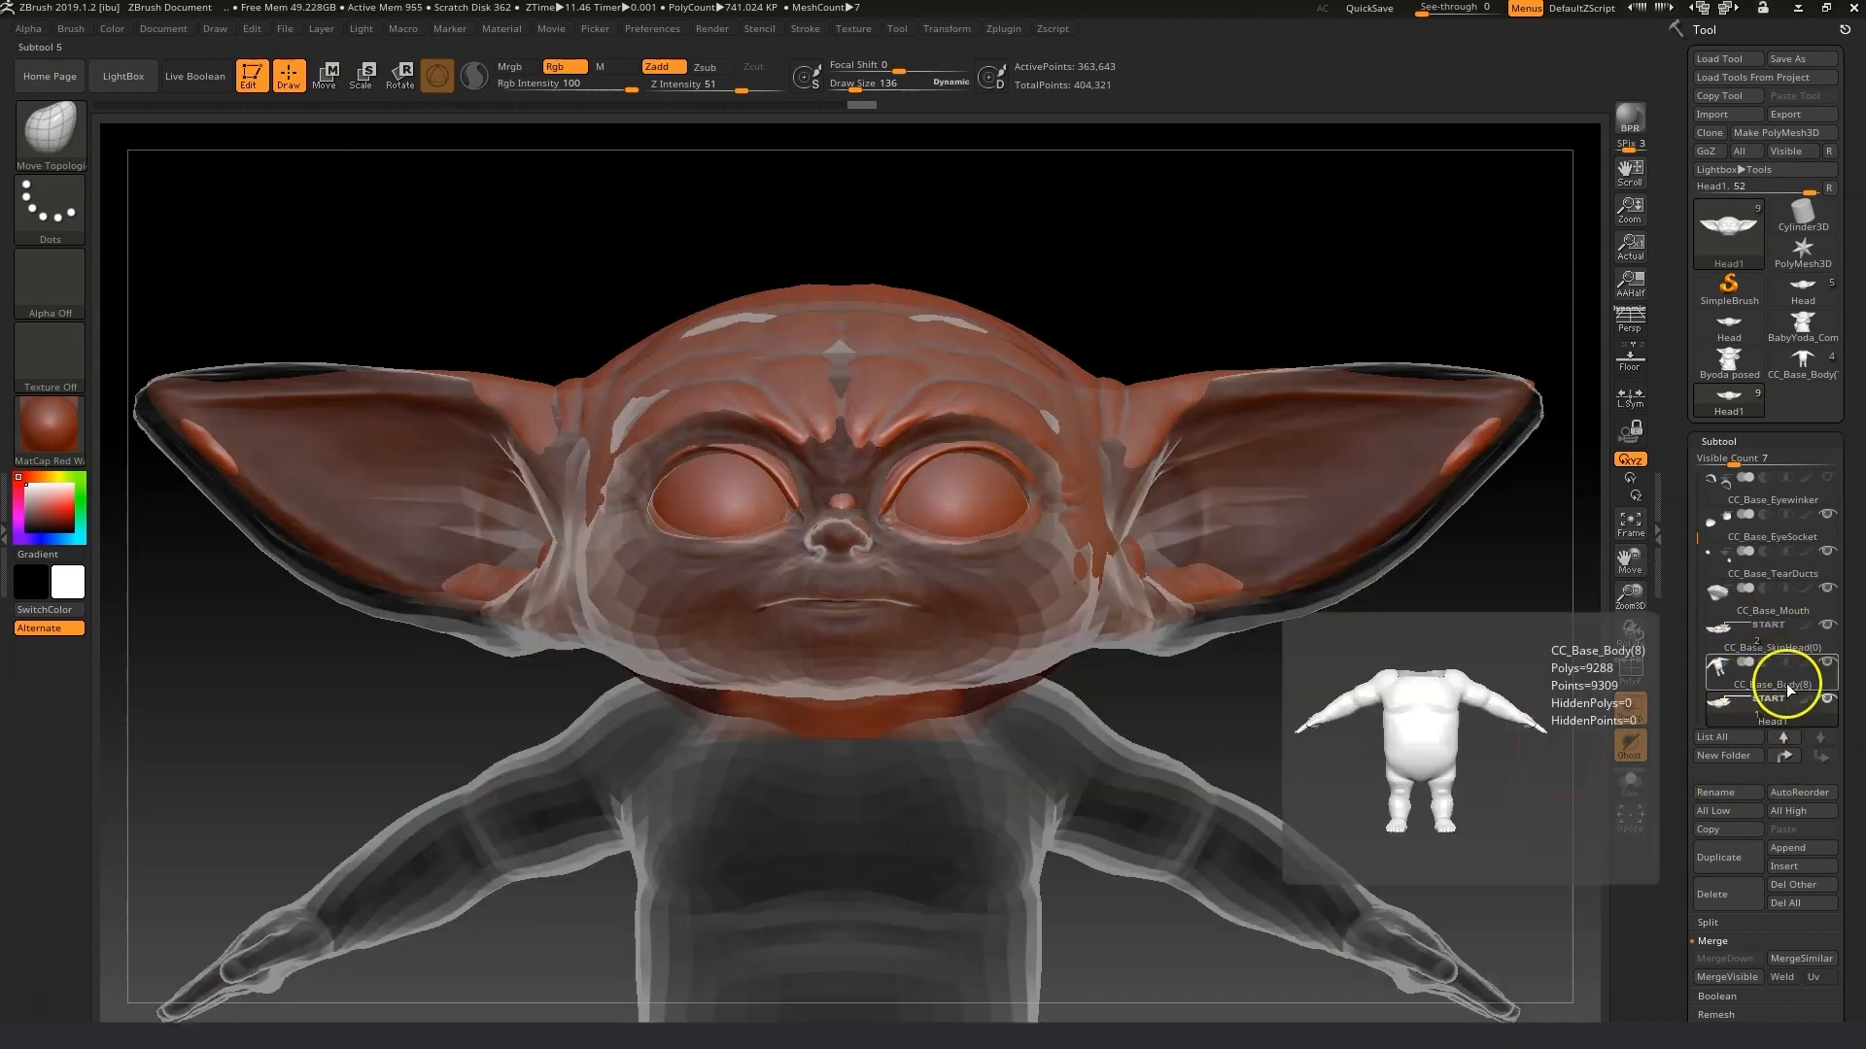
mouse_move(1698, 538)
left_mouse_down()
mouse_move(1699, 585)
mouse_move(1698, 563)
left_mouse_up()
left_click(1789, 600)
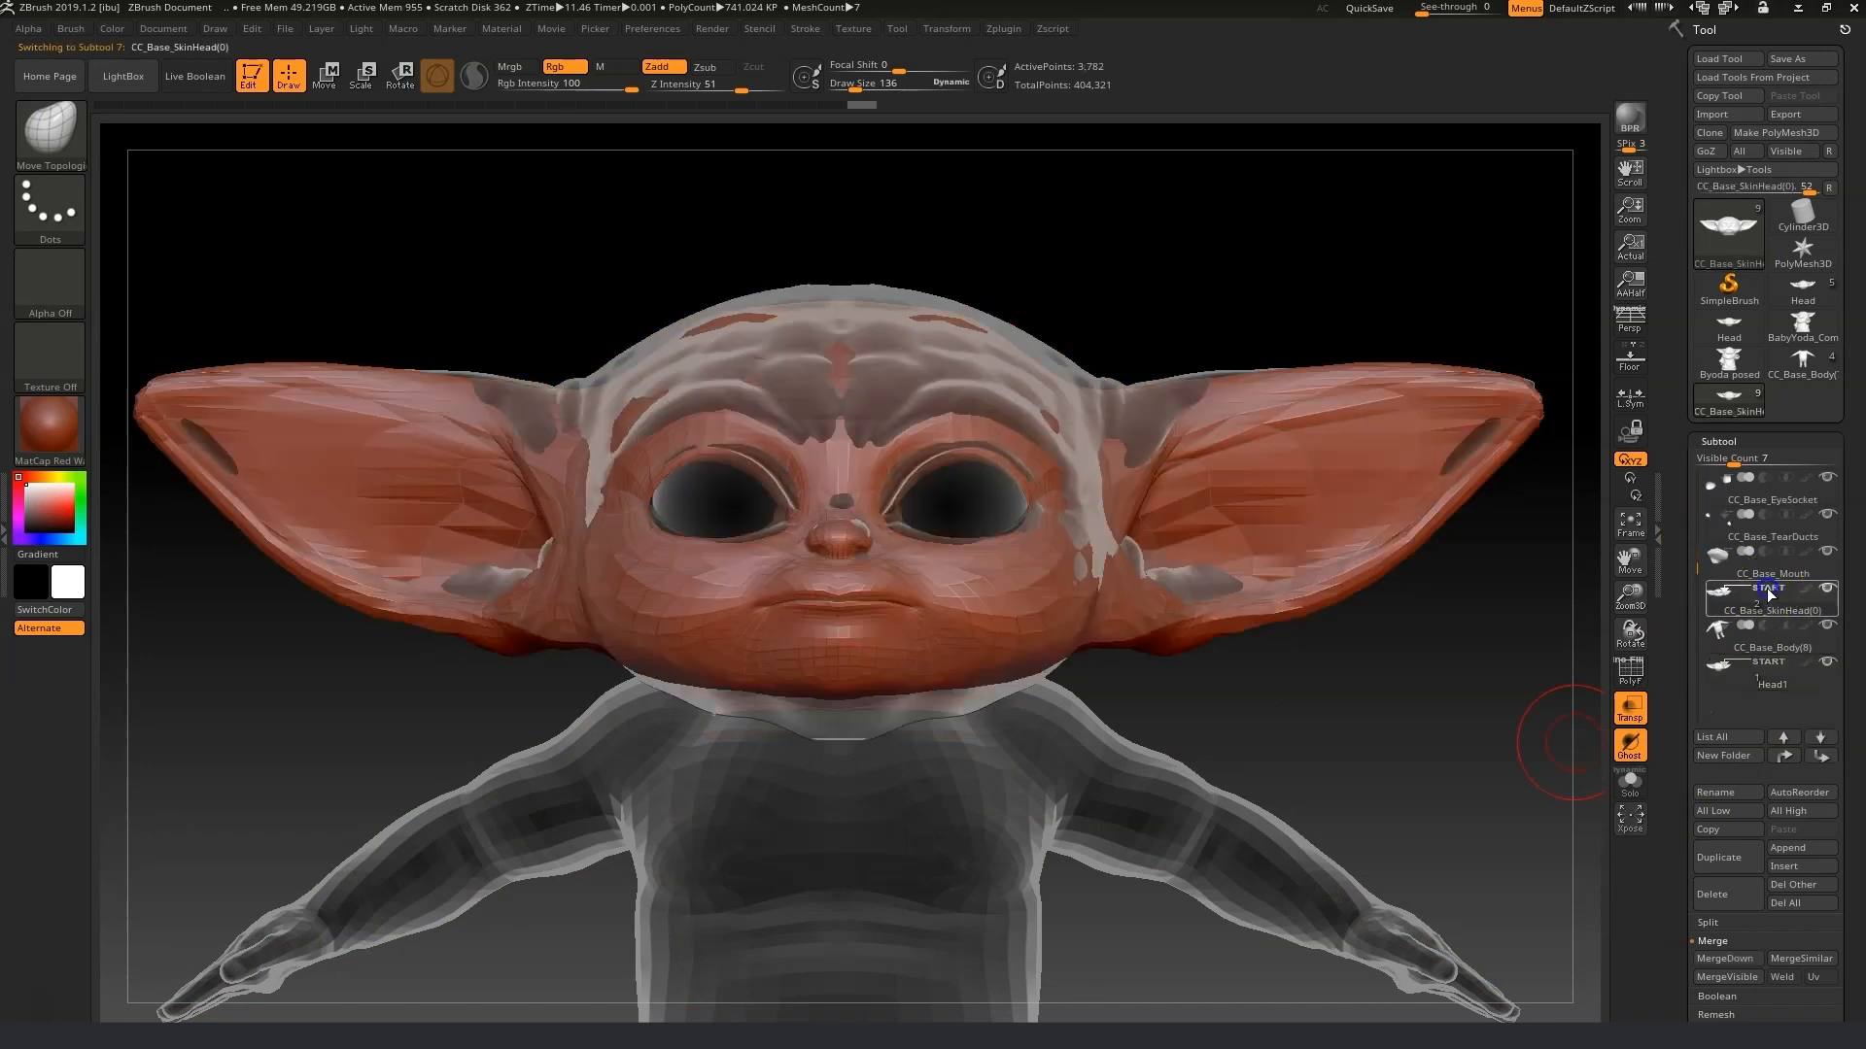
Switch to the Move brush at a large draw size and pull the avatar's cranium outward to fill the Yoda head.
left_click(65, 137)
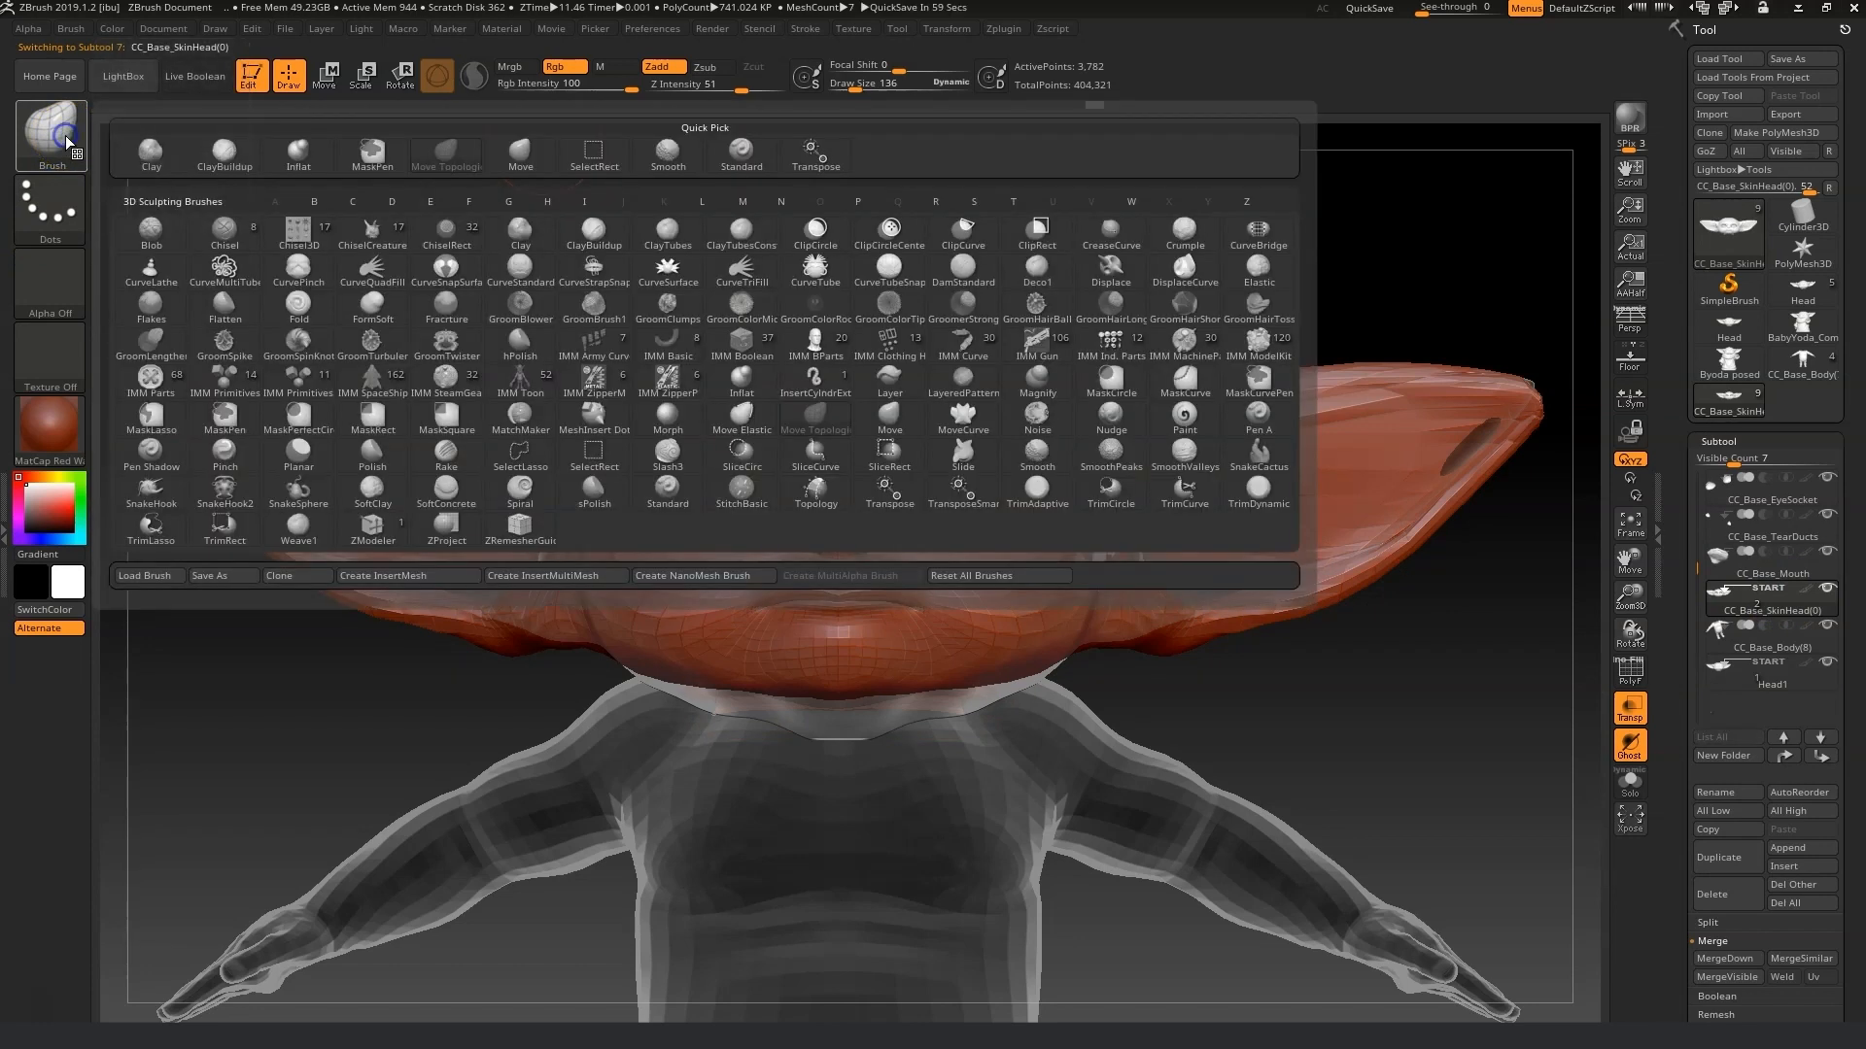
left_click(889, 418)
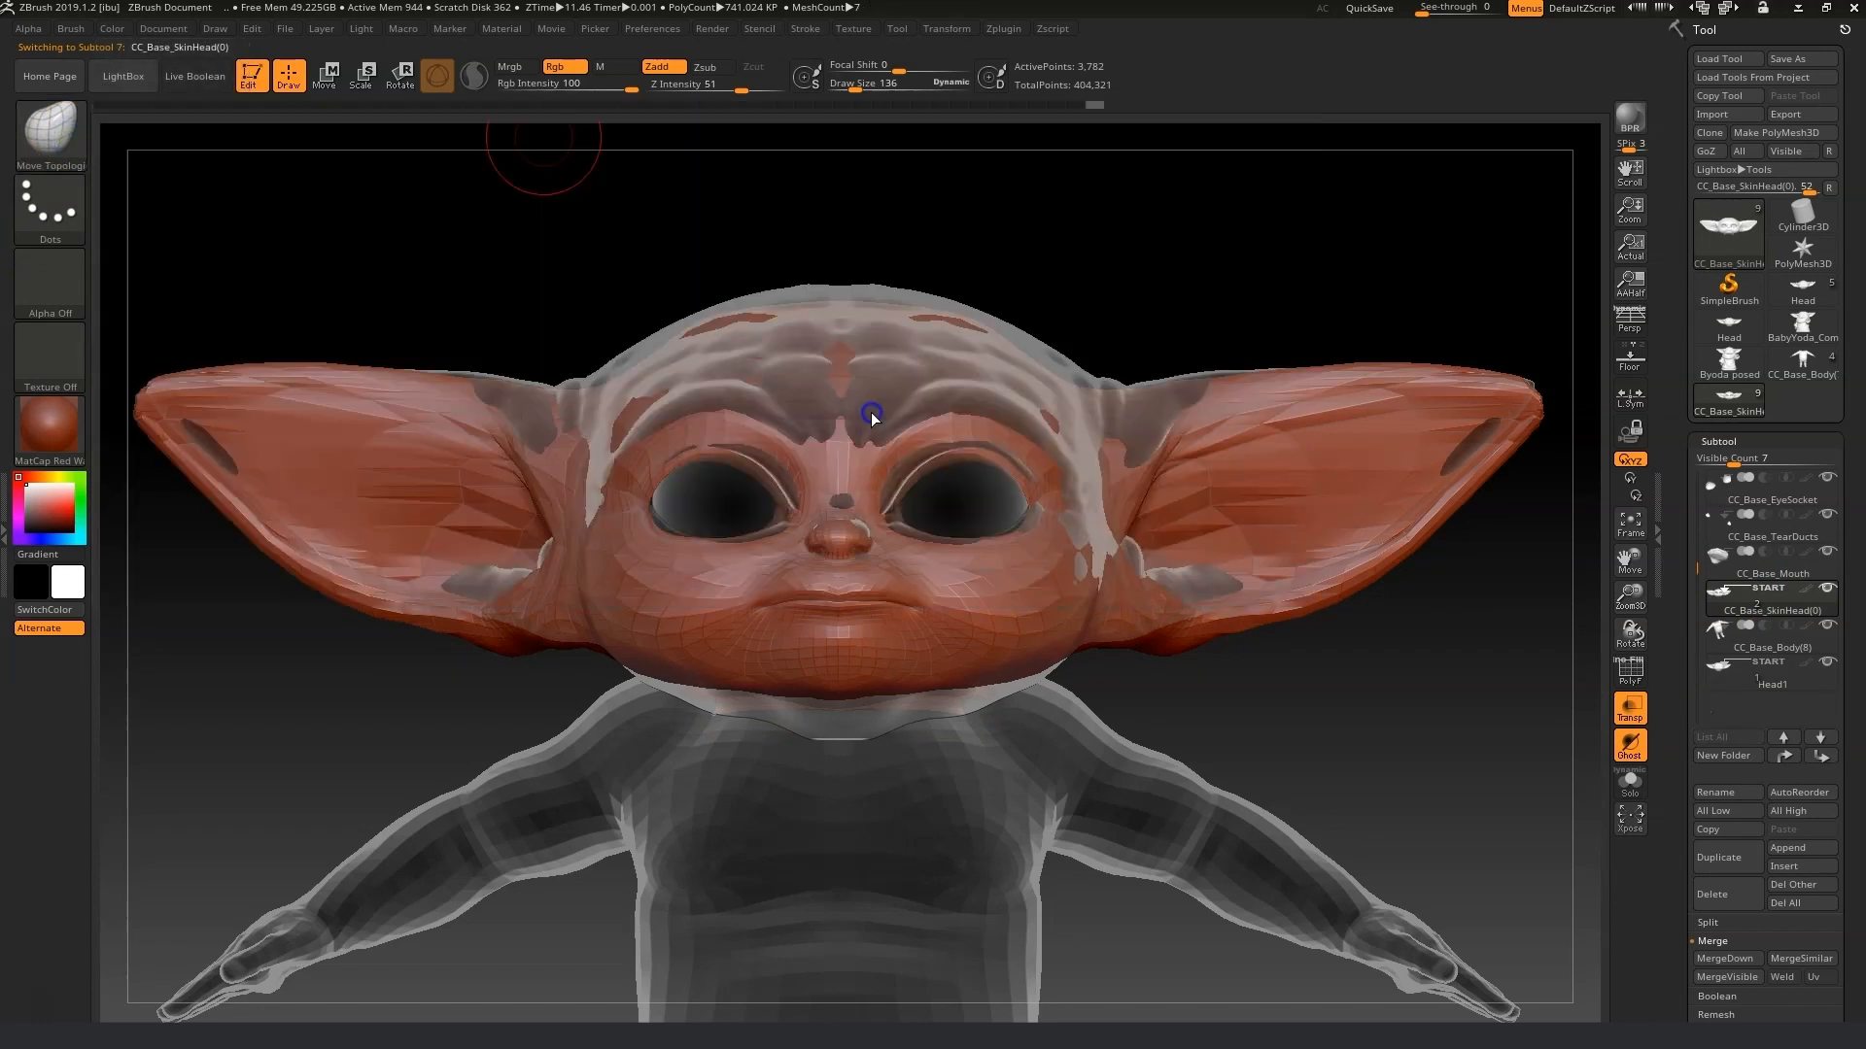
left_click_drag(862, 84, 880, 91)
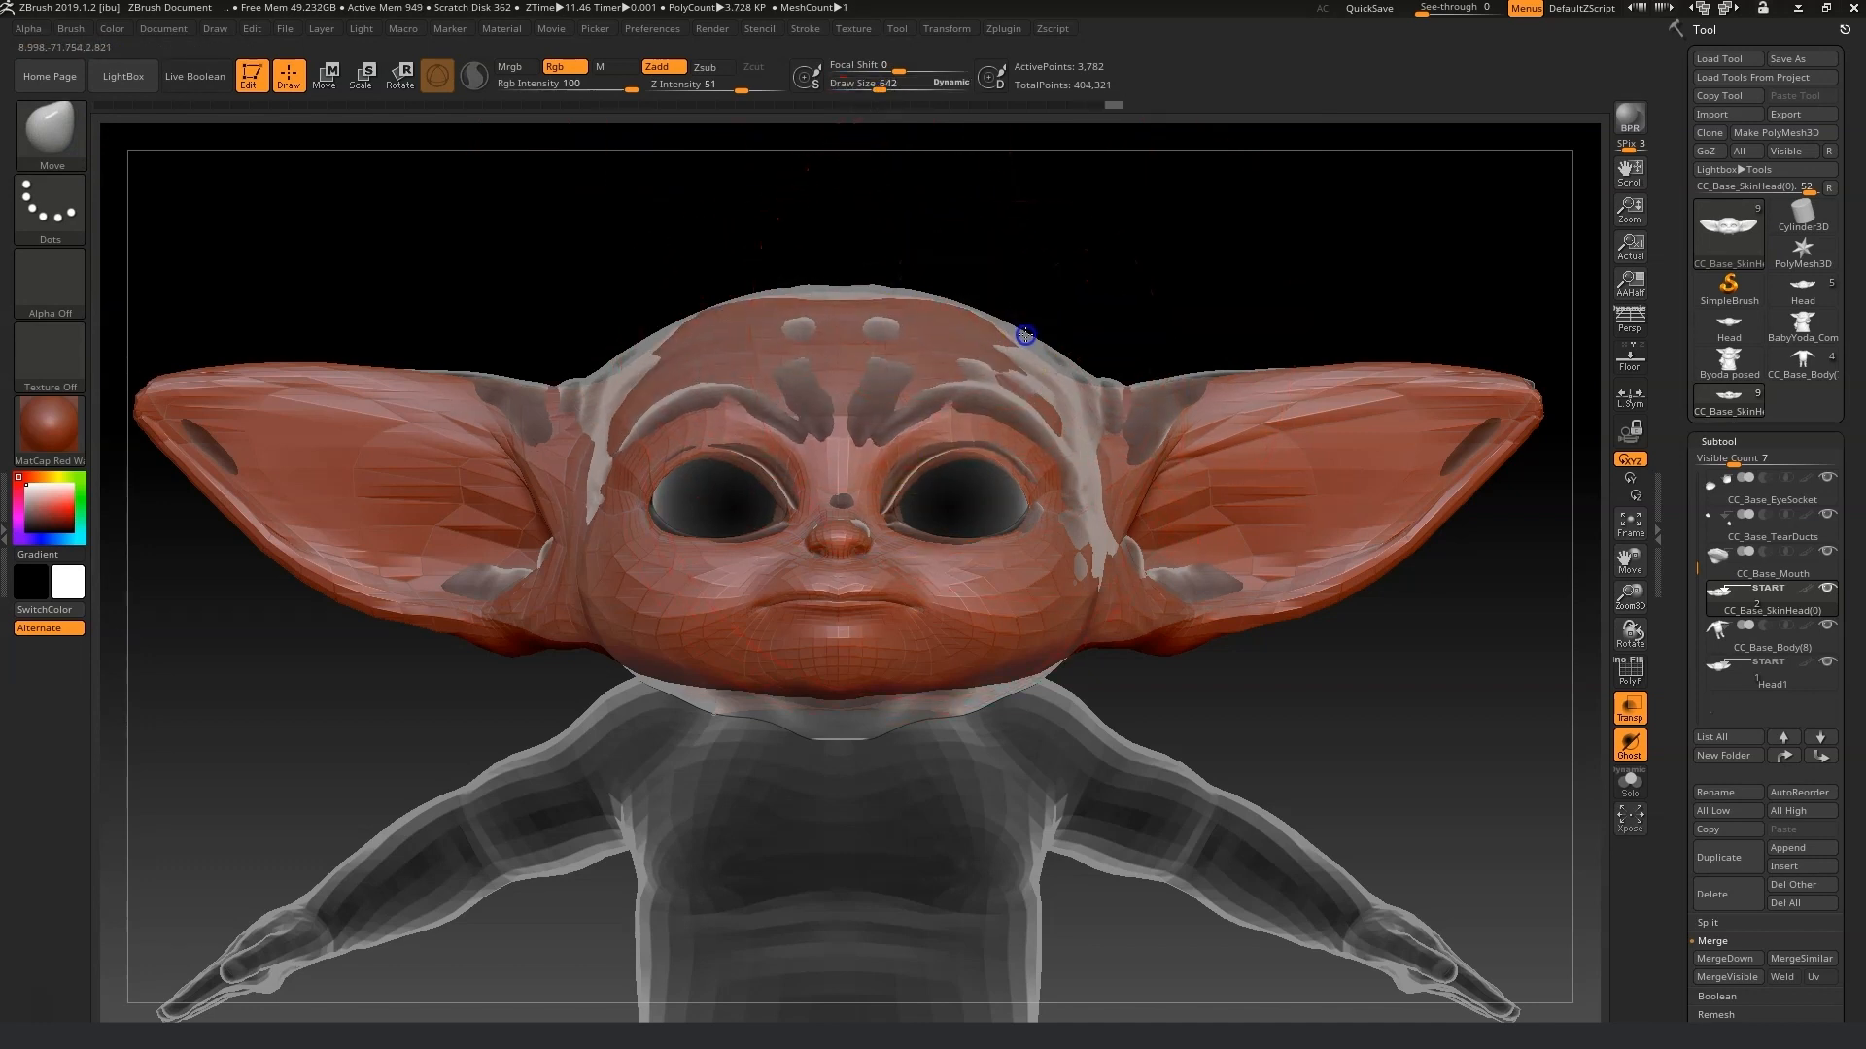
left_click_drag(866, 312, 834, 288)
left_click_drag(879, 86, 866, 85)
left_click_drag(826, 305, 825, 308)
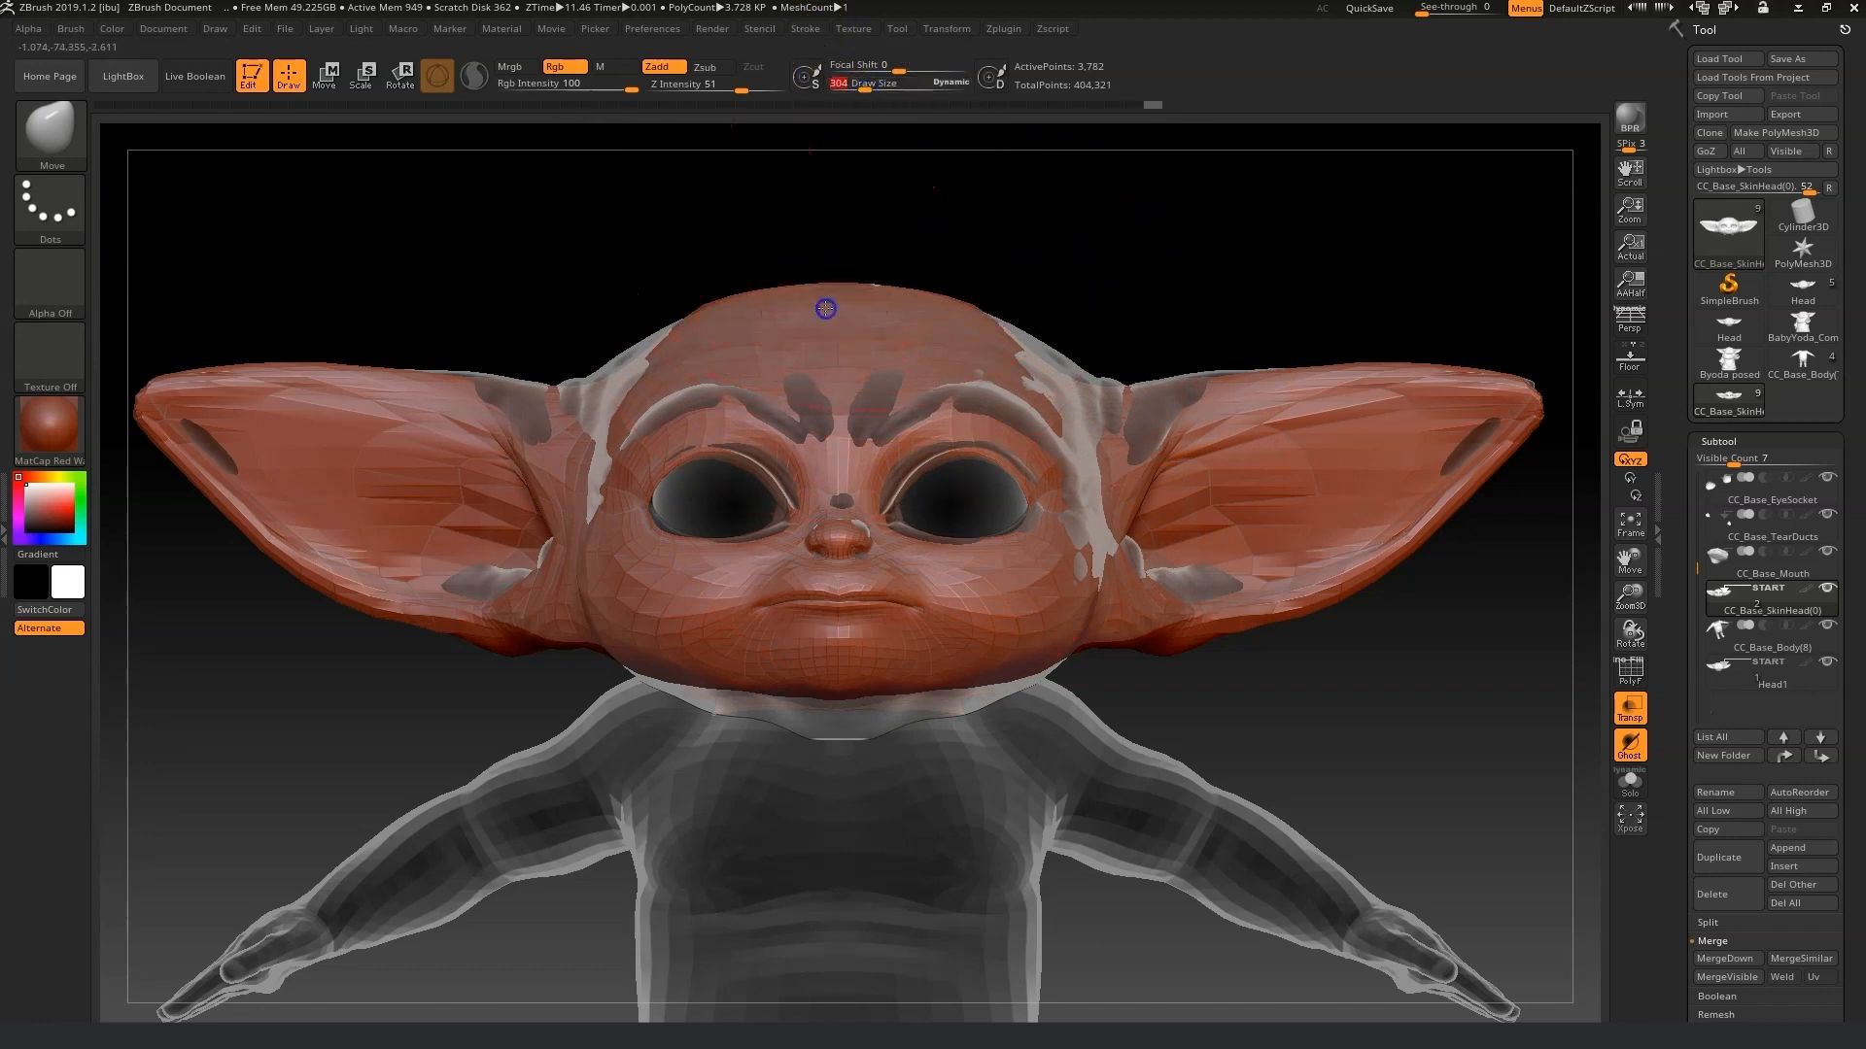
mouse_move(1080, 424)
left_mouse_down()
mouse_move(1066, 383)
mouse_move(1086, 368)
left_mouse_up()
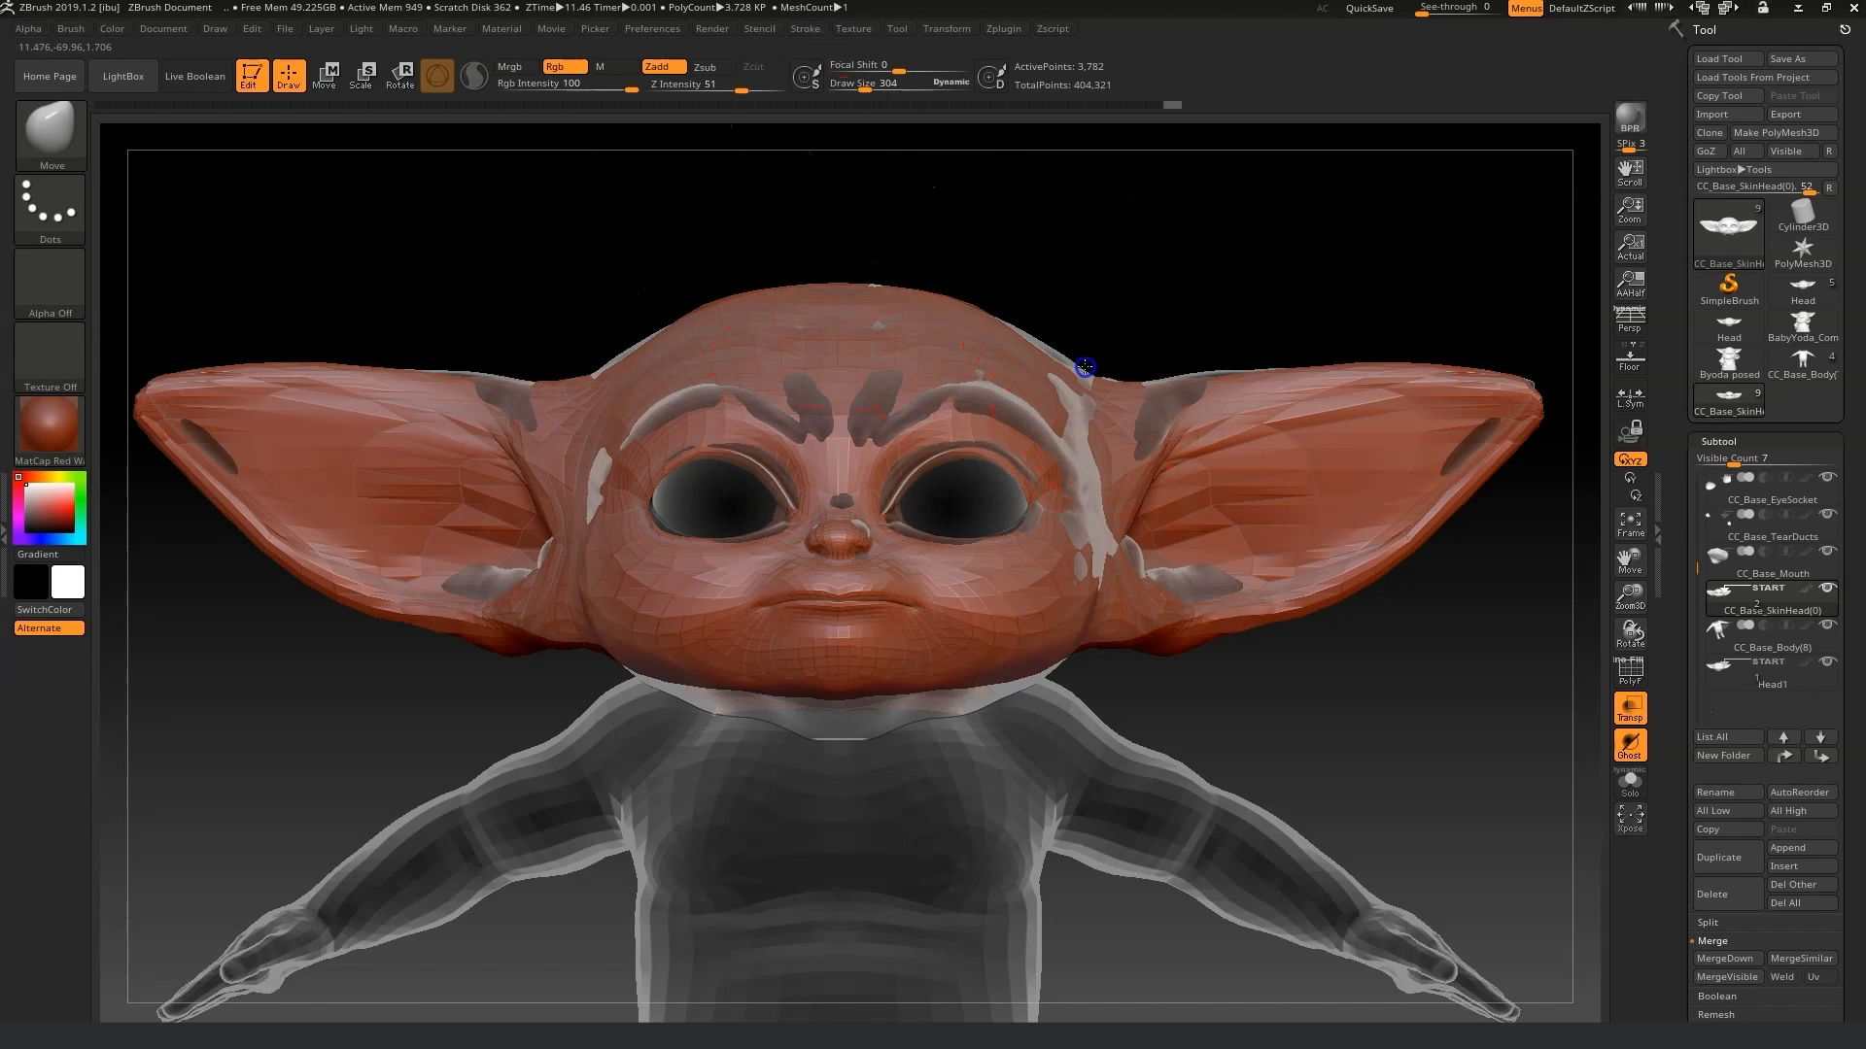
Zoom in on the face and push the flesh around the left eye socket with the Move brush at draw size 161.
left_click_drag(1362, 790, 1323, 783)
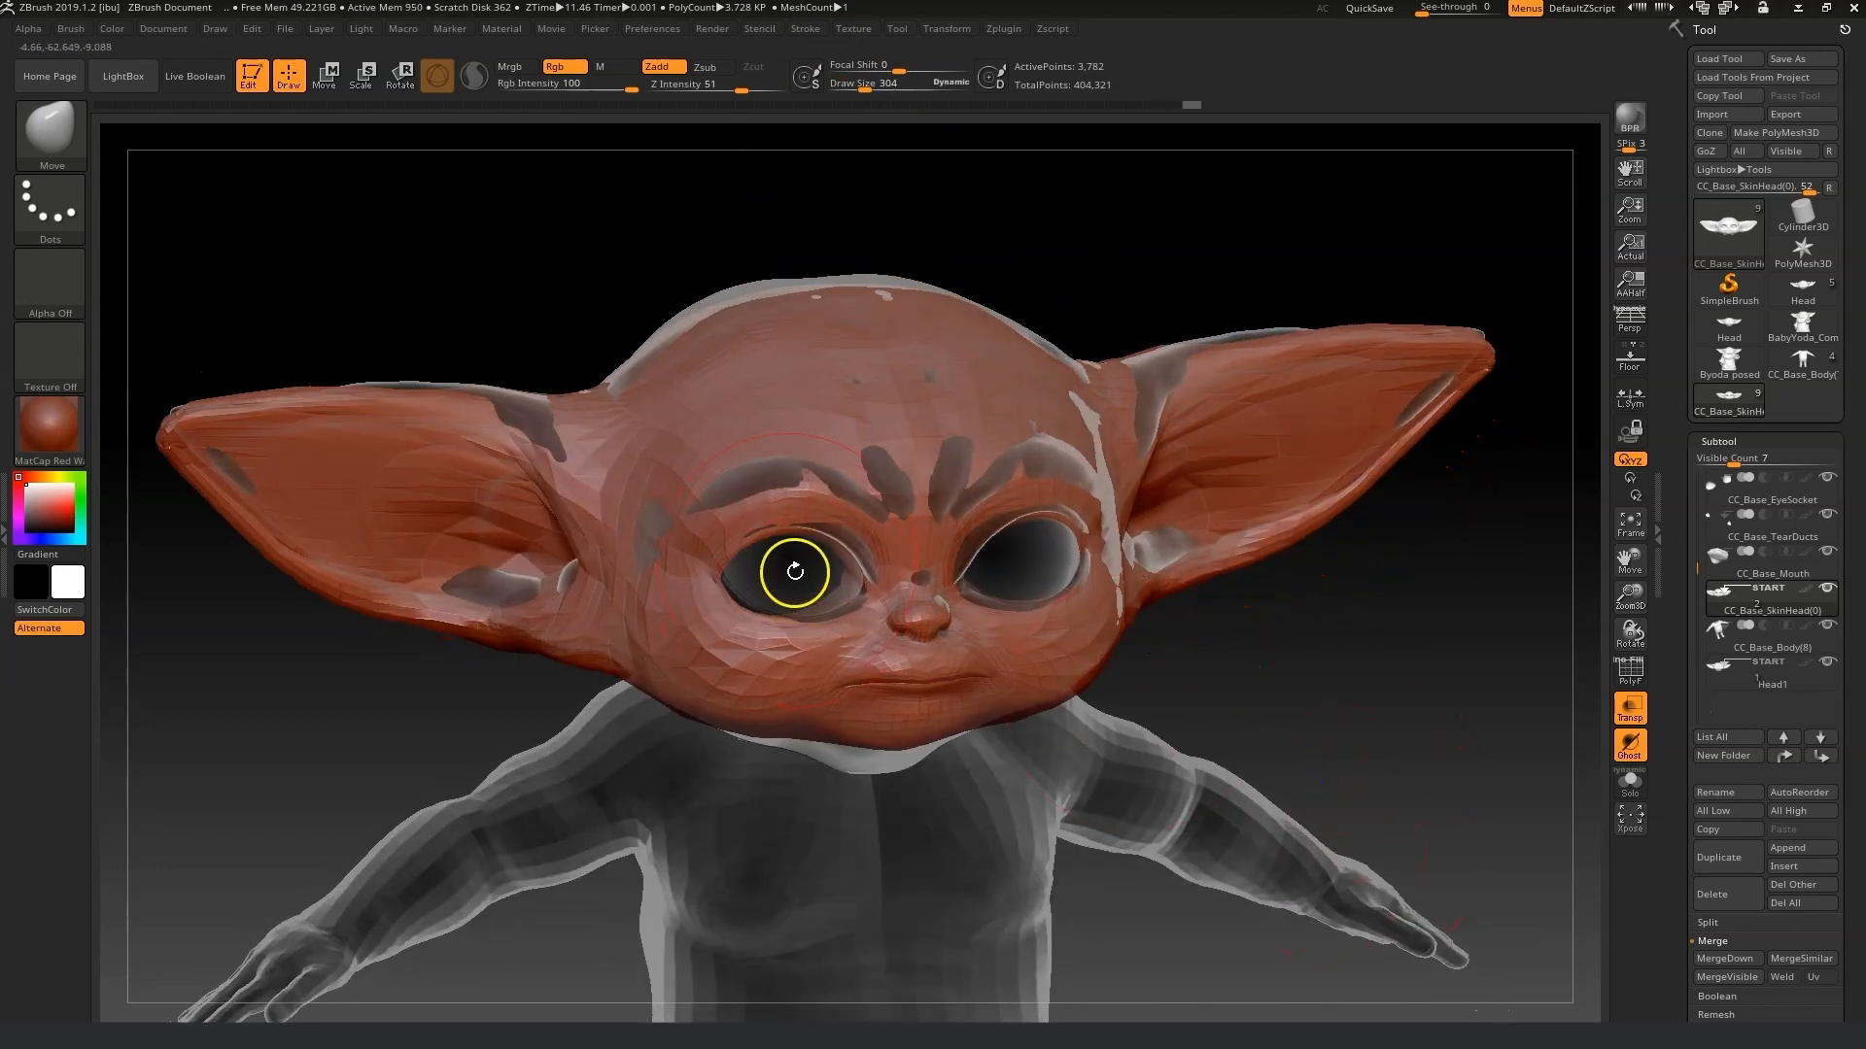
left_click_drag(1263, 668, 1524, 688)
left_click_drag(1627, 594, 1467, 821)
left_click_drag(860, 85, 841, 86)
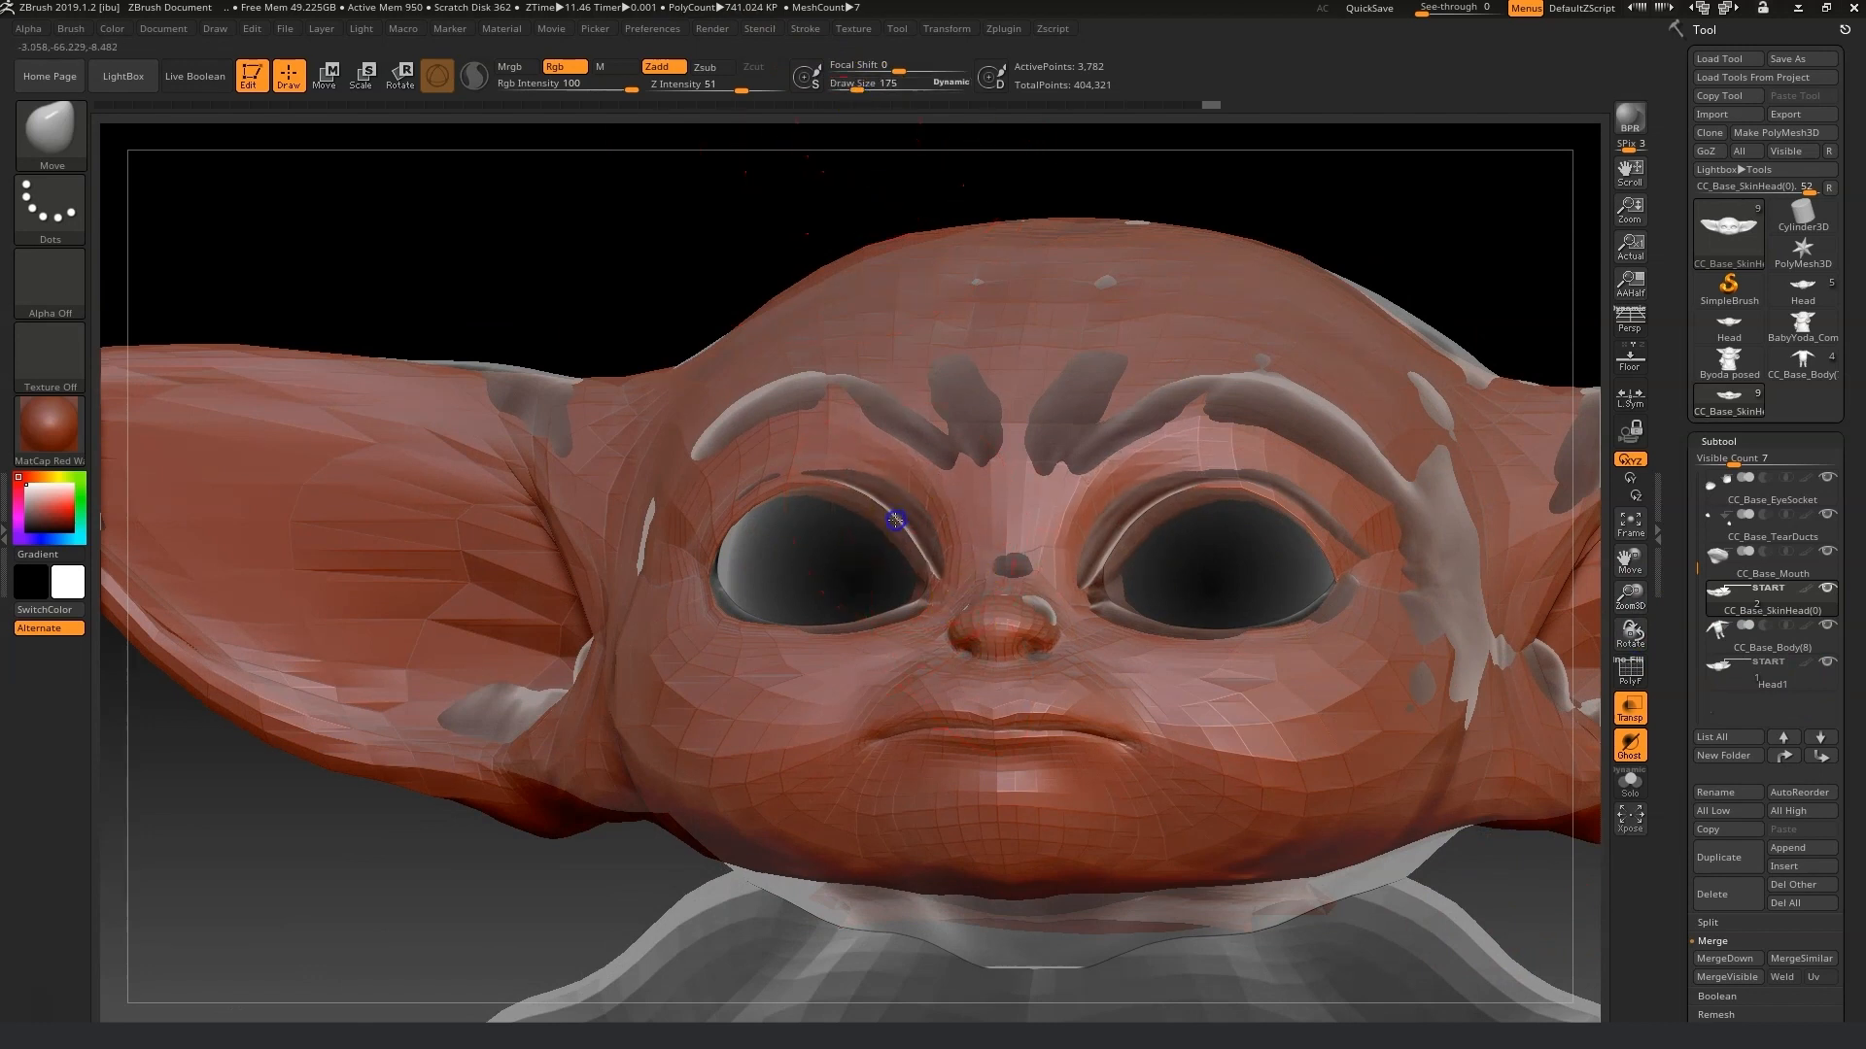
left_click_drag(229, 837, 238, 842, "shift")
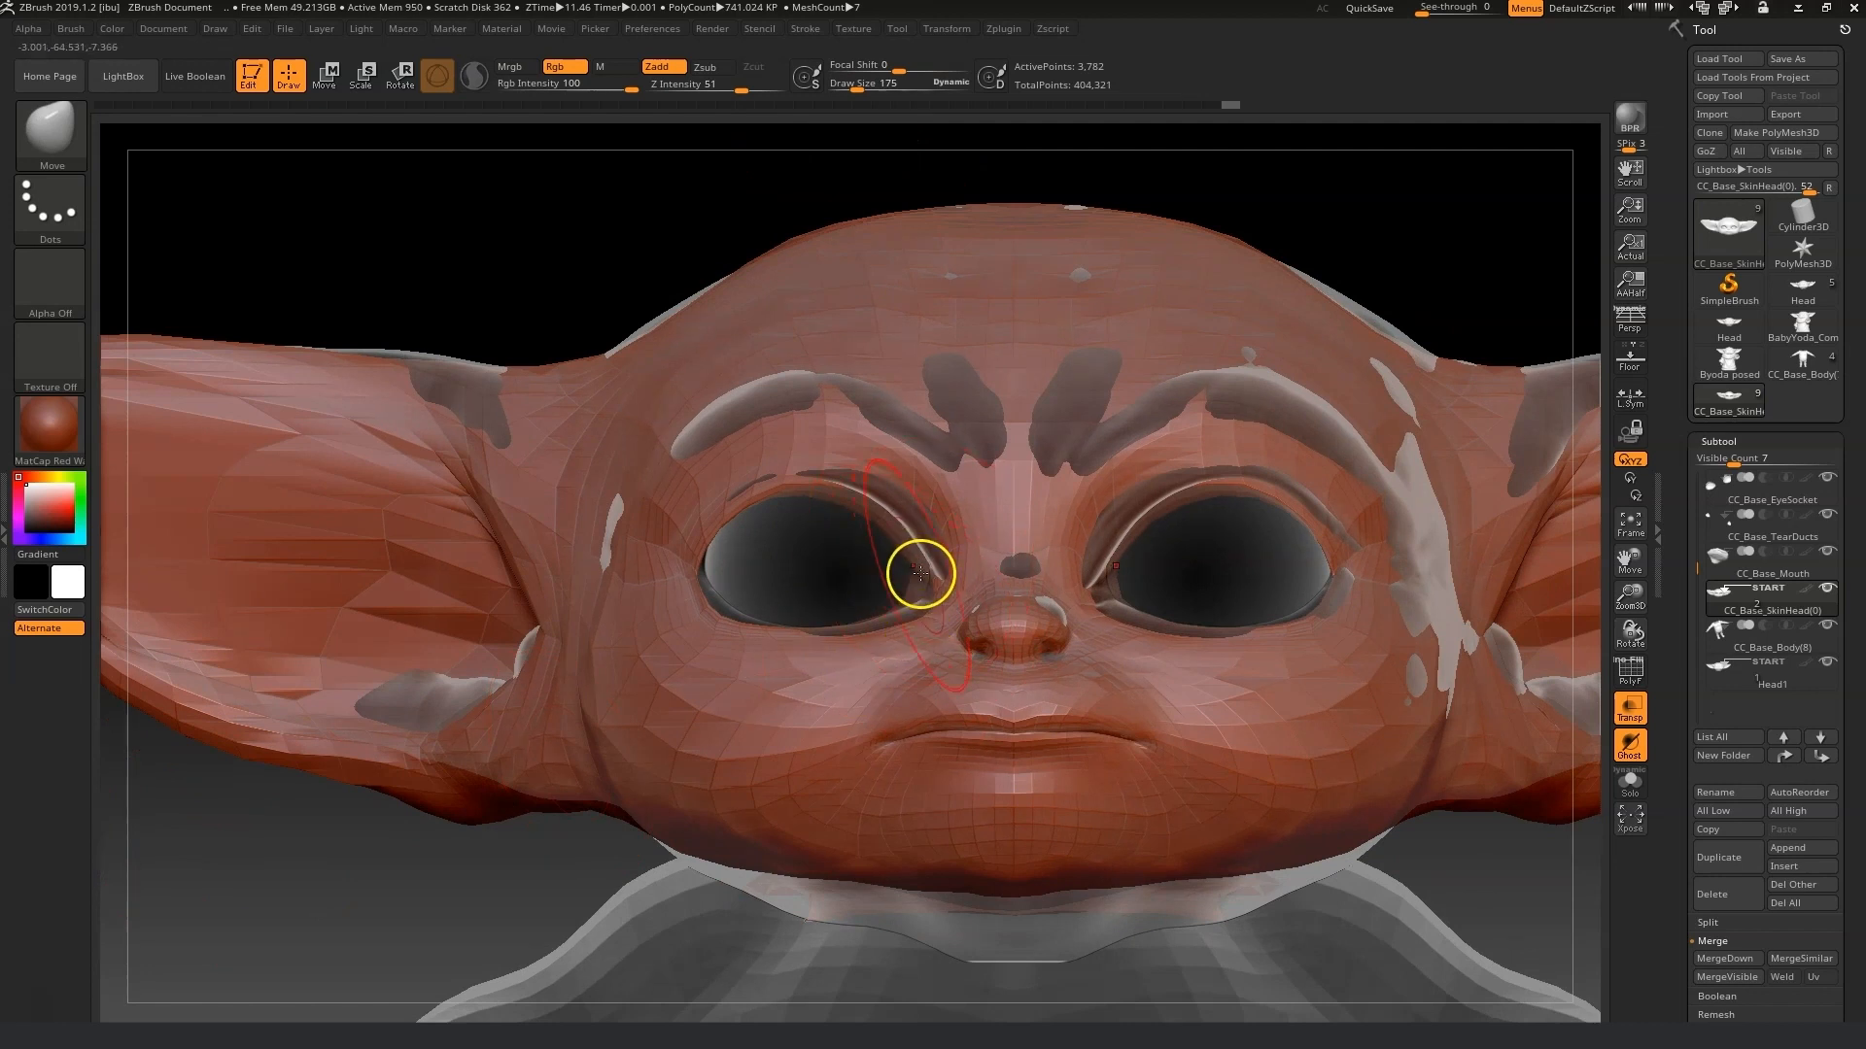
left_click_drag(856, 88, 856, 88)
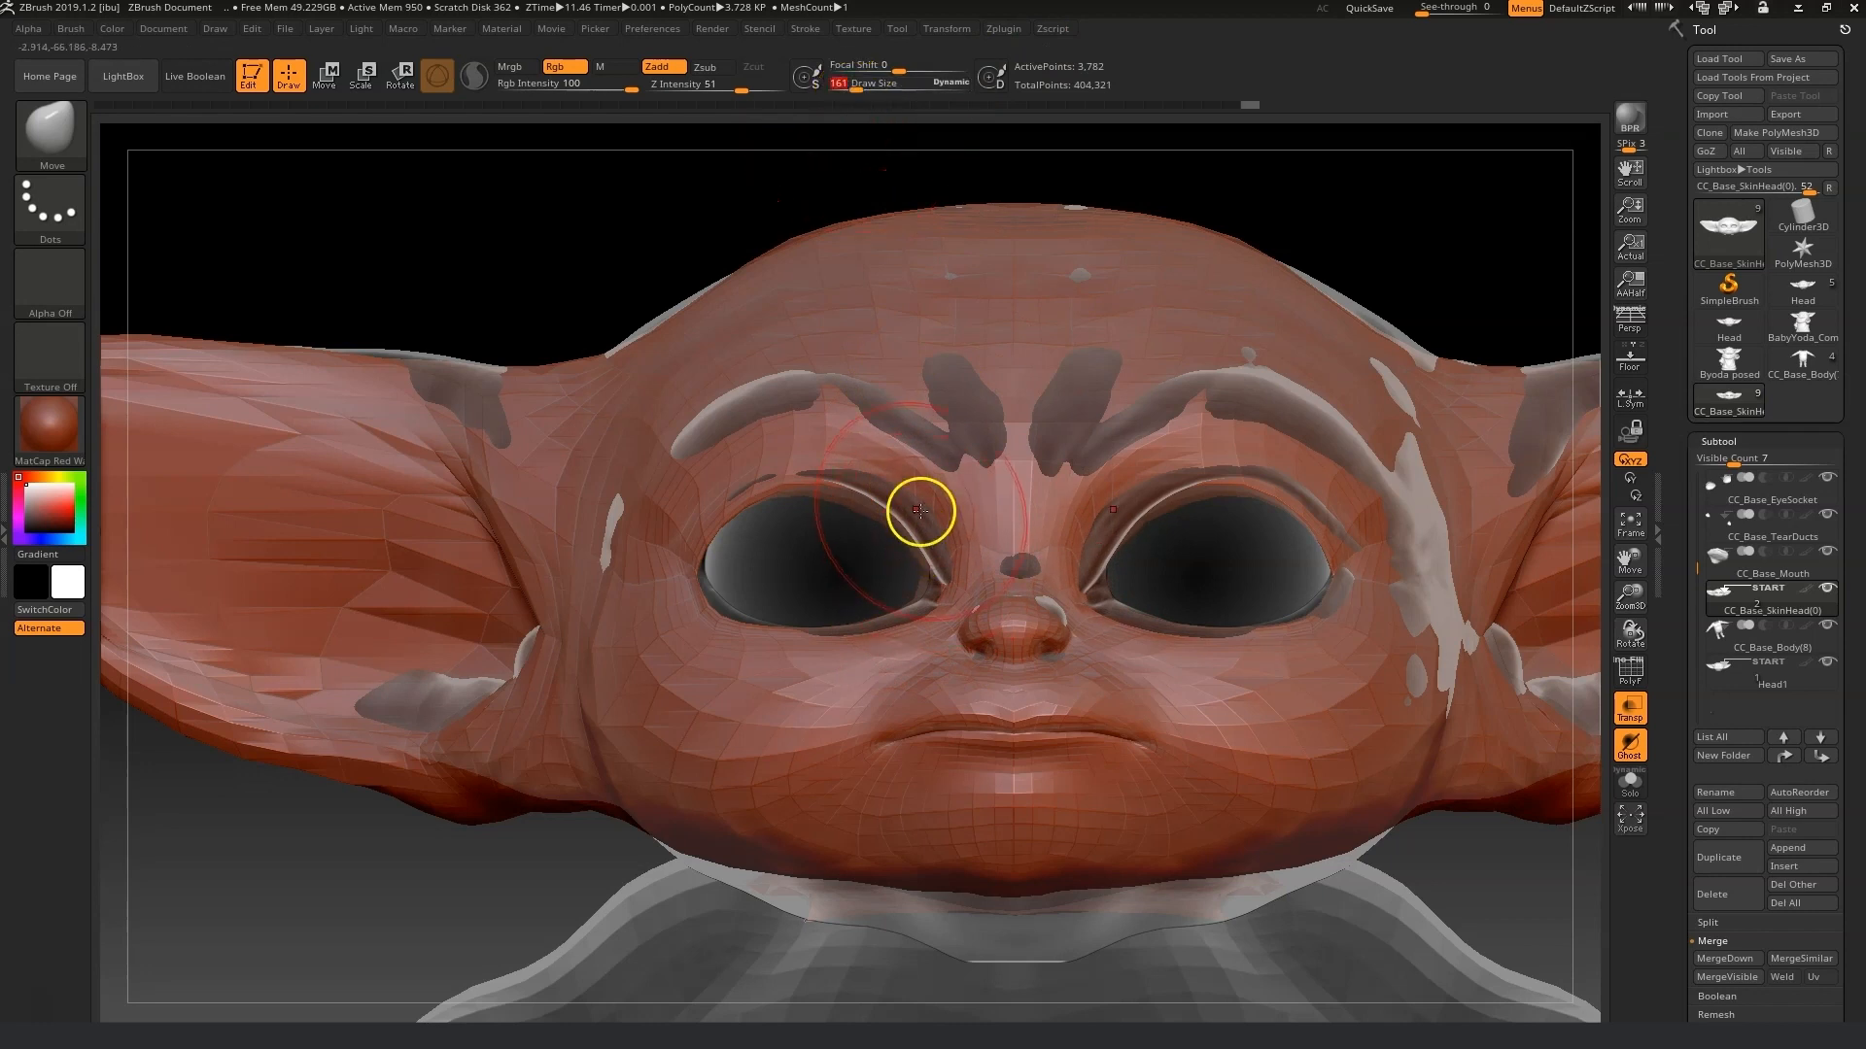
left_click_drag(913, 523, 921, 508)
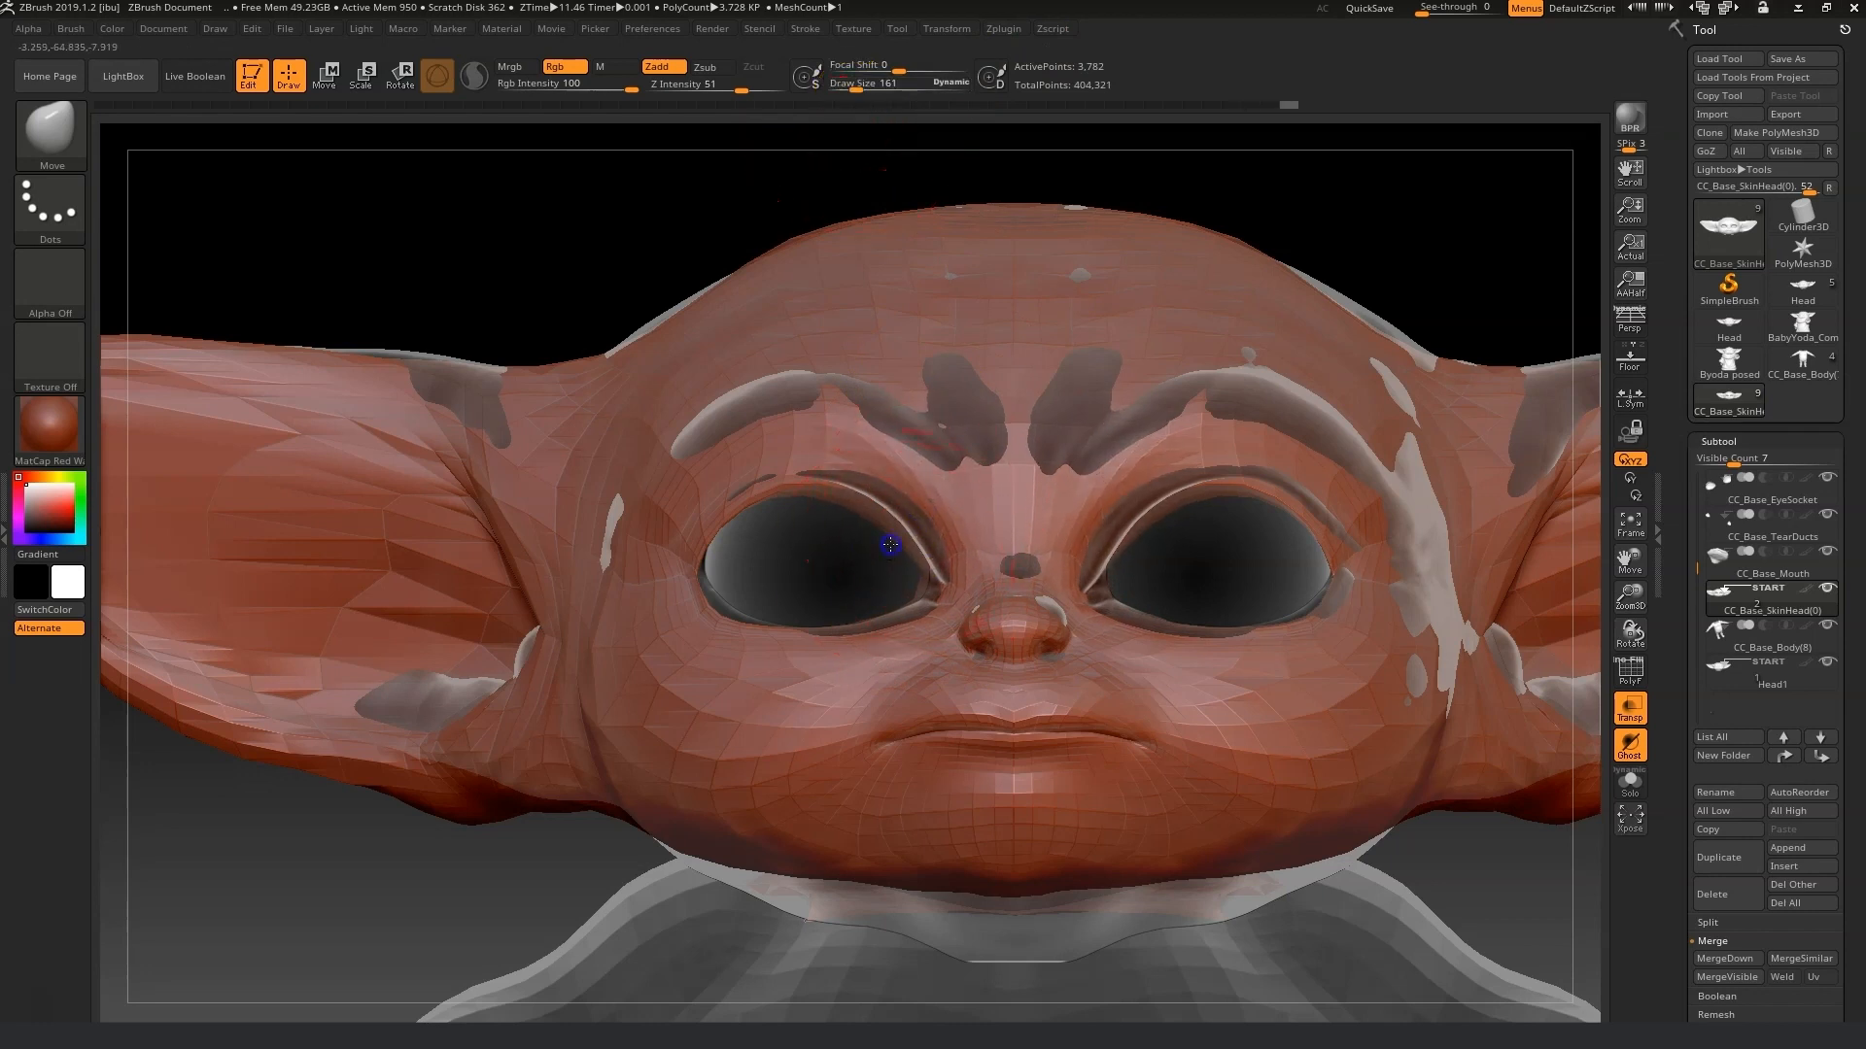
right_click_drag(872, 510, 893, 516)
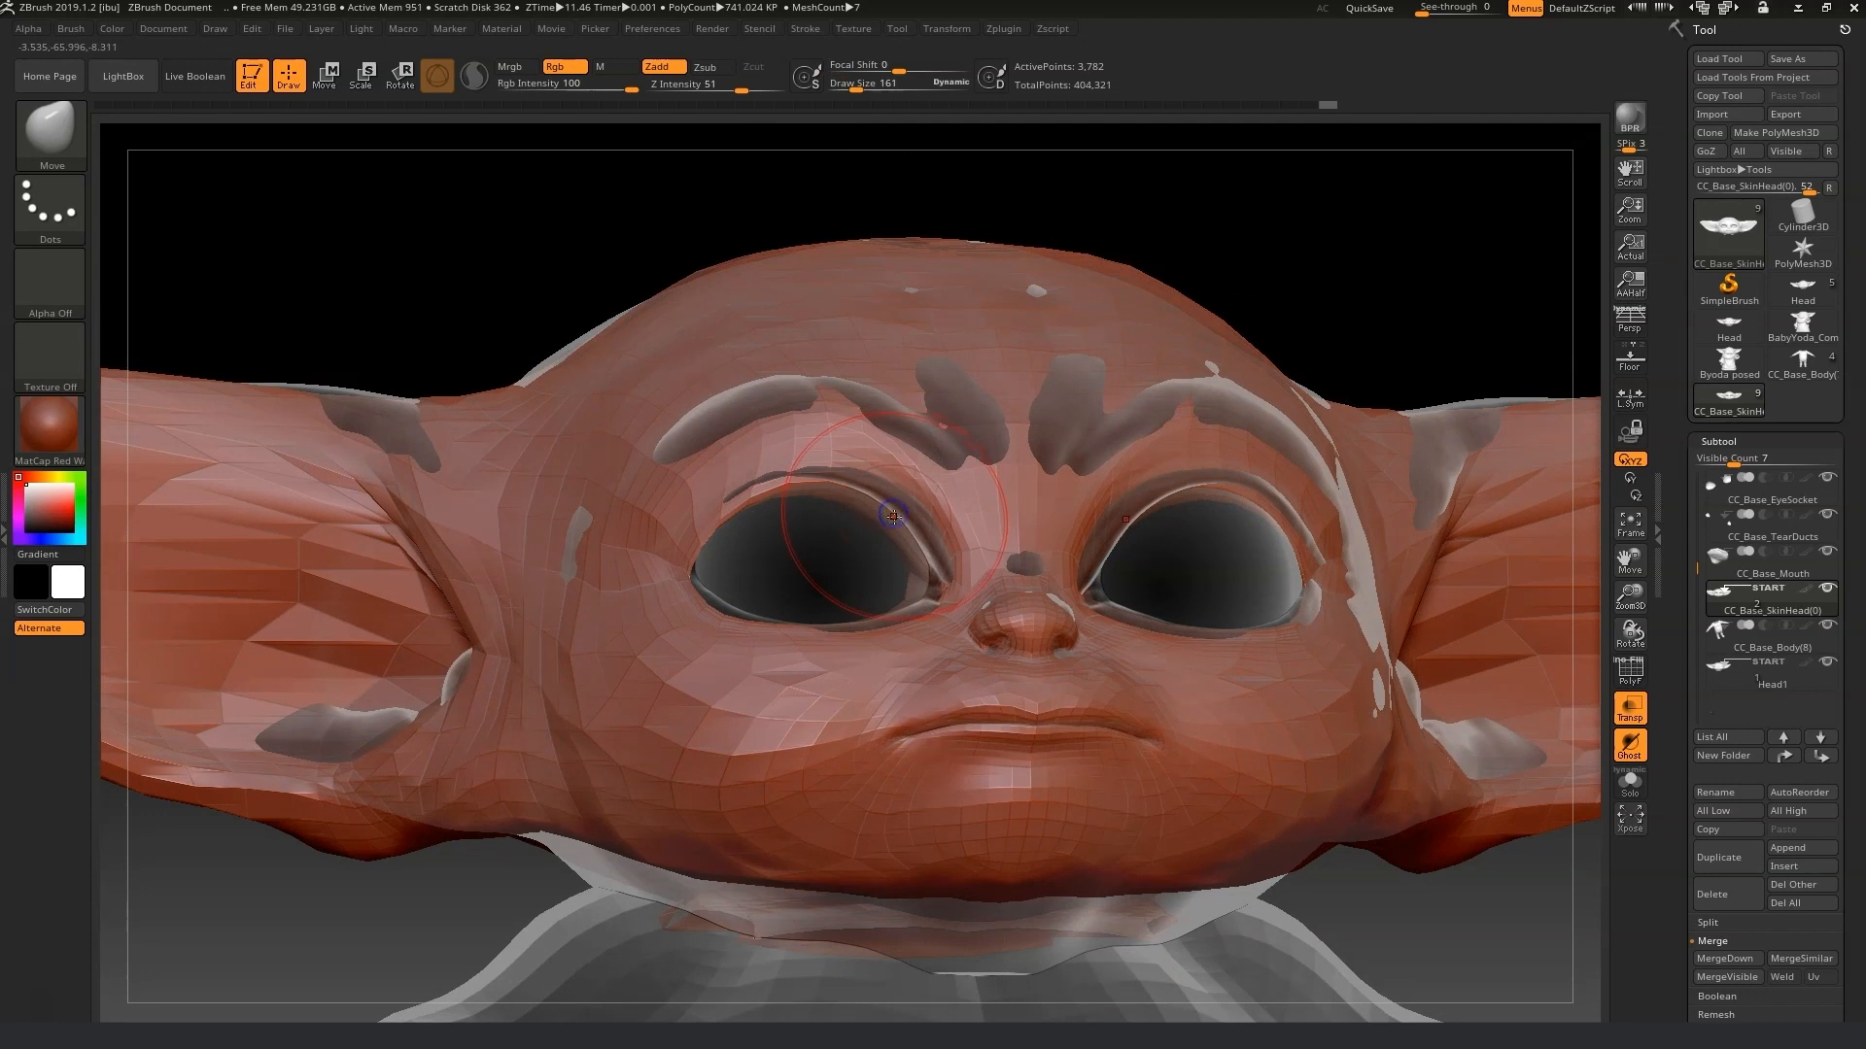
Try a Move stroke on the brow, then undo the recent strokes.
mouse_move(1399, 271)
right_mouse_down()
mouse_move(1370, 333)
mouse_move(1106, 367)
right_mouse_up()
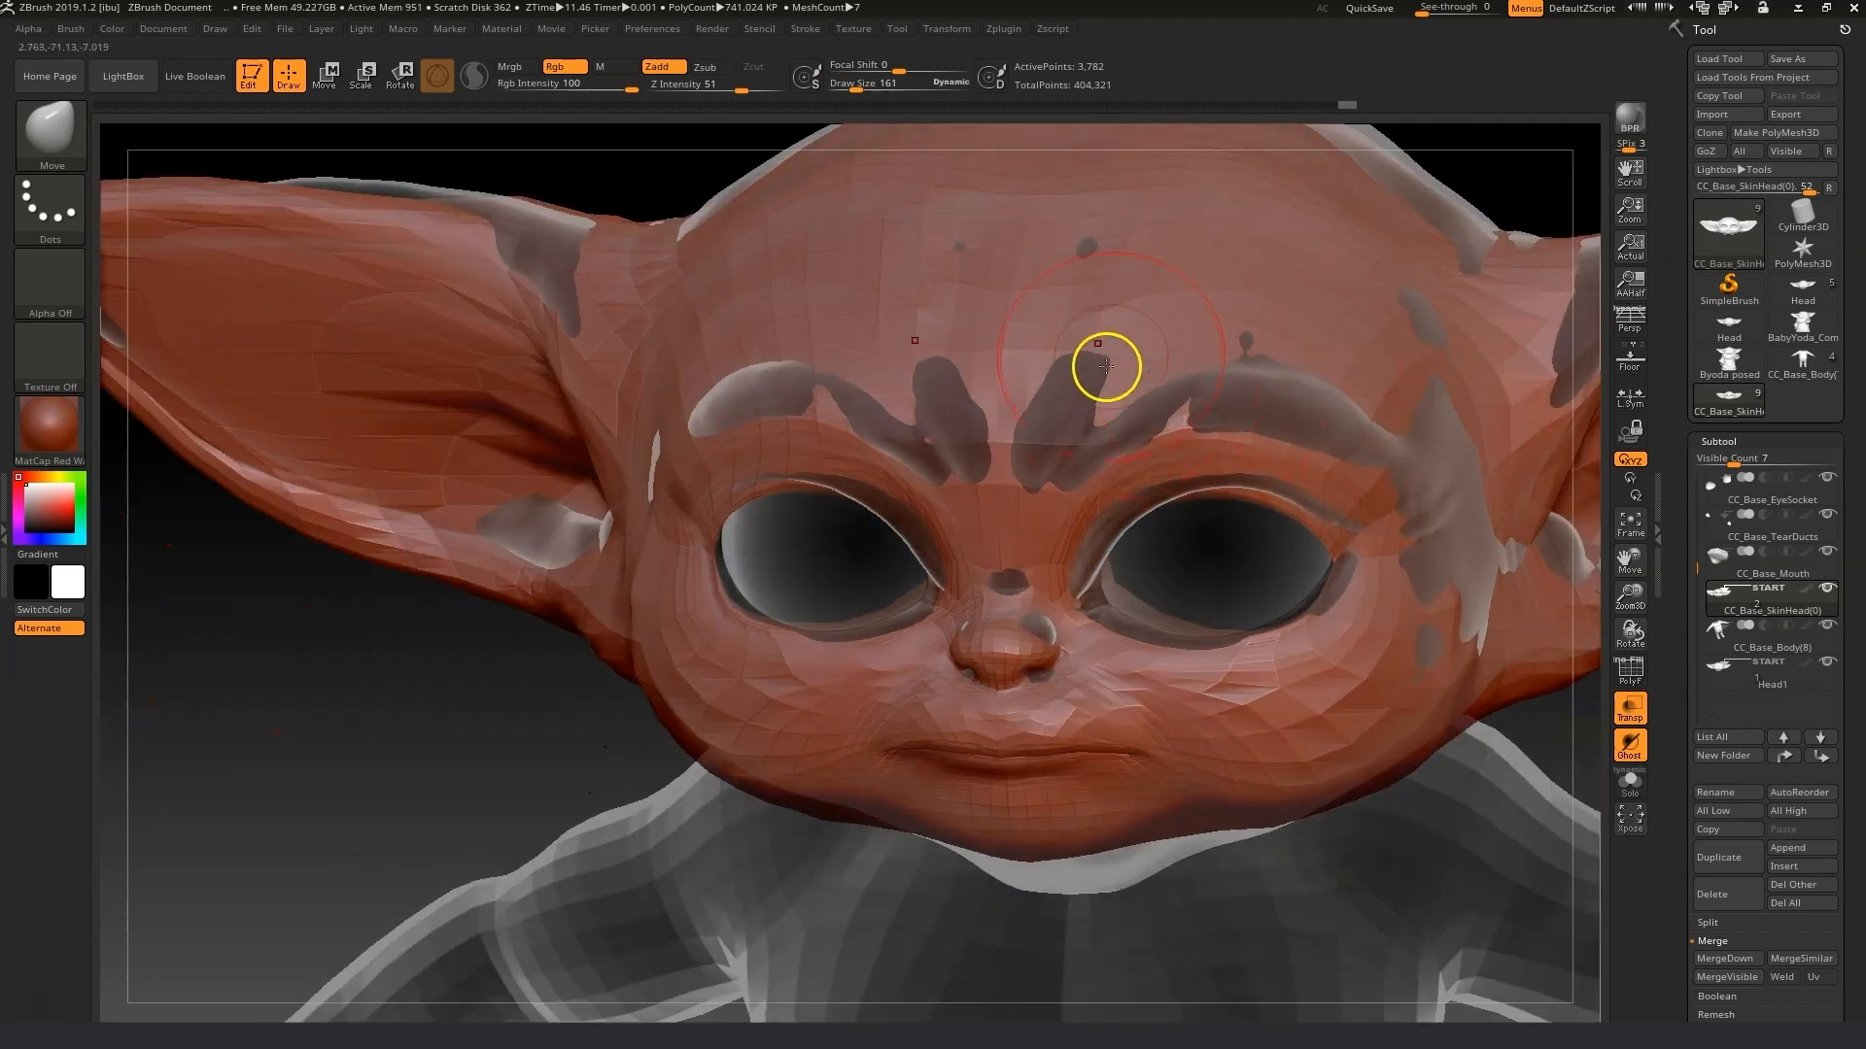
right_click_drag(1506, 172, 1522, 154)
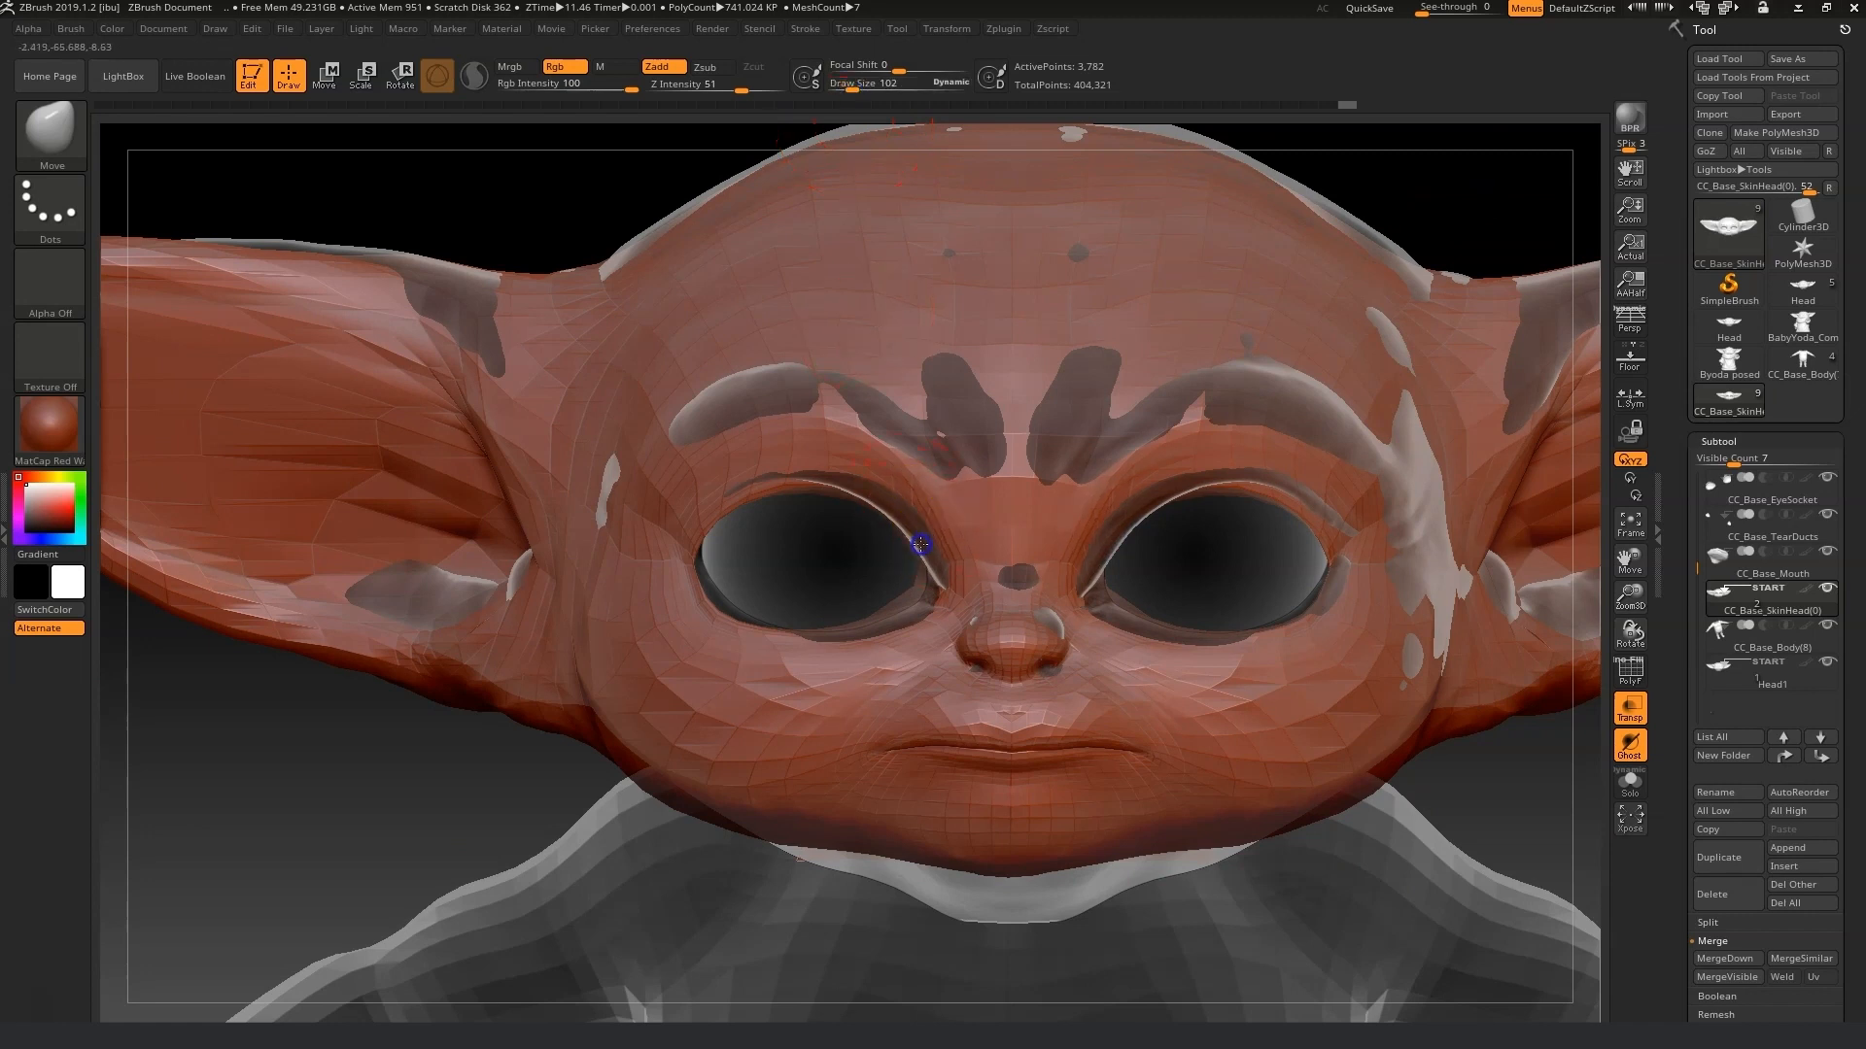
key("ctrl+z")
mouse_move(907, 557)
right_mouse_down()
mouse_move(783, 541)
mouse_move(895, 533)
mouse_move(875, 584)
mouse_move(899, 614)
mouse_move(867, 628)
mouse_move(1344, 567)
mouse_move(1133, 582)
right_mouse_up()
key("ctrl+z")
key("ctrl+z")
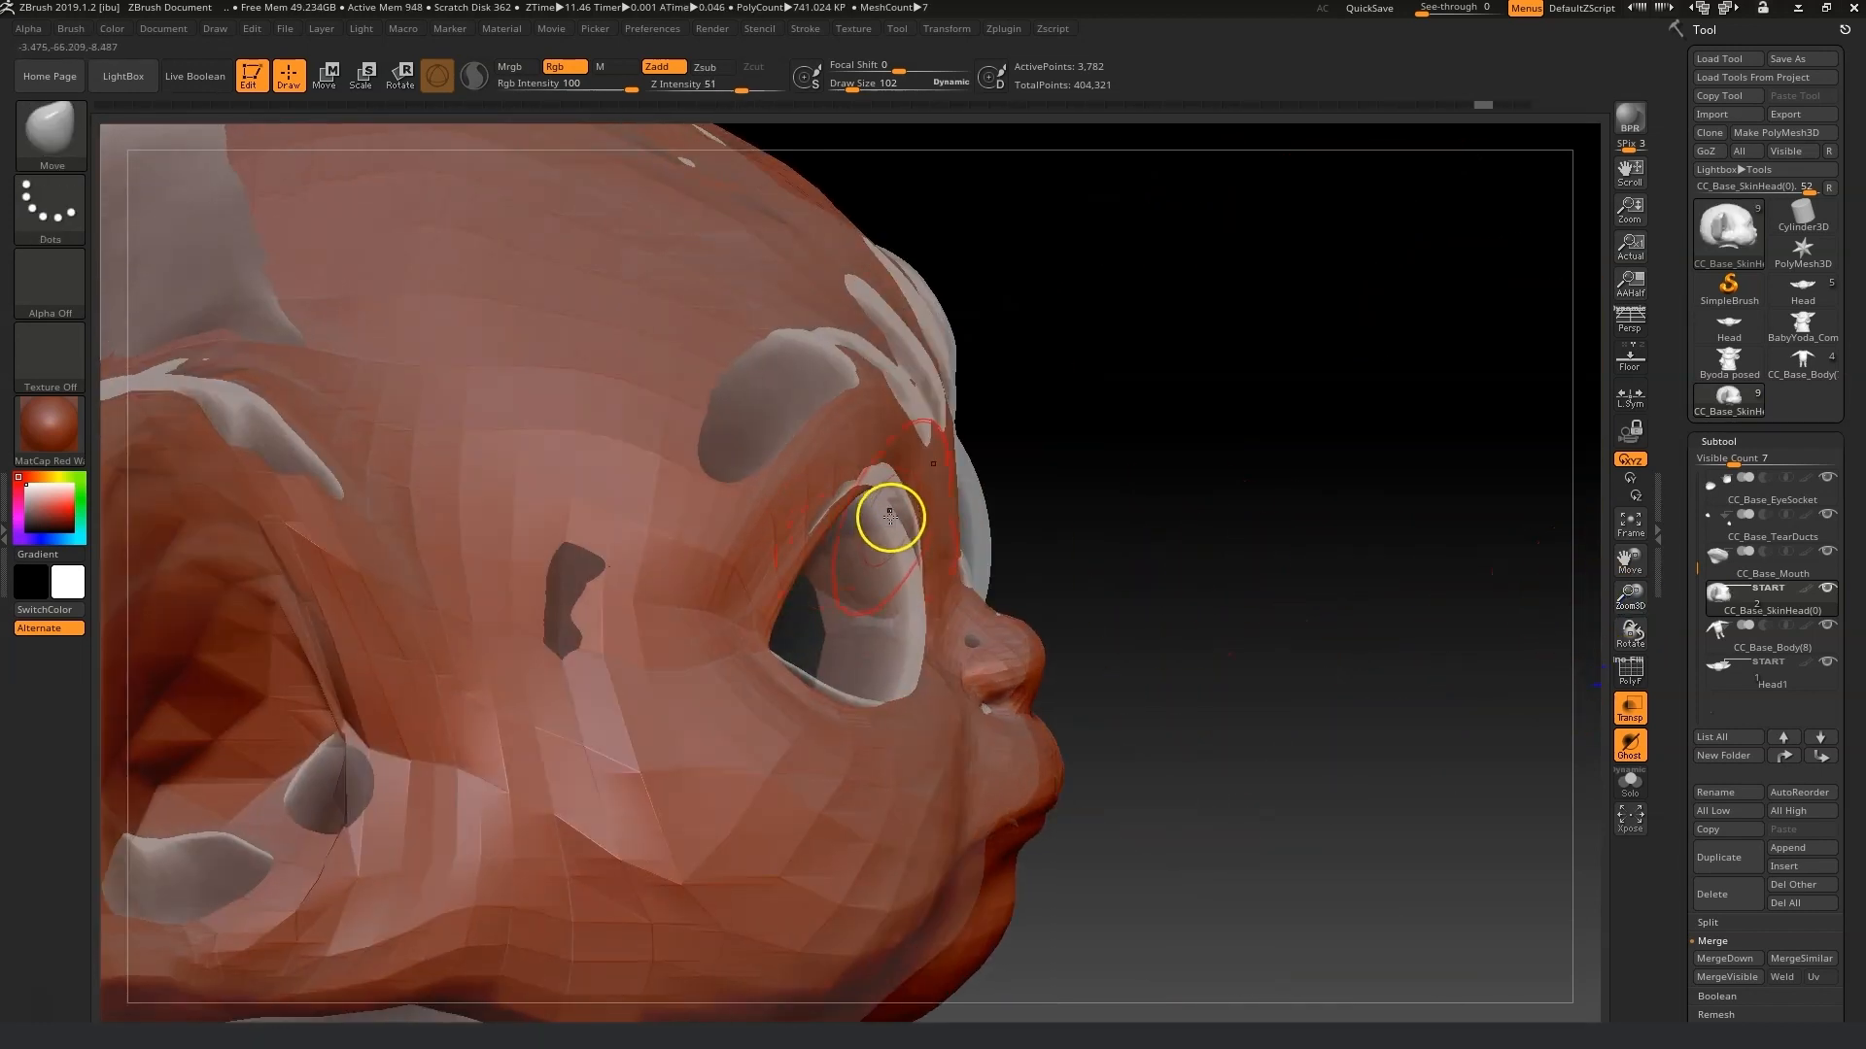
Reshape the side of the eye socket and the cheek with Move strokes to match the Yoda overlay.
left_click_drag(925, 603, 917, 607)
right_click_drag(1215, 593, 933, 612)
left_click_drag(924, 616, 914, 620)
right_click_drag(1522, 705, 1291, 724)
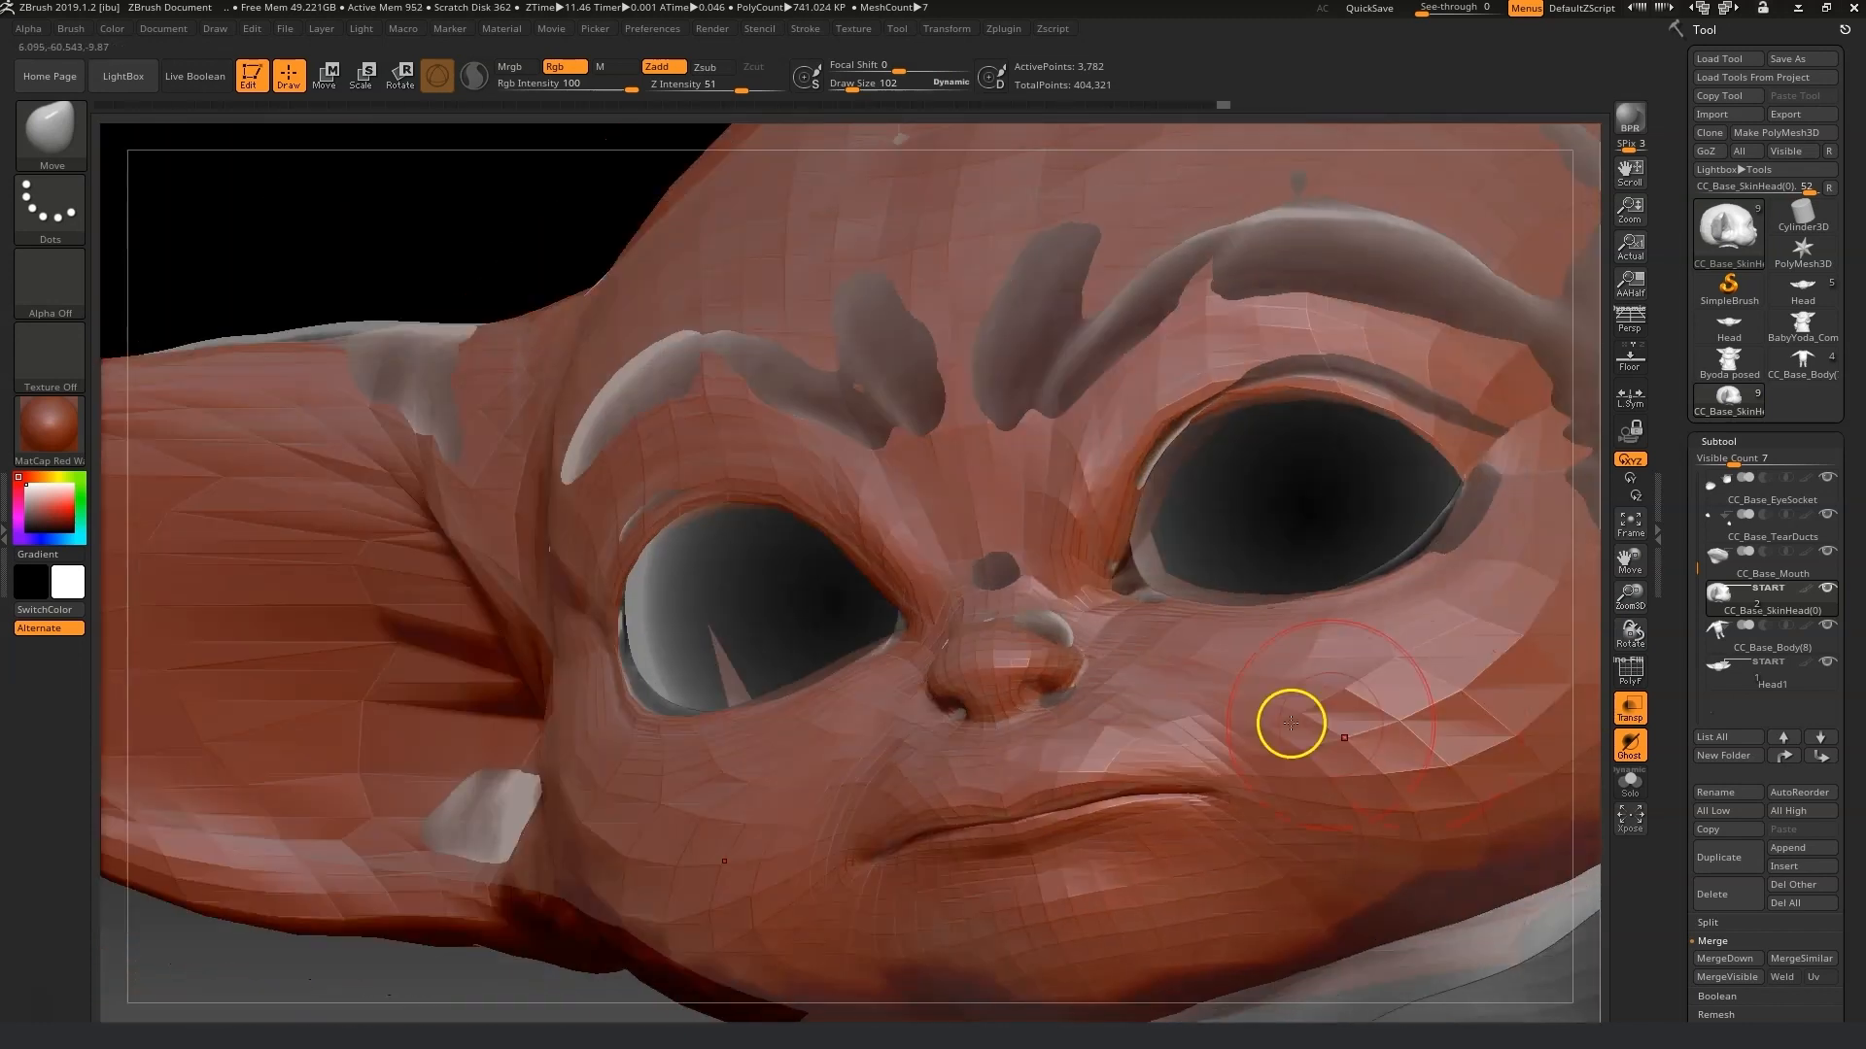
right_click_drag(784, 612, 842, 583)
left_click_drag(857, 573, 832, 508)
mouse_move(632, 641)
right_mouse_down()
mouse_move(637, 529)
mouse_move(645, 603)
right_mouse_up()
left_click_drag(624, 583, 634, 595)
right_click_drag(658, 625, 660, 695)
mouse_move(616, 719)
left_mouse_down()
mouse_move(588, 717)
mouse_move(576, 672)
left_mouse_up()
right_click_drag(651, 660, 700, 729)
Set the Move brush to draw size 56 and refine the rim around the eye opening.
left_click_drag(855, 90, 848, 90)
right_click_drag(738, 622, 802, 646)
left_click_drag(812, 633, 823, 628)
mouse_move(836, 719)
right_mouse_down()
mouse_move(807, 676)
mouse_move(1074, 600)
mouse_move(960, 605)
right_mouse_up()
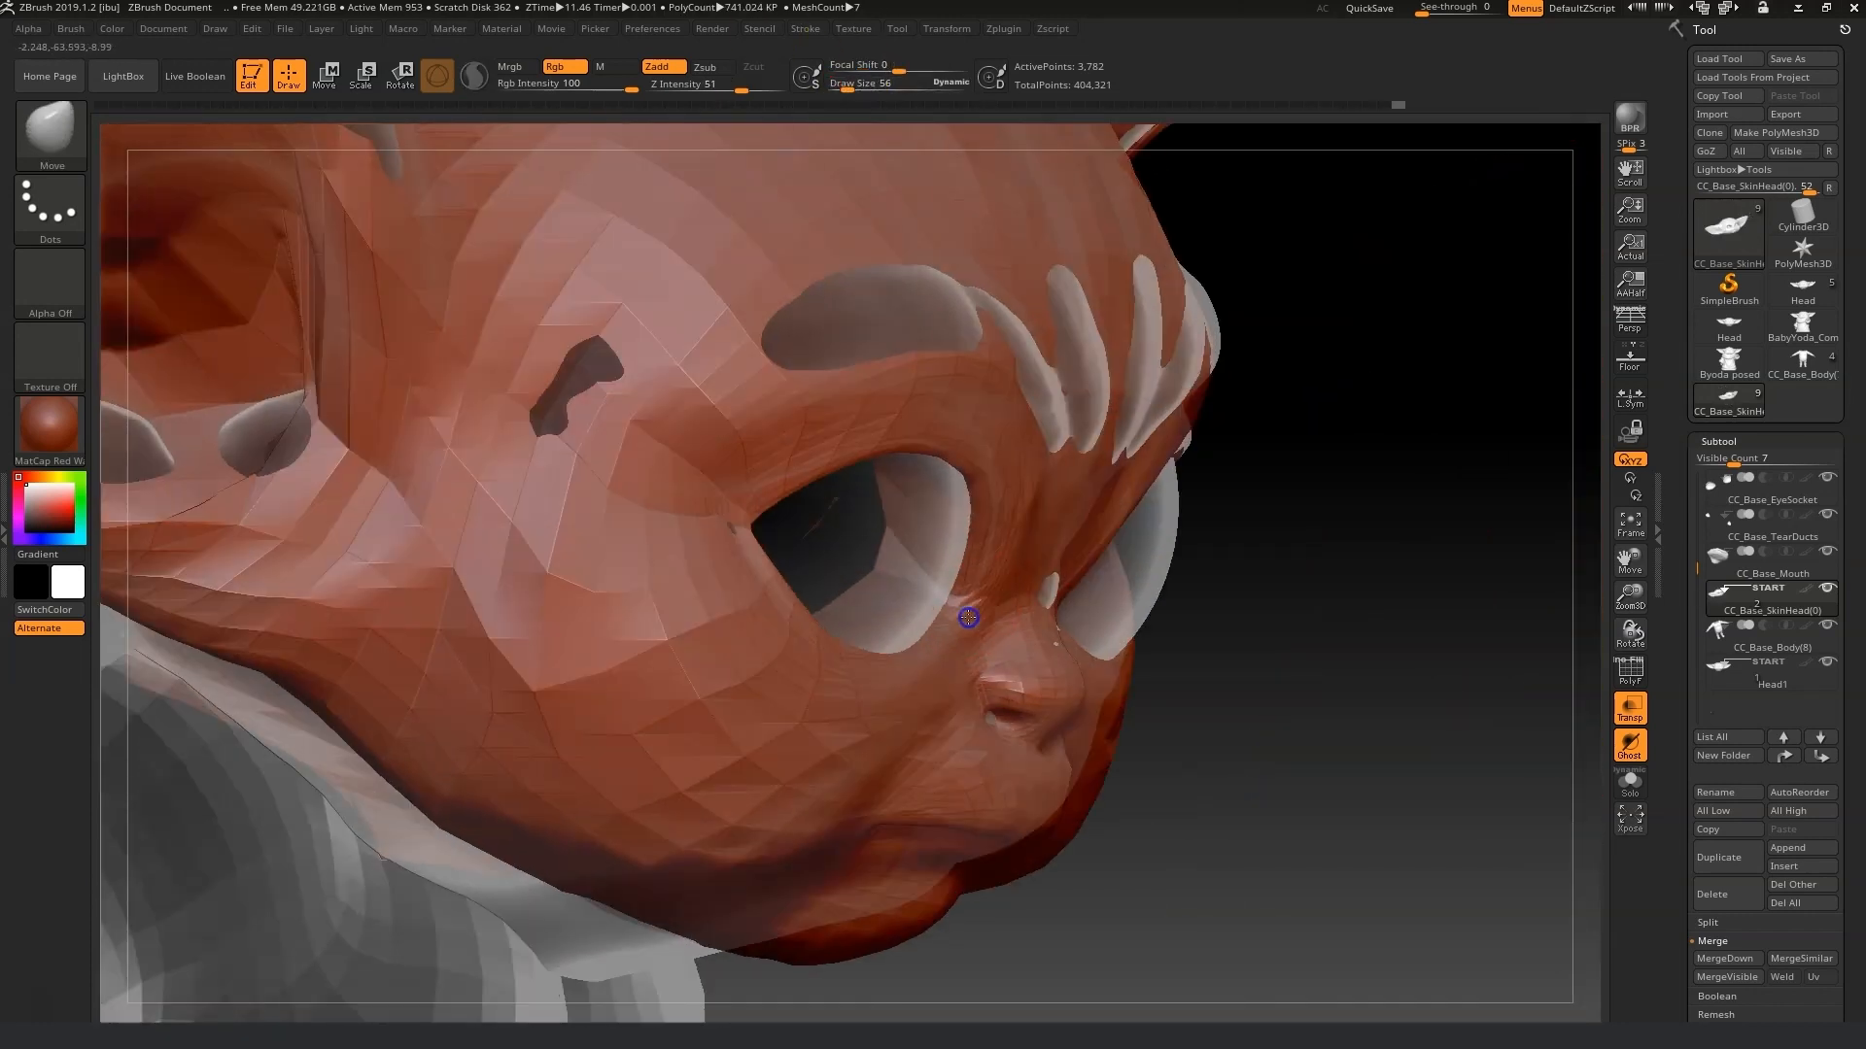
left_click_drag(963, 641, 958, 632)
mouse_move(958, 632)
right_mouse_down()
mouse_move(1170, 637)
mouse_move(1151, 649)
right_mouse_up()
left_click_drag(1004, 679, 1001, 692)
left_click_drag(1013, 709, 1021, 718, "shift")
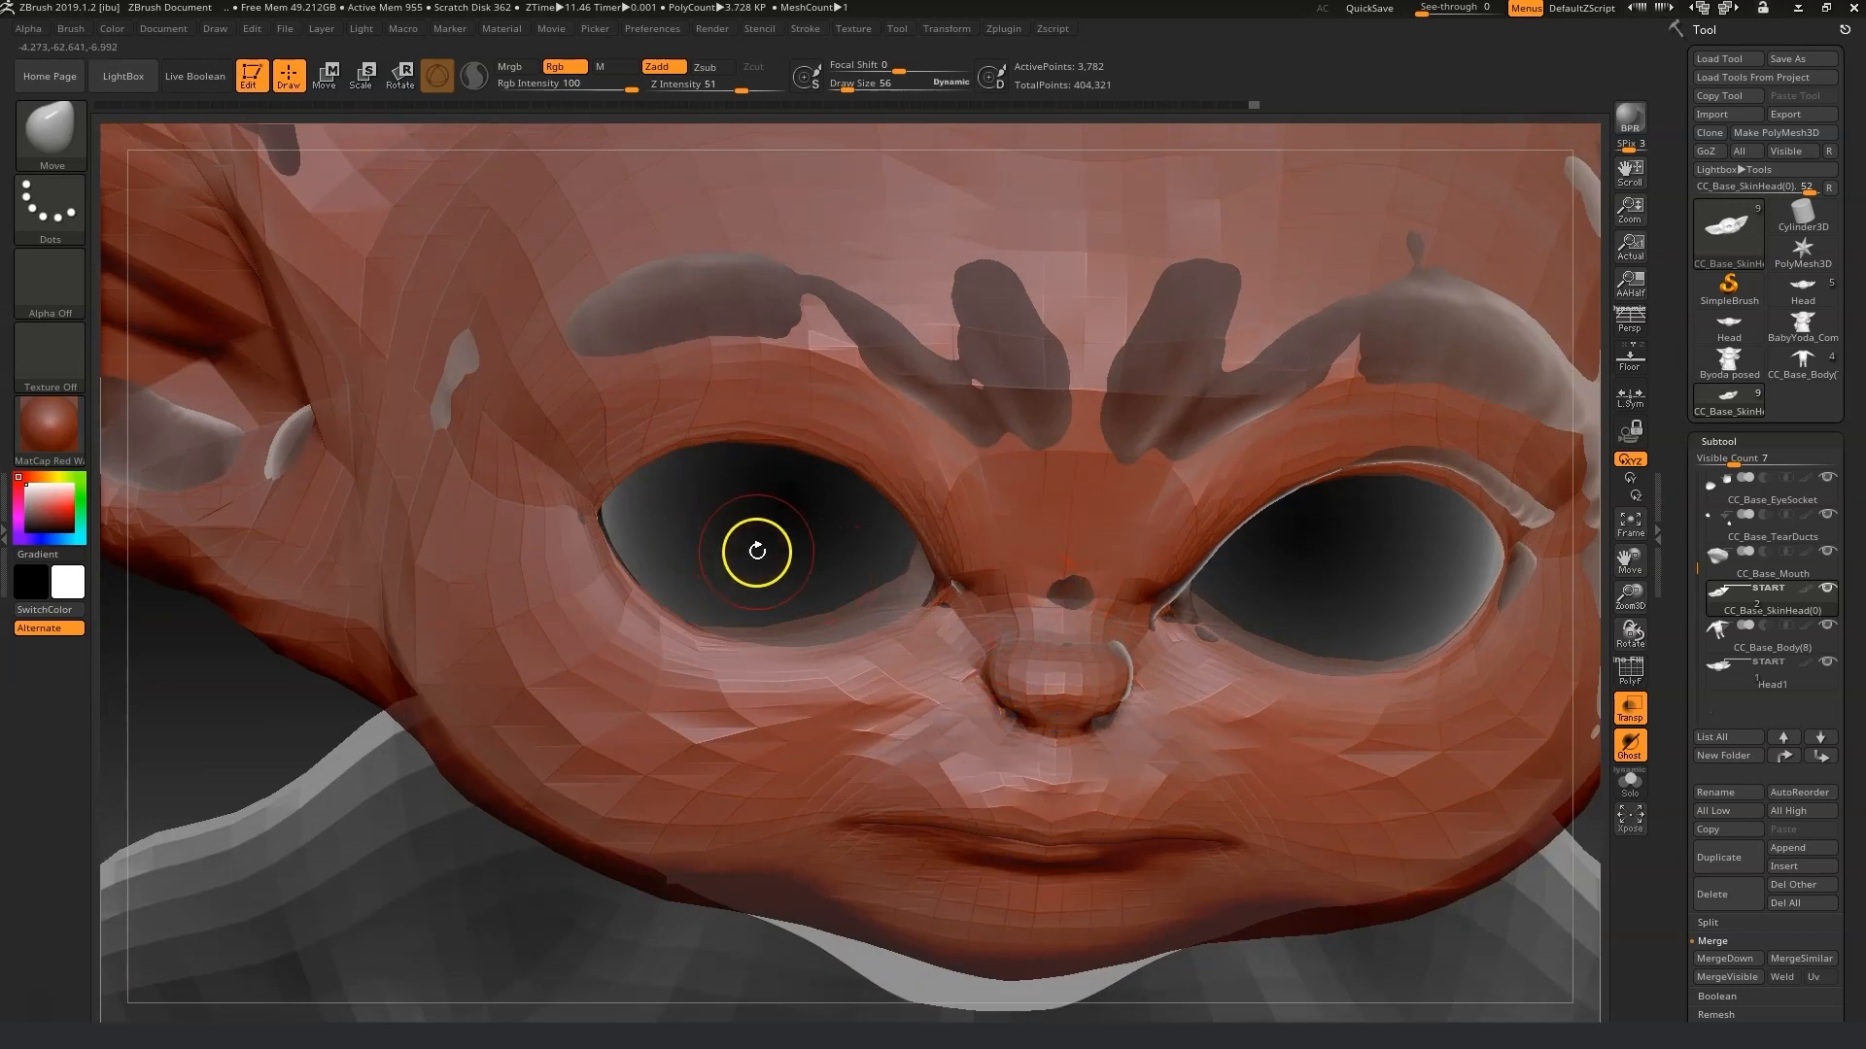
Adjust the inner corners and lids of both eyes with small Move strokes.
right_click_drag(757, 551, 763, 507)
left_click_drag(1098, 519, 1125, 558, "shift")
mouse_move(1141, 574)
right_mouse_down()
mouse_move(1235, 598)
mouse_move(1205, 589)
right_mouse_up()
mouse_move(1056, 540)
left_mouse_down()
mouse_move(1091, 538)
mouse_move(1069, 555)
mouse_move(1050, 517)
left_mouse_up()
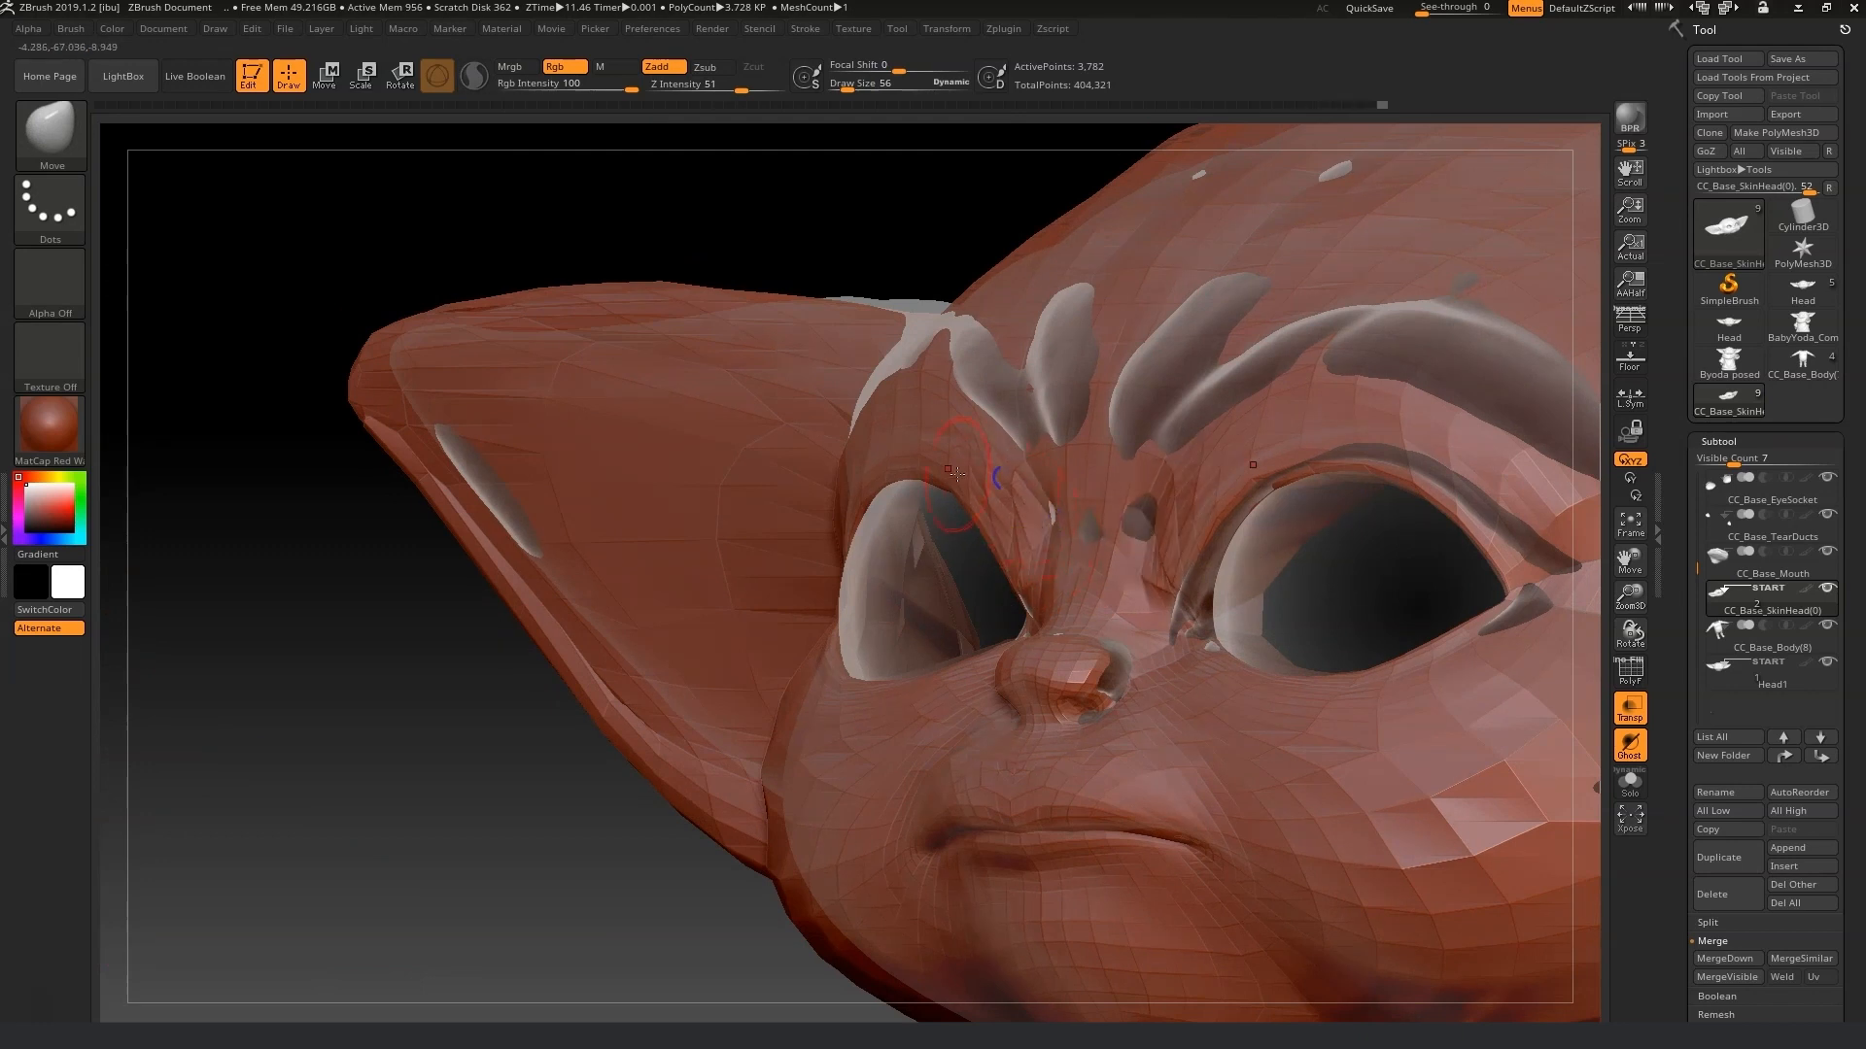
right_click_drag(992, 586, 1279, 587)
left_click_drag(1365, 495, 1385, 604, "shift")
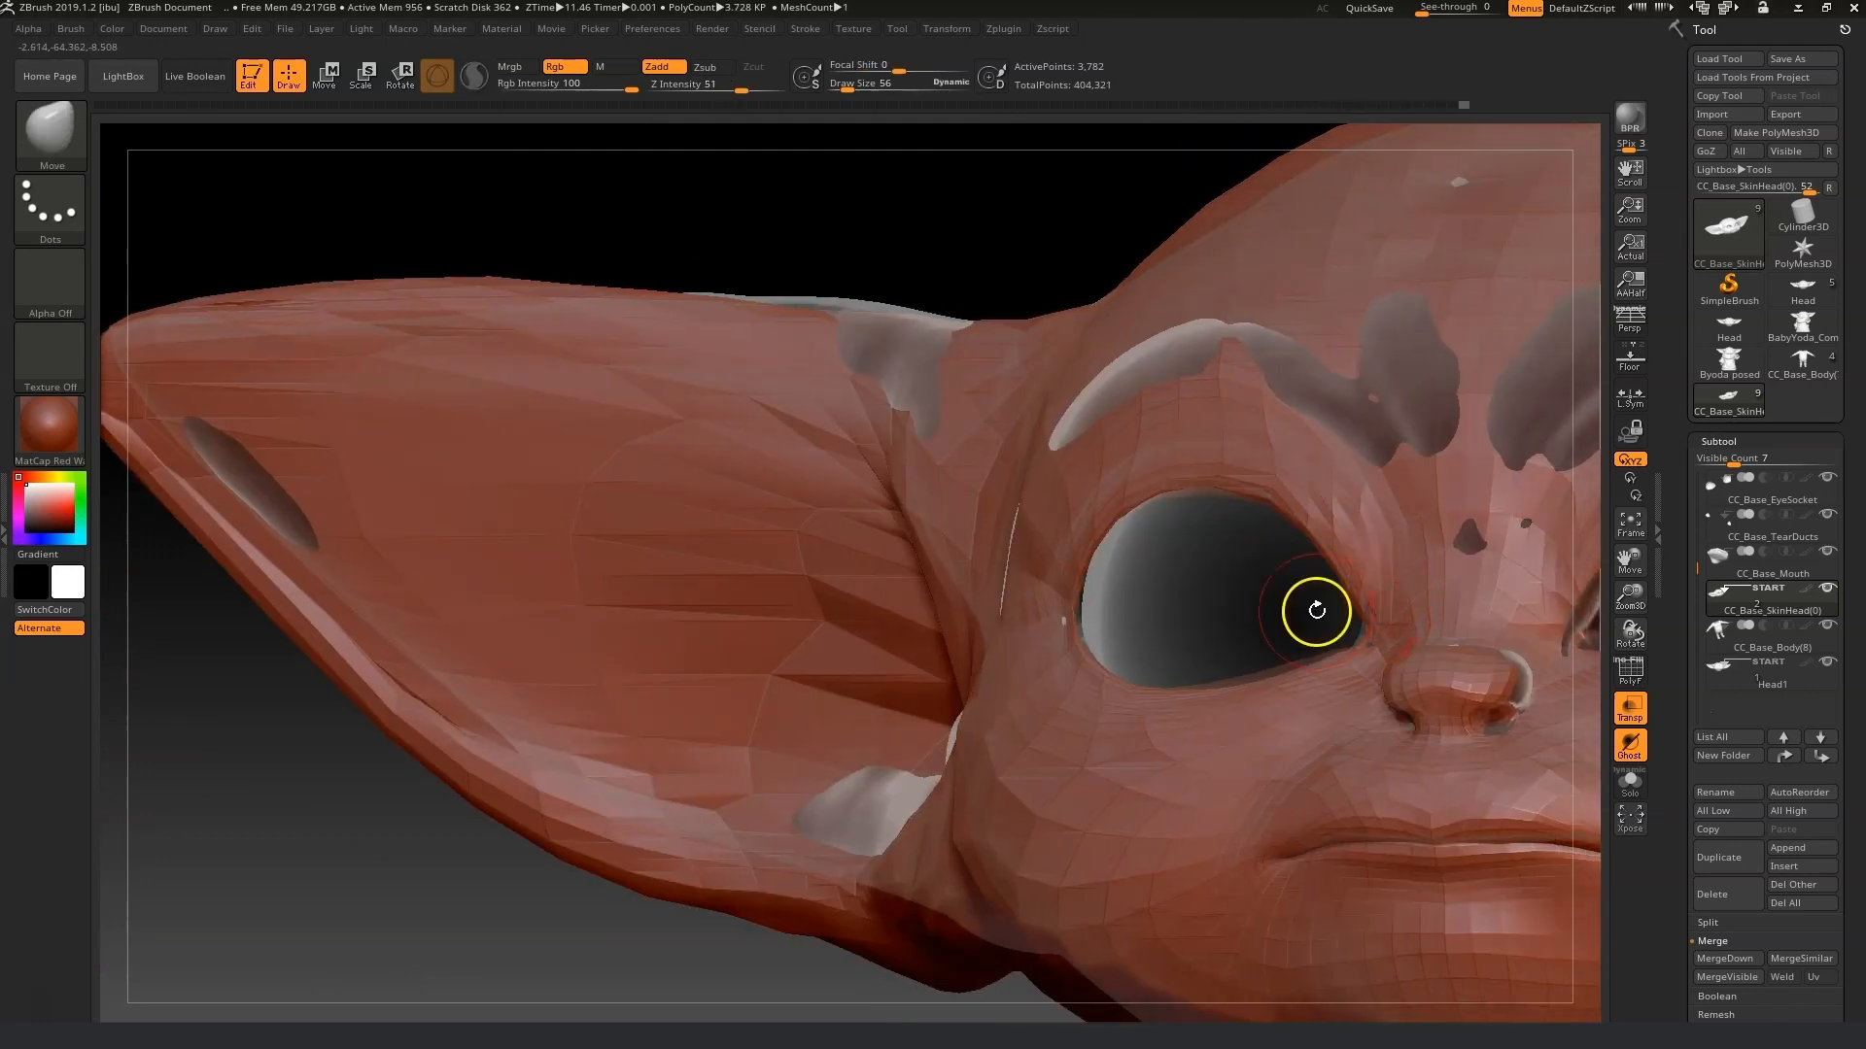
right_click_drag(1316, 608, 1243, 581)
left_click_drag(1364, 551, 1349, 550)
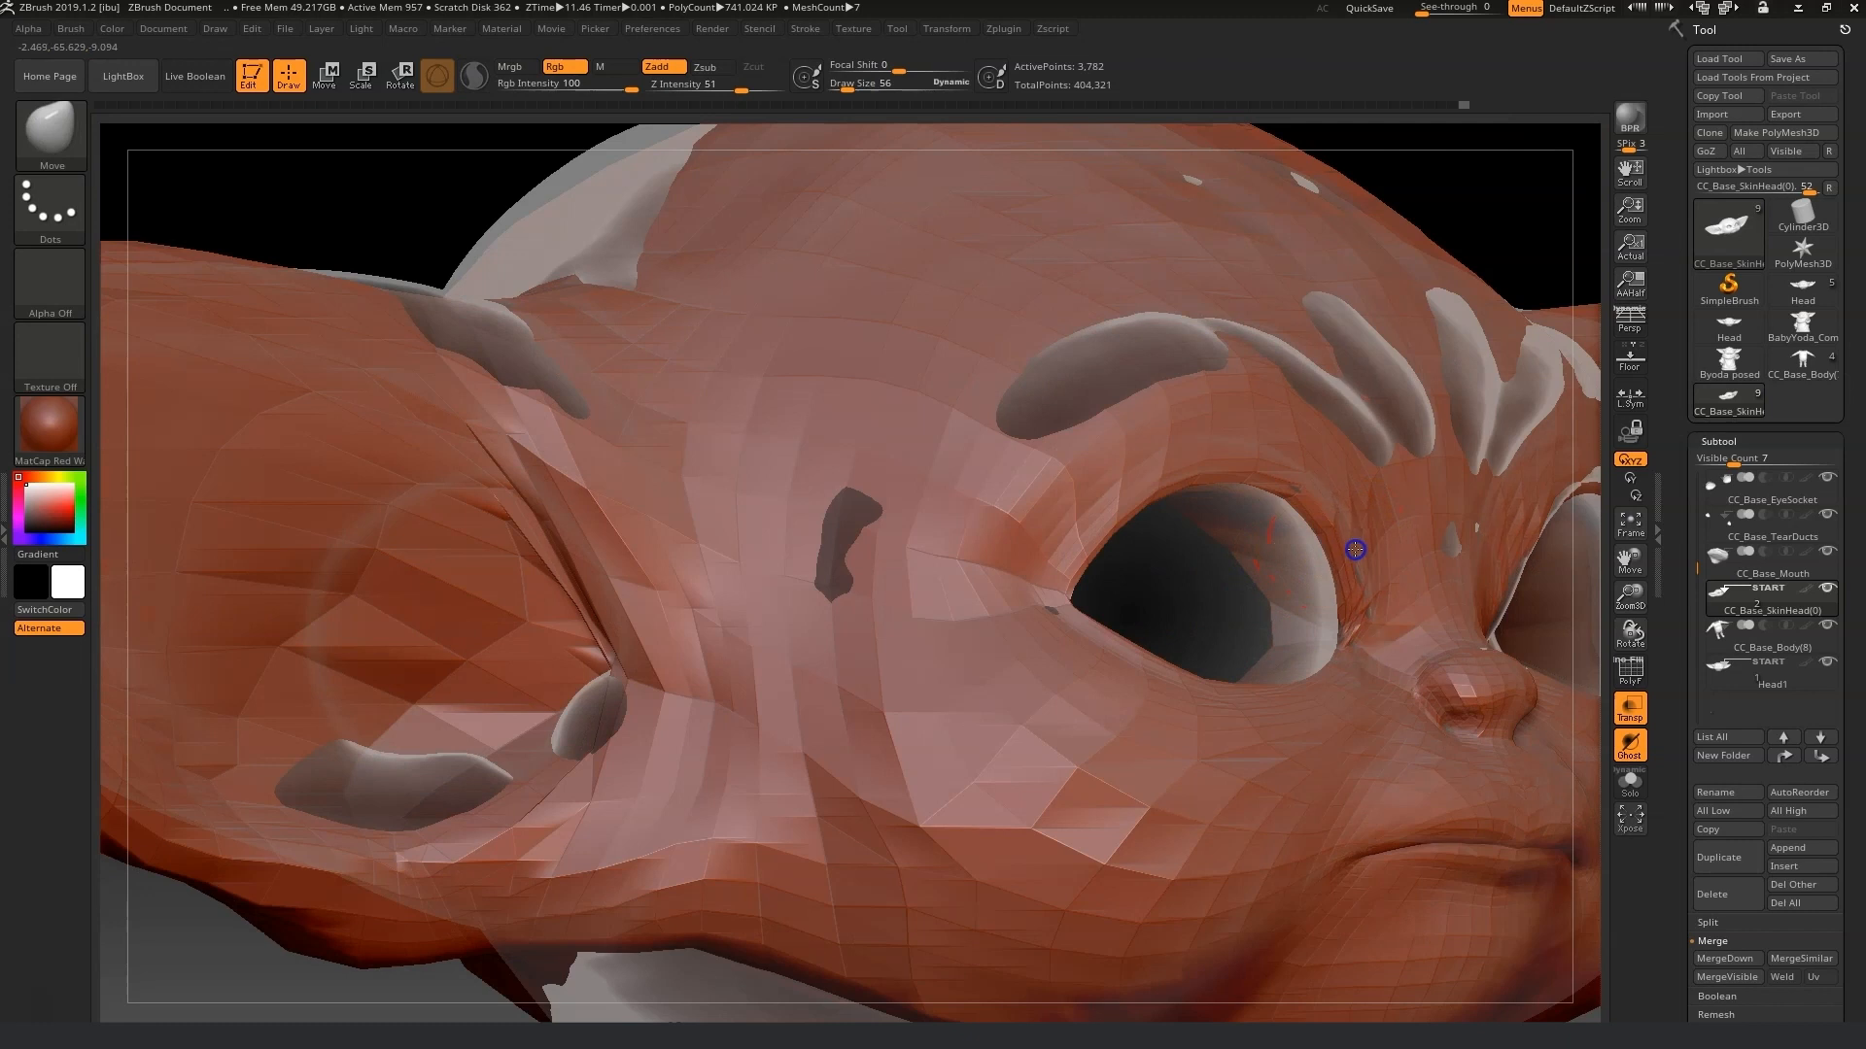
Set the draw size to 124 and raise the brow ridge above the eye.
right_click_drag(1095, 587, 842, 159)
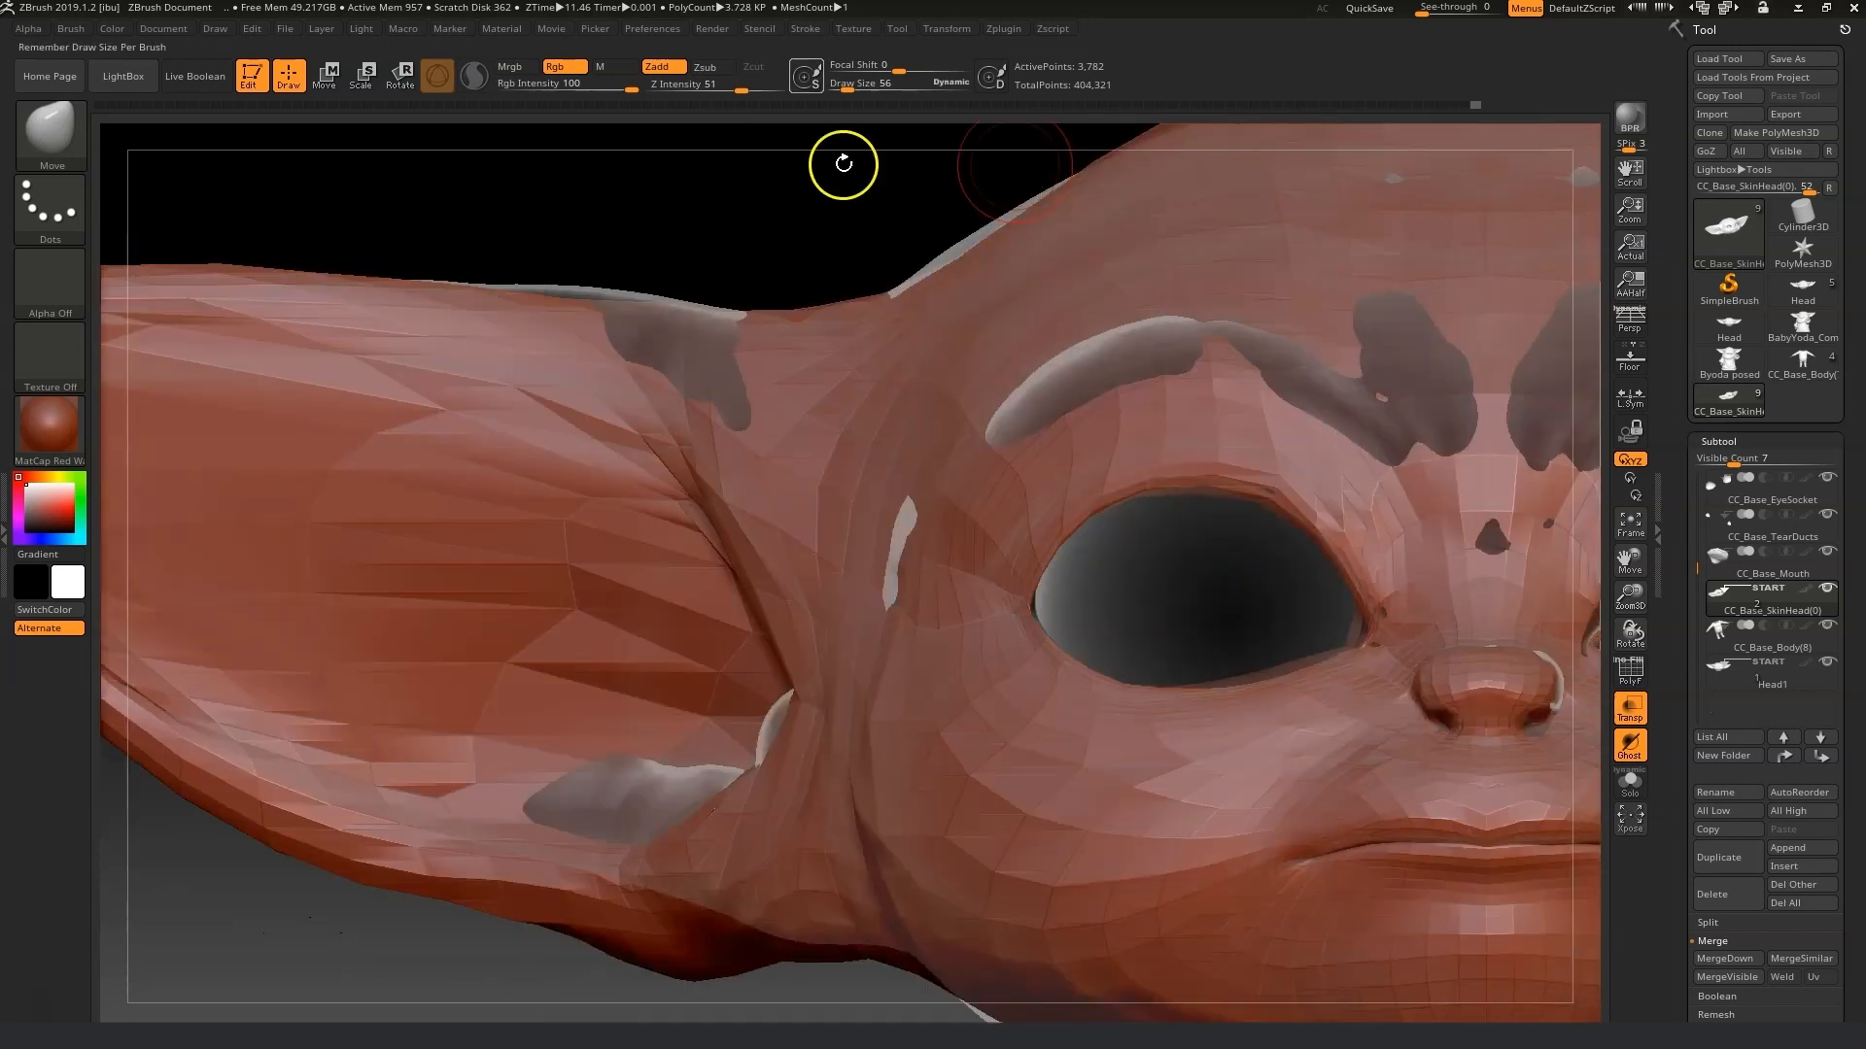
left_click_drag(848, 87, 854, 87)
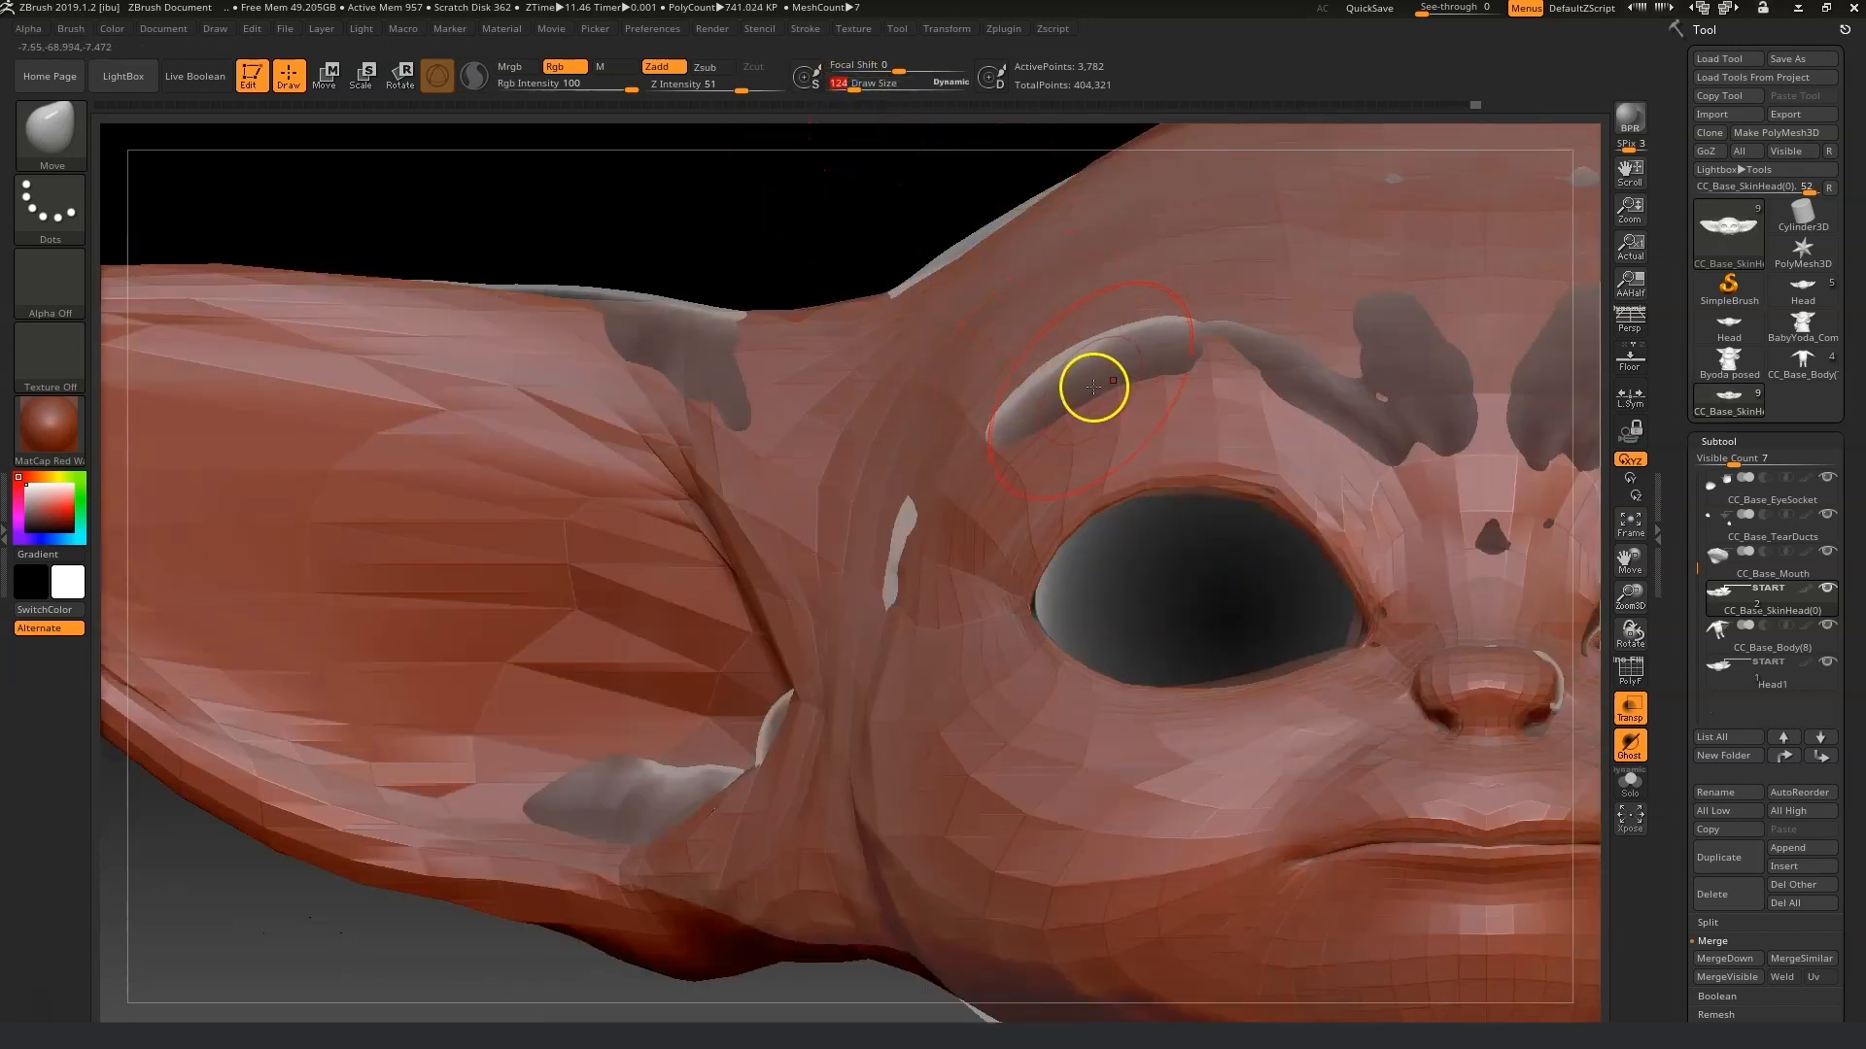
mouse_move(1032, 385)
left_mouse_down()
mouse_move(1228, 342)
mouse_move(1303, 399)
mouse_move(1393, 418)
left_mouse_up()
right_click_drag(1249, 583, 1360, 605)
mouse_move(1349, 416)
left_mouse_down()
mouse_move(1370, 387)
mouse_move(1342, 311)
left_mouse_up()
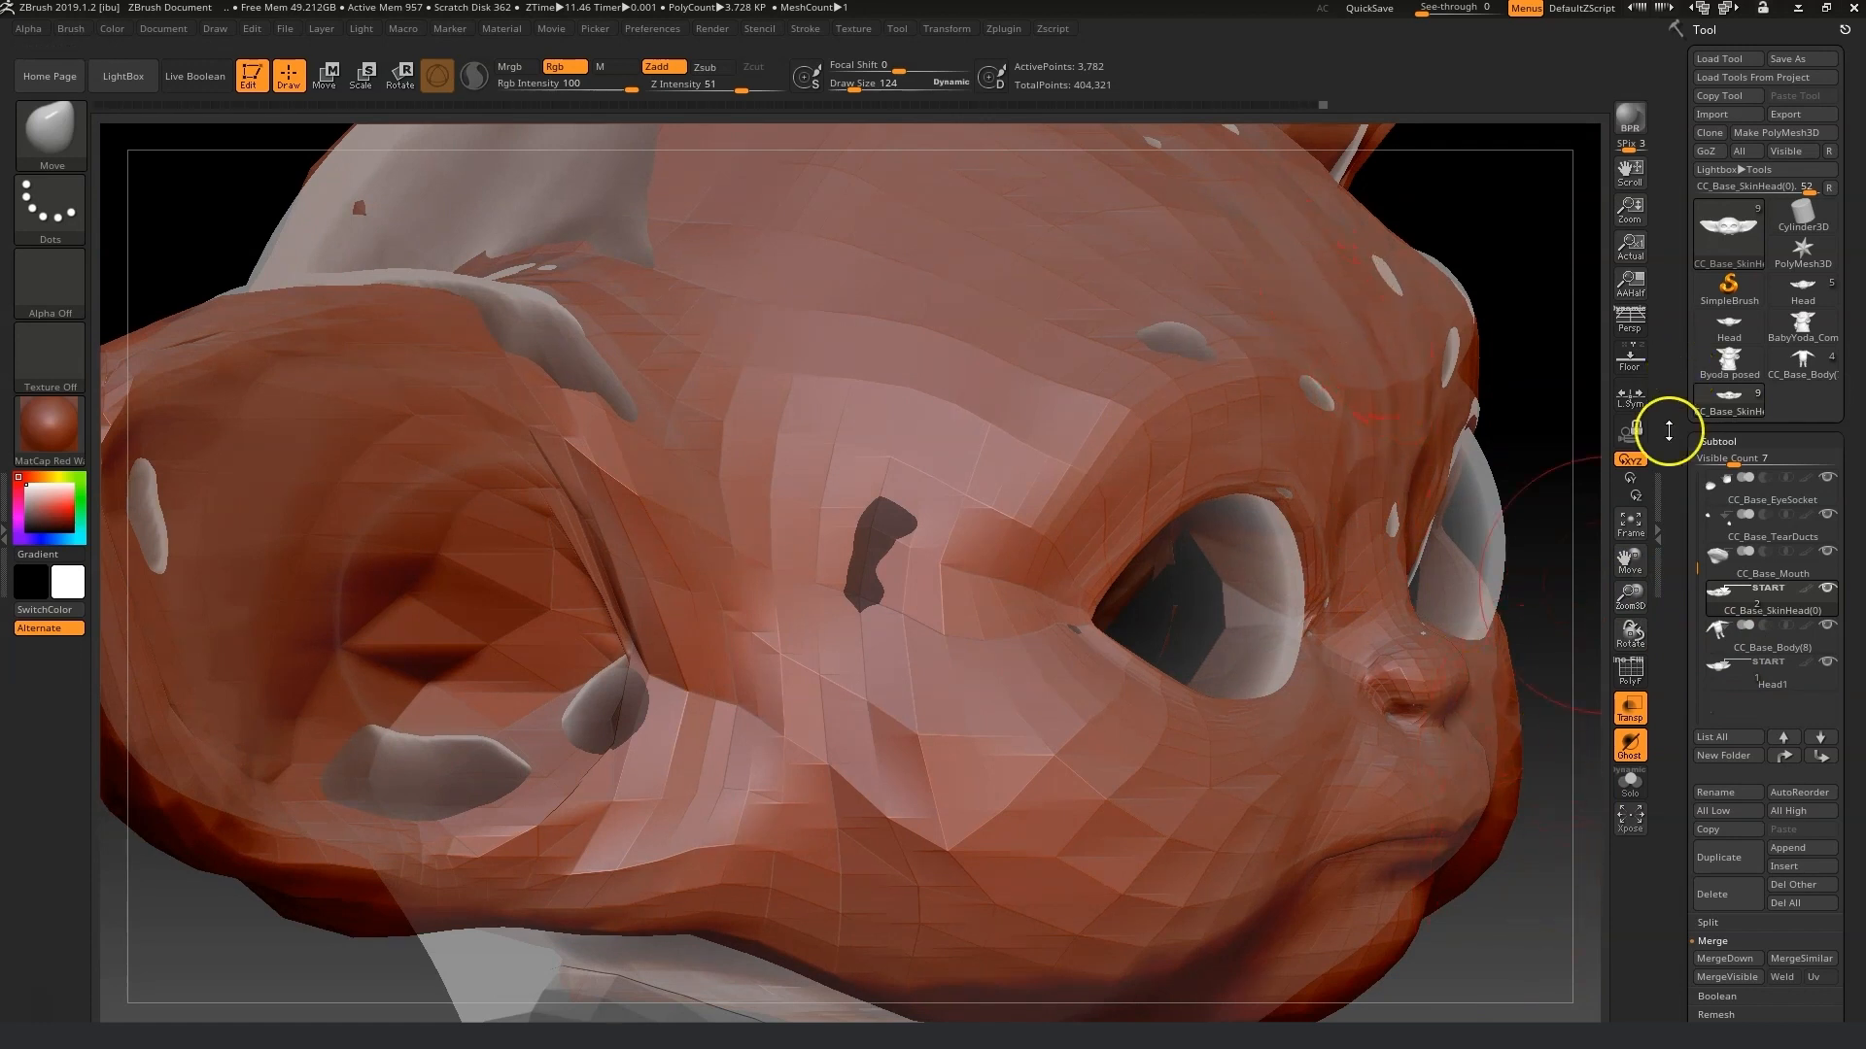
right_click_drag(1494, 942, 1516, 940)
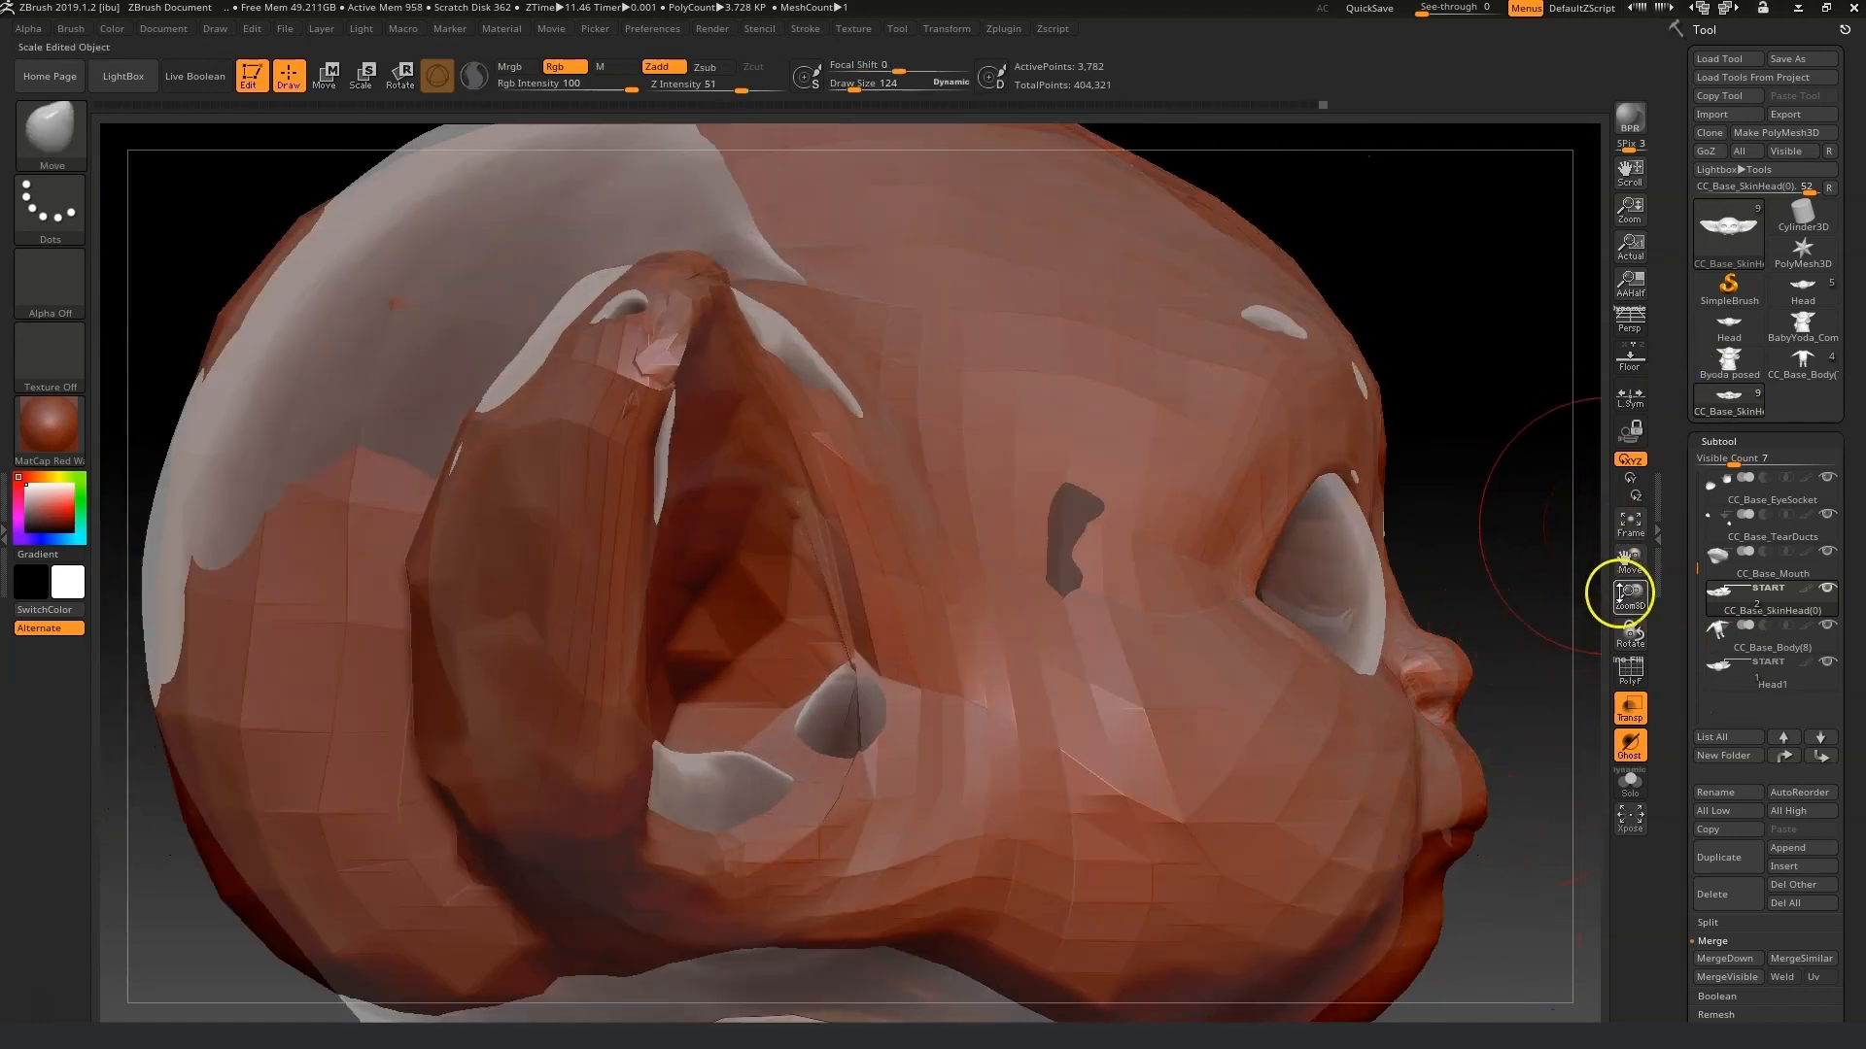
left_click_drag(1631, 554, 1445, 470)
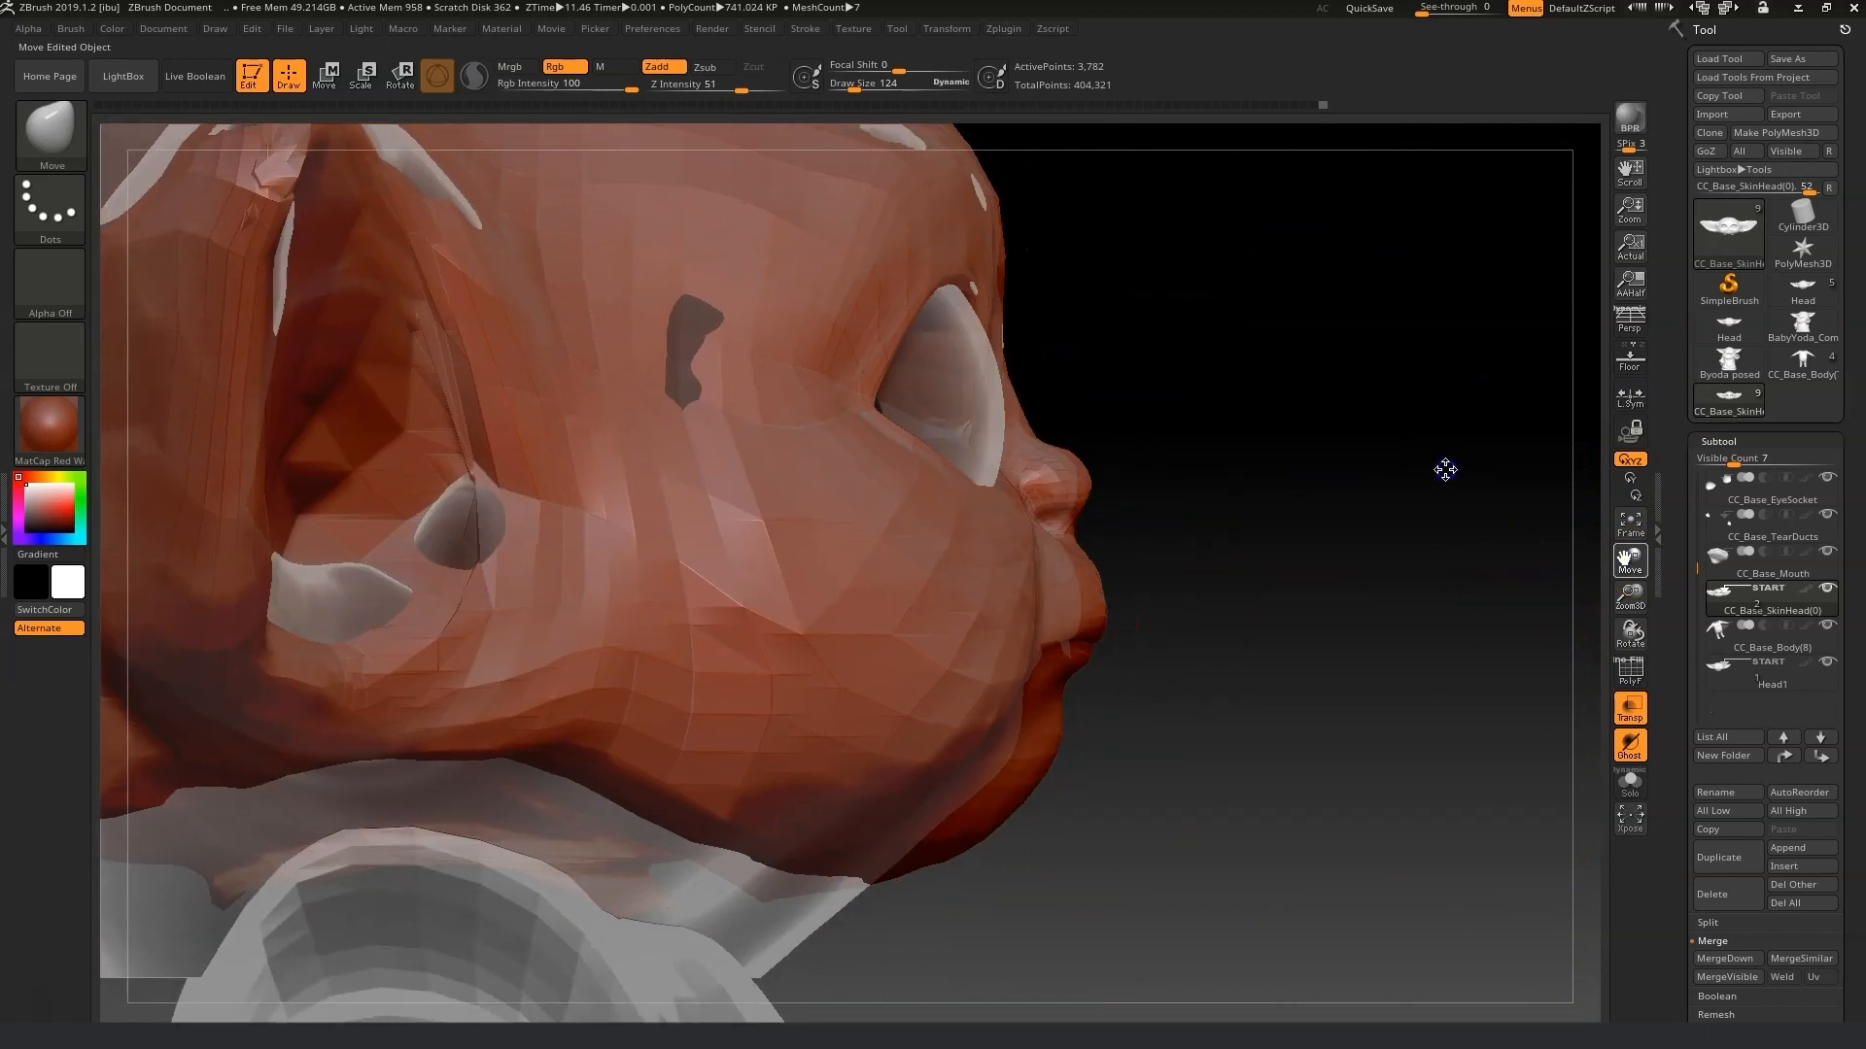
Push the mouth and chin profile in side view to match the overlay, using draw sizes 252 and 112.
left_click(863, 86)
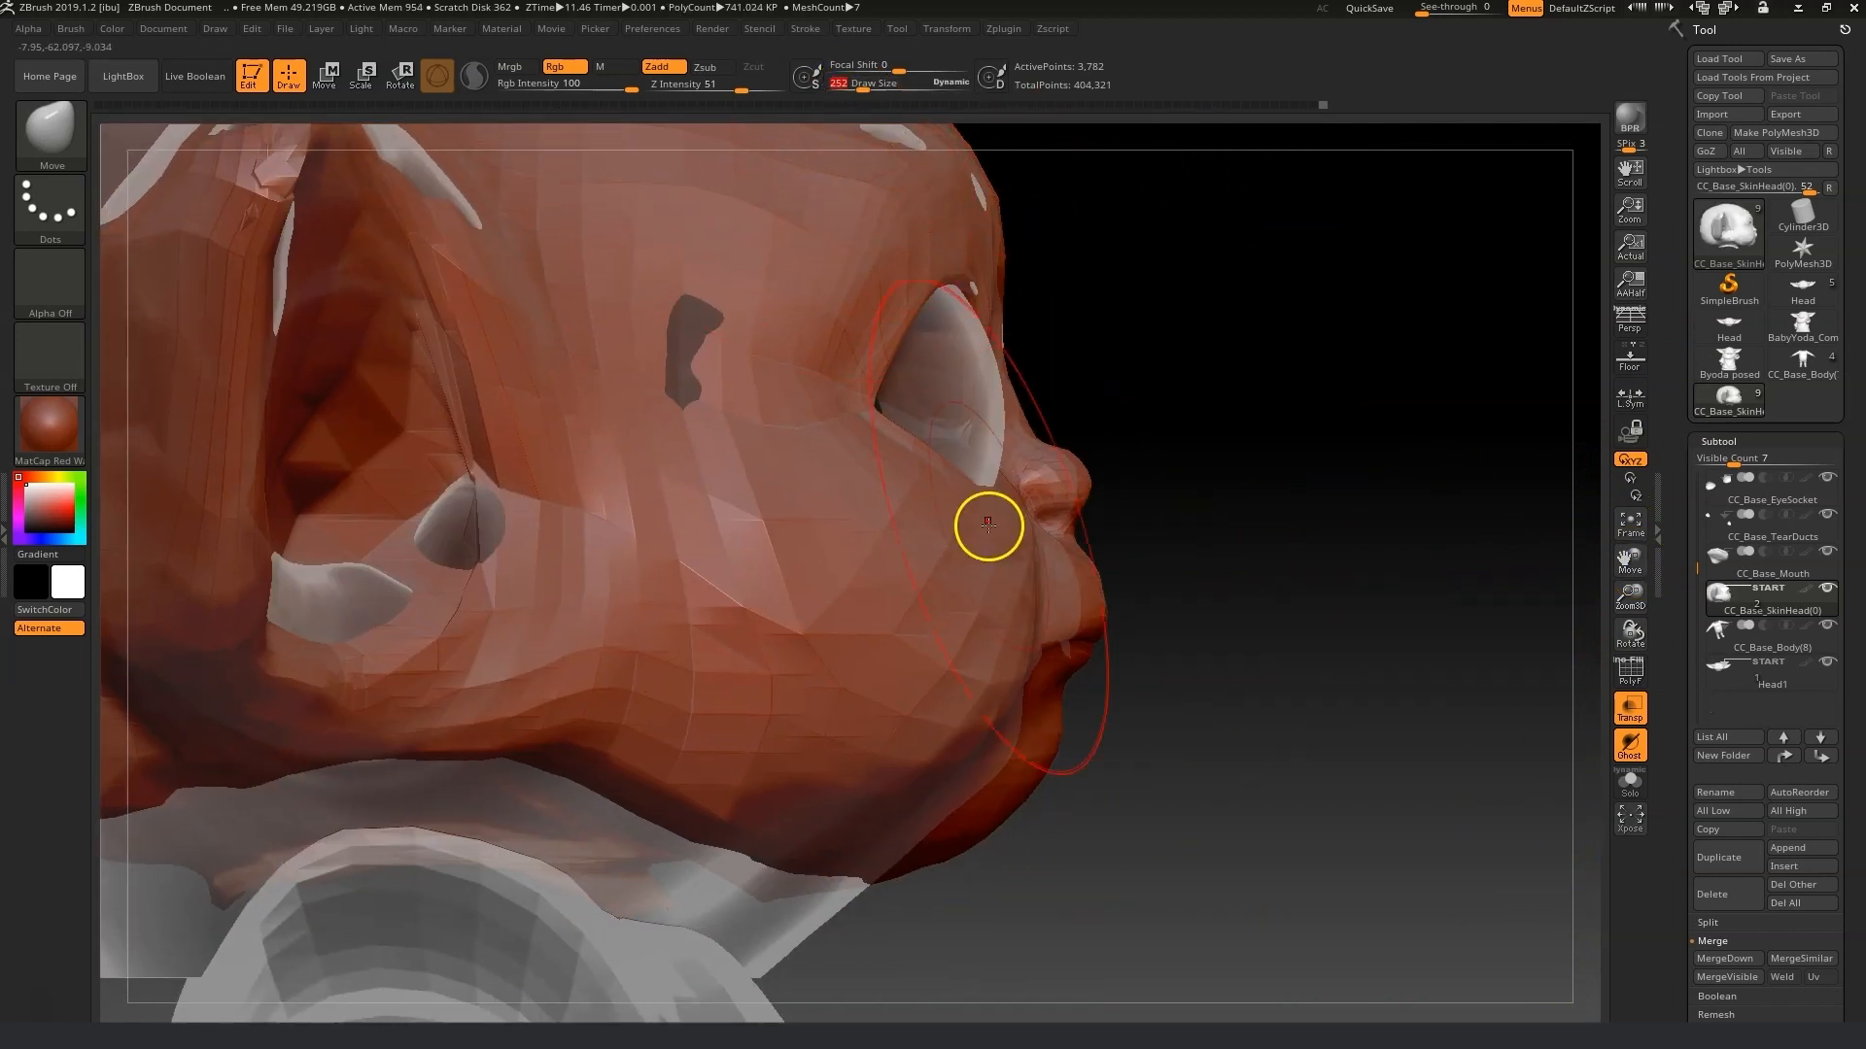
left_click_drag(1079, 653, 1053, 663)
left_click_drag(987, 846, 975, 836)
left_click(852, 86)
left_click_drag(1010, 757, 1000, 764)
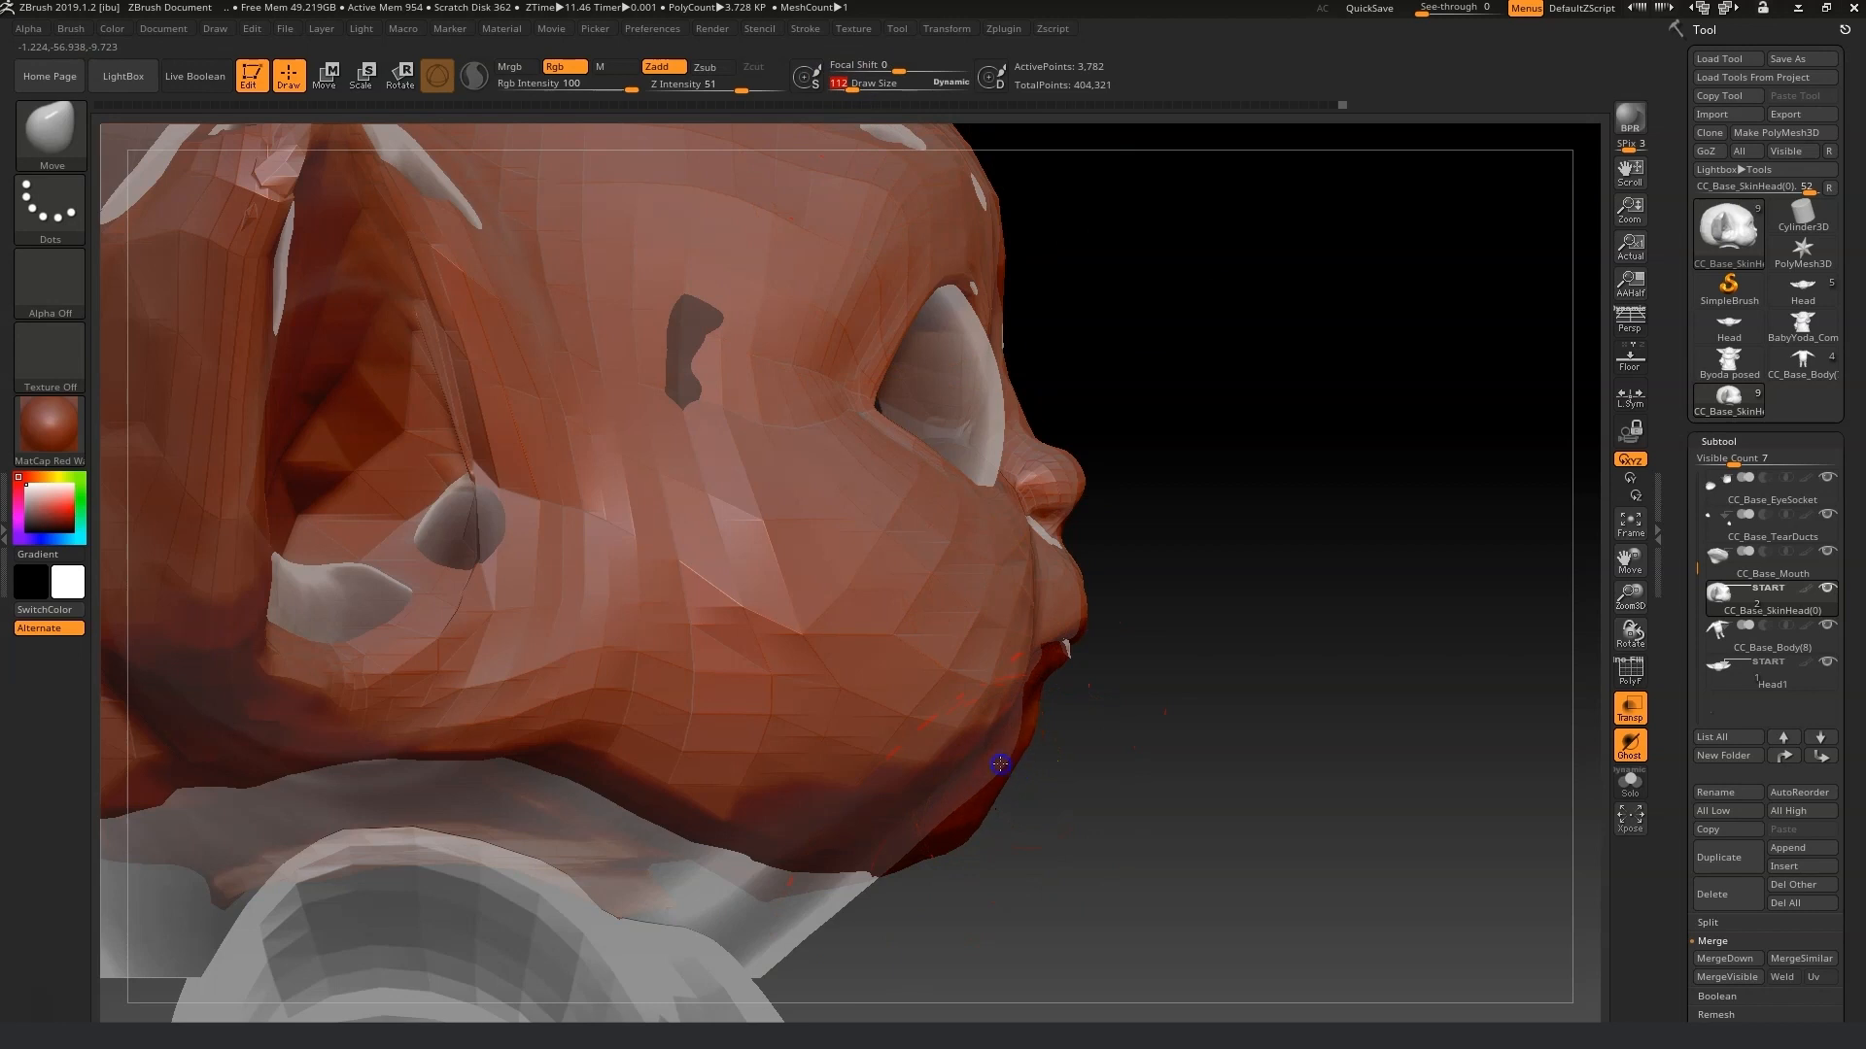
mouse_move(1042, 670)
left_mouse_down()
mouse_move(1116, 699)
mouse_move(1000, 695)
mouse_move(1158, 699)
mouse_move(1060, 683)
left_mouse_up()
mouse_move(969, 836)
left_mouse_down()
mouse_move(1117, 826)
mouse_move(854, 820)
mouse_move(1026, 809)
mouse_move(1069, 754)
mouse_move(1478, 903)
mouse_move(1247, 748)
mouse_move(1341, 841)
mouse_move(583, 861)
left_mouse_up()
Shape the ear roots and jaw outline from the front and below, smoothing along the ear edge.
left_click(862, 88)
left_click_drag(1652, 644, 810, 772)
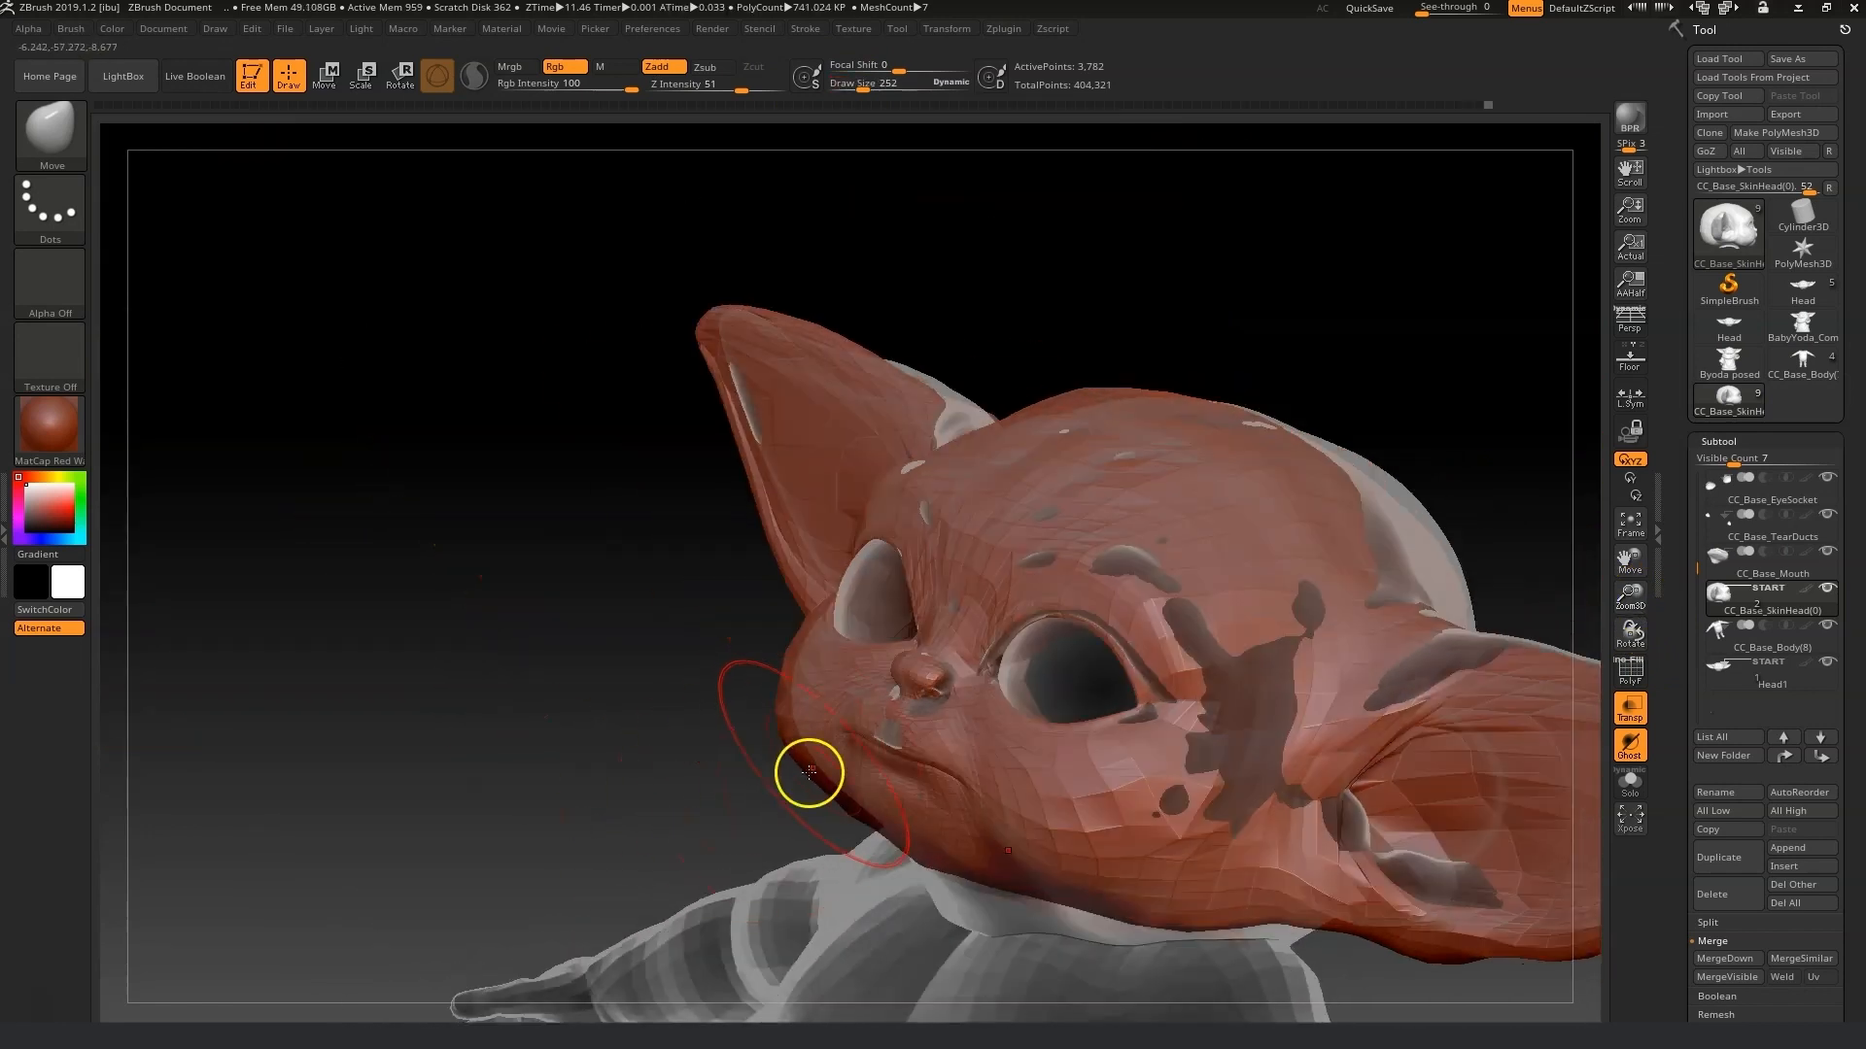
left_click_drag(729, 687, 1037, 783)
left_click_drag(594, 735, 412, 616)
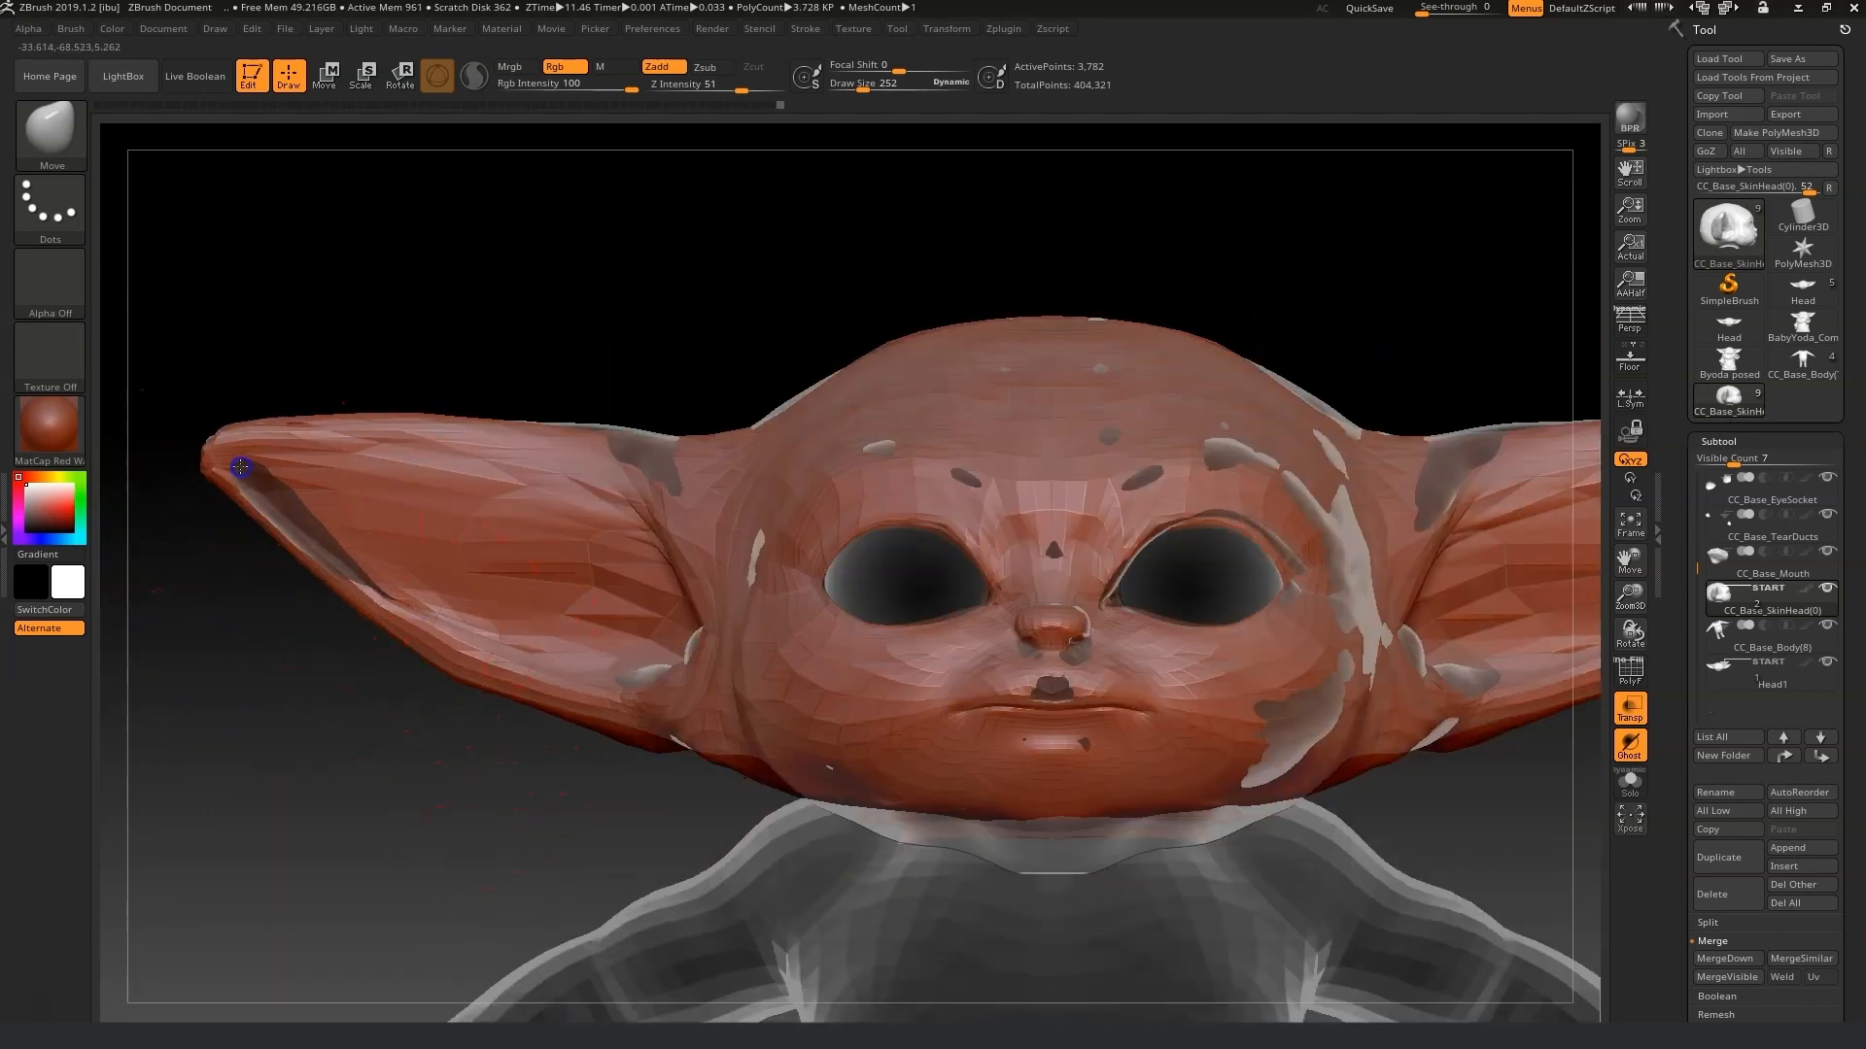
mouse_move(608, 408)
left_mouse_down()
mouse_move(699, 446)
mouse_move(637, 396)
mouse_move(516, 425)
mouse_move(446, 375)
mouse_move(291, 454)
mouse_move(527, 458)
mouse_move(500, 396)
mouse_move(529, 375)
left_mouse_up()
mouse_move(679, 408)
left_mouse_down()
mouse_move(527, 388)
mouse_move(749, 386)
mouse_move(561, 438)
left_mouse_up()
left_click_drag(663, 673, 630, 683, "shift")
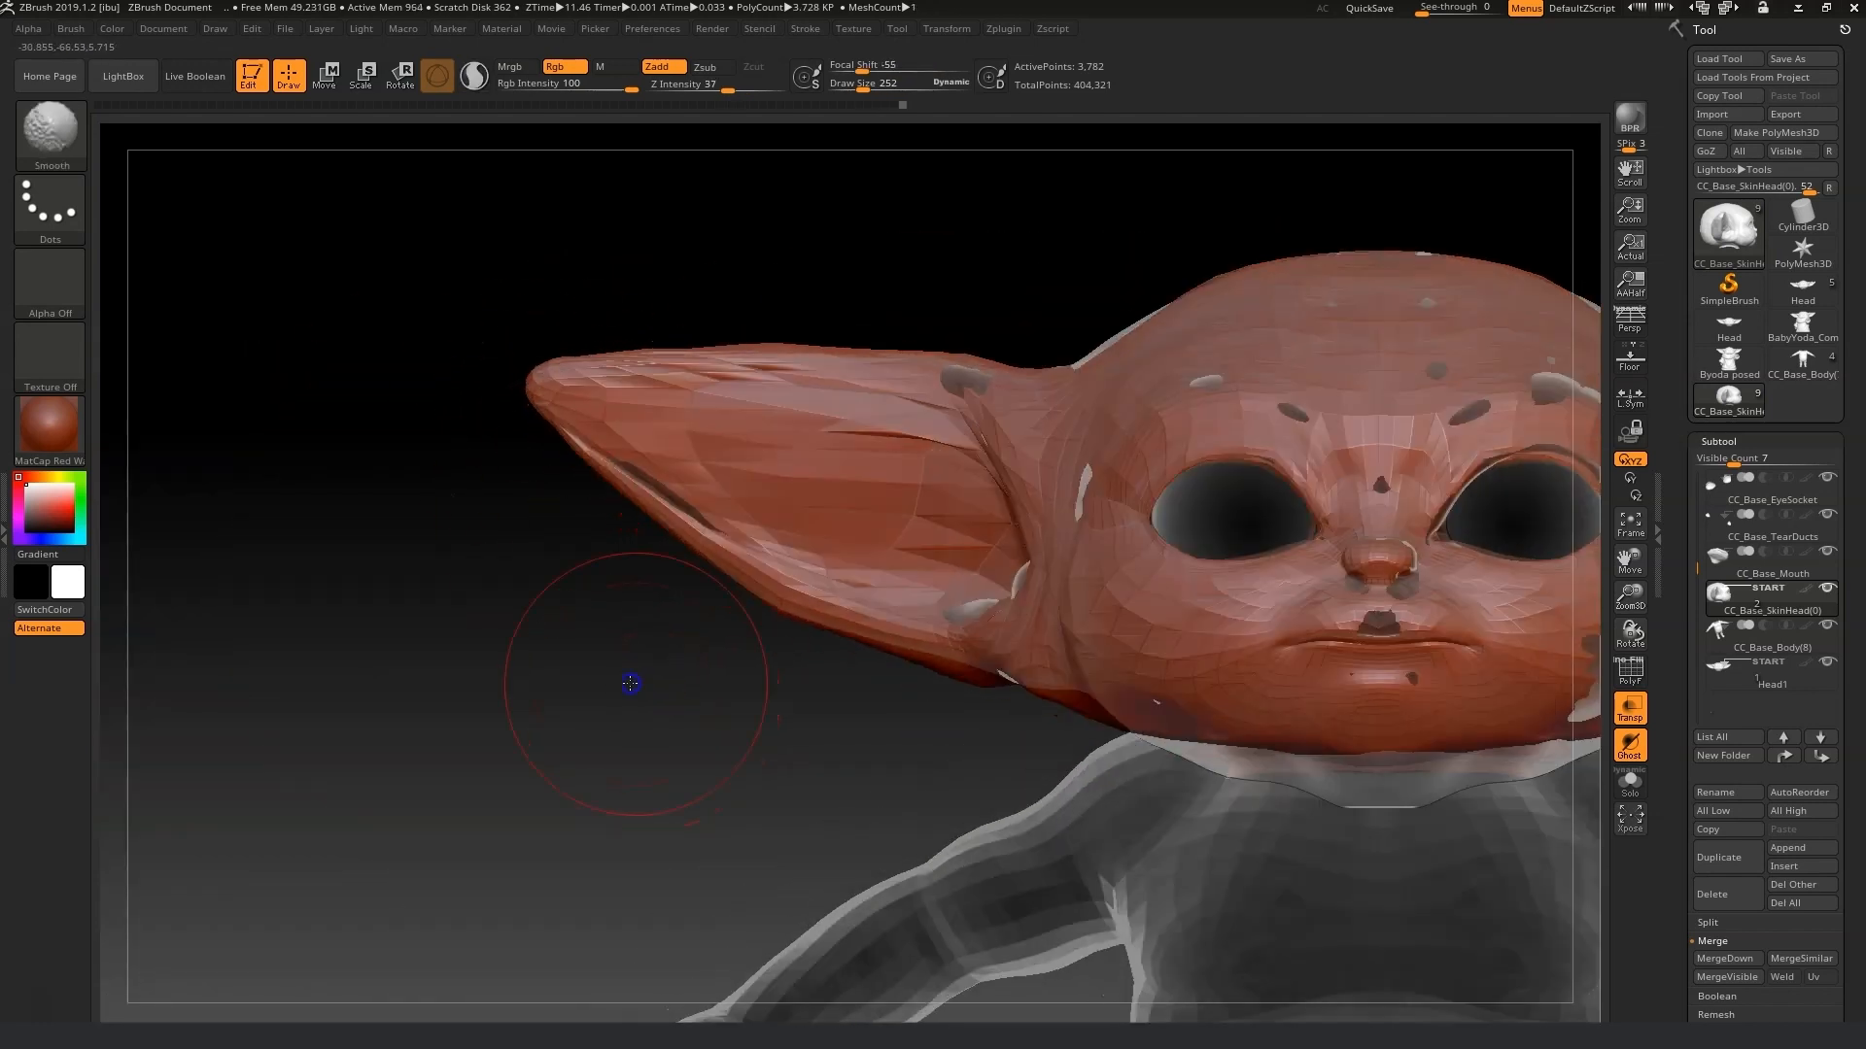
left_click_drag(861, 85, 850, 84)
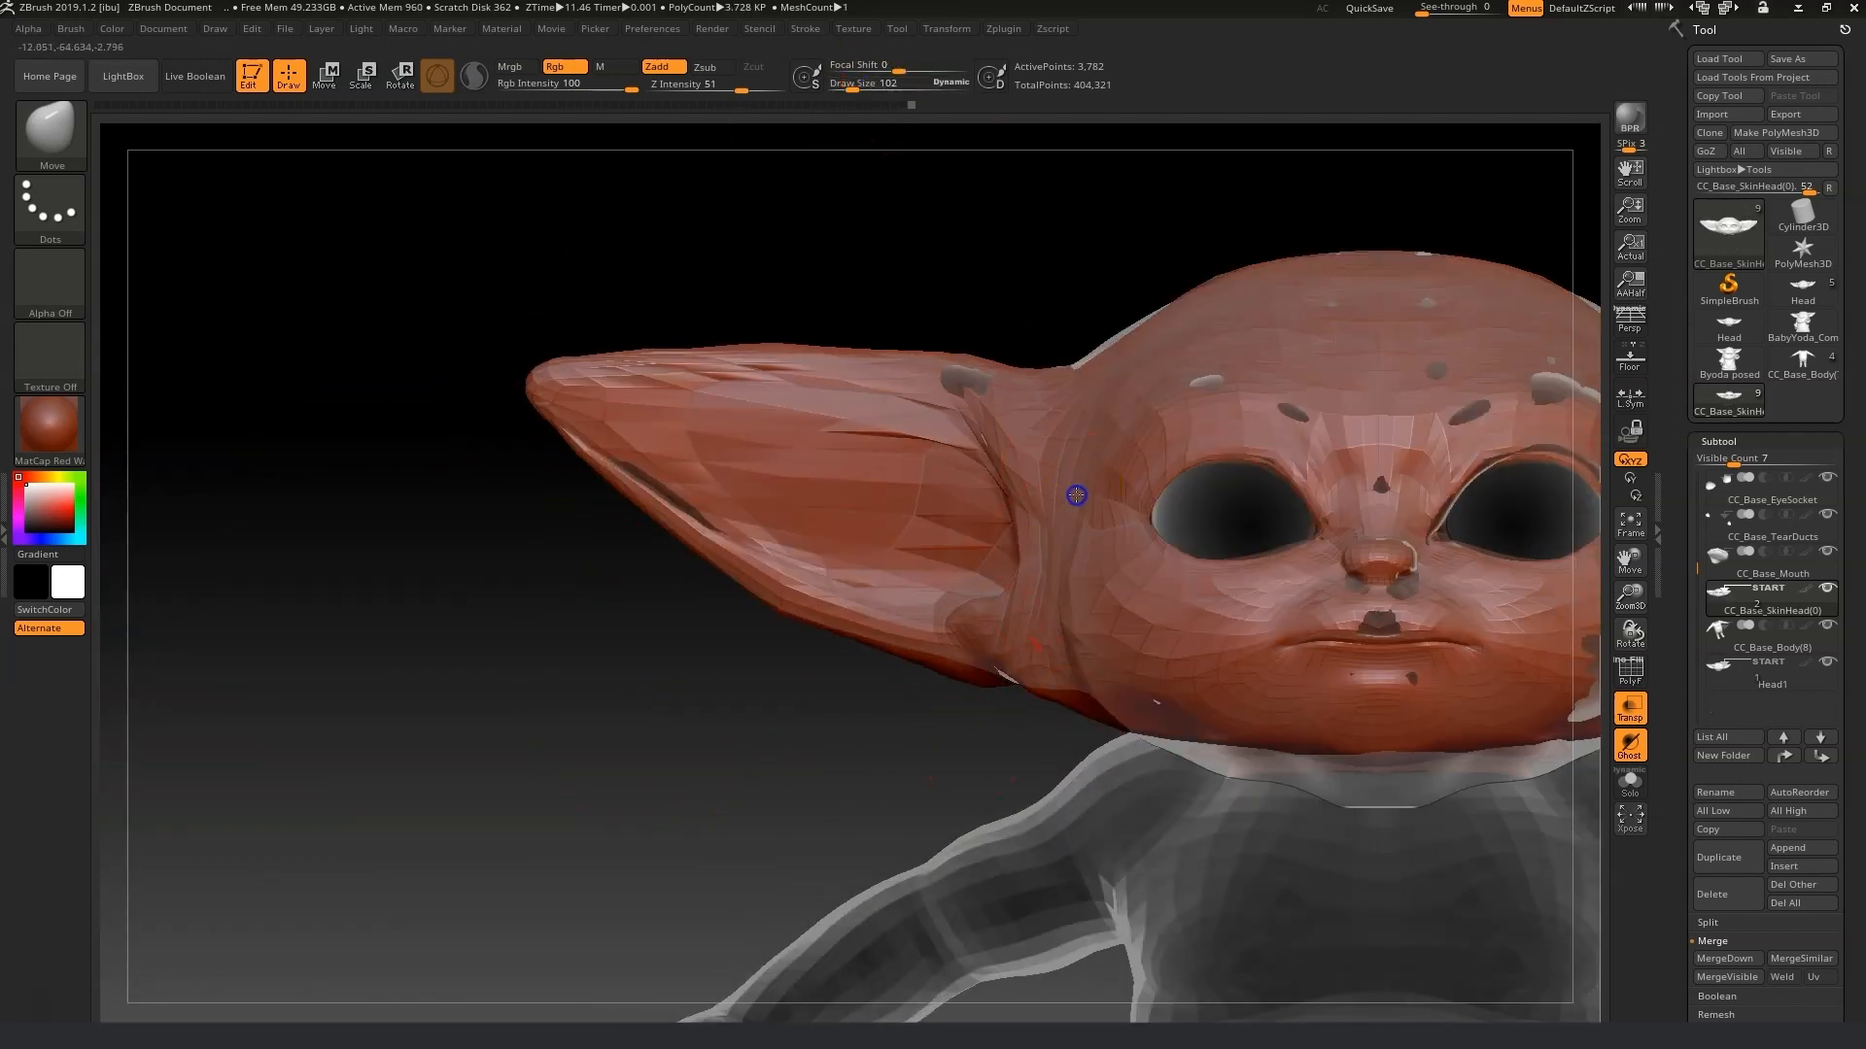
mouse_move(1045, 679)
left_mouse_down()
mouse_move(966, 641)
mouse_move(966, 779)
left_mouse_up()
left_click_drag(851, 86, 857, 92)
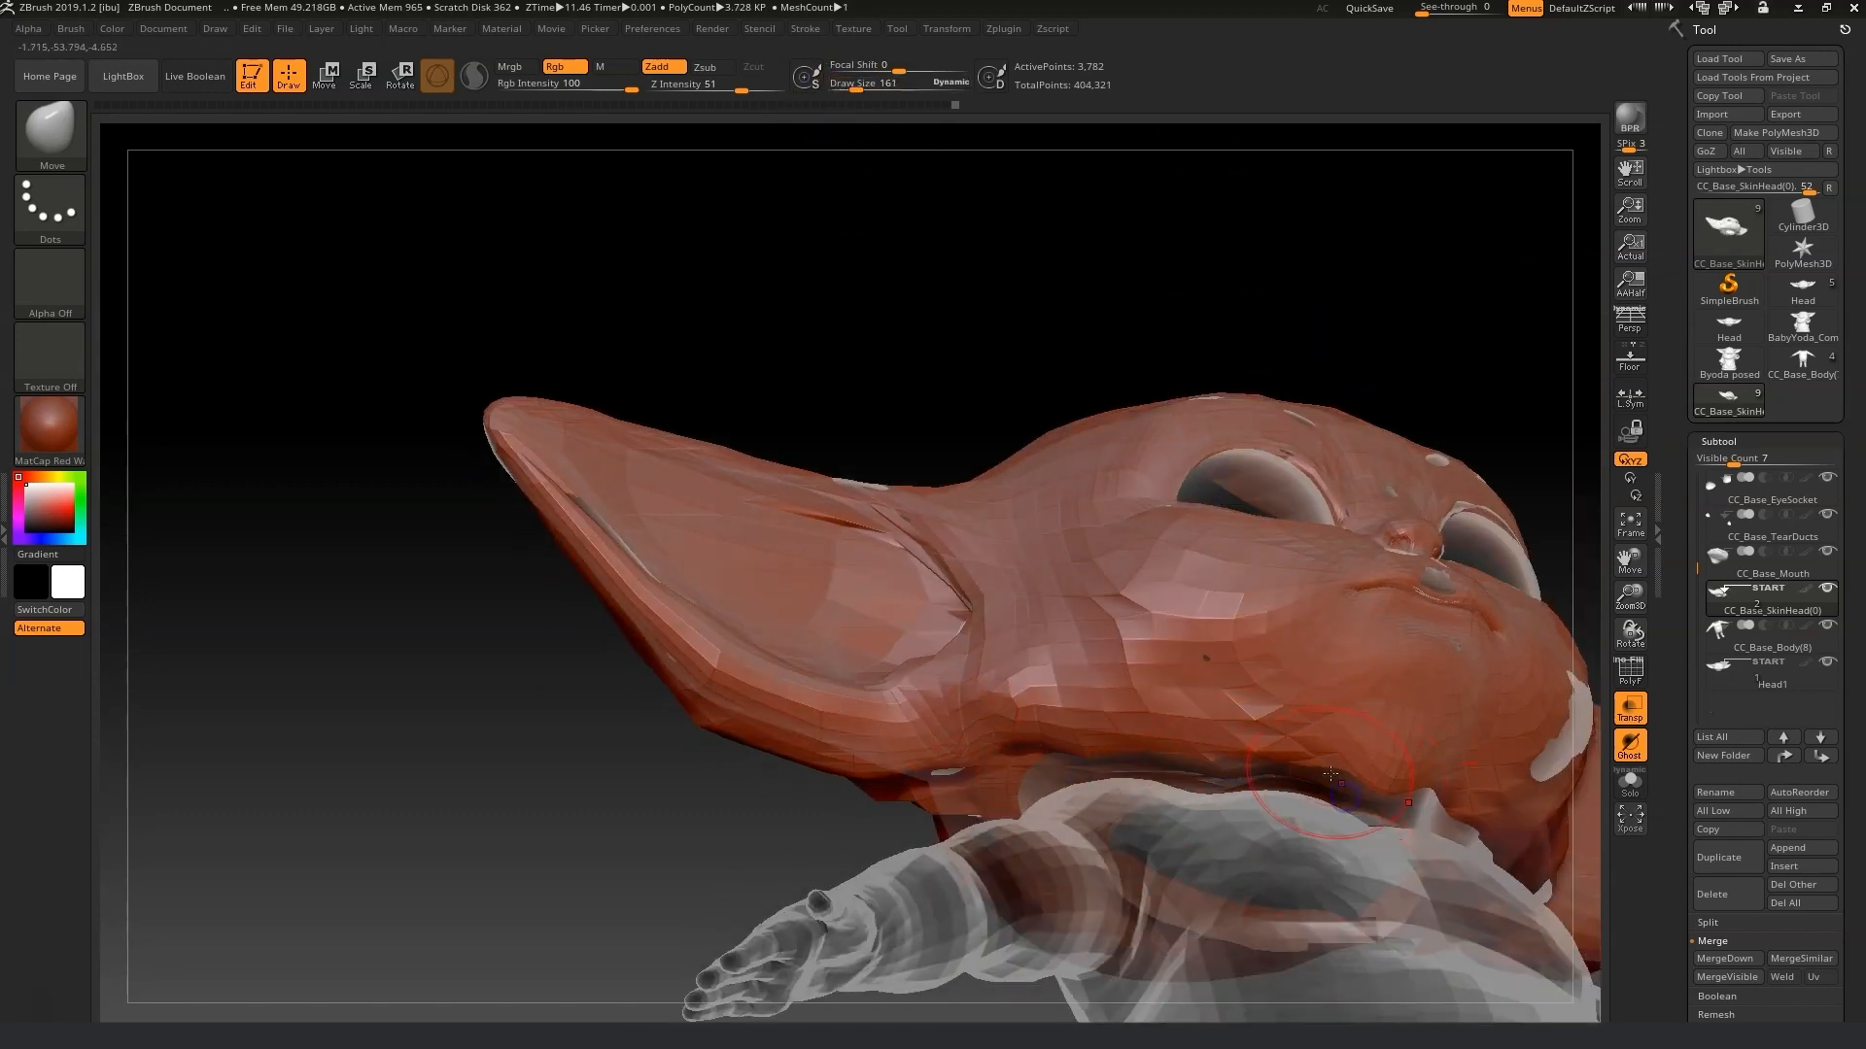
Pull the lower edge of the ear with a Move stroke and rotate around the head to check it.
left_click_drag(709, 816, 1180, 894)
left_click_drag(1488, 826, 1291, 536)
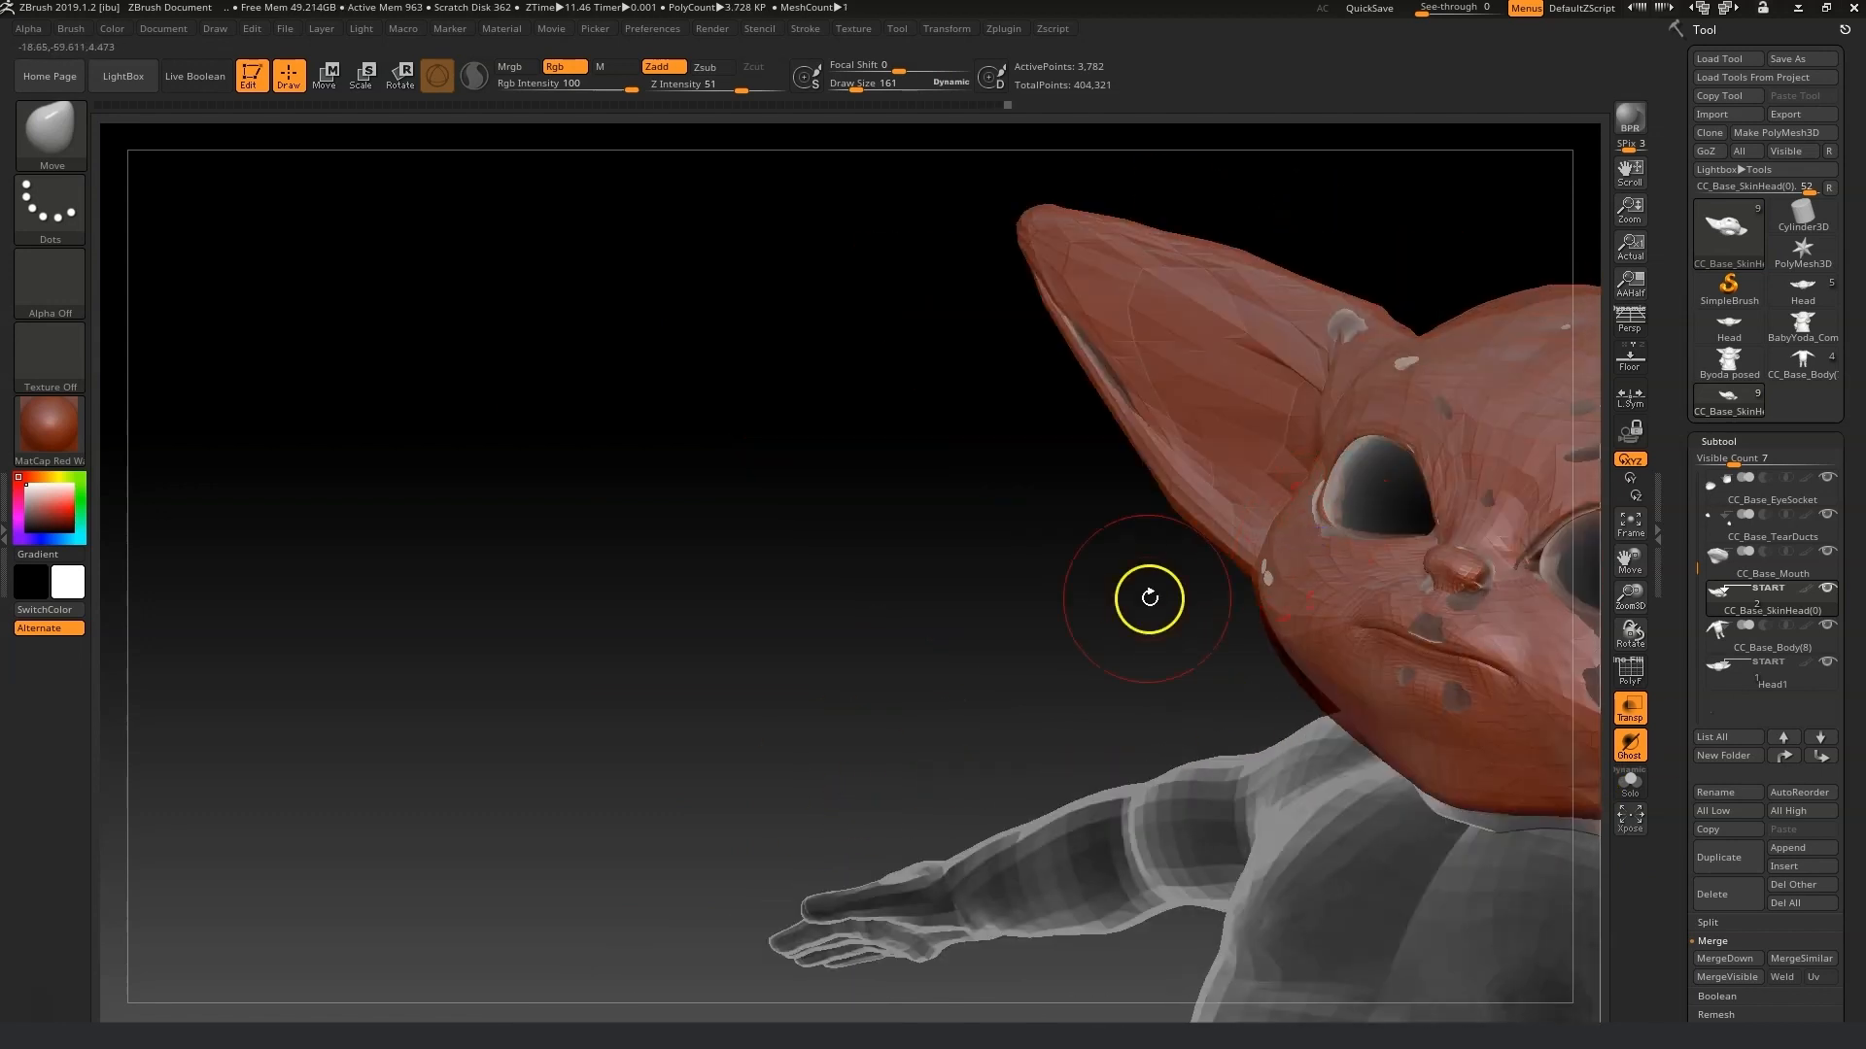
left_click_drag(1149, 598, 887, 749)
left_click_drag(1632, 551, 324, 570)
Set the draw size to 235 and round out the back of the skull with large Move strokes.
left_click_drag(901, 60, 862, 86)
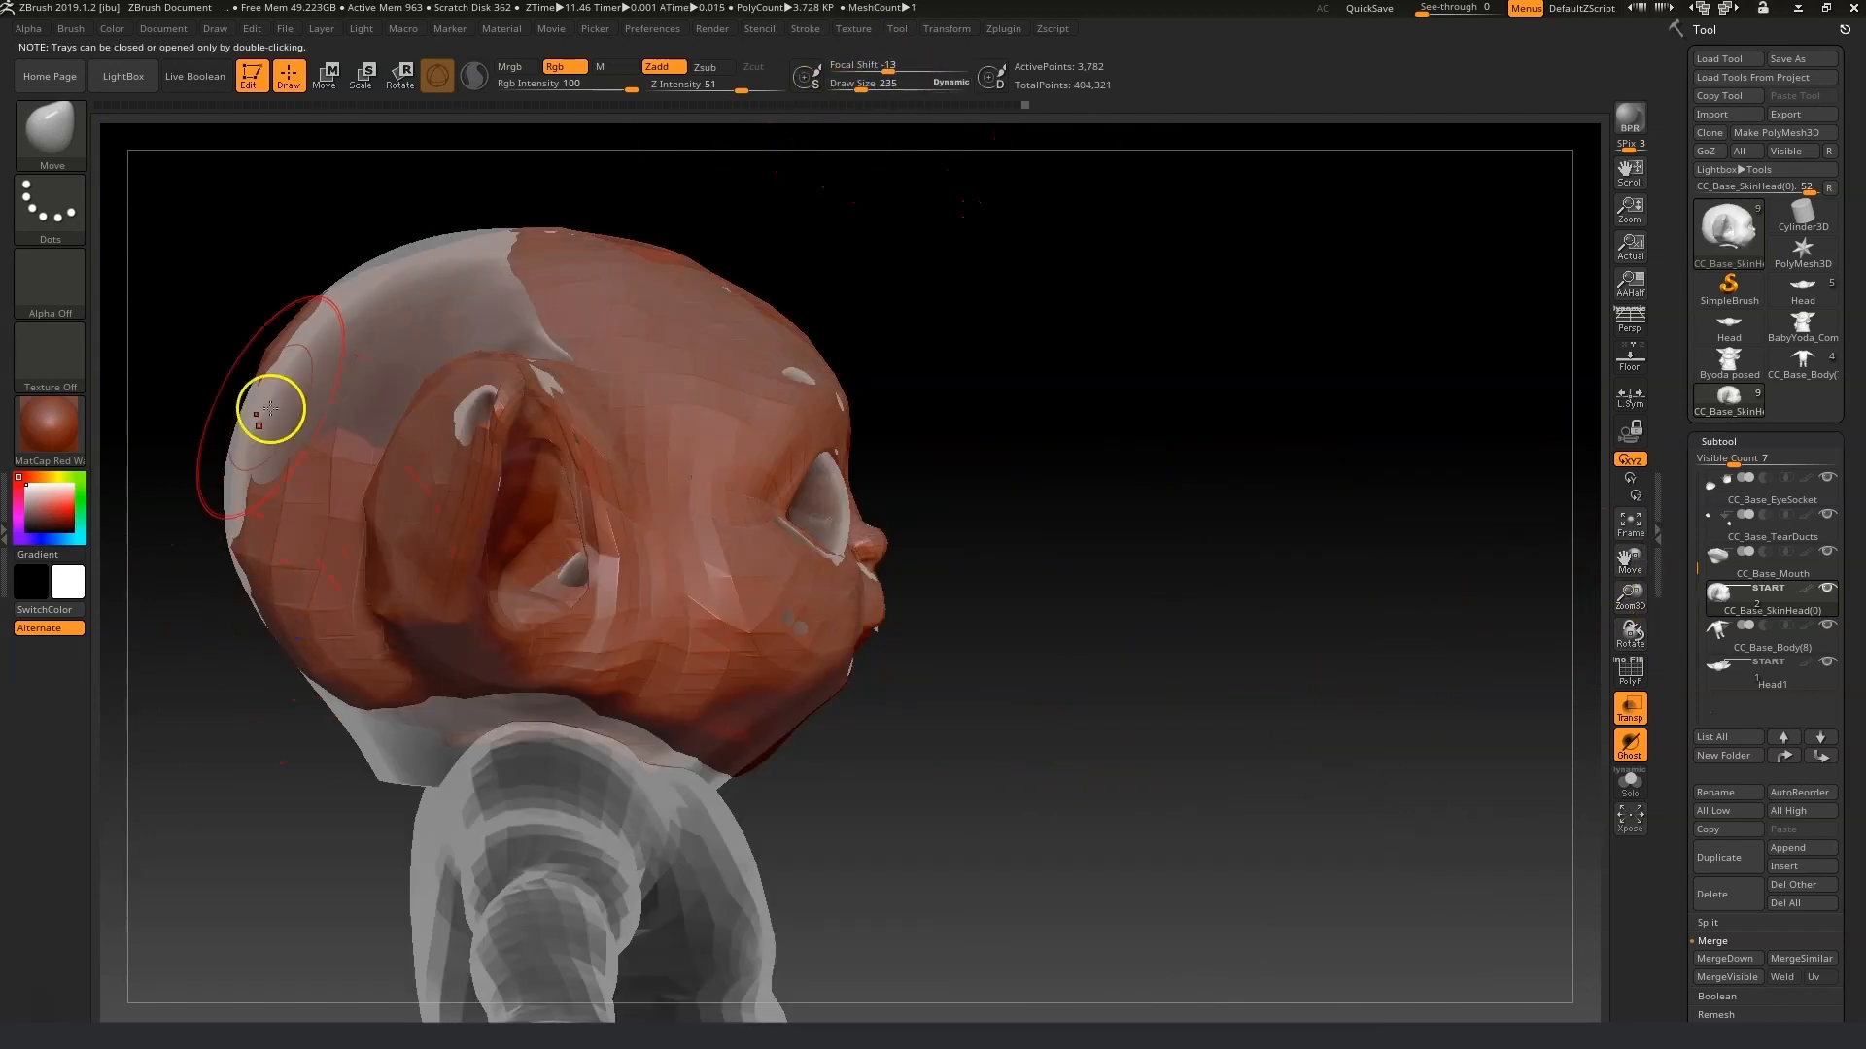
right_click_drag(363, 333, 979, 708)
right_click_drag(888, 625, 941, 673)
mouse_move(934, 433)
right_mouse_down()
mouse_move(1045, 383)
mouse_move(1179, 533)
mouse_move(579, 217)
mouse_move(835, 301)
right_mouse_up()
left_click(1630, 780)
Shape the chin and the underside of the jaw against the overlay with Move Topological strokes.
mouse_move(804, 666)
right_mouse_down()
mouse_move(891, 791)
mouse_move(836, 773)
mouse_move(900, 667)
right_mouse_up()
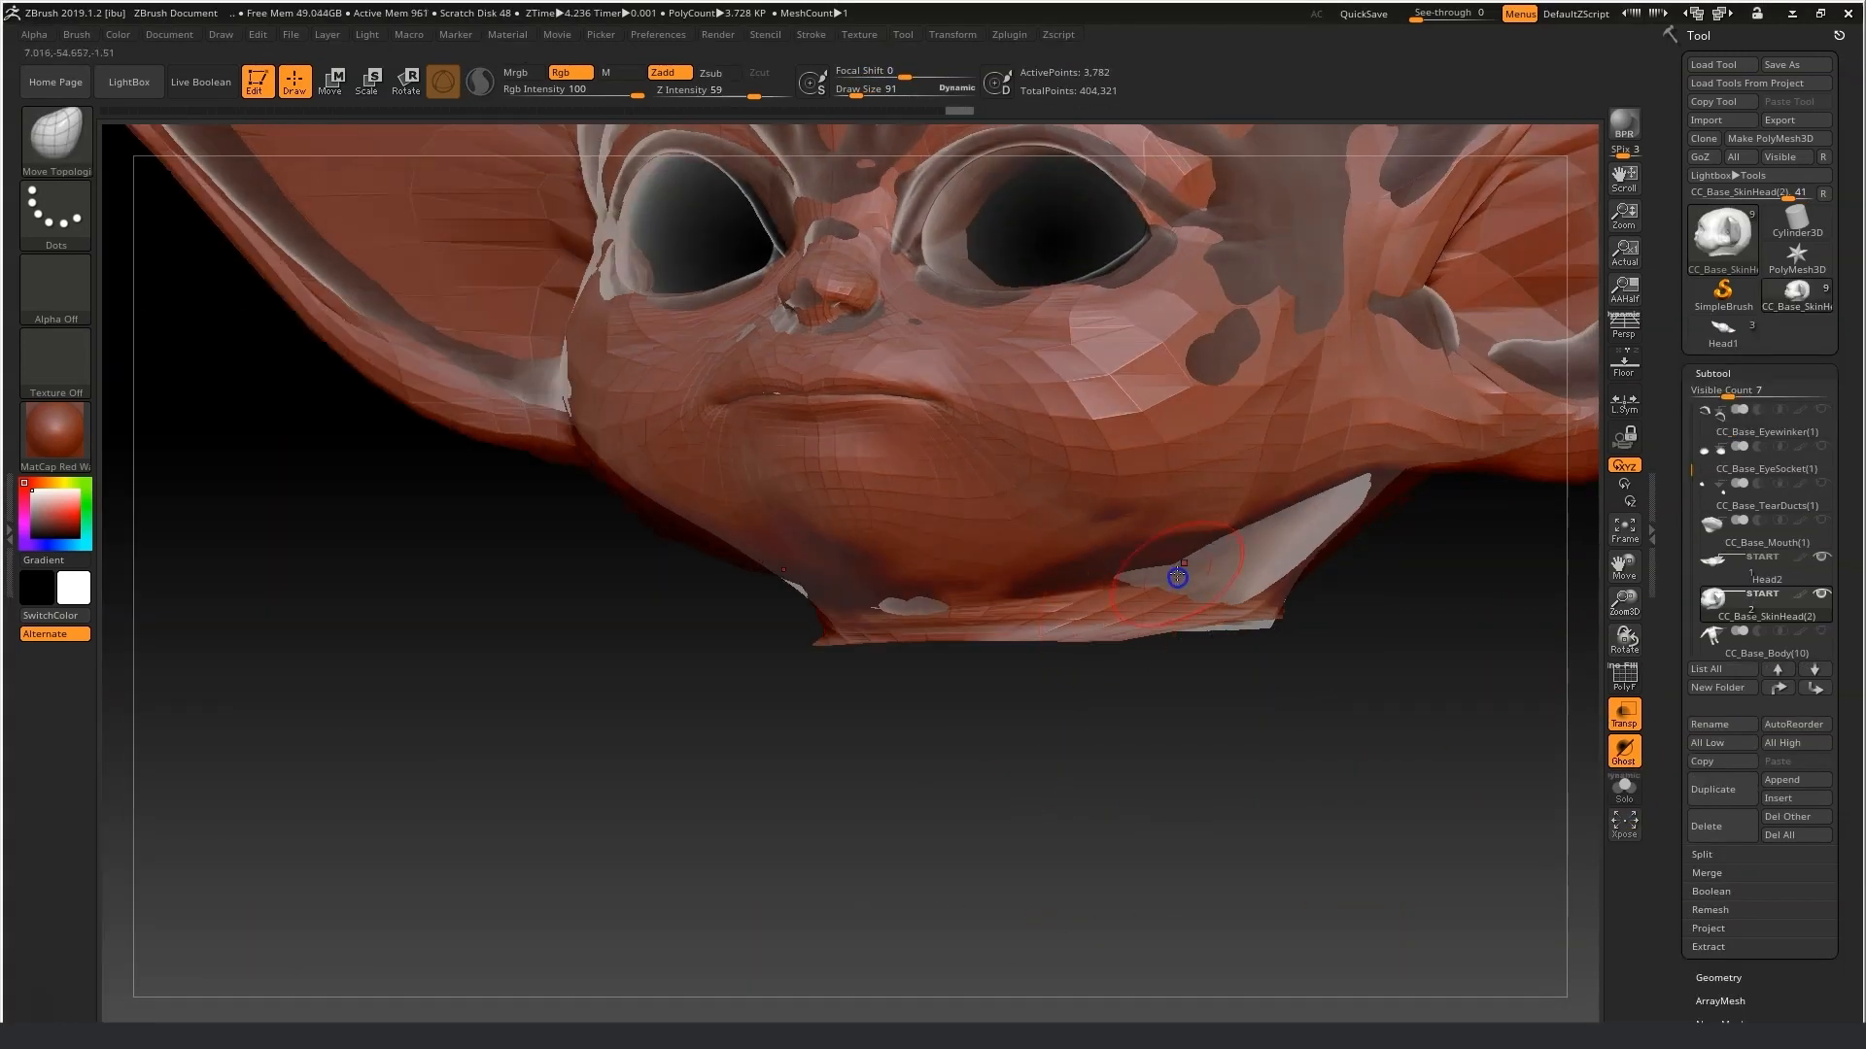
mouse_move(695, 500)
right_mouse_down("alt")
mouse_move(640, 608)
mouse_move(625, 491)
mouse_move(612, 574)
right_mouse_up("alt")
mouse_move(728, 508)
right_mouse_down()
mouse_move(875, 720)
mouse_move(784, 483)
mouse_move(757, 610)
mouse_move(793, 636)
right_mouse_up()
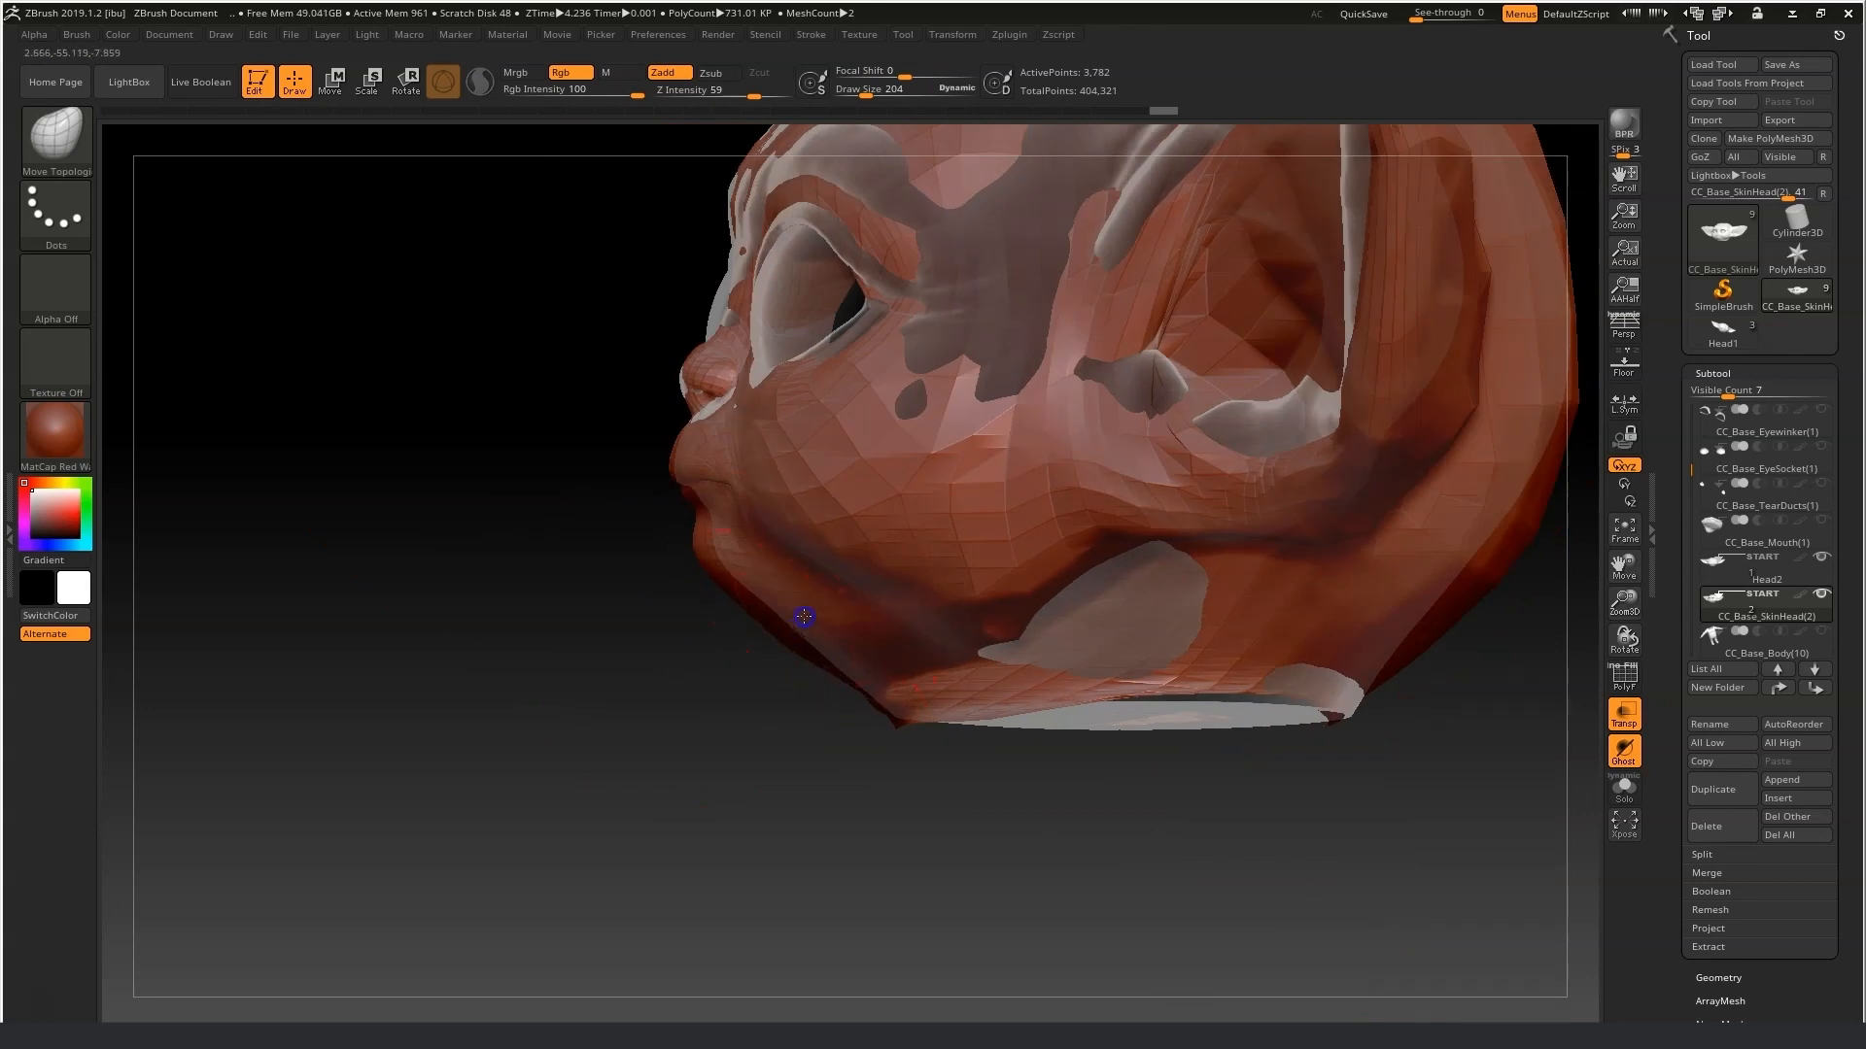
mouse_move(1004, 749)
right_mouse_down()
mouse_move(891, 625)
mouse_move(1062, 619)
mouse_move(1058, 794)
mouse_move(975, 803)
right_mouse_up()
mouse_move(862, 603)
right_mouse_down()
mouse_move(880, 598)
mouse_move(651, 612)
right_mouse_up()
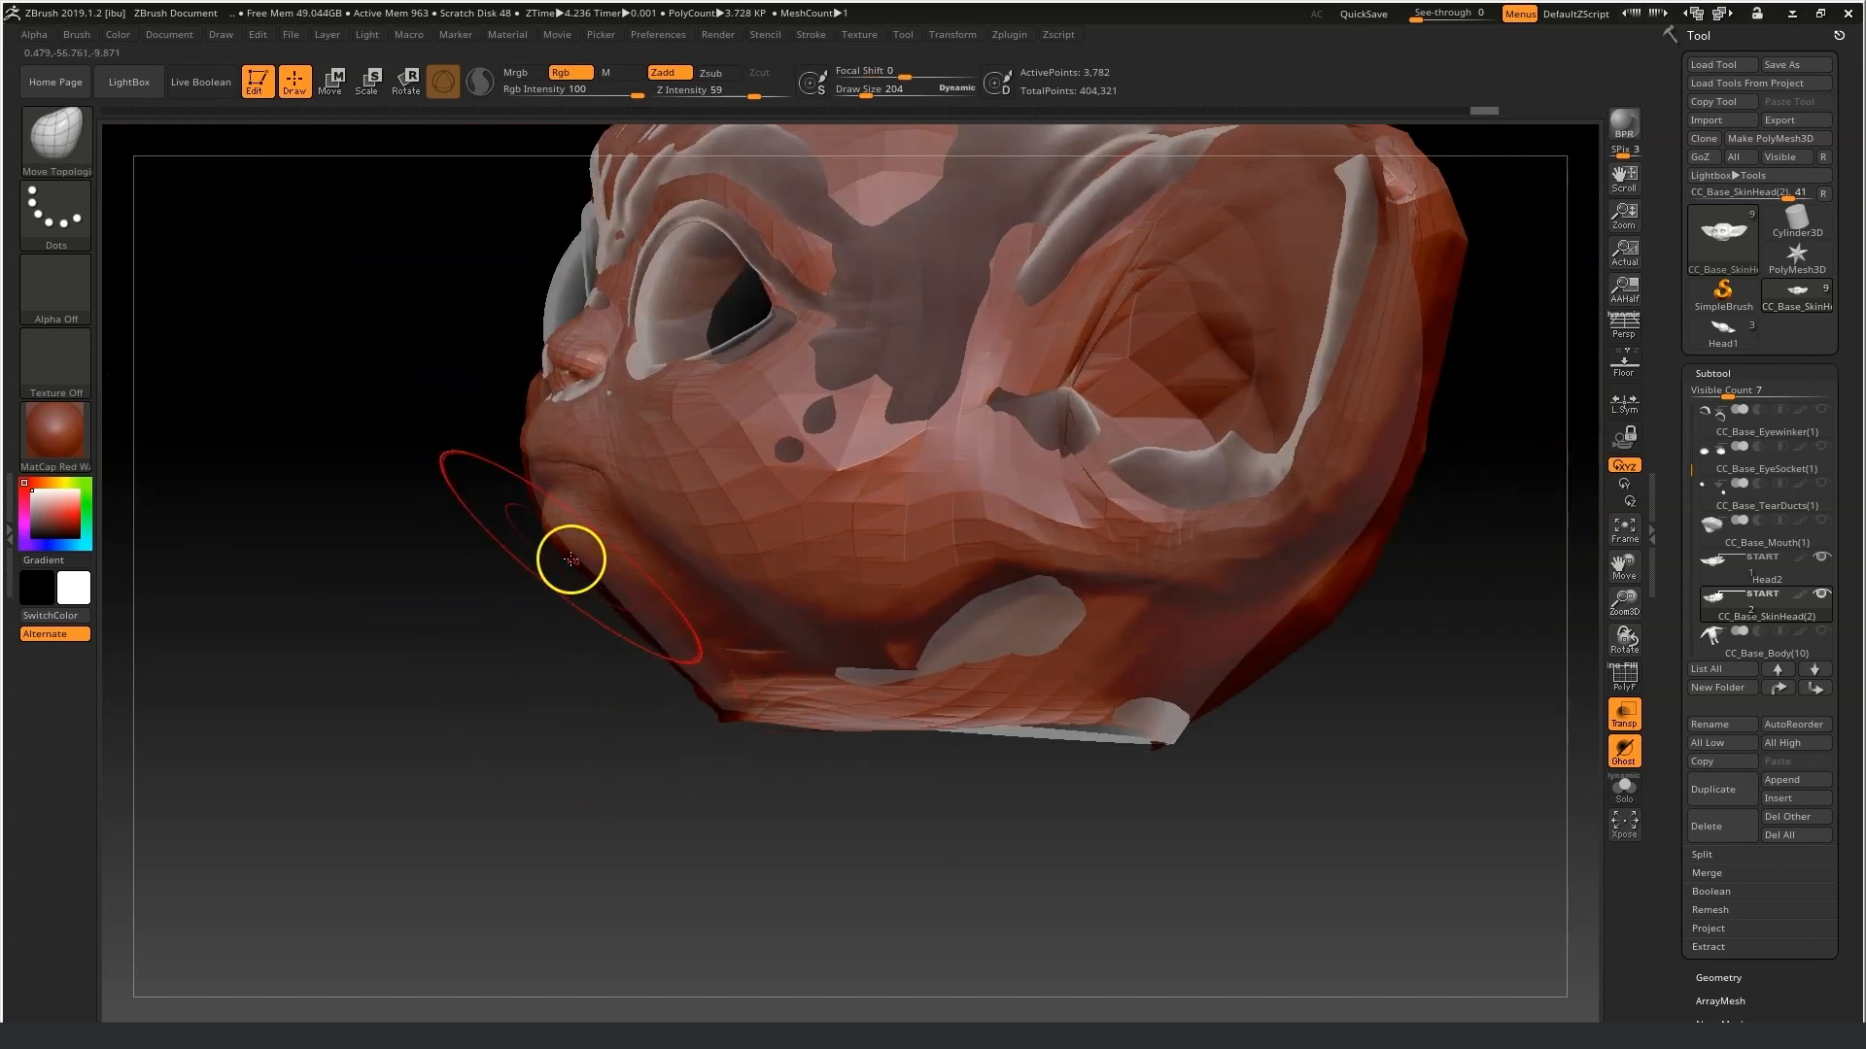
right_click_drag(588, 558, 638, 621)
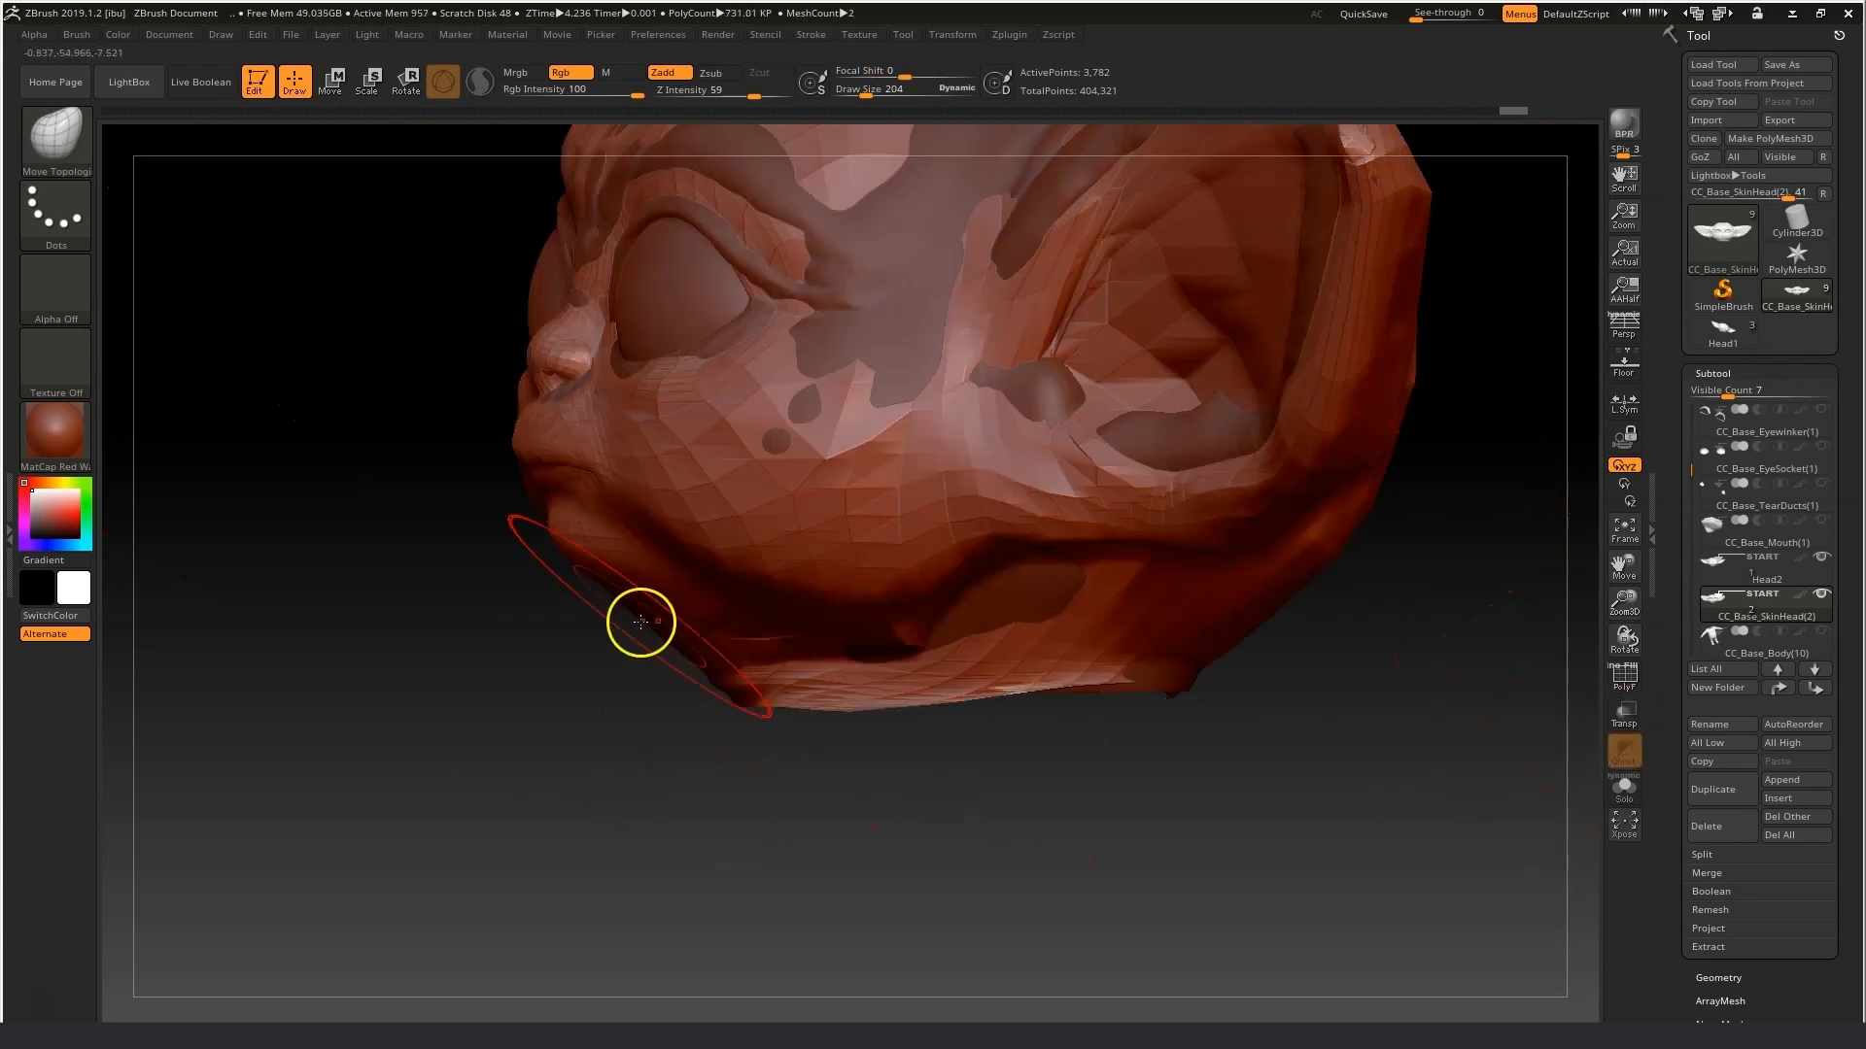
Set the draw size to 102 and refine the cheeks and jawline from the front.
left_click(860, 92)
right_click_drag(503, 595, 549, 479)
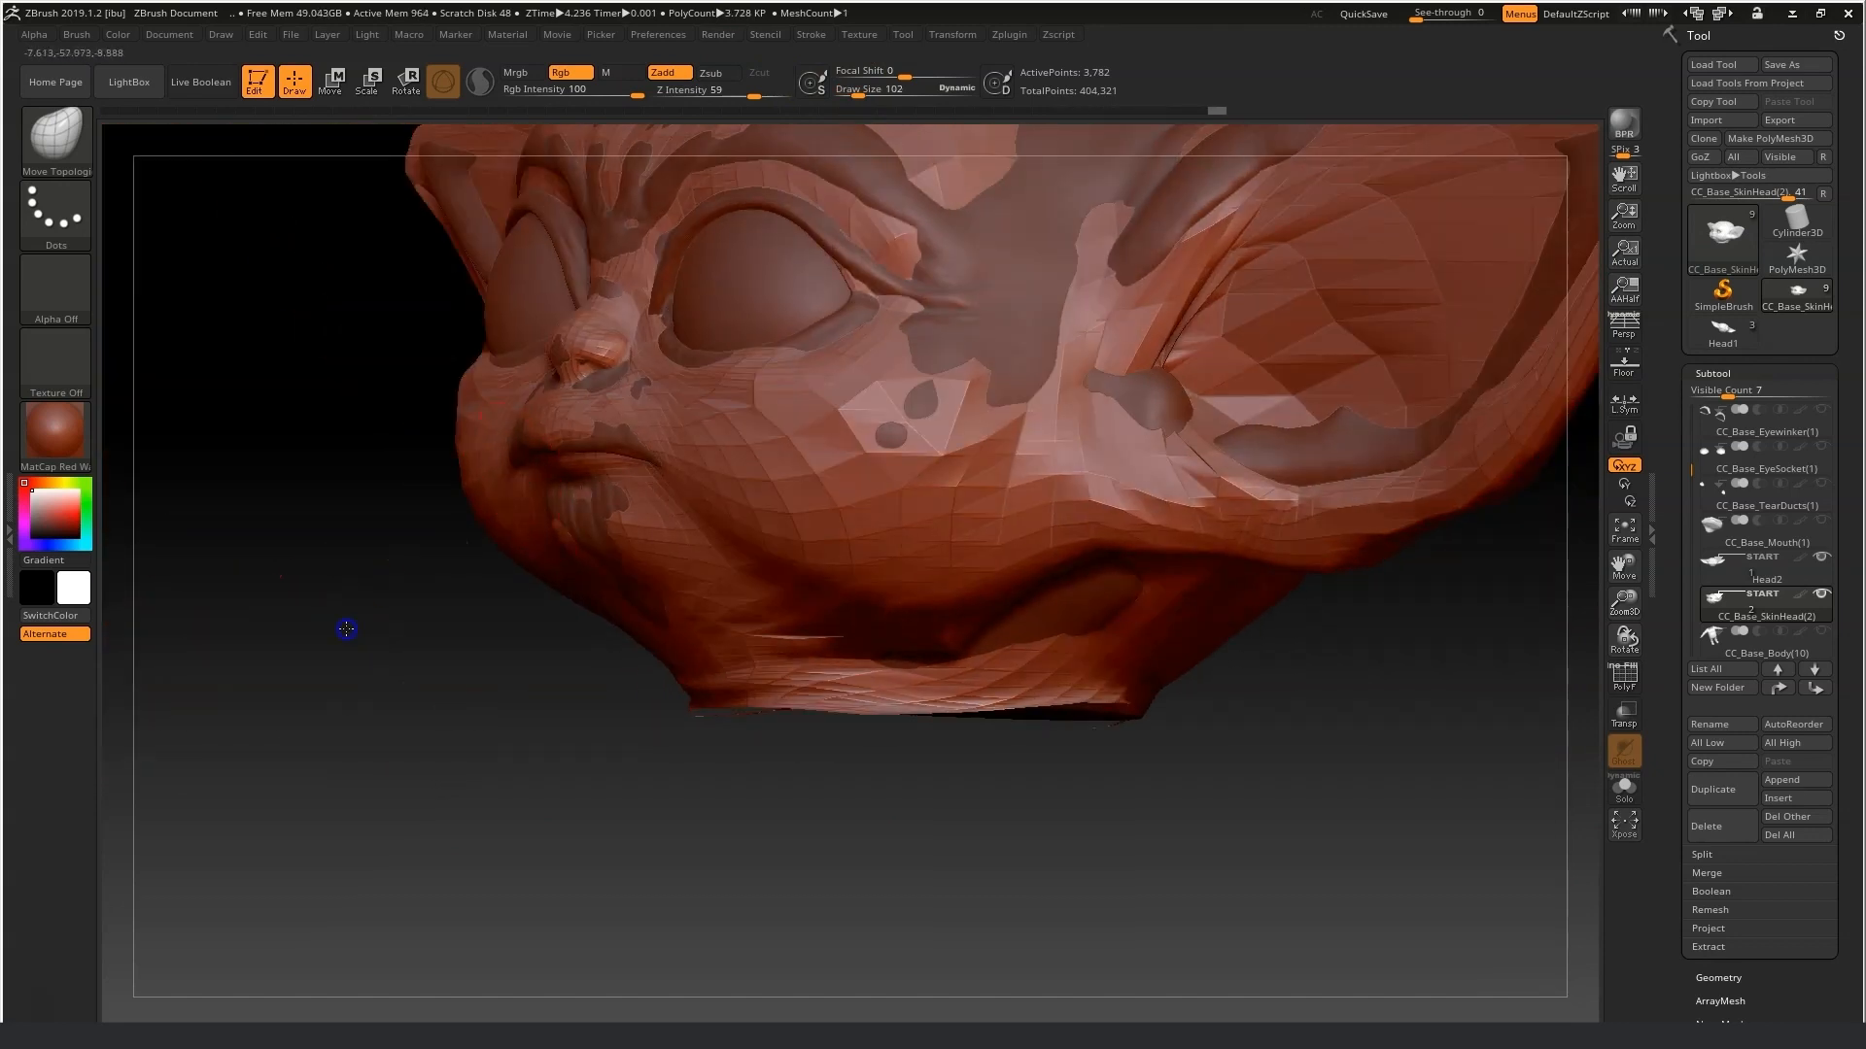
right_click_drag(347, 630, 500, 525)
right_click_drag(460, 446, 479, 687, "shift")
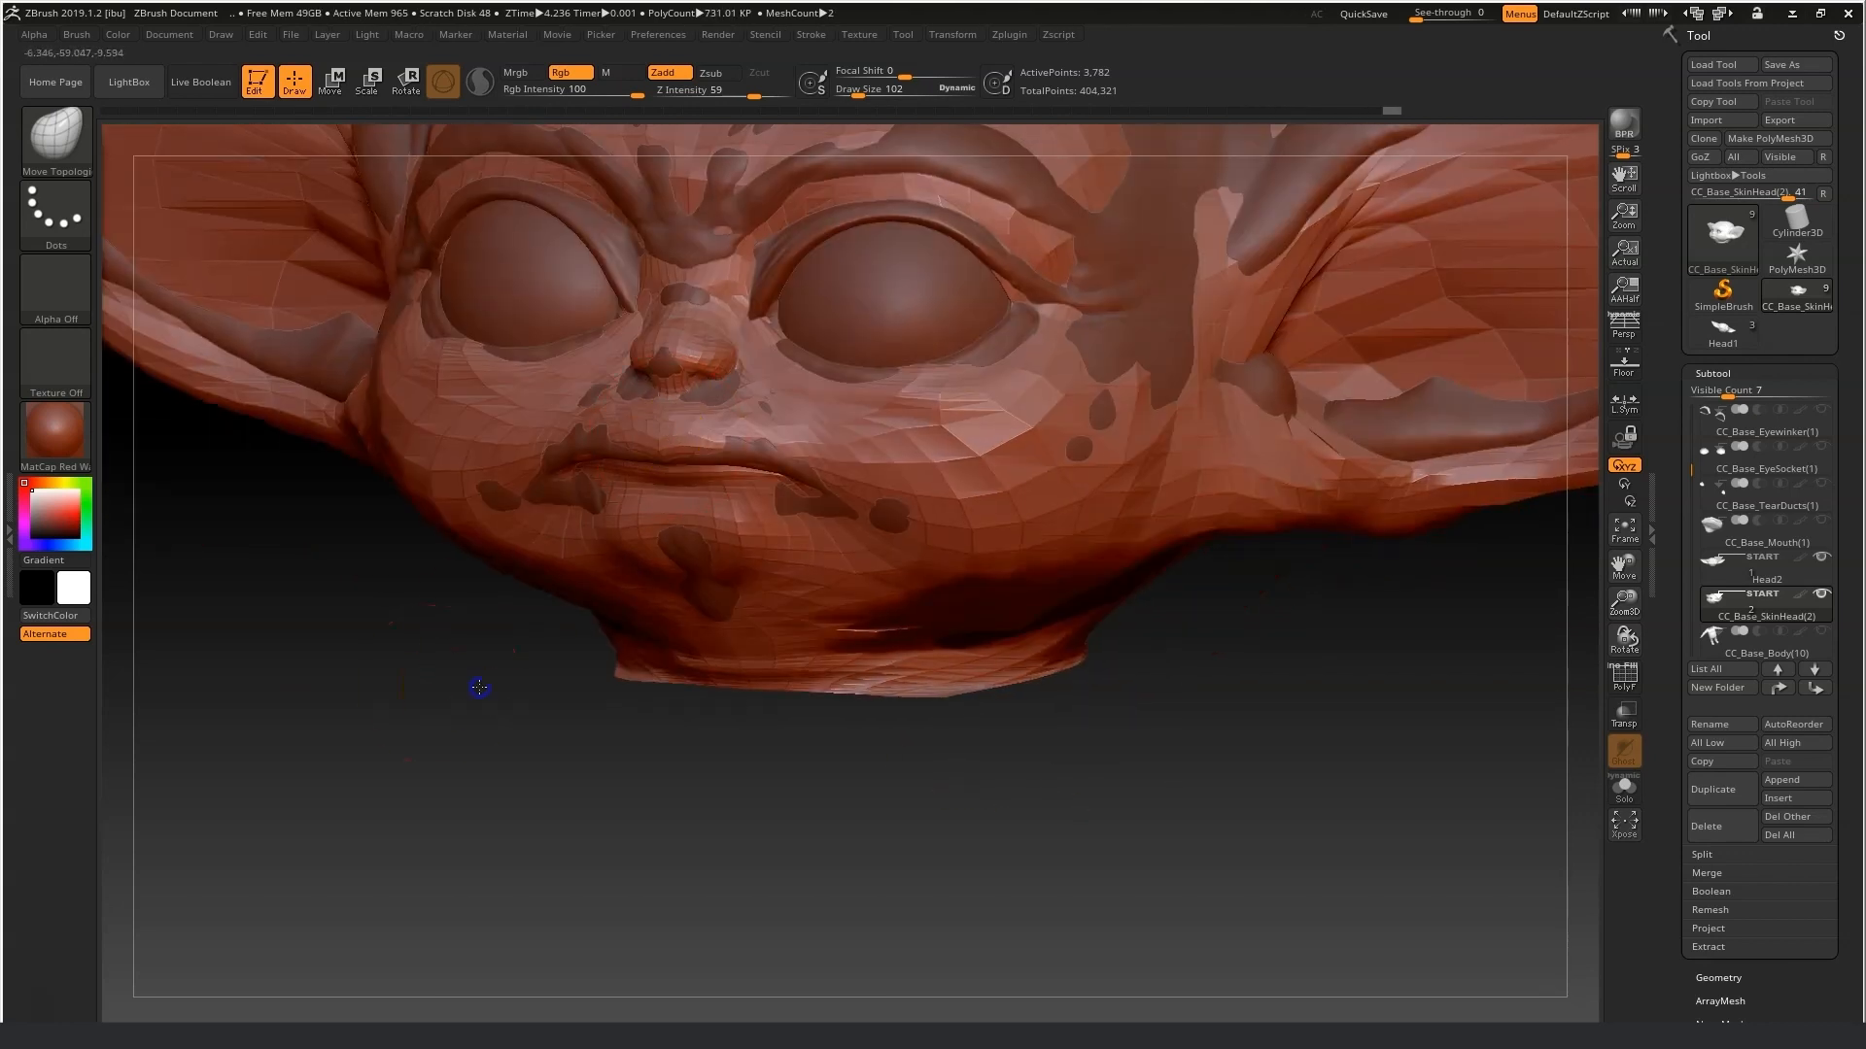
right_click_drag(795, 370, 1115, 796)
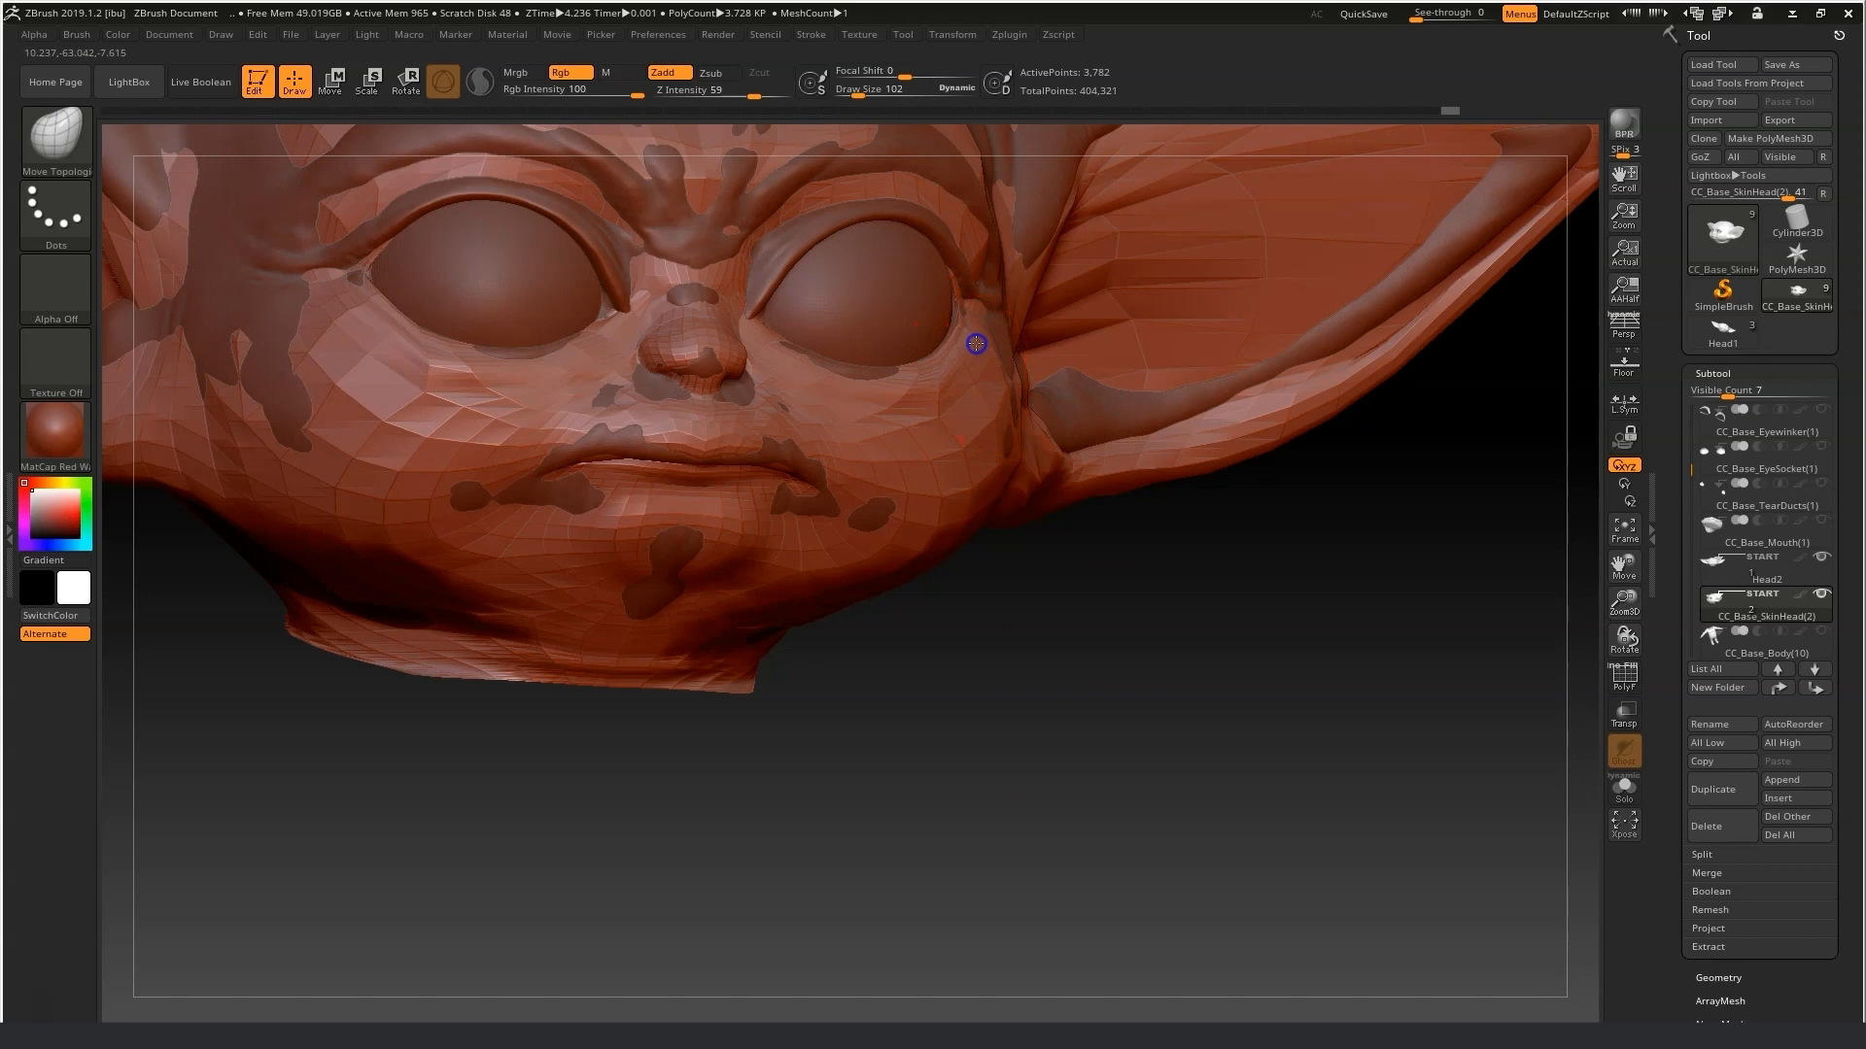
right_click_drag(974, 341, 450, 346)
Lift the brow and the area around the eyes with Move Topological strokes.
right_click_drag(416, 618, 775, 279)
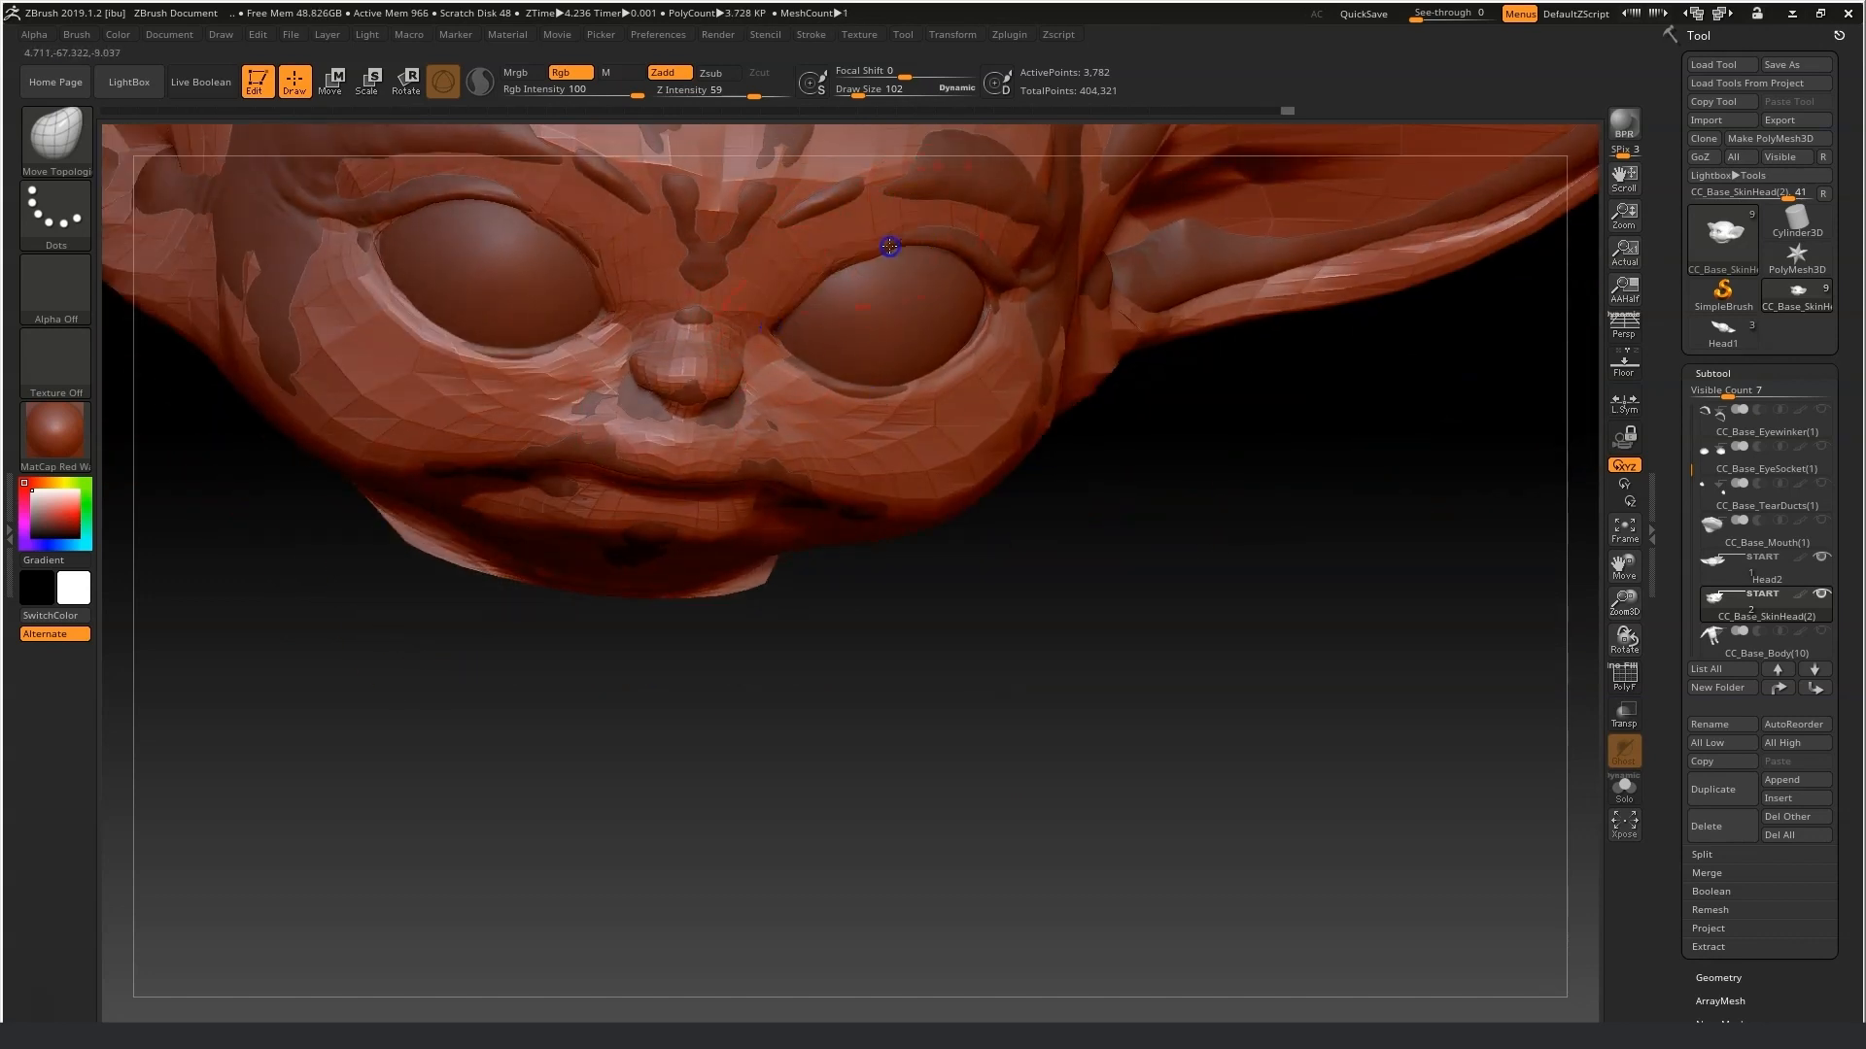
right_click_drag(985, 275, 1072, 256)
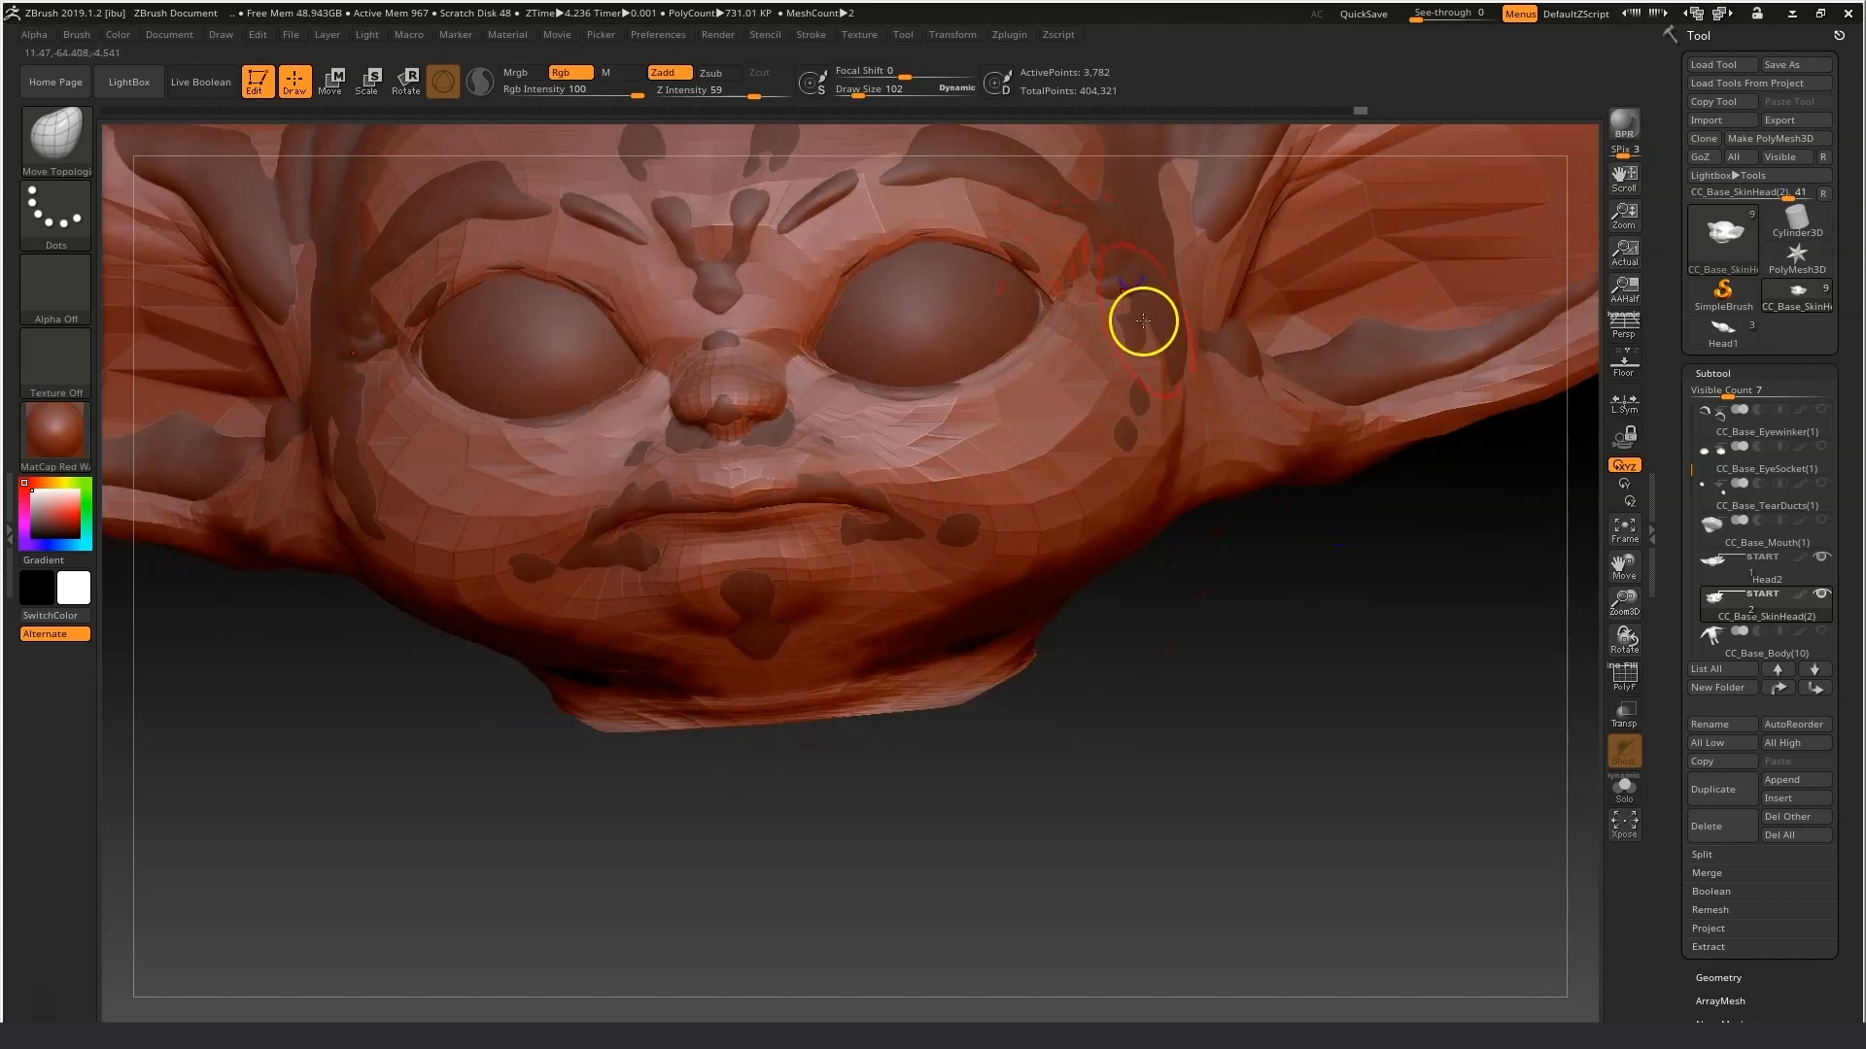
right_click_drag(1125, 192, 1016, 233)
right_click_drag(626, 462, 970, 367)
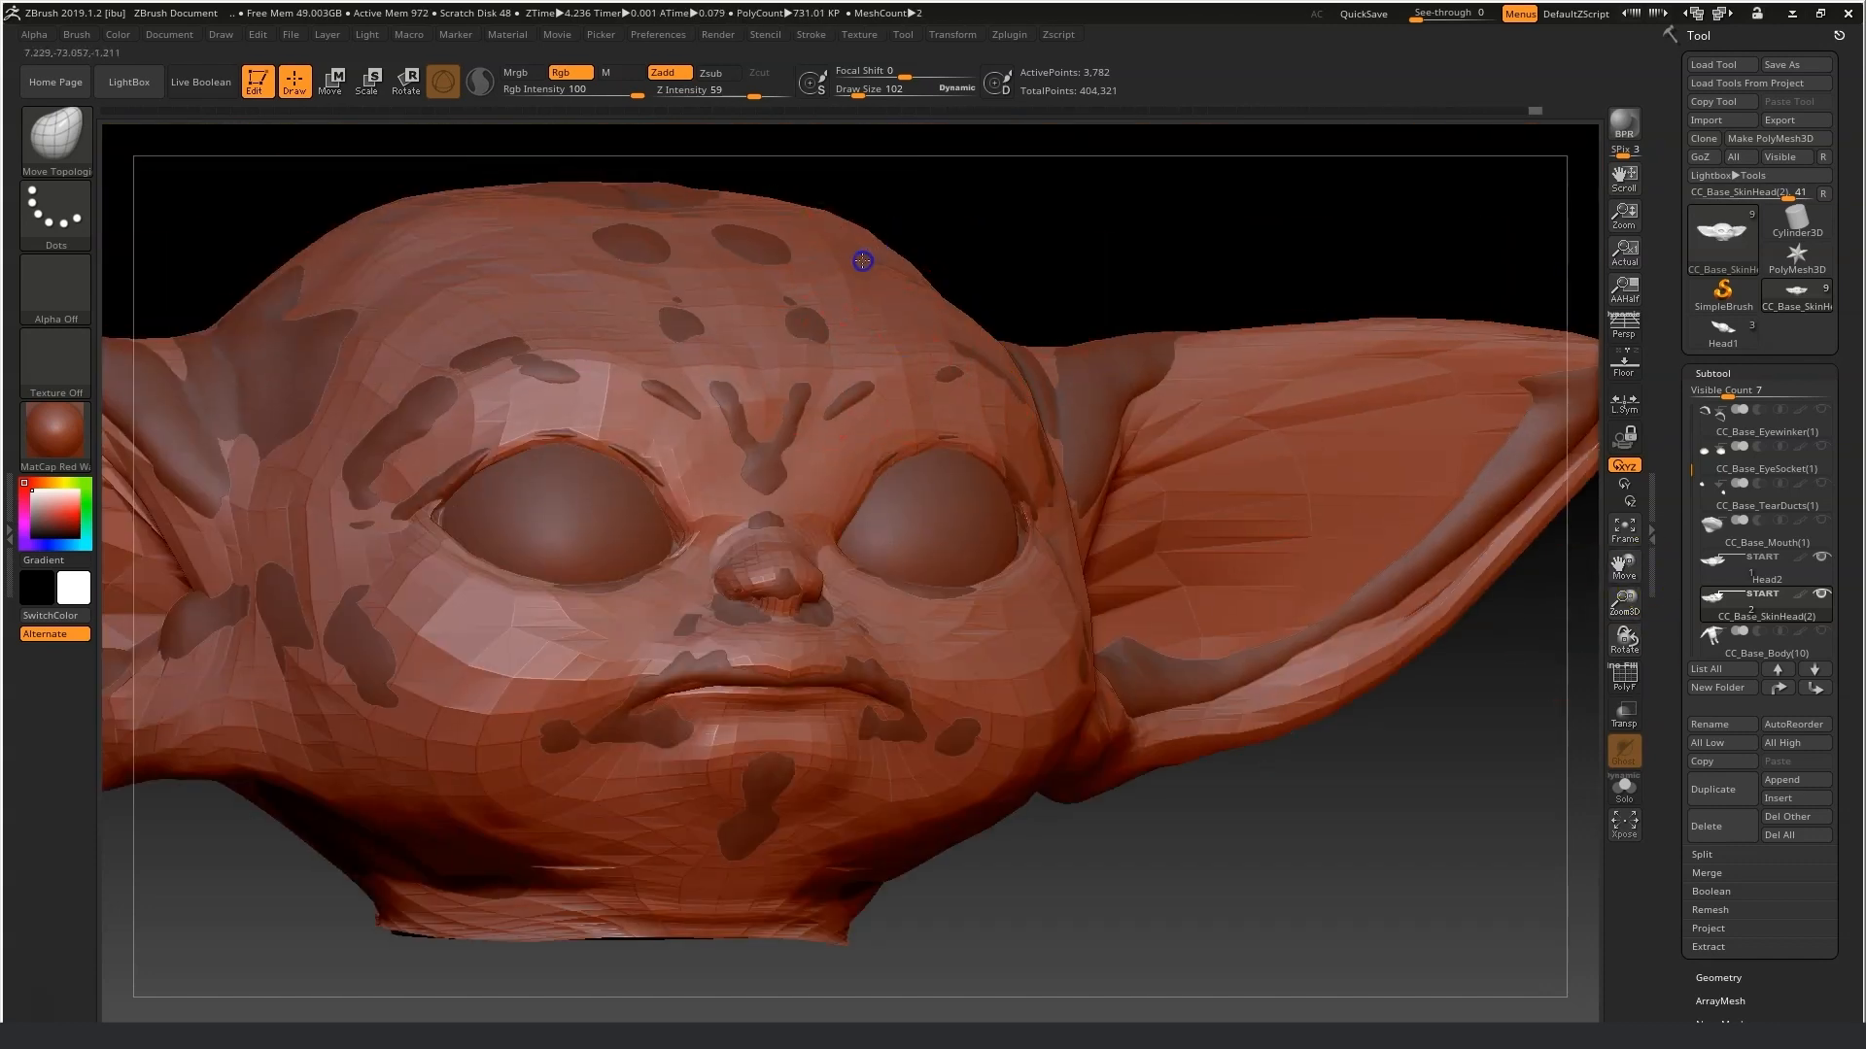
Smooth the cheek surface below the eye with the Smooth brush.
mouse_move(246, 421)
right_mouse_down()
mouse_move(1233, 866)
mouse_move(724, 740)
mouse_move(742, 791)
mouse_move(1487, 554)
mouse_move(1324, 658)
right_mouse_up()
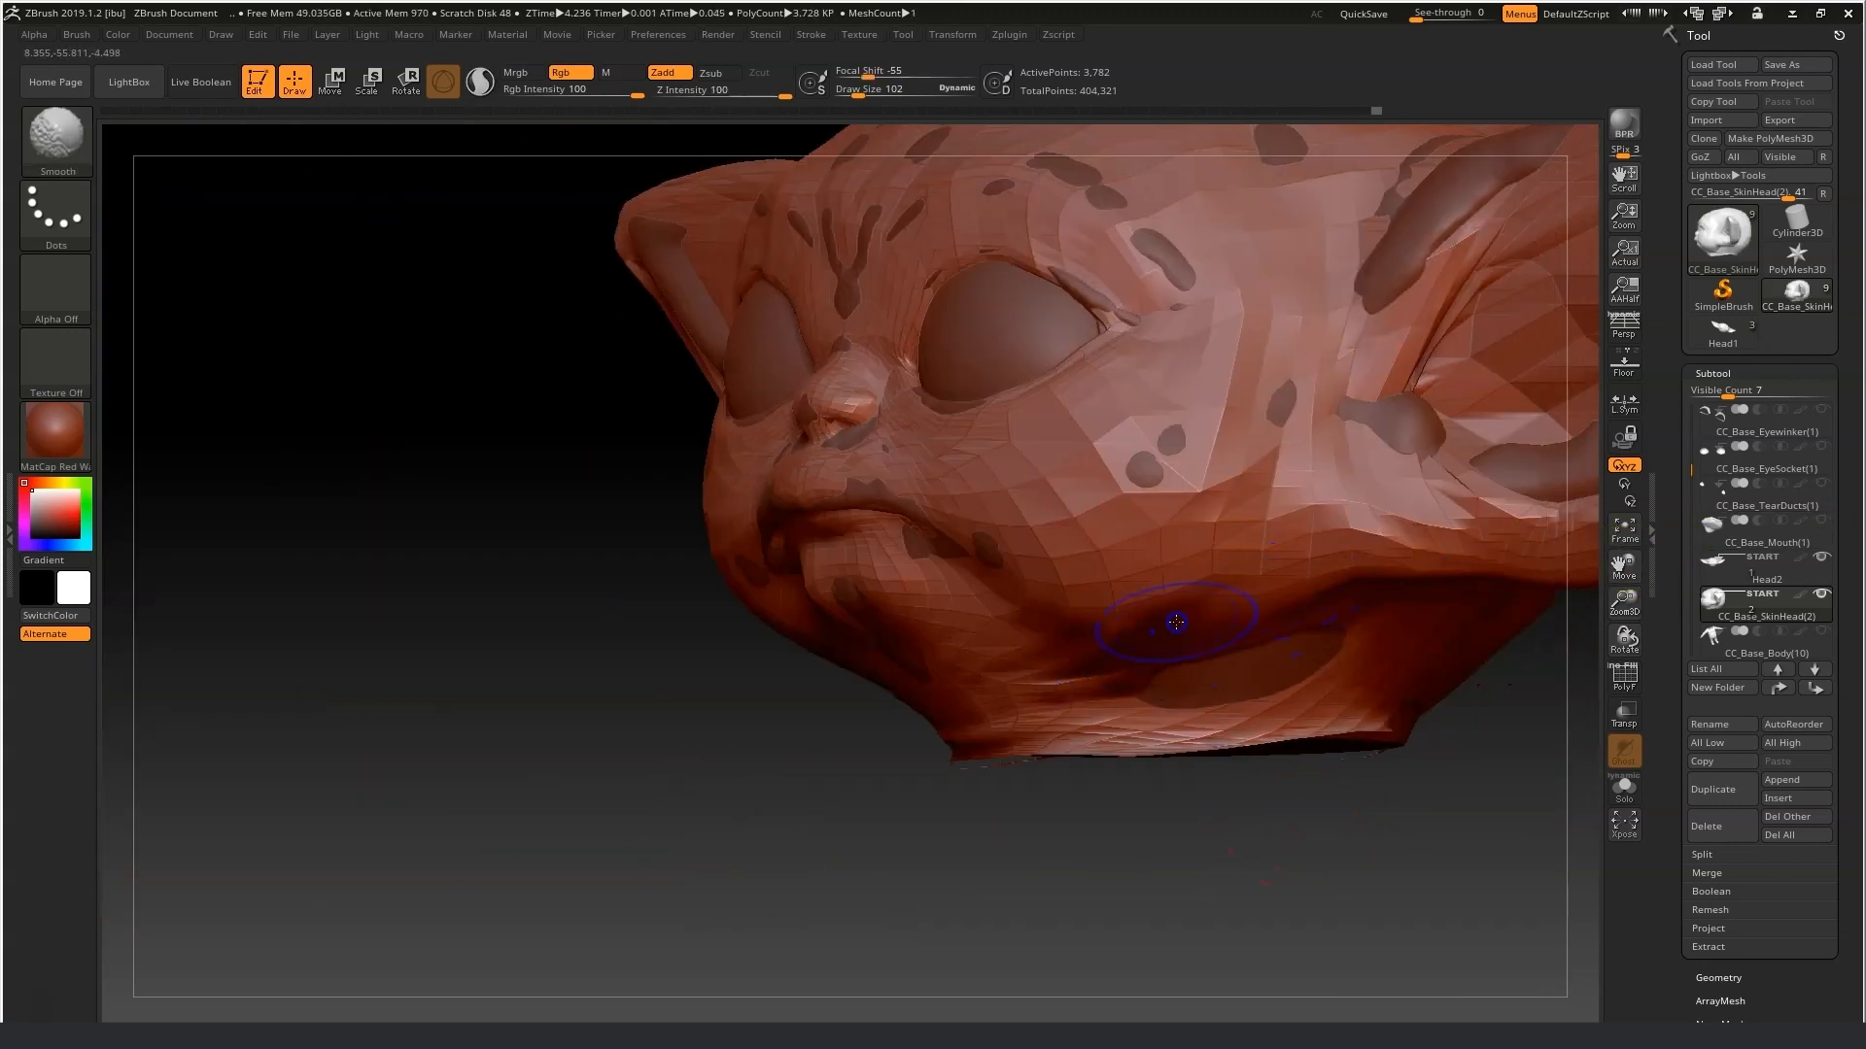
right_click_drag(1176, 622, 887, 104, "shift")
mouse_move(1086, 704)
right_mouse_down()
mouse_move(1116, 678)
mouse_move(1503, 745)
mouse_move(1387, 516)
right_mouse_up()
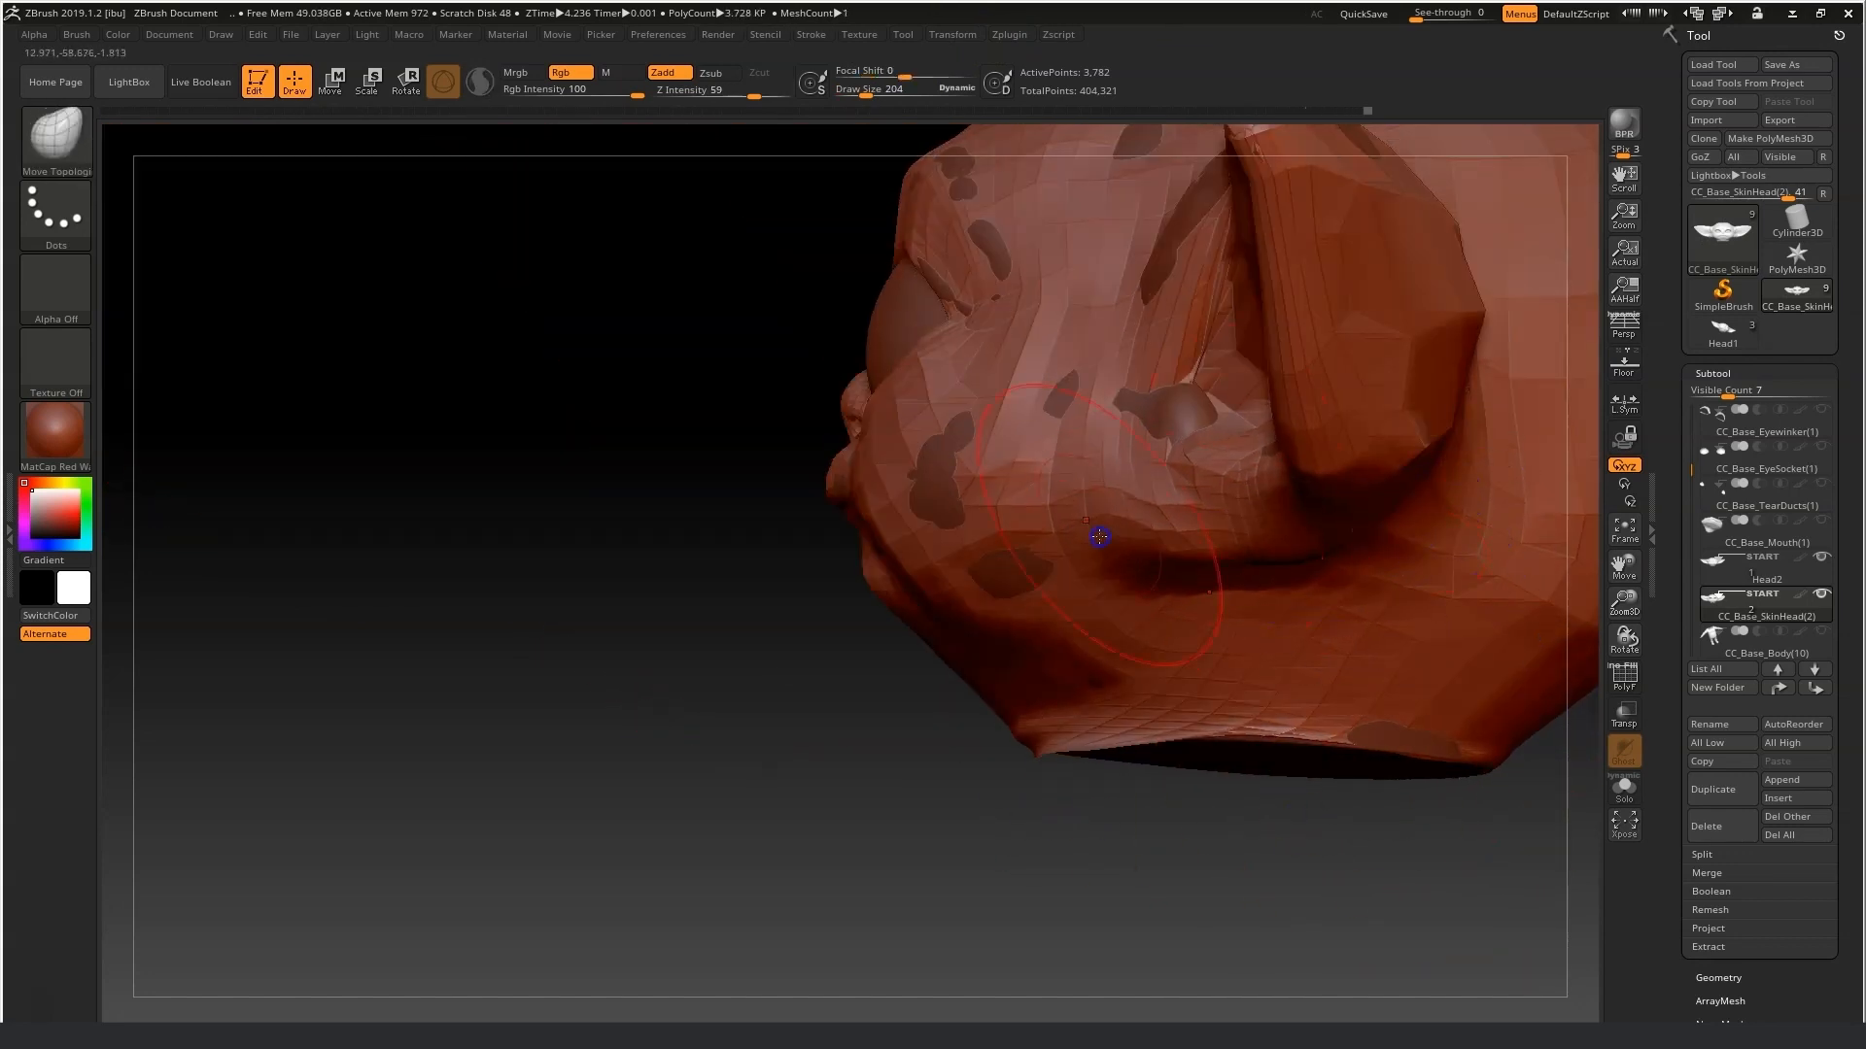
Adjust the ear root from behind at draw size 161, then stretch the ear tip outward at draw size 342.
right_click_drag(745, 680, 1187, 500)
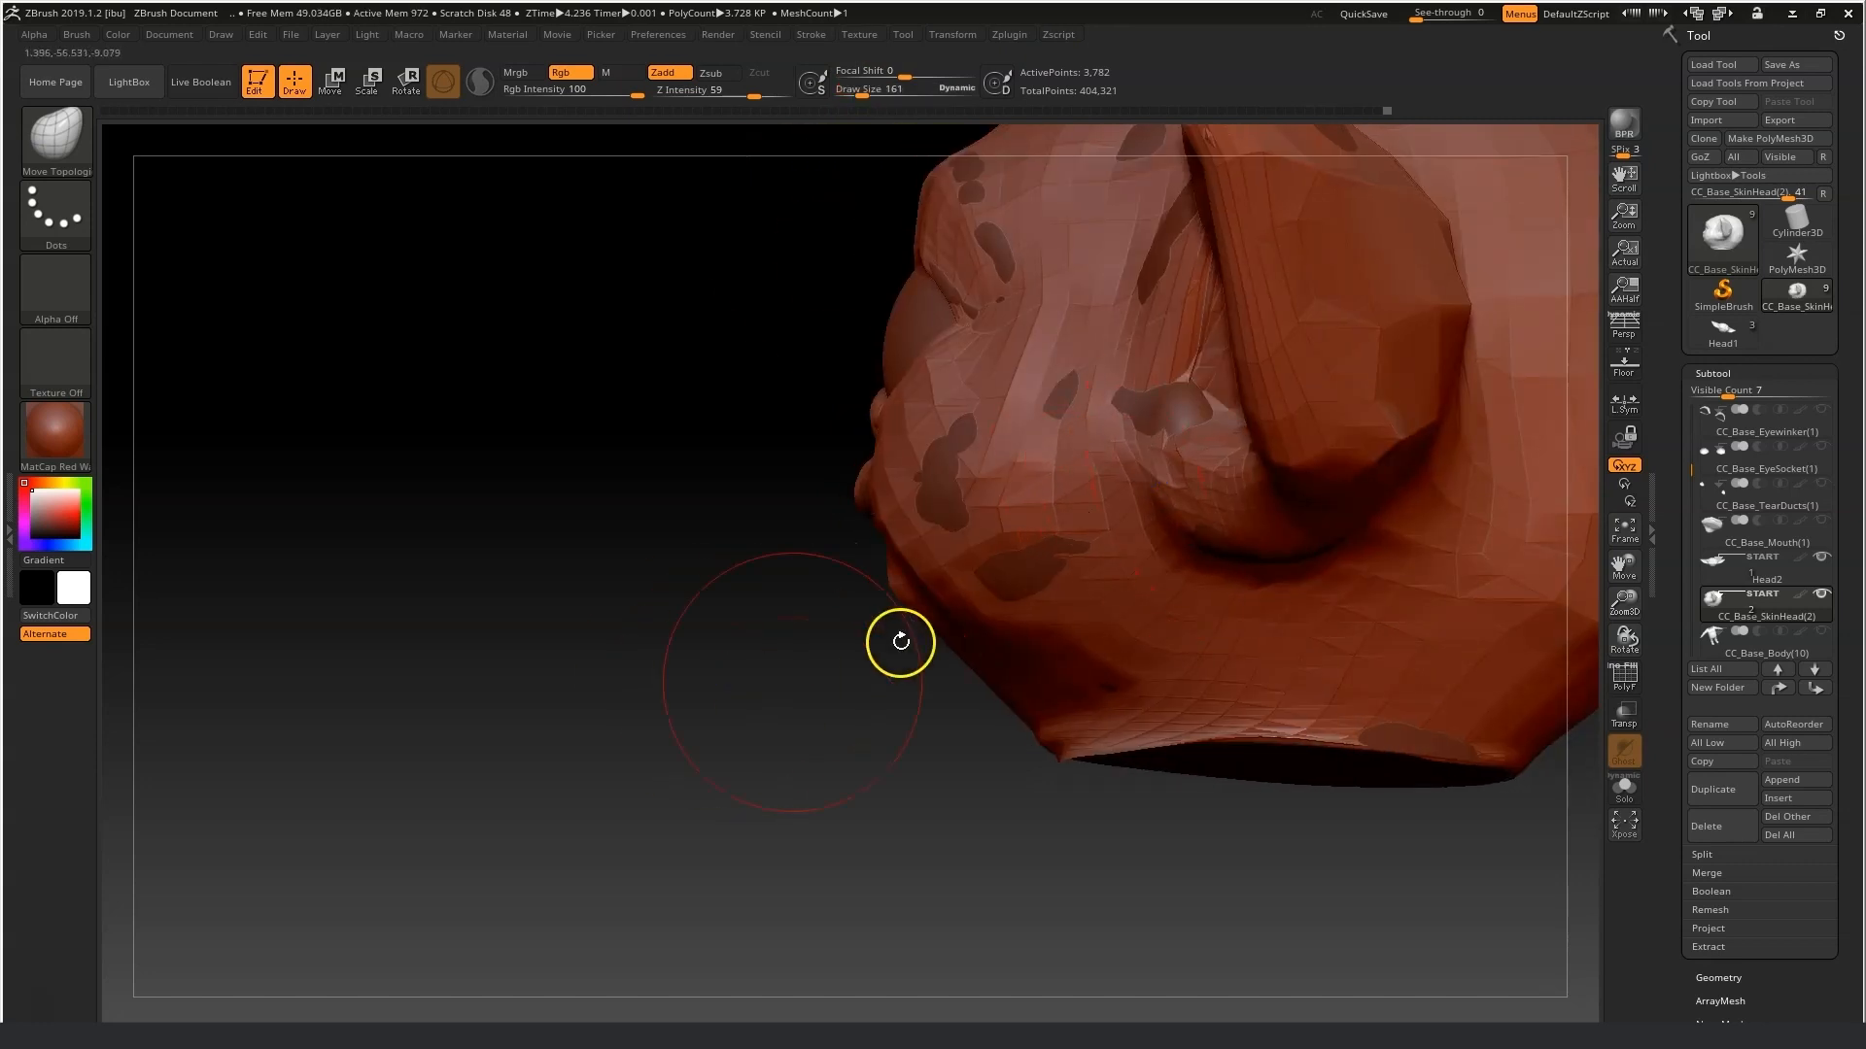
right_click_drag(901, 641, 1163, 403)
left_click_drag(856, 97, 853, 97)
left_click_drag(1187, 431, 1212, 379)
right_click_drag(1098, 466, 1163, 483)
left_click_drag(1143, 494, 1154, 478)
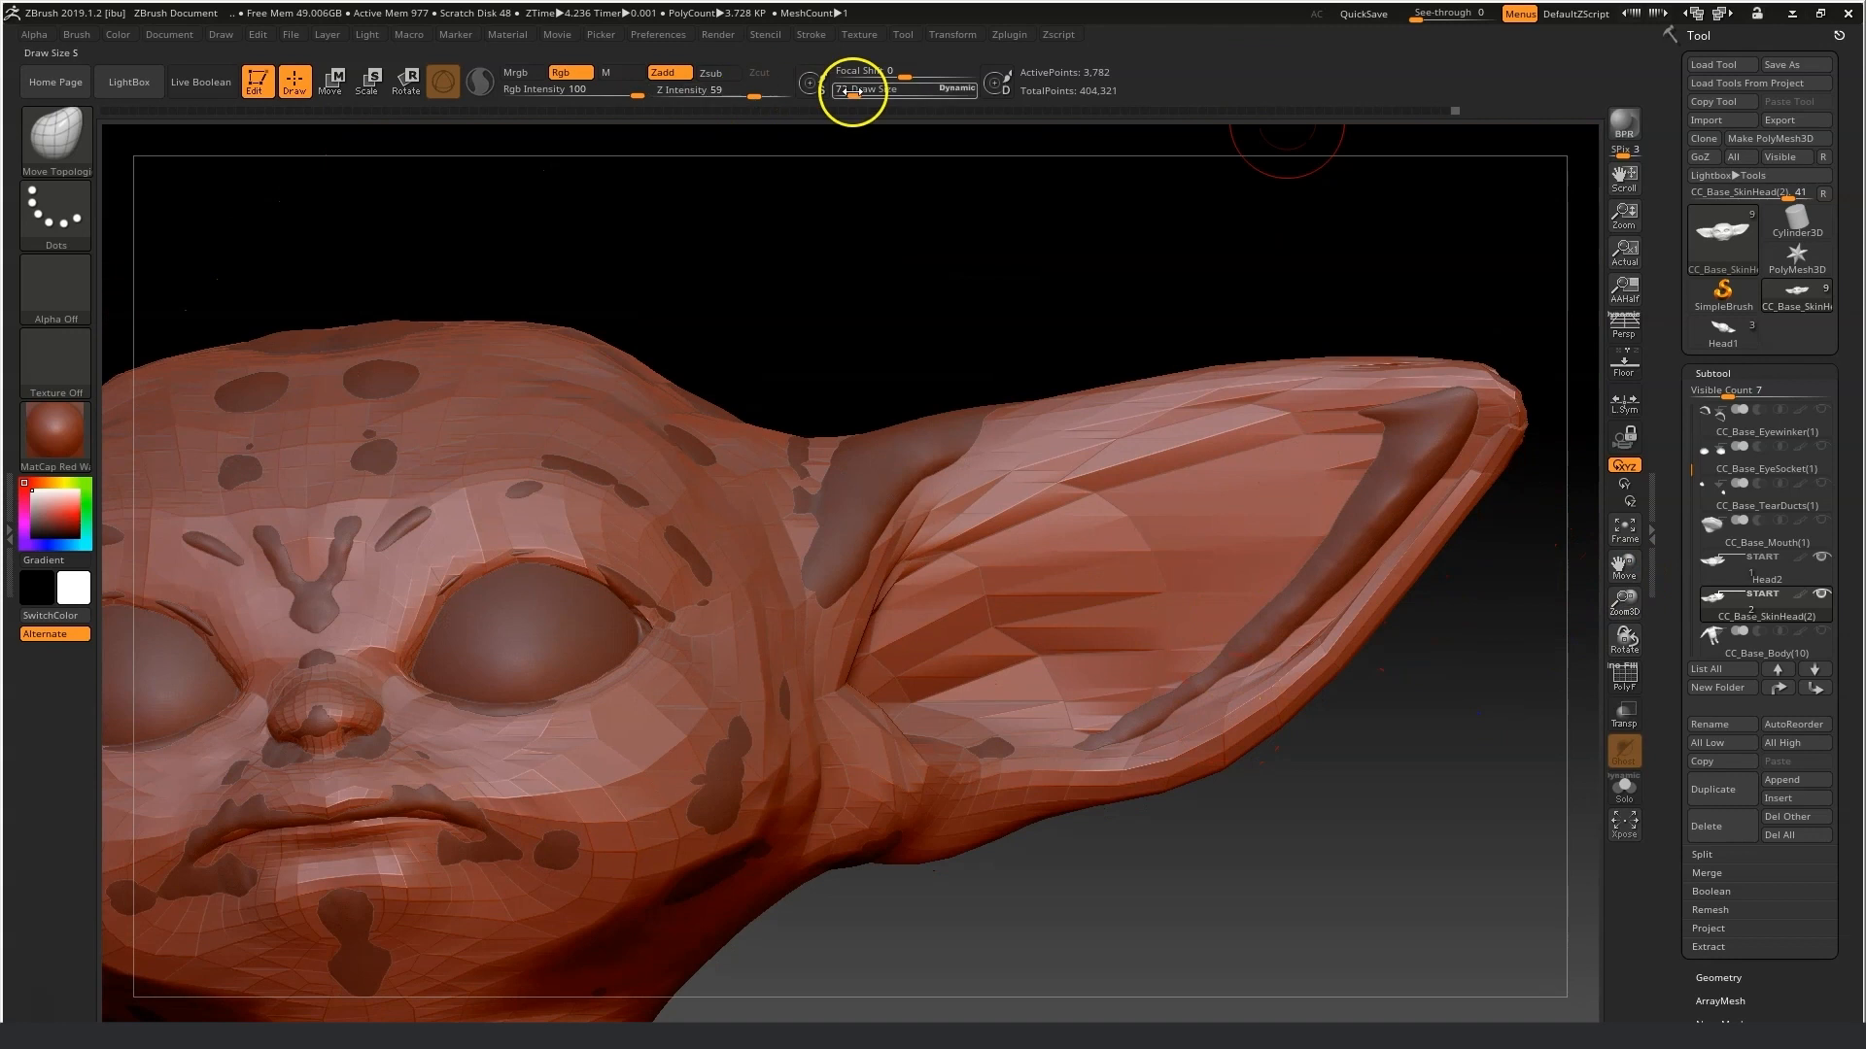
left_click_drag(853, 89, 871, 94)
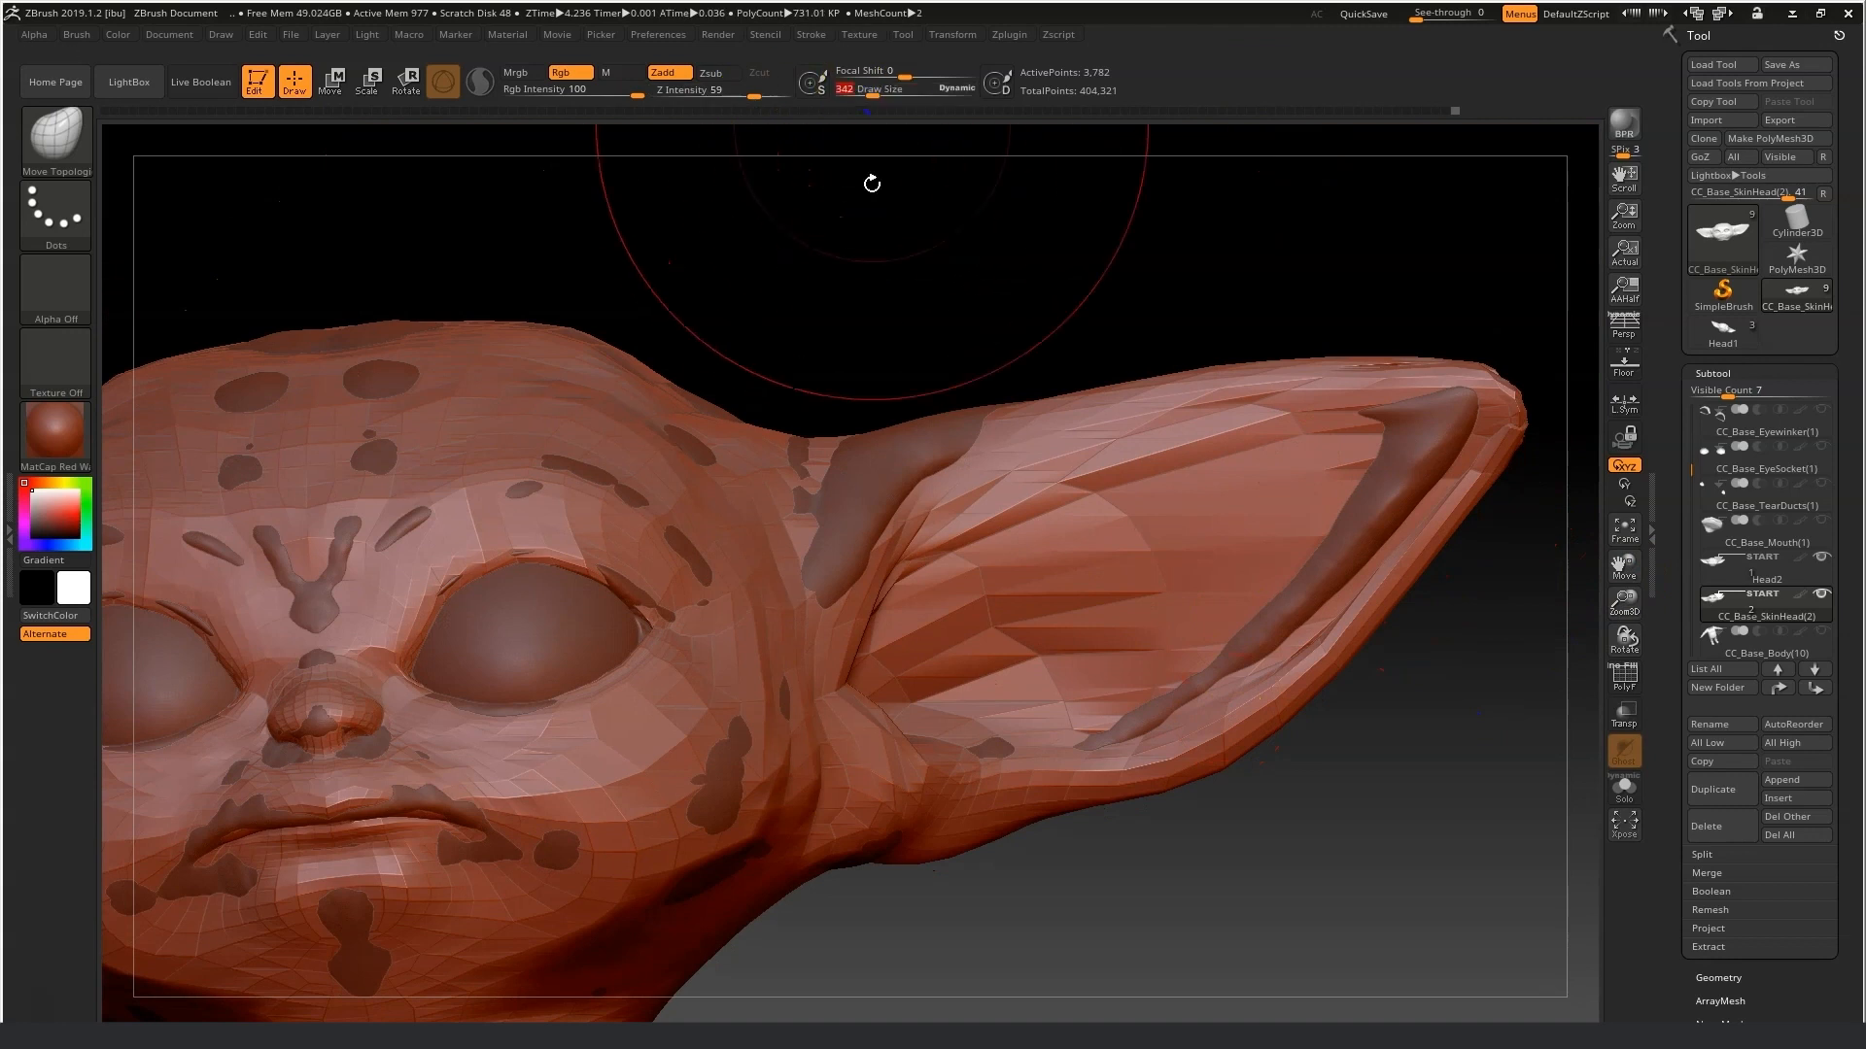
right_click_drag(1362, 479, 1477, 485)
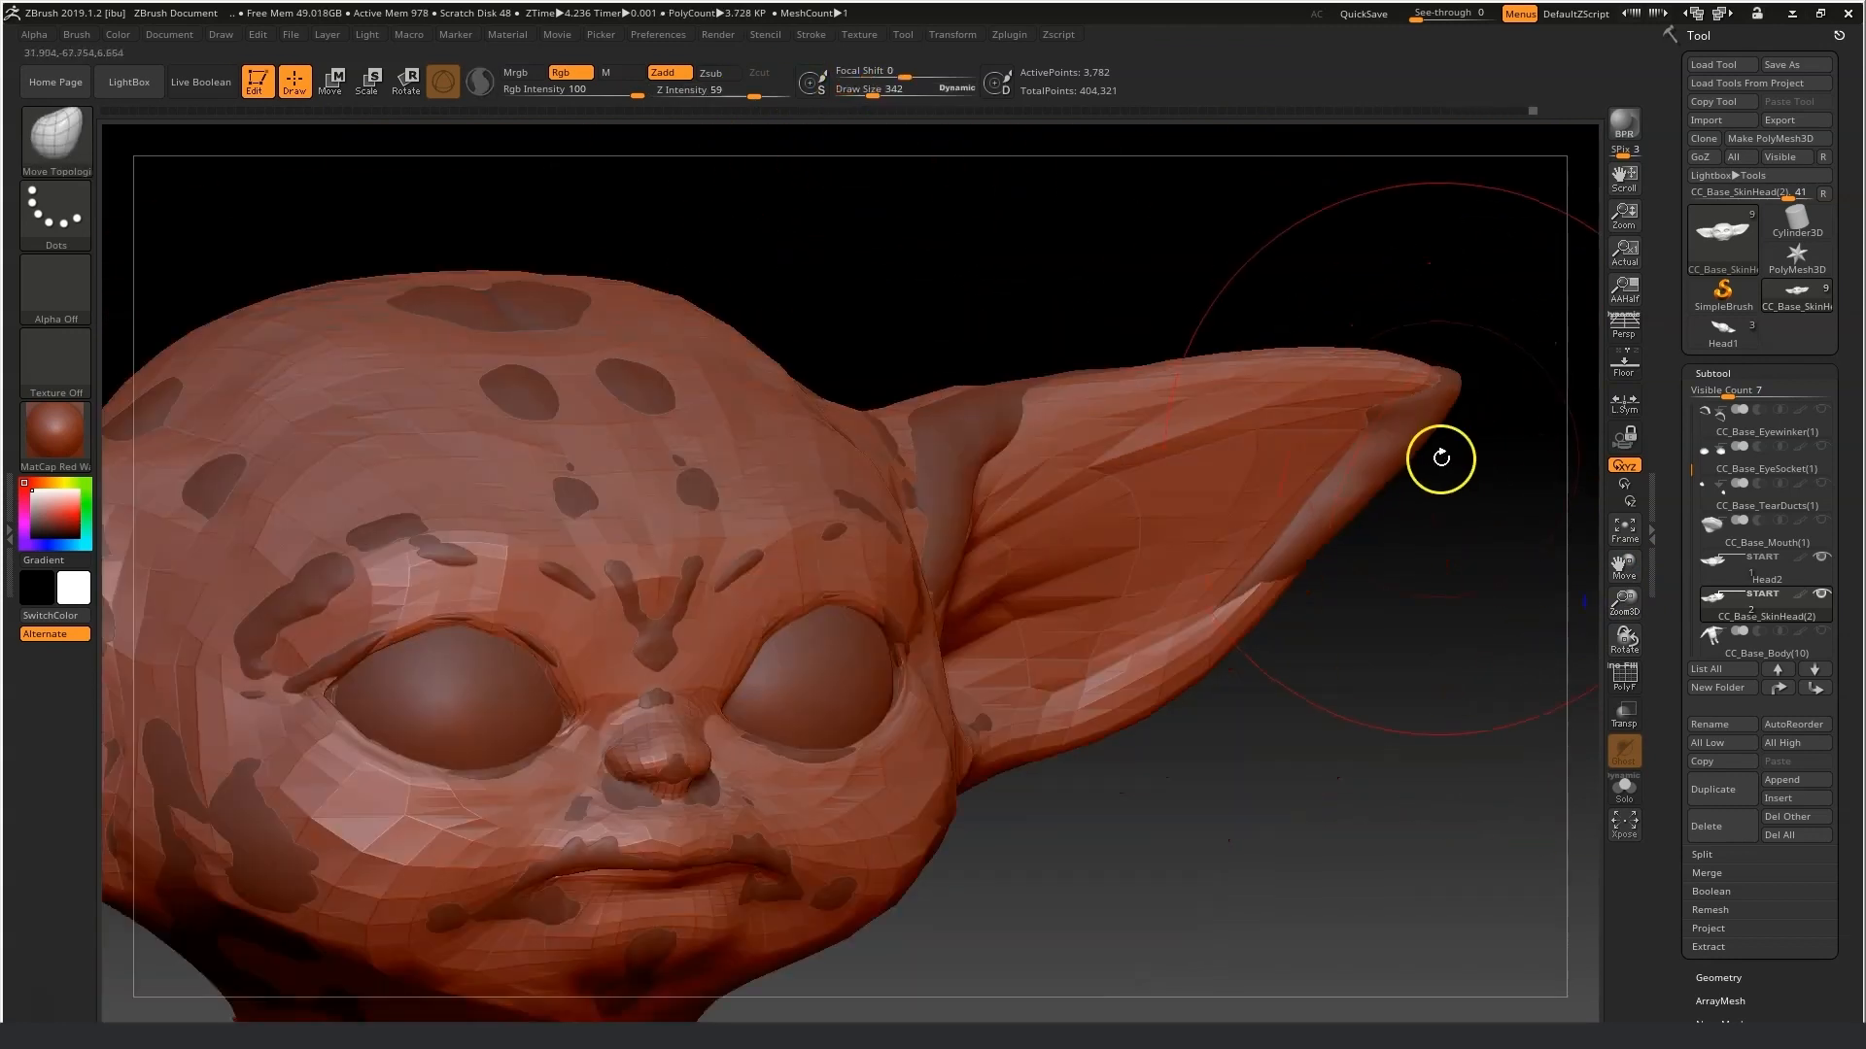
Set the draw size to 148 and refine the cheeks and eye socket rims from the front.
left_click_drag(873, 95, 860, 95)
mouse_move(966, 471)
right_mouse_down()
mouse_move(958, 421)
mouse_move(1005, 358)
mouse_move(1257, 520)
right_mouse_up()
left_click_drag(866, 426, 888, 457)
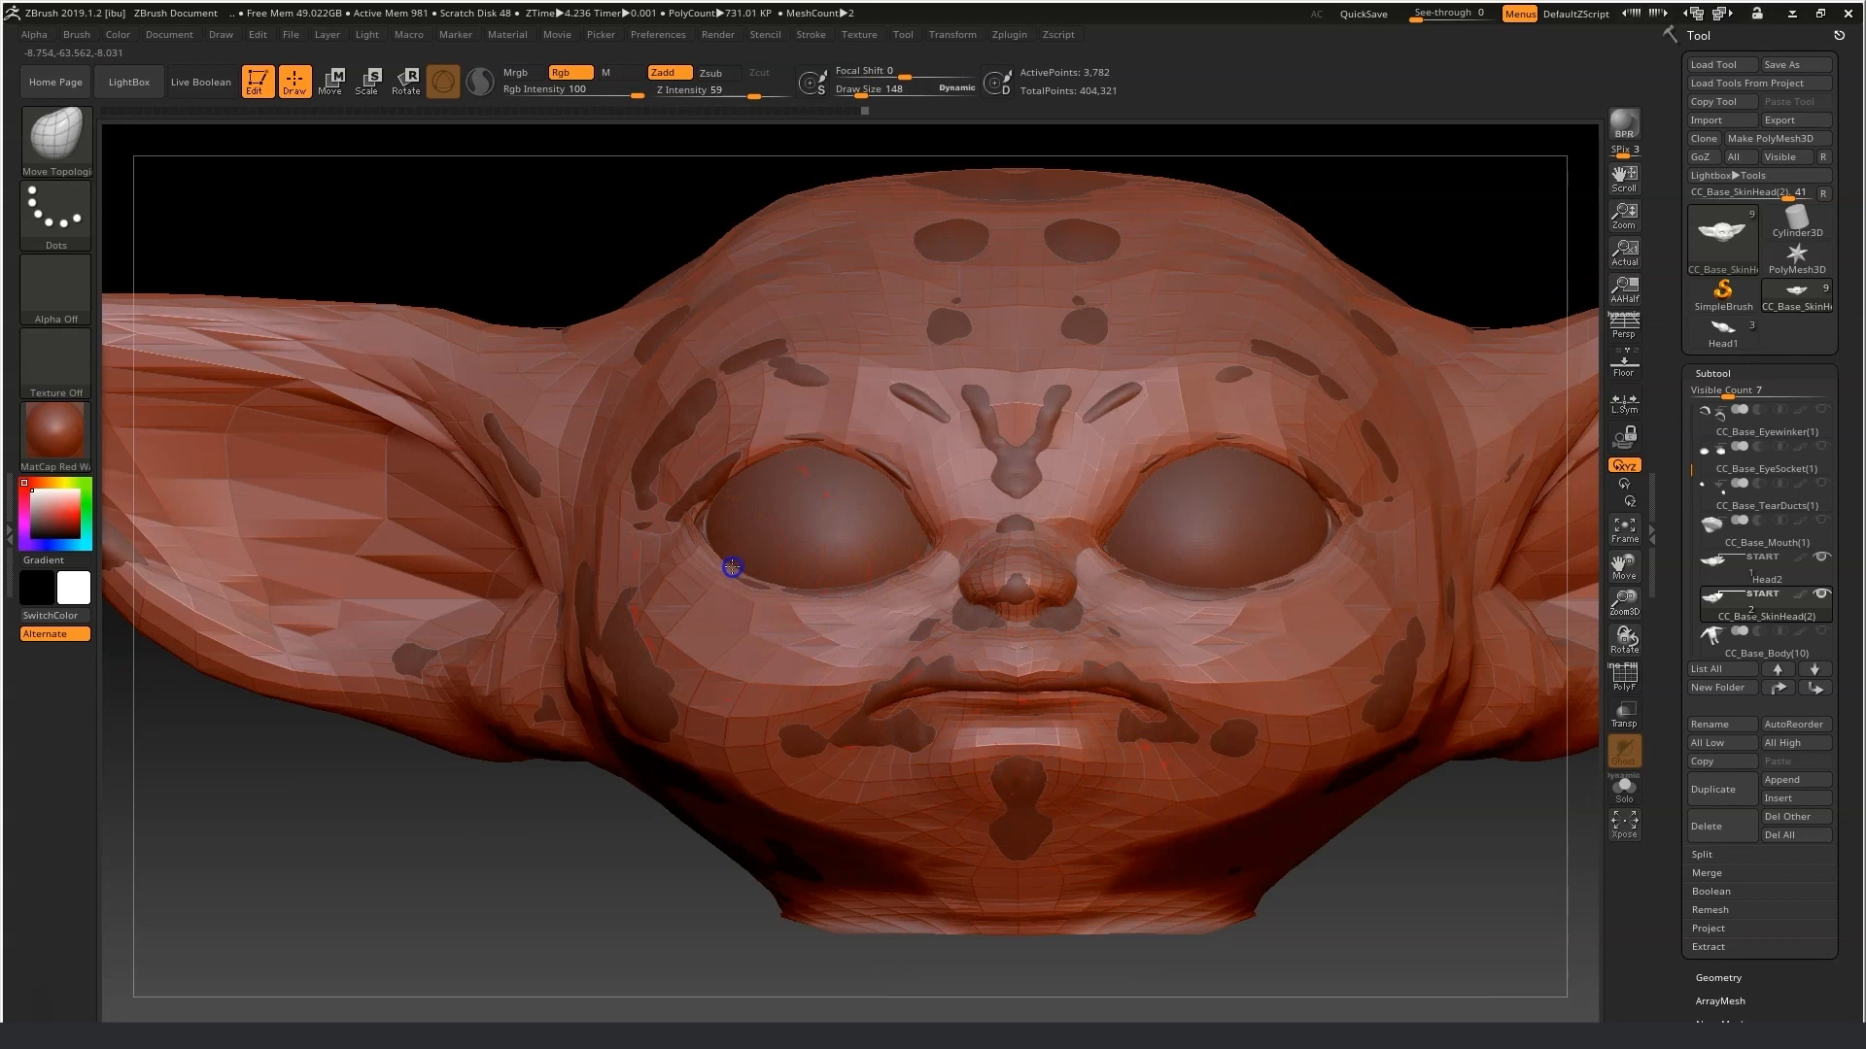
left_click_drag(713, 447, 701, 439)
mouse_move(783, 200)
left_mouse_down("shift")
mouse_move(758, 221)
mouse_move(789, 322)
mouse_move(763, 333)
left_mouse_up("shift")
left_click_drag(537, 704, 520, 721)
right_click_drag(447, 750, 487, 720)
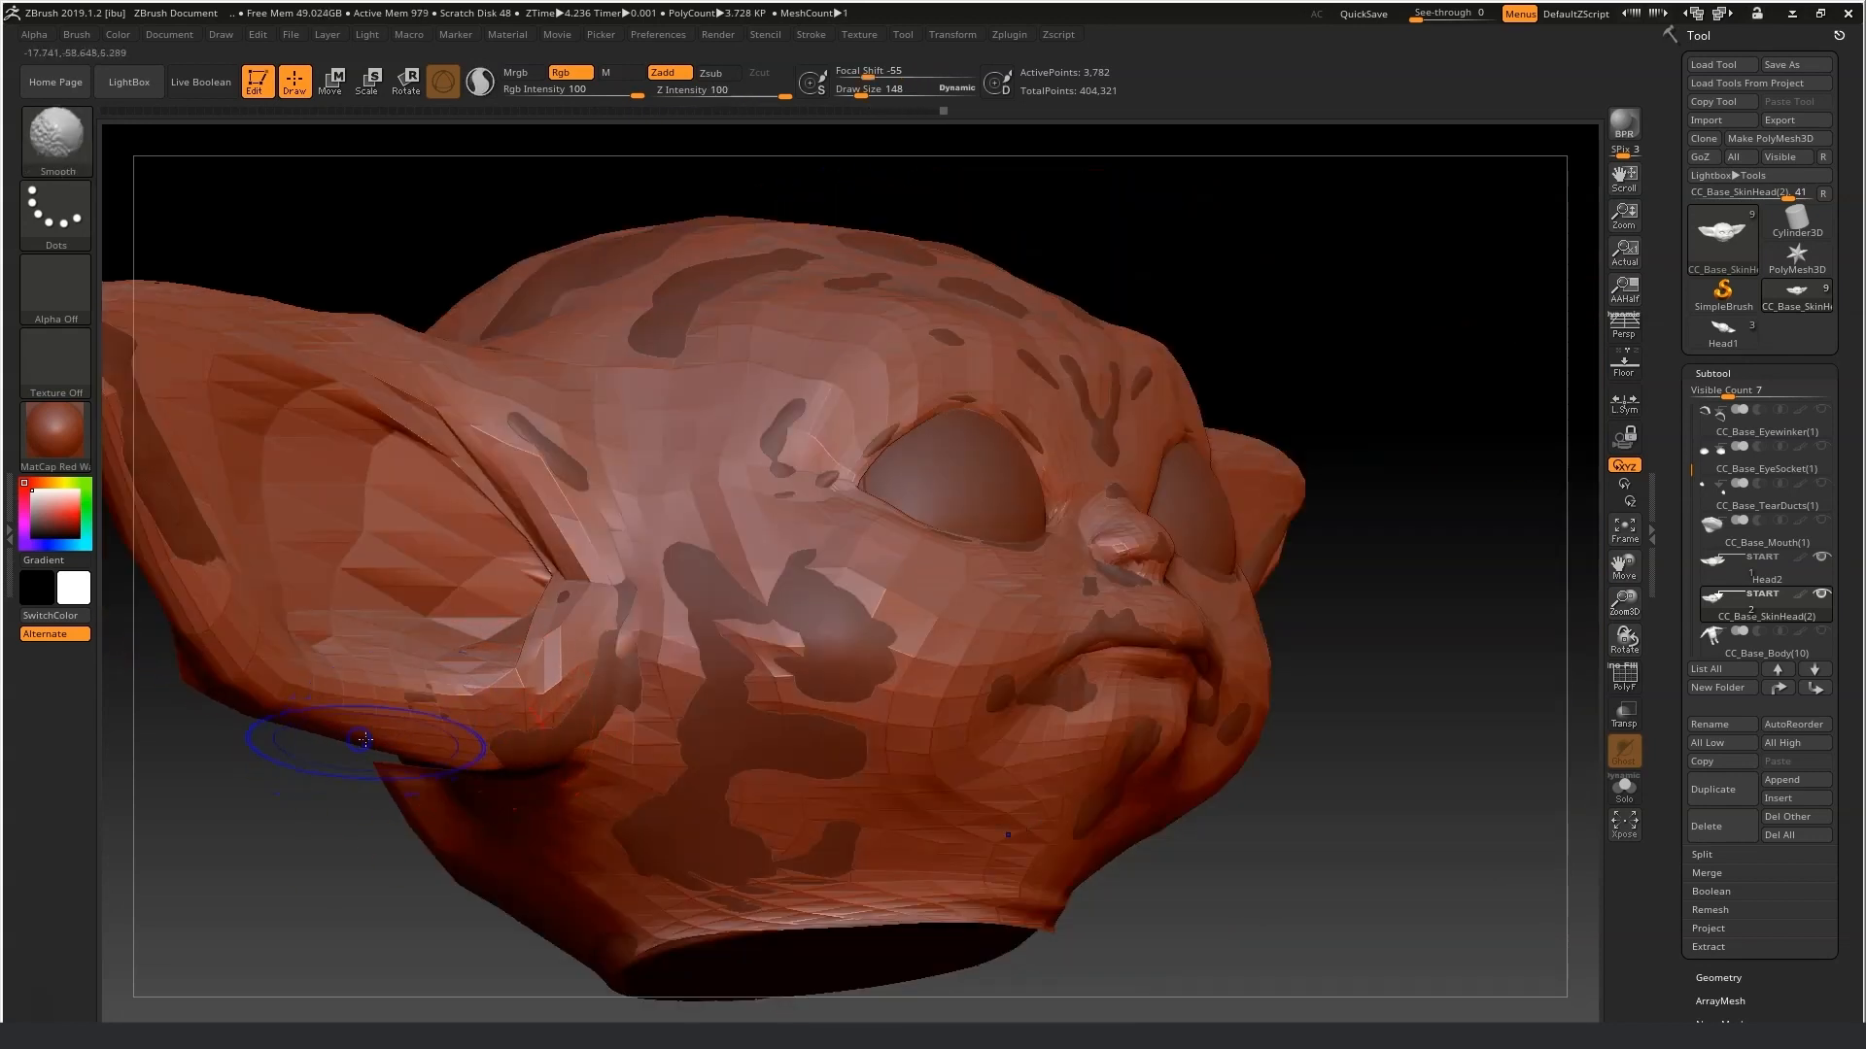
Smooth the jaw edge below the ear and push the lips into shape.
left_click_drag(416, 749, 273, 675, "shift")
mouse_move(1595, 796)
left_mouse_down()
mouse_move(1516, 850)
mouse_move(1335, 830)
left_mouse_up()
mouse_move(862, 733)
left_mouse_down()
mouse_move(900, 717)
mouse_move(867, 742)
left_mouse_up()
right_click_drag(867, 742, 927, 762)
mouse_move(929, 696)
left_mouse_down()
mouse_move(891, 710)
mouse_move(909, 683)
left_mouse_up()
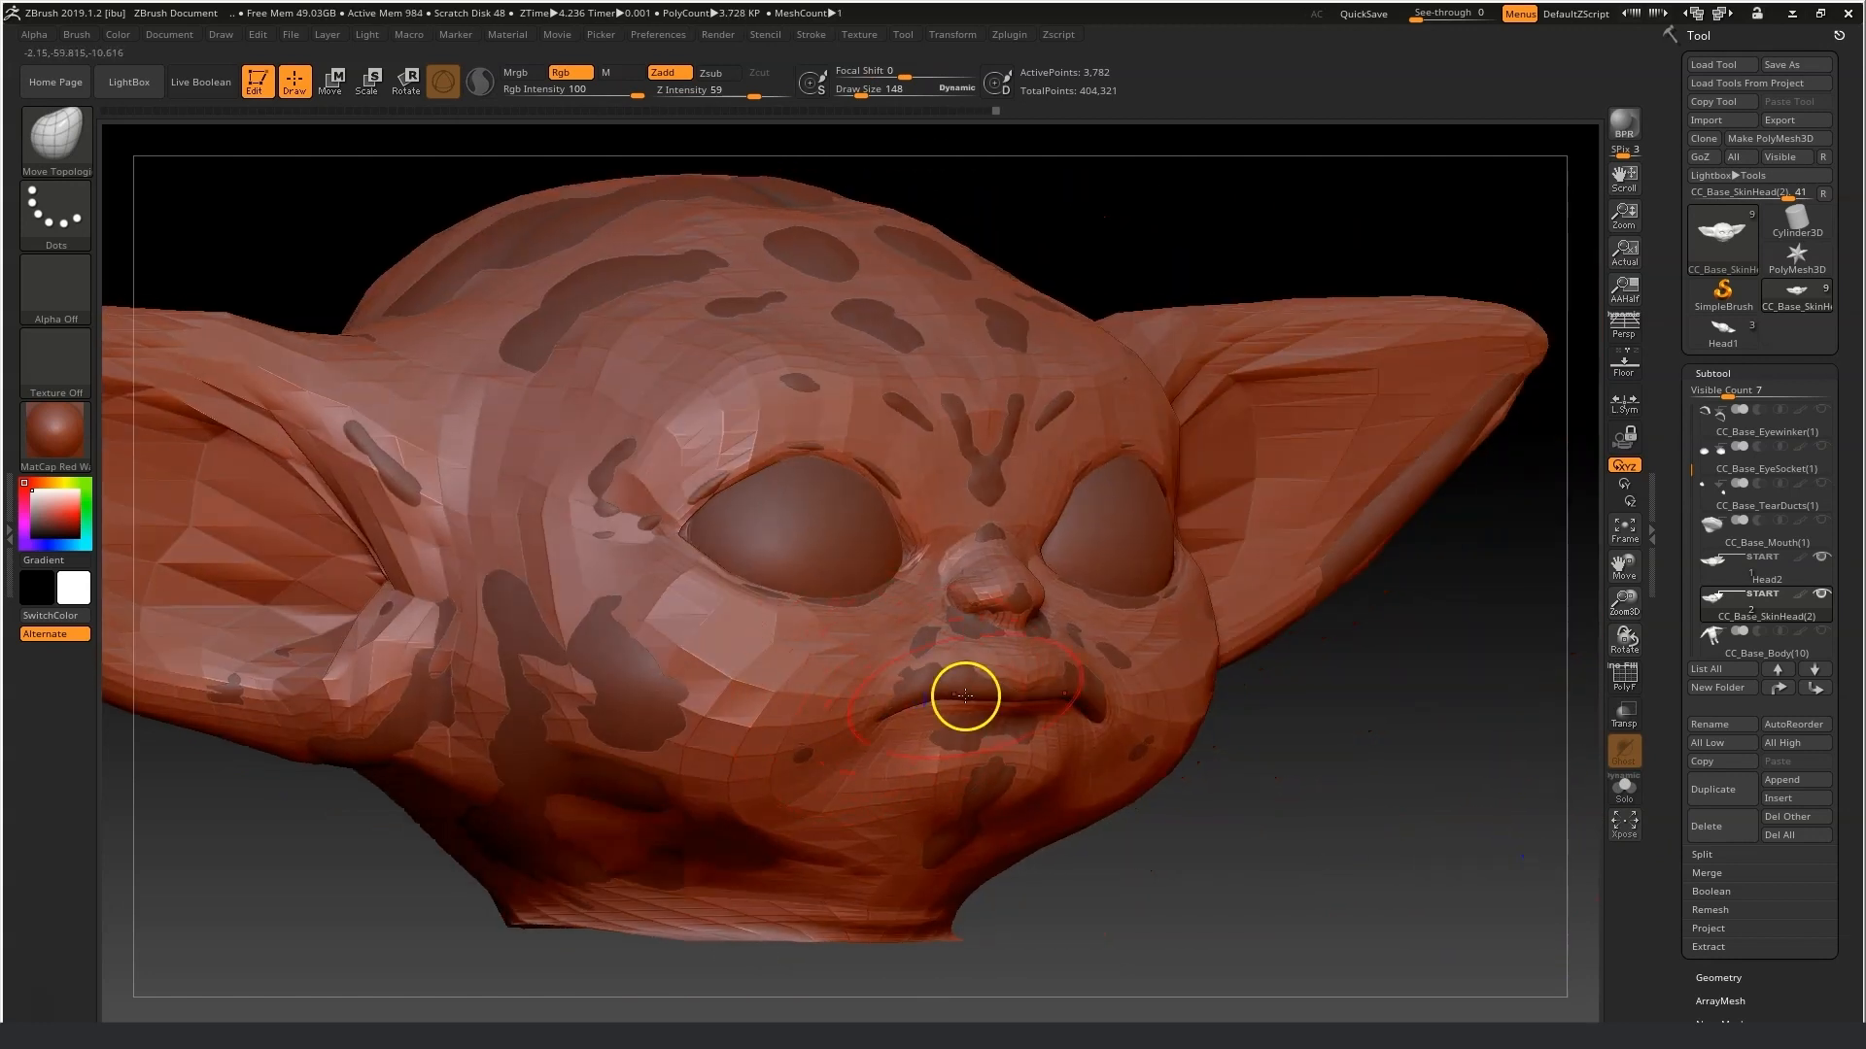
left_click_drag(1129, 704, 1087, 693)
mouse_move(1468, 826)
left_mouse_down()
mouse_move(1299, 846)
mouse_move(1268, 826)
left_mouse_up()
Set the draw size to 35 and refine the nose tip and nostrils with small Move Topological strokes.
left_click(855, 96)
left_click_drag(573, 836, 313, 843)
mouse_move(1040, 604)
left_mouse_down()
mouse_move(1054, 566)
mouse_move(1086, 574)
left_mouse_up()
left_click_drag(583, 717, 841, 708, "shift")
left_click_drag(1630, 610, 1637, 671)
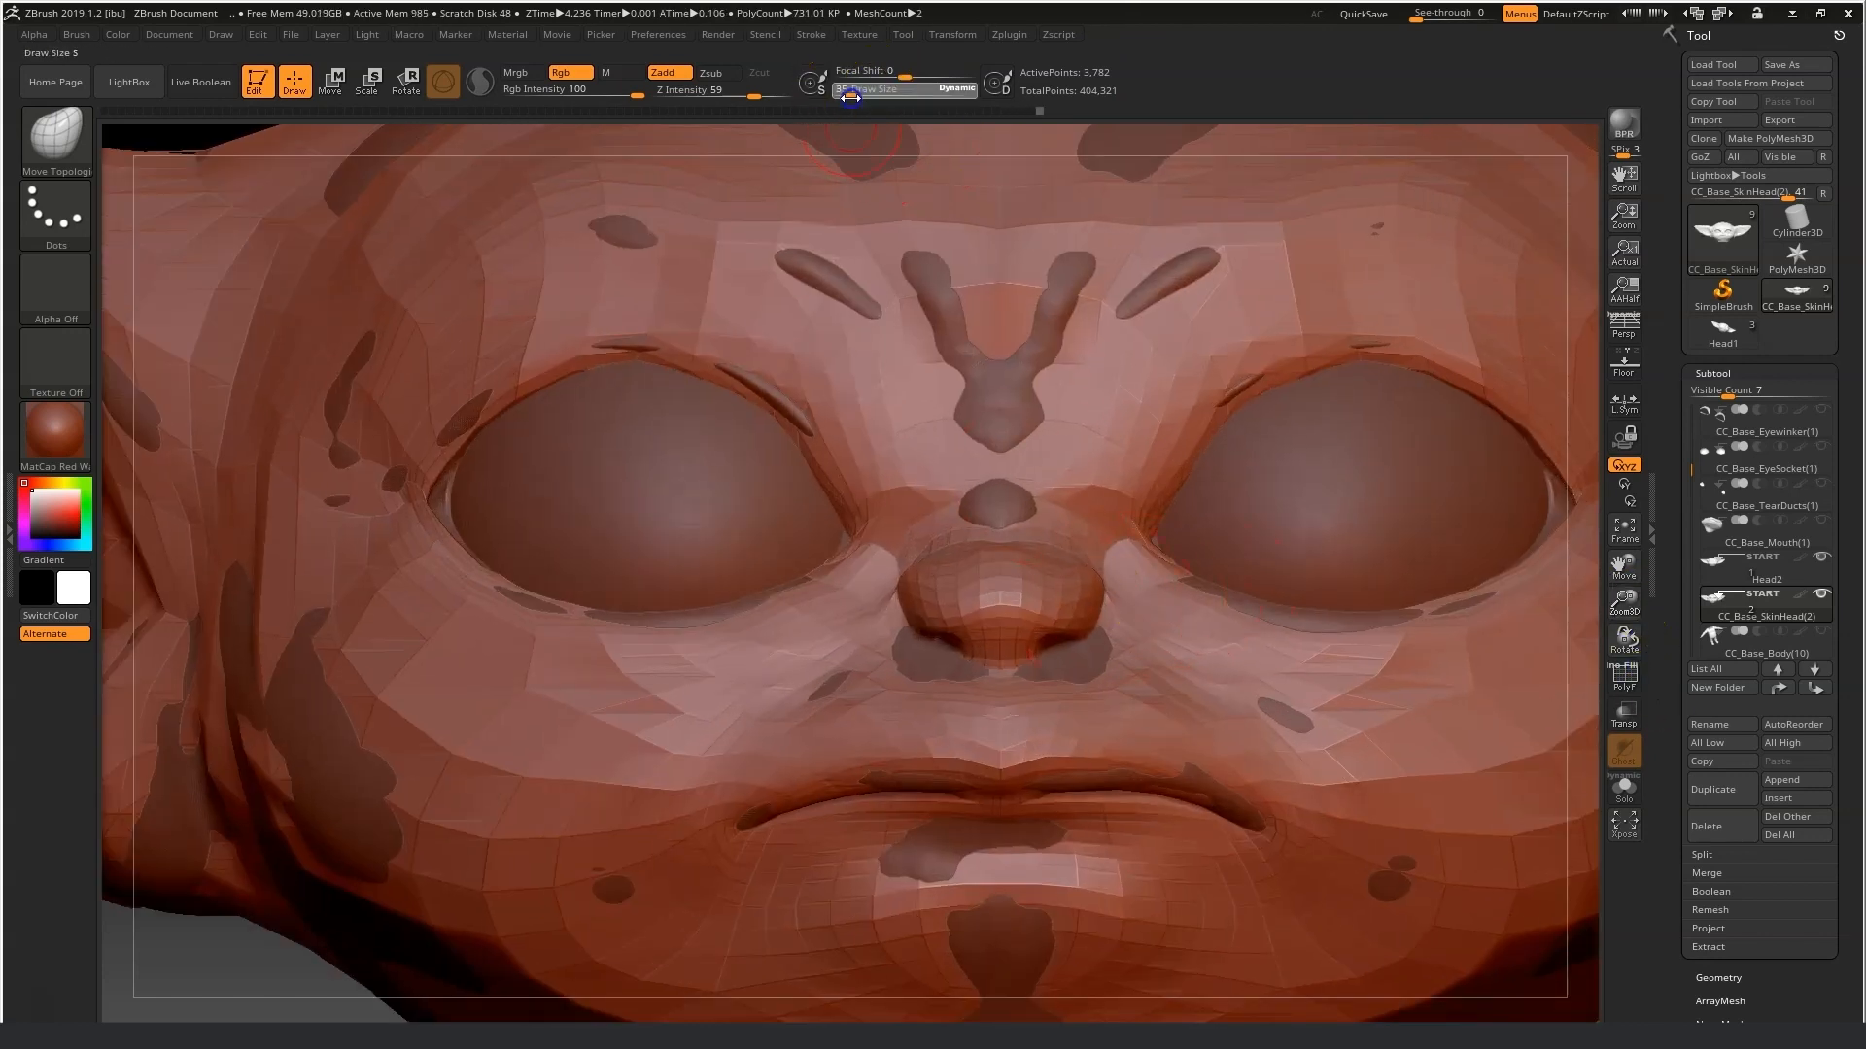
left_click_drag(1056, 626, 1069, 610)
left_click_drag(227, 973, 167, 995)
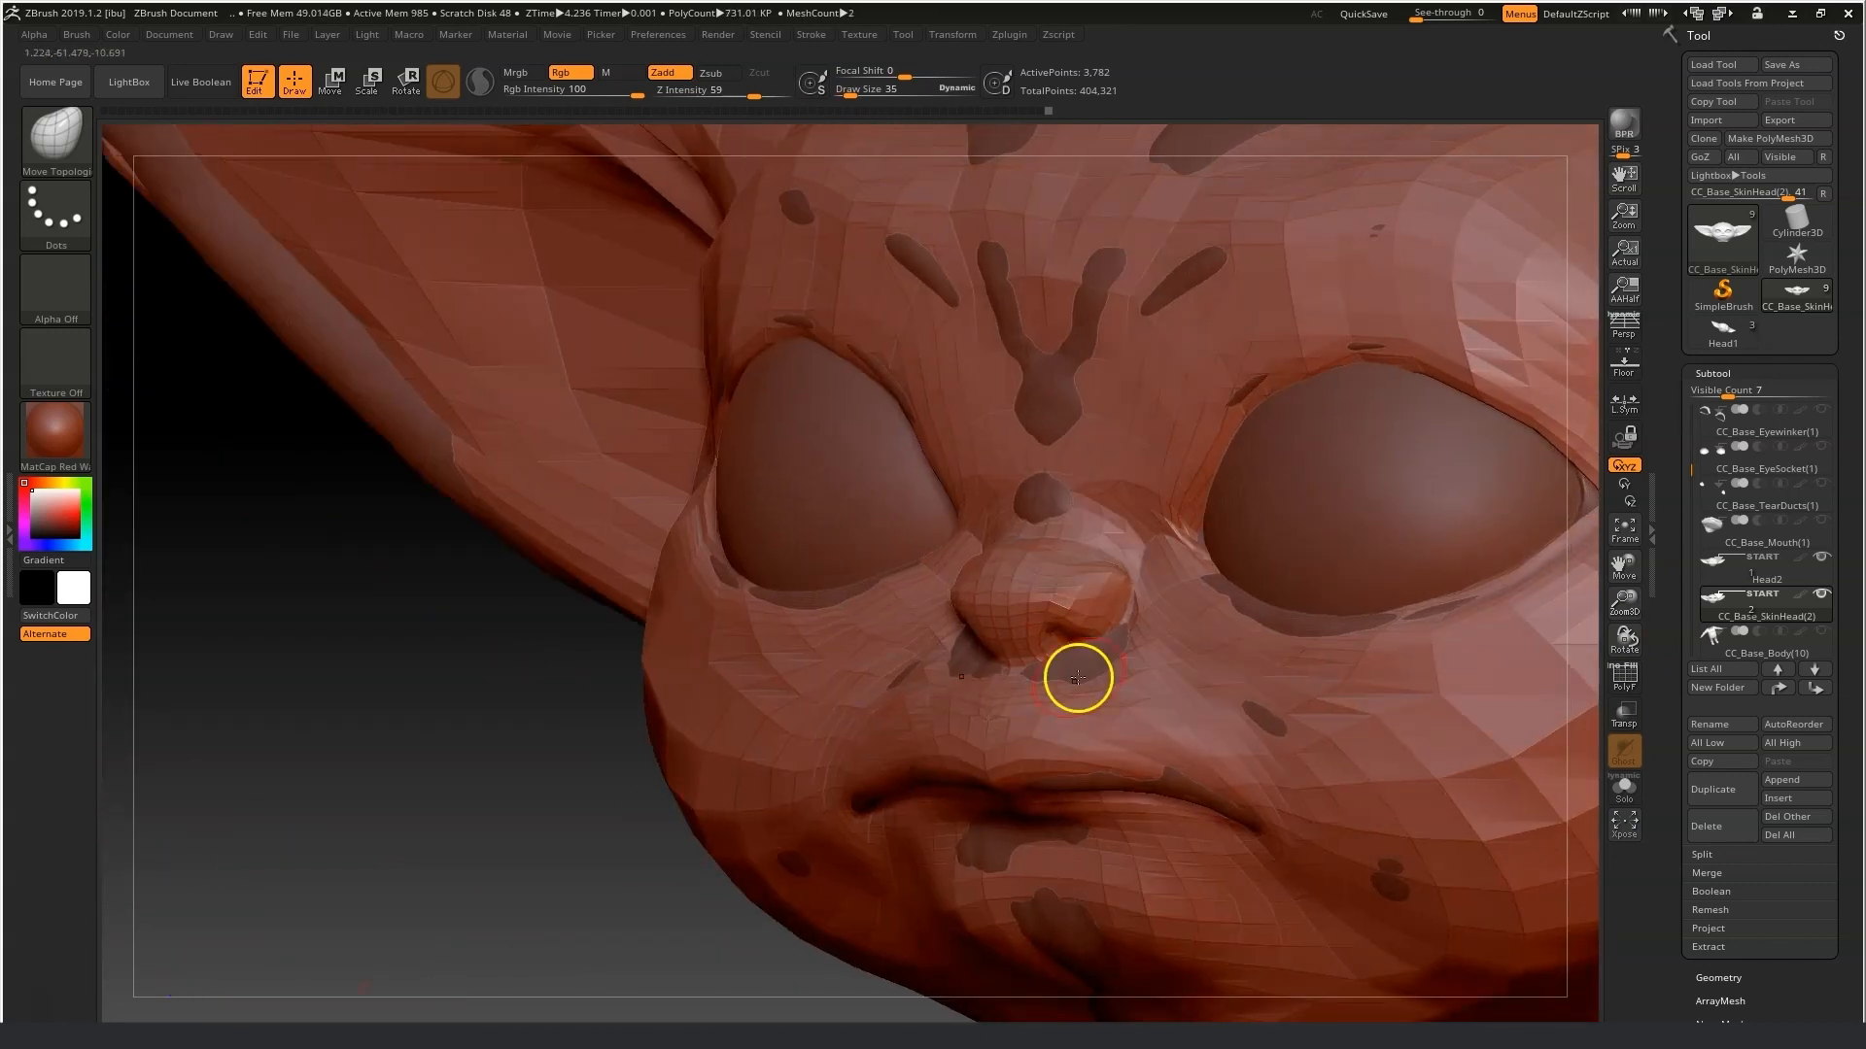
left_click_drag(1056, 642, 1062, 646)
mouse_move(408, 932)
left_mouse_down()
mouse_move(709, 728)
mouse_move(753, 661)
left_mouse_up()
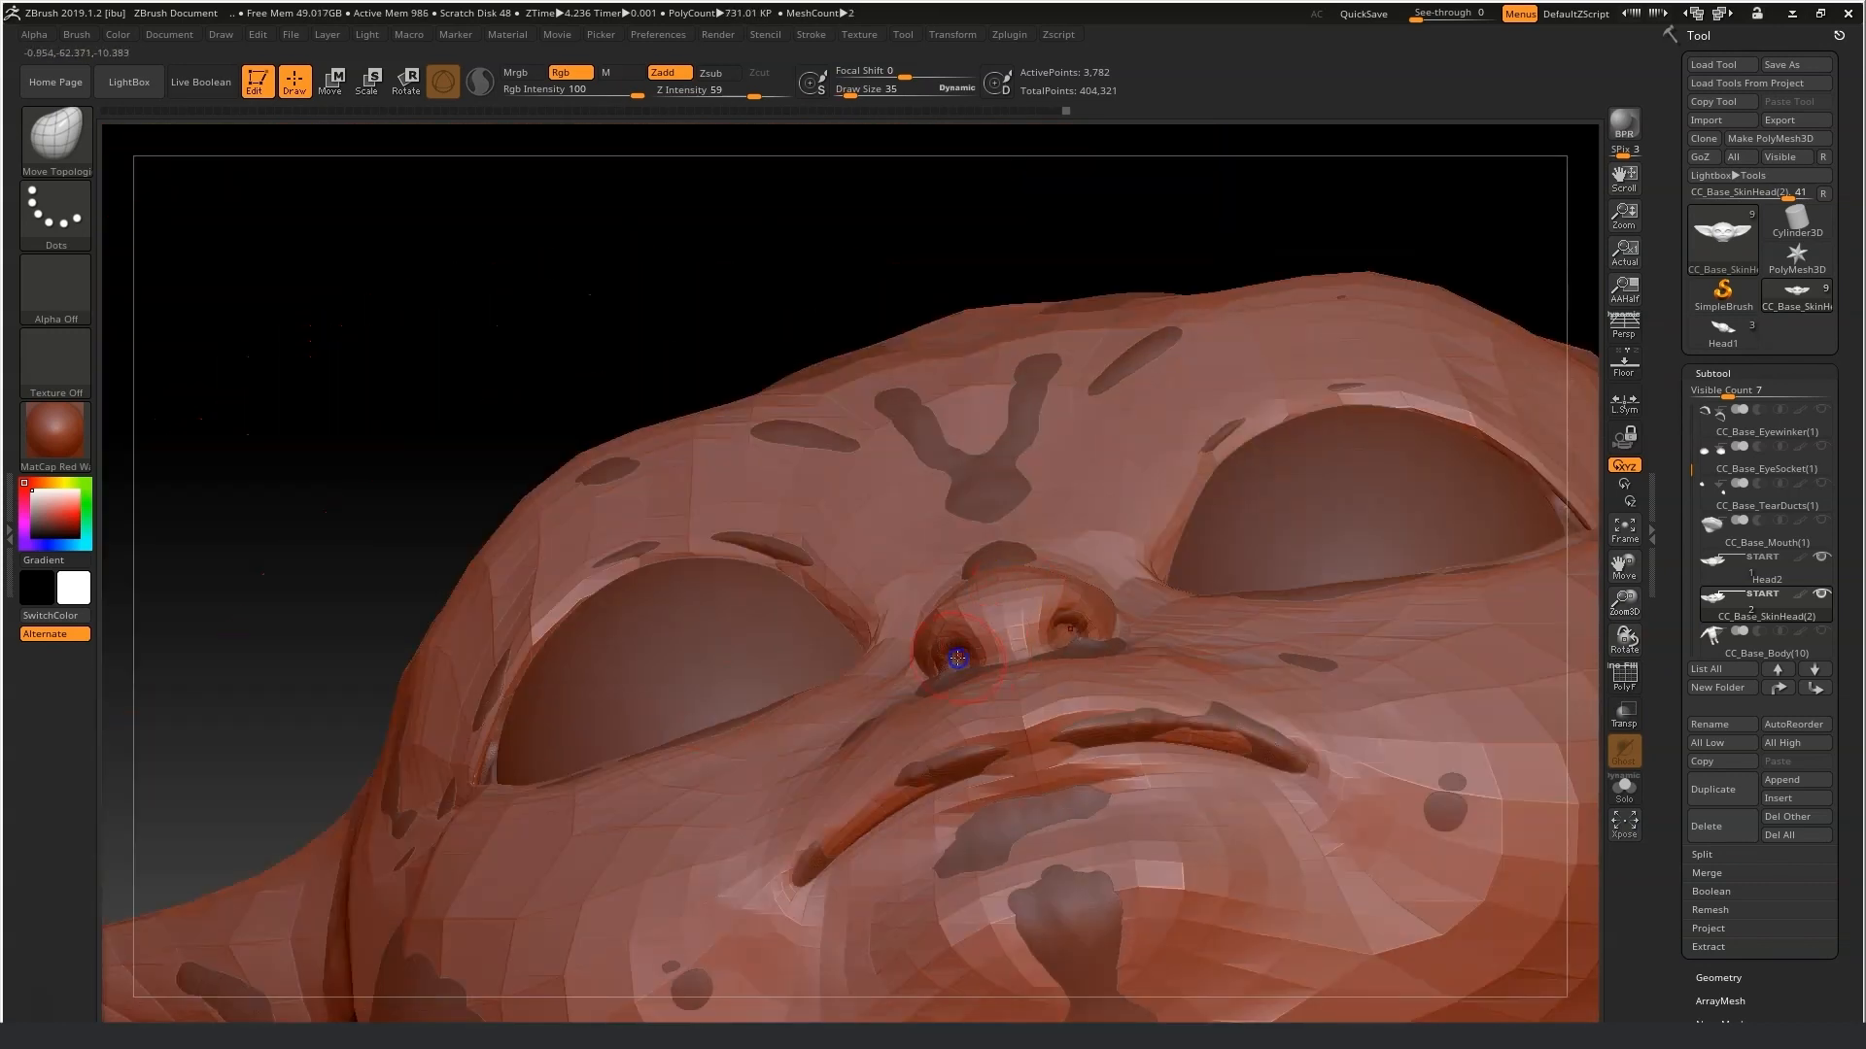
left_click_drag(953, 654, 928, 649)
left_click_drag(782, 175, 808, 299)
left_click_drag(917, 616, 918, 625)
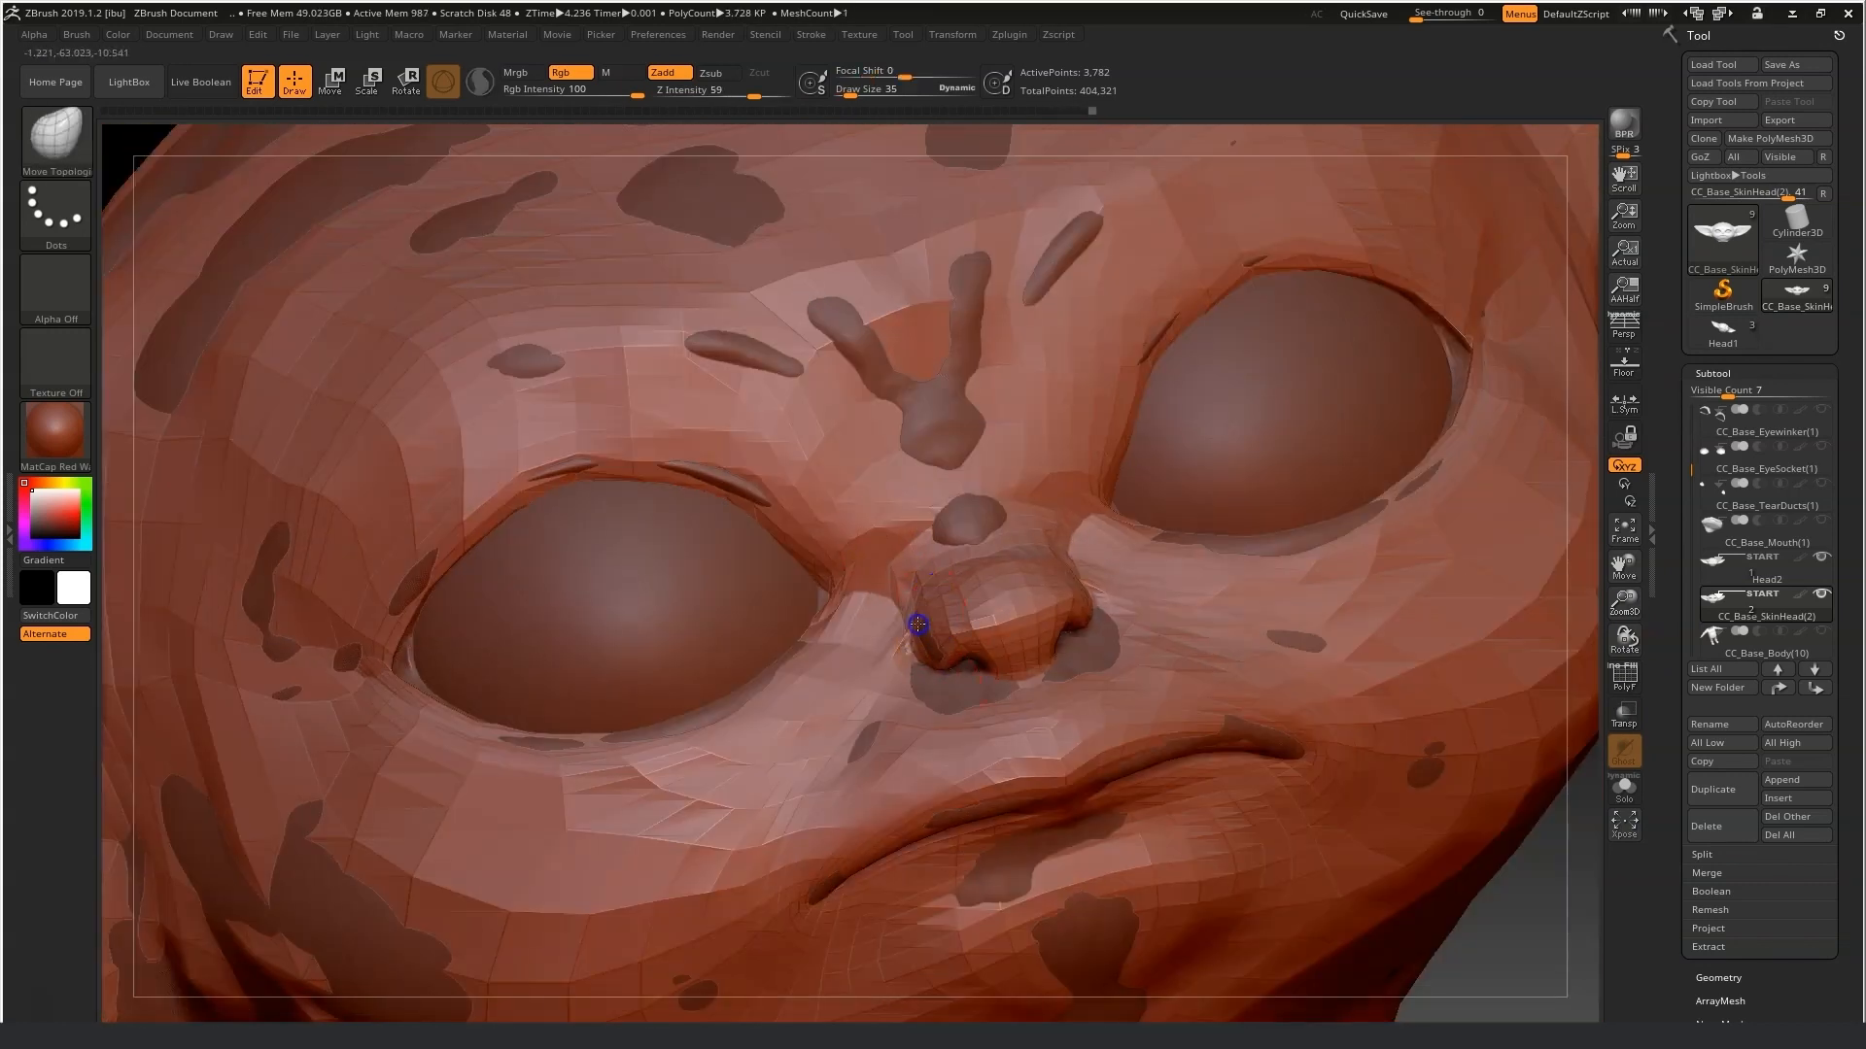
Tweak the brow wrinkle and the upper eyelid edge with small strokes.
left_click_drag(920, 431, 931, 424)
left_click_drag(970, 342, 974, 309)
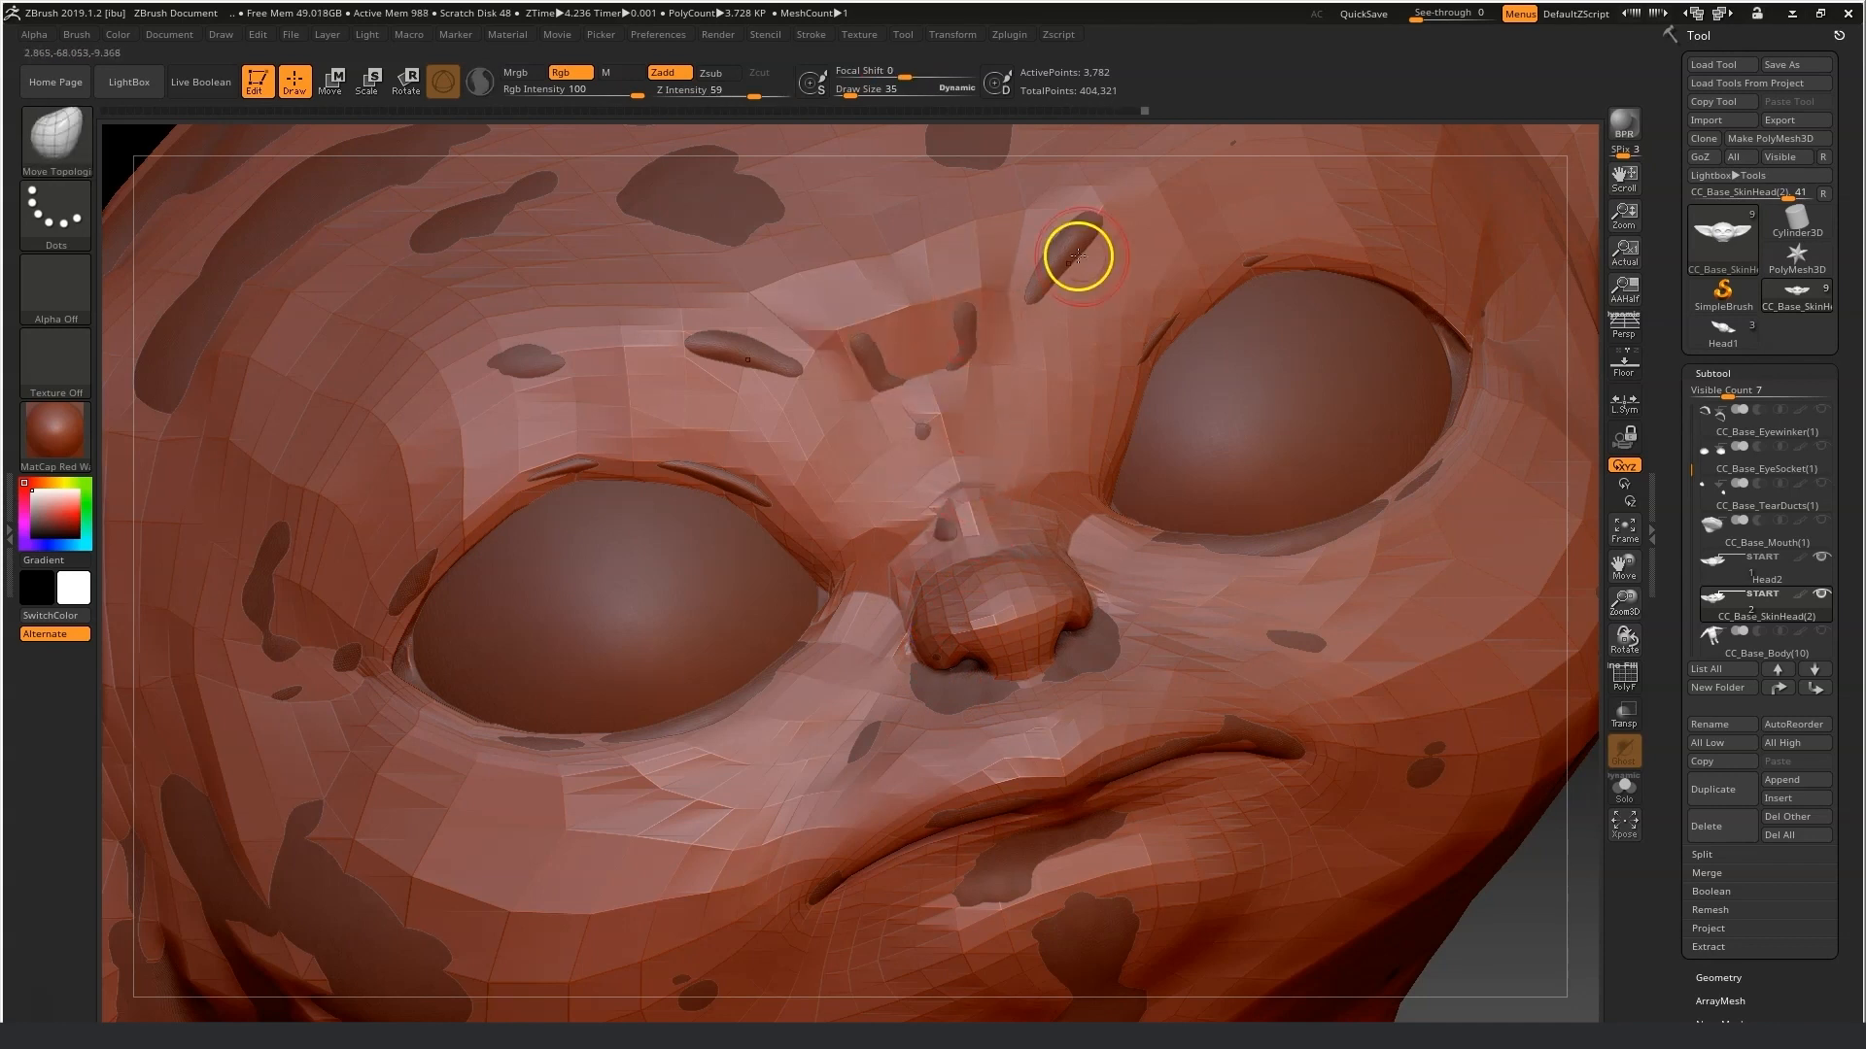
left_click_drag(1079, 253, 1068, 260)
left_click_drag(1115, 393, 1108, 404)
left_click_drag(1110, 469, 1118, 469)
Refine the lower eyelid and inner eye corner at draw size 56.
left_click_drag(1615, 573, 687, 21)
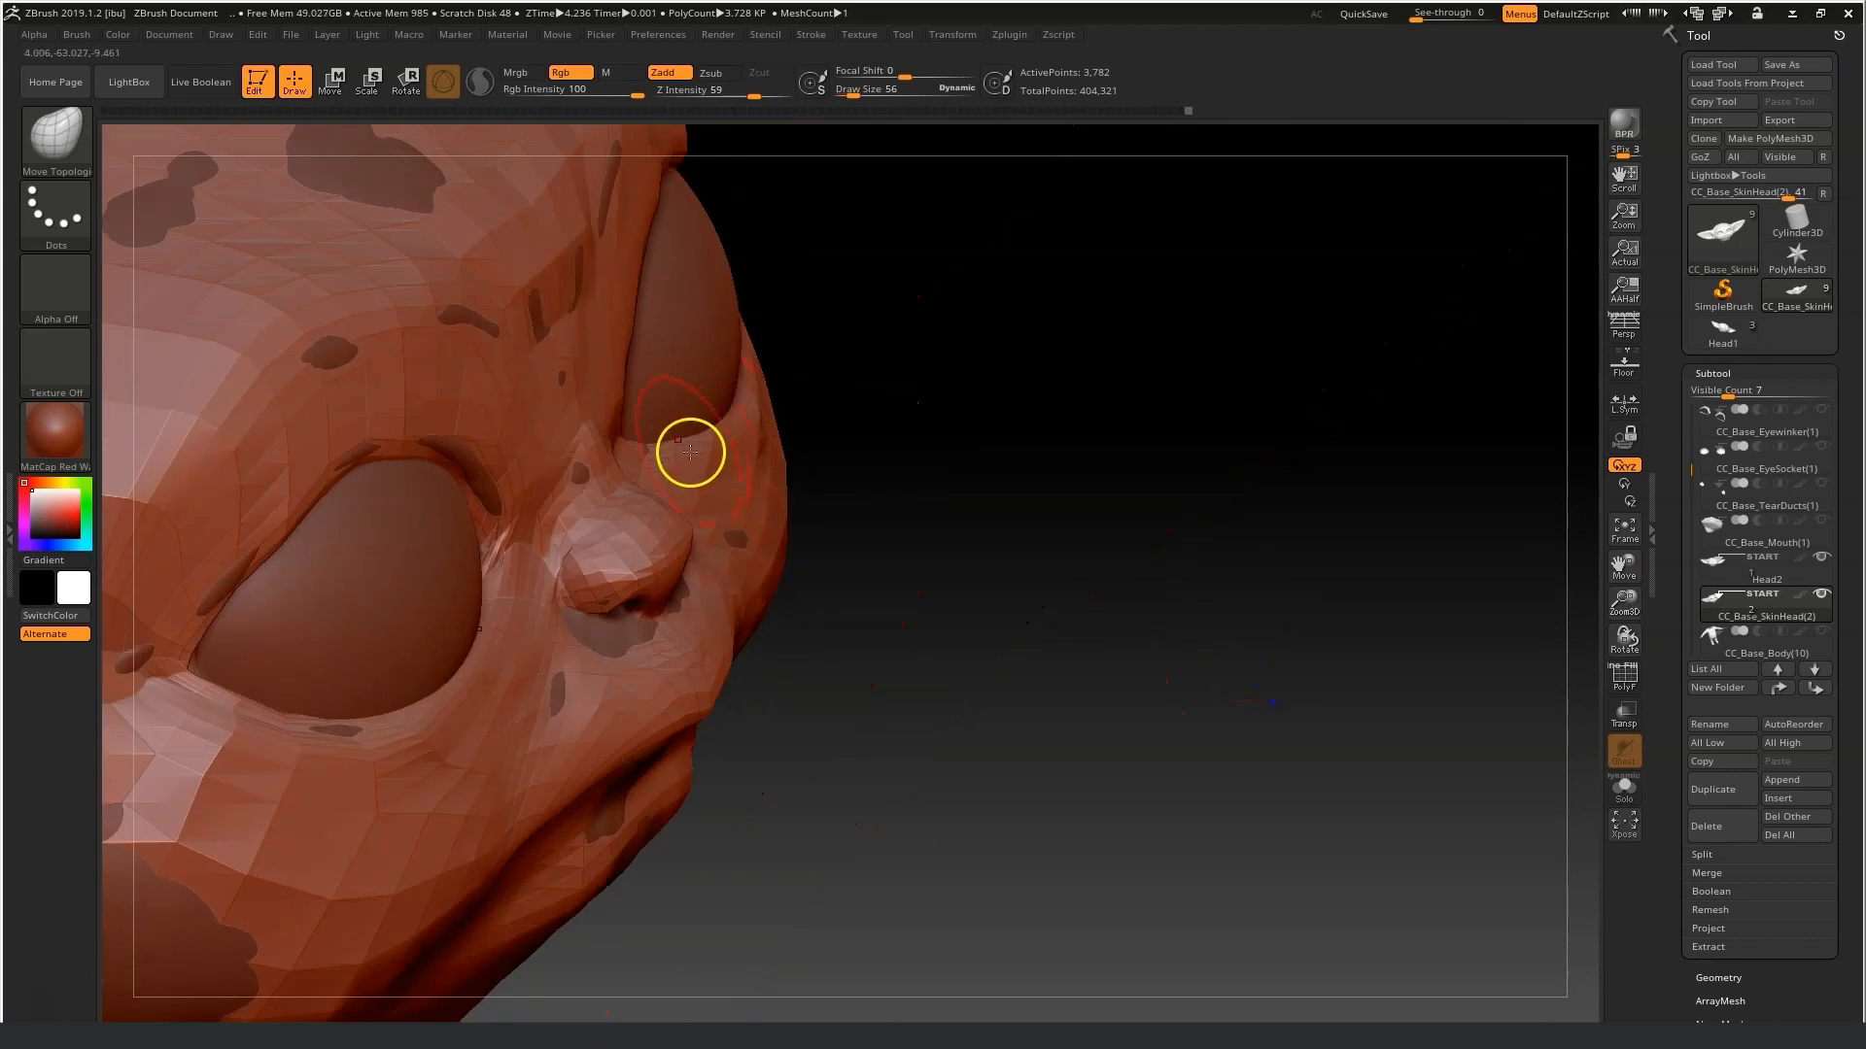
mouse_move(693, 457)
left_mouse_down("shift")
mouse_move(732, 446)
mouse_move(731, 474)
left_mouse_up("shift")
mouse_move(731, 474)
right_mouse_down()
mouse_move(545, 213)
mouse_move(581, 360)
right_mouse_up()
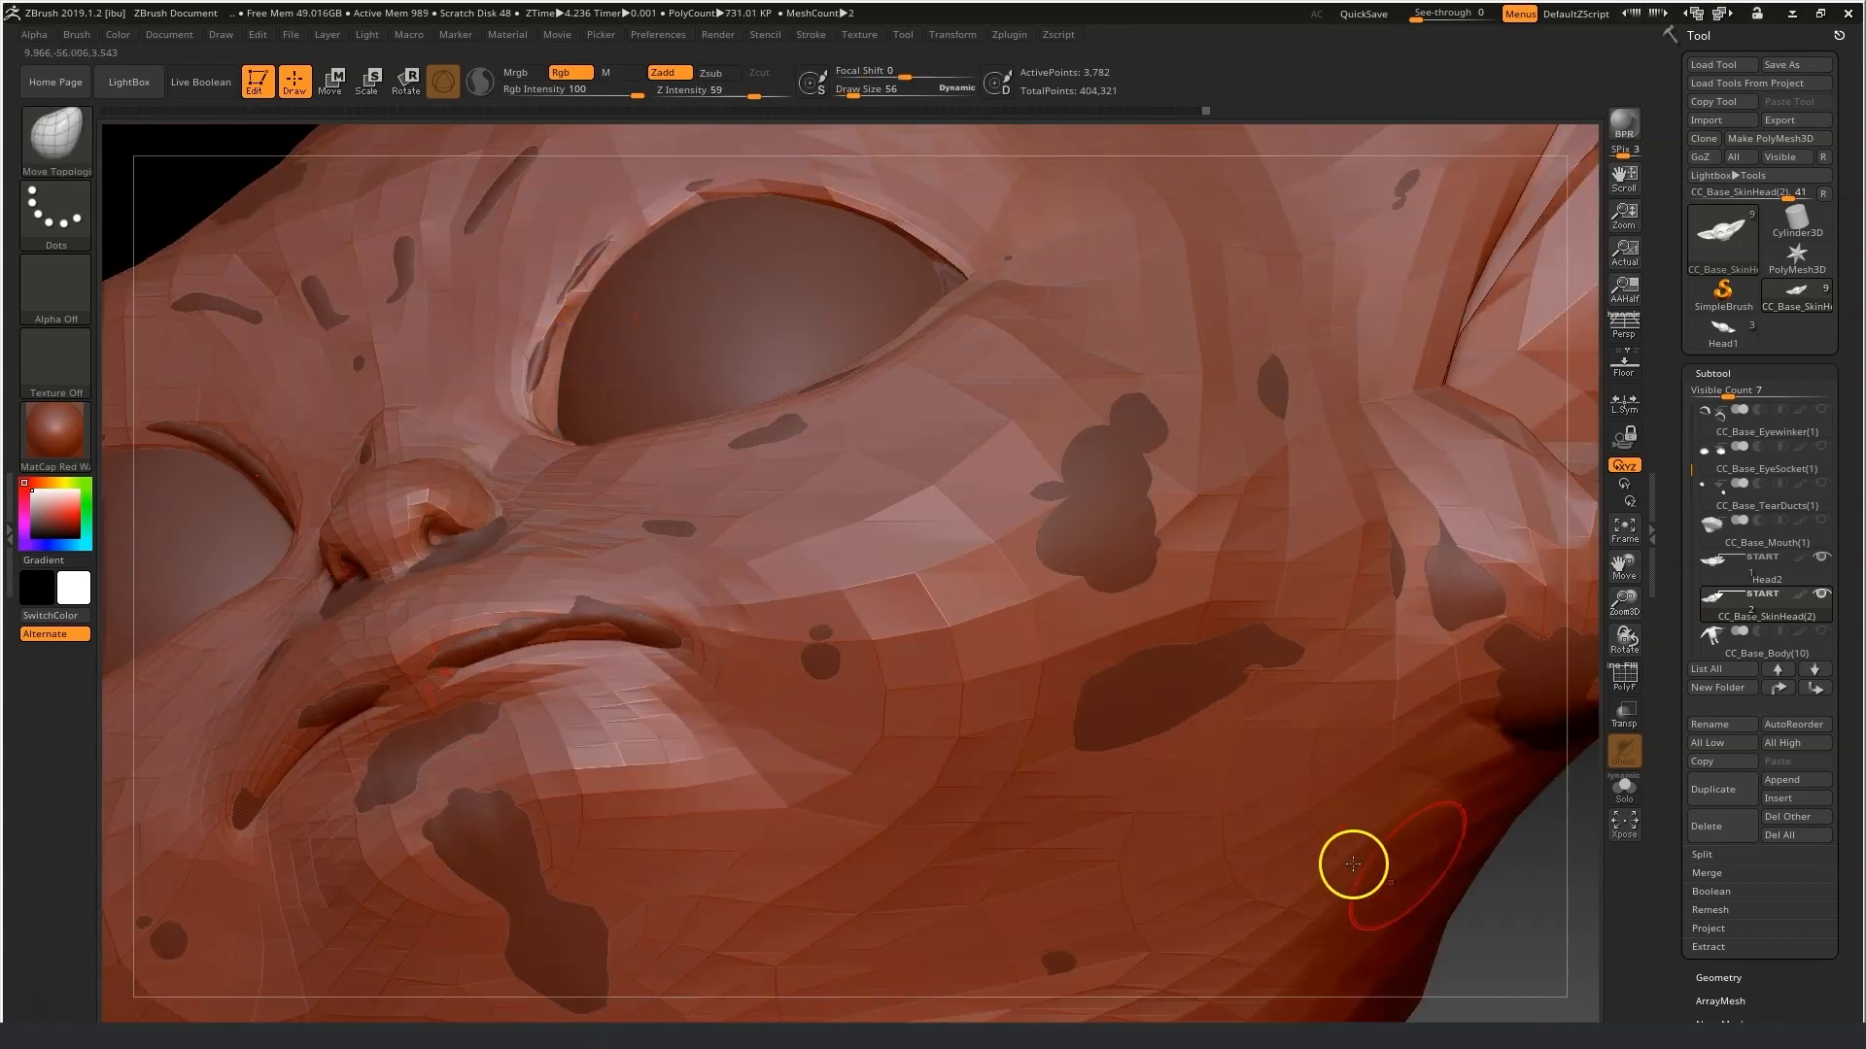
right_click_drag(1353, 864, 564, 361)
right_click_drag(555, 264, 541, 346)
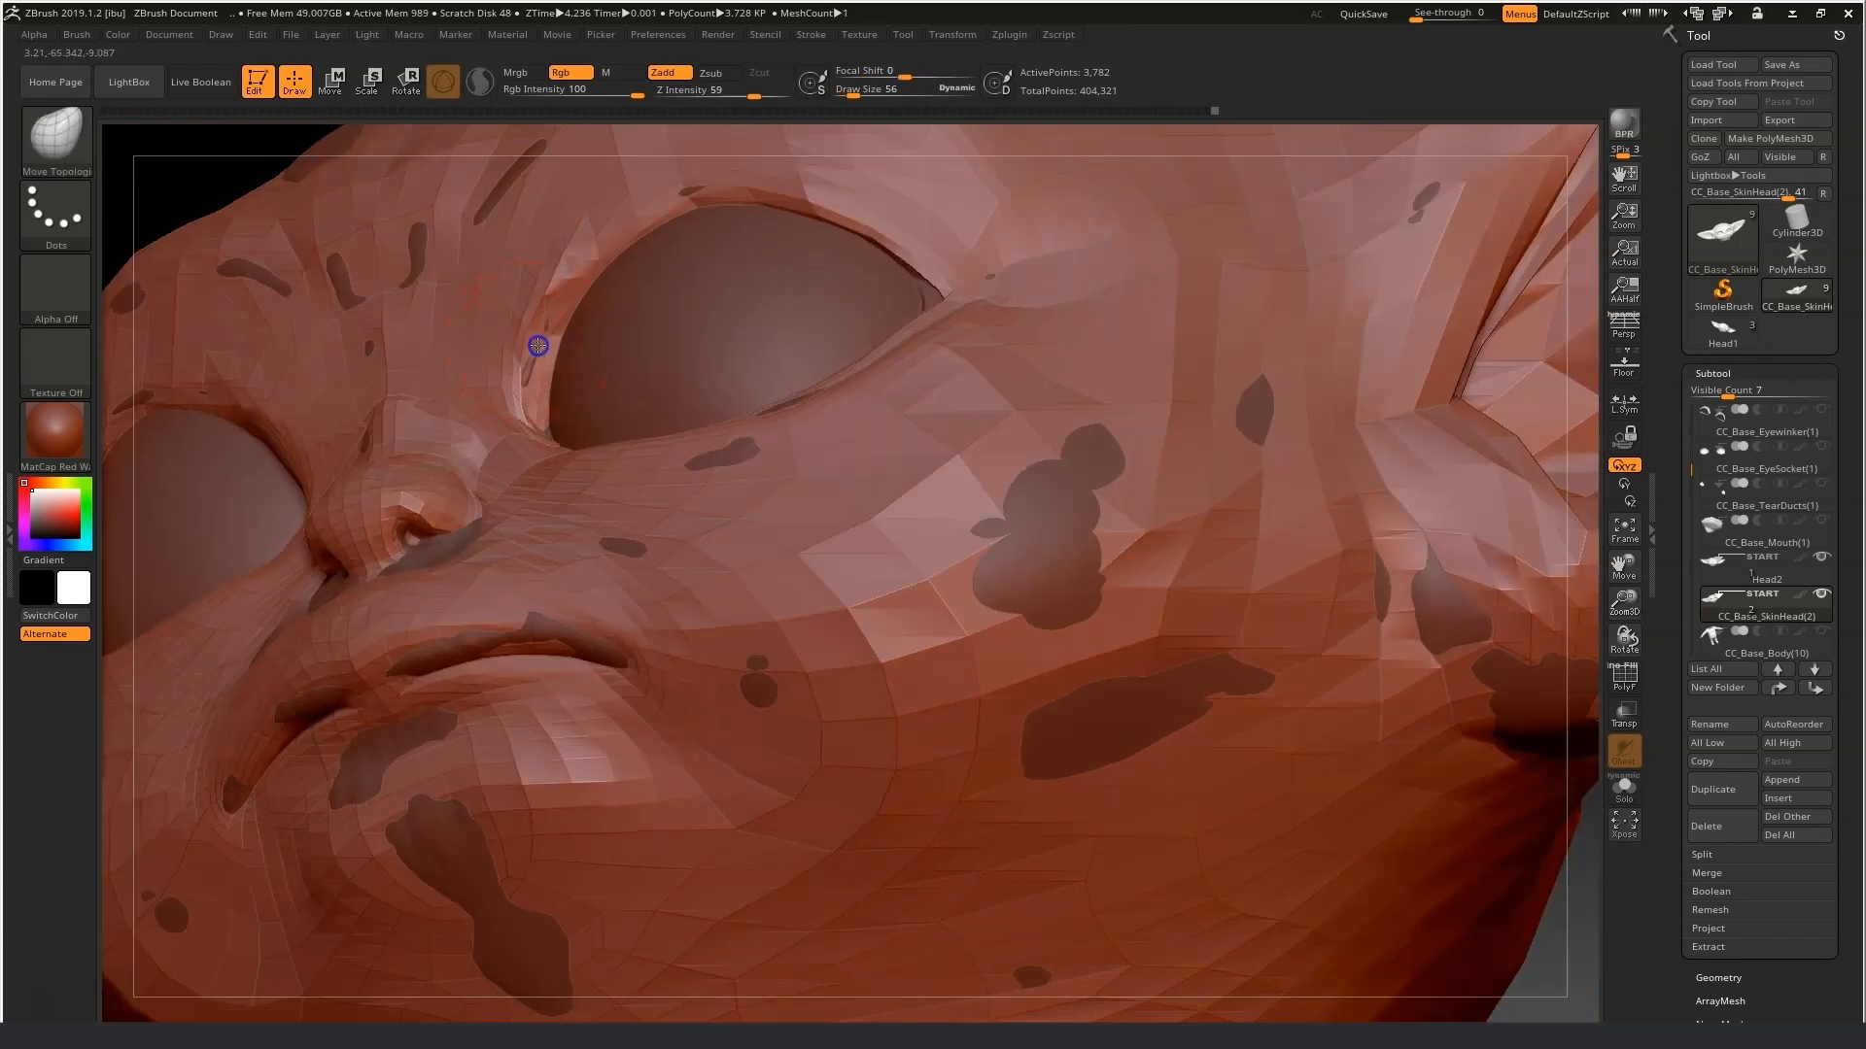
left_click_drag(765, 168, 735, 181)
left_click_drag(1624, 632, 899, 446)
left_click_drag(144, 579, 219, 621)
left_click_drag(479, 191, 428, 266)
mouse_move(1090, 836)
left_mouse_down()
mouse_move(1133, 820)
mouse_move(1032, 807)
left_mouse_up()
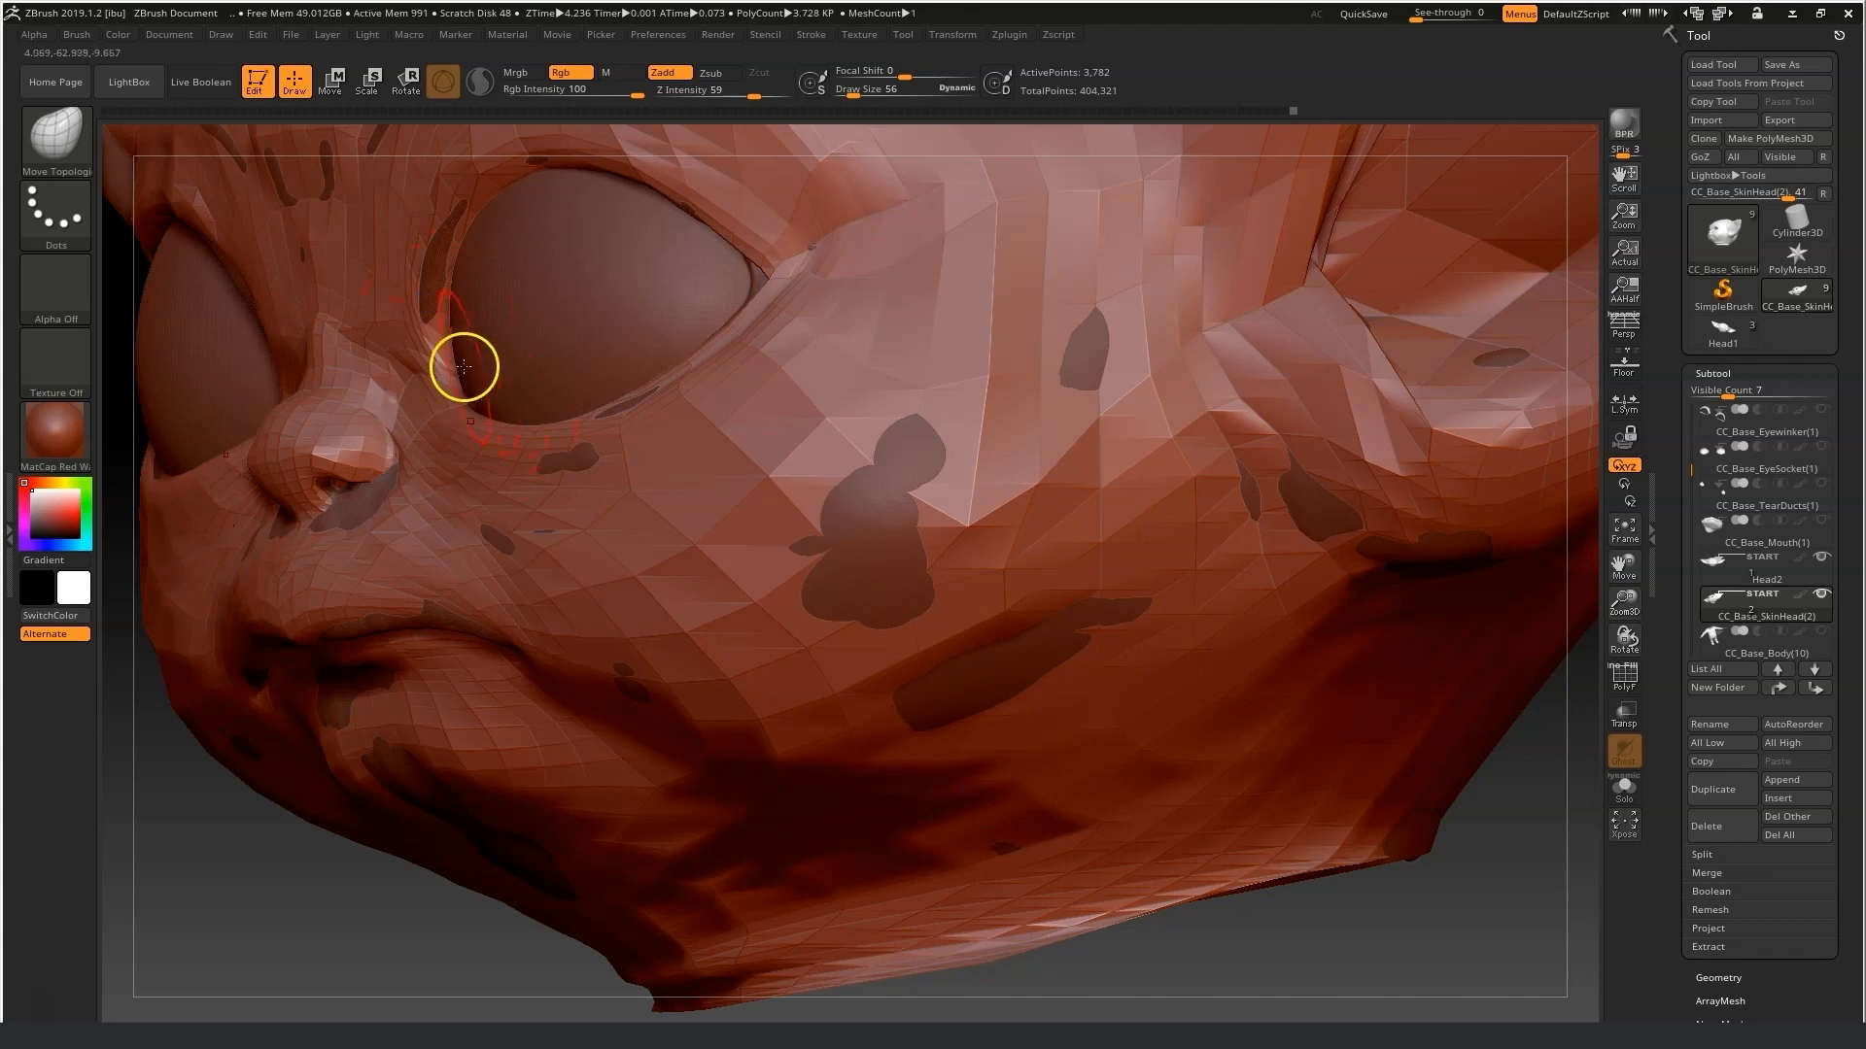
Turn on transparency and match the eye corner and cheek to the overlay at draw size 102.
left_click(1623, 716)
right_click_drag(330, 712, 583, 273)
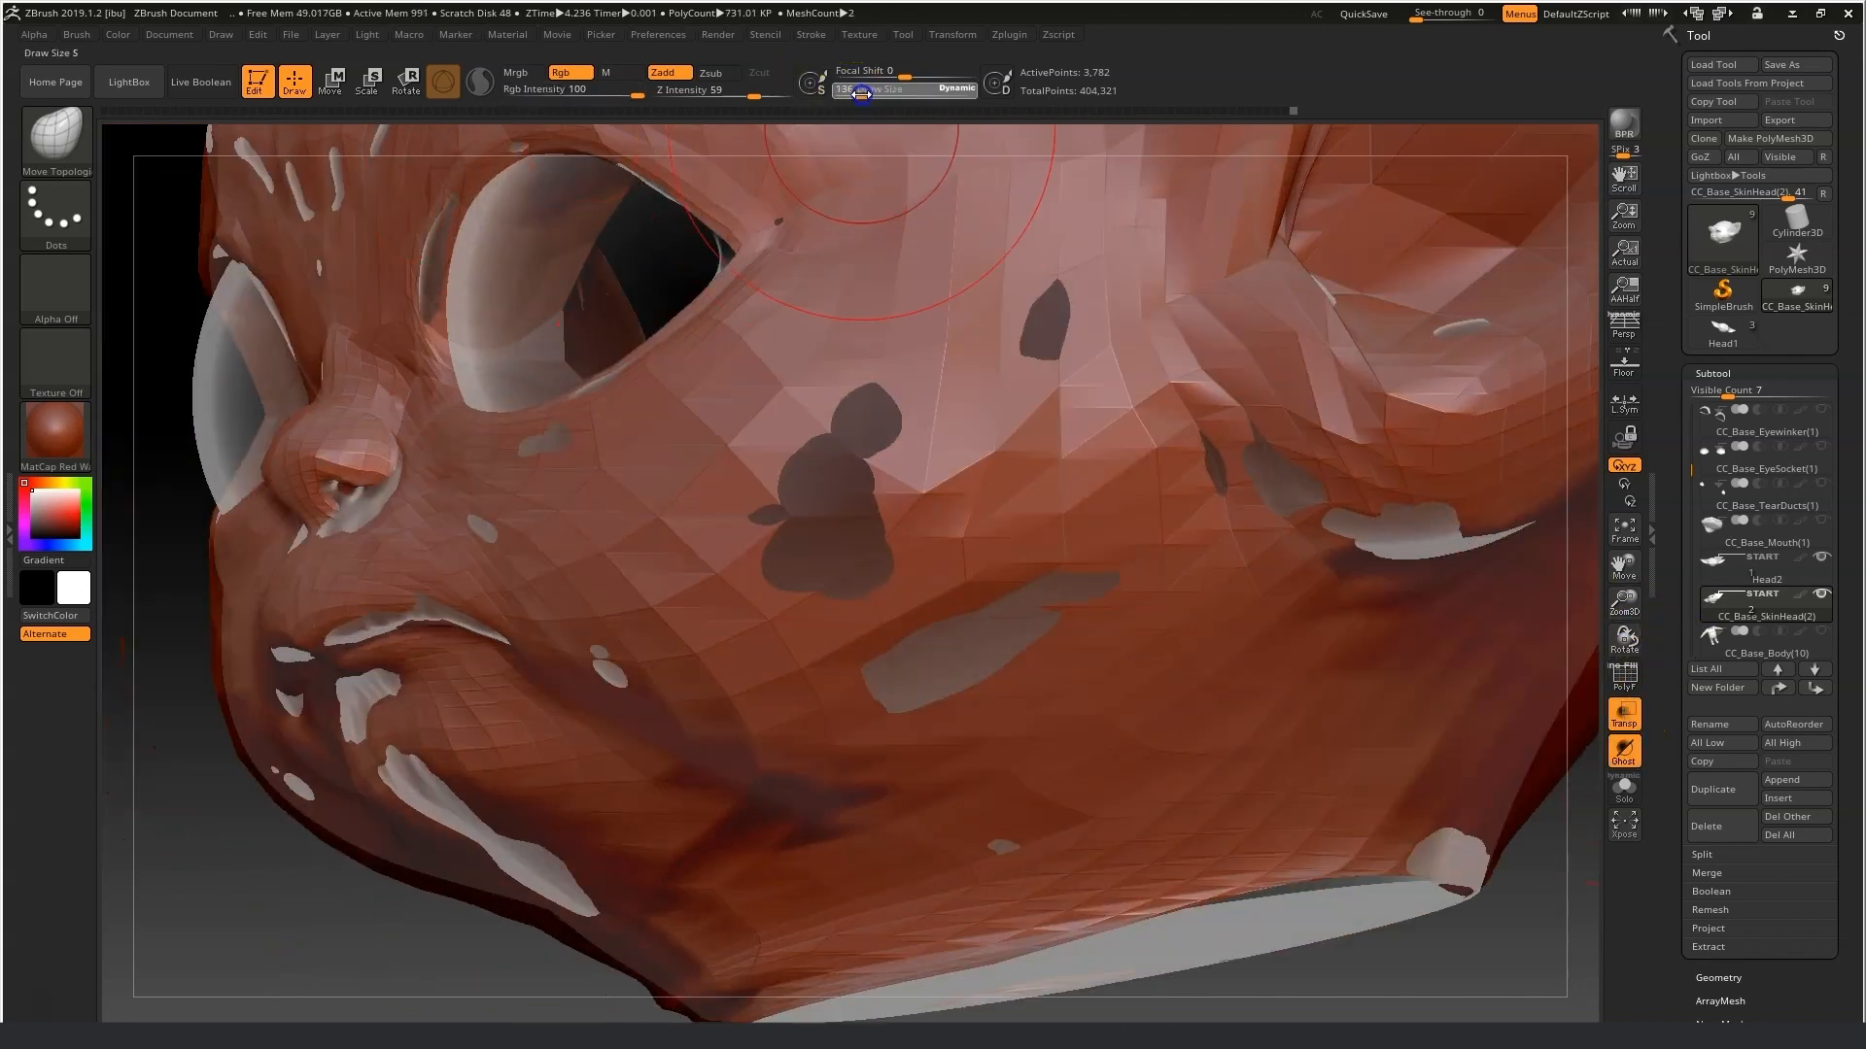
right_click_drag(470, 250, 543, 198)
right_click_drag(234, 353, 374, 401)
left_click_drag(869, 85, 863, 88)
left_click_drag(370, 366, 359, 350)
left_click_drag(495, 335, 632, 335)
left_click_drag(406, 374, 391, 361)
right_click_drag(548, 420, 971, 633)
right_click_drag(1183, 524, 450, 375)
right_click_drag(875, 280, 631, 320)
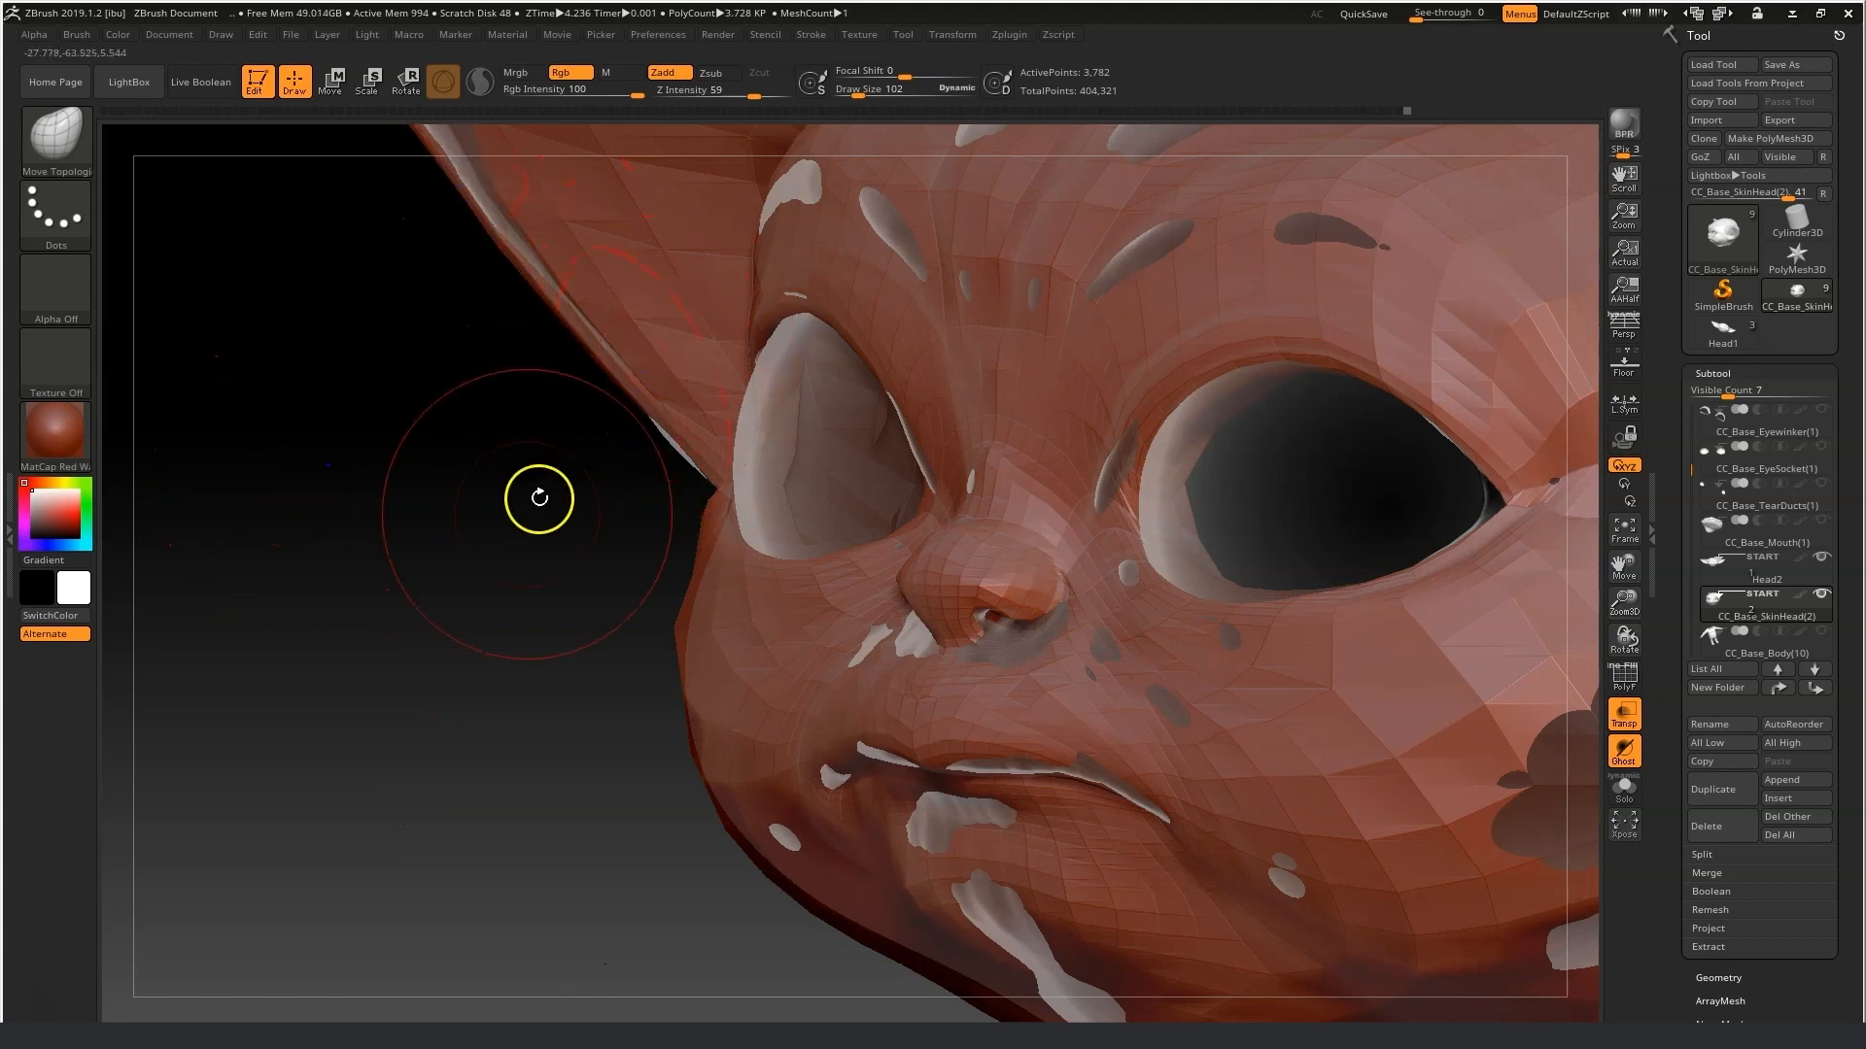
Smooth the lower edge of the jaw.
right_click_drag(539, 498, 548, 525)
right_click_drag(1318, 851, 1233, 562)
right_click_drag(1248, 753, 1241, 700, "shift")
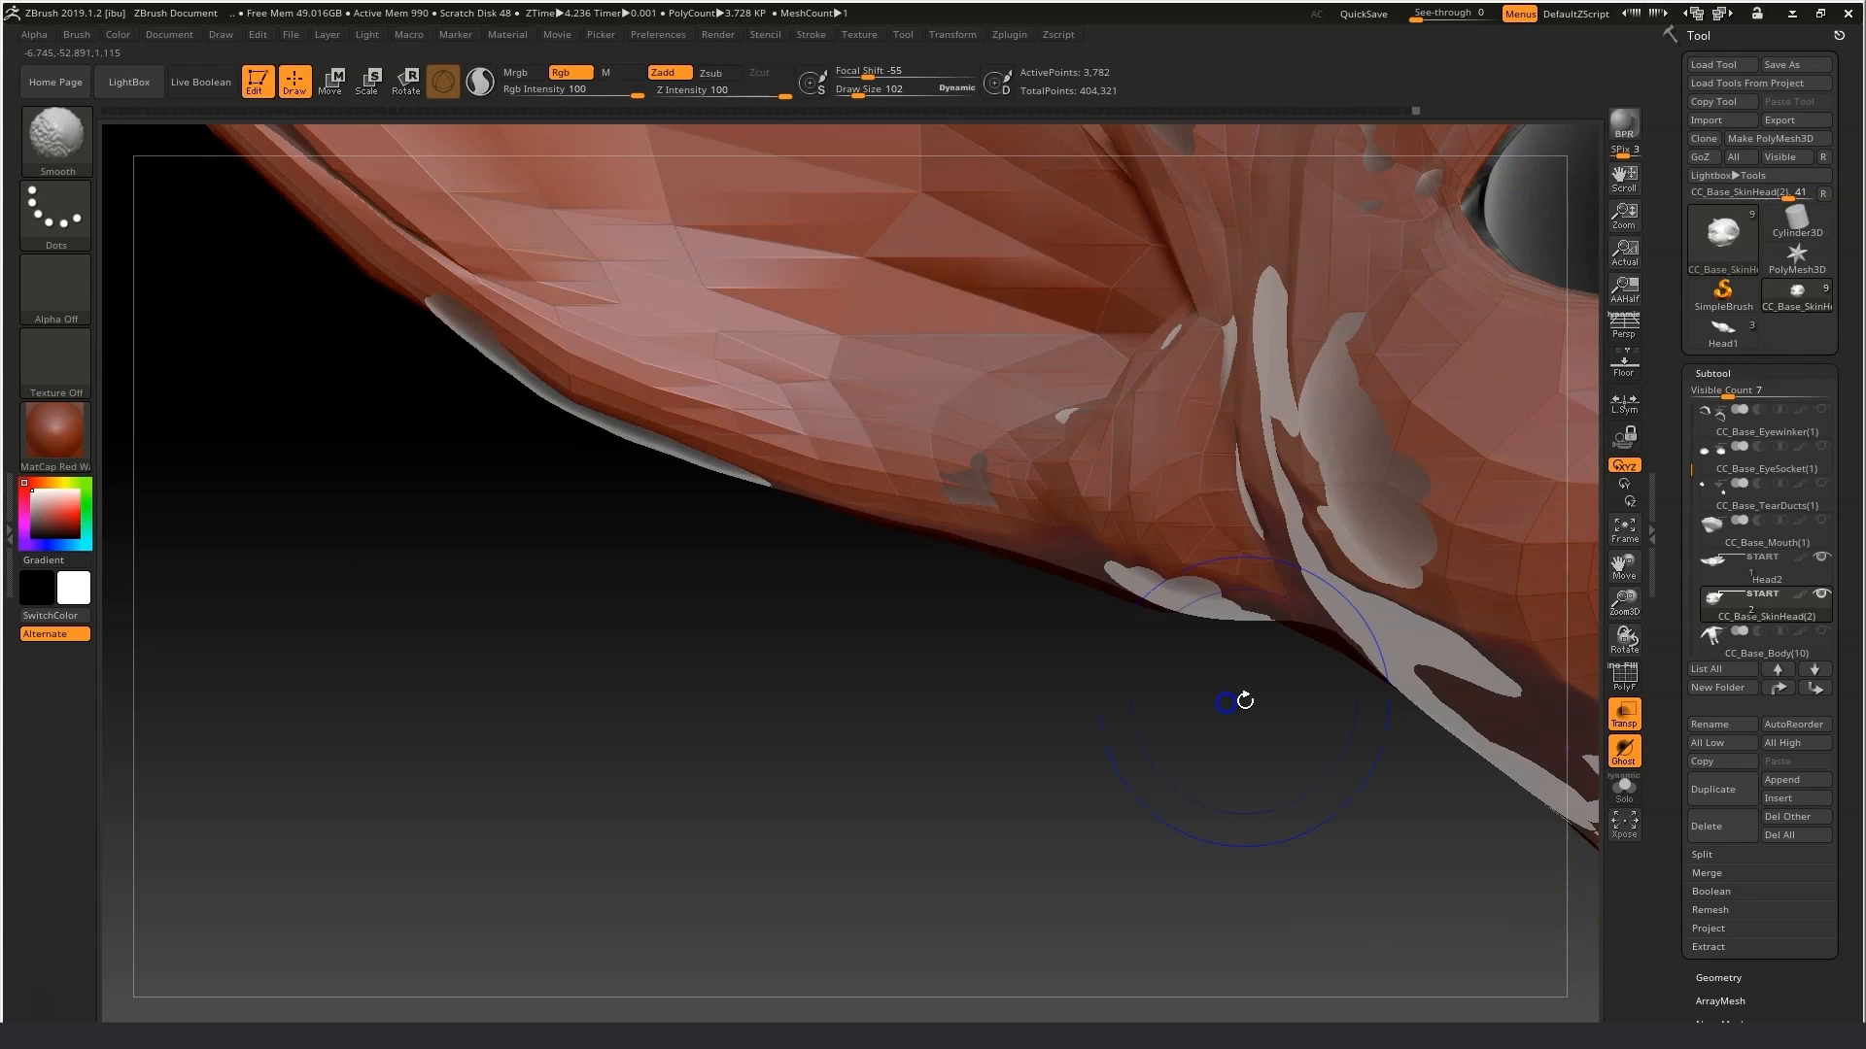
Turn off transparency and isolate the head with Solo mode.
left_click_drag(1623, 569, 1008, 644)
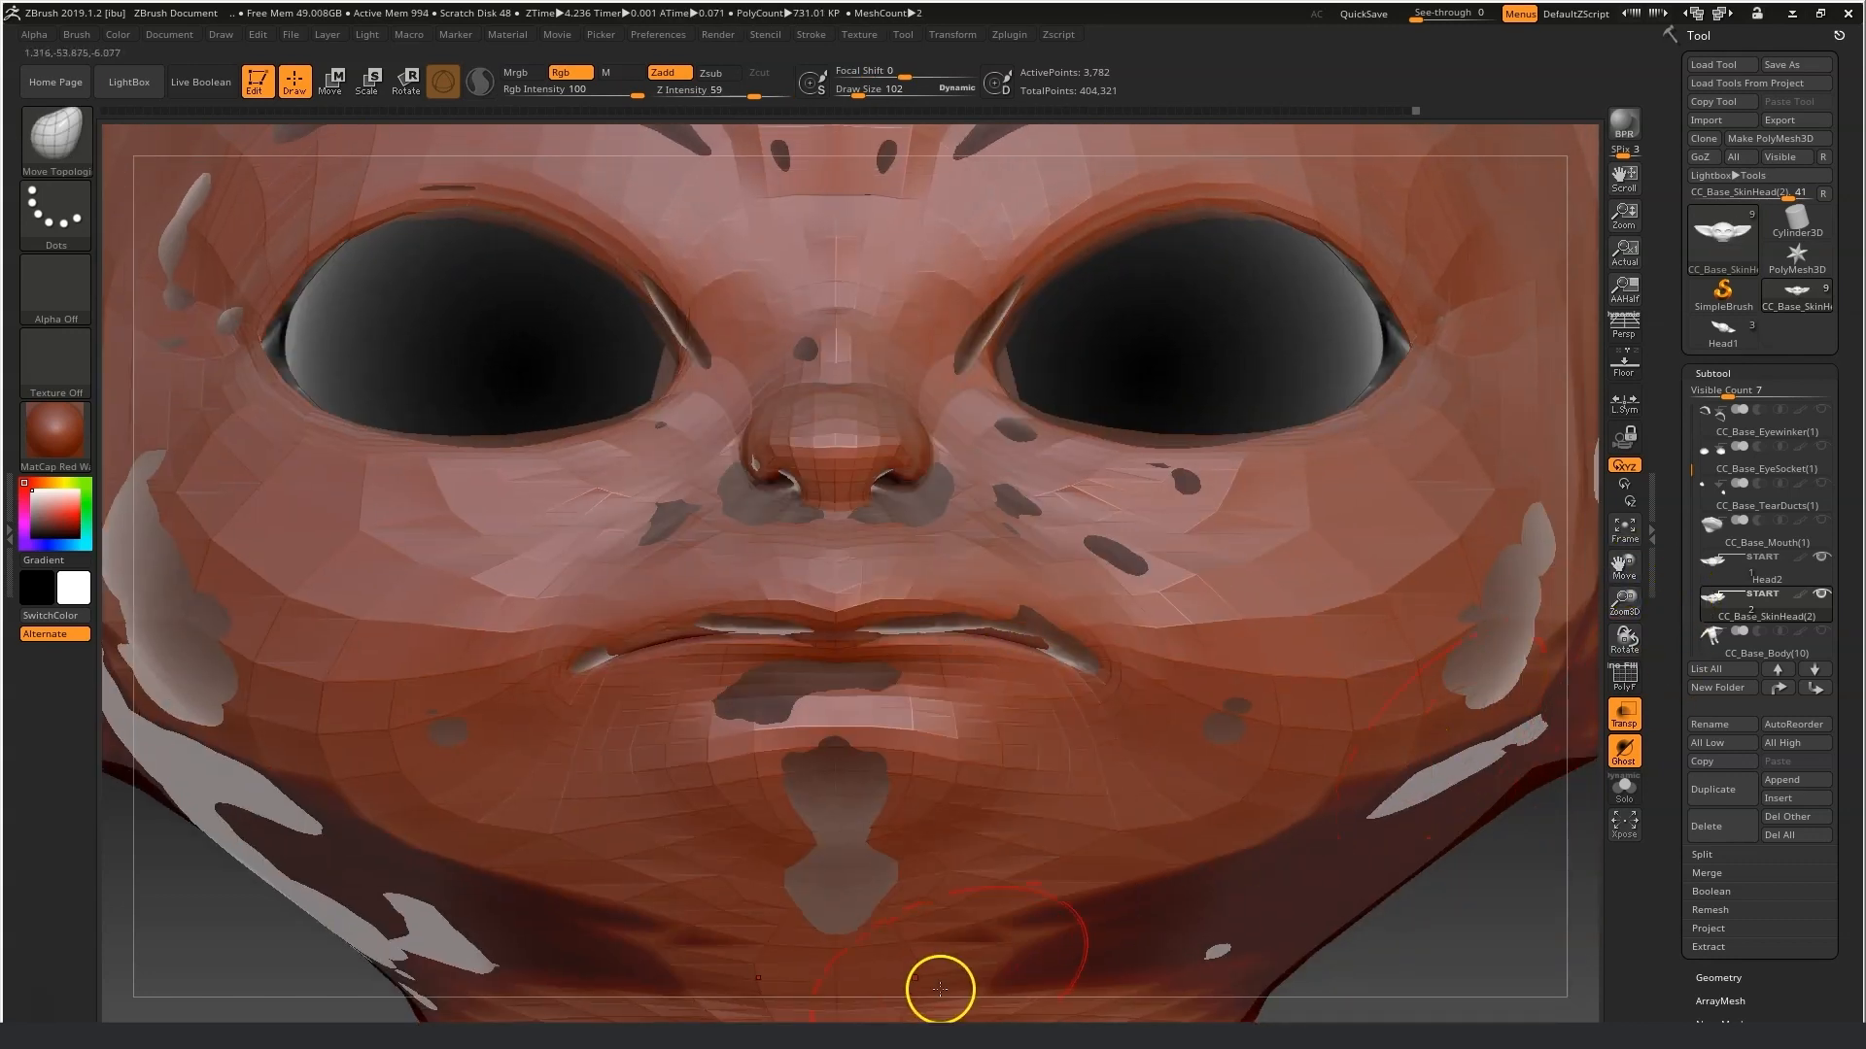
left_click_drag(1638, 612, 1522, 610)
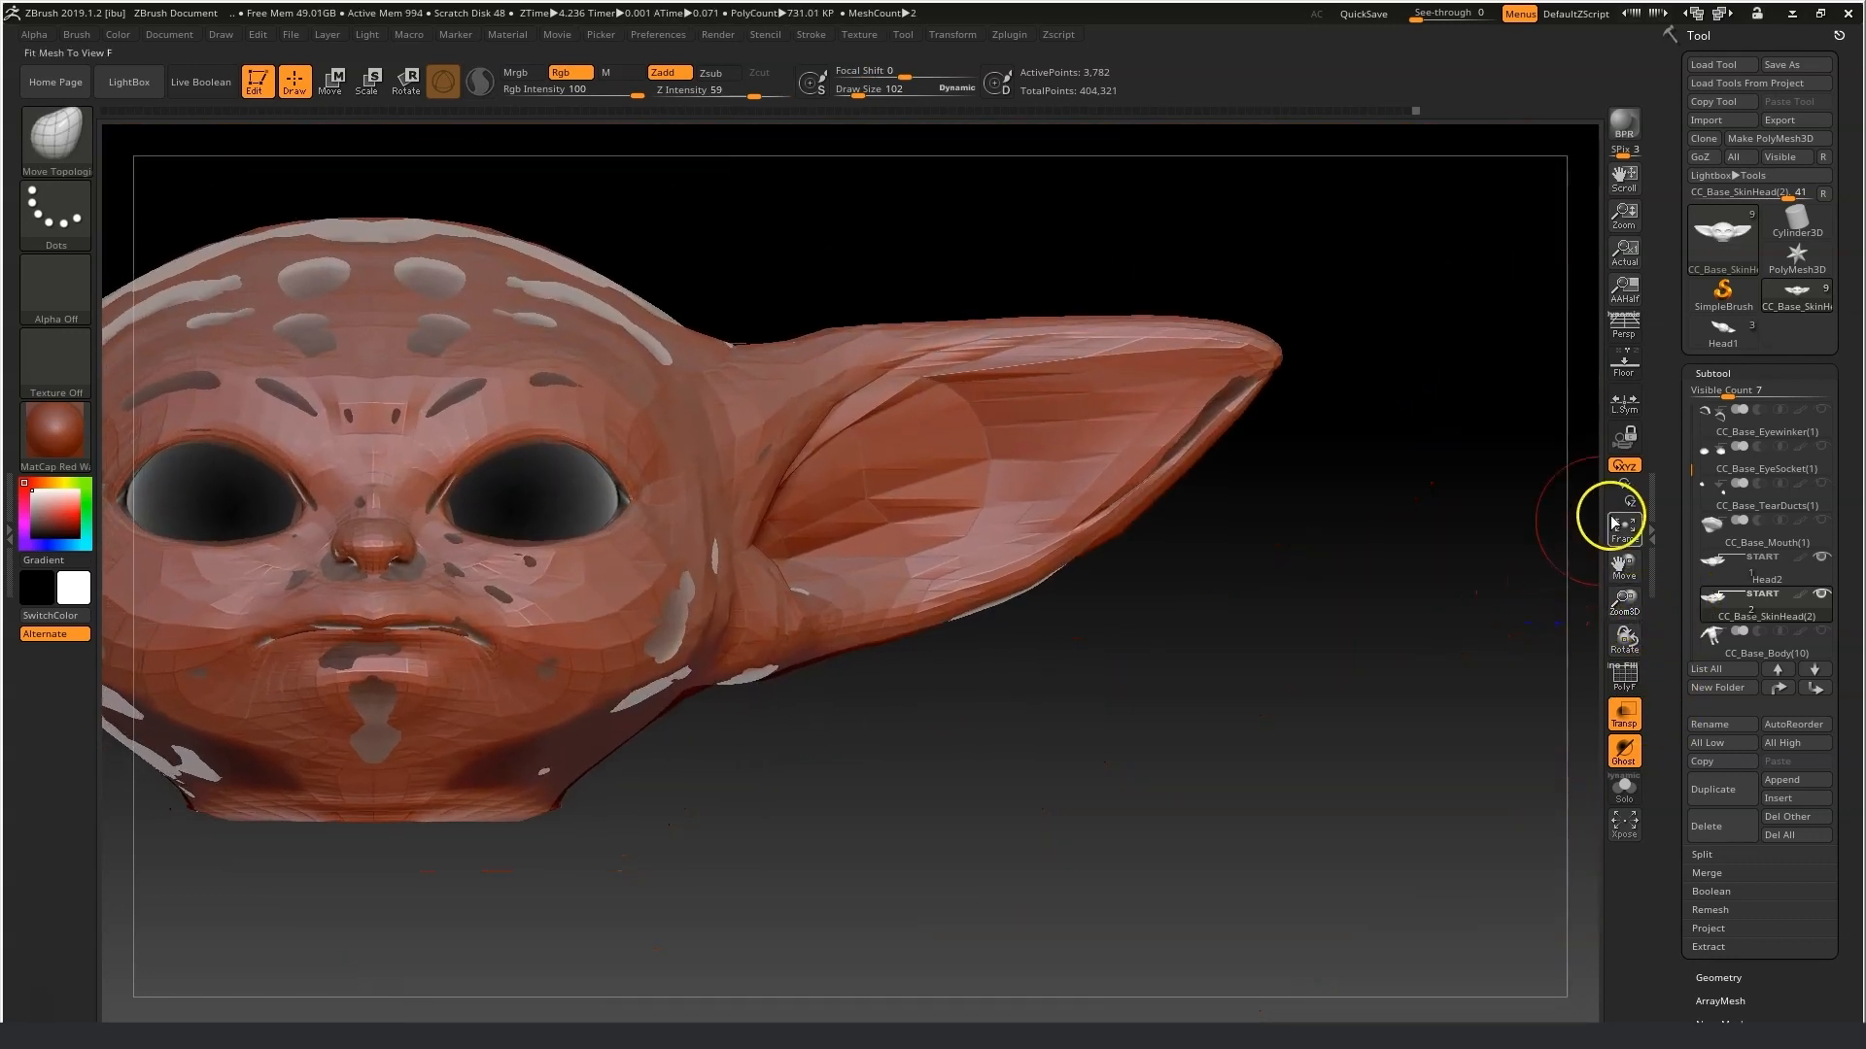
left_click(1631, 719)
left_click(1636, 785)
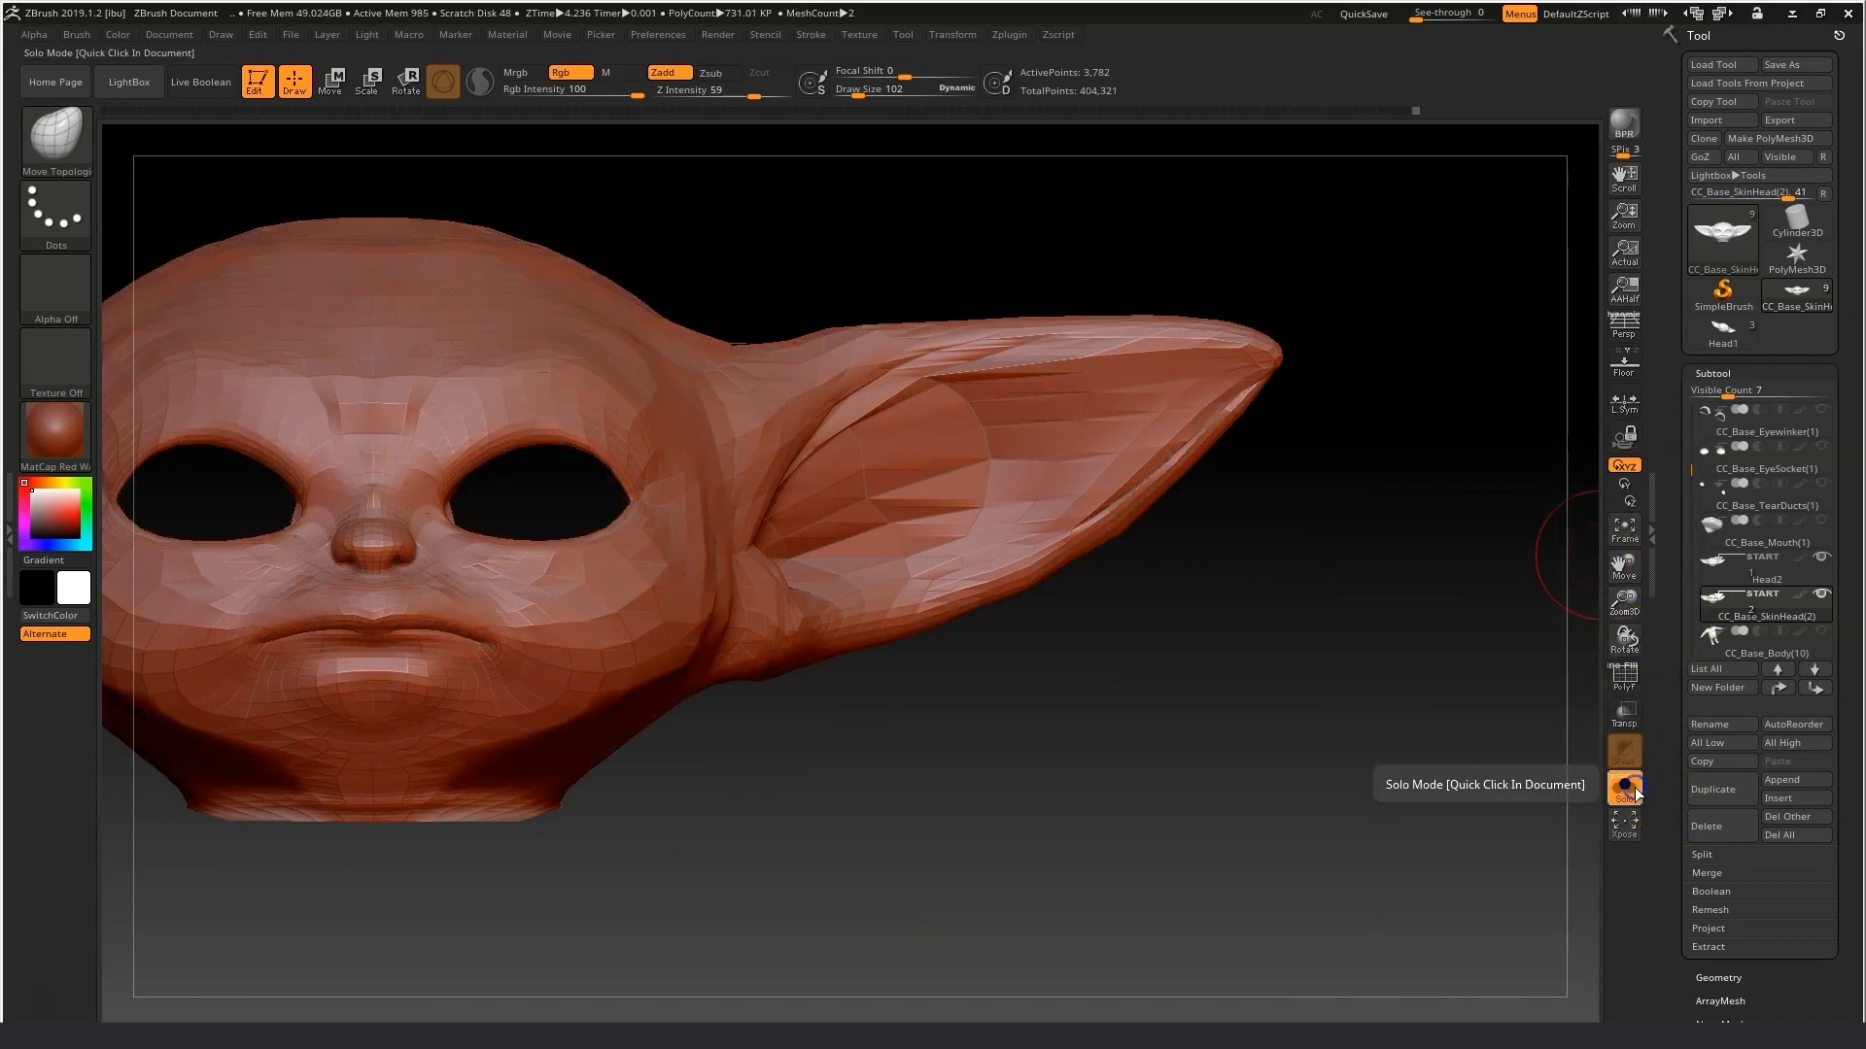
Smooth the lips and the area around the mouth.
key("shift")
mouse_move(403, 406)
left_mouse_down("shift")
mouse_move(448, 362)
mouse_move(517, 347)
left_mouse_up("shift")
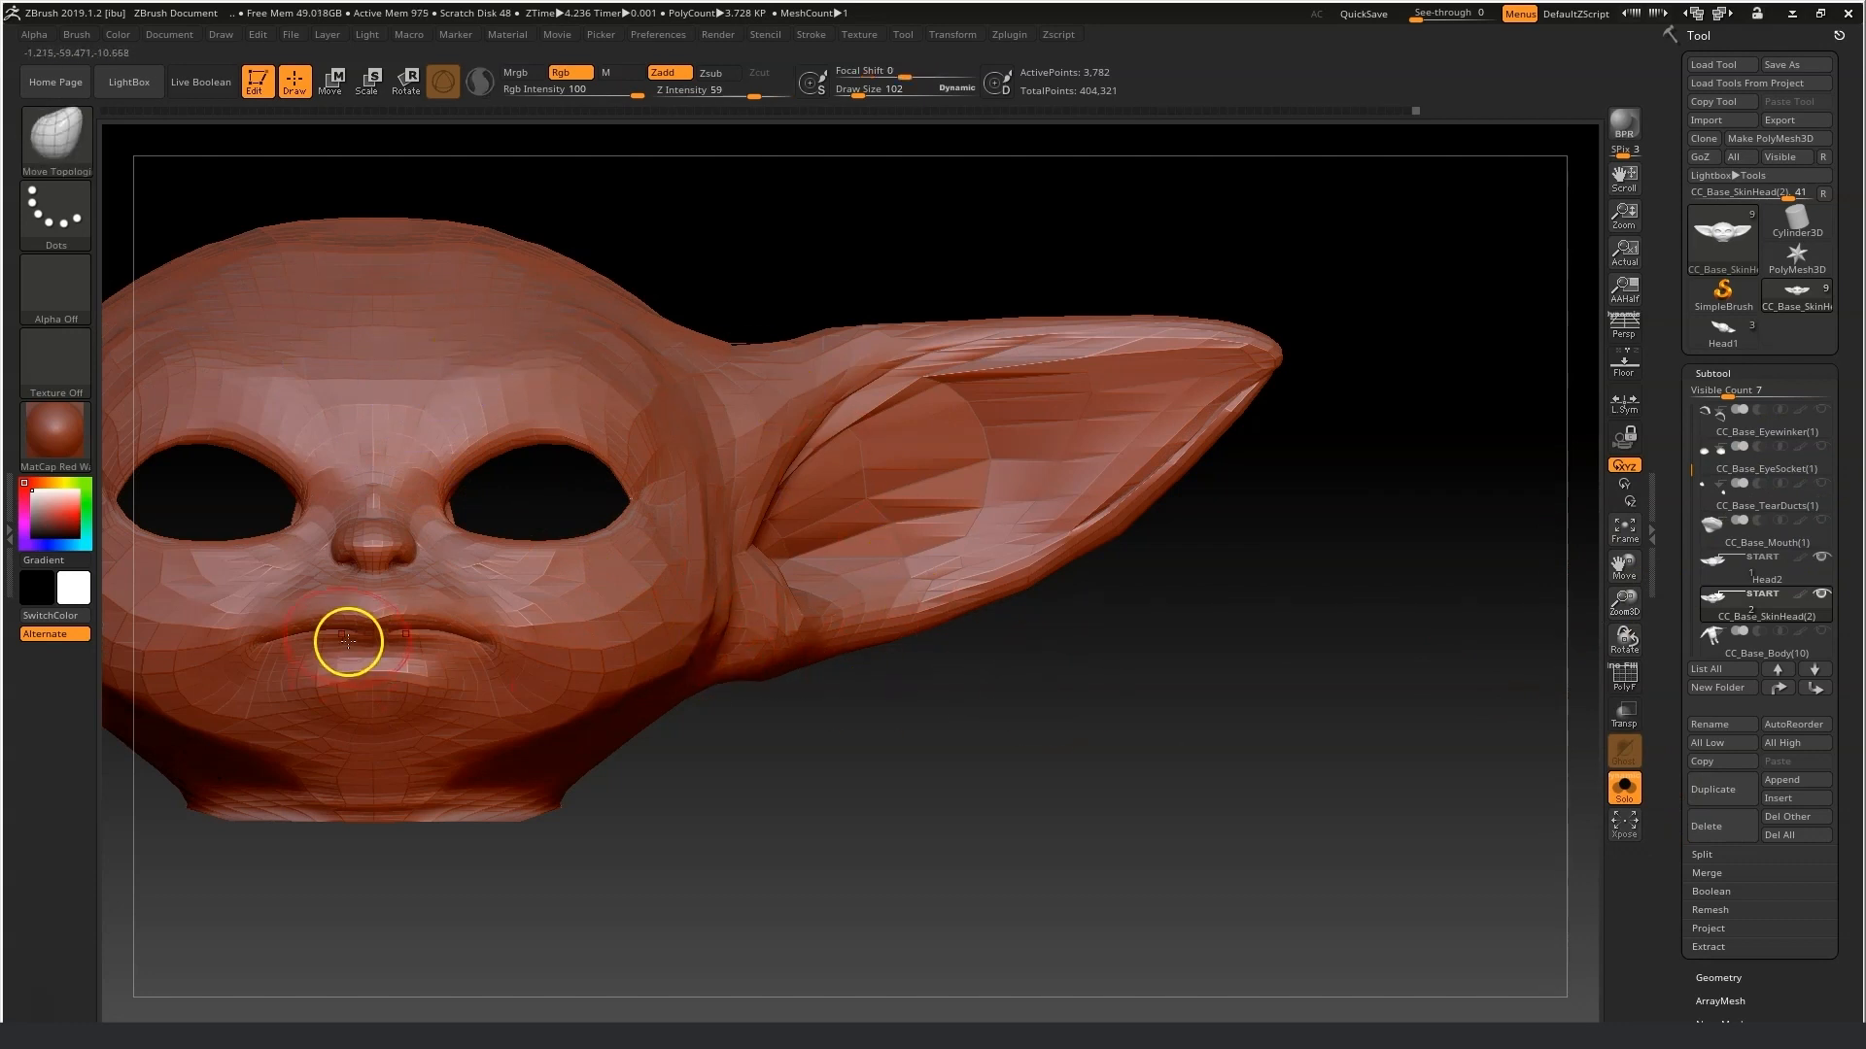
left_click_drag(371, 641, 449, 633, "shift")
mouse_move(774, 791)
right_mouse_down()
mouse_move(771, 750)
mouse_move(725, 761)
right_mouse_up()
mouse_move(1622, 583)
left_mouse_down()
mouse_move(1708, 523)
mouse_move(1798, 517)
mouse_move(1564, 705)
left_mouse_up()
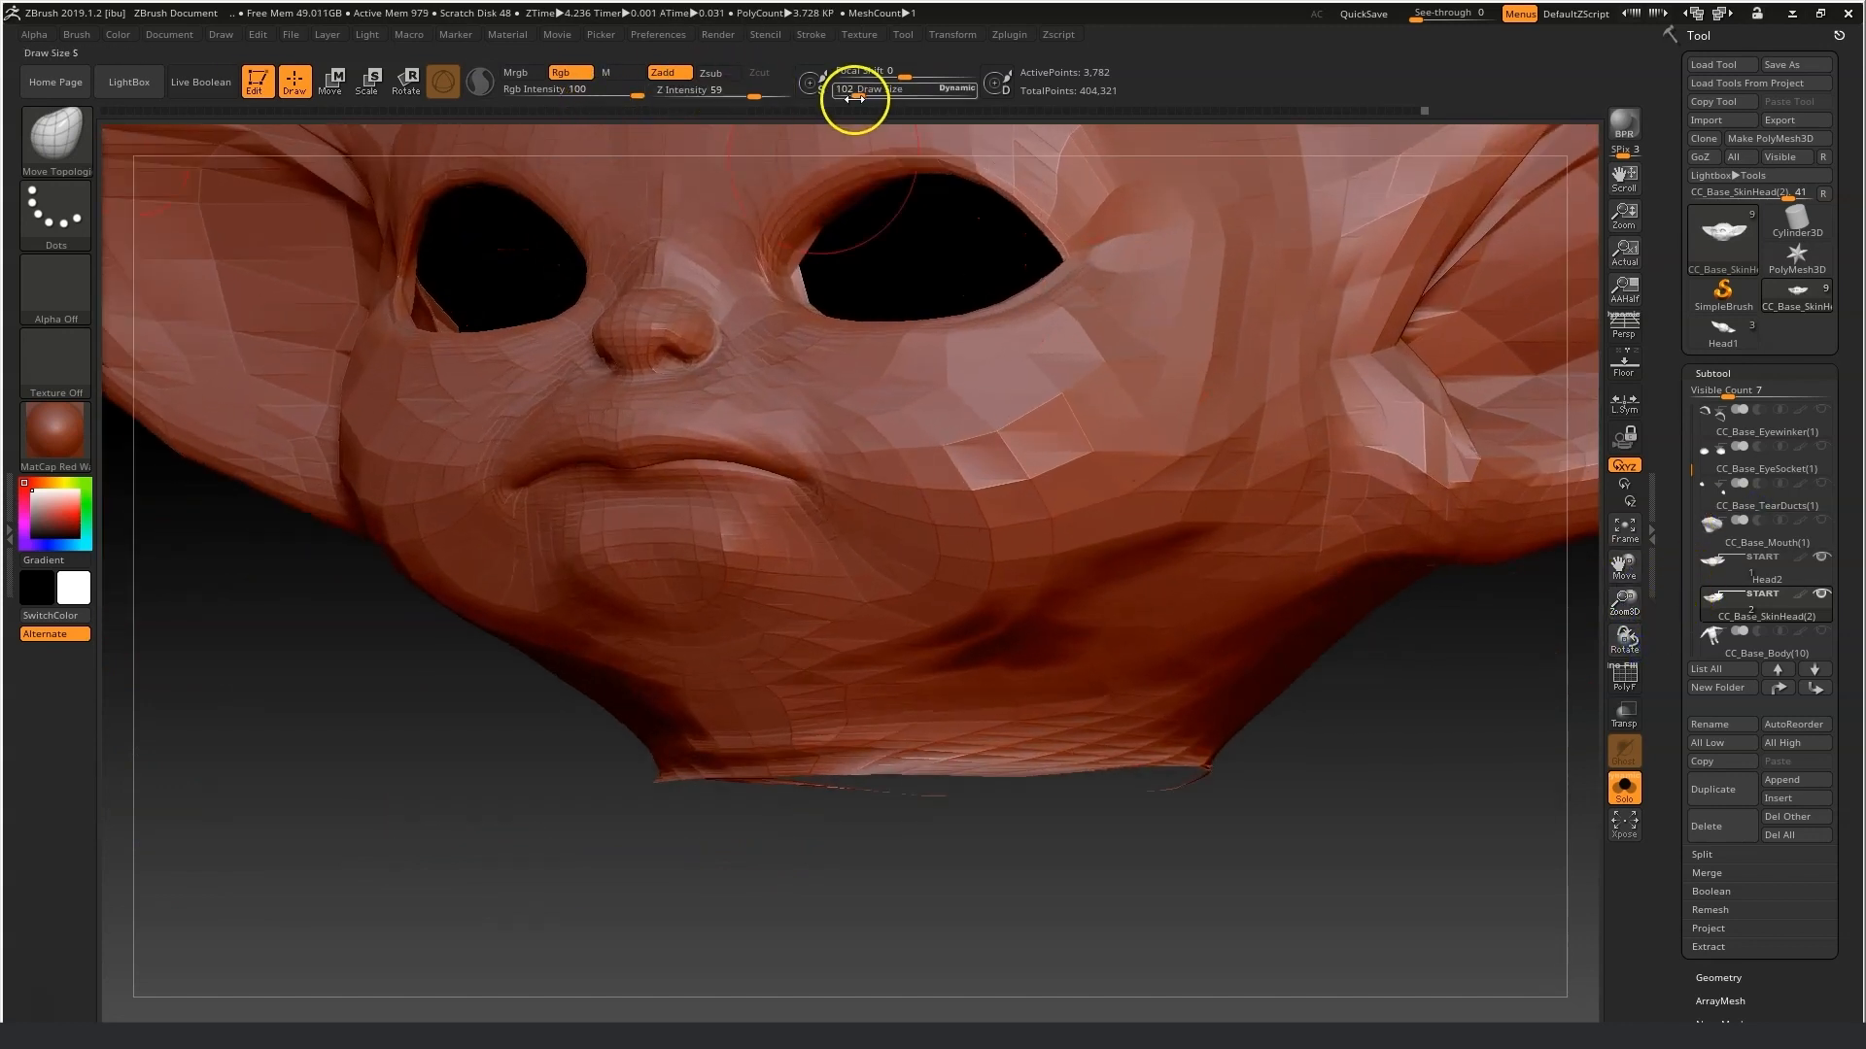
Set the draw size to 41 and reshape the upper lip and mouth corners, undoing one stroke at the inner eye corner.
right_click_drag(851, 225, 900, 276)
left_click_drag(790, 288, 793, 281)
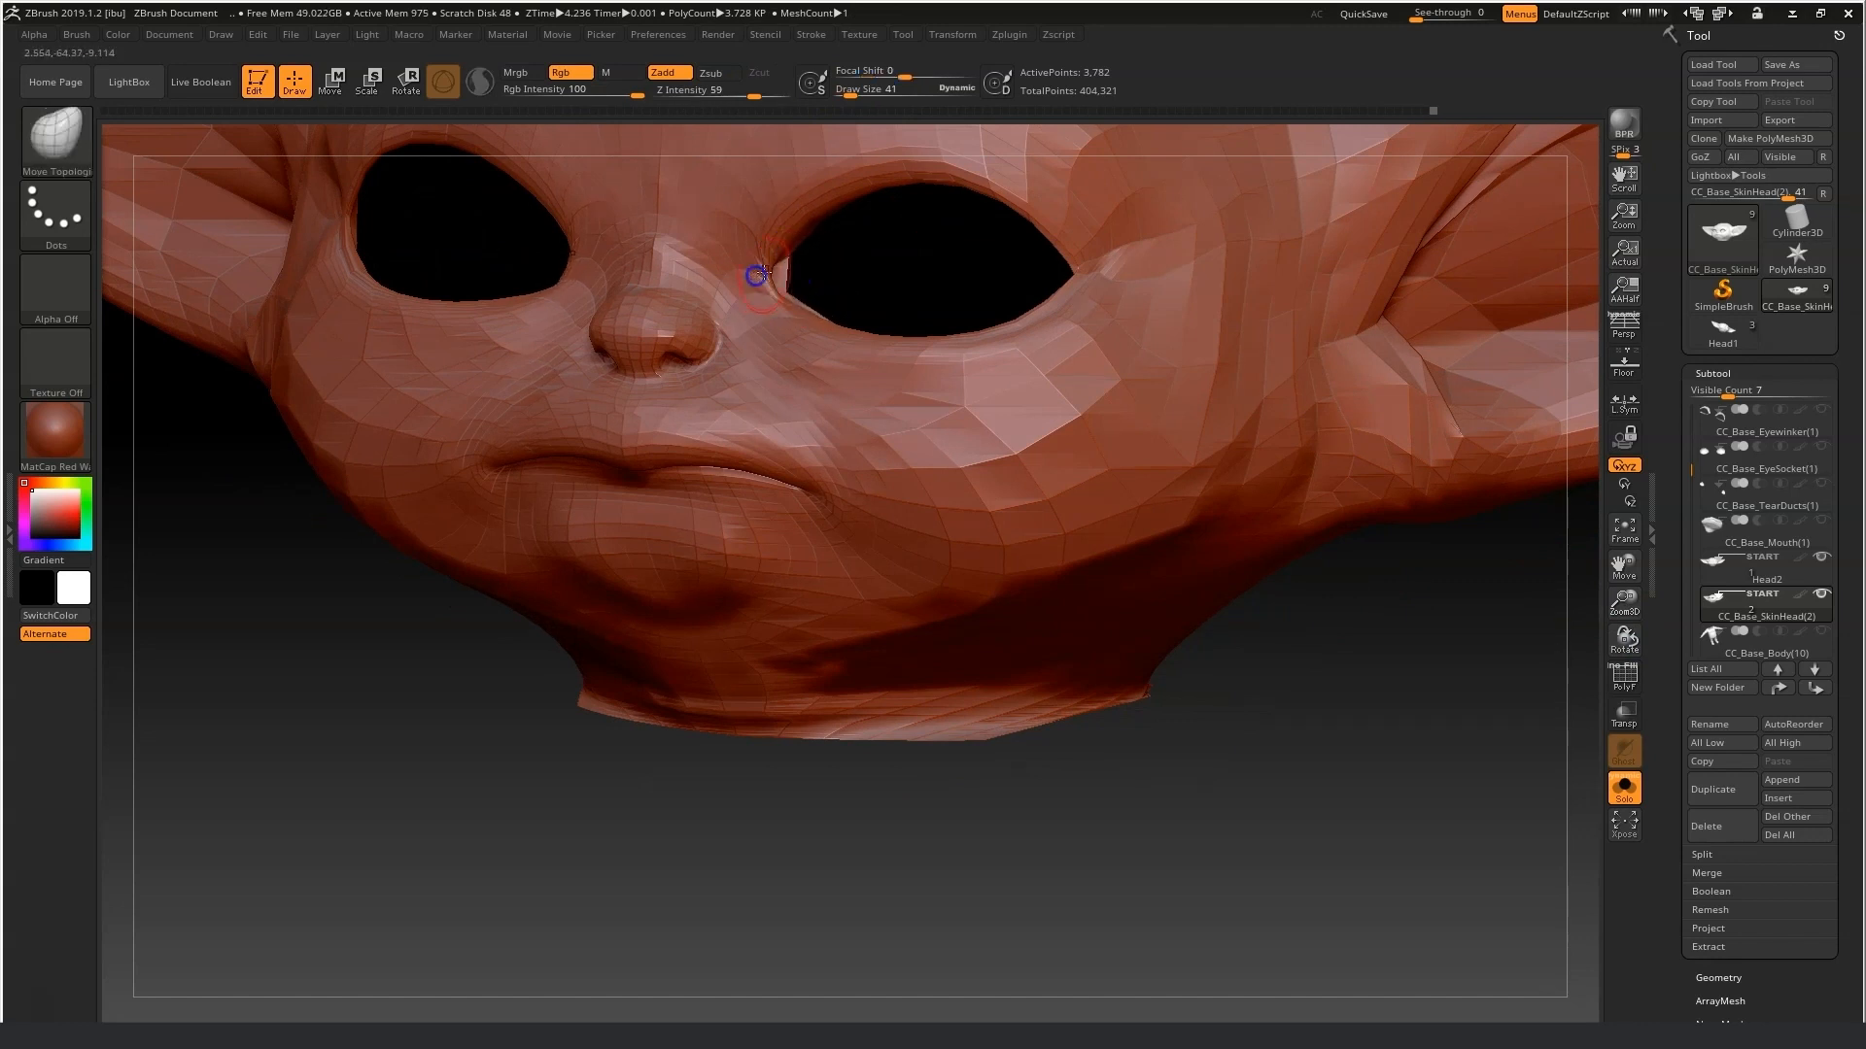
key("ctrl+z")
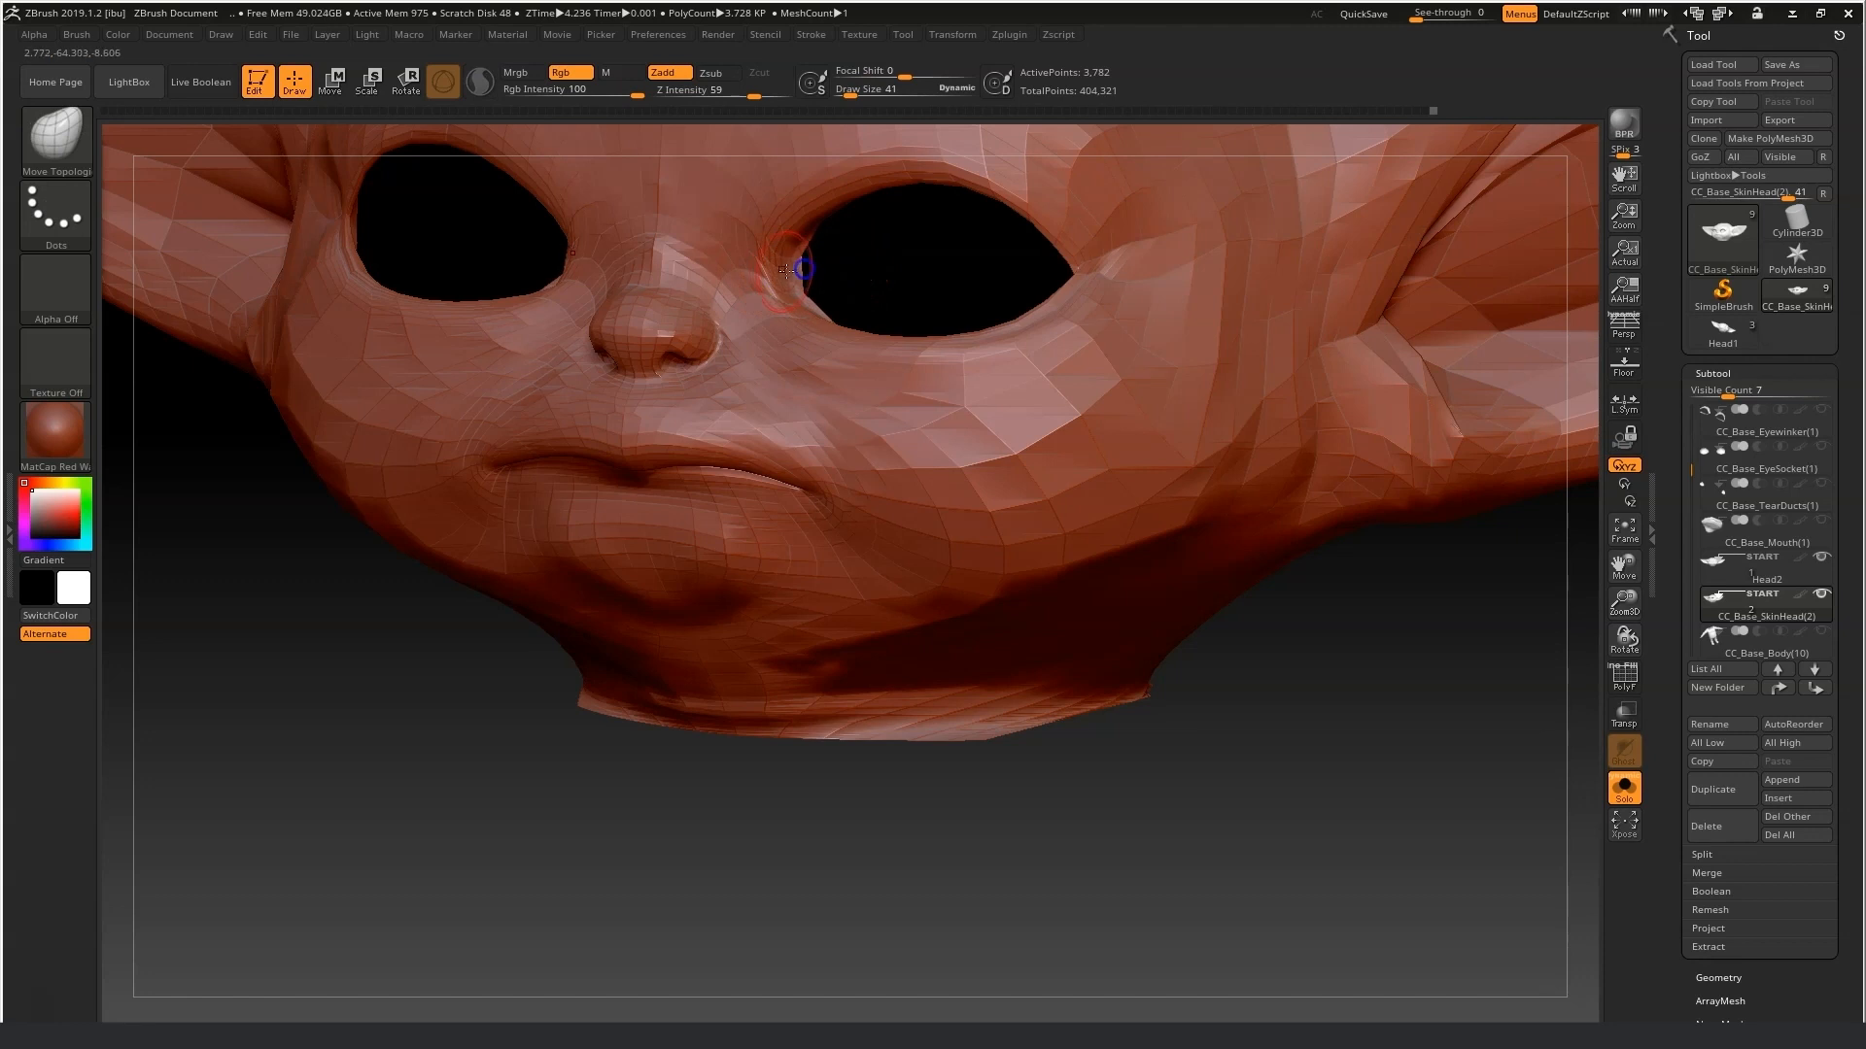
mouse_move(790, 288)
right_mouse_down()
mouse_move(866, 279)
mouse_move(681, 262)
right_mouse_up()
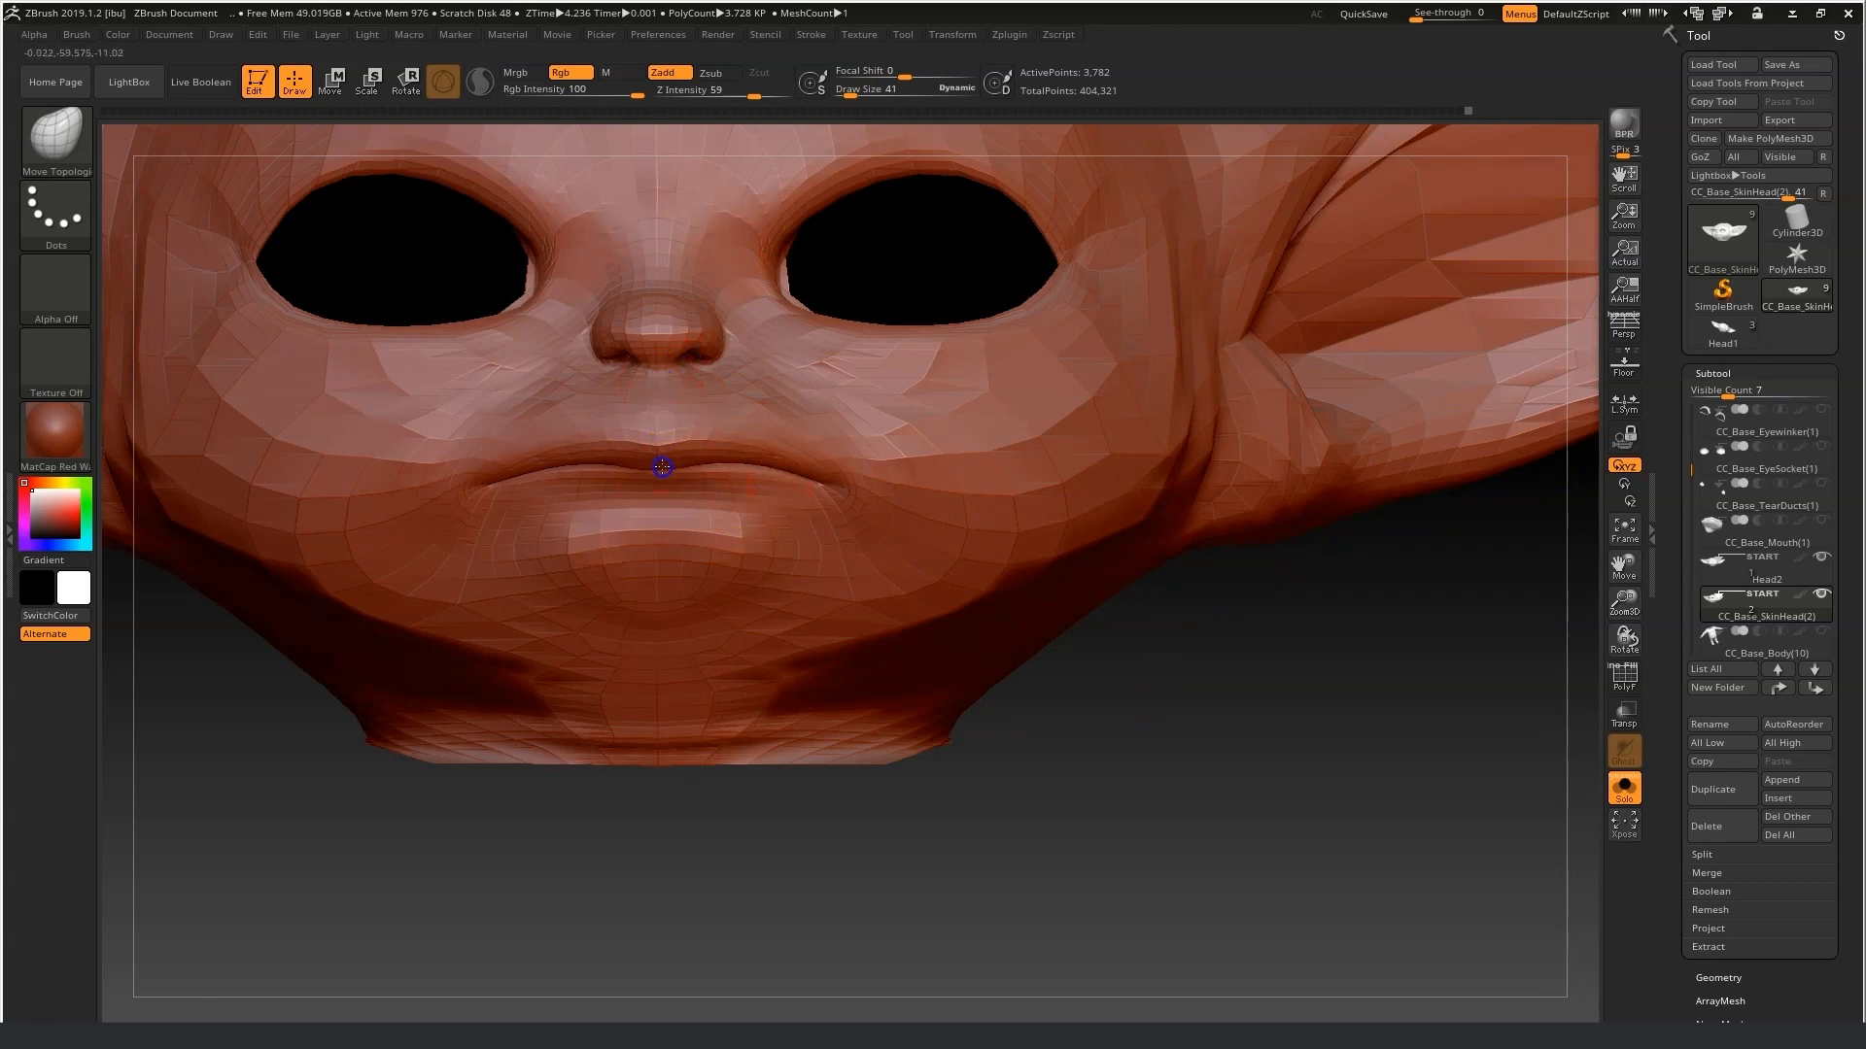
mouse_move(682, 465)
right_mouse_down()
mouse_move(1062, 696)
mouse_move(797, 597)
right_mouse_up()
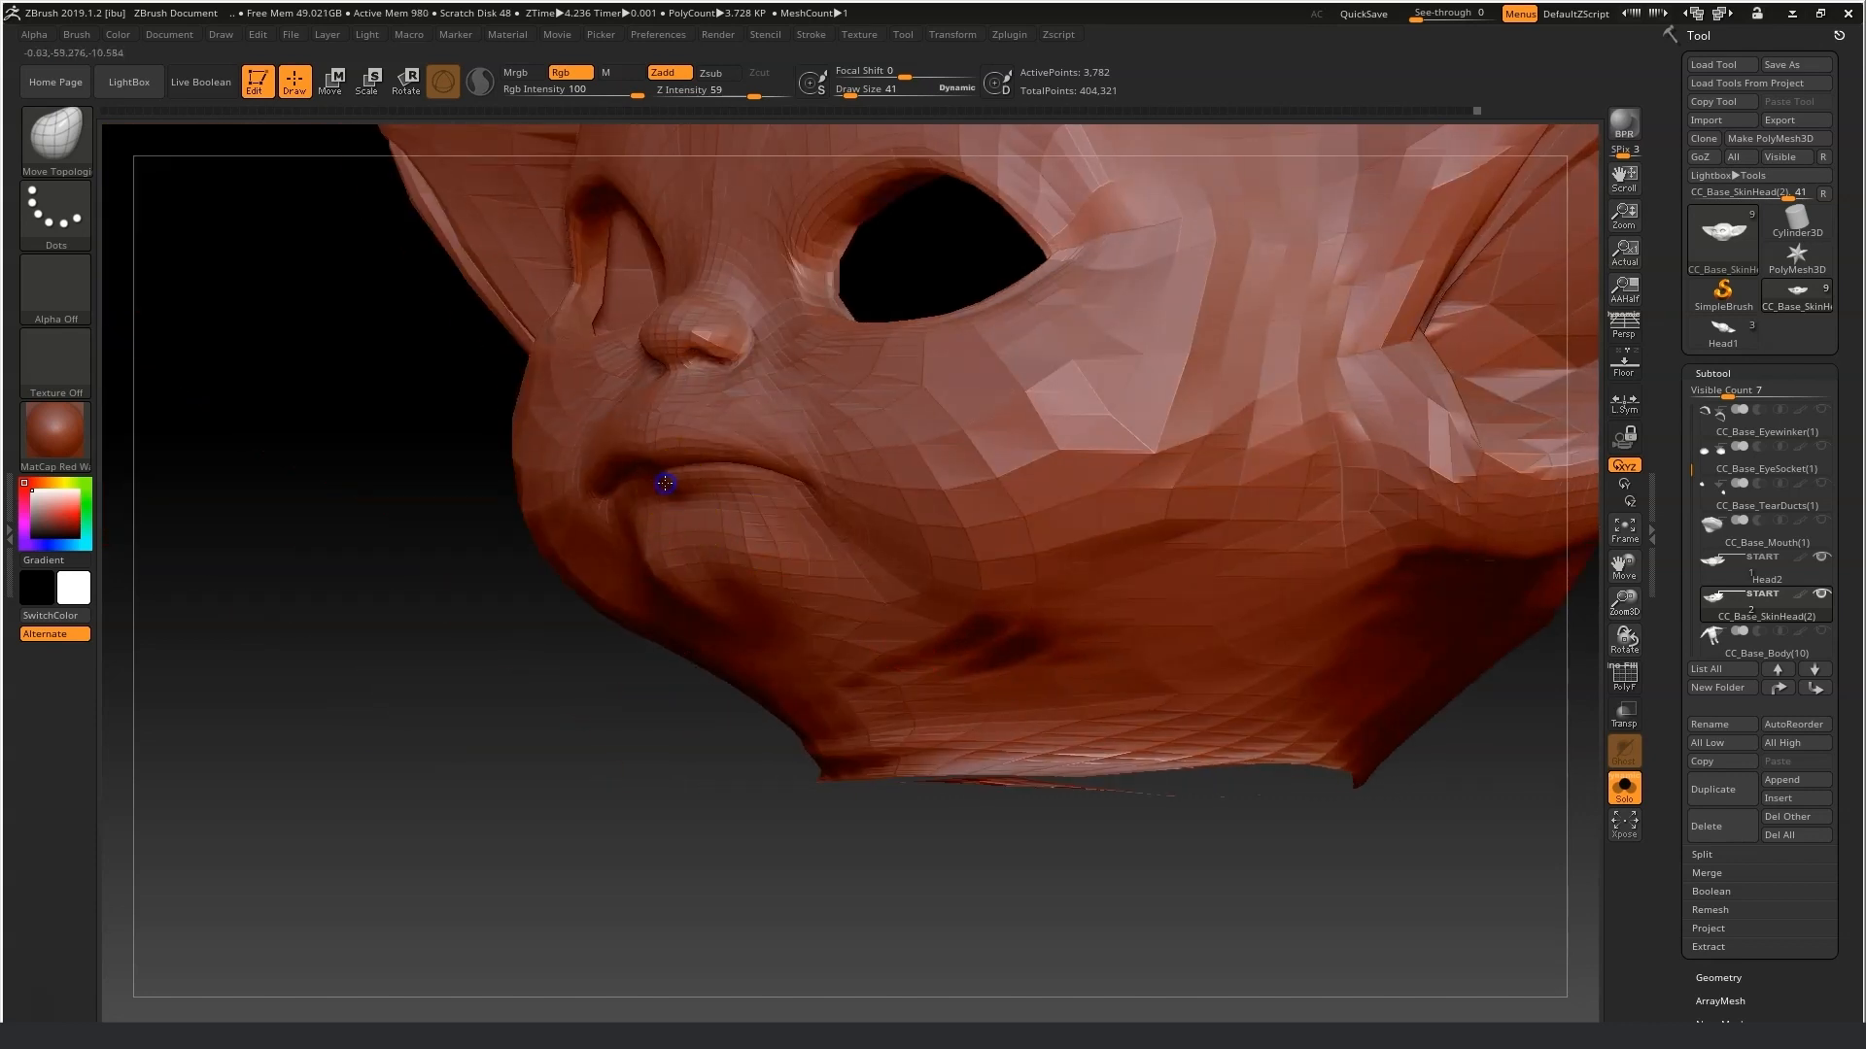
right_click_drag(678, 480, 656, 594)
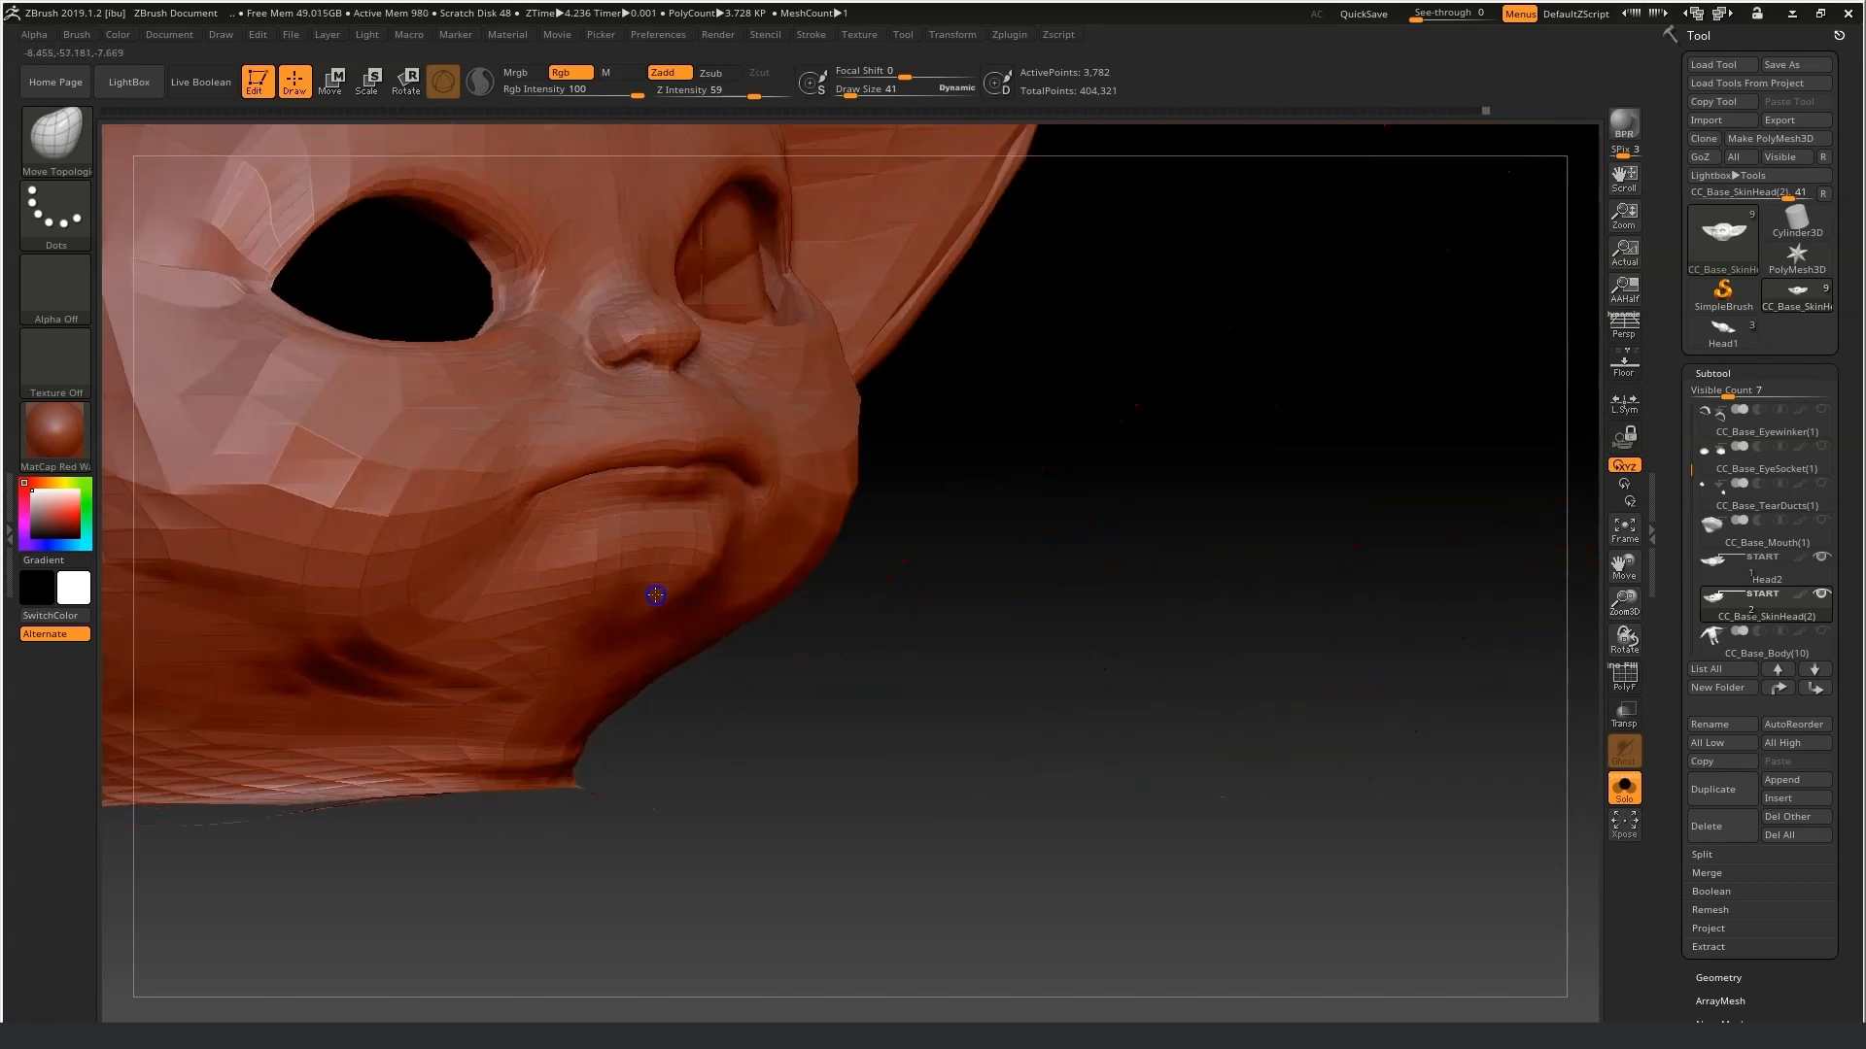
right_click_drag(881, 568, 935, 604)
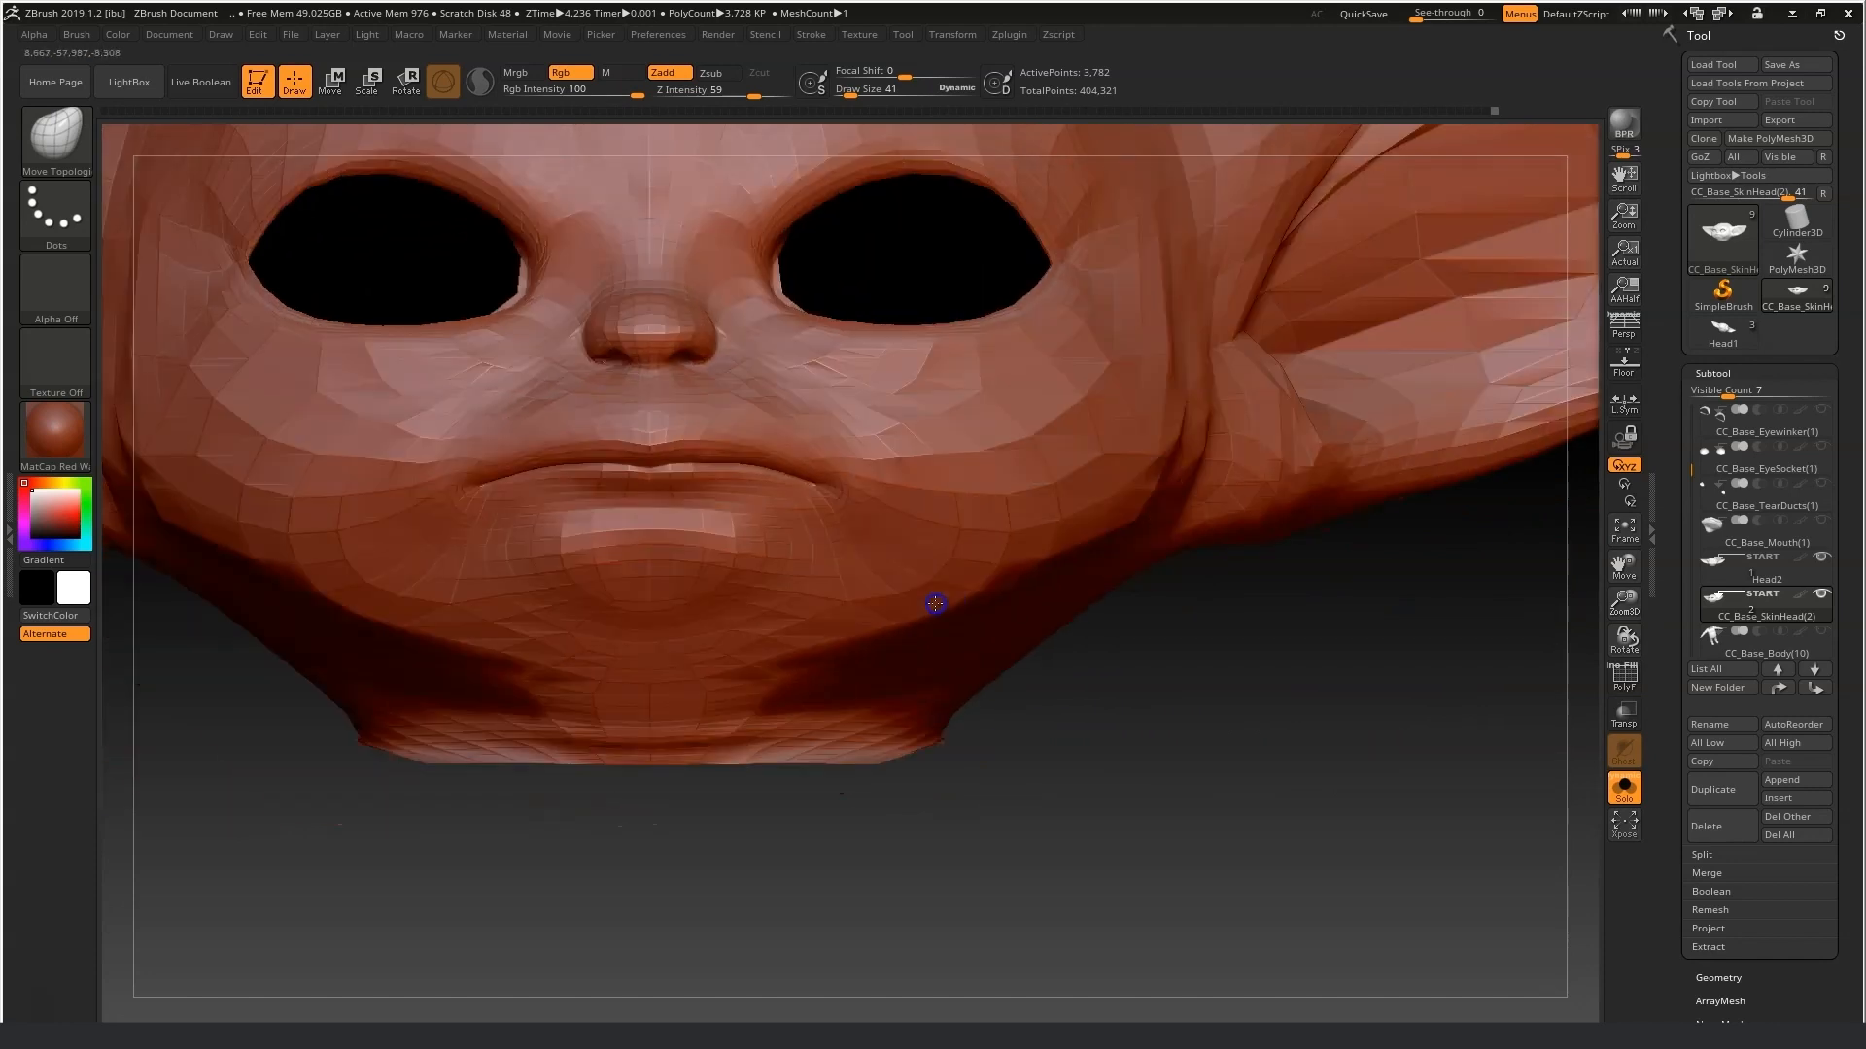
Smooth the face at draw size 64.
key("shift")
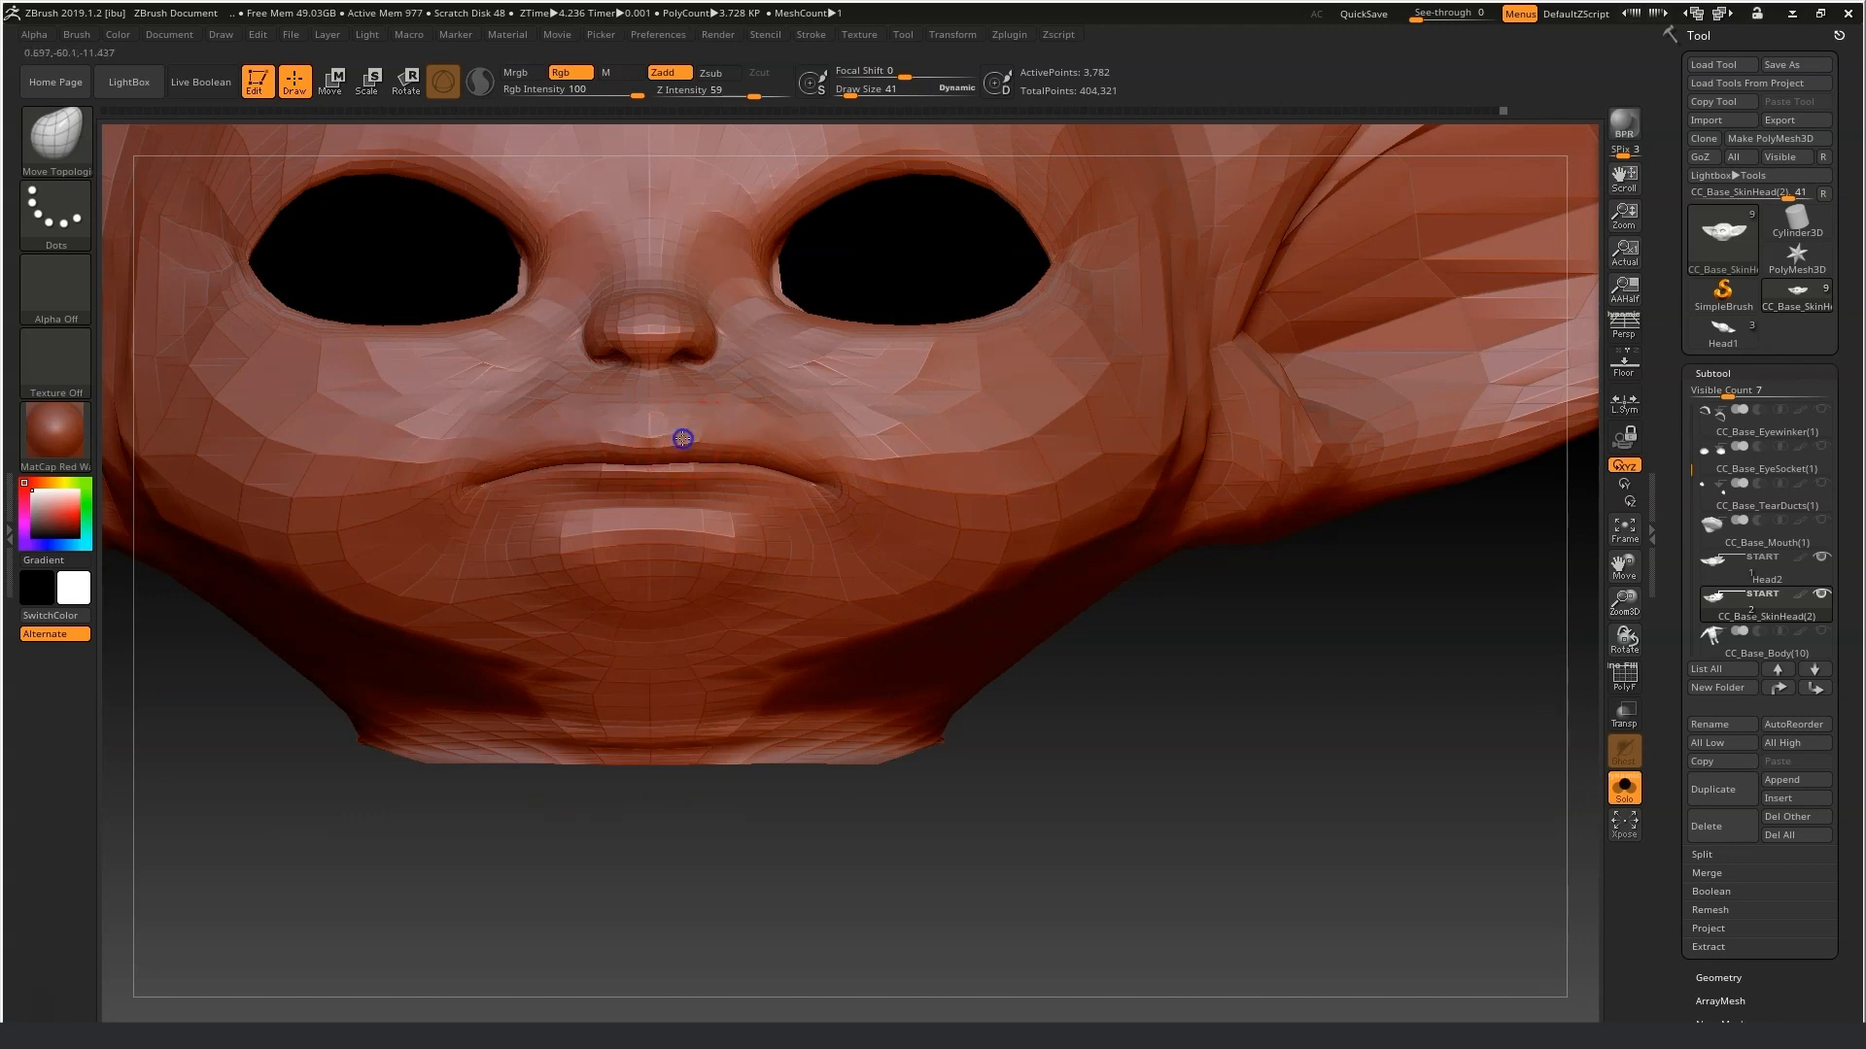
key("shift")
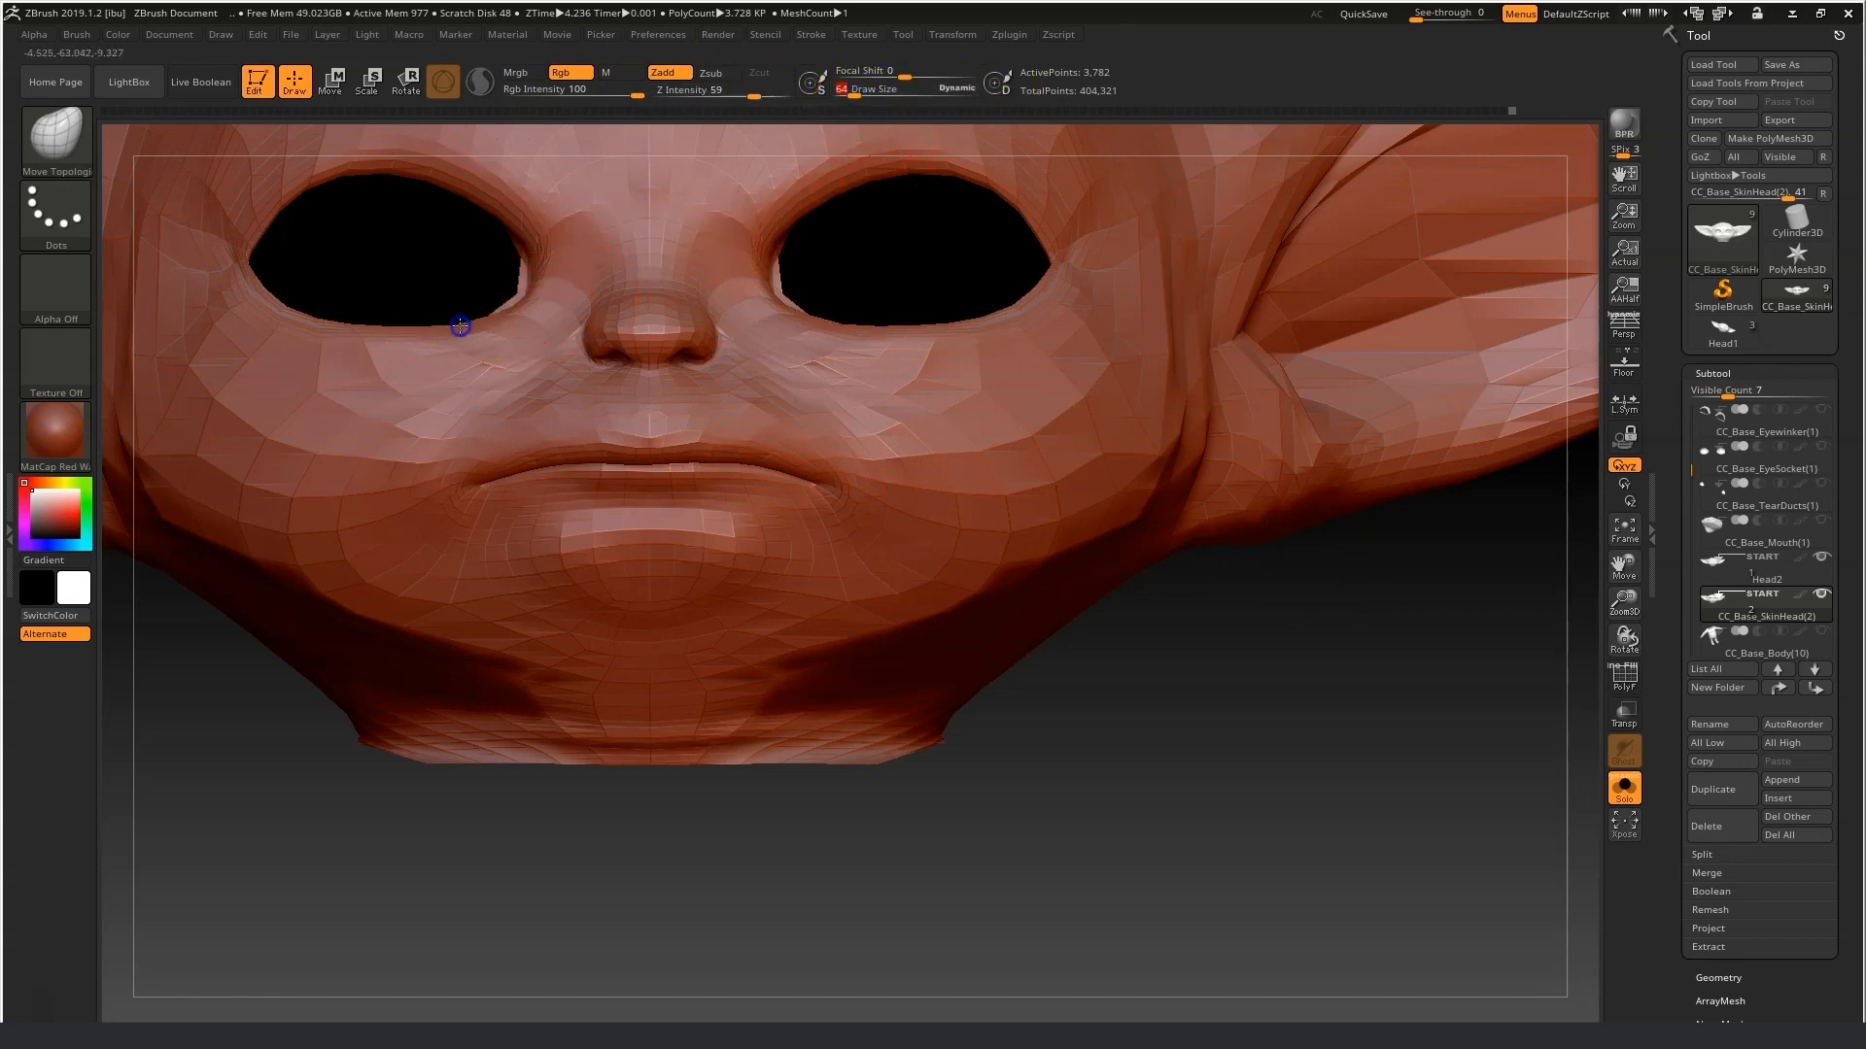
key("shift")
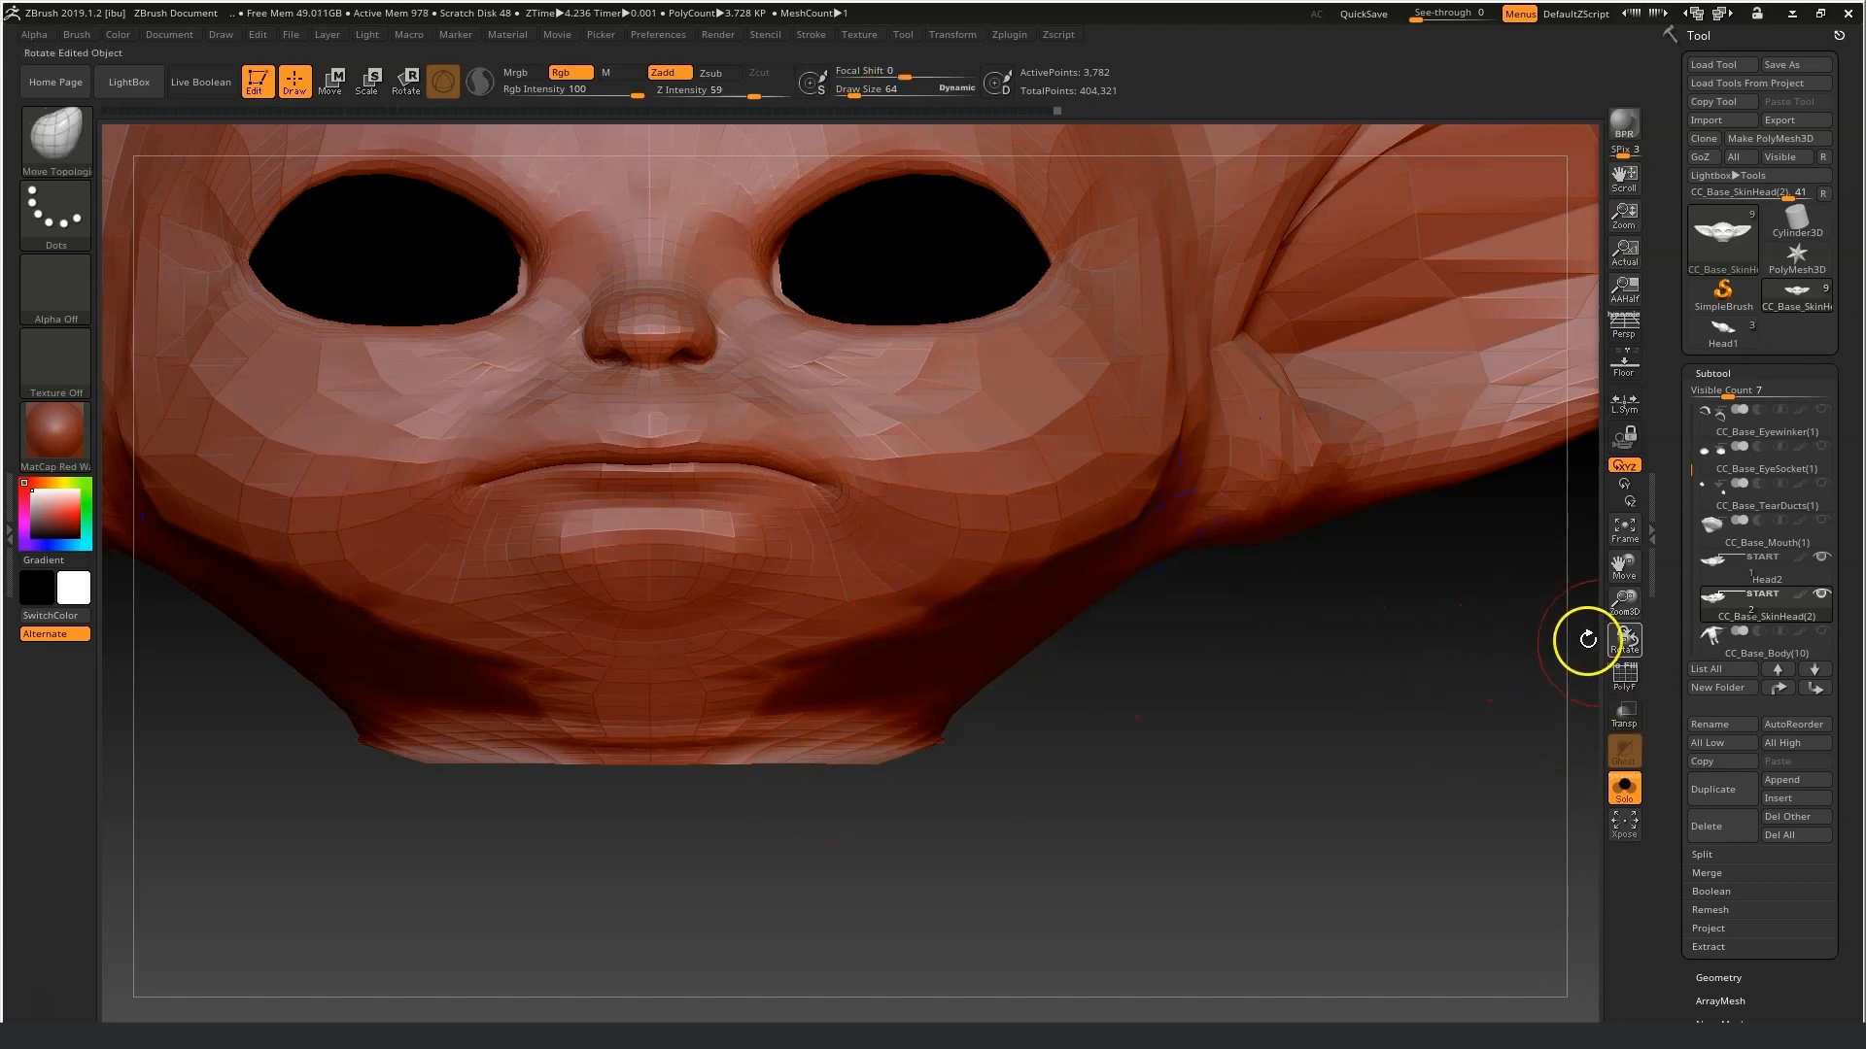
left_click_drag(1623, 566, 1671, 645)
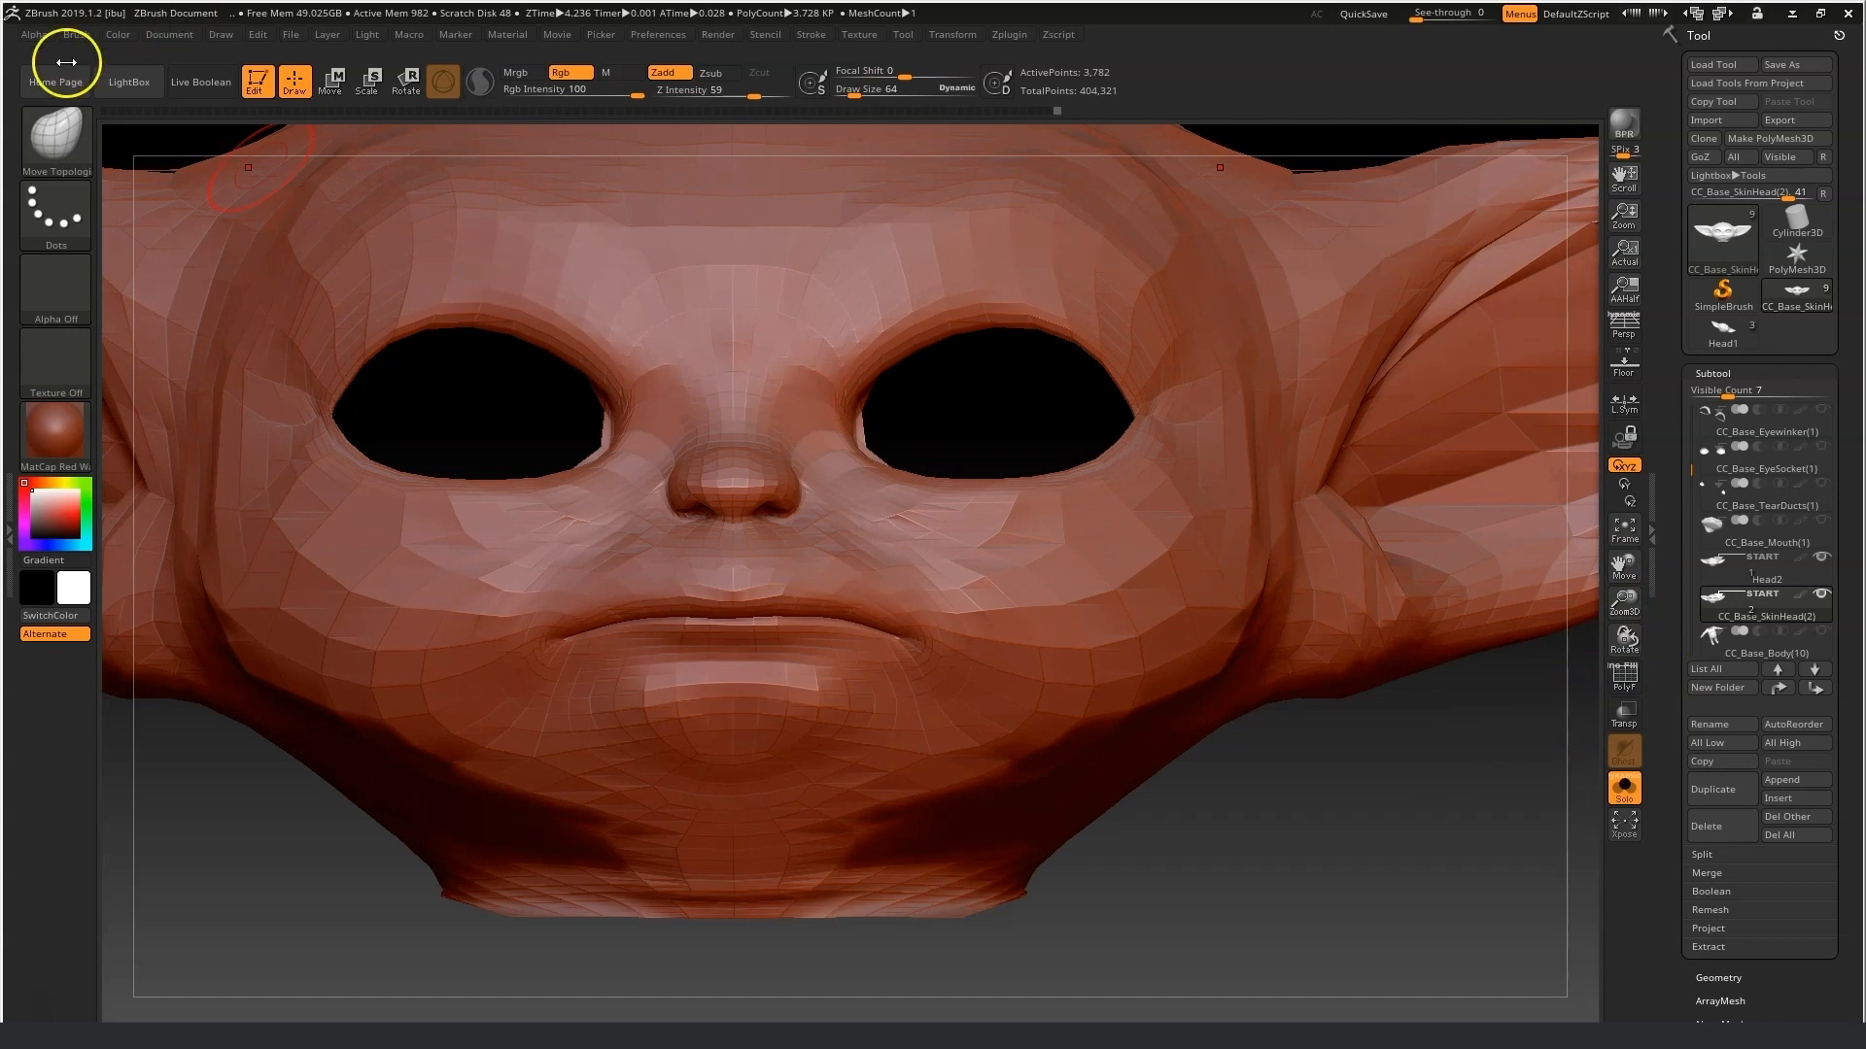
Open the brush auto-masking options and try a MaskPen stroke beside the nose, undoing it.
left_click(78, 35)
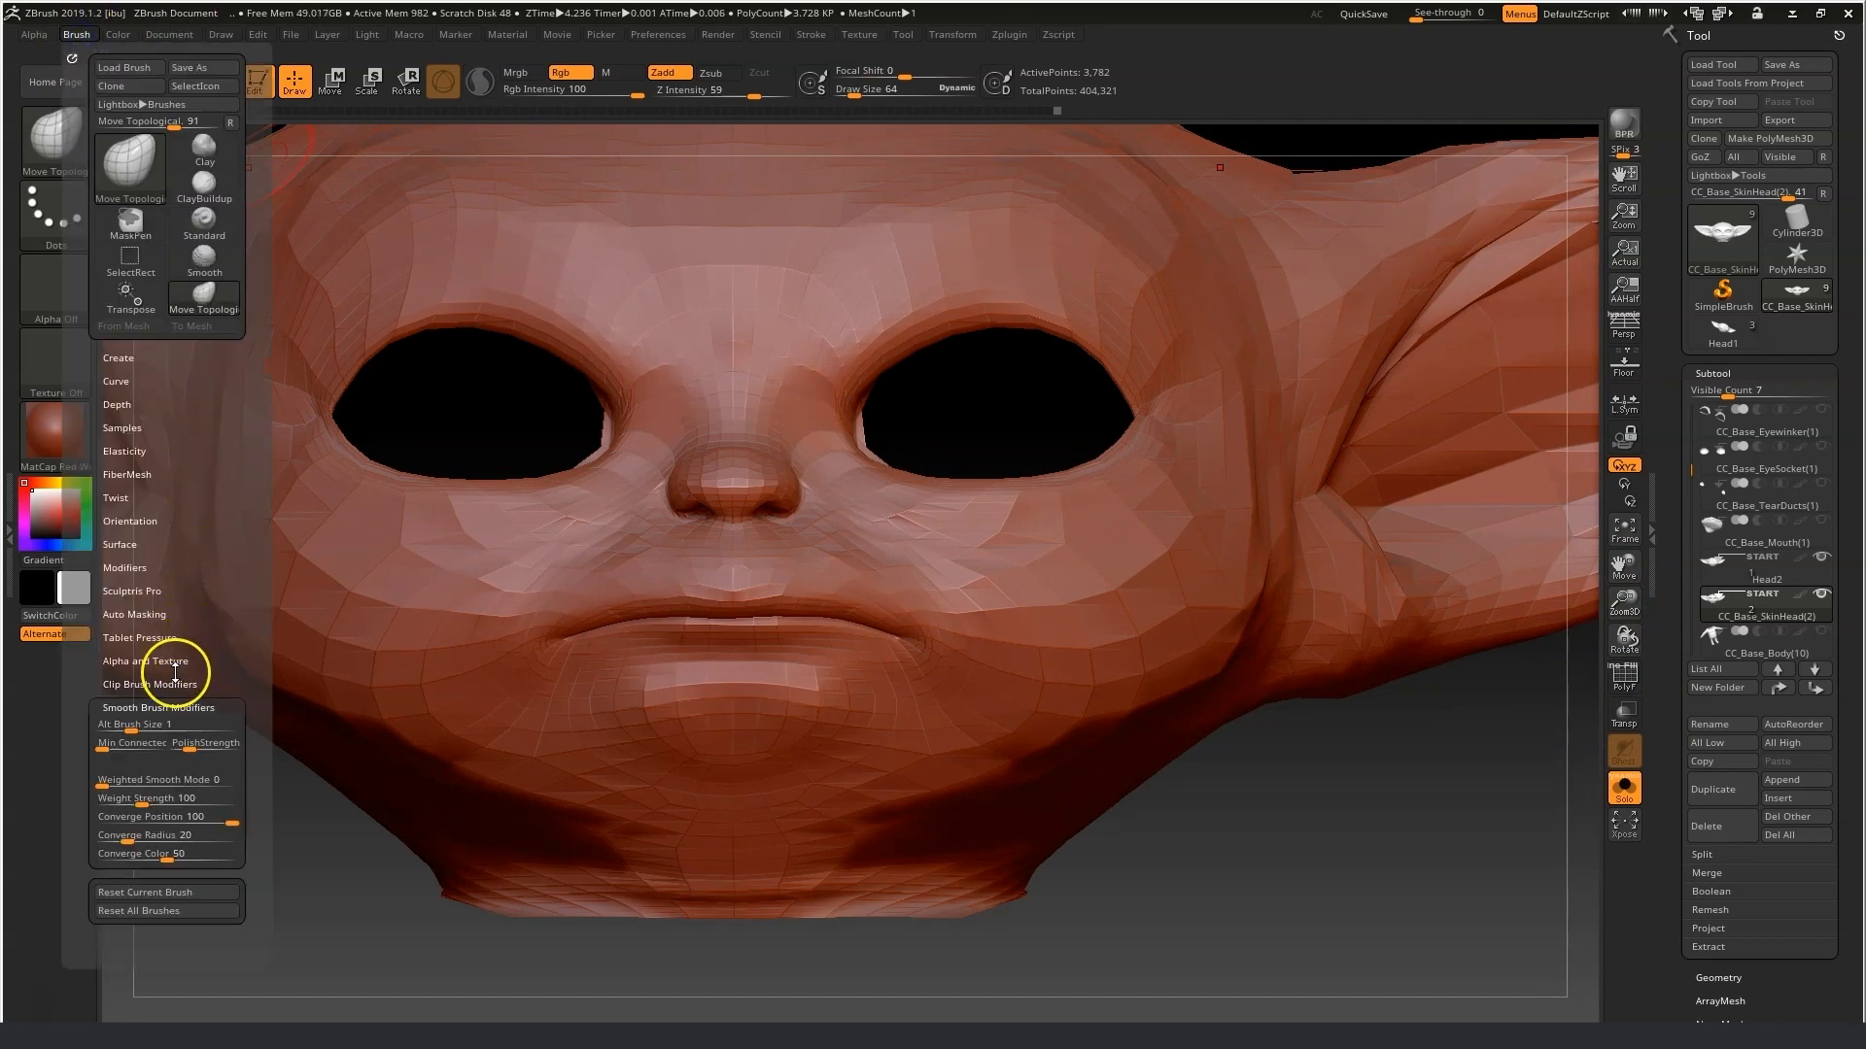
left_click(168, 614)
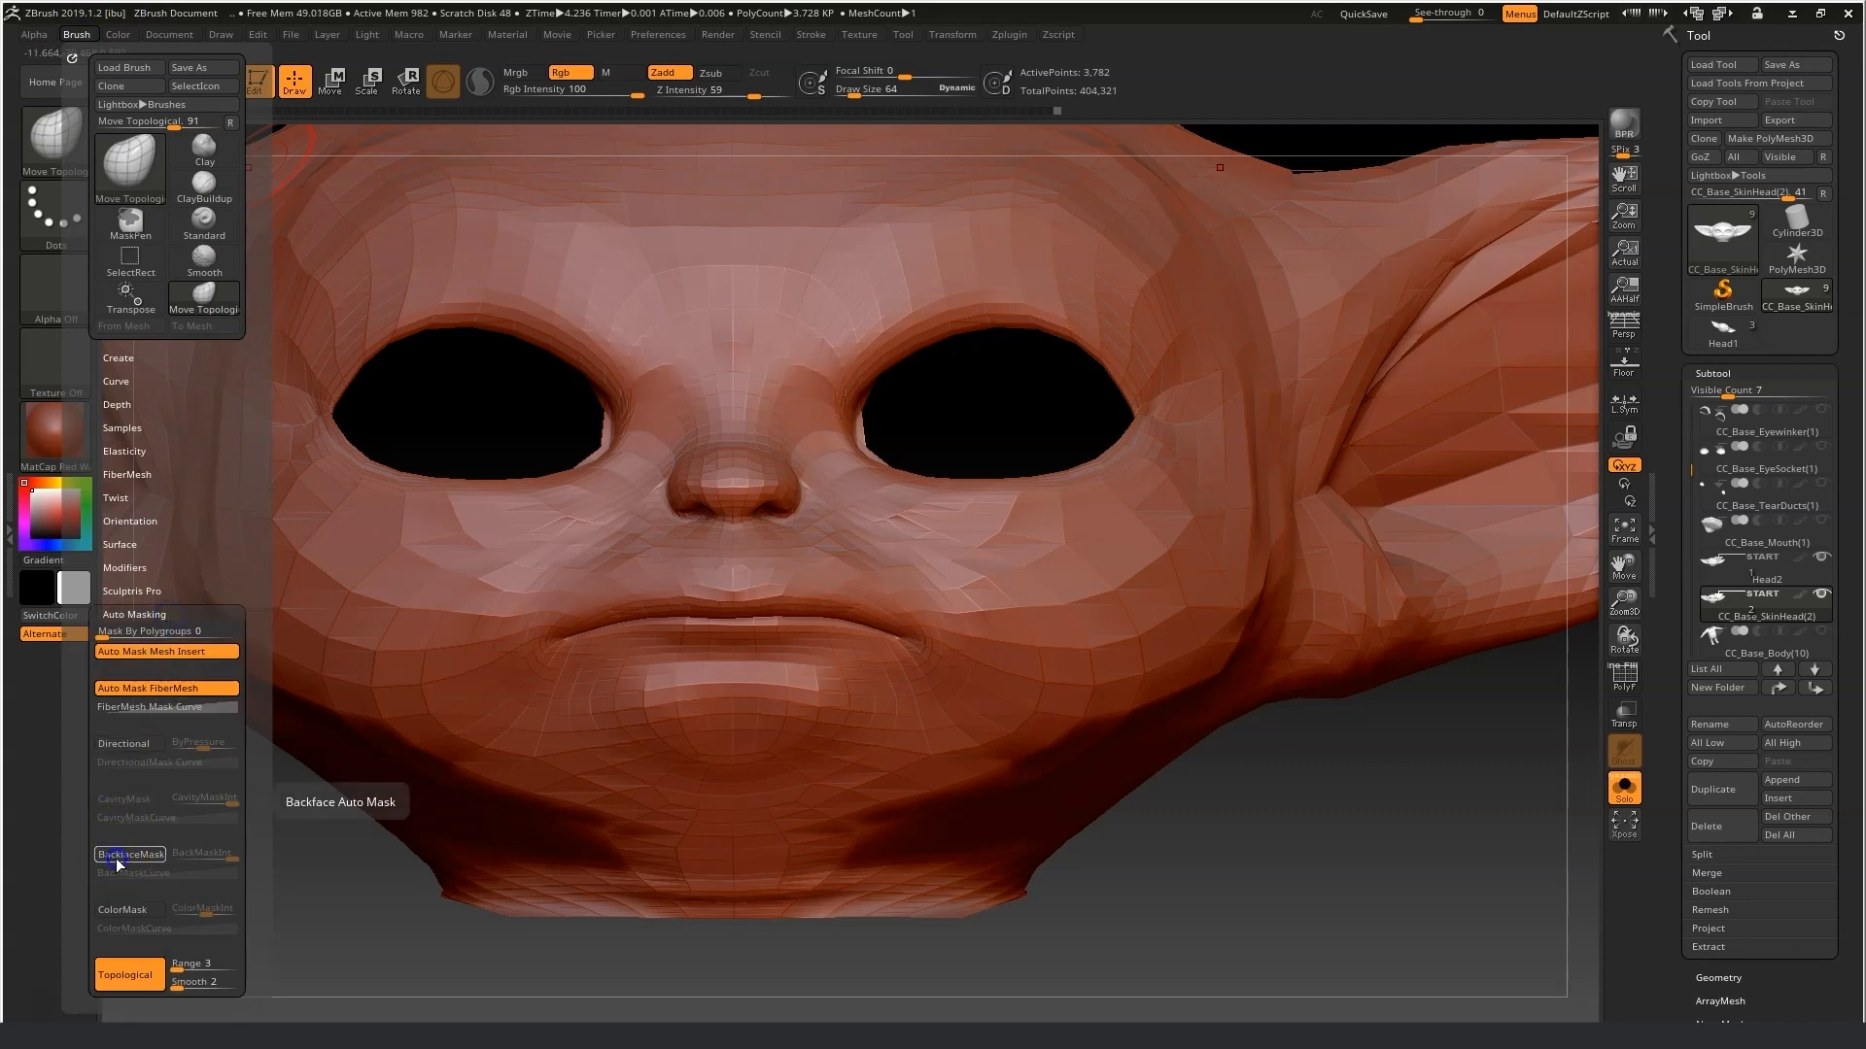
key("ctrl")
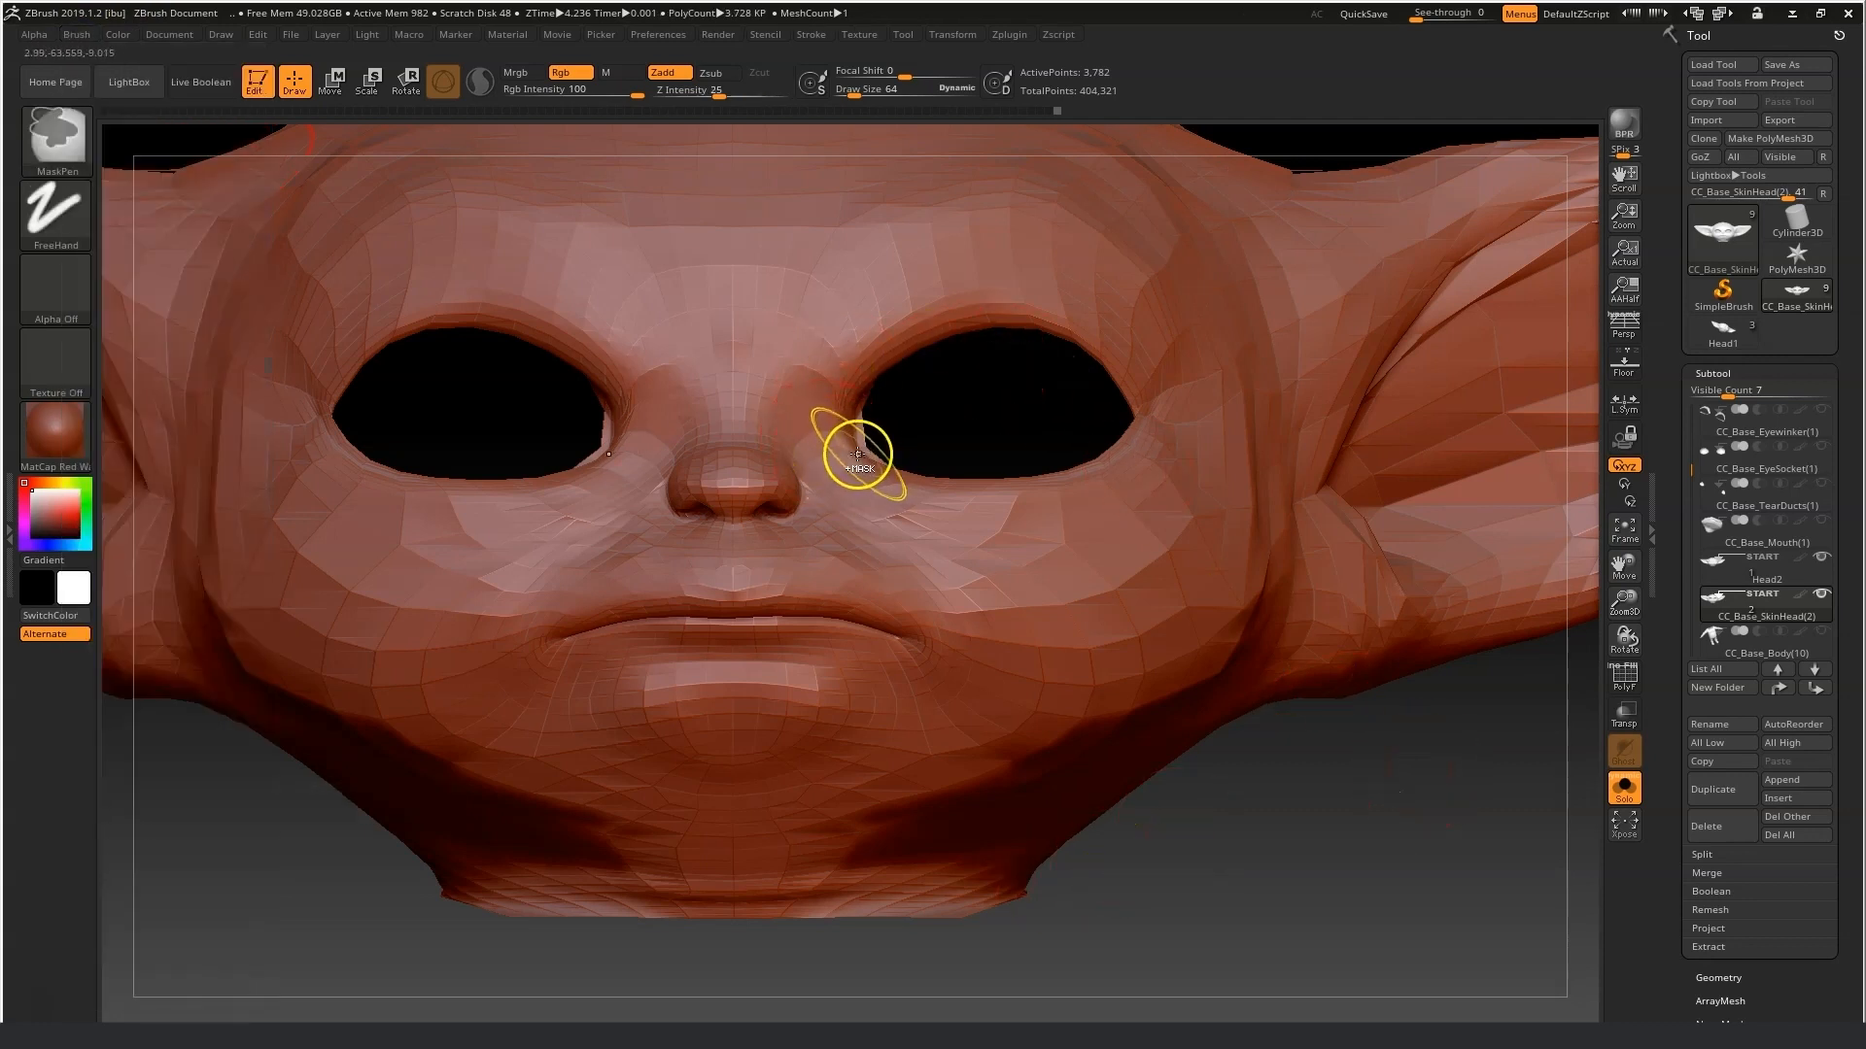
left_click_drag(855, 463, 841, 429, "ctrl")
key("ctrl+z")
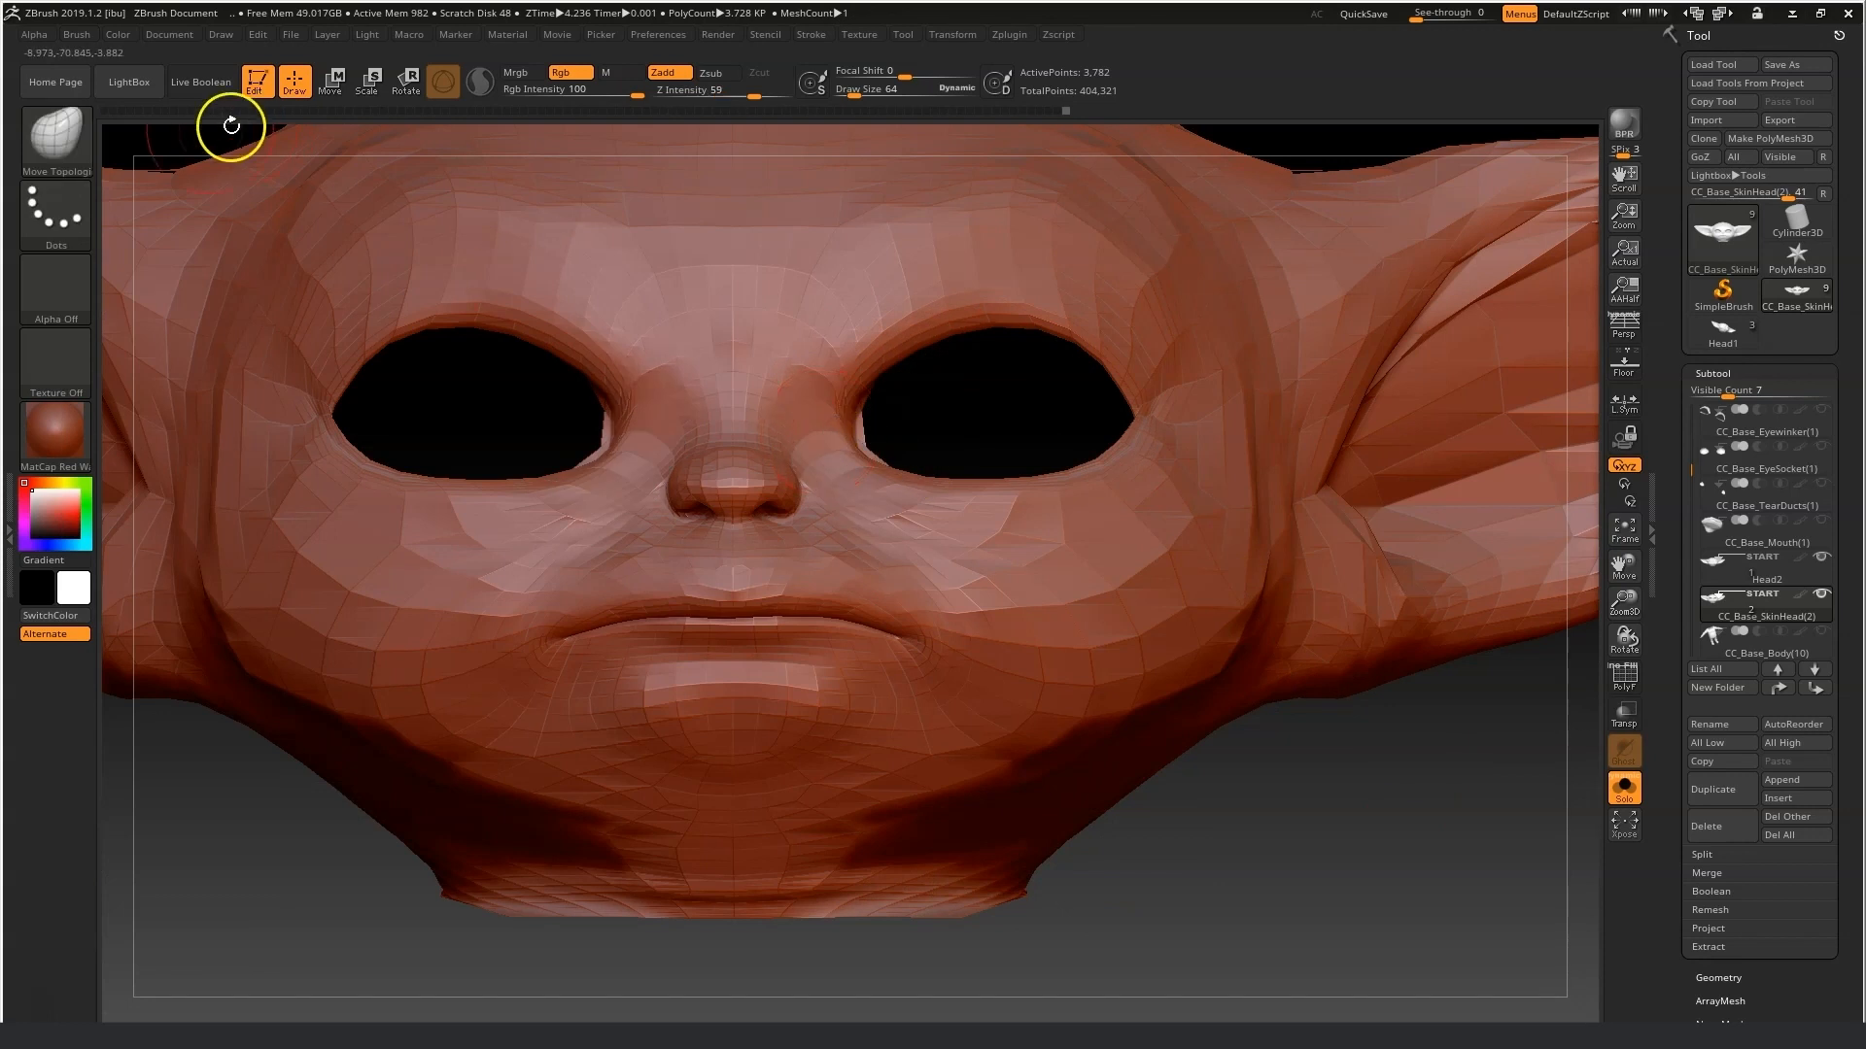
Switch the mask stroke to Lasso, mask around the eye sockets, then clear the mask.
left_click(78, 199, "ctrl")
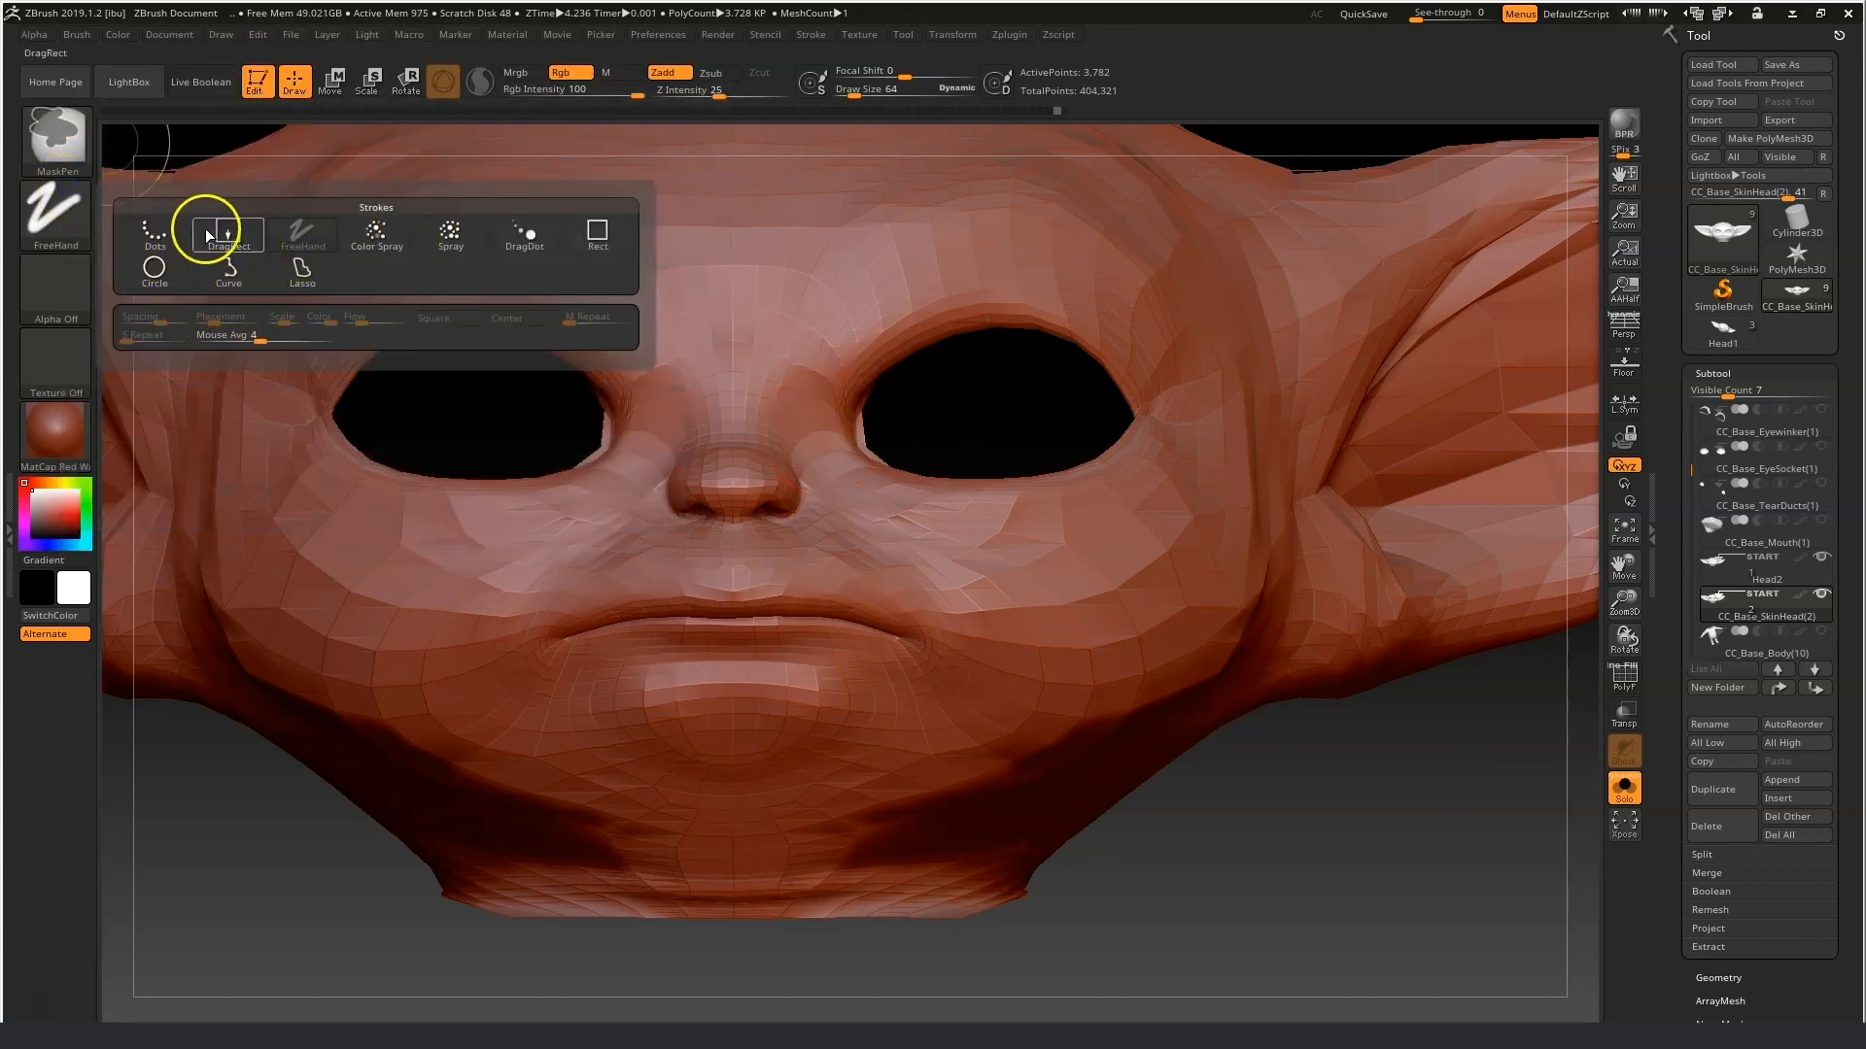
left_click(302, 270, "ctrl")
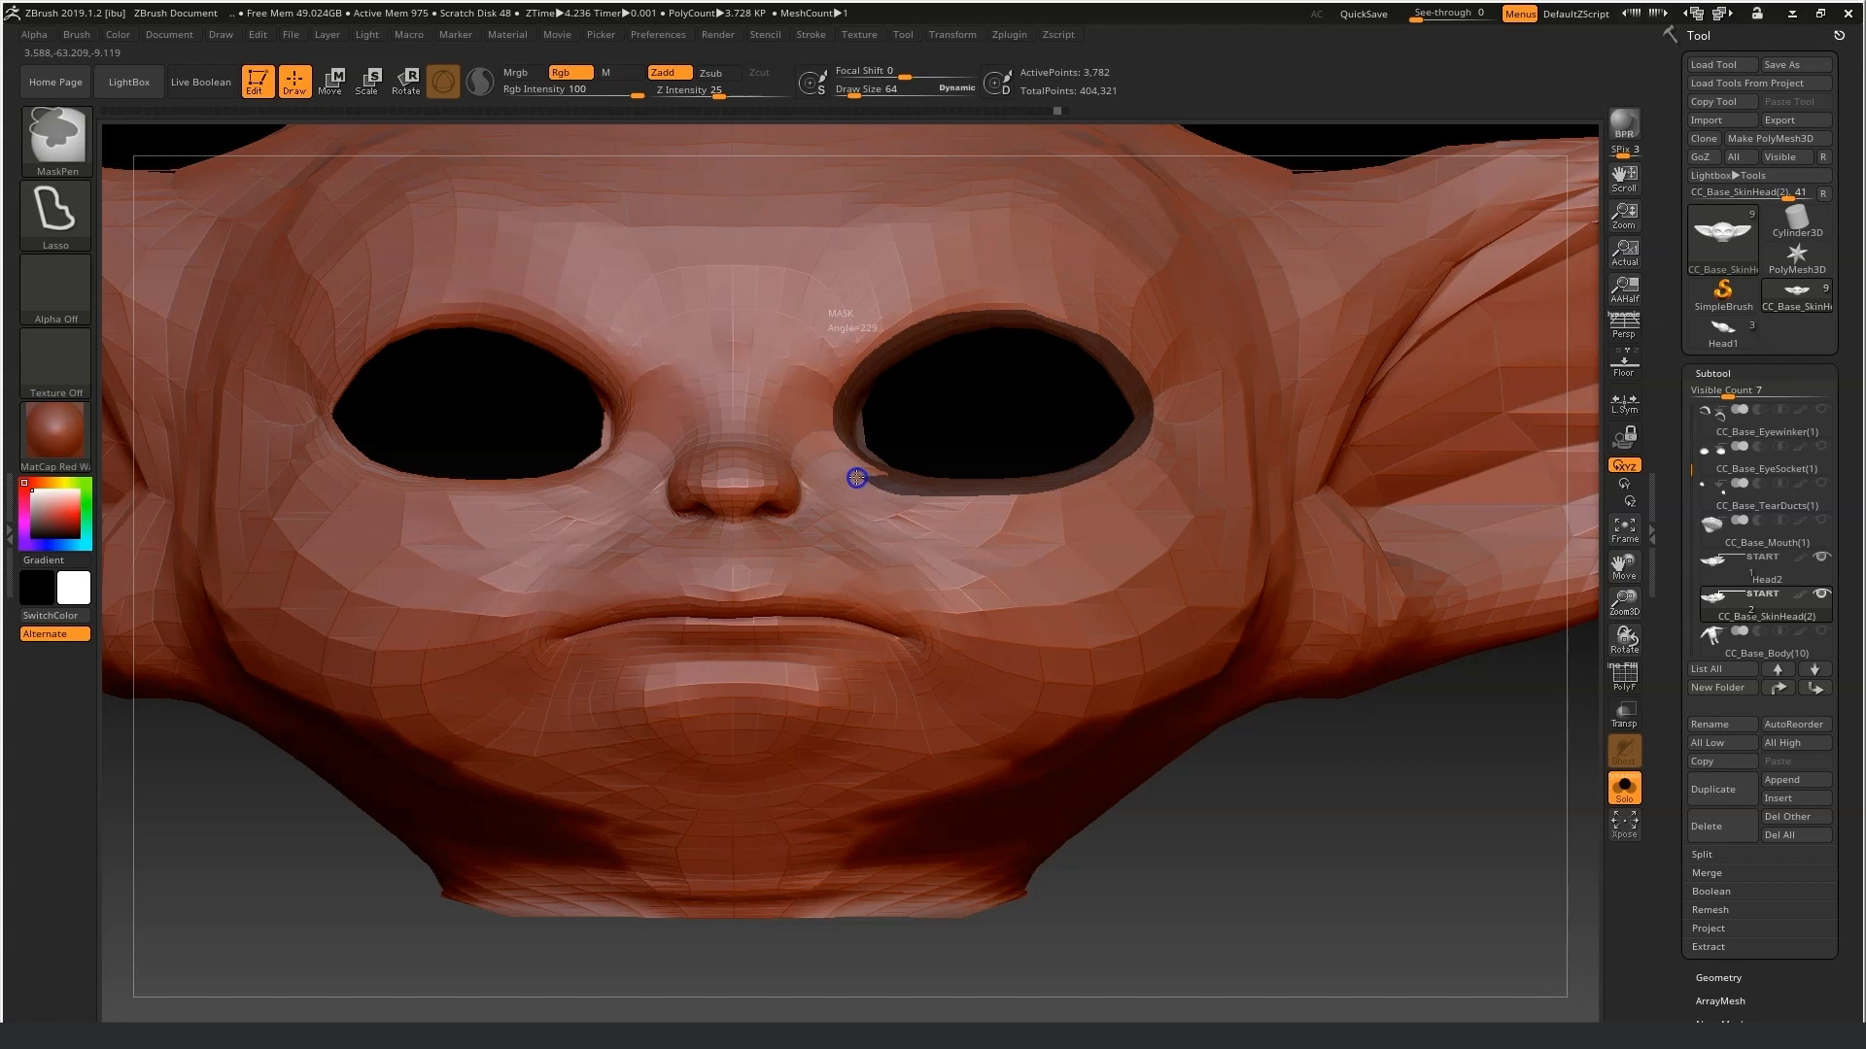
left_click_drag(899, 328, 986, 333, "ctrl")
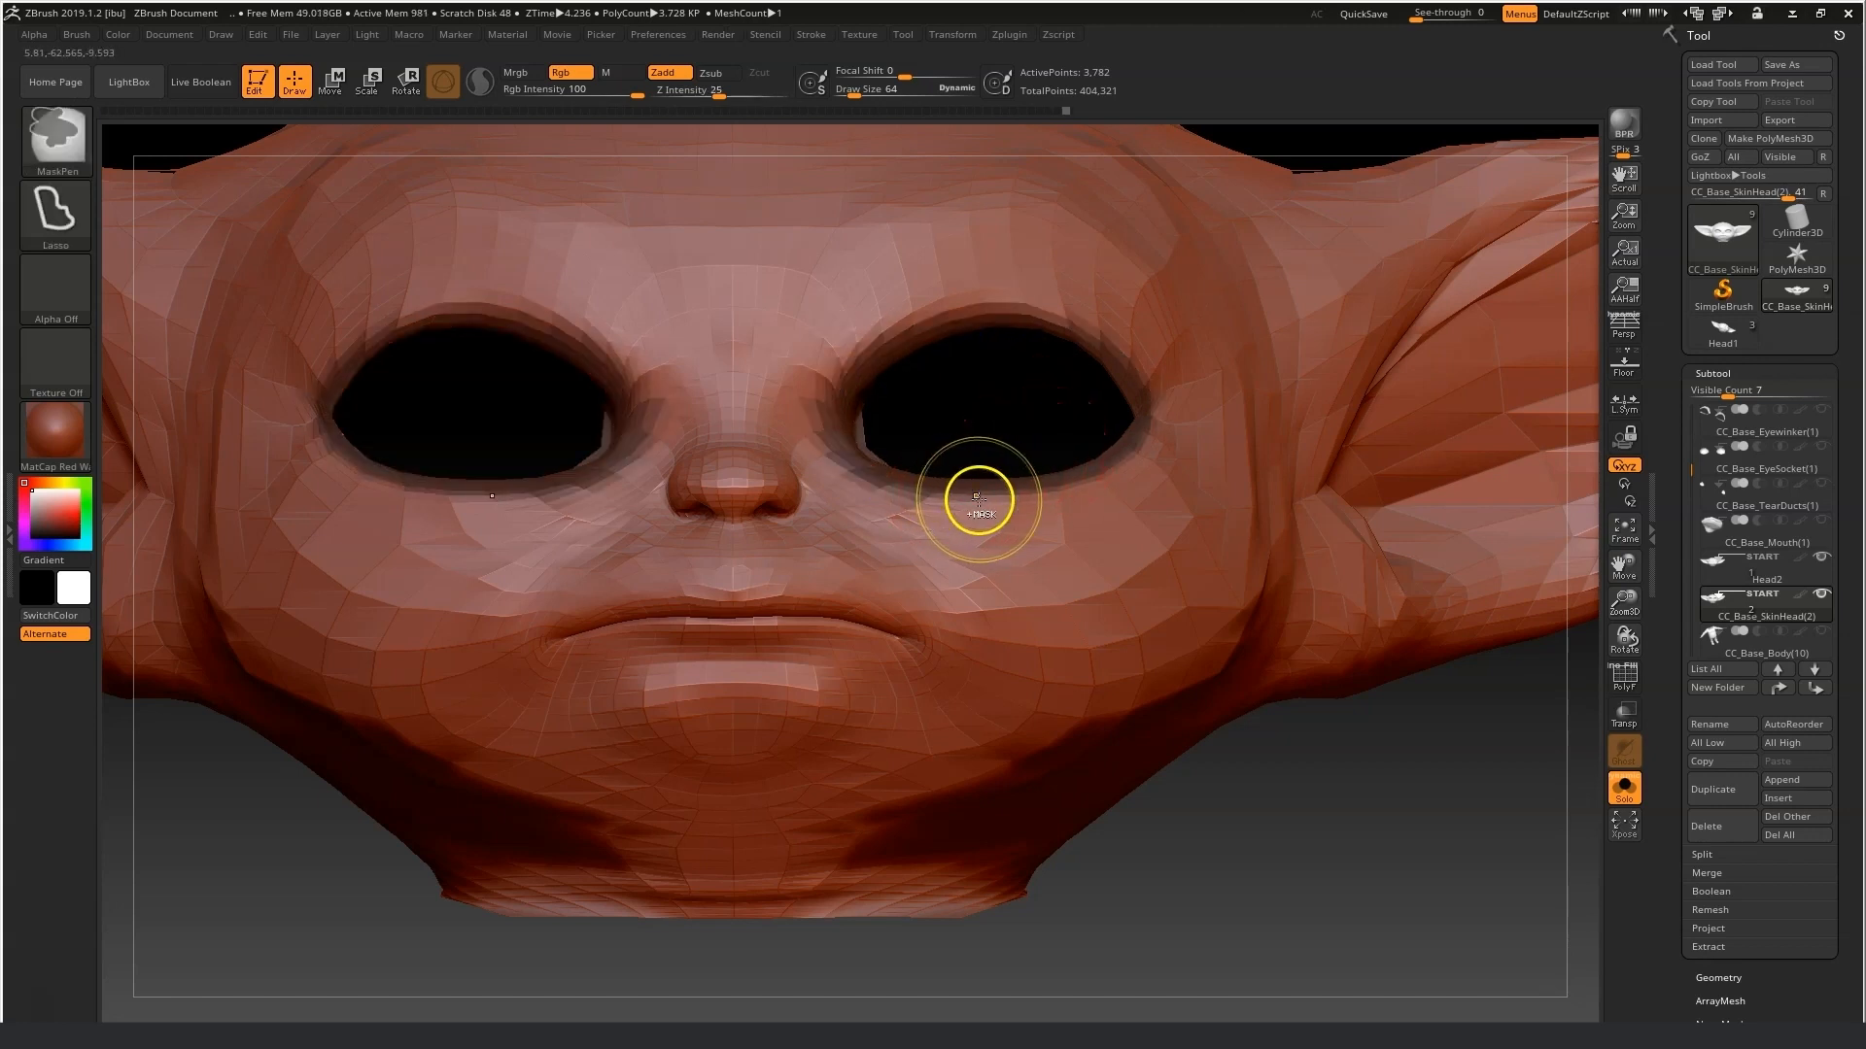
left_click_drag(1562, 783, 1433, 871, "ctrl")
left_click_drag(1624, 600, 1559, 616)
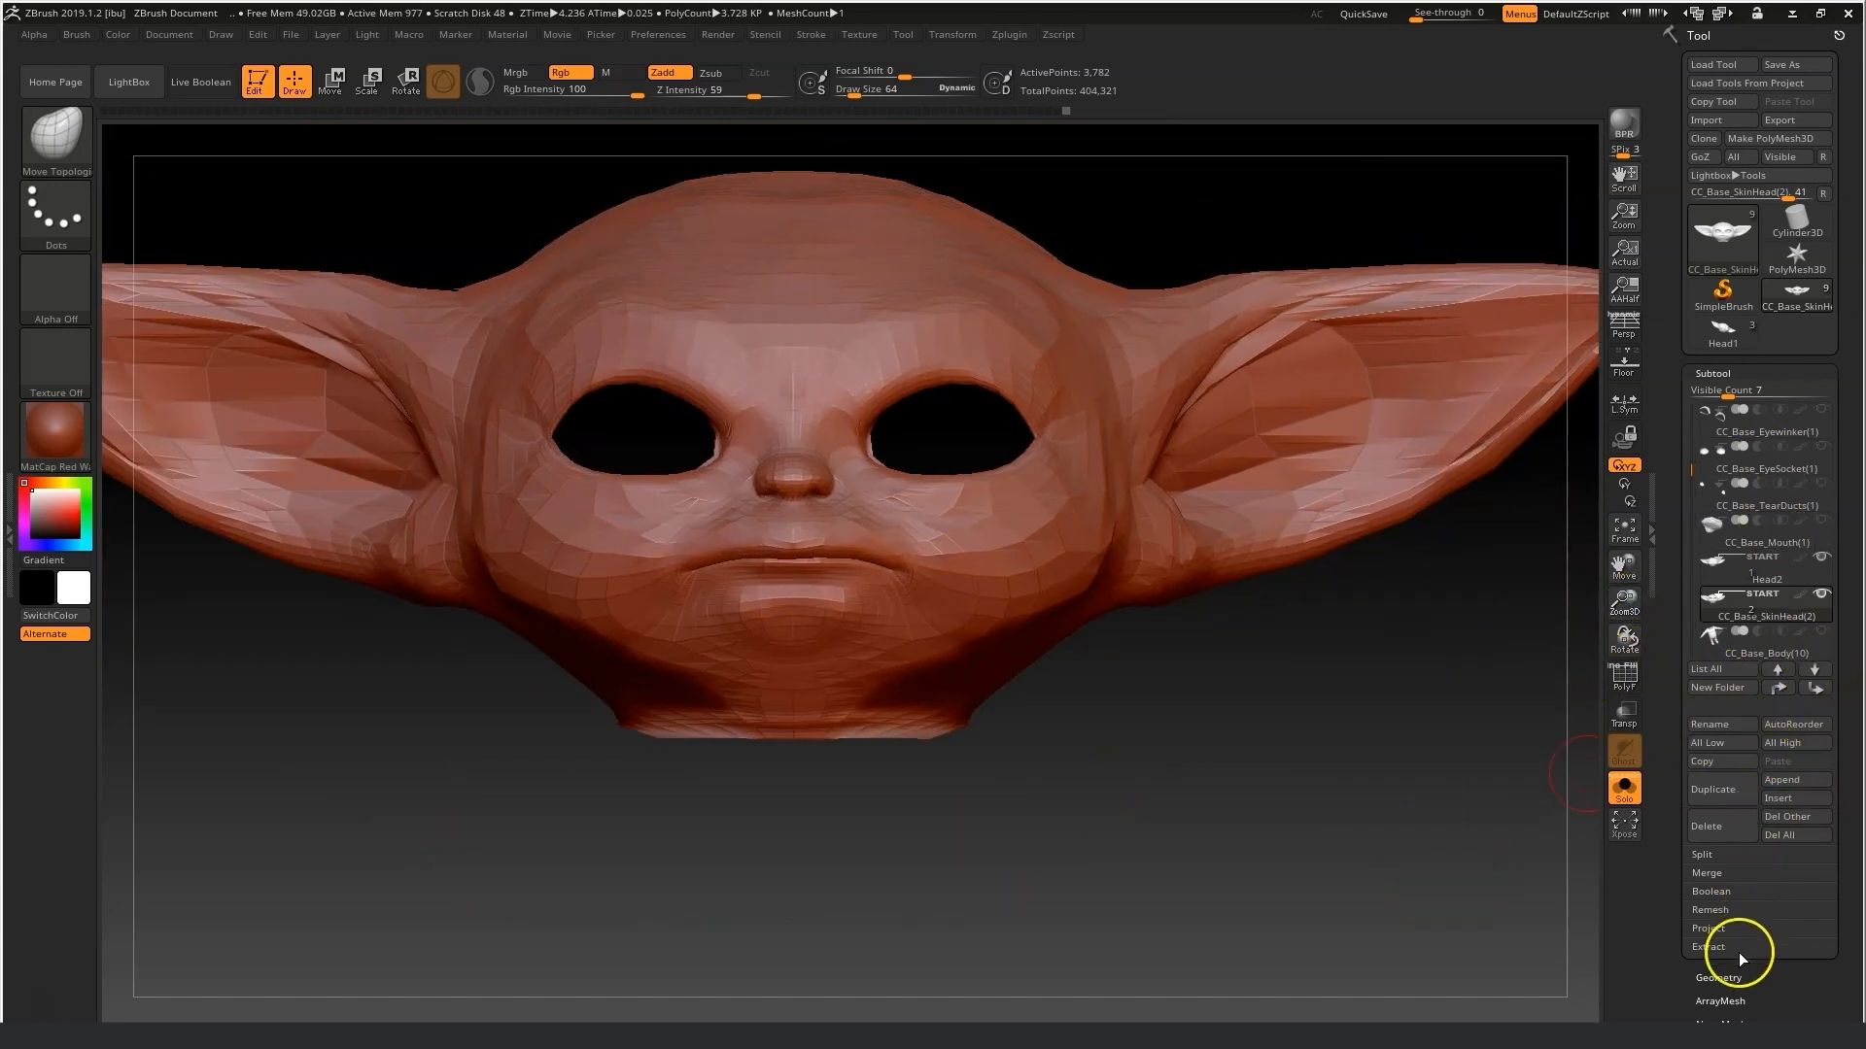
Subdivide the head mesh four times.
left_click(1732, 978)
left_click(1731, 534)
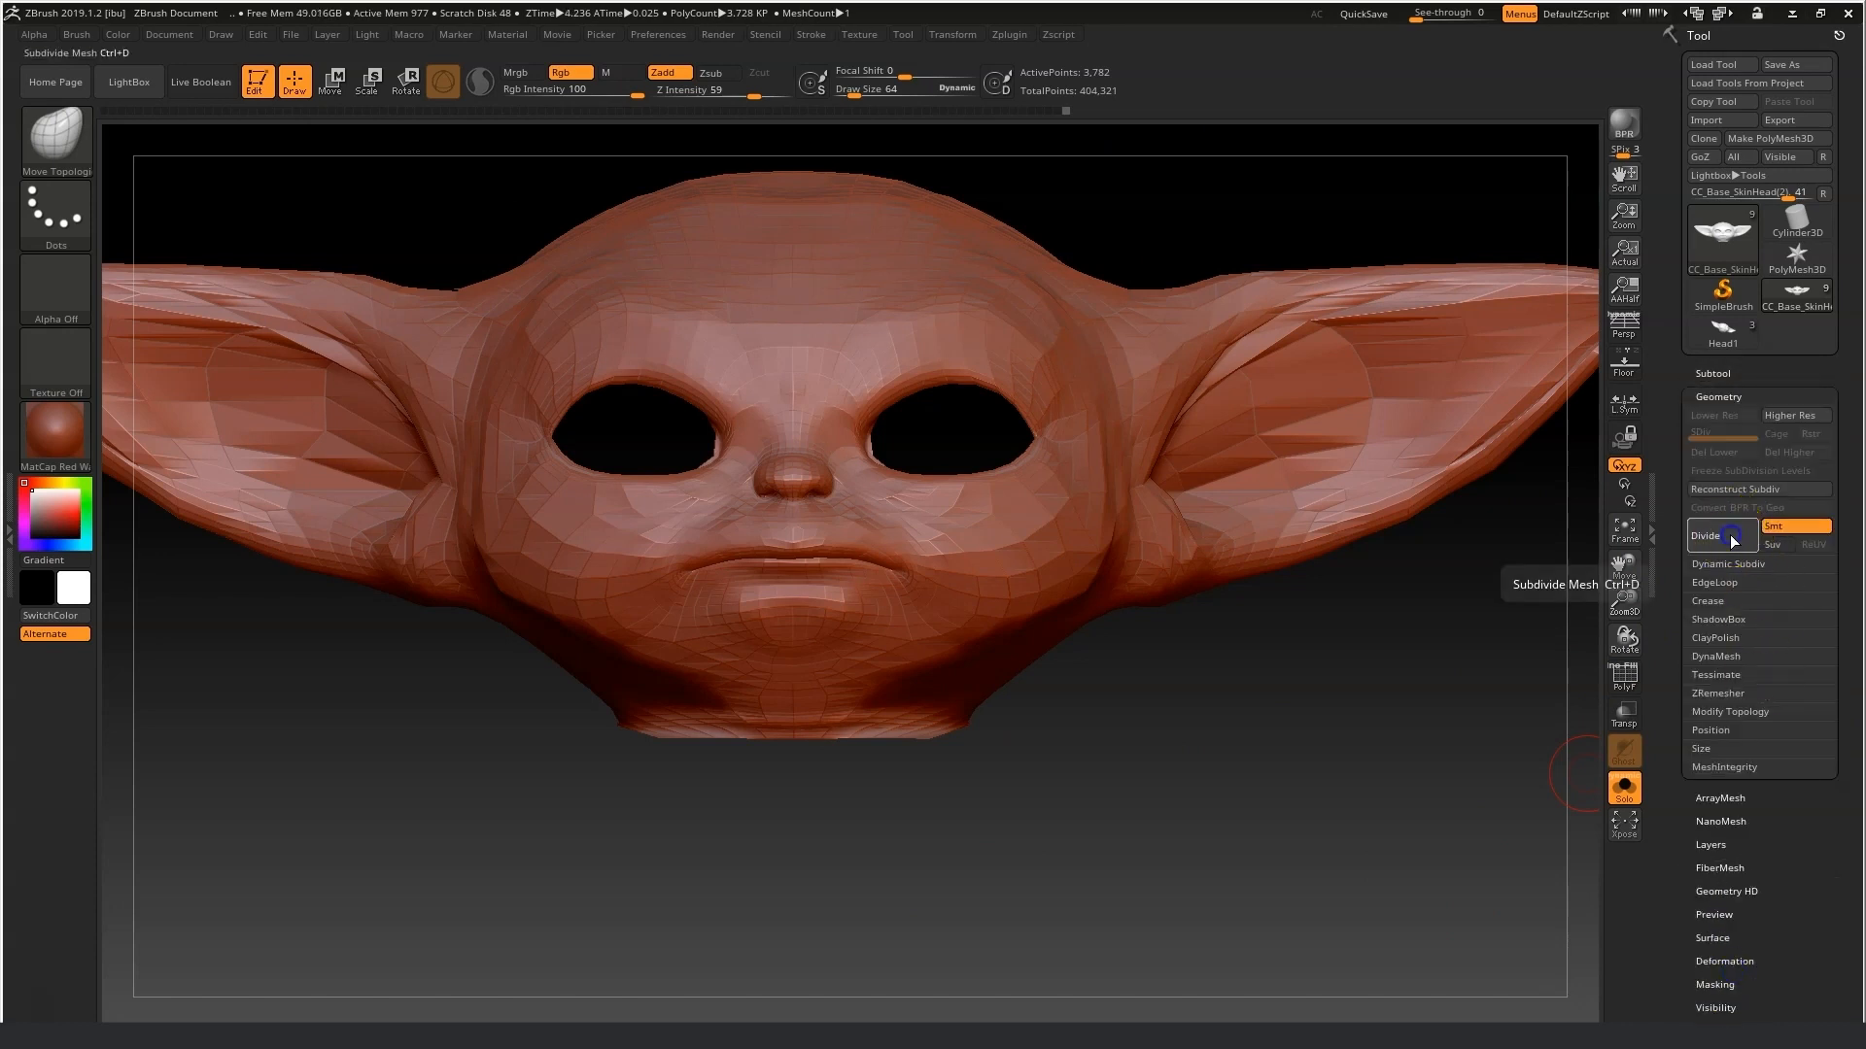
left_click(1732, 537)
left_click(1732, 539)
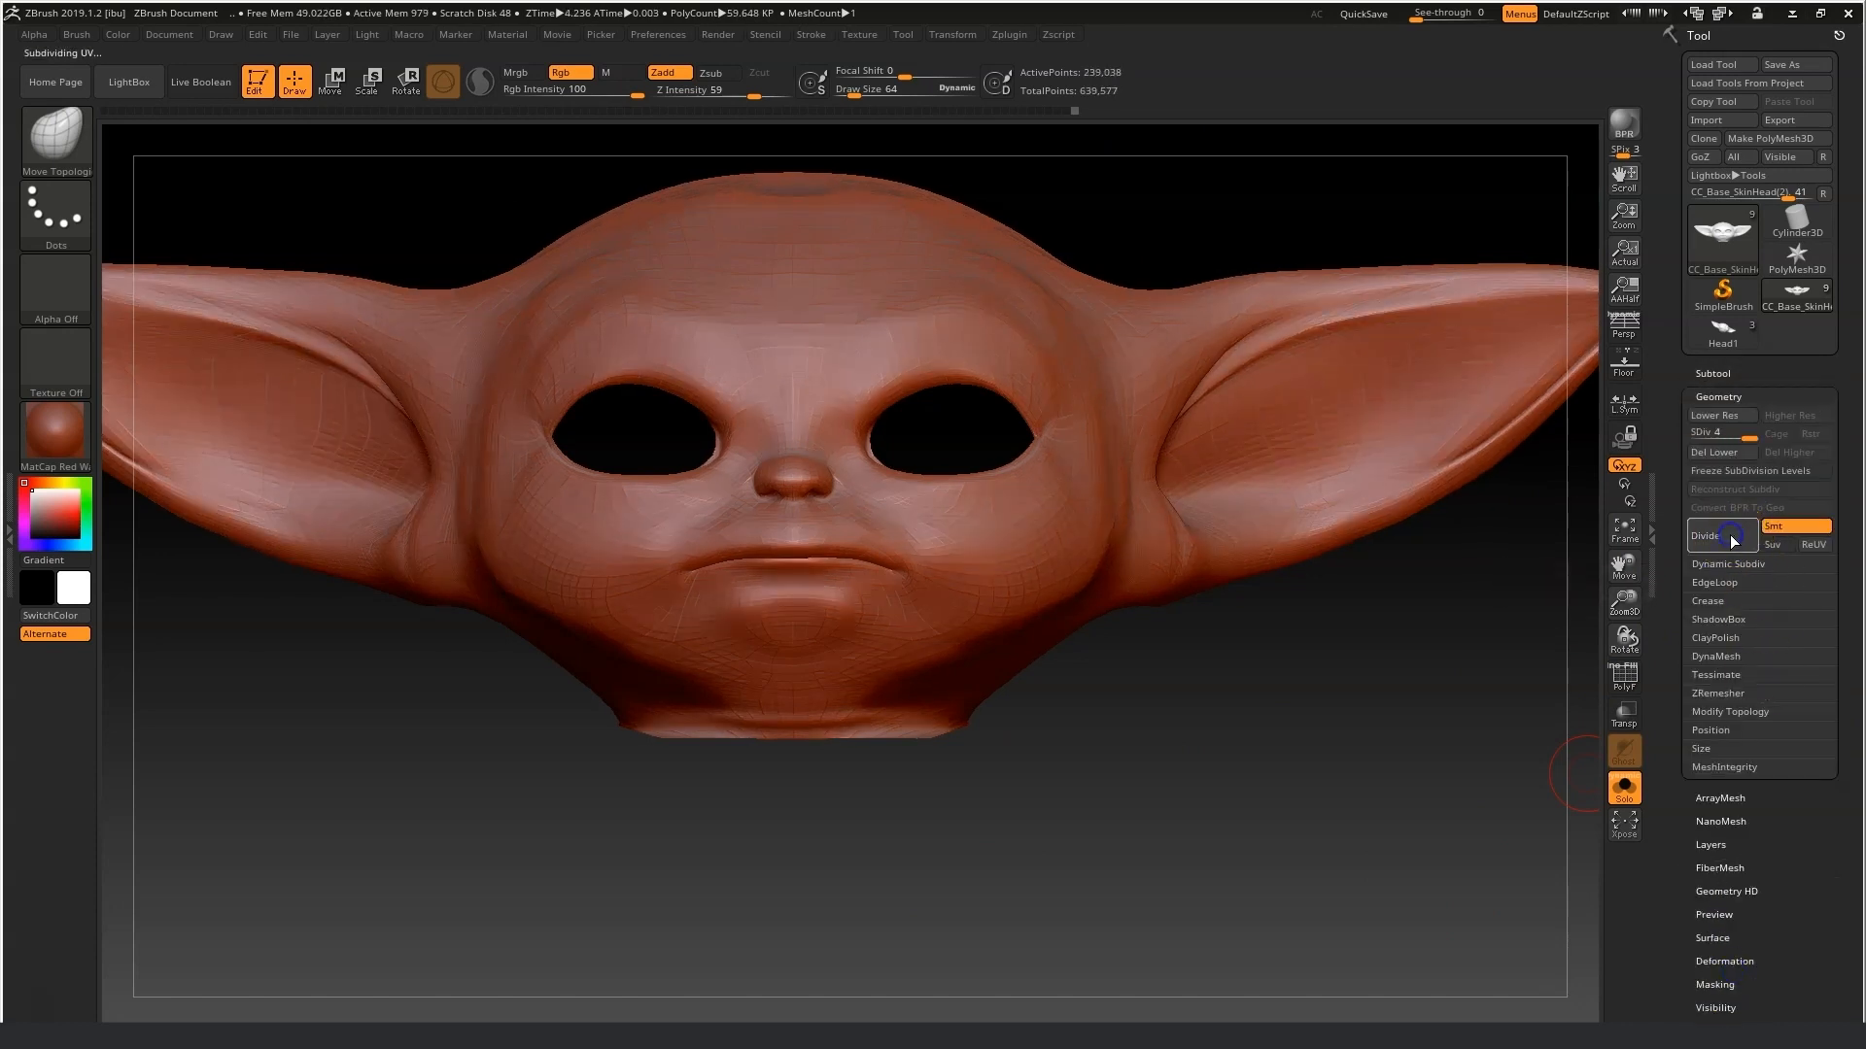
left_click(1733, 540)
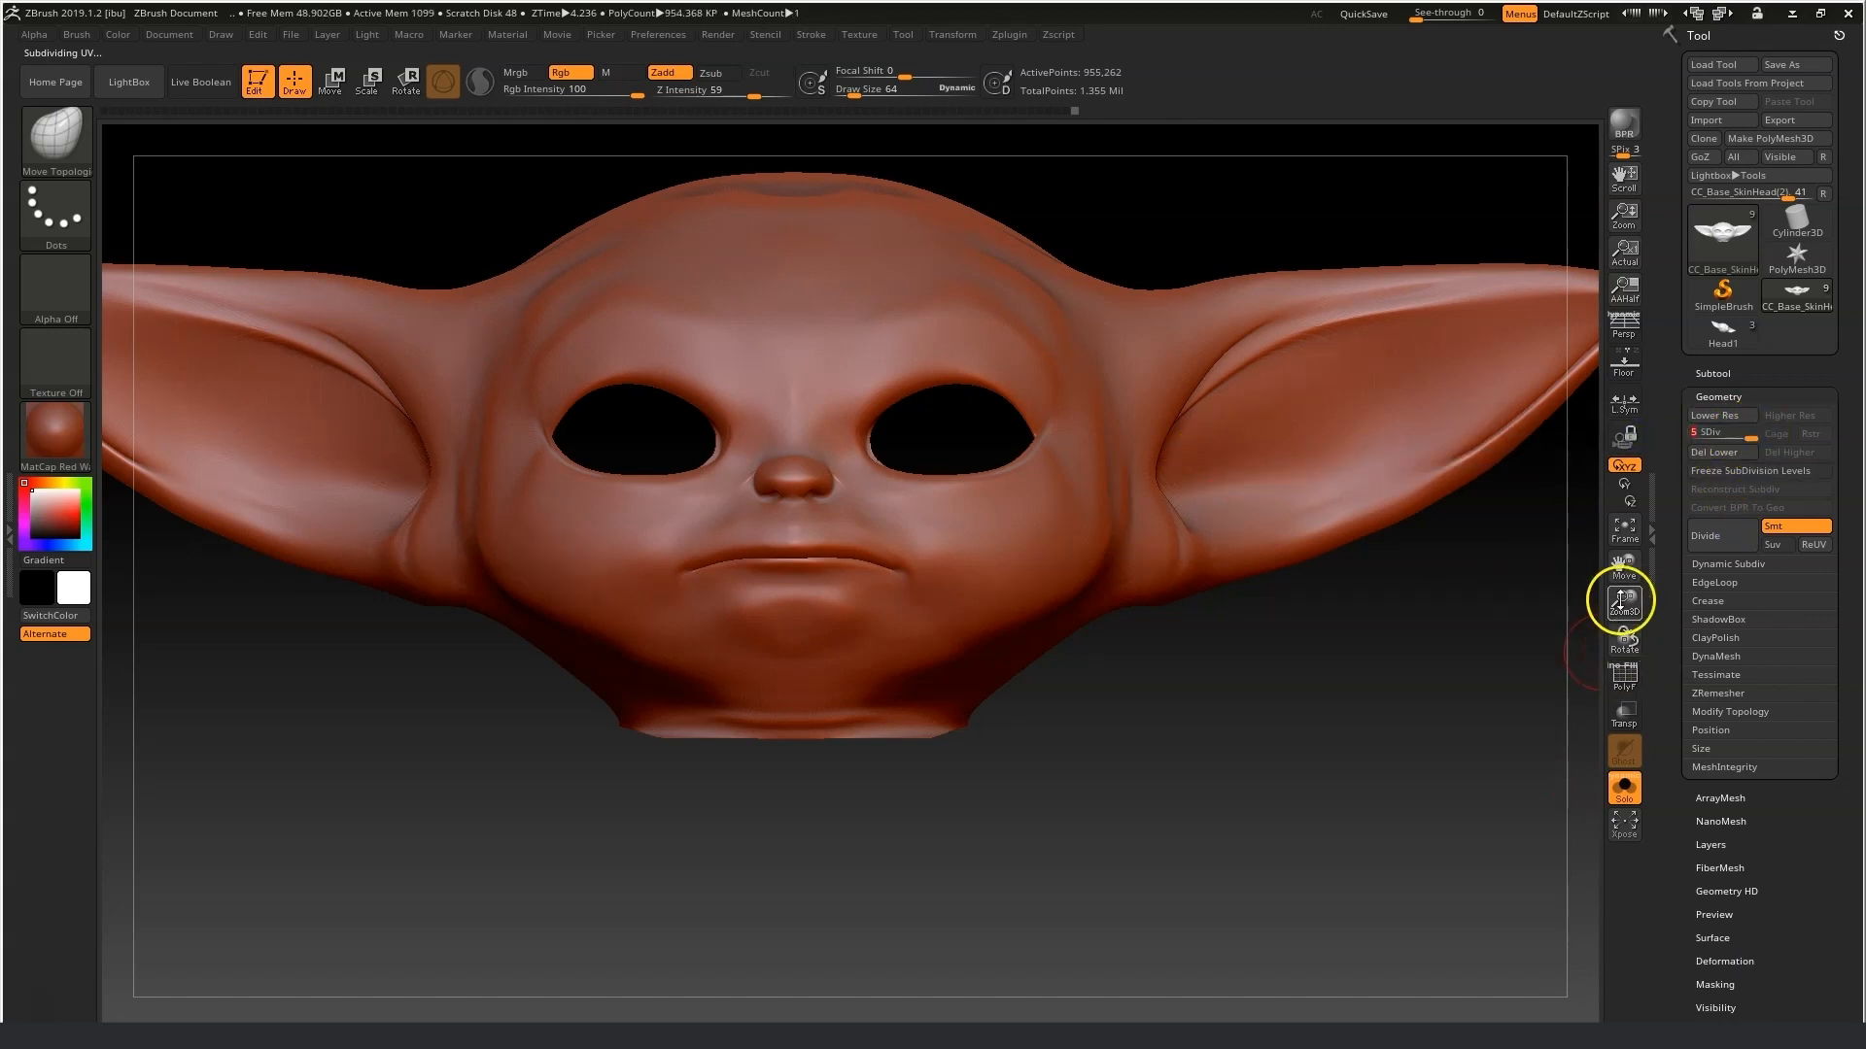
Reselect the baby head subtool and turn off Solo mode so the Yoda head overlay shows again.
left_click_drag(1624, 598, 1499, 607)
key("ctrl")
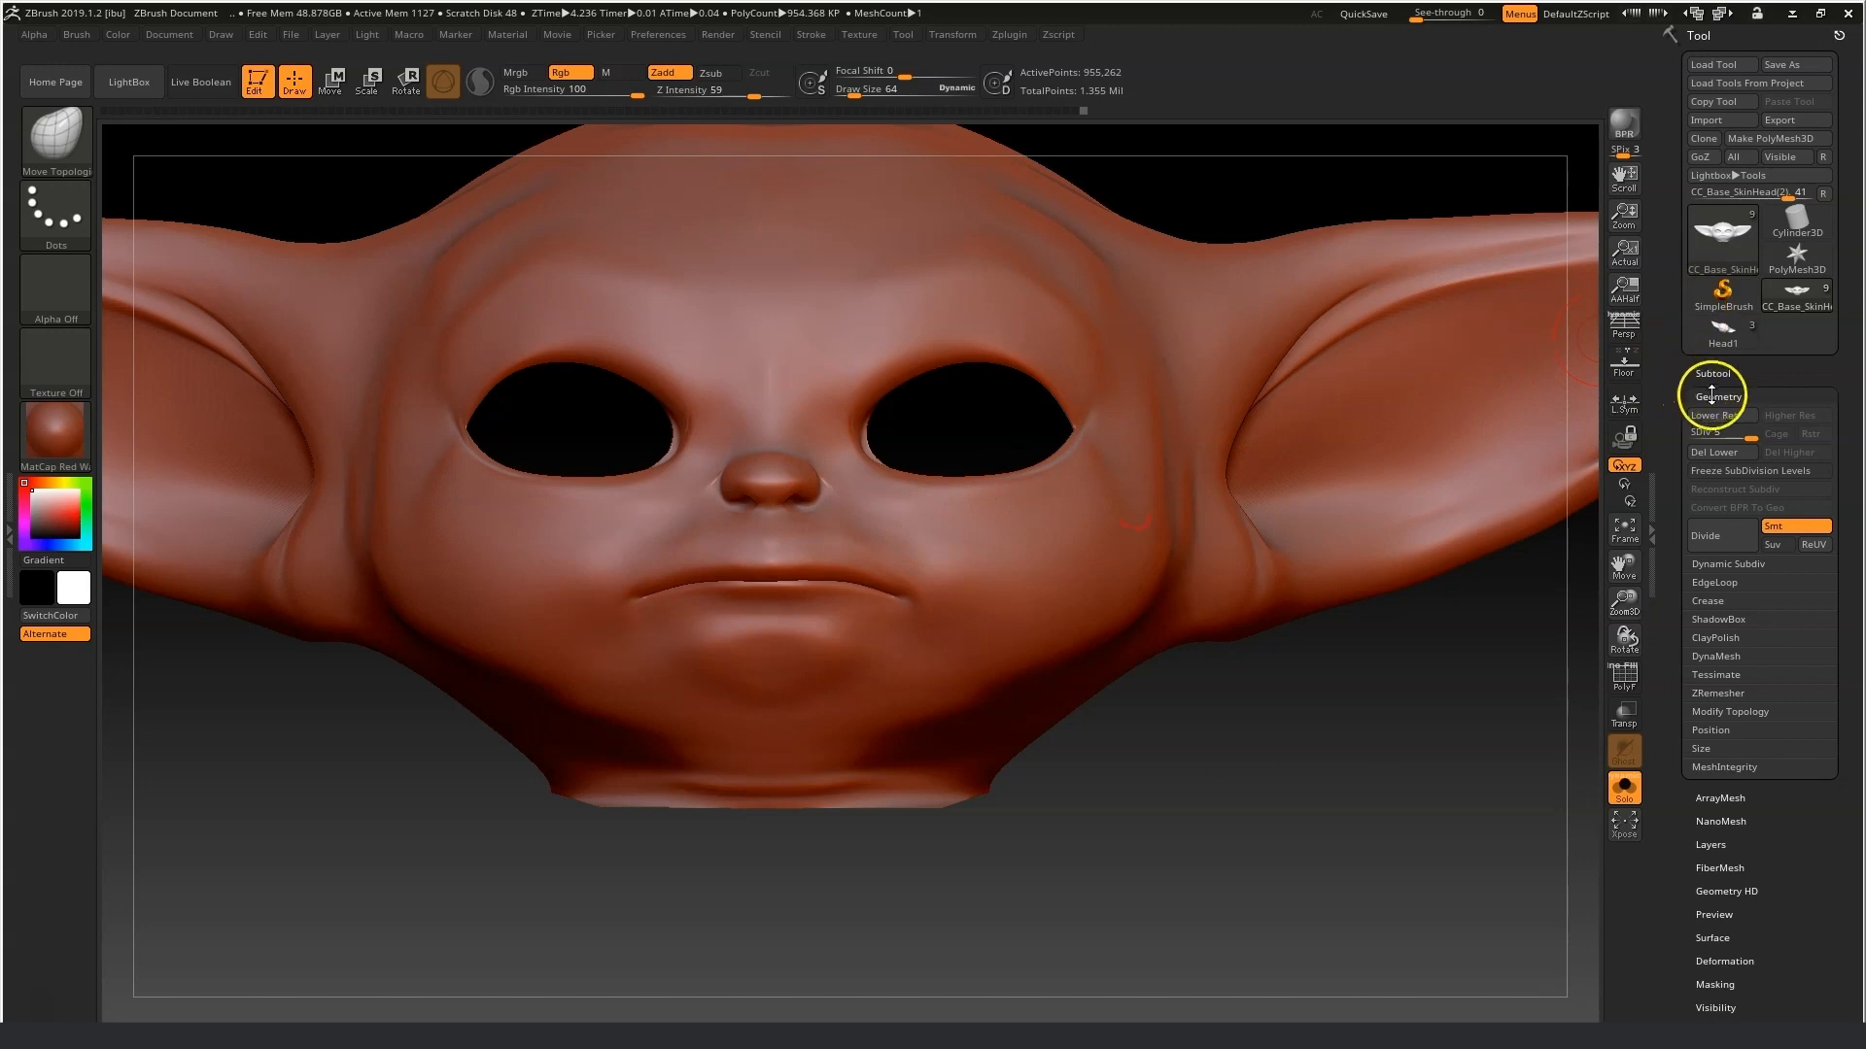
mouse_move(1576, 540)
left_mouse_down()
mouse_move(1245, 679)
mouse_move(1316, 657)
mouse_move(1400, 687)
left_mouse_up()
mouse_move(1624, 605)
left_mouse_down()
mouse_move(1600, 608)
mouse_move(1616, 611)
left_mouse_up()
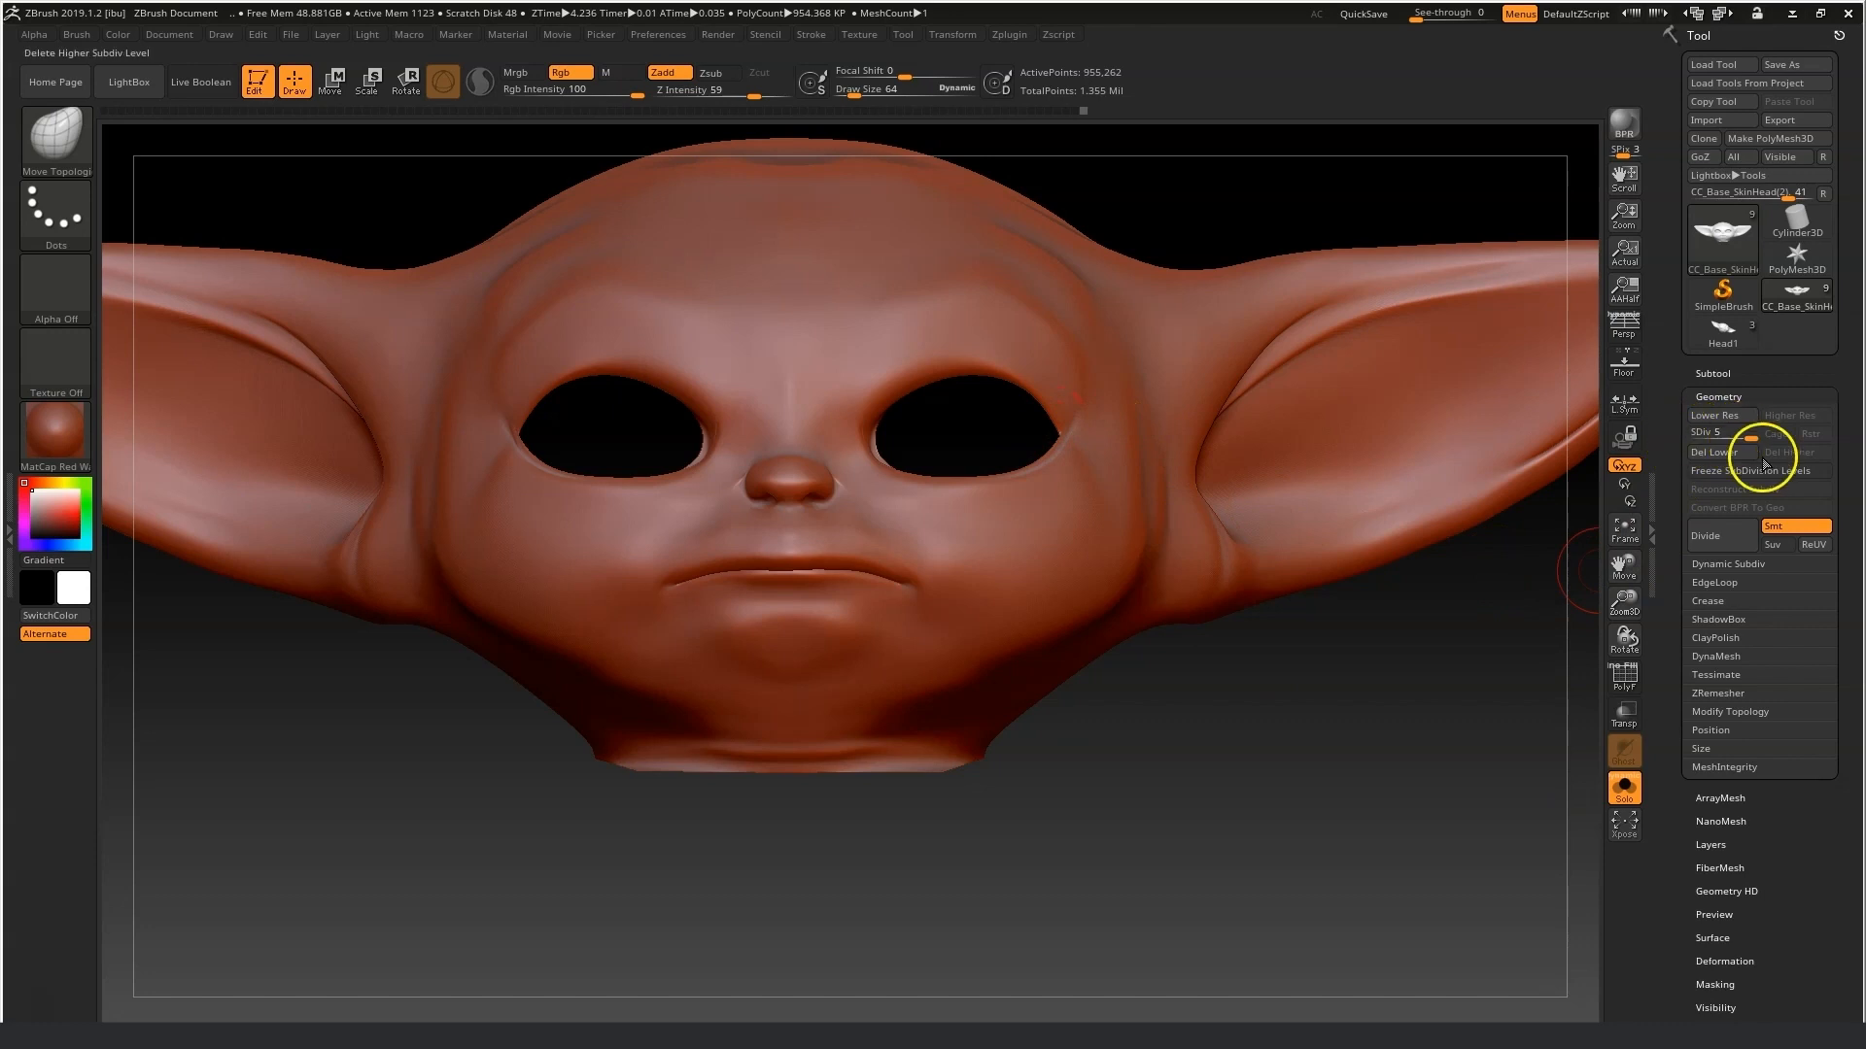
left_click(1717, 374)
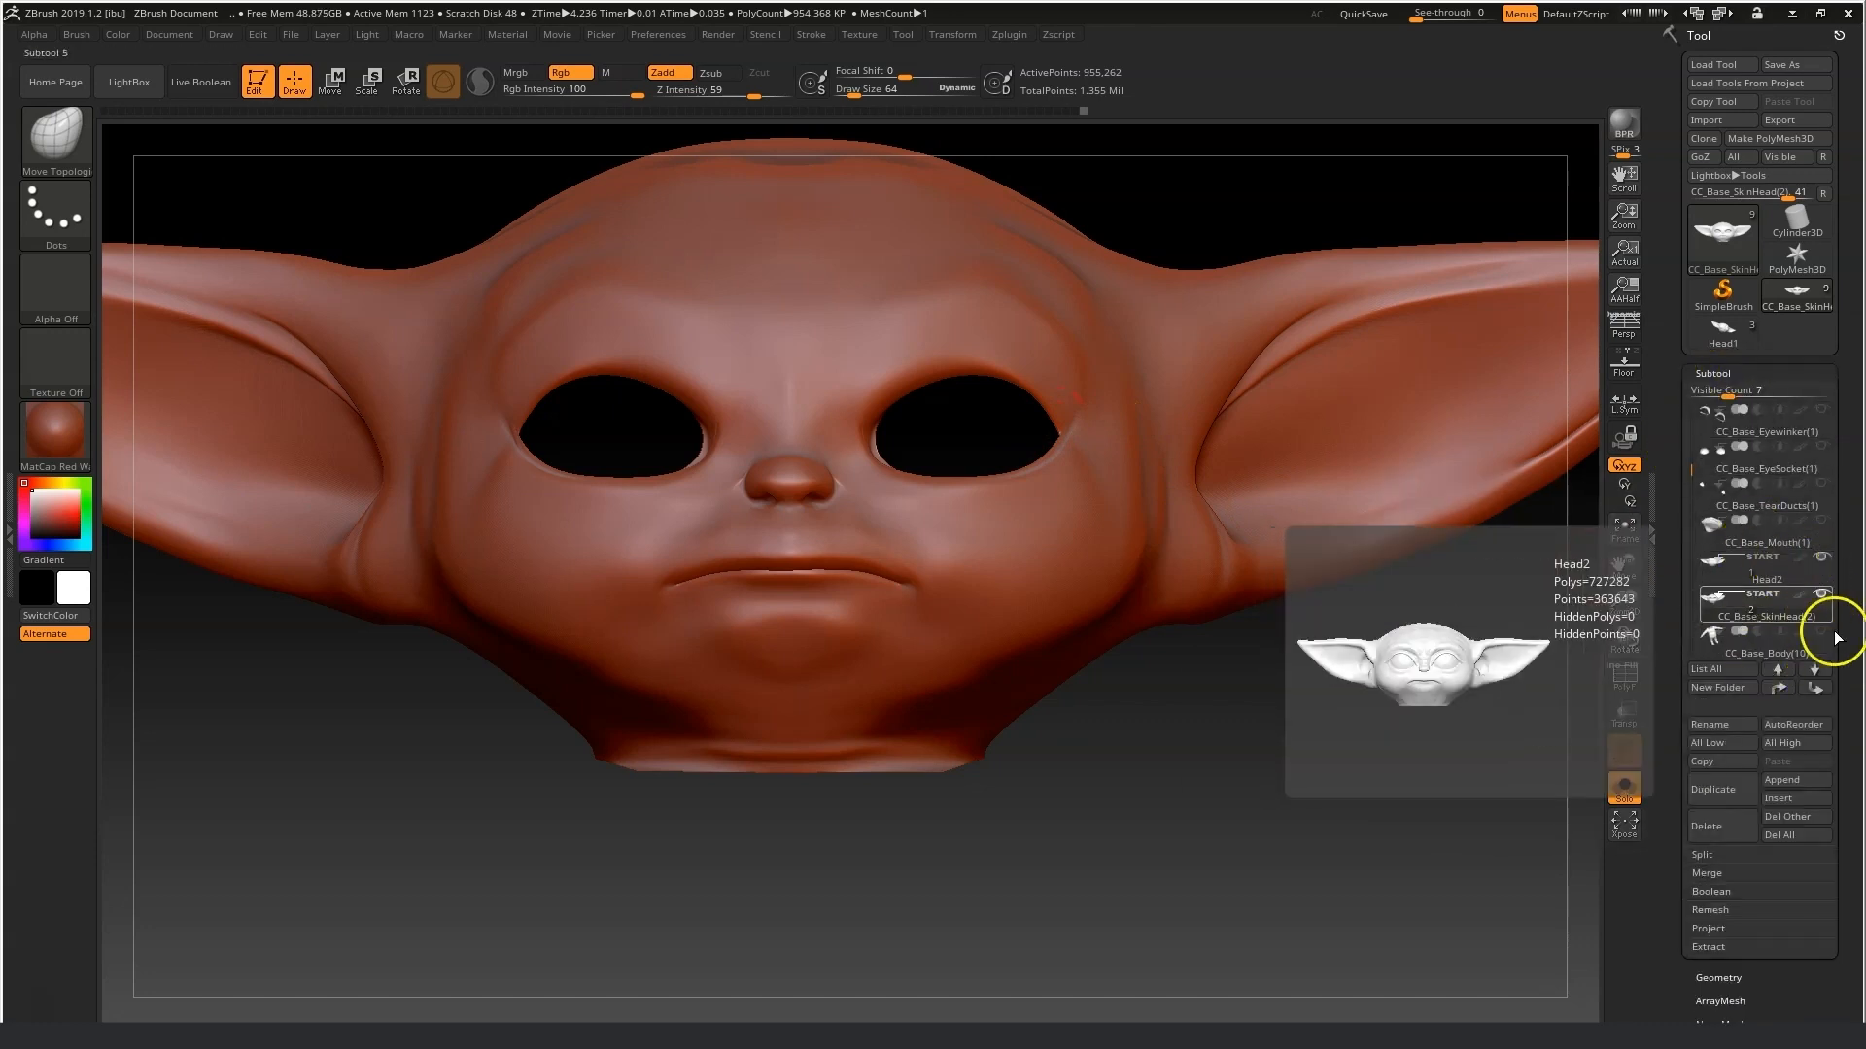
left_click_drag(1682, 470, 1690, 512)
left_click(1786, 528)
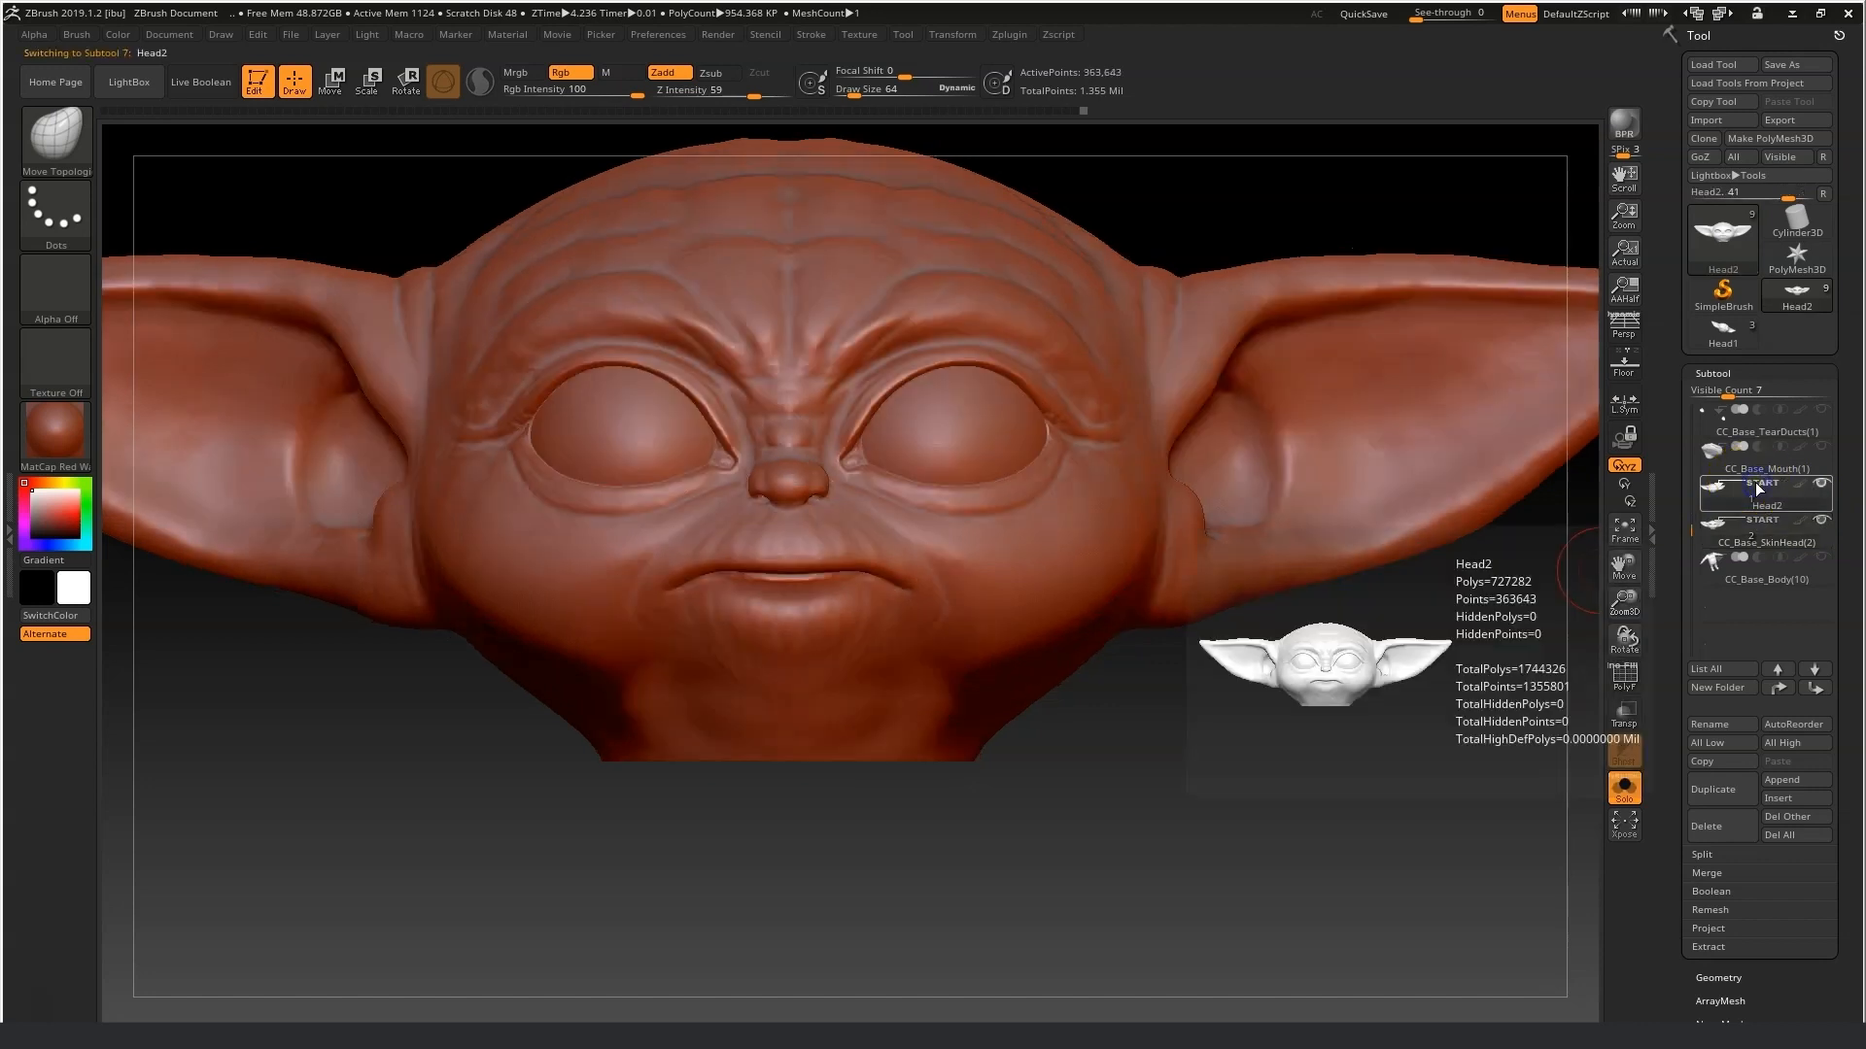
left_click(1759, 515)
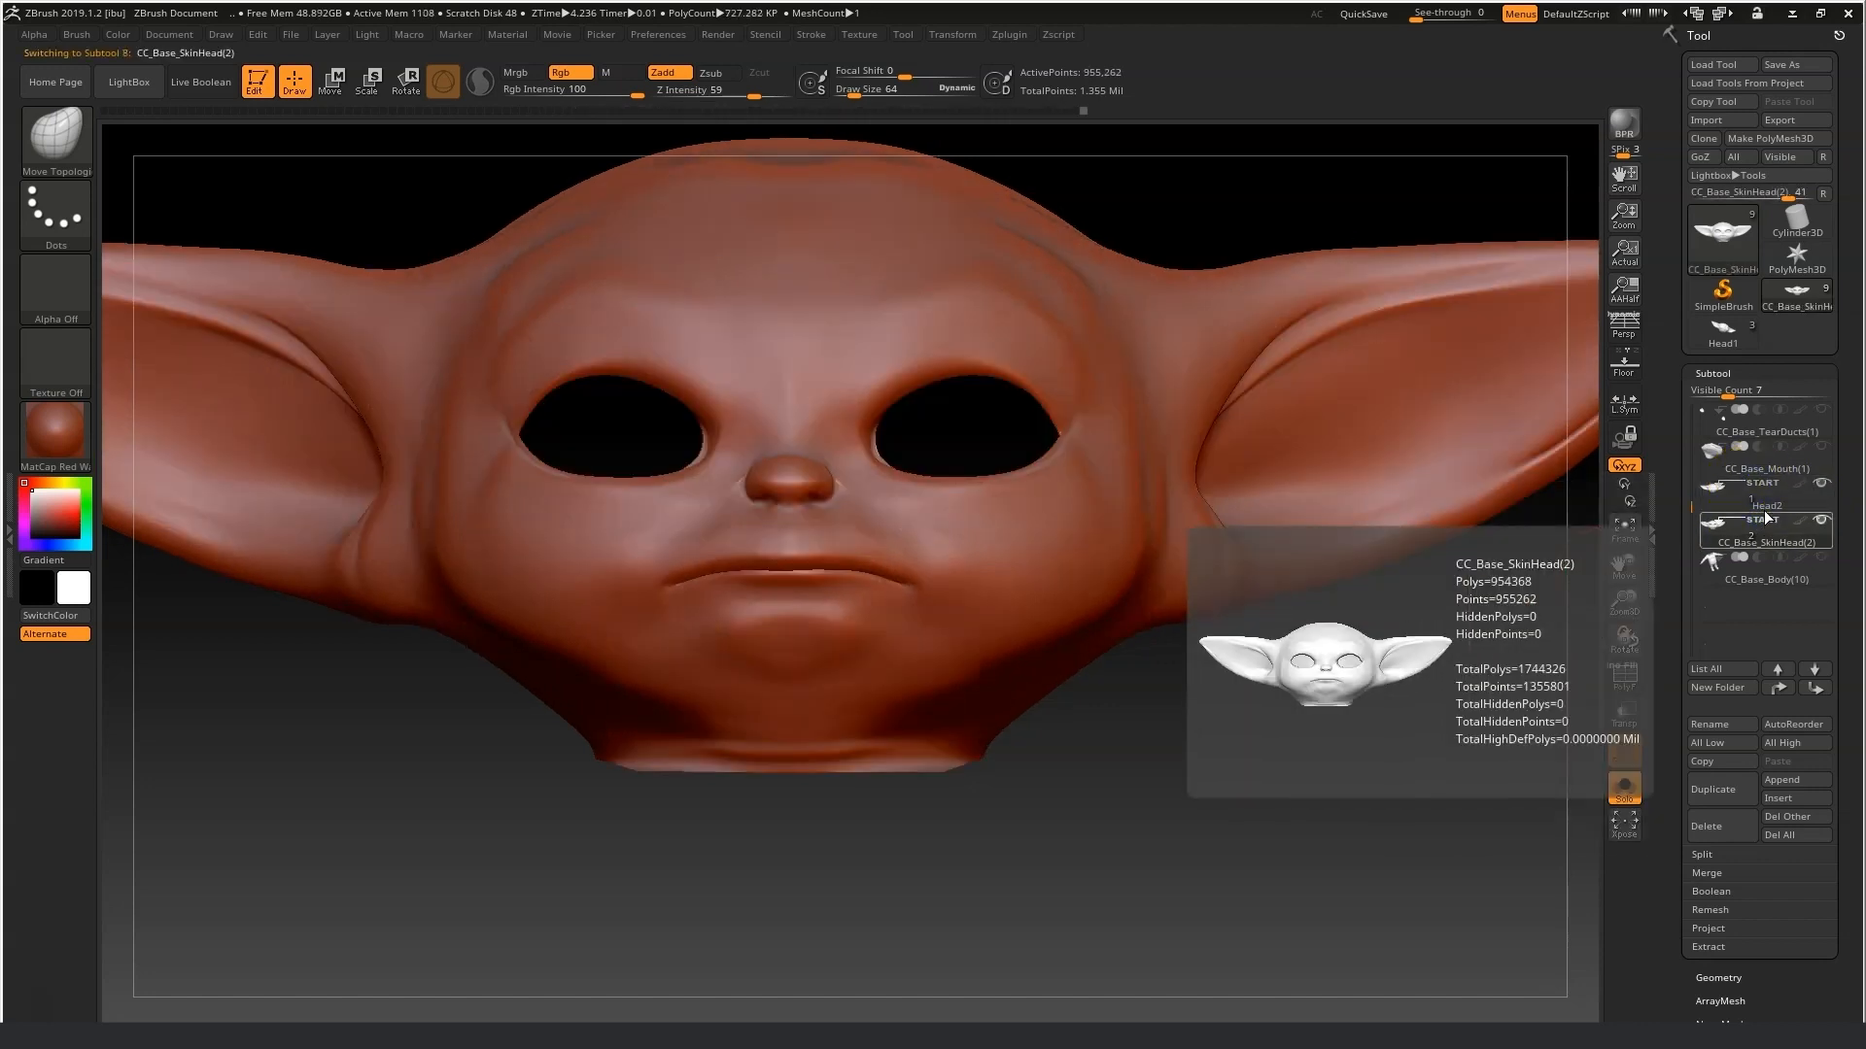
left_click(1776, 585)
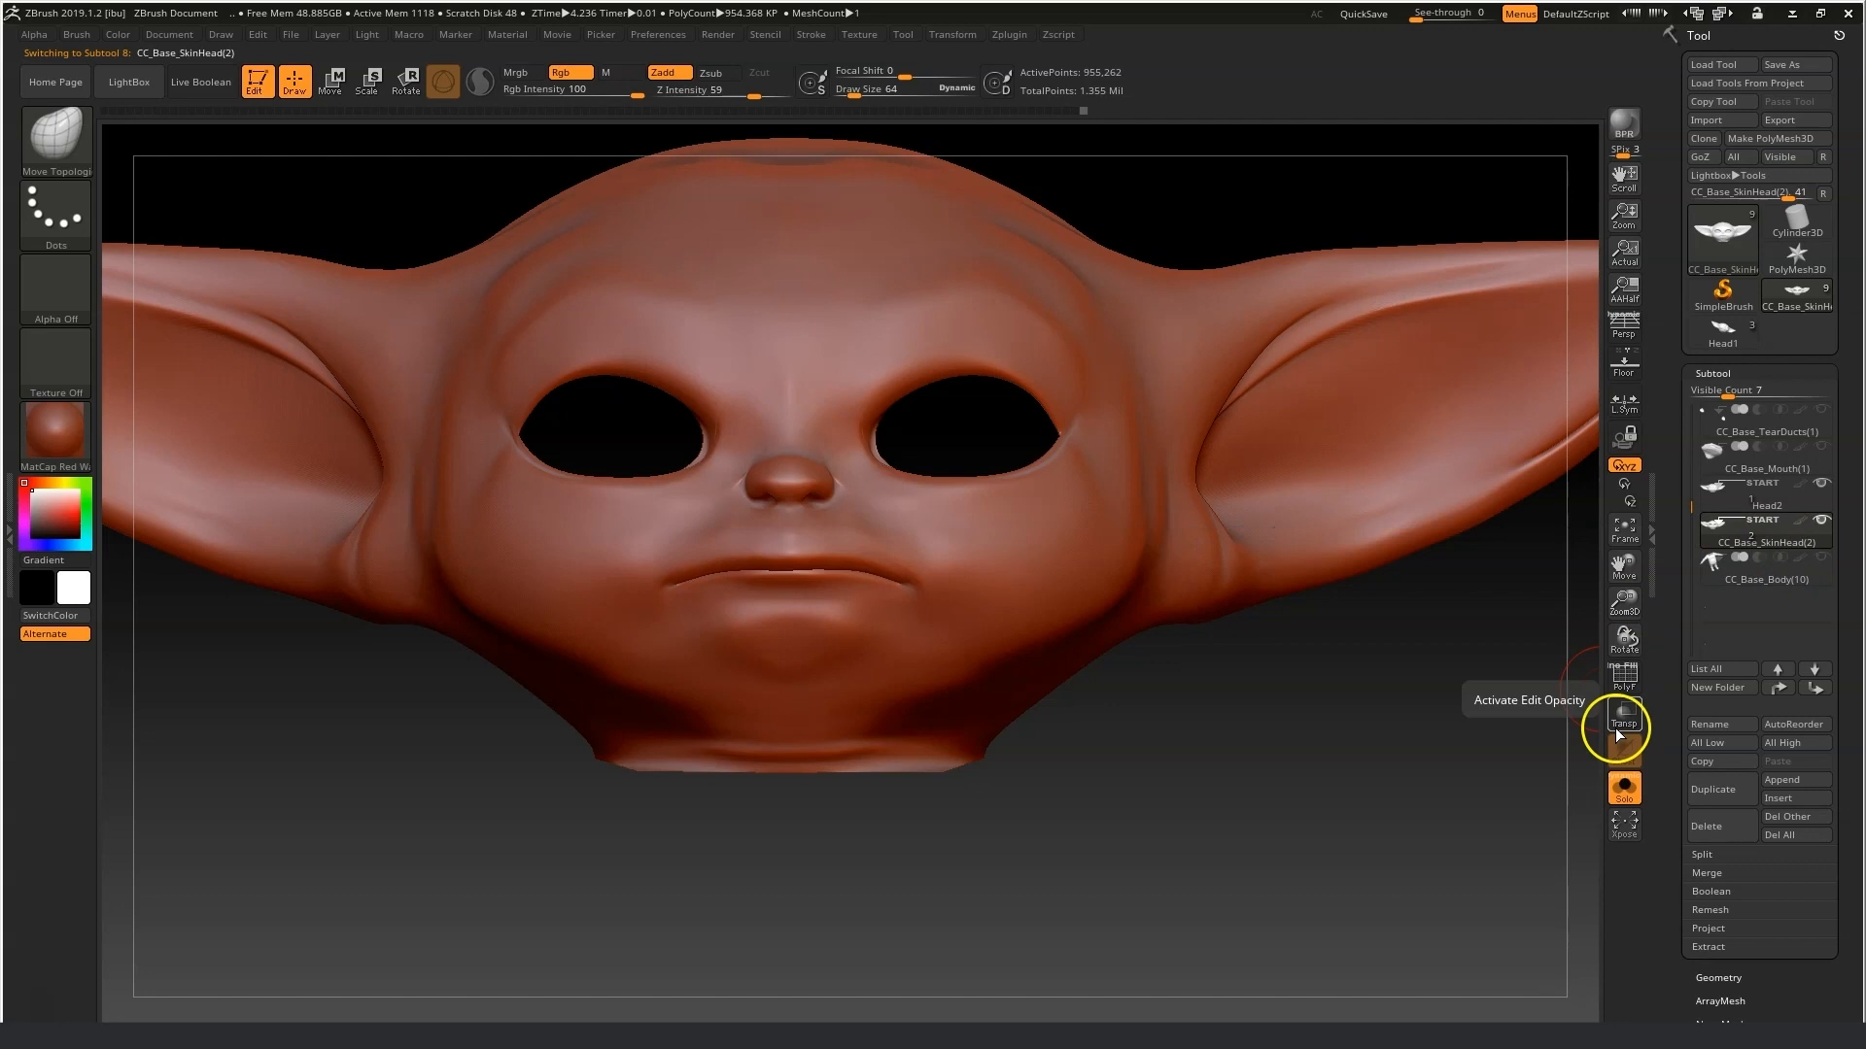
left_click(1629, 787)
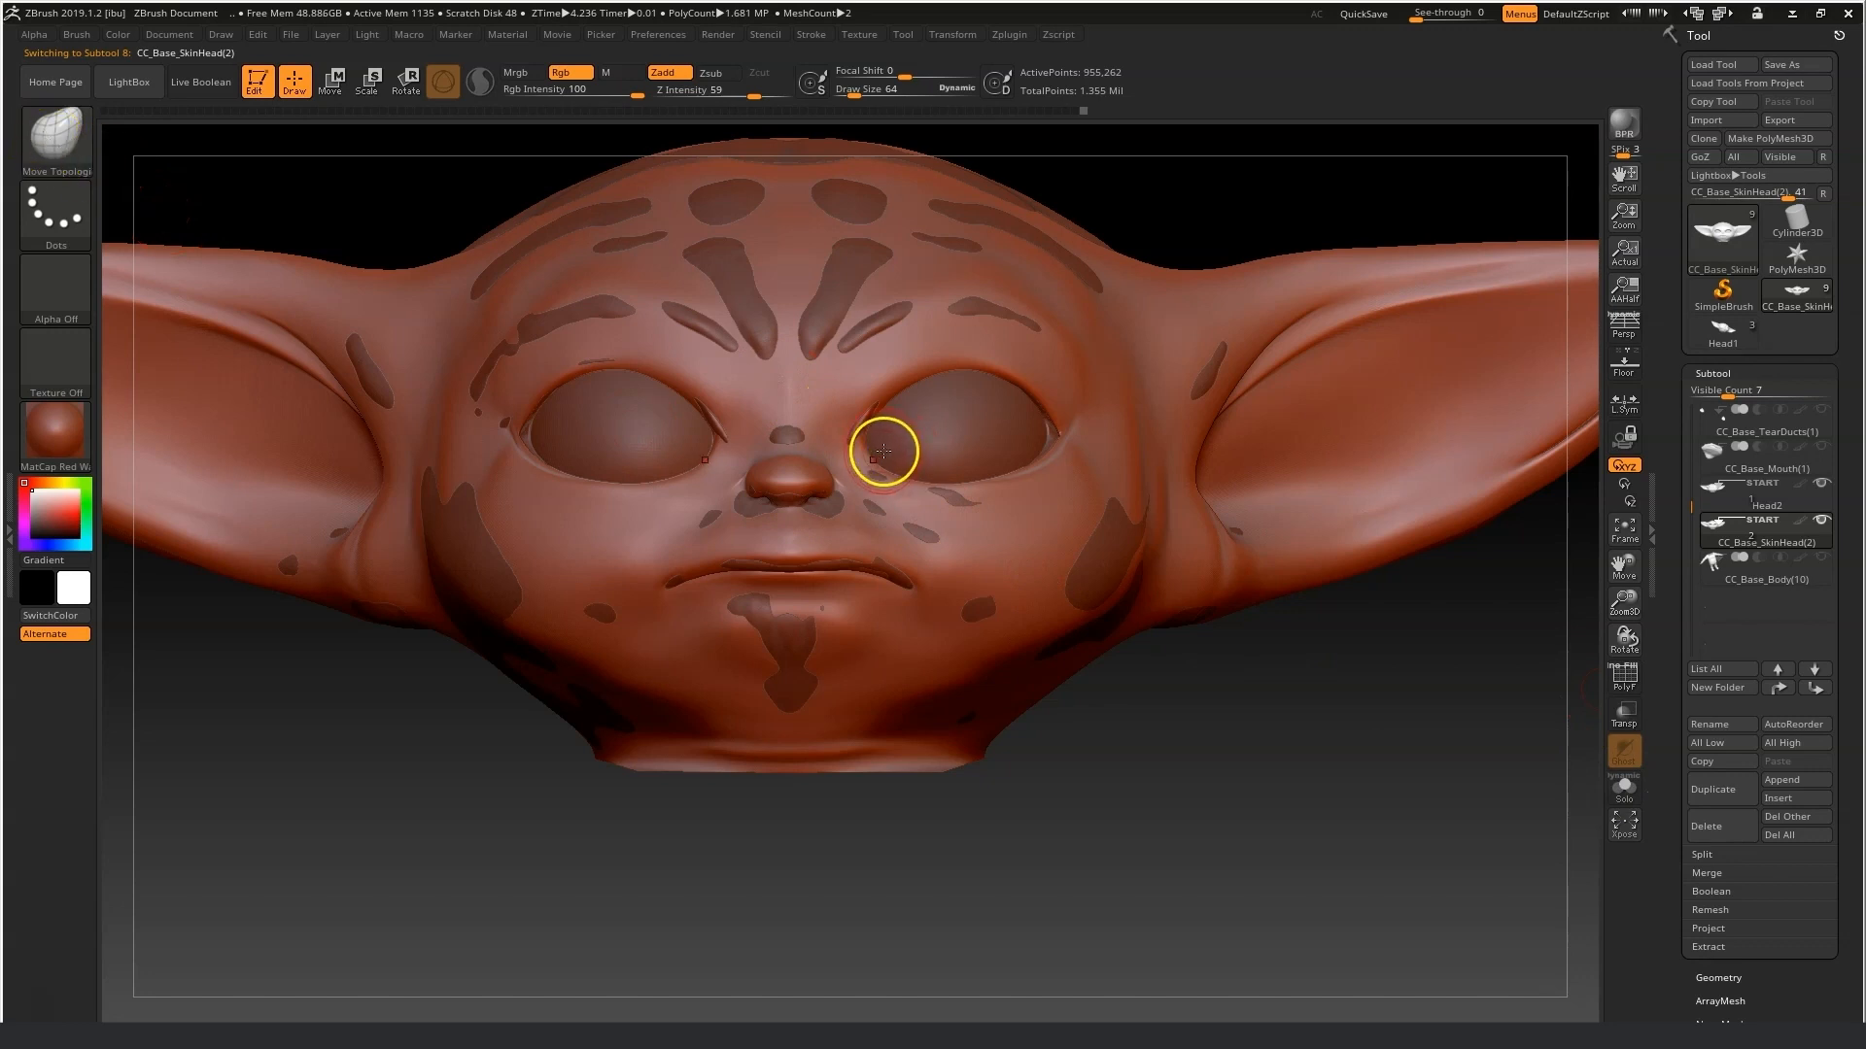
Drop the head mesh back to subdivision level 3.
left_click(1718, 977)
left_click_drag(1748, 439, 1723, 437)
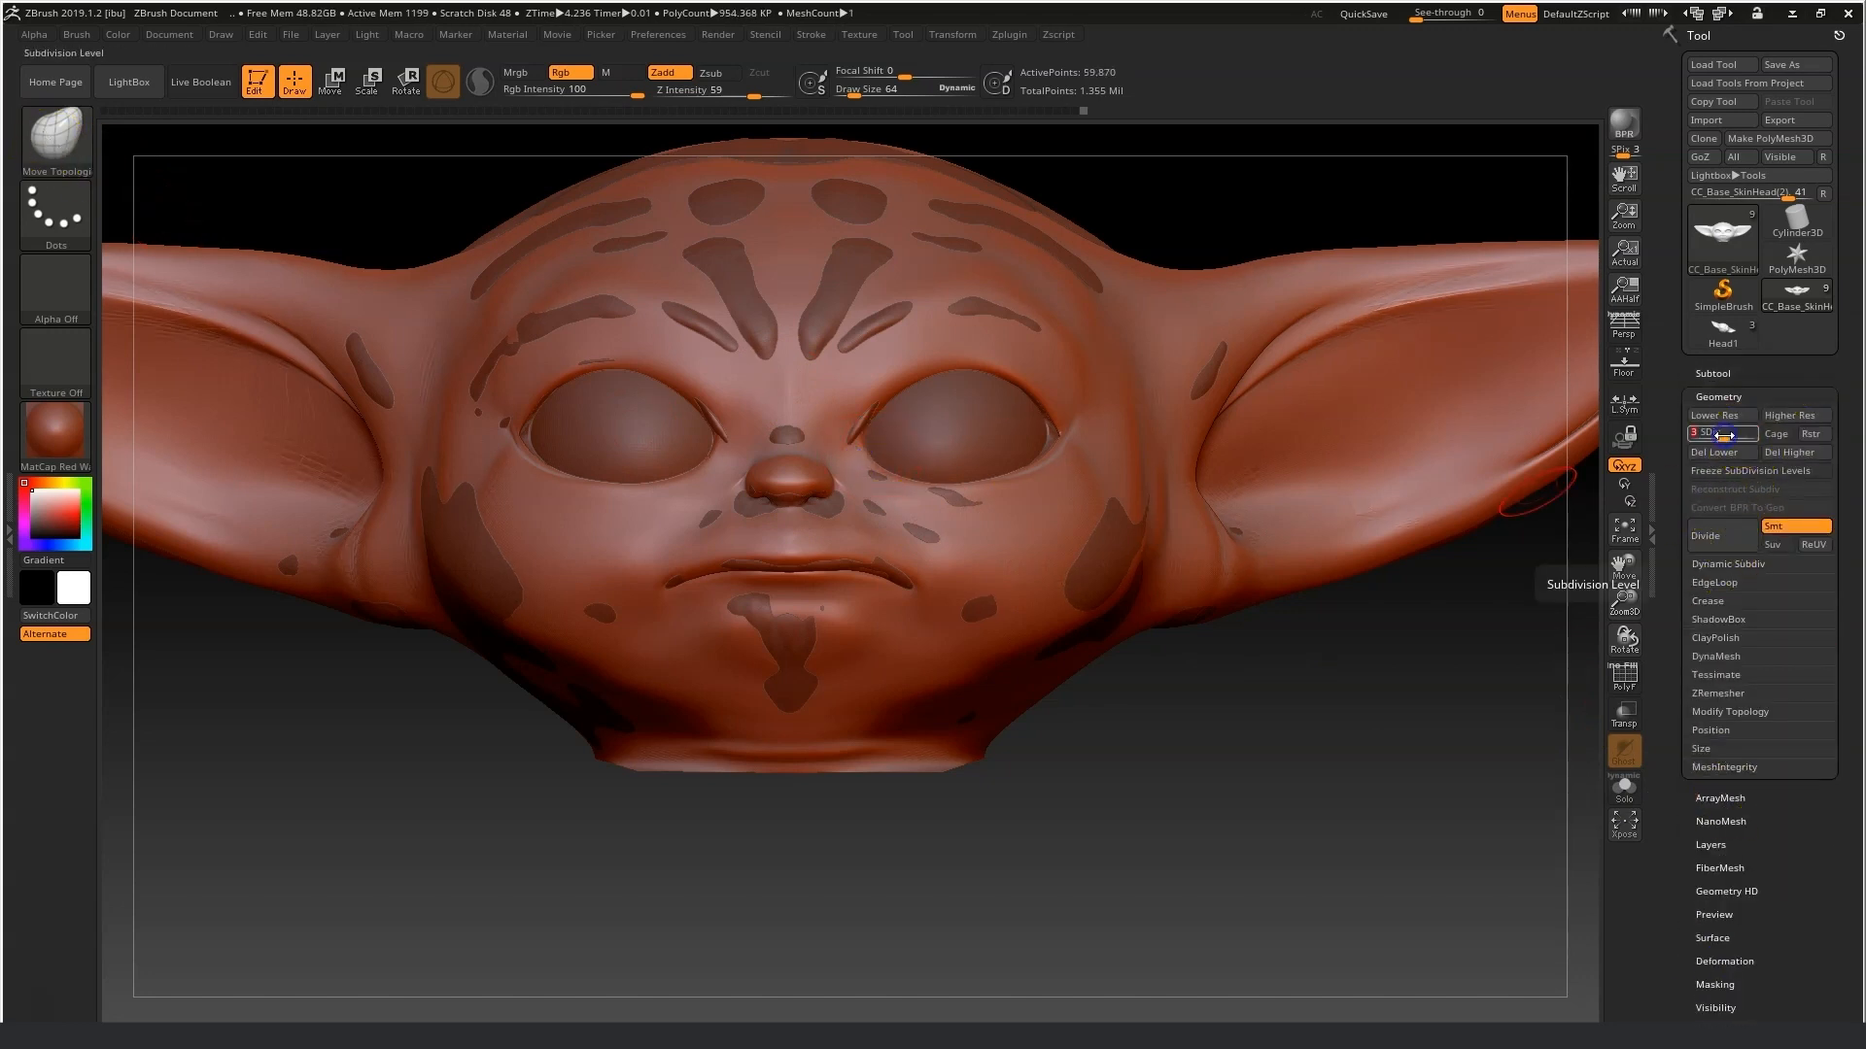
Switch to the Move brush and nudge the outer corner of the eye socket while orbiting around the head.
left_click(55, 139)
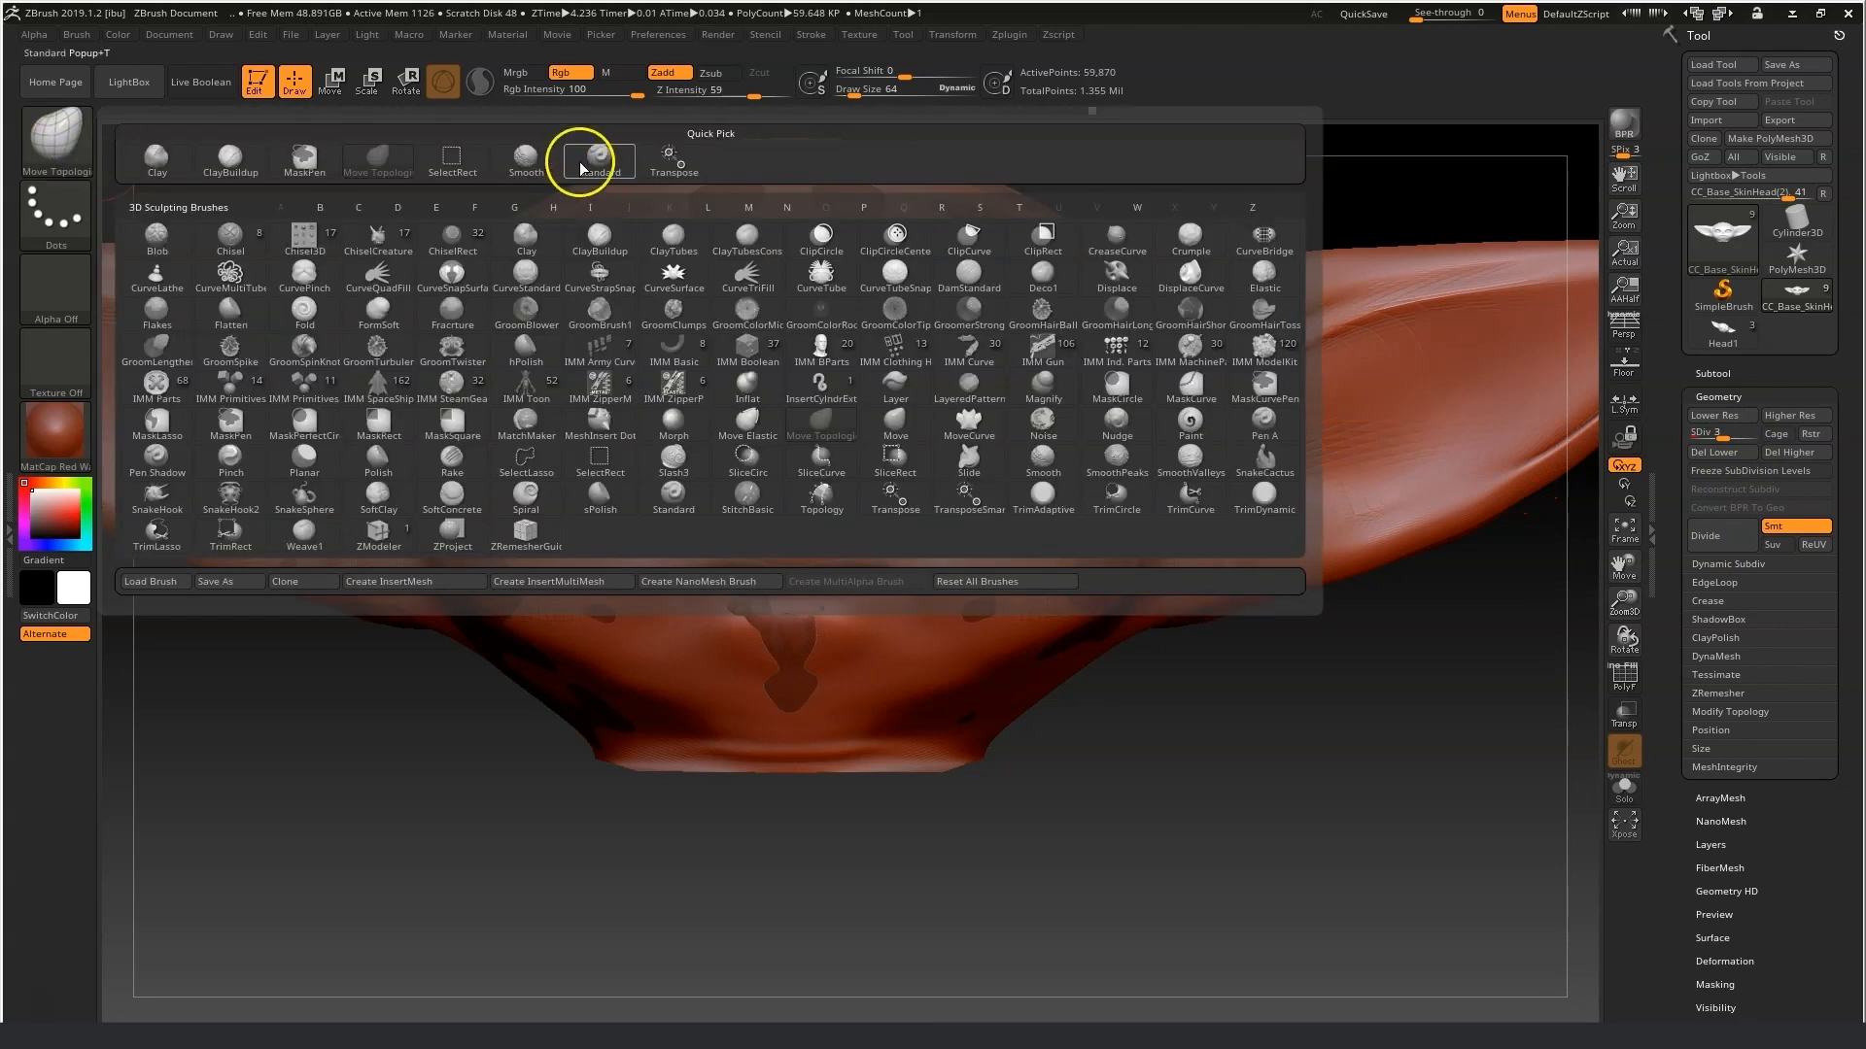
left_click(896, 425)
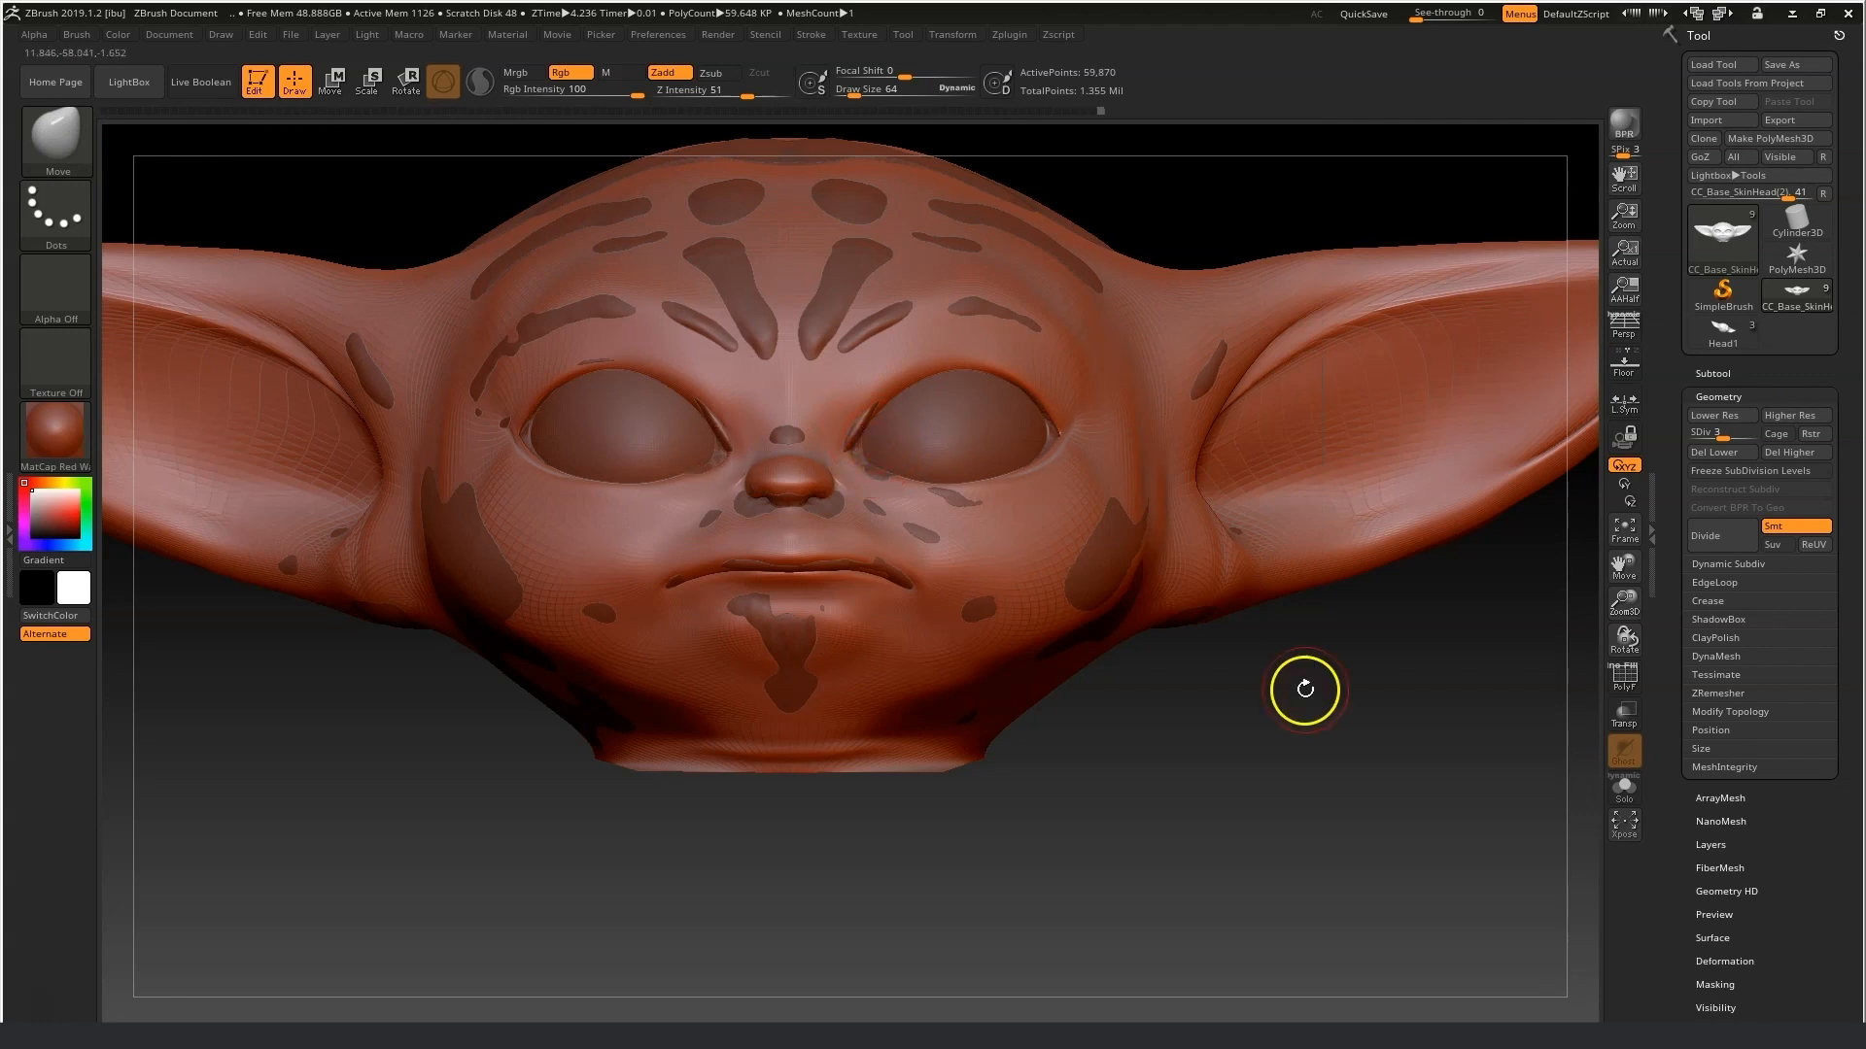
left_click_drag(1305, 688, 1241, 681)
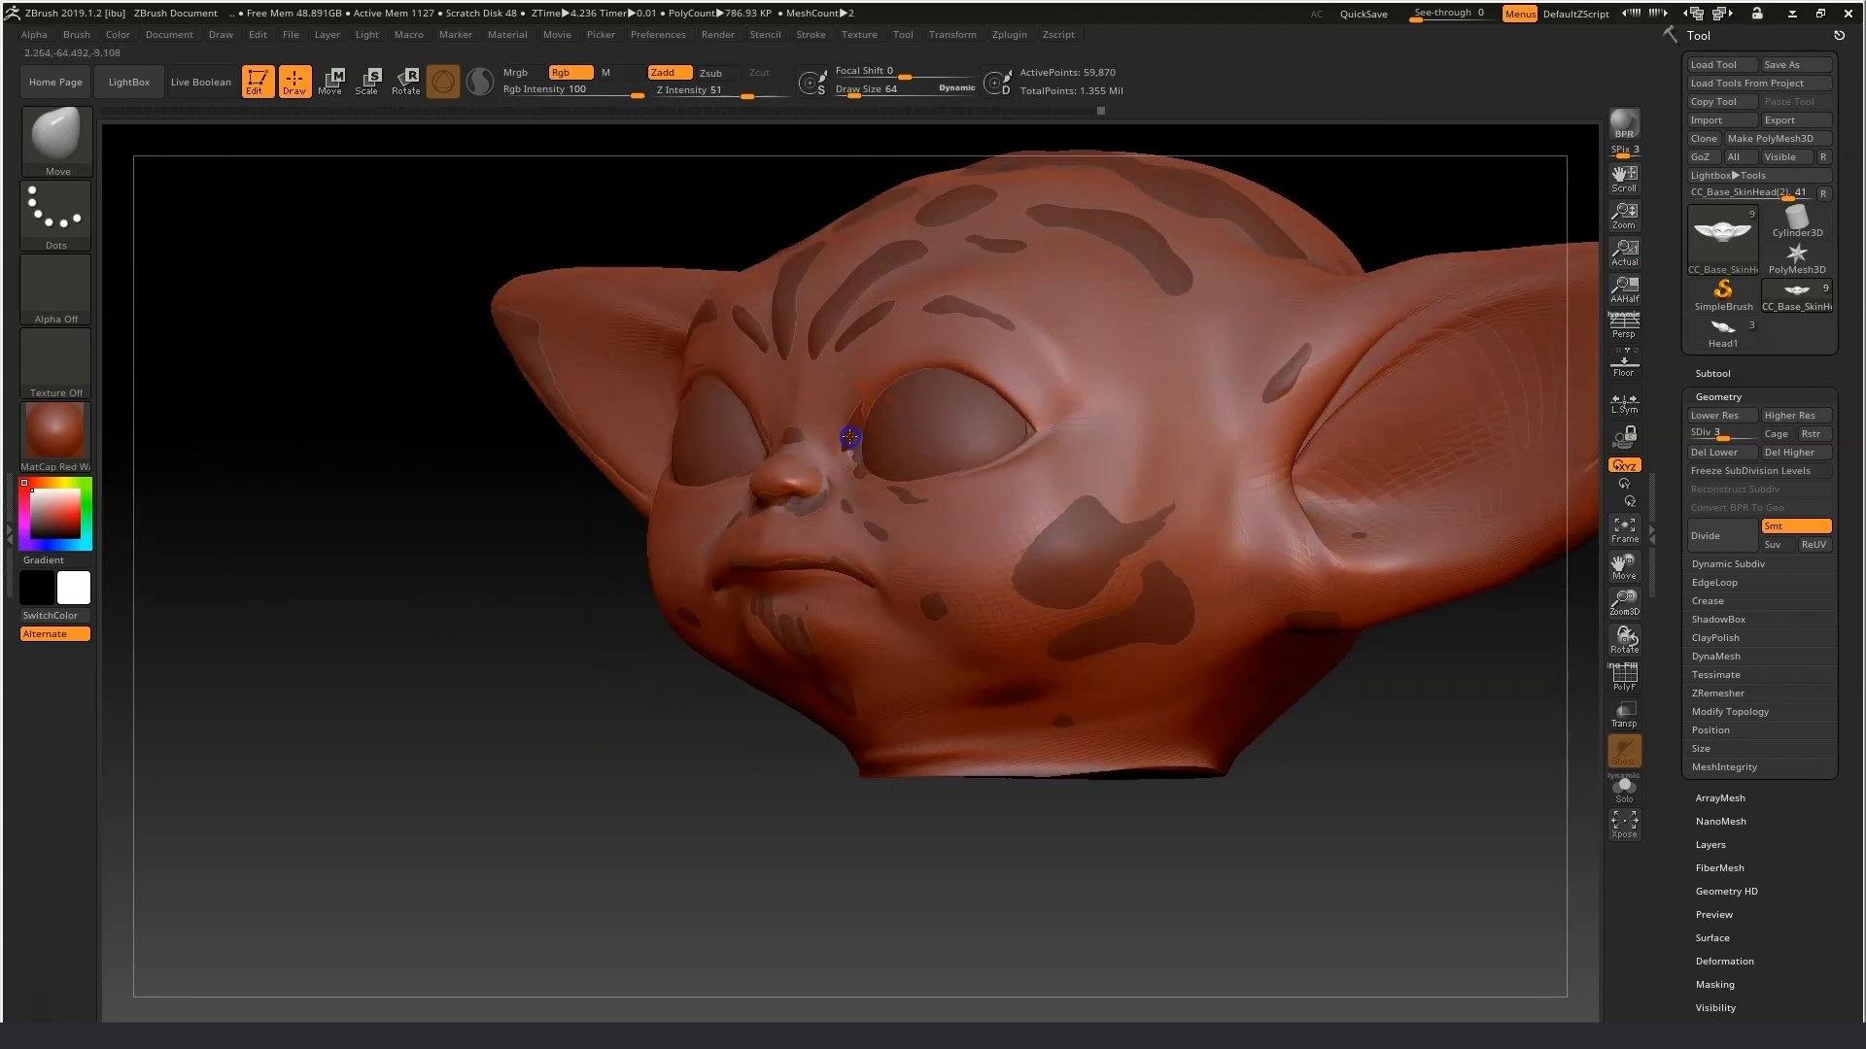
left_click_drag(531, 622, 614, 657)
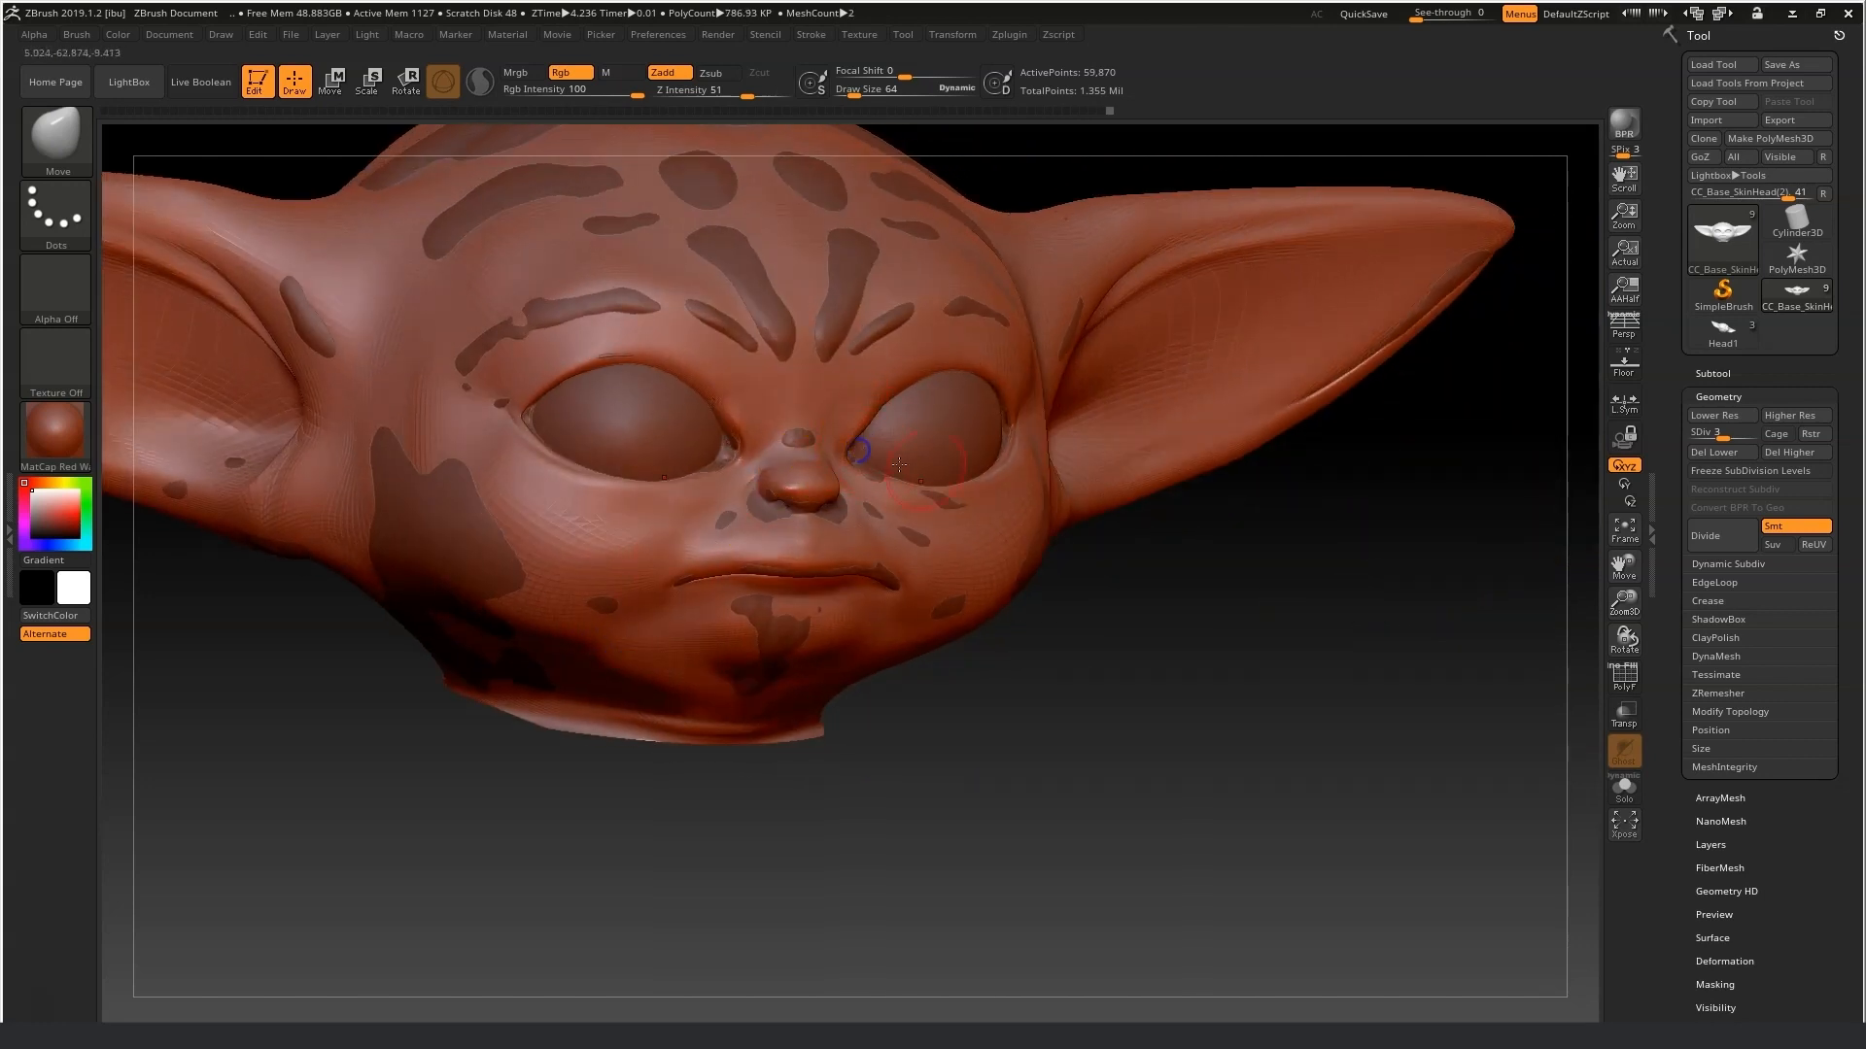
left_click_drag(1137, 631, 1109, 616)
left_click_drag(1036, 446, 1041, 446)
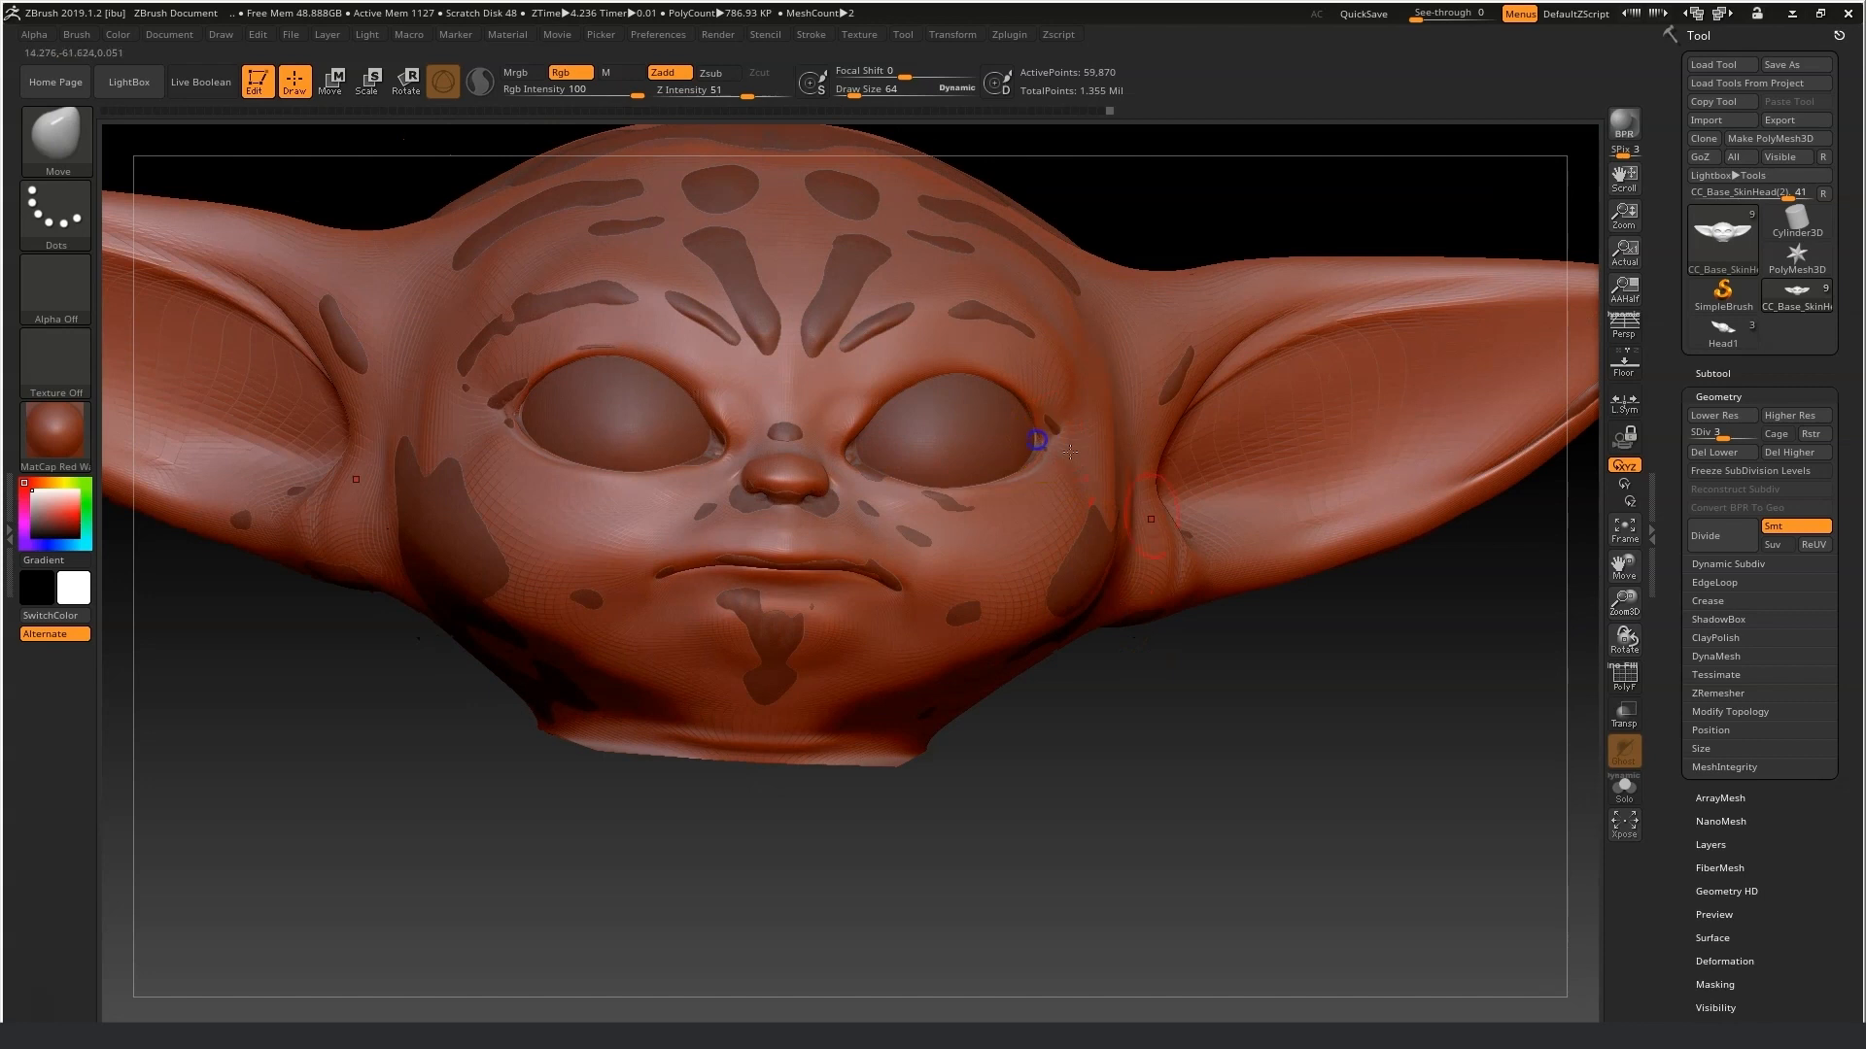
left_click_drag(1267, 620, 1147, 616)
left_click_drag(1049, 442, 1048, 442)
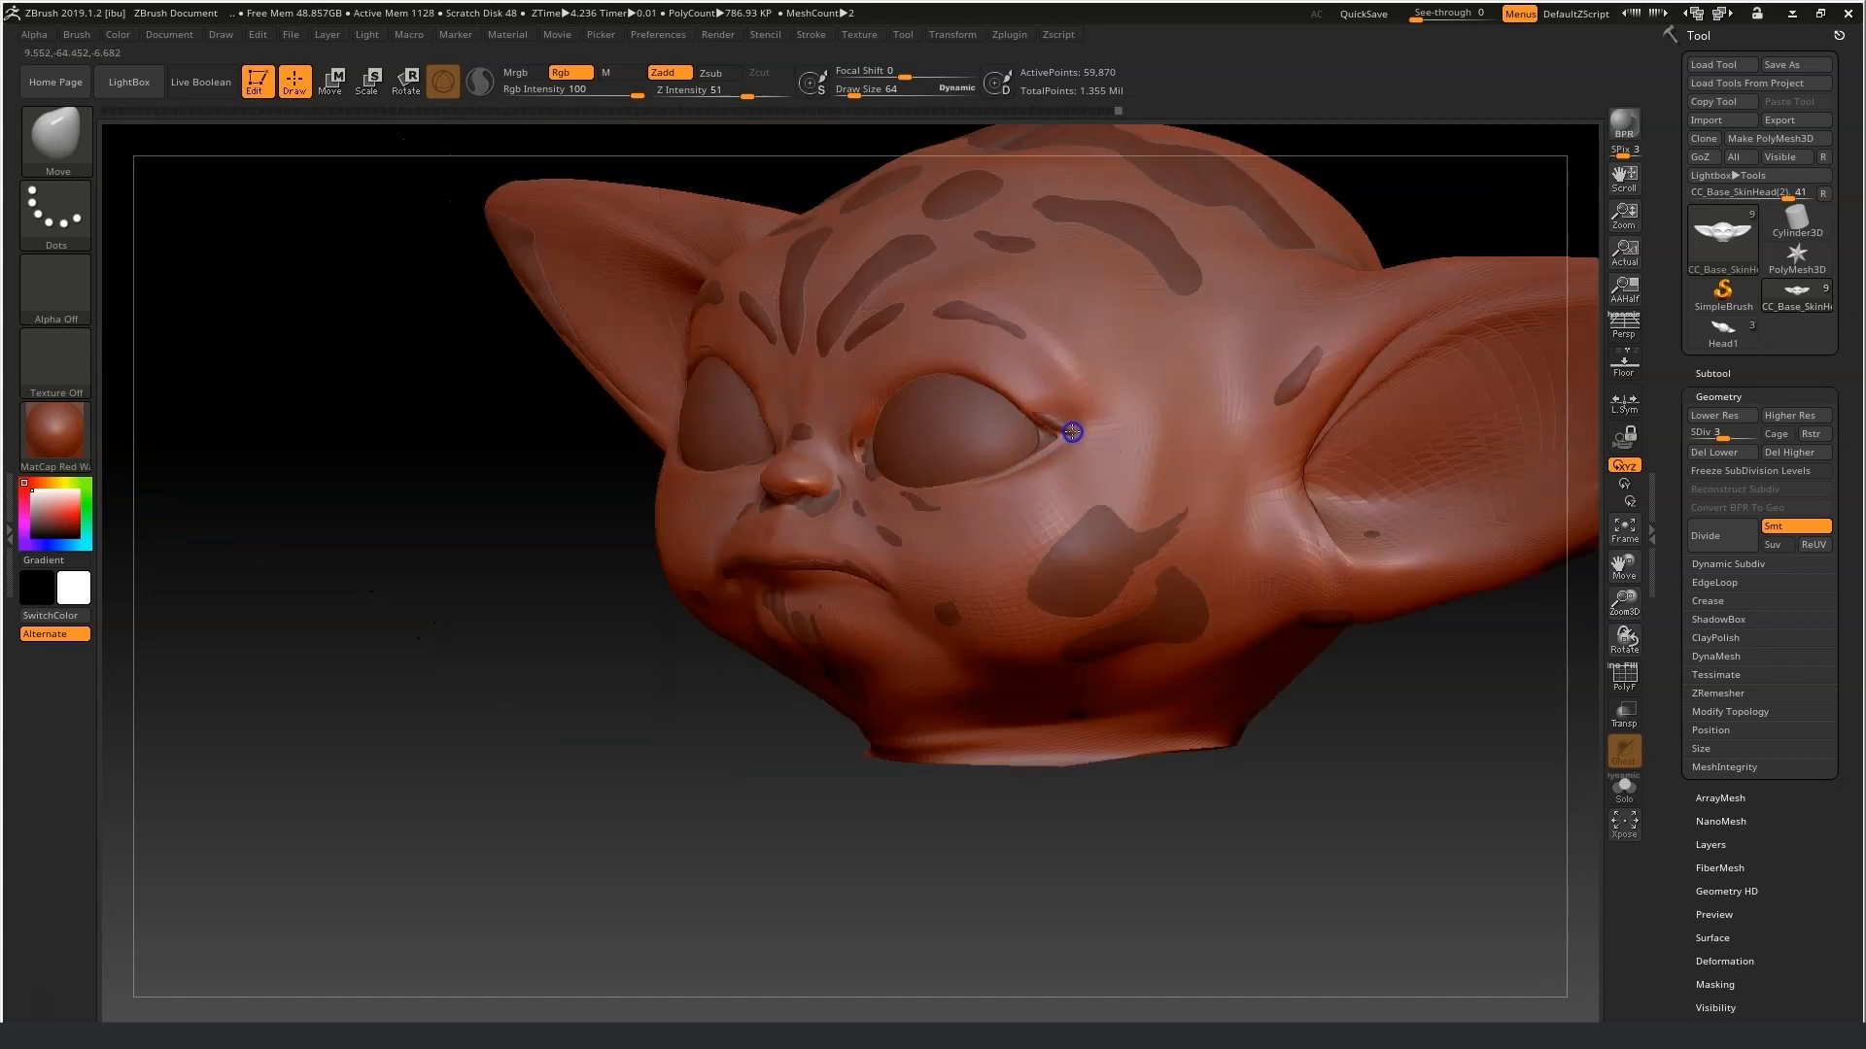
left_click_drag(1062, 869, 1122, 824)
left_click(1038, 439)
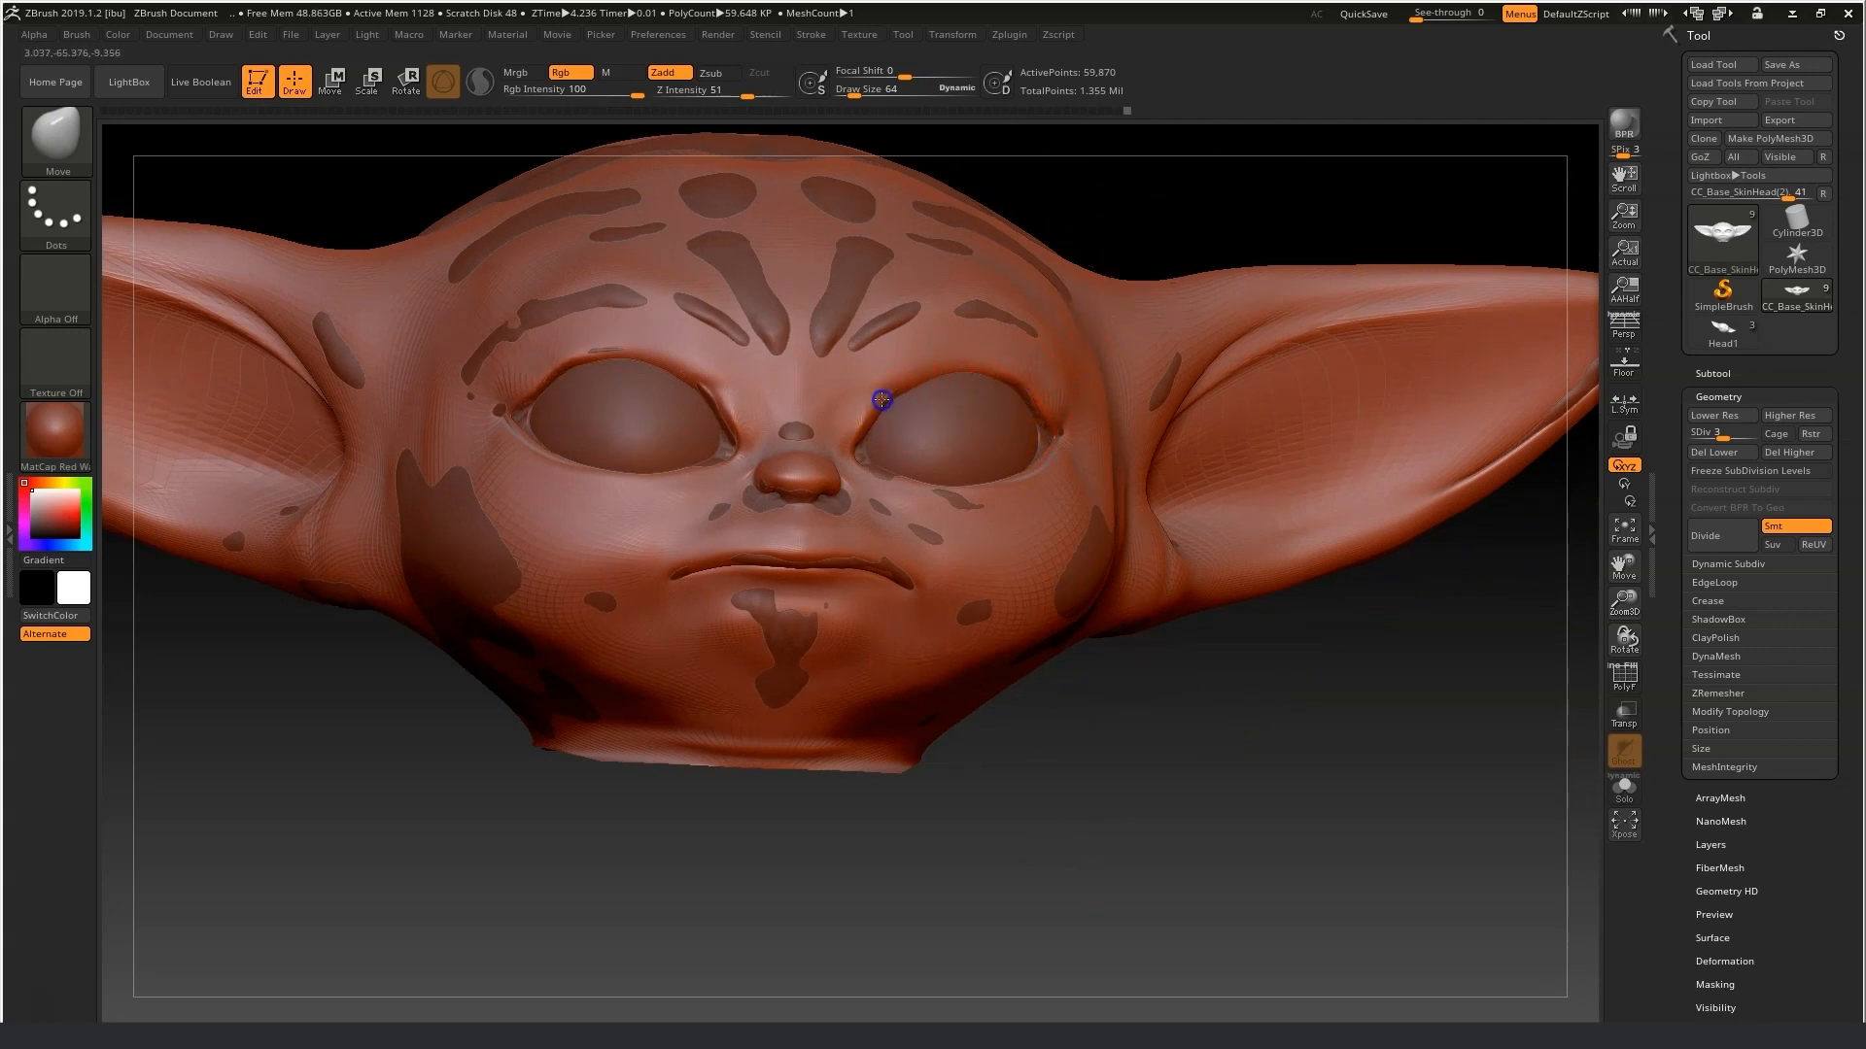
mouse_move(1185, 736)
left_mouse_down()
mouse_move(1153, 737)
mouse_move(1162, 662)
mouse_move(1124, 654)
mouse_move(1117, 679)
mouse_move(1179, 754)
left_mouse_up()
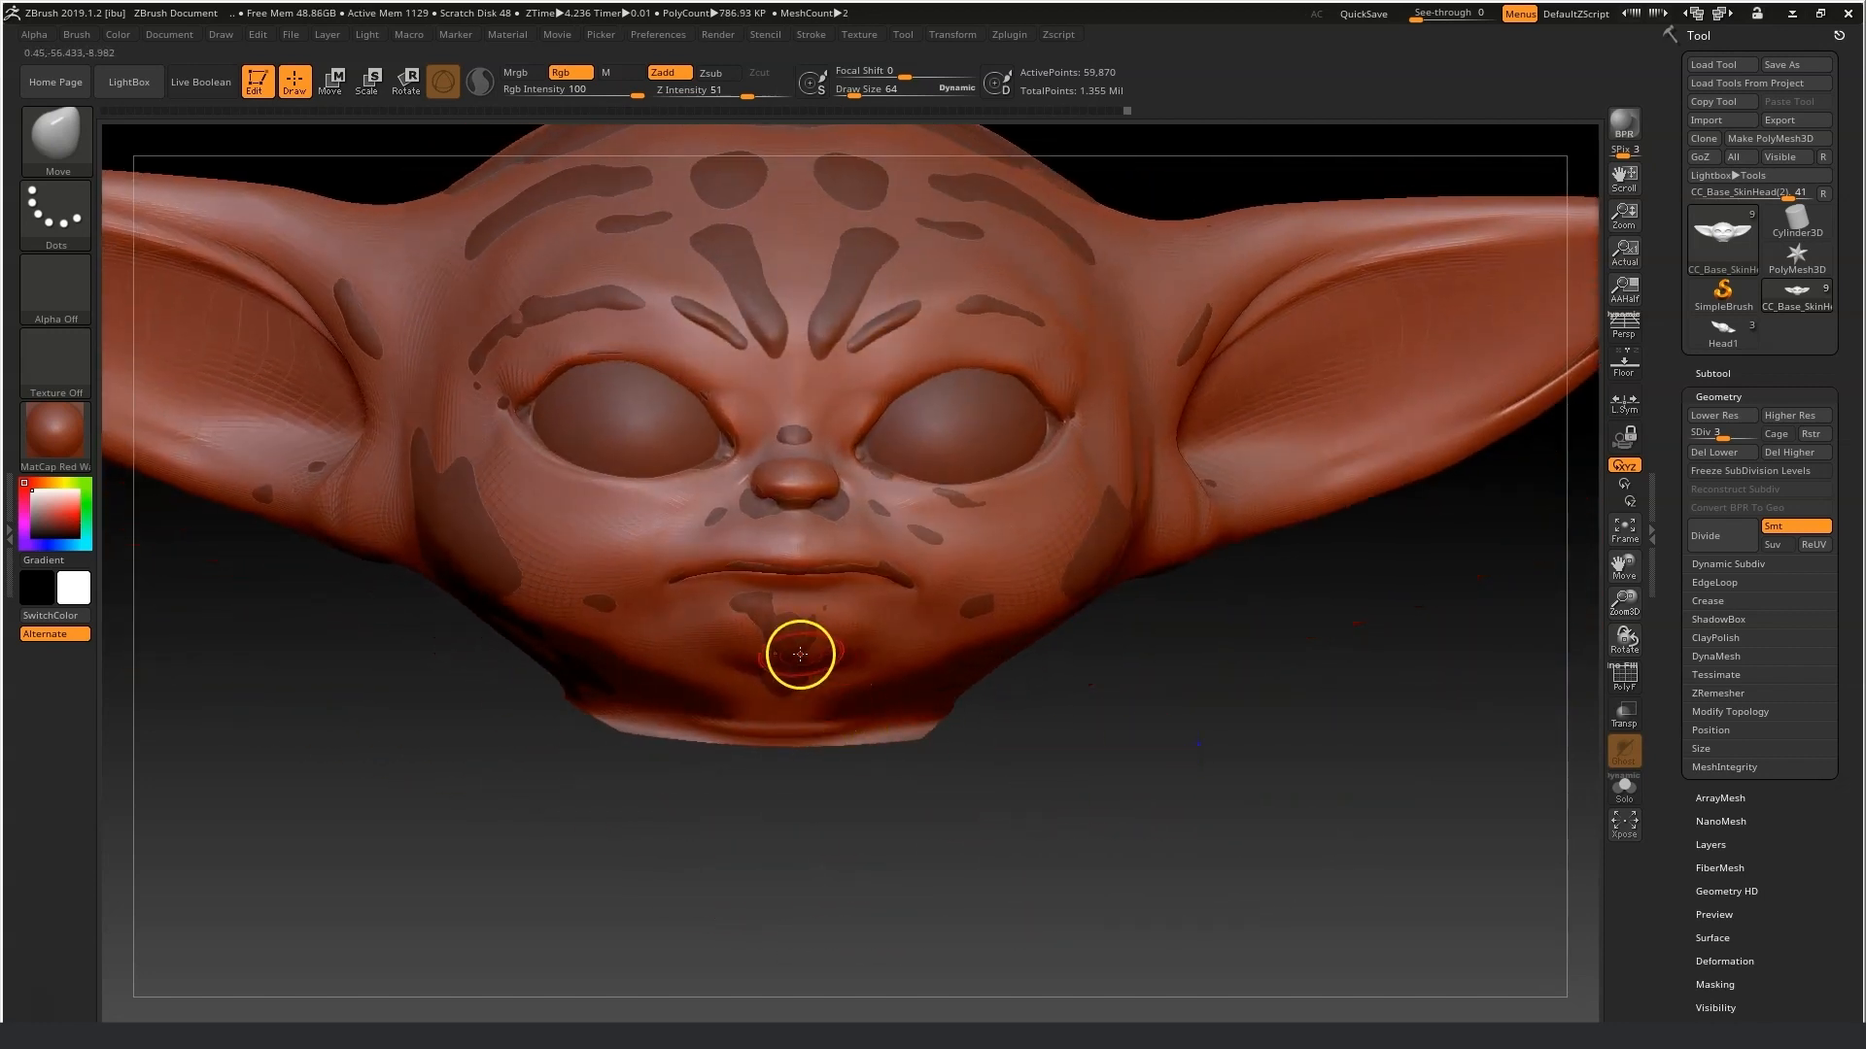
left_click_drag(1225, 600, 1193, 647)
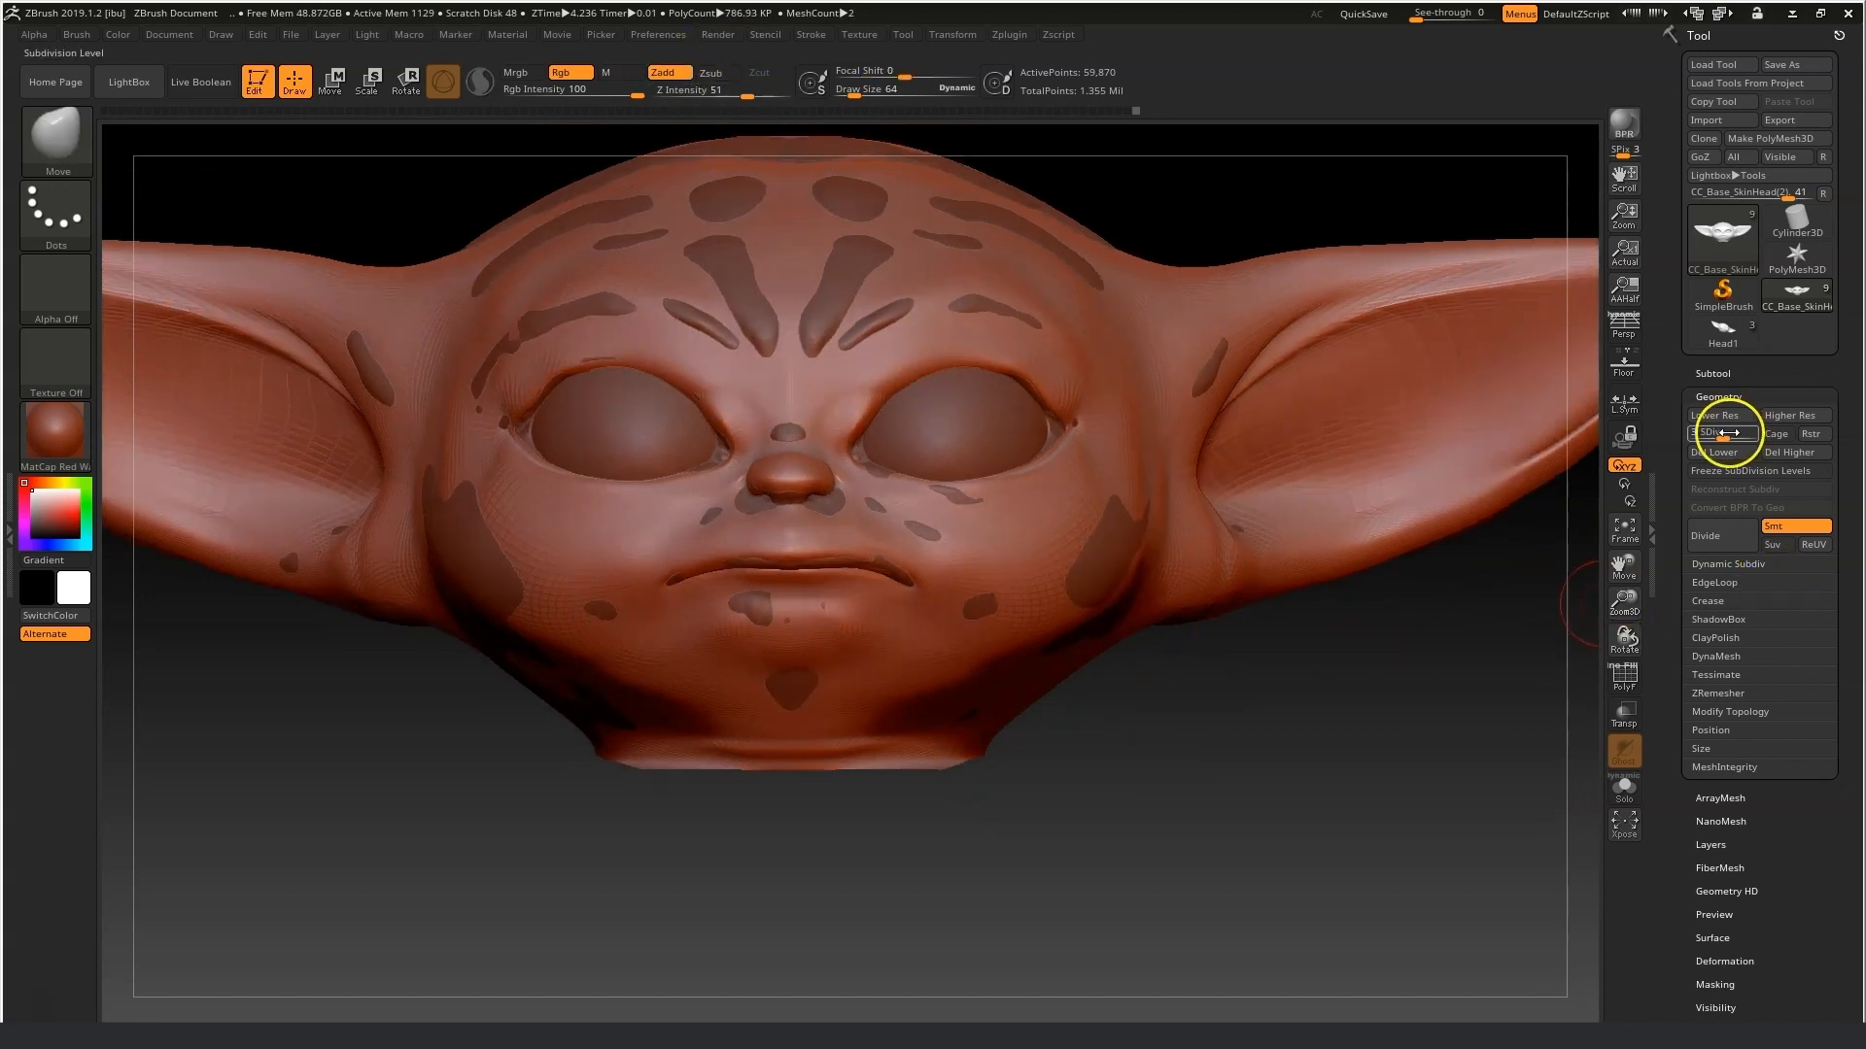
Reselect the baby head subtool and make sure the Yoda head subtool is visible.
left_click(1716, 374)
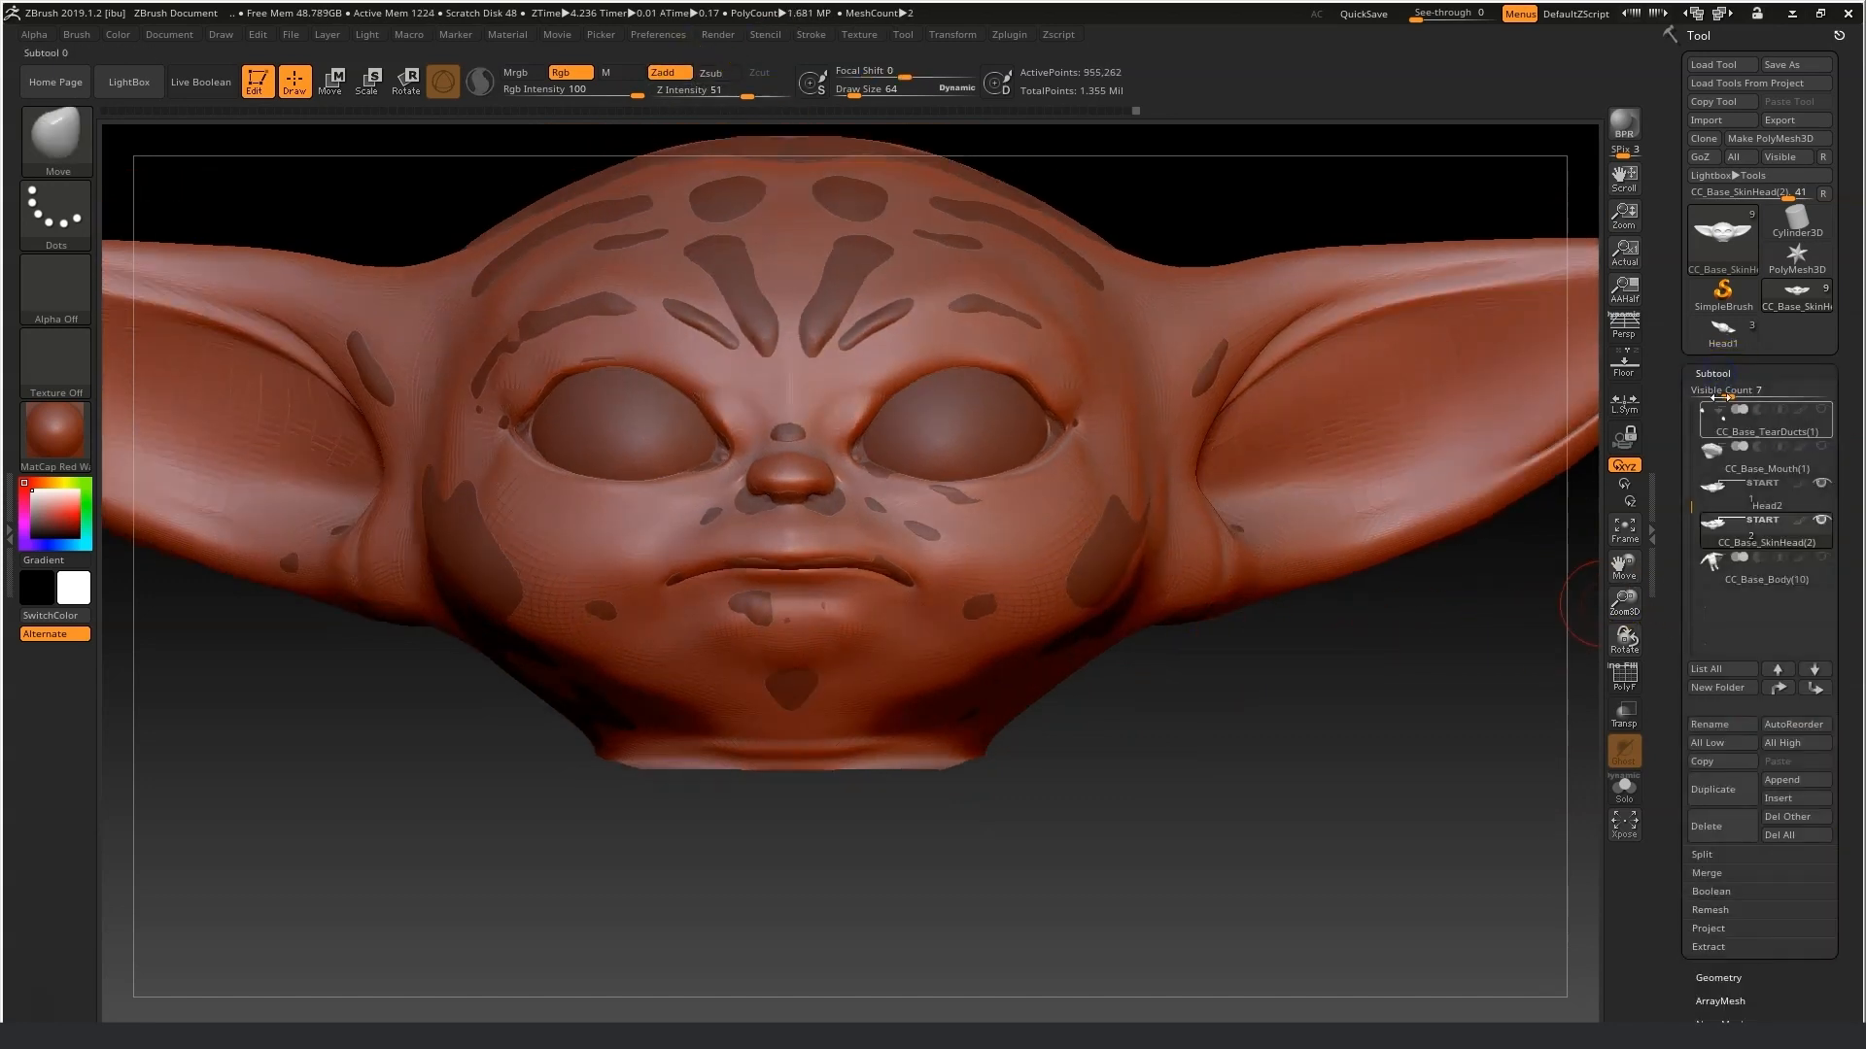
left_click(1768, 528)
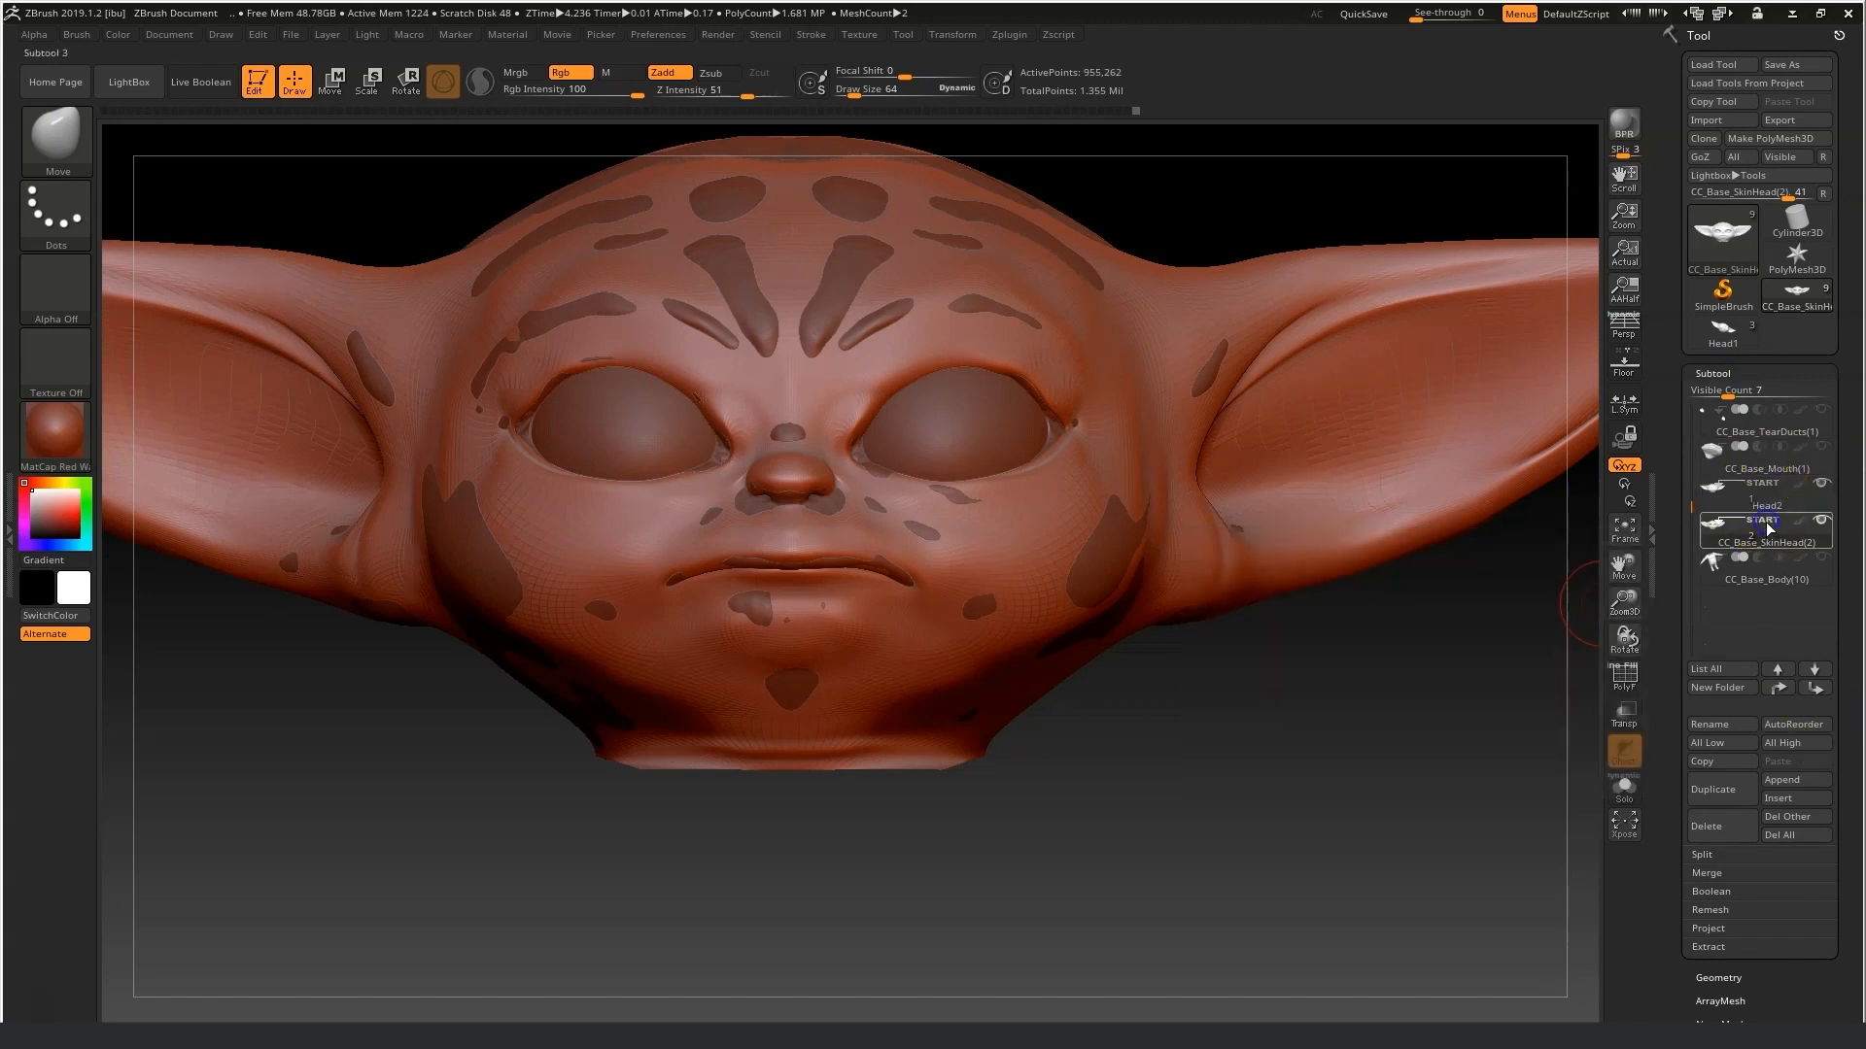
left_click(1819, 506)
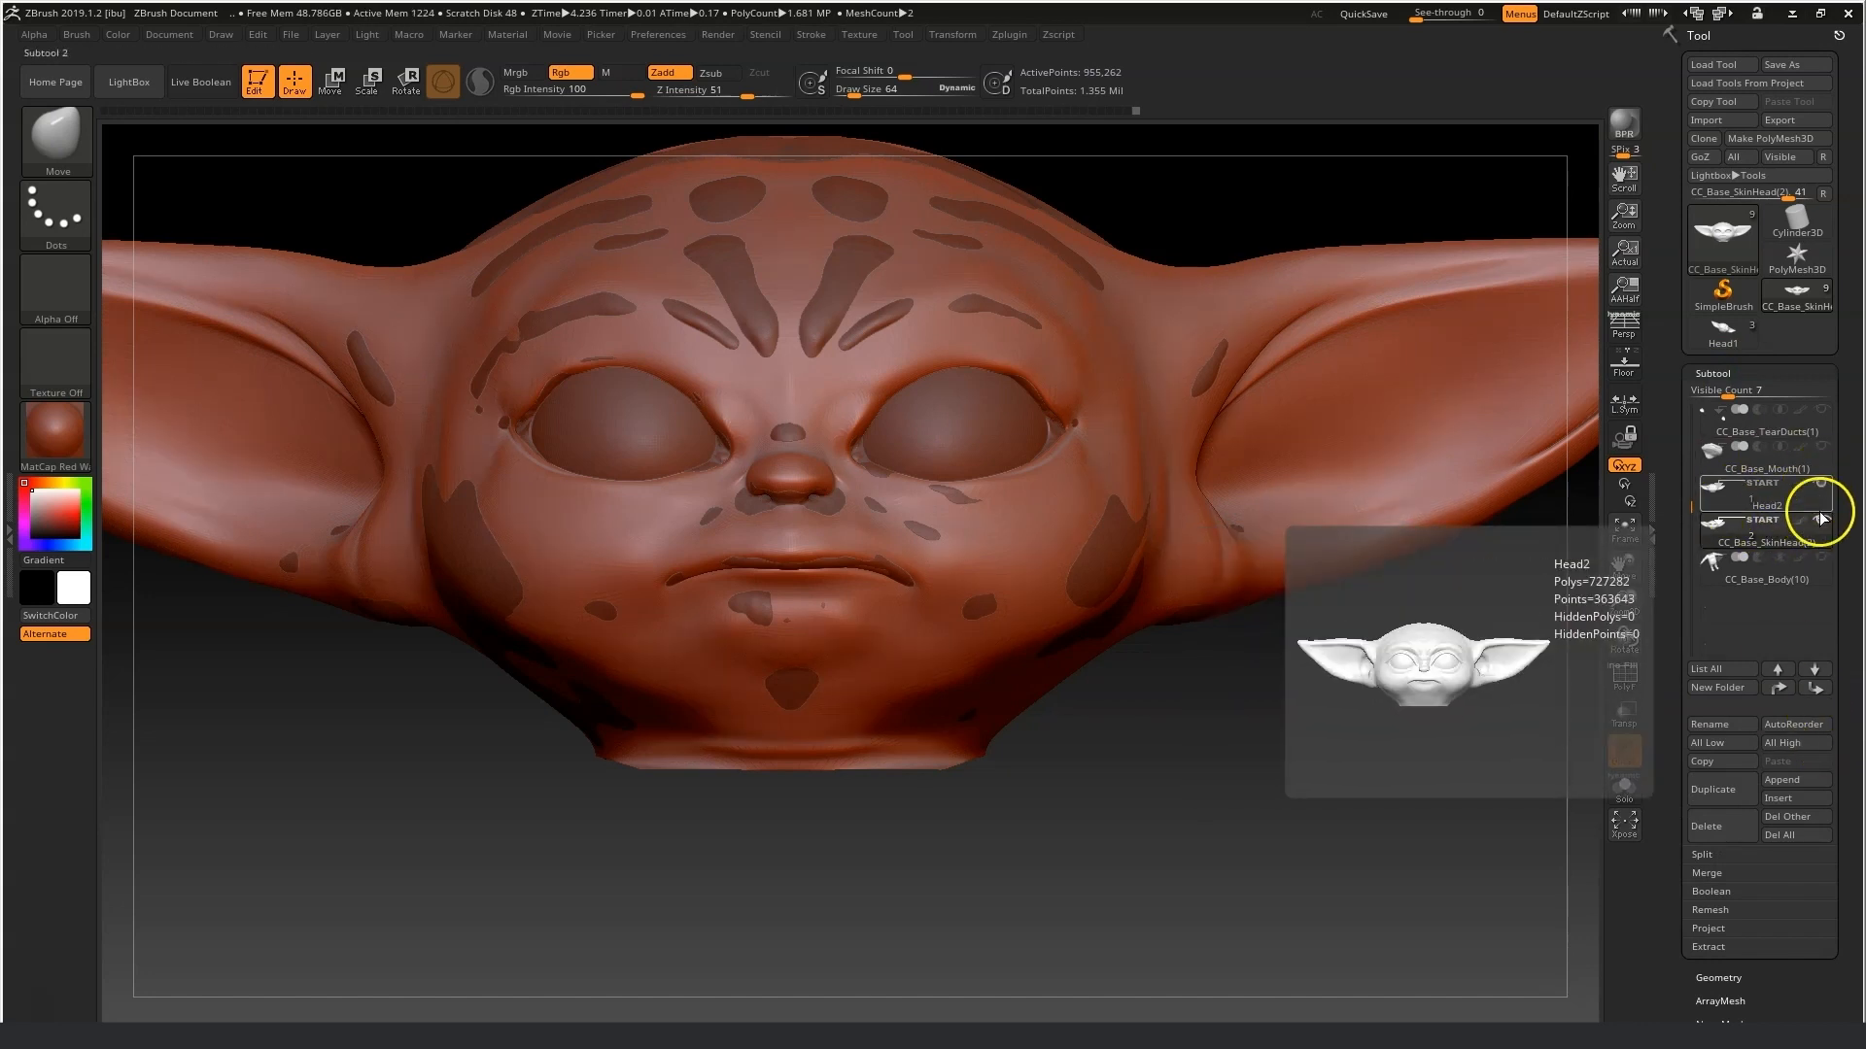
left_click(1820, 525)
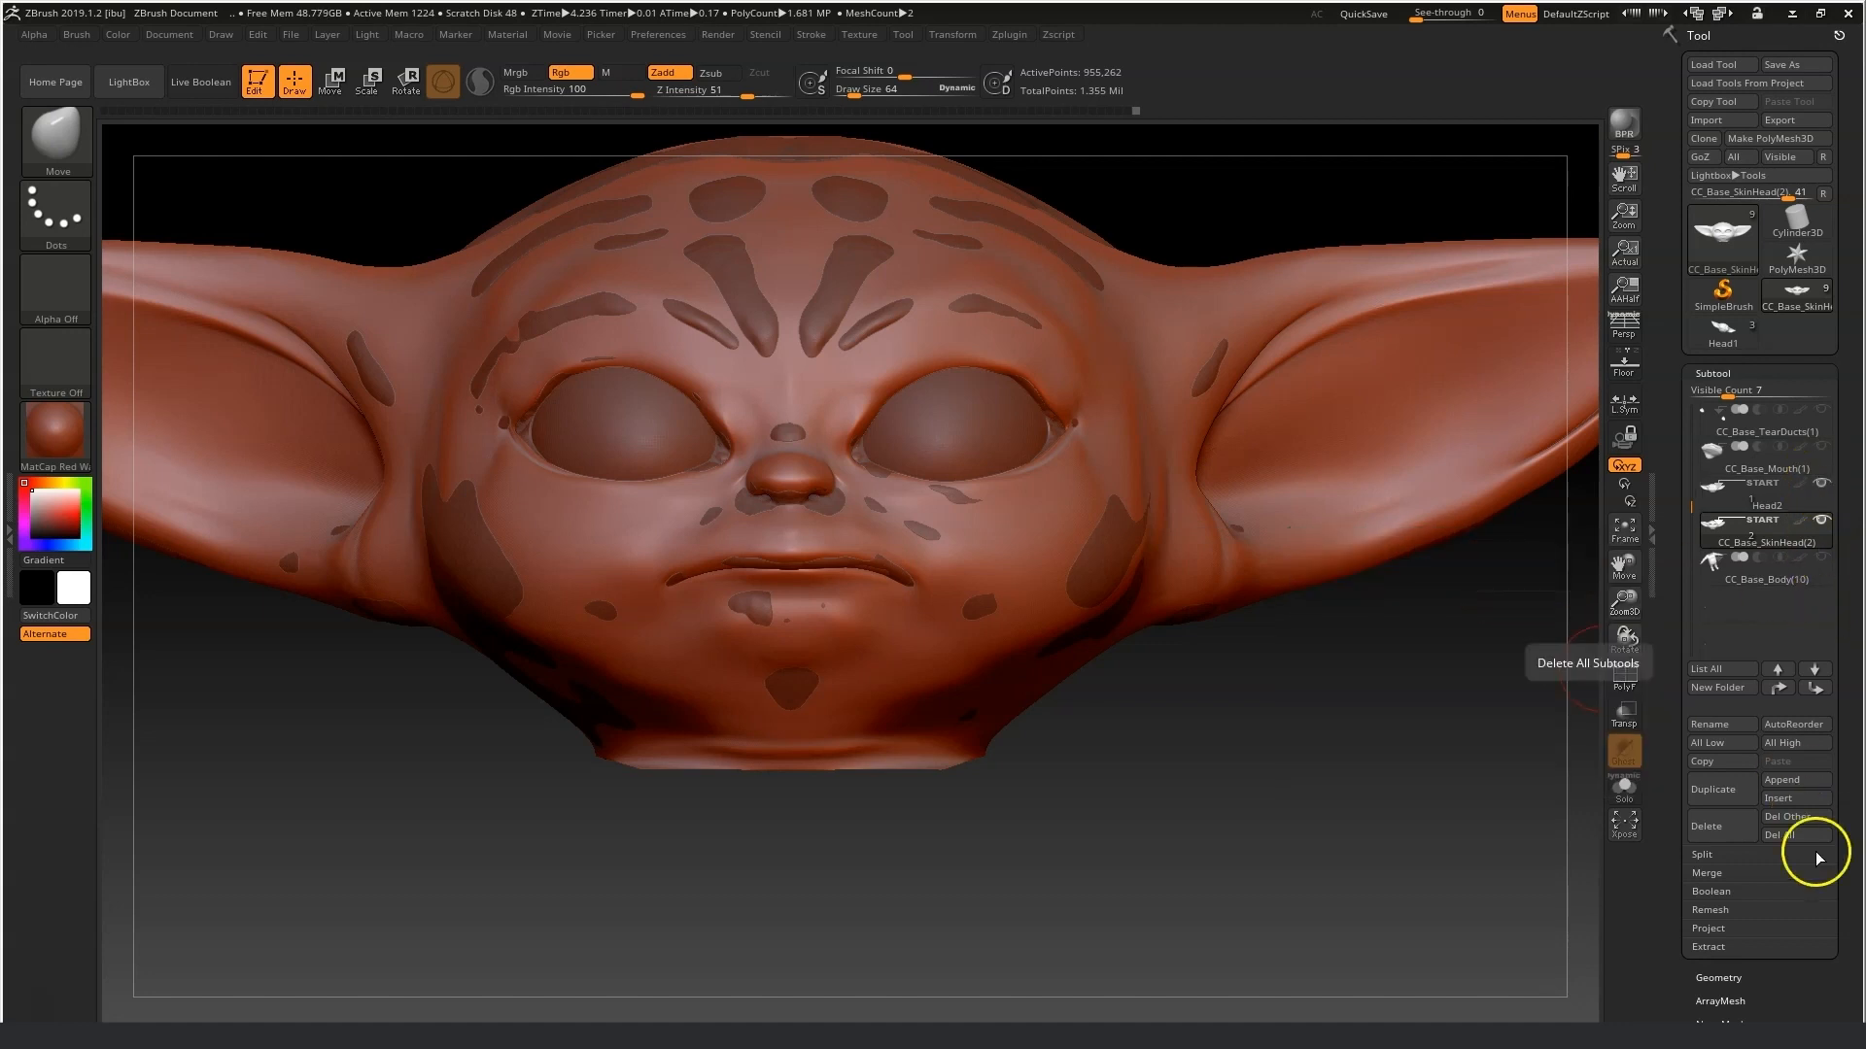
Project all visible subtools onto the baby head with the projection distance set to 0.1.
left_click(1710, 928)
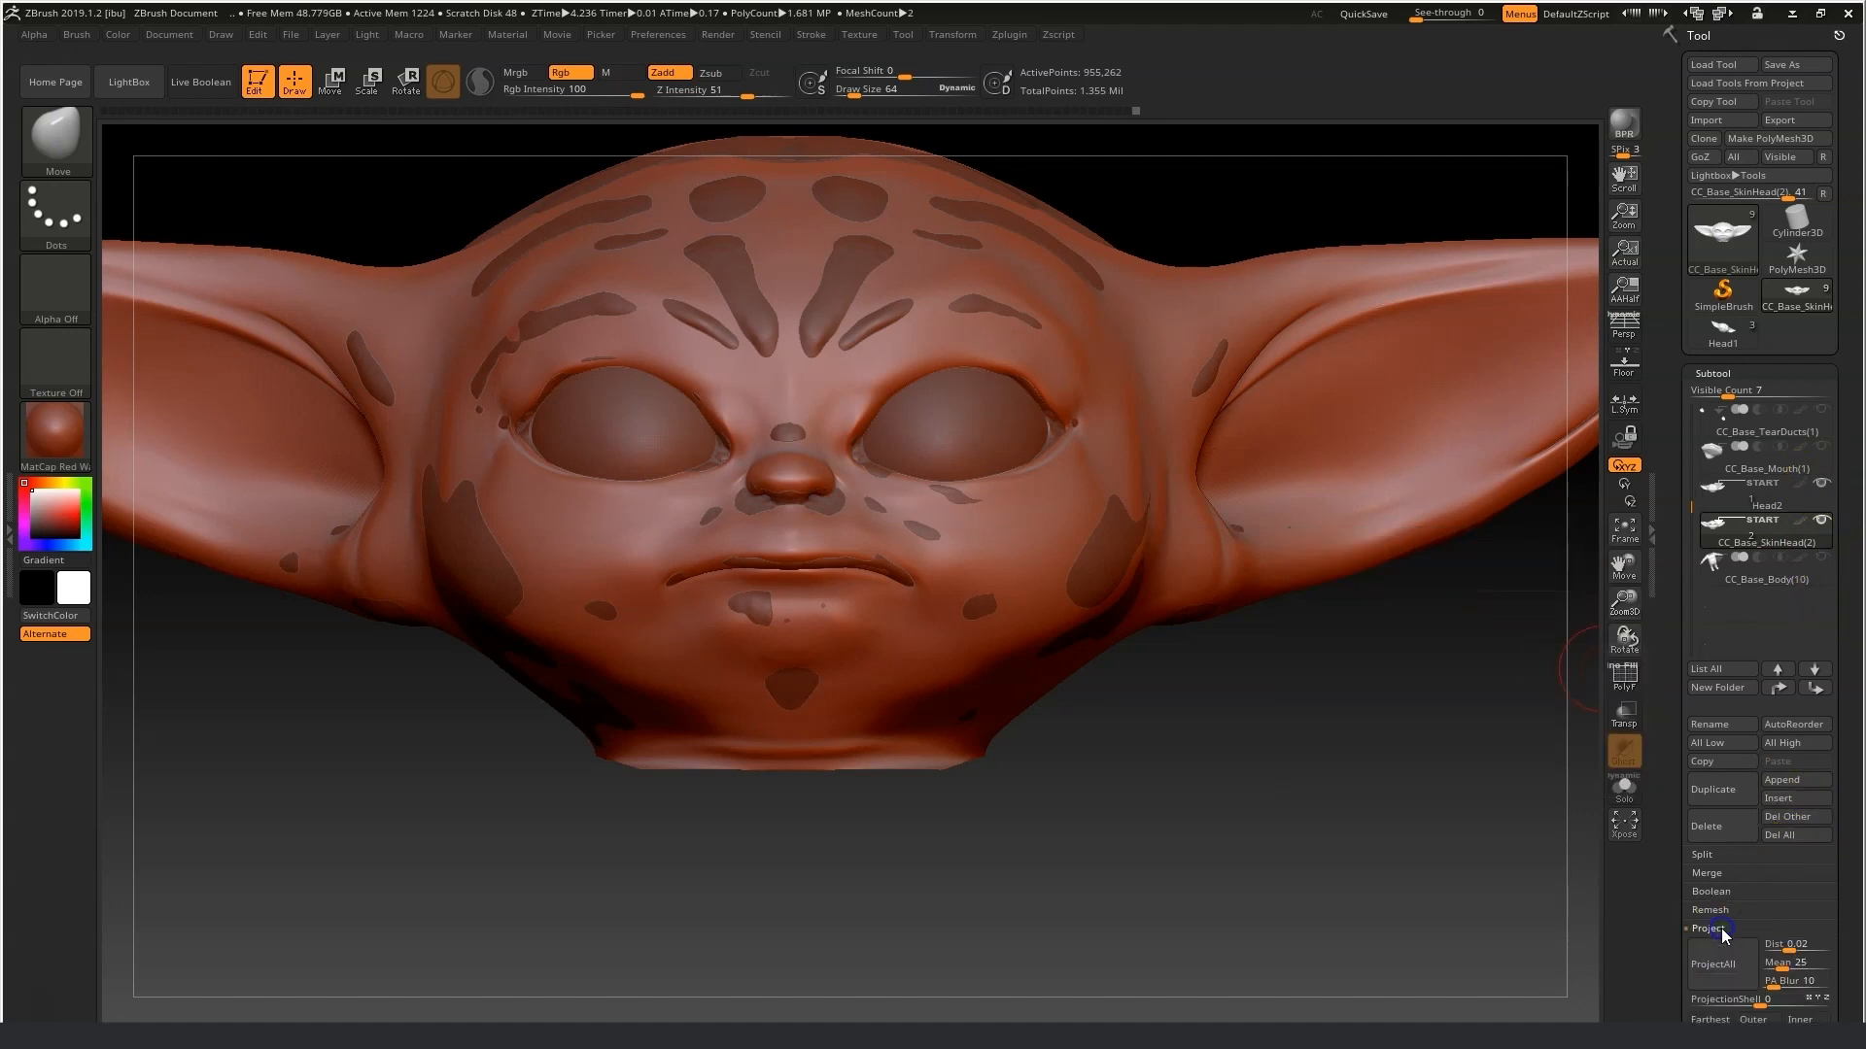
left_click(1794, 944)
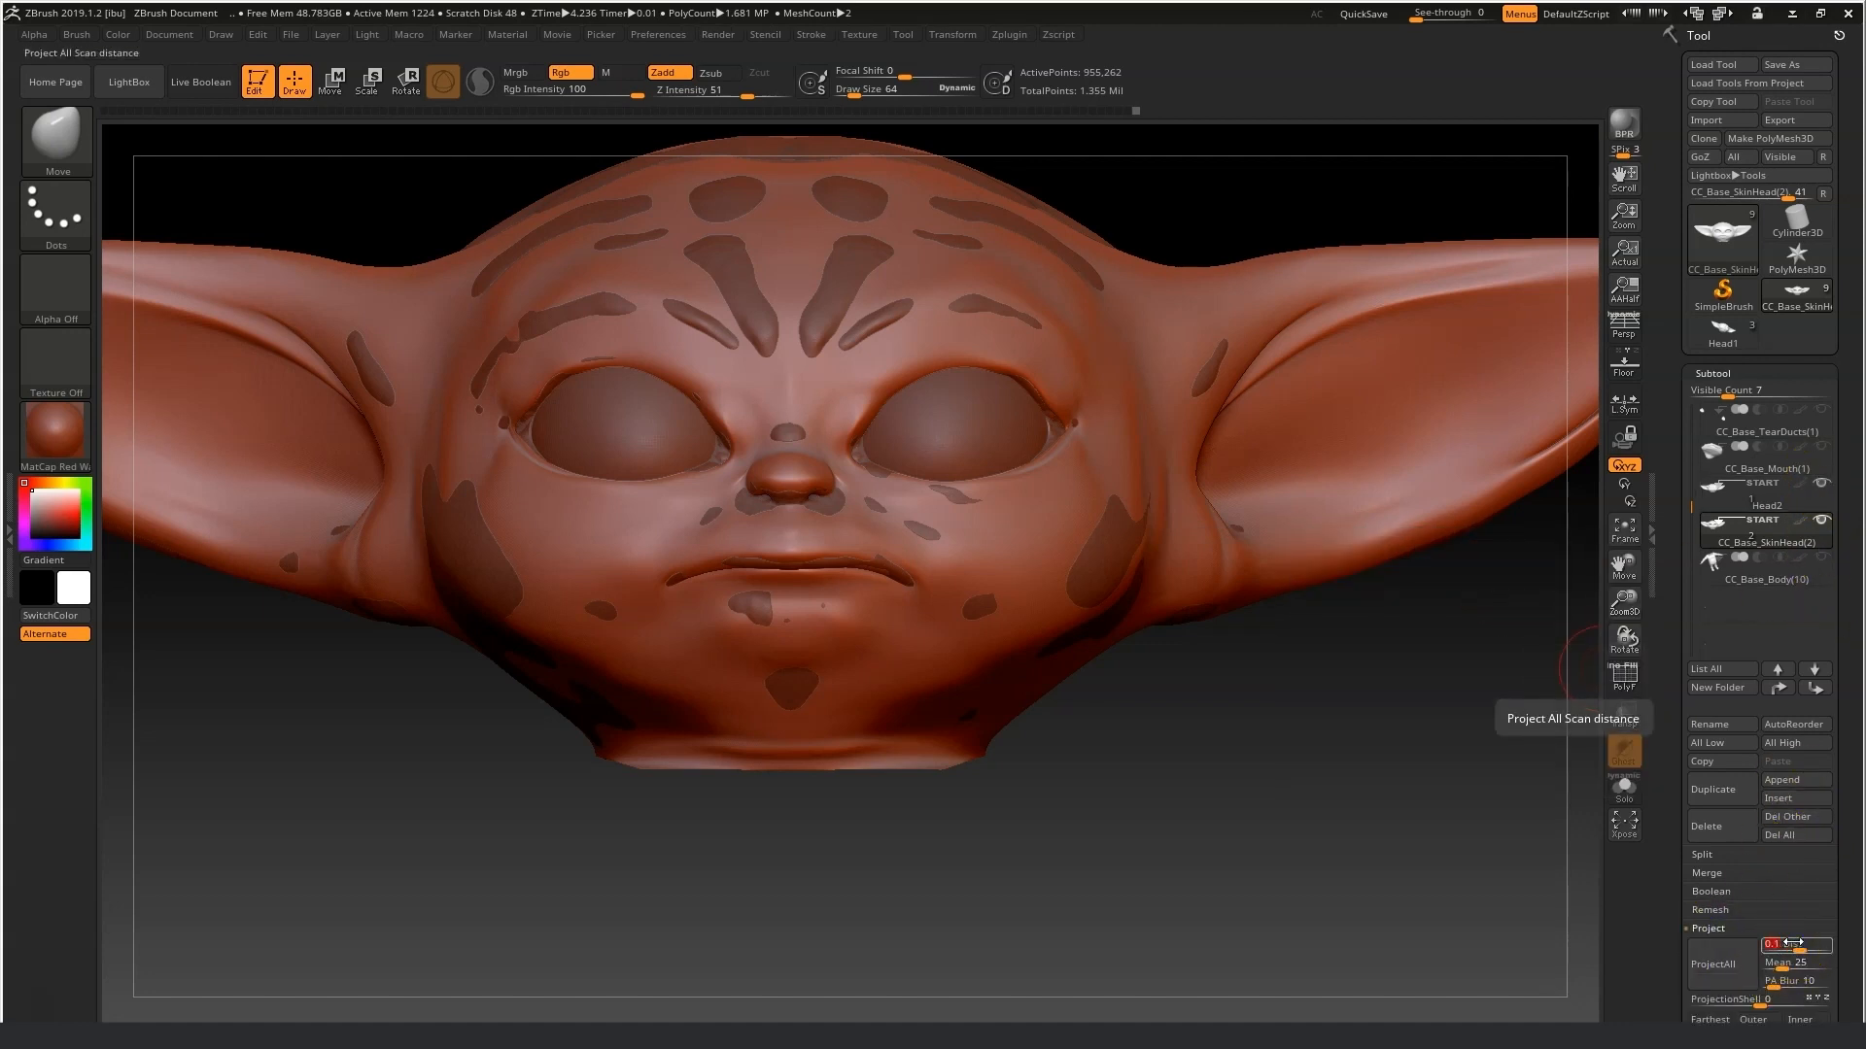
type("0.1")
key("Return")
left_click(1713, 965)
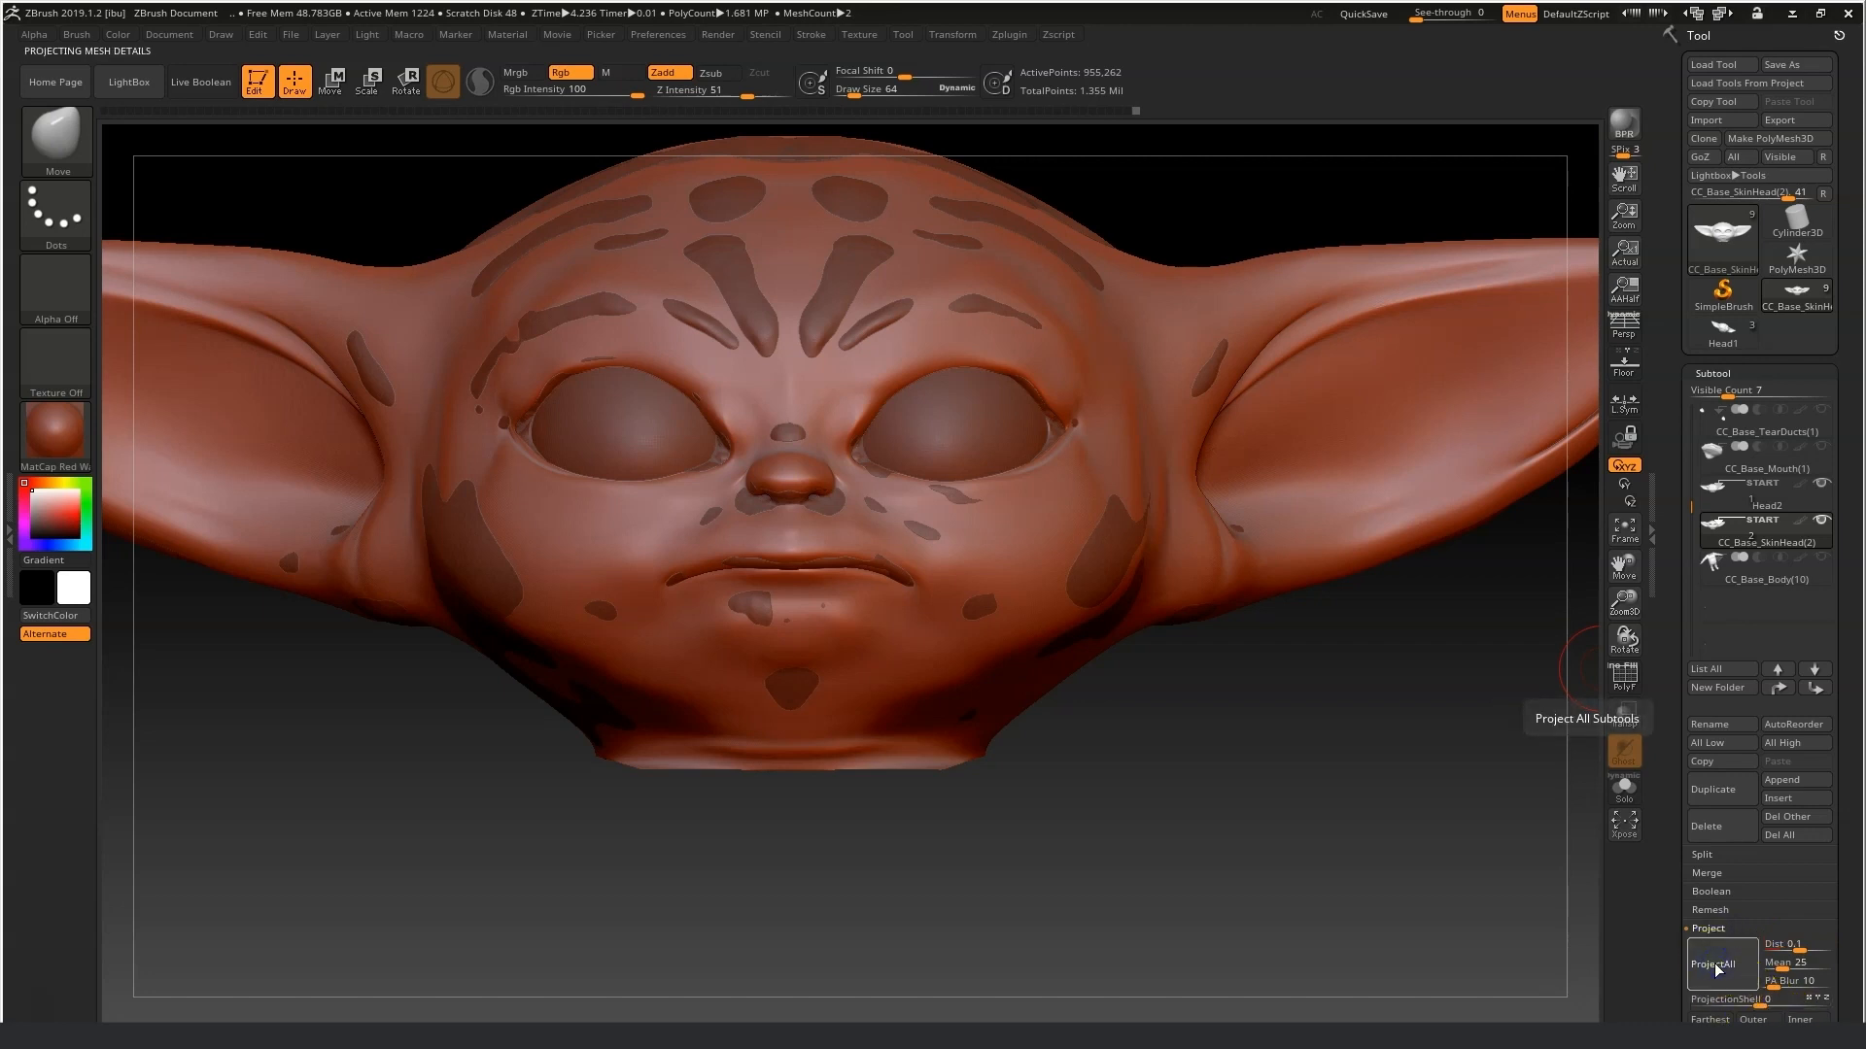
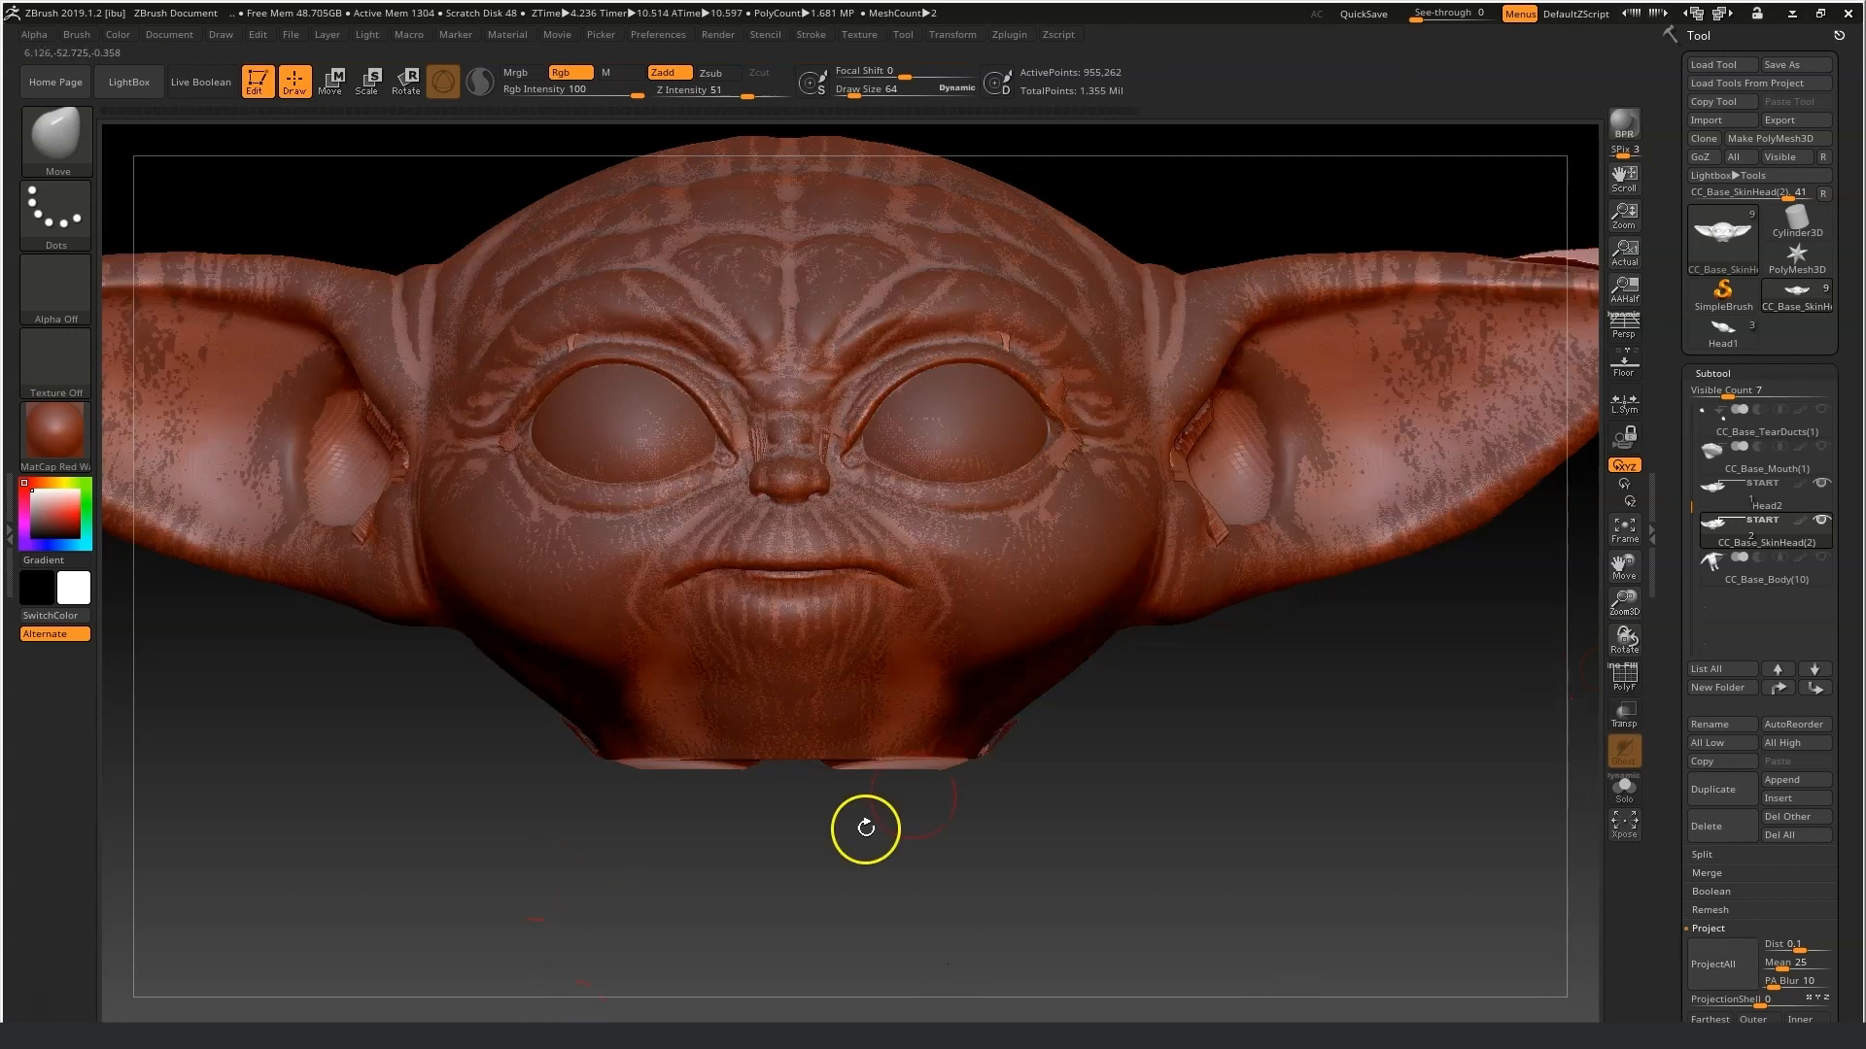
Isolate the baby head in solo view and smooth out projection artifacts around the ears, eyes and nose.
left_click(1620, 787)
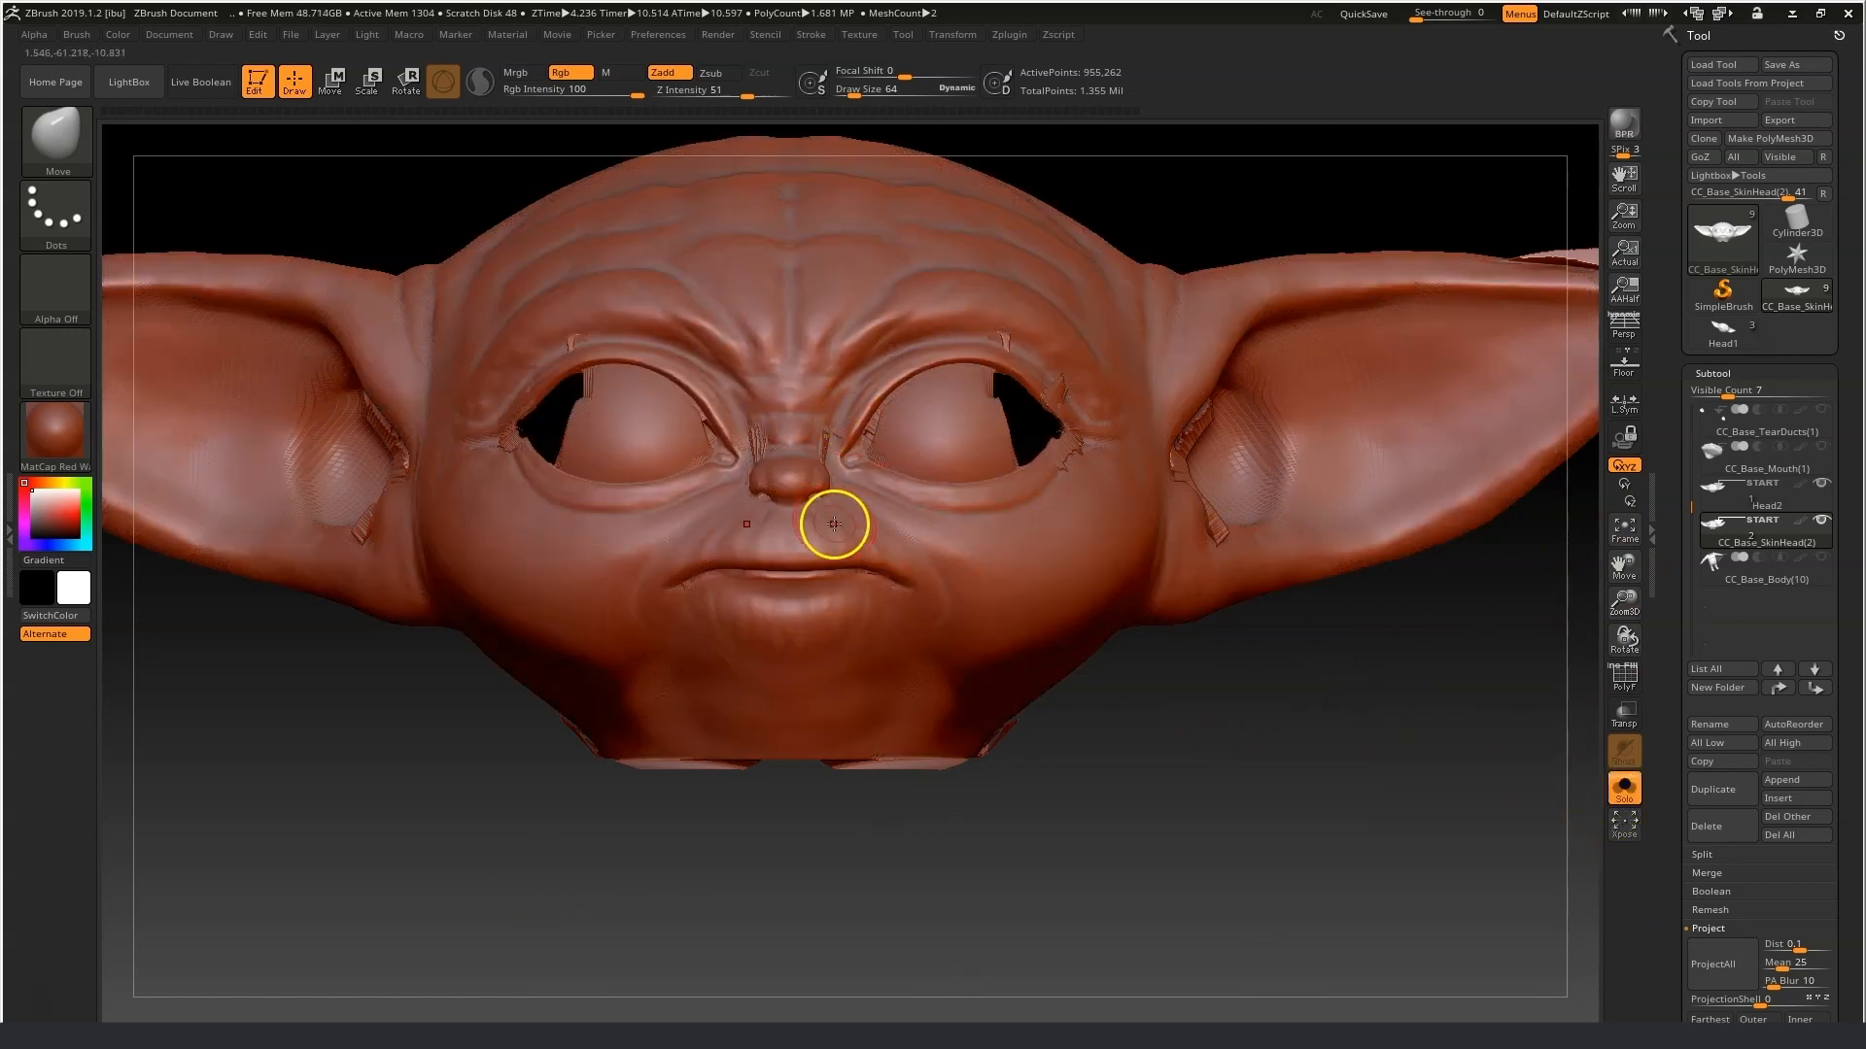
key("shift")
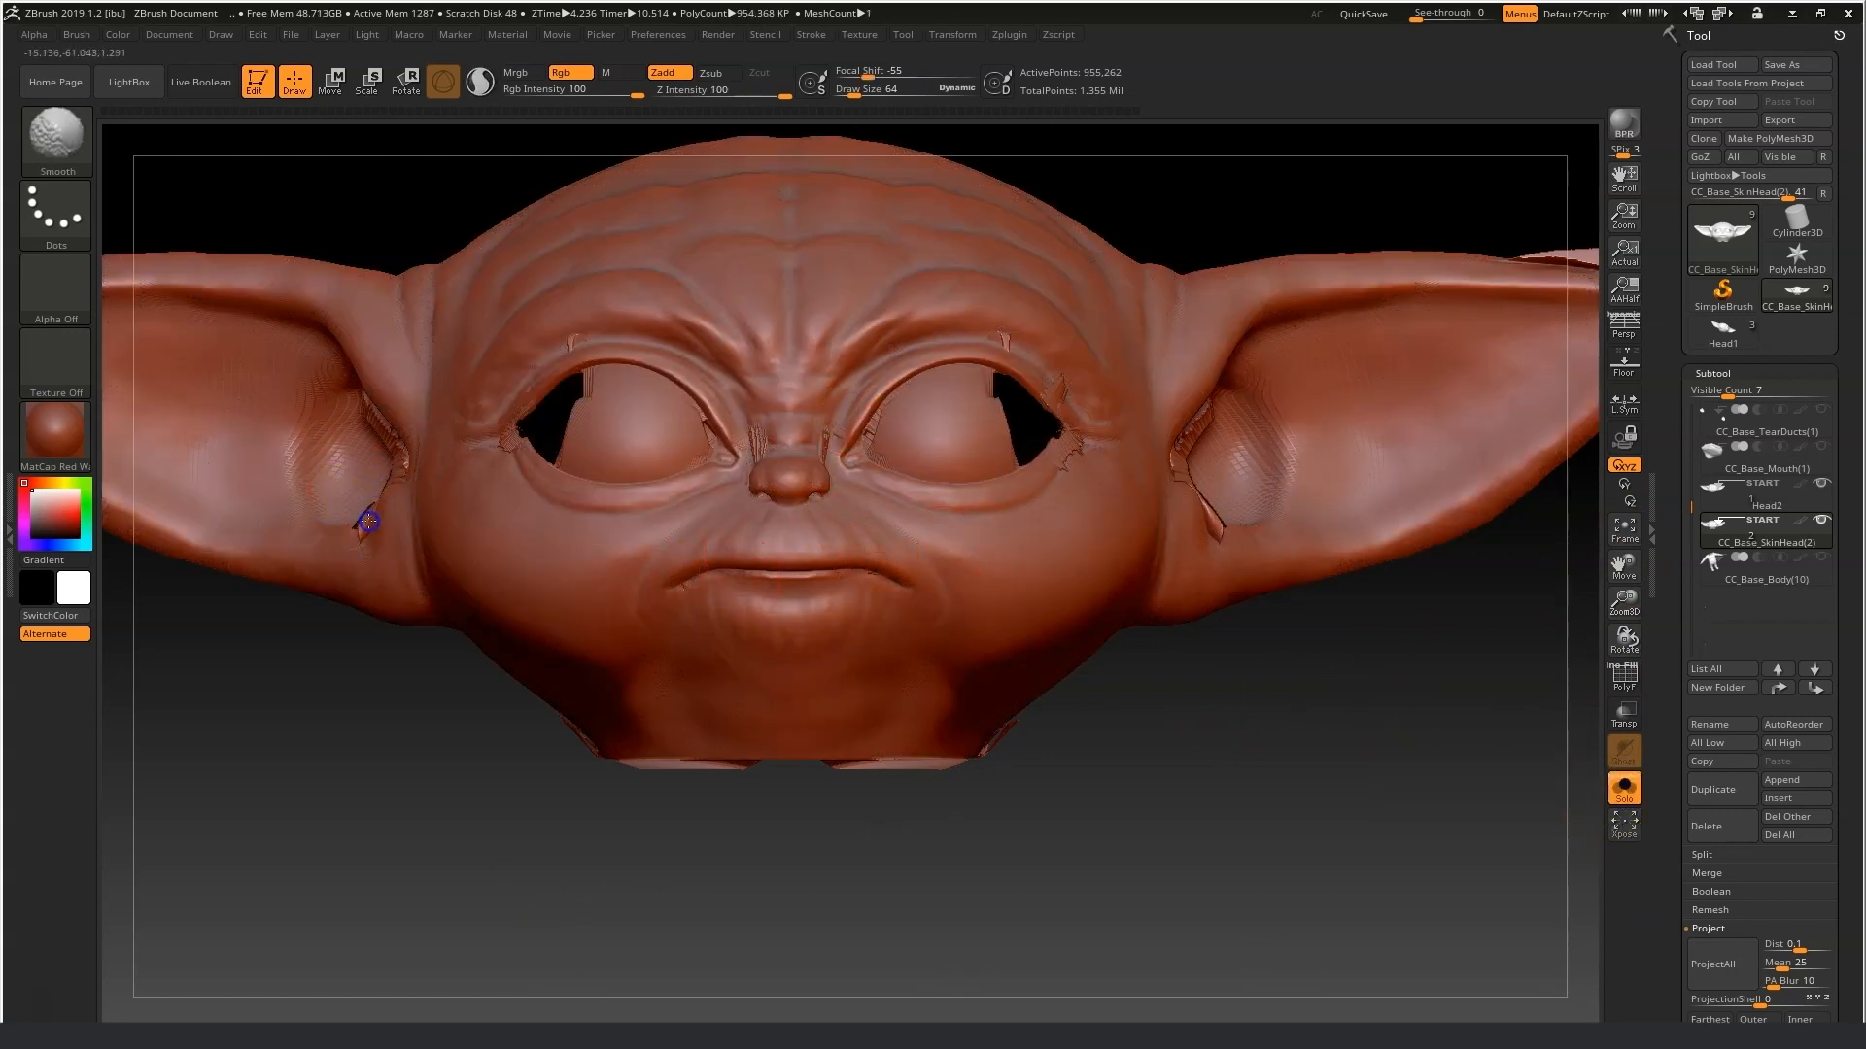
left_click(1221, 545, "shift")
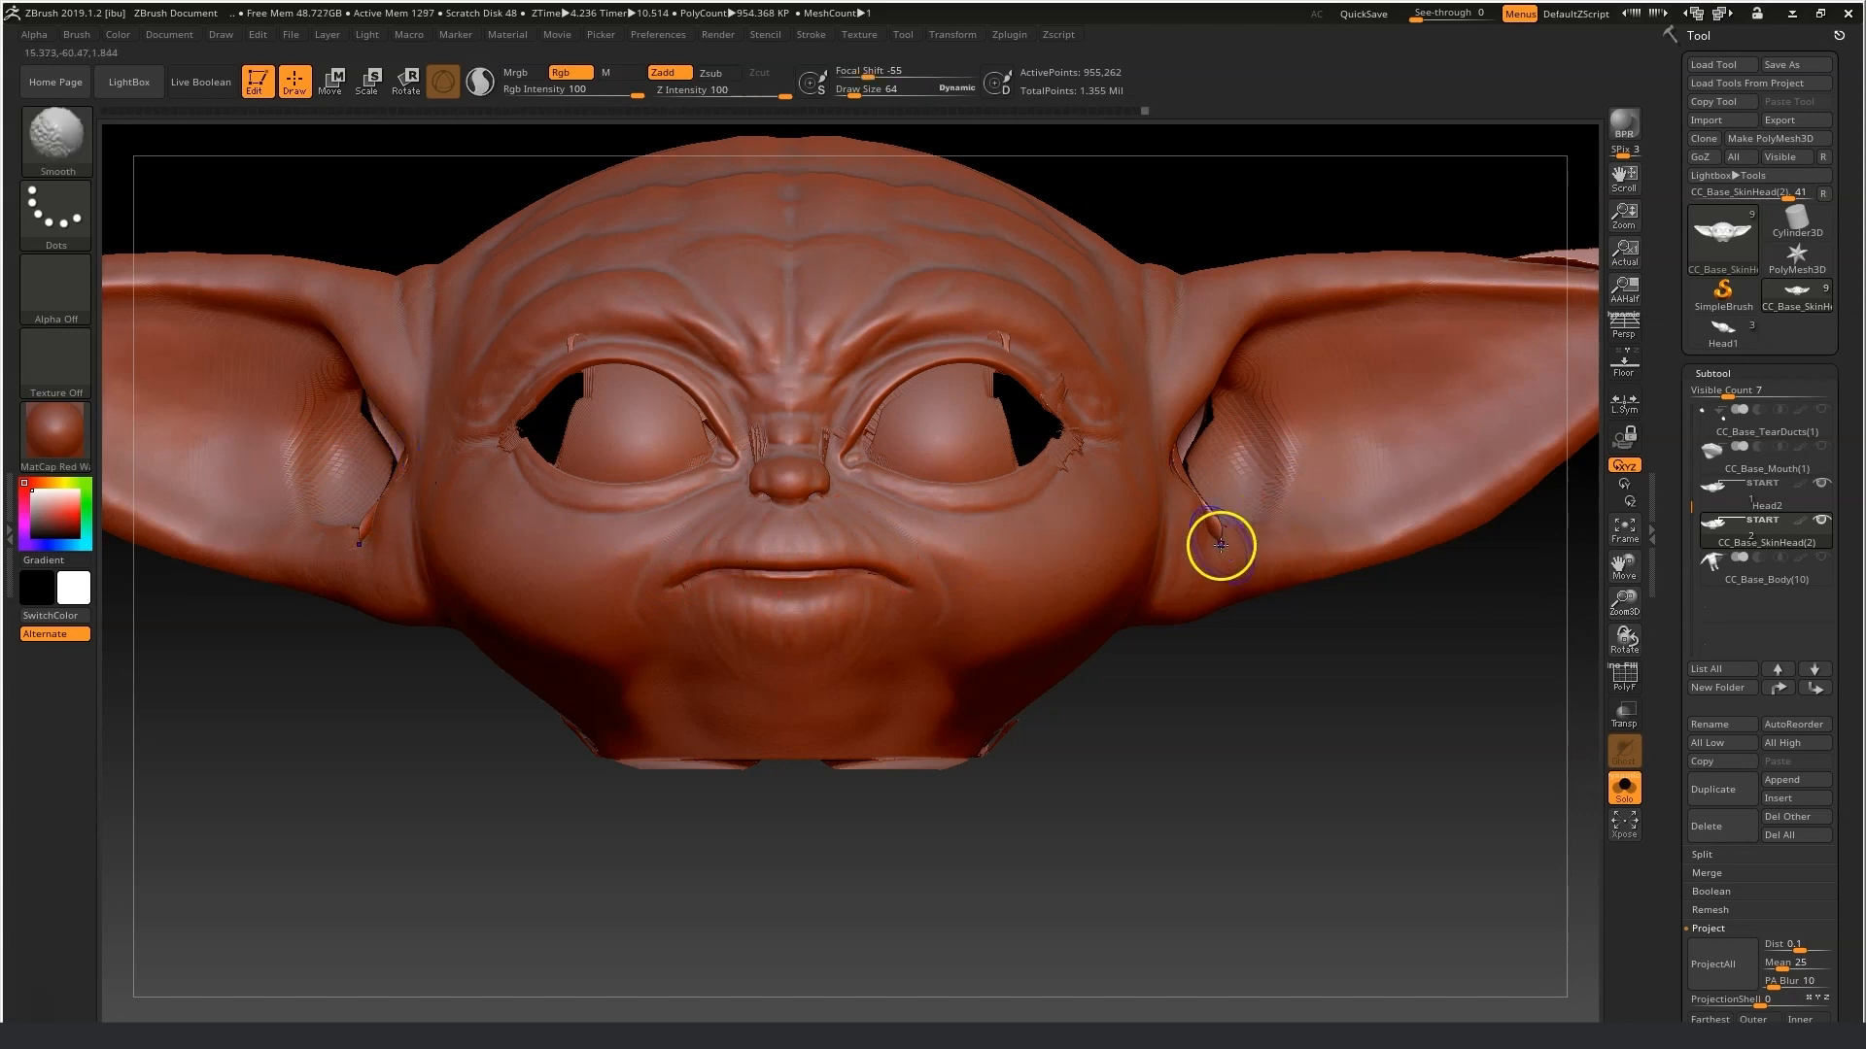
left_click(991, 388, "shift")
left_click(603, 419, "shift")
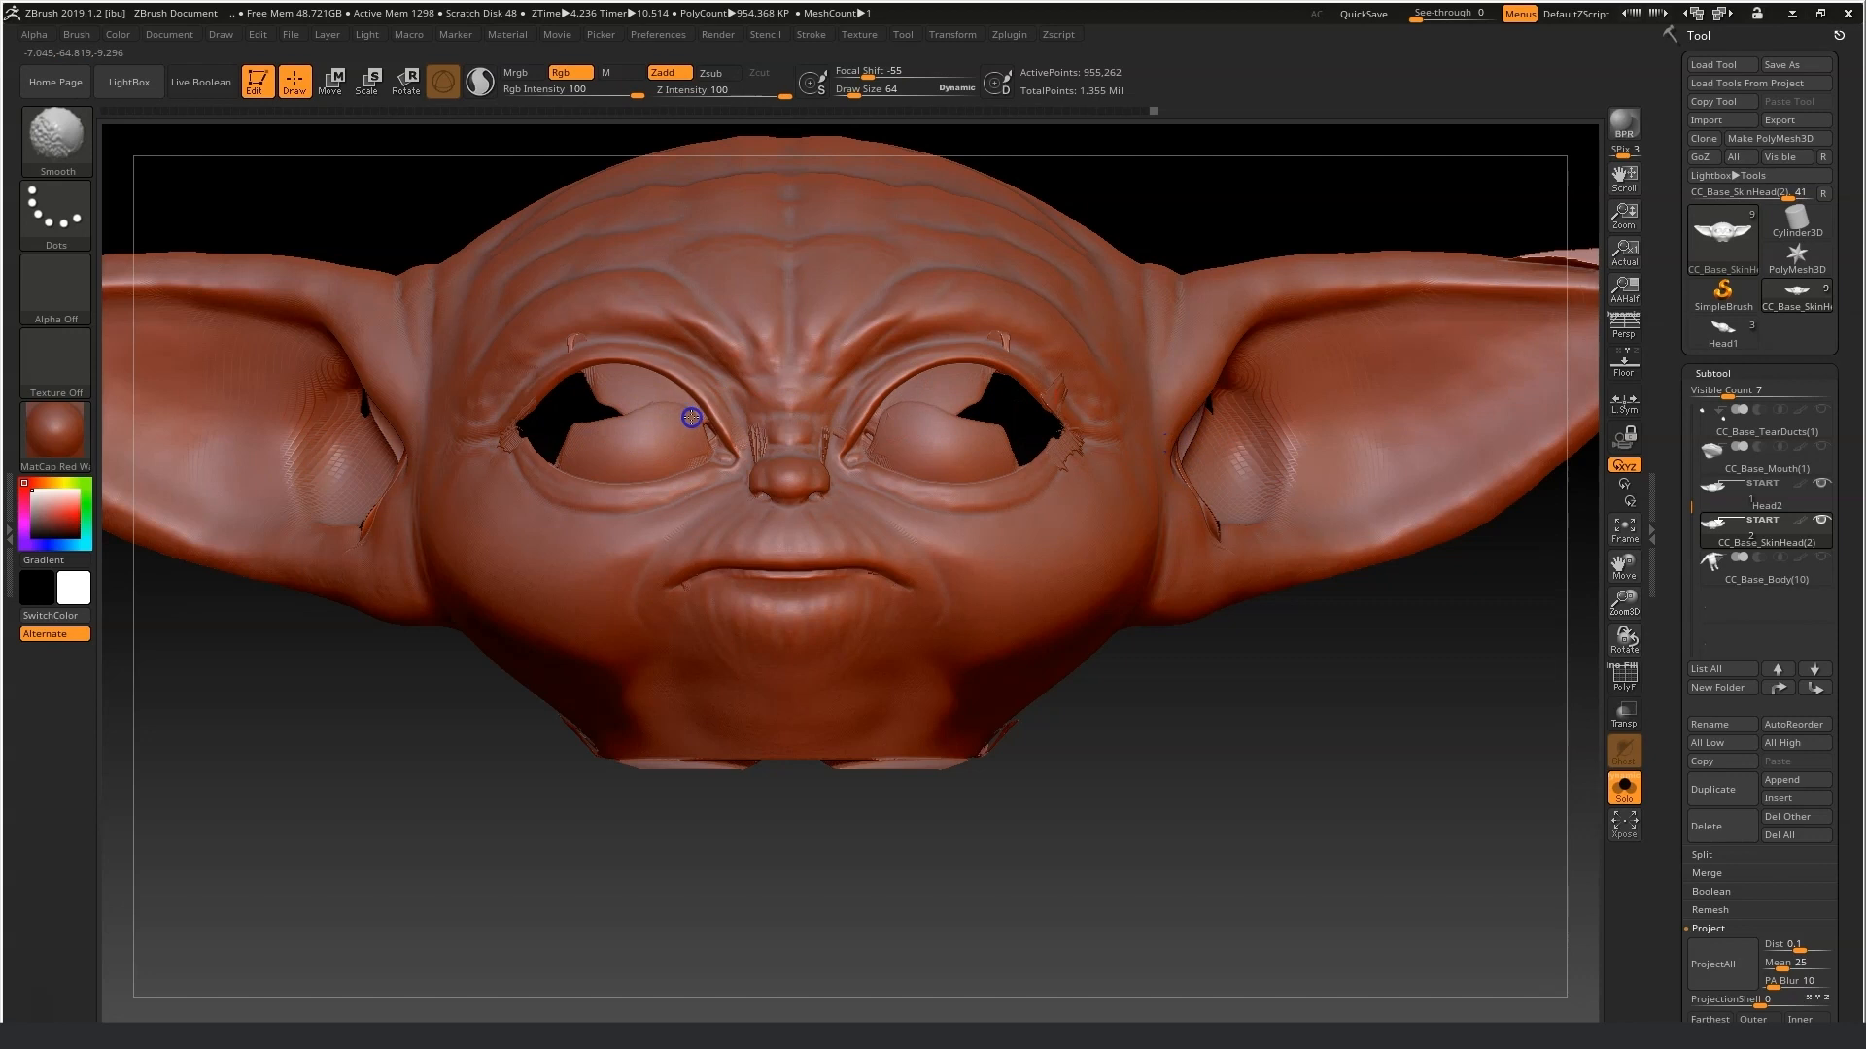
left_click(946, 429, "shift")
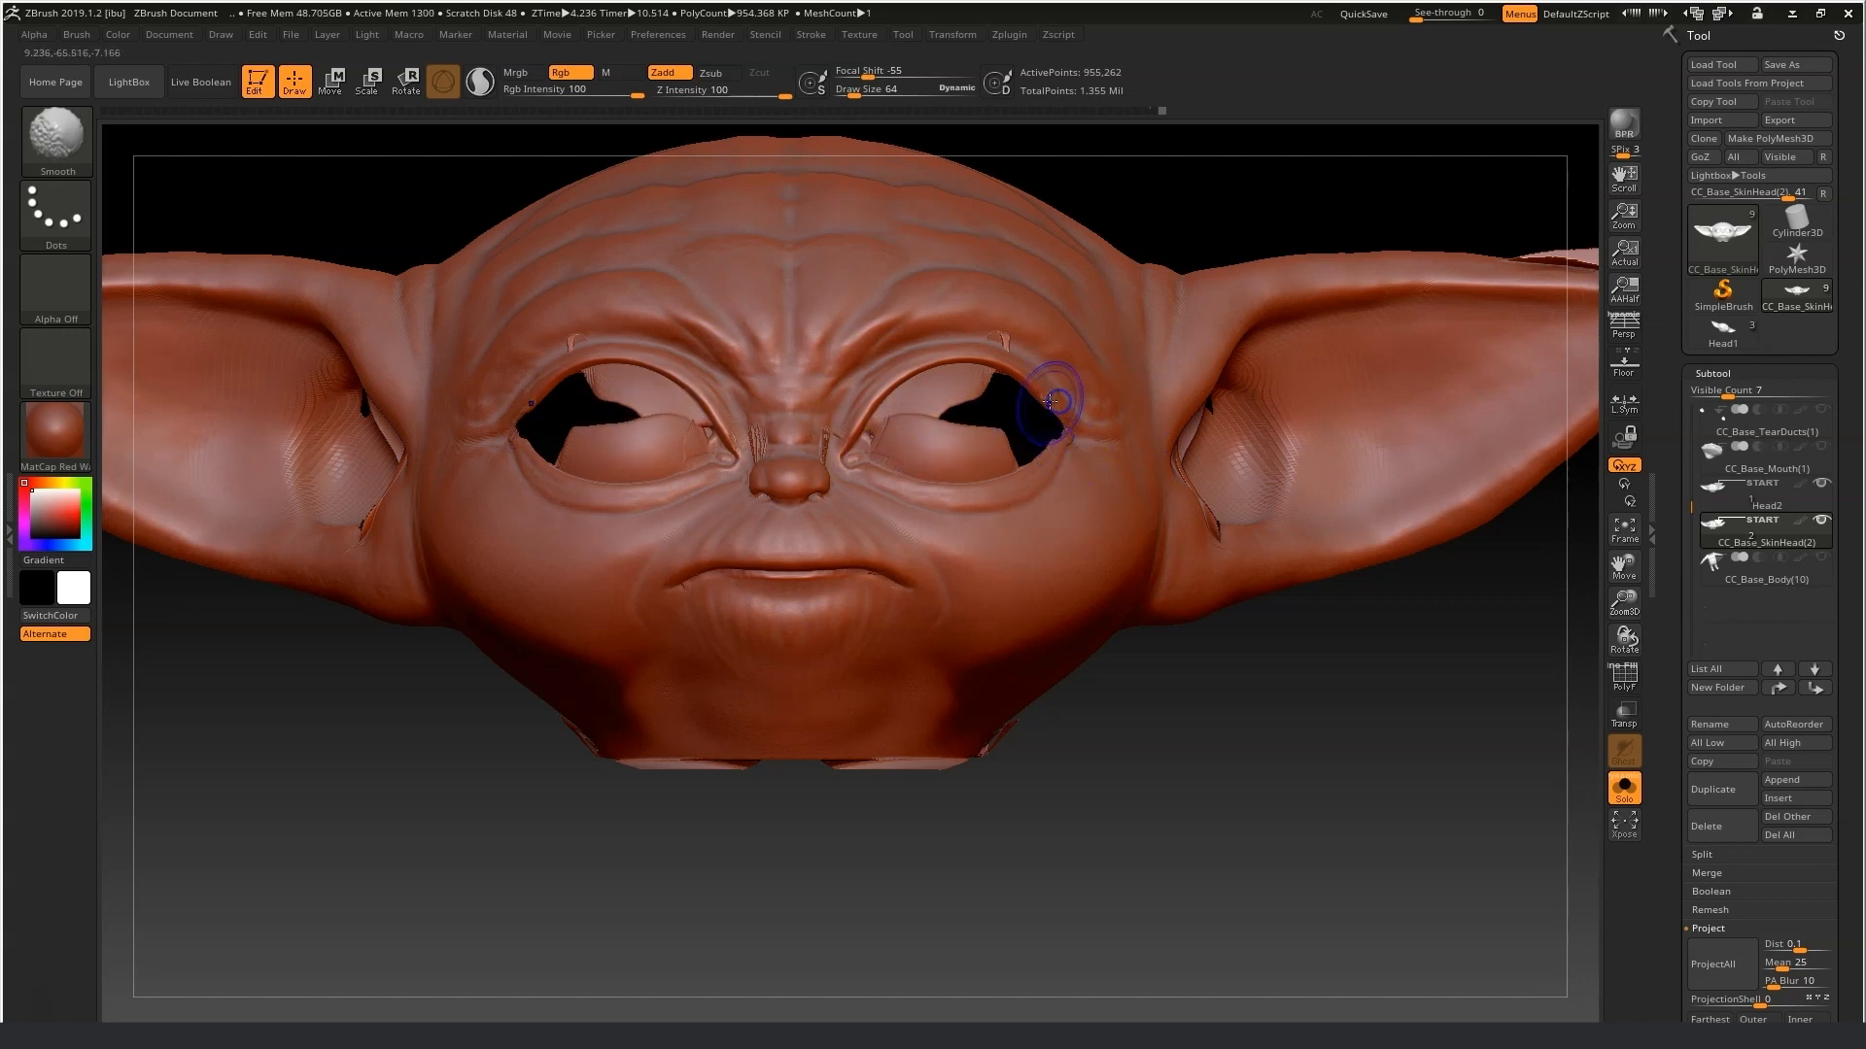
left_click(632, 425, "shift")
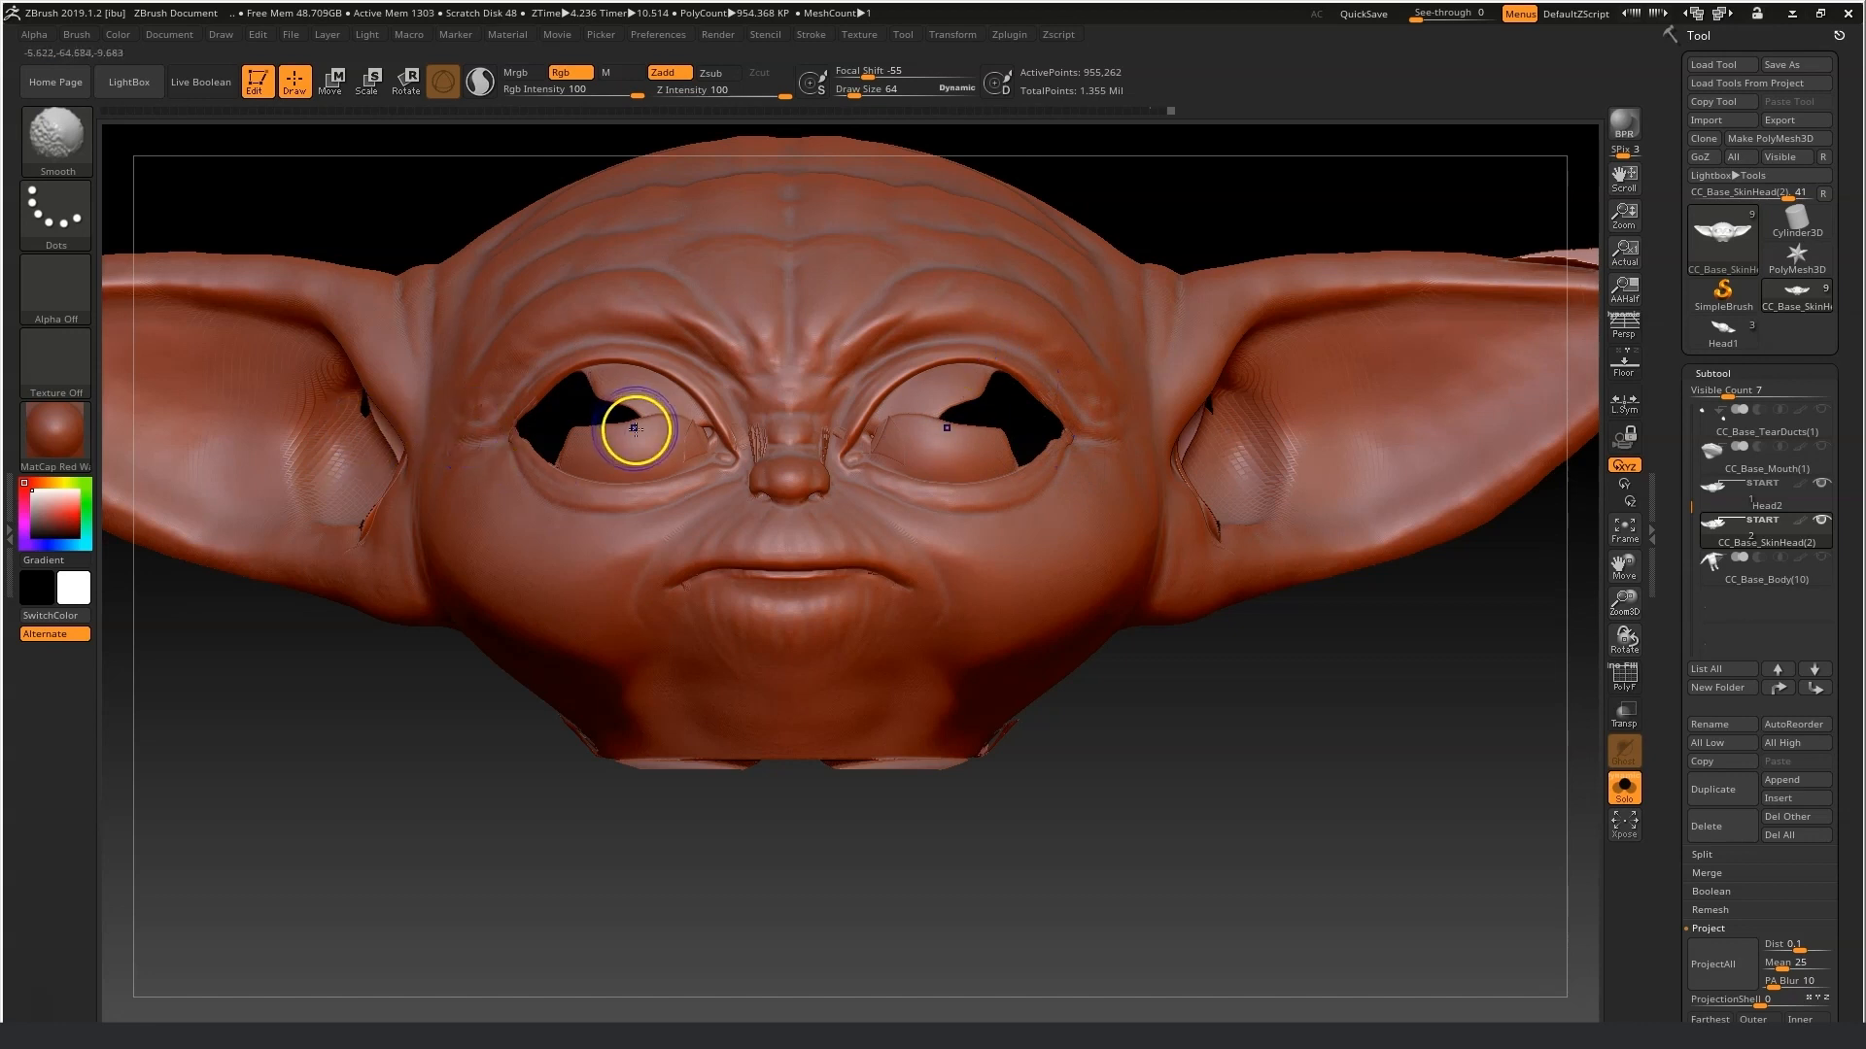
left_click(878, 429, "shift")
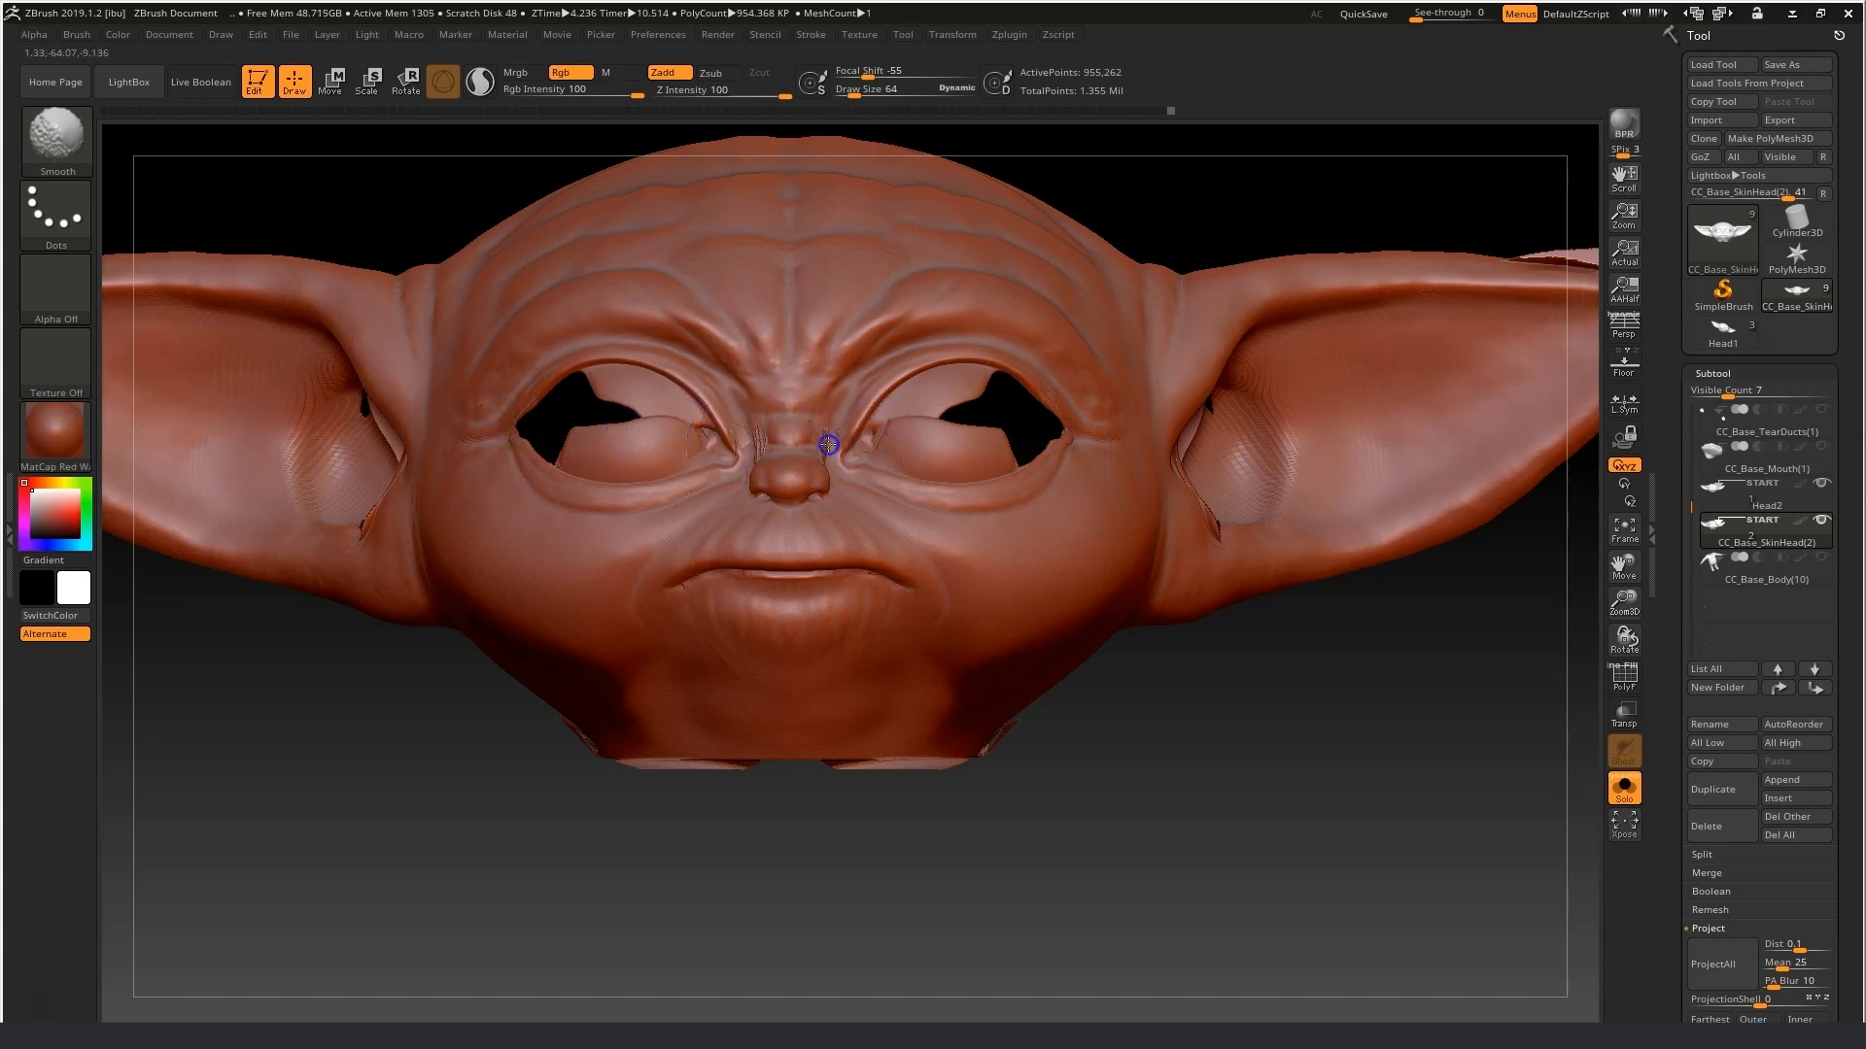
left_click_drag(813, 509, 822, 501, "shift")
Orbit around the head and reshape the ear with the Move brush, pulling its tip outward.
left_click(1054, 783, "shift")
left_click_drag(1048, 785, 1041, 666)
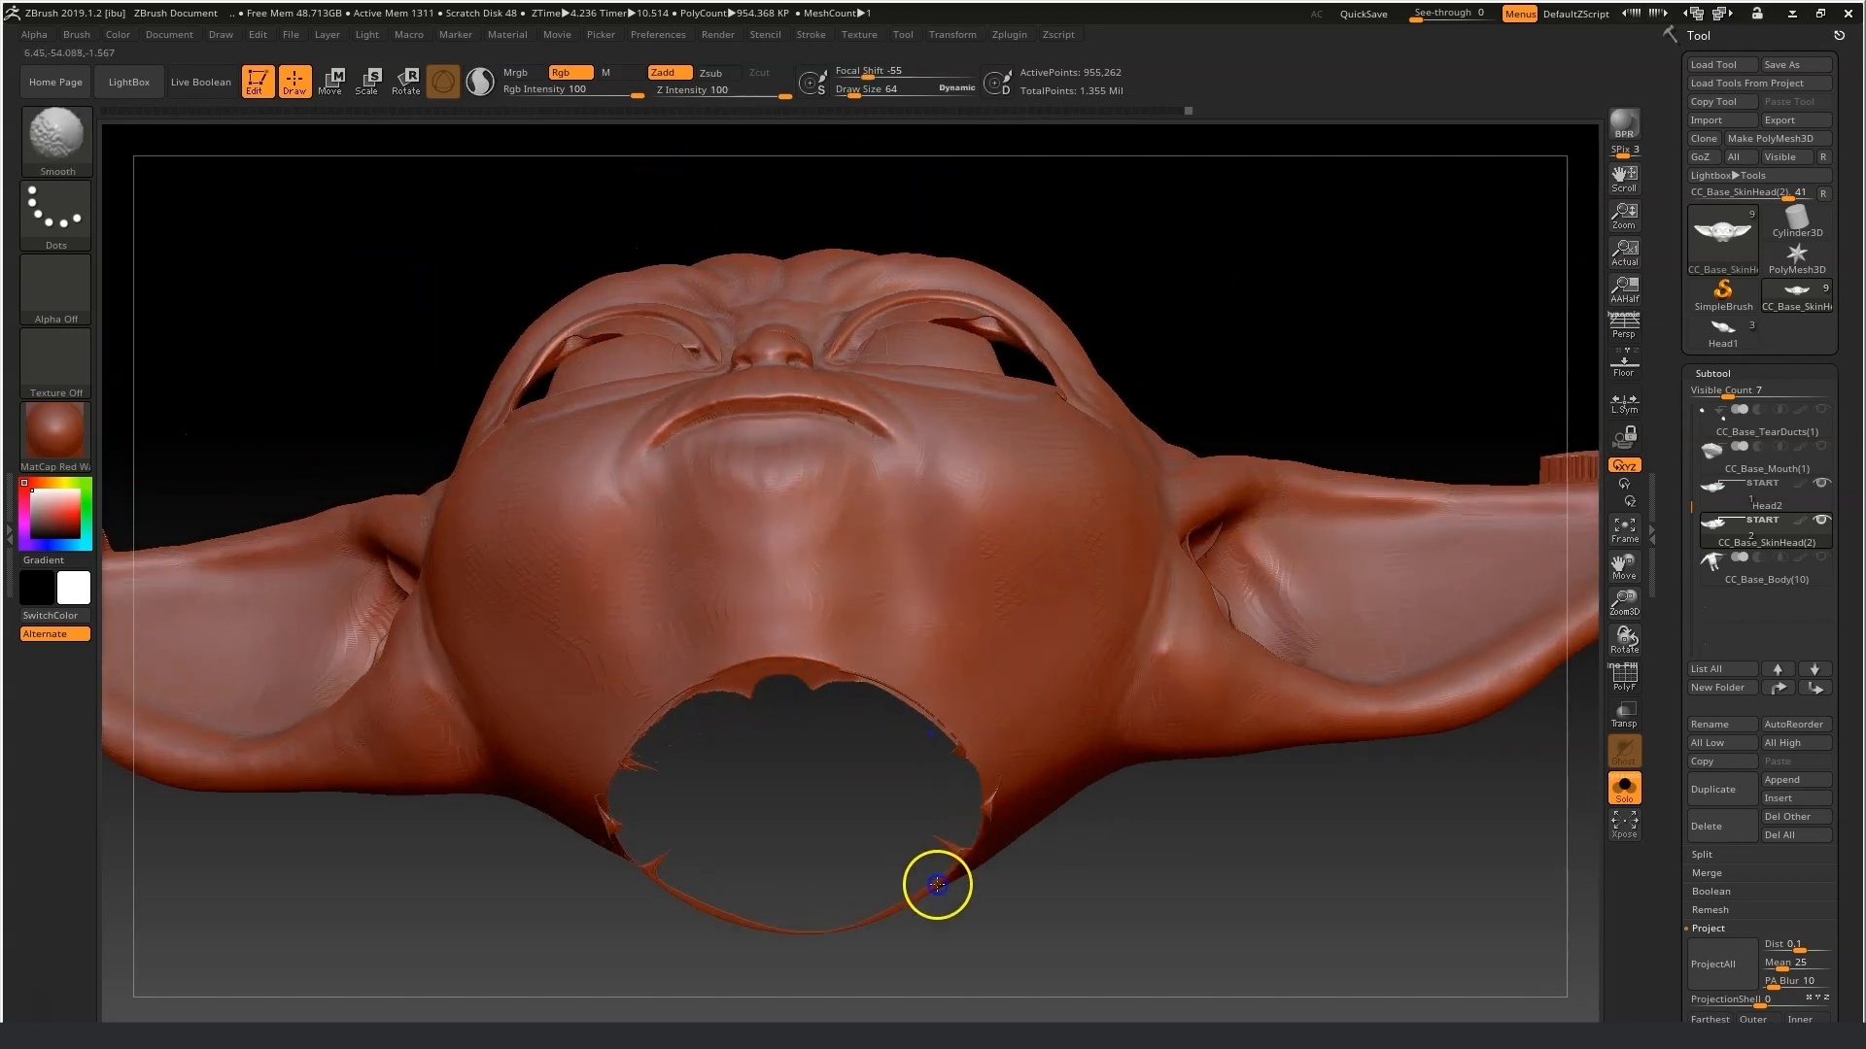
left_click_drag(1392, 867, 1312, 972)
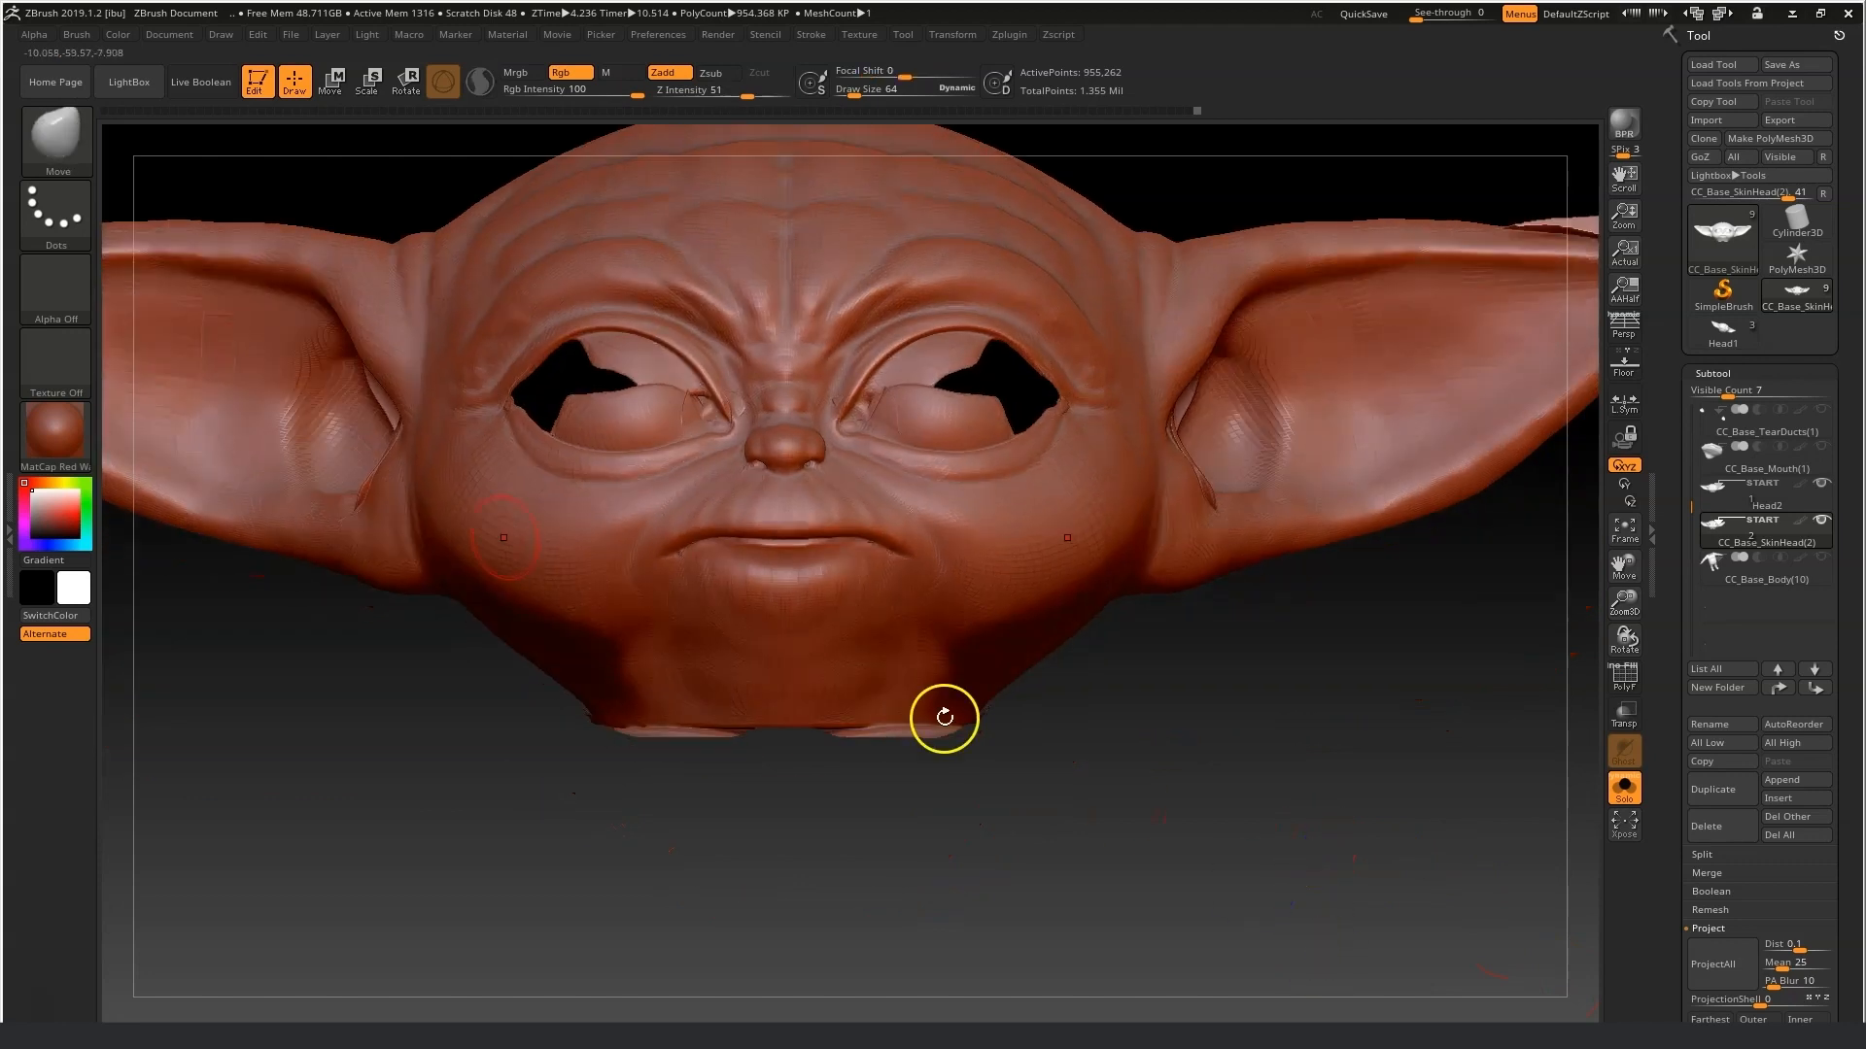
left_click_drag(1437, 670, 1309, 672)
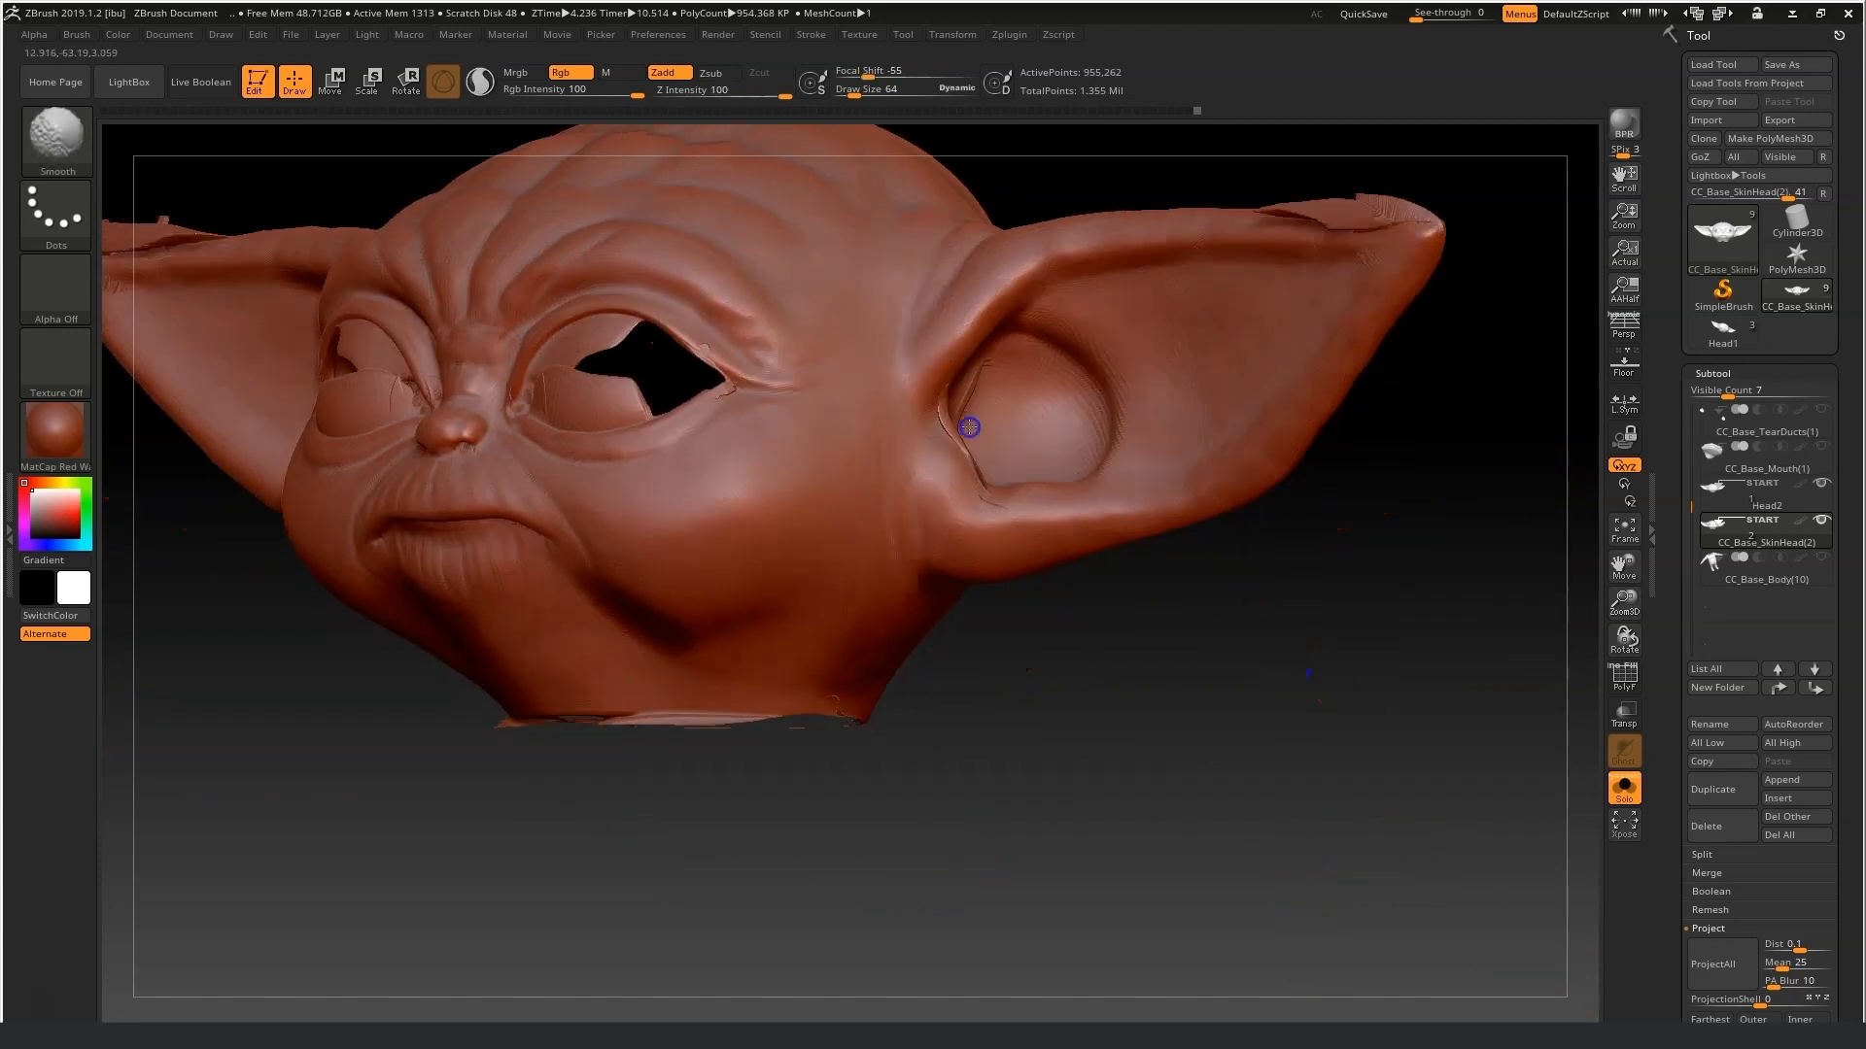
left_click_drag(989, 487, 936, 377, "shift")
mouse_move(1424, 218)
left_mouse_down("shift")
mouse_move(1254, 189)
mouse_move(1242, 210)
left_mouse_up("shift")
left_click_drag(1411, 541, 1425, 557, "shift")
mouse_move(1405, 229)
left_mouse_down("shift")
mouse_move(1330, 206)
mouse_move(1382, 207)
left_mouse_up("shift")
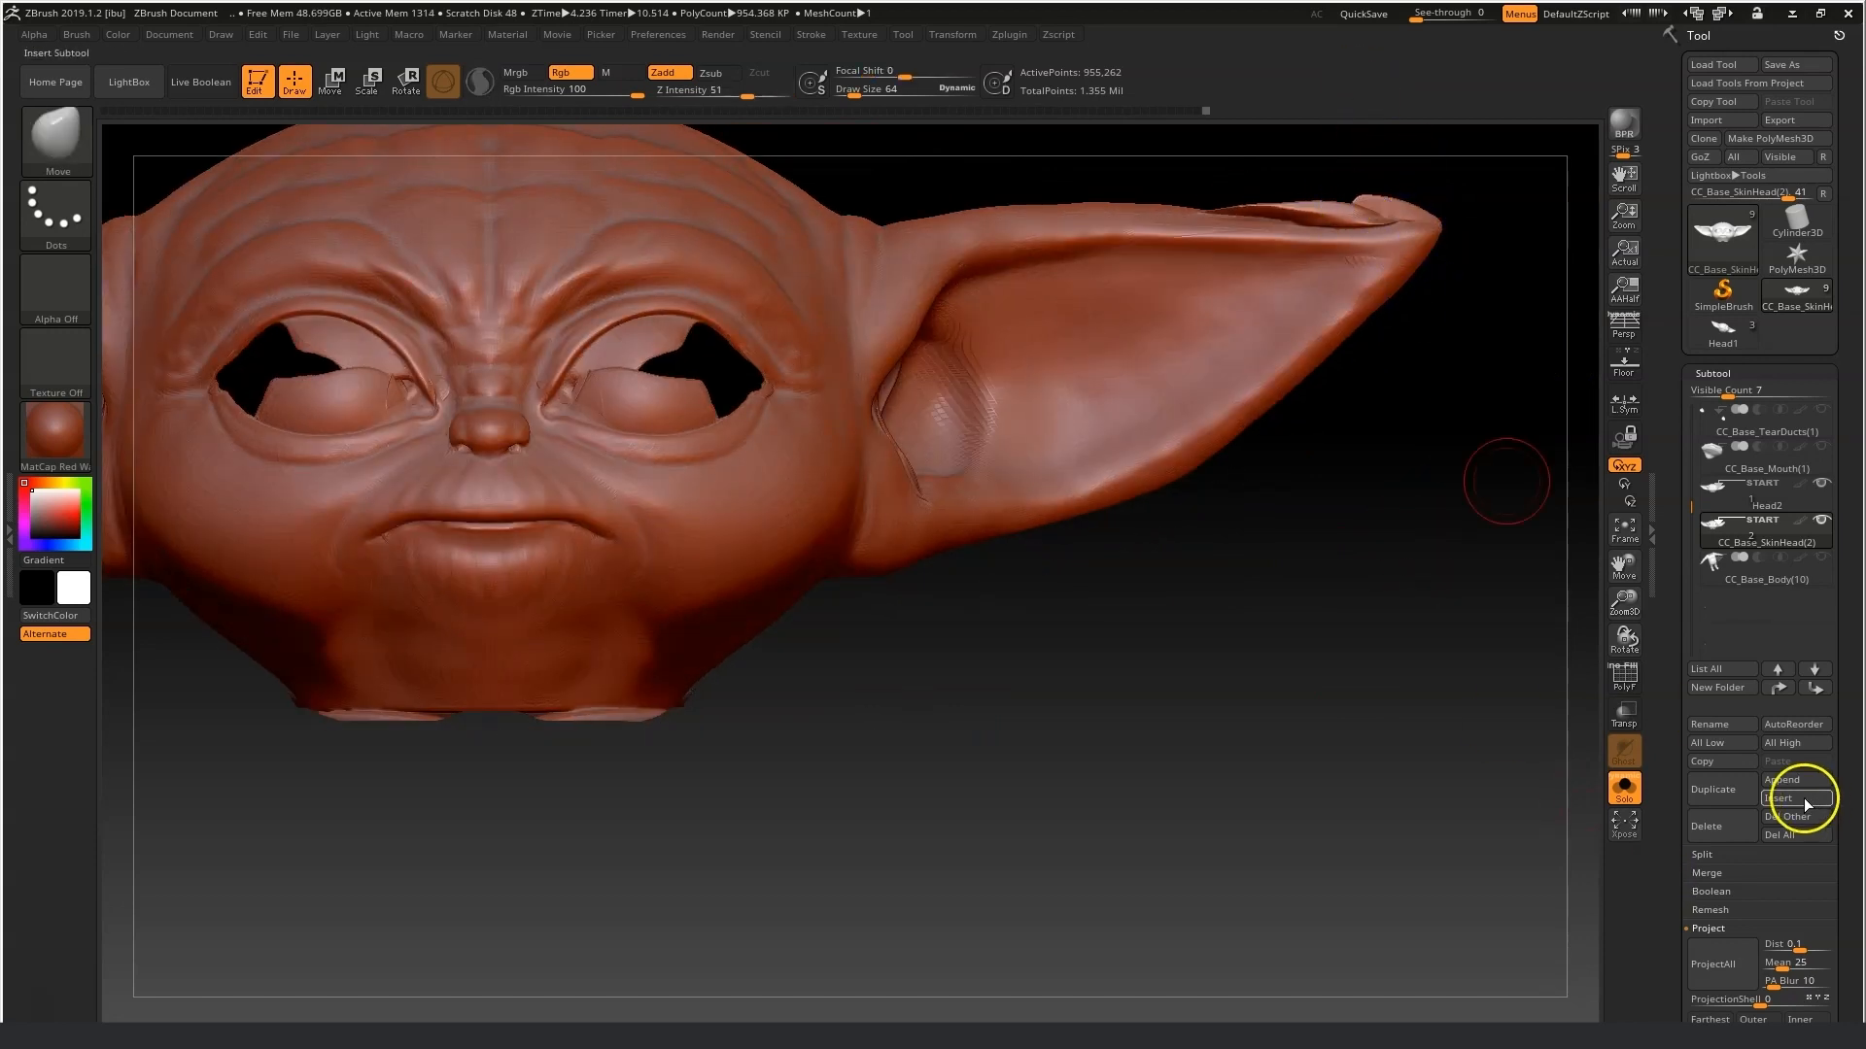
Drop the baby head to subdivision level 1.
left_click_drag(1855, 796, 1853, 645)
left_click(1737, 706)
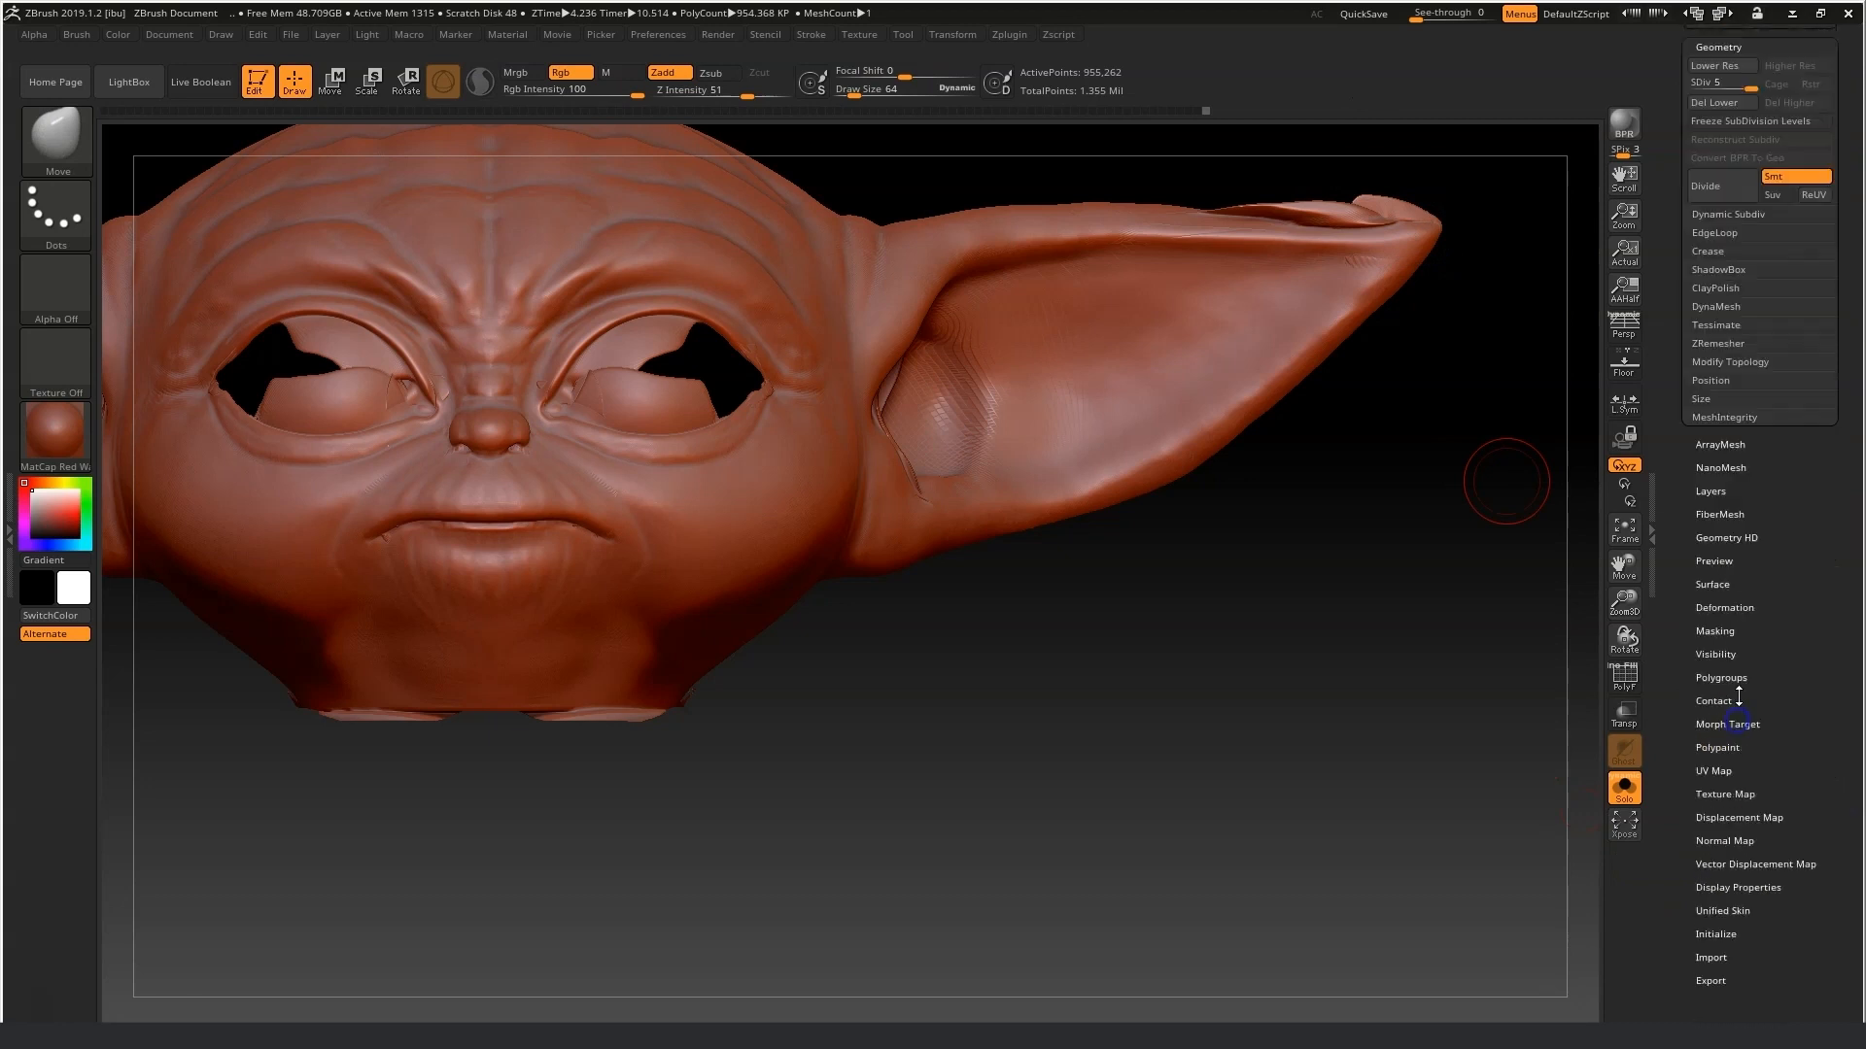
left_click_drag(1701, 60, 1692, 58)
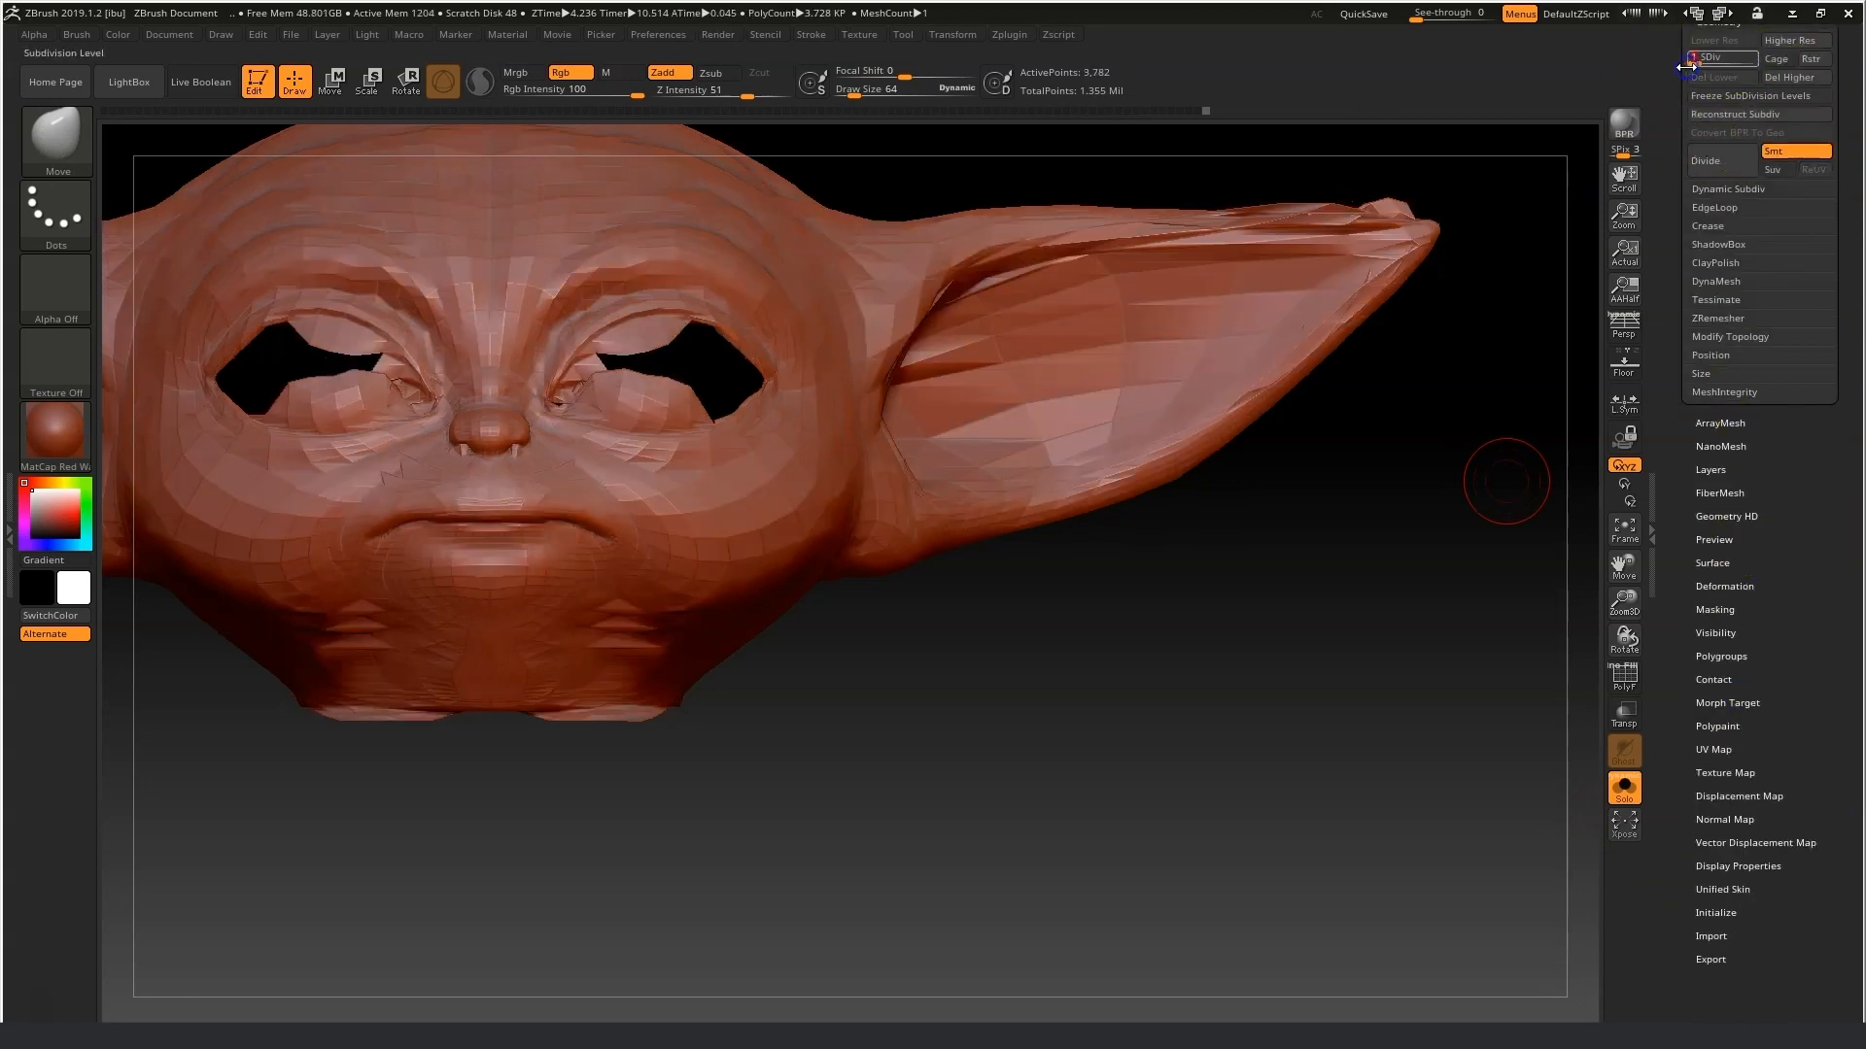
Smooth the ear and head surface at the lowest level, lowering the Smooth brush's Z intensity to 8.
mouse_move(774, 774)
left_mouse_down()
mouse_move(822, 541)
mouse_move(854, 654)
mouse_move(838, 738)
mouse_move(645, 791)
mouse_move(866, 633)
left_mouse_up()
key("shift")
left_click_drag(1355, 433, 1496, 587)
left_click_drag(1624, 566, 1587, 716)
mouse_move(1441, 388)
left_mouse_down("shift")
mouse_move(1486, 362)
mouse_move(1301, 360)
left_mouse_up("shift")
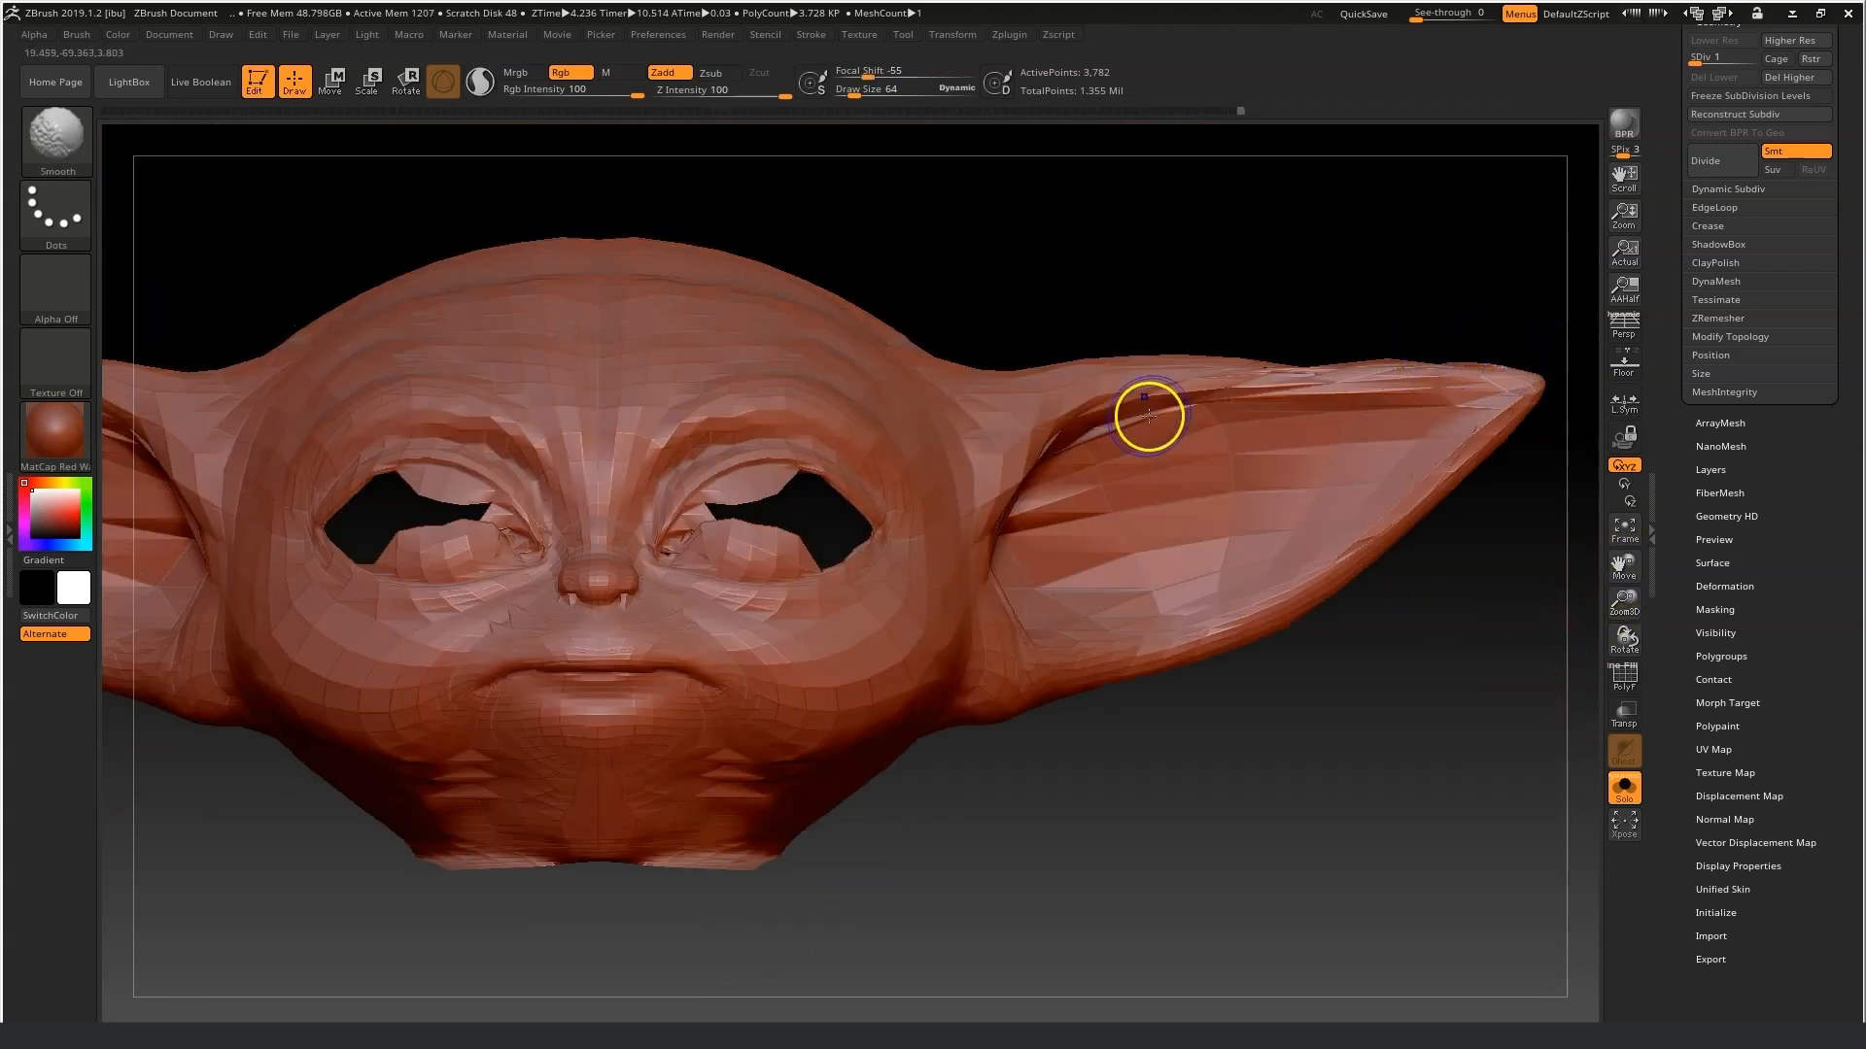
mouse_move(1102, 740)
left_mouse_down()
mouse_move(1029, 842)
mouse_move(1124, 771)
left_mouse_up()
left_click_drag(1624, 566, 1849, 559)
mouse_move(1035, 568)
left_mouse_down("shift")
mouse_move(953, 524)
mouse_move(938, 558)
mouse_move(955, 501)
mouse_move(1003, 501)
mouse_move(988, 505)
left_mouse_up("shift")
left_click_drag(748, 86, 734, 93)
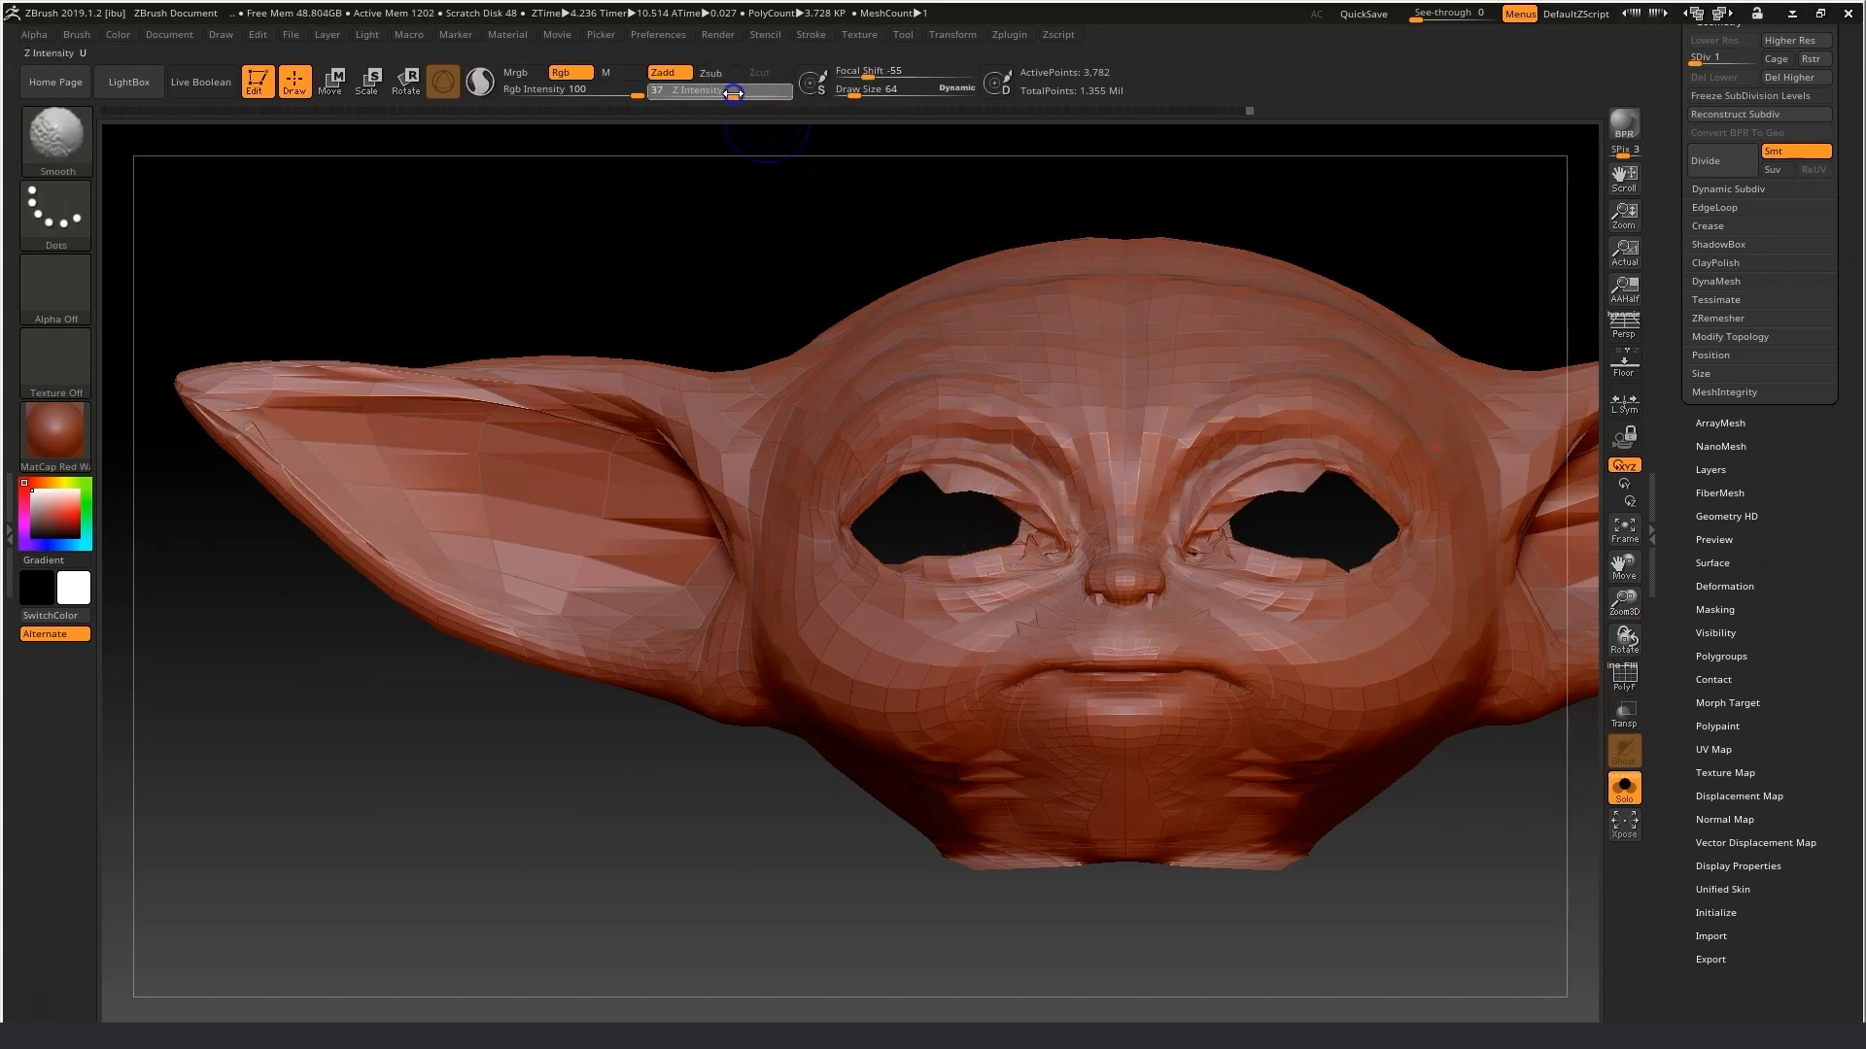
left_click_drag(1622, 567, 1580, 575)
left_click_drag(1624, 603, 1639, 714)
left_click_drag(1032, 826, 1084, 802, "shift")
mouse_move(1207, 857)
left_mouse_down("shift")
mouse_move(1222, 880)
mouse_move(1487, 963)
left_mouse_up("shift")
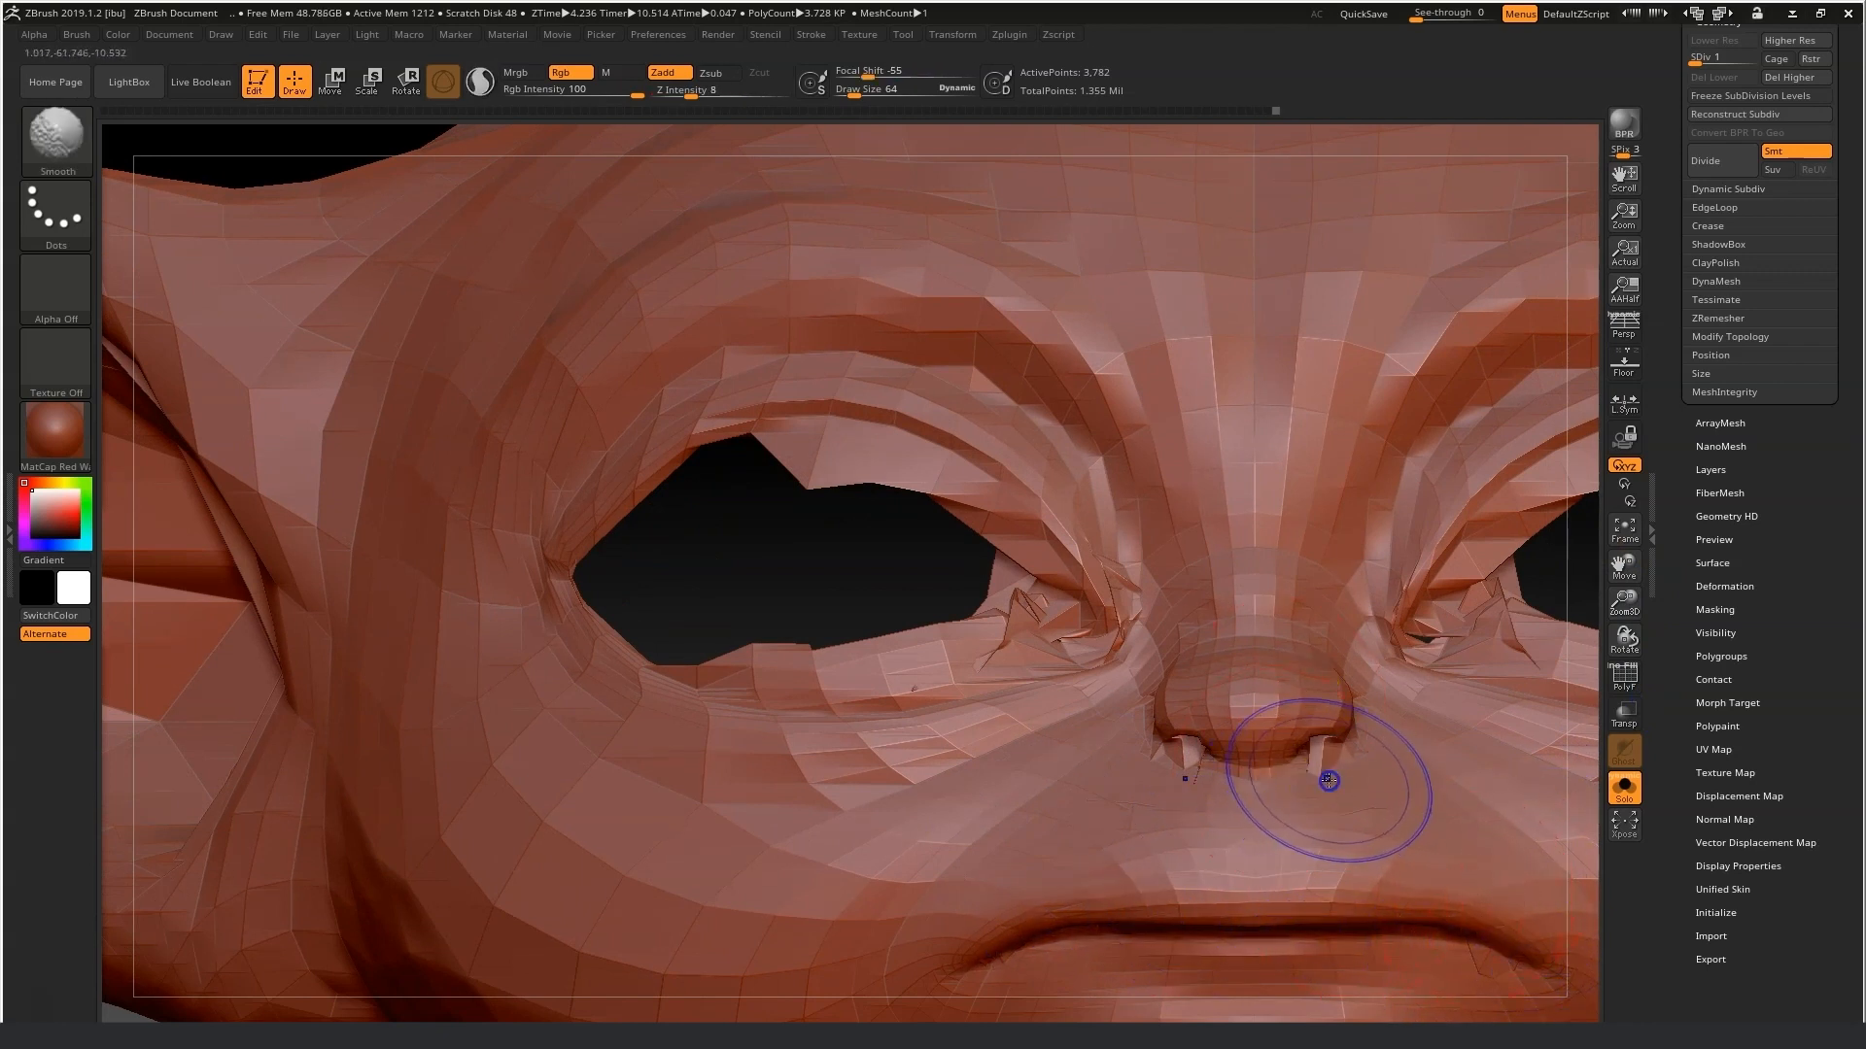
Reshape the left eye socket's lower lid and inner corner with the Move brush at draw size 41.
key("ctrl")
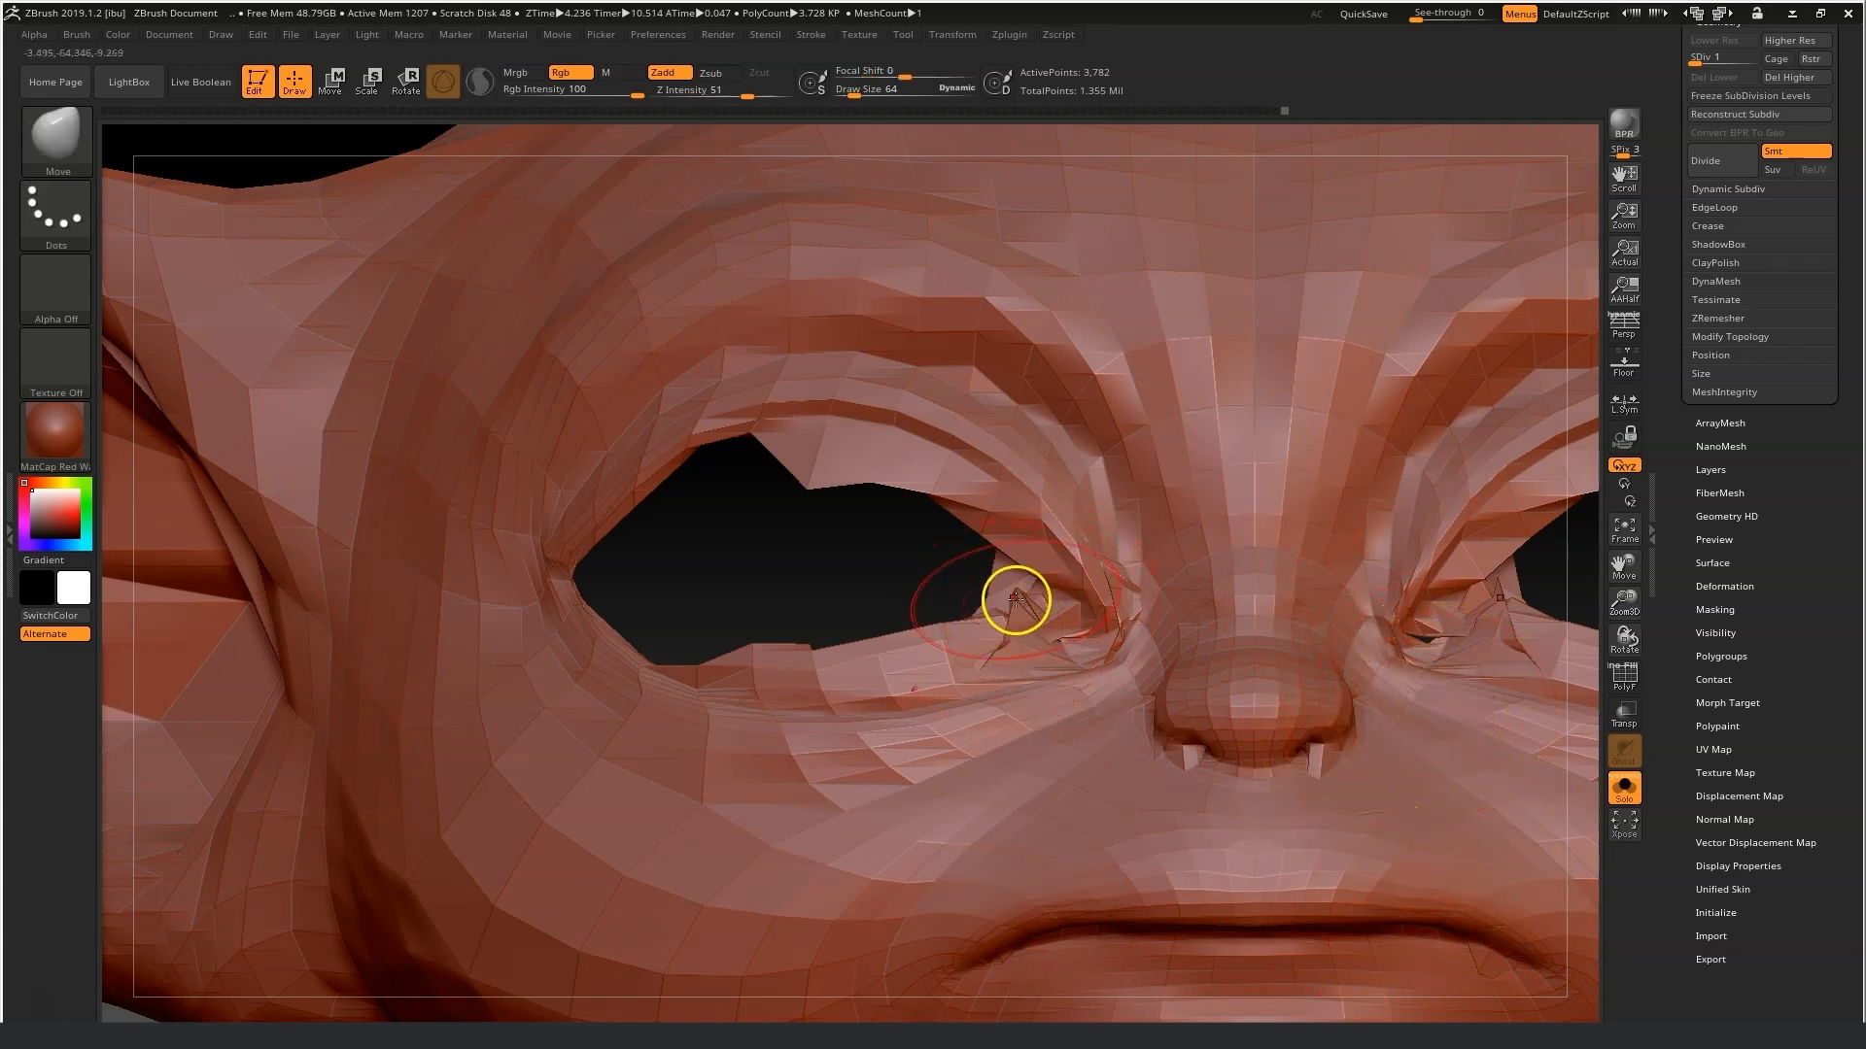
left_click_drag(1041, 619, 1034, 613, "shift")
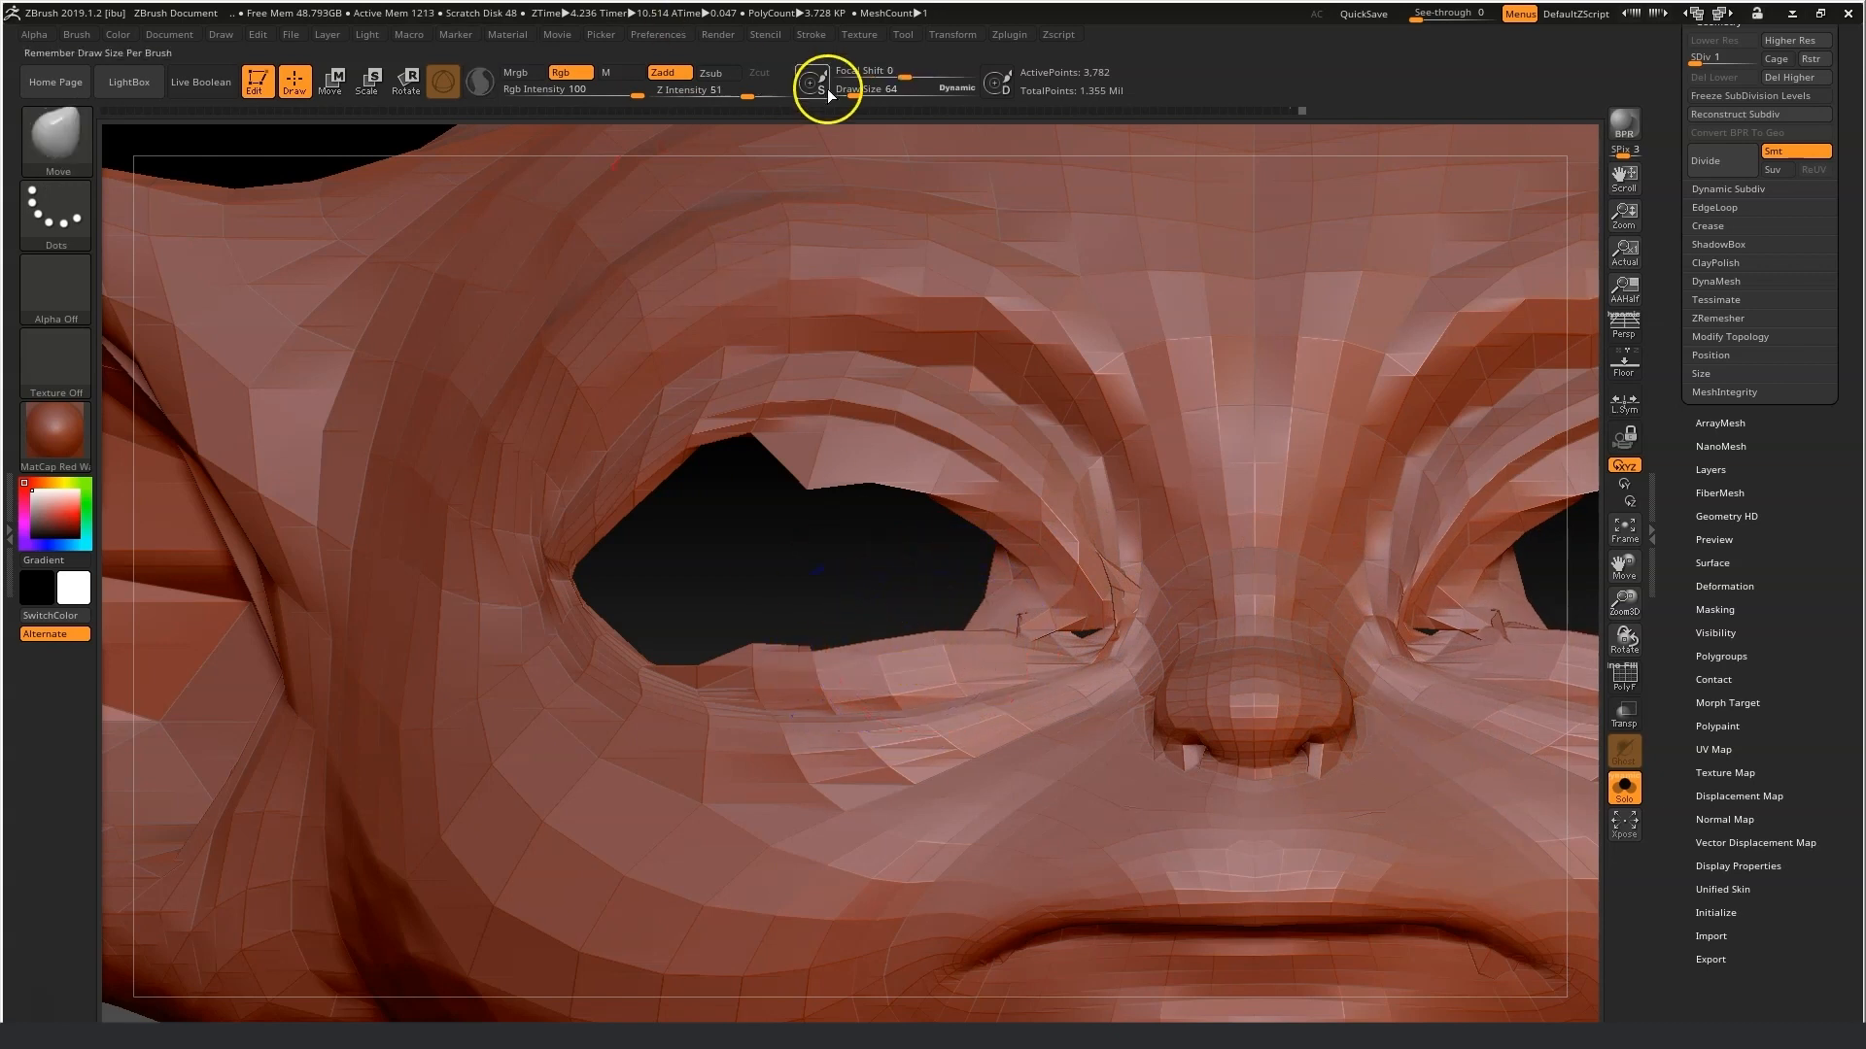
left_click_drag(815, 495, 845, 388)
left_click_drag(873, 471, 912, 420)
mouse_move(926, 498)
left_mouse_down()
mouse_move(954, 475)
mouse_move(991, 499)
left_mouse_up()
mouse_move(1015, 571)
left_mouse_down()
mouse_move(1032, 550)
mouse_move(1070, 602)
left_mouse_up()
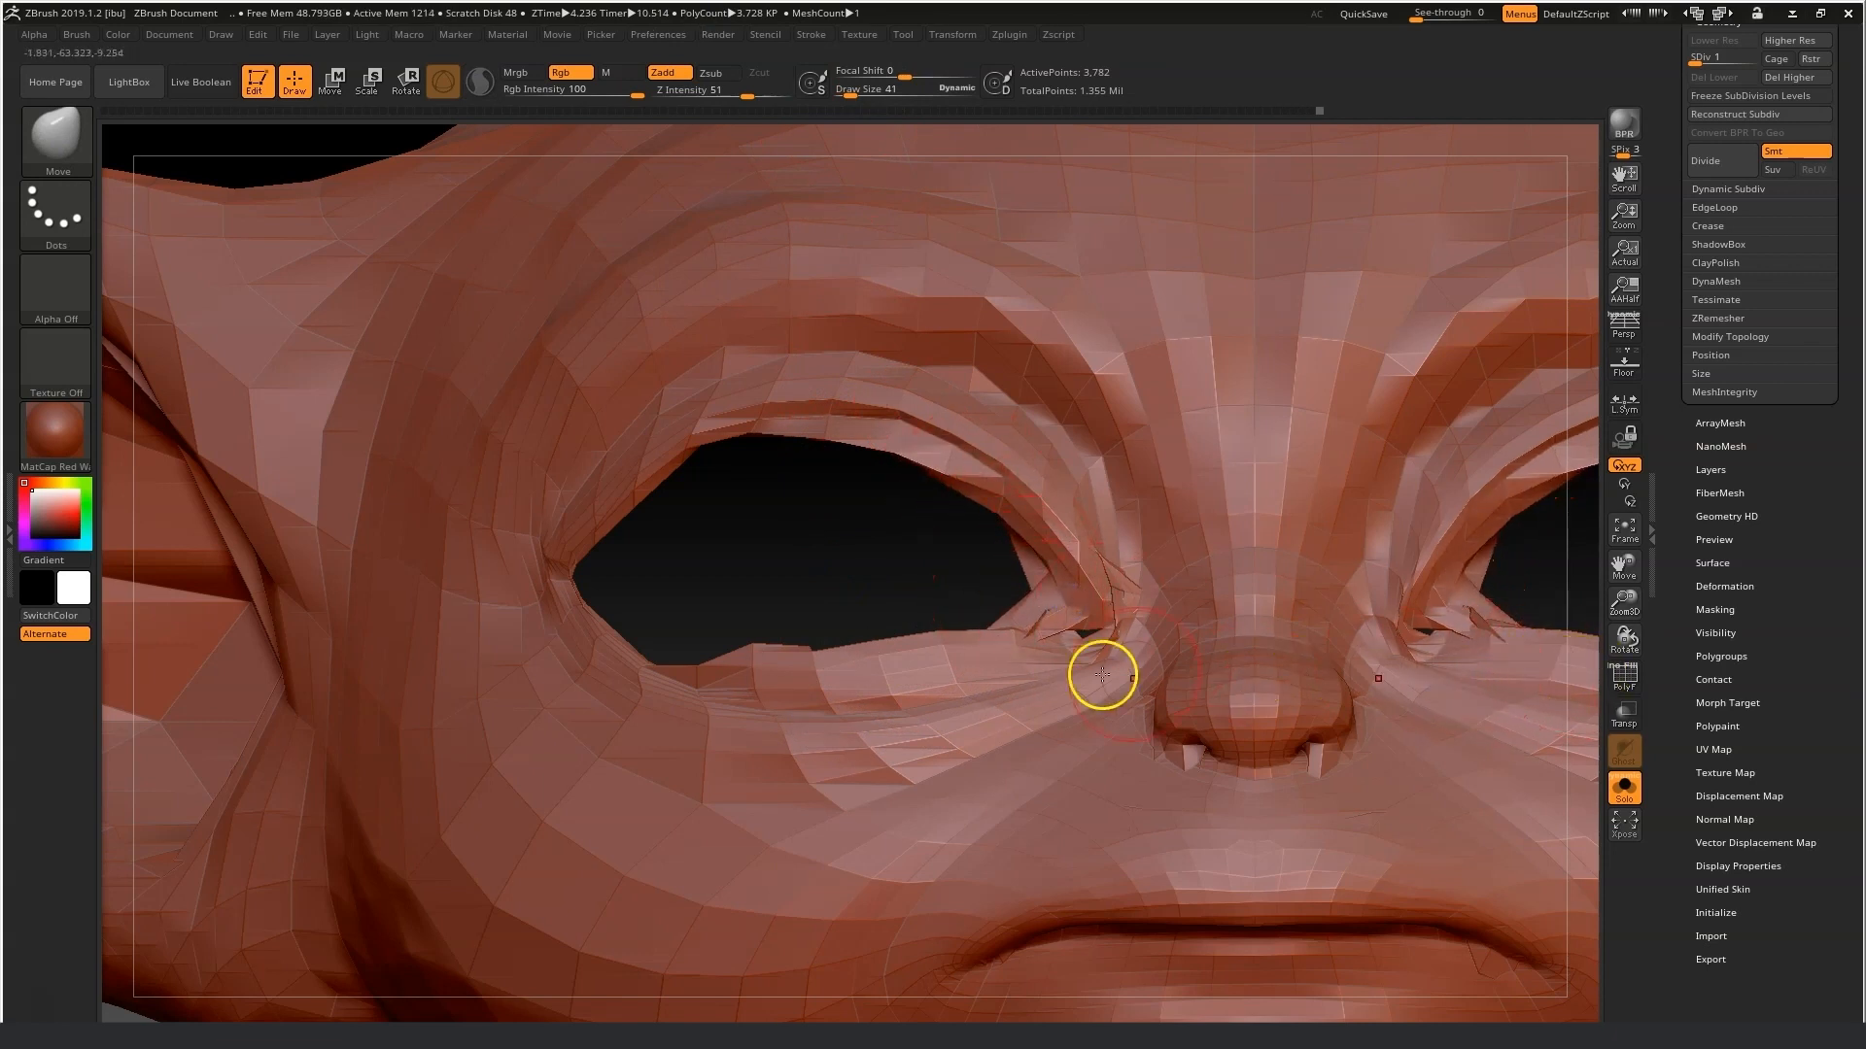
mouse_move(795, 645)
left_mouse_down()
mouse_move(808, 686)
mouse_move(966, 674)
mouse_move(1040, 623)
mouse_move(1028, 649)
left_mouse_up()
left_click_drag(838, 673, 777, 686, "shift")
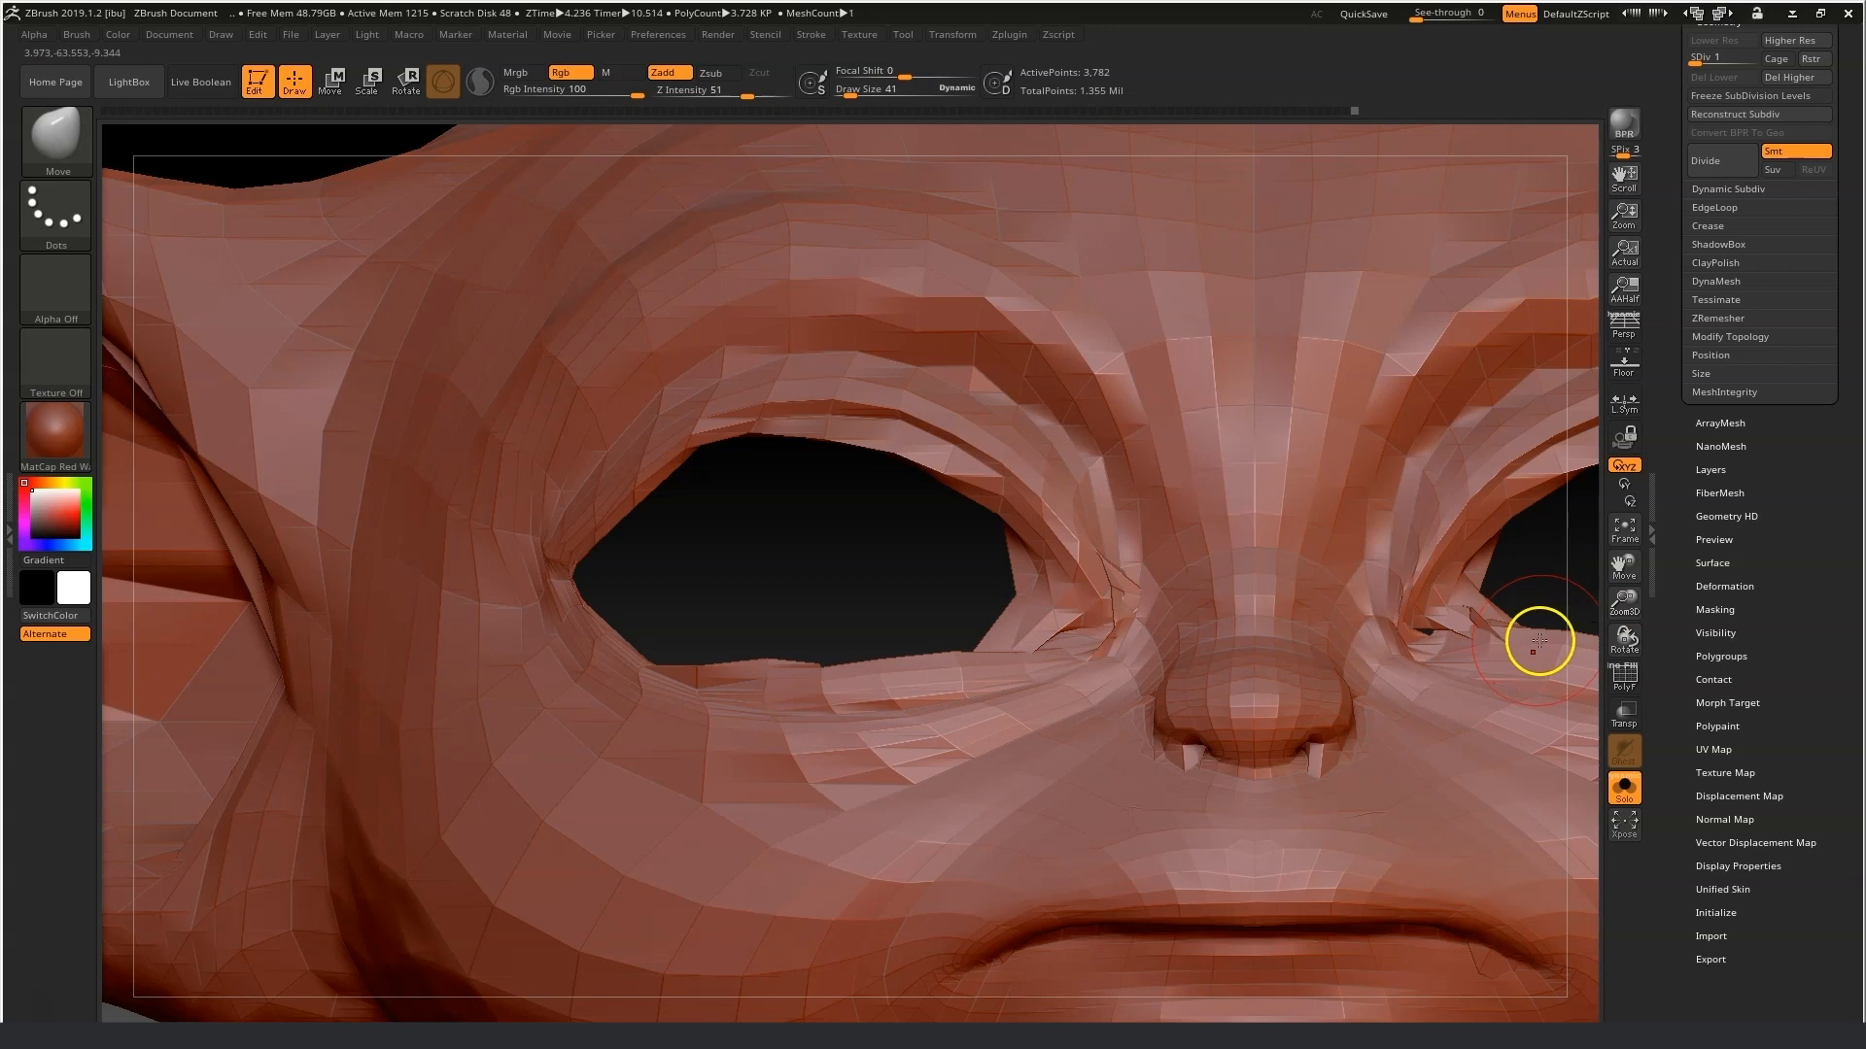
left_click_drag(1470, 616, 1488, 618, "shift")
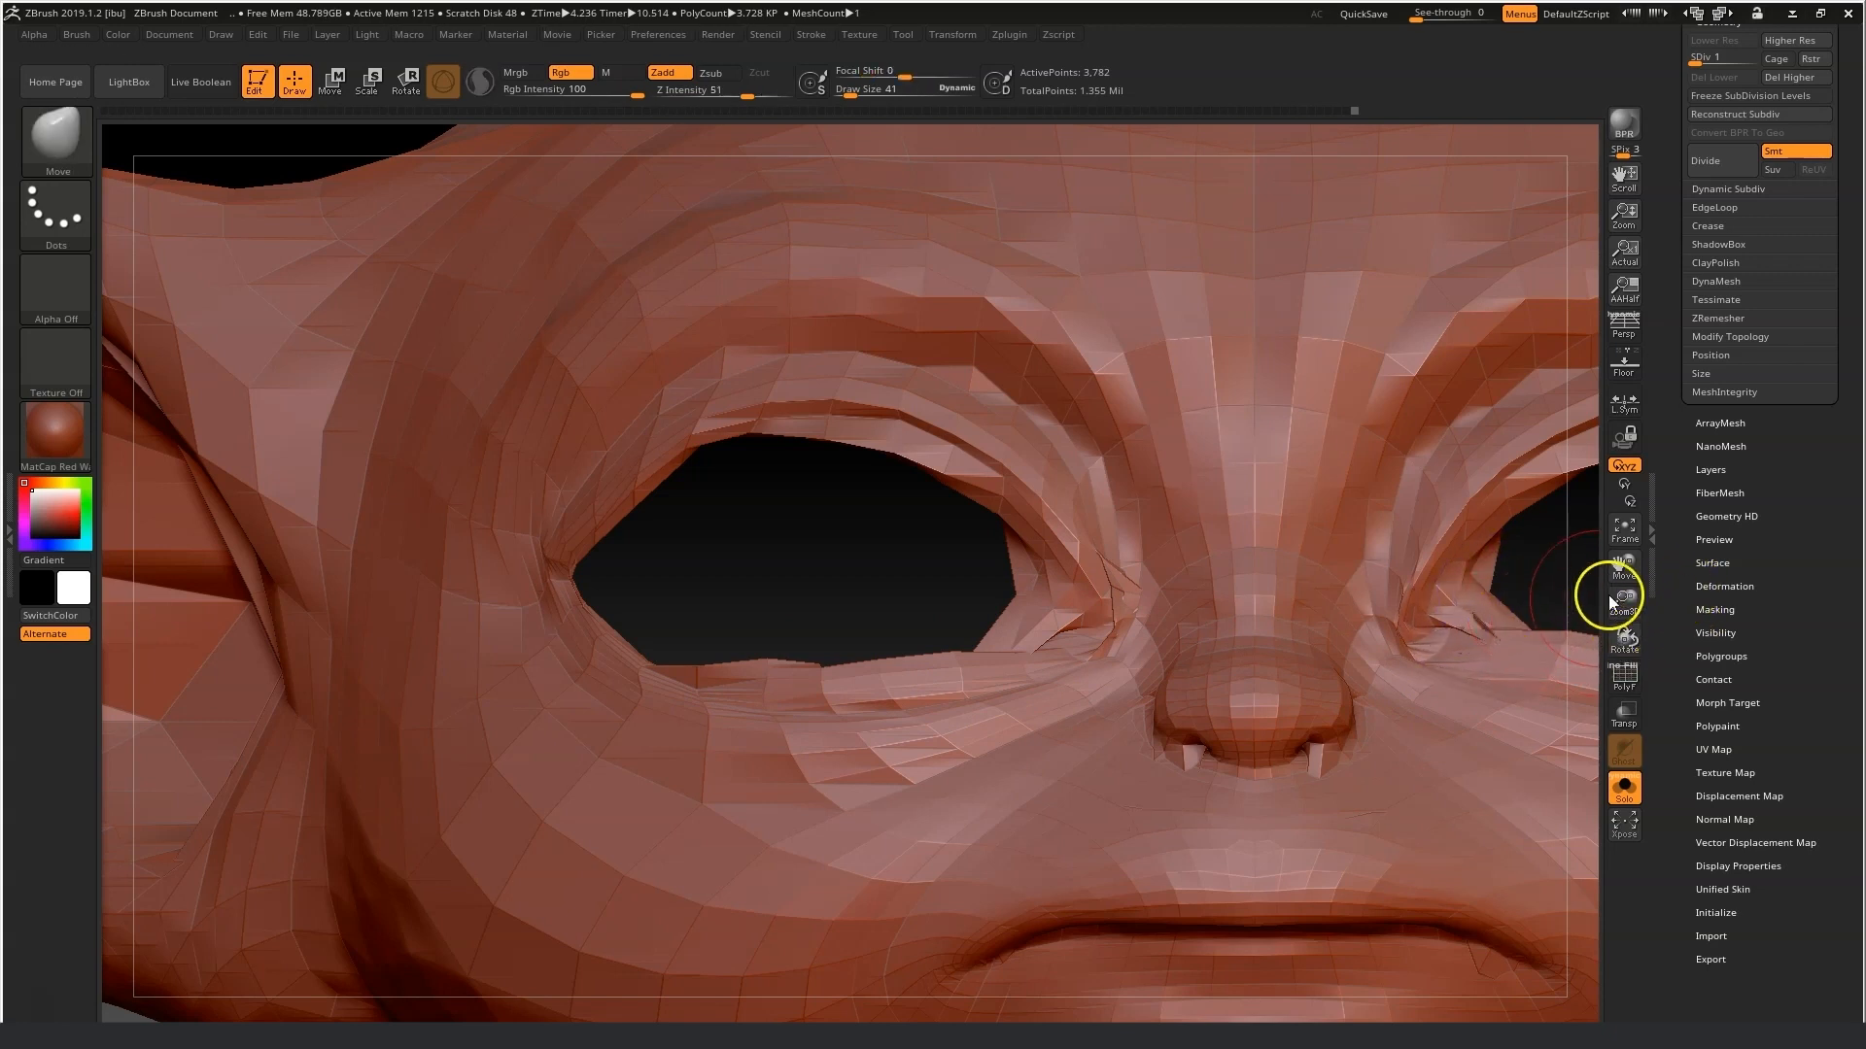
Reshape the right eye socket and the cheek beside the nose with the Move brush while orbiting.
left_click_drag(1624, 571, 1341, 542)
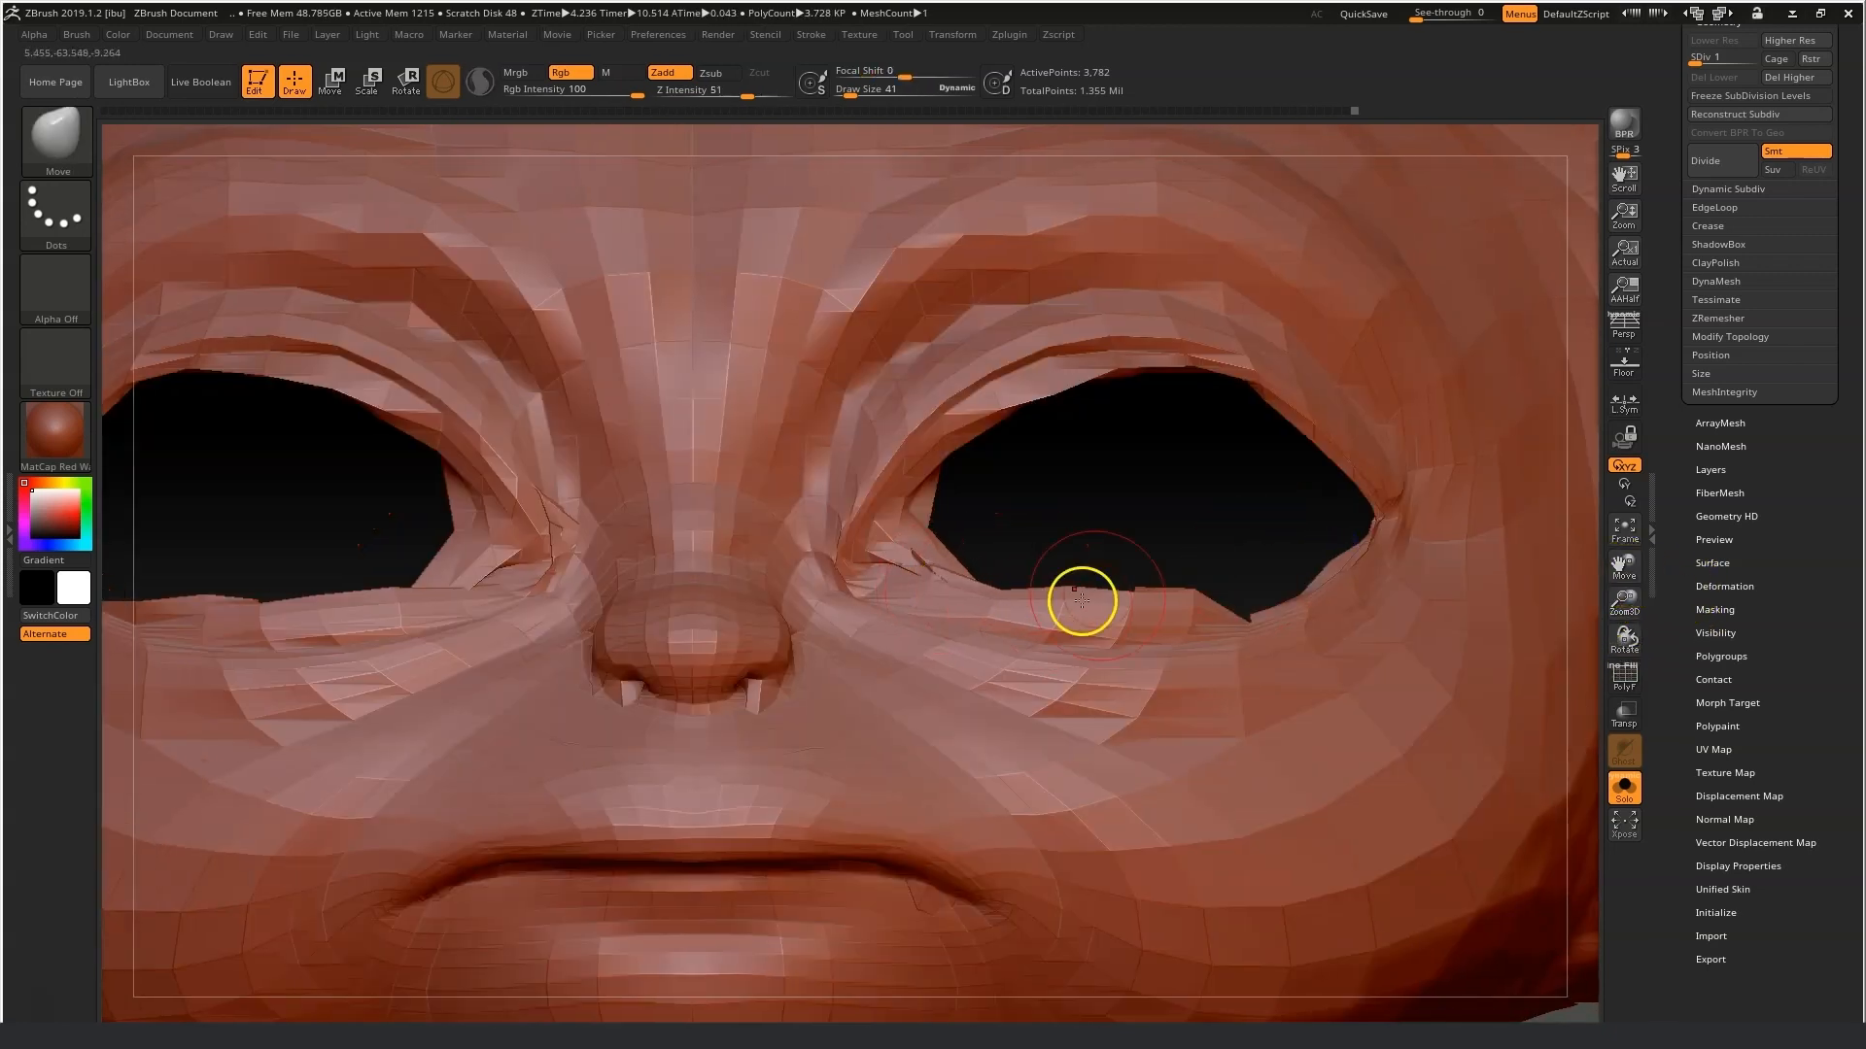
left_click_drag(1082, 601, 1084, 609)
left_click_drag(1157, 593, 1162, 609)
left_click_drag(1307, 591, 1379, 496, "shift")
left_click_drag(1088, 364, 1021, 396, "shift")
left_click_drag(1064, 594, 1178, 607, "shift")
left_click_drag(957, 576, 907, 545, "shift")
mouse_move(1058, 598)
left_mouse_down()
mouse_move(1062, 616)
mouse_move(970, 603)
left_mouse_up()
mouse_move(917, 552)
left_mouse_down()
mouse_move(933, 557)
mouse_move(908, 544)
left_mouse_up()
left_click_drag(1057, 395, 1061, 377)
mouse_move(1253, 397)
left_mouse_down("shift")
mouse_move(1087, 375)
mouse_move(1001, 394)
left_mouse_up("shift")
mouse_move(1215, 515)
left_mouse_down()
mouse_move(1203, 526)
mouse_move(1201, 491)
left_mouse_up()
mouse_move(1166, 632)
left_mouse_down("shift")
mouse_move(920, 620)
mouse_move(930, 551)
left_mouse_up("shift")
left_click_drag(1195, 472, 1132, 404)
left_click_drag(536, 549, 457, 578)
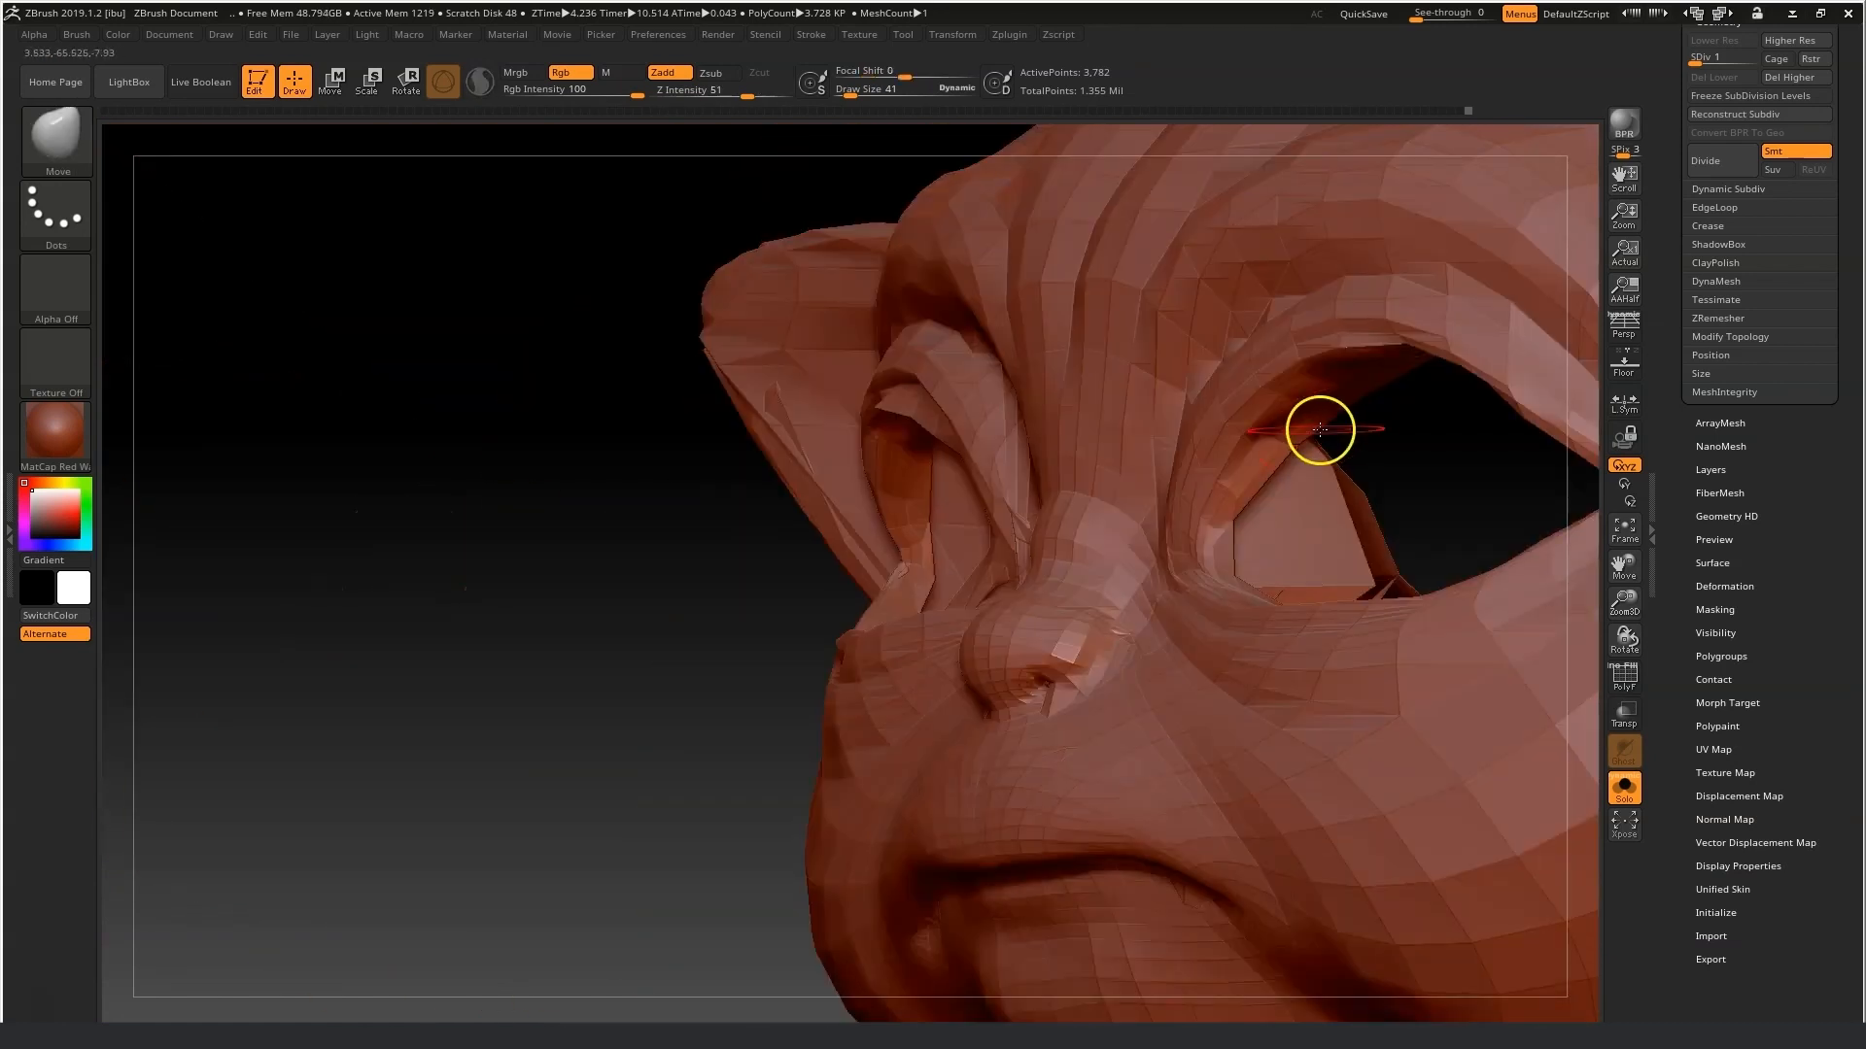
left_click_drag(1525, 426, 1353, 412)
left_click_drag(1123, 570, 1105, 523, "shift")
Set the draw size to 24 and refine the lower lids of both eyes with the Move brush.
left_click(843, 92)
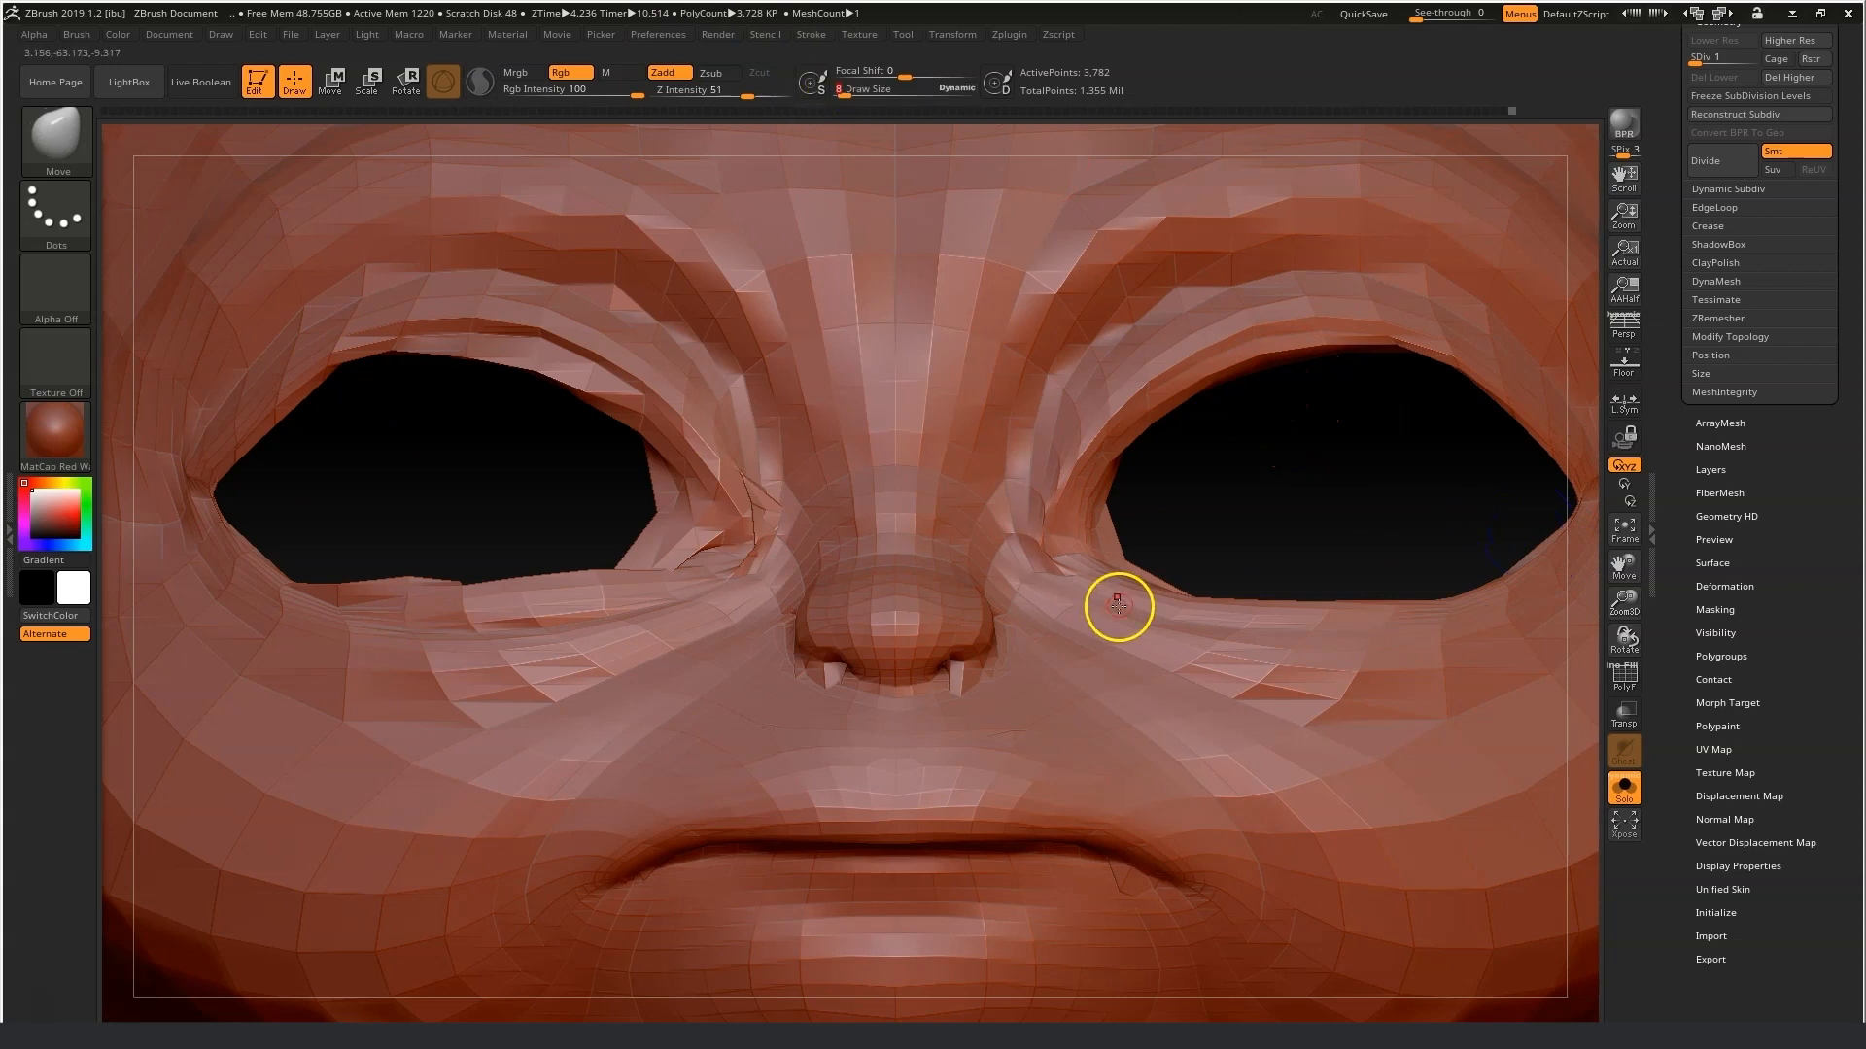
left_click_drag(842, 91, 848, 92)
mouse_move(654, 524)
left_mouse_down("shift")
mouse_move(725, 528)
mouse_move(570, 574)
mouse_move(385, 586)
left_mouse_up("shift")
left_click_drag(620, 578, 632, 596)
left_click_drag(682, 520, 628, 579, "shift")
mouse_move(447, 355)
left_mouse_down("shift")
mouse_move(566, 379)
mouse_move(529, 368)
left_mouse_up("shift")
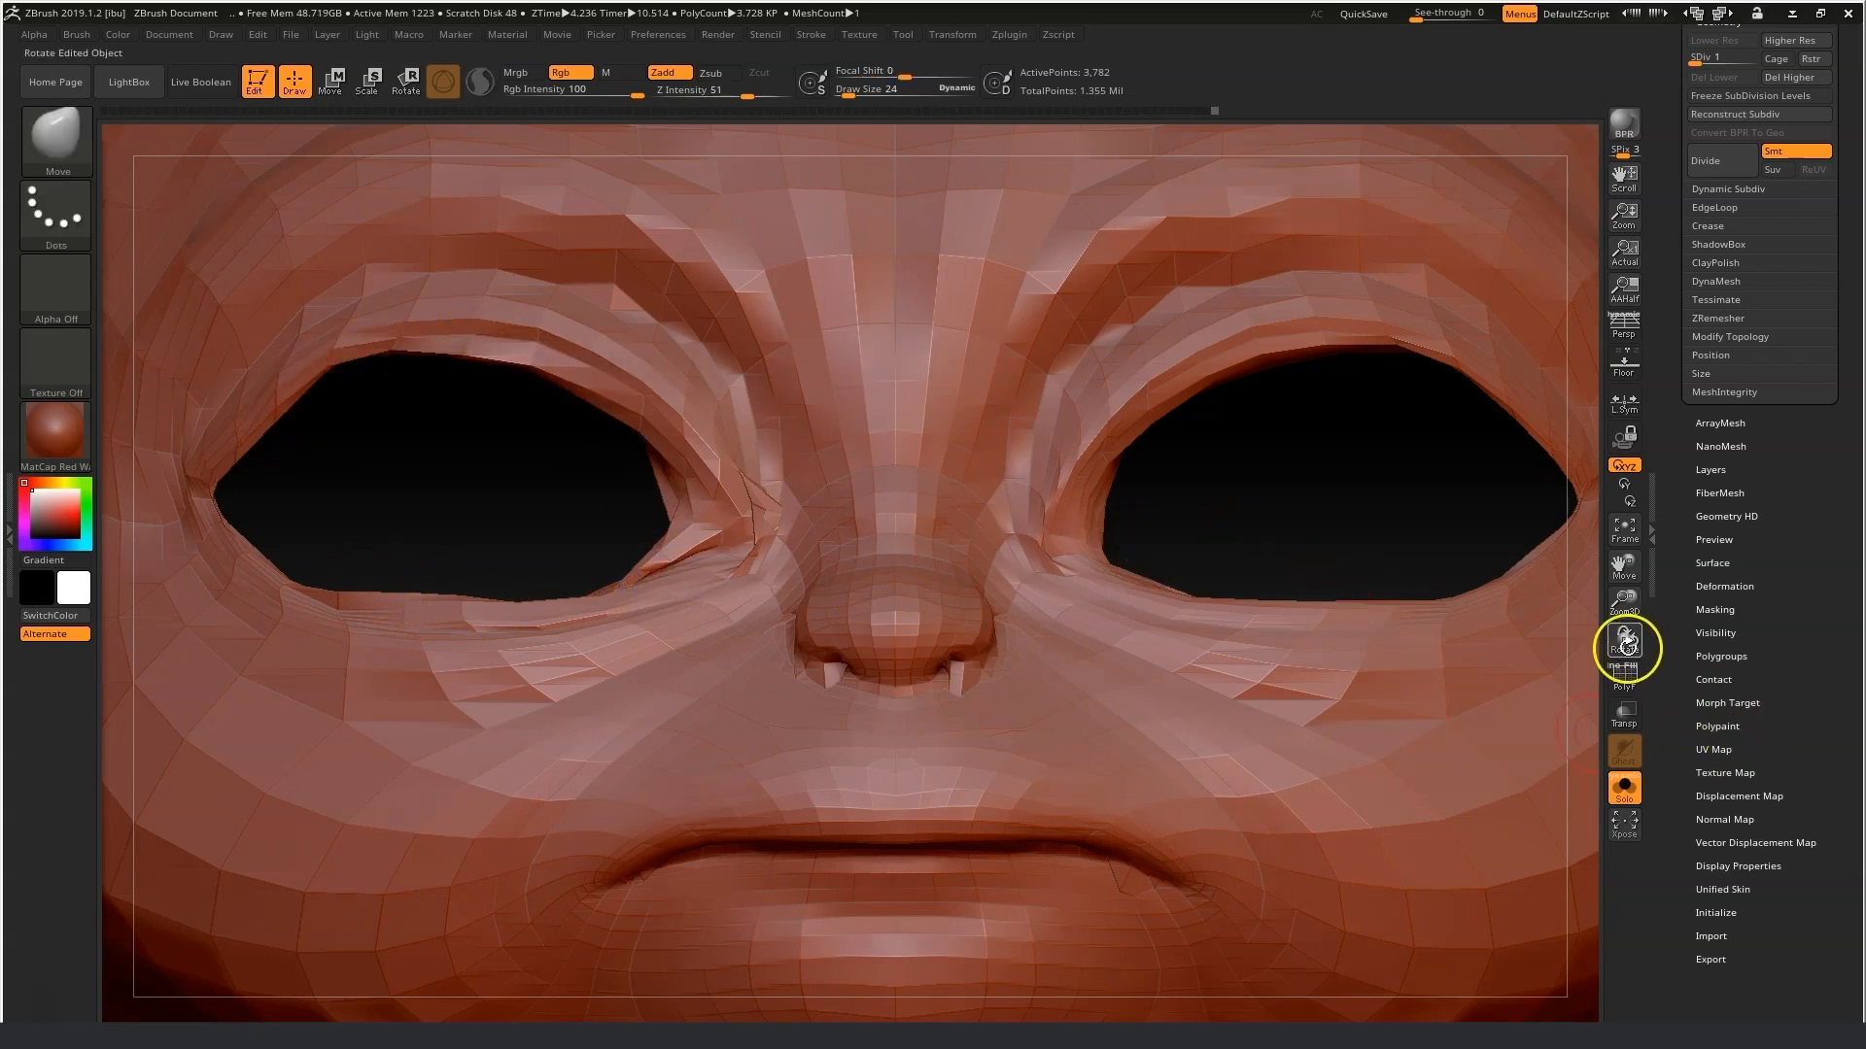
Frame and orbit the head, and turn on double-sided display in Display Properties.
left_click(1624, 528)
left_click_drag(1399, 855, 1289, 790)
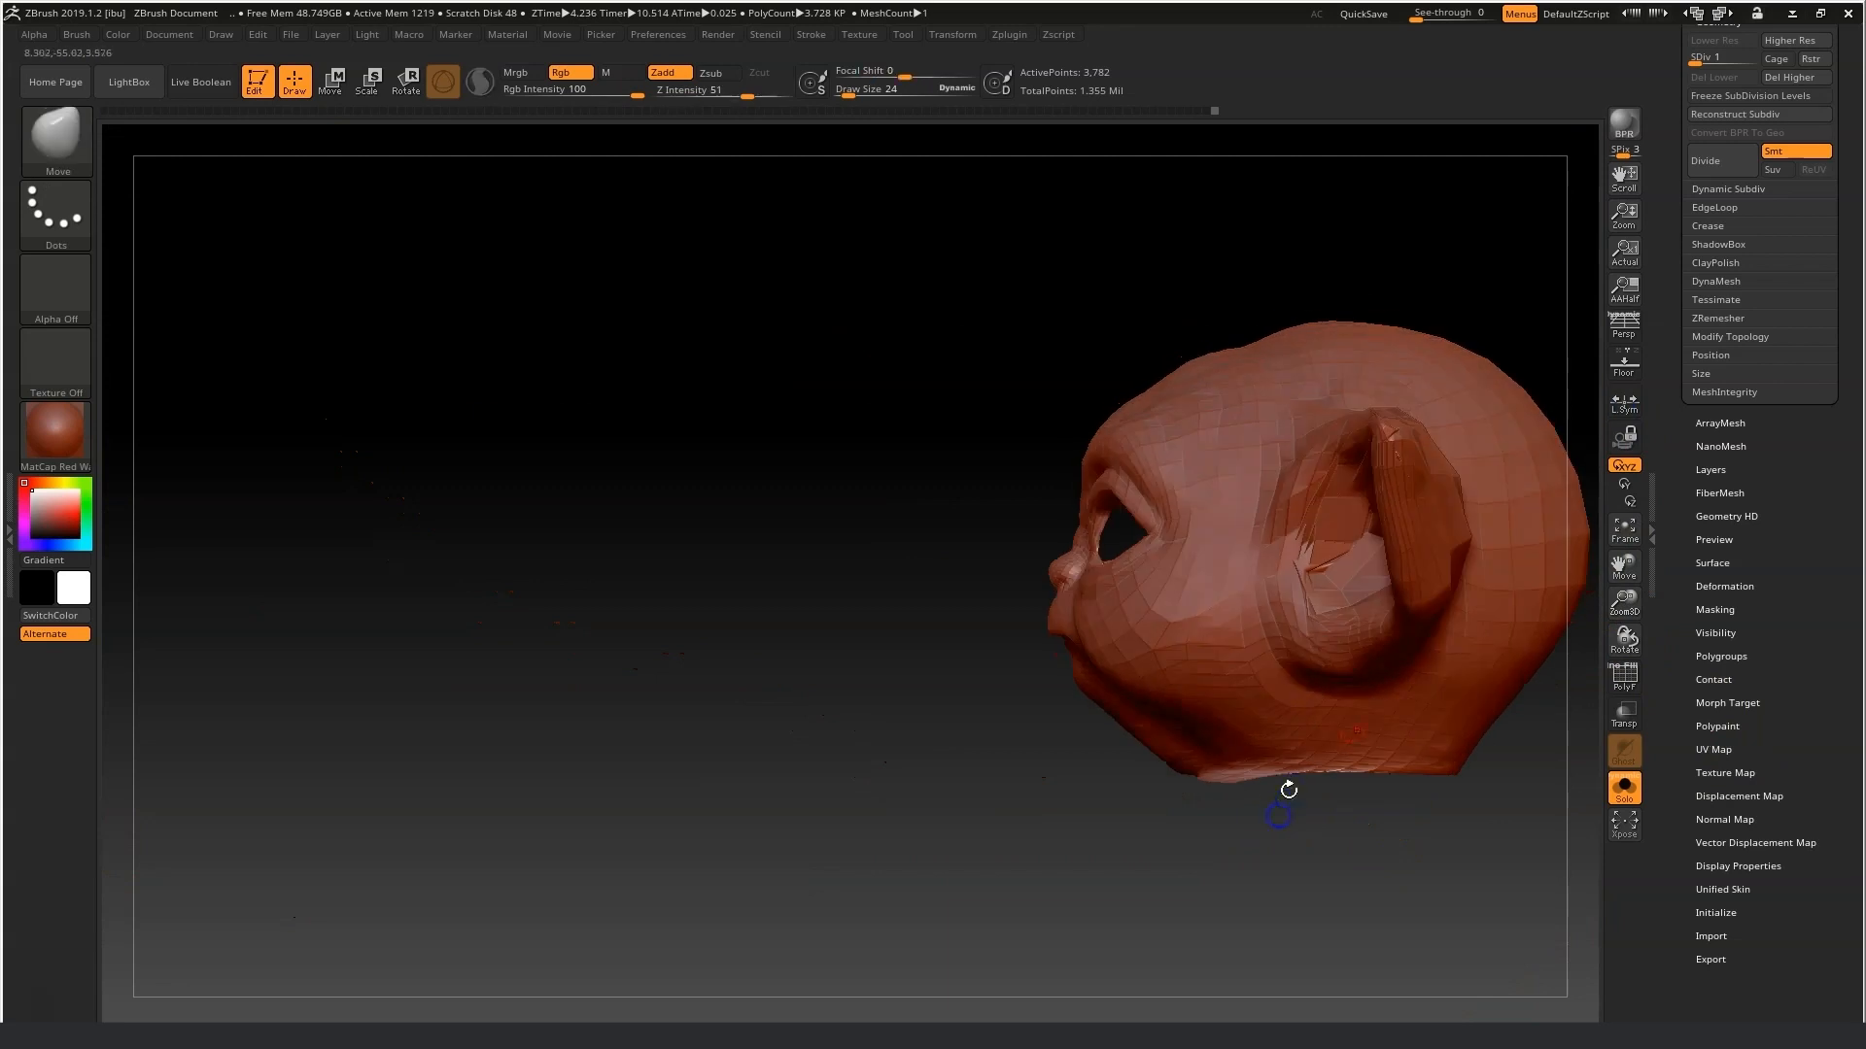
mouse_move(965, 252)
left_mouse_down("ctrl+shift")
mouse_move(1406, 869)
mouse_move(1389, 894)
mouse_move(1400, 875)
left_mouse_up("ctrl+shift")
left_click_drag(1426, 782, 1321, 783)
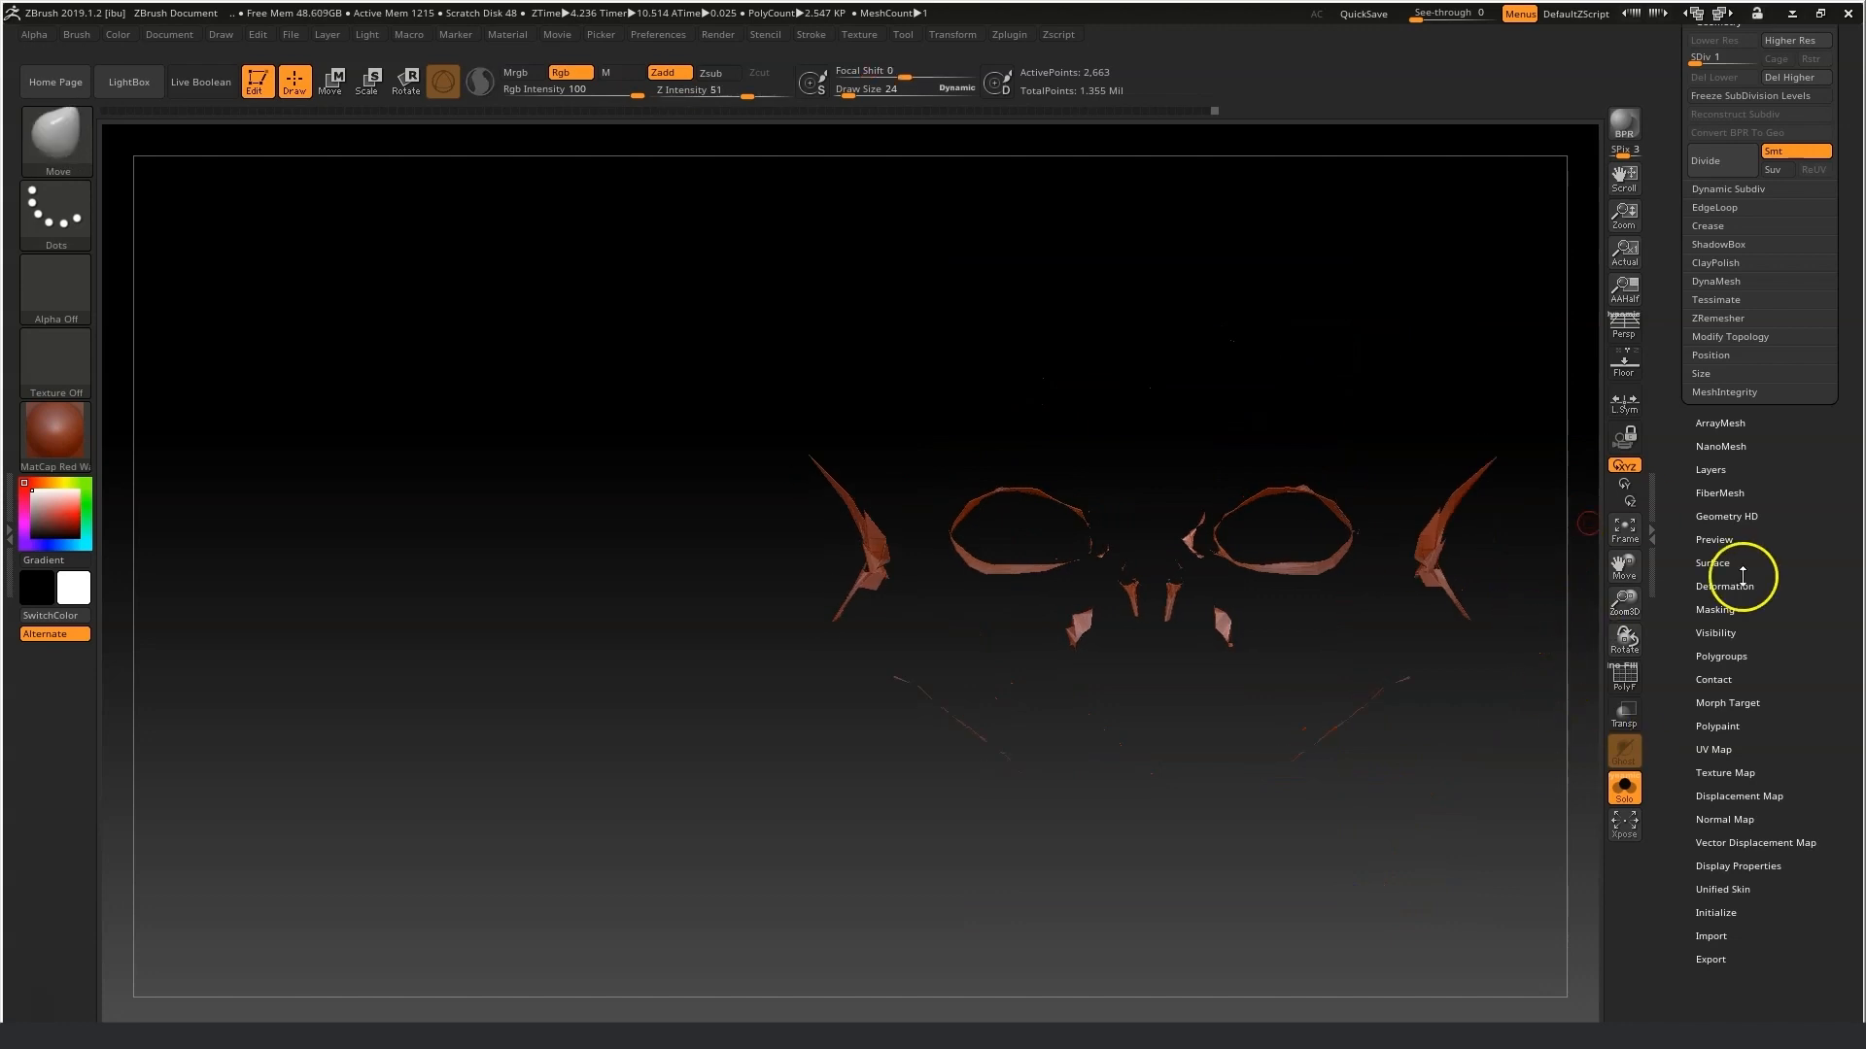
left_click_drag(1795, 939, 1791, 899)
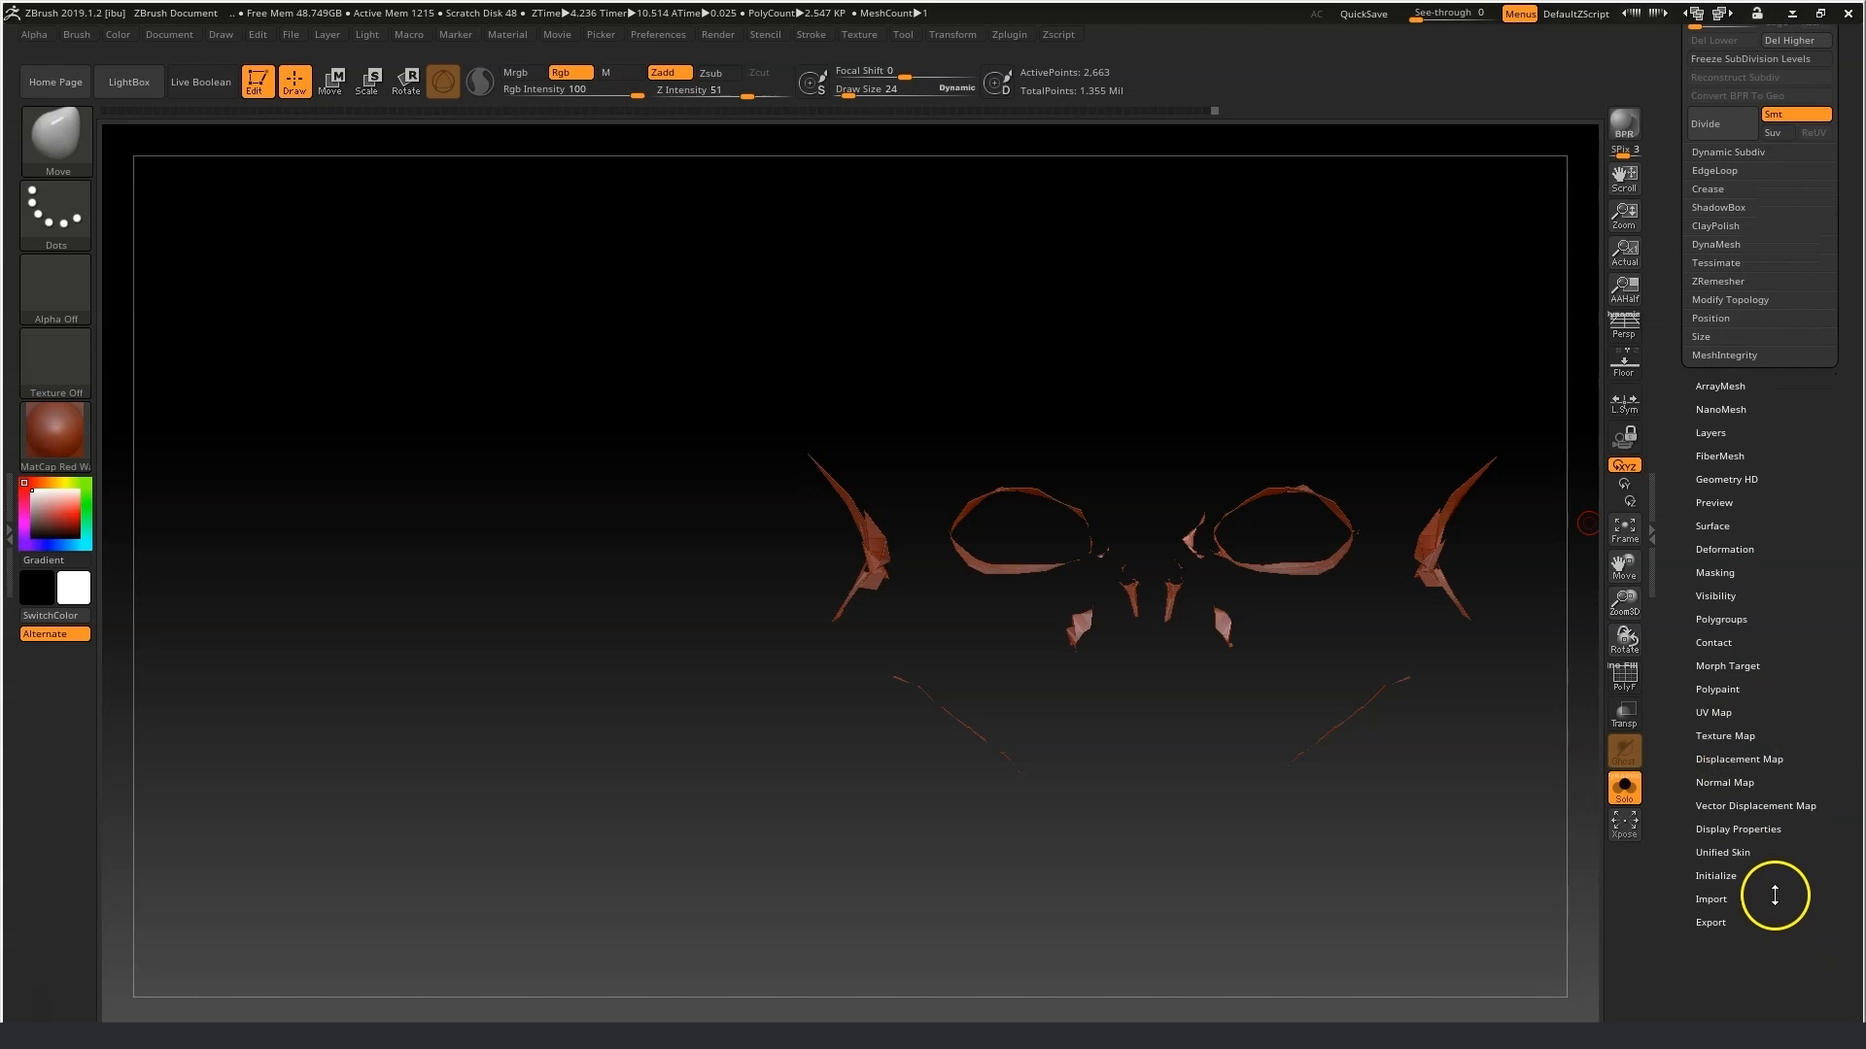
left_click(1726, 831)
left_click(1708, 506)
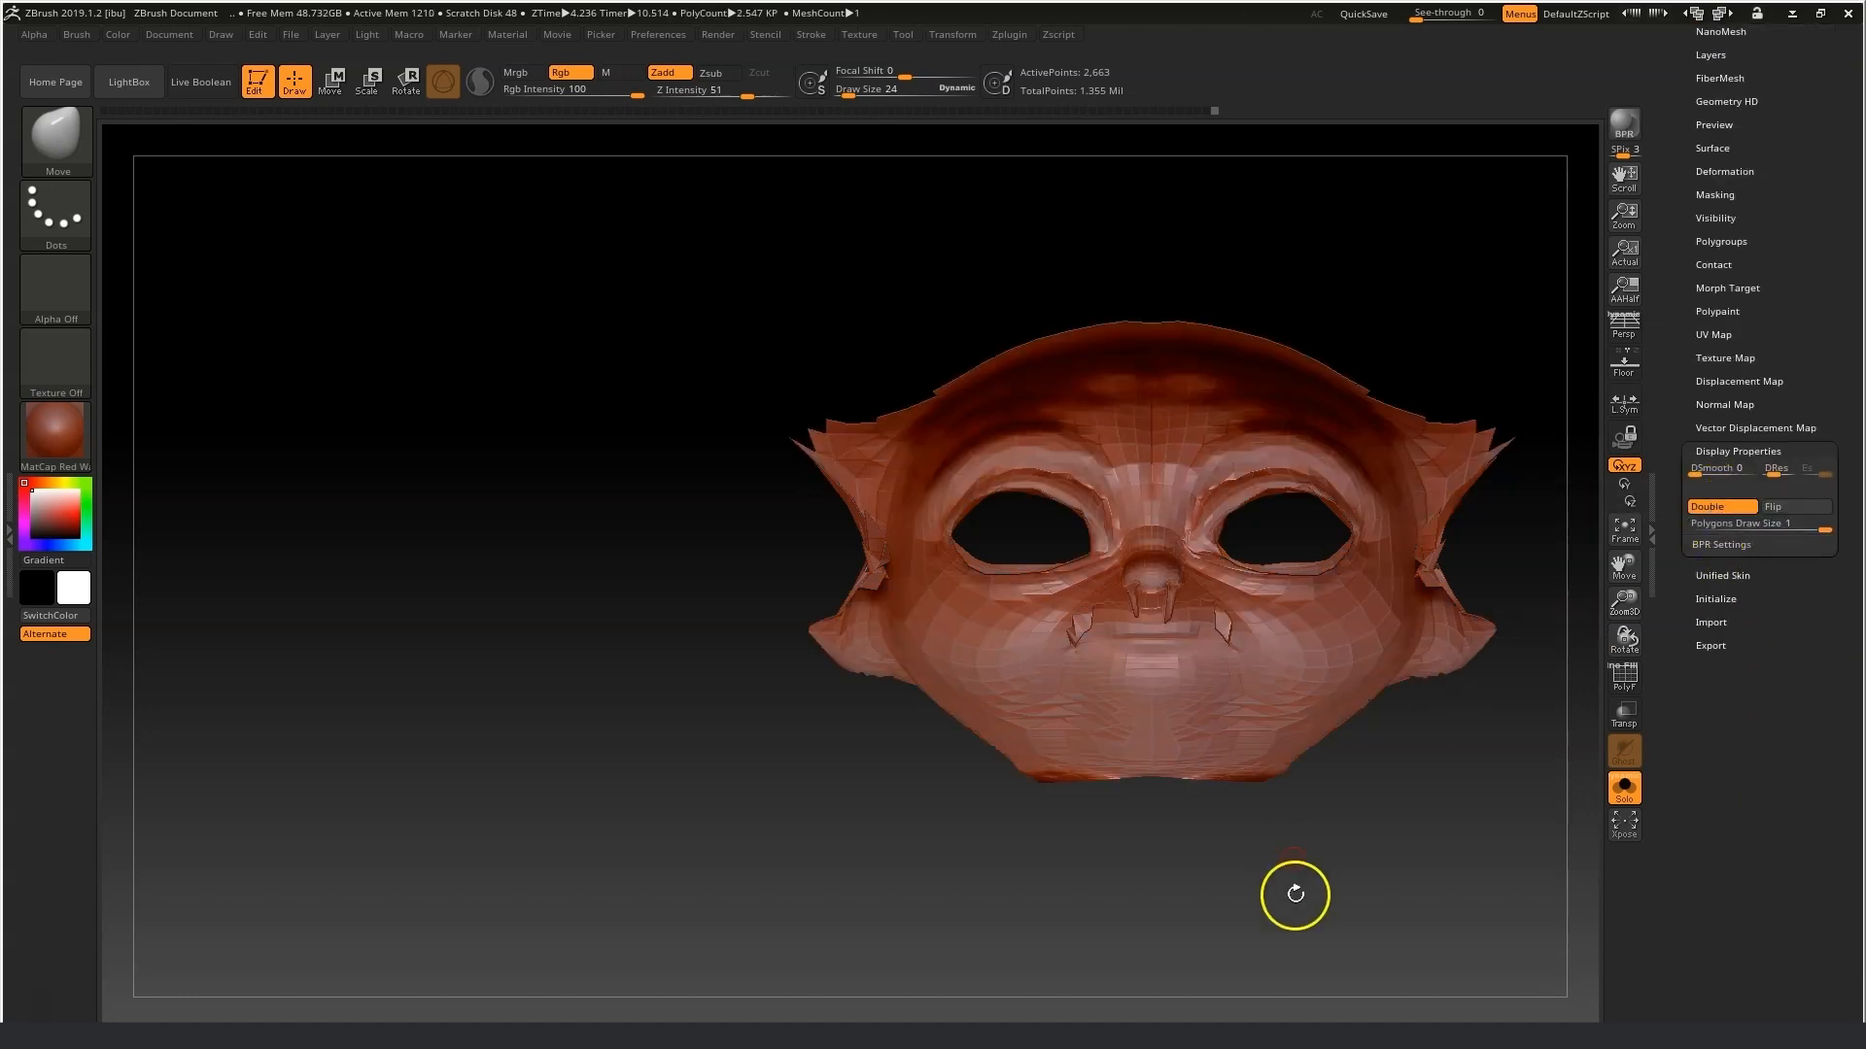
Zoom in and smooth the nostrils and both mouth corners with a small Smooth brush.
left_click_drag(1623, 575, 1554, 541)
left_click_drag(1616, 596, 1636, 688)
left_click(1149, 650, "shift")
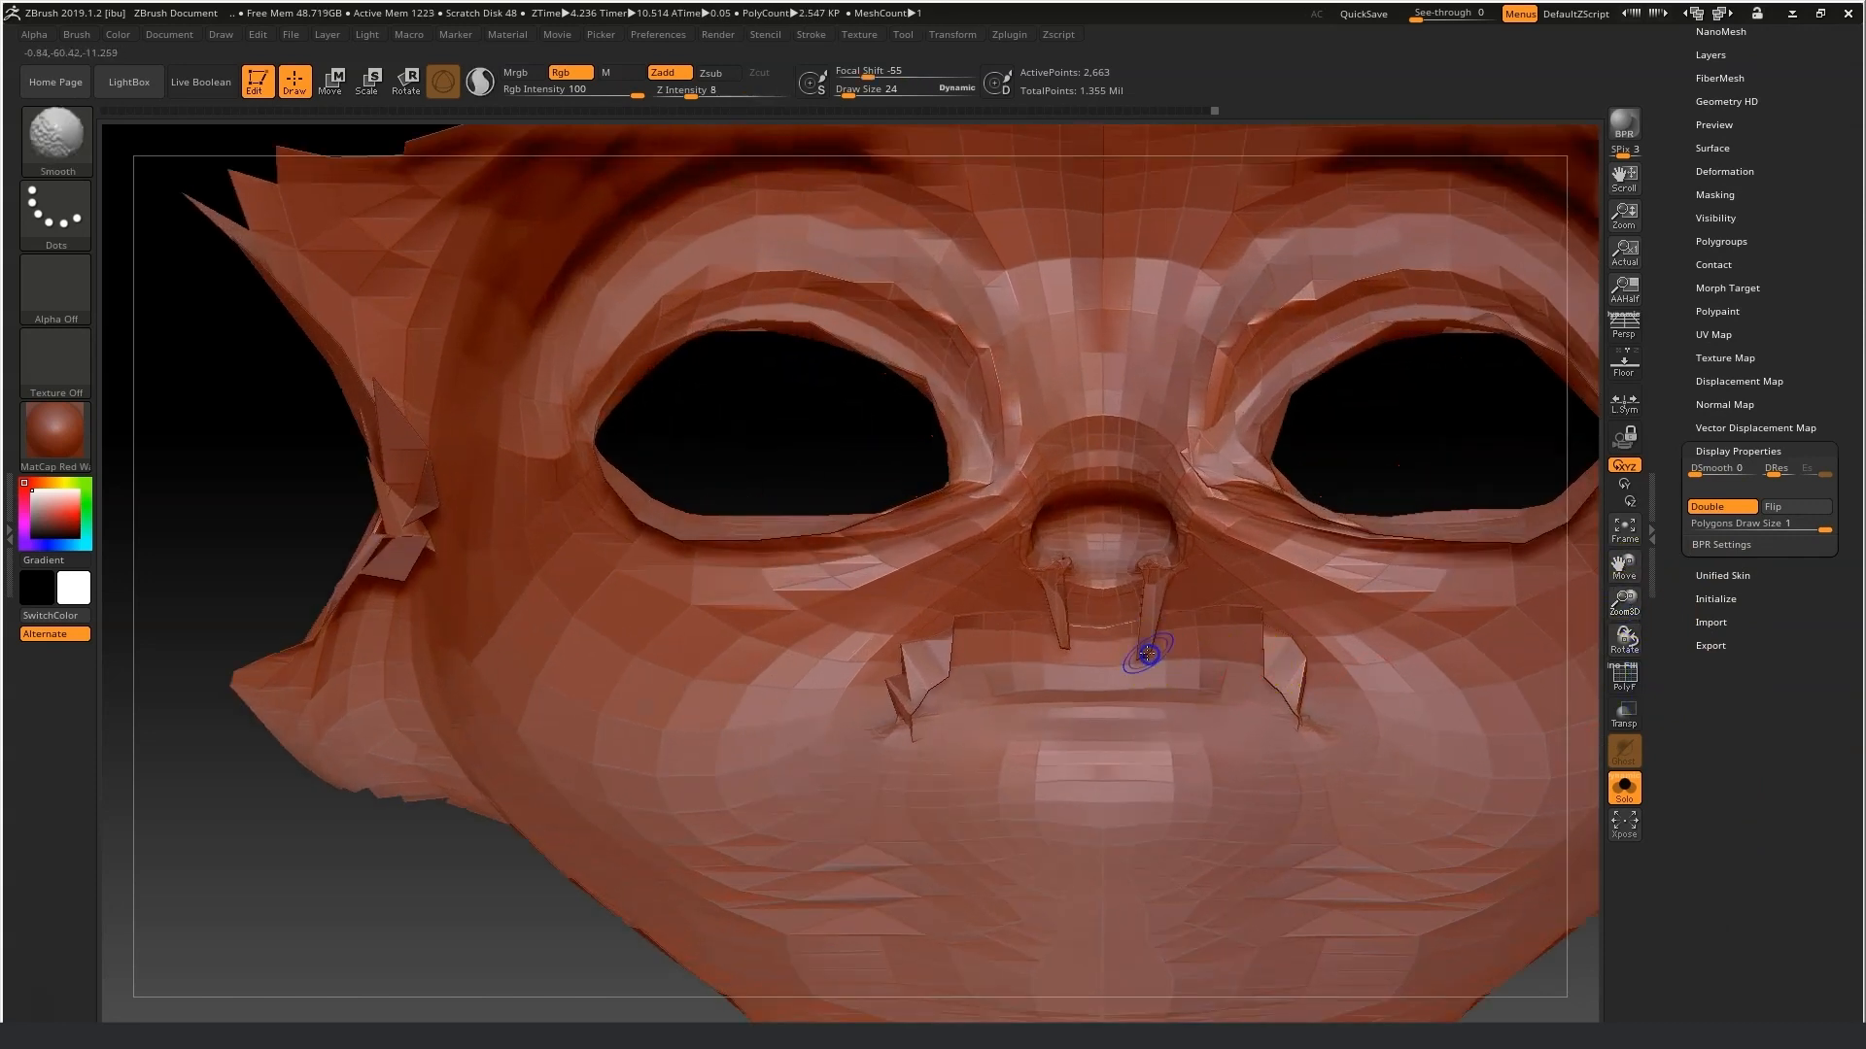
left_click_drag(855, 93, 850, 93)
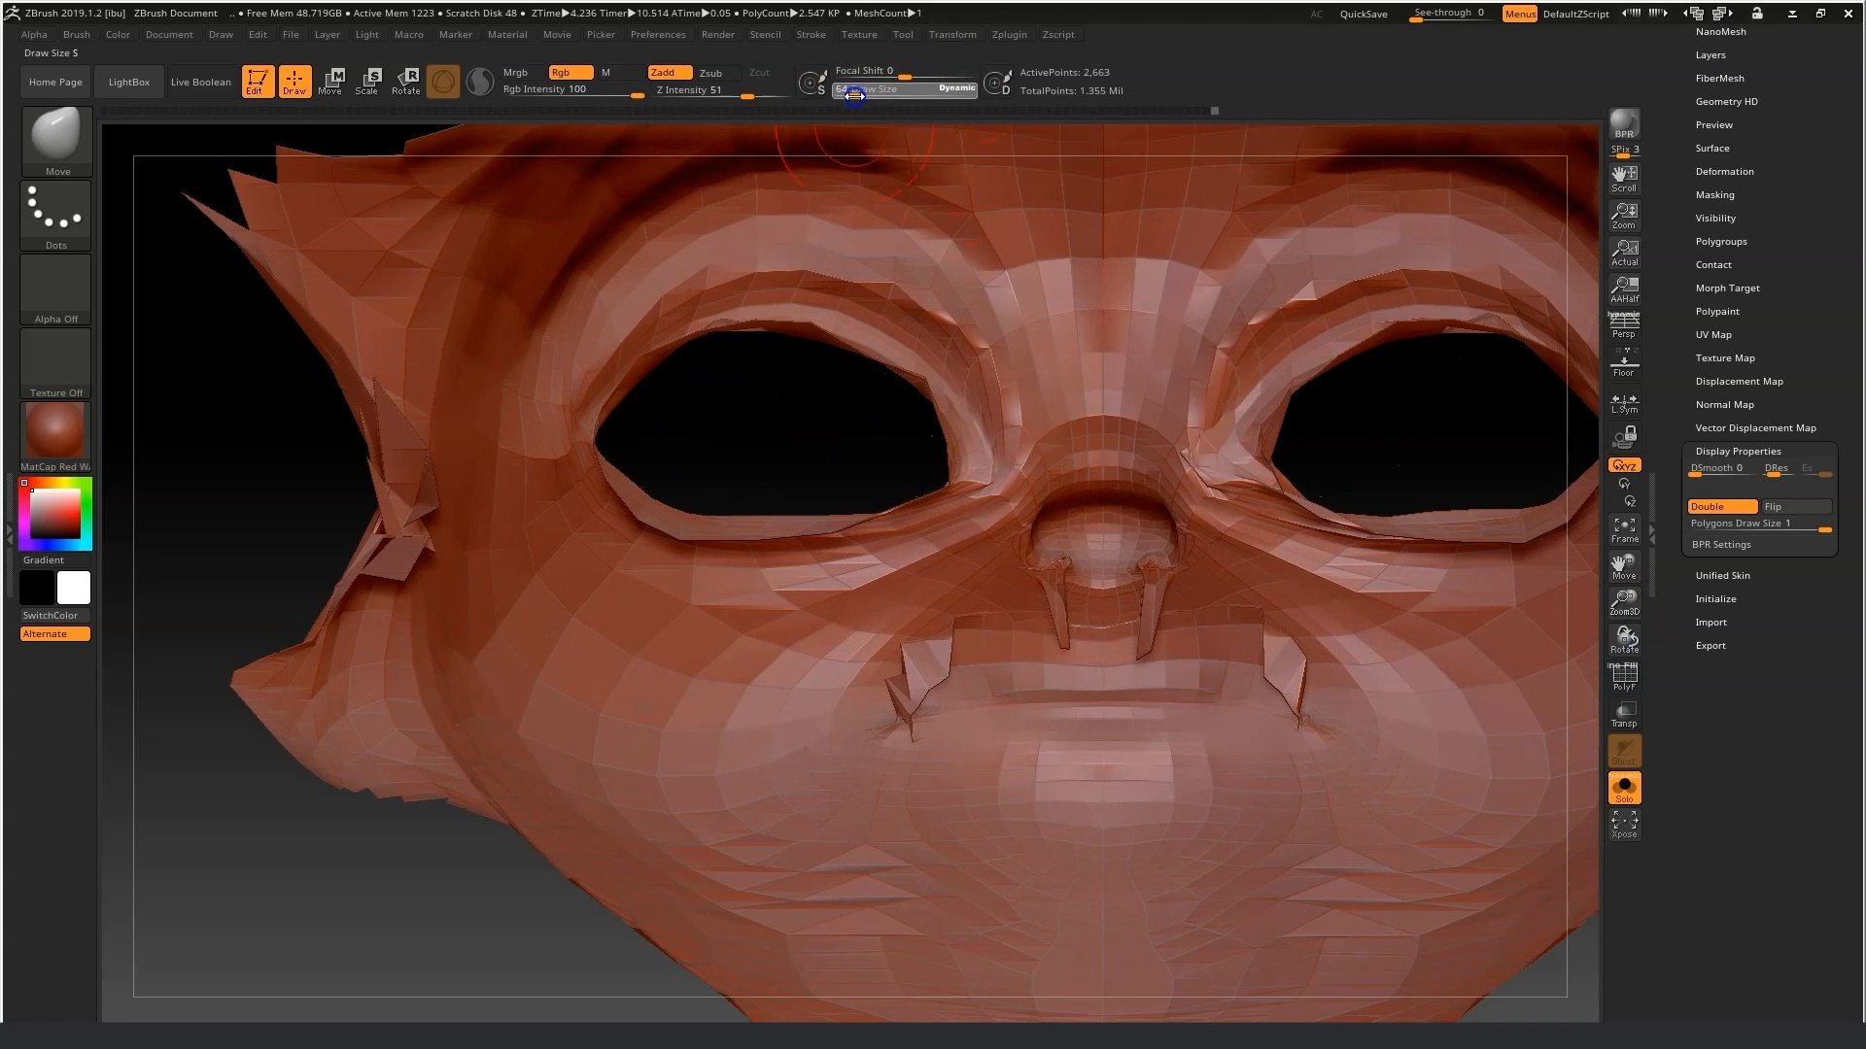
left_click_drag(1128, 606, 1132, 625, "shift")
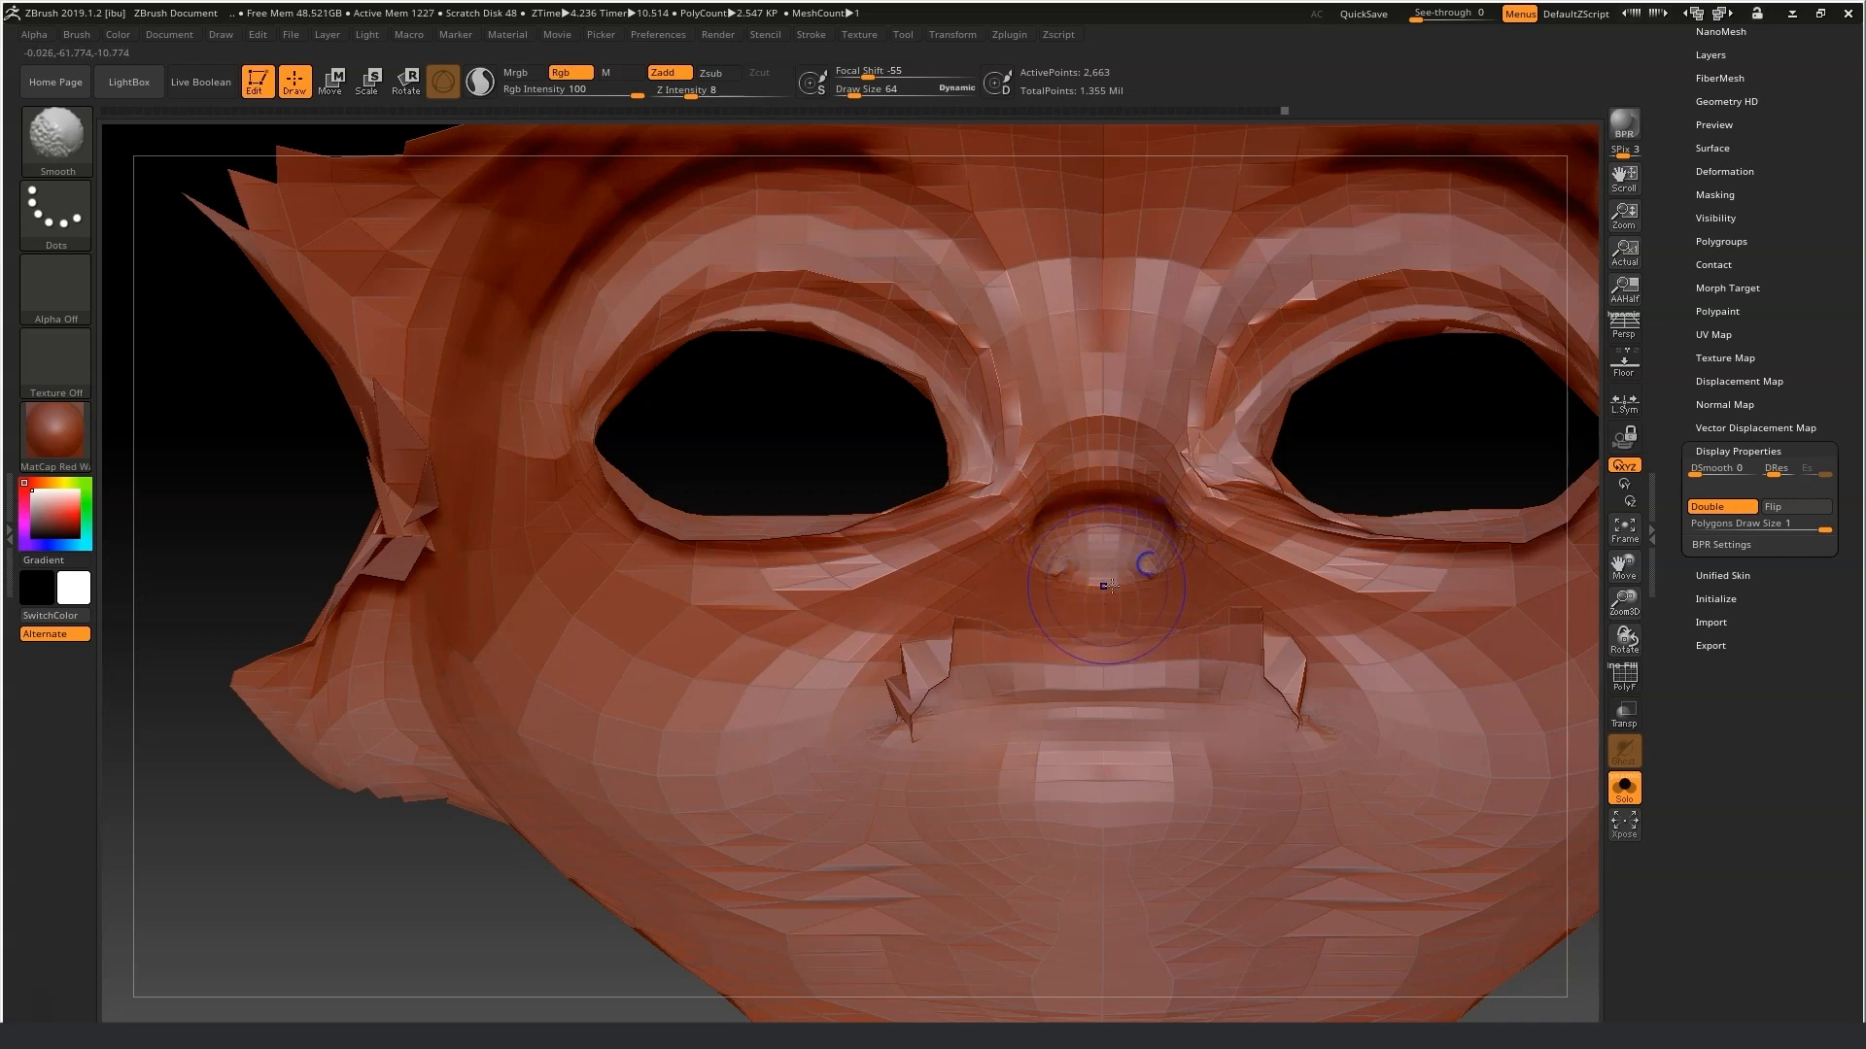
left_click_drag(1268, 665, 1240, 650)
mouse_move(938, 680)
left_mouse_down()
mouse_move(894, 700)
mouse_move(918, 712)
left_mouse_up()
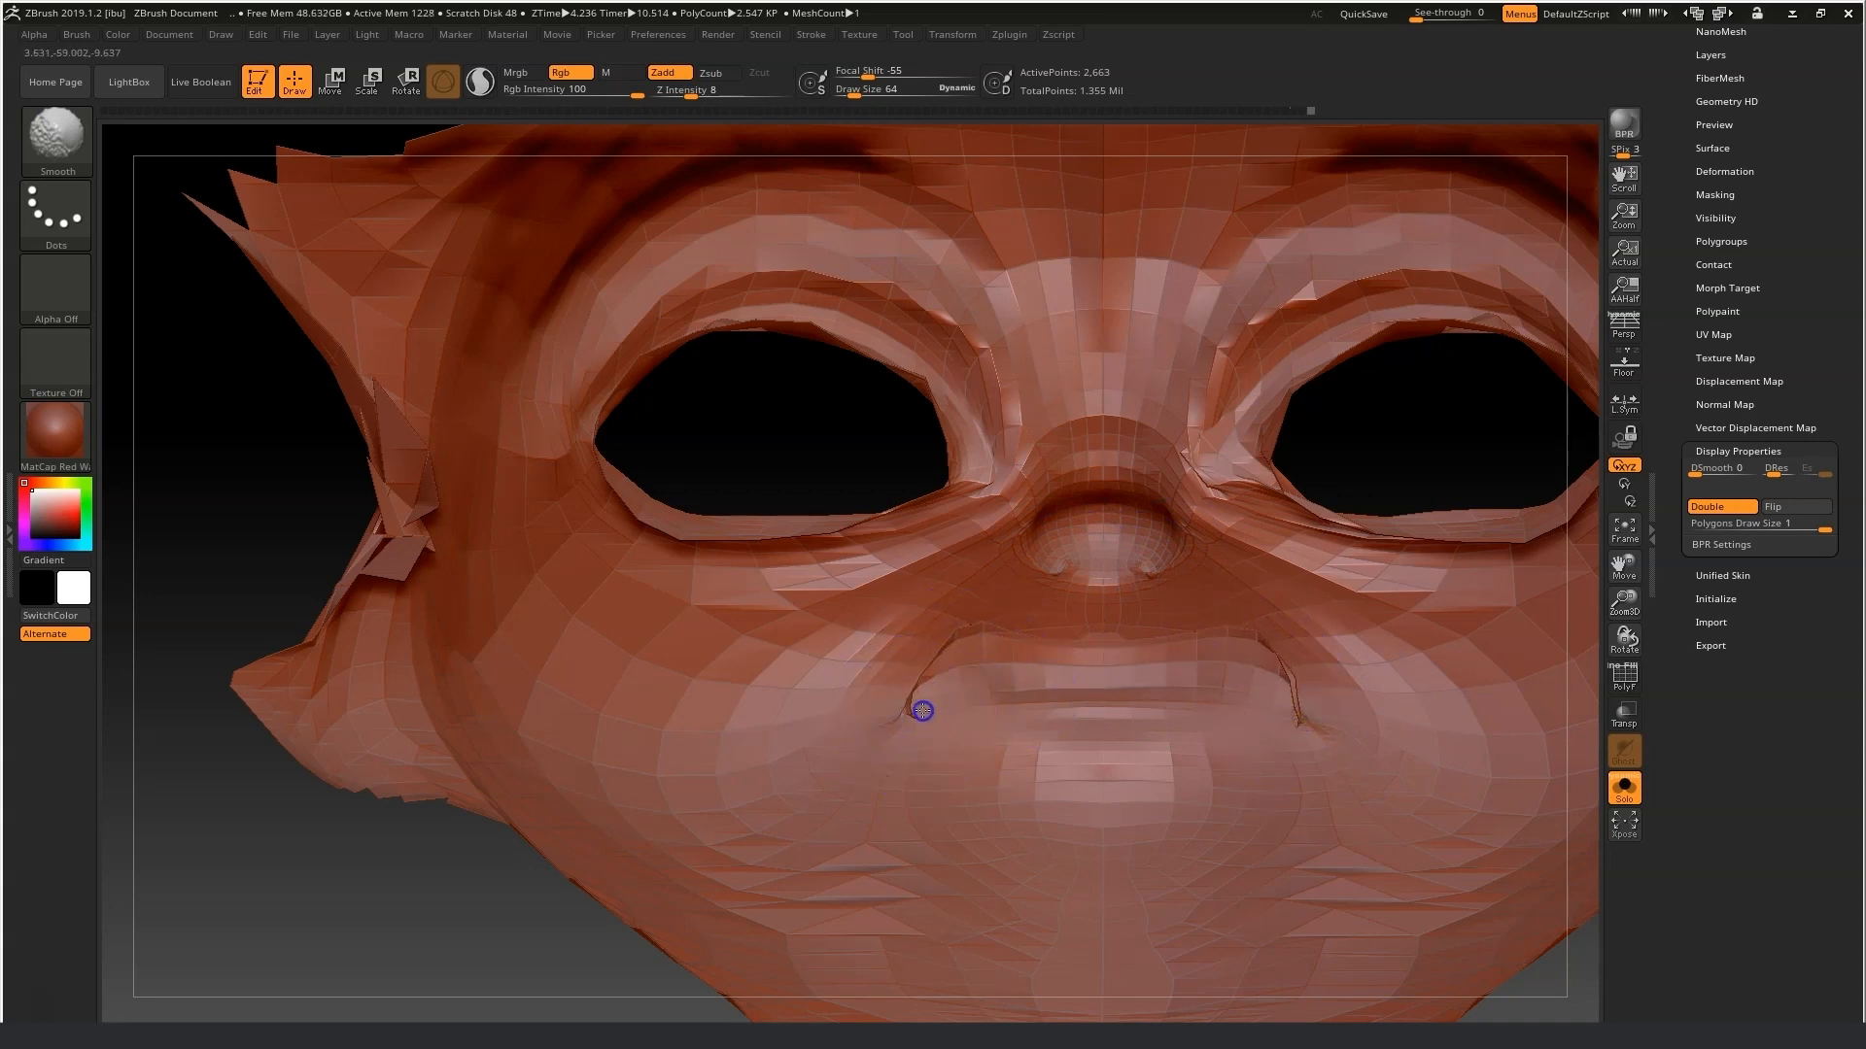
mouse_move(450, 971)
left_mouse_down()
mouse_move(420, 924)
mouse_move(483, 916)
mouse_move(521, 940)
mouse_move(429, 916)
left_mouse_up()
left_click_drag(997, 654, 1011, 689)
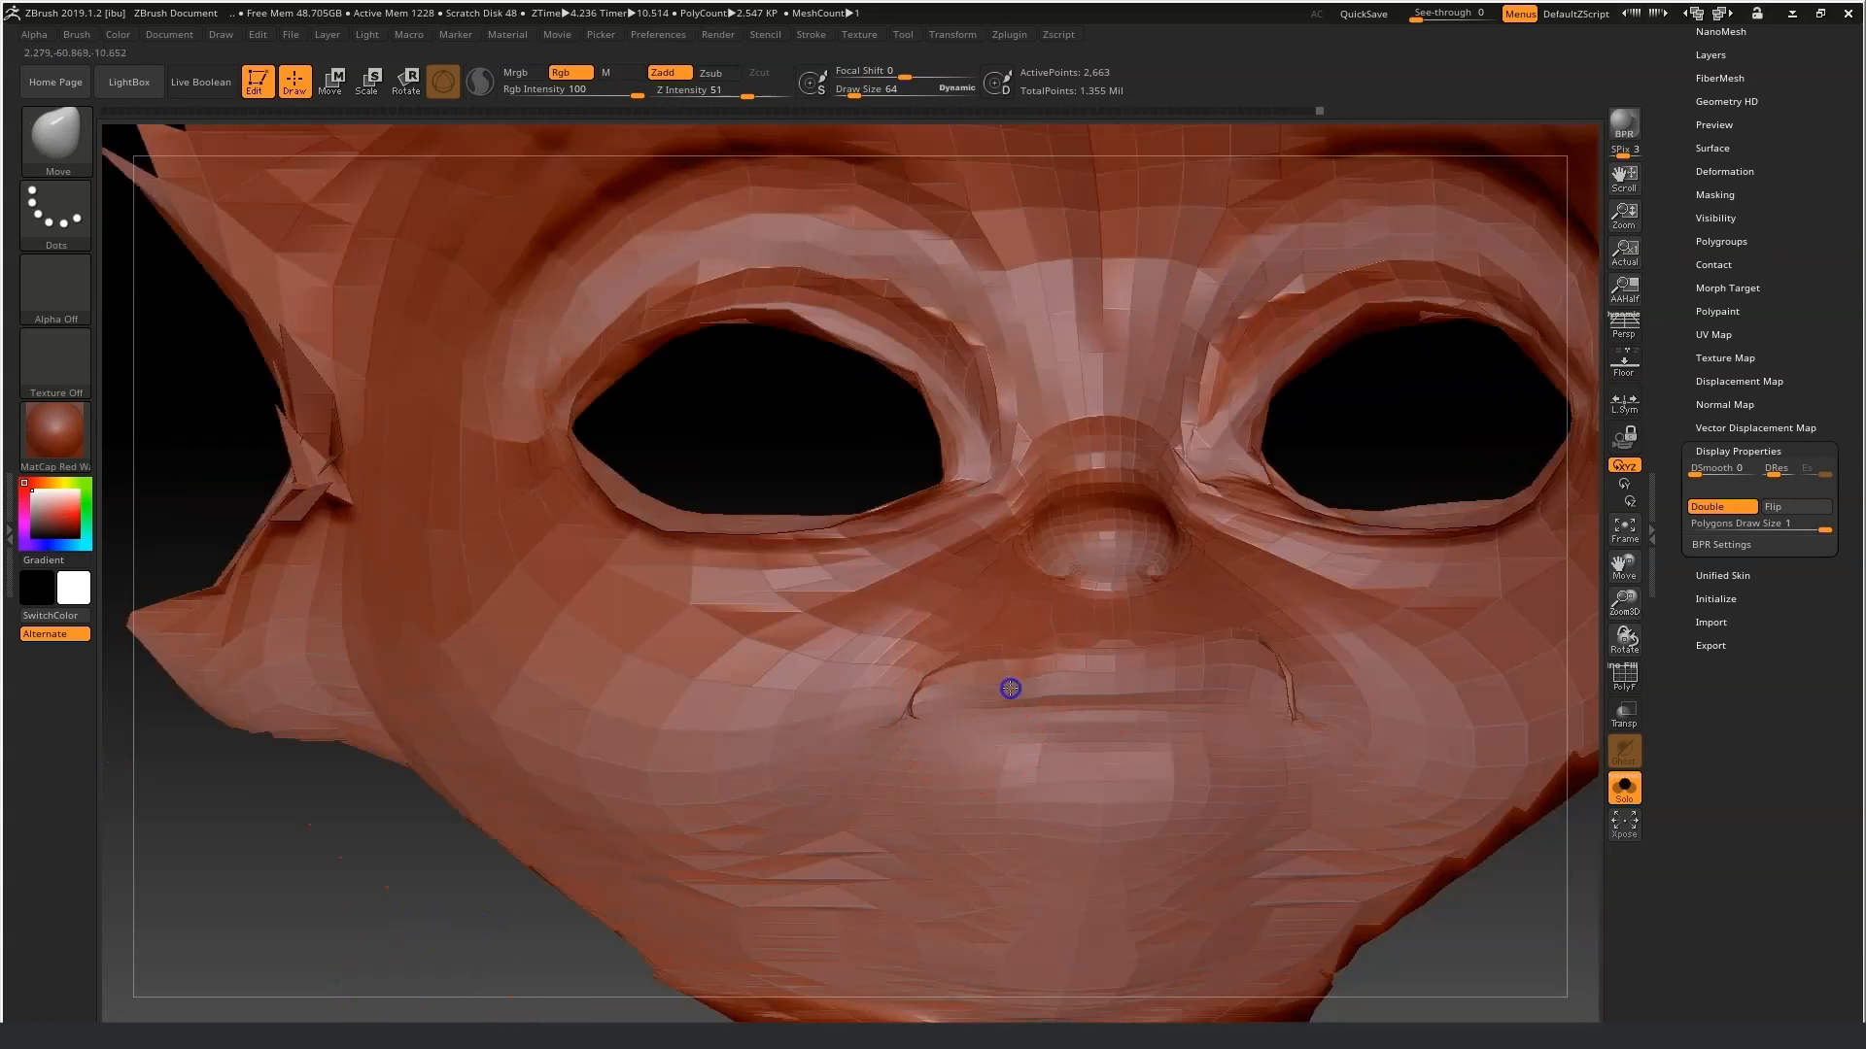
Switch to the Move Topological brush and pull the mouth corners into shape, smoothing the creases.
left_click(74, 155)
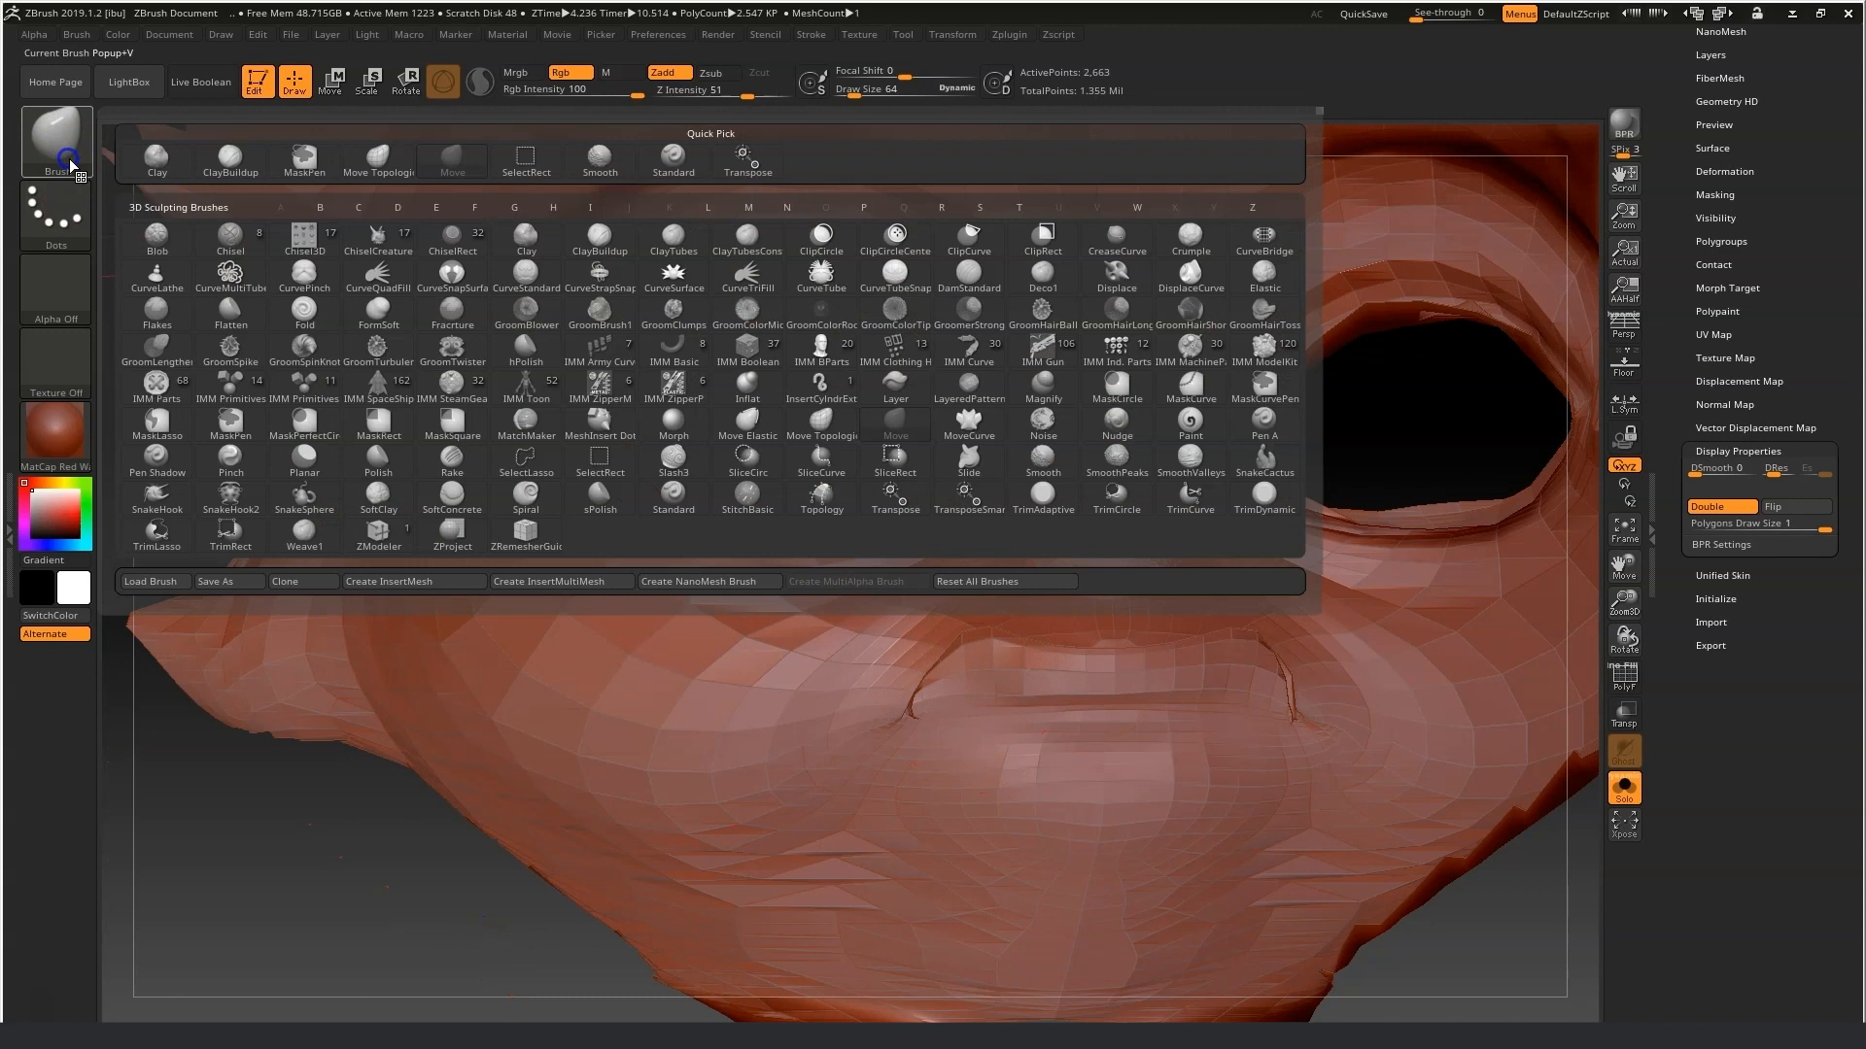
left_click(958, 429)
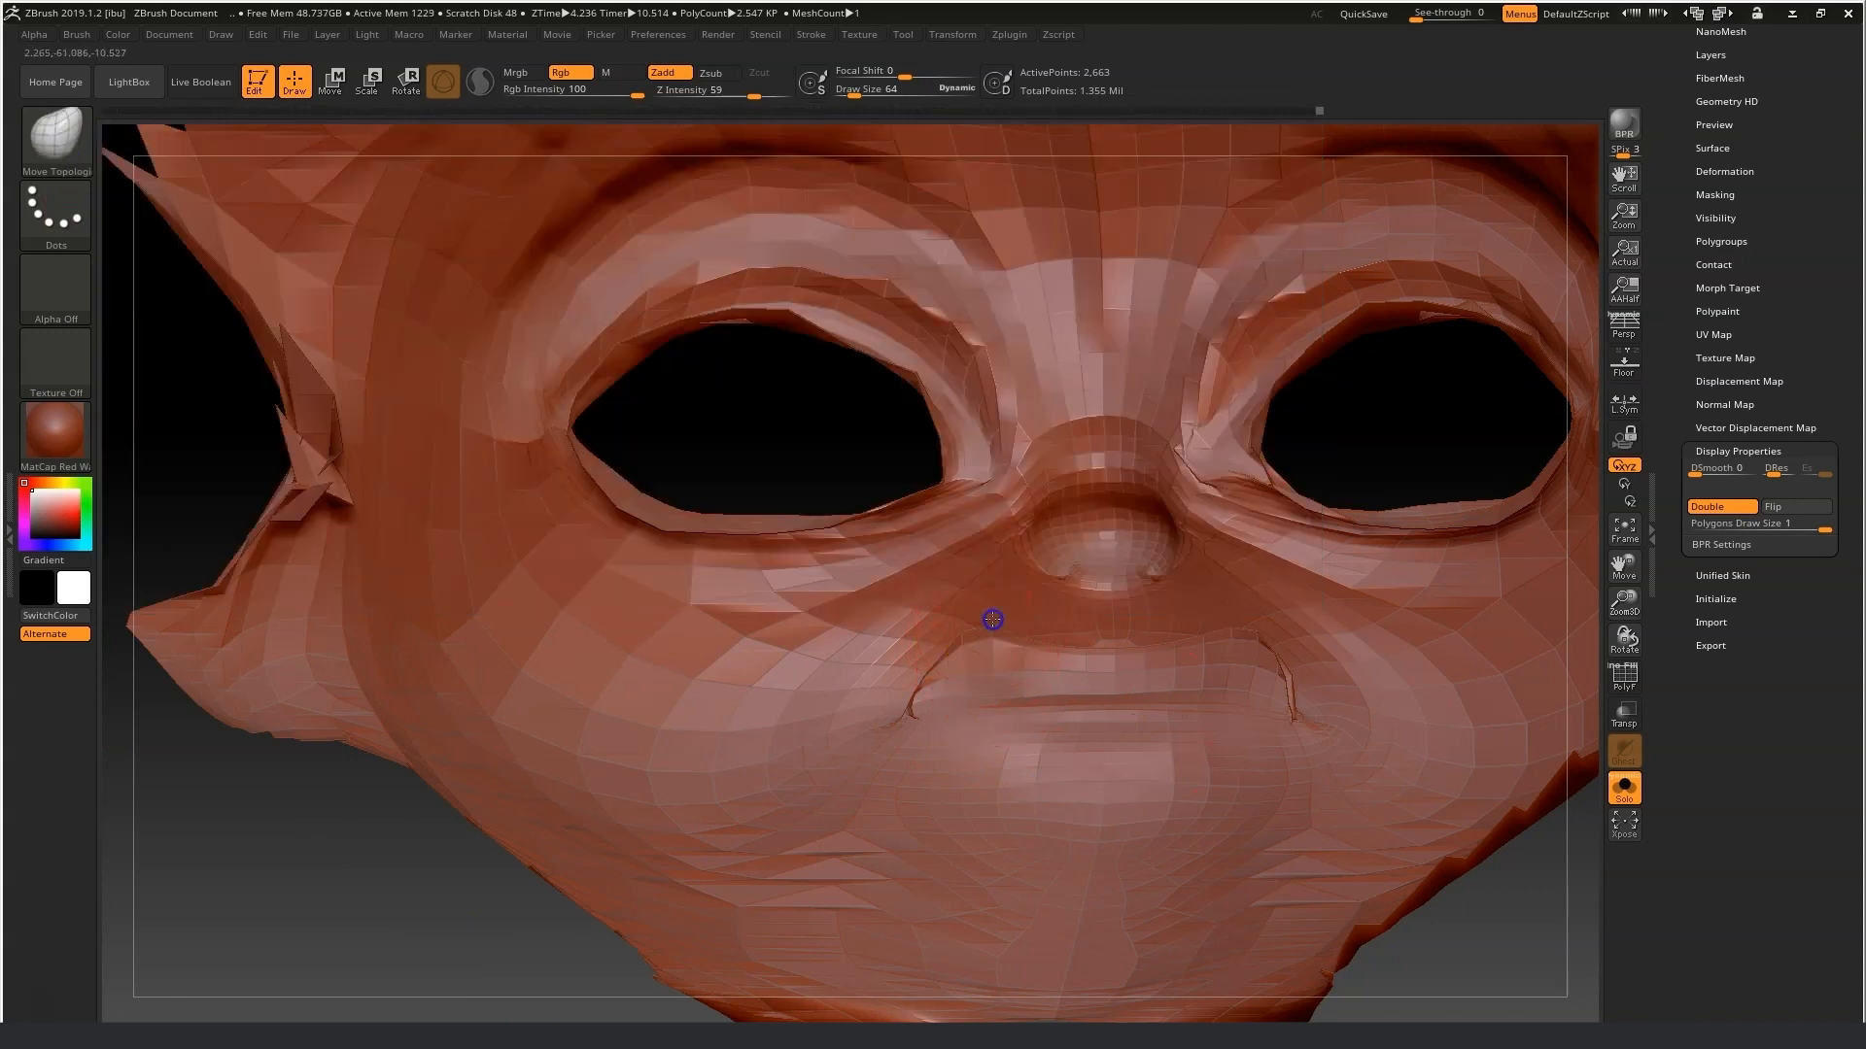
left_click_drag(1193, 622, 1254, 647)
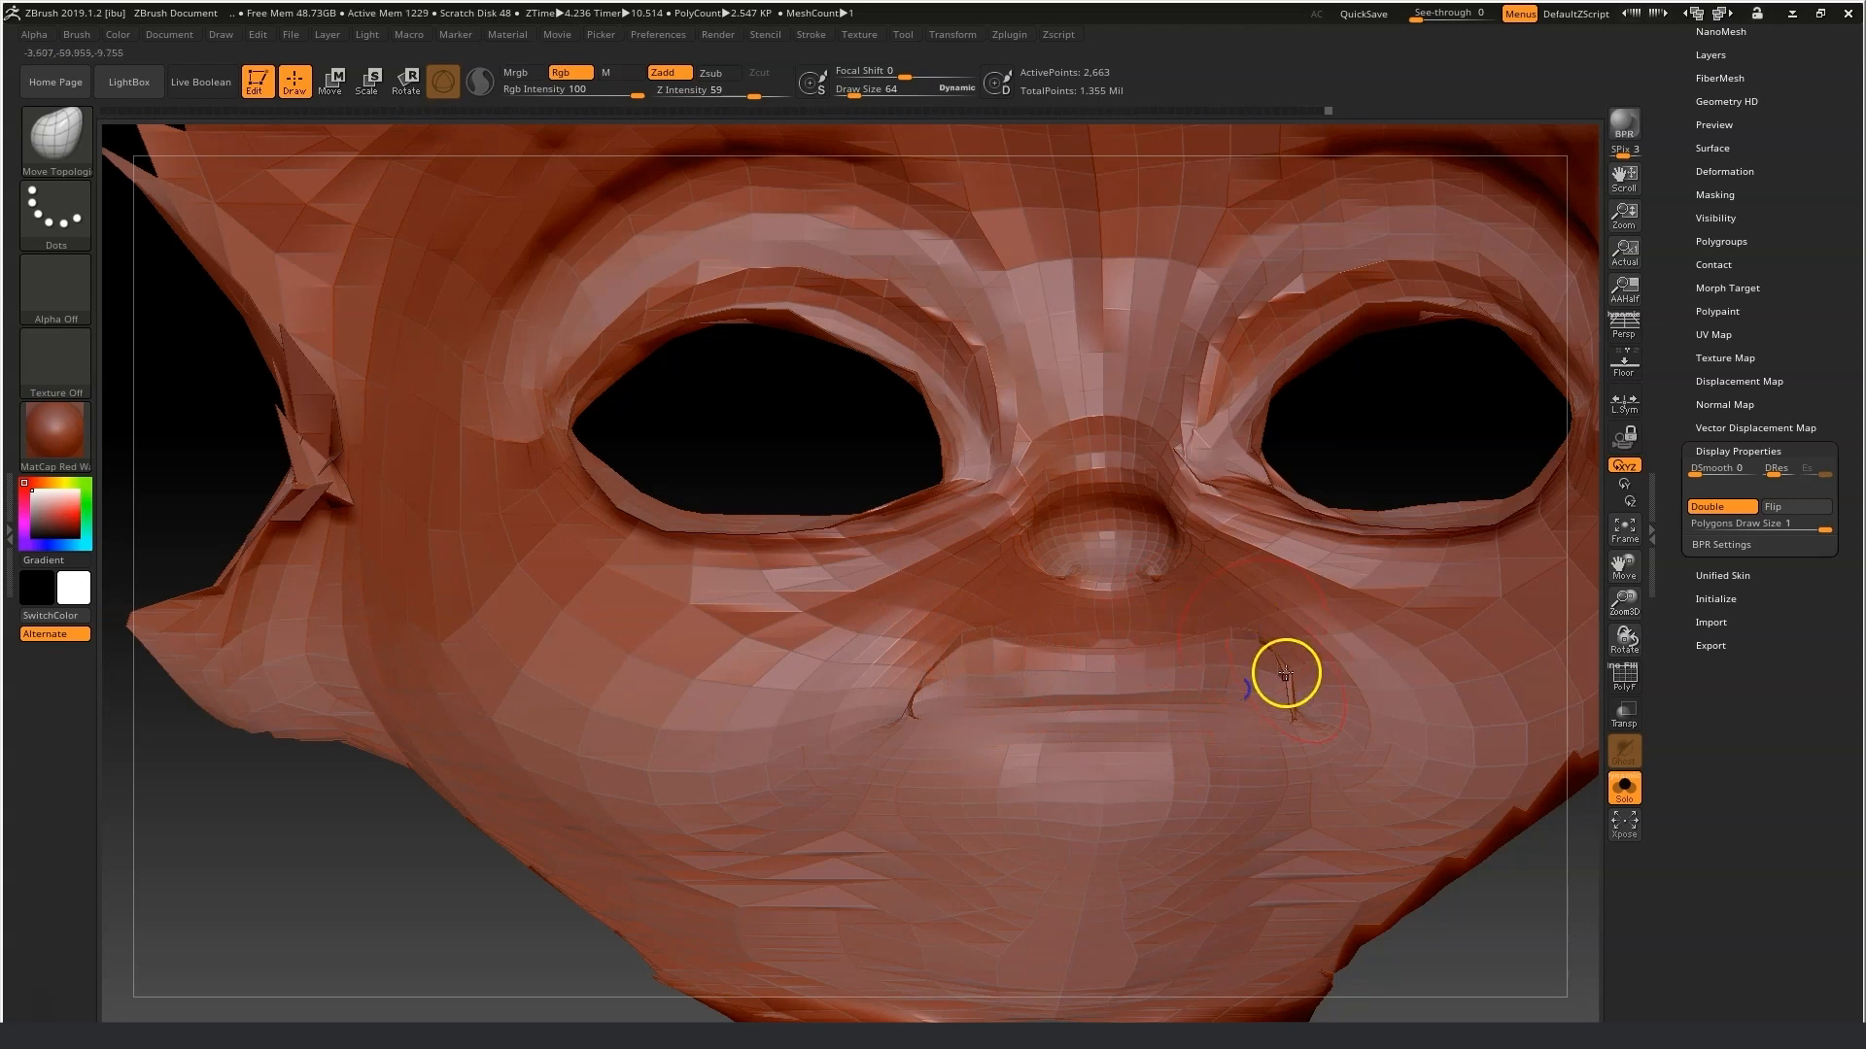
key("shift")
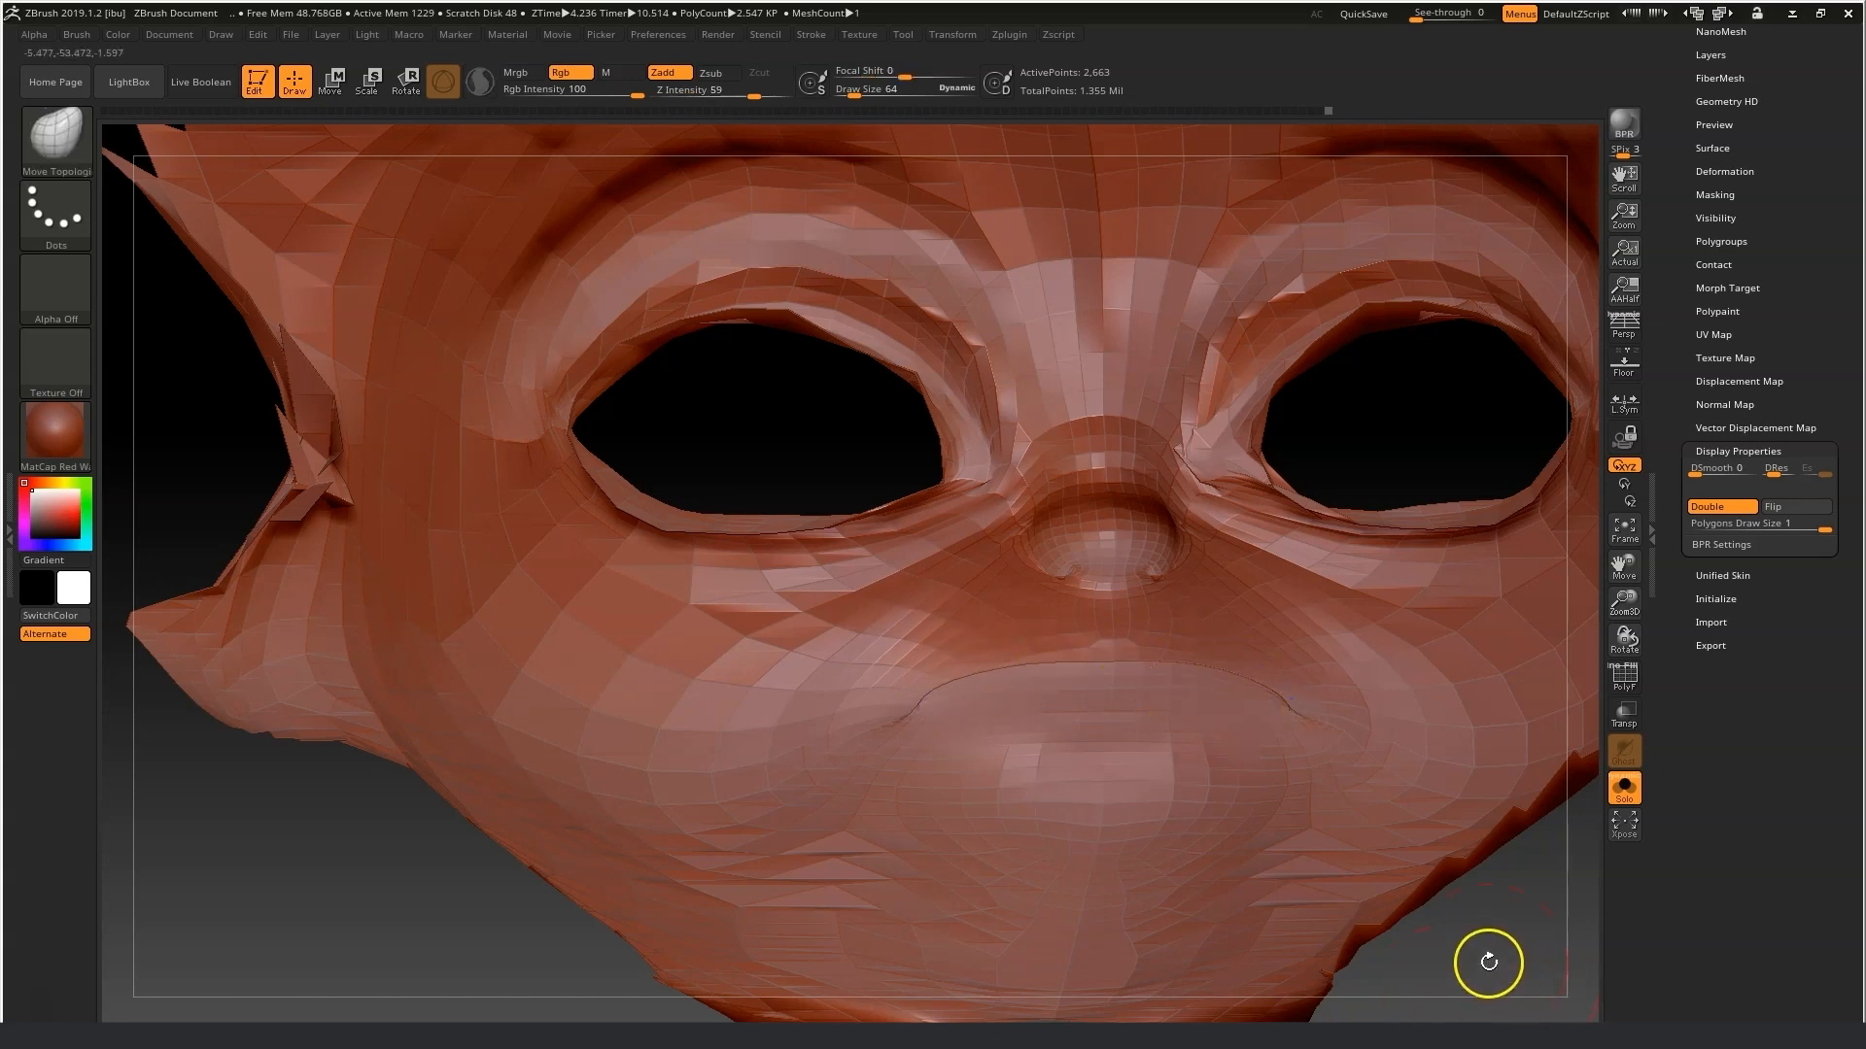
left_click_drag(1488, 962, 1499, 987)
key("shift")
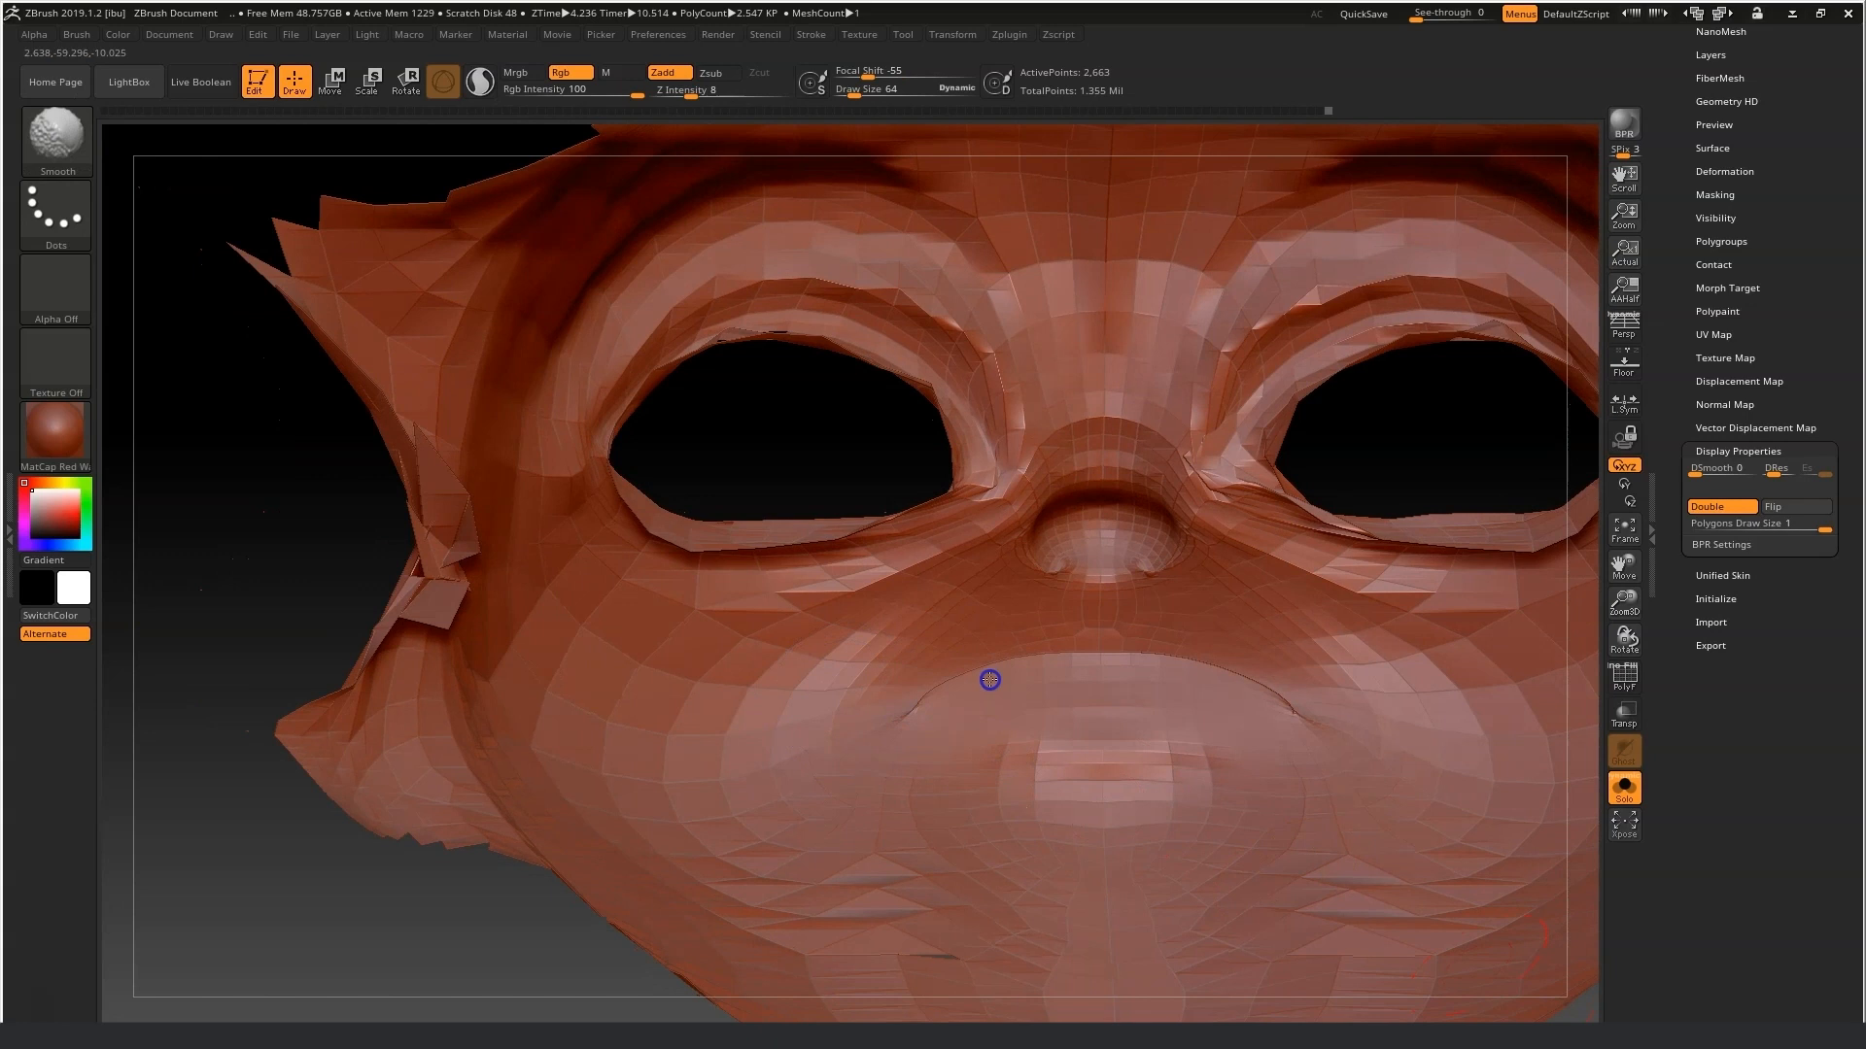
left_click_drag(399, 900, 589, 853)
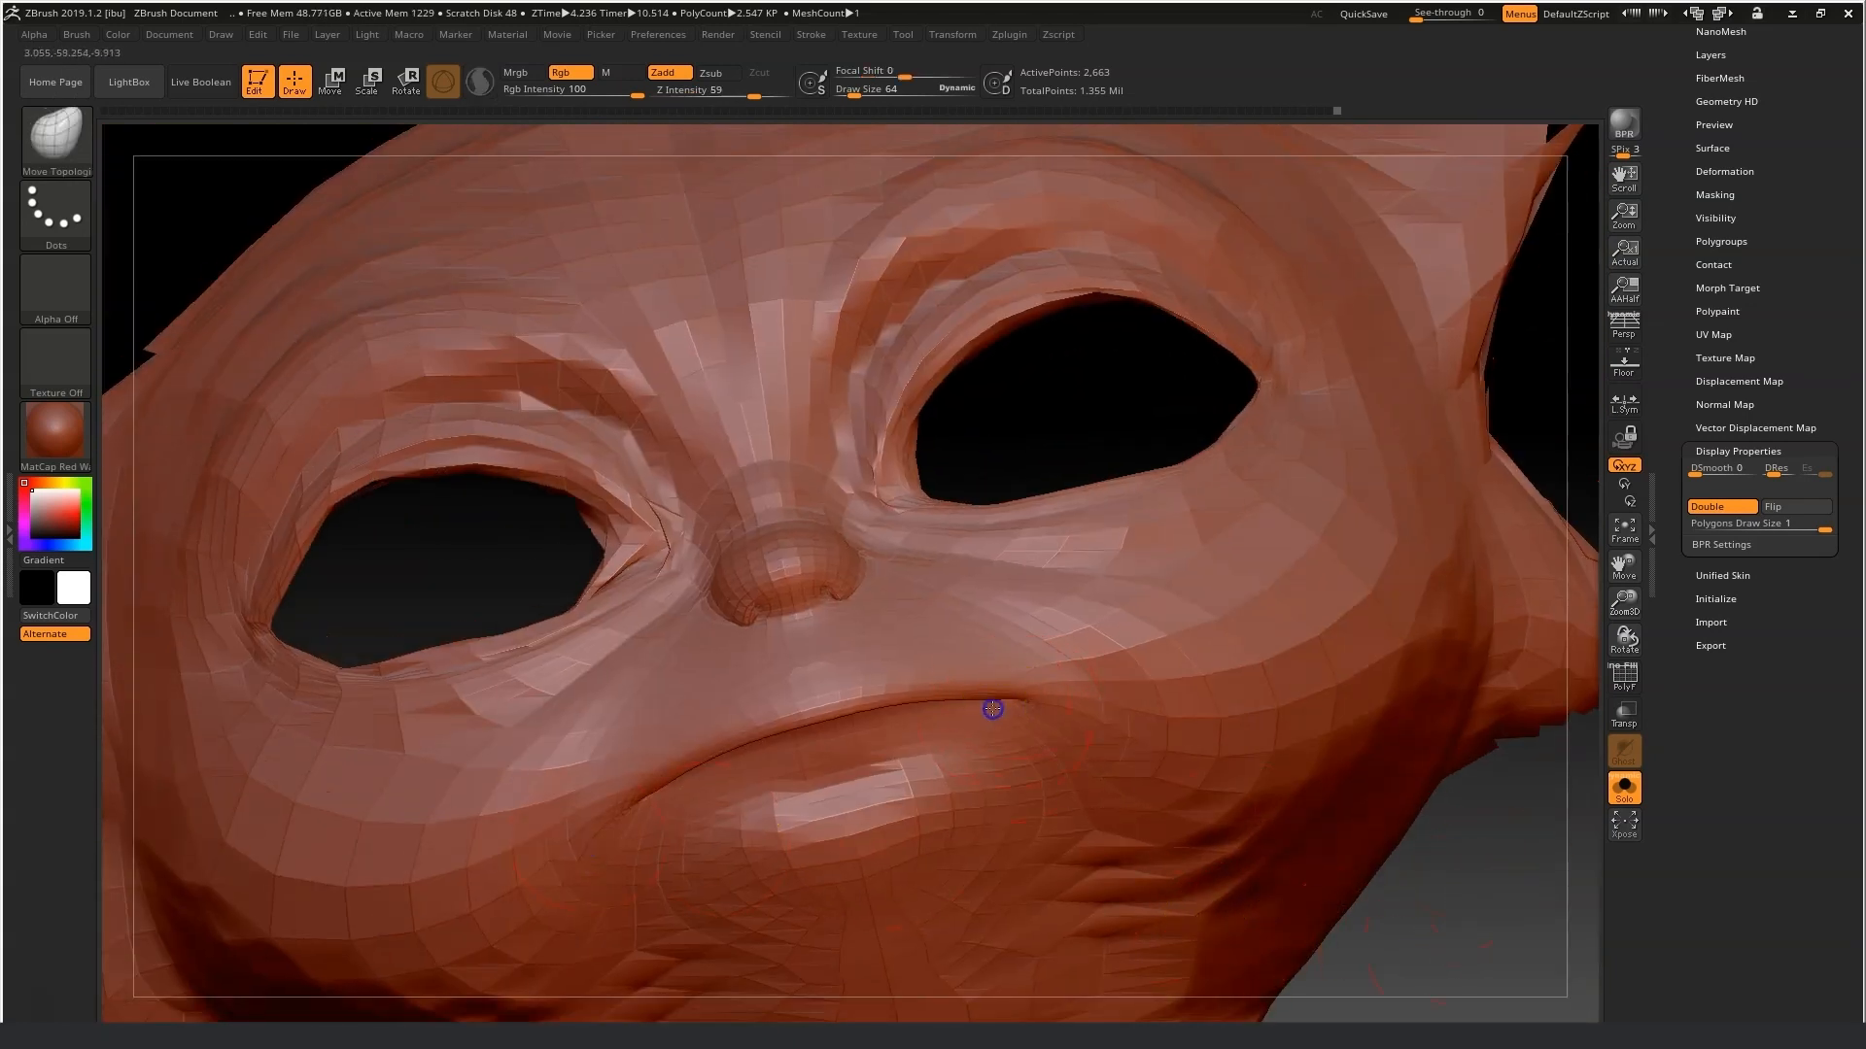
left_click_drag(1544, 859, 1543, 908, "shift")
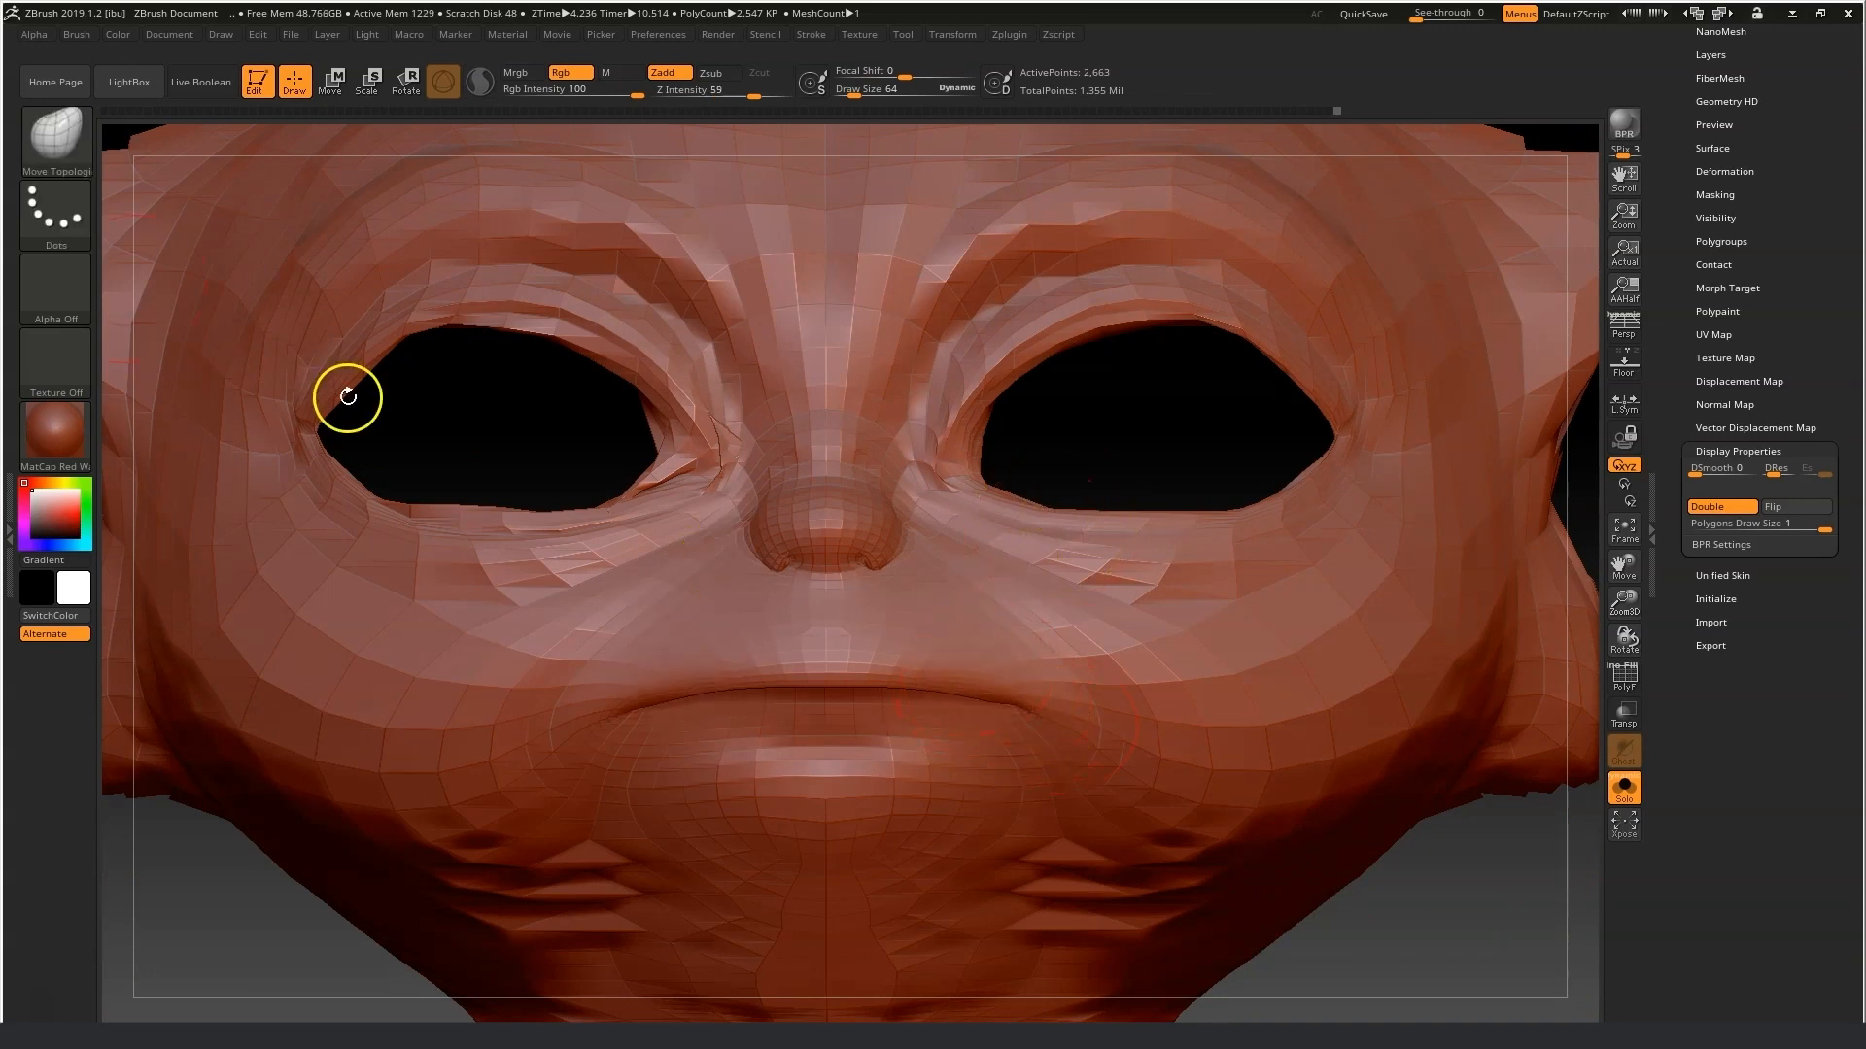
Switch to the Move brush and reshape the cheeks, nose profile and mouth area while orbiting the head.
left_click(43, 131)
left_click(436, 159)
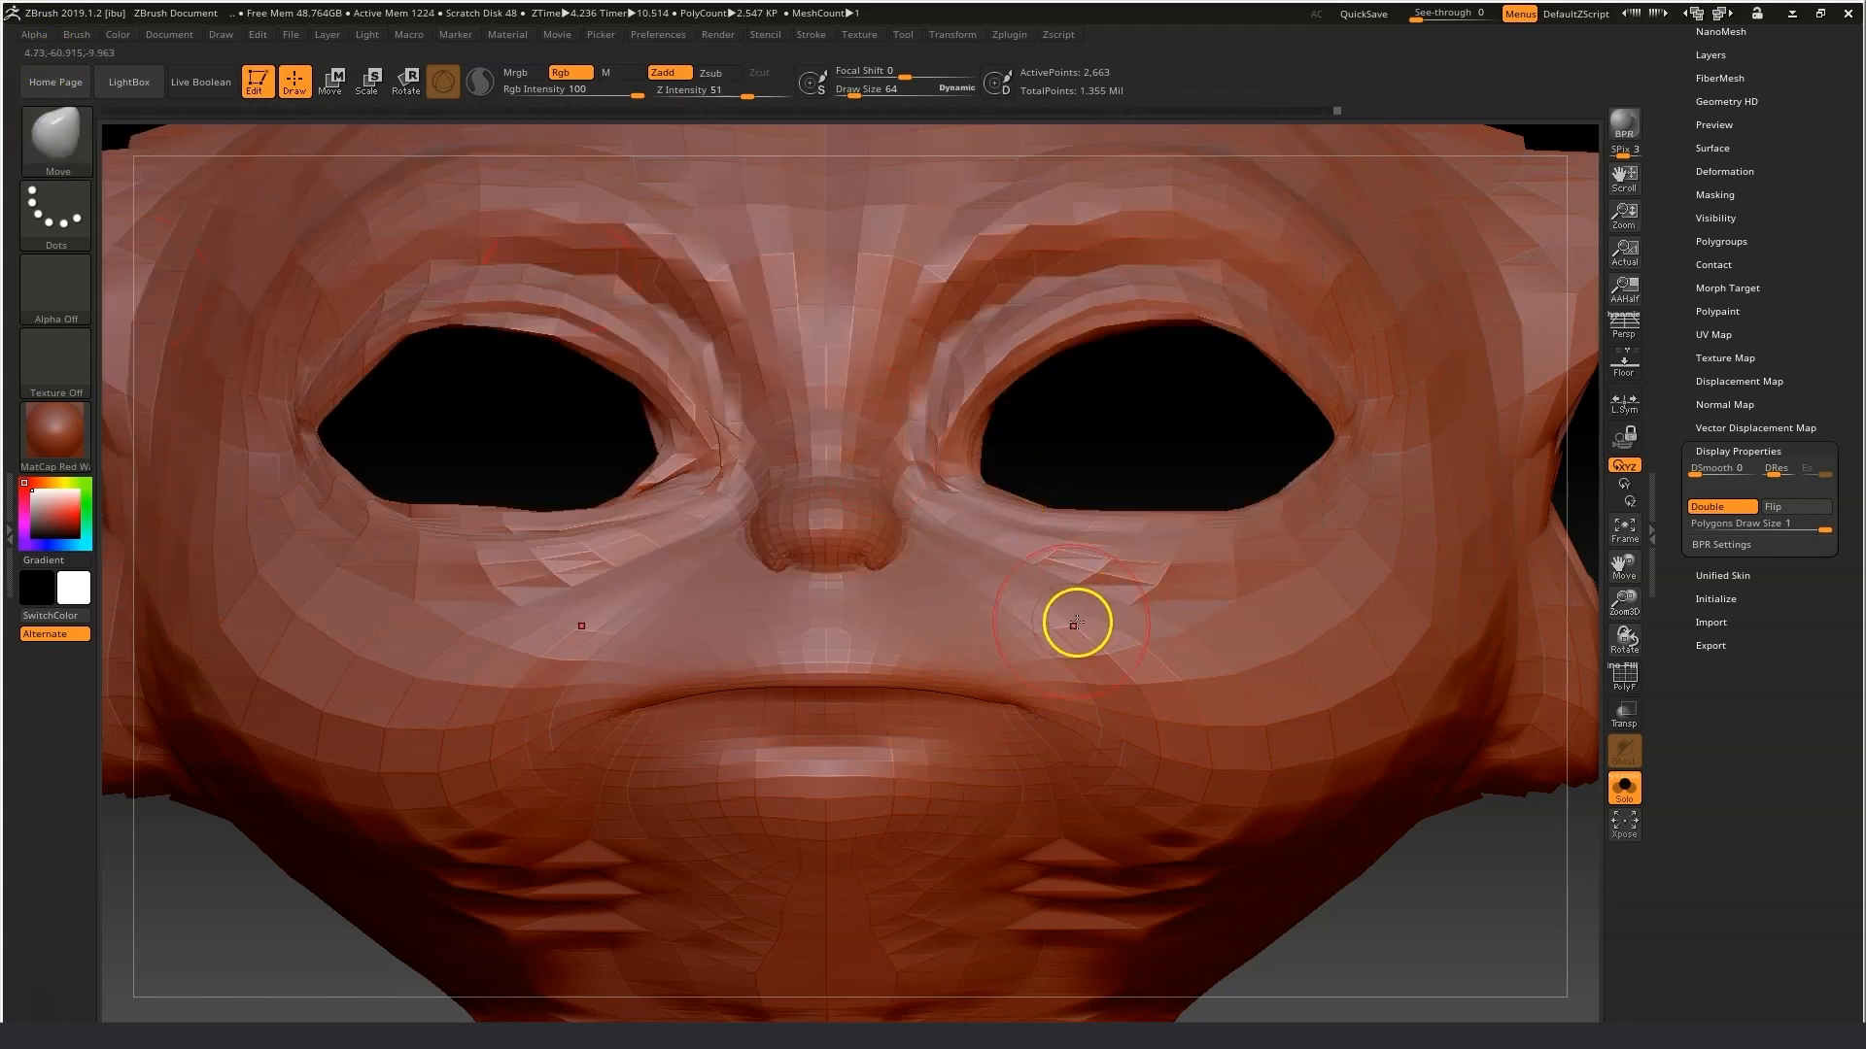
left_click_drag(988, 705, 1006, 693)
left_click_drag(1406, 895, 1239, 886)
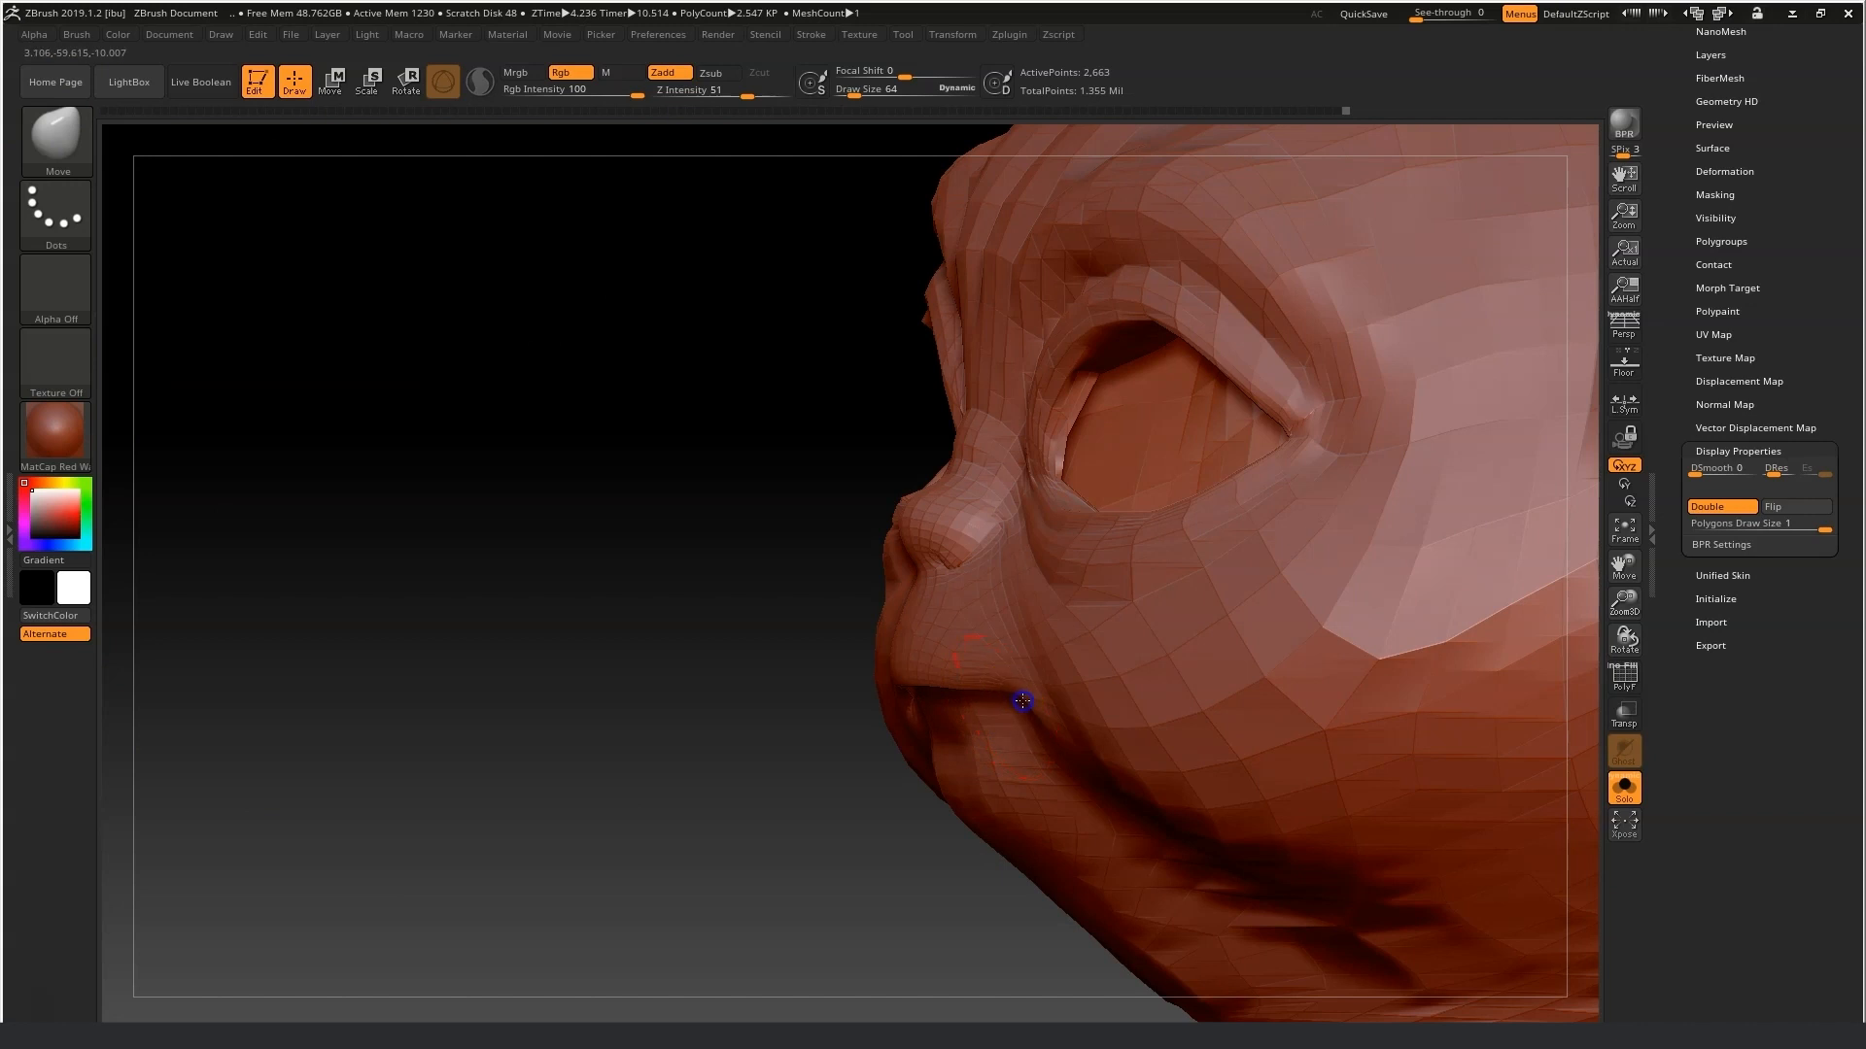
left_click_drag(692, 744, 820, 749)
left_click_drag(505, 763, 534, 763)
left_click_drag(350, 834, 522, 836)
left_click_drag(702, 451, 732, 476, "shift")
left_click_drag(836, 530, 1007, 508, "shift")
left_click_drag(1426, 464, 1399, 470)
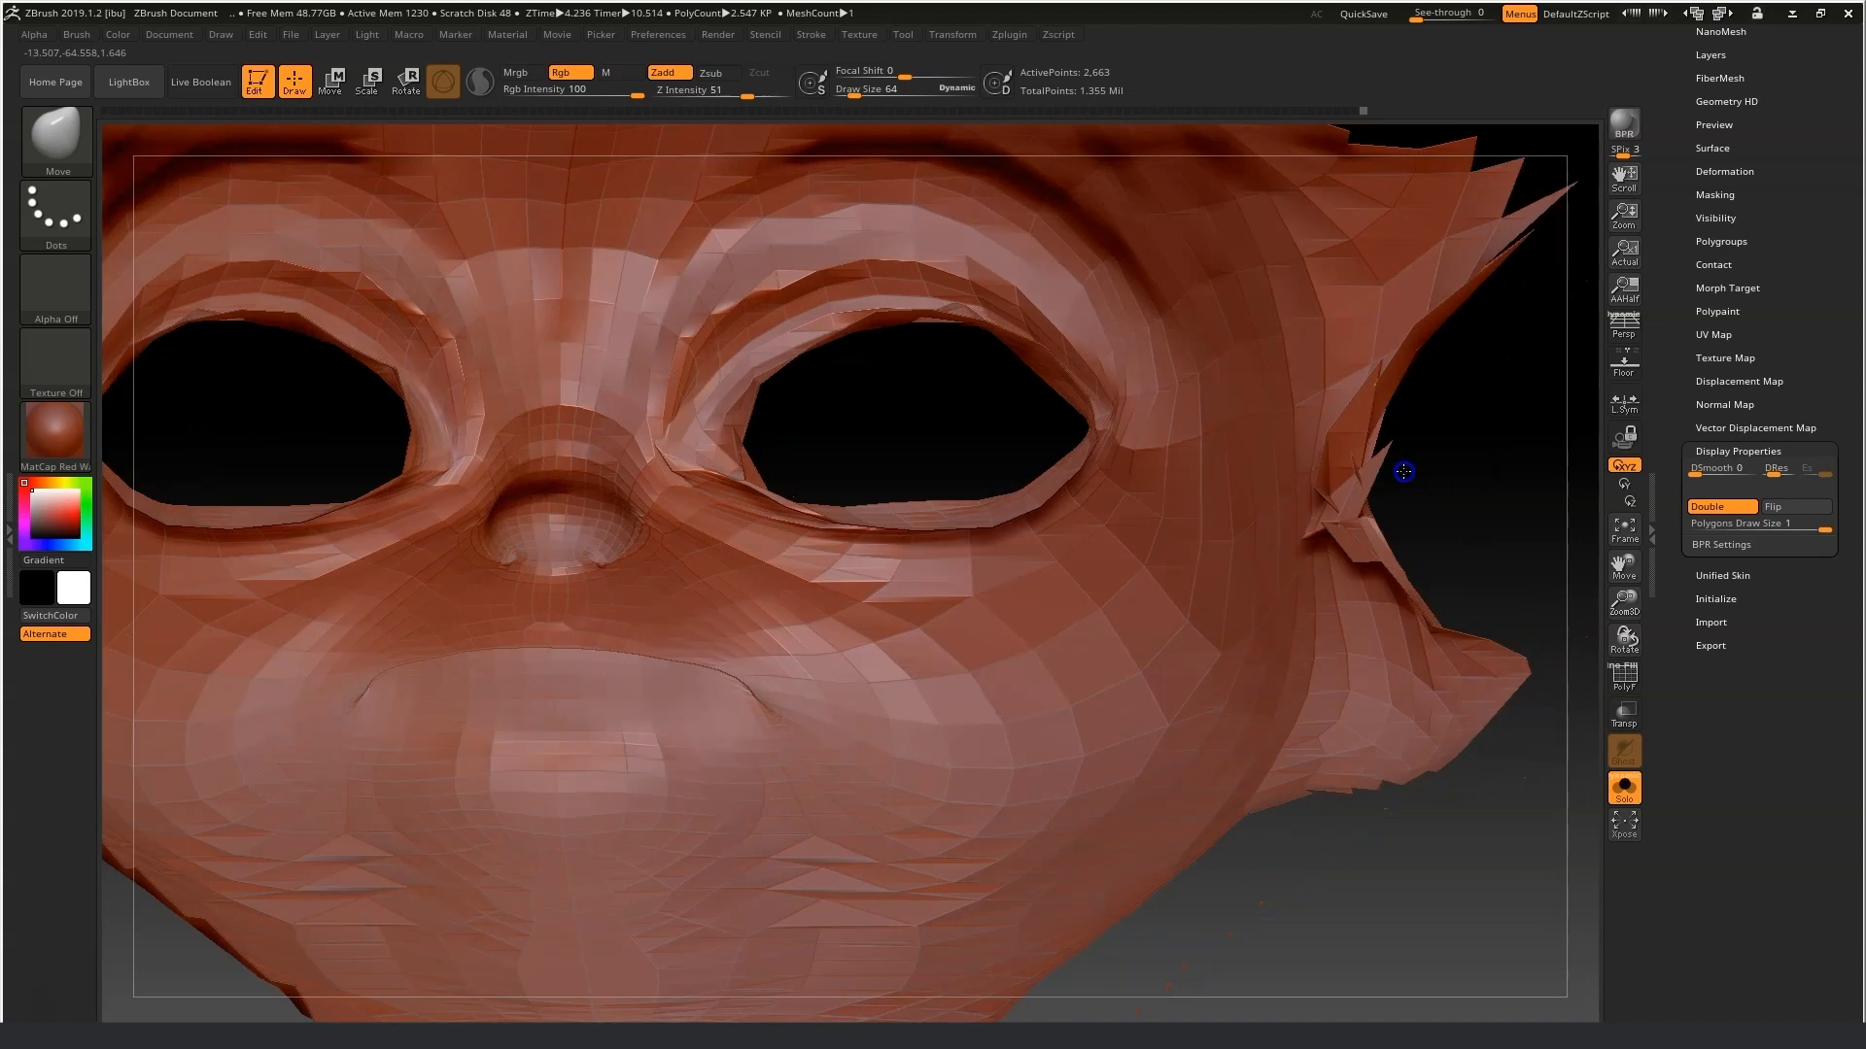
Smooth and push the cheeks, eye rims and area around the nose and mouth while orbiting.
key("shift")
mouse_move(972, 319)
left_mouse_down("shift")
mouse_move(837, 326)
mouse_move(774, 368)
left_mouse_up("shift")
mouse_move(746, 477)
left_mouse_down("shift")
mouse_move(778, 470)
mouse_move(752, 479)
mouse_move(723, 411)
mouse_move(706, 452)
left_mouse_up("shift")
left_click_drag(425, 437, 254, 369, "shift")
left_click_drag(899, 526, 1067, 478, "shift")
mouse_move(821, 365)
left_mouse_down()
mouse_move(850, 350)
mouse_move(878, 416)
mouse_move(1104, 434)
left_mouse_up()
left_click_drag(853, 95, 849, 95)
left_click_drag(950, 451, 985, 439)
left_click_drag(957, 409, 980, 395)
left_click_drag(878, 365, 855, 348)
left_click_drag(838, 418, 771, 516, "shift")
left_click_drag(927, 472, 957, 485)
left_click_drag(858, 325, 772, 322, "shift")
mouse_move(1323, 479)
left_mouse_down()
mouse_move(1303, 439)
mouse_move(1329, 495)
left_mouse_up()
left_click_drag(1085, 573, 1181, 572, "shift")
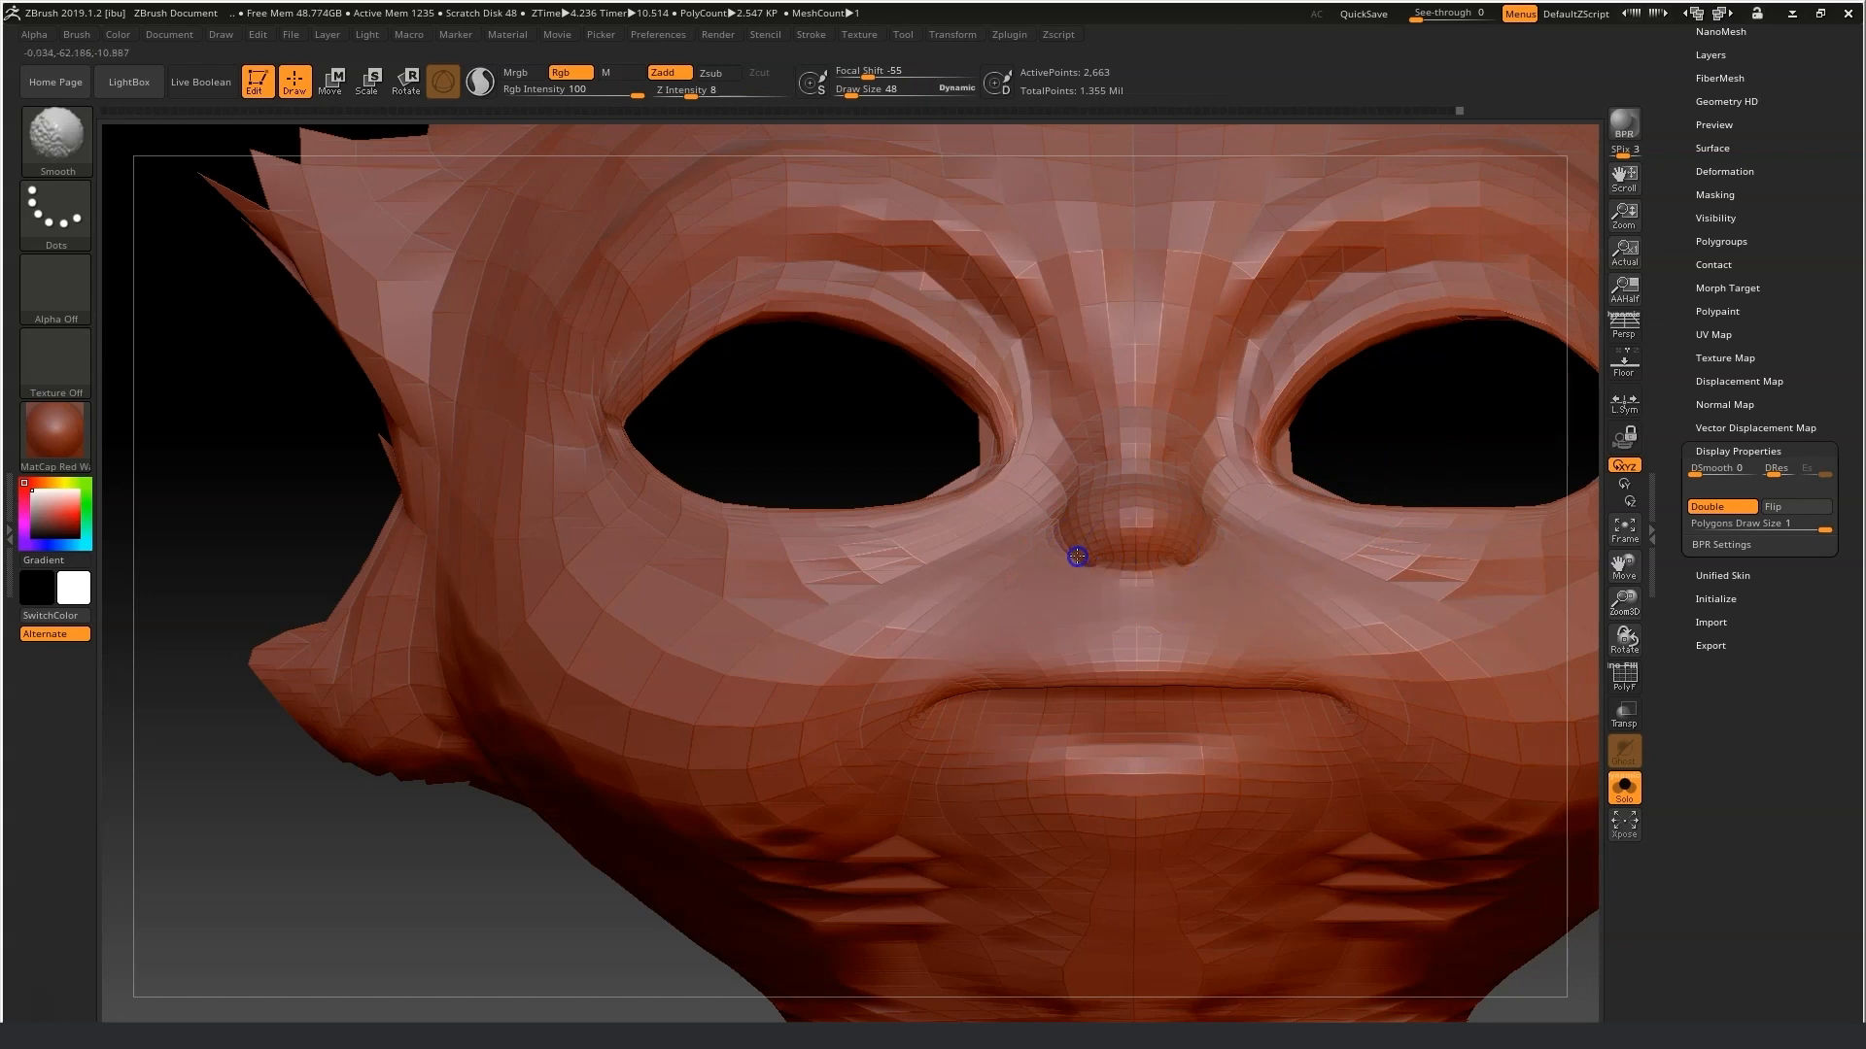
left_click_drag(1077, 557, 1082, 560, "shift")
left_click_drag(1636, 574, 1462, 523)
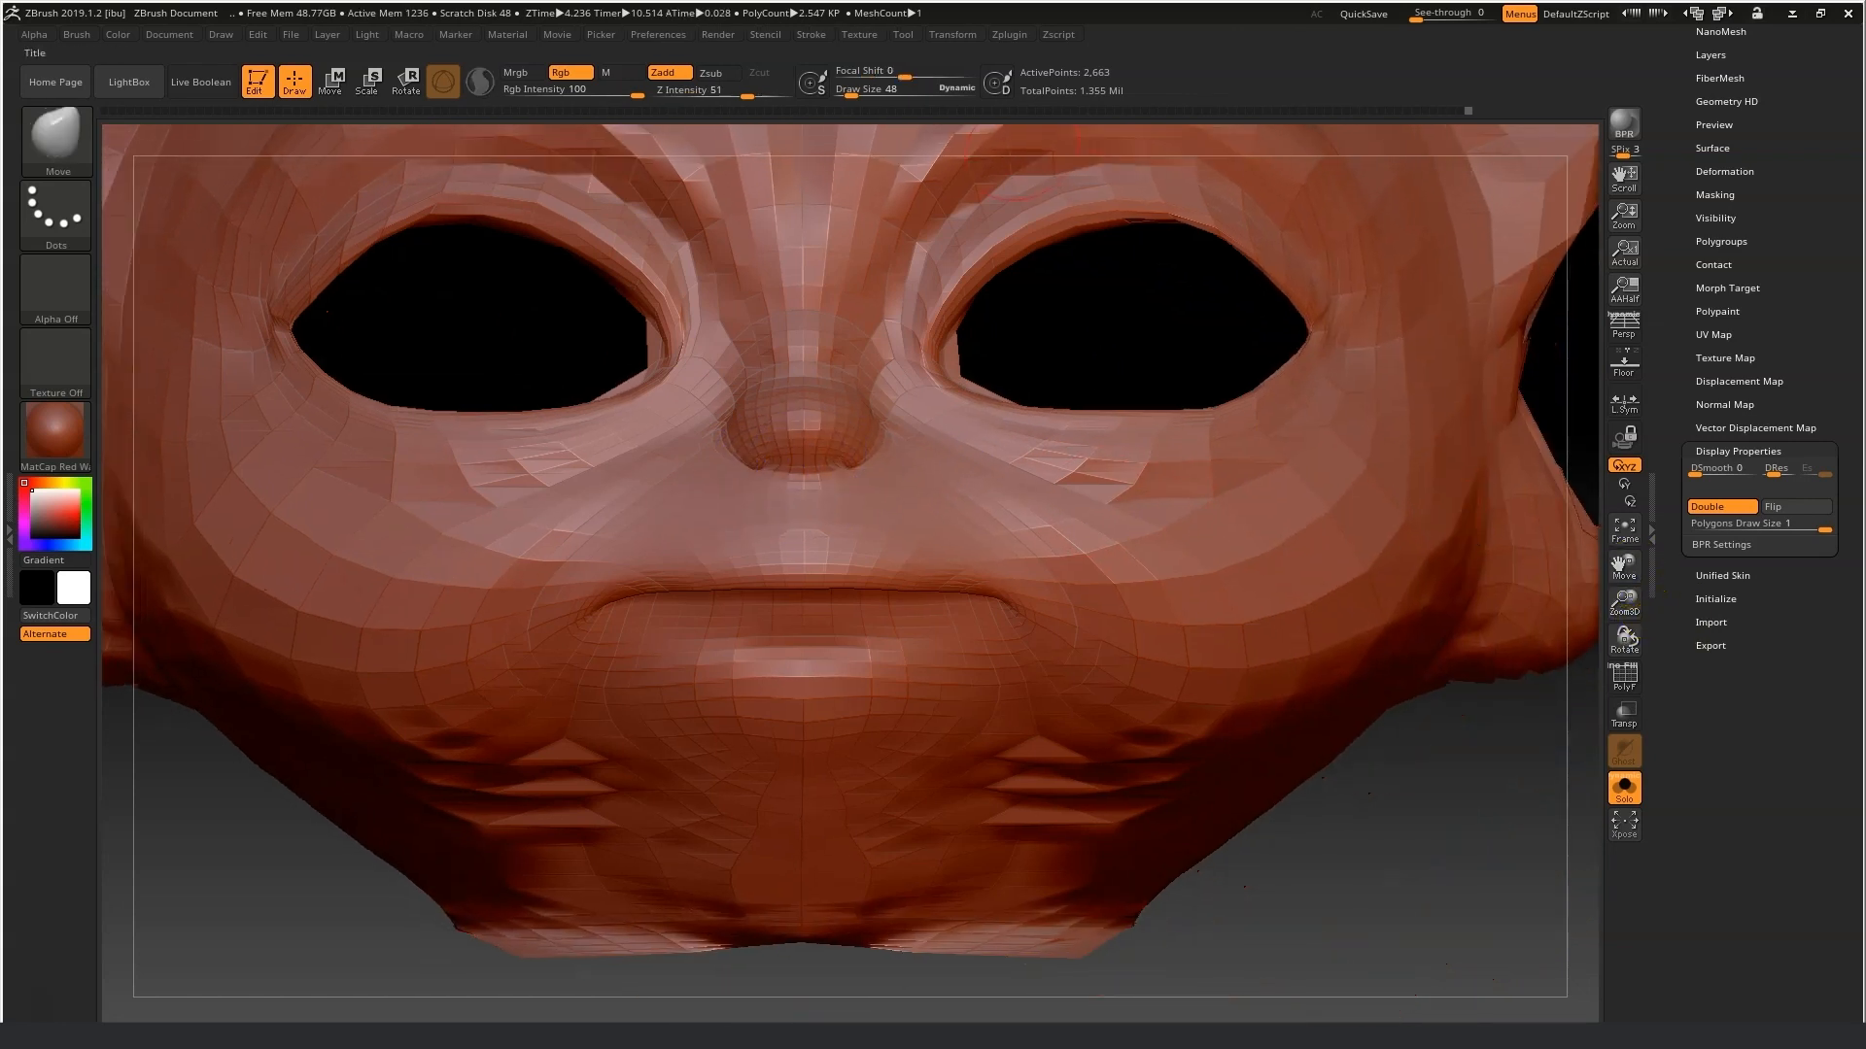
Set the draw size to 41 and smooth the edge beside the left nostril.
left_click(852, 92)
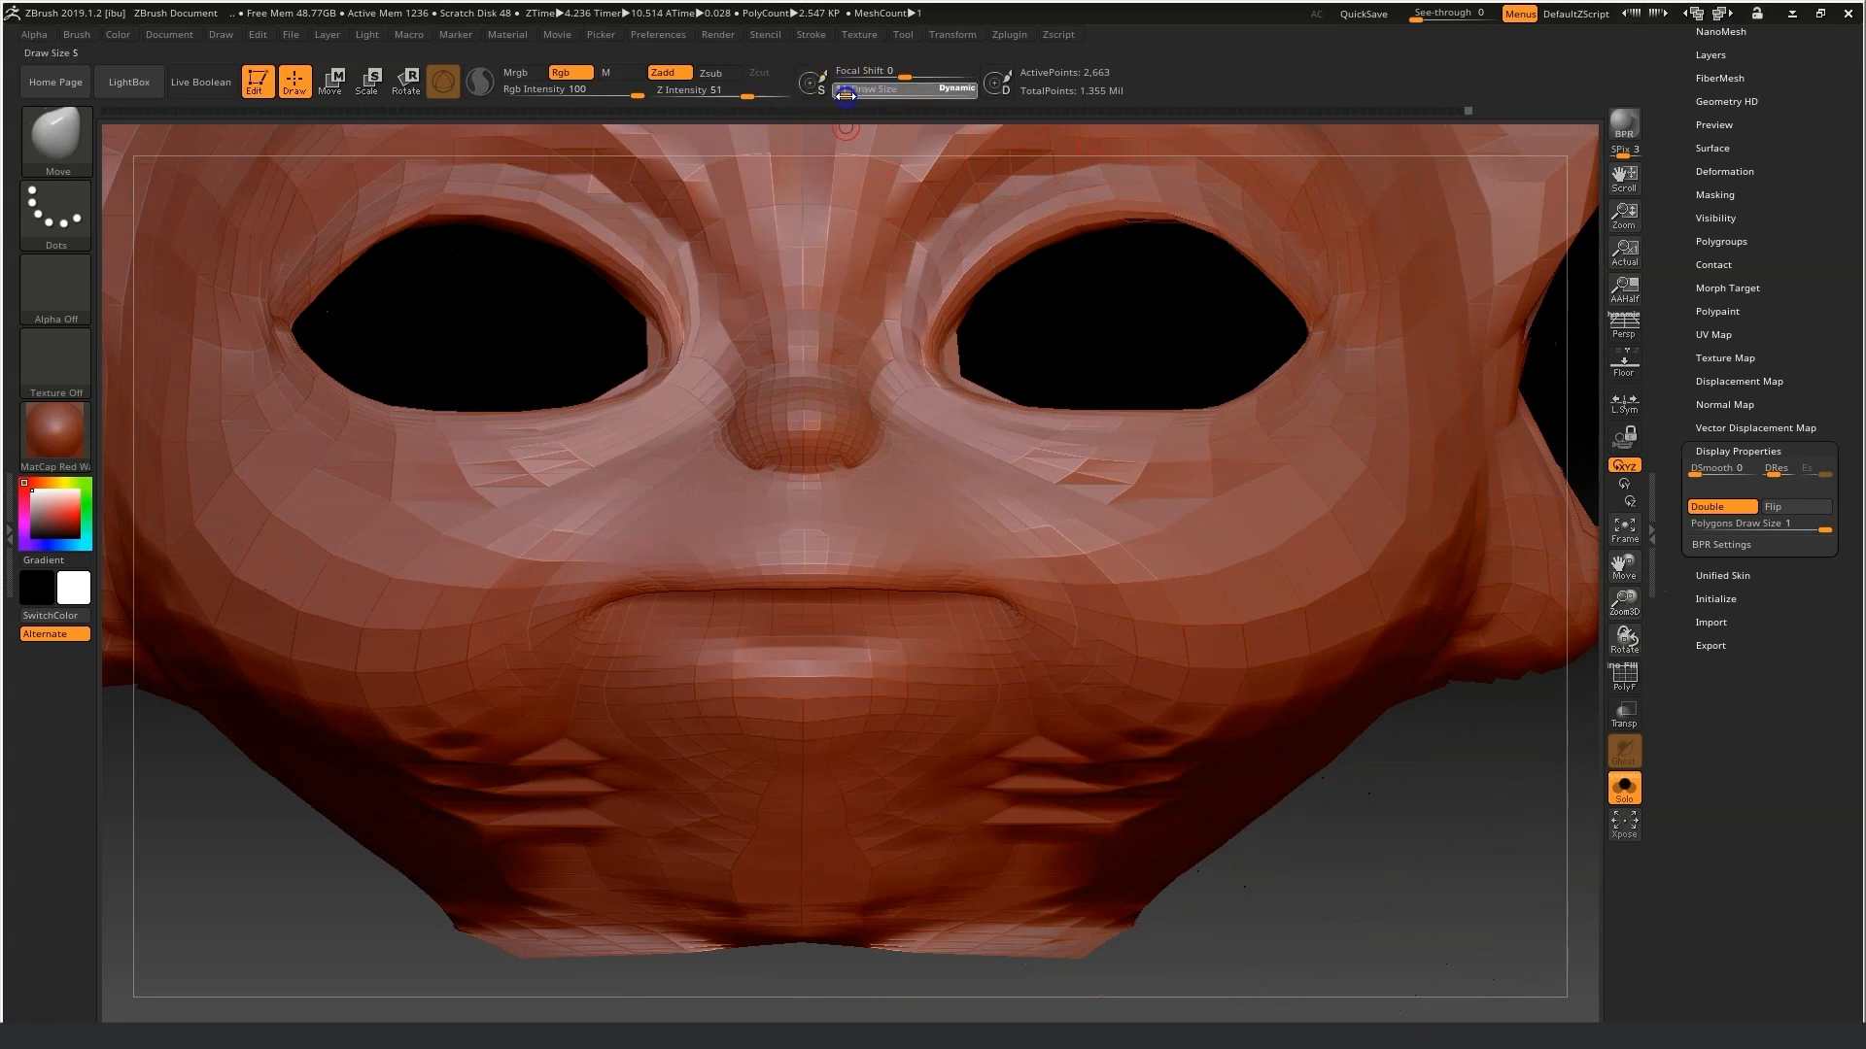
type("15")
key("Return")
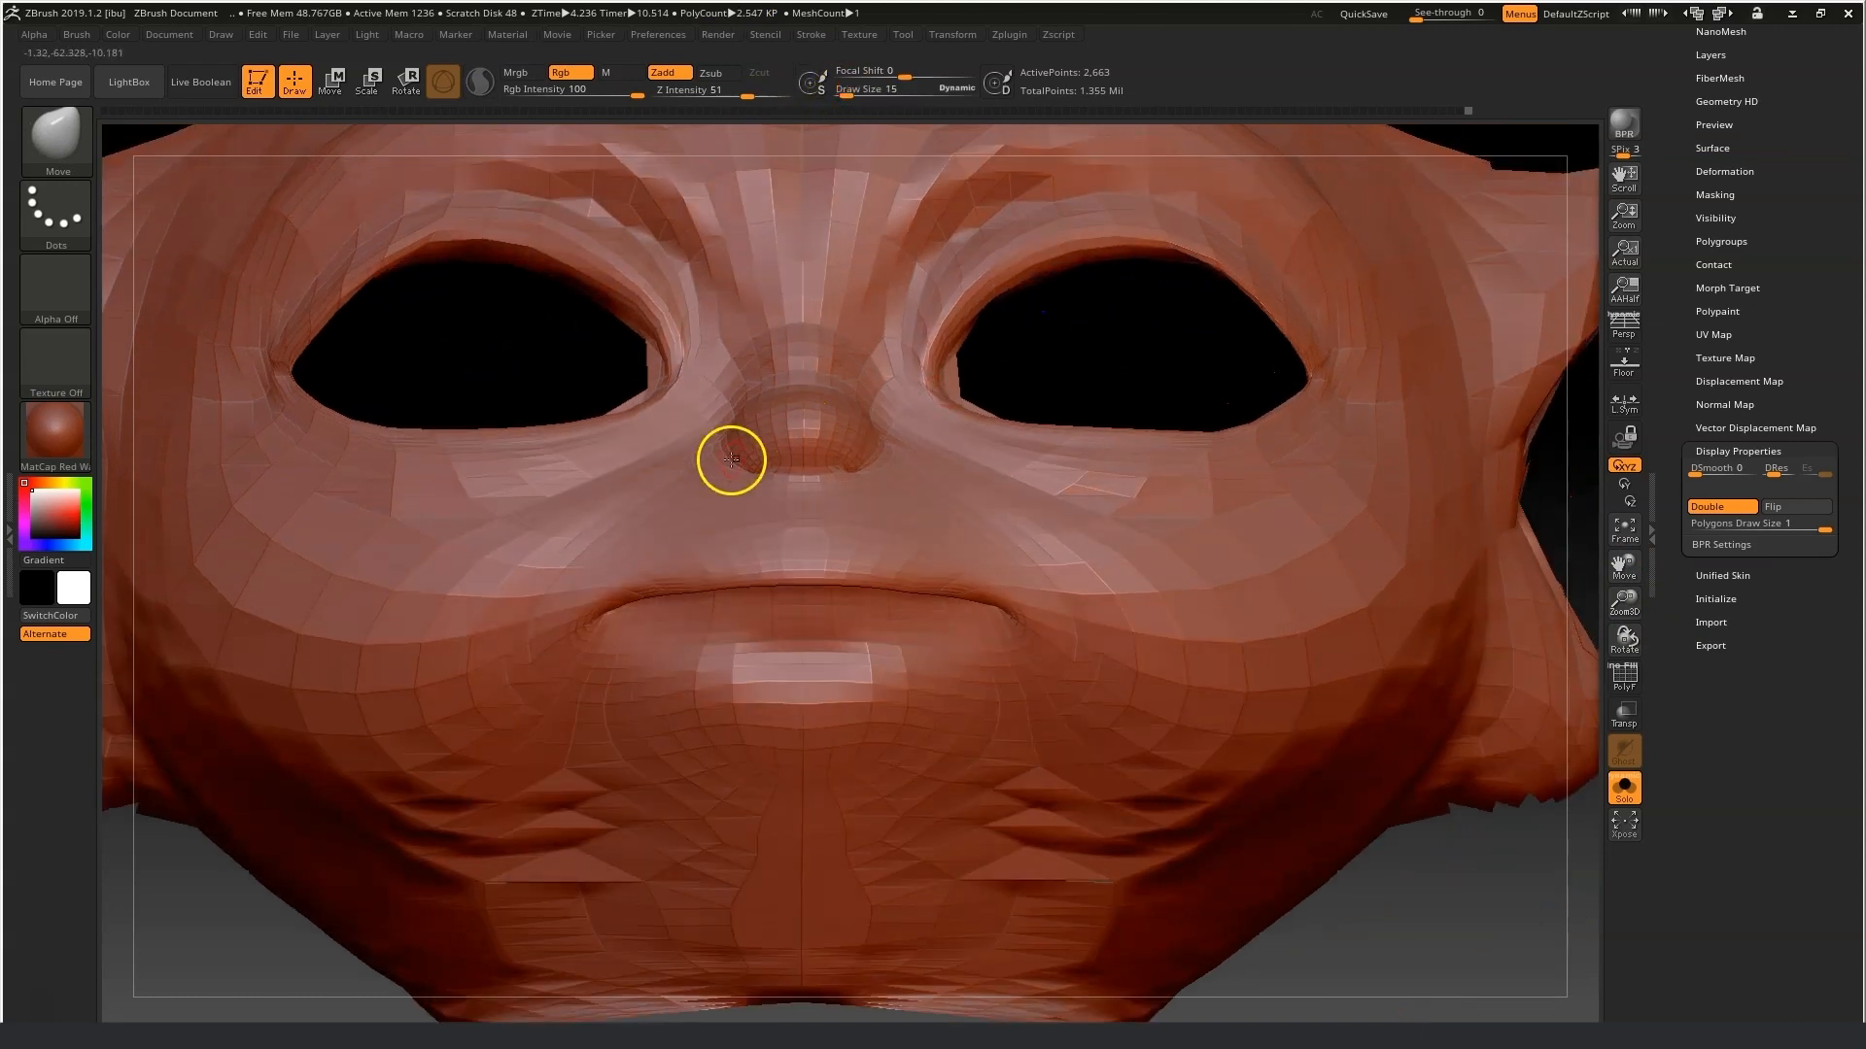
left_click(841, 94)
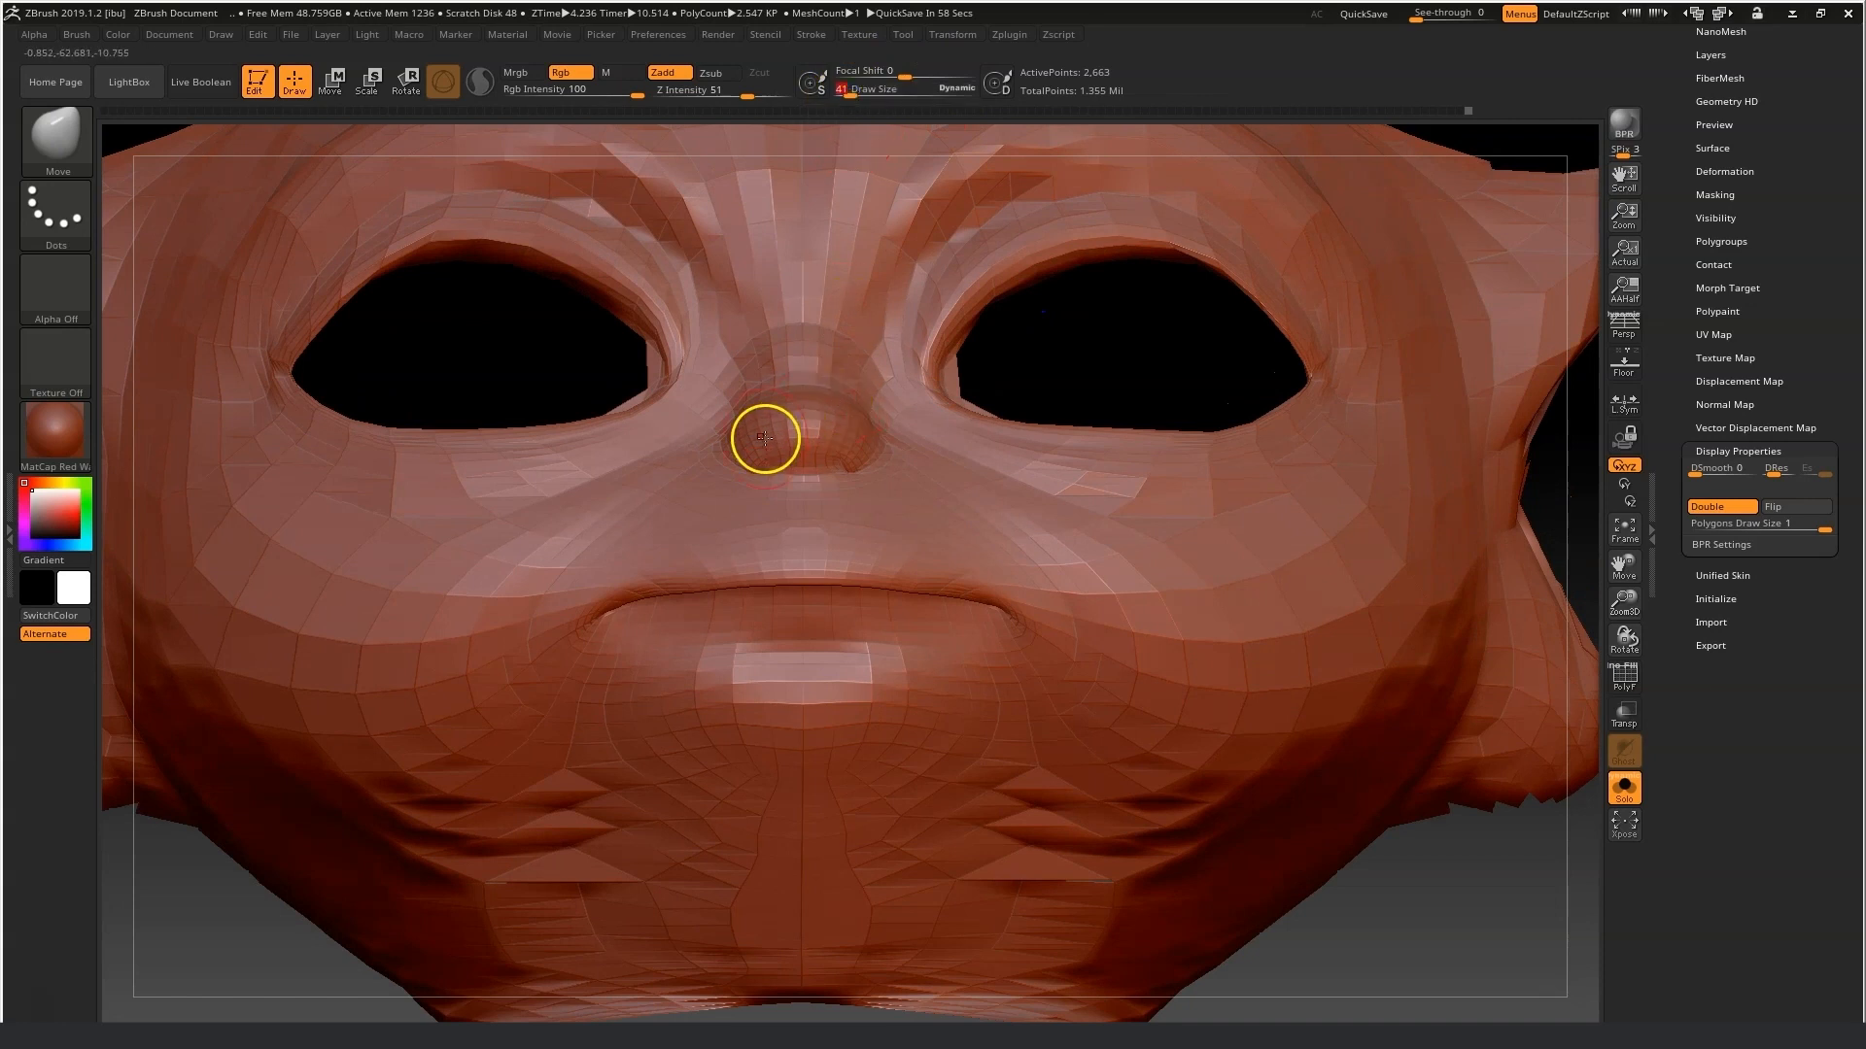
key("shift")
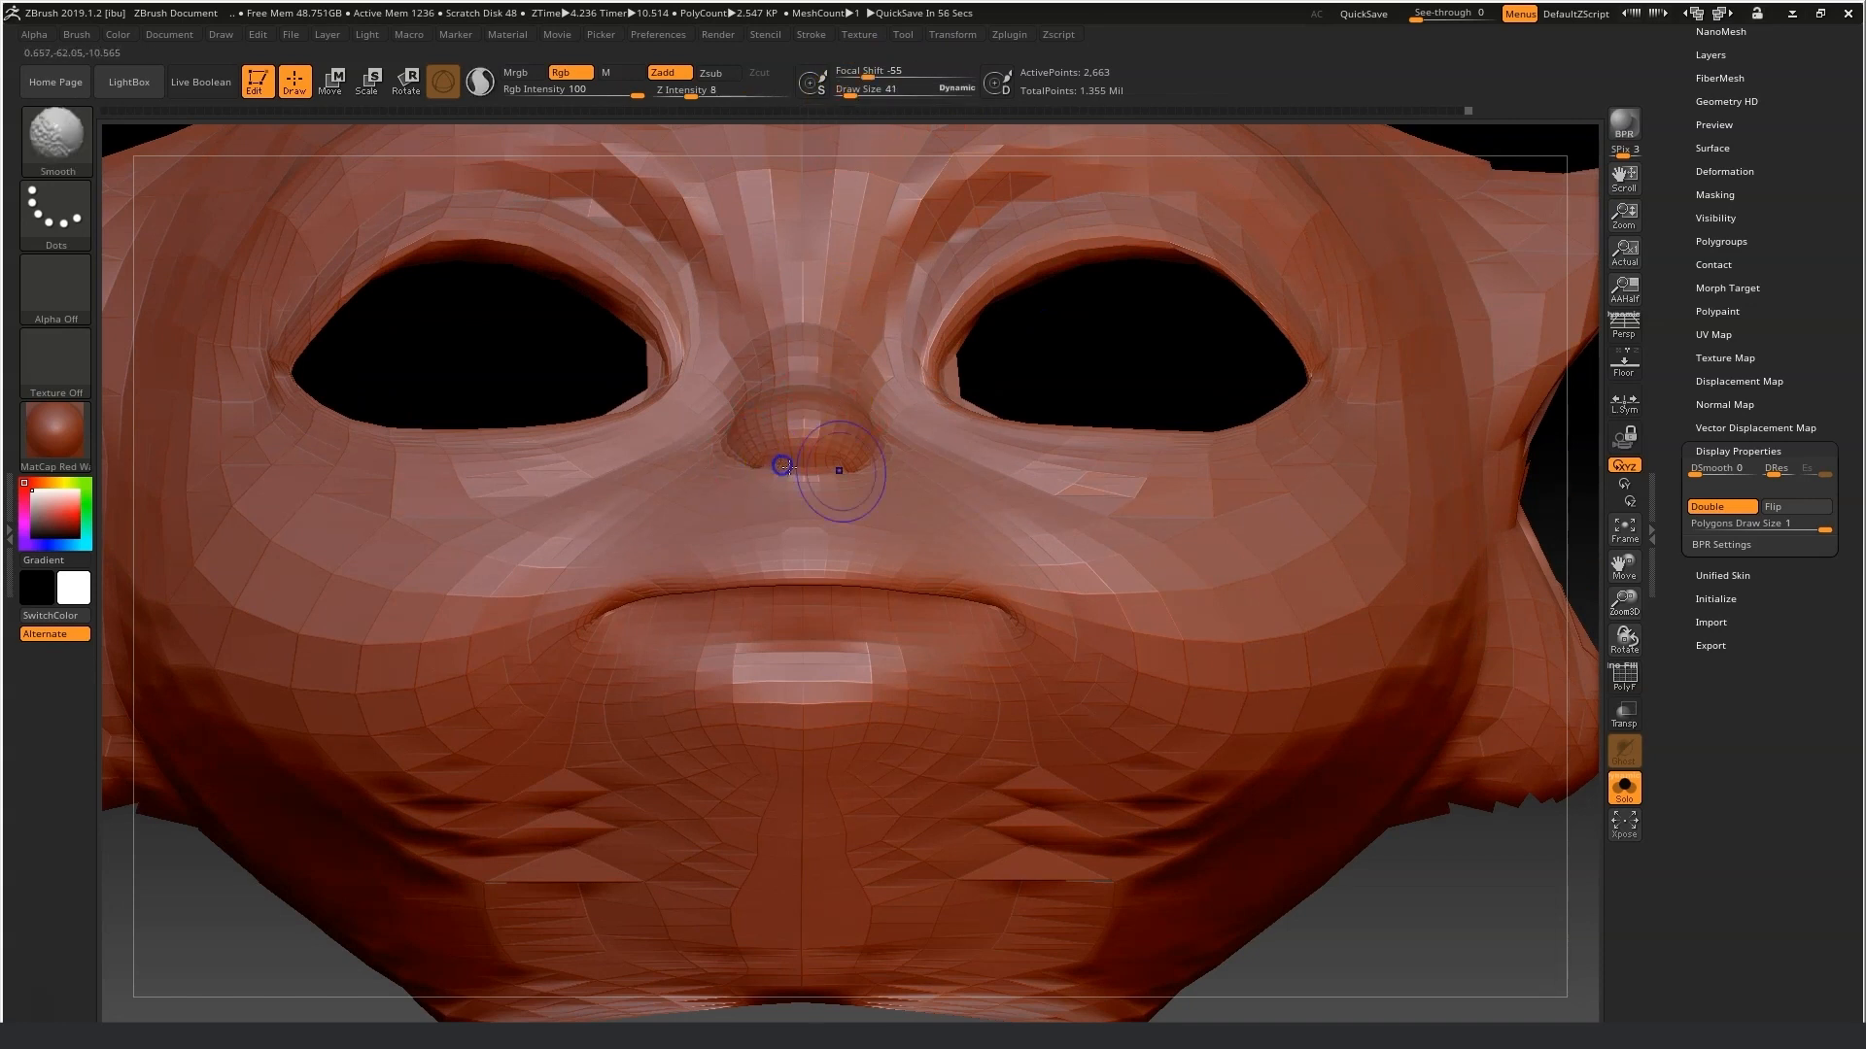
left_click_drag(1057, 359, 982, 441, "shift")
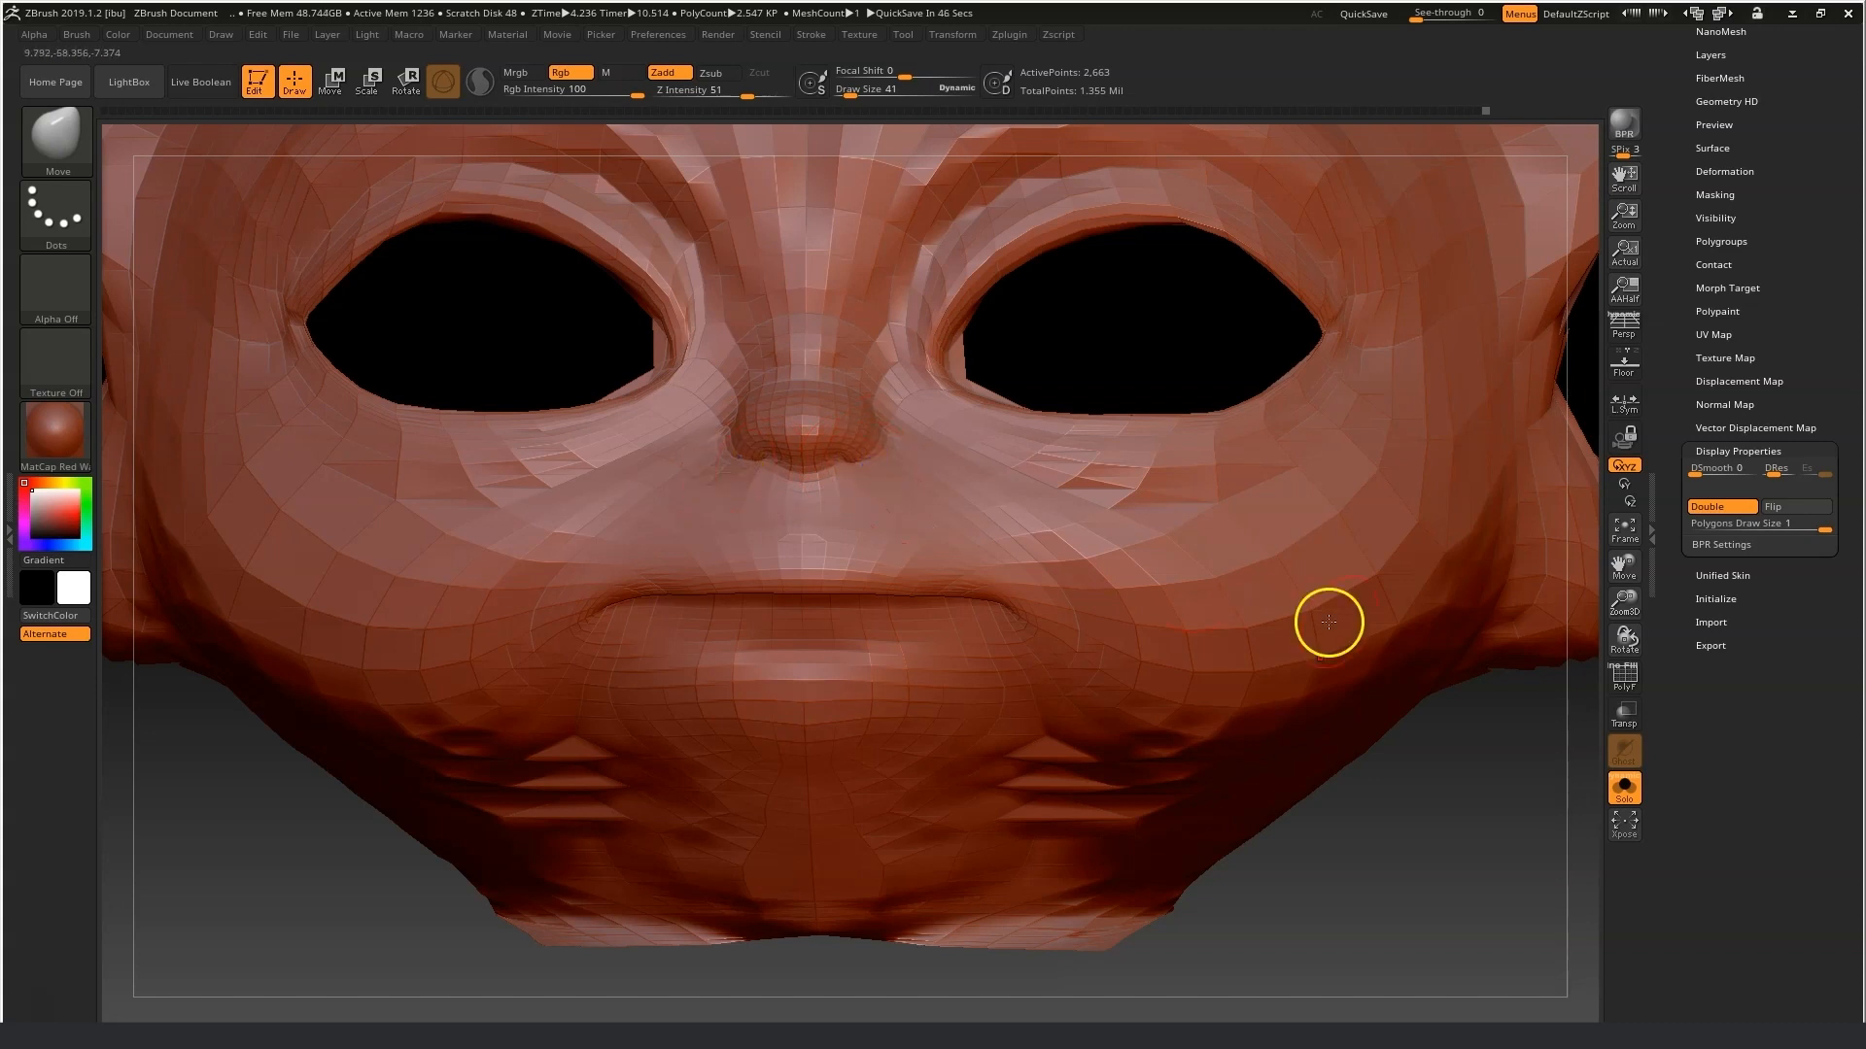
Open the Geometry settings and raise the head to subdivision level 5.
left_click_drag(1770, 184, 1776, 295)
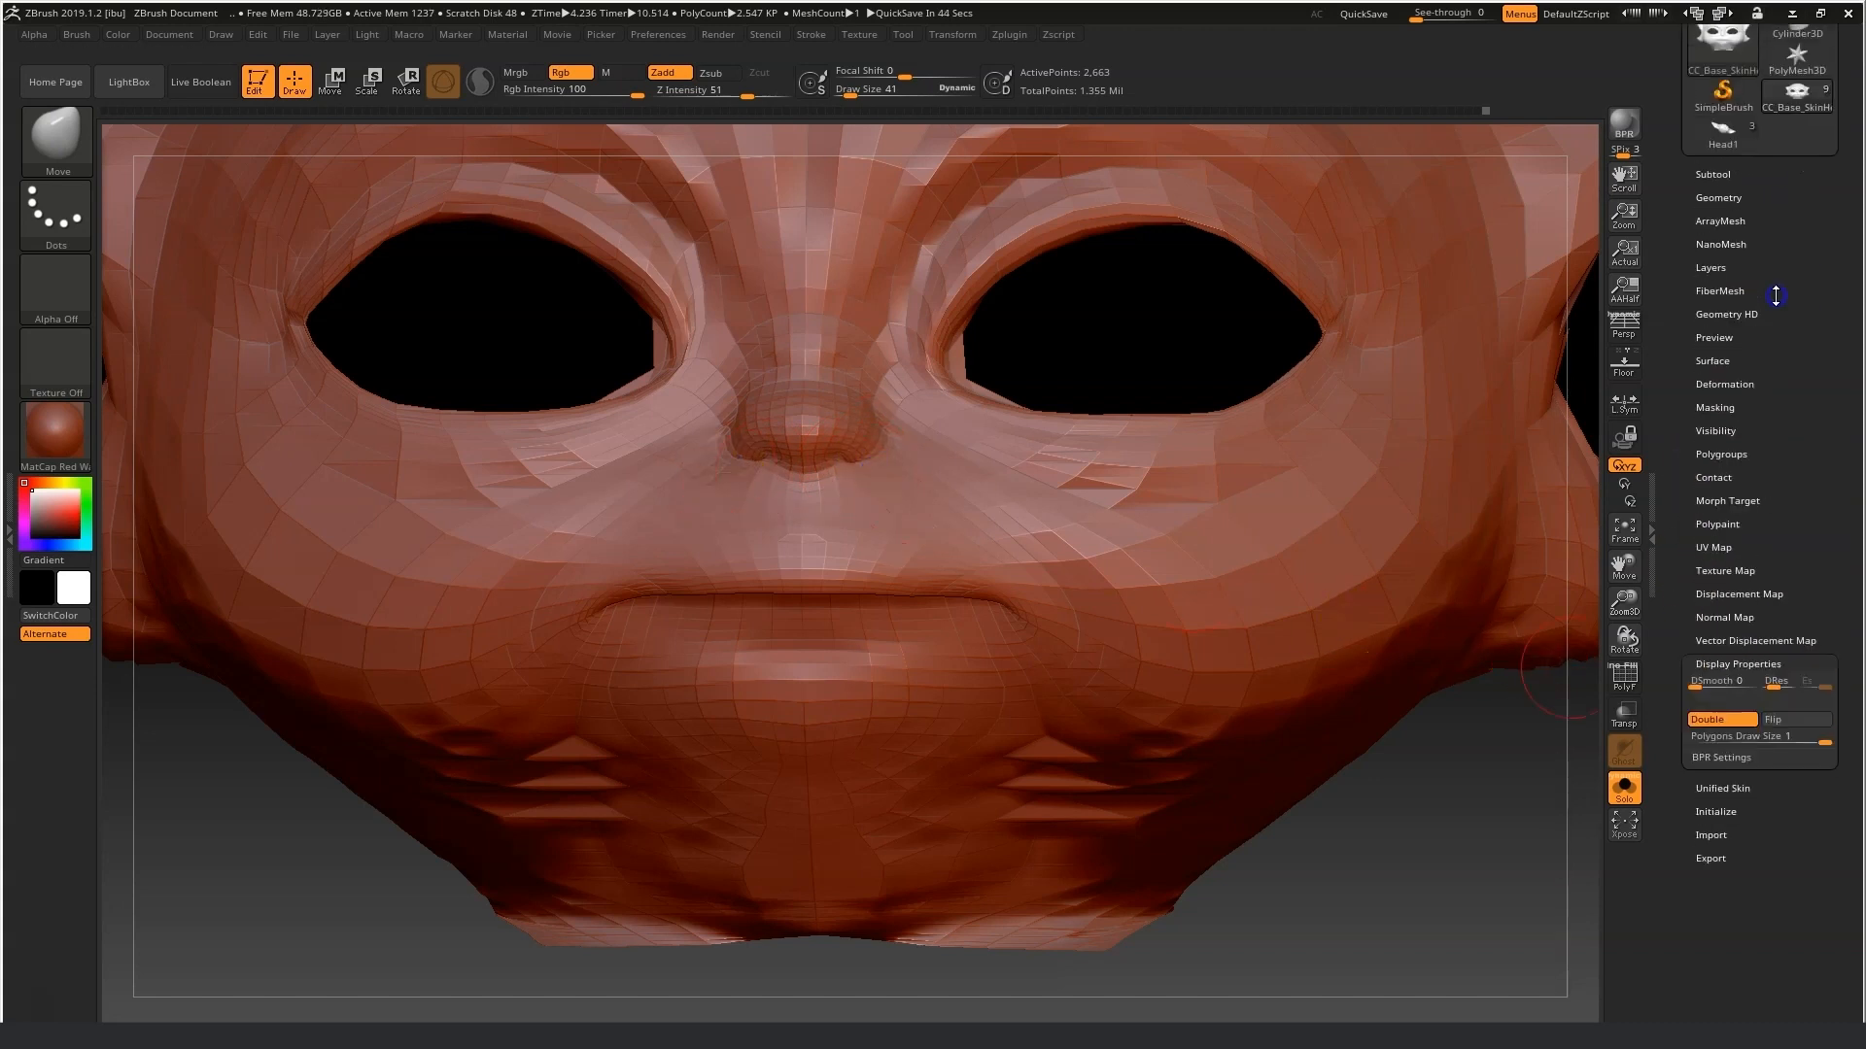
left_click(1717, 198)
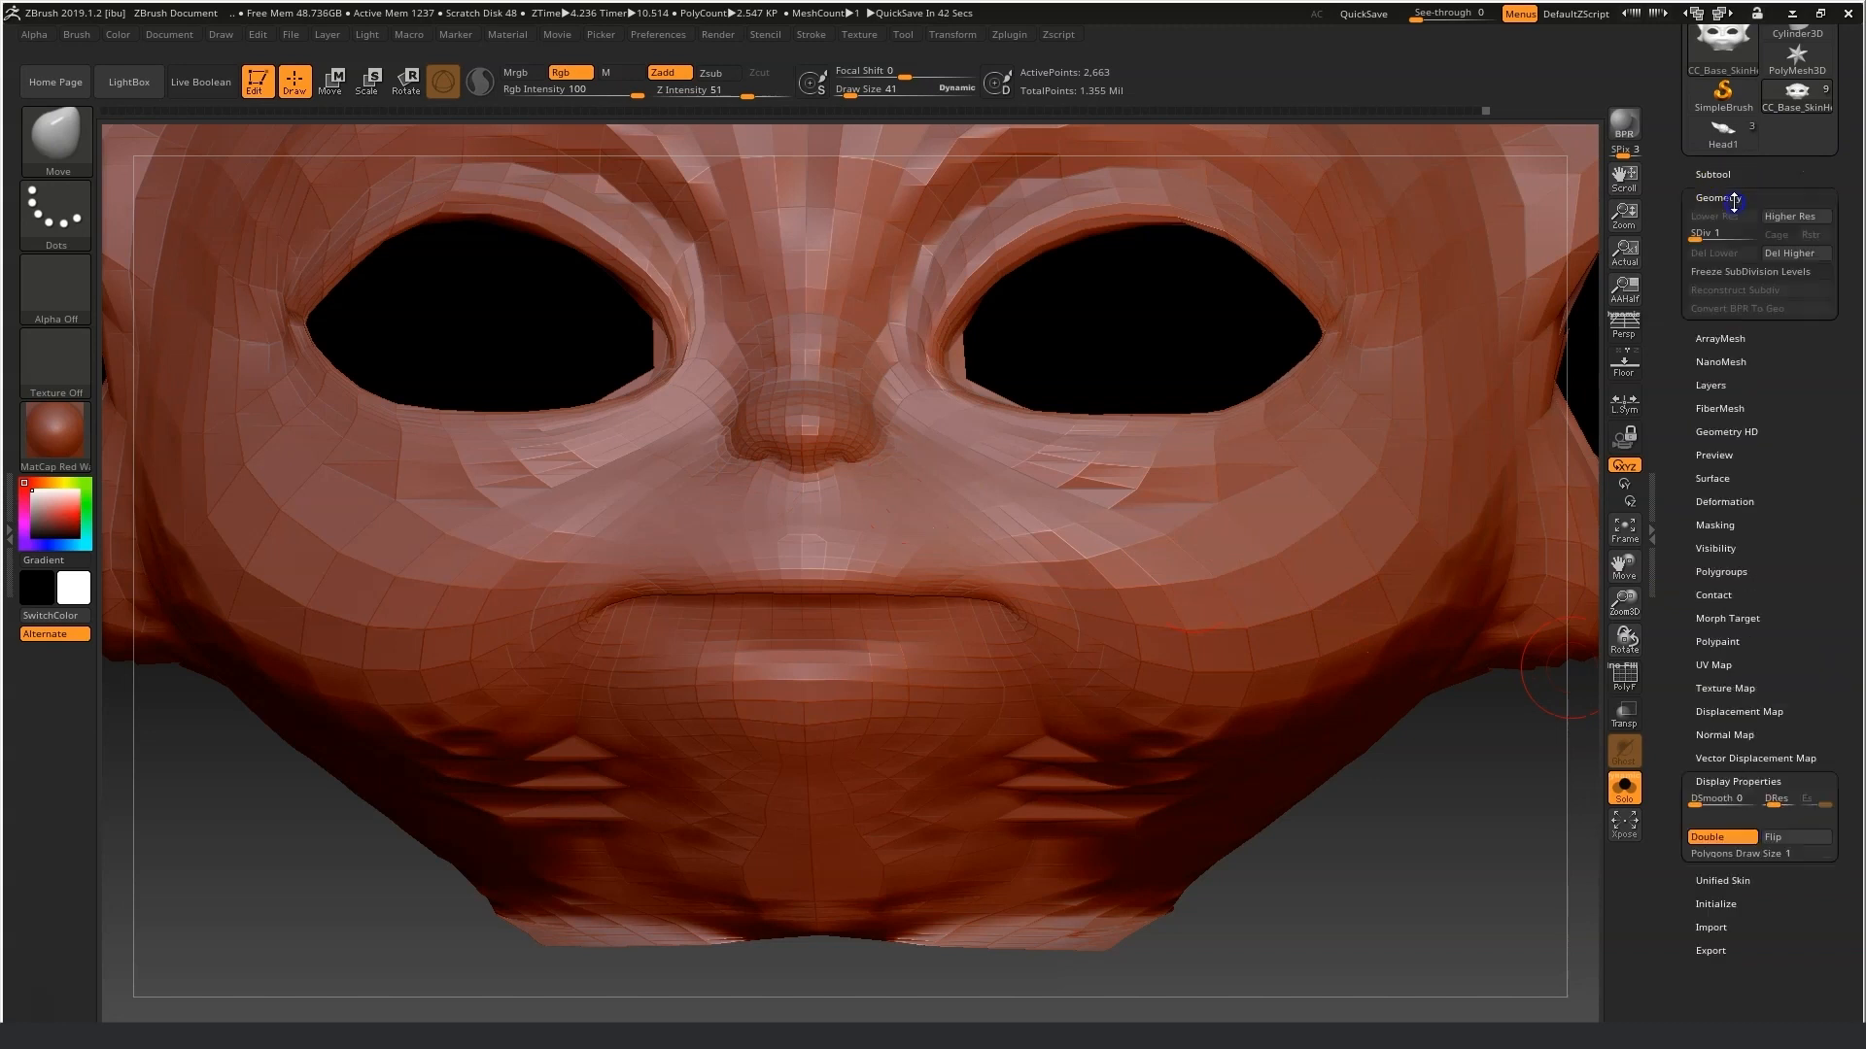
left_click(1727, 236)
left_click_drag(1726, 238, 1749, 238)
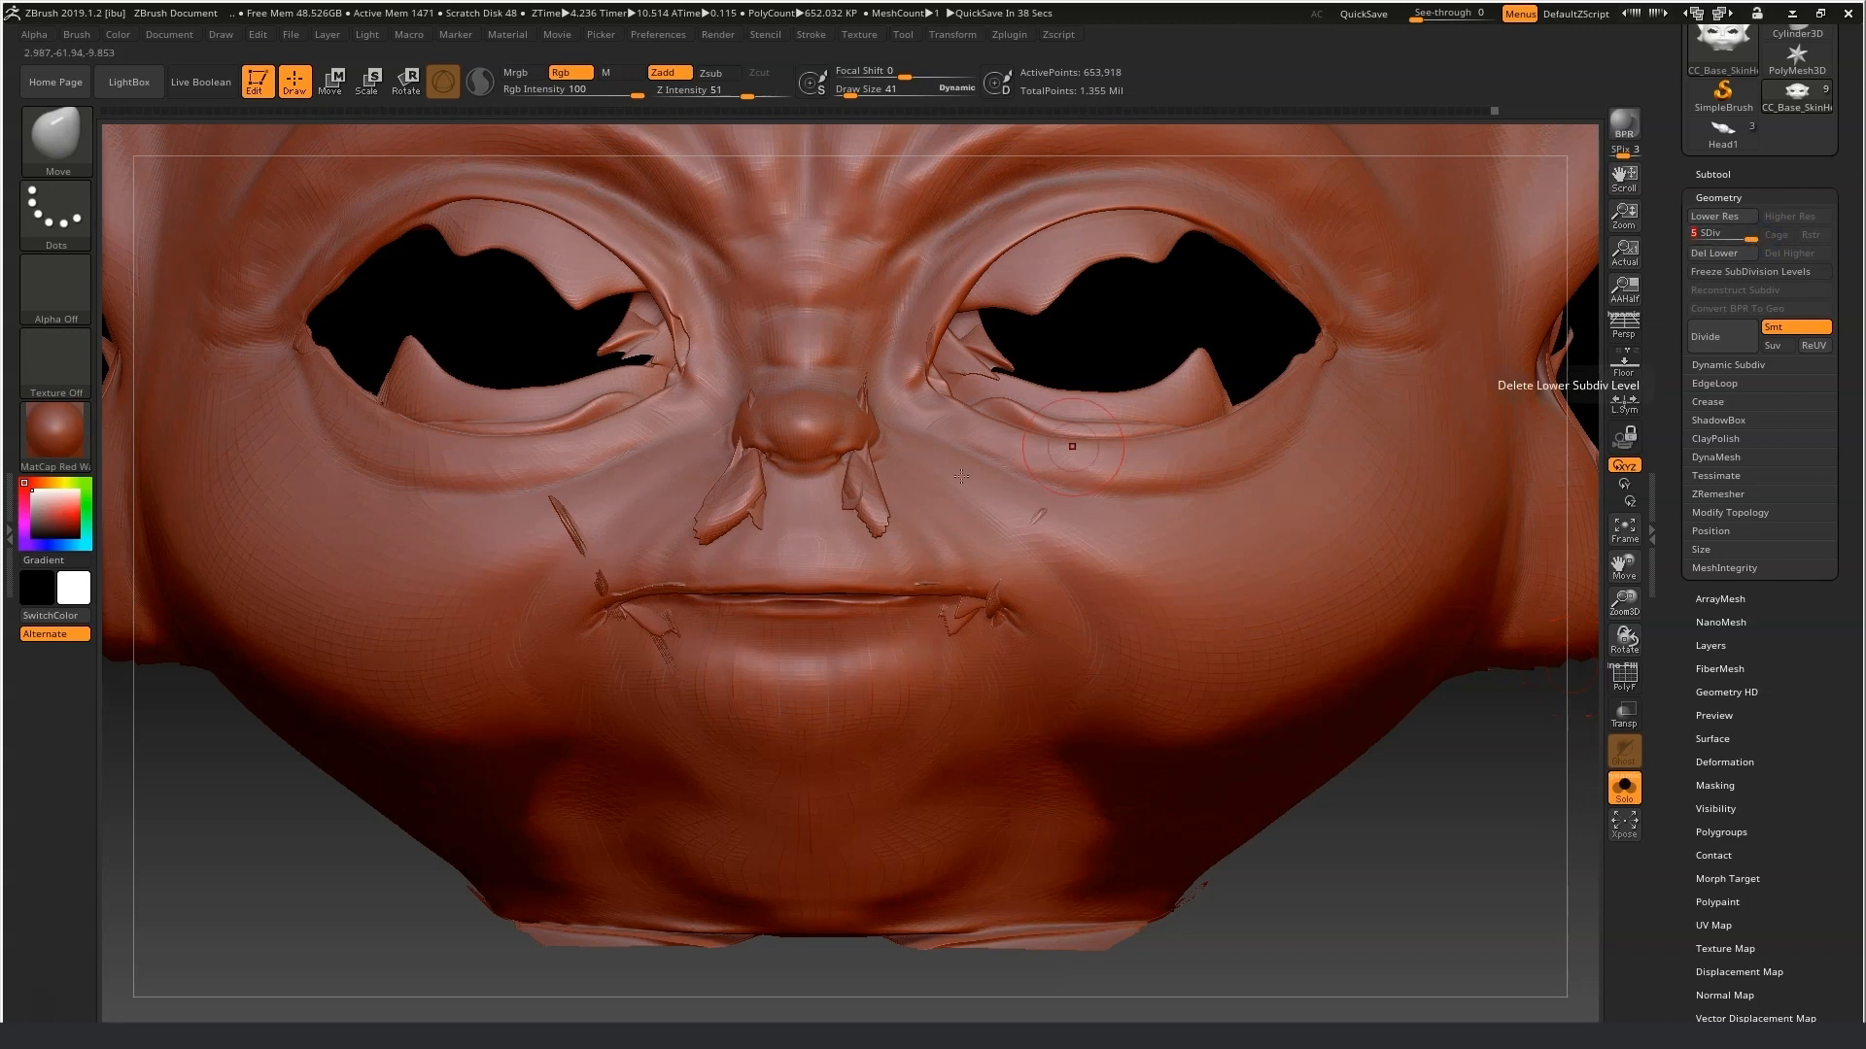
Set Z Intensity to 100 and smooth the nostril flaps, lower eyelids and cheeks.
right_click_drag(1265, 774, 1357, 788)
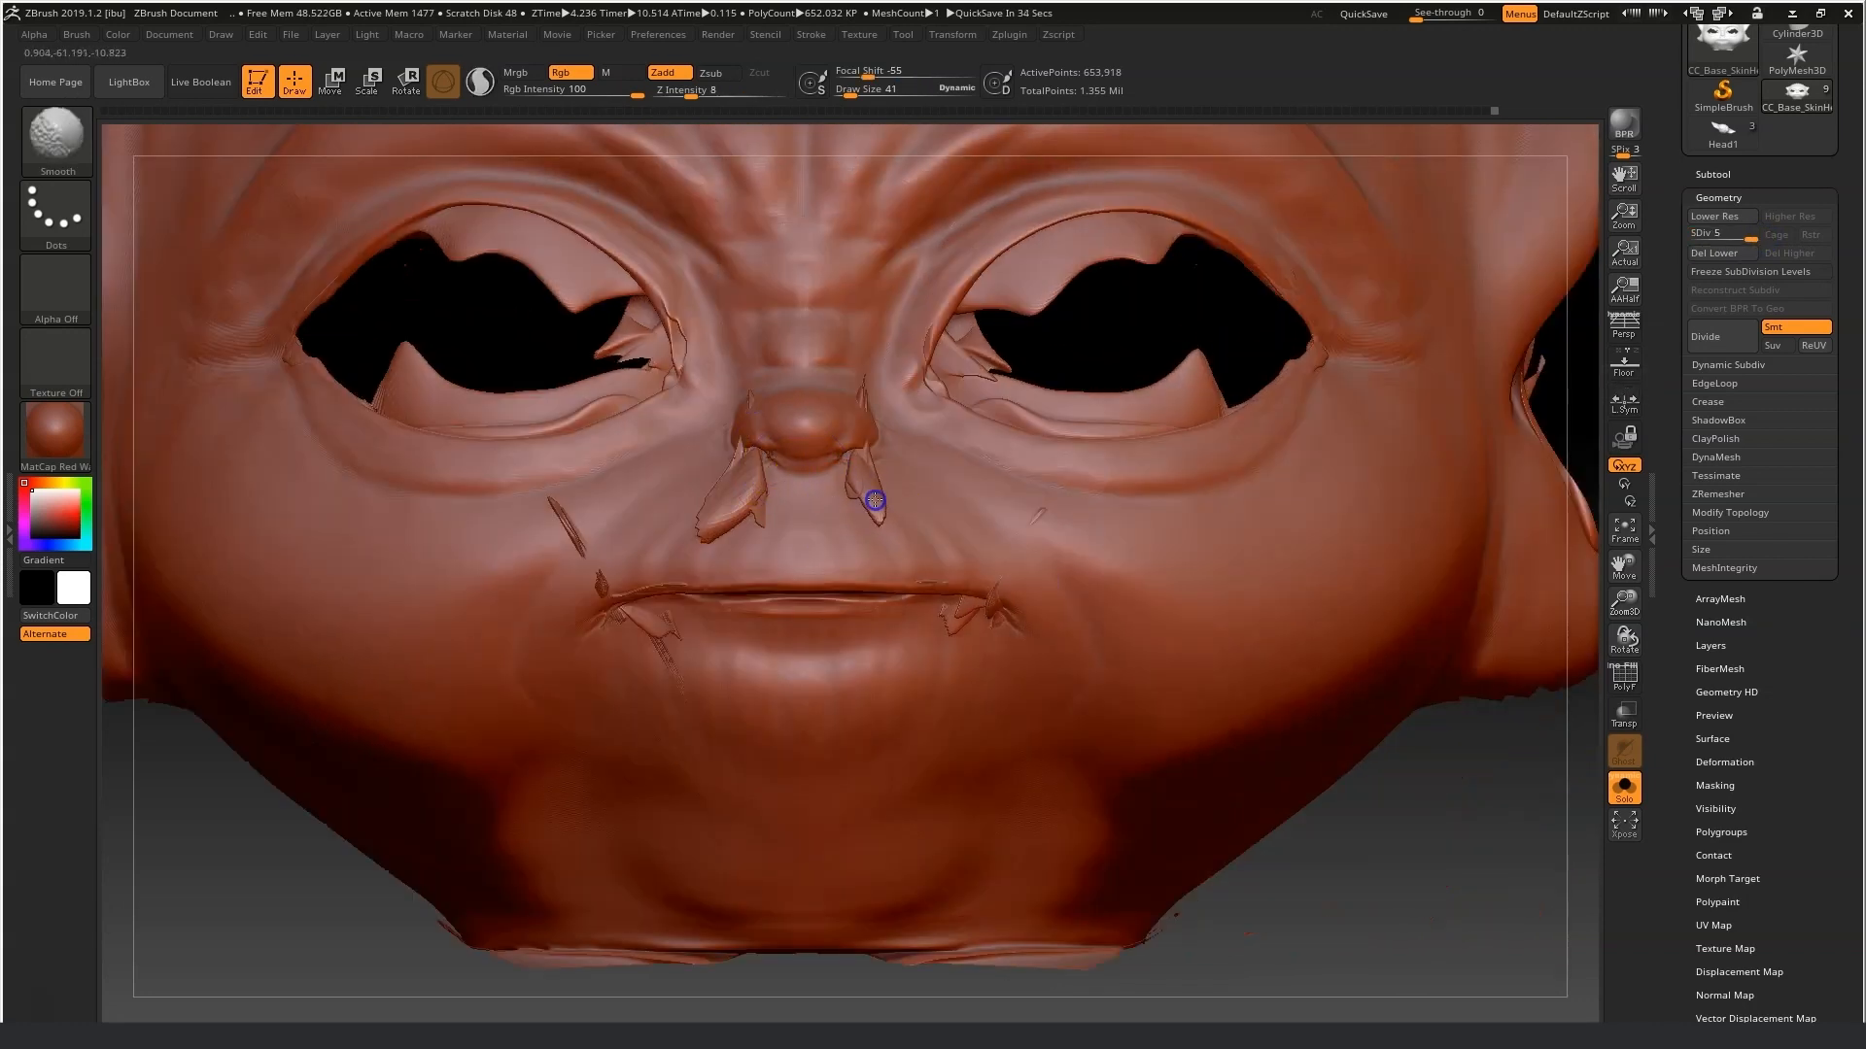
left_click_drag(737, 533, 746, 480)
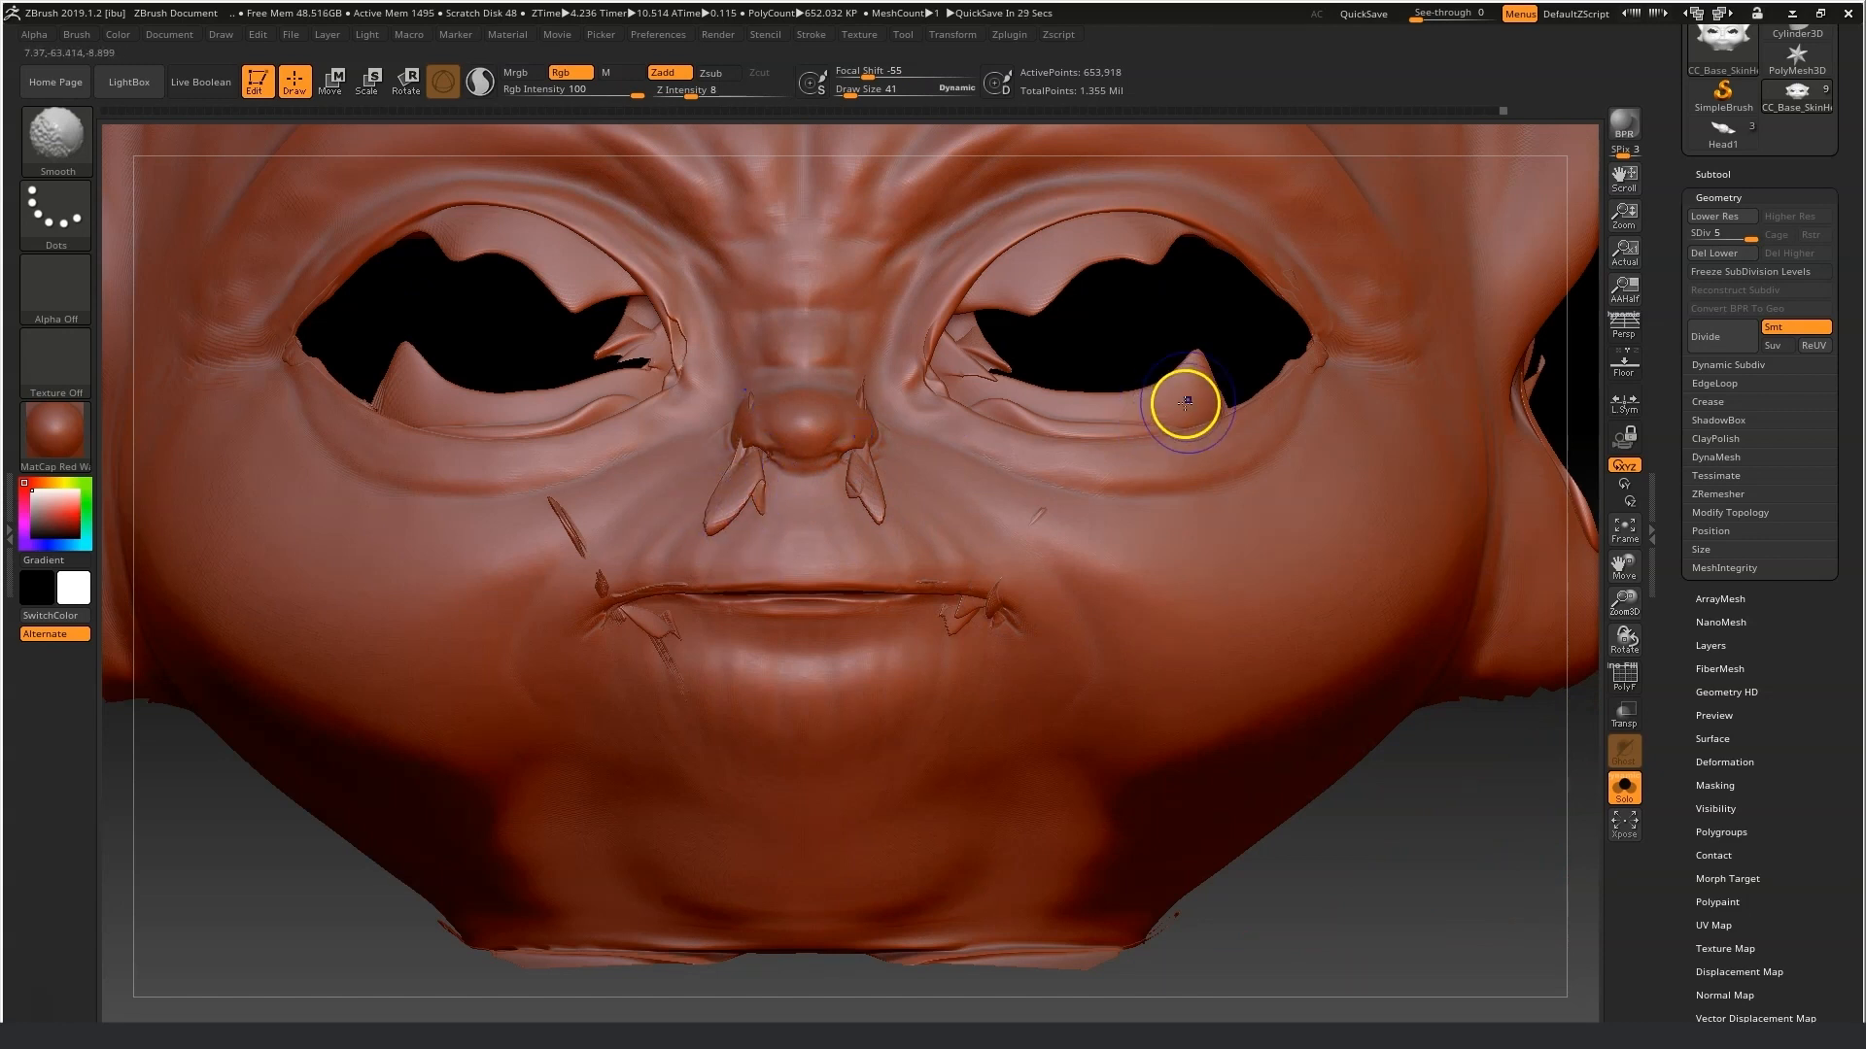
left_click(693, 95)
type("100")
key("Return")
mouse_move(994, 327)
left_mouse_down()
mouse_move(1086, 284)
mouse_move(1127, 306)
left_mouse_up()
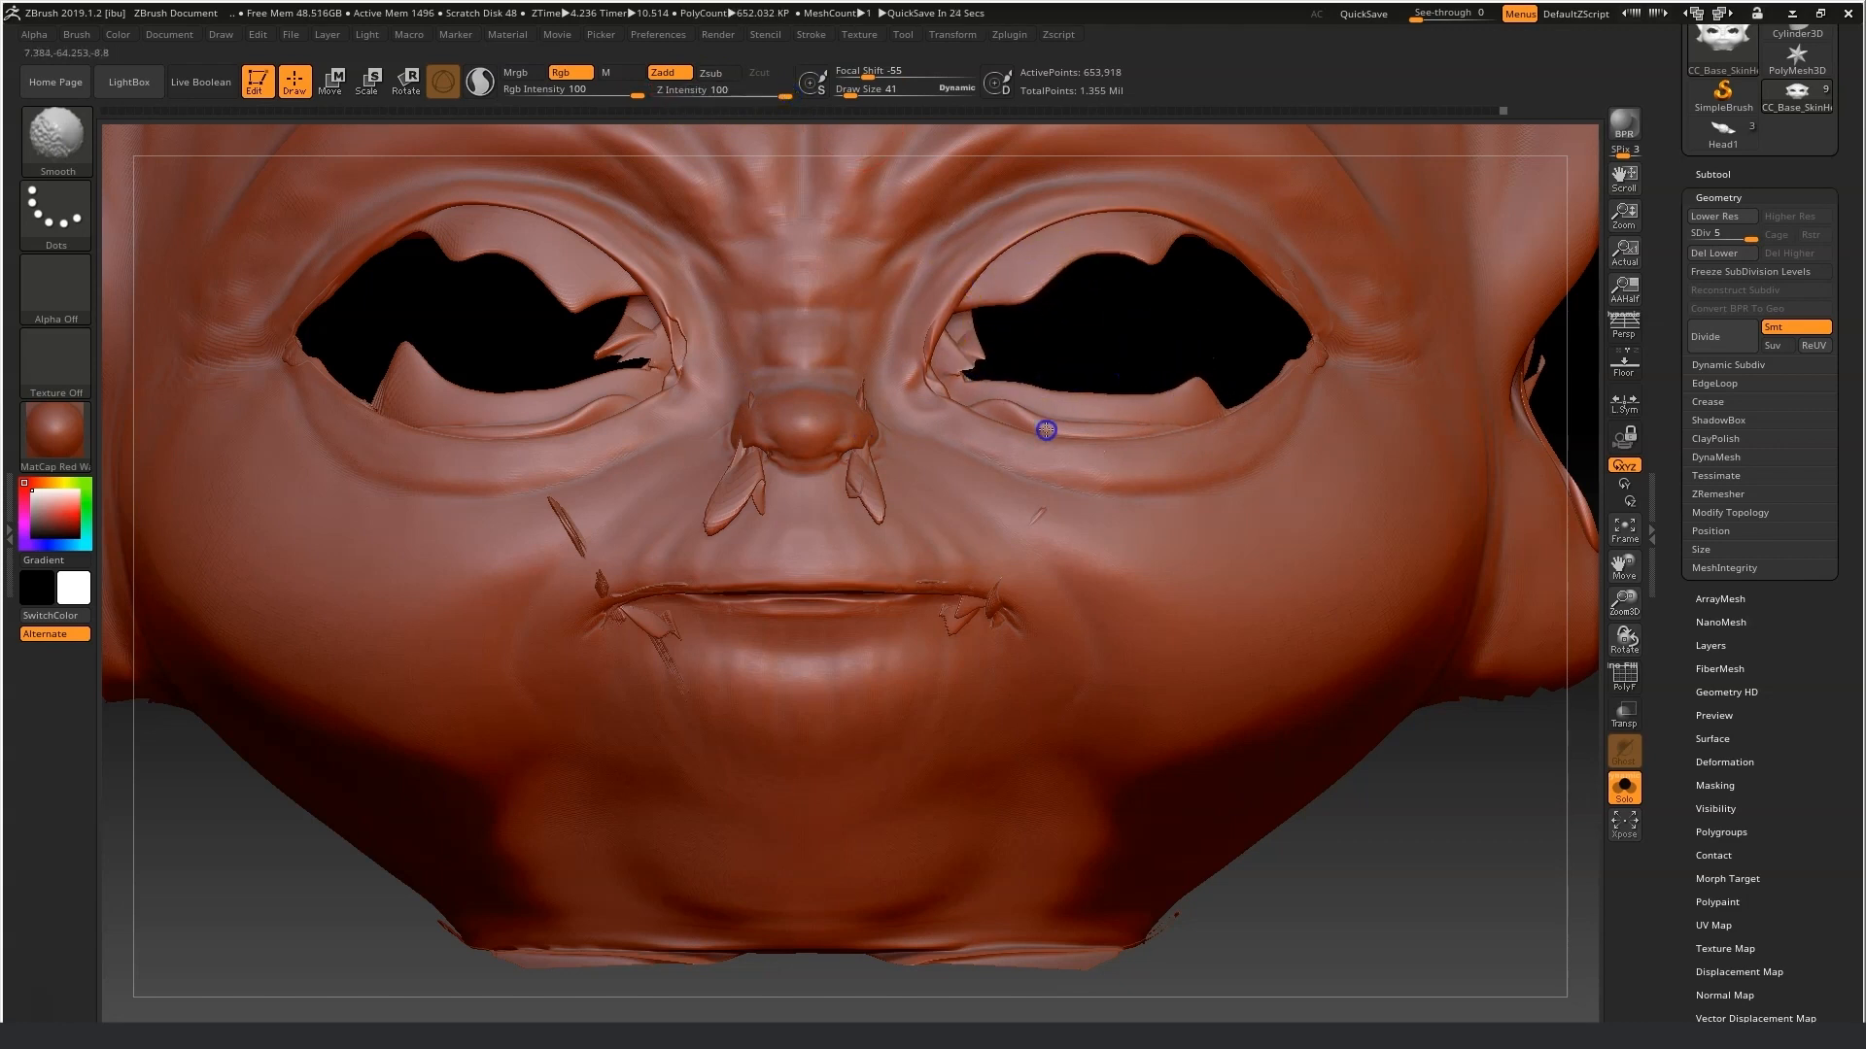
left_click_drag(960, 366, 968, 340, "shift")
left_click_drag(413, 377, 292, 342, "shift")
mouse_move(610, 615)
left_mouse_down("shift")
mouse_move(666, 638)
mouse_move(717, 579)
left_mouse_up("shift")
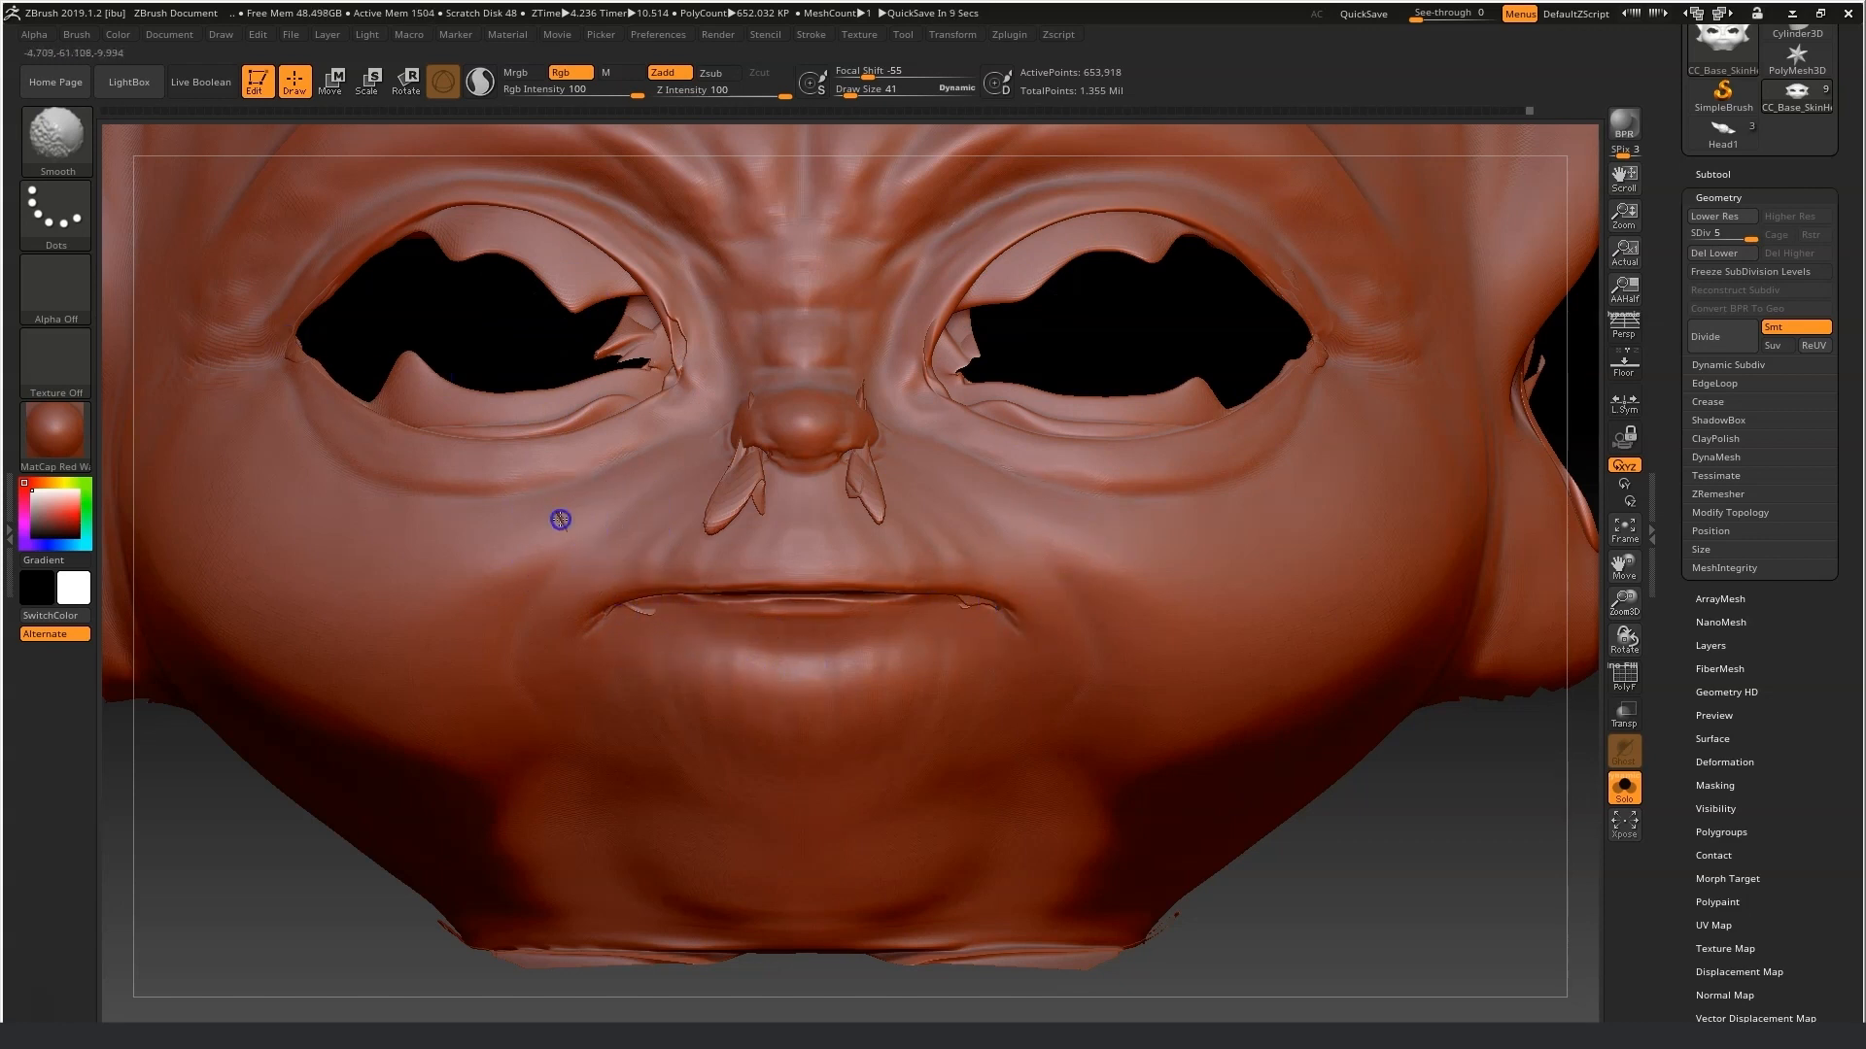
Smooth the jaw, lips and side of the face while orbiting around the head.
left_click_drag(1540, 852, 1350, 841)
left_click_drag(1047, 826, 1314, 580, "alt")
left_click_drag(390, 644, 391, 553, "shift")
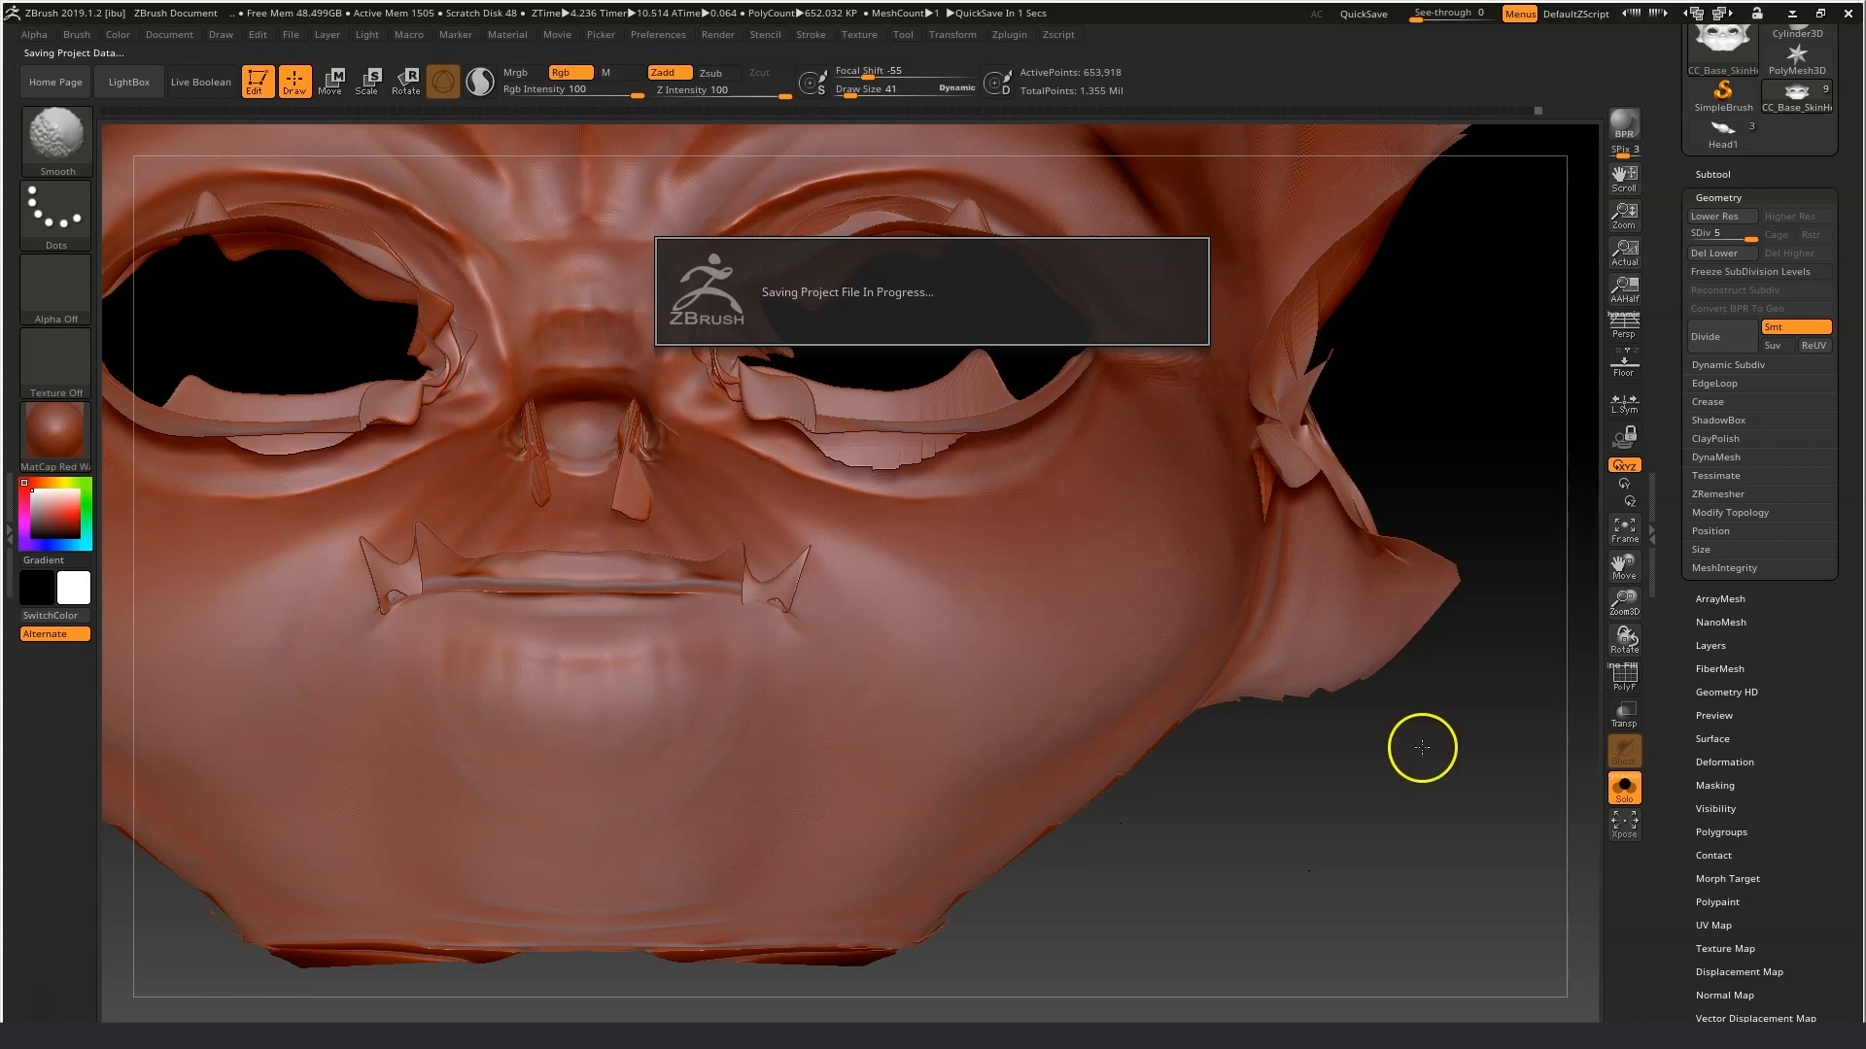
left_click_drag(1476, 759, 1458, 792)
mouse_move(631, 513)
left_mouse_down("shift")
mouse_move(636, 438)
mouse_move(762, 299)
mouse_move(887, 220)
mouse_move(824, 243)
mouse_move(812, 274)
left_mouse_up("shift")
mouse_move(364, 427)
left_mouse_down("shift")
mouse_move(266, 441)
mouse_move(322, 263)
mouse_move(172, 268)
left_mouse_up("shift")
mouse_move(374, 293)
left_mouse_down()
mouse_move(546, 362)
mouse_move(649, 500)
mouse_move(283, 499)
left_mouse_up()
Pick the Move Topological brush at draw size 35 and reshape the nostril flaps.
key("b")
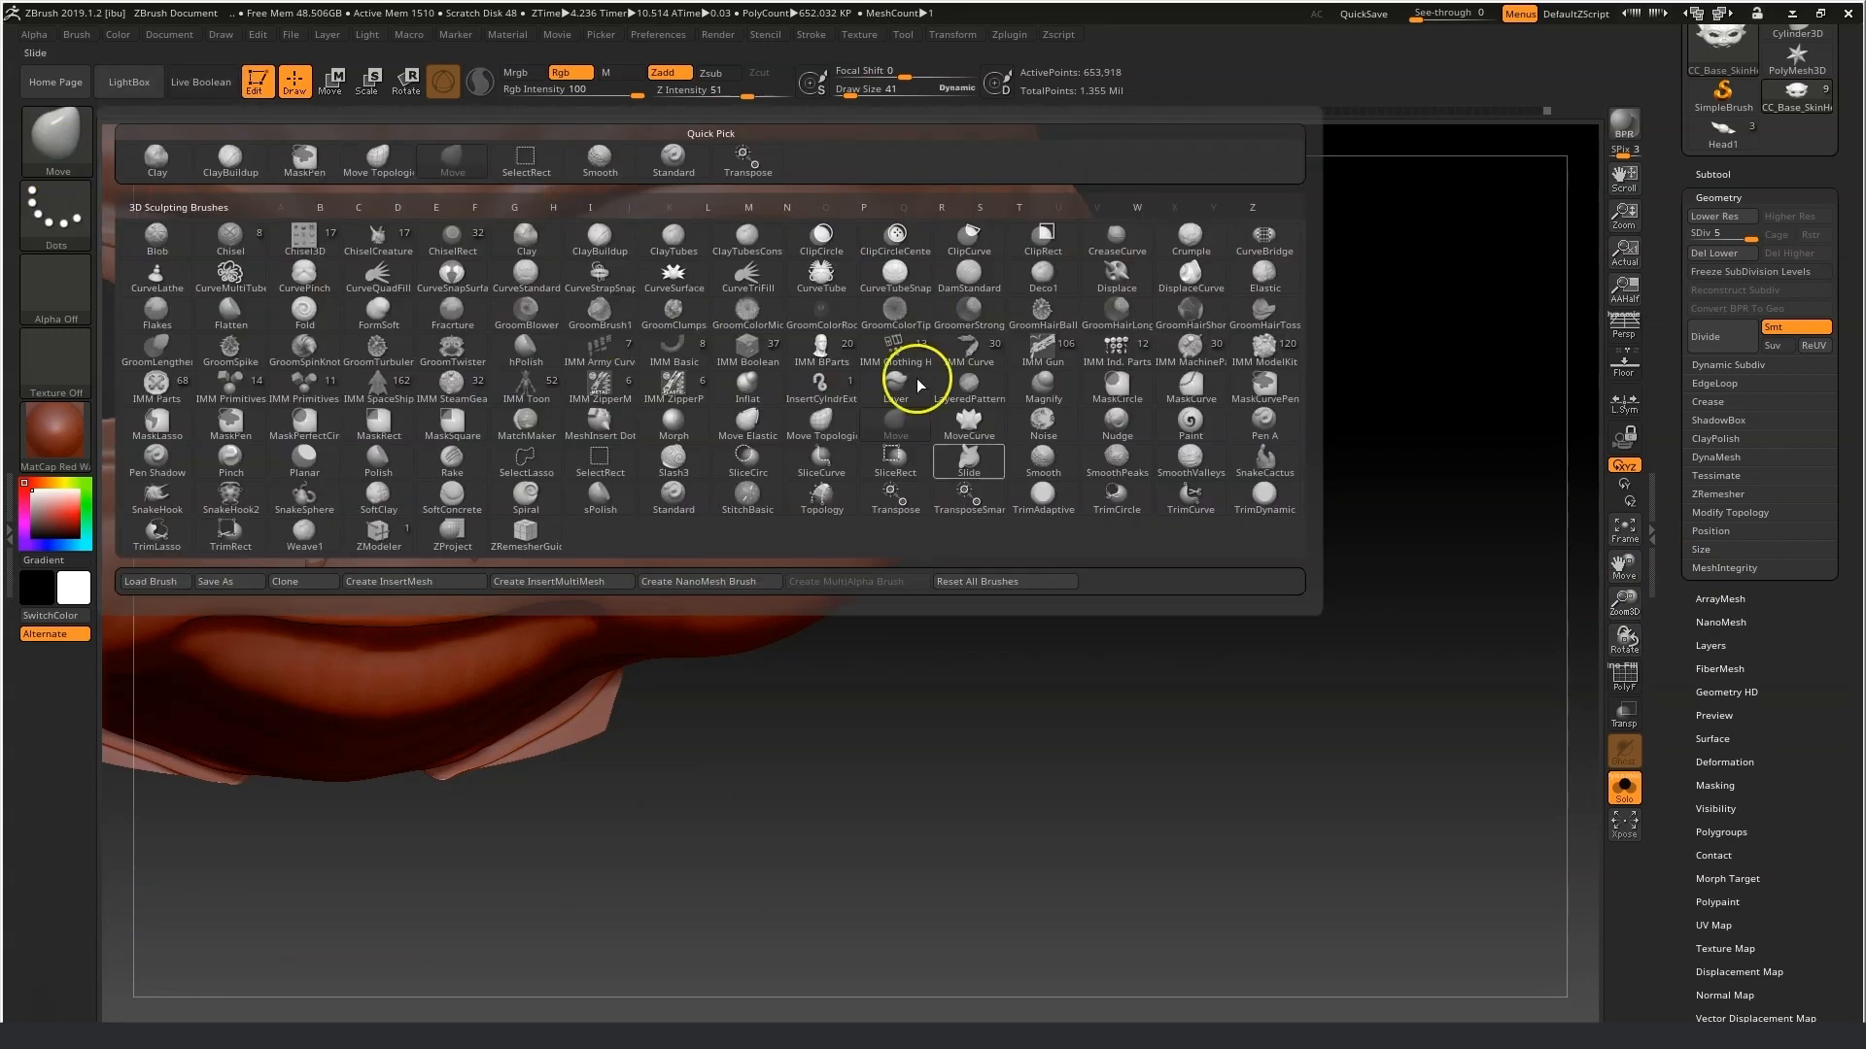
left_click(917, 375)
left_click_drag(756, 95, 787, 96)
mouse_move(313, 552)
left_mouse_down()
mouse_move(390, 429)
mouse_move(321, 545)
mouse_move(339, 522)
left_mouse_up()
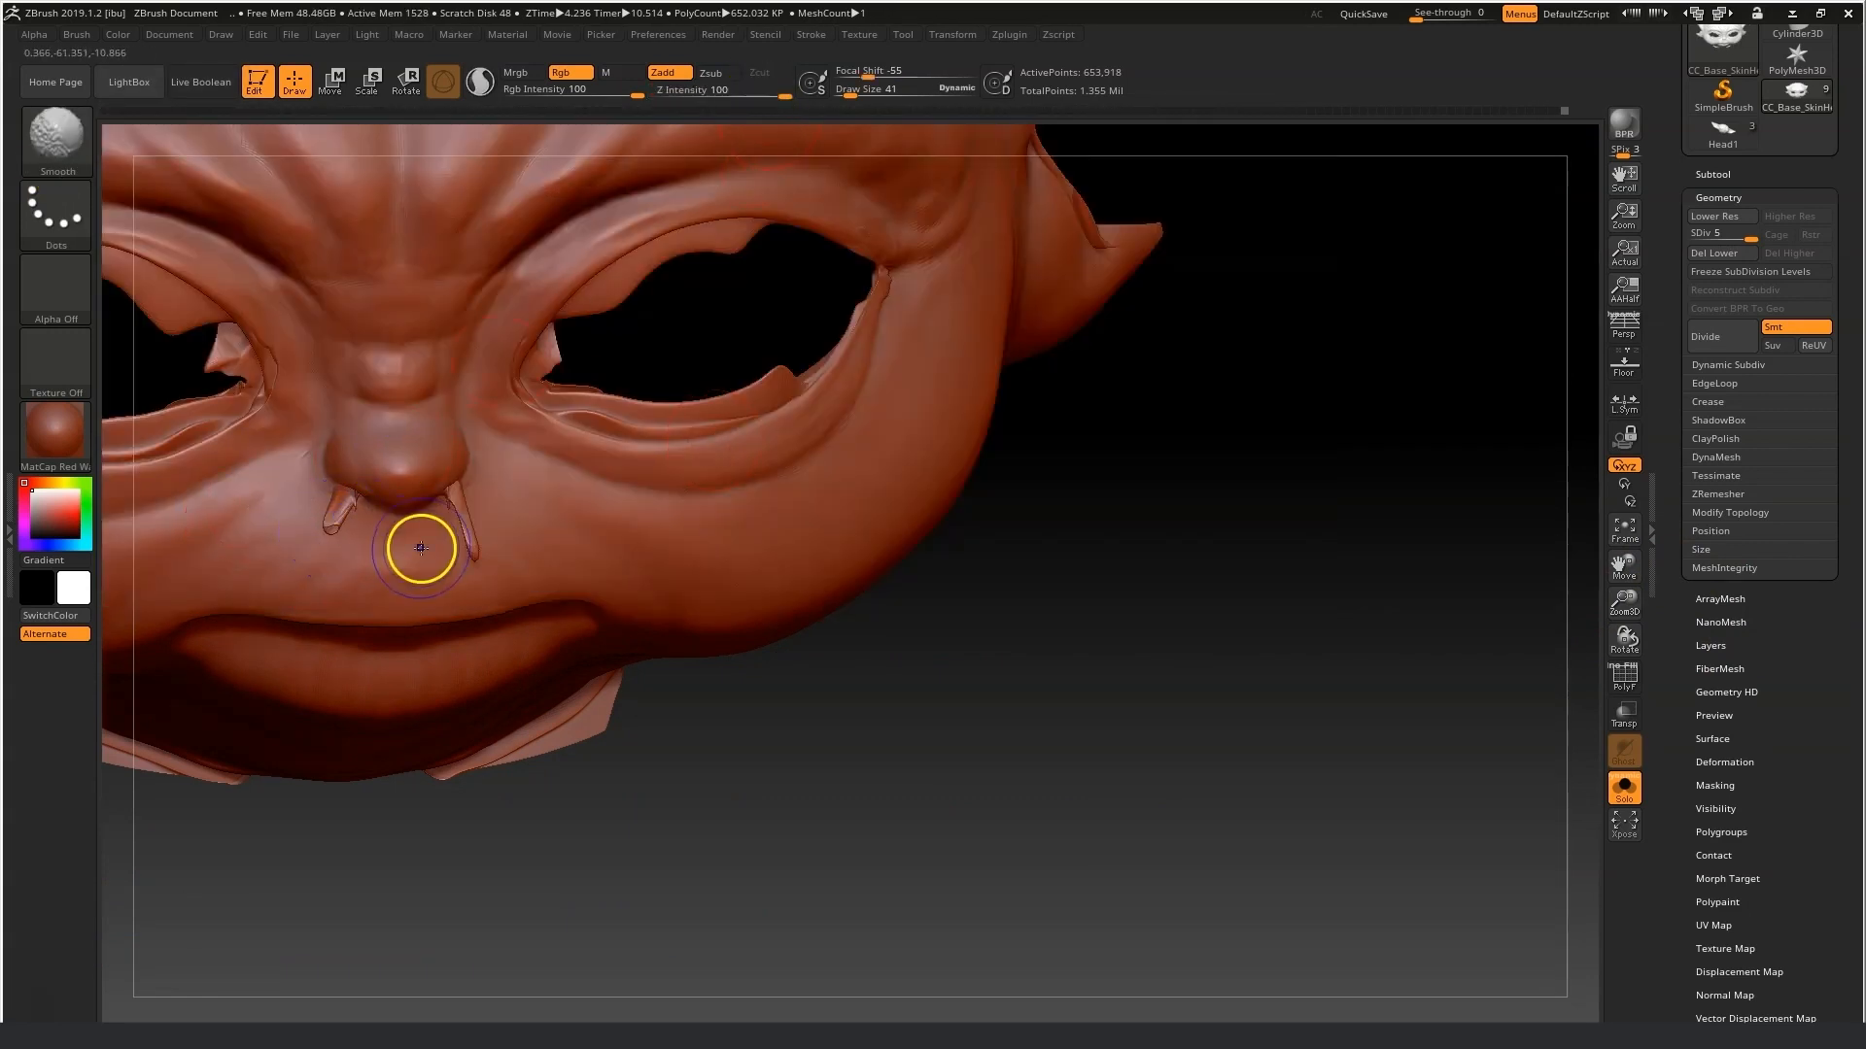
left_click_drag(822, 692, 783, 778)
mouse_move(335, 520)
left_mouse_down("shift")
mouse_move(363, 496)
mouse_move(456, 503)
left_mouse_up("shift")
left_click_drag(905, 76, 848, 91)
left_click_drag(445, 490, 461, 498, "shift")
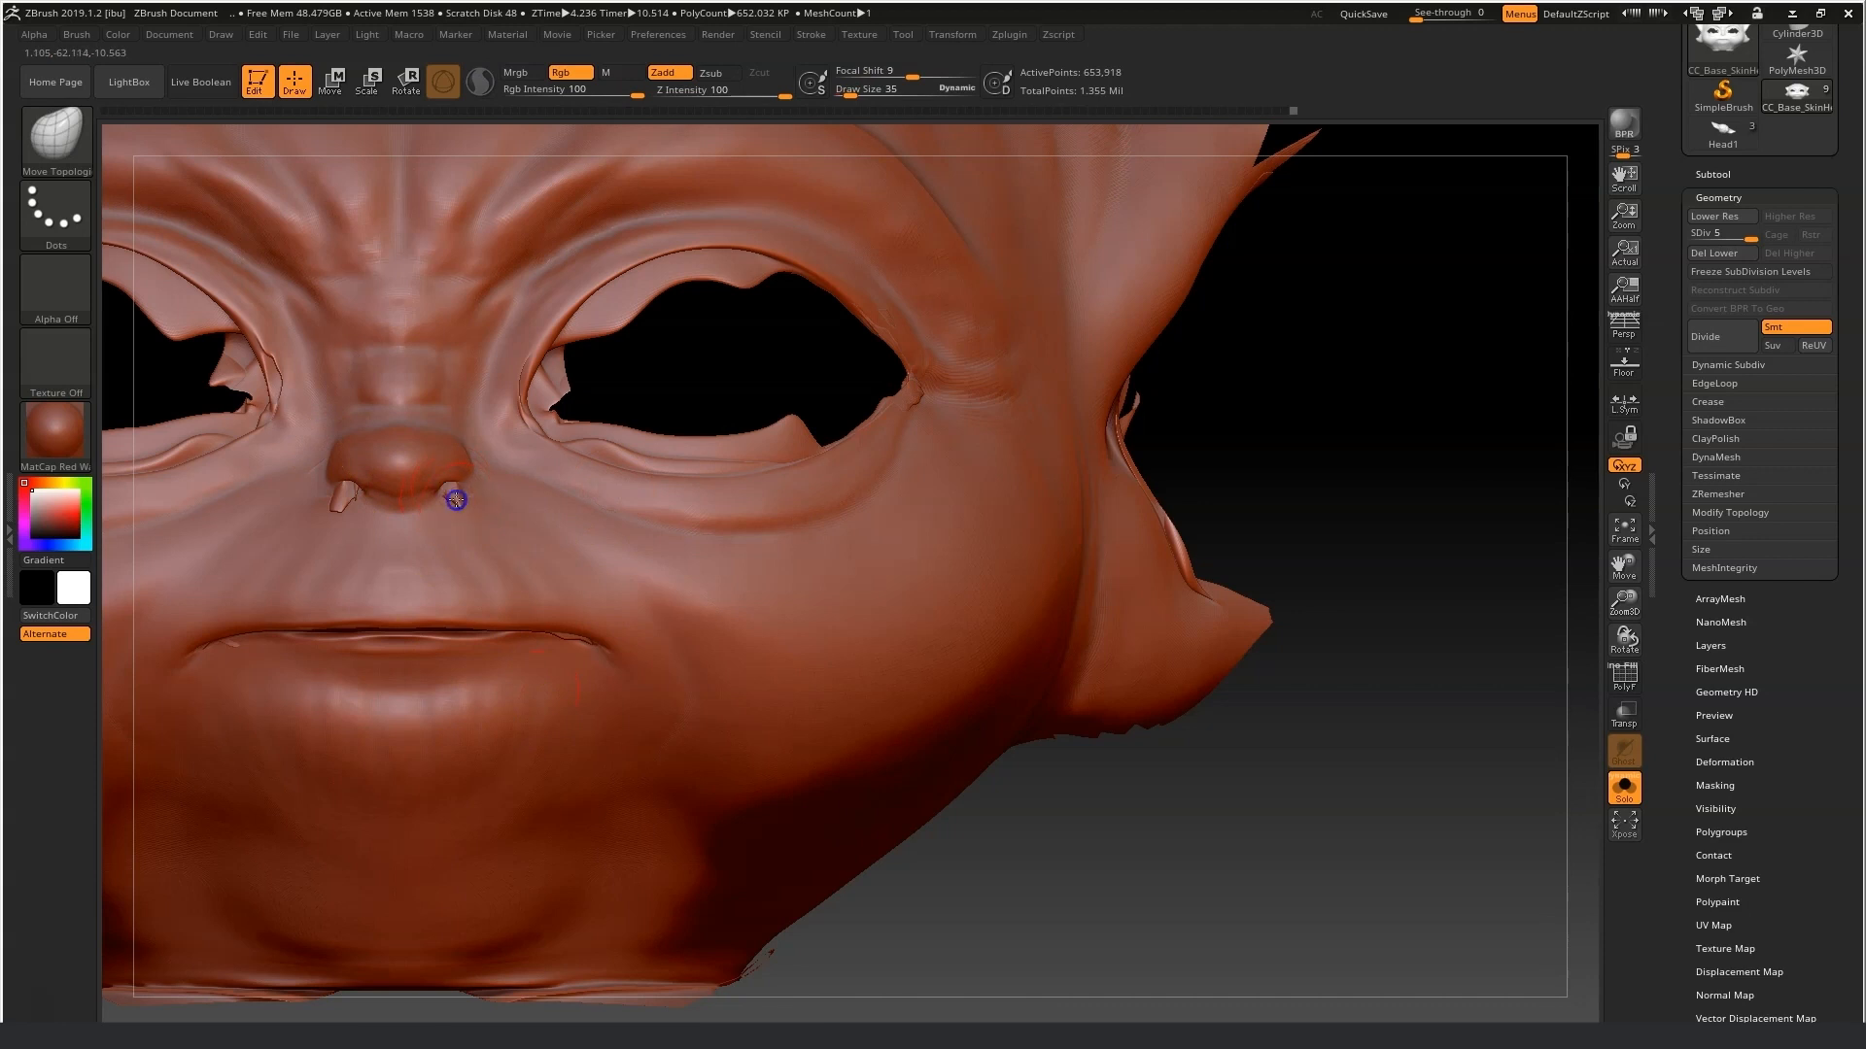
Switch to the Move brush and pull the nostril flaps into the nose.
key("shift")
key("b")
key("m")
key("v")
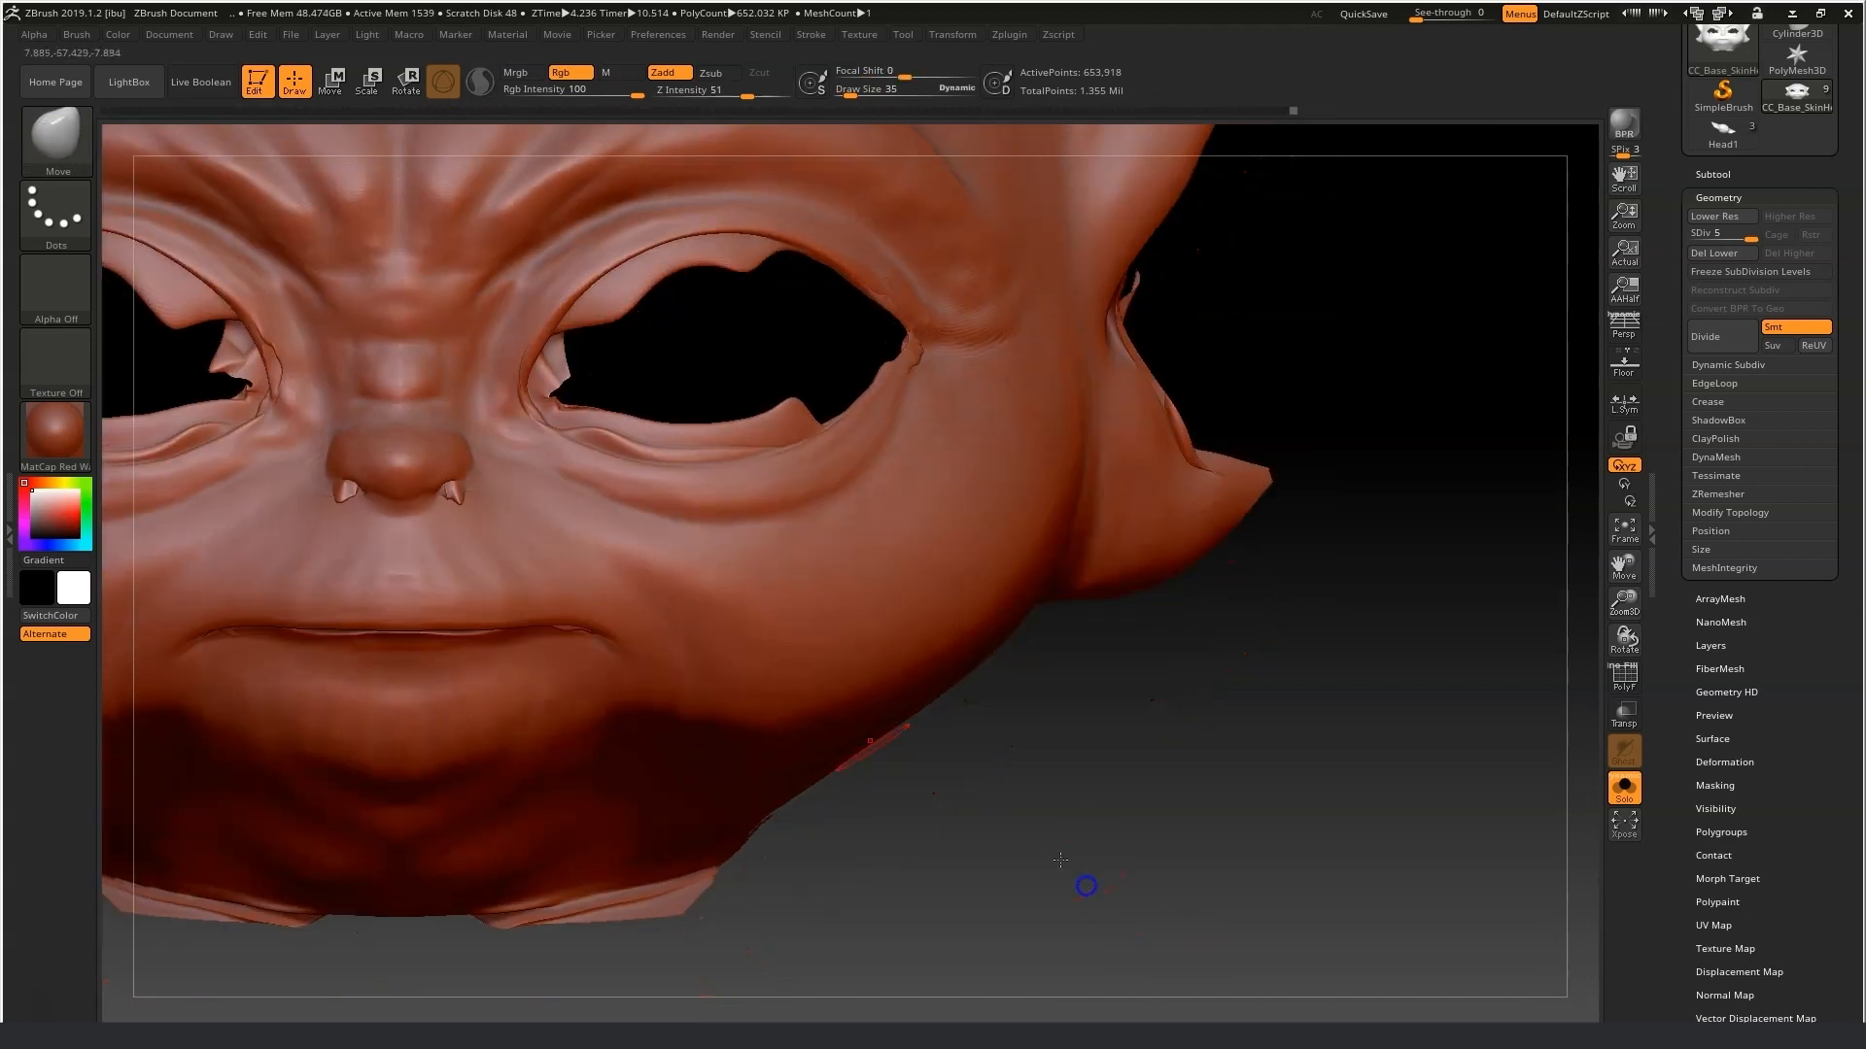
left_click_drag(850, 92, 845, 92)
left_click_drag(340, 496, 451, 486)
Enlarge the Smooth brush to size 72 and smooth the nose, brow and eye sockets.
key("shift")
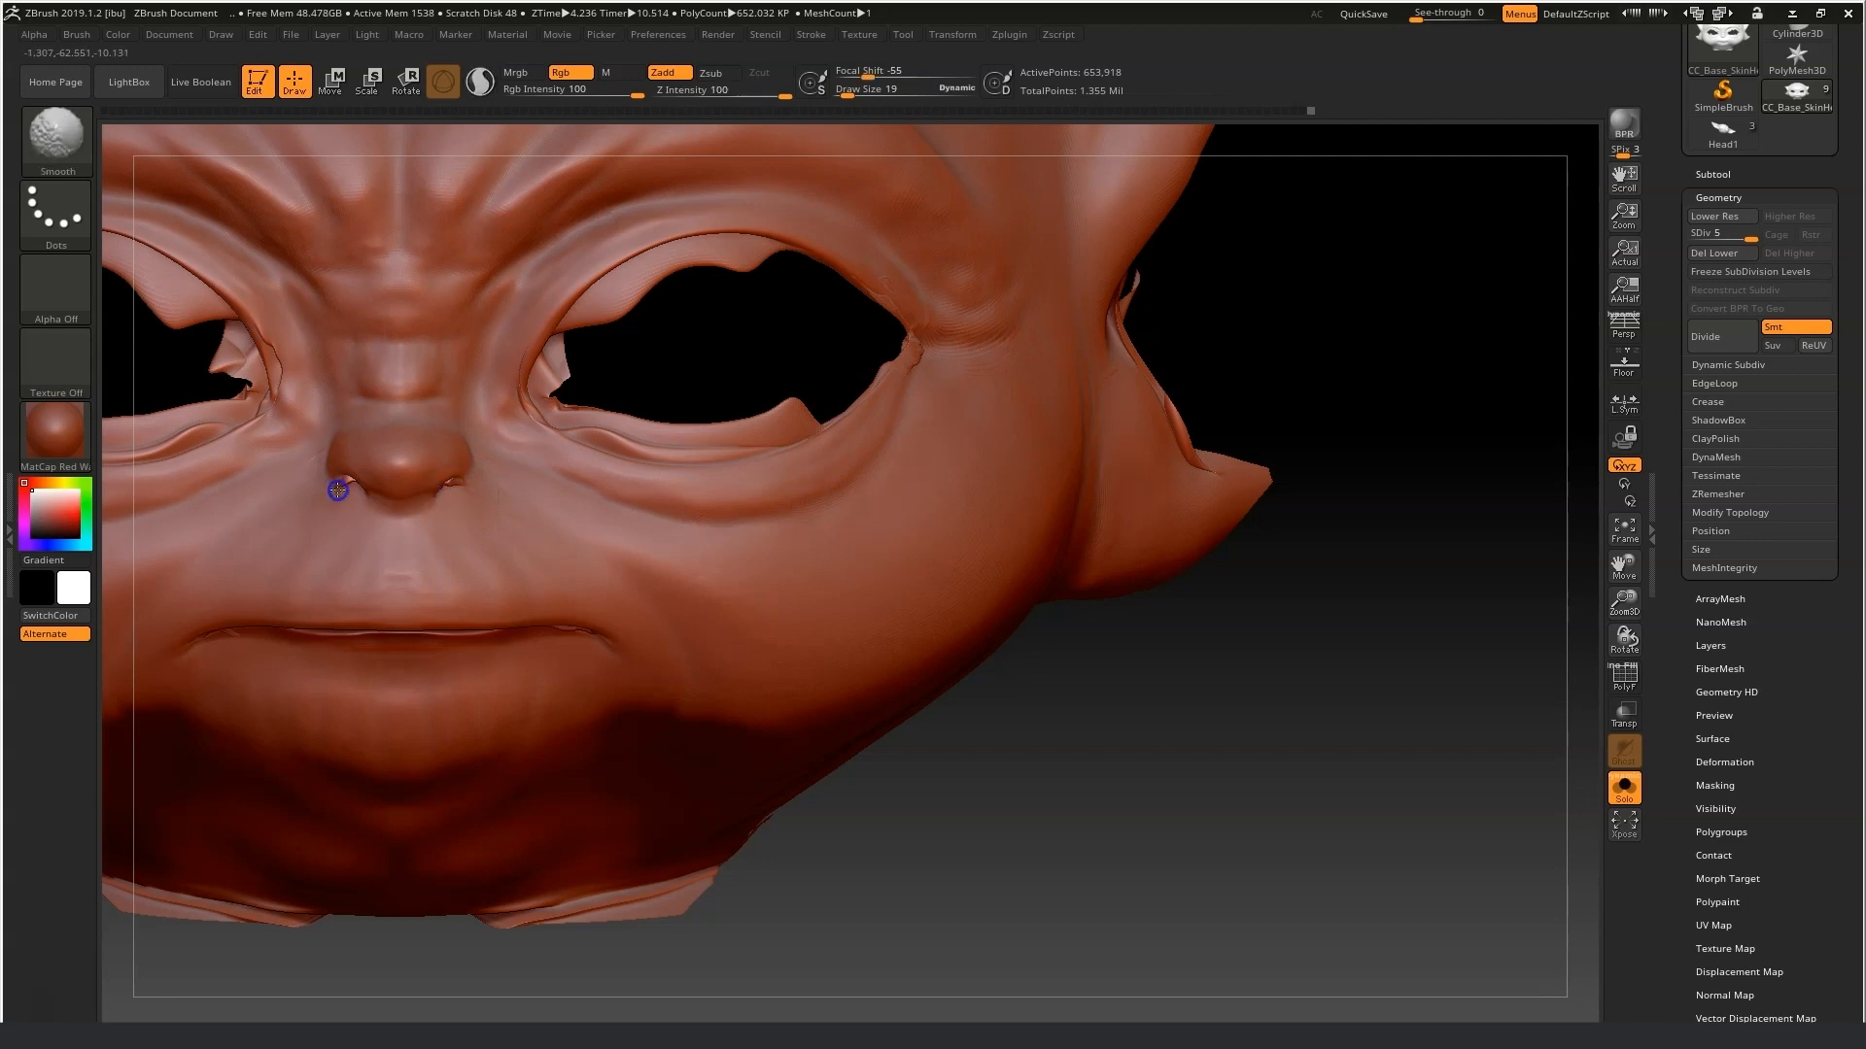
left_click_drag(847, 92, 854, 91)
left_click_drag(606, 464, 743, 453, "shift")
left_click_drag(553, 418, 572, 363, "shift")
left_click_drag(1229, 579, 1591, 563, "alt")
mouse_move(573, 354)
left_mouse_down("shift")
mouse_move(619, 383)
mouse_move(554, 309)
left_mouse_up("shift")
left_click_drag(449, 275, 575, 294, "shift")
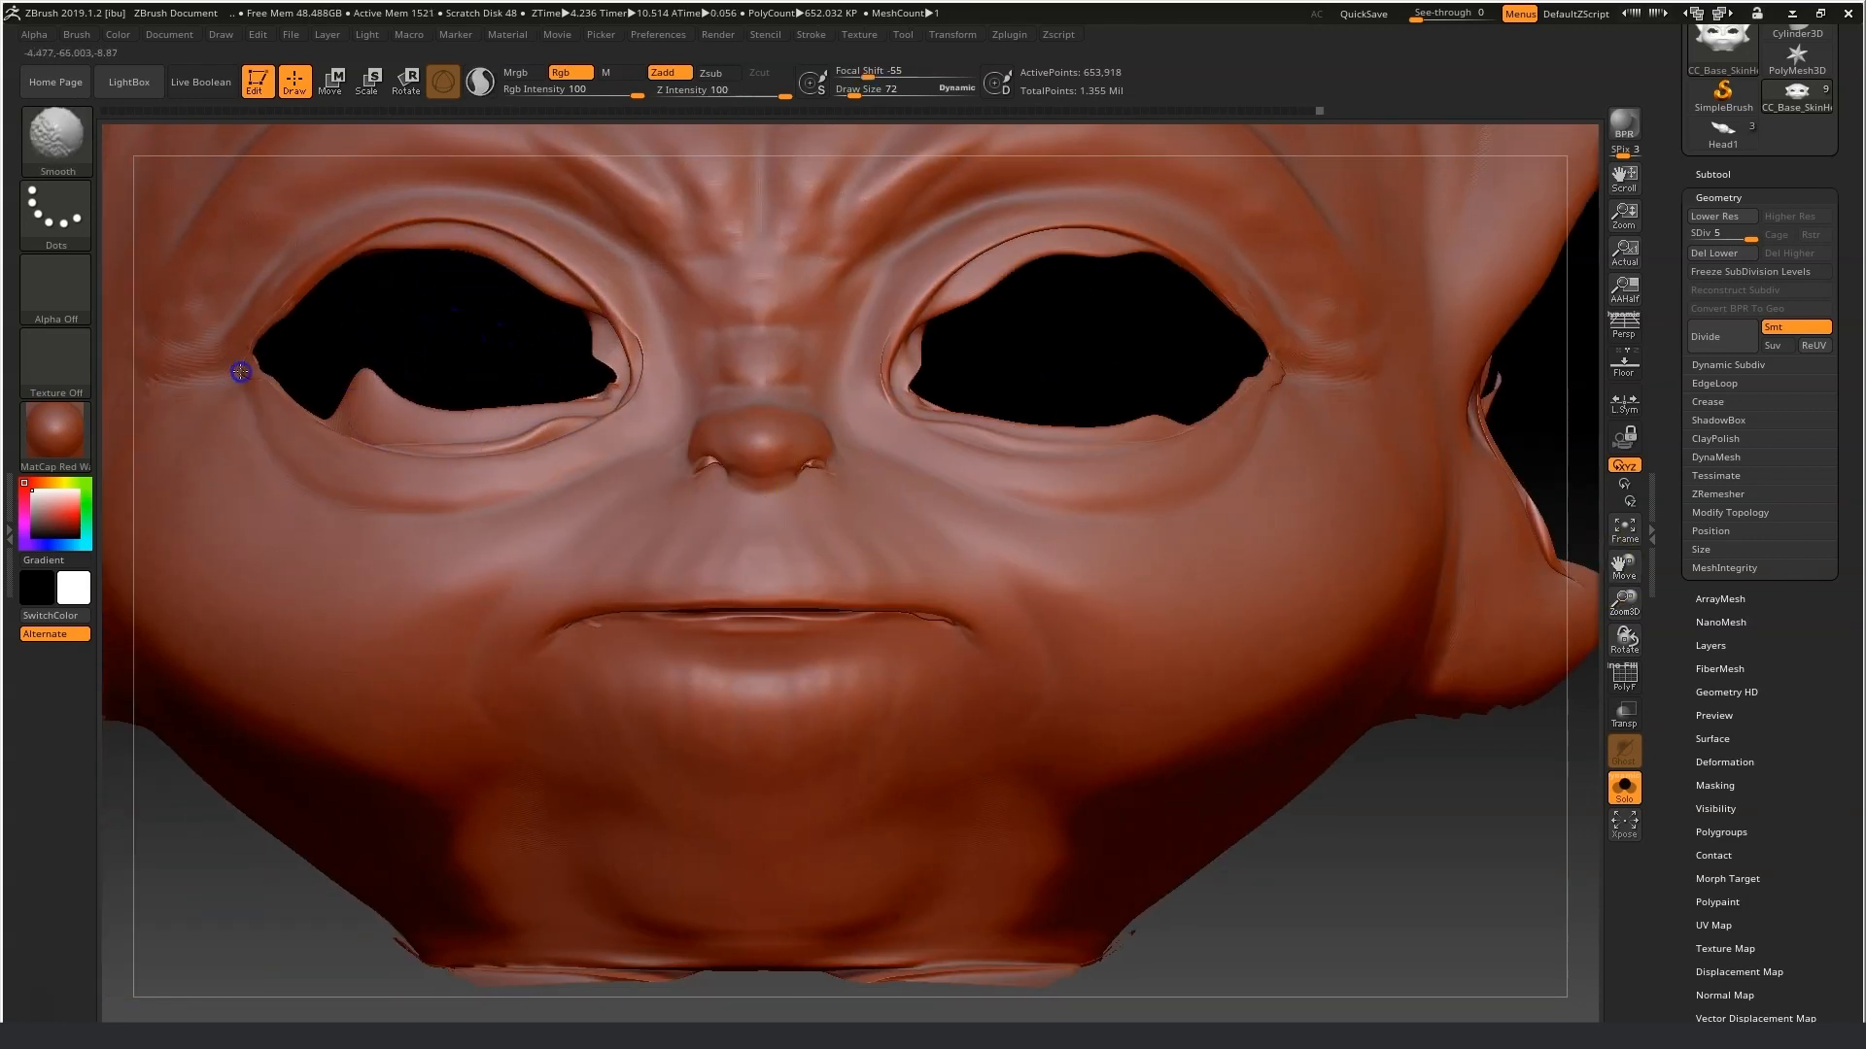
mouse_move(269, 381)
left_mouse_down("shift")
mouse_move(408, 425)
mouse_move(569, 420)
left_mouse_up("shift")
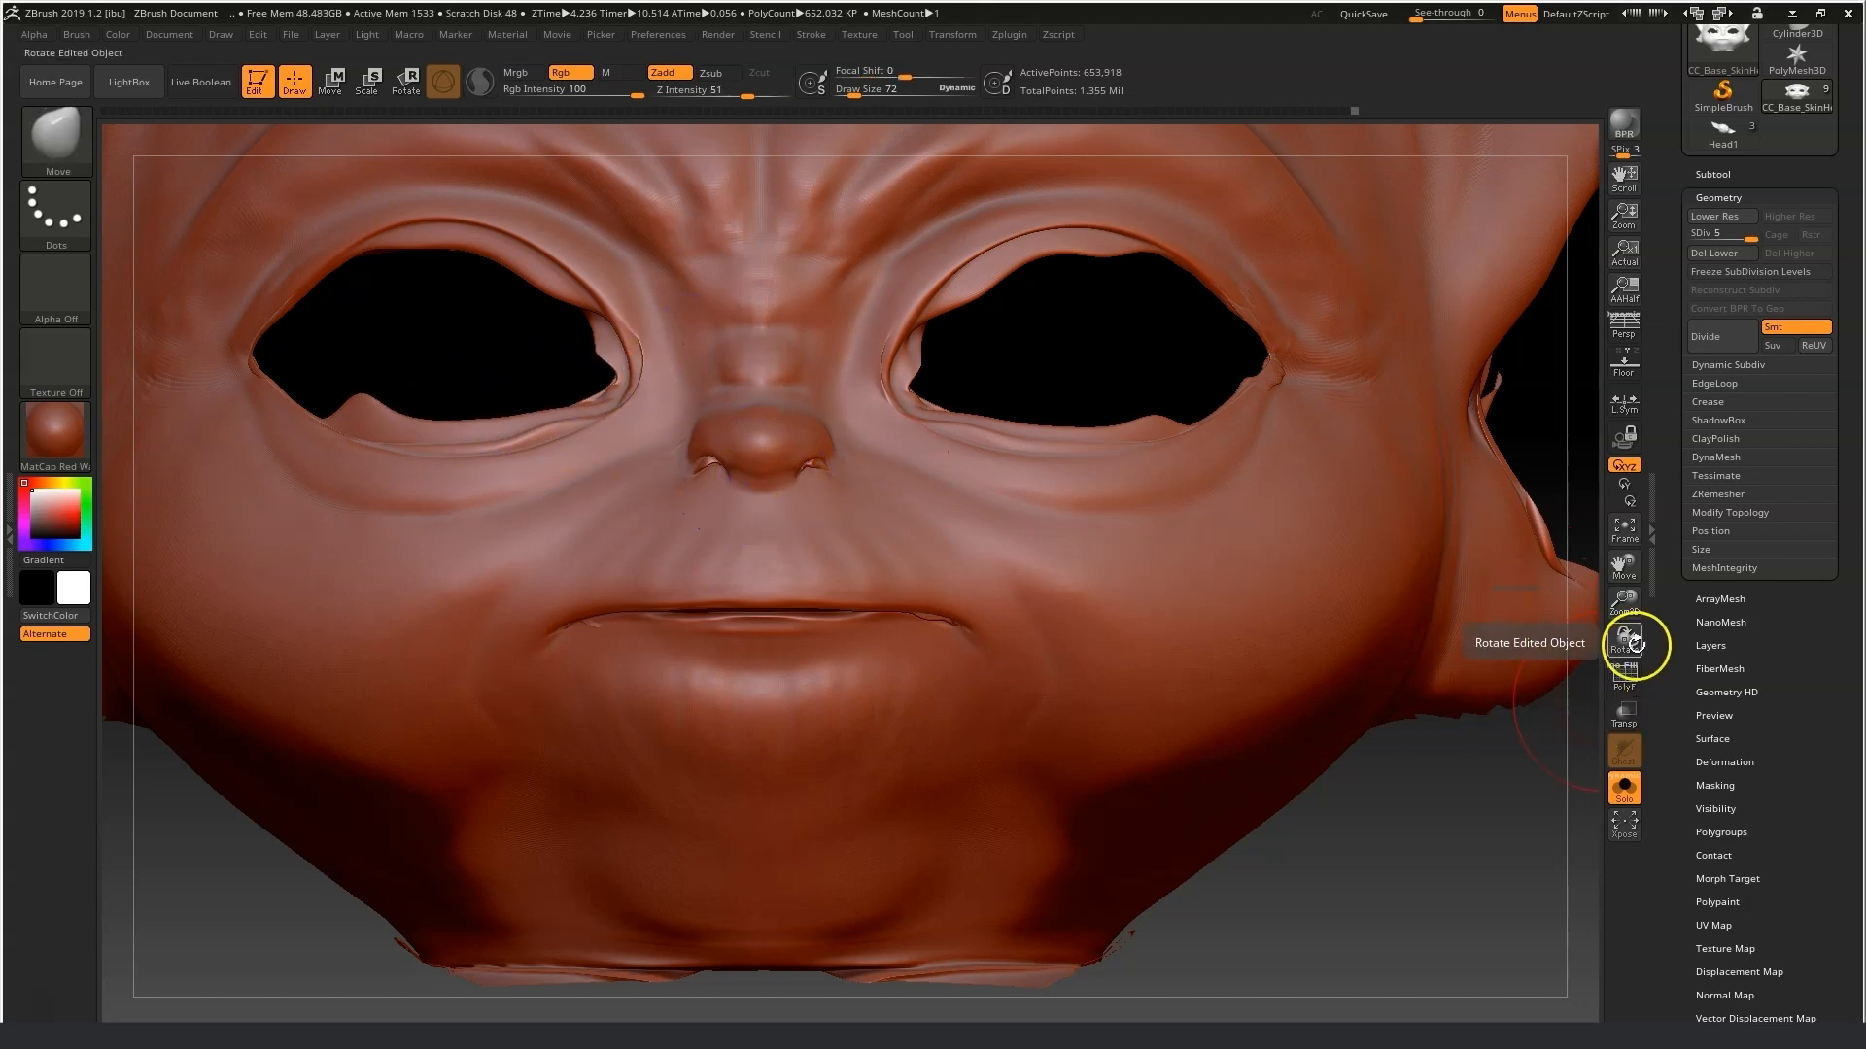
Frame the whole head and smooth the ears and head surface while orbiting.
left_click(1579, 780, "ctrl+shift")
key("f")
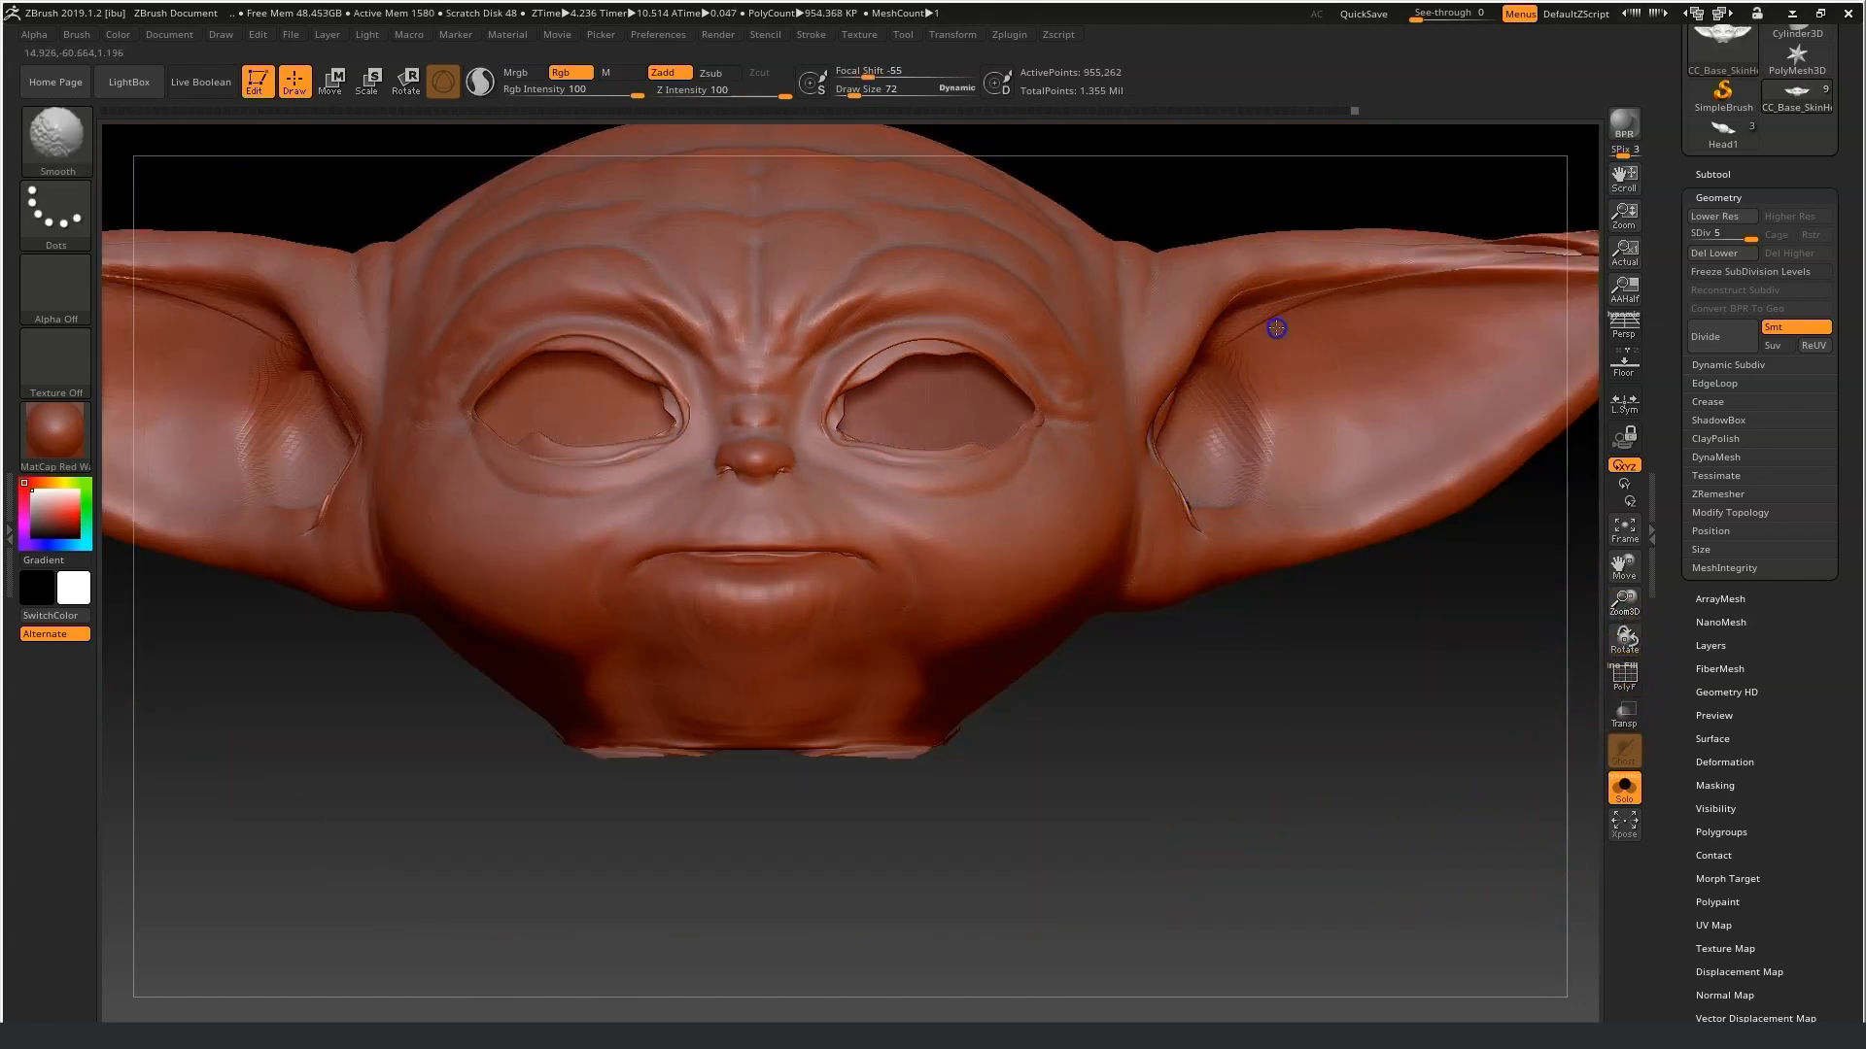
left_click_drag(1623, 603, 1487, 391)
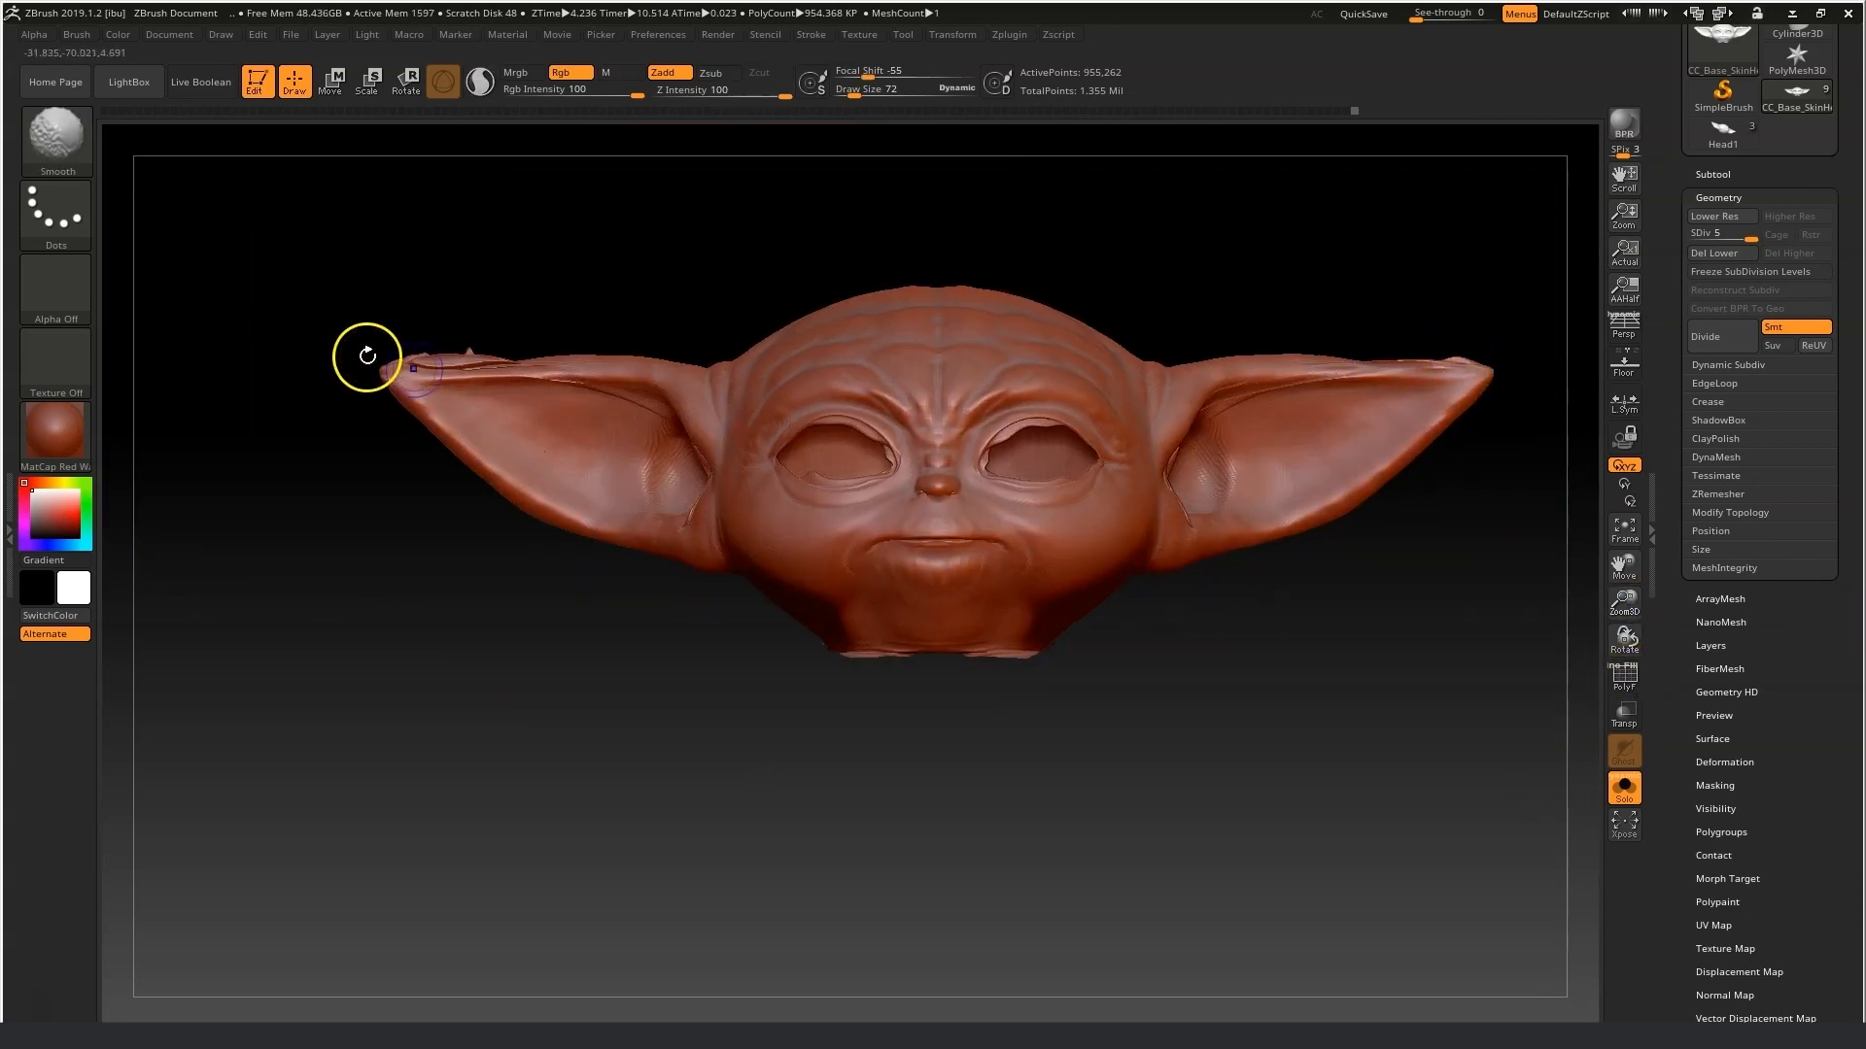
left_click_drag(402, 371, 495, 365)
left_click_drag(311, 631, 645, 612)
left_click_drag(596, 366, 583, 369, "shift")
left_click_drag(670, 456, 855, 311)
left_click_drag(714, 368, 745, 370, "shift")
mouse_move(1474, 788)
left_mouse_down()
mouse_move(1603, 572)
mouse_move(1489, 627)
left_mouse_up()
left_click_drag(1623, 603, 1633, 653)
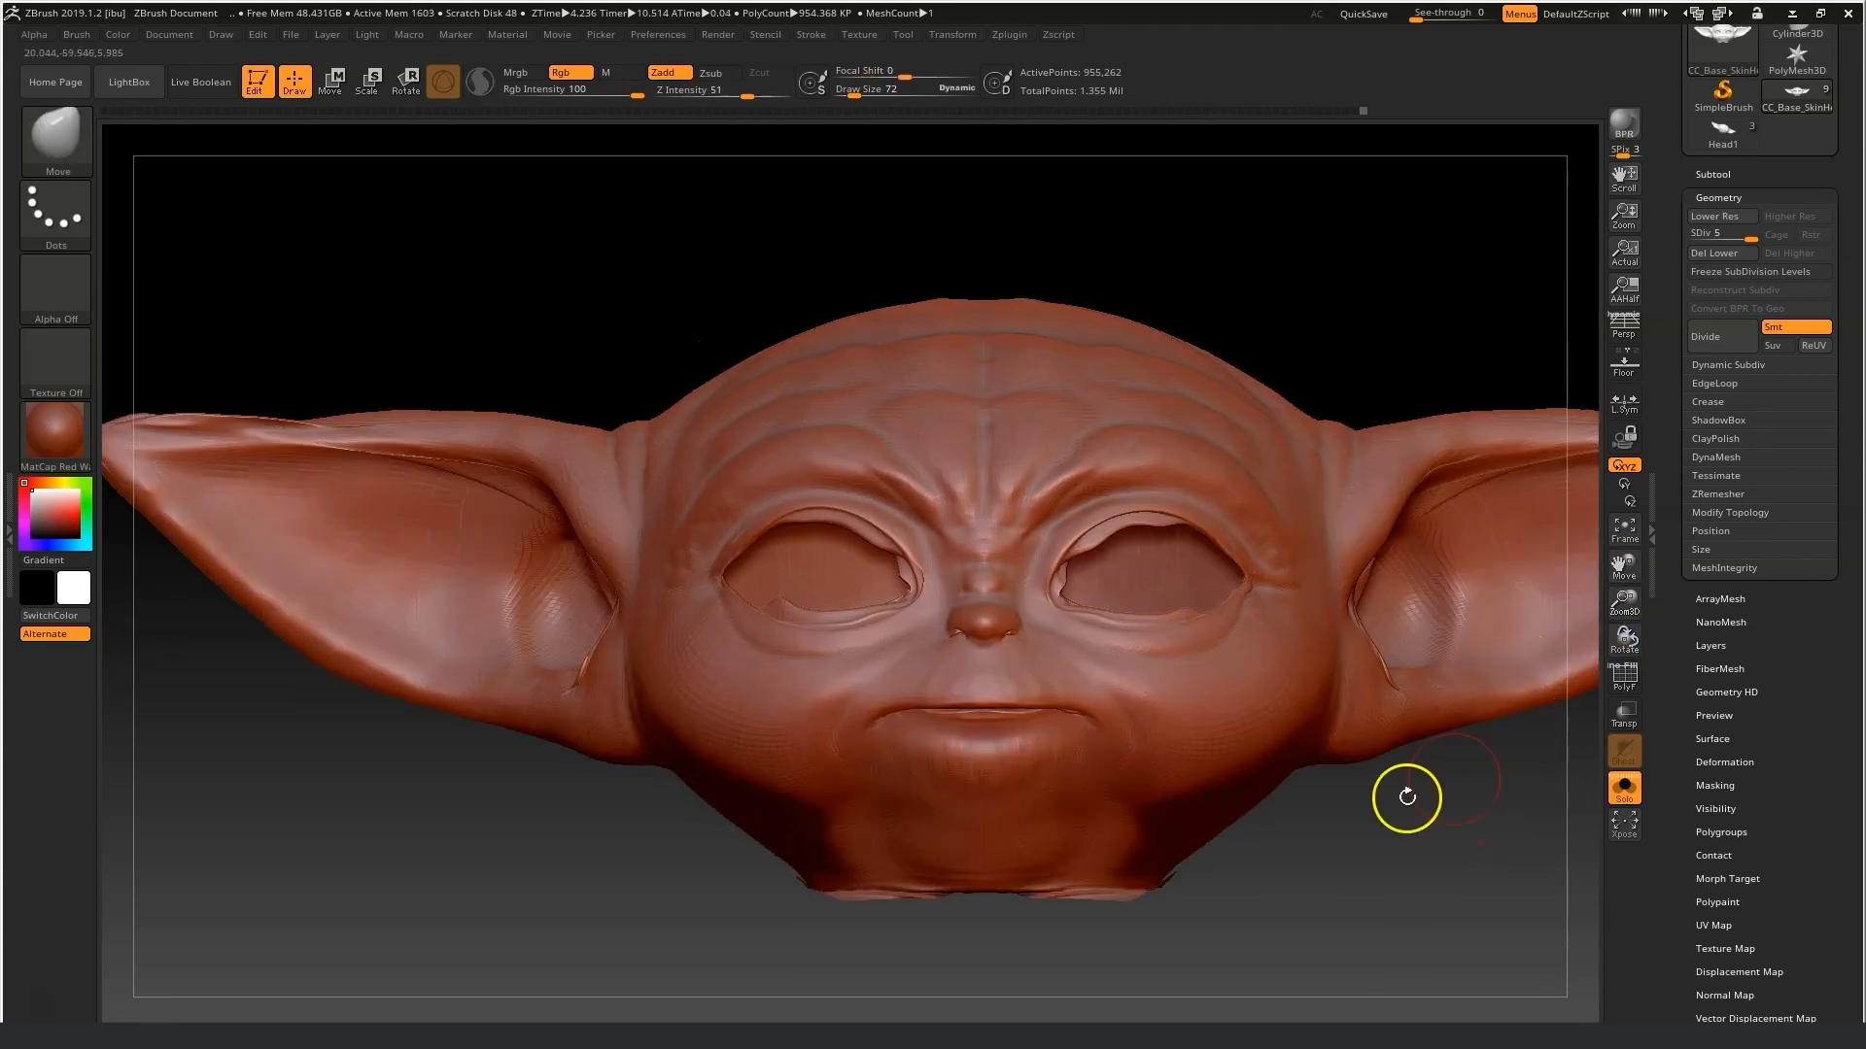
Open the subtool list and toggle between the Head2 and CC_Base_SkinHead subtools to compare the two heads.
left_click(1713, 174)
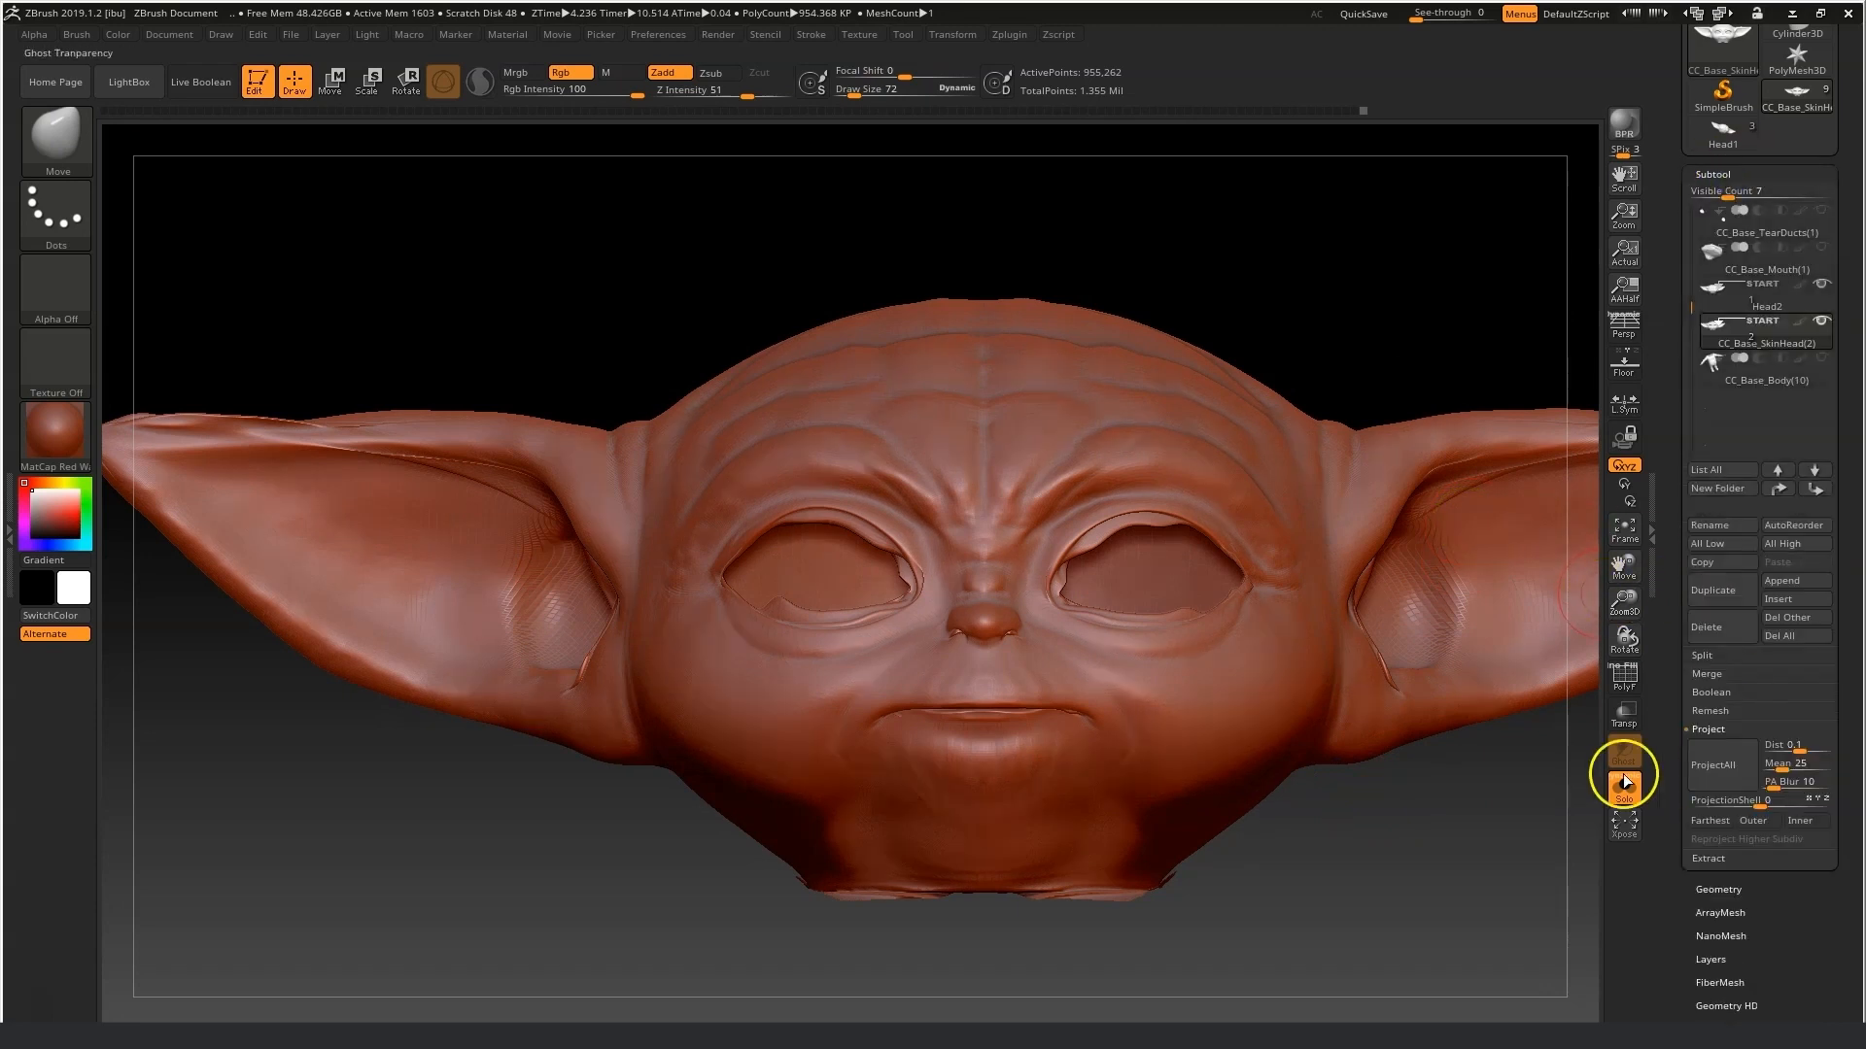
left_click(1766, 323)
left_click(1769, 321)
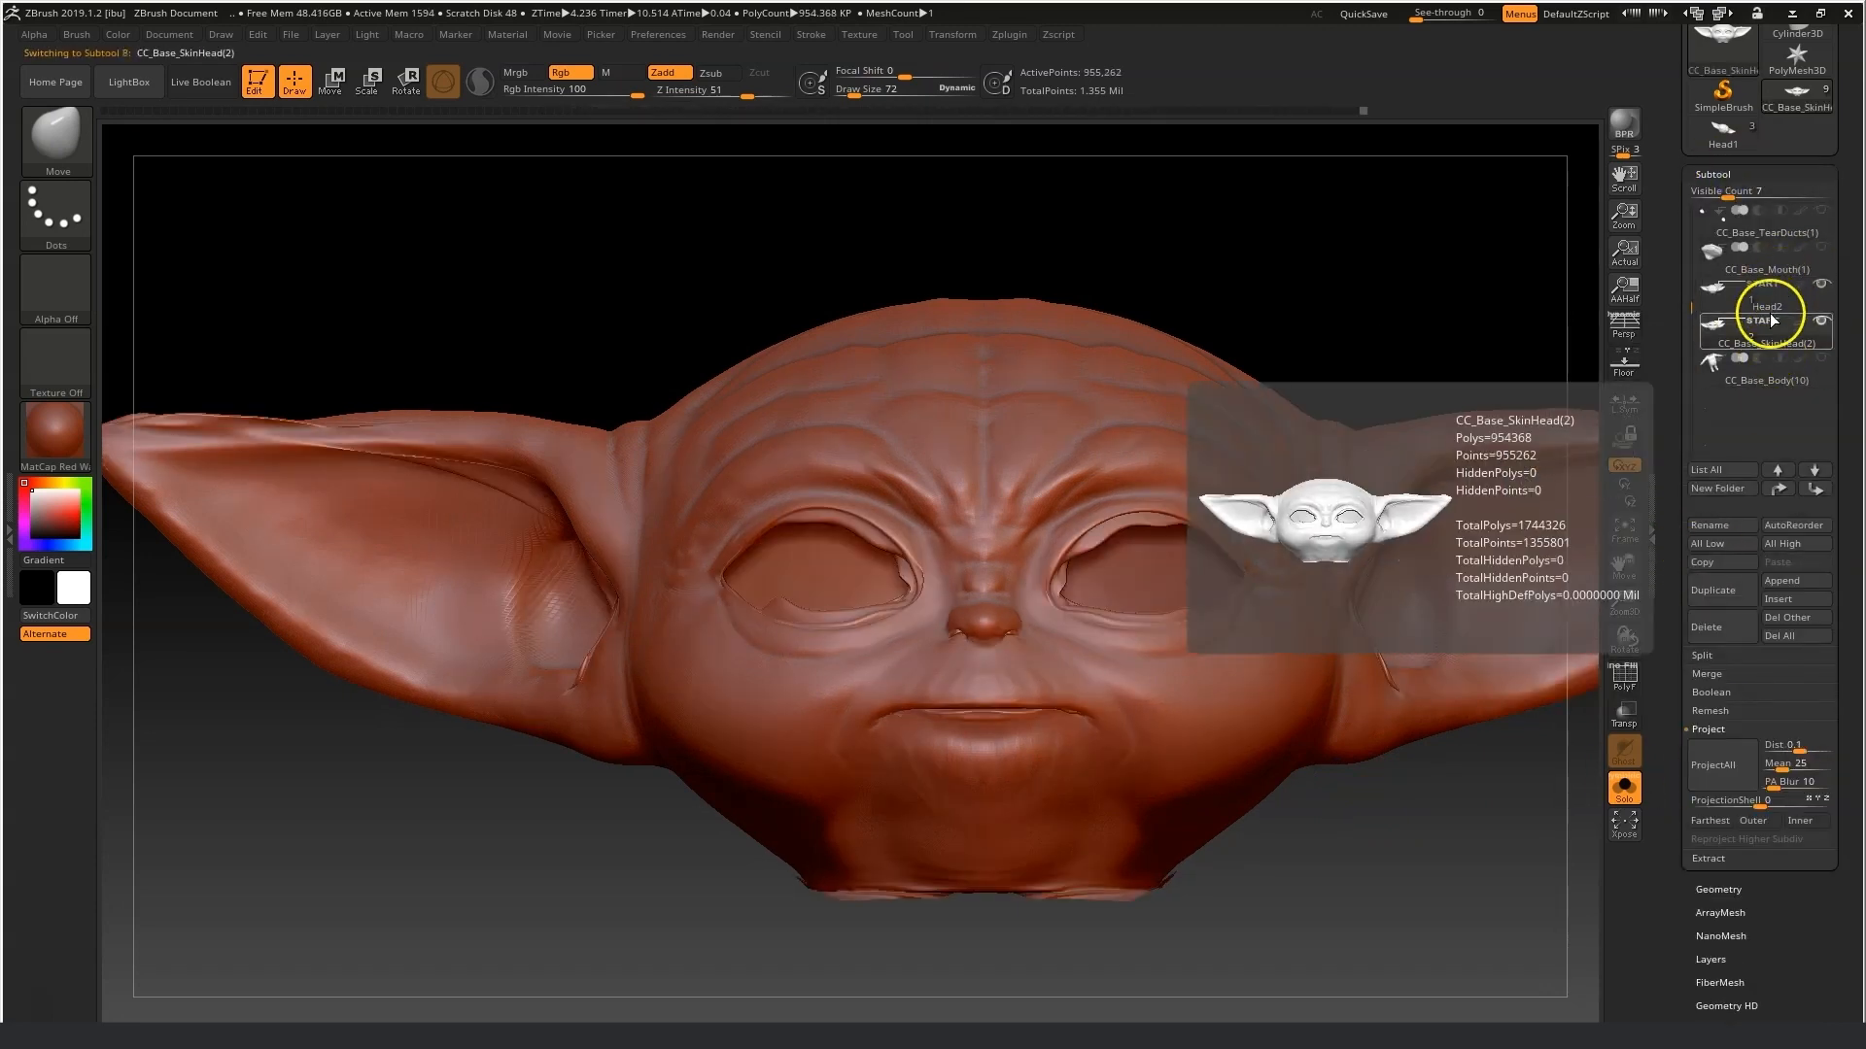
left_click(1766, 291)
left_click(1763, 323)
left_click(1767, 290)
left_click(1765, 327)
Smooth the jaw, cheeks and eye area of the projected head while orbiting around it.
key("shift")
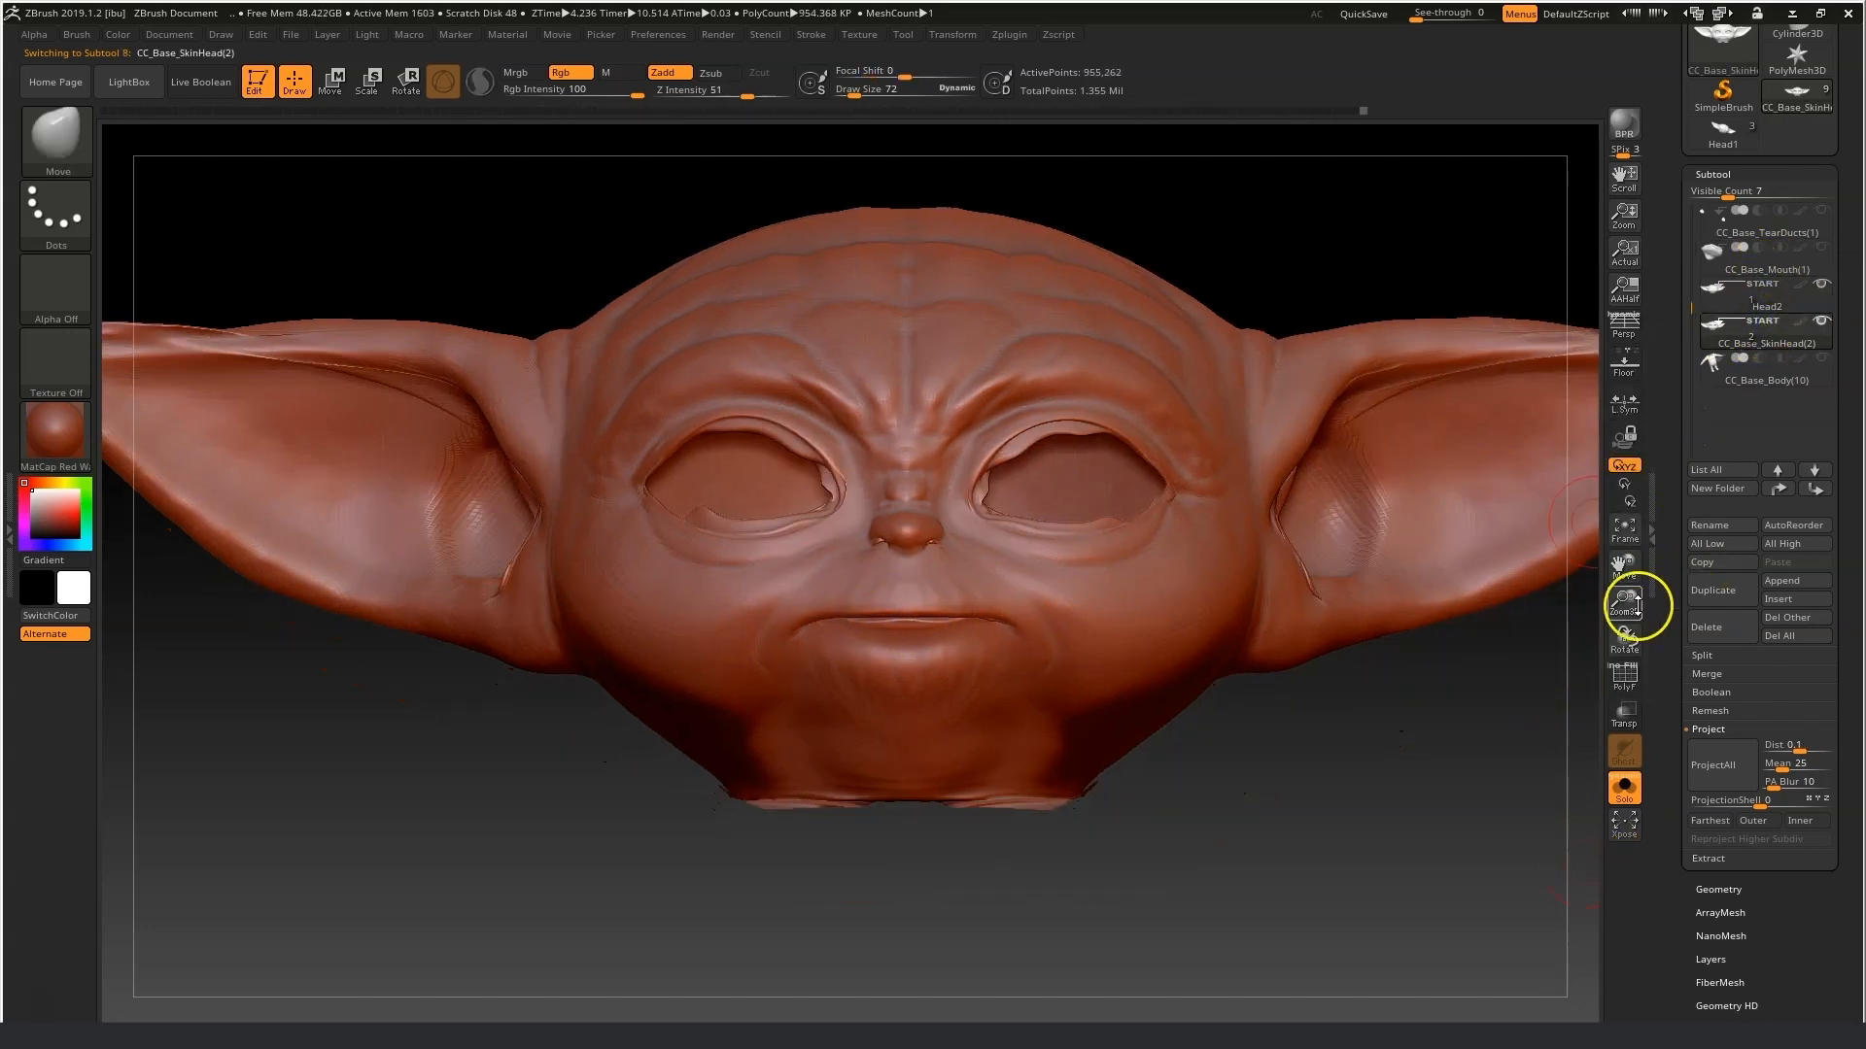
left_click_drag(1632, 604, 1433, 820)
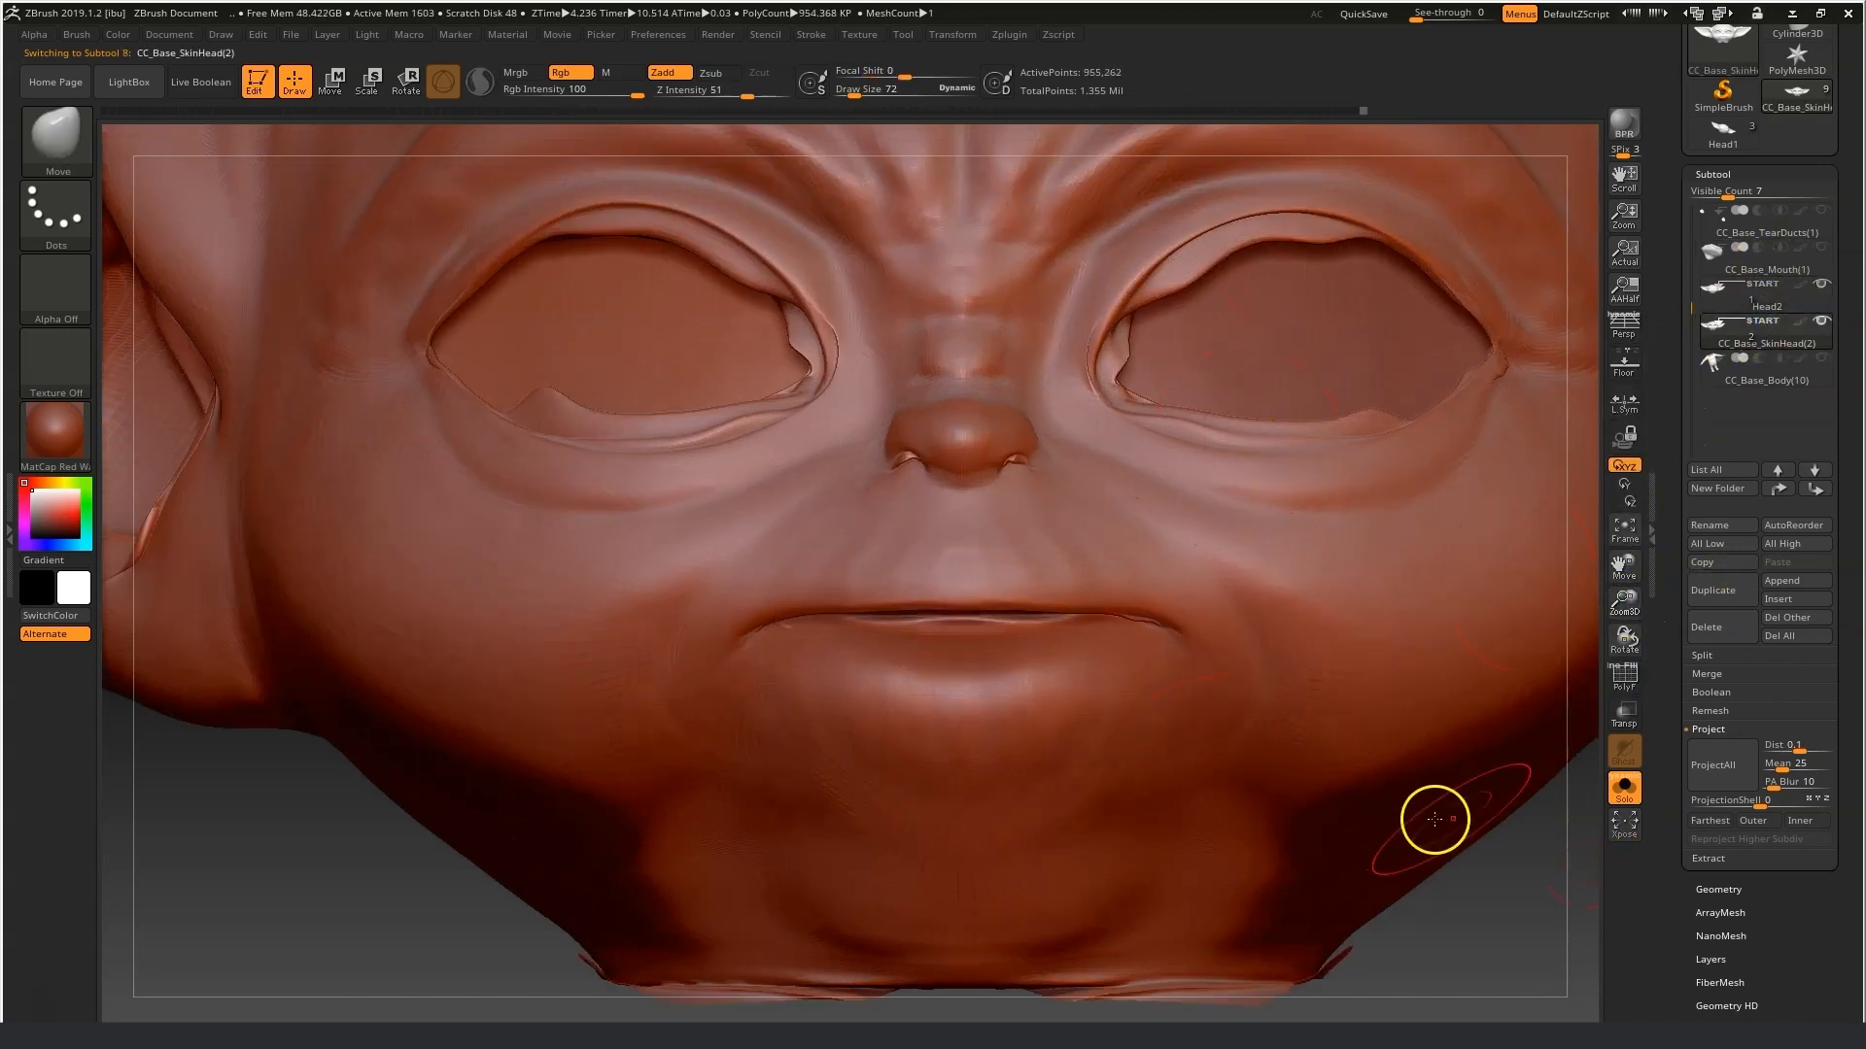
left_click_drag(1635, 600, 1623, 505)
mouse_move(1535, 719)
left_mouse_down()
mouse_move(1345, 696)
mouse_move(1438, 700)
left_mouse_up()
left_click_drag(1235, 486, 1199, 483, "shift")
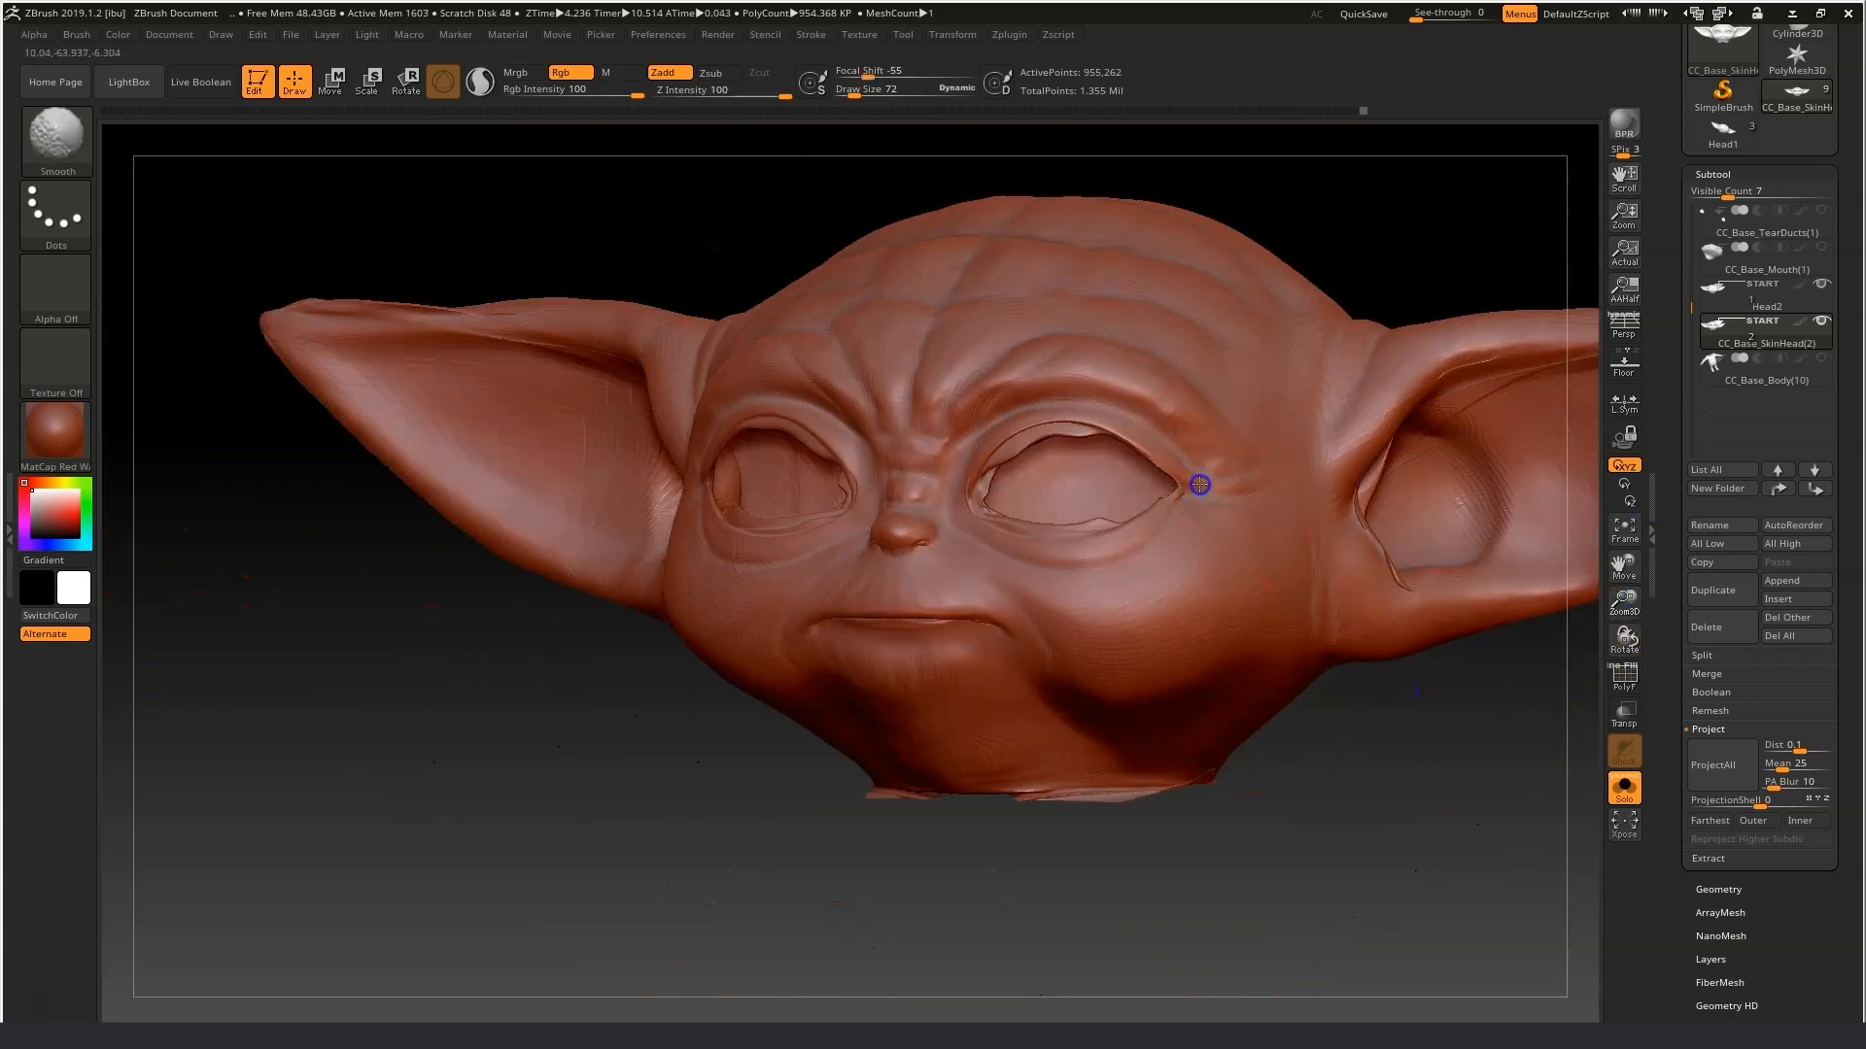
left_click_drag(680, 797, 933, 797)
left_click_drag(602, 806, 466, 797, "shift")
left_click_drag(588, 495, 615, 553, "shift")
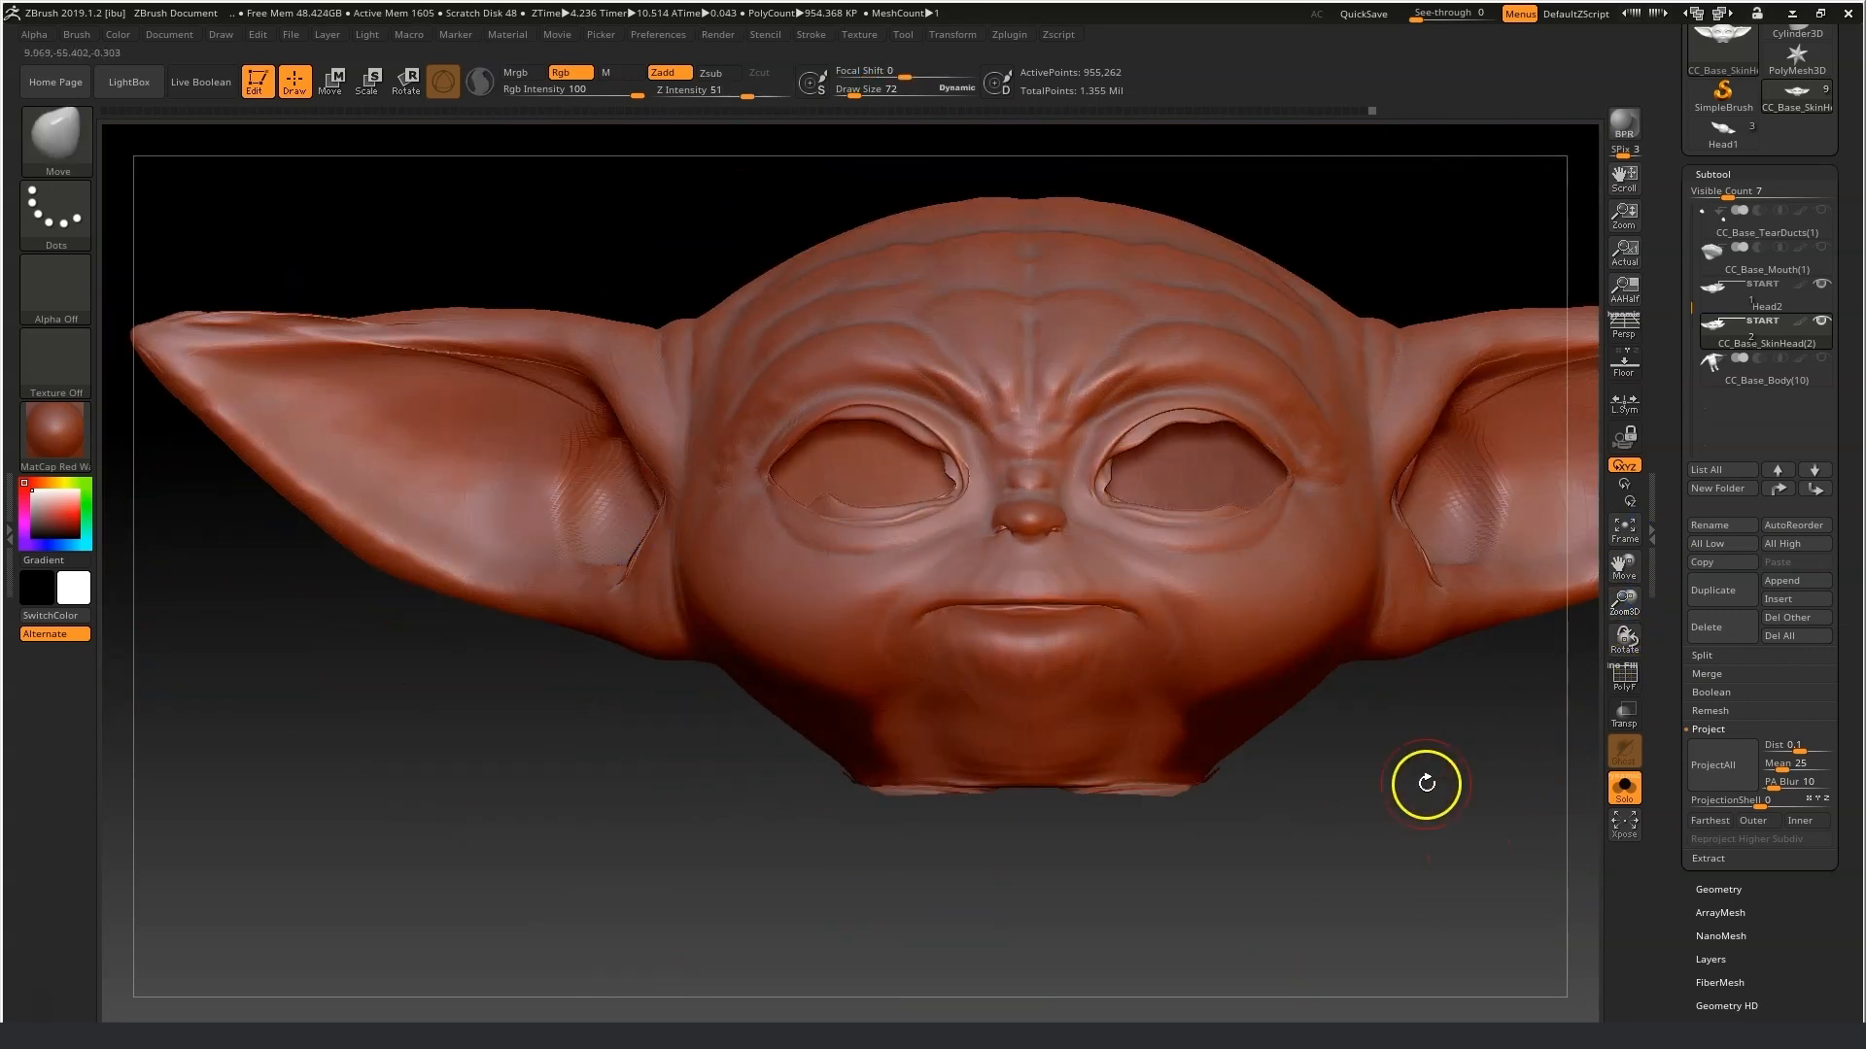
Switch to the Standard brush at draw size 24 and sculpt strokes across the face and jaw.
left_click(56, 138)
left_click(580, 224)
left_click_drag(1629, 600, 1633, 665)
left_click_drag(1625, 566, 1149, 539)
left_click_drag(856, 90, 848, 90)
left_click_drag(797, 467, 798, 434)
left_click_drag(1467, 850, 1328, 862)
left_click_drag(593, 860, 532, 906, "shift")
mouse_move(871, 615)
left_mouse_down("shift")
mouse_move(908, 601)
mouse_move(853, 604)
left_mouse_up("shift")
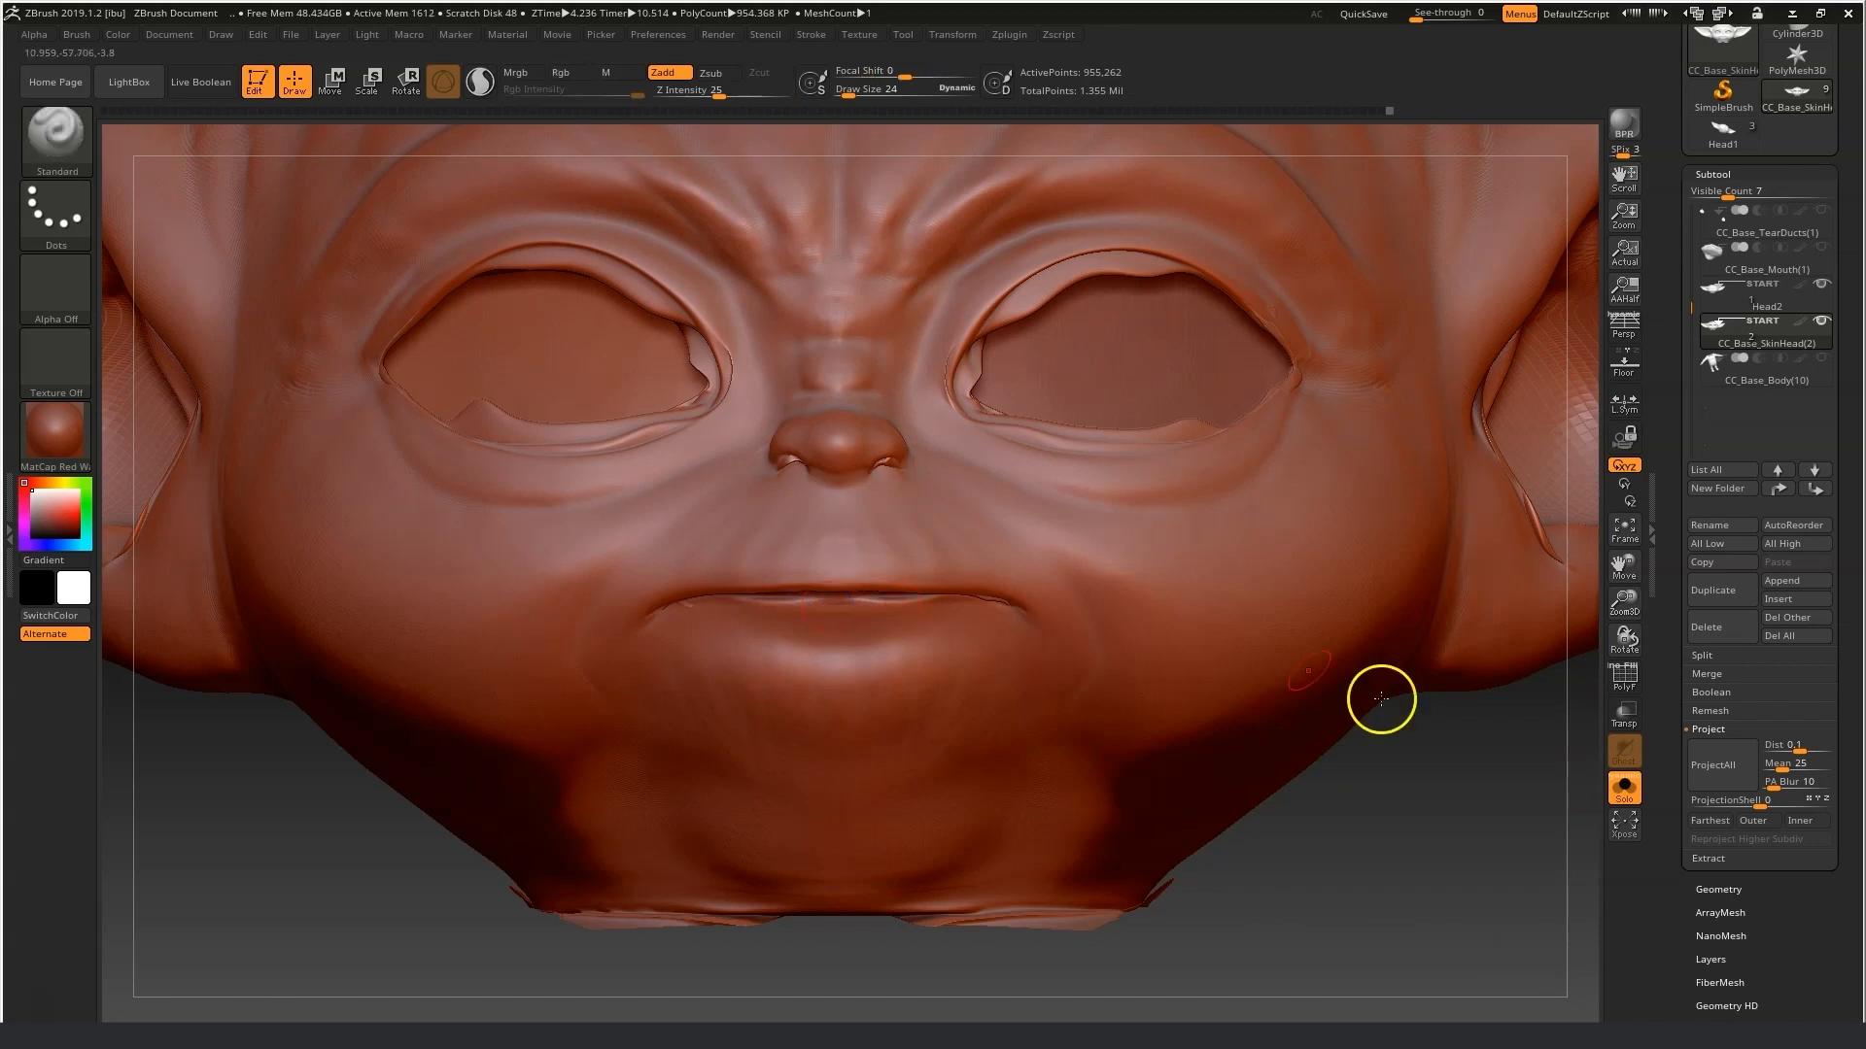
Frame the head and drop it to subdivision level 1.
key("f")
left_click(1732, 891)
left_click_drag(1755, 237, 1693, 238)
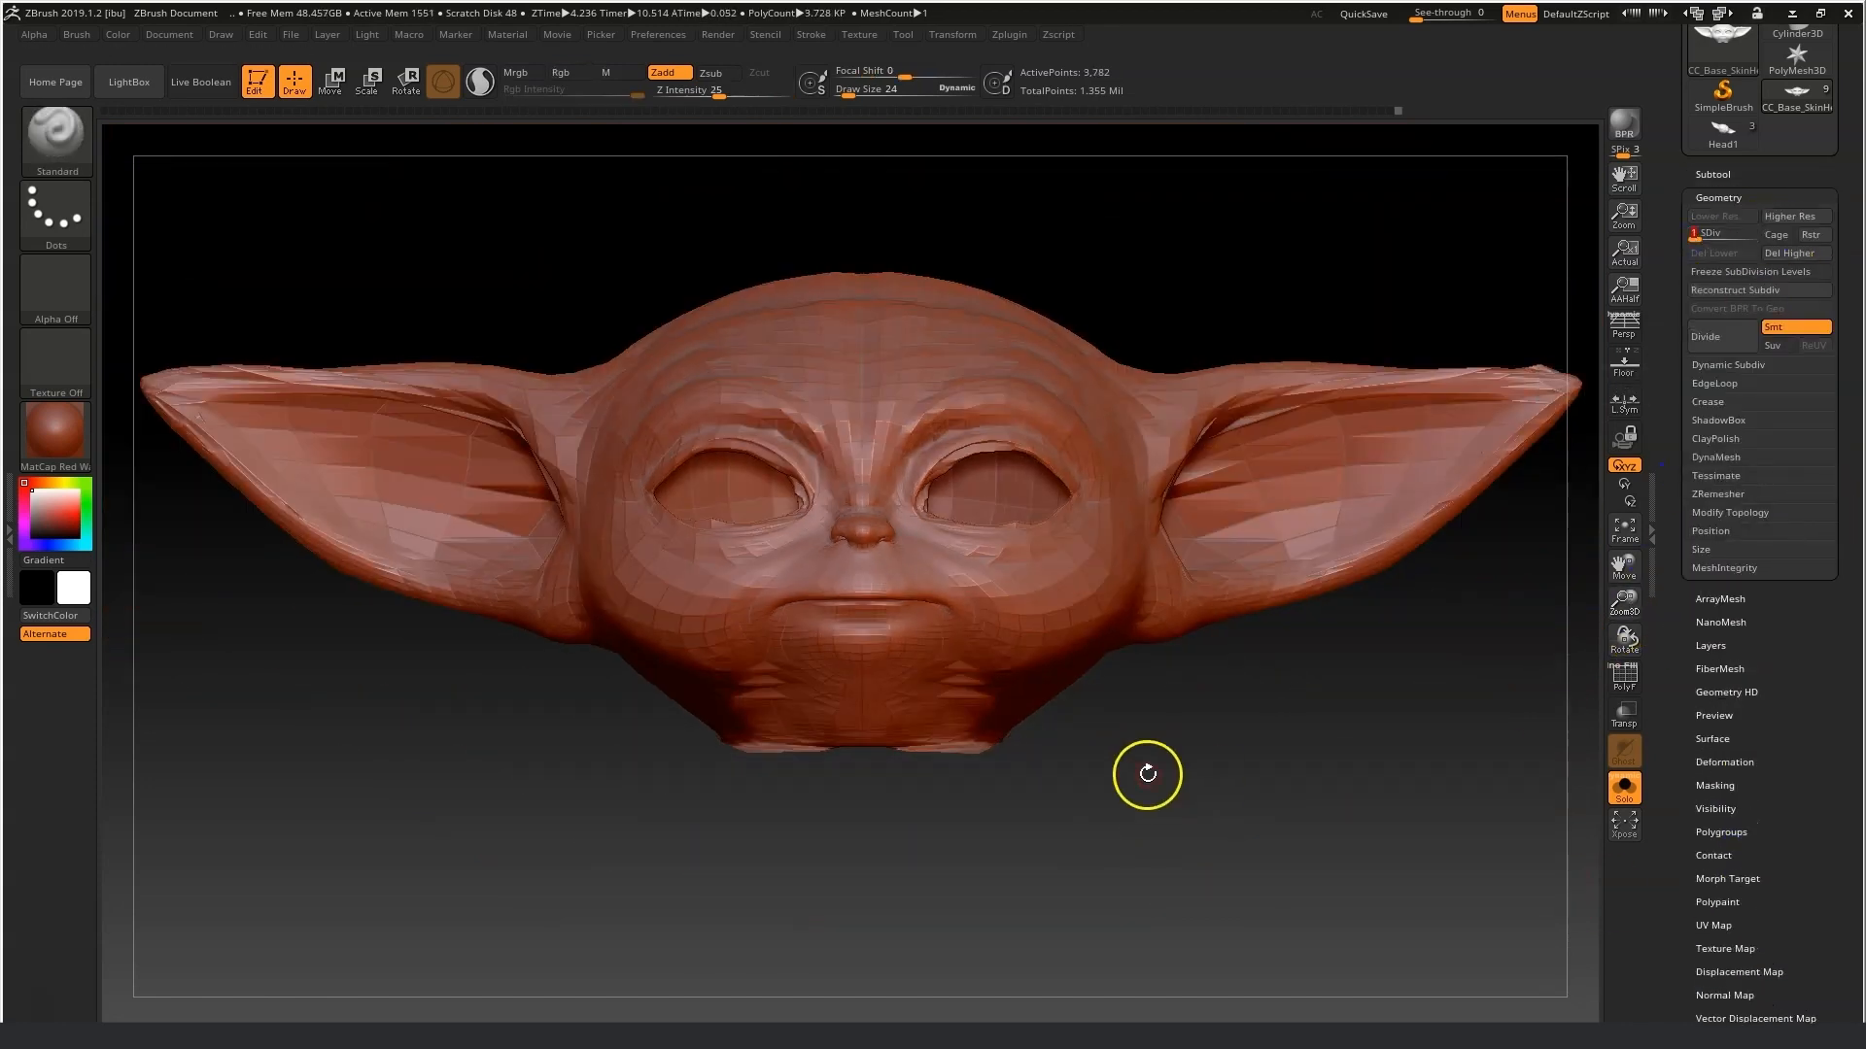
Smooth the brow at the low subdivision level with the Smooth brush at draw size 64.
left_click_drag(850, 96, 854, 96)
left_click_drag(1634, 614, 1635, 680)
key("shift")
key("shift")
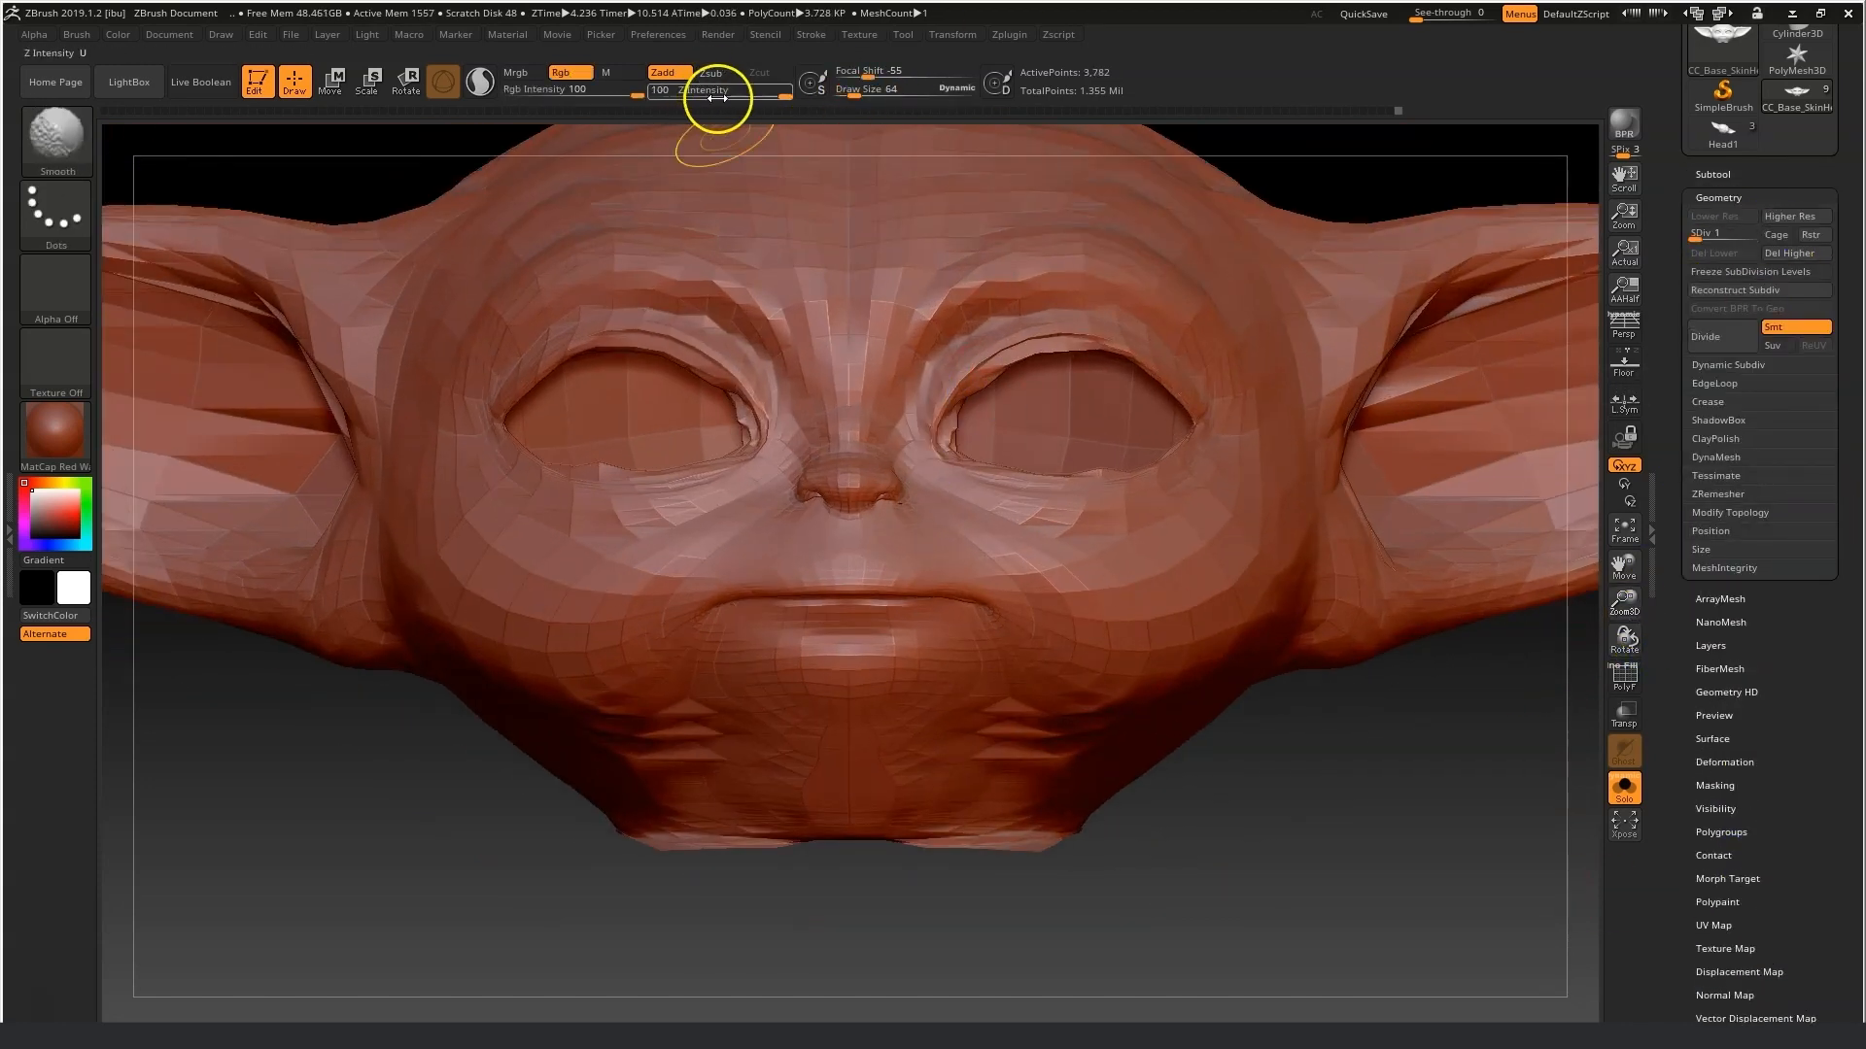
left_click_drag(744, 421, 658, 358, "shift")
Switch to the Move brush at draw size 29 and reshape the brow and eye sockets.
key("b")
left_click(421, 147)
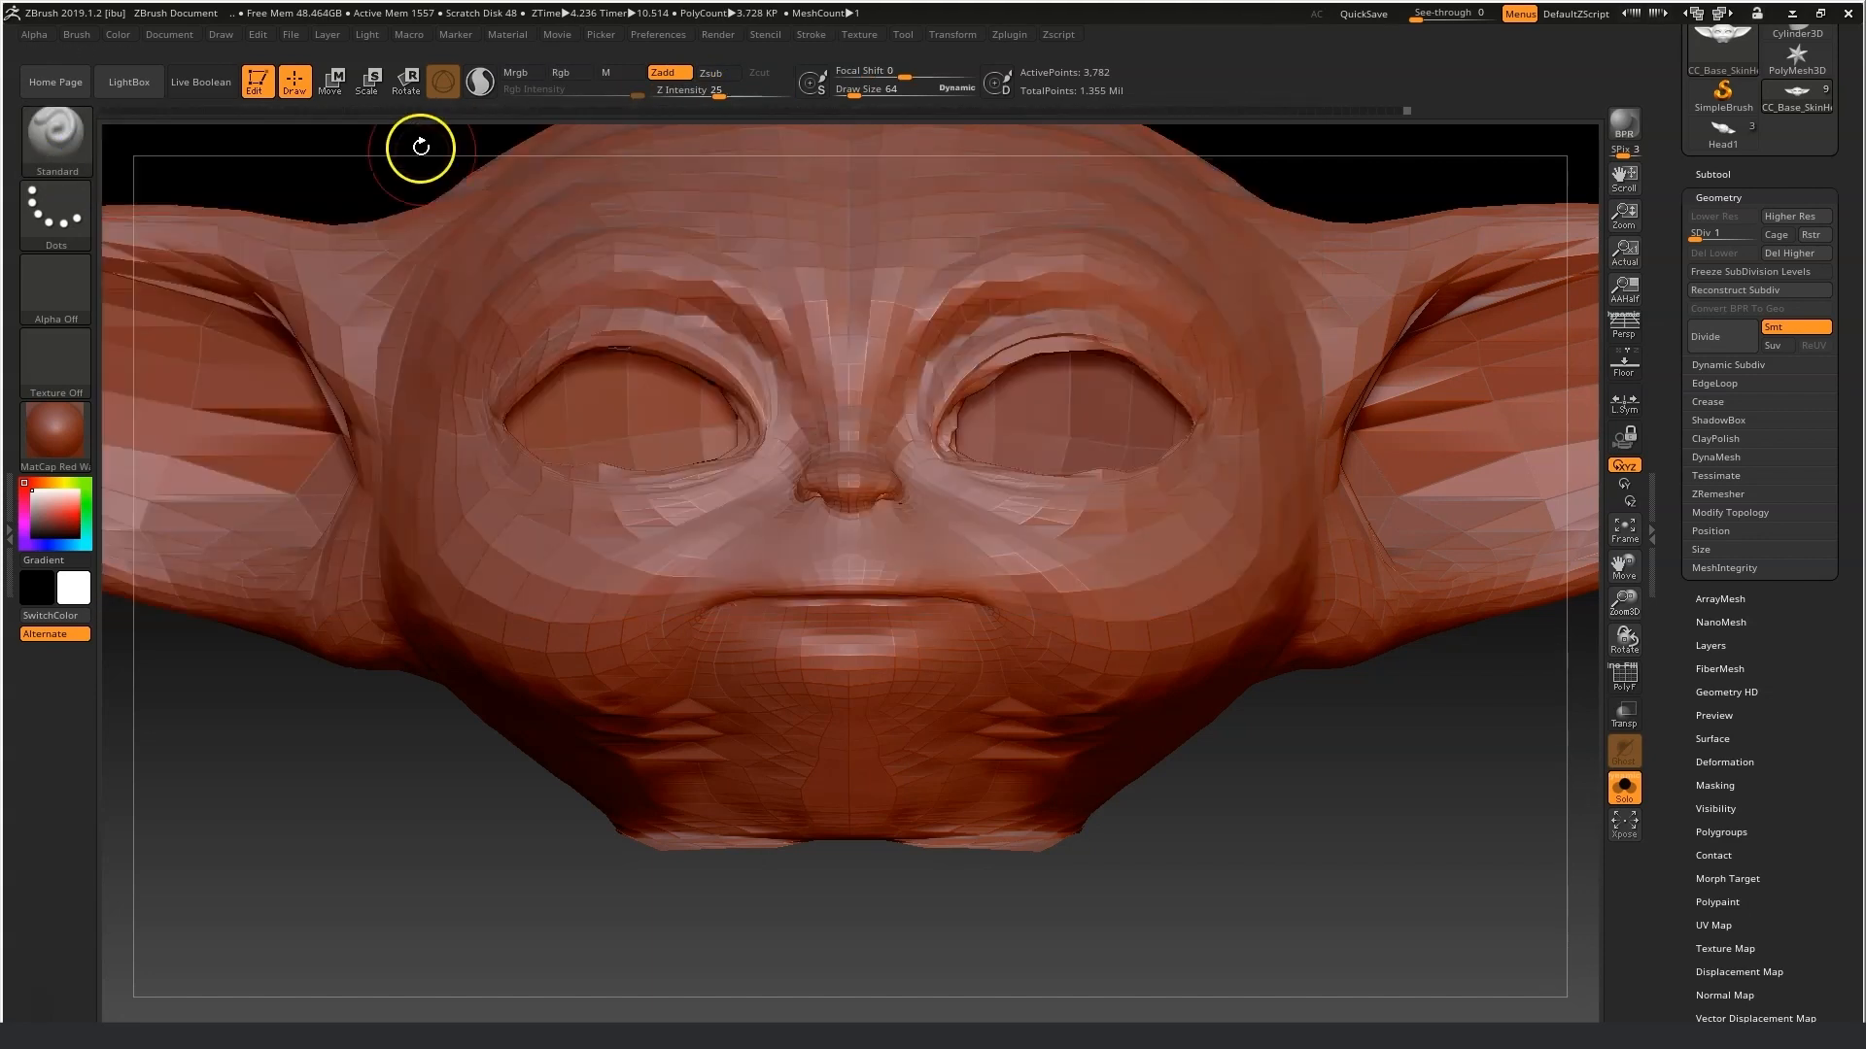
left_click_drag(664, 342, 695, 353)
left_click_drag(589, 486, 671, 477, "shift")
left_click_drag(1055, 489, 1156, 462, "shift")
mouse_move(1061, 336)
left_mouse_down("shift")
mouse_move(972, 375)
mouse_move(960, 416)
left_mouse_up("shift")
left_click_drag(1627, 605, 1631, 686)
left_click(850, 92)
left_click_drag(963, 466, 954, 461)
mouse_move(954, 379)
left_mouse_down("shift")
mouse_move(920, 408)
mouse_move(947, 445)
left_mouse_up("shift")
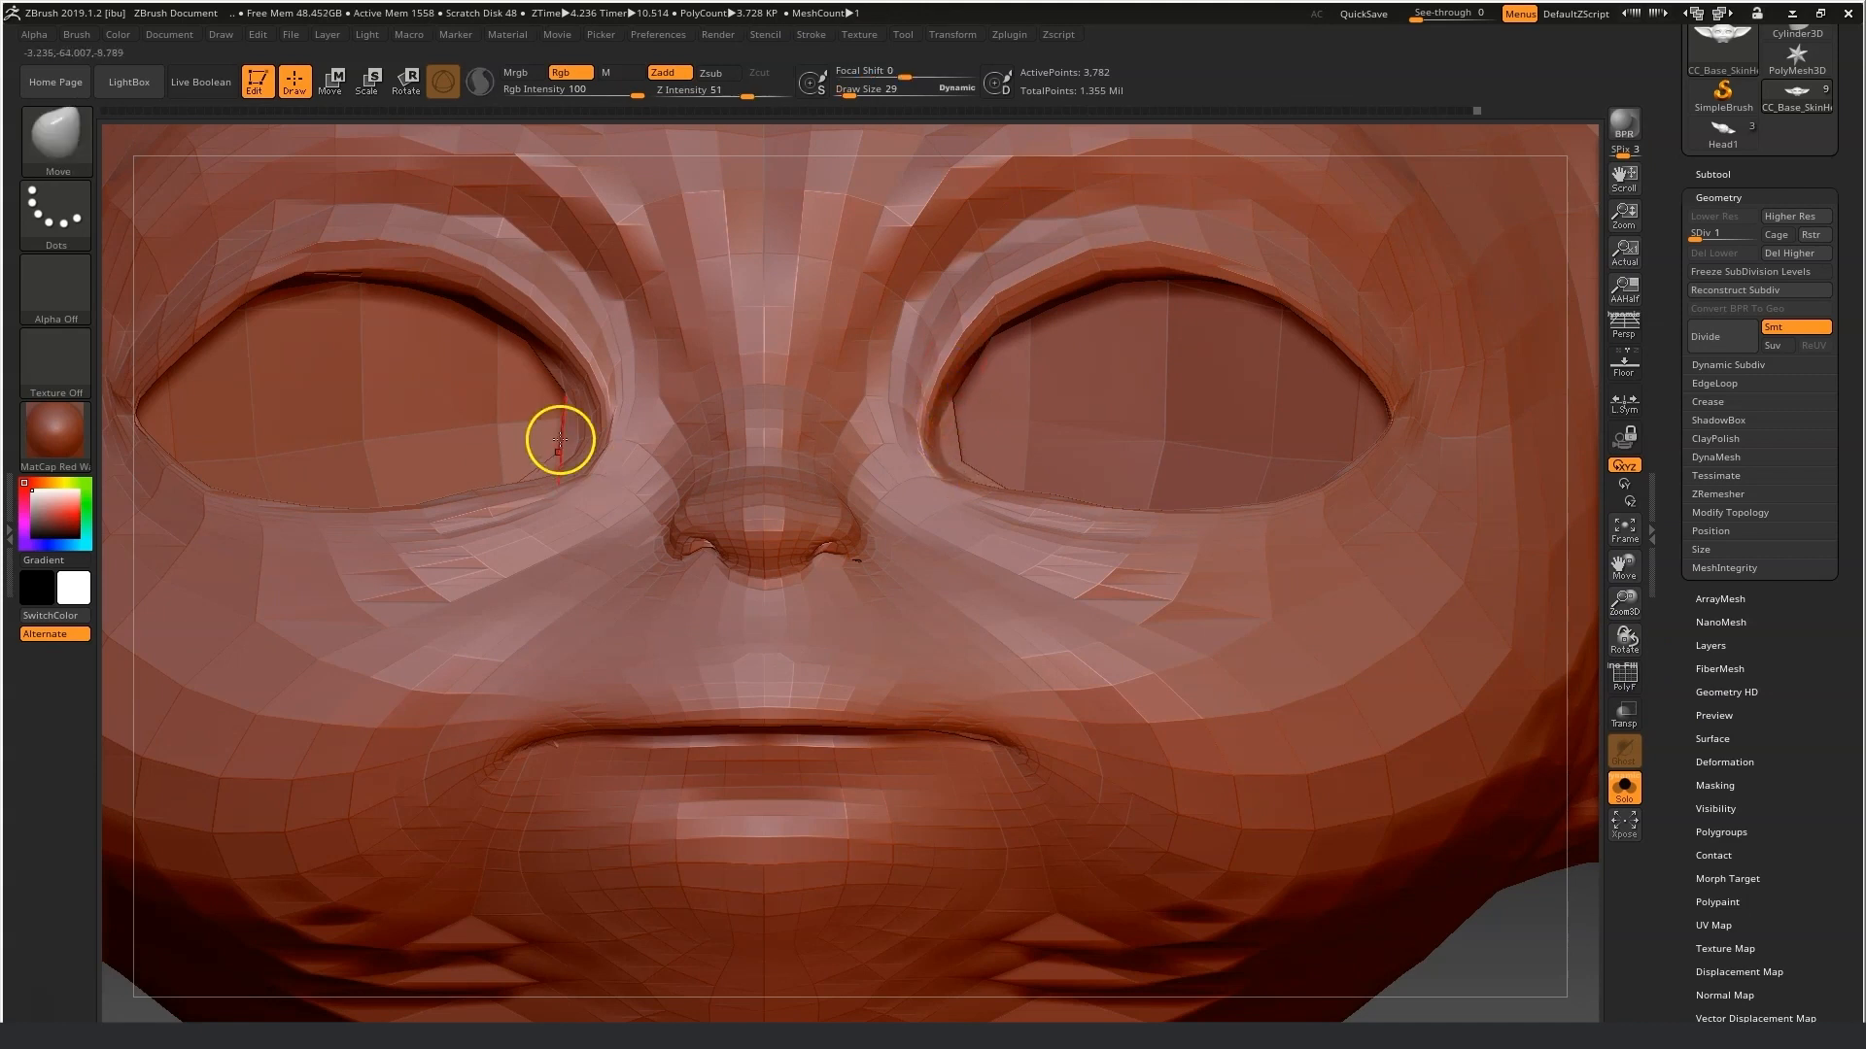
left_click_drag(575, 393, 587, 371)
mouse_move(572, 449)
left_mouse_down()
mouse_move(583, 460)
mouse_move(515, 511)
left_mouse_up()
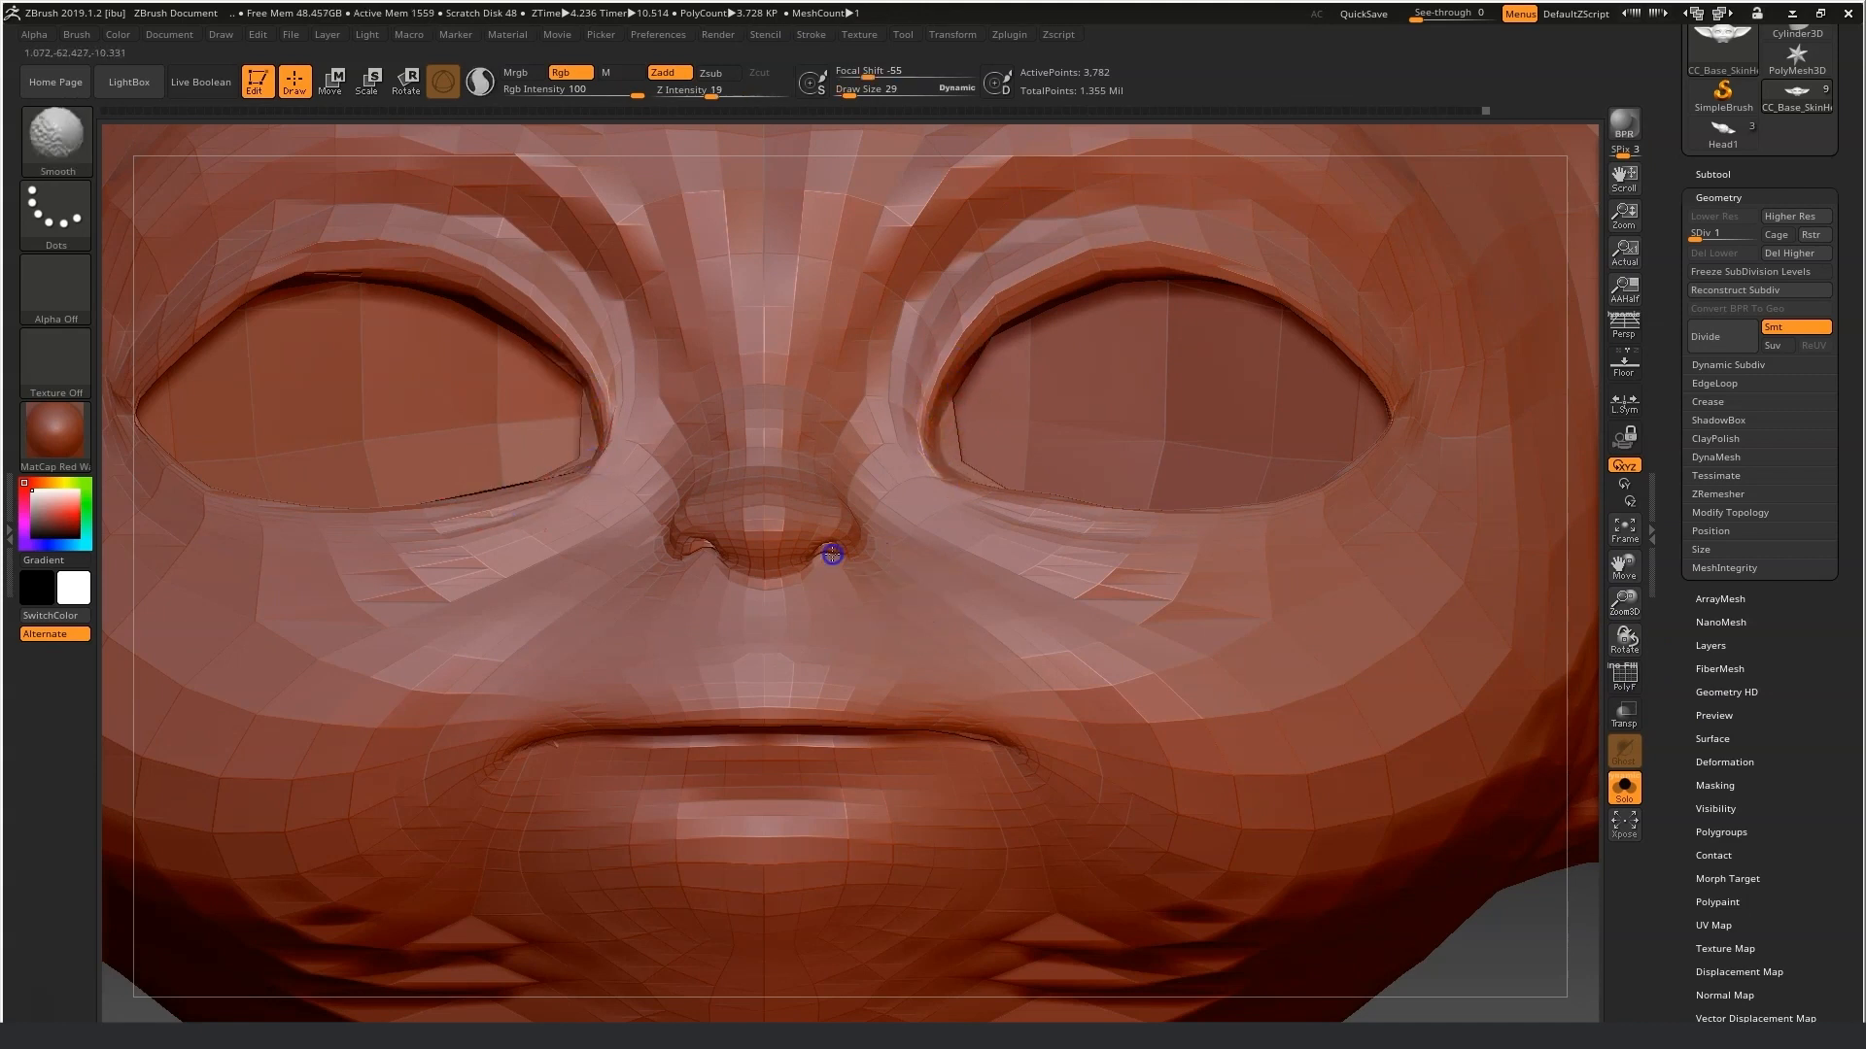
Orbit beneath the head and pull the nostrils and nose tip into shape with the Move brush at size 19.
mouse_move(1453, 969)
left_mouse_down()
mouse_move(1457, 866)
mouse_move(771, 125)
left_mouse_up()
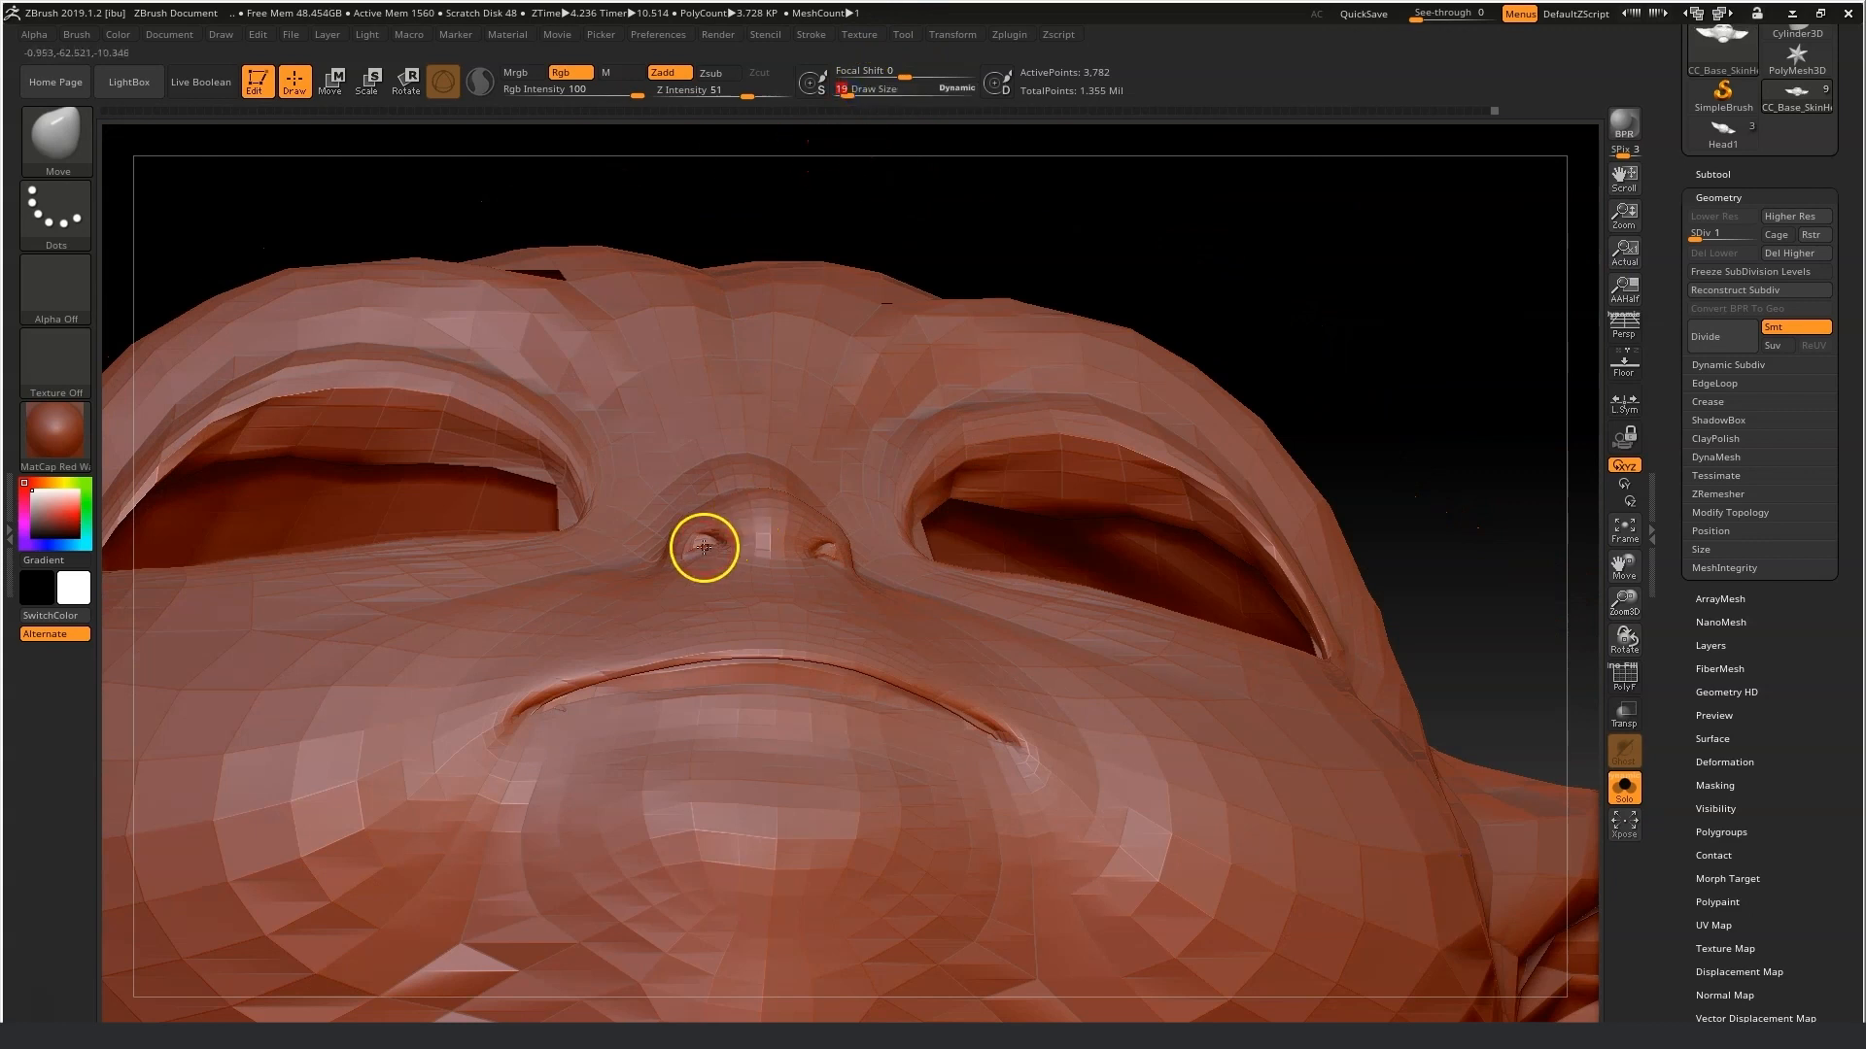
left_click_drag(814, 575, 819, 556, "shift")
mouse_move(1283, 233)
left_mouse_down()
mouse_move(860, 590)
mouse_move(839, 536)
left_mouse_up()
left_click_drag(291, 704, 525, 719)
left_click_drag(208, 812, 622, 758)
left_click_drag(764, 509, 777, 523, "shift")
left_click_drag(967, 561, 1147, 554)
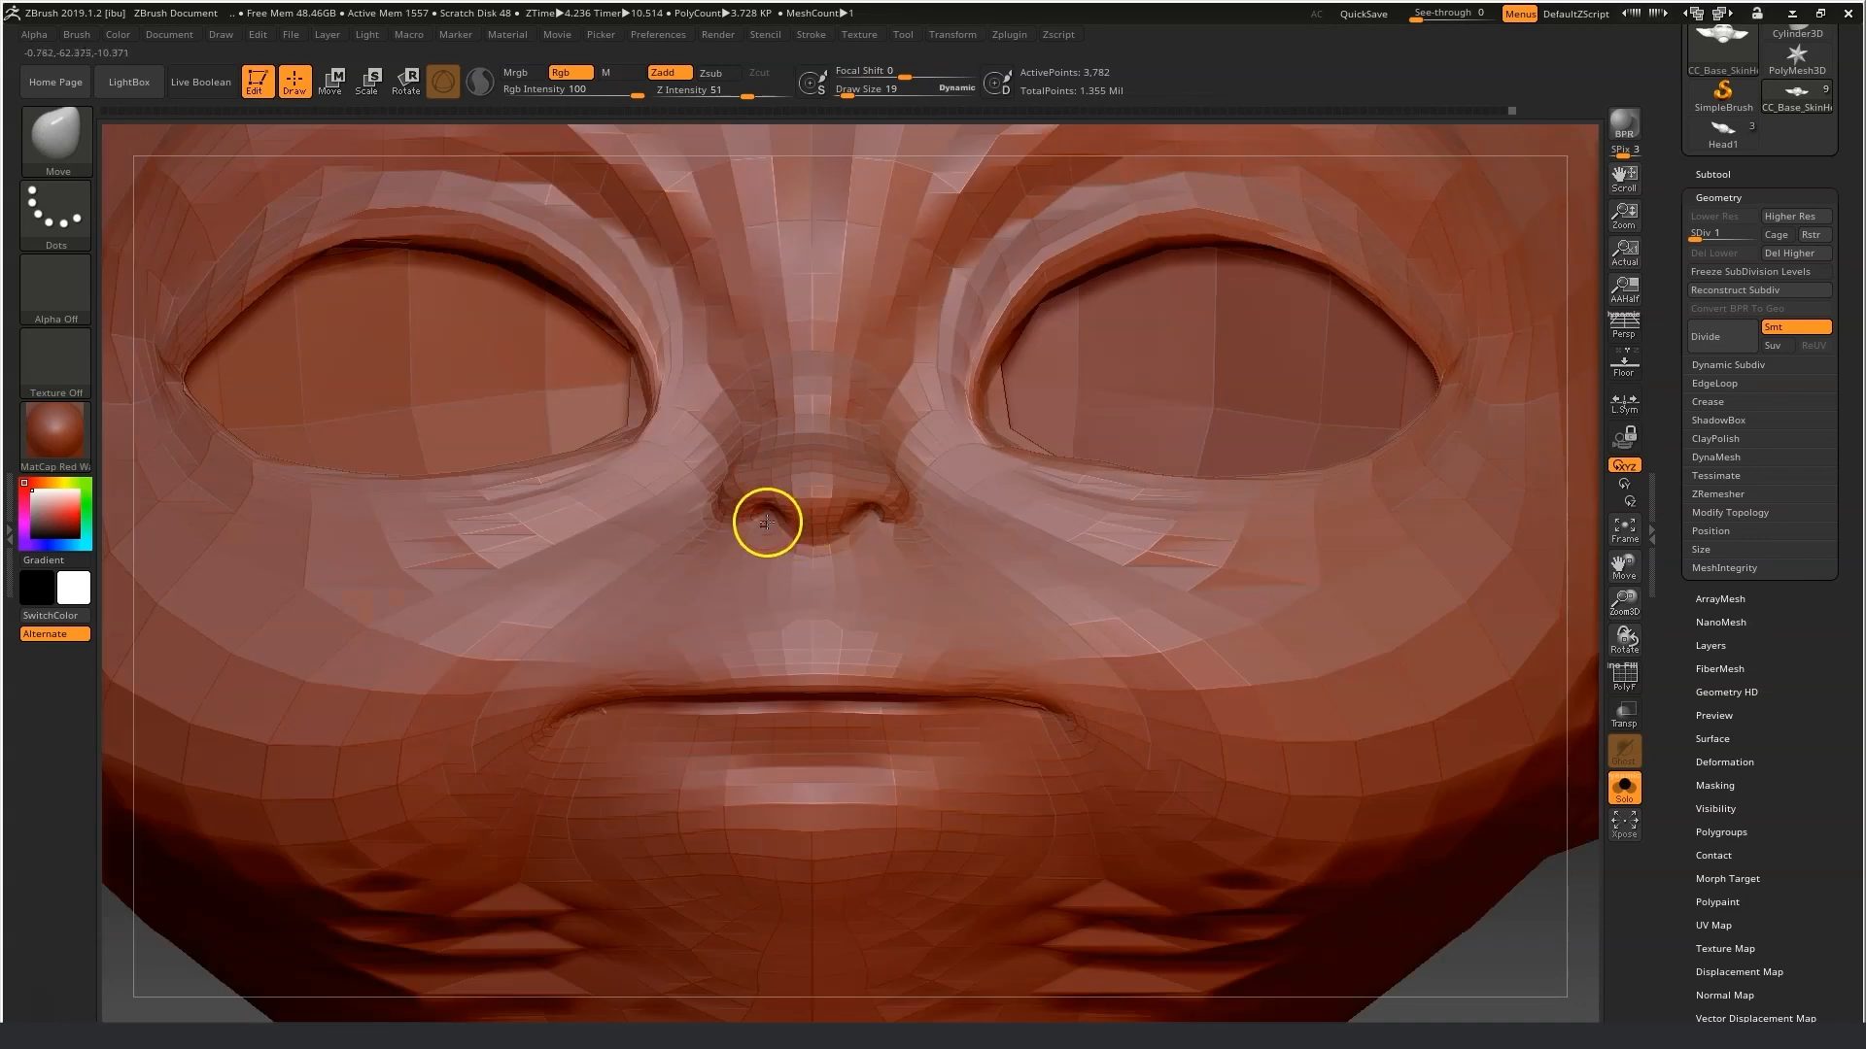
left_click_drag(859, 533, 867, 536)
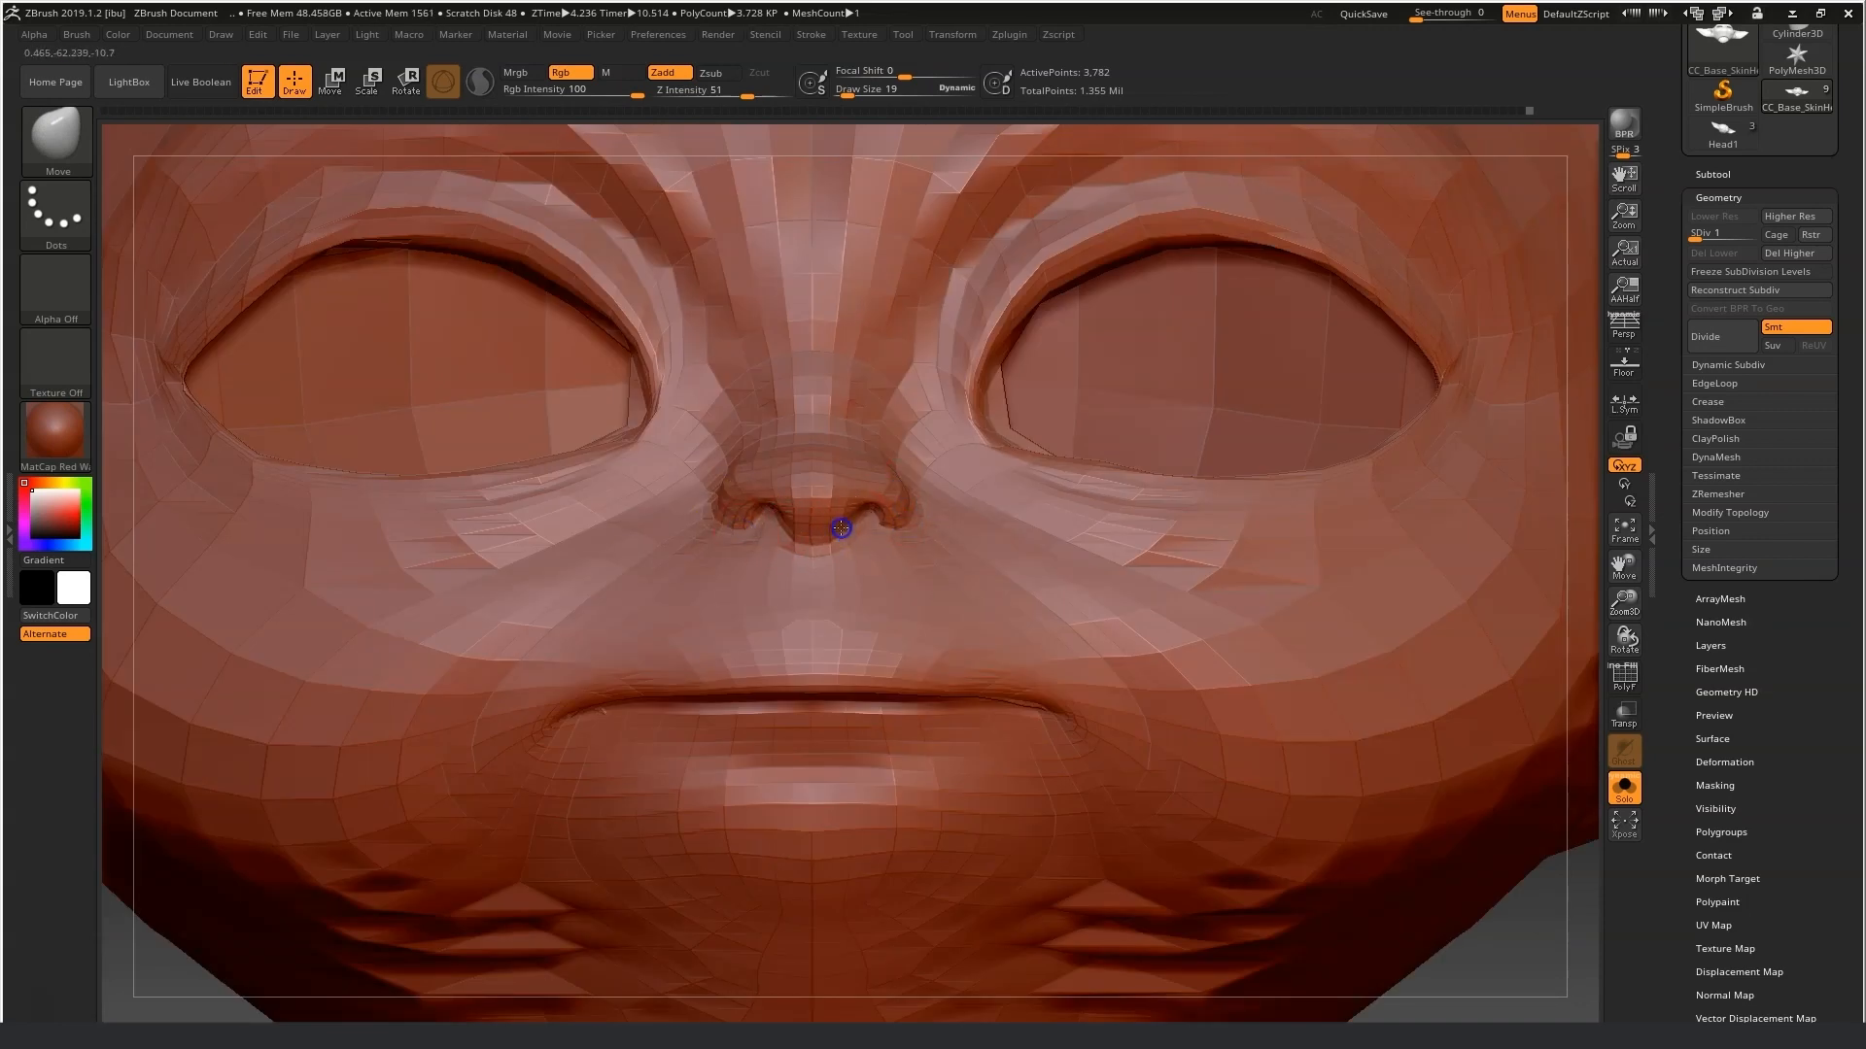
left_click_drag(1438, 928, 1361, 807, "alt")
Enlarge the Smooth brush to draw size 136 and smooth the ear tips.
left_click(848, 89)
left_click(861, 89)
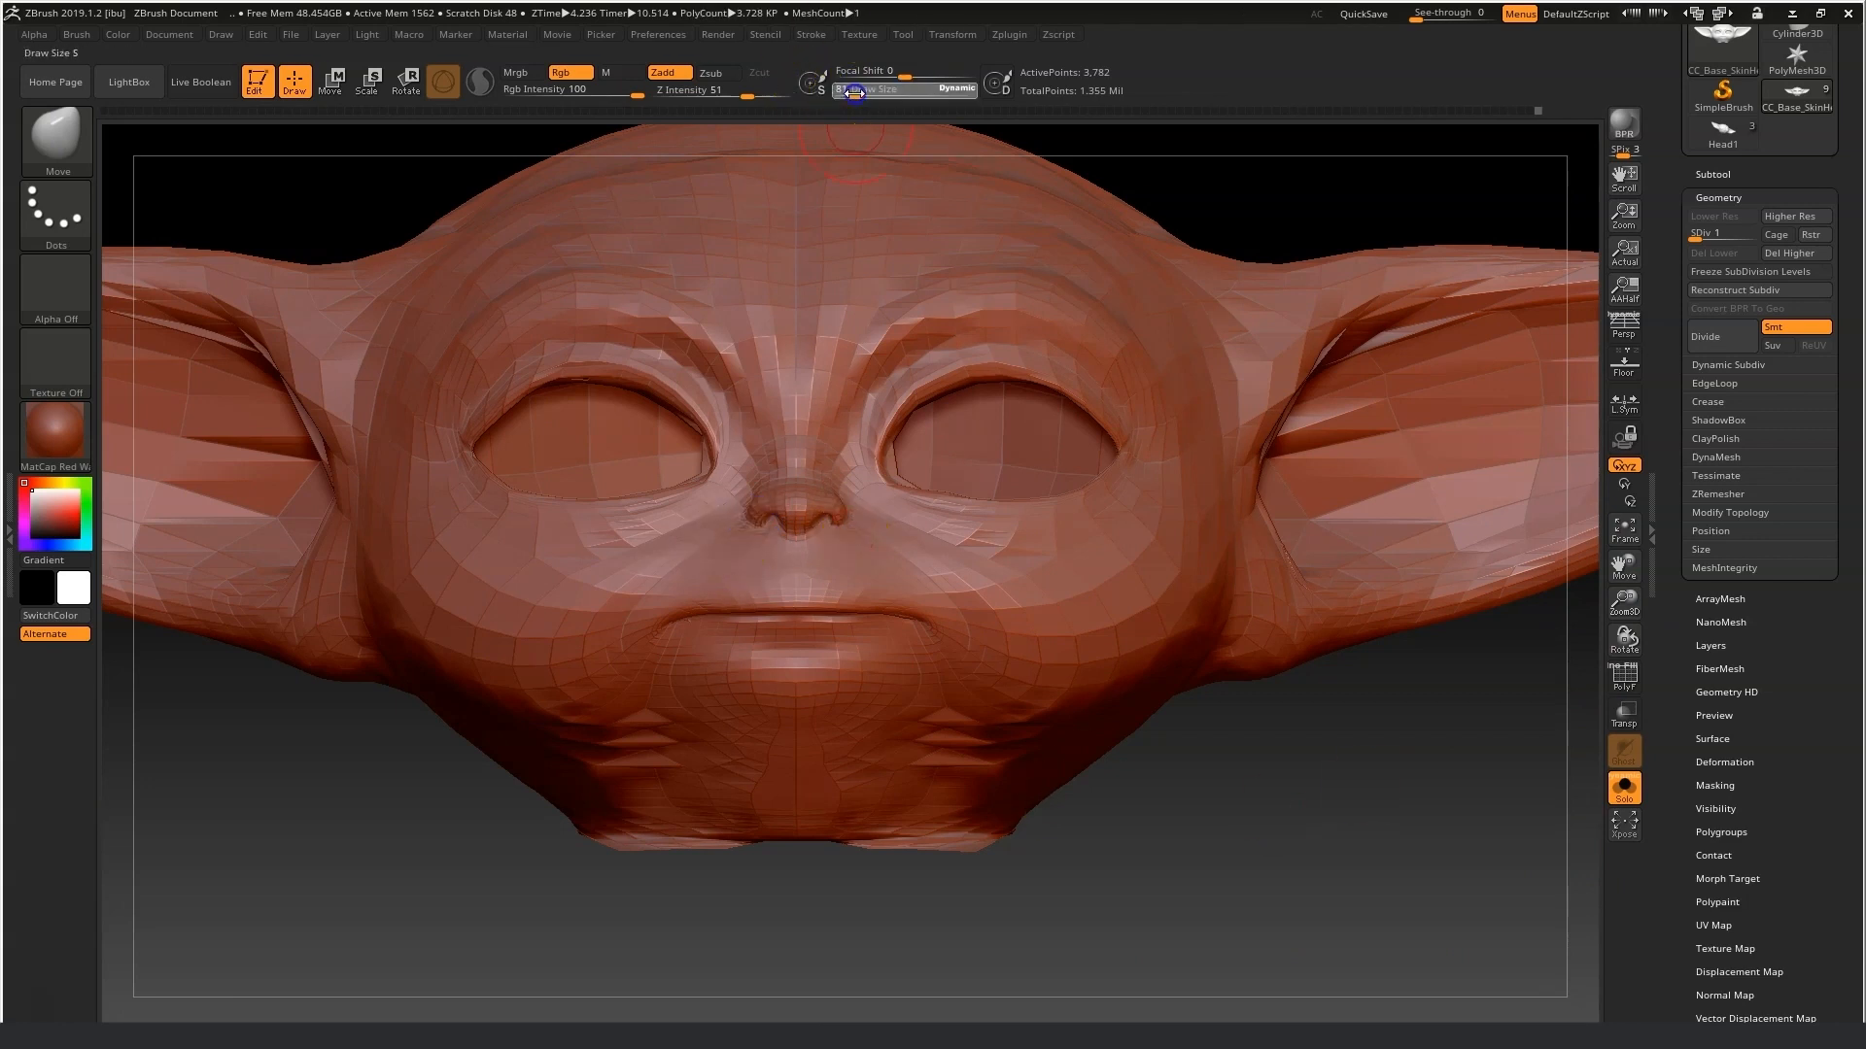
left_click_drag(549, 751, 773, 768, "shift")
left_click_drag(1210, 972, 1122, 984)
mouse_move(1054, 758)
left_mouse_down("shift")
mouse_move(814, 847)
mouse_move(1195, 783)
mouse_move(812, 874)
left_mouse_up("shift")
left_click_drag(504, 605, 616, 633)
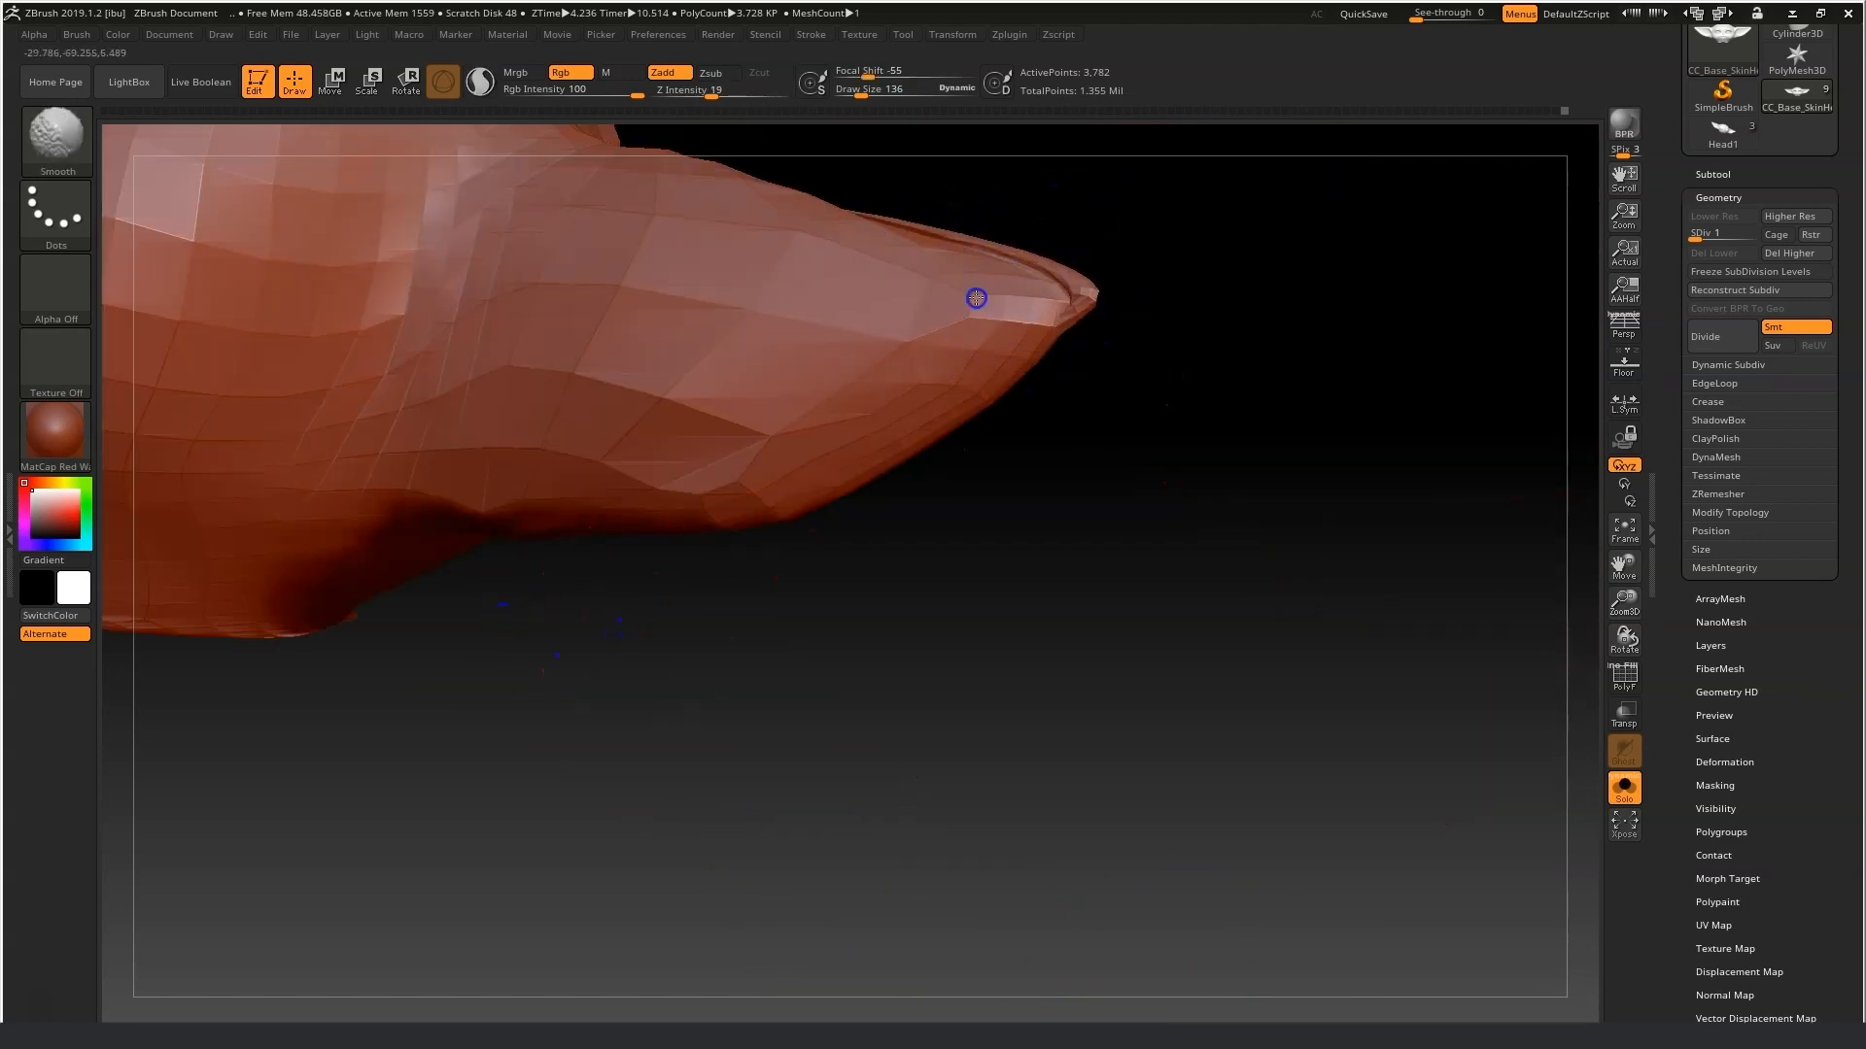
key("b")
left_click(753, 390)
mouse_move(1033, 279)
left_mouse_down()
mouse_move(895, 258)
mouse_move(957, 282)
left_mouse_up()
left_click_drag(988, 295, 1018, 295)
Switch to the Move brush at draw size 112 and reshape the ears while orbiting.
left_click(57, 141)
left_click(541, 150)
left_click_drag(1129, 561, 1166, 561)
left_click(56, 142)
left_click(525, 160)
left_click_drag(1008, 351, 1058, 275)
left_click_drag(1137, 341, 923, 360)
mouse_move(904, 350)
left_mouse_down("shift")
mouse_move(858, 366)
mouse_move(918, 325)
mouse_move(1191, 316)
left_mouse_up("shift")
left_click(856, 92)
left_click_drag(770, 249, 729, 233)
left_click_drag(1638, 572, 560, 642)
left_click_drag(1629, 610, 1629, 595)
left_click(999, 320)
mouse_move(1253, 409)
left_mouse_down()
mouse_move(1016, 388)
mouse_move(982, 337)
mouse_move(1016, 306)
mouse_move(957, 328)
left_mouse_up()
left_click_drag(761, 536, 928, 356)
left_click_drag(1629, 568, 1846, 554)
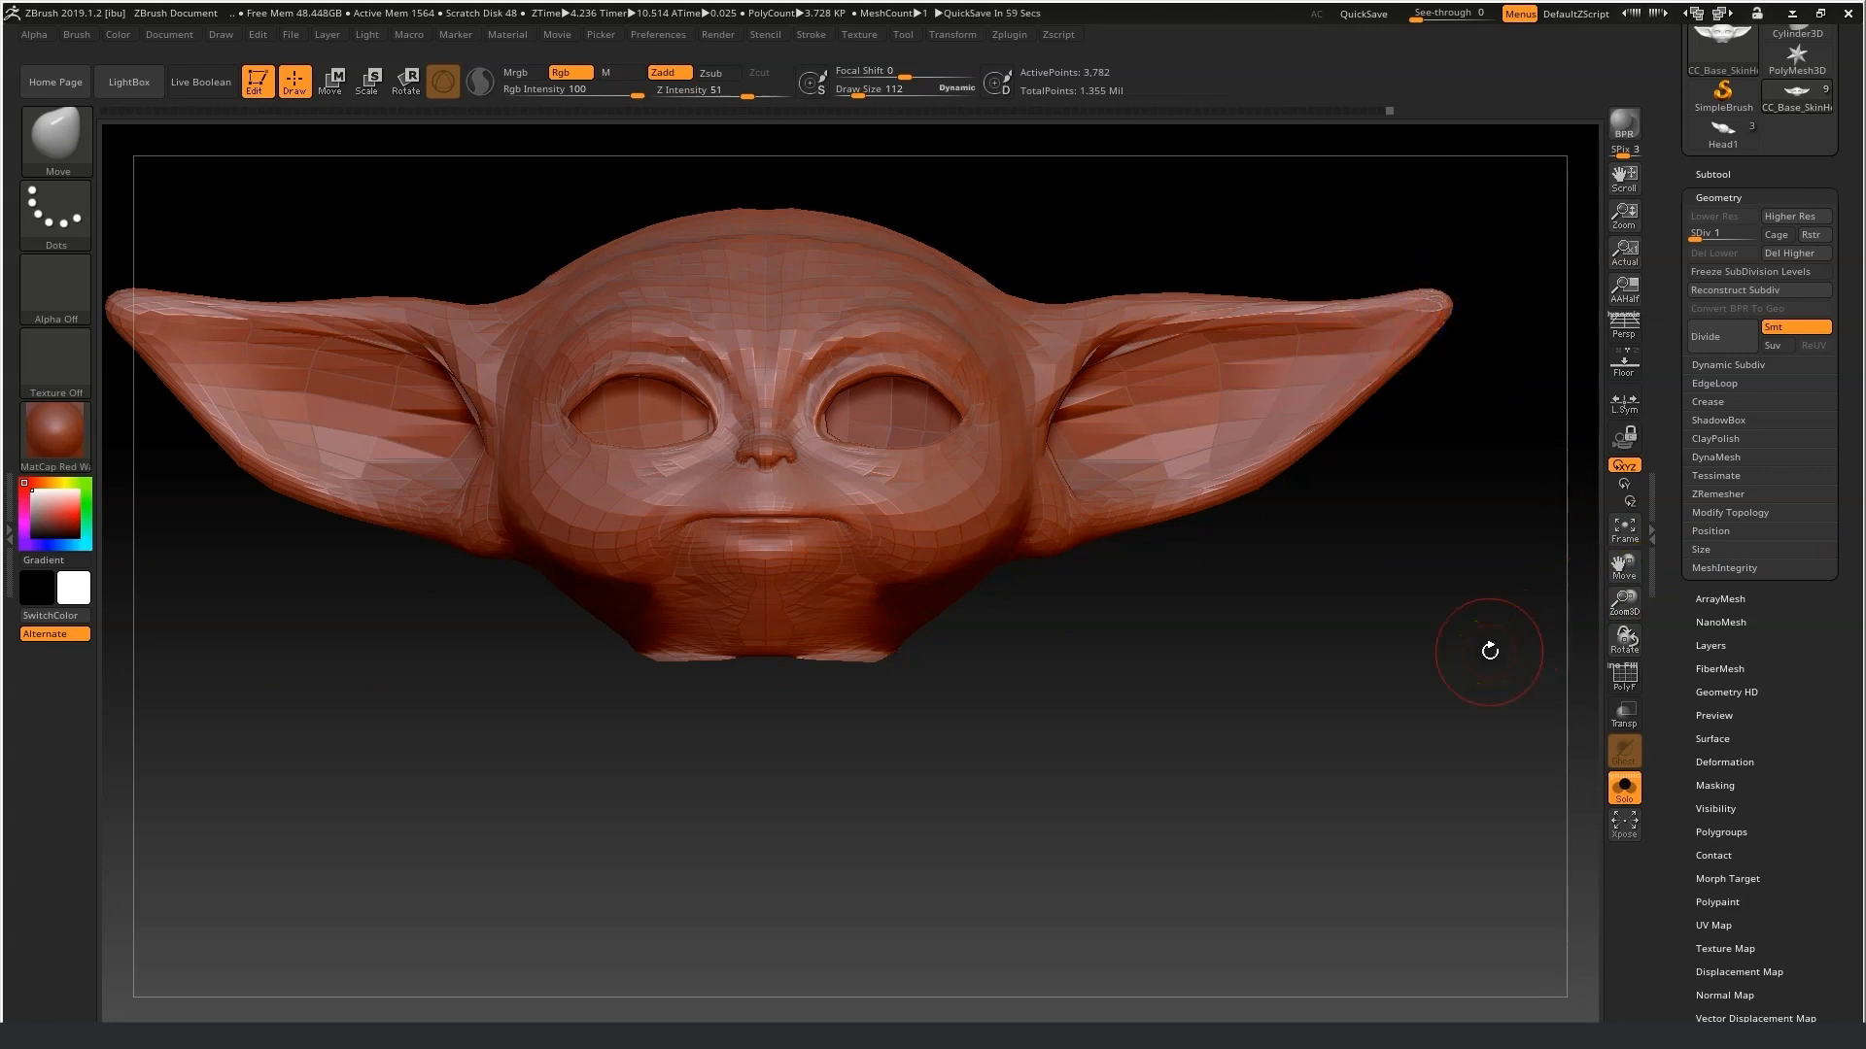
Send the head to Character Creator with GoZ, unchecking the Head2 mesh and updating the avatar.
left_click_drag(1846, 179, 1857, 397)
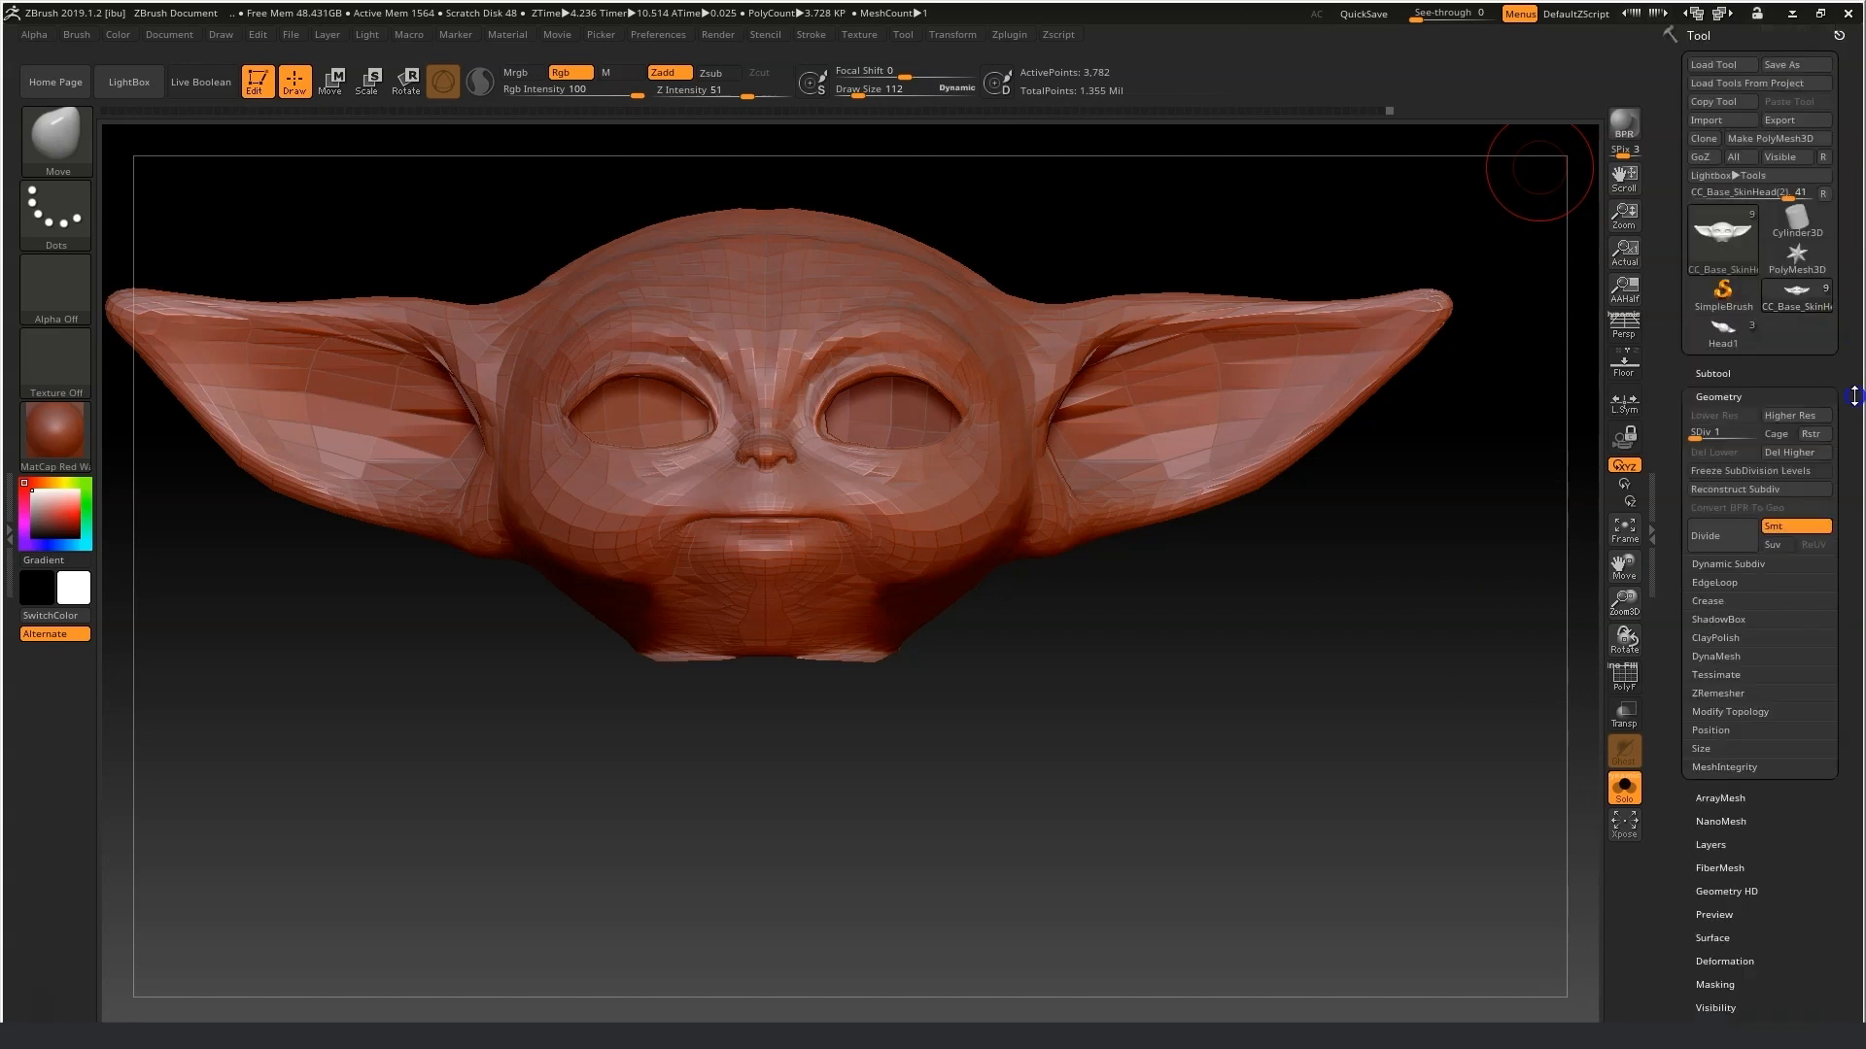
left_click(1743, 157)
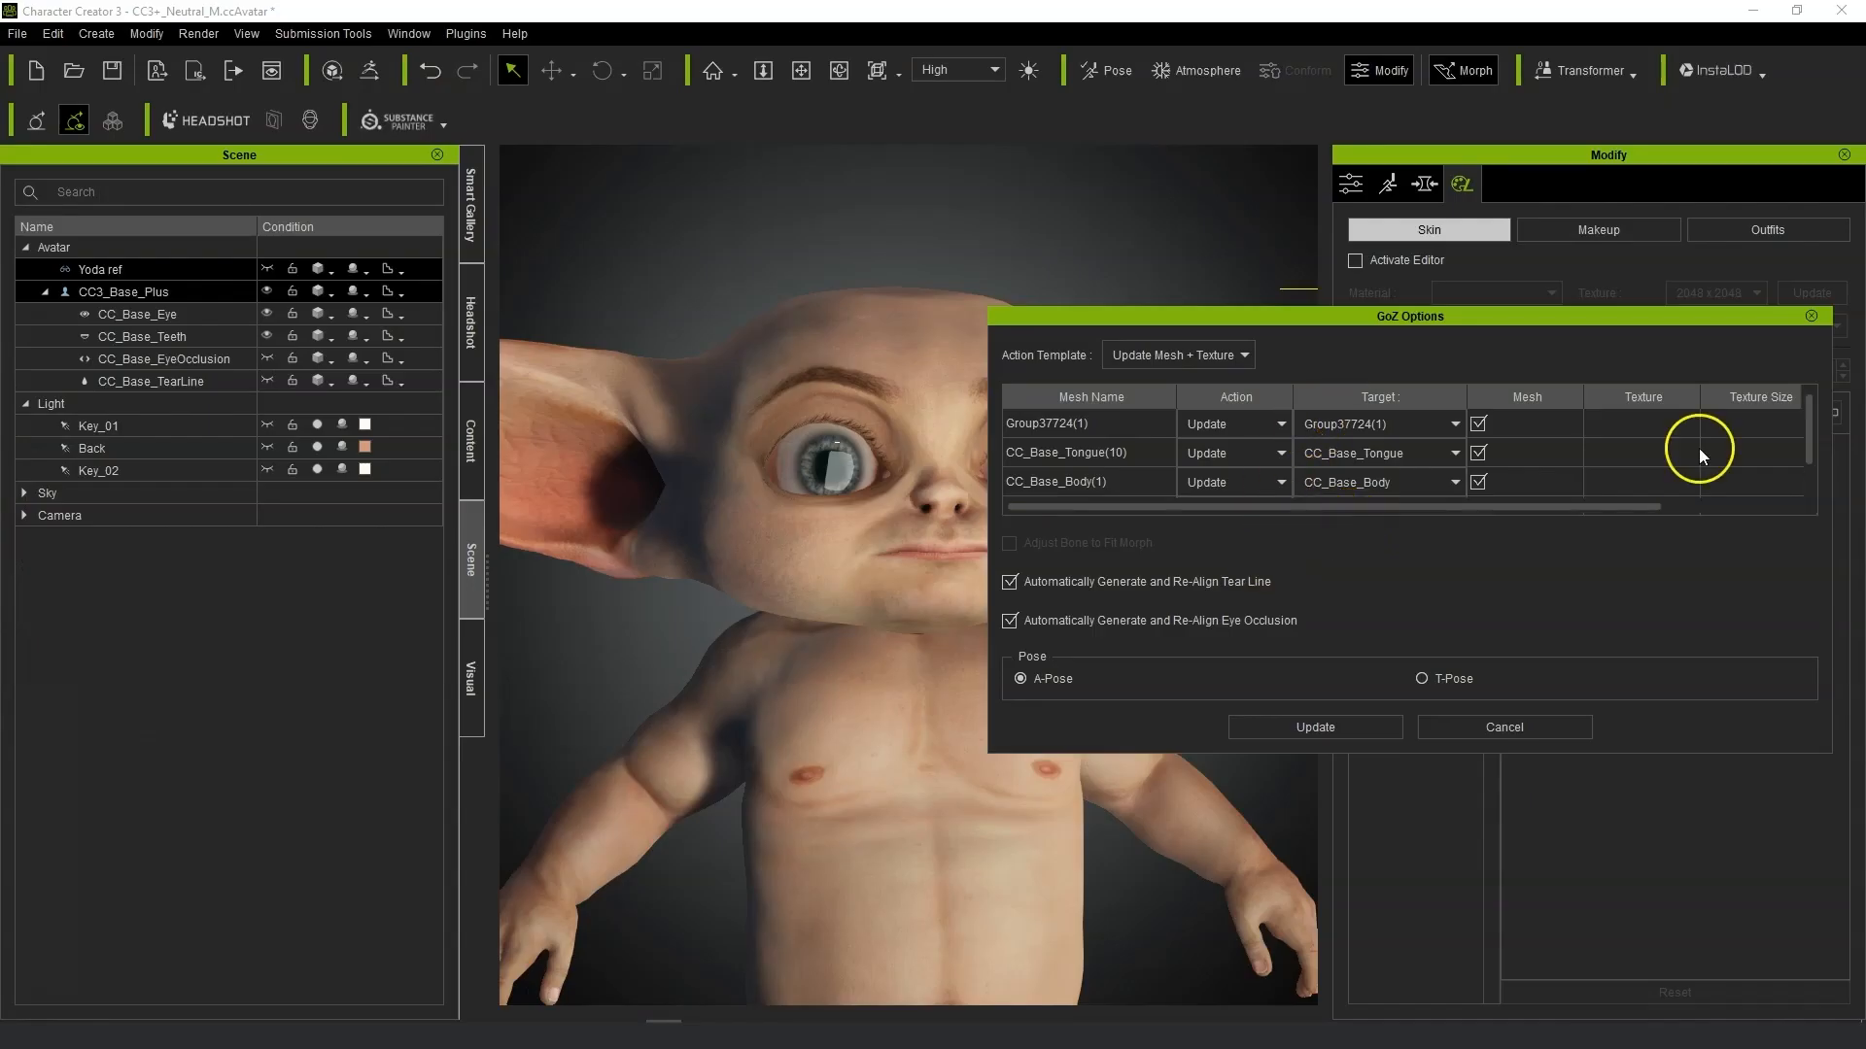
left_click_drag(1806, 420, 1810, 481)
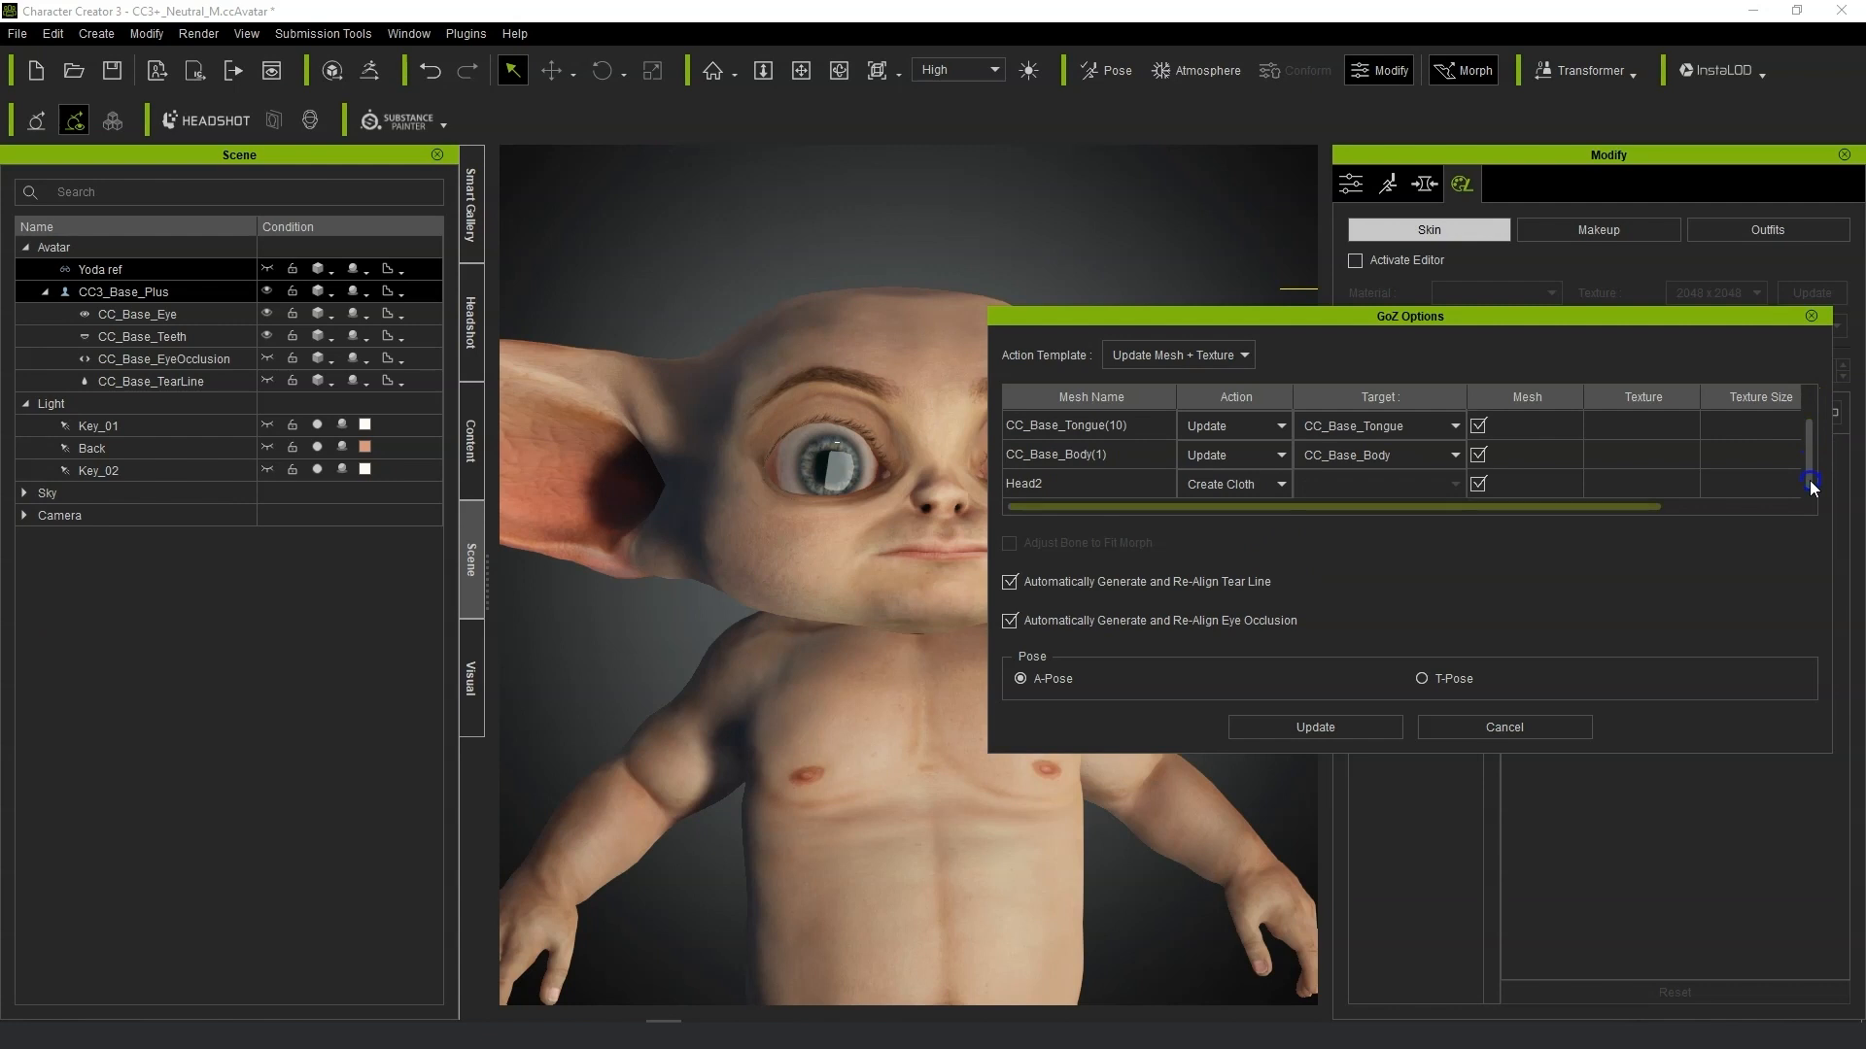
left_click(1478, 484)
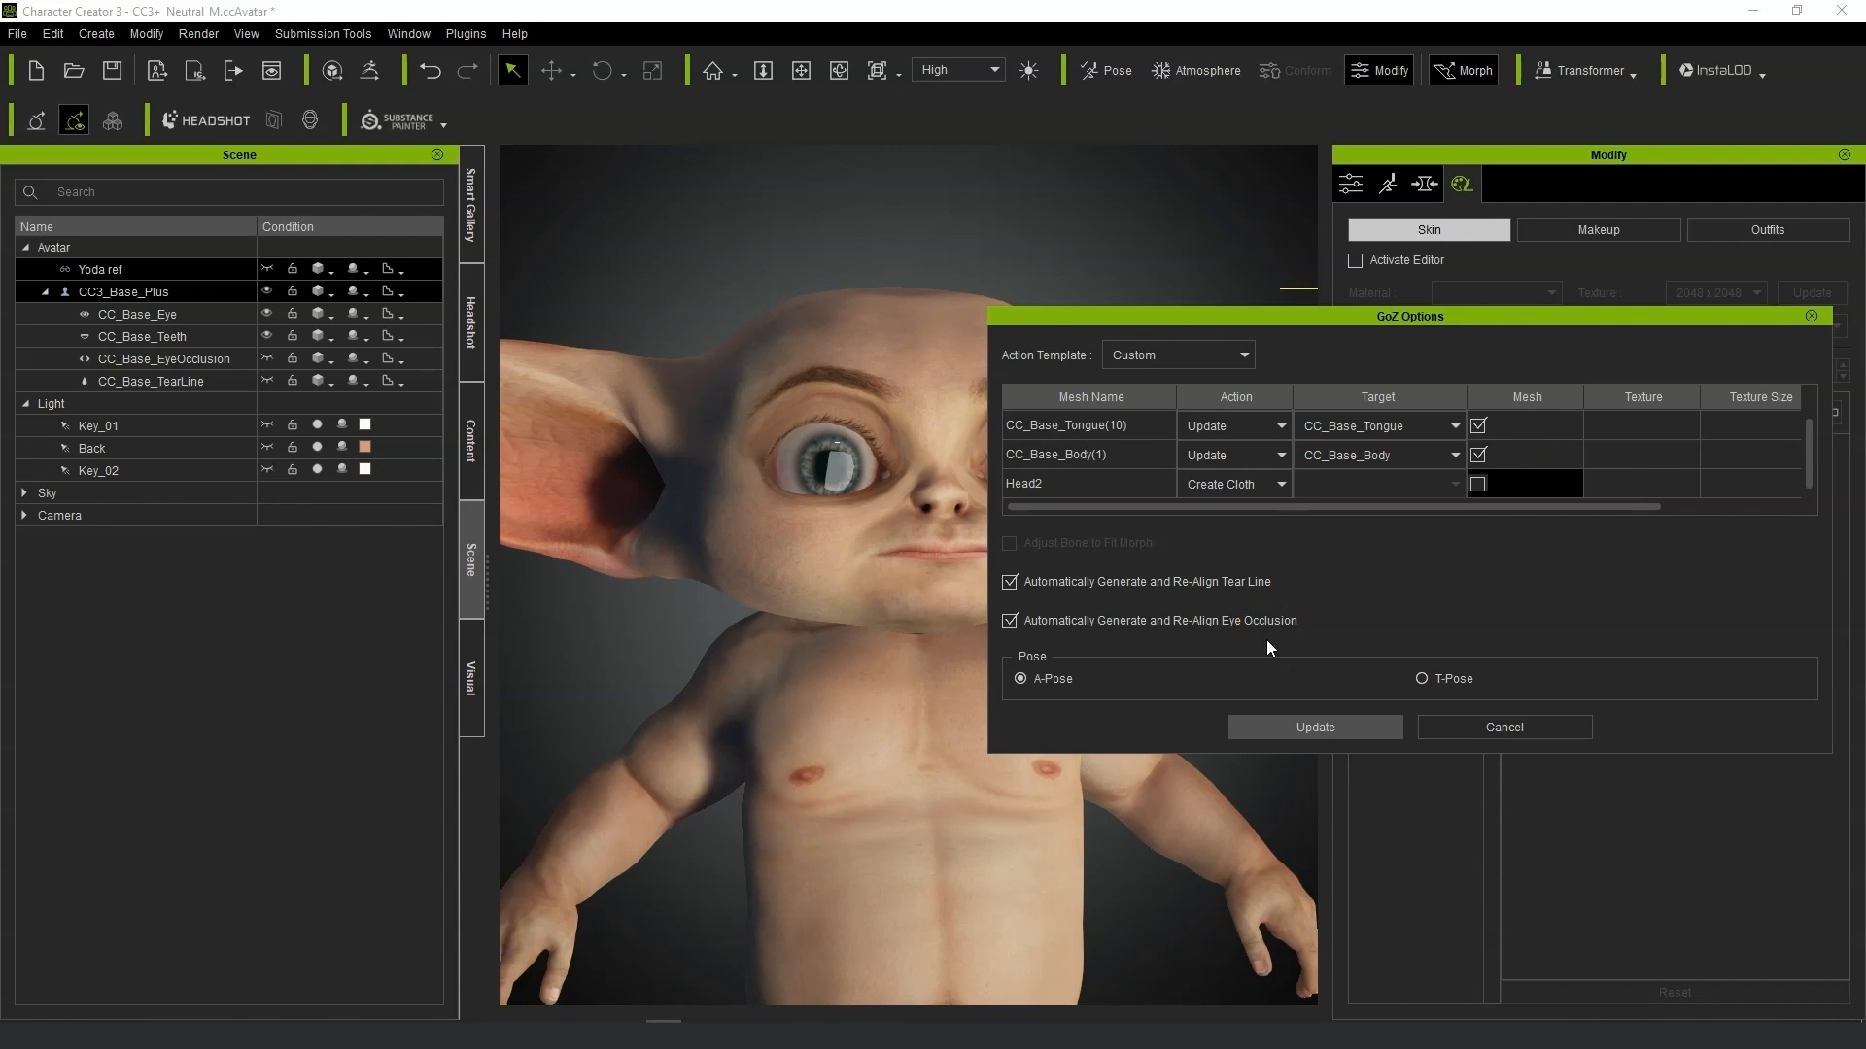
right_click_drag(1225, 685, 1023, 649)
Inspect the updated avatar in Character Creator, then switch back to ZBrush.
scroll(1103, 659, "up", 2)
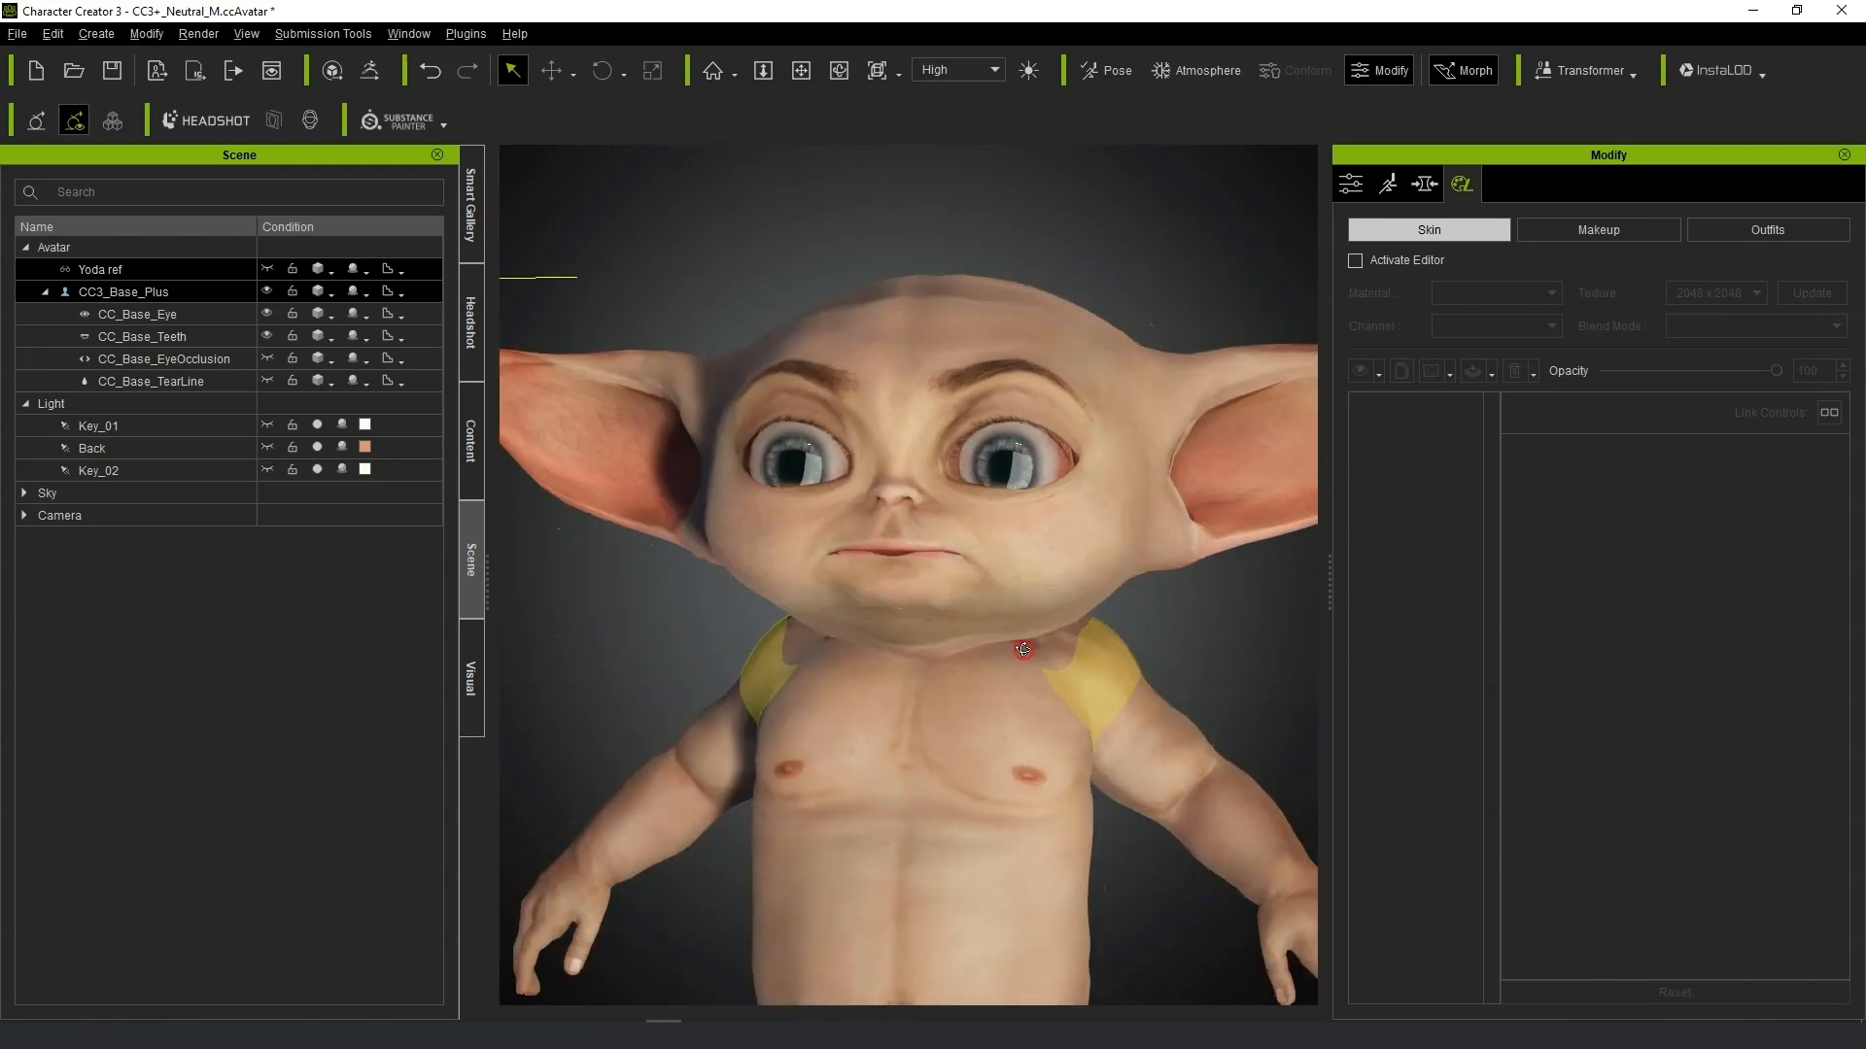
scroll(1024, 649, "down", 3)
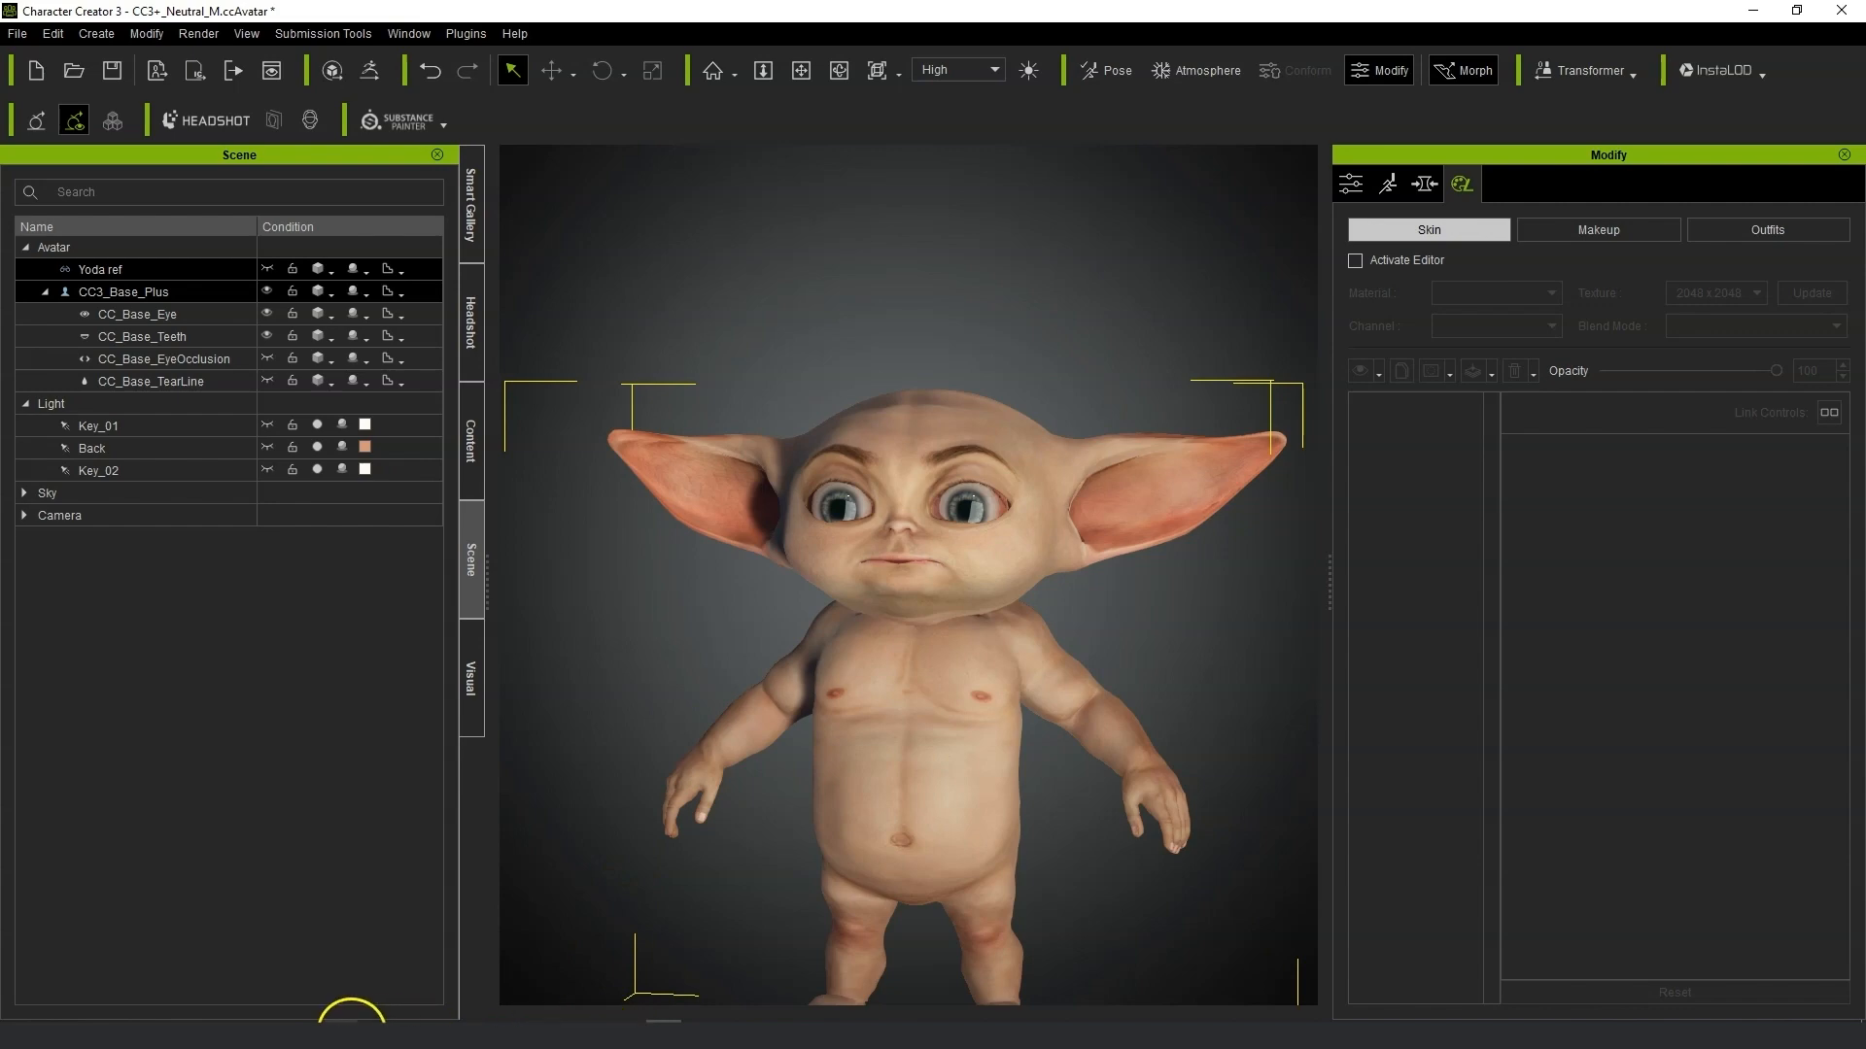
left_click(351, 1020)
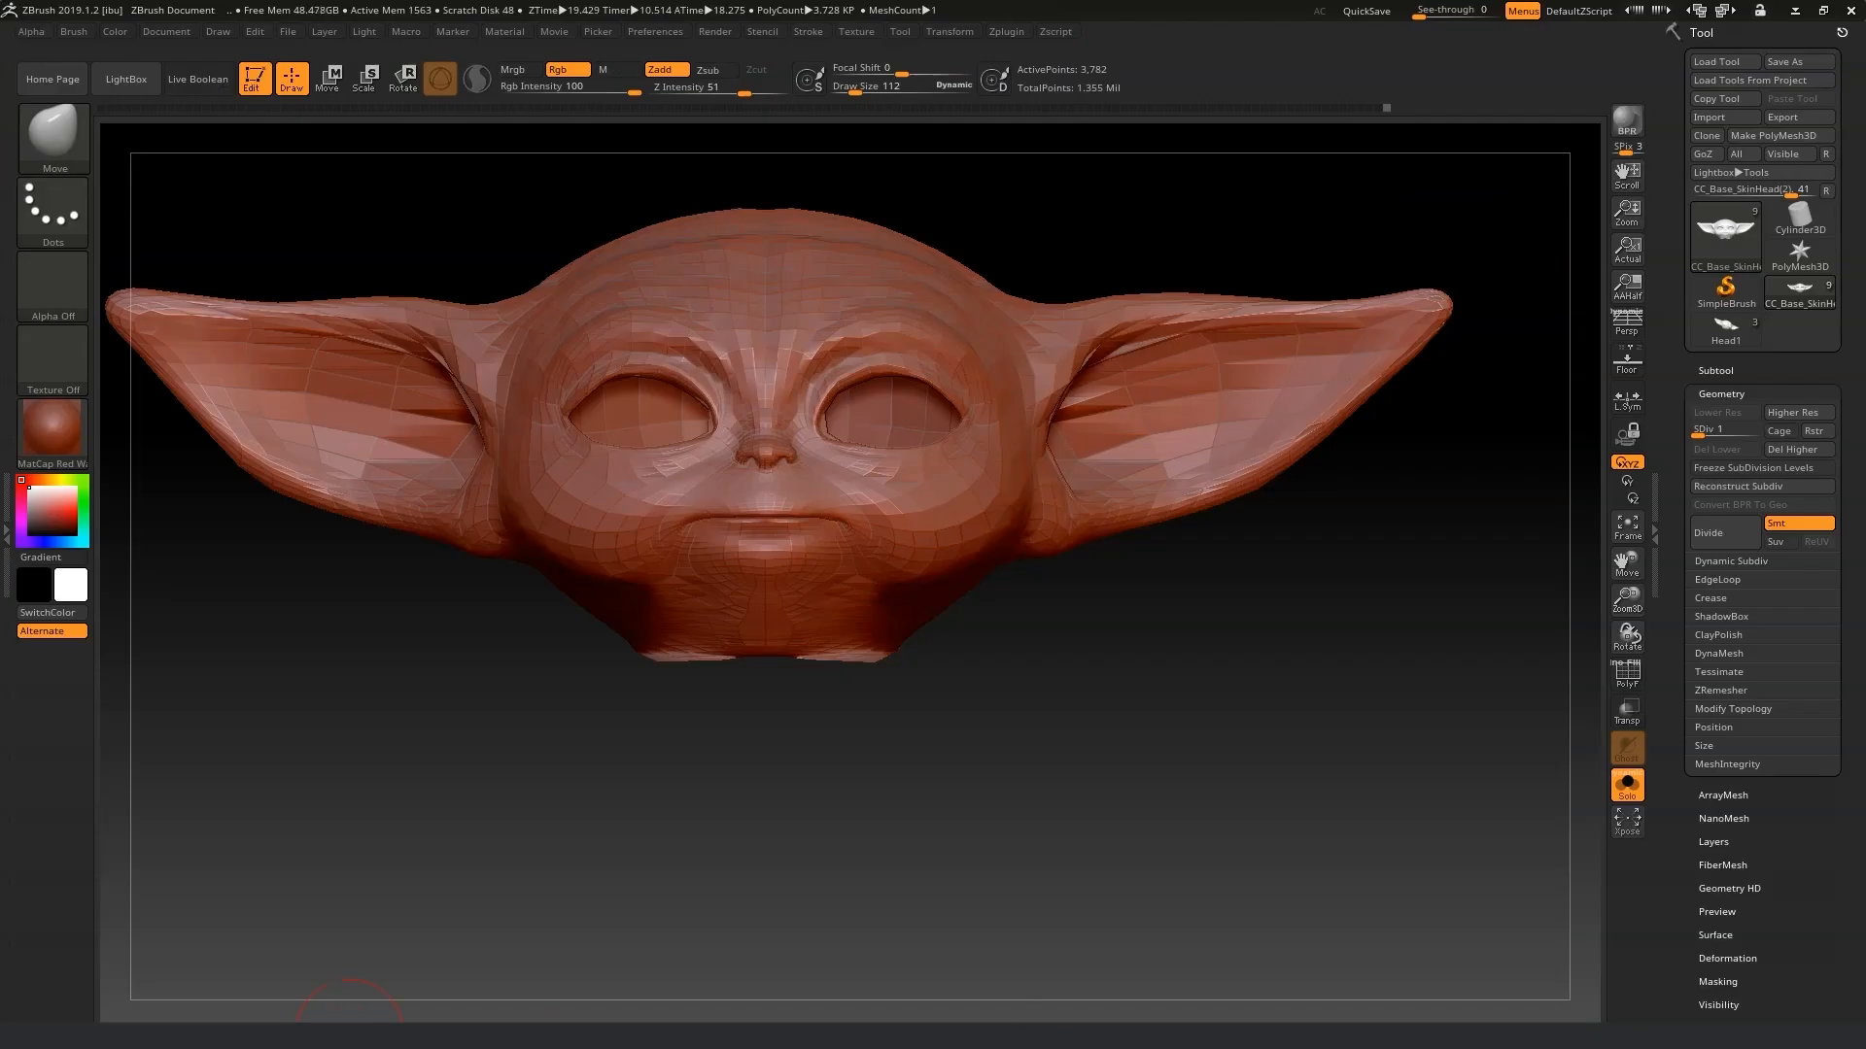
Apply the SkinShade4 material to the head.
left_click(33, 365)
left_click(57, 420)
left_click(448, 452)
left_click_drag(1610, 575, 1660, 619)
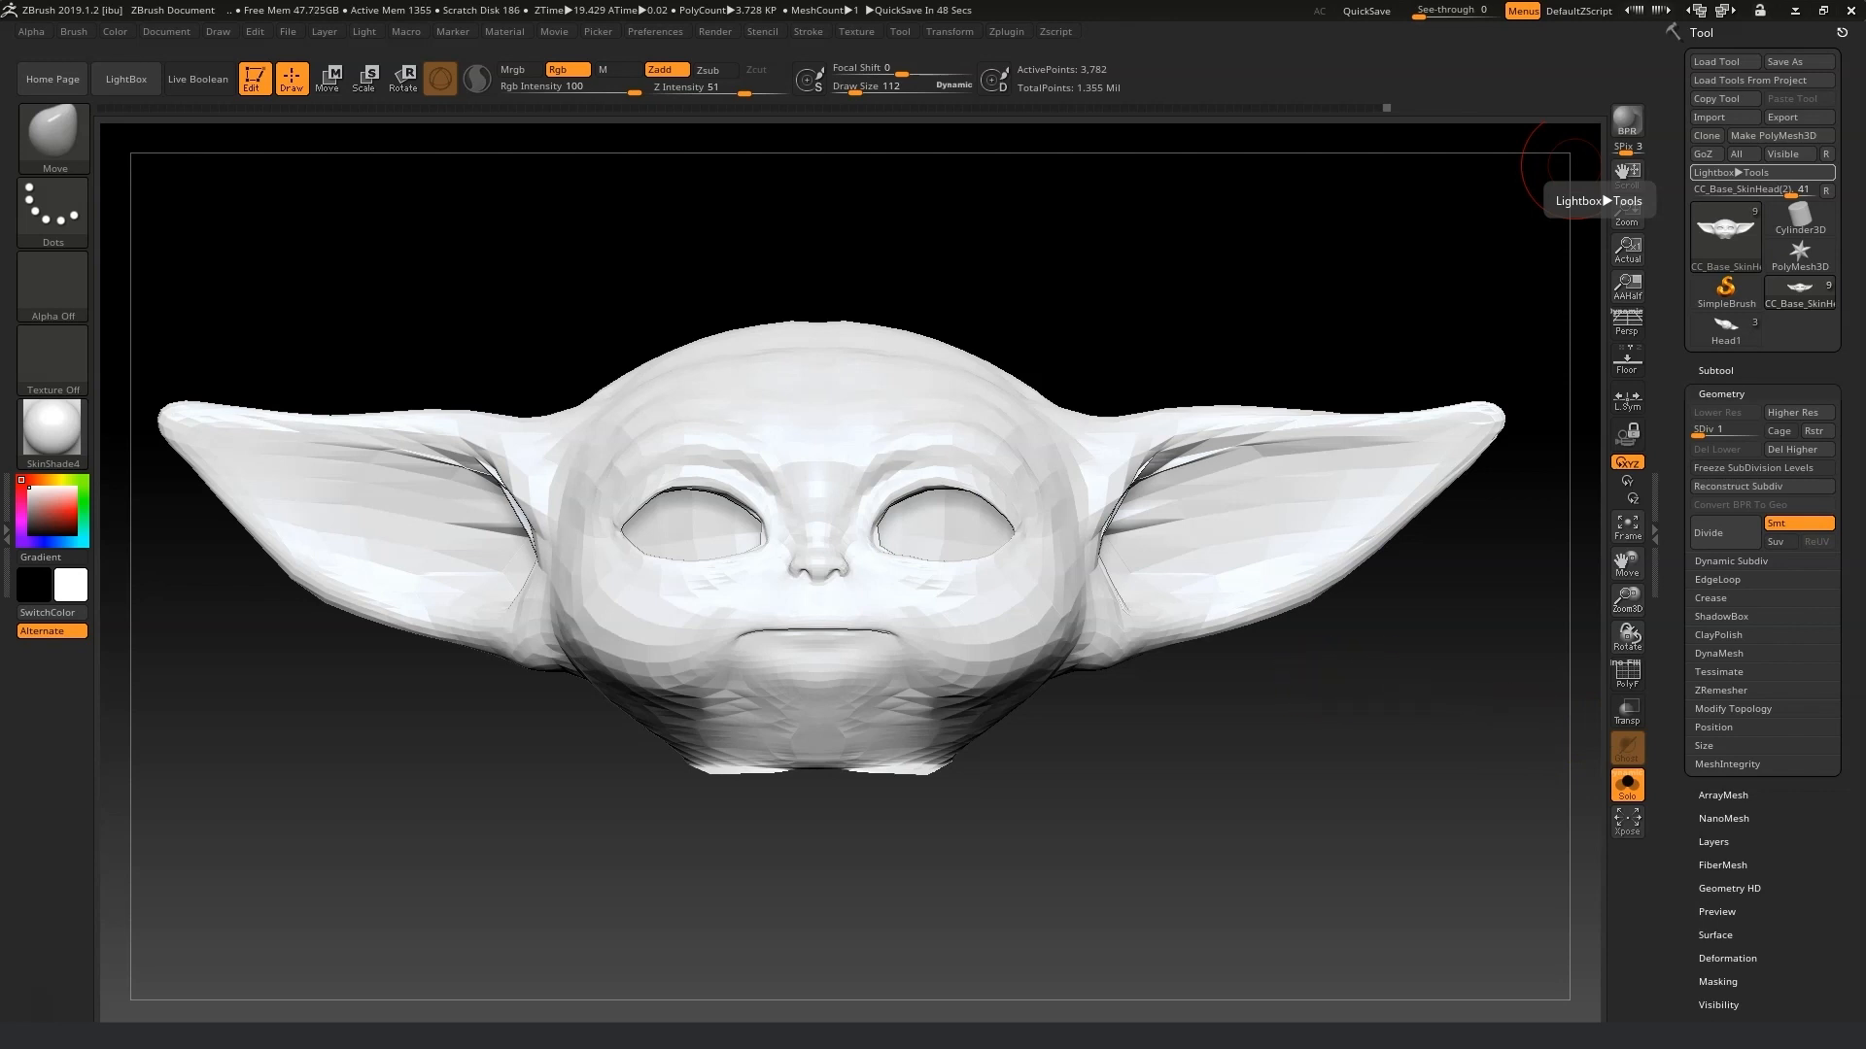
Compare the head with the Baby Yoda reference photo in the browser and raise it back to subdivision level 5.
key("alt+Tab")
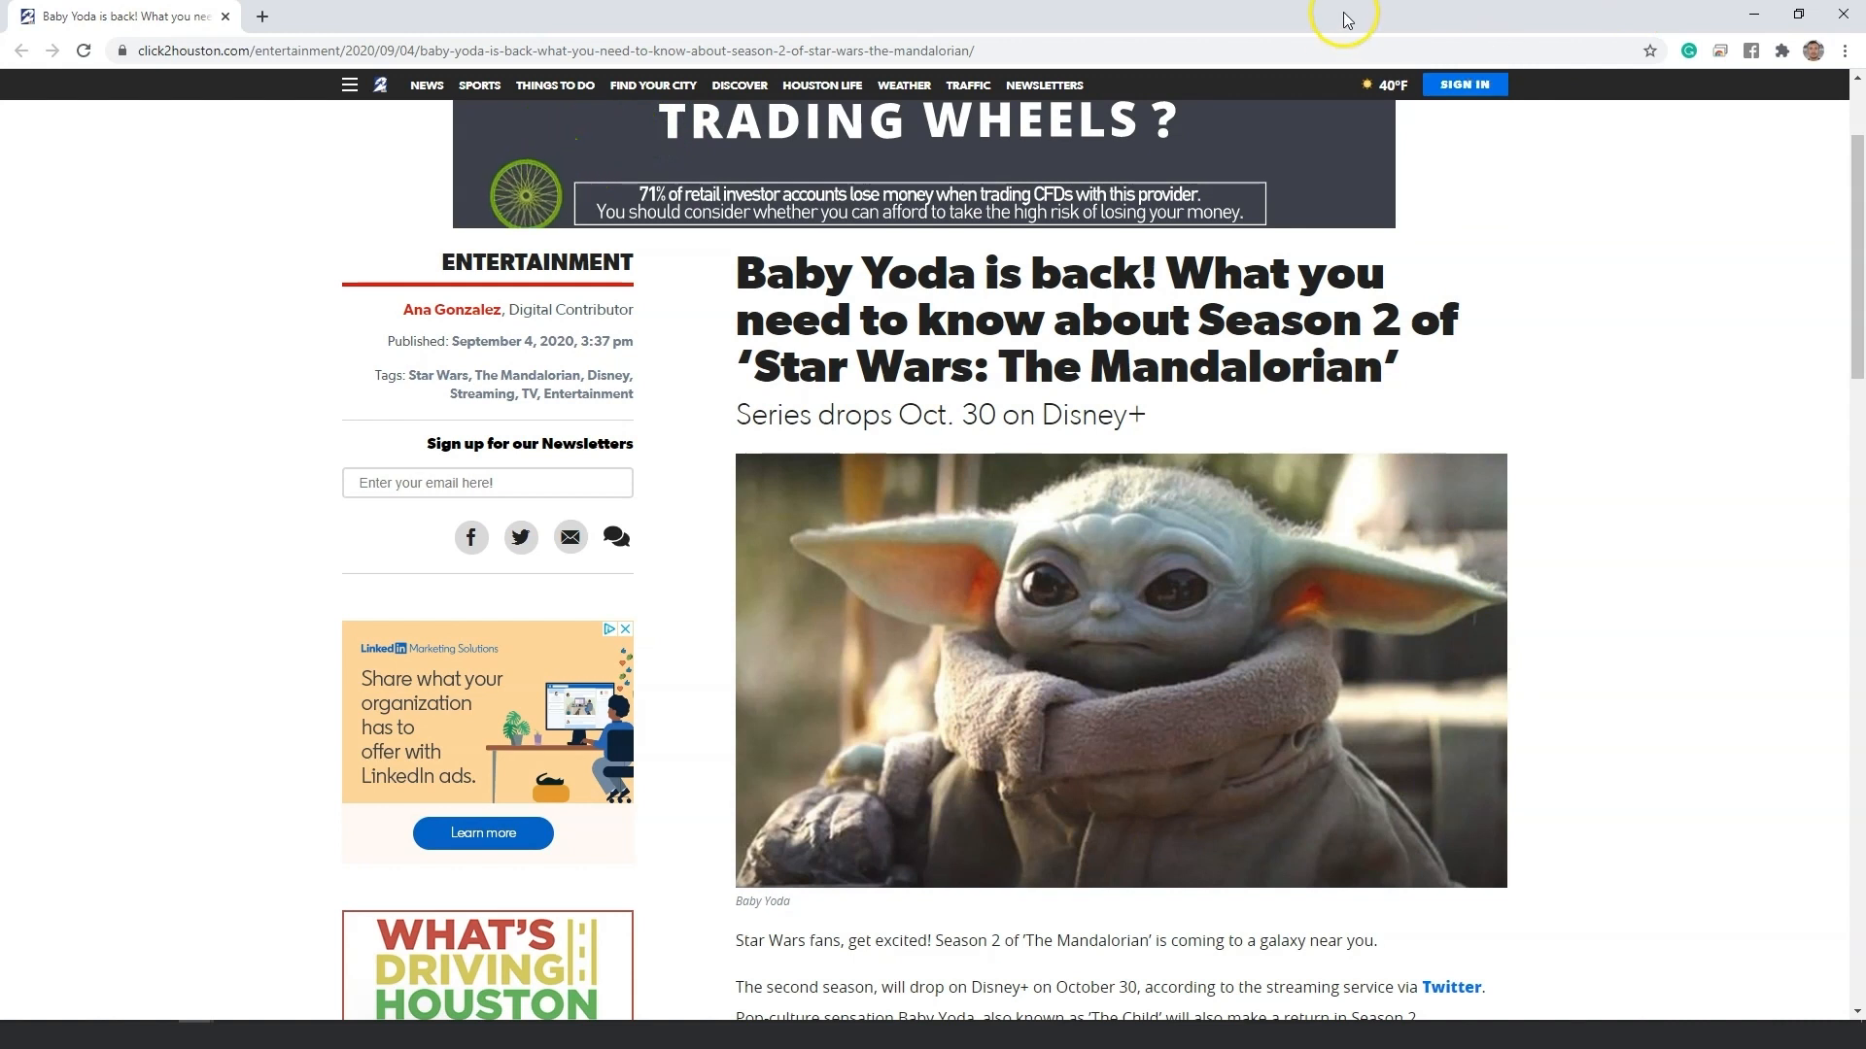
key("alt+Tab")
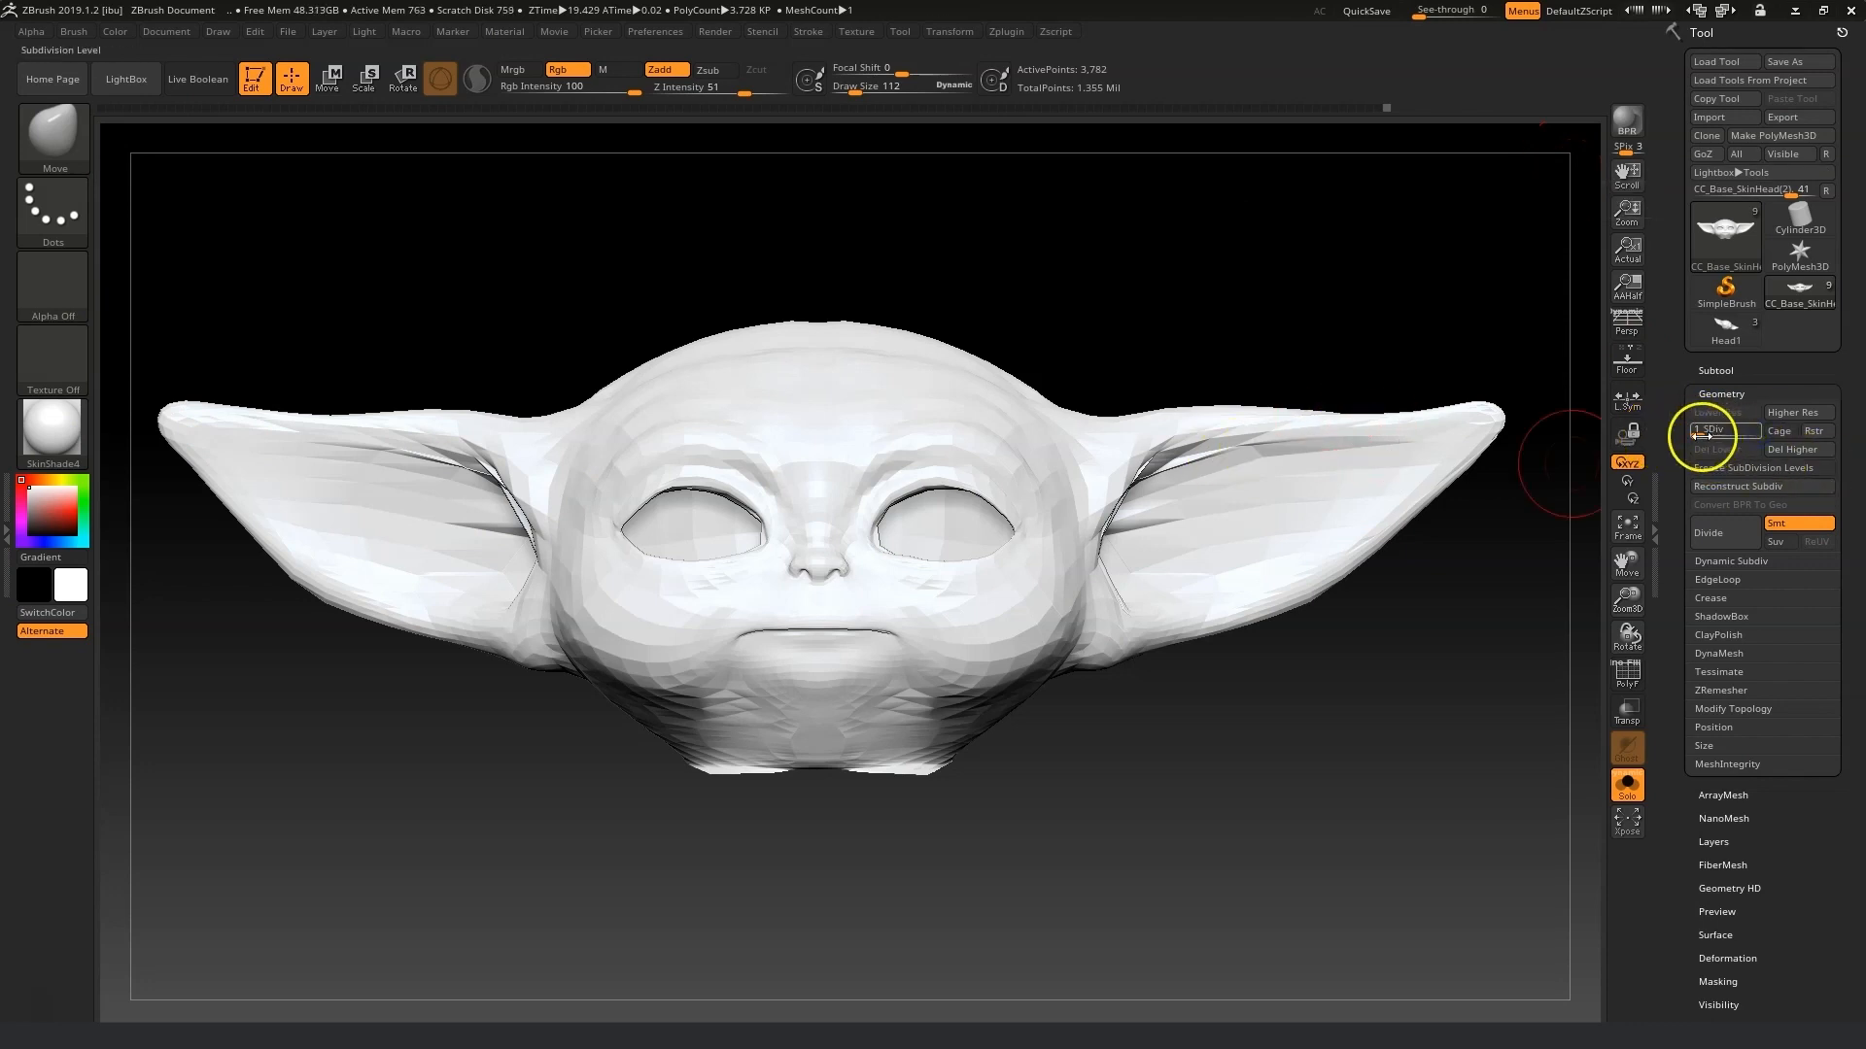
left_click_drag(1802, 437, 1803, 438)
left_click_drag(1212, 832, 1198, 820)
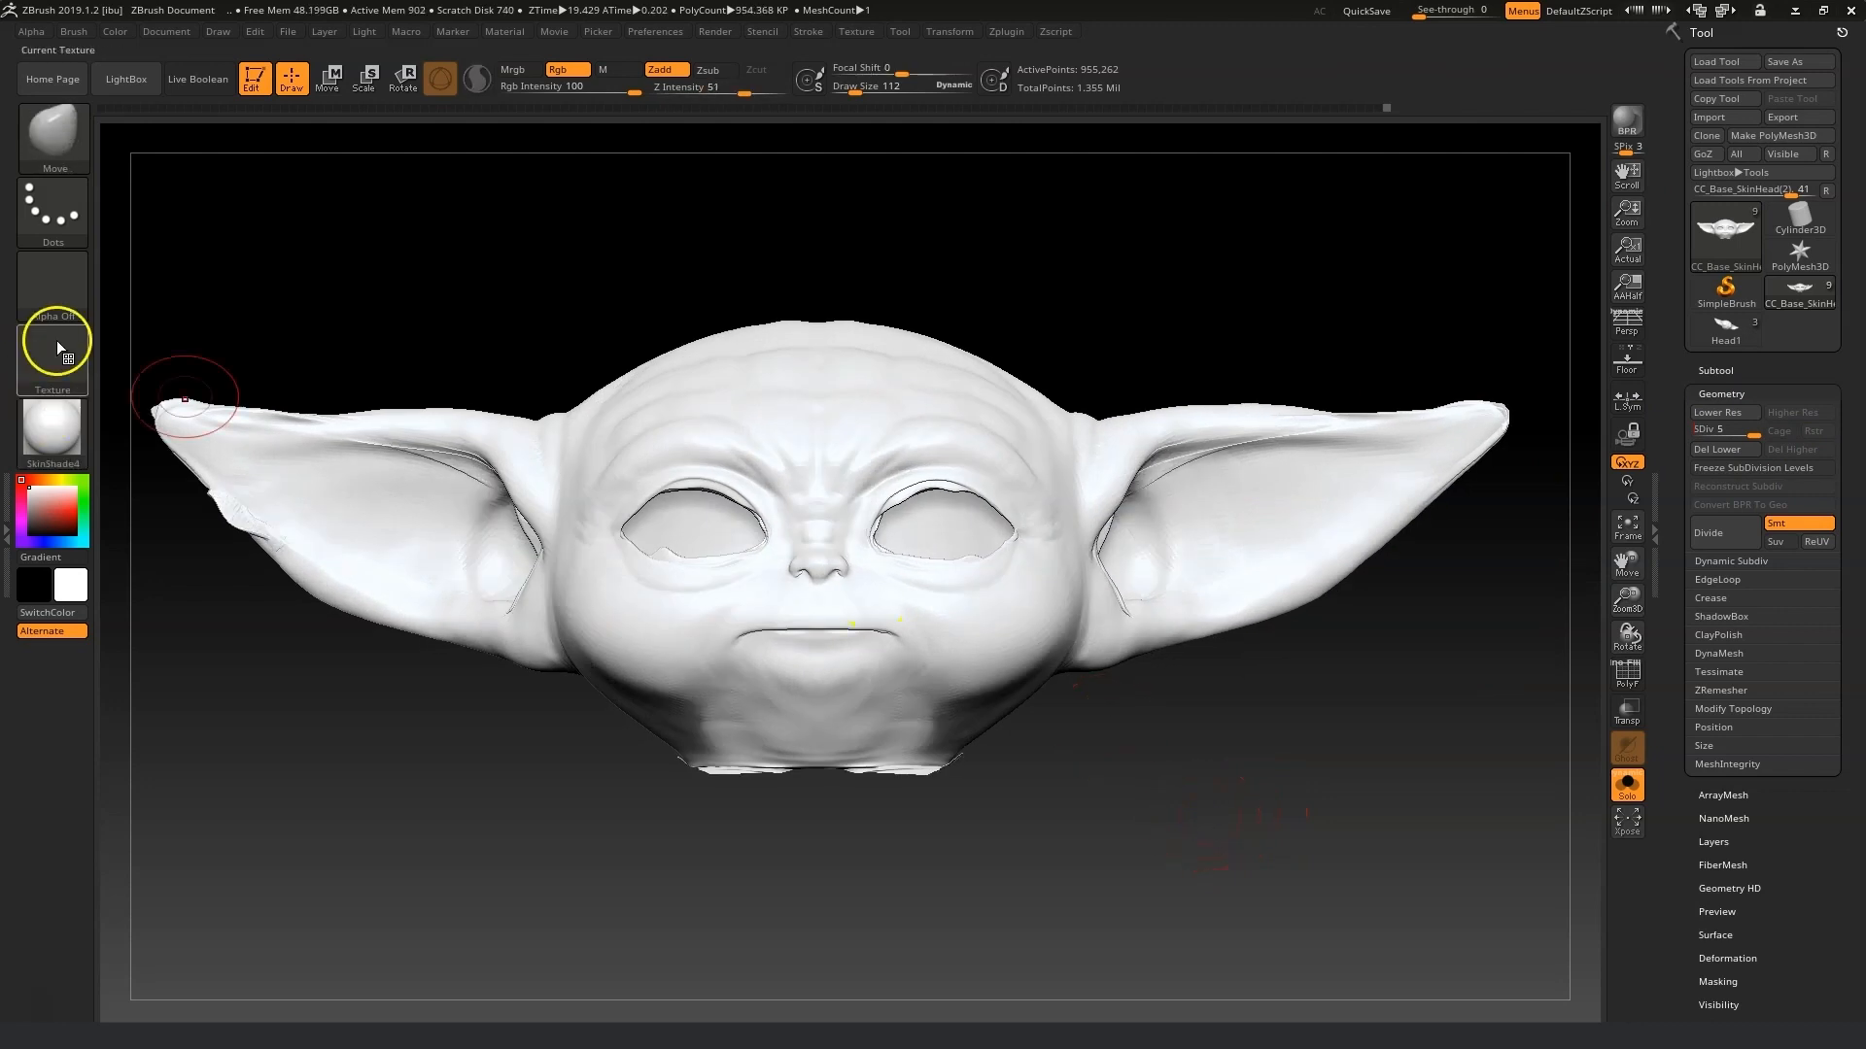
Select the Standard brush in RGB-only mode, pick a pale green colour and fill the head object with it.
left_click(56, 146)
left_click(742, 165)
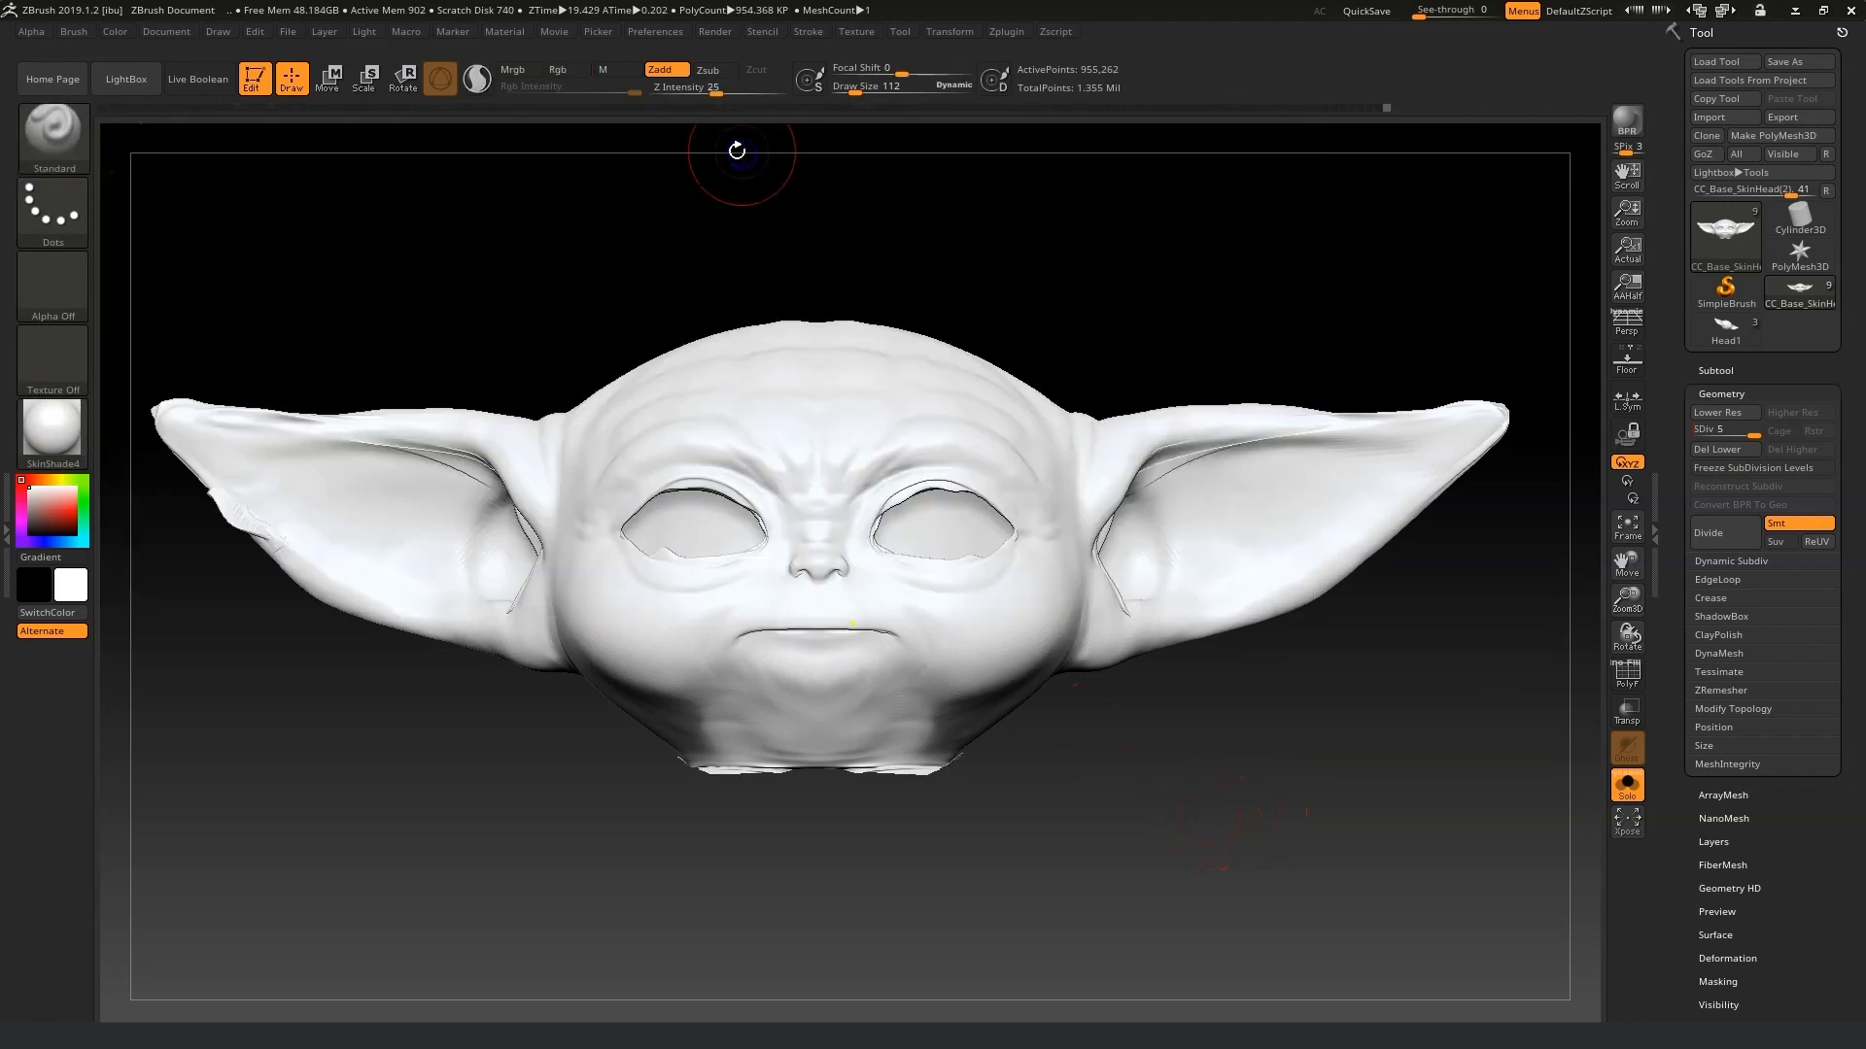
left_click(663, 76)
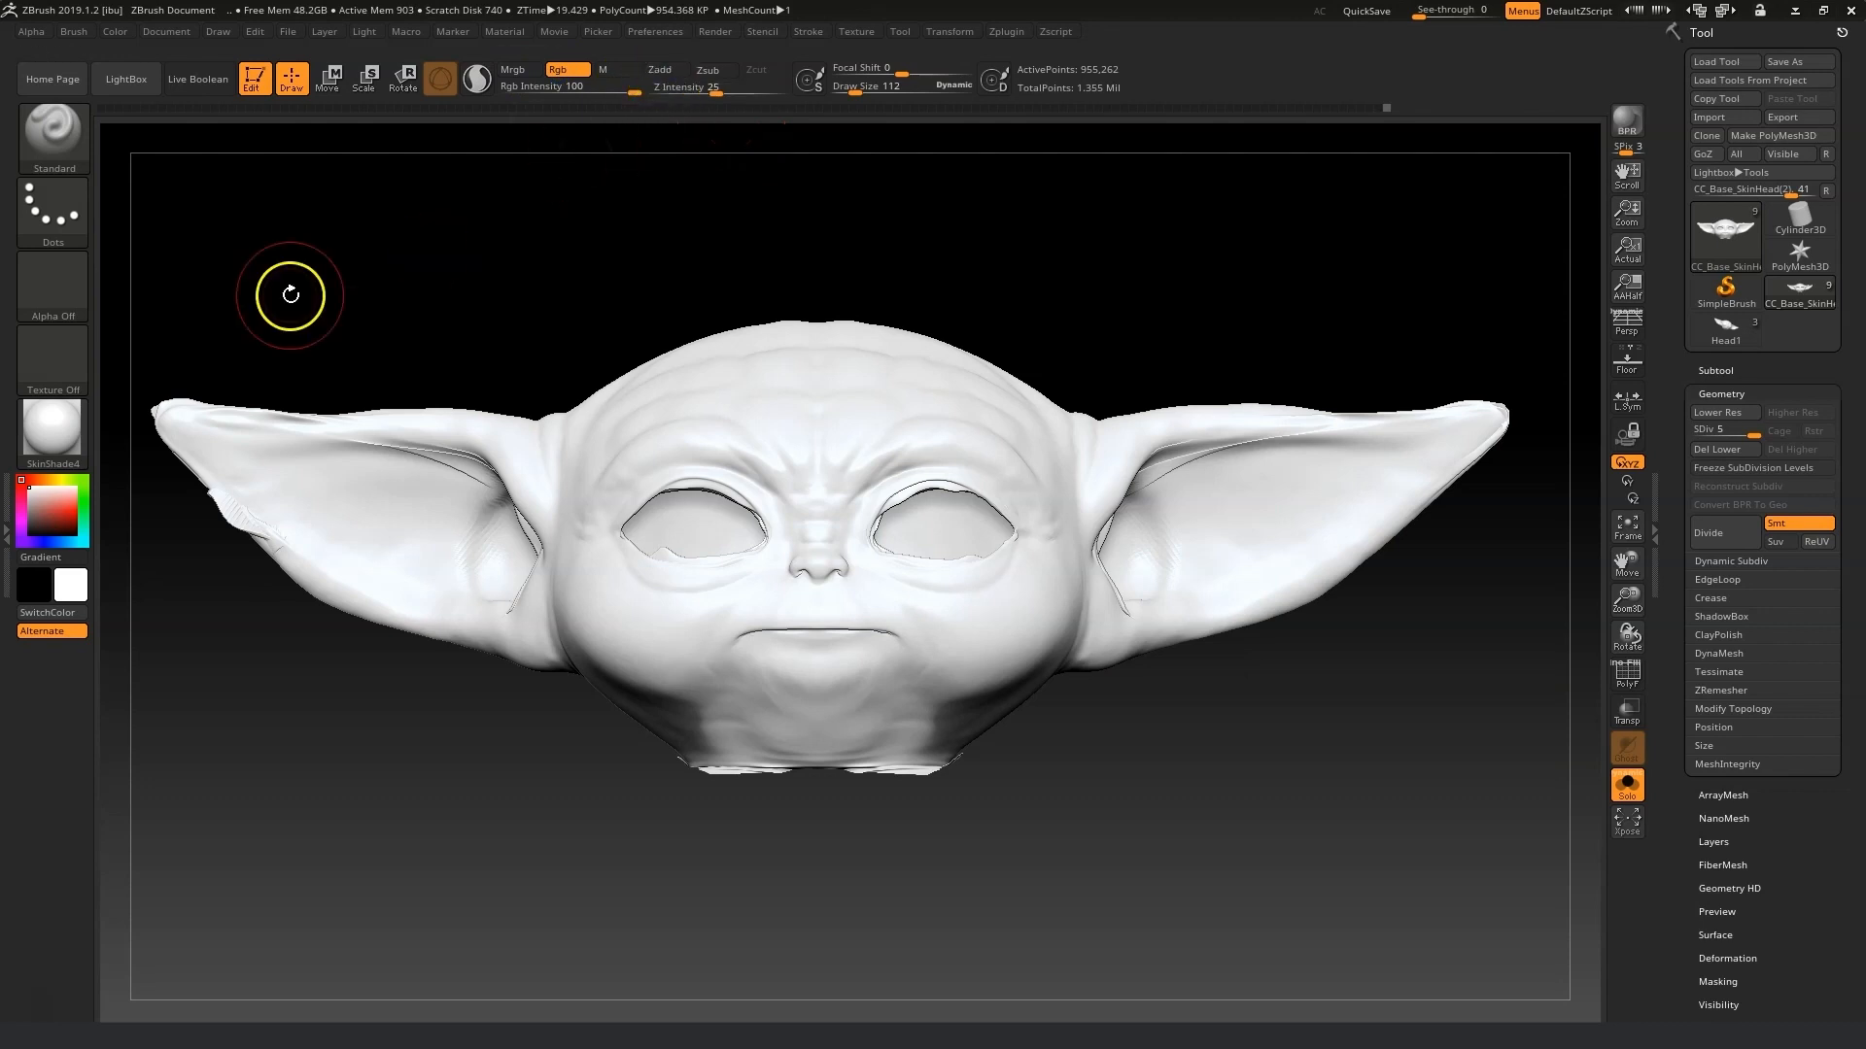
left_click(83, 507)
left_click_drag(65, 509, 37, 523)
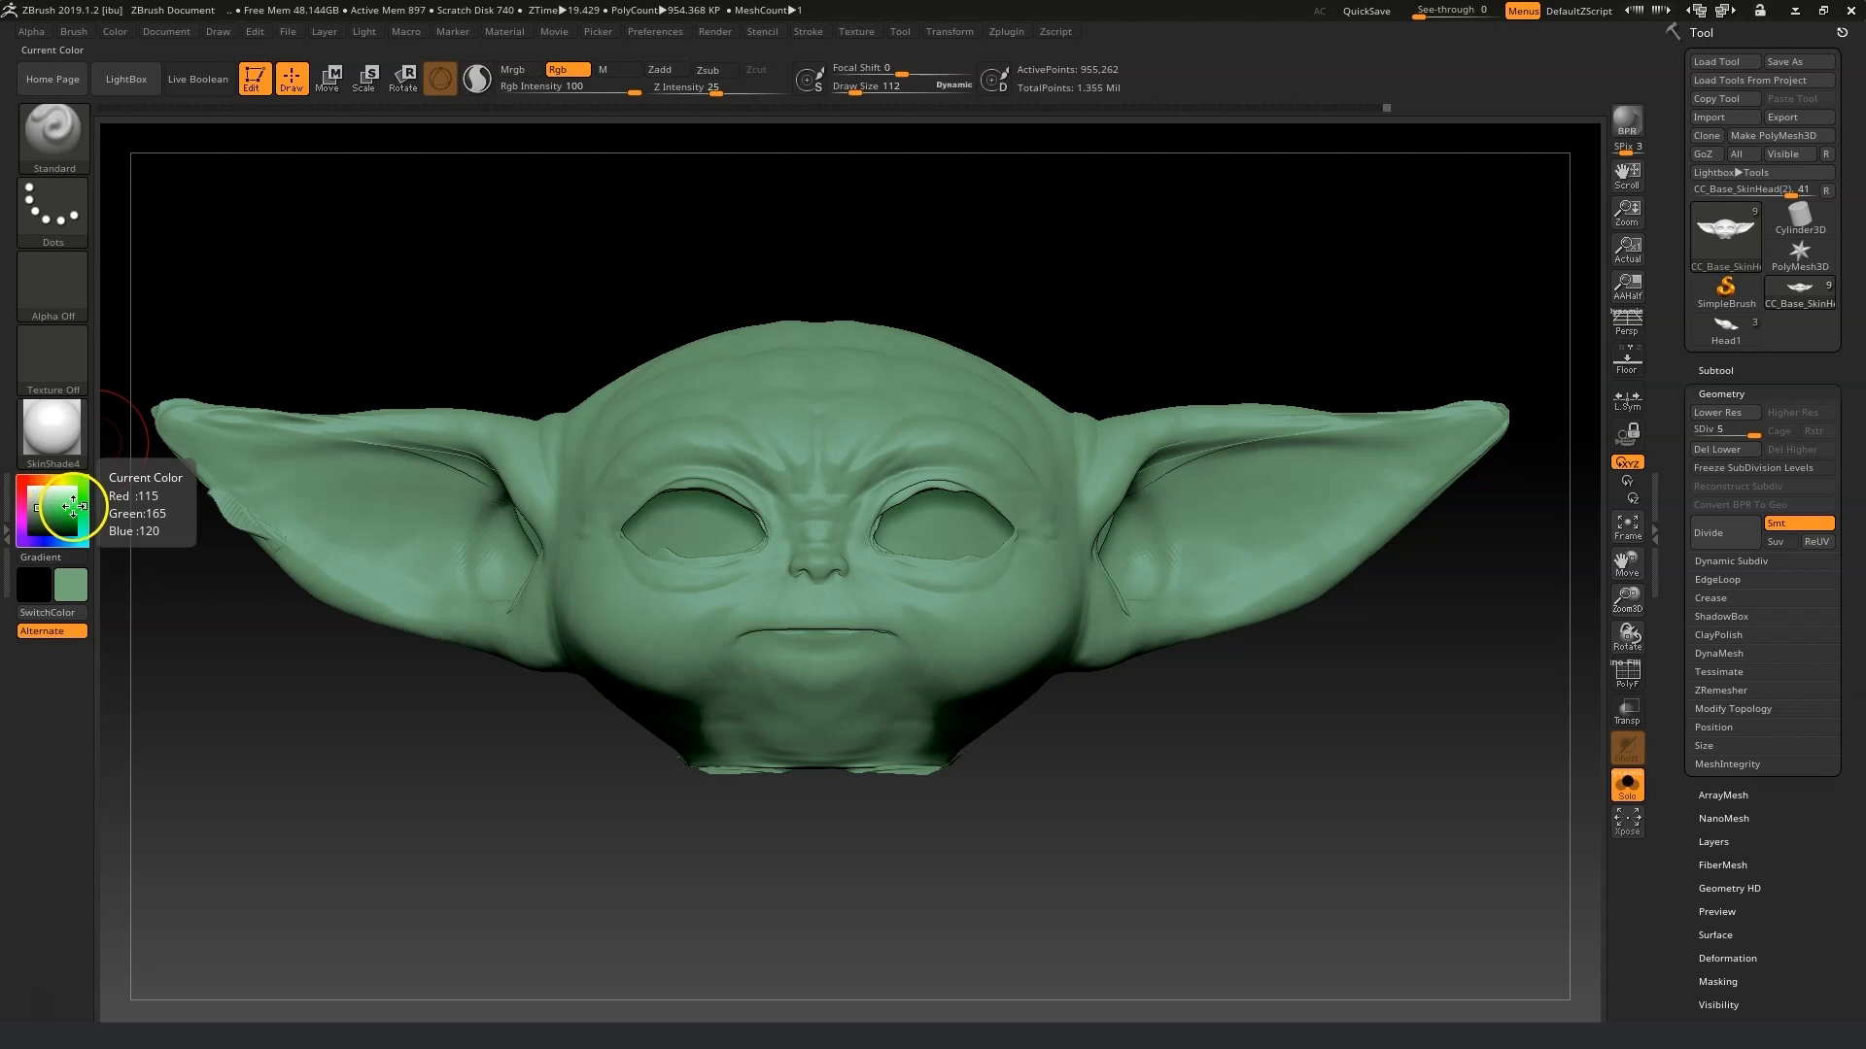
left_click_drag(82, 505, 35, 507)
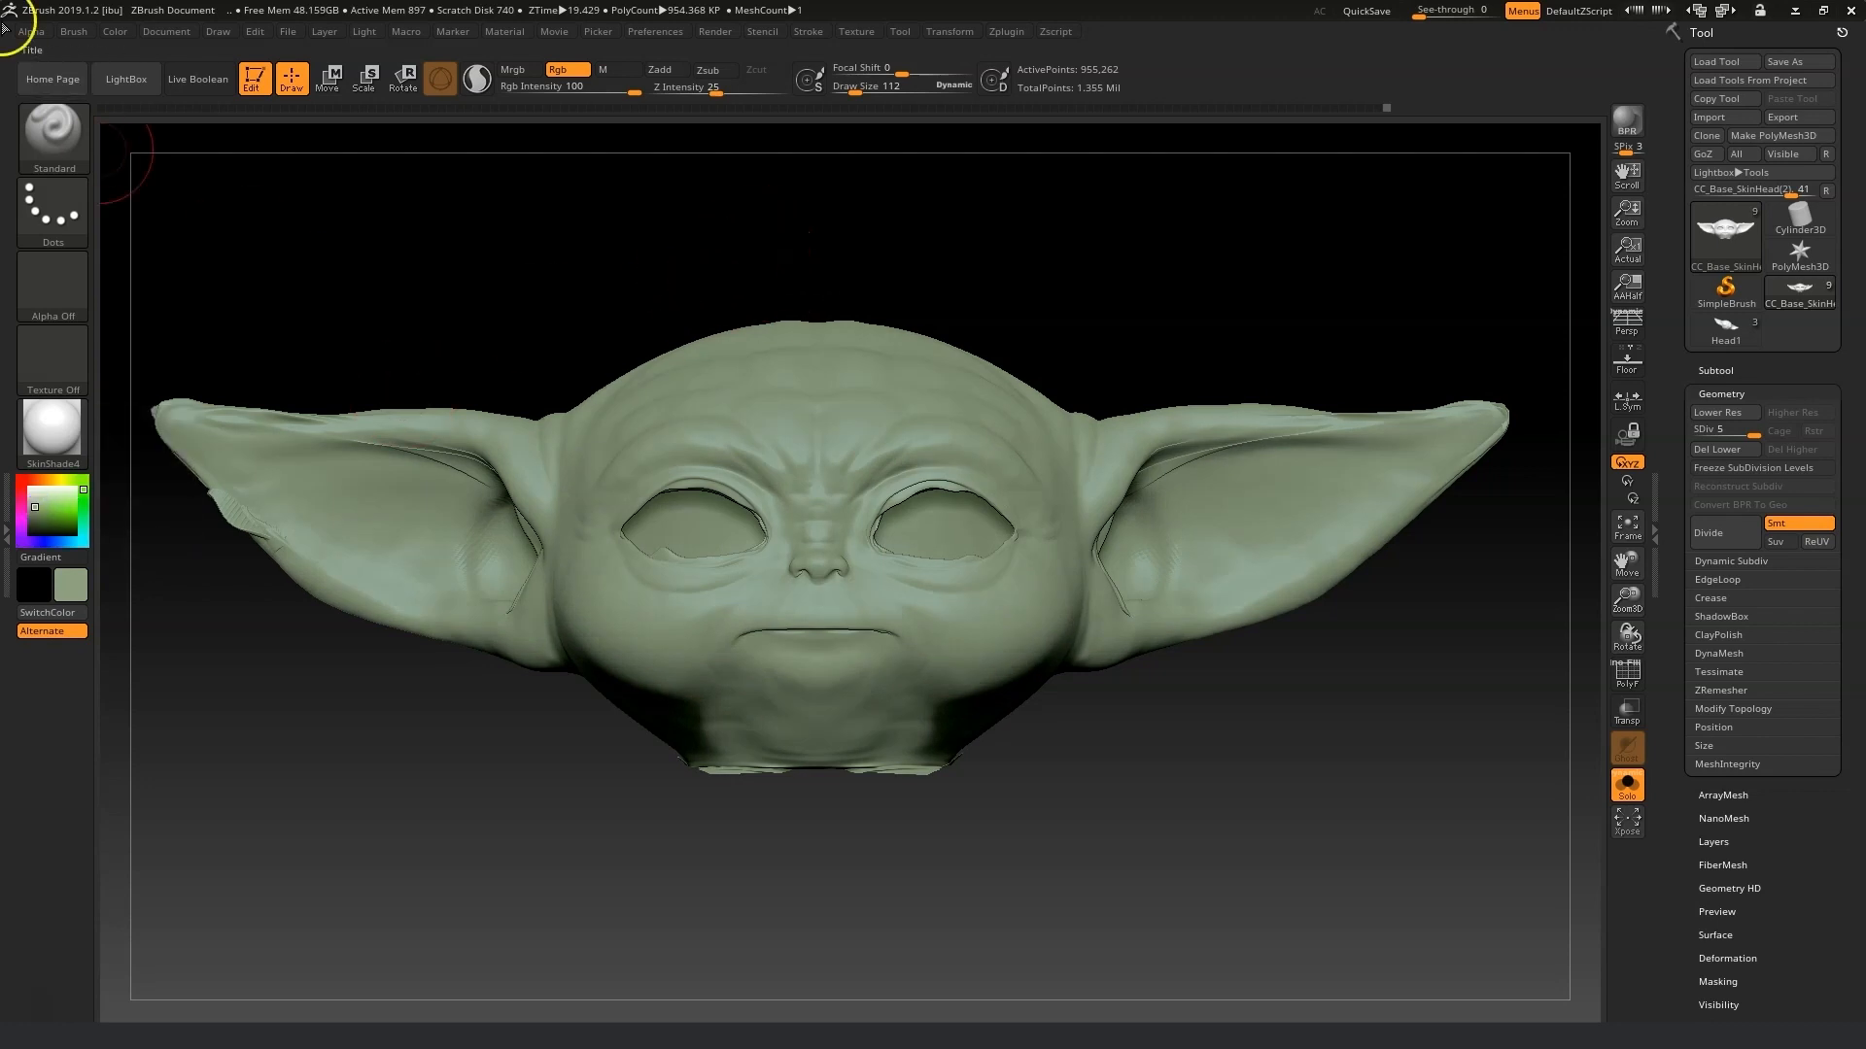
left_click(123, 37)
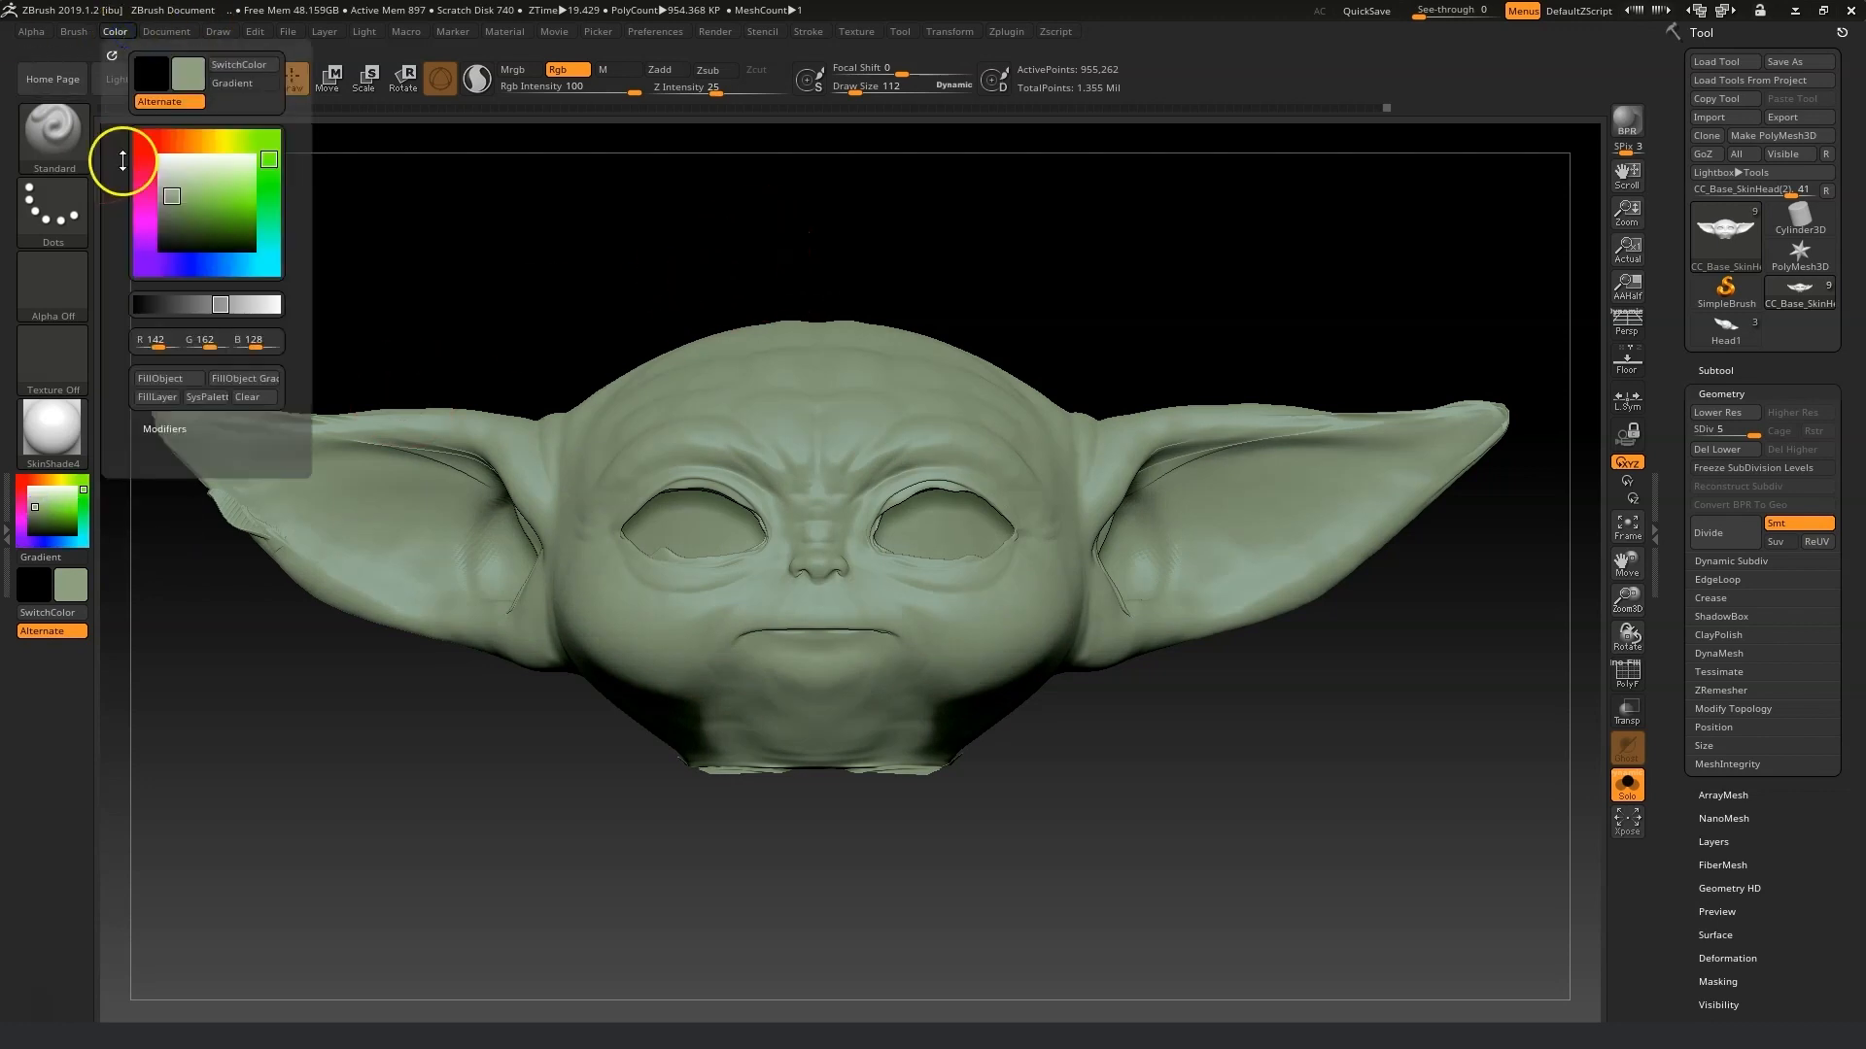
left_click(166, 380)
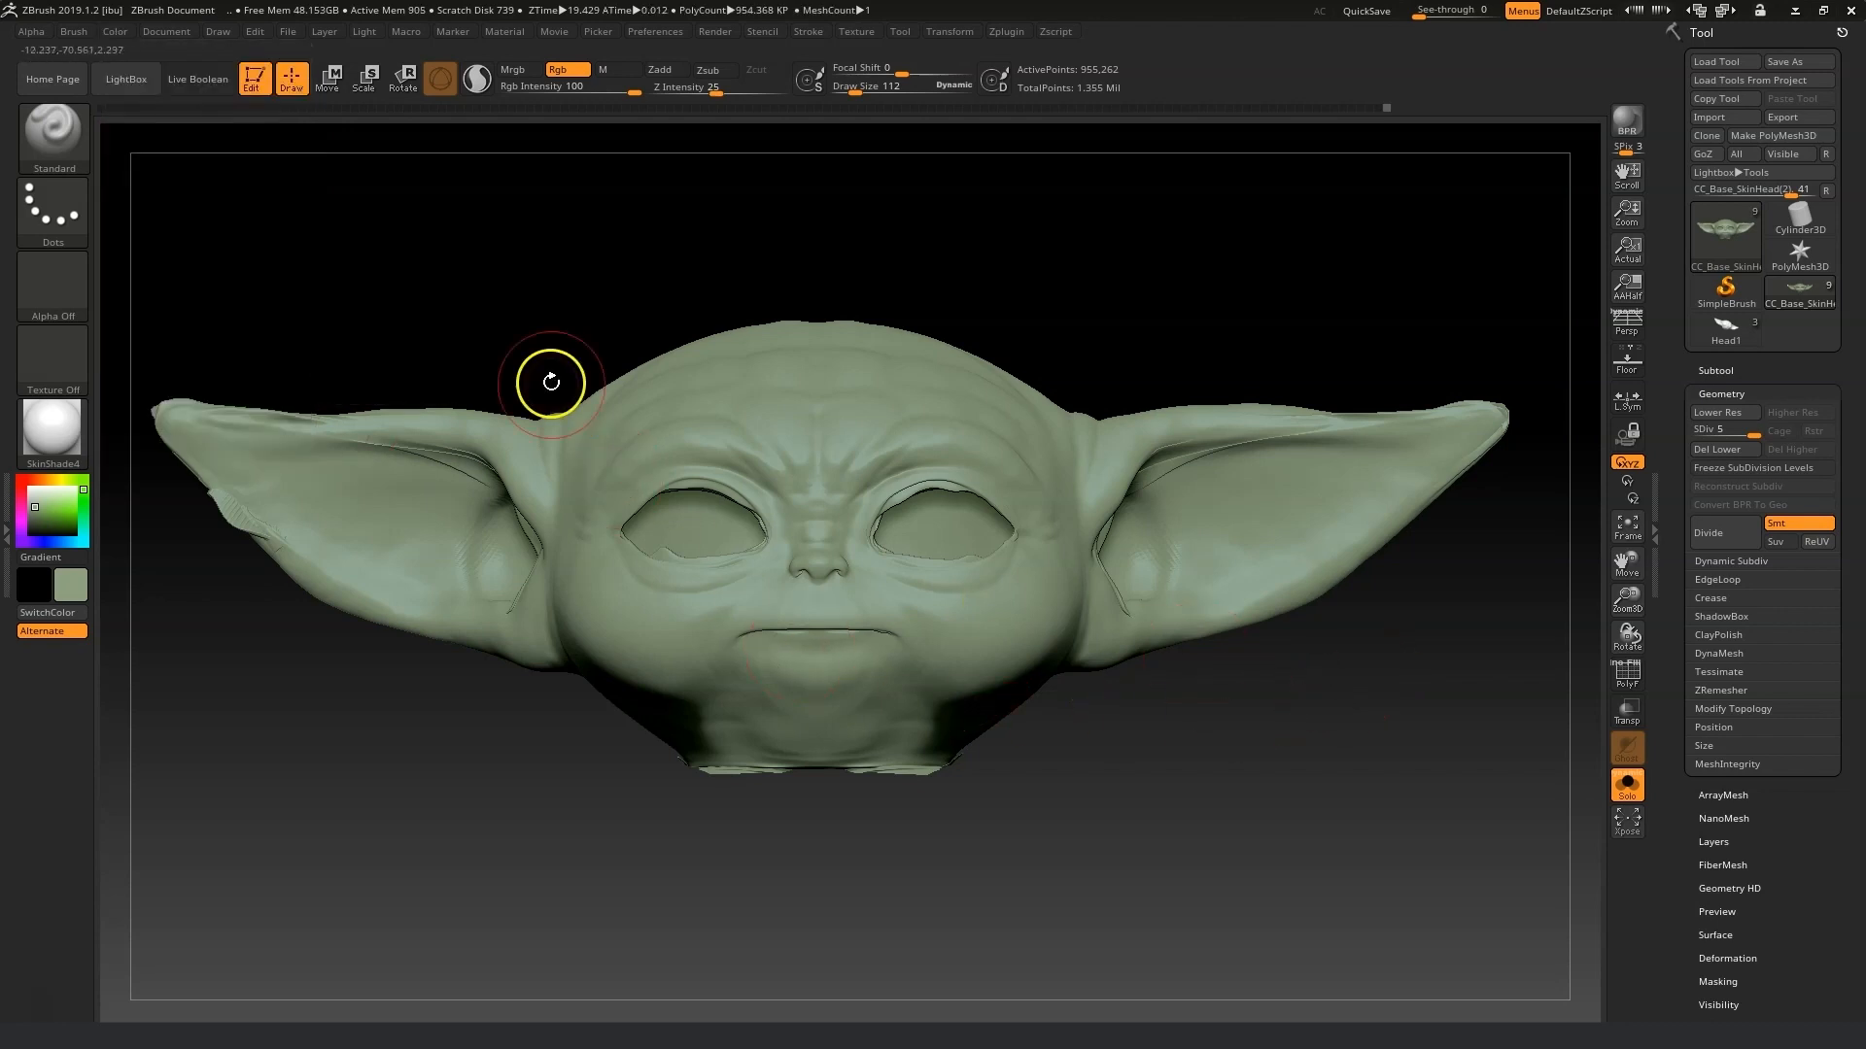
Pick an orange colour, lower the RGB intensity to 2 and paint a faint orange tint inside both ears.
left_click(48, 482)
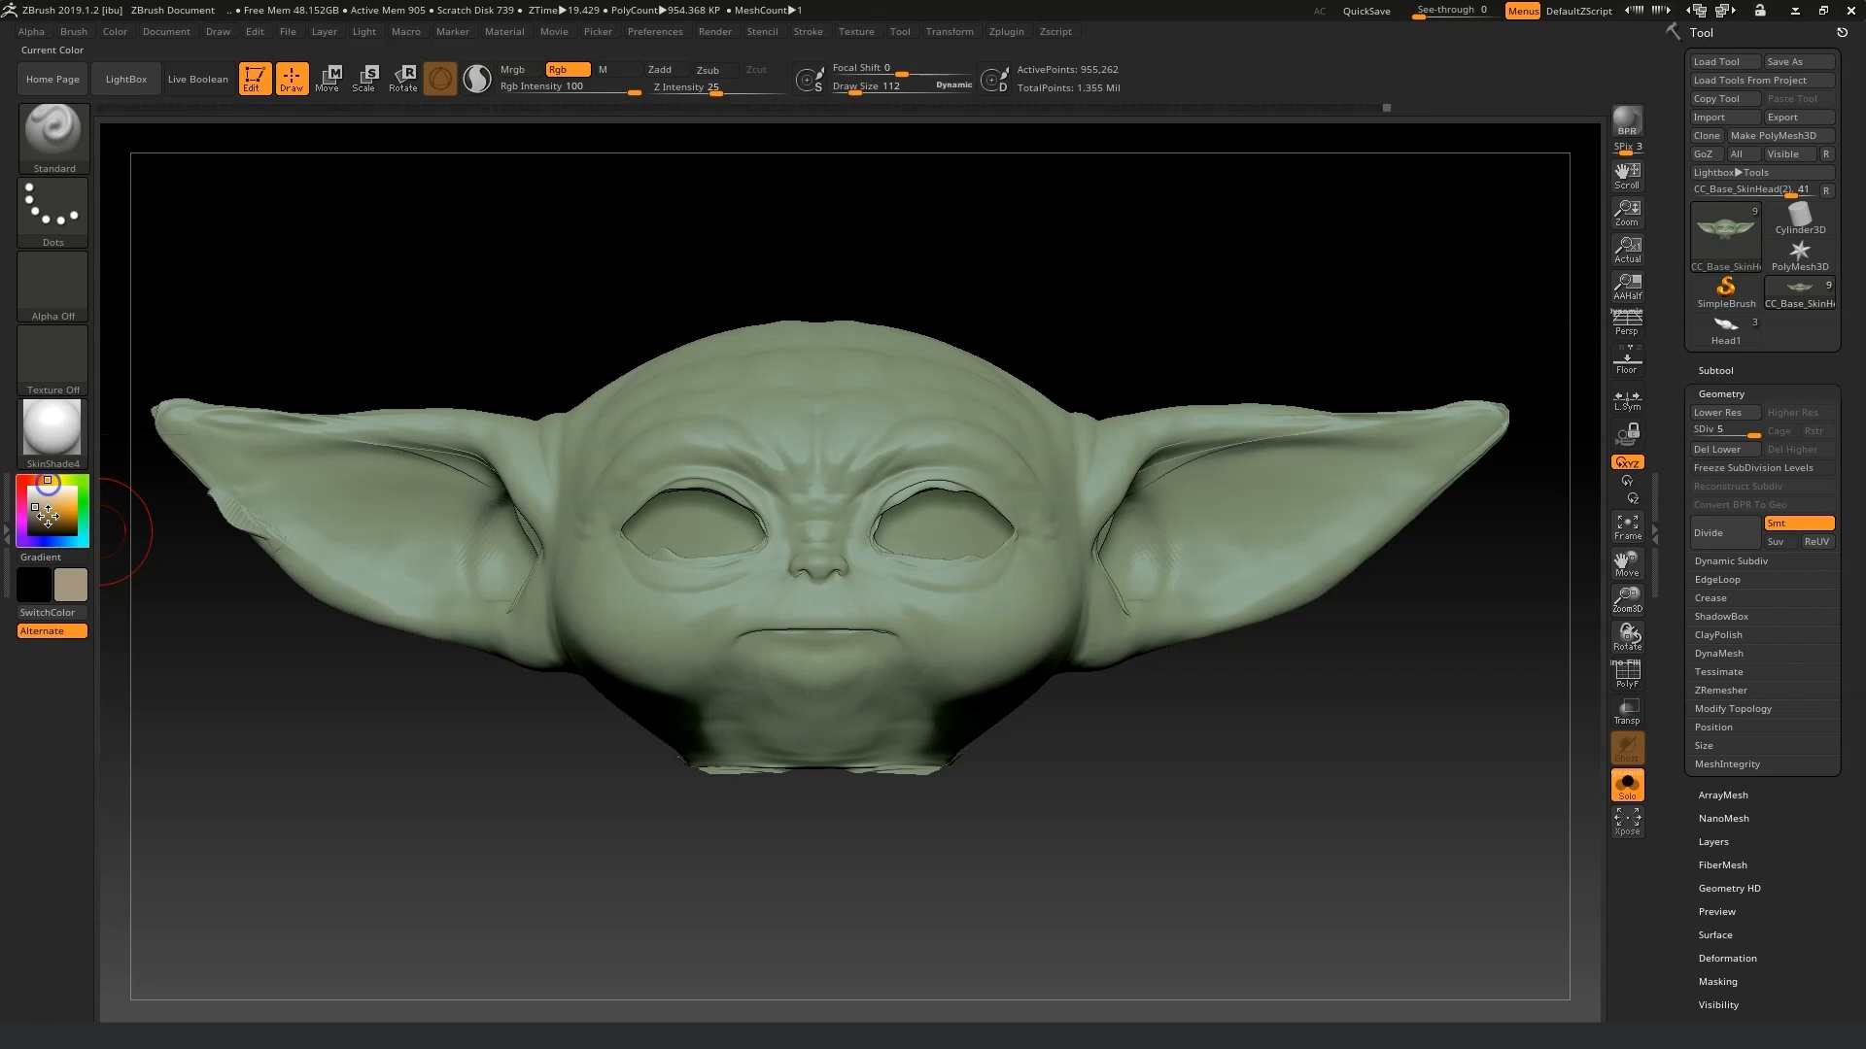
left_click(37, 483)
left_click(56, 506)
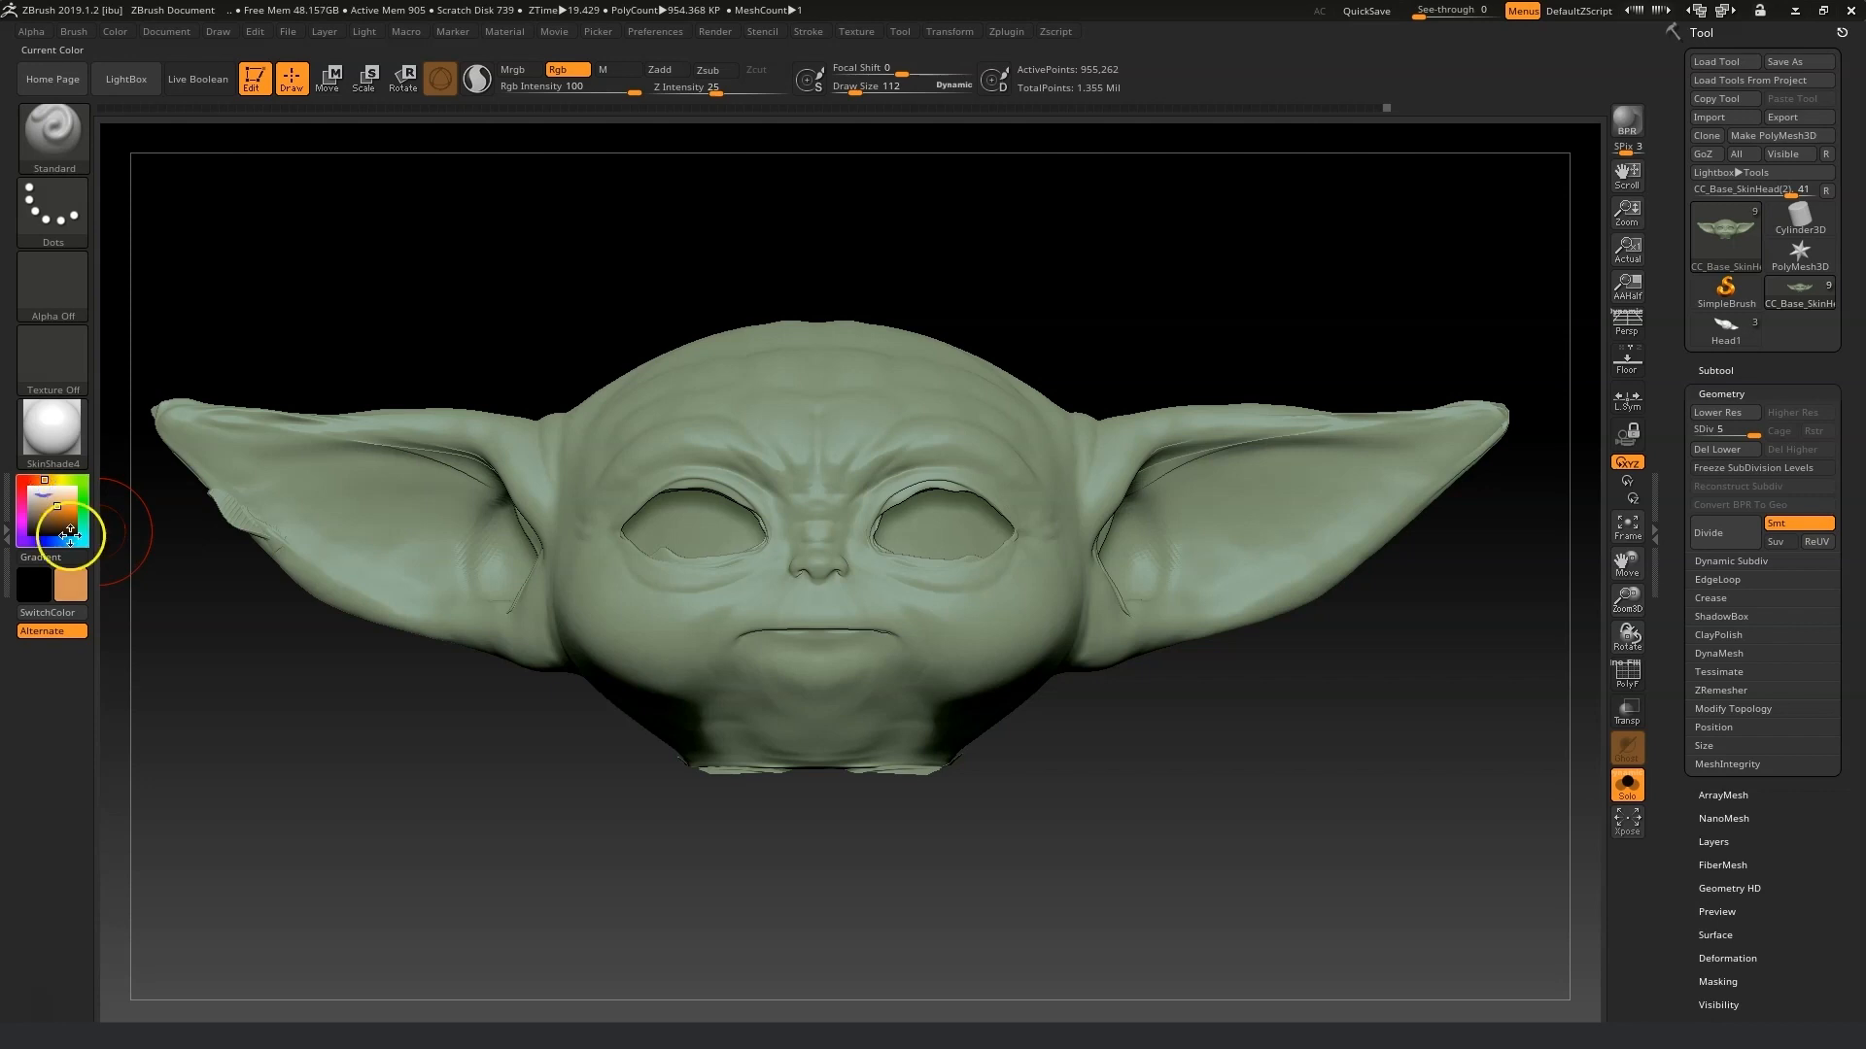
left_click(37, 485)
left_click(35, 480)
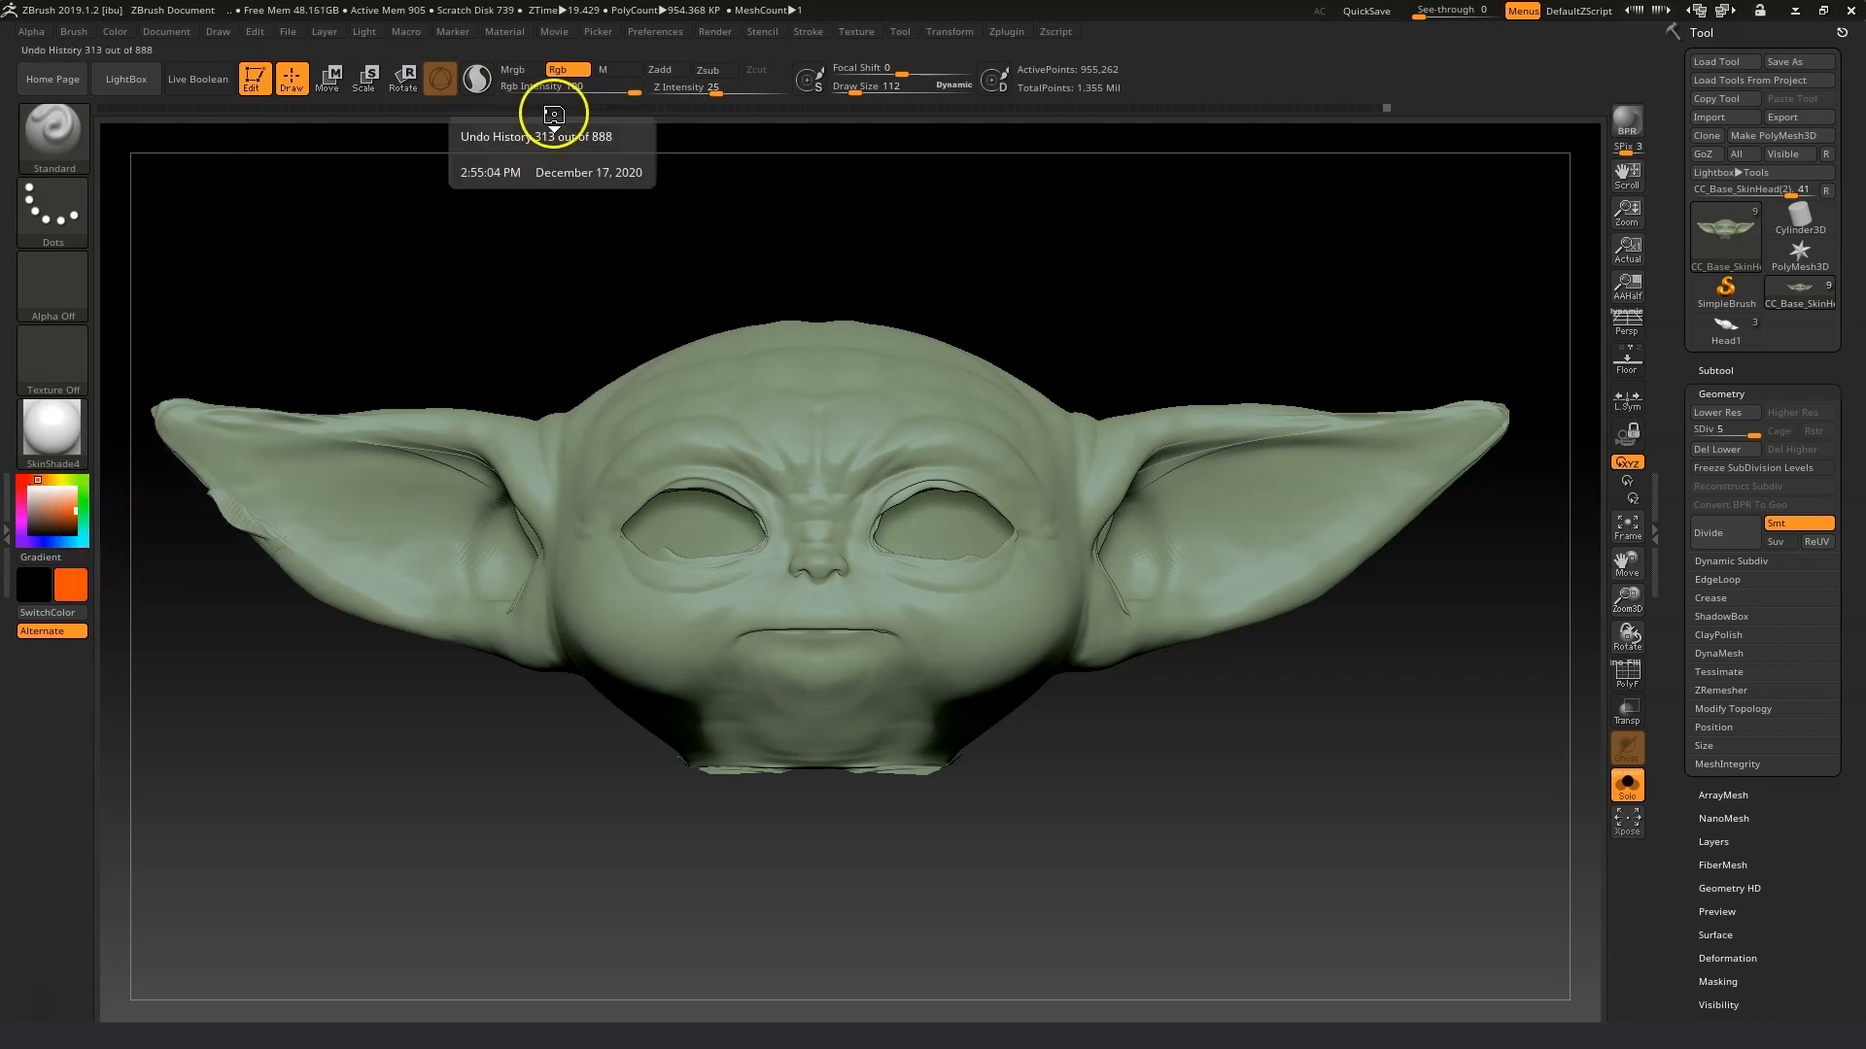
left_click_drag(633, 92, 538, 92)
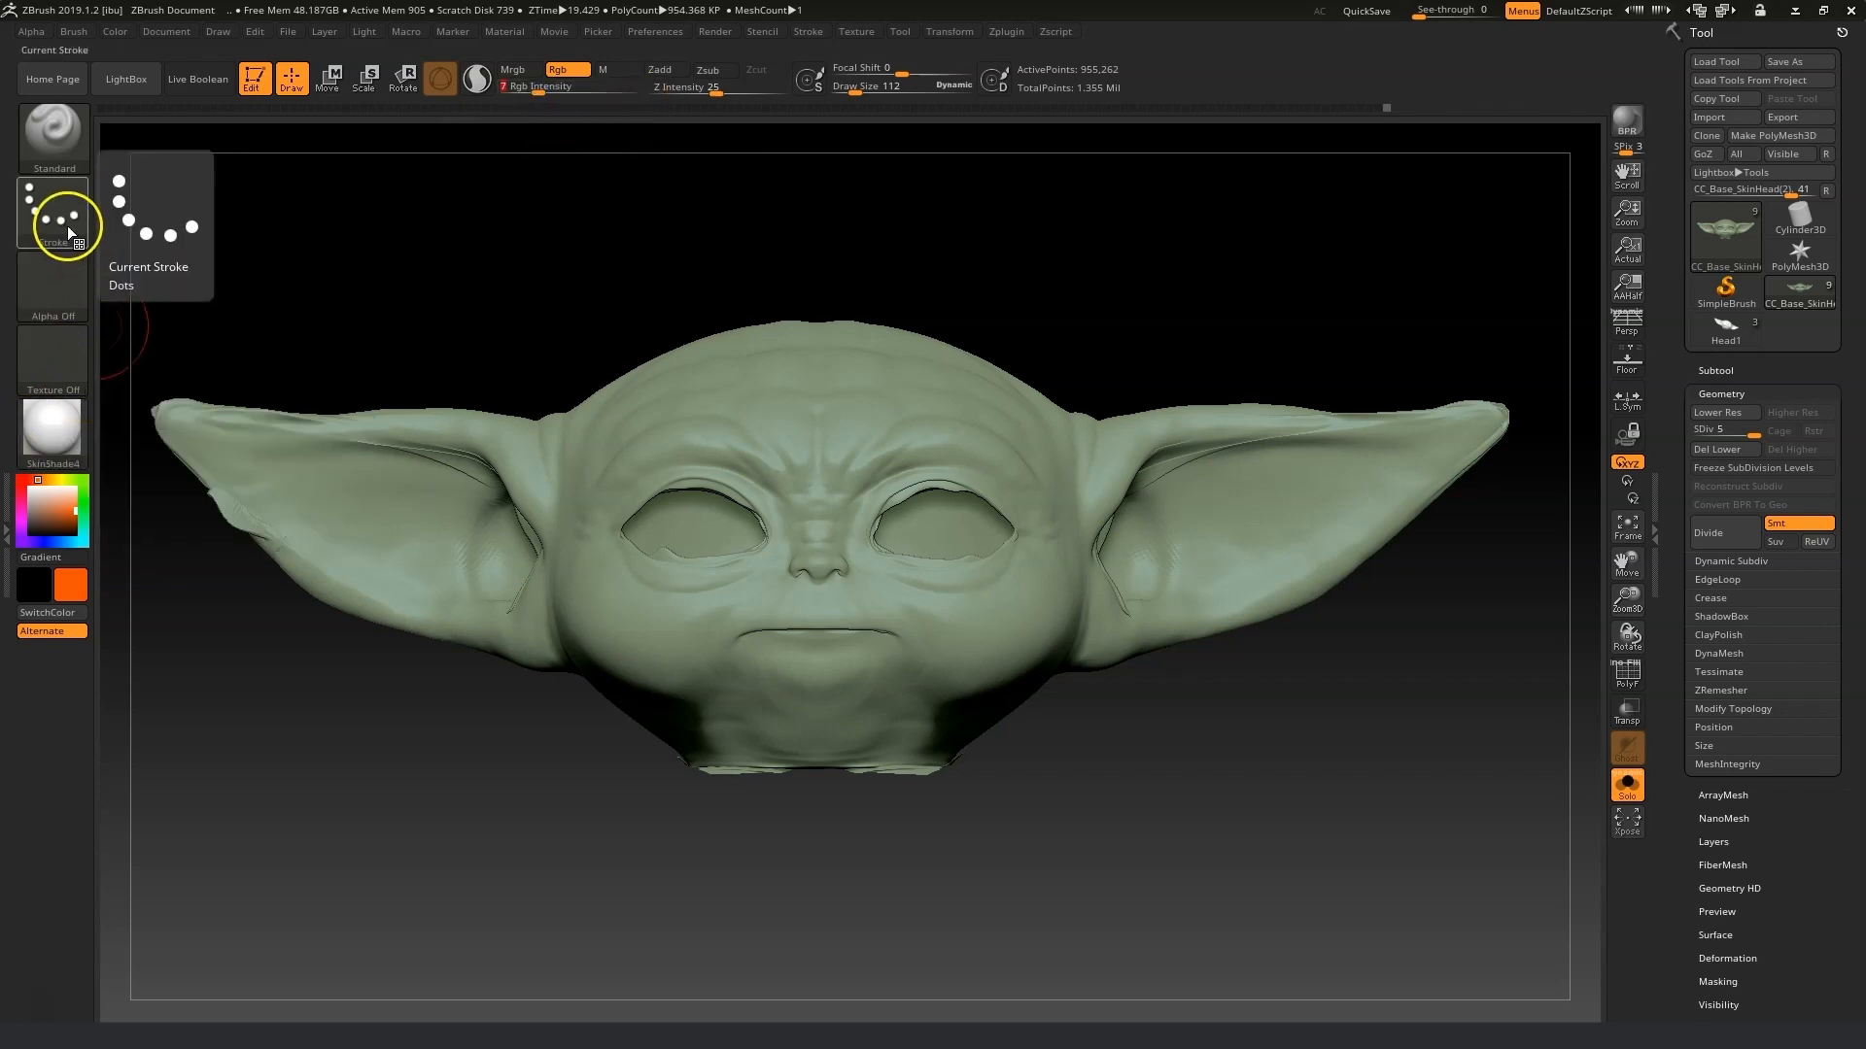
mouse_move(1133, 567)
left_mouse_down()
mouse_move(1179, 521)
mouse_move(1187, 559)
mouse_move(1141, 541)
mouse_move(1083, 616)
mouse_move(1170, 502)
left_mouse_up()
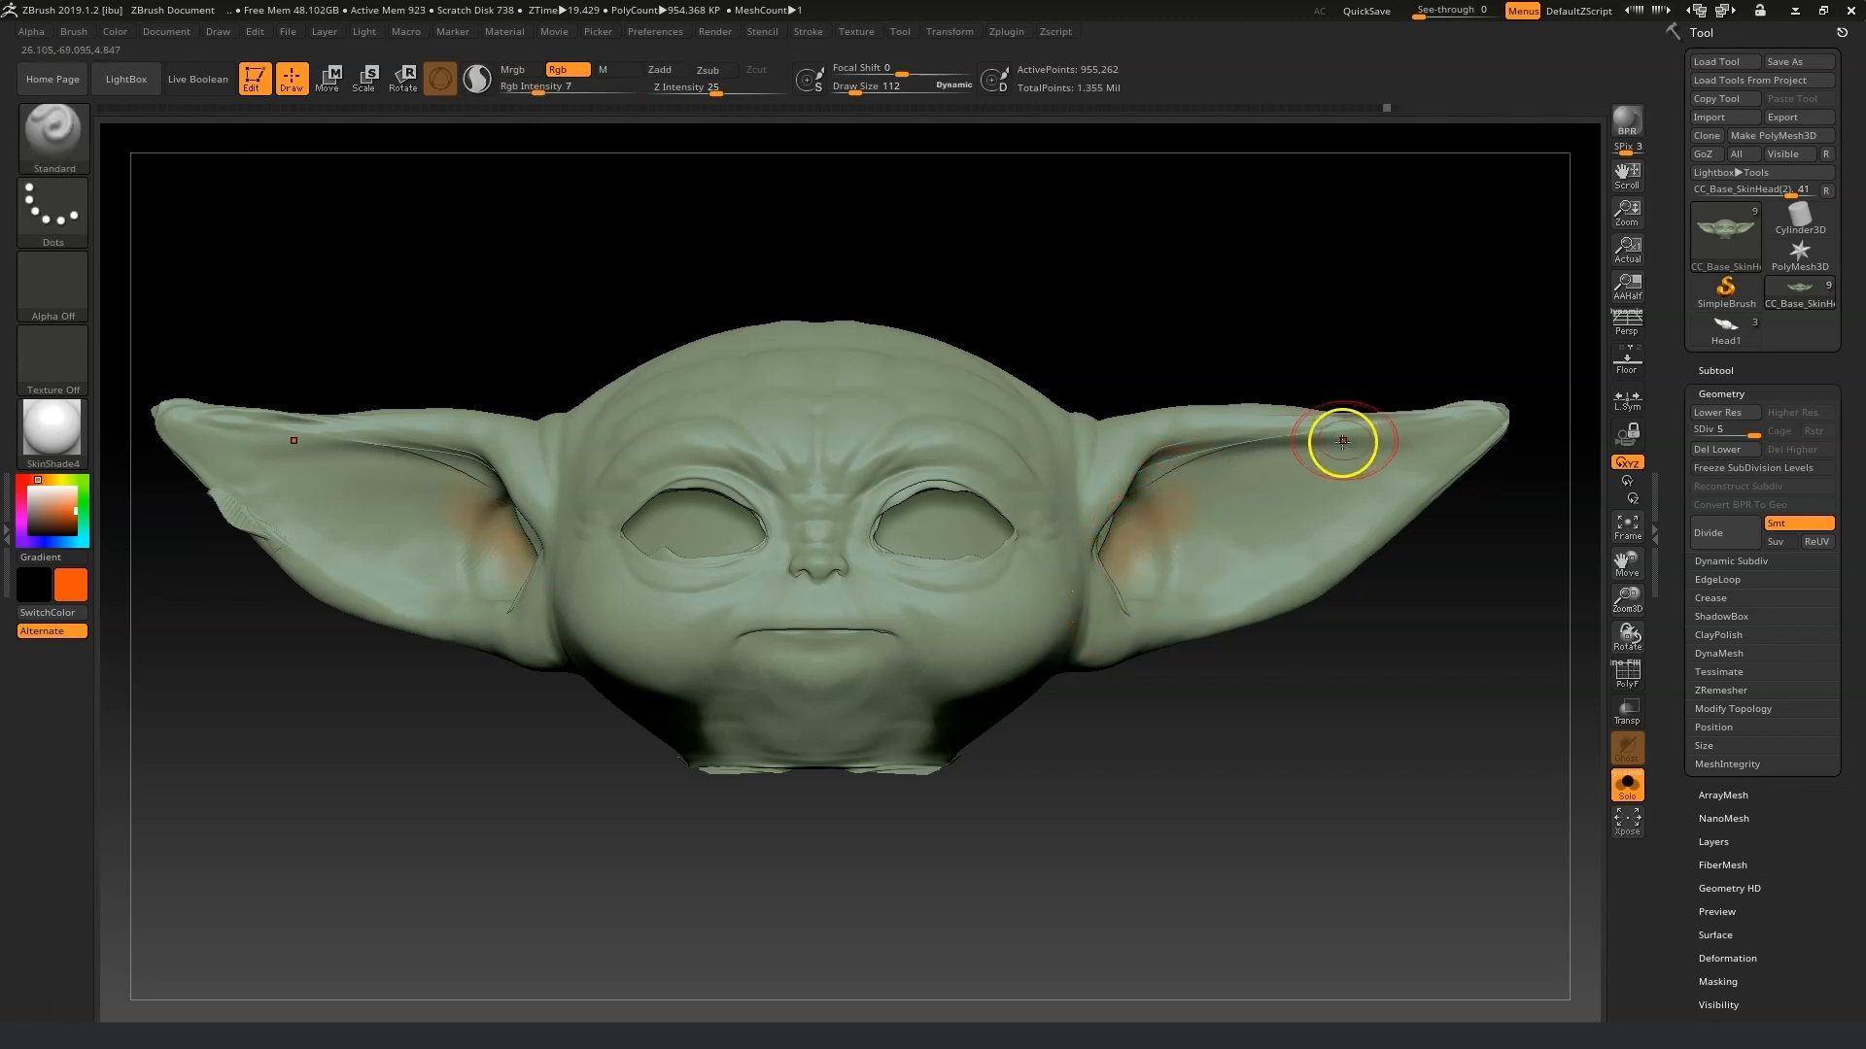
left_click_drag(534, 88, 518, 90)
mouse_move(1095, 540)
left_mouse_down()
mouse_move(1157, 542)
mouse_move(1303, 475)
mouse_move(1116, 487)
mouse_move(1153, 495)
left_mouse_up()
mouse_move(1288, 483)
left_mouse_down()
mouse_move(1344, 496)
mouse_move(1491, 420)
mouse_move(1287, 442)
mouse_move(1393, 507)
left_mouse_up()
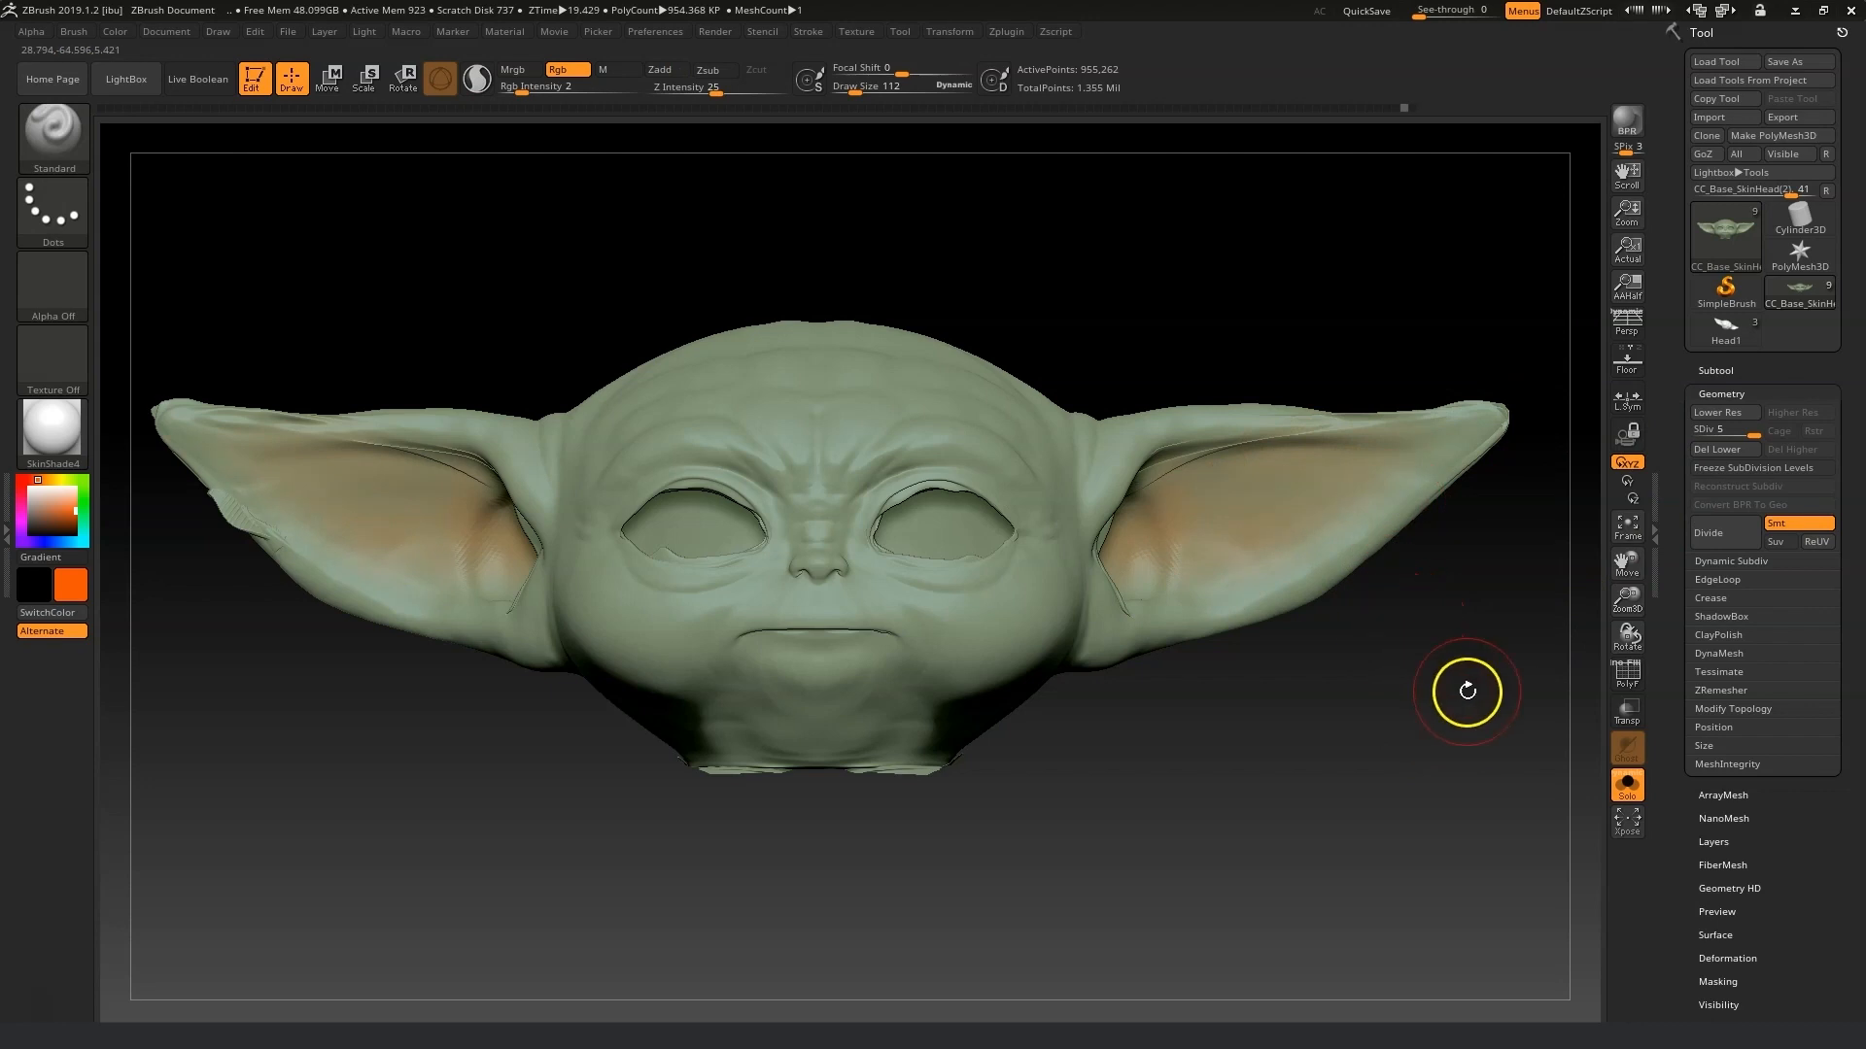
Pick a purple colour, set the RGB intensity to 1 and paint a faint tint on the face.
left_click(30, 541)
left_click(58, 505)
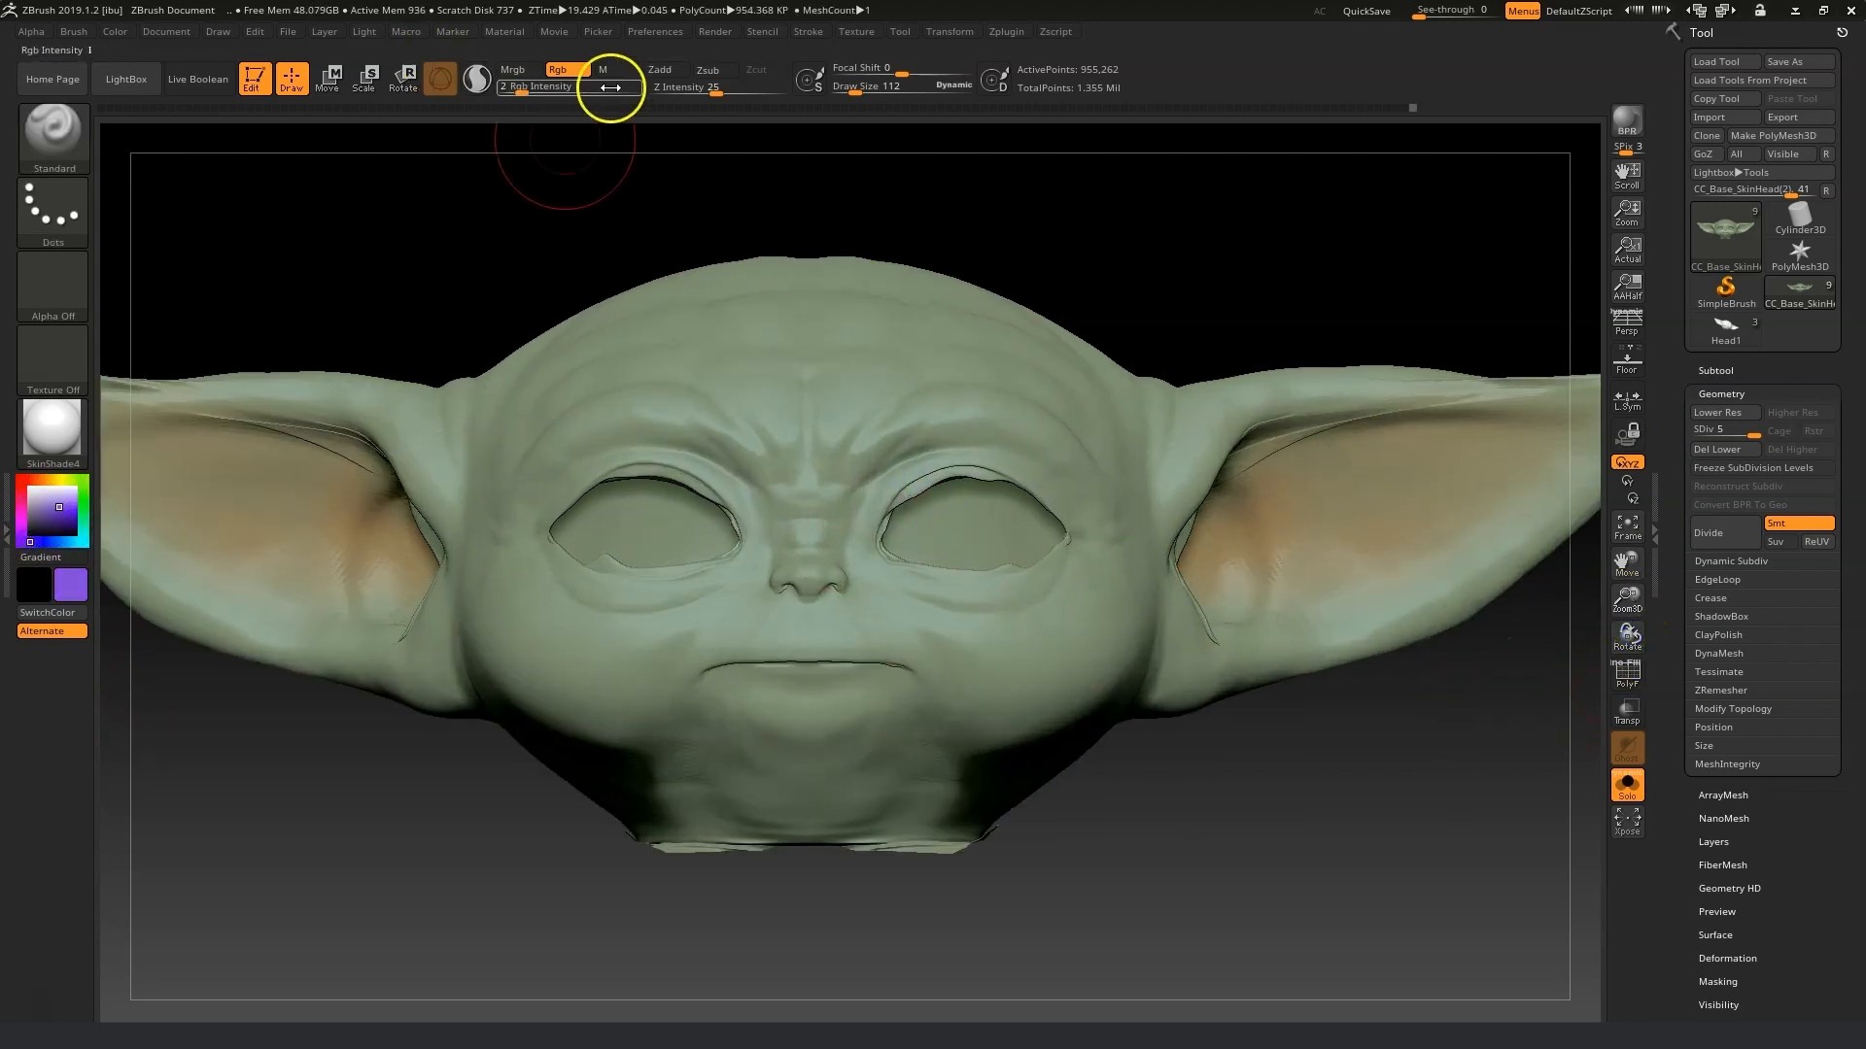
left_click(612, 88)
type("1")
left_click_drag(1062, 496, 1010, 445)
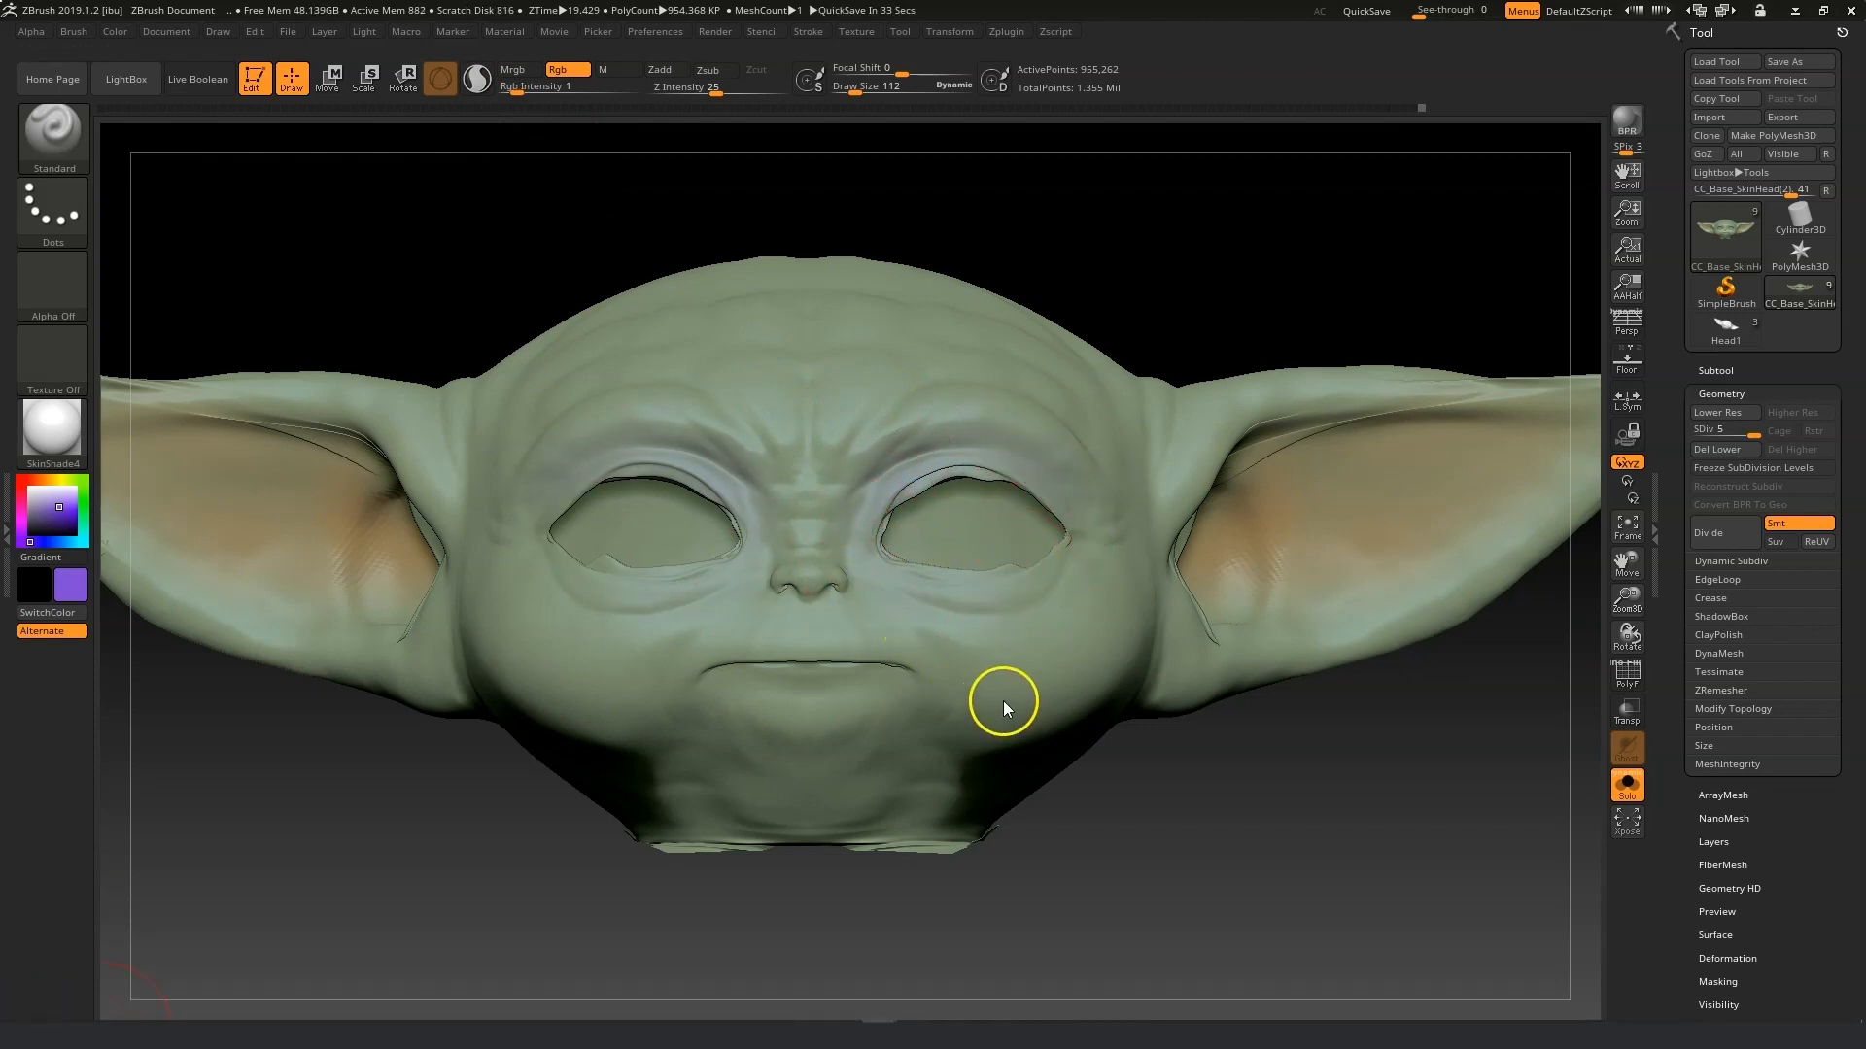
Sample a colour from the model, set RGB intensity to 4 and paint soft shading across the face with a larger brush.
key("c")
left_click(911, 574)
left_click_drag(516, 89, 530, 89)
left_click_drag(903, 573, 842, 531)
left_click_drag(1083, 556, 1044, 607)
left_click_drag(855, 90, 852, 90)
mouse_move(849, 579)
left_mouse_down()
mouse_move(886, 609)
mouse_move(895, 443)
left_mouse_up()
left_click_drag(1208, 469, 1276, 399)
Pick a reddish colour and paint further subtle tints around the cheeks, mouth and chin.
left_click(29, 480)
left_click(41, 512)
left_click(859, 90)
left_click_drag(1106, 694, 1088, 602)
left_click_drag(1302, 865, 1147, 865)
left_click_drag(1079, 650, 1059, 622)
mouse_move(1059, 942)
left_mouse_down()
mouse_move(1237, 982)
mouse_move(1214, 1005)
left_mouse_up()
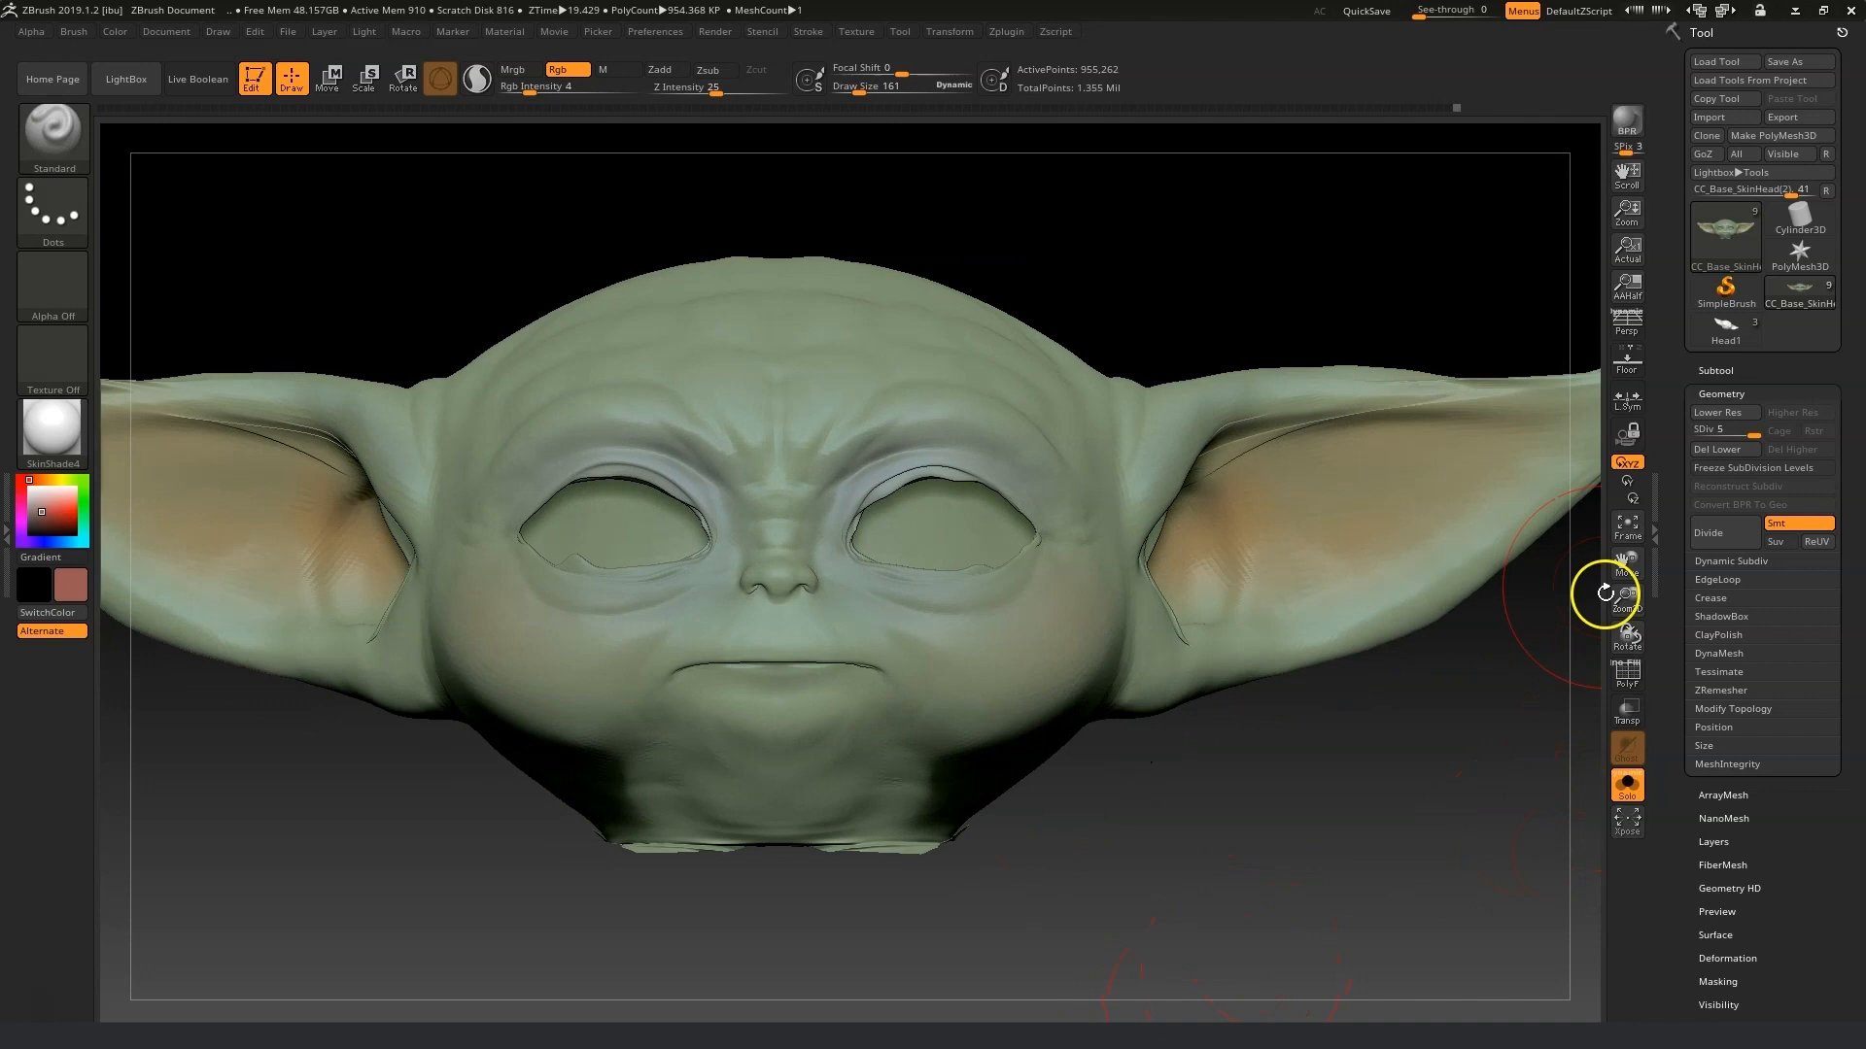
Create a new texture map from the head's polypaint colours.
left_click_drag(1629, 596, 1228, 763)
scroll(1706, 776, "down", 5)
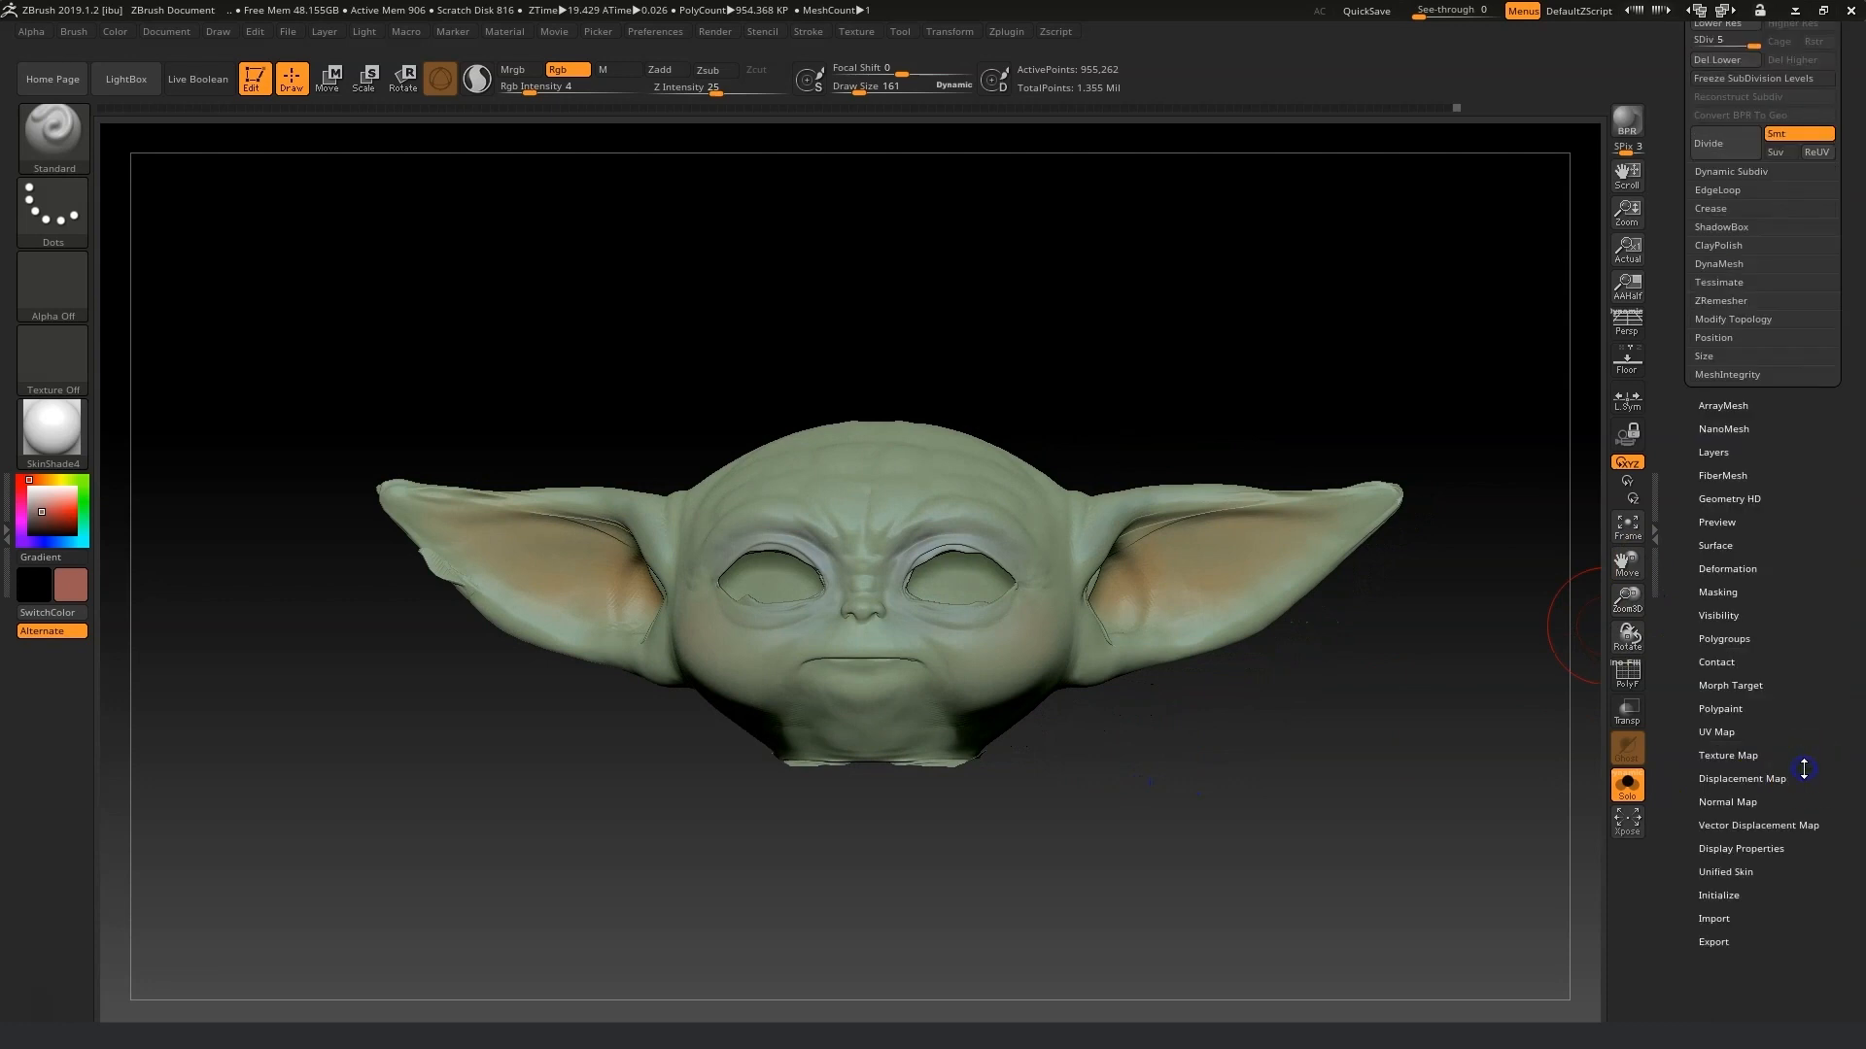
left_click(1727, 755)
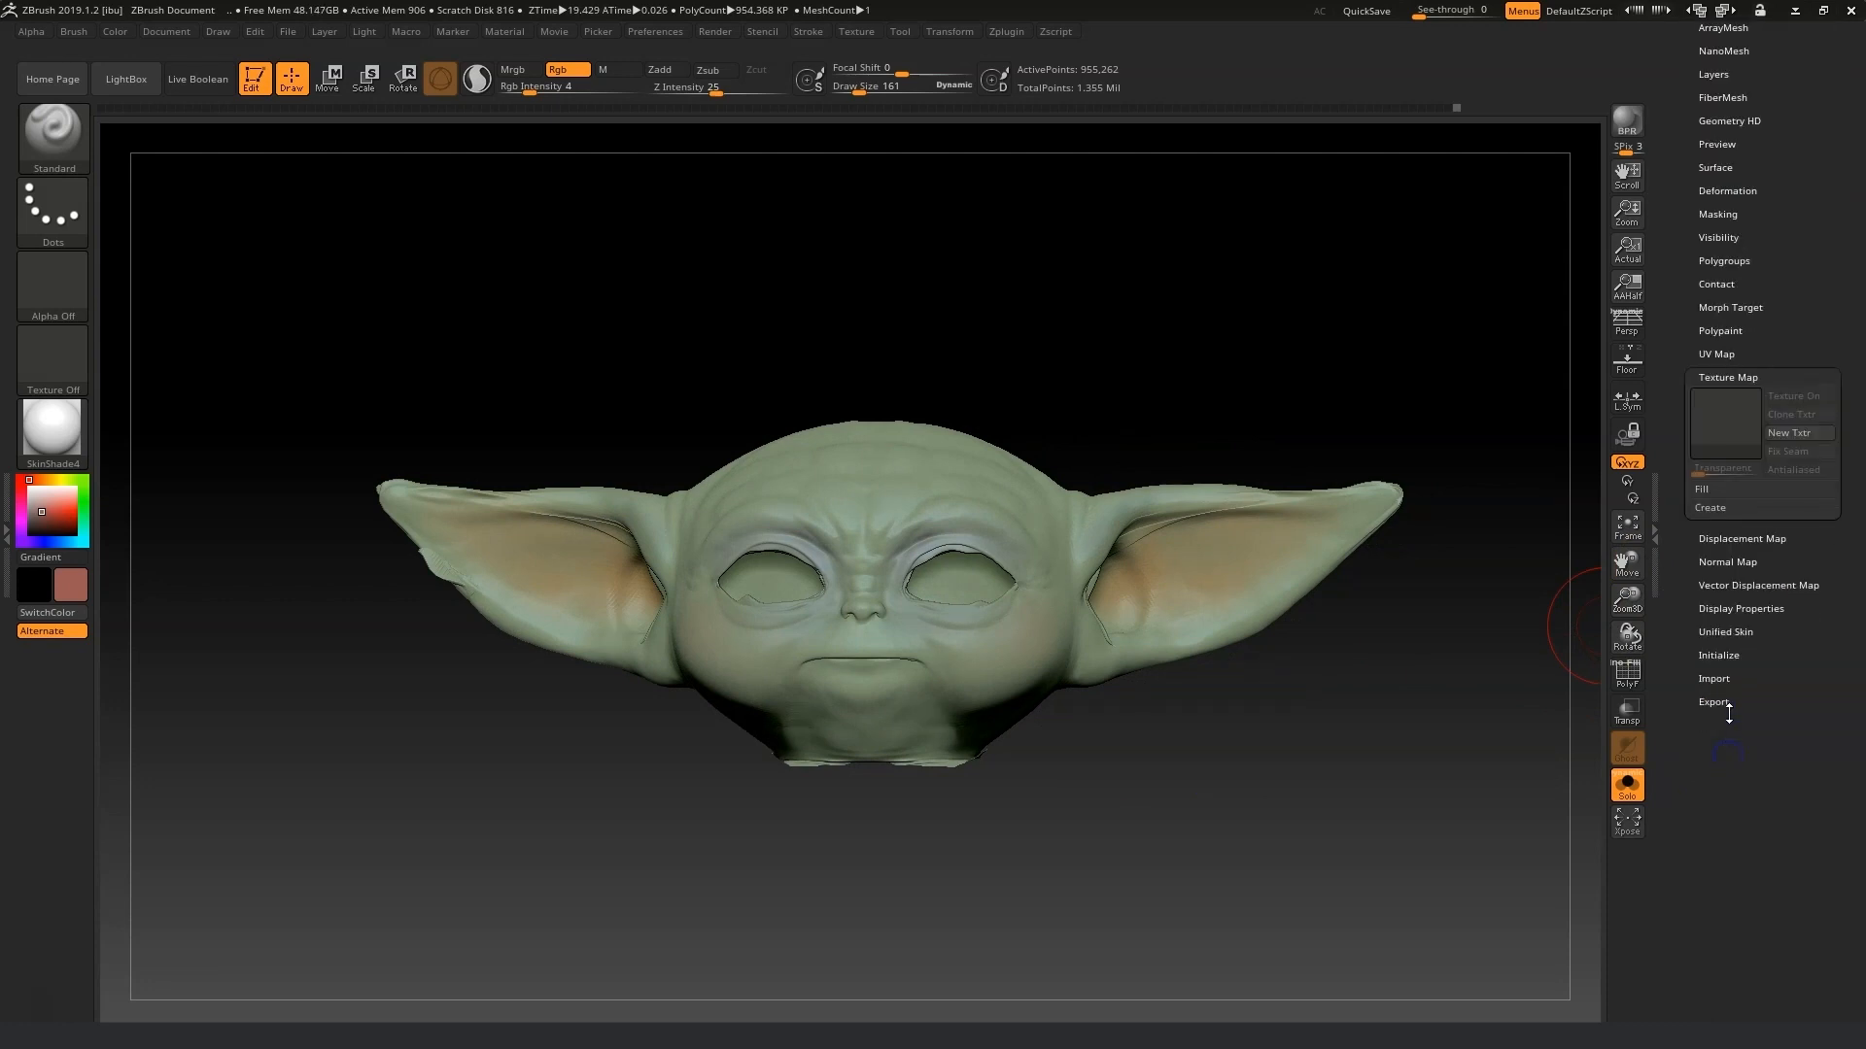
left_click(1725, 509)
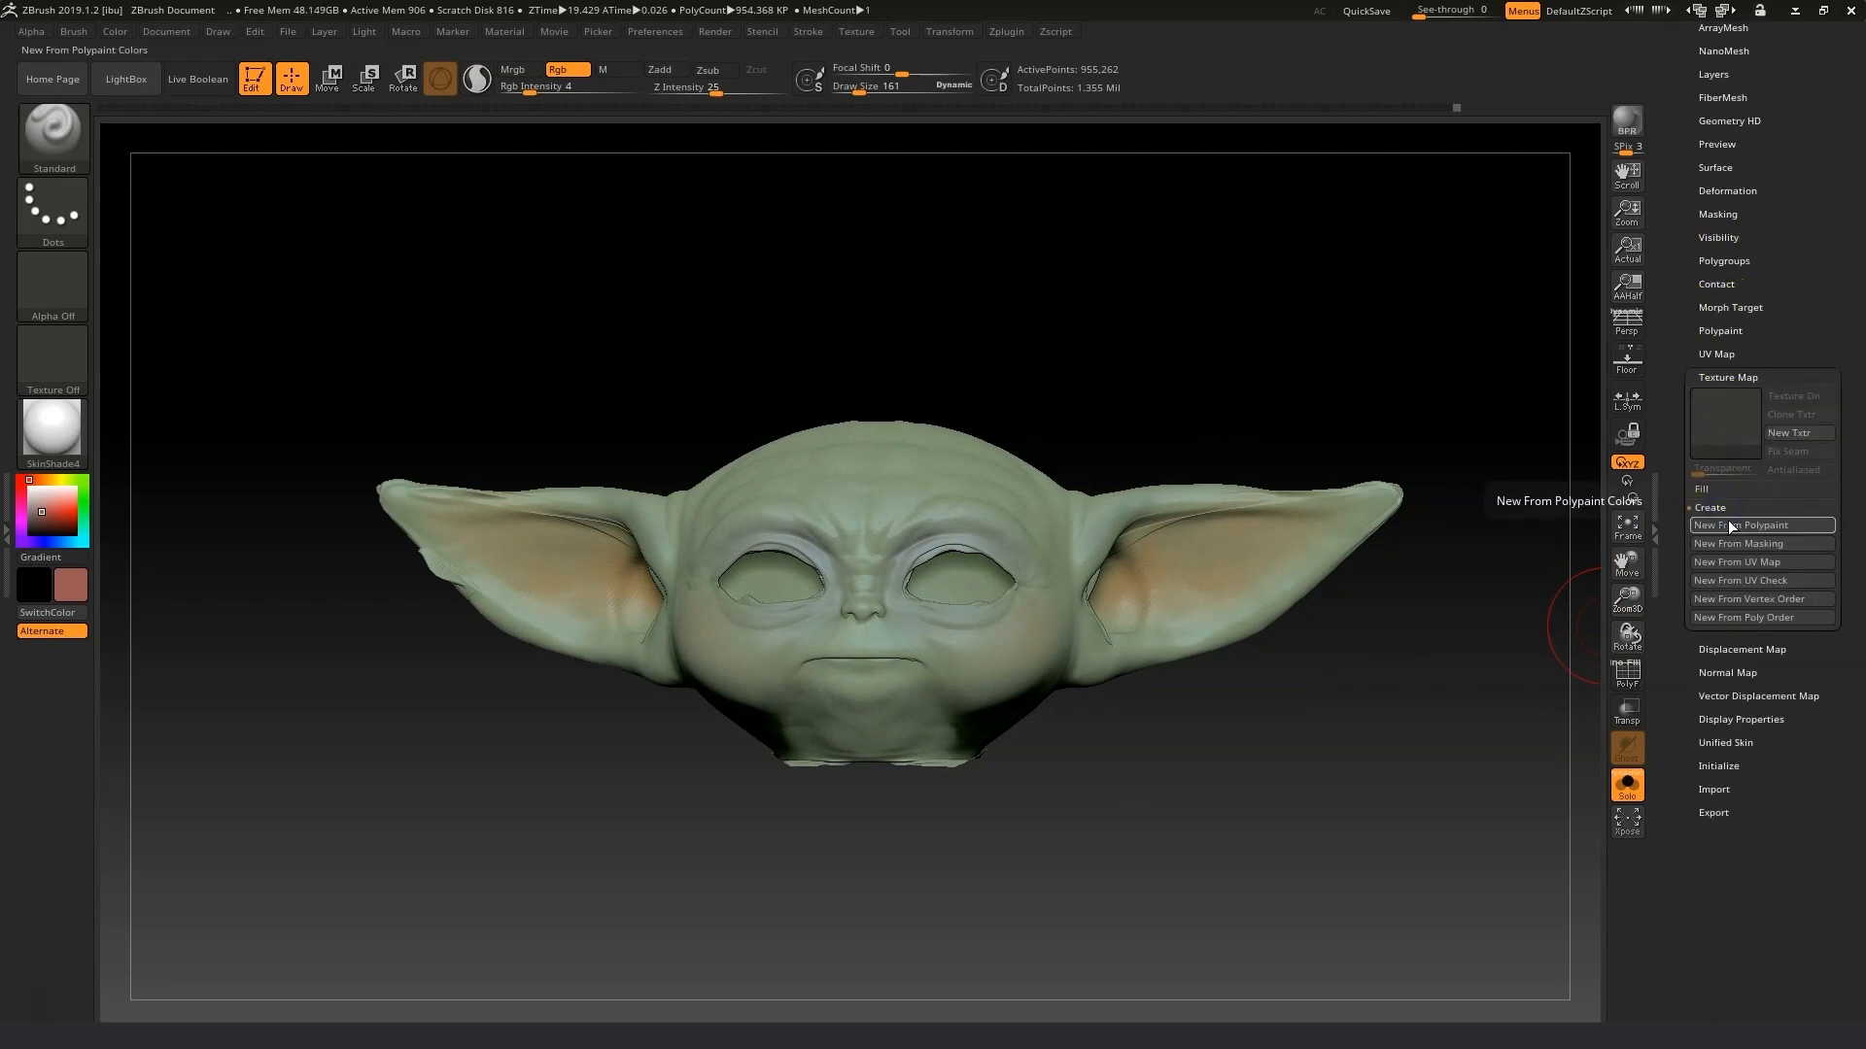
left_click(1729, 522)
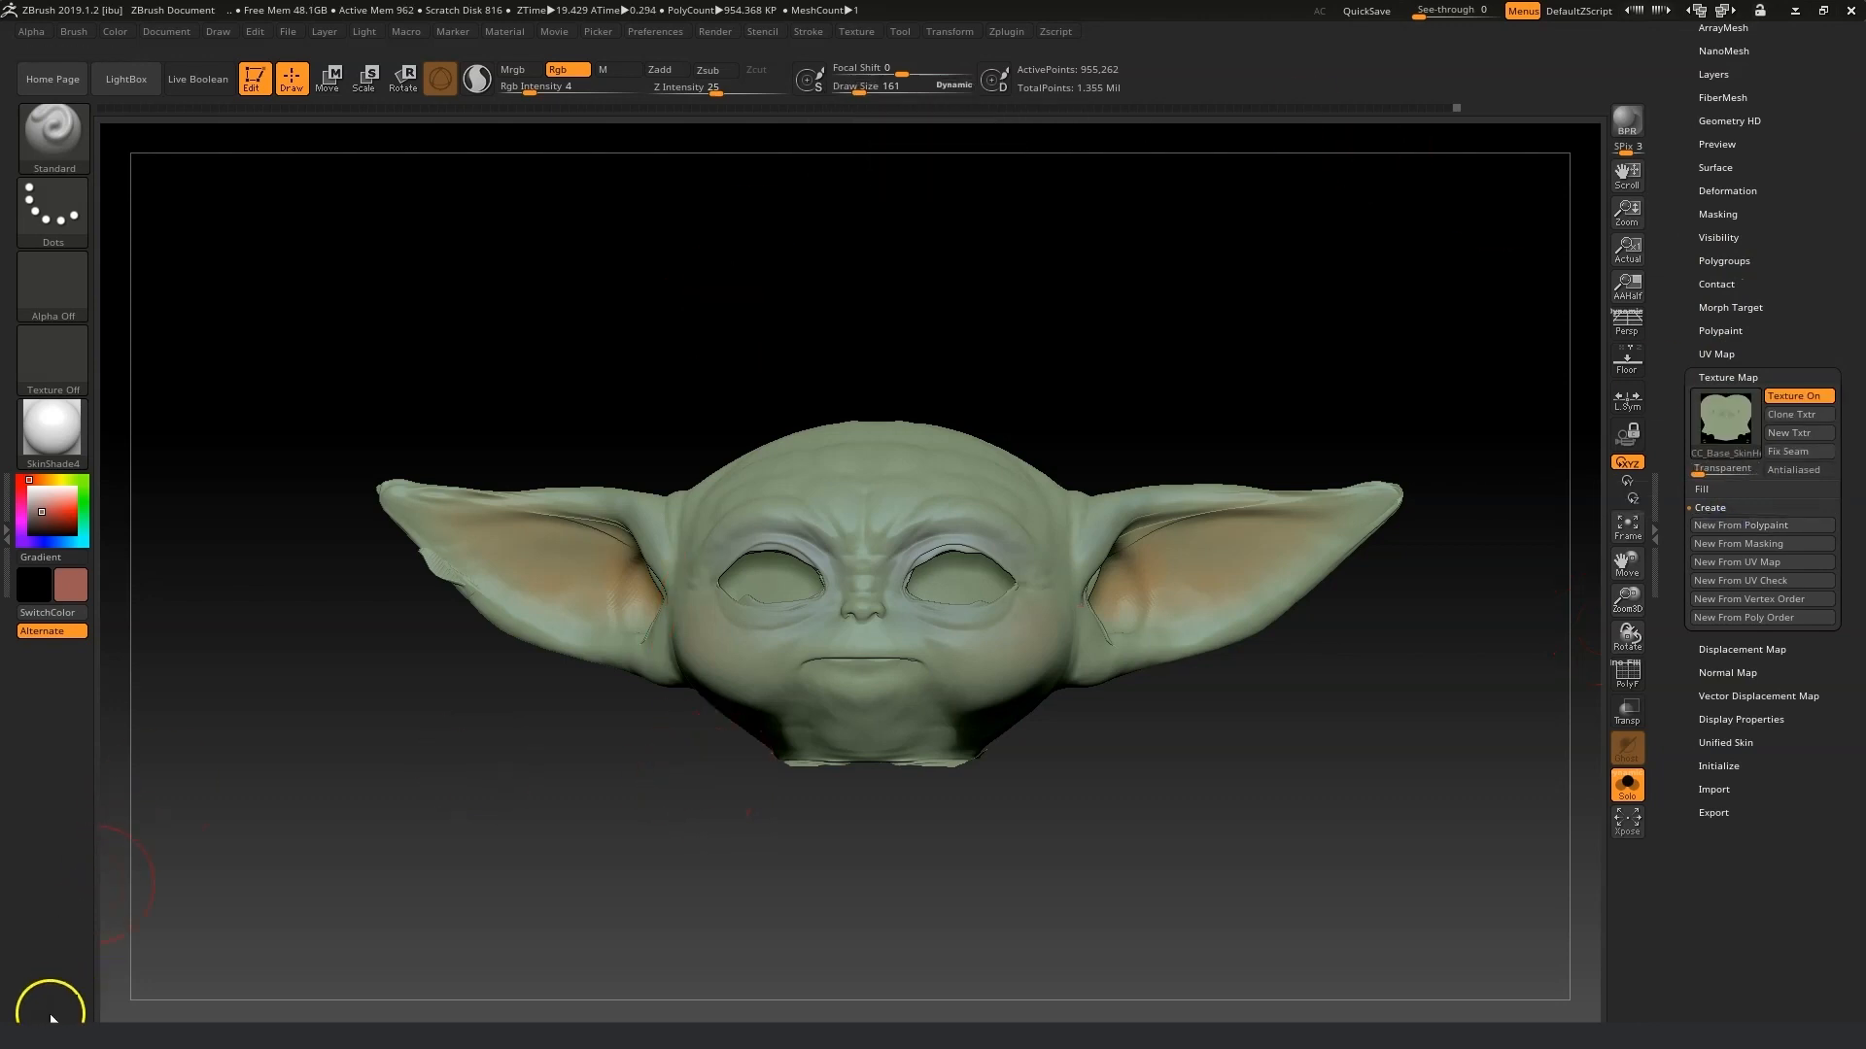
left_click_drag(1311, 810, 1244, 777)
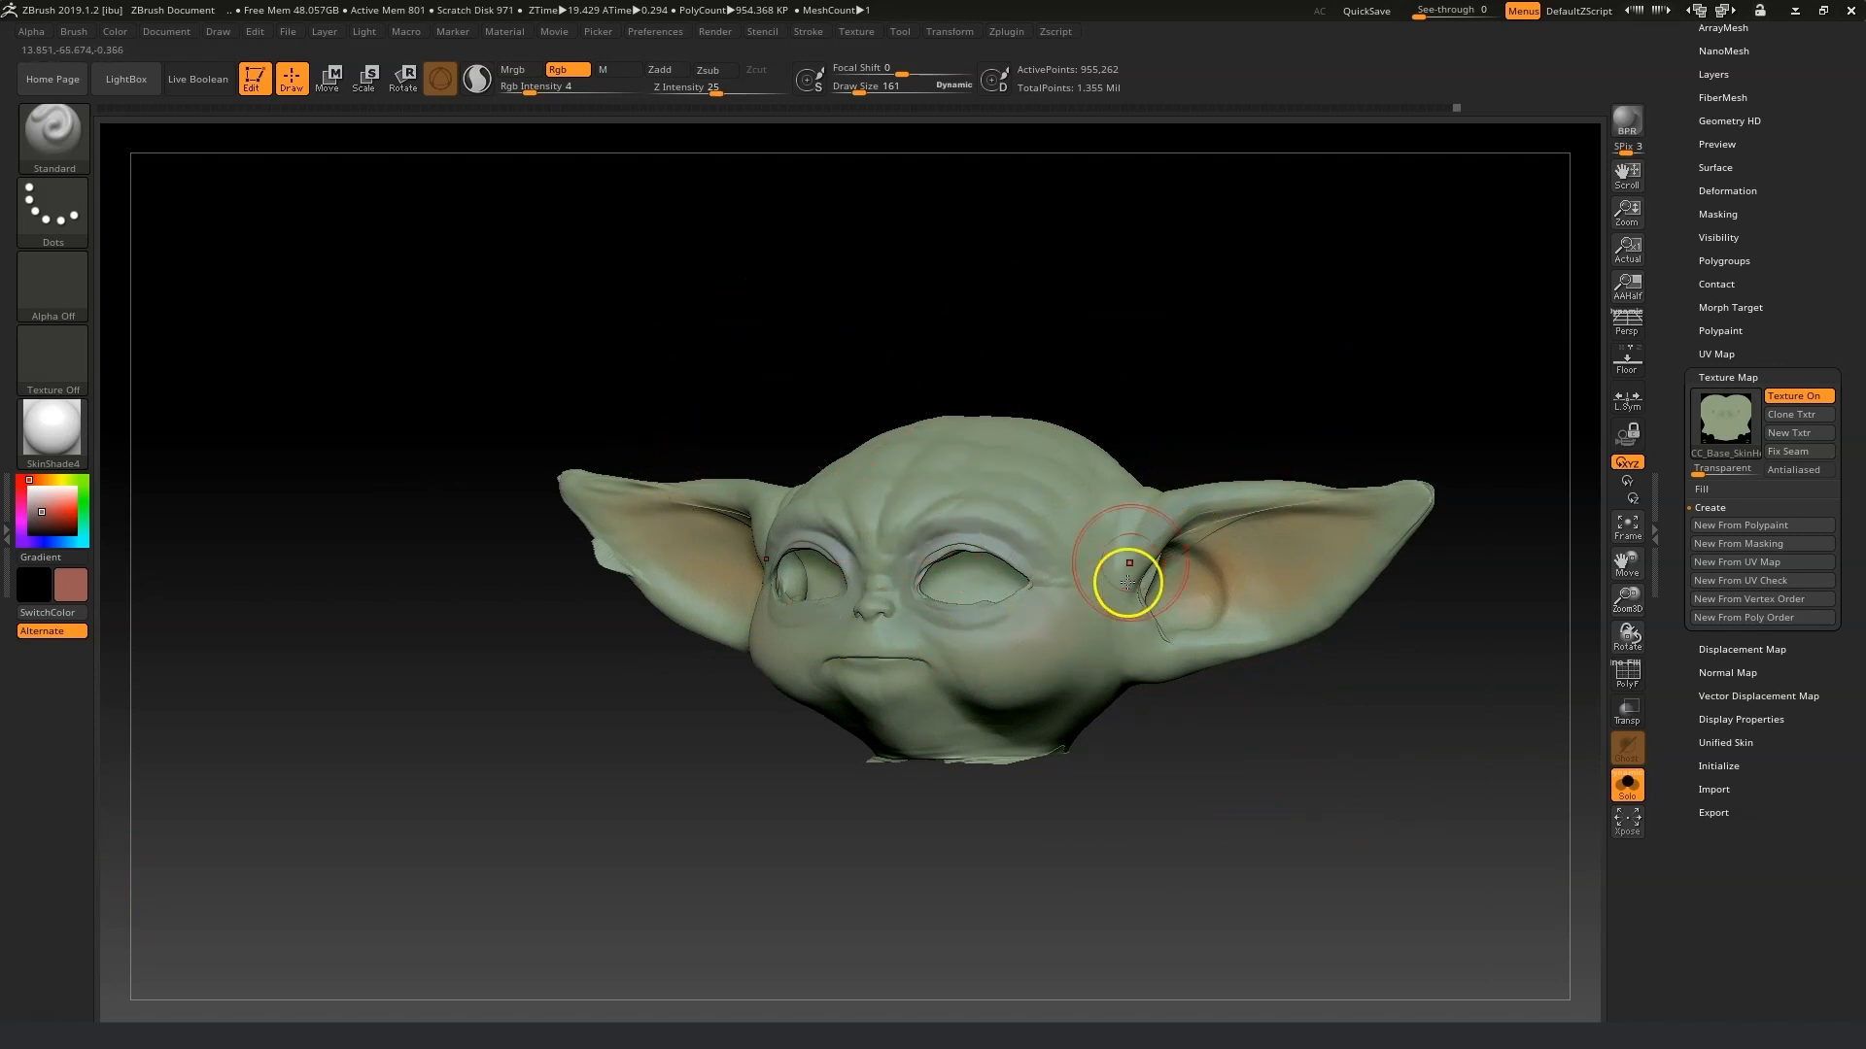
left_click_drag(1344, 801, 1369, 802)
Drop the head to subdivision level 1.
left_click_drag(1766, 128, 1653, 275)
left_click(1721, 174)
mouse_move(1269, 923)
left_mouse_down()
mouse_move(1199, 920)
mouse_move(1251, 920)
left_mouse_up()
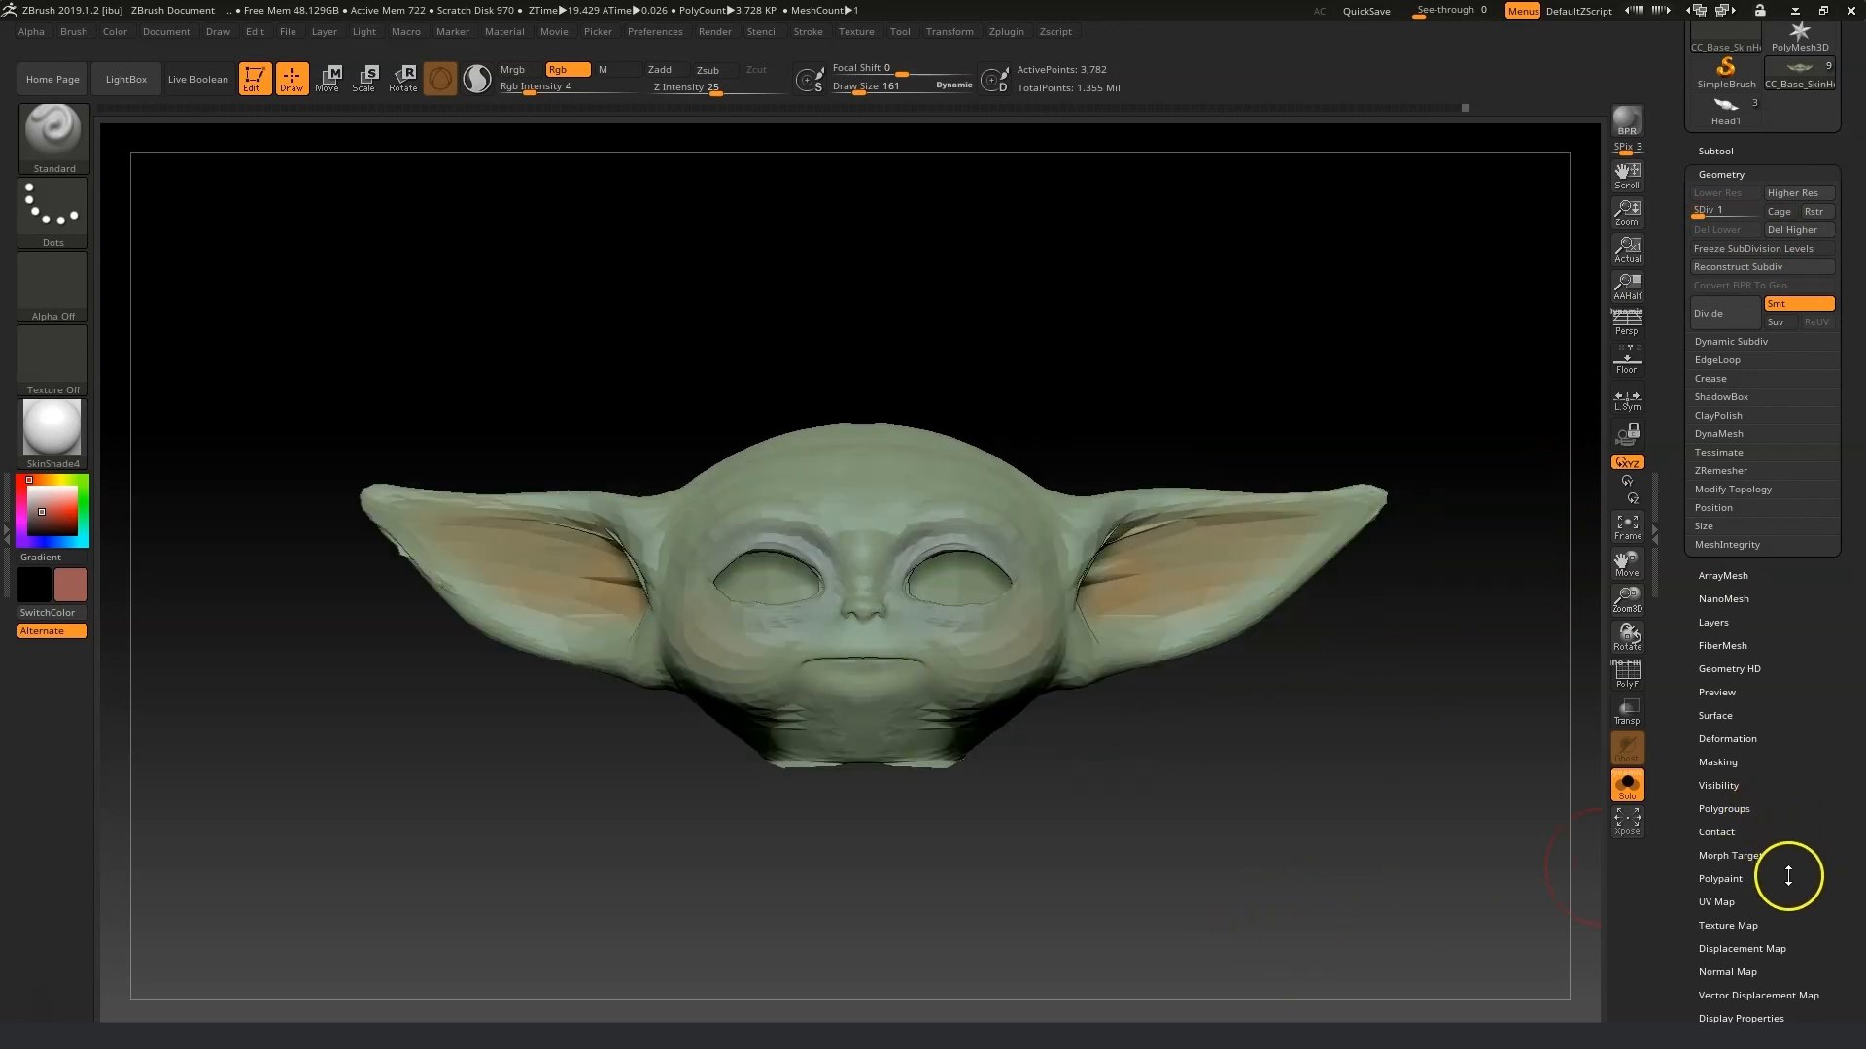
left_click_drag(402, 557, 407, 573, "shift")
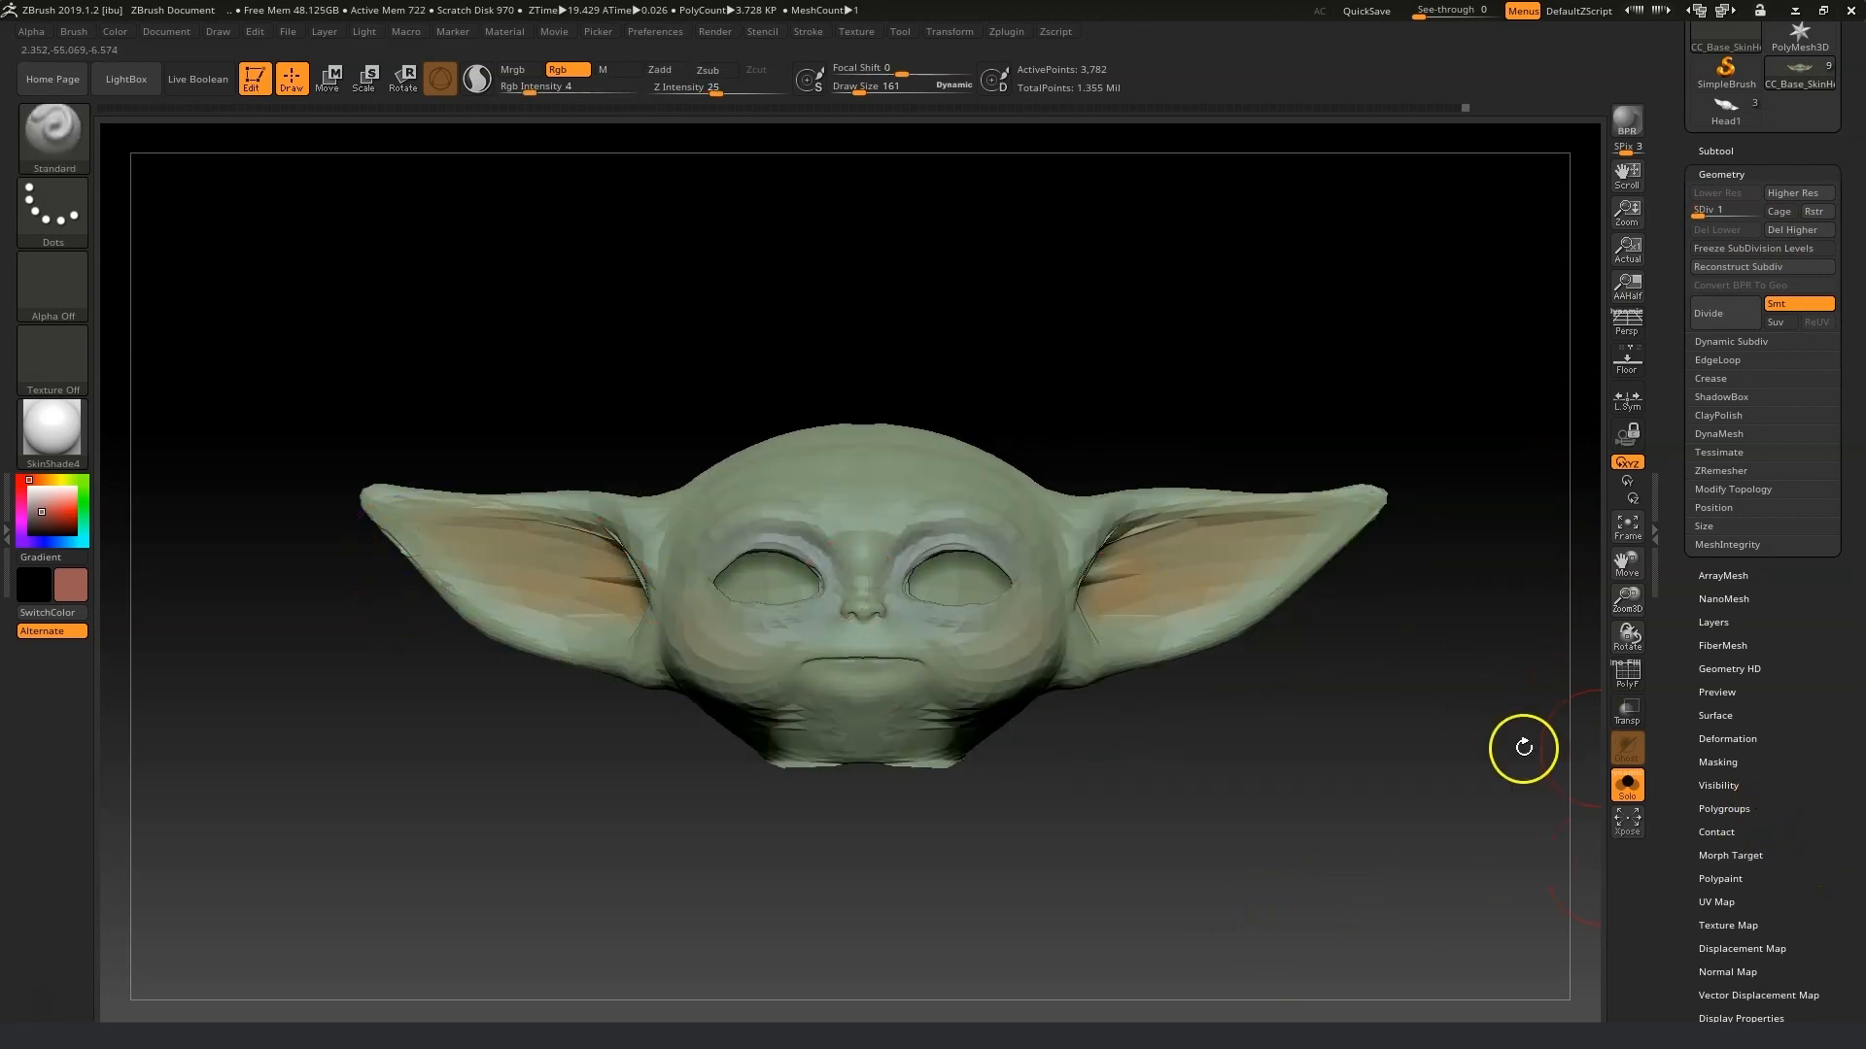
Clone the head's texture map into the texture palette.
scroll(1793, 758, "down", 4)
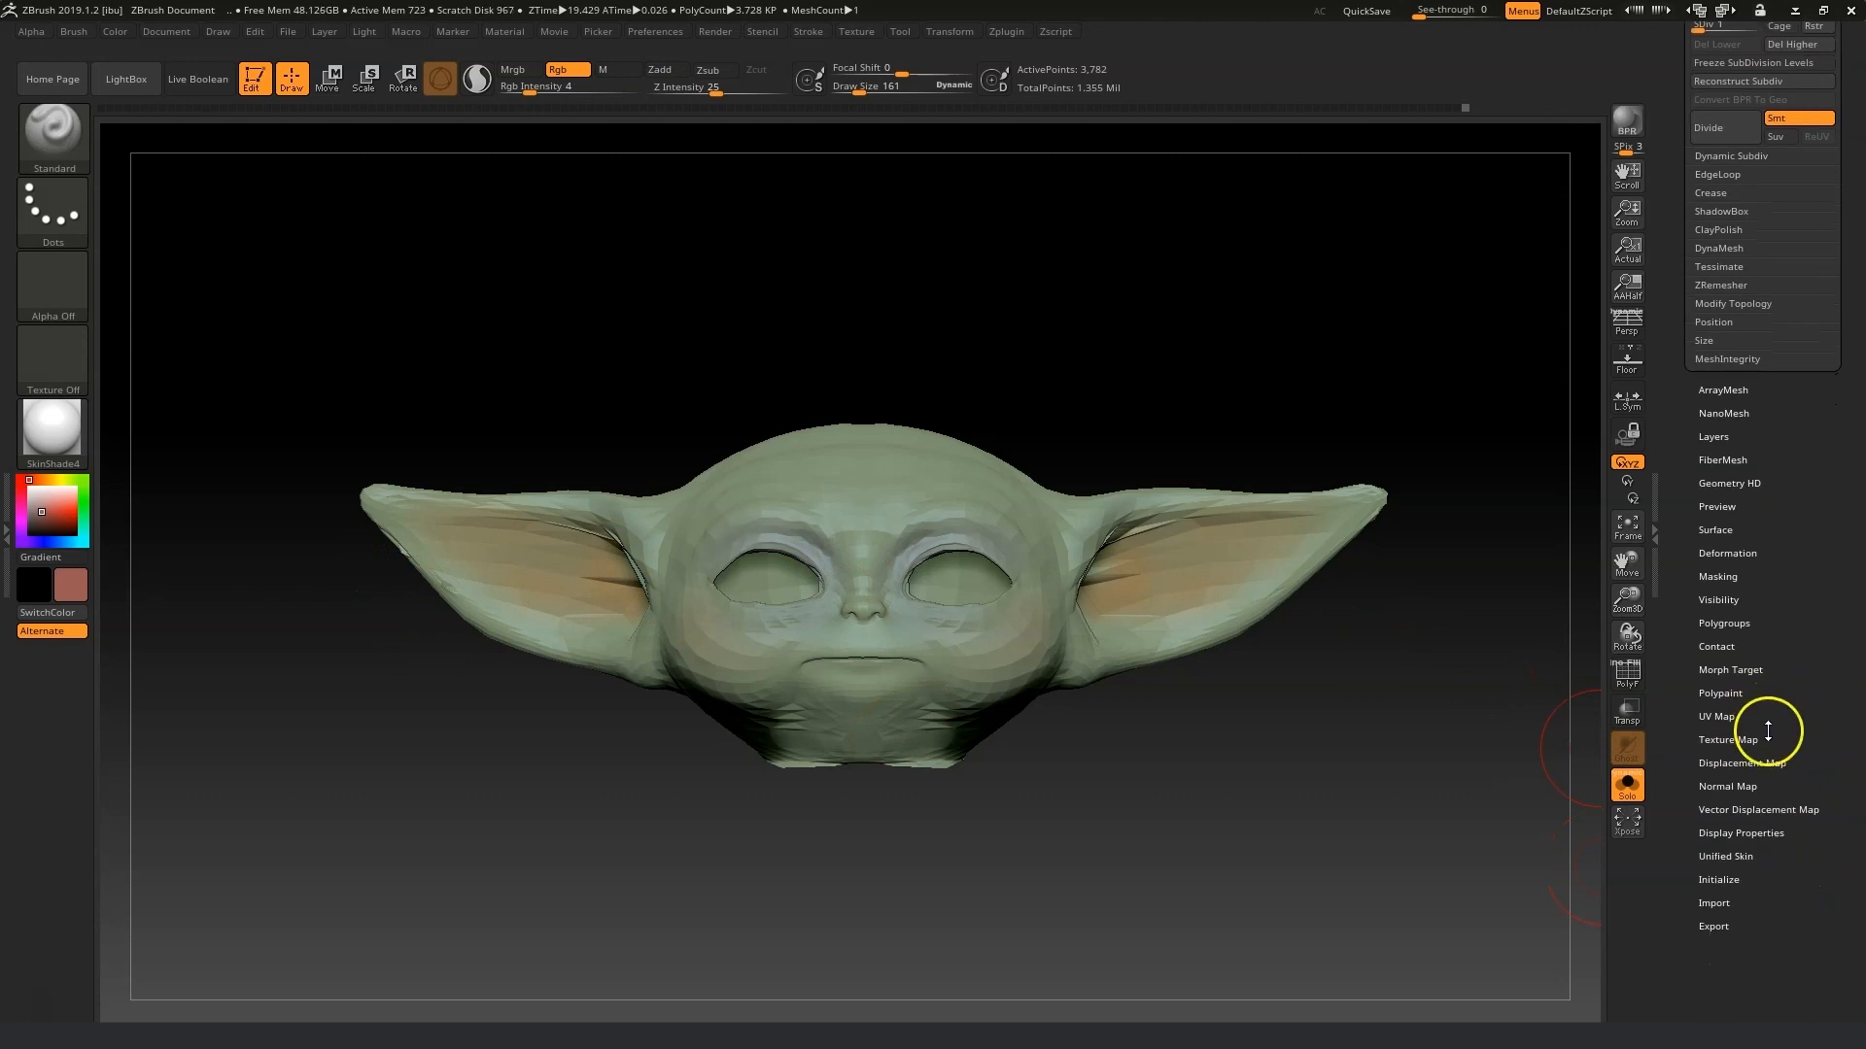
left_click(1730, 741)
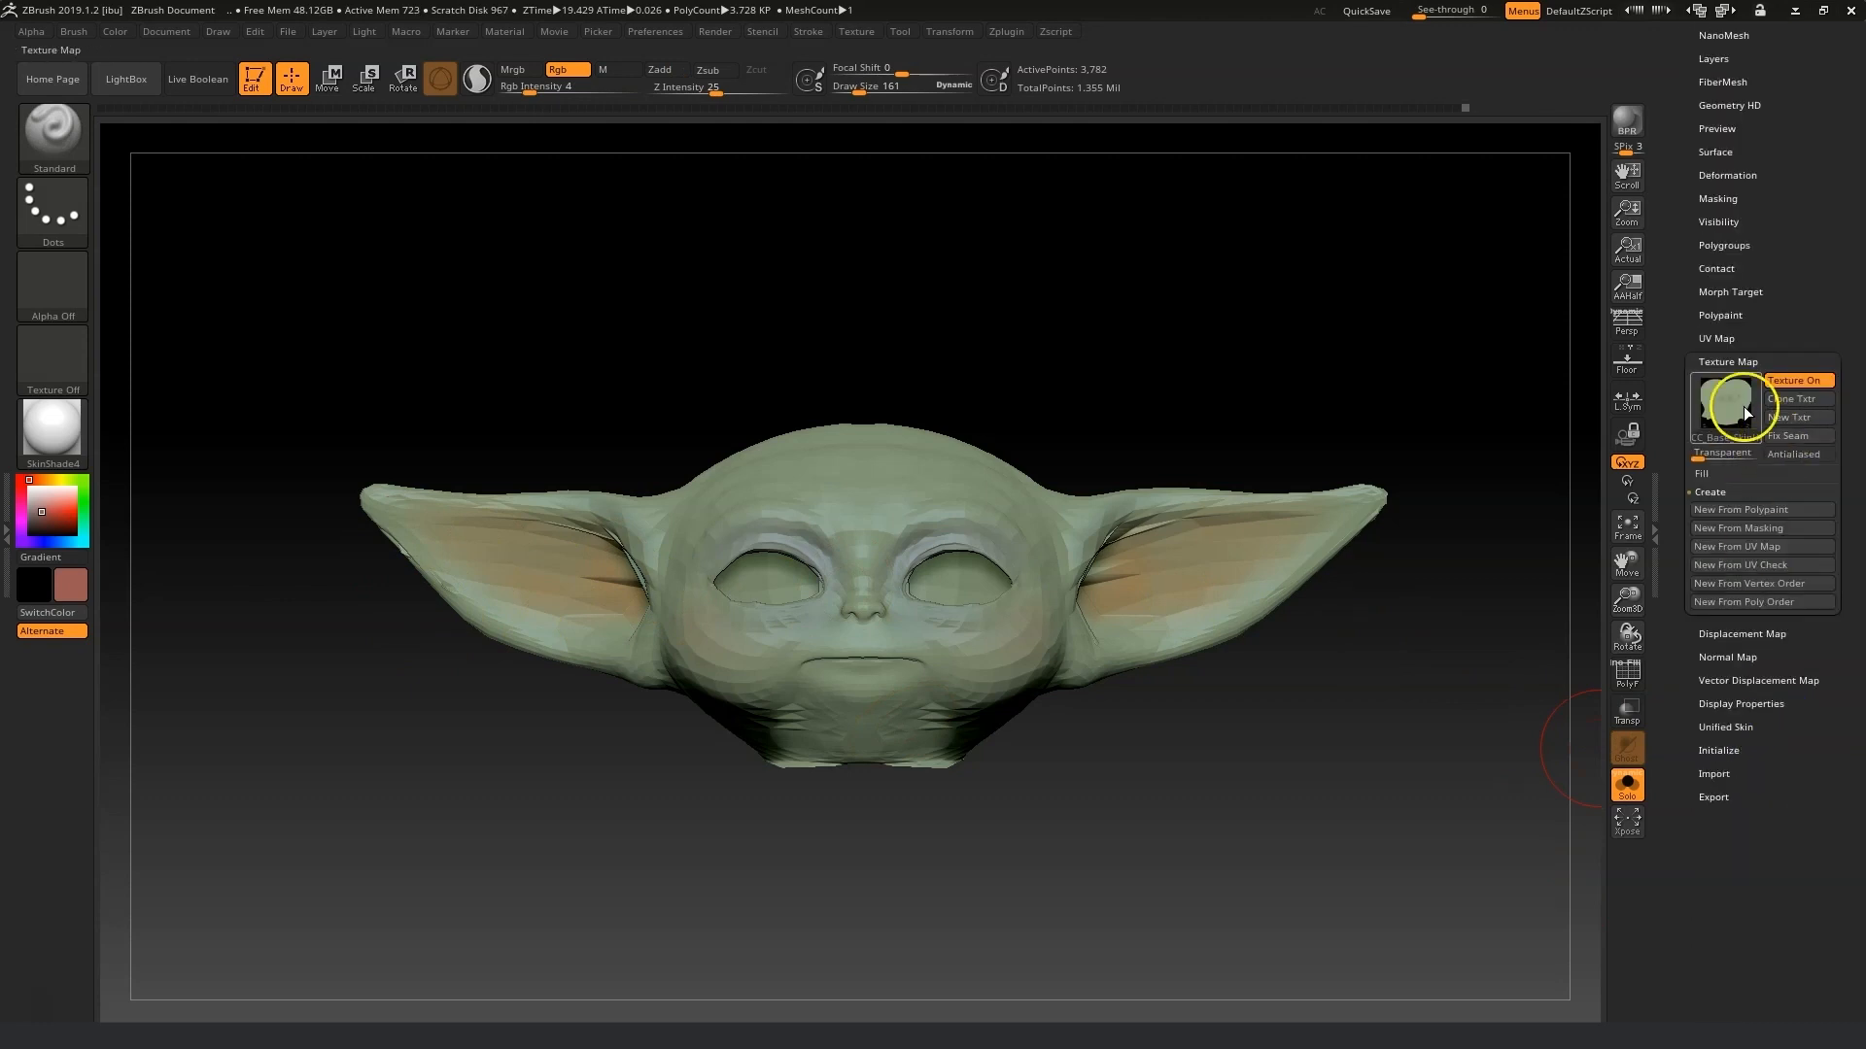
left_click(1784, 398)
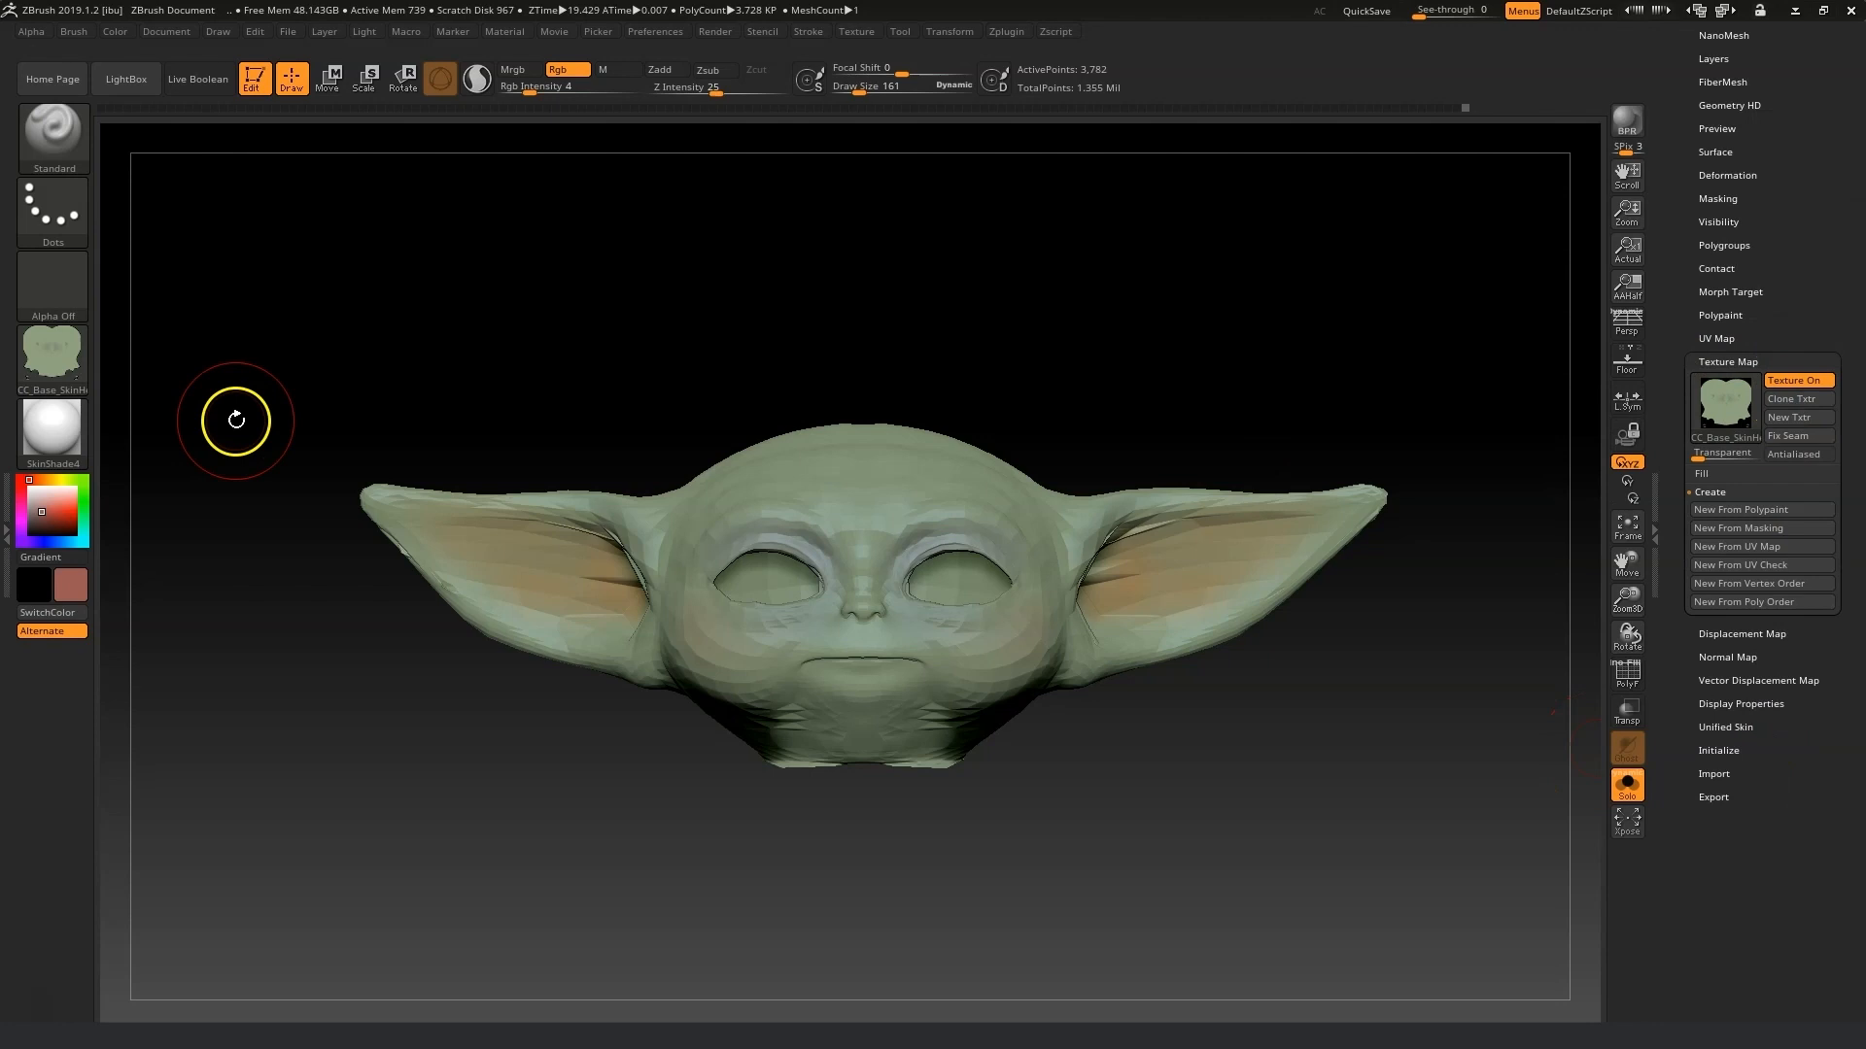
Start exporting the current texture and choose PNG as the file format.
left_click(51, 348)
left_click(218, 644)
left_click(416, 932)
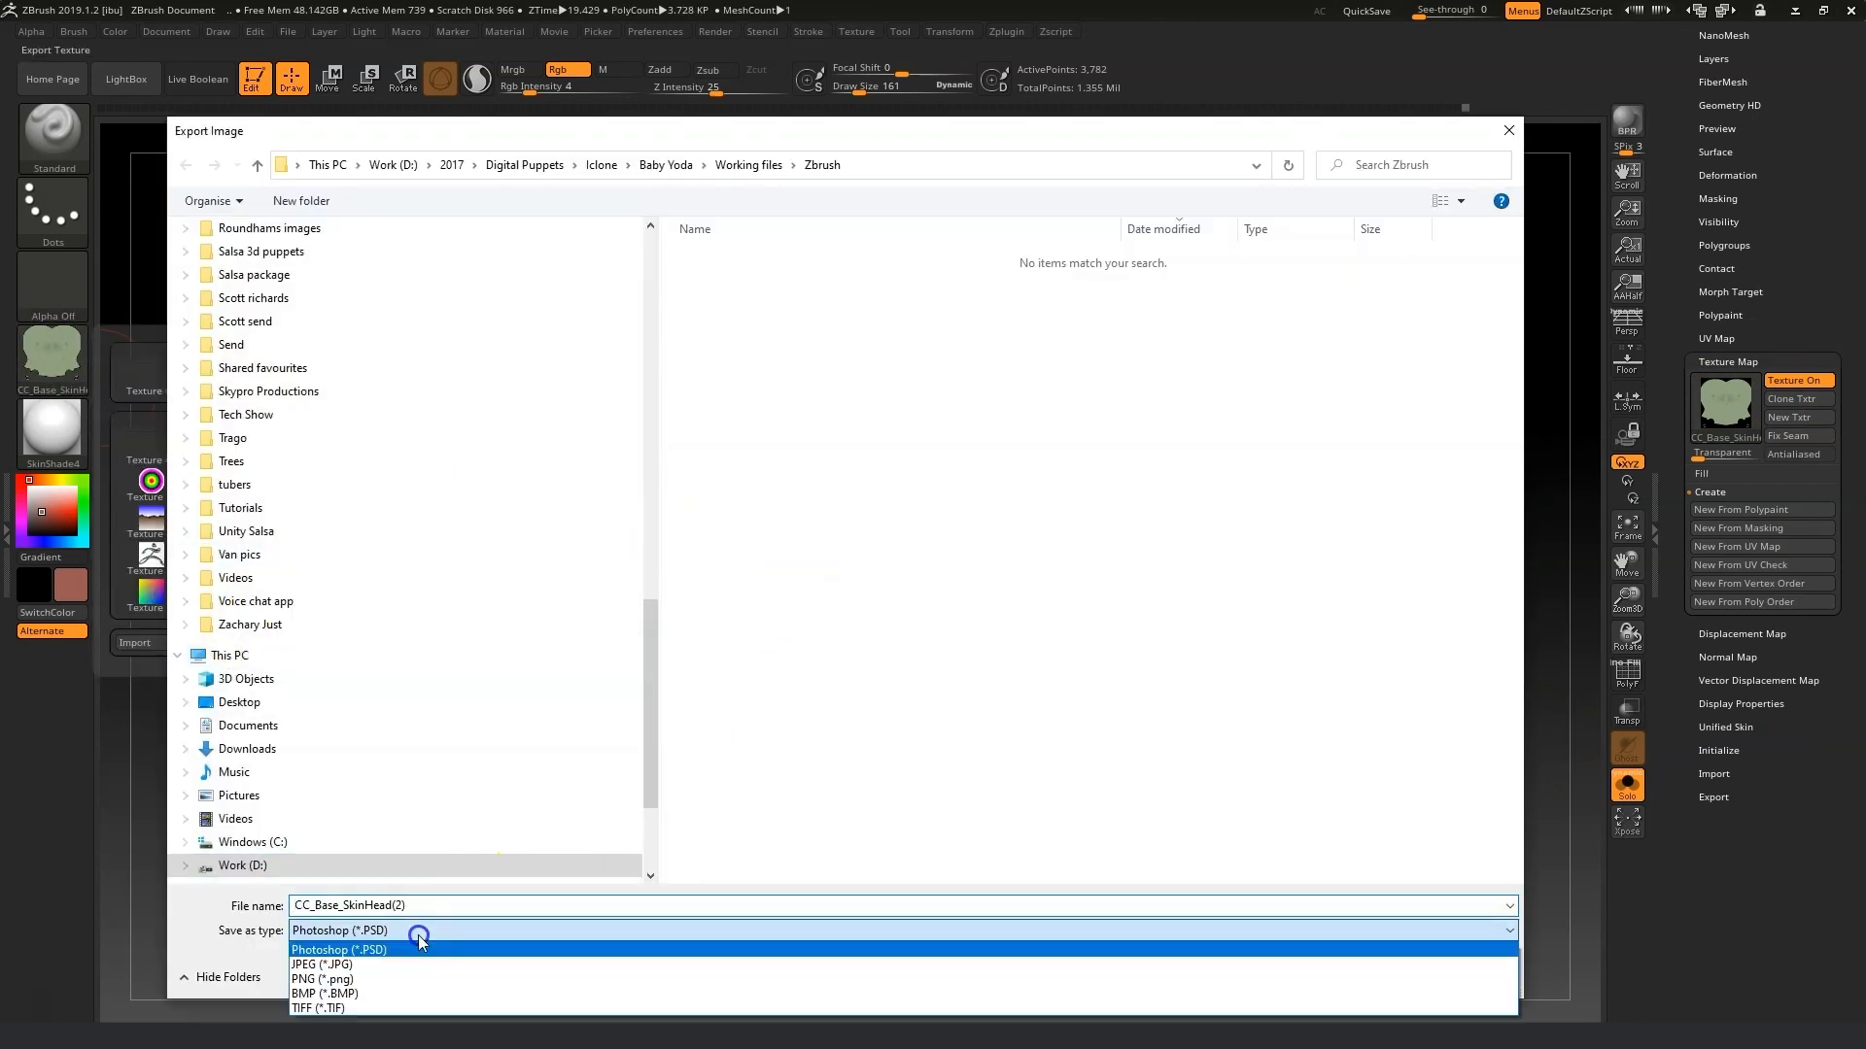
left_click(404, 980)
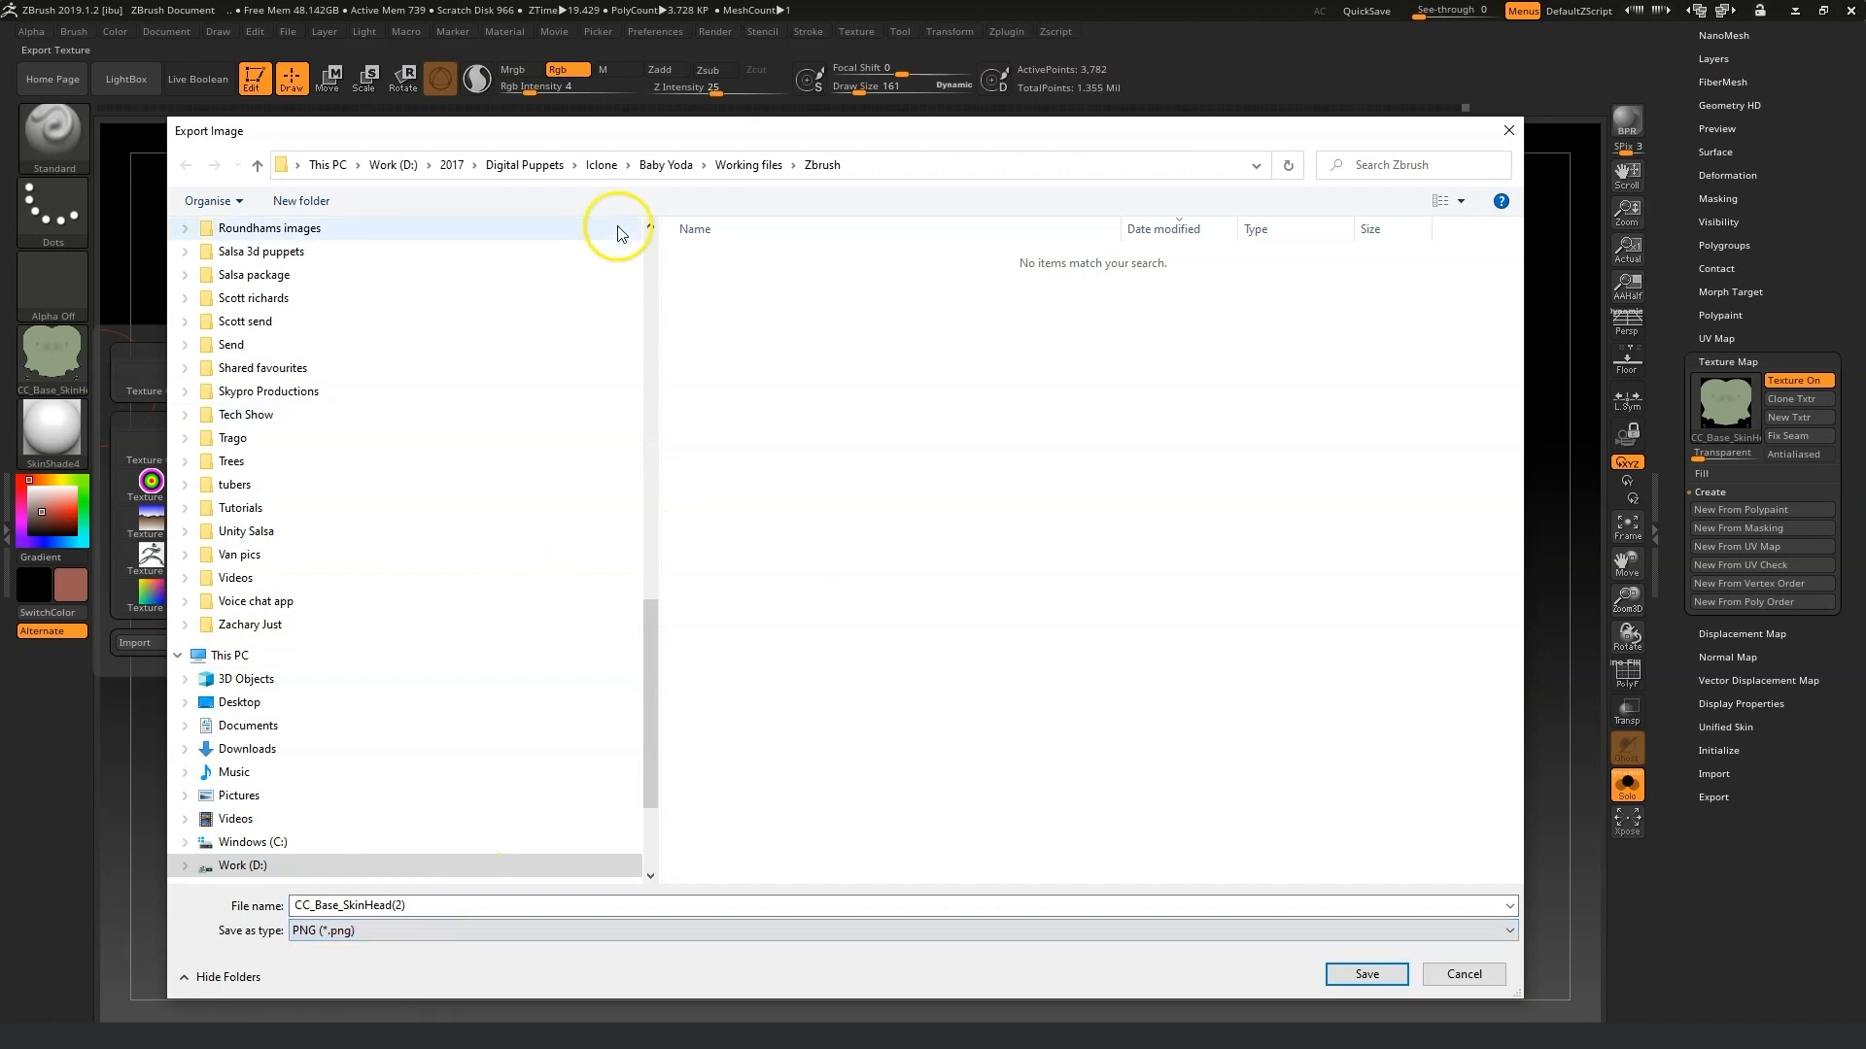
Create a new folder named Images inside the Working files folder.
left_click(748, 166)
right_click(762, 413)
mouse_move(709, 653)
left_click(843, 653)
type("Images")
key("Return")
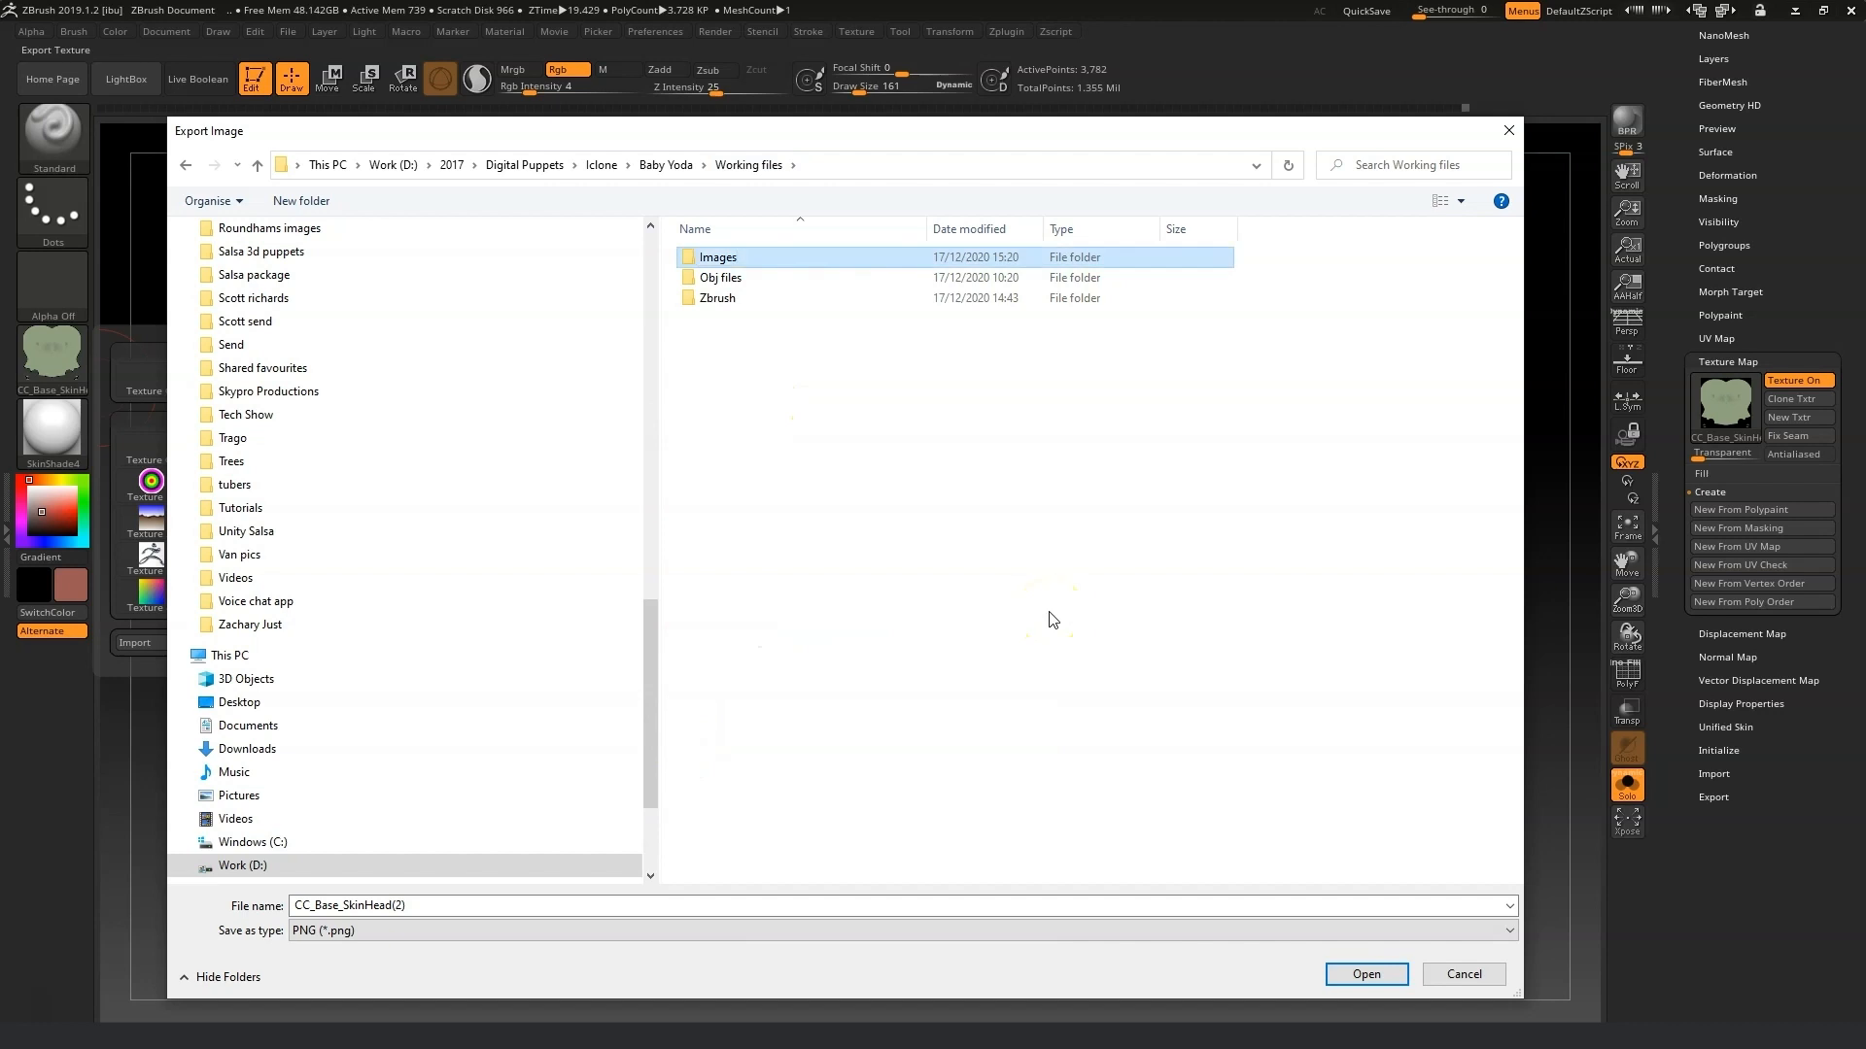
Save the texture as Yida head in the Images folder.
double_click(716, 258)
left_click(446, 917)
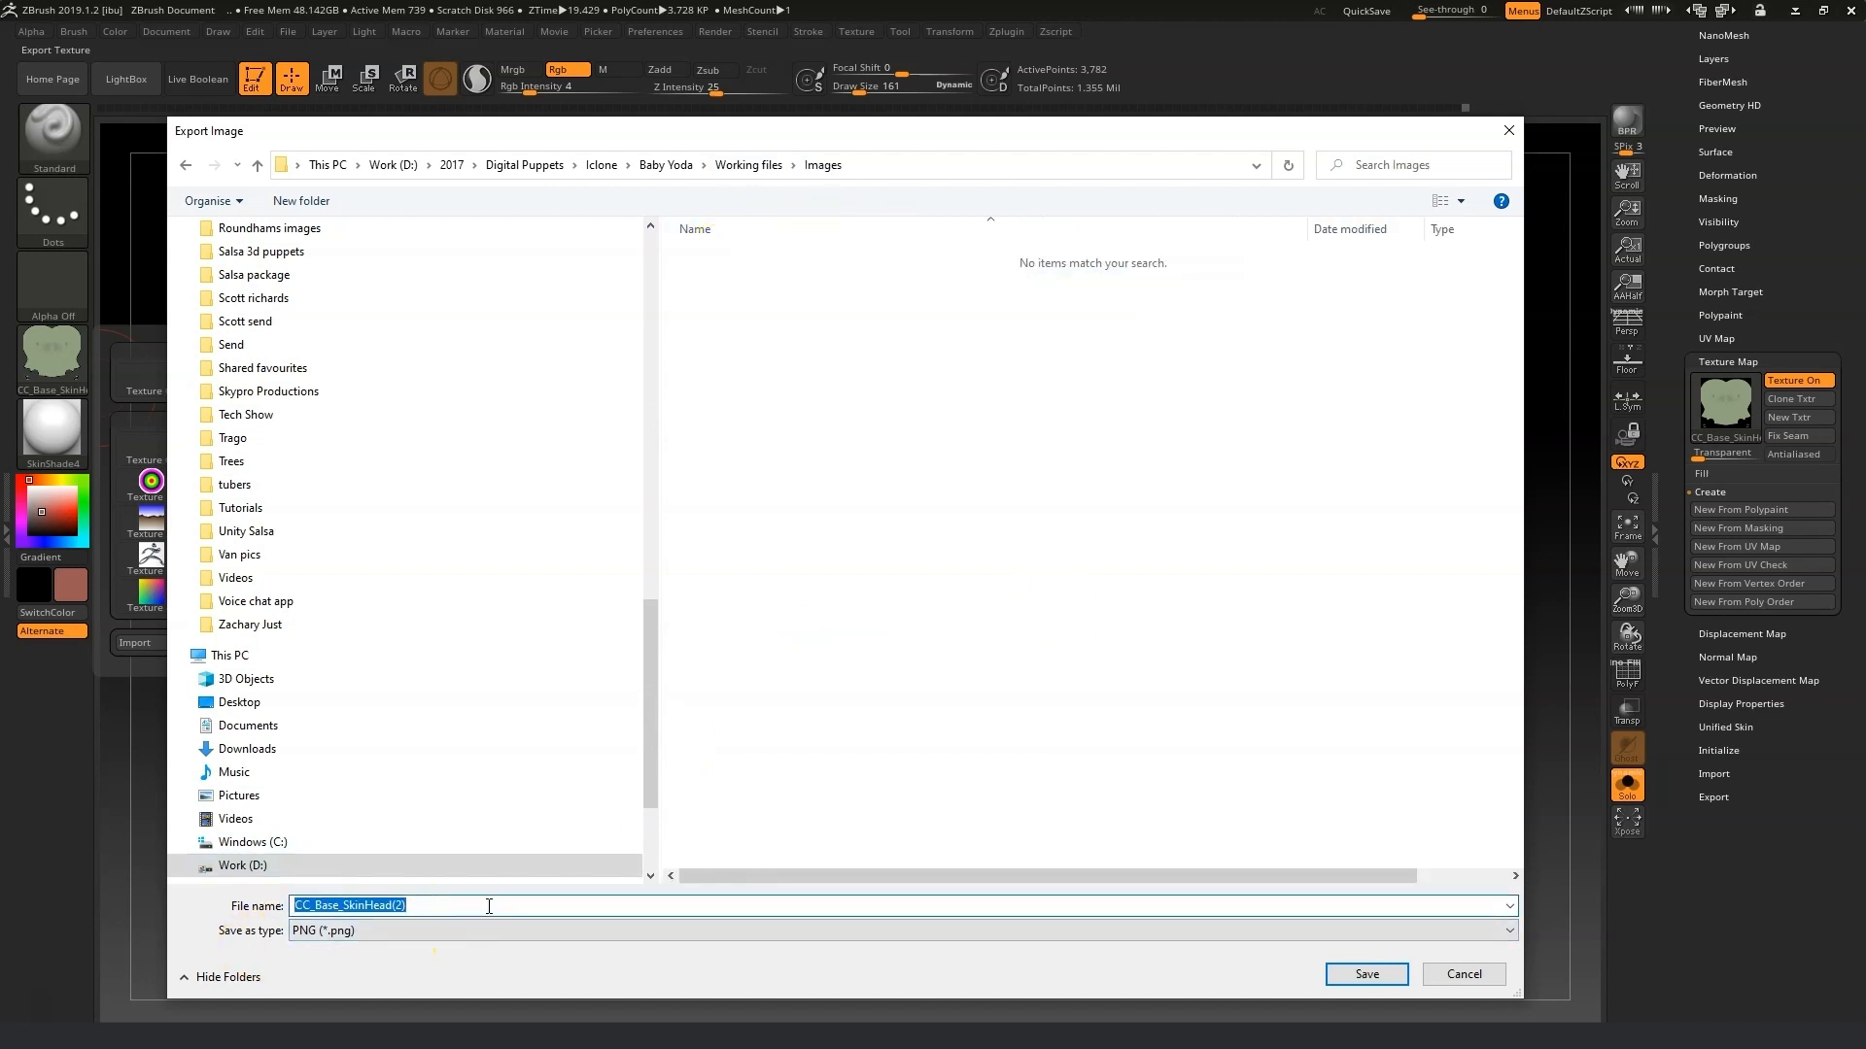
type("Yida head")
key("Return")
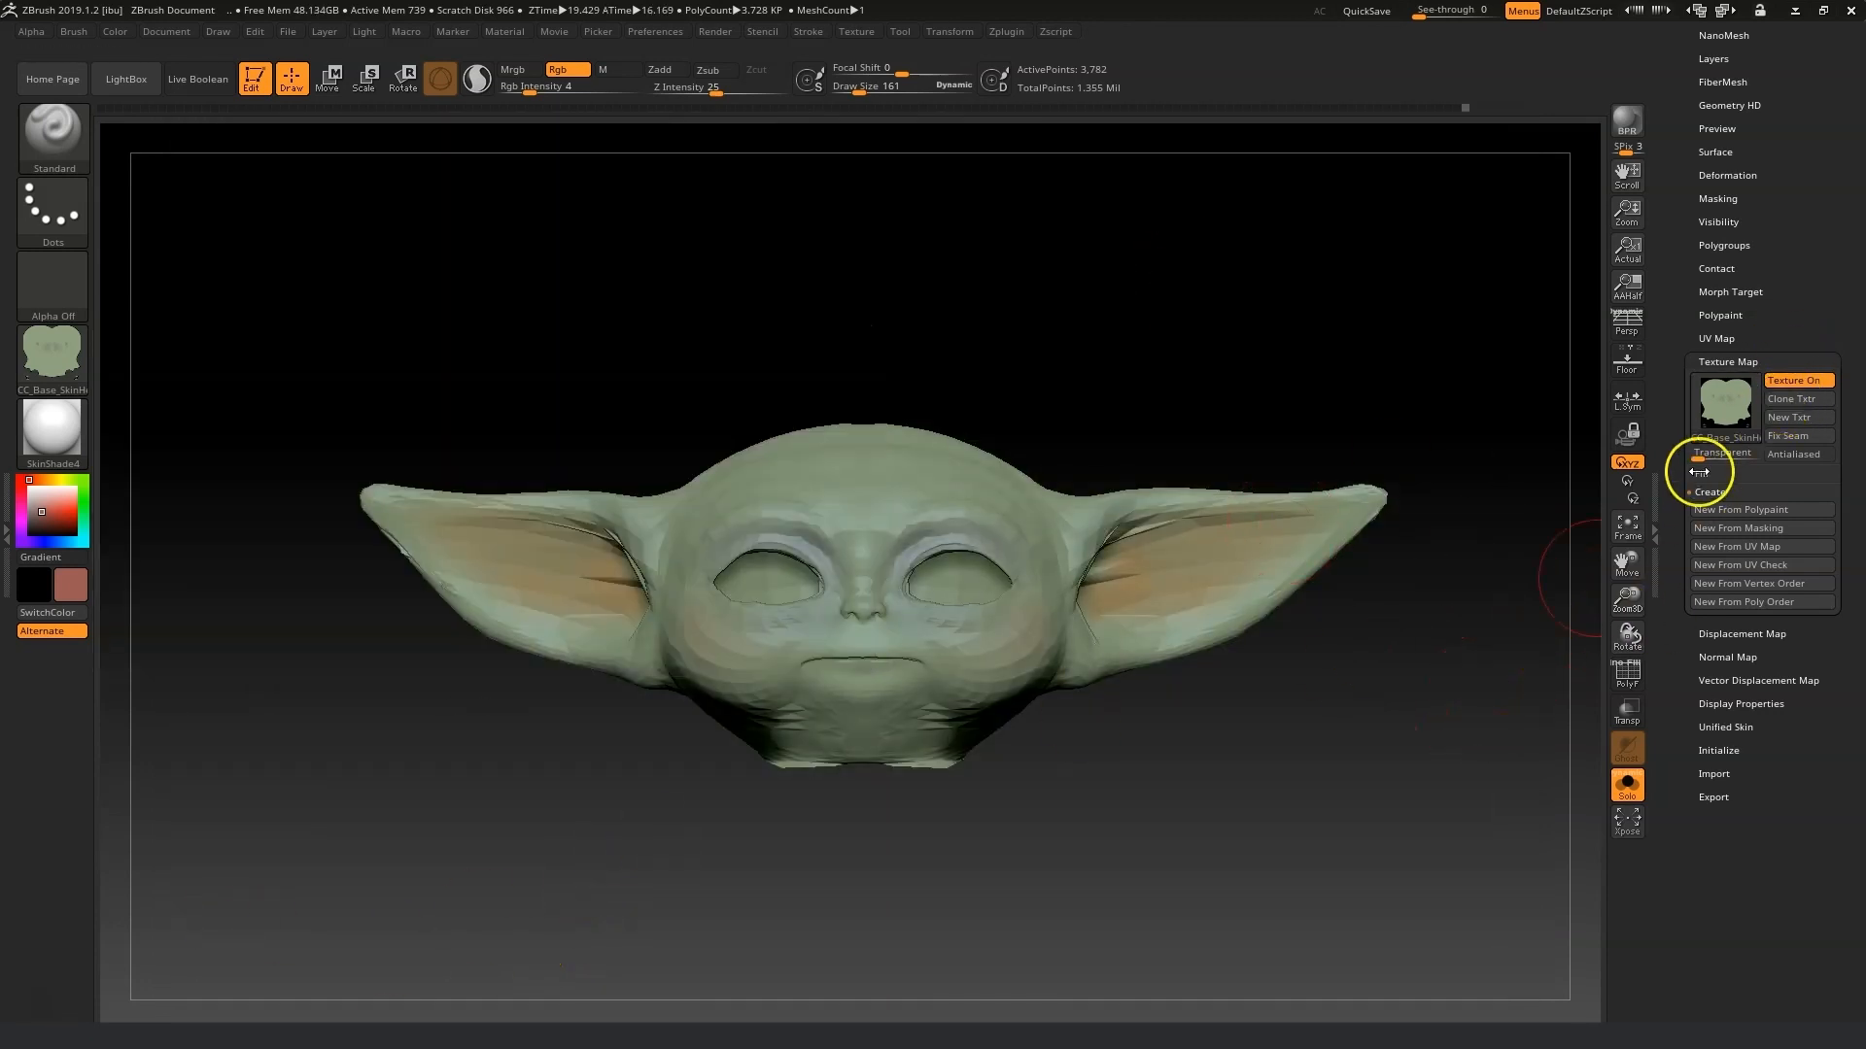
Create a normal map for the head and clone it into the texture palette.
left_click_drag(1754, 168, 1773, 305)
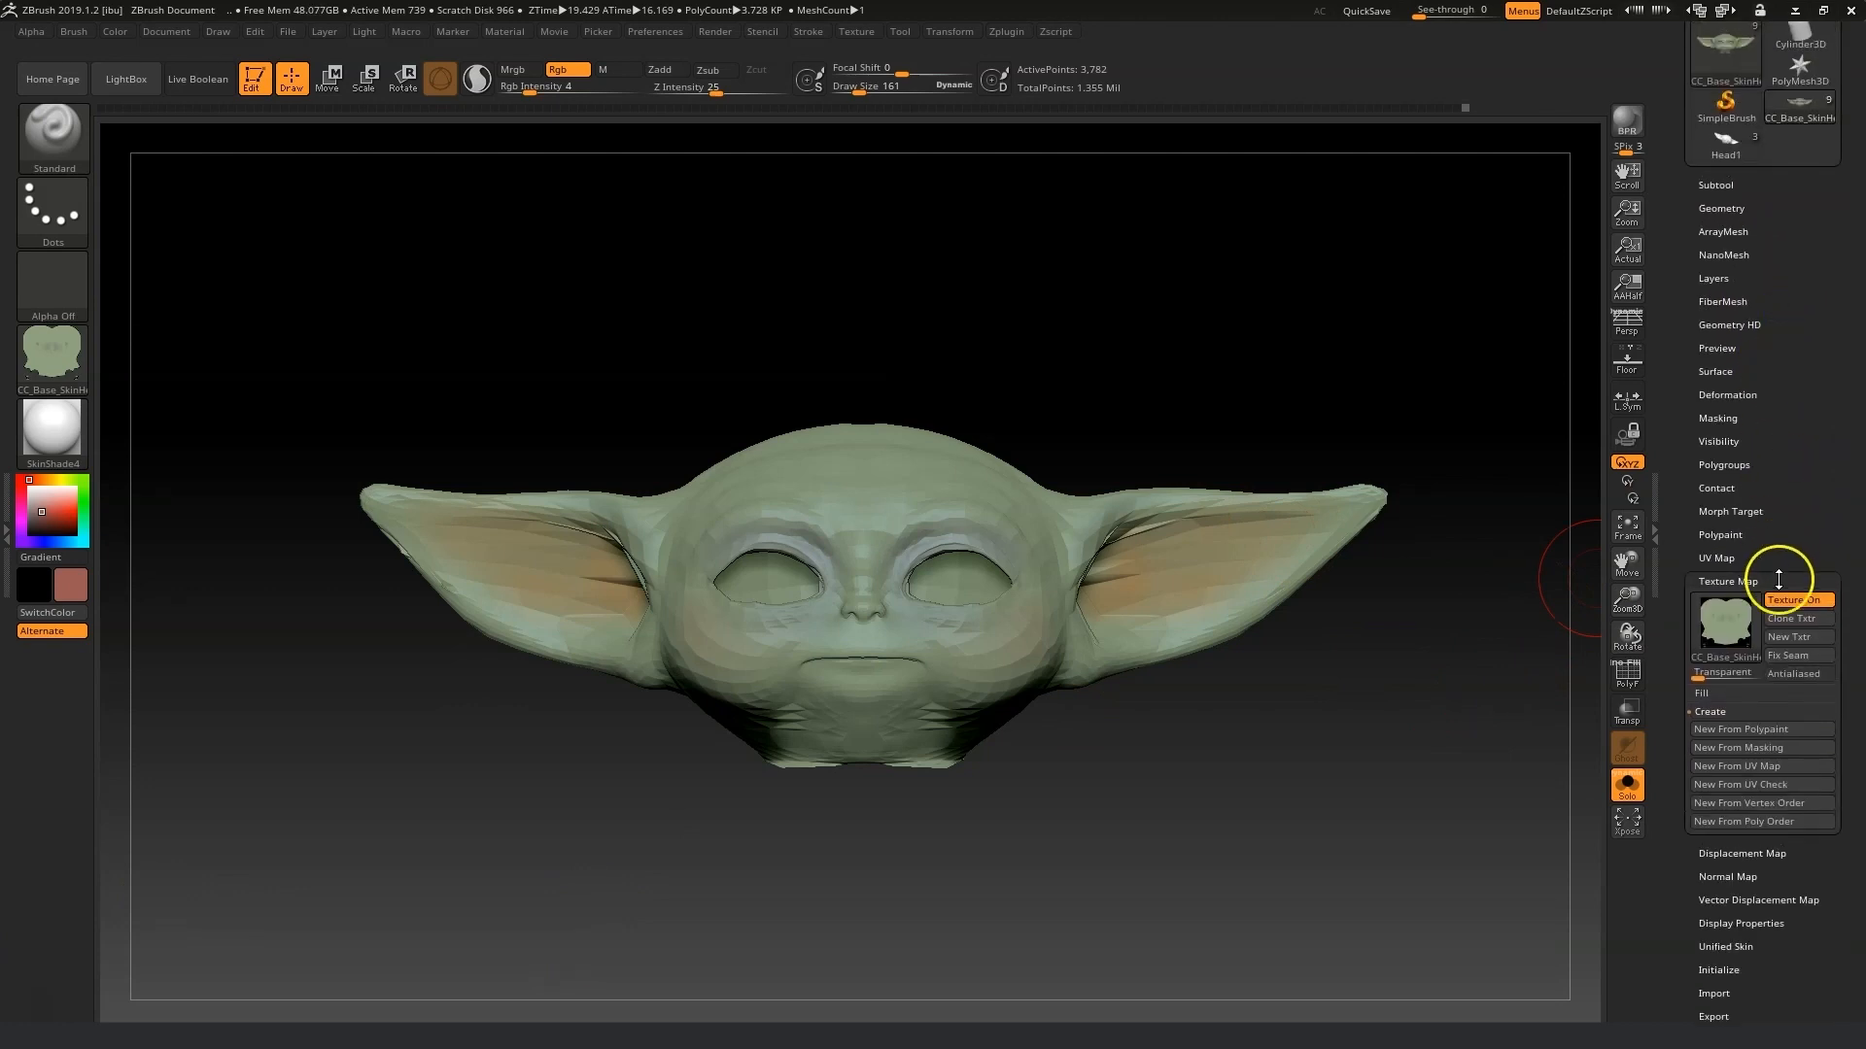
left_click_drag(1776, 534, 1783, 429)
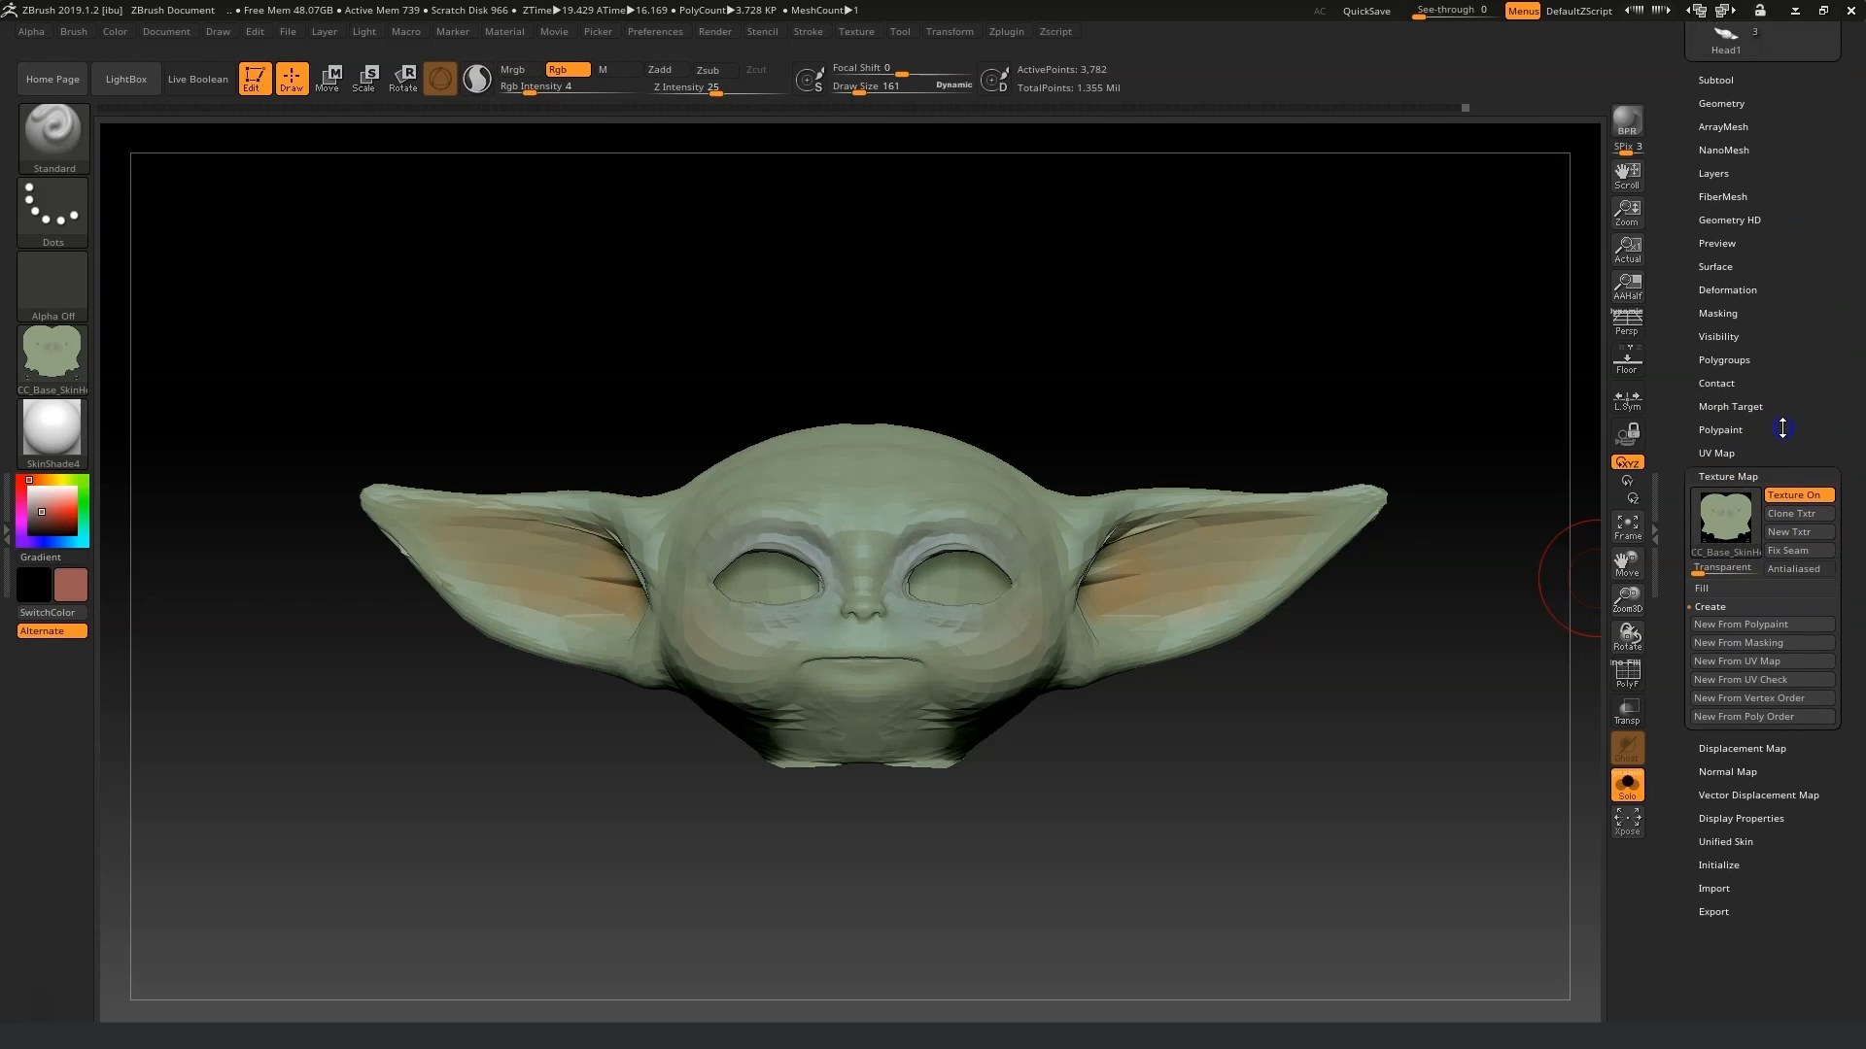
left_click(1744, 772)
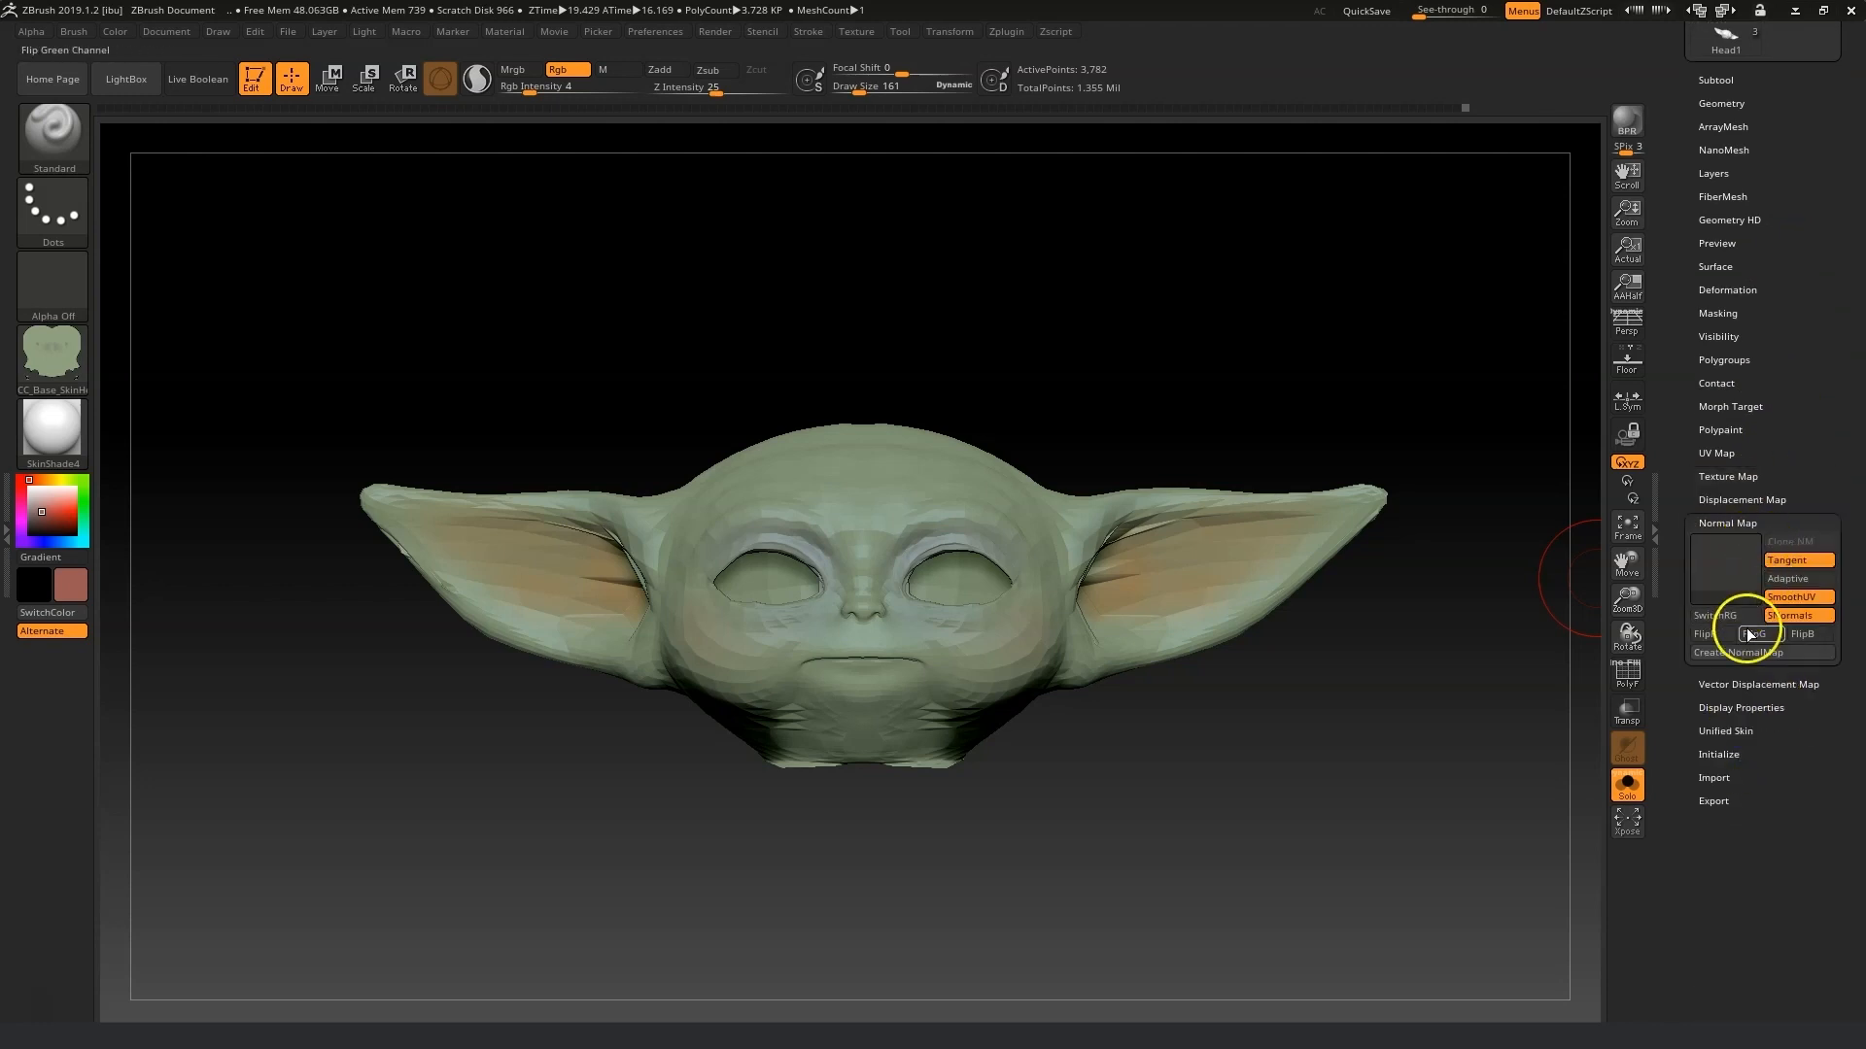
left_click(1734, 659)
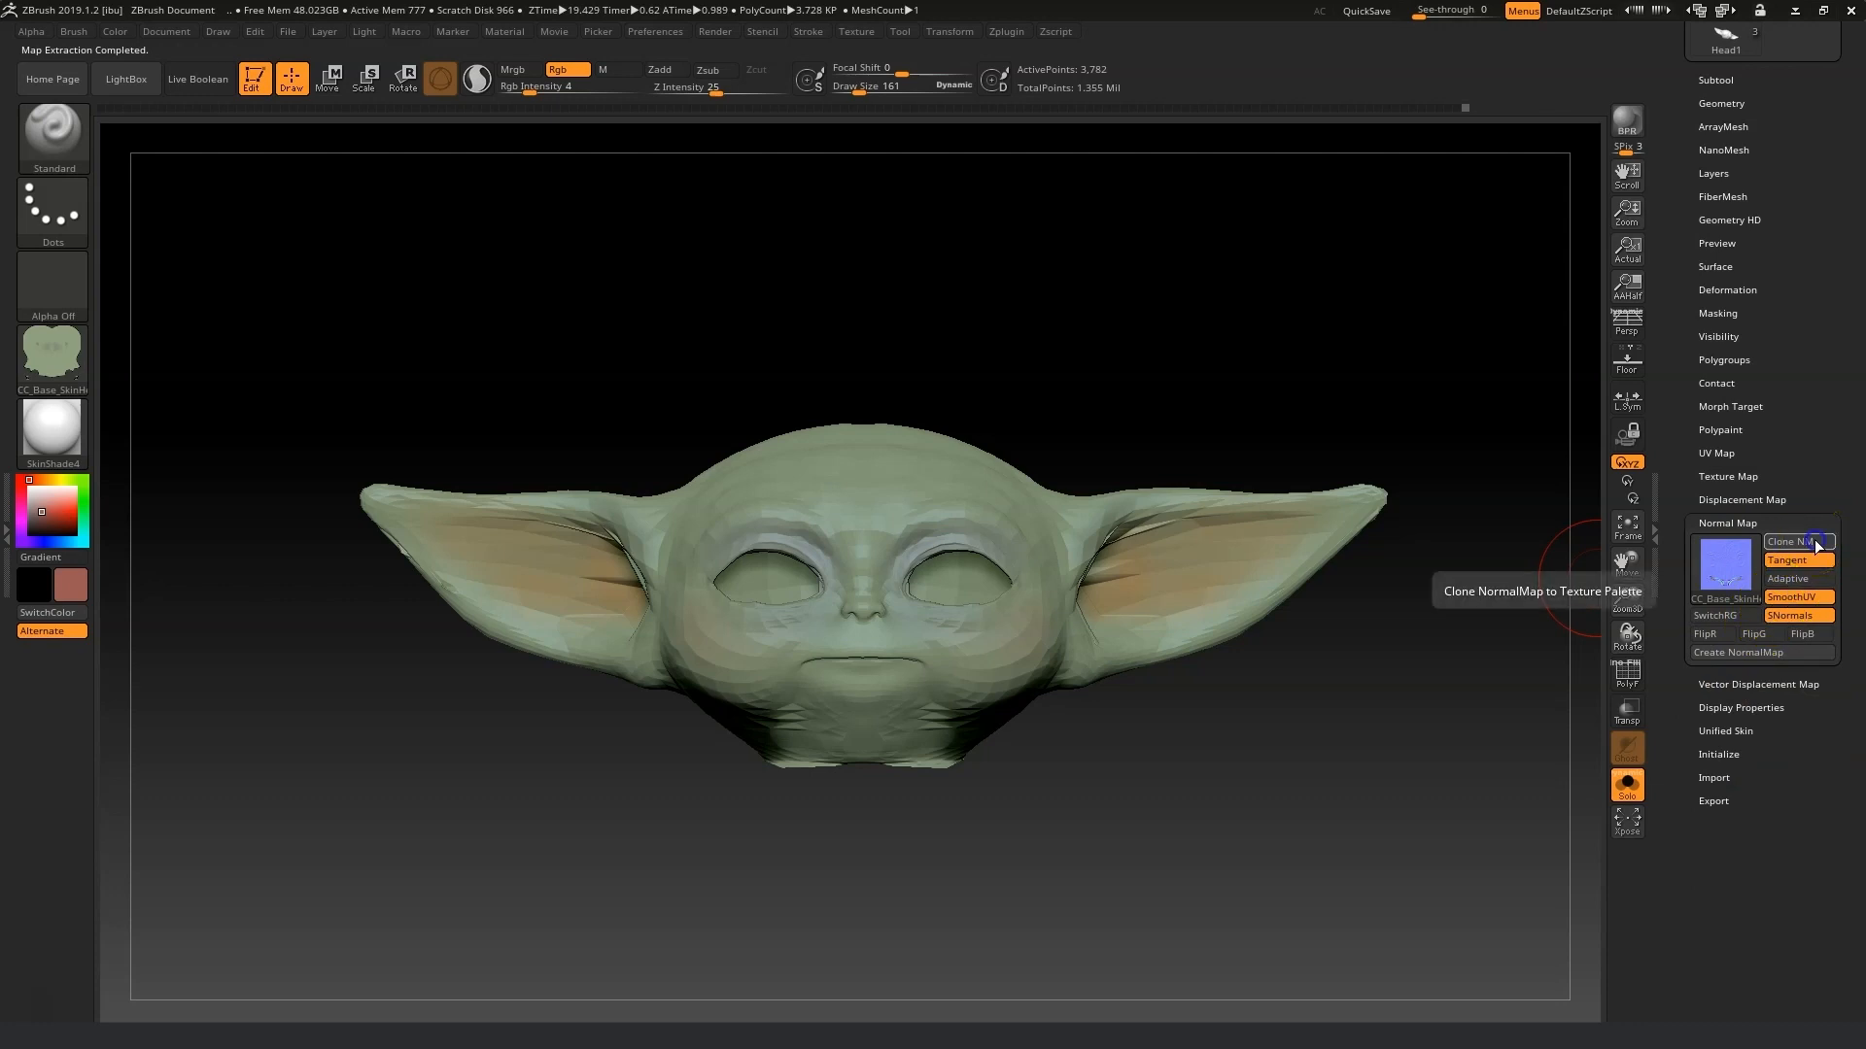
left_click(1816, 546)
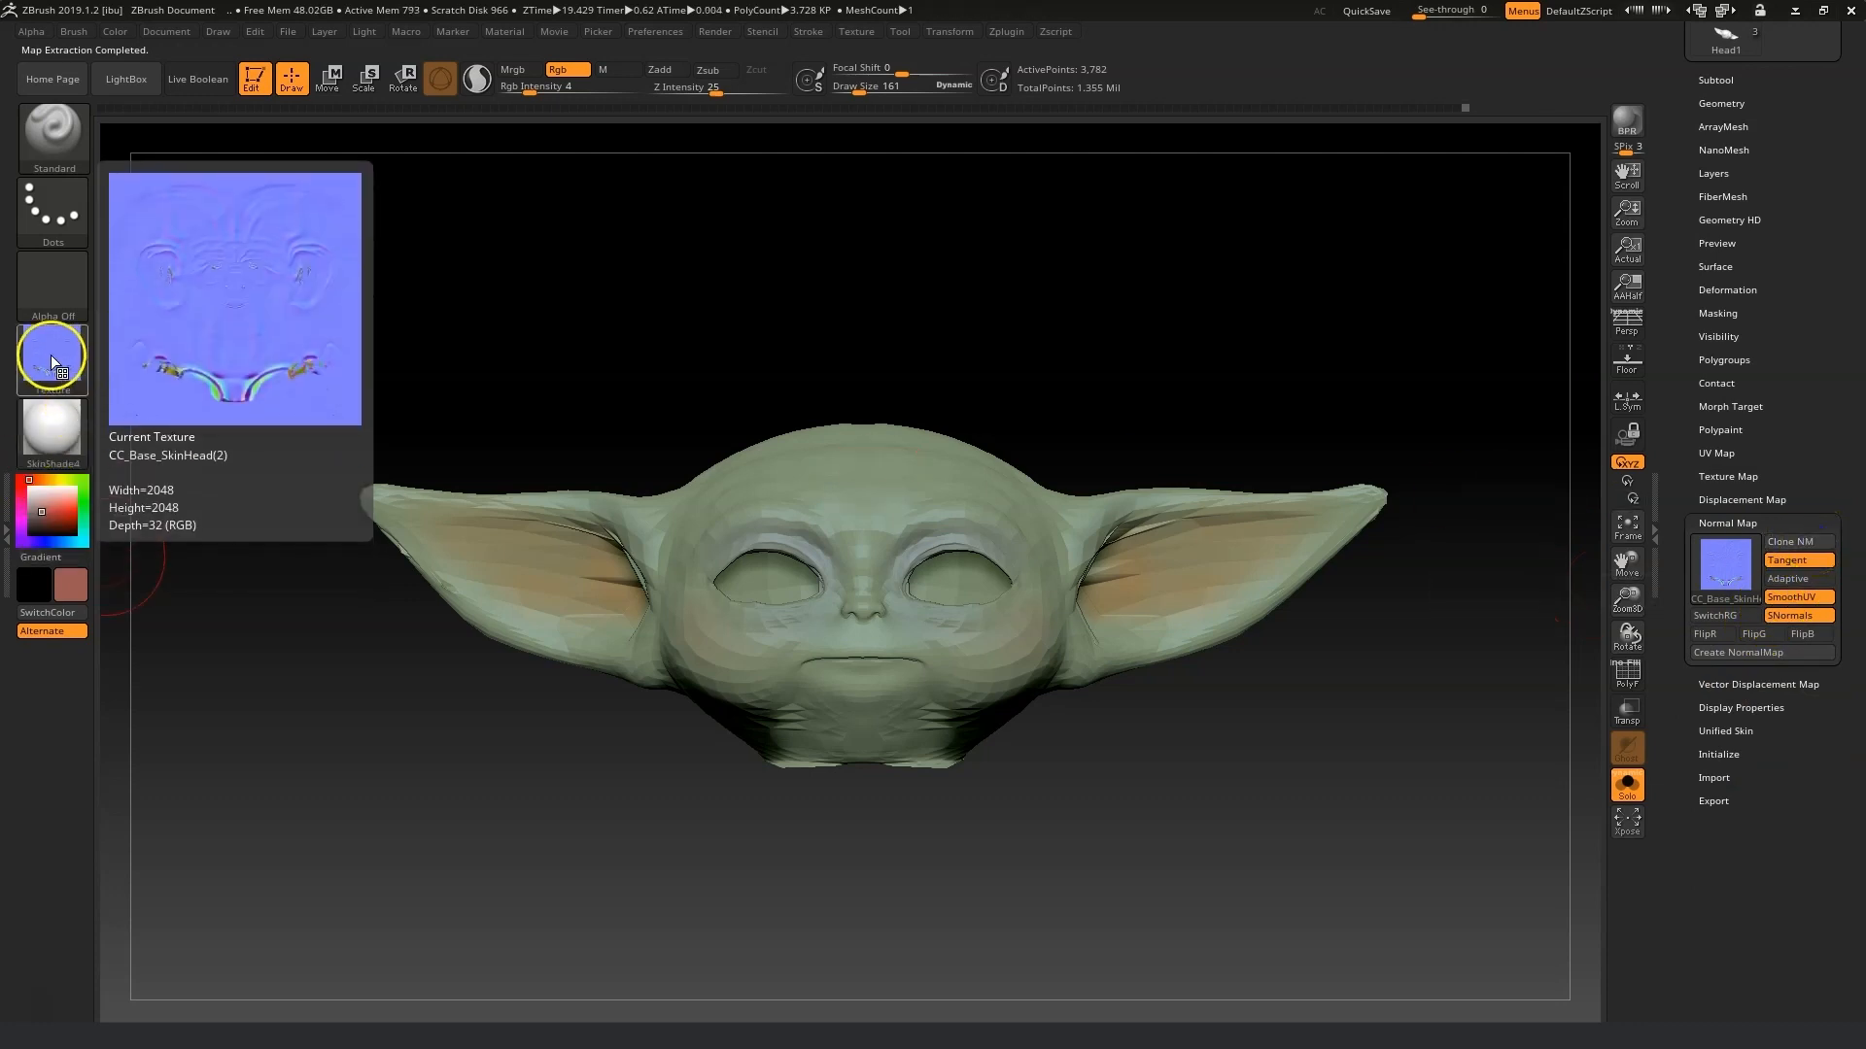
Make the head's normal map the current texture and start exporting it with PNG as the file format.
left_click(51, 357)
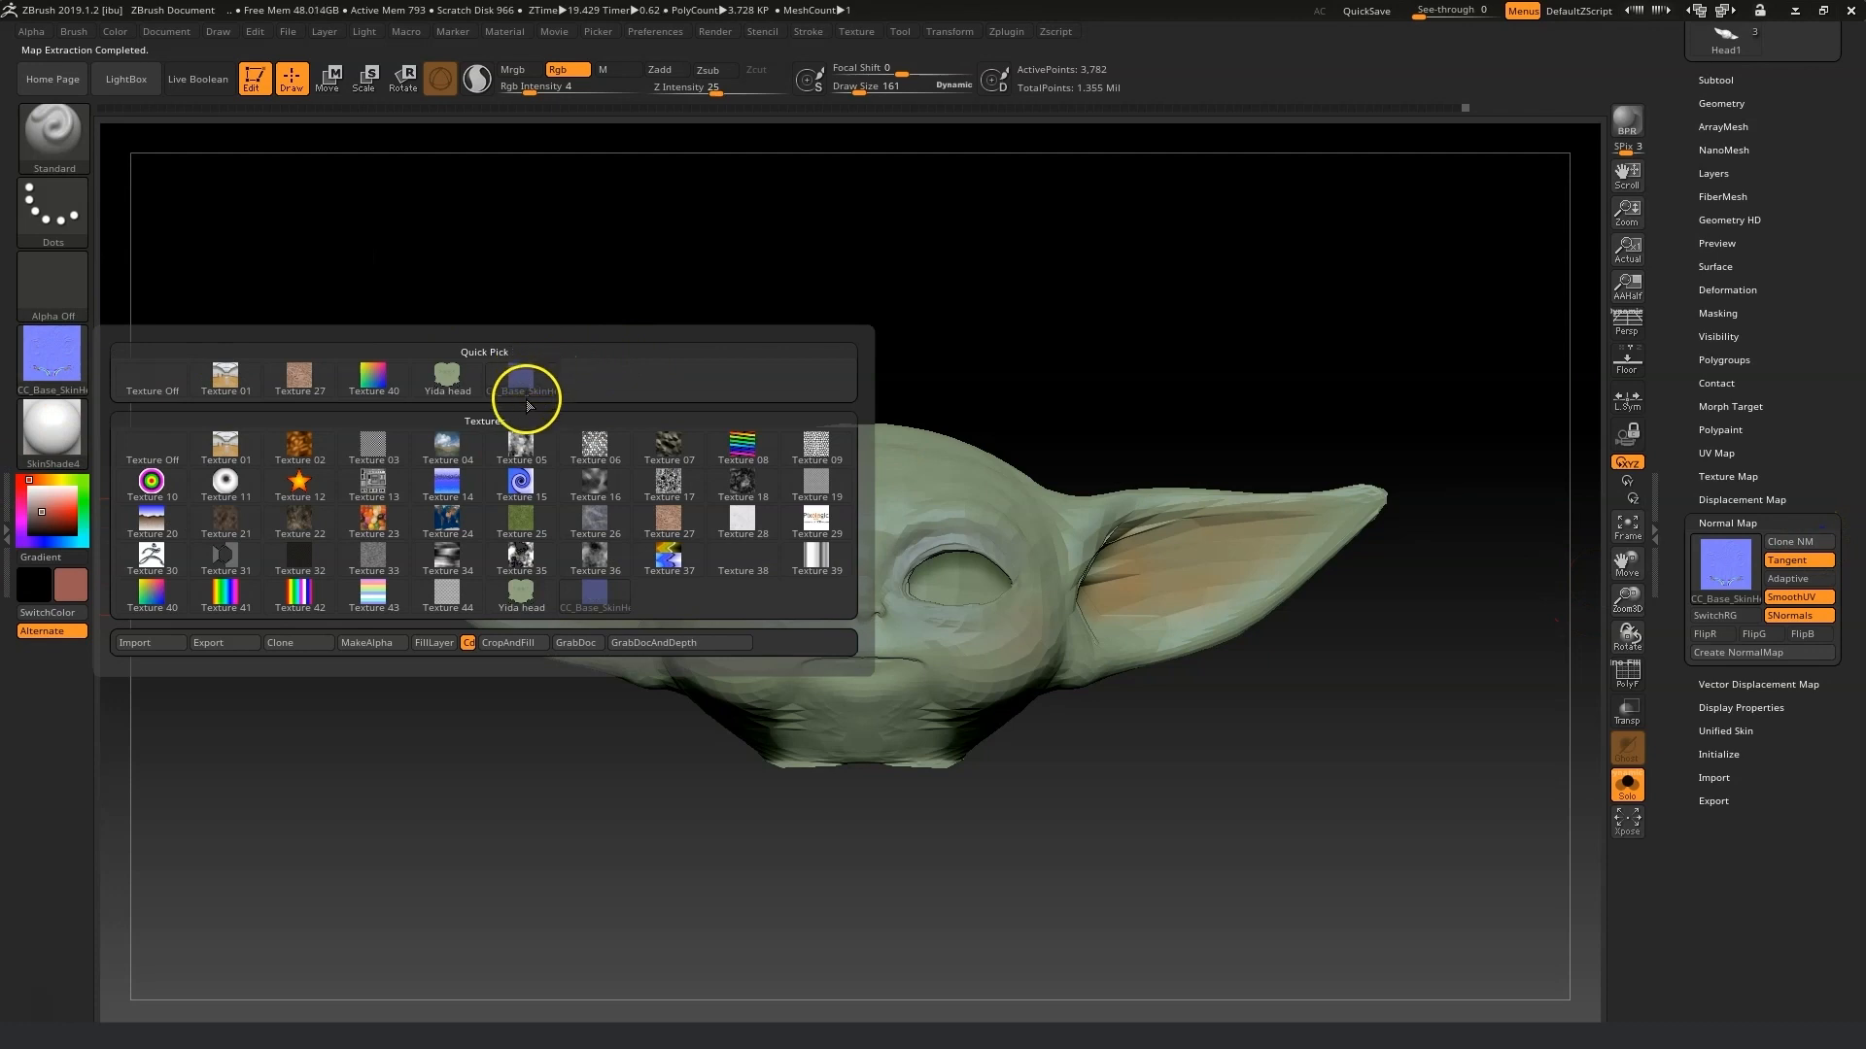
mouse_move(440, 375)
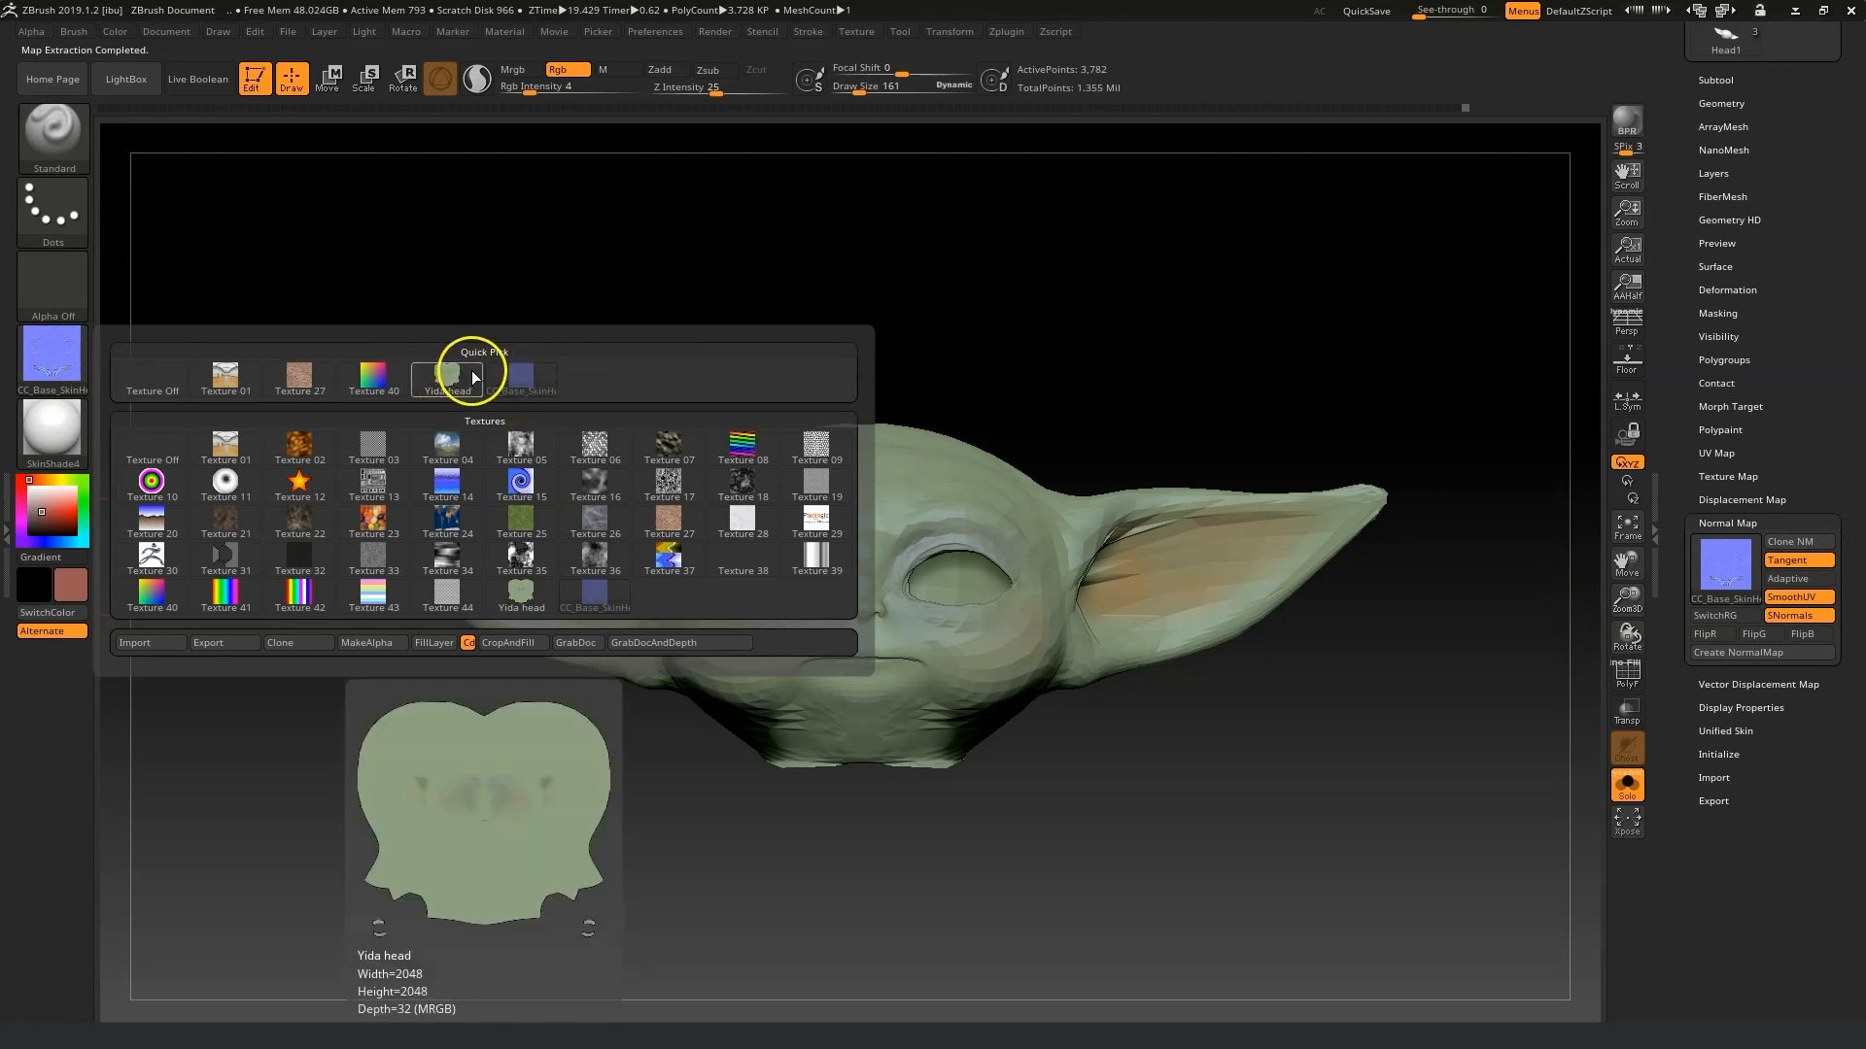
mouse_move(523, 380)
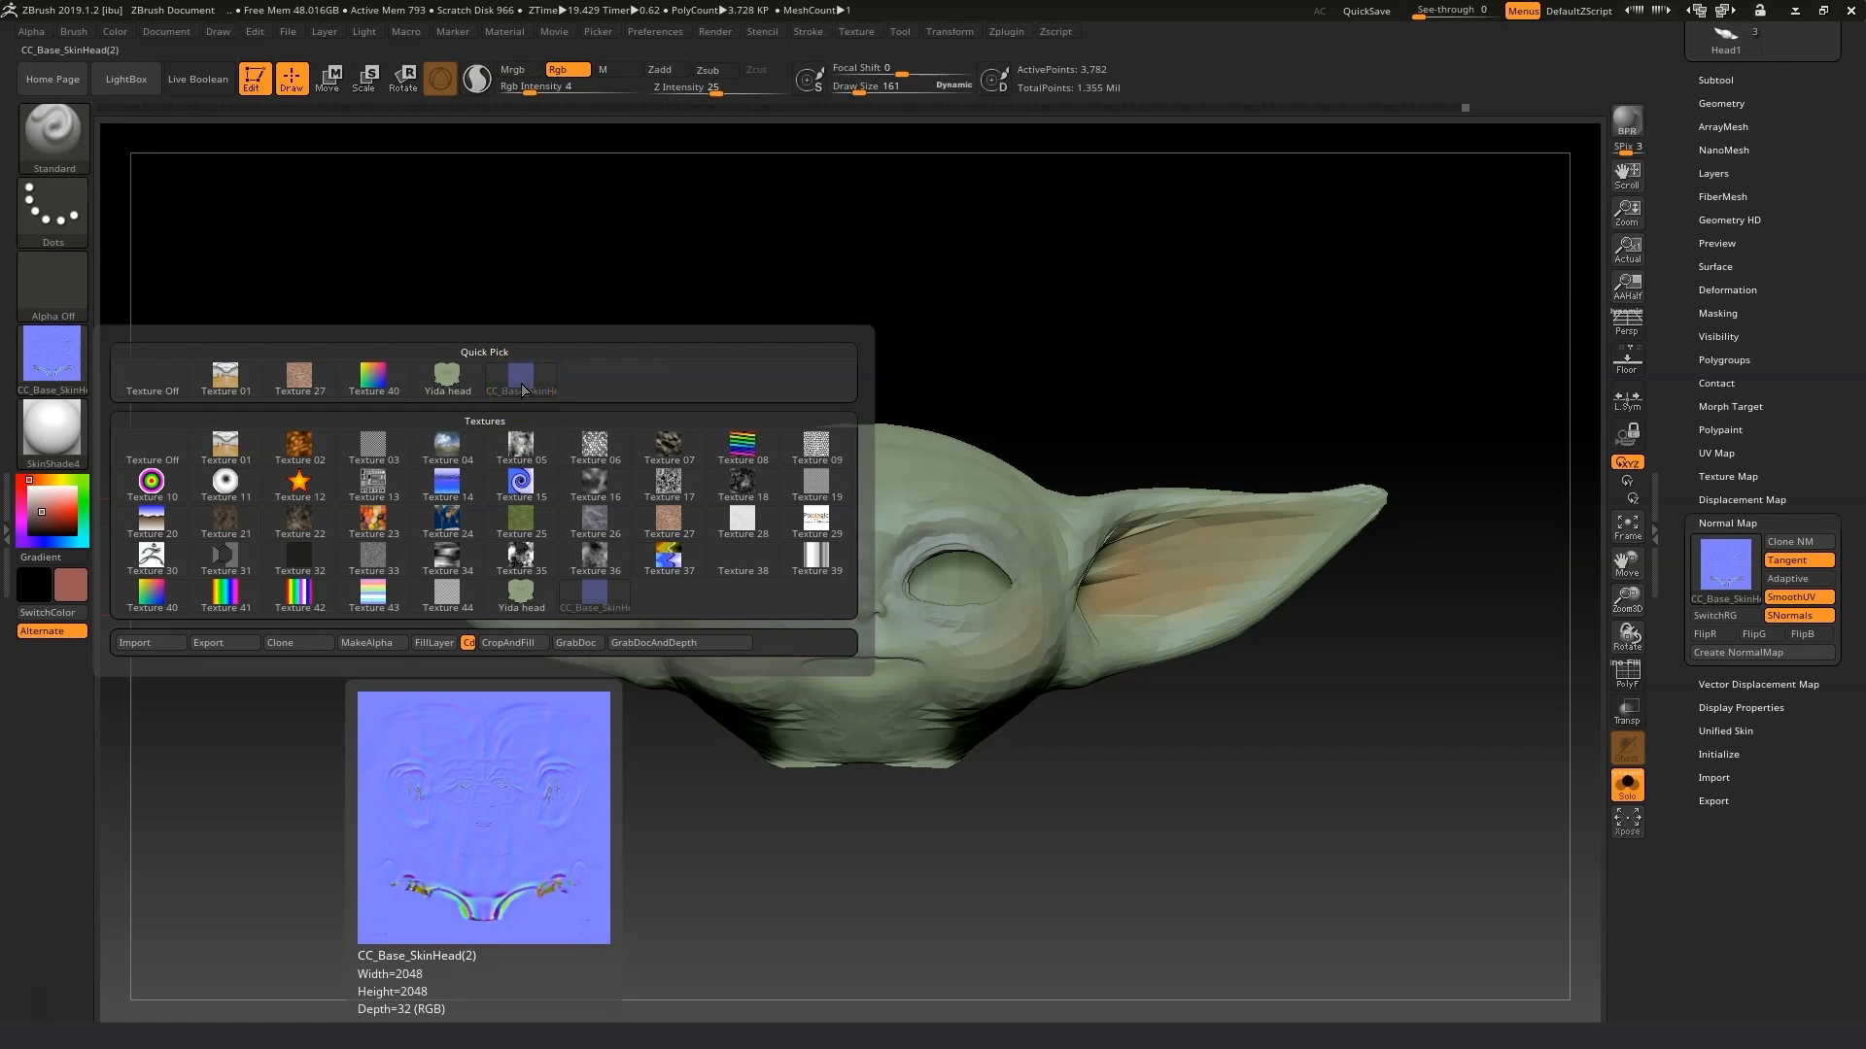
left_click(292, 668)
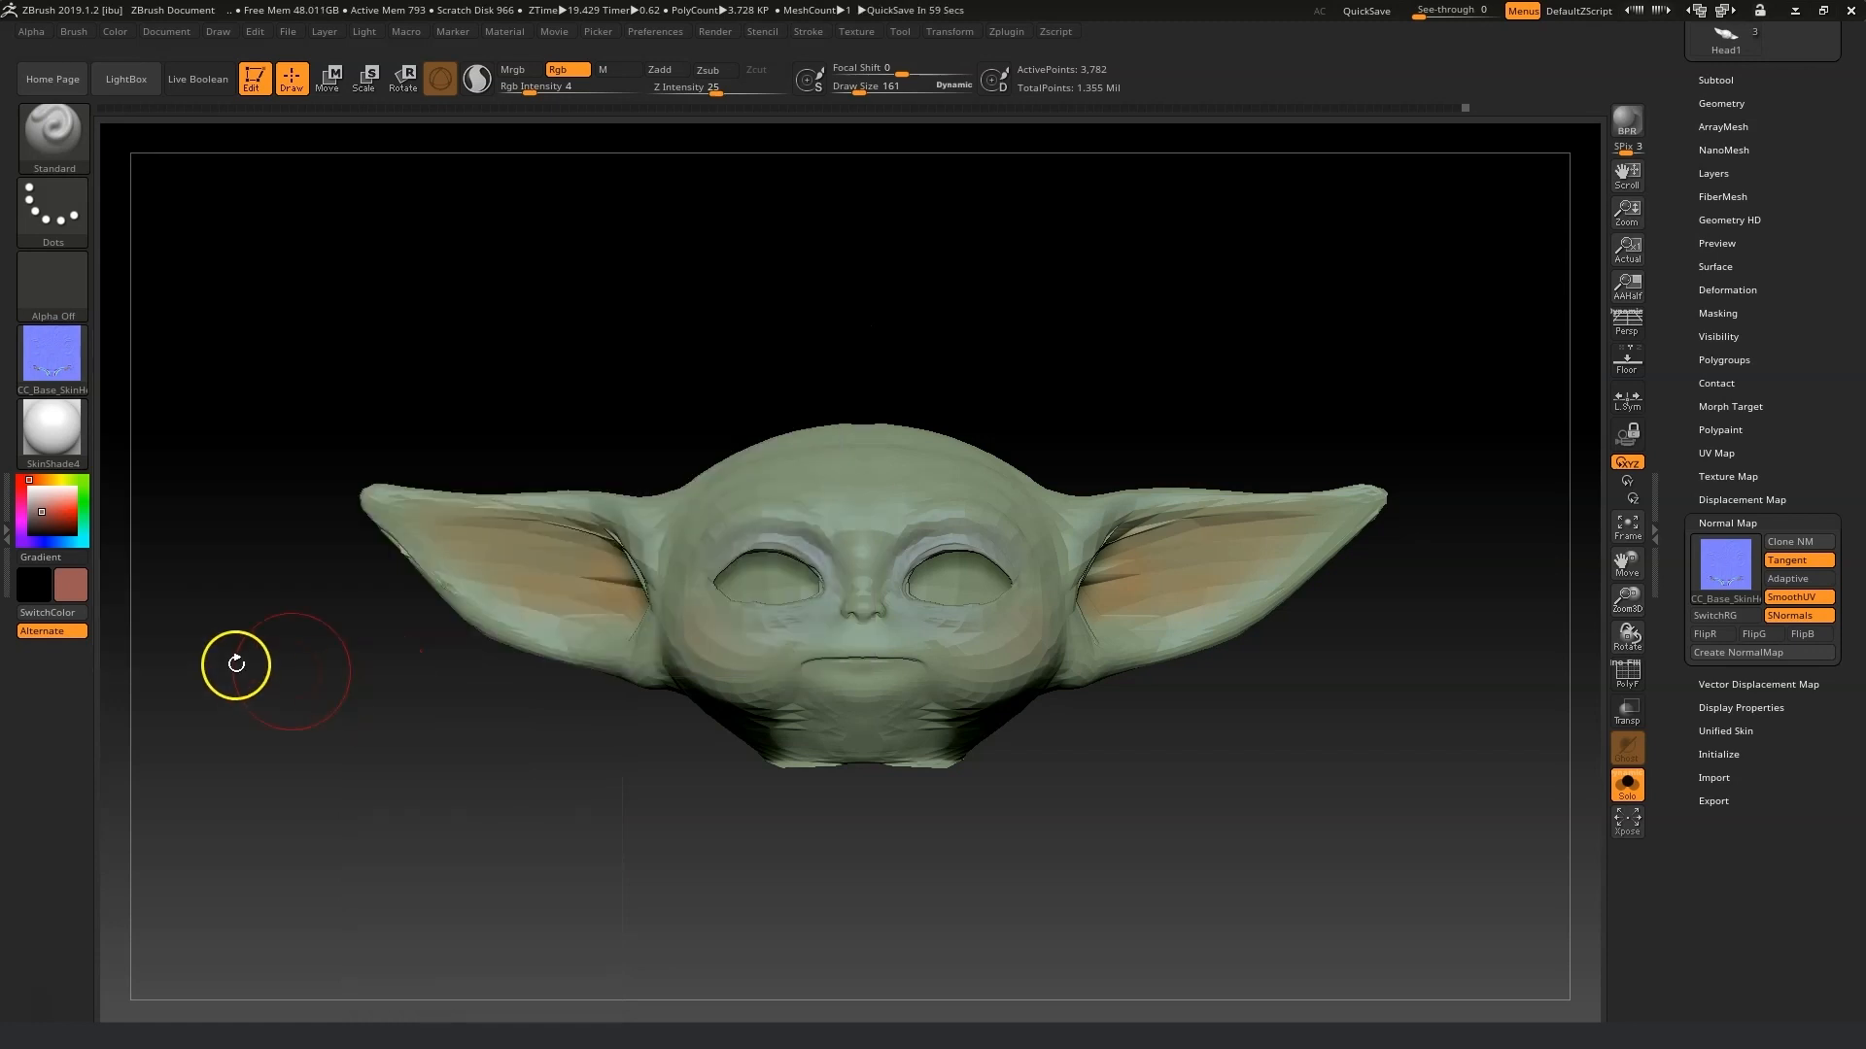
left_click(50, 346)
left_click(245, 645)
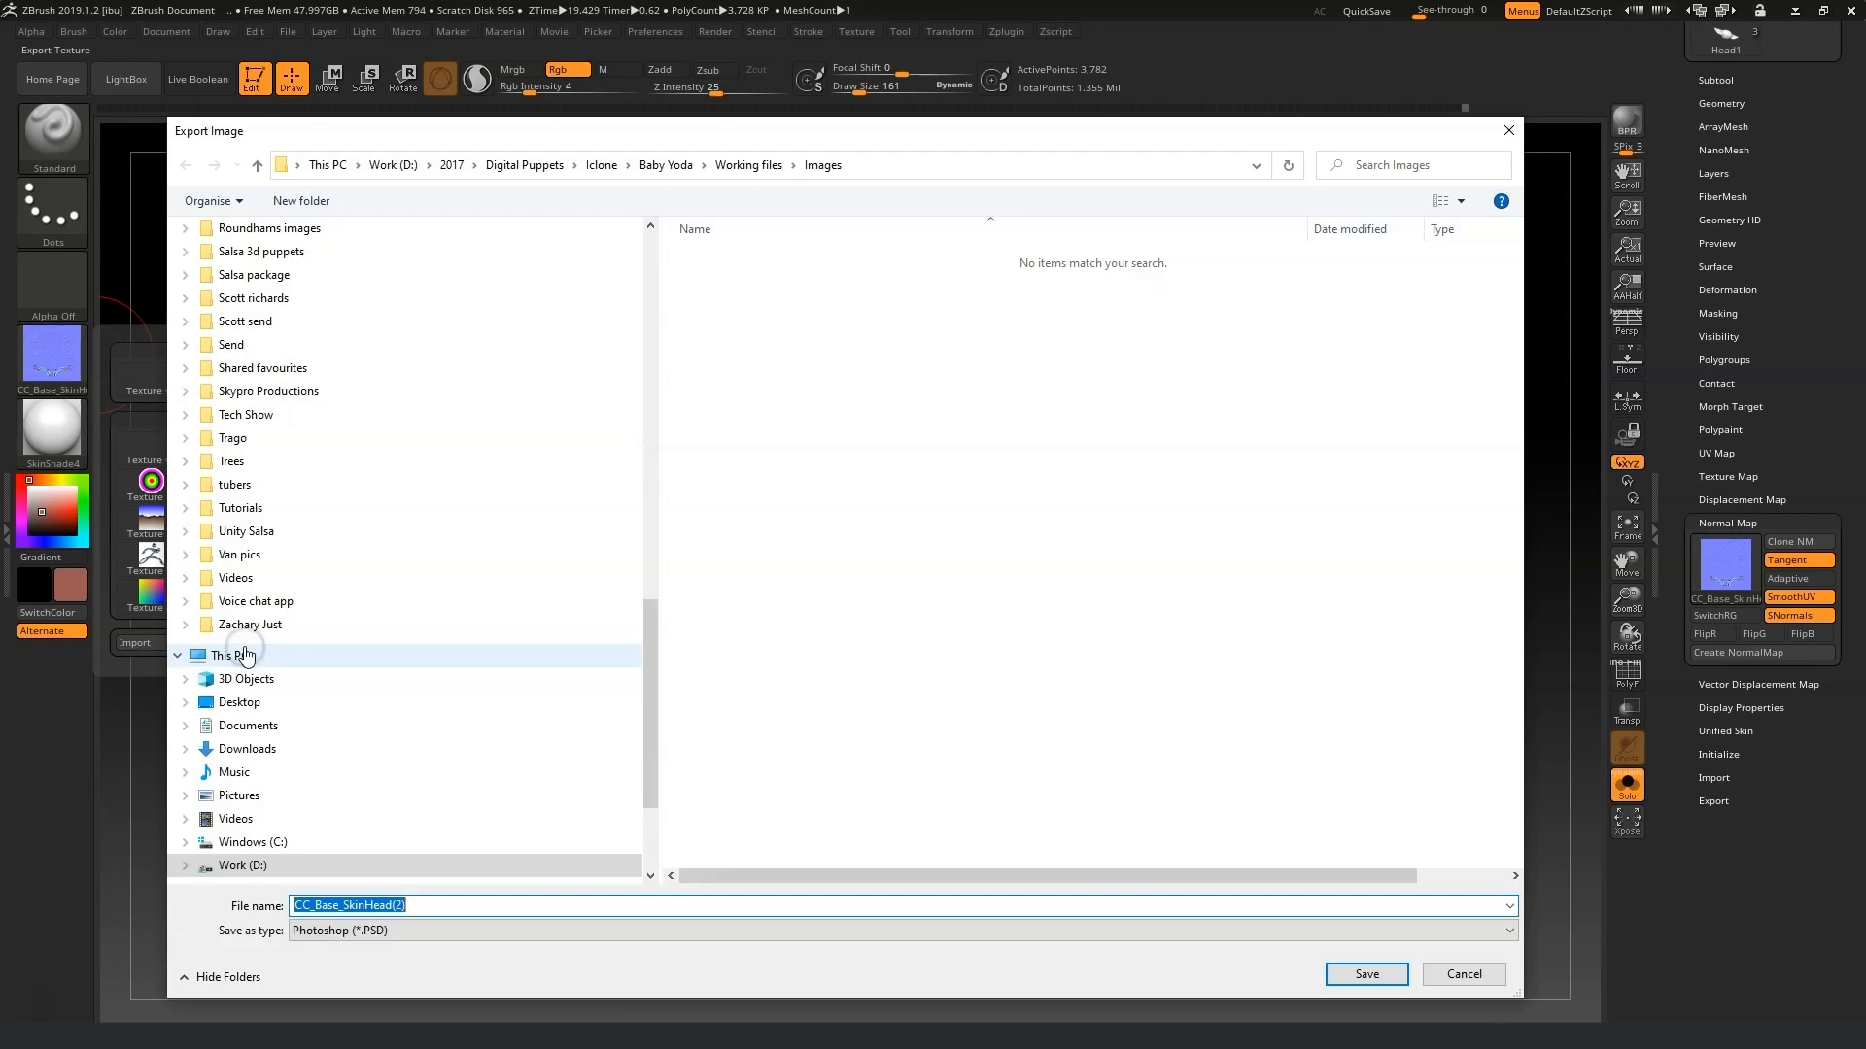
left_click(390, 933)
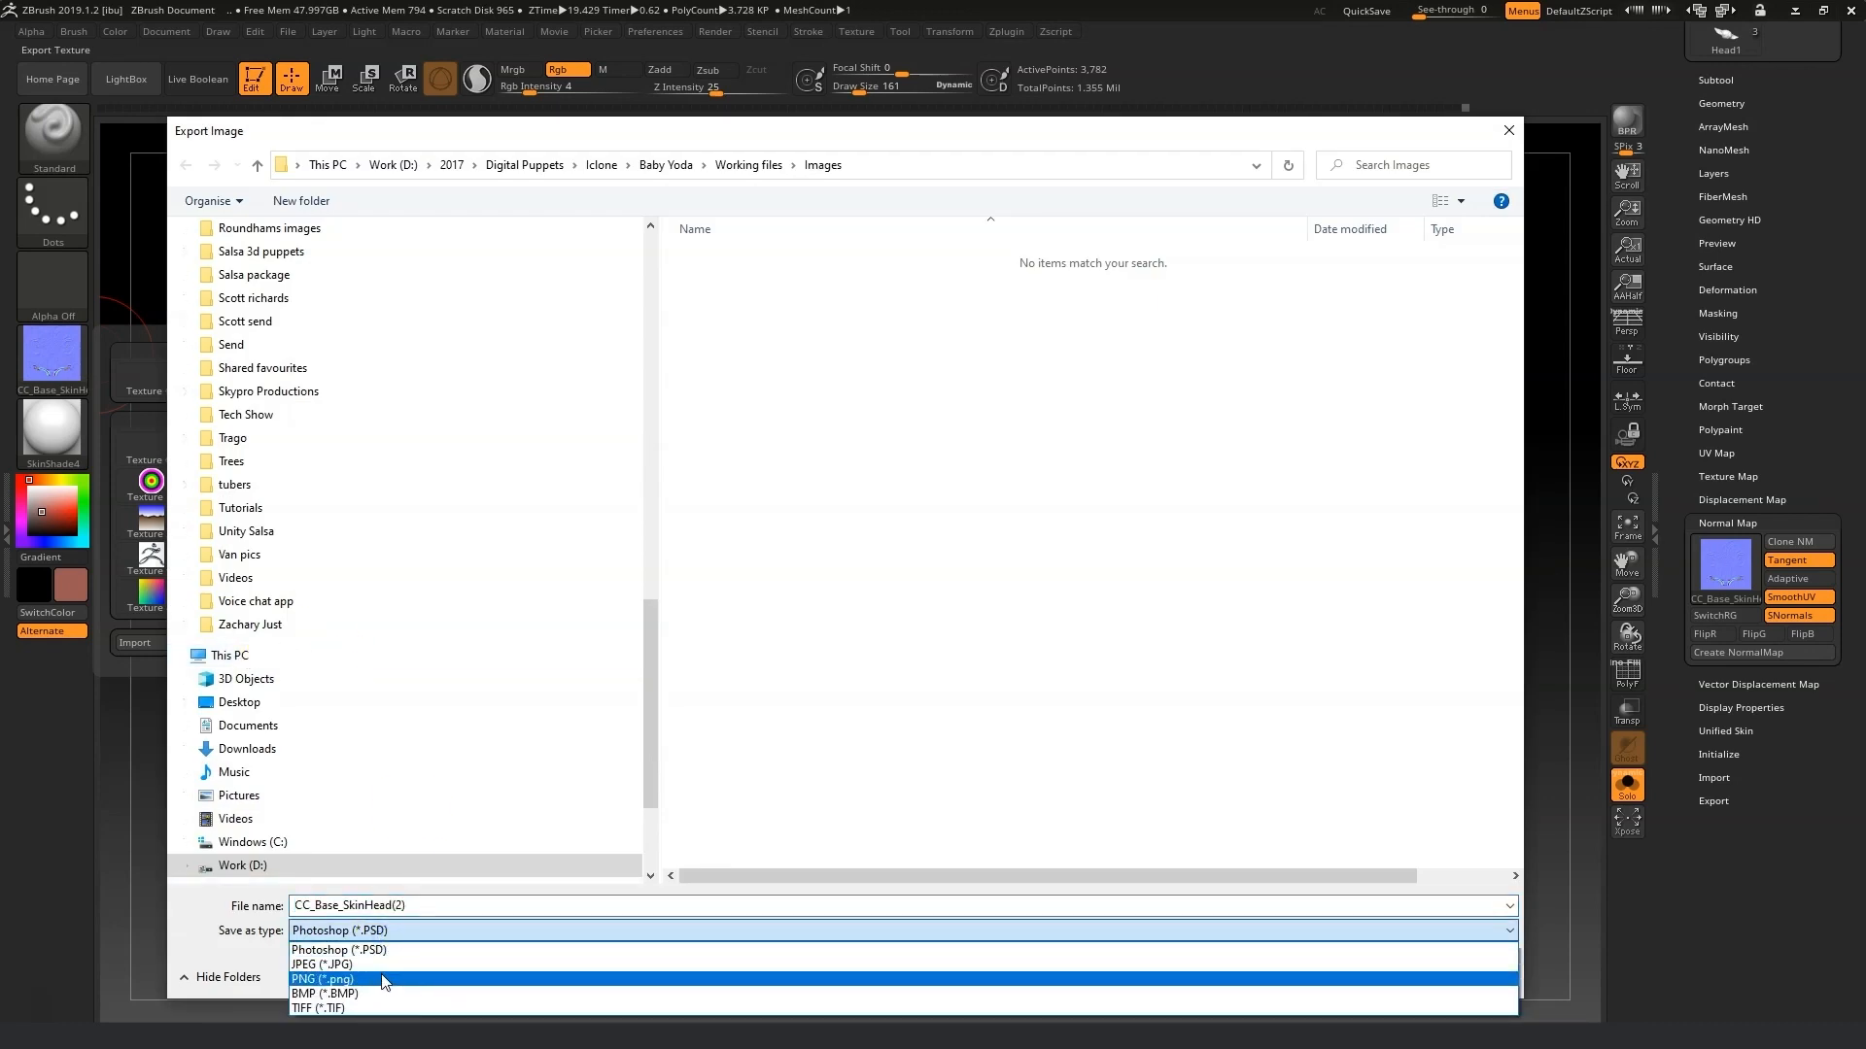
left_click(384, 979)
Save the normal map as Yoda normal png in the Images folder.
left_click(428, 904)
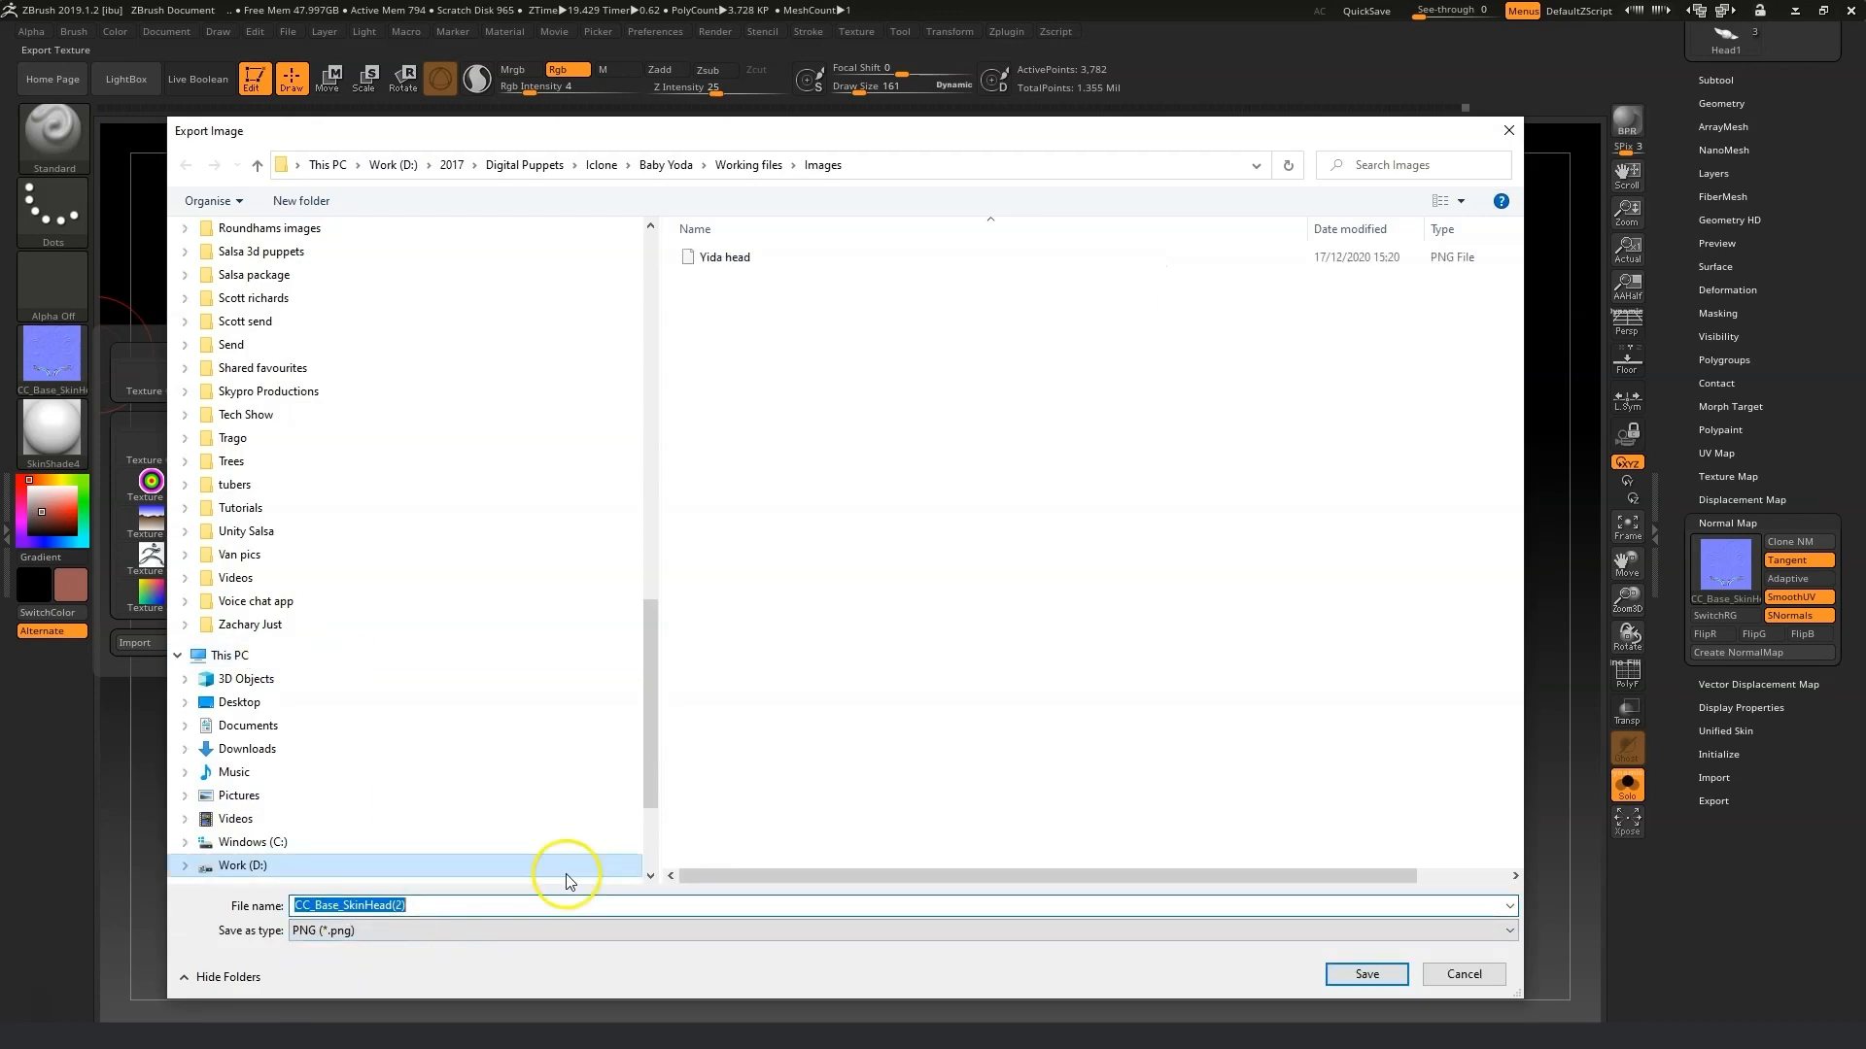
type("Yoda")
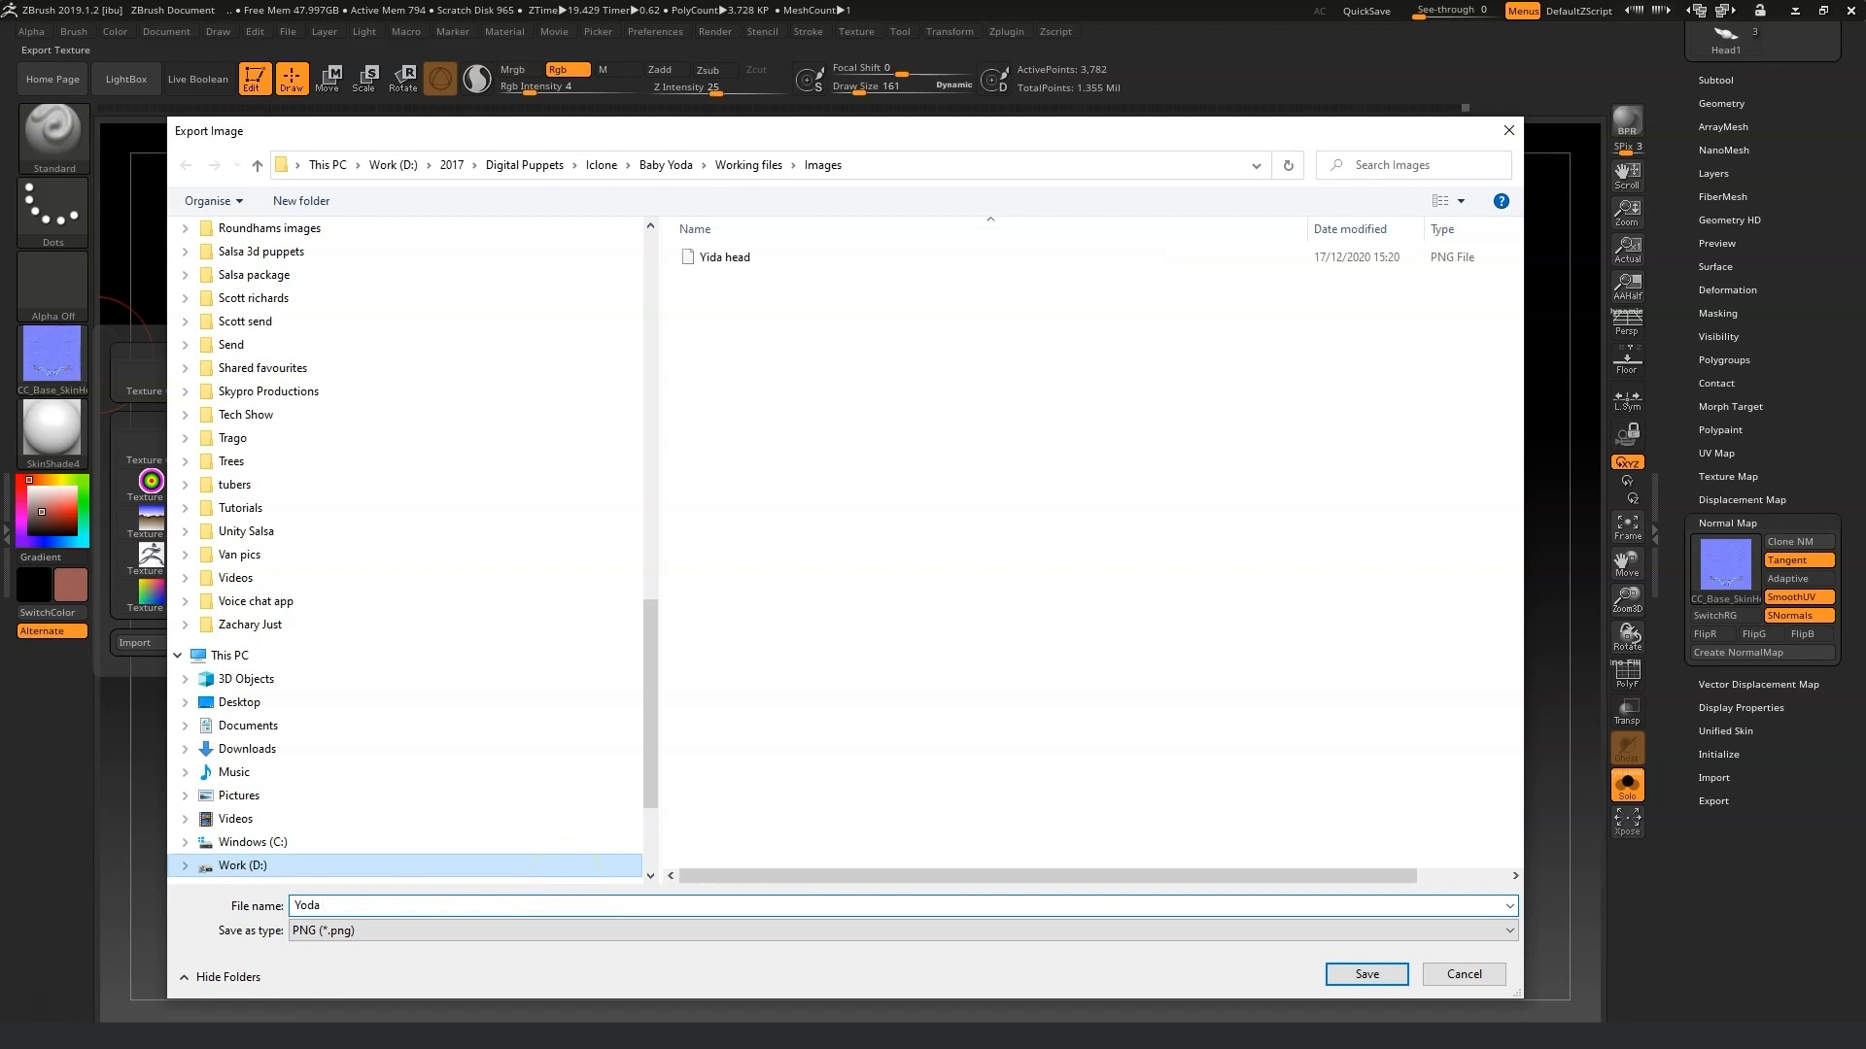
type(" normal png")
key("Return")
Switch to Character Creator, select the avatar and open the head material's texture settings.
left_click(562, 917)
left_click(1791, 14)
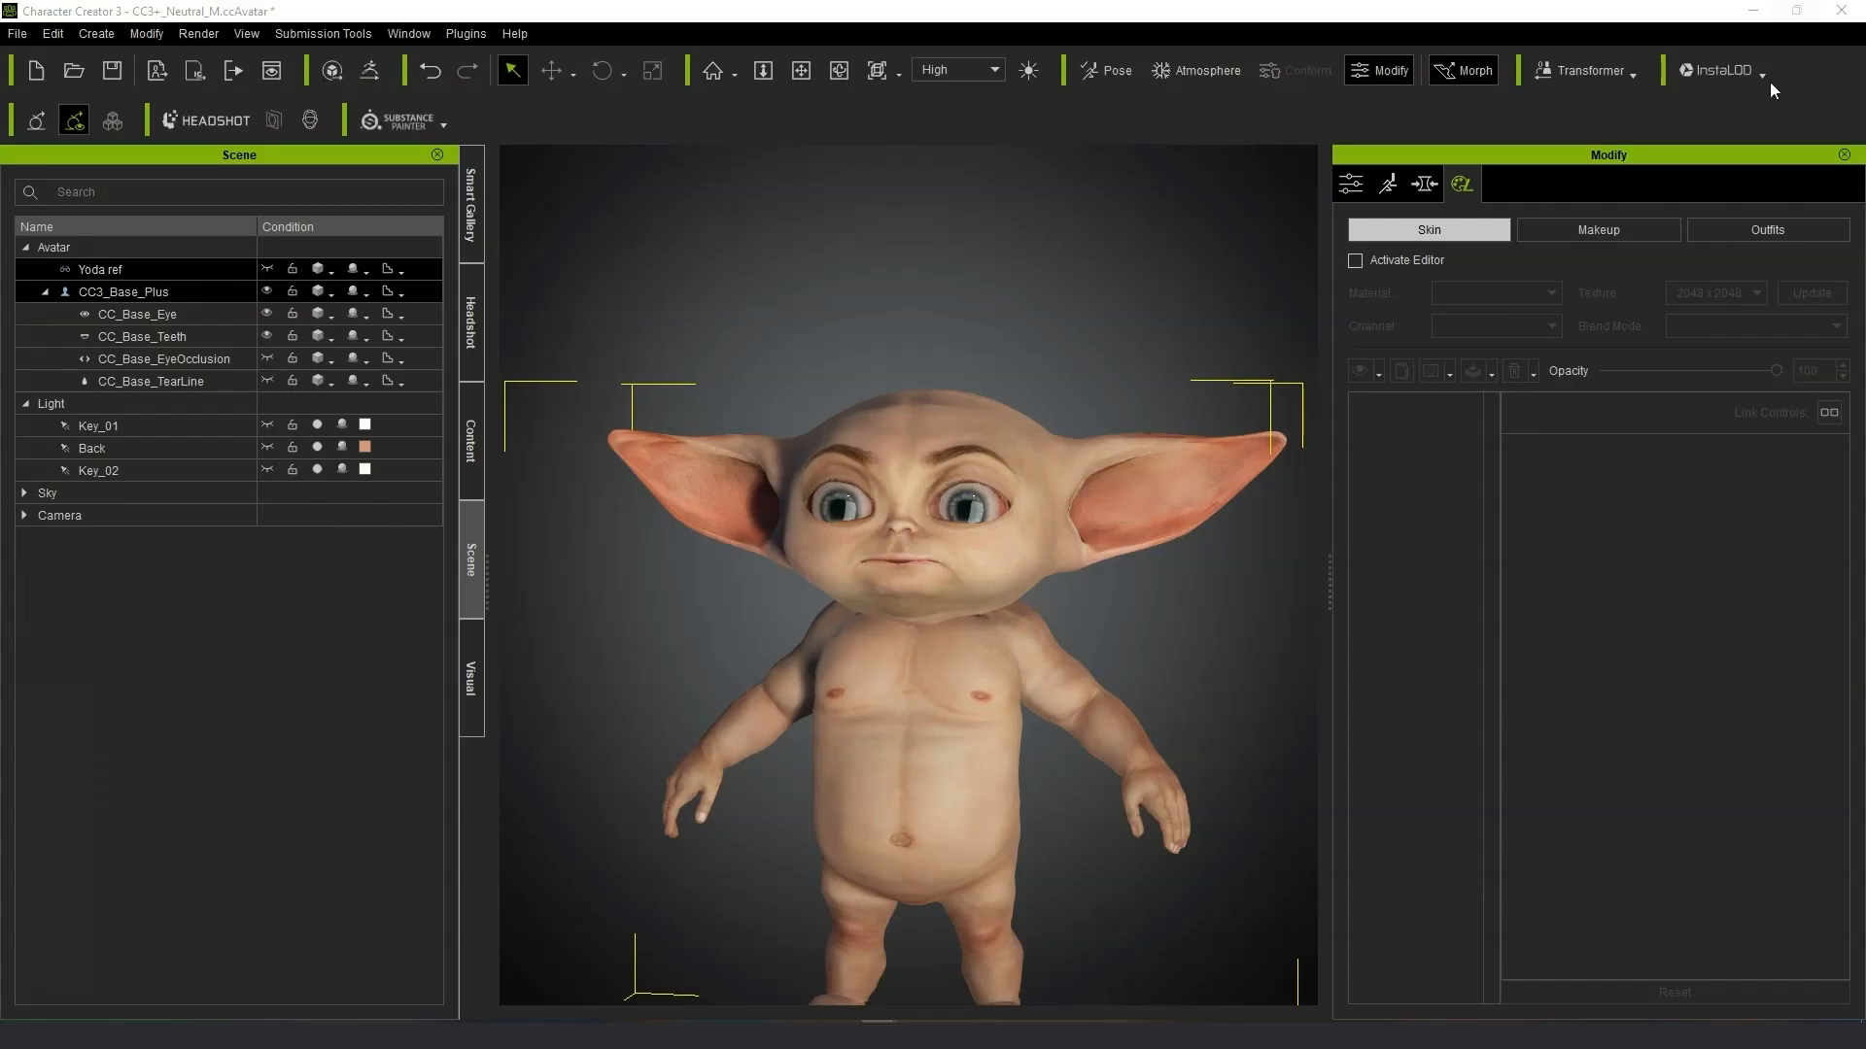
left_click(983, 639)
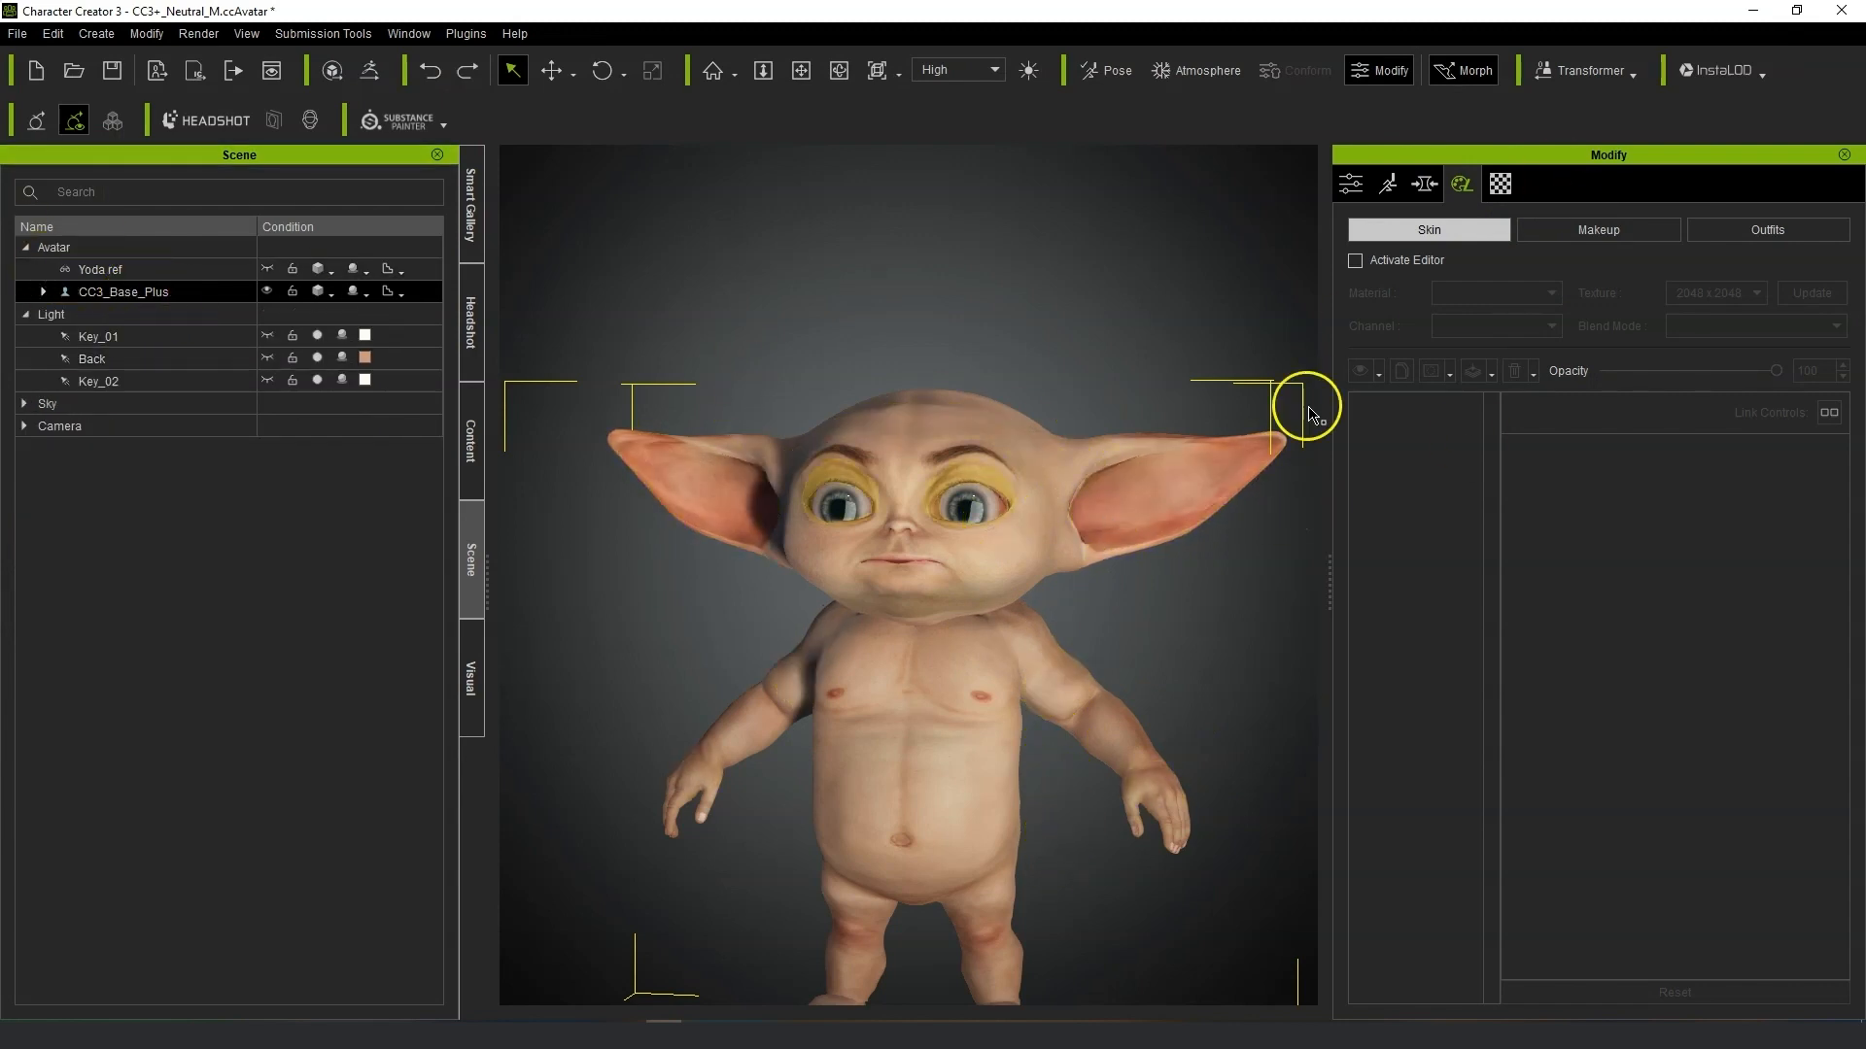
left_click(1495, 185)
scroll(1593, 291, "up", 6)
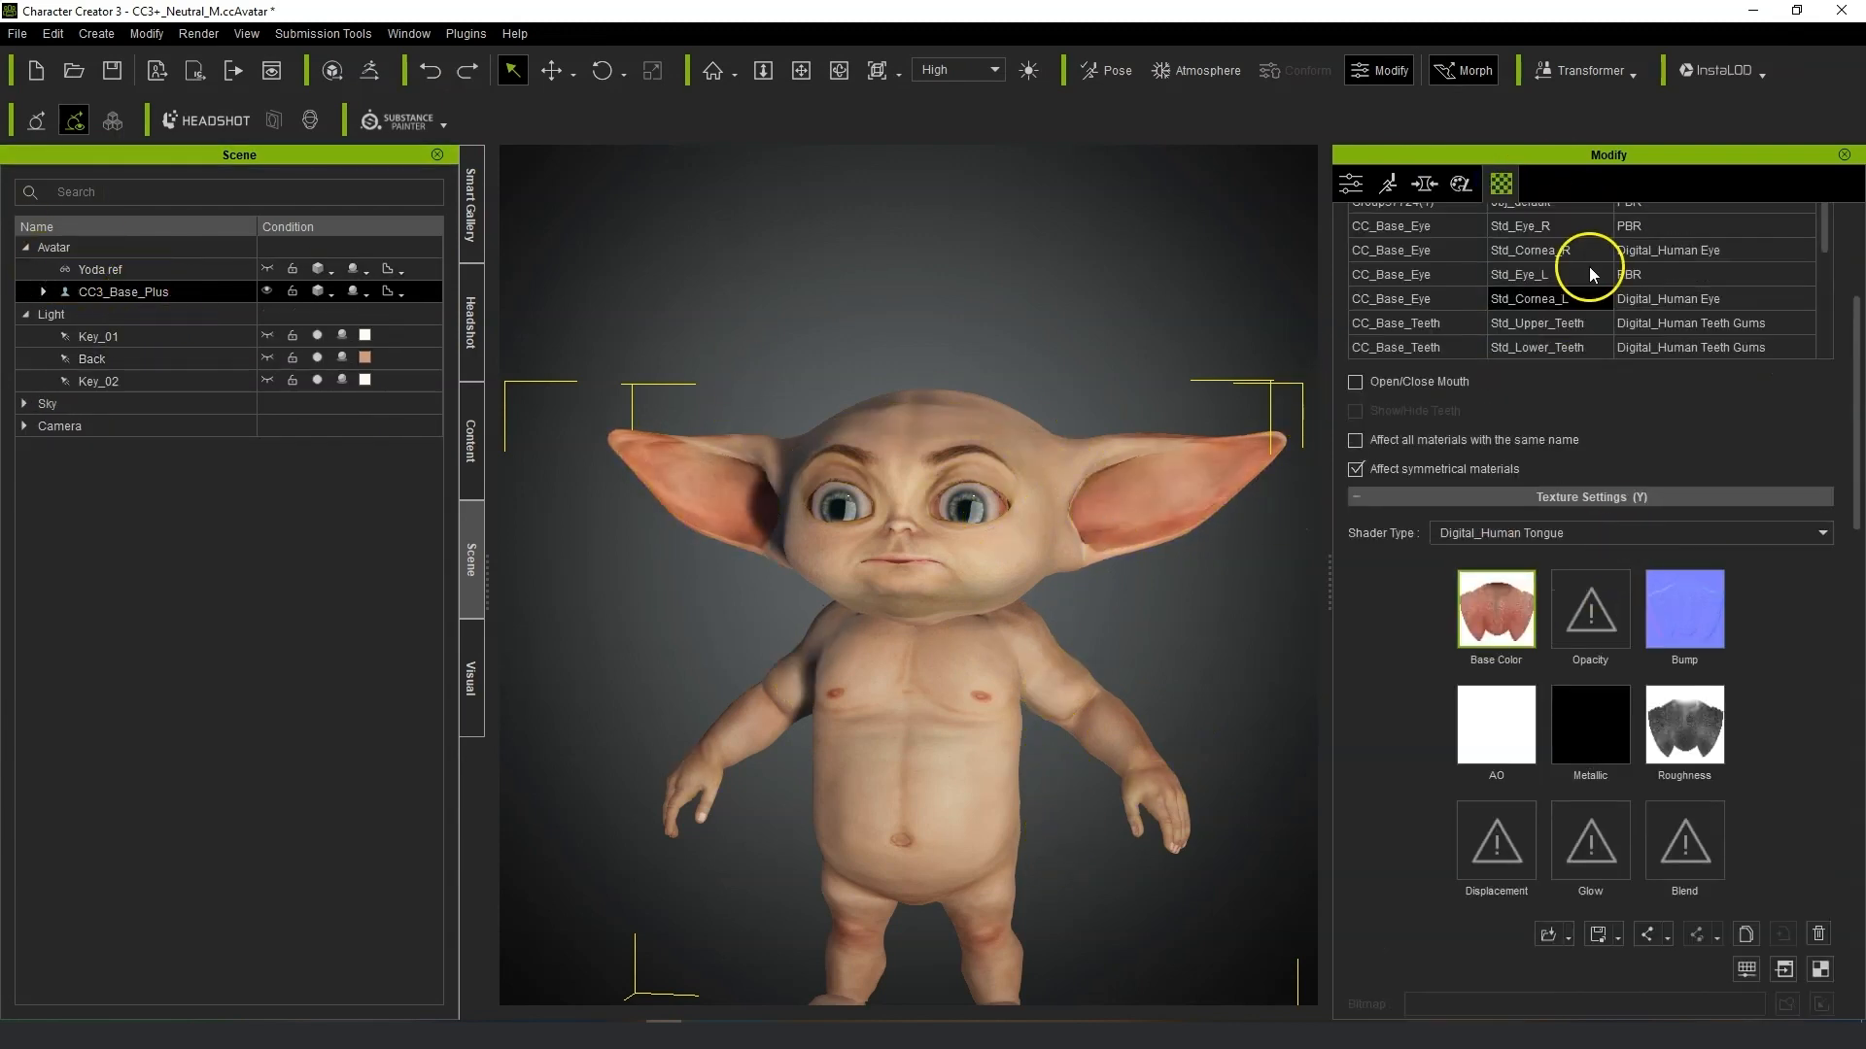
left_click(1593, 347)
scroll(1671, 707, "down", 5)
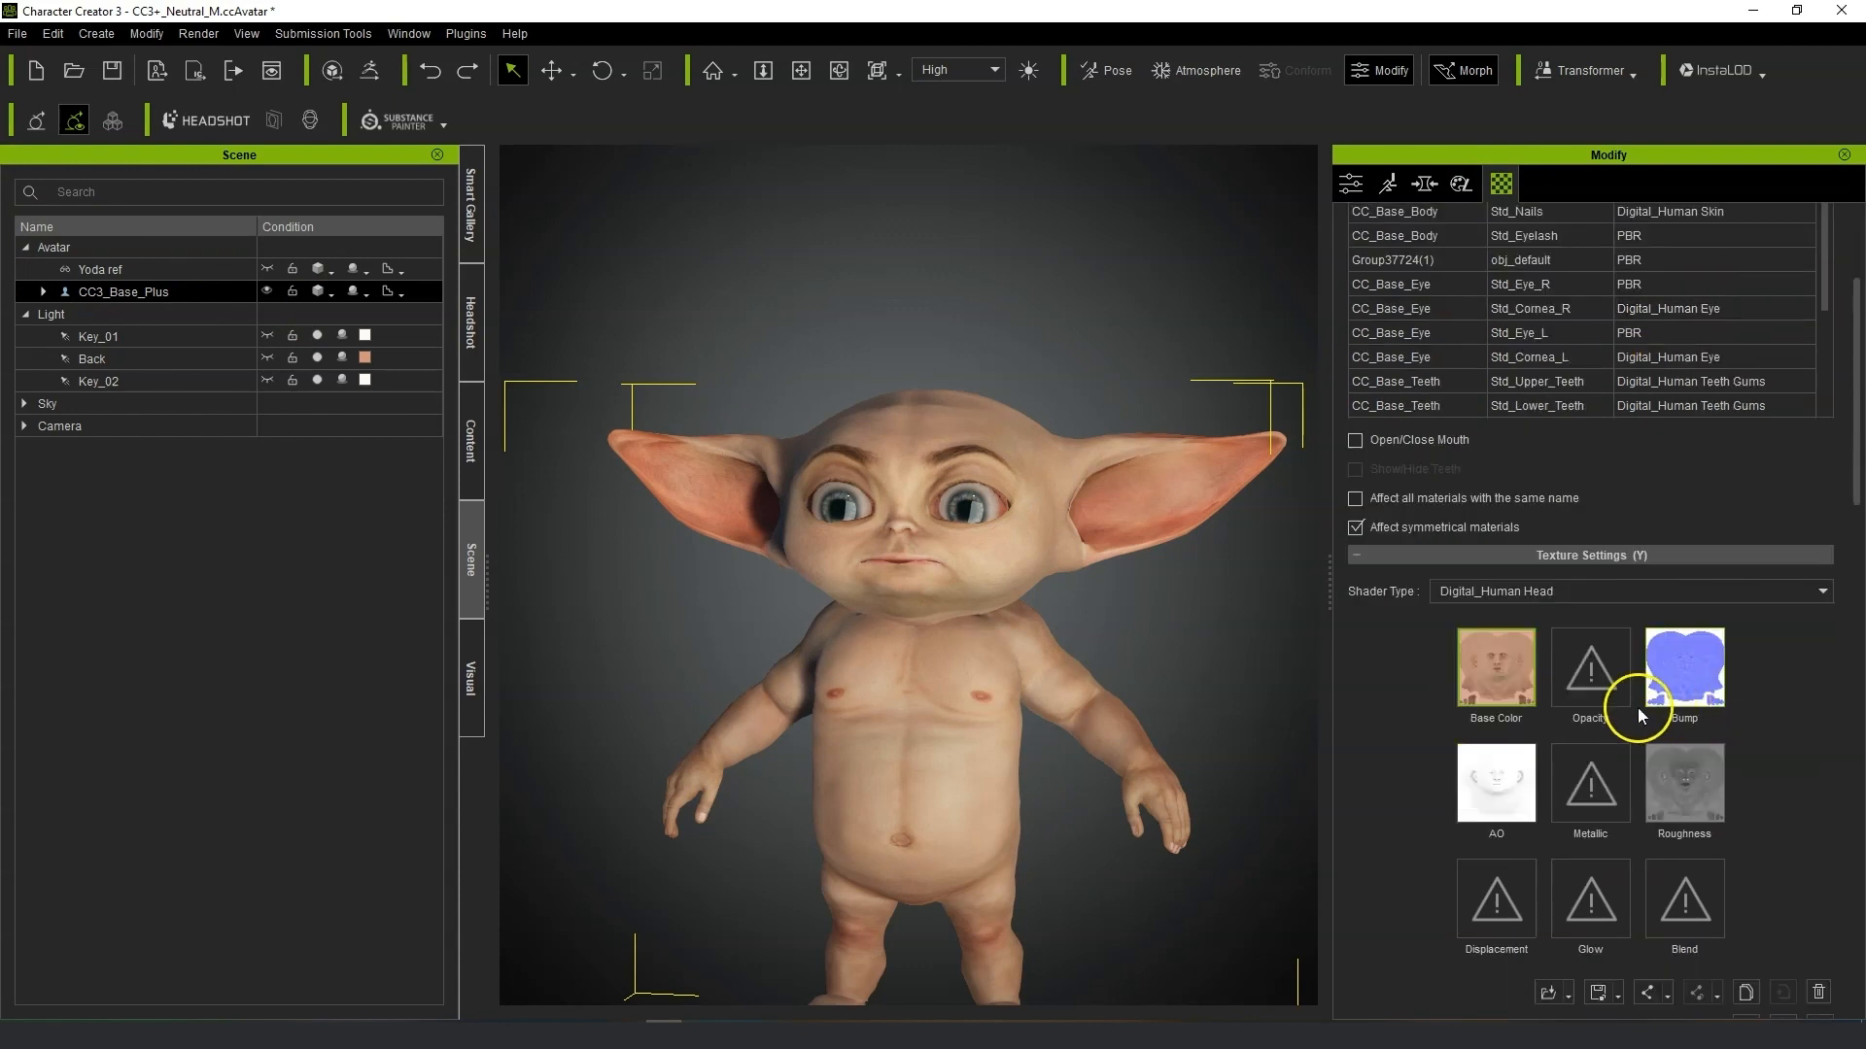
Load Yida head from the Baby Yoda Working files Images folder as the head's Base Color texture.
left_click(1497, 664)
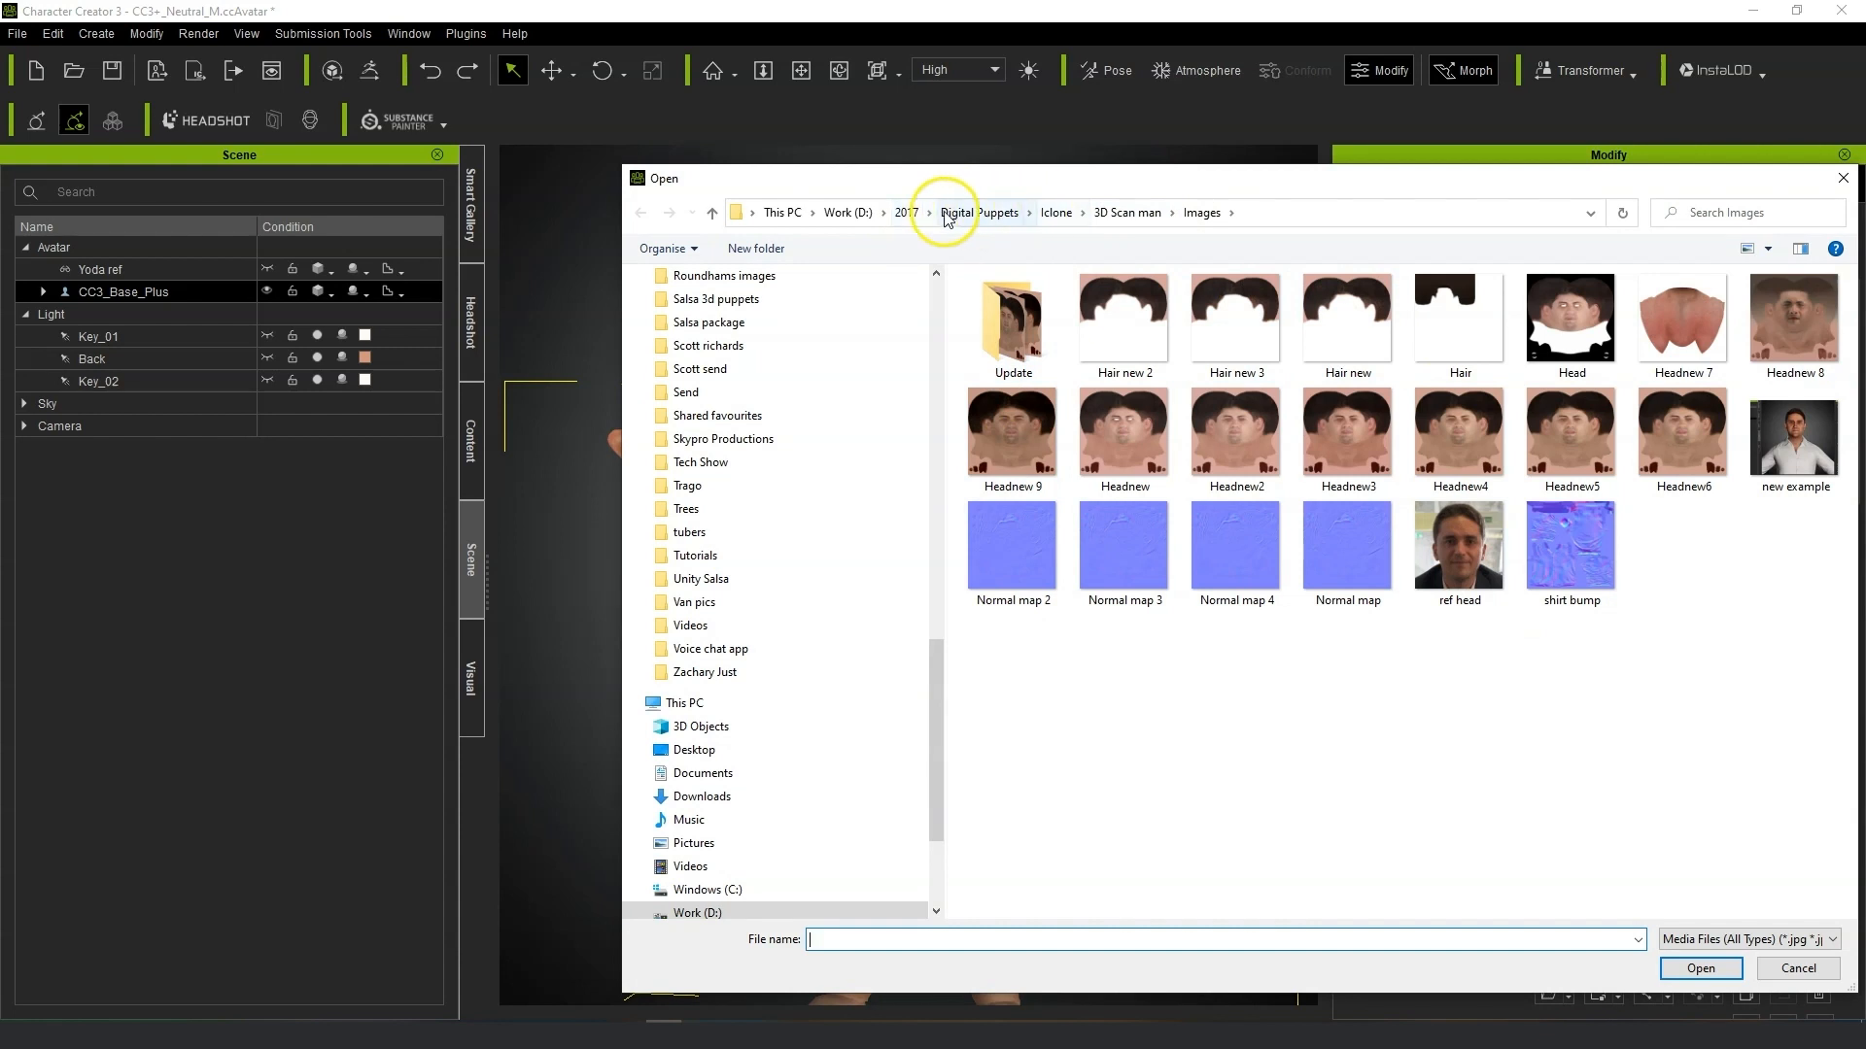
left_click(906, 212)
scroll(805, 420, "up", 15)
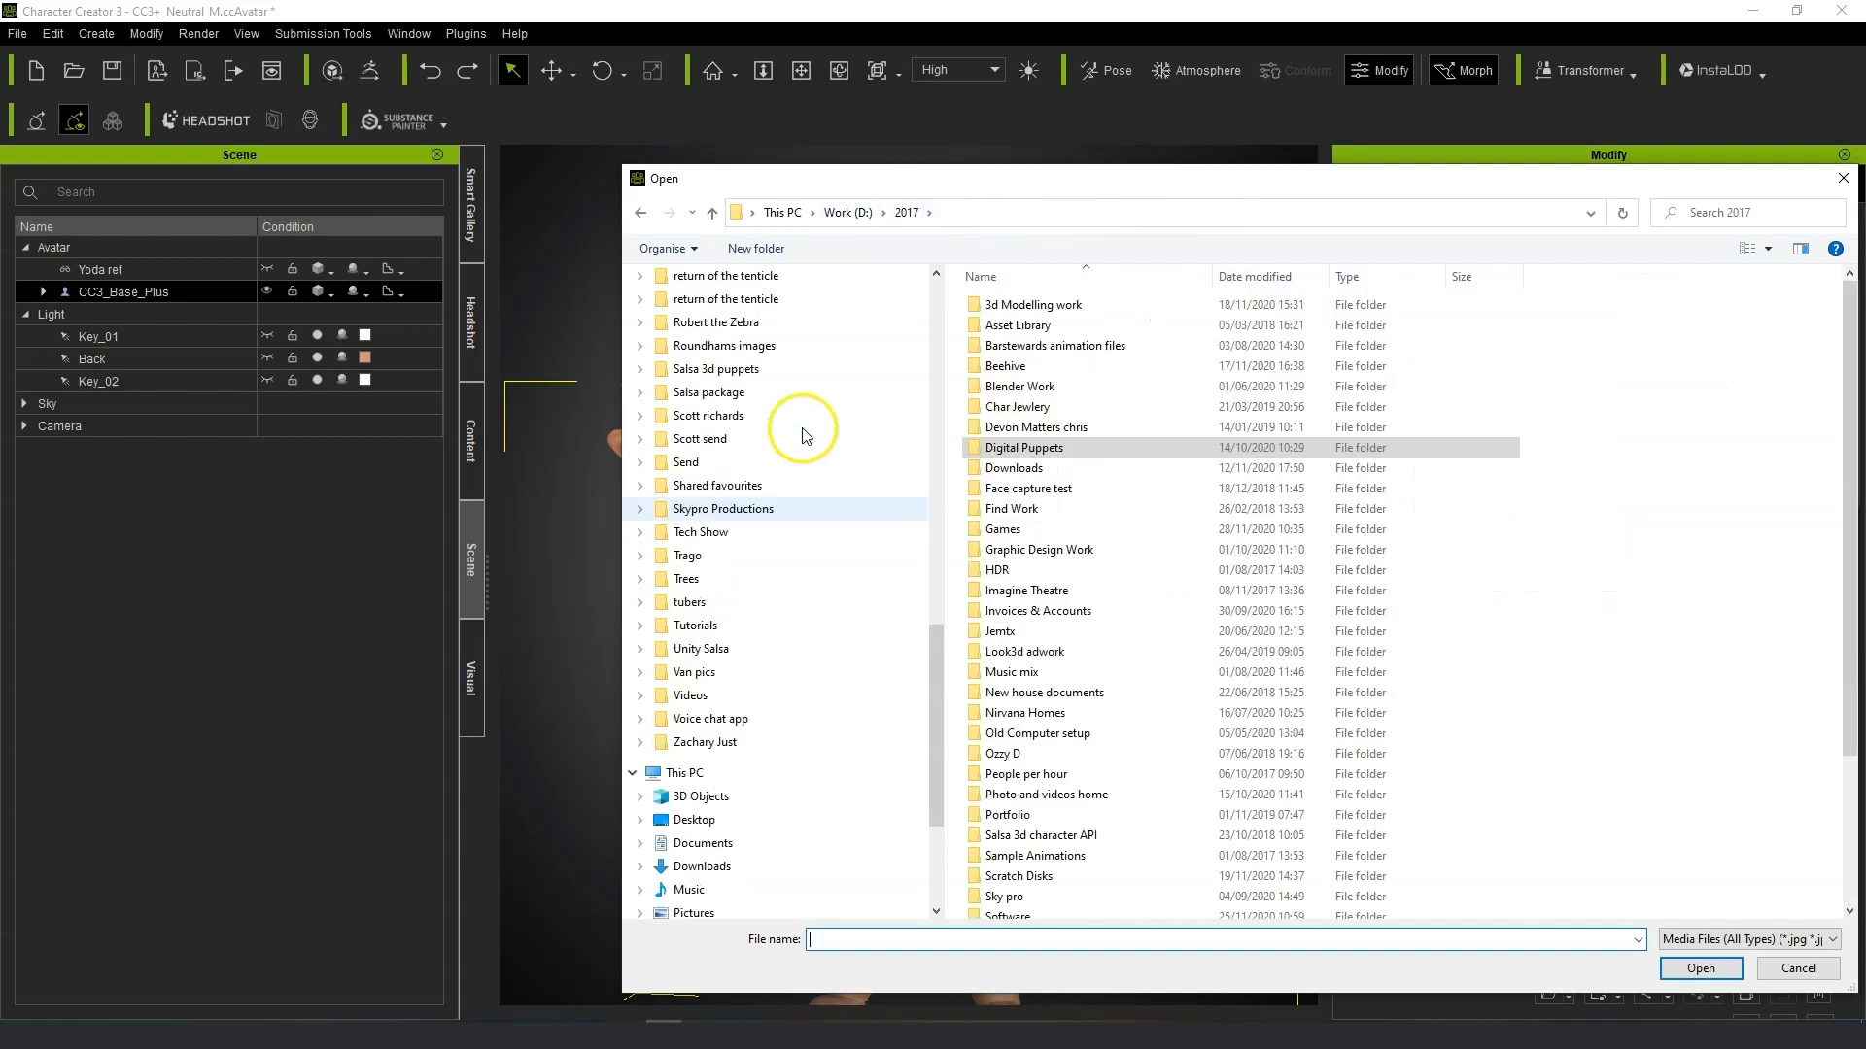
scroll(806, 439, "up", 1)
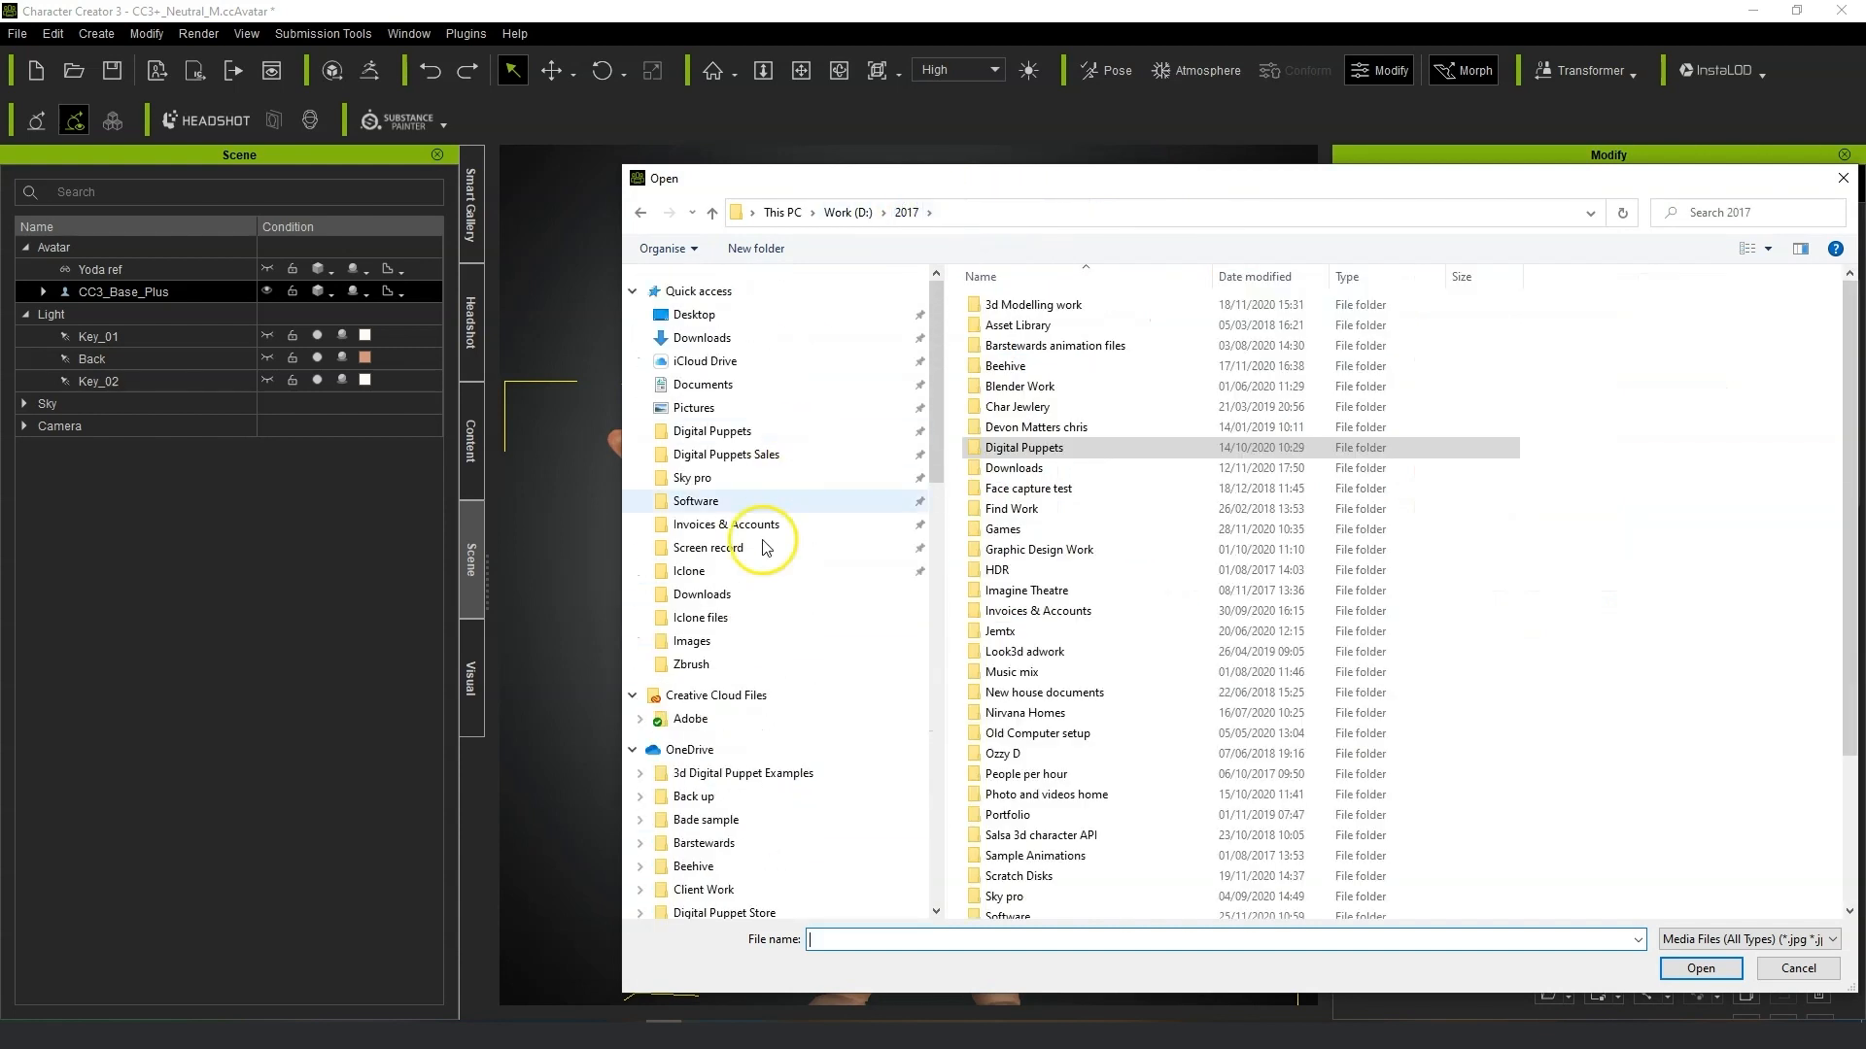
left_click(757, 570)
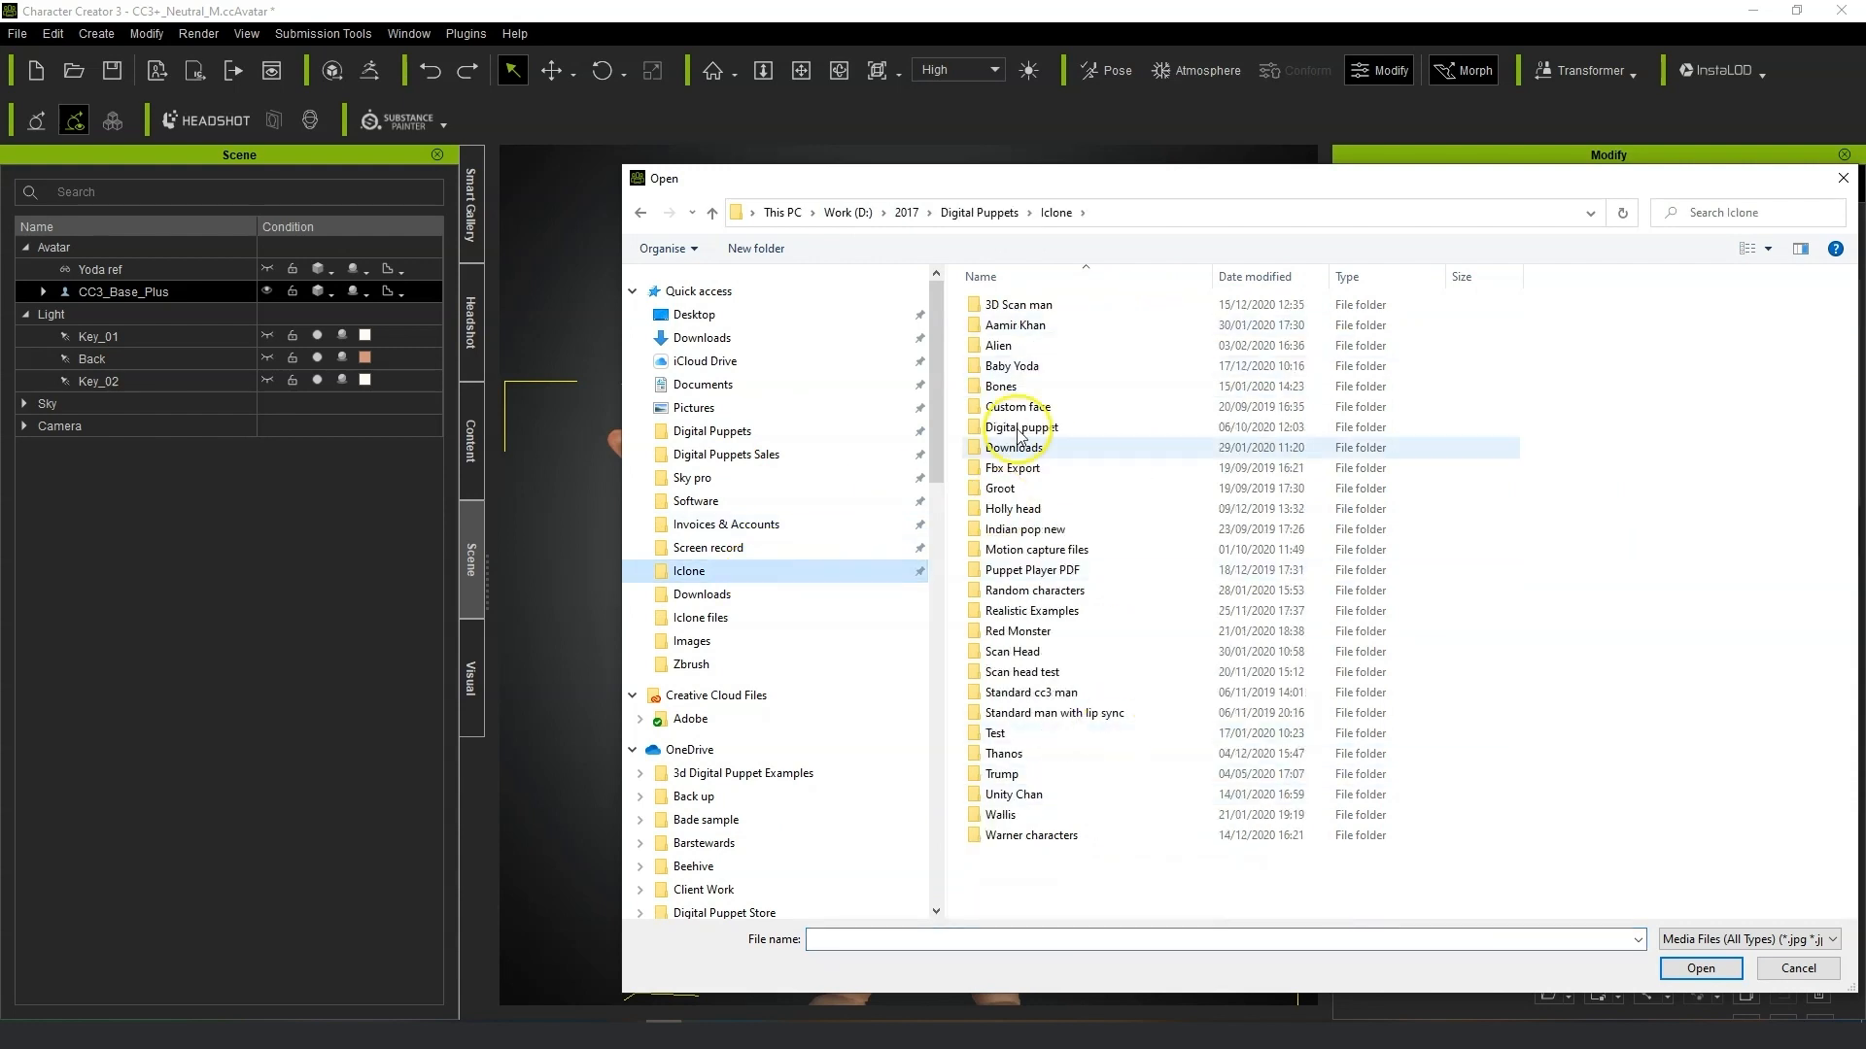
double_click(1047, 370)
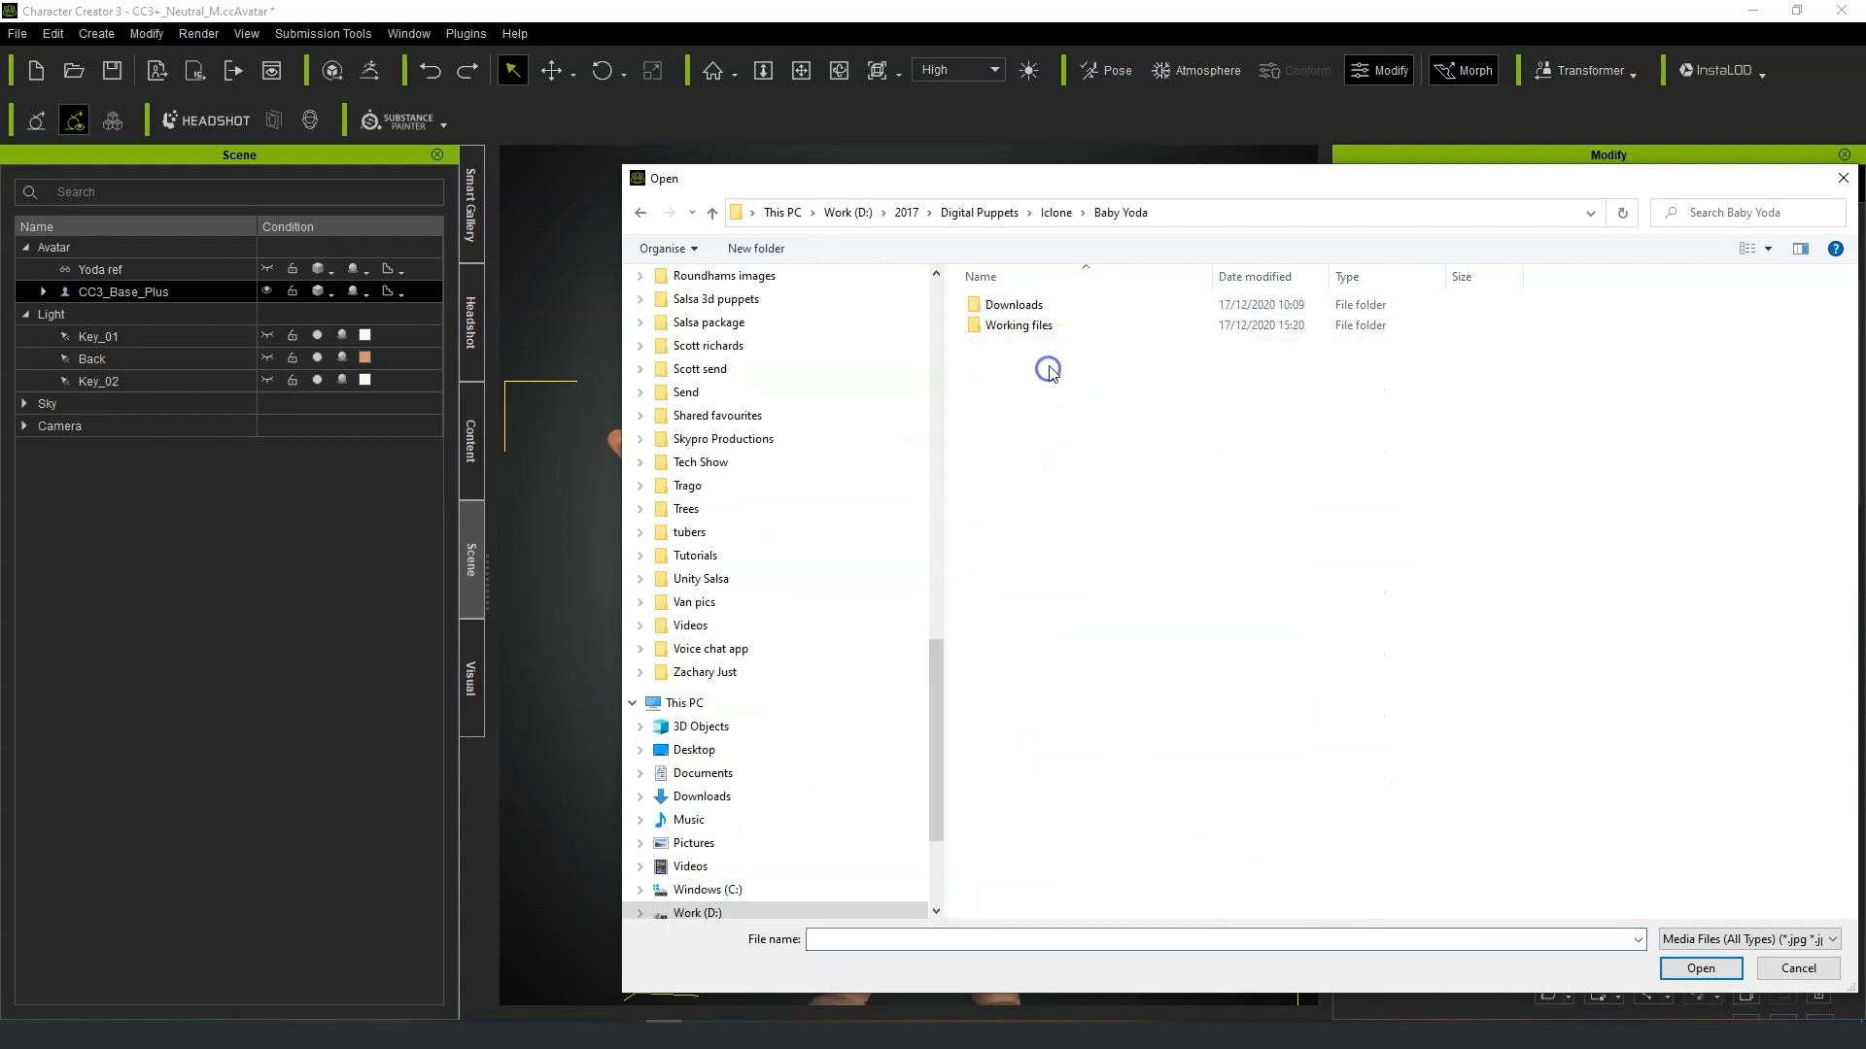
double_click(1051, 327)
double_click(1057, 307)
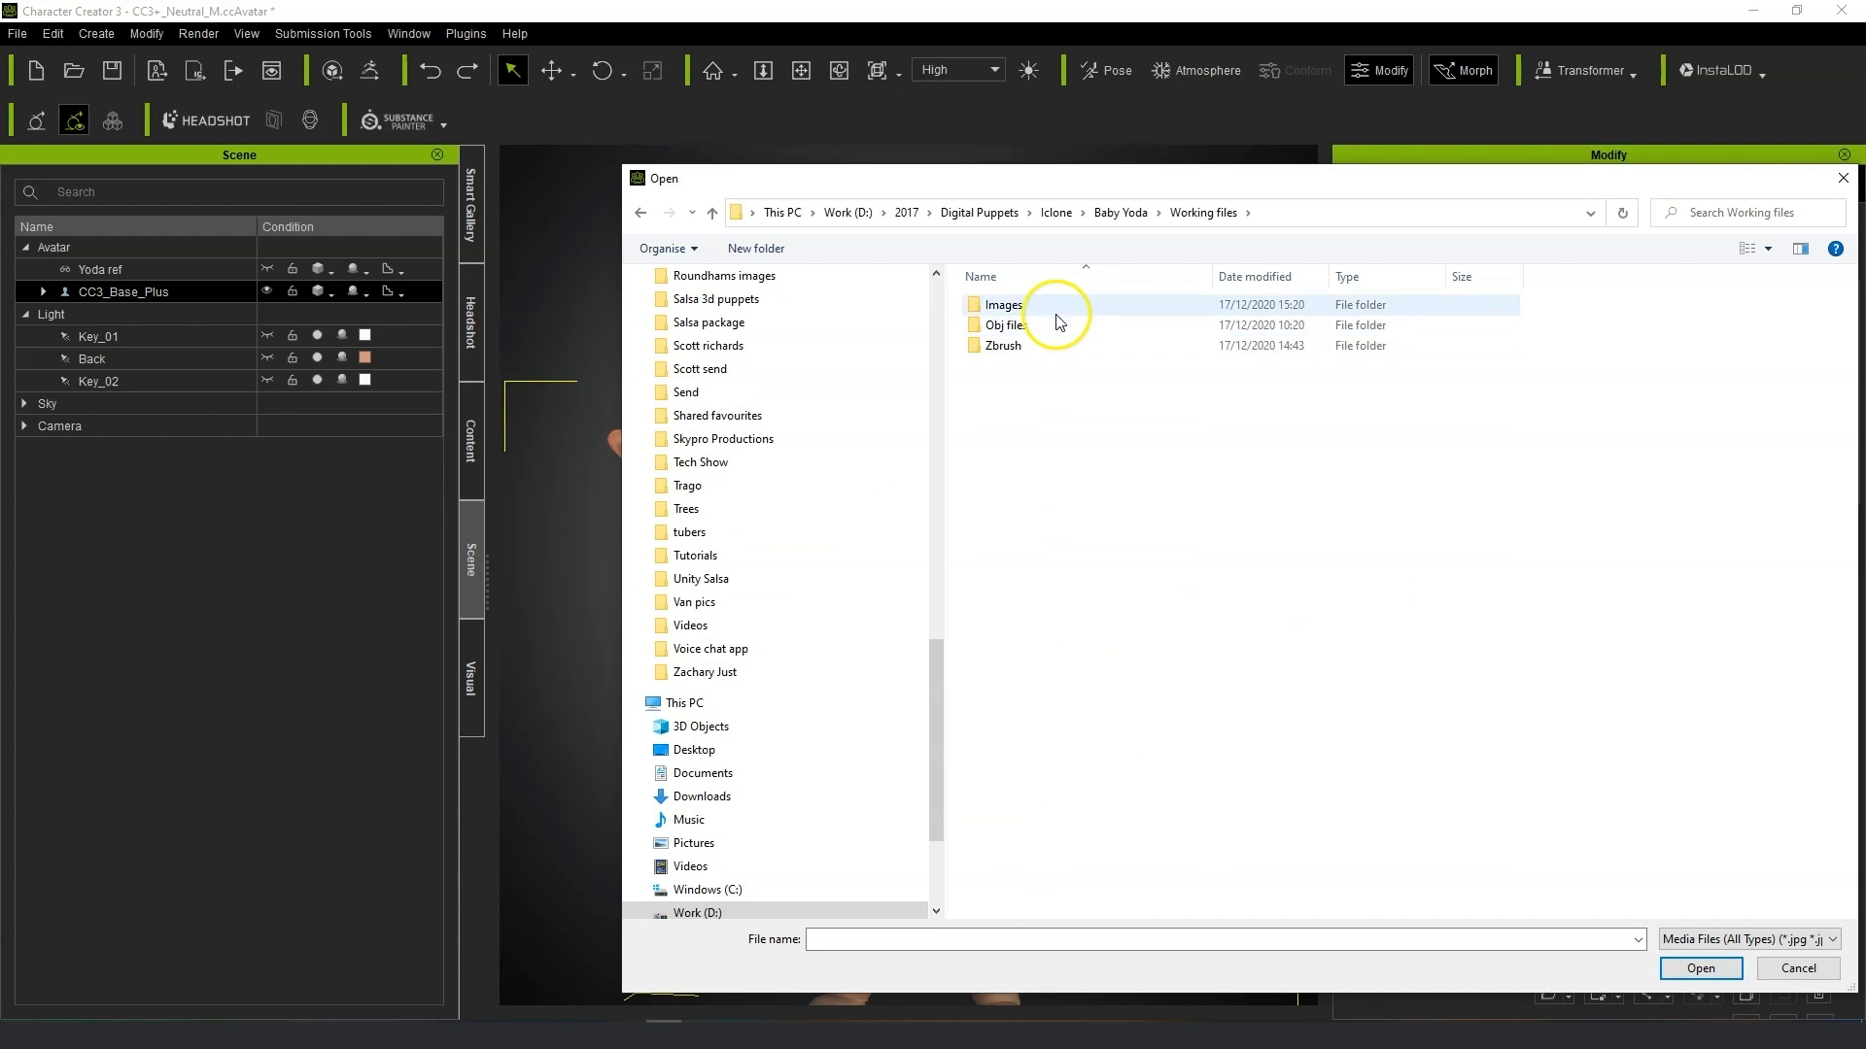
left_click(1000, 312)
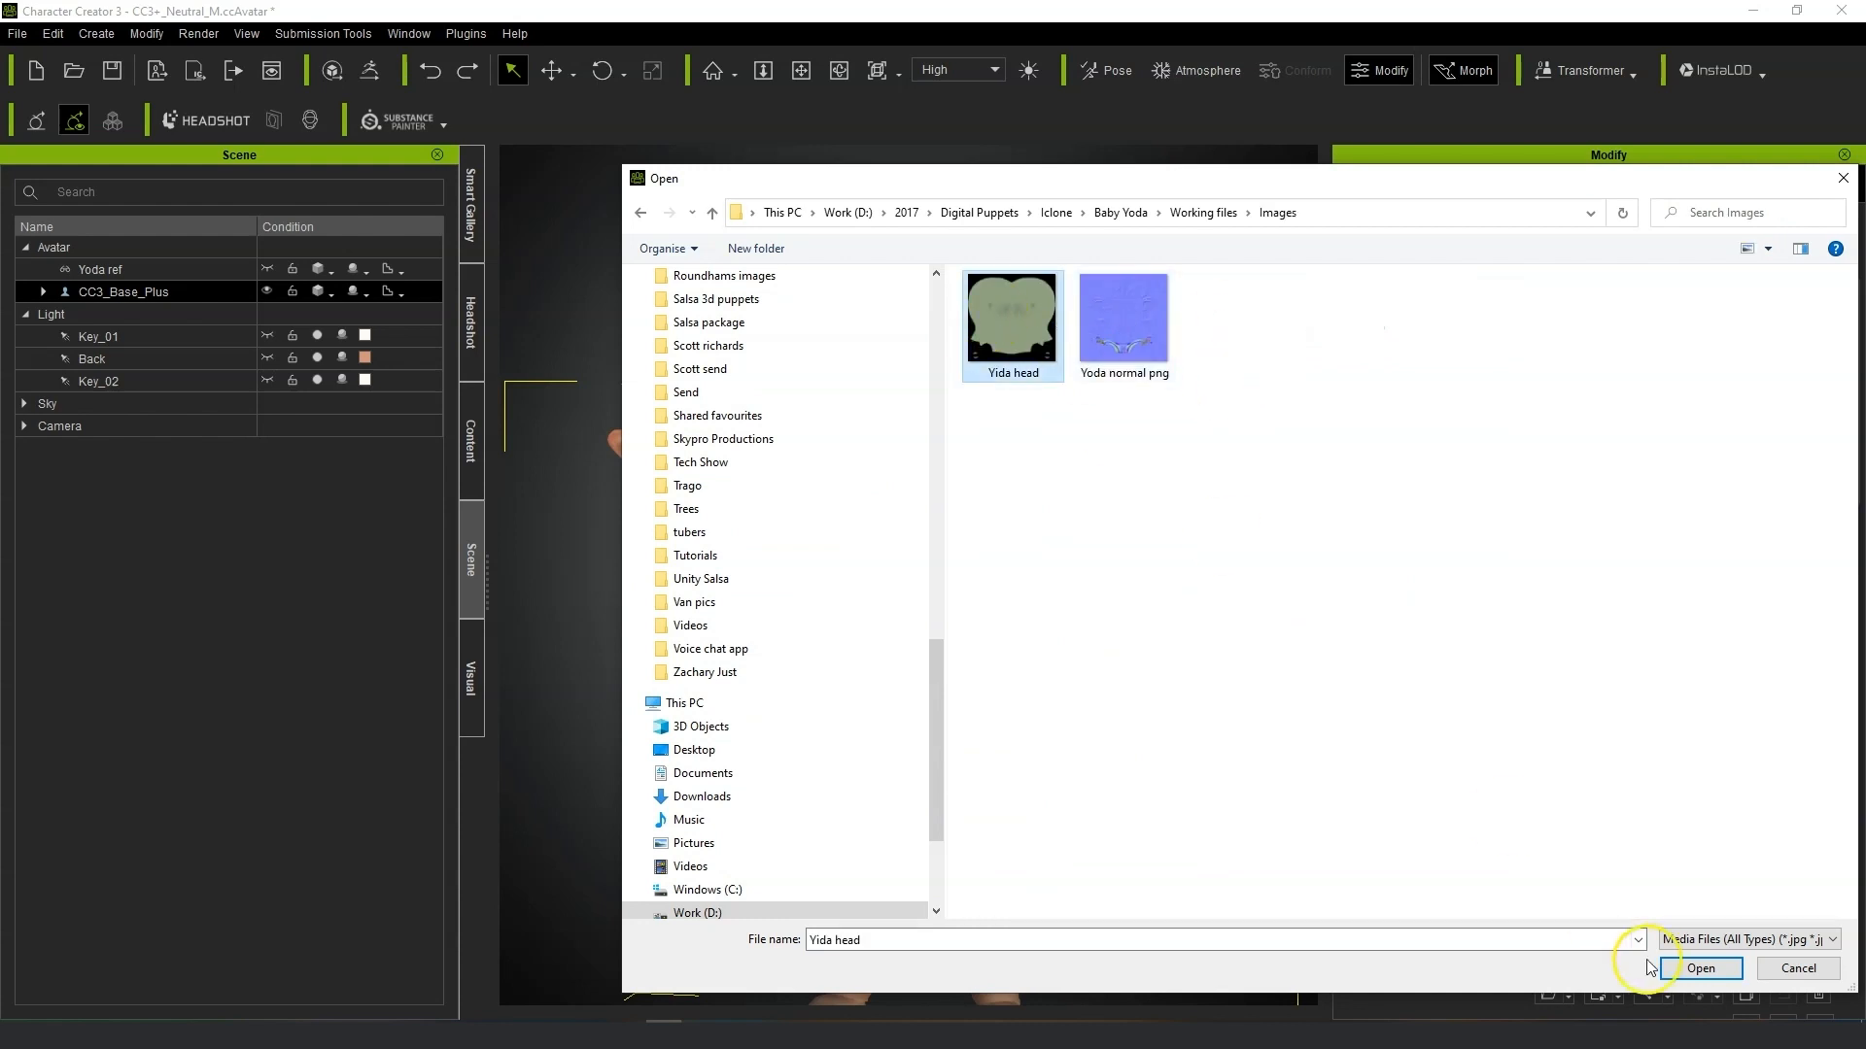
left_click(1700, 968)
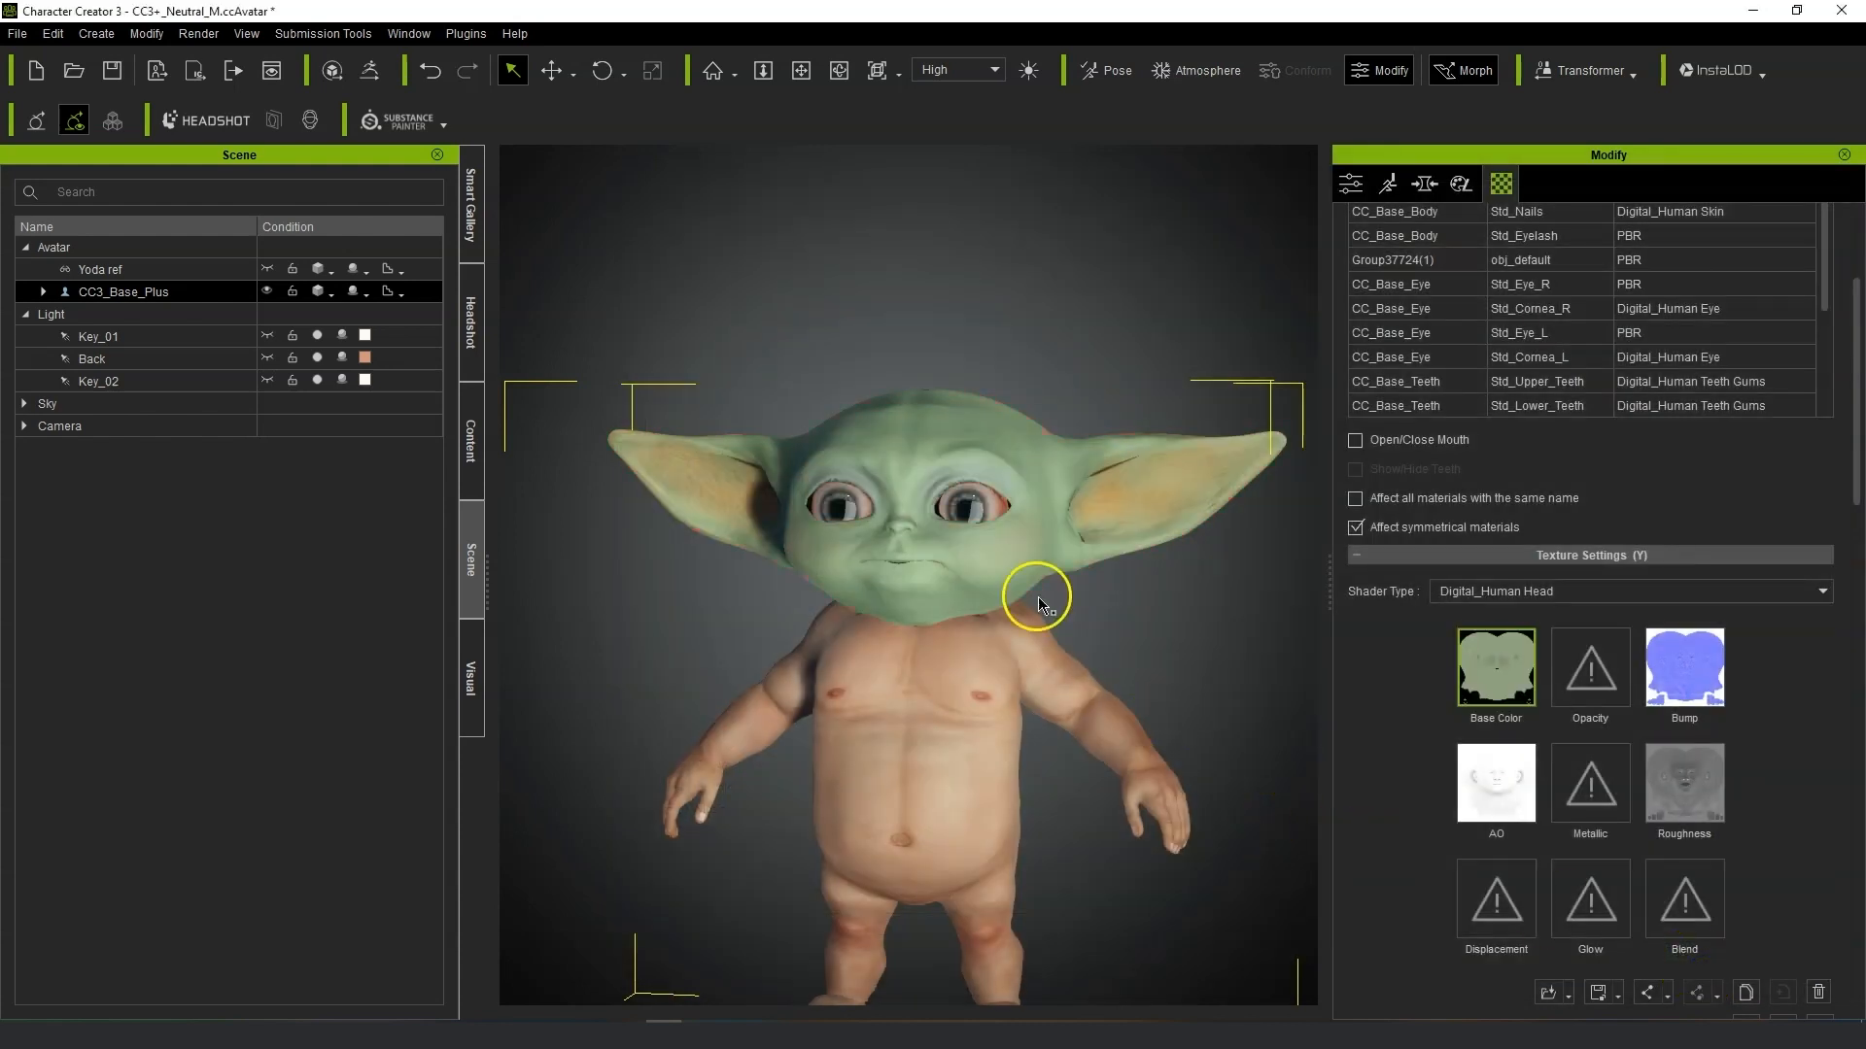
Adjust the base color texture's colour to hue -11, saturation -3 and contrast 7.
scroll(1035, 583, "up", 5)
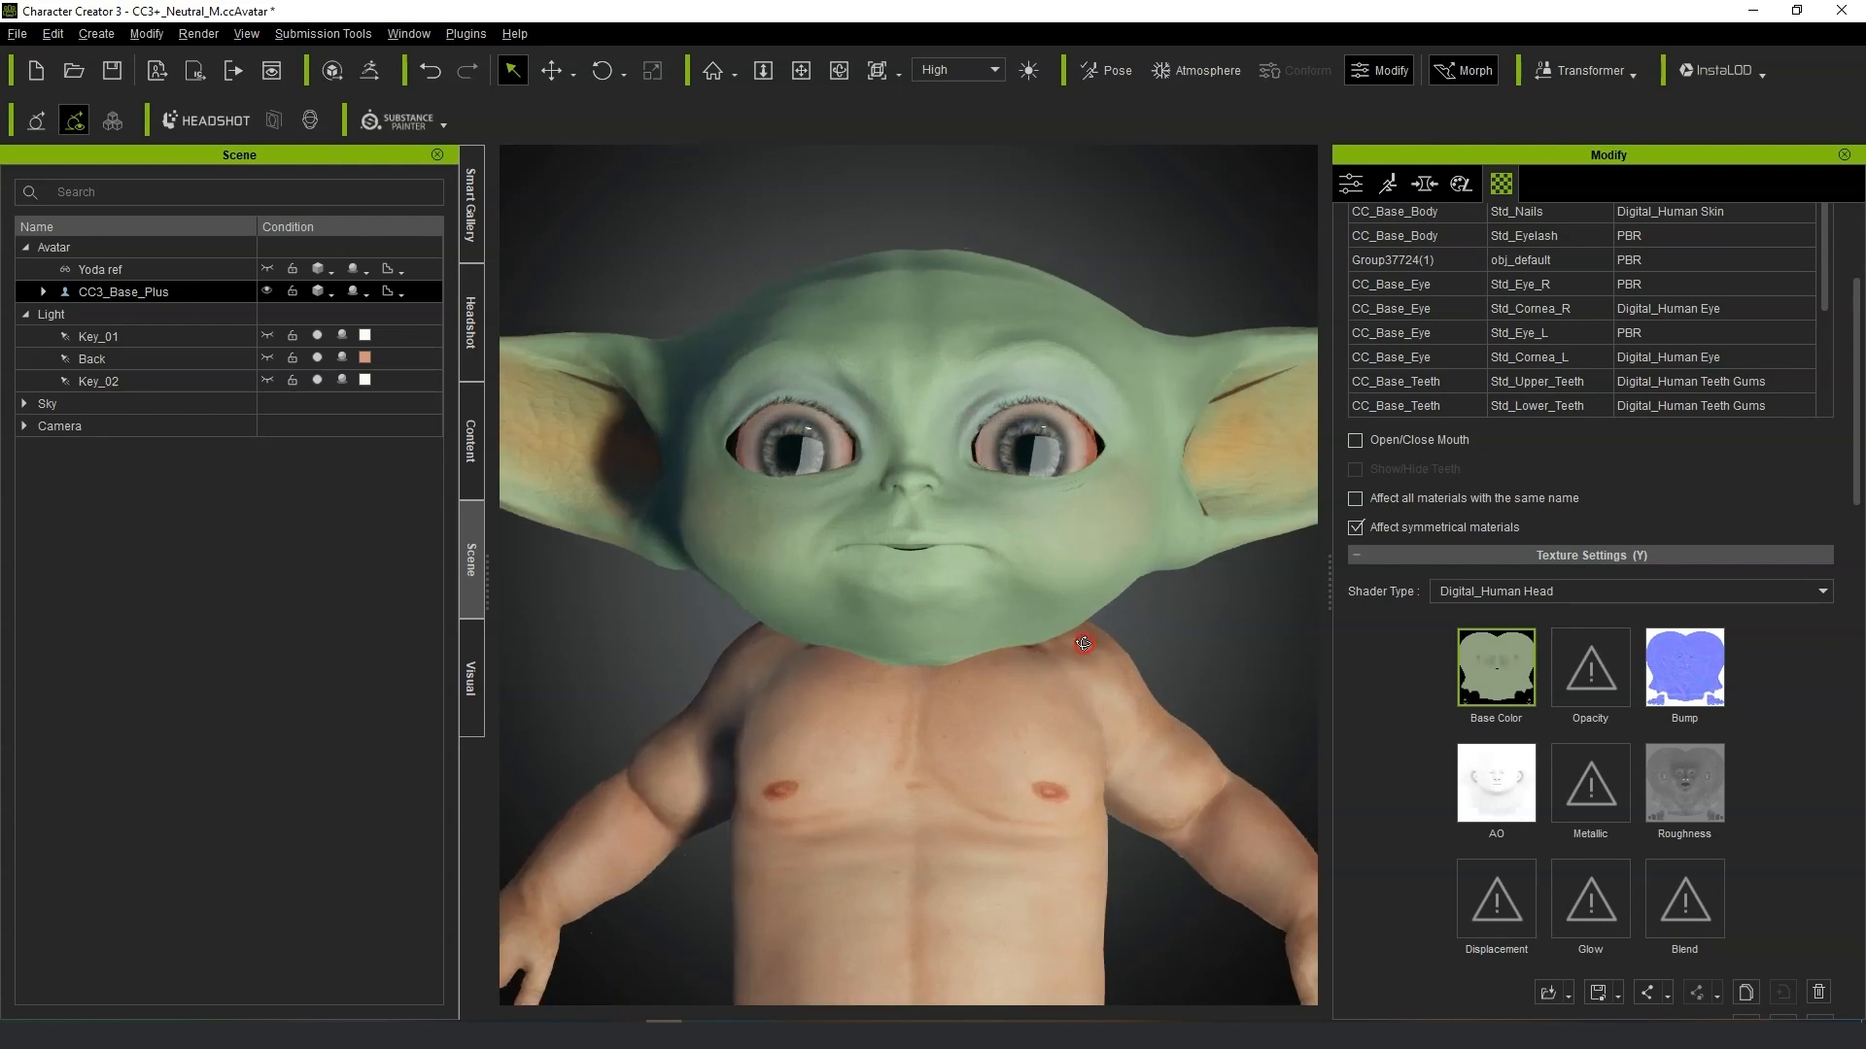
scroll(1092, 672, "down", 5)
left_click(1509, 688)
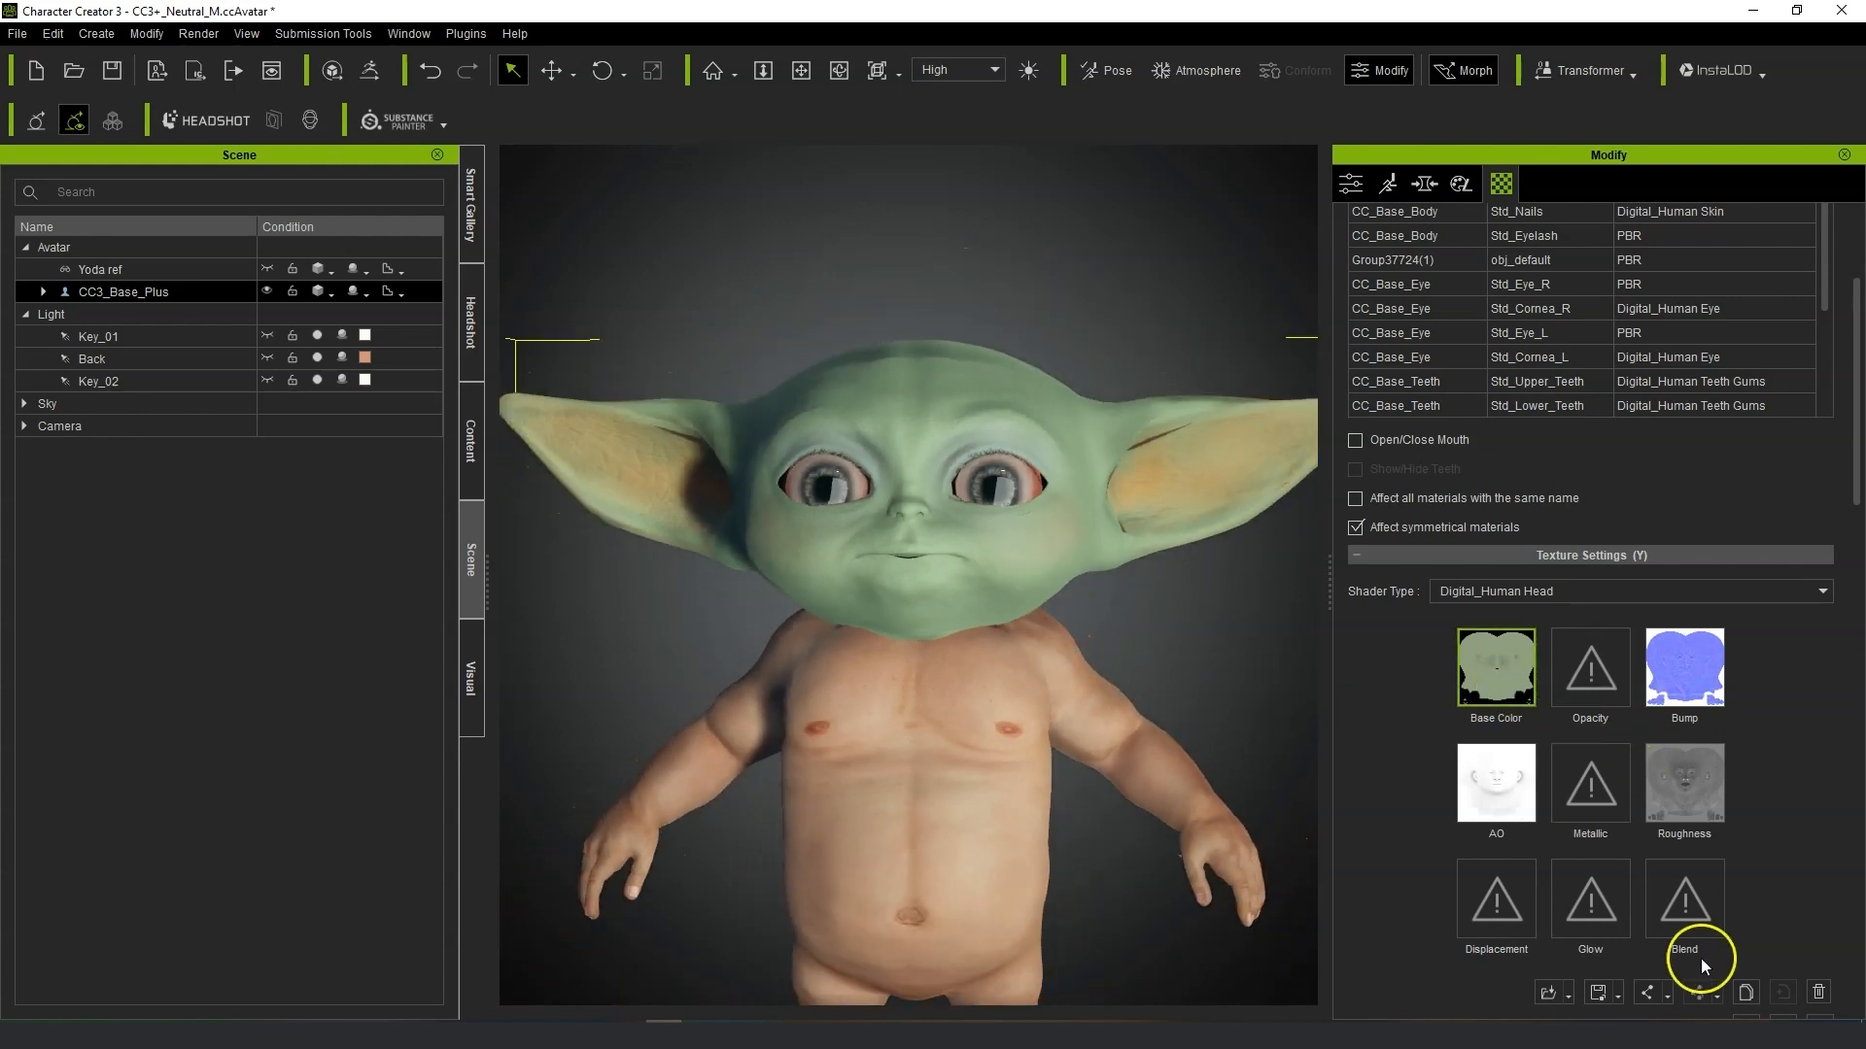
scroll(1759, 929, "down", 2)
left_click(1749, 913)
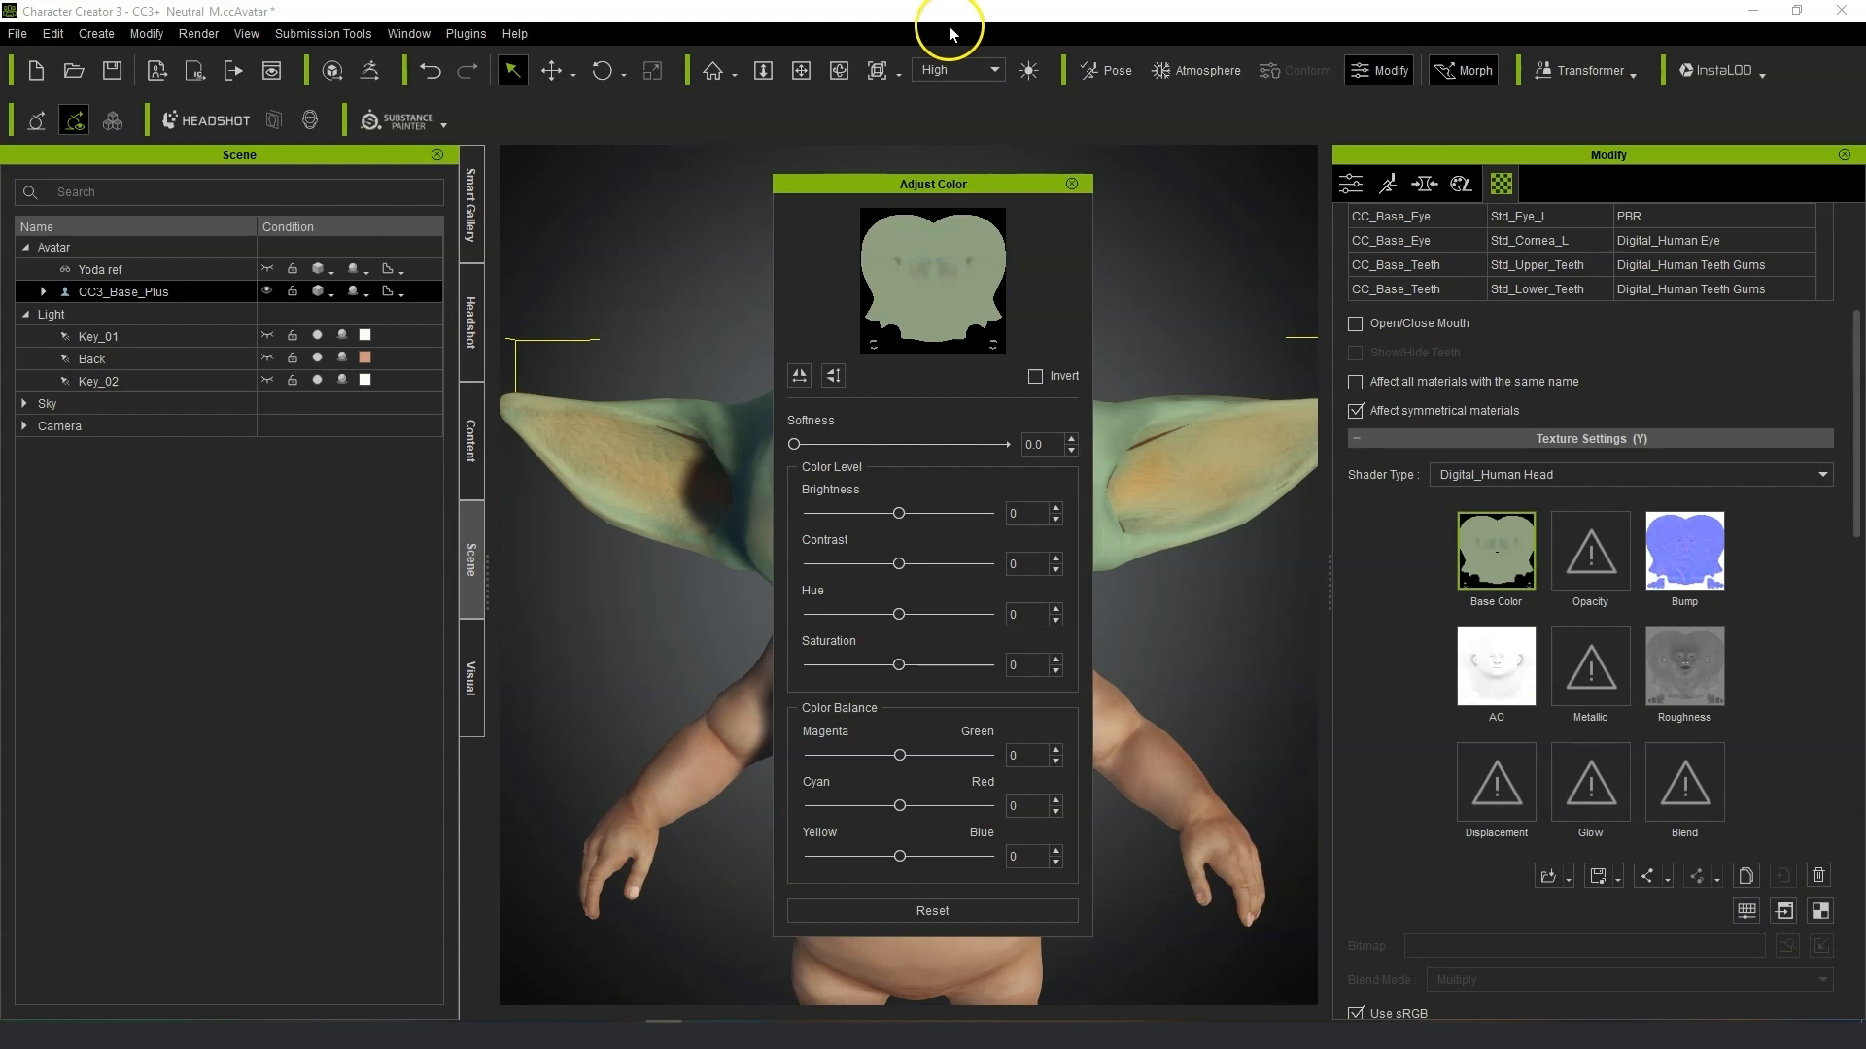
left_click_drag(1041, 192, 1587, 203)
left_click_drag(1444, 685, 1446, 689)
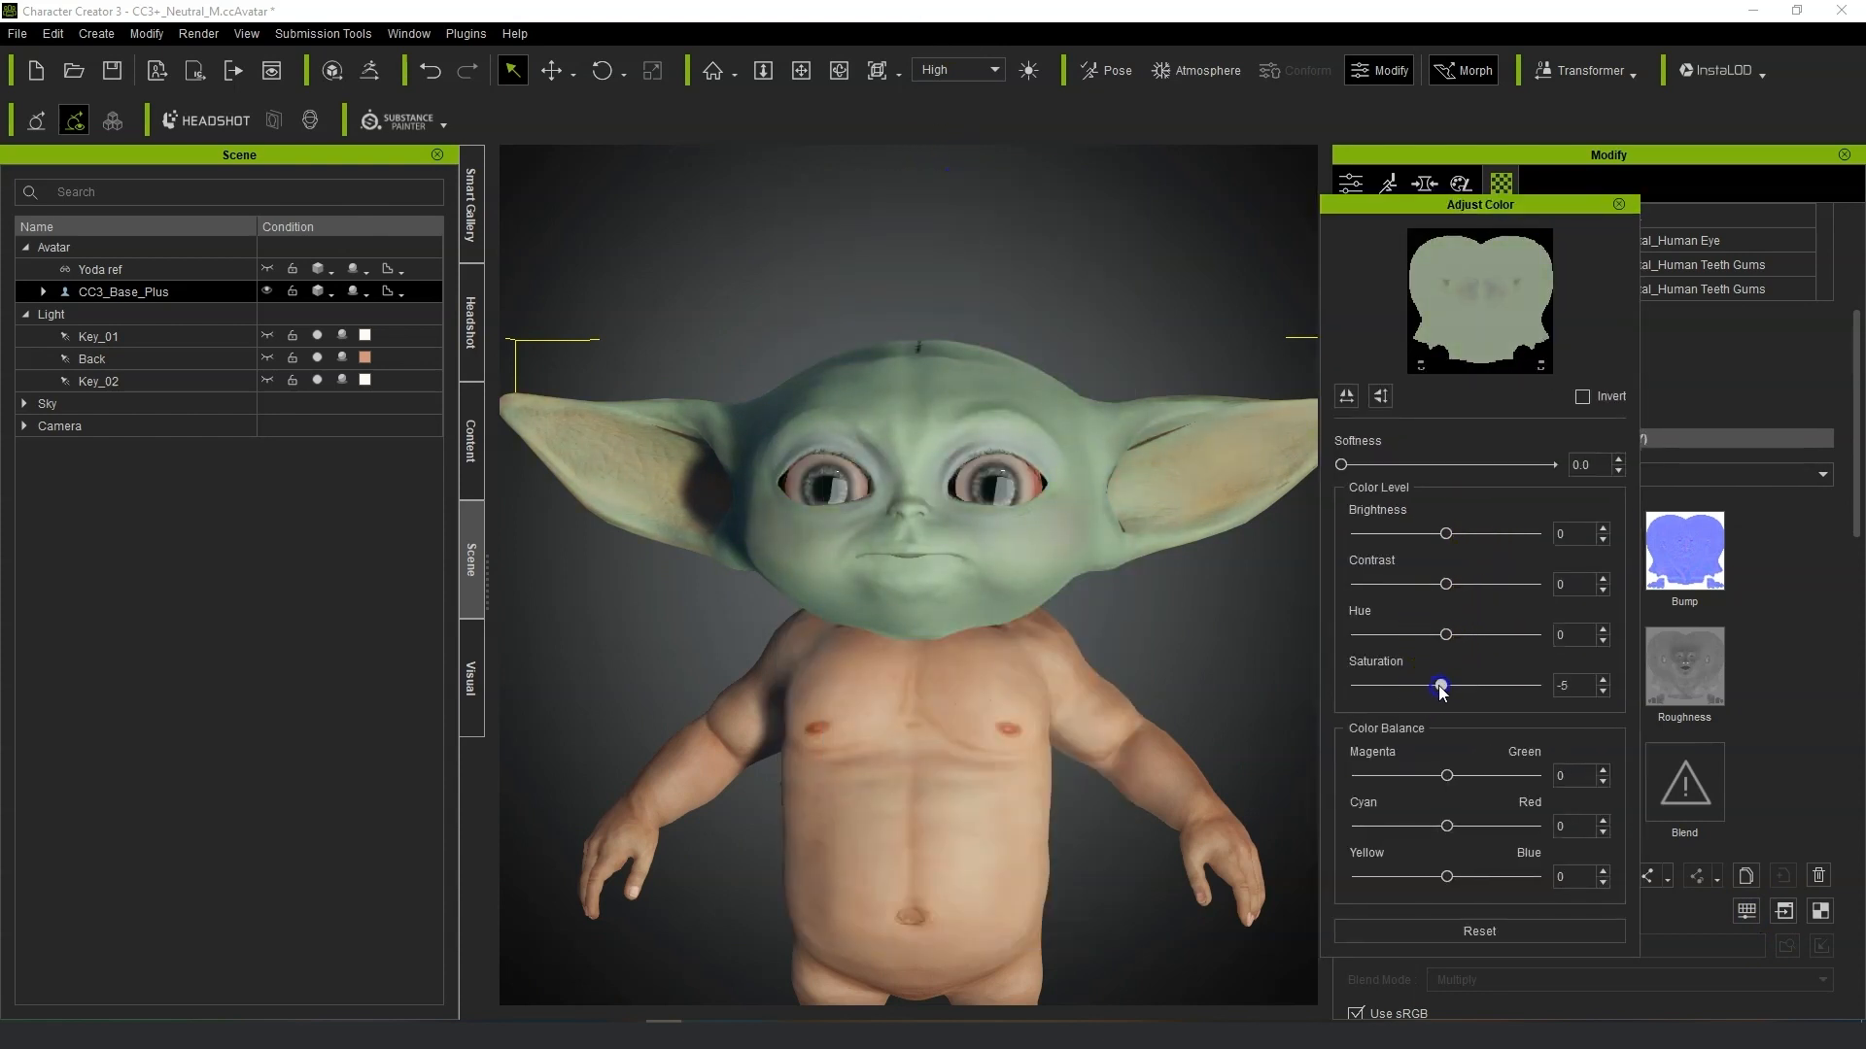
left_click(1445, 636)
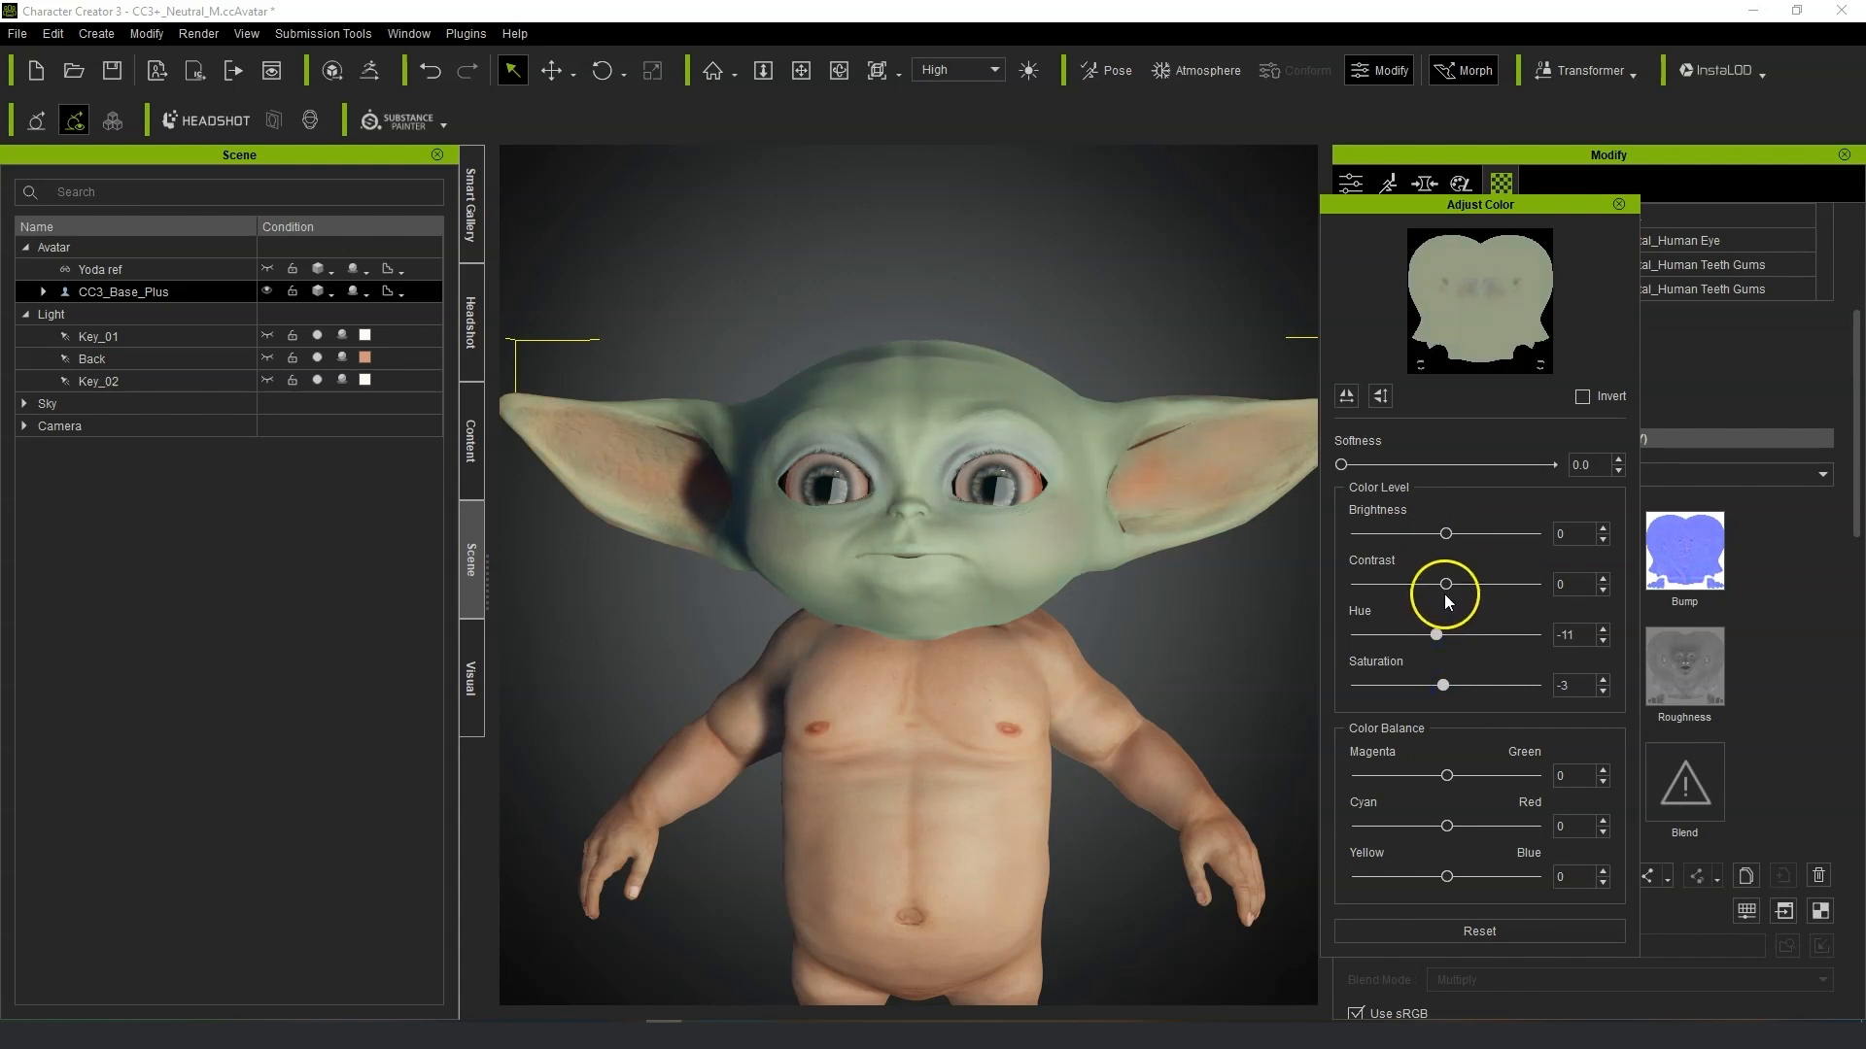
left_click_drag(1446, 585, 1444, 534)
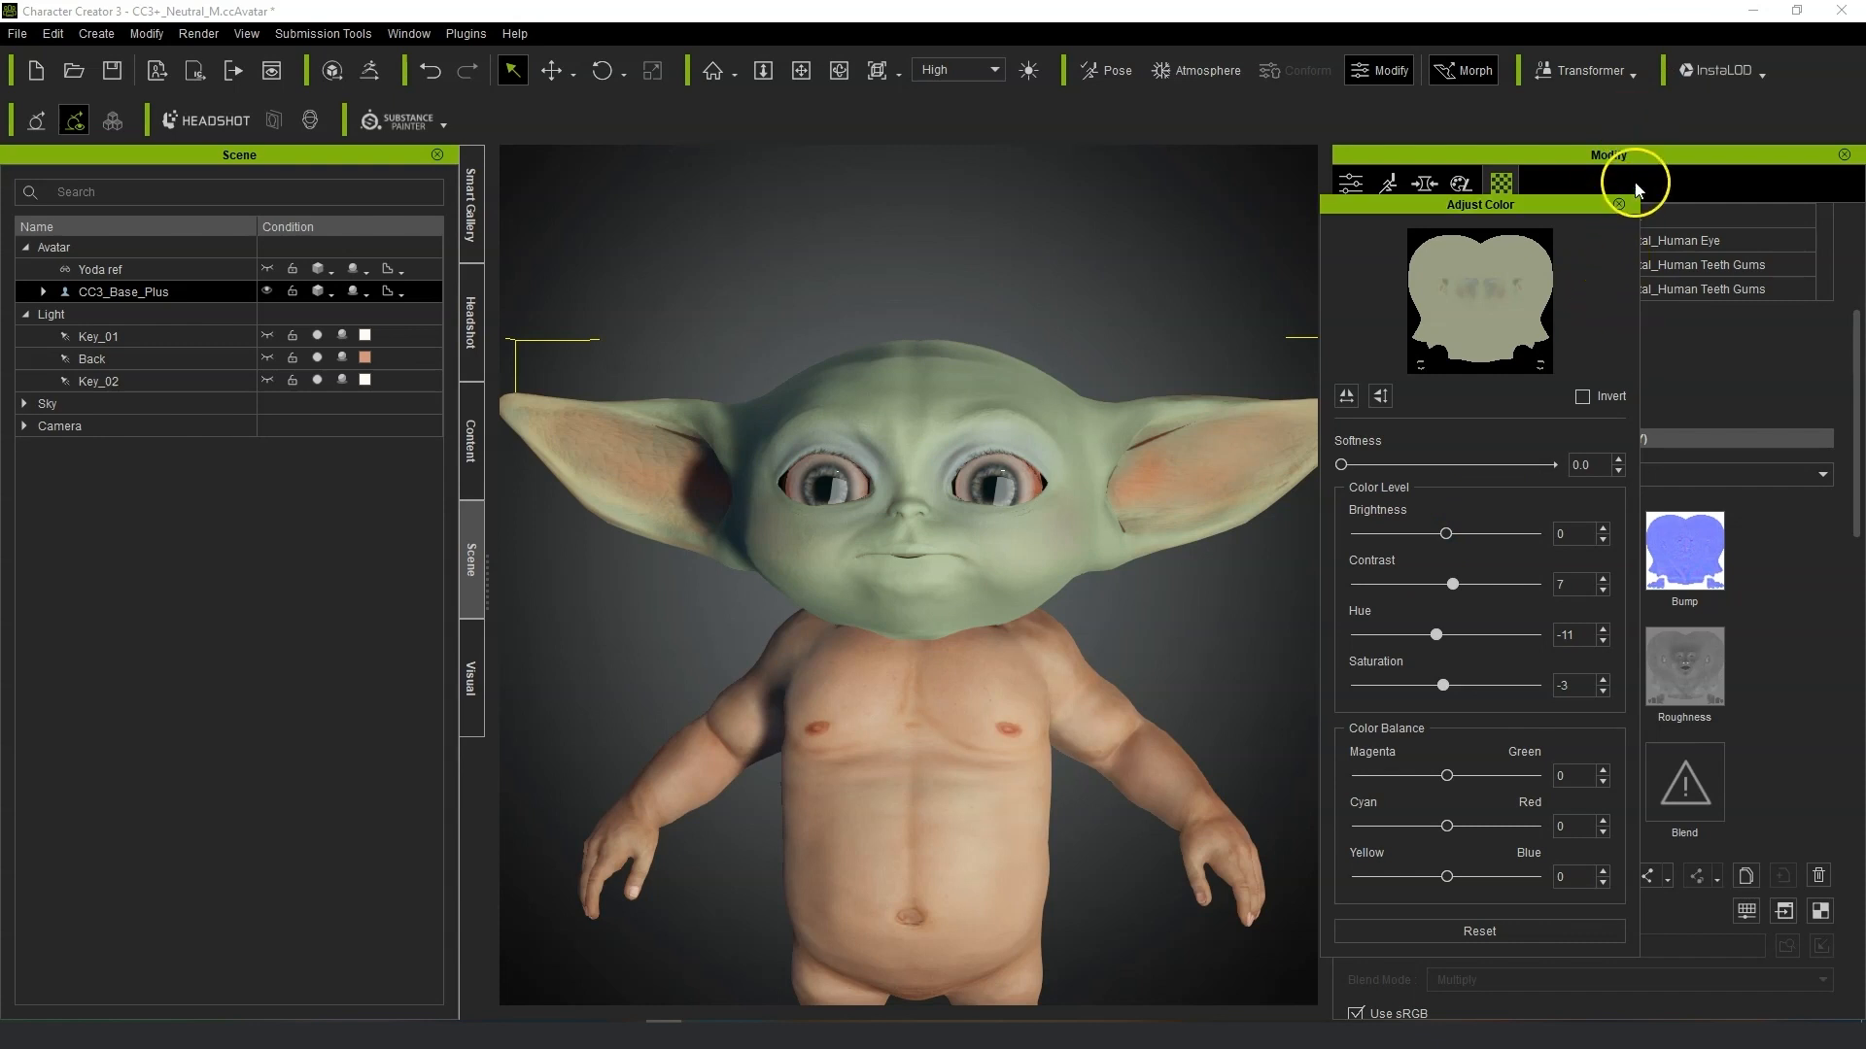
left_click(1620, 203)
Load Yoda normal png from the Images folder into the head's Bump slot, importing it as a Normal Map.
double_click(1677, 535)
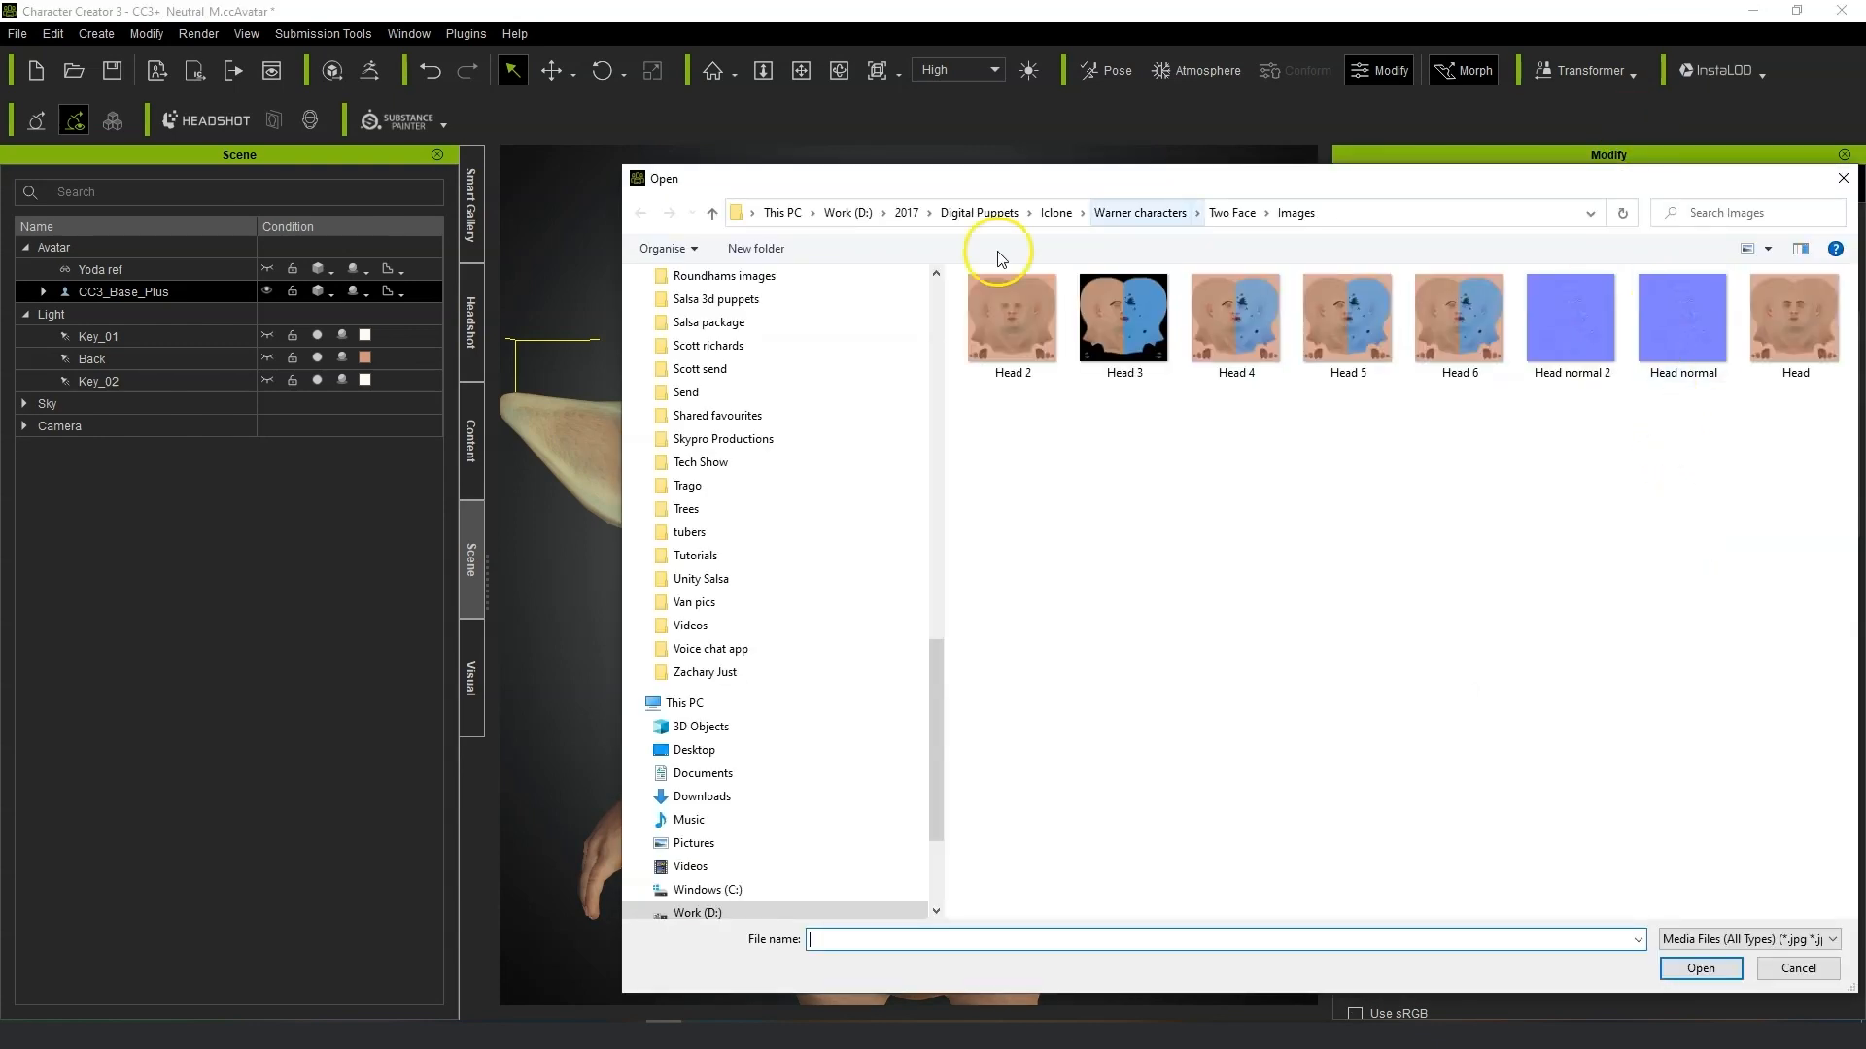
scroll(805, 369, "up", 10)
left_click_drag(937, 447, 945, 268)
left_click(764, 643)
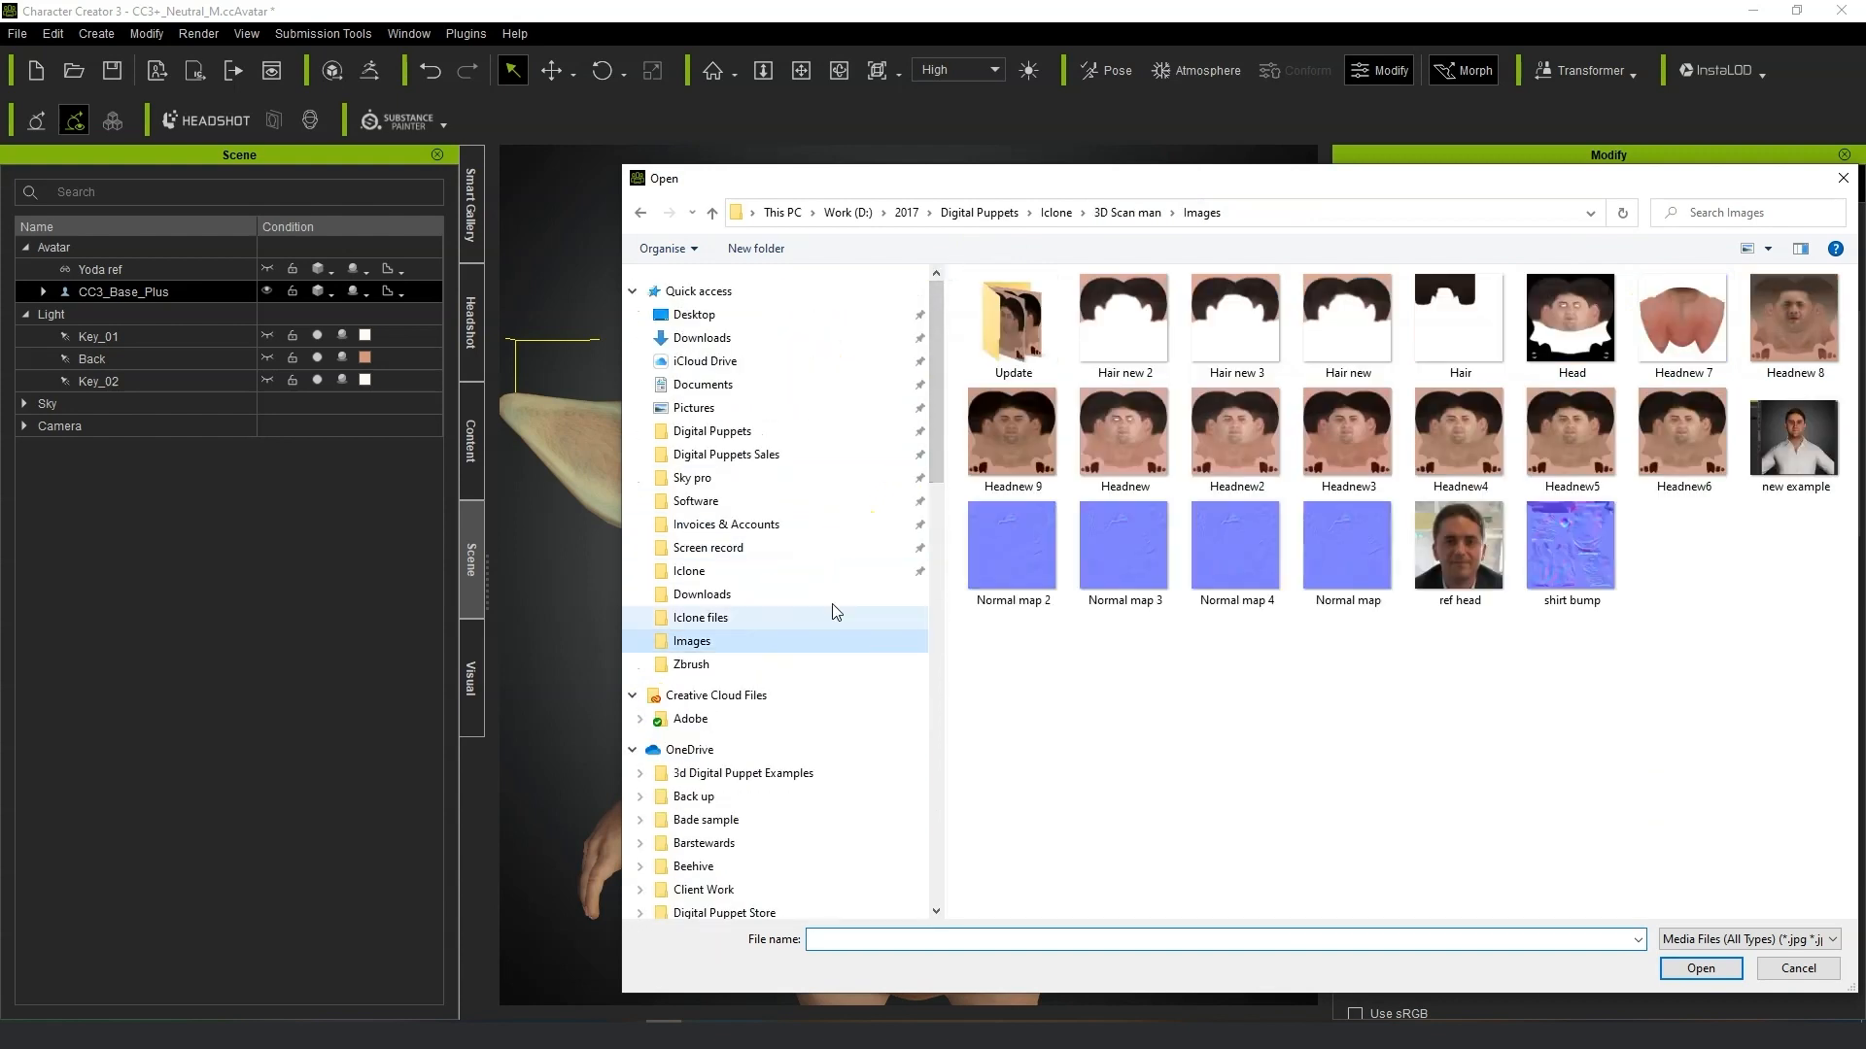
left_click(744, 617)
left_click(1057, 212)
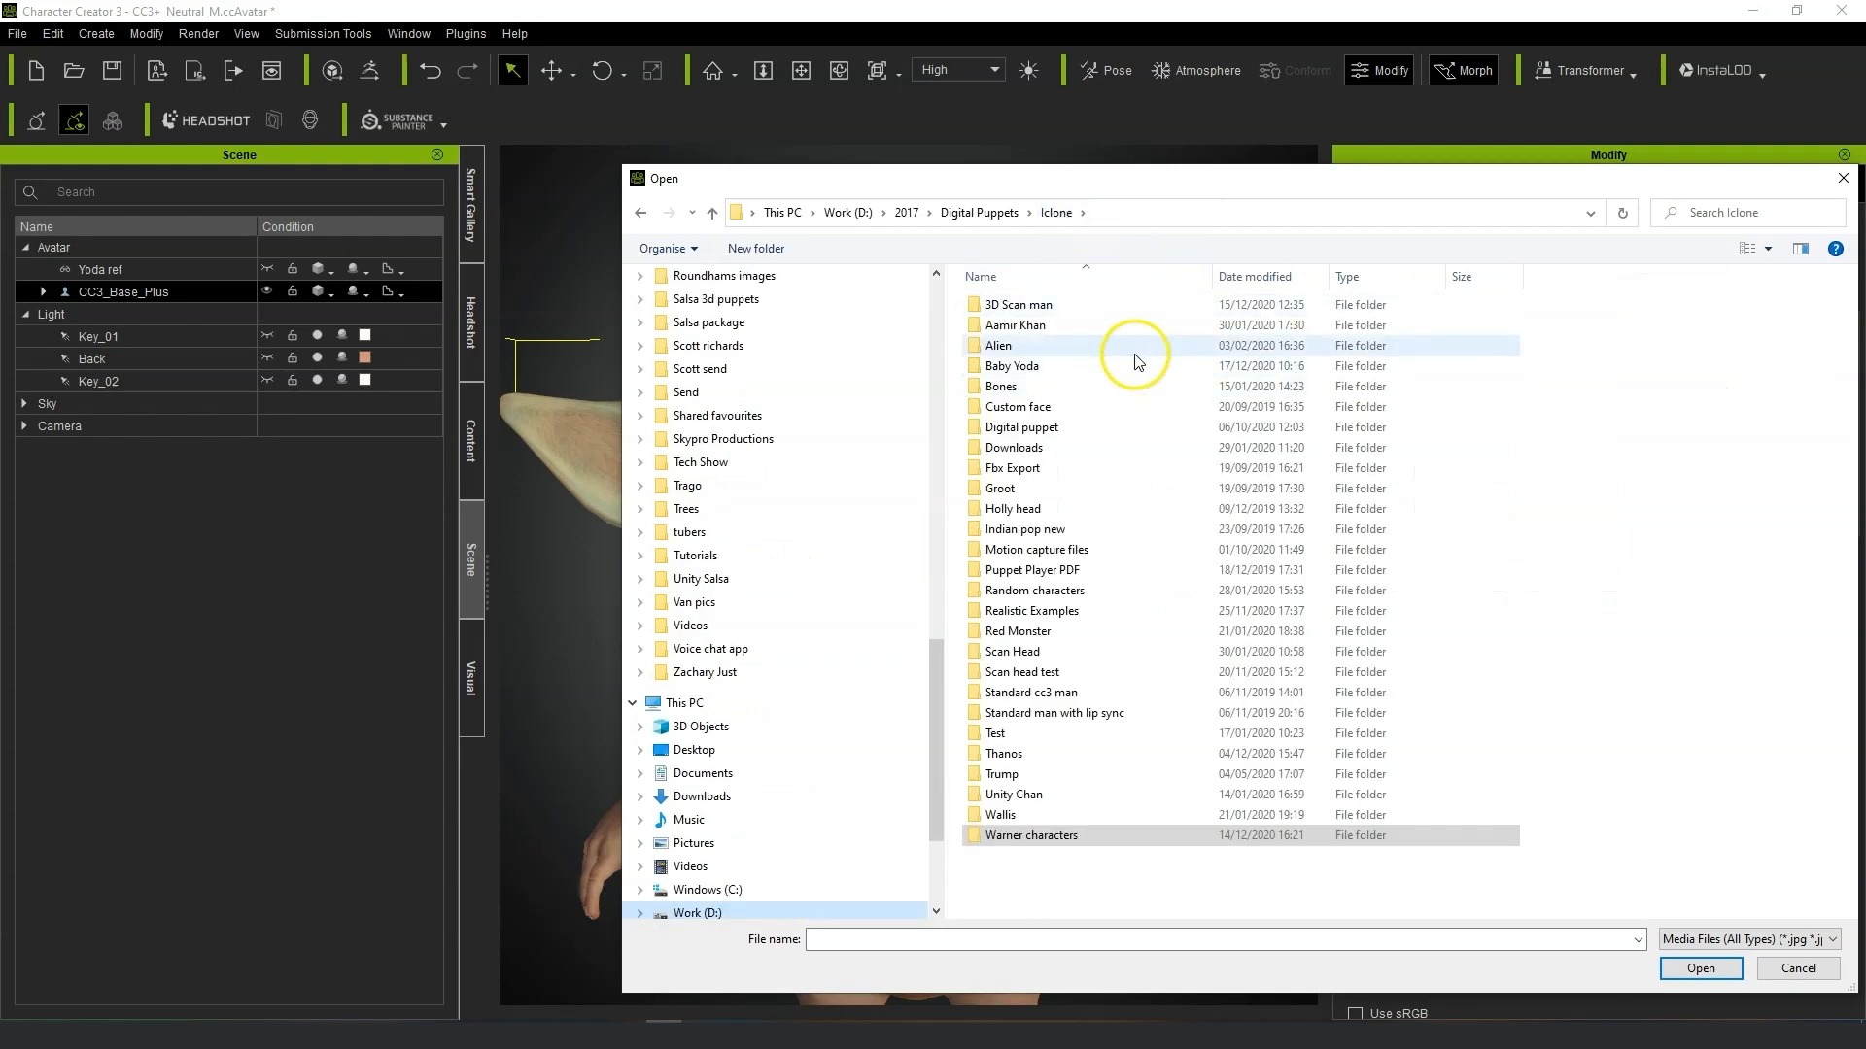
double_click(1135, 365)
double_click(1117, 326)
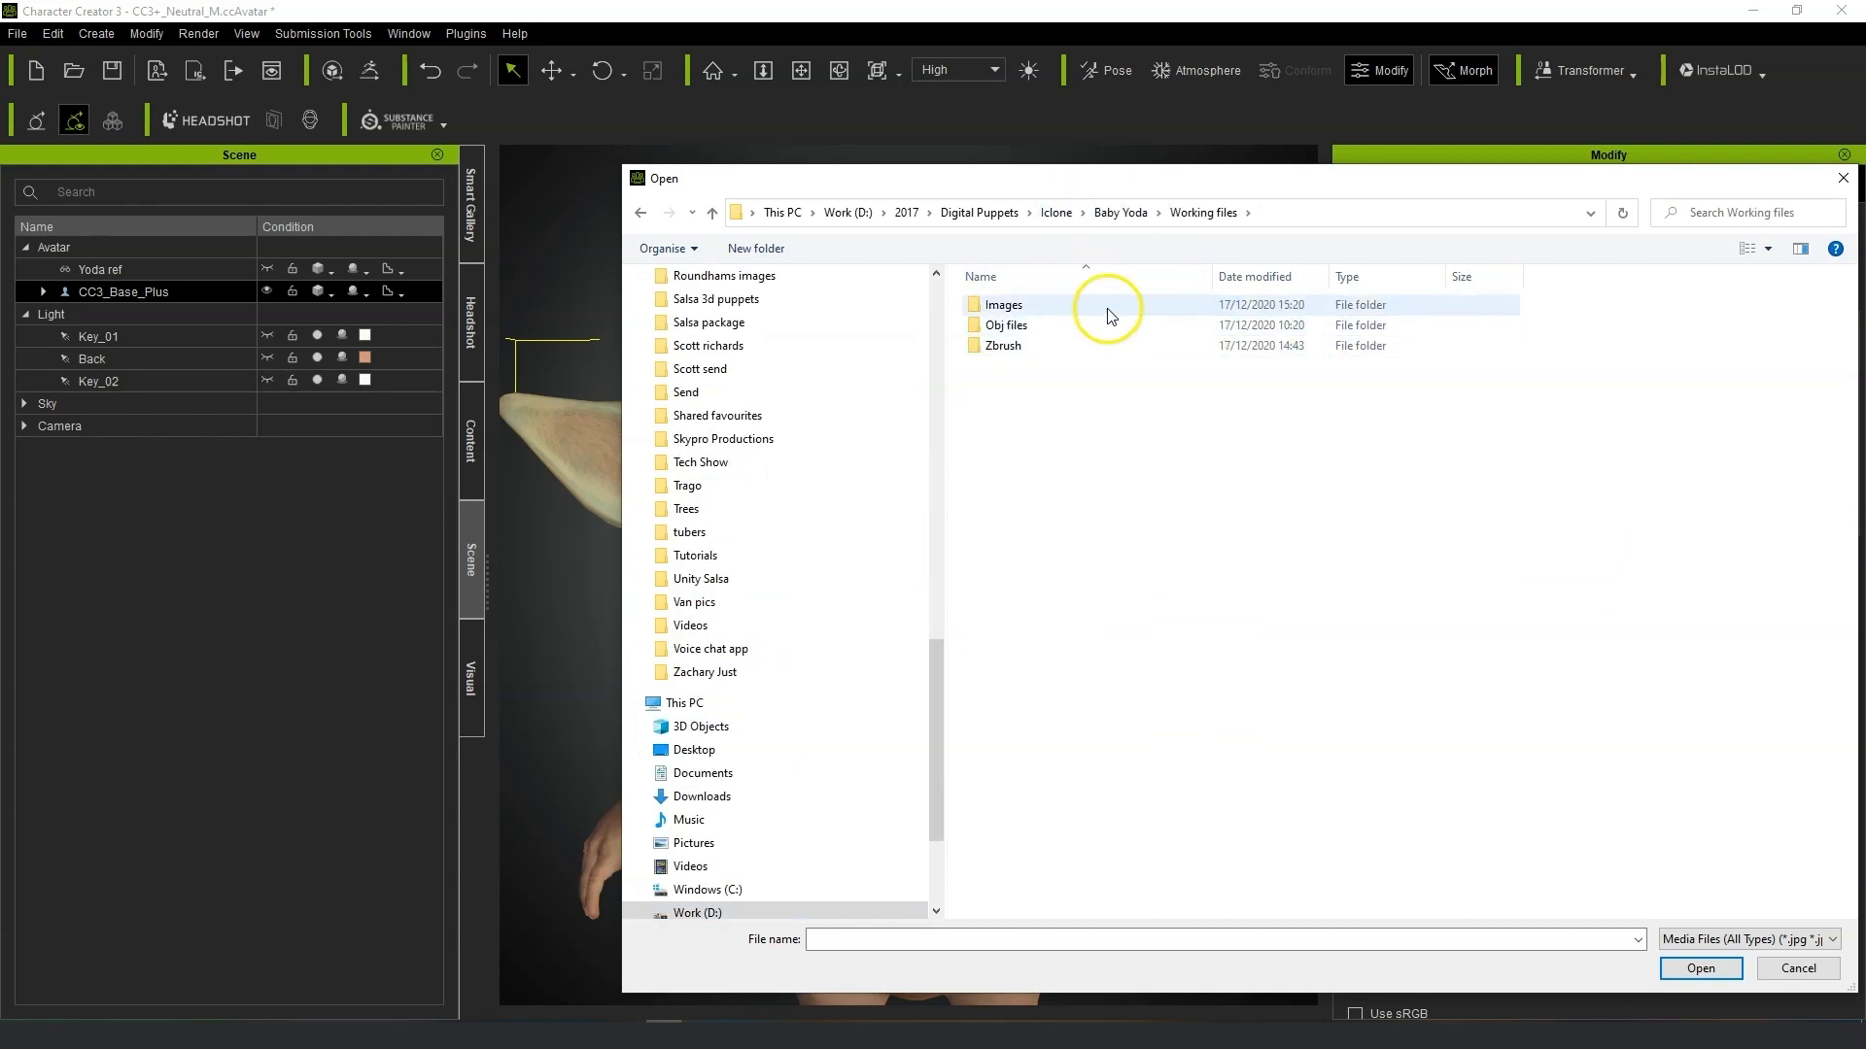
double_click(1110, 316)
left_click(1119, 318)
left_click(1700, 966)
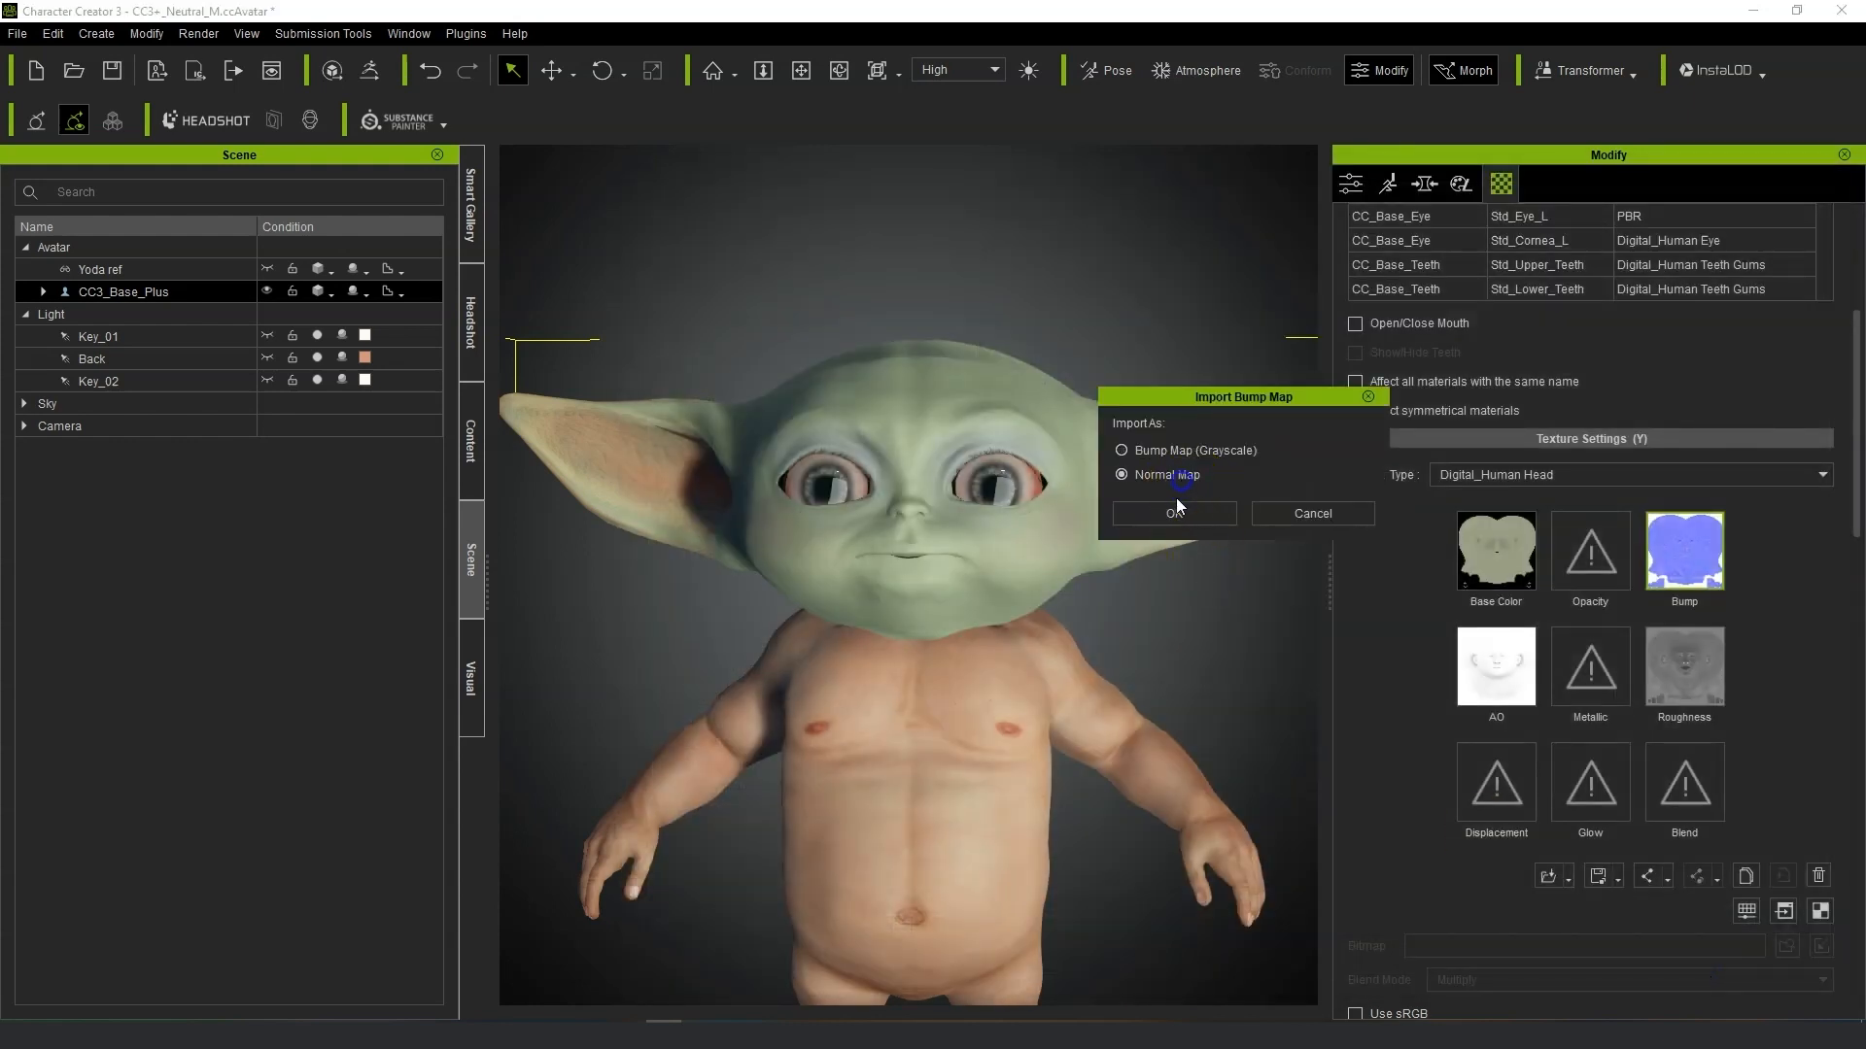
left_click(1175, 512)
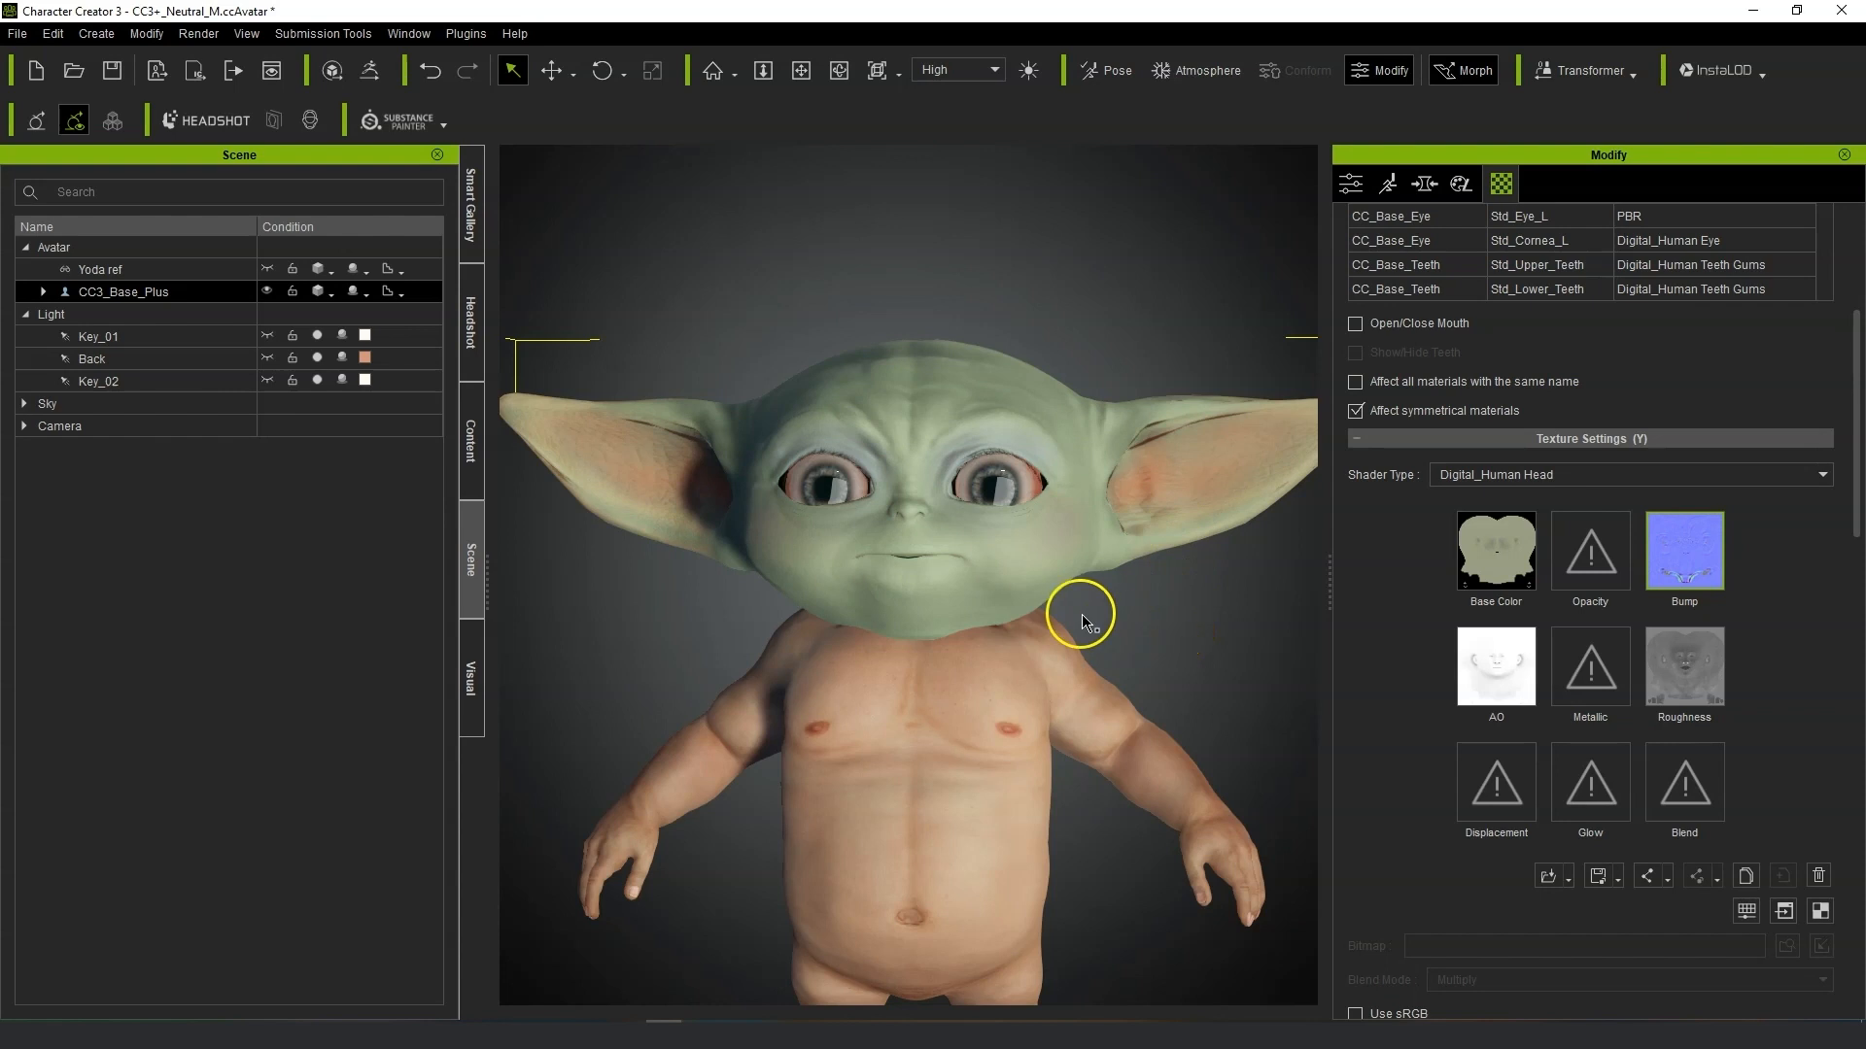
Examine the textured head closely in the viewport.
scroll(1085, 622, "up", 2)
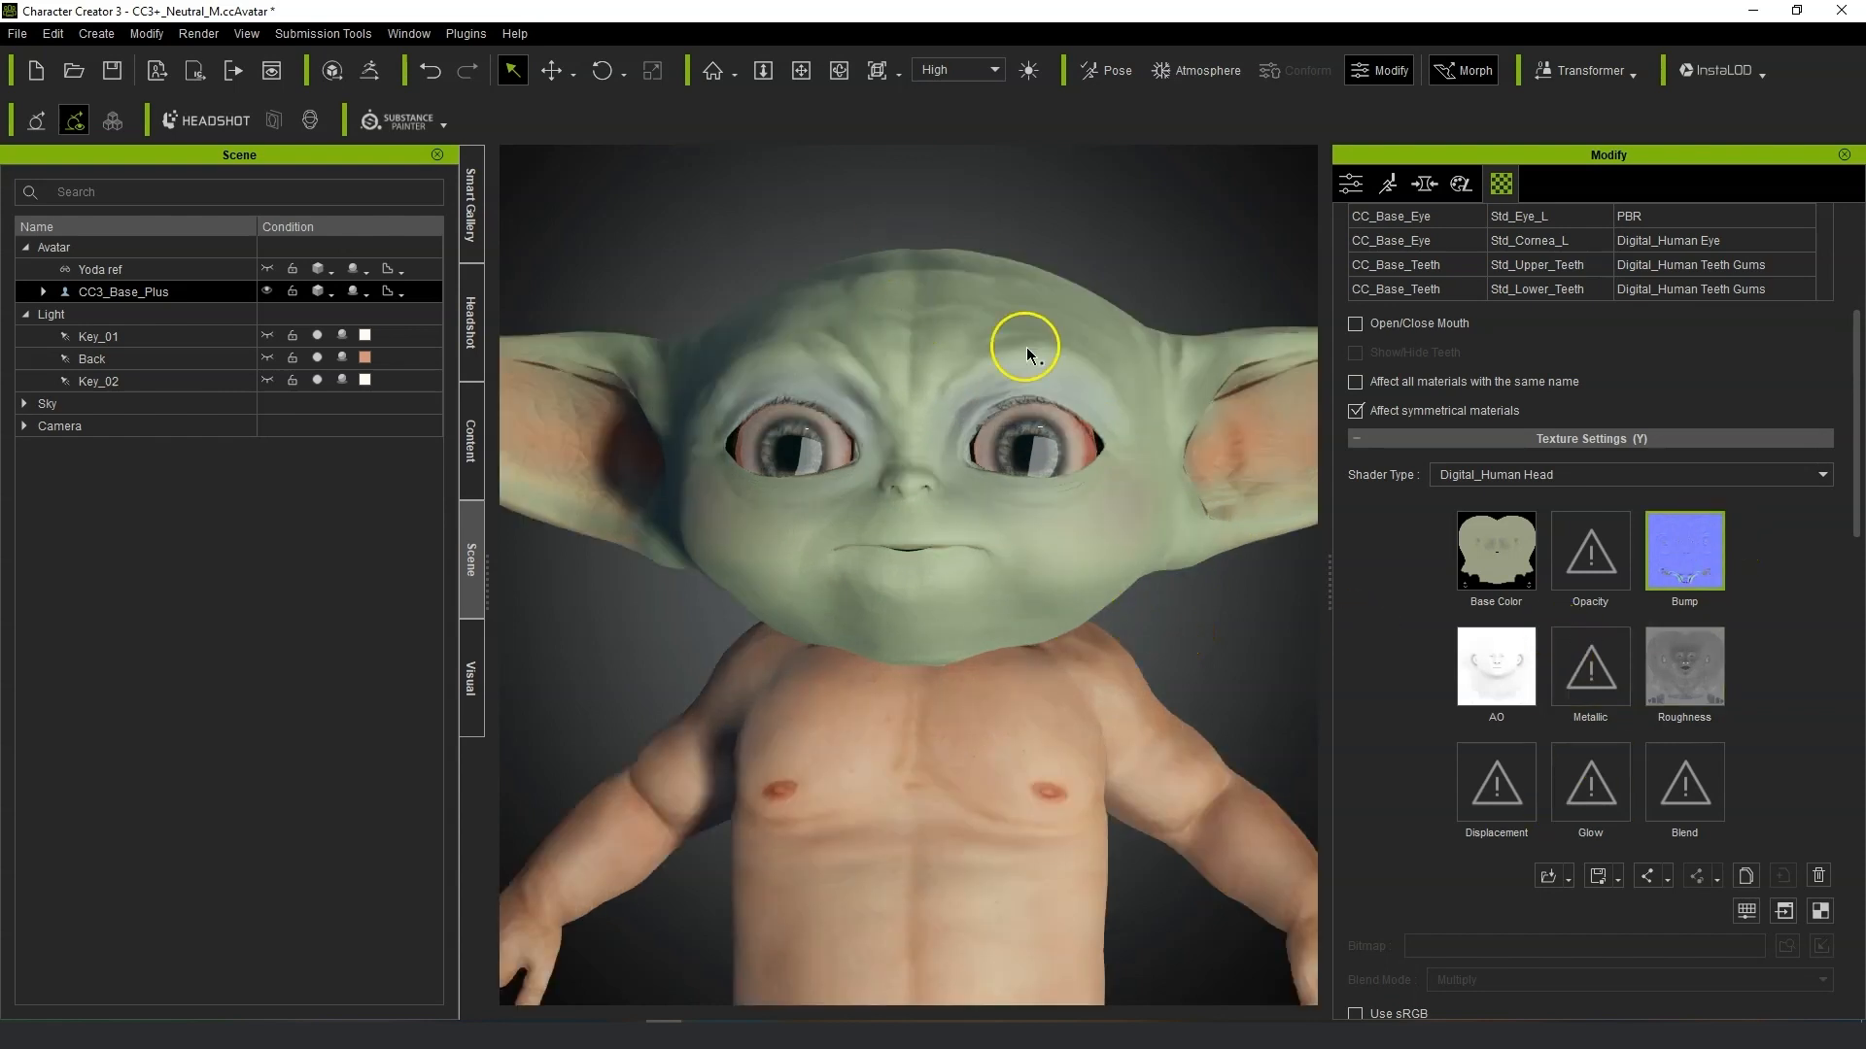
scroll(1728, 826, "down", 5)
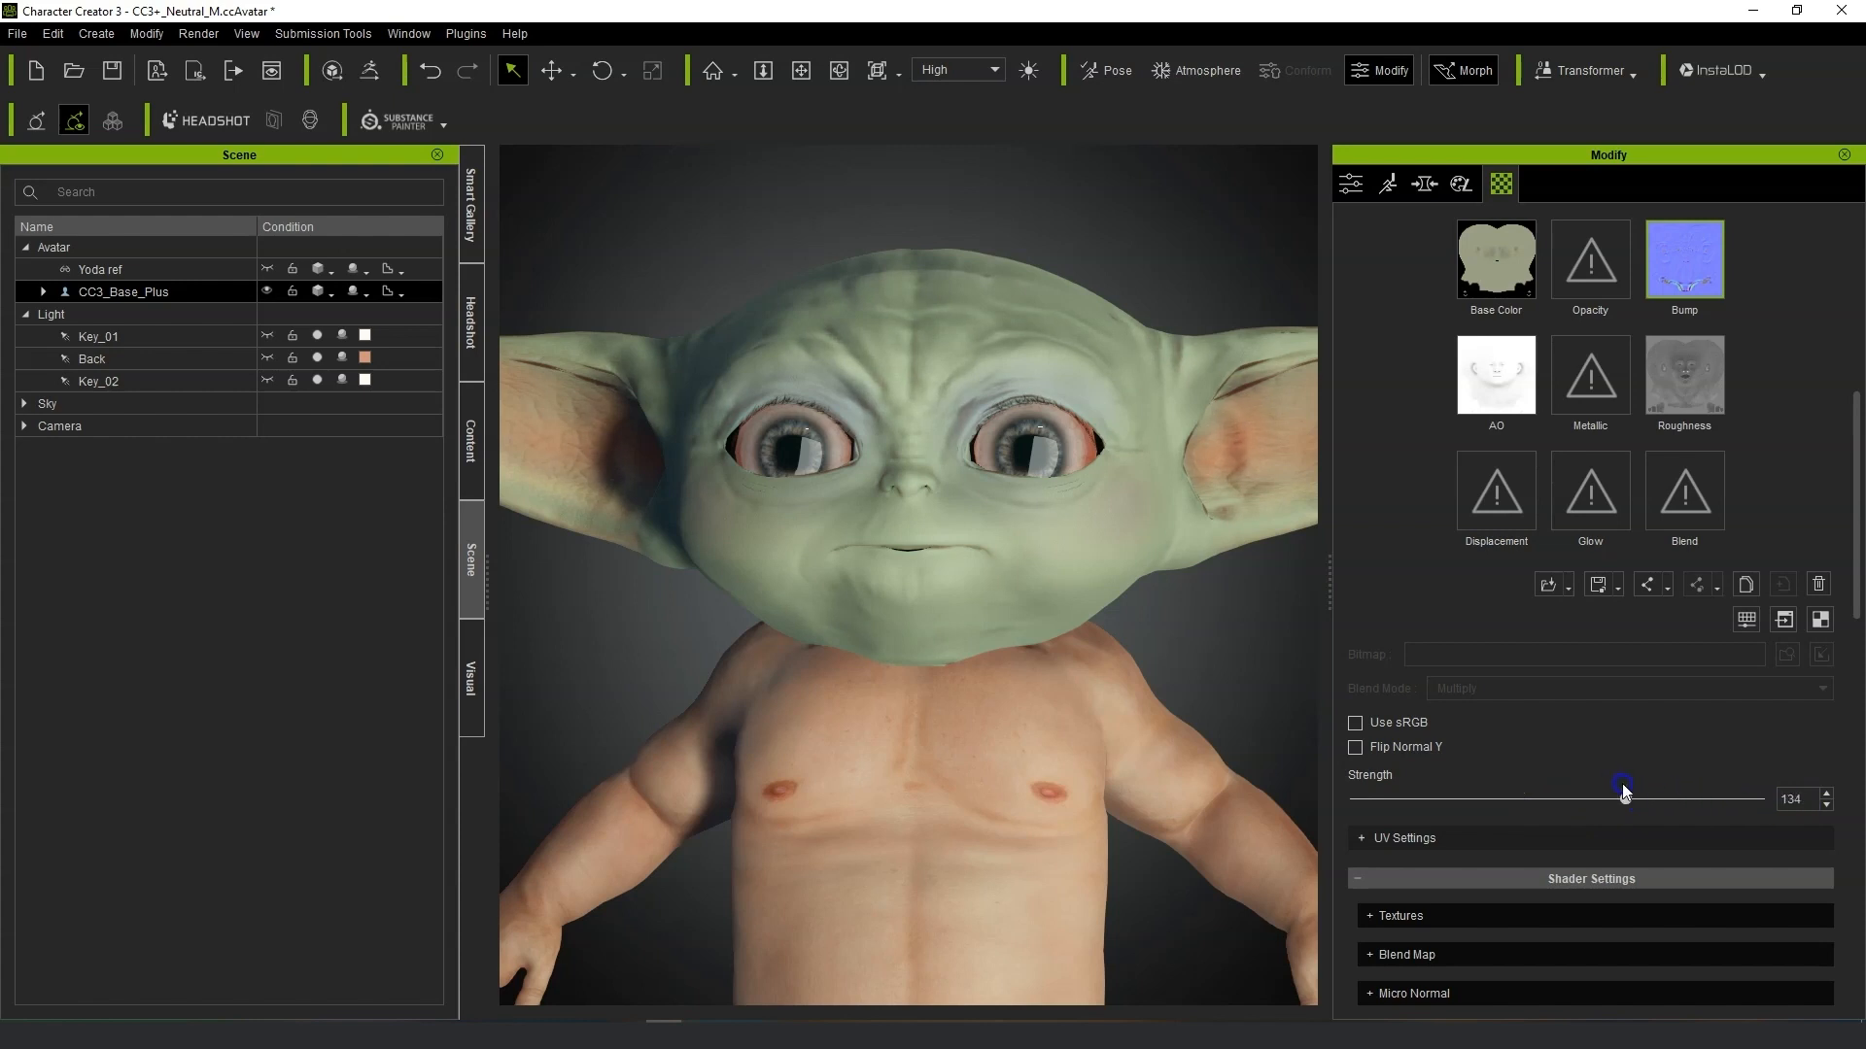
right_click_drag(1132, 763, 1054, 521)
scroll(1076, 649, "up", 5)
scroll(1083, 778, "down", 5)
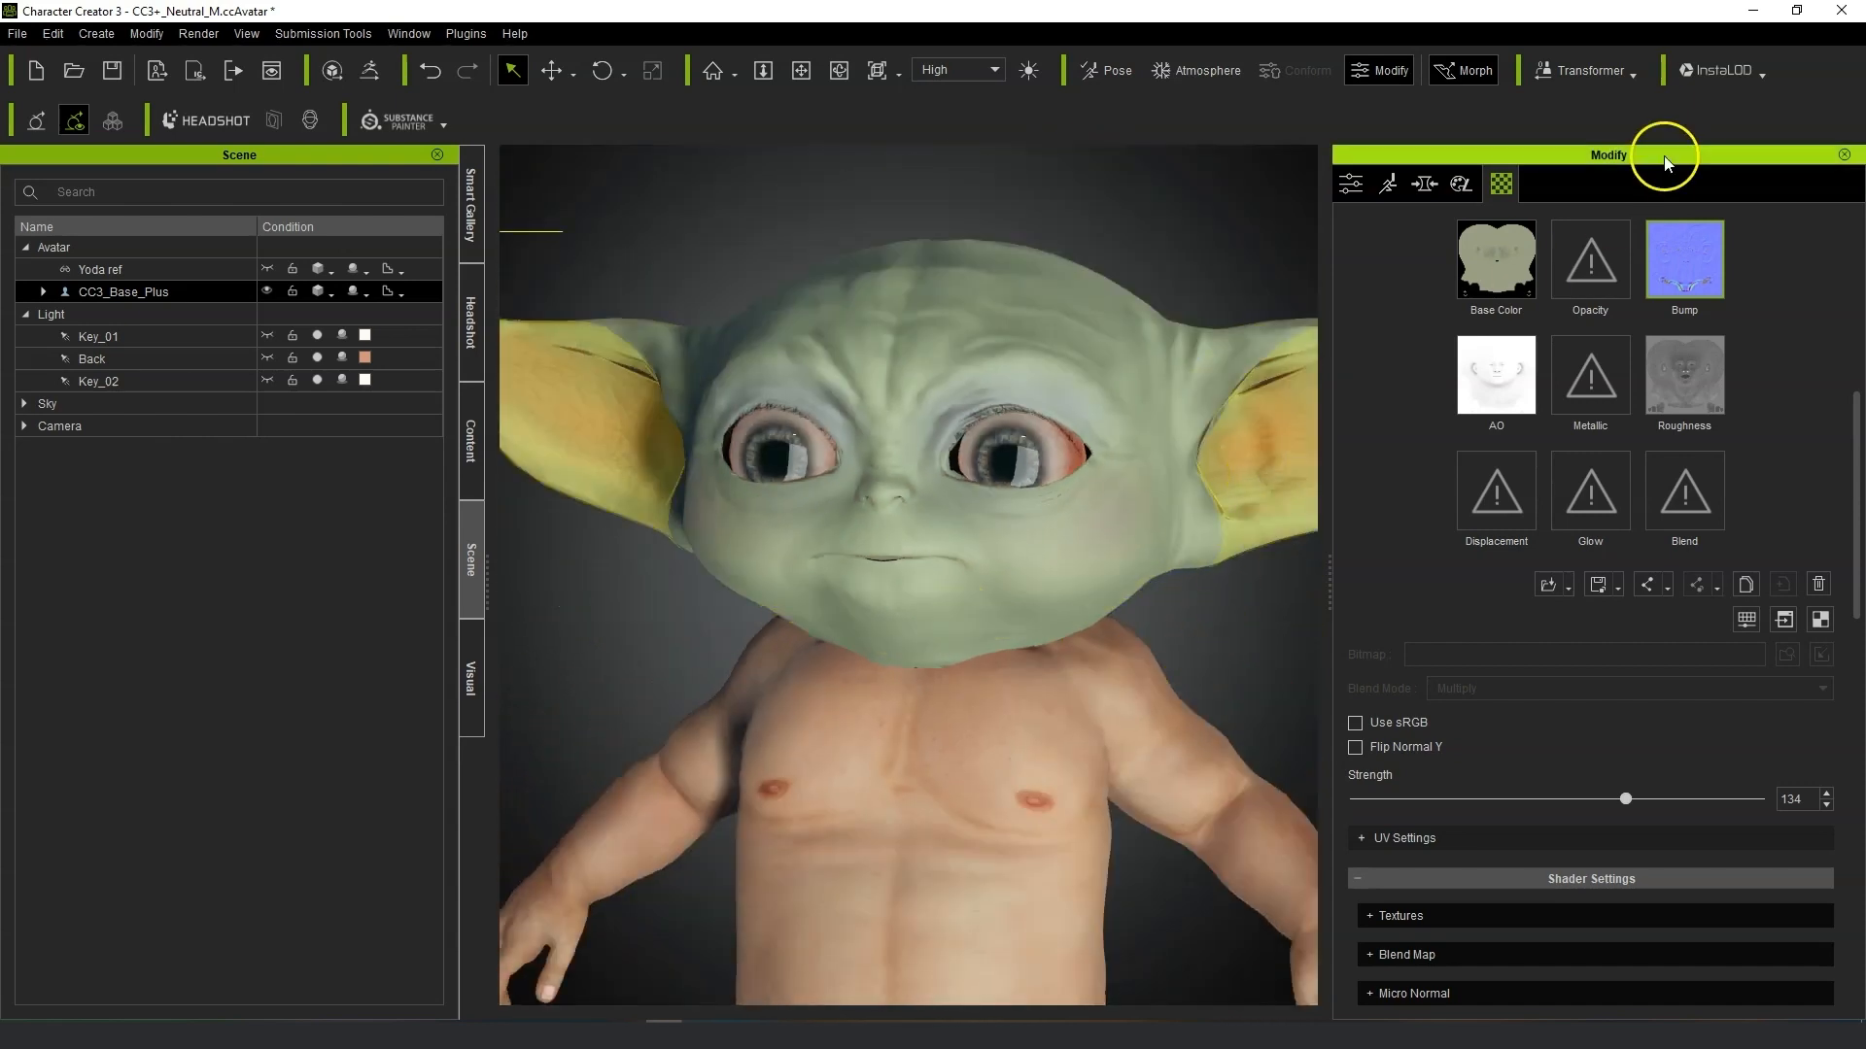
Select the Std_Eyelash material on the body mesh and set its opacity to 0.
left_click(1539, 187)
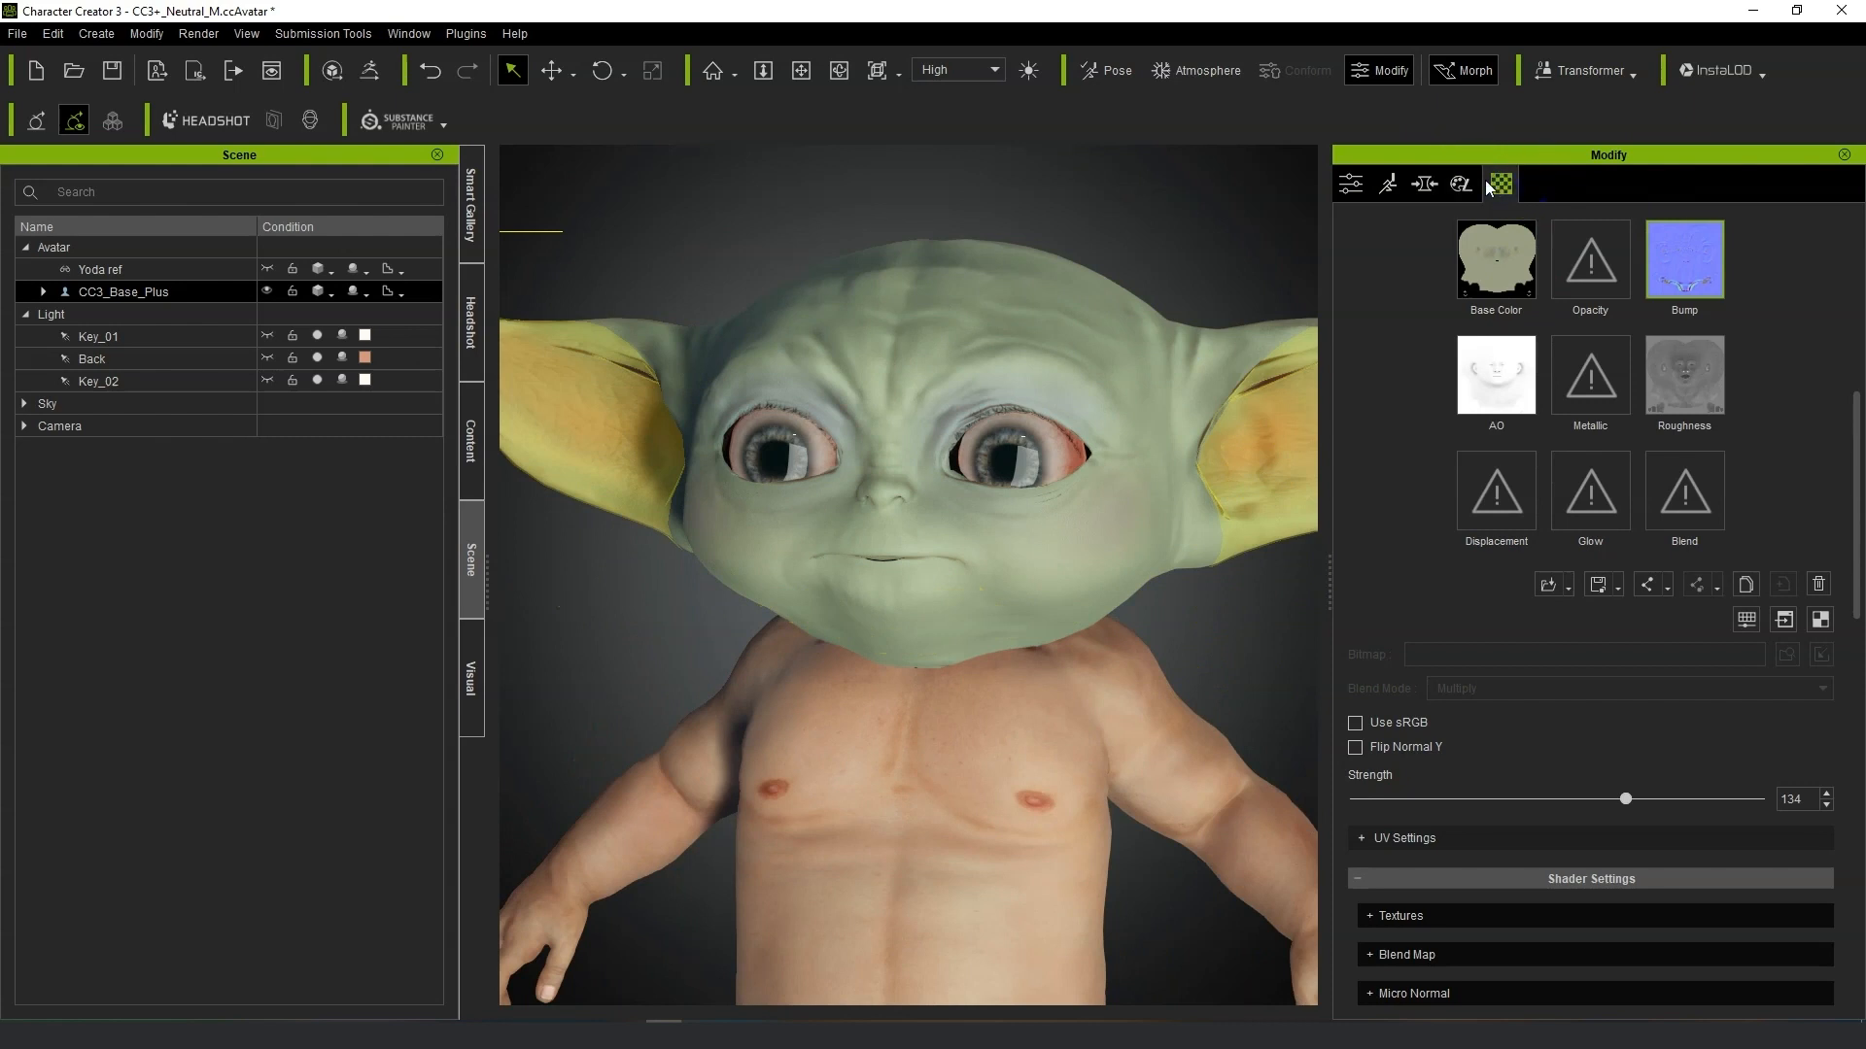
scroll(1481, 502, "up", 5)
left_click(1411, 472)
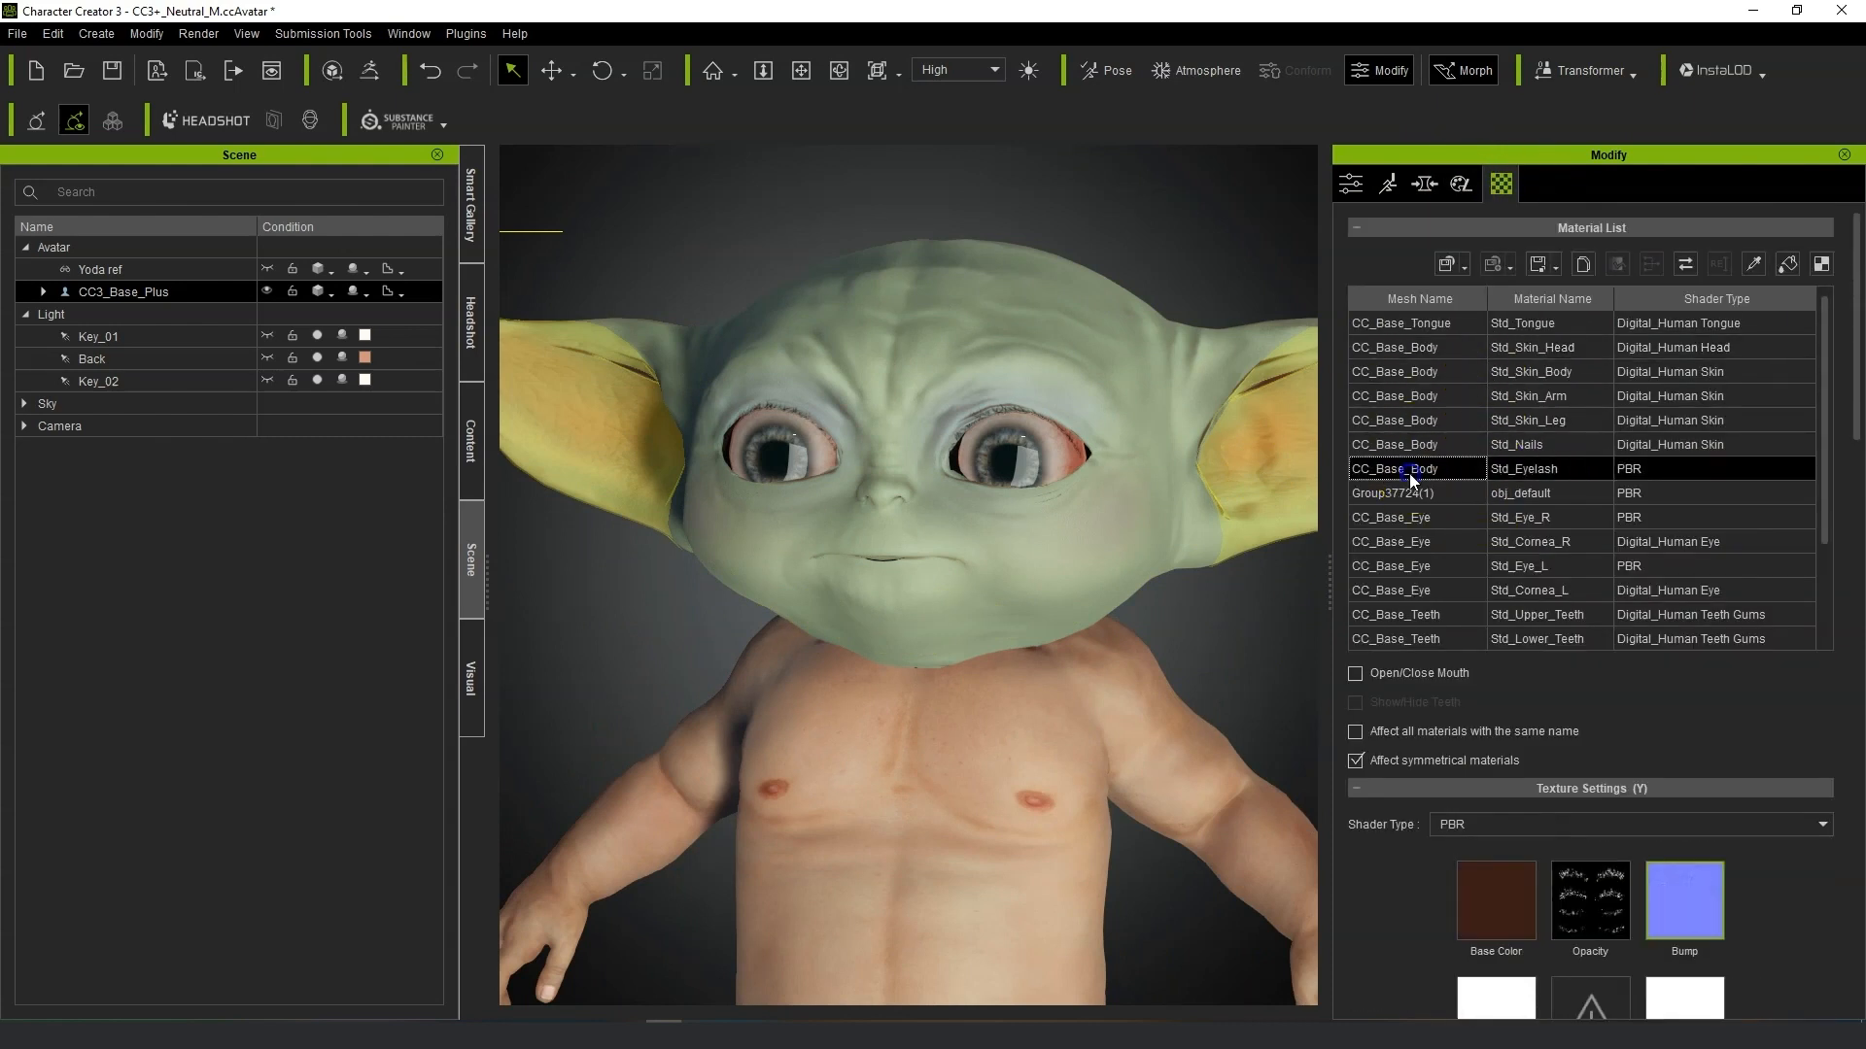
scroll(1599, 806, "down", 10)
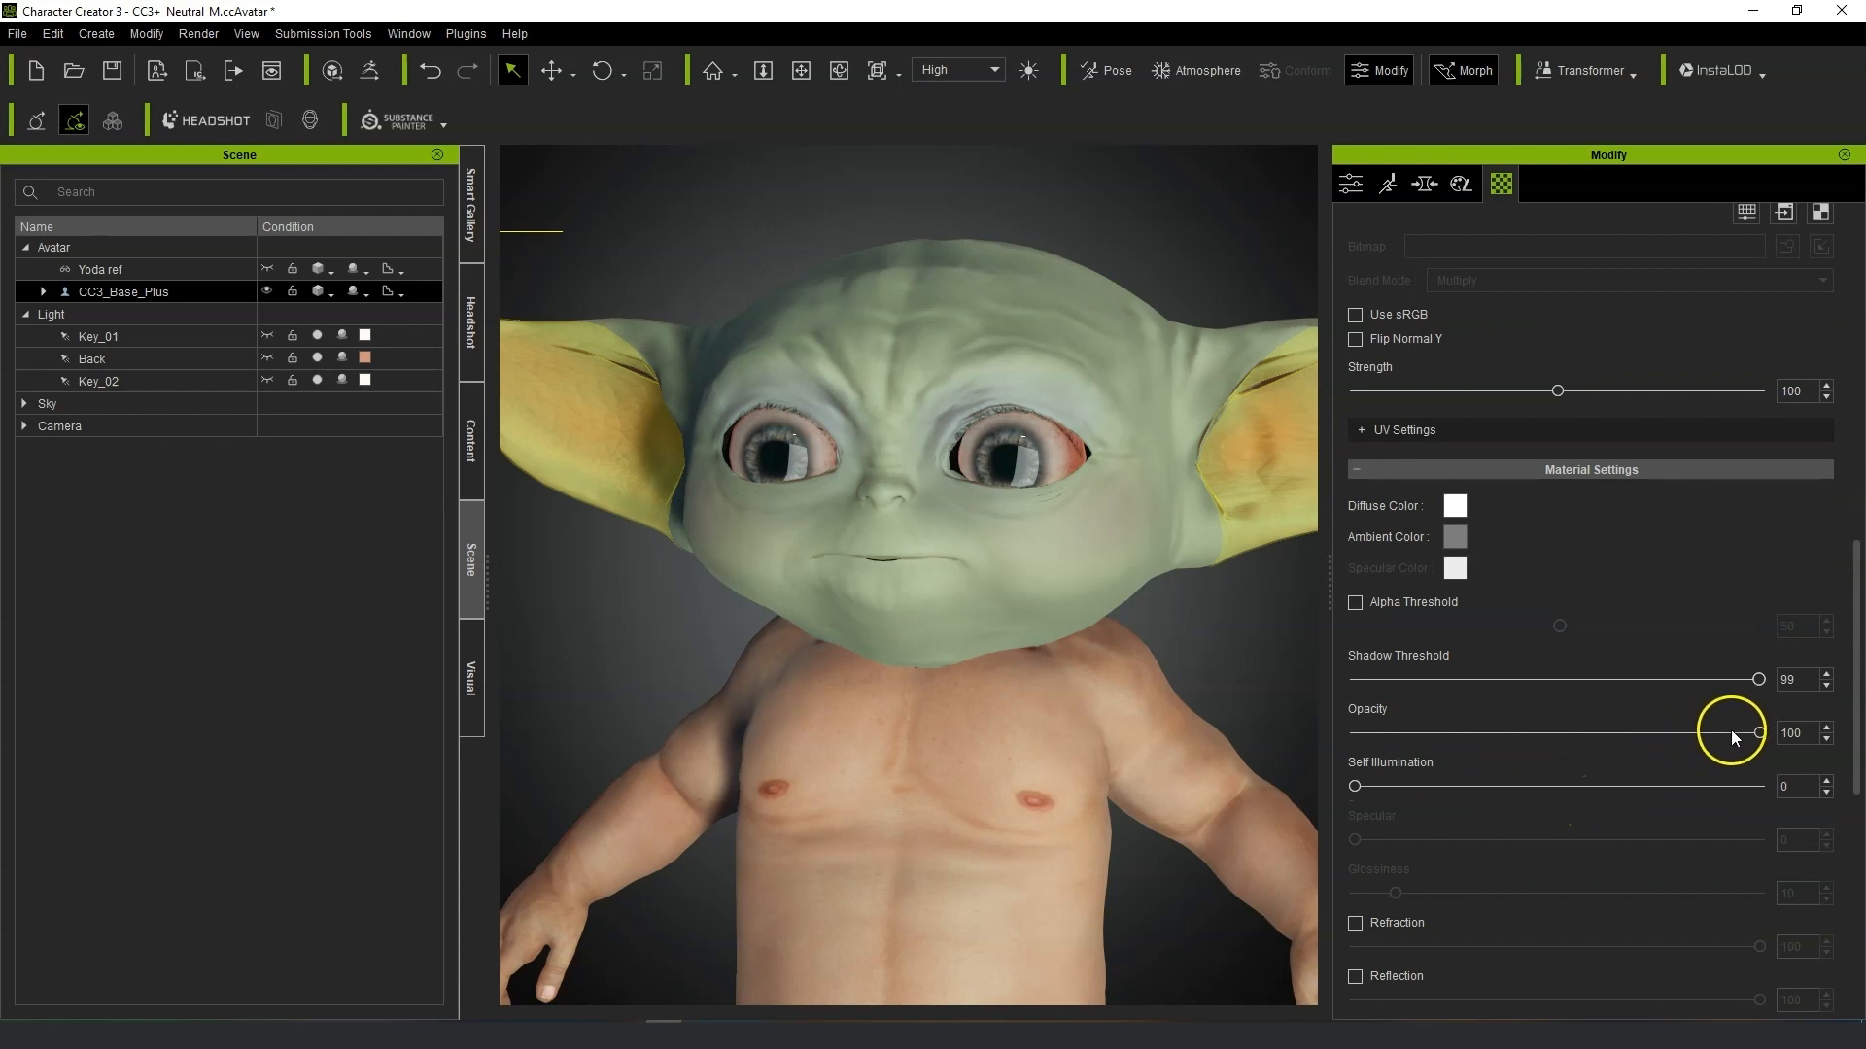
left_click_drag(1740, 733, 1268, 732)
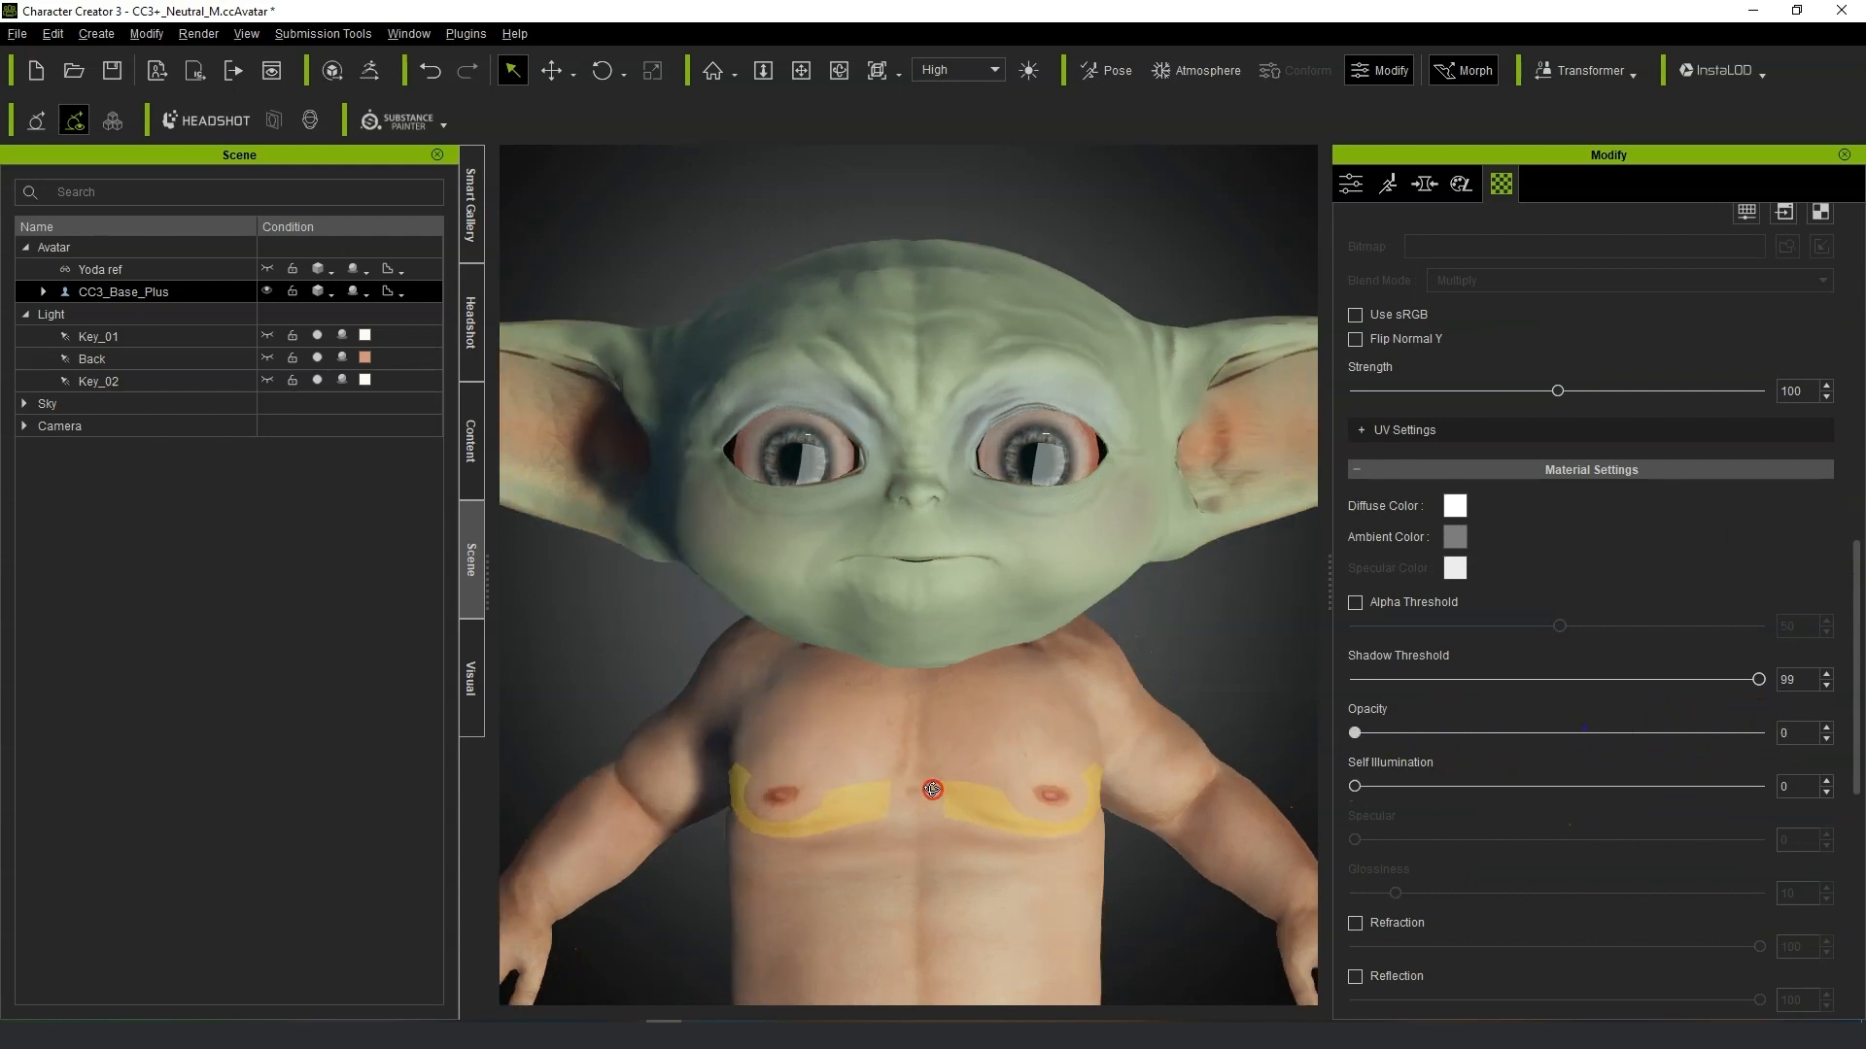
Inspect the head, chin and neck from several angles in the viewport.
right_click_drag(916, 738, 957, 709)
scroll(1016, 666, "up", 4)
right_click_drag(1088, 719, 782, 505)
scroll(798, 651, "up", 3)
right_click_drag(712, 749, 821, 509)
scroll(819, 512, "up", 3)
scroll(666, 610, "down", 5)
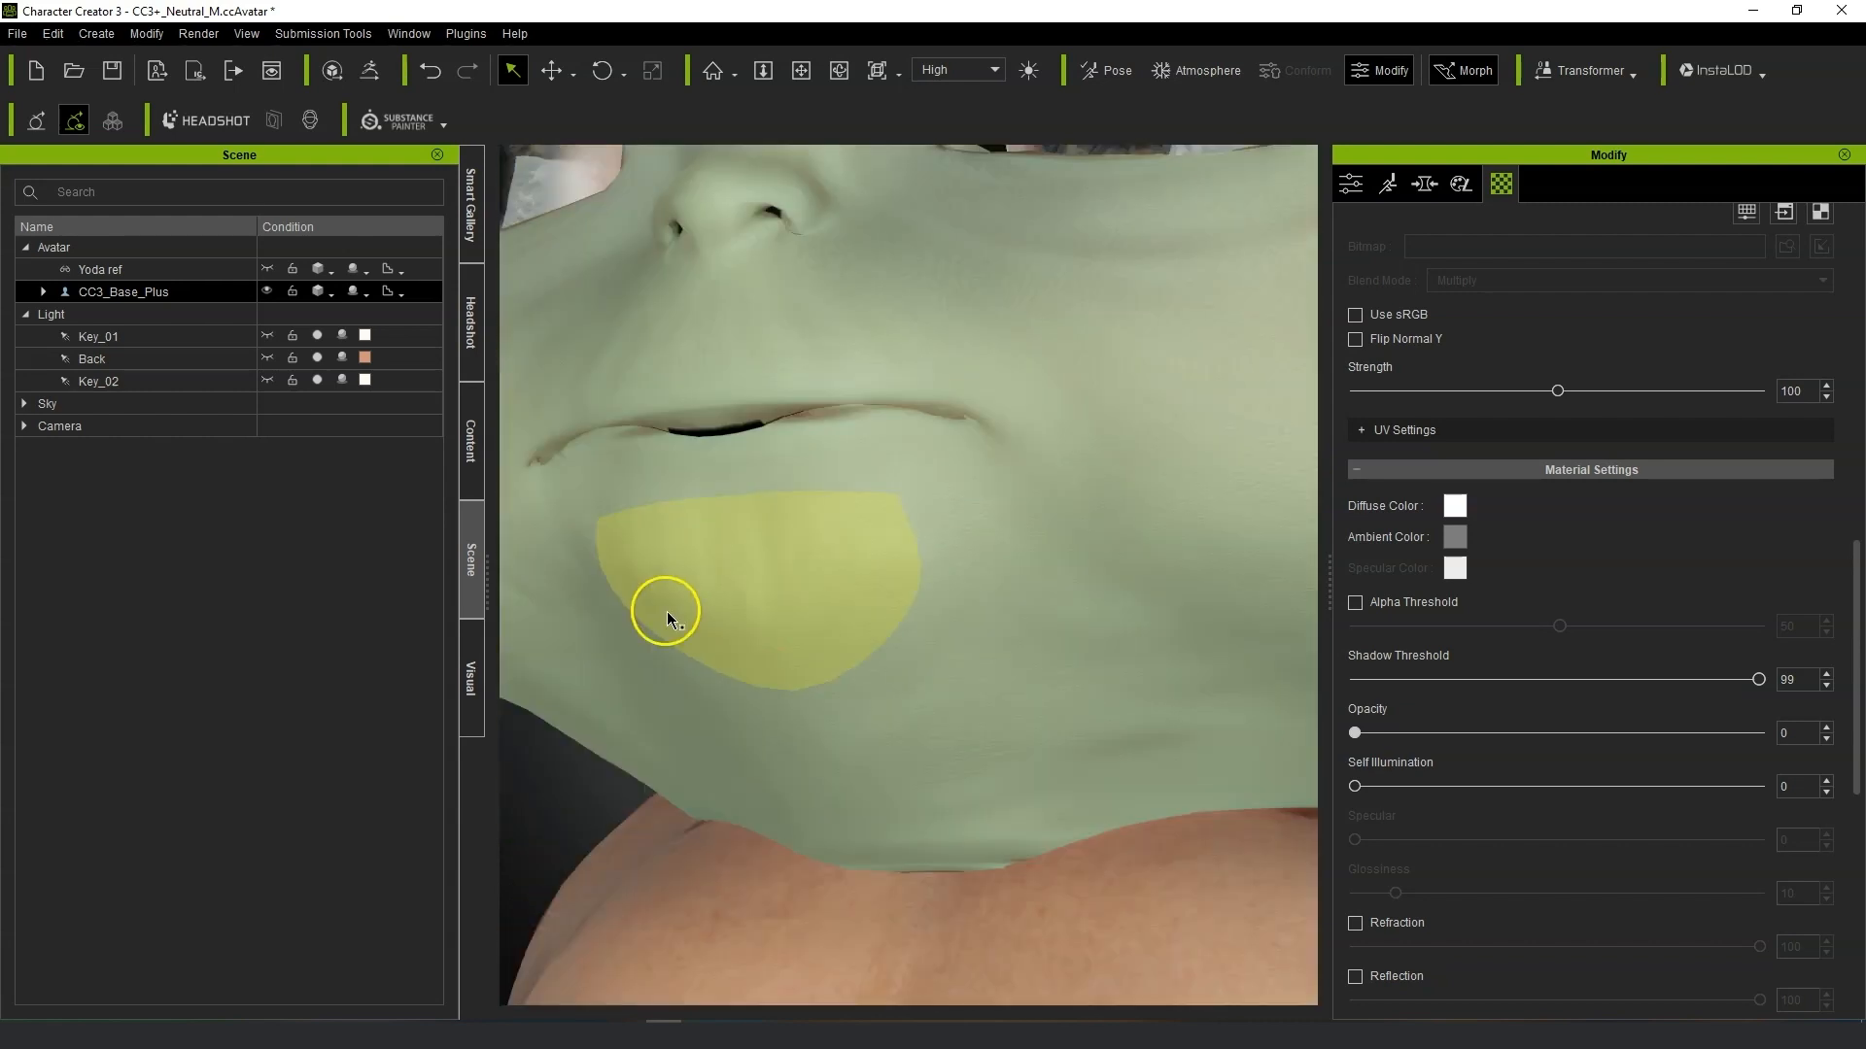
right_click_drag(699, 721, 1064, 816)
right_click_drag(1172, 485, 1171, 758)
scroll(1192, 719, "down", 5)
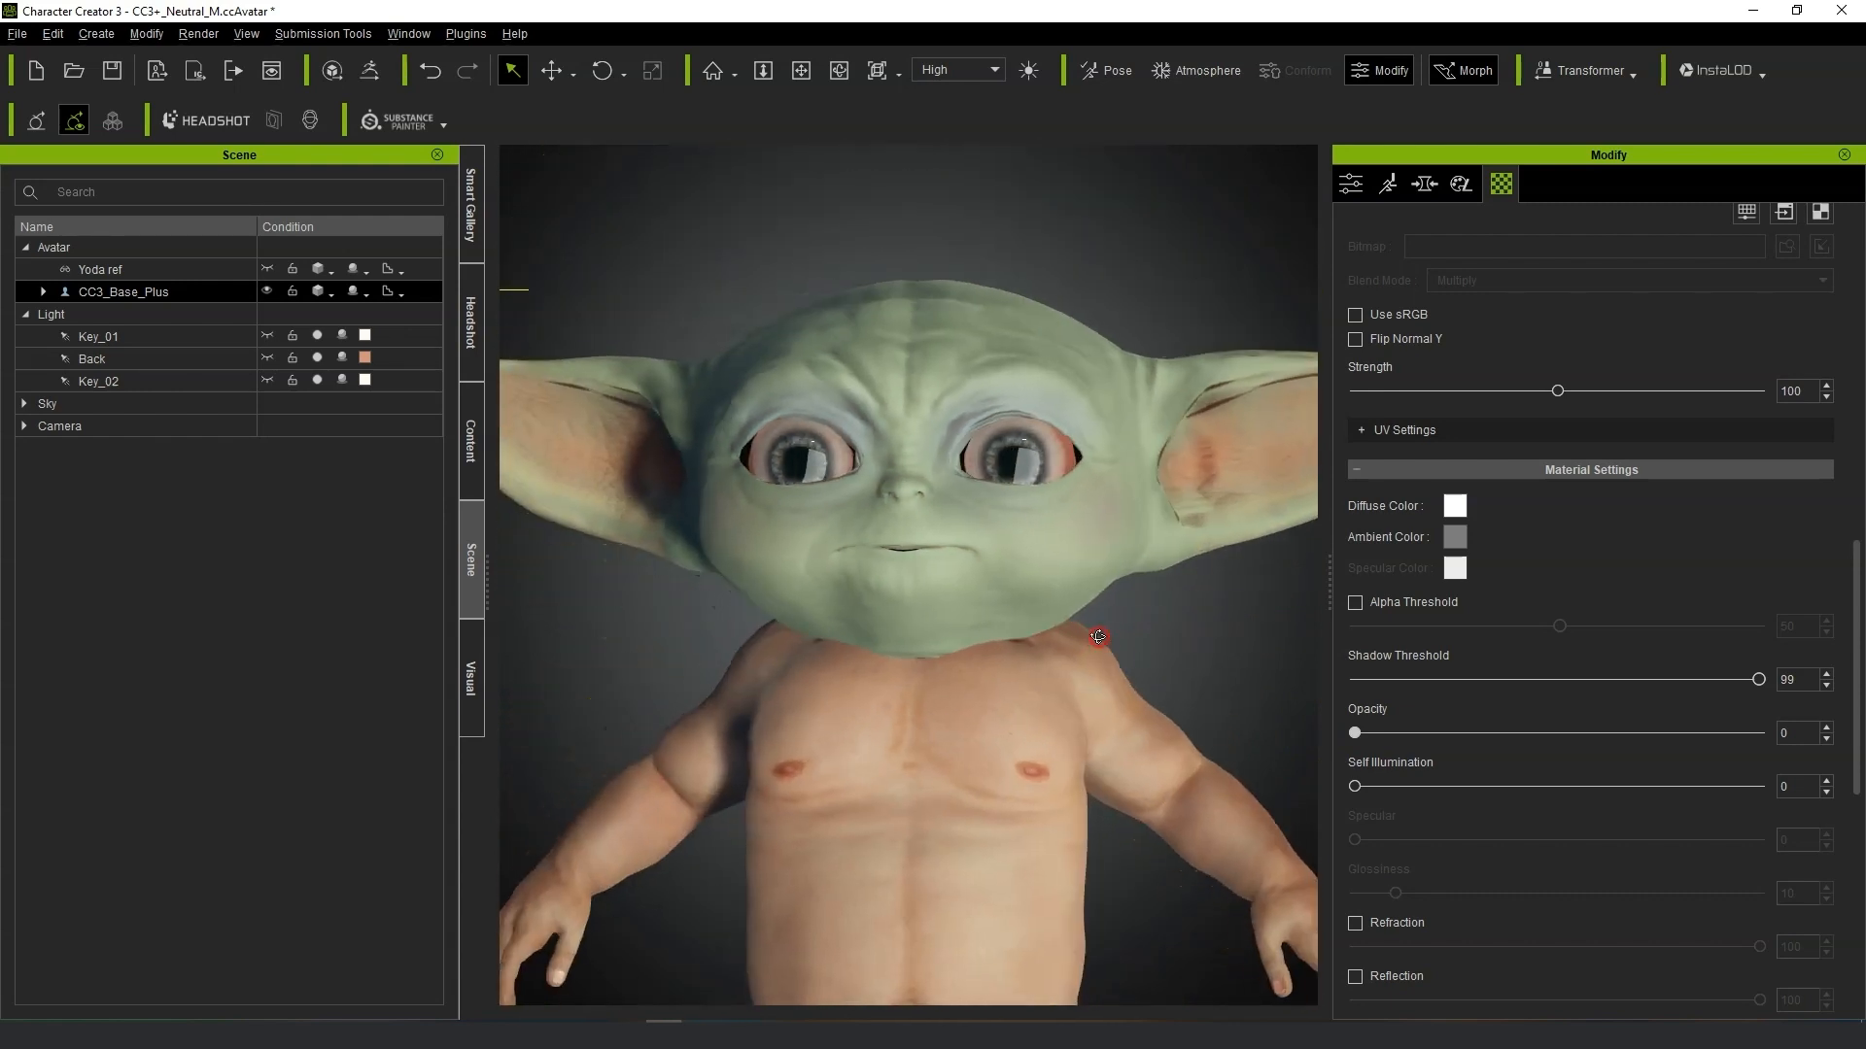
scroll(1123, 638, "up", 3)
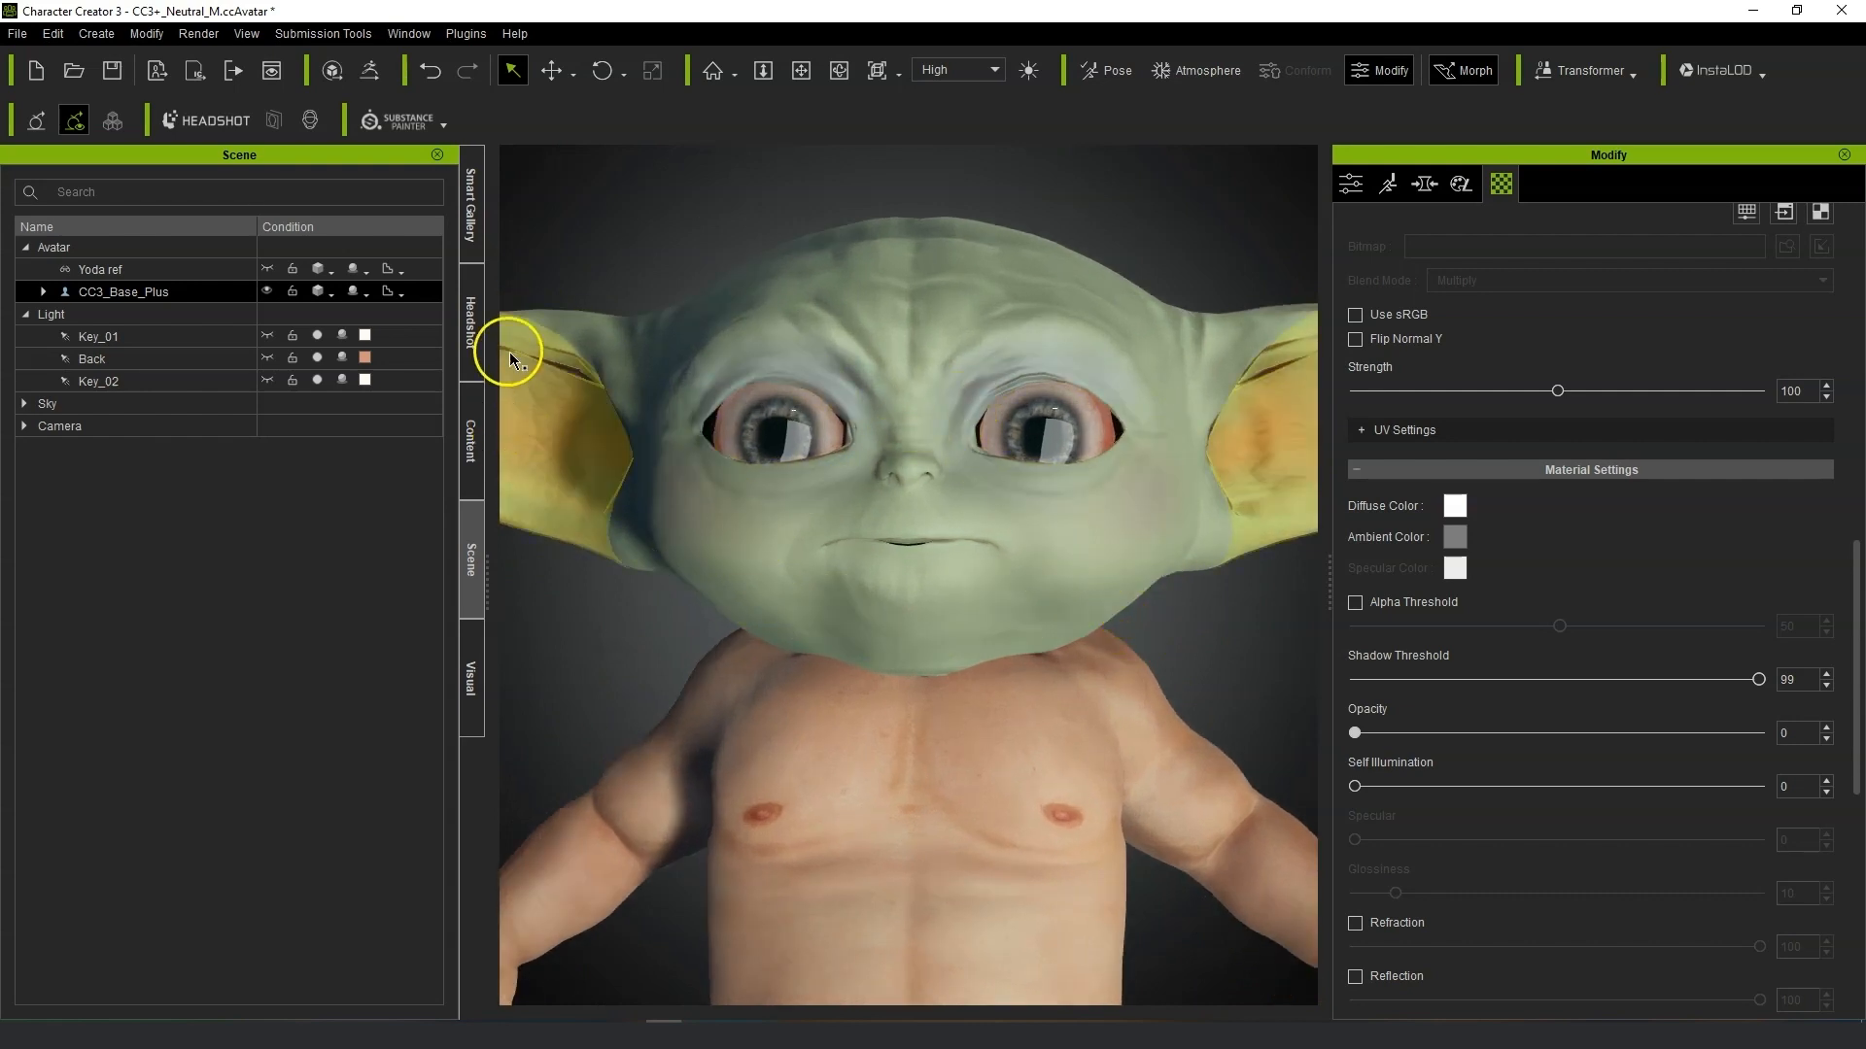
Select the Std_Skin_Head material and expand its Textures and Blend Map shader settings.
scroll(1538, 389, "up", 10)
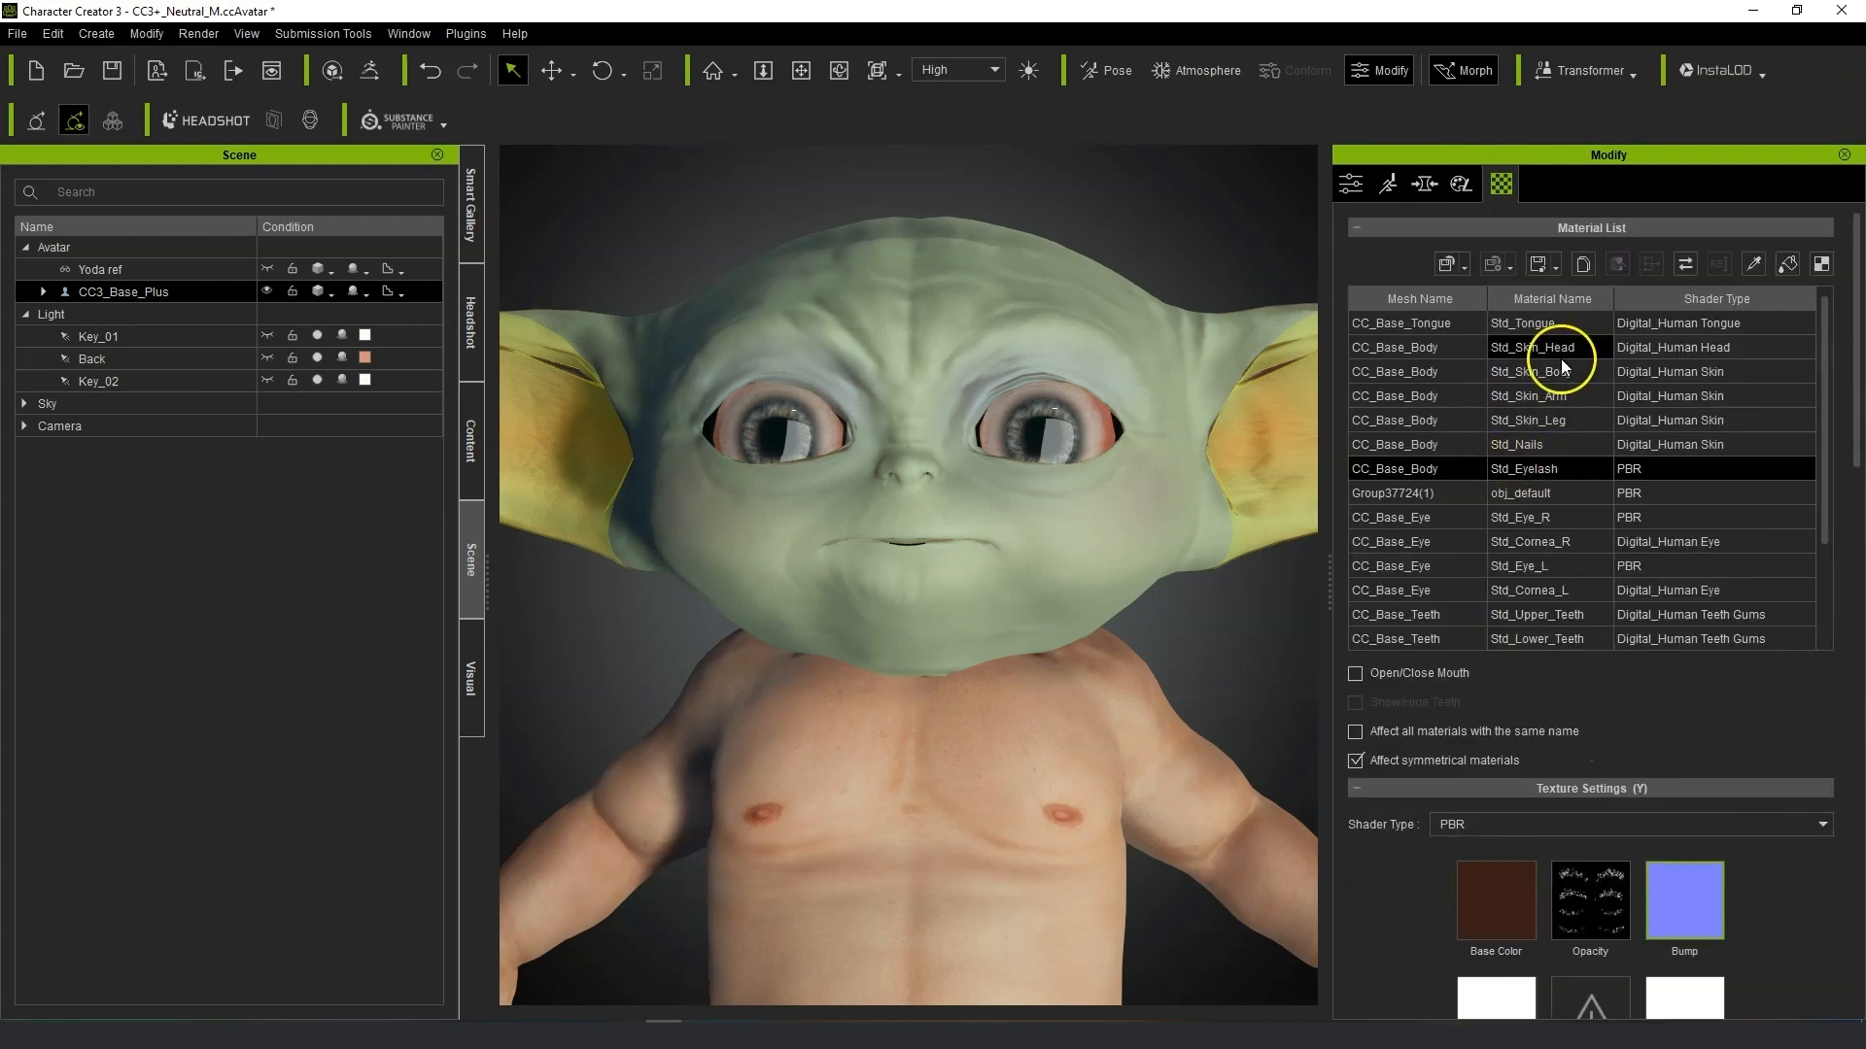
left_click(1414, 348)
scroll(1215, 670, "down", 3)
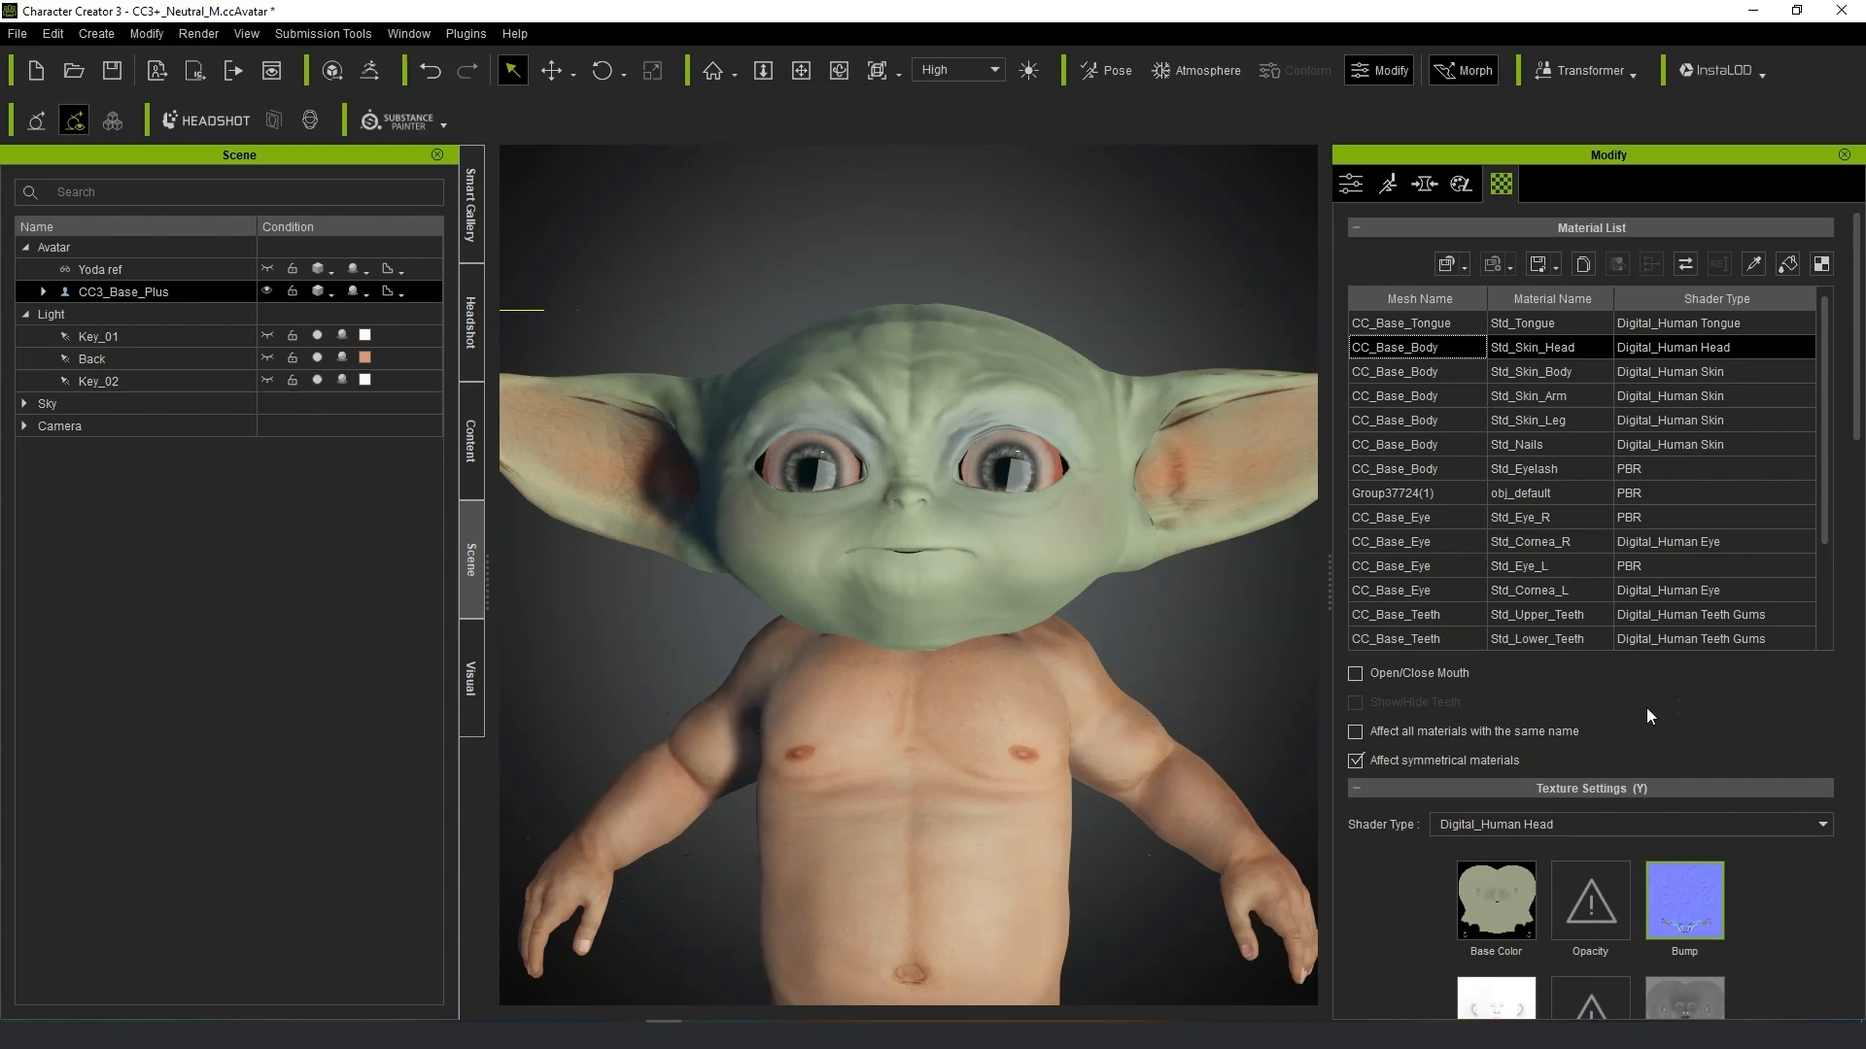
scroll(1649, 716, "down", 9)
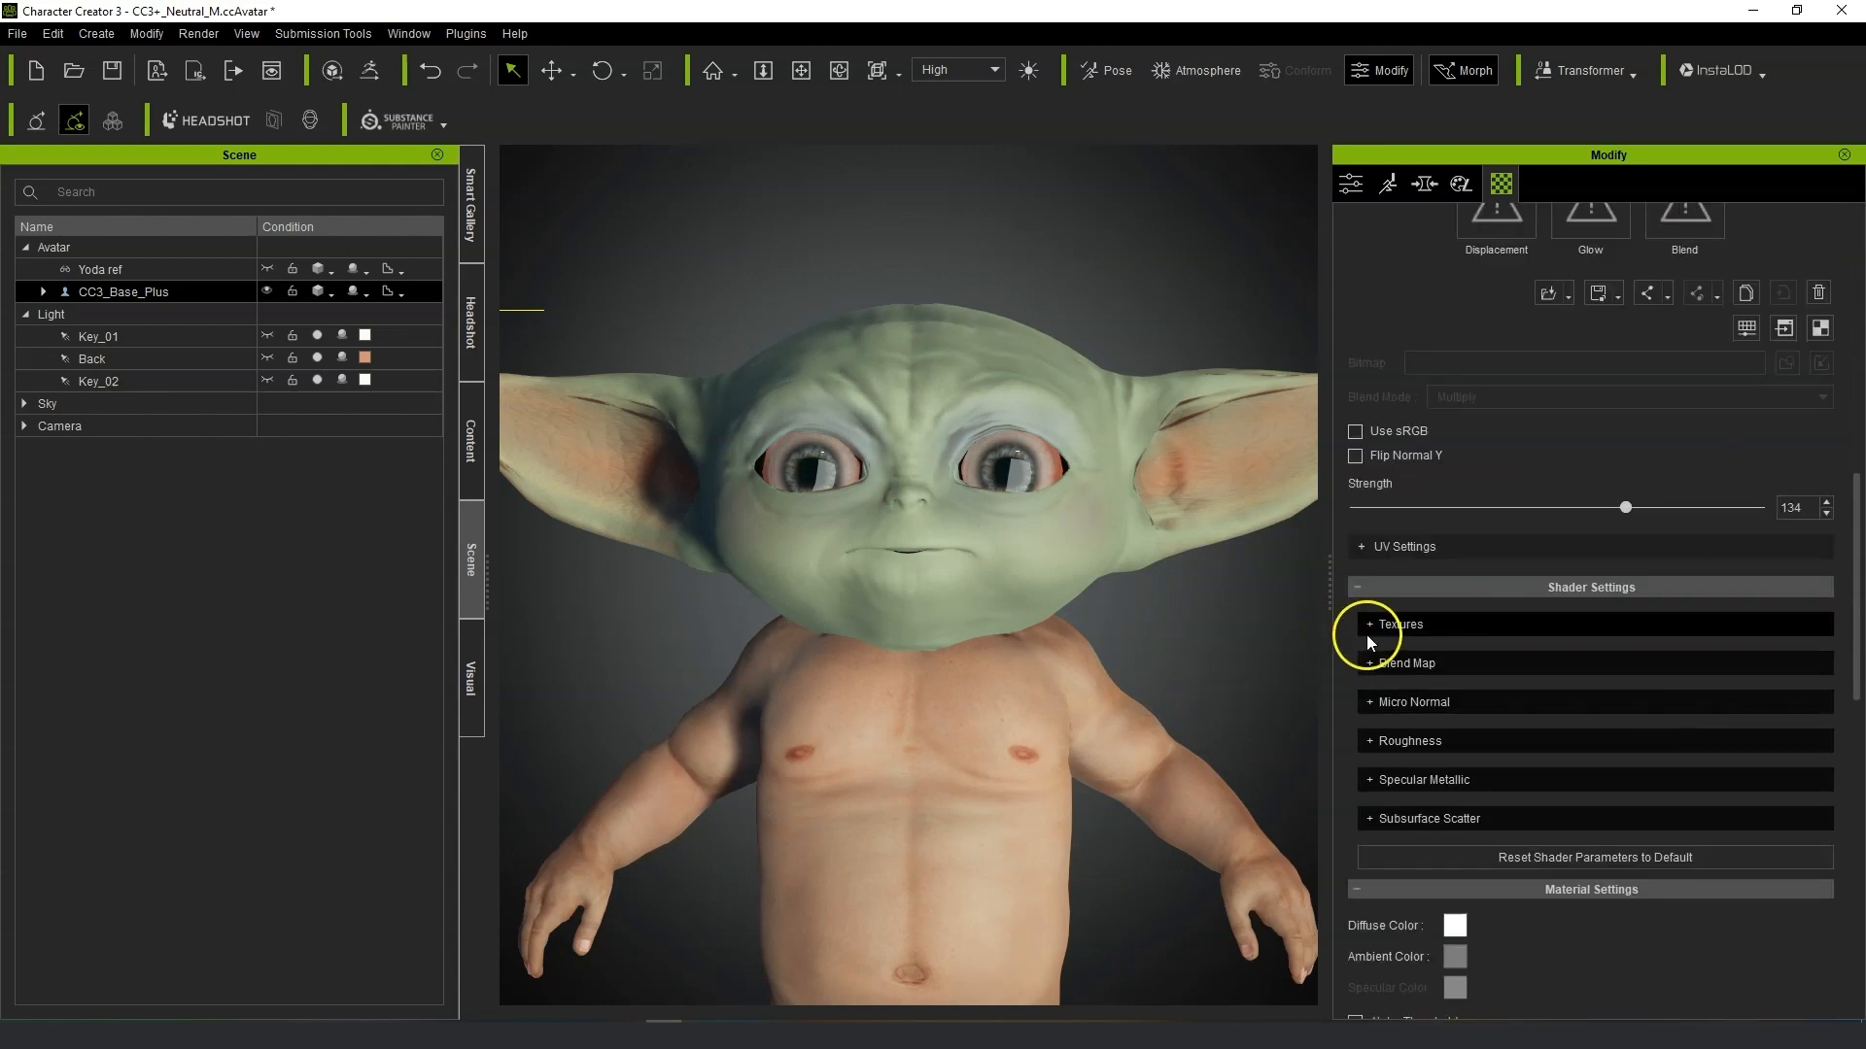
left_click(1370, 625)
scroll(1599, 778, "down", 4)
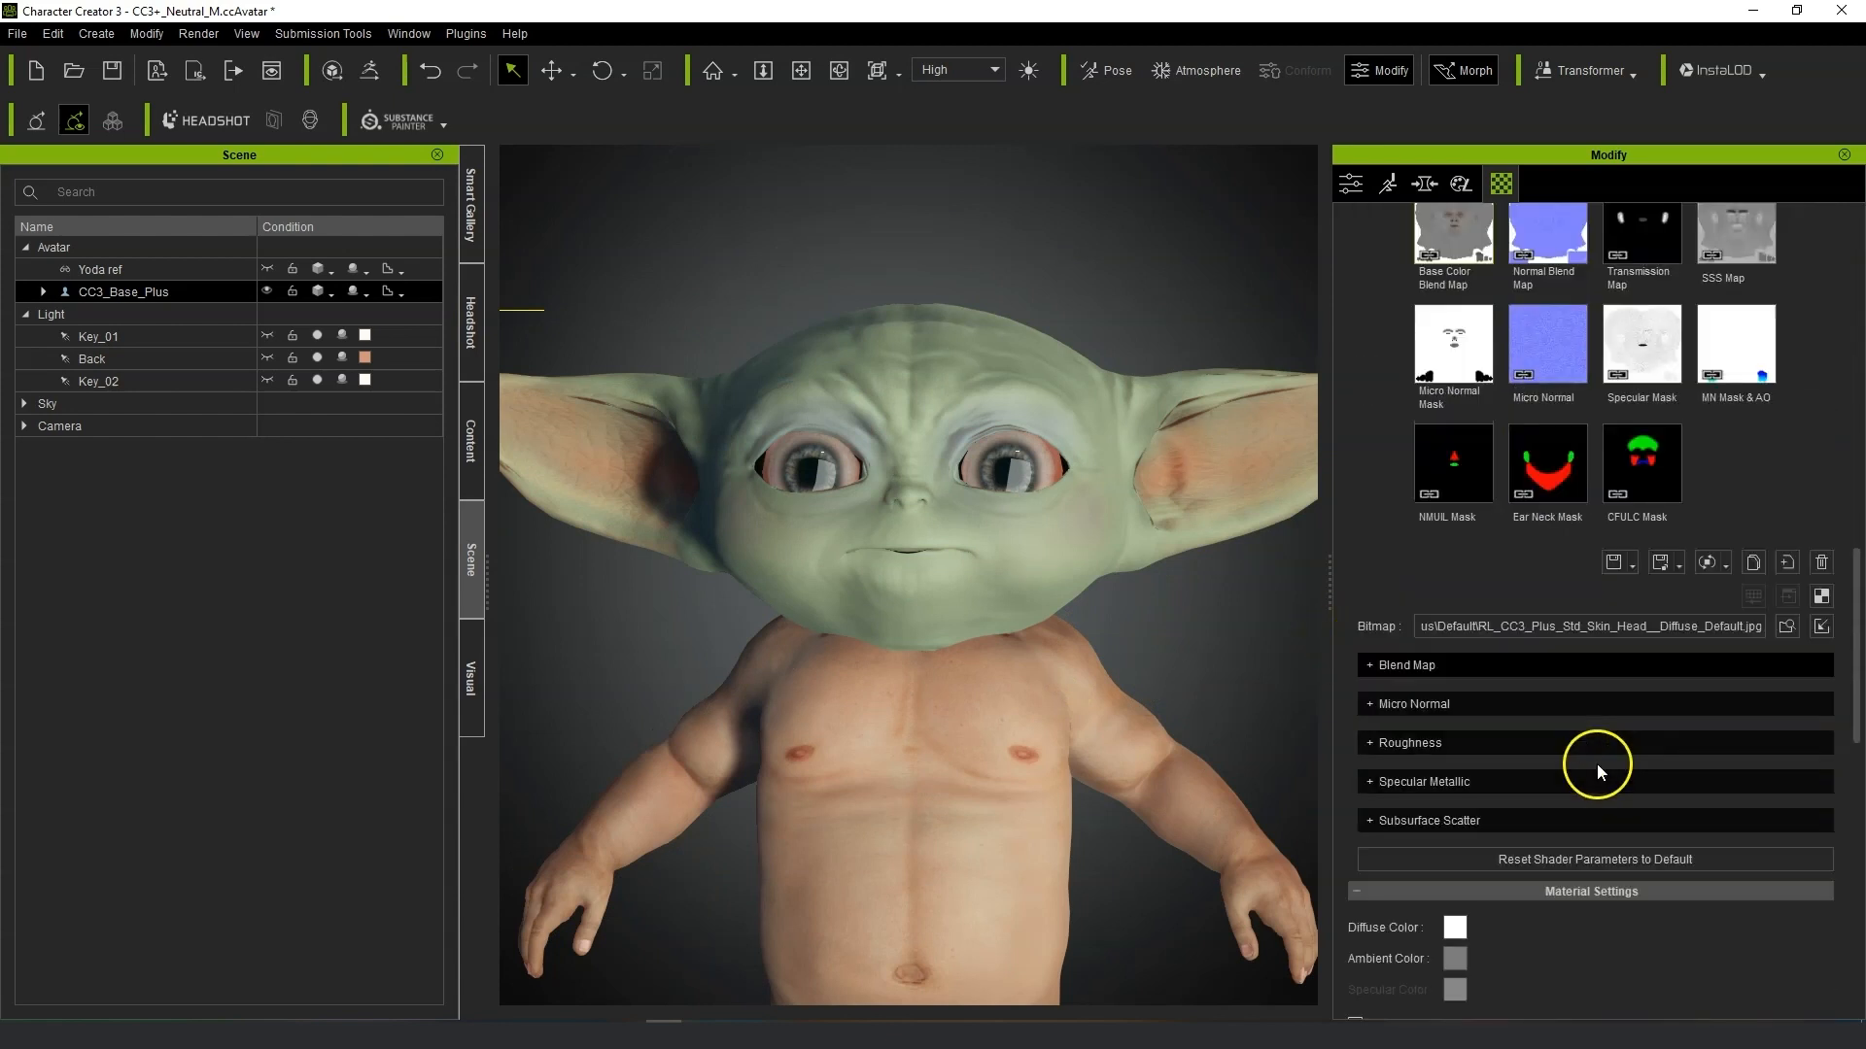
left_click(1372, 667)
mouse_move(1420, 728)
left_mouse_down()
mouse_move(1752, 724)
mouse_move(1530, 734)
left_mouse_up()
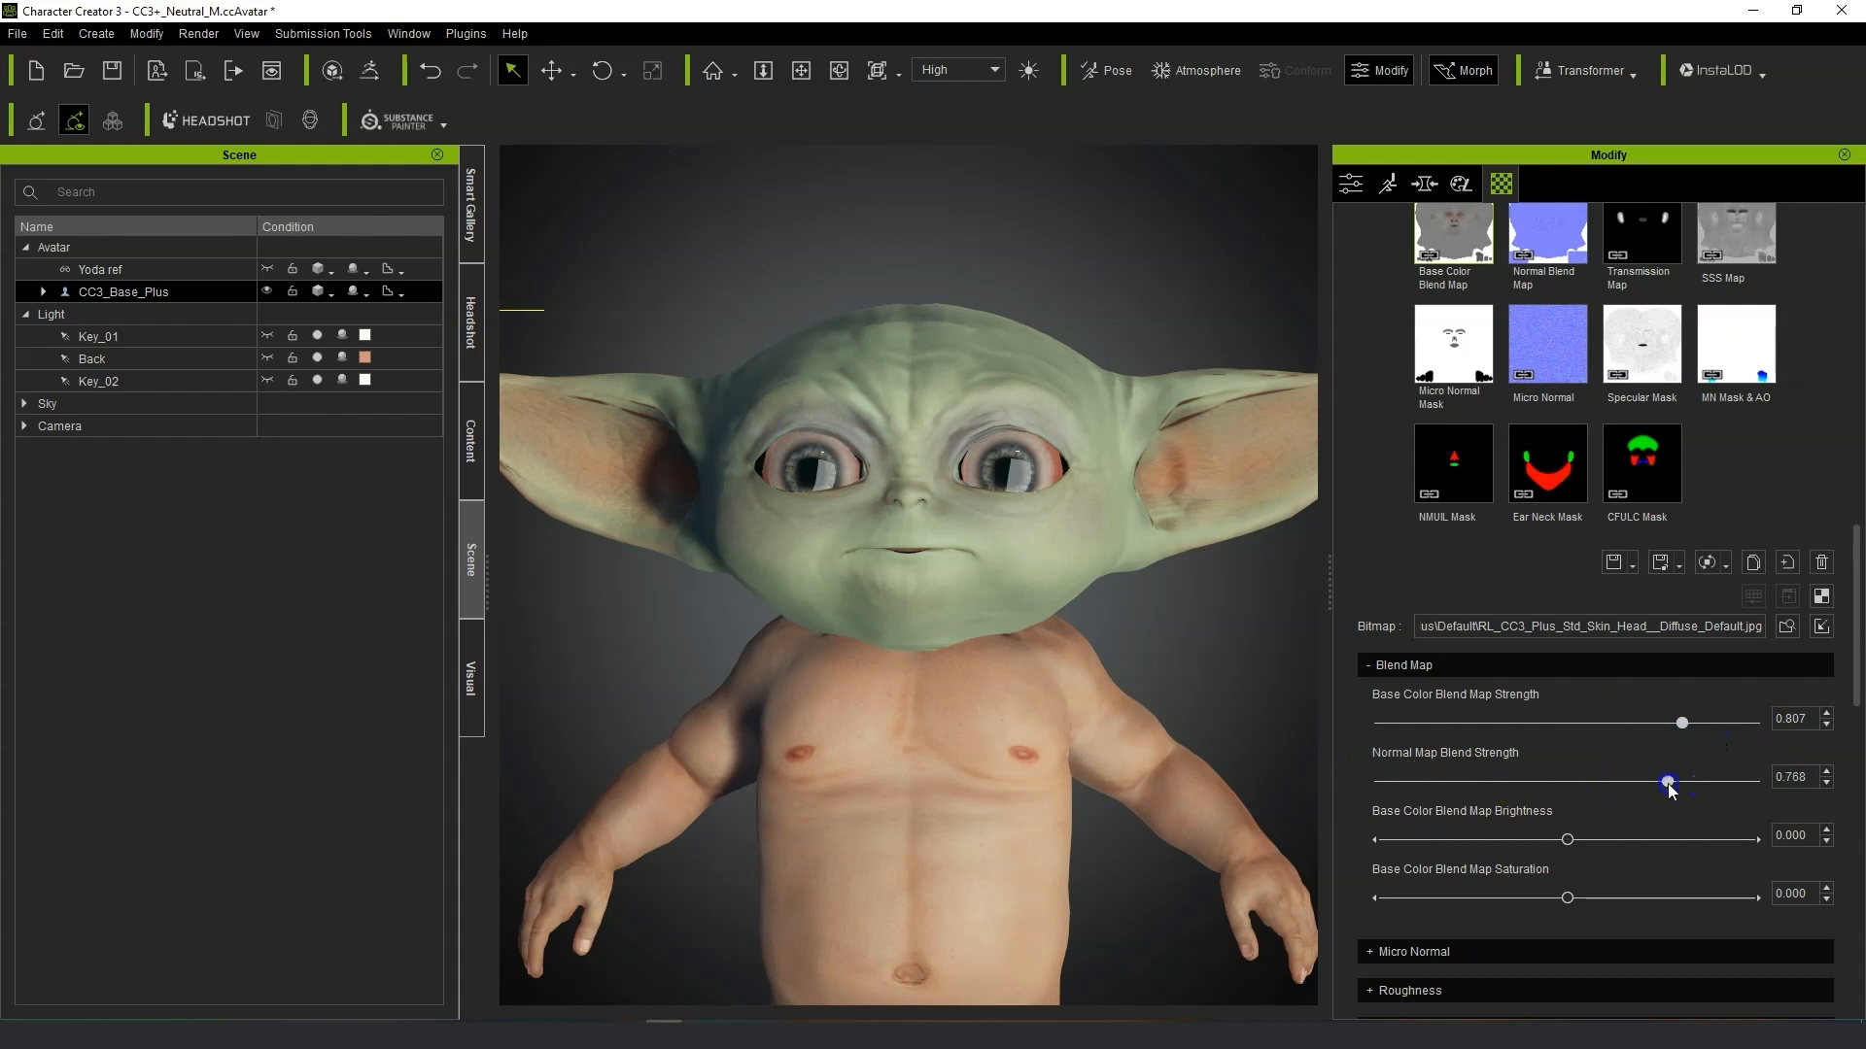
Set Base Color Blend Map Brightness to -0.020 and Base Color Blend Map Saturation to -0.008.
scroll(1020, 687, "up", 5)
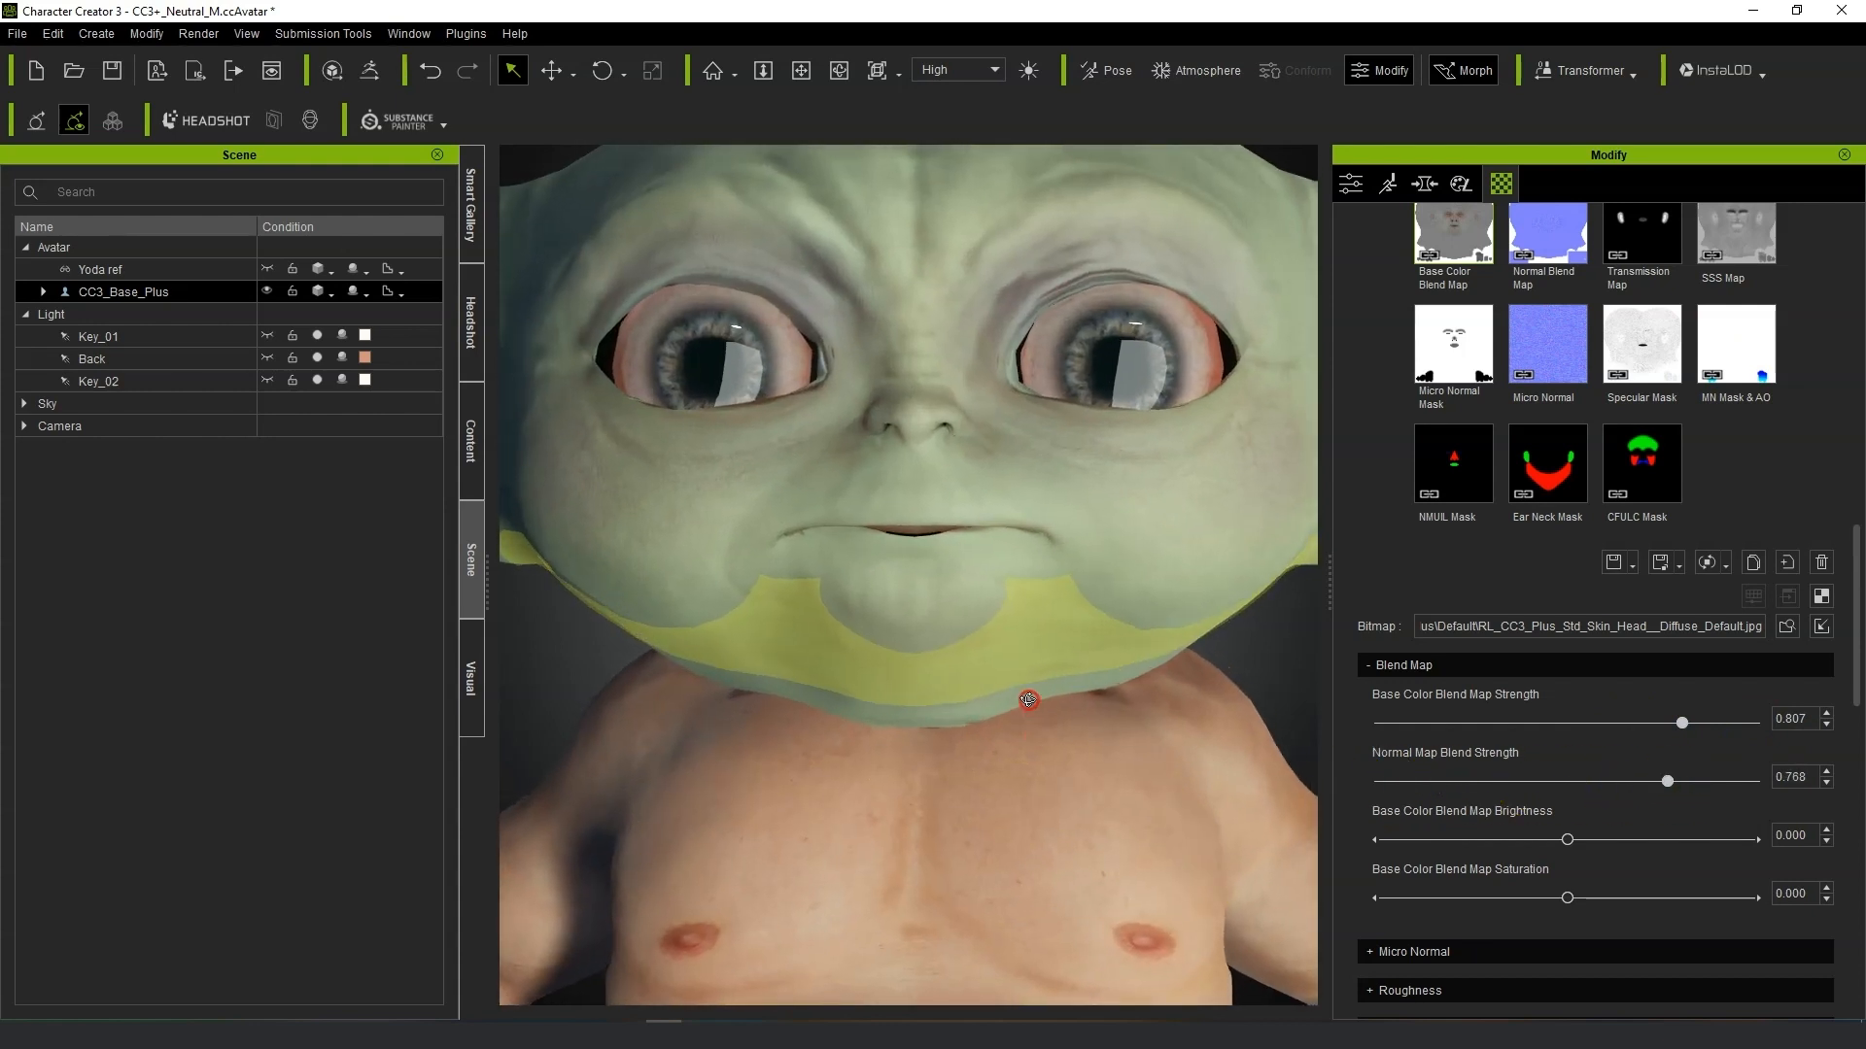
scroll(1038, 735, "down", 3)
left_click_drag(1568, 842, 1496, 850)
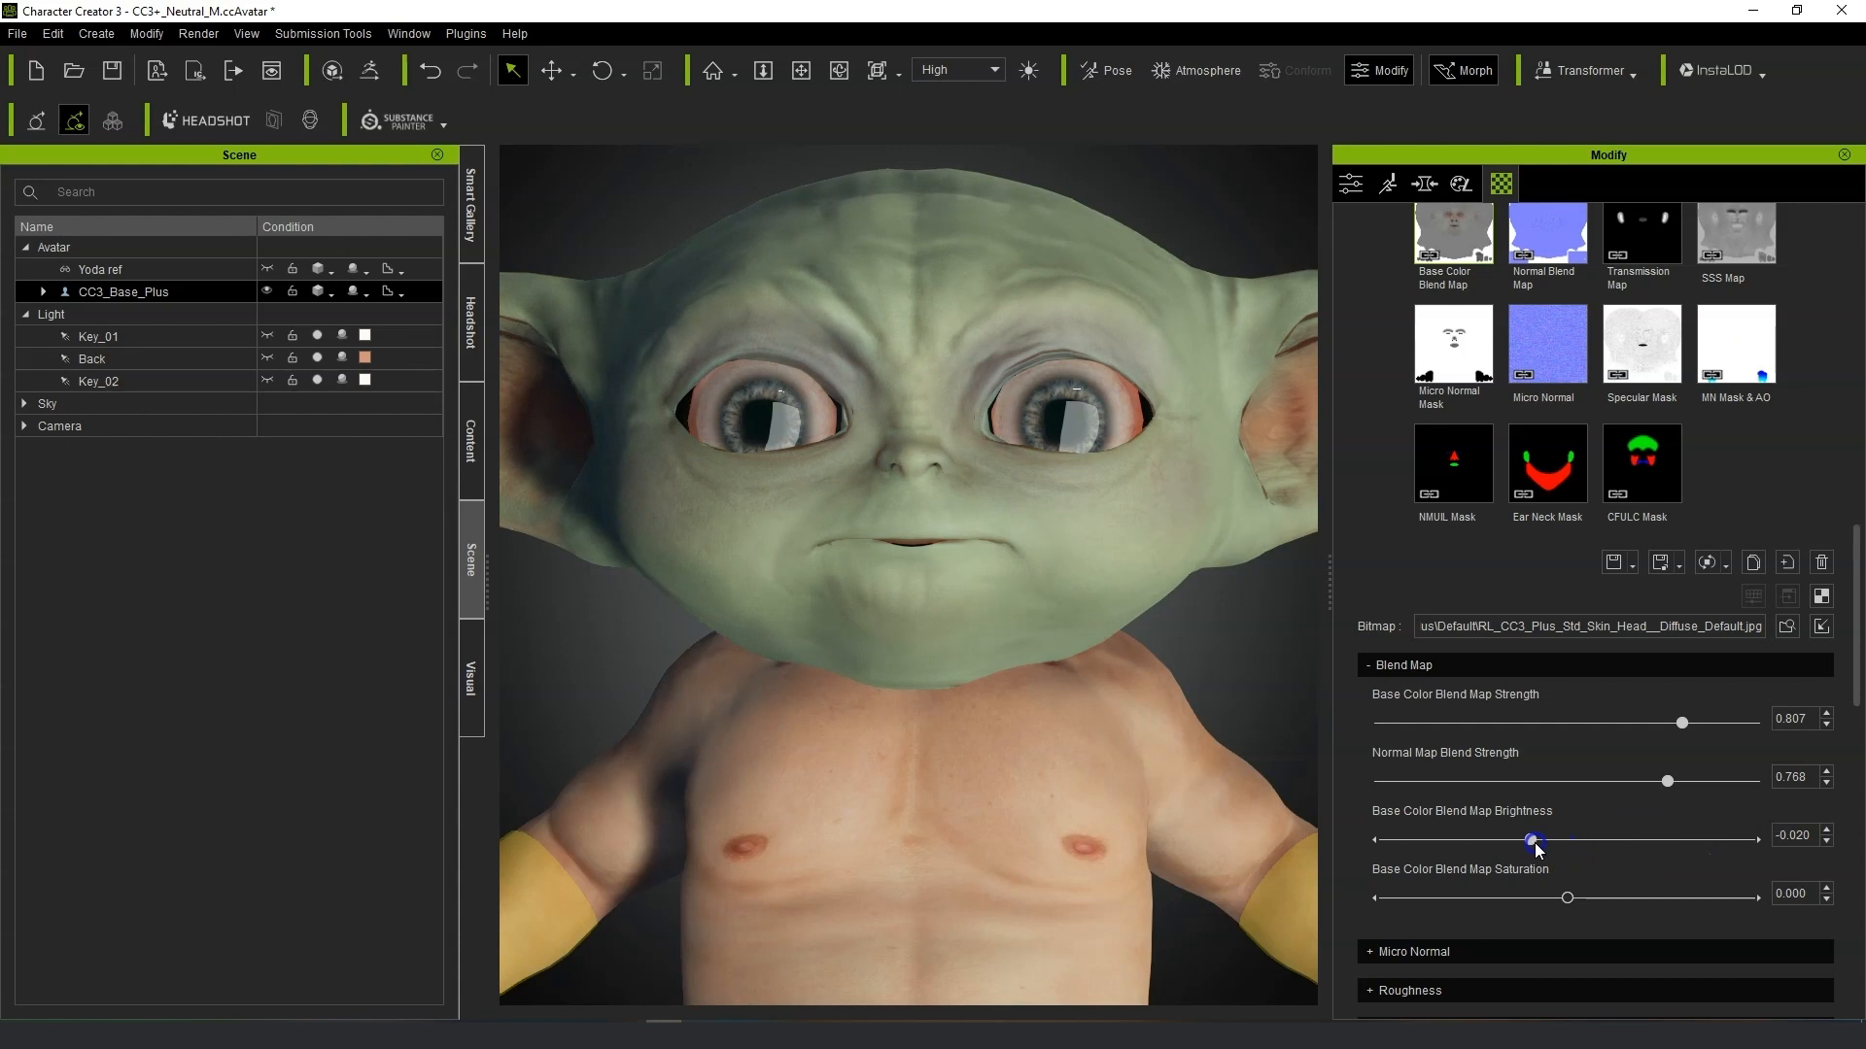
left_click_drag(1567, 898, 1343, 890)
scroll(1220, 793, "down", 3)
right_click_drag(1257, 729, 1206, 719)
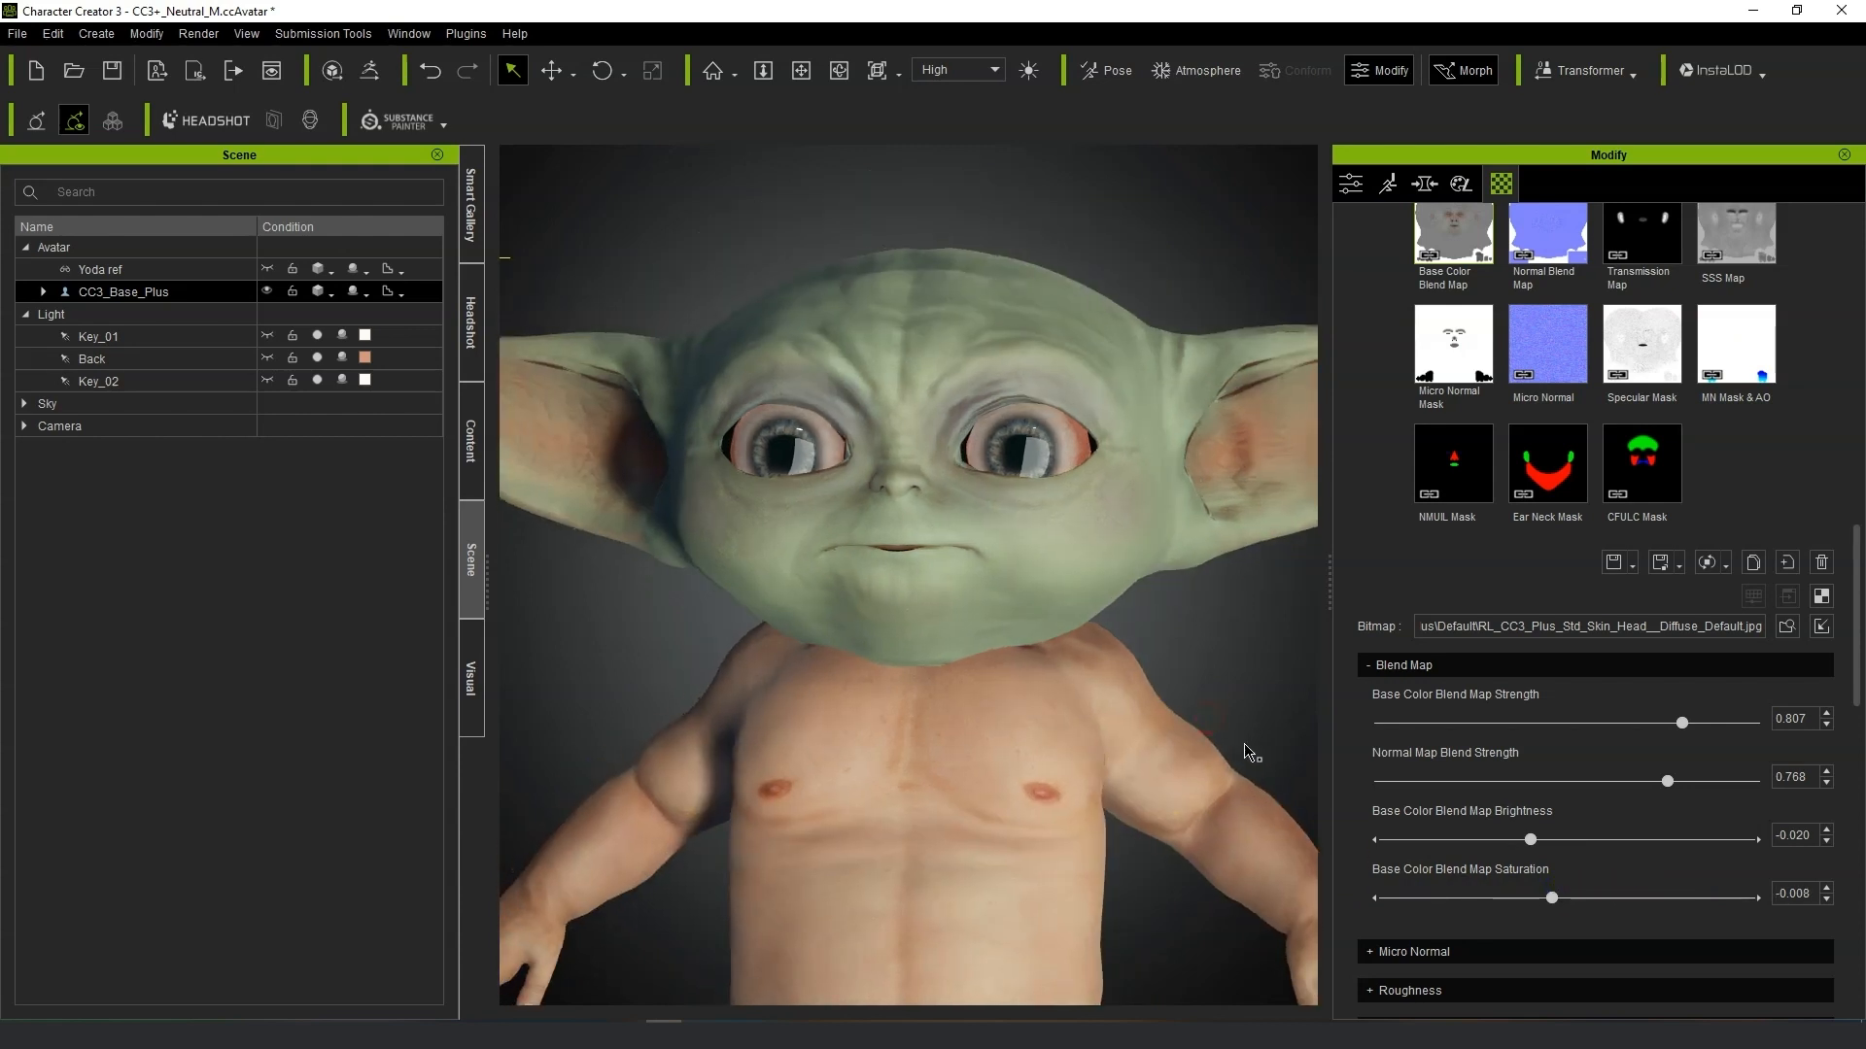
Expand Micro Normal settings and set Micro Normal Strength to 0.685 and Micro Normal Tiling to about 14.55.
scroll(1250, 757, "down", 1)
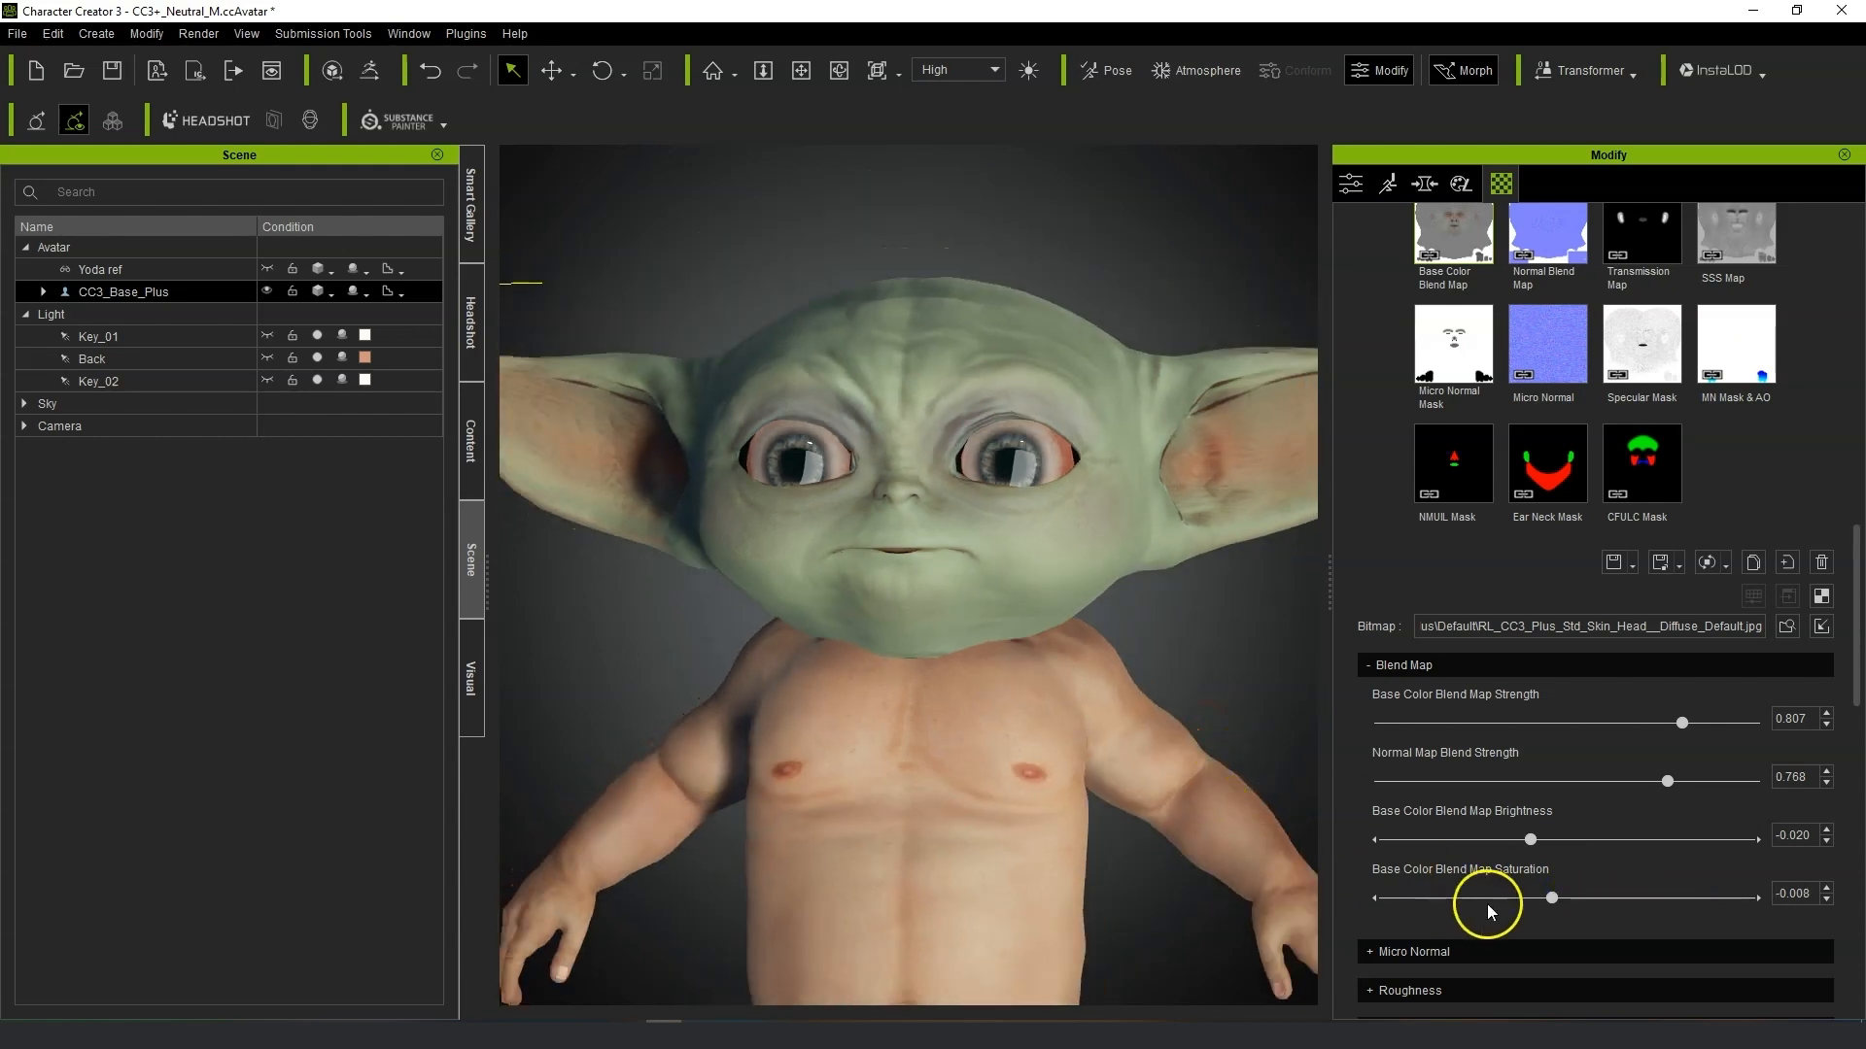
left_click(1368, 953)
scroll(1075, 595, "up", 5)
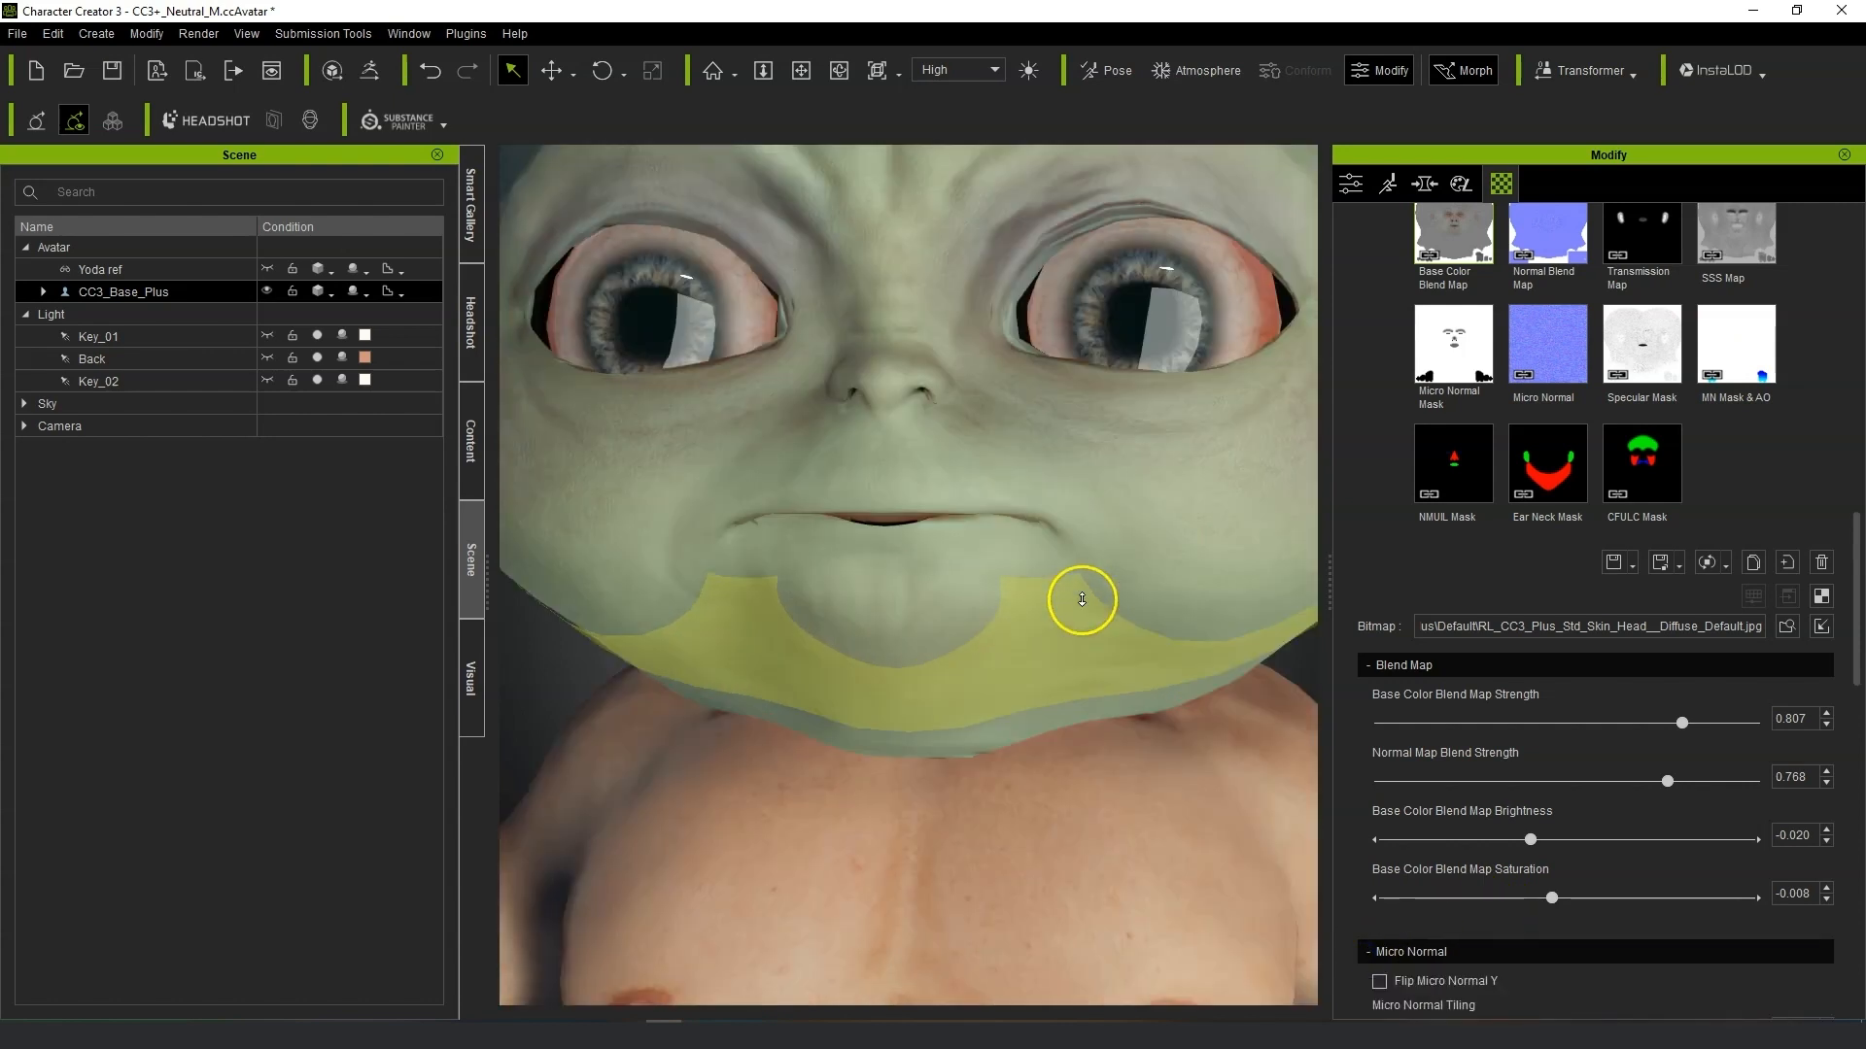
scroll(1504, 911, "down", 2)
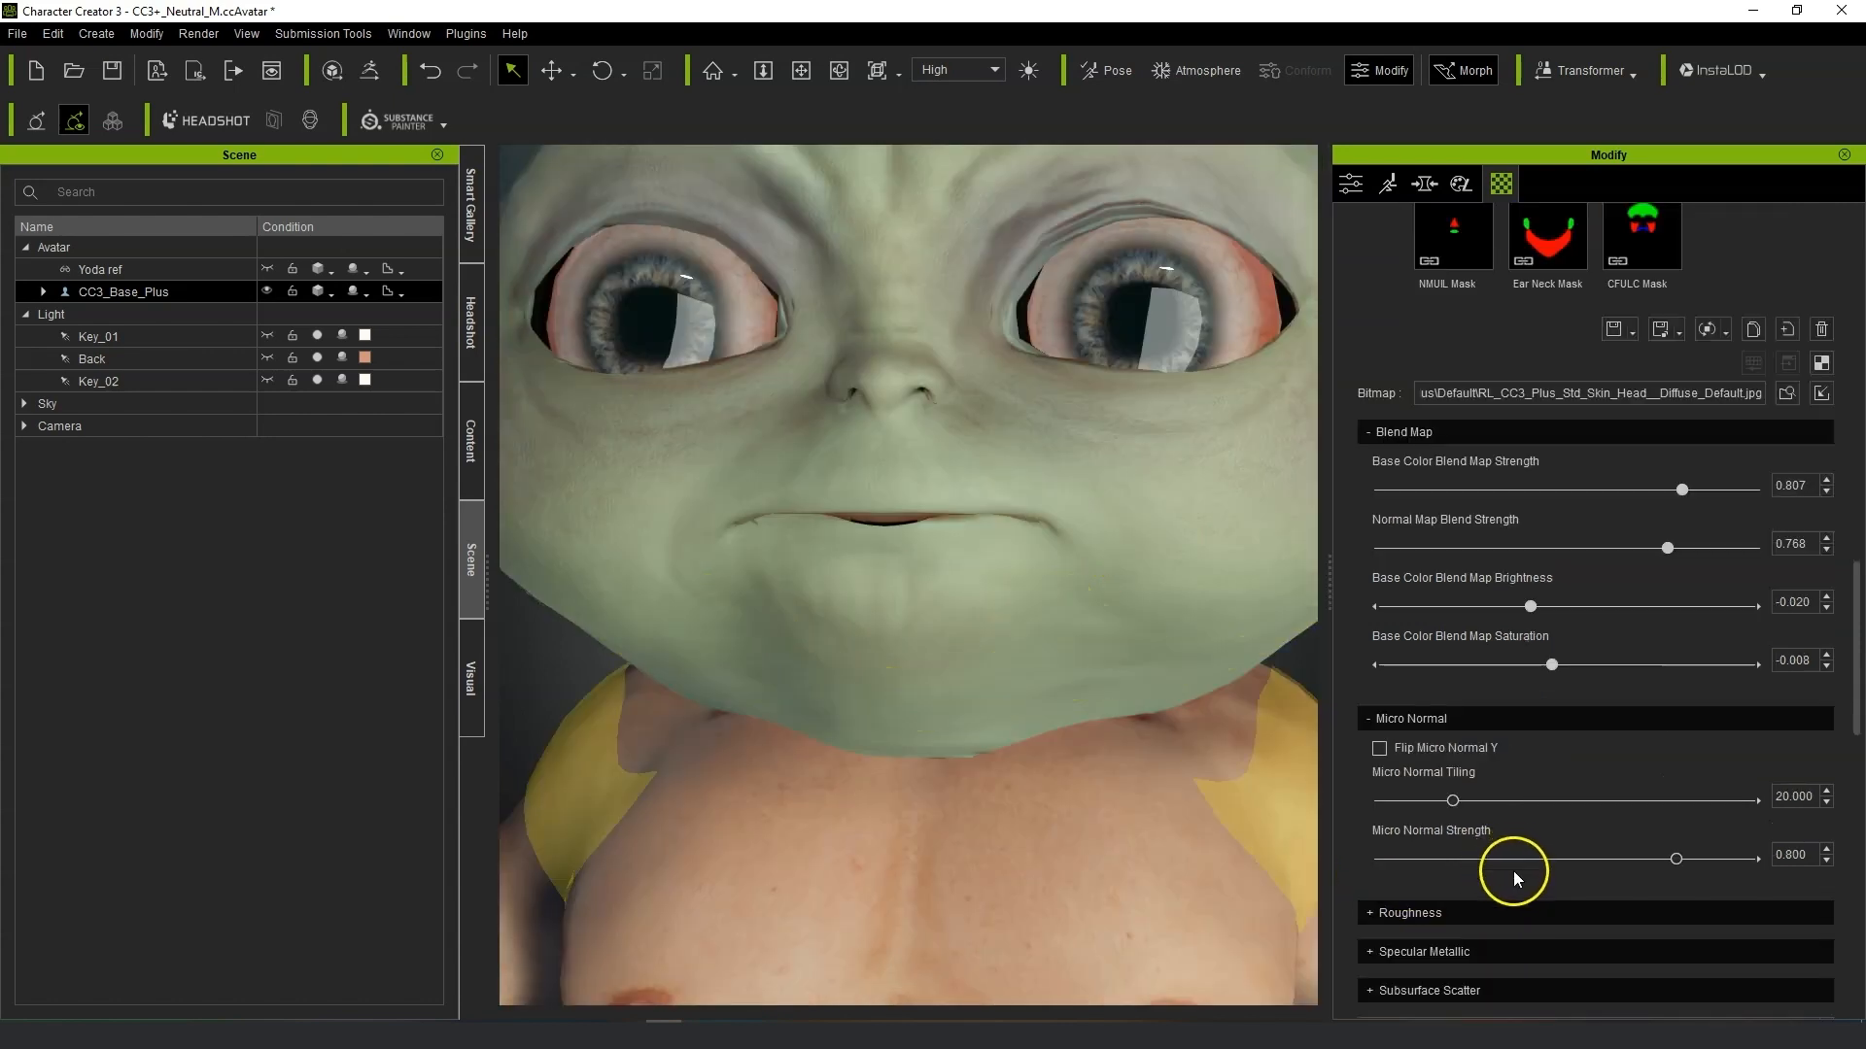
left_click_drag(1679, 861, 1632, 880)
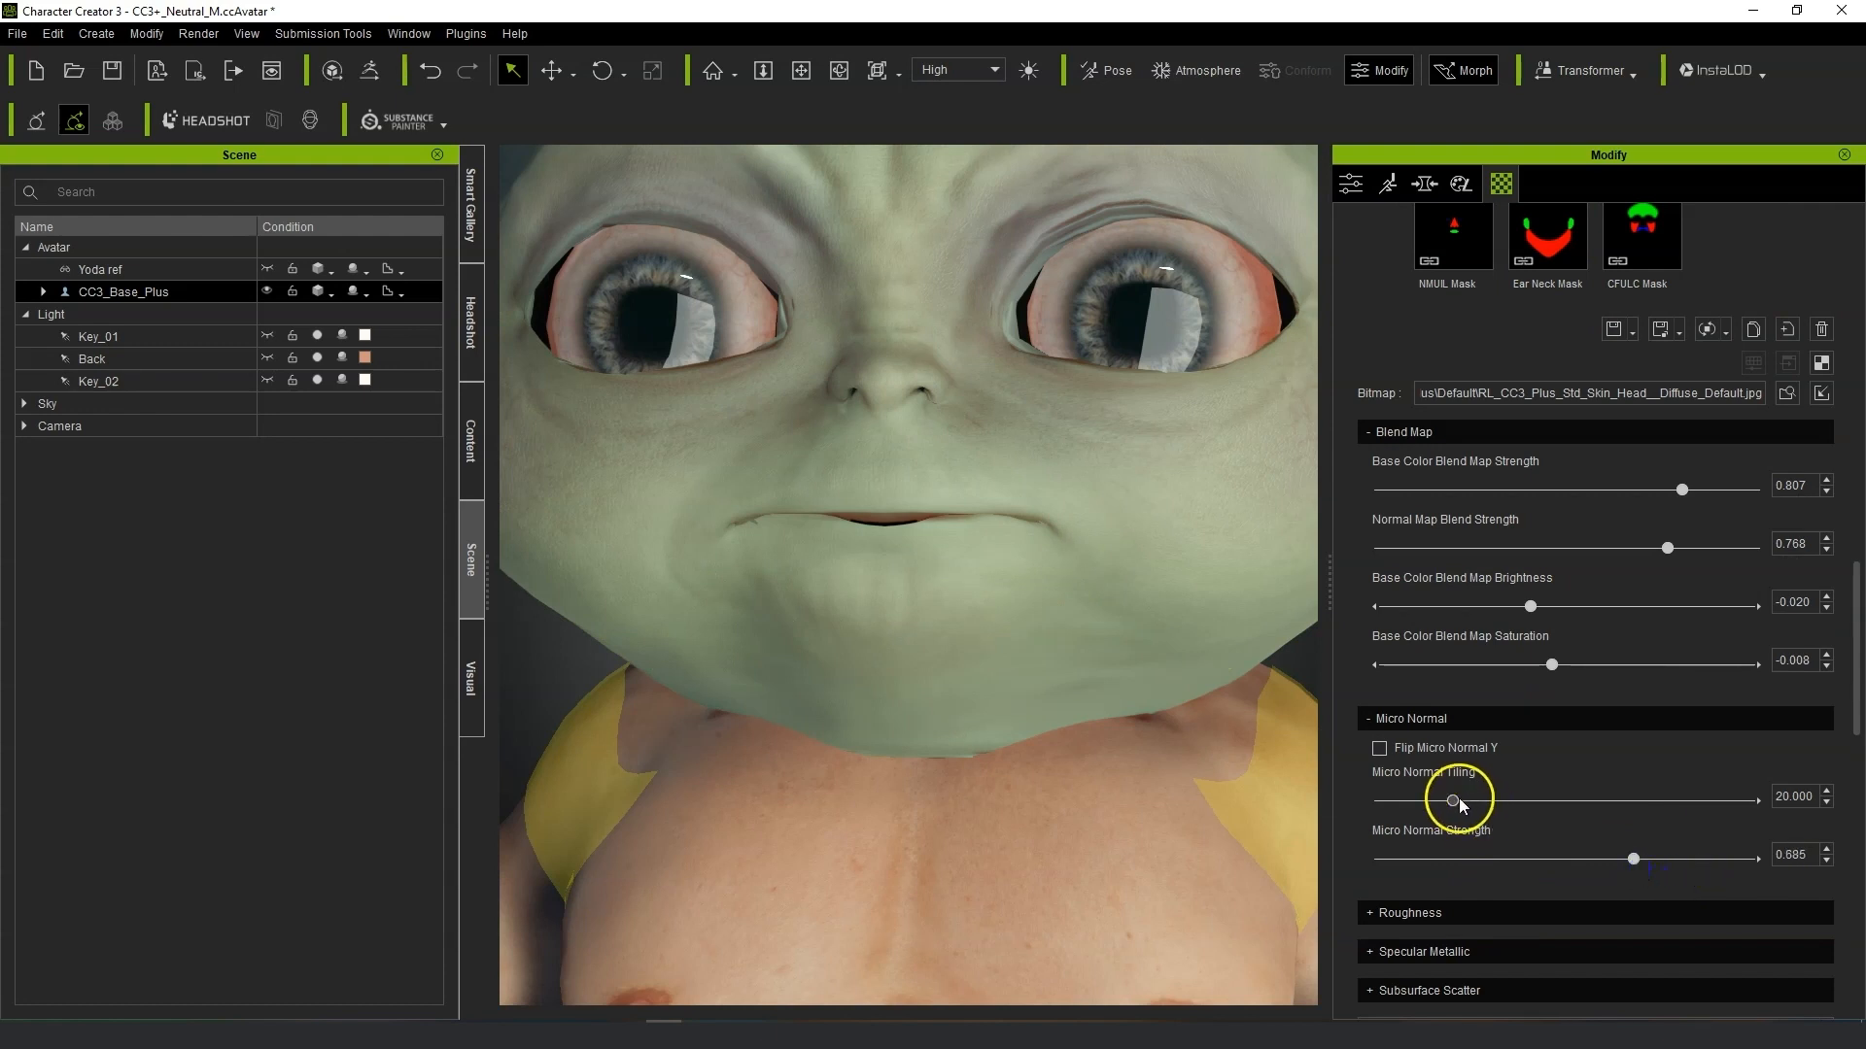
left_click_drag(1460, 807, 1421, 809)
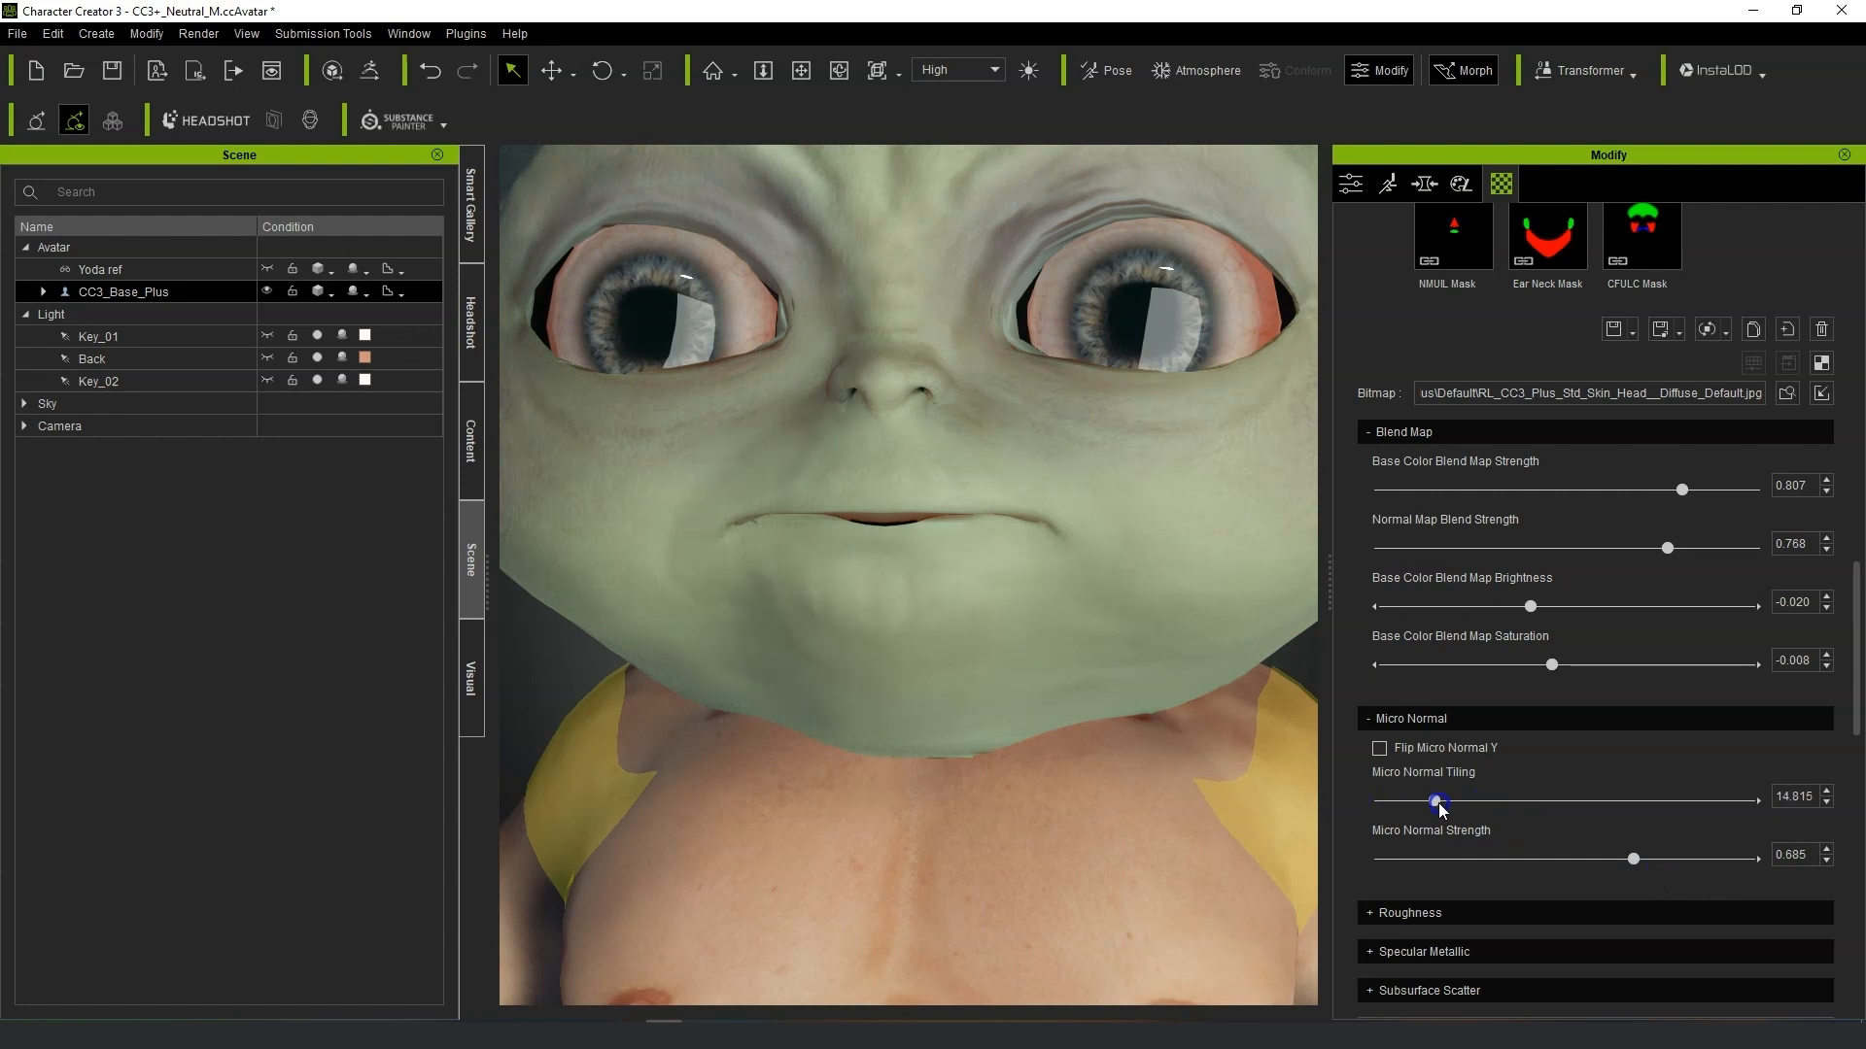
Expand the Roughness settings and set Micro Roughness Scale to -0.235.
left_click(1380, 911)
scroll(881, 544, "down", 5)
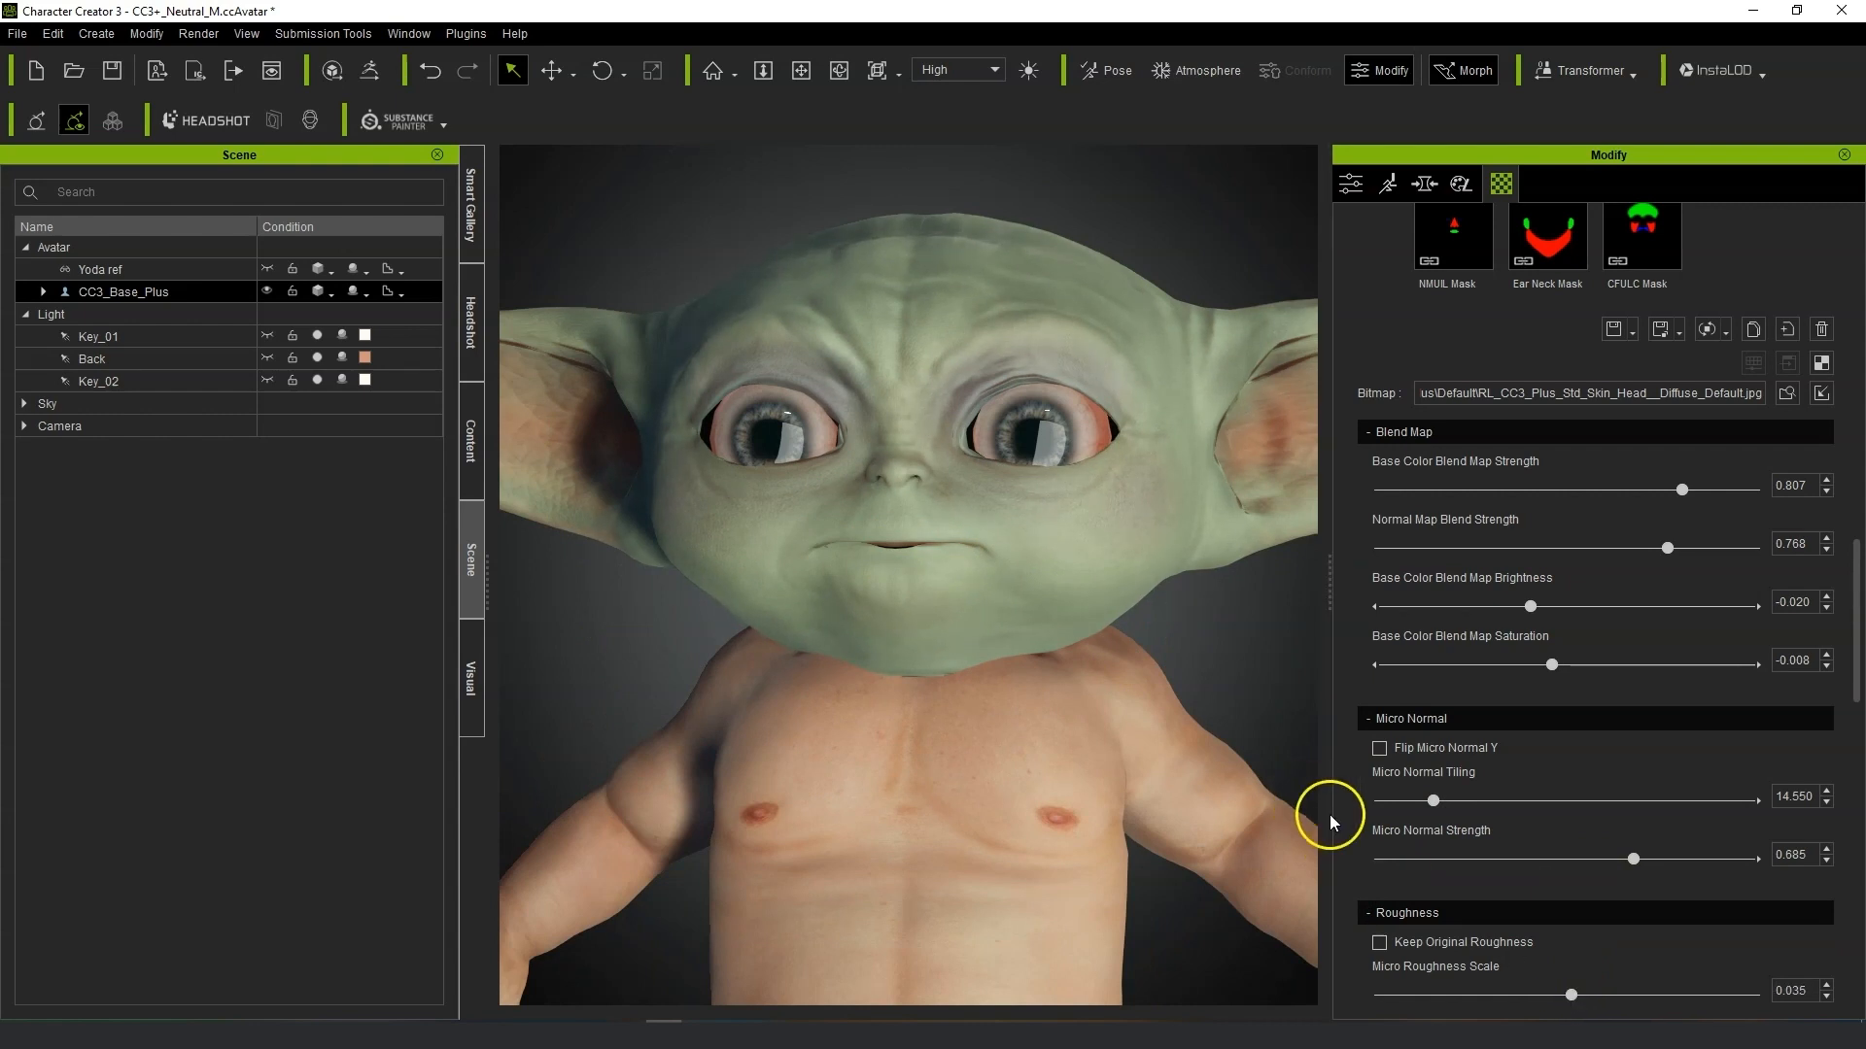
scroll(1457, 845, "down", 2)
left_click(1538, 872)
scroll(1641, 863, "down", 1)
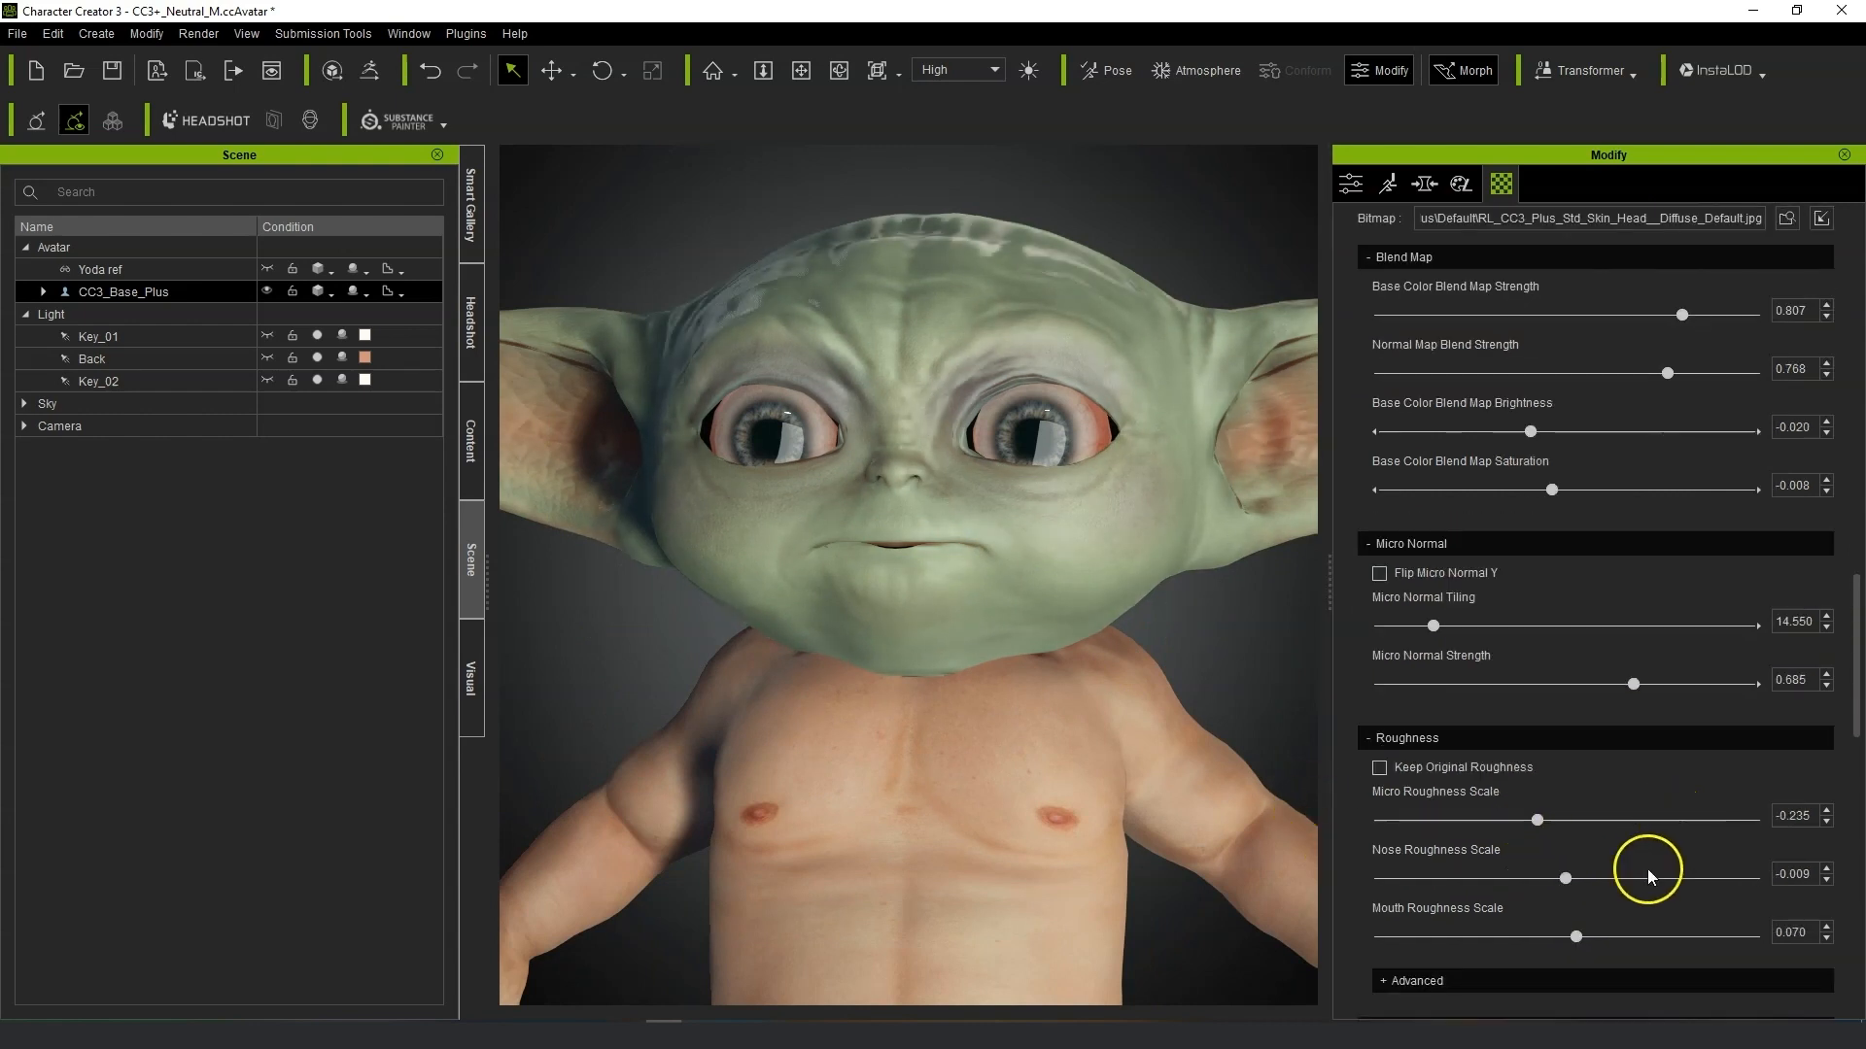
scroll(1353, 913, "down", 4)
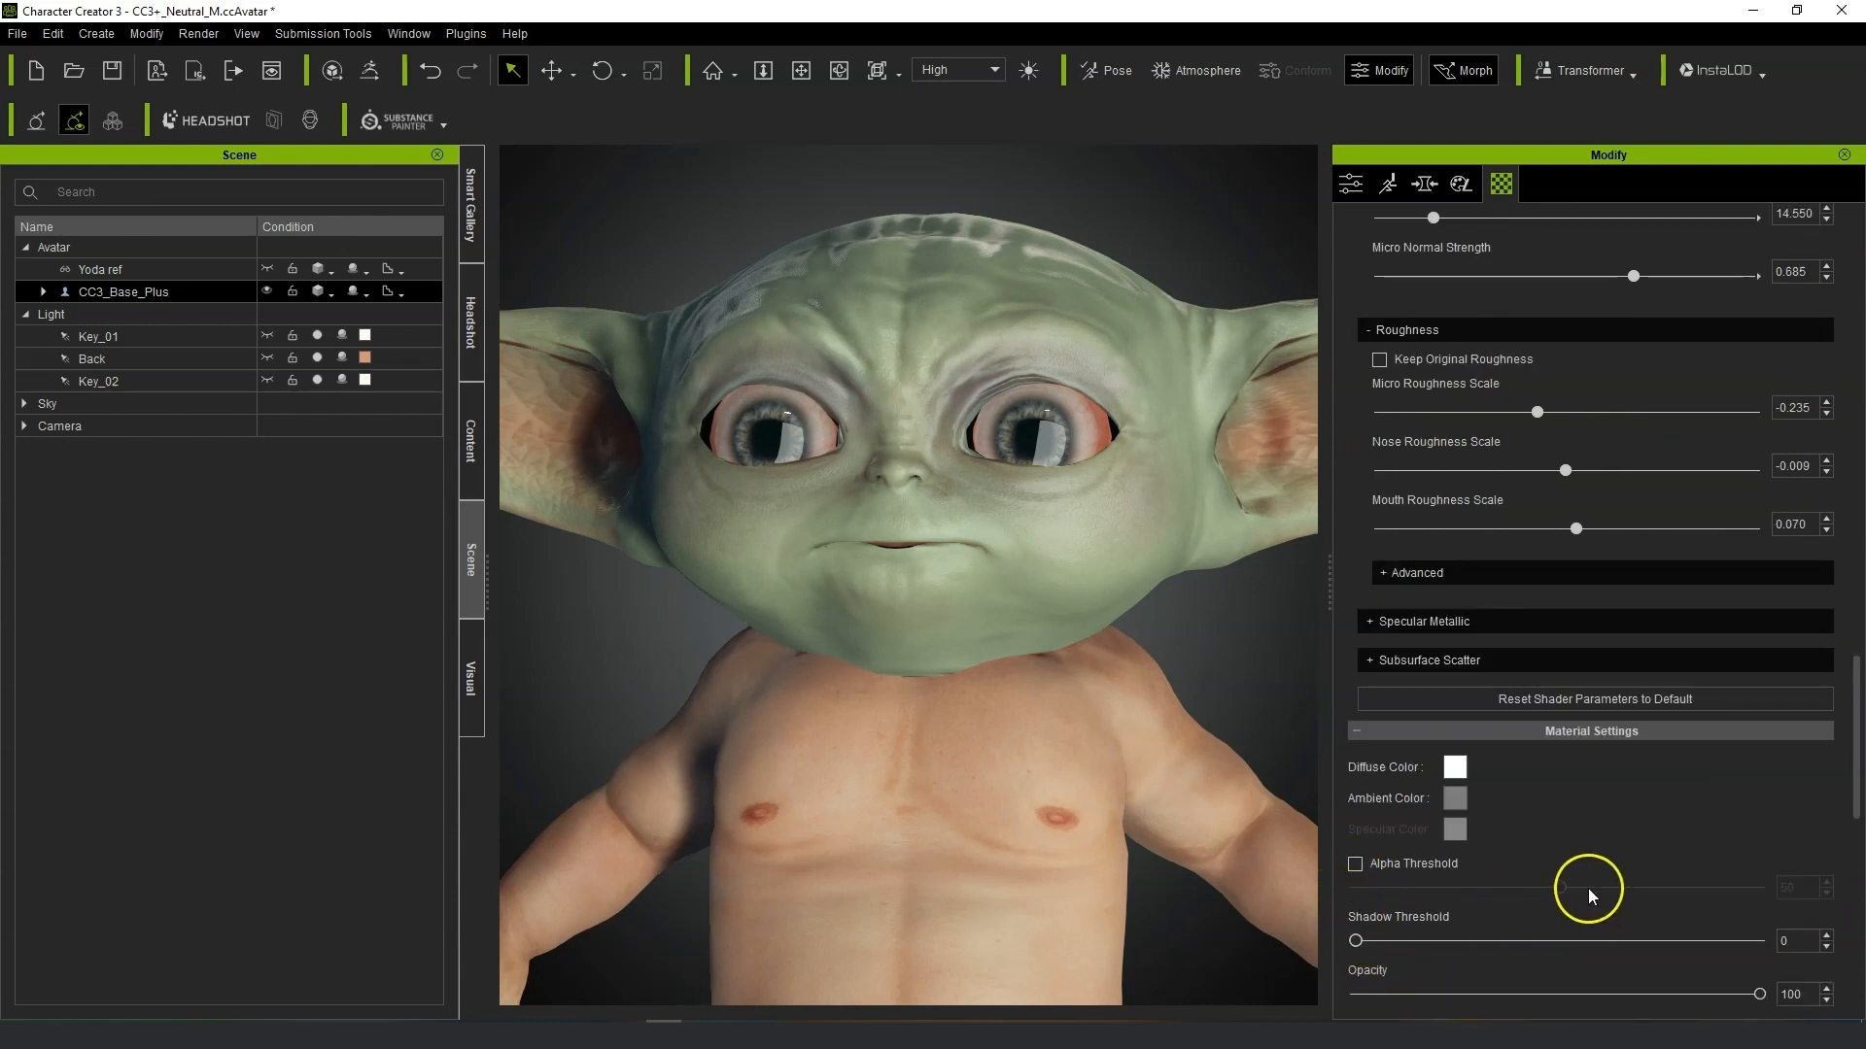
Expand Specular Metallic settings, lower Specular to 0.091 and set Micro Roughness Scale to -0.192.
left_click(1369, 619)
left_click_drag(1416, 690, 1396, 690)
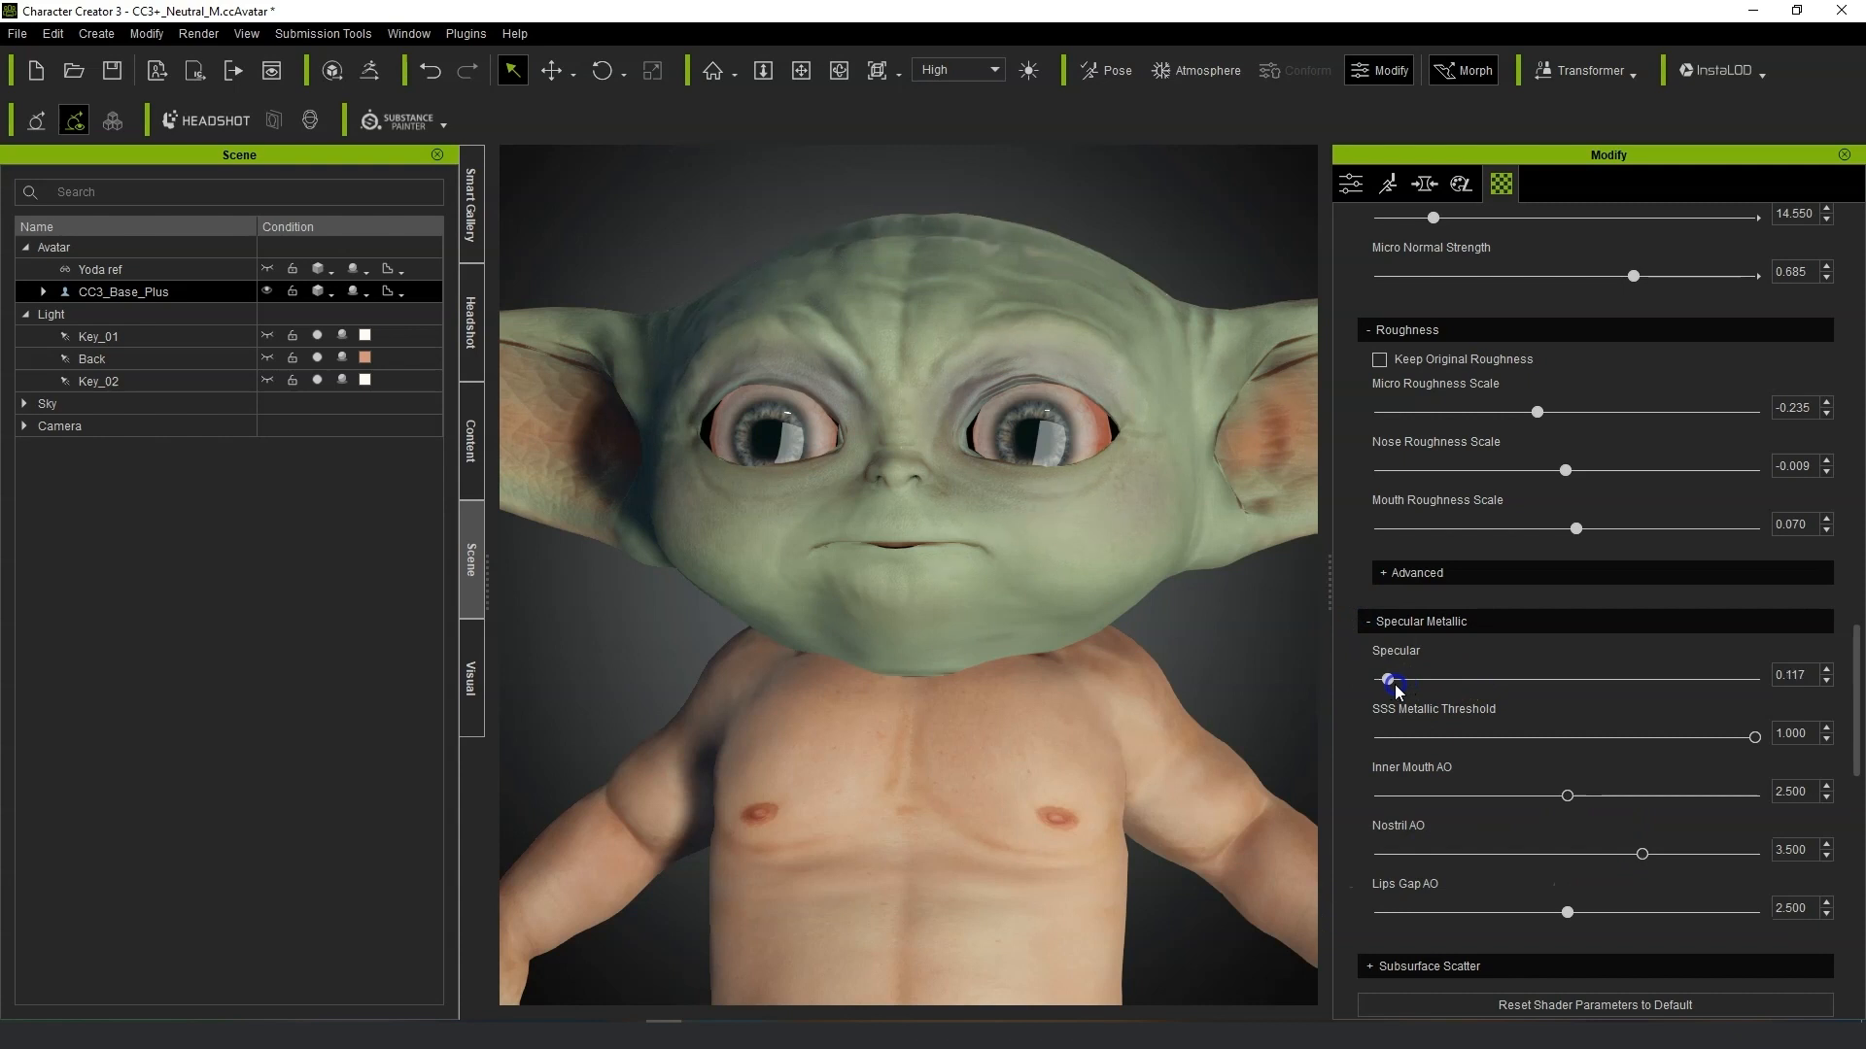
left_click_drag(1538, 413, 1555, 425)
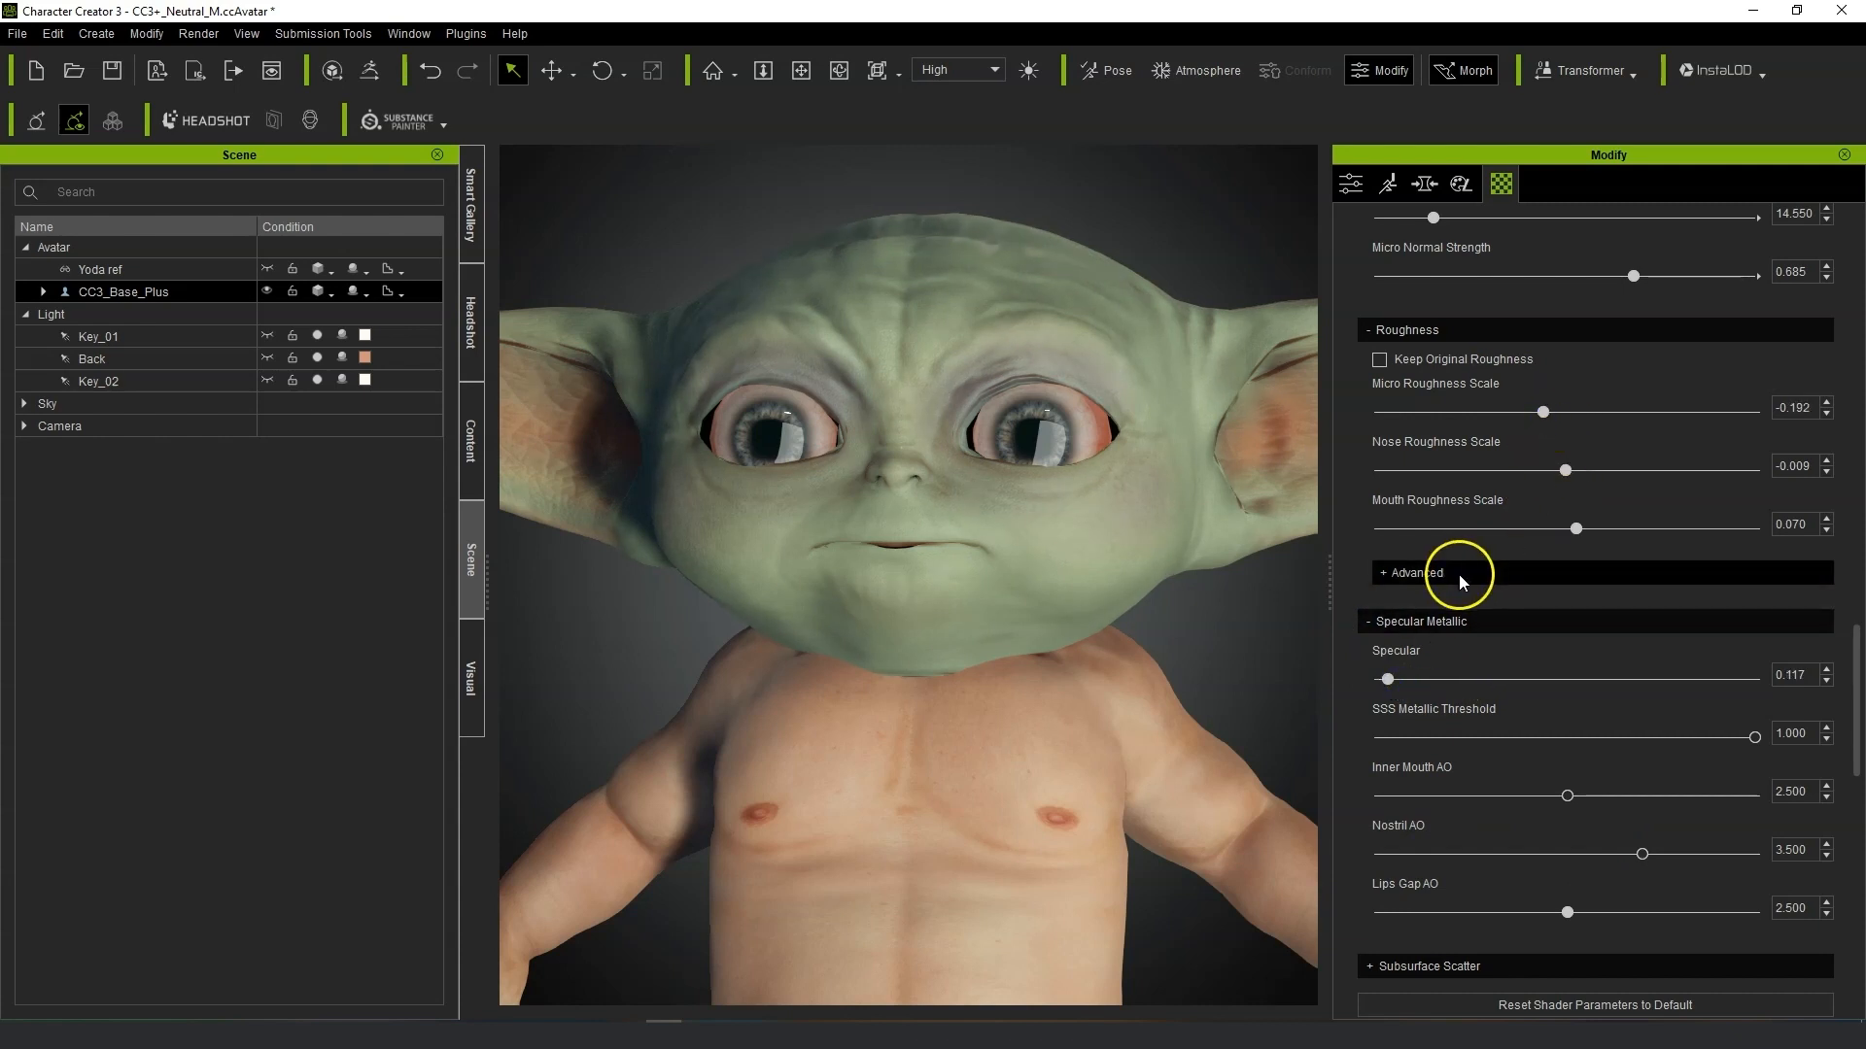
left_click_drag(1390, 682, 1406, 690)
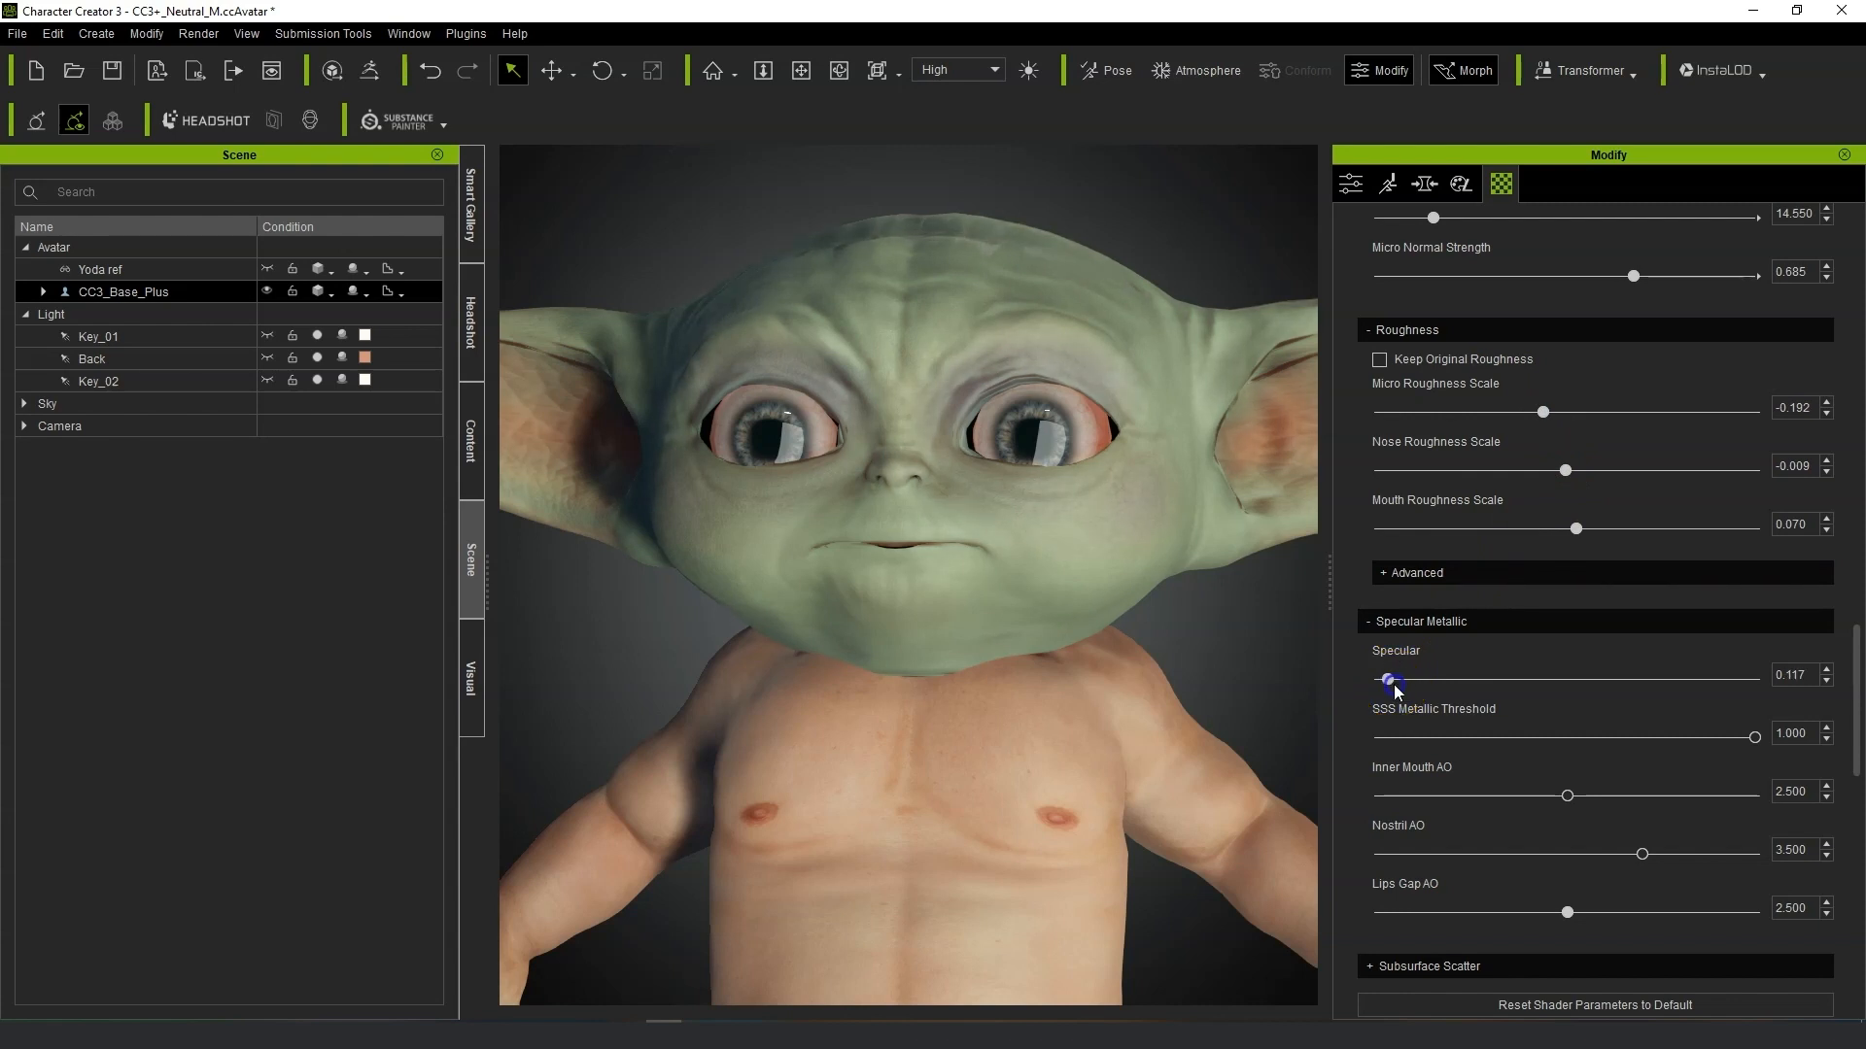
middle_click_drag(1244, 702, 1289, 628)
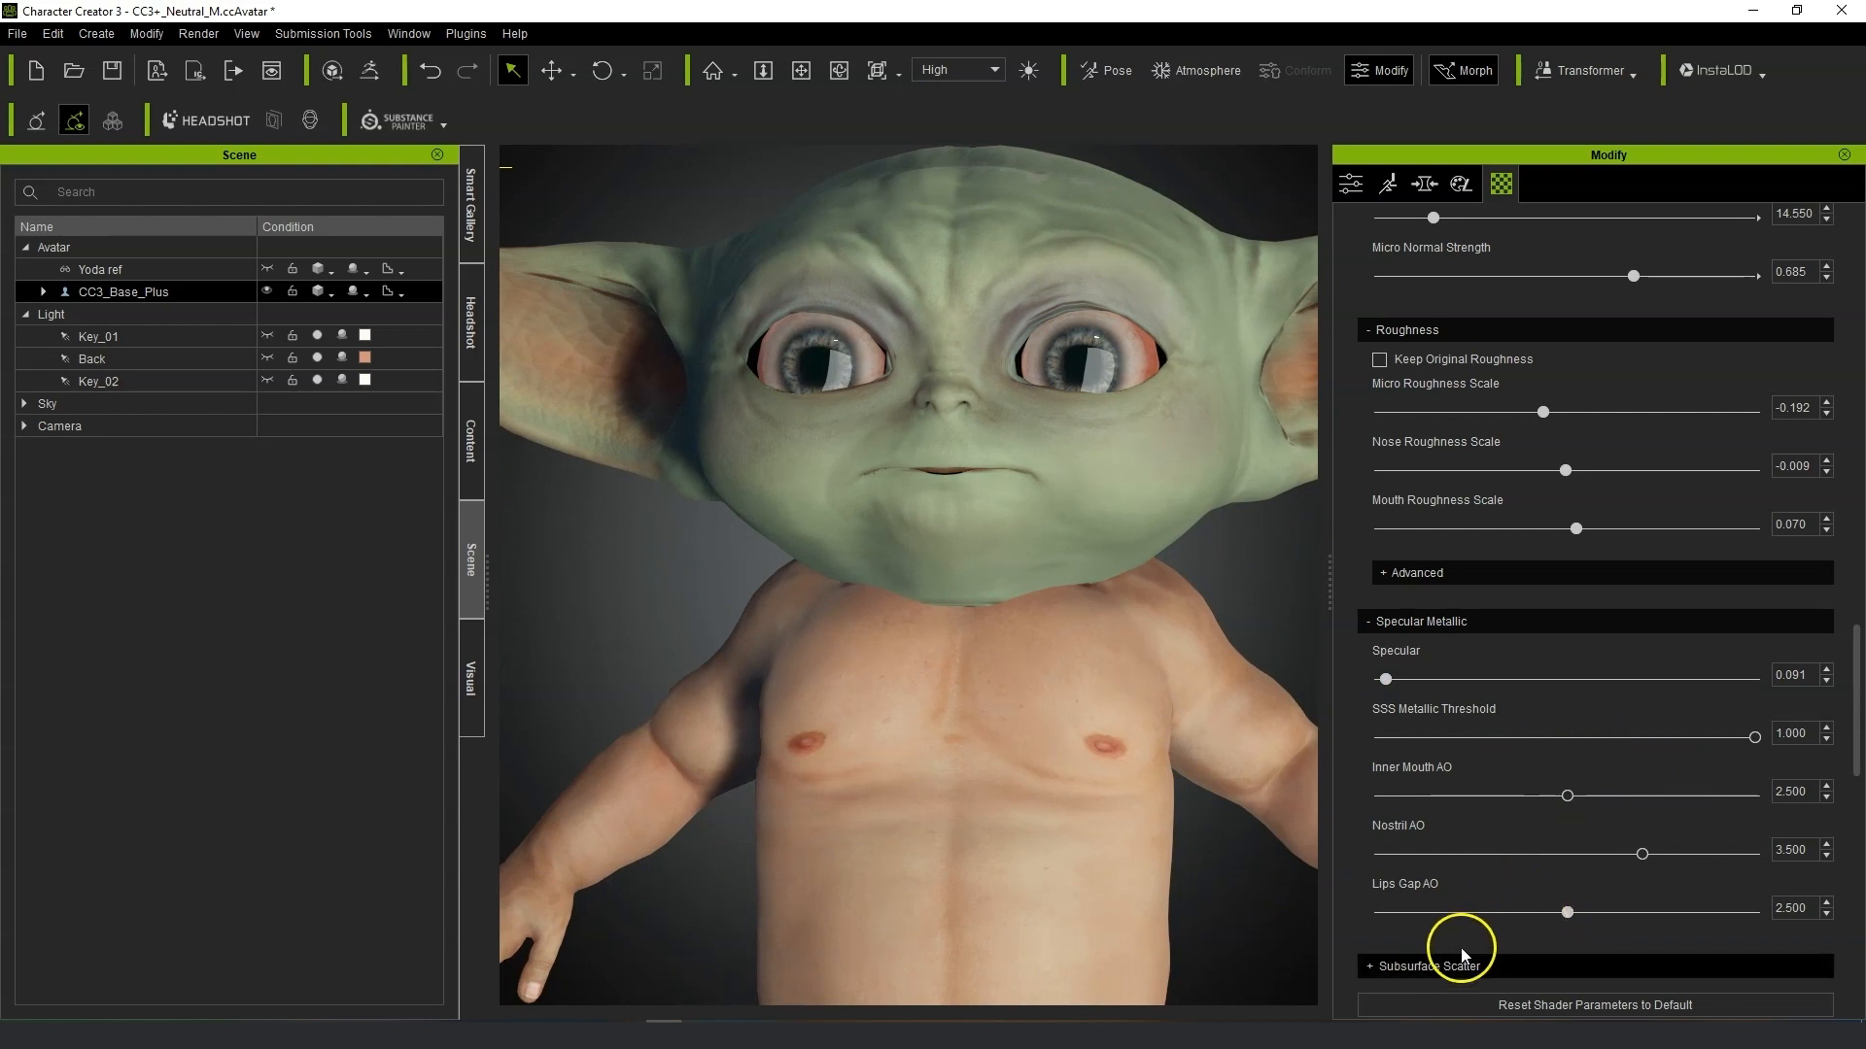
Expand Subsurface Scatter settings and set SSS Radius to 2.340.
left_click(1368, 968)
scroll(1749, 923, "down", 3)
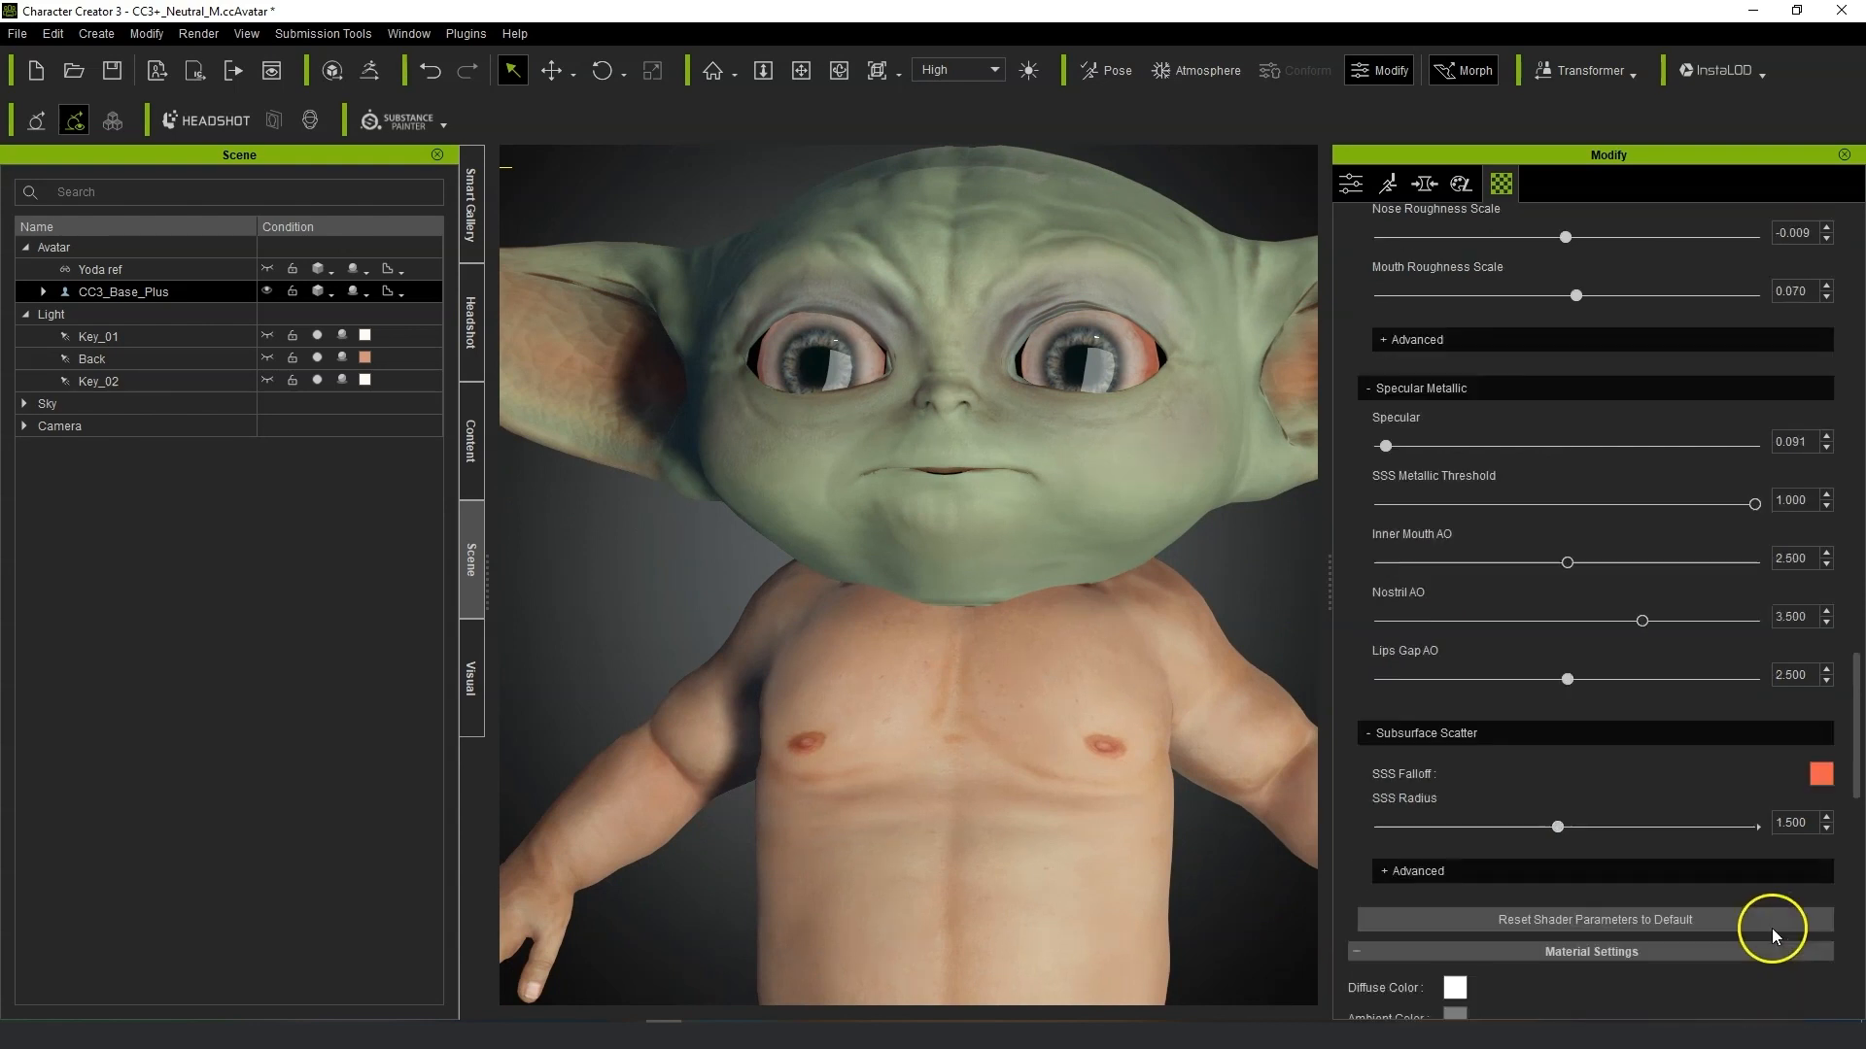
left_click_drag(1556, 828, 1784, 824)
left_click_drag(1574, 821, 1337, 824)
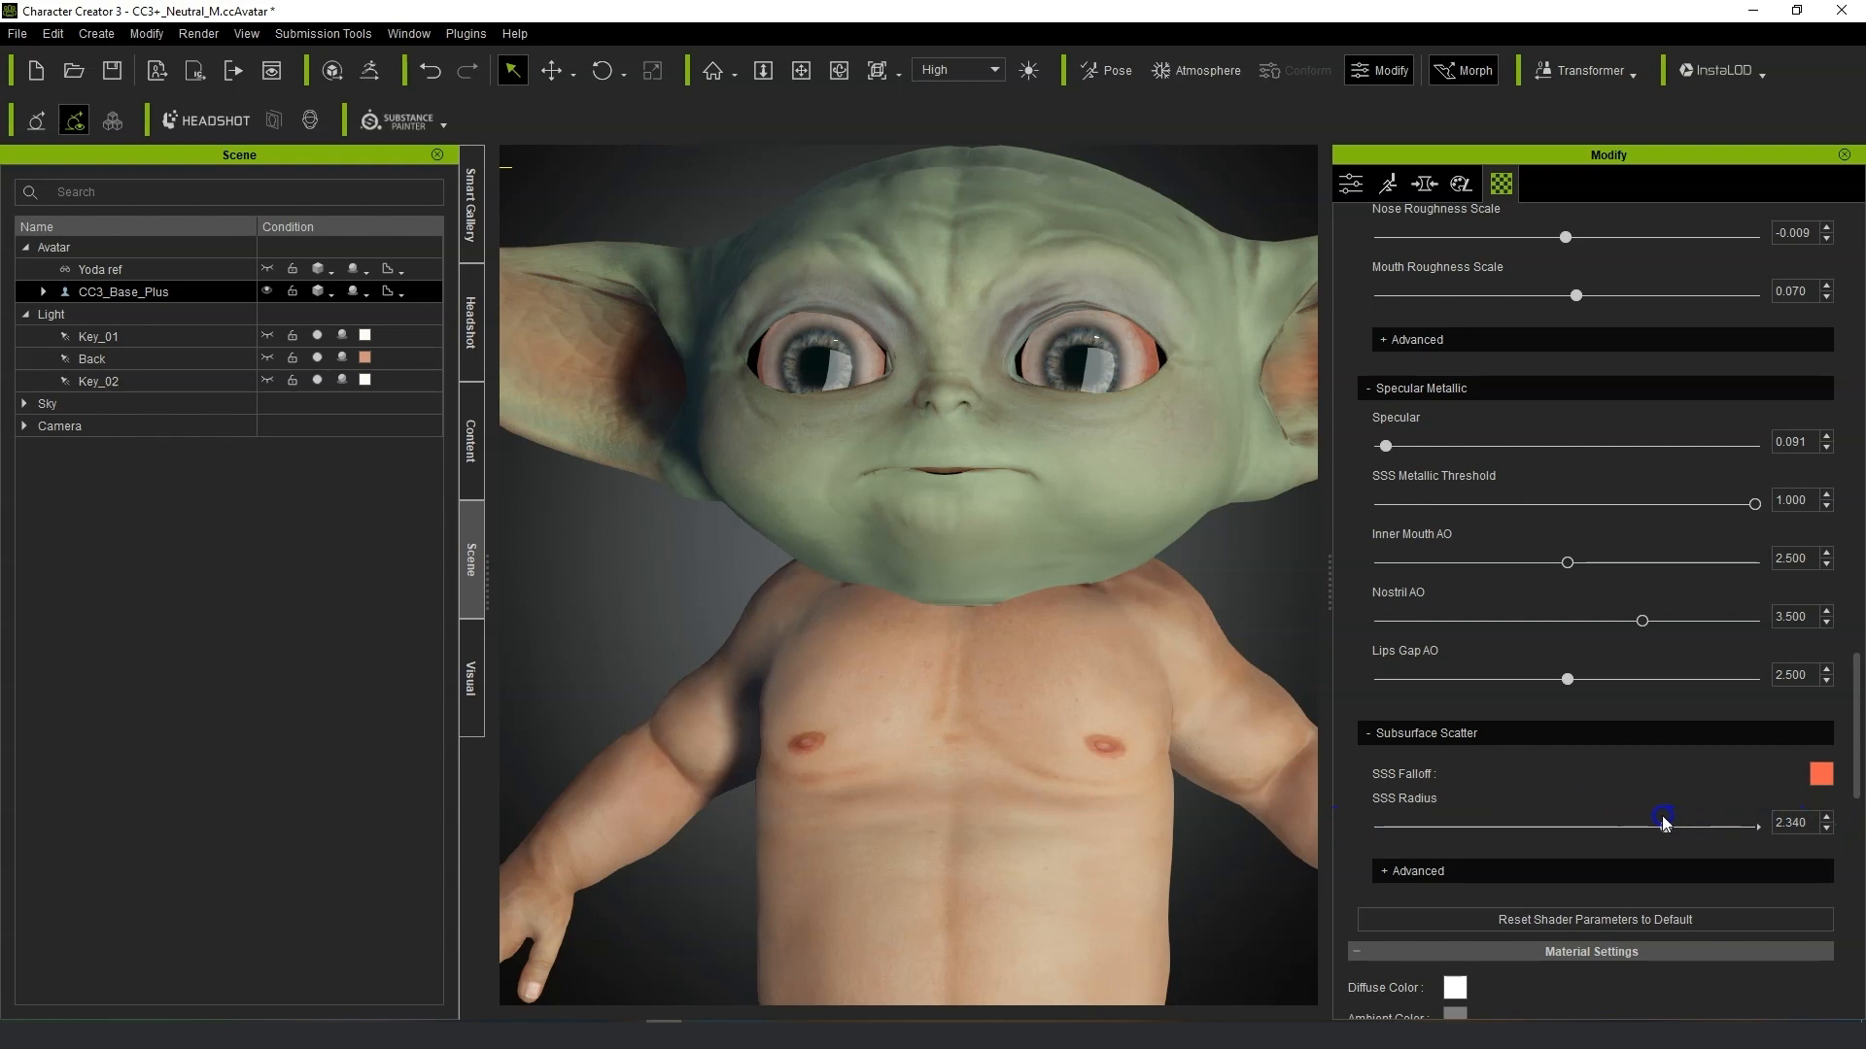
right_click_drag(1144, 779, 1379, 680)
scroll(1321, 616, "up", 5)
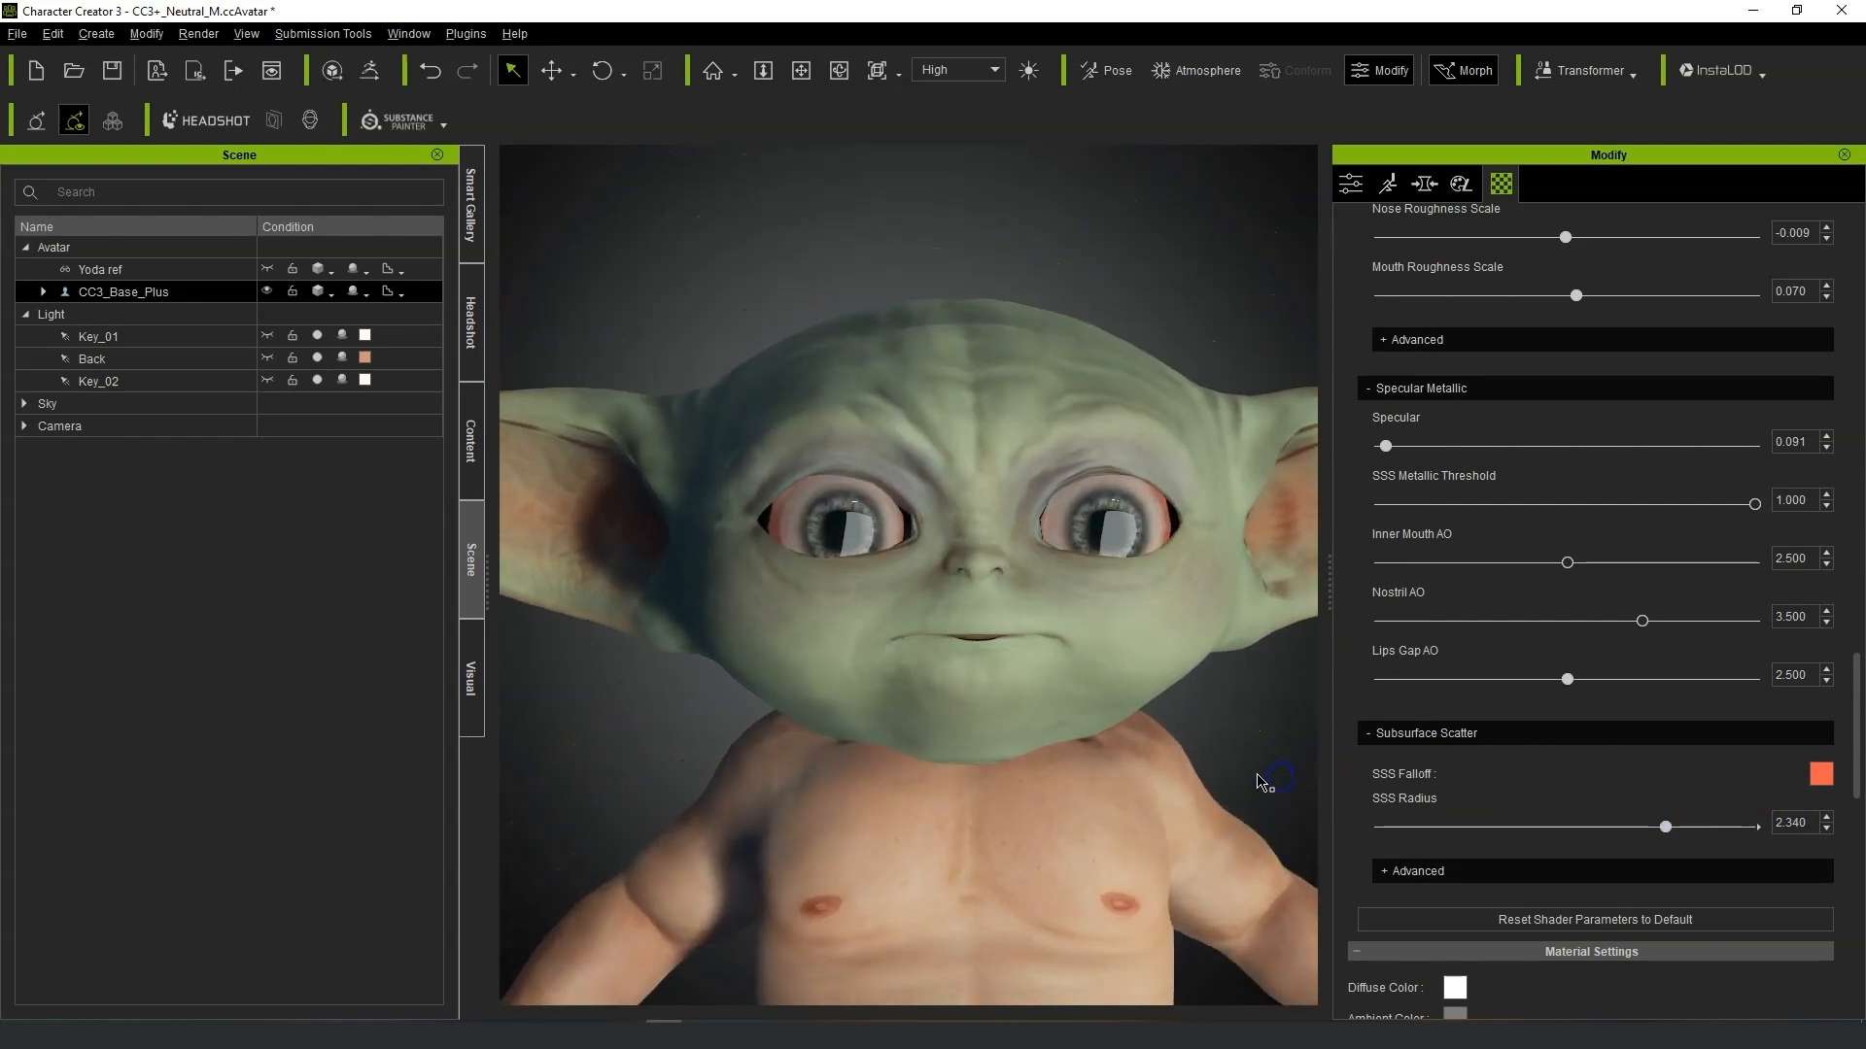
scroll(1428, 437, "up", 5)
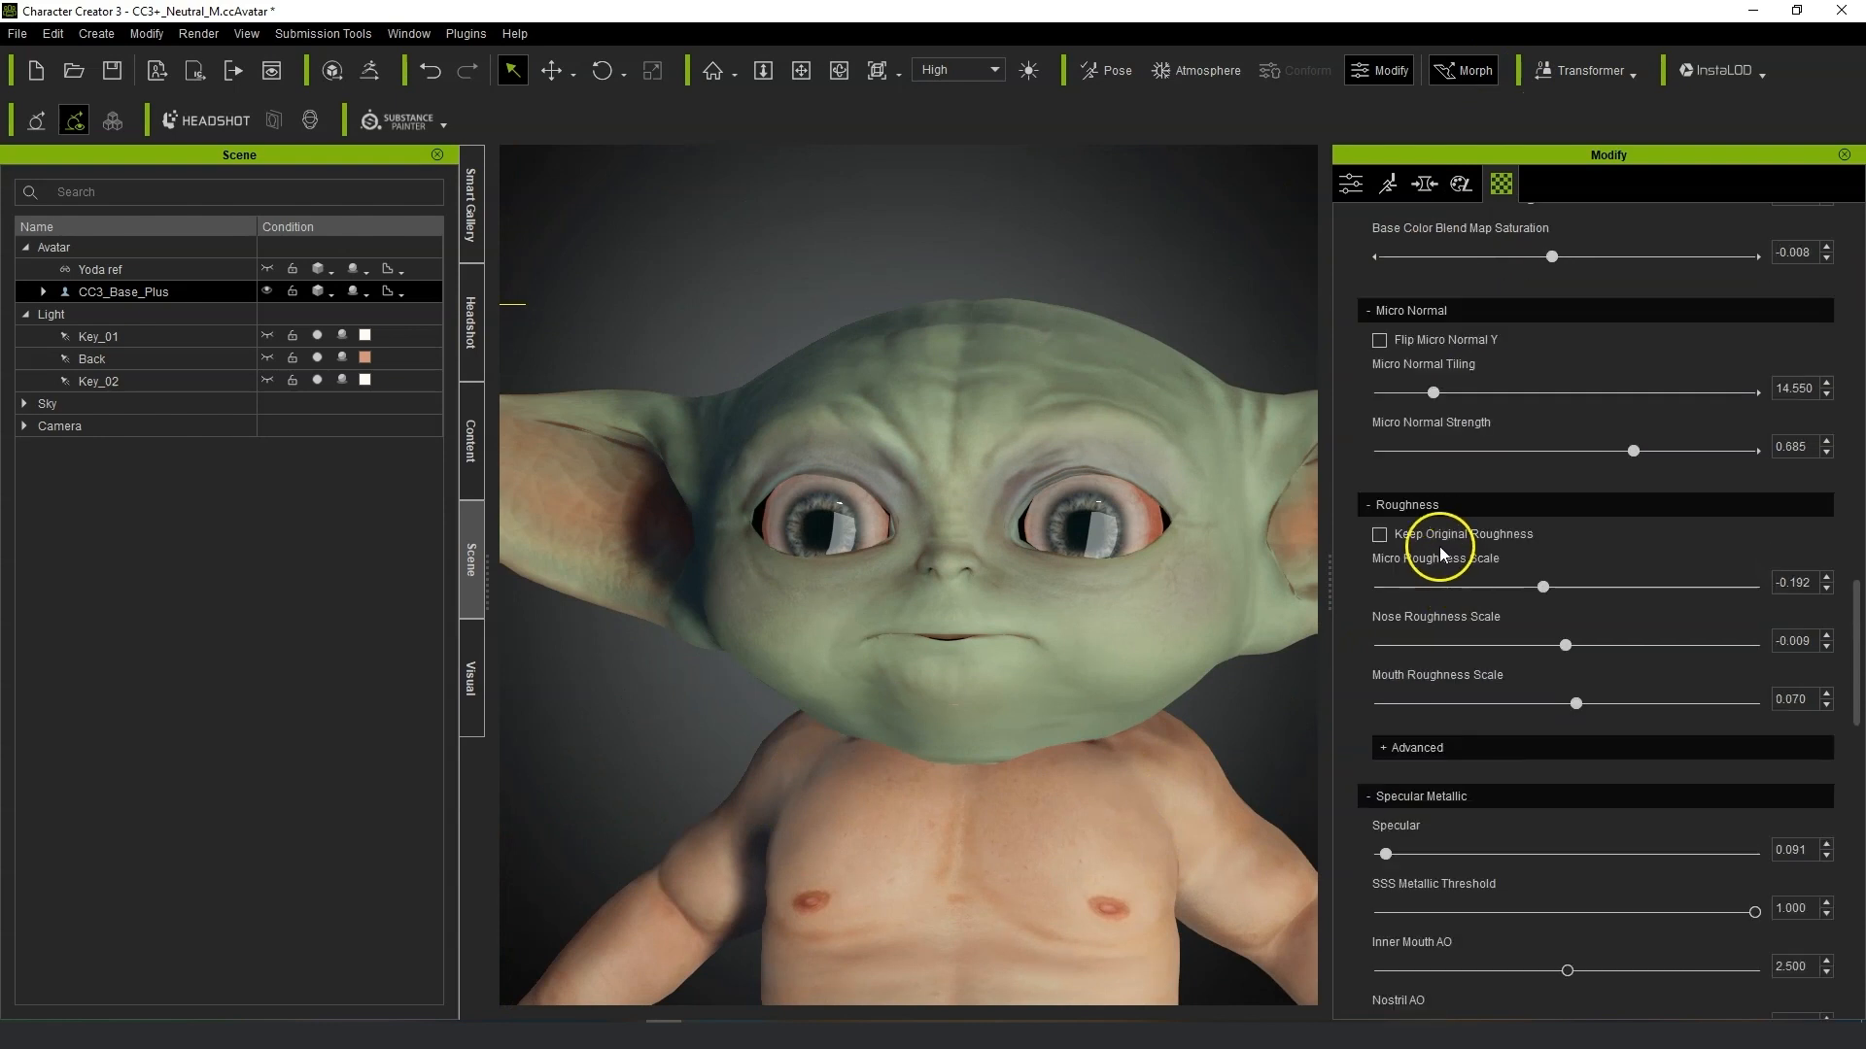
Select the eye mesh's left cornea material and lower its Sclera texture brightness to -100.
left_click(43, 291)
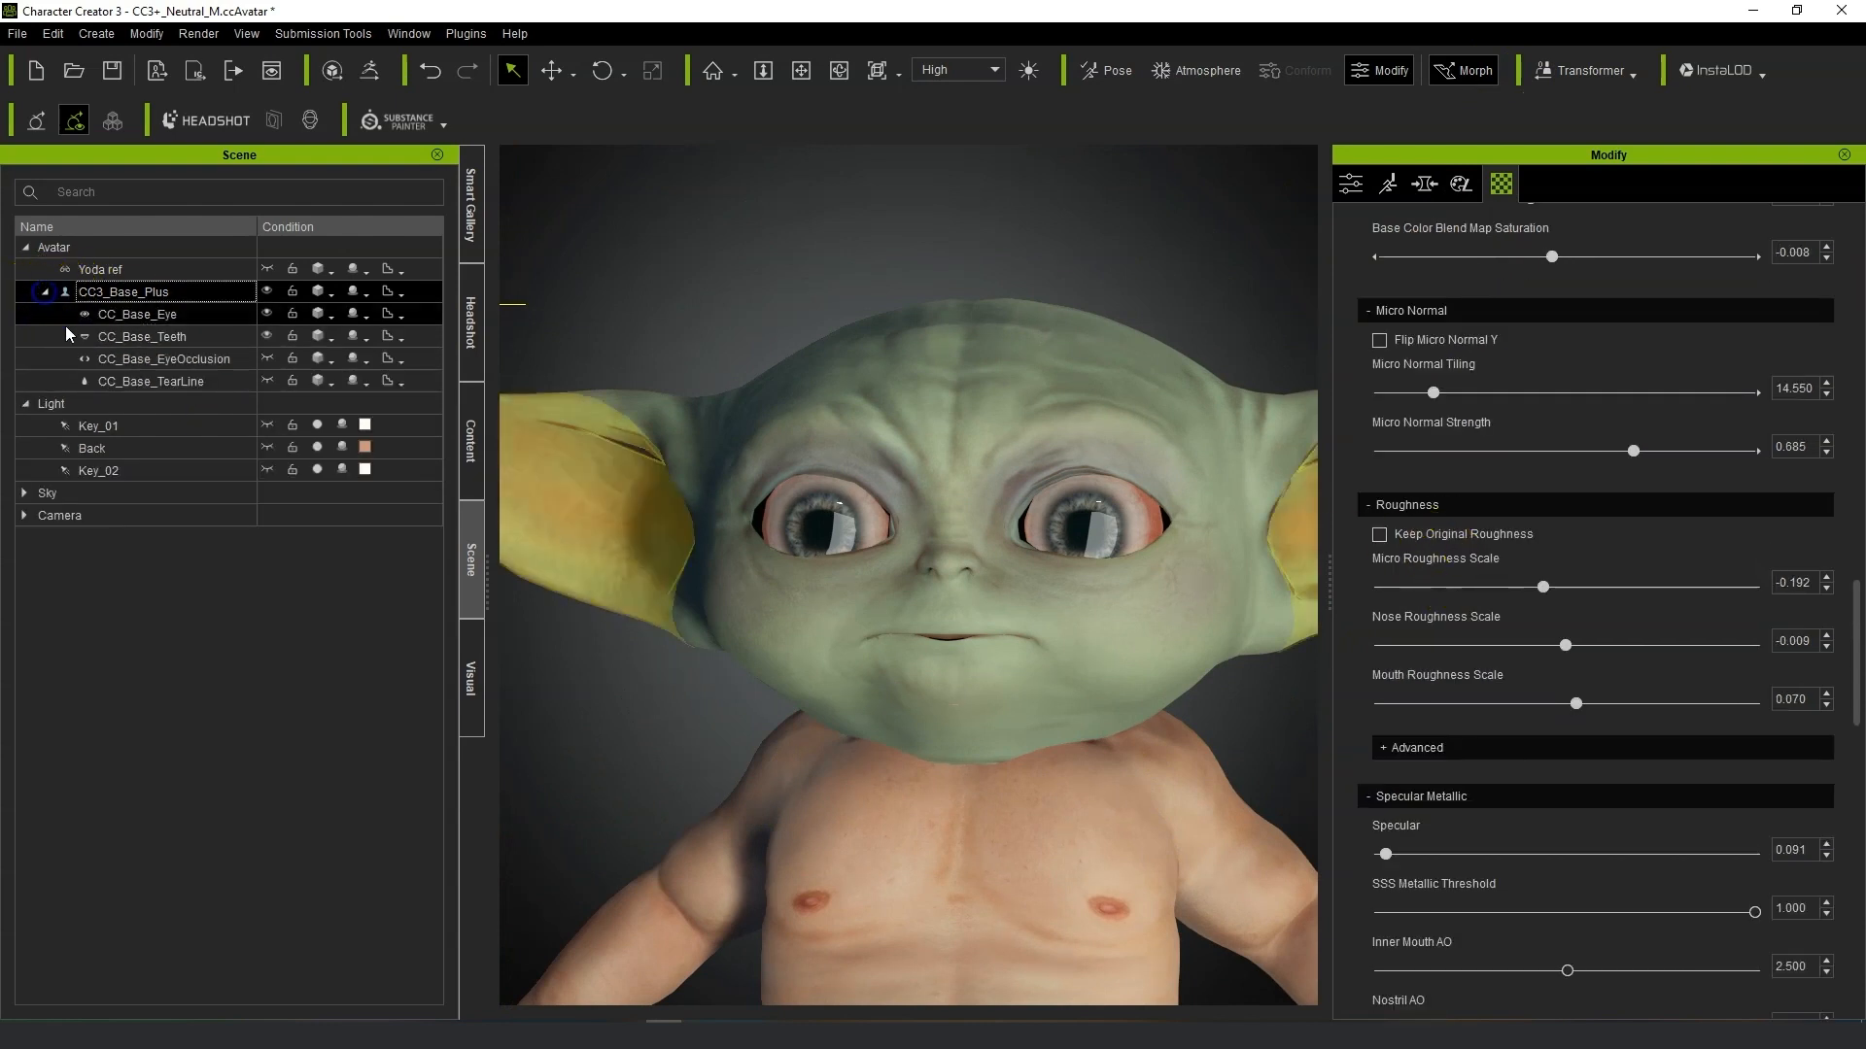
left_click(224, 313)
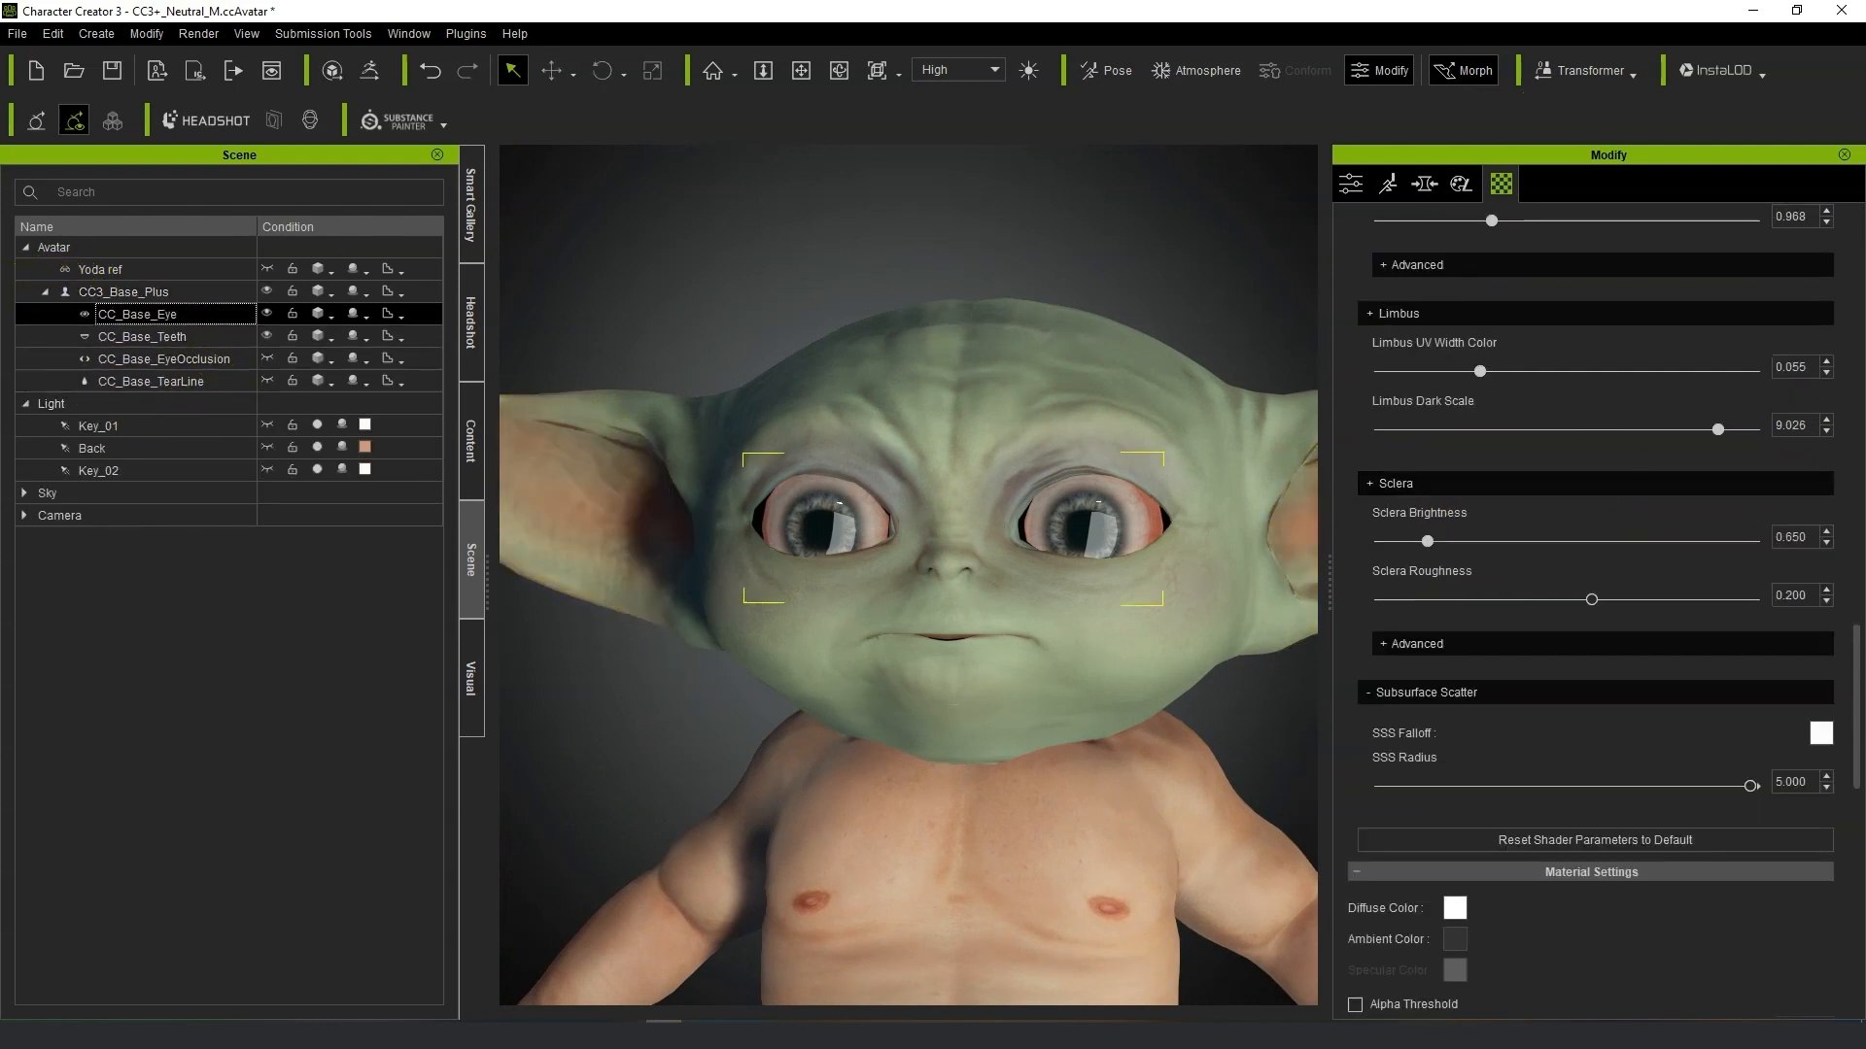
scroll(1594, 581, "up", 15)
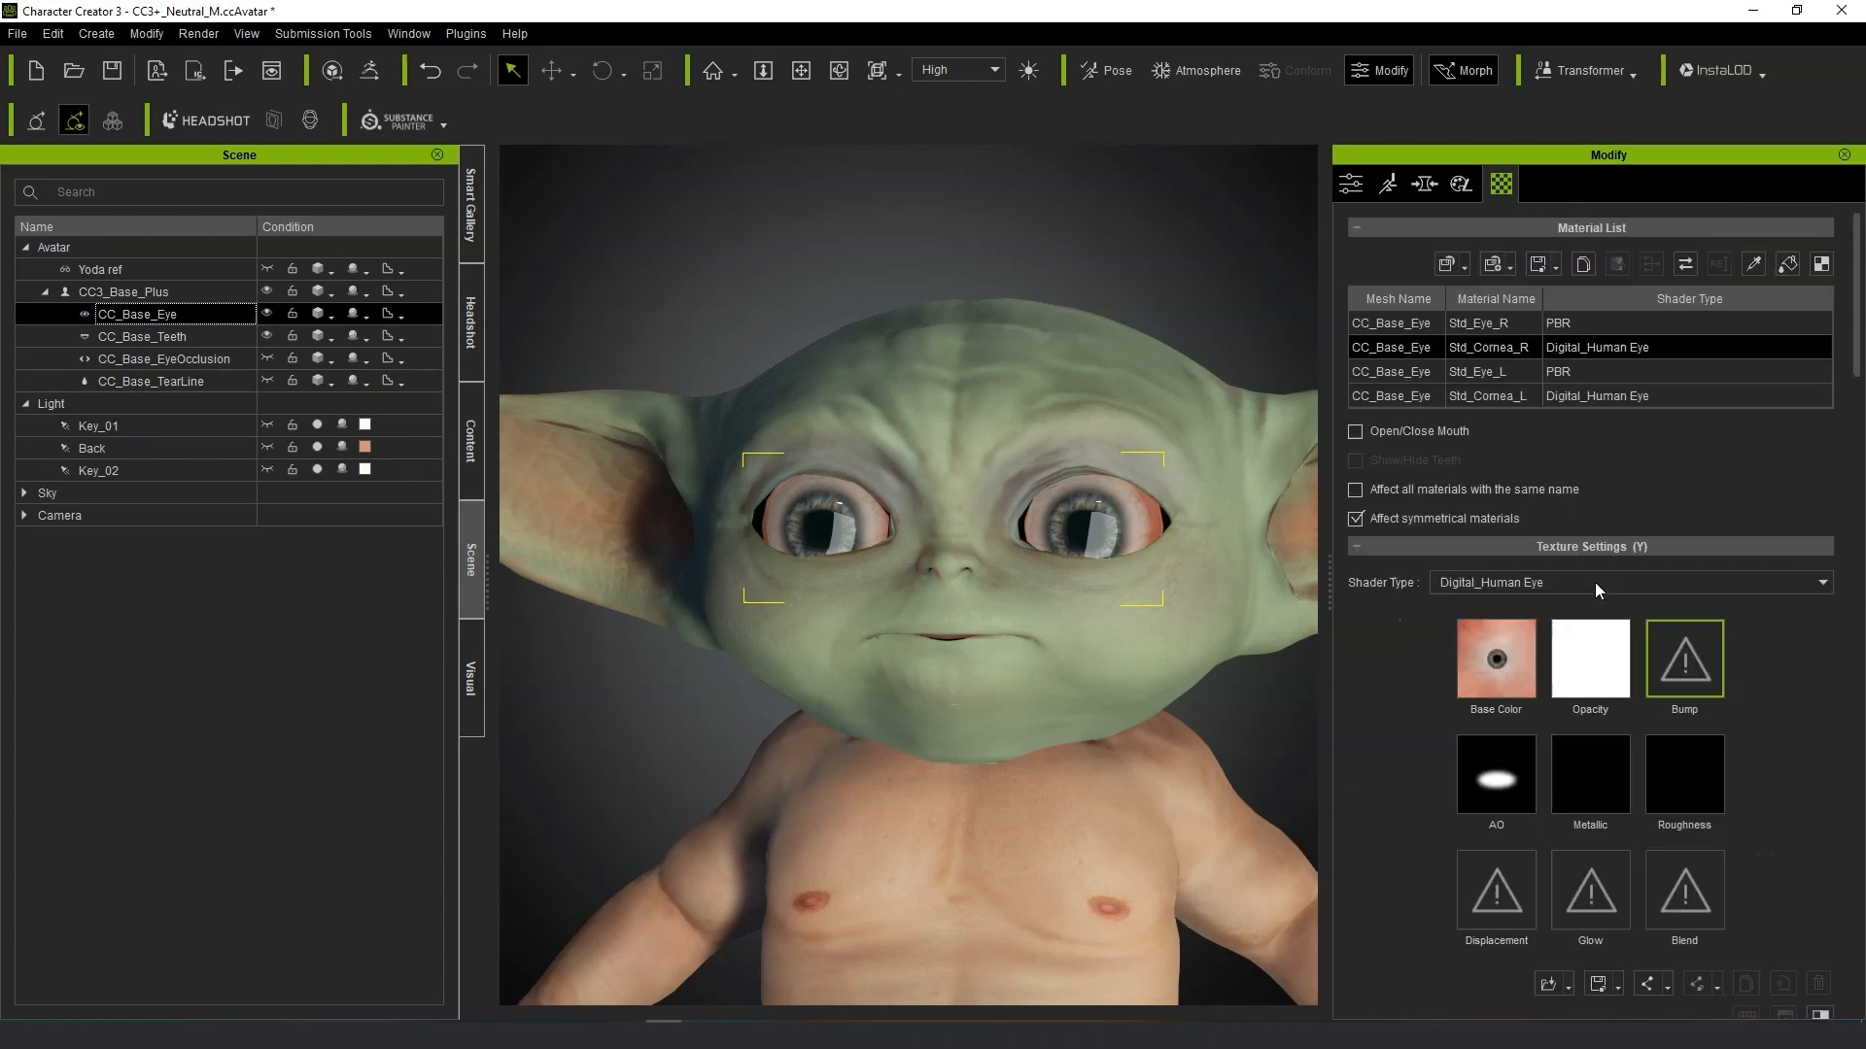
left_click(1491, 372)
left_click(1496, 397)
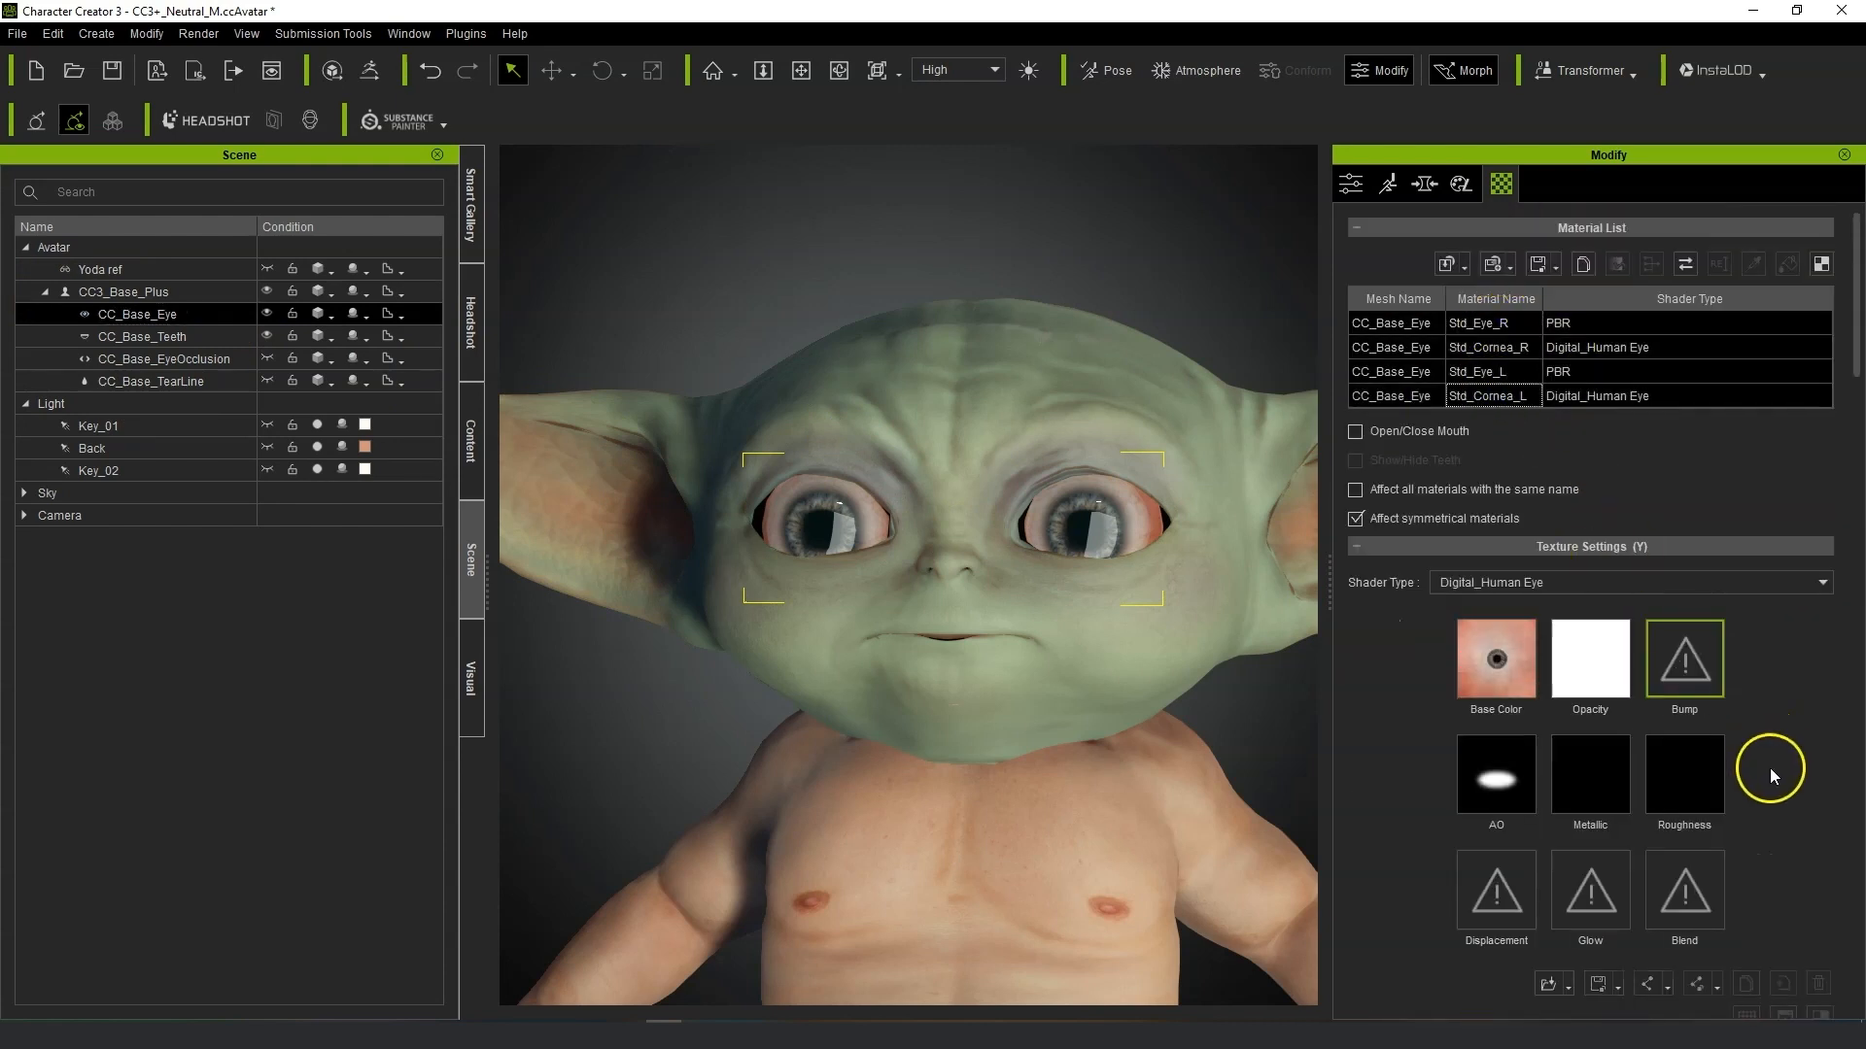
scroll(1769, 777, "down", 5)
scroll(1769, 778, "down", 3)
left_click(1598, 562)
left_click(1821, 850)
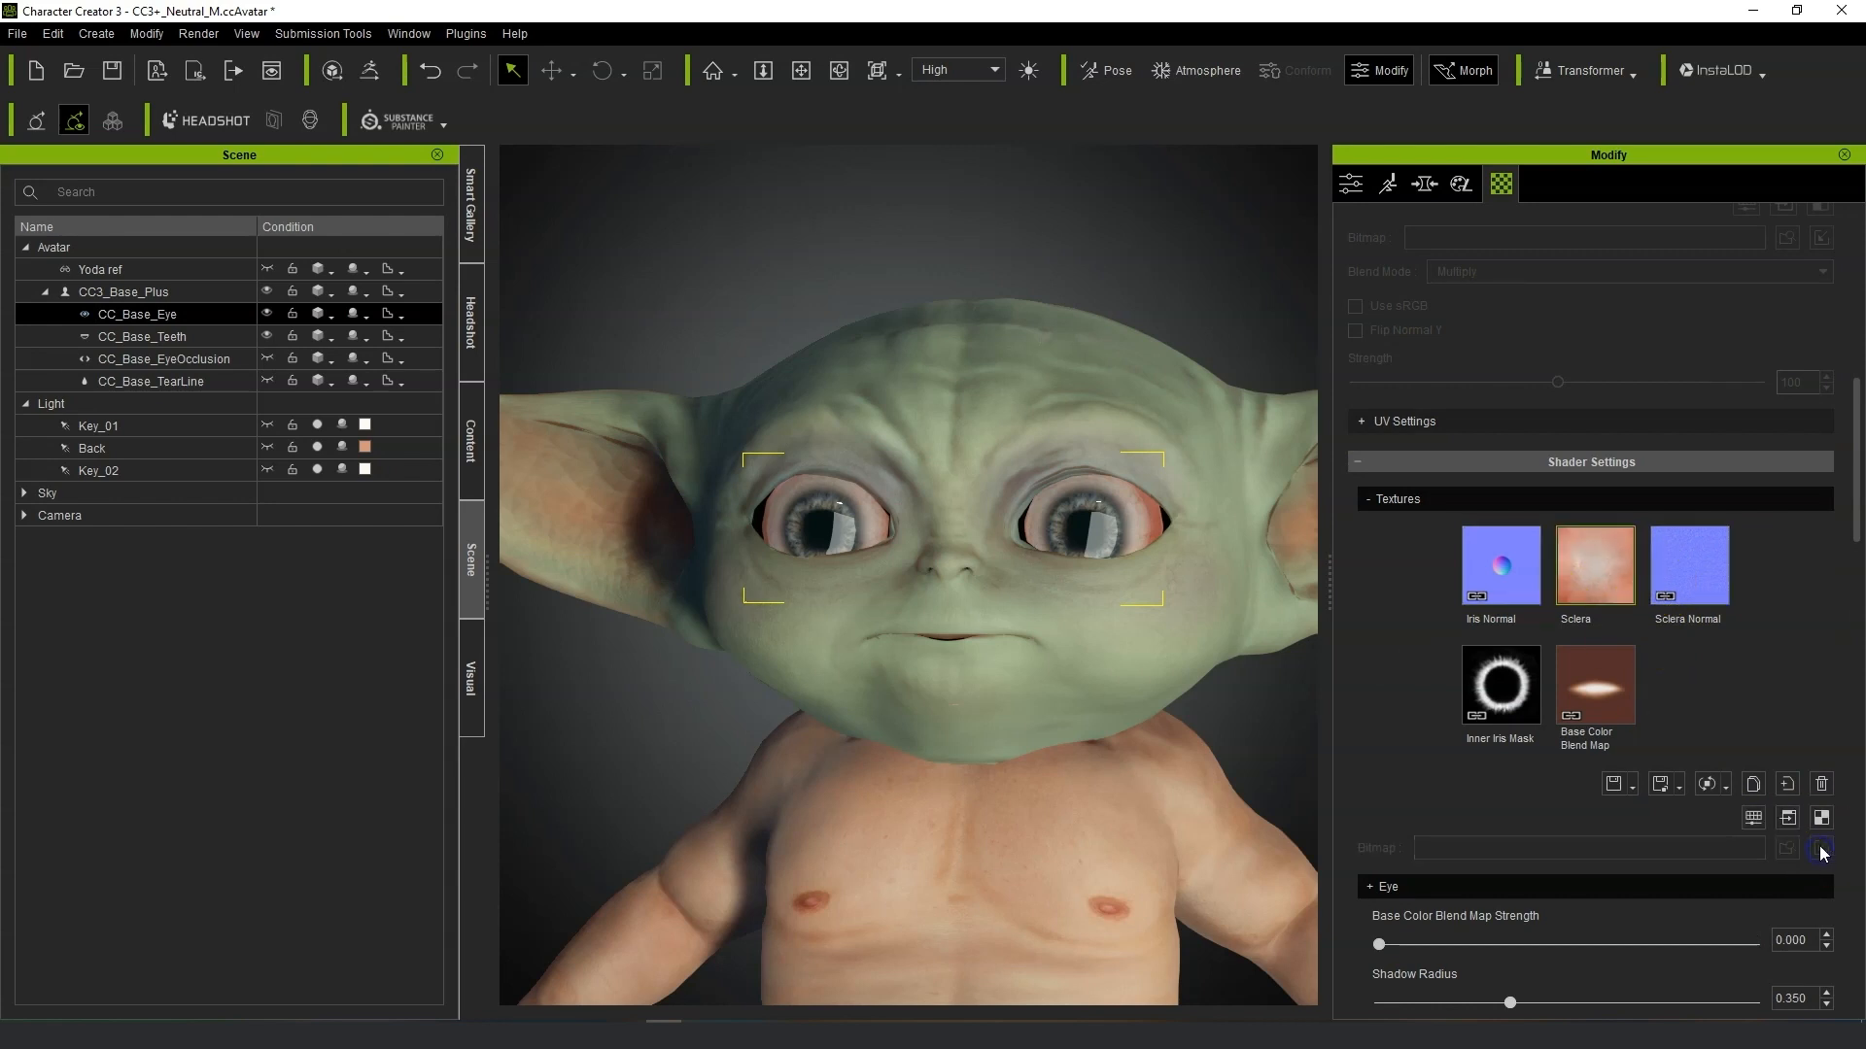
left_click(1753, 818)
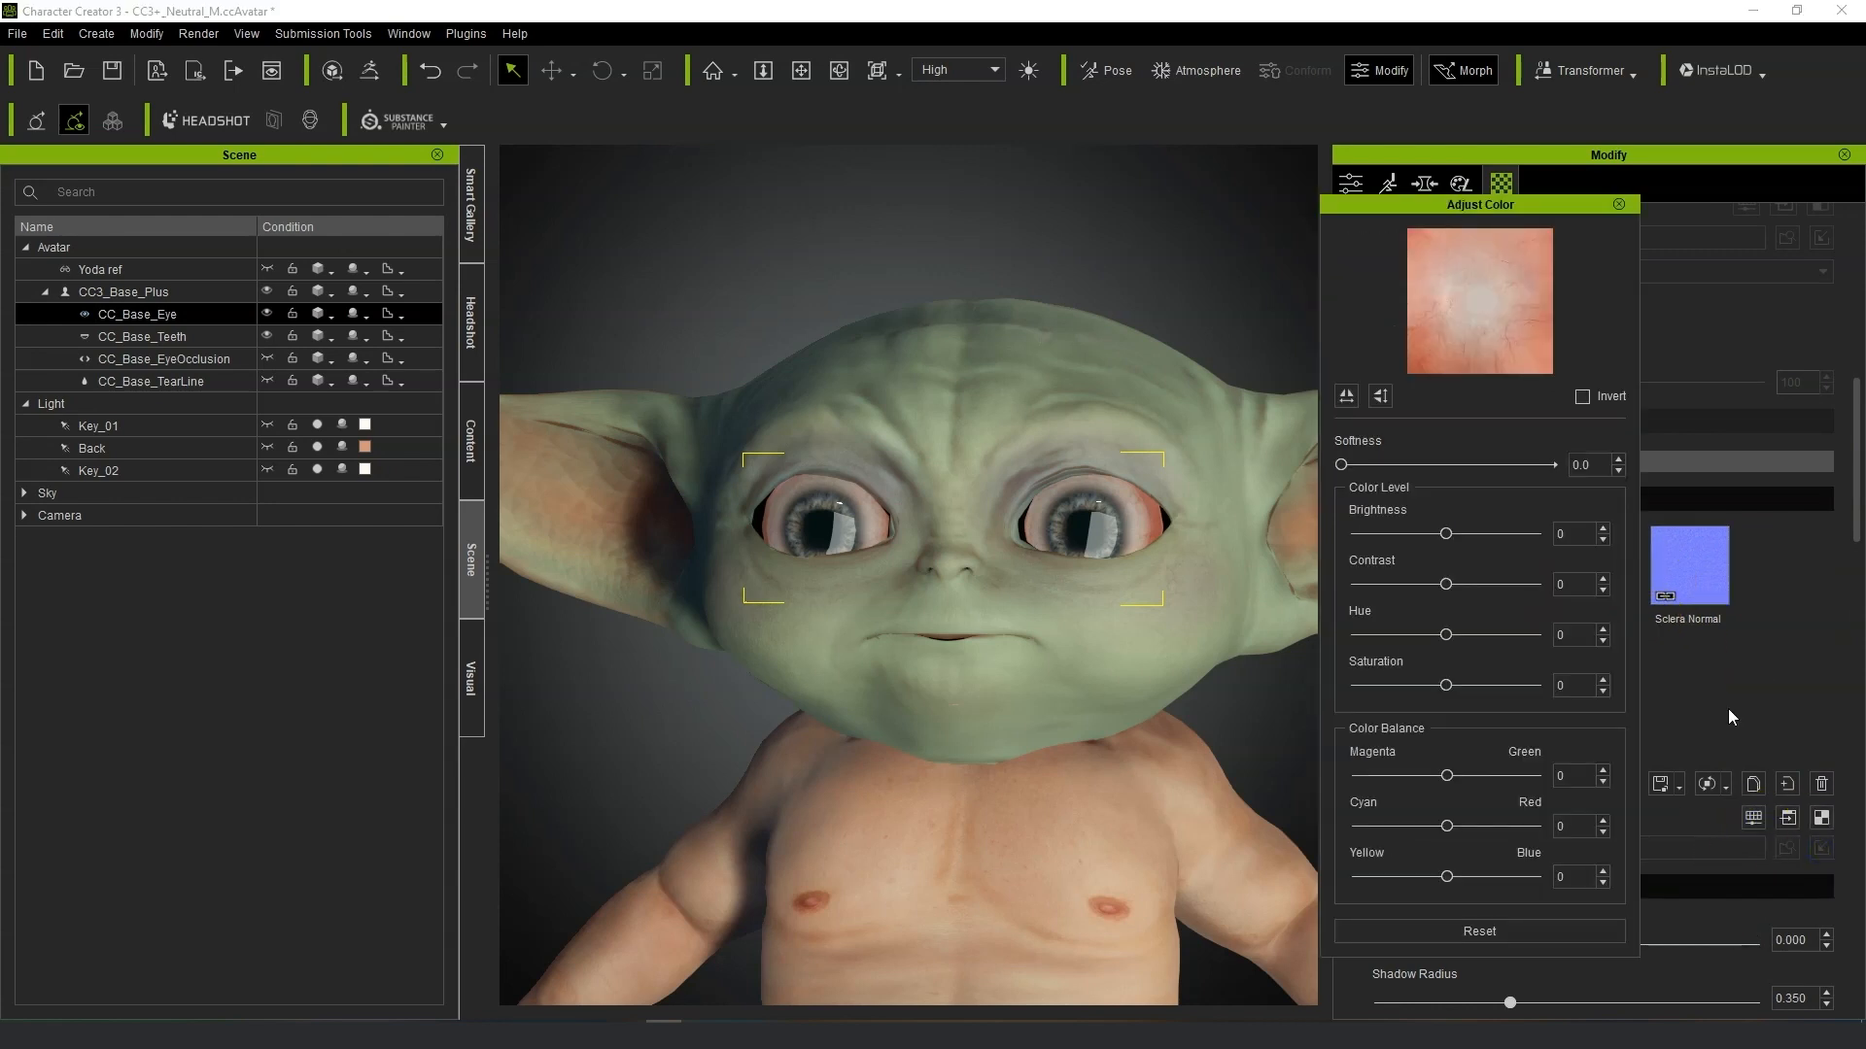
left_click_drag(1445, 535, 1298, 539)
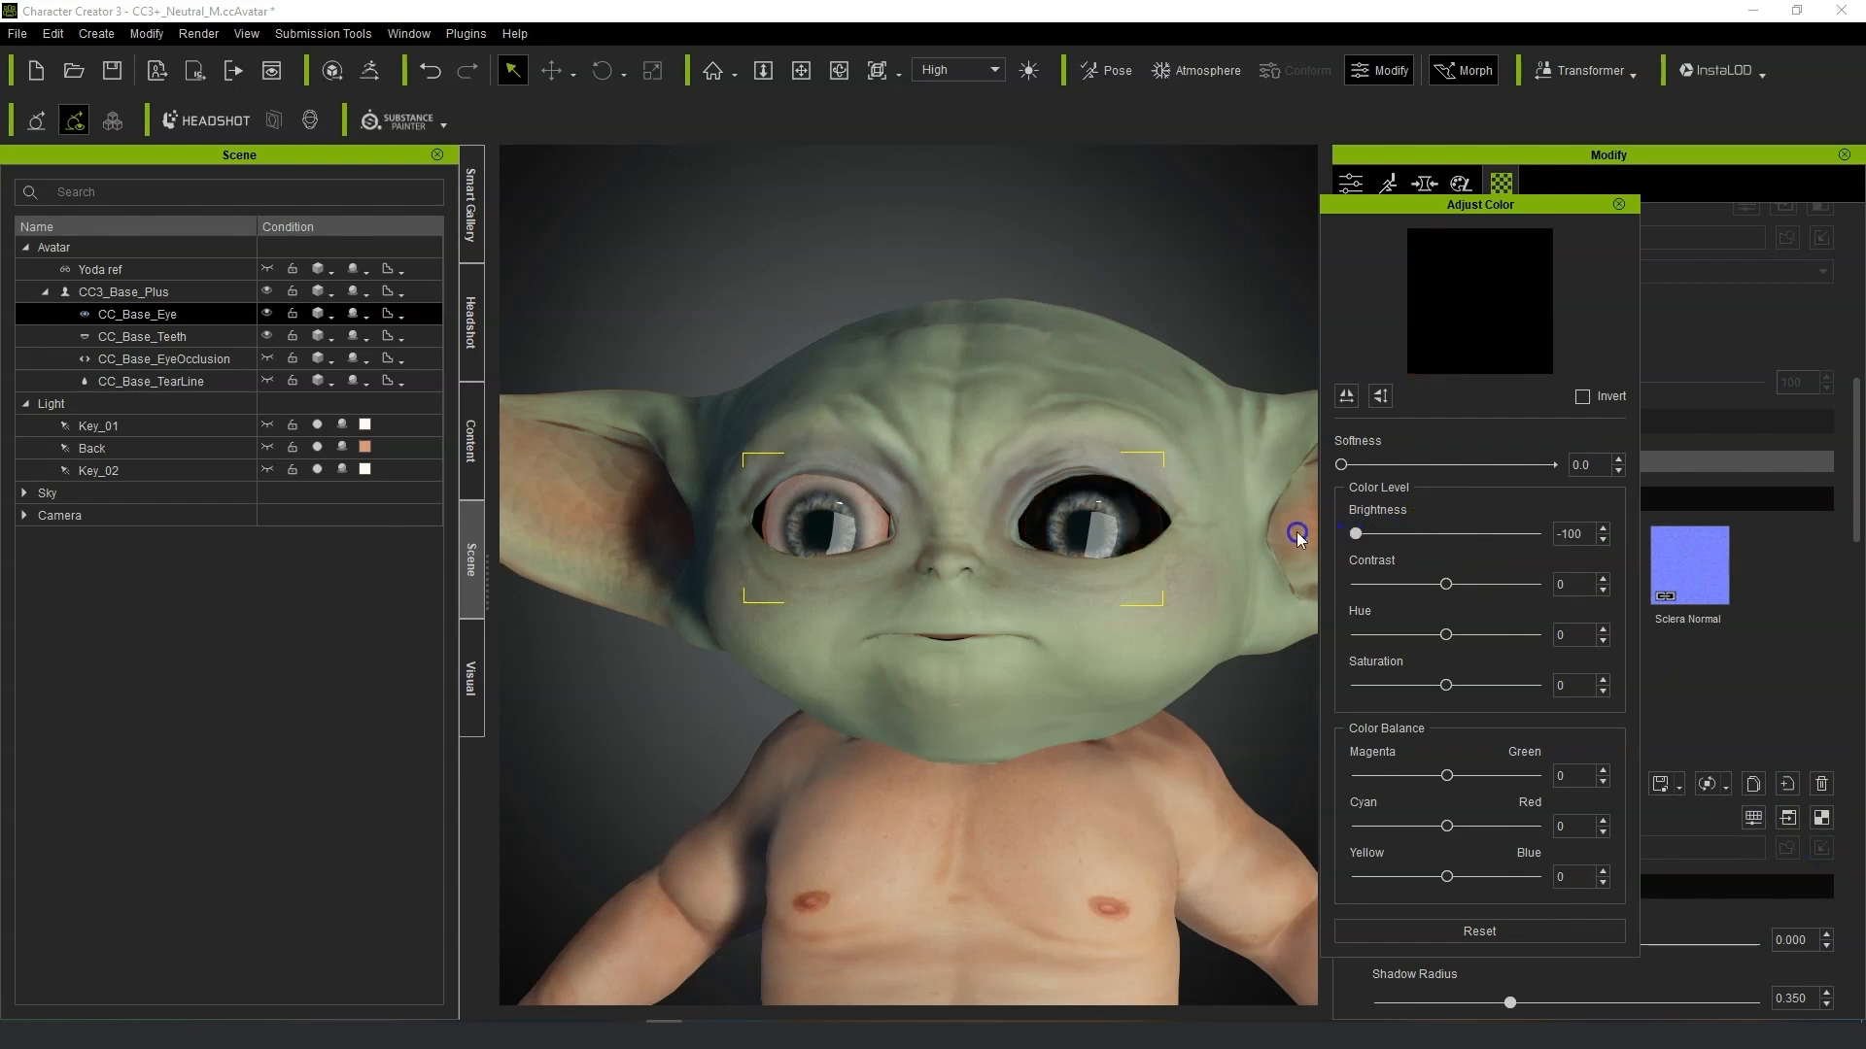
left_click(1625, 206)
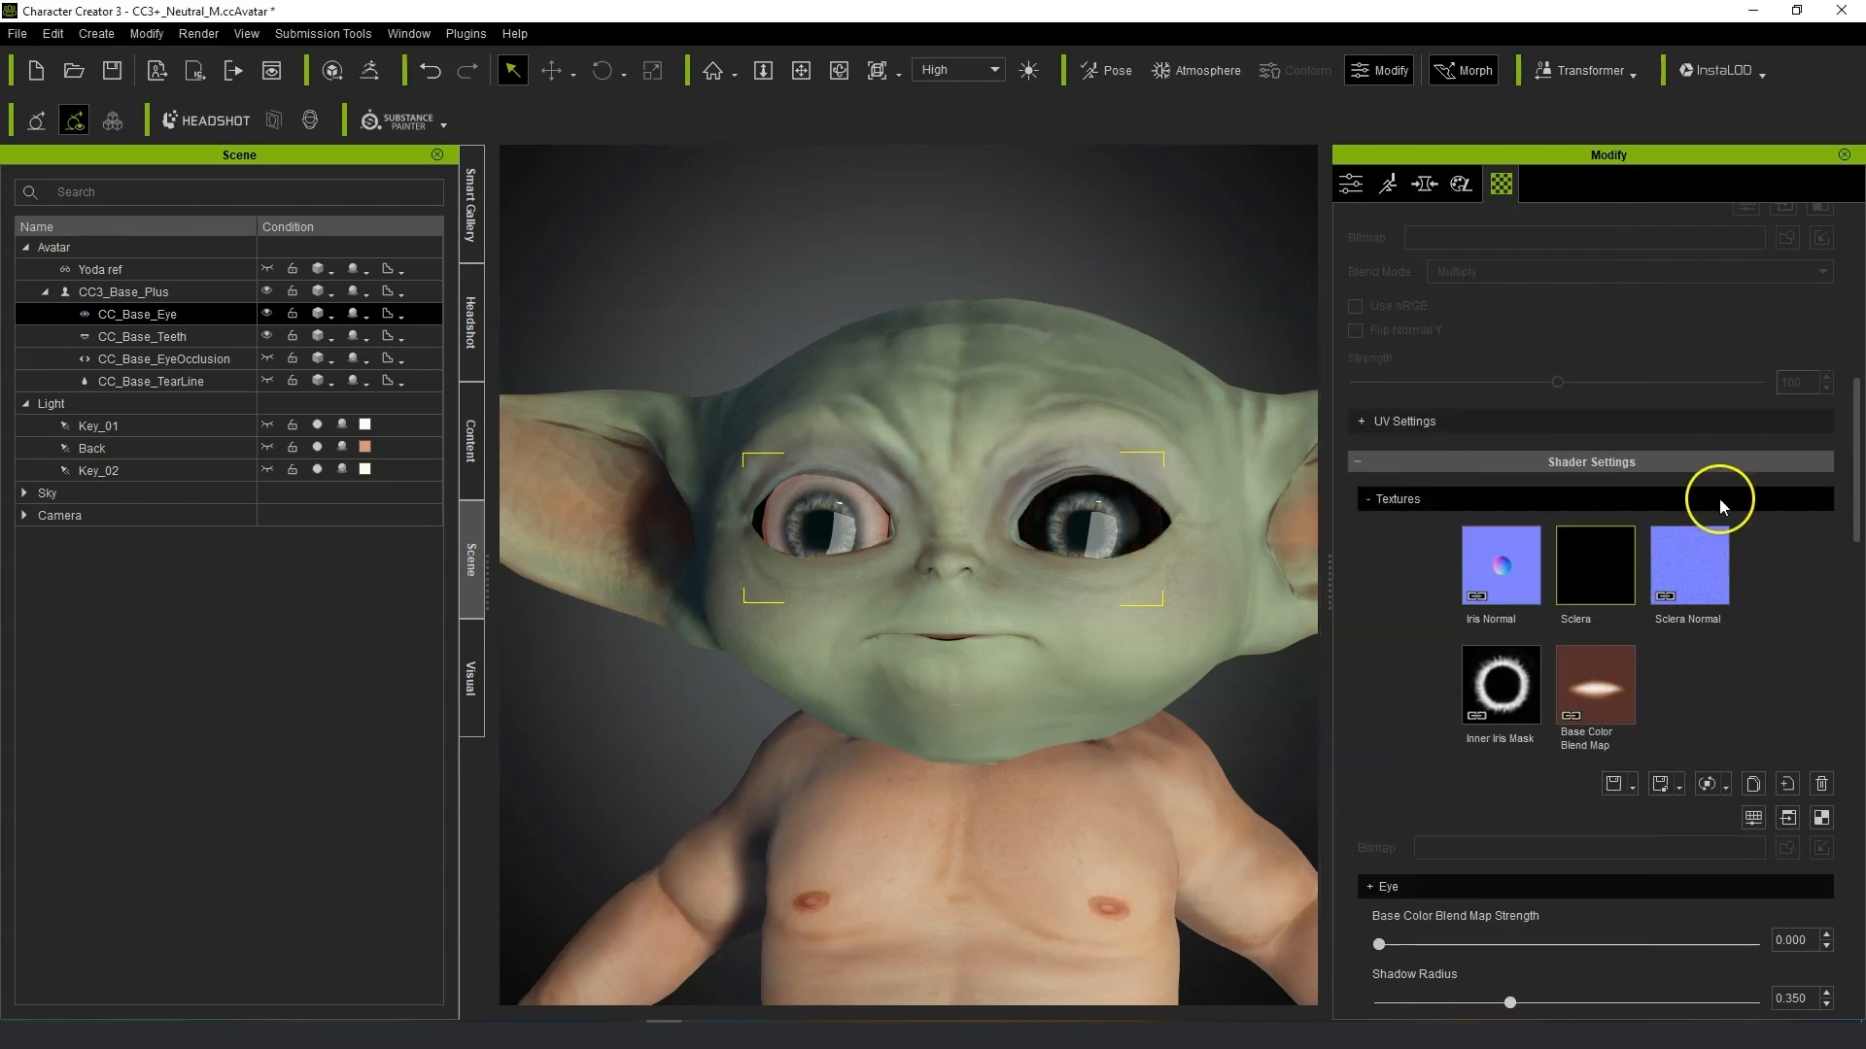
Select the Std_Cornea_R material and lower its Sclera texture brightness to -100.
scroll(1764, 751, "up", 5)
scroll(1696, 686, "up", 3)
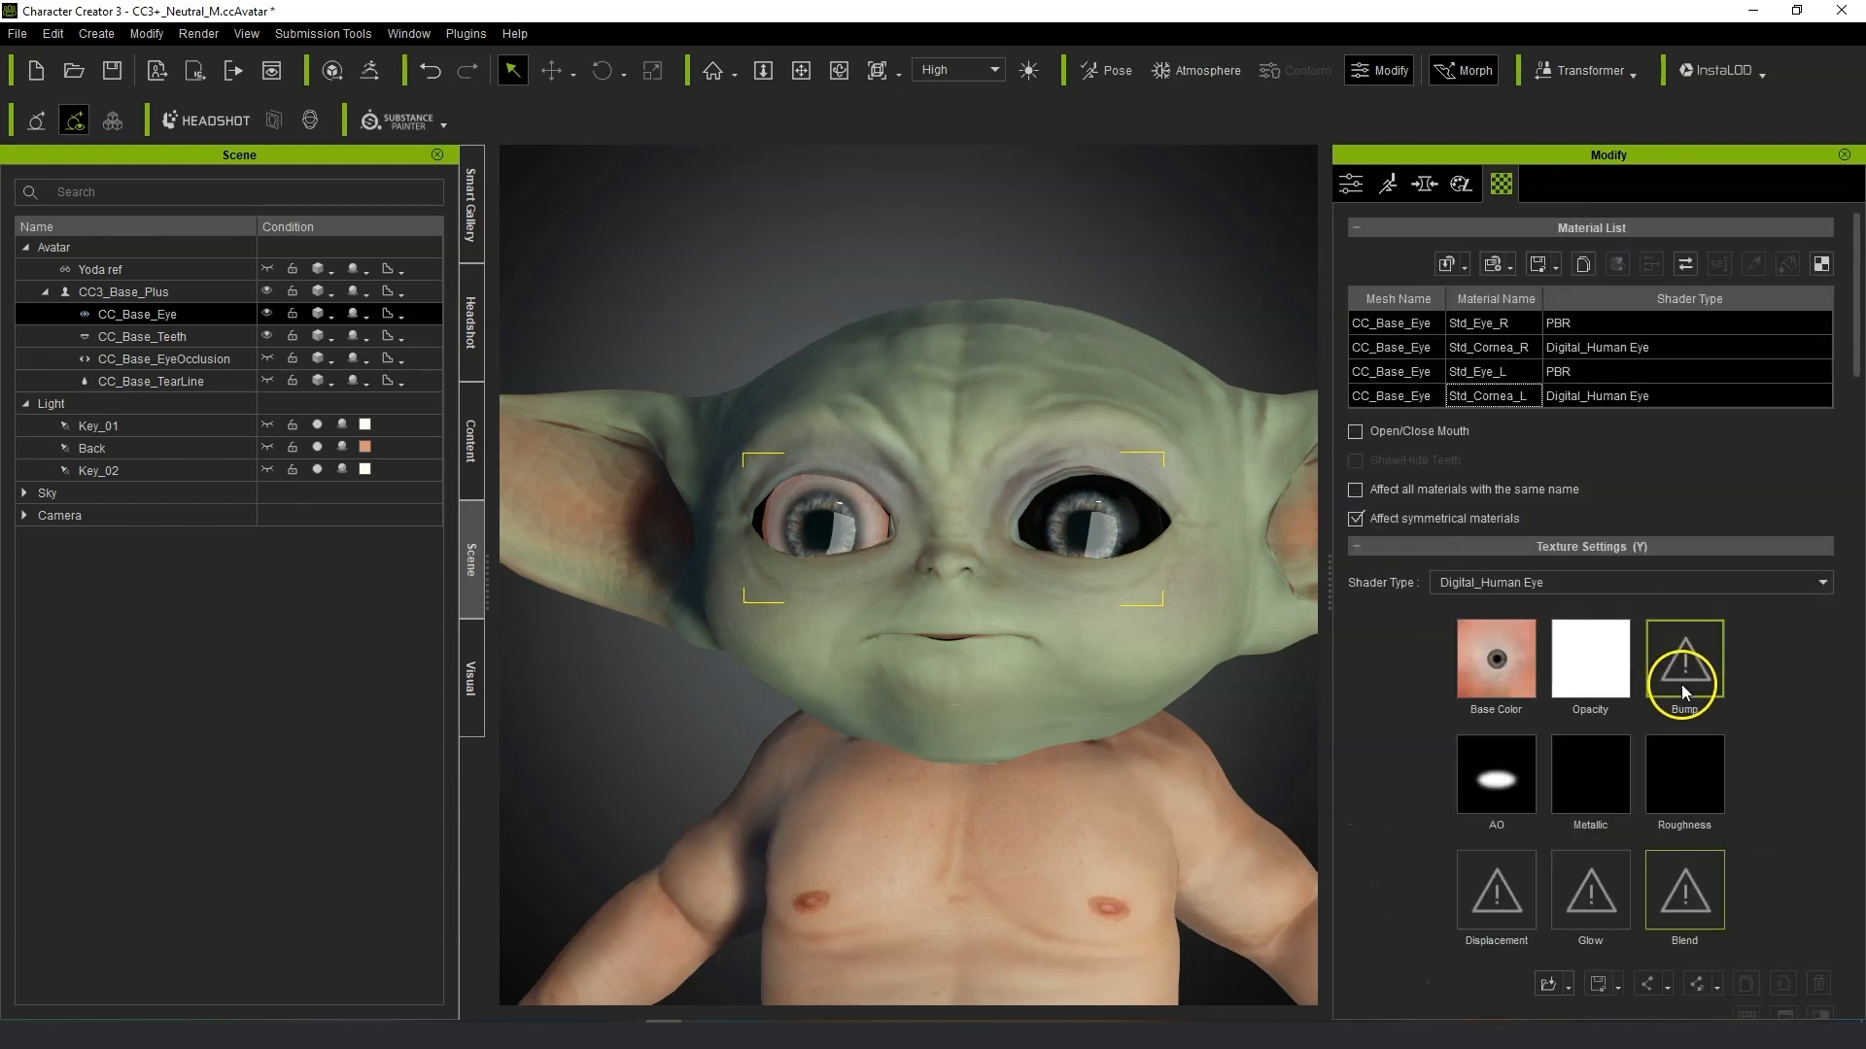
left_click(1518, 350)
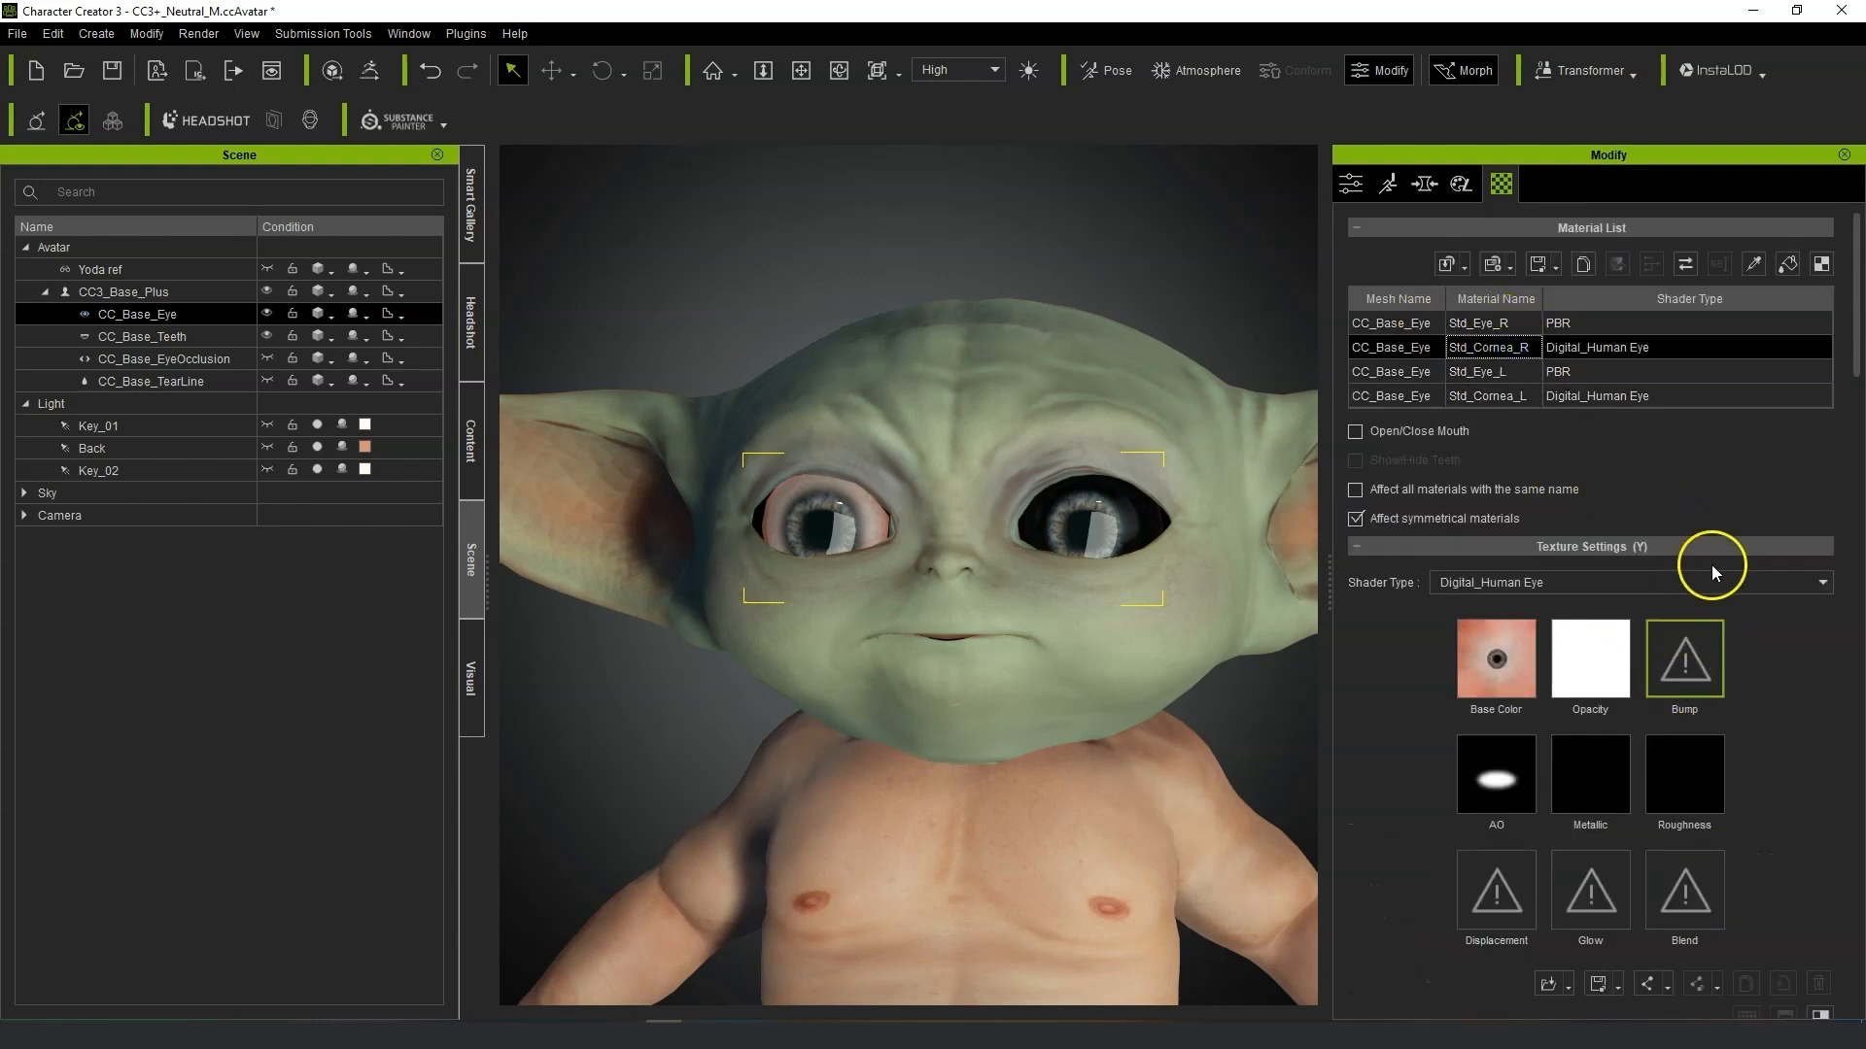
scroll(1793, 797, "down", 8)
left_click(1821, 902)
left_click(1745, 848)
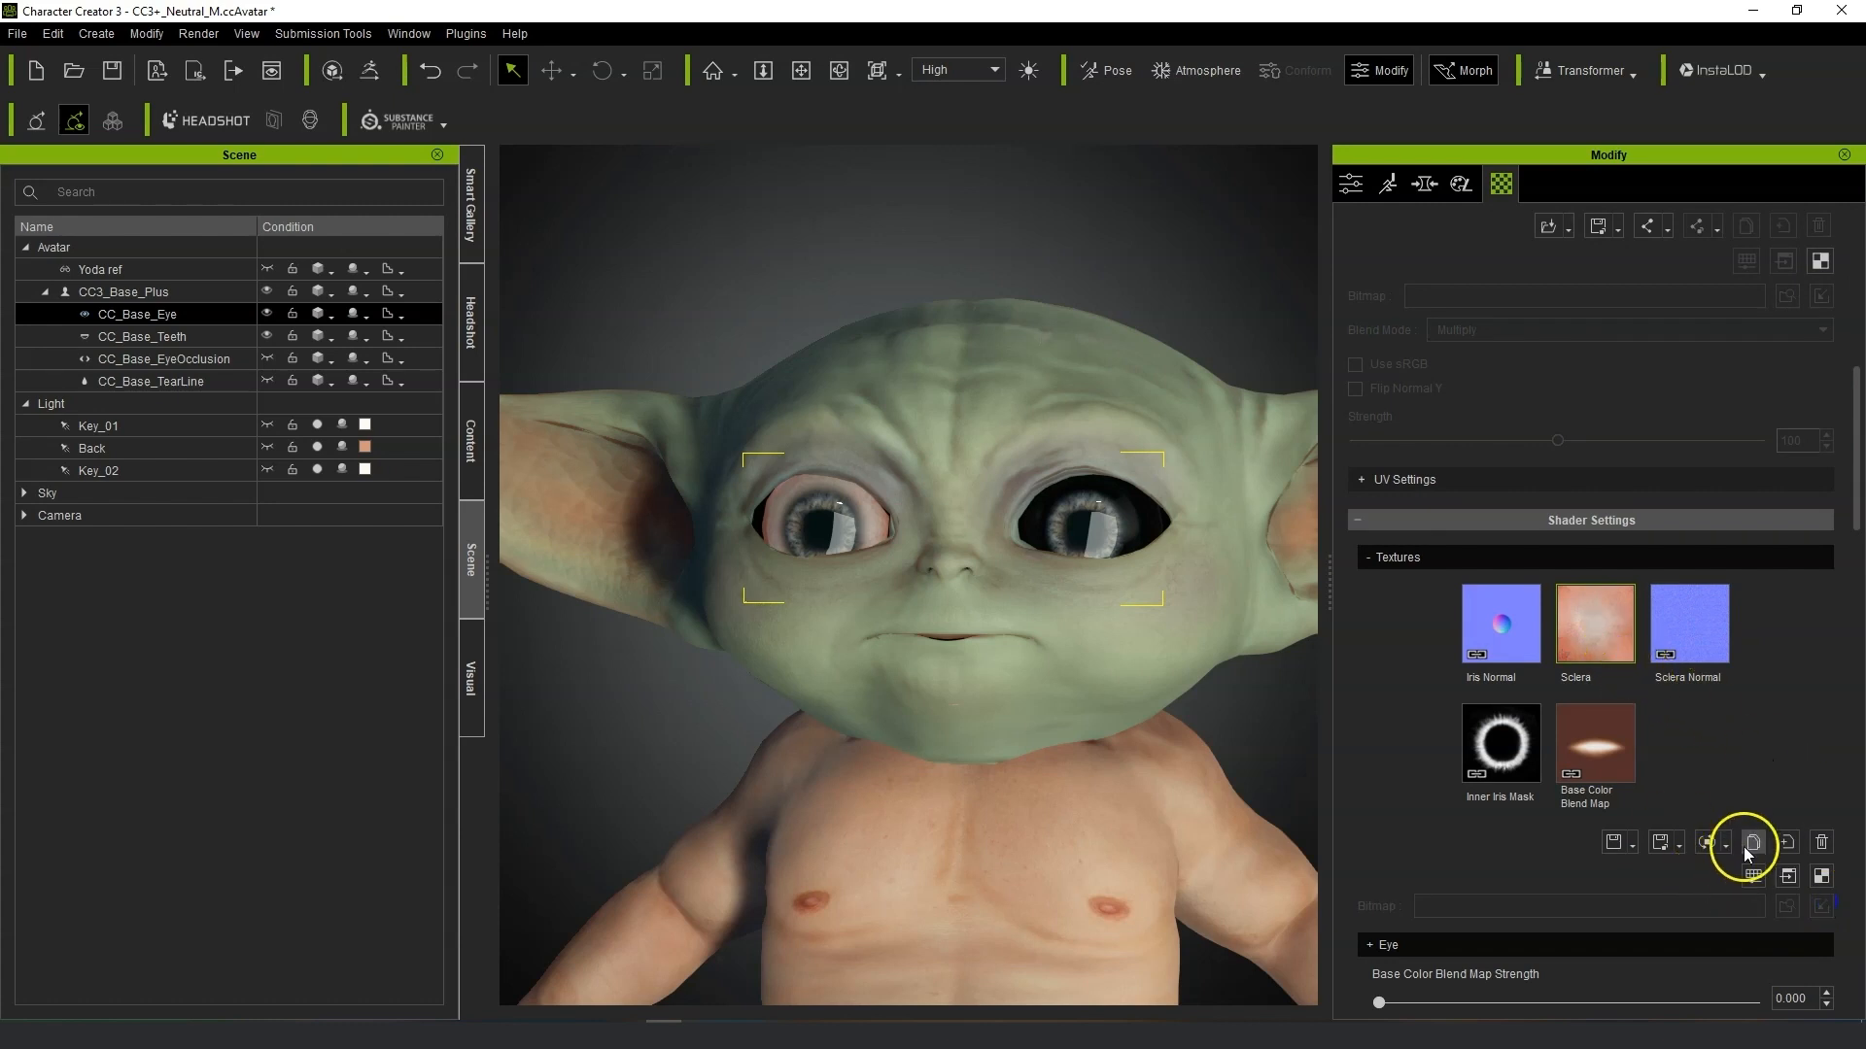
left_click(1754, 849)
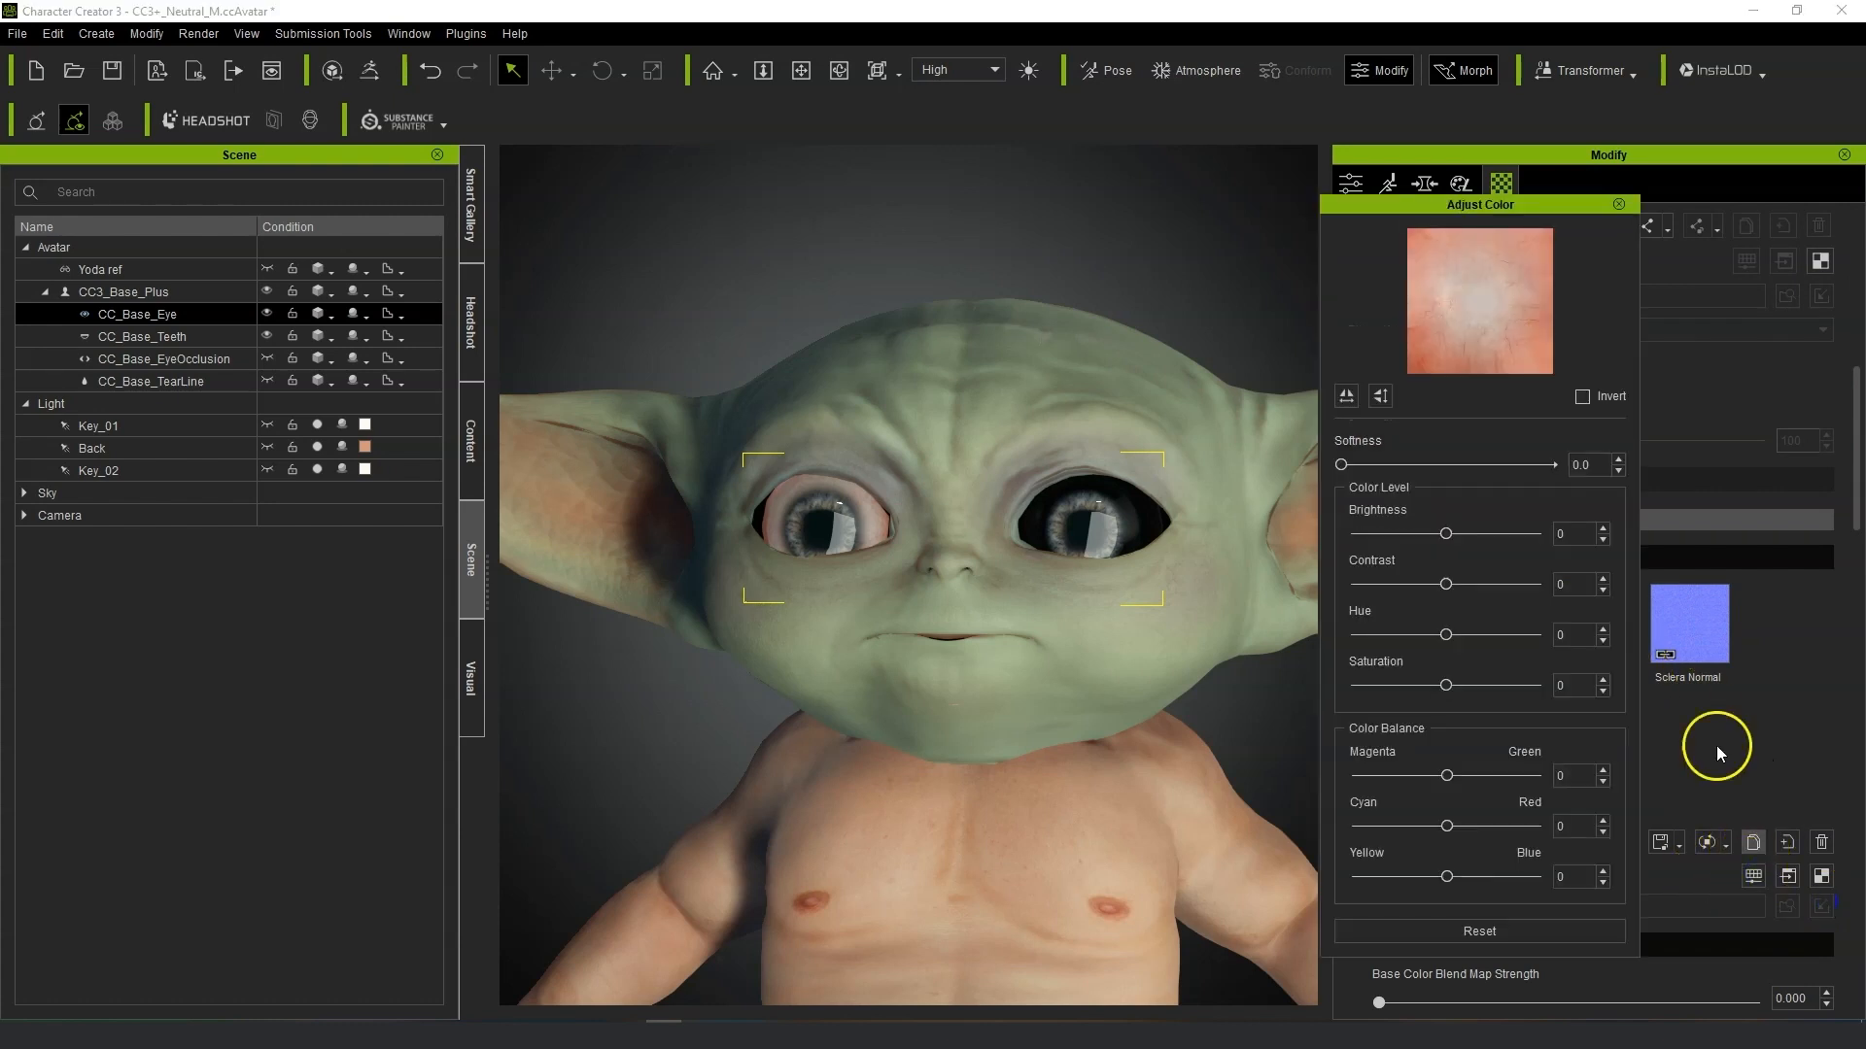
left_click_drag(1446, 534, 1132, 541)
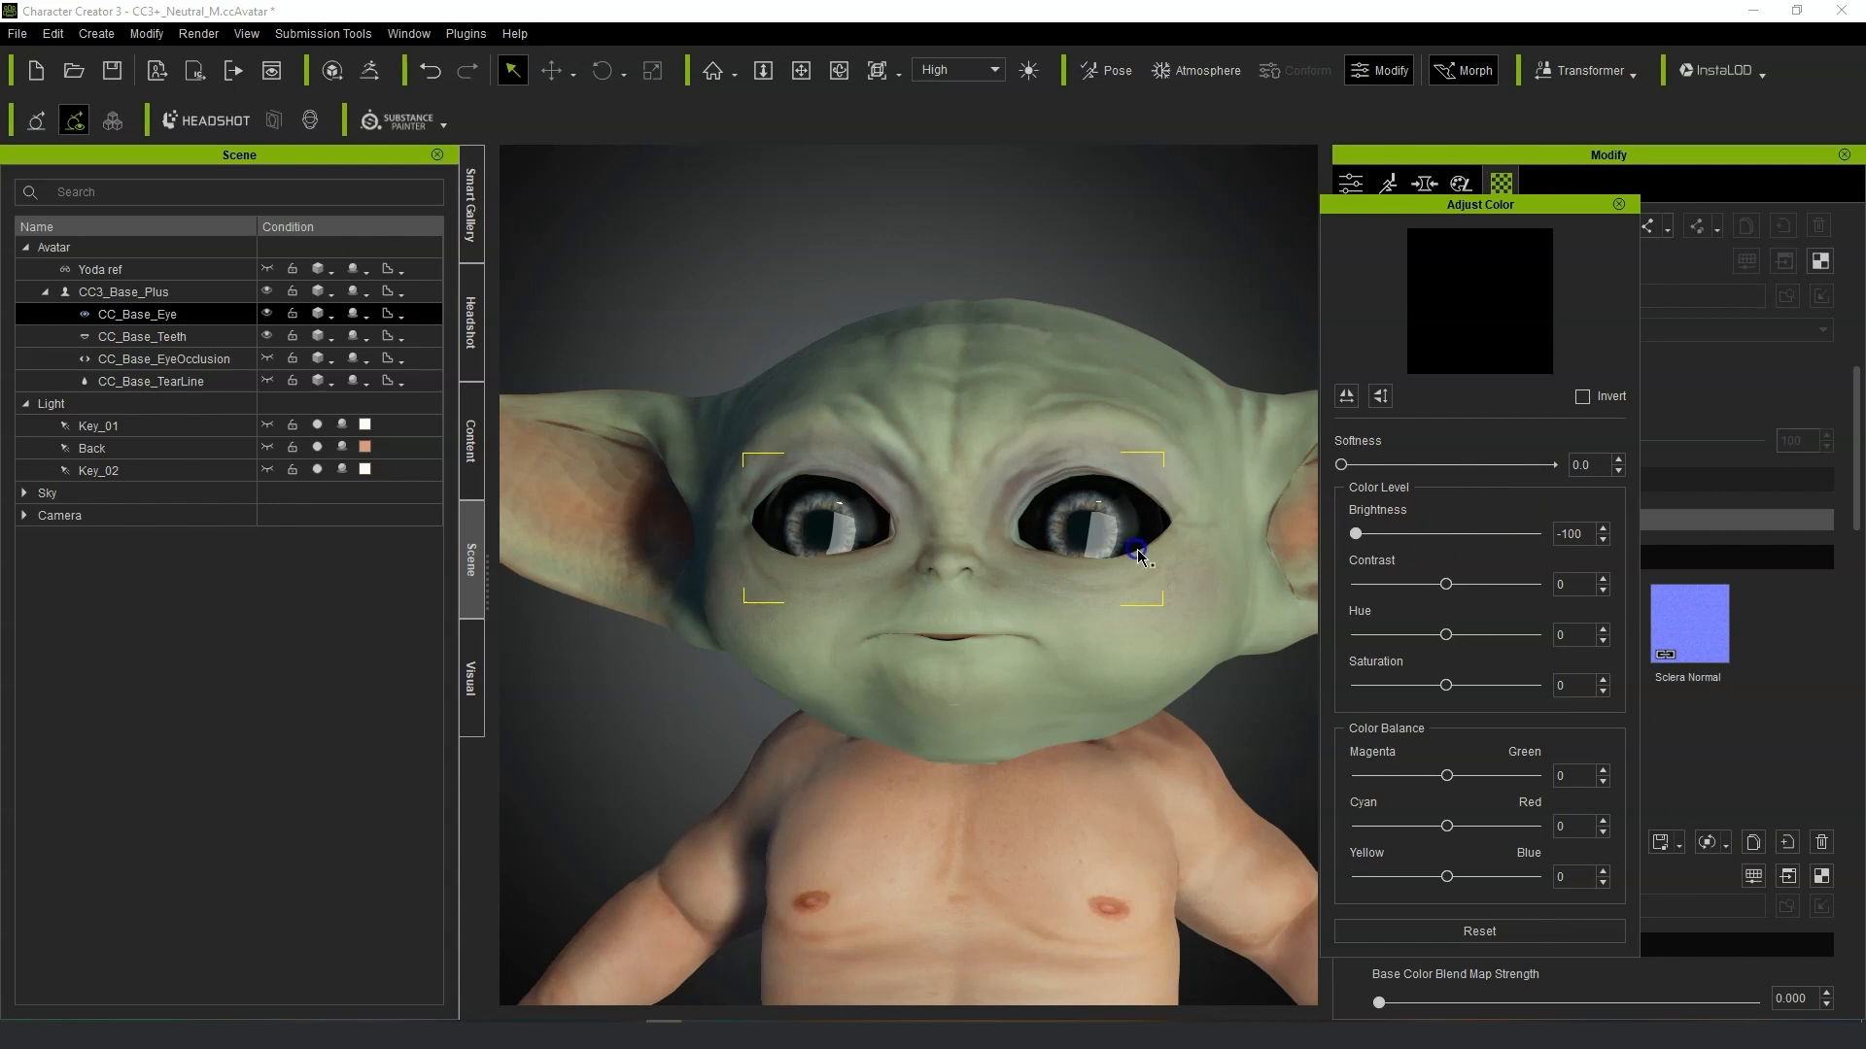
left_click(1620, 203)
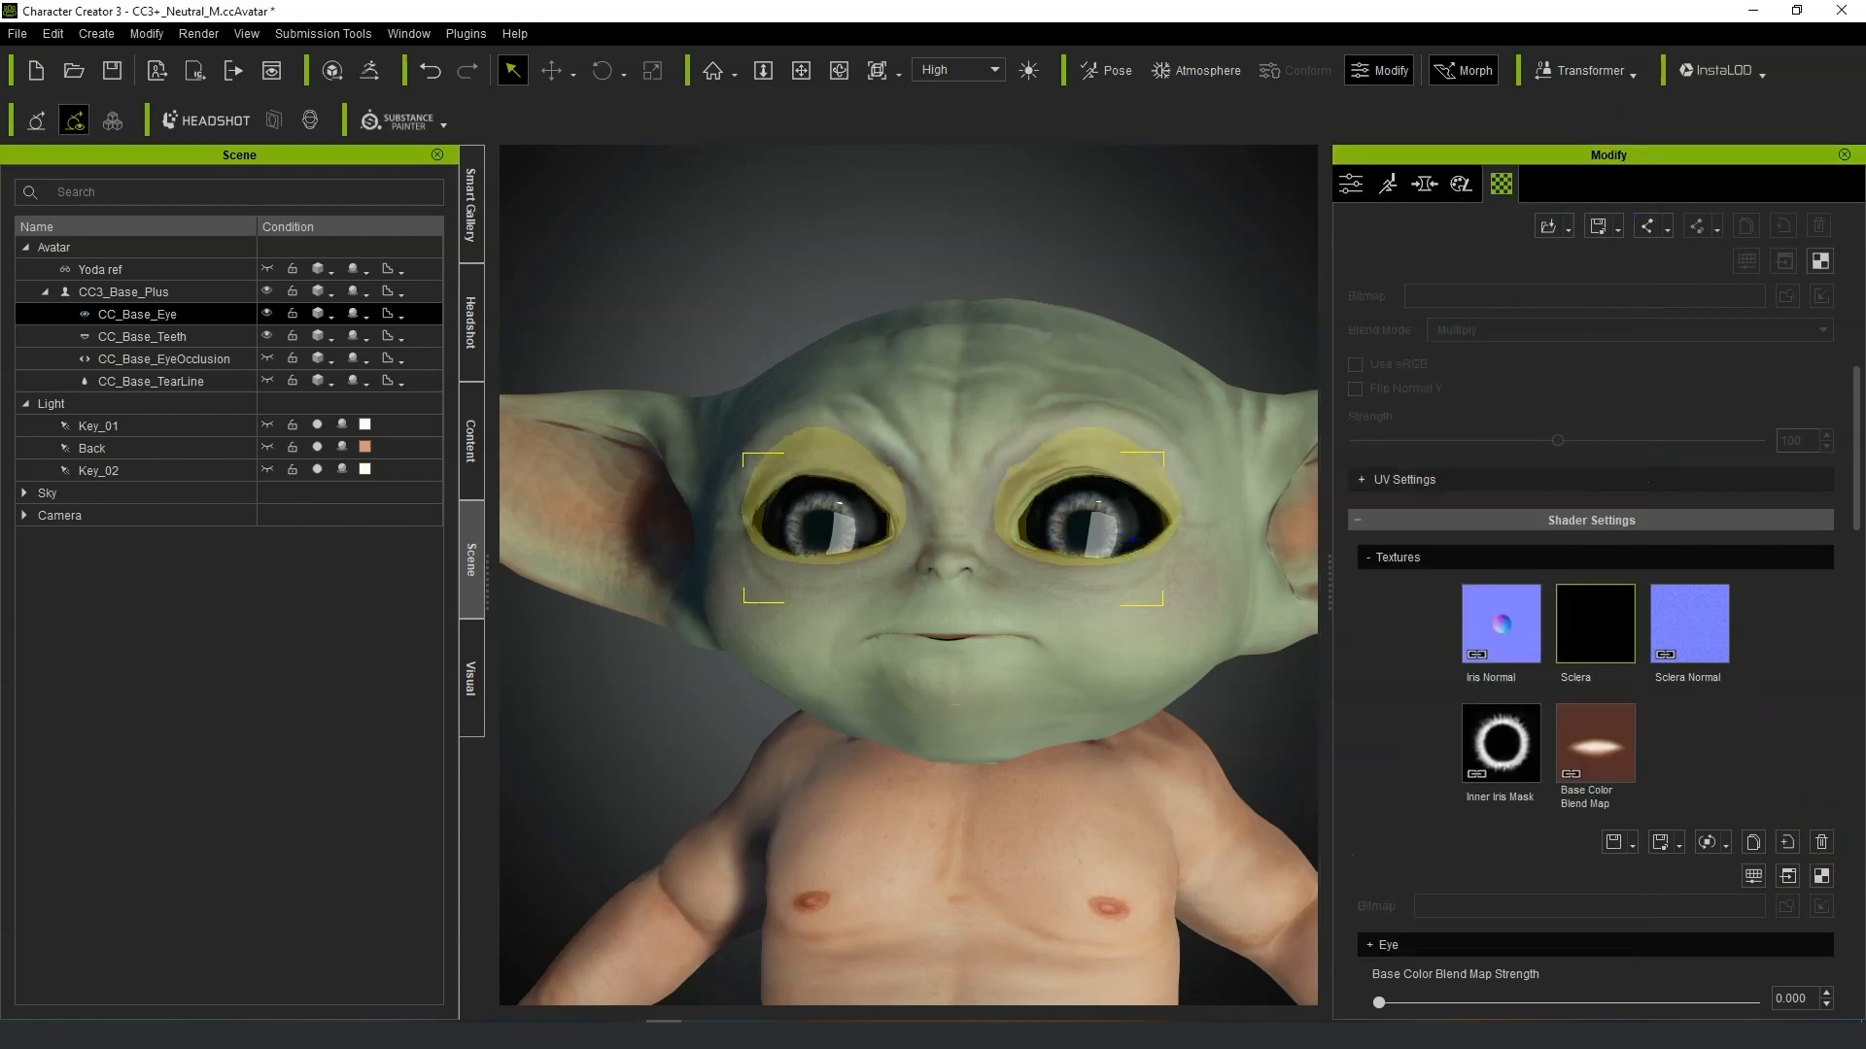
Lower the Std_Cornea_R material's Base Color texture brightness to -100.
scroll(1740, 774, "up", 2)
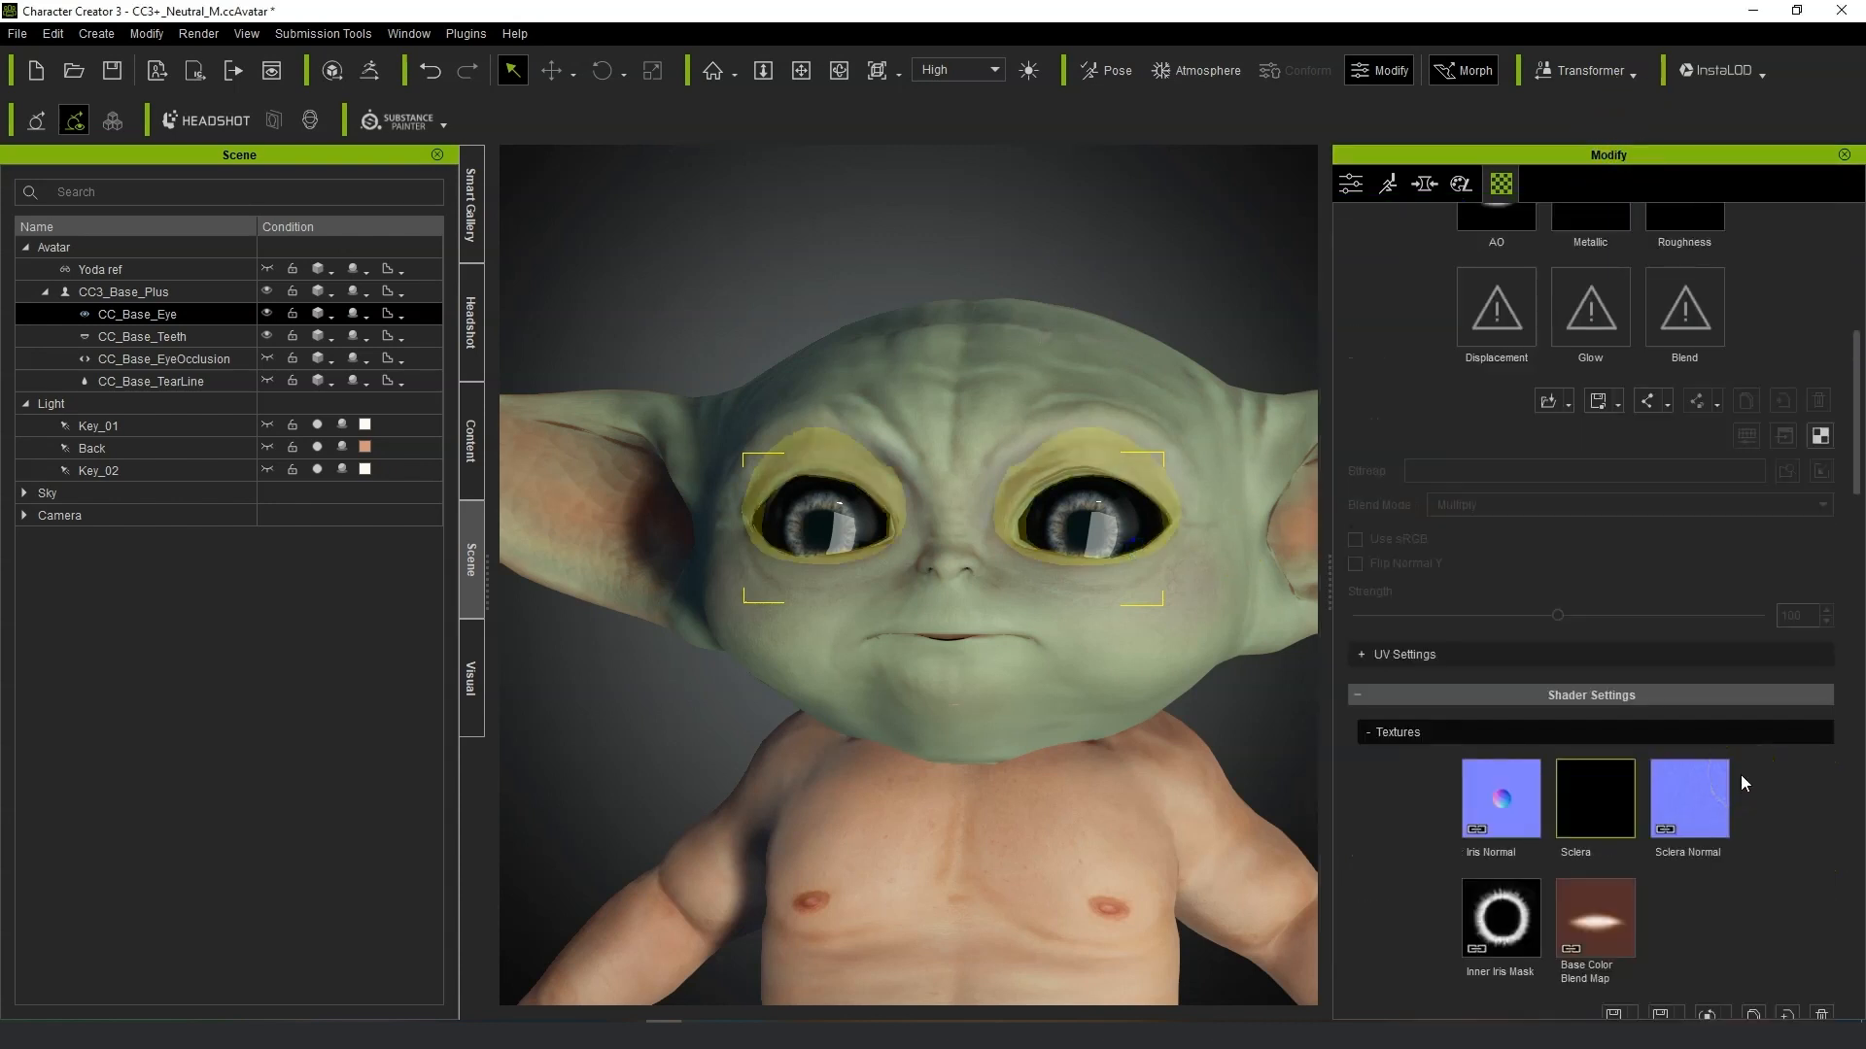
scroll(1532, 539, "up", 5)
left_click(1496, 486)
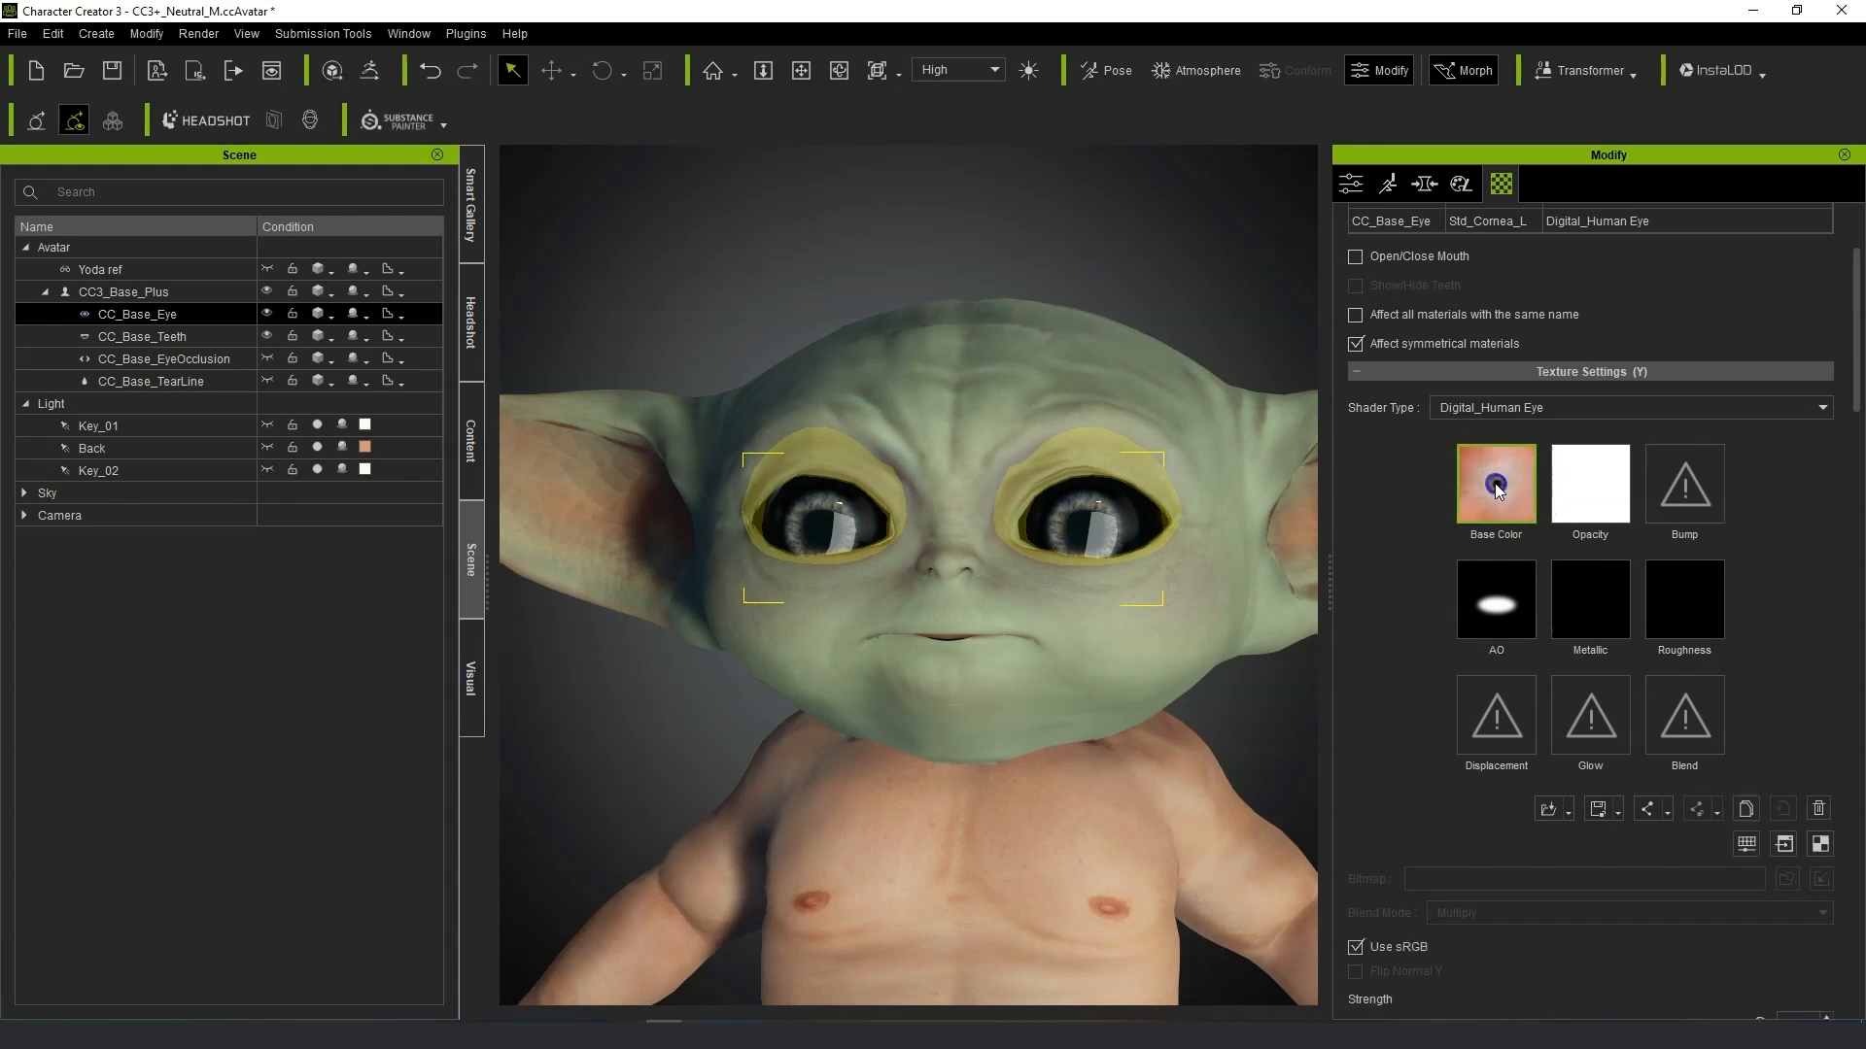
scroll(1506, 735, "down", 2)
left_click(1749, 611)
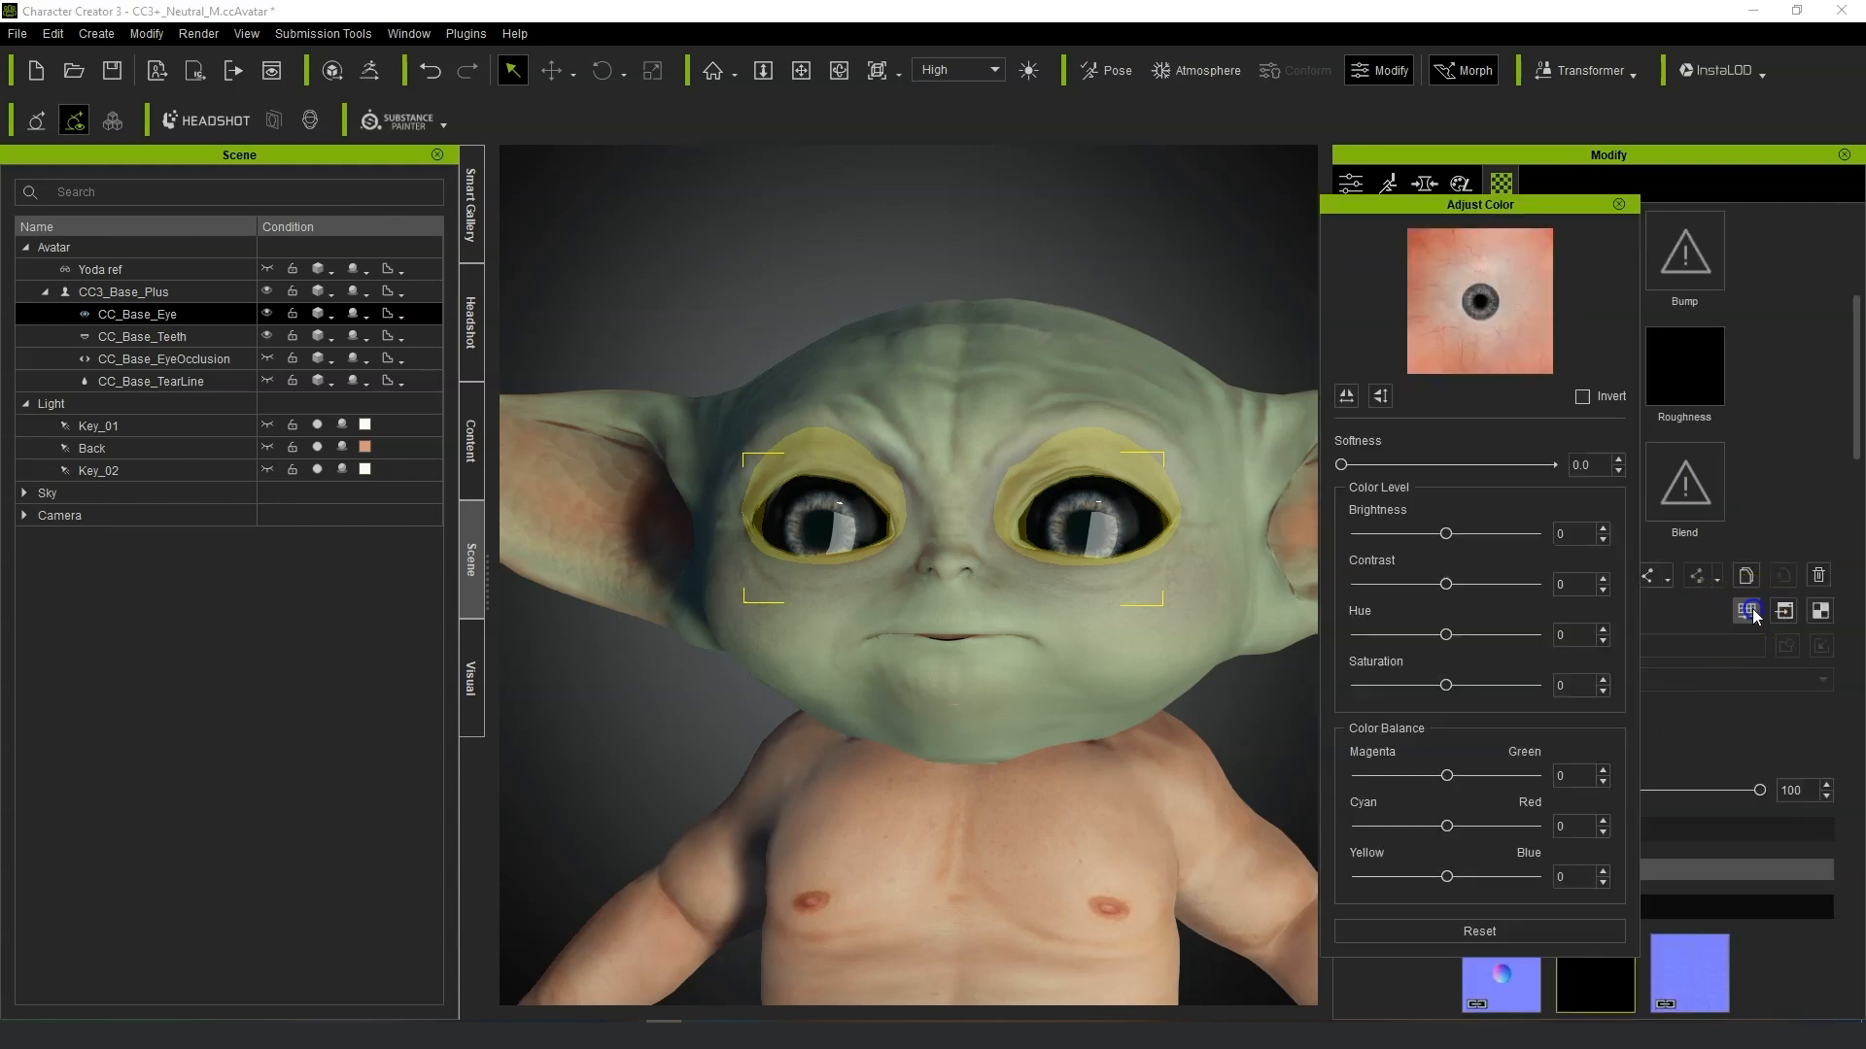
left_click_drag(1446, 535, 1346, 541)
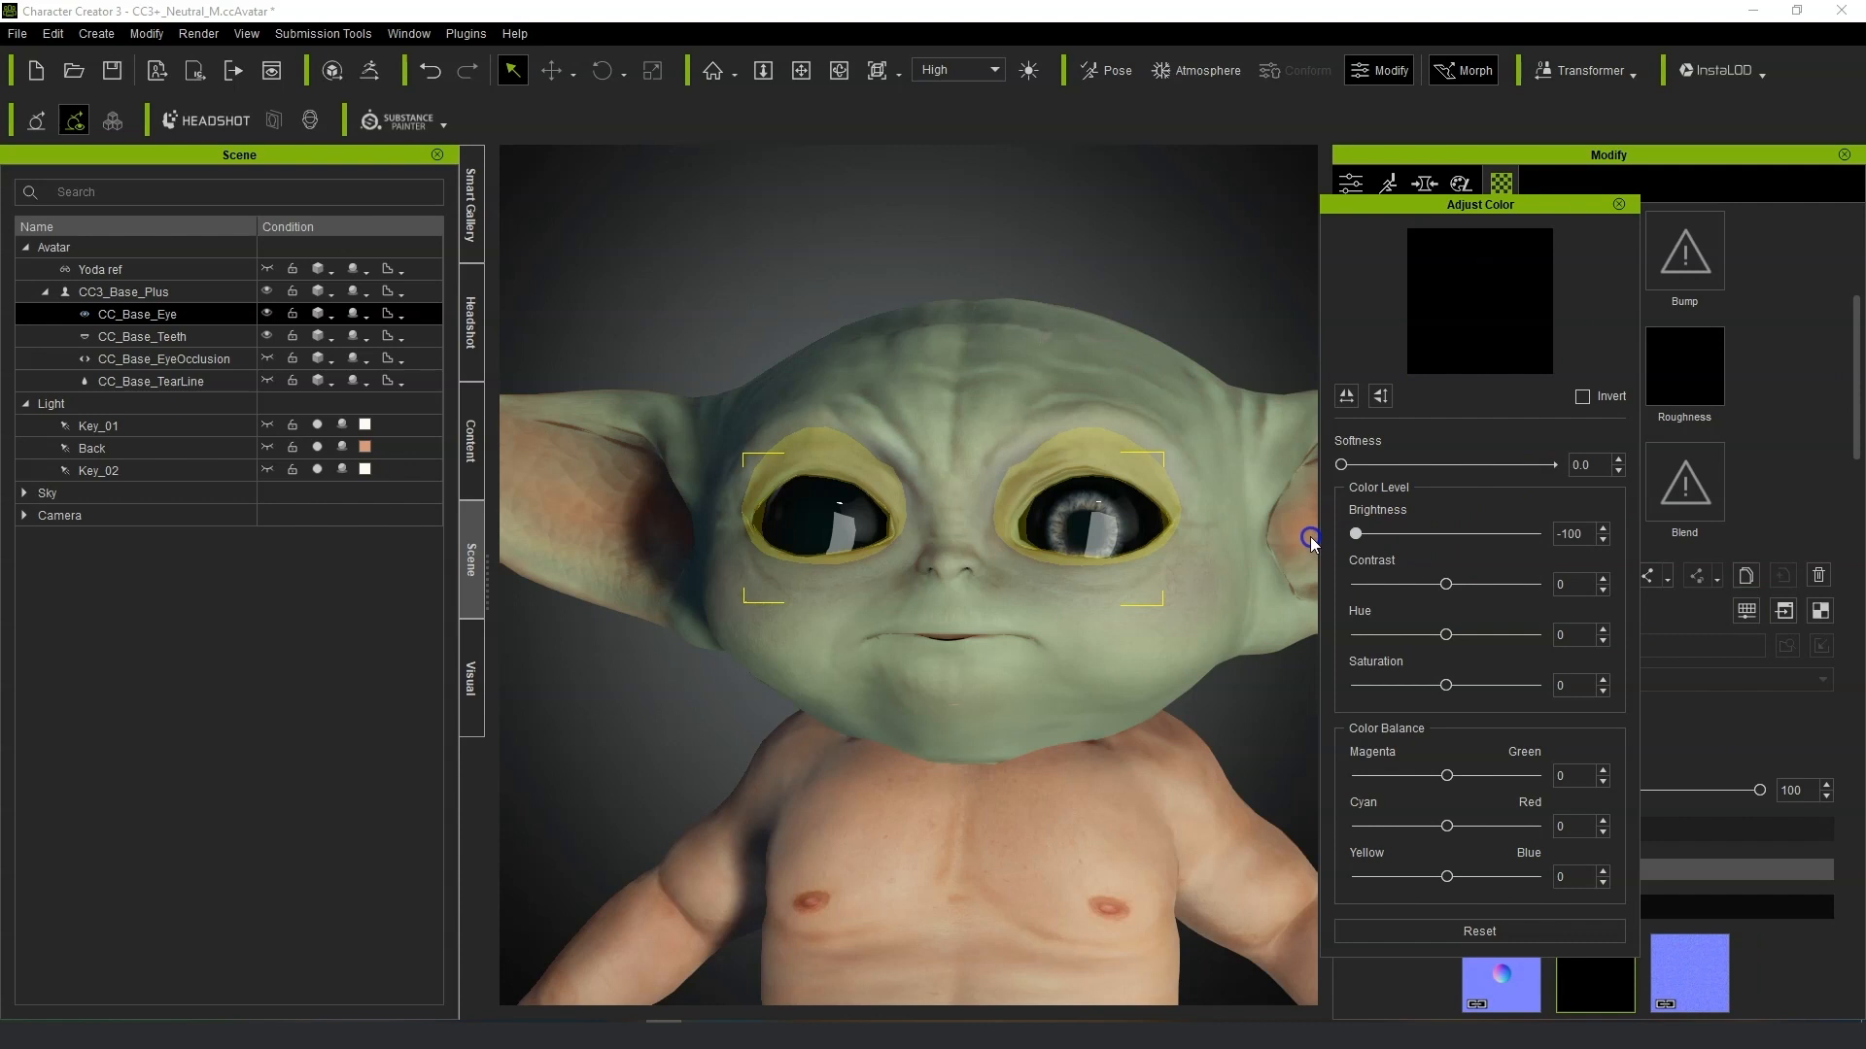
left_click_drag(1373, 547, 1414, 542)
right_click_drag(900, 706, 941, 678)
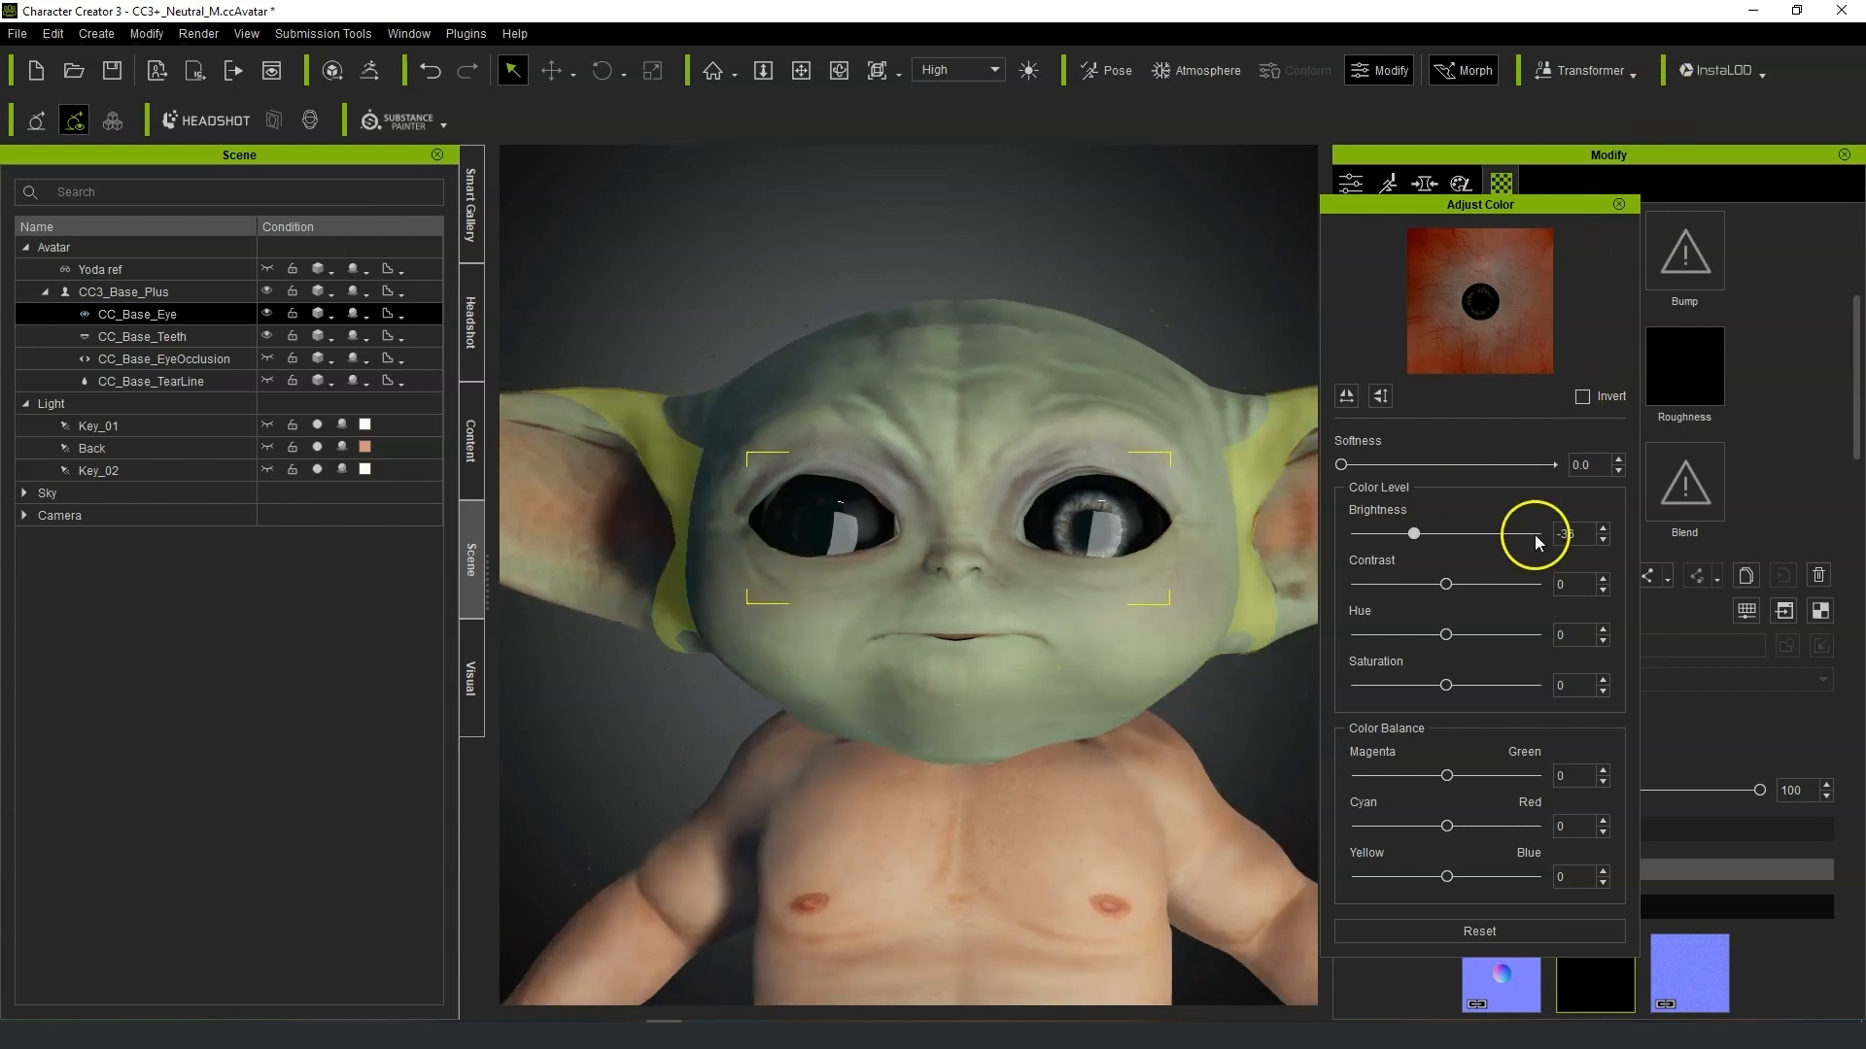
left_click_drag(1413, 534, 1357, 541)
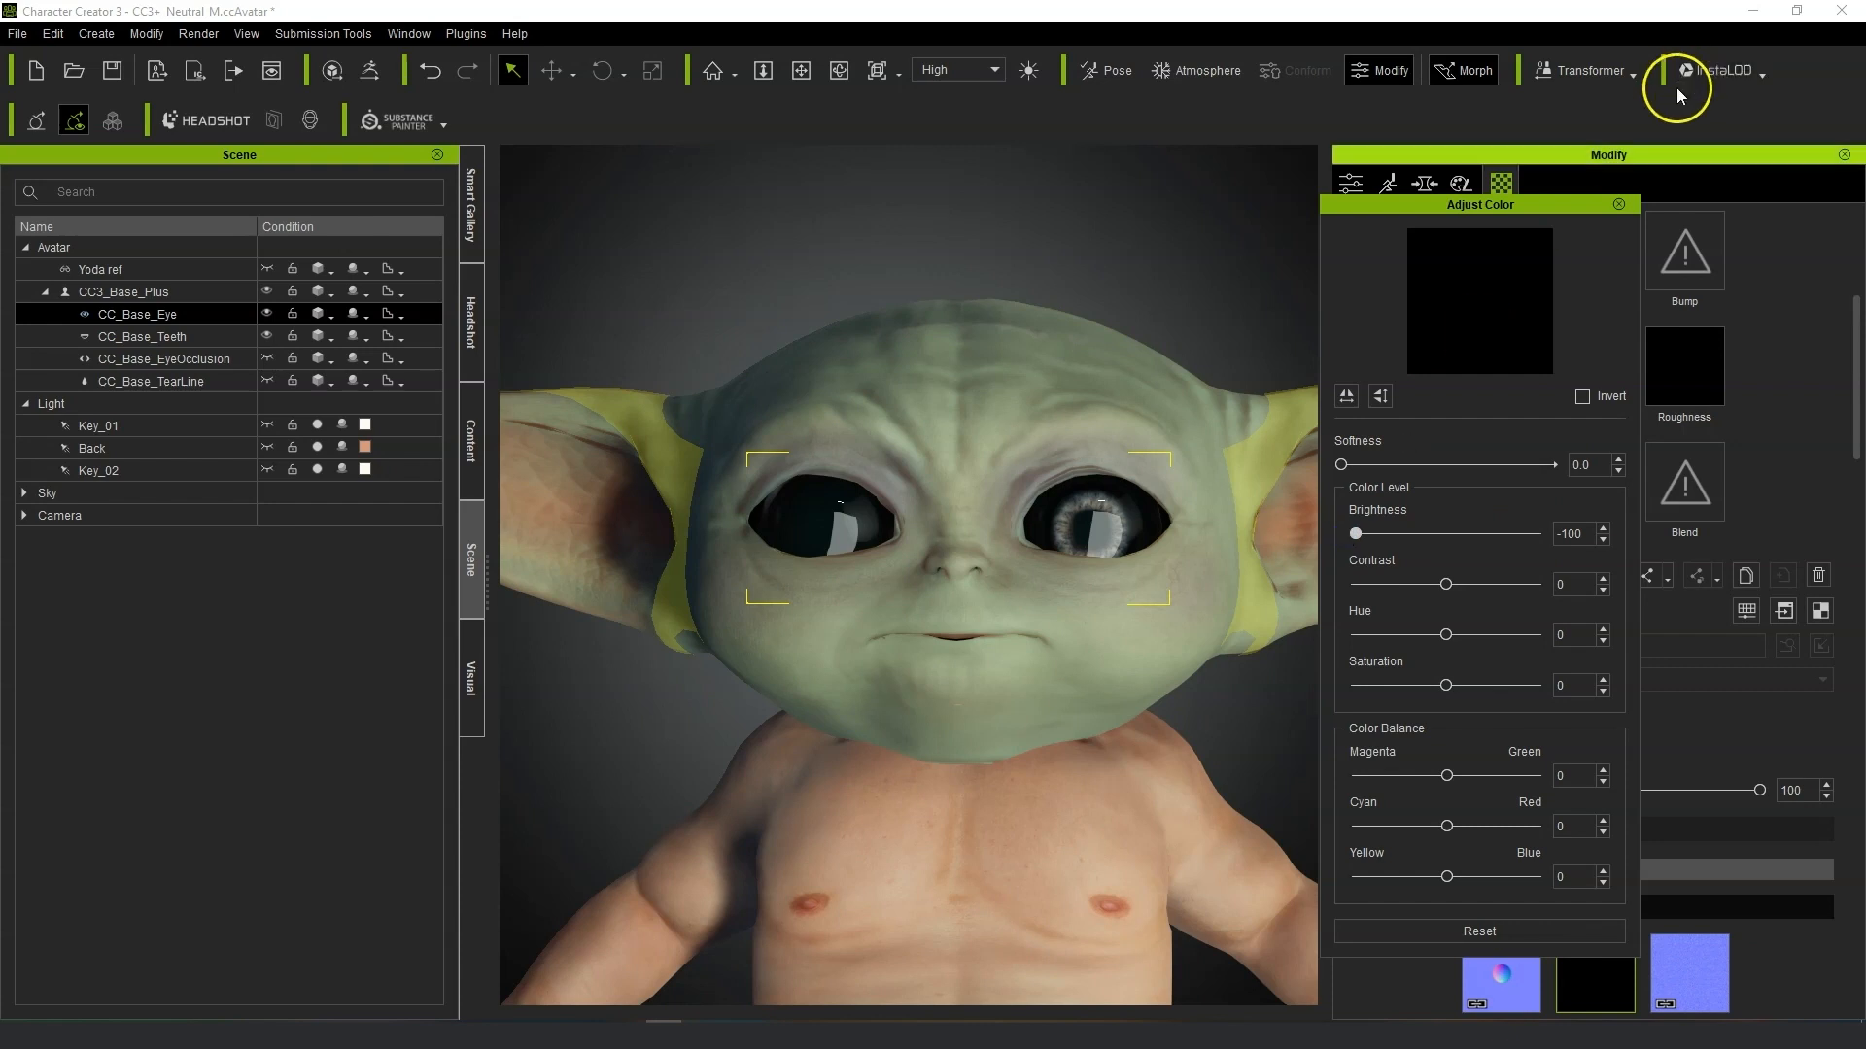
left_click(1618, 204)
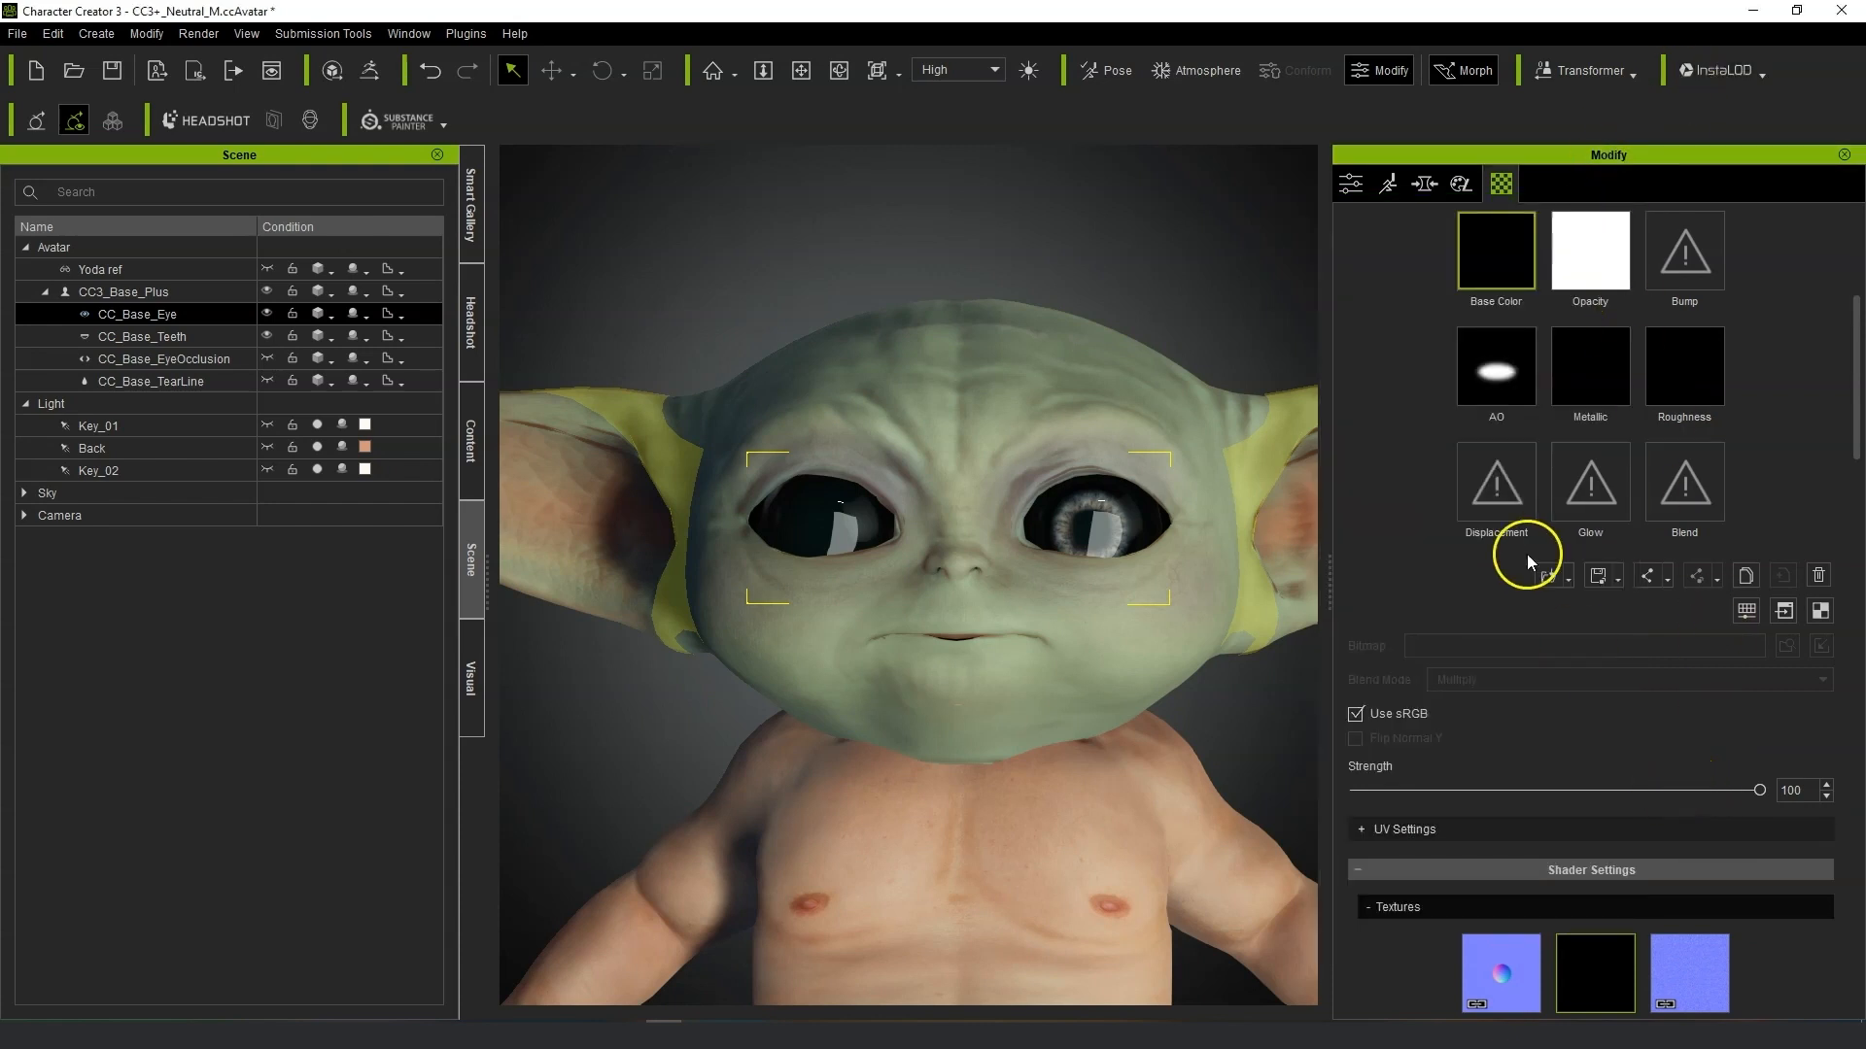
Select the Std_Cornea_L material and lower its Base Color texture brightness to -100.
scroll(1523, 545, "up", 5)
left_click(1502, 397)
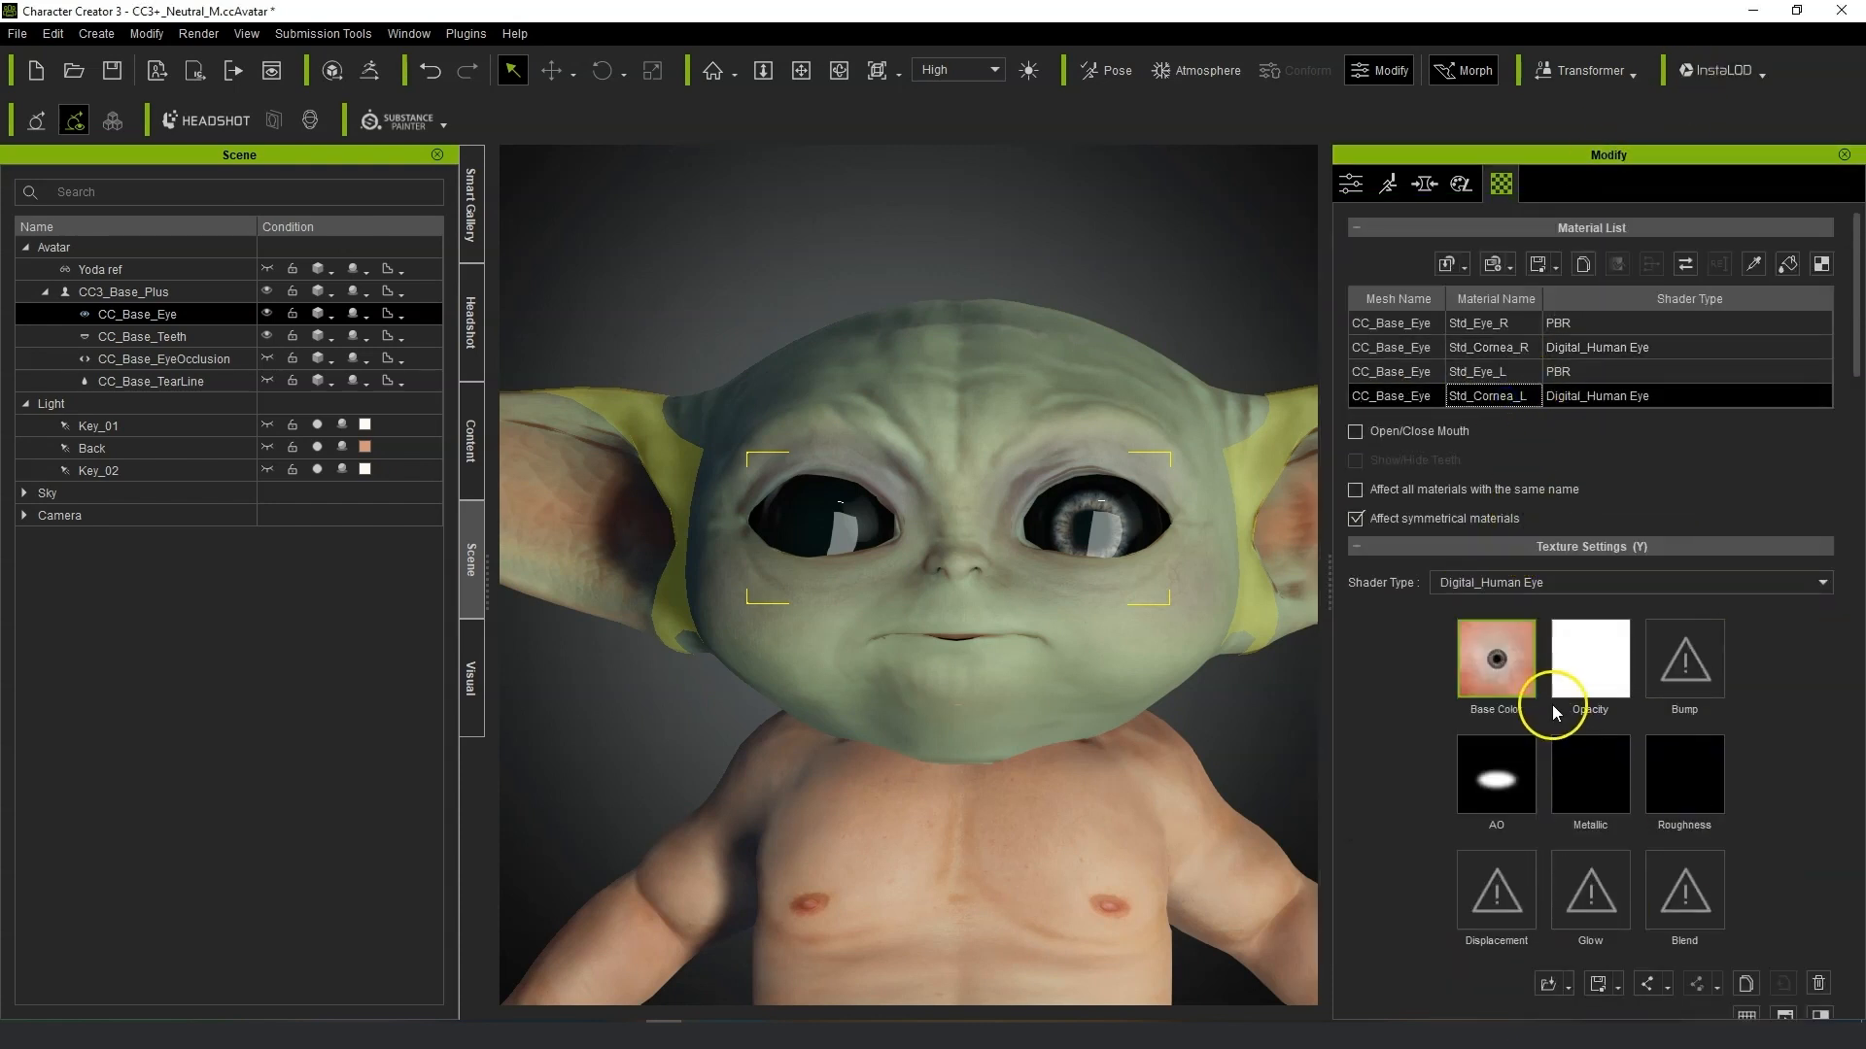
left_click(1746, 986)
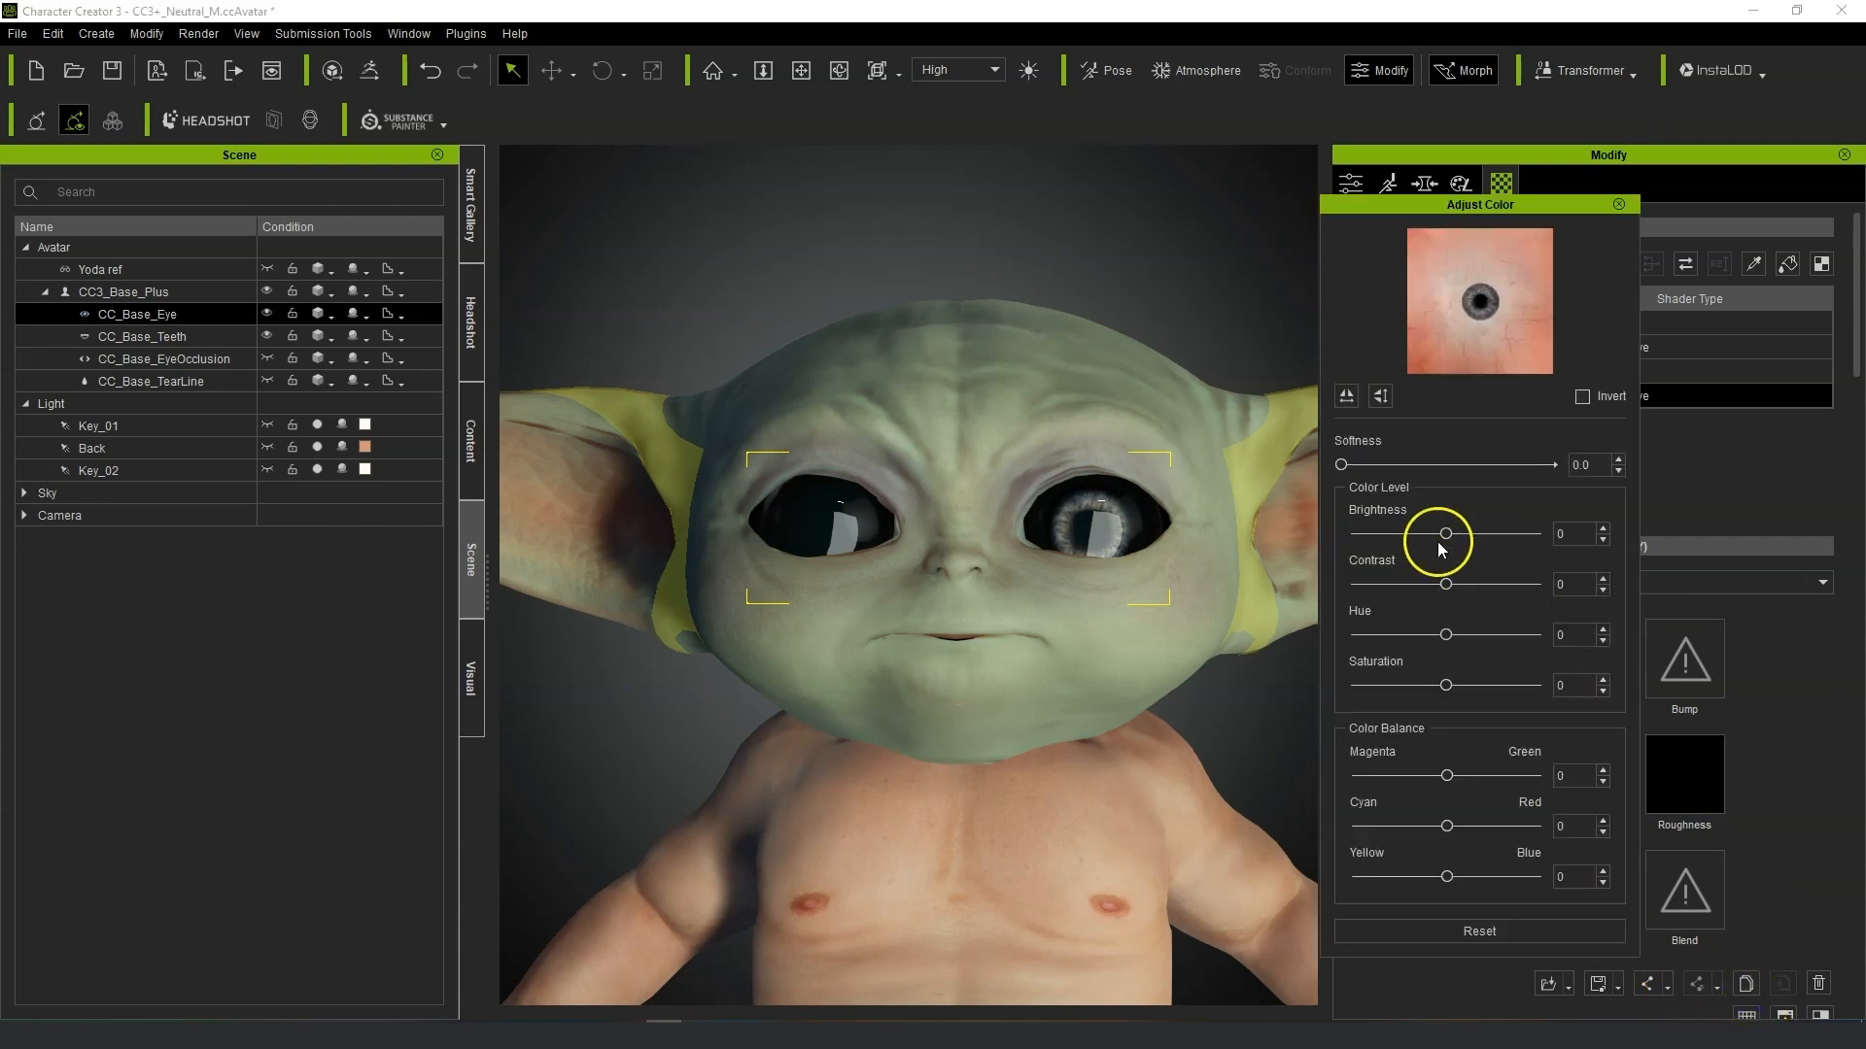
left_click_drag(1445, 534, 1342, 534)
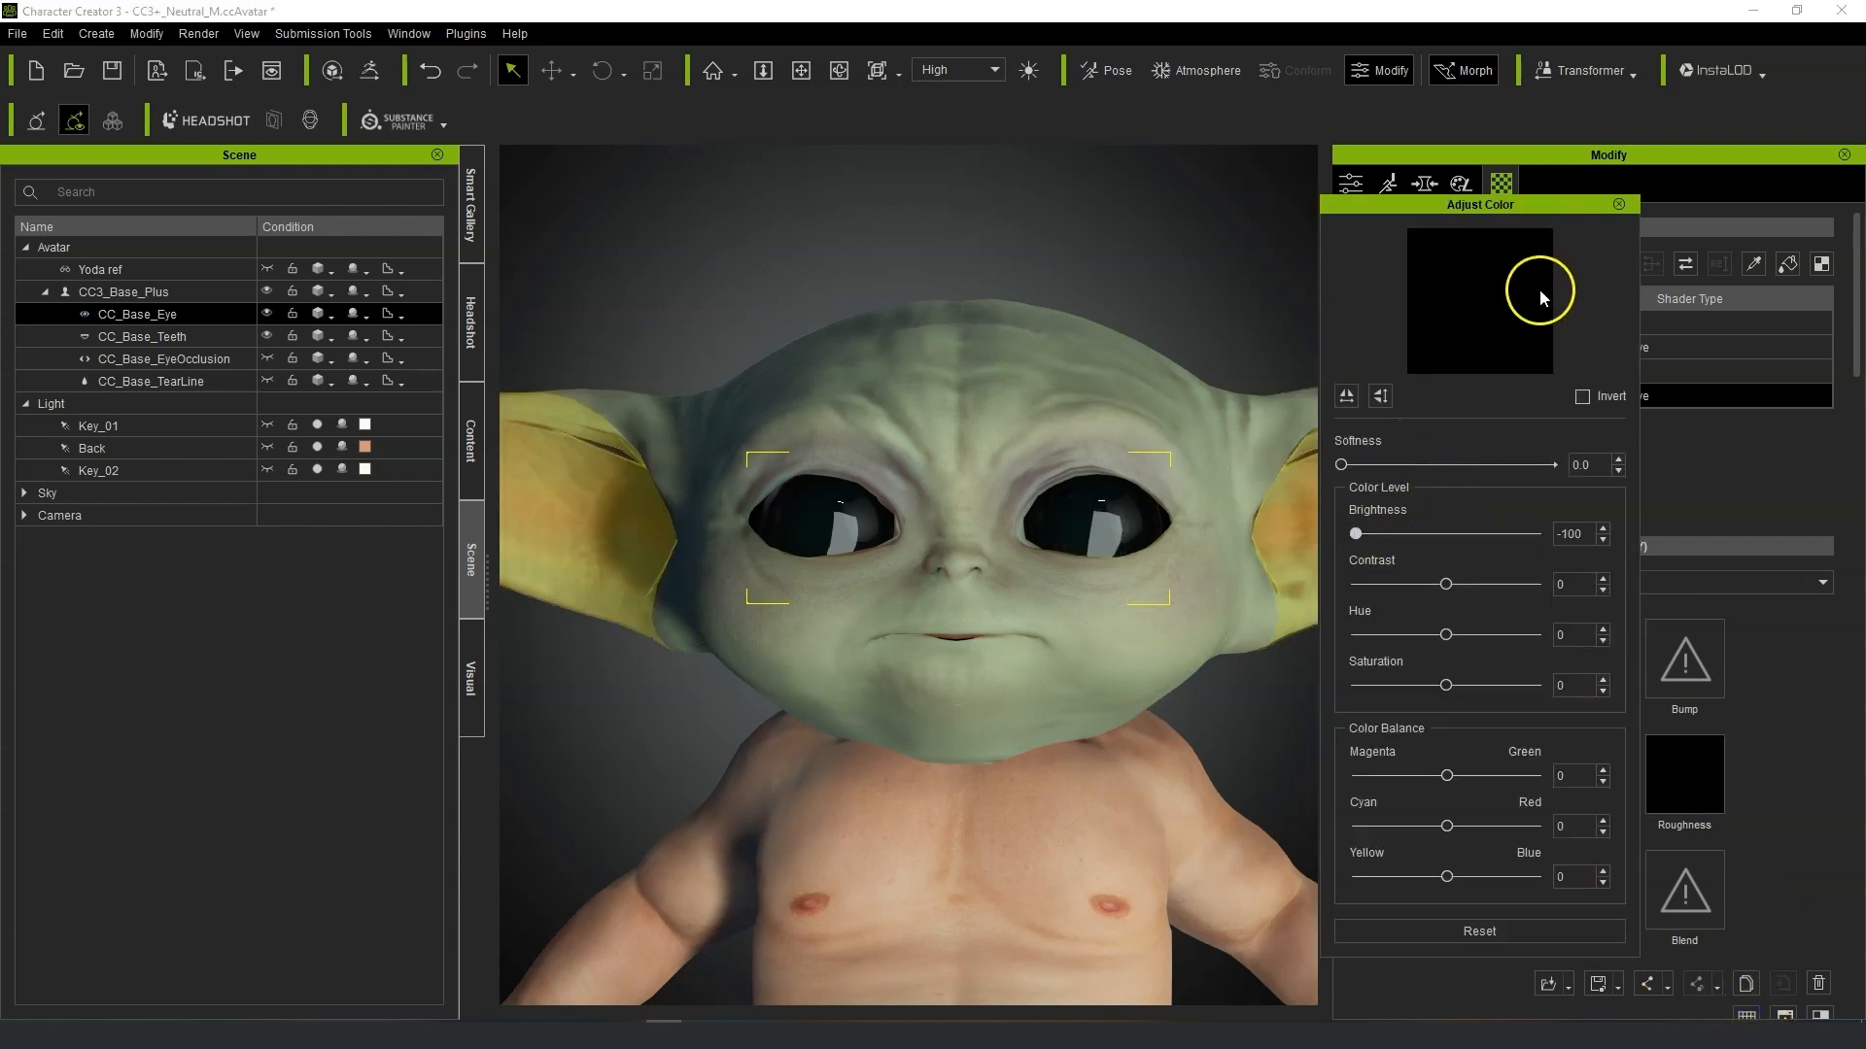
left_click(1623, 201)
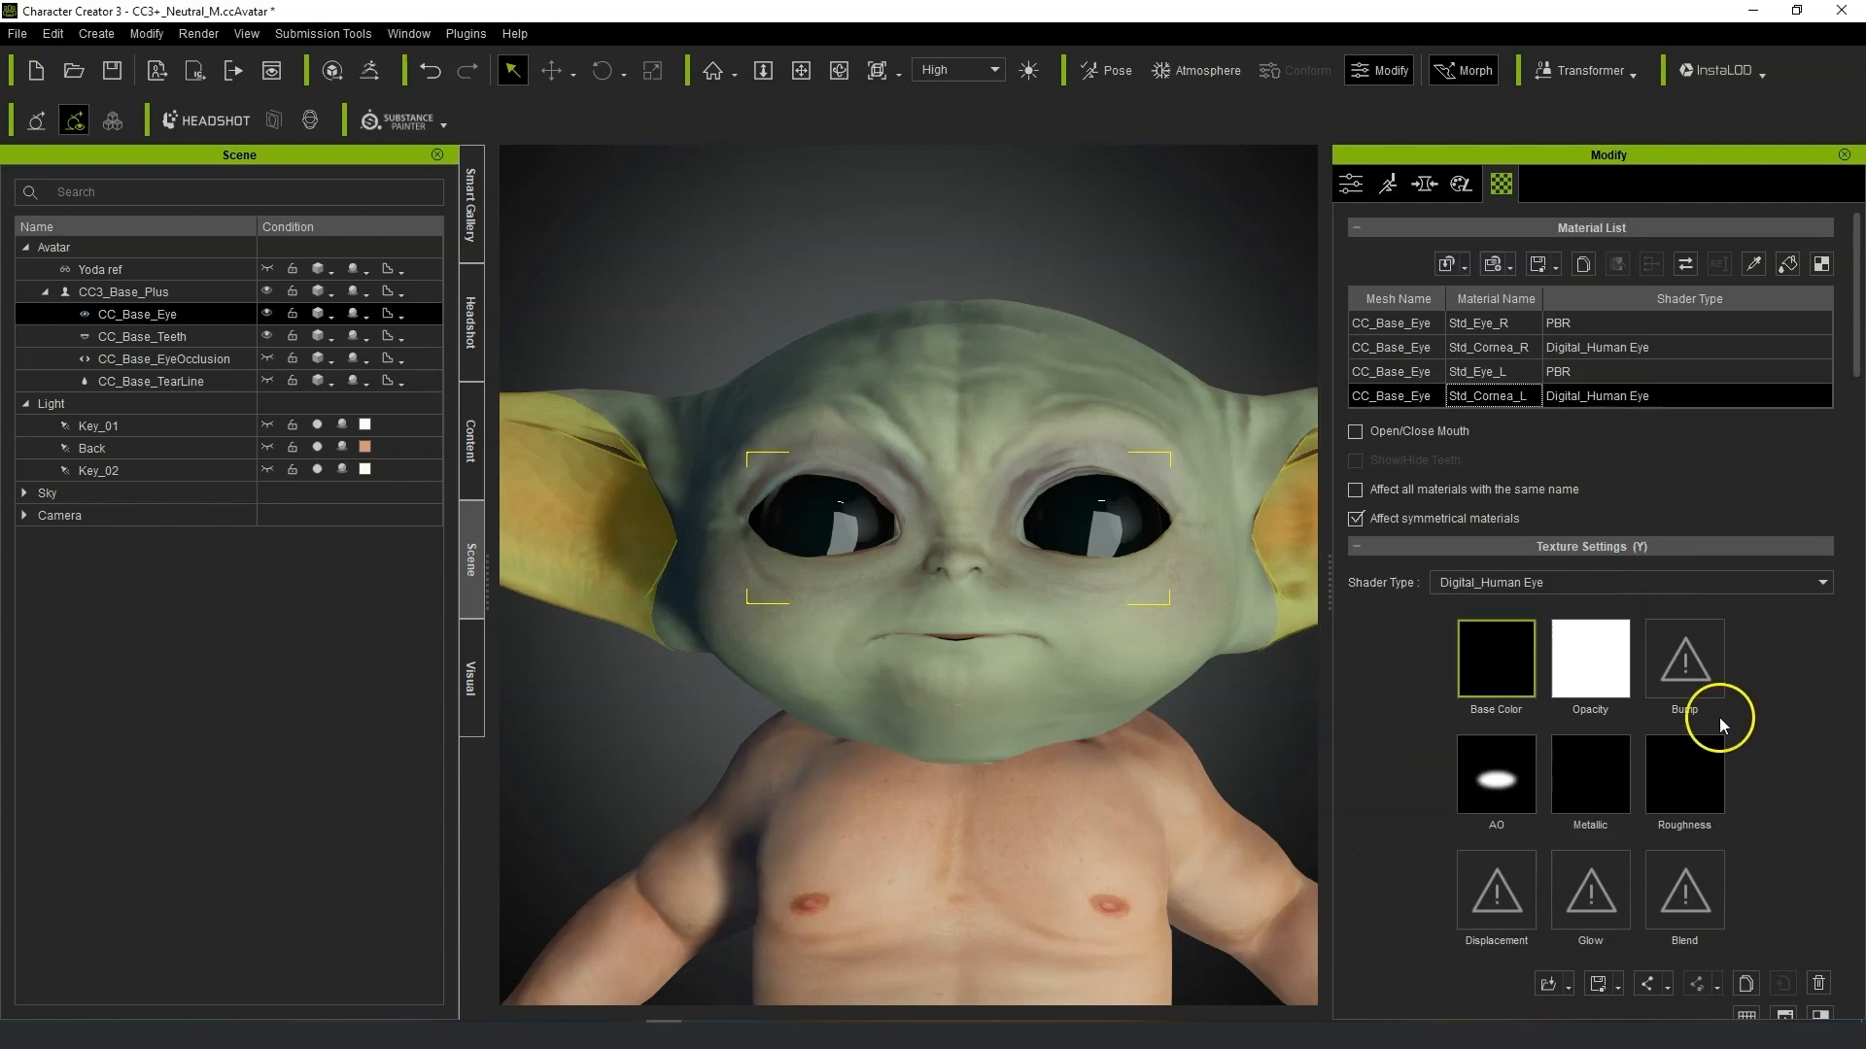
Switch the shader type of both Std_Eye_L and Std_Eye_R materials to Digital_Human Eye.
left_click(1502, 346)
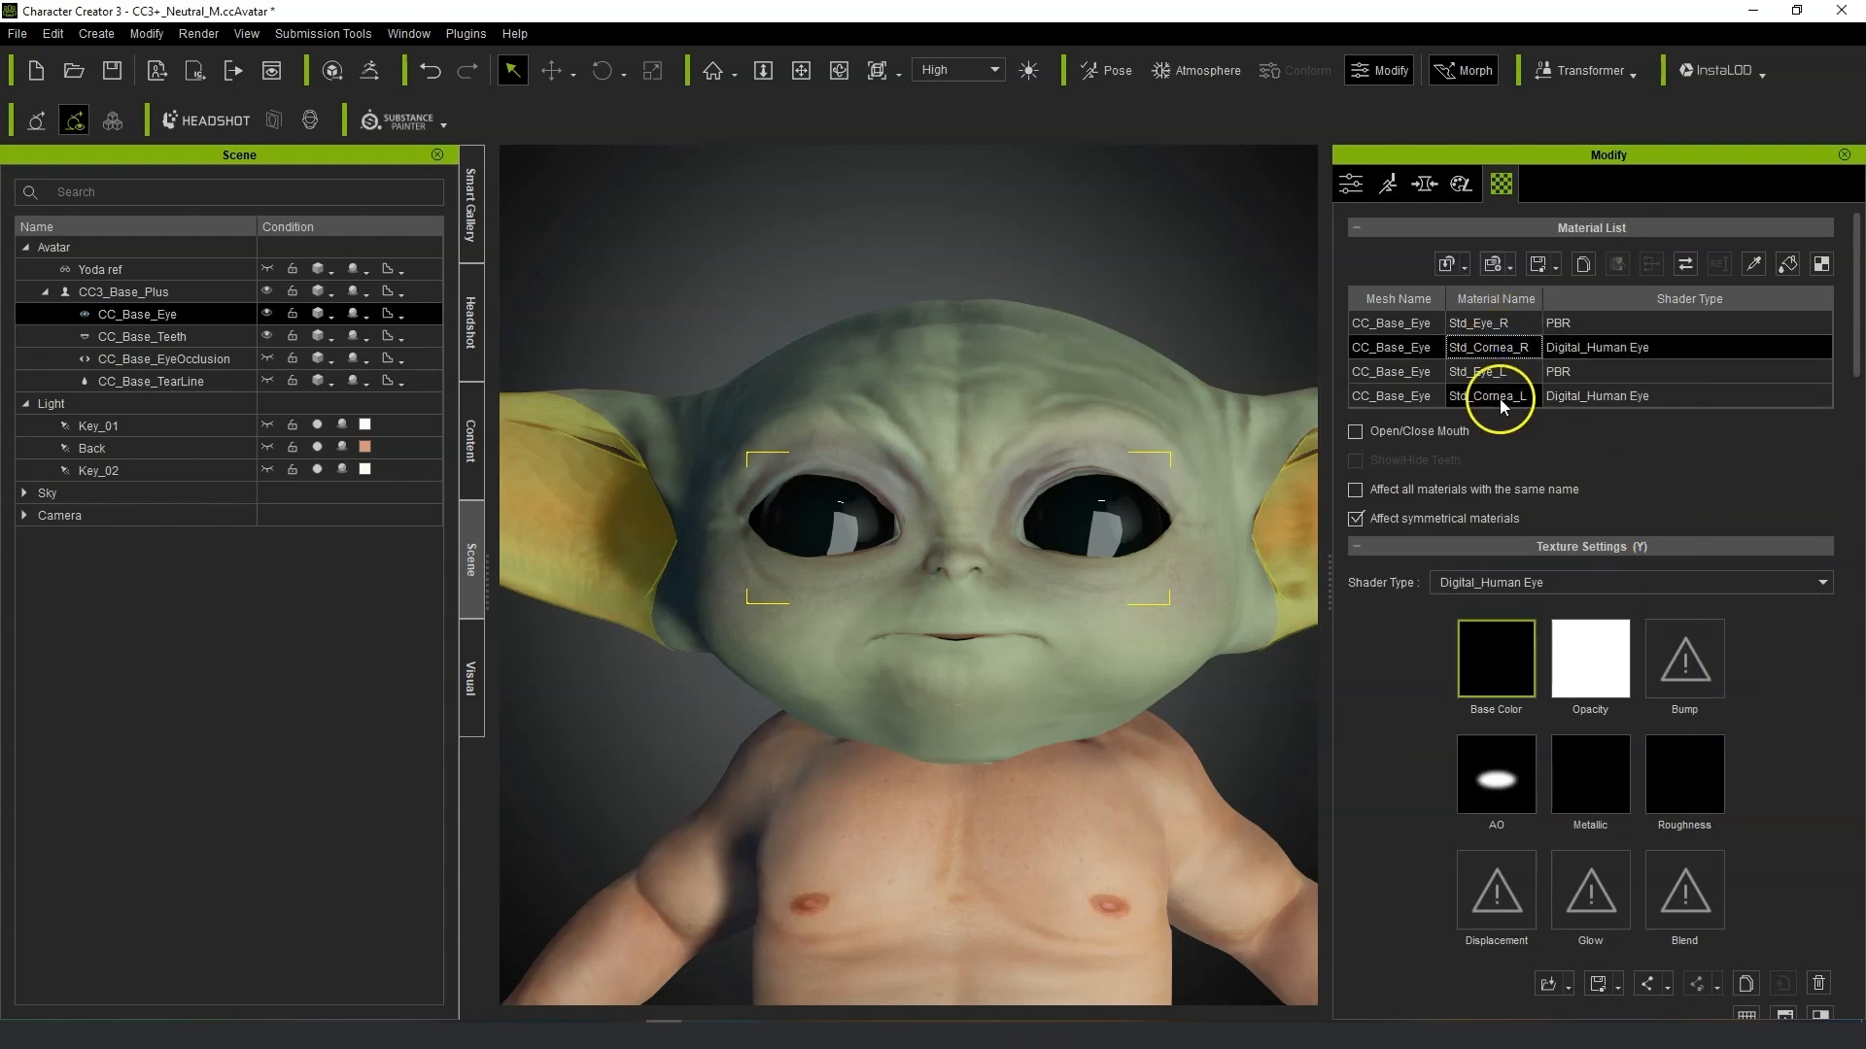
scroll(1805, 843, "down", 1)
scroll(1805, 842, "up", 1)
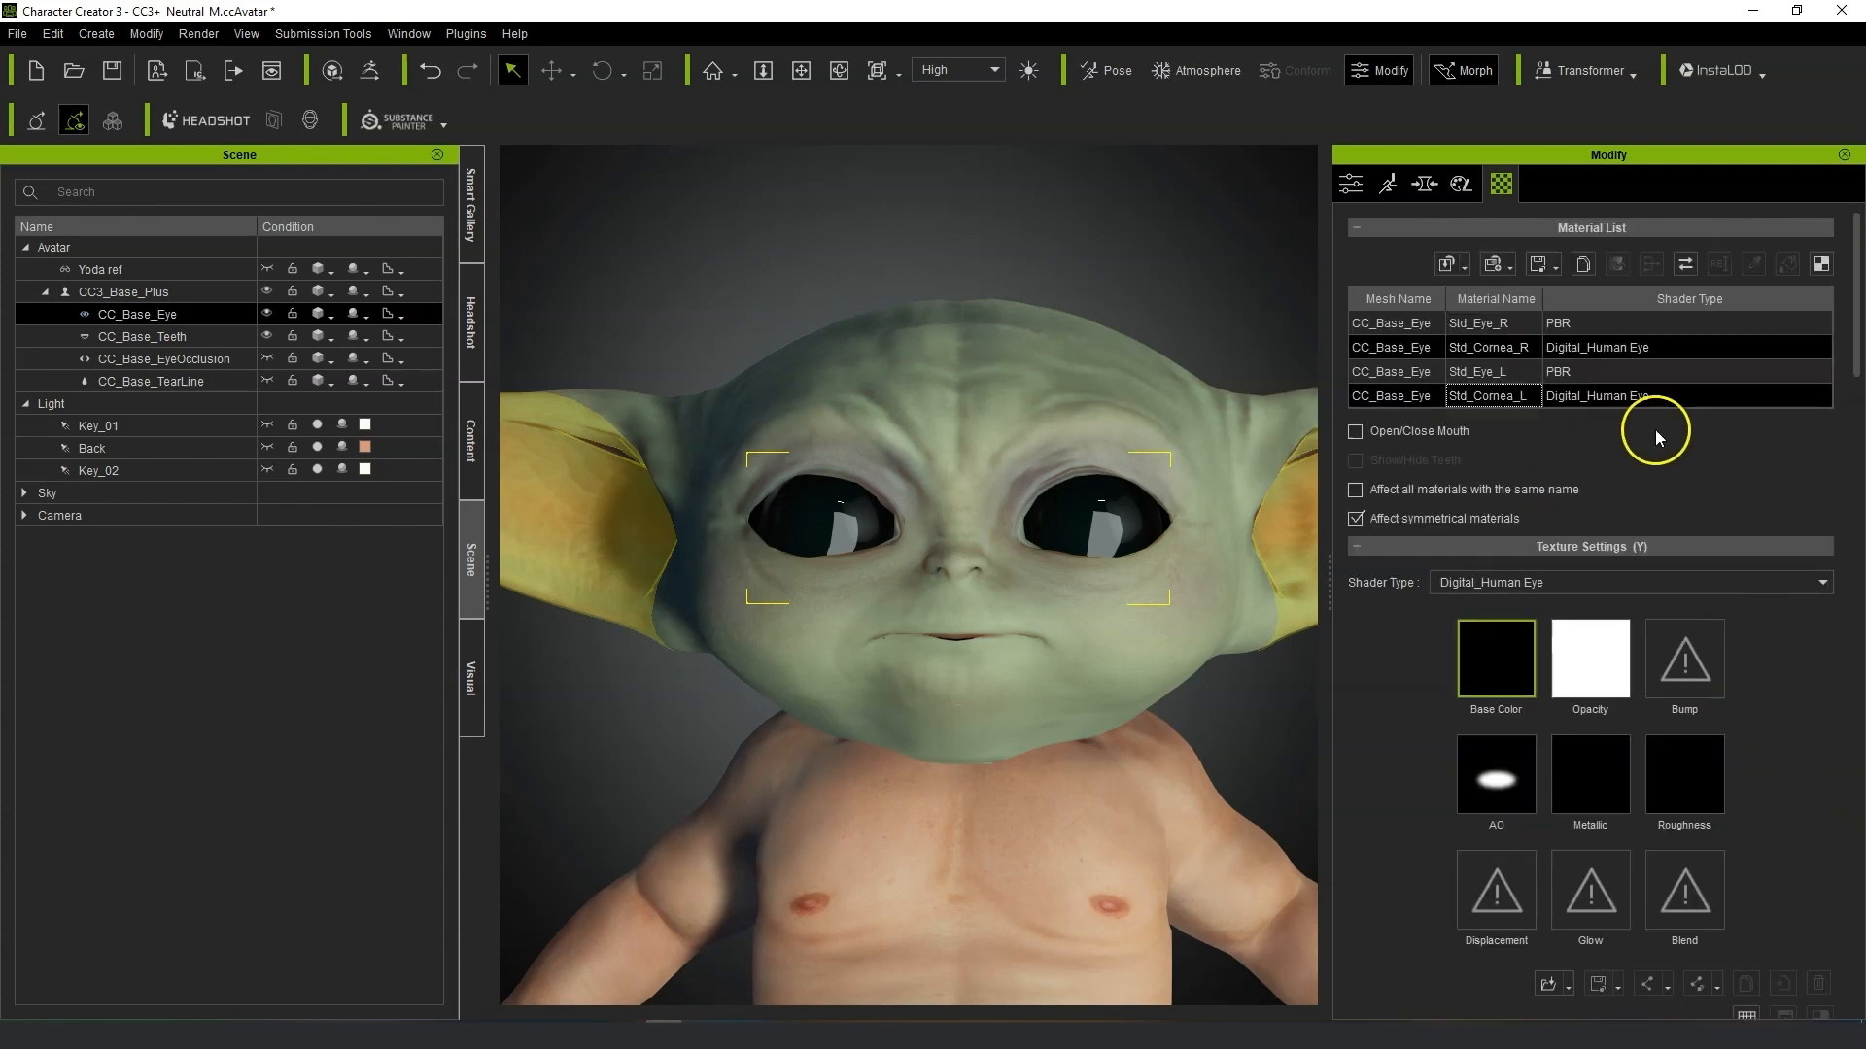
left_click(1505, 373)
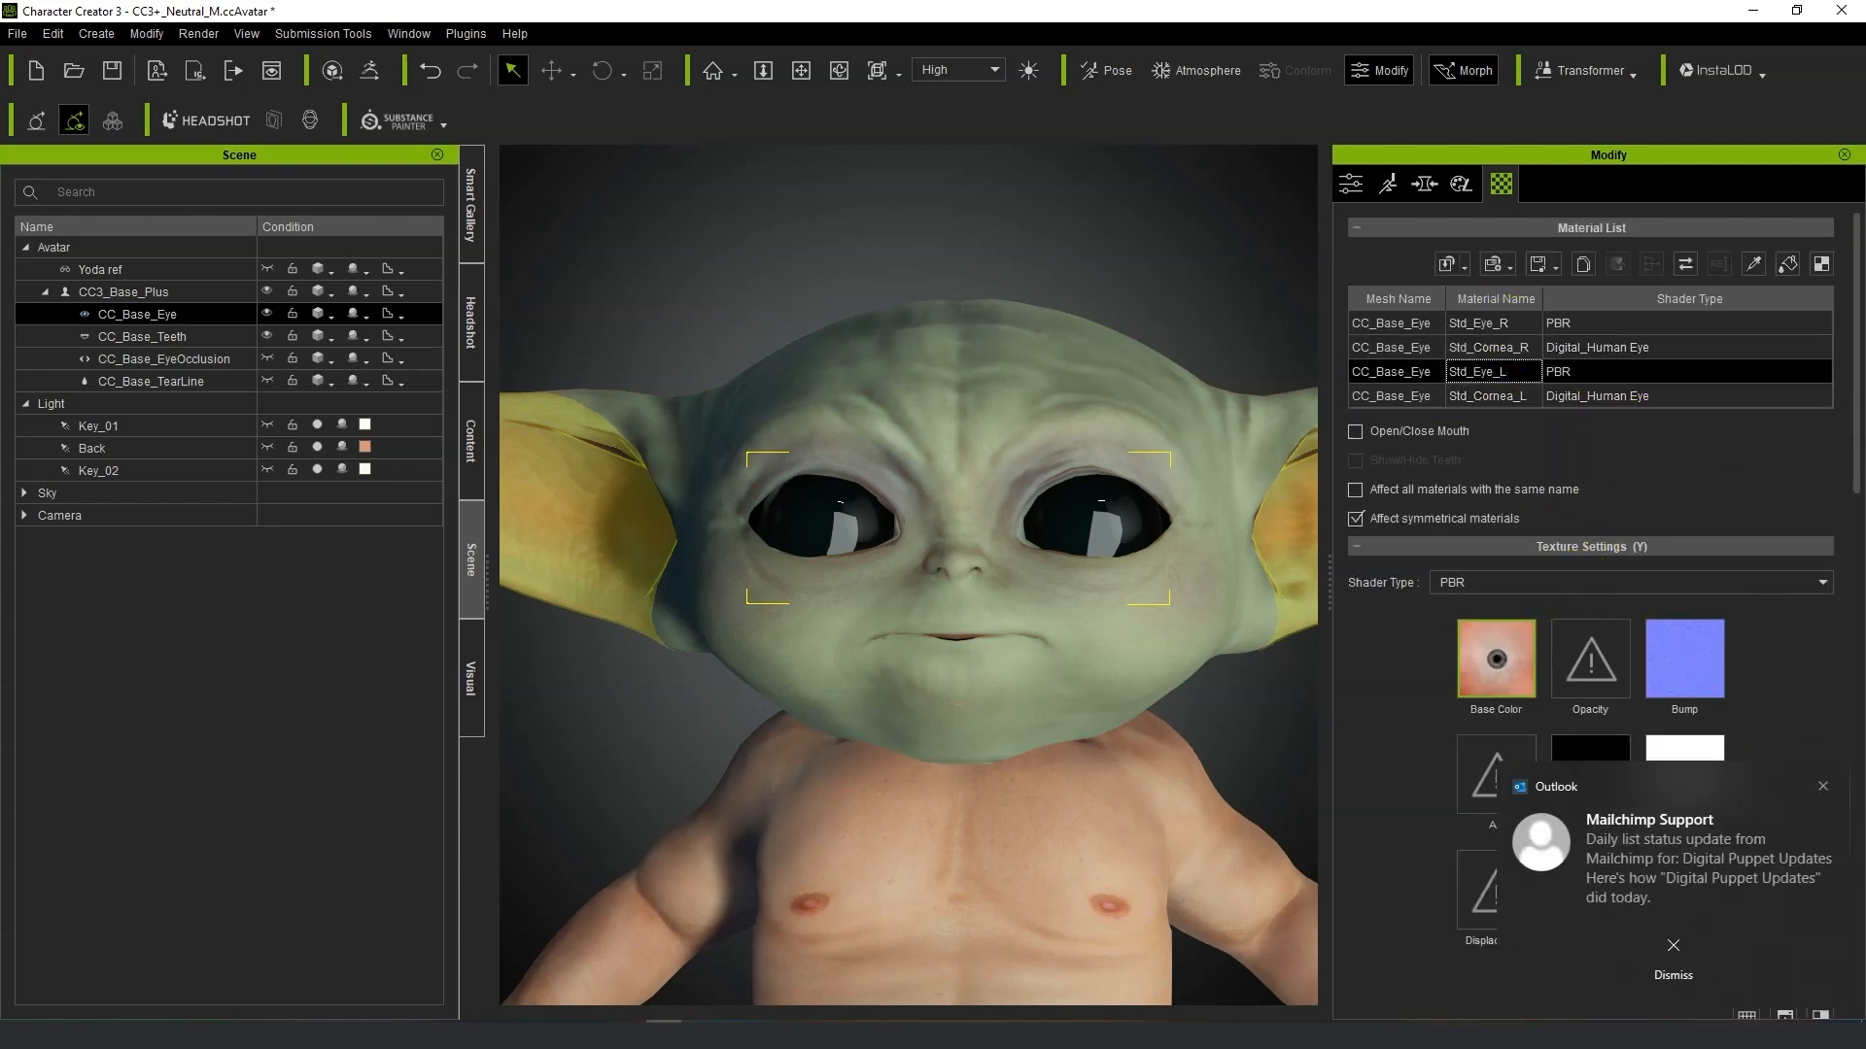
left_click(1555, 583)
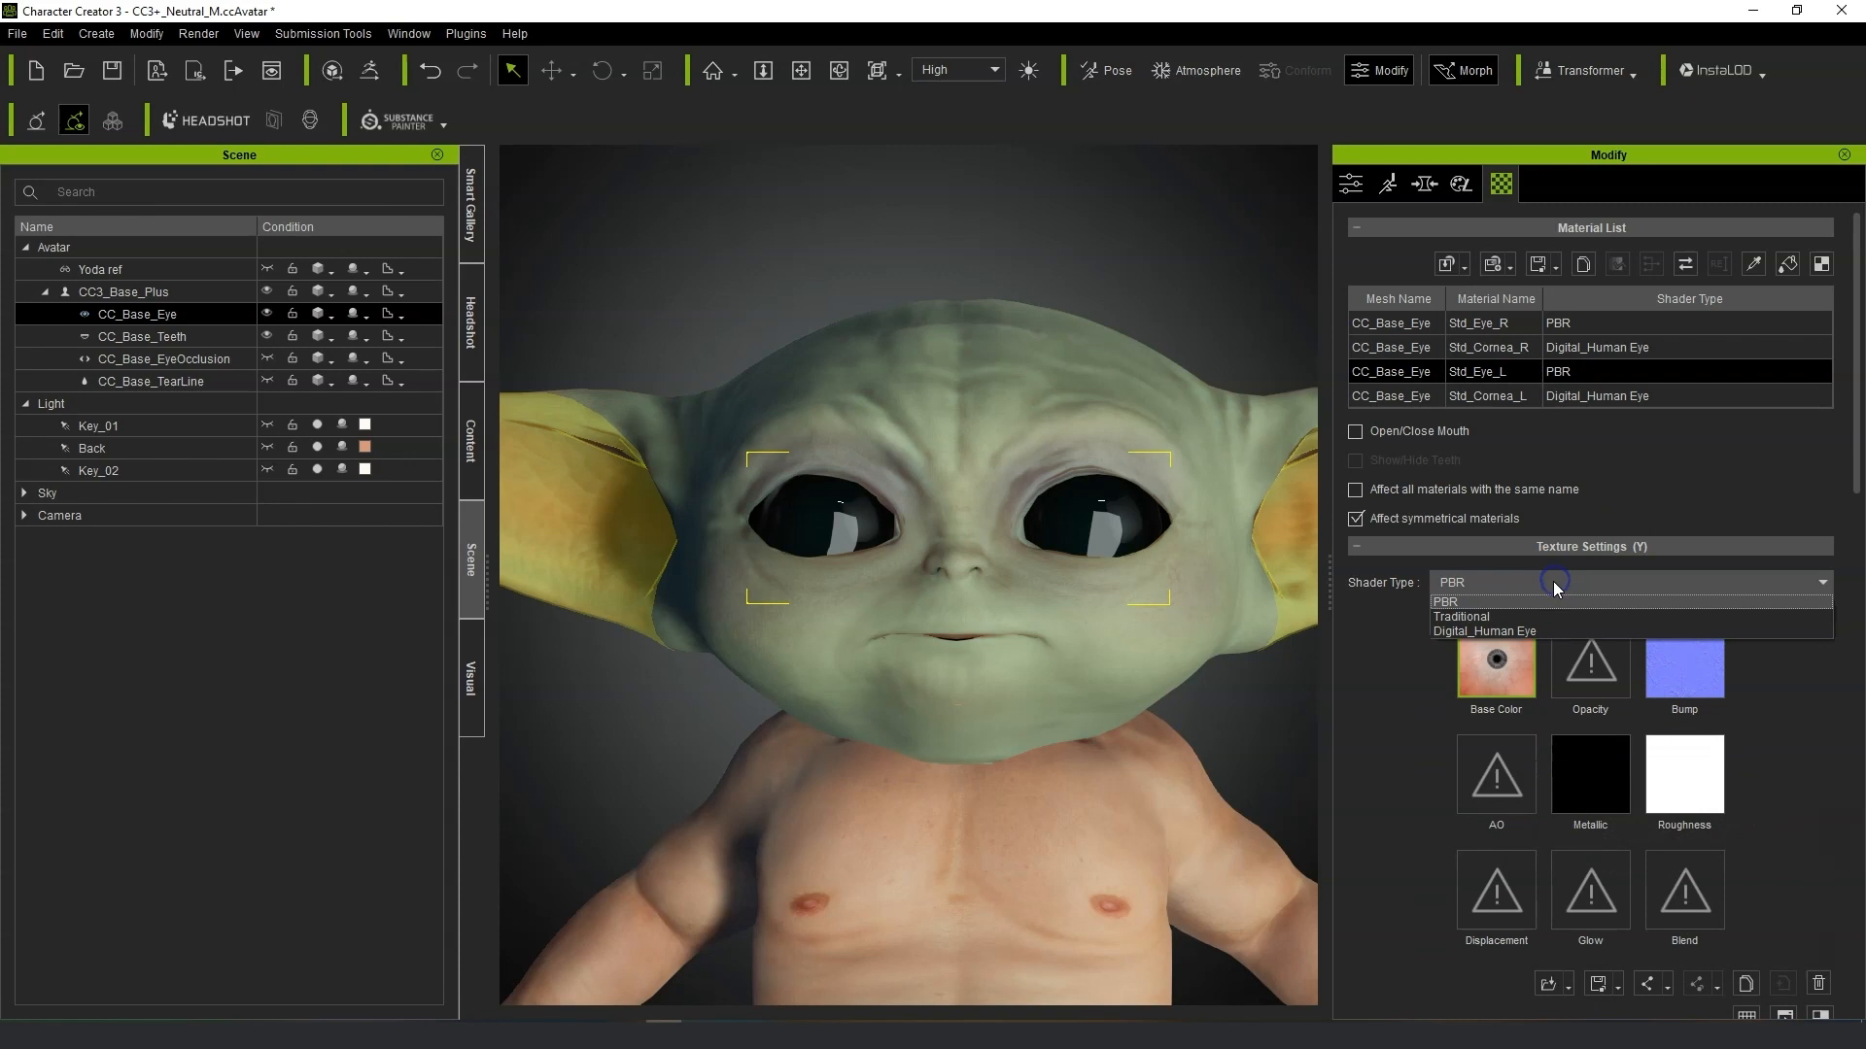
left_click(1548, 632)
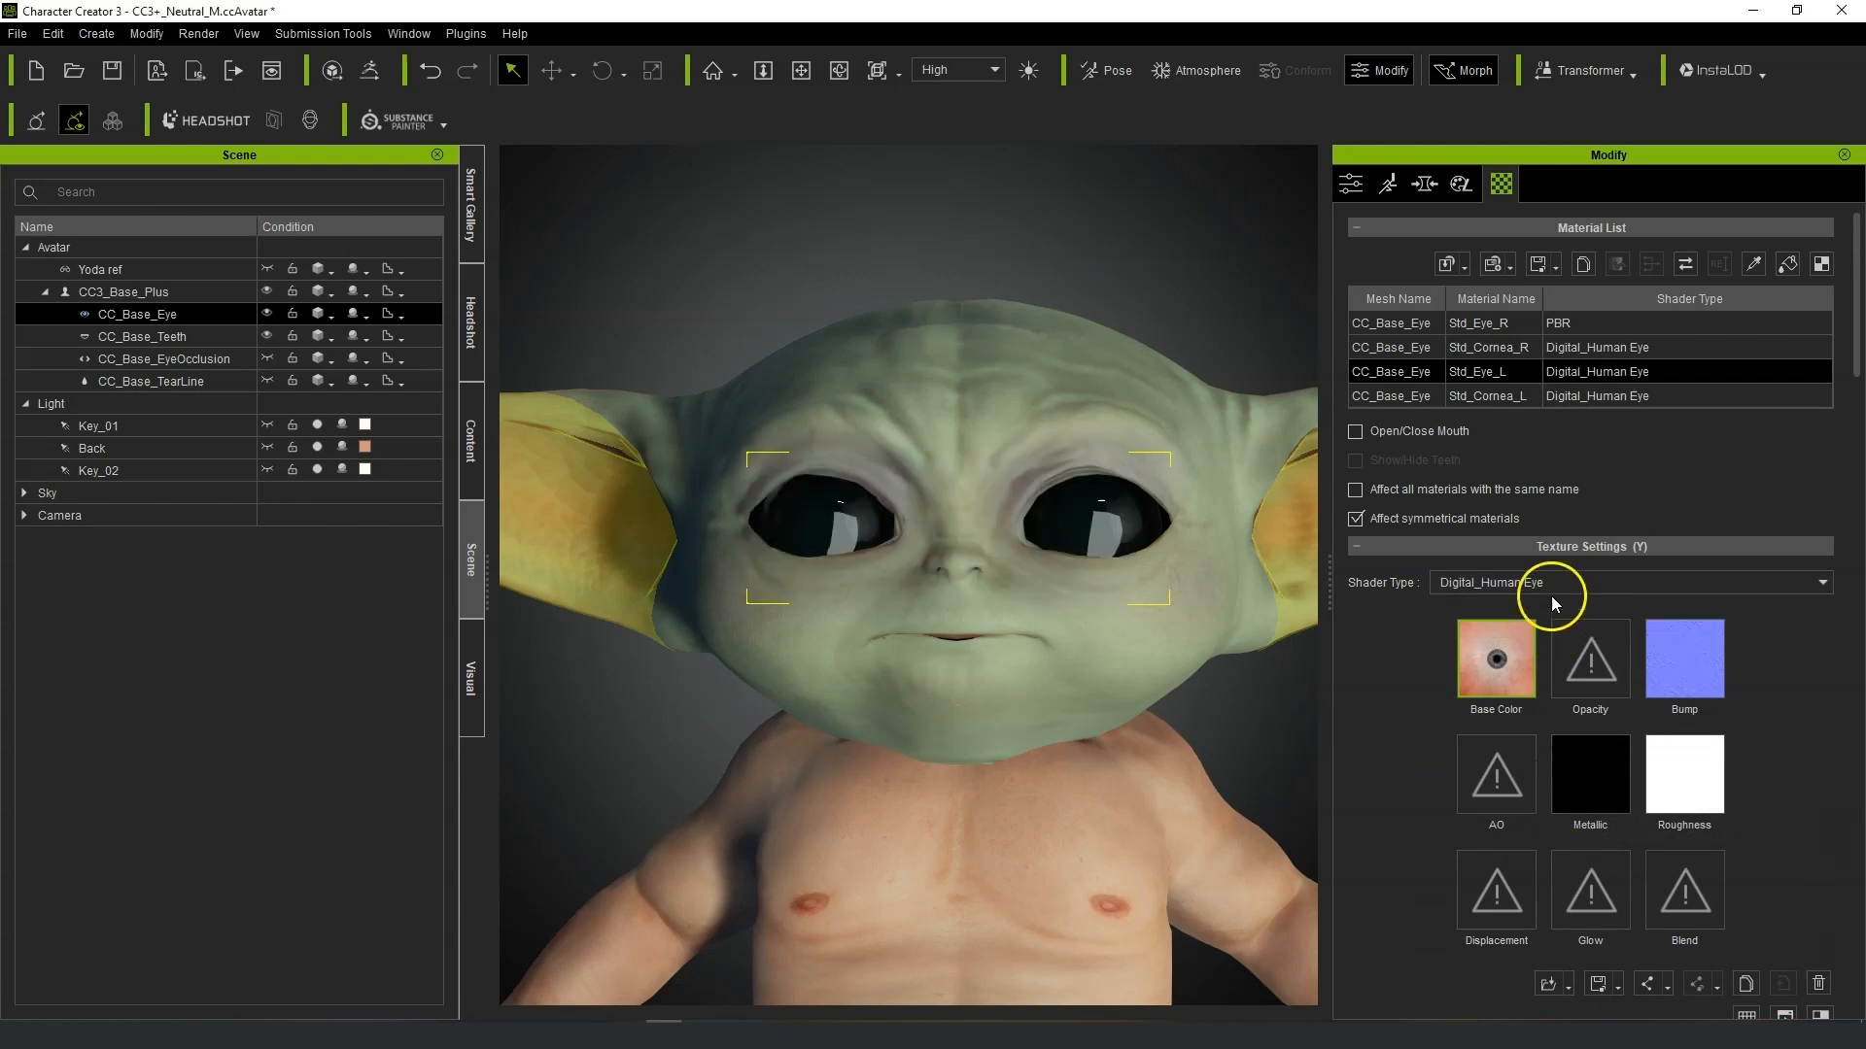
left_click(1501, 324)
left_click(1555, 583)
left_click(1554, 627)
Select the eye and cornea materials and set the Limbus UV Width Color to about 0.183 and Limbus Dark Scale to about 8.695.
left_click(1478, 347)
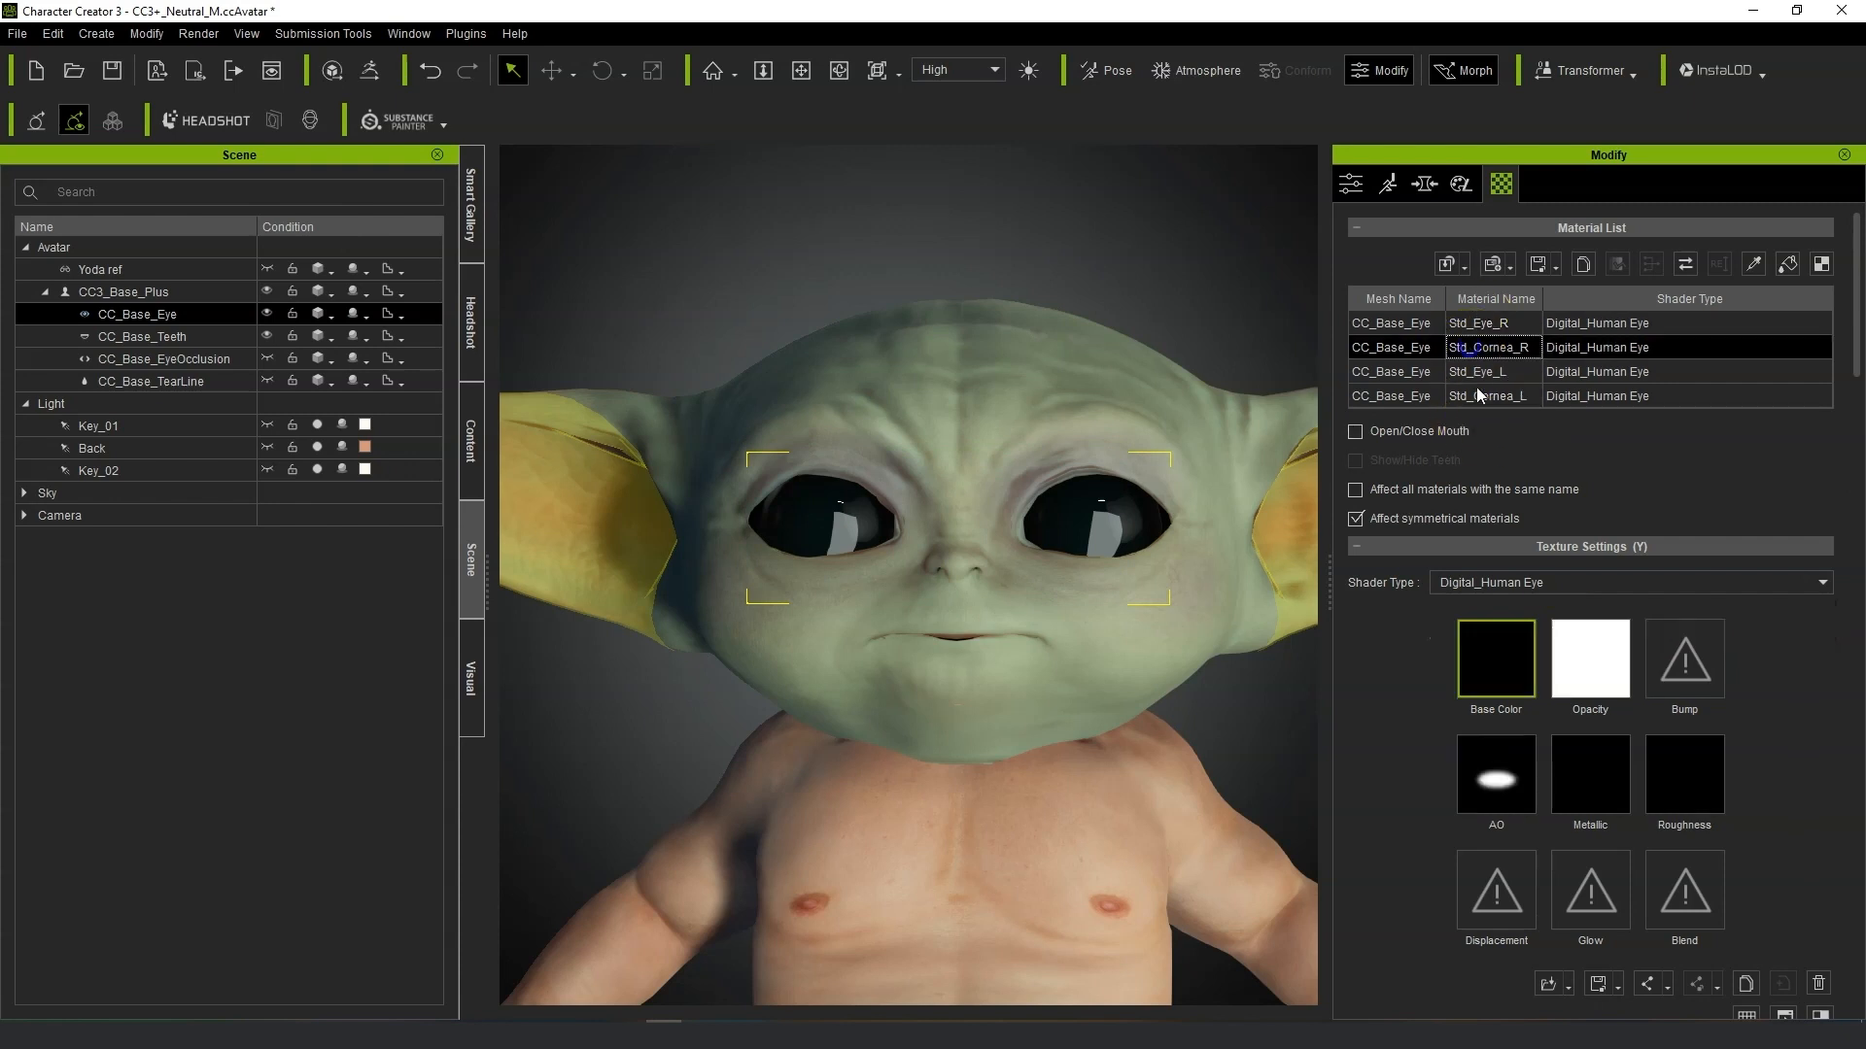
left_click(1490, 379)
left_click(1490, 398, "ctrl")
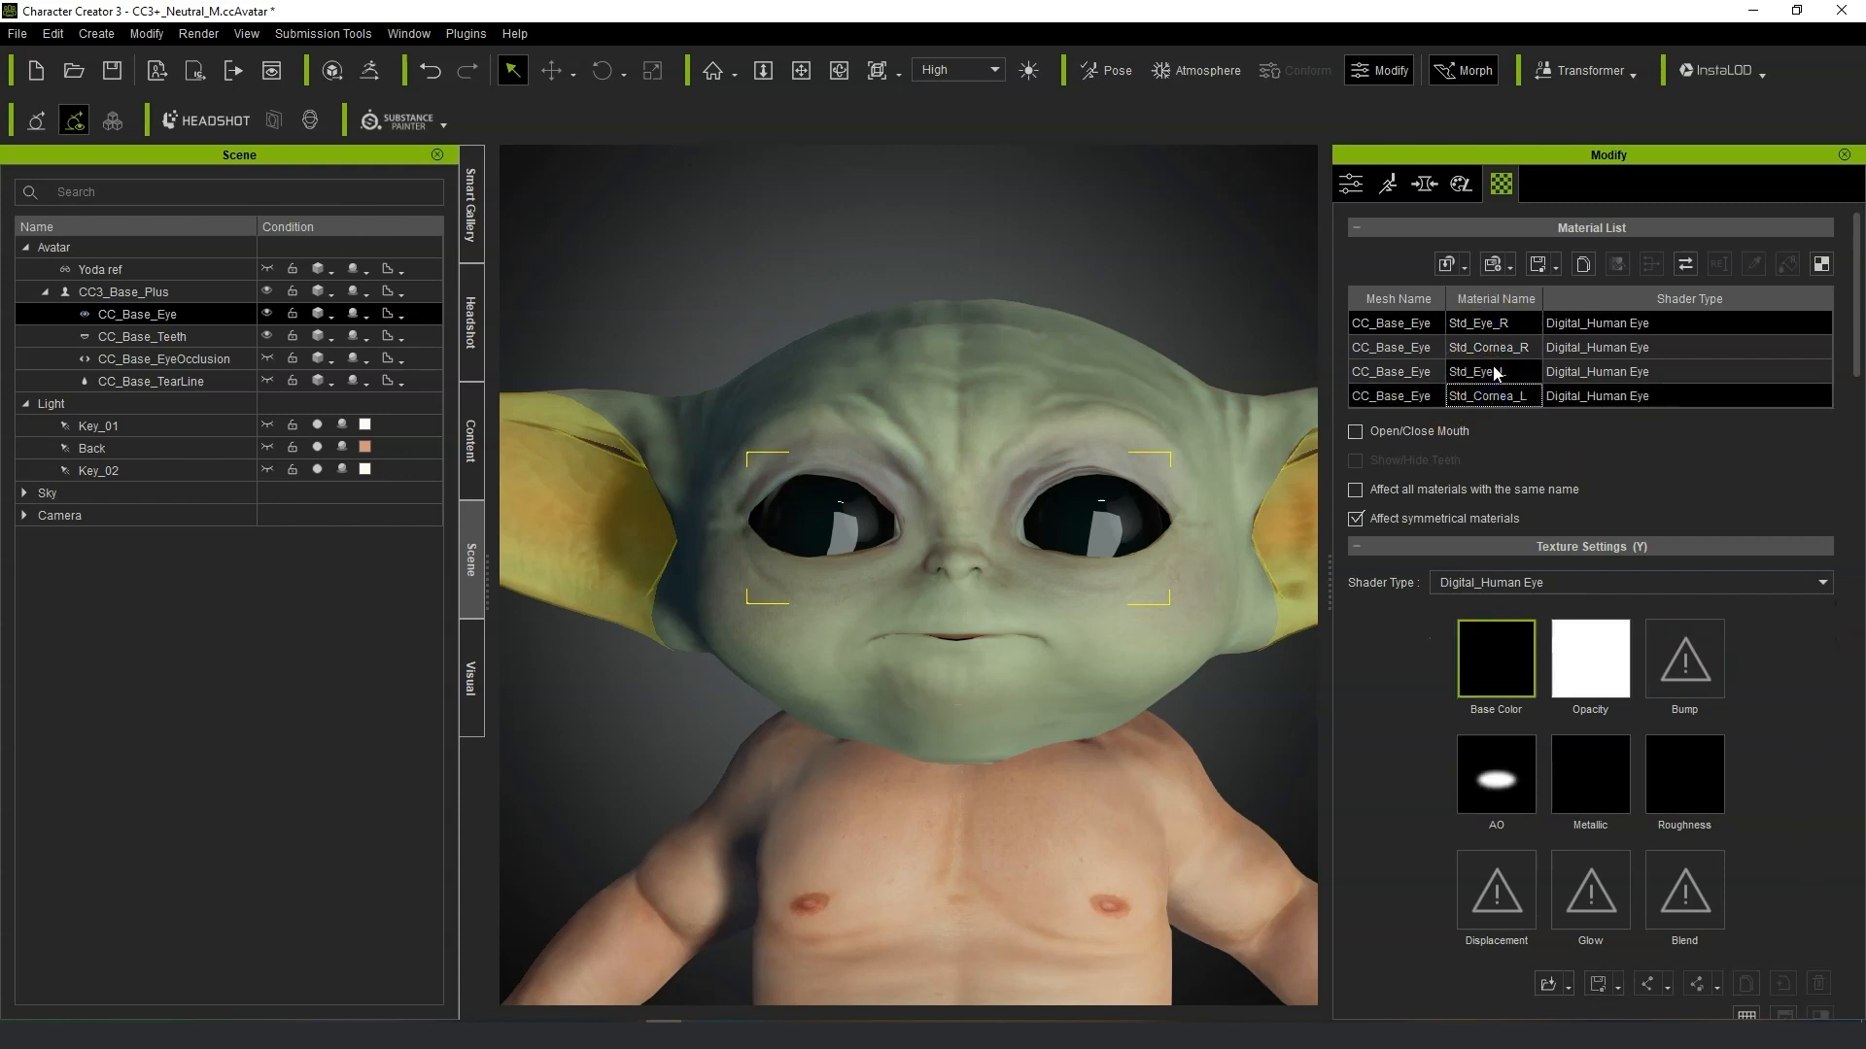
left_click(1496, 370, "ctrl")
left_click(1497, 349, "ctrl")
scroll(1757, 789, "down", 15)
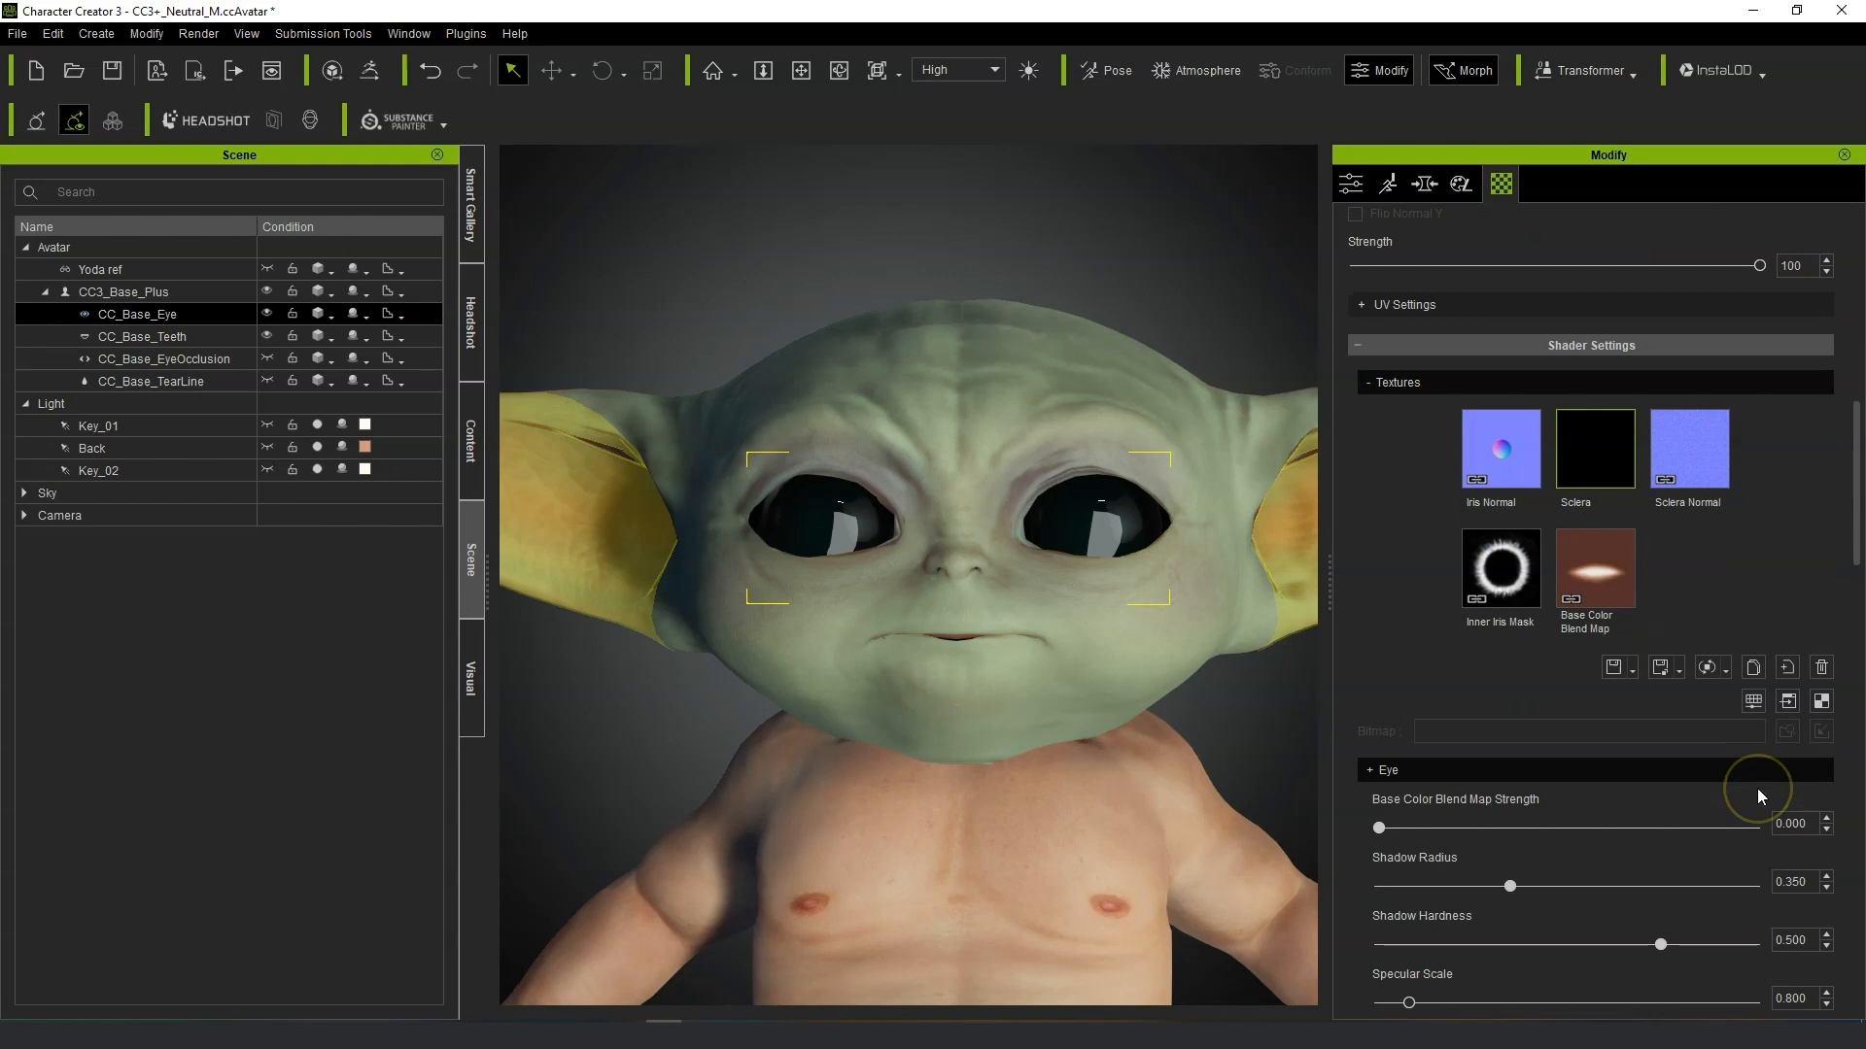
scroll(1543, 874, "down", 2)
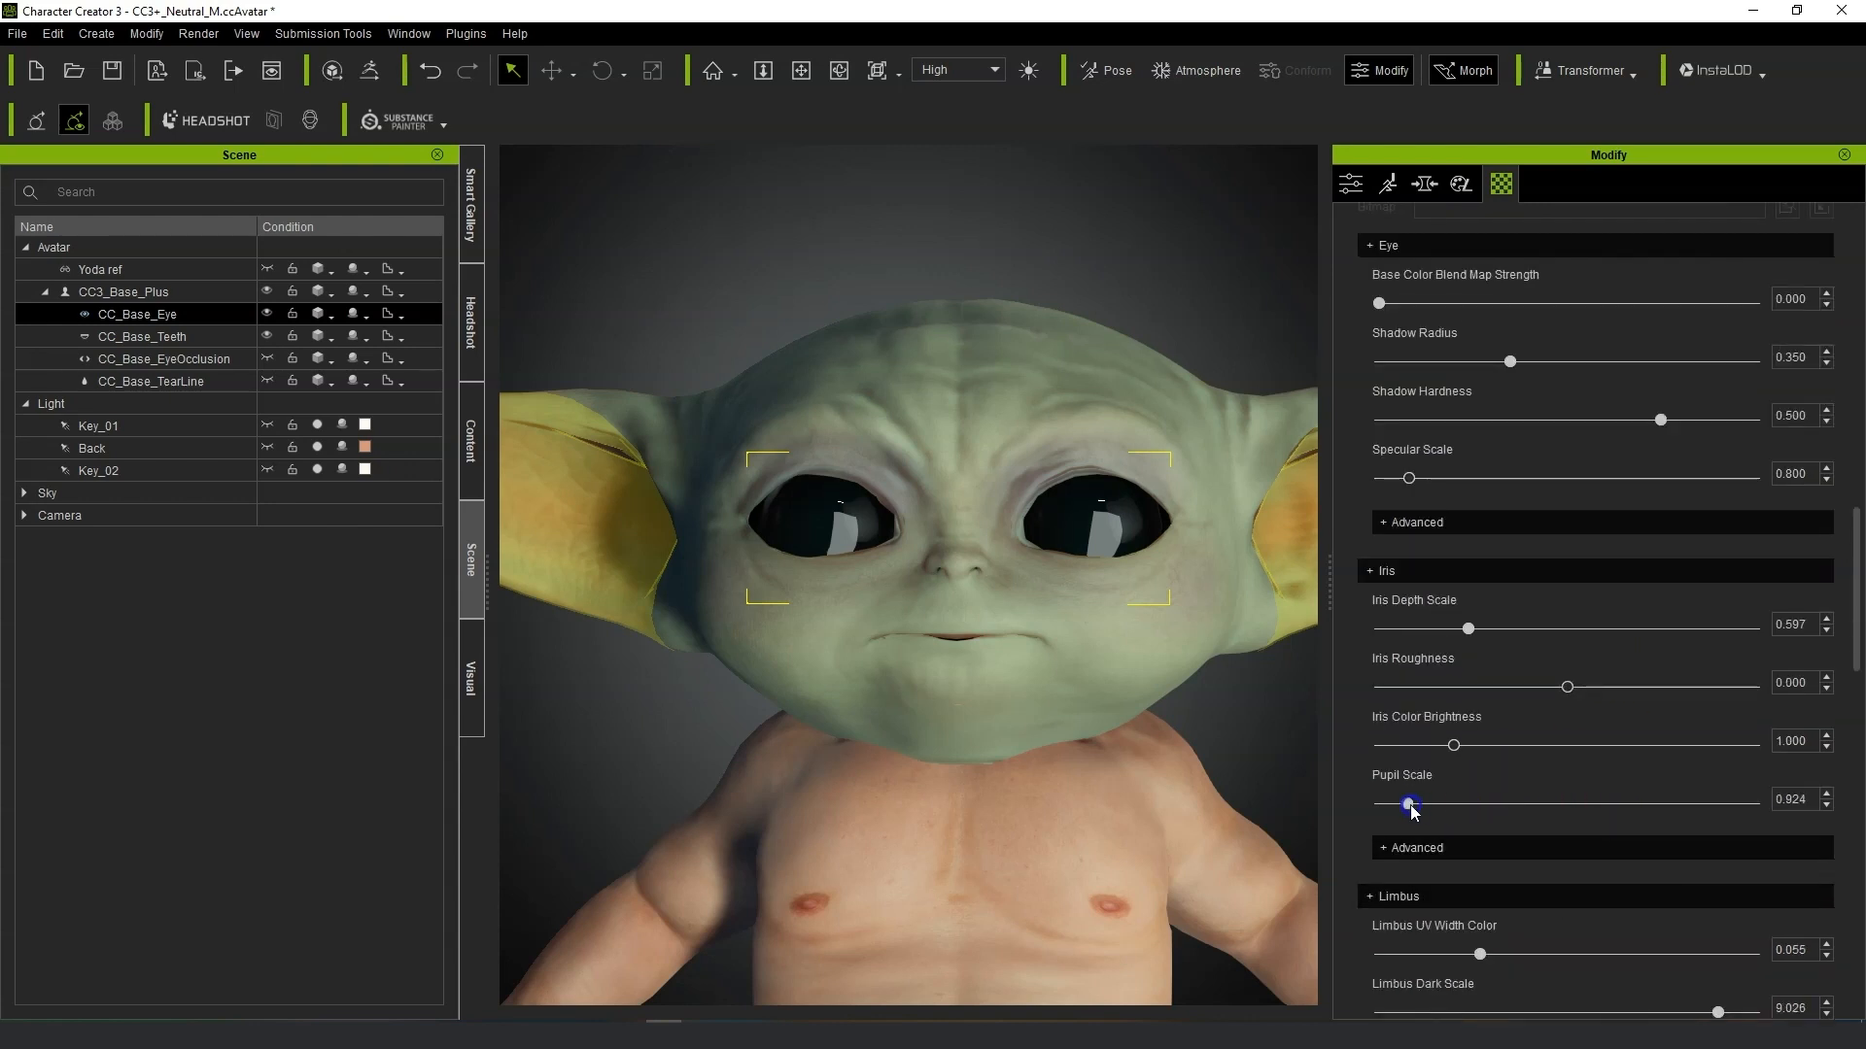
scroll(1566, 928, "down", 2)
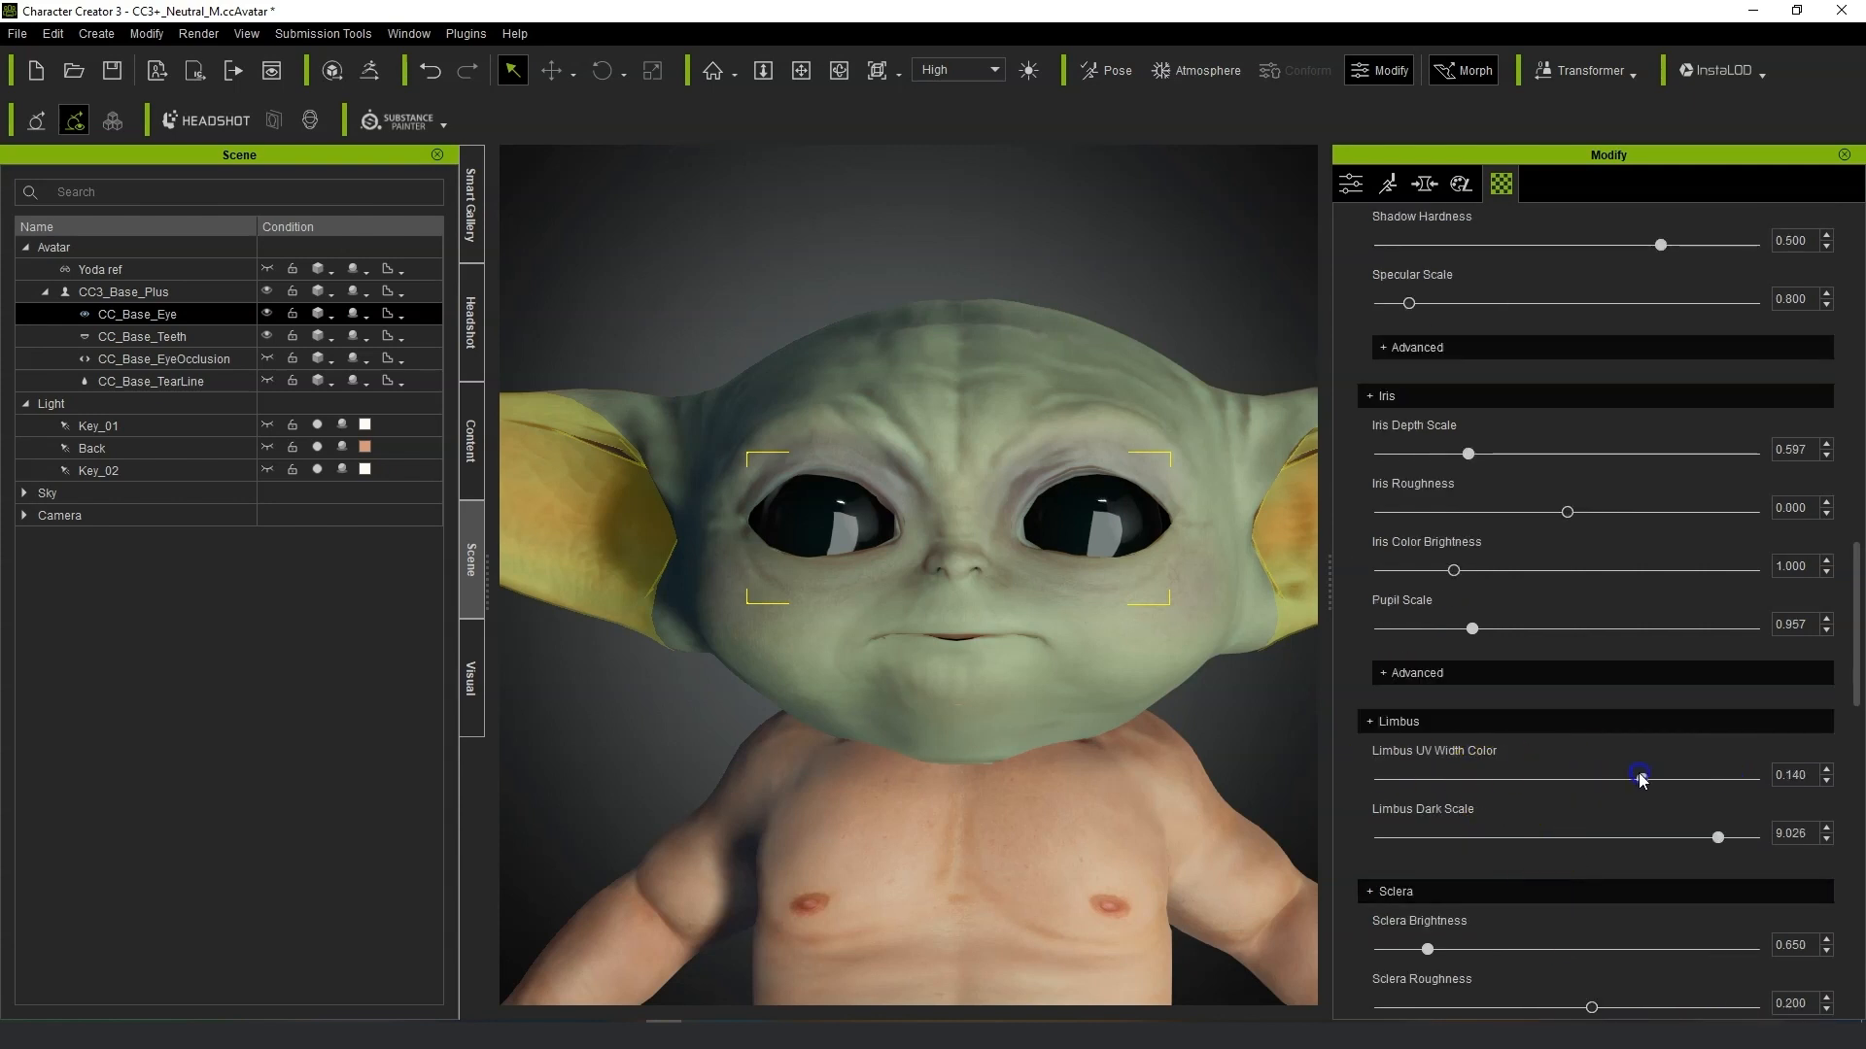
left_click_drag(1717, 836, 1675, 840)
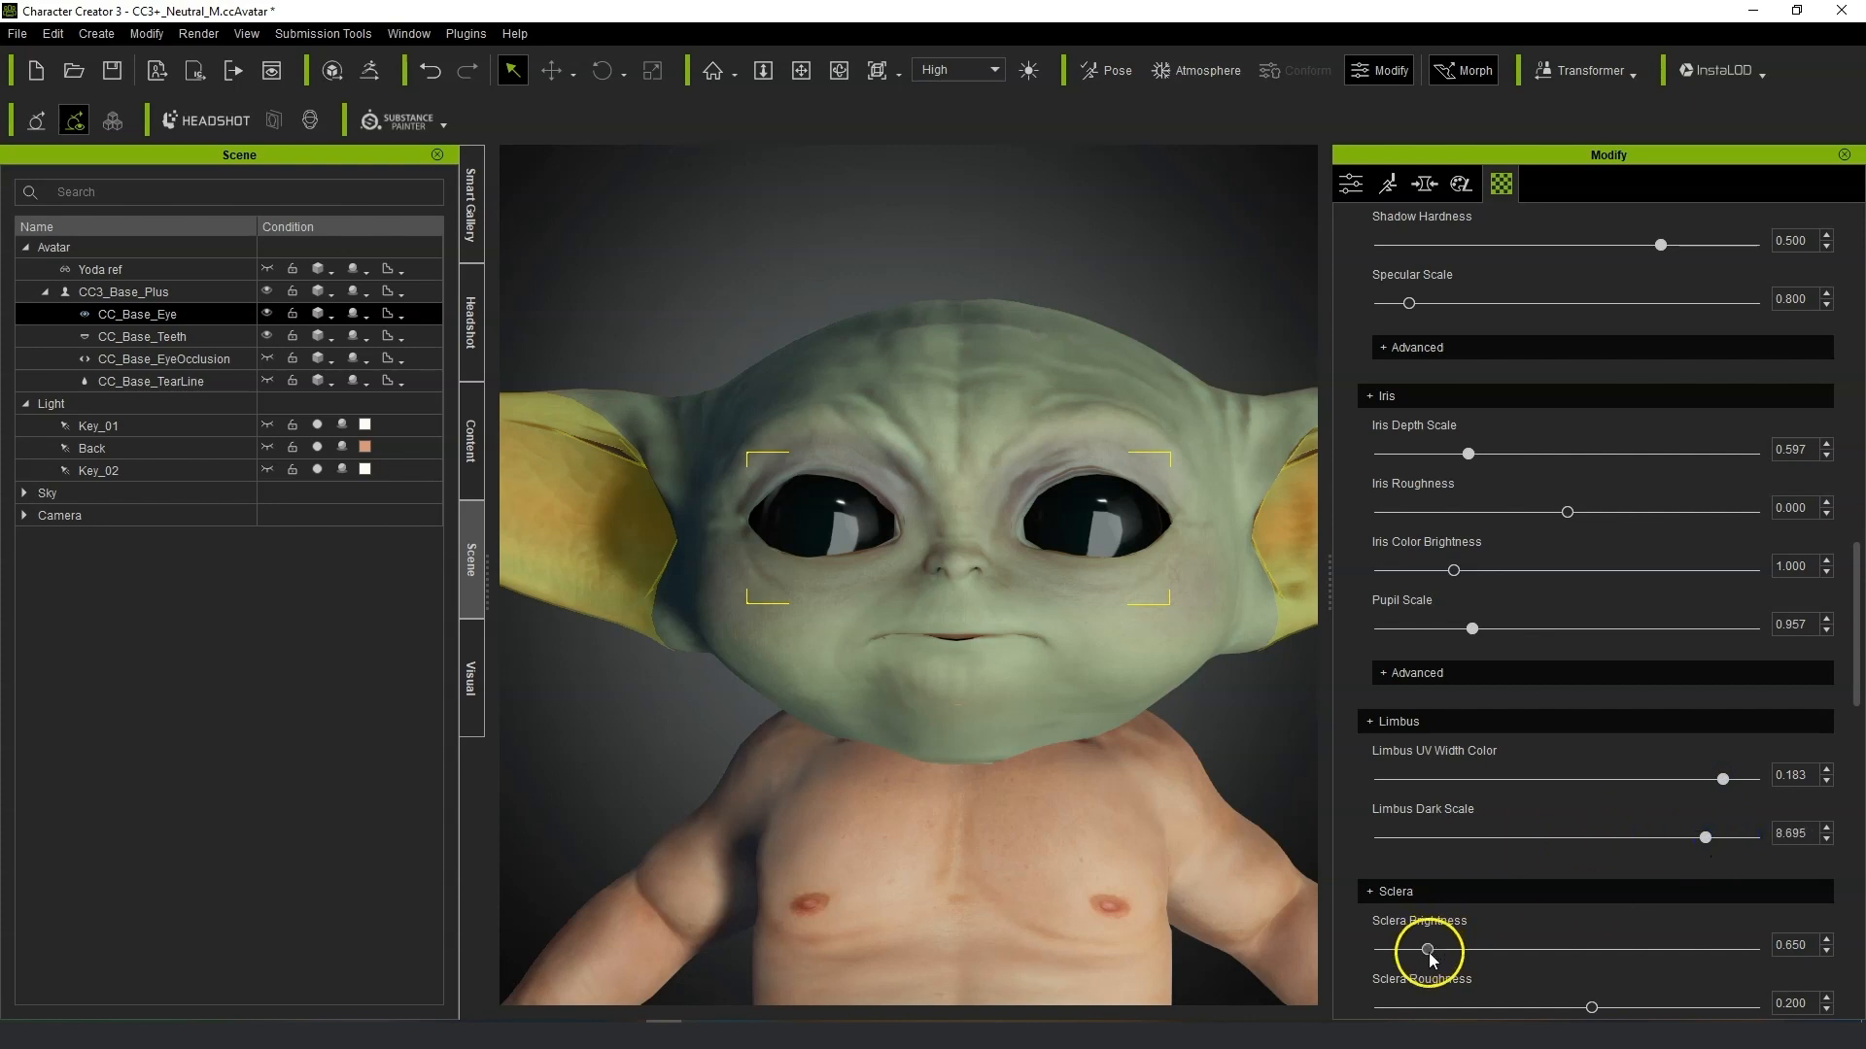
Adjust the sclera settings: brightness about 1.149, roughness about 0.208, and Sclera UV Radius about 0.830.
scroll(1613, 958, "down", 1)
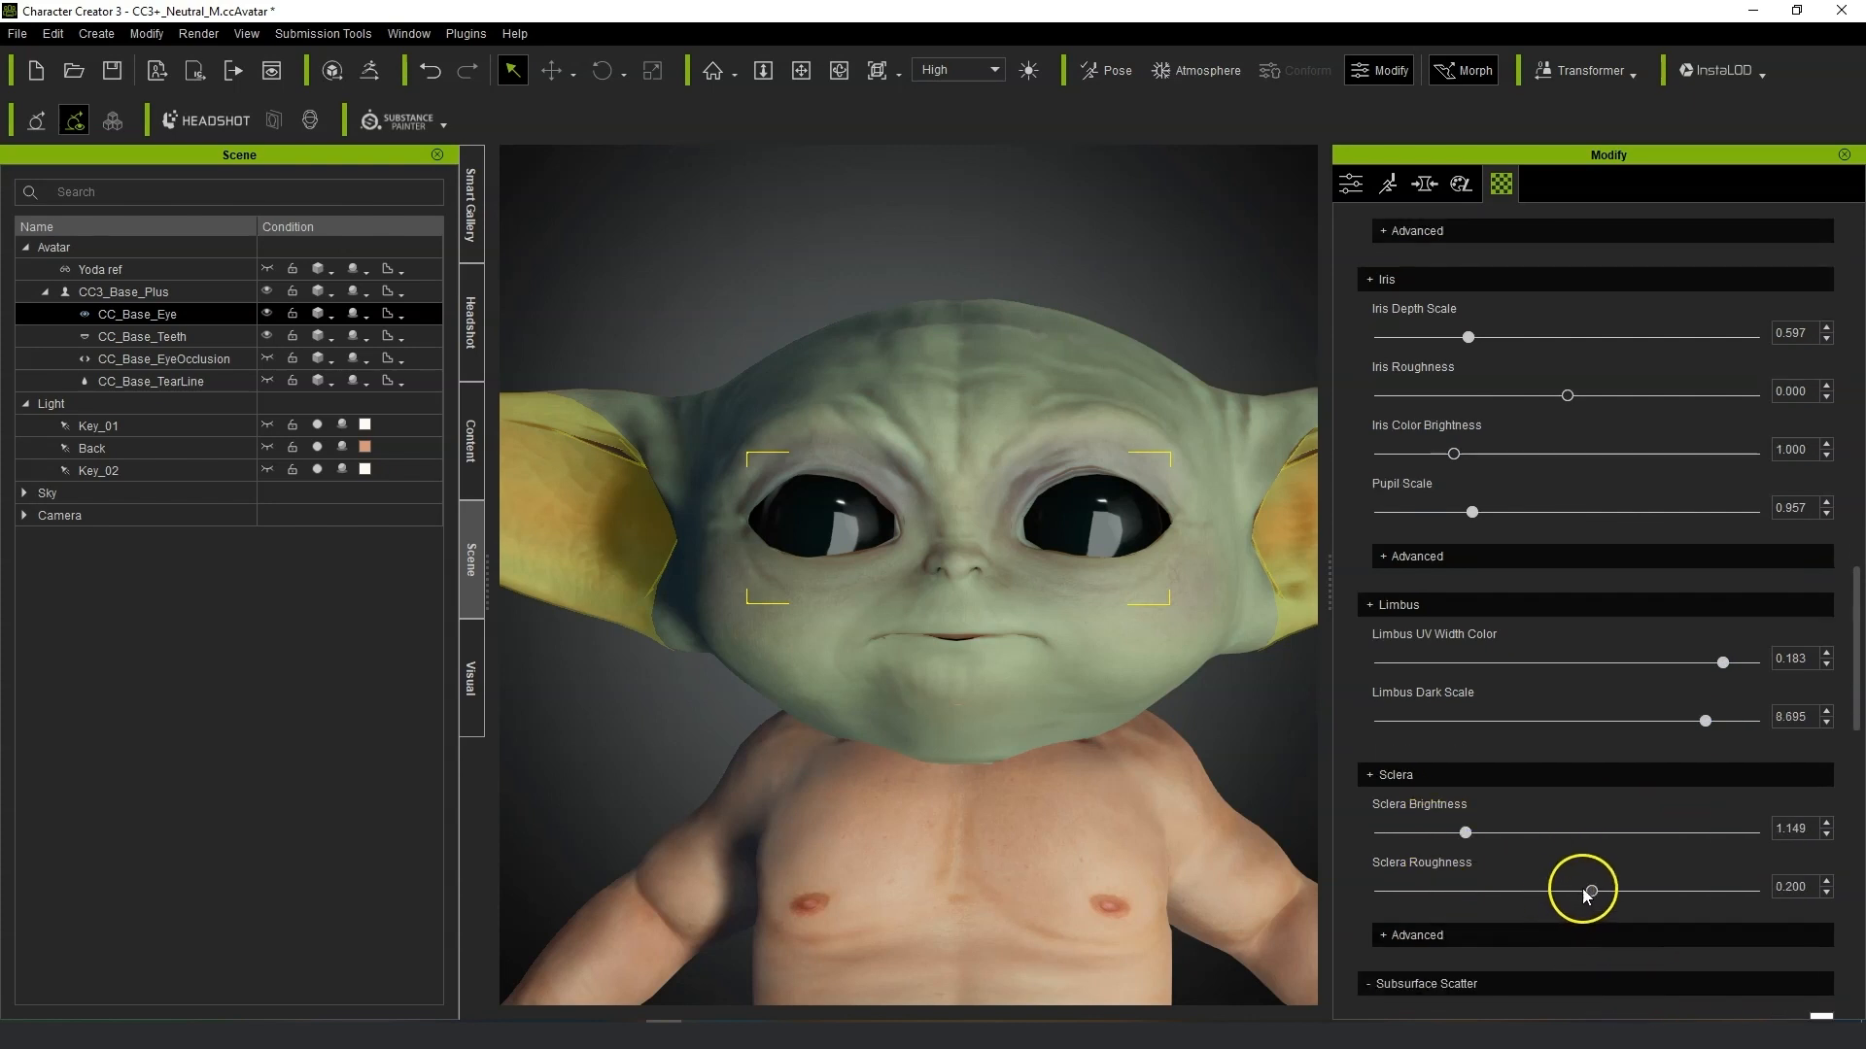
mouse_move(1380, 888)
left_mouse_down()
mouse_move(1629, 887)
mouse_move(1579, 891)
left_mouse_up()
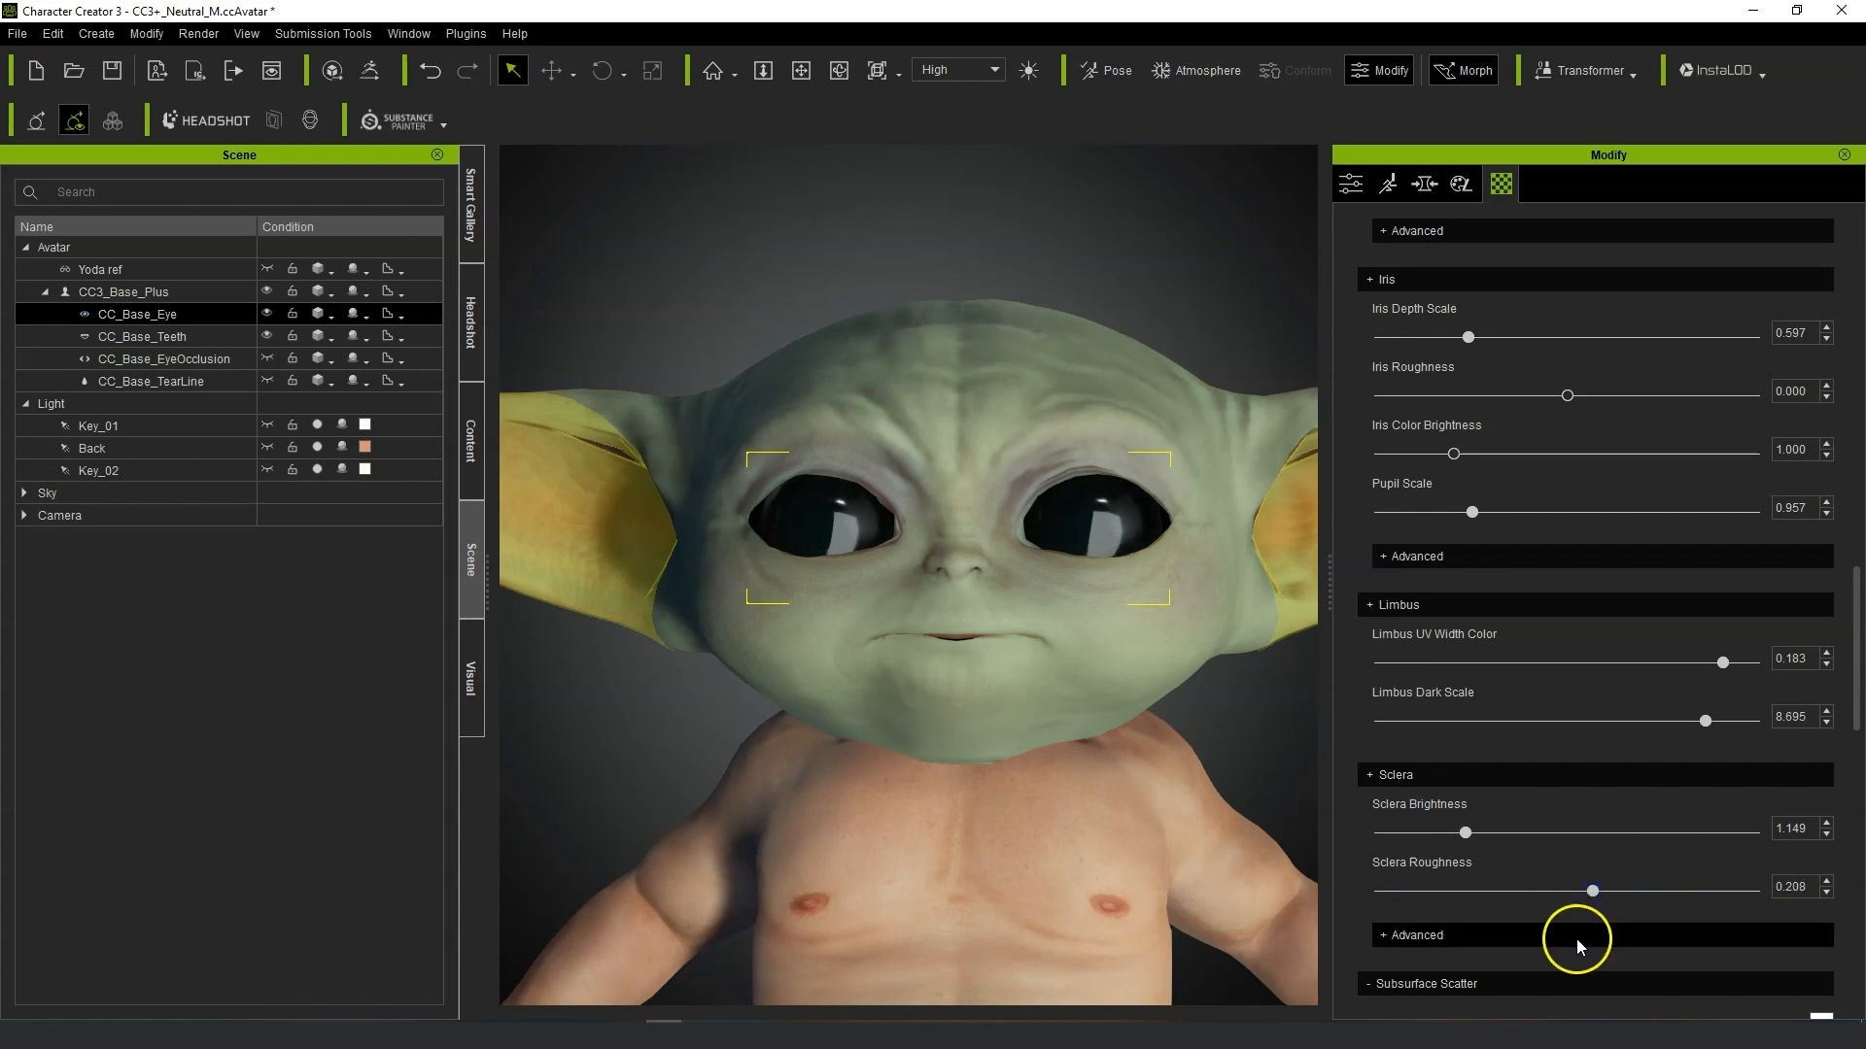
left_click(1386, 935)
scroll(1586, 813, "down", 2)
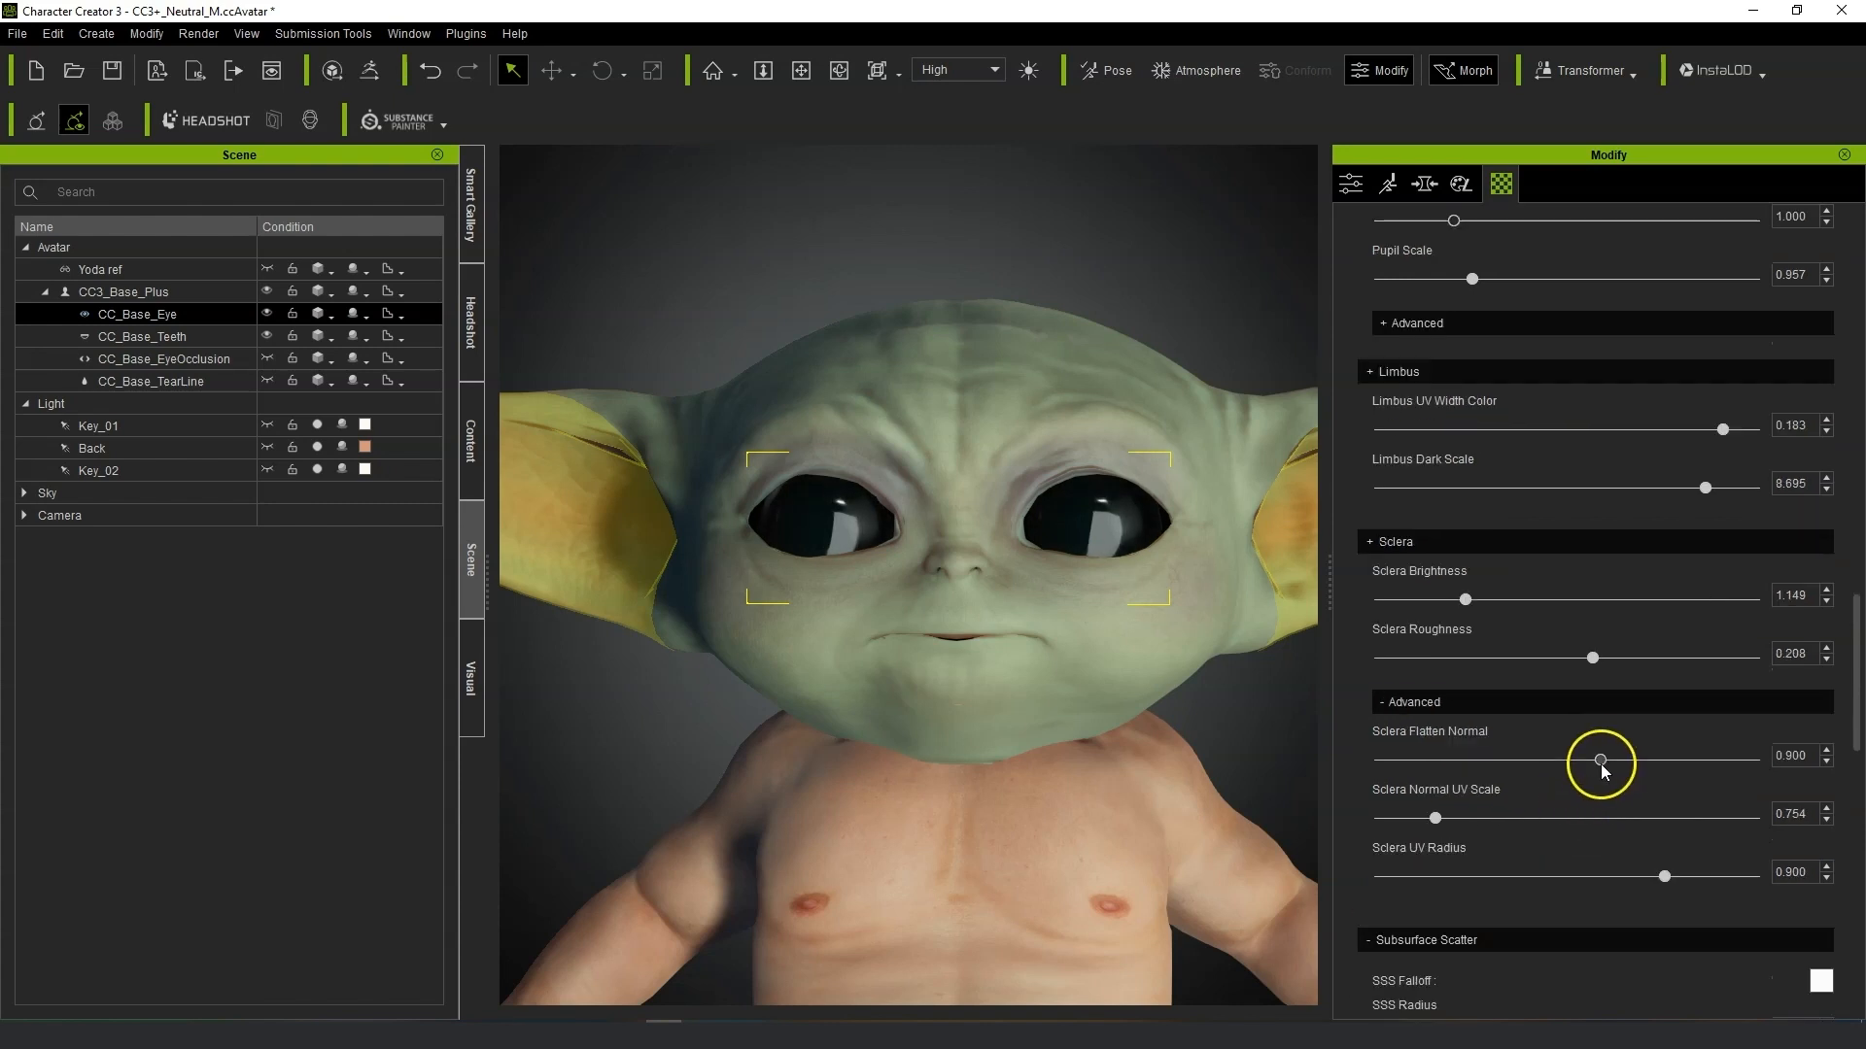
right_click_drag(1109, 683, 1146, 668, "alt")
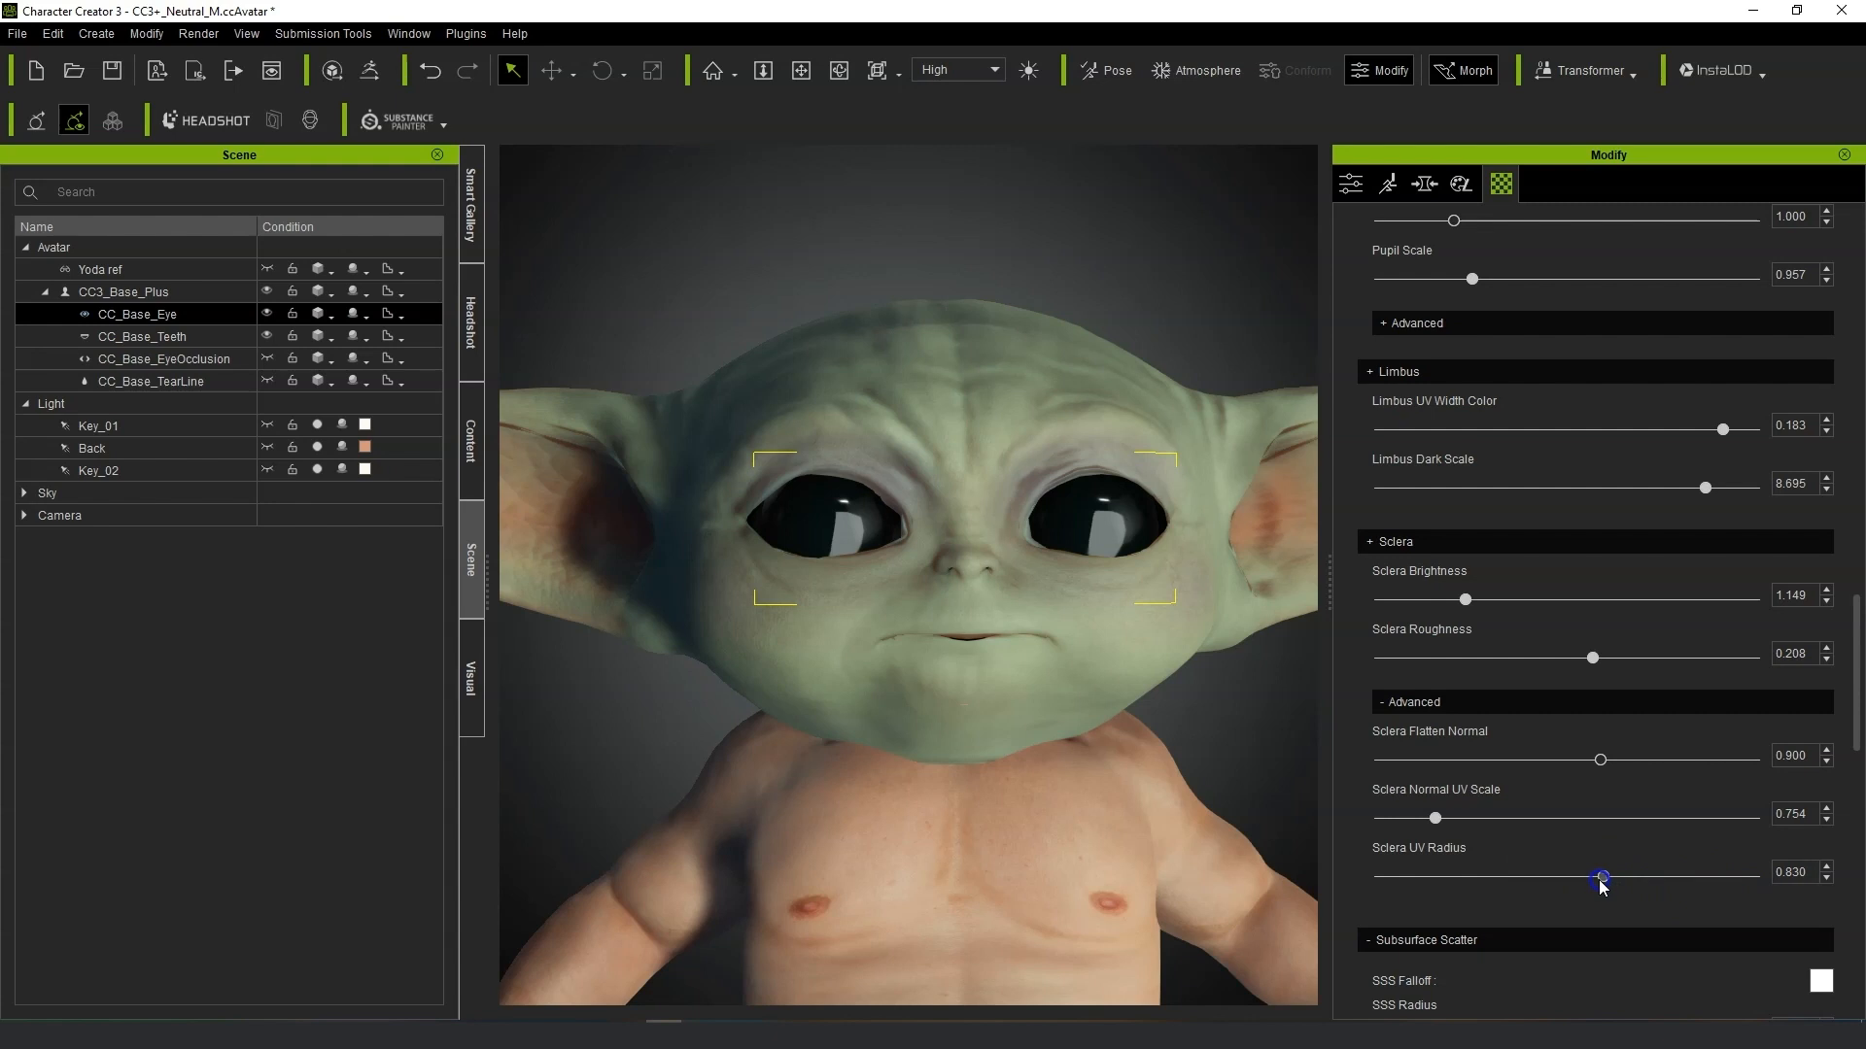
Enable Smooth Mesh subdivision on the CC3_Base_Plus avatar.
scroll(1584, 952, "down", 2)
mouse_move(967, 599)
right_mouse_down("alt")
mouse_move(848, 581)
mouse_move(979, 587)
right_mouse_up("alt")
scroll(1004, 621, "up", 3)
right_click_drag(1195, 760, 1114, 741, "alt")
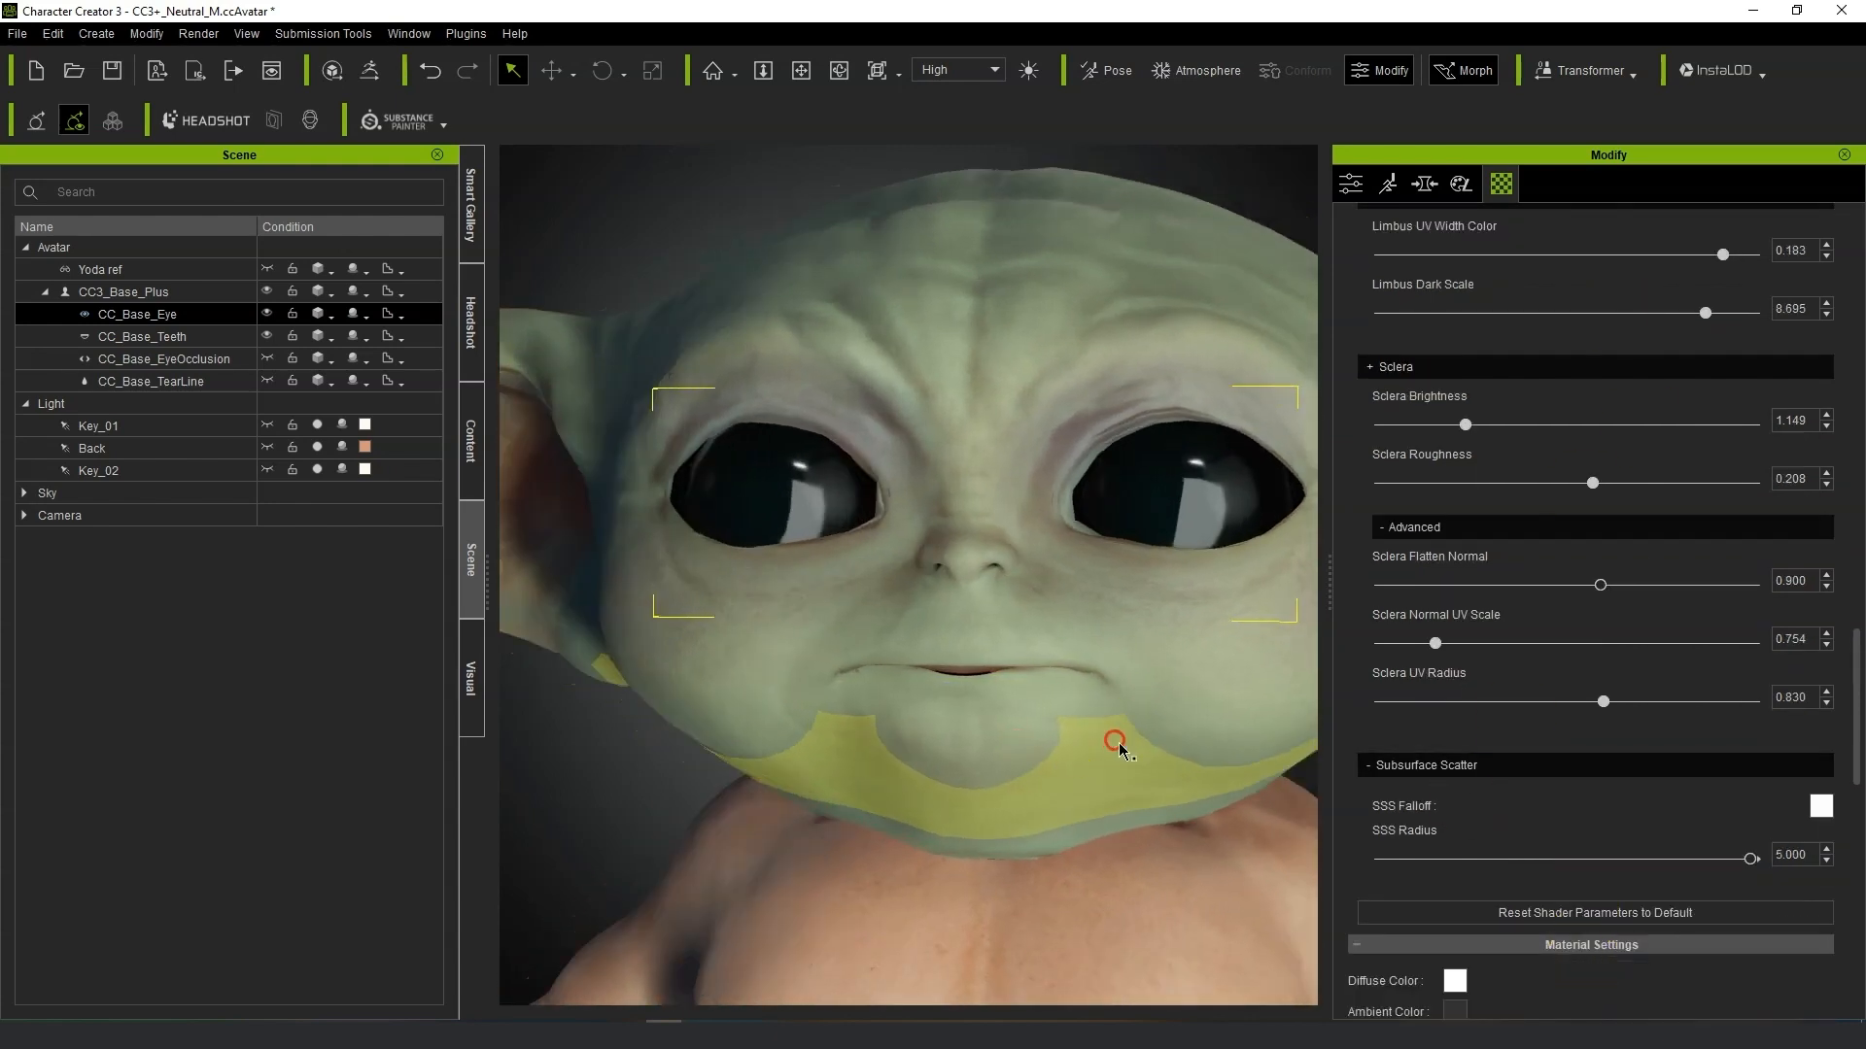
scroll(1151, 642, "down", 5)
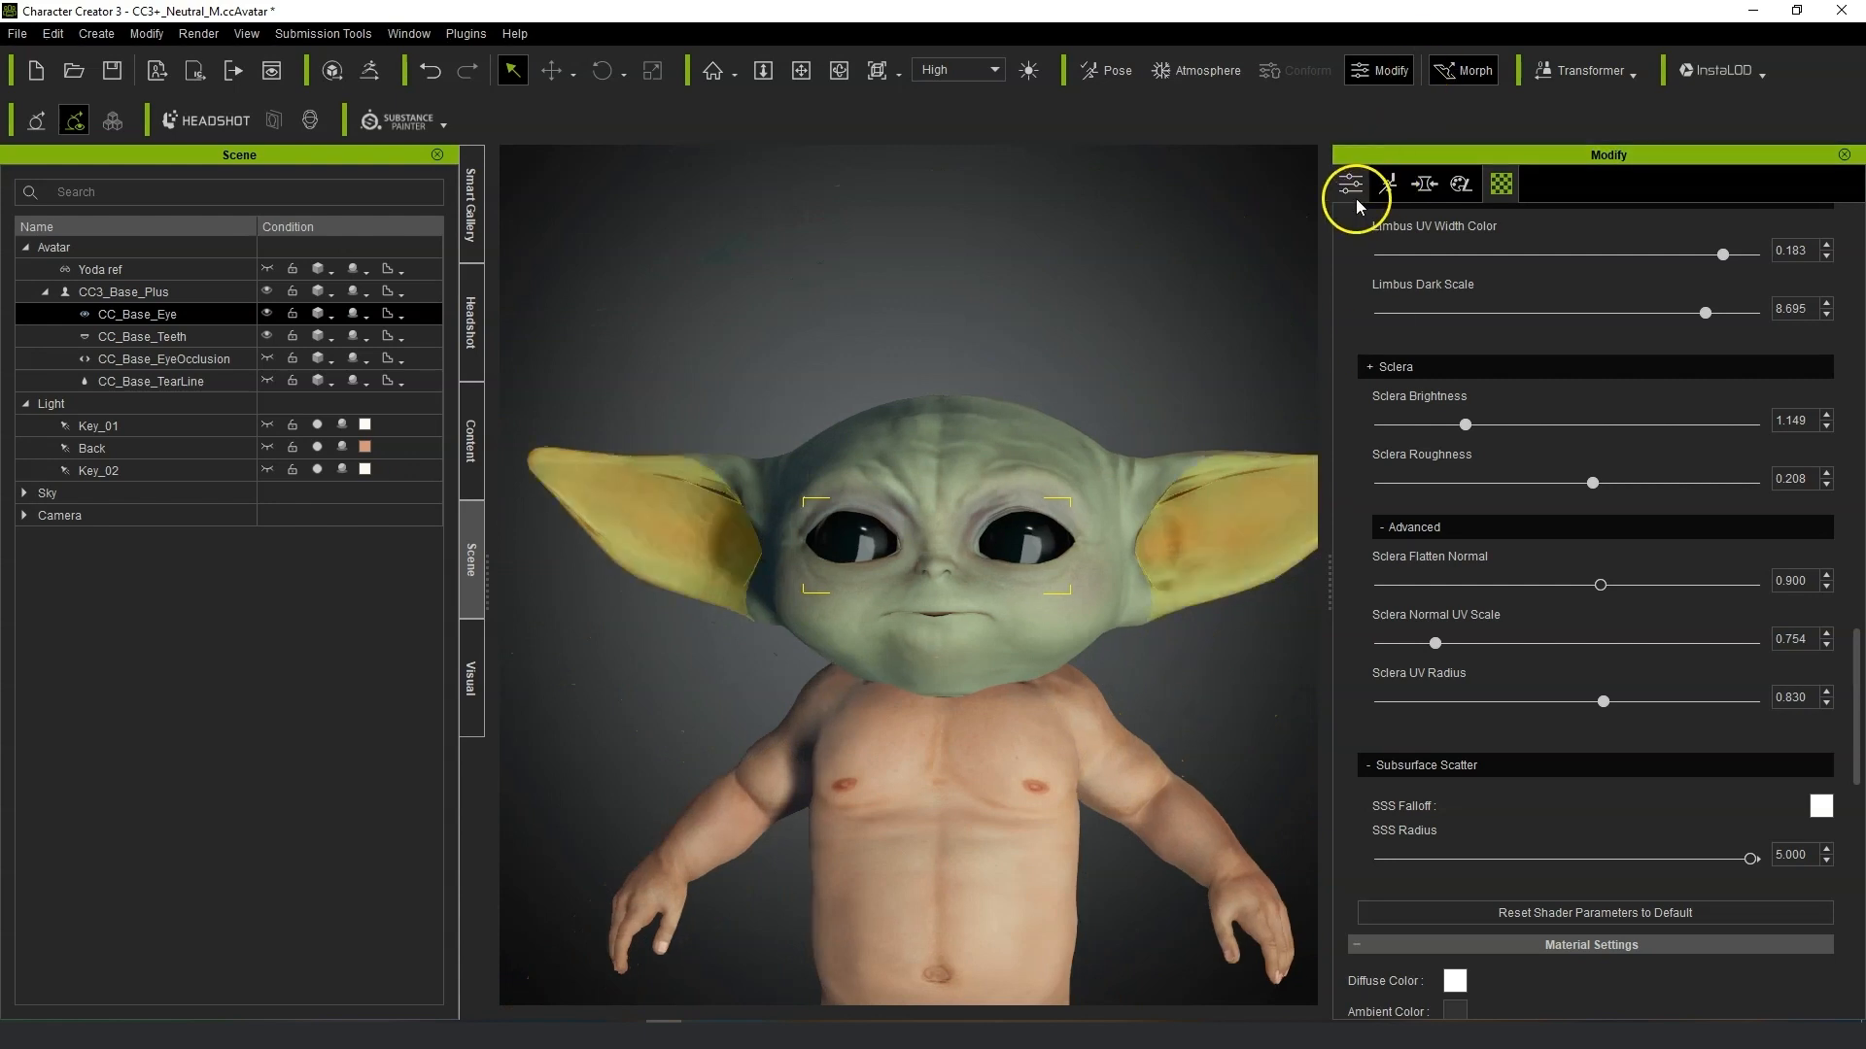
left_click(1351, 186)
left_click(146, 291)
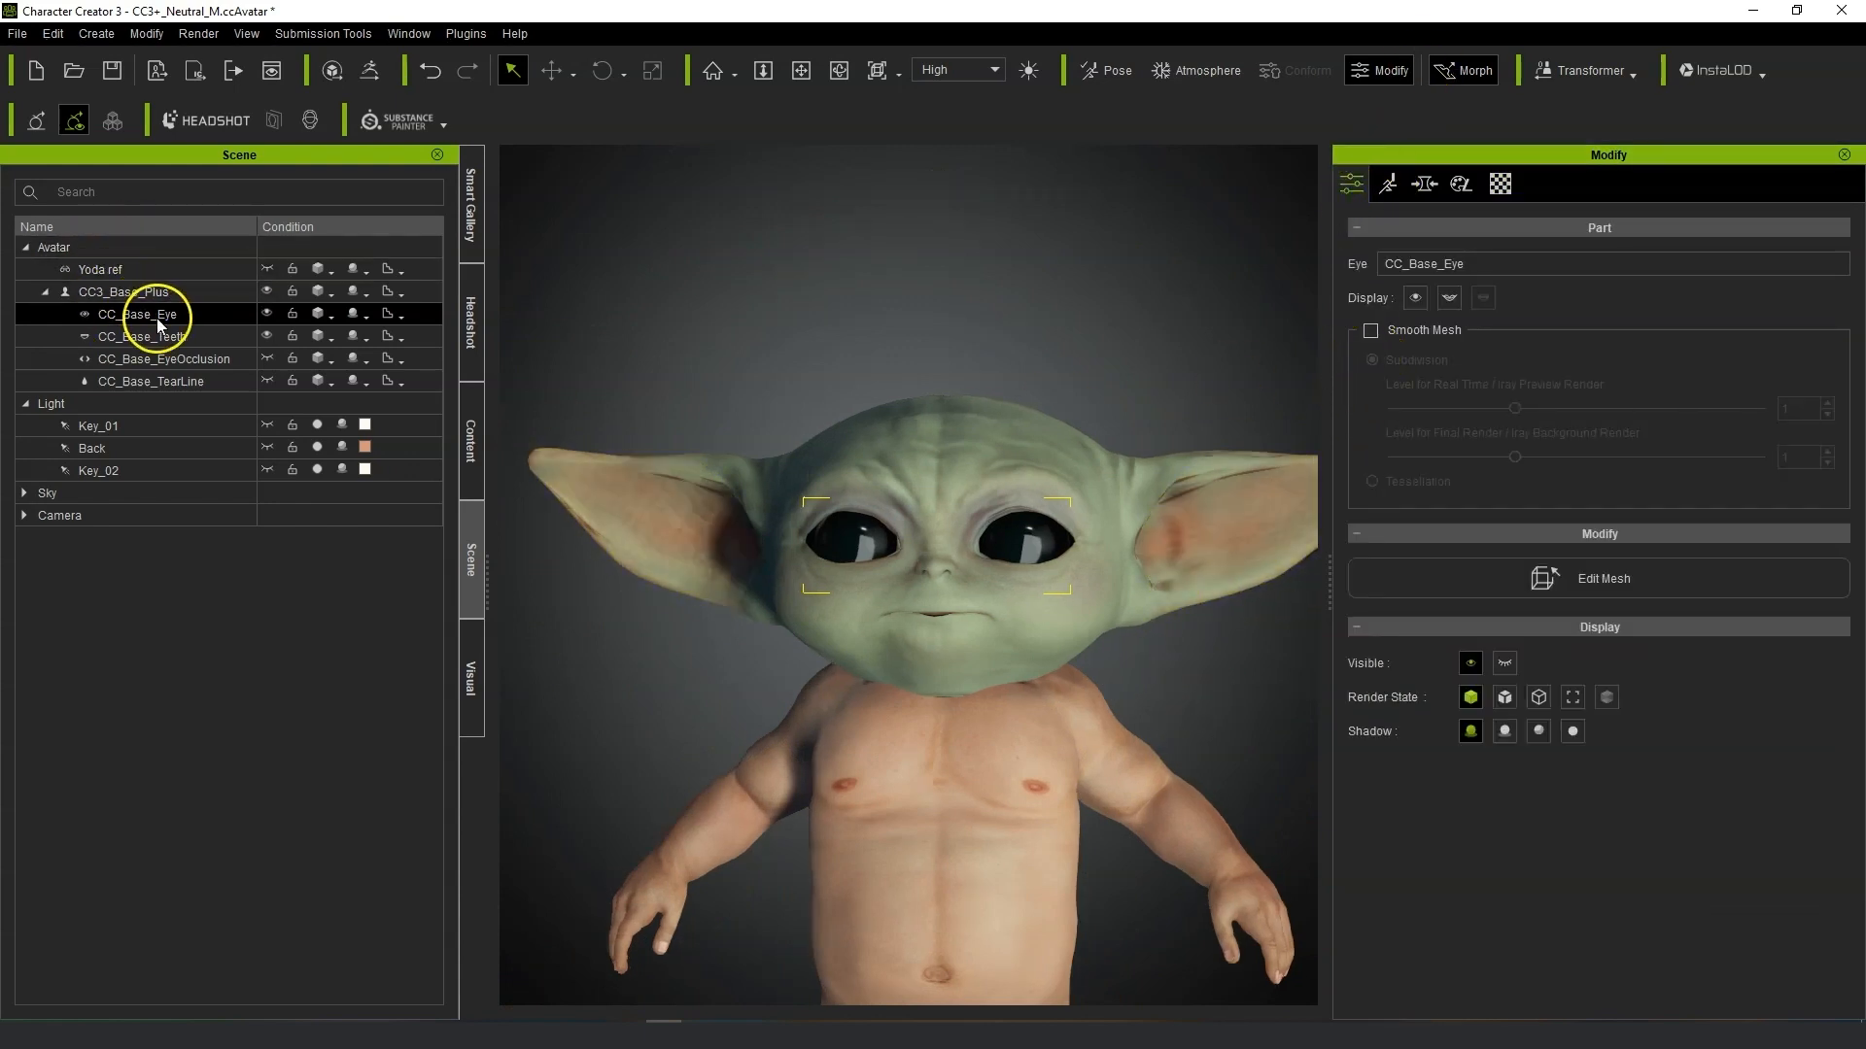
left_click(1372, 450)
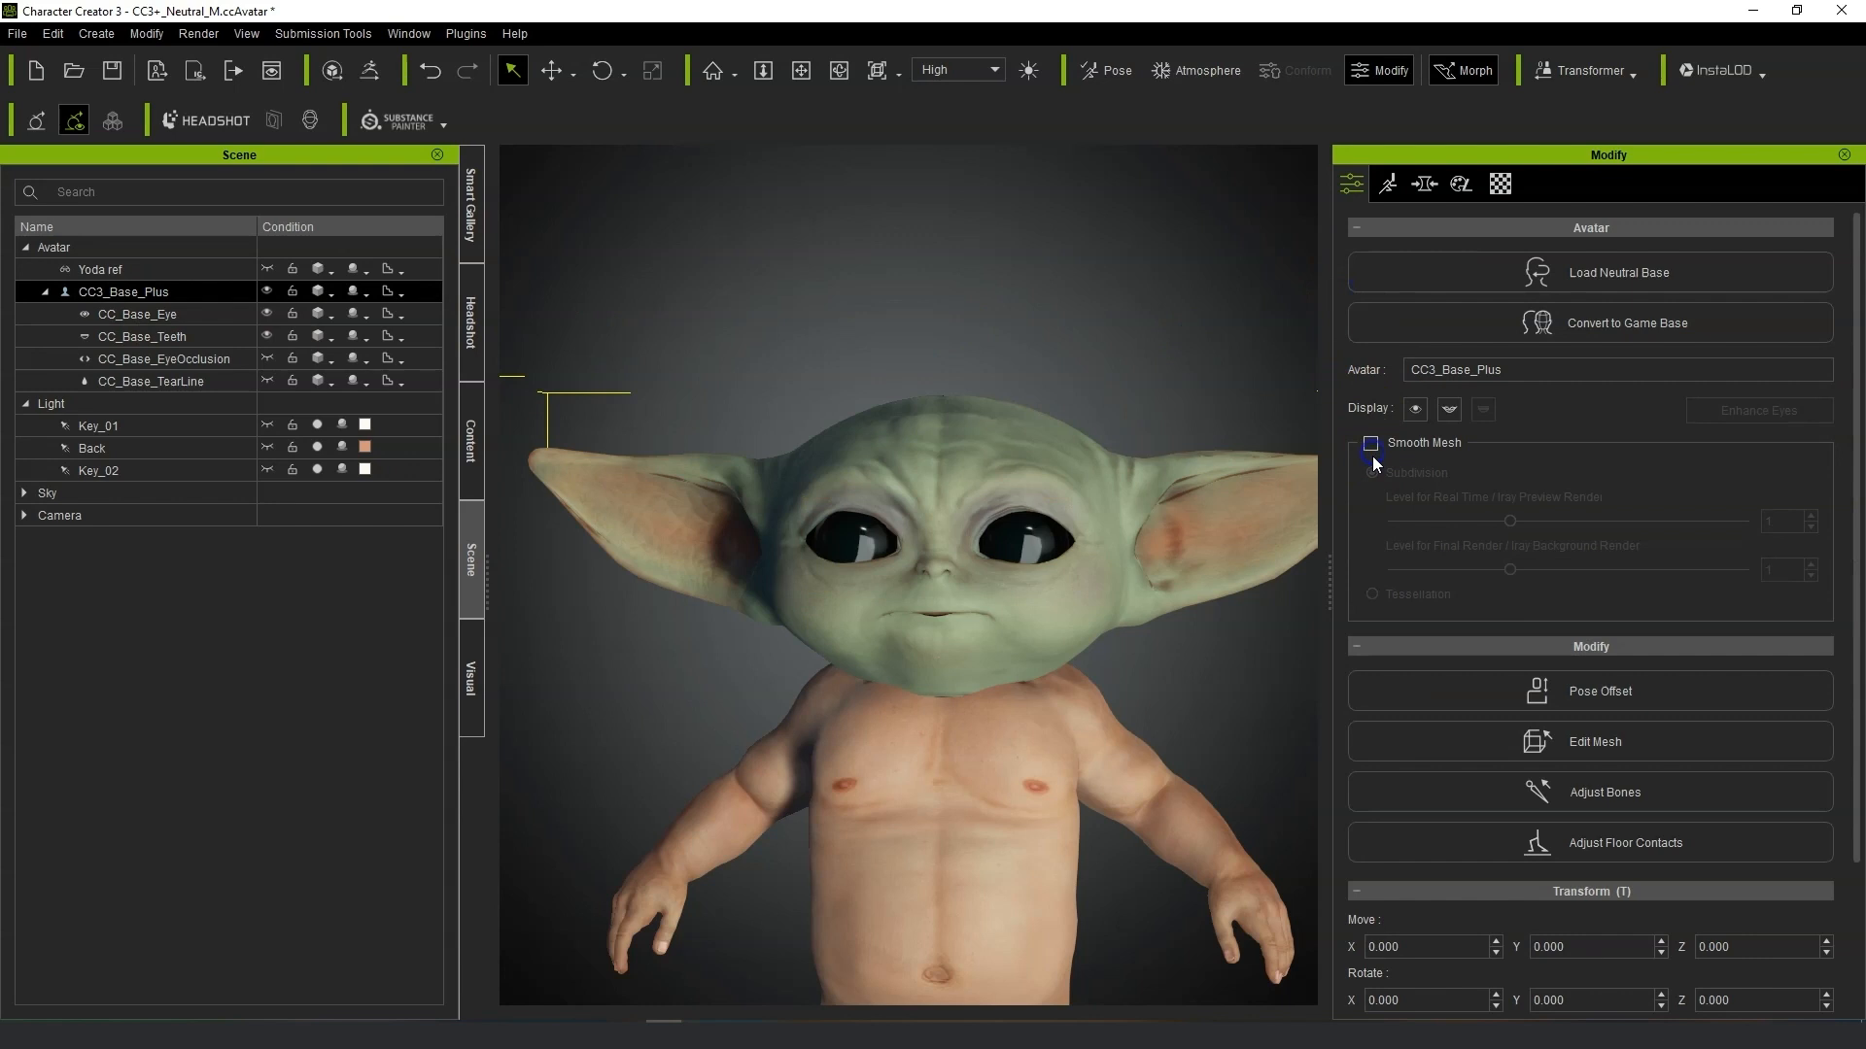
left_click(1375, 447)
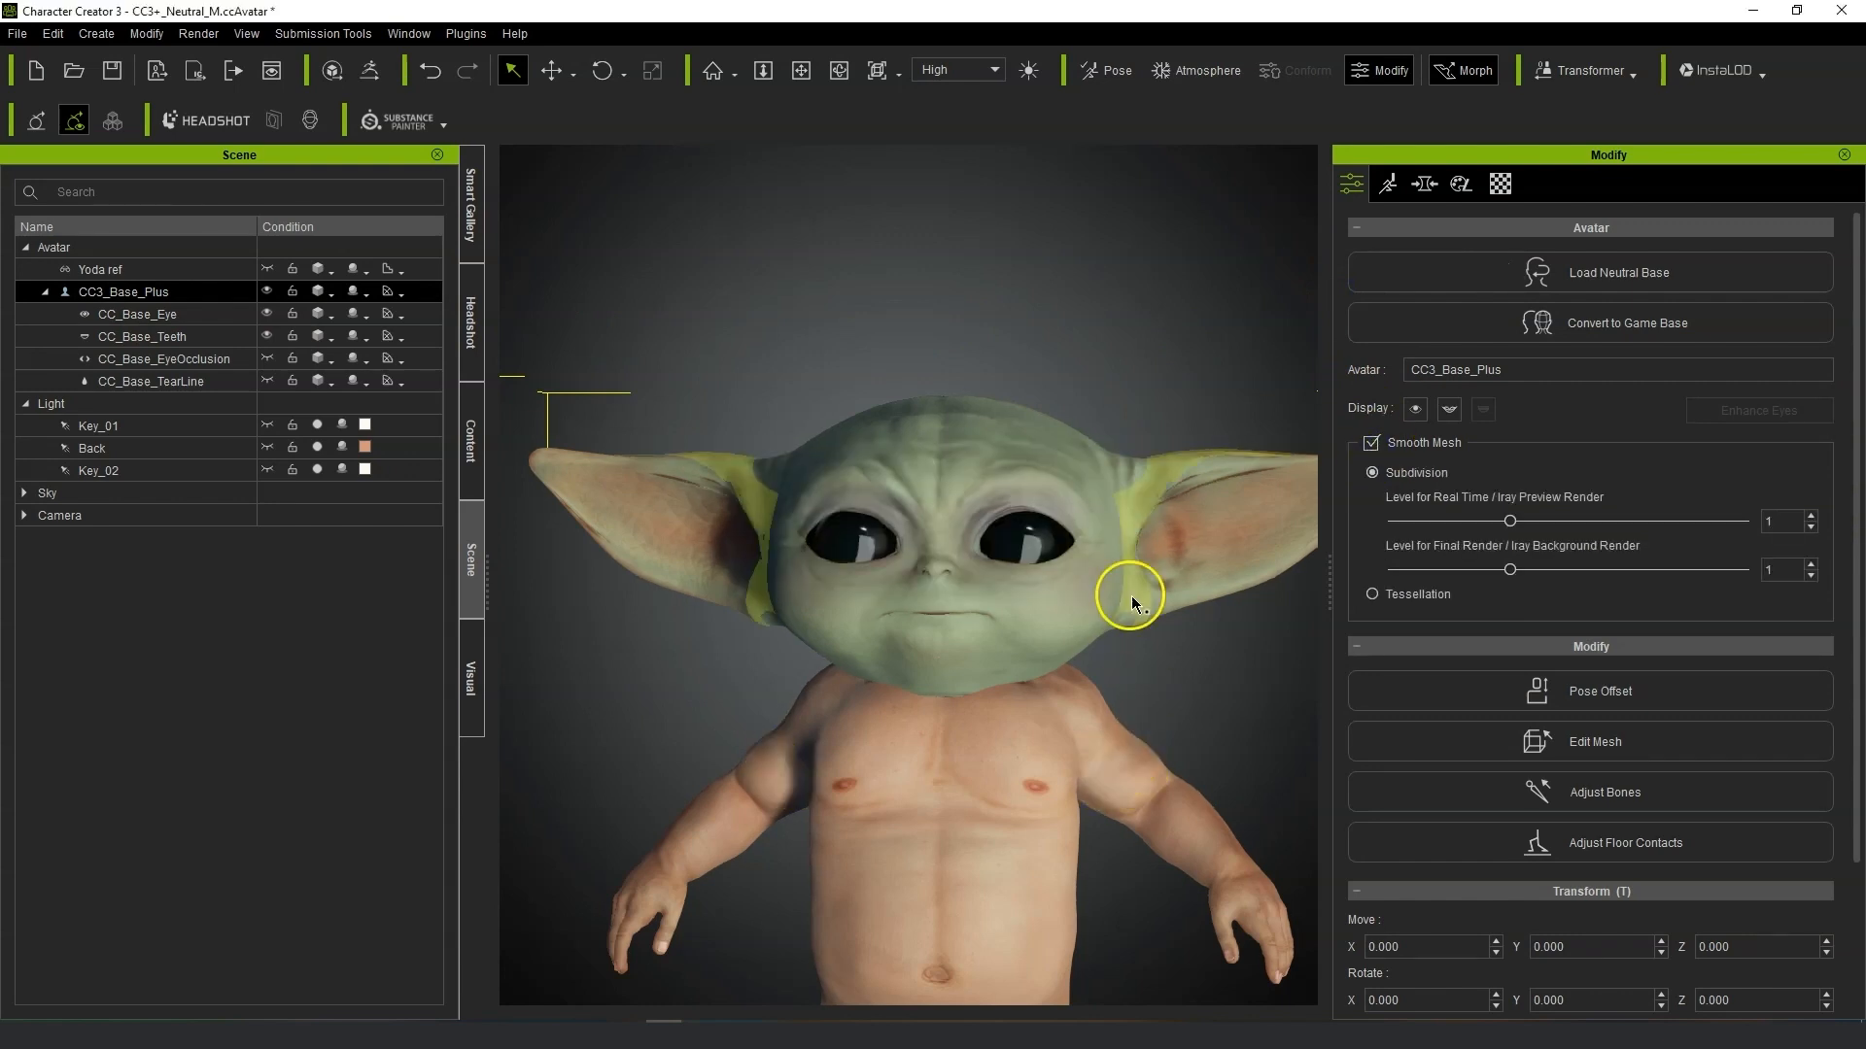
Filter the Headshot Eyeball morphs by "s" and raise Eyeball Scale to 88.
right_click_drag(1063, 764, 1112, 741)
scroll(1110, 738, "up", 5)
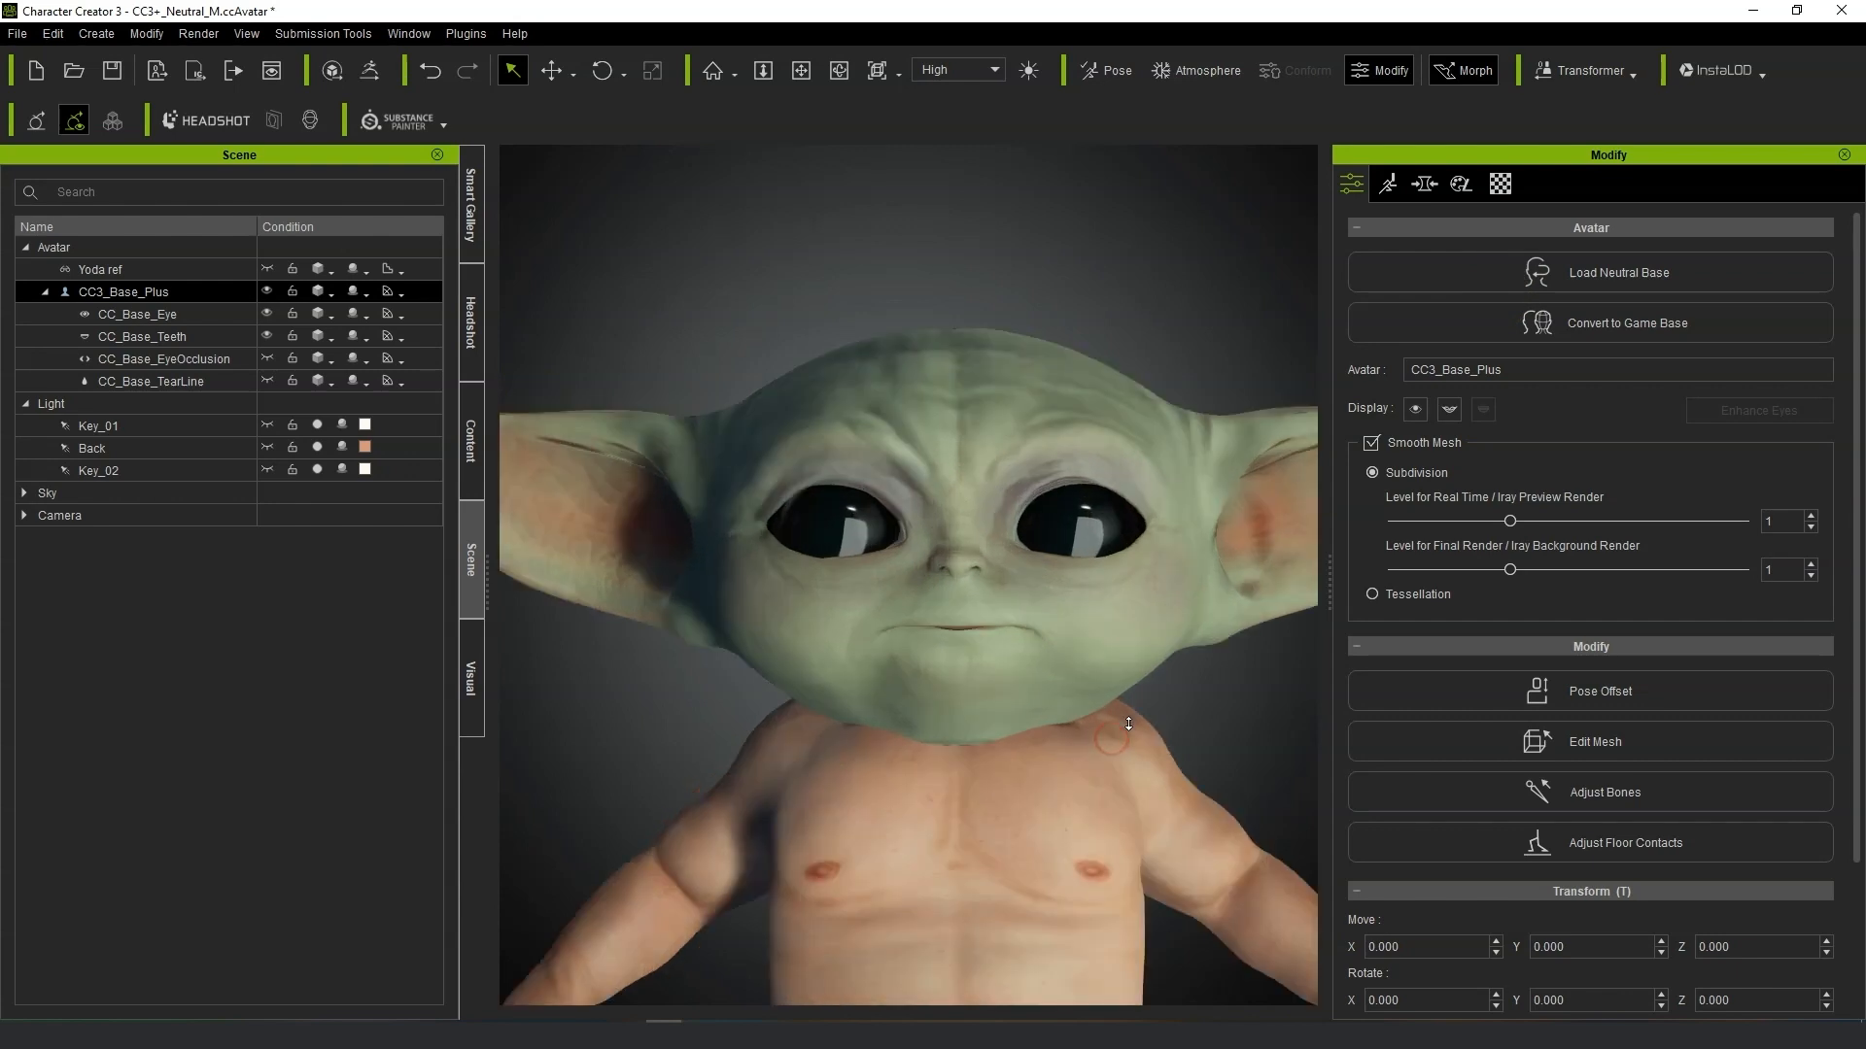
right_click_drag(1226, 718, 1190, 753)
left_click(1442, 187)
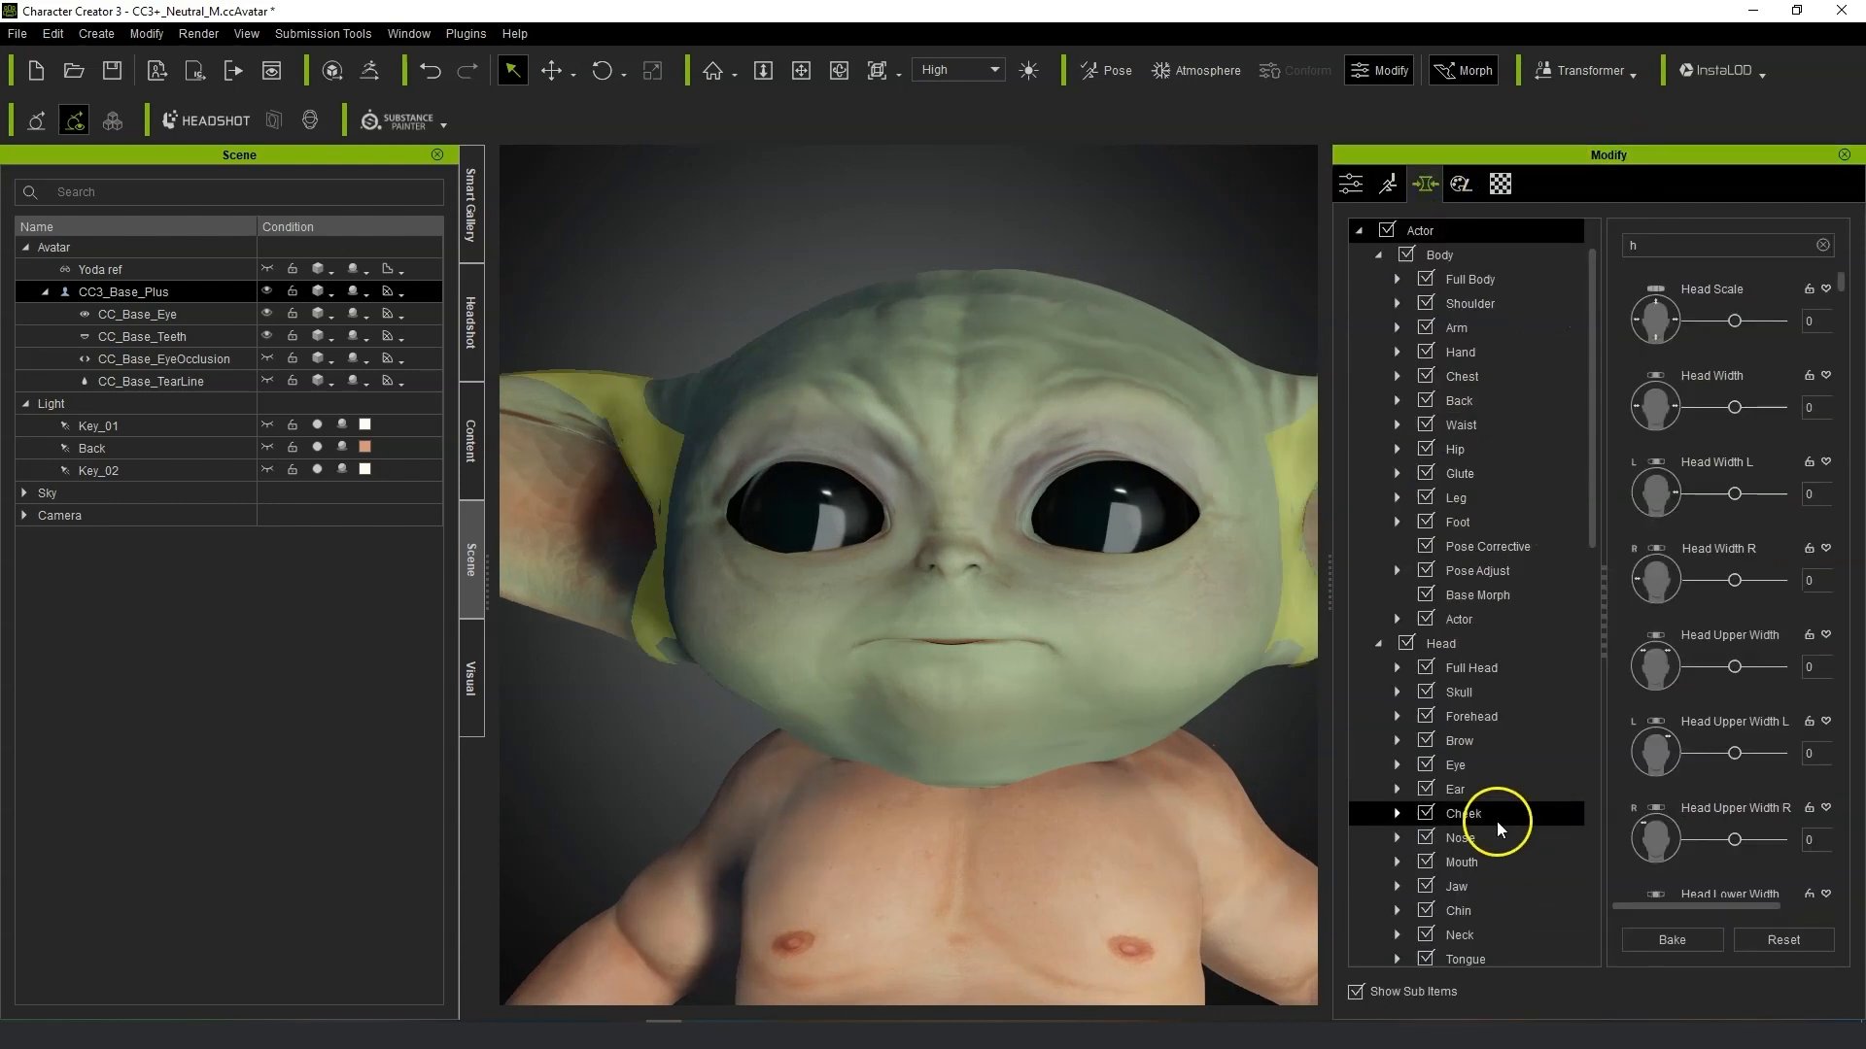
scroll(1516, 758, "up", 2)
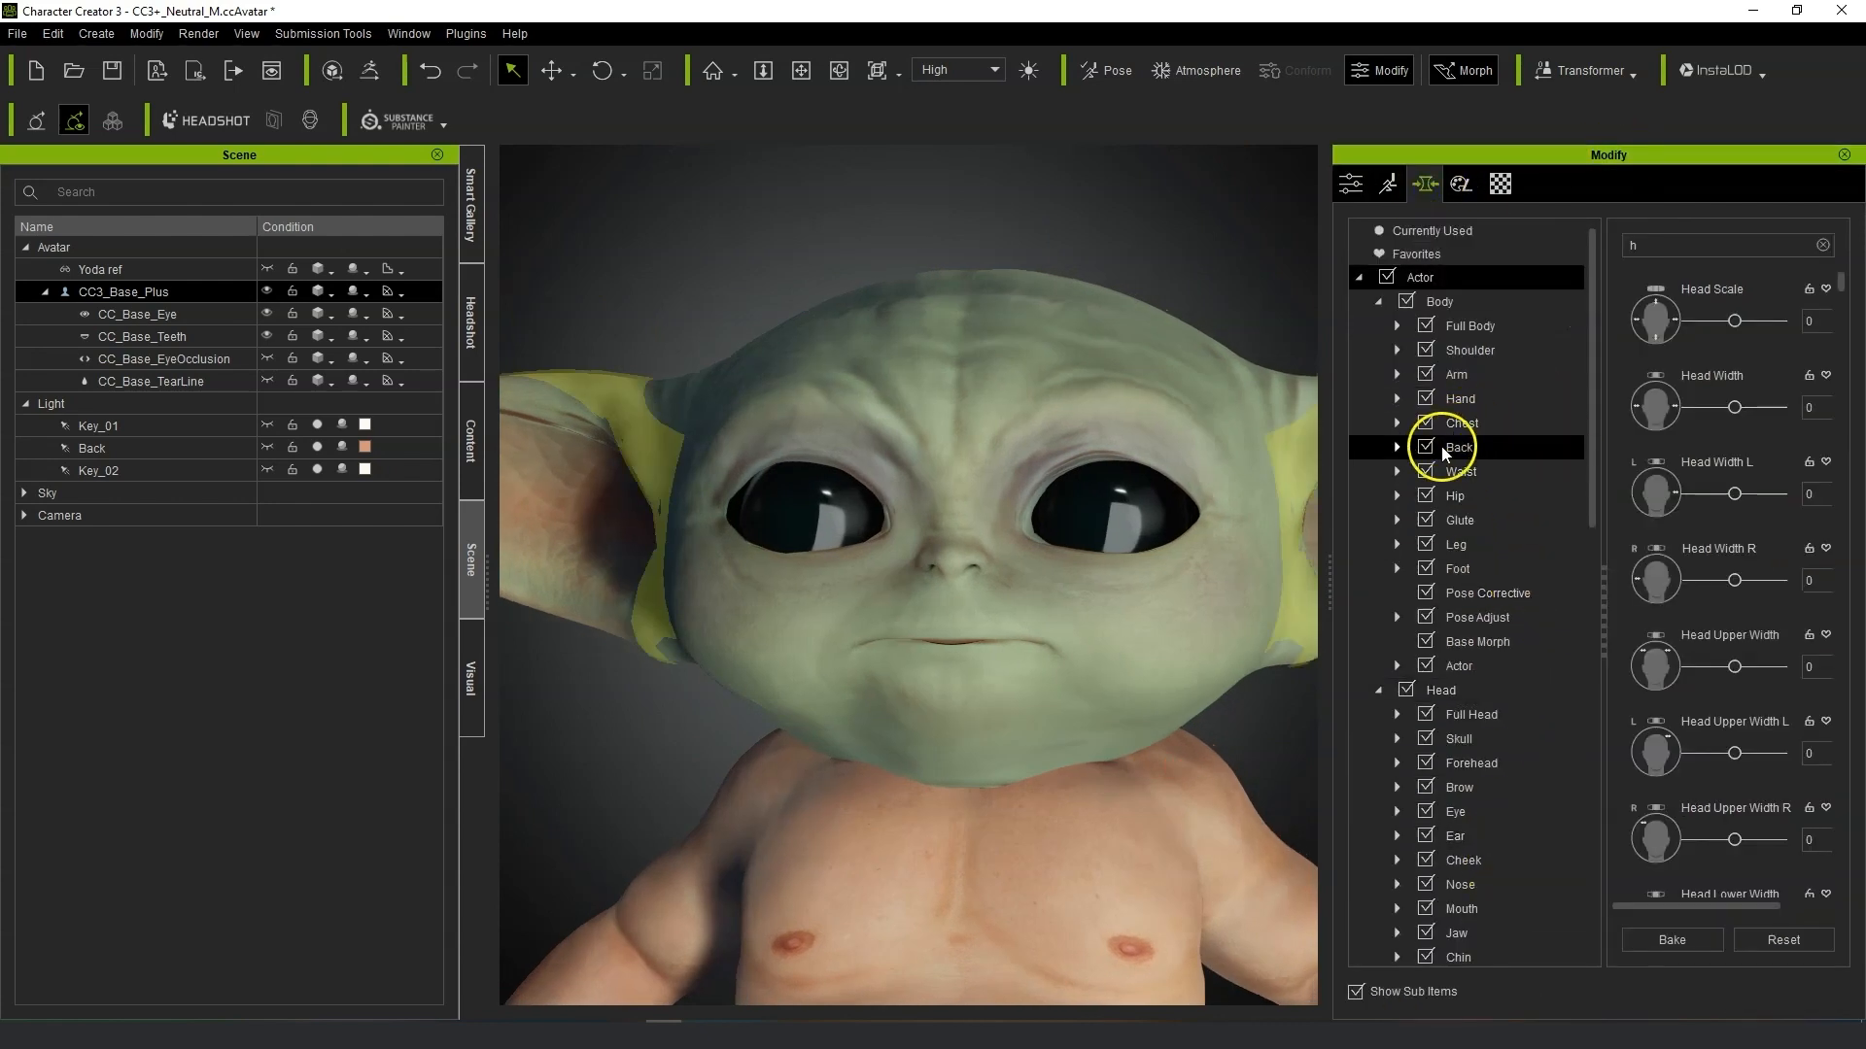
scroll(1493, 651, "down", 3)
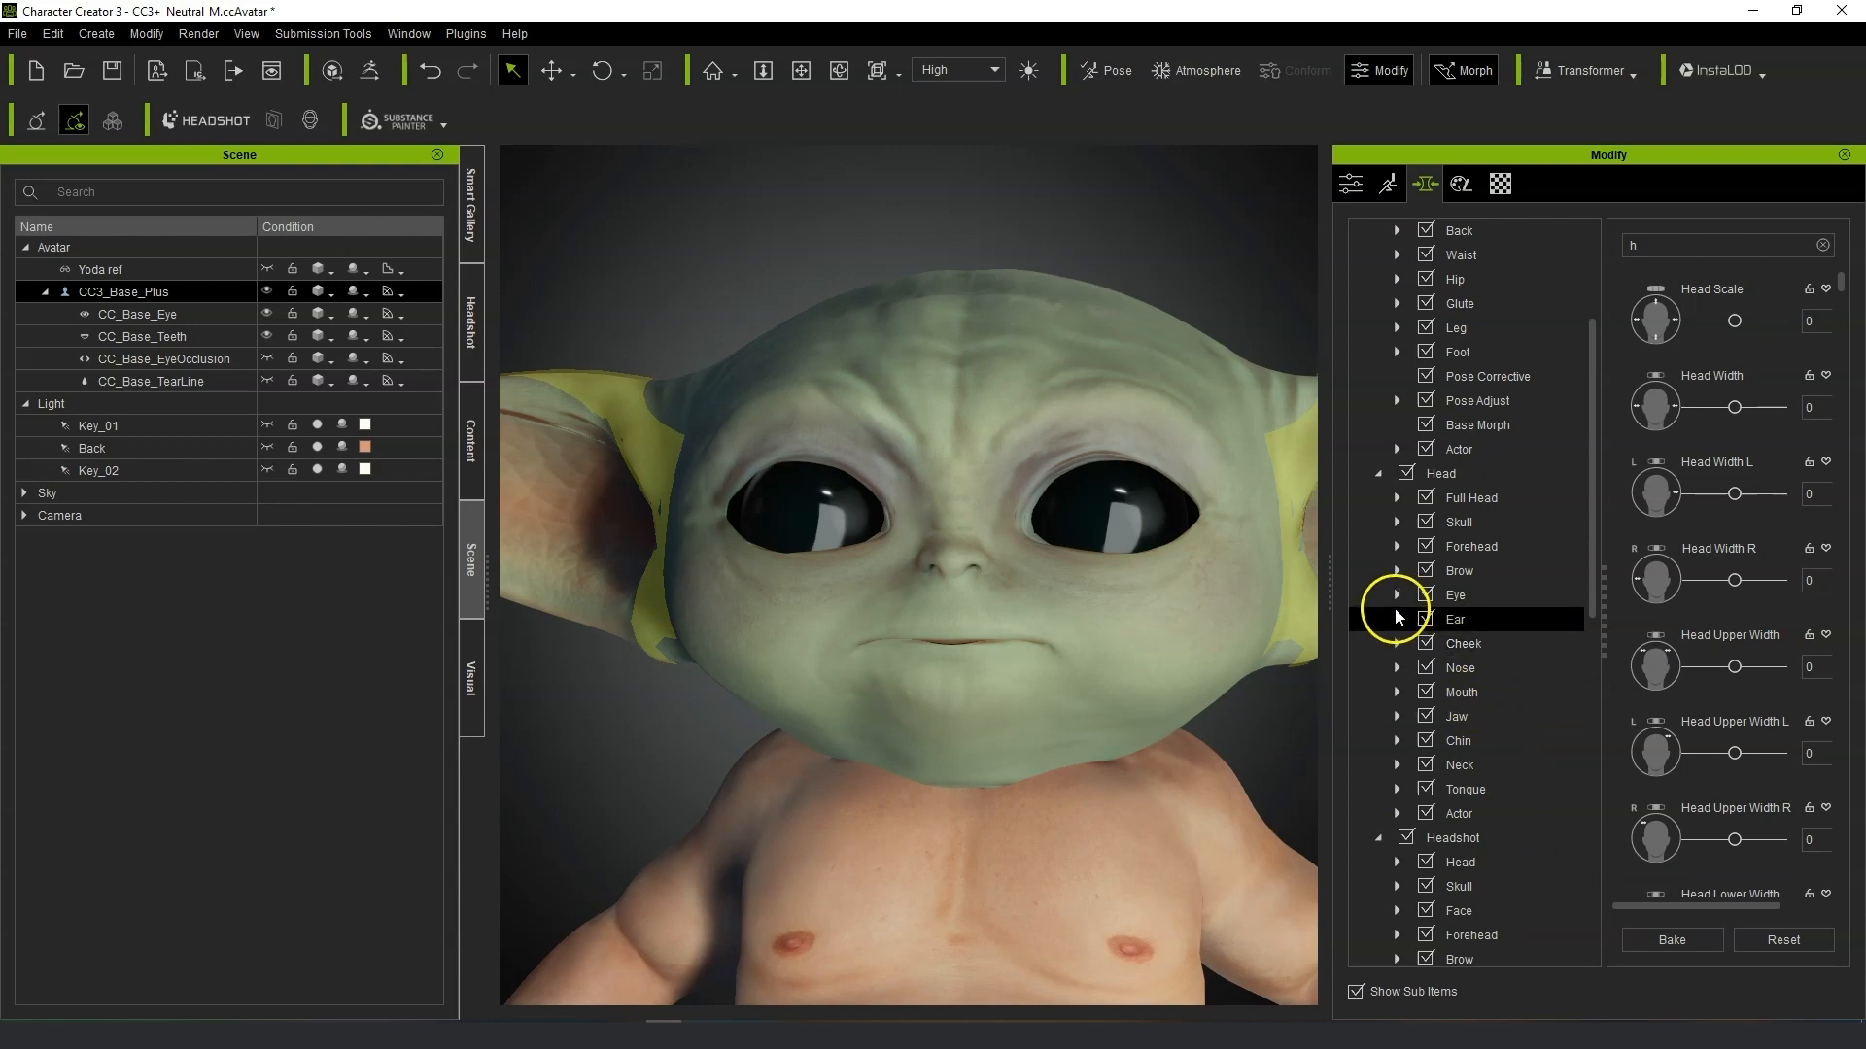
left_click(1396, 594)
left_click(1523, 714)
left_click_drag(1739, 241, 1530, 254)
type("s")
left_click_drag(1717, 322, 1777, 320)
Filter the CC_Base_Eye actor-part morphs by "m" and adjust its first two sliders.
scroll(1582, 737, "down", 9)
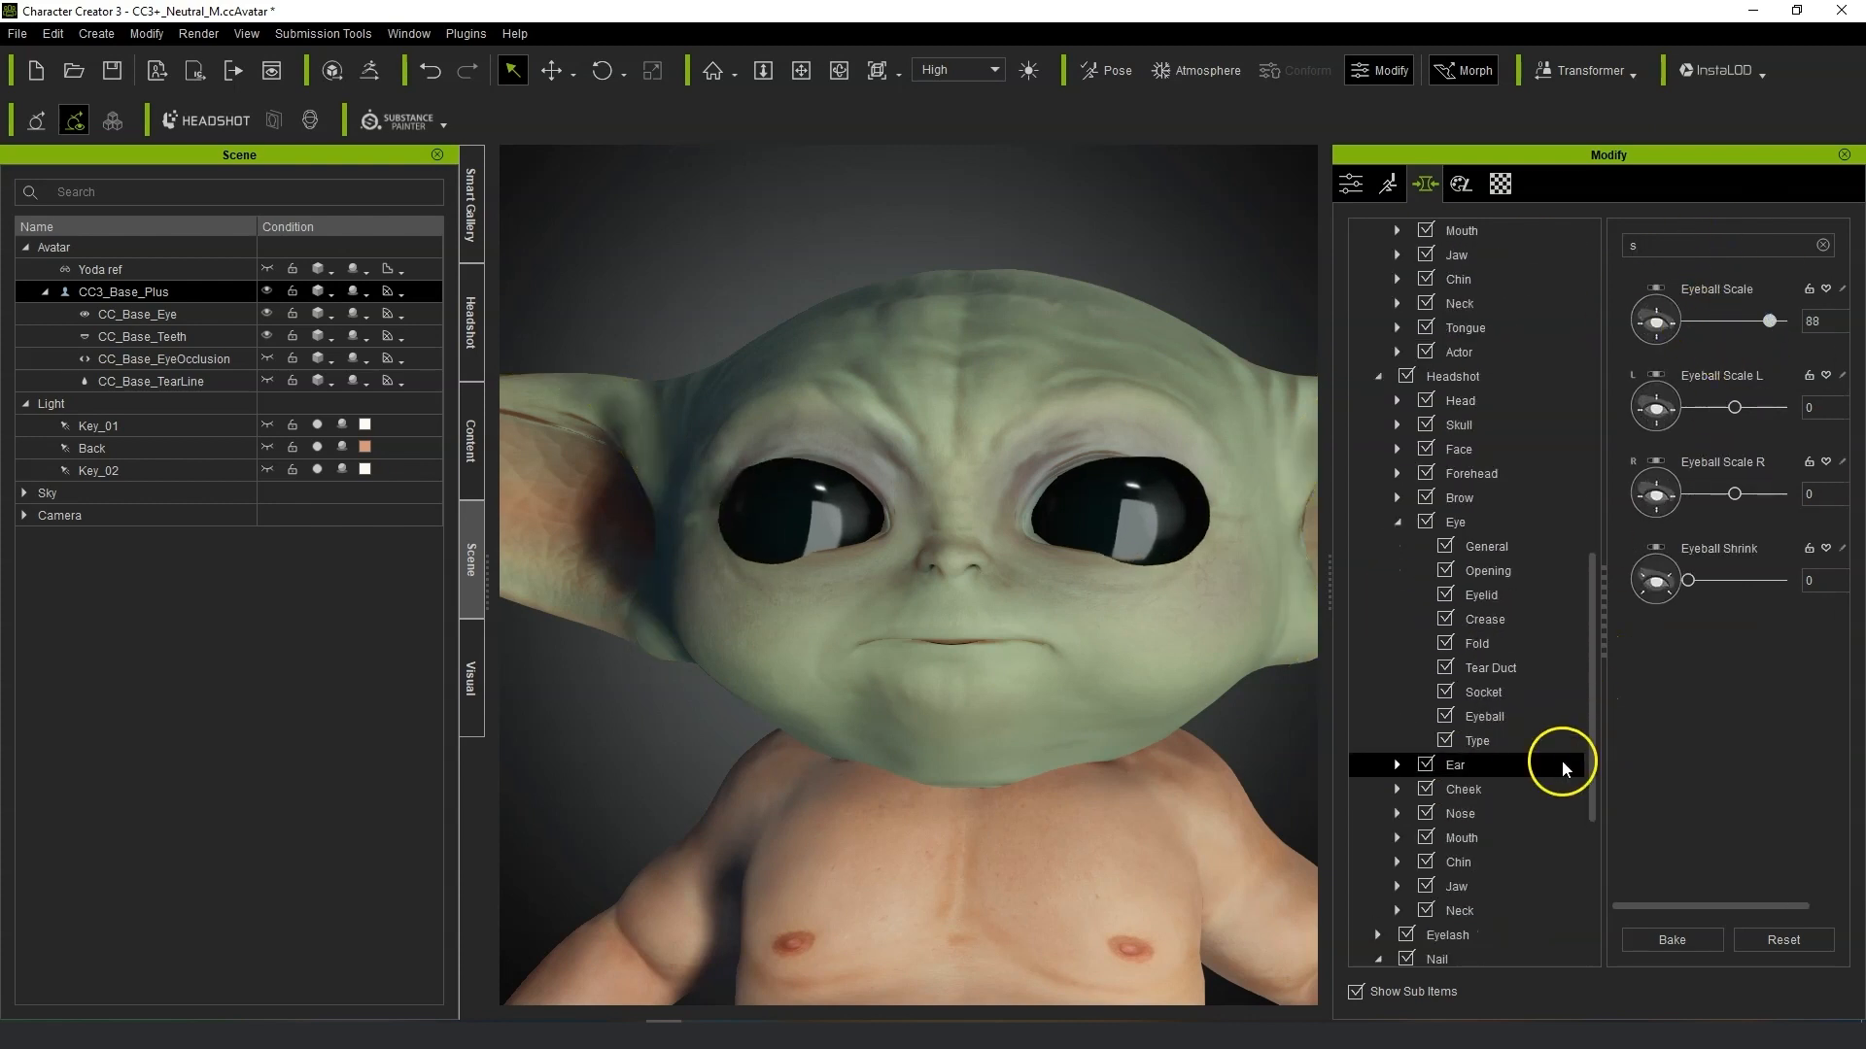
left_click(1541, 718)
left_click_drag(1700, 249, 1543, 257)
type("m")
scroll(1583, 631, "down", 5)
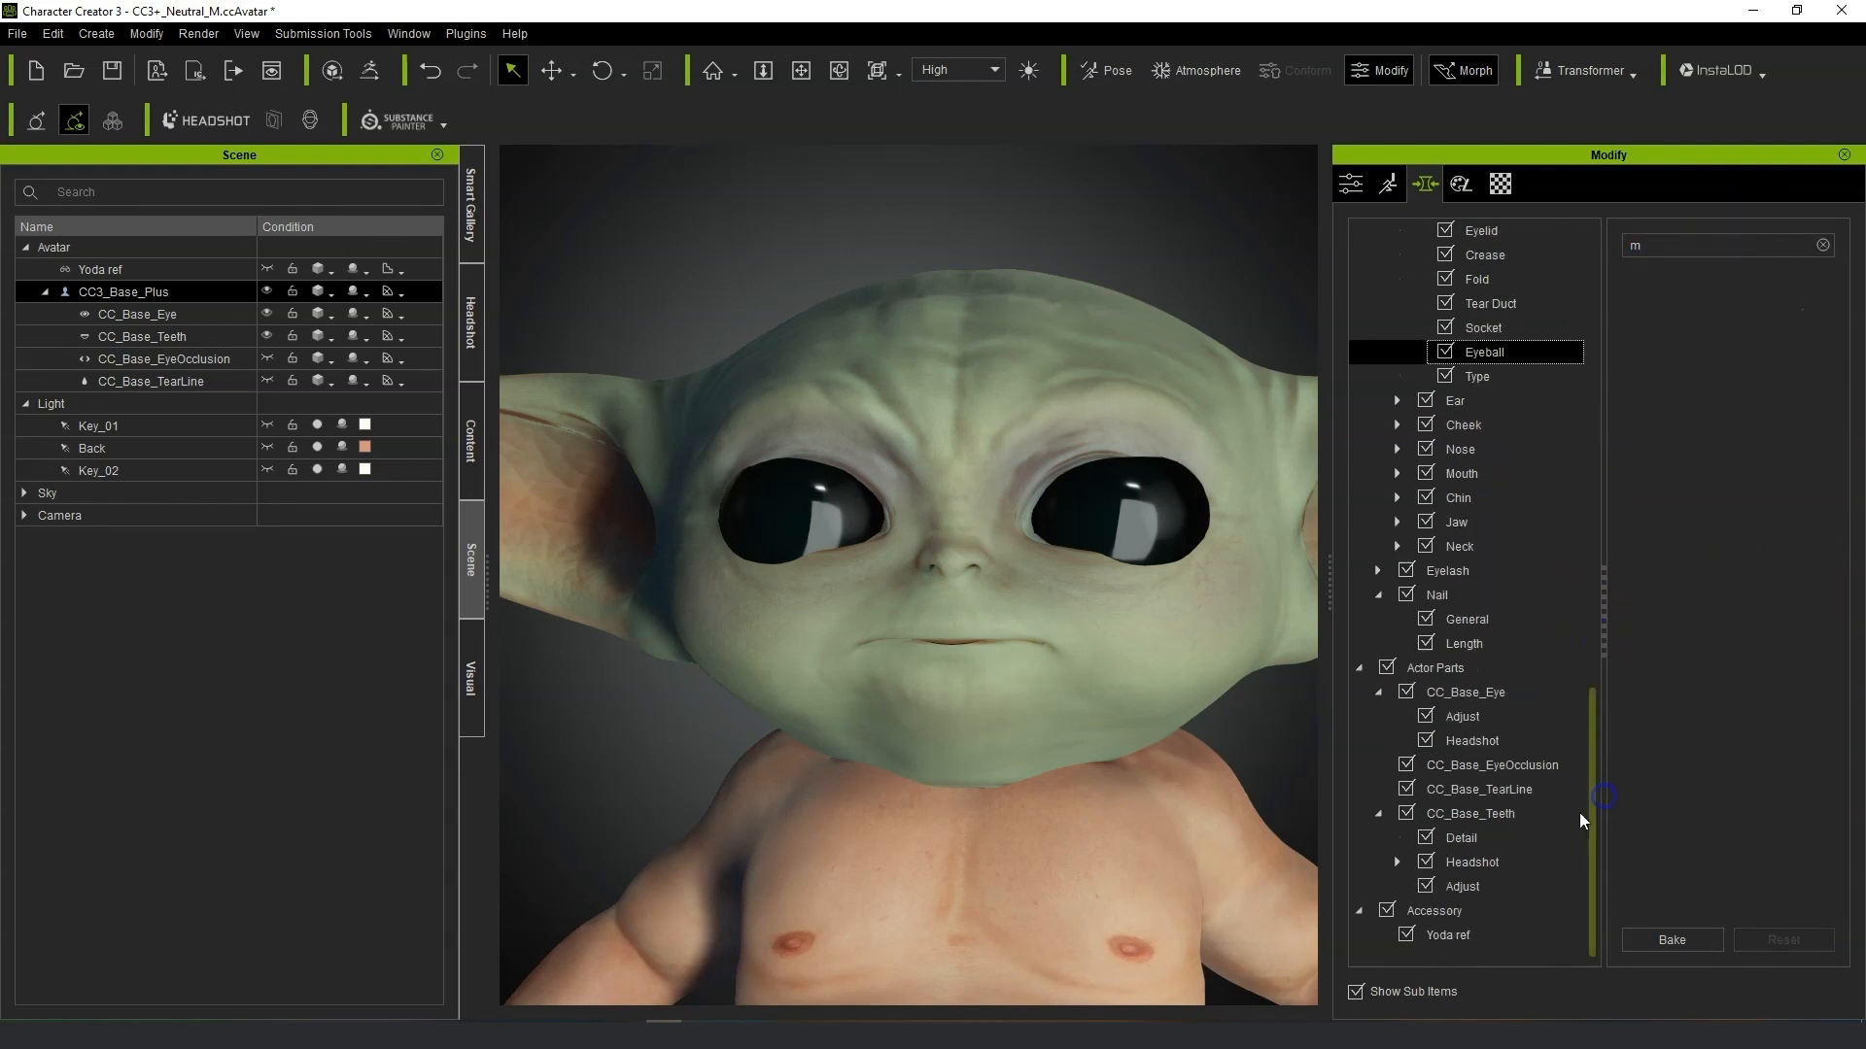
left_click(1516, 692)
left_click_drag(1643, 320, 1693, 324)
left_click_drag(1642, 407, 1678, 409)
right_click_drag(1205, 805, 1700, 690)
Filter the Headshot Eyeball morphs by "d" and set Eyeball Depth to -100.
scroll(1216, 745, "up", 3)
left_click_drag(1683, 247, 1574, 253)
type("d")
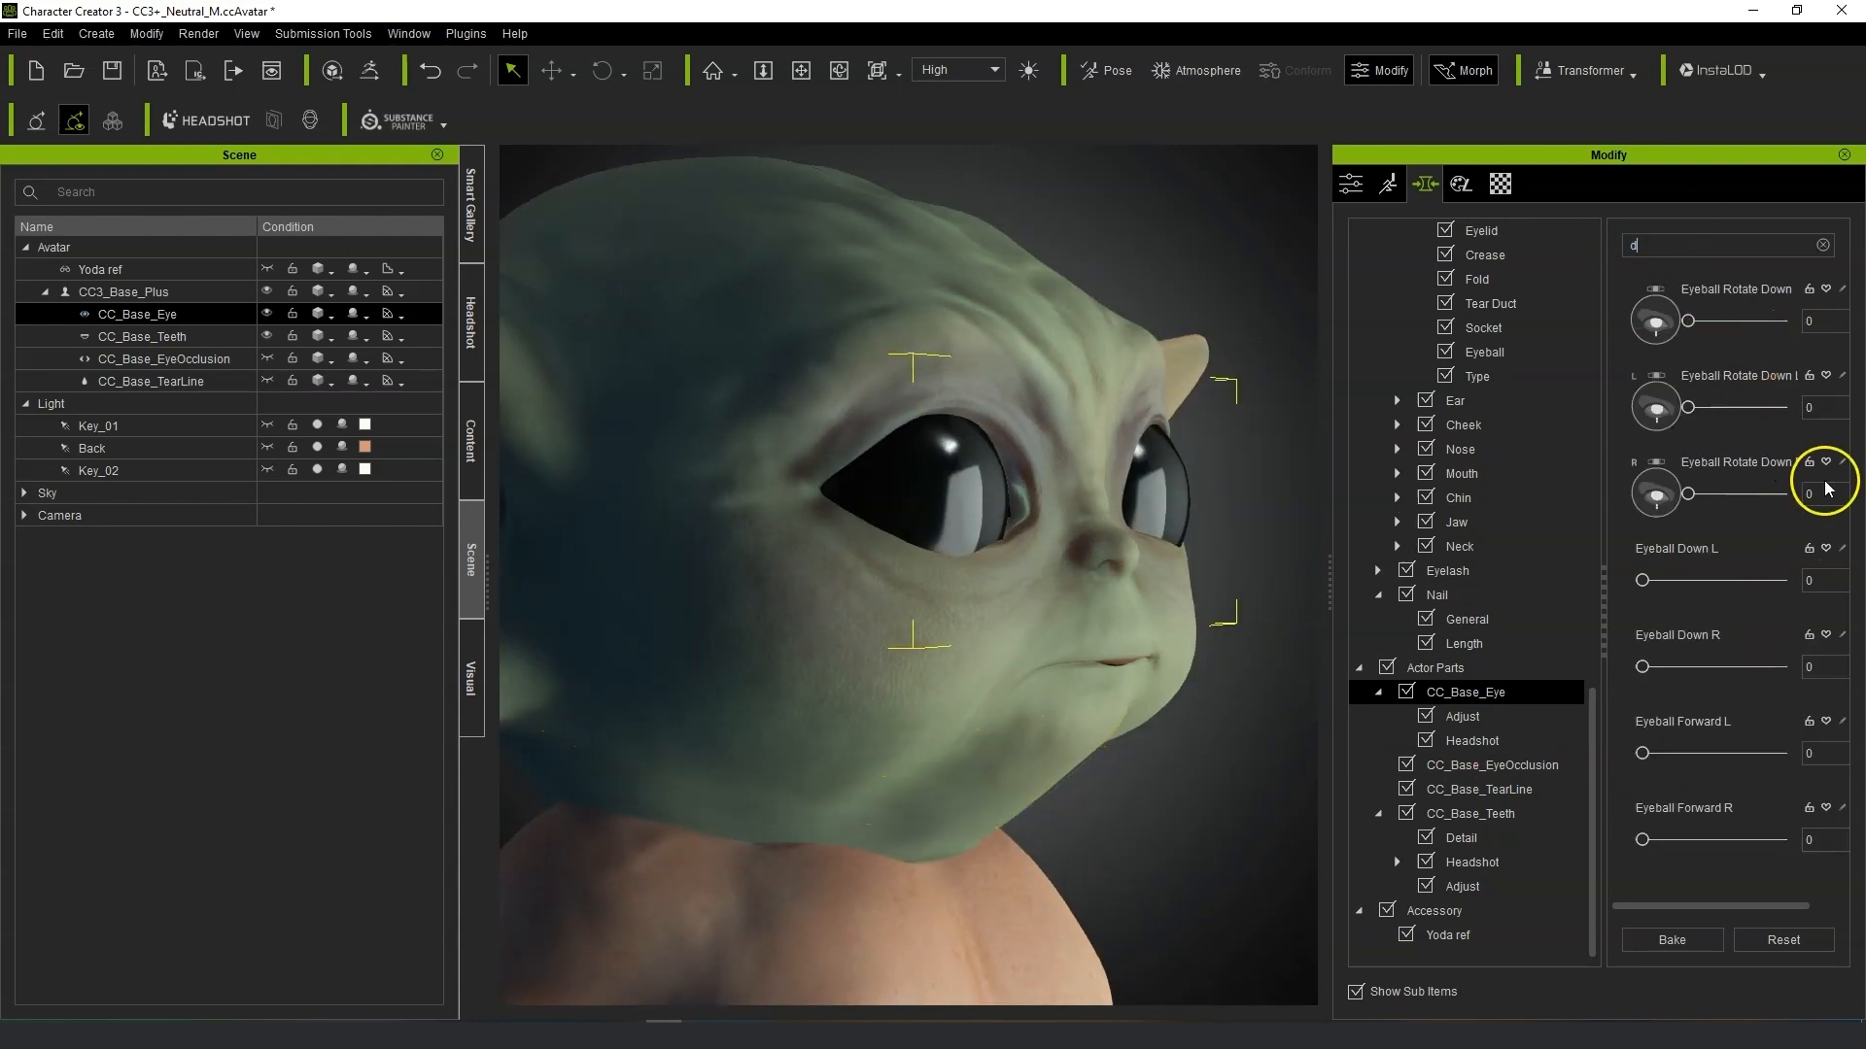
scroll(1537, 416, "up", 14)
scroll(1537, 693, "down", 8)
left_click(1532, 789)
left_click(1680, 240)
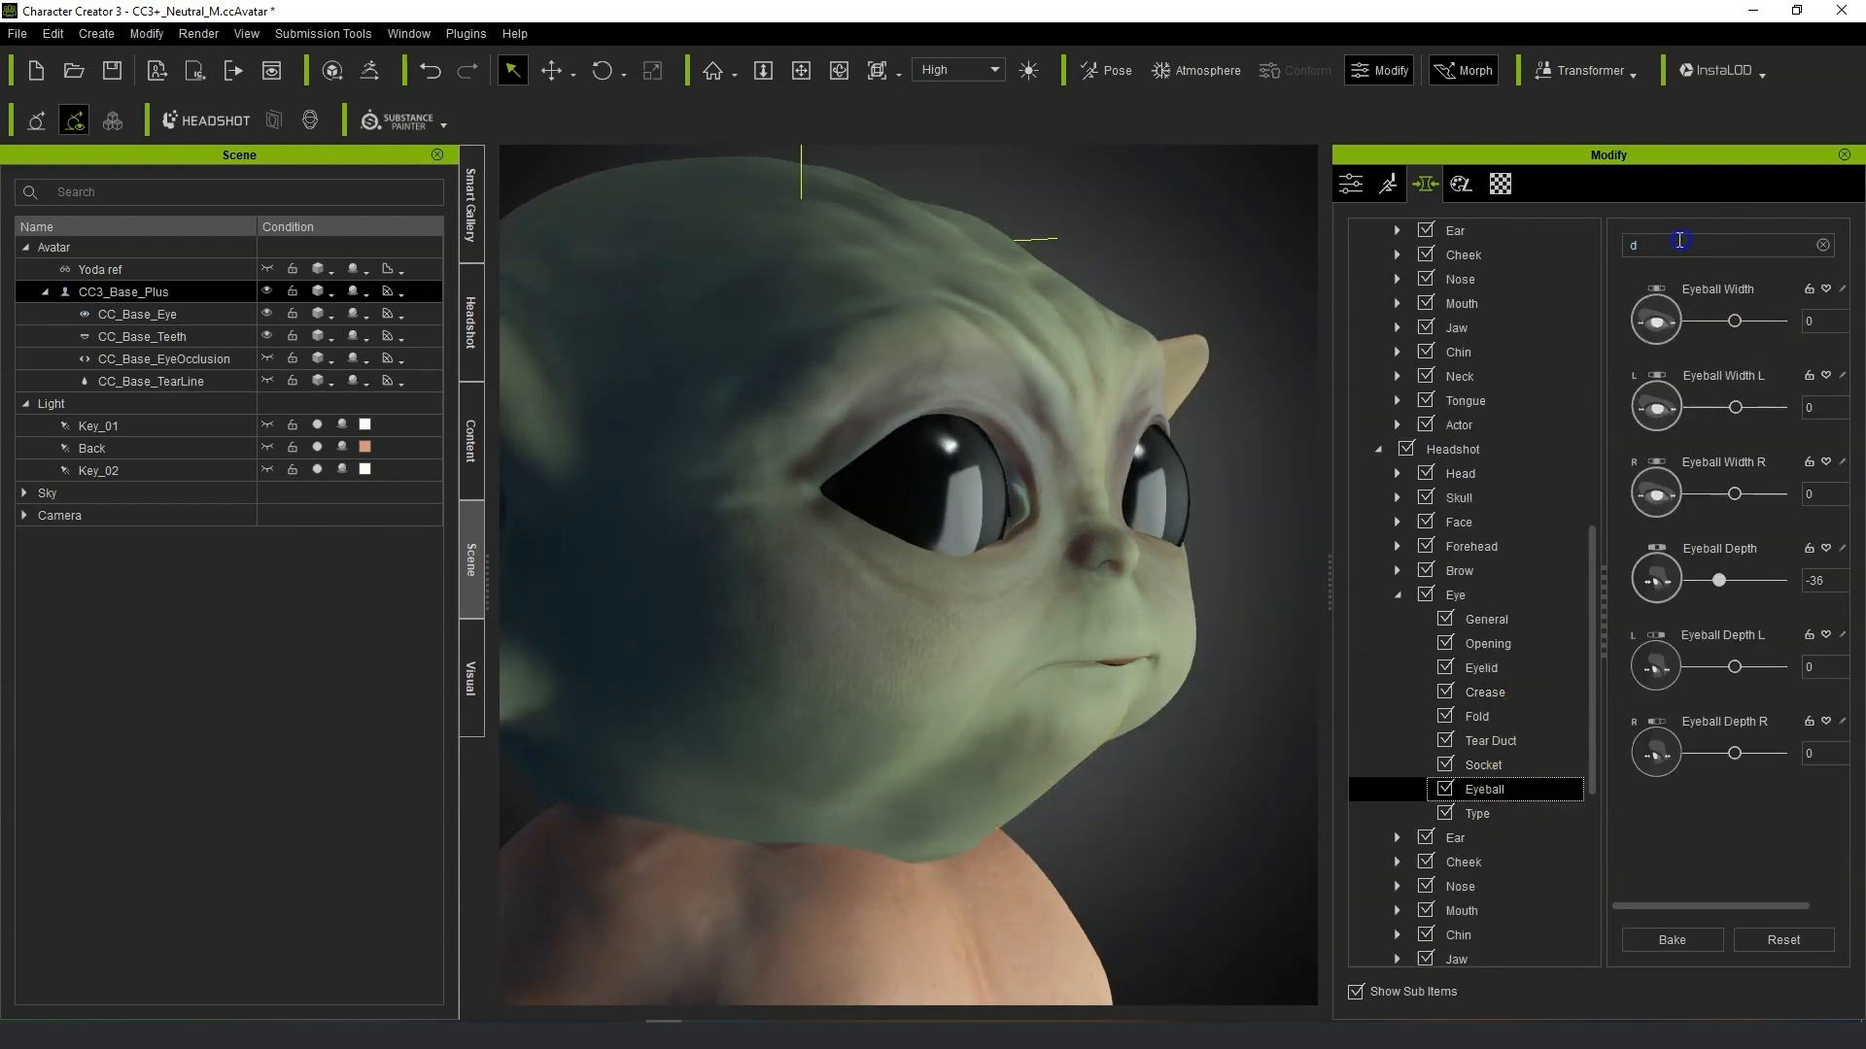
left_click_drag(1717, 583, 1656, 589)
Adjust the head skin's Base Color texture colour, setting the Magenta–Green balance to -9 and Contrast to -4.
right_click_drag(1137, 721, 804, 729)
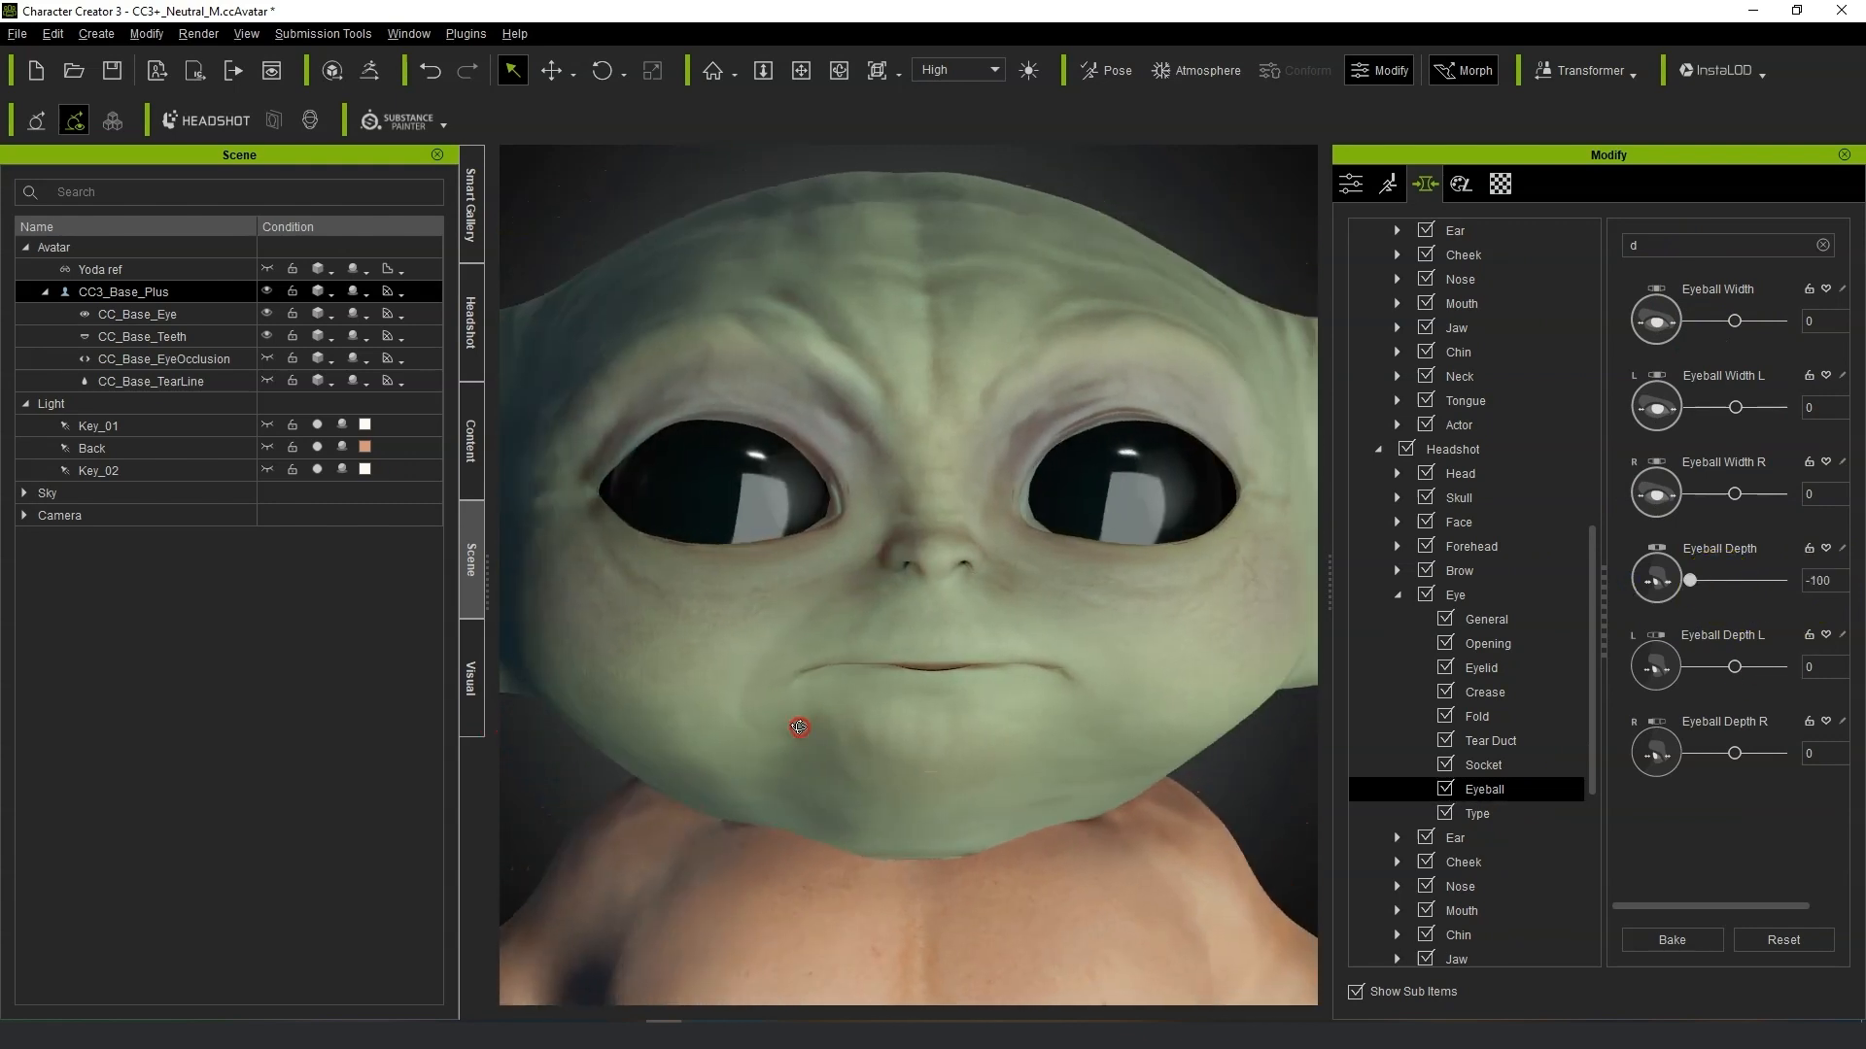
scroll(816, 726, "down", 3)
scroll(1179, 648, "down", 4)
scroll(1178, 649, "up", 5)
right_click_drag(1172, 713, 1107, 717, "alt")
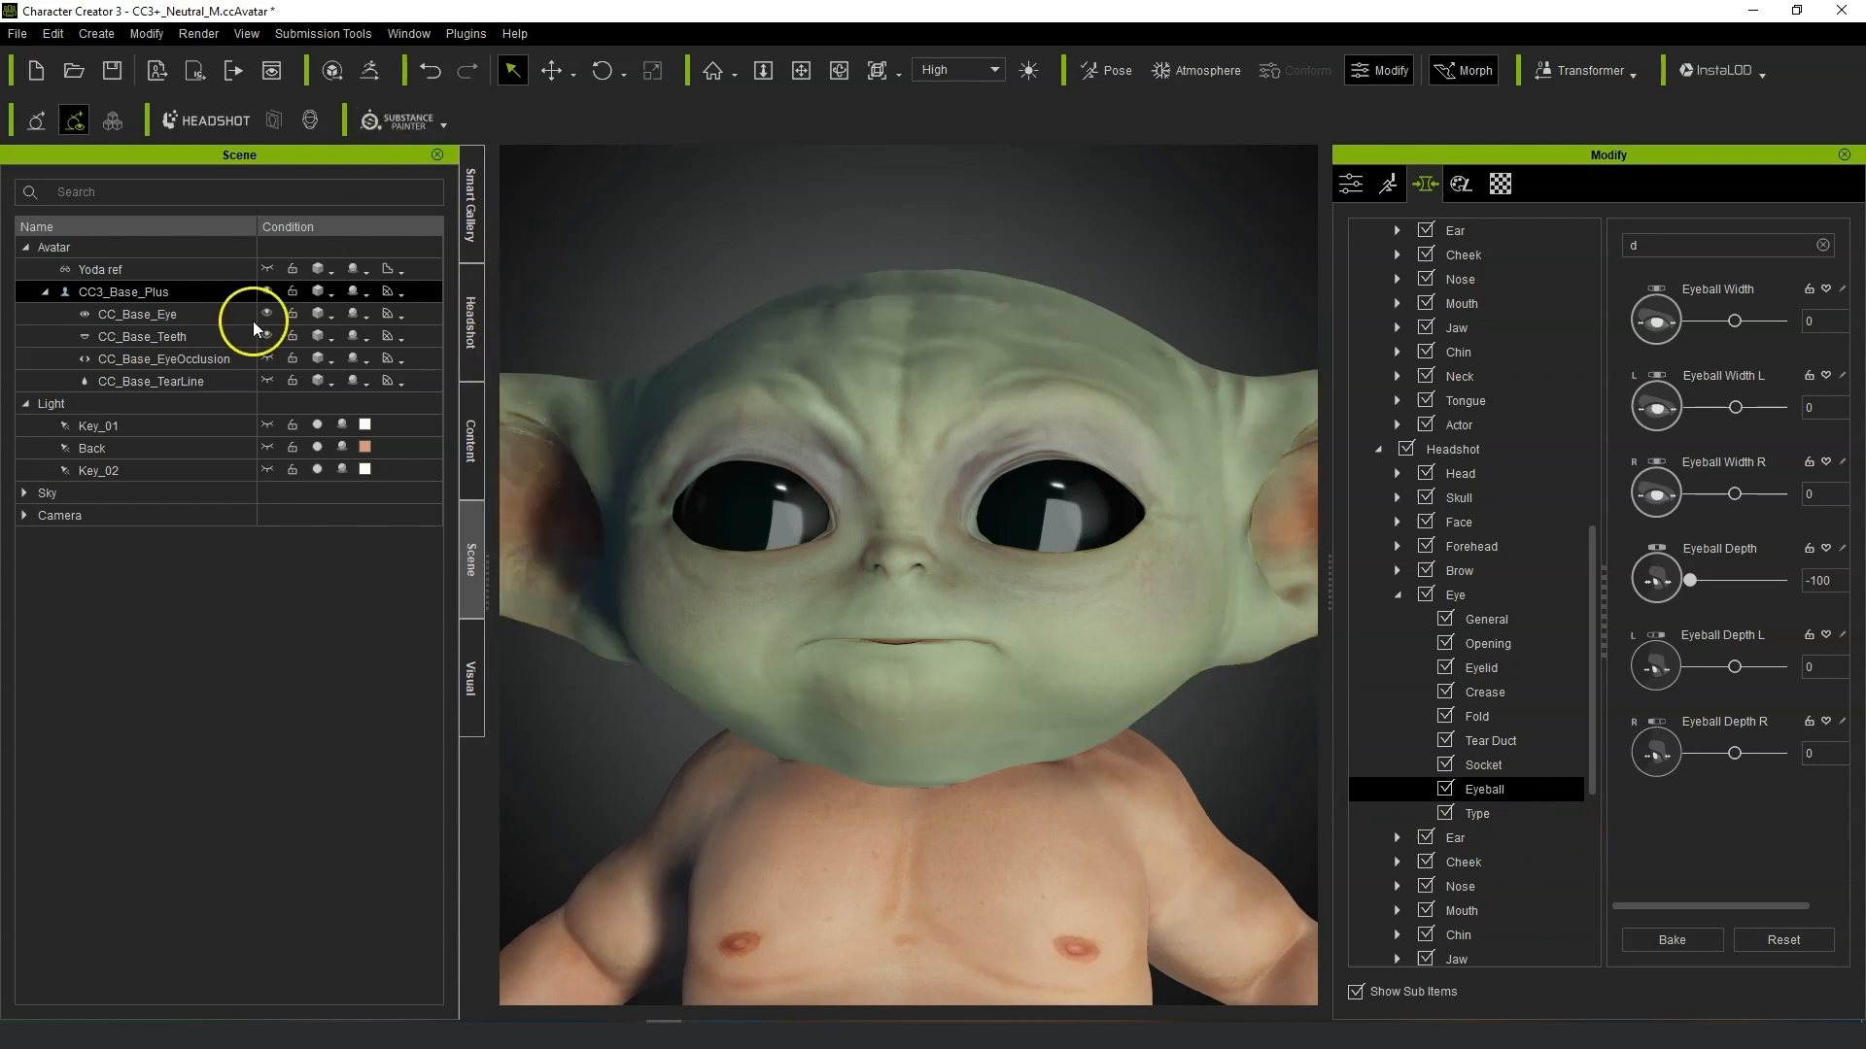
left_click(128, 298)
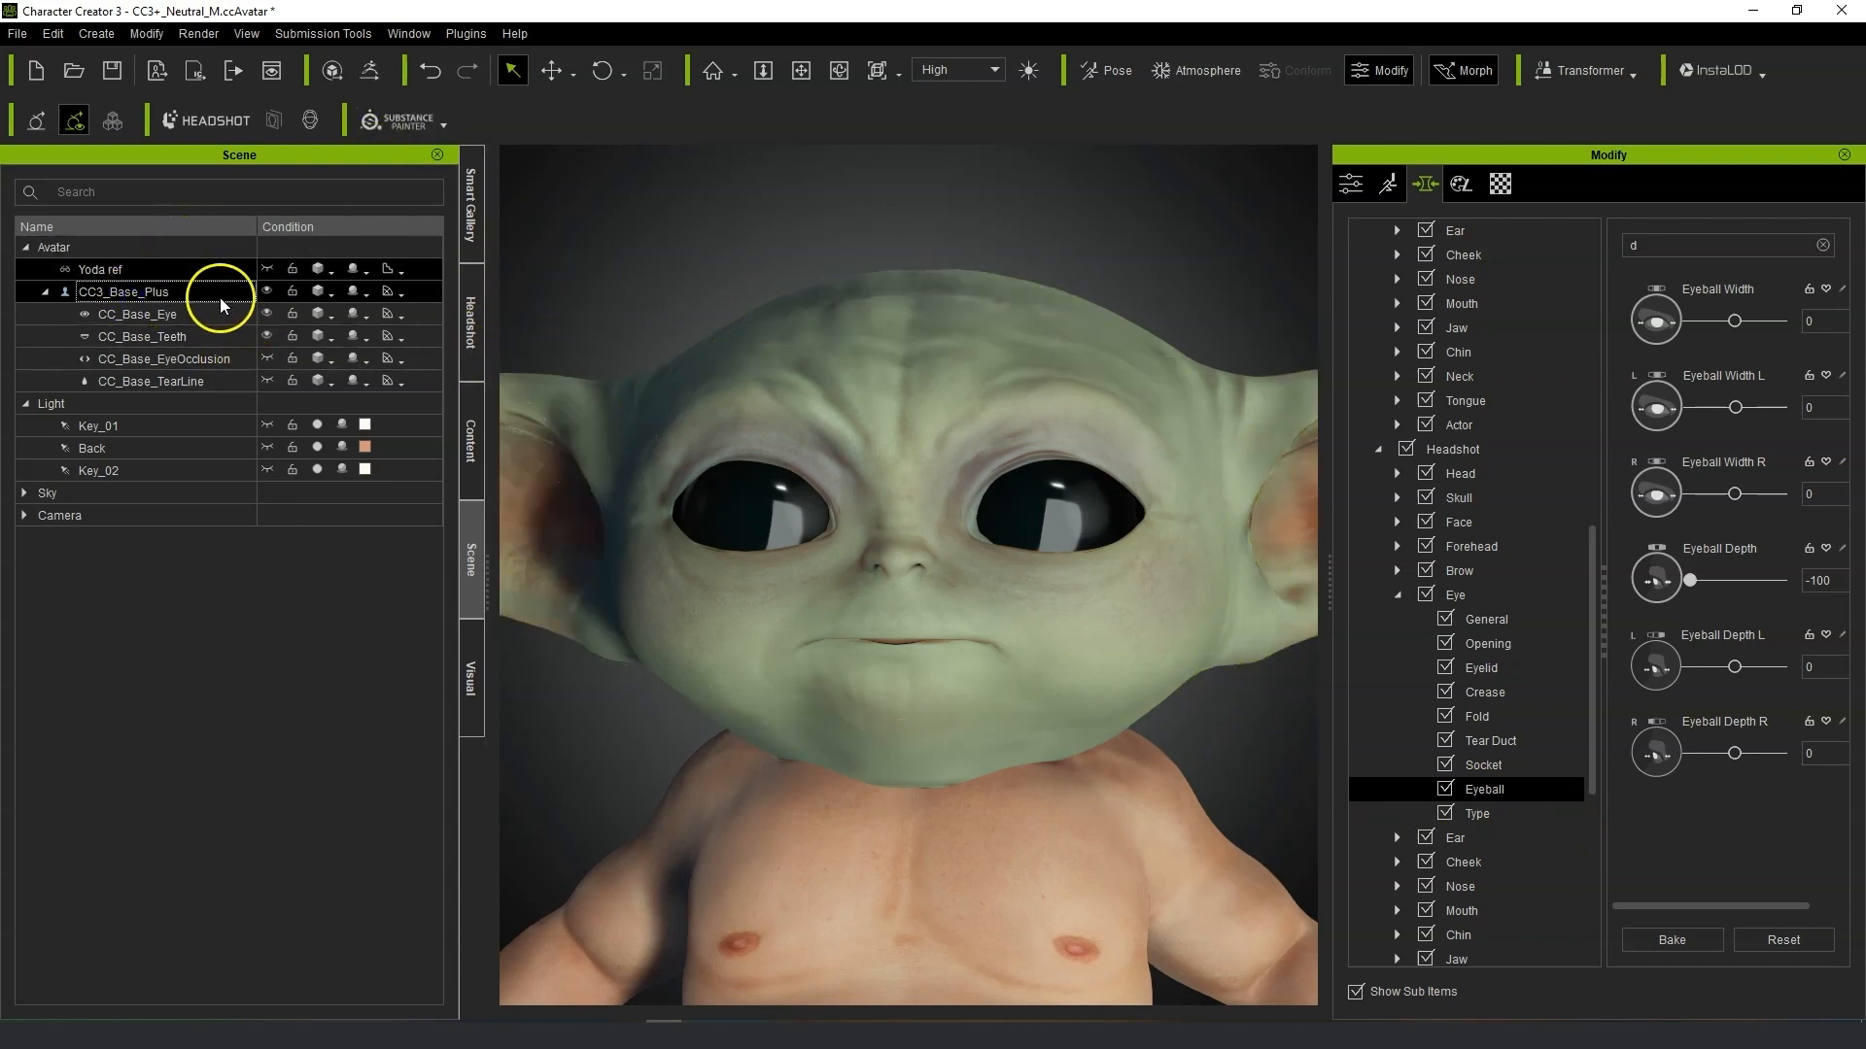
left_click(1499, 184)
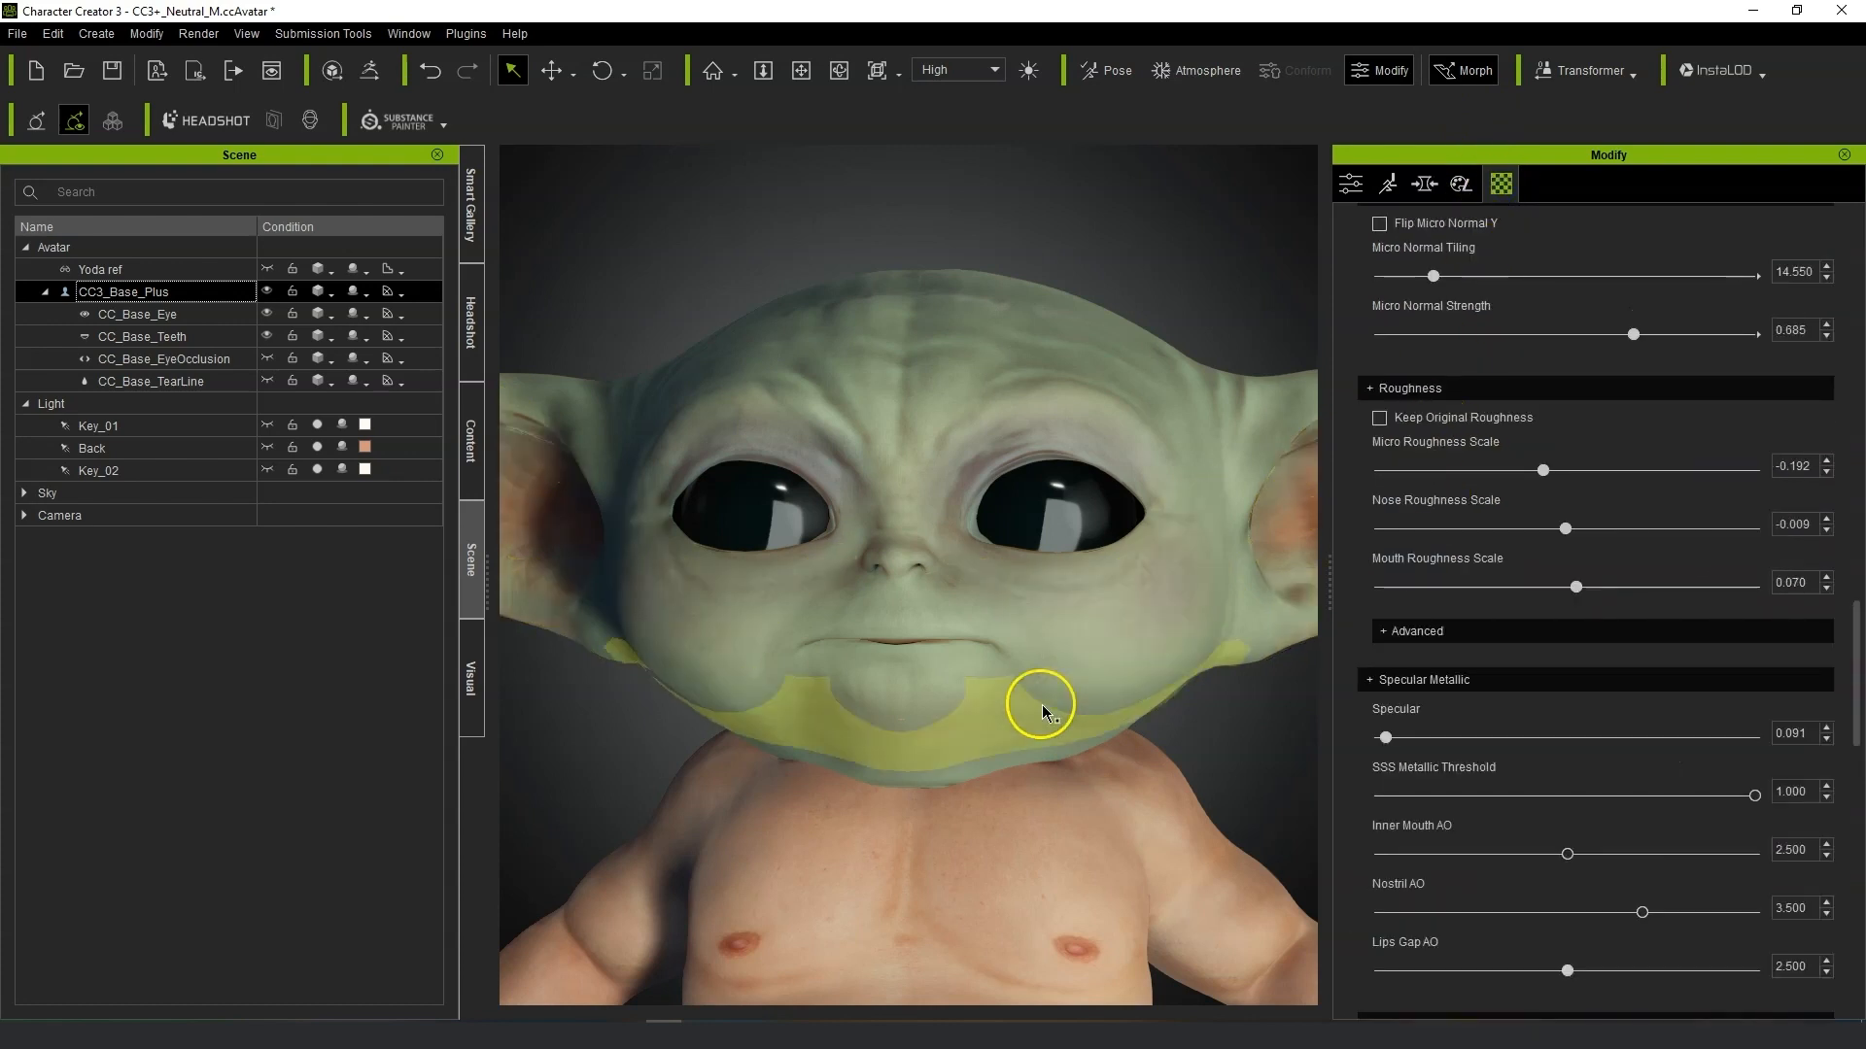
scroll(1623, 557, "up", 20)
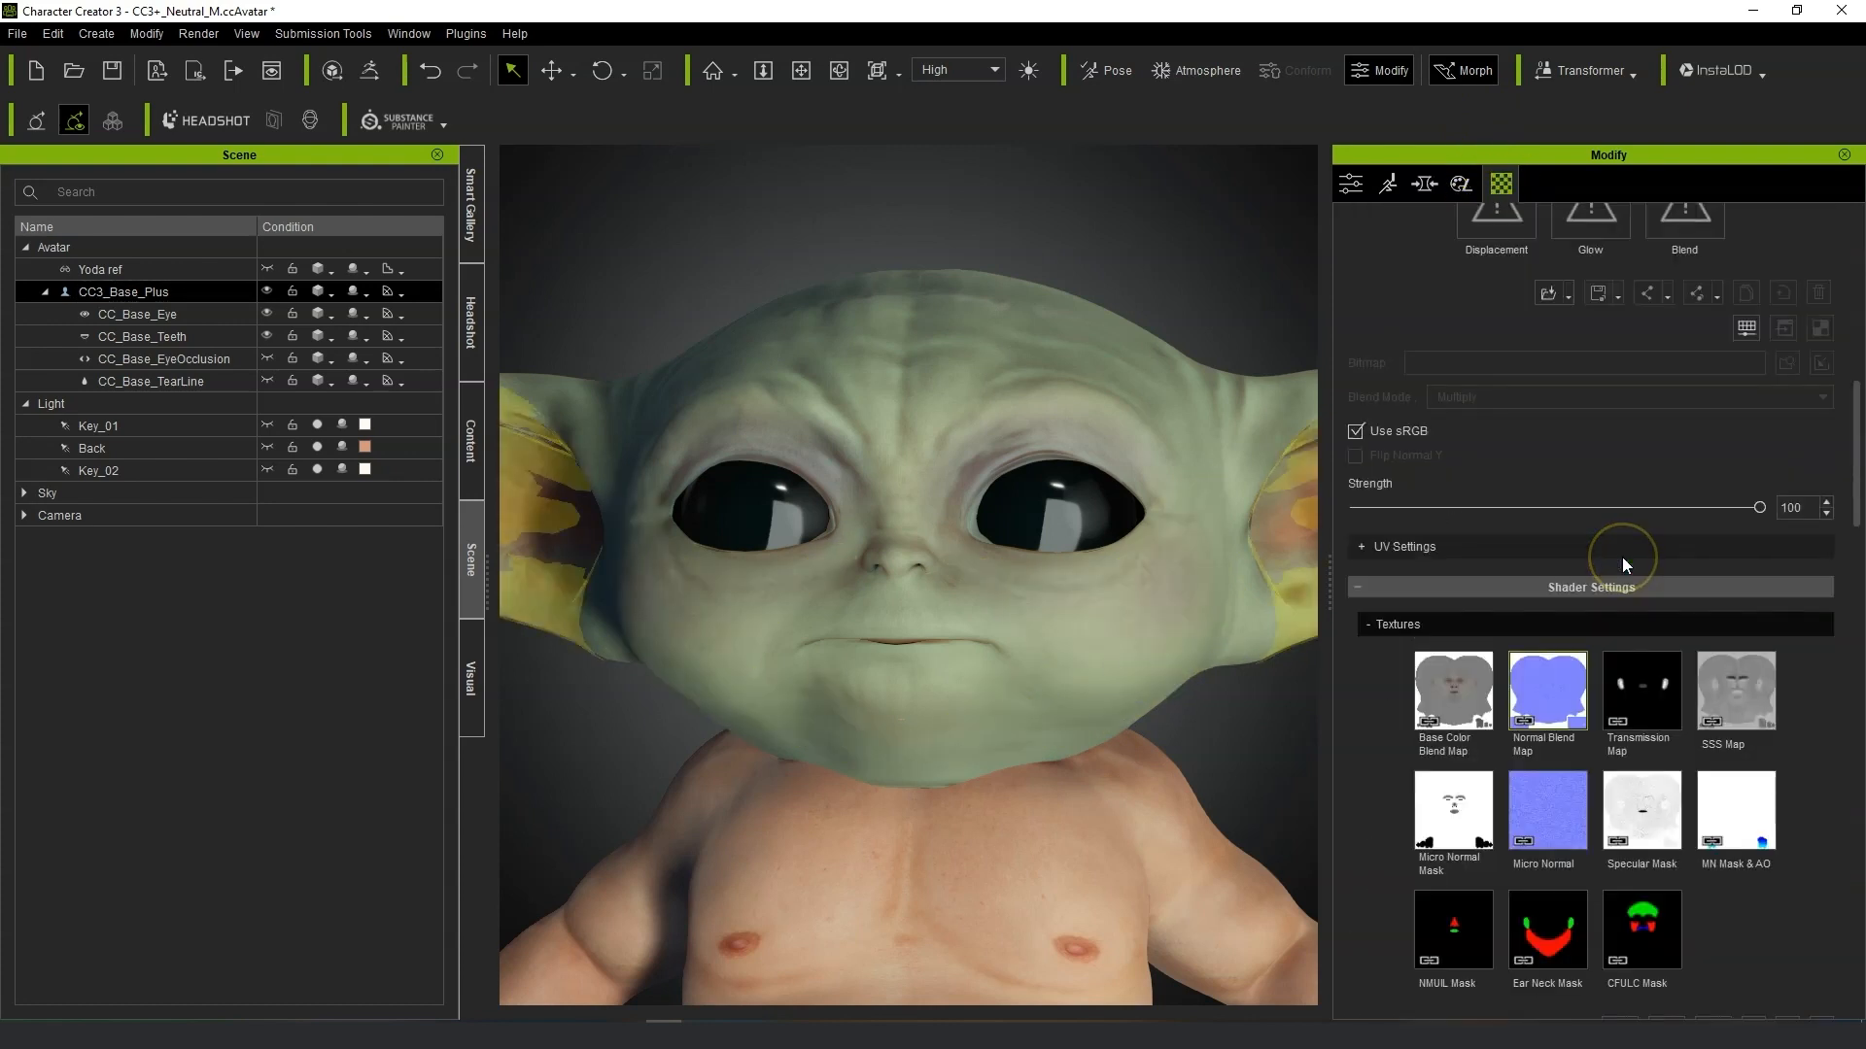
scroll(1687, 744, "down", 5)
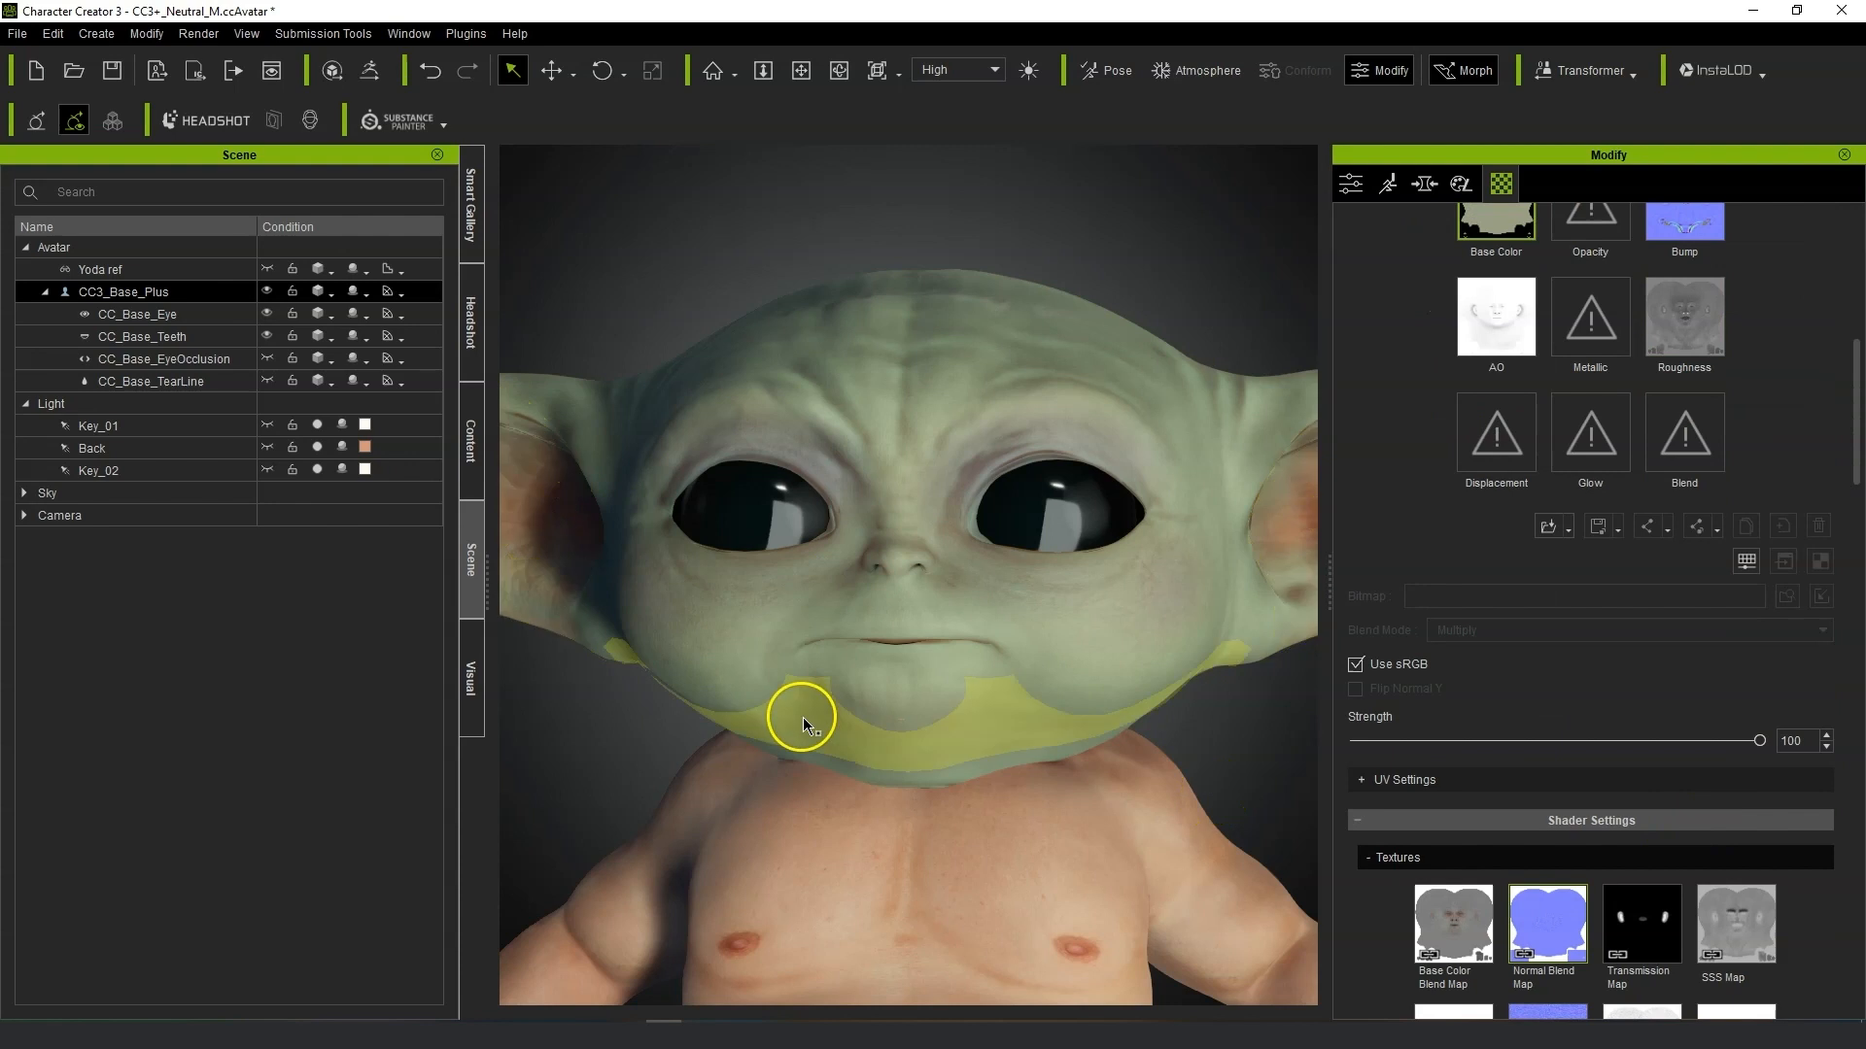
scroll(806, 719, "down", 3)
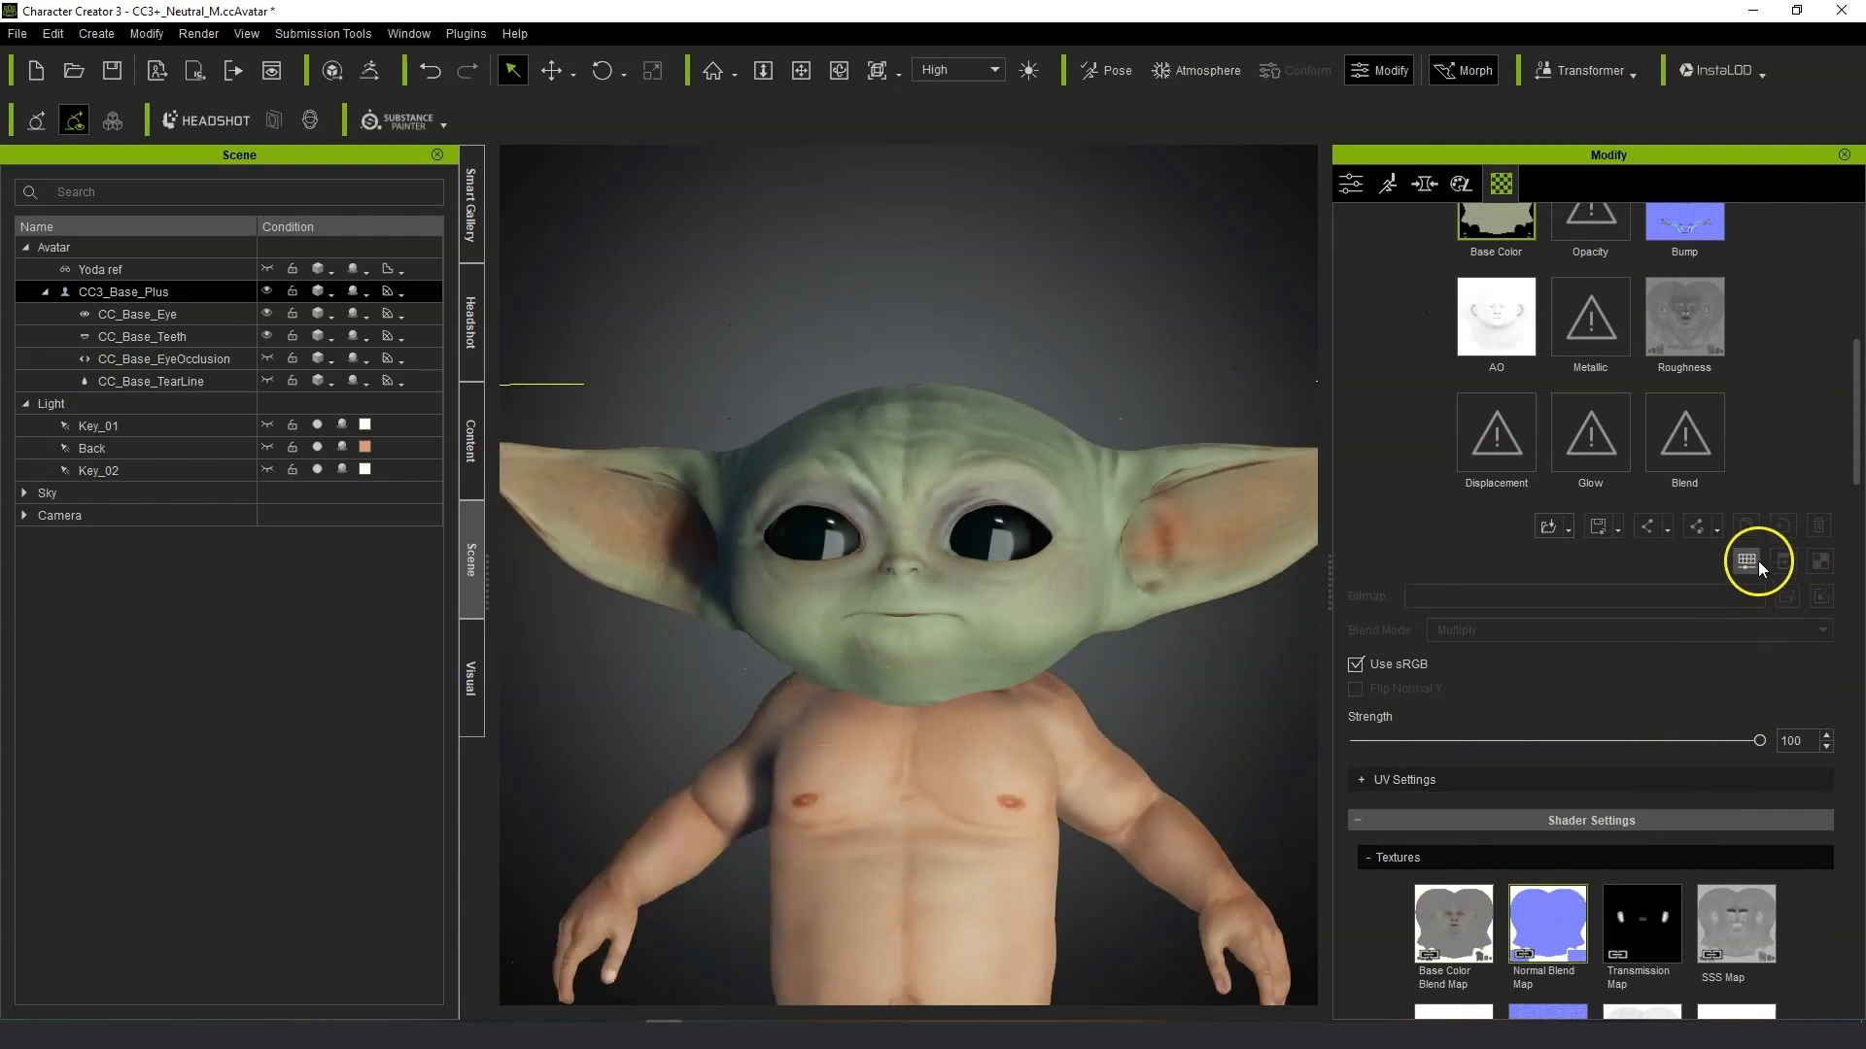
left_click(1748, 561)
left_click_drag(1444, 688, 1453, 692)
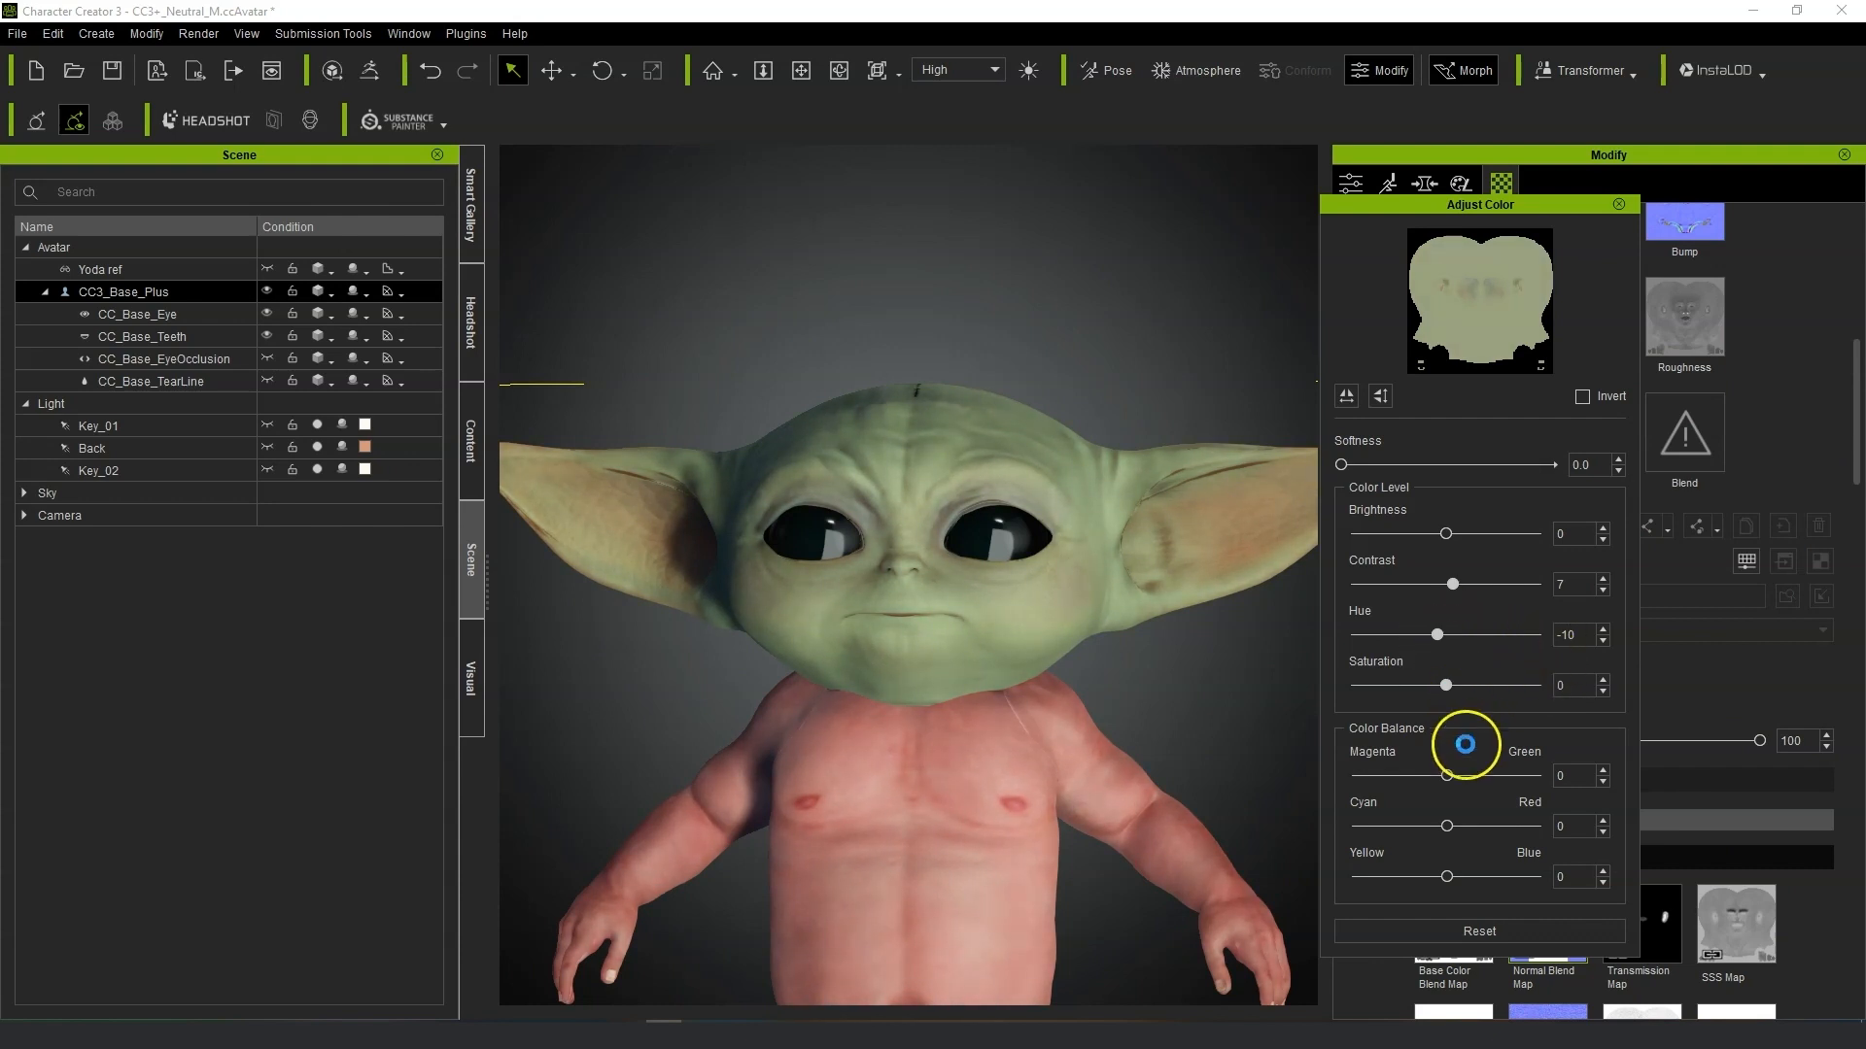
left_click_drag(1446, 777, 1440, 776)
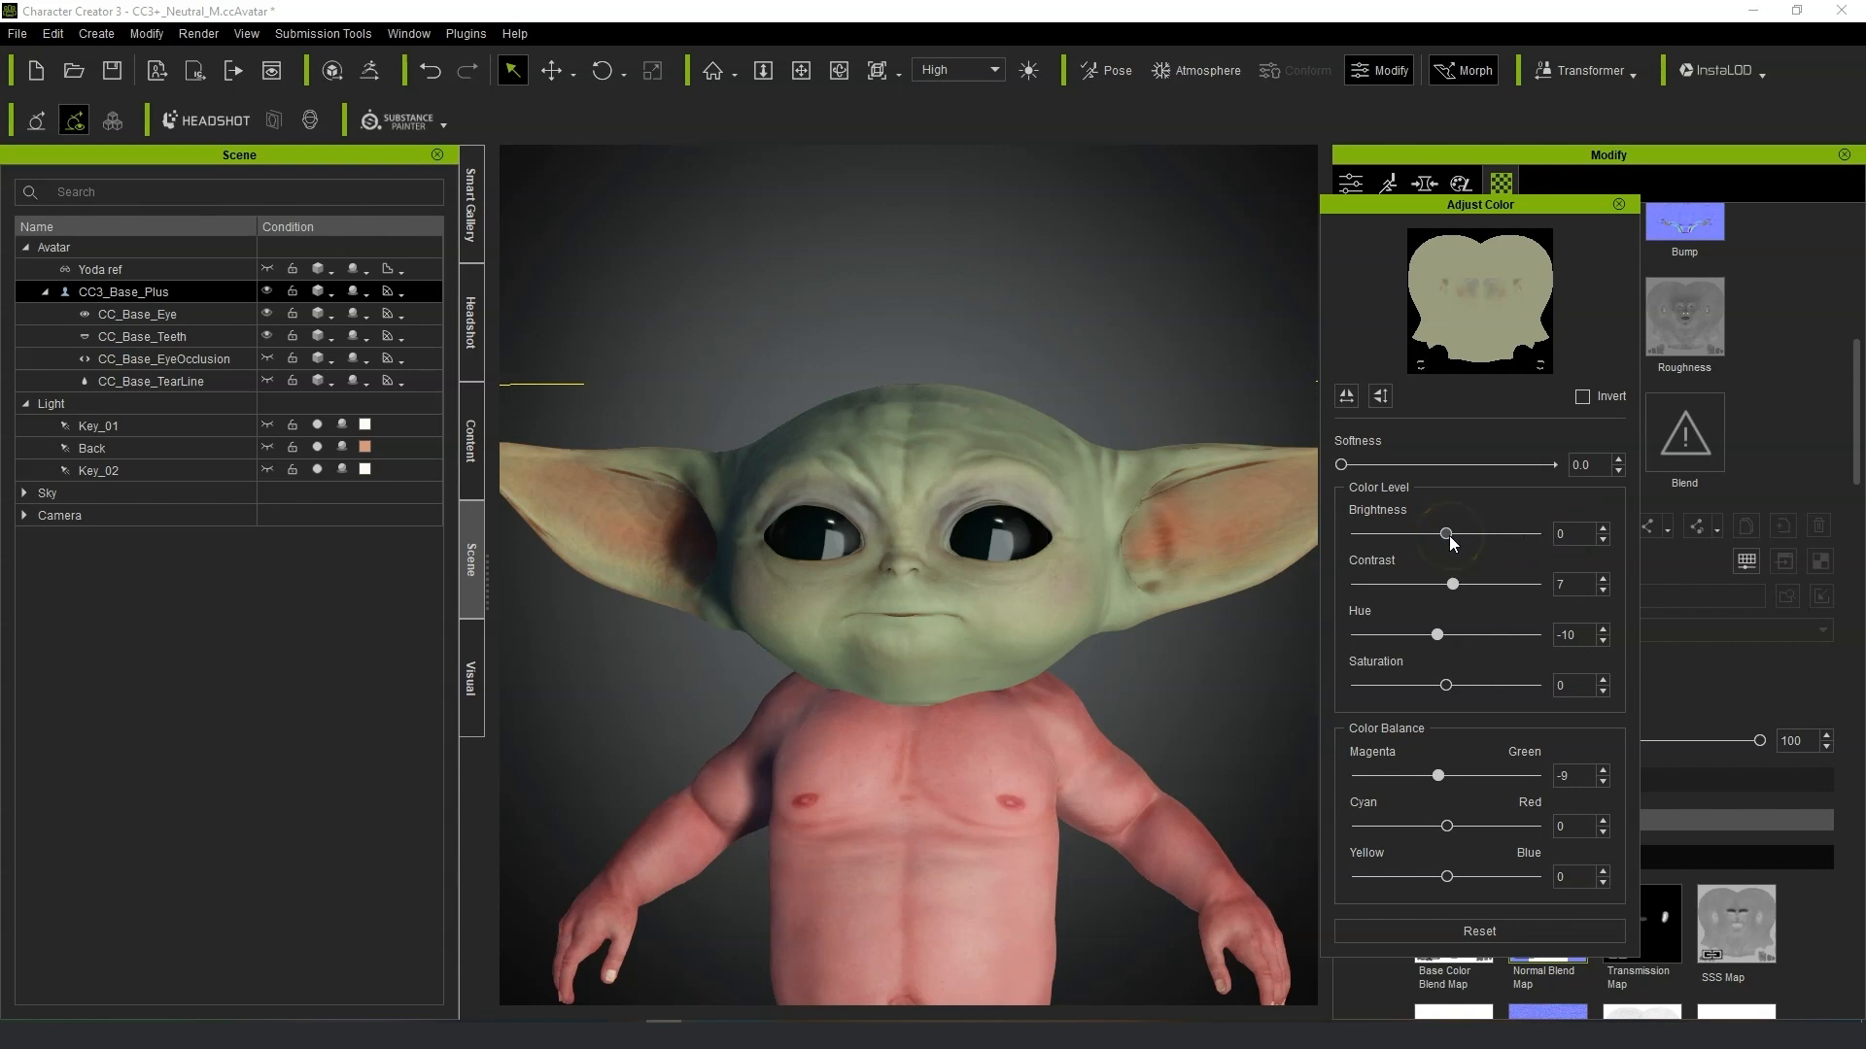
left_click_drag(1450, 589, 1473, 596)
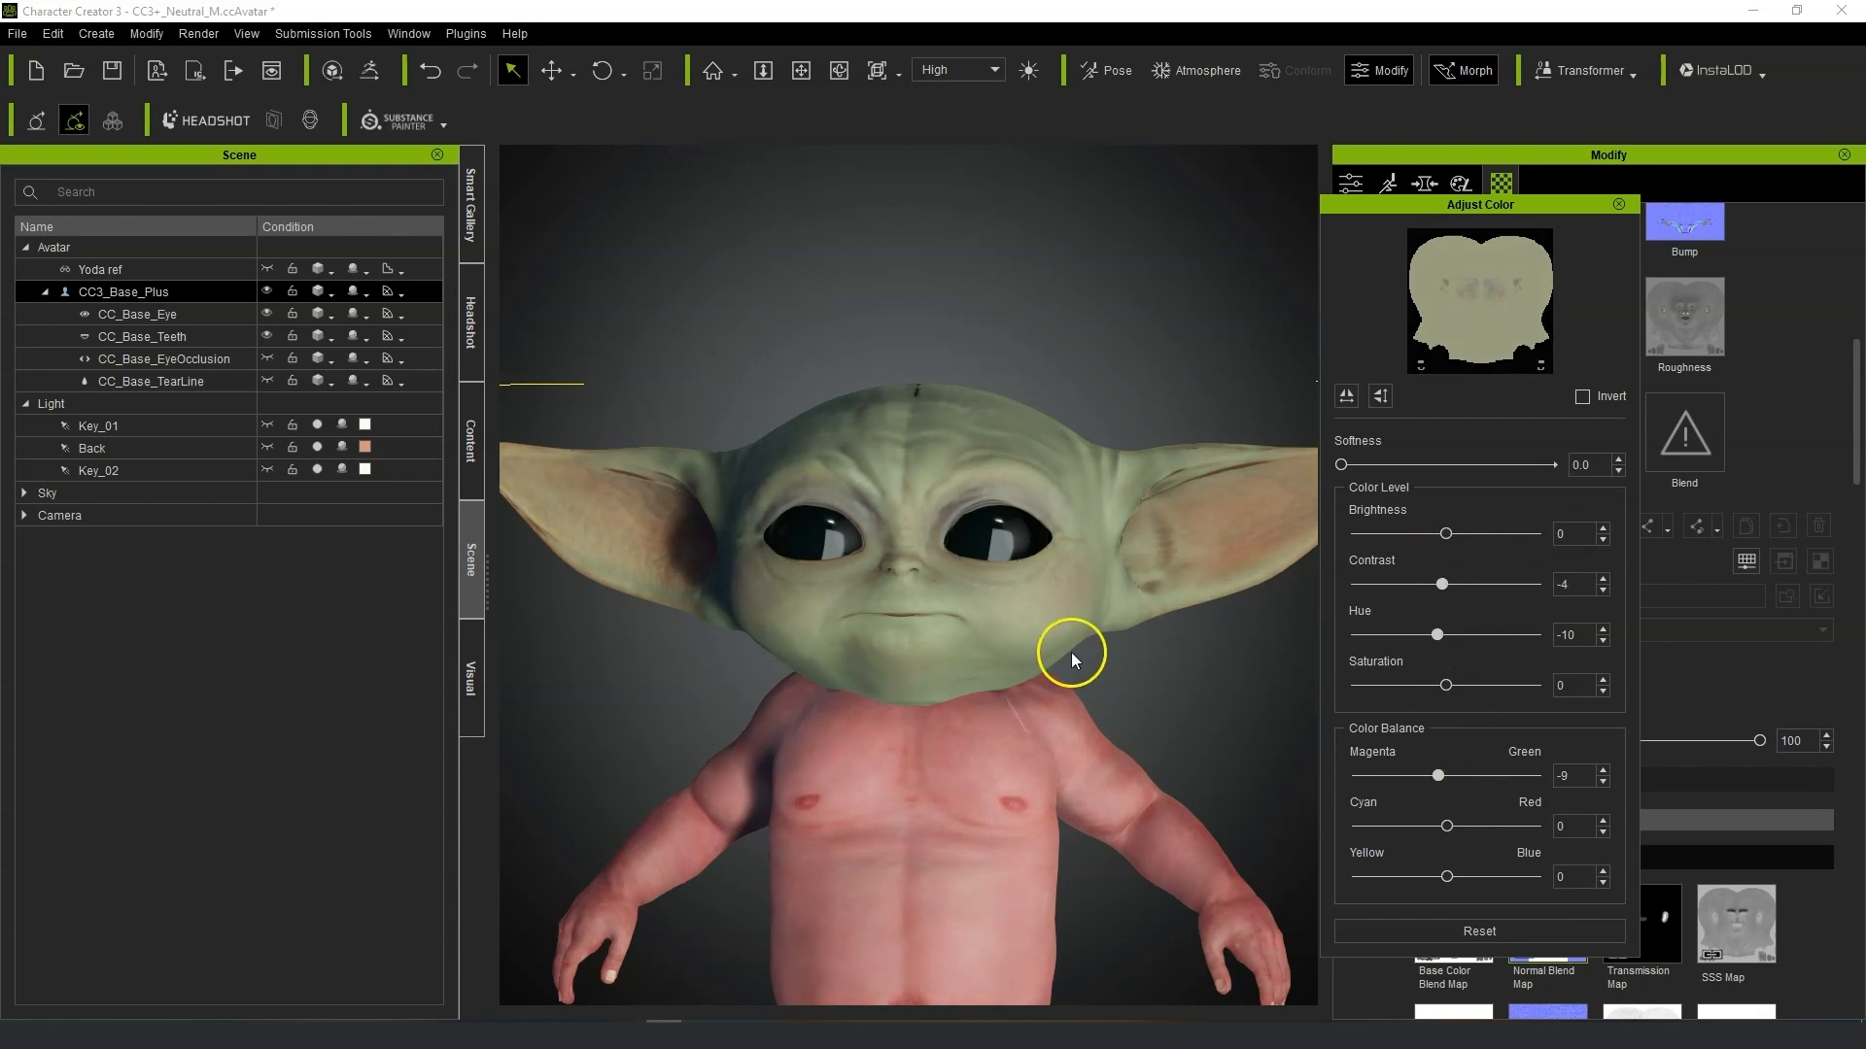
scroll(1095, 679, "up", 5)
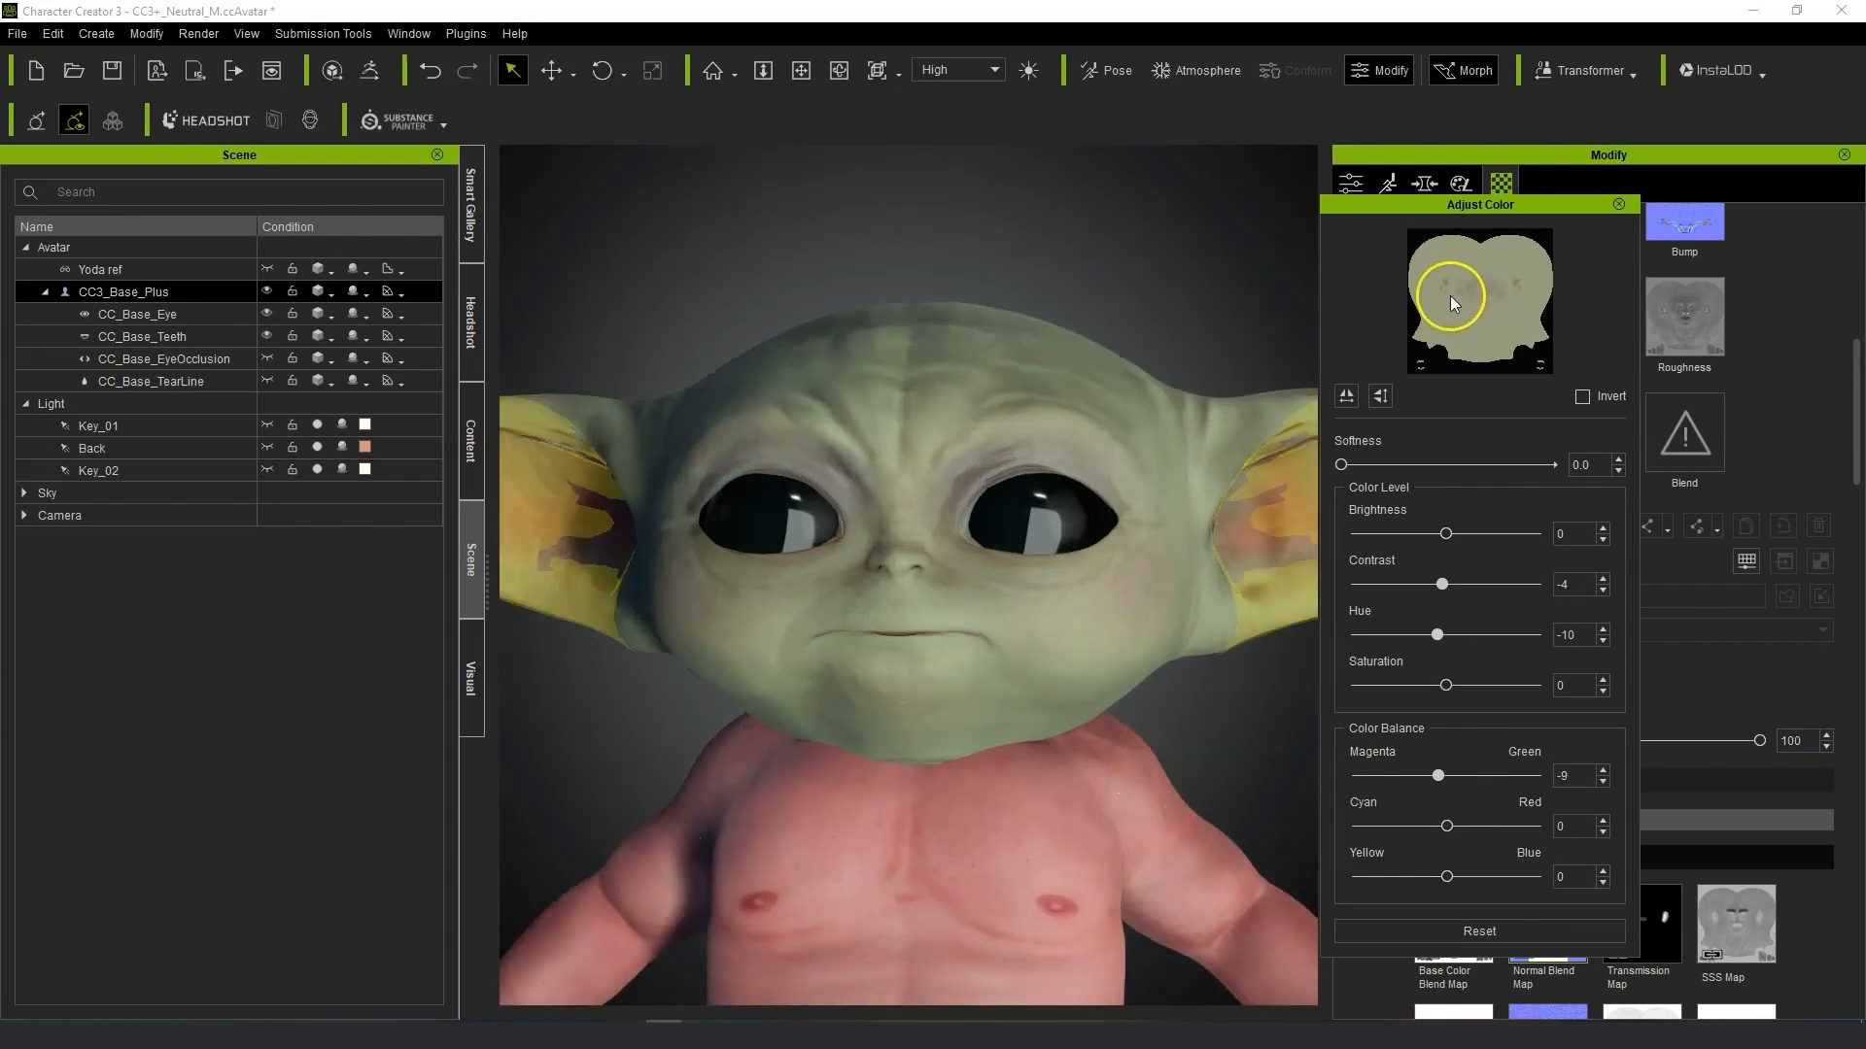
left_click(1618, 204)
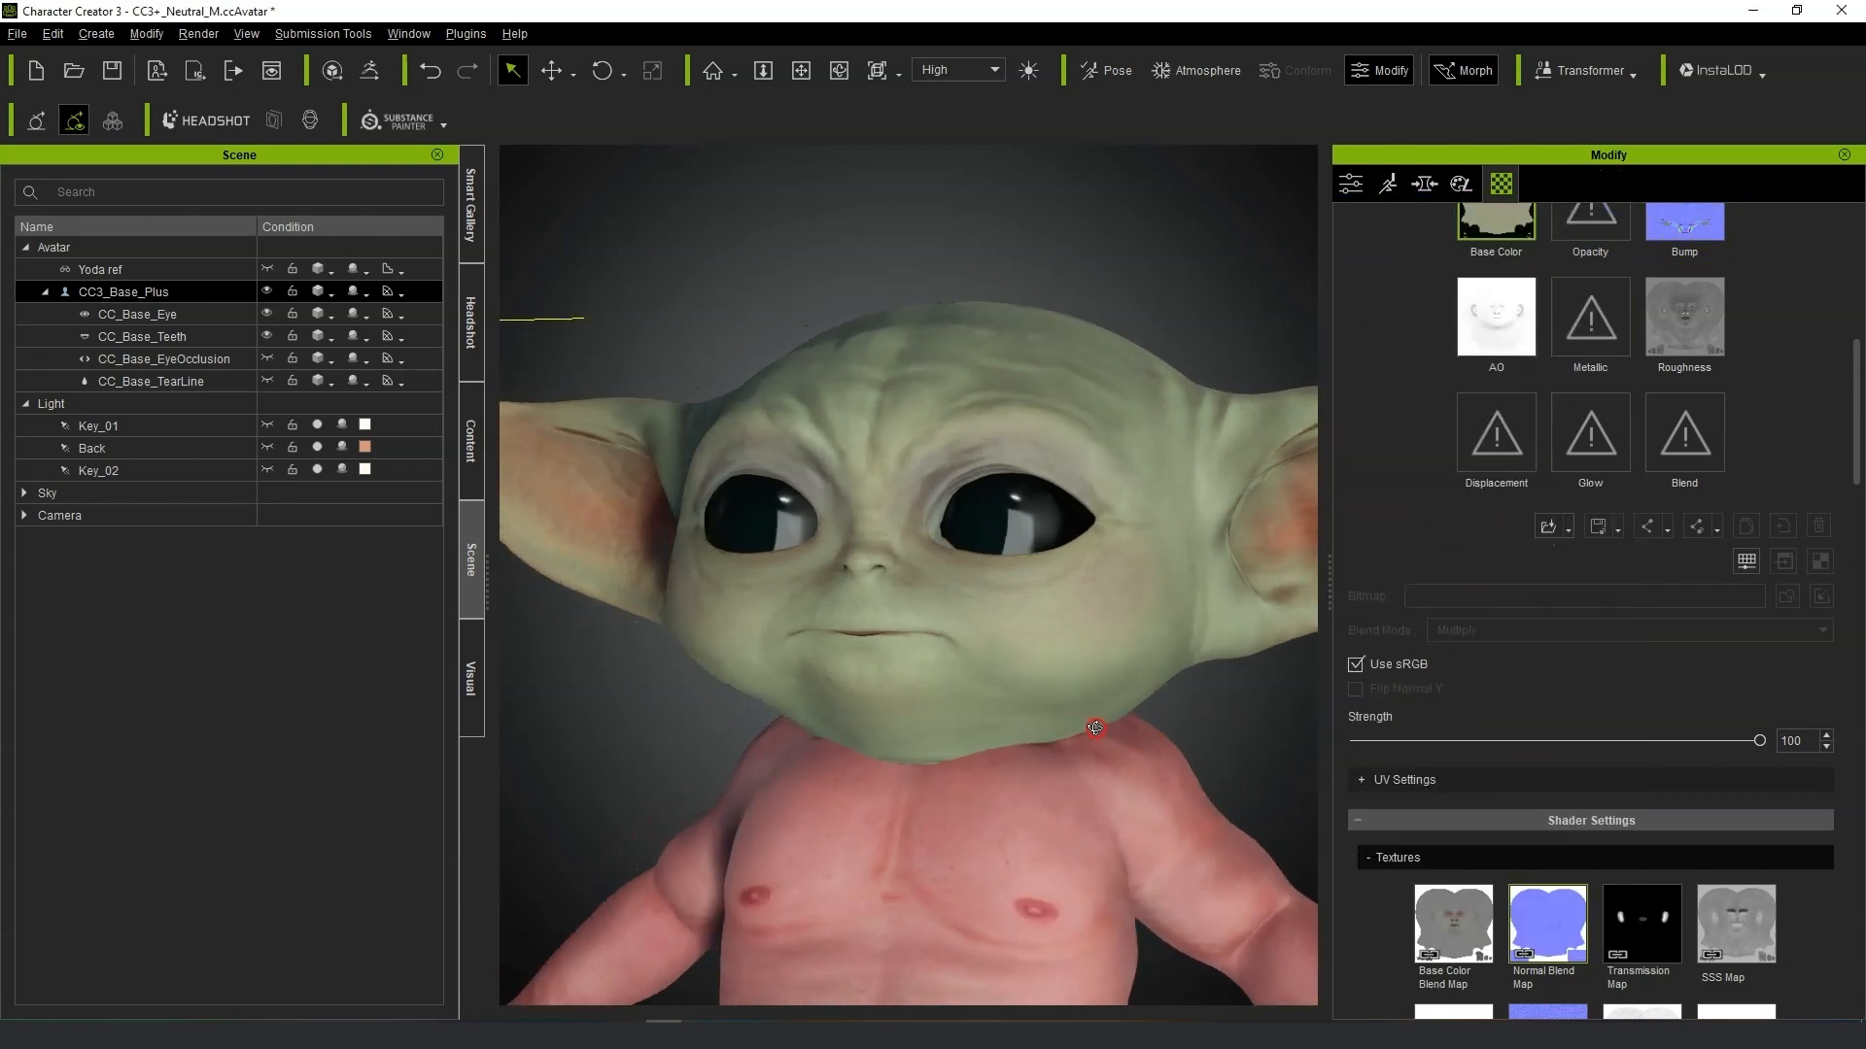
Raise the head material's Bump texture strength to about 183.
scroll(1057, 732, "up", 3)
scroll(1699, 719, "up", 3)
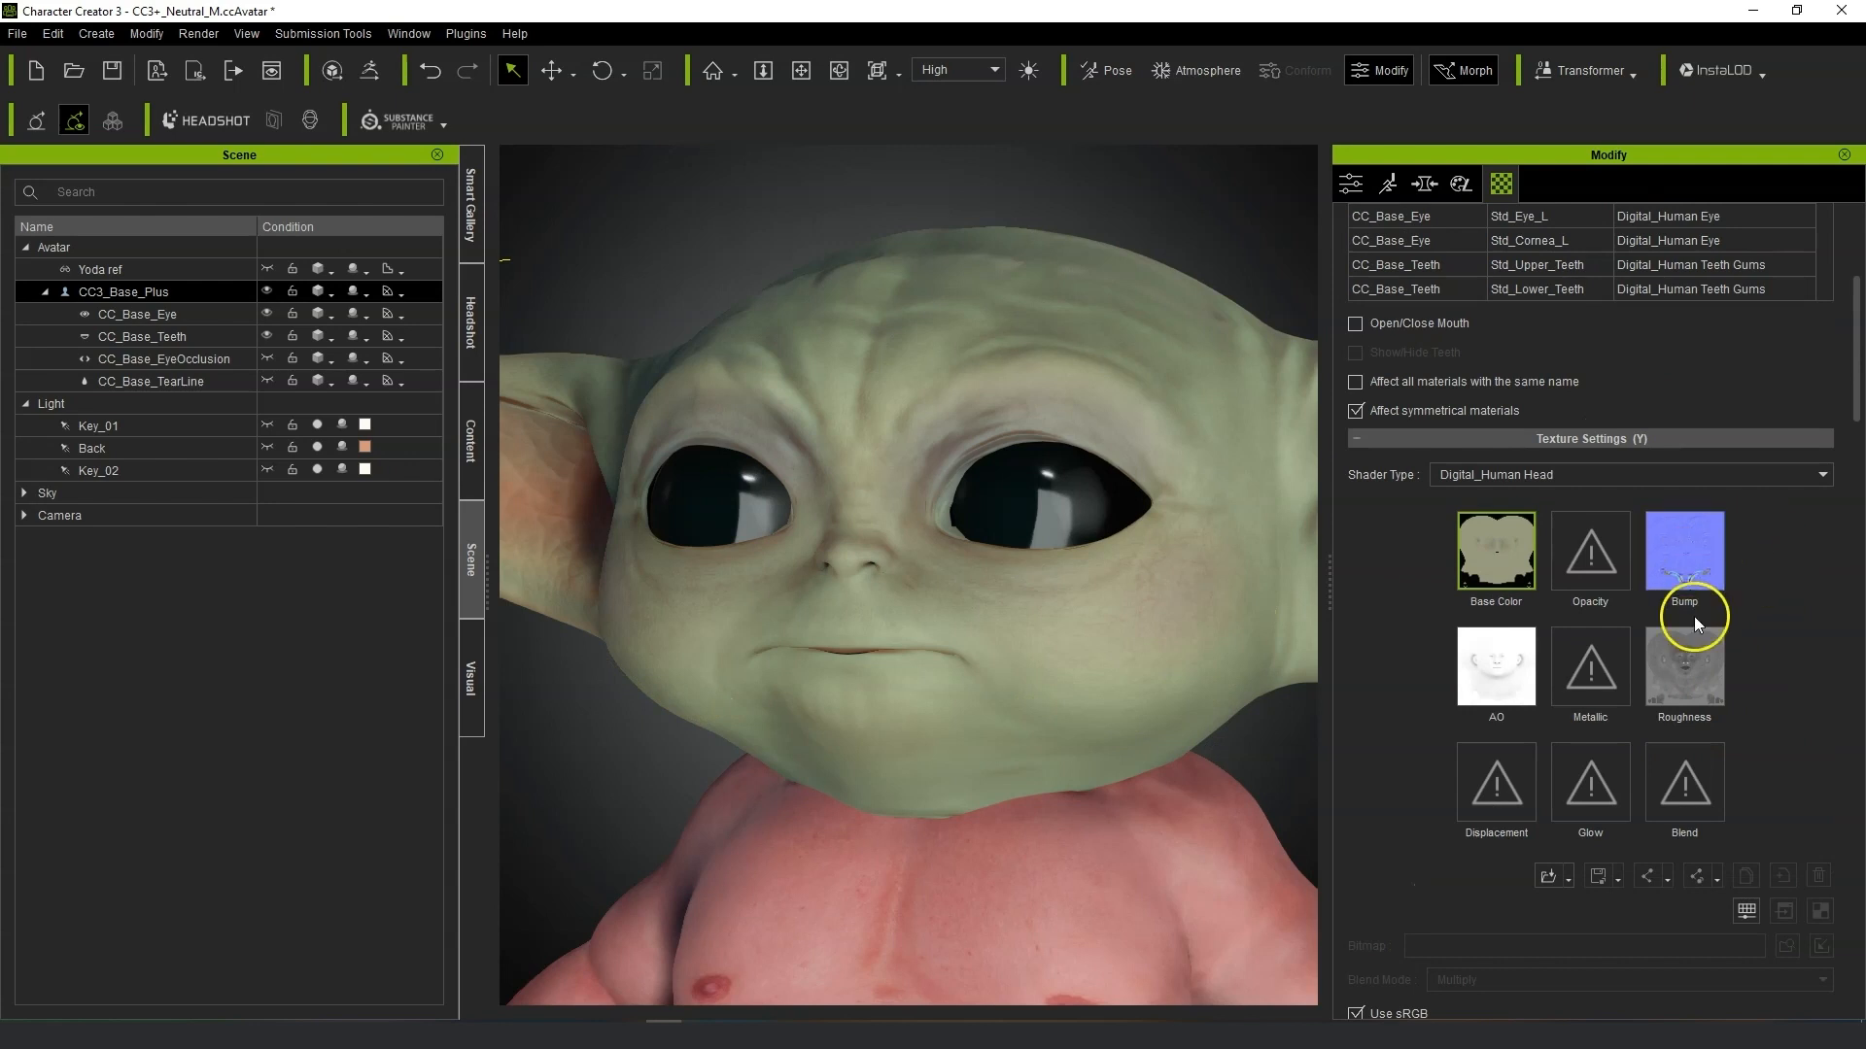
left_click(1708, 555)
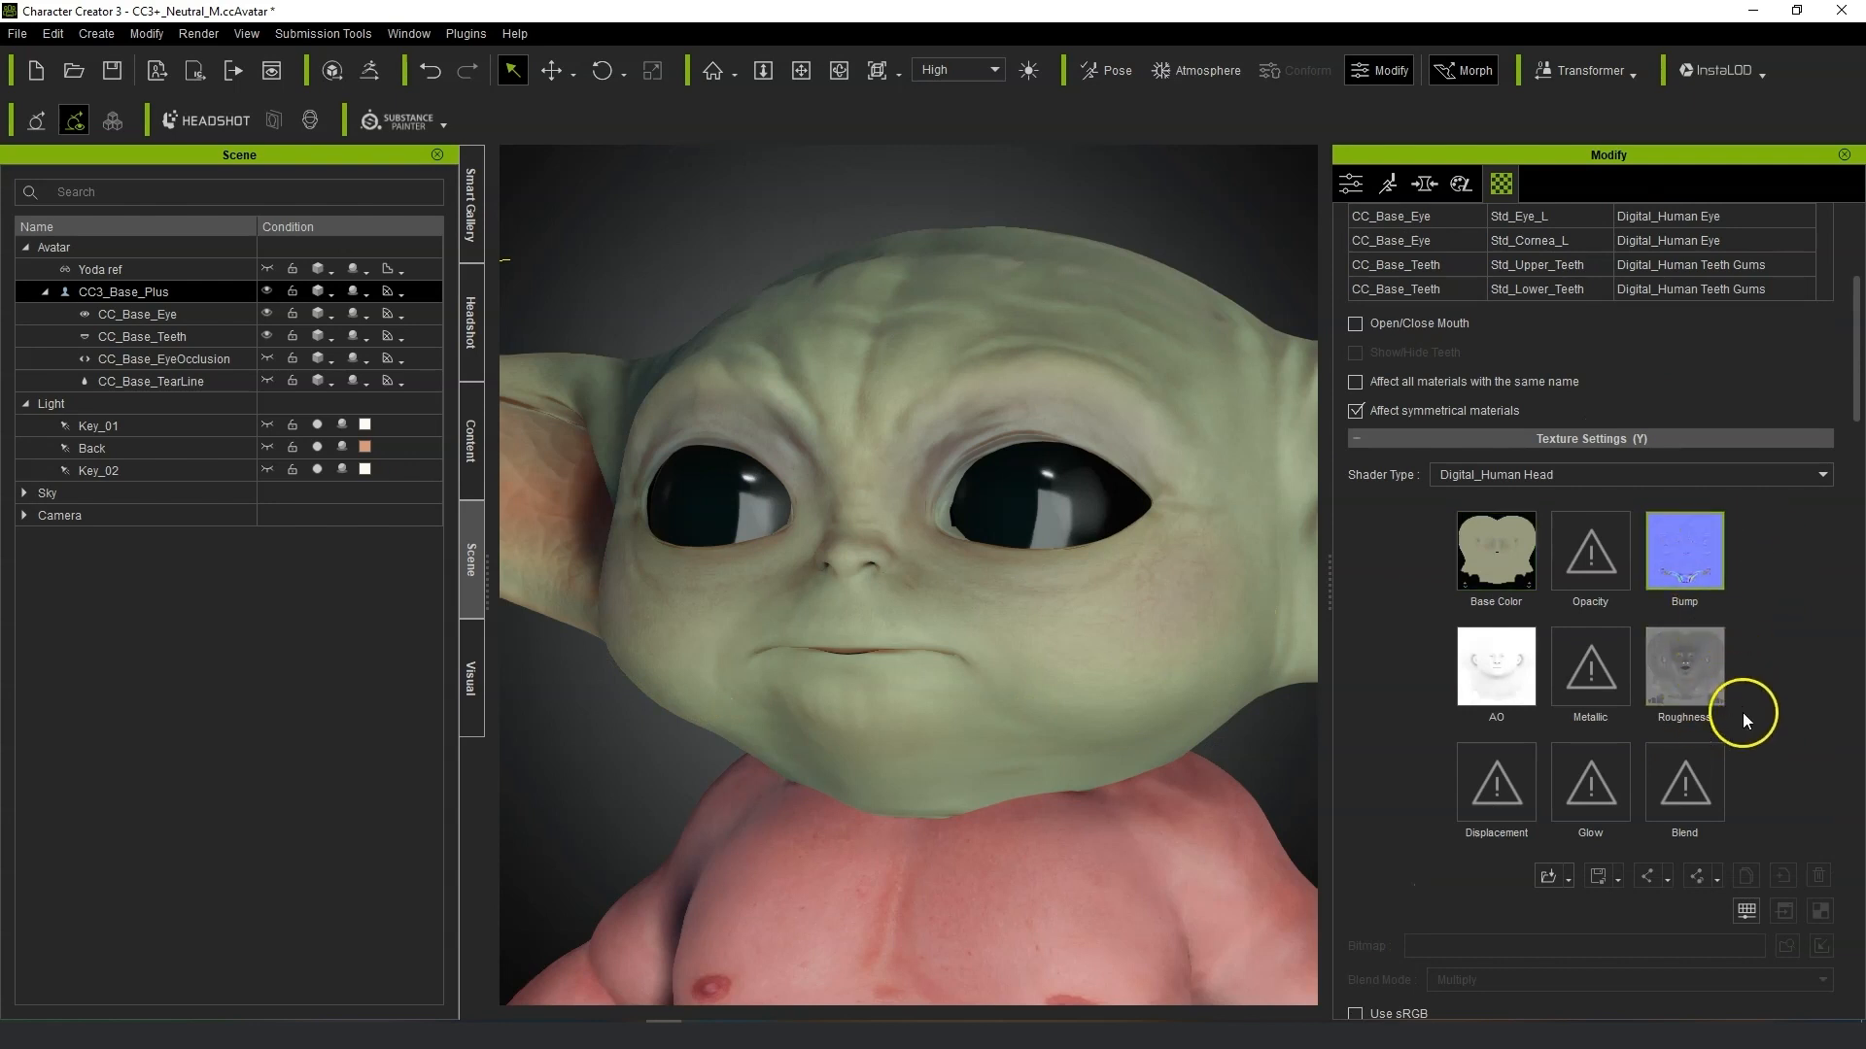
scroll(1741, 719, "down", 3)
left_click_drag(1625, 736, 1723, 740)
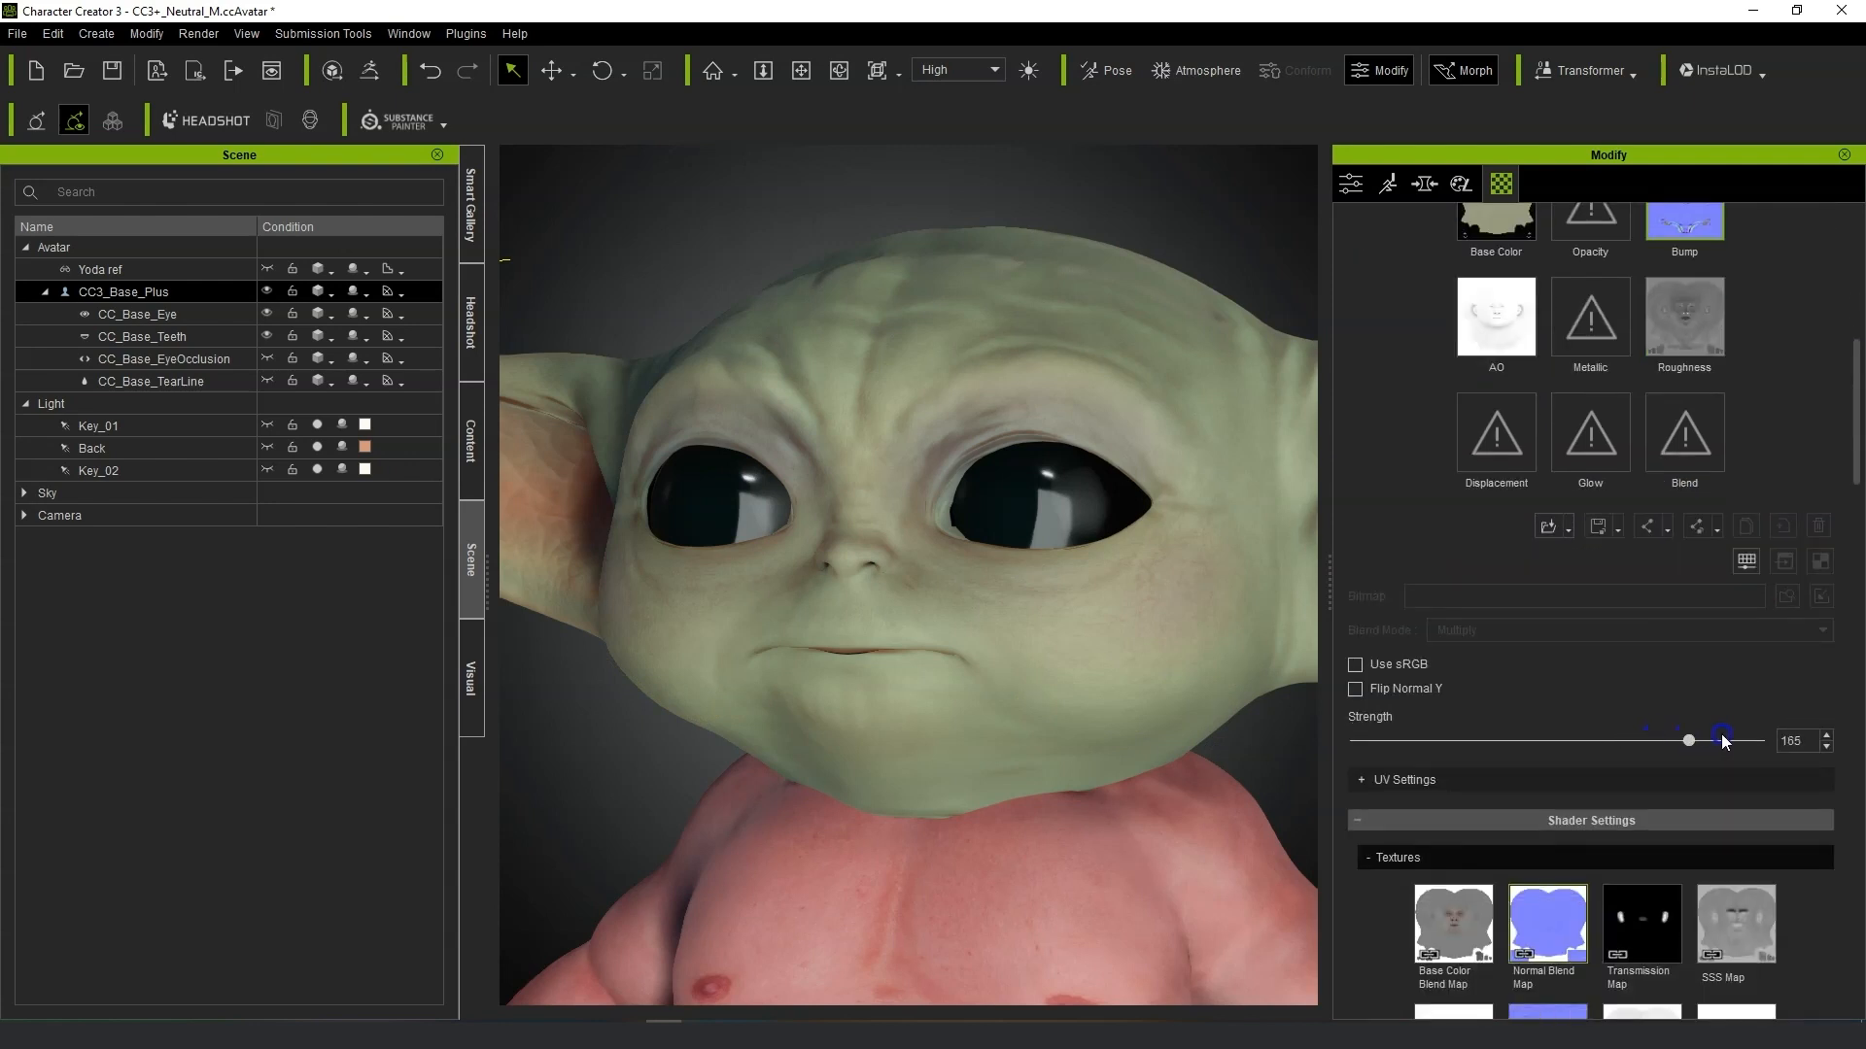
right_click_drag(1307, 773, 1324, 609)
Select the head material's AO texture.
left_click(1519, 361)
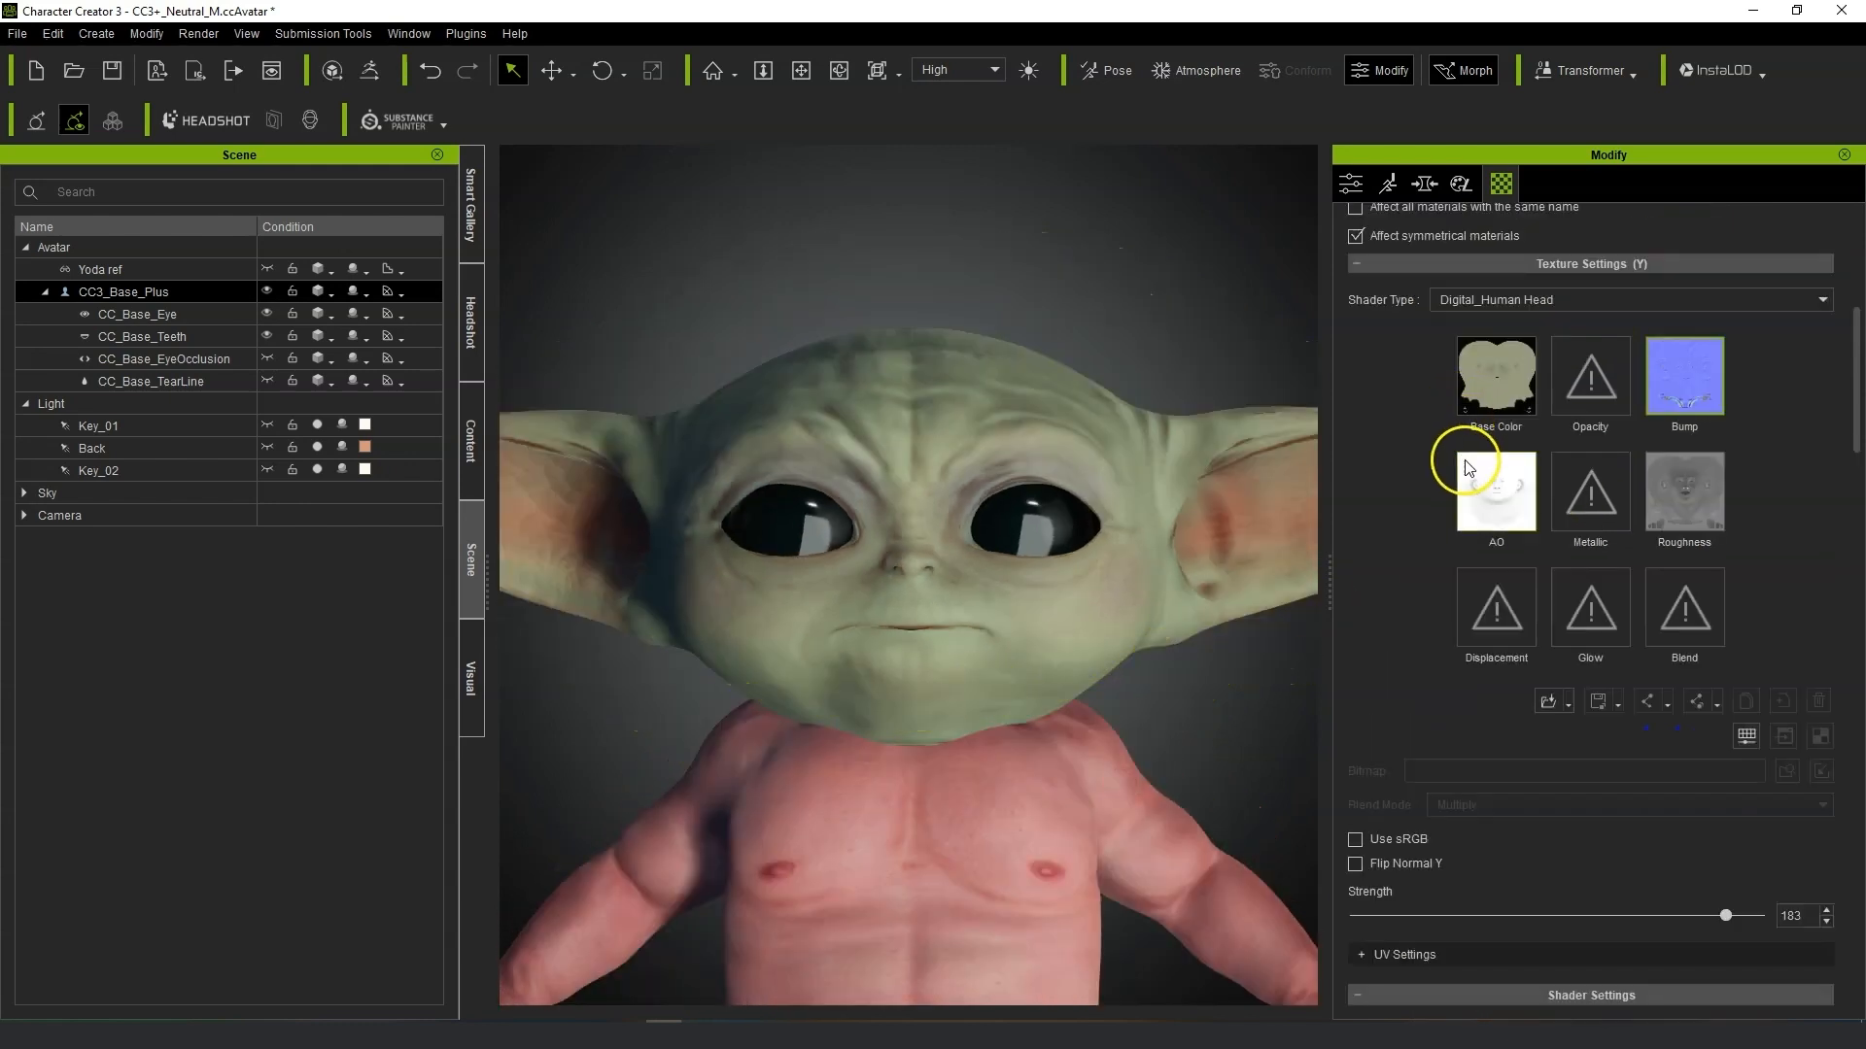
scroll(1720, 797, "down", 4)
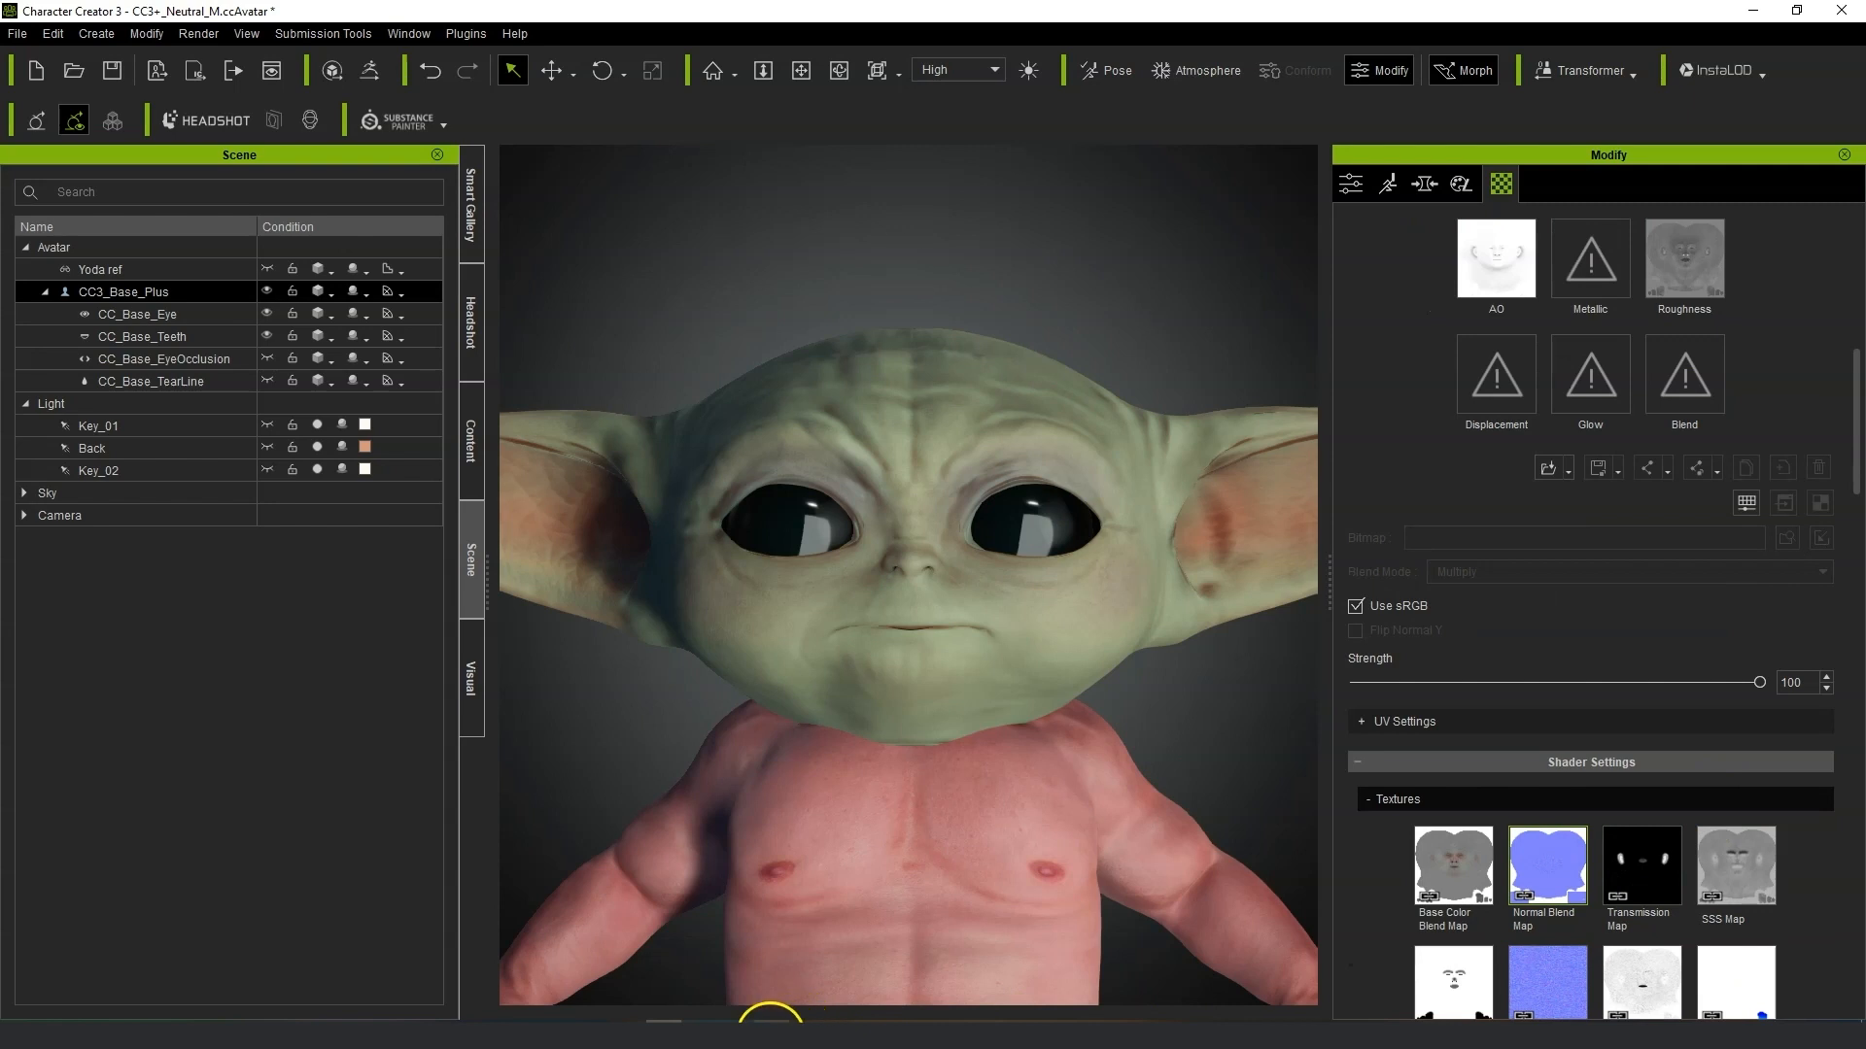
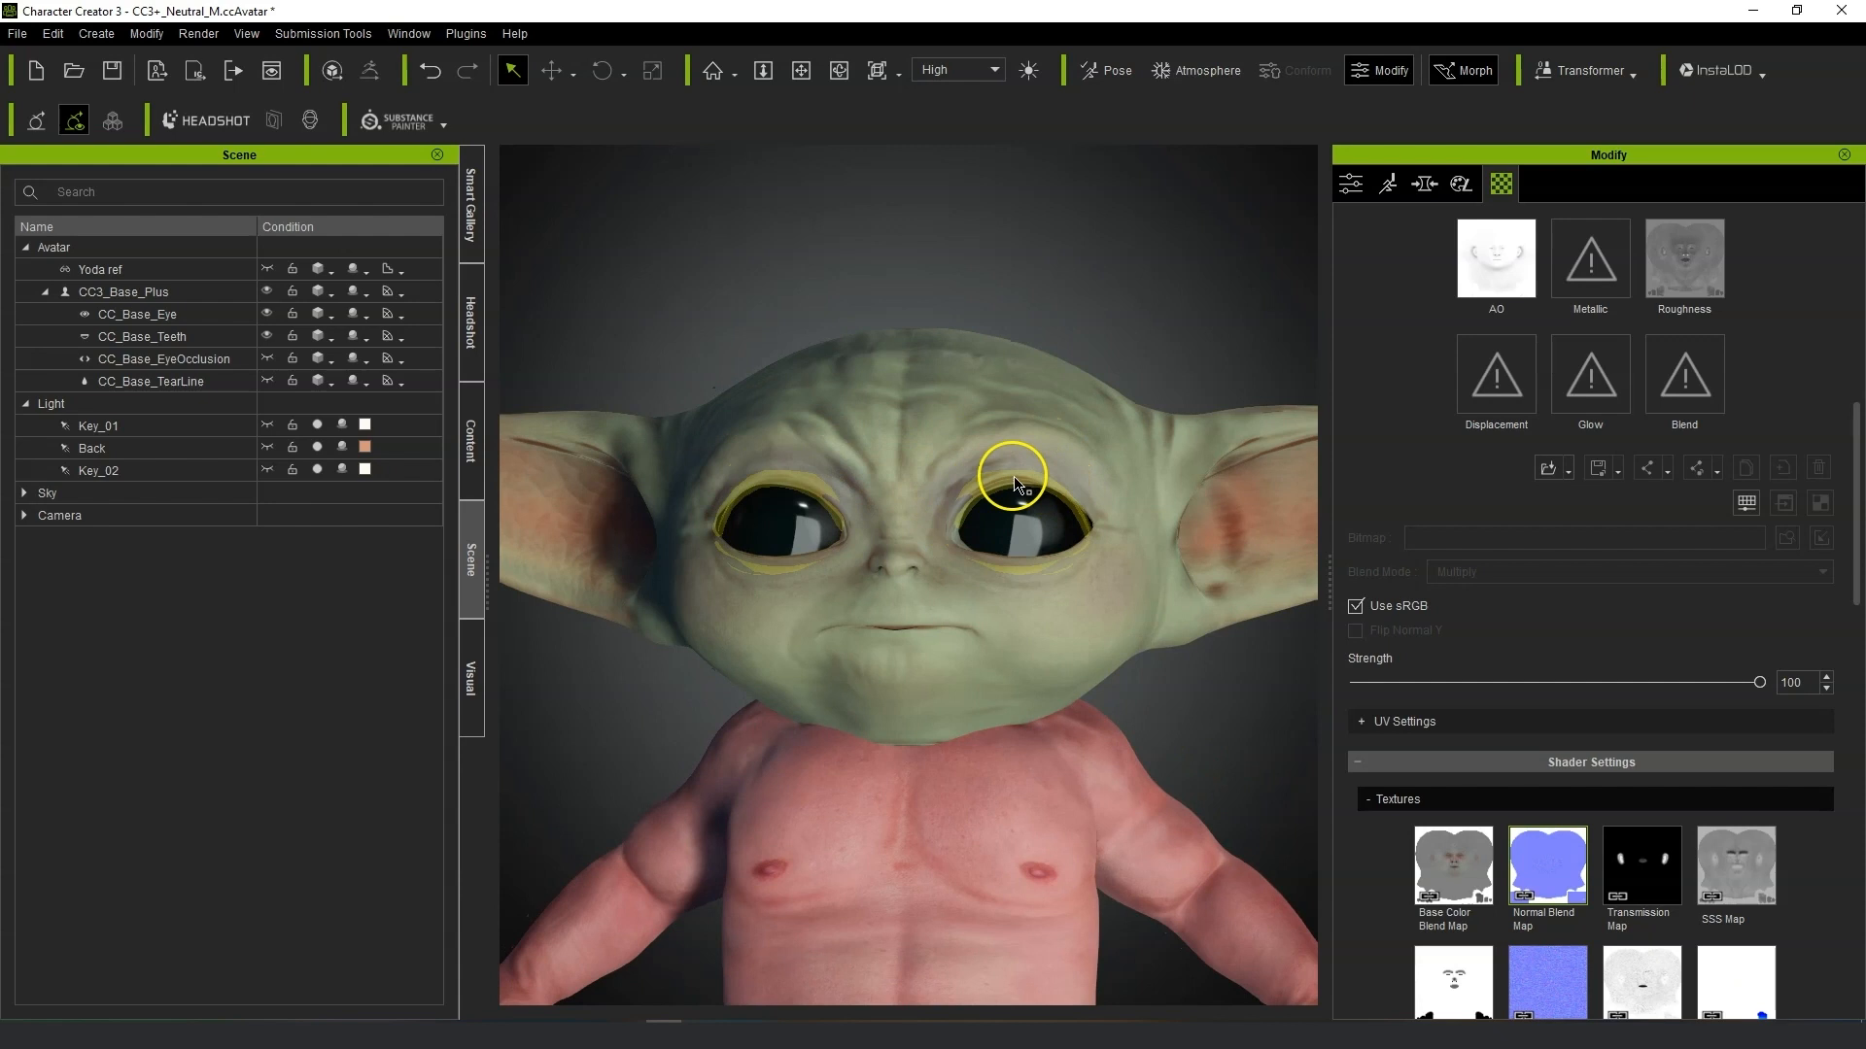
scroll(732, 654, "up", 5)
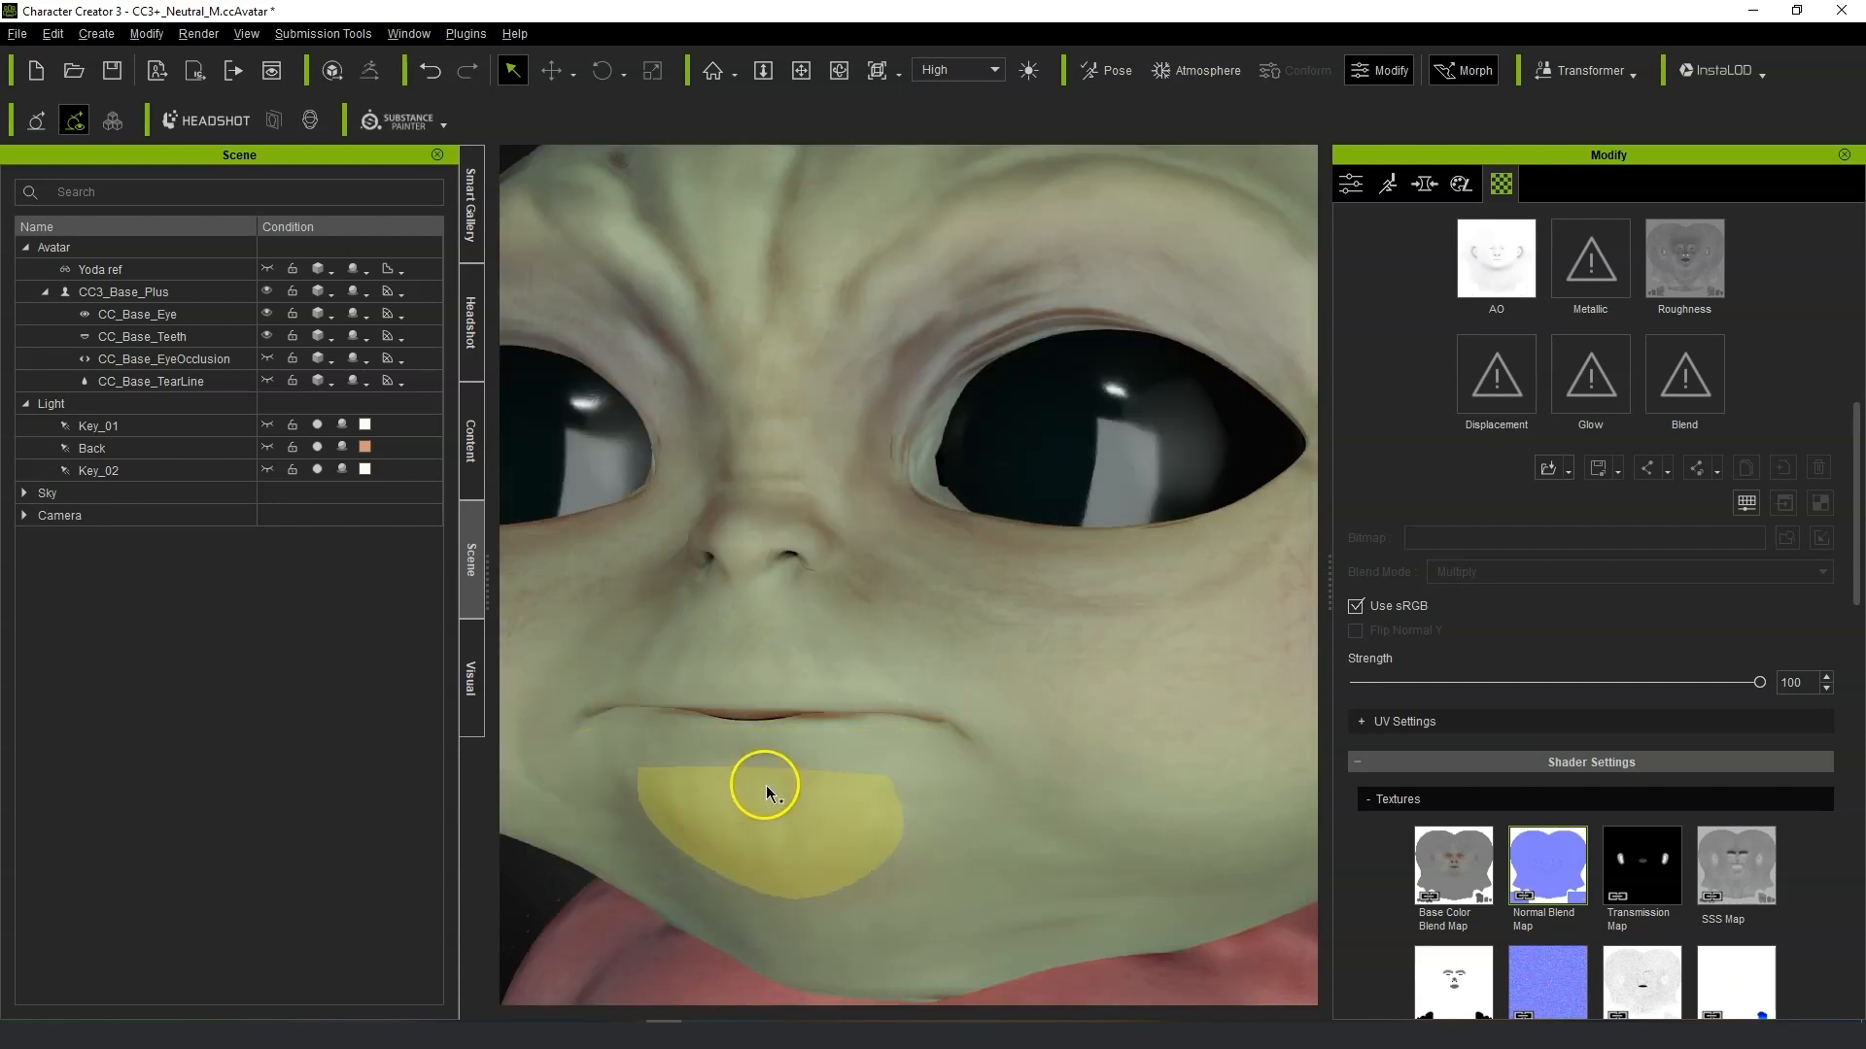
scroll(766, 786, "up", 2)
mouse_move(765, 785)
right_mouse_down()
mouse_move(798, 547)
mouse_move(851, 763)
mouse_move(732, 803)
mouse_move(571, 779)
mouse_move(716, 767)
mouse_move(830, 645)
mouse_move(771, 749)
mouse_move(995, 790)
right_mouse_up()
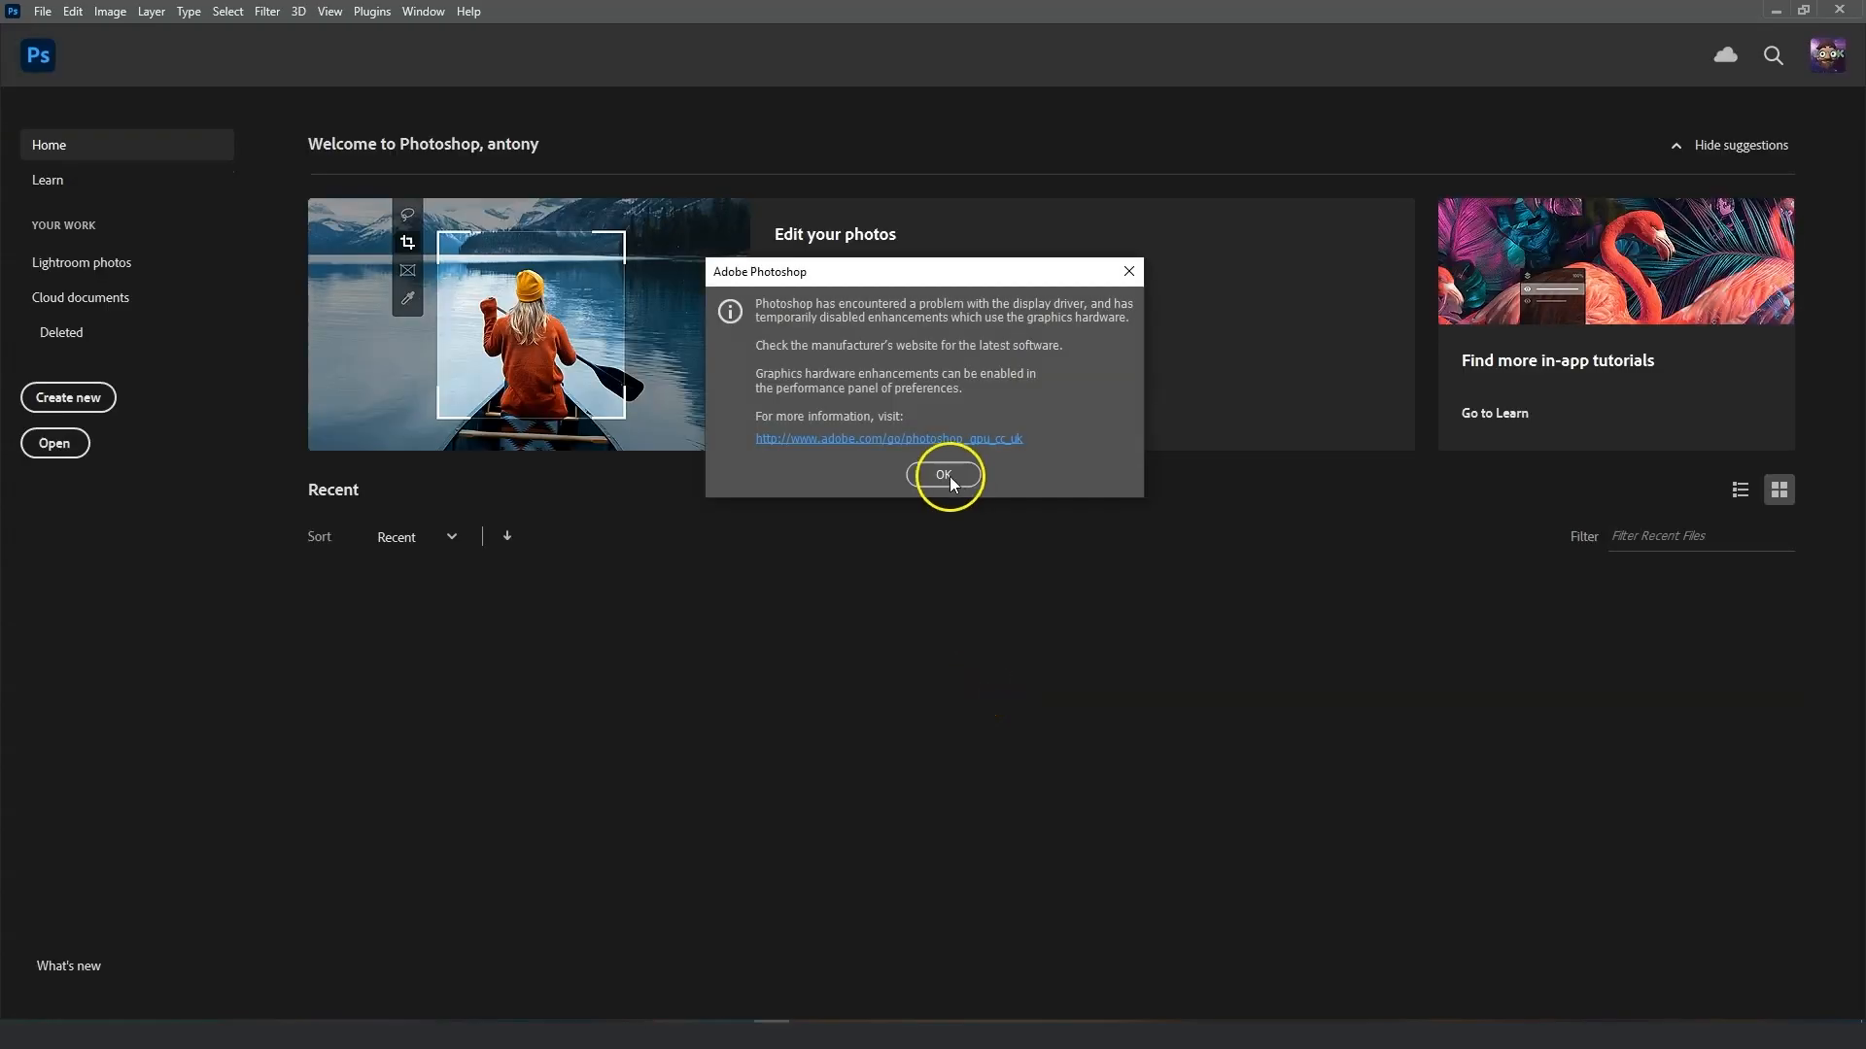
left_click(925, 480)
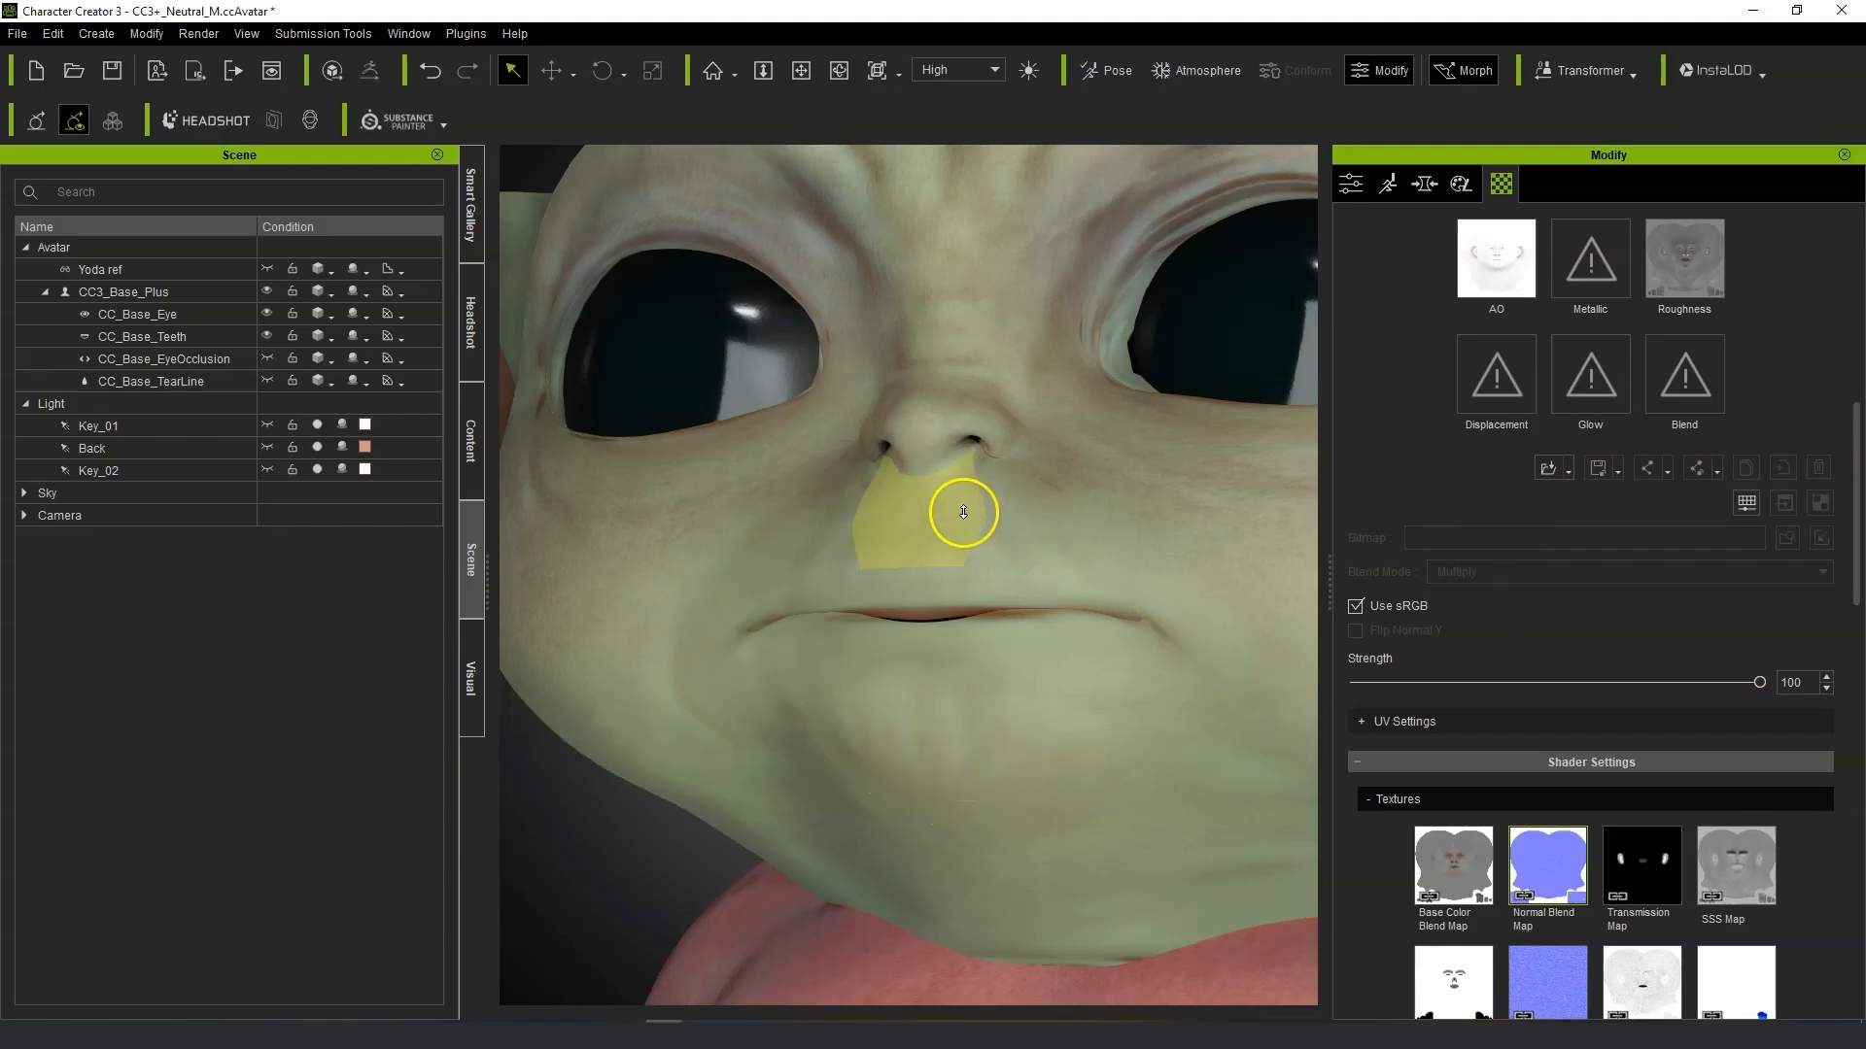
scroll(962, 508, "down", 5)
scroll(962, 520, "up", 2)
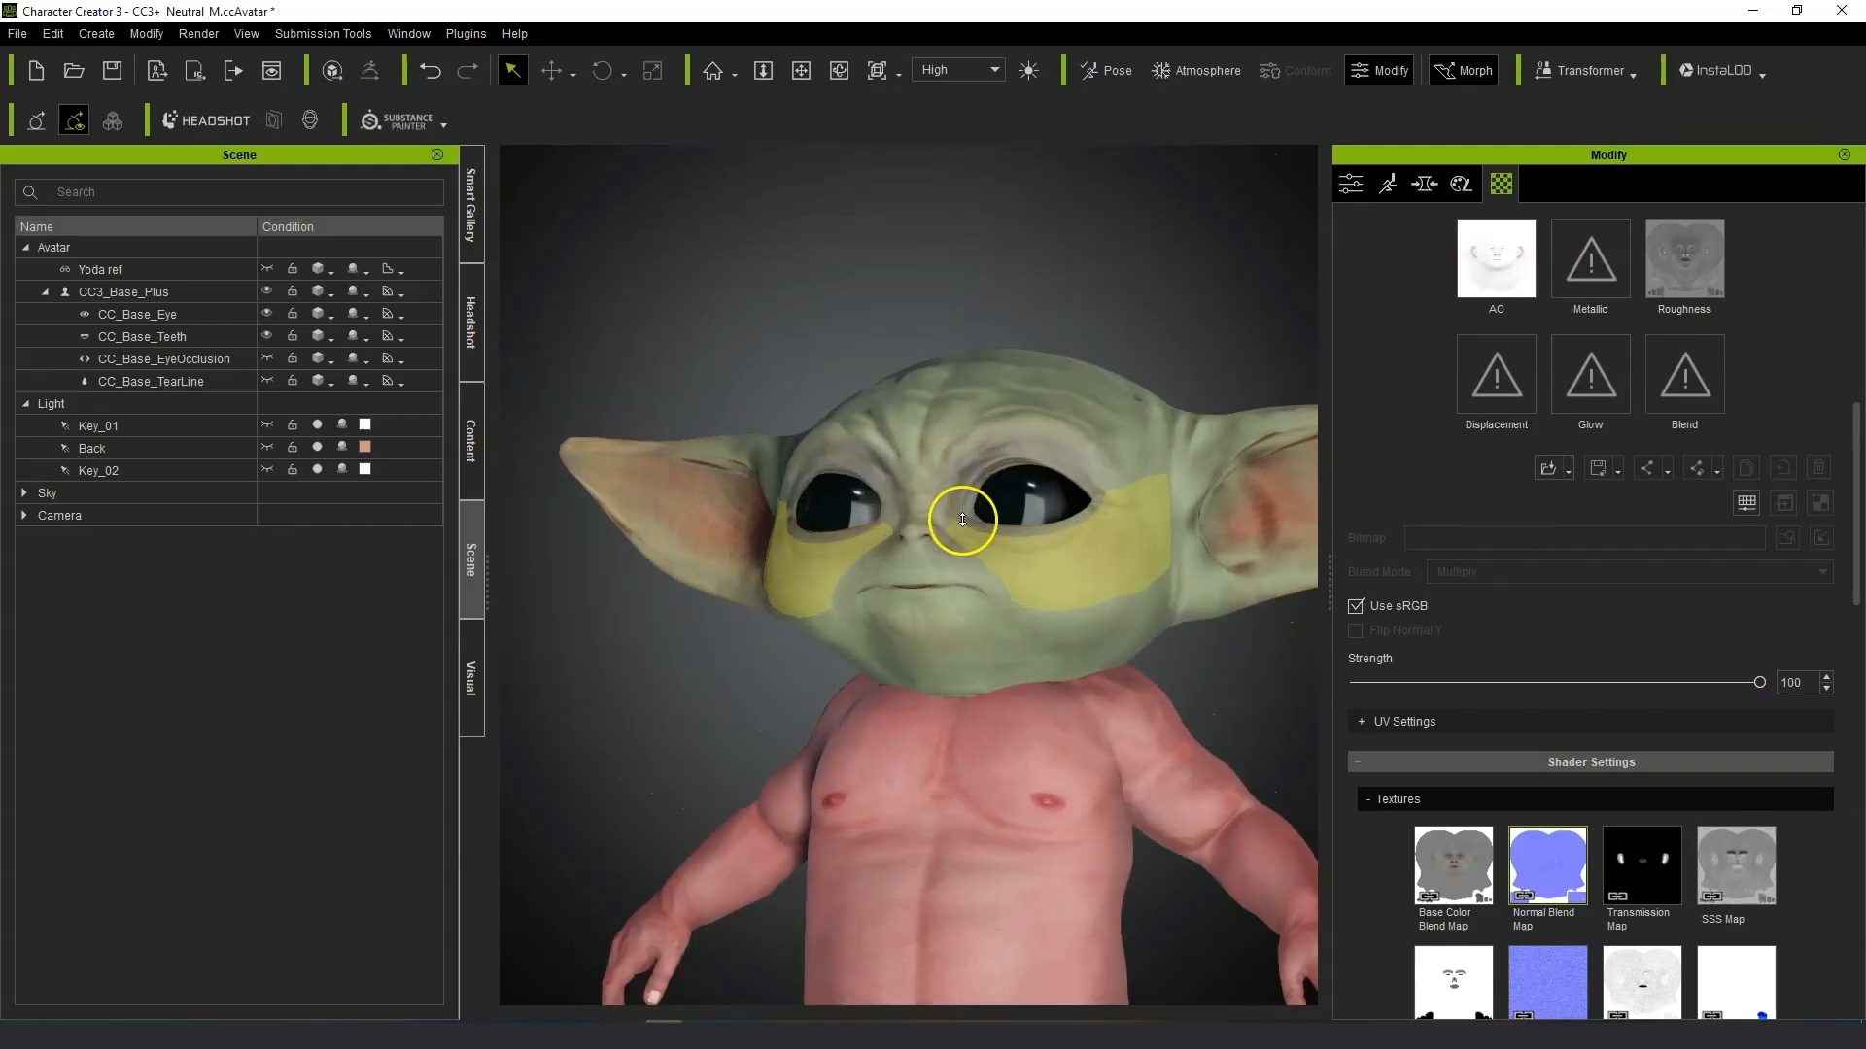
right_click_drag(923, 698, 1049, 916)
middle_click_drag(1162, 733, 1151, 629)
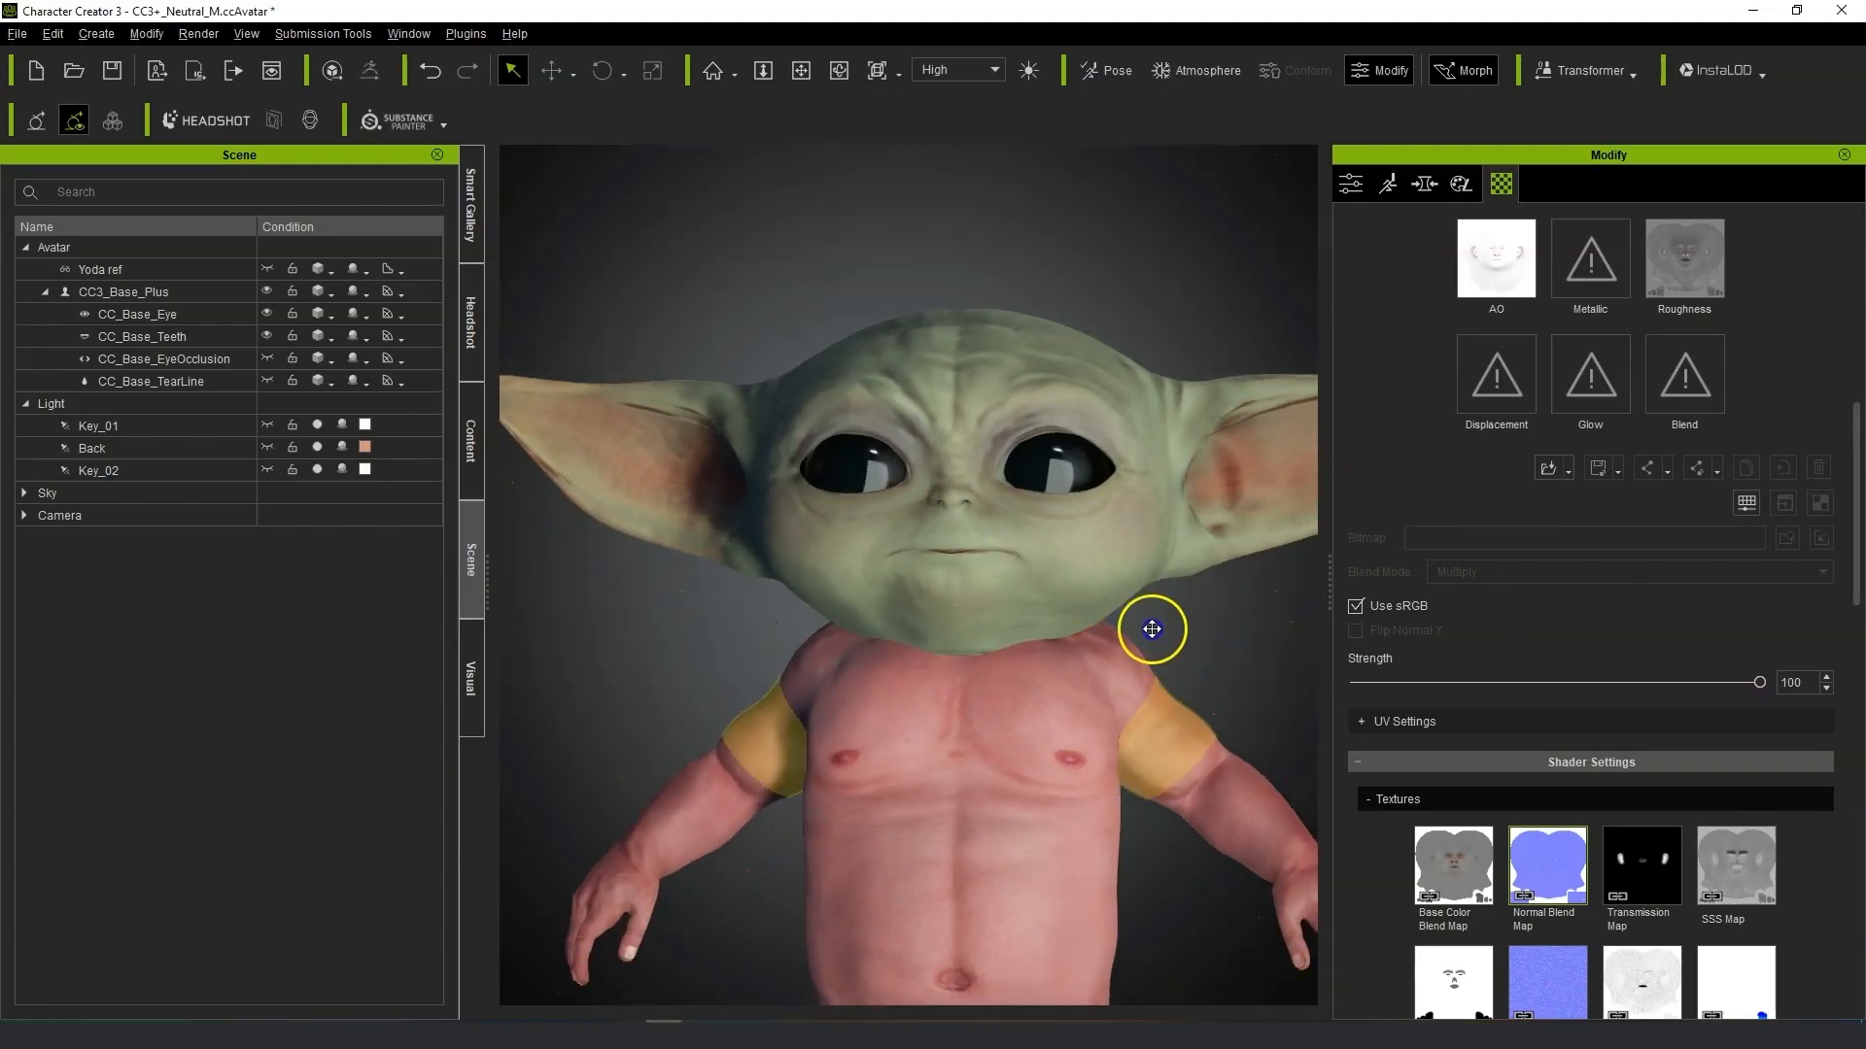
scroll(1028, 562, "down", 4)
Select the body and arm skin materials and reset their Base Color texture colour adjustments.
left_click(1025, 528)
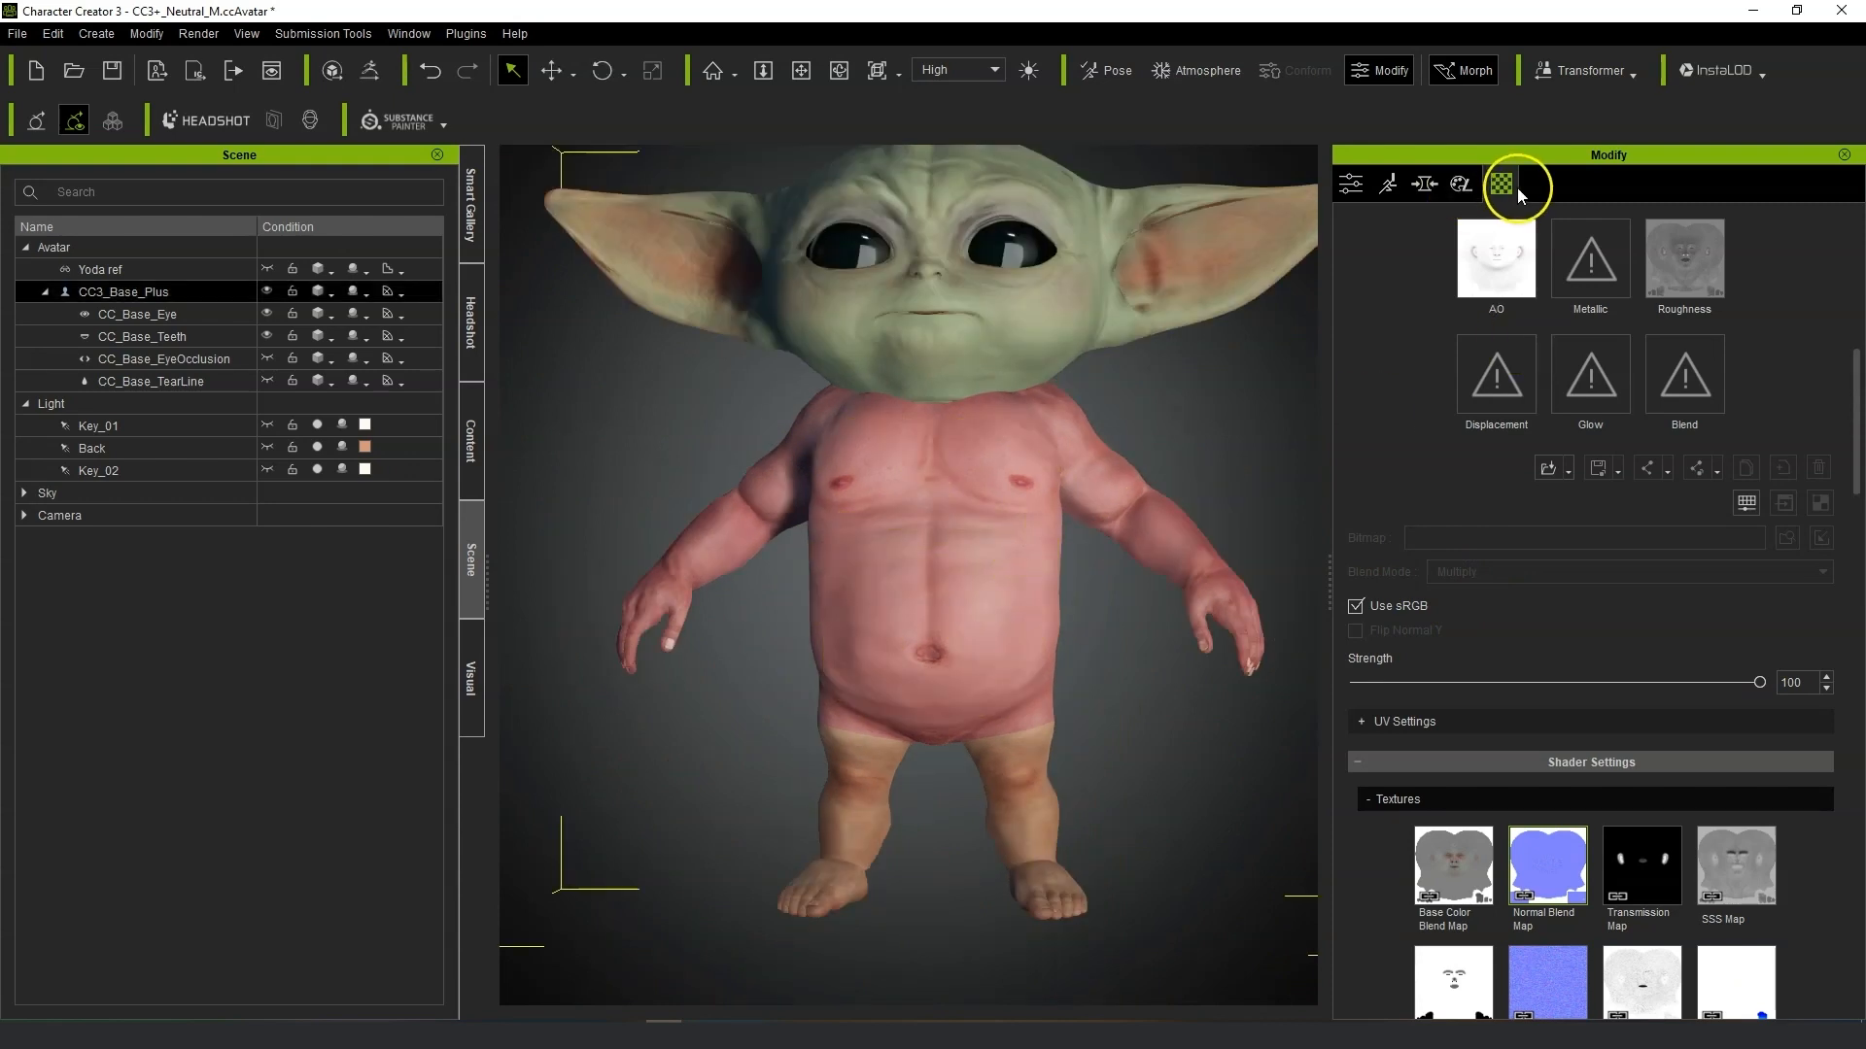
scroll(1621, 512, "up", 6)
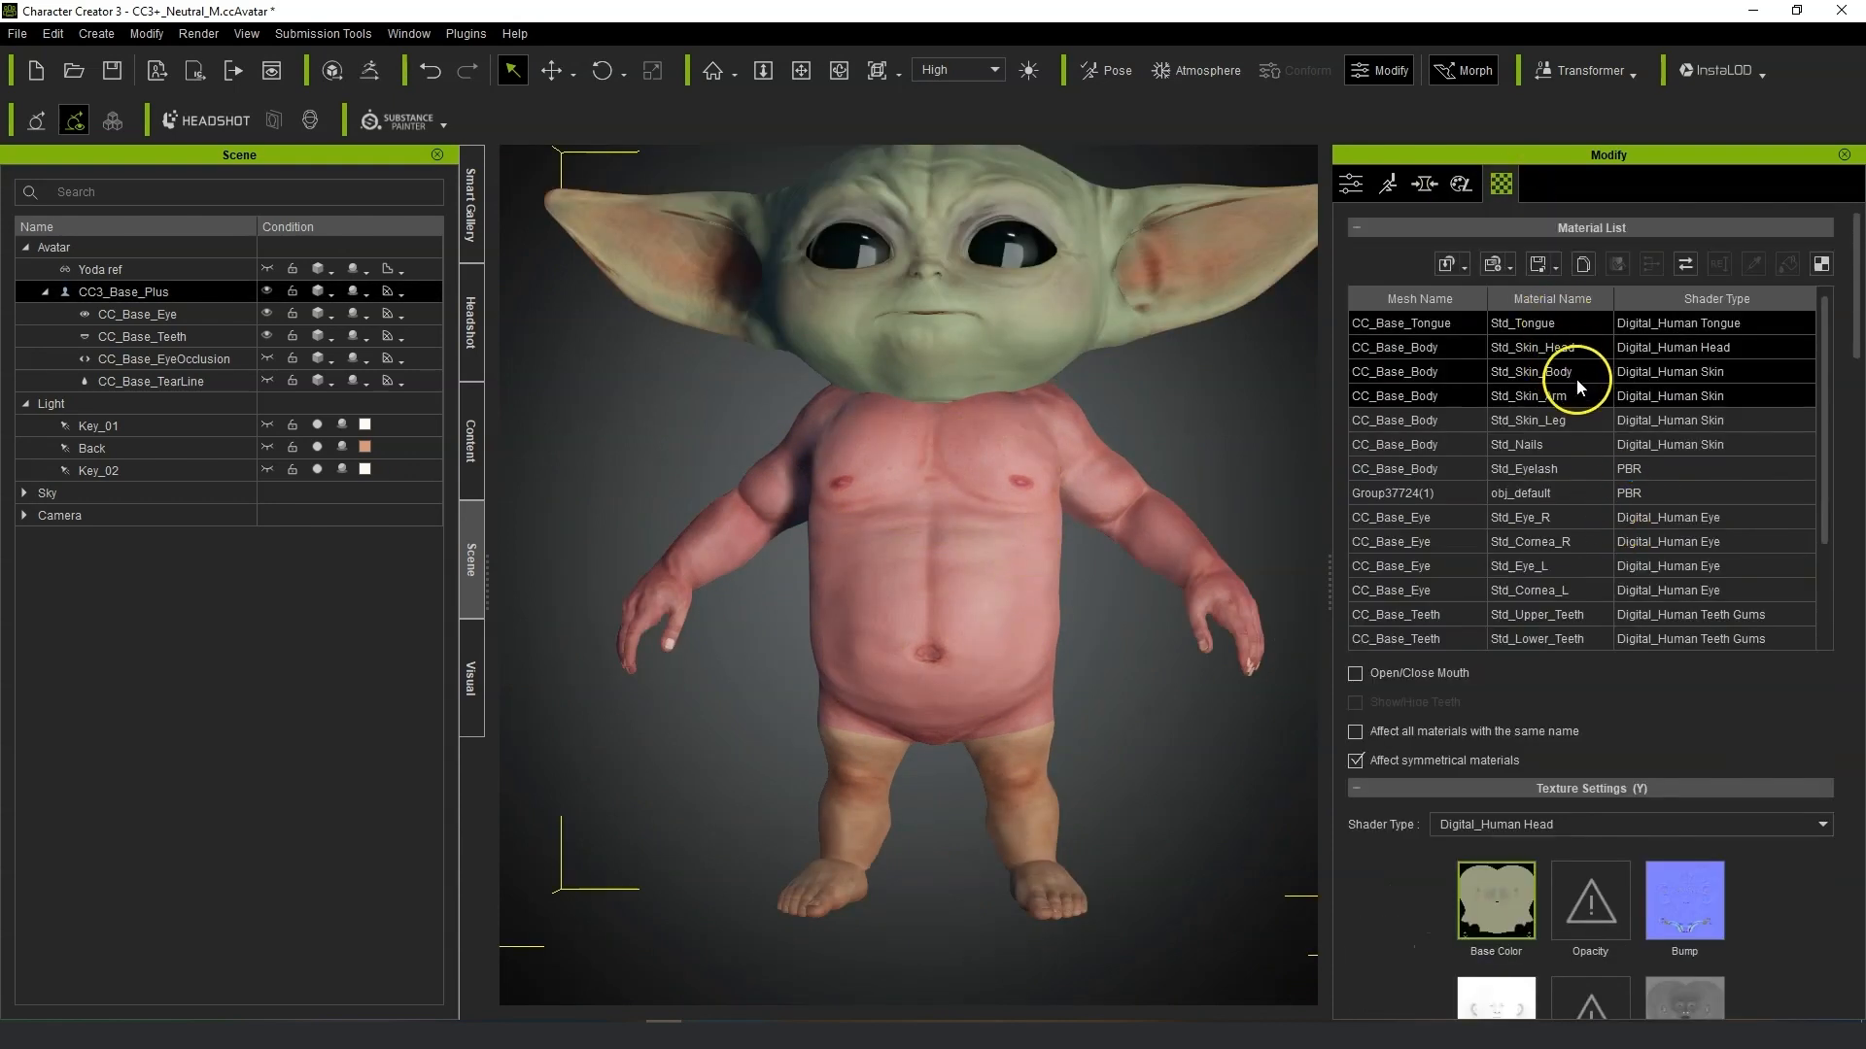
left_click(1576, 371)
left_click(1580, 395, "shift")
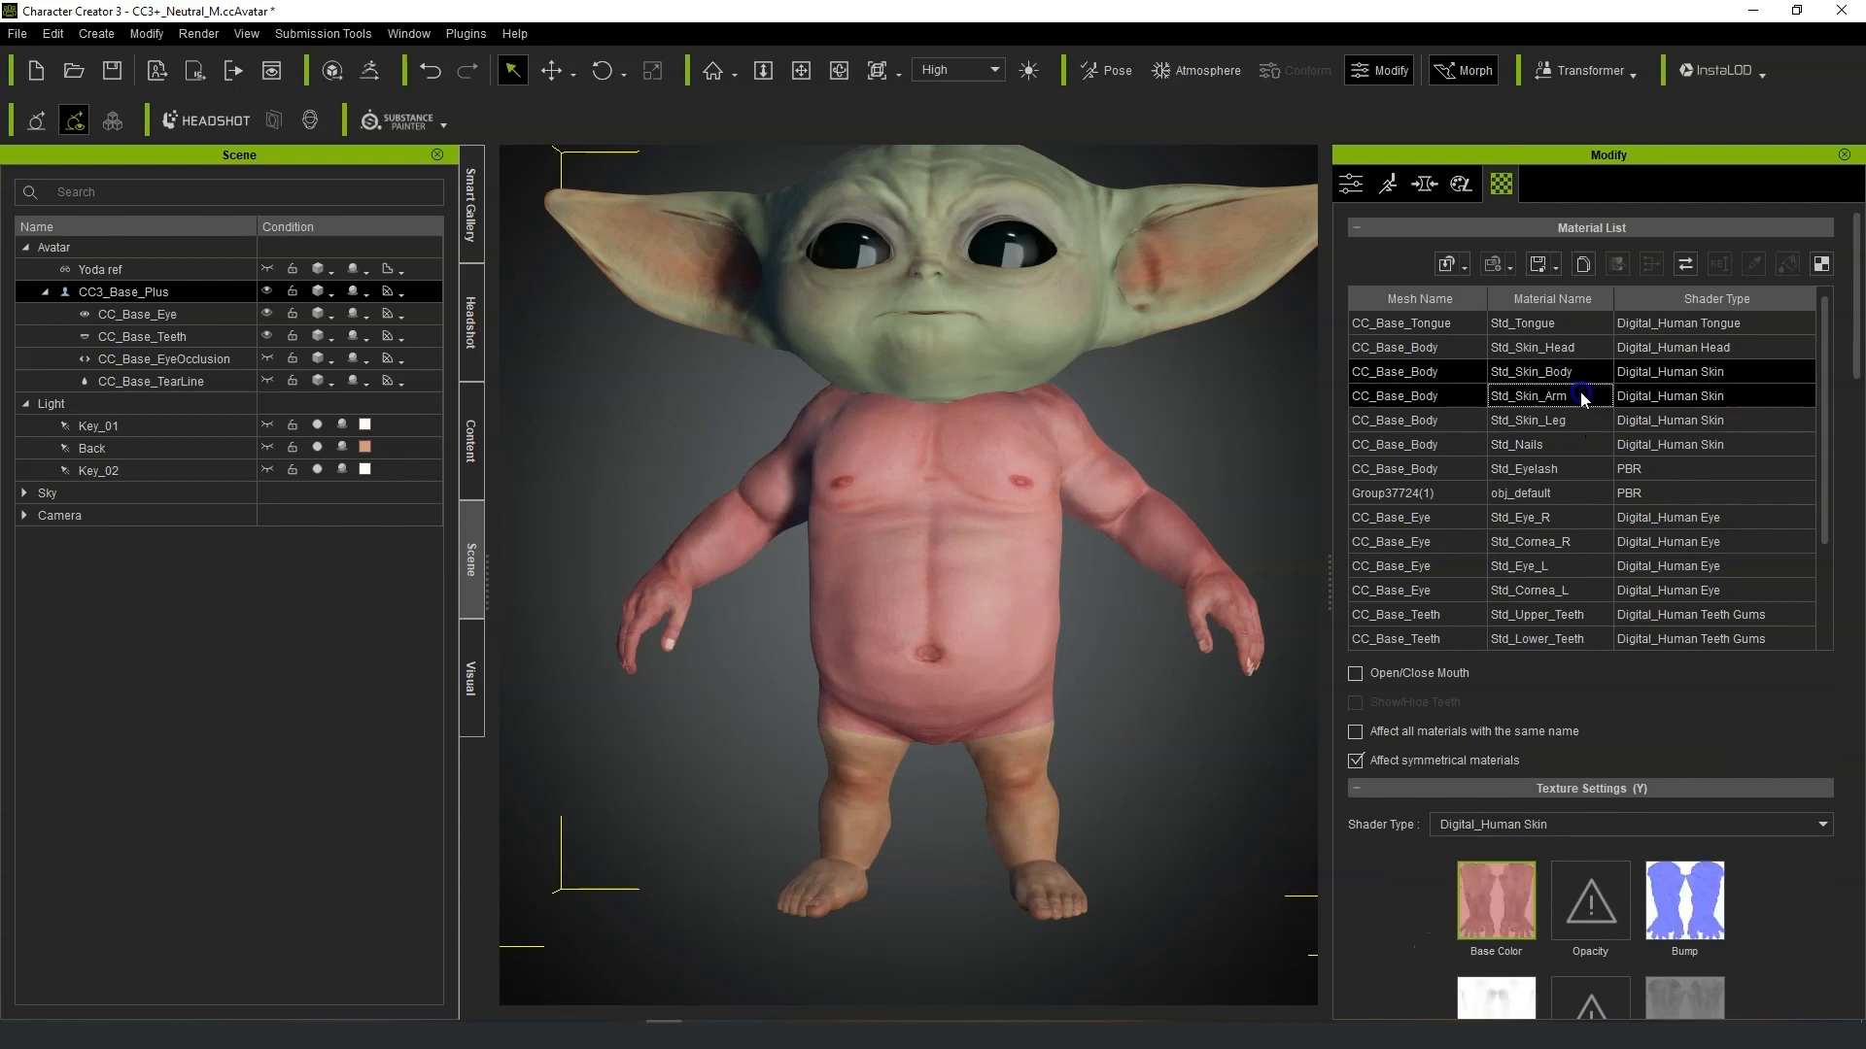
scroll(1813, 970, "down", 3)
left_click(1749, 969)
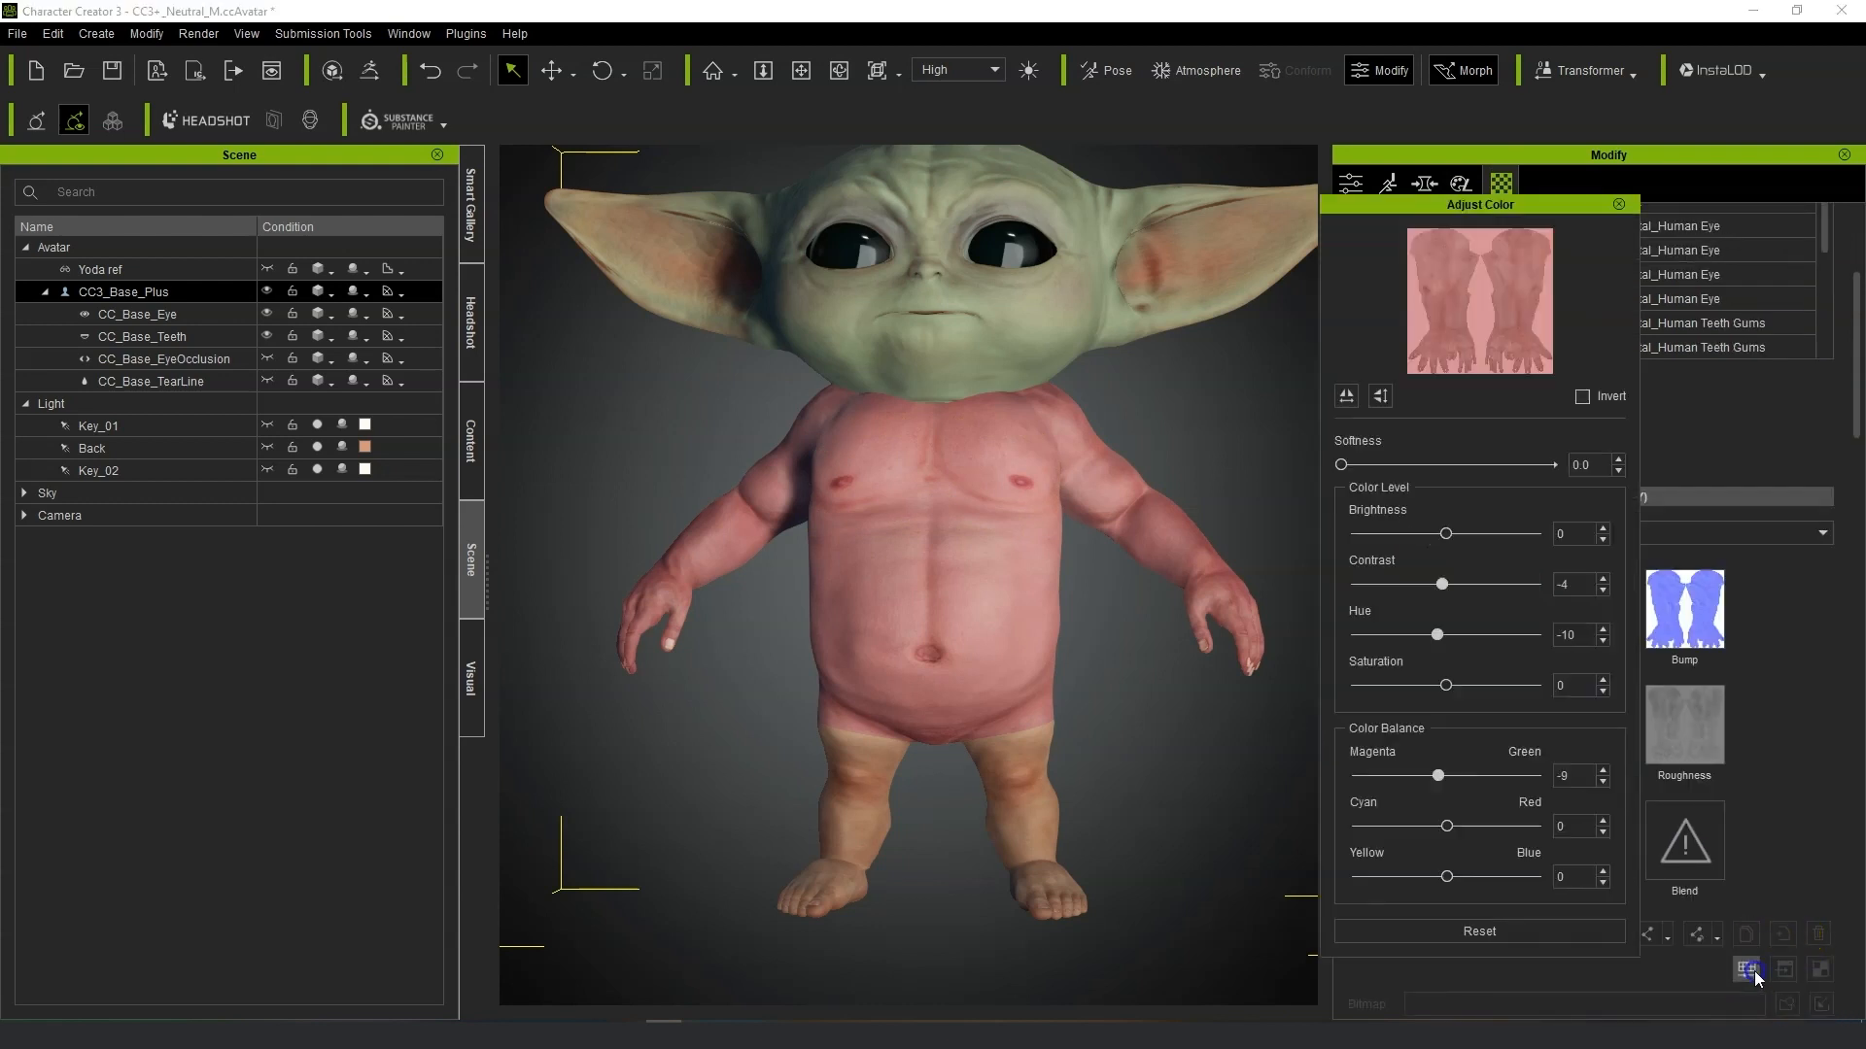
left_click(1479, 932)
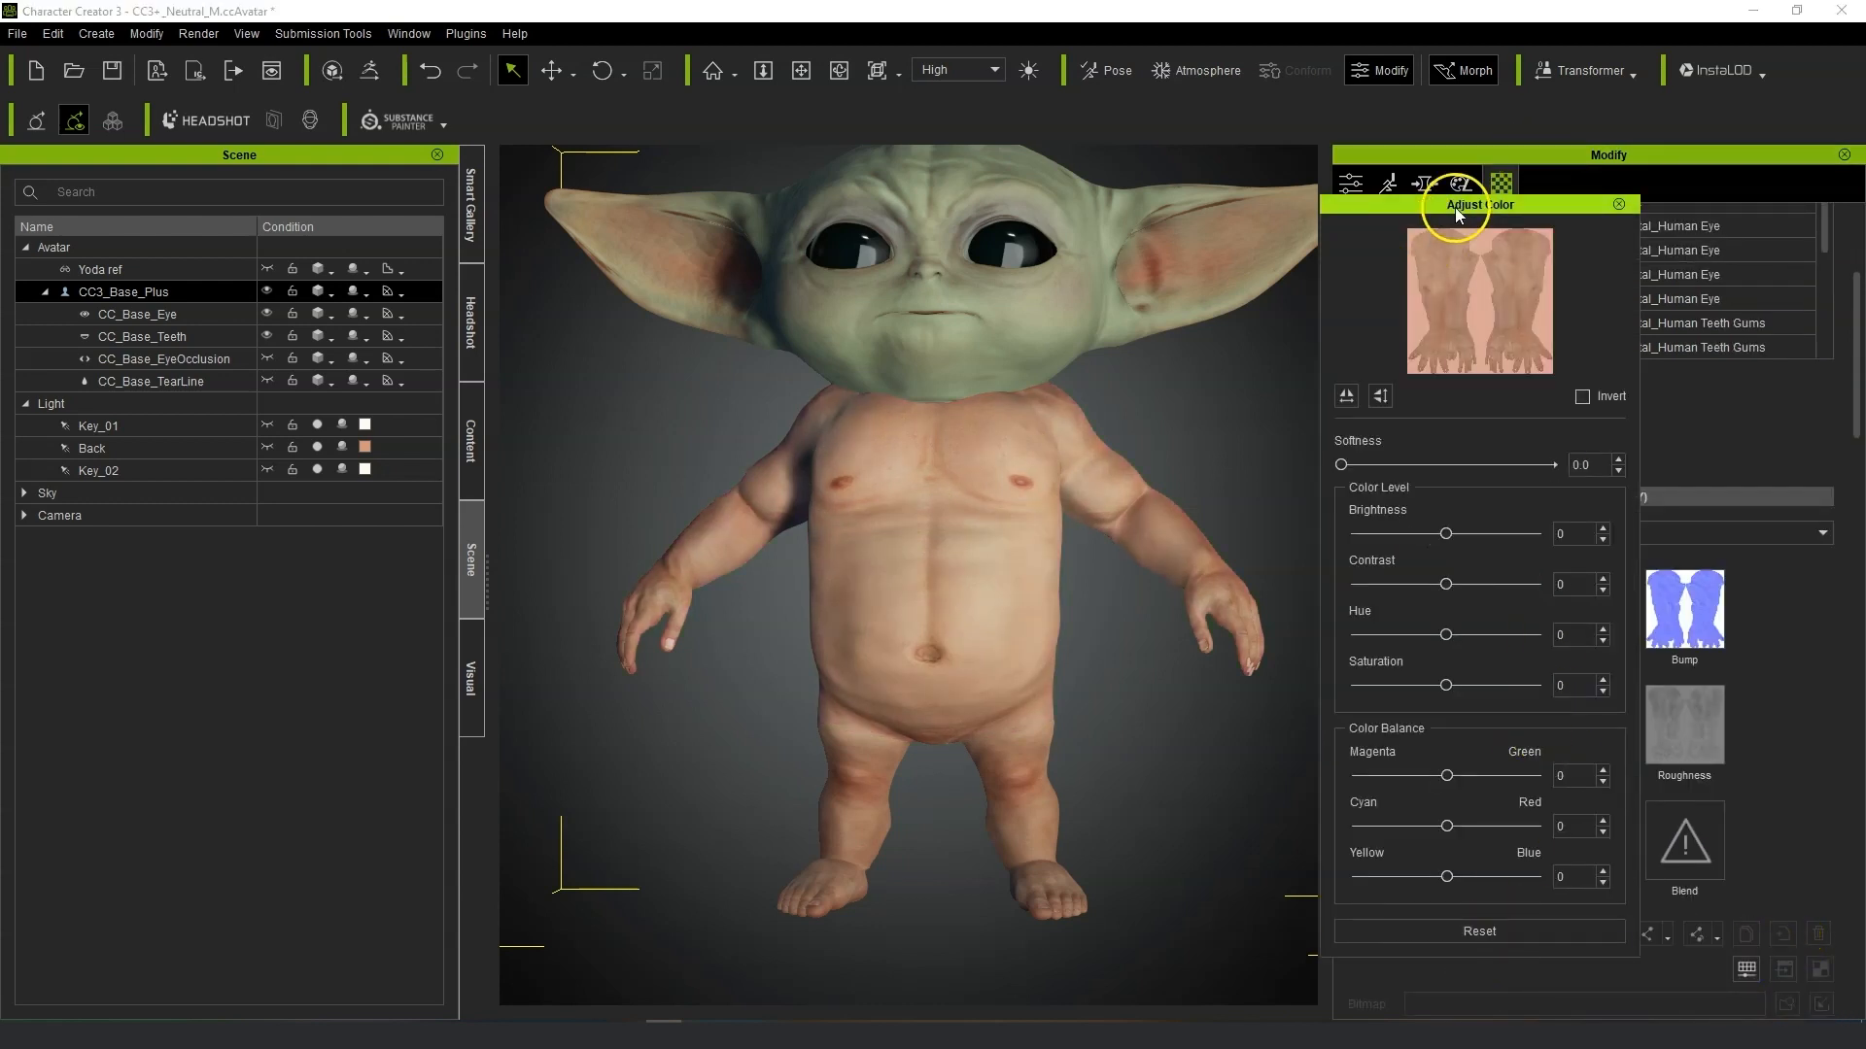
left_click(1617, 204)
Add the leg skin material and set the skin Base Color's Brightness to -8, Hue to 21 and Saturation to -15.
scroll(1613, 311, "up", 3)
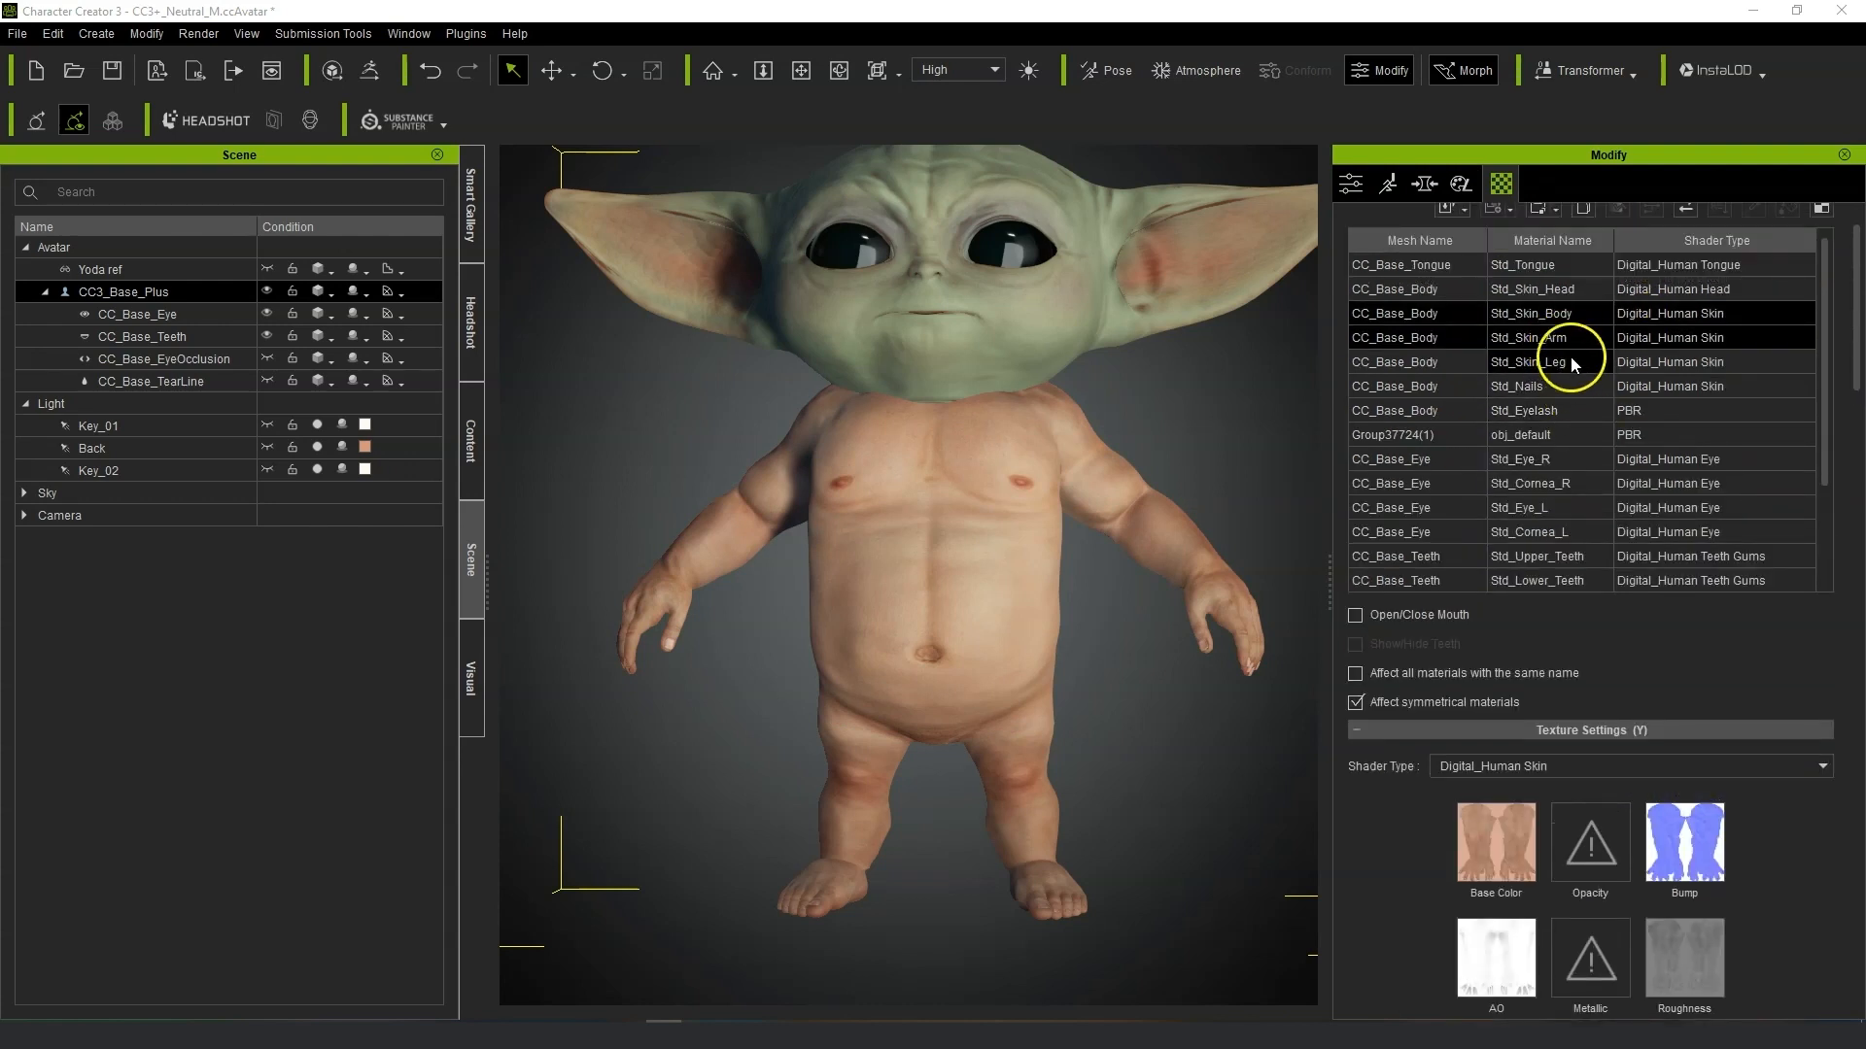
left_click(1560, 363, "shift")
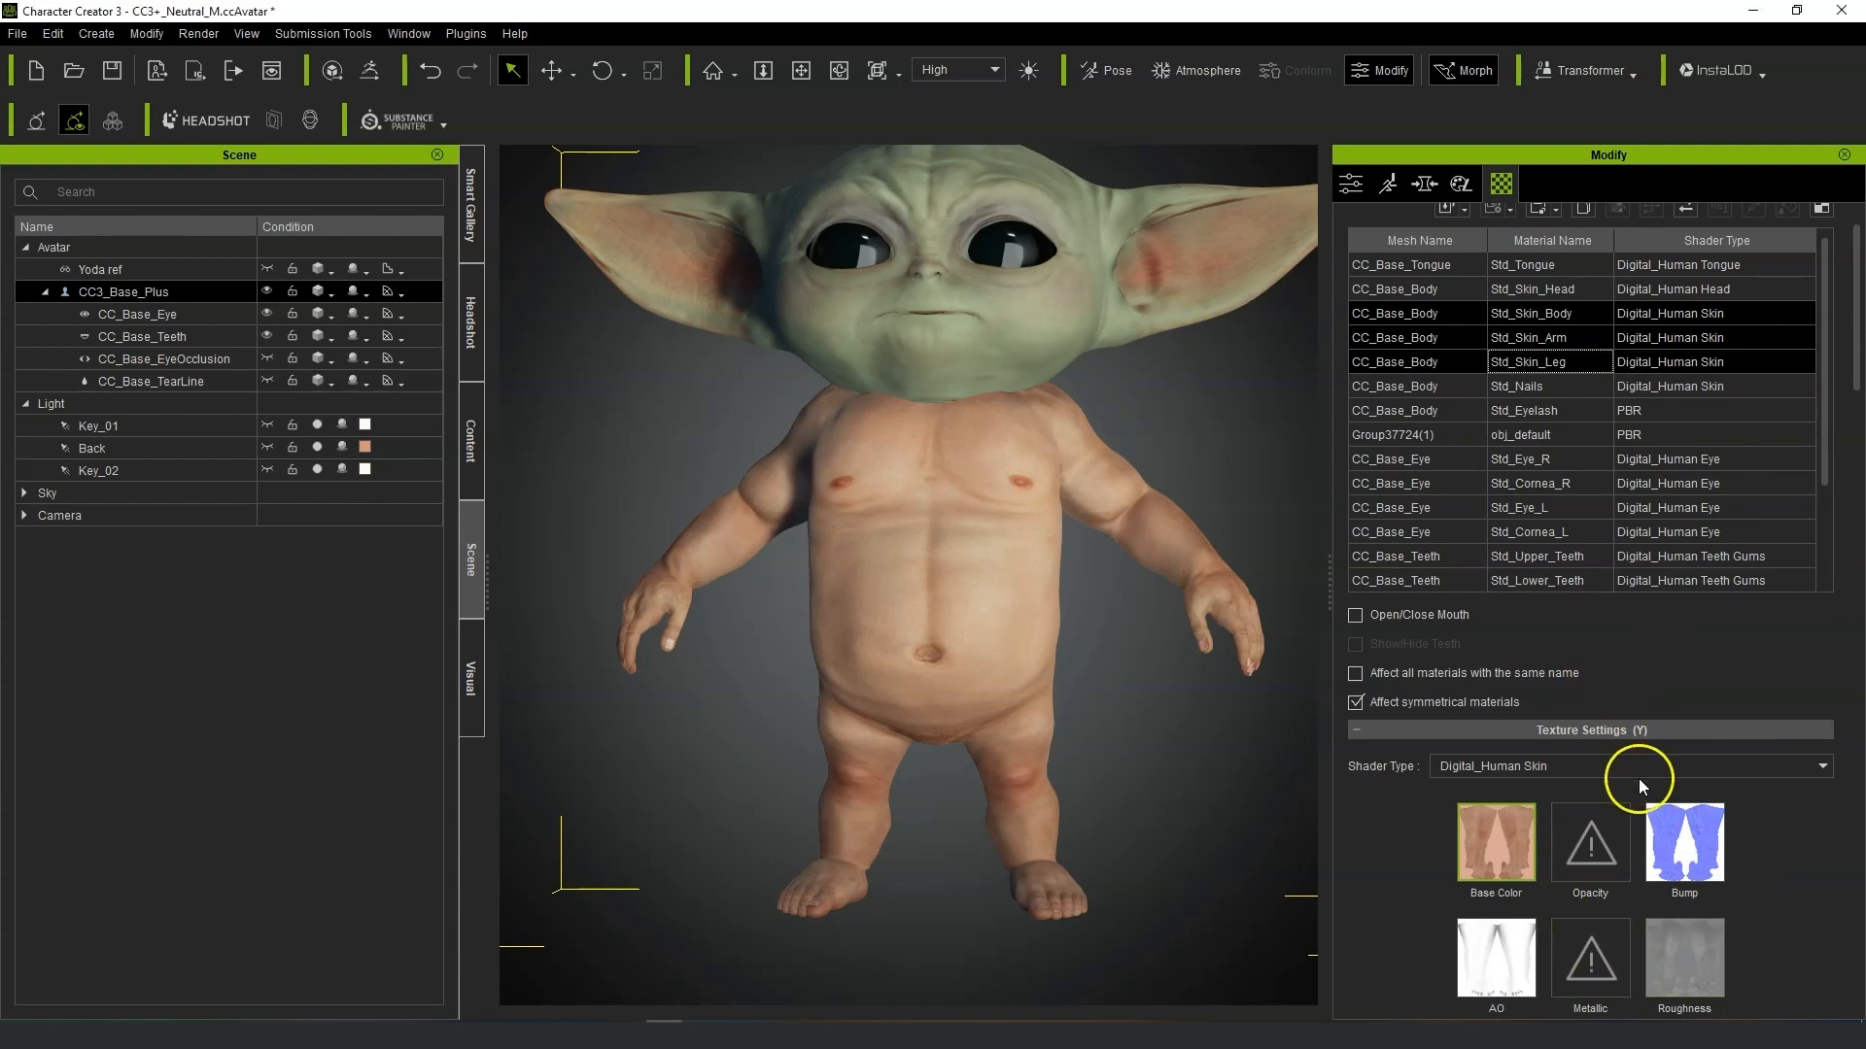
scroll(1712, 872, "down", 5)
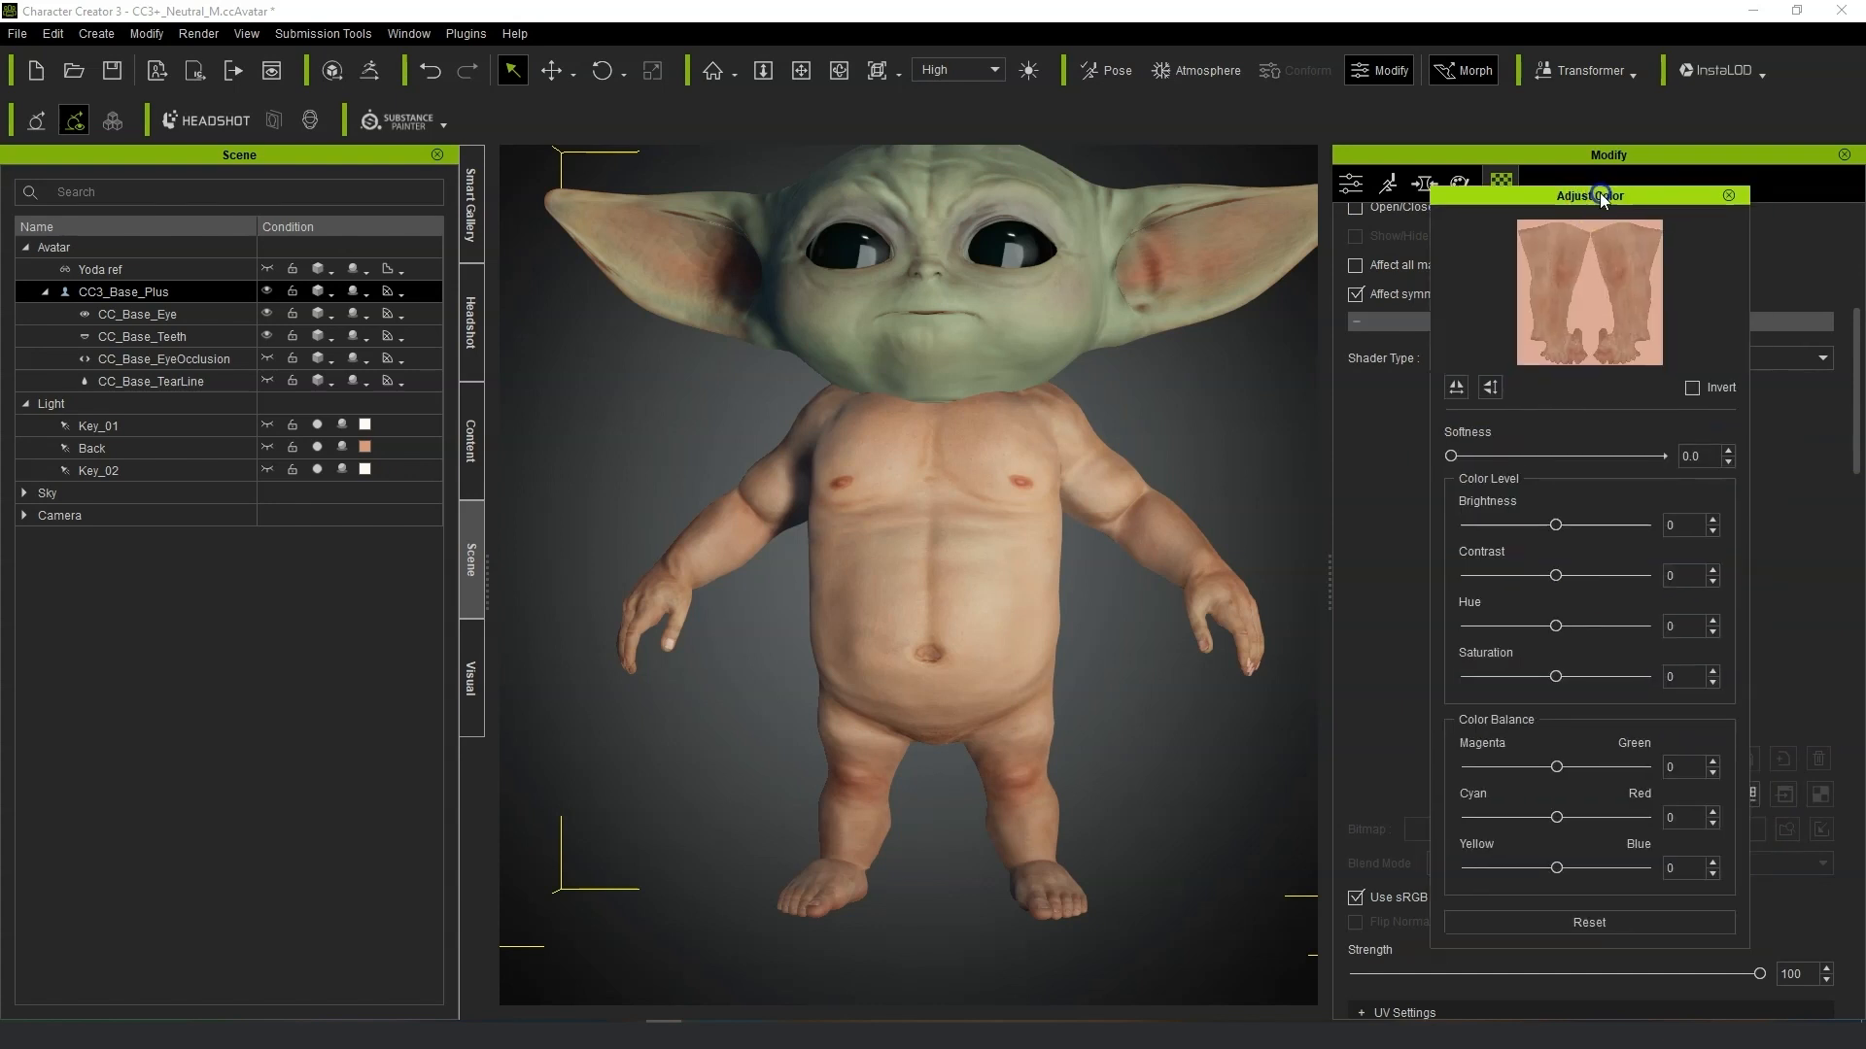
left_click_drag(1601, 196, 1537, 182)
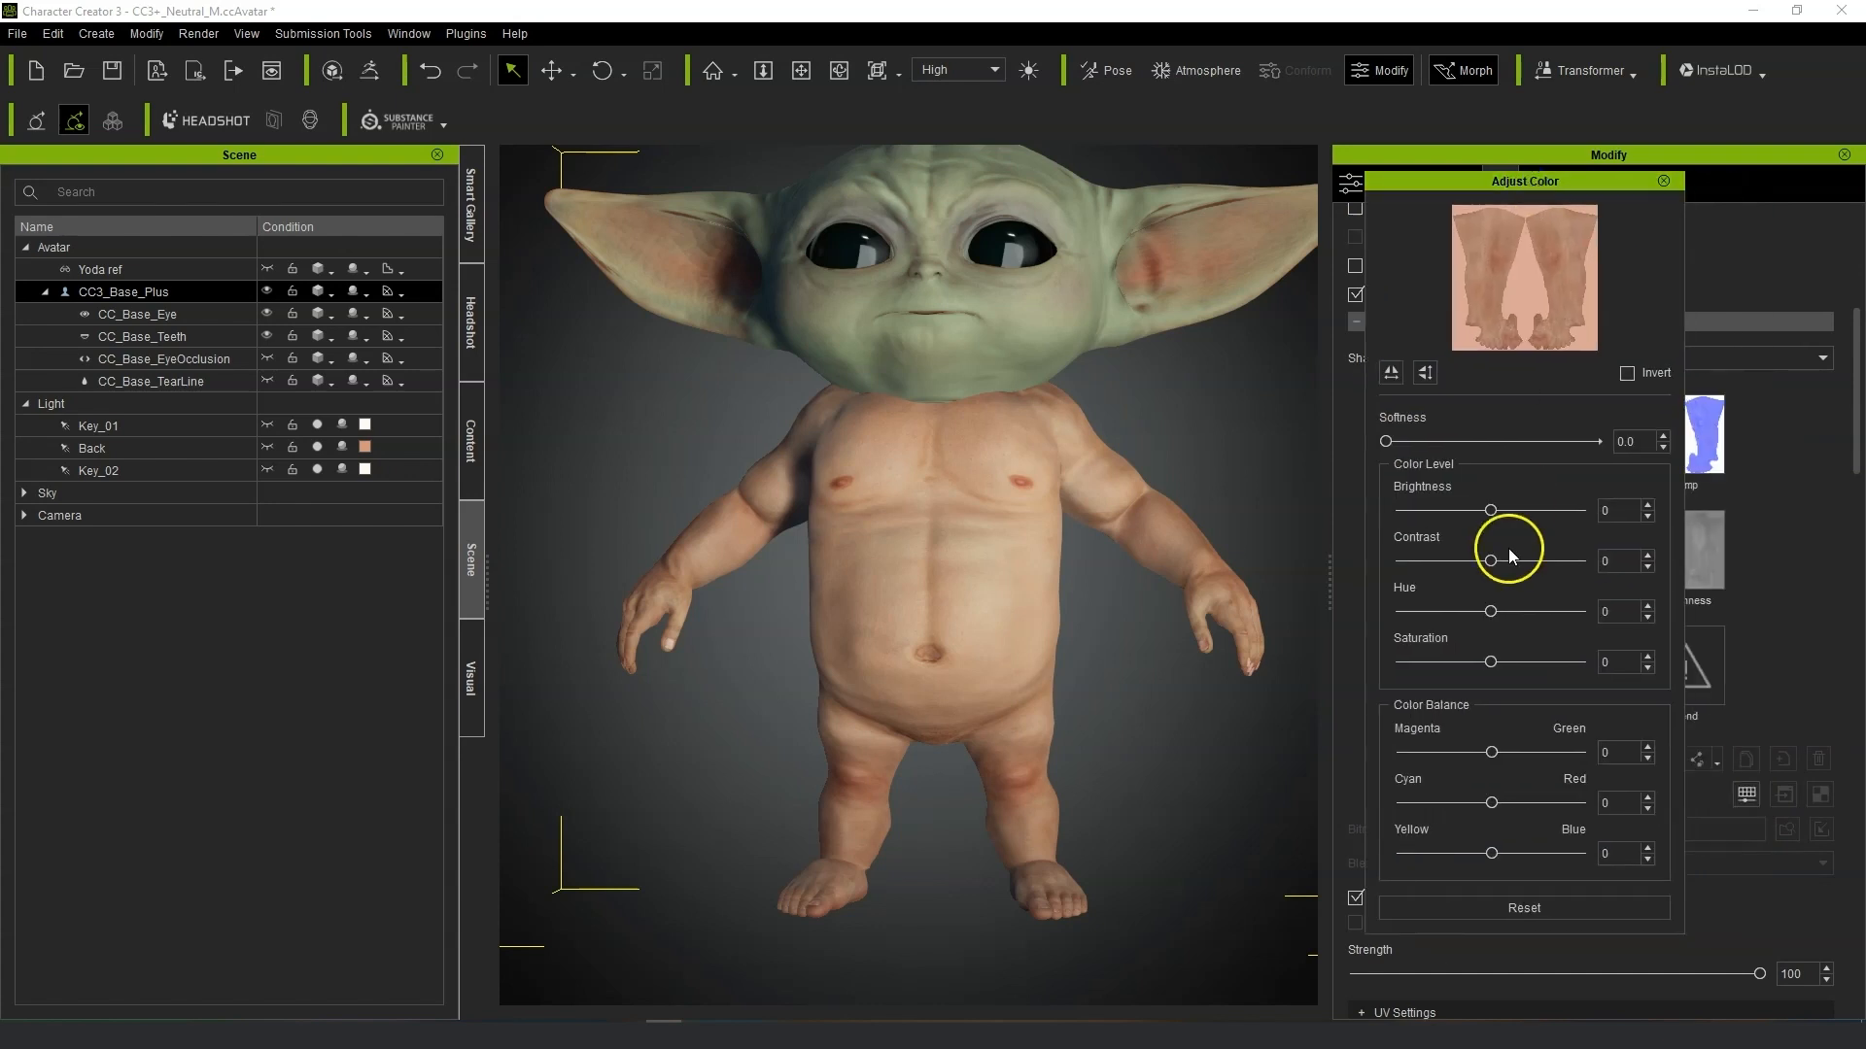
left_click_drag(1490, 611, 1467, 665)
left_click(1494, 664)
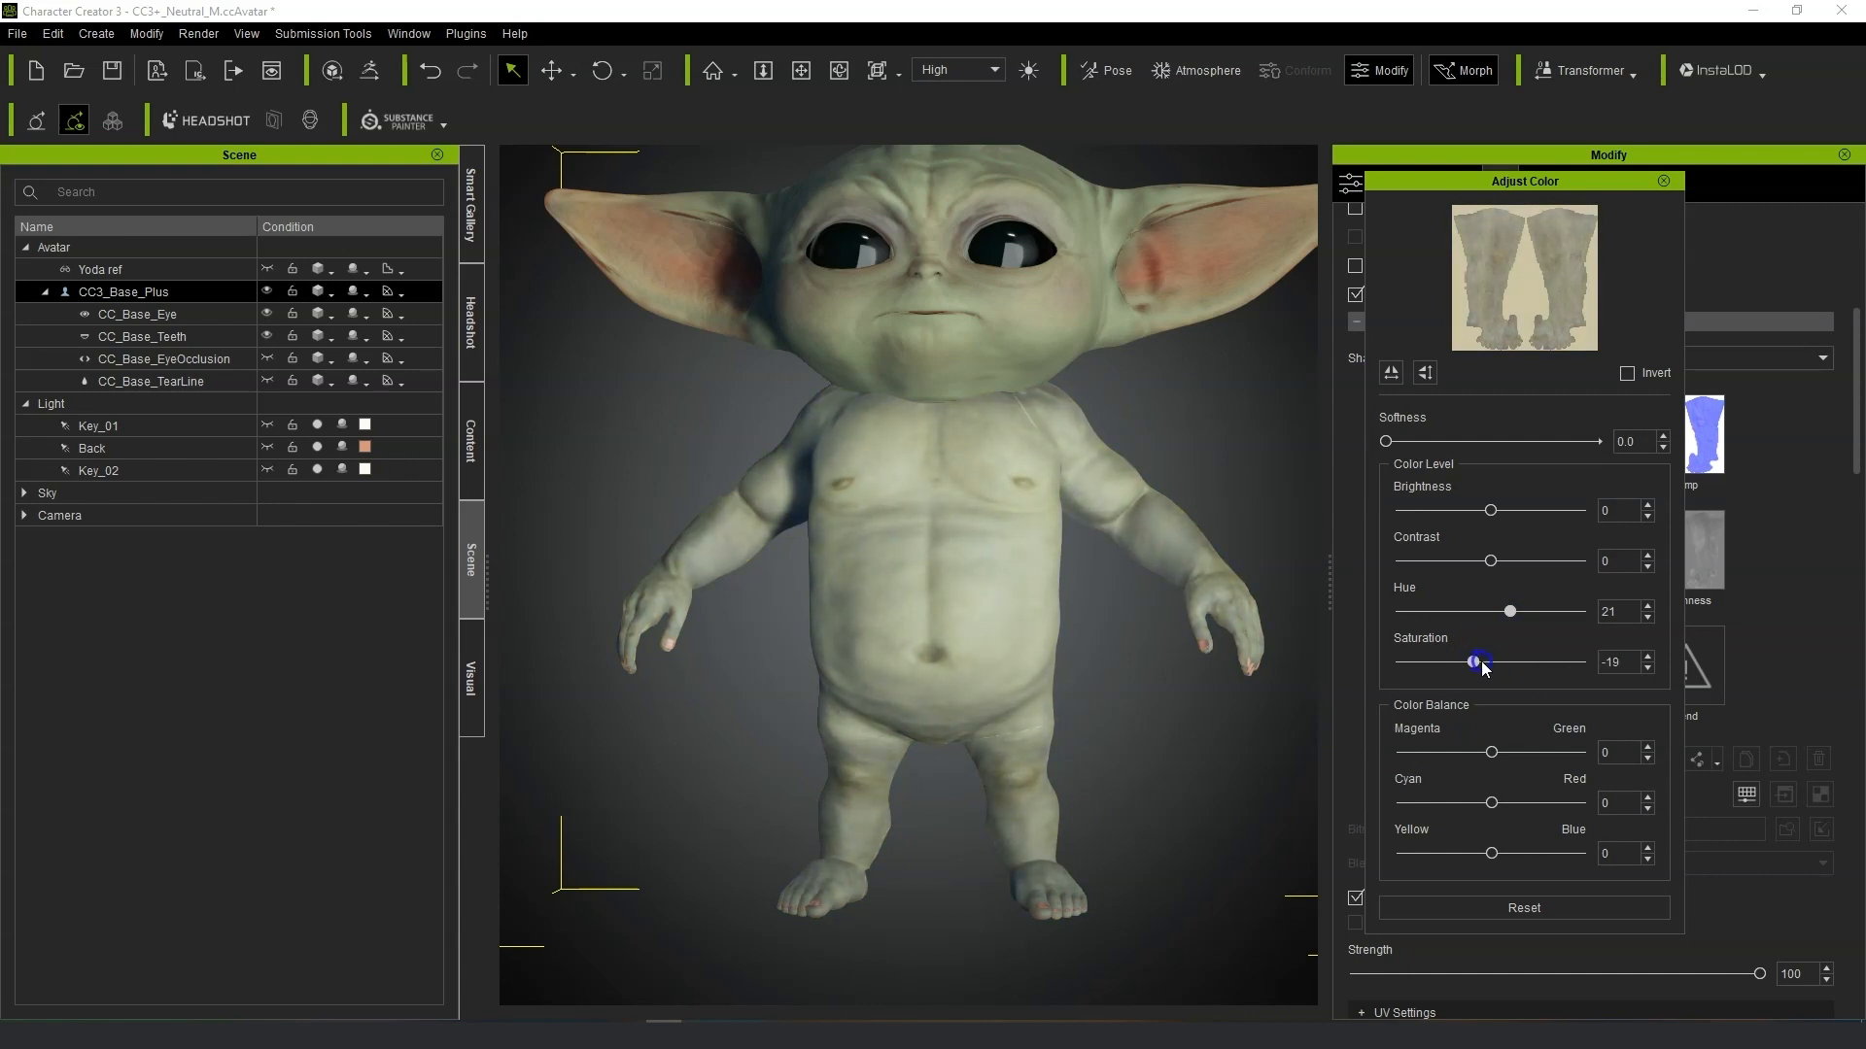
left_click_drag(1495, 522, 1486, 520)
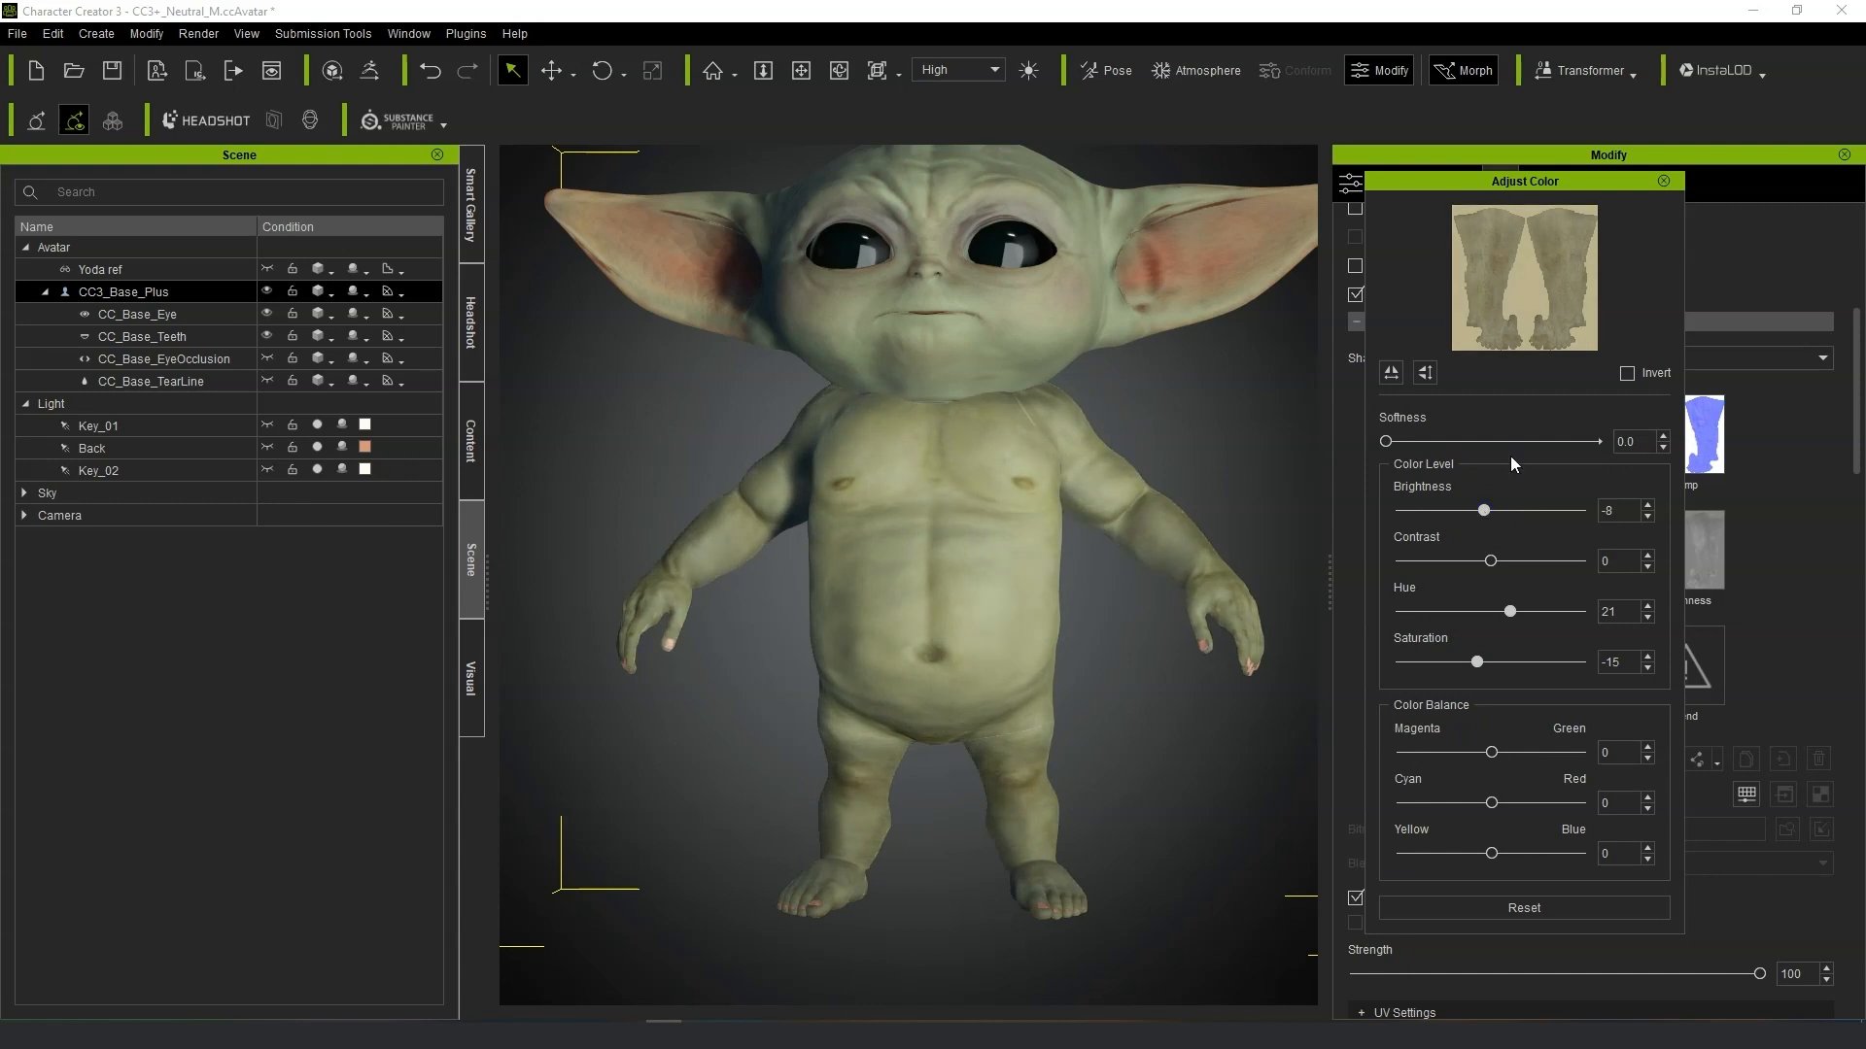
left_click(1664, 181)
Select the head material and open its Base Color texture in the external image editor.
middle_click_drag(1169, 339, 1082, 518)
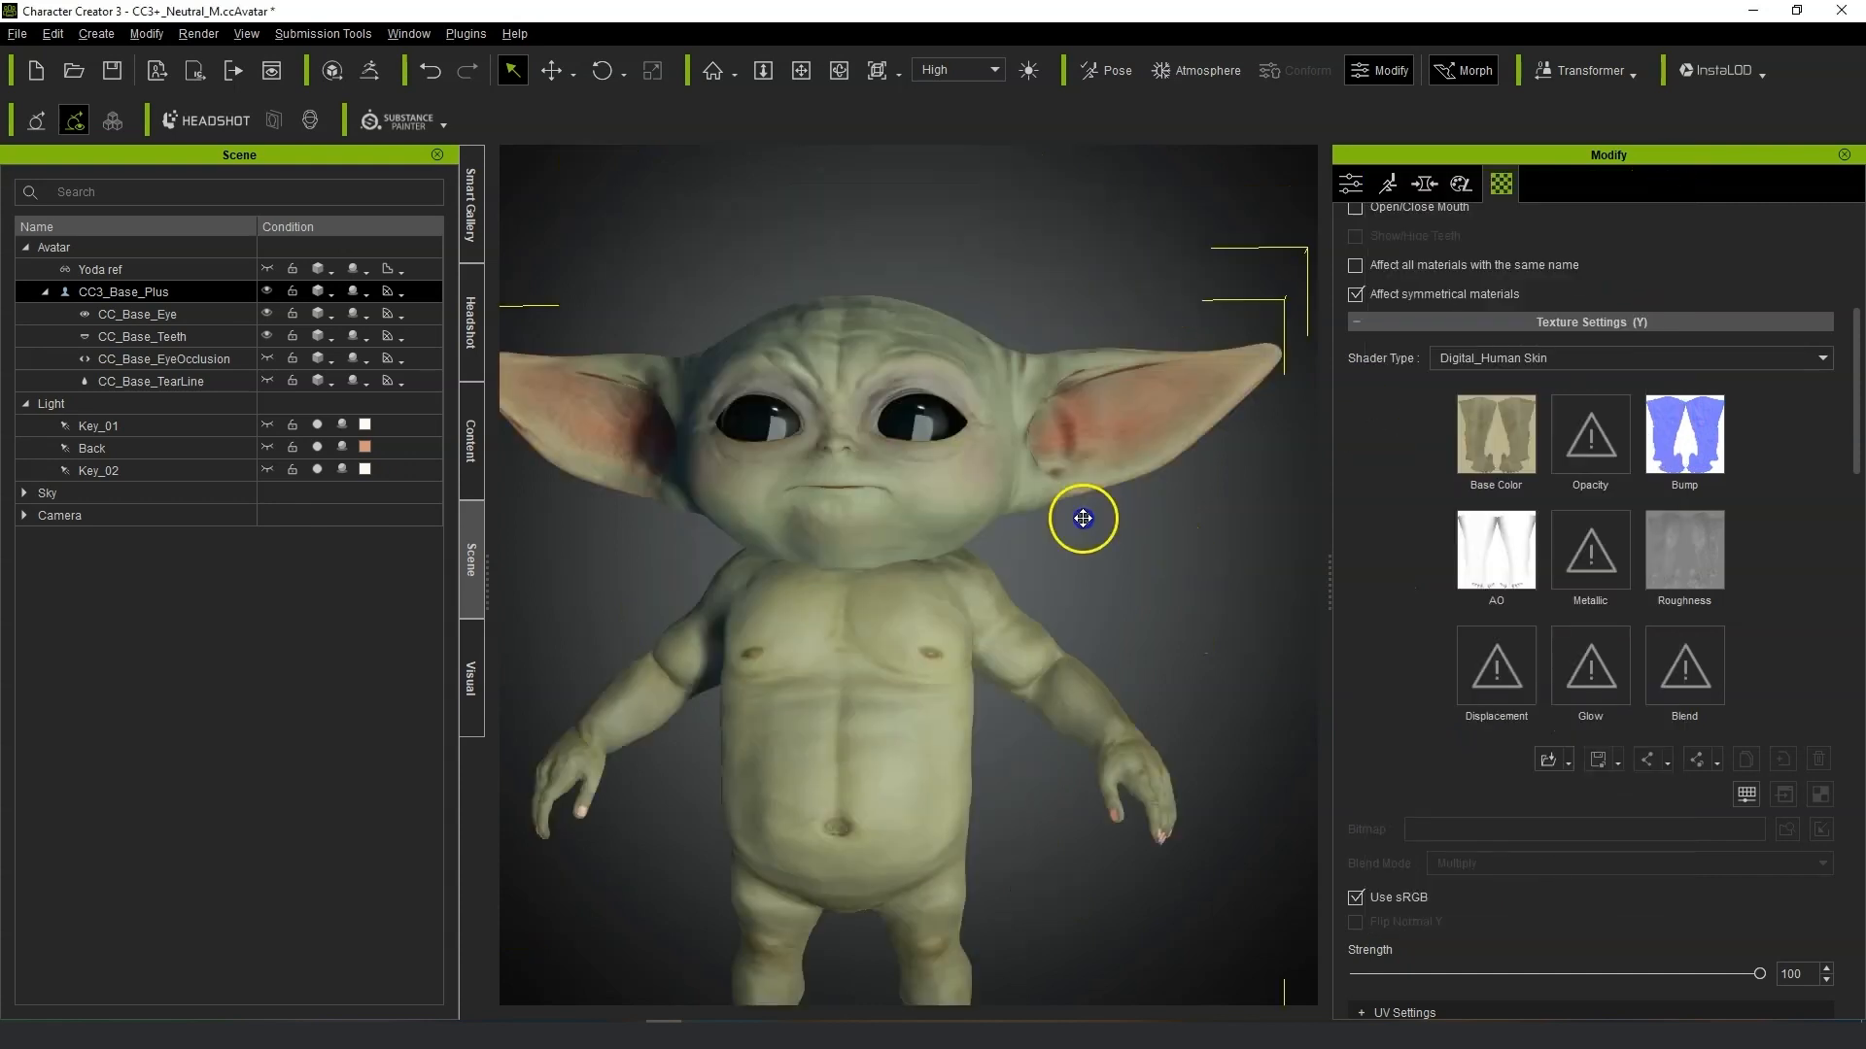
scroll(1074, 540, "up", 5)
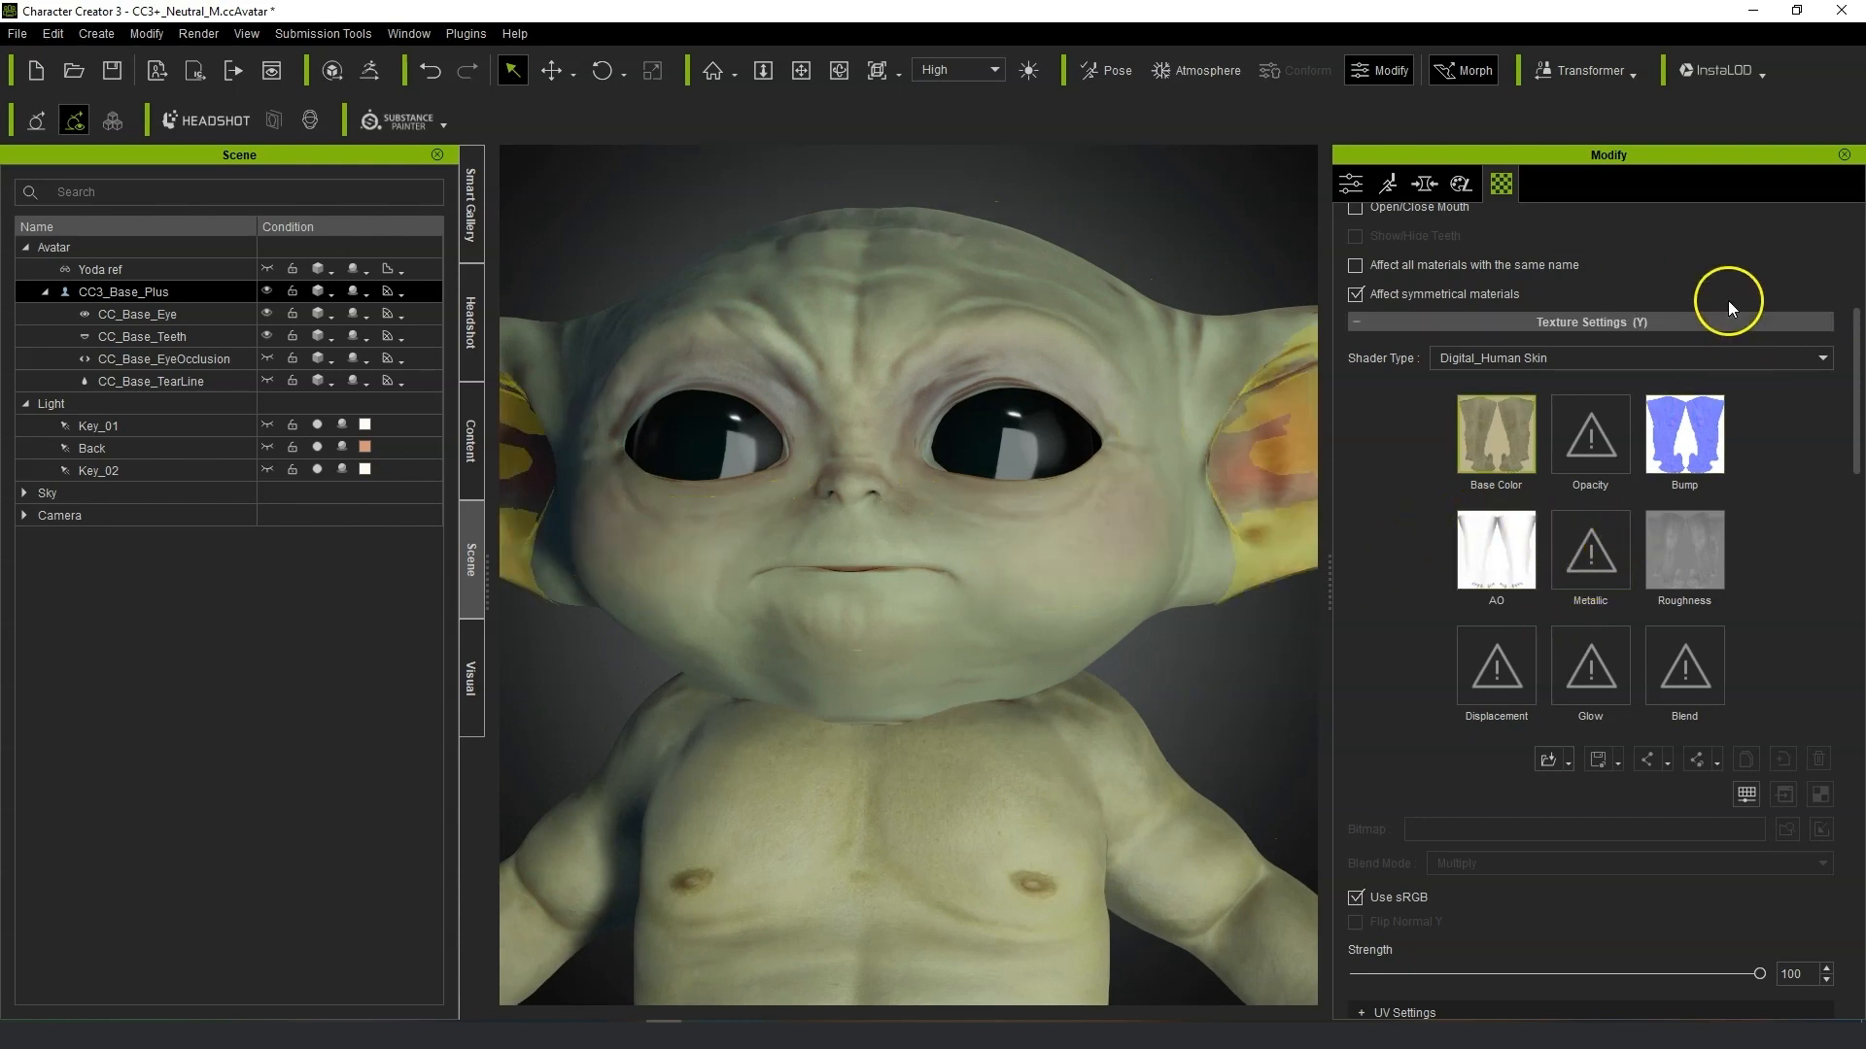
scroll(1728, 300, "up", 8)
left_click(1554, 344)
scroll(1755, 966, "down", 7)
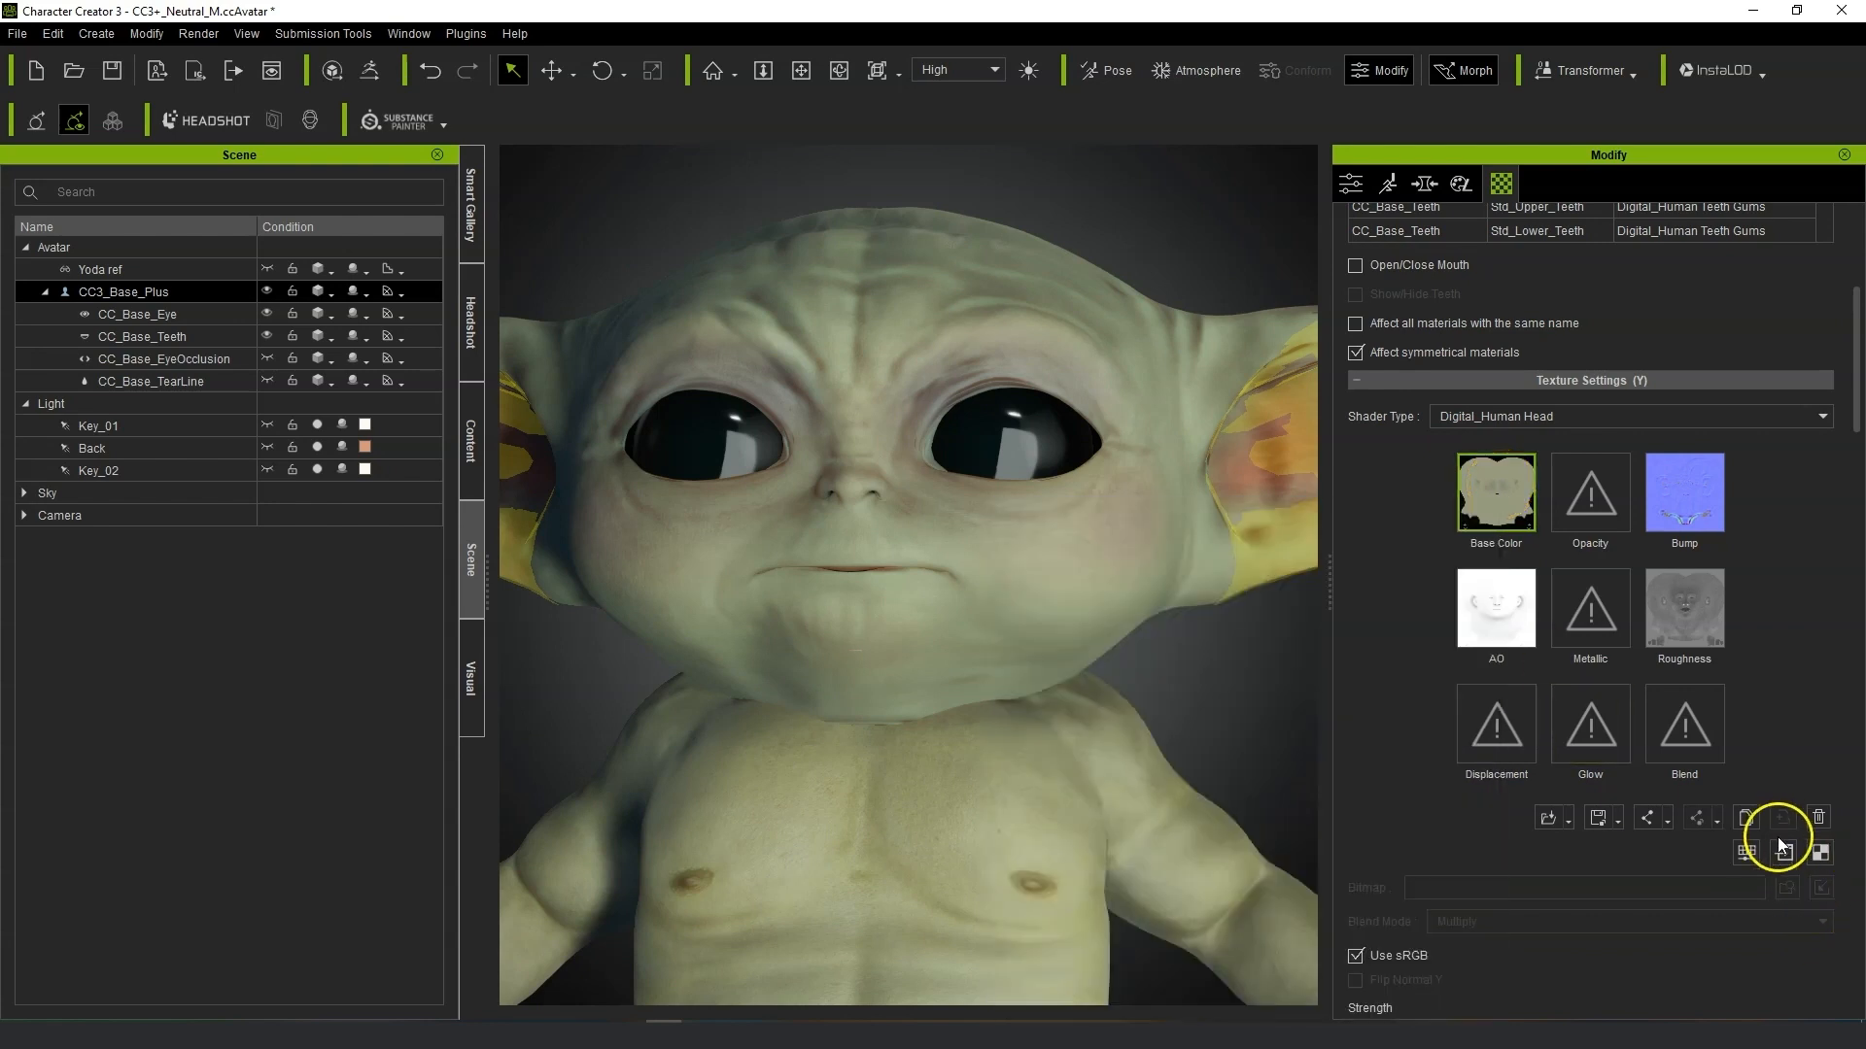
left_click(1781, 853)
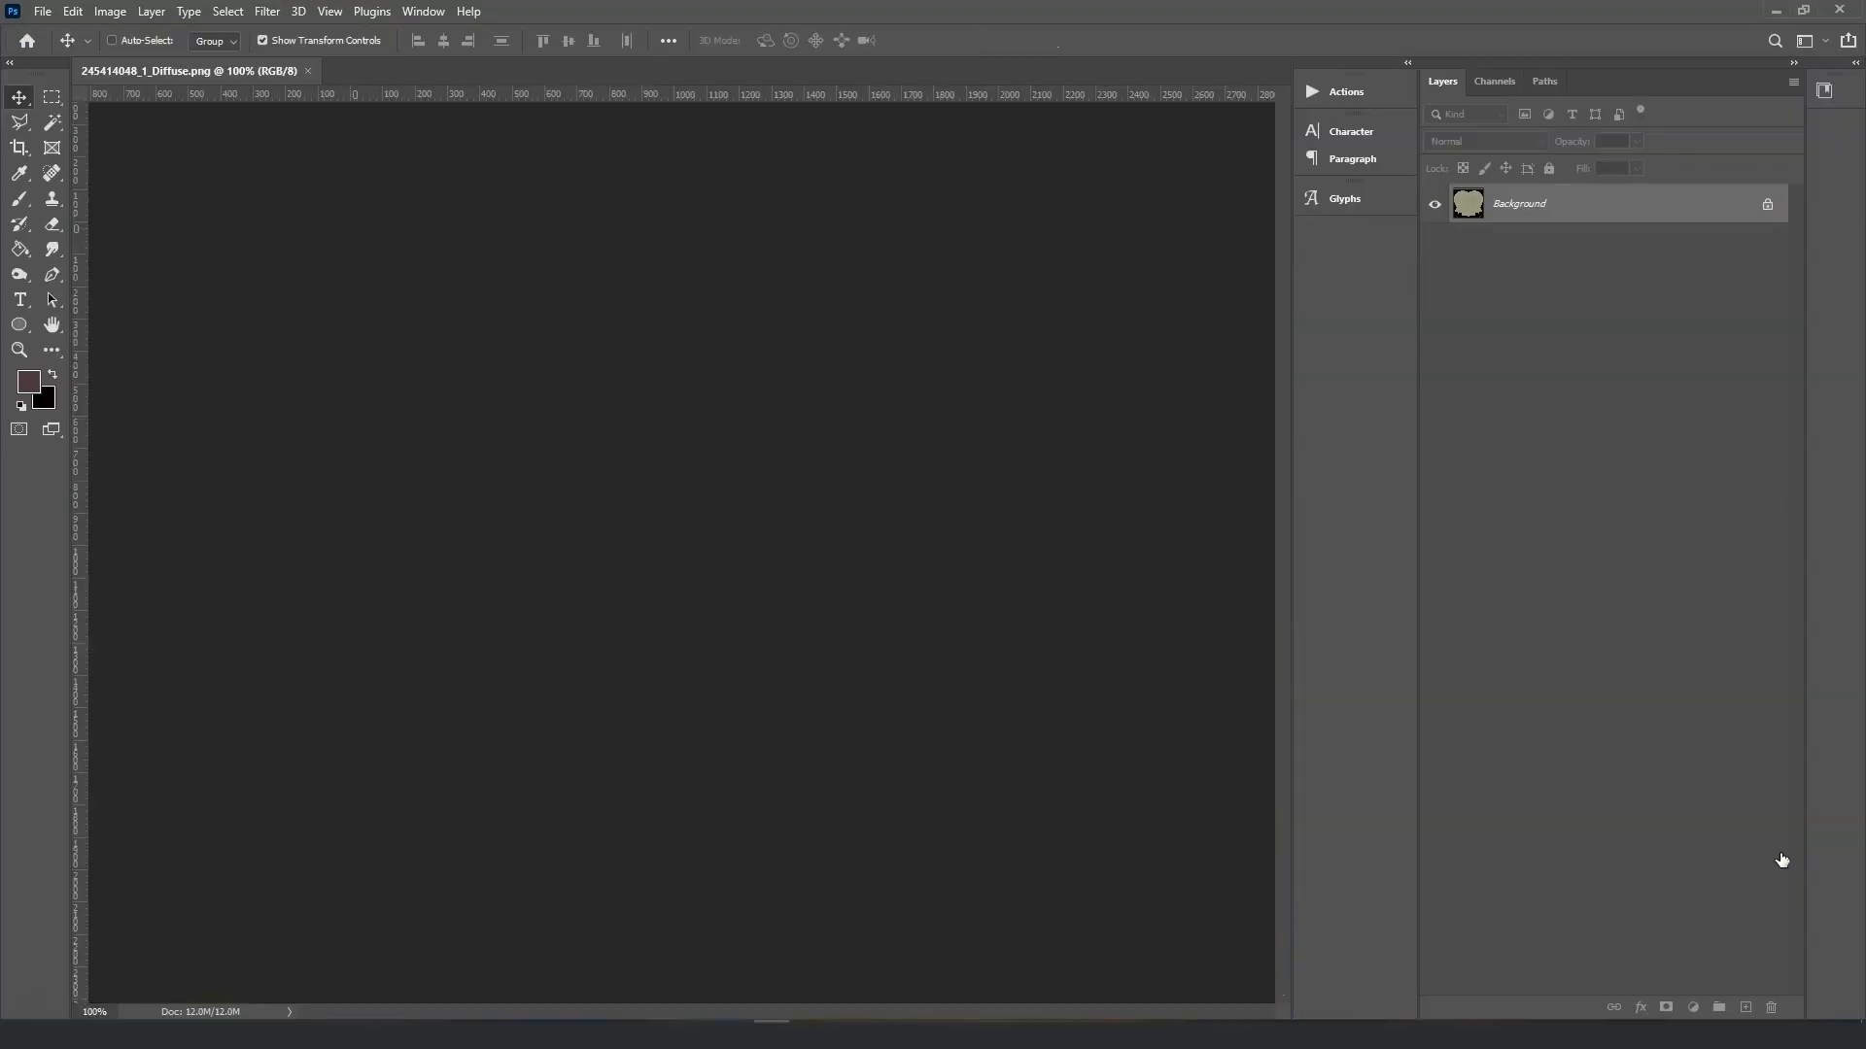
Sample the surrounding skin colour and paint over the black mouth line on the head diffuse texture.
key("ctrl+equal")
key("ctrl+equal")
key("ctrl+equal")
key("ctrl+equal")
key("ctrl+equal")
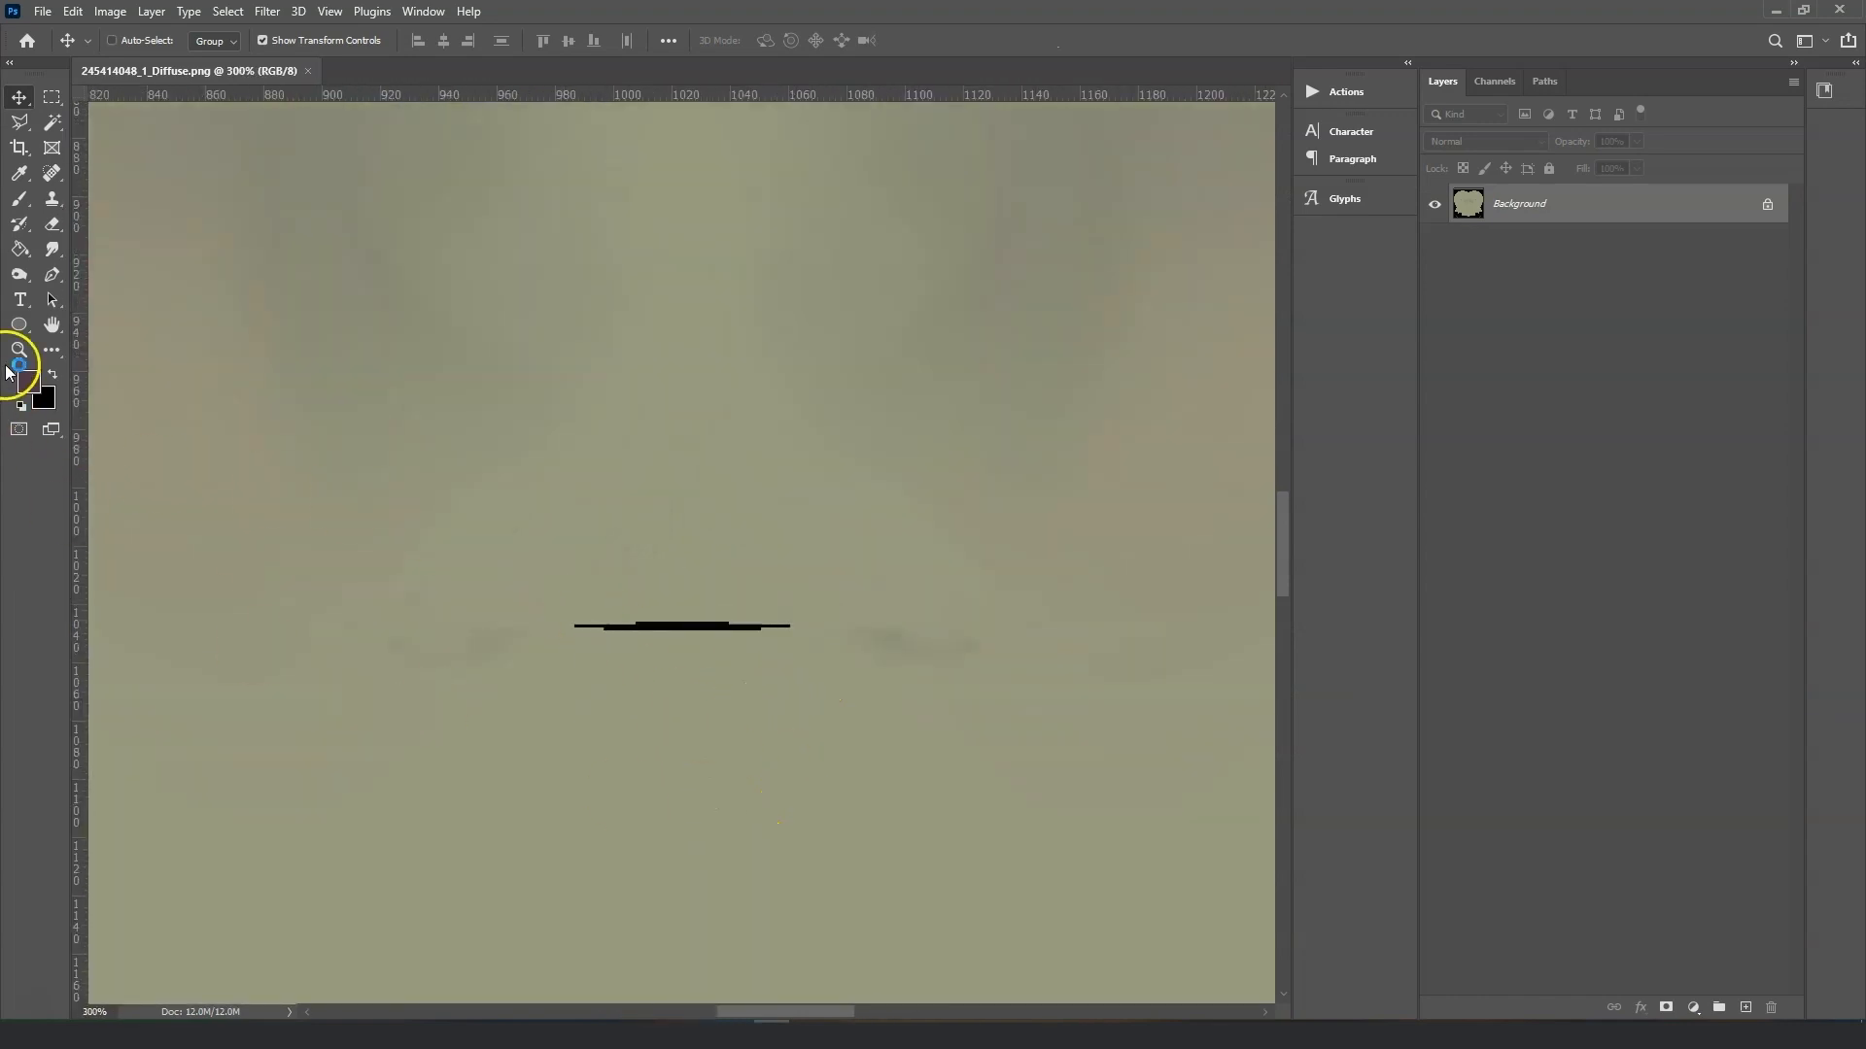
key("i")
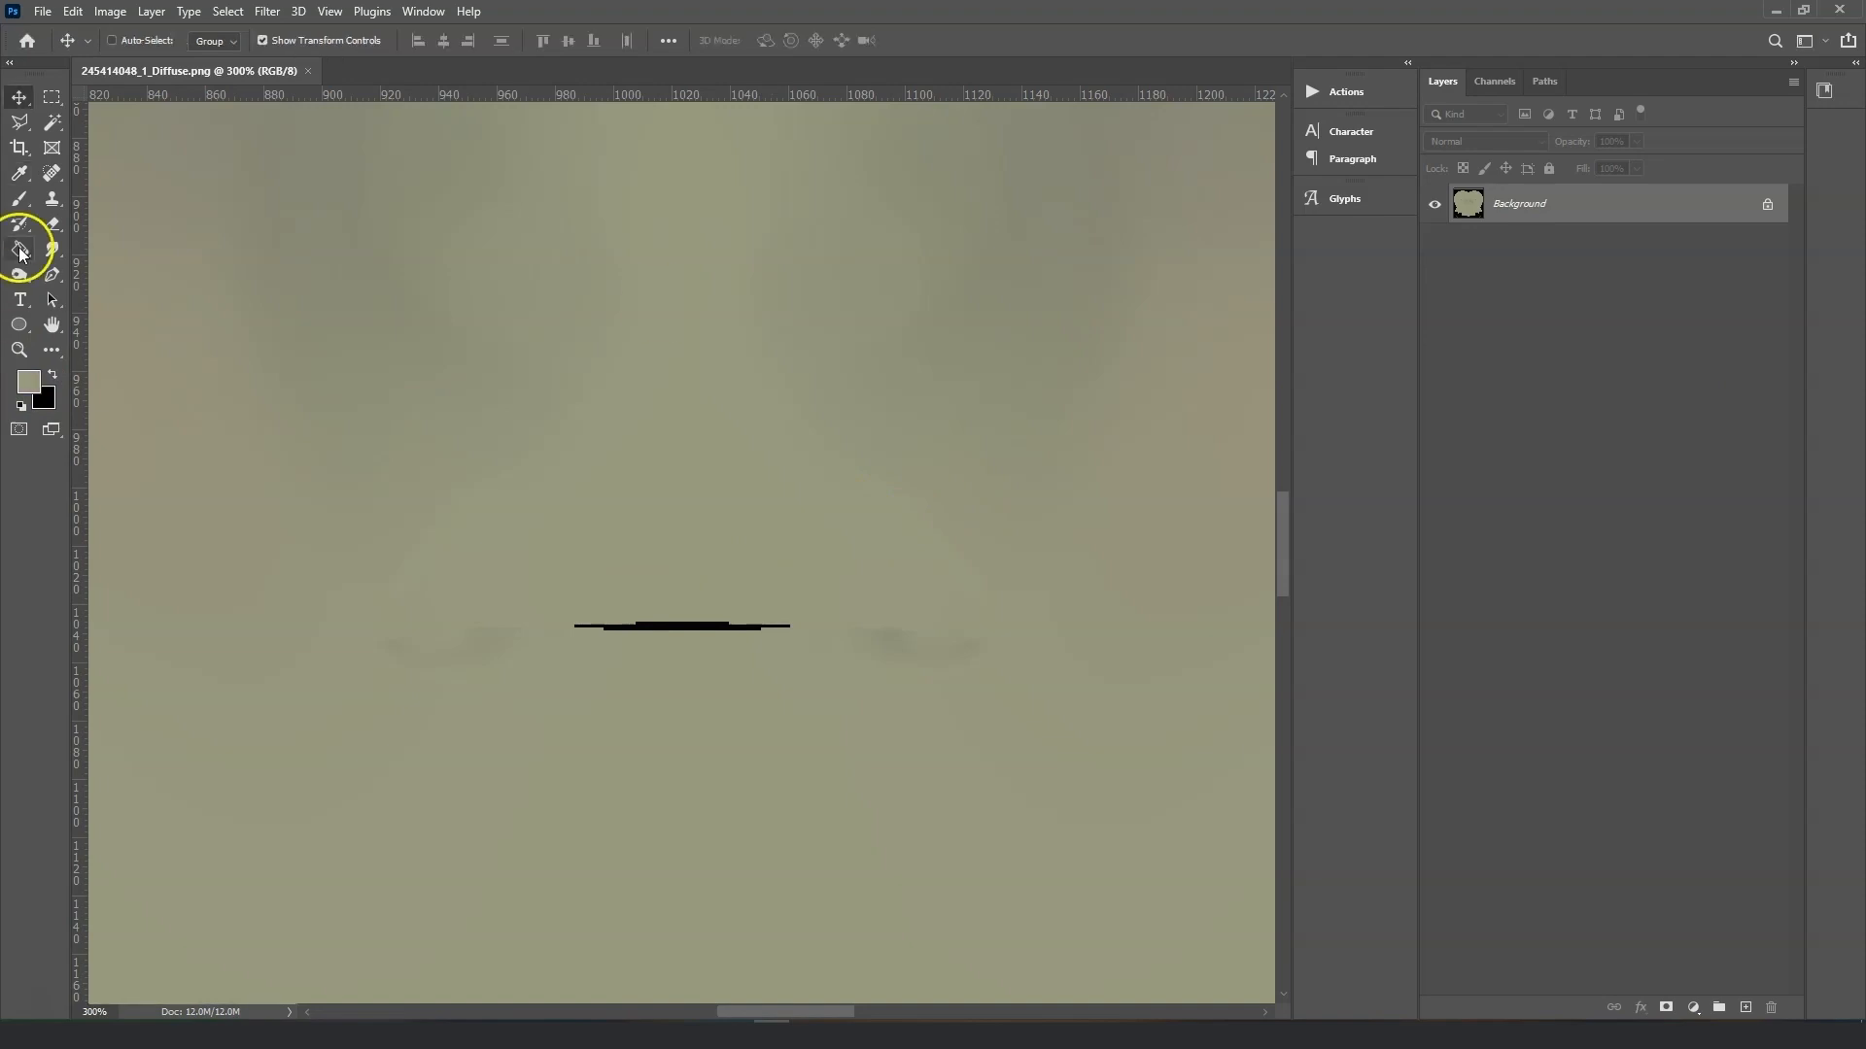
left_click(21, 198)
left_click(759, 609)
left_click_drag(759, 609, 612, 608)
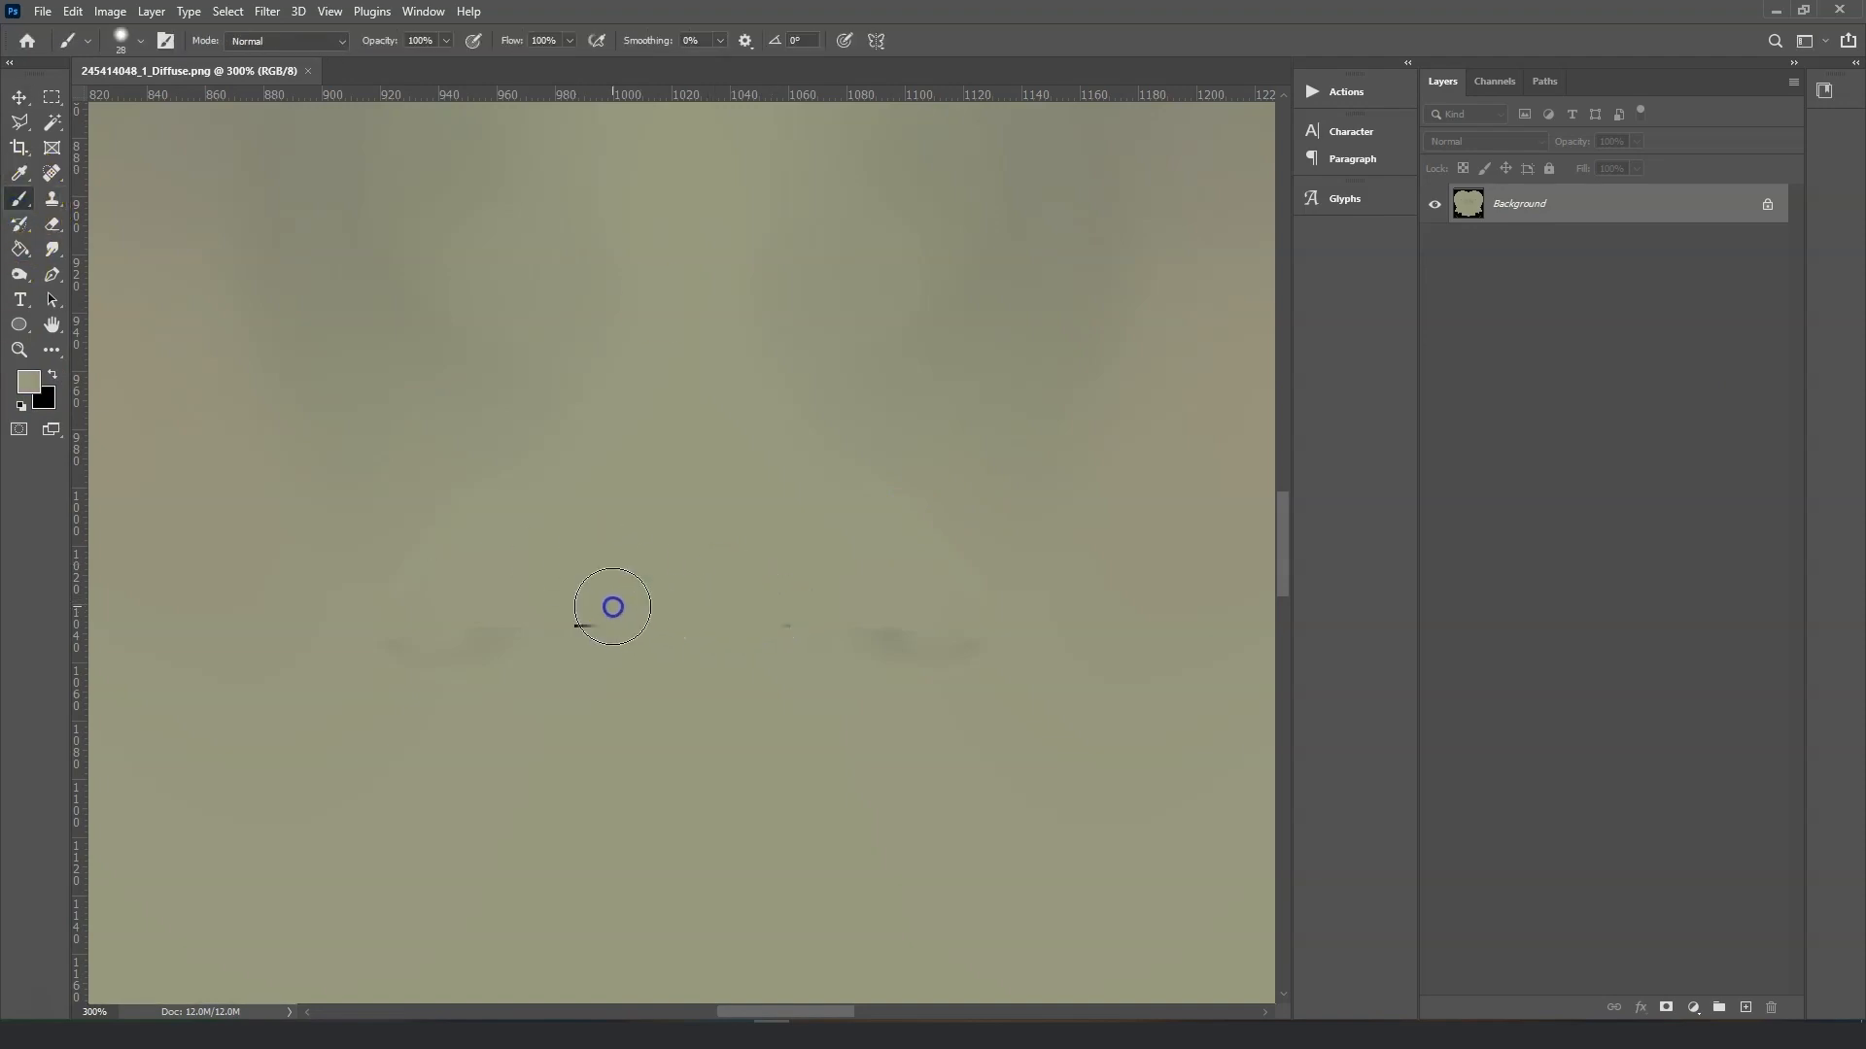
left_click_drag(803, 600, 739, 603)
key("ctrl+minus")
key("ctrl+minus")
key("ctrl+minus")
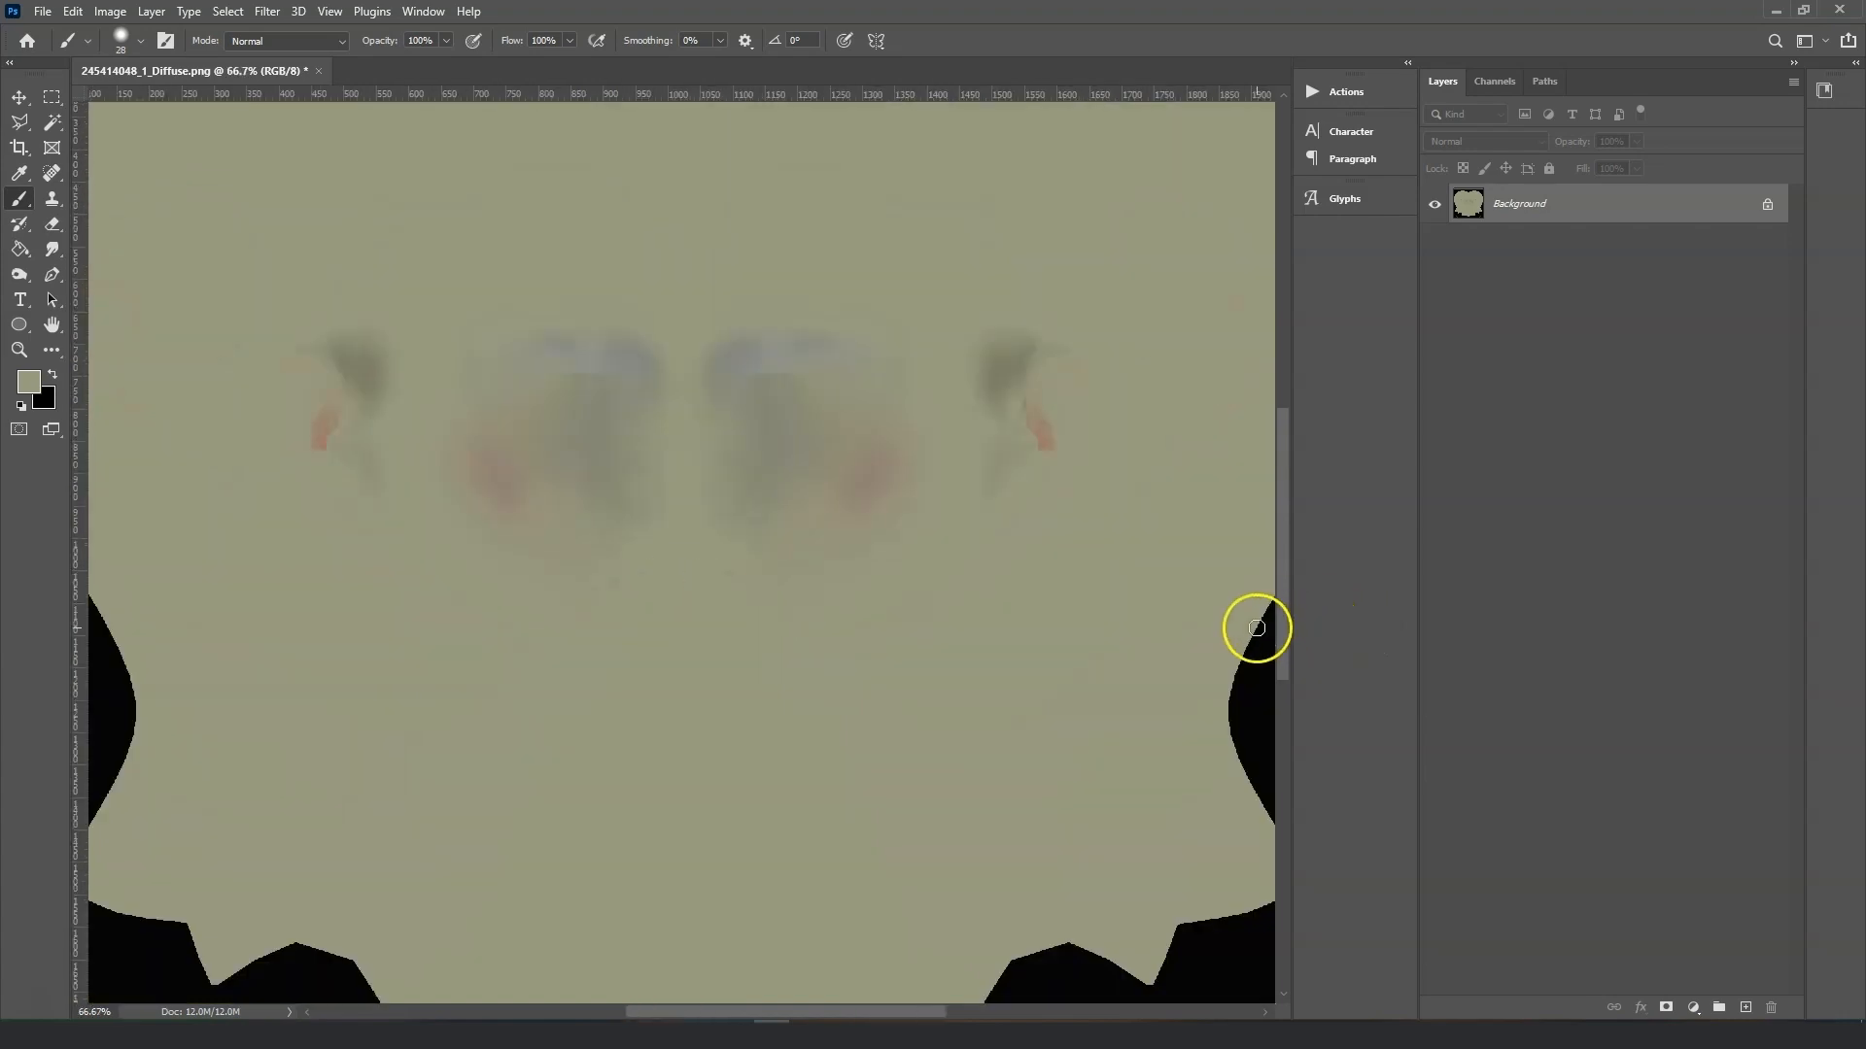
Save the texture as PNG over "Yida head" in the Baby Yoda Working files Images folder.
left_click(43, 11)
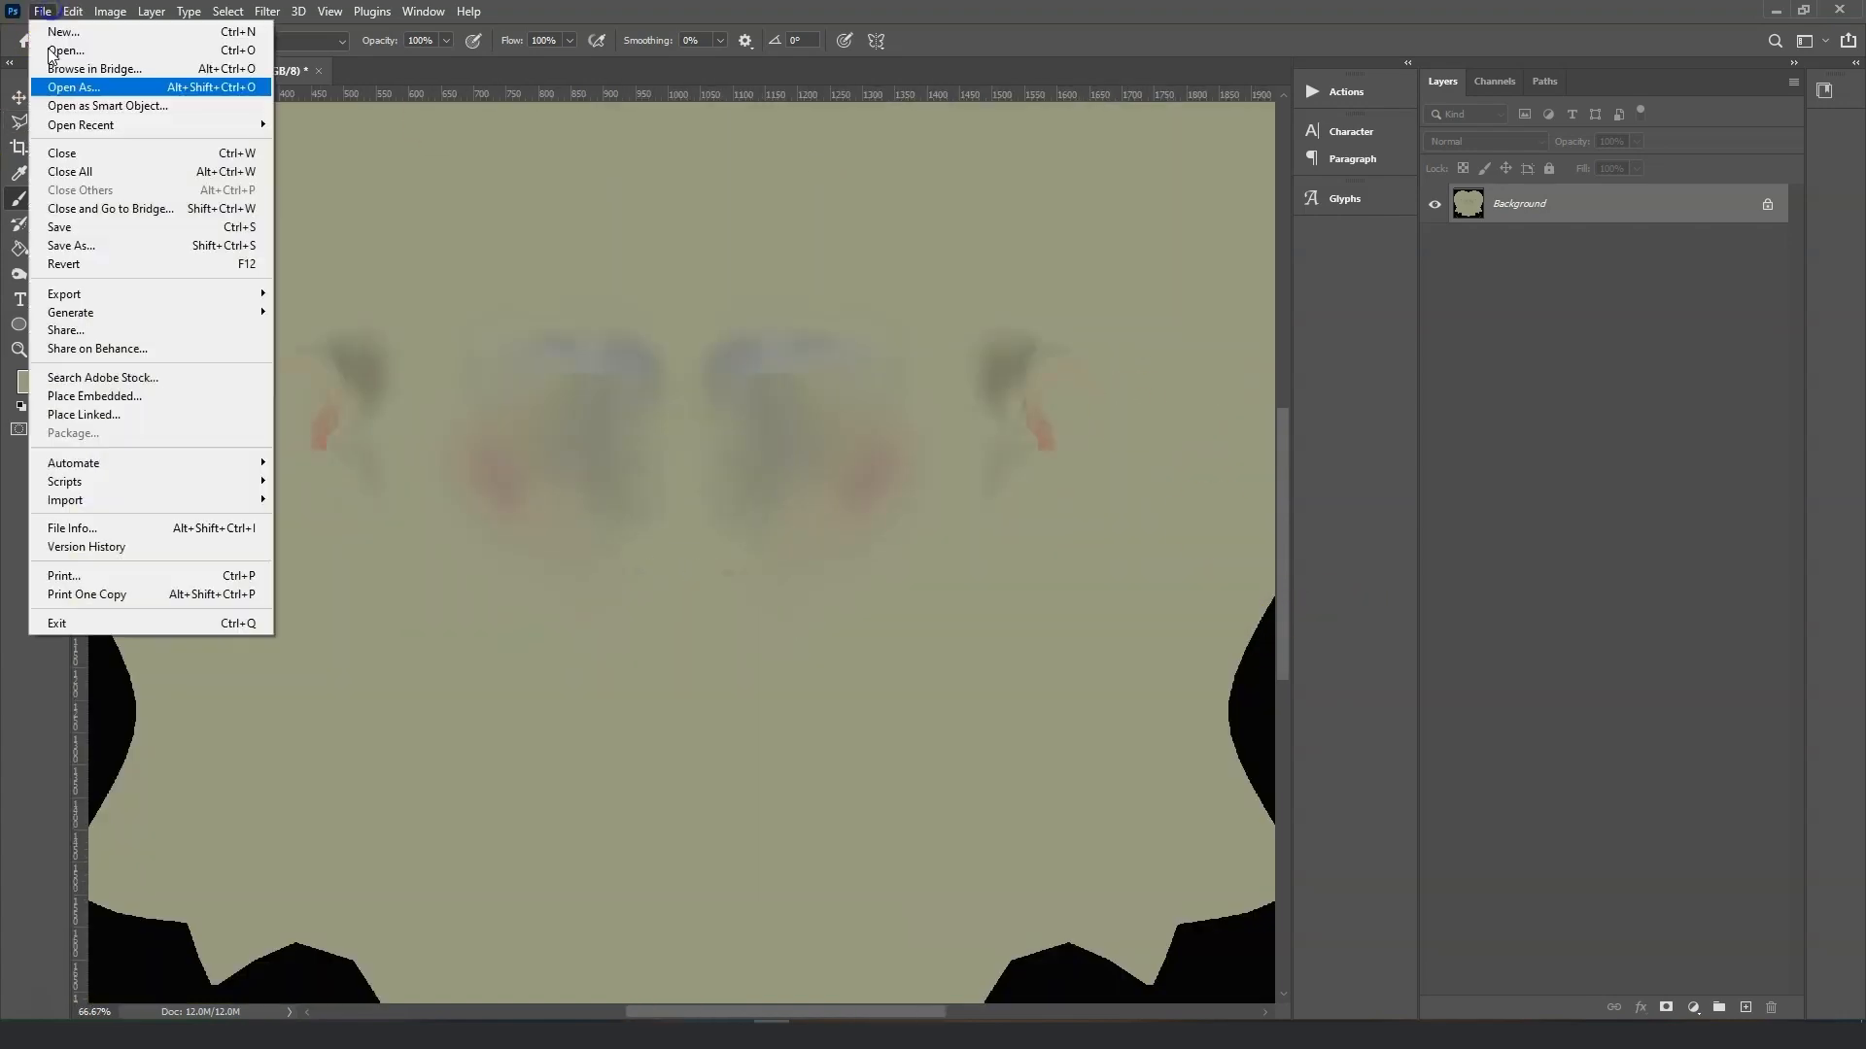
left_click(133, 237)
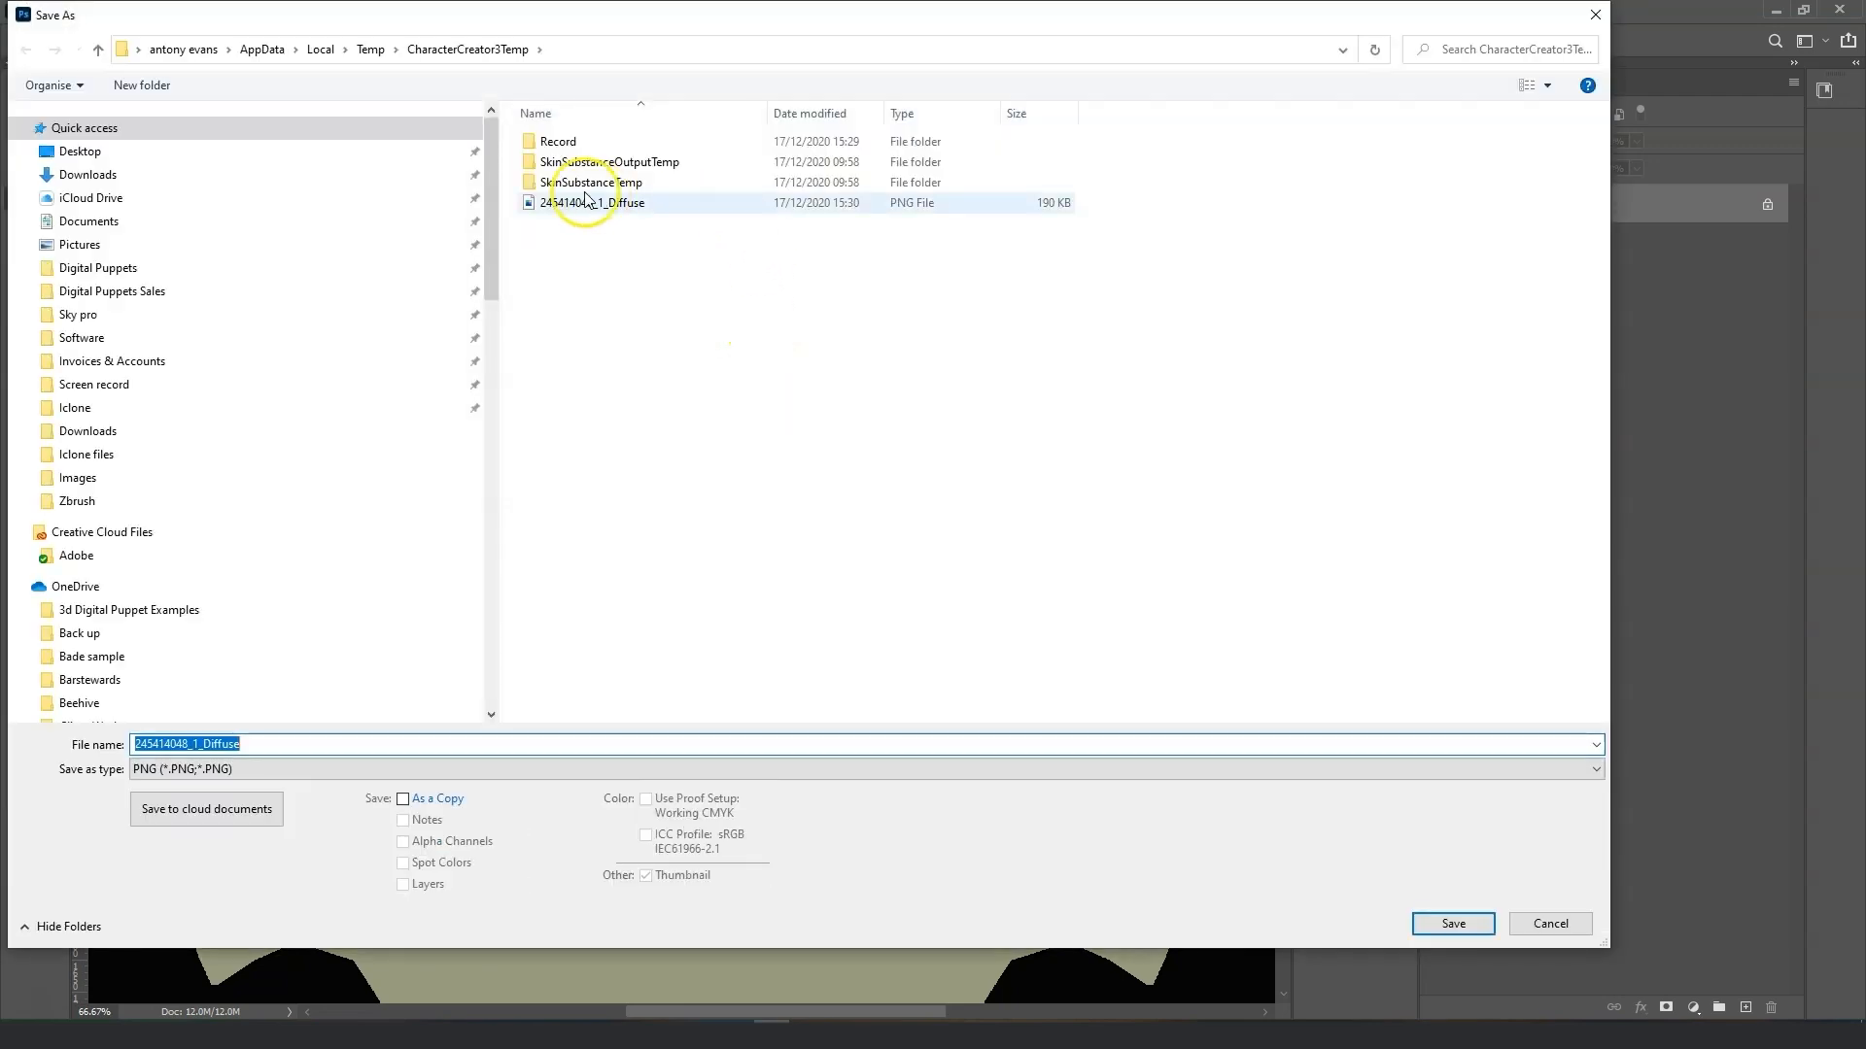
left_click(170, 480)
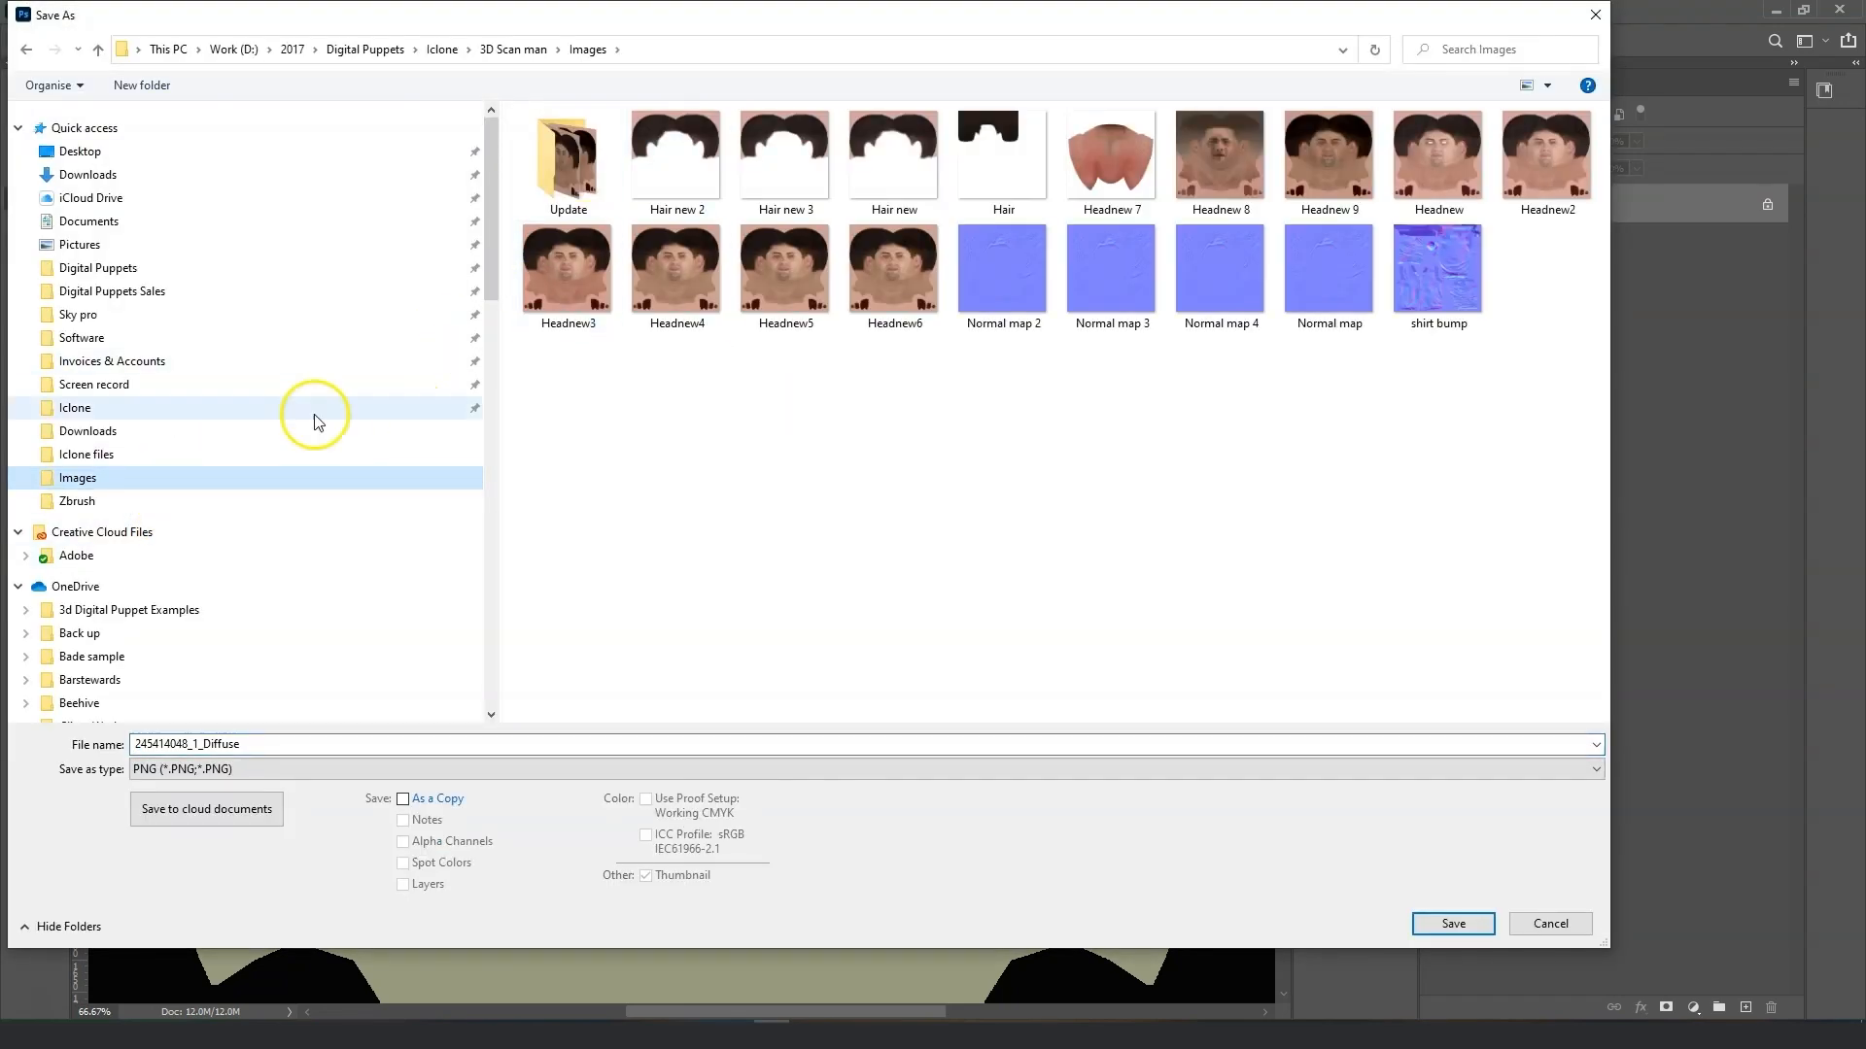
left_click(126, 503)
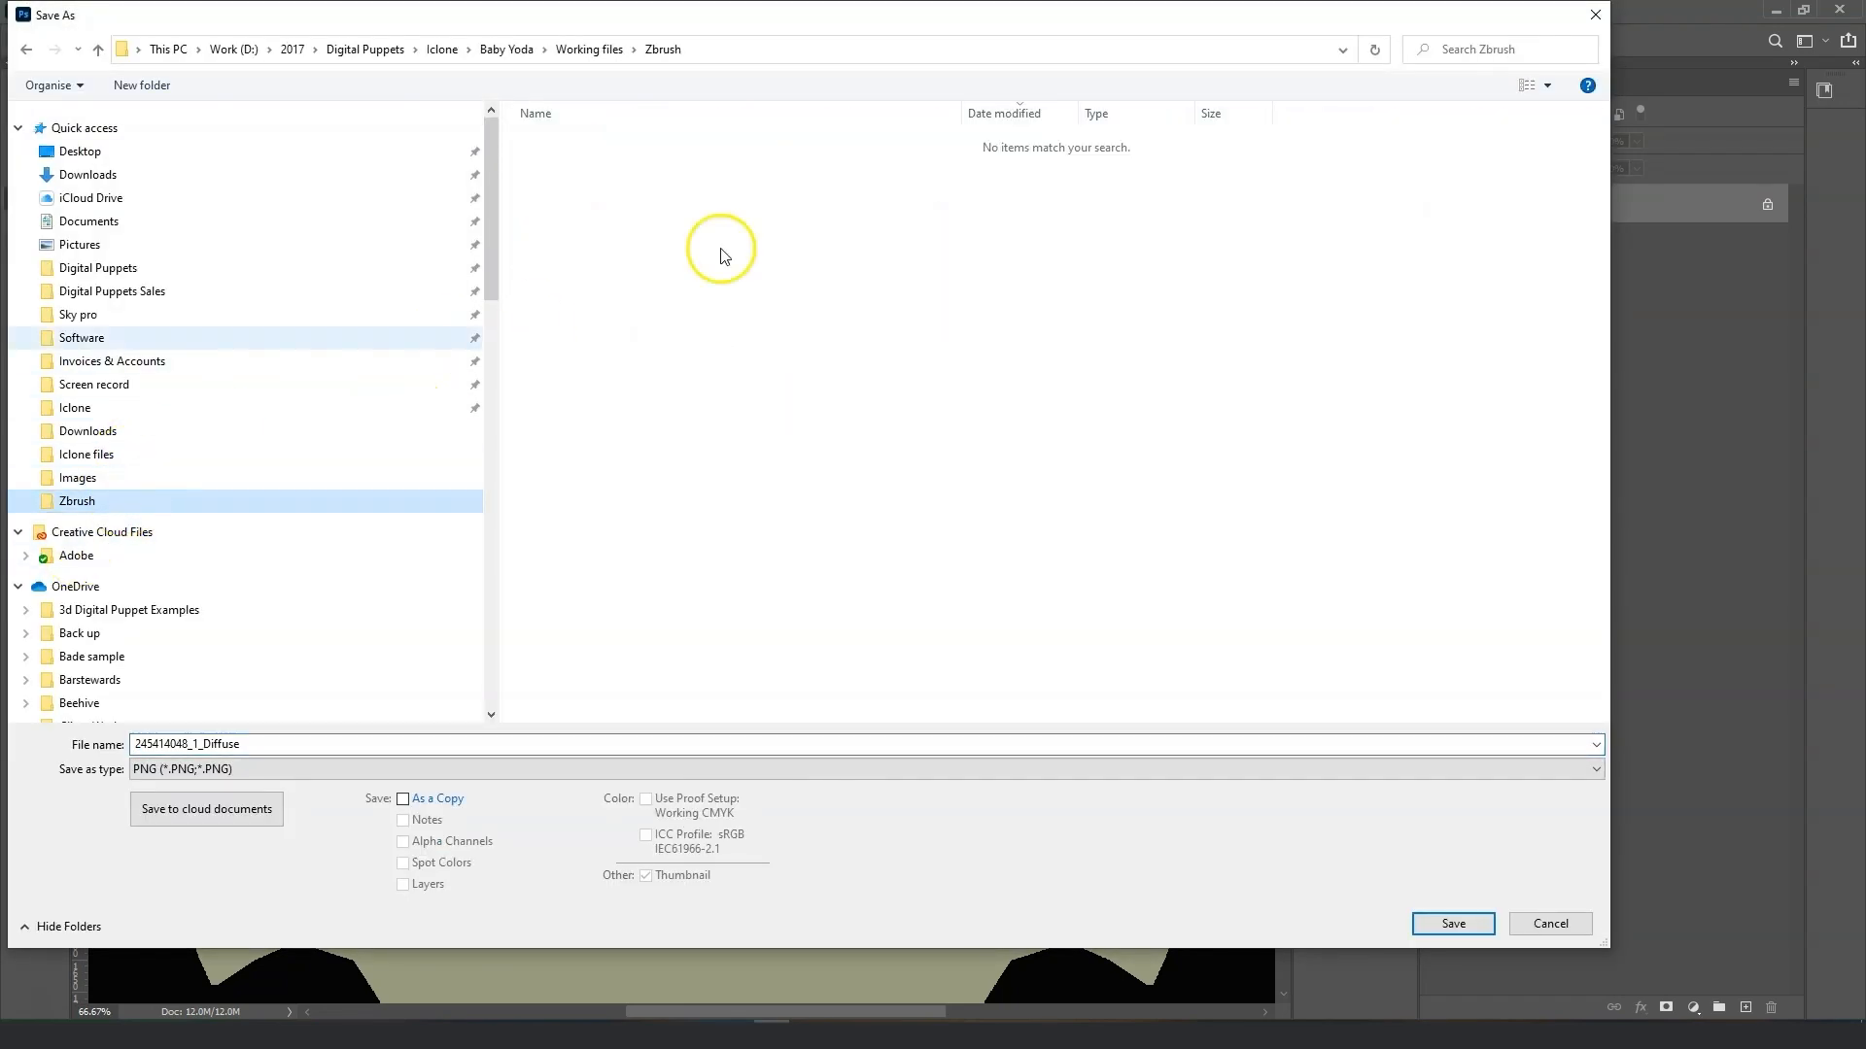
left_click(590, 50)
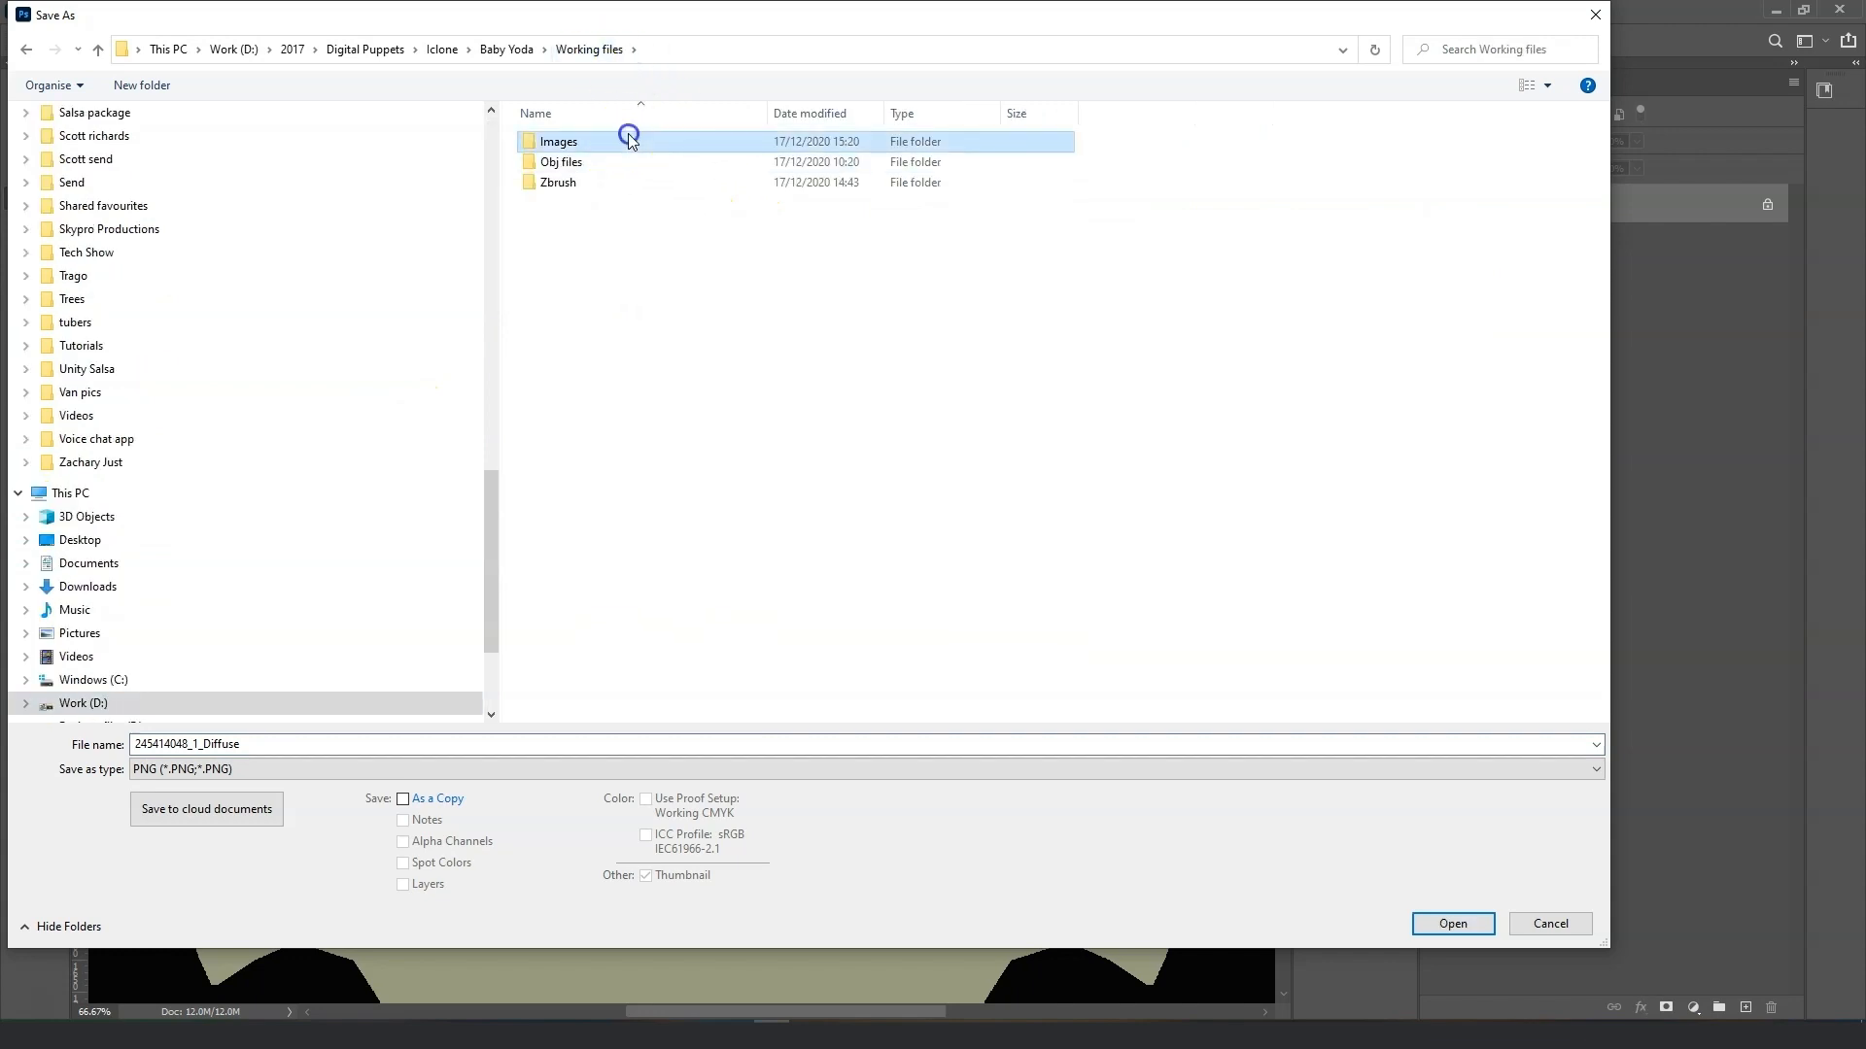
double_click(622, 141)
left_click(583, 160)
left_click(1453, 923)
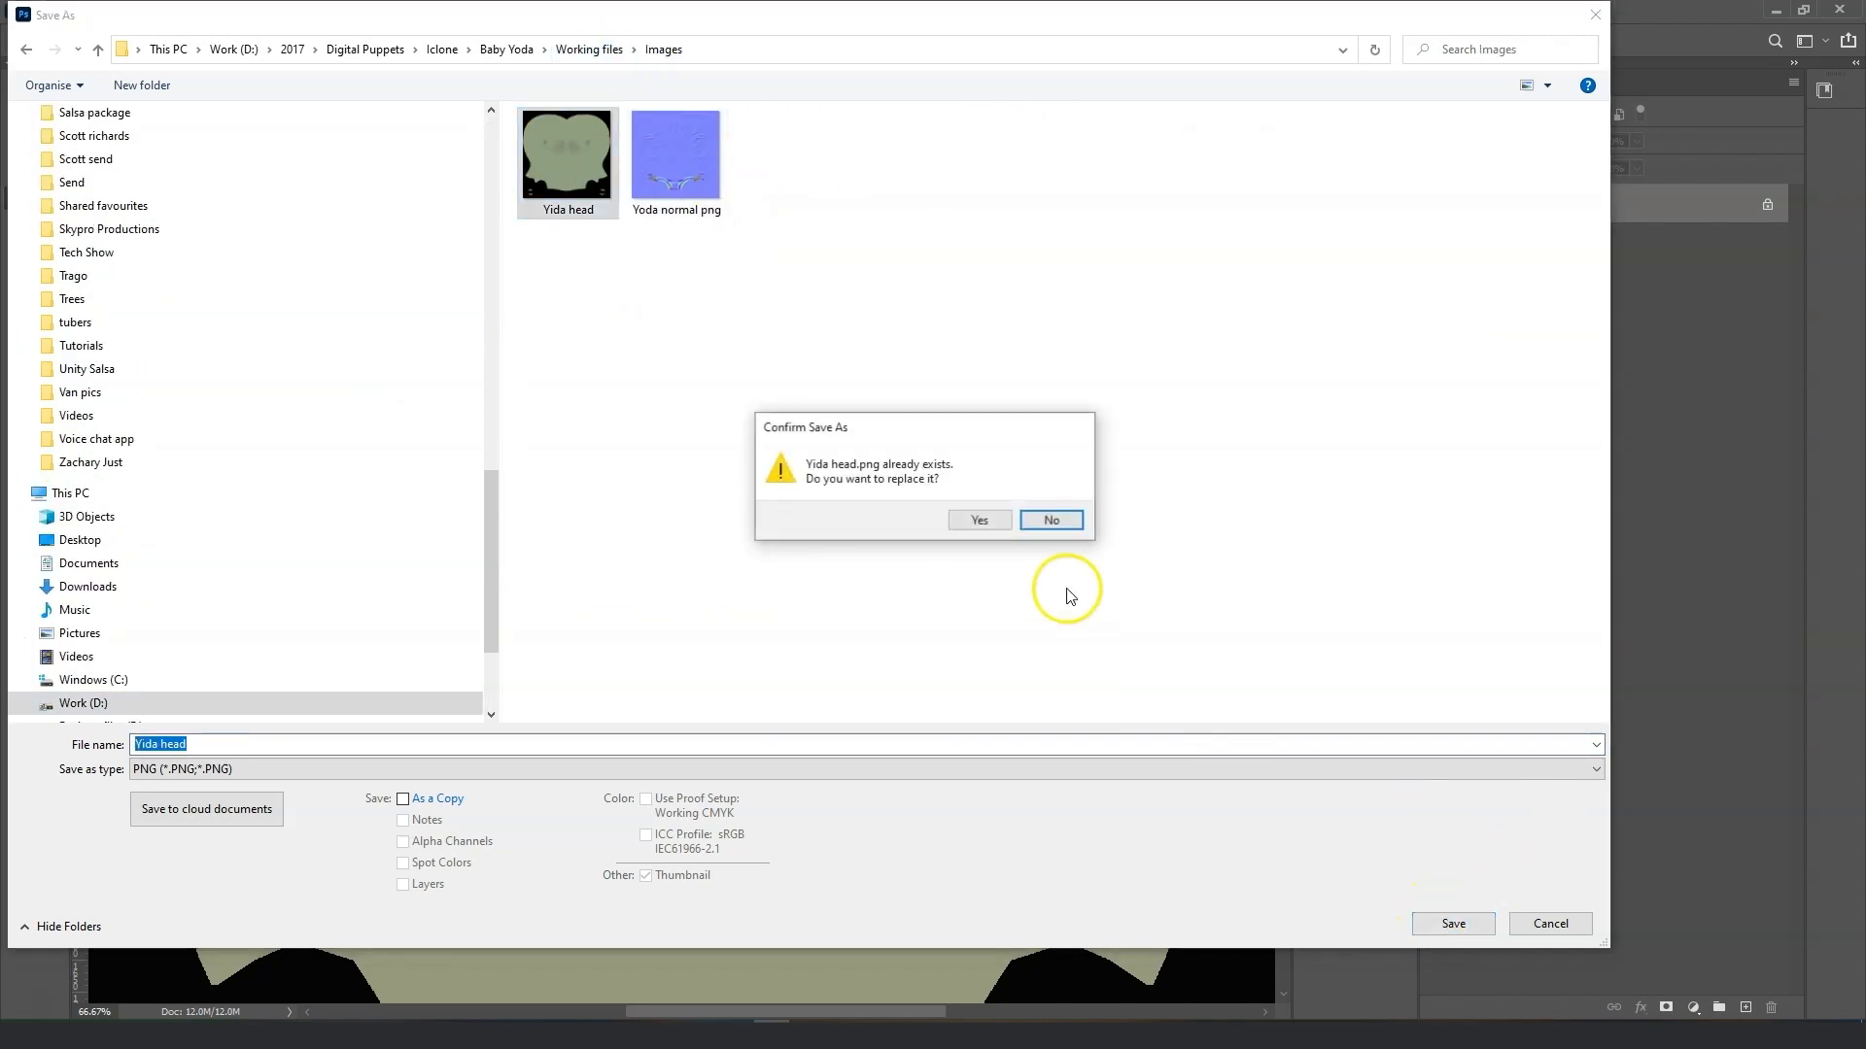
left_click(969, 518)
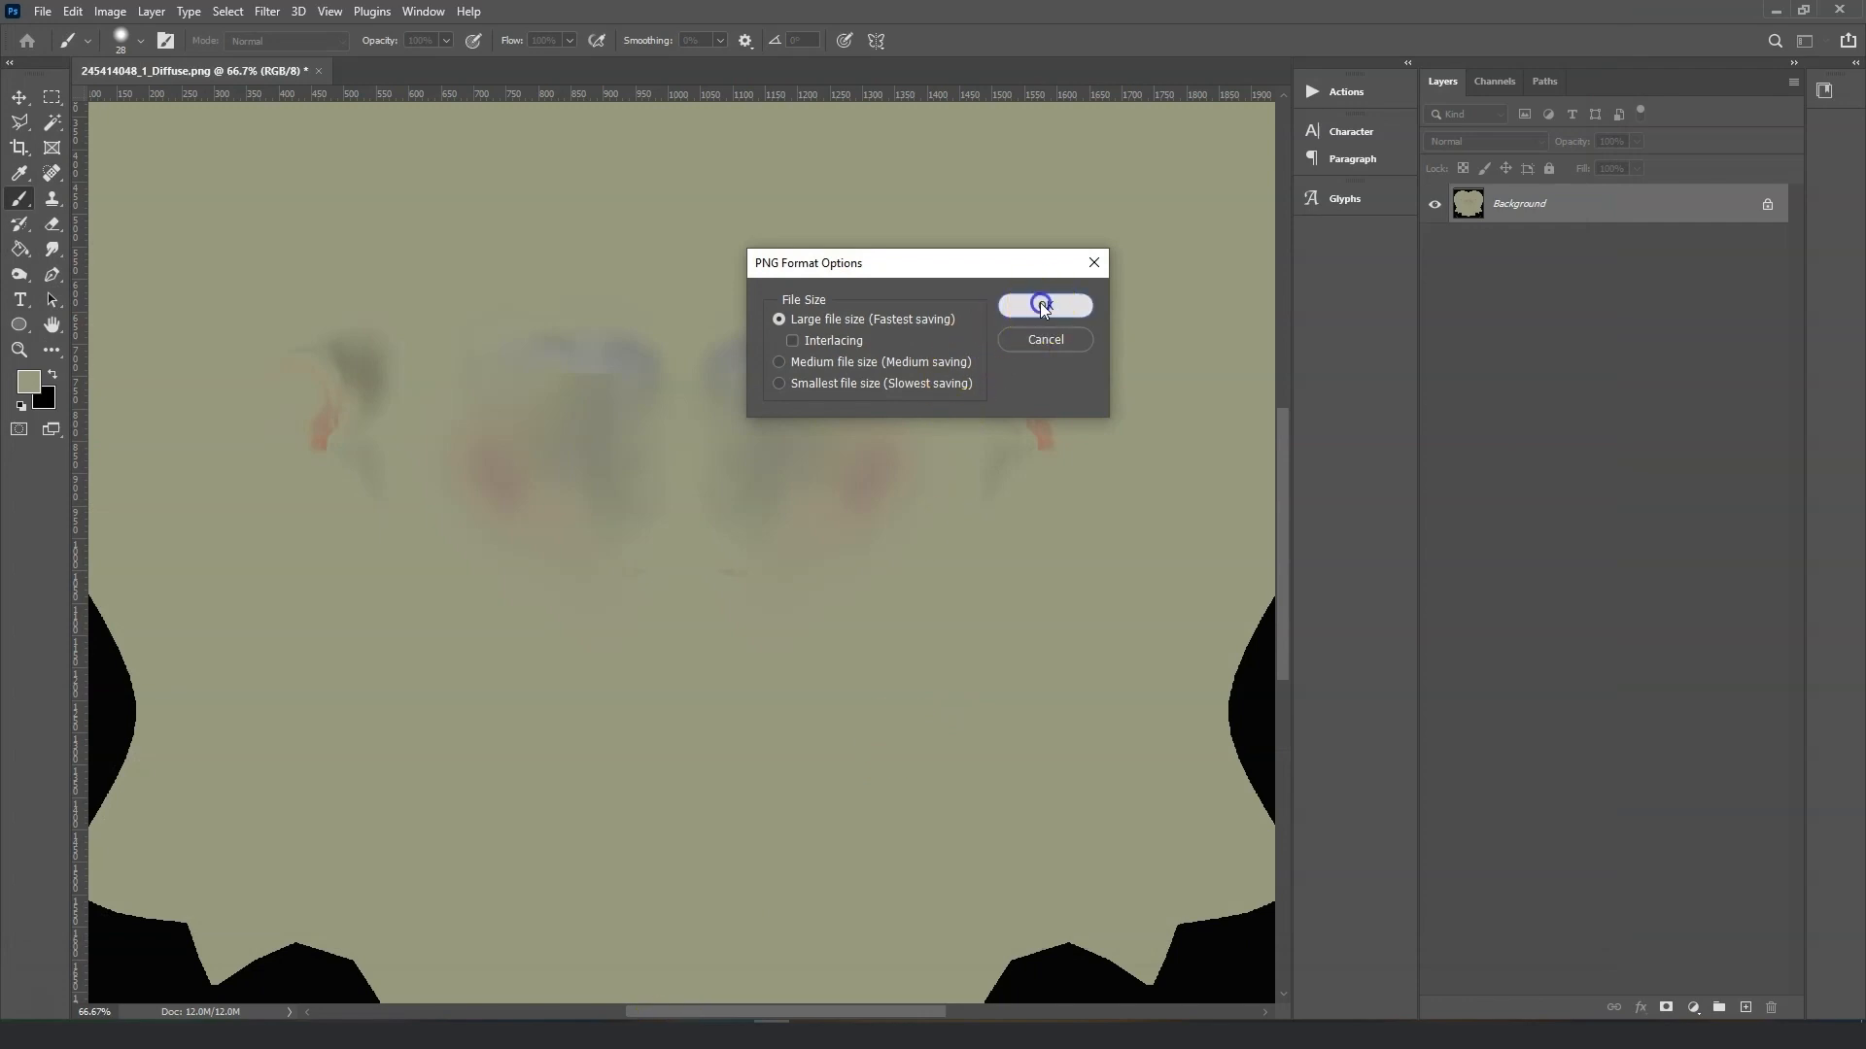
left_click(1052, 306)
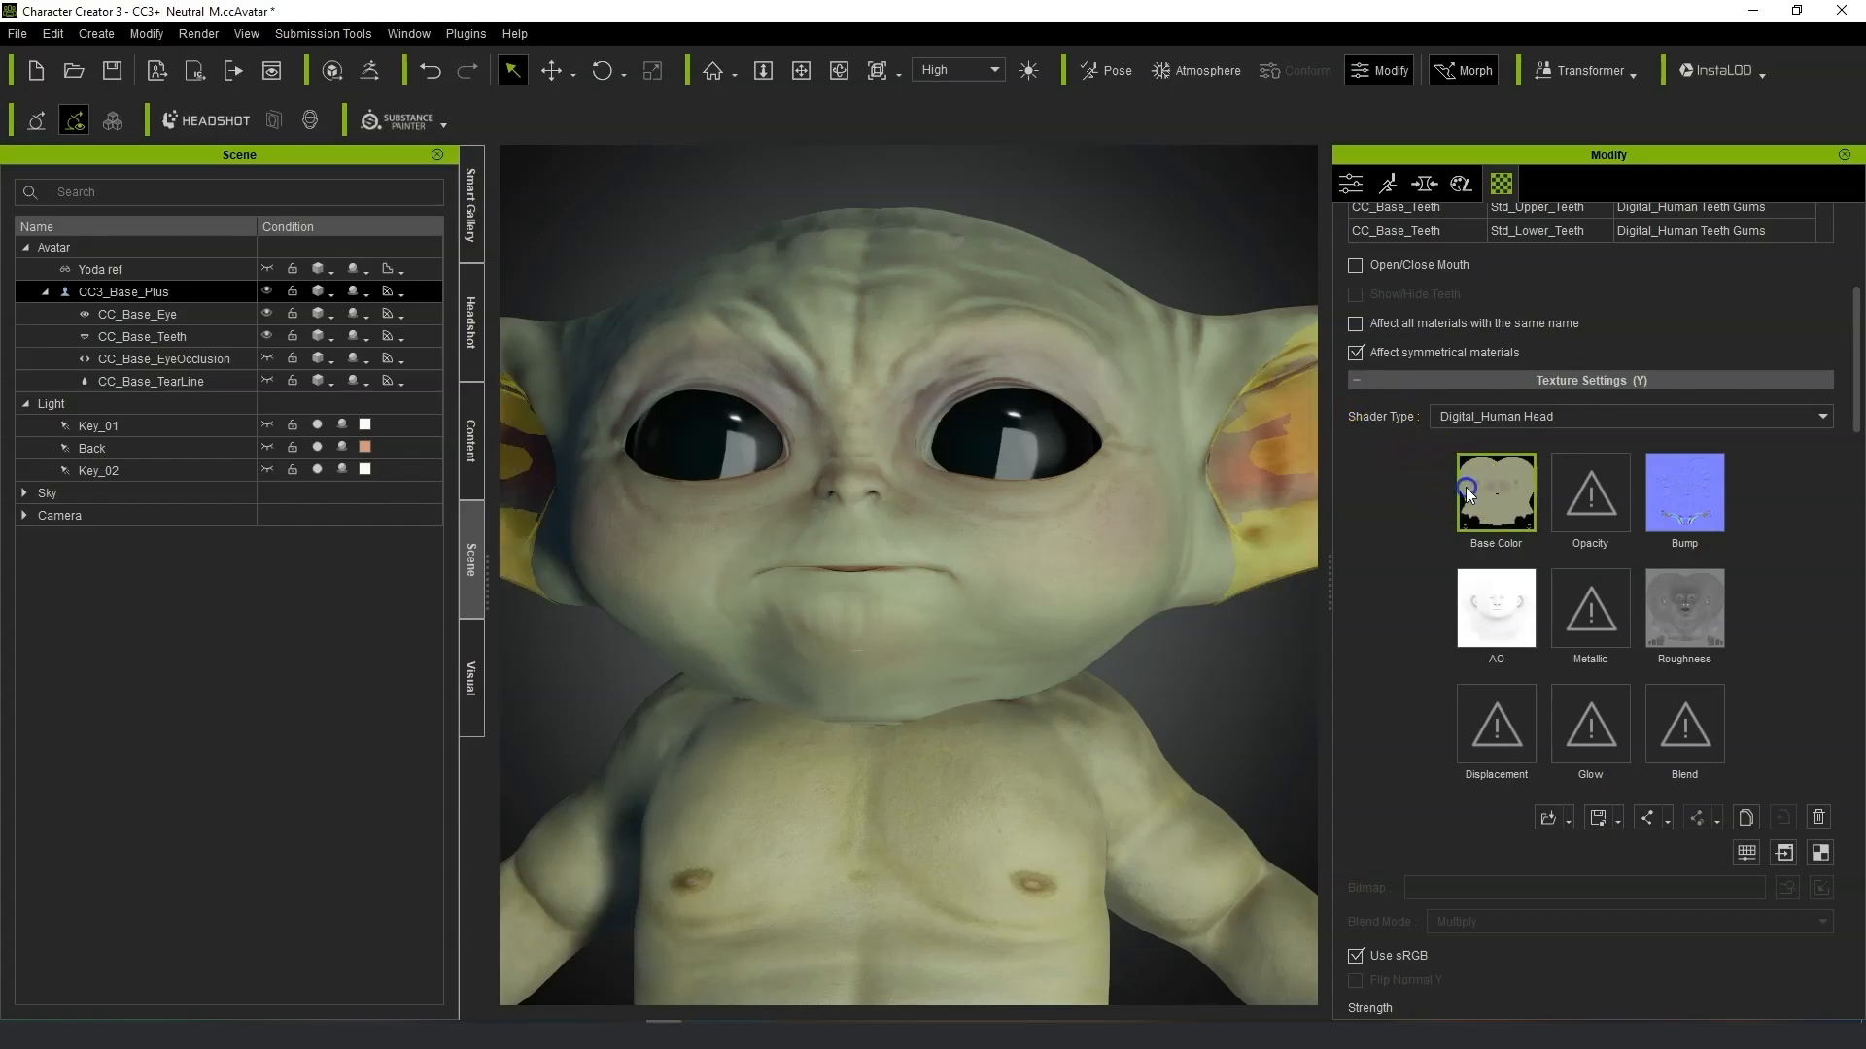
Load the Yida head image as the head material's Base Color texture.
left_click(1466, 487)
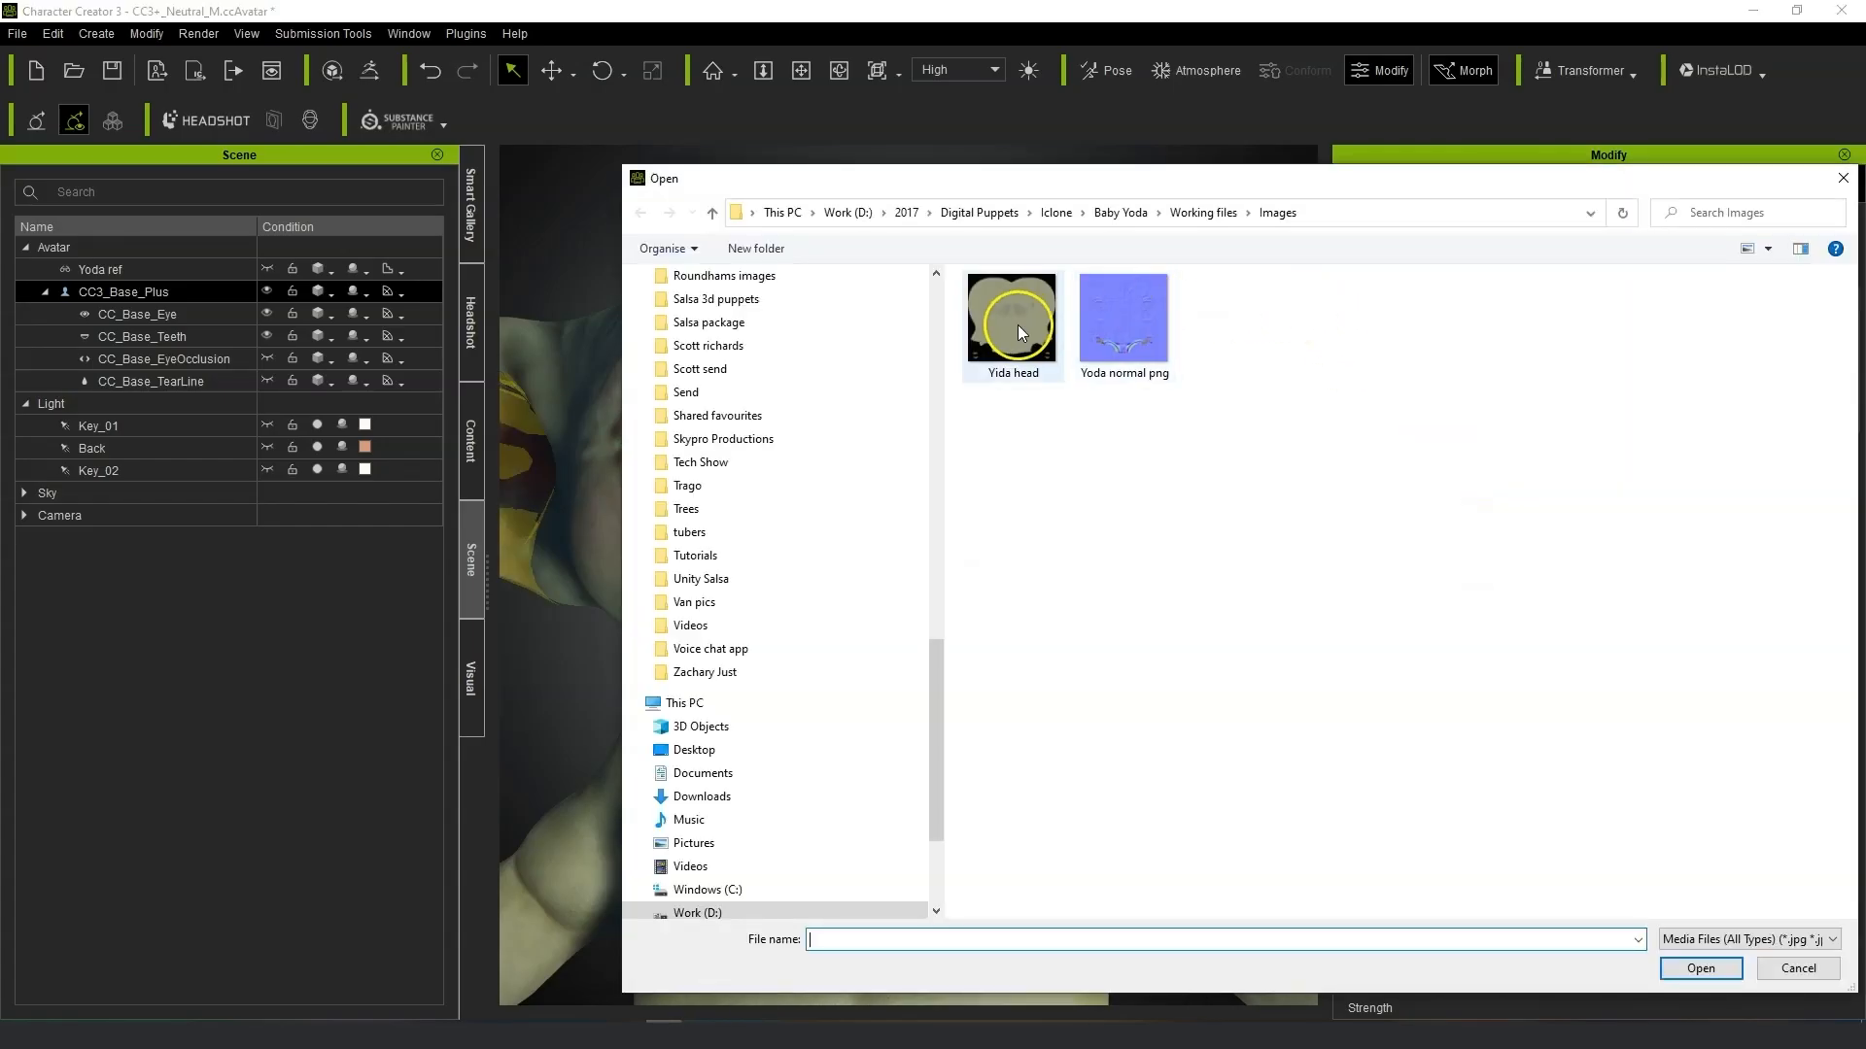
left_click(1700, 969)
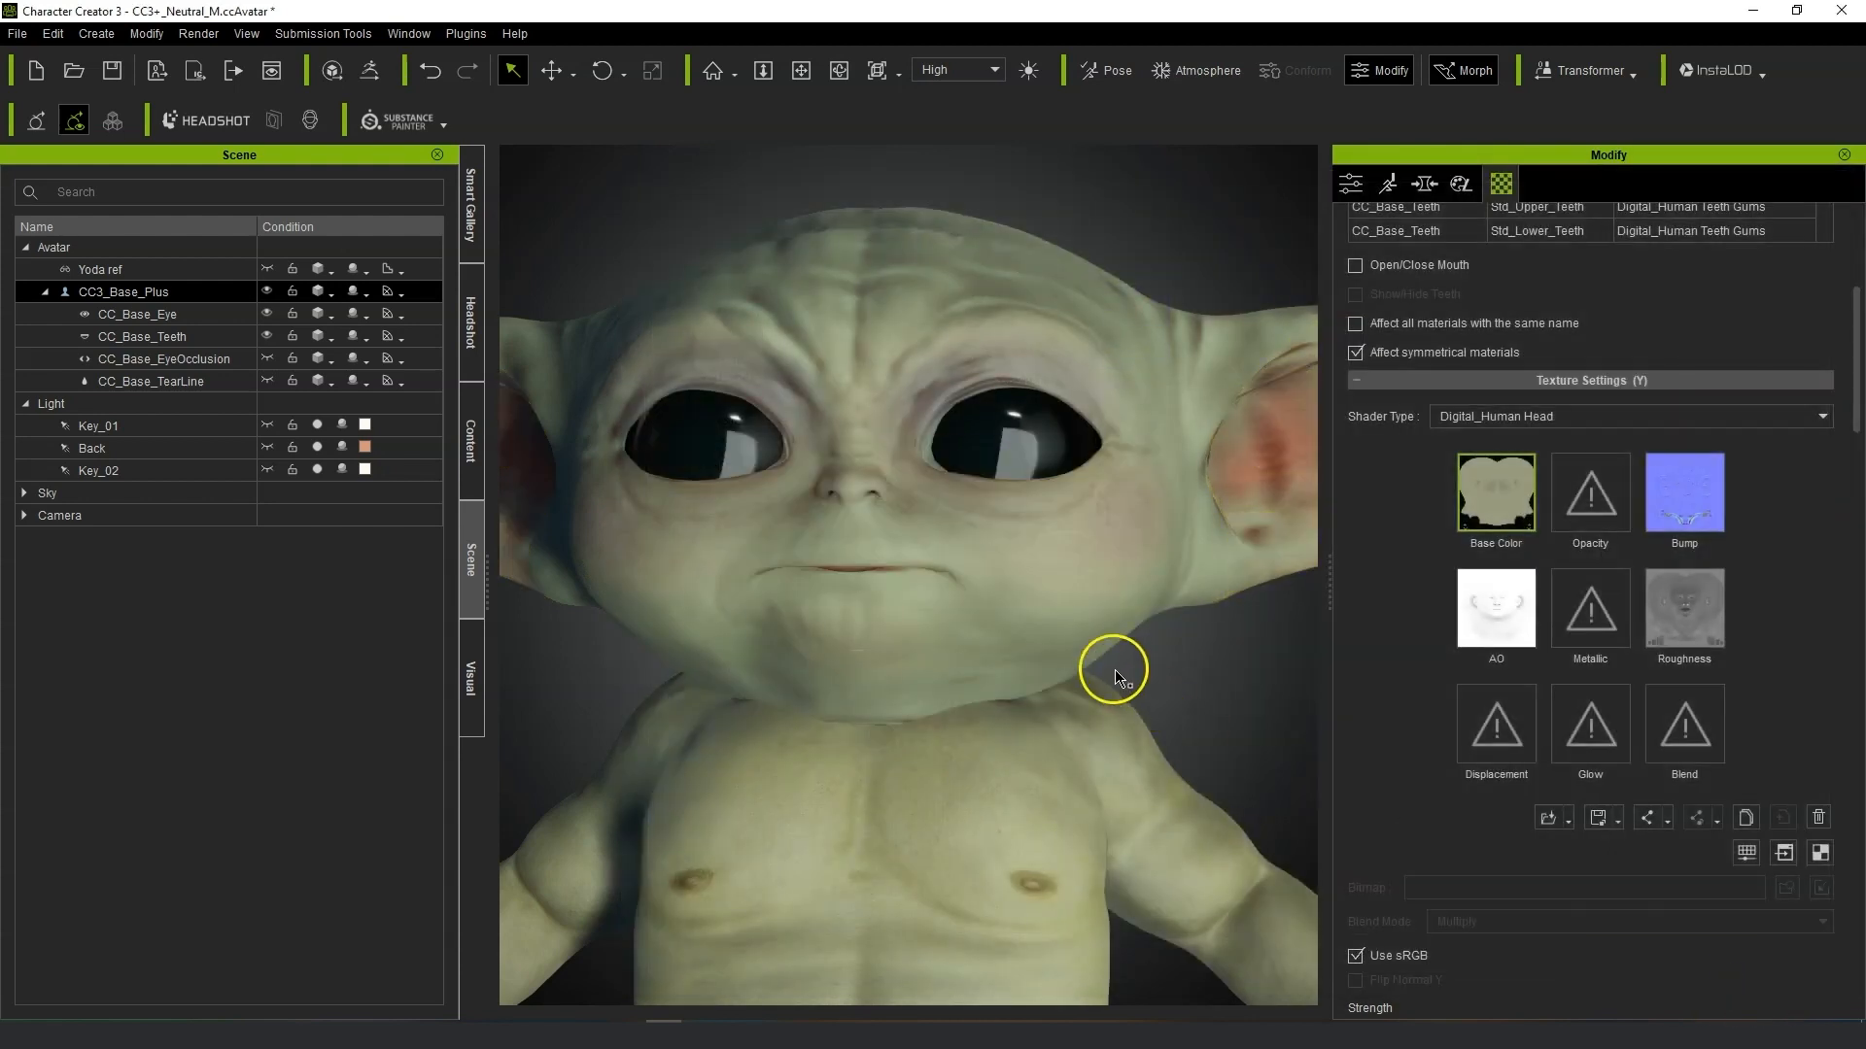
scroll(1050, 701, "up", 5)
right_click_drag(1017, 791, 1149, 989)
scroll(813, 755, "up", 3)
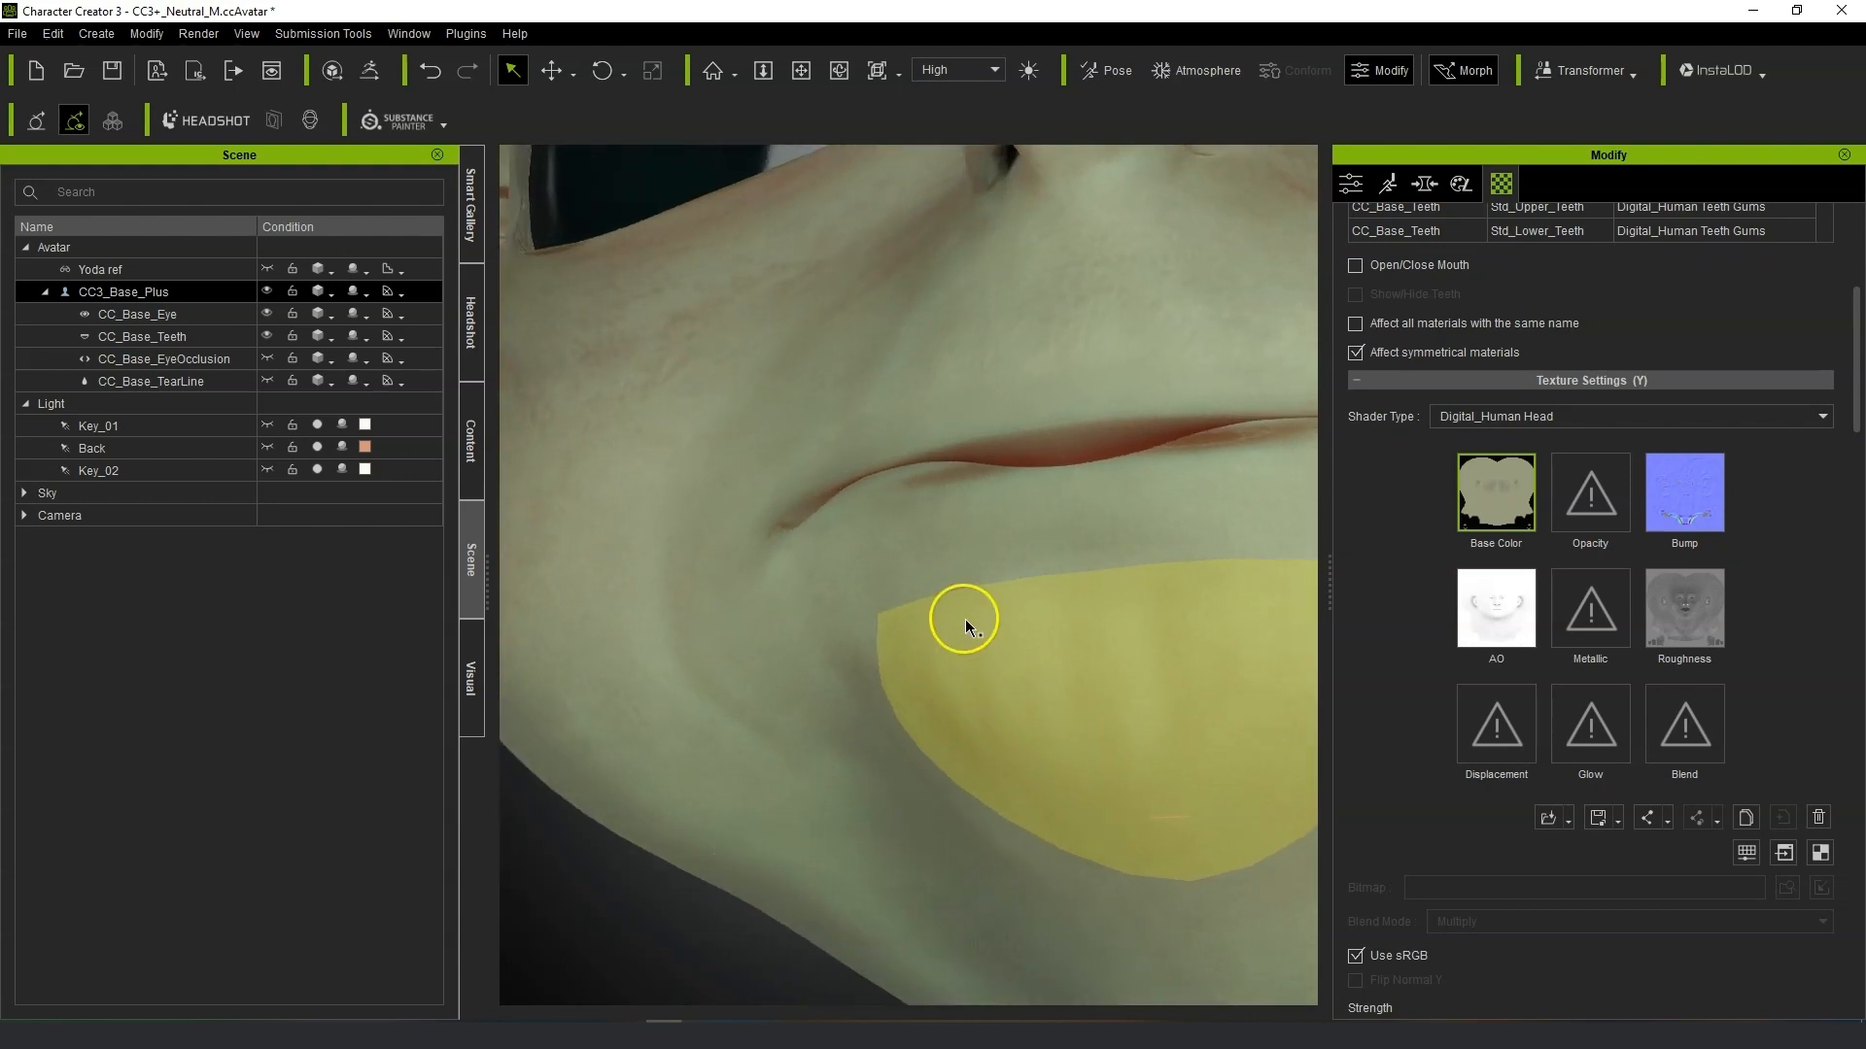
Set the head material's Base Color Blend Map Strength to 0.728.
scroll(965, 620, "down", 4)
right_click_drag(852, 669, 1020, 879)
scroll(1070, 766, "up", 3)
right_click_drag(1057, 746, 1088, 902)
right_click_drag(1232, 762, 1030, 721)
scroll(1128, 715, "down", 5)
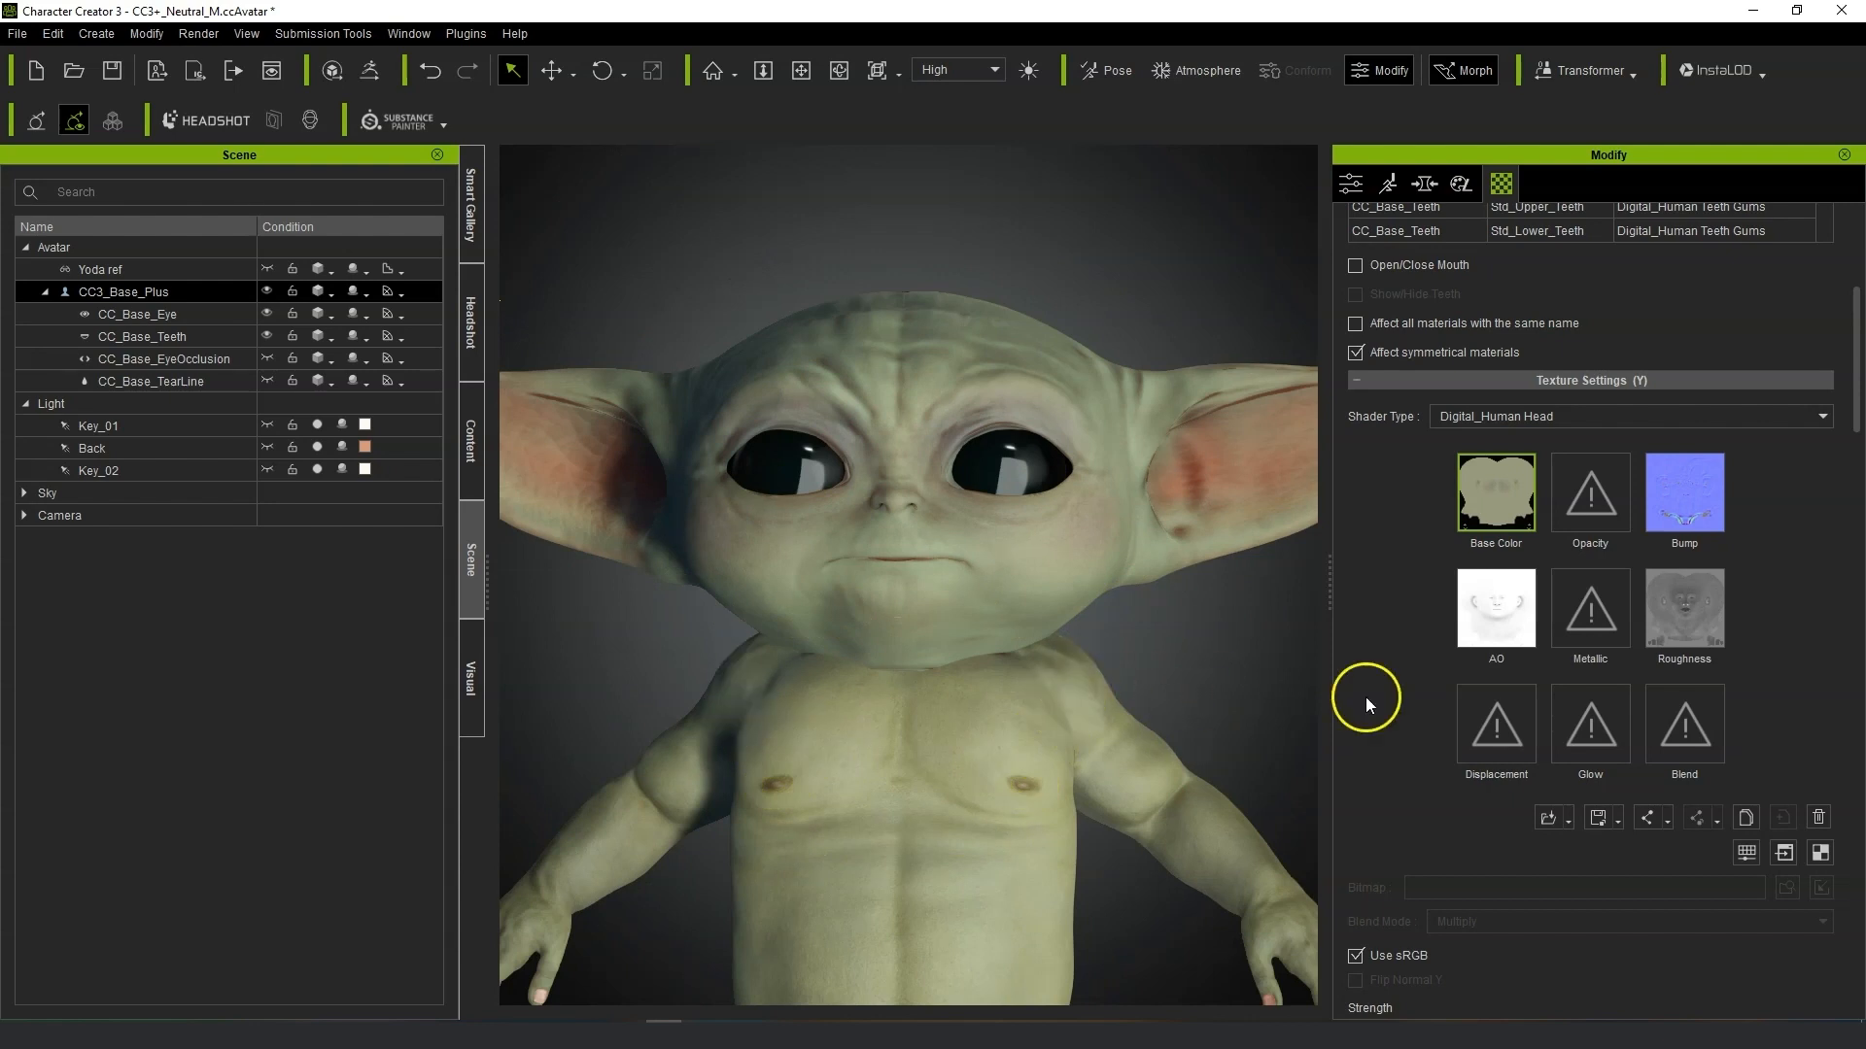
scroll(1645, 632, "down", 5)
scroll(828, 561, "up", 3)
scroll(828, 560, "up", 5)
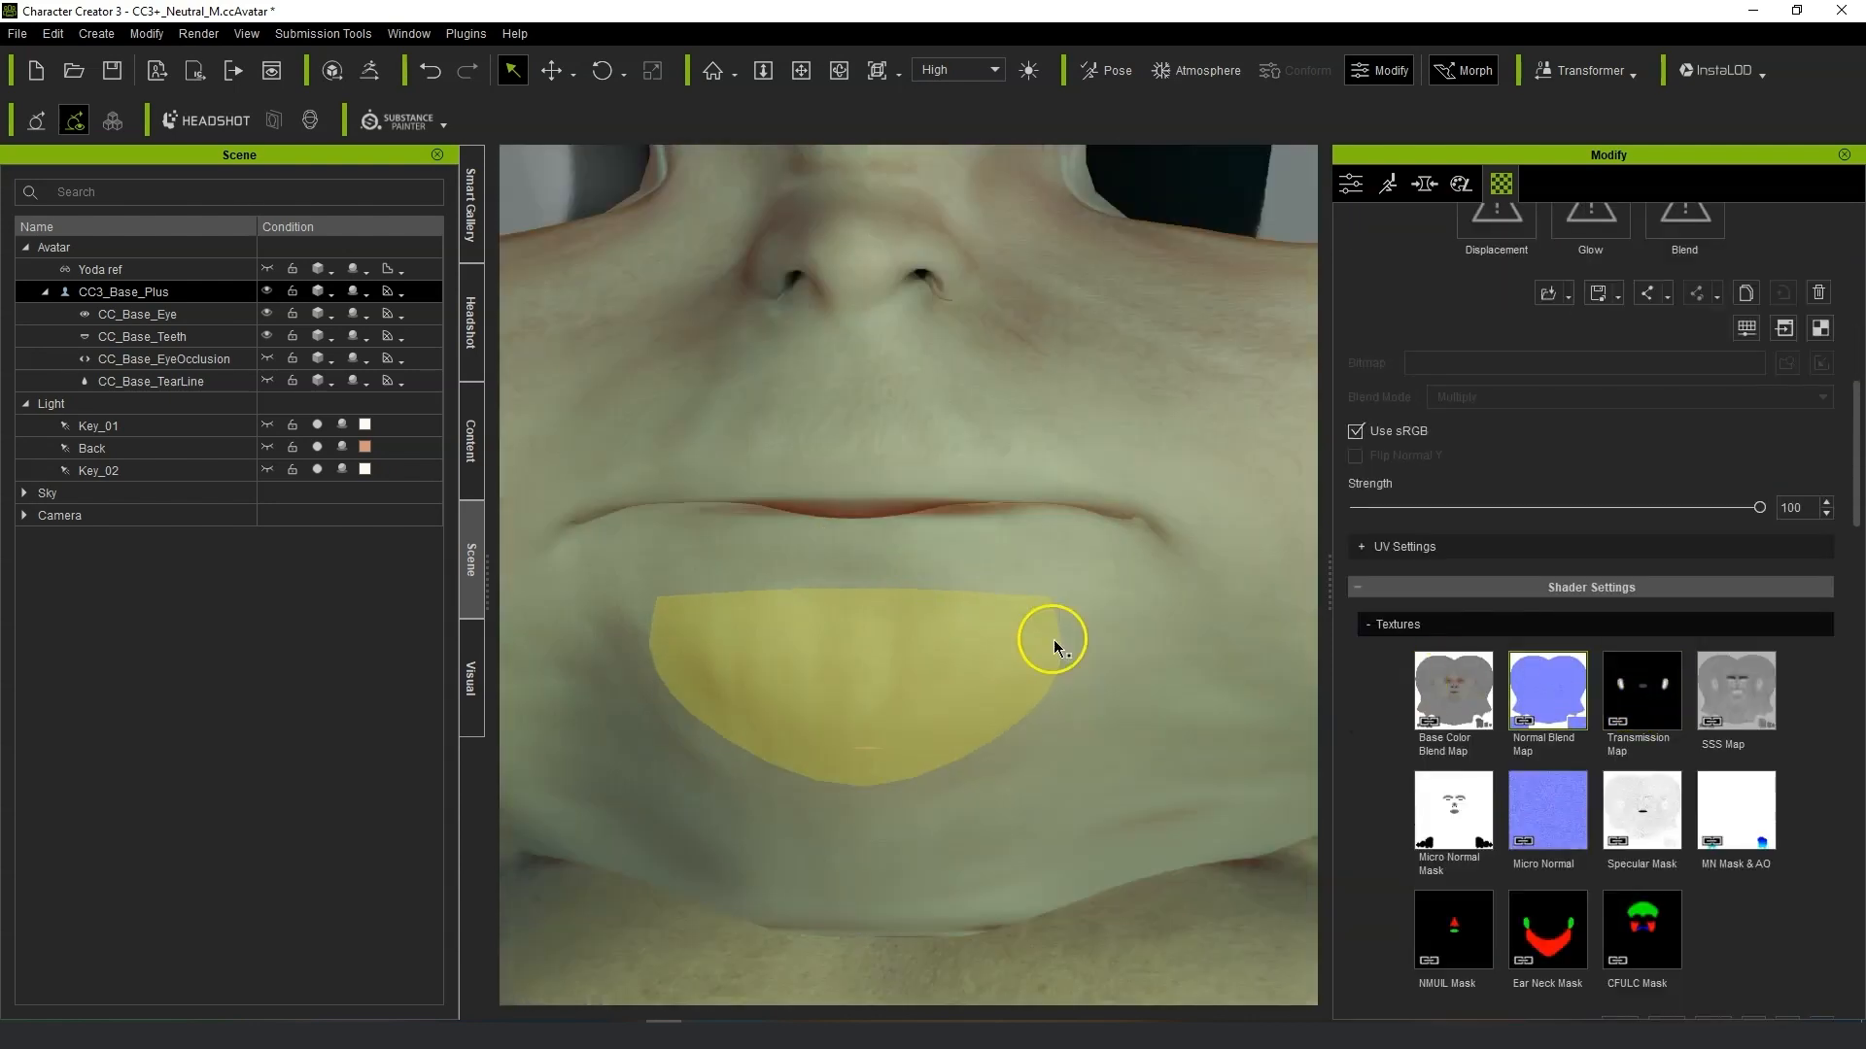
scroll(1740, 904, "down", 3)
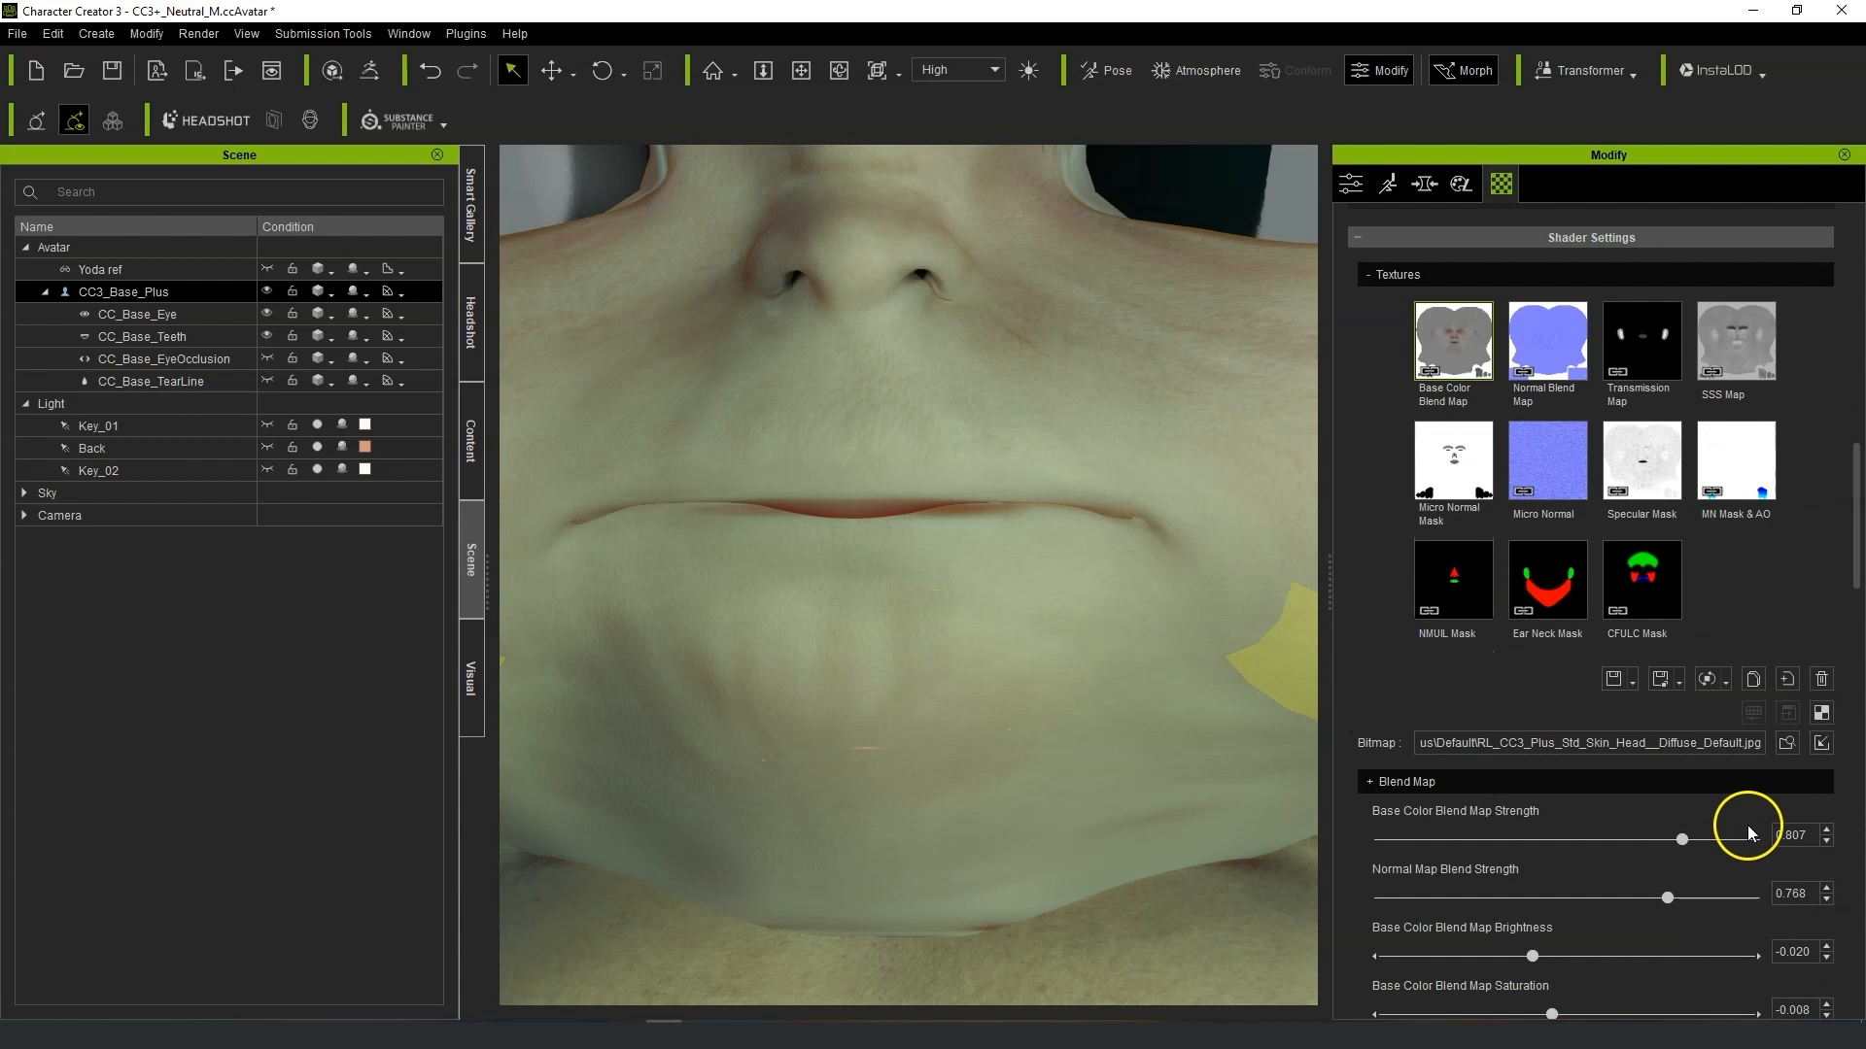
mouse_move(1682, 842)
left_mouse_down()
mouse_move(1519, 842)
mouse_move(1657, 844)
left_mouse_up()
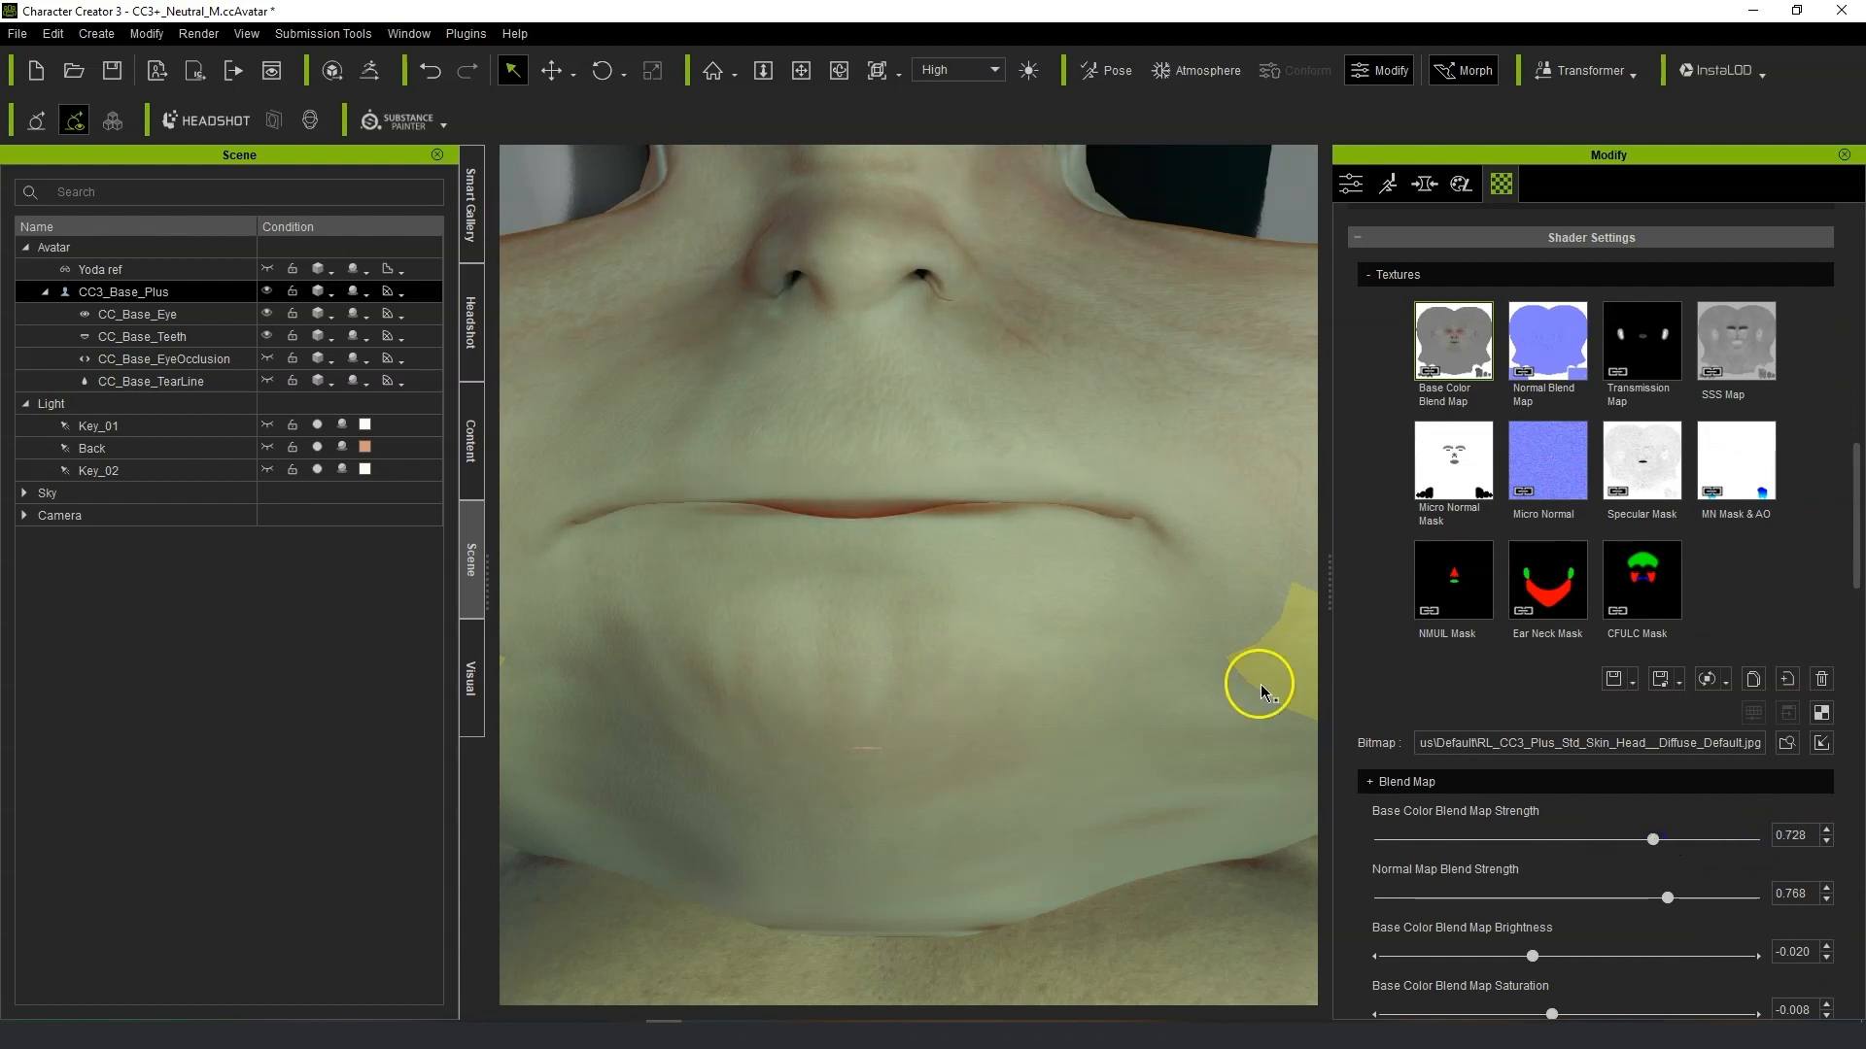
Unhide the Yoda ref model in the scene and set its opacity to 100 for comparison.
scroll(1002, 563, "down", 8)
left_click_drag(1200, 726, 1133, 716, "alt")
scroll(1141, 705, "up", 1)
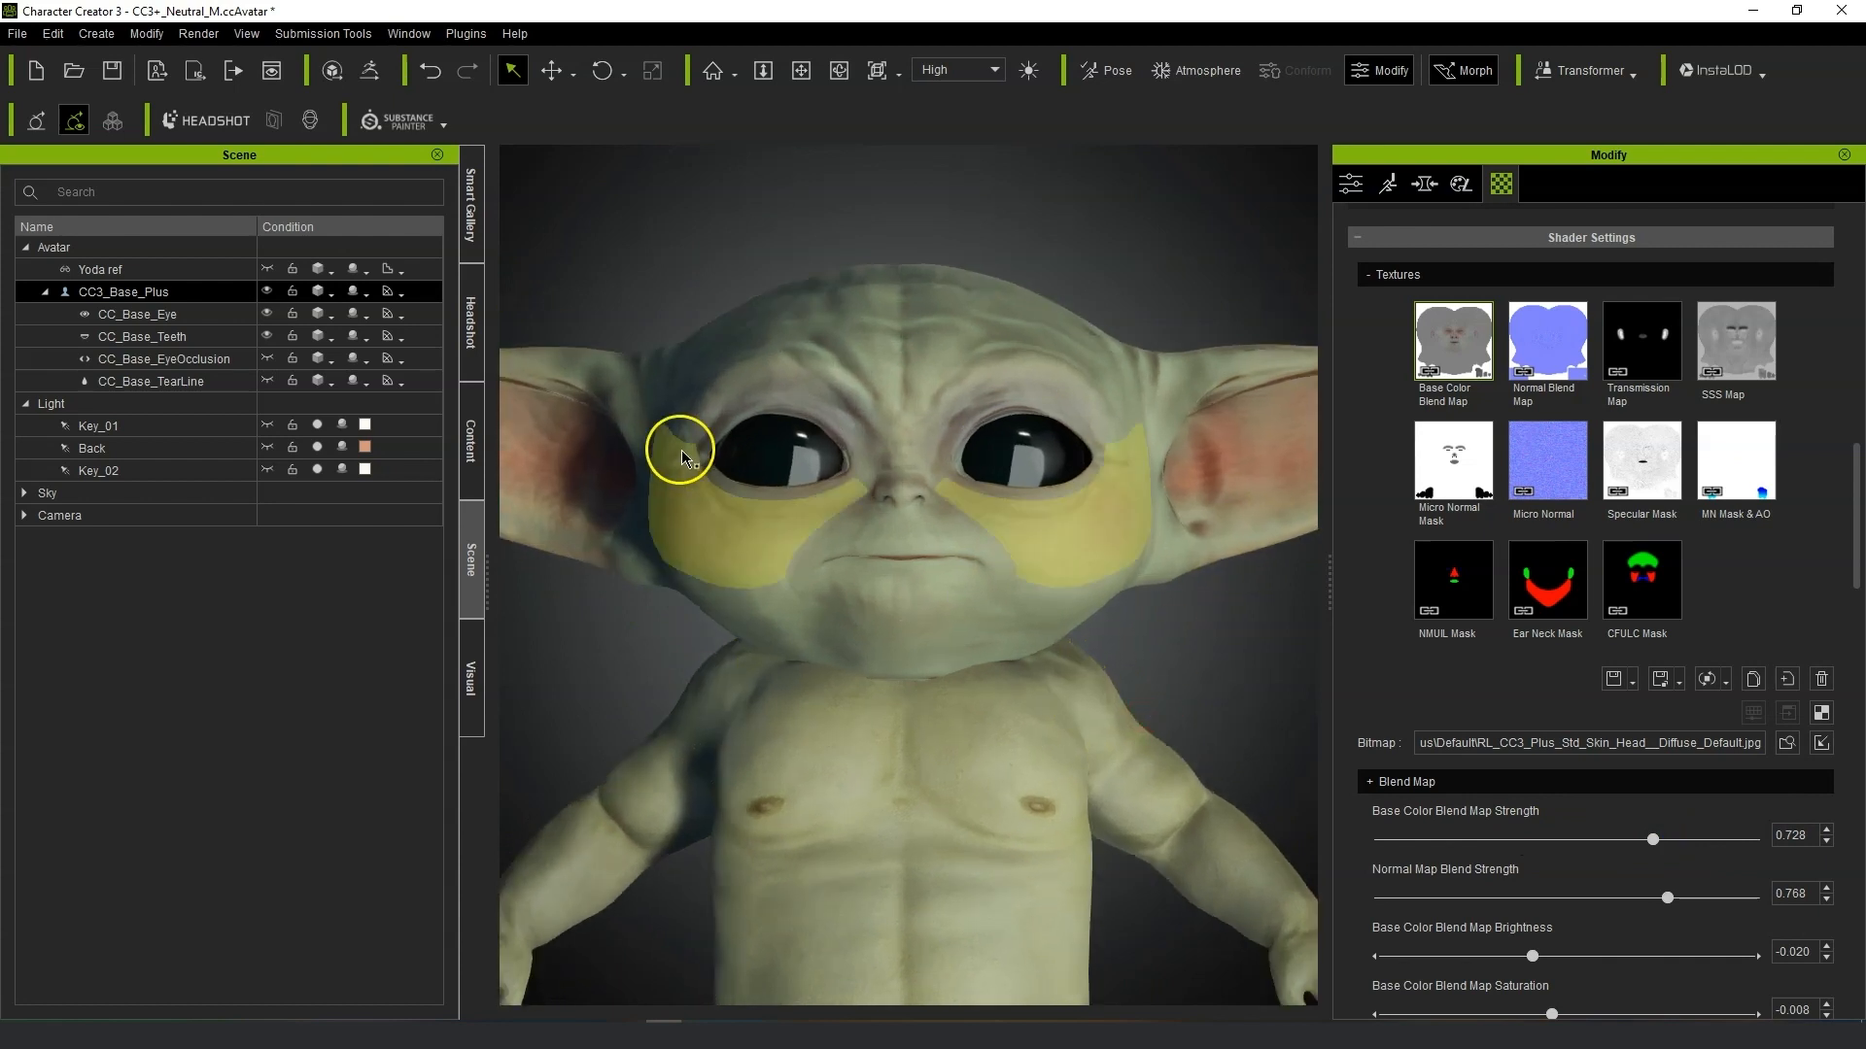
left_click(134, 291)
left_click(133, 248)
left_click(137, 266)
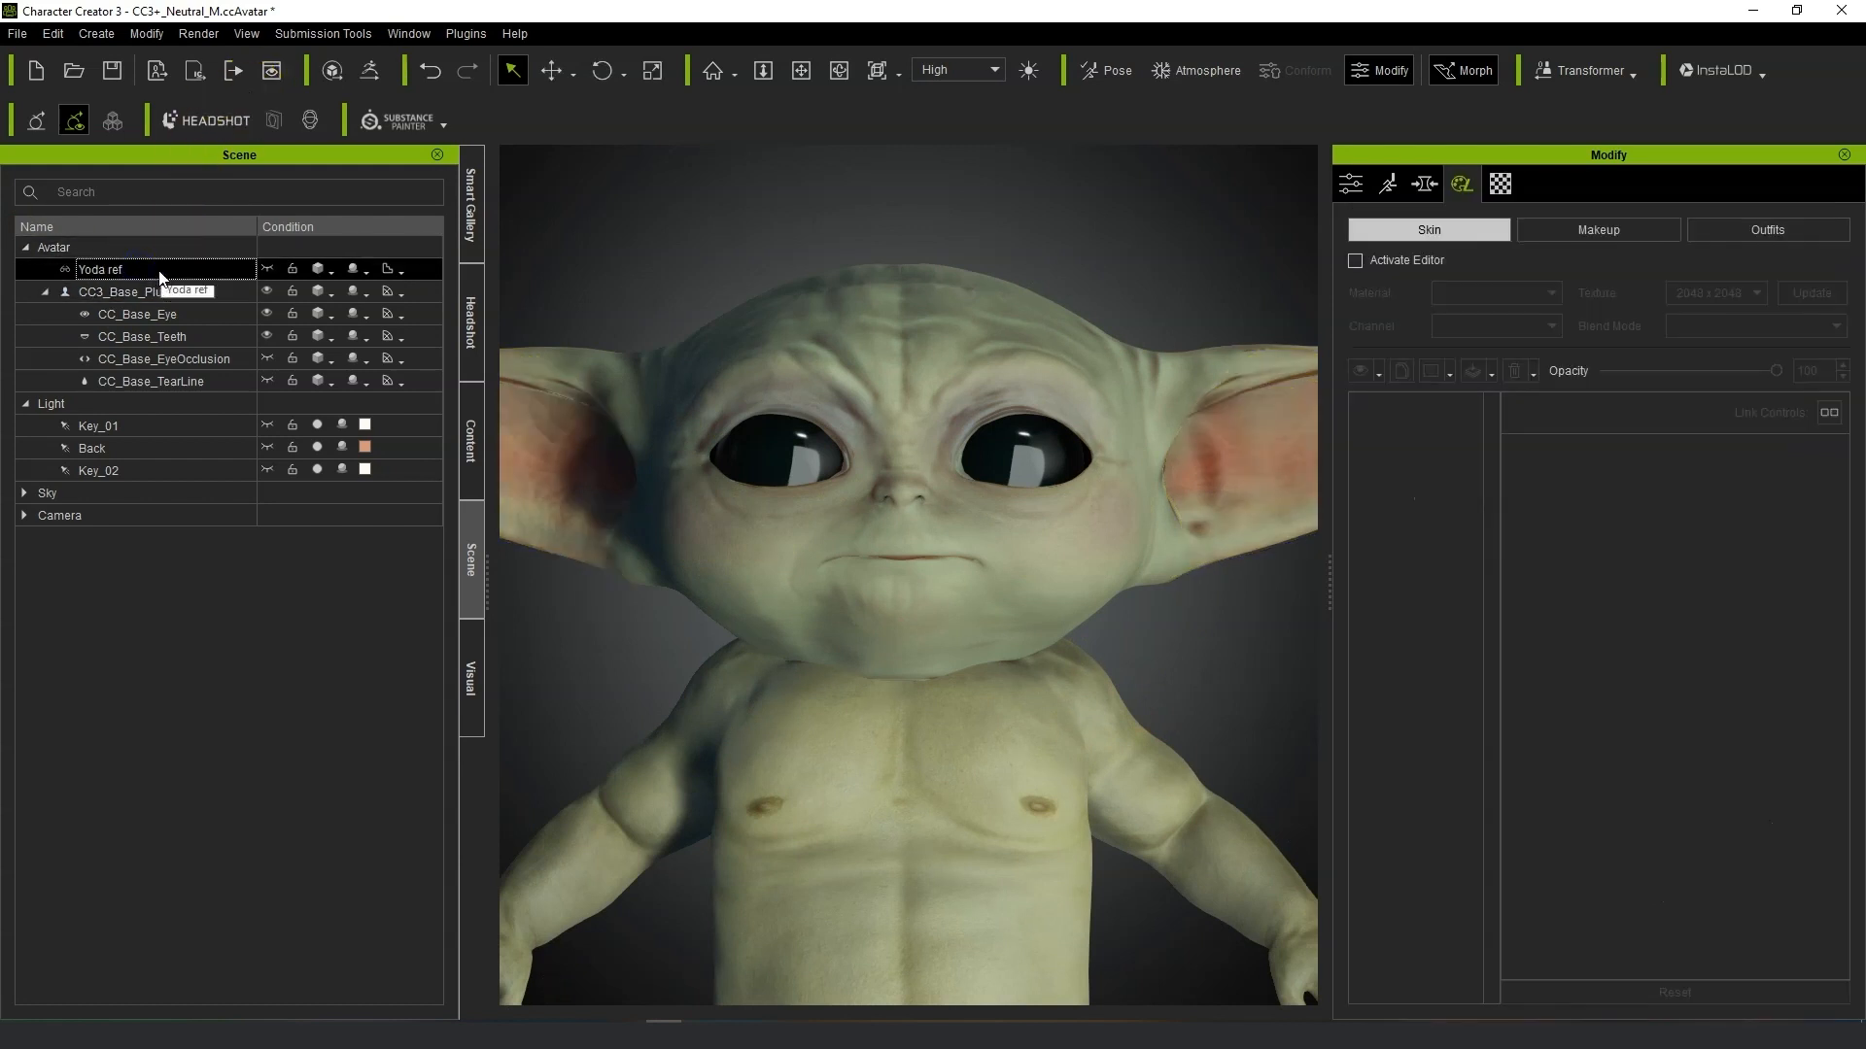
scroll(1063, 615, "down", 8)
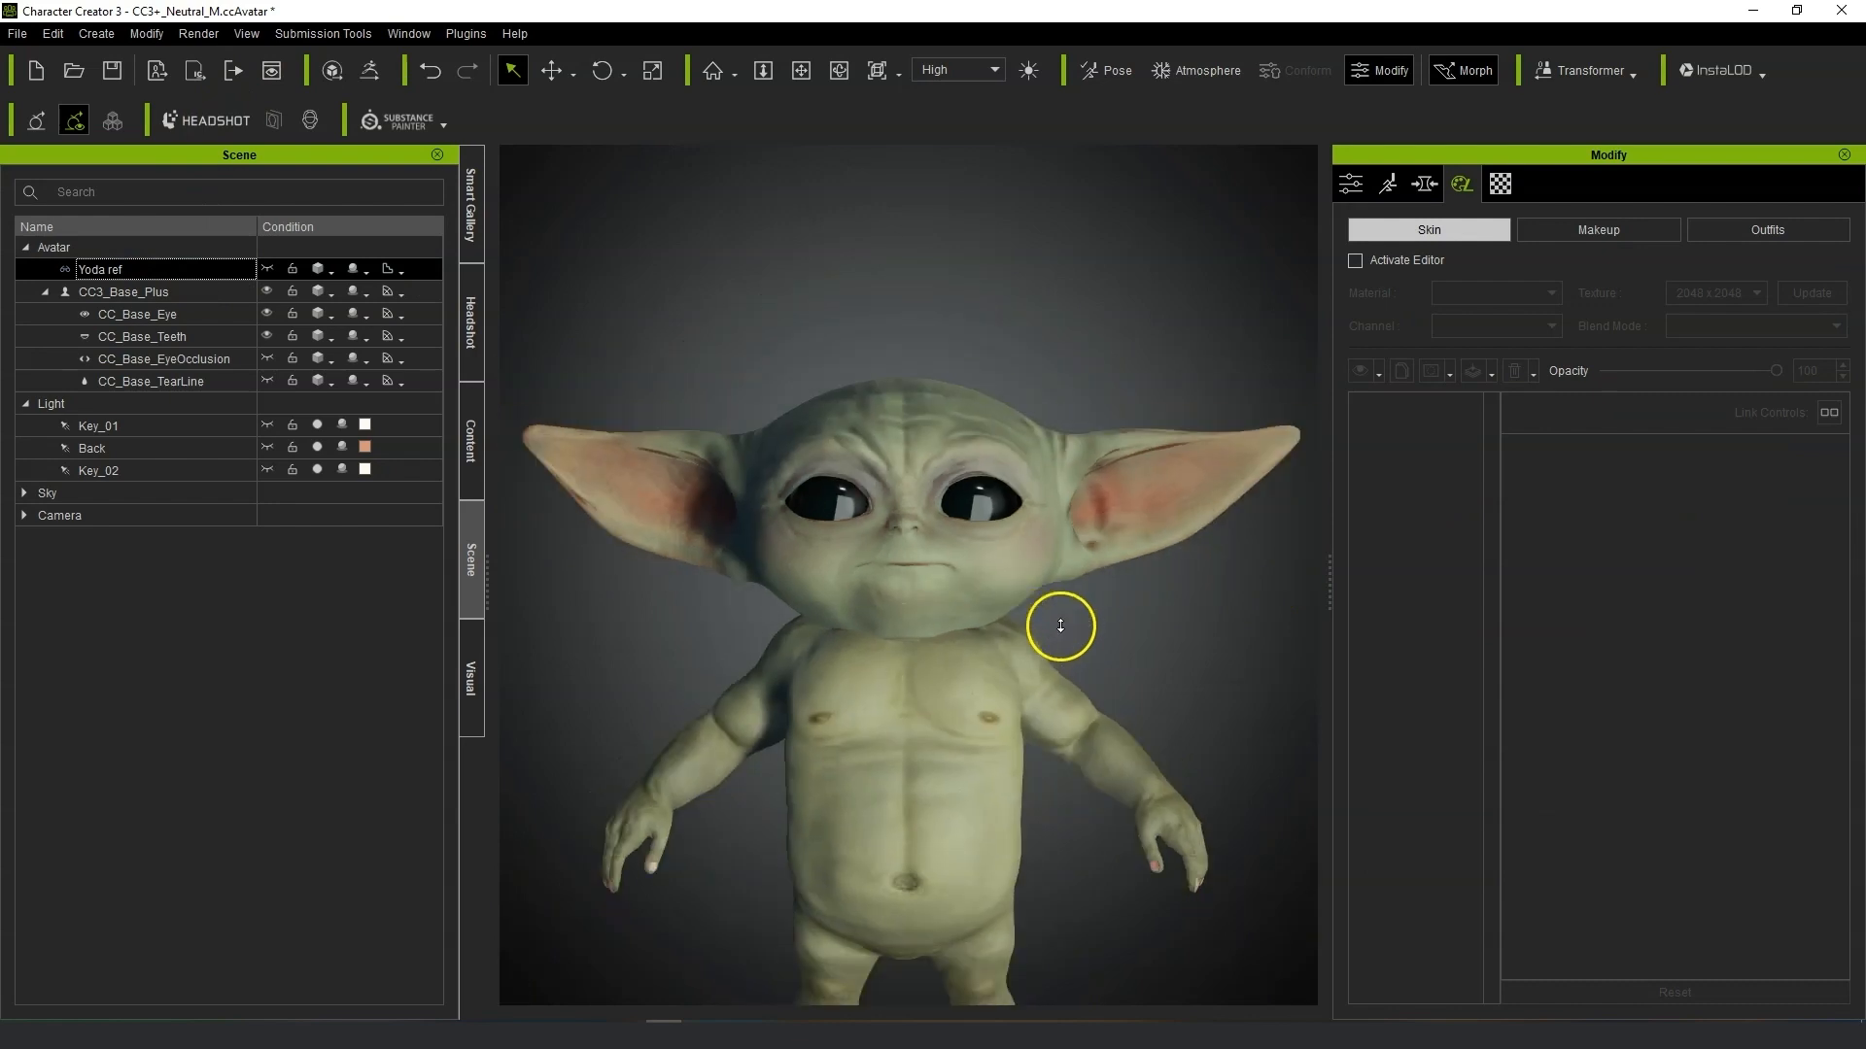
left_click(267, 269)
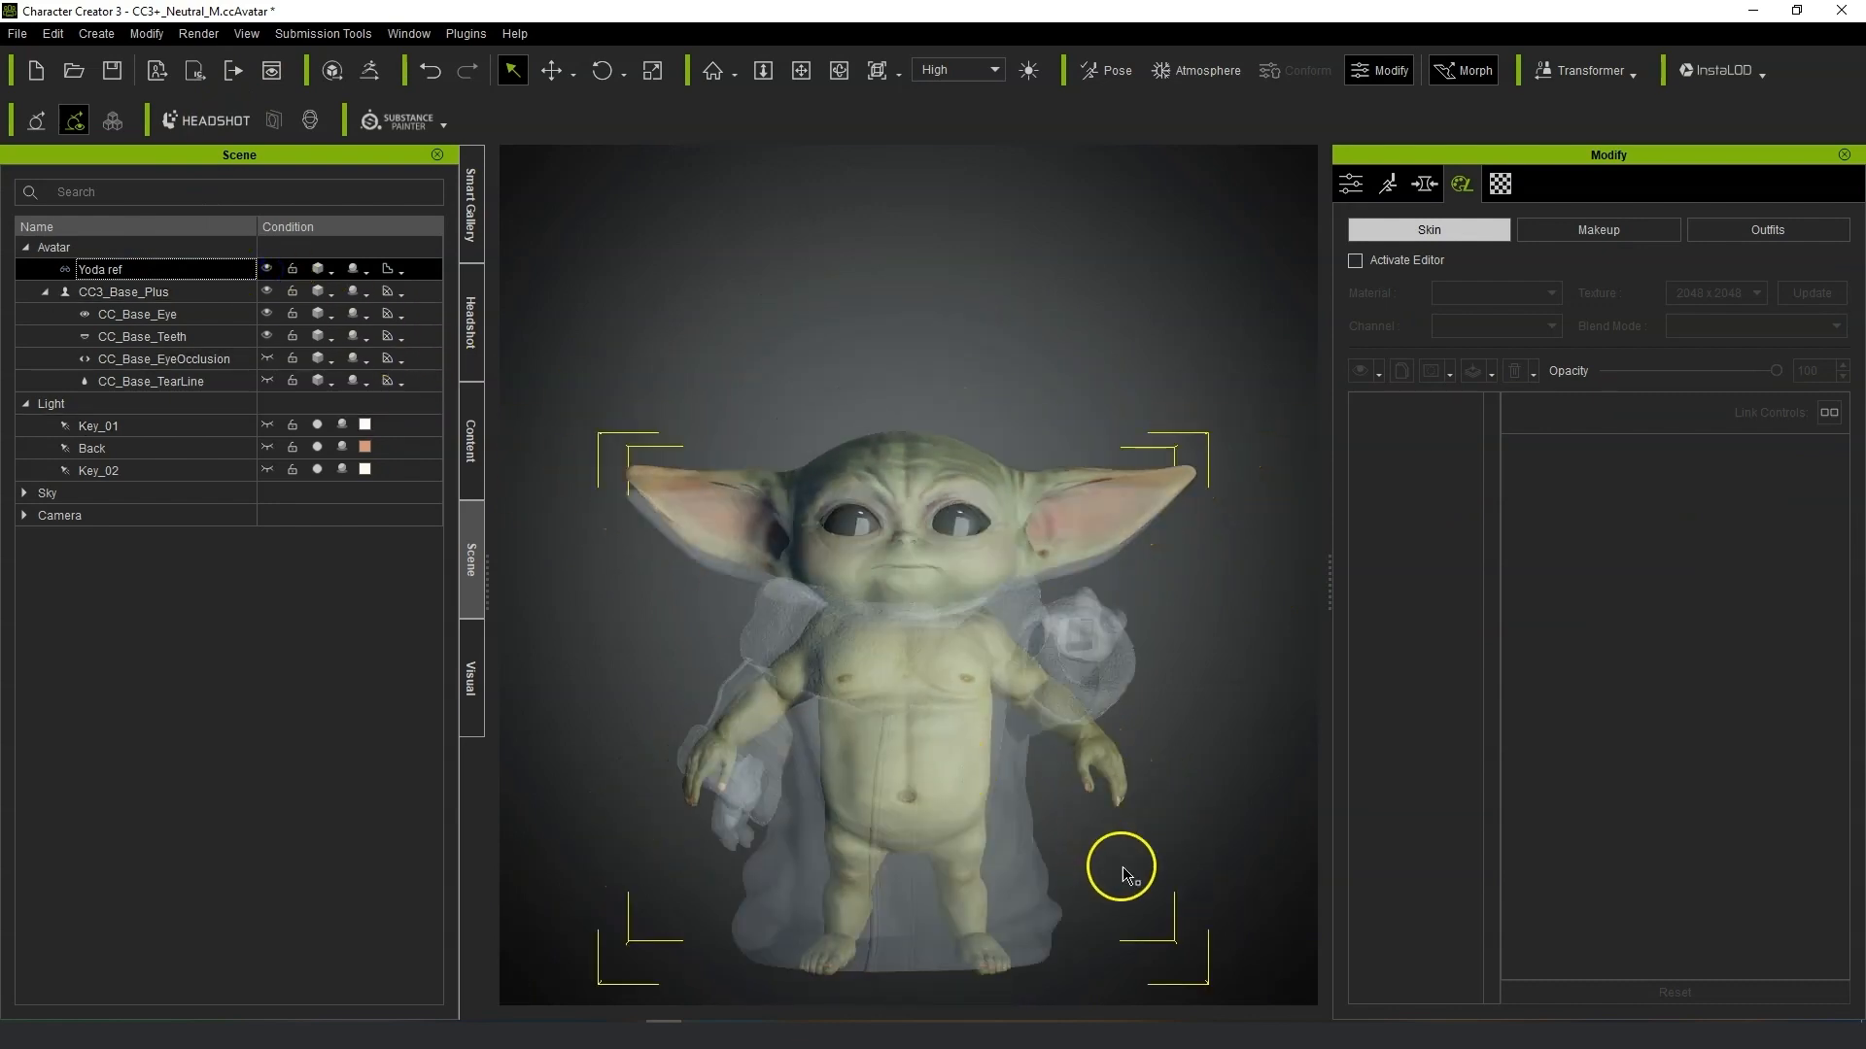
left_click(1512, 183)
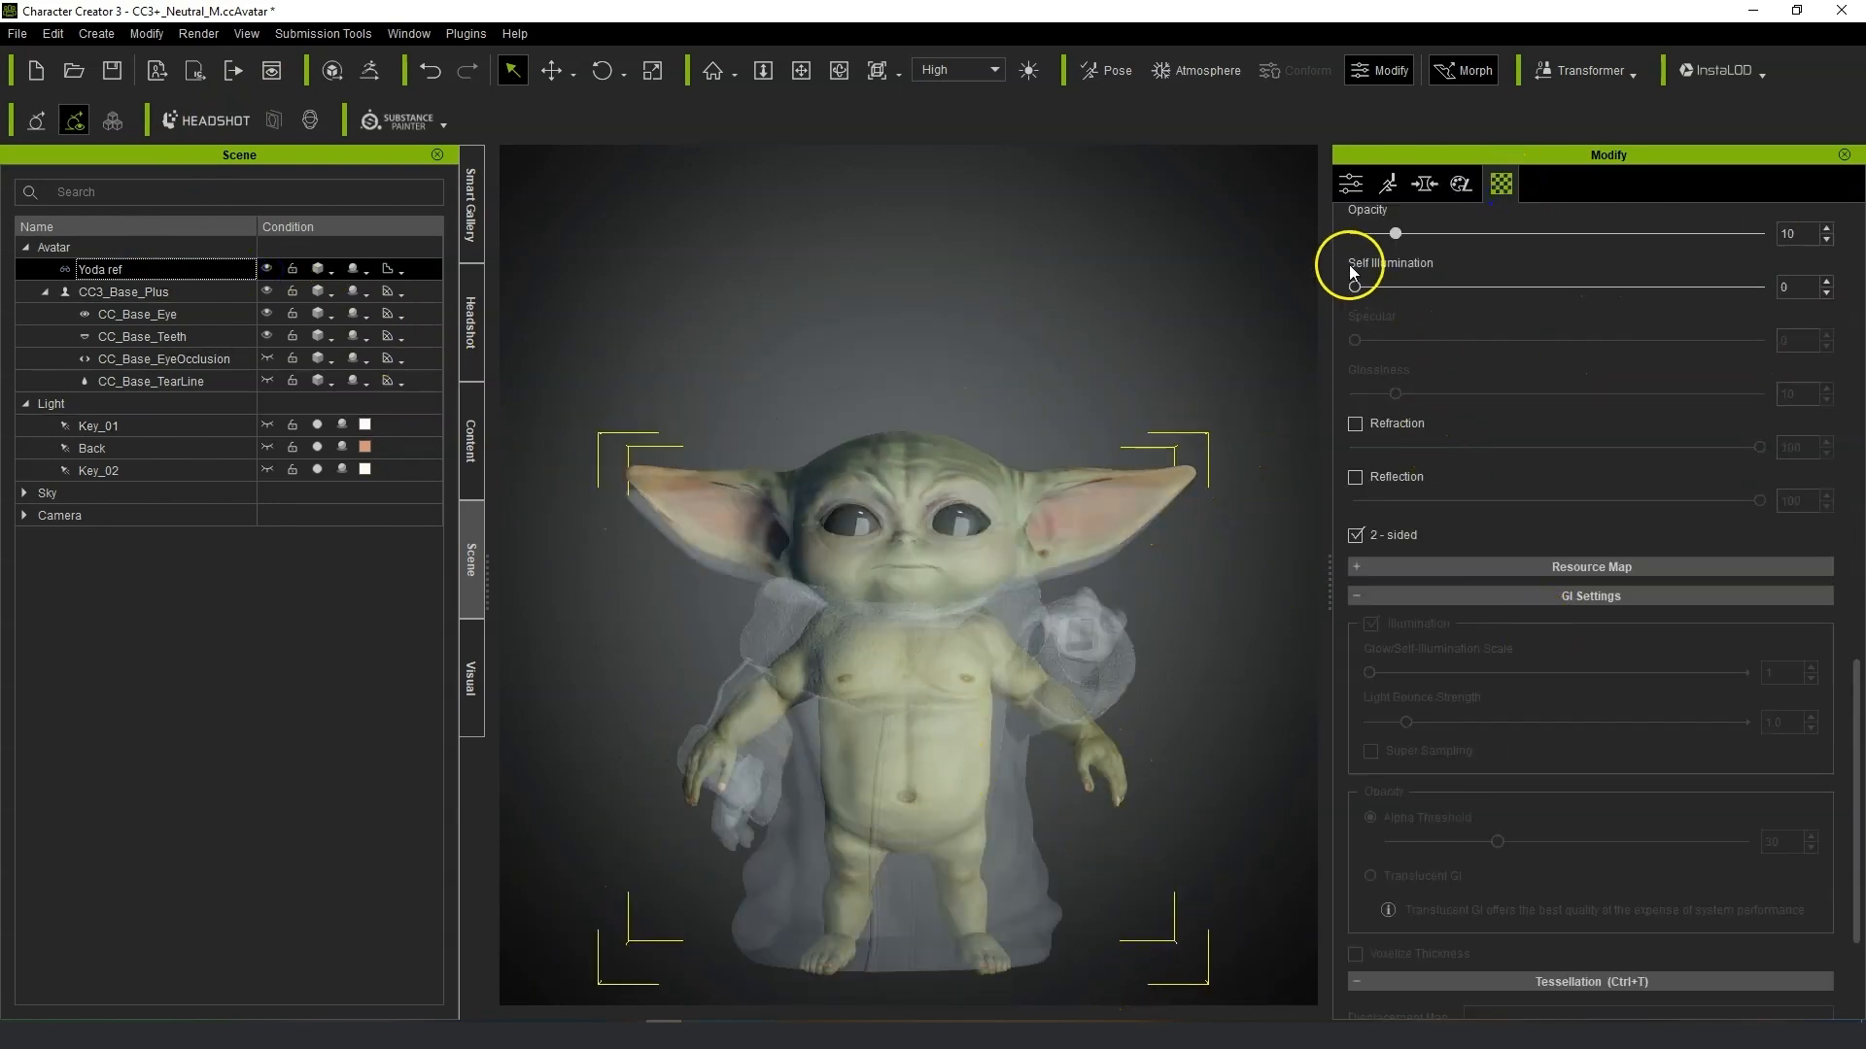
left_click_drag(1399, 235, 1760, 233)
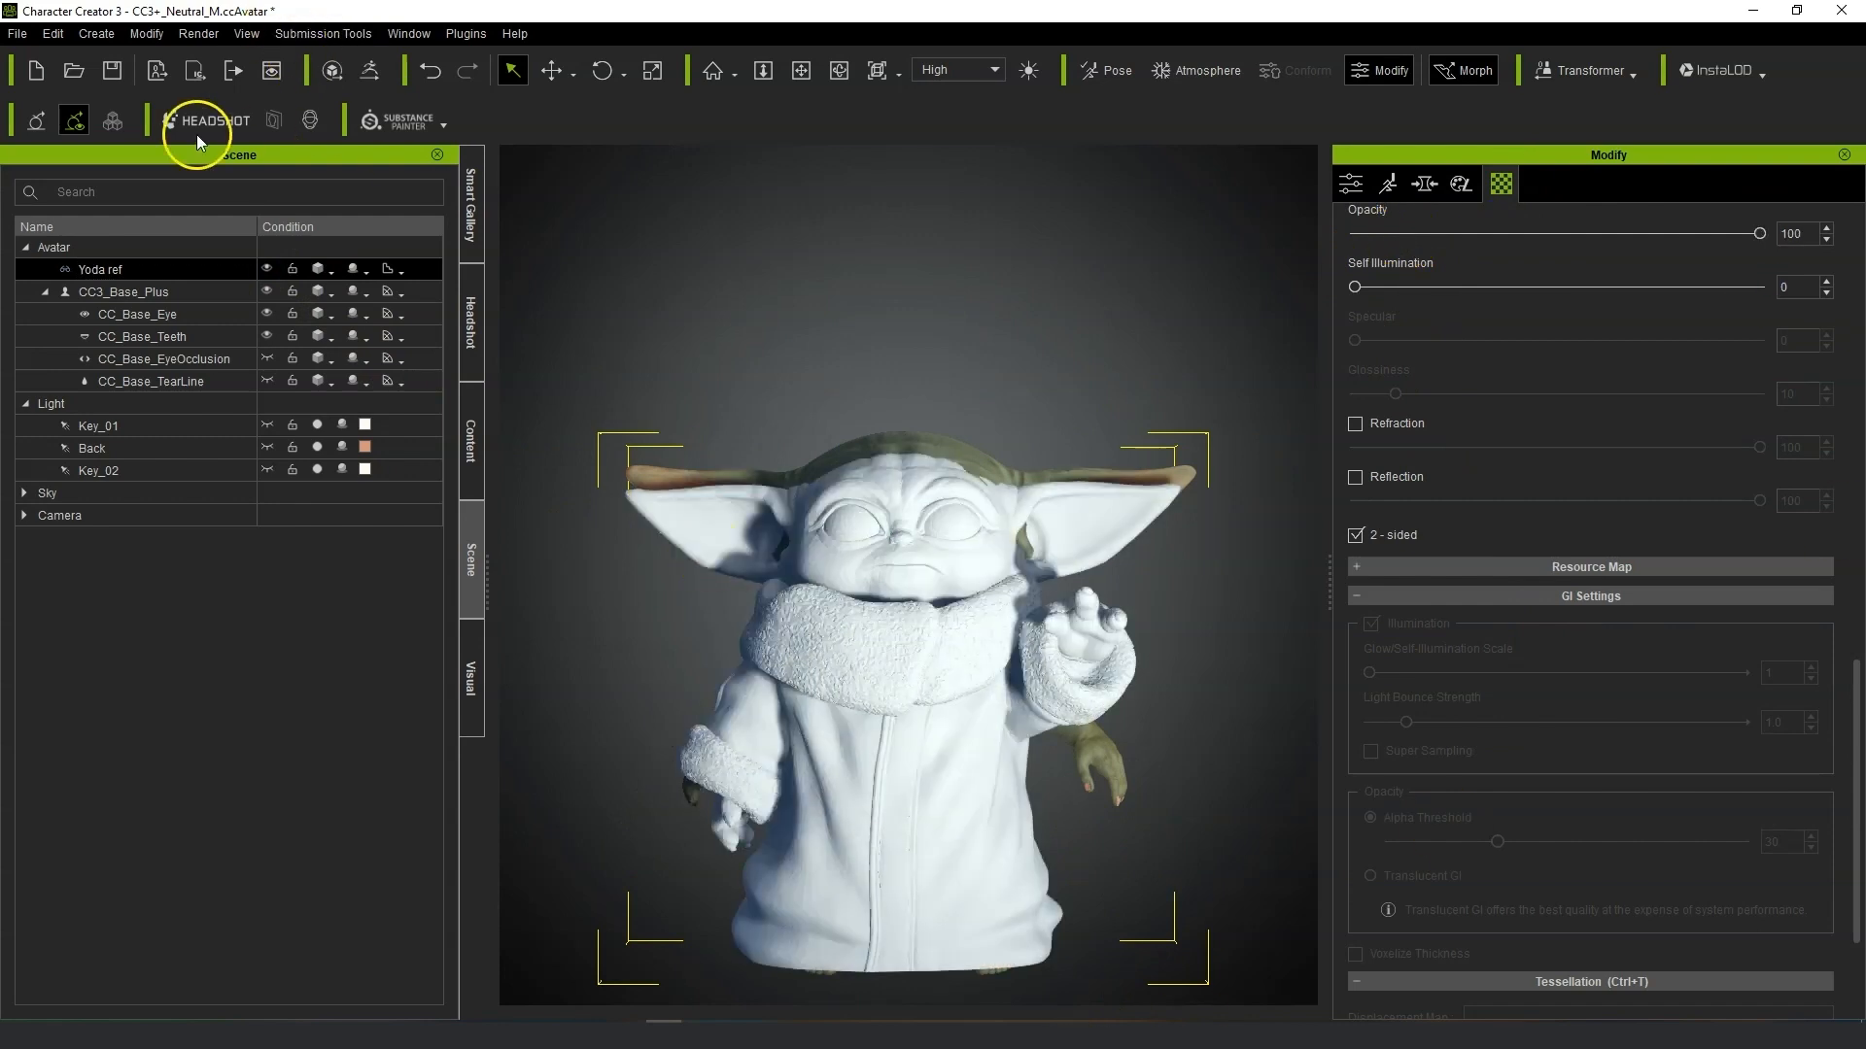
Move the Yoda ref model beside the avatar to compare them, then delete it.
left_click(562, 68)
left_click_drag(949, 680, 729, 680)
scroll(708, 562, "up", 5)
scroll(983, 659, "down", 3)
middle_click_drag(984, 659, 958, 804)
scroll(1021, 716, "up", 4)
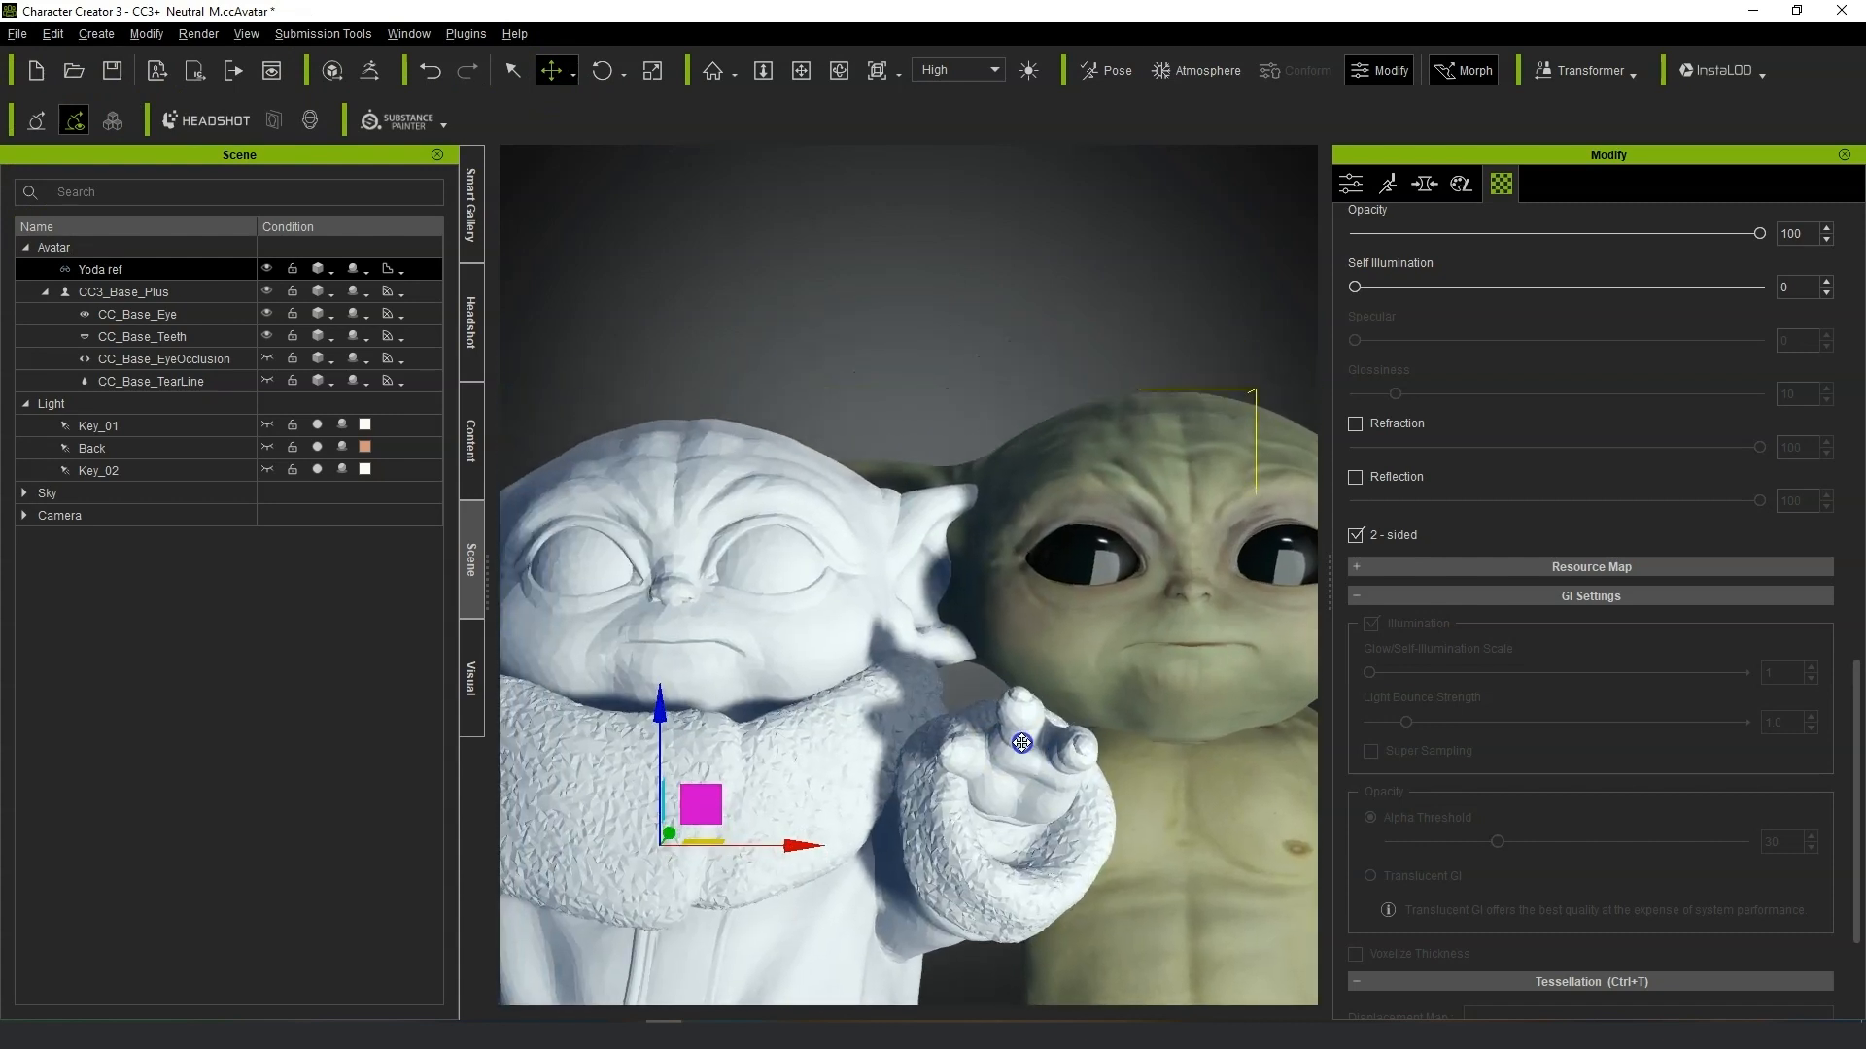
scroll(1081, 721, "down", 2)
scroll(940, 694, "down", 4)
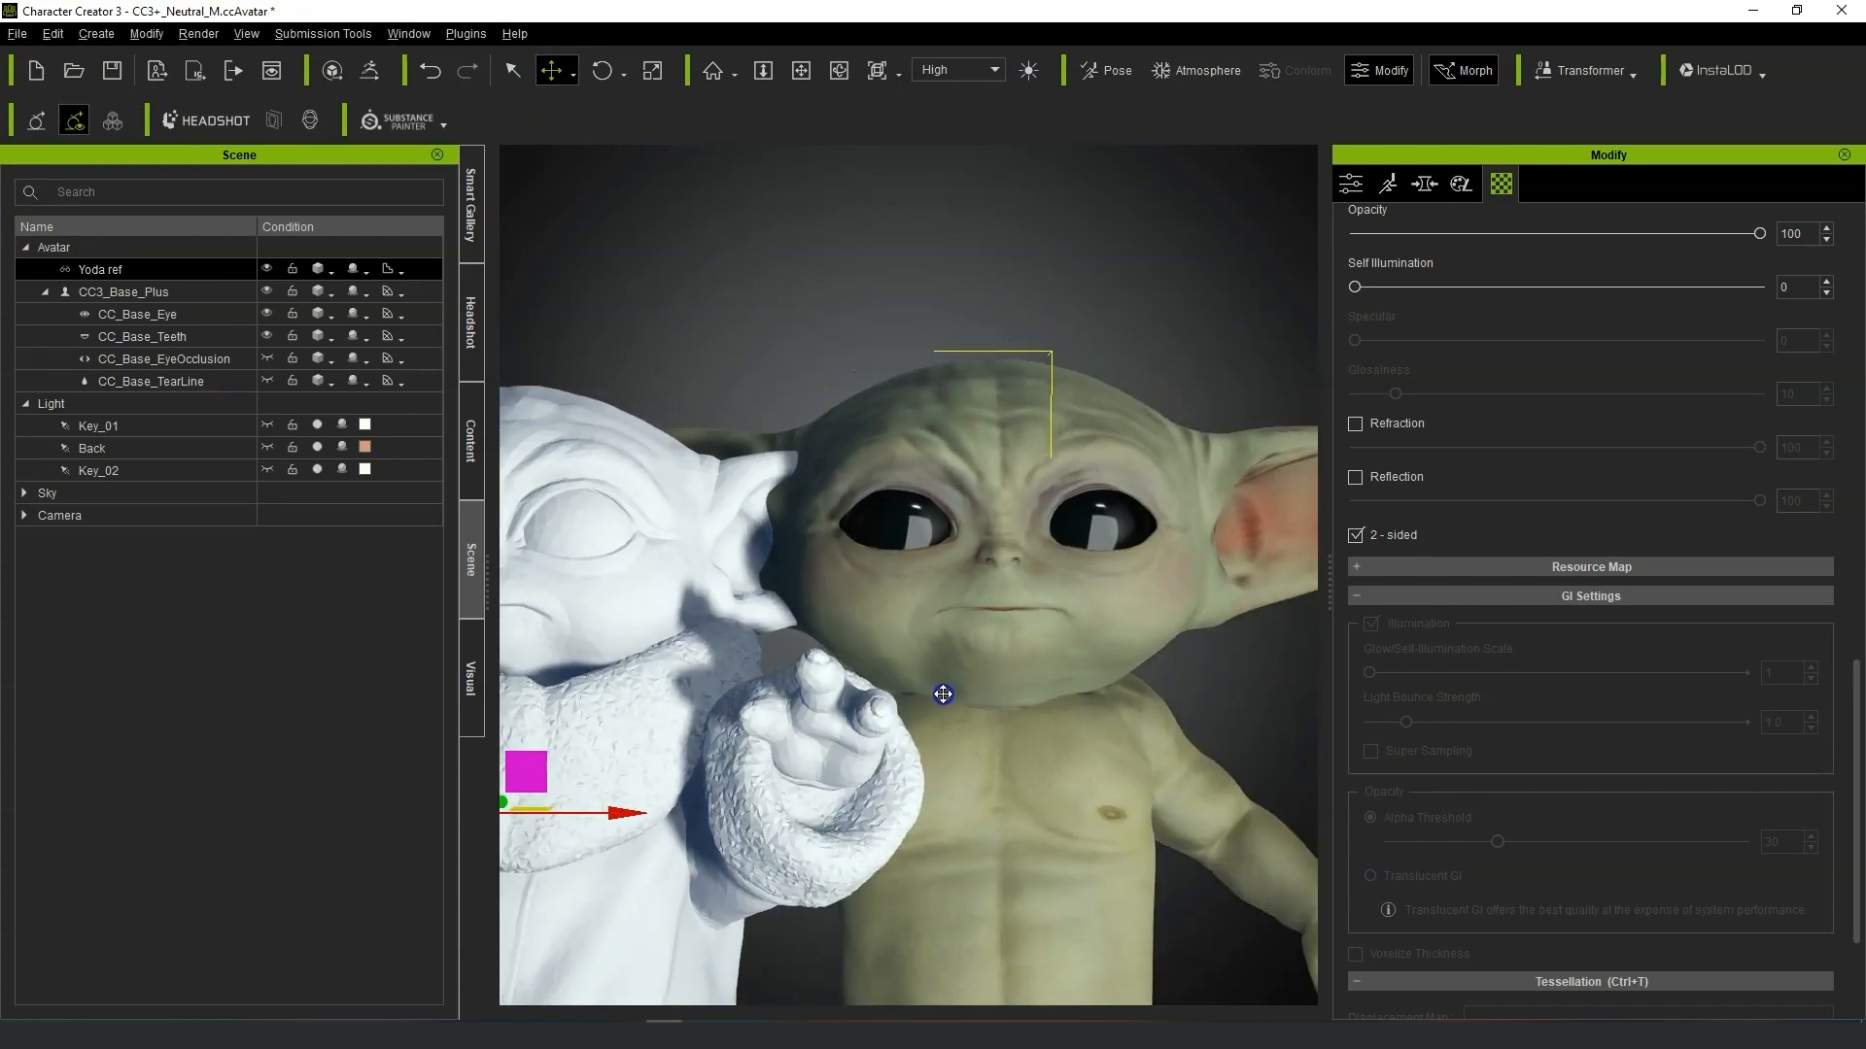
scroll(943, 691, "down", 2)
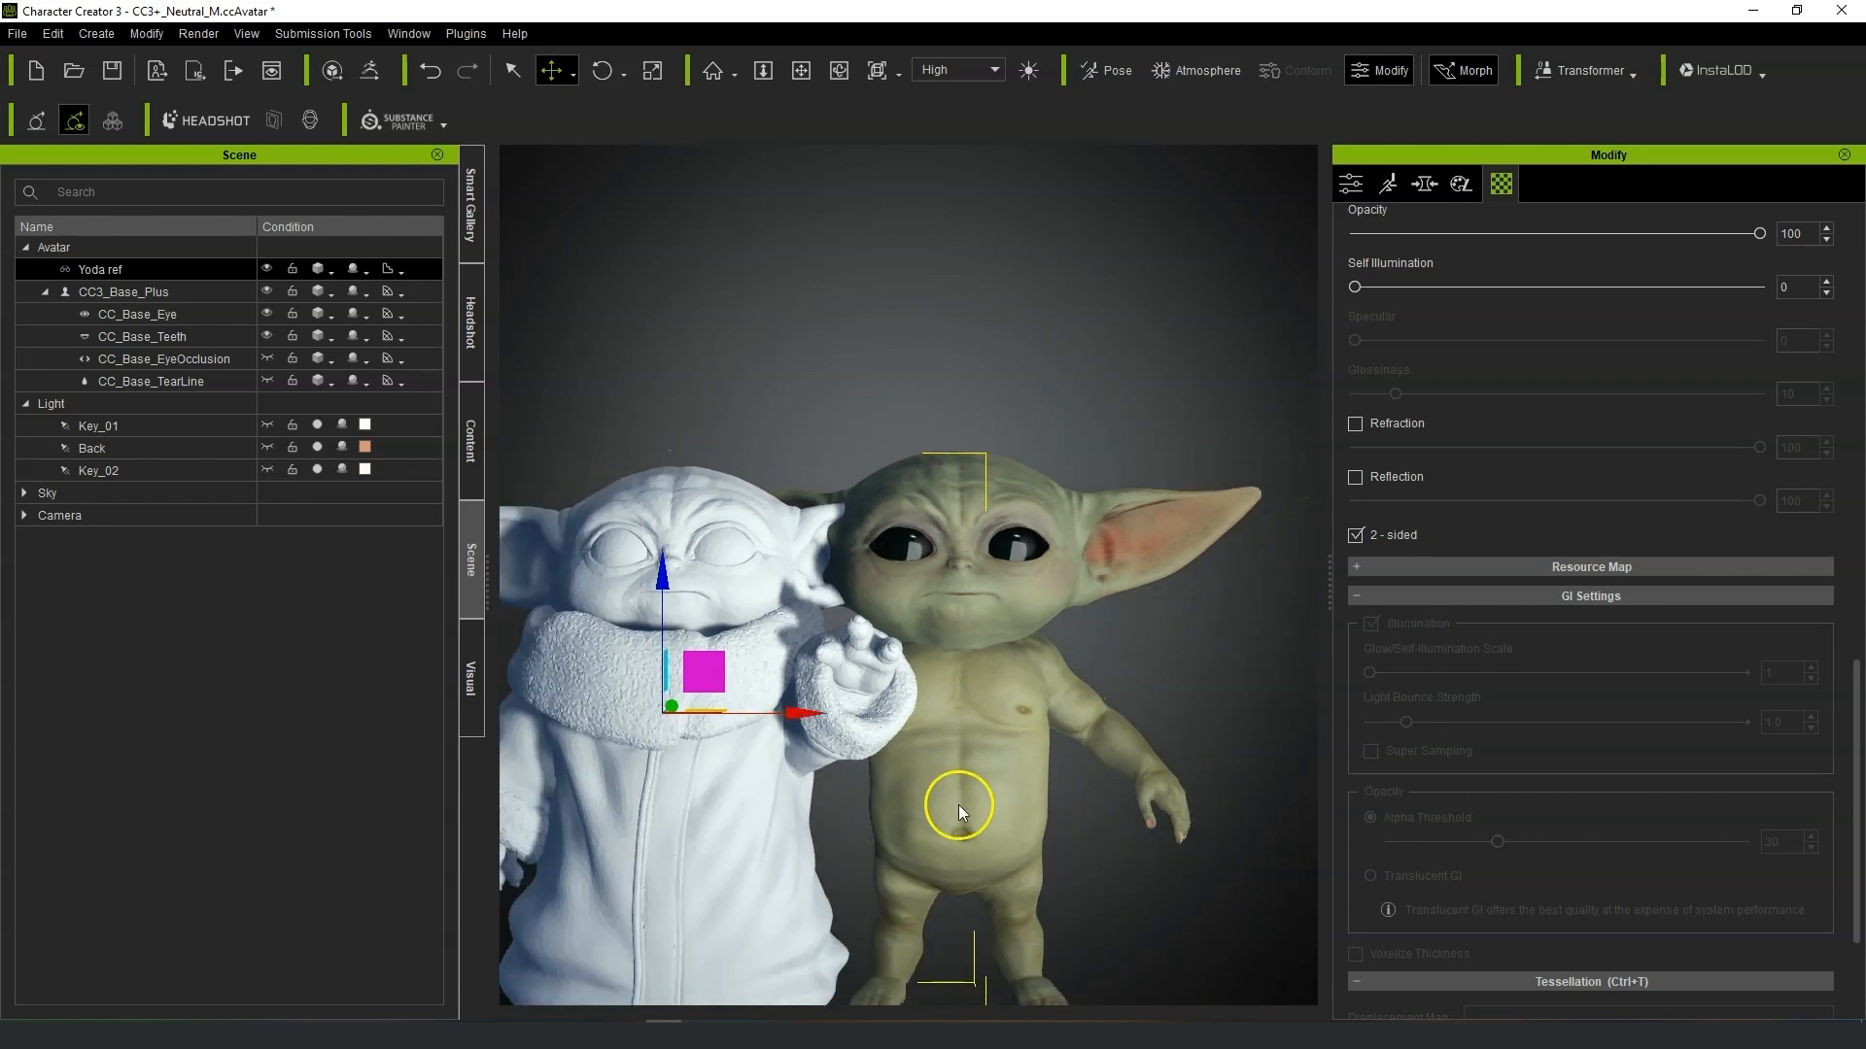
key("Delete")
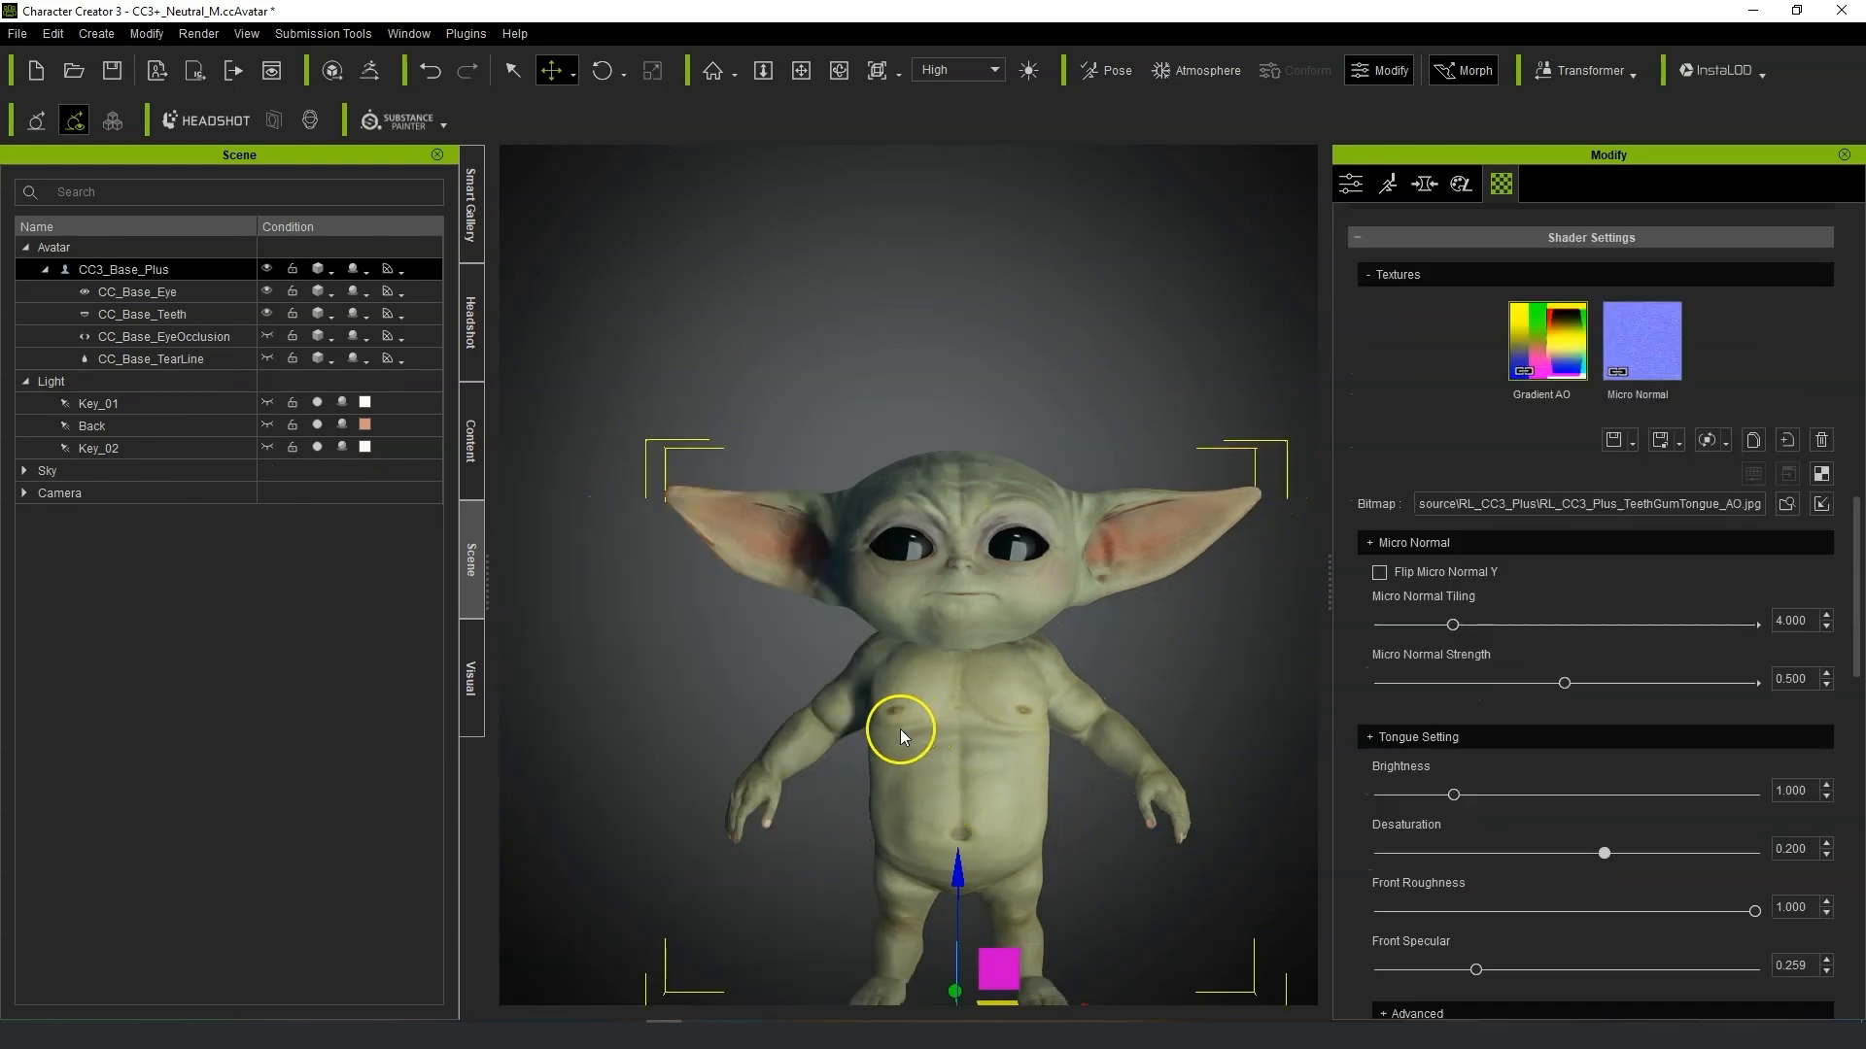
Send the avatar to ZBrush with GoZ, splitting the Head group plus eyelash, eye sockets, tear ducts and mouth interior.
scroll(1225, 549, "up", 2)
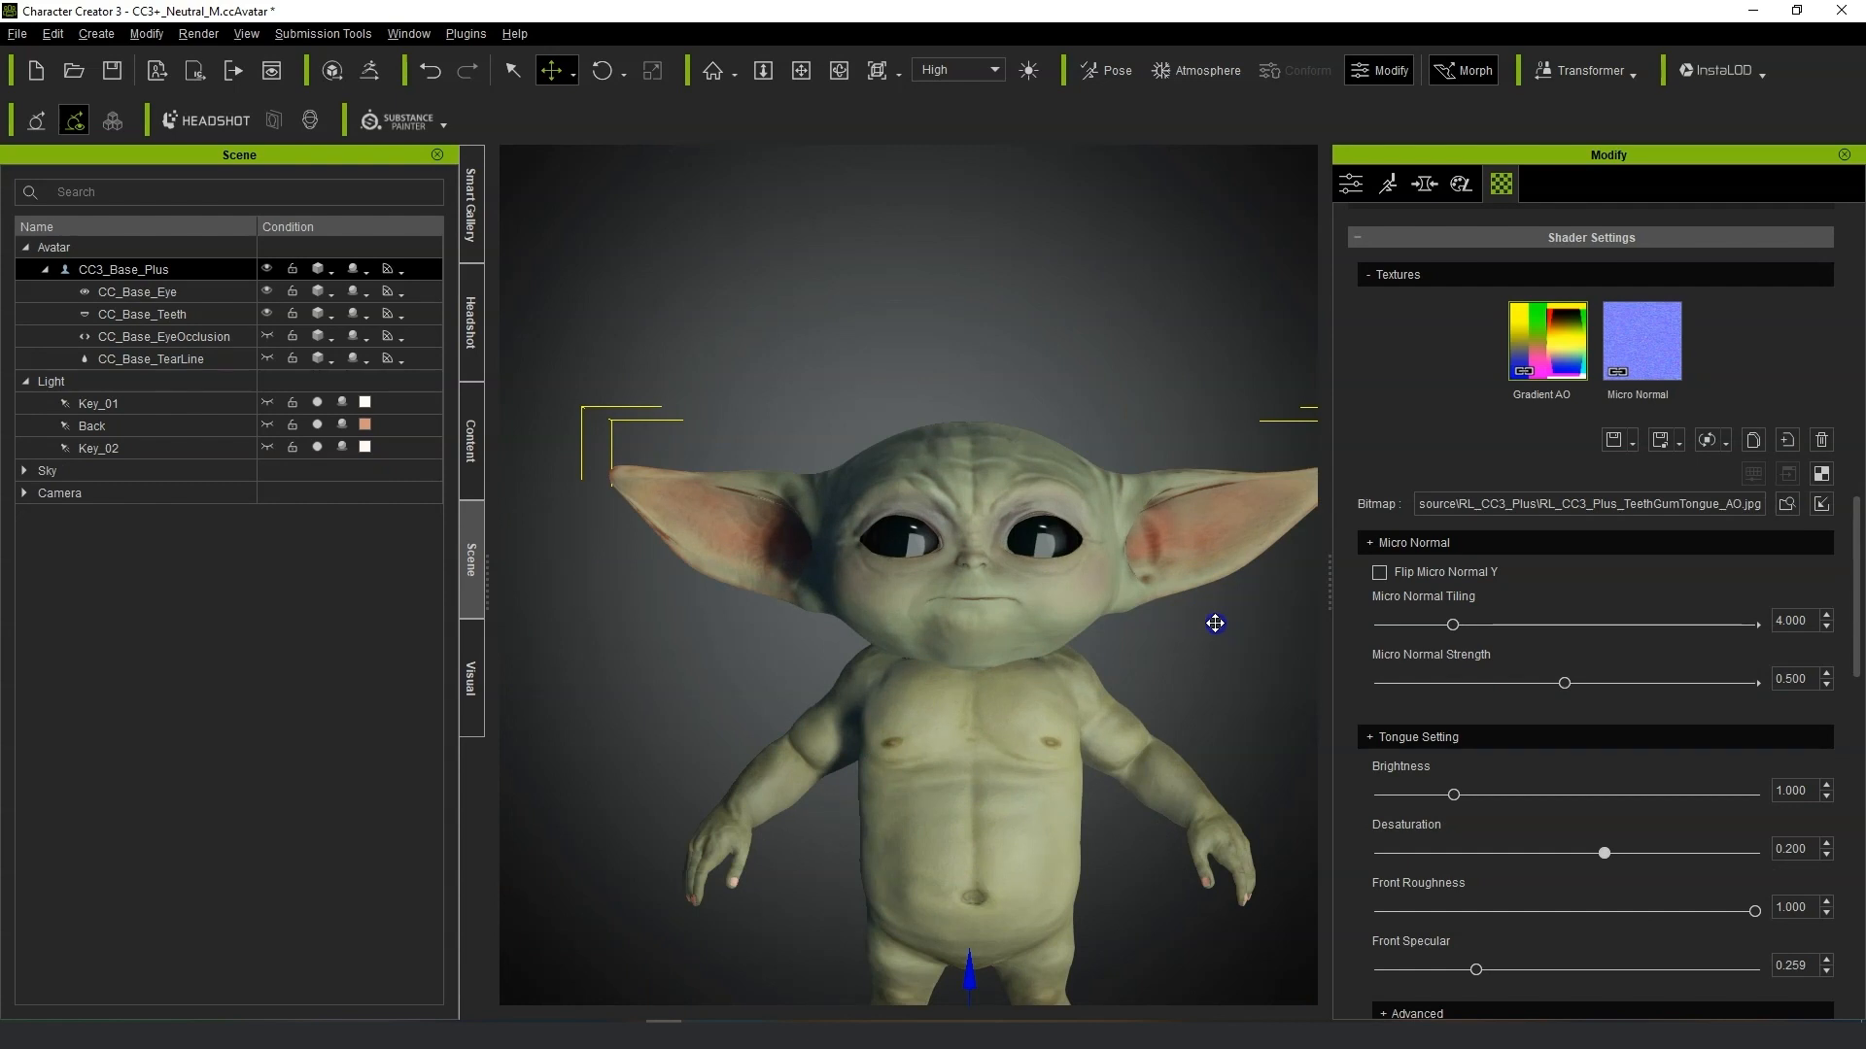
middle_click_drag(1215, 623, 1050, 574)
left_click(41, 243)
left_click(372, 72)
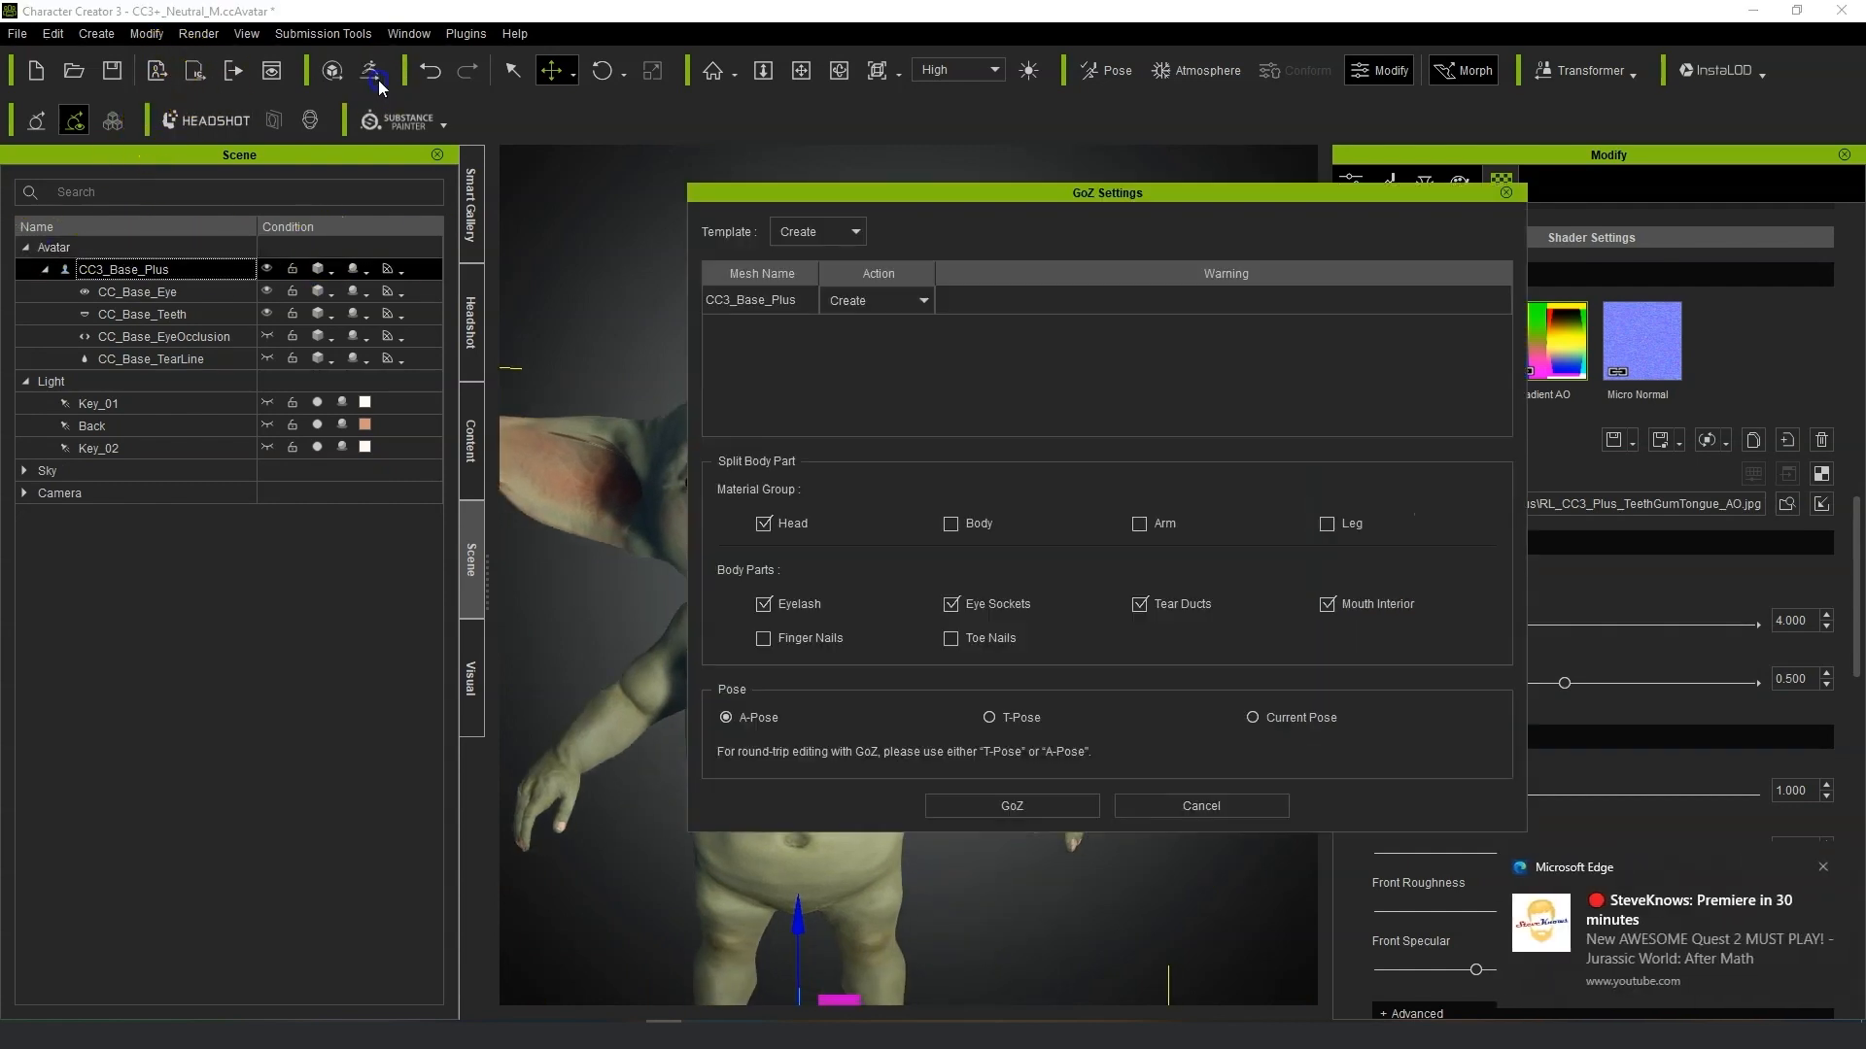
left_click(1822, 866)
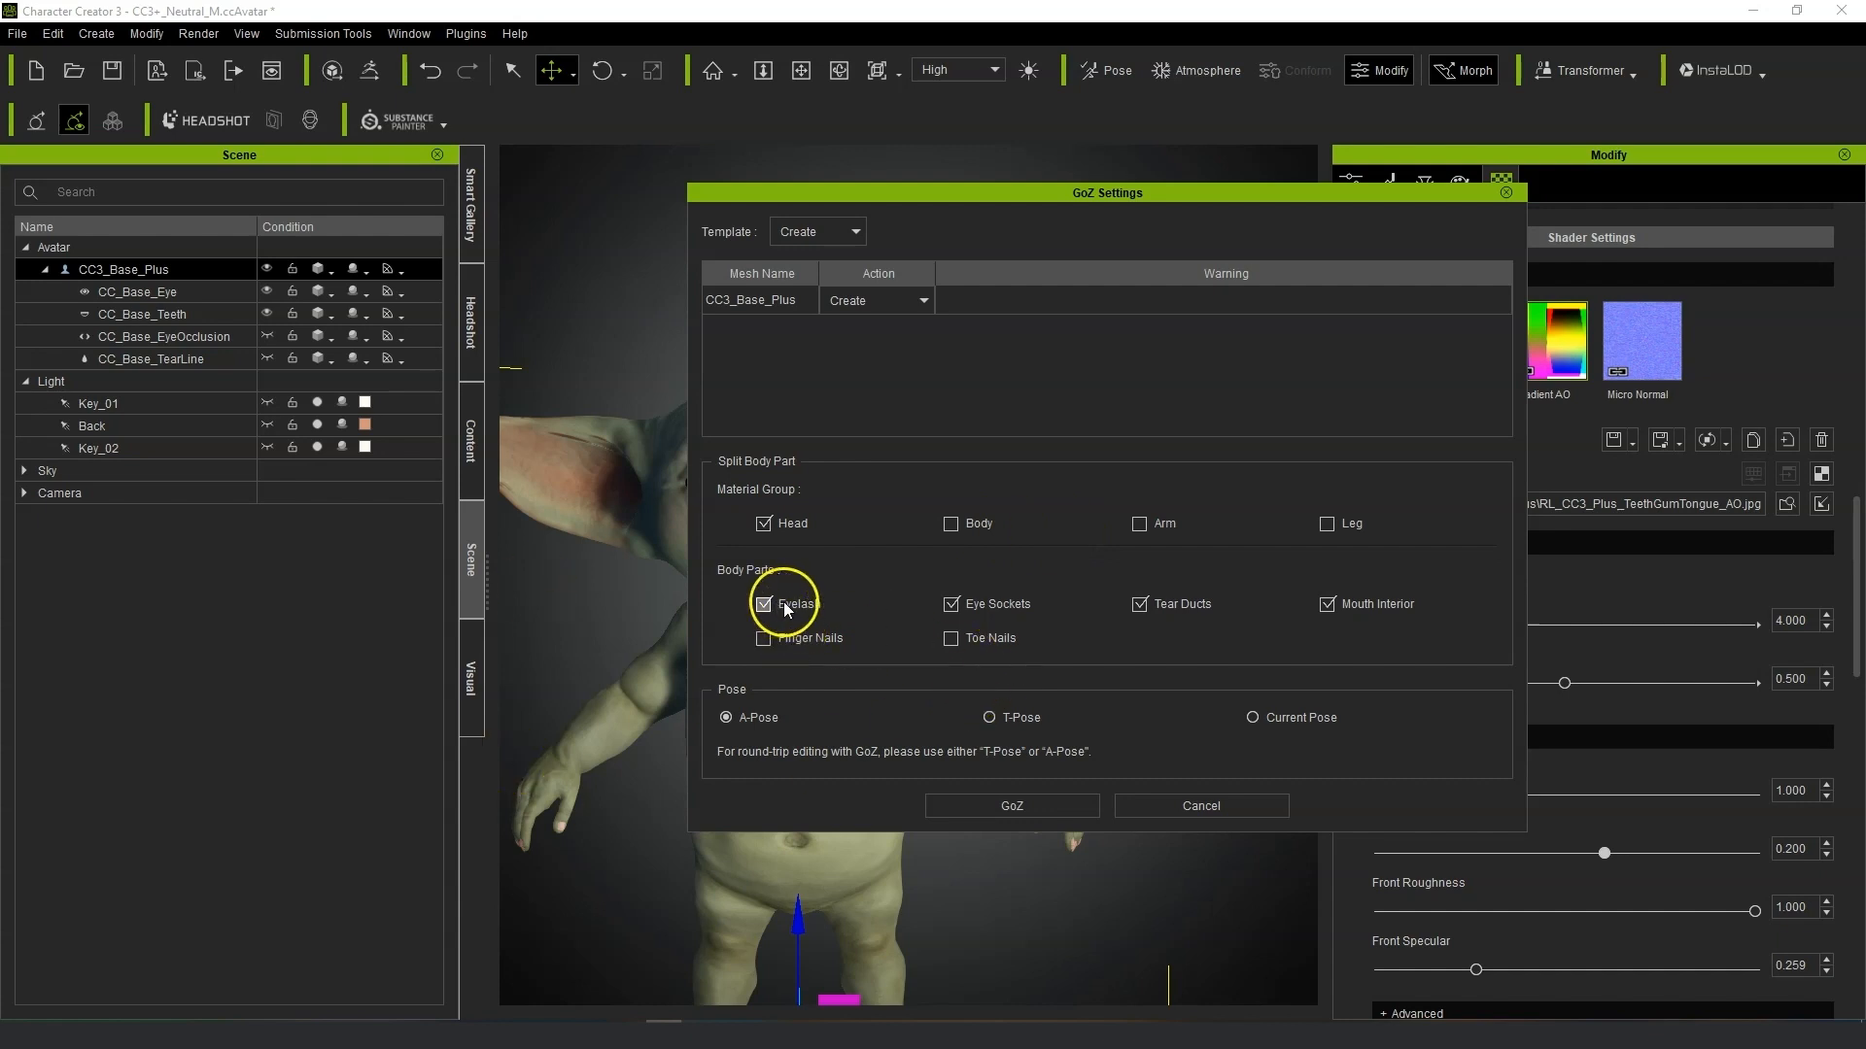
left_click(1001, 806)
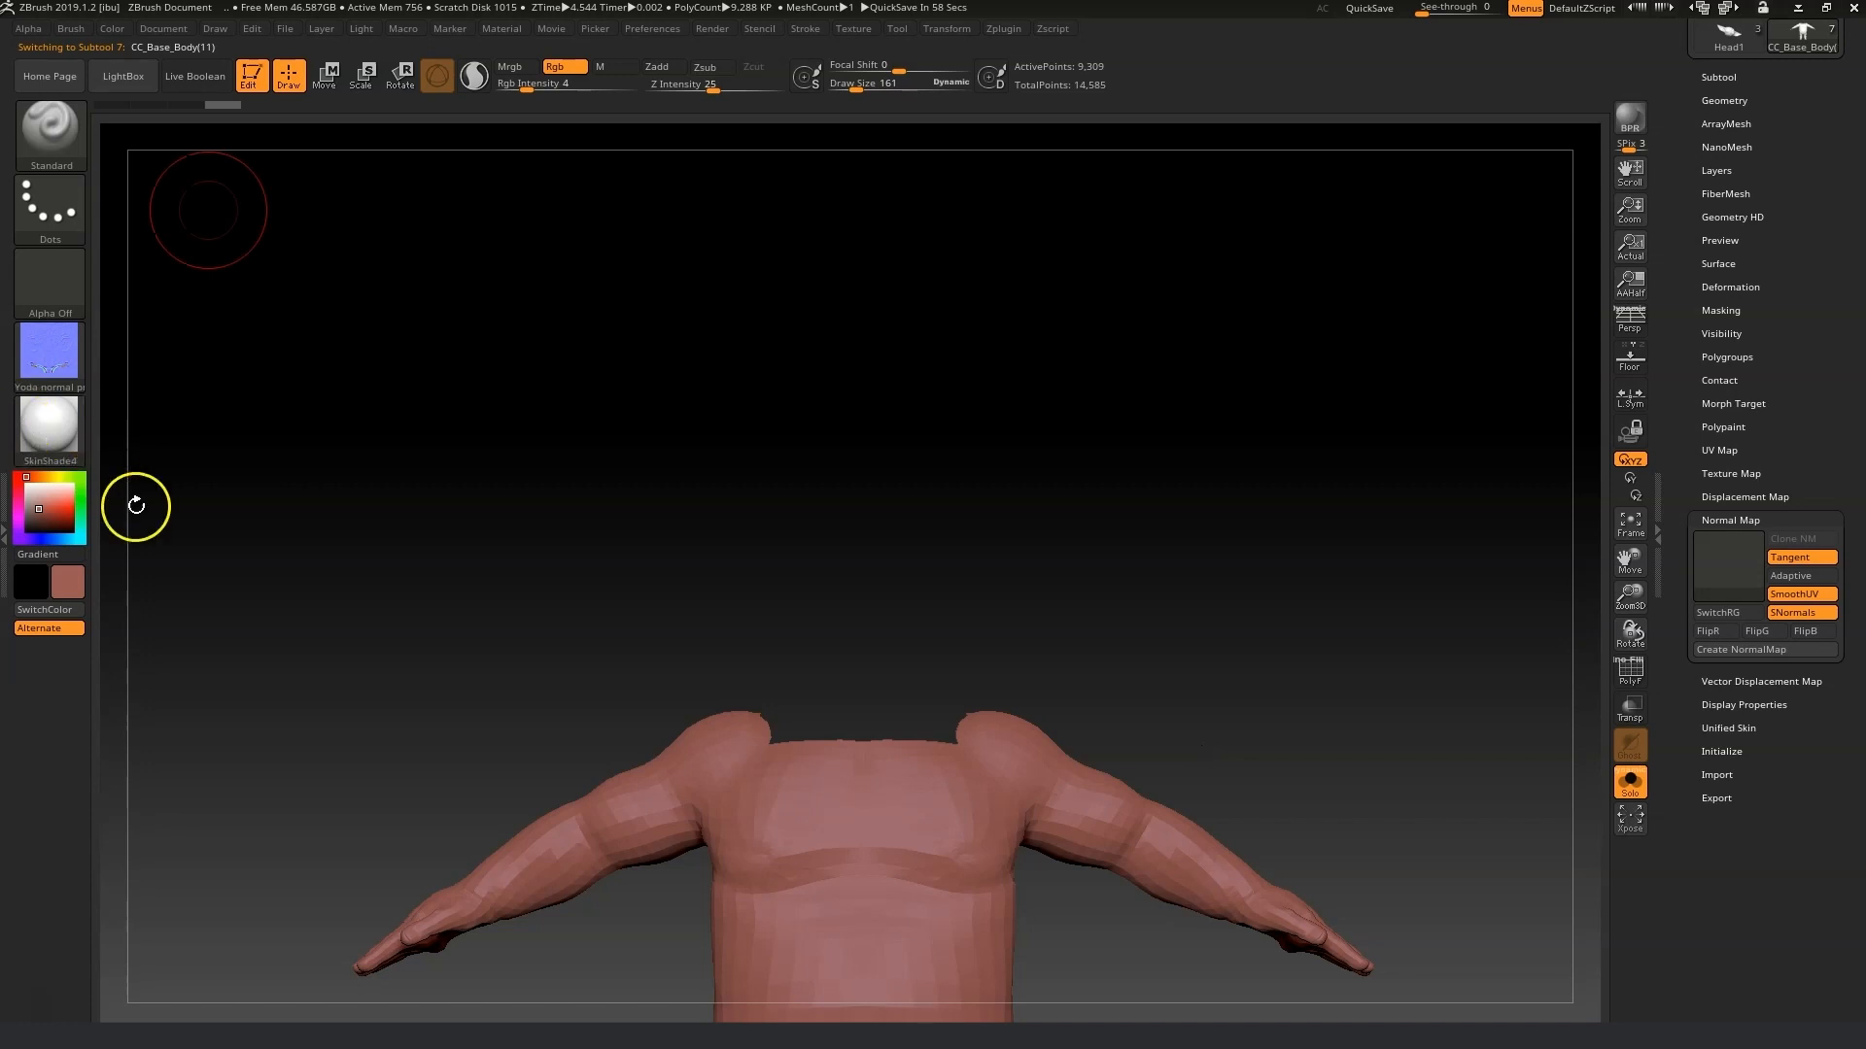
Turn the texture off and switch the display material to MatCap Red Wax.
left_click(1629, 780)
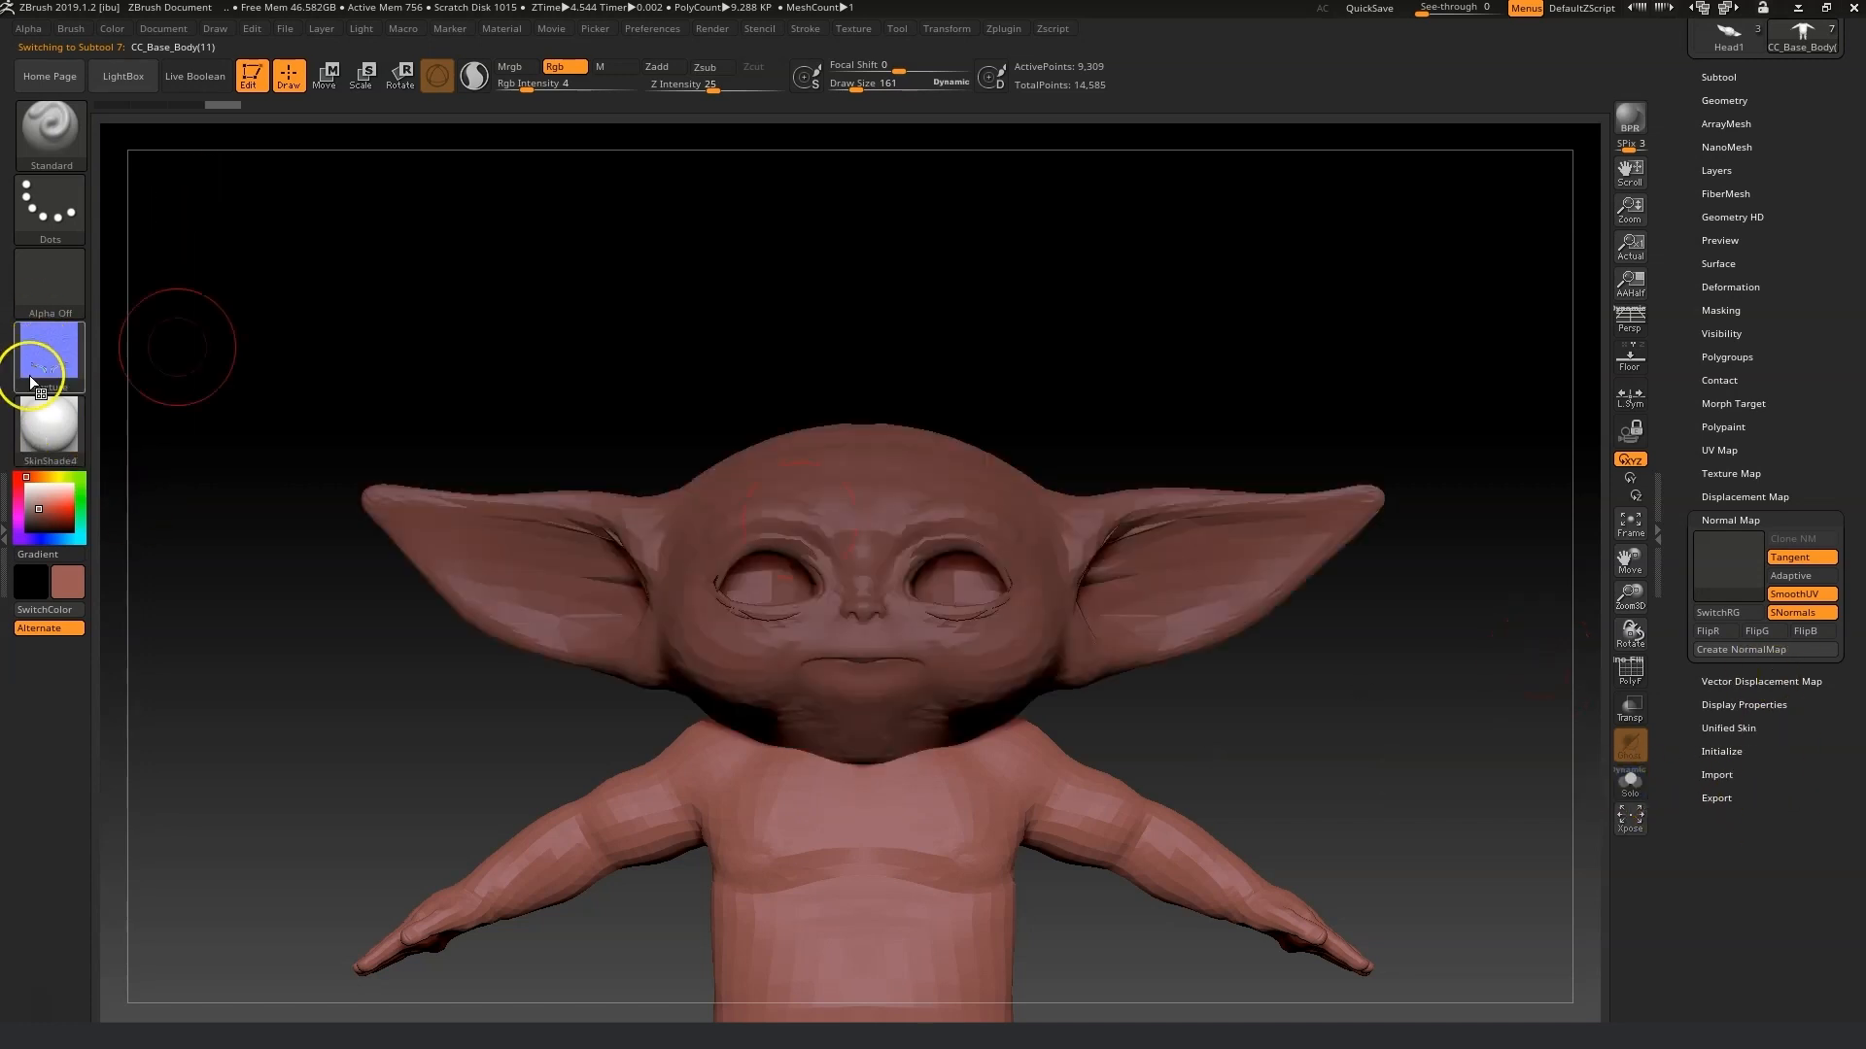
left_click(62, 359)
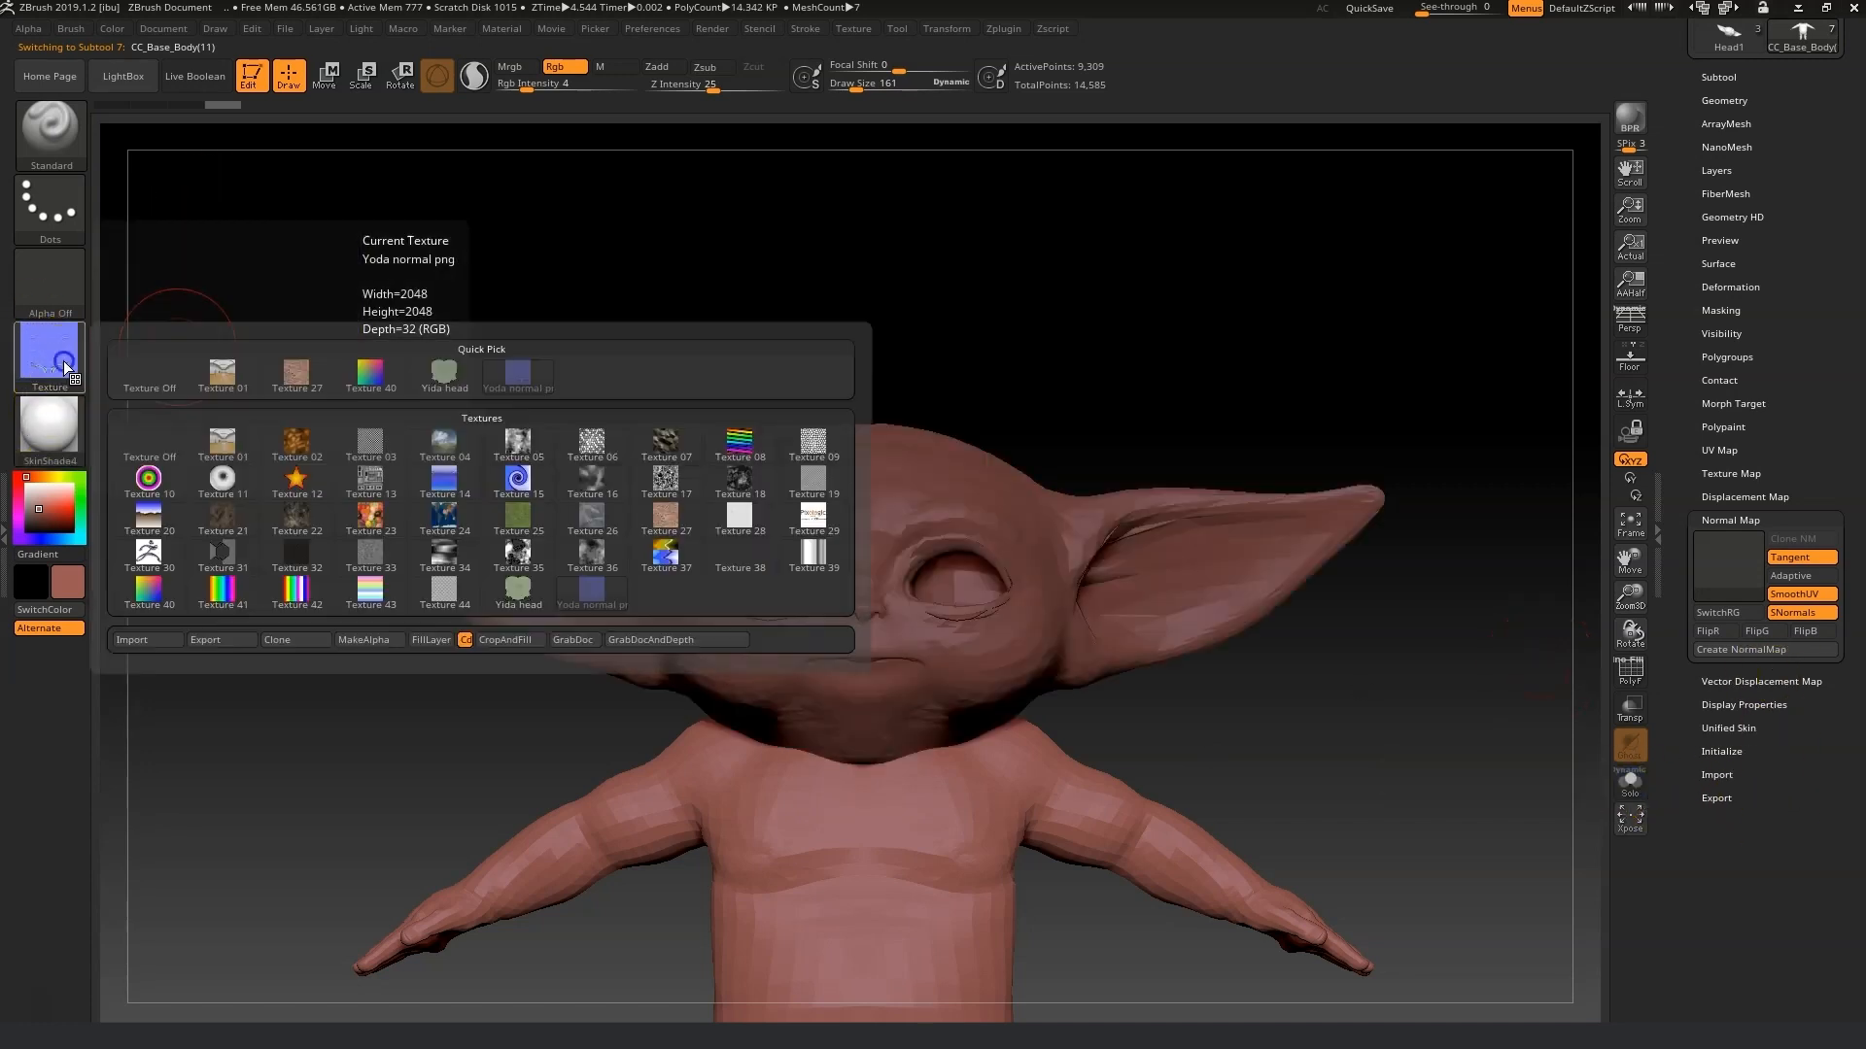
left_click(155, 359)
left_click(59, 433)
left_click(161, 449)
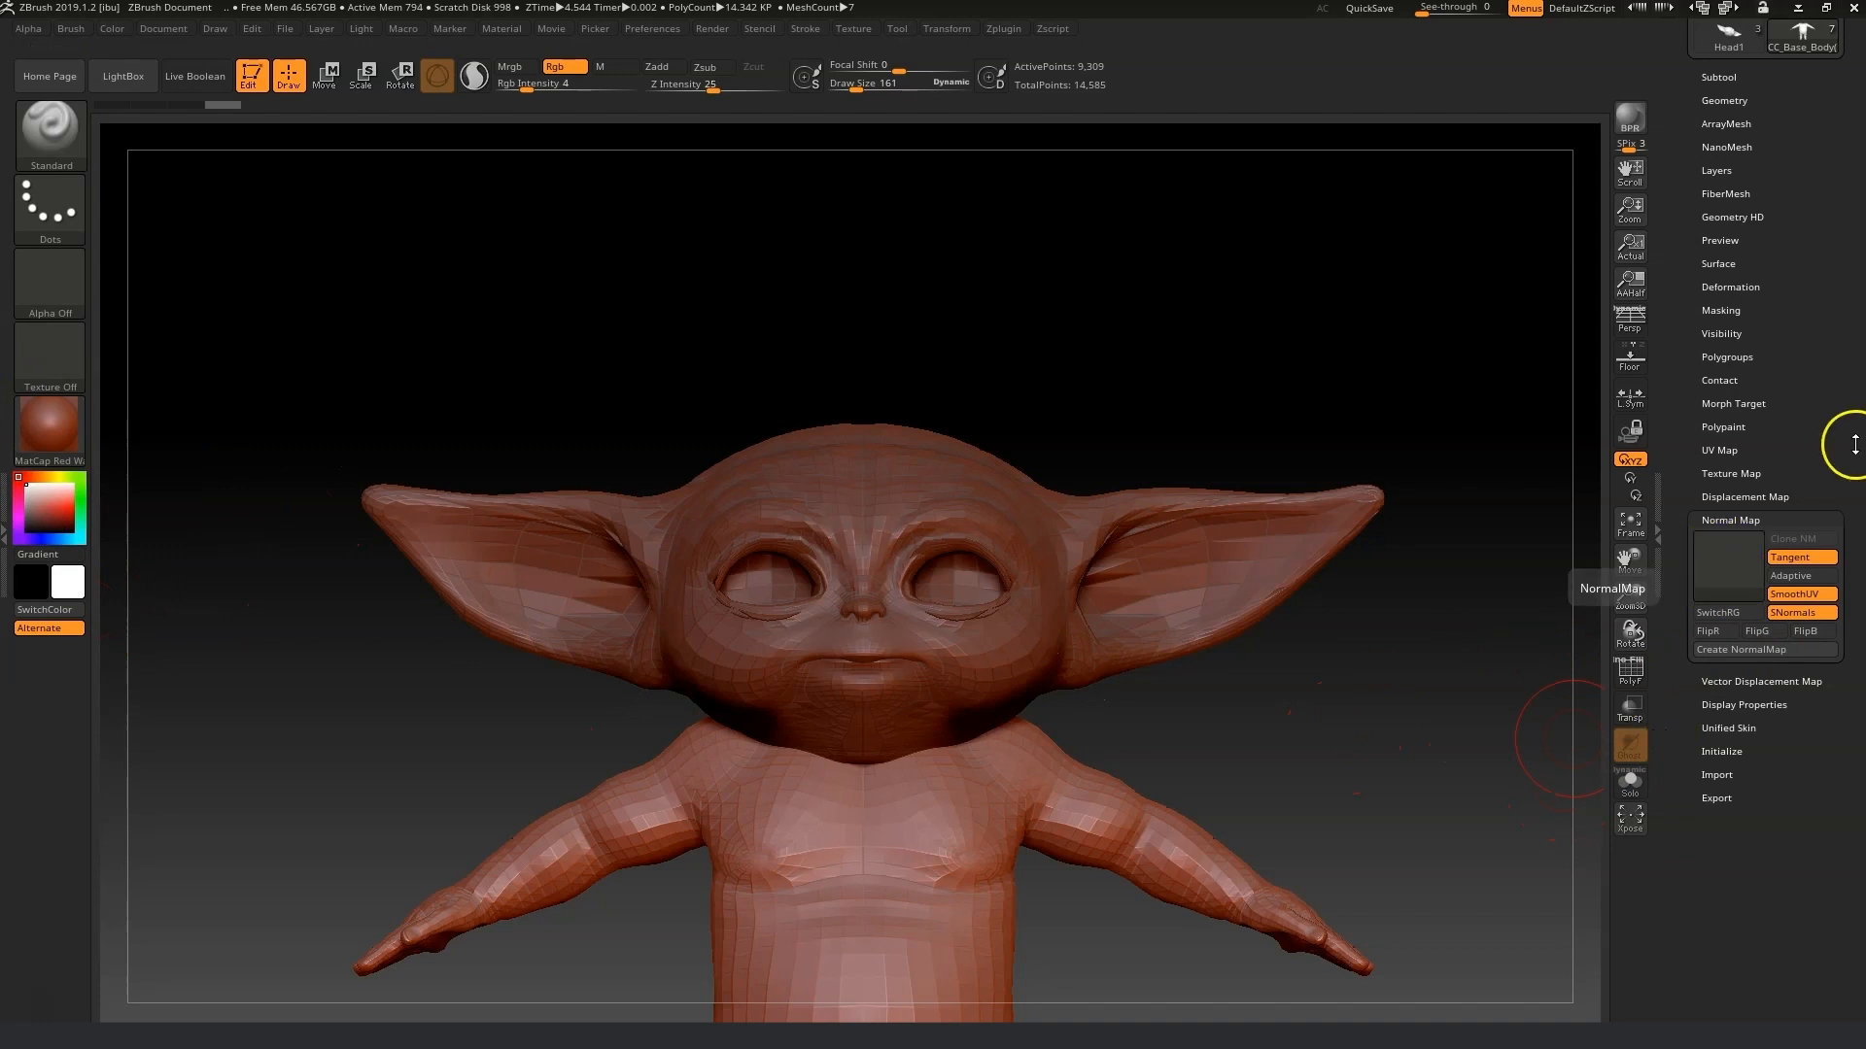
Hide the Eyewinker and EyeSocket subtools and select the SkinHead subtool.
left_click_drag(1761, 250, 1758, 313)
left_click(1738, 271)
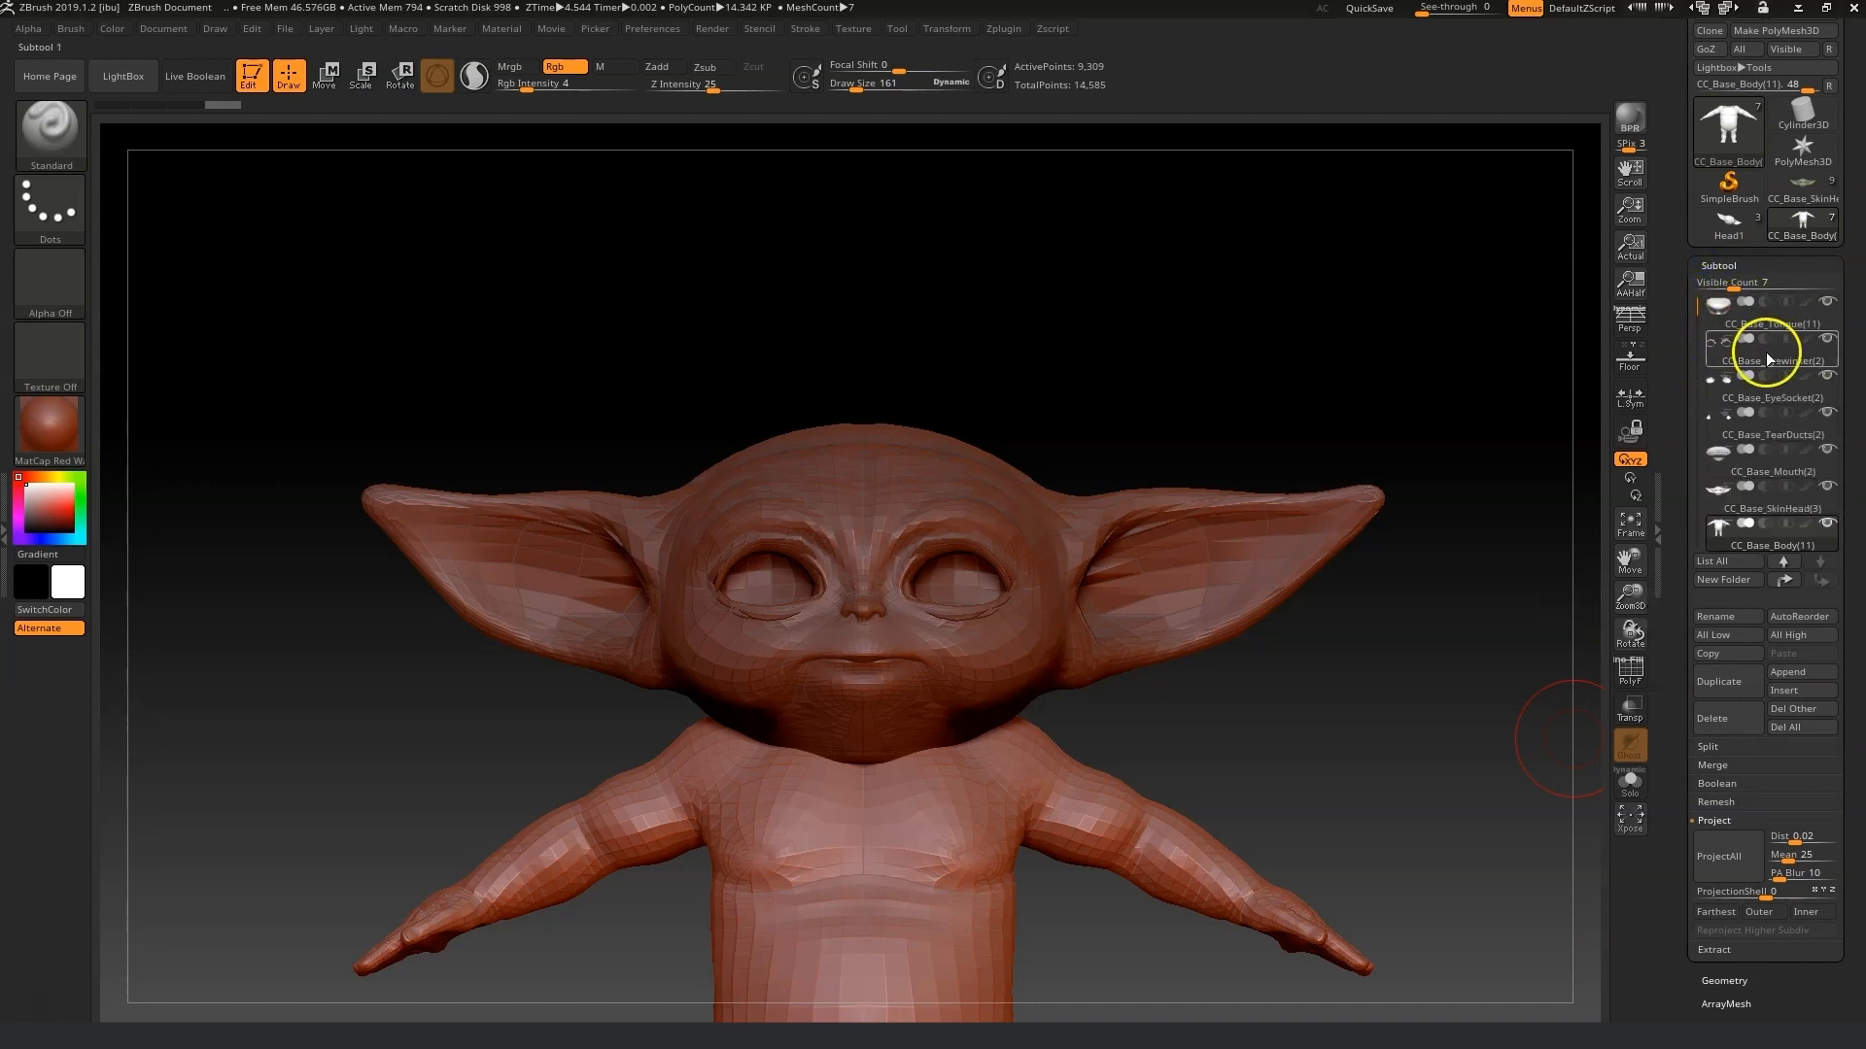
mouse_move(1828, 358)
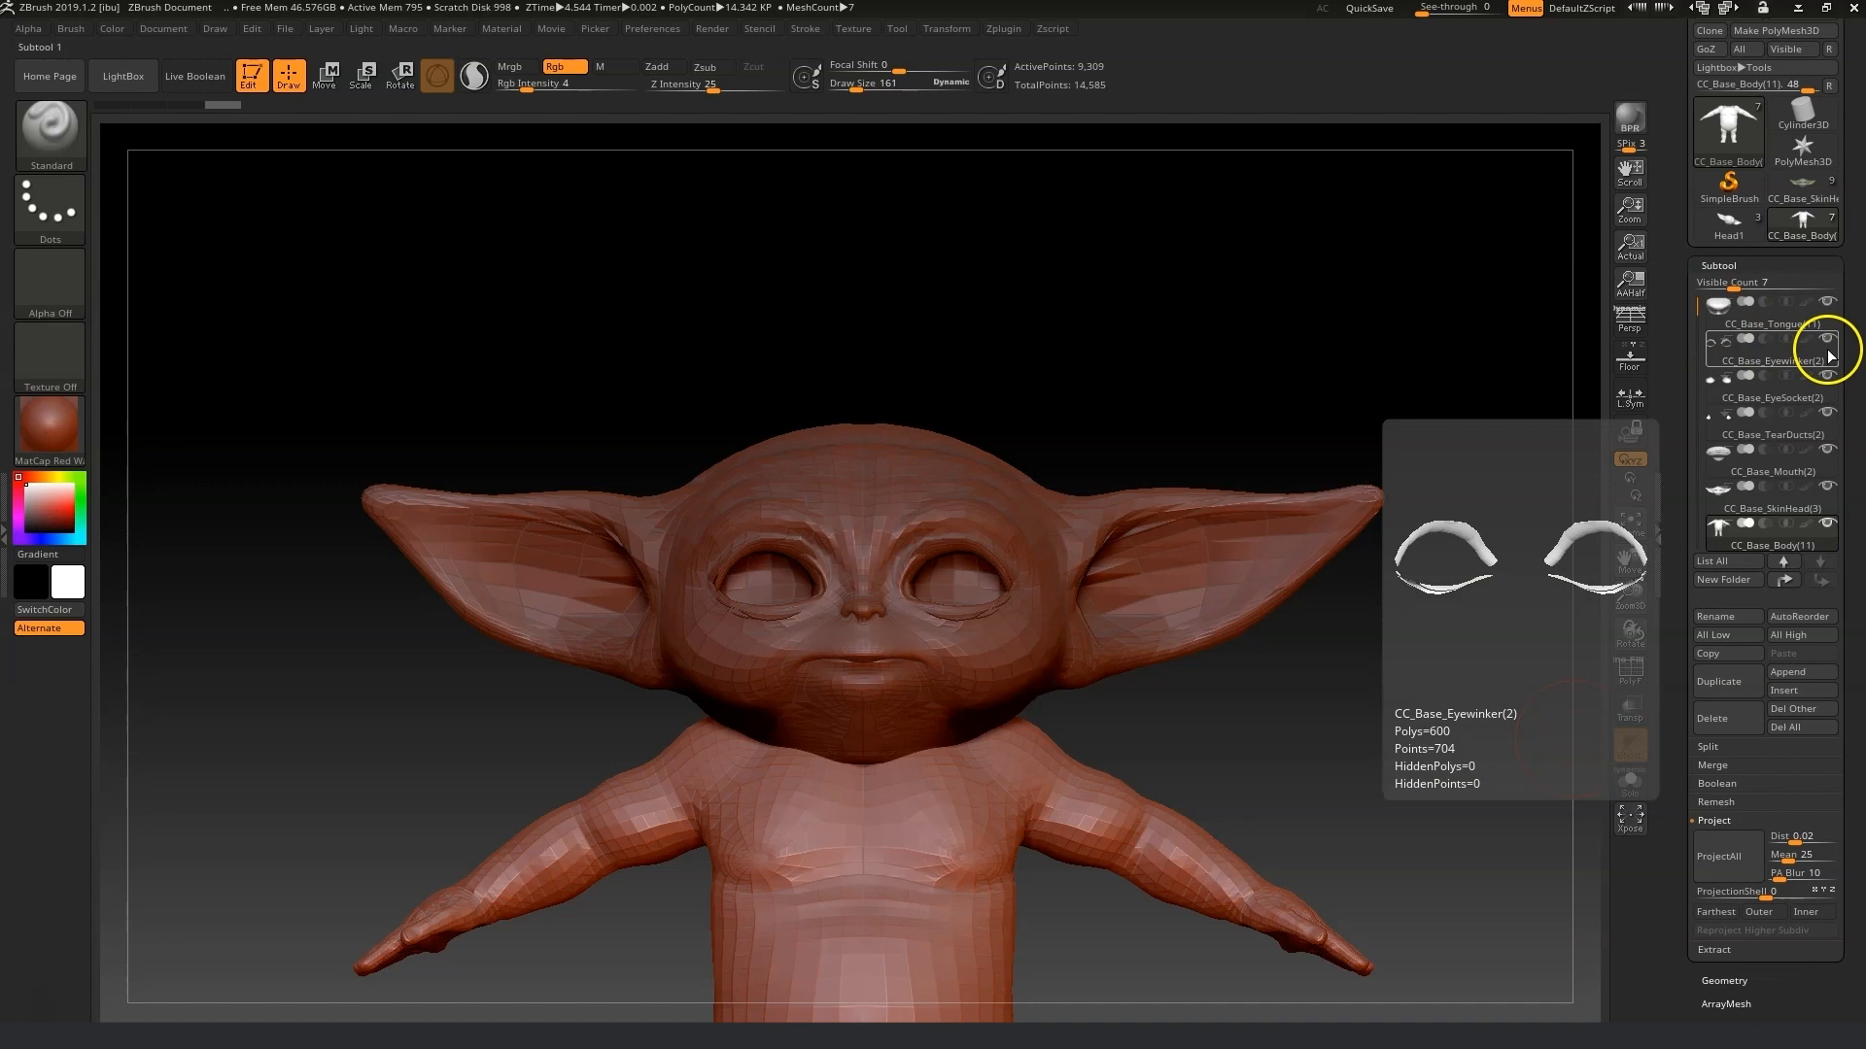
left_click(1828, 340)
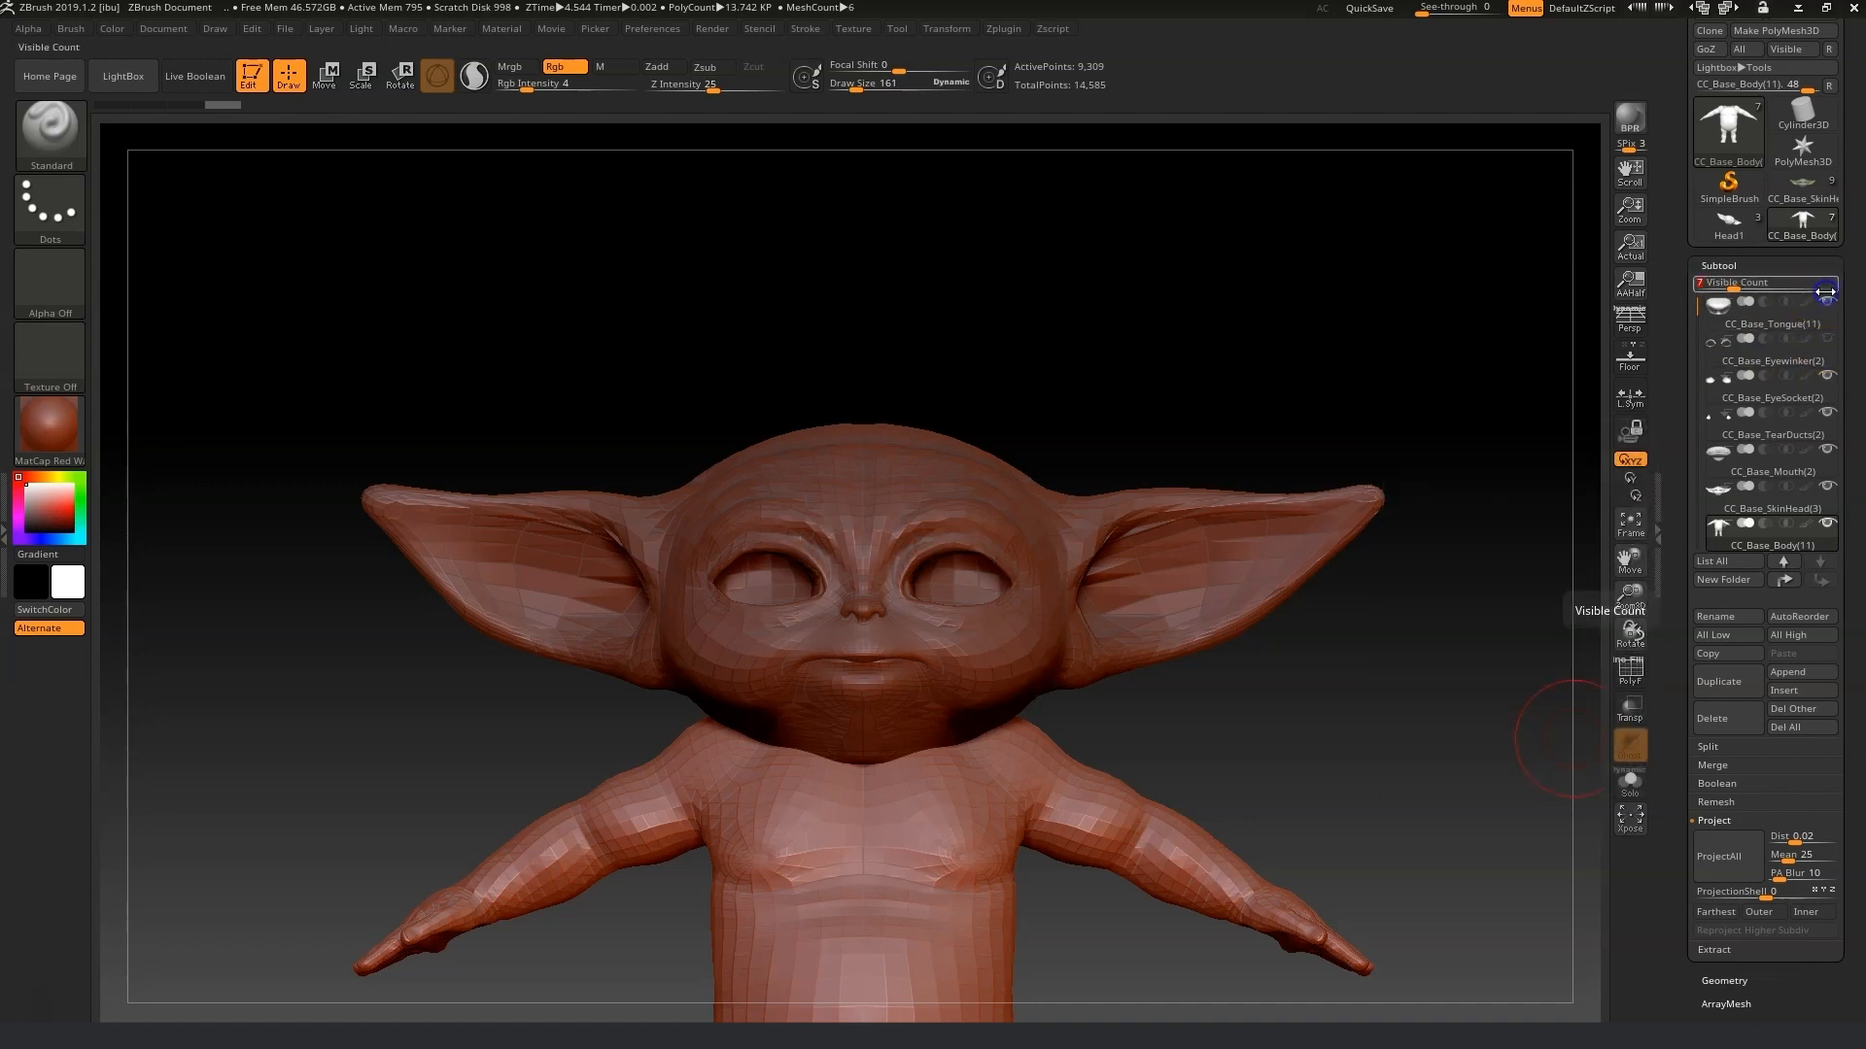
left_click(1828, 376)
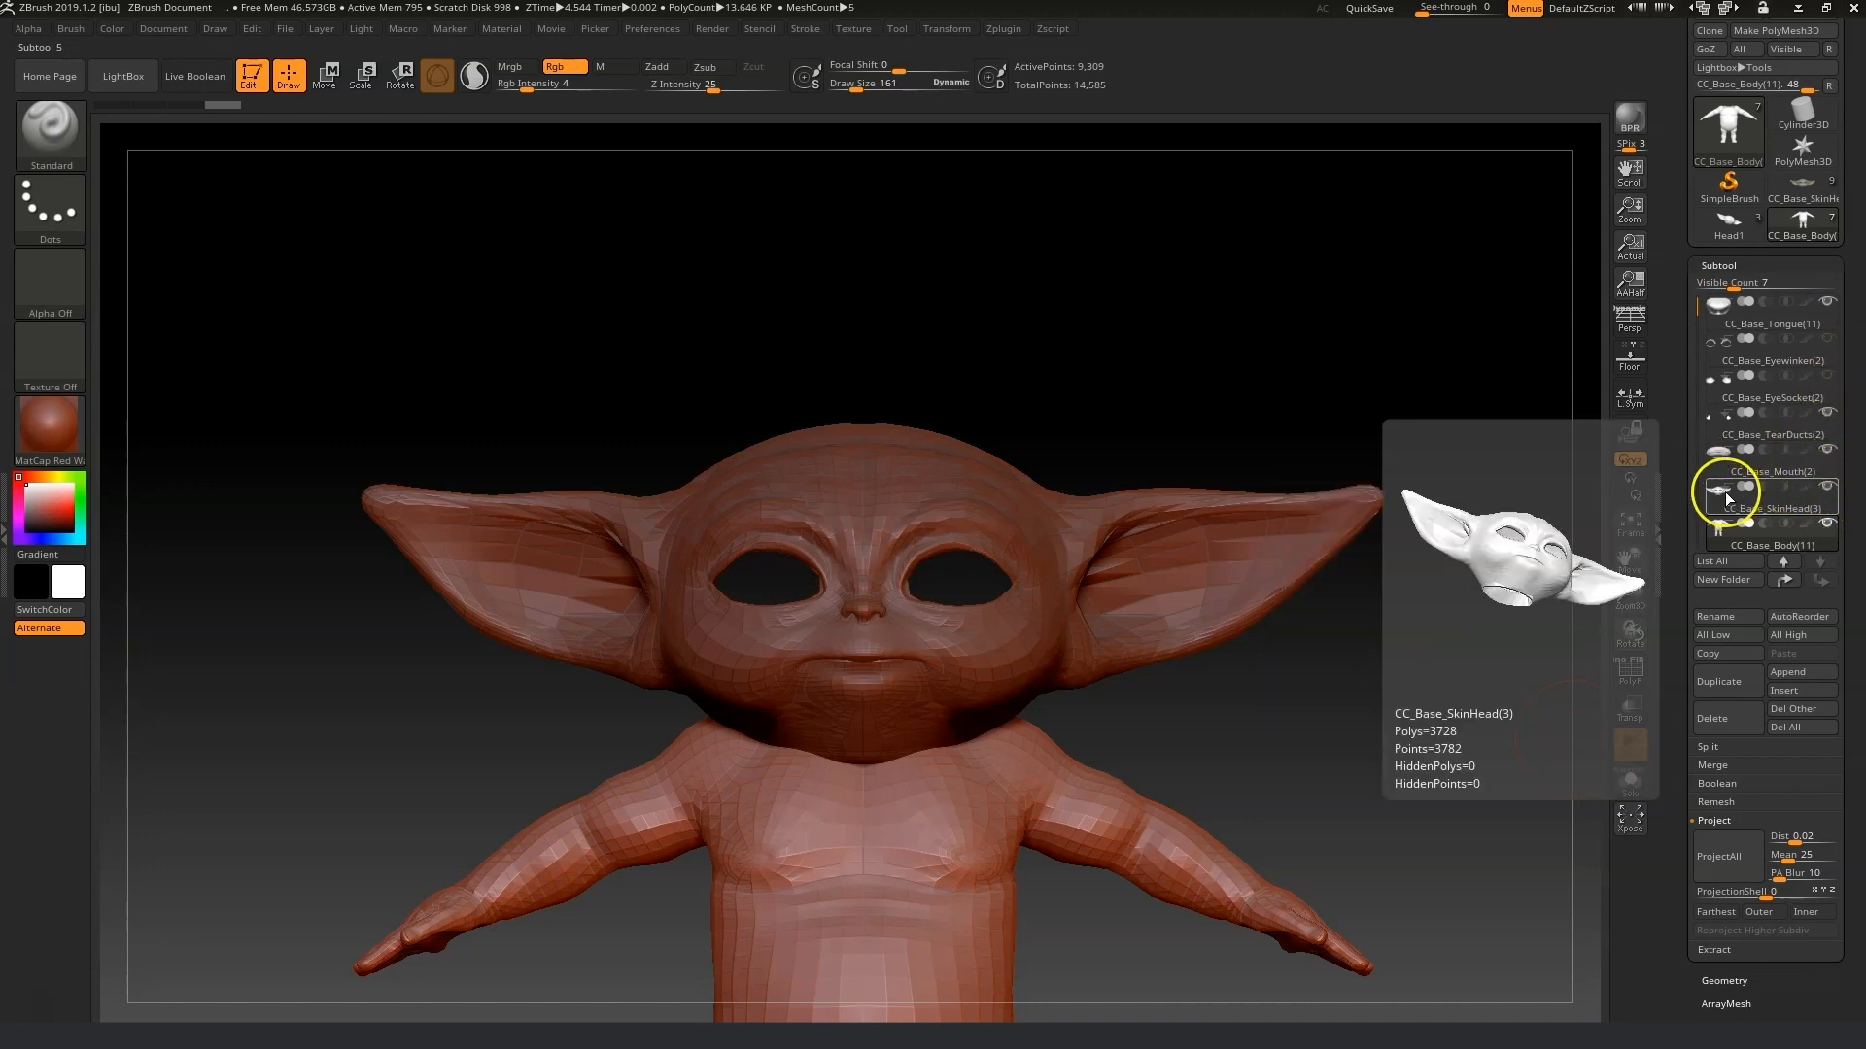
left_click(1758, 486)
Set the brush draw size to 35 and undo a test stroke on the brow.
left_click_drag(1633, 609, 1633, 672)
left_click_drag(1637, 568, 1614, 922)
left_click_drag(1622, 555, 1591, 694)
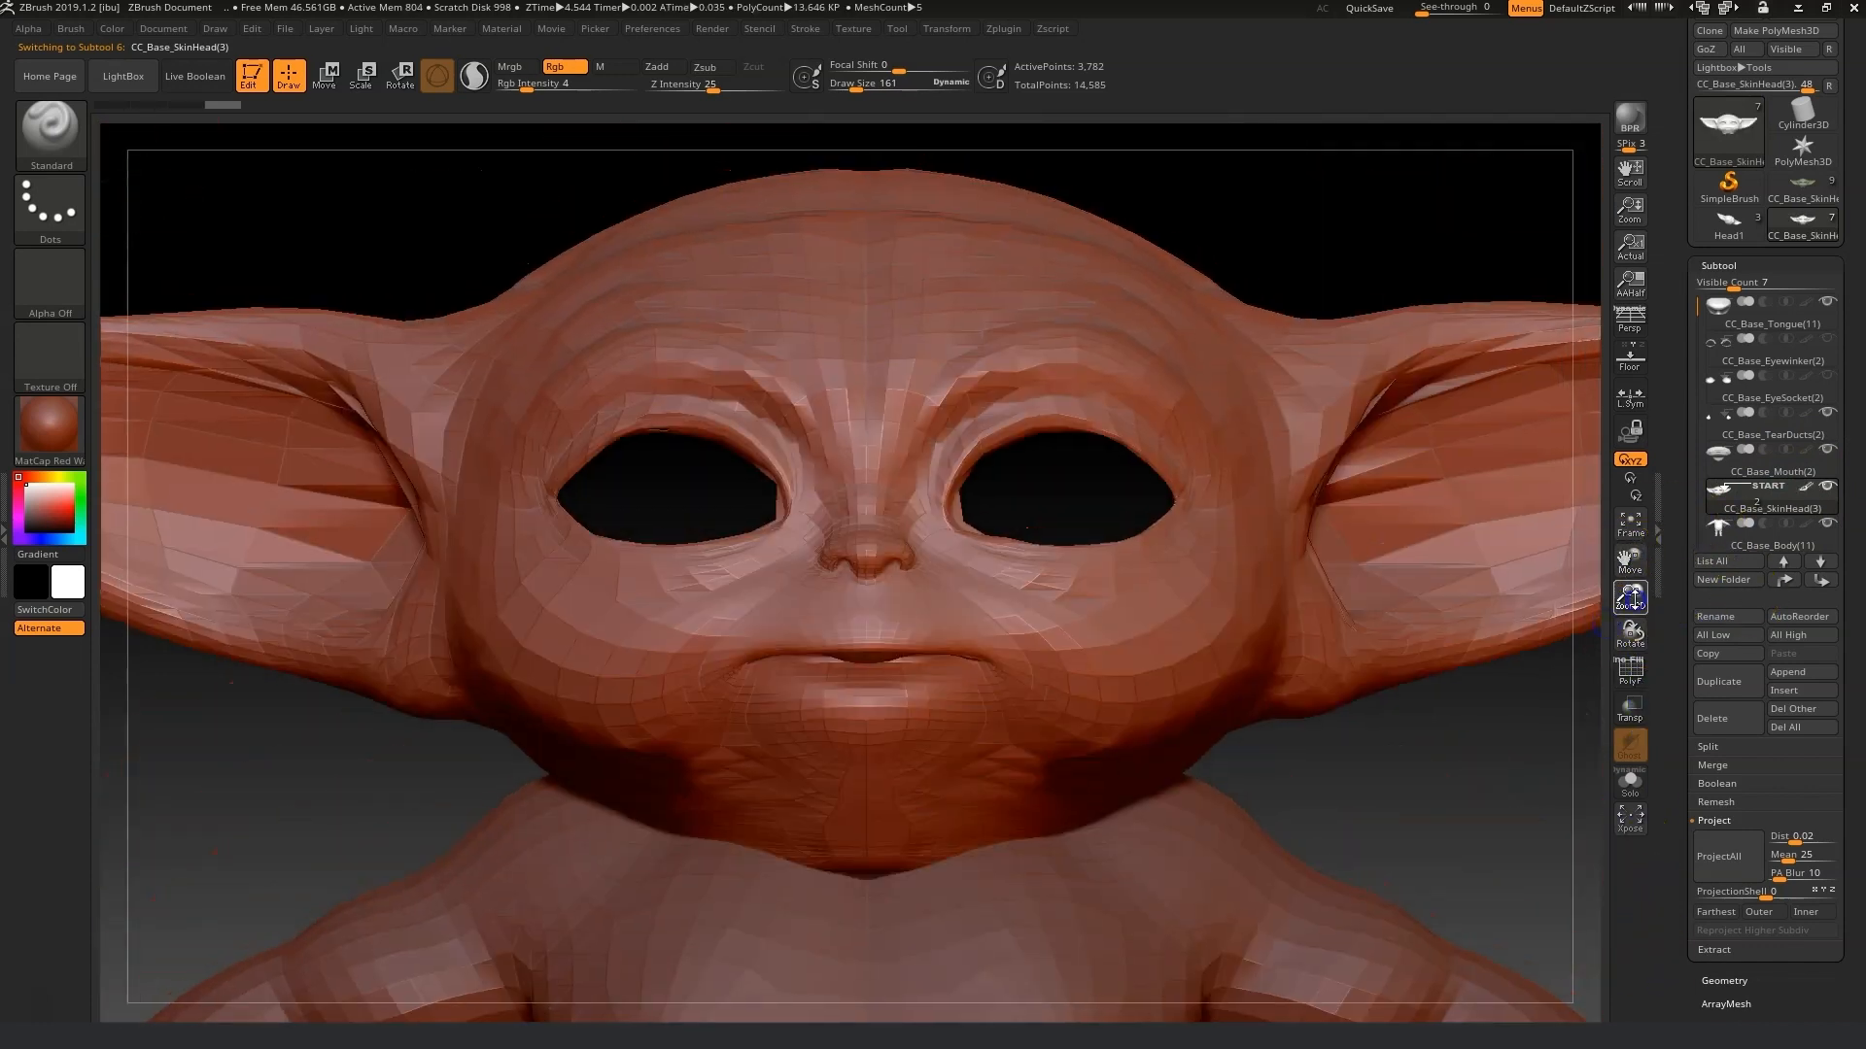
left_click_drag(1630, 600, 1634, 639)
left_click_drag(839, 84, 857, 92)
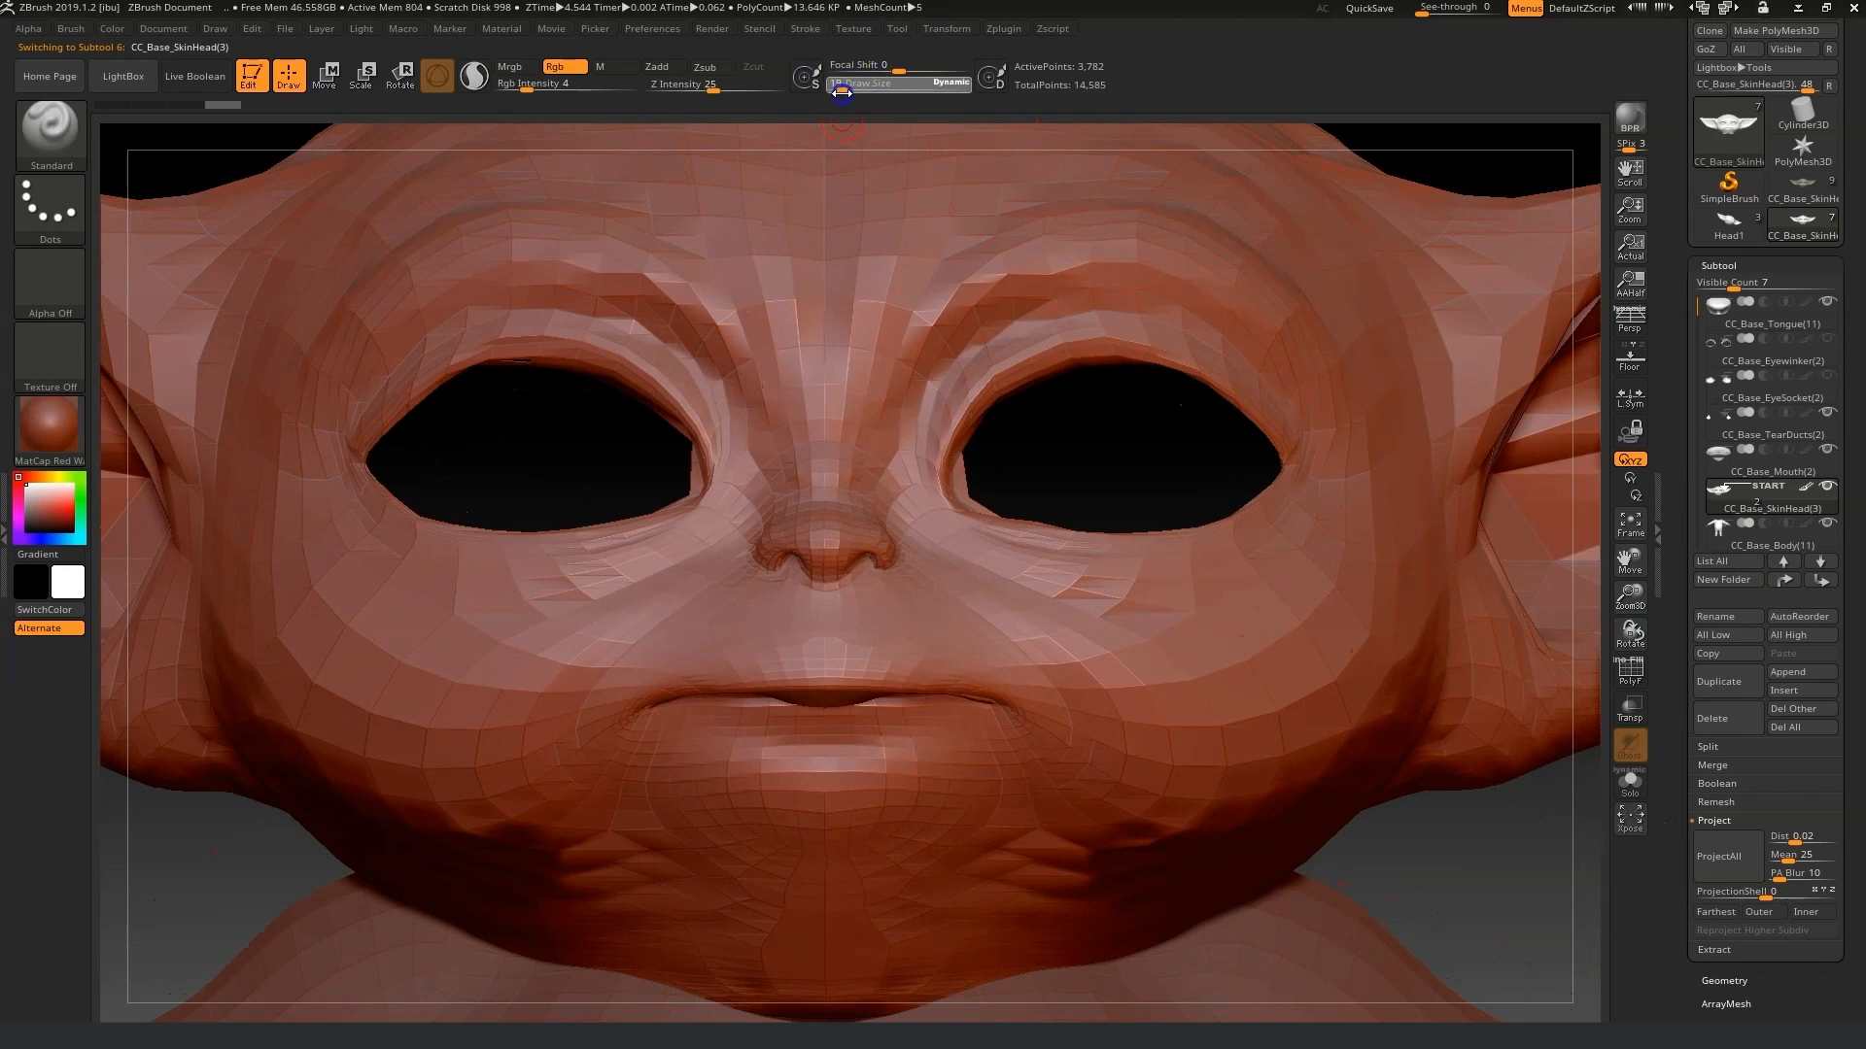
left_click_drag(1013, 385, 1042, 366, "shift")
key("ctrl+z")
Import the Yida head image as the SkinHead's texture map and switch the material to SkinShade4.
left_click_drag(1838, 829, 1847, 611)
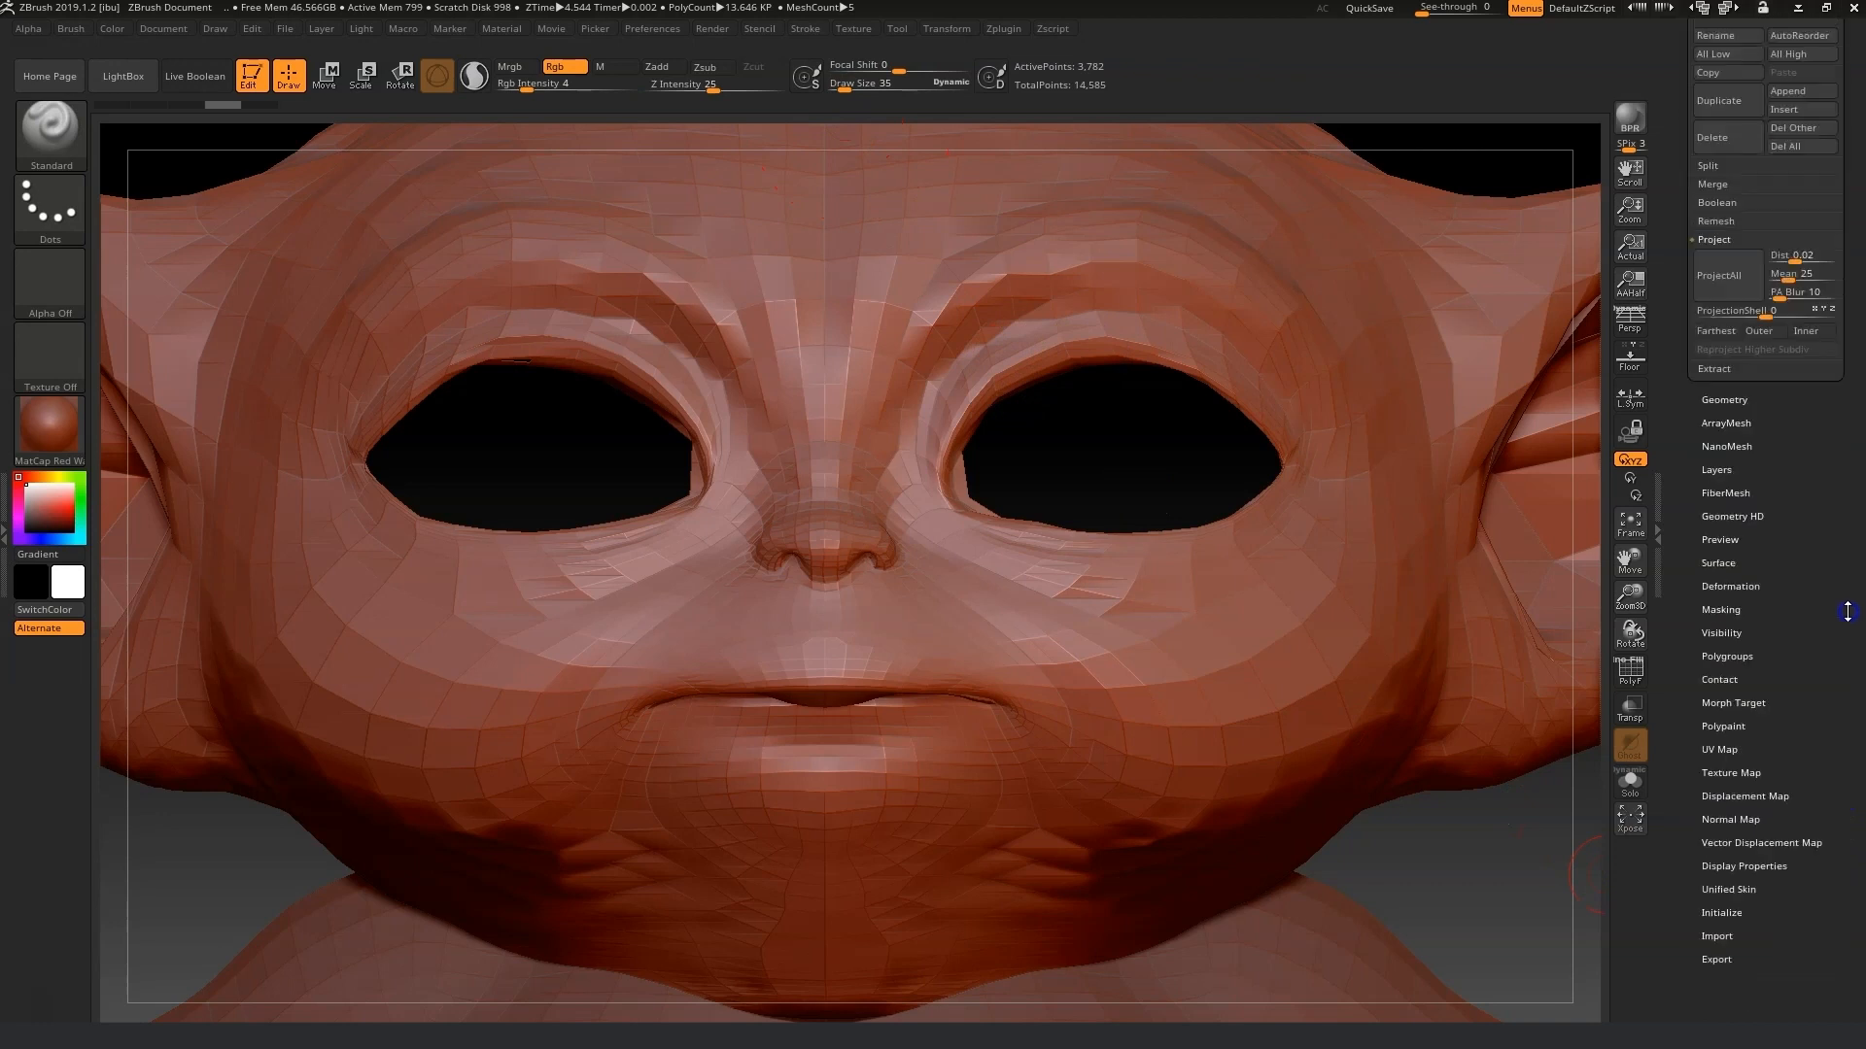
left_click(1742, 774)
left_click(1715, 131)
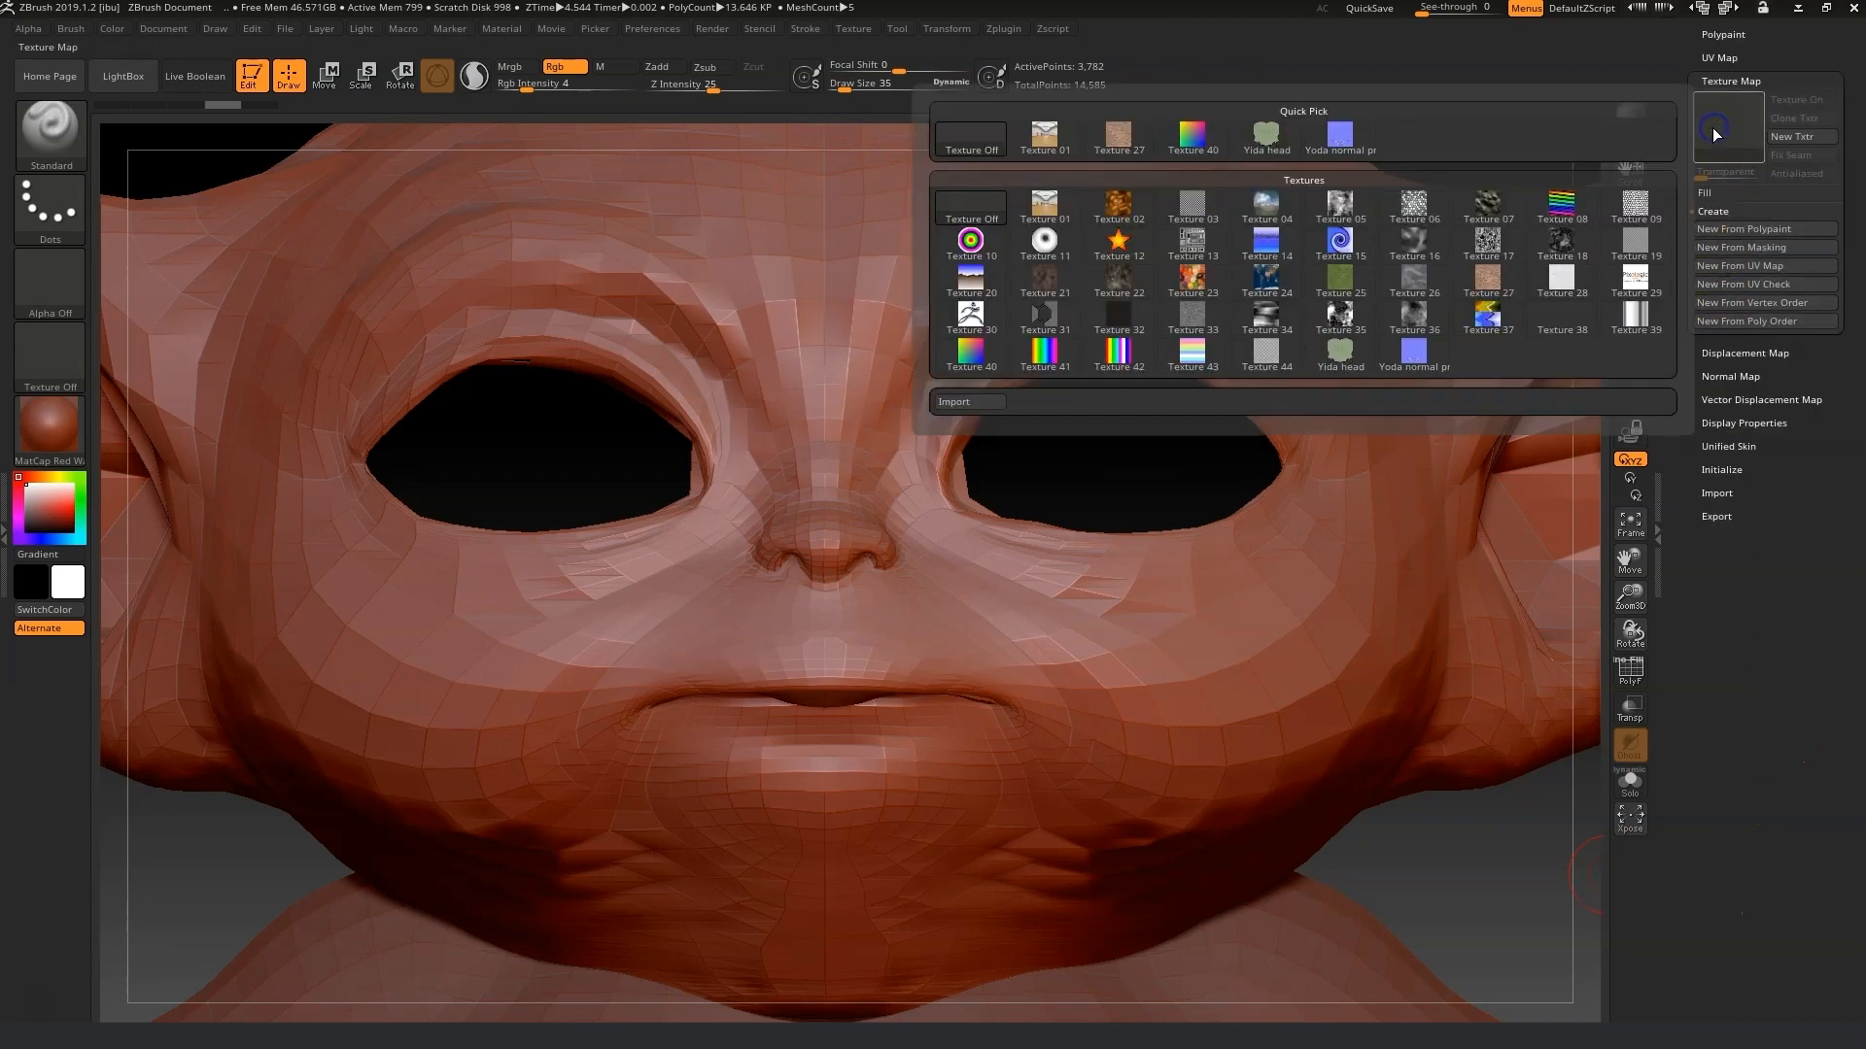
left_click(955, 399)
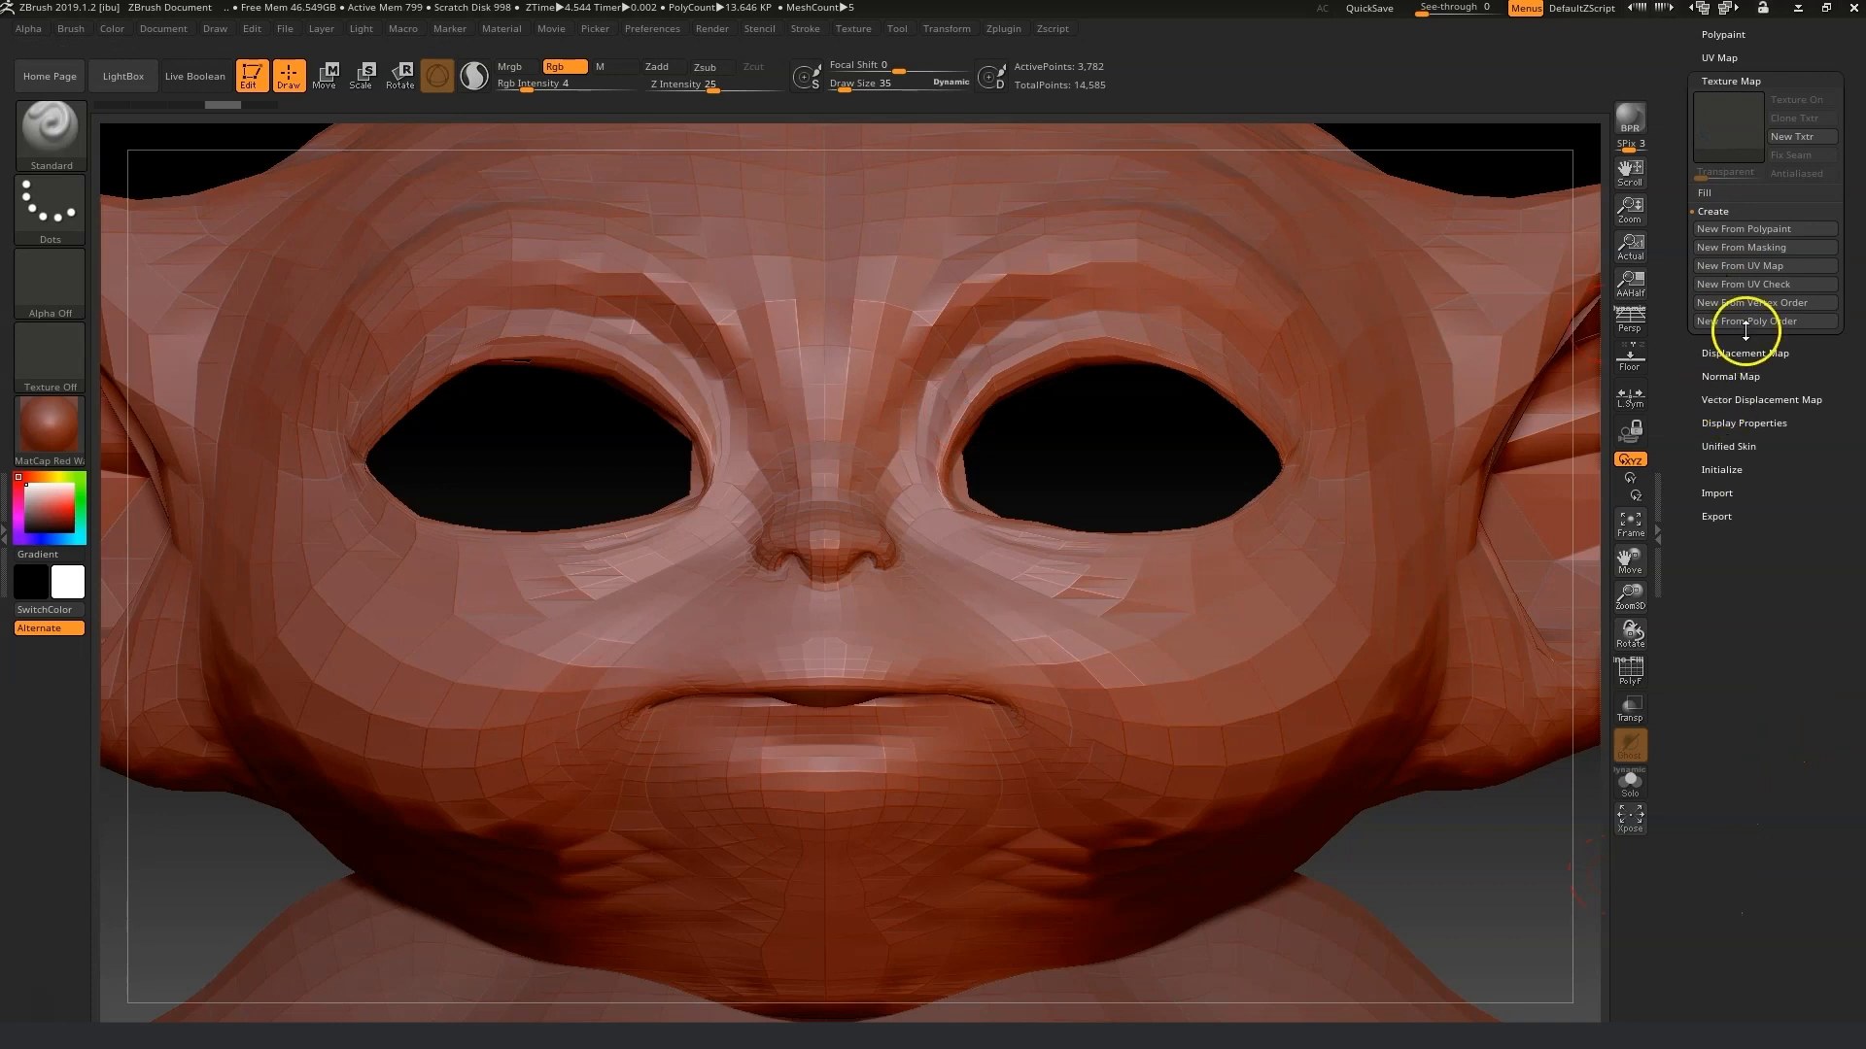
left_click(1728, 118)
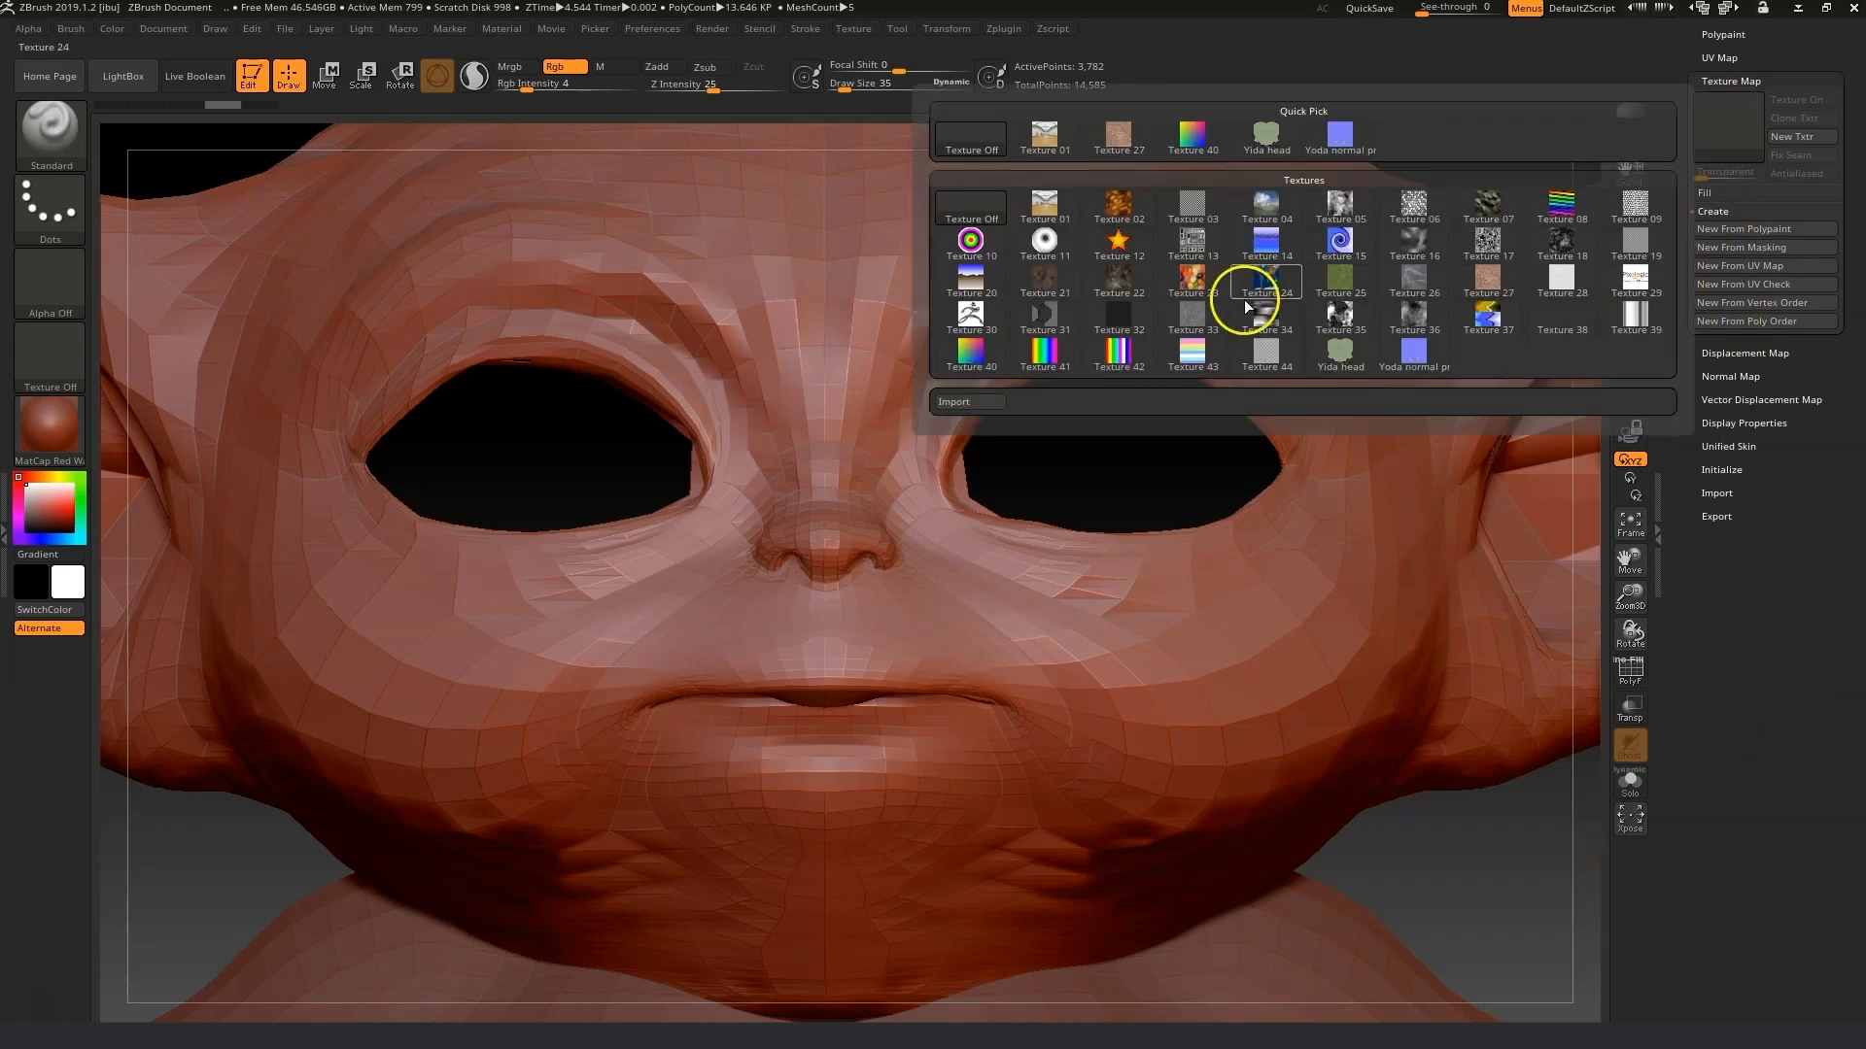
left_click(972, 402)
left_click(557, 272)
left_click(1372, 973)
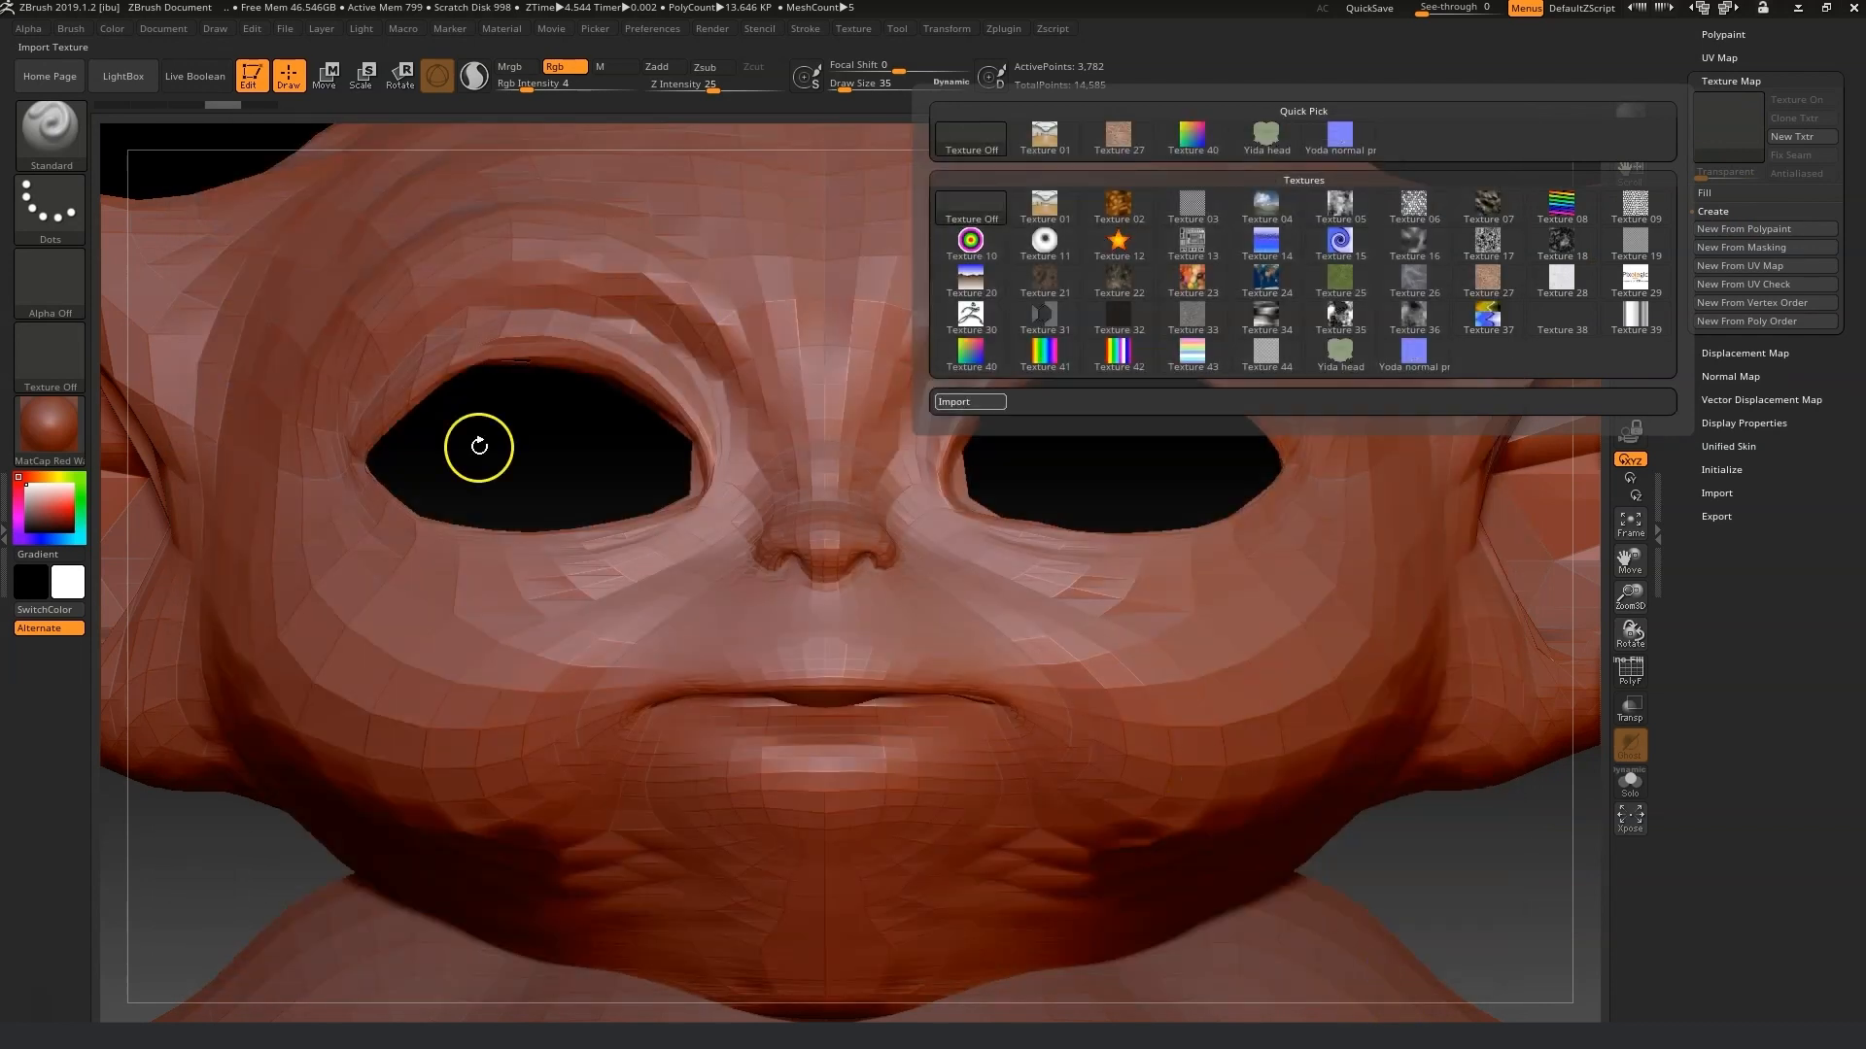
left_click(46, 441)
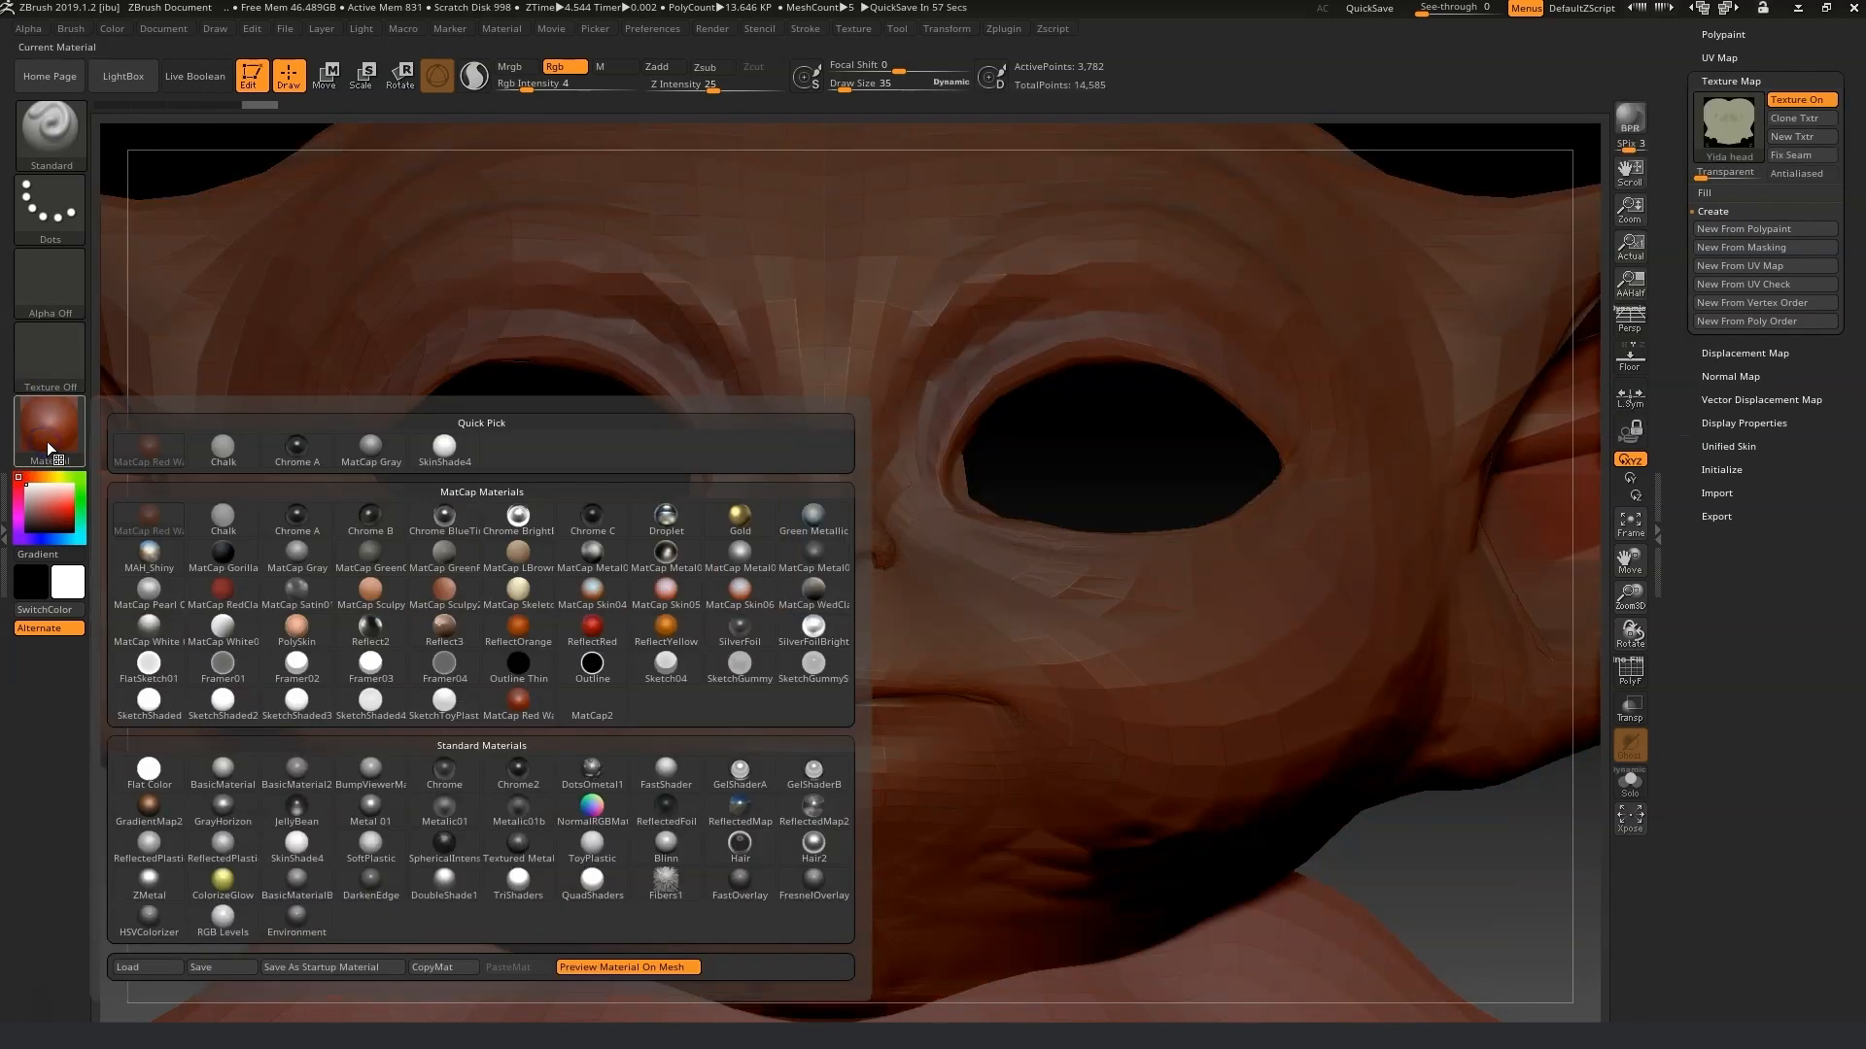
left_click(474, 447)
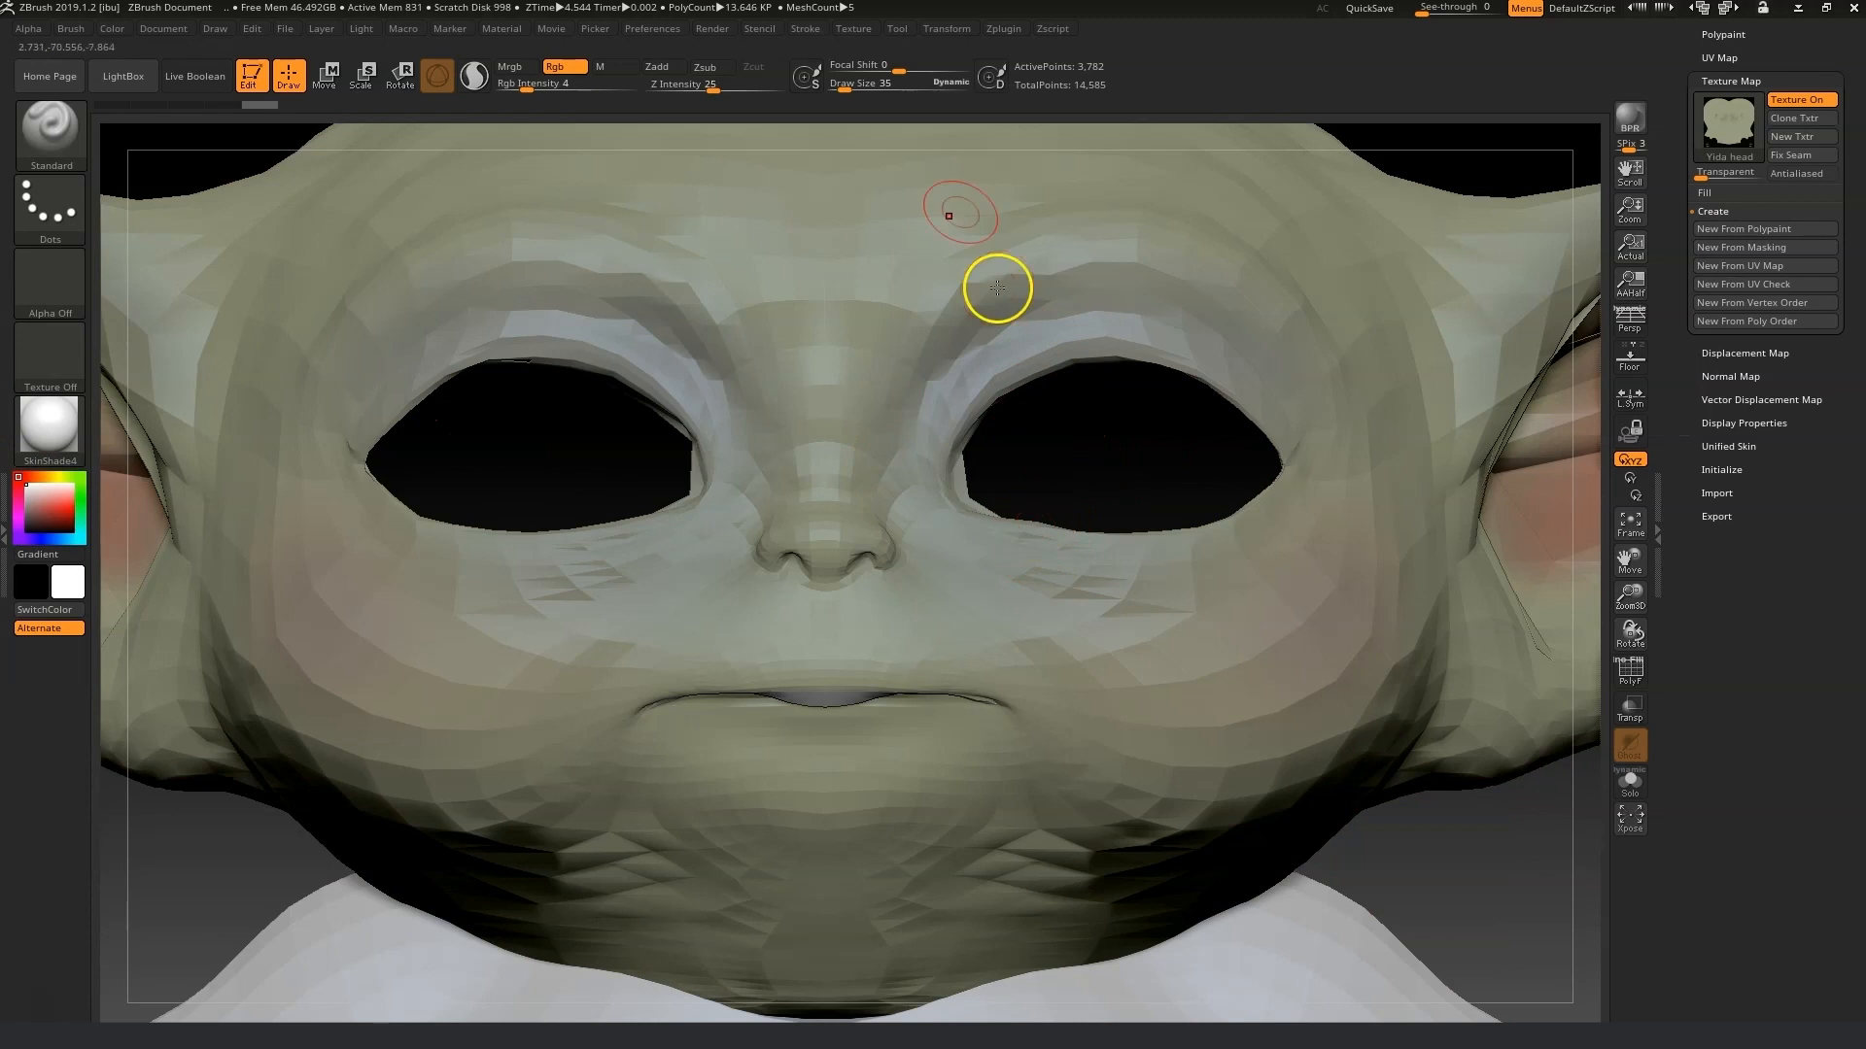
Make a test stroke near the inner corner of the eye and undo it.
left_click_drag(849, 92, 849, 87)
left_click_drag(960, 486, 966, 504, "shift")
key("ctrl+z")
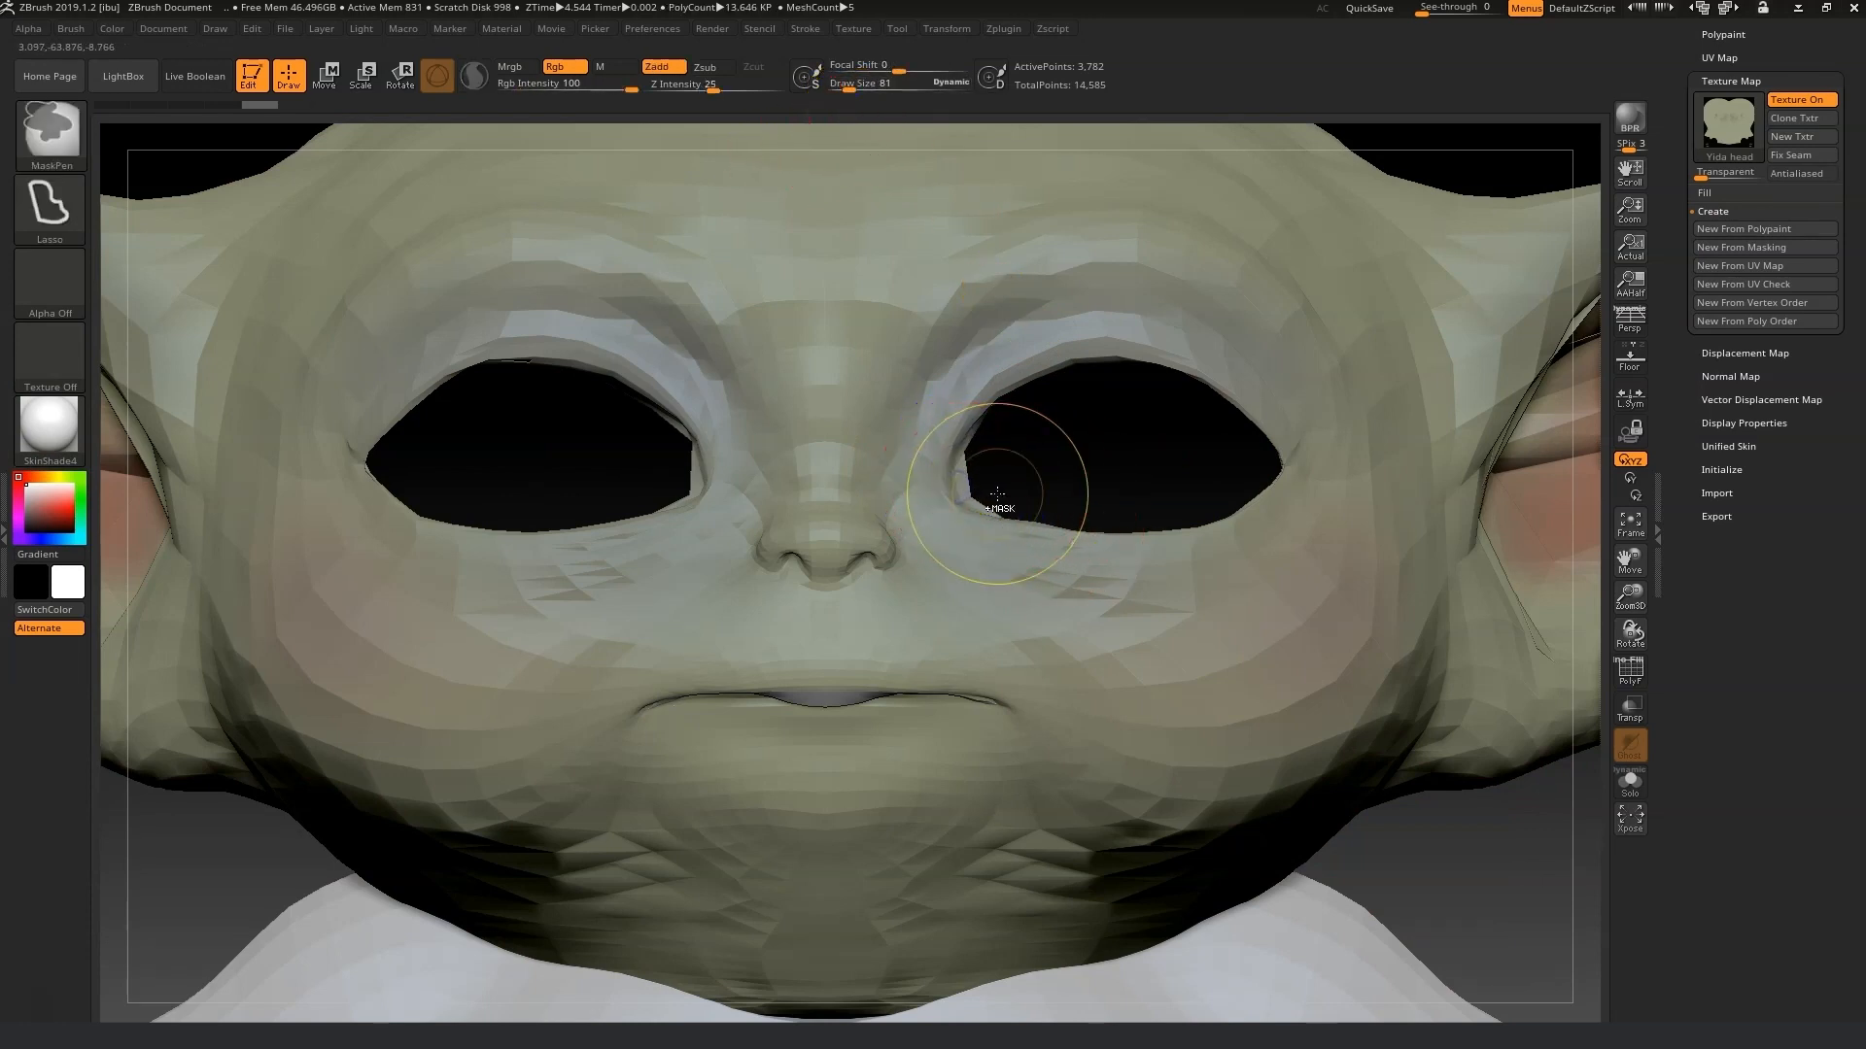
Sculpt the inner corner of the eye socket with the Standard brush at draw size 29.
left_click(836, 95)
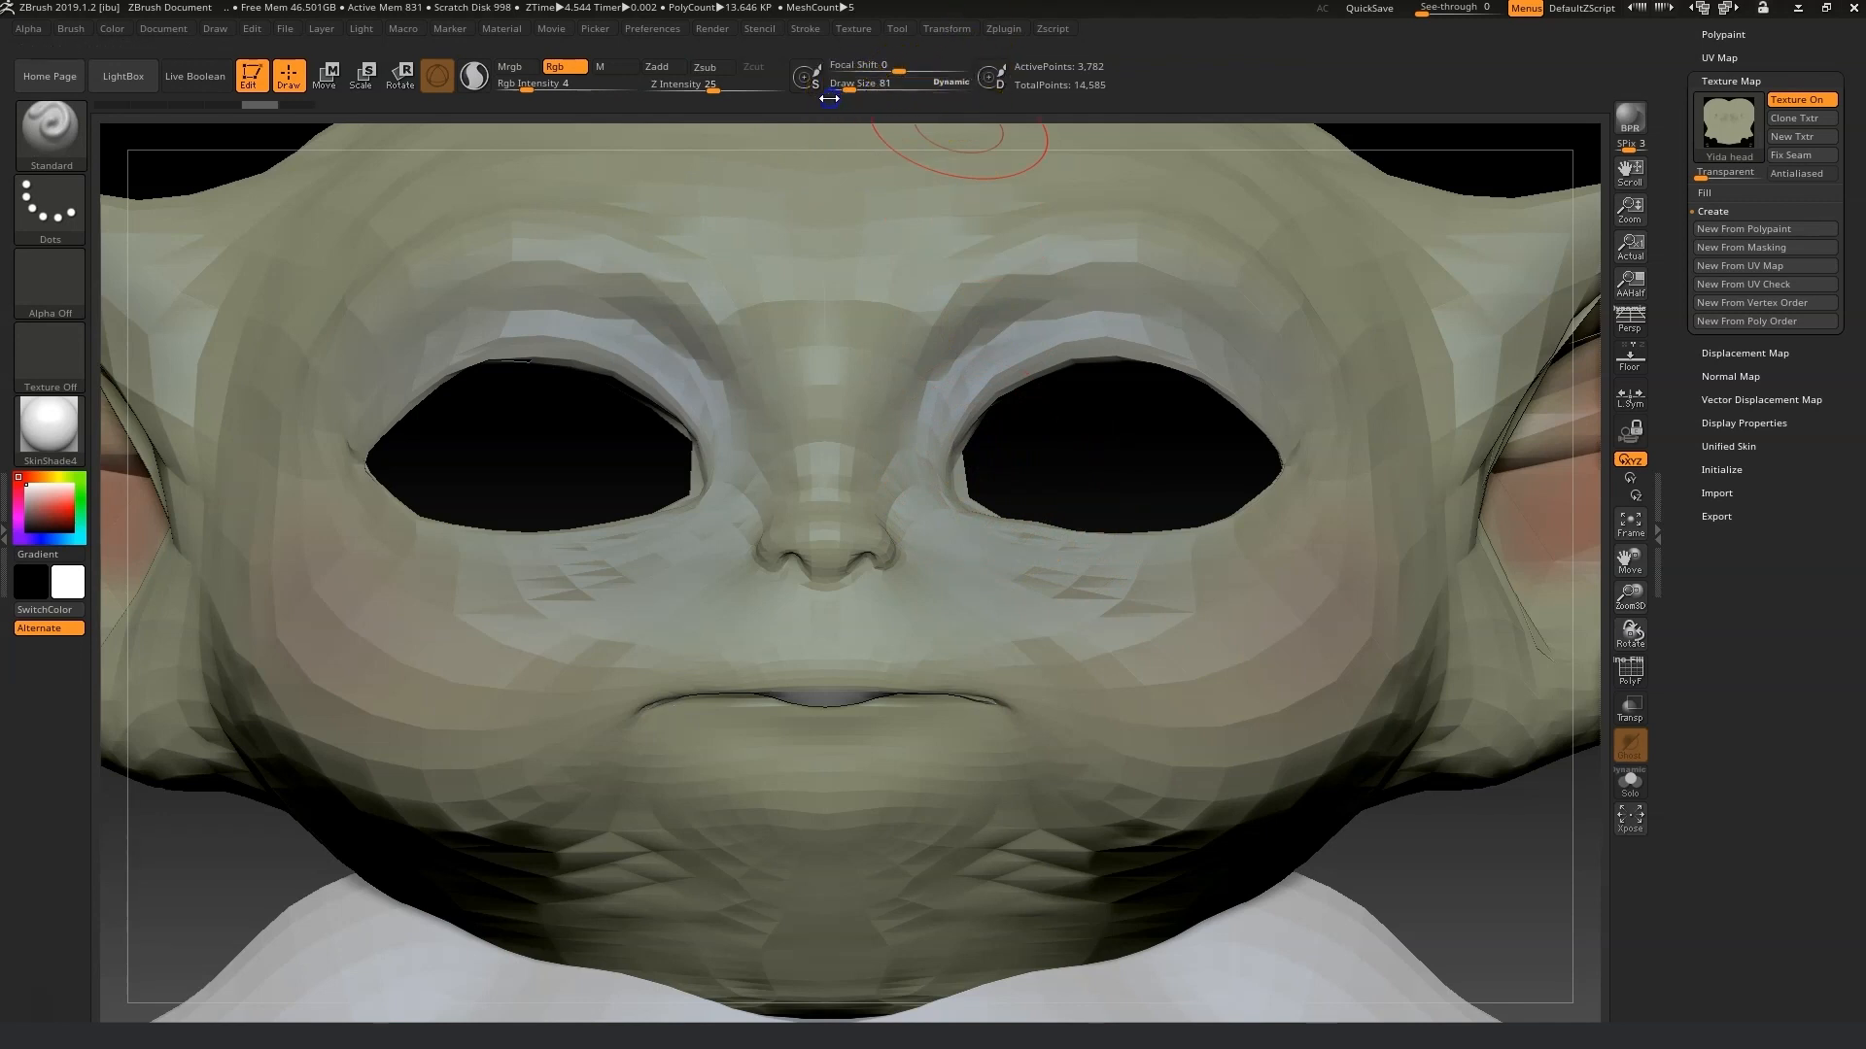
mouse_move(1047, 347)
left_mouse_down("shift")
mouse_move(1170, 353)
mouse_move(1271, 417)
left_mouse_up("shift")
mouse_move(955, 475)
left_mouse_down("shift")
mouse_move(951, 446)
mouse_move(960, 458)
left_mouse_up("shift")
left_click_drag(847, 85, 848, 133)
left_click_drag(946, 502, 953, 466)
left_click_drag(847, 90, 843, 115)
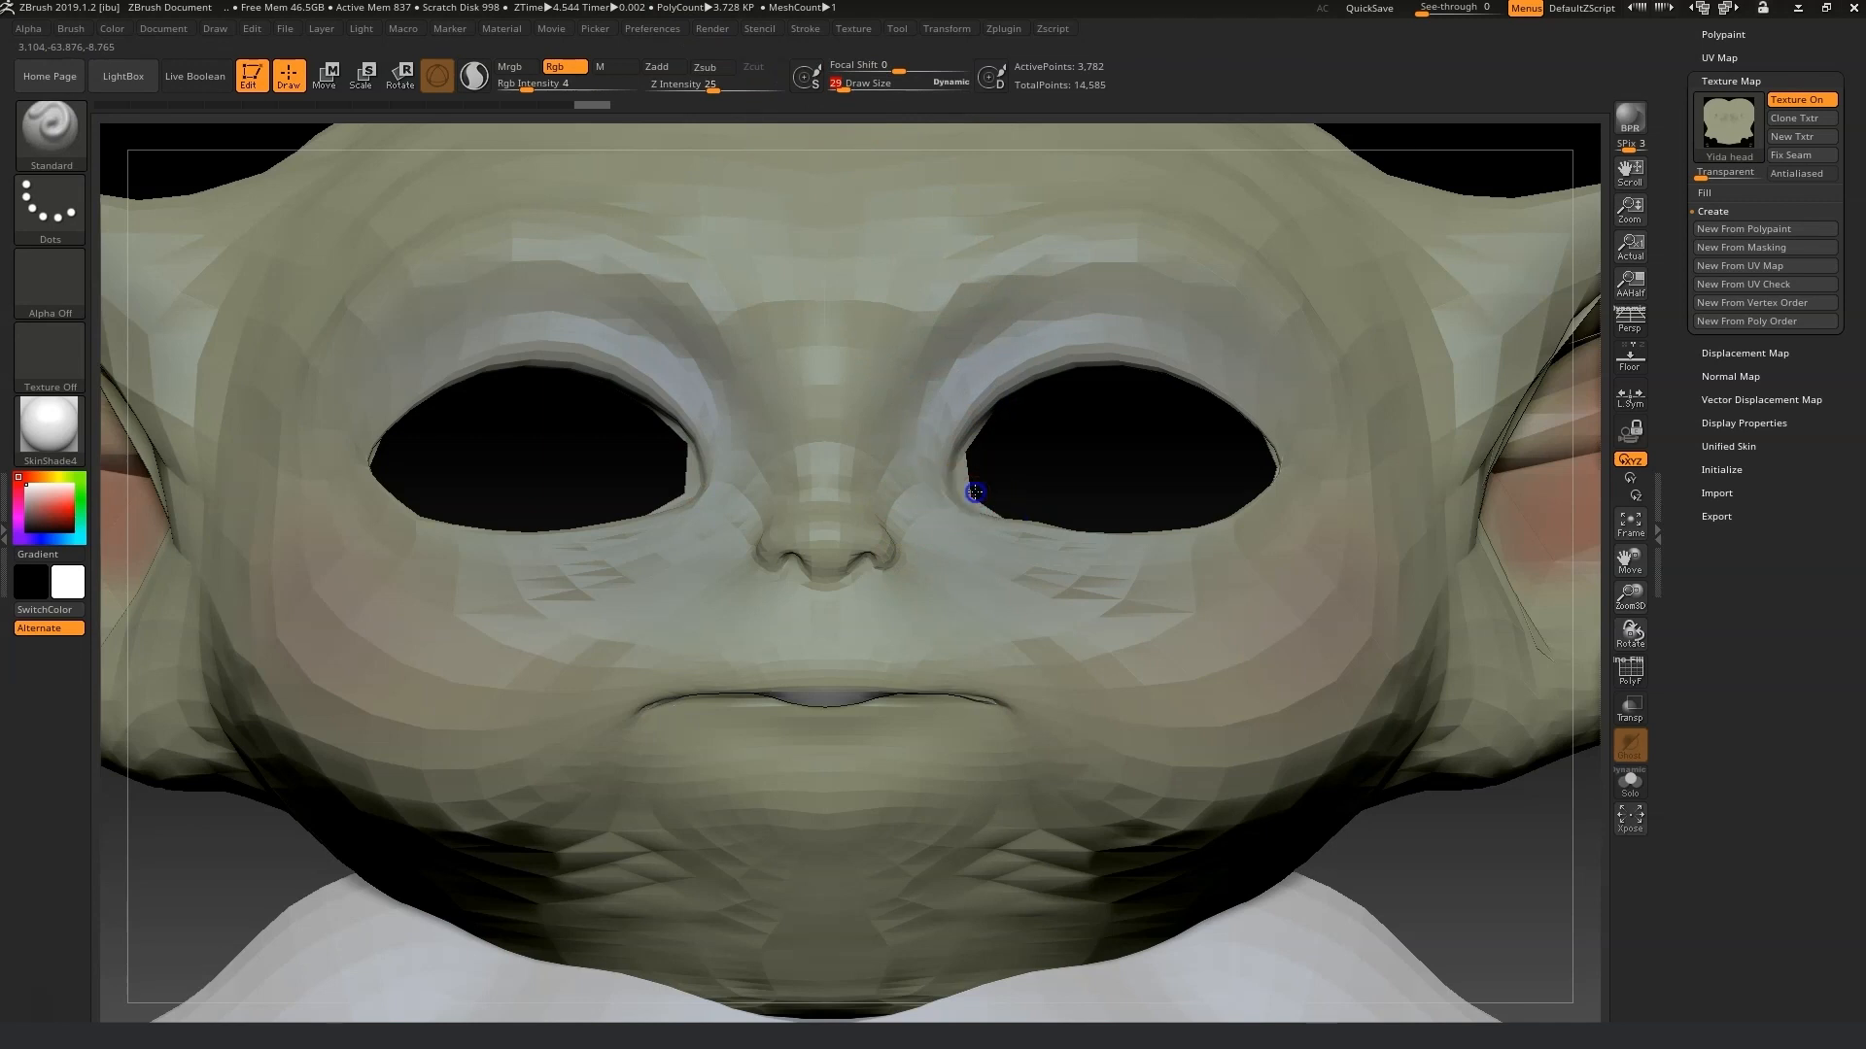
left_click_drag(960, 496, 954, 496, "shift")
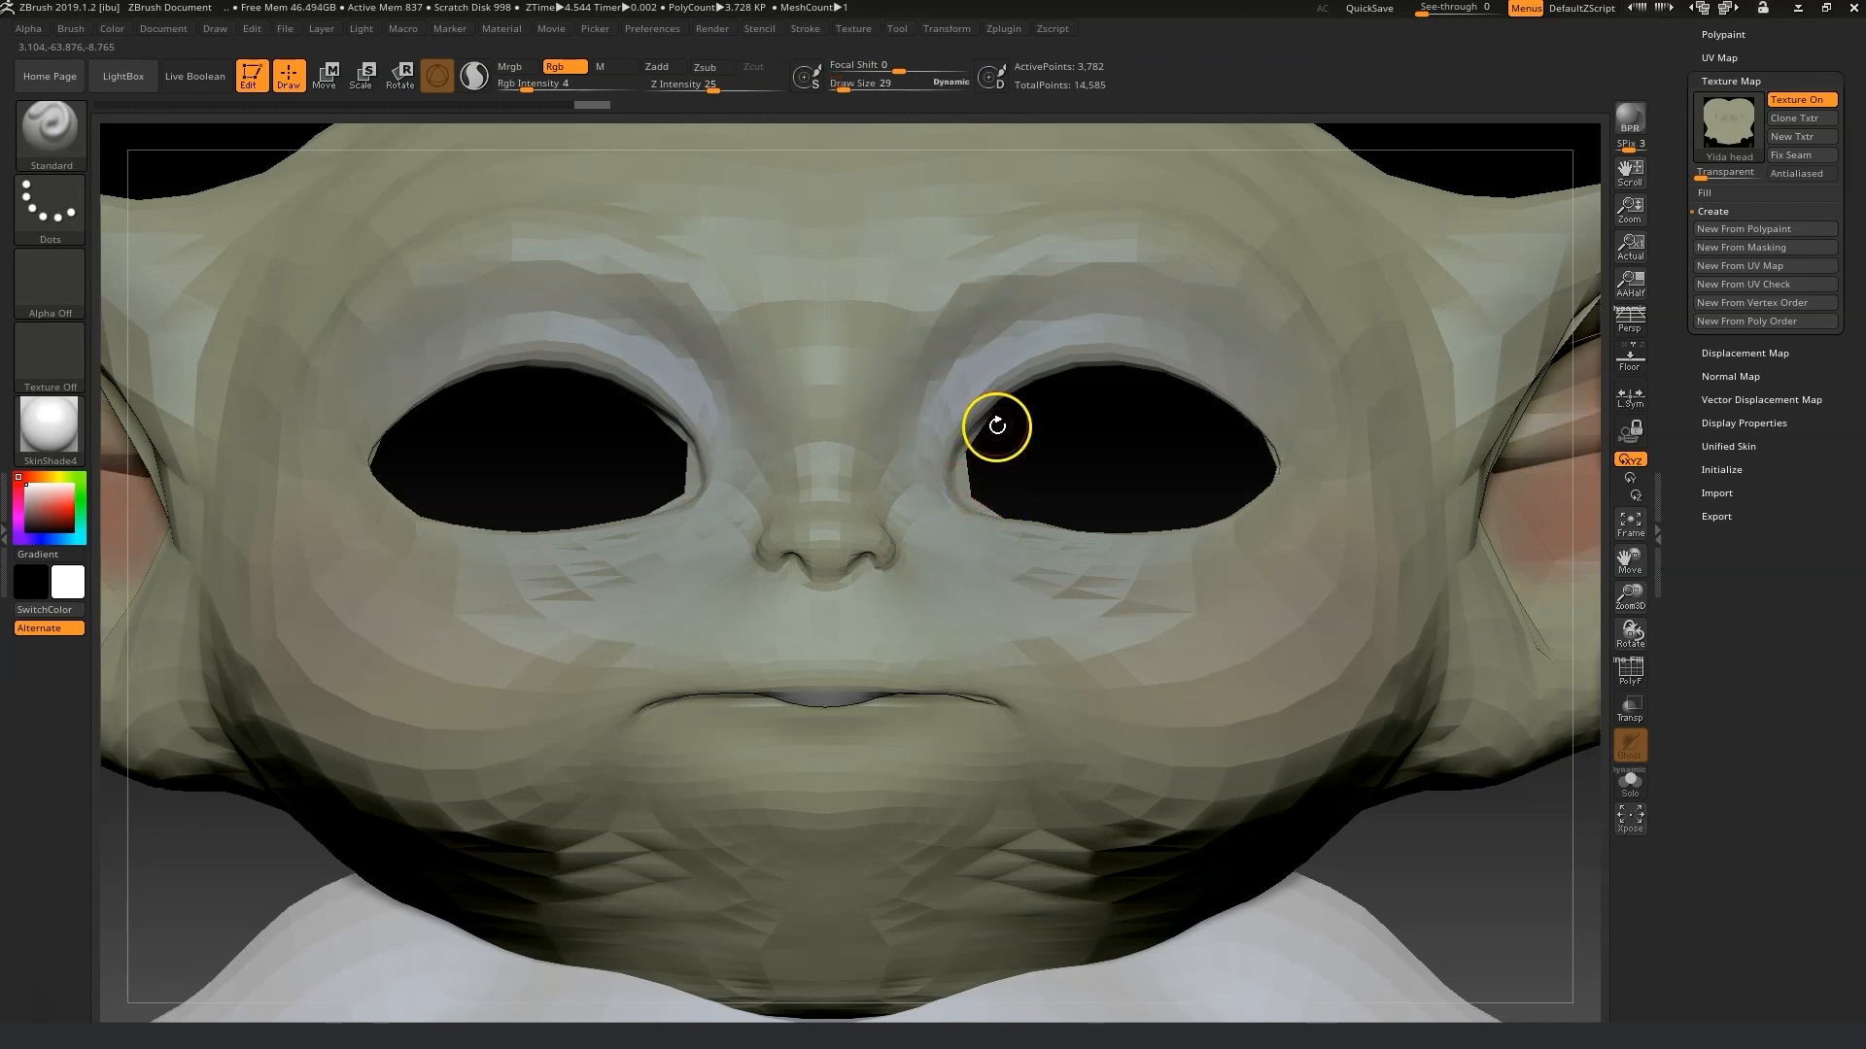
Switch to the Move Topological brush and pull the inner corner of the eye socket.
left_click(61, 144)
left_click(466, 184)
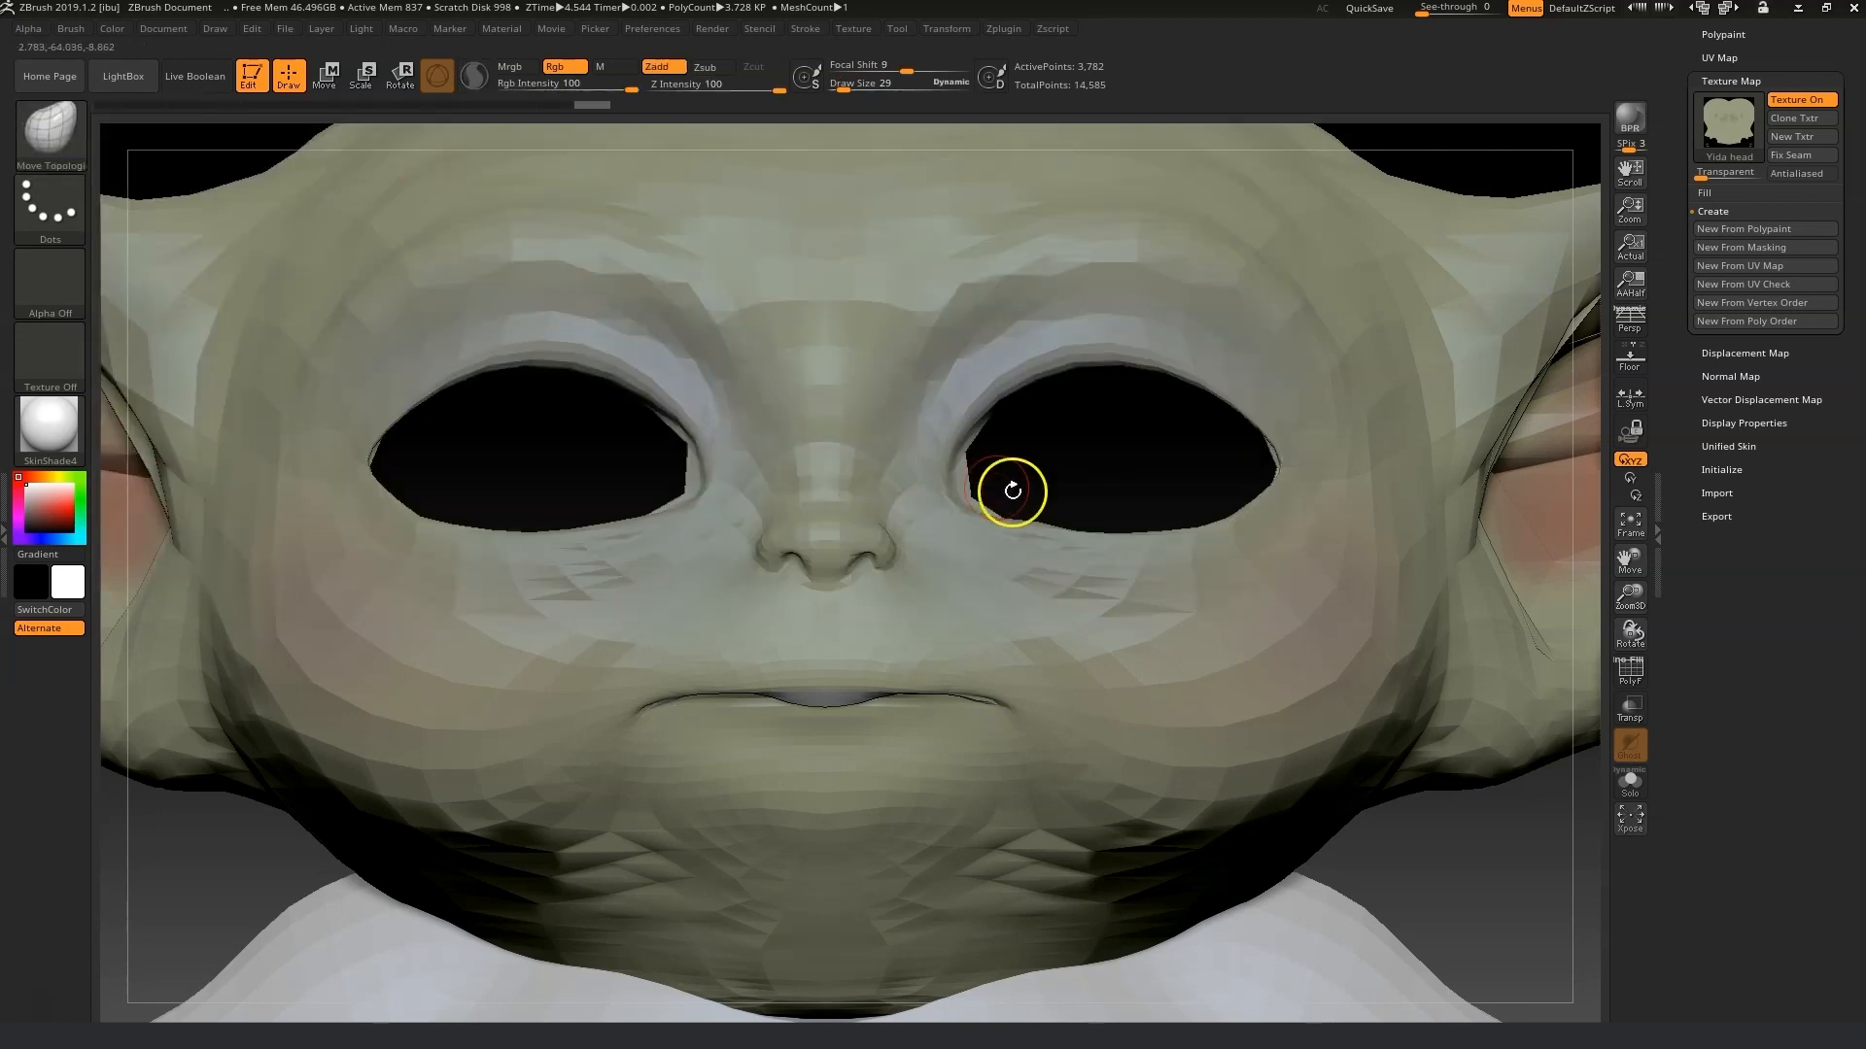
left_click(1015, 441)
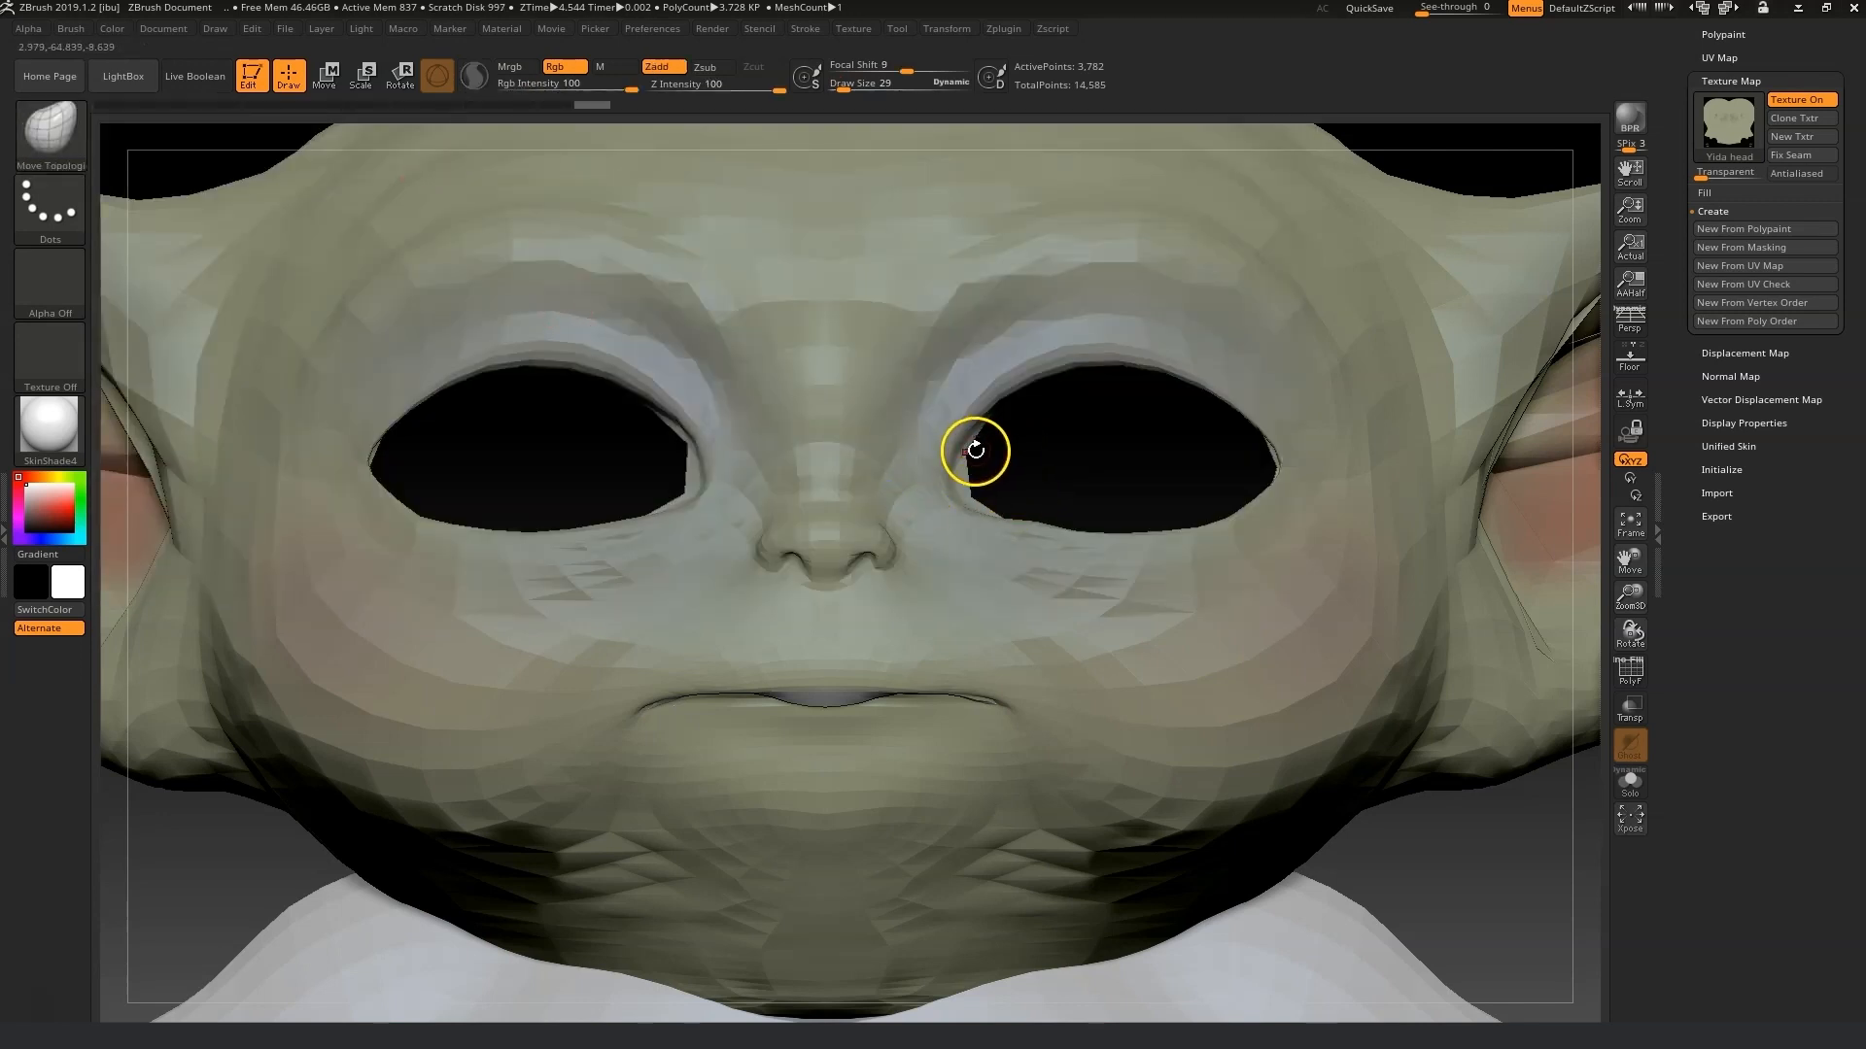
left_click_drag(1631, 600, 1665, 434)
Close ZBrush without saving and send the avatar again from Character Creator through GoZ.
left_click(1851, 8)
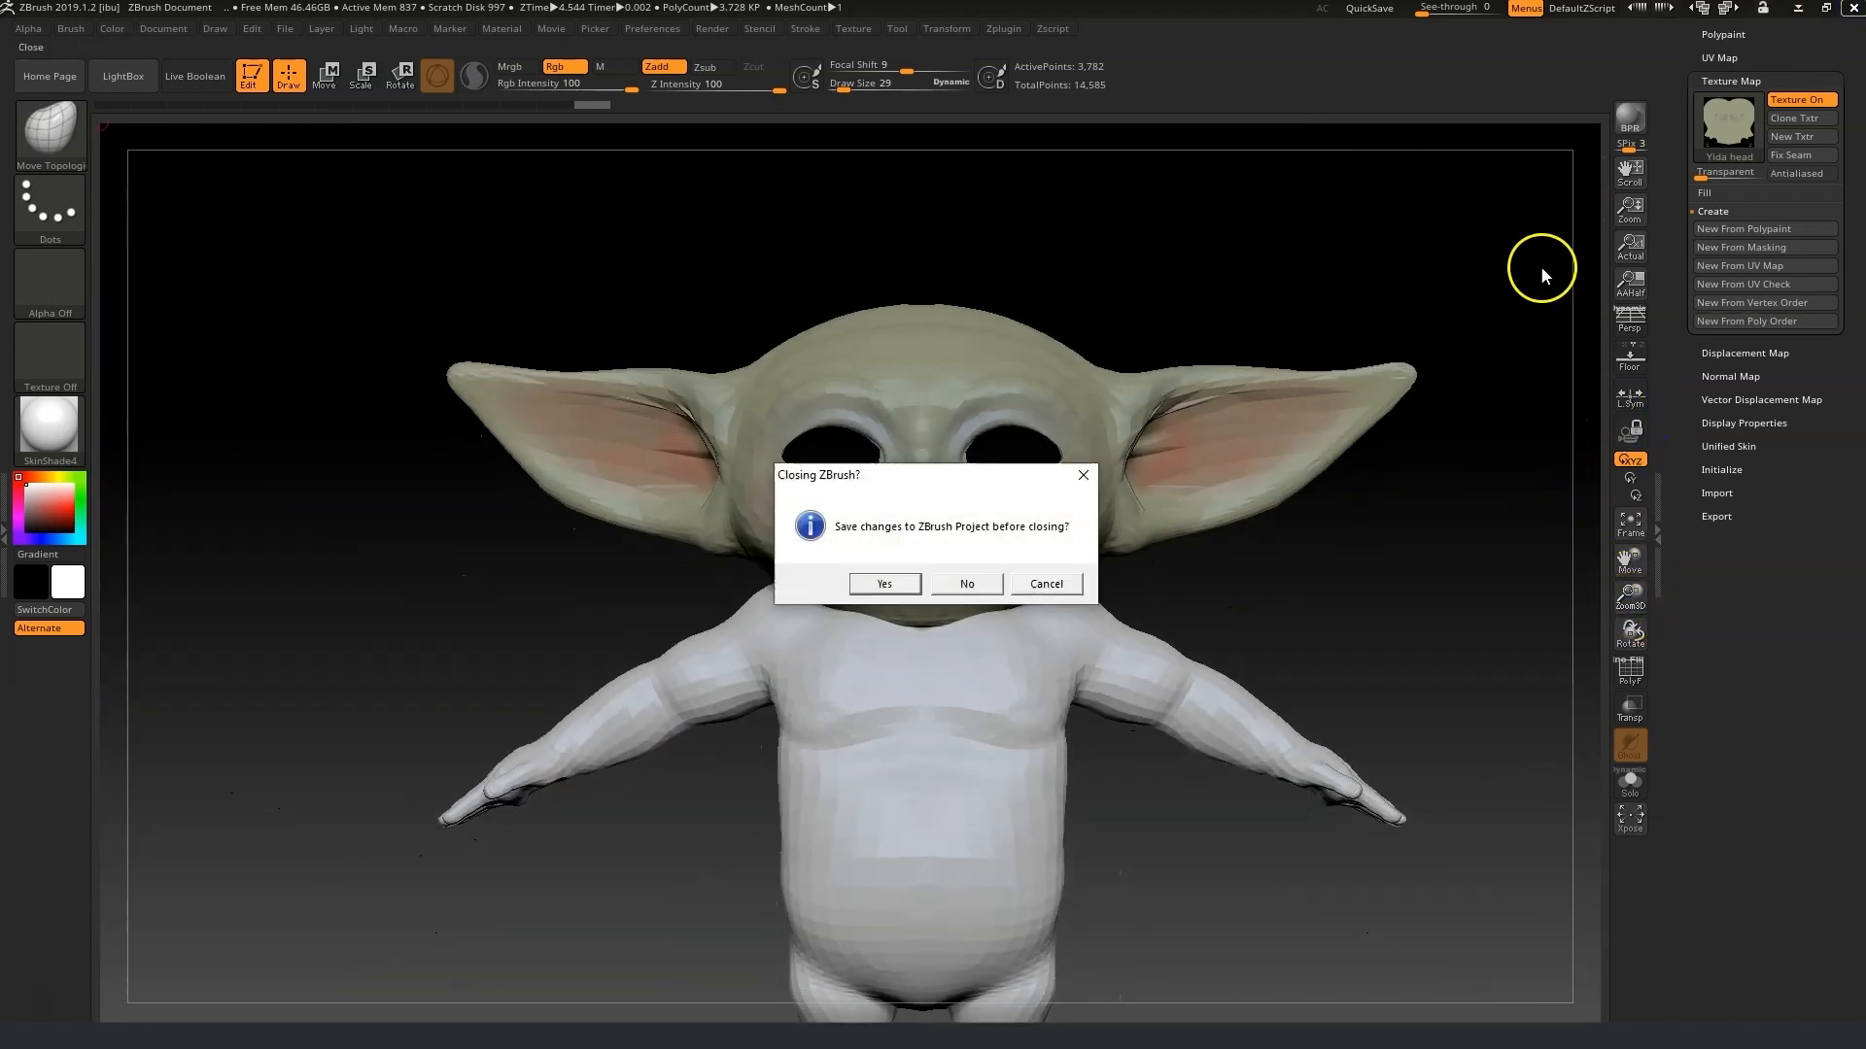
left_click(962, 585)
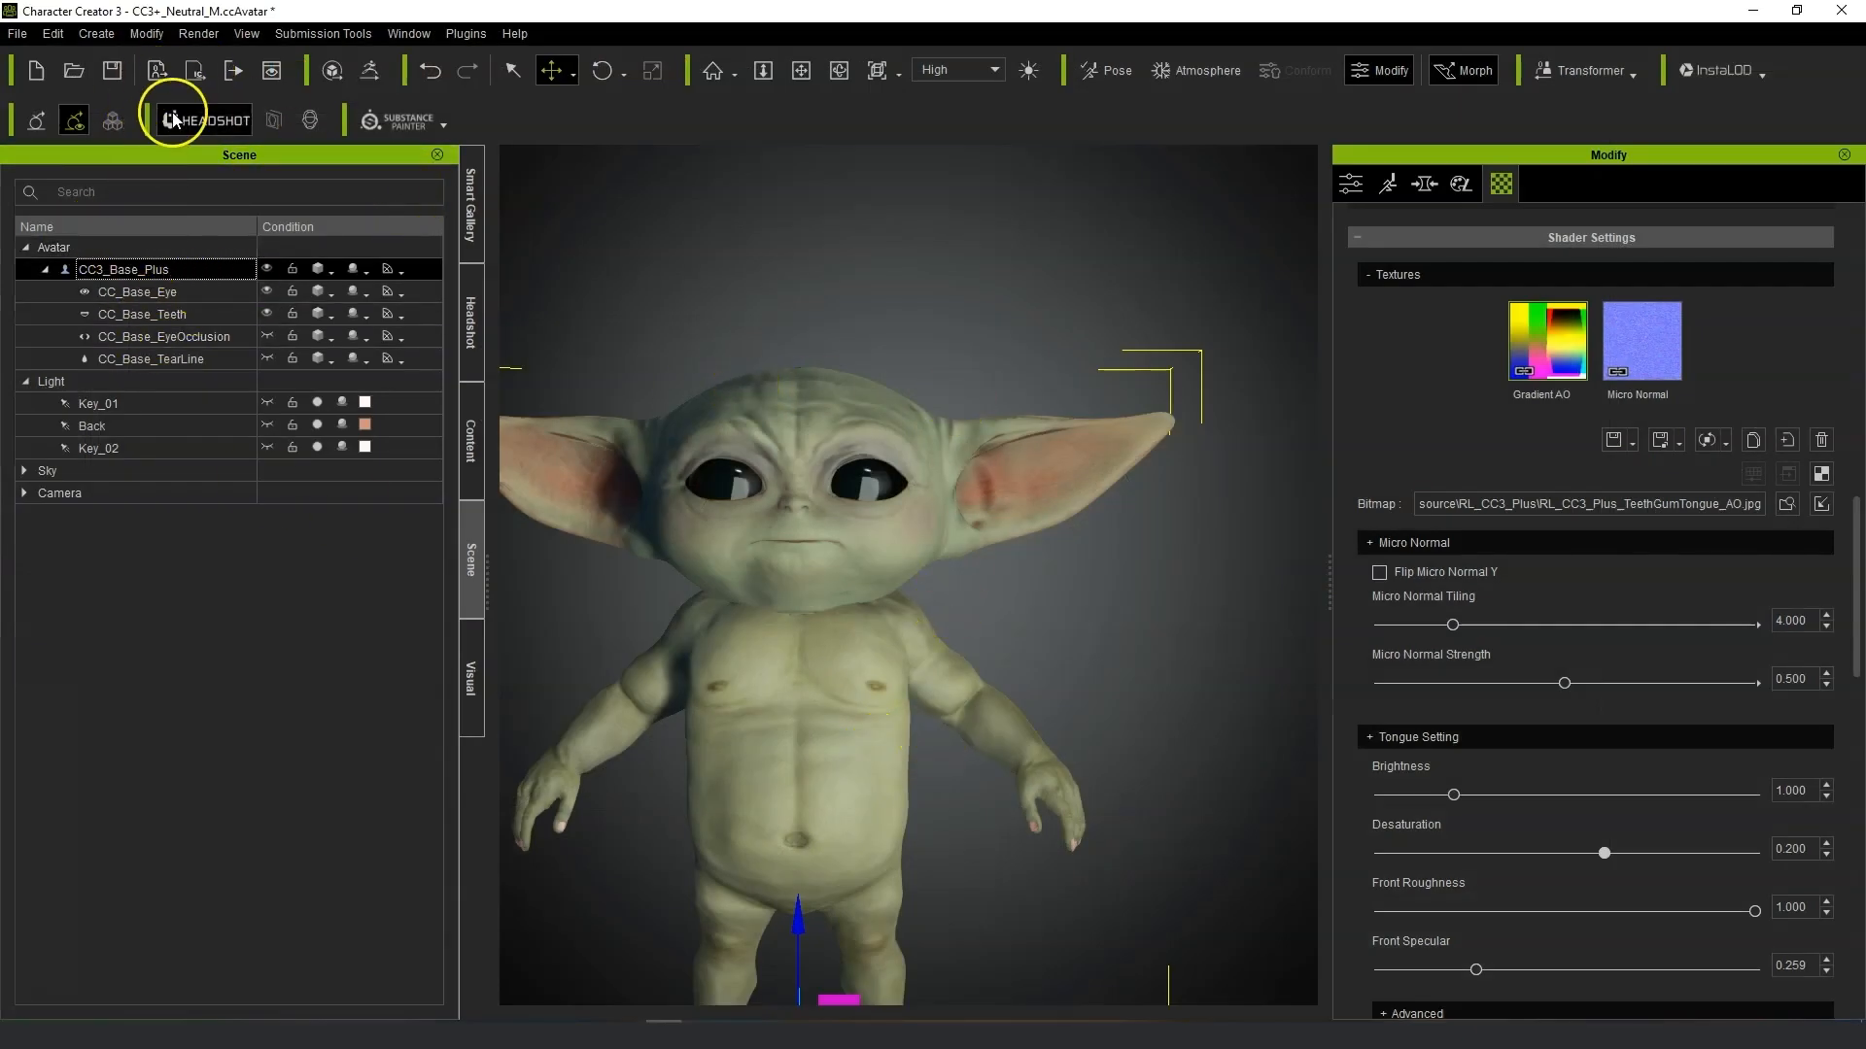
left_click(369, 70)
left_click(1007, 807)
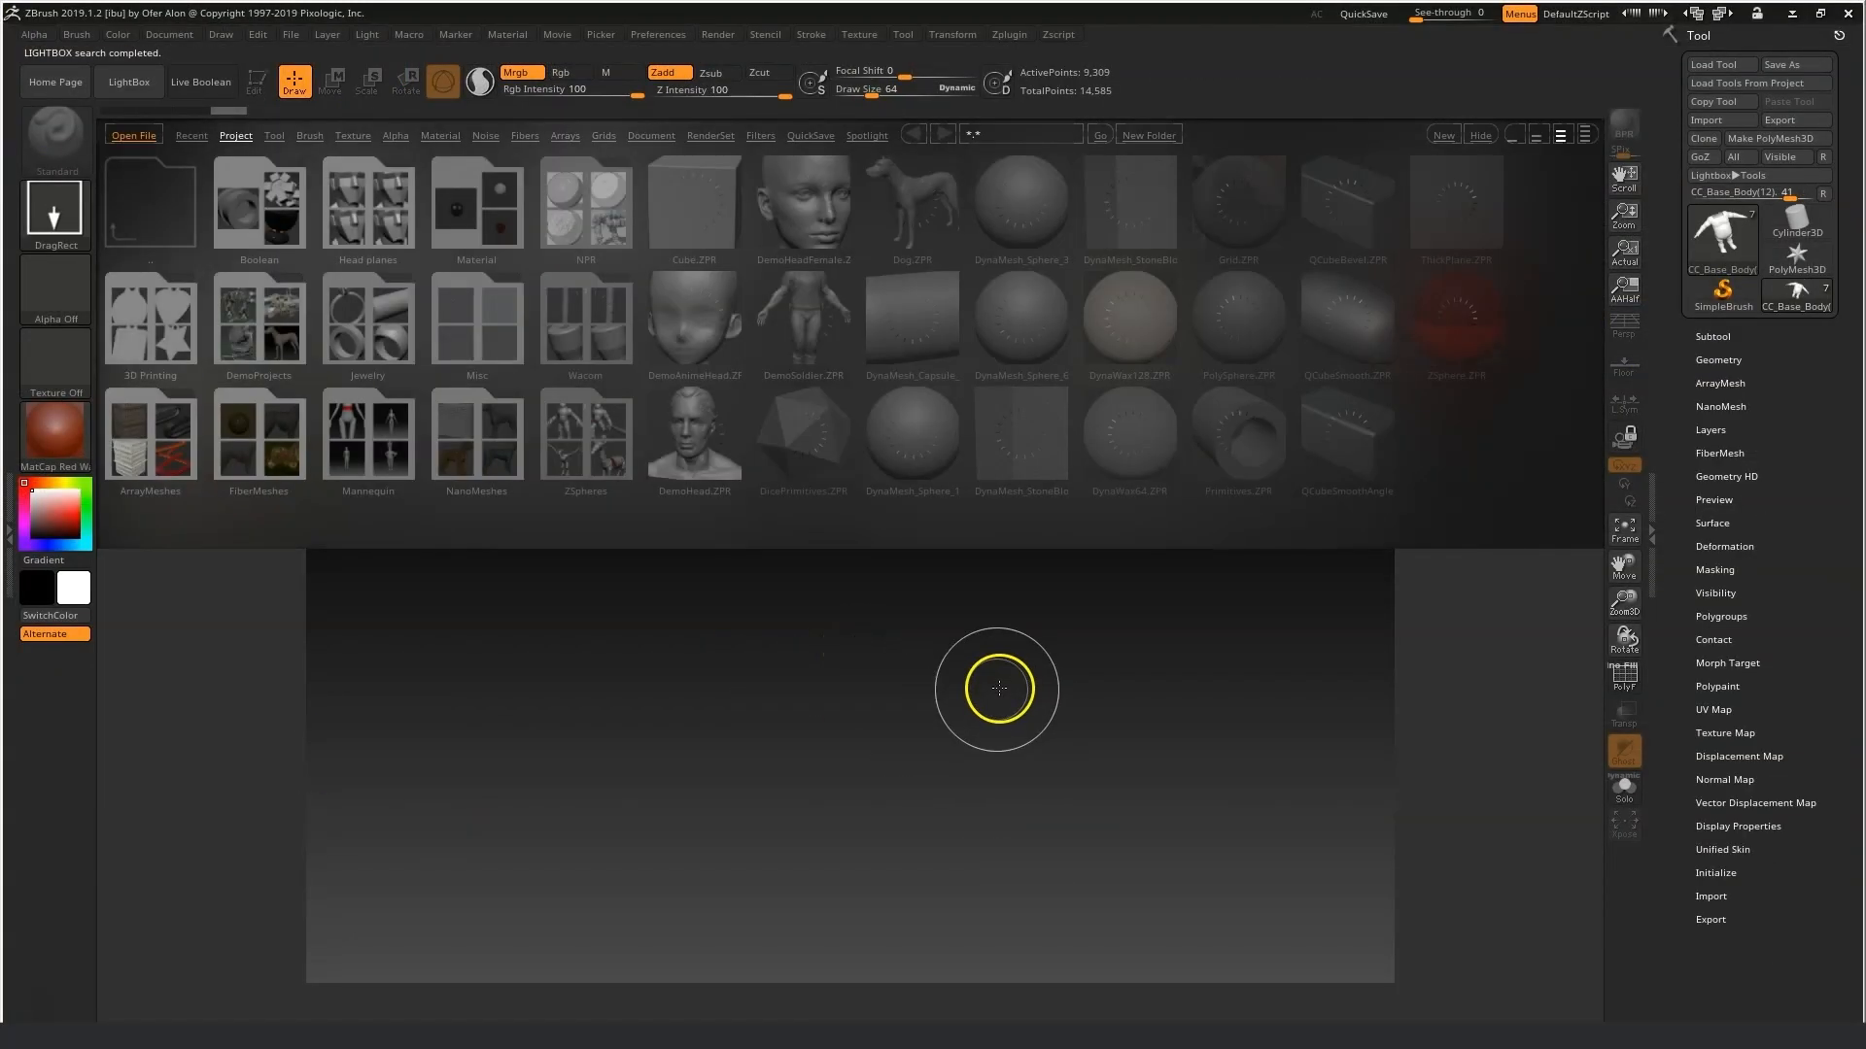
Bring the GoZ body onto the canvas in Edit mode and frame it in the view.
left_click(133, 84)
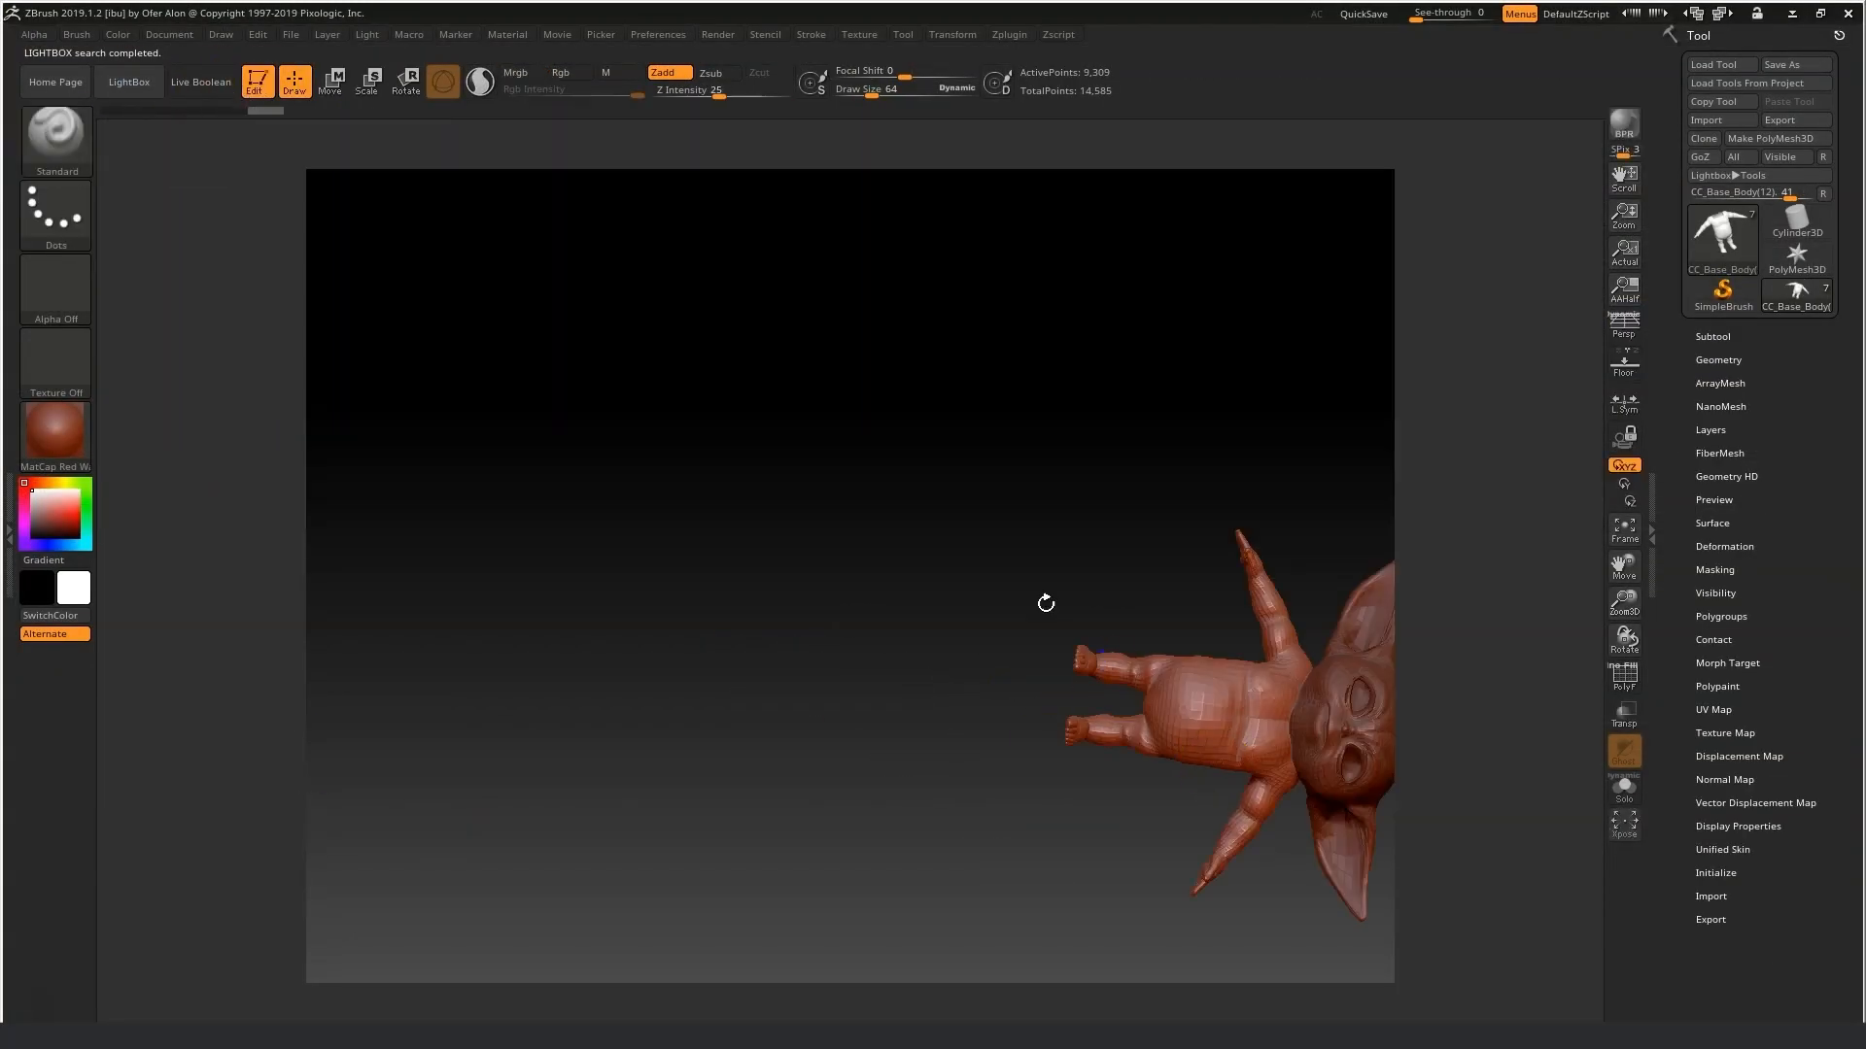
left_click_drag(1046, 603, 1035, 583)
left_click(170, 35)
left_click(219, 234)
left_click(984, 582)
mouse_move(819, 577)
left_mouse_down()
mouse_move(838, 595)
mouse_move(838, 680)
left_mouse_up()
left_click(257, 80)
key("f")
left_click(663, 37)
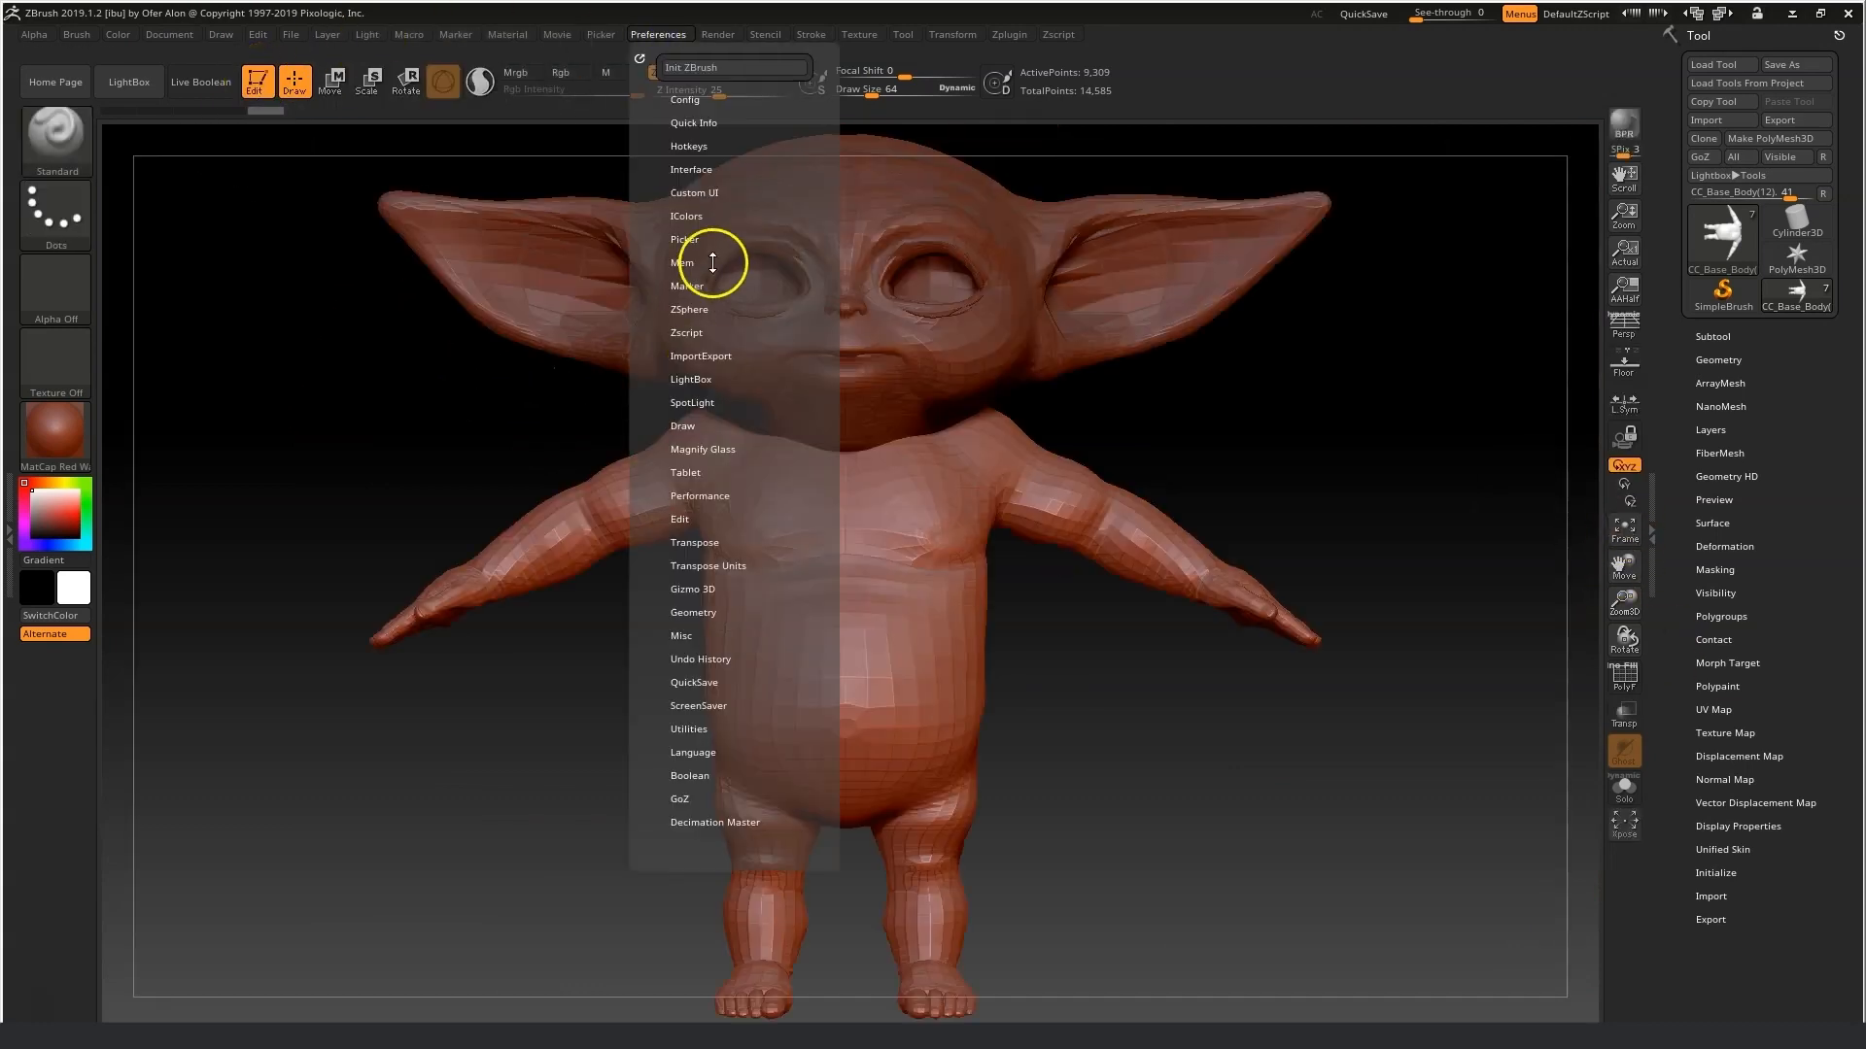
left_click(712, 263)
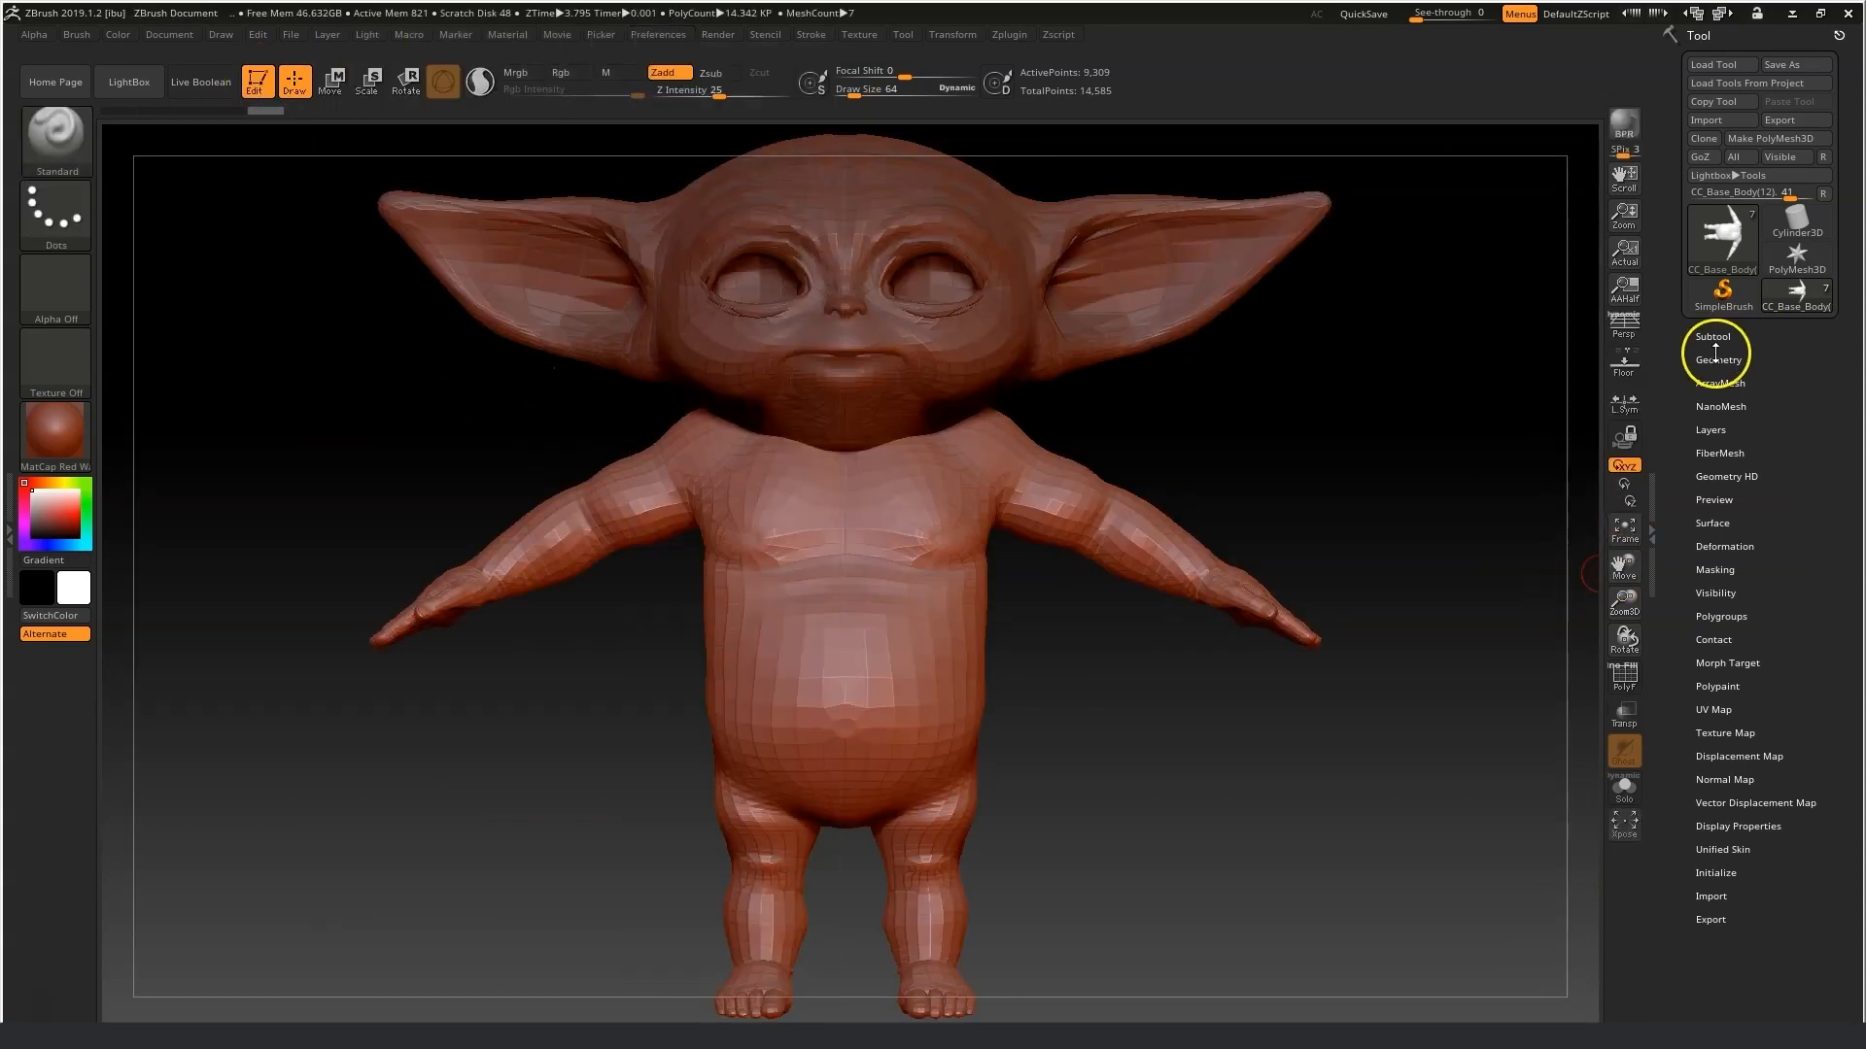
Apply the SkinShade4 material and load the Yida head image as the texture map.
left_click(56, 438)
left_click(326, 506)
left_click(1723, 731)
left_click(1722, 779)
left_click(1038, 1005)
scroll(450, 485, "up", 10)
left_click(291, 595)
double_click(550, 277)
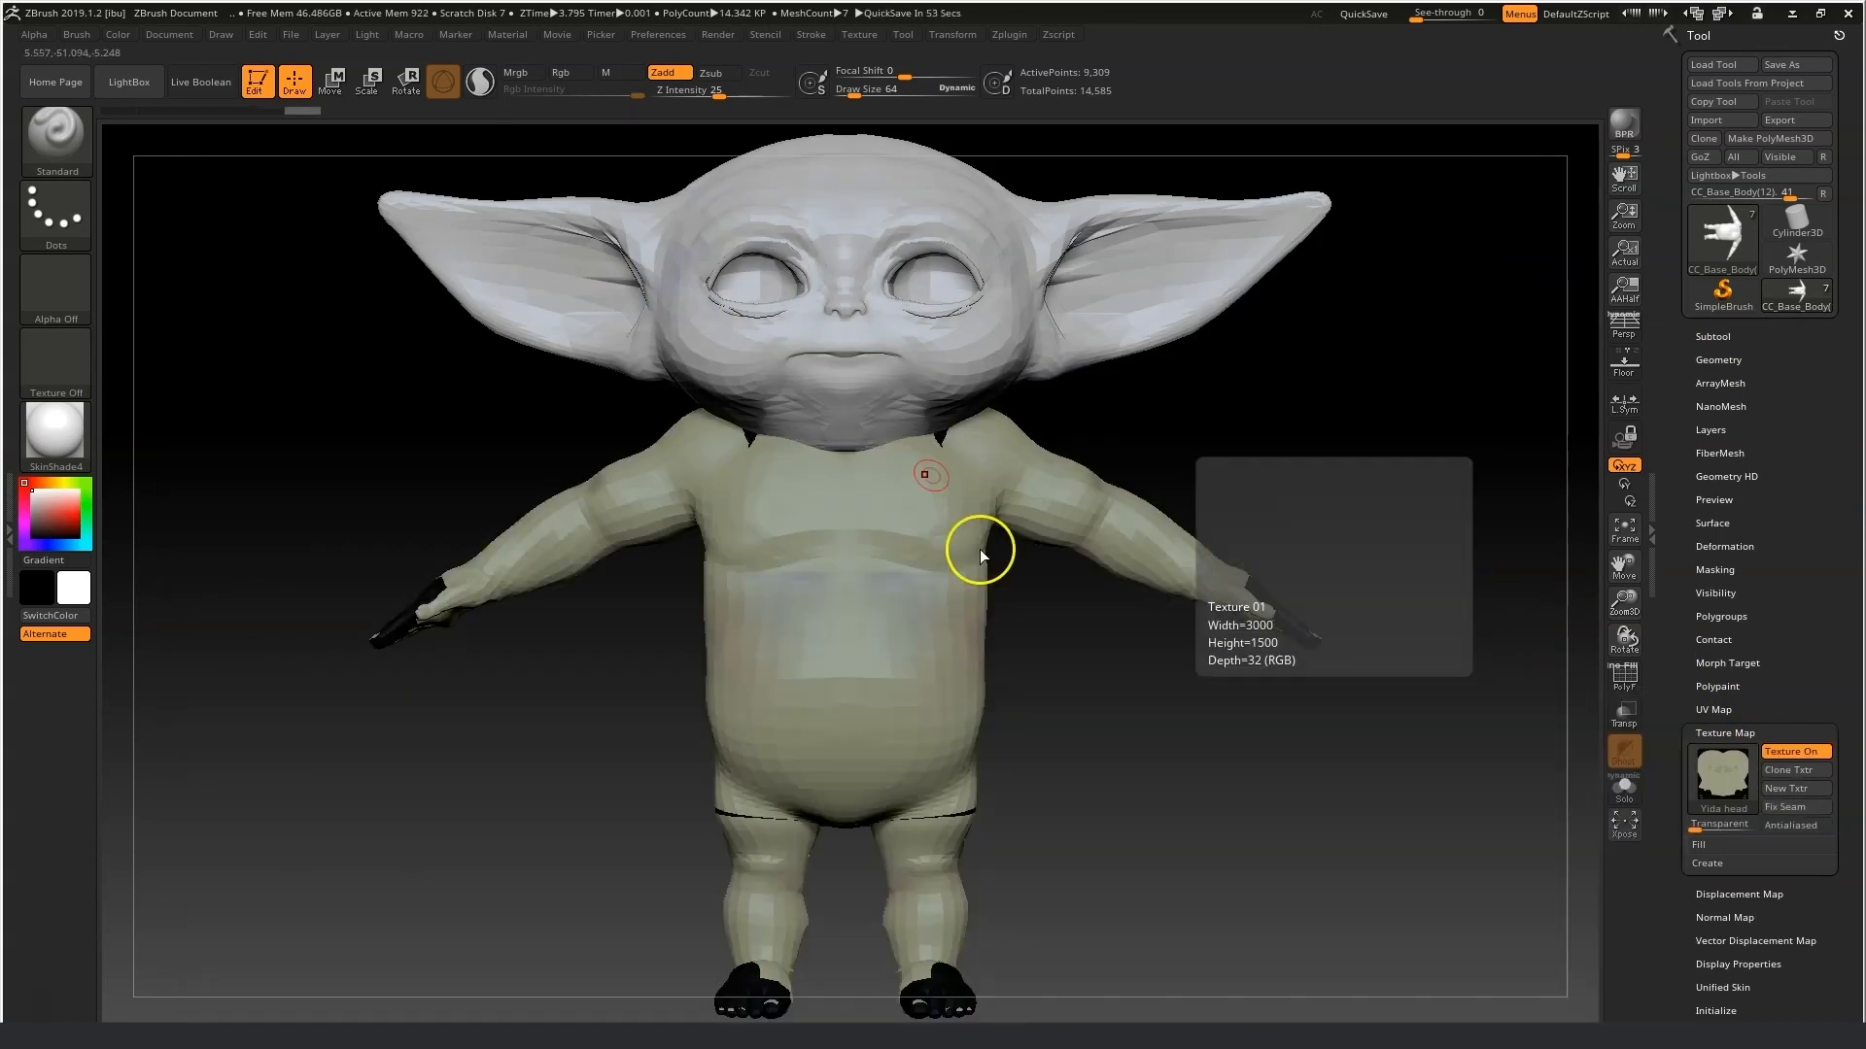
Turn the texture off on the body subtool.
left_click(1718, 359)
left_click(1714, 336)
left_click_drag(1782, 858, 1782, 585)
left_click(1725, 469)
mouse_move(1807, 383)
left_mouse_down()
mouse_move(1807, 216)
mouse_move(1802, 369)
left_mouse_up()
left_click(1791, 438)
left_click_drag(1779, 370, 1780, 468)
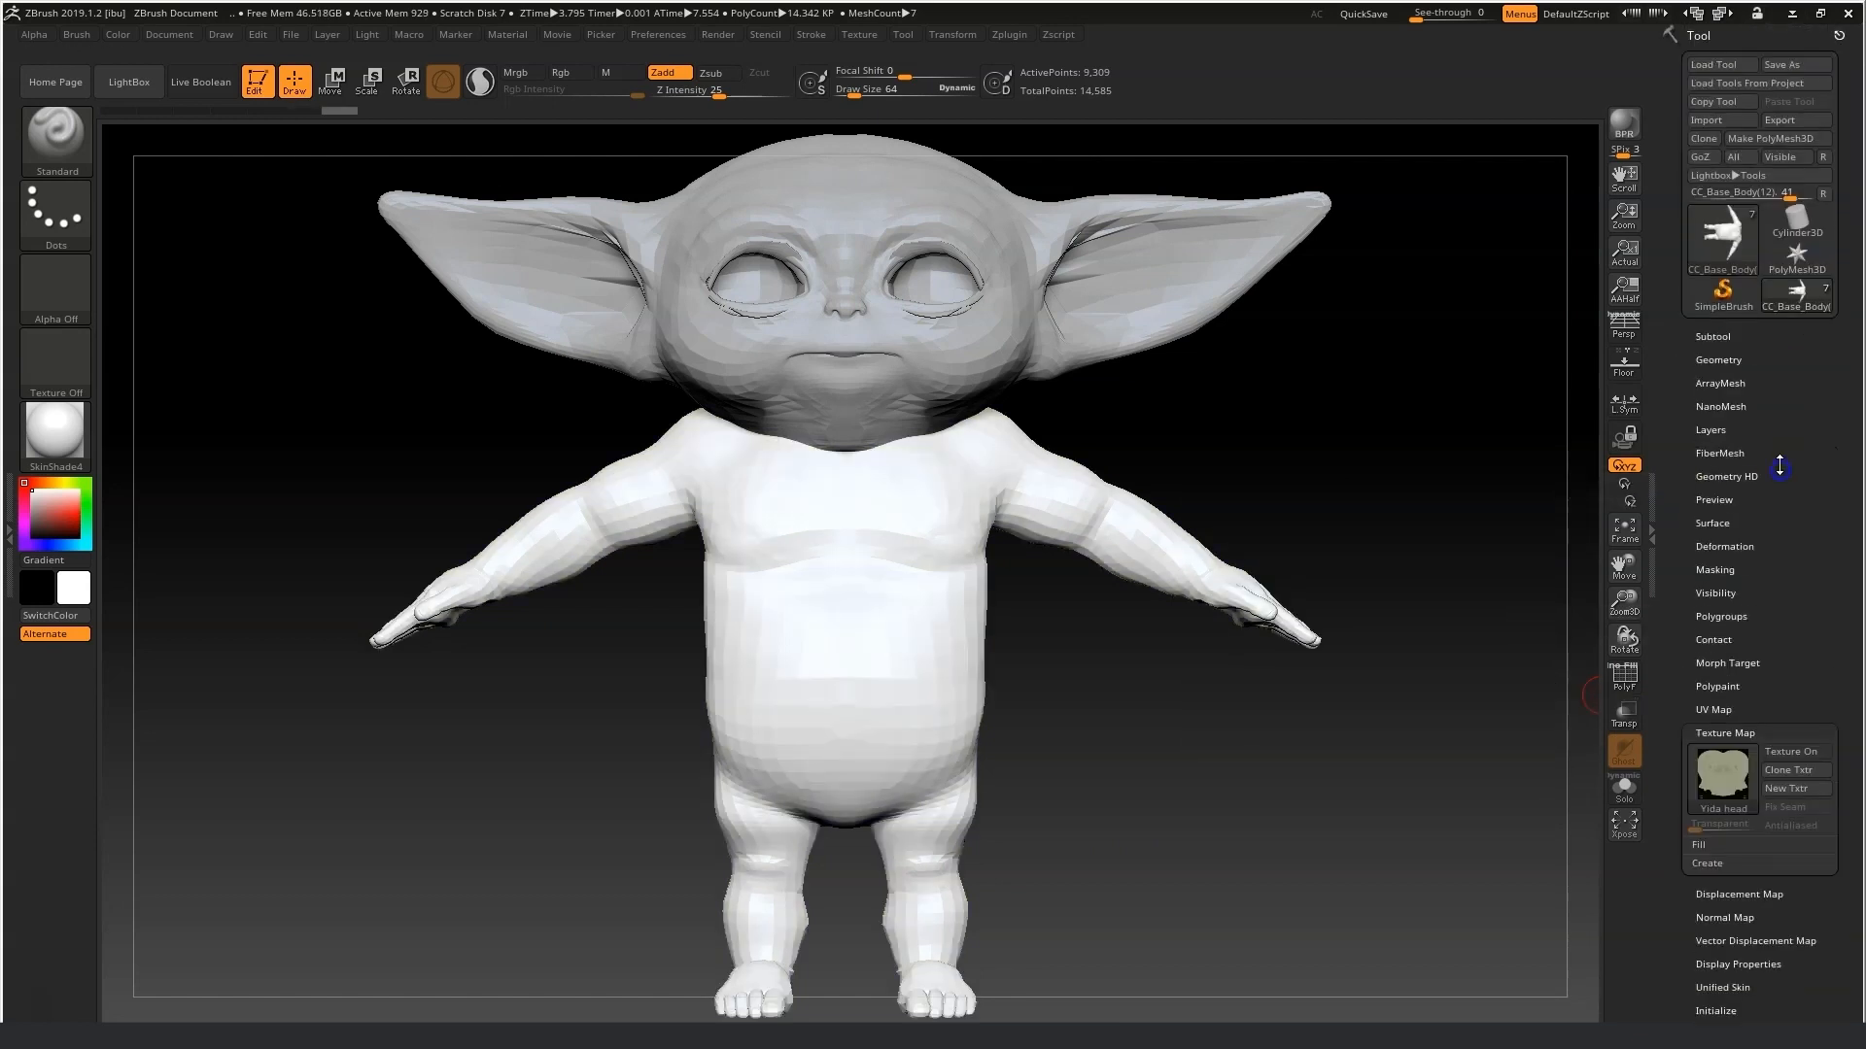
Select the SkinHead subtool and import the Yida head image into its texture map.
left_click(1713, 337)
left_click(1819, 373)
left_click(1819, 409)
left_click_drag(1690, 380, 1712, 483)
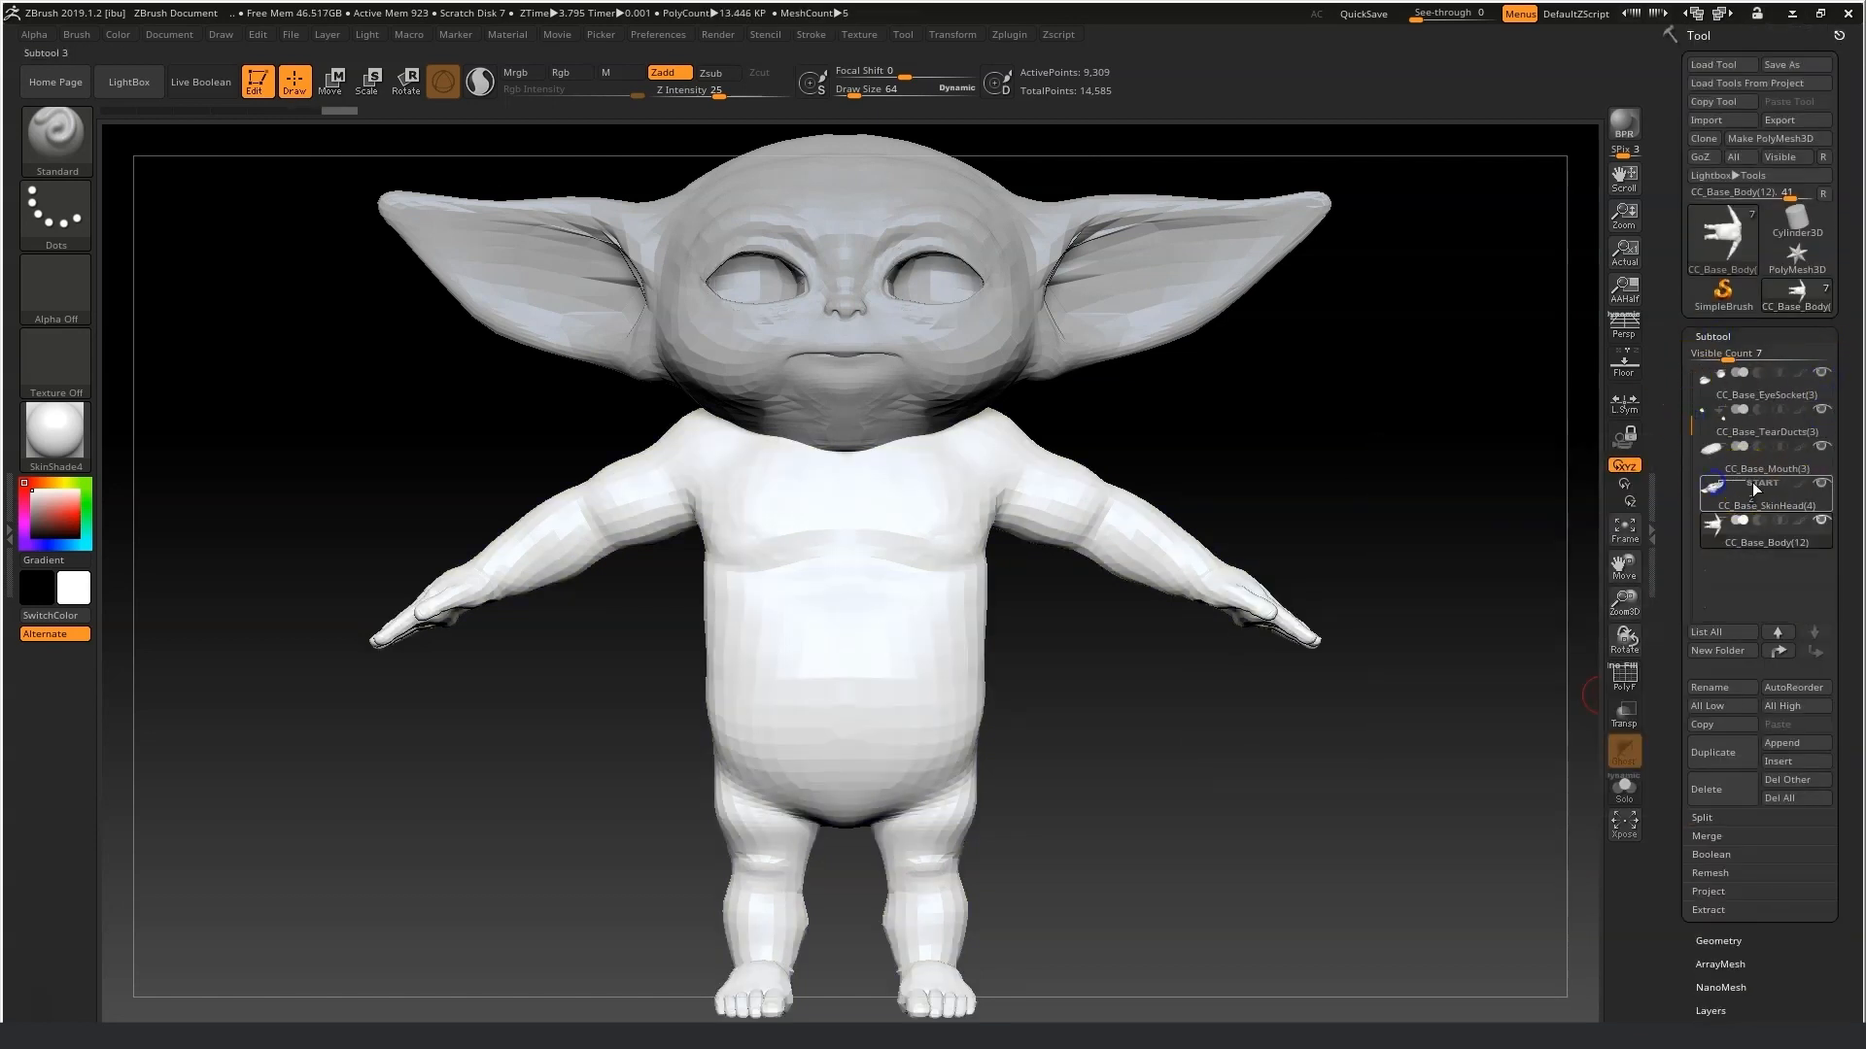
left_click(1755, 489)
scroll(1744, 853, "down", 10)
left_click(1722, 350)
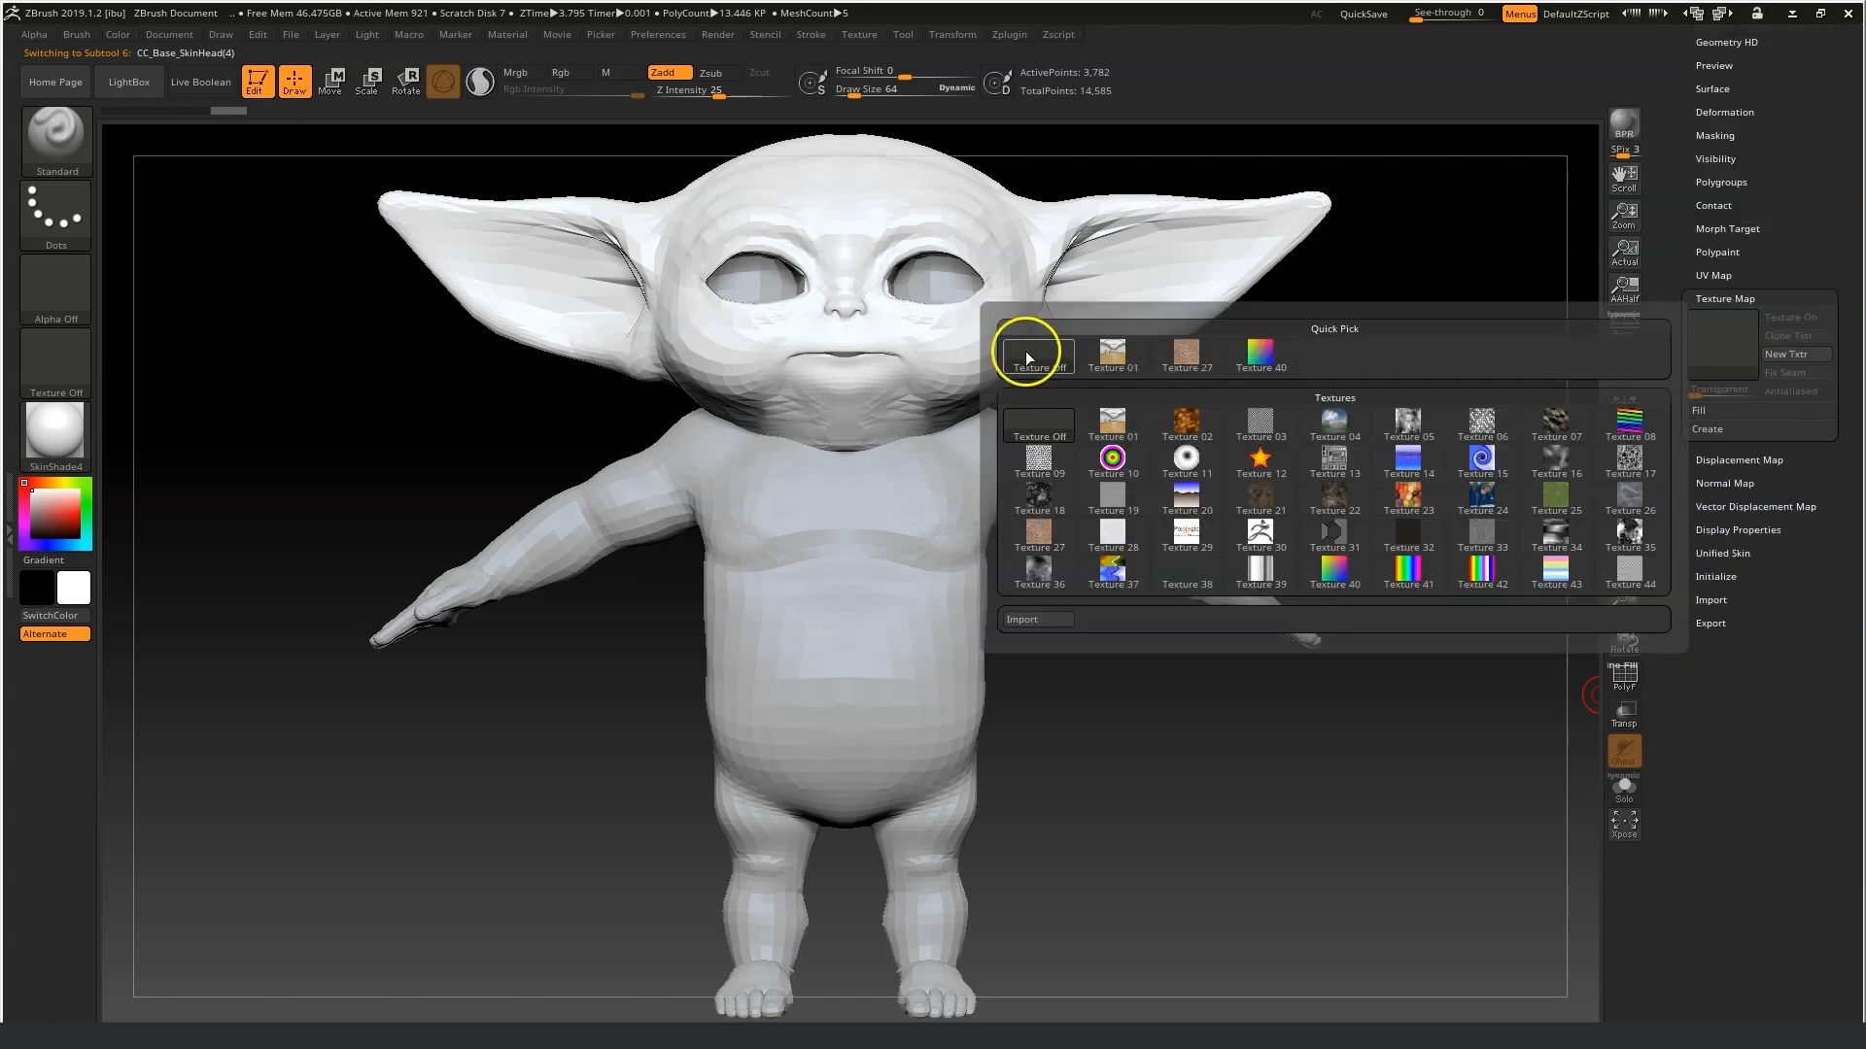
left_click(1035, 619)
left_click(542, 270)
left_click(1358, 976)
Zoom into the face, pick the Move Topological brush and set the current colour to white.
left_click_drag(1623, 604, 1632, 623)
left_click_drag(1626, 567, 1688, 679)
mouse_move(1622, 606)
left_mouse_down()
mouse_move(1633, 623)
mouse_move(1274, 599)
mouse_move(1632, 626)
left_mouse_up()
left_click_drag(1623, 567, 1678, 725)
left_click(850, 88)
left_click(56, 140)
left_click(822, 435)
key("v")
left_click(33, 492)
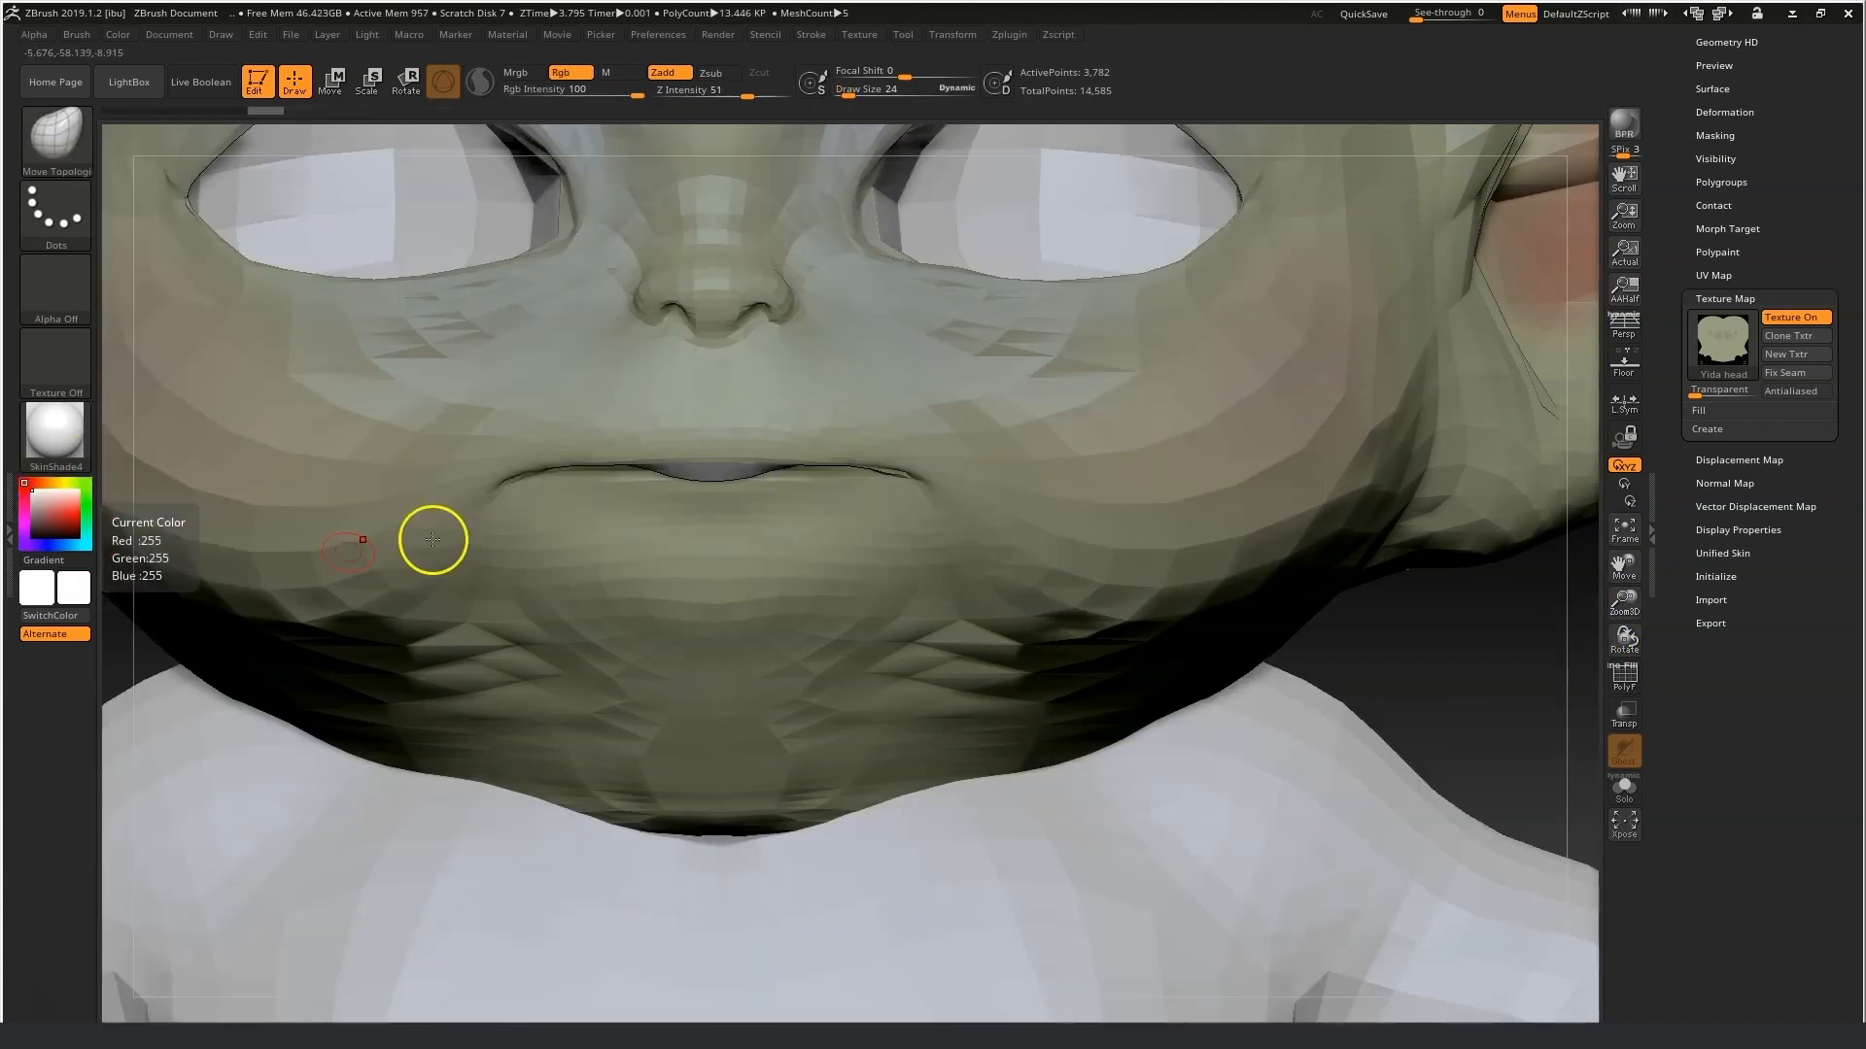
Nudge the chin with Move Topological and apply Fix Seam to the head texture.
left_click_drag(745, 480, 729, 450)
mouse_move(1447, 686)
left_mouse_down()
mouse_move(1416, 633)
mouse_move(1264, 583)
left_mouse_up()
left_click_drag(1623, 602, 1621, 643)
left_click(850, 91)
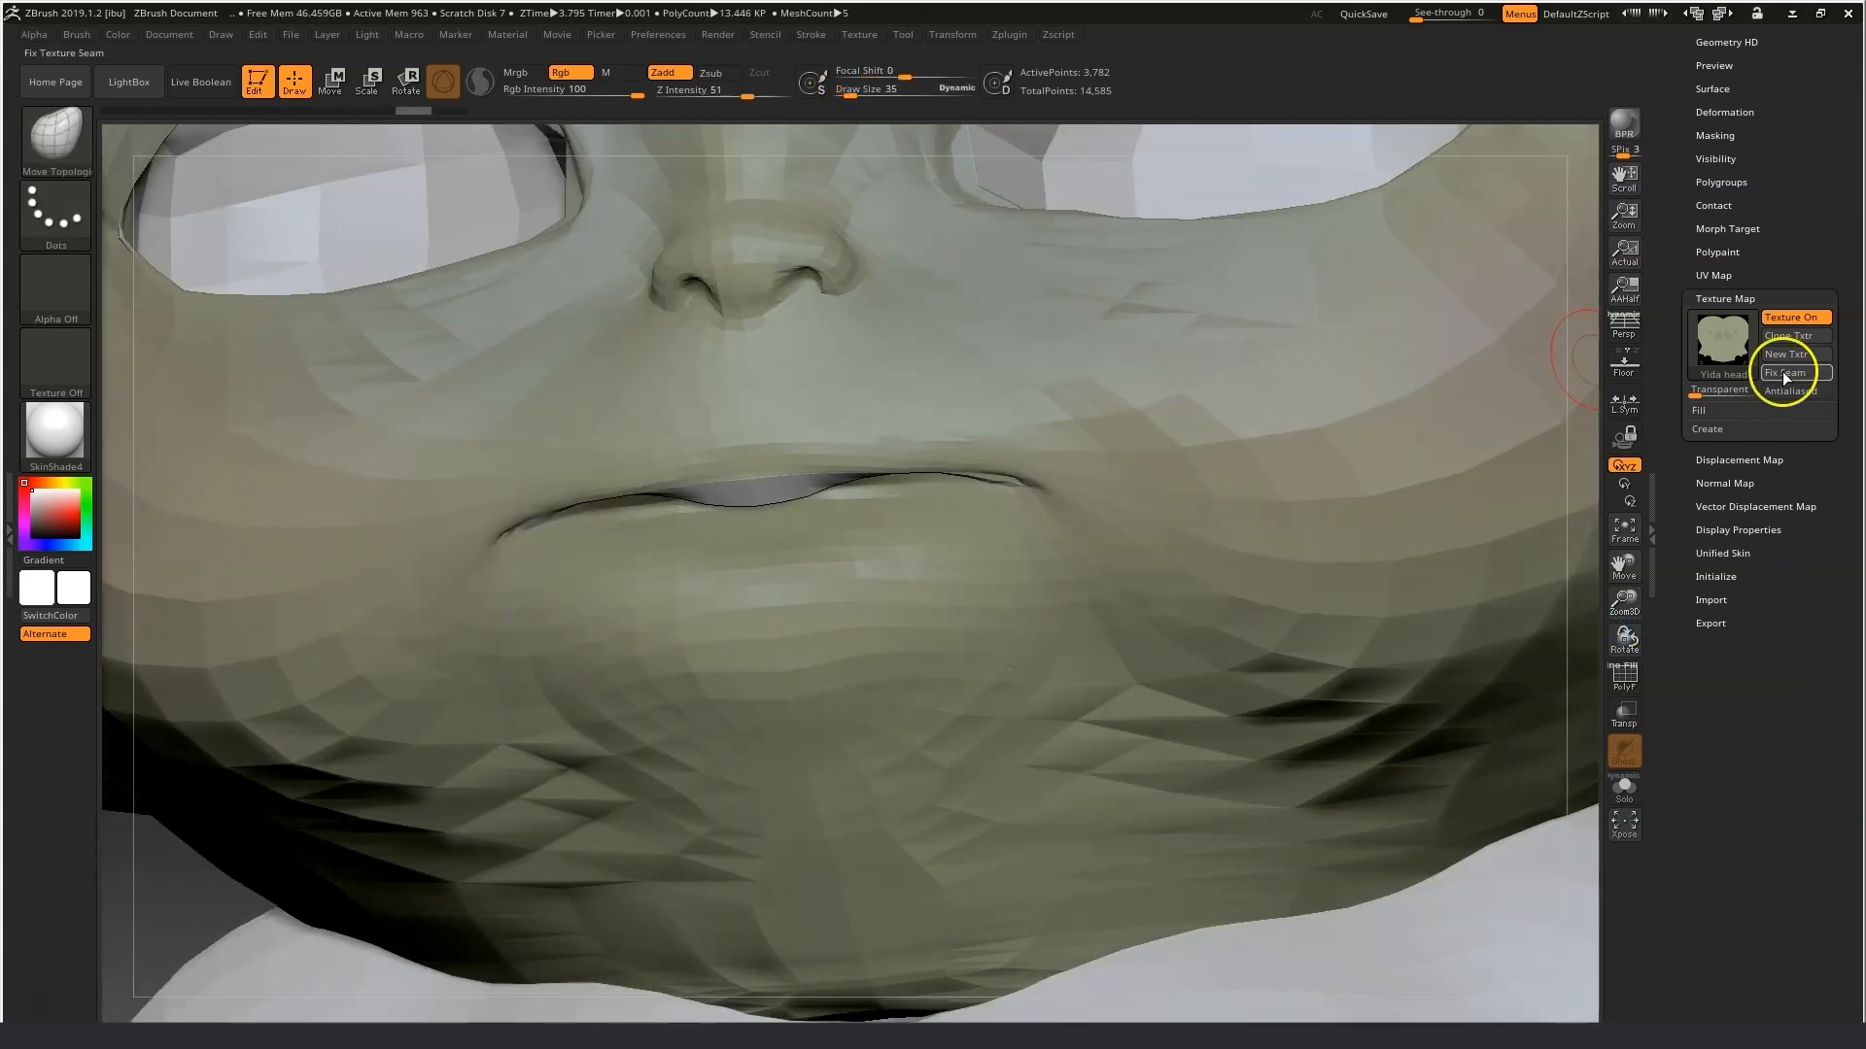
left_click(1791, 366)
Select the Mouth subtool and smooth along the mouth line.
left_click(1720, 226)
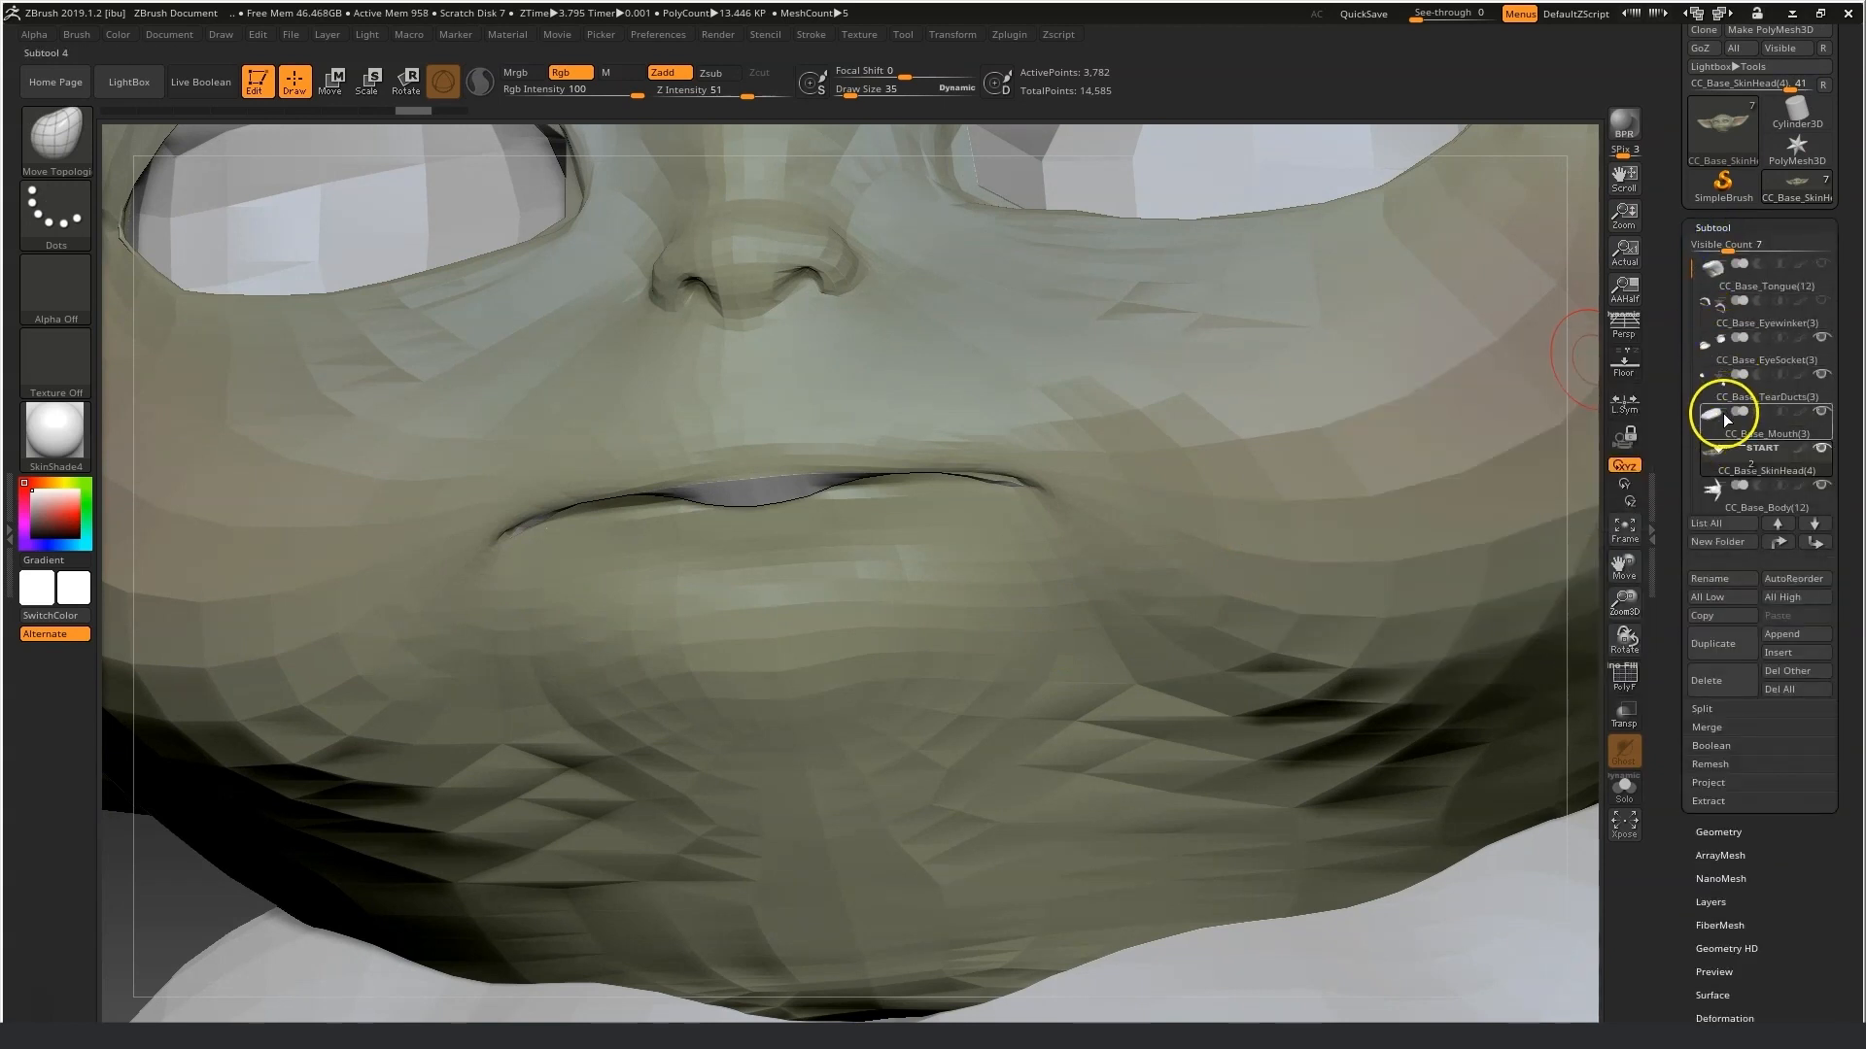
left_click(1714, 414)
left_click(1767, 419)
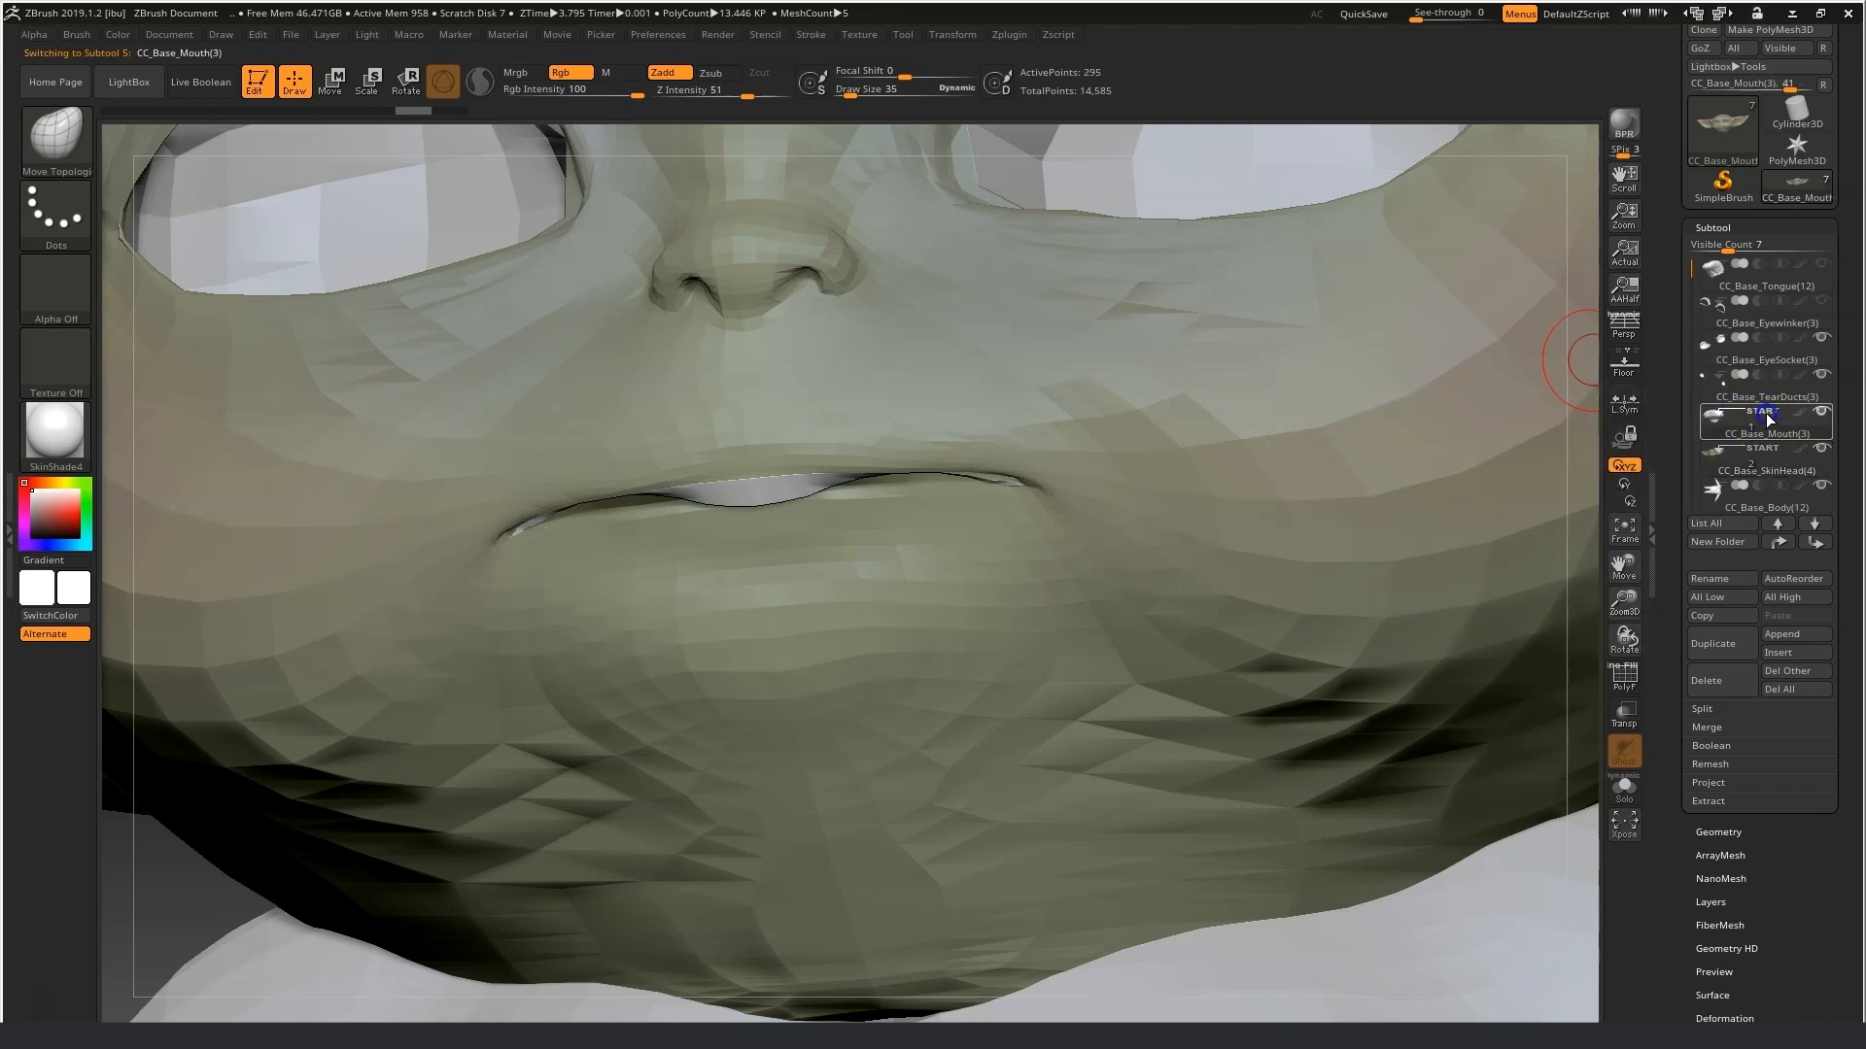
left_click_drag(200, 907, 119, 914)
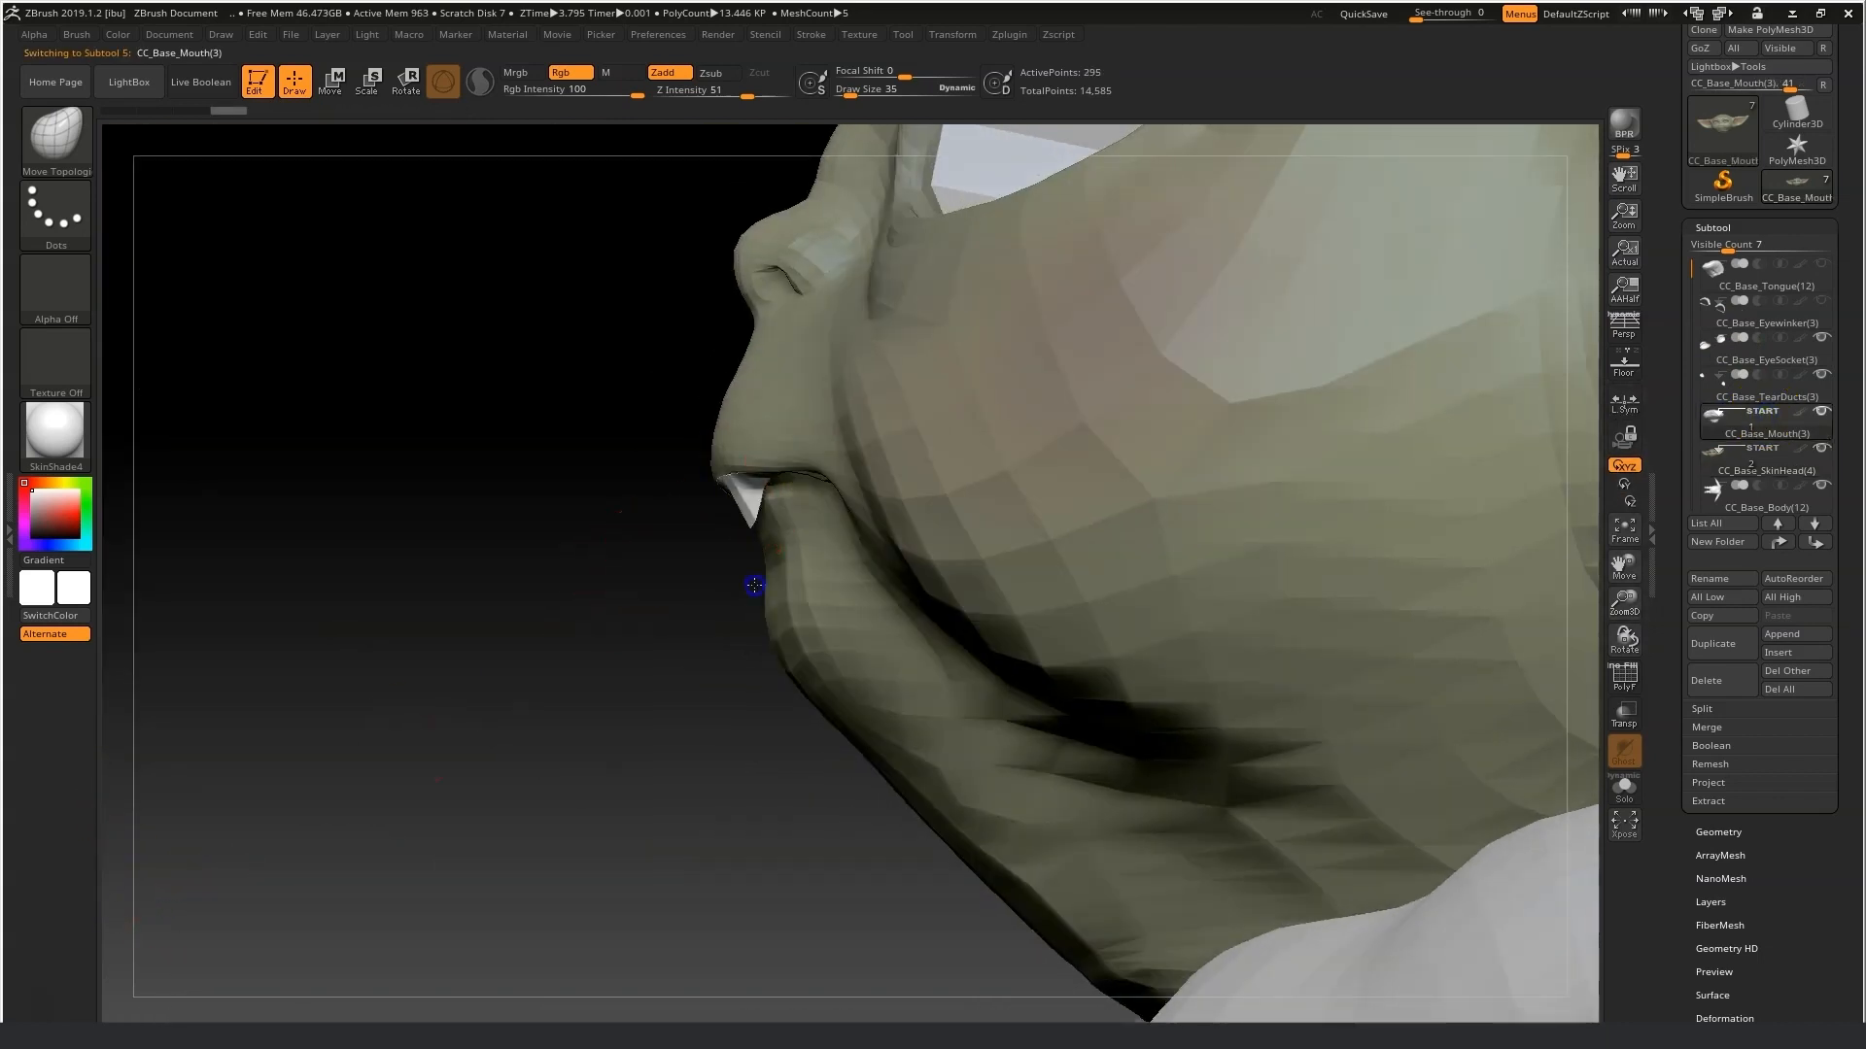
key("shift")
mouse_move(734, 511)
left_mouse_down("shift")
mouse_move(634, 646)
mouse_move(703, 574)
mouse_move(678, 525)
mouse_move(849, 437)
mouse_move(836, 428)
mouse_move(777, 466)
mouse_move(999, 396)
mouse_move(679, 612)
mouse_move(595, 633)
mouse_move(608, 620)
left_mouse_up("shift")
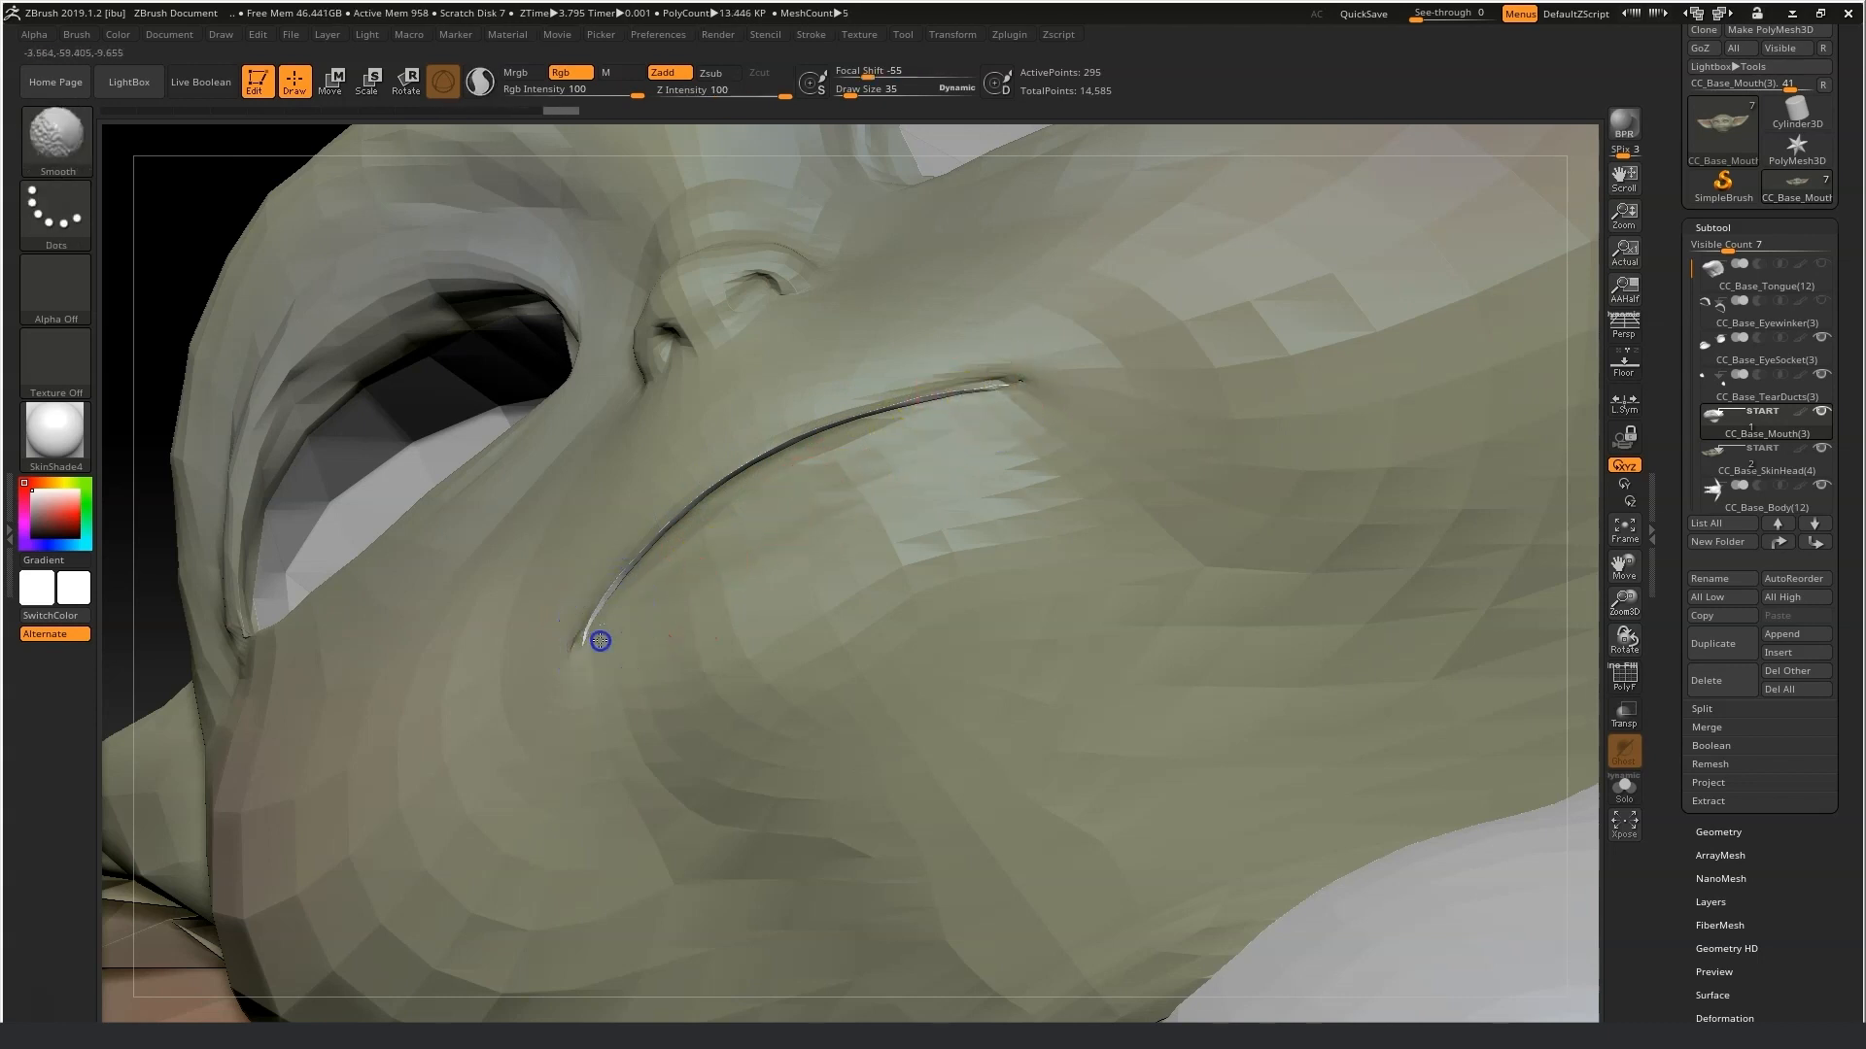
Reselect the SkinHead subtool and orbit back to the front of the face.
mouse_move(1829, 443)
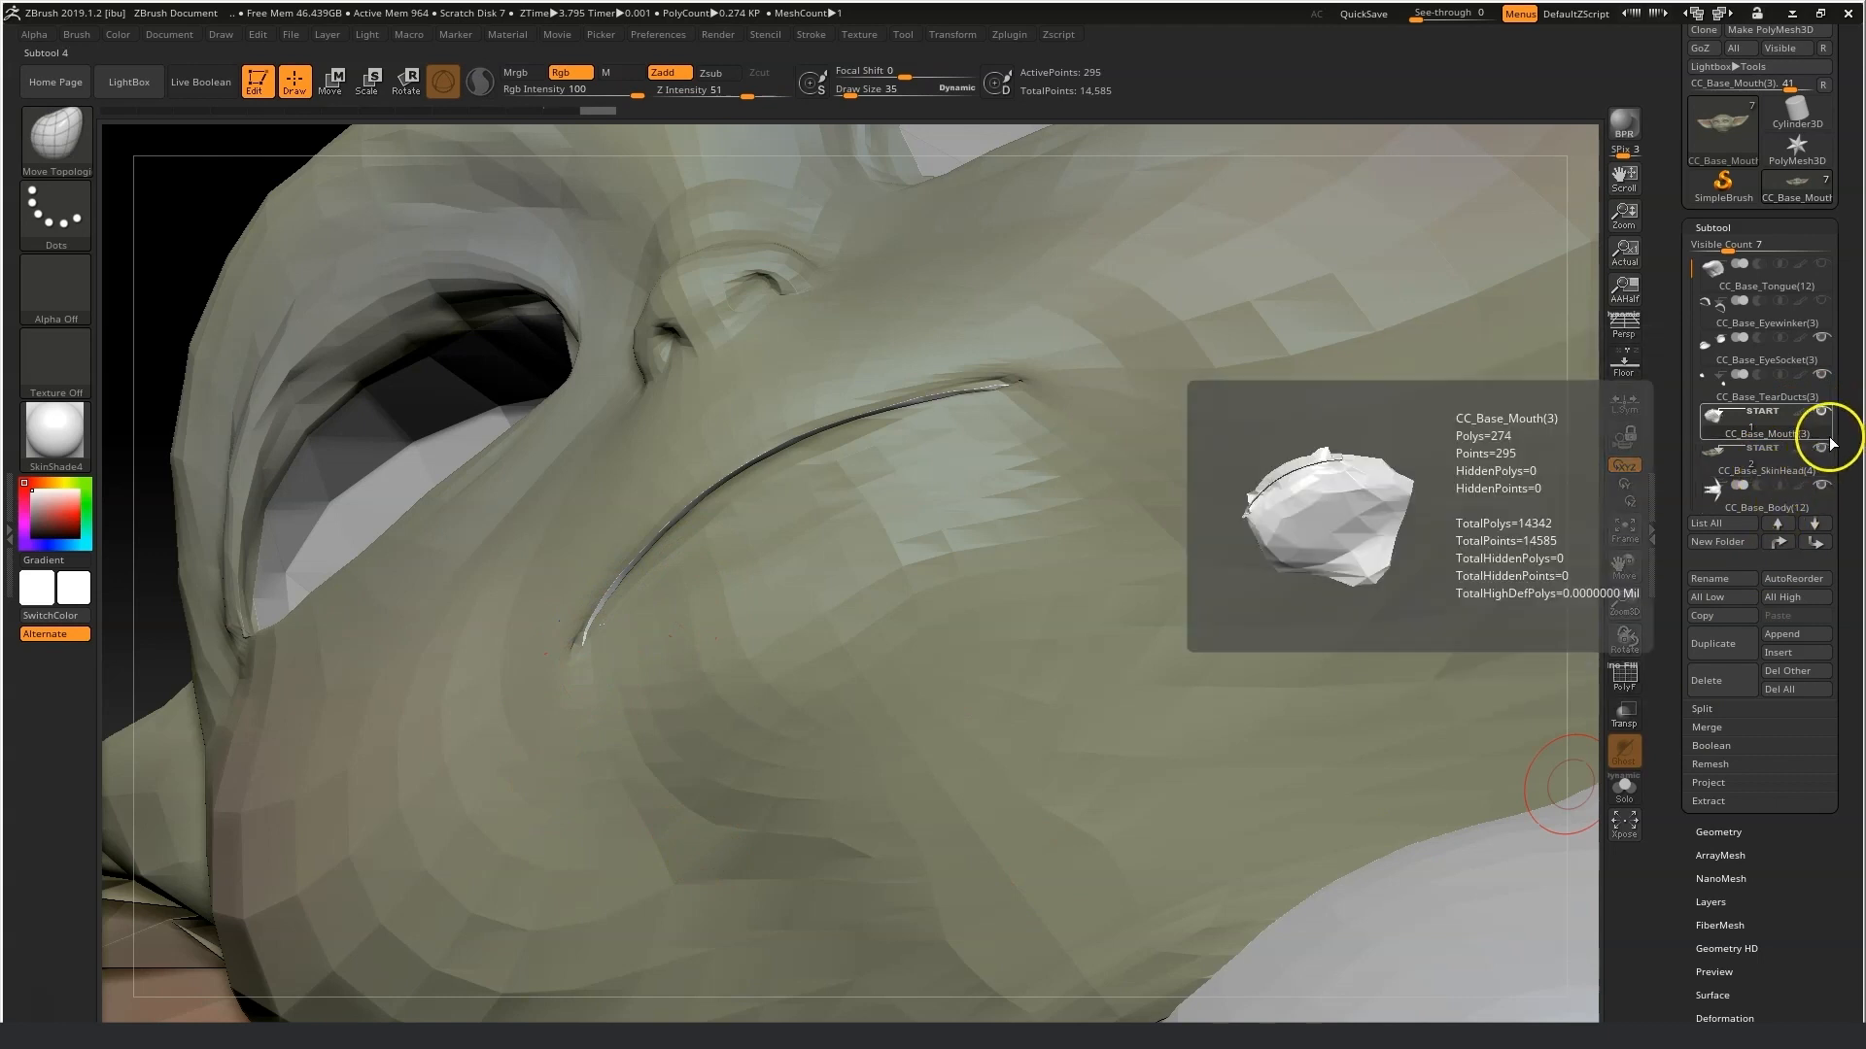
left_click_drag(1692, 271, 1693, 330)
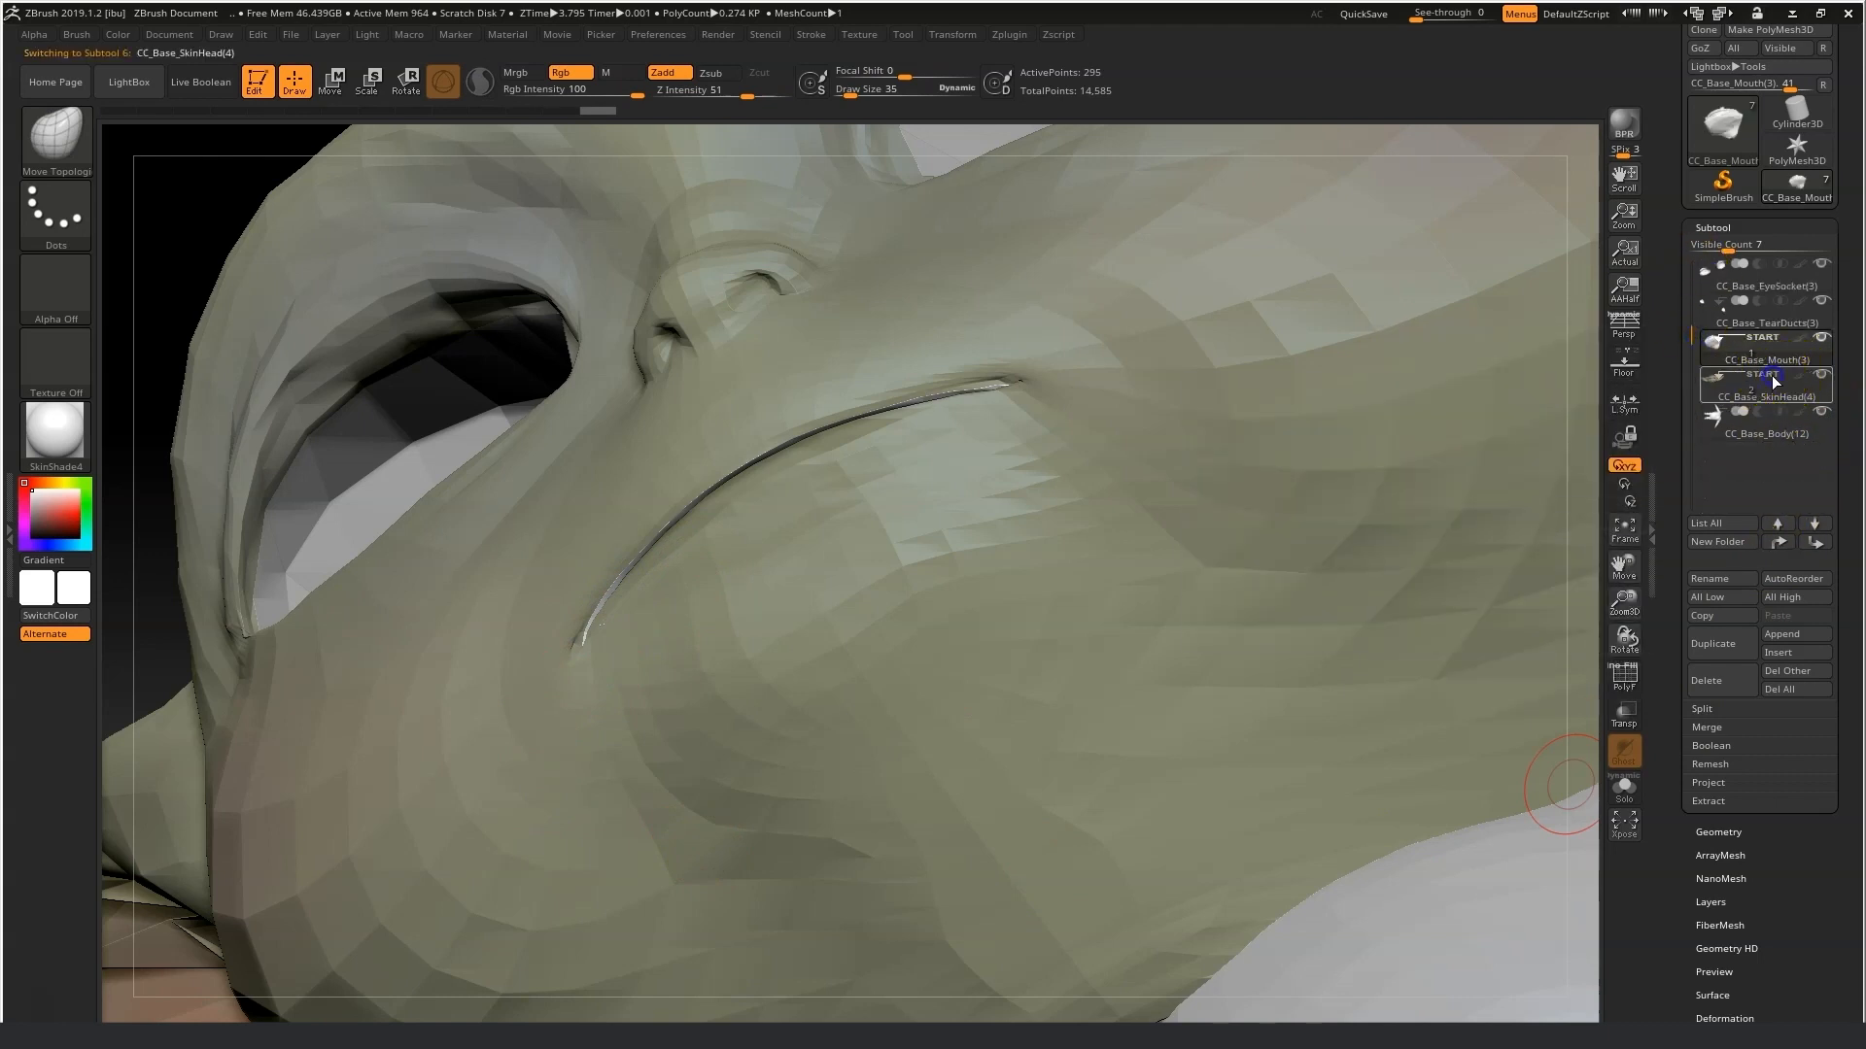
left_click_drag(150, 591, 94, 663)
left_click_drag(422, 710, 484, 727)
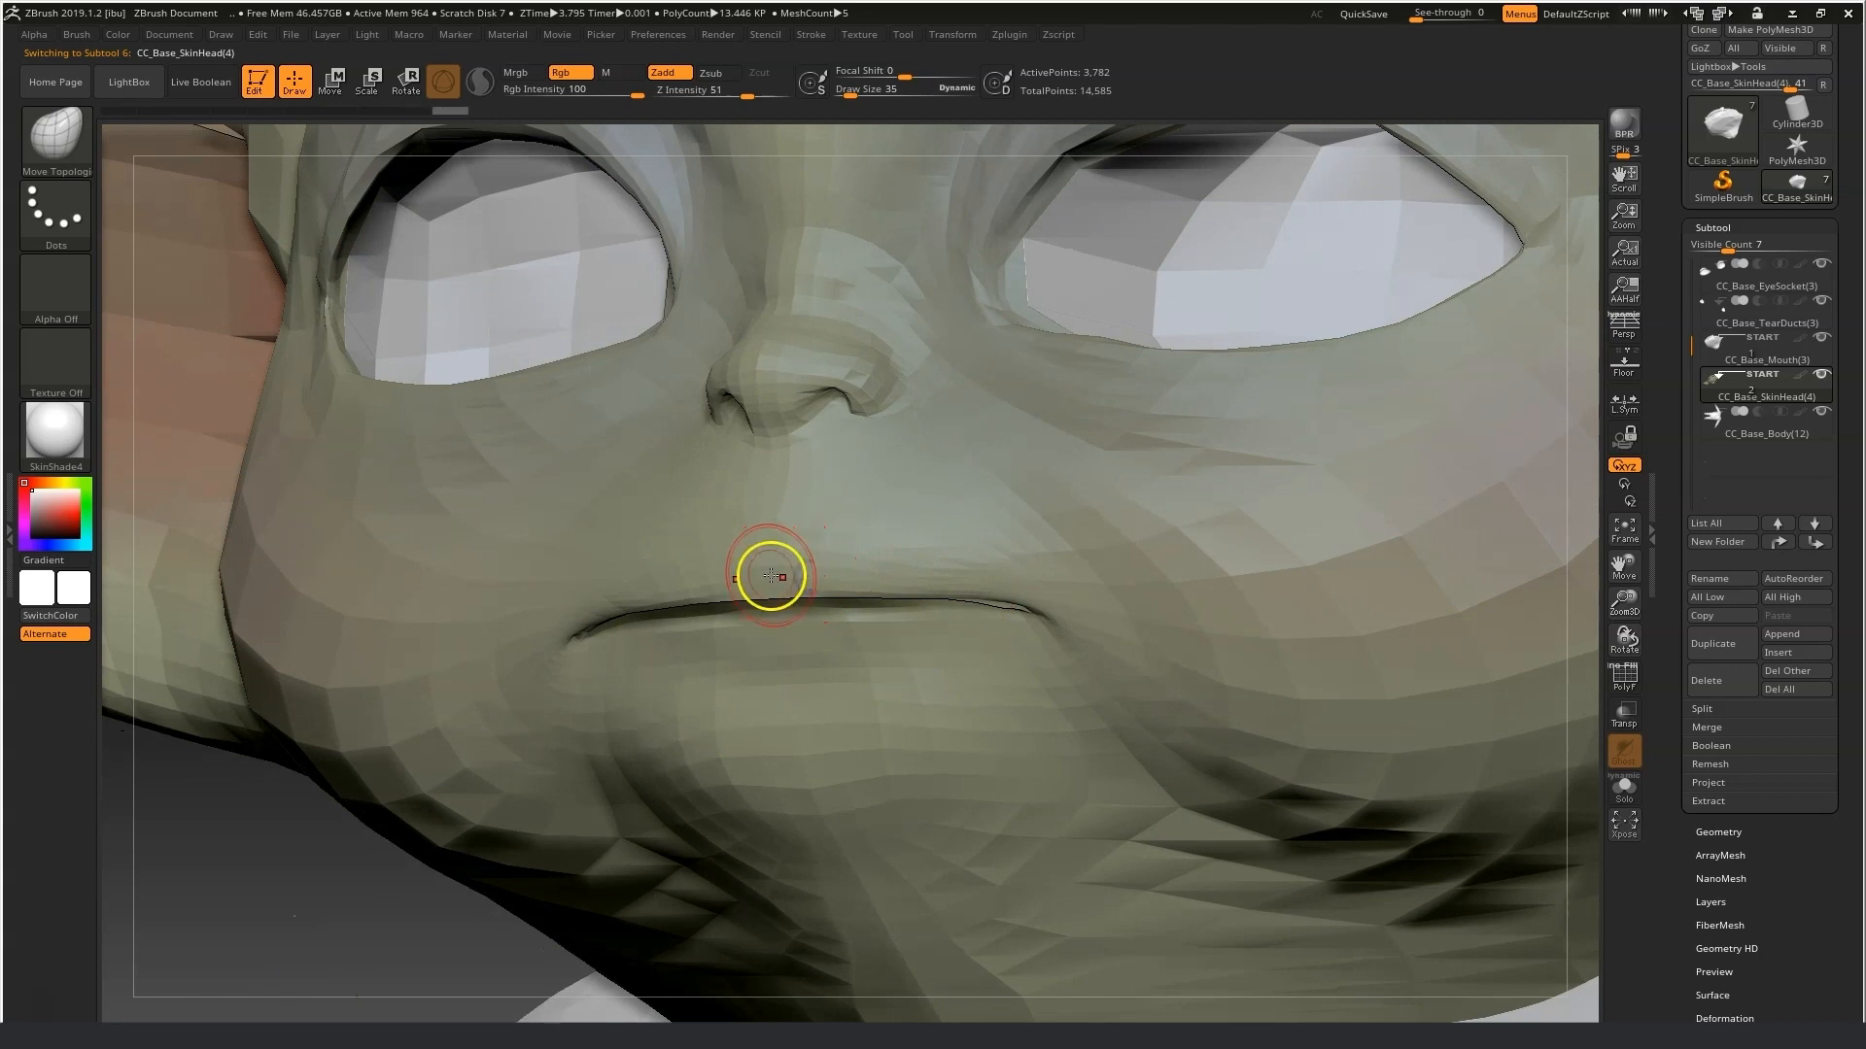
Carve the mouth line with the Standard brush at draw size 15.
left_click(46, 141)
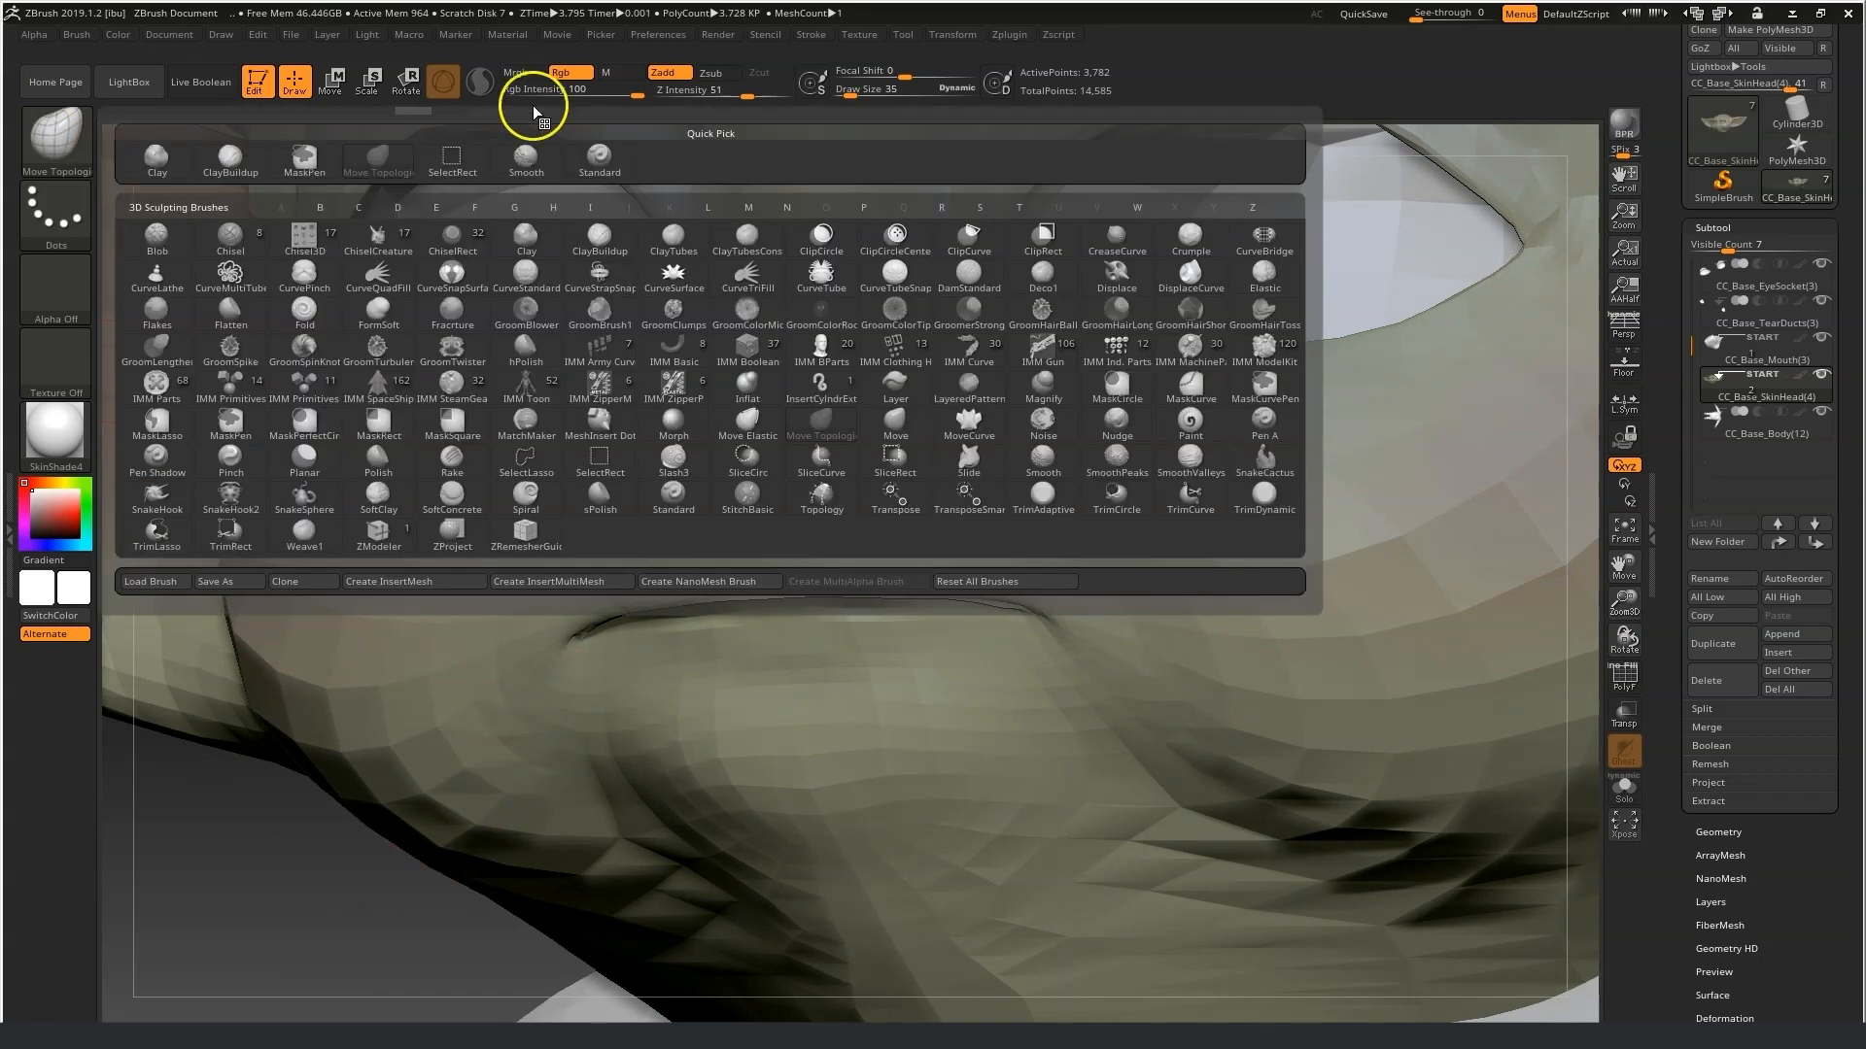
left_click(608, 159)
left_click_drag(848, 91, 848, 93)
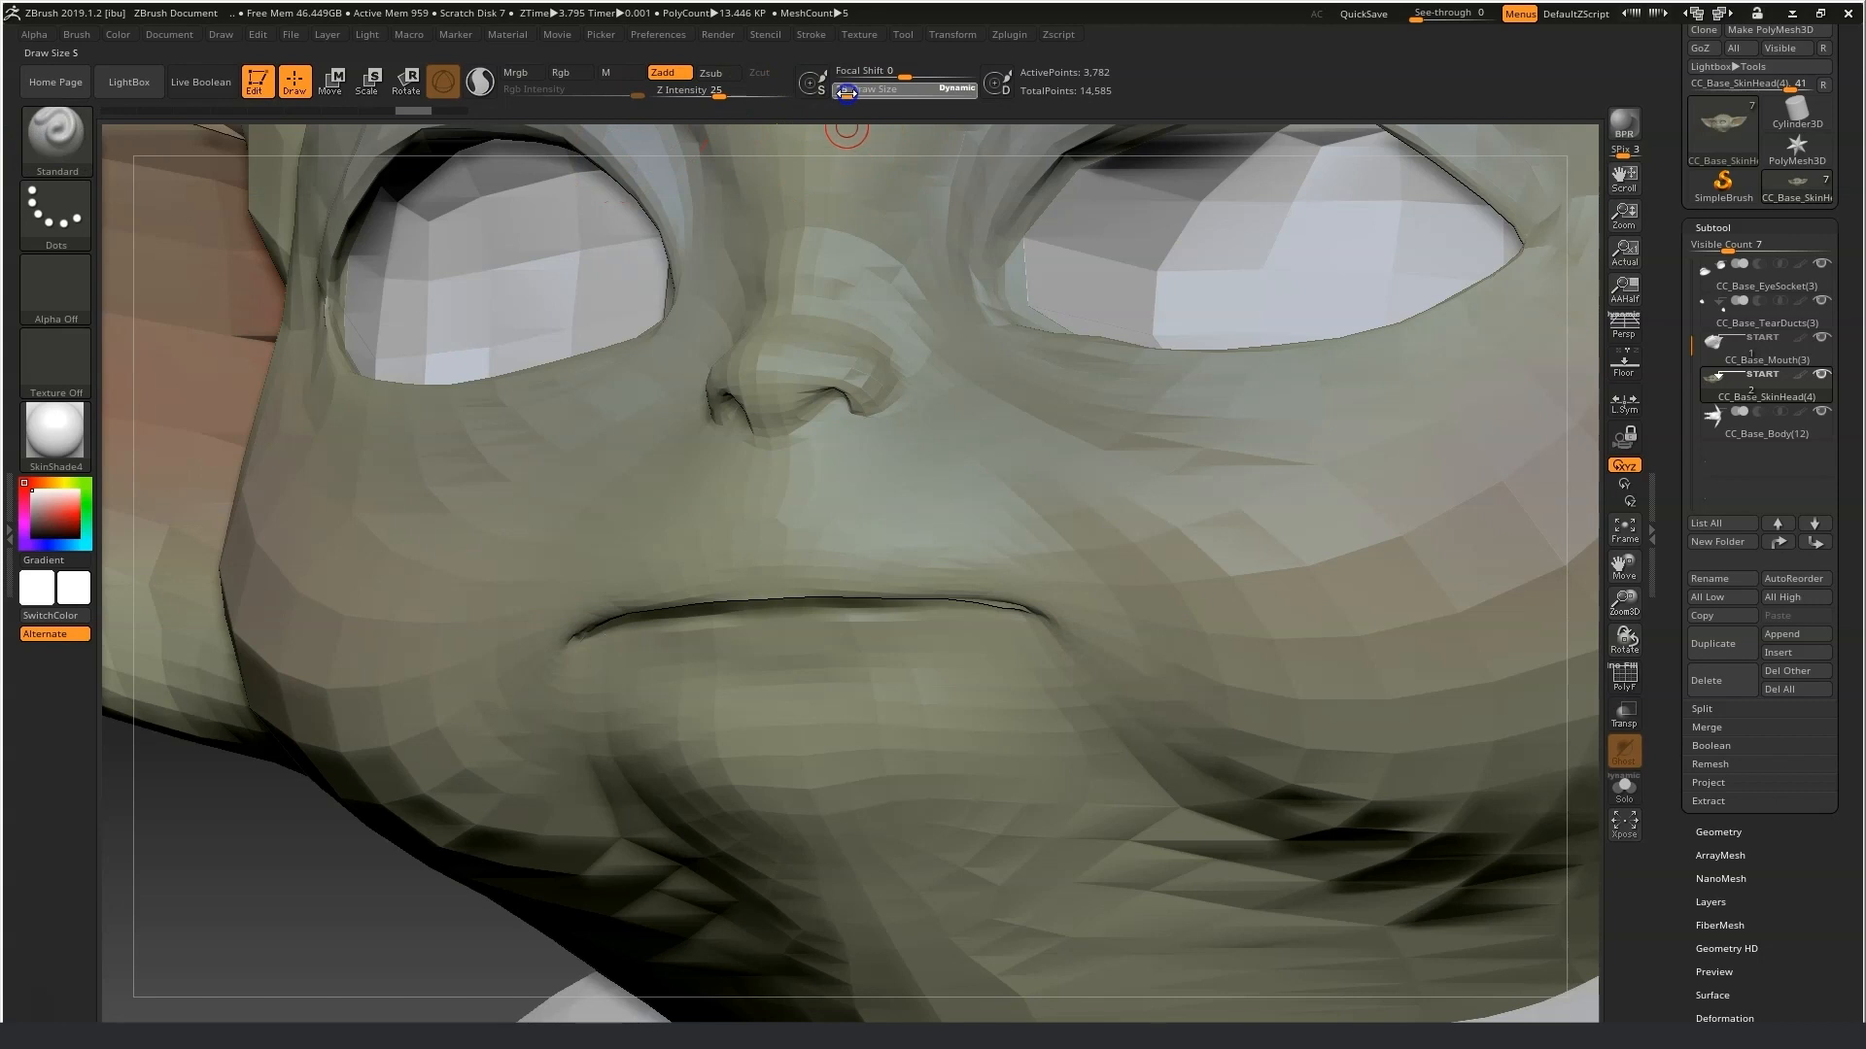
mouse_move(367, 784)
right_mouse_down()
mouse_move(317, 829)
mouse_move(330, 783)
mouse_move(328, 803)
right_mouse_up()
left_click(518, 694)
mouse_move(601, 638)
left_mouse_down()
mouse_move(782, 653)
mouse_move(766, 623)
mouse_move(903, 622)
left_mouse_up()
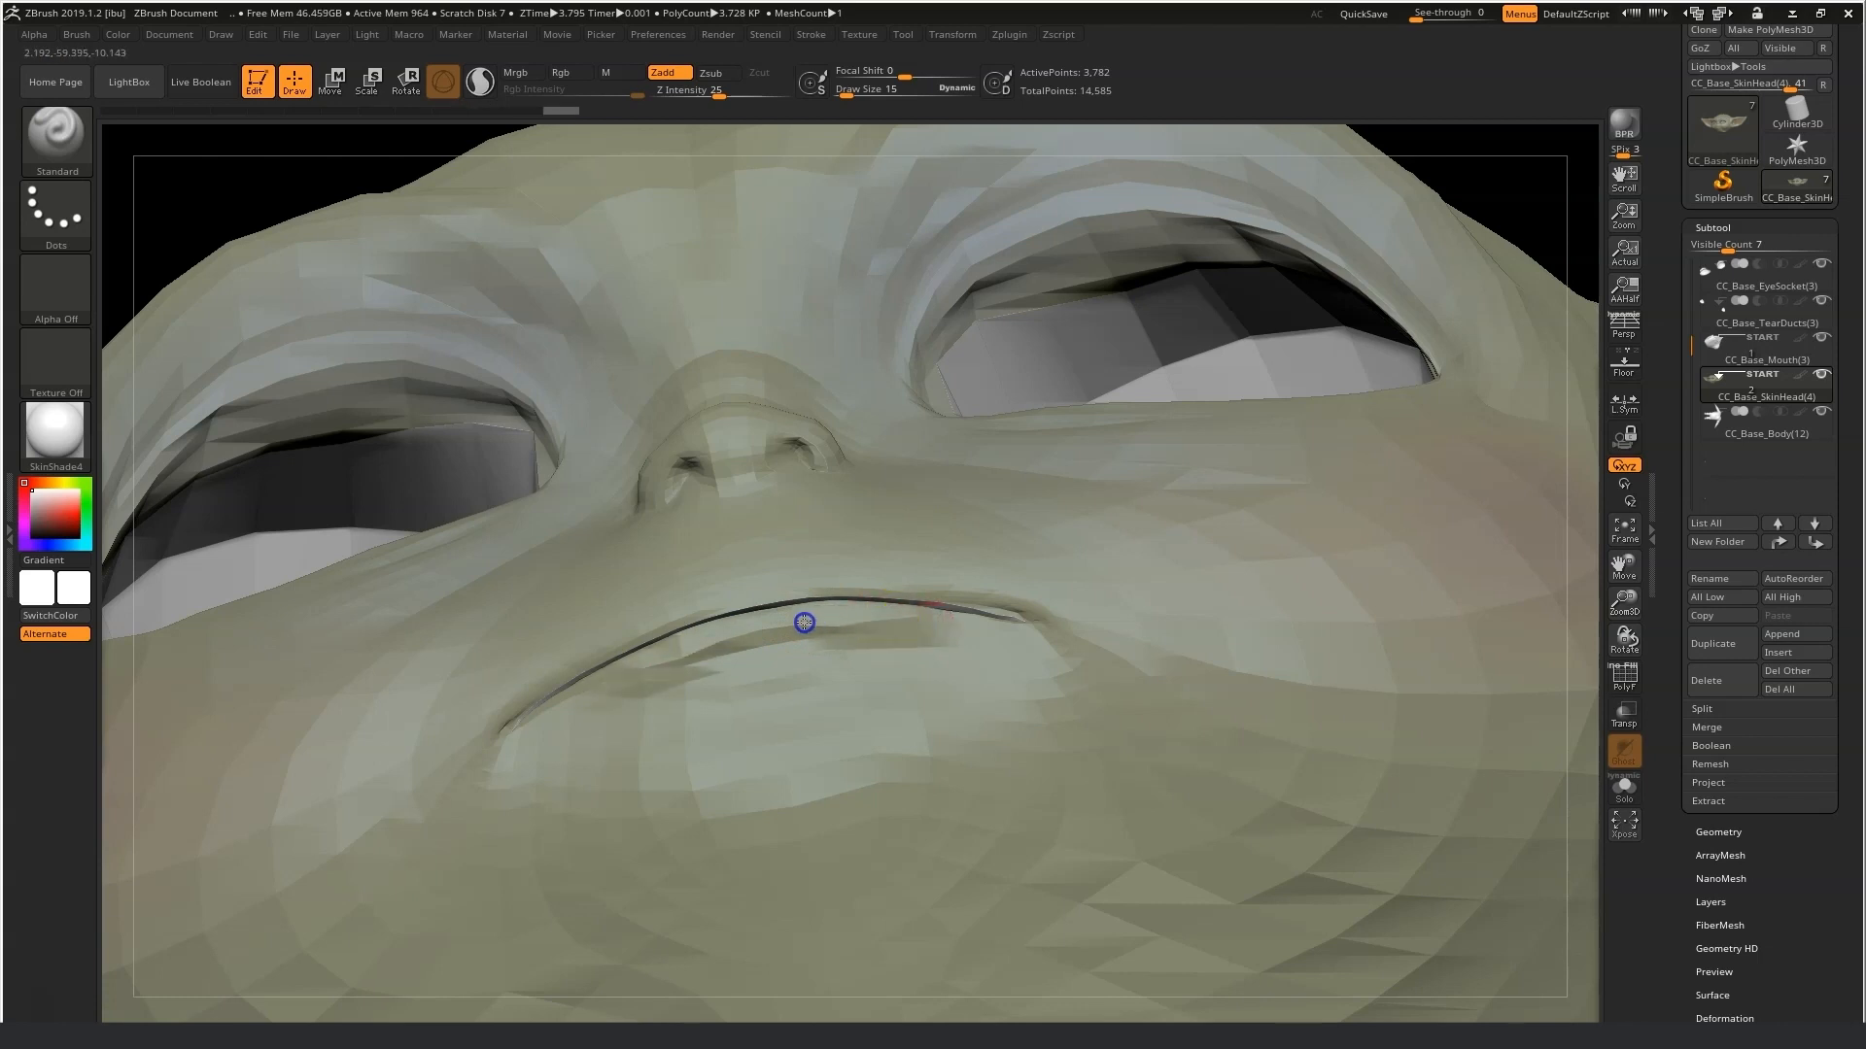
Deepen the mouth line with more strokes, then smooth it at draw size 35.
mouse_move(1353, 306)
right_mouse_down()
mouse_move(1512, 208)
mouse_move(1512, 341)
mouse_move(1511, 248)
right_mouse_up()
mouse_move(765, 649)
left_mouse_down()
mouse_move(958, 616)
mouse_move(854, 628)
left_mouse_up()
left_click_drag(654, 689, 900, 644)
left_click_drag(855, 90, 846, 89)
key("shift")
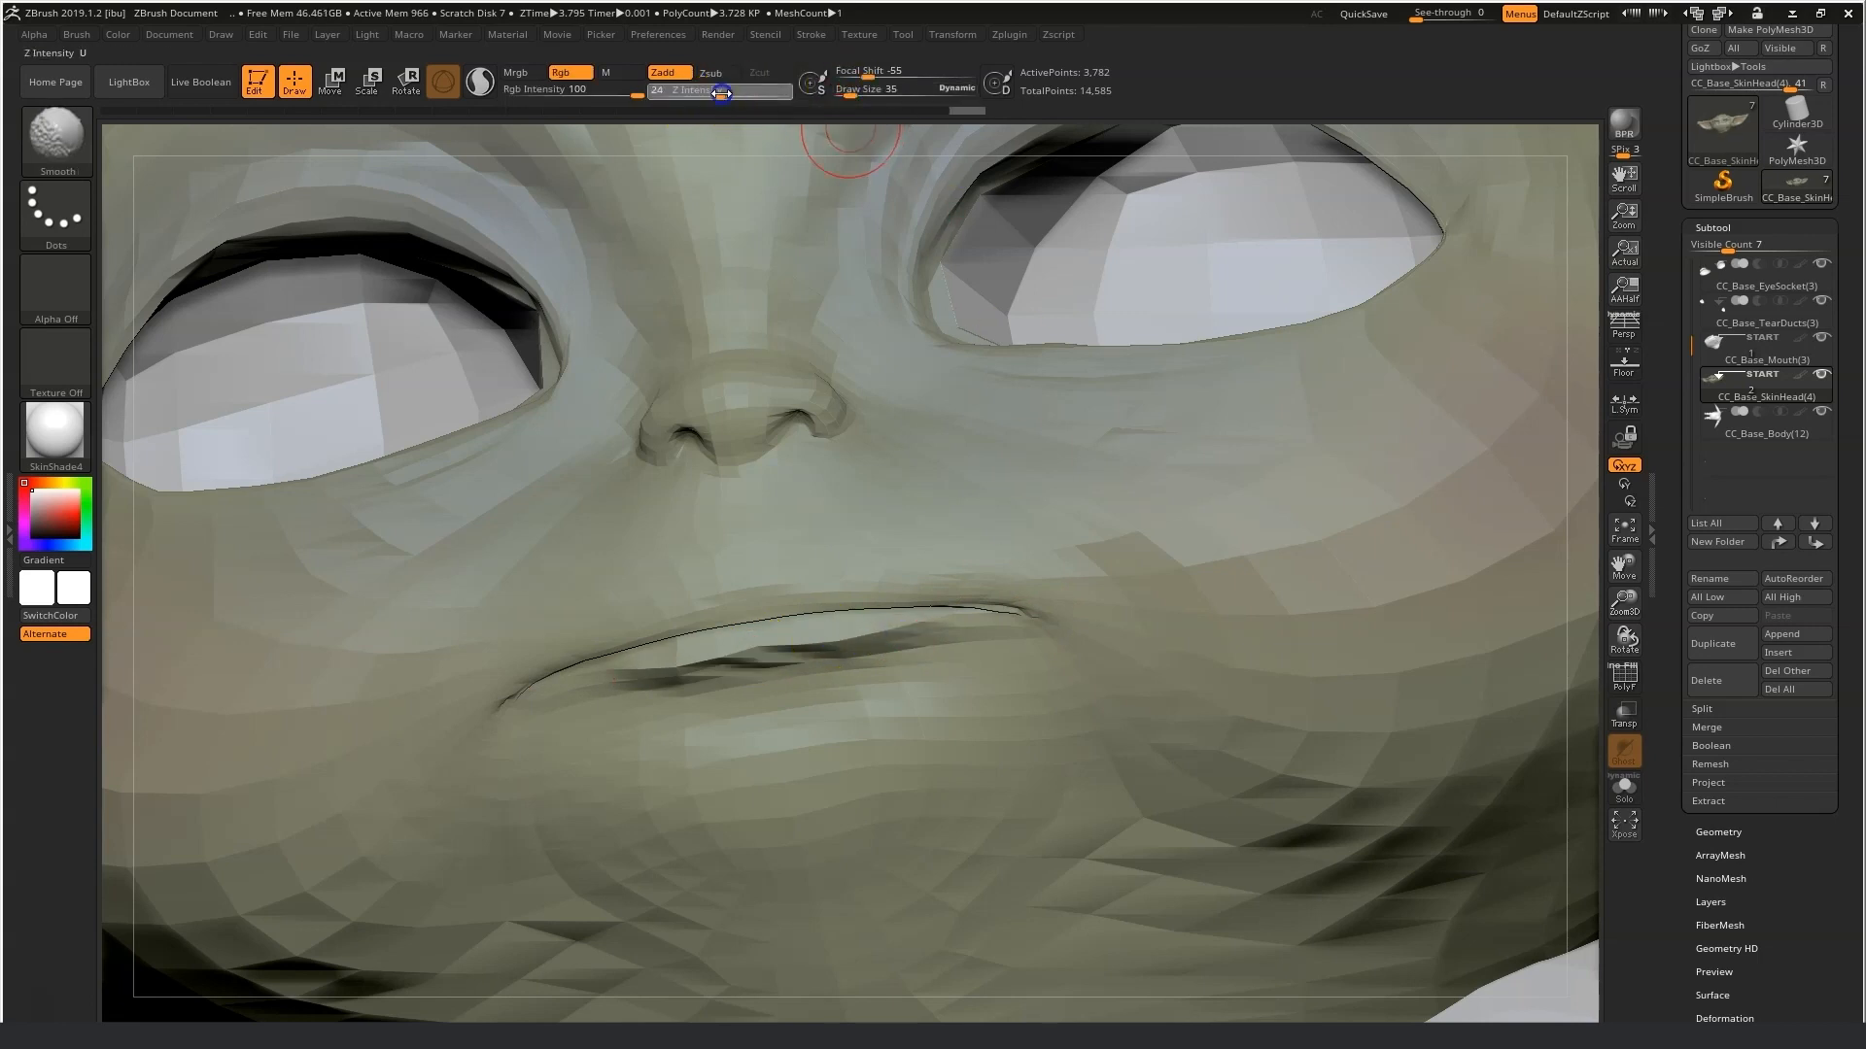
left_click_drag(768, 666, 908, 640, "shift")
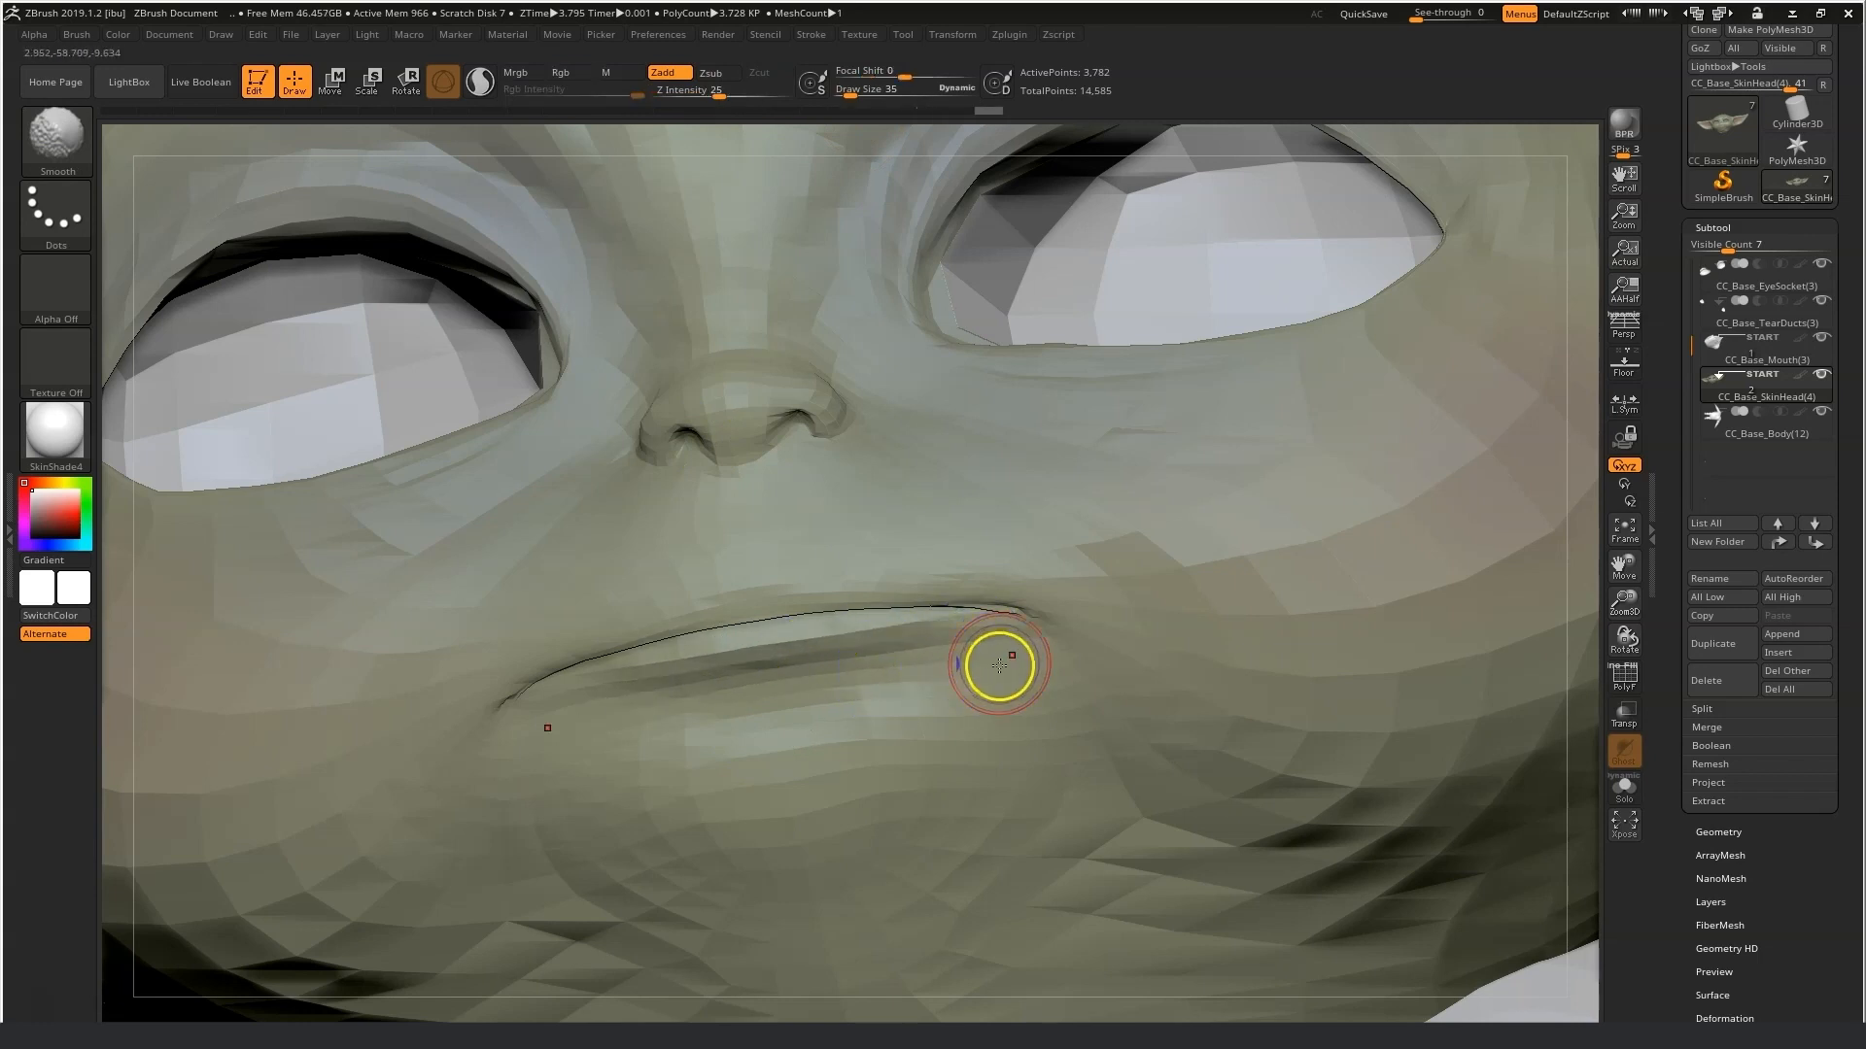
Switch to the Move Topological brush and pull the right corner of the mouth.
left_click(56, 136)
left_click(387, 167)
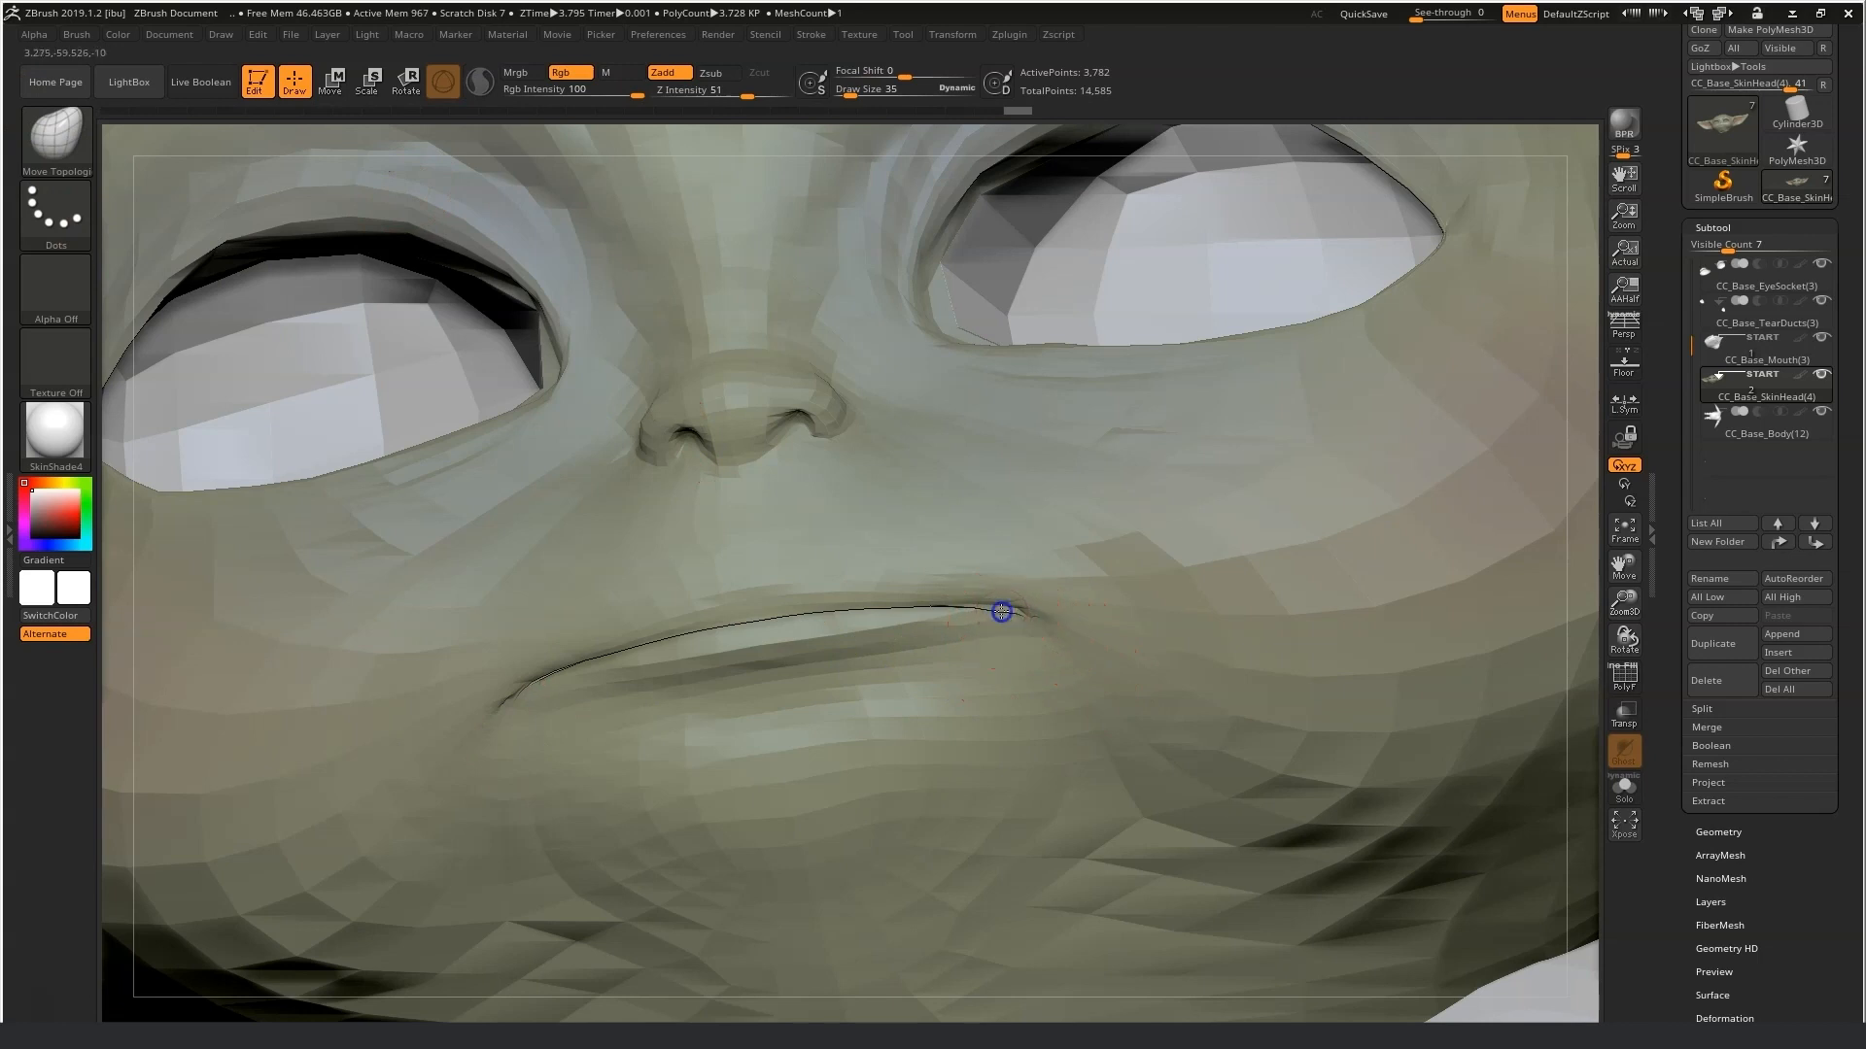
mouse_move(1006, 606)
left_mouse_down("shift")
mouse_move(968, 612)
mouse_move(1065, 623)
left_mouse_up("shift")
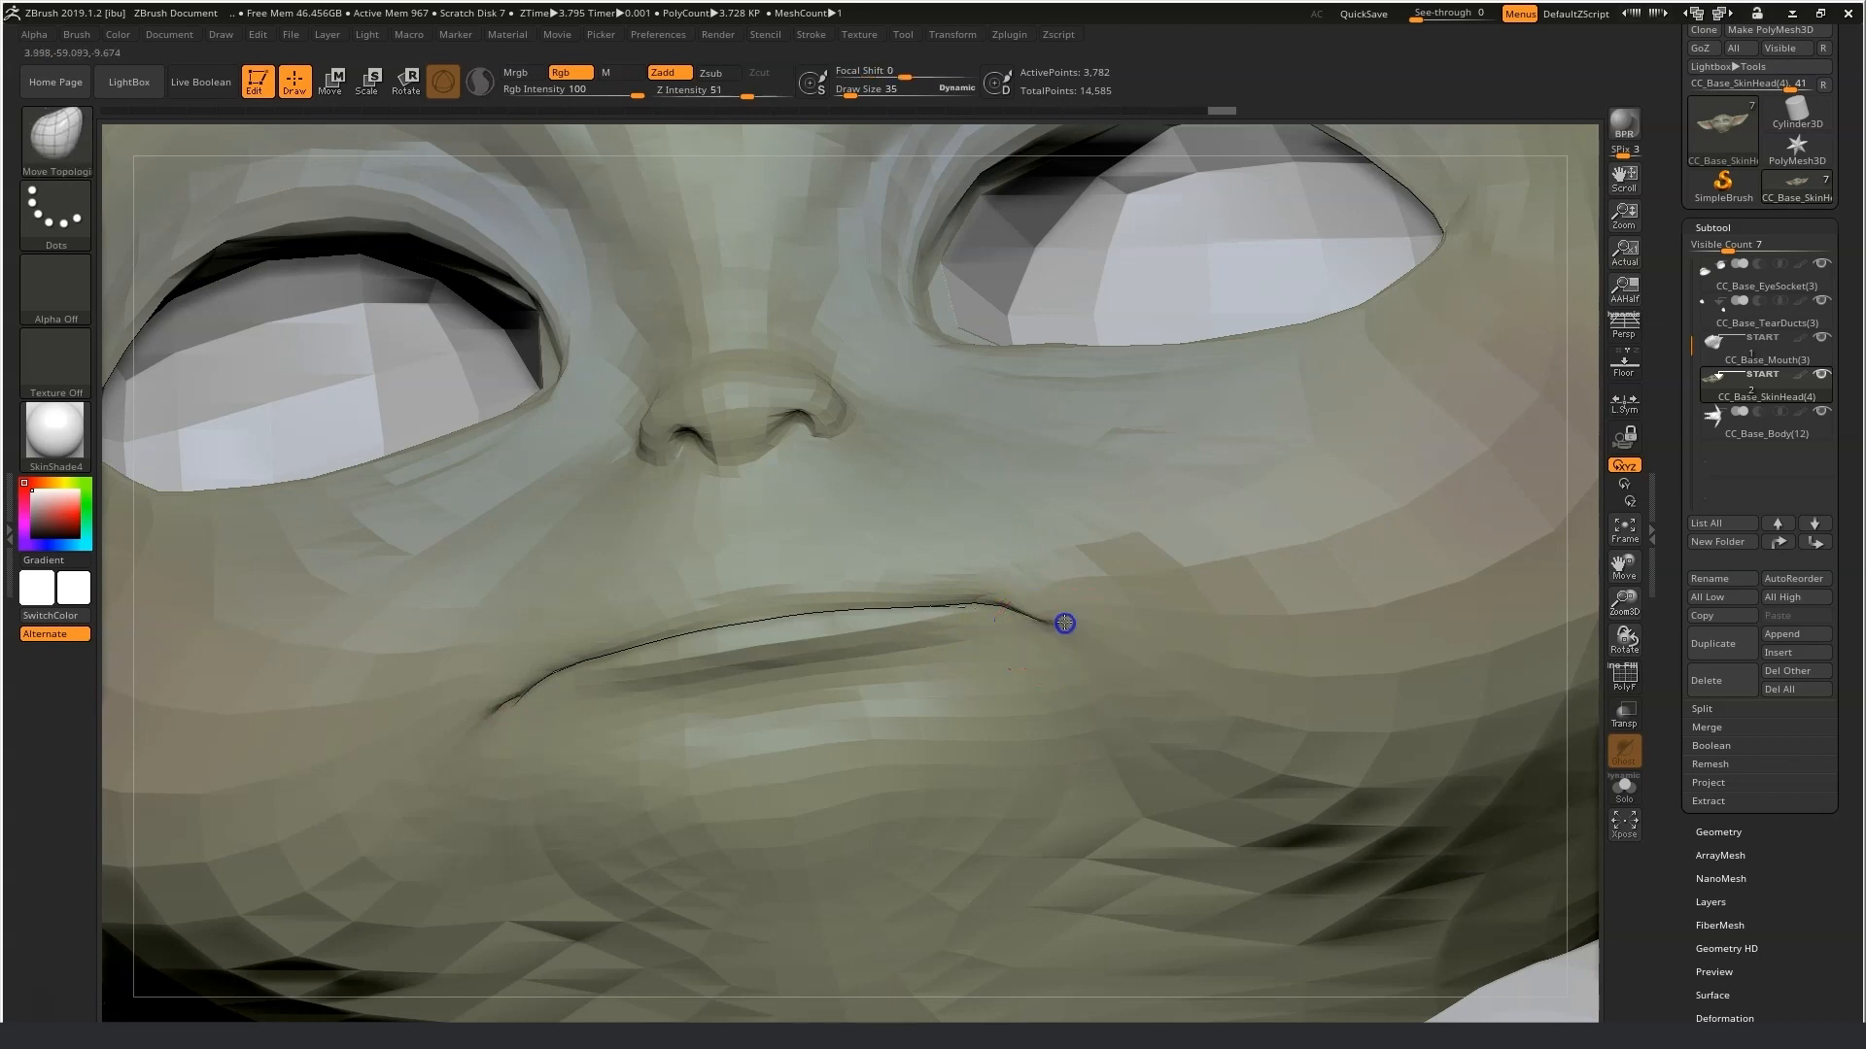
Adjust the mouth corner with Move Topological and smooth it from a side view.
left_click_drag(1624, 600, 1528, 632)
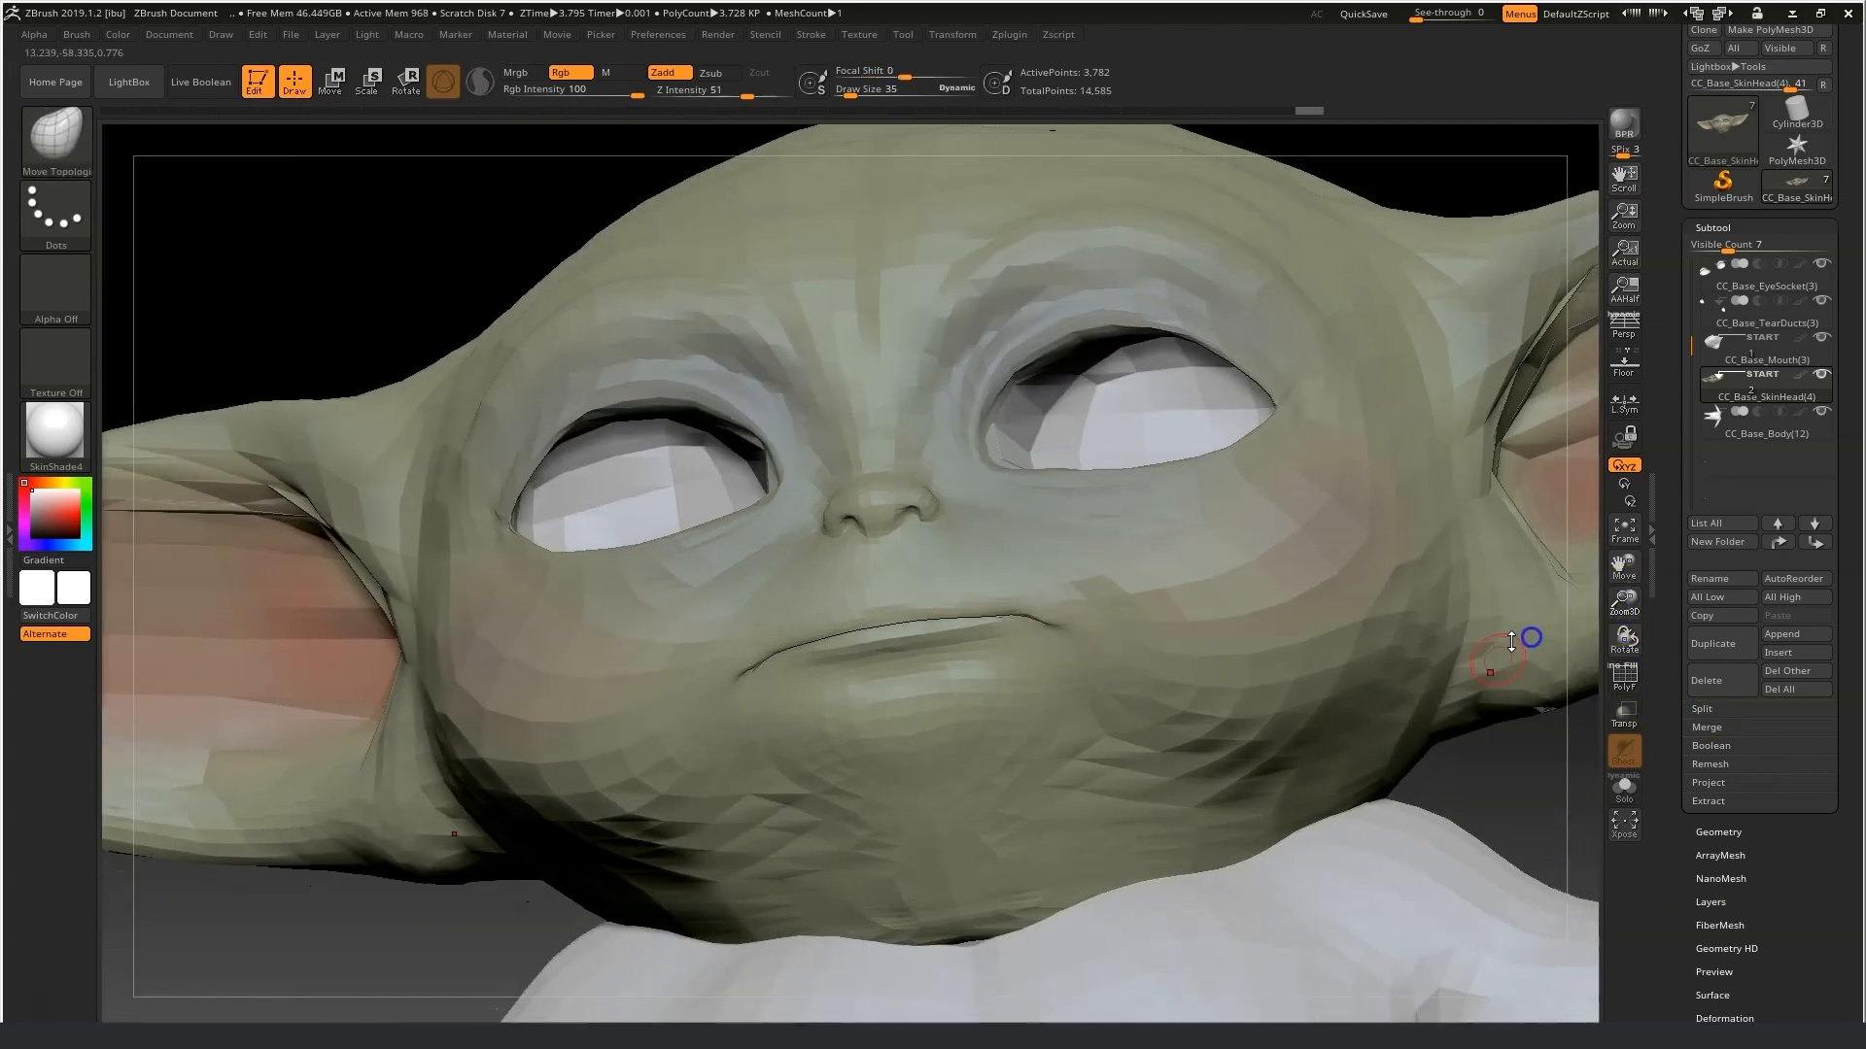
left_click_drag(1507, 770, 1529, 825, "shift")
mouse_move(325, 746)
left_mouse_down()
mouse_move(259, 749)
mouse_move(450, 654)
left_mouse_up()
key("shift")
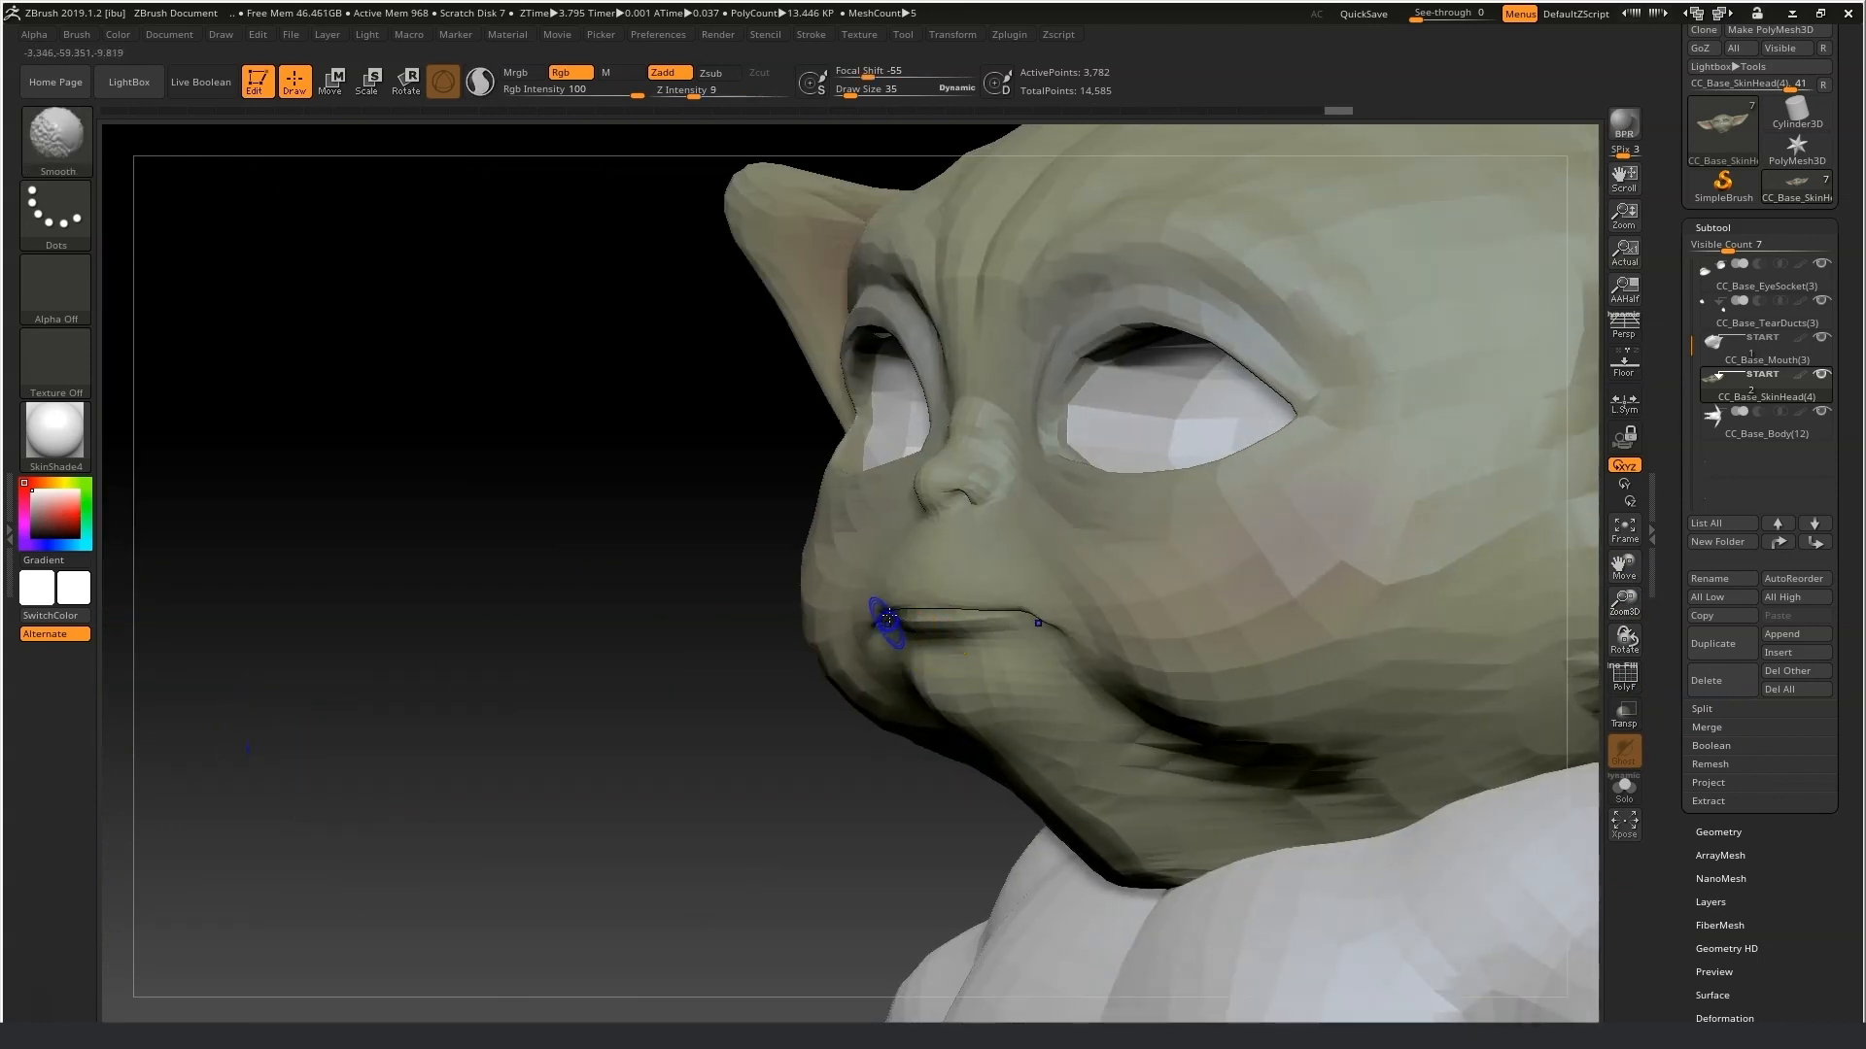
left_click_drag(743, 701, 606, 673)
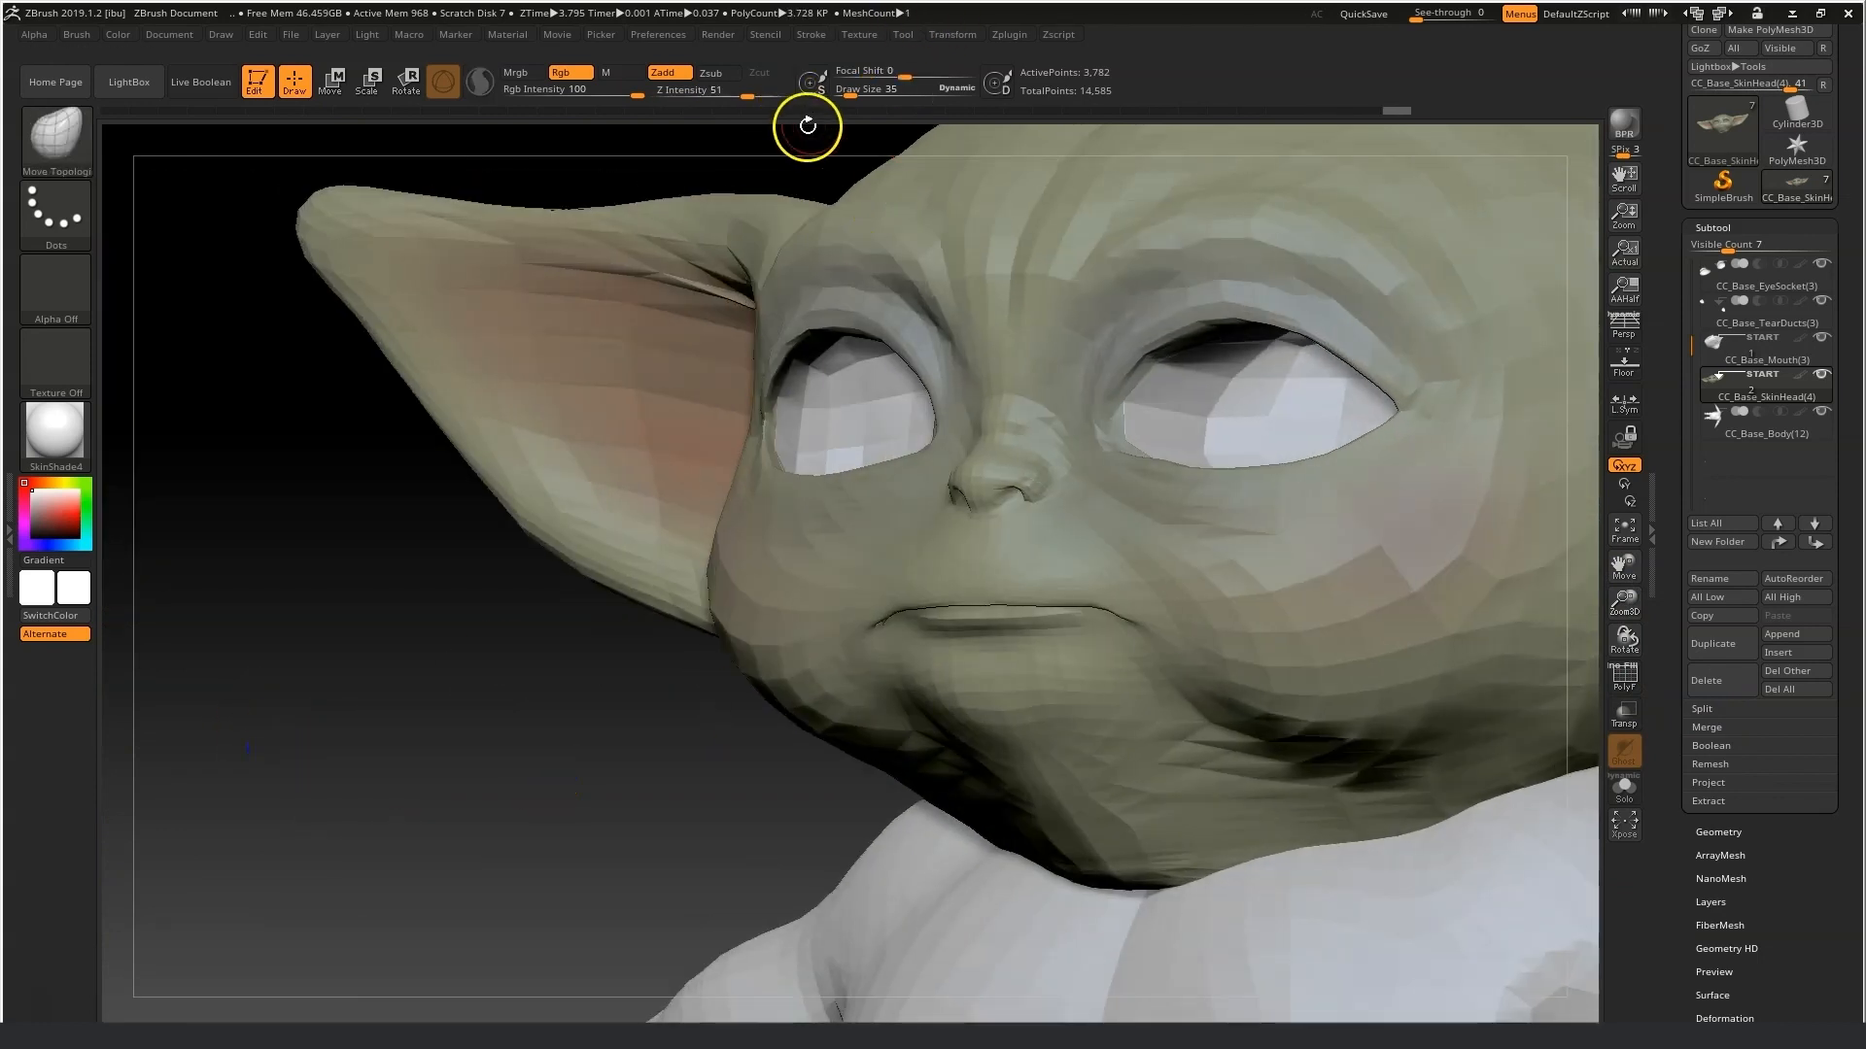
Switch to the Inflat brush at draw size 64 and inflate the nostrils from a front view.
left_click_drag(849, 86, 853, 96)
left_click_drag(726, 741, 668, 787)
left_click_drag(865, 611, 879, 614)
left_click_drag(780, 734, 802, 720)
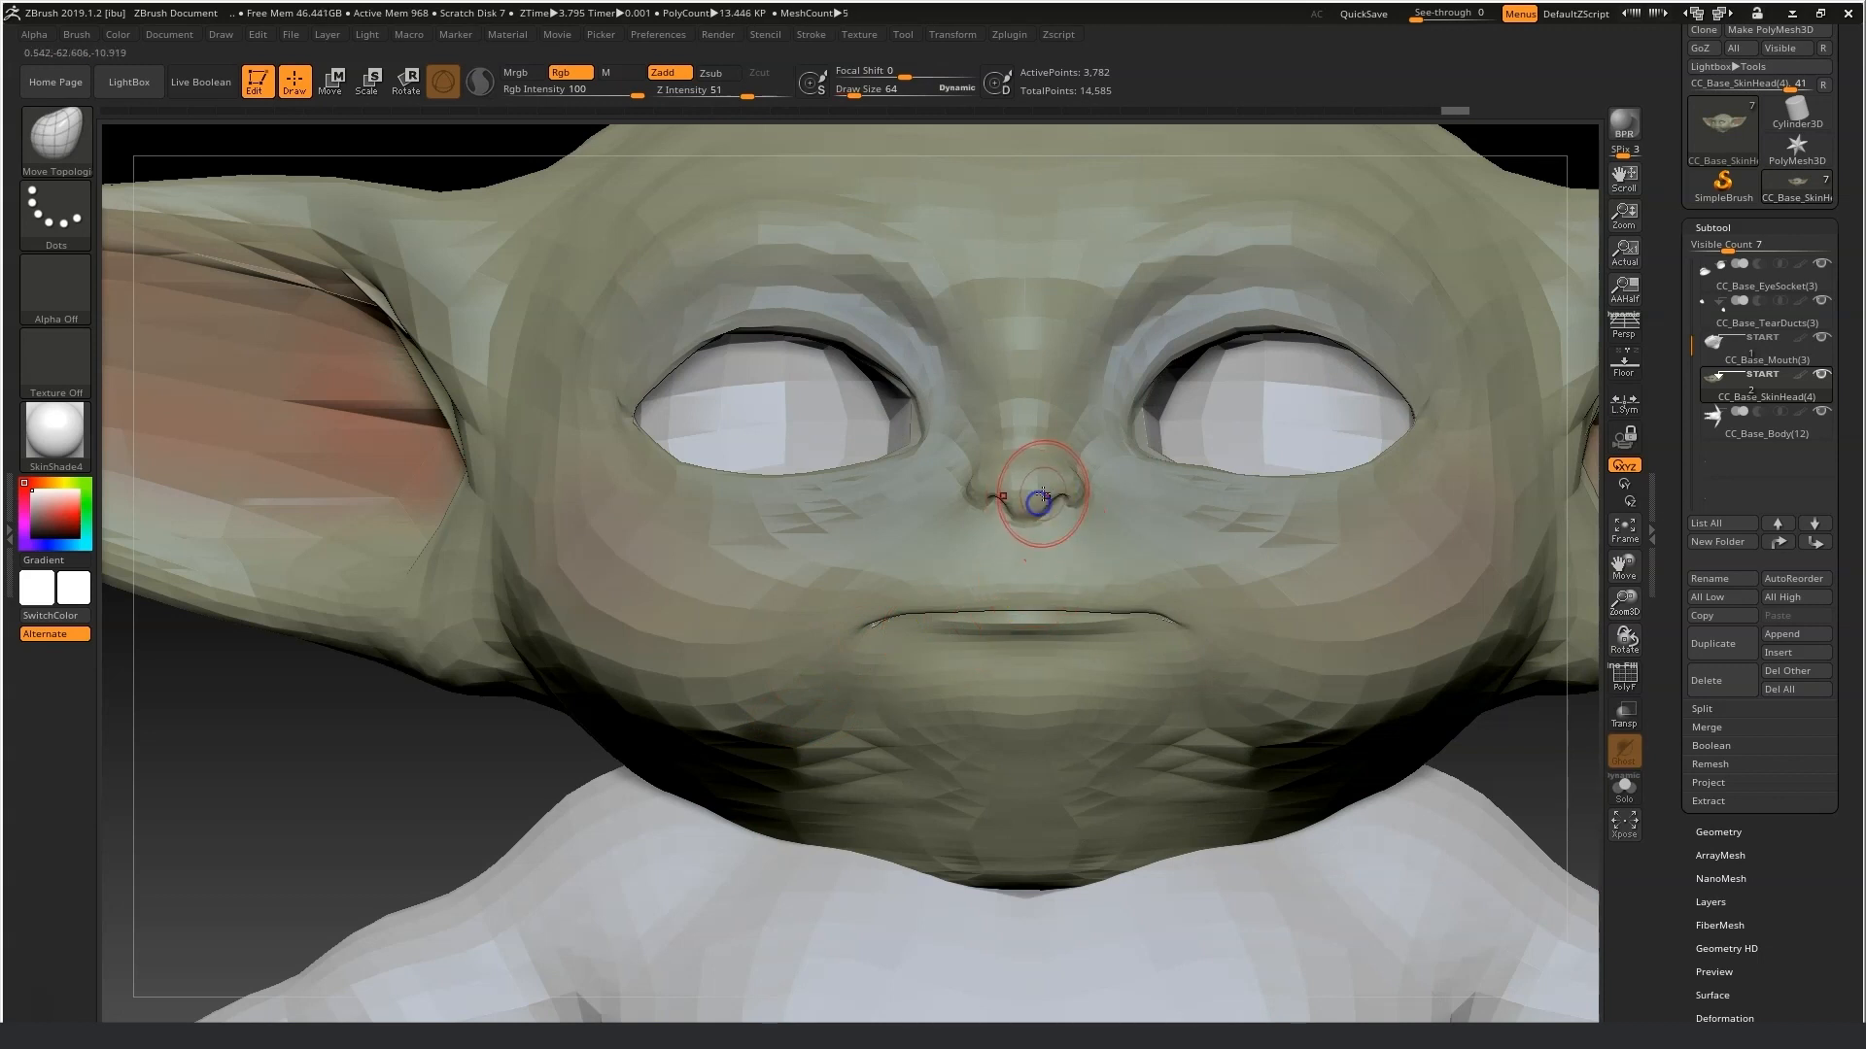
left_click(58, 138)
left_click(84, 154)
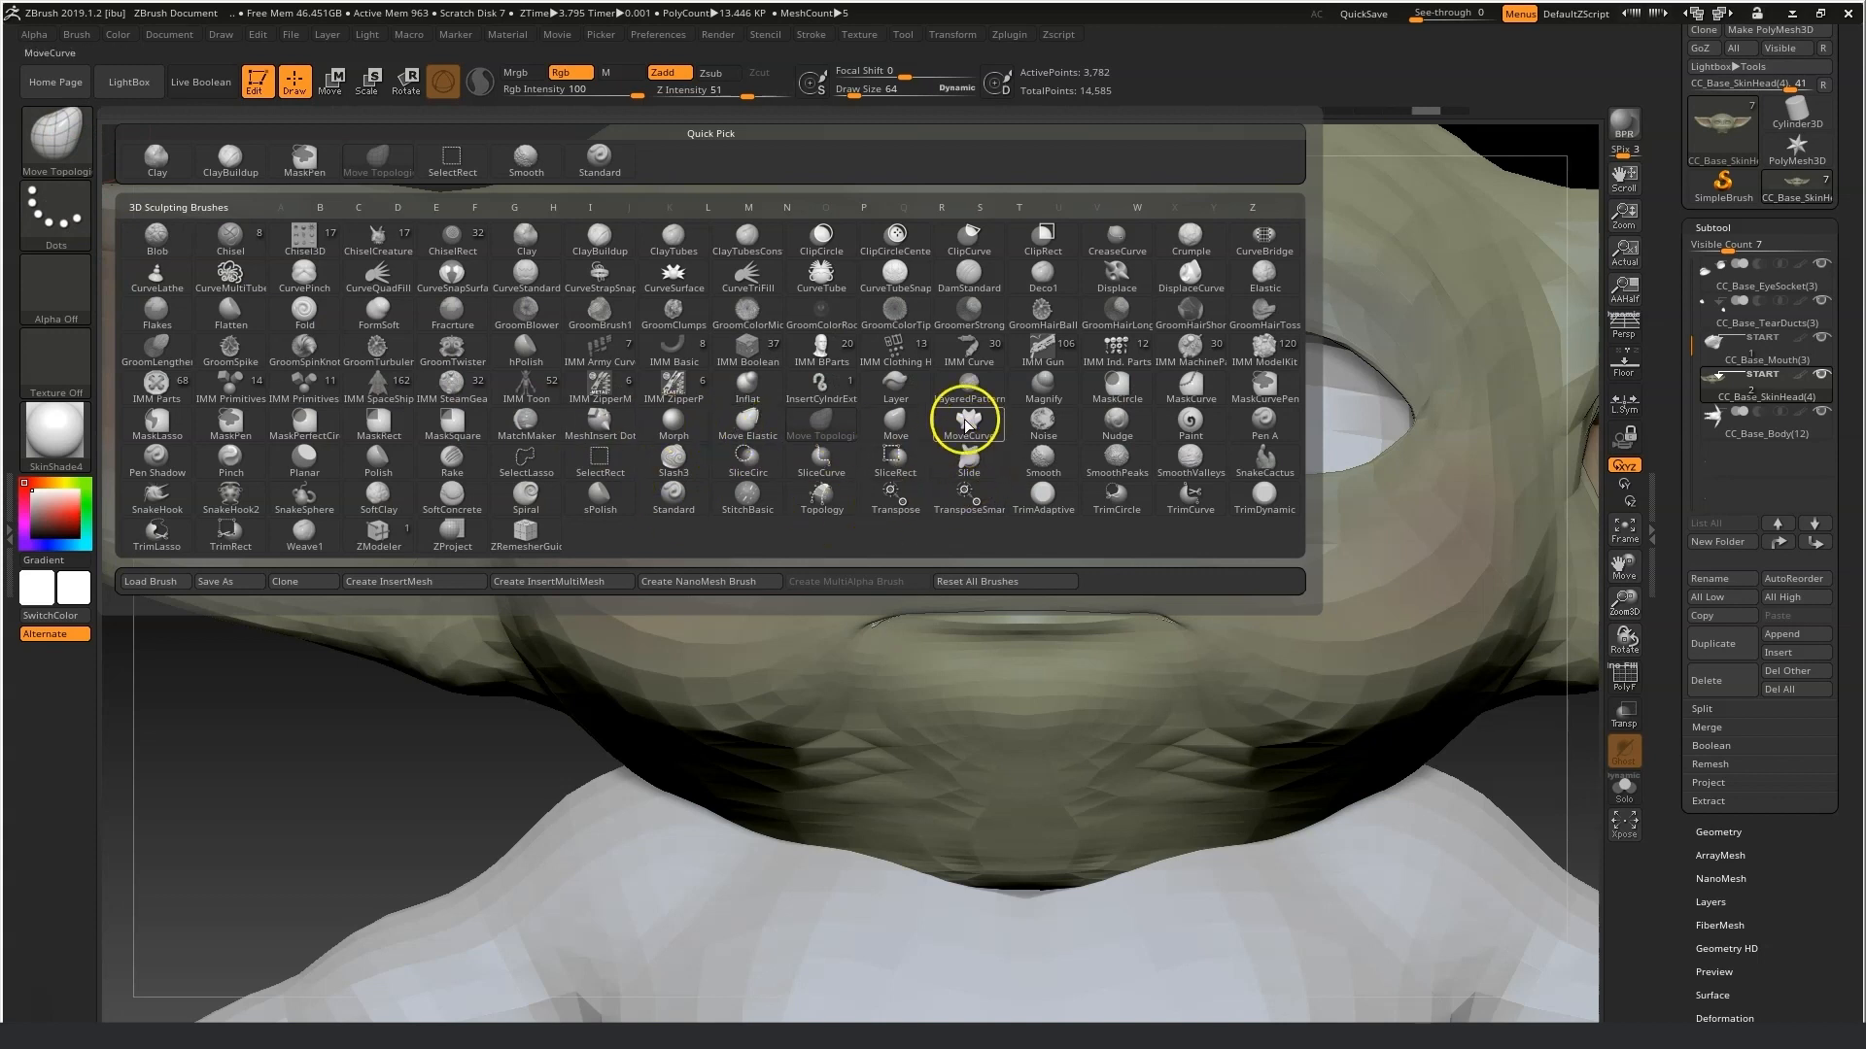
left_click(745, 387)
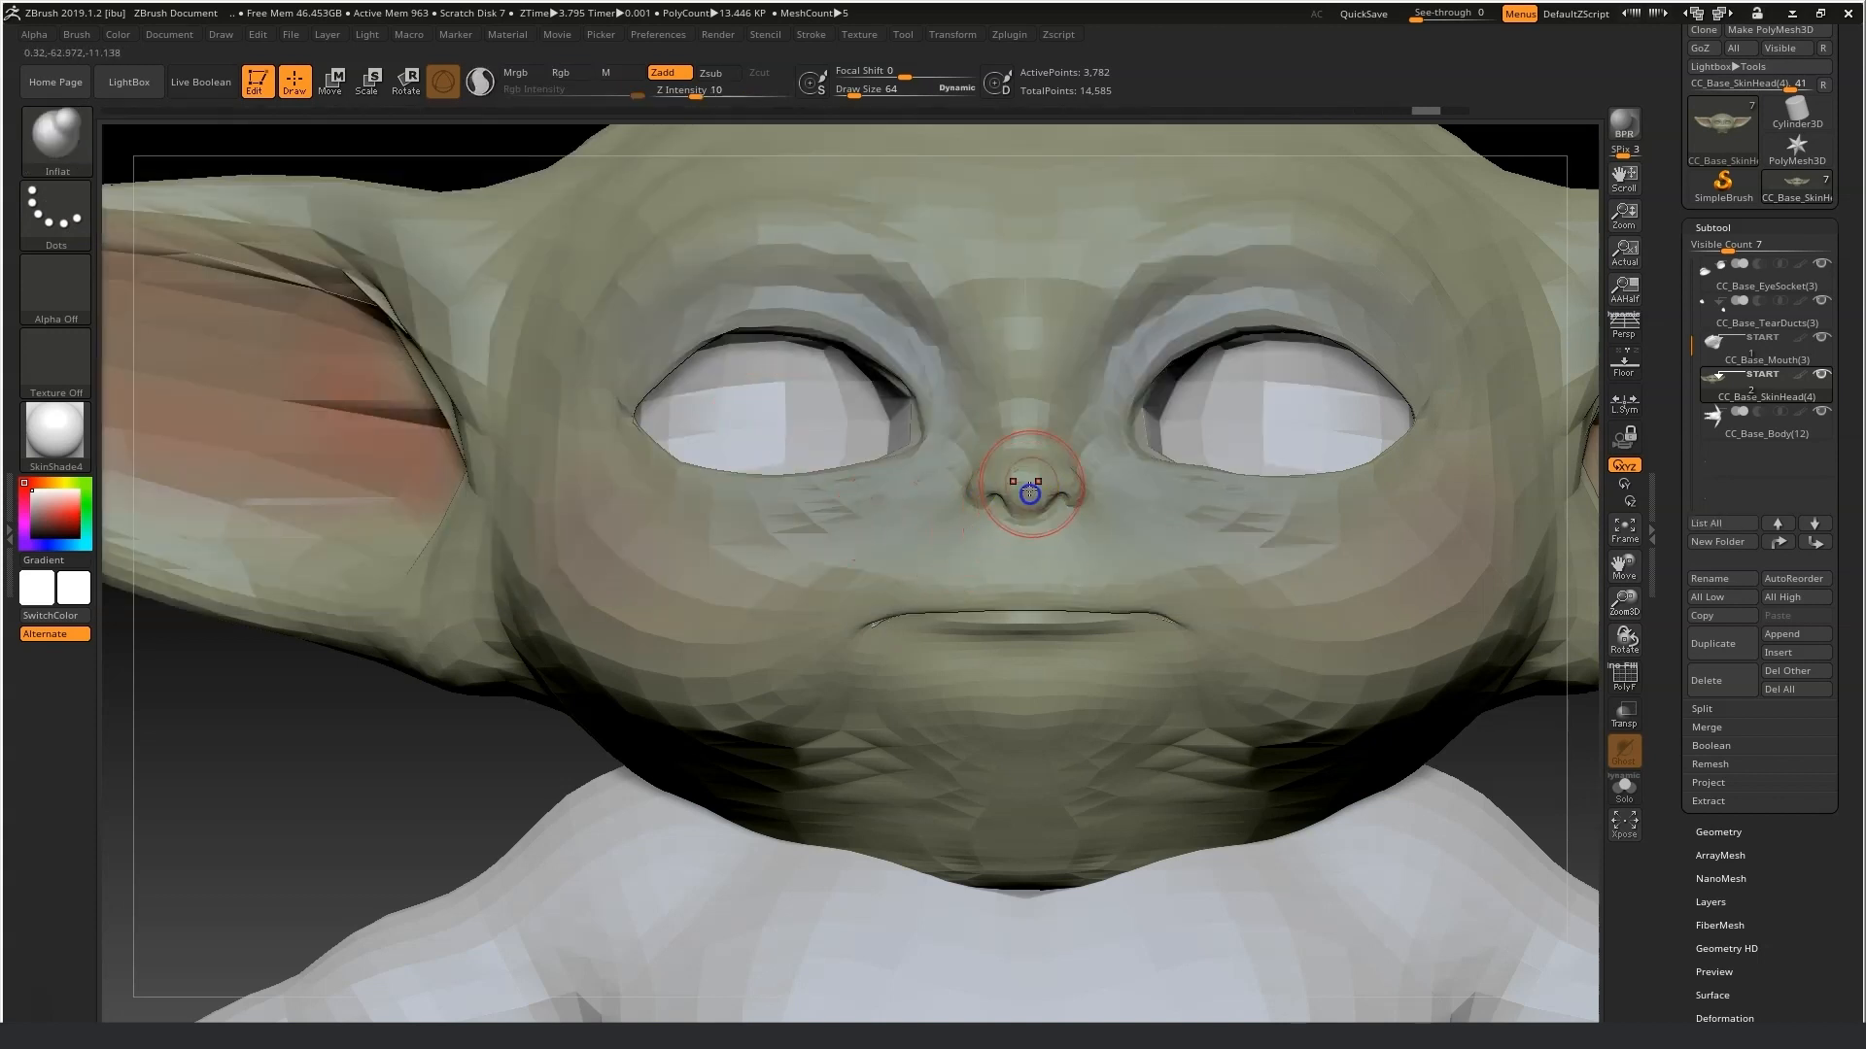
left_click_drag(1033, 491, 1048, 497)
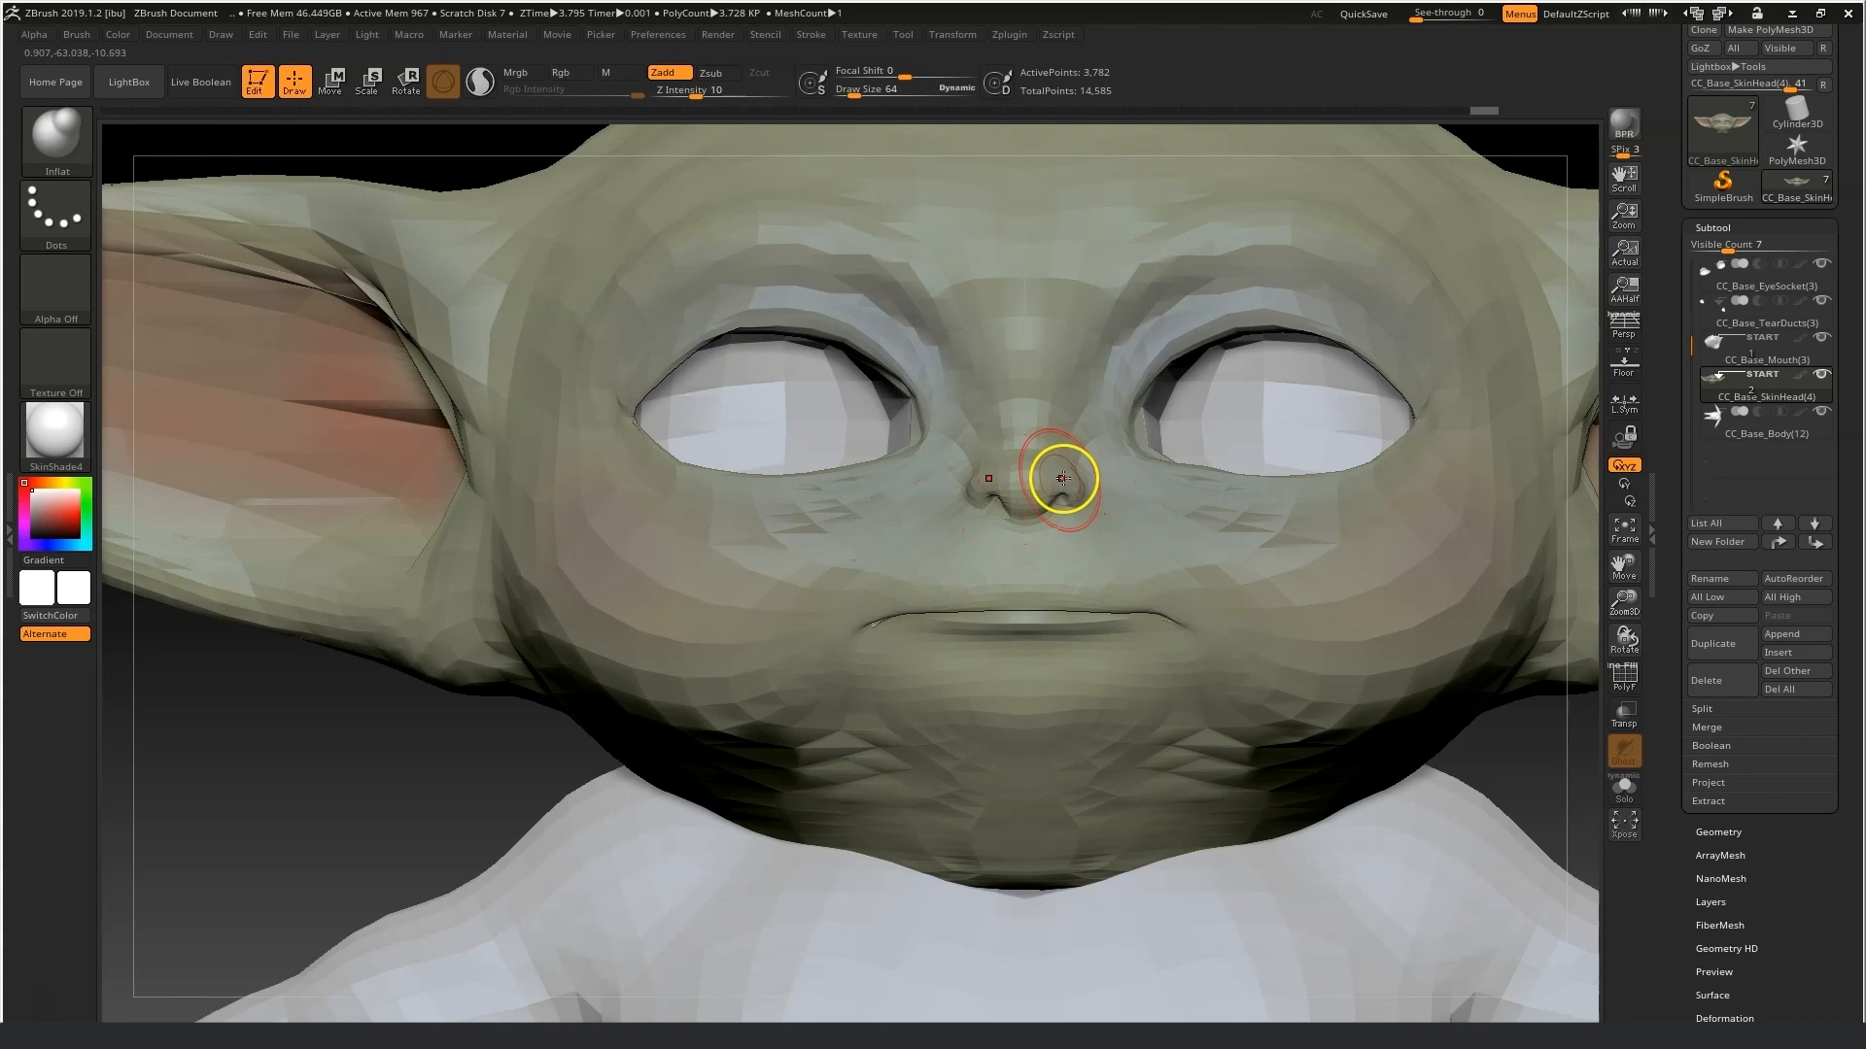
Switch back to Move Topological and reshape and smooth the crease where the ear meets the cheek.
left_click(48, 146)
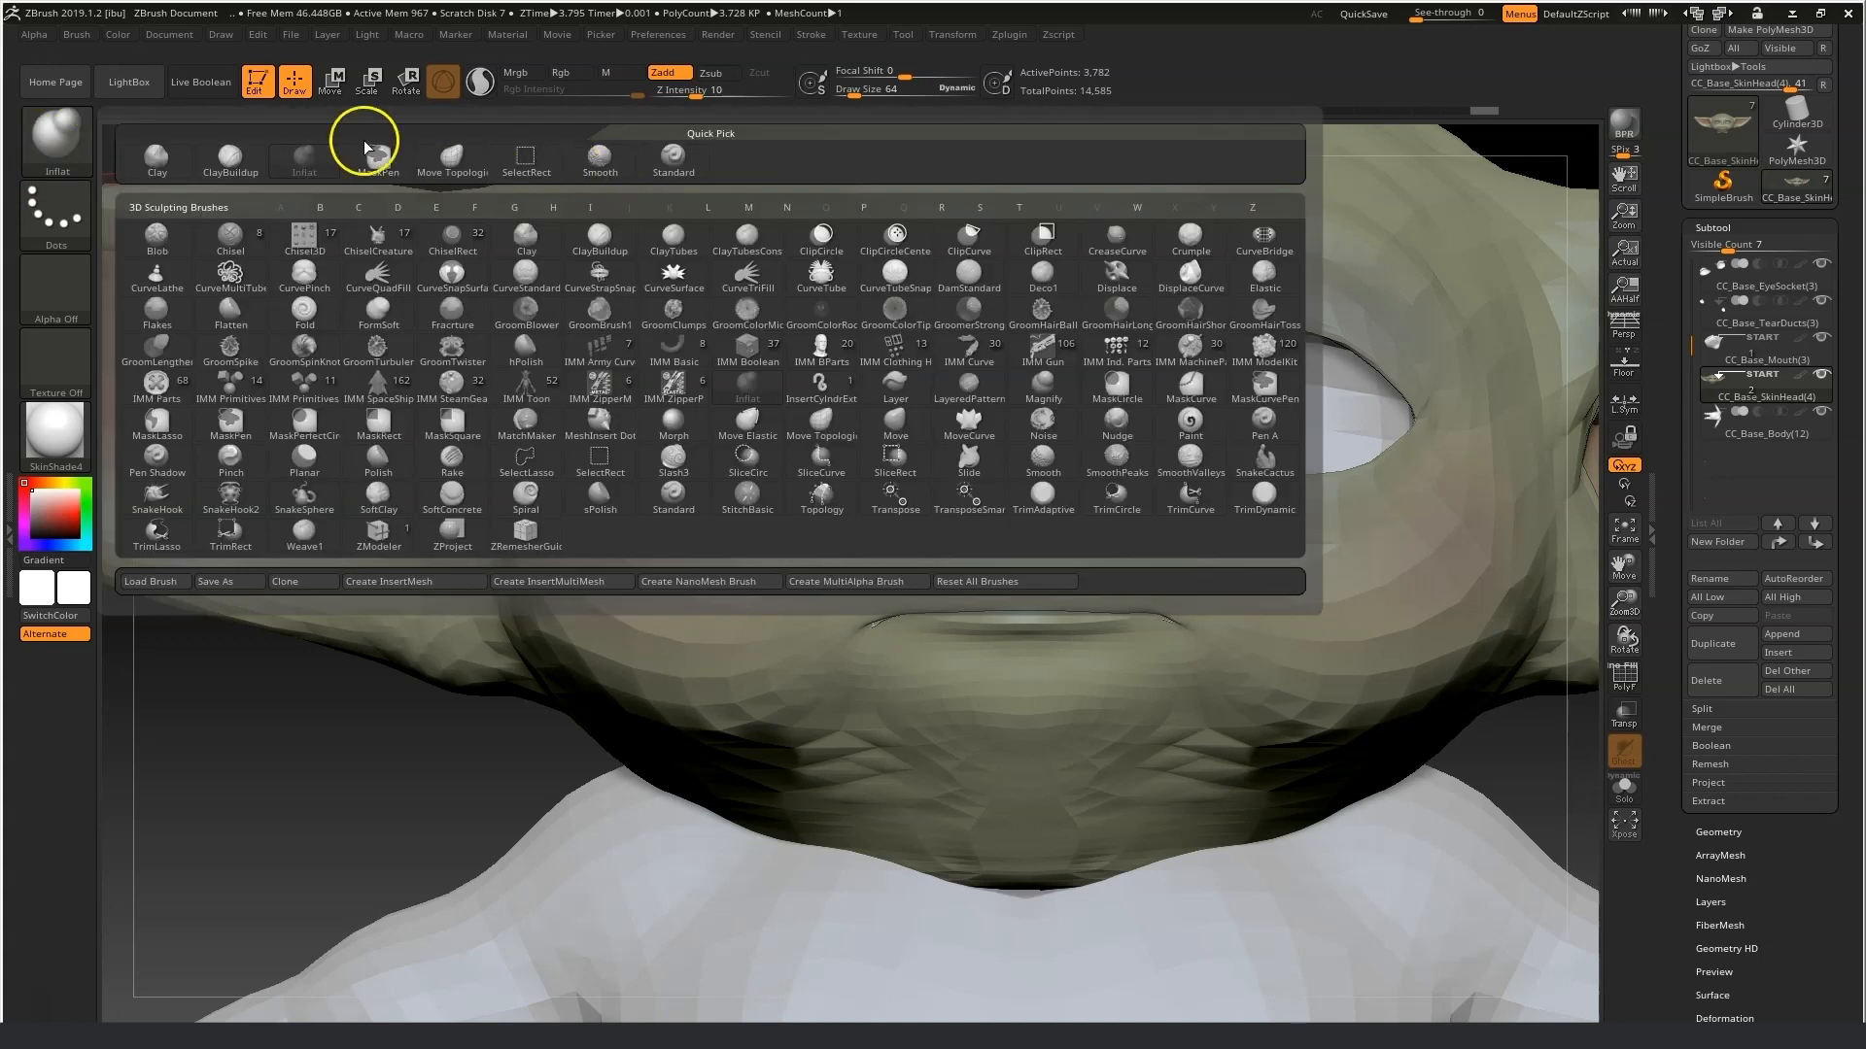
left_click(433, 155)
left_click_drag(853, 94, 851, 95)
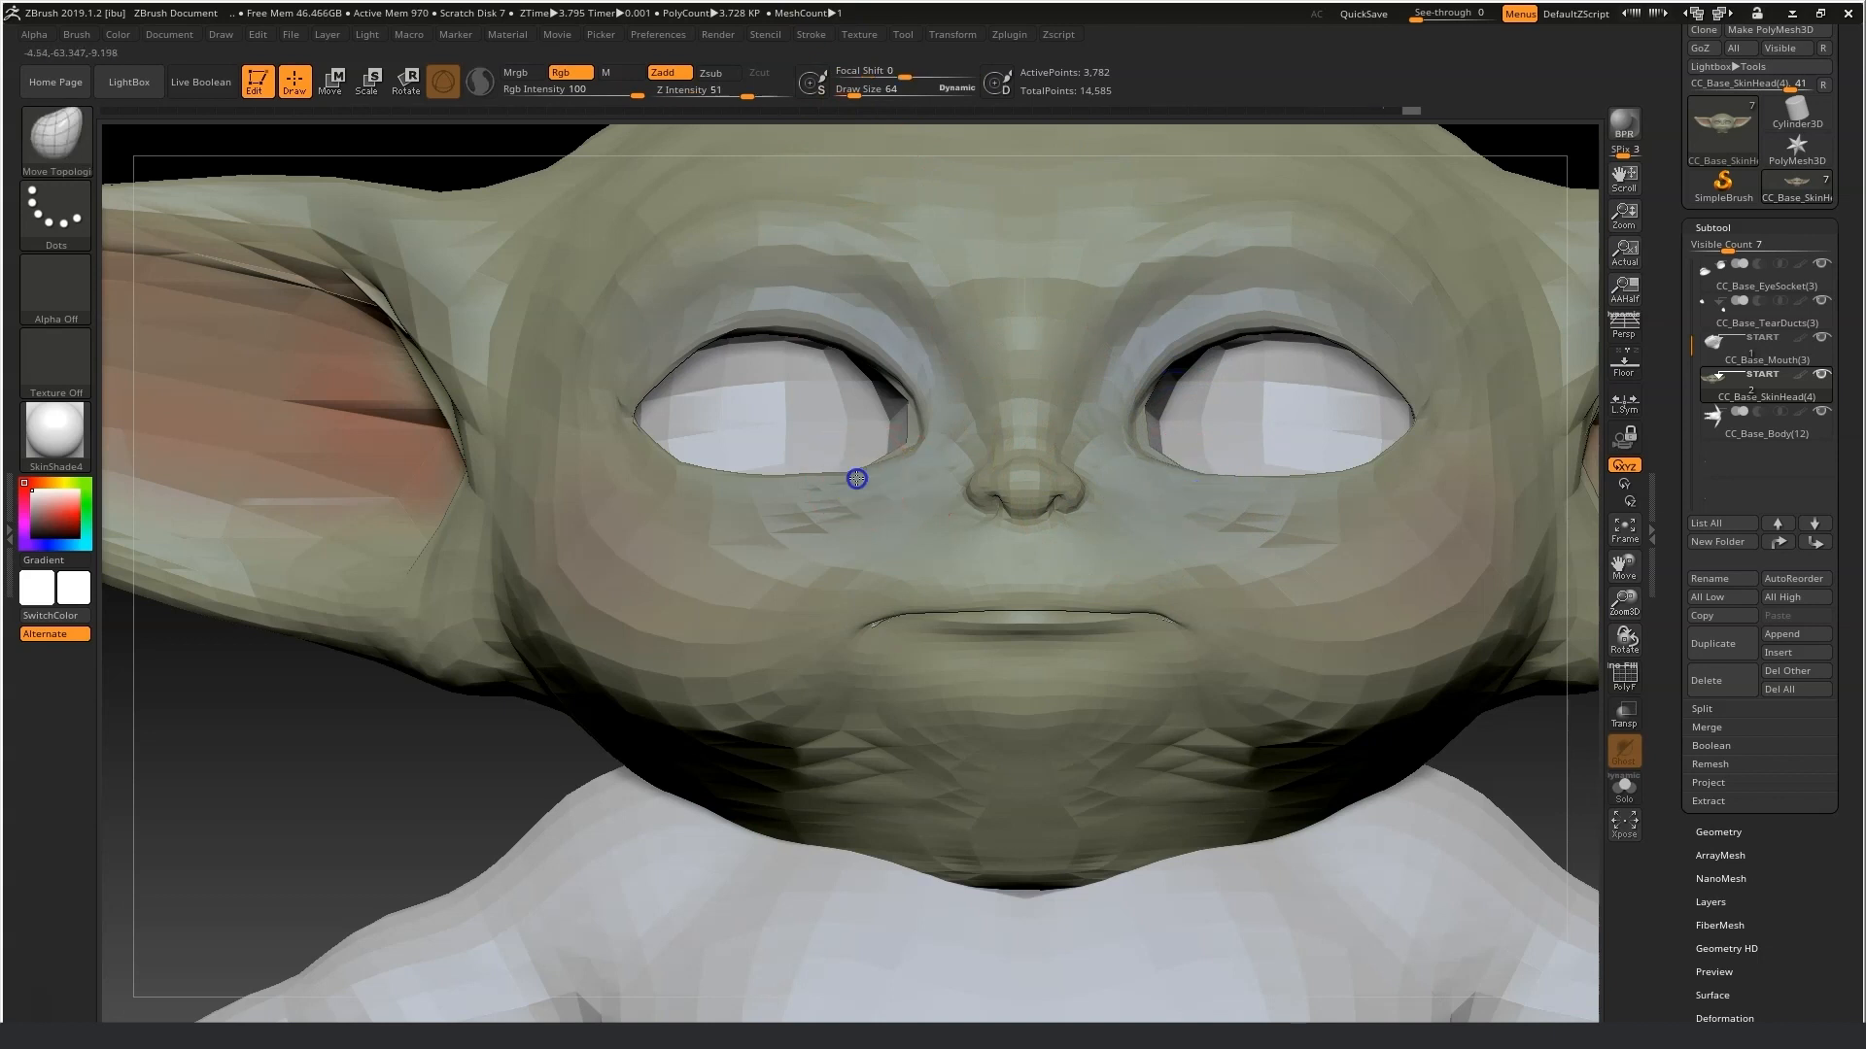
key("shift")
mouse_move(427, 413)
left_mouse_down("shift")
mouse_move(330, 279)
mouse_move(258, 291)
left_mouse_up("shift")
left_click_drag(262, 714, 374, 701)
left_click_drag(452, 427, 408, 400)
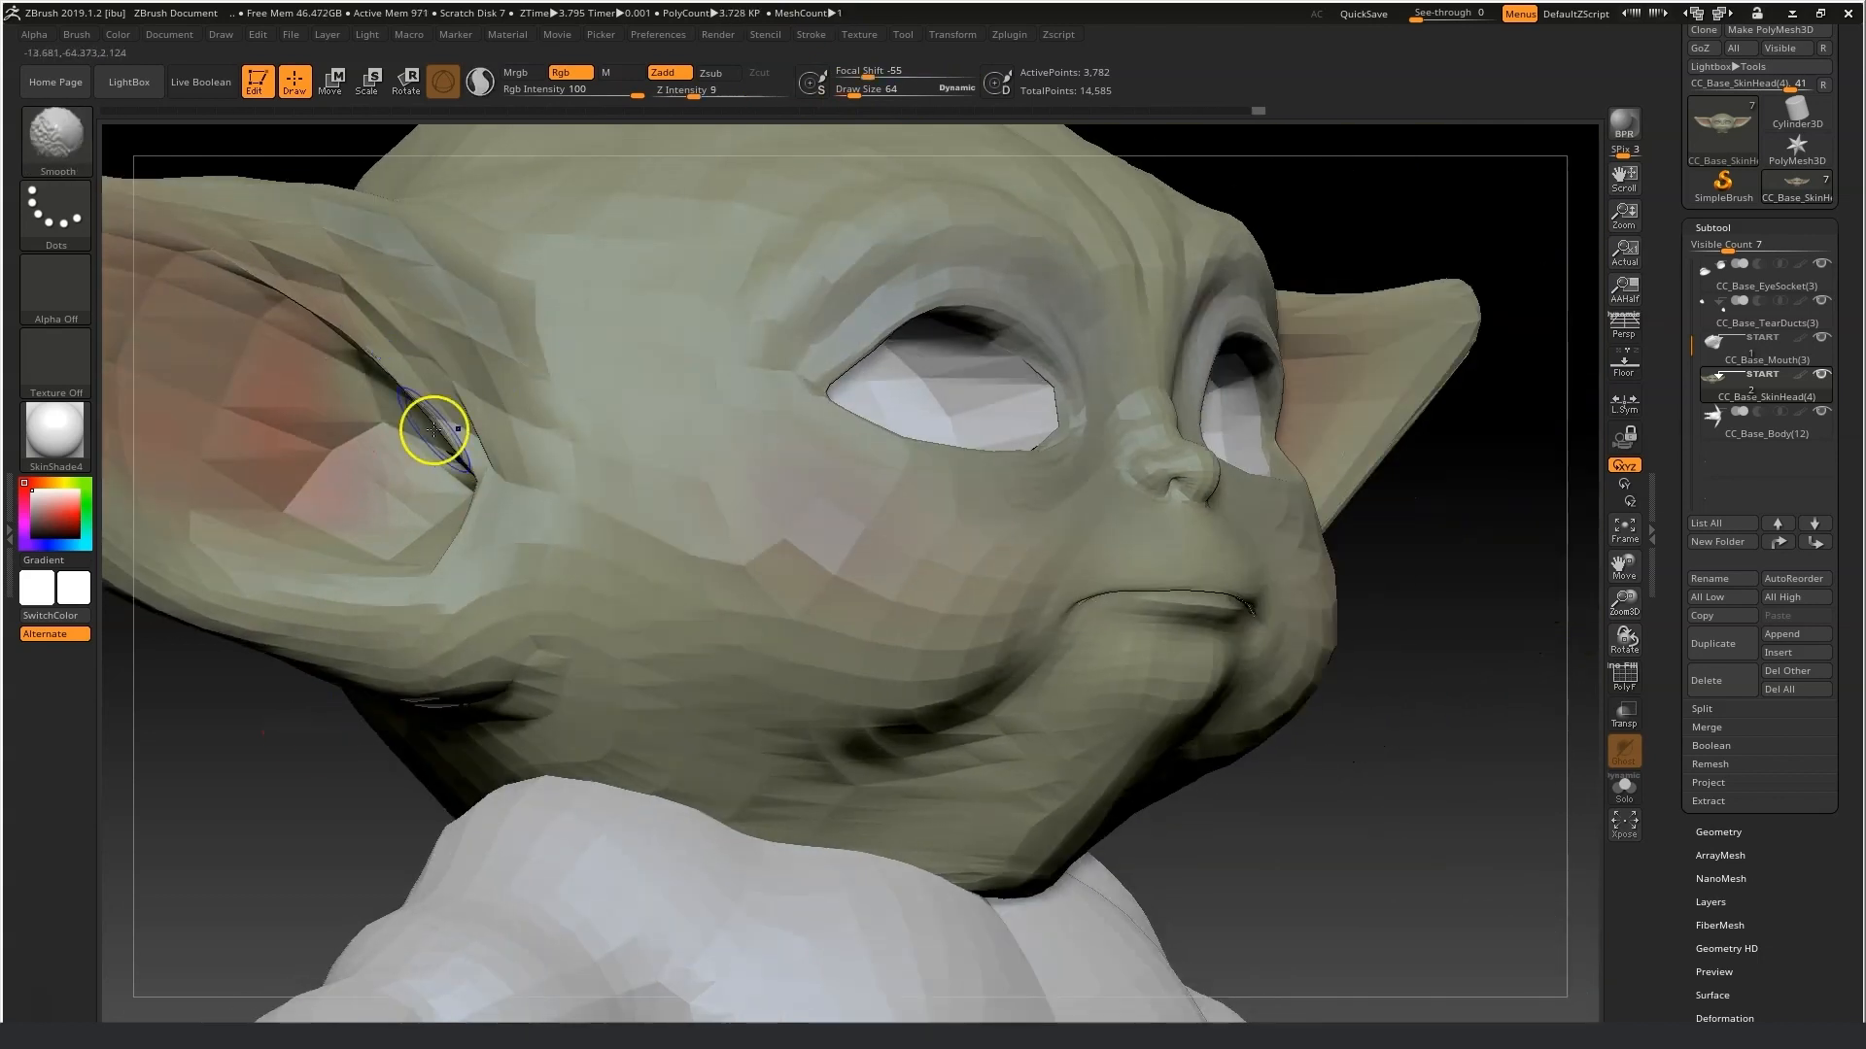
left_click_drag(214, 768, 335, 768)
mouse_move(445, 421)
left_mouse_down()
mouse_move(414, 426)
mouse_move(437, 392)
left_mouse_up()
left_click_drag(470, 391, 521, 370)
left_click_drag(498, 435, 474, 441)
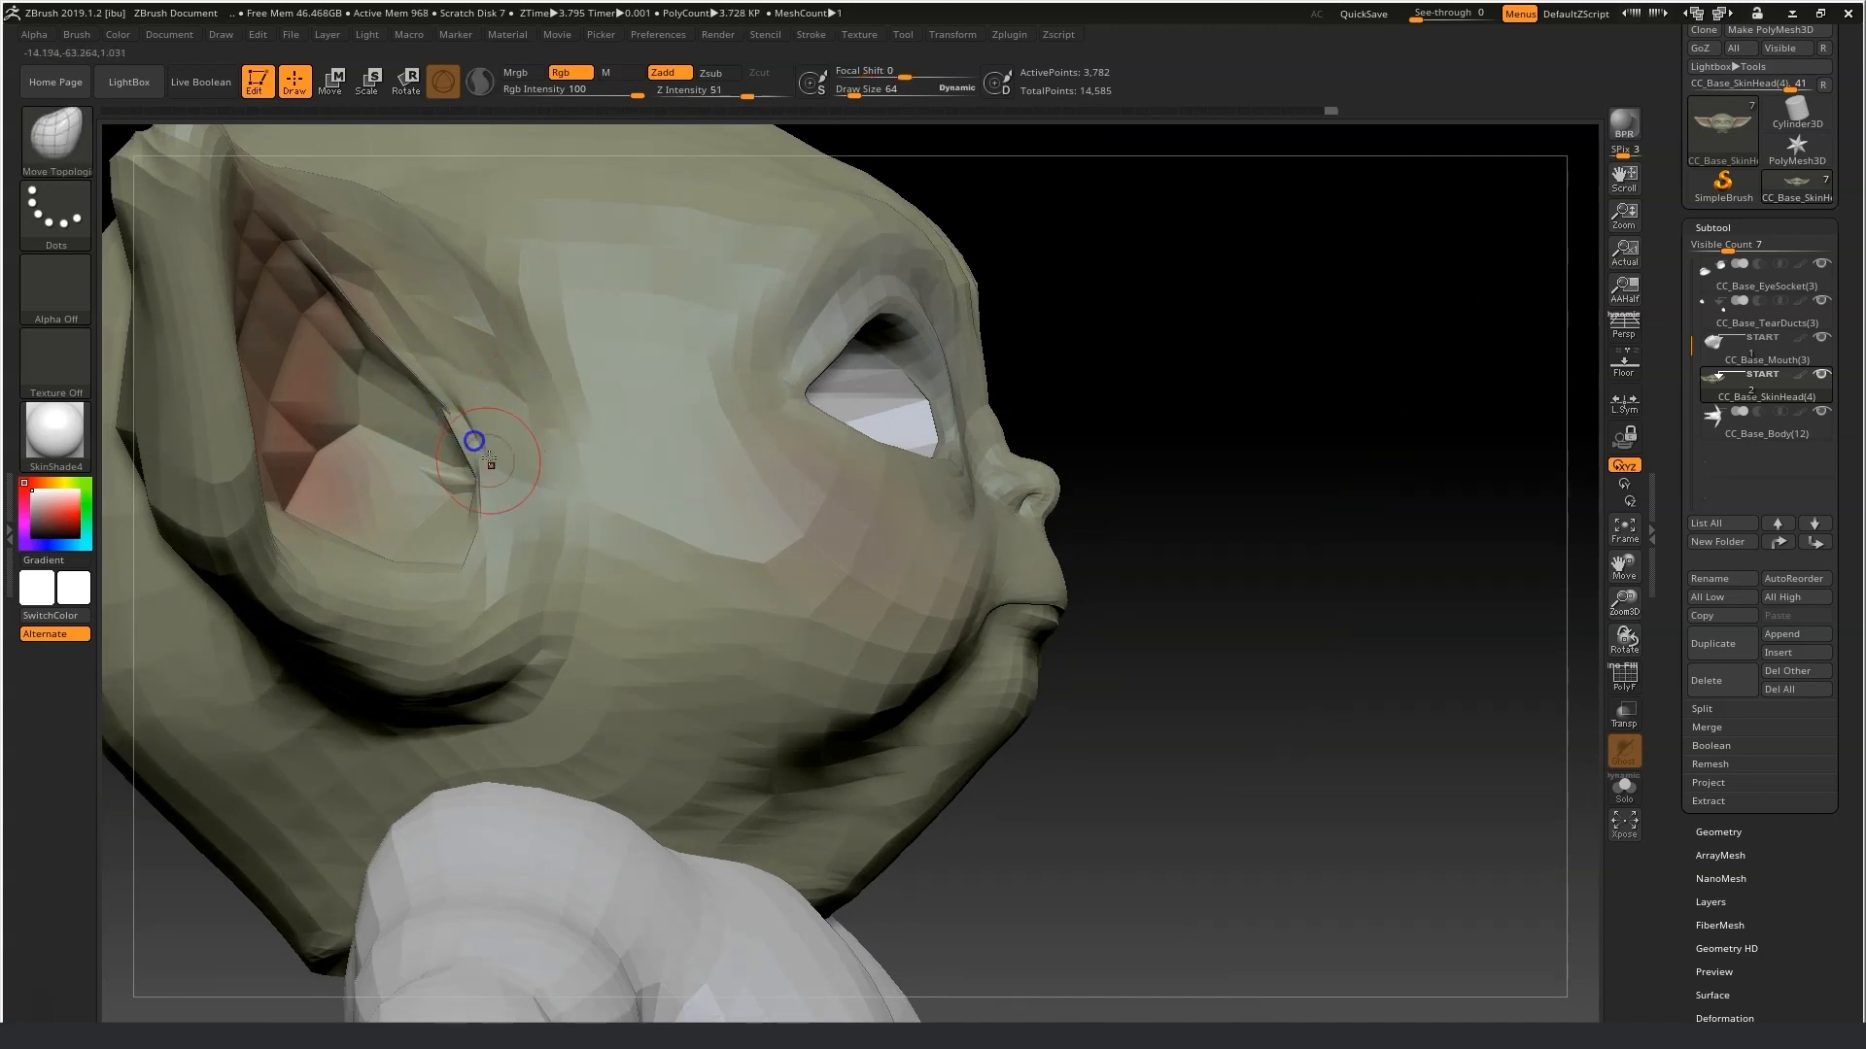
Keep pulling and smoothing the ear-to-head junction from several angles.
right_click_drag(374, 433, 446, 433)
key("shift")
left_click_drag(390, 306, 356, 323, "shift")
left_click_drag(1219, 386, 1001, 388)
left_click_drag(428, 325, 444, 292)
mouse_move(214, 767)
left_mouse_down()
mouse_move(350, 696)
mouse_move(301, 603)
left_mouse_up()
left_click_drag(412, 363, 474, 313)
left_click_drag(1360, 617, 1295, 633, "shift")
left_click_drag(401, 330, 425, 269)
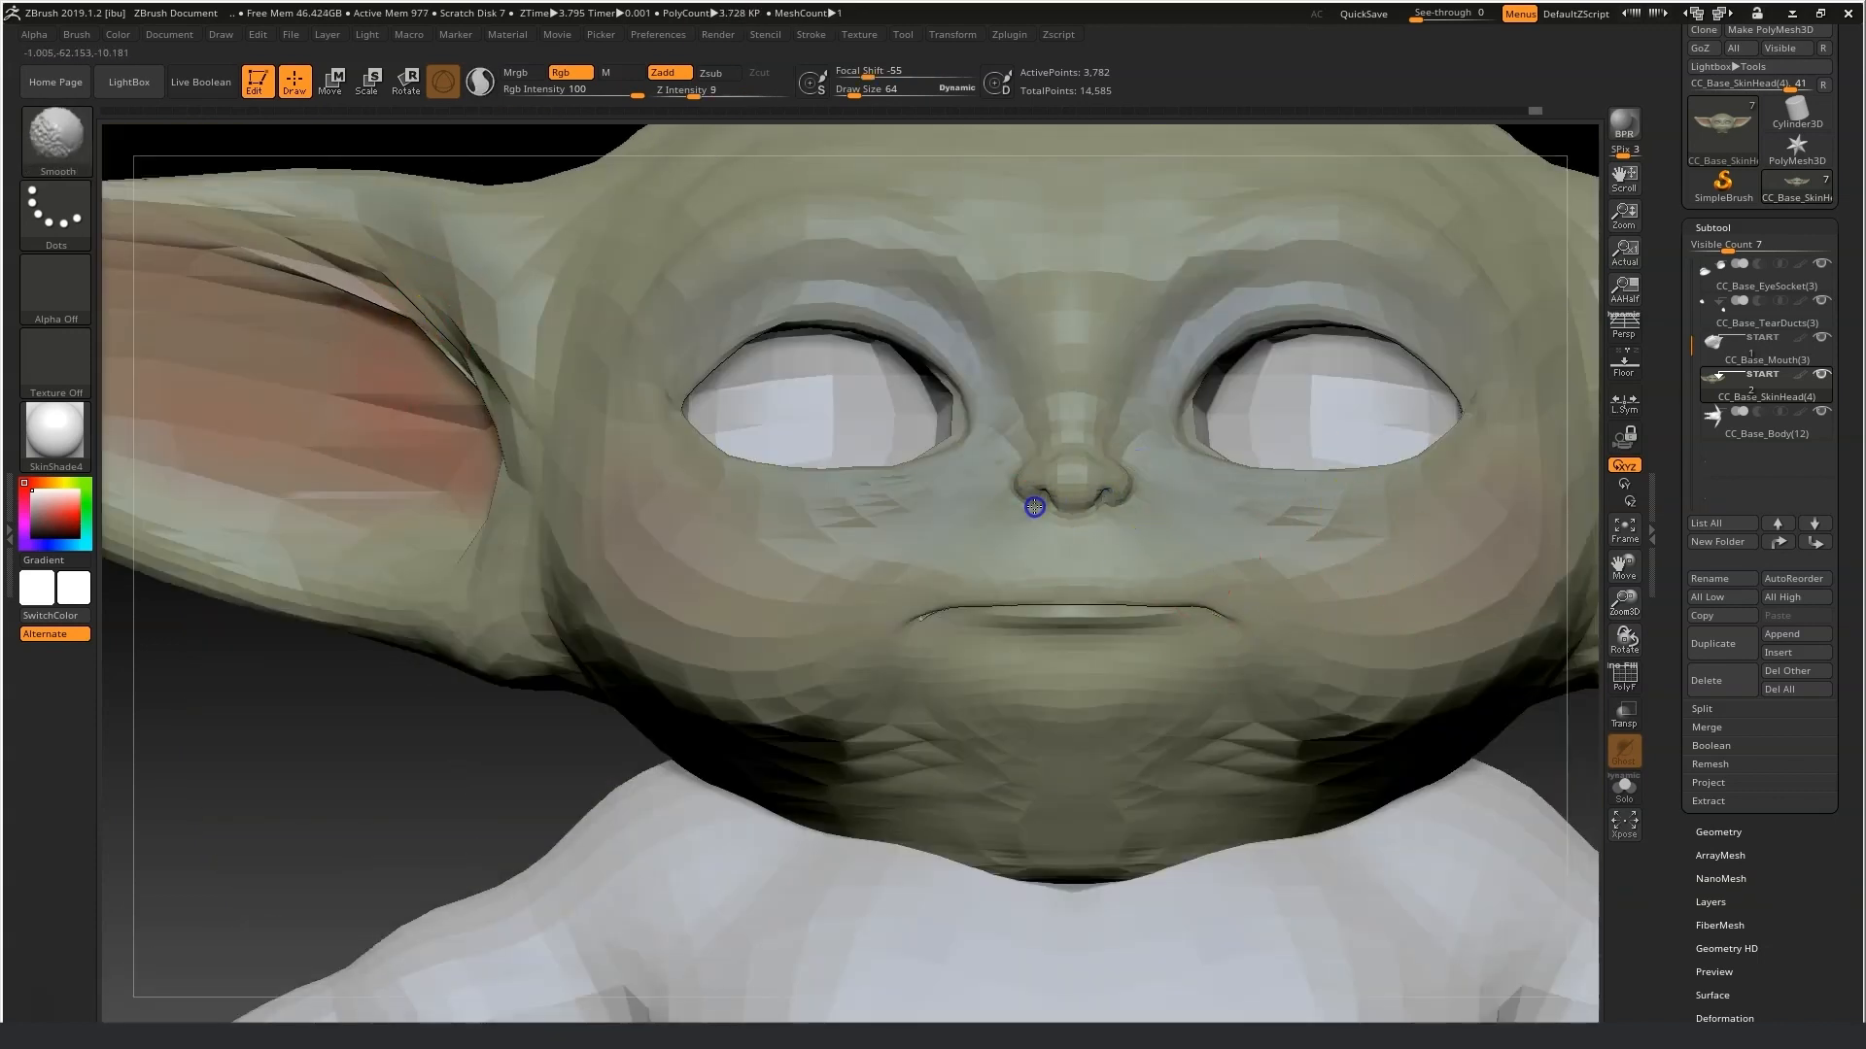
Raise the draw size to 81 and nudge the cheeks and mouth area with Move Topological.
left_click_drag(852, 94, 859, 94)
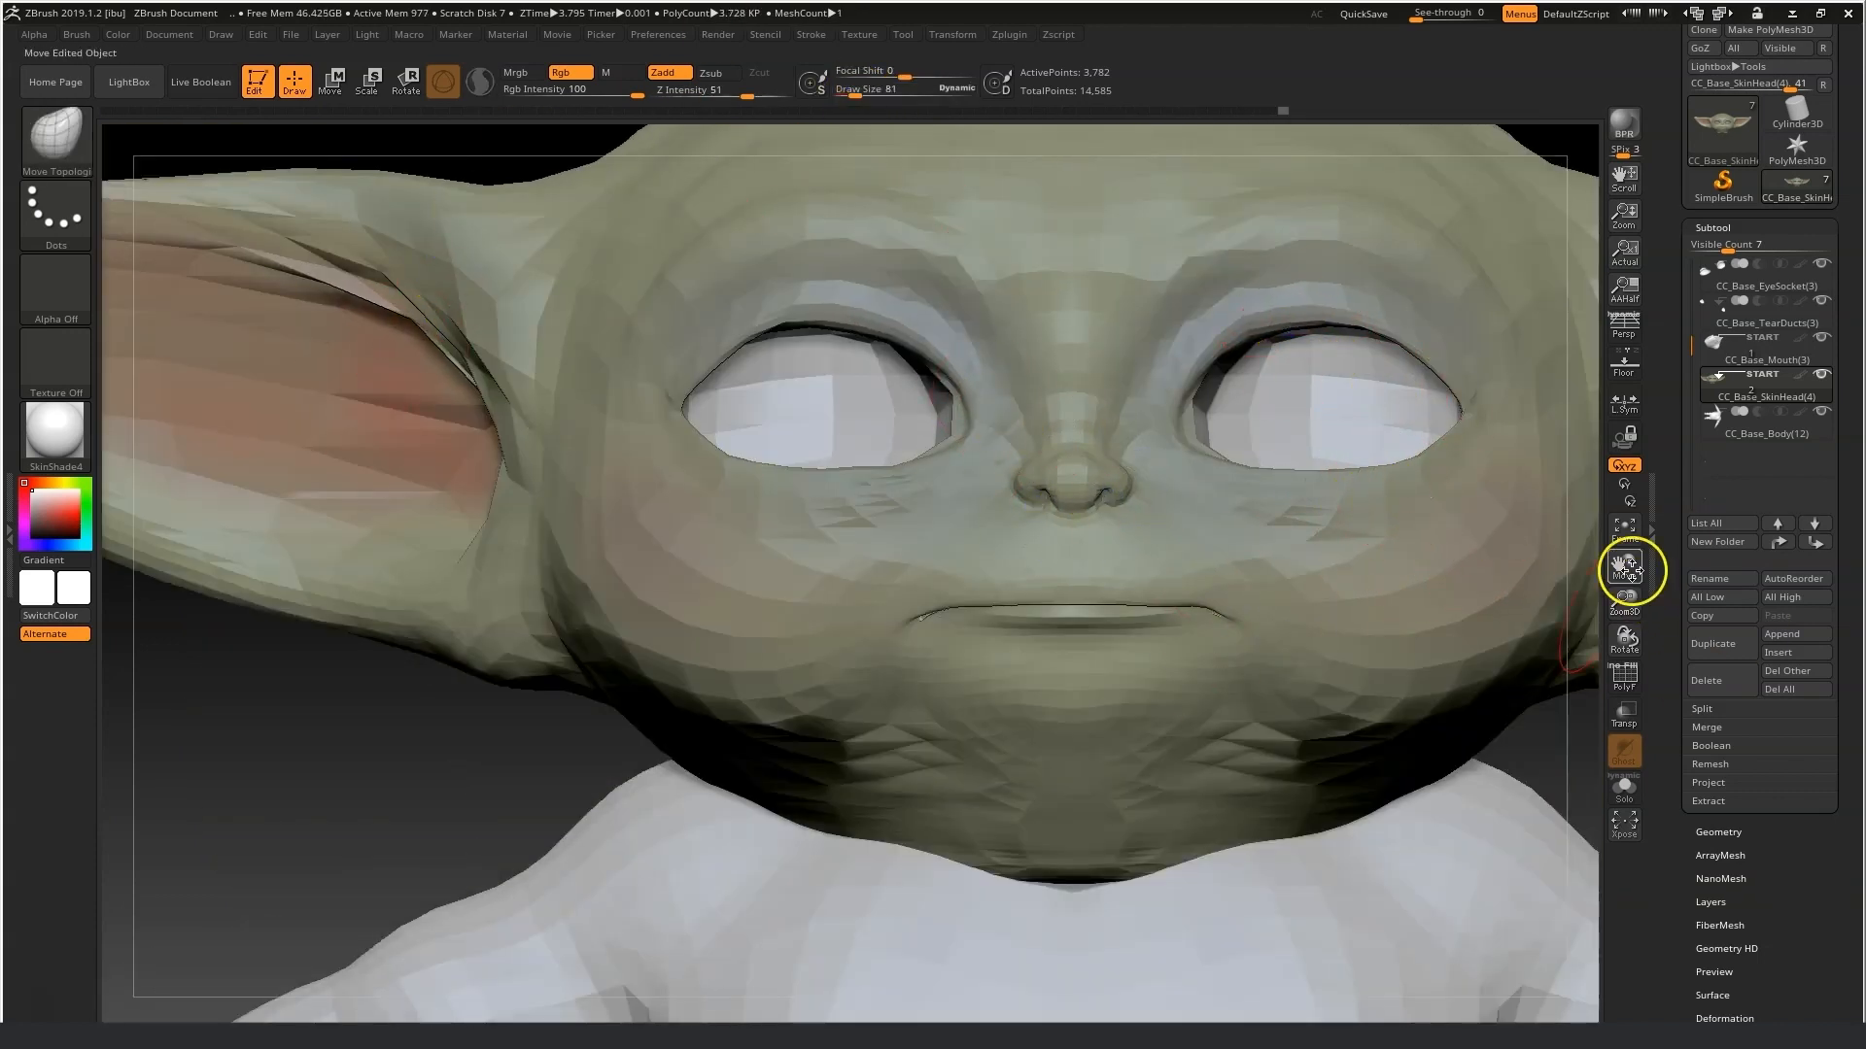
left_click_drag(1632, 570, 1388, 776)
left_click_drag(1005, 536, 993, 530)
left_click_drag(982, 574, 970, 586)
left_click_drag(952, 650, 938, 649)
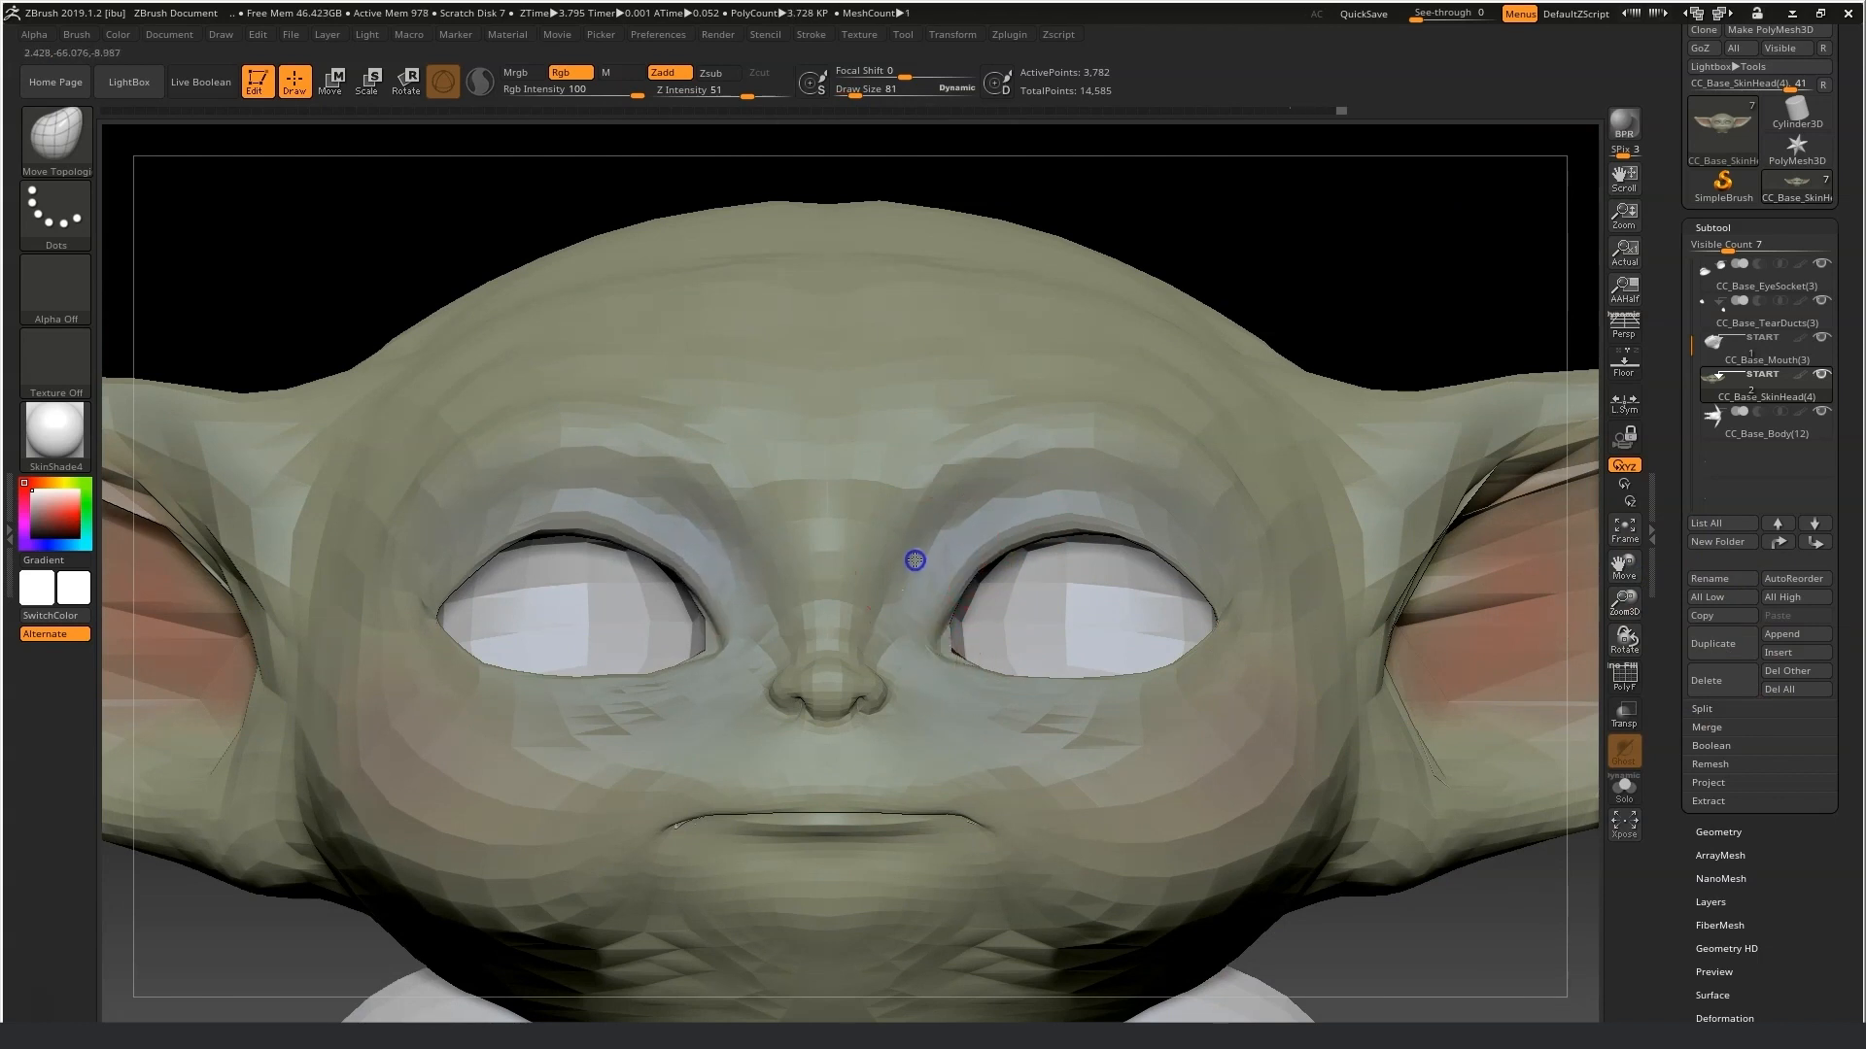
left_click_drag(1634, 595, 1491, 620)
left_click_drag(1439, 768, 1150, 698)
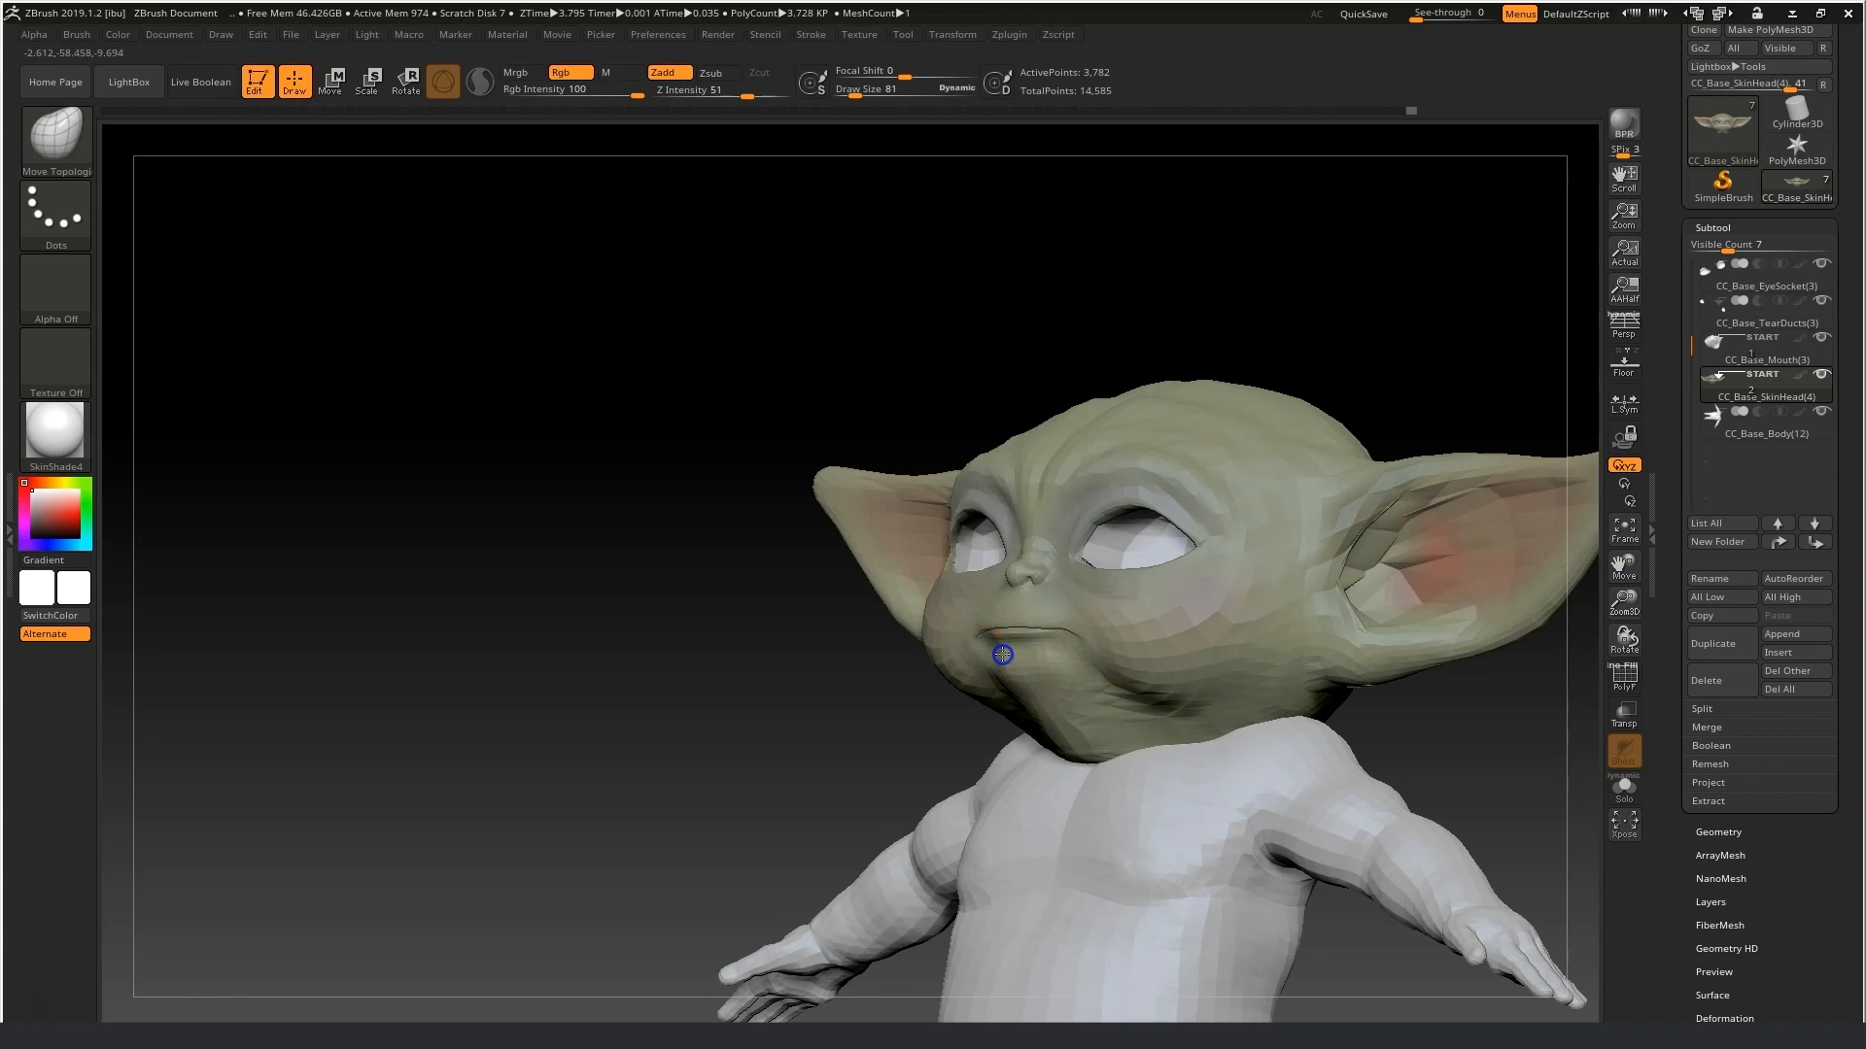
left_click_drag(869, 771, 811, 757)
left_click_drag(1011, 662, 1004, 661)
mouse_move(817, 701)
left_mouse_down()
mouse_move(866, 695)
mouse_move(933, 725)
mouse_move(912, 707)
left_mouse_up()
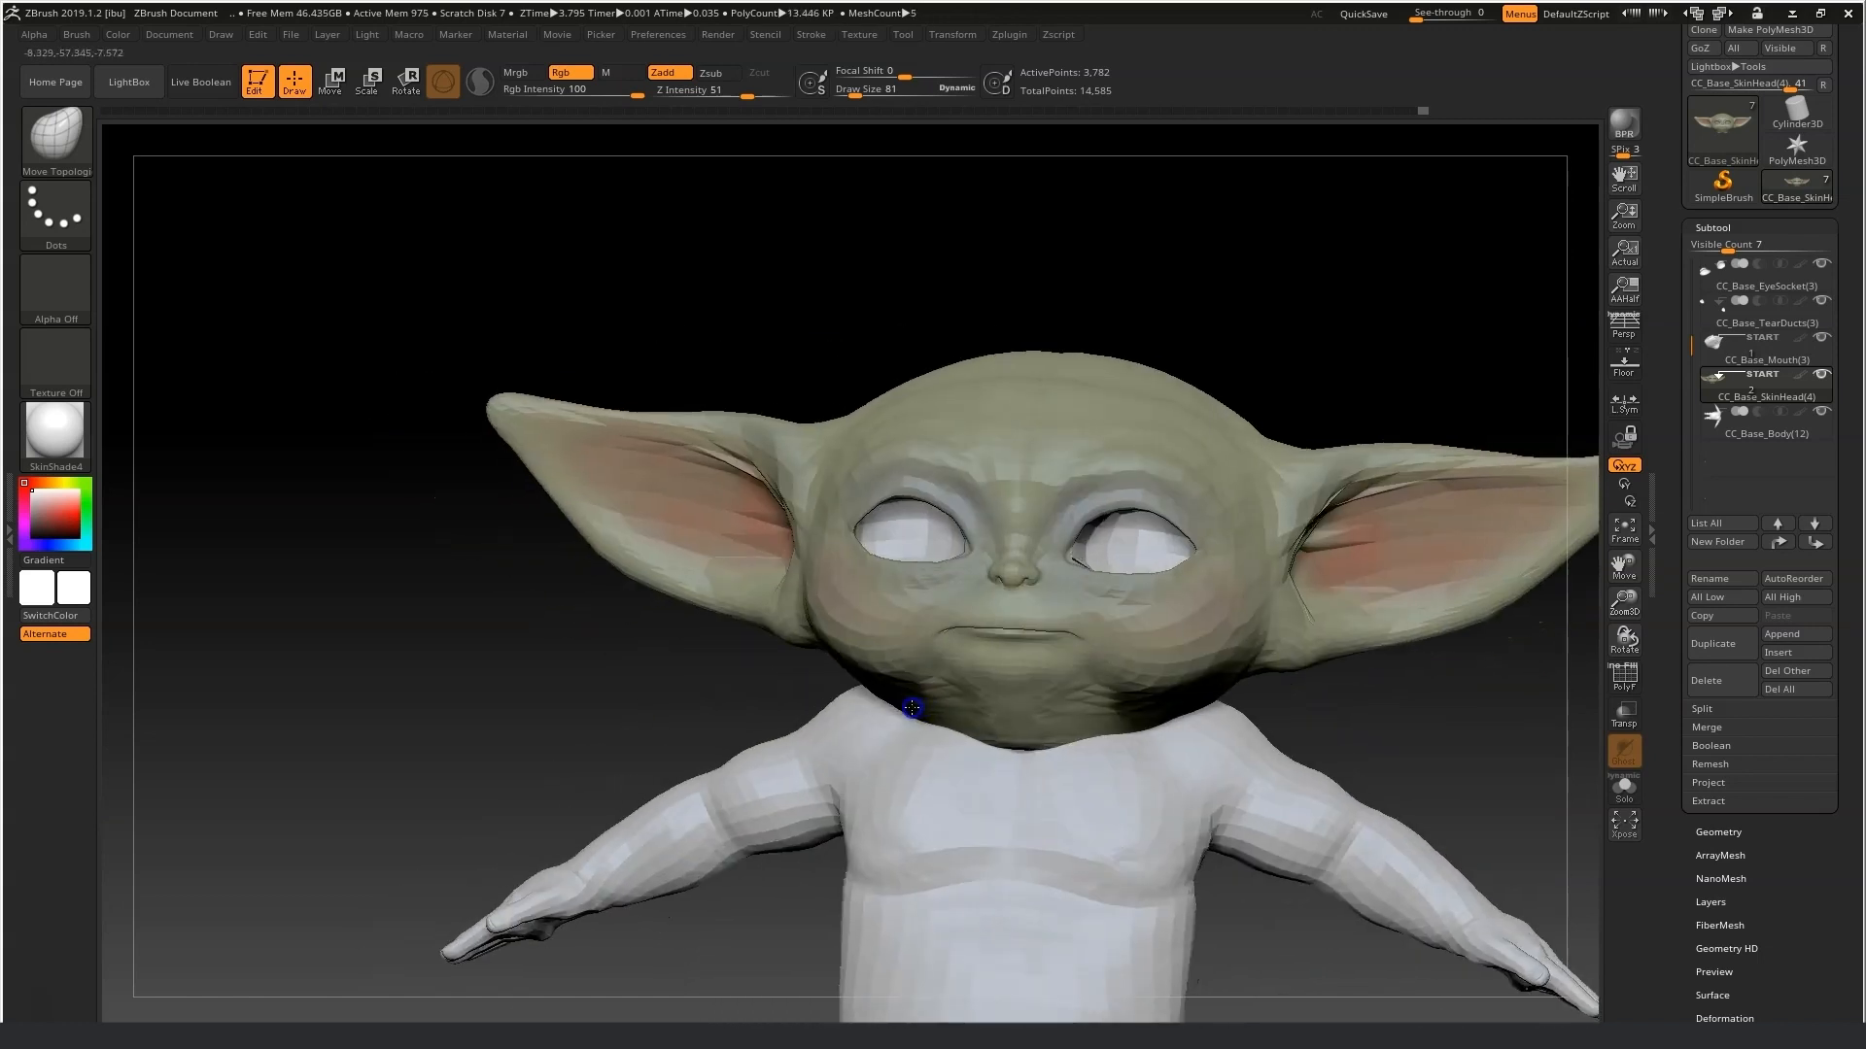
left_click_drag(1626, 588, 1570, 645)
Switch to the Standard brush at draw size 35 and sculpt wrinkles across the brow between the eyes.
left_click(56, 141)
left_click(625, 171)
left_click(851, 92)
left_click_drag(740, 488, 820, 525, "shift")
mouse_move(1307, 531)
left_mouse_down("shift")
mouse_move(1123, 567)
mouse_move(1146, 596)
mouse_move(1085, 548)
left_mouse_up("shift")
left_click_drag(322, 722, 328, 717)
left_click_drag(1016, 364, 1086, 368)
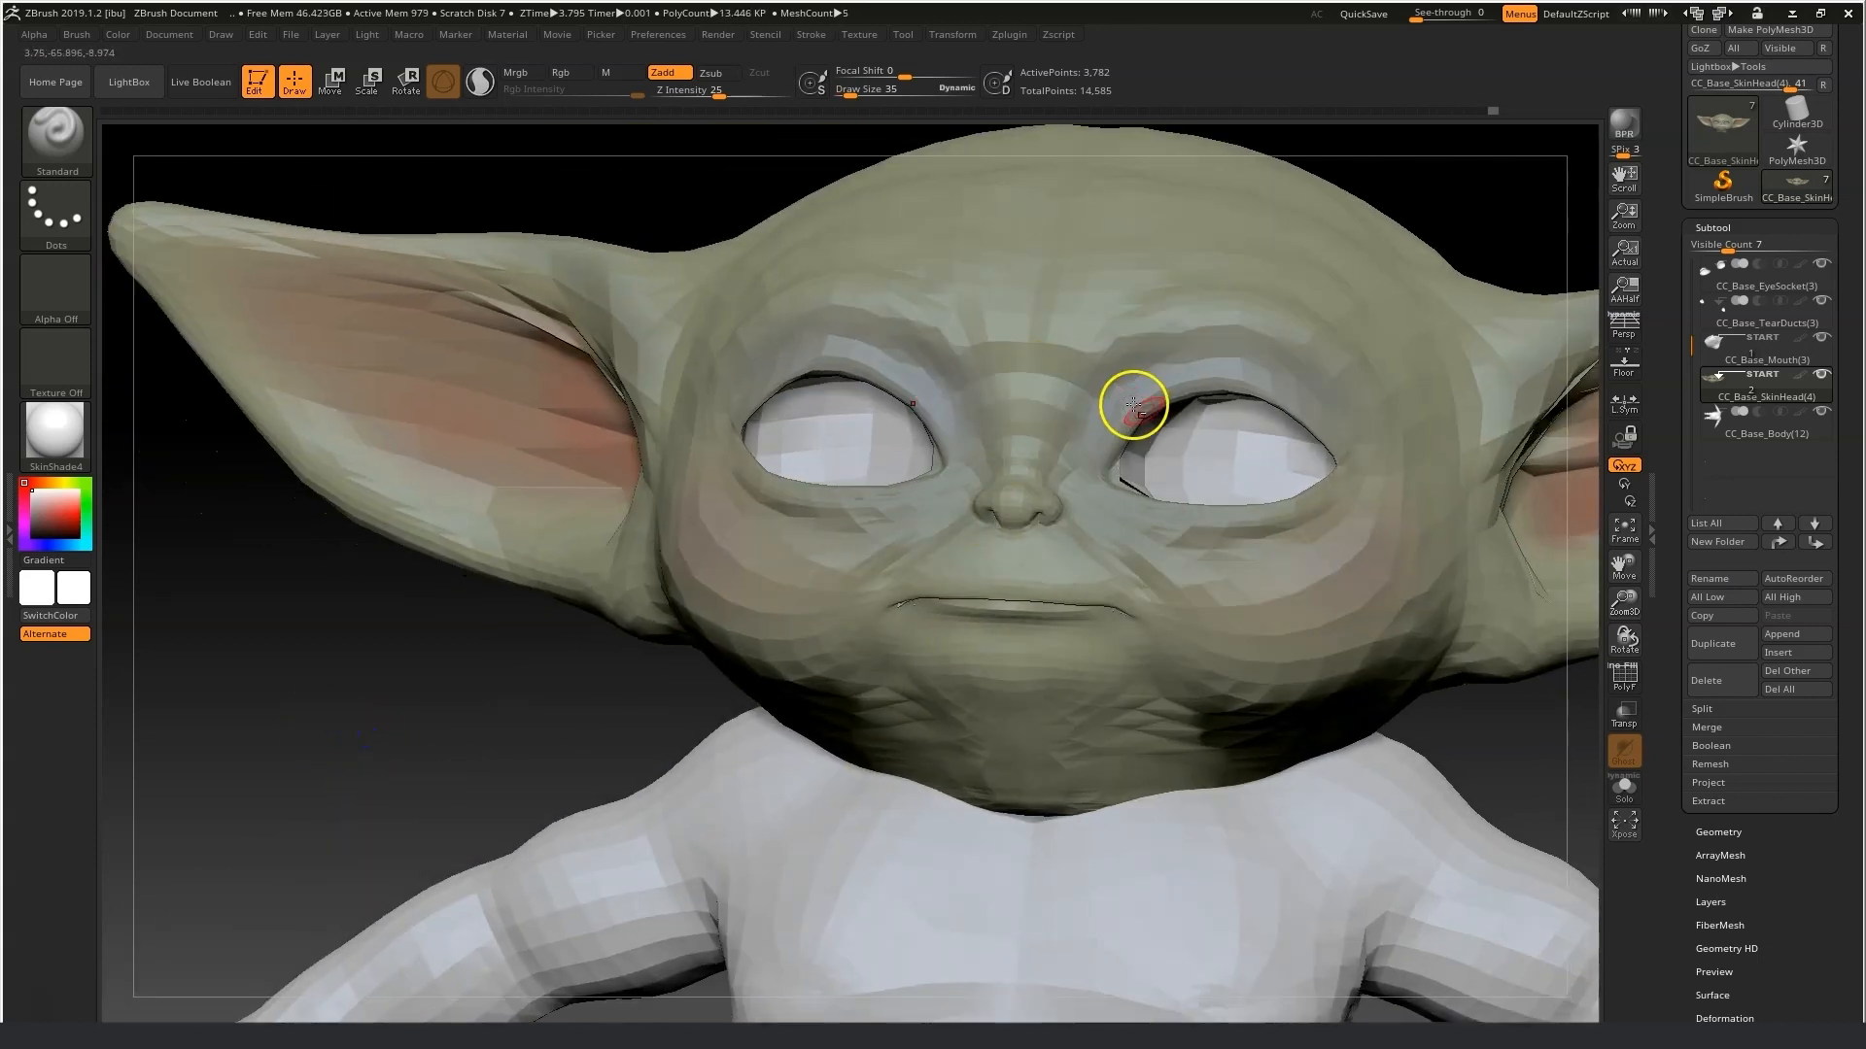
left_click_drag(1077, 241, 1172, 249)
left_click_drag(1066, 165, 1034, 331)
Sculpt small creases above the corners of the upper lip with the Standard brush at draw size 24.
left_click_drag(849, 93, 856, 93)
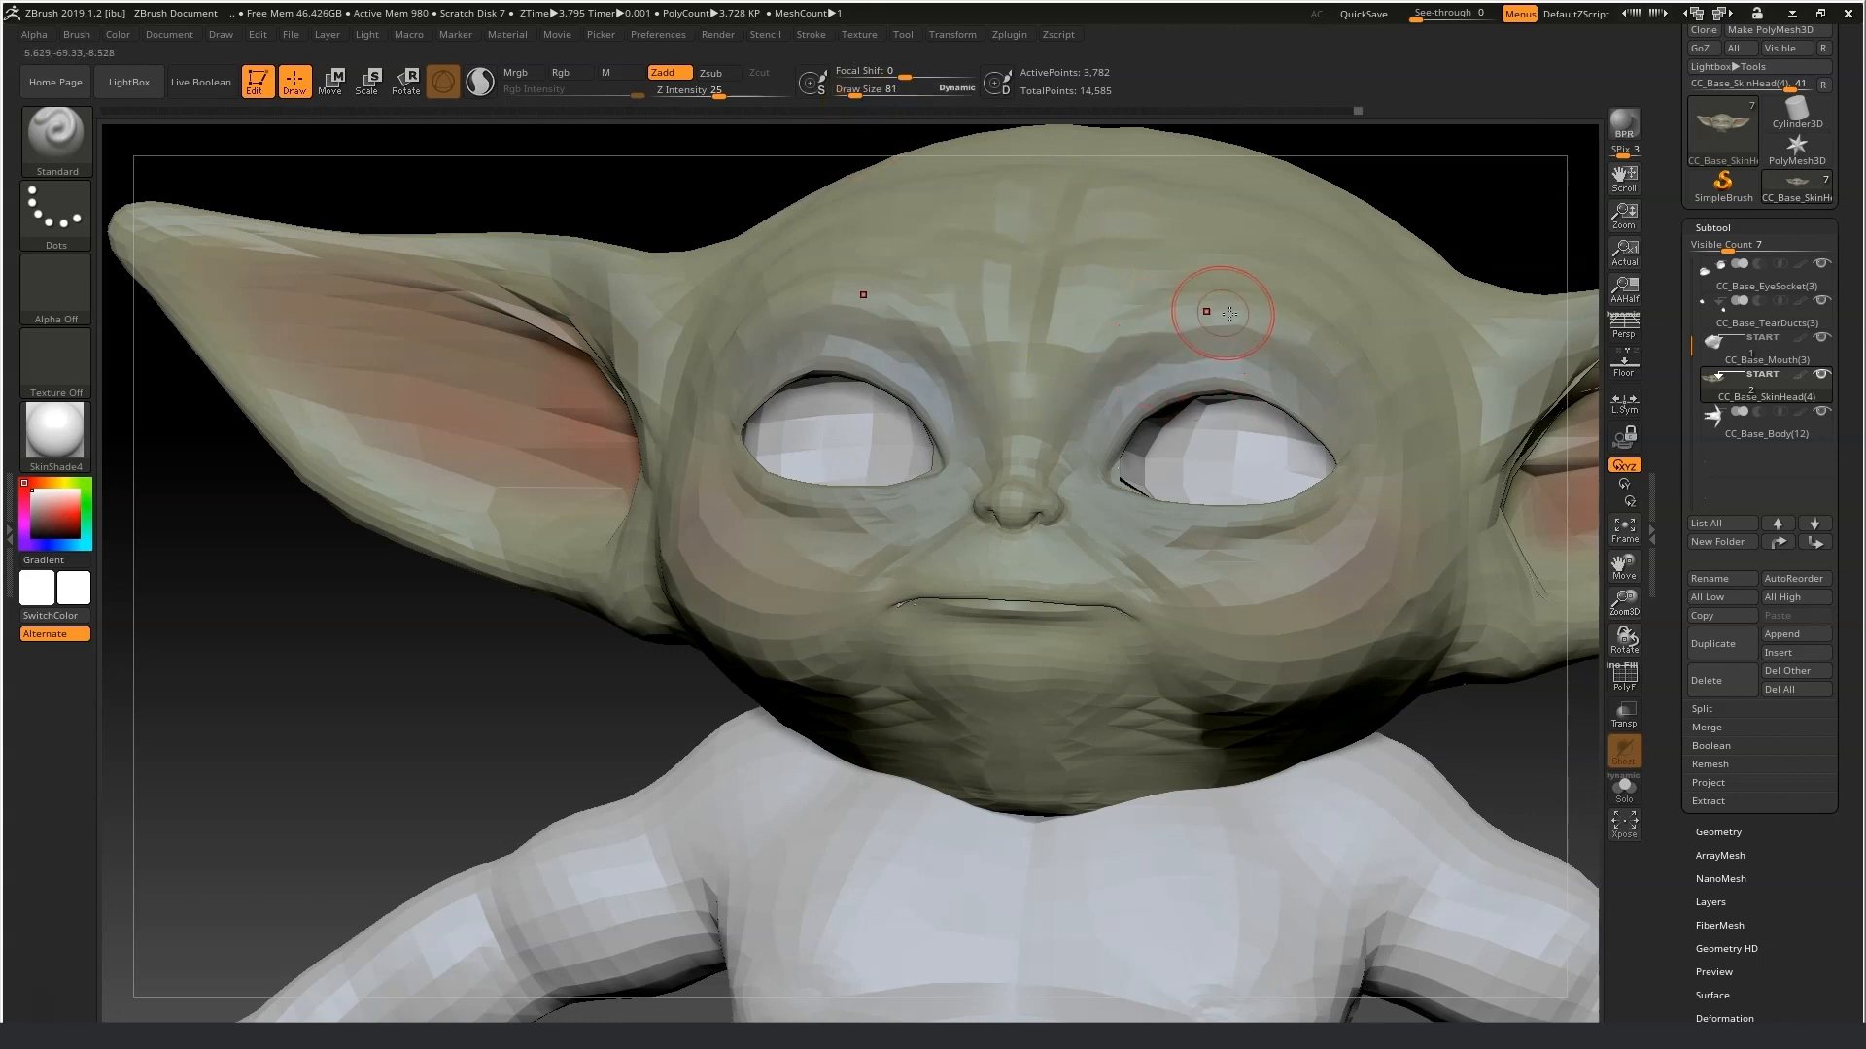
left_click_drag(456, 738, 470, 742)
left_click_drag(1628, 604, 1652, 618)
left_click_drag(871, 95, 848, 95)
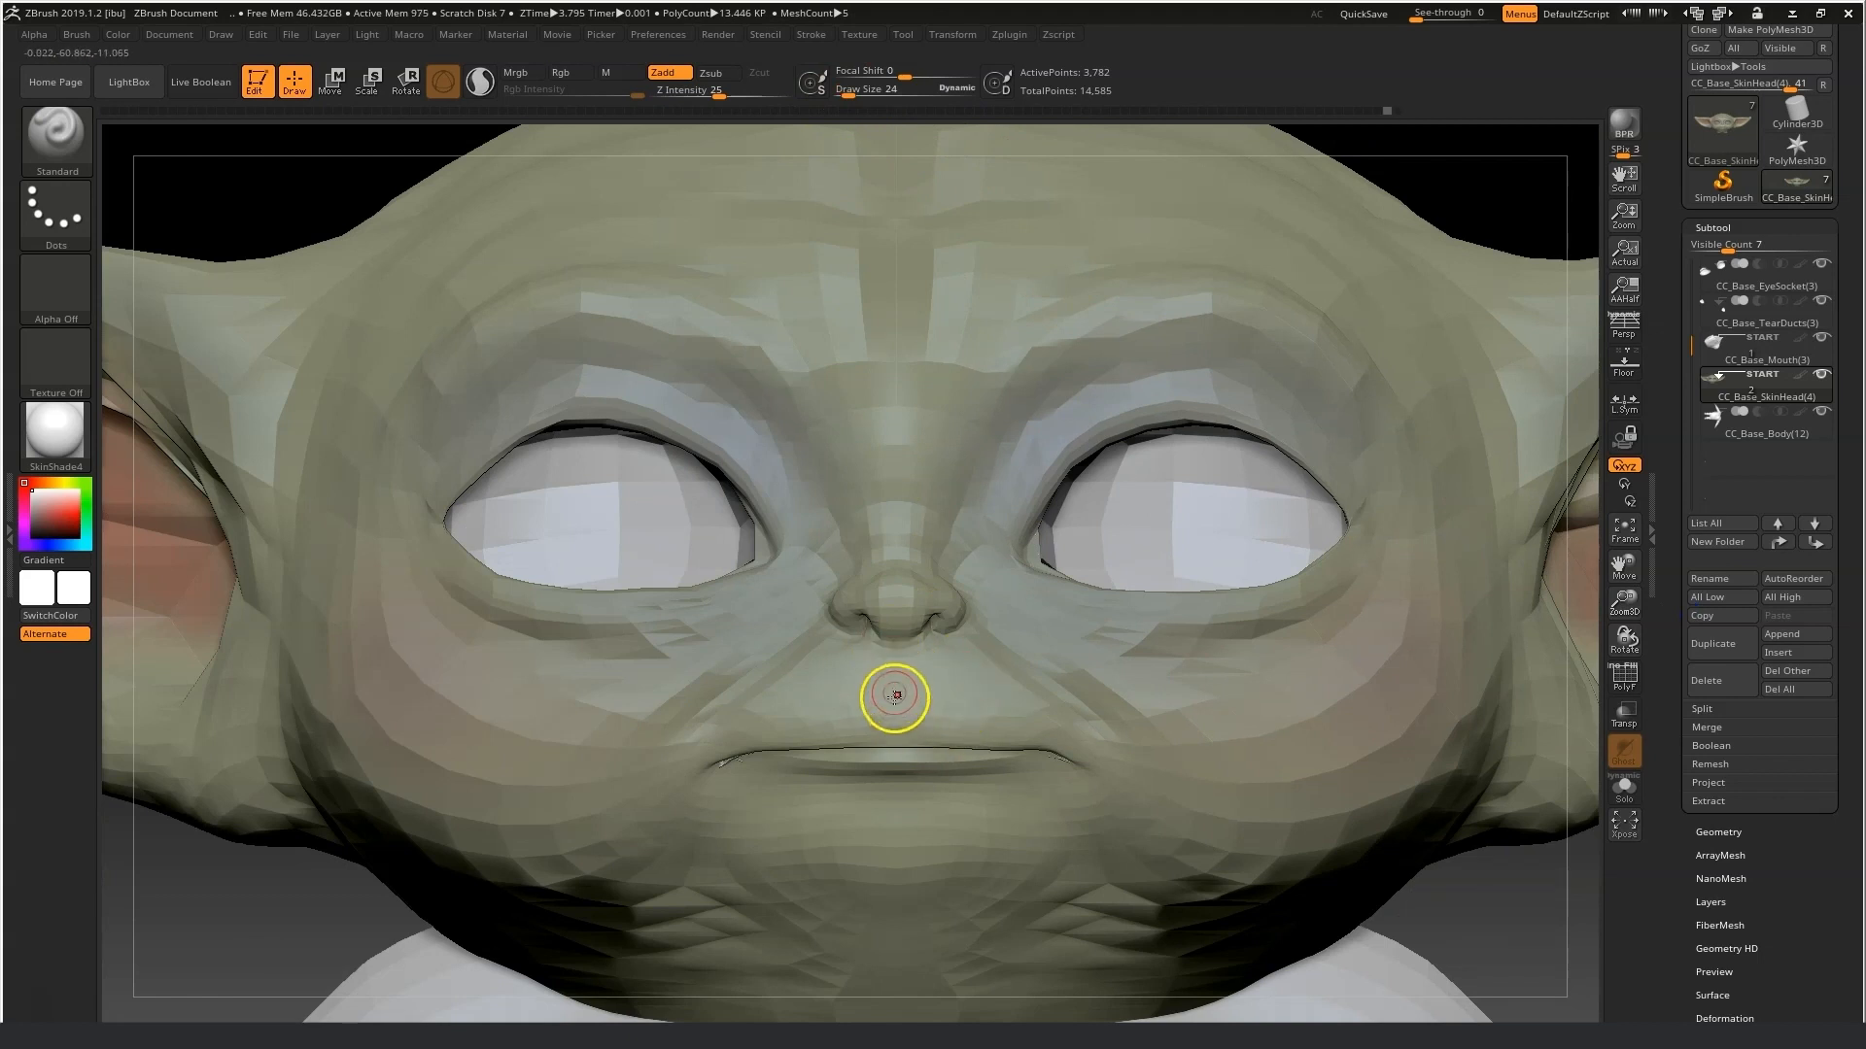
left_click_drag(848, 94, 839, 93)
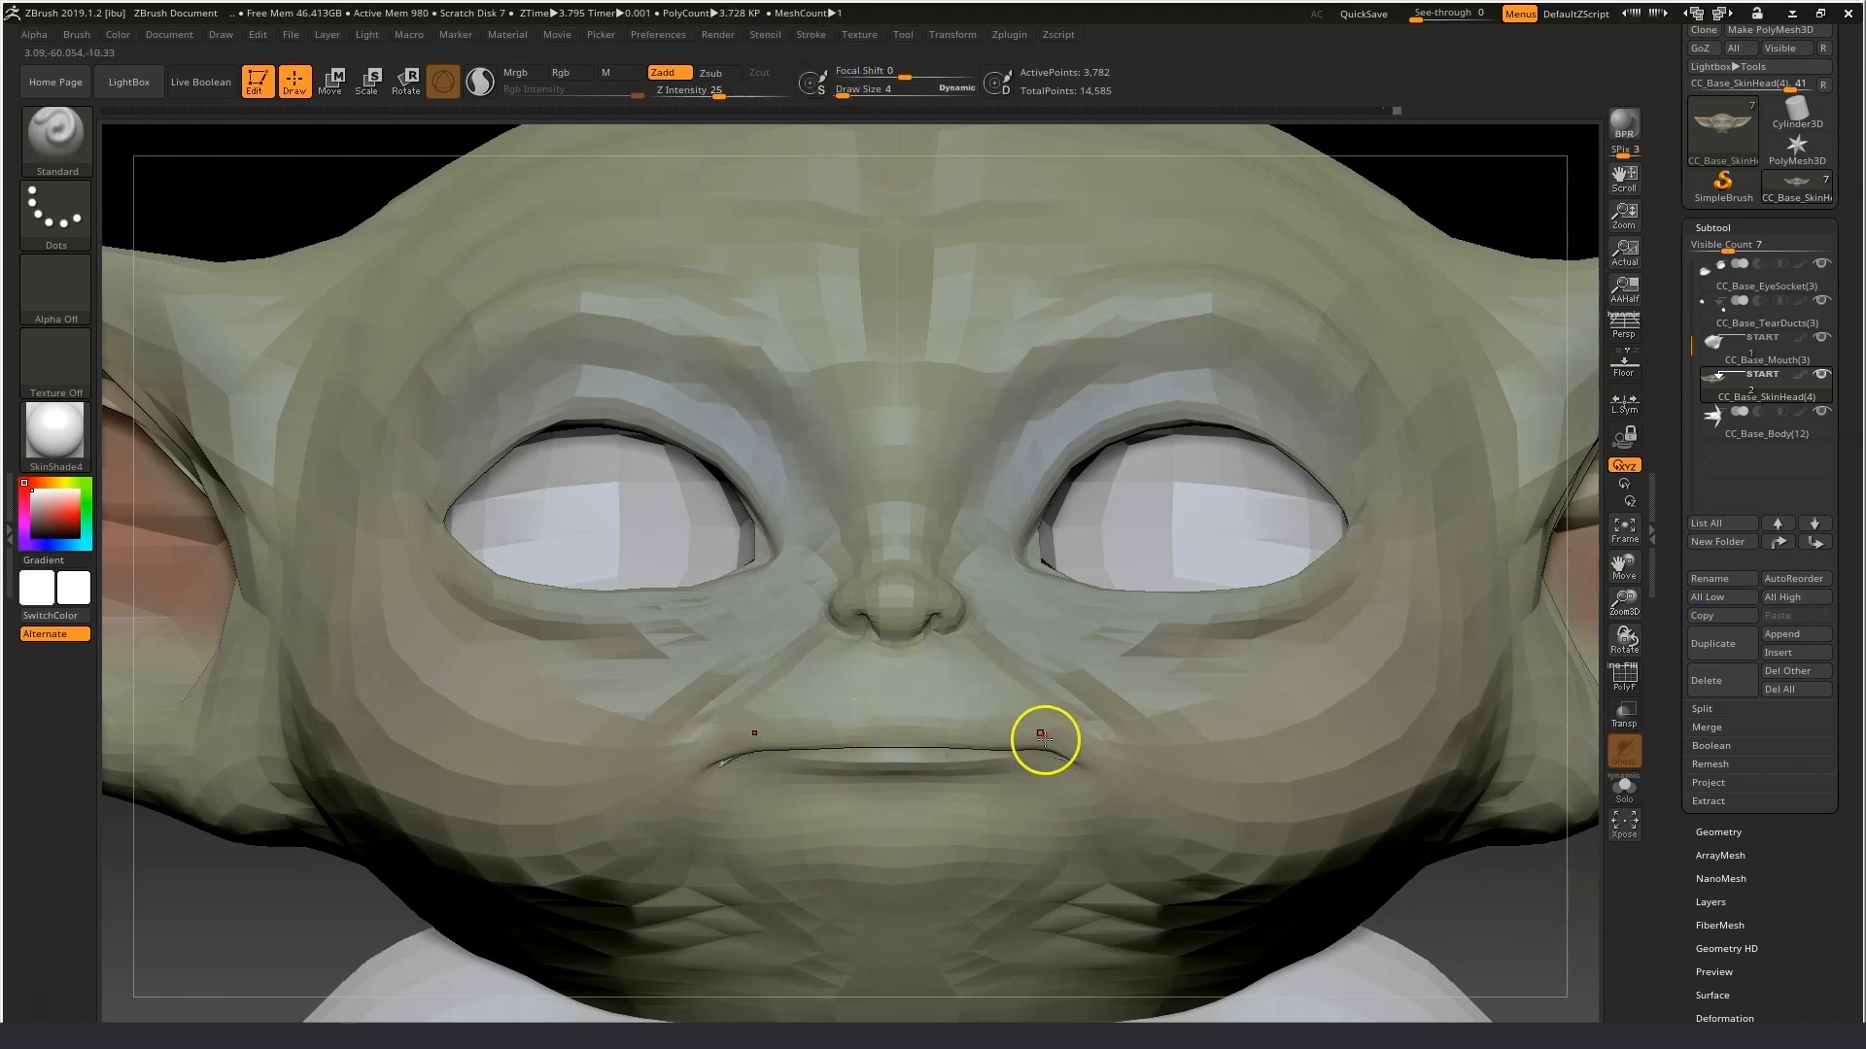
left_click(849, 94)
left_click_drag(978, 729, 978, 692)
left_click_drag(934, 739, 1021, 720)
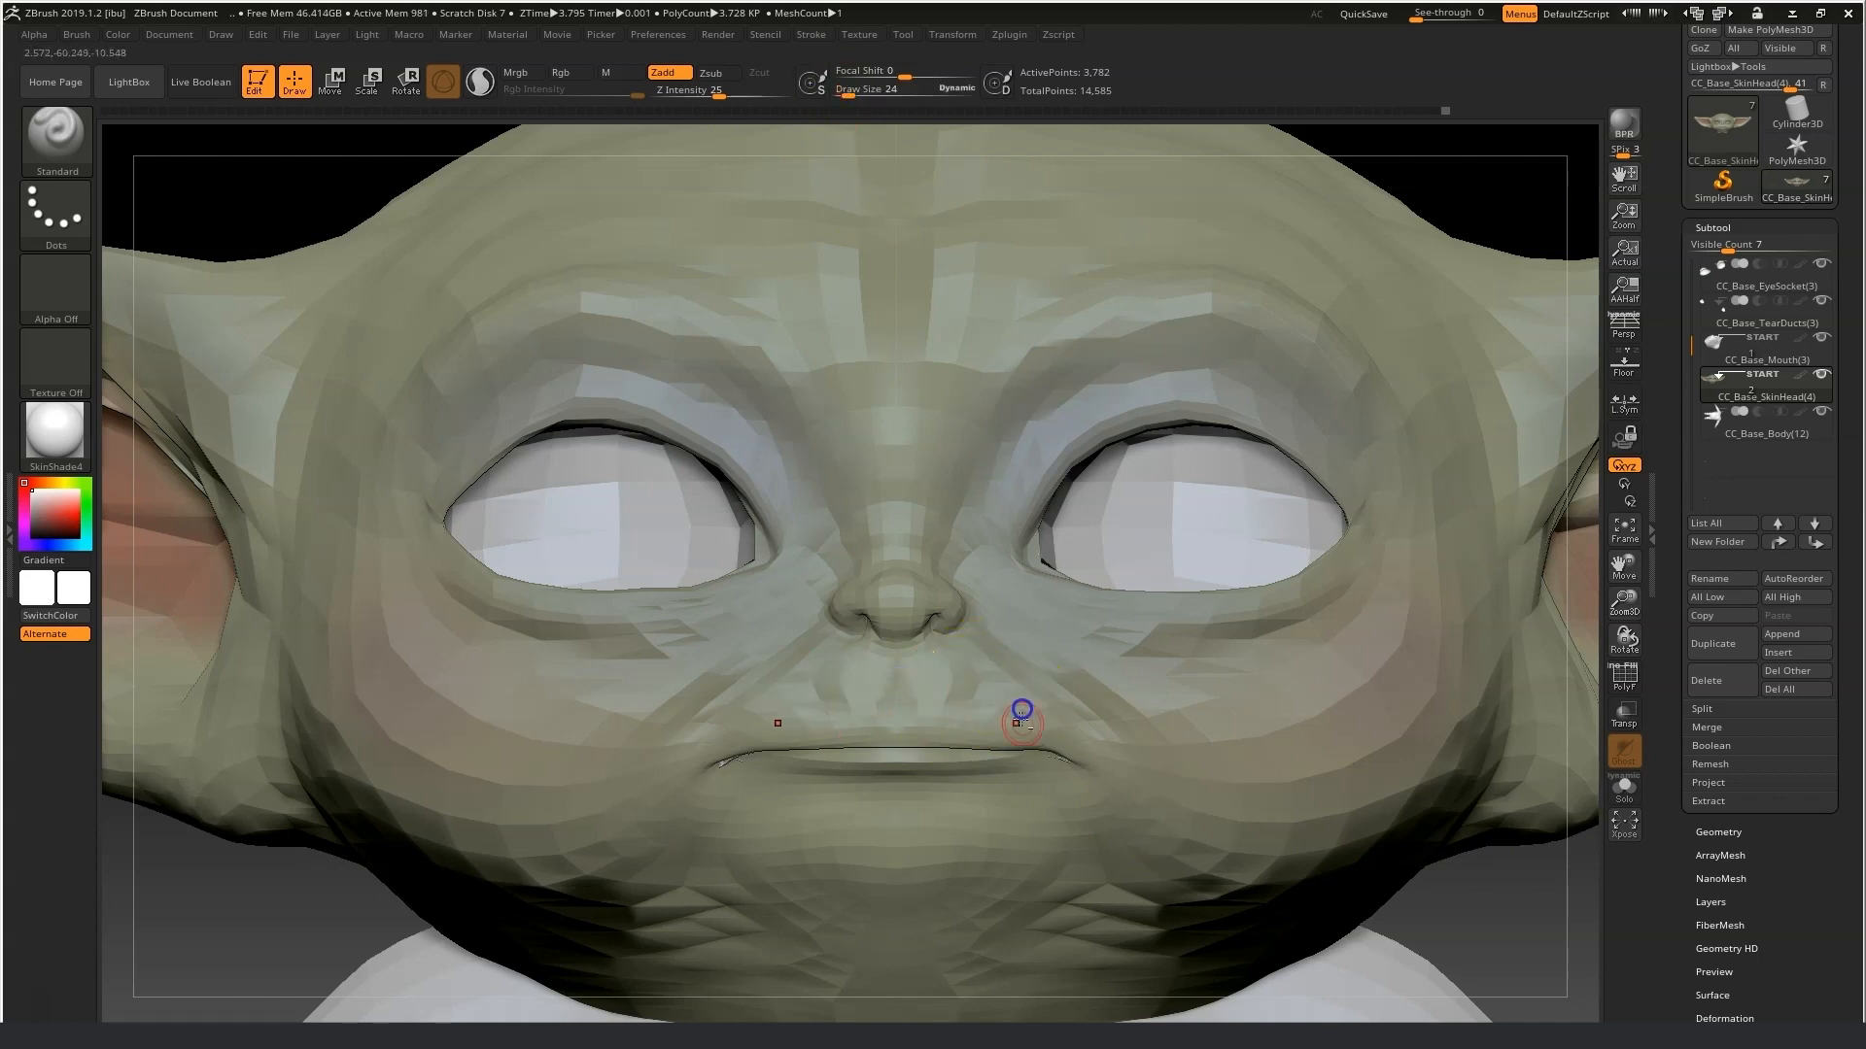
left_click_drag(1519, 938, 789, 921)
Switch to Move Topological, frame the whole model and set the draw size to 268.
left_click(56, 139)
left_click(486, 437)
left_click(860, 95)
left_click(855, 95)
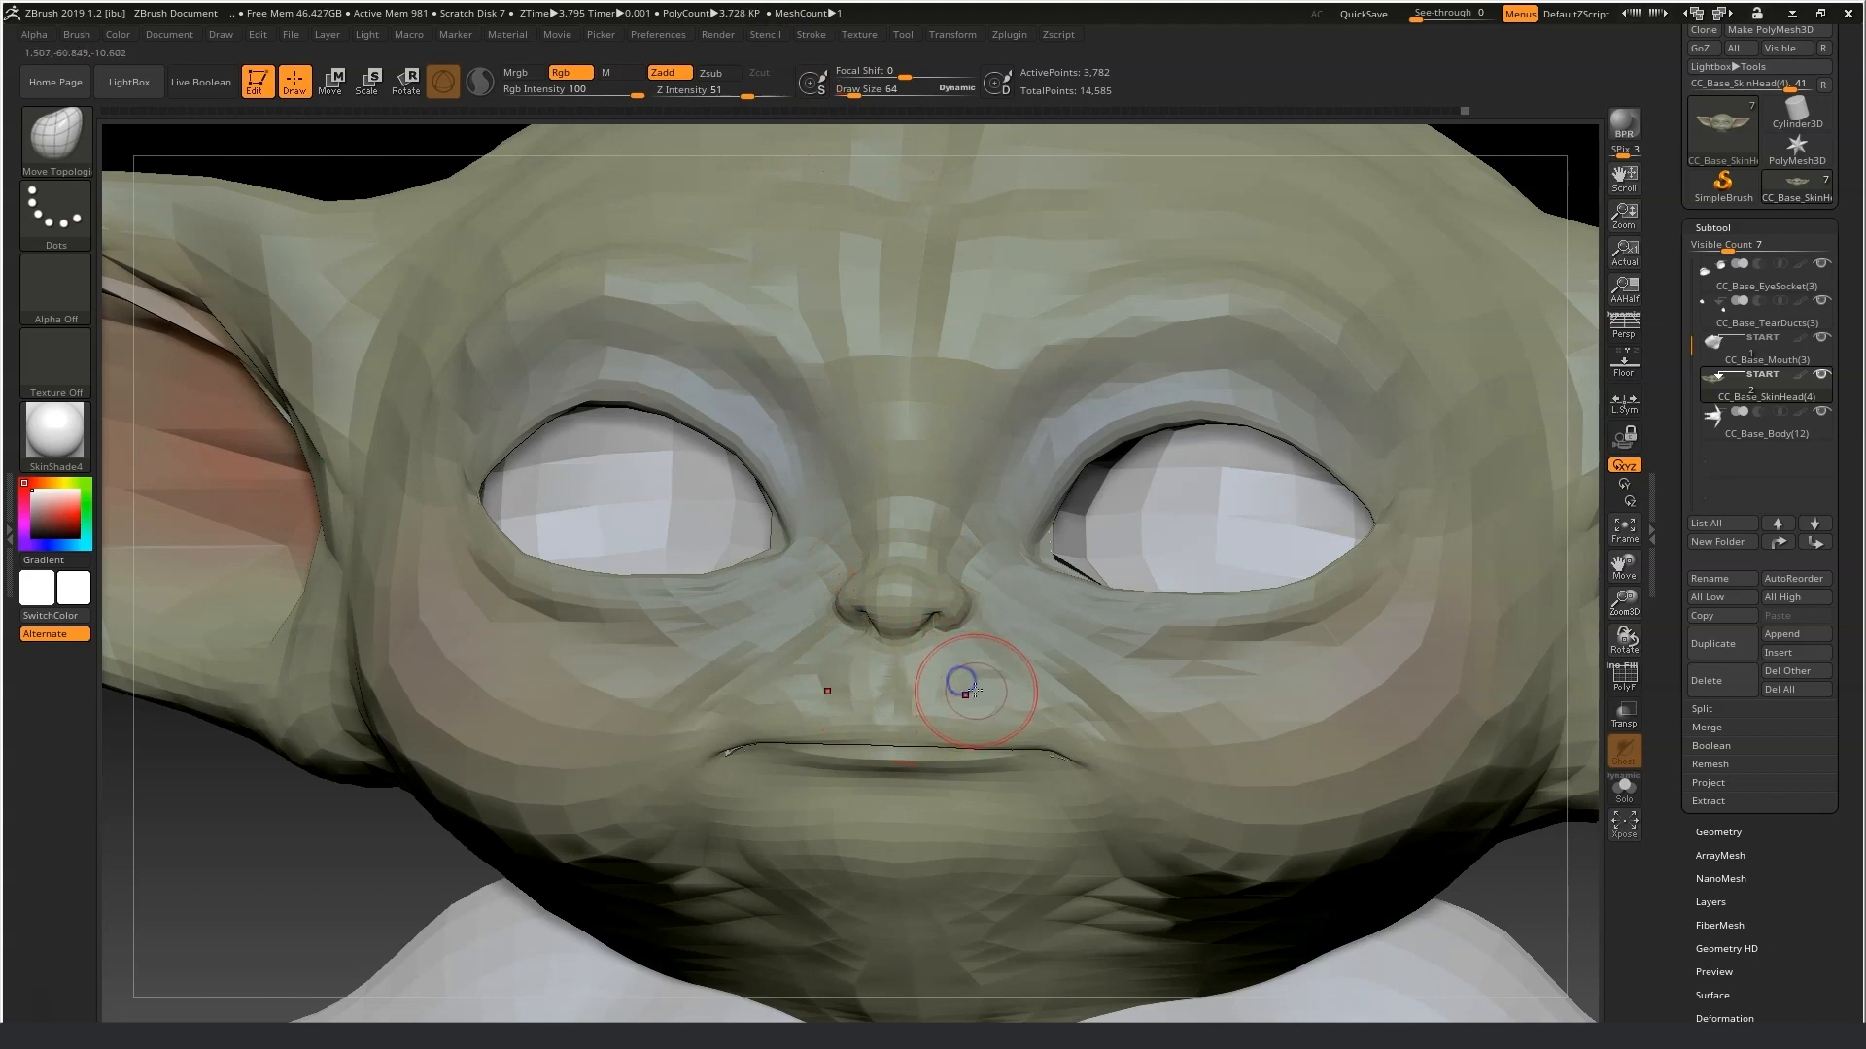
key("f")
left_click_drag(1306, 829, 1284, 824, "shift")
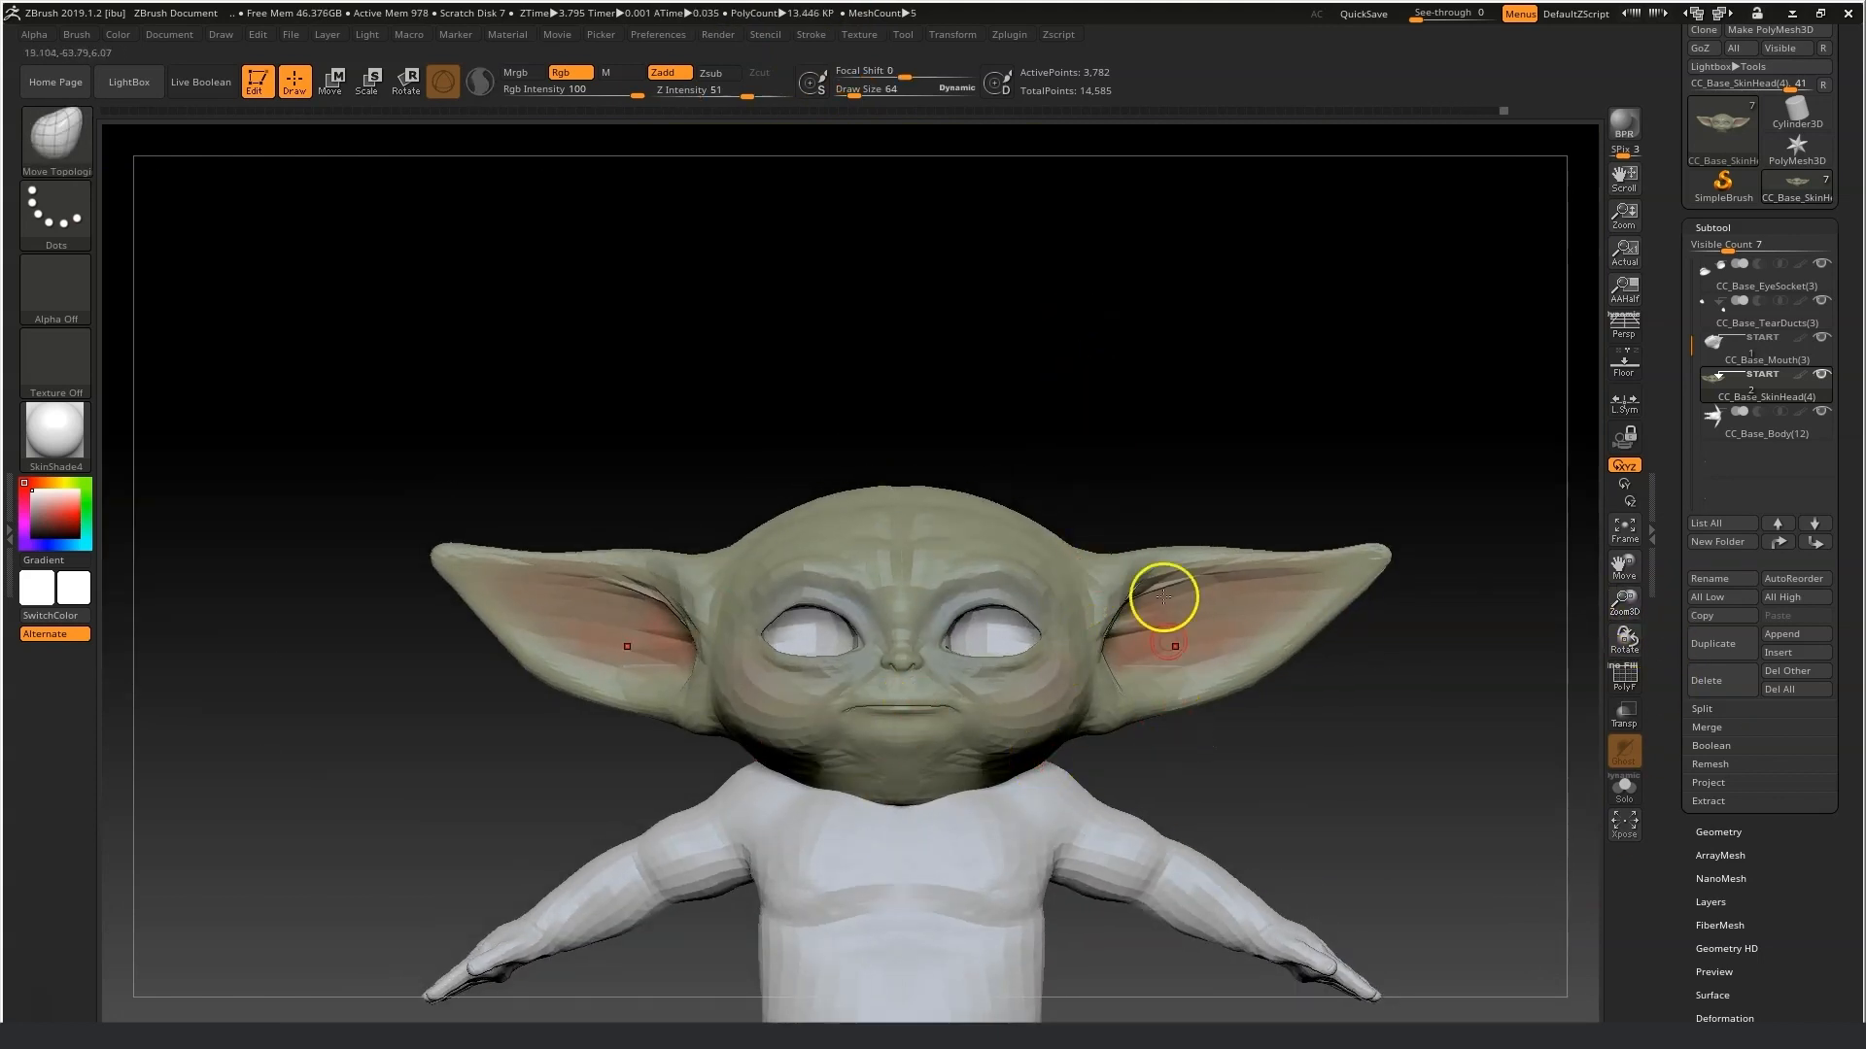
left_click(881, 87)
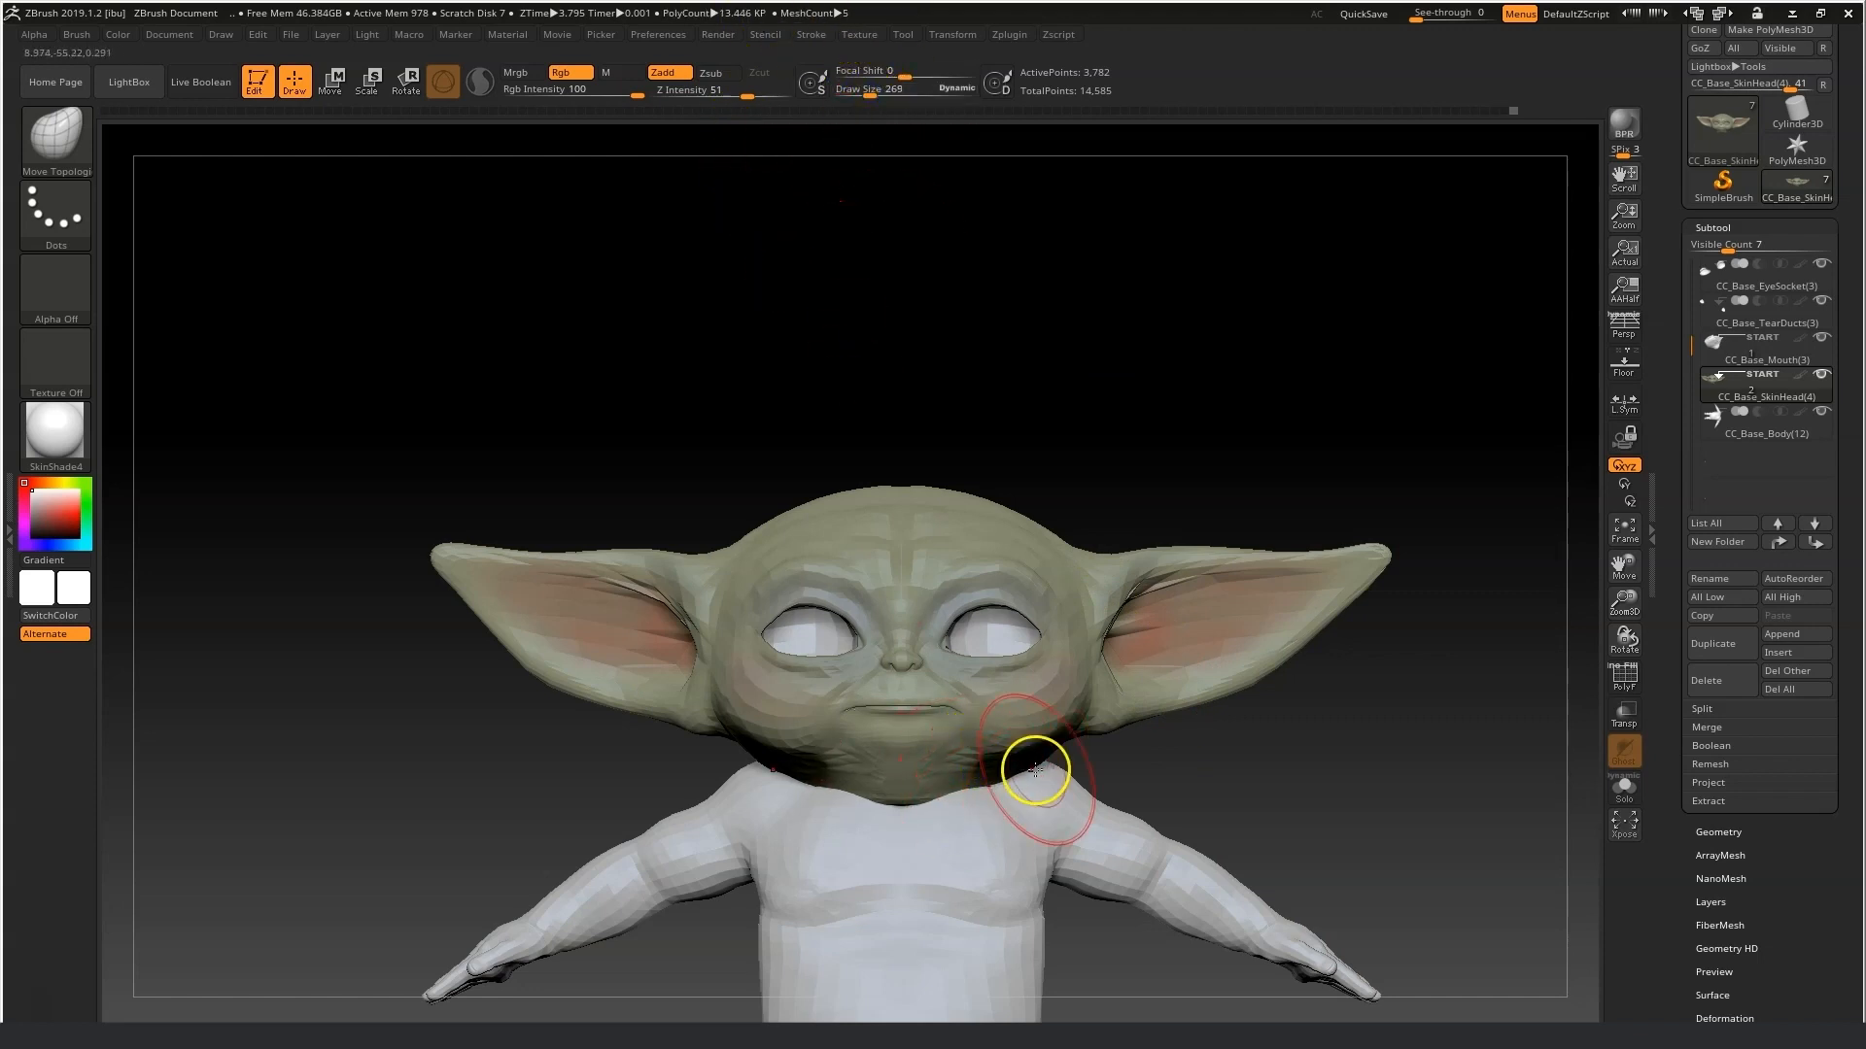
Send all subtools back to Character Creator with GoZ and update the avatar mesh.
left_click(1793, 186)
scroll(1790, 184, "up", 2)
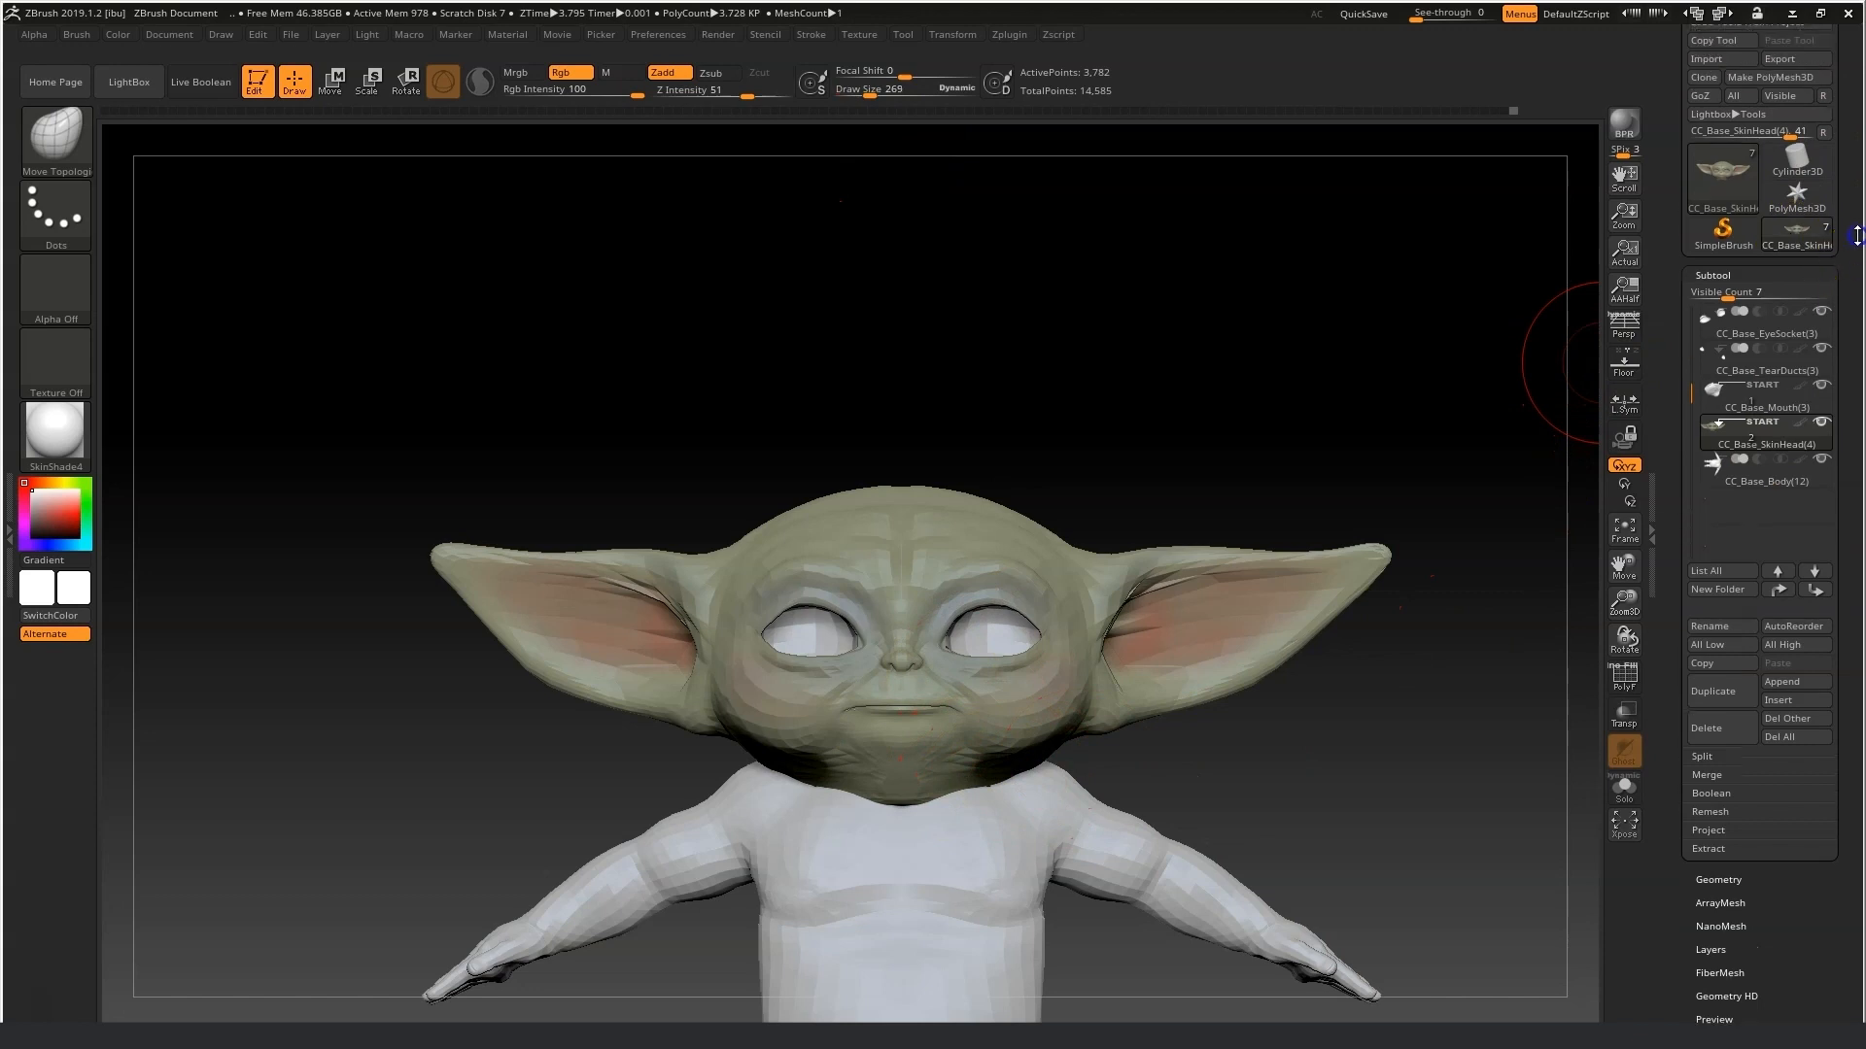
left_click(1738, 161)
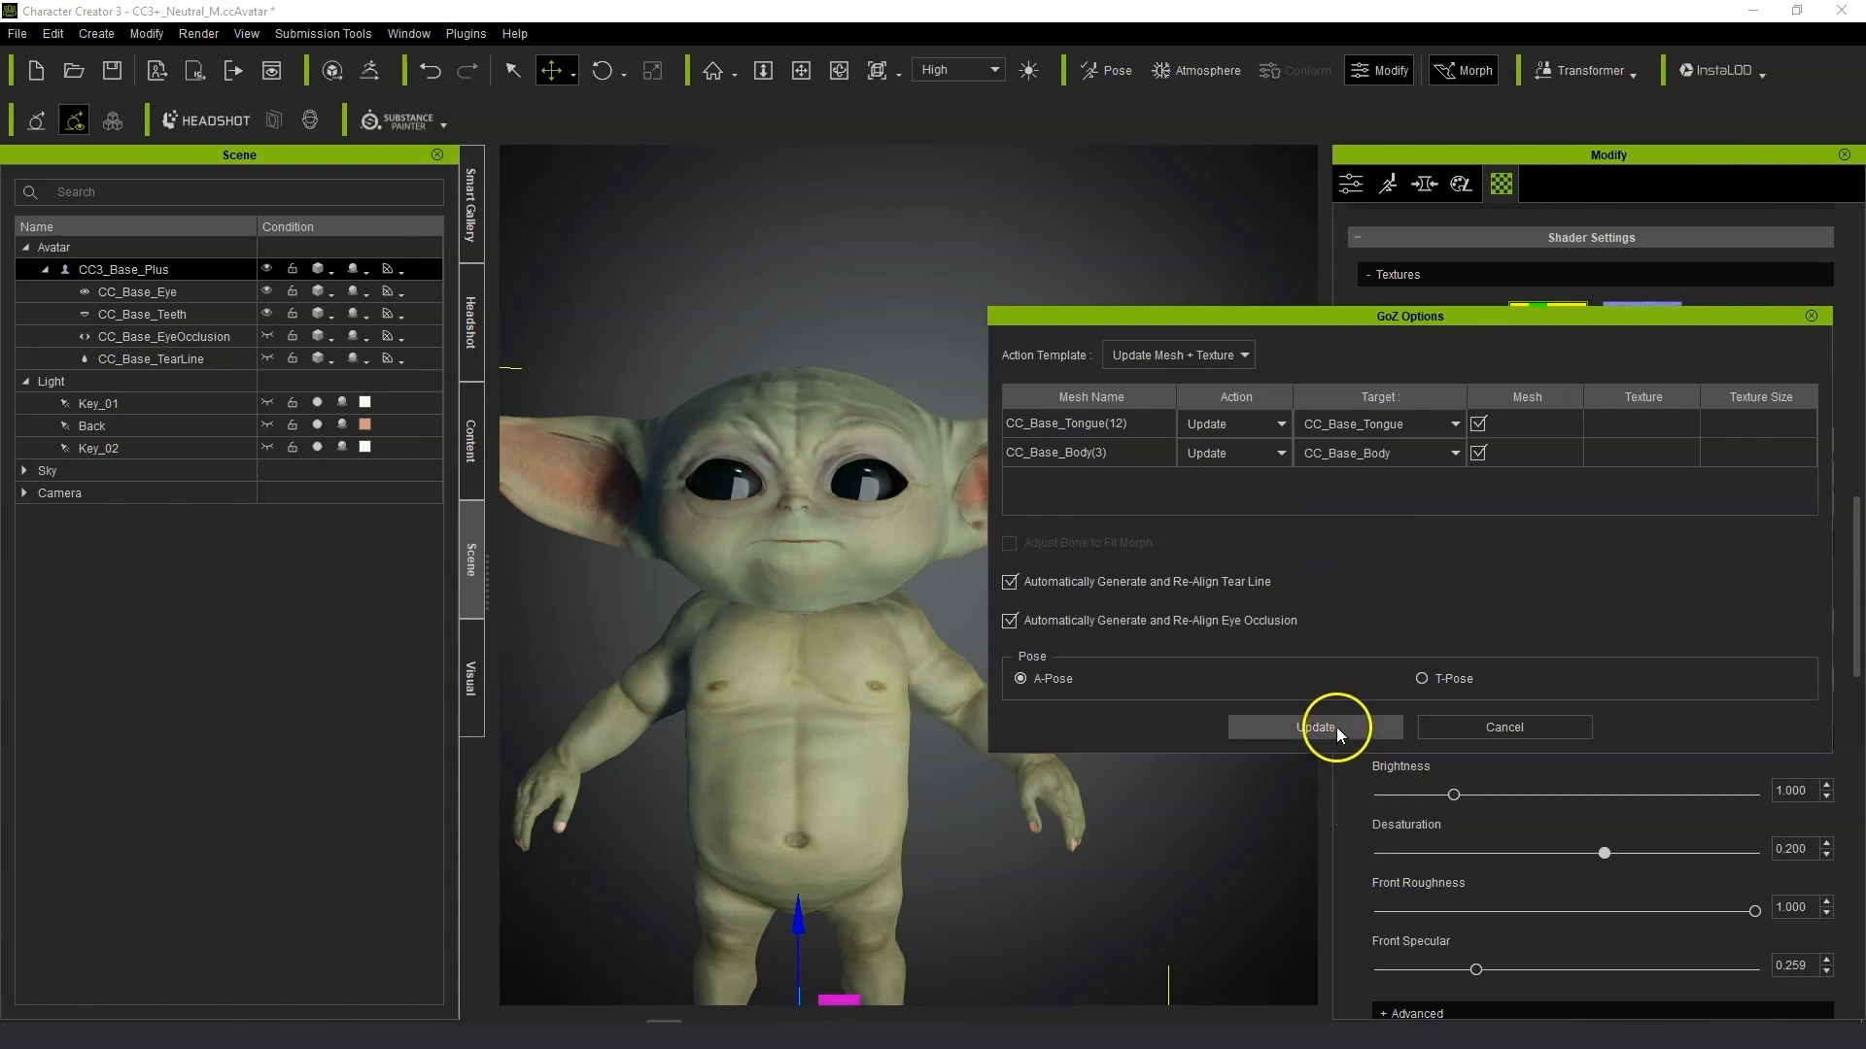
left_click(1337, 727)
left_click(1280, 723)
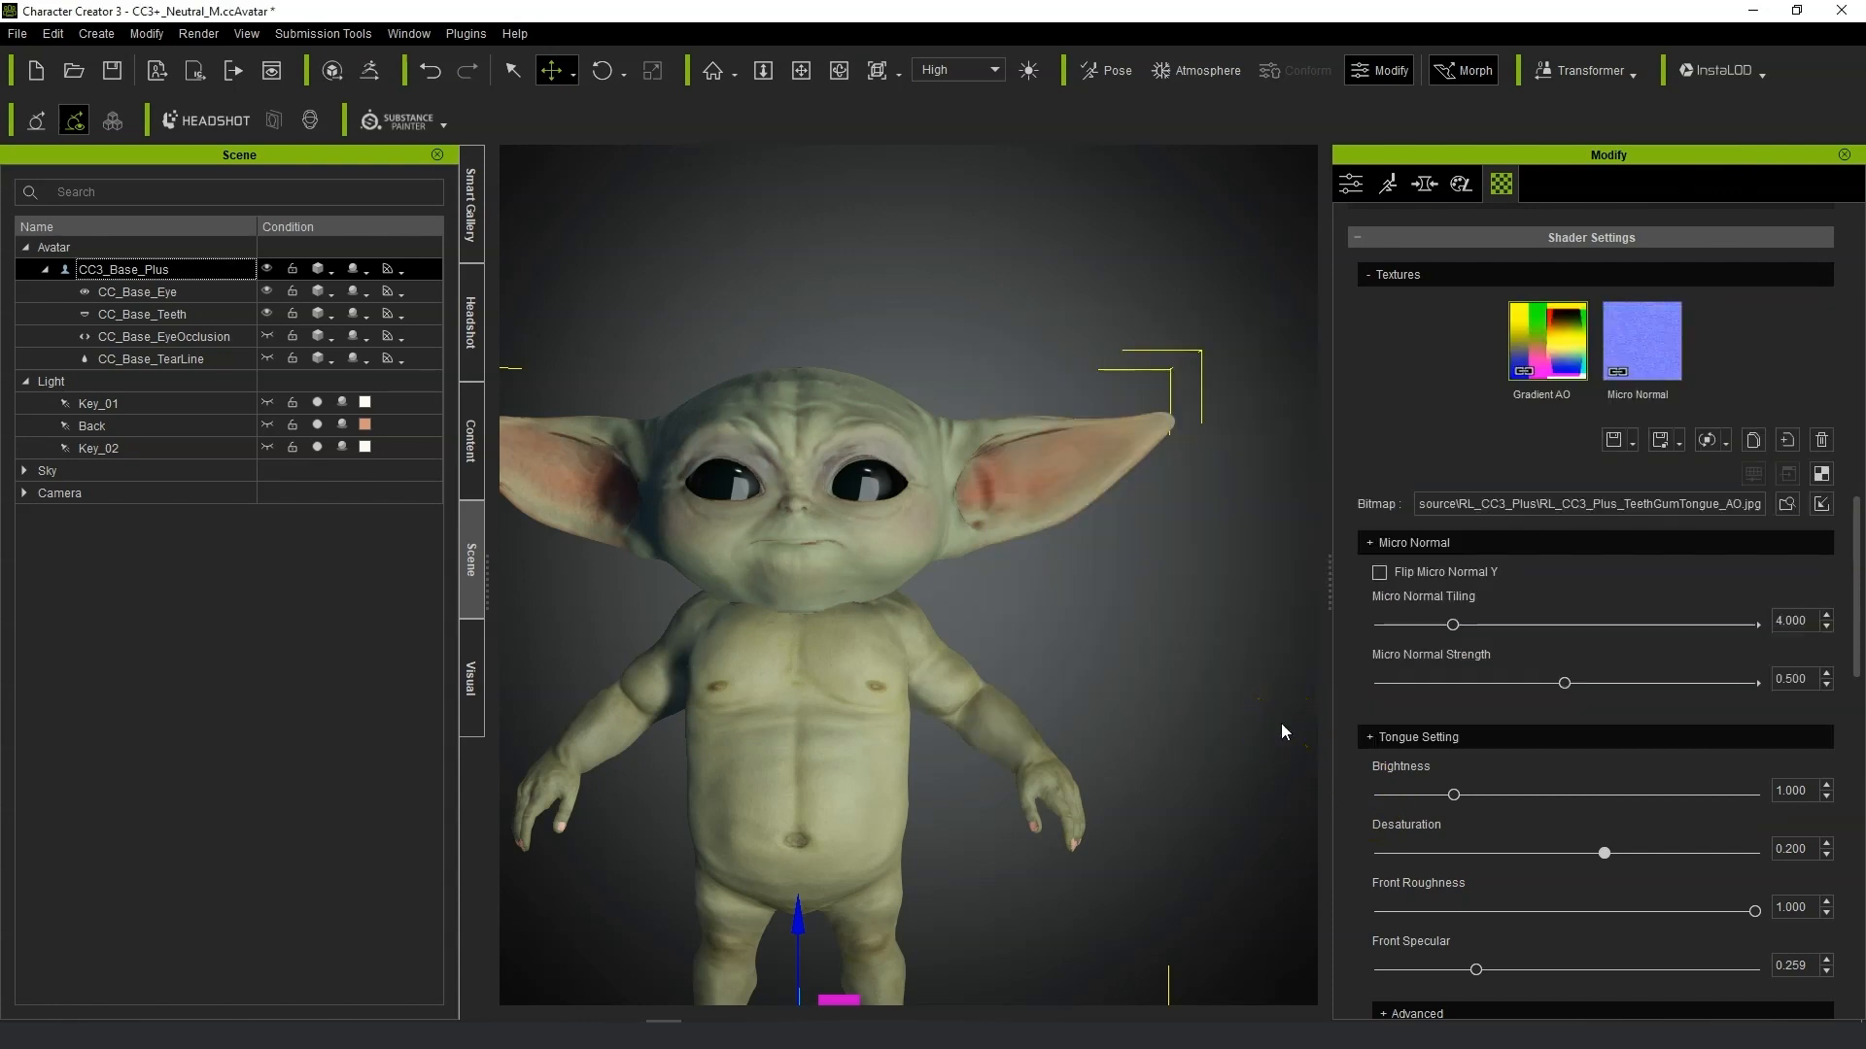
Select the Std_Skin_Head material and adjust its bump strength.
right_click_drag(995, 691, 649, 634, "alt")
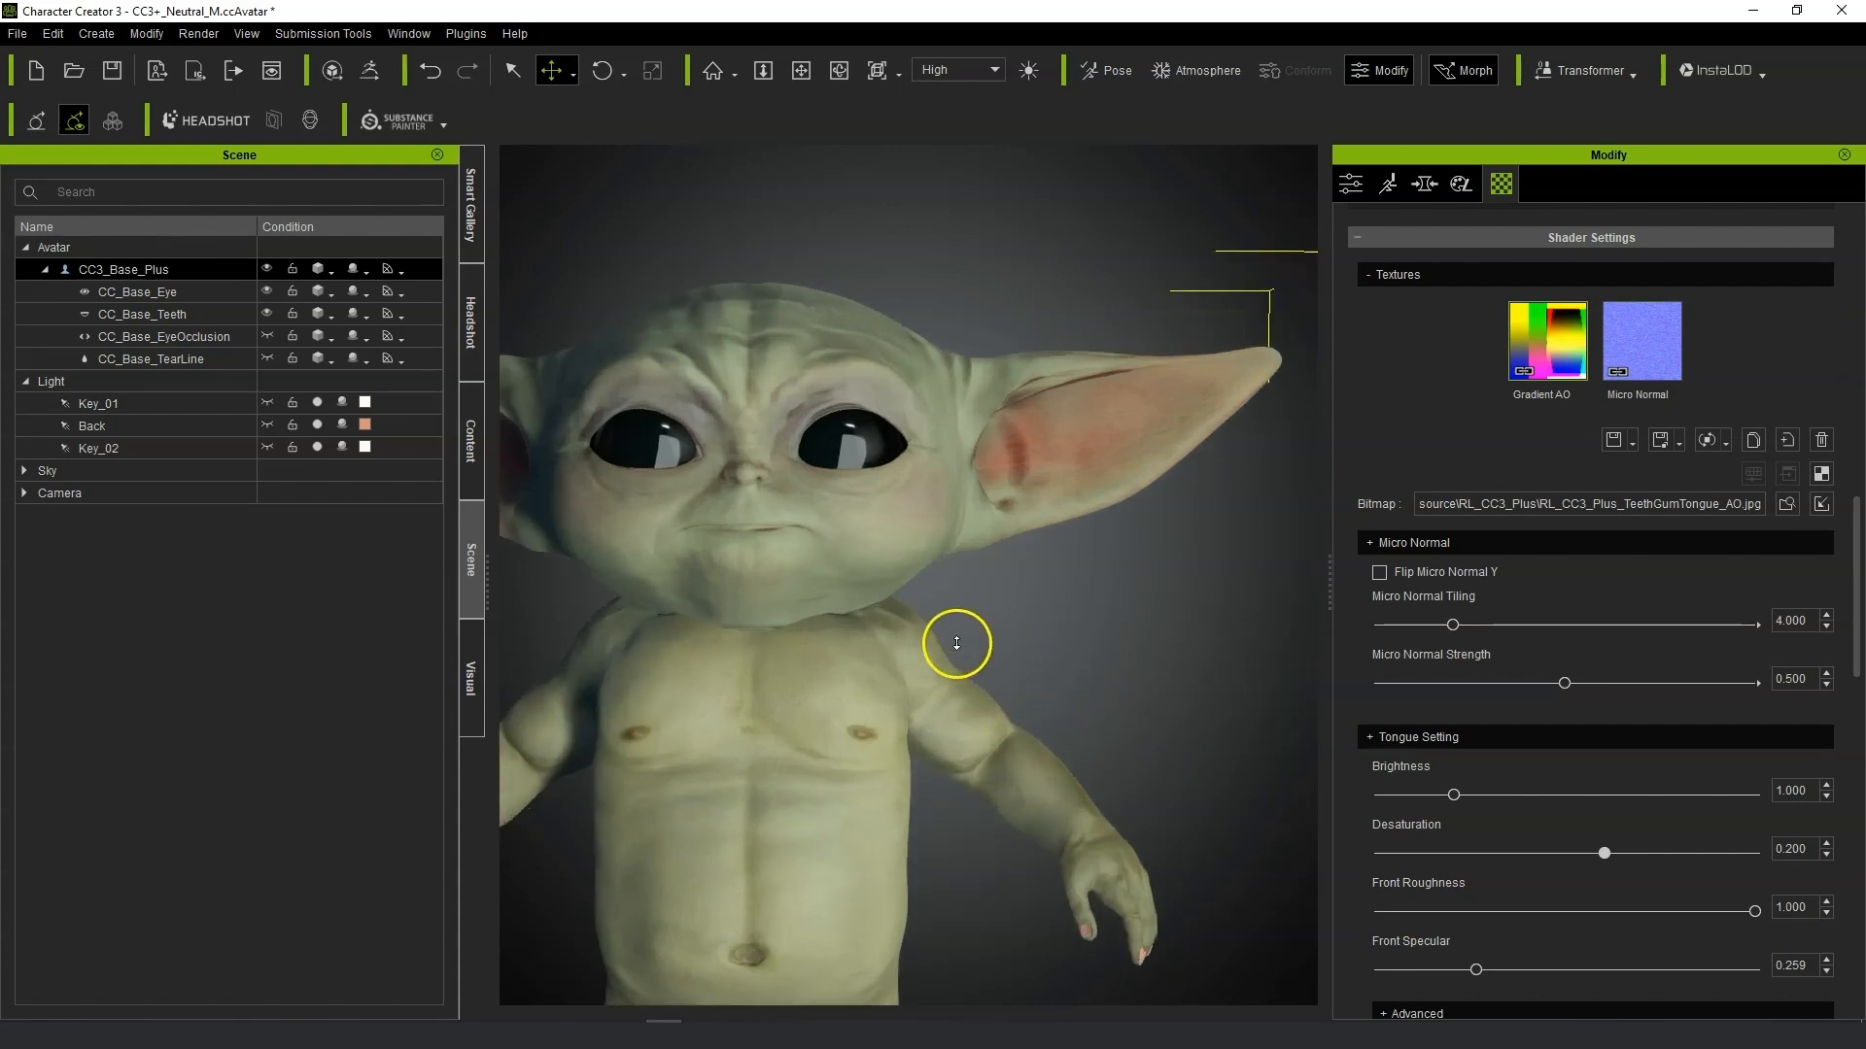
left_click_drag(688, 630, 1089, 650, "alt")
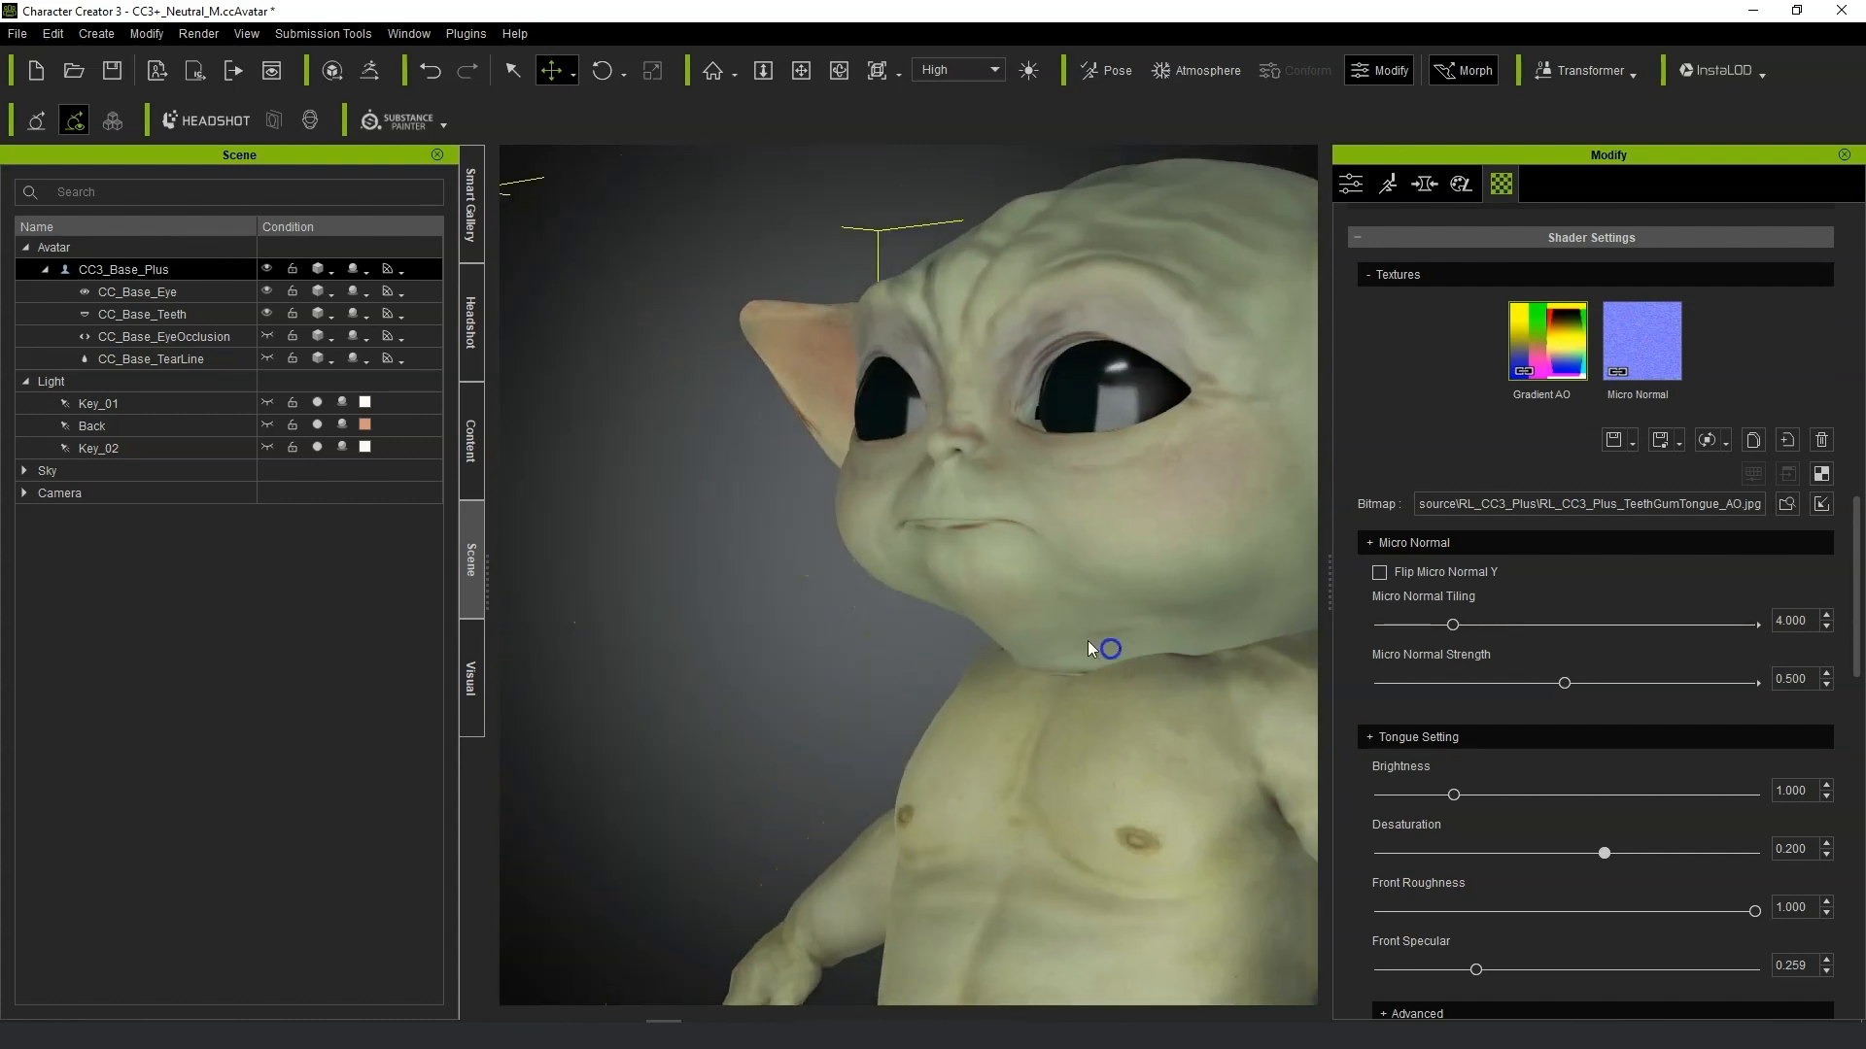
right_click_drag(1088, 649, 1033, 633, "alt")
right_click_drag(952, 709, 938, 792, "alt")
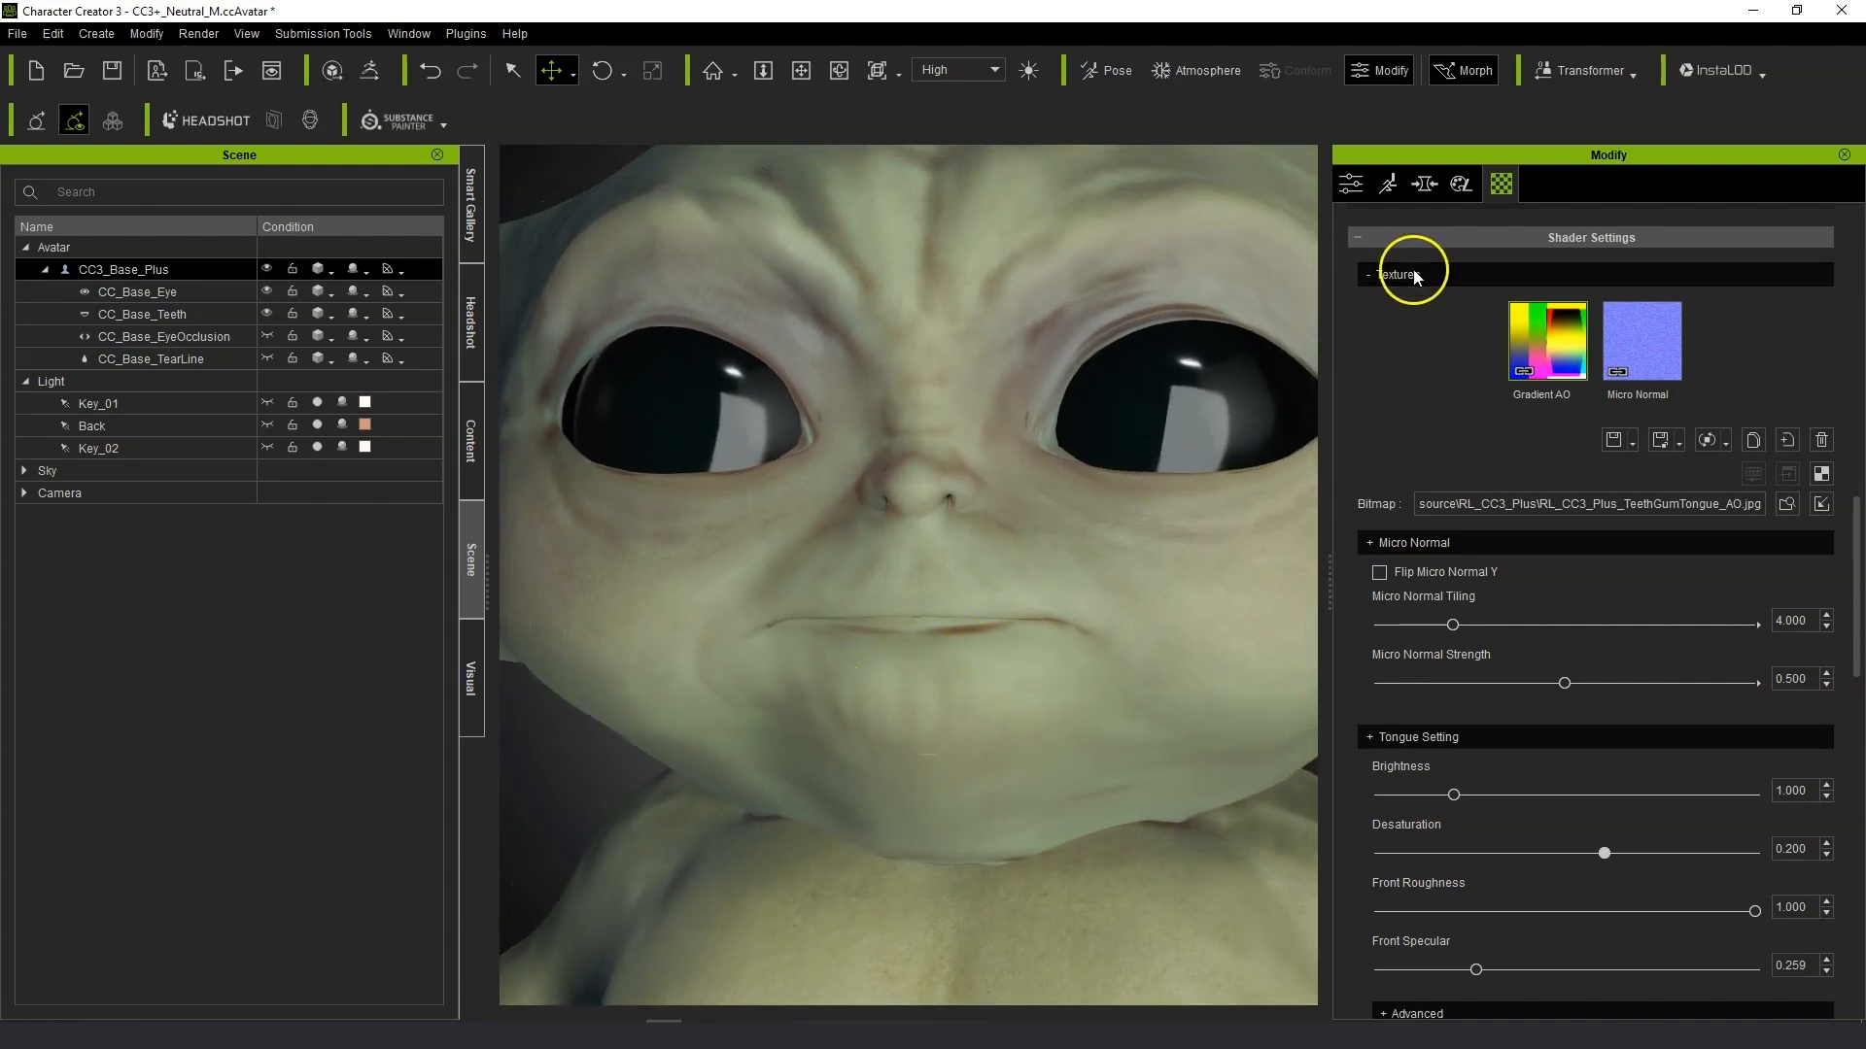
scroll(1285, 449, "down", 3)
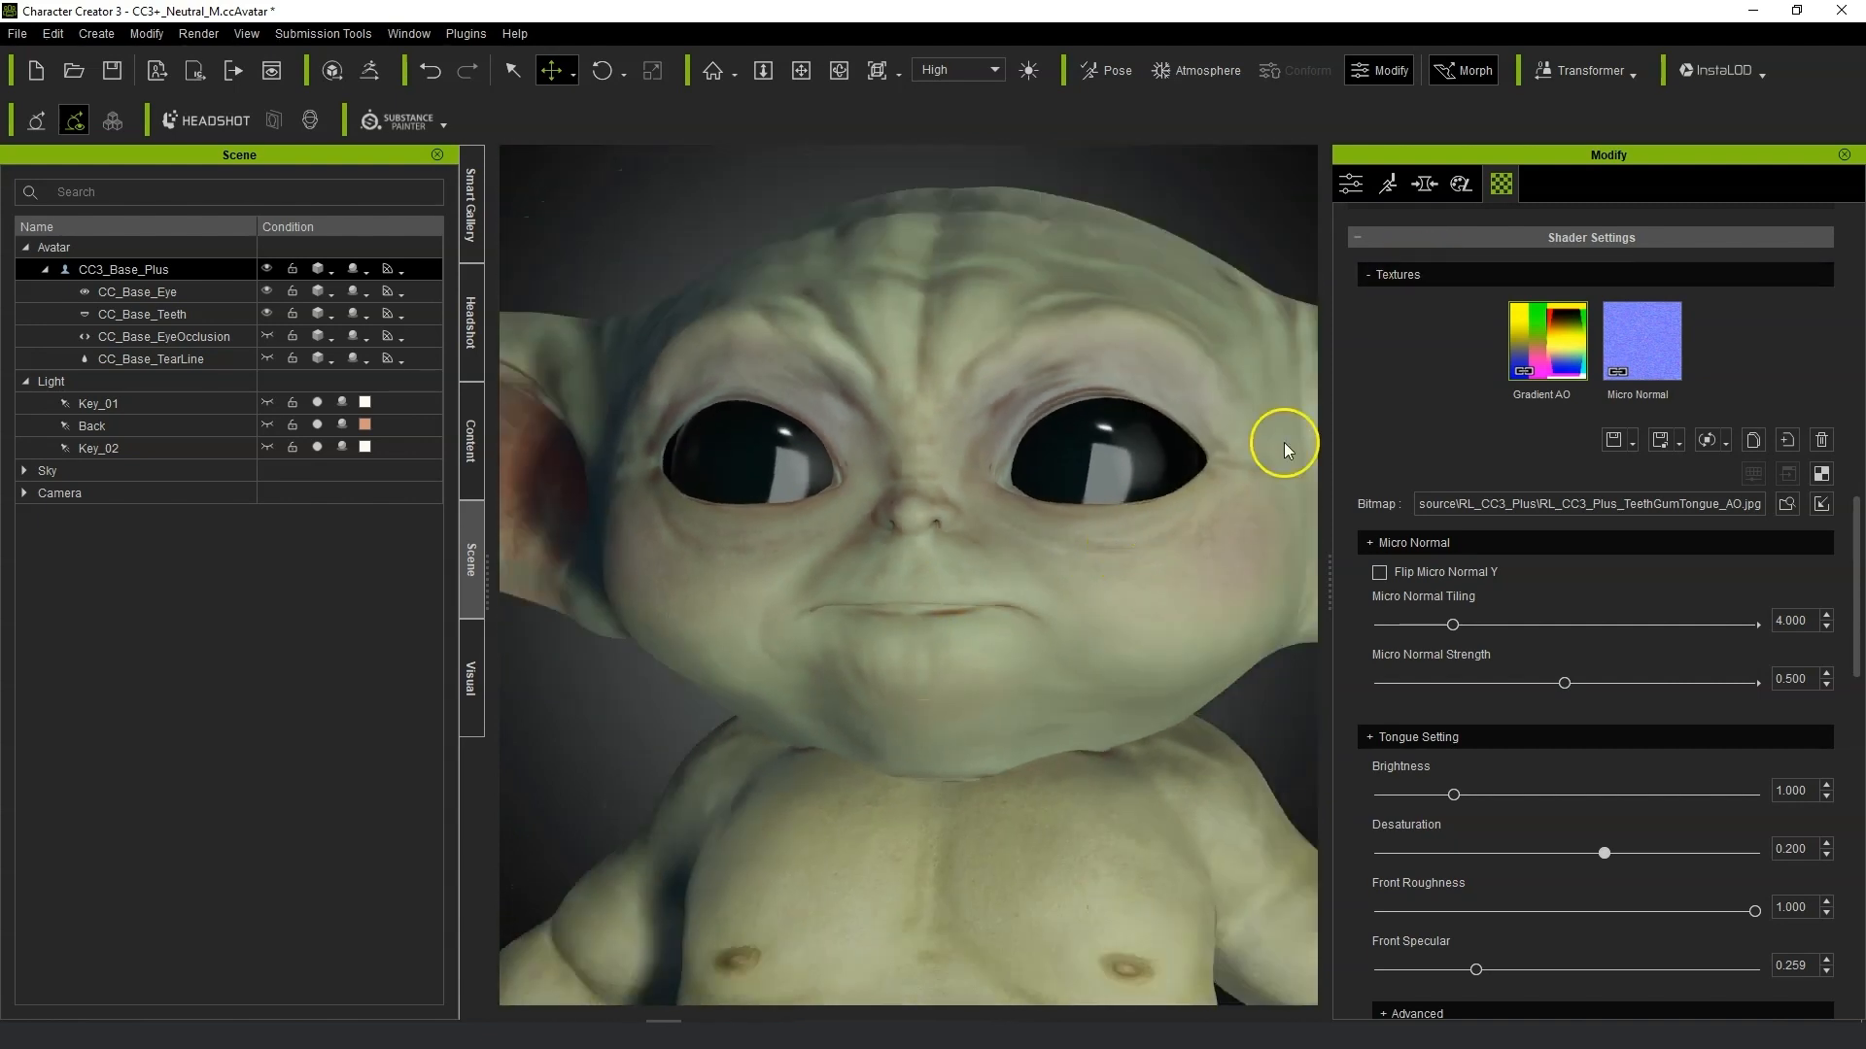
scroll(1695, 495, "up", 10)
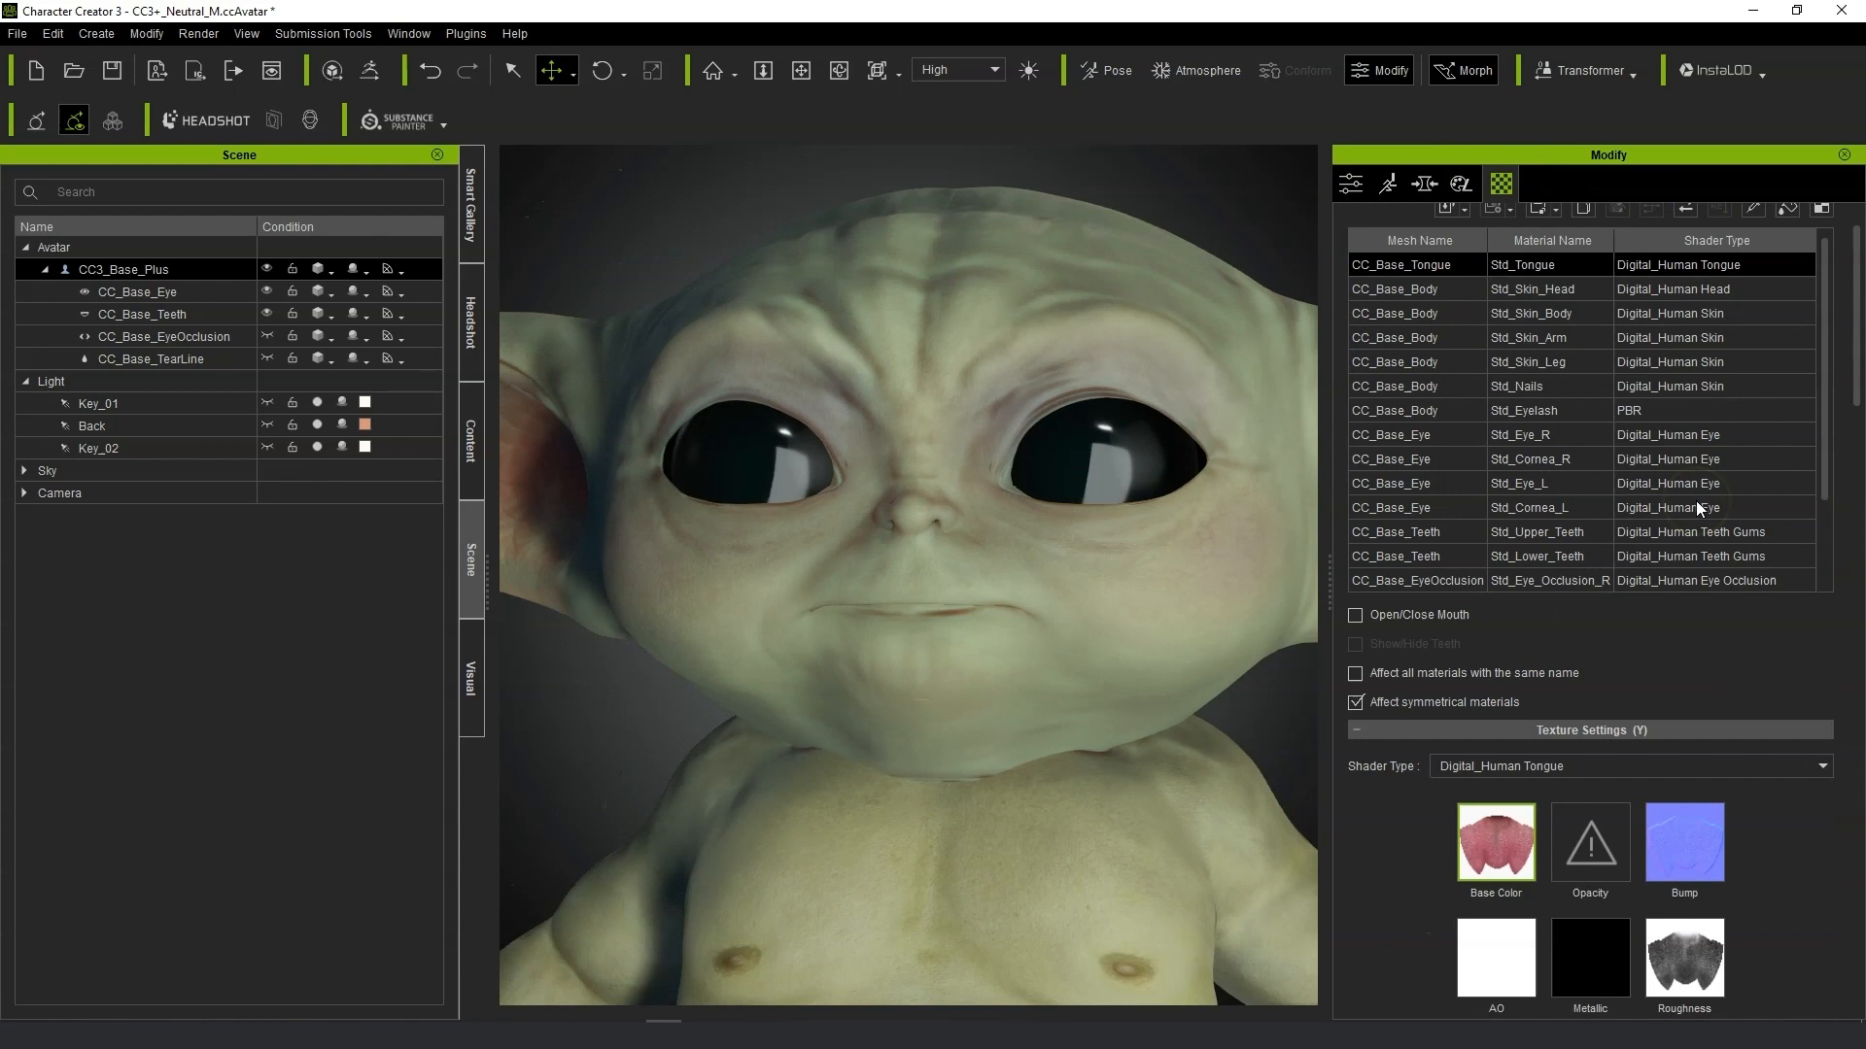
left_click(1574, 347)
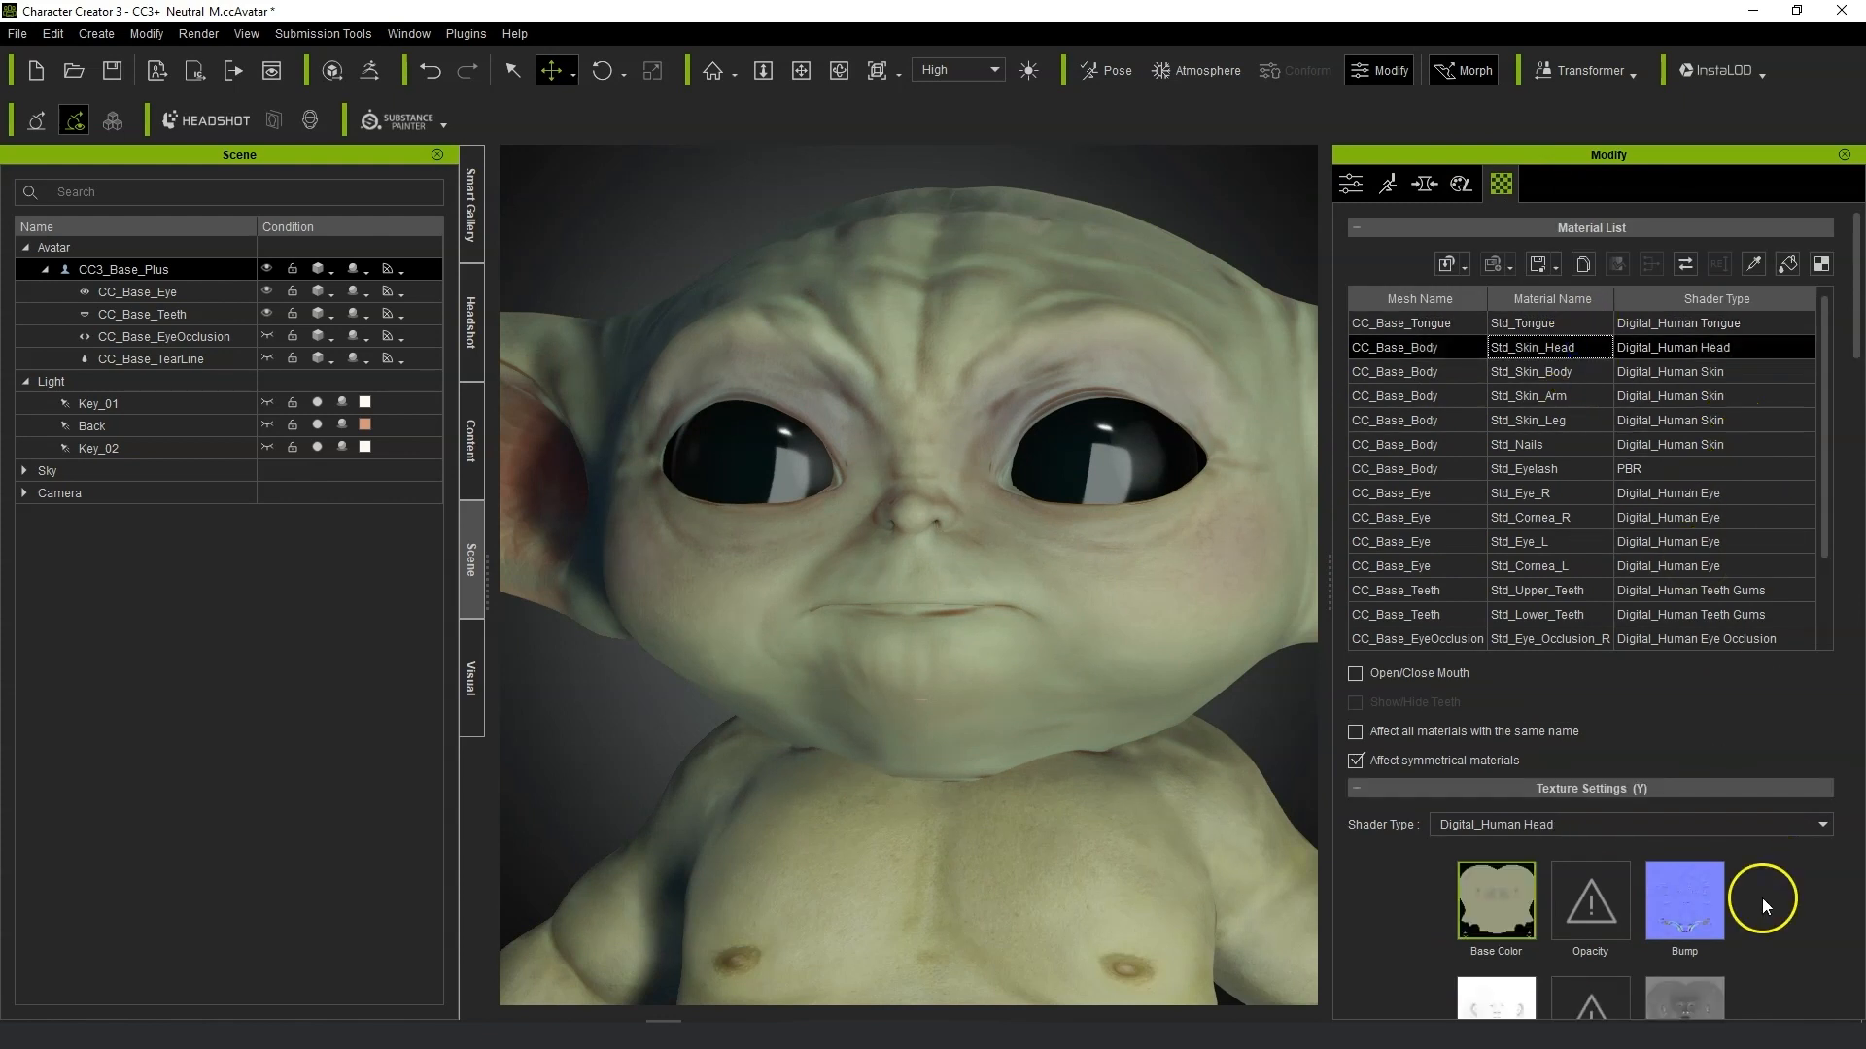
scroll(1763, 898, "down", 5)
left_click(1709, 569)
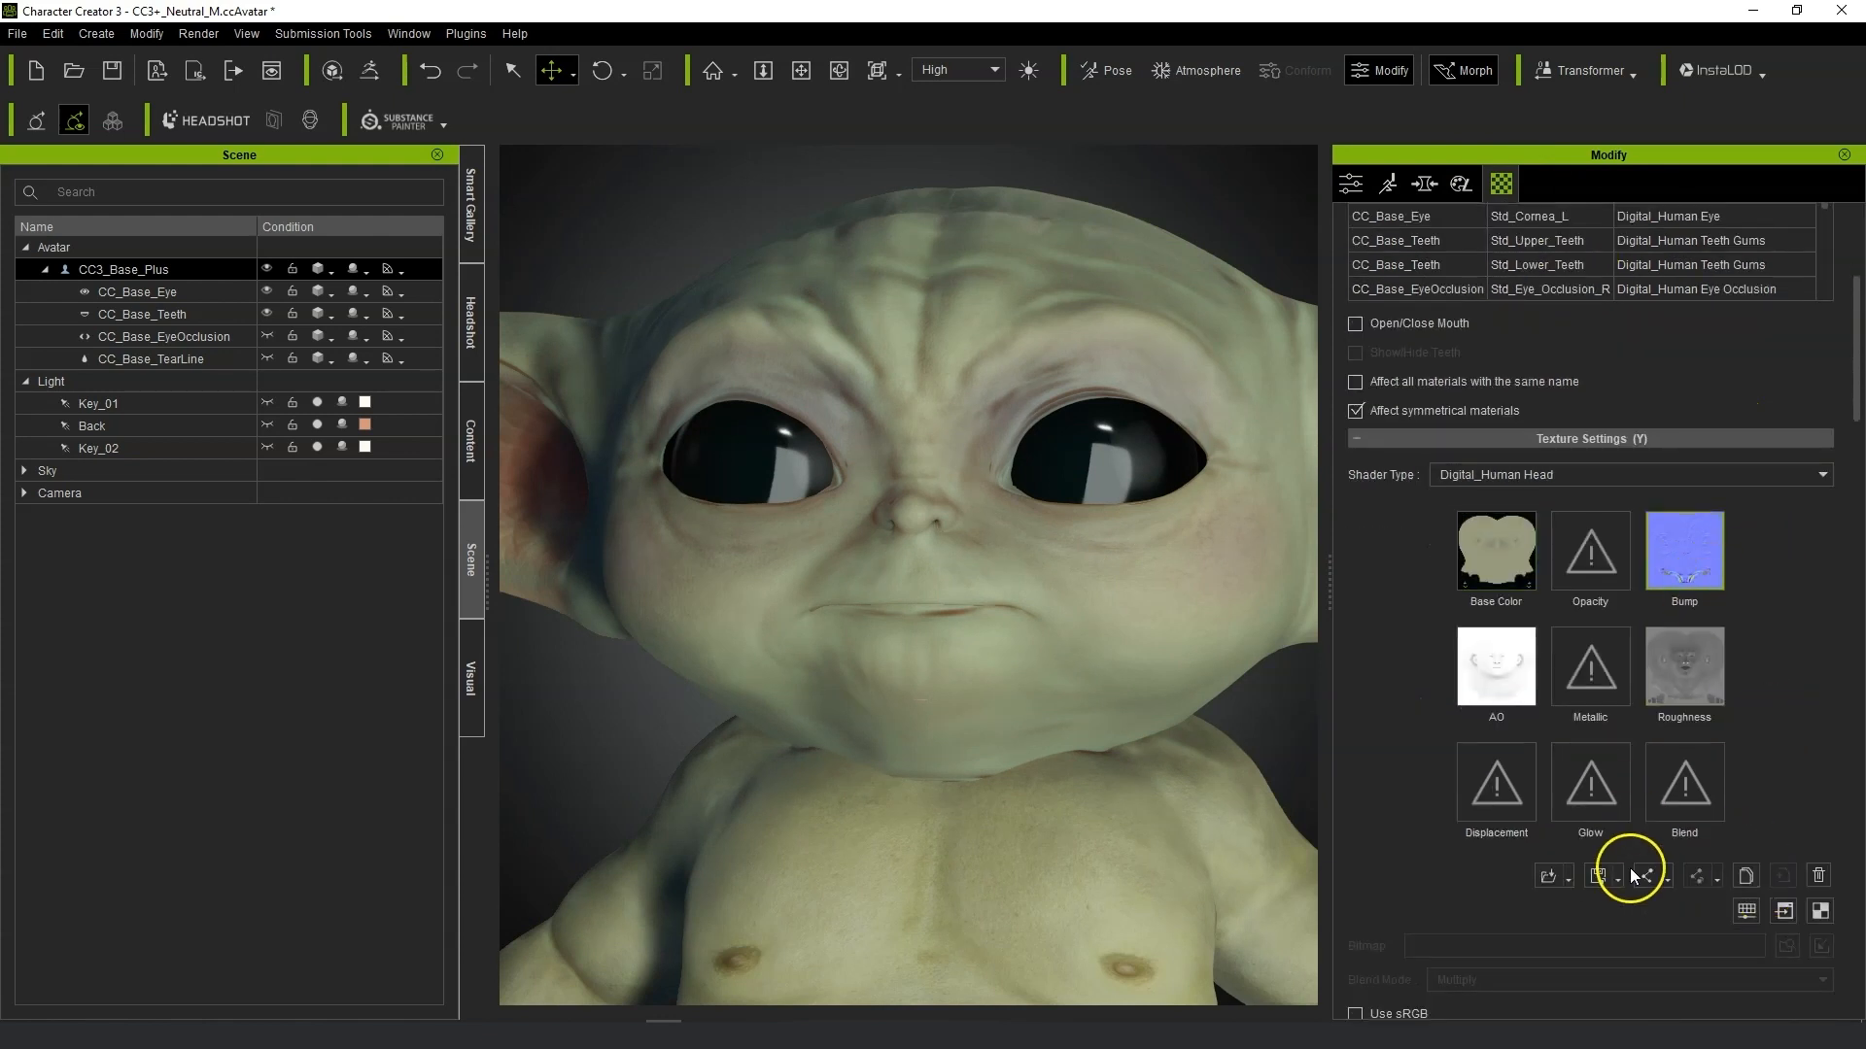
scroll(1629, 867, "down", 6)
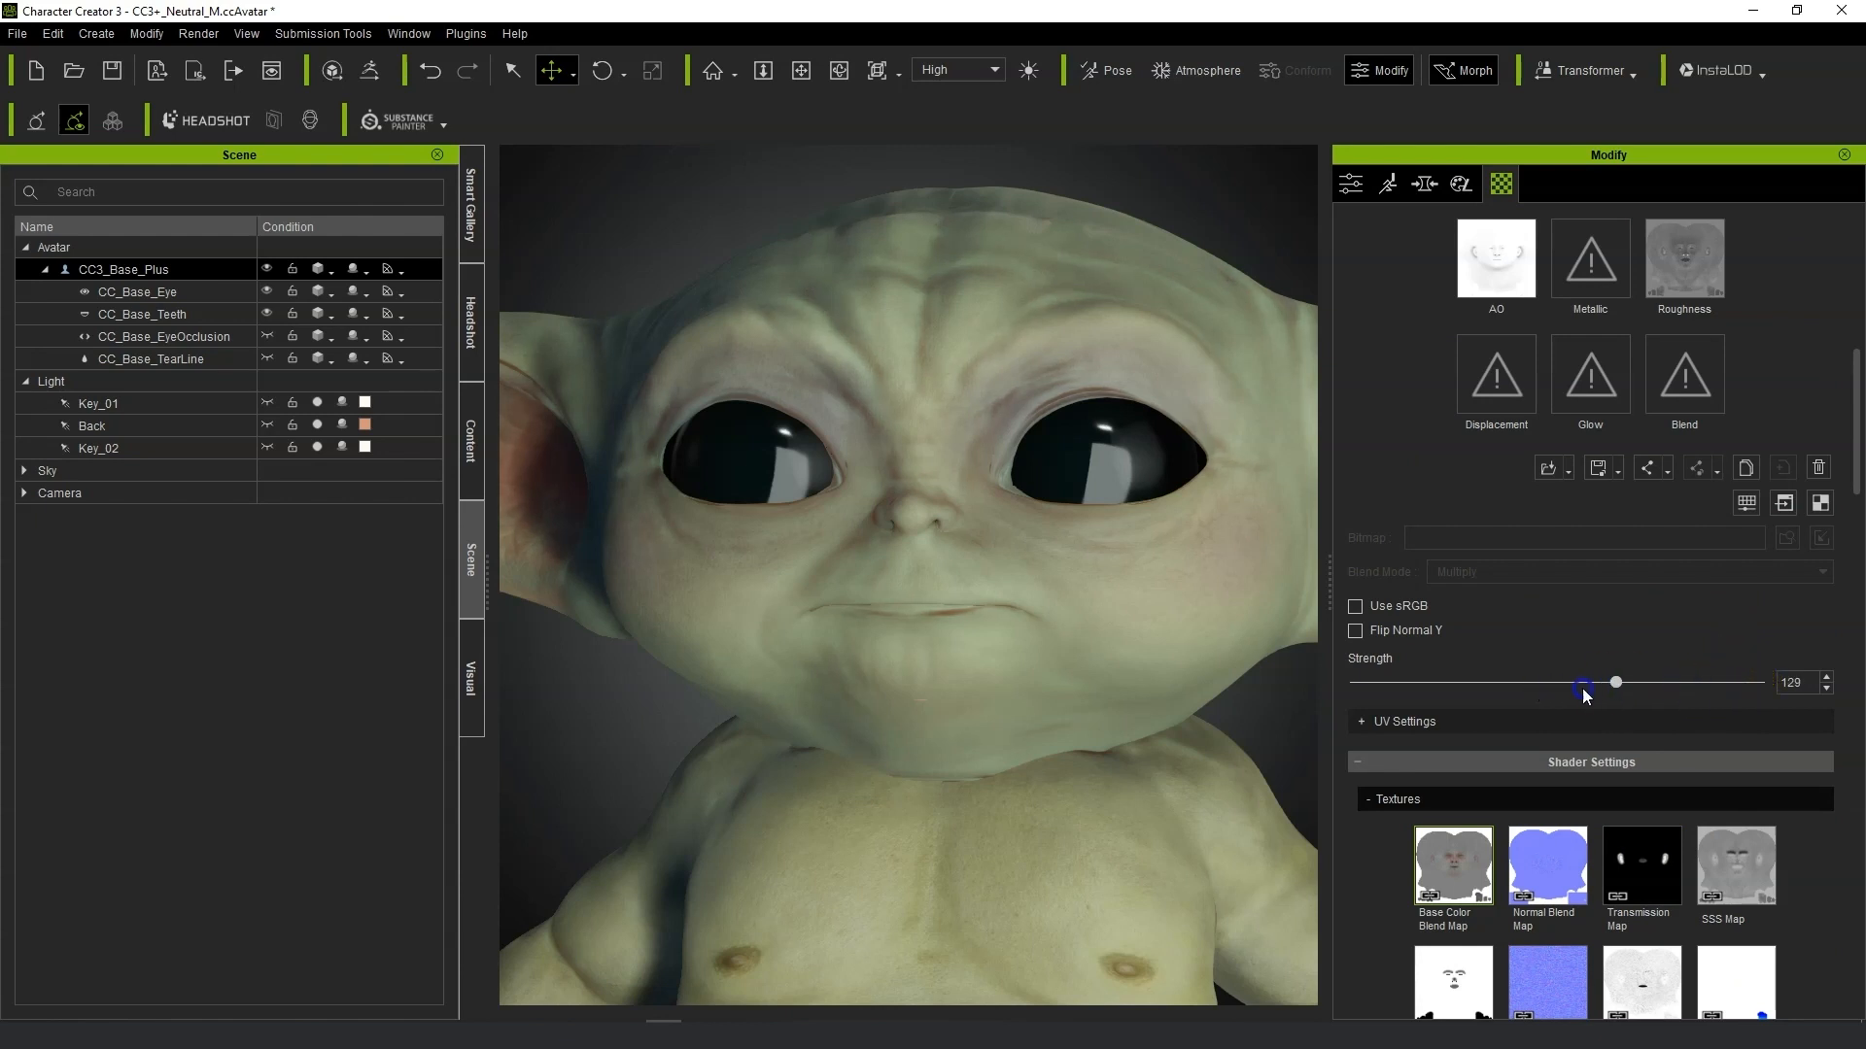
left_click_drag(1582, 688, 1286, 690)
left_click_drag(1497, 702, 1641, 703)
mouse_move(1430, 696)
left_mouse_down()
mouse_move(1338, 700)
mouse_move(1676, 702)
mouse_move(1416, 706)
mouse_move(1649, 711)
mouse_move(1689, 703)
mouse_move(1590, 706)
mouse_move(1728, 693)
left_mouse_up()
scroll(848, 724, "down", 3)
left_click_drag(1764, 682, 1642, 686)
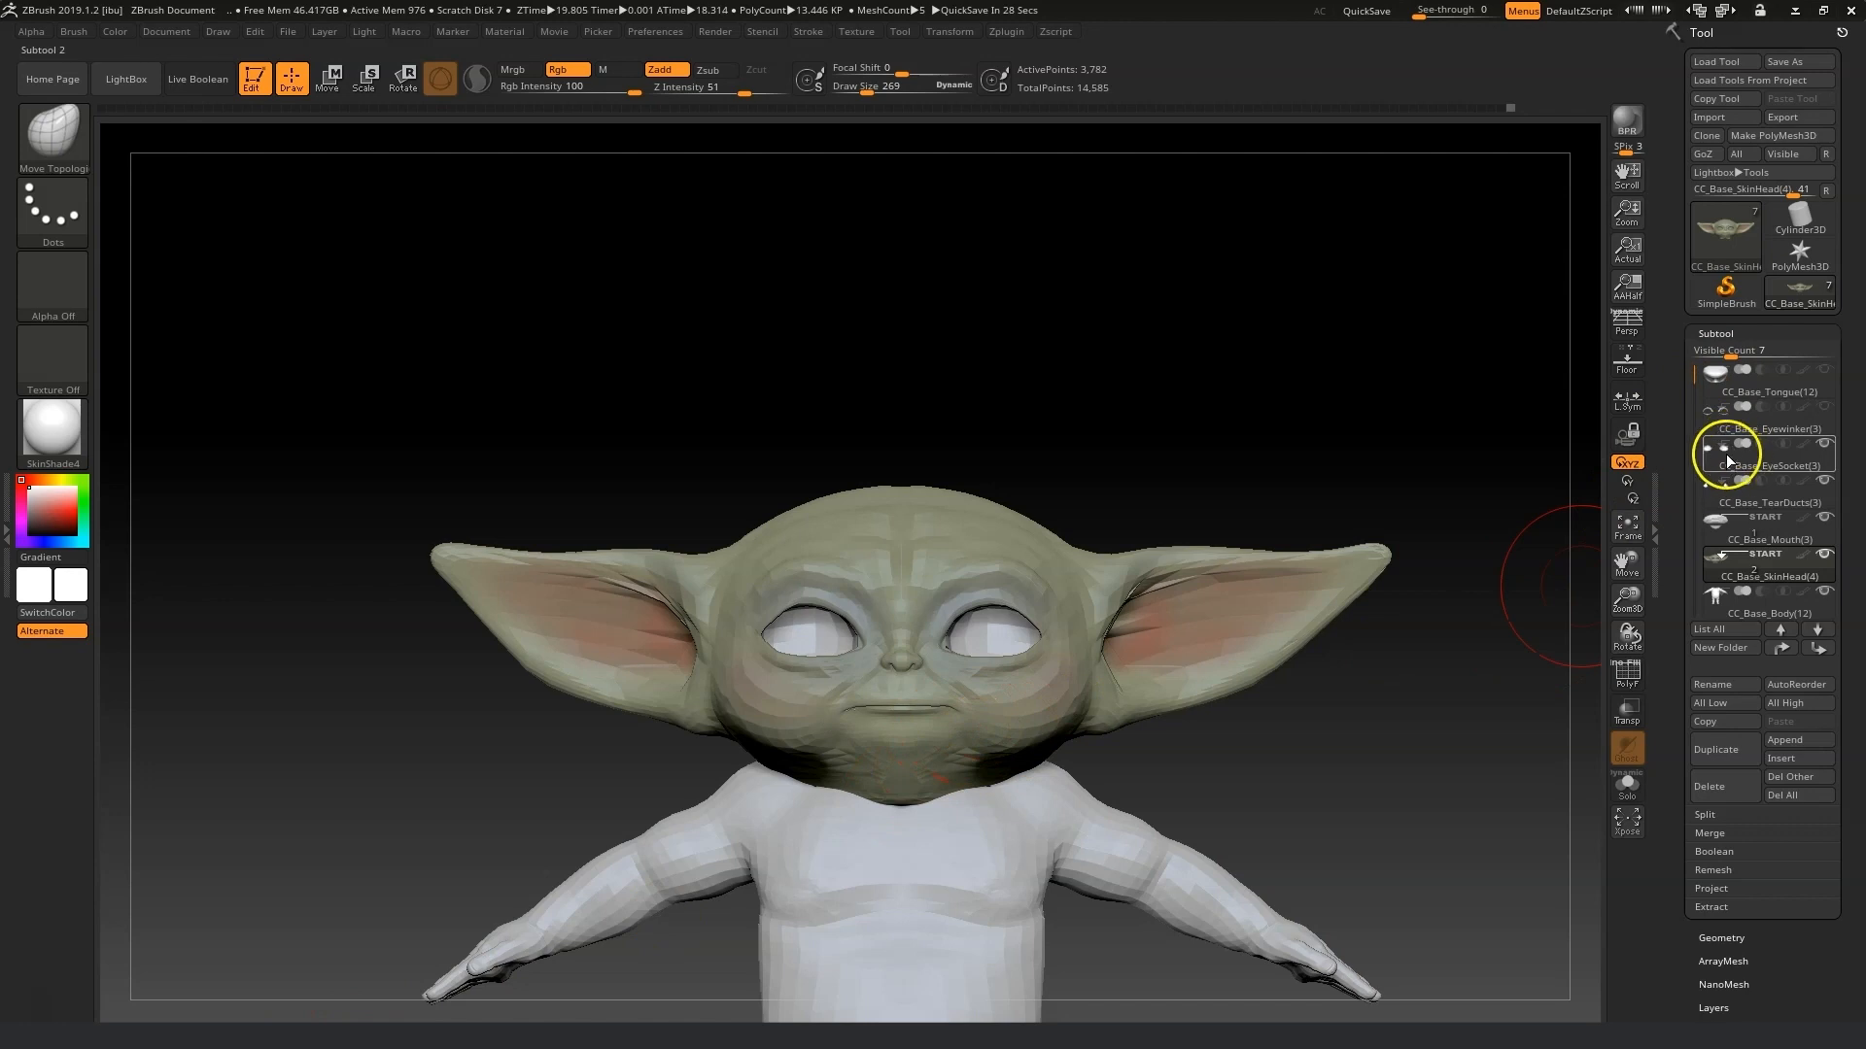
Select the CC_Base_TearDucts subtool in ZBrush and toggle Solo mode to inspect it in isolation.
left_click(1726, 482)
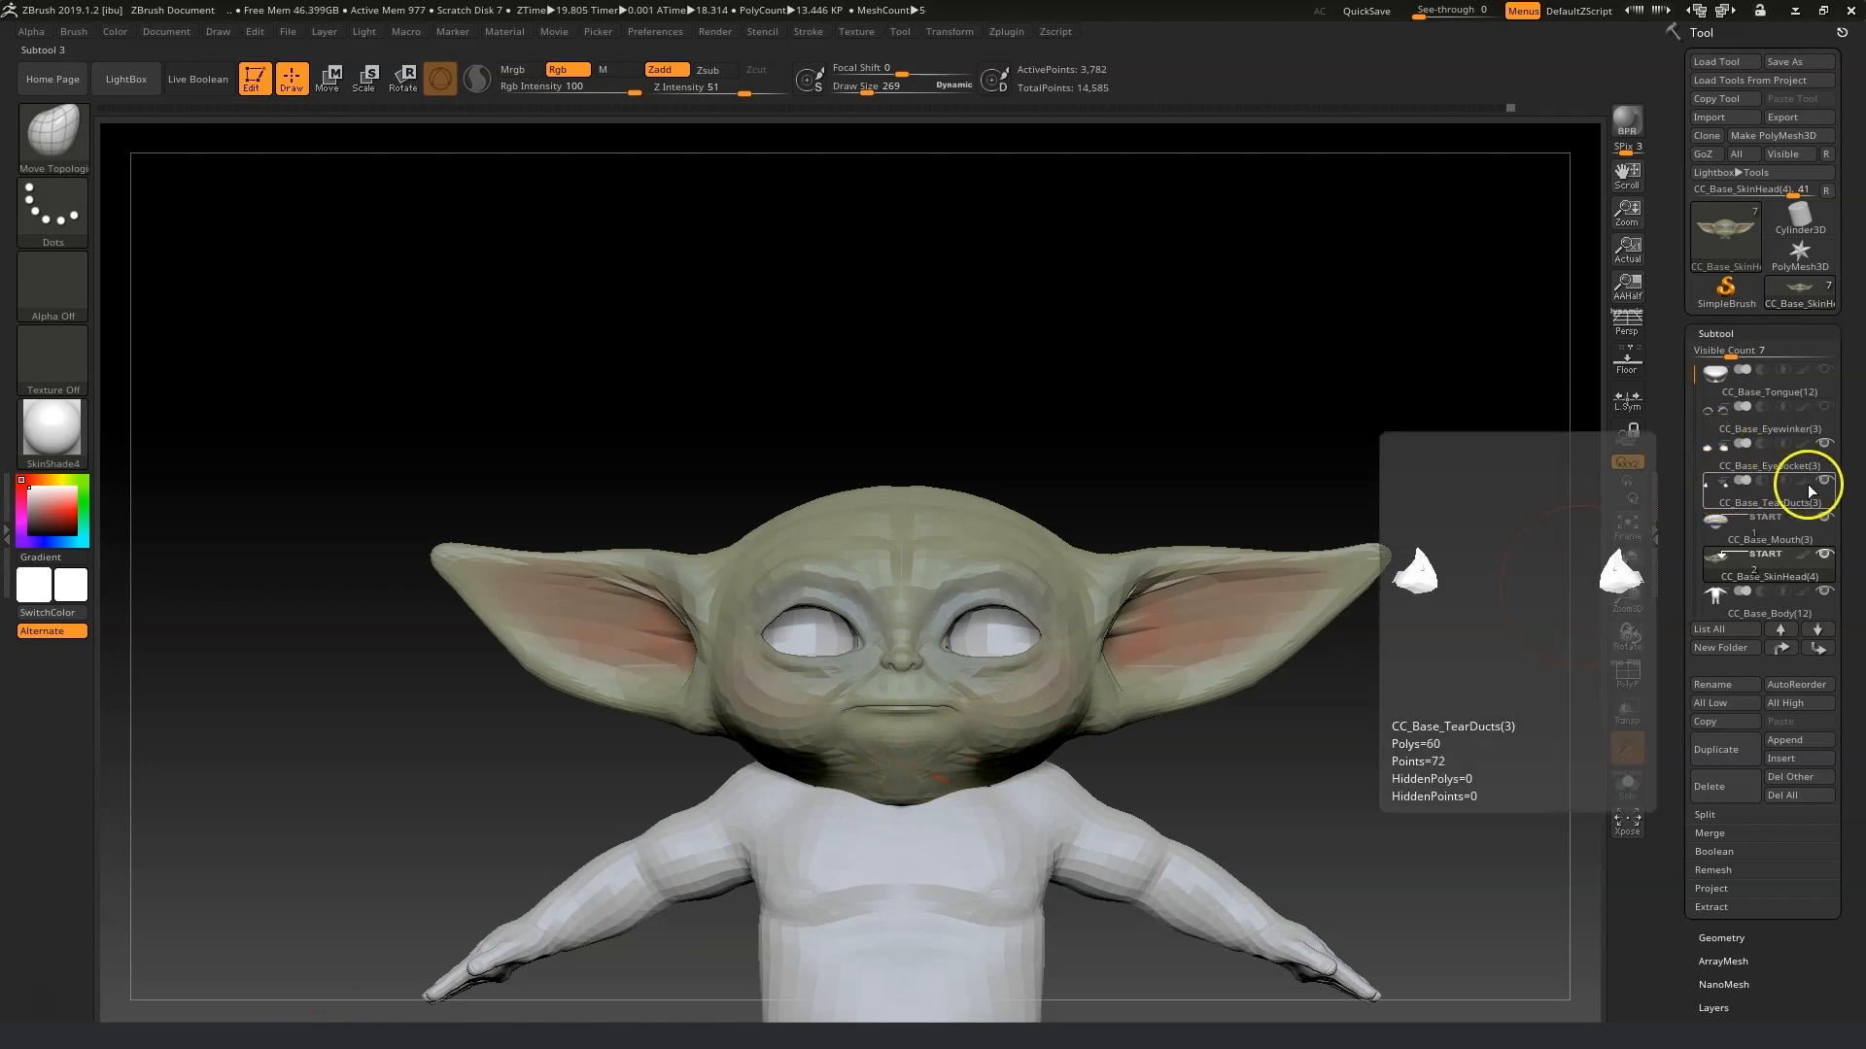
left_click(1726, 491)
left_click_drag(1327, 775, 1559, 726, "alt")
left_click_drag(1633, 604, 1629, 669)
left_click_drag(1352, 741, 1280, 741)
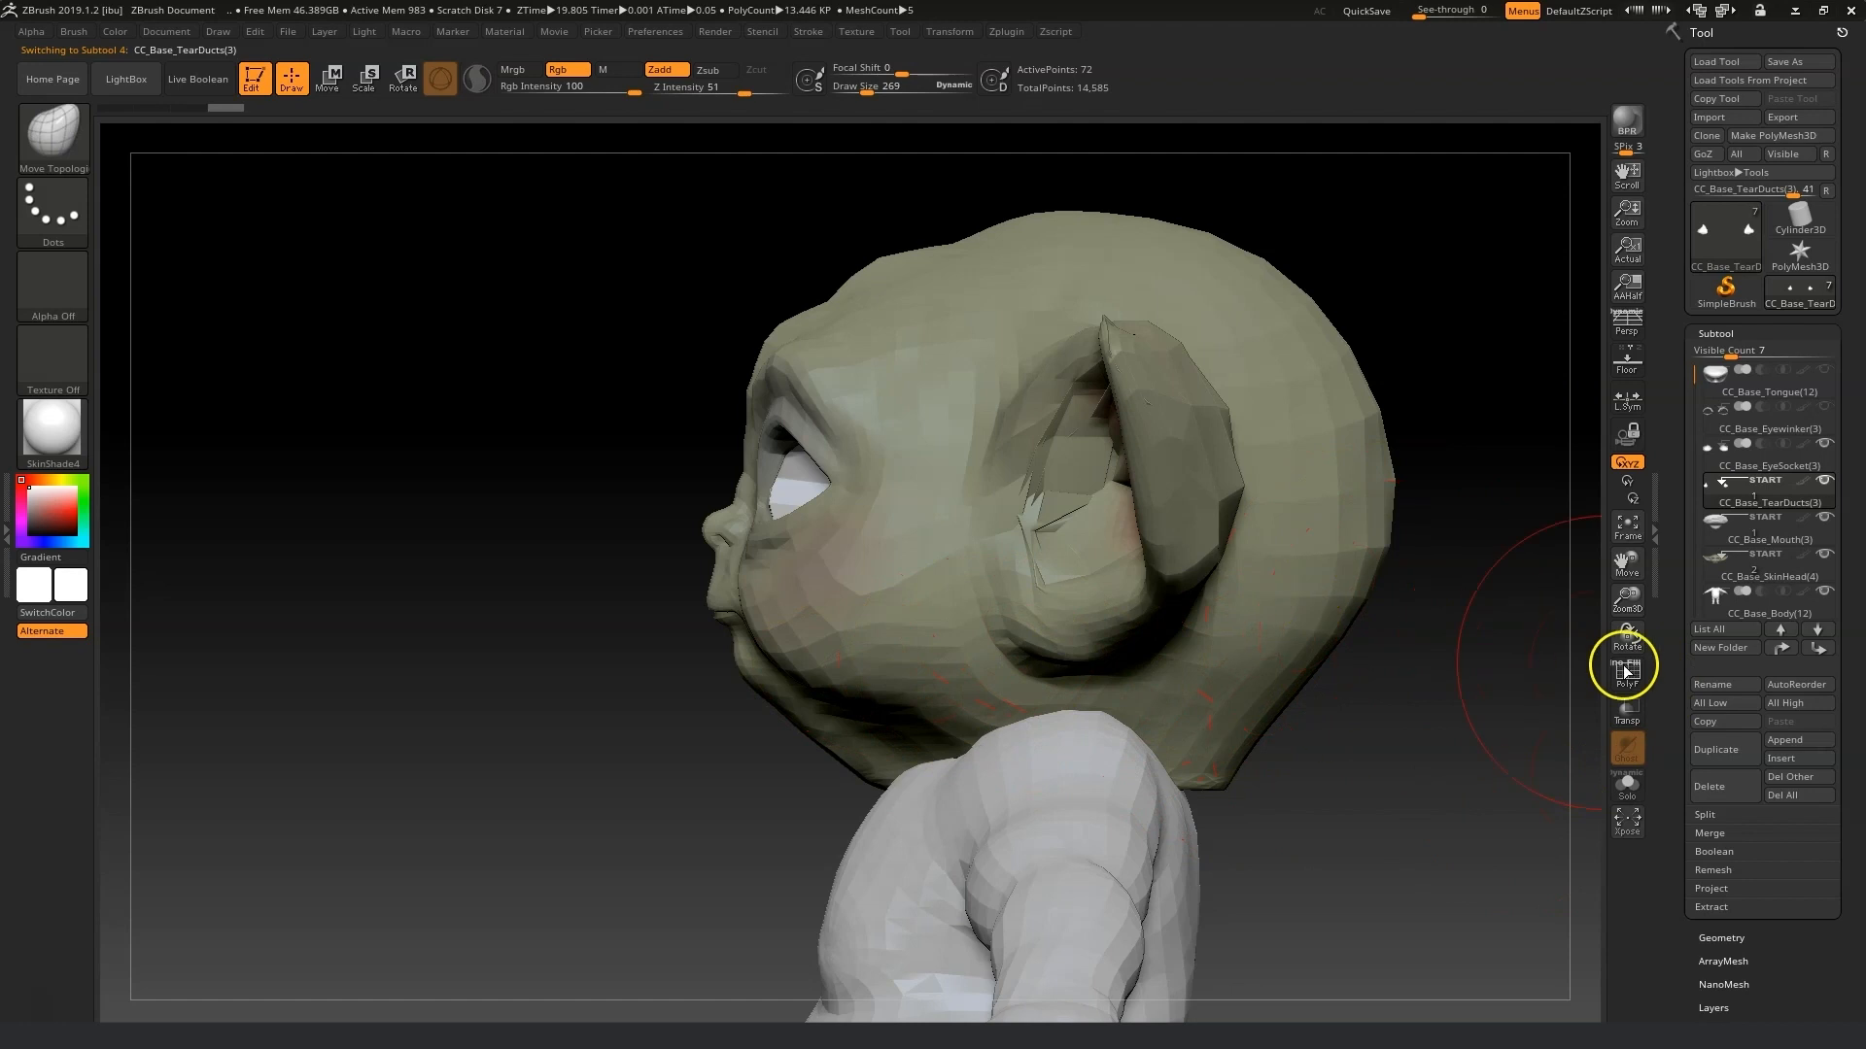
left_click(1629, 783)
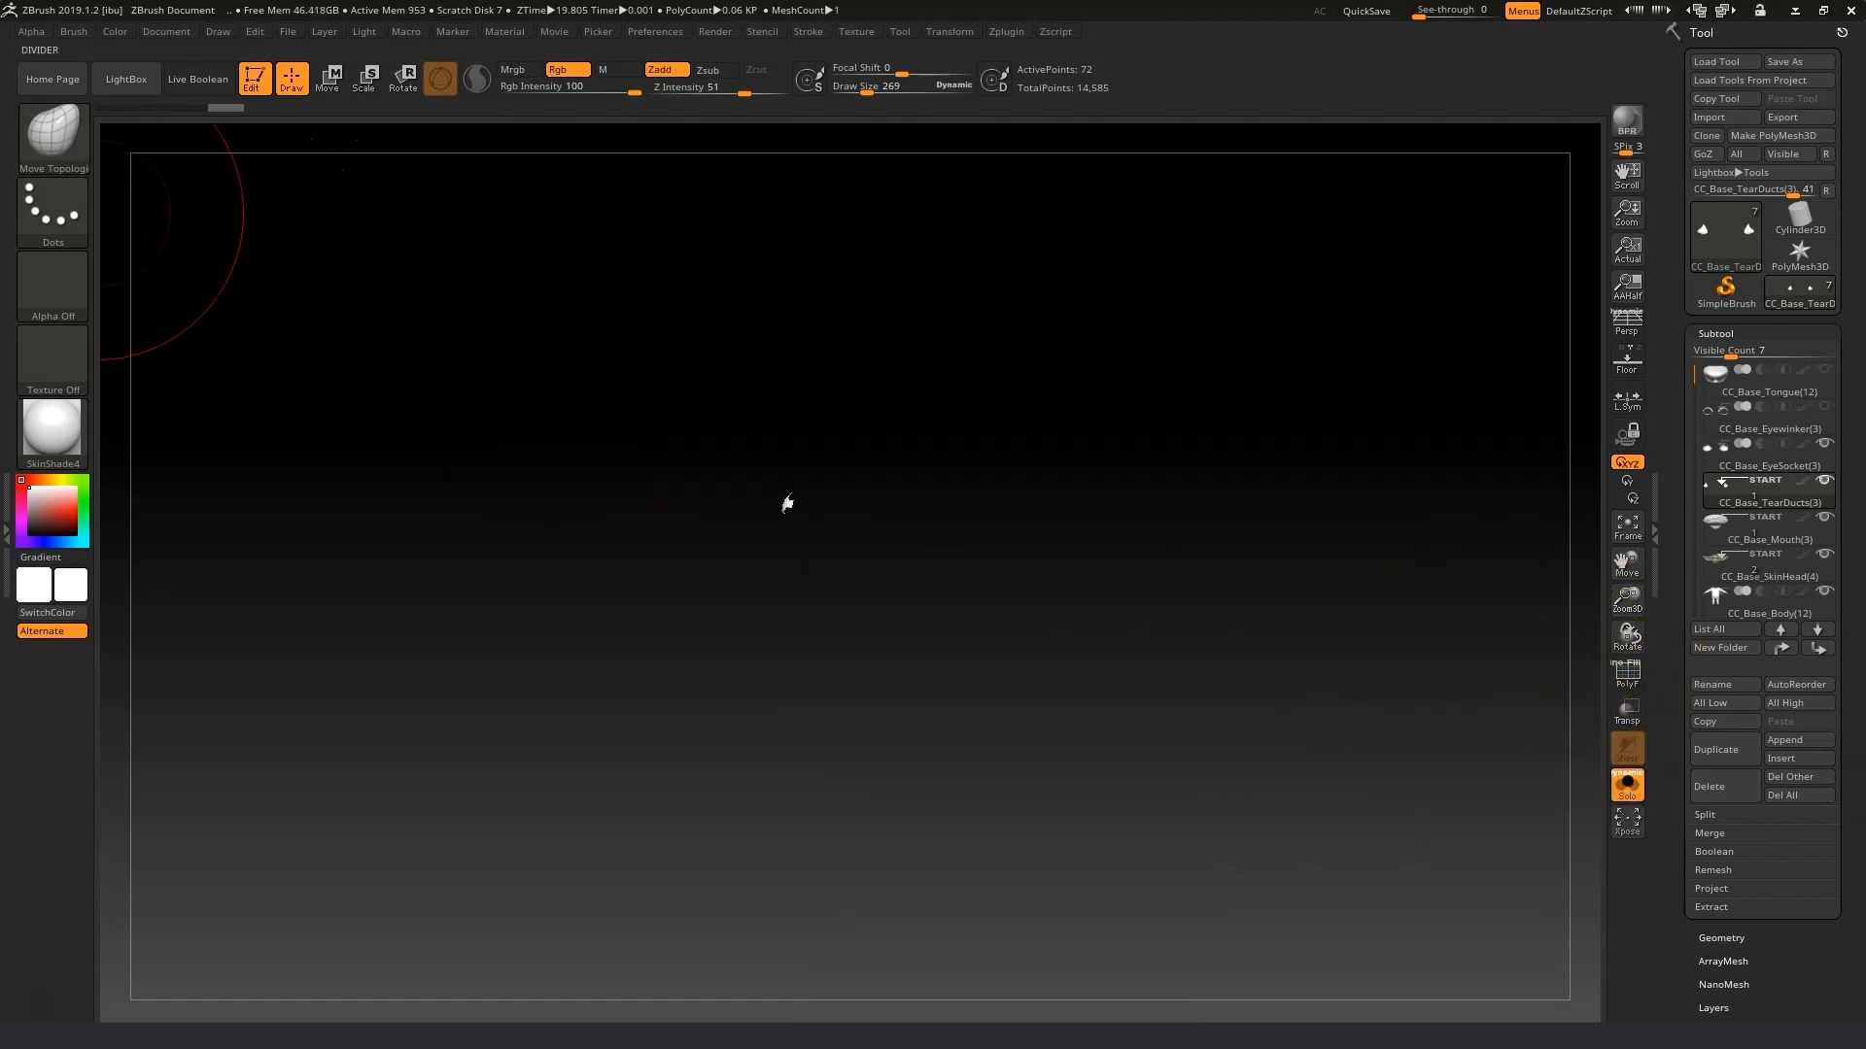
left_click(873, 91)
left_click(1627, 783)
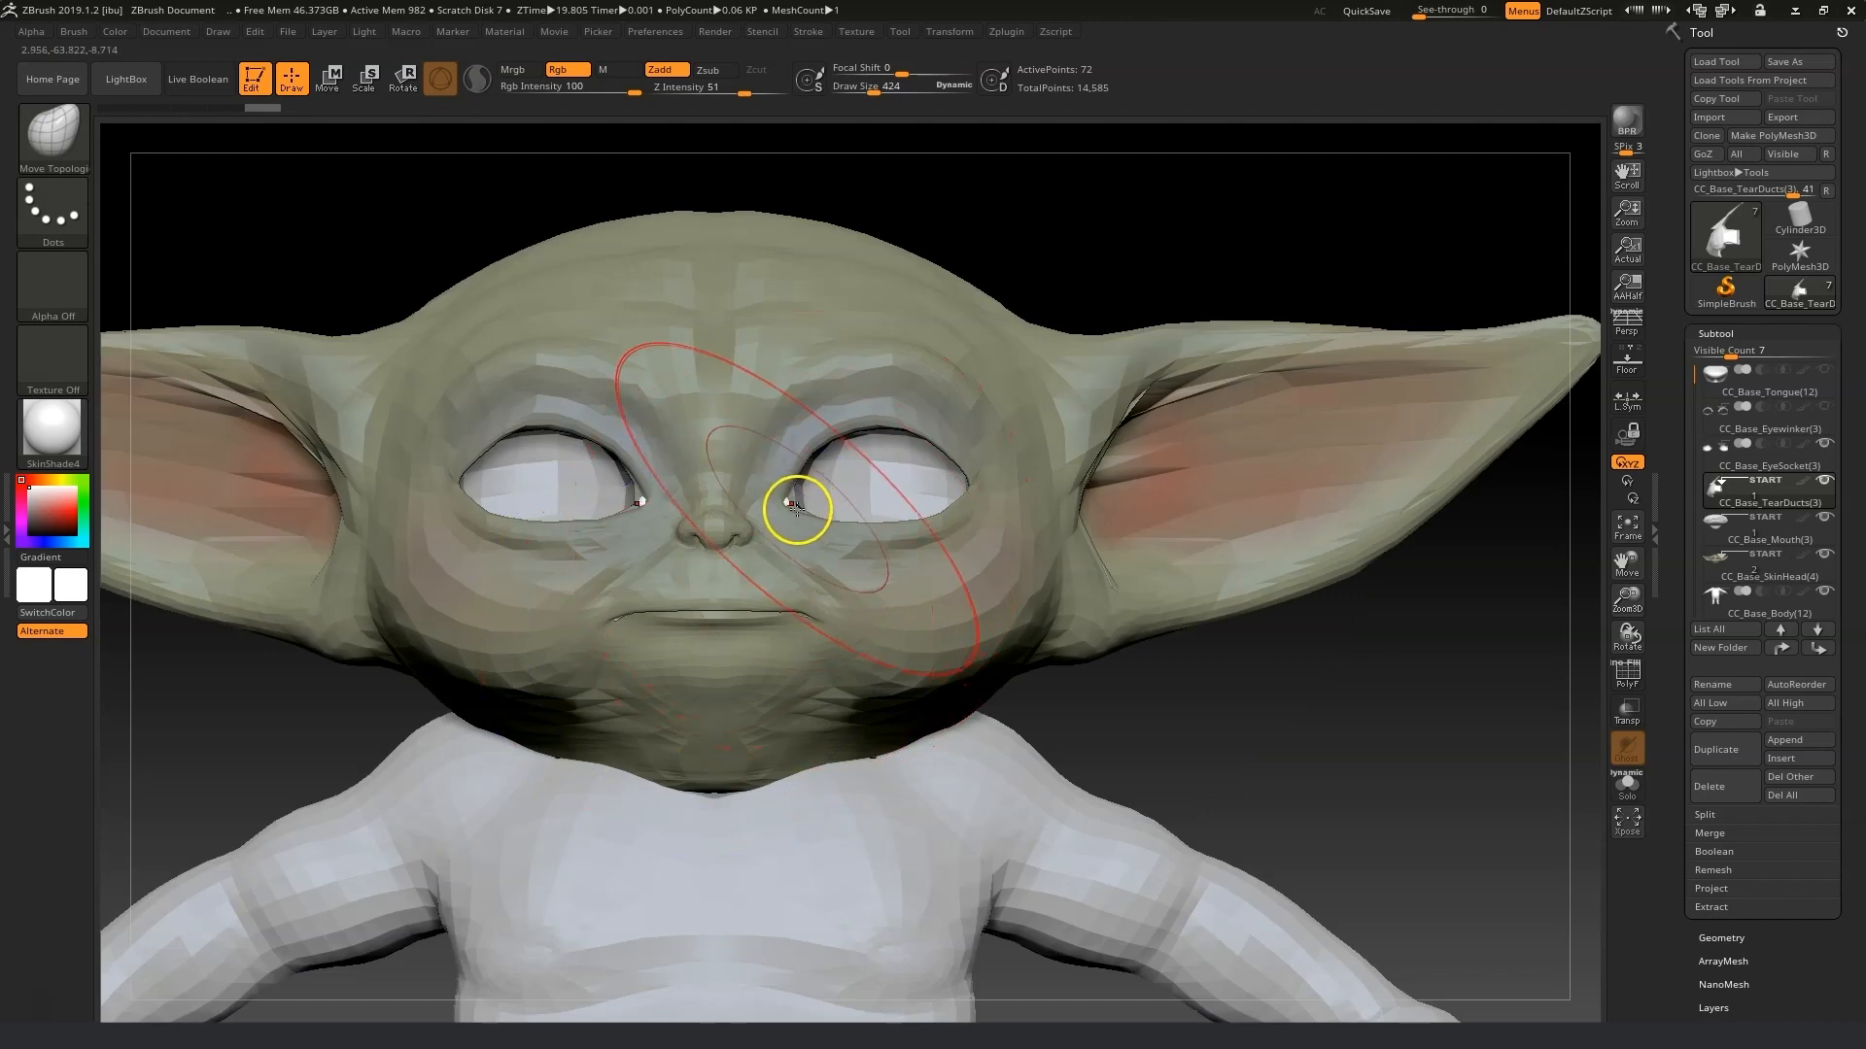
Drop all subtools to their lowest subdivision level and reduce the draw size to 72.
left_click(1702, 701)
left_click_drag(1638, 610, 1641, 656)
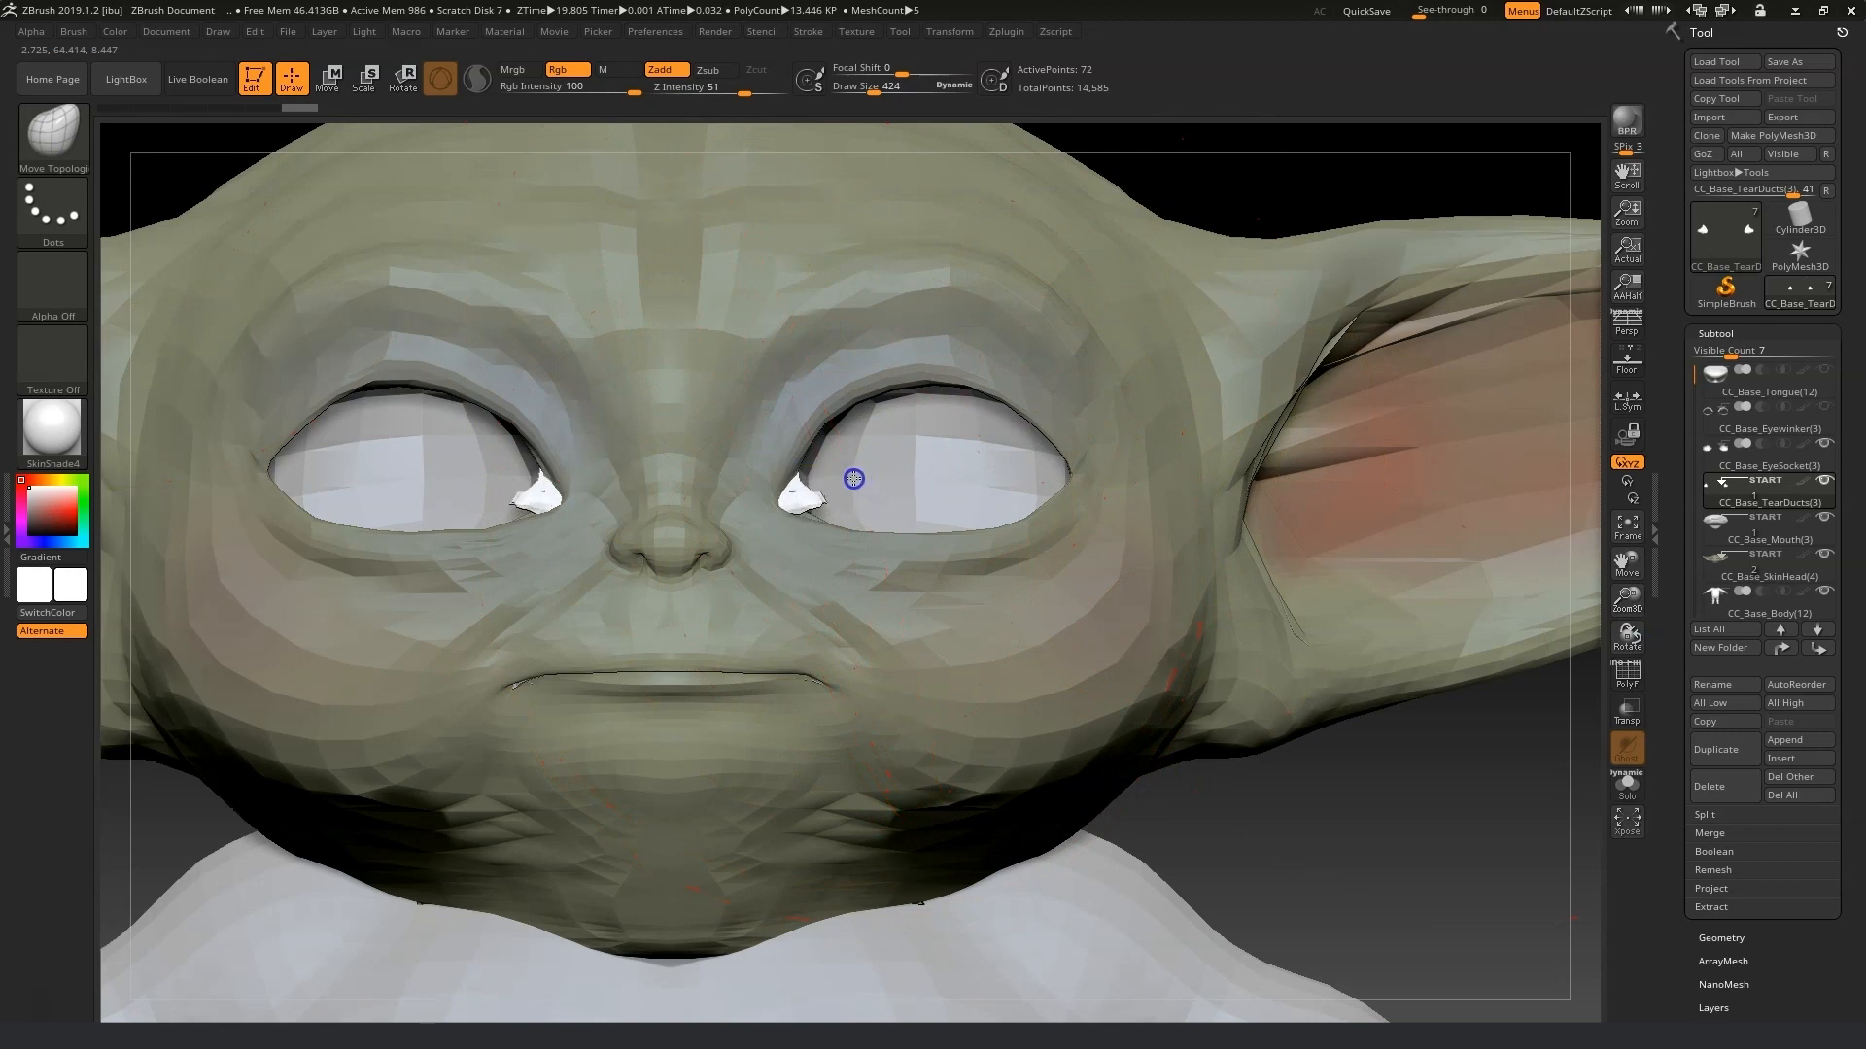
left_click_drag(866, 92, 852, 93)
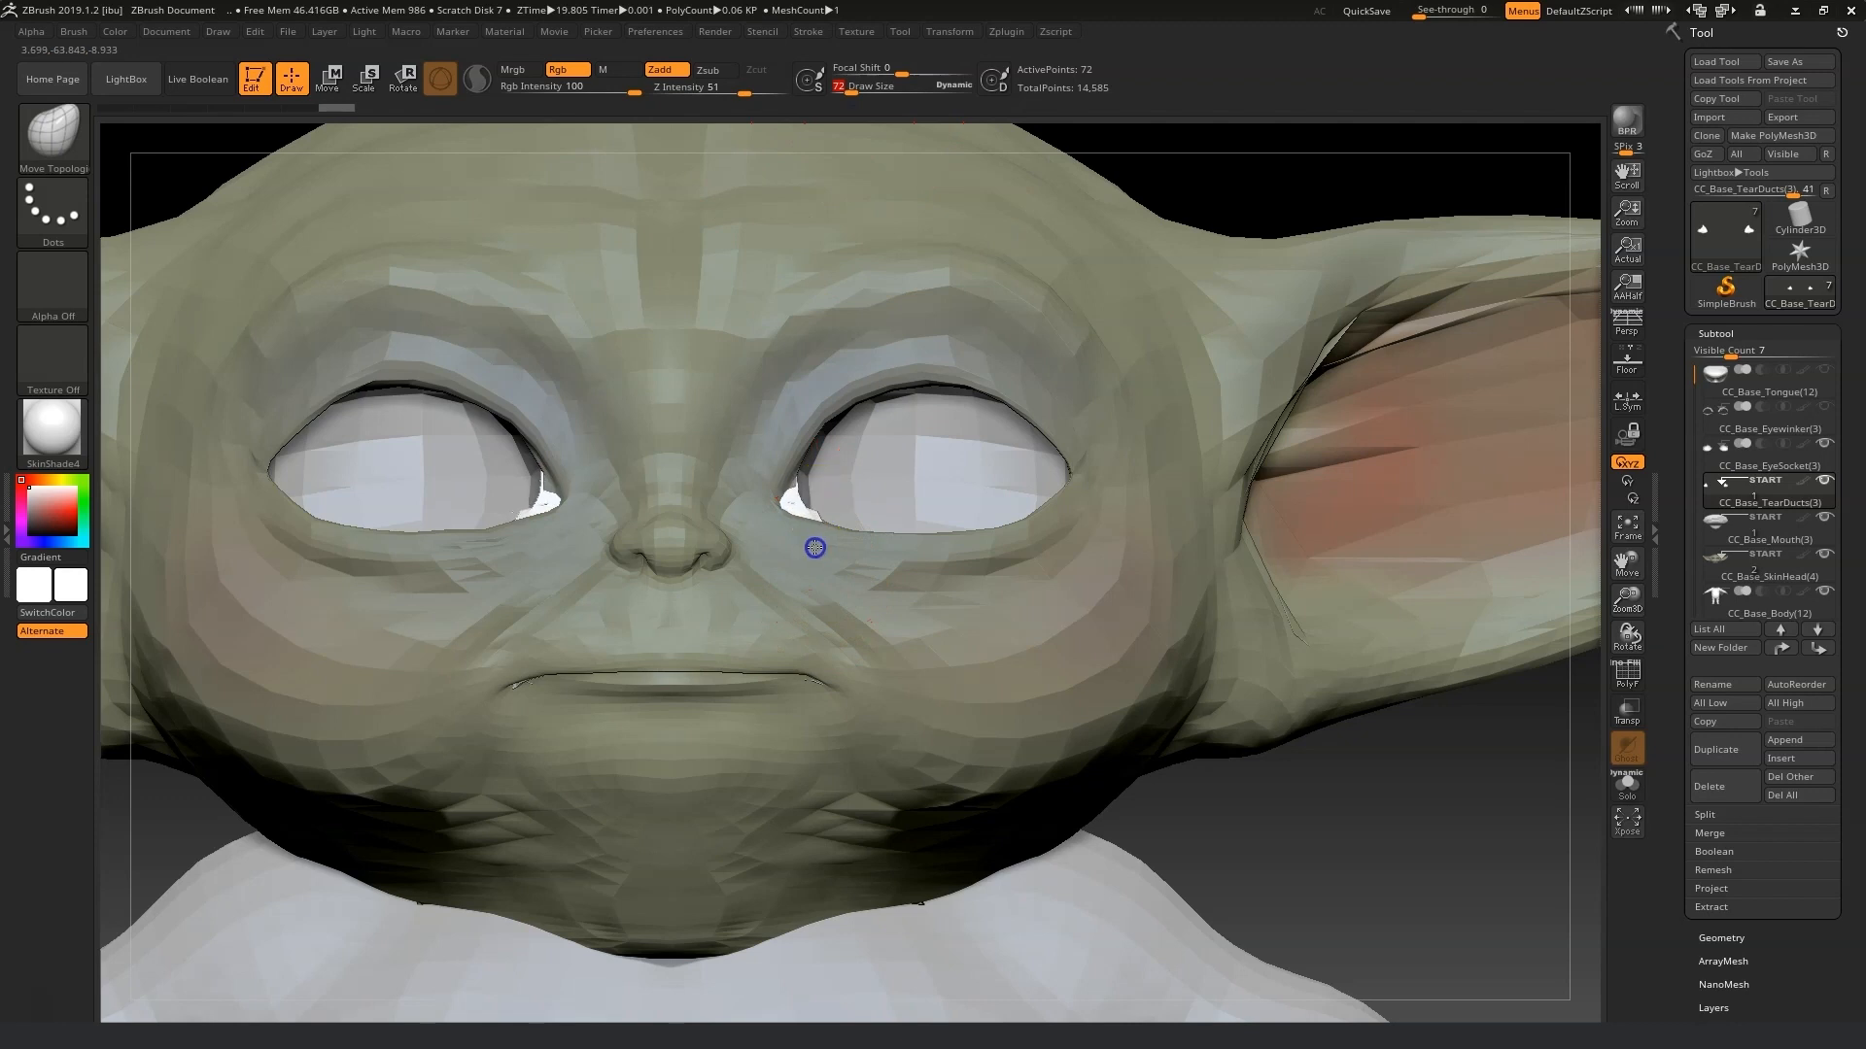
Reshape the tear duct meshes into the inner eye corners with the Move Topological brush.
left_click_drag(1232, 837, 1235, 842)
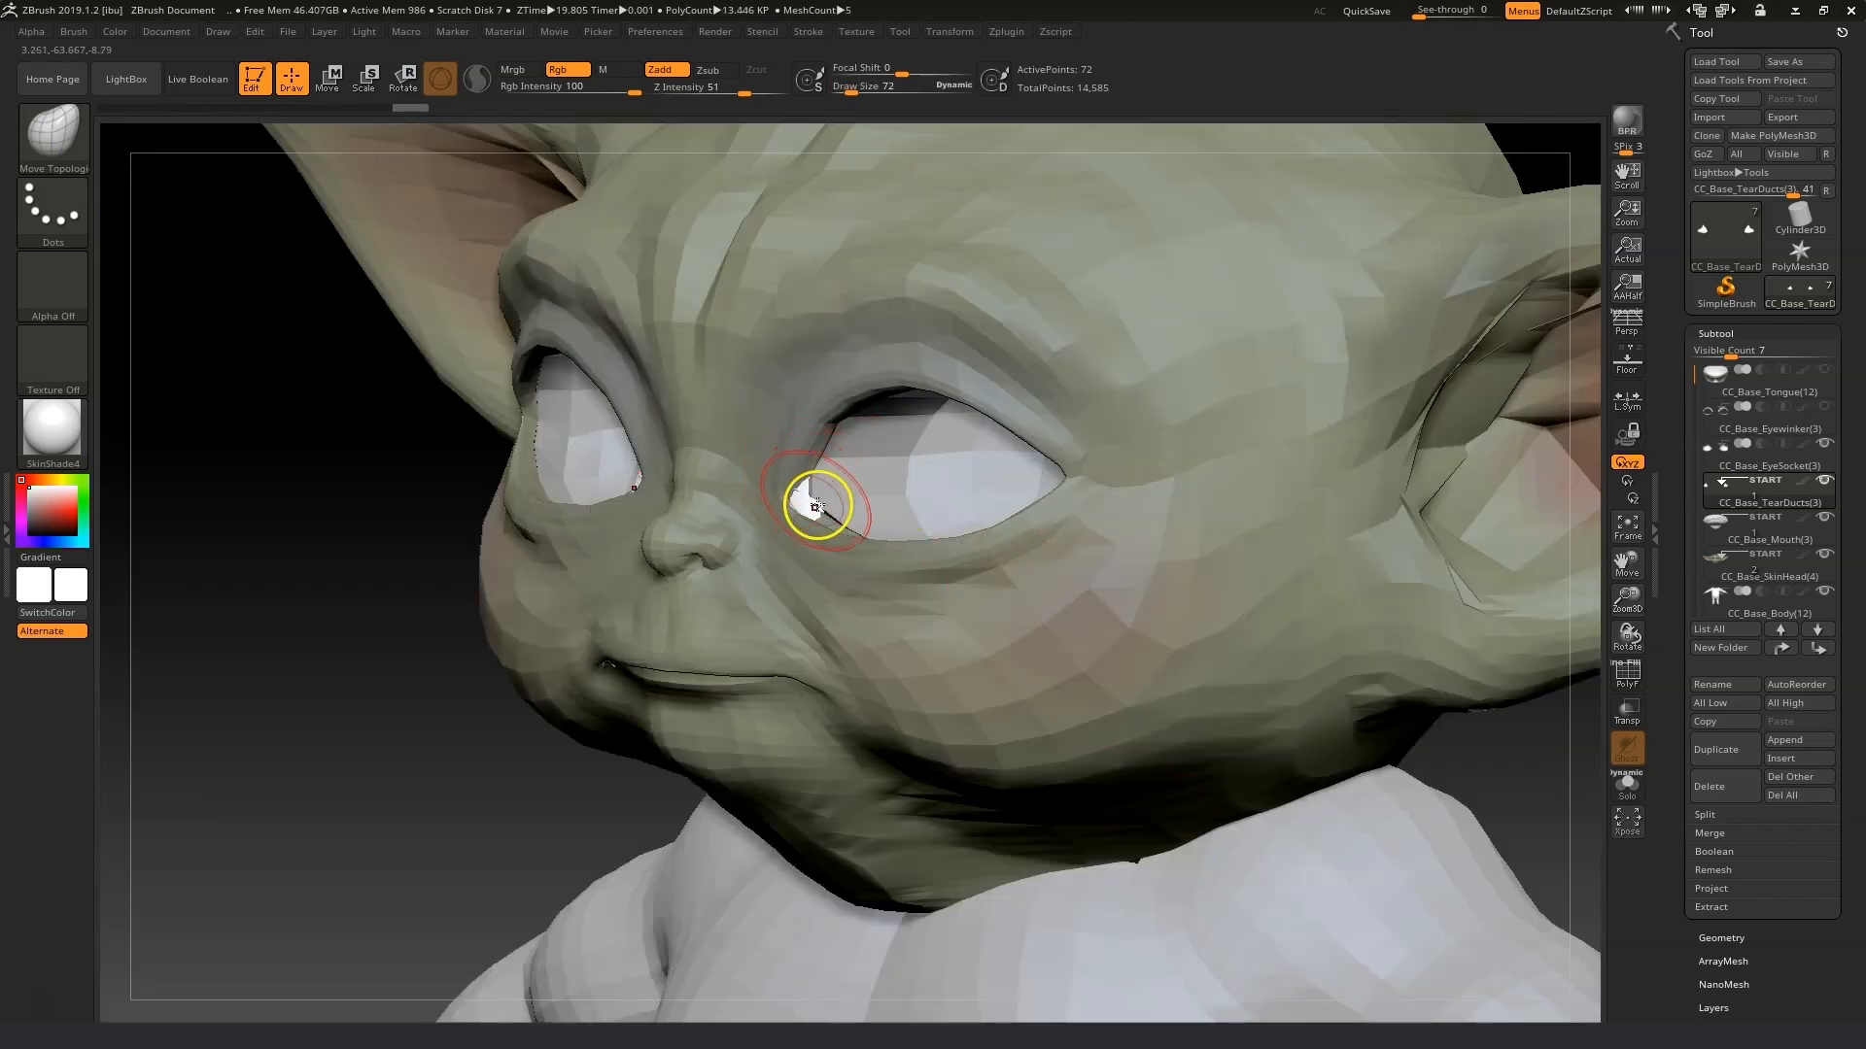
left_click_drag(838, 540, 761, 512)
right_click_drag(813, 431, 680, 476, "shift")
left_click_drag(796, 524, 787, 525)
right_click_drag(650, 534, 768, 515, "shift")
left_click_drag(783, 488, 781, 495)
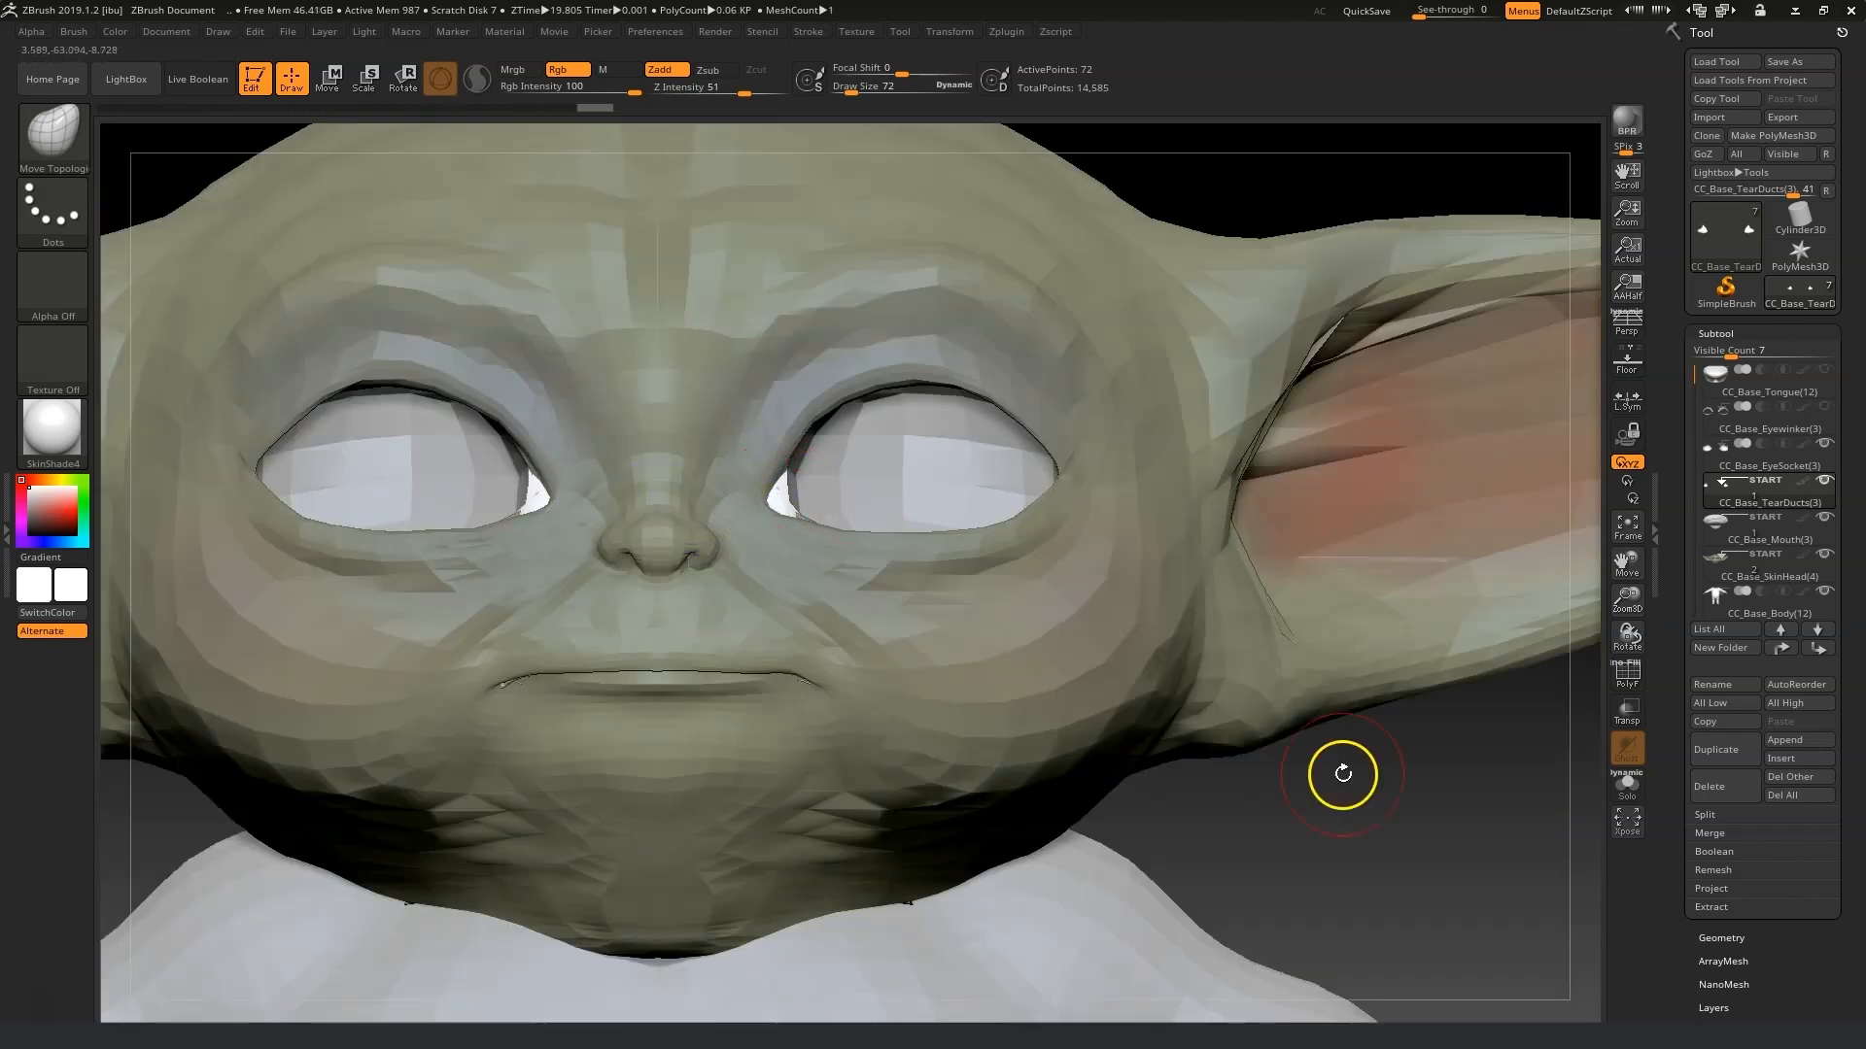
left_click_drag(1341, 774, 1458, 768, "shift")
mouse_move(759, 496)
left_mouse_down()
mouse_move(746, 474)
mouse_move(756, 525)
left_mouse_up()
right_click_drag(756, 525, 1000, 604, "shift")
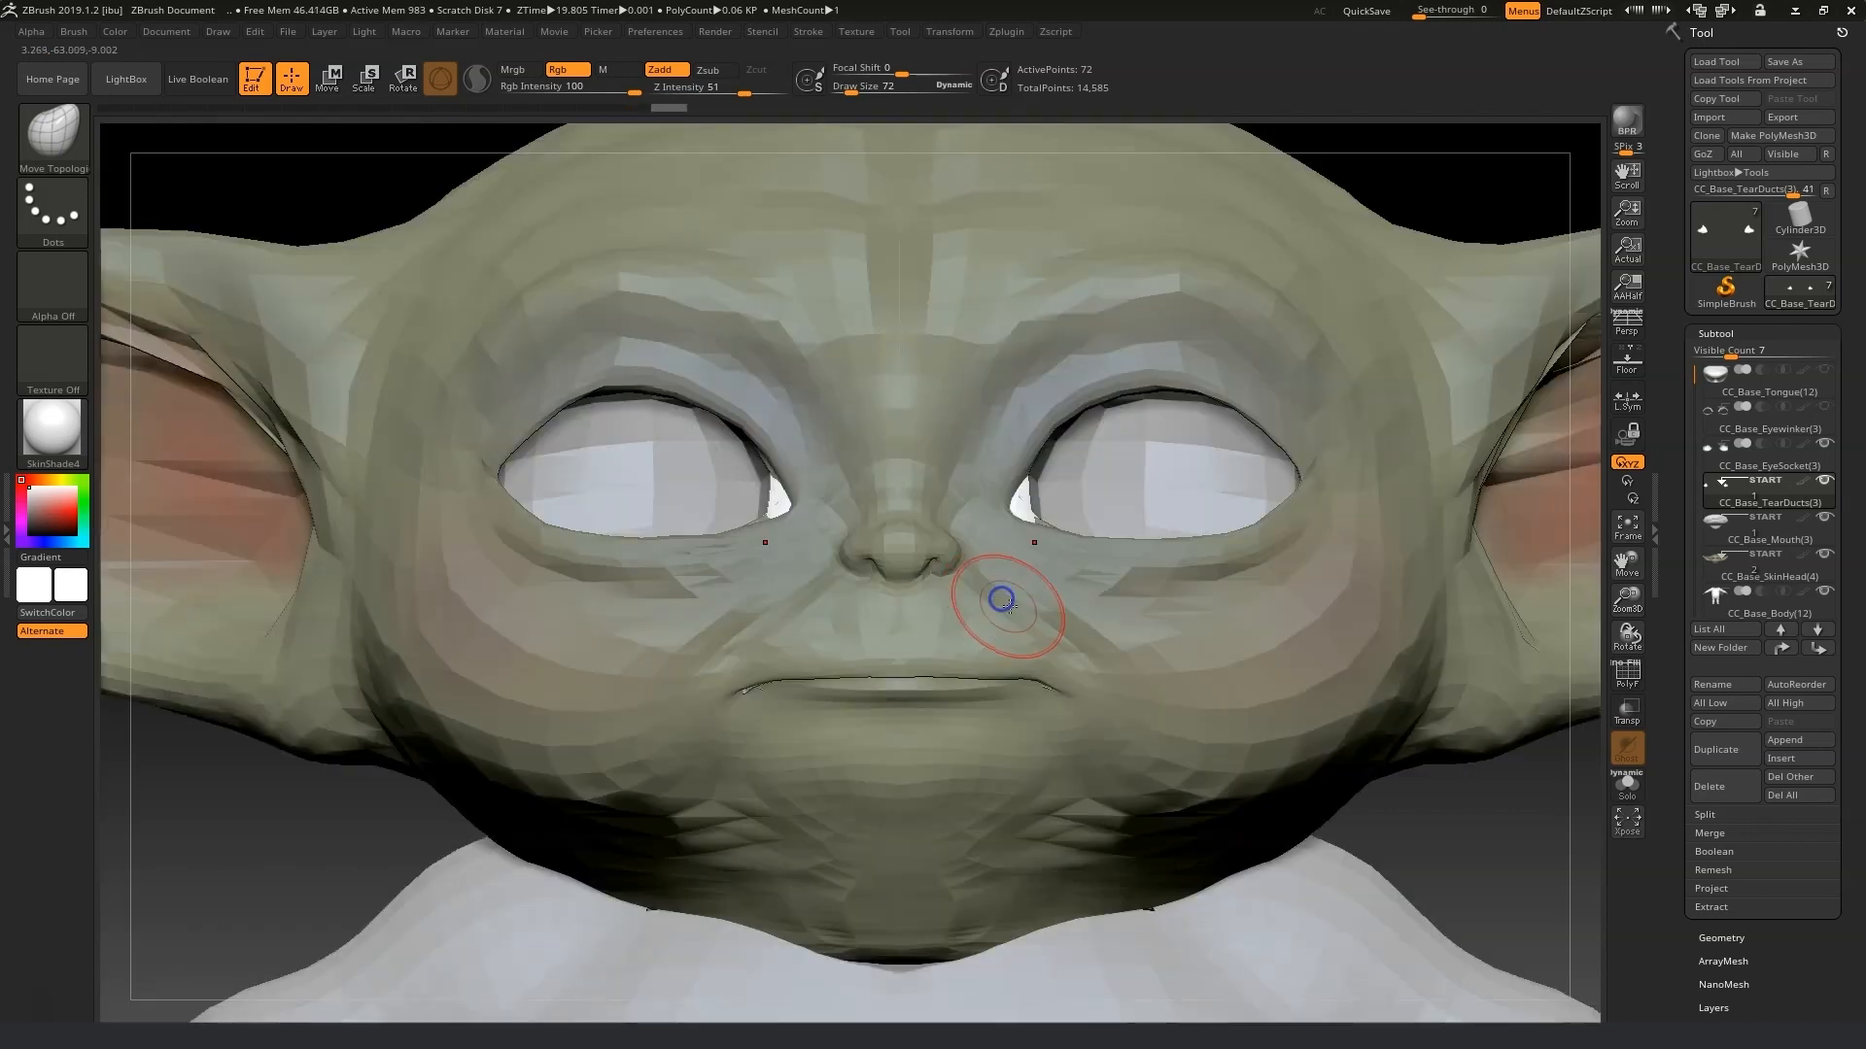
left_click_drag(1021, 508, 1012, 513)
Send the updated subtools back to Character Creator with GoZ.
left_click(1730, 154)
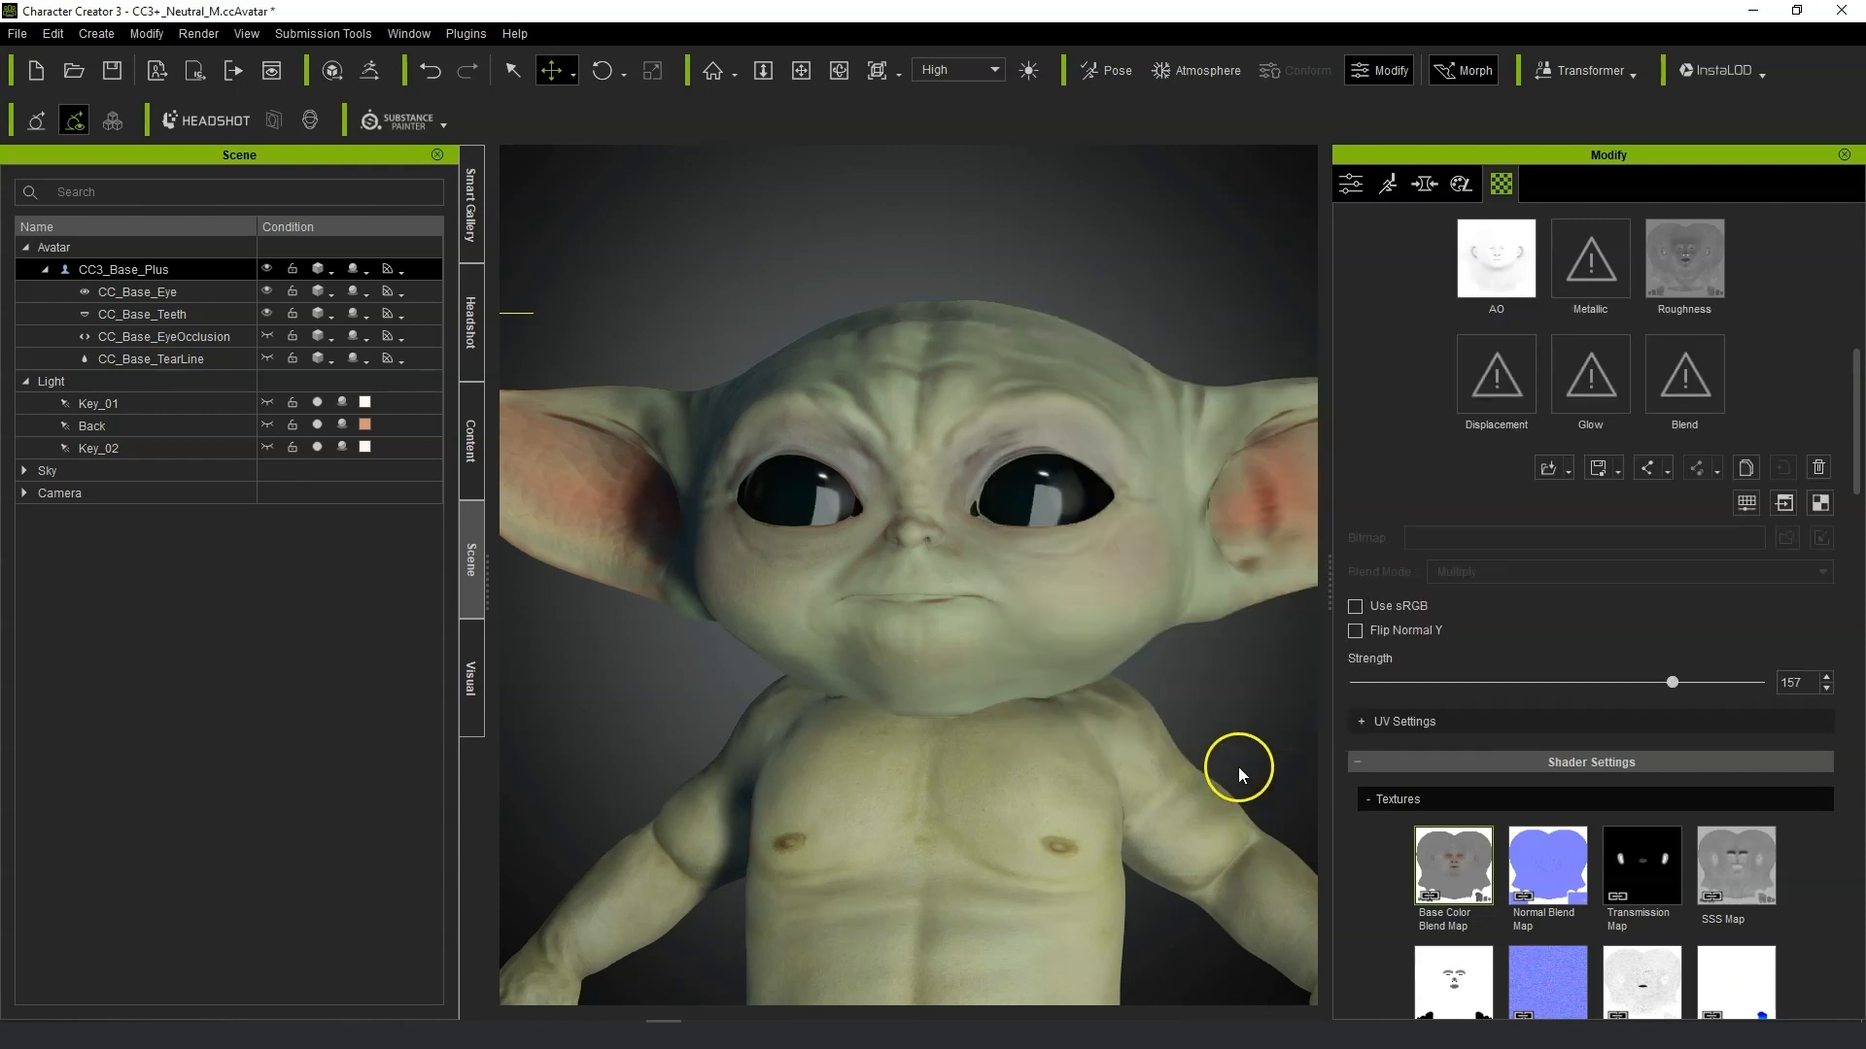
scroll(1025, 620, "up", 10)
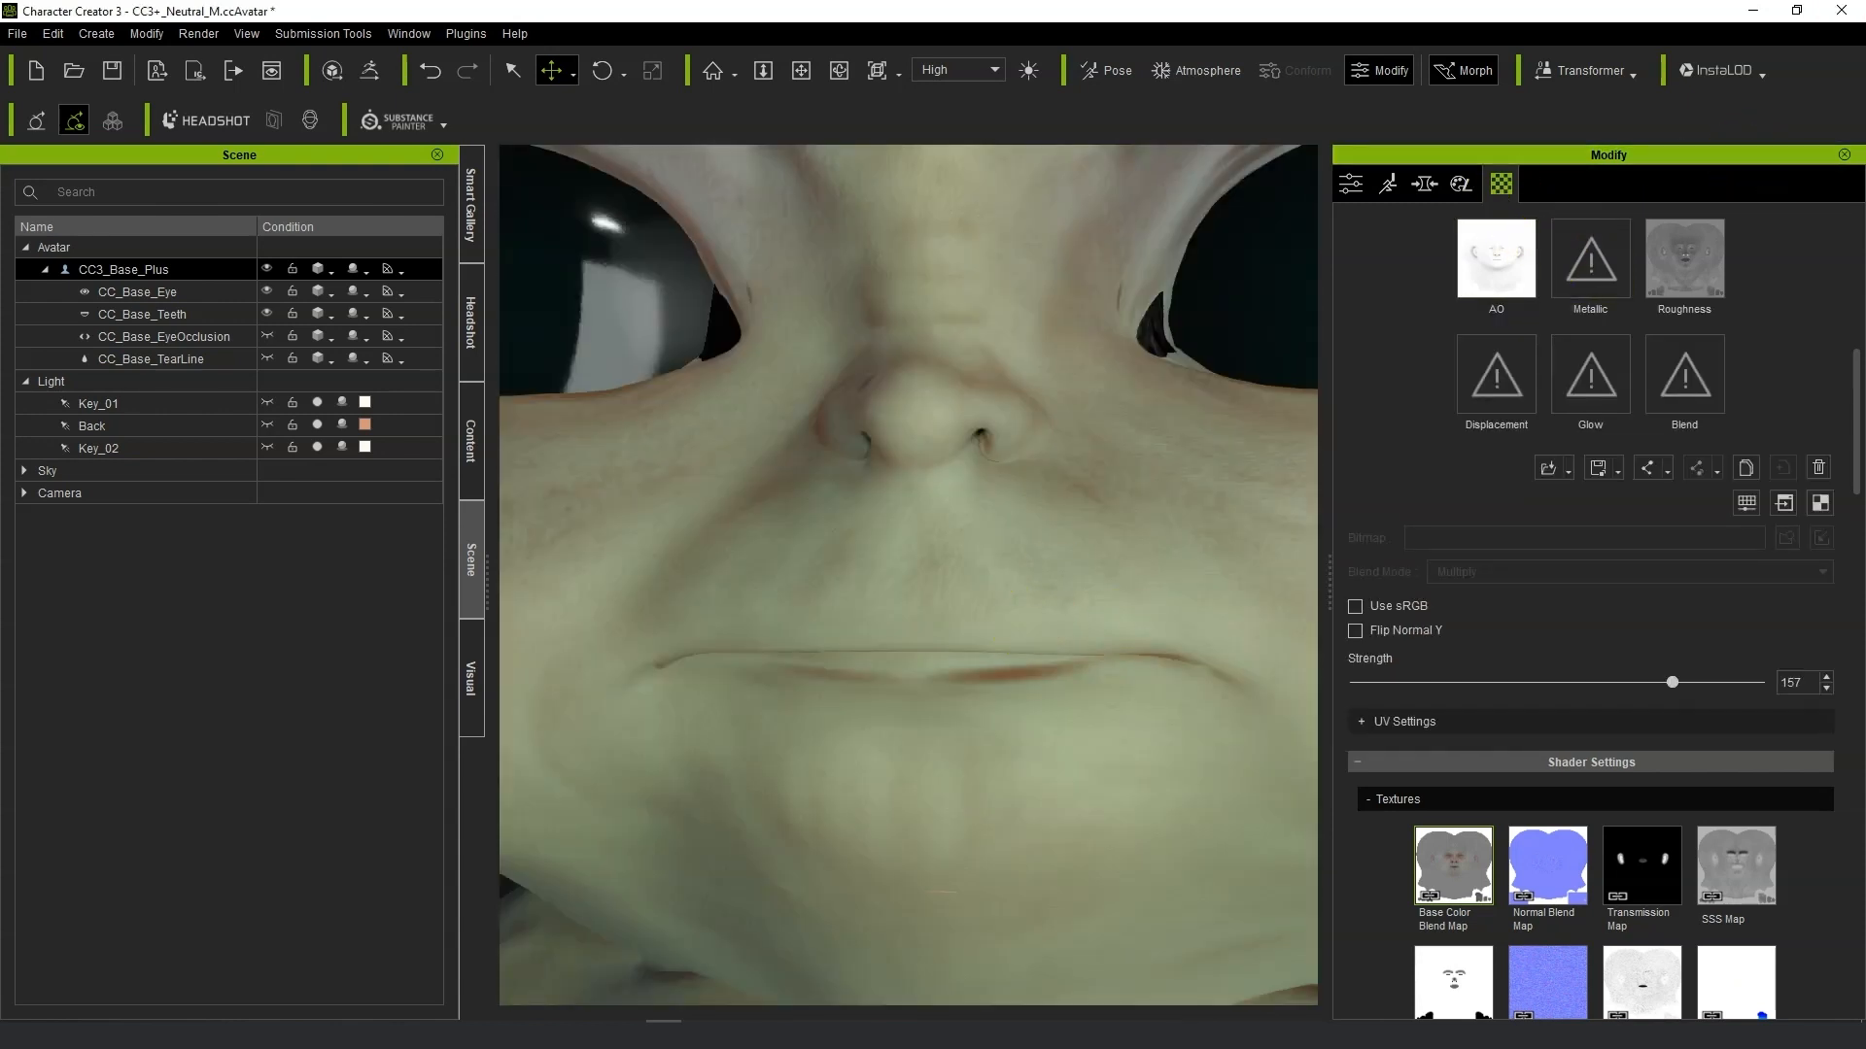
scroll(1836, 440, "up", 10)
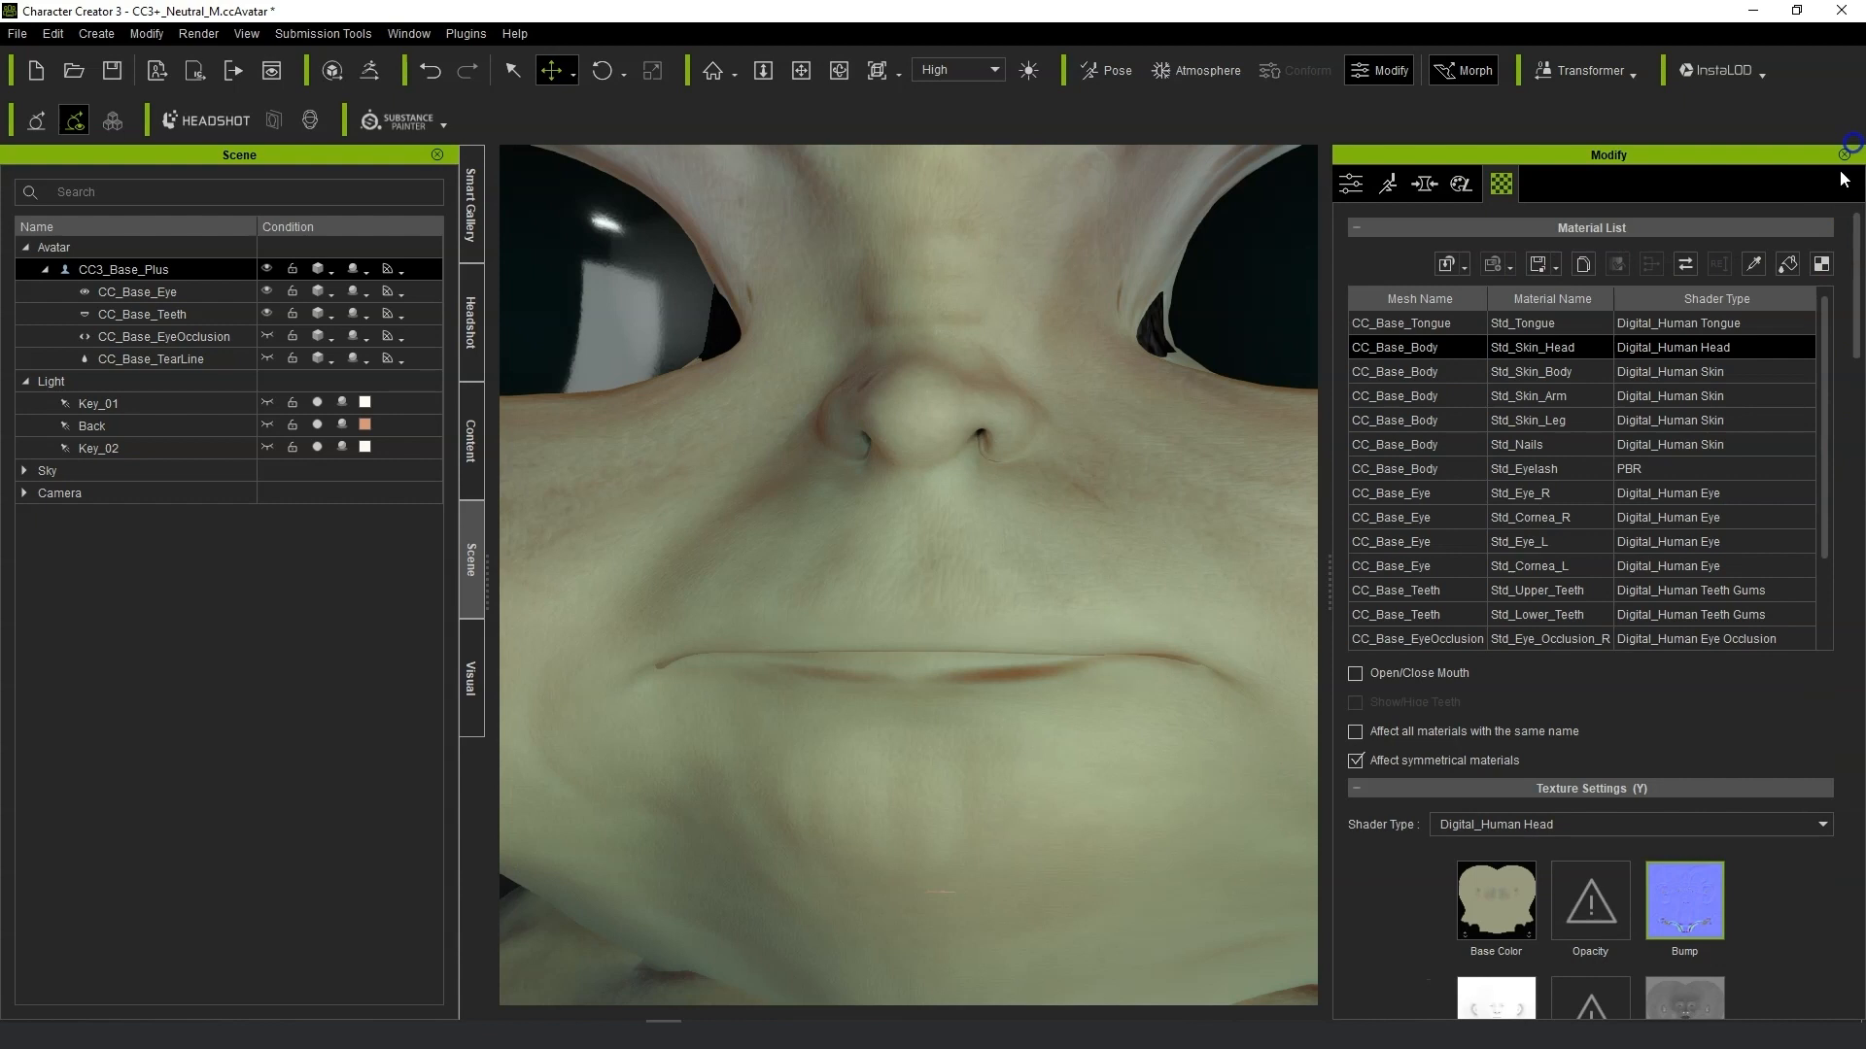
Use the material picker on the model's inner eye corner to identify its material.
left_click(1754, 266)
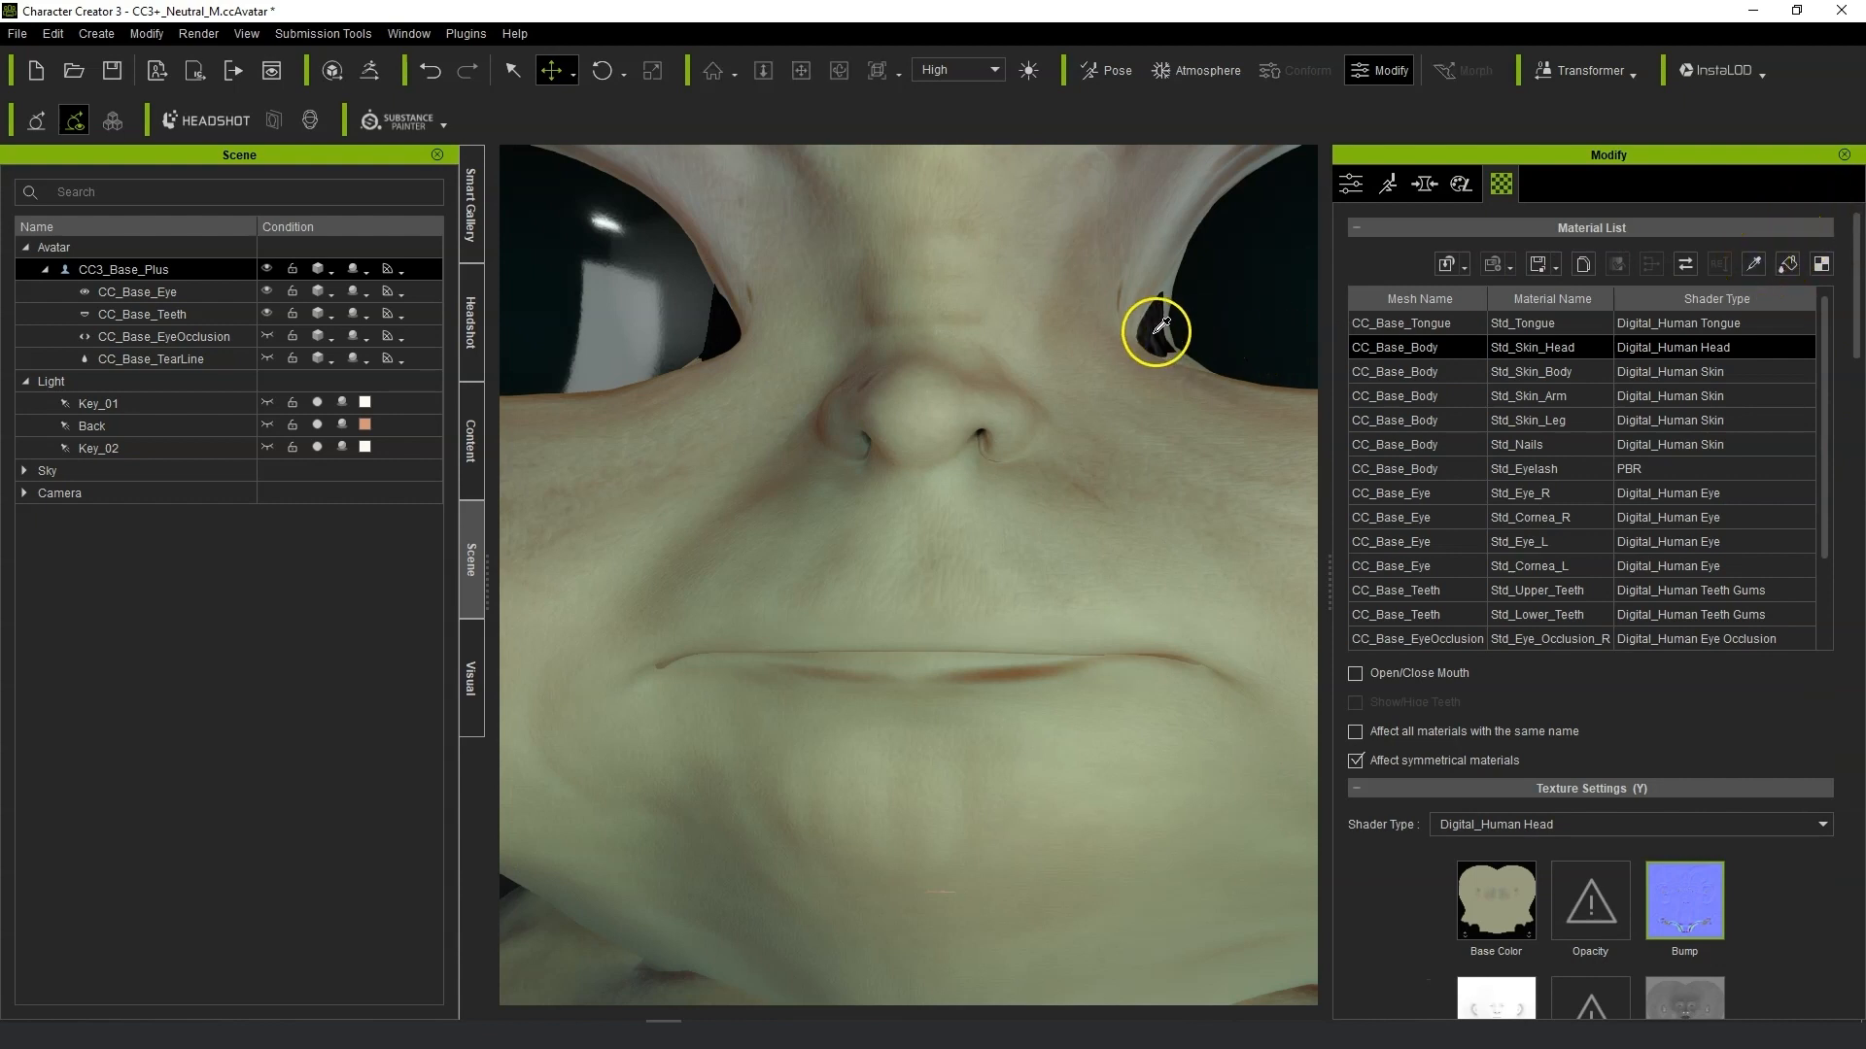
left_click(1159, 327)
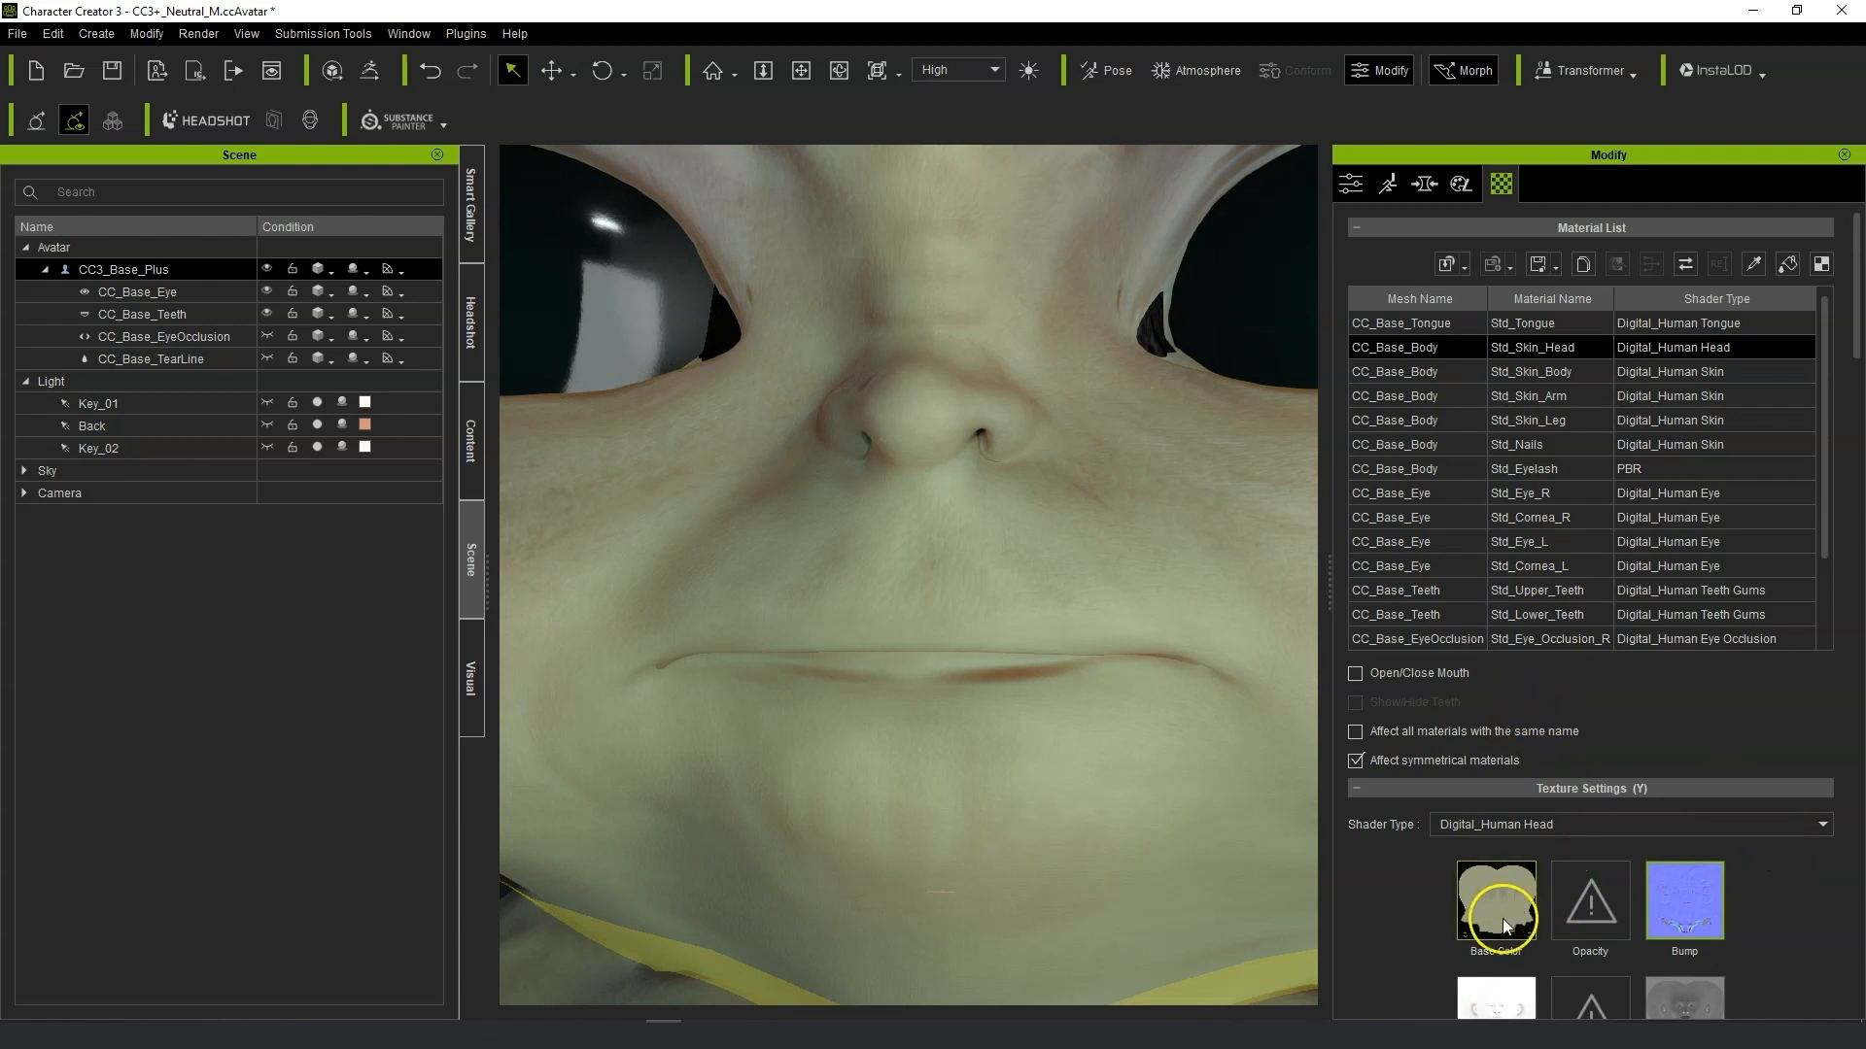
mouse_move(1502, 918)
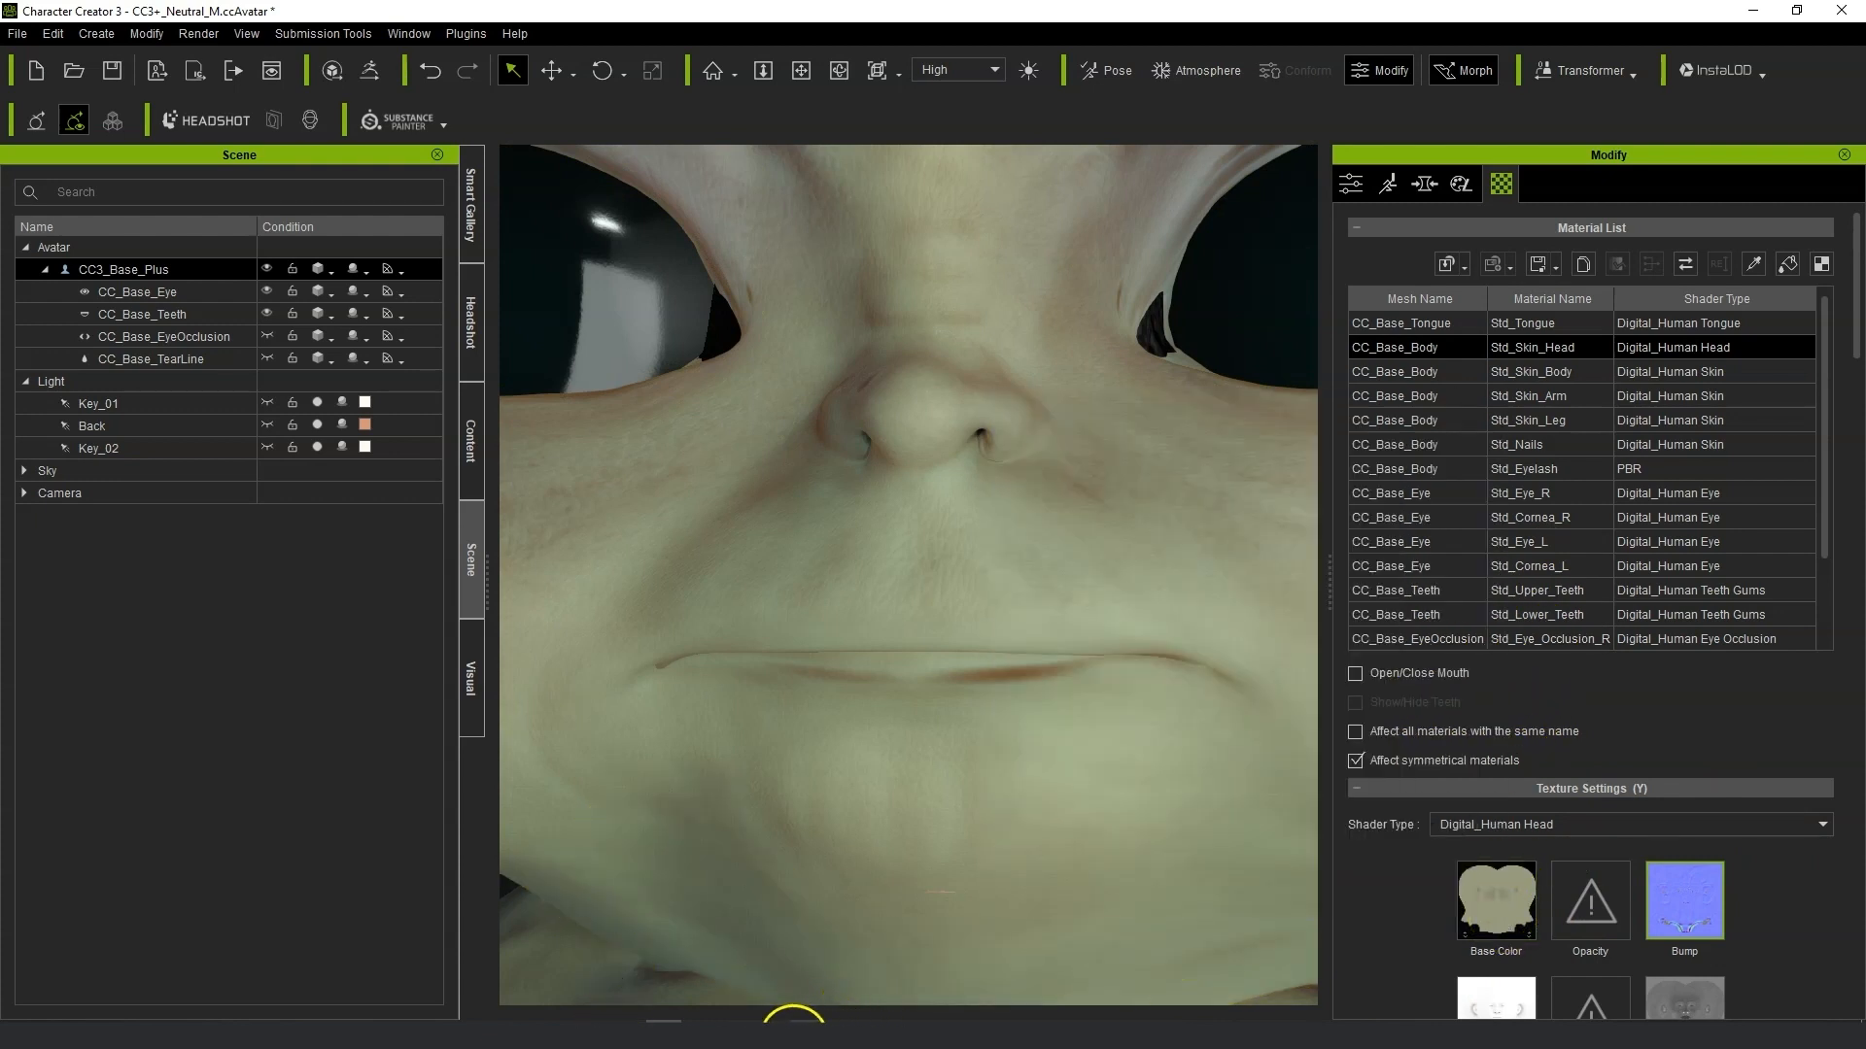
Switch to Photoshop and paint over the black background of the Yida head texture in skin green with a 226 px brush.
left_click(792, 1019)
left_click(1020, 587)
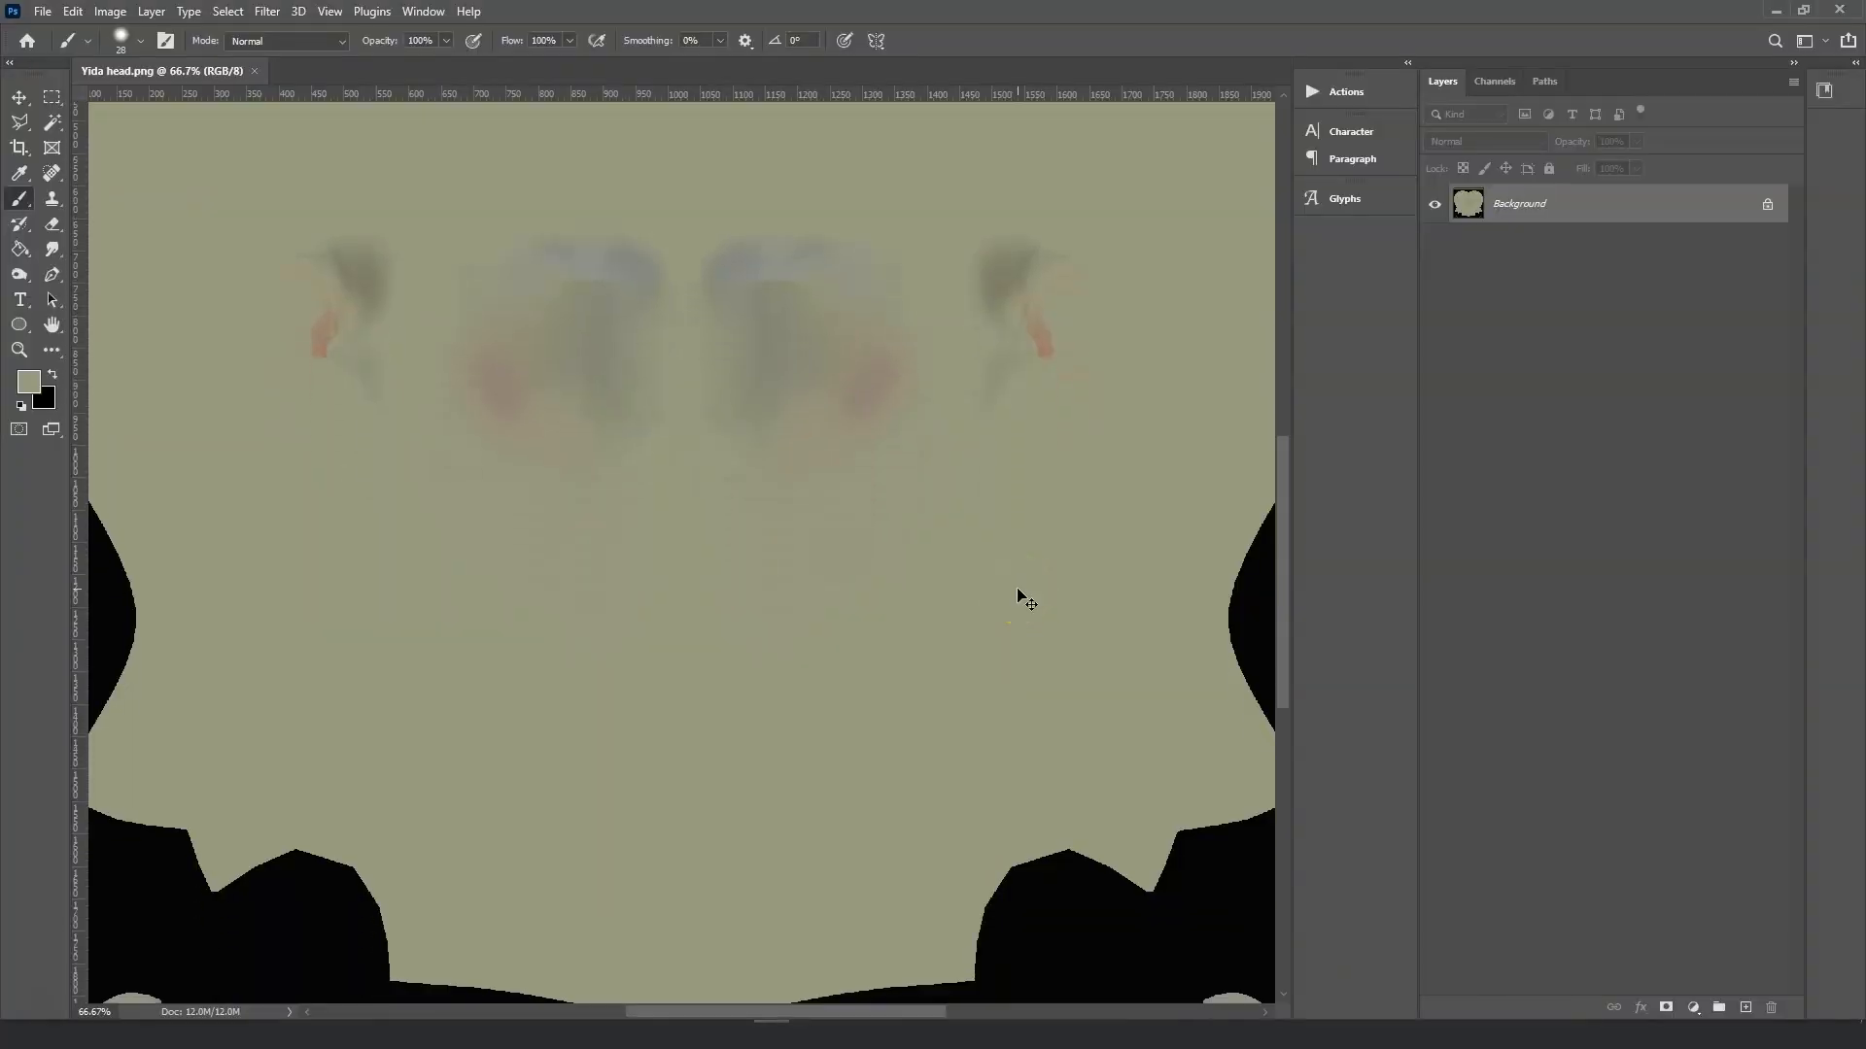
key("ctrl+minus")
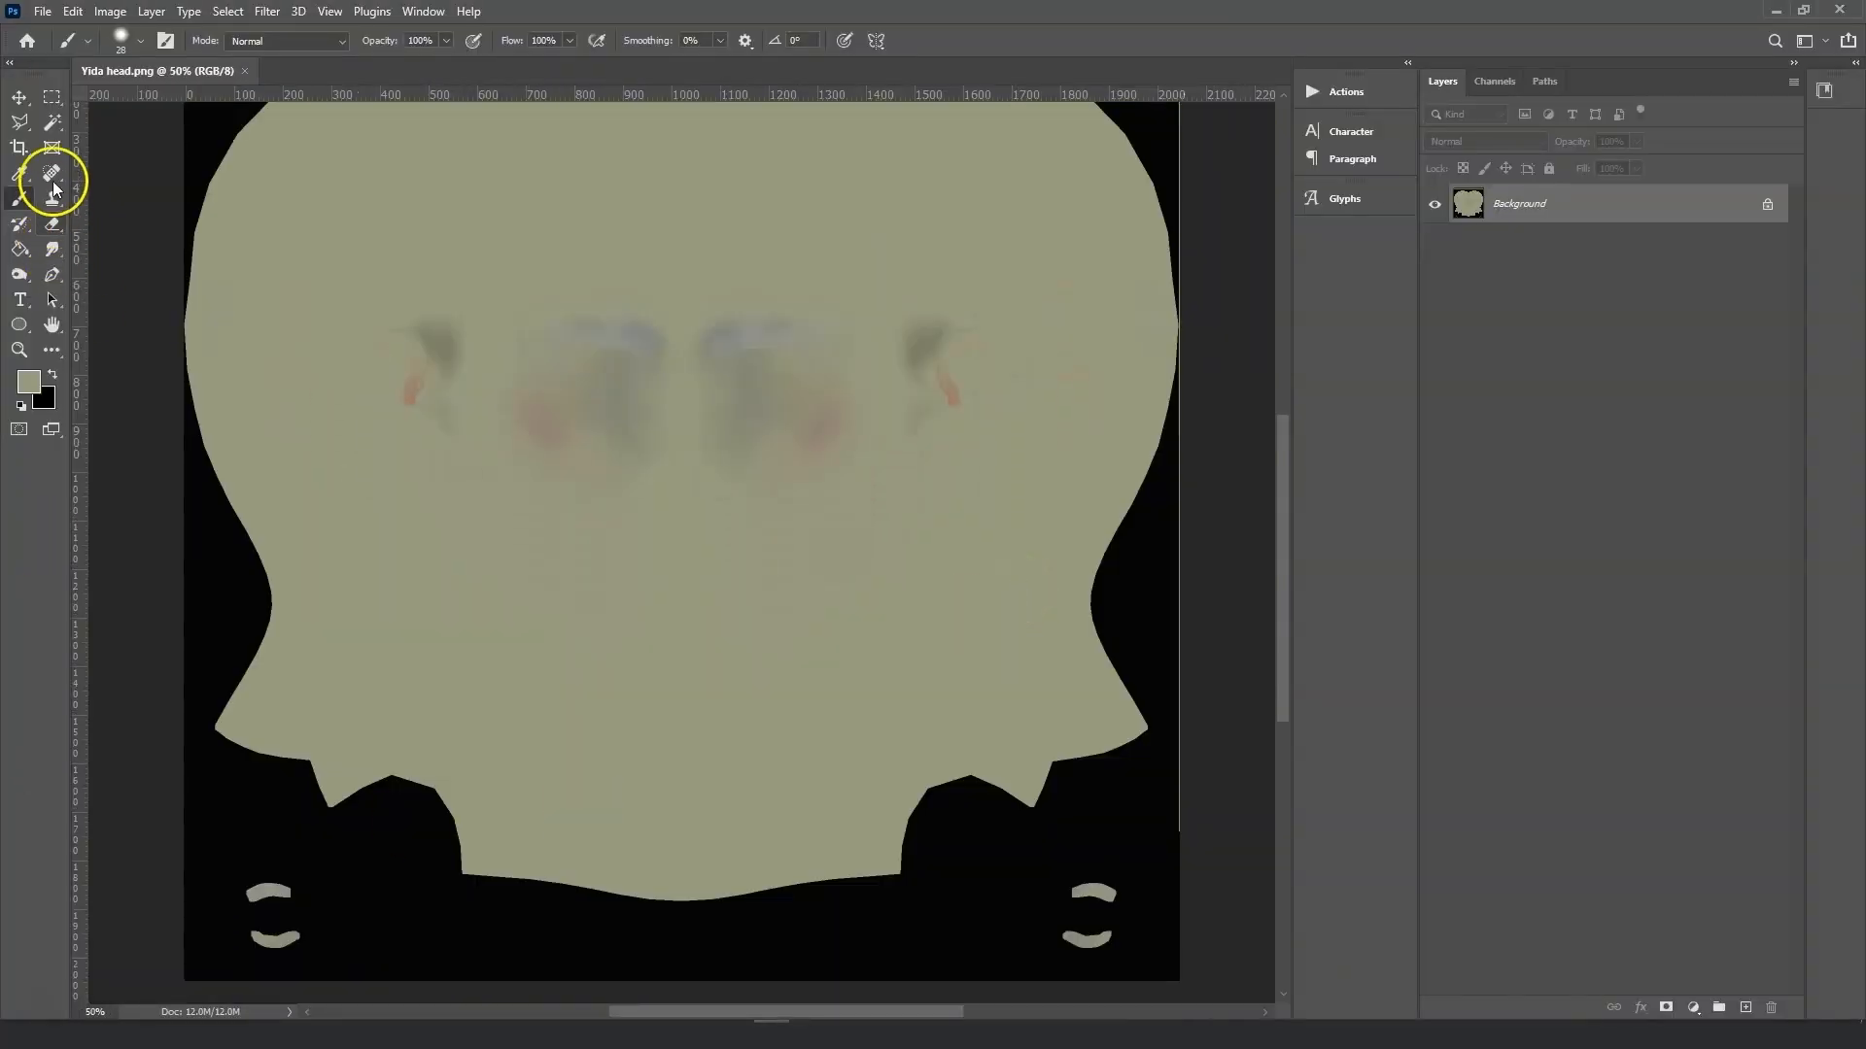
key("ctrl+minus")
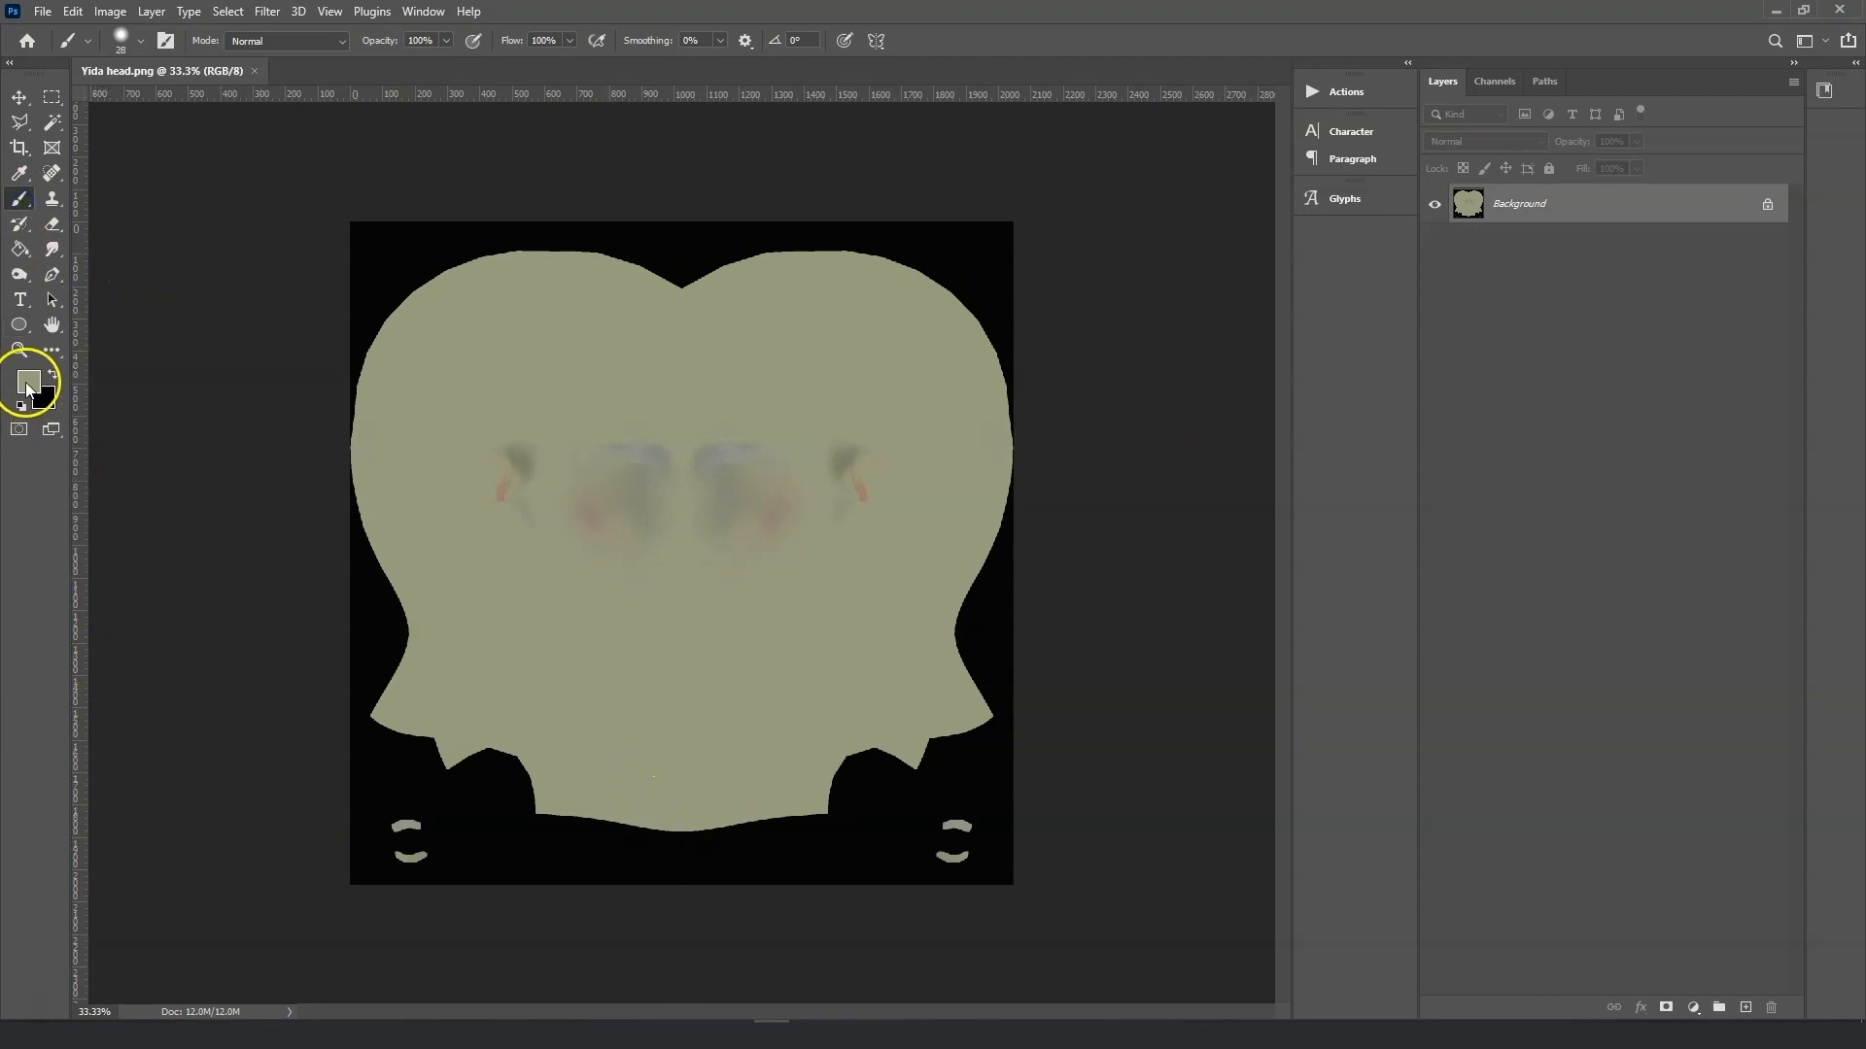
key("i")
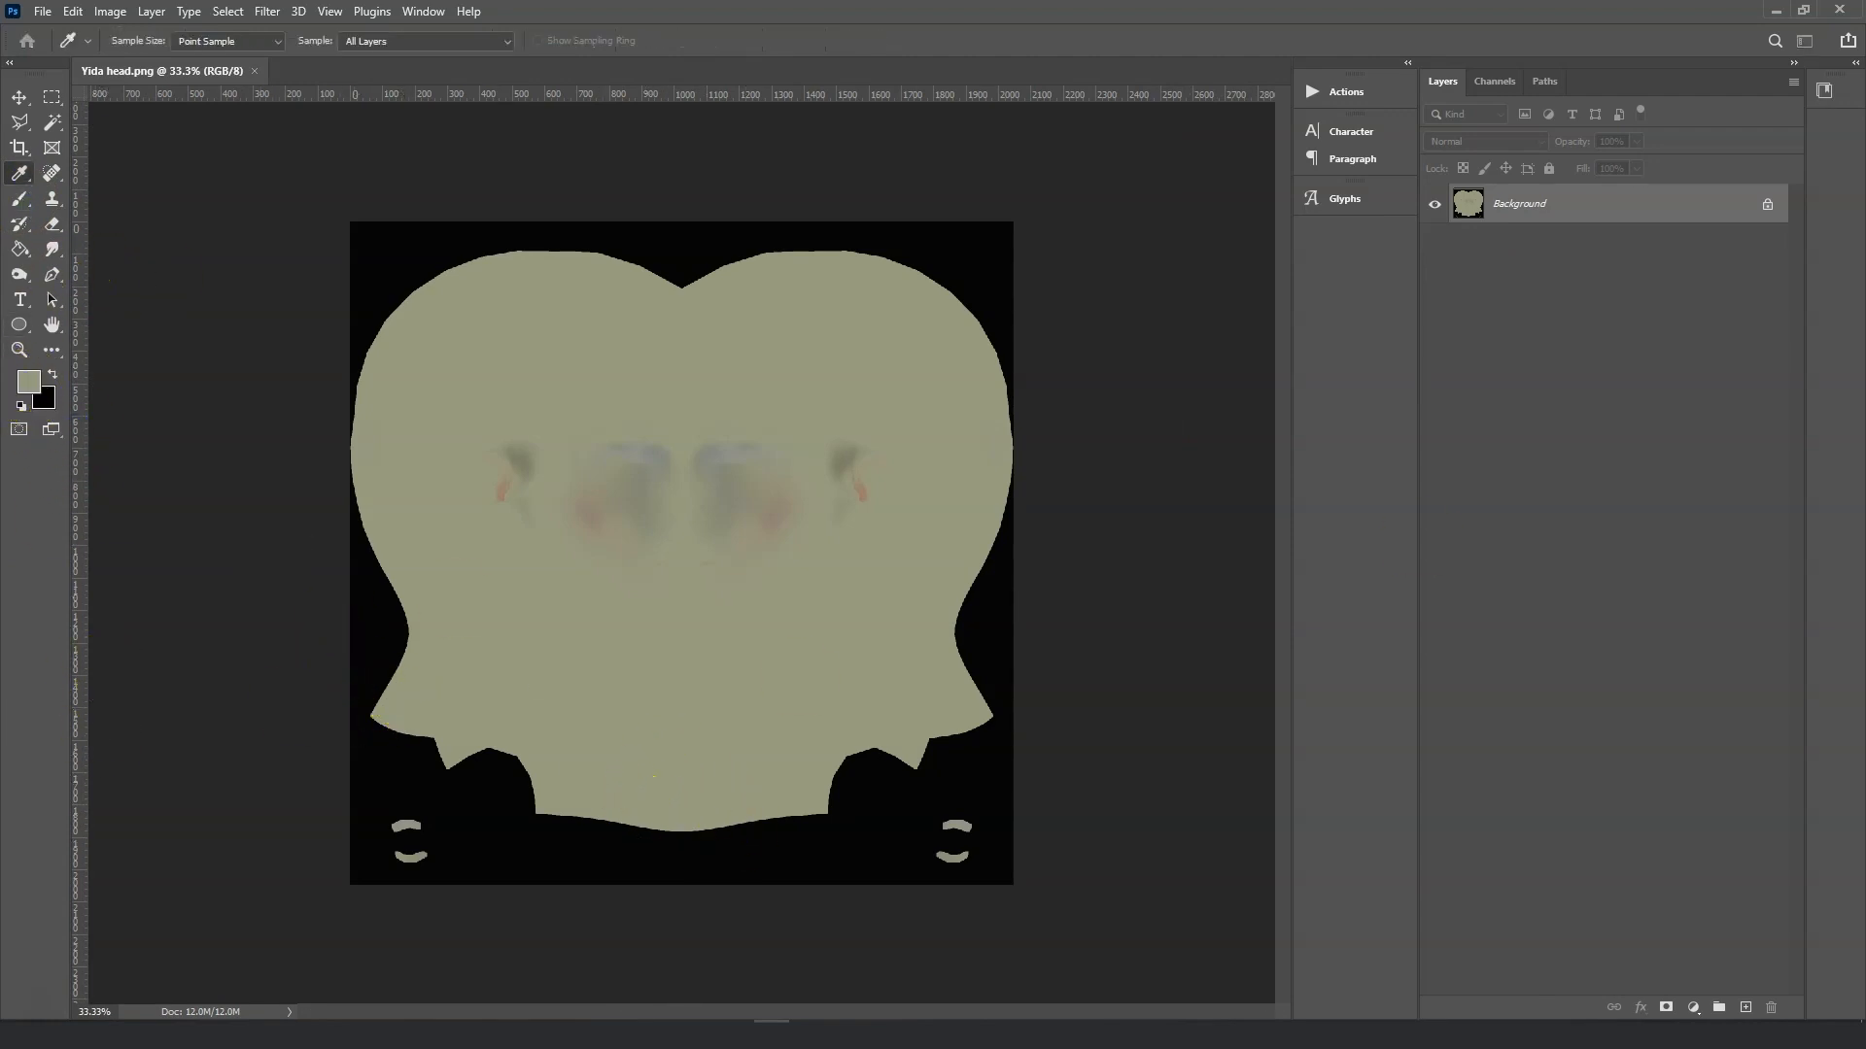
key("b")
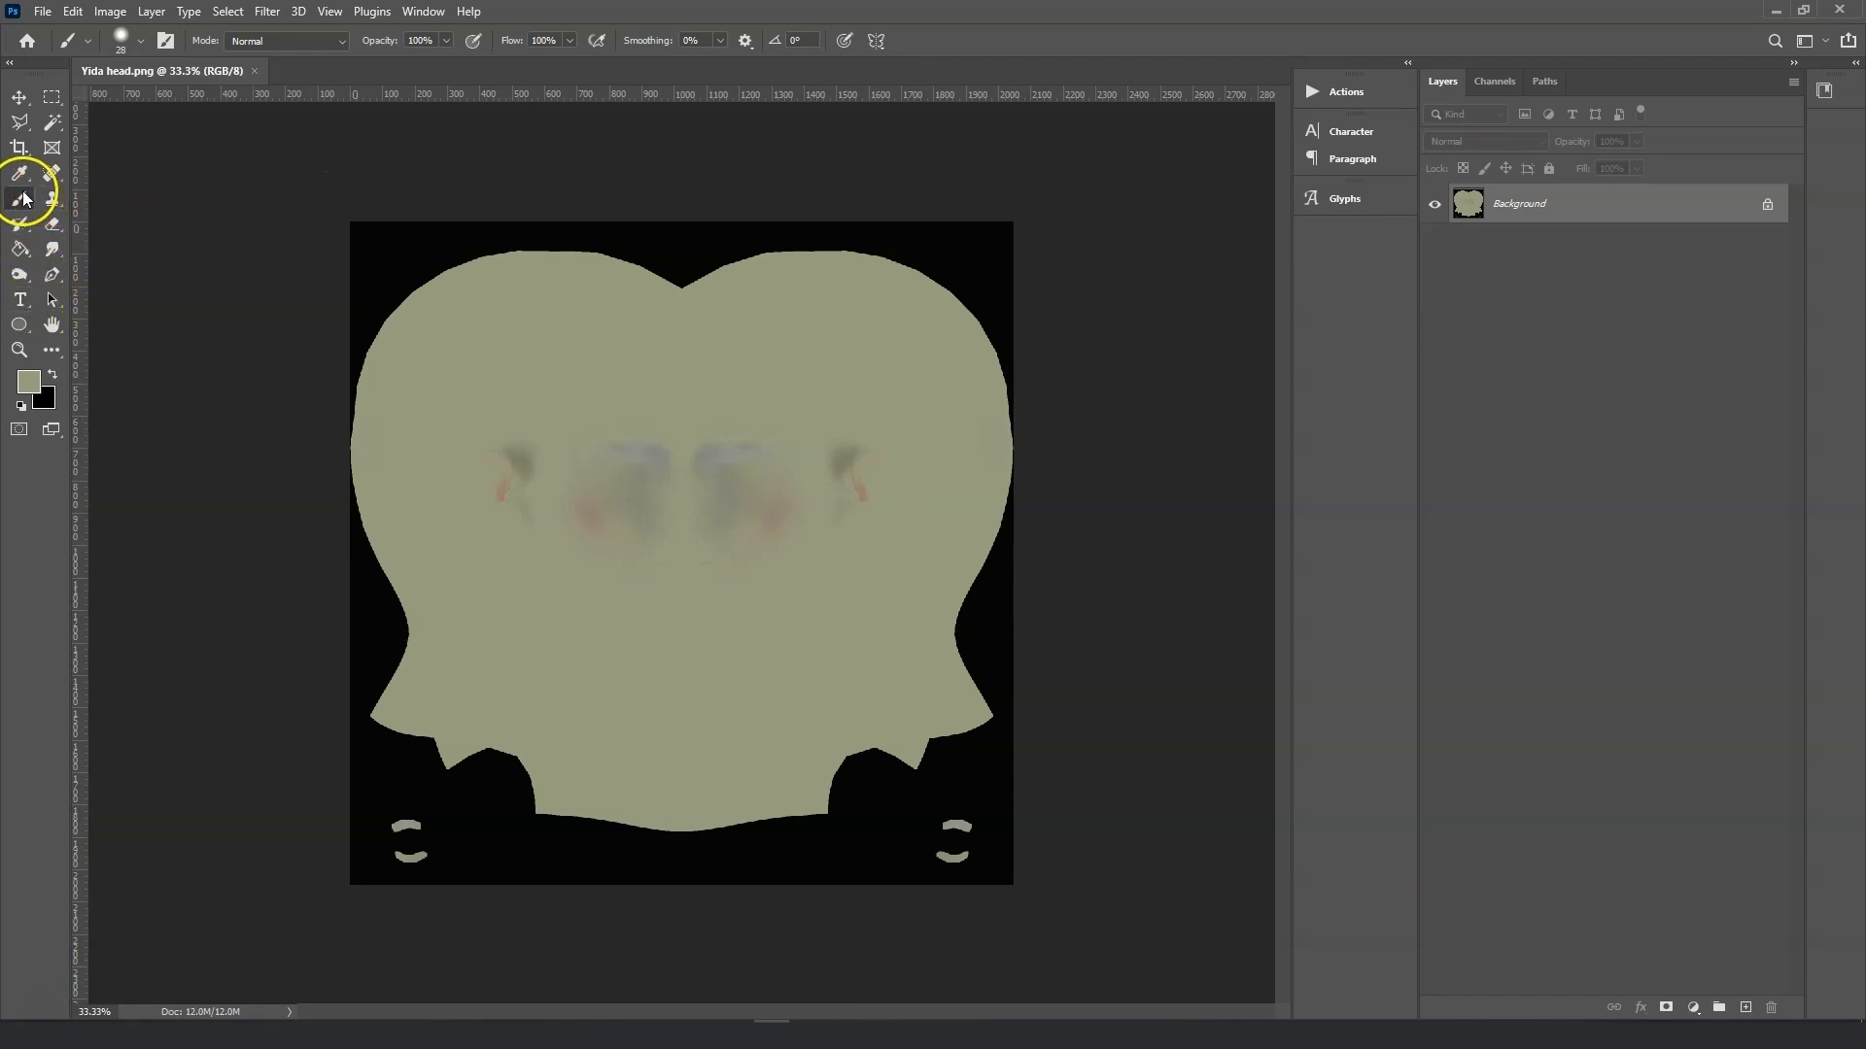
left_click(134, 39)
mouse_move(500, 836)
left_mouse_down()
mouse_move(366, 854)
mouse_move(366, 758)
mouse_move(324, 704)
mouse_move(421, 808)
mouse_move(350, 437)
mouse_move(405, 208)
mouse_move(749, 262)
mouse_move(1038, 256)
mouse_move(1062, 399)
mouse_move(1021, 862)
mouse_move(973, 665)
mouse_move(774, 842)
mouse_move(1200, 904)
mouse_move(787, 788)
left_mouse_up()
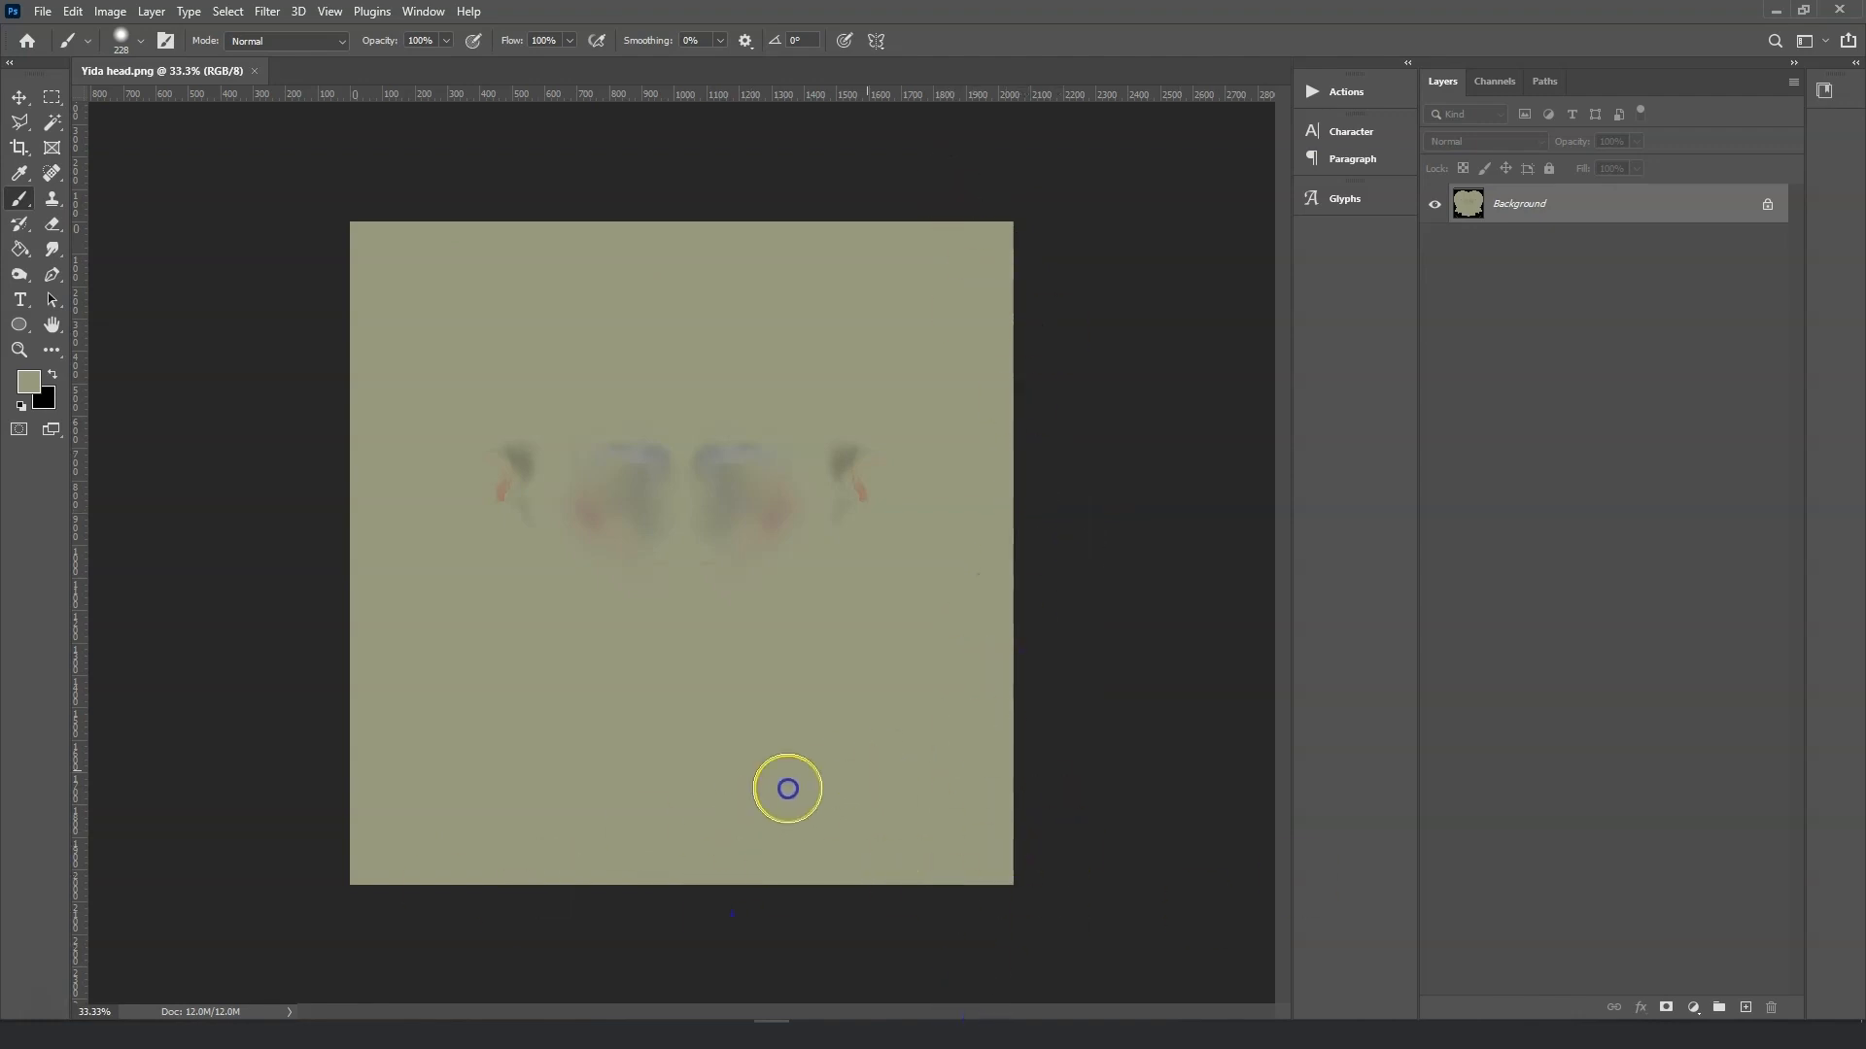
Save the edited head texture as a PNG named Yoda head 2.
left_click(42, 11)
left_click(122, 248)
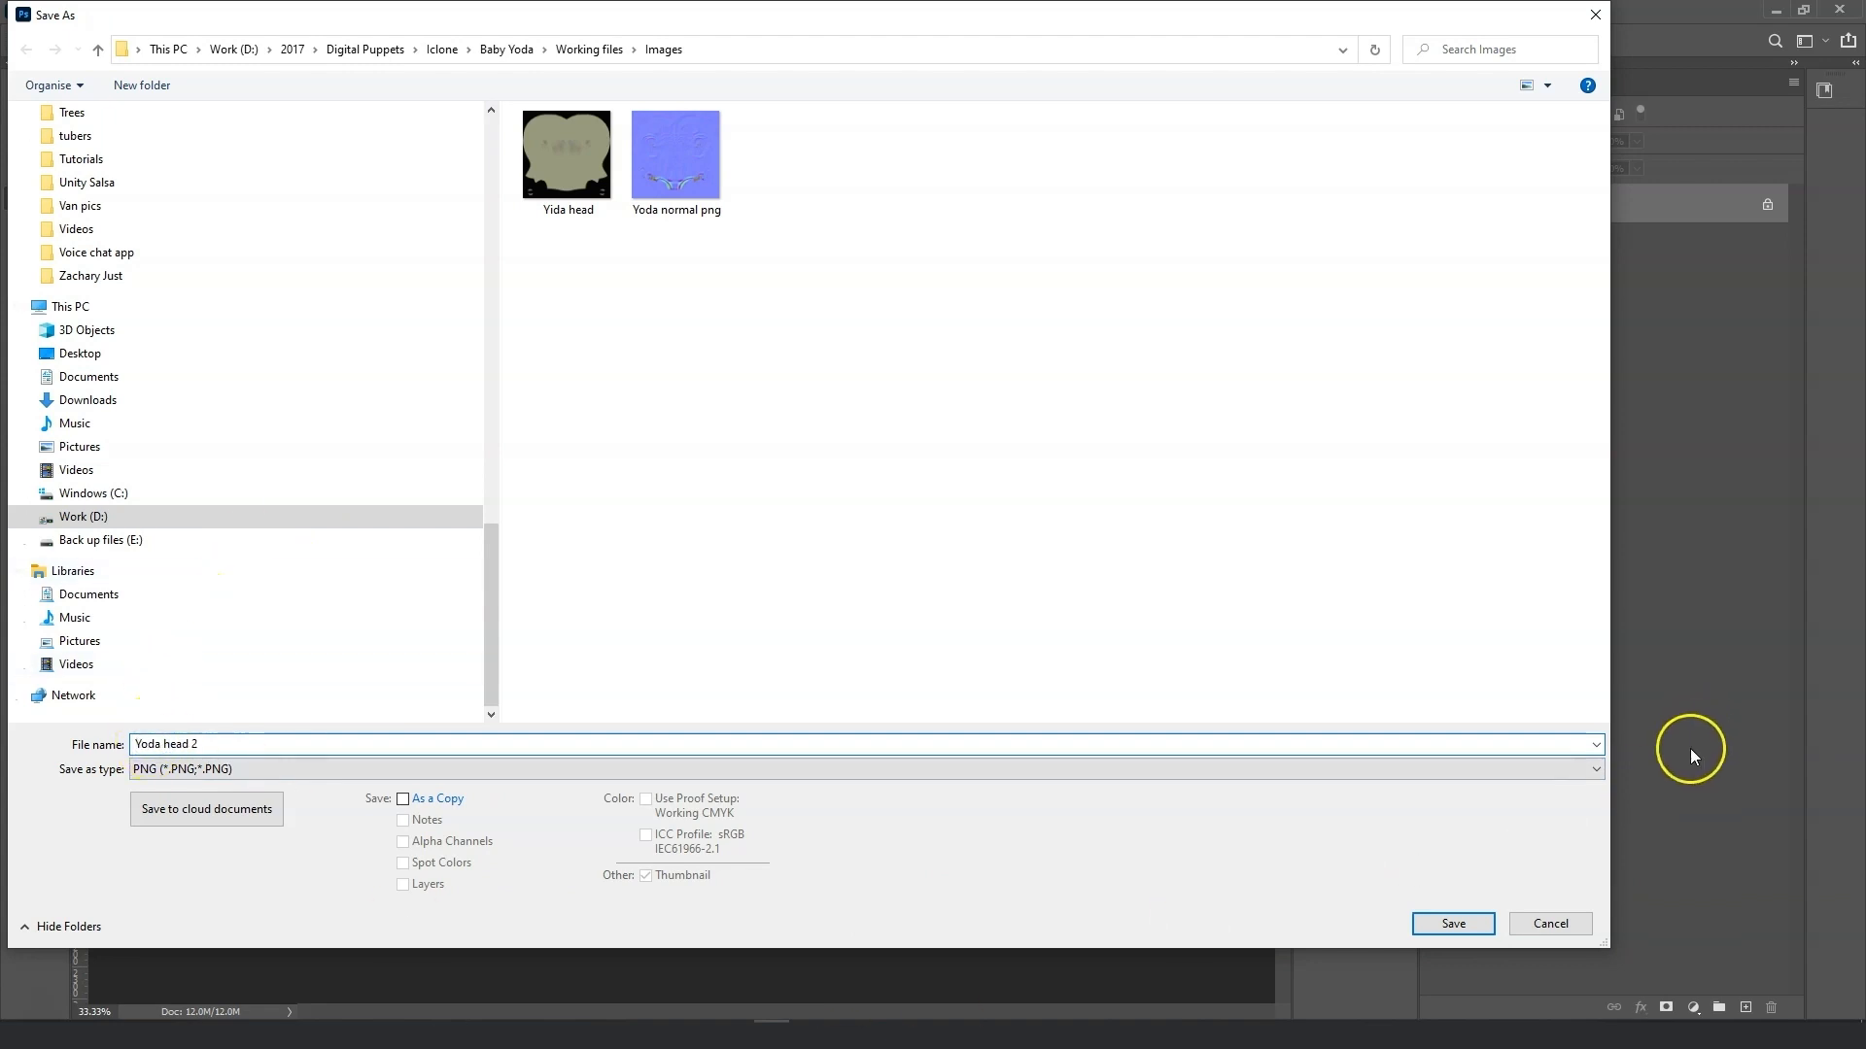
left_click(1470, 919)
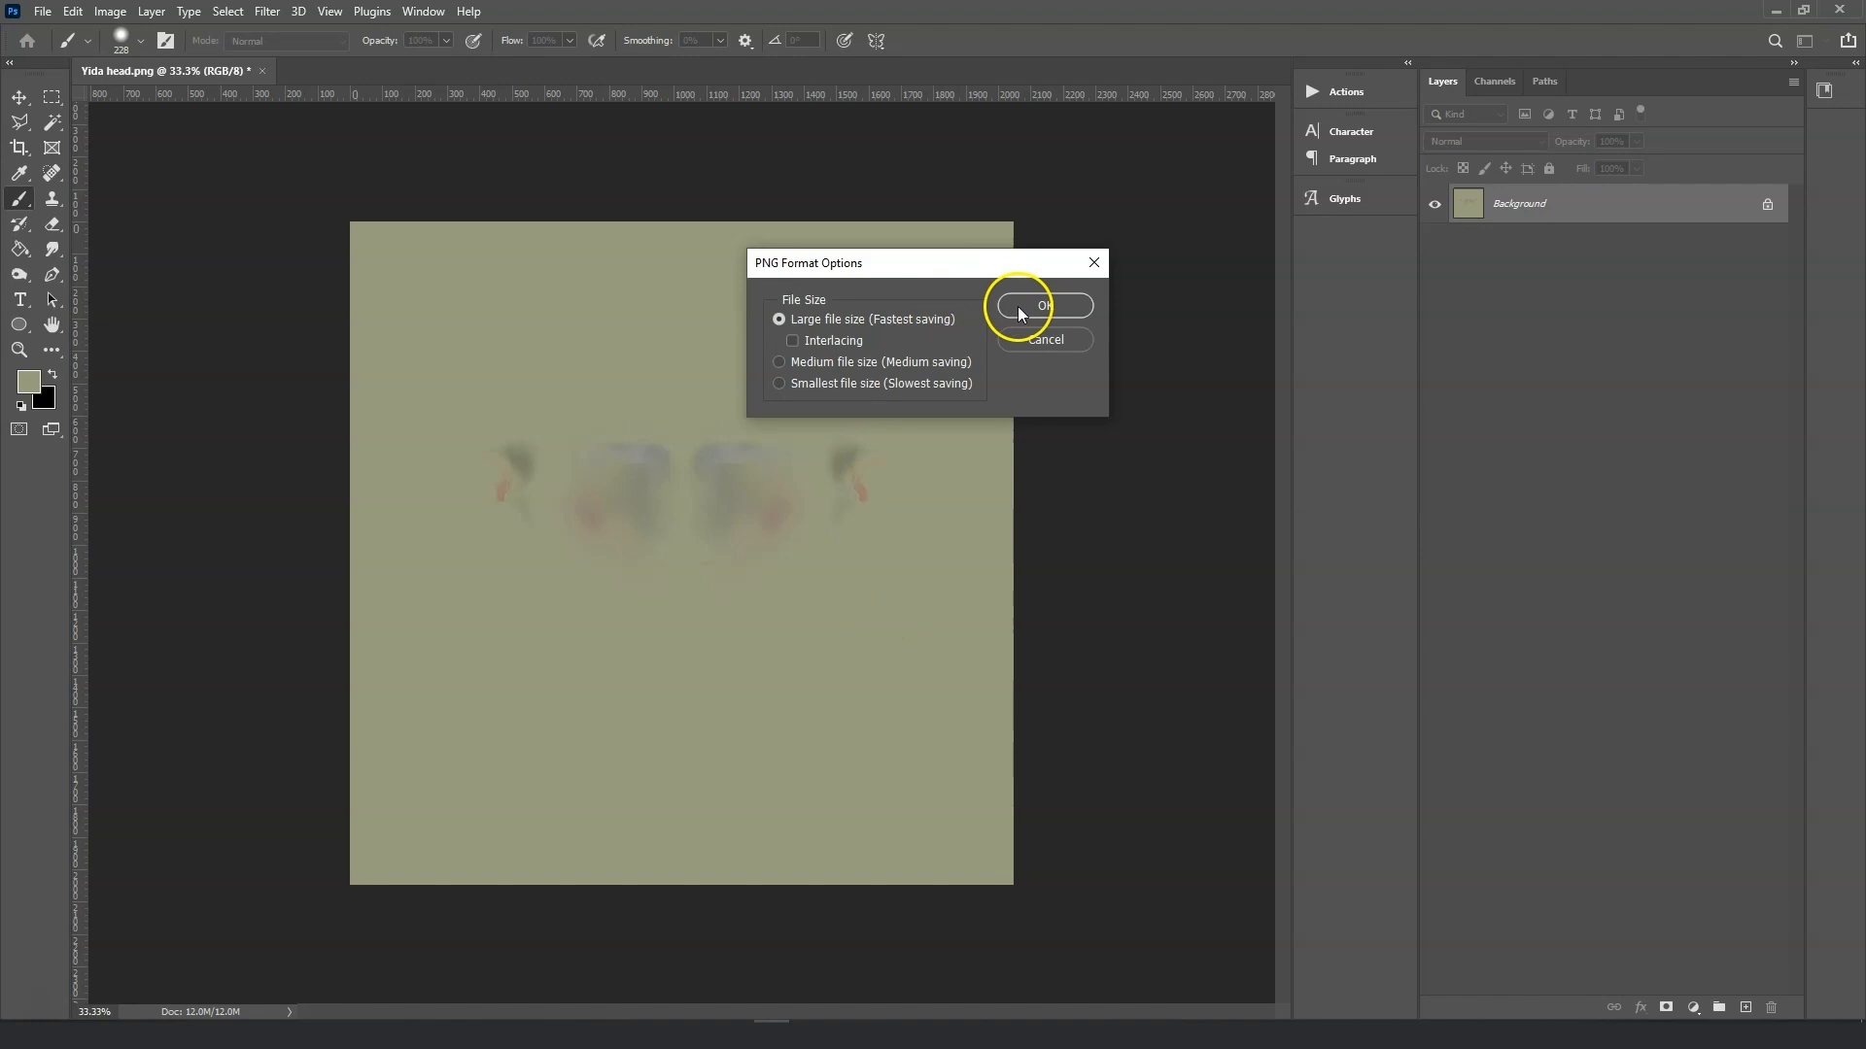
left_click(1028, 306)
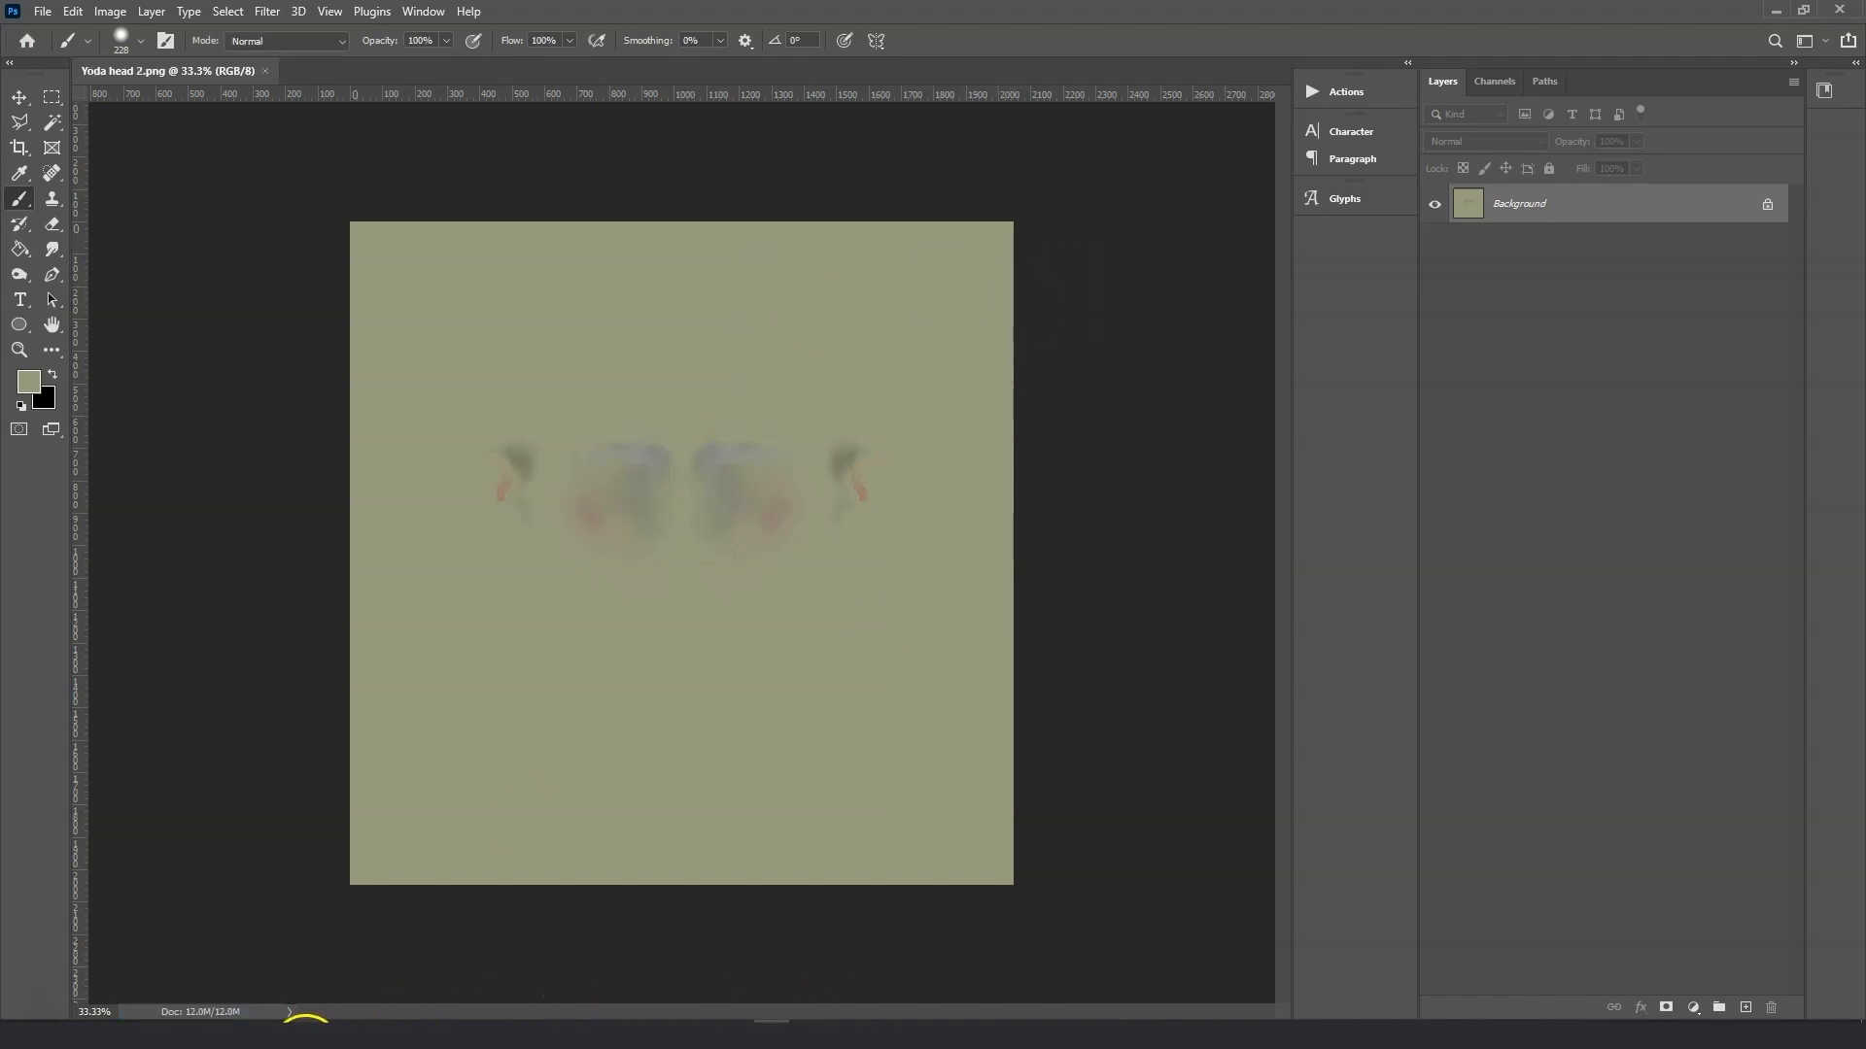
Back in Character Creator, load Yoda head 2 as the head material's Base Color texture.
left_click(647, 1016)
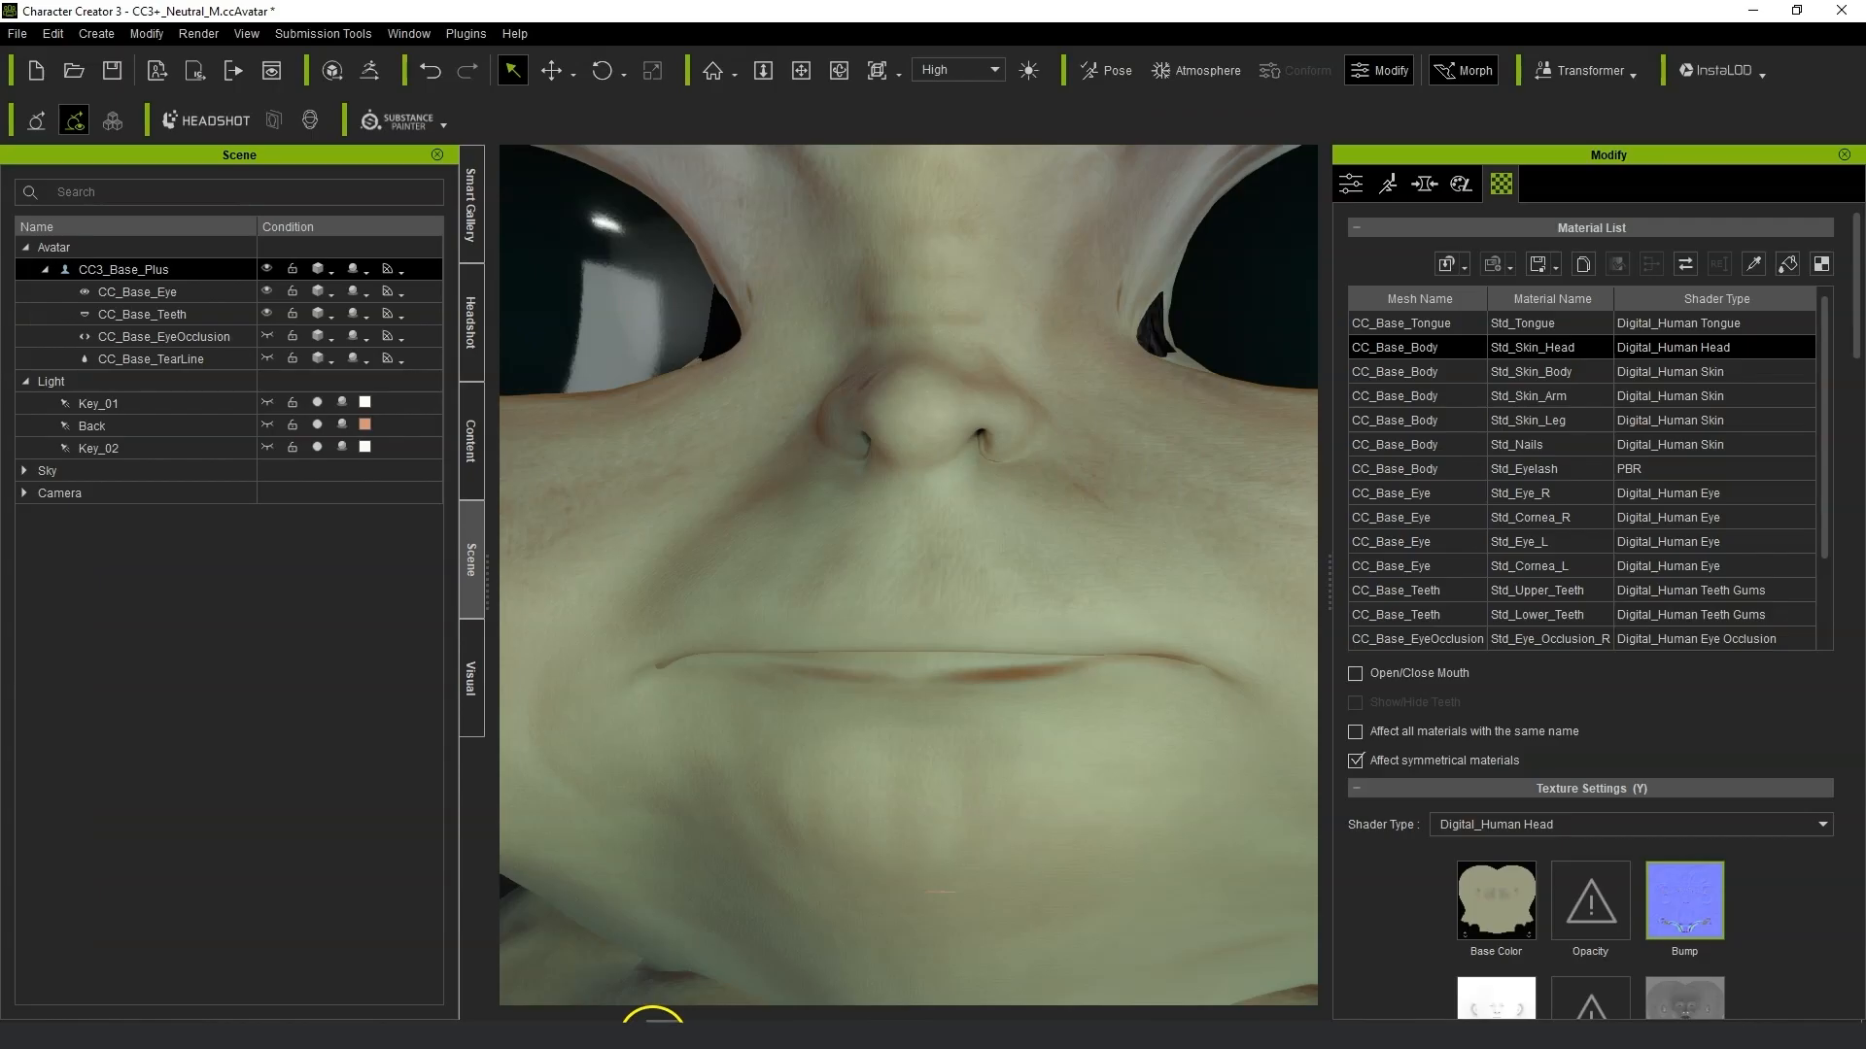
left_click(1058, 701)
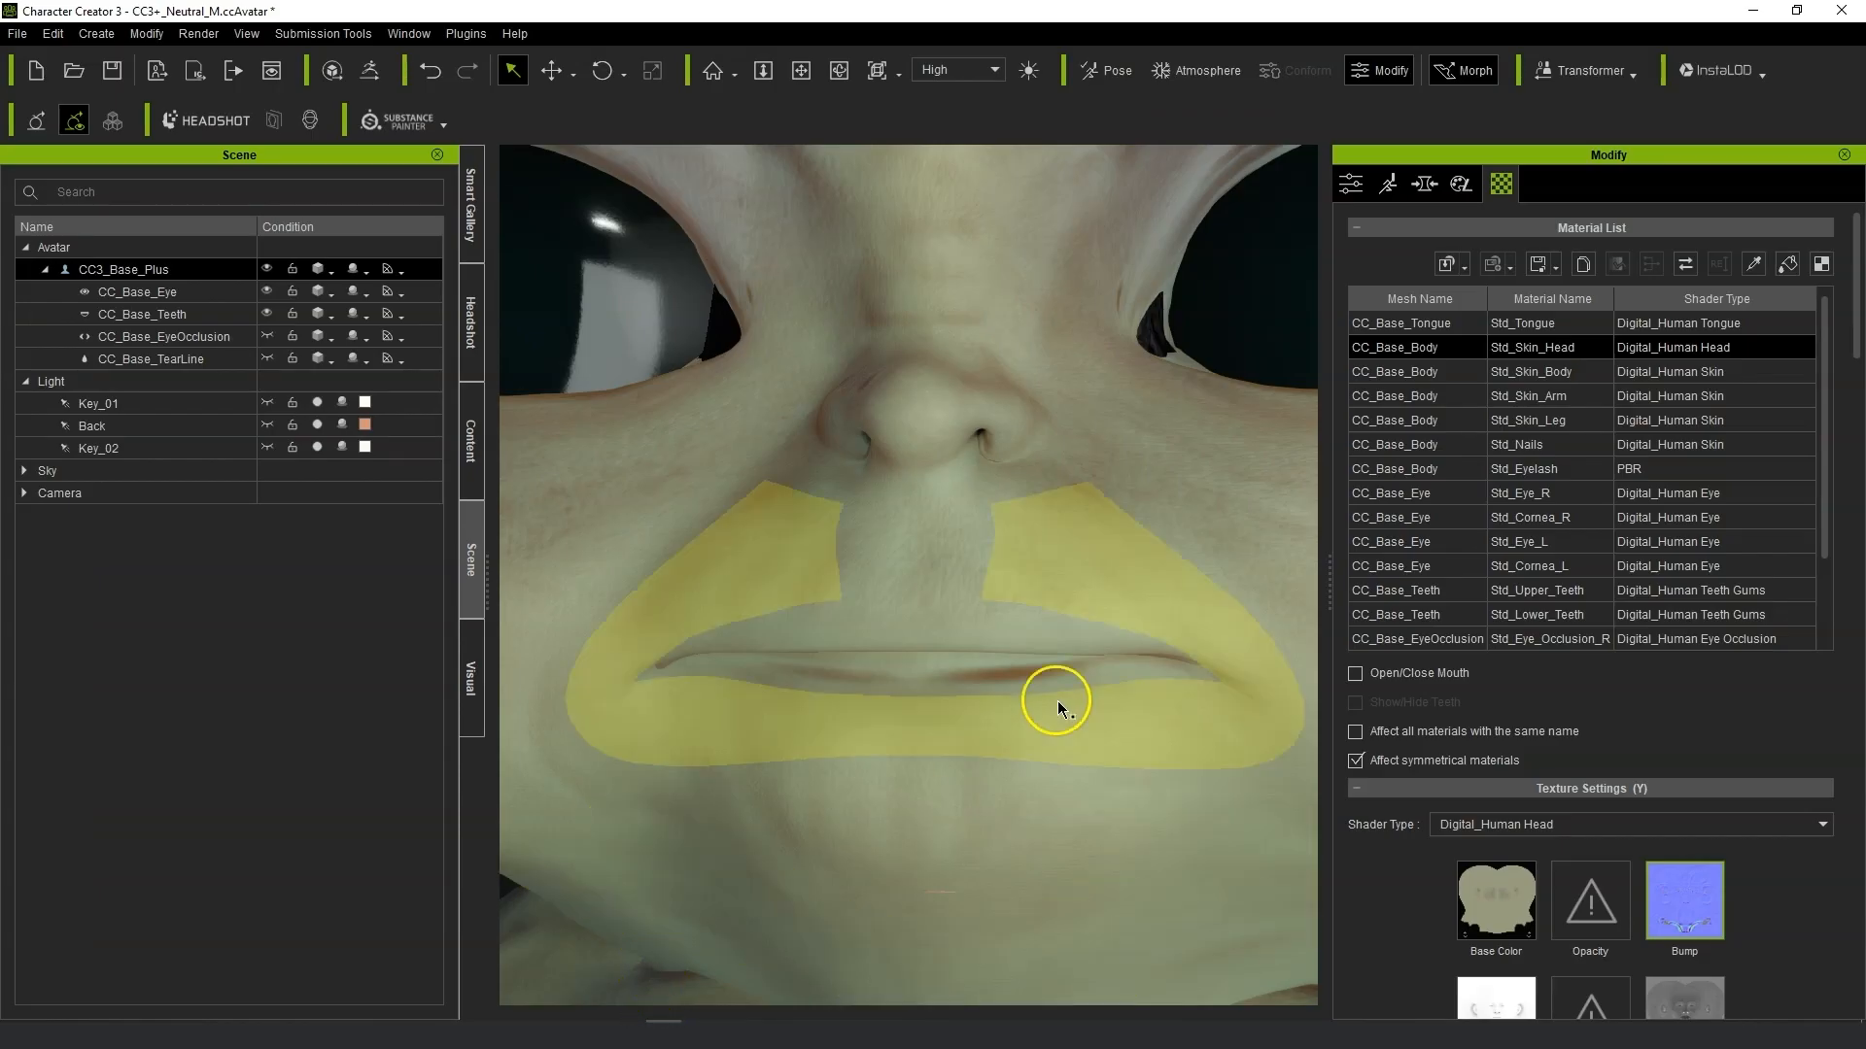
double_click(1502, 907)
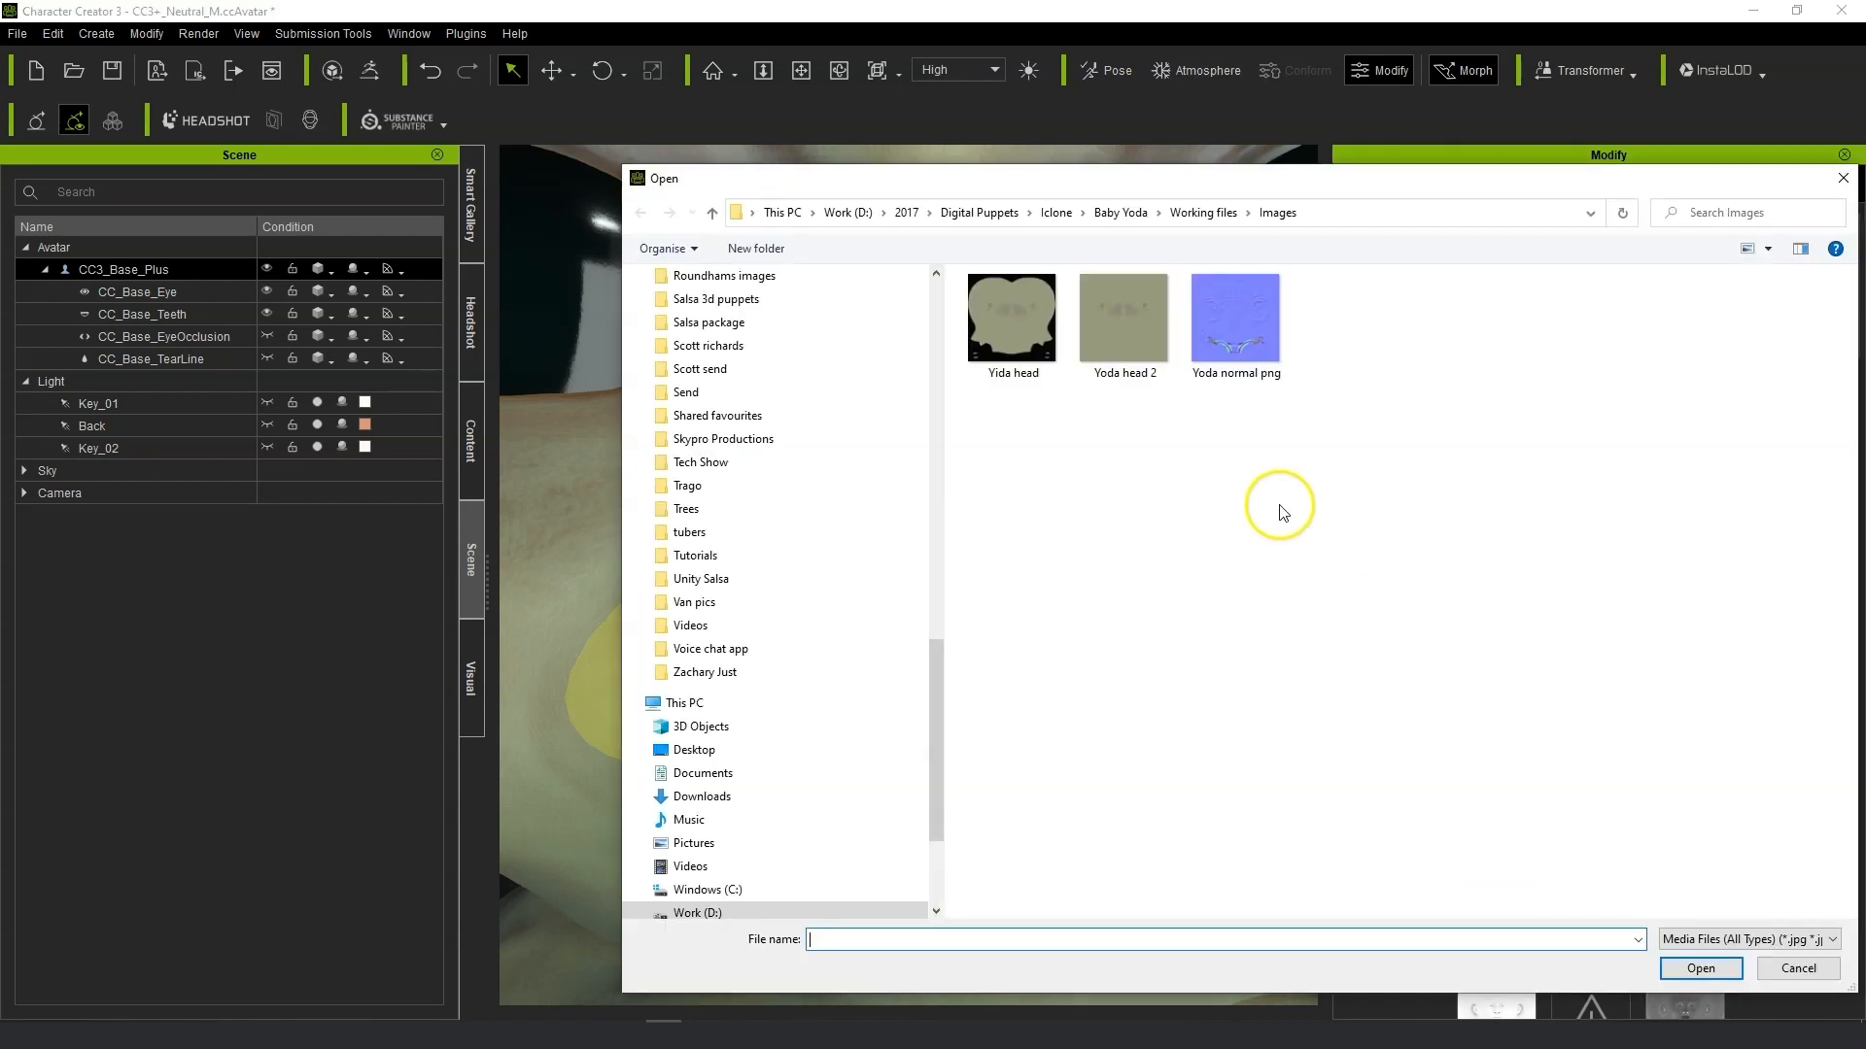
left_click(1695, 969)
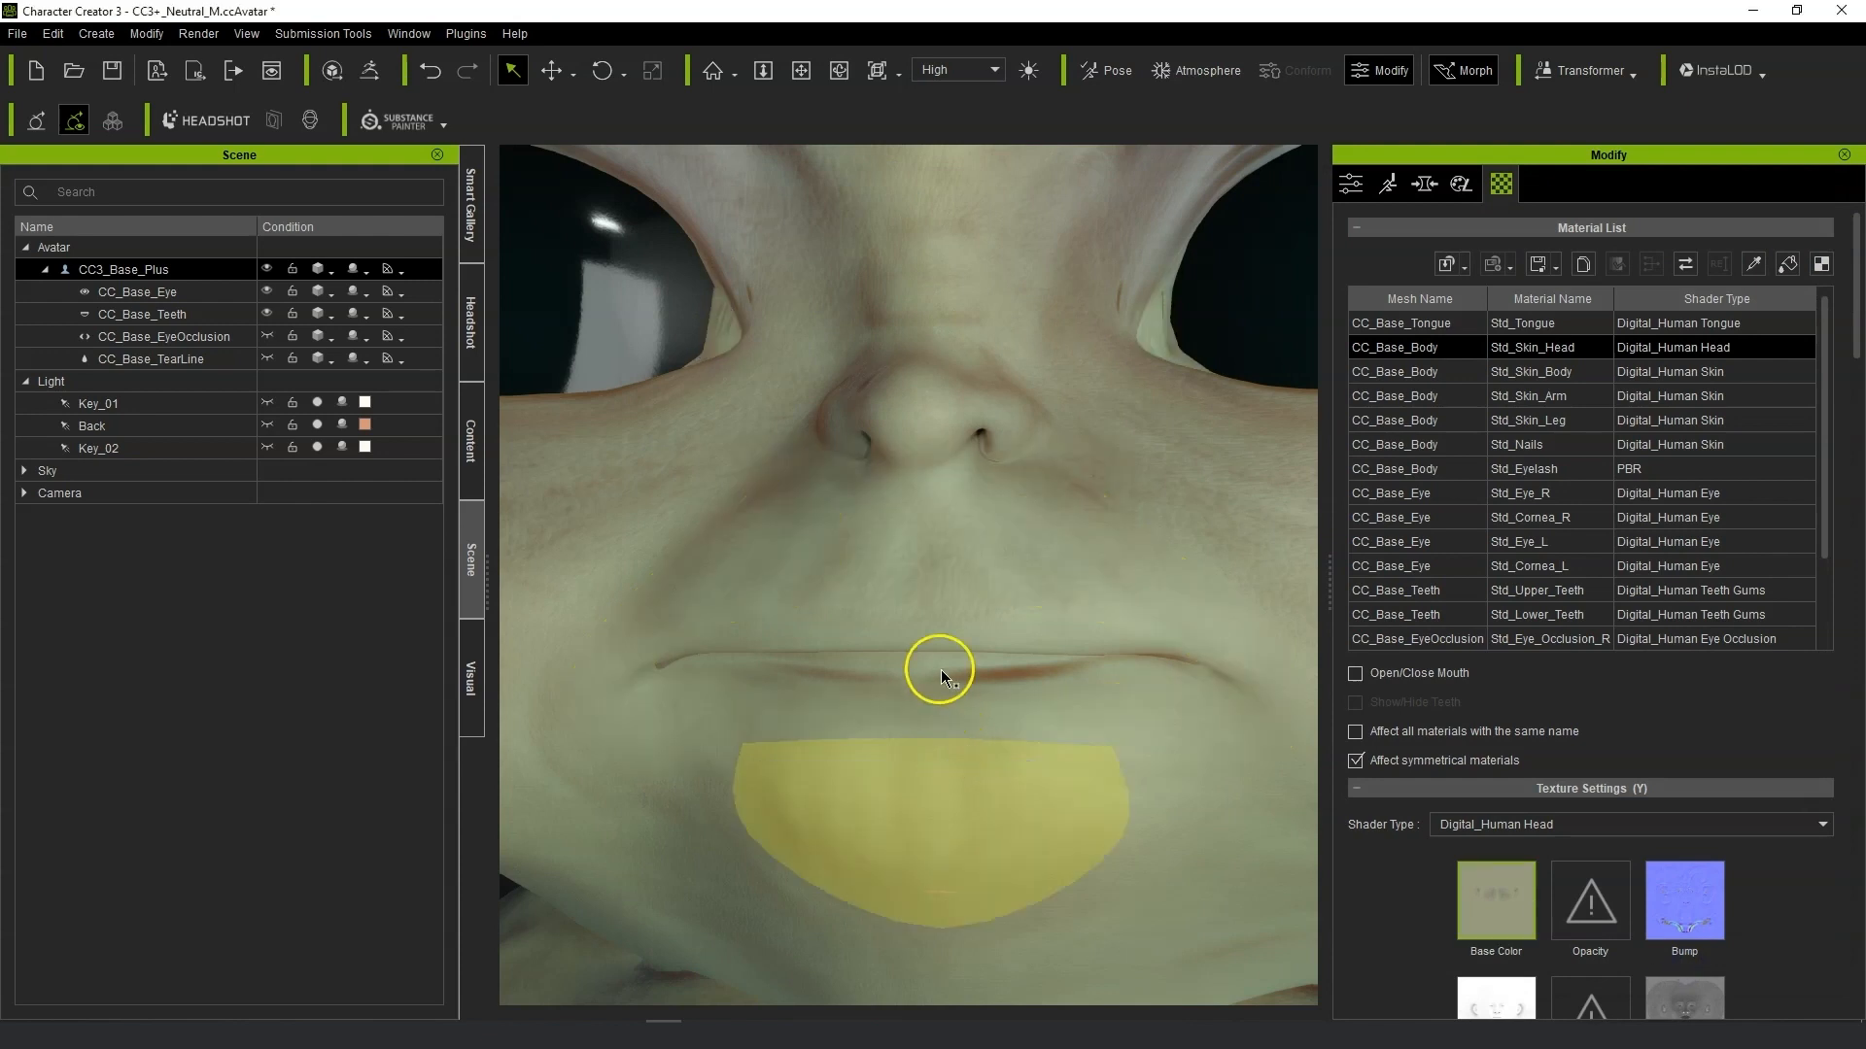
In Photoshop, select the bottom strip of the UV reference image with the Rectangular Marquee tool.
scroll(937, 626, "down", 5)
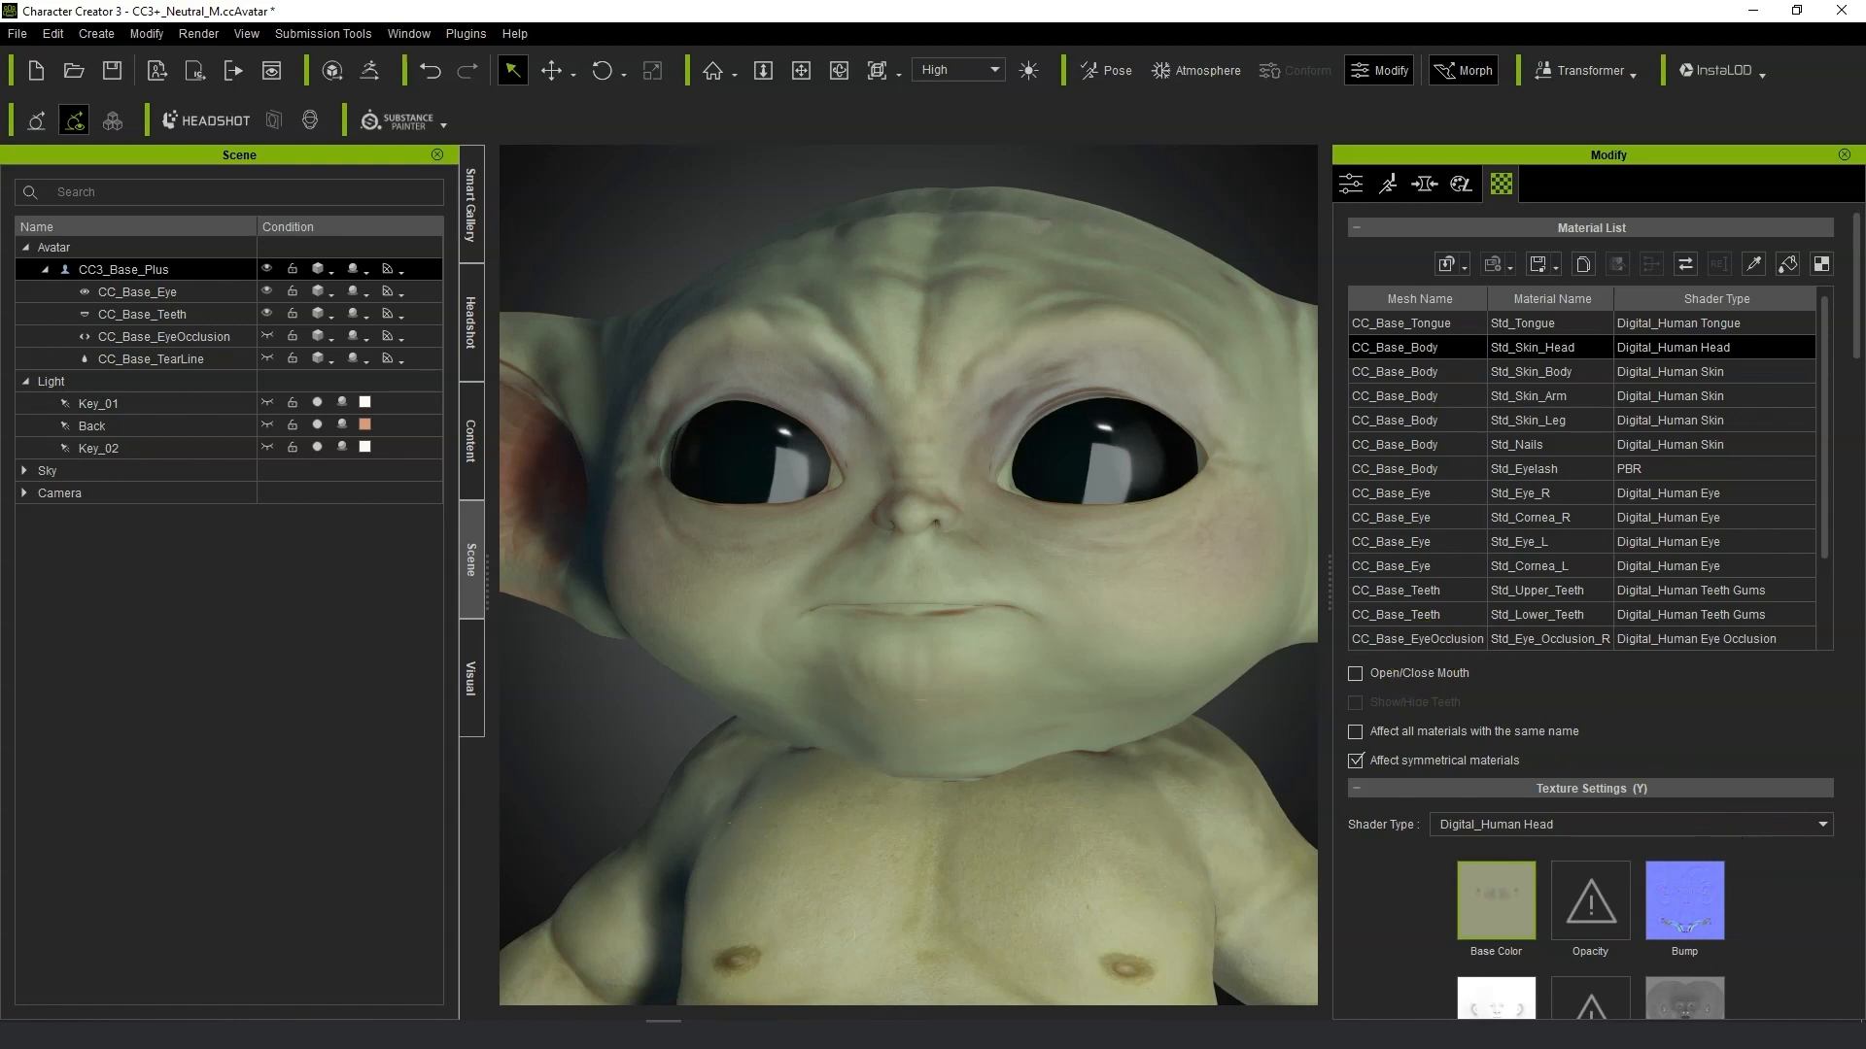
scroll(1798, 950, "down", 3)
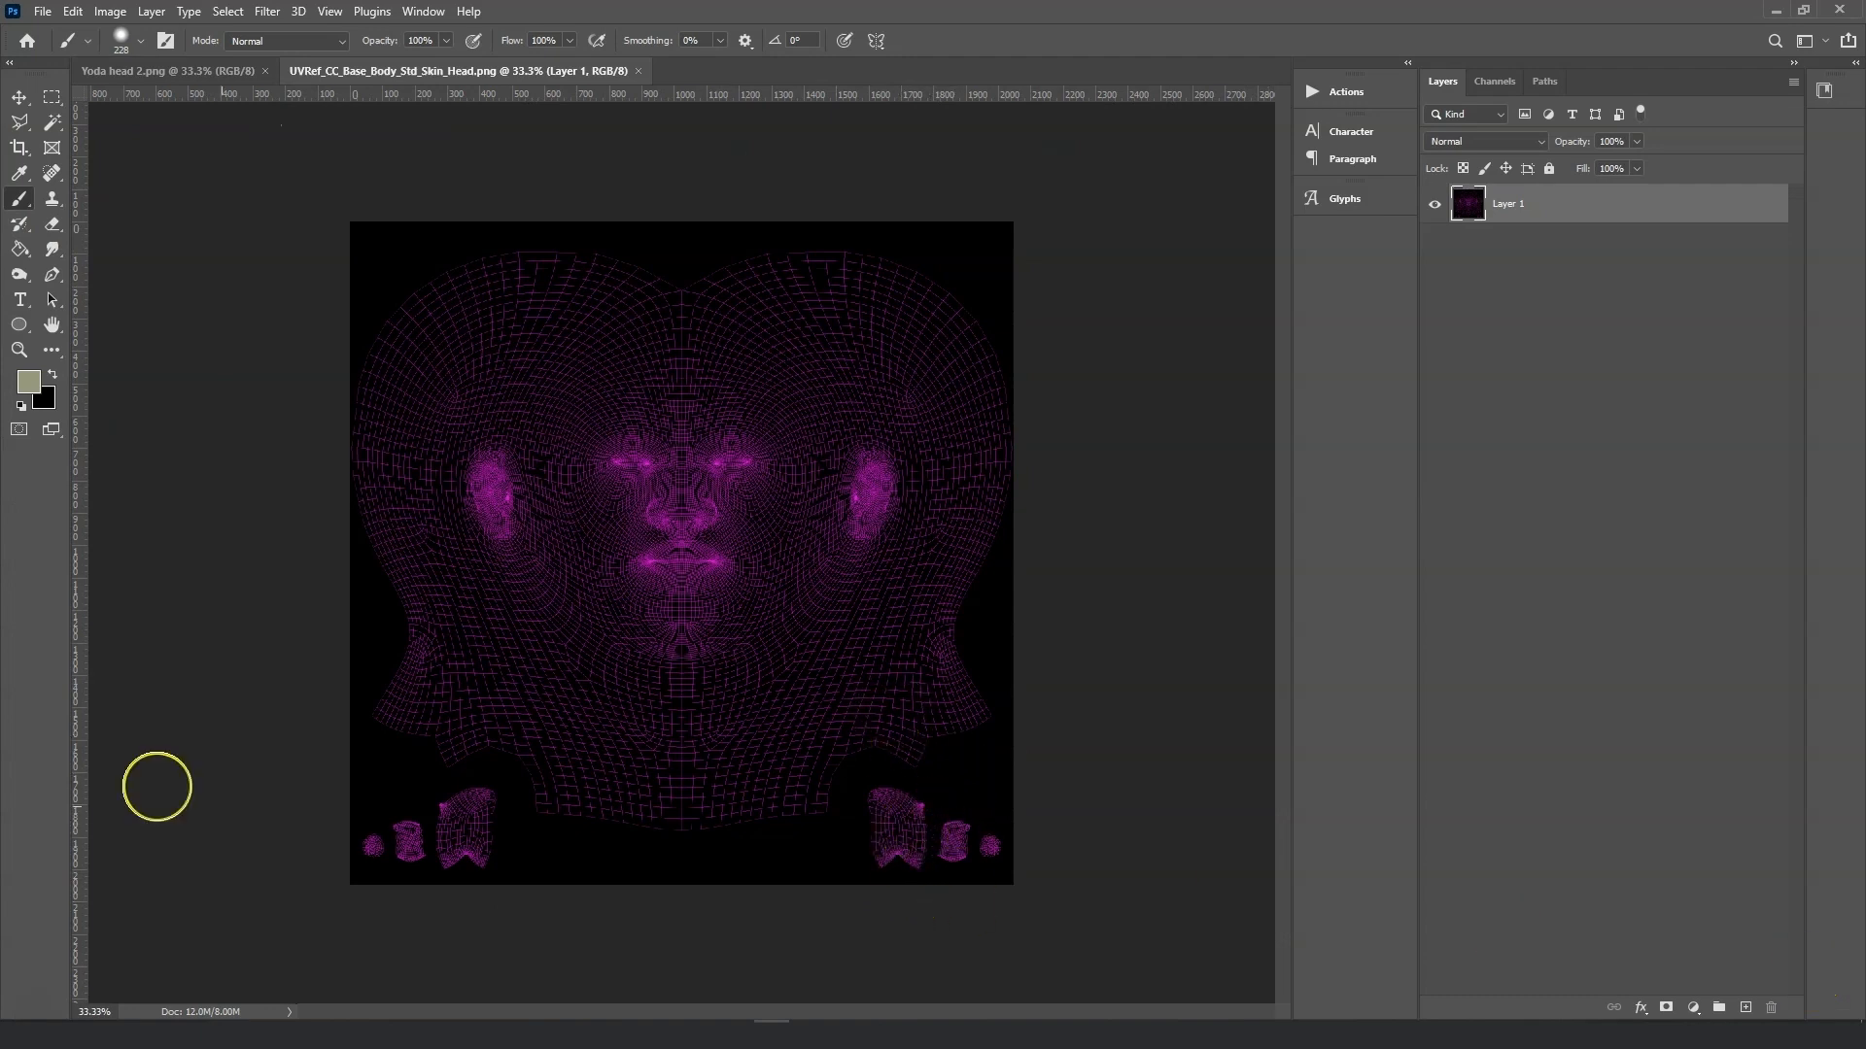
left_click(52, 98)
left_click_drag(291, 930, 1073, 760)
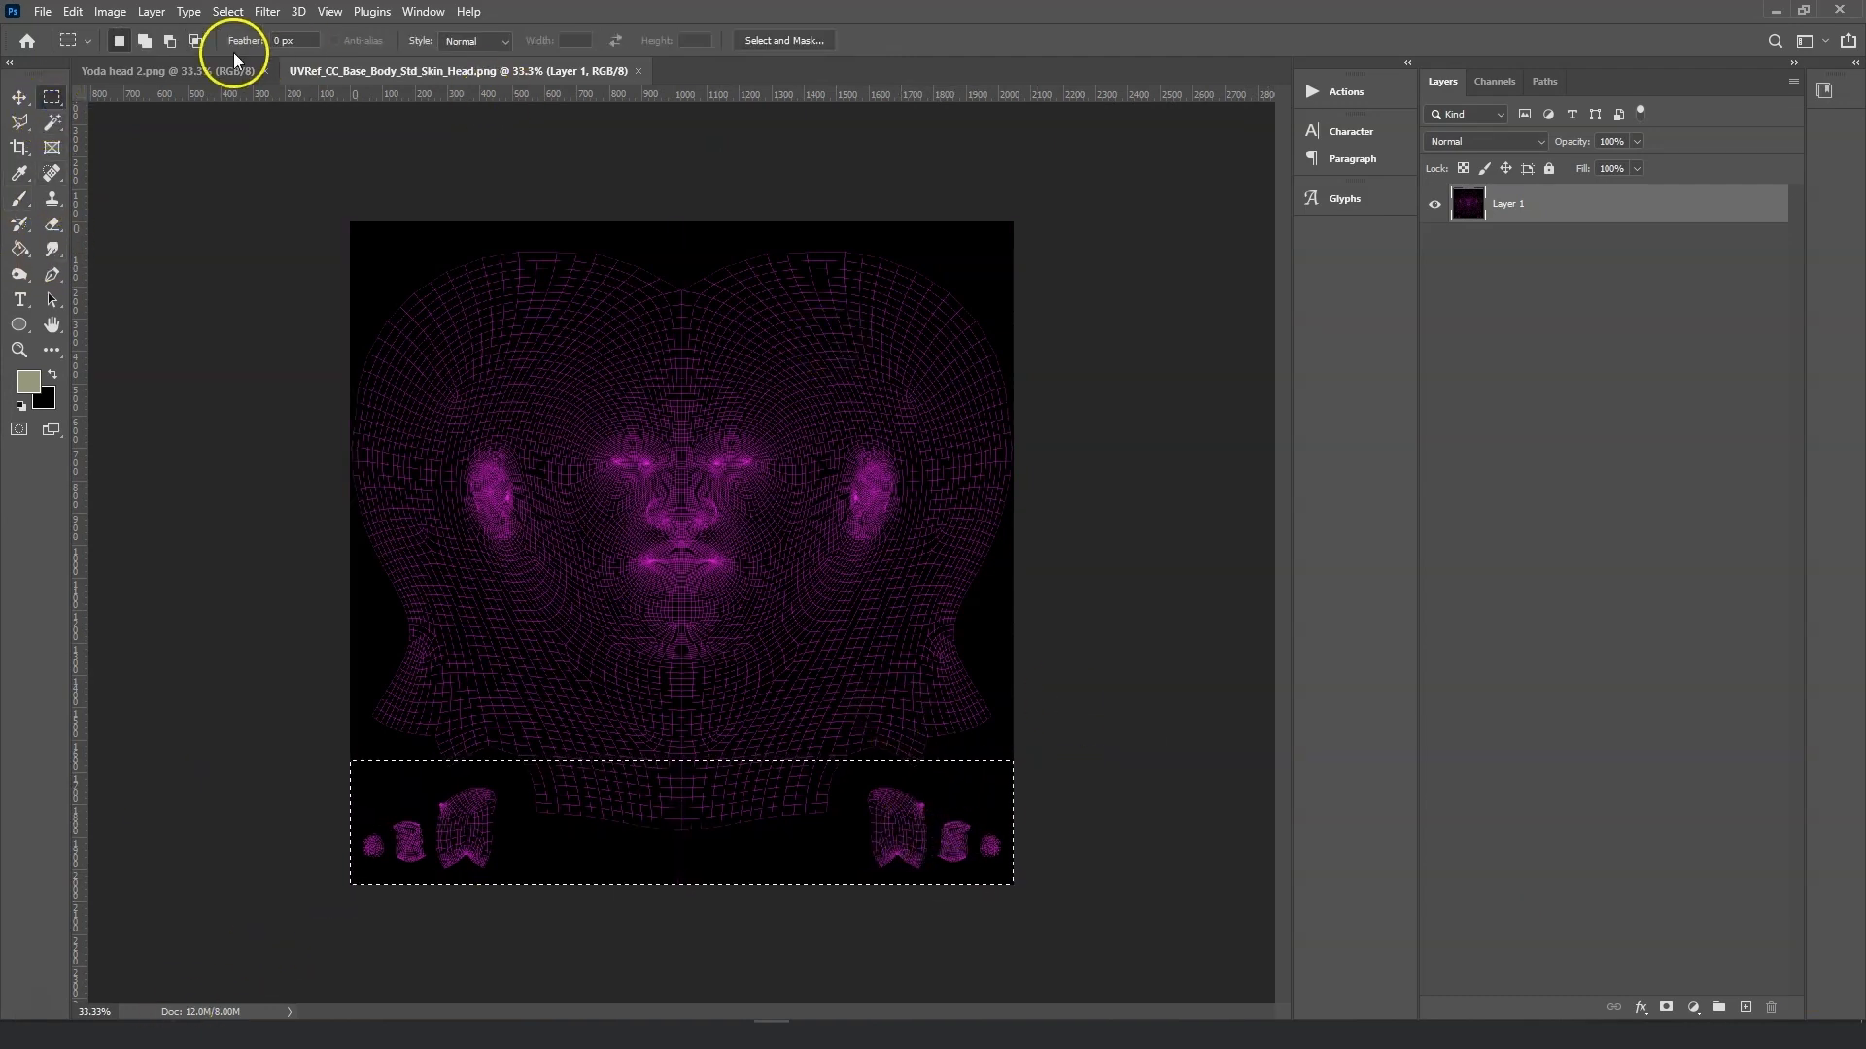
left_click(173, 72)
key("ctrl+shift+l")
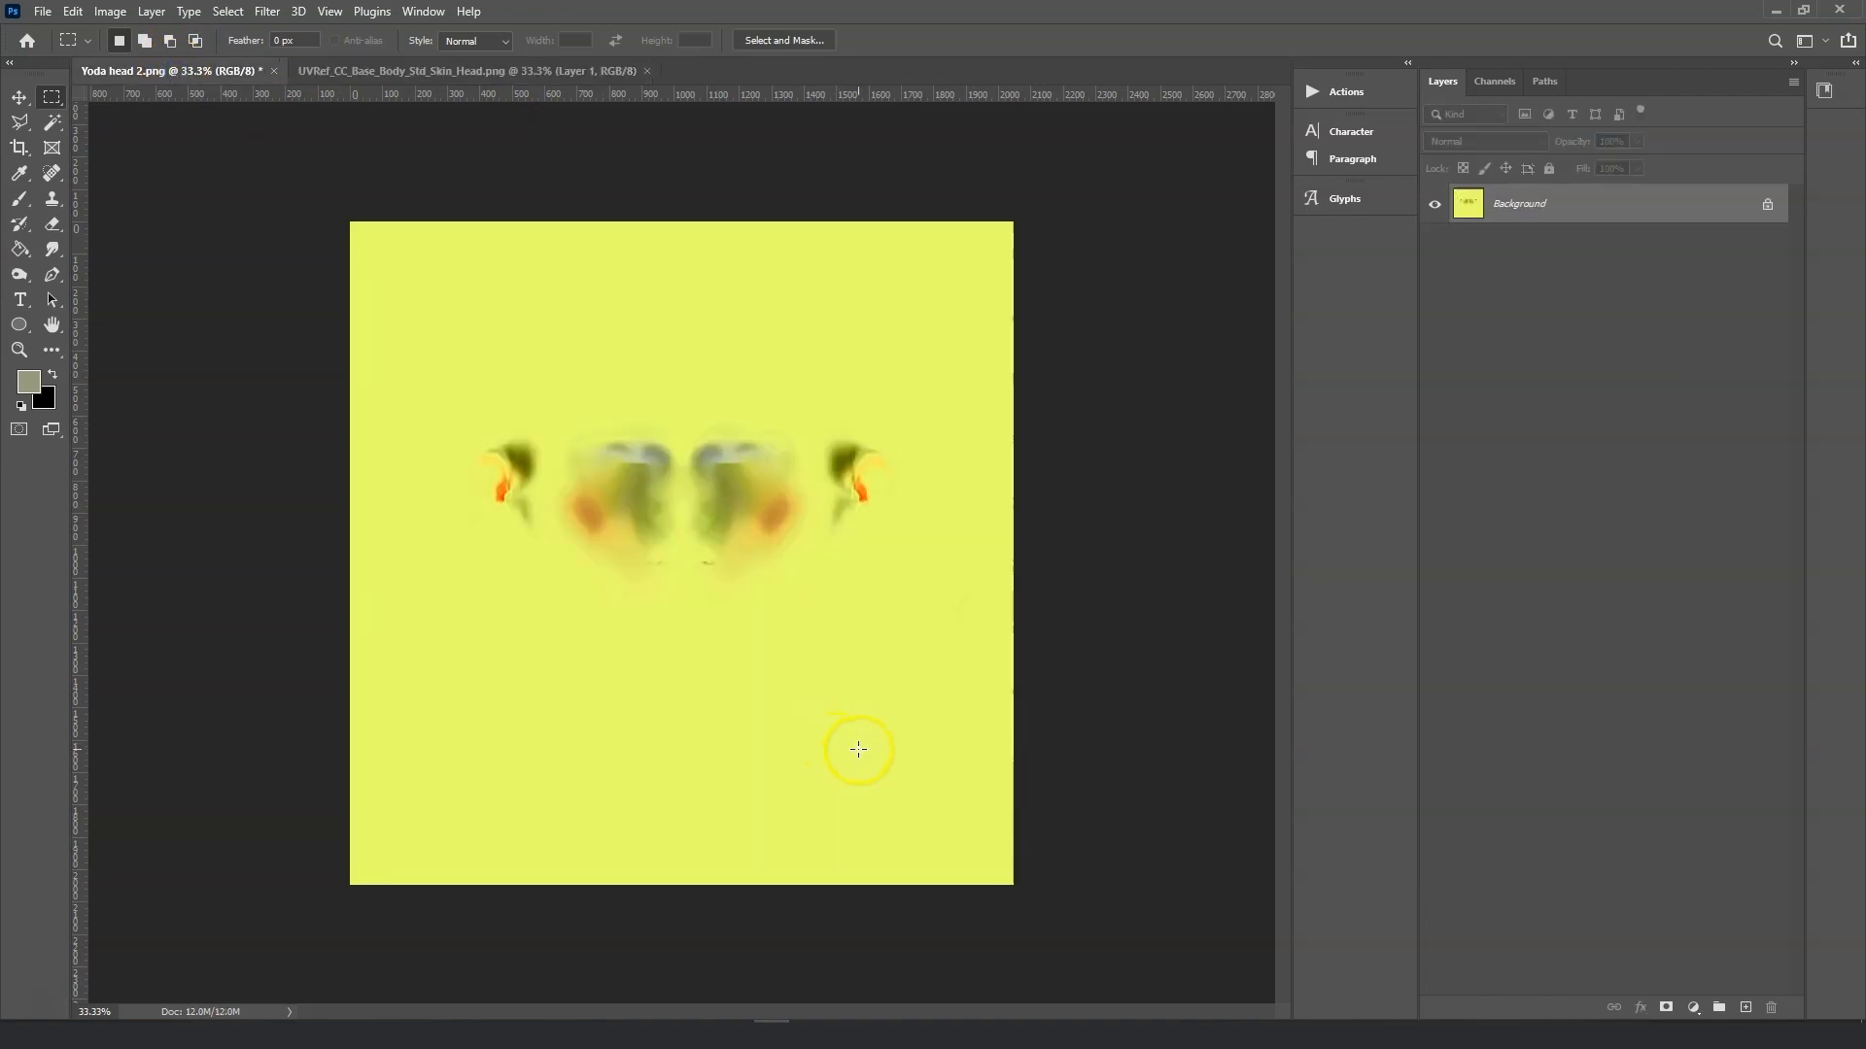
key("ctrl+z")
Paste the copied UV strip into the Yoda head 2 texture as a new layer.
left_click(520, 72)
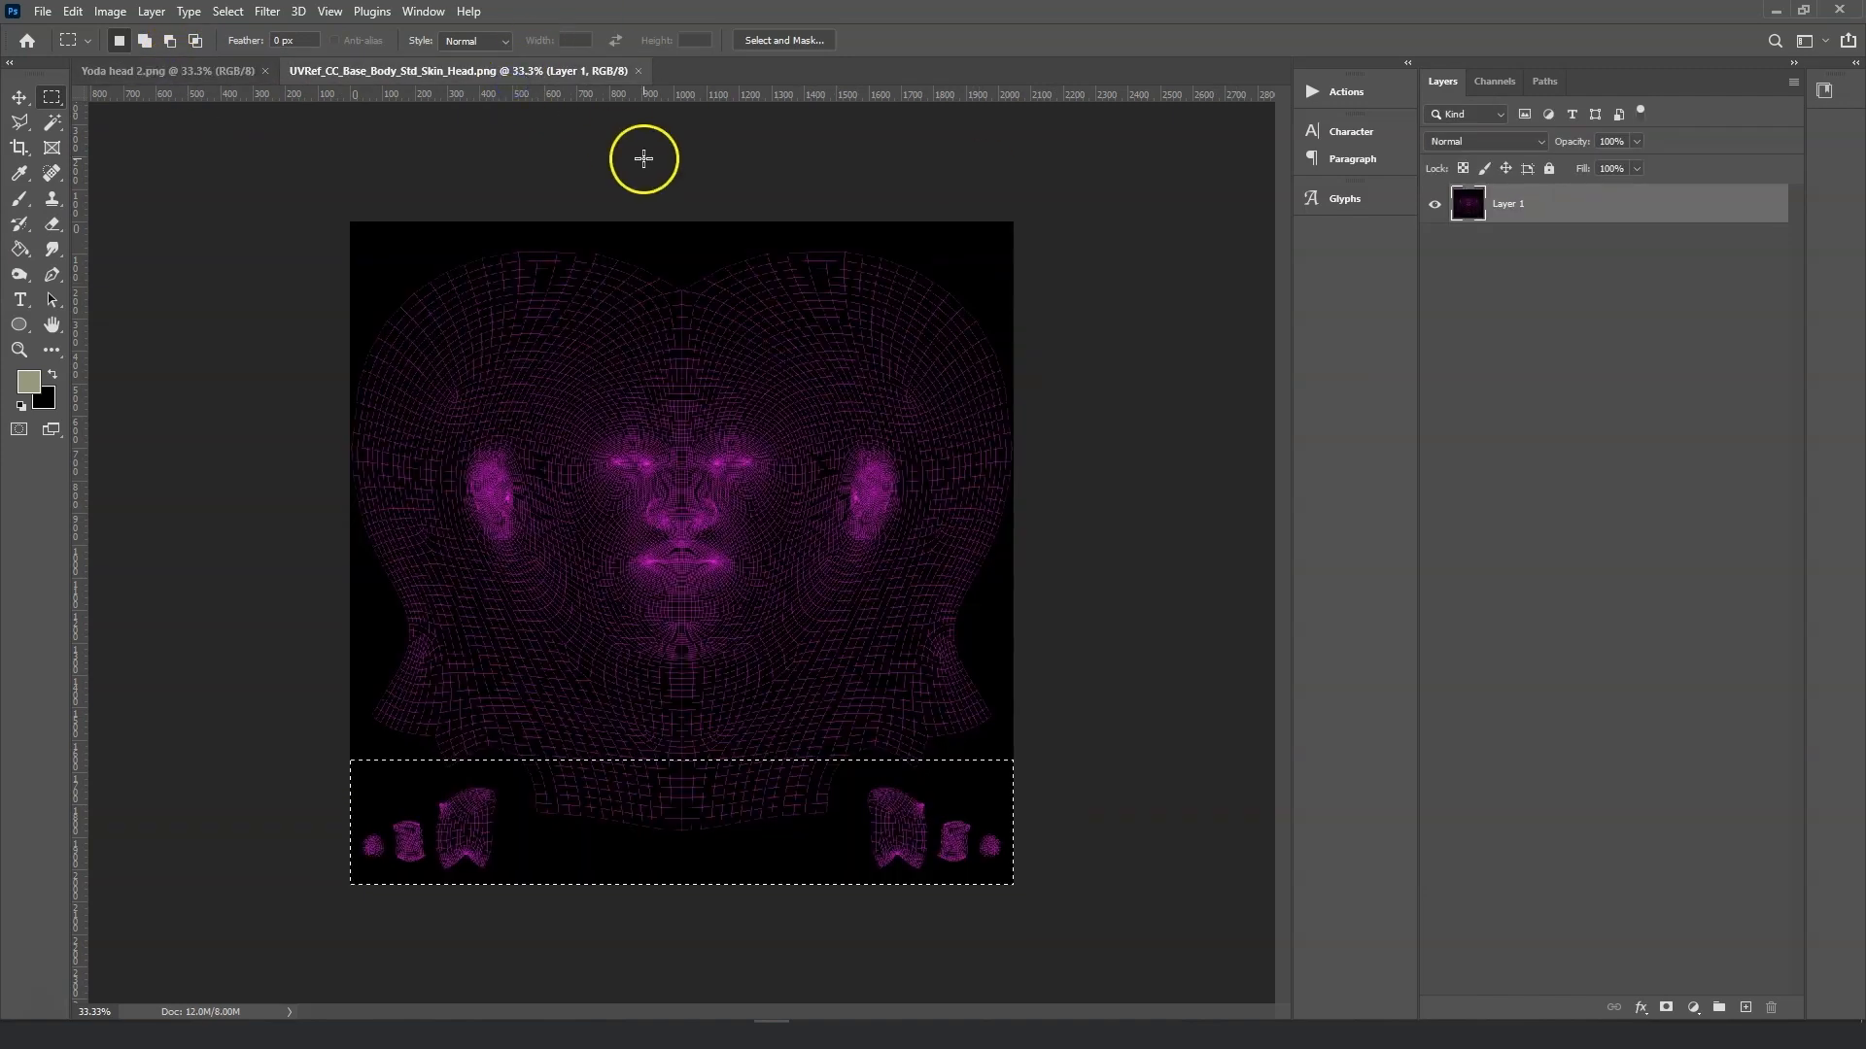
left_click(191, 76)
key("ctrl+v")
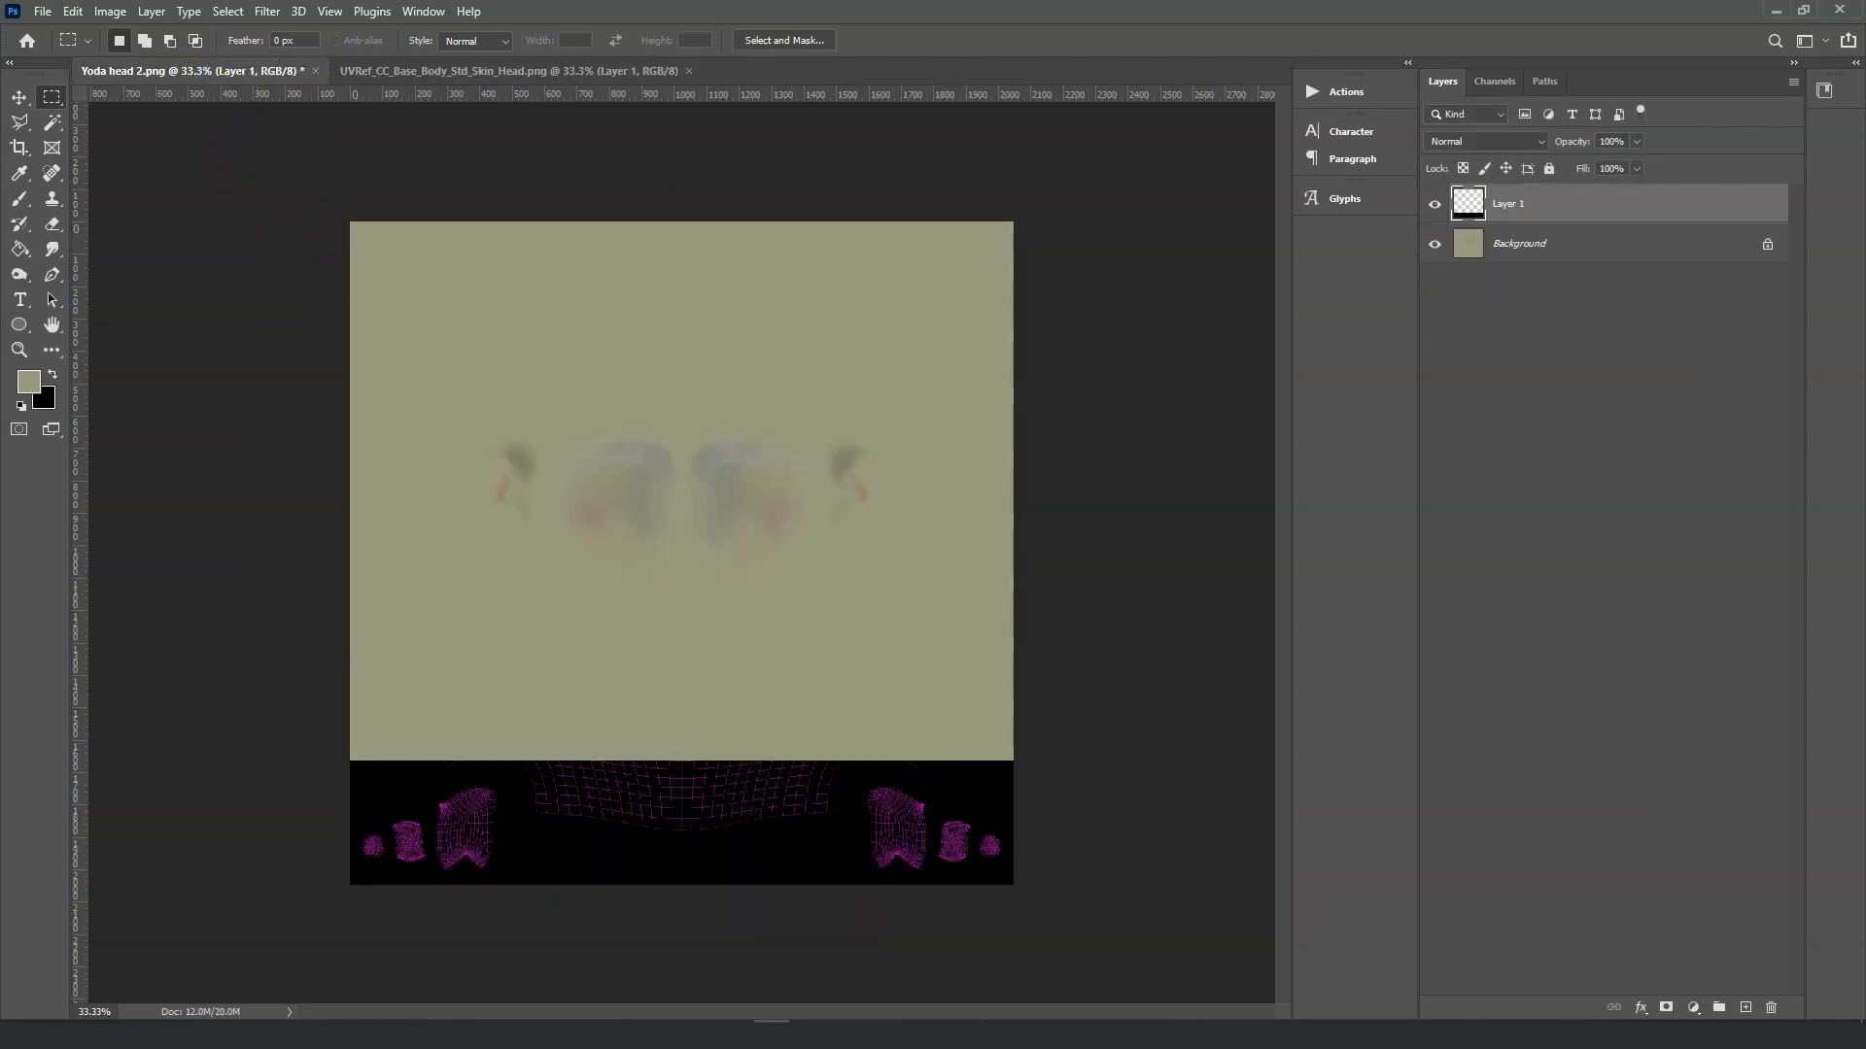
Select the small outer patches at both bottom corners of the texture.
key("ctrl+plus")
scroll(1062, 777, "down", 5)
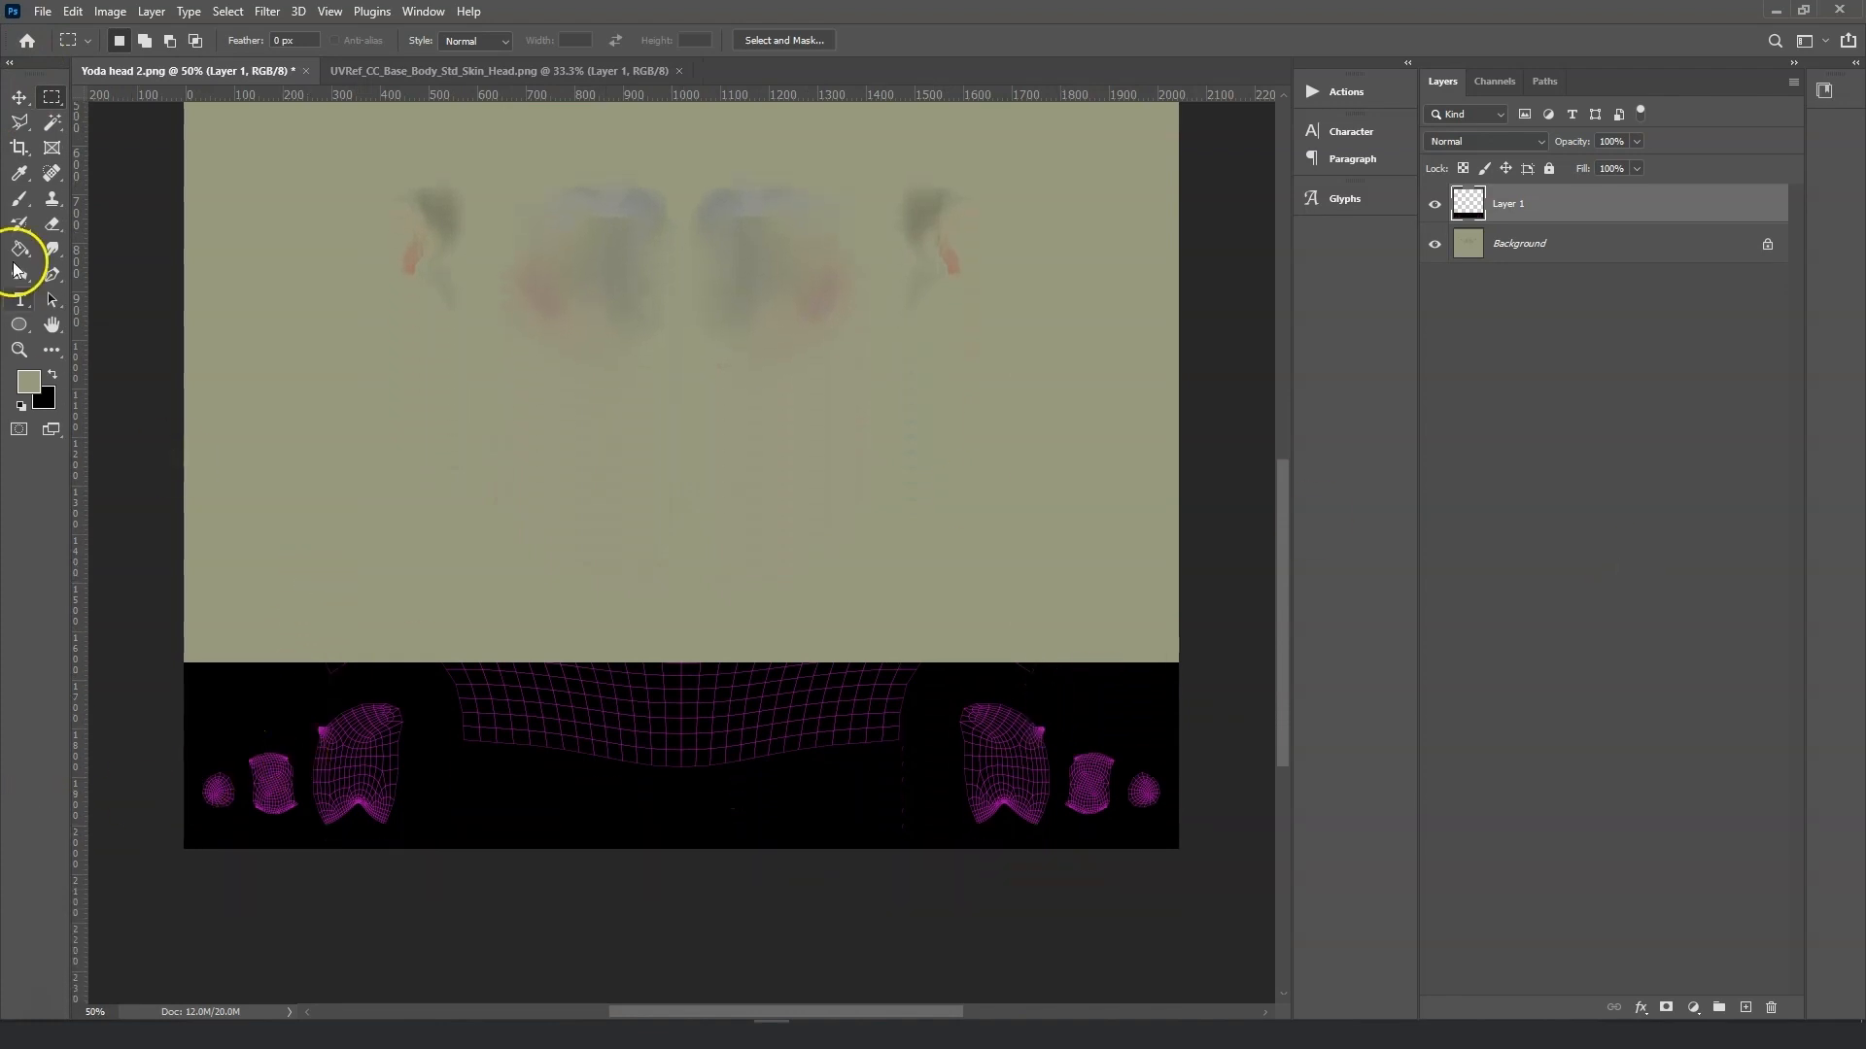
left_click_drag(192, 860, 244, 741)
left_click_drag(1181, 737, 1120, 855, "shift")
Hide the pasted UV layer and paint over the two selected corner patches on the background layer.
left_click(1437, 207)
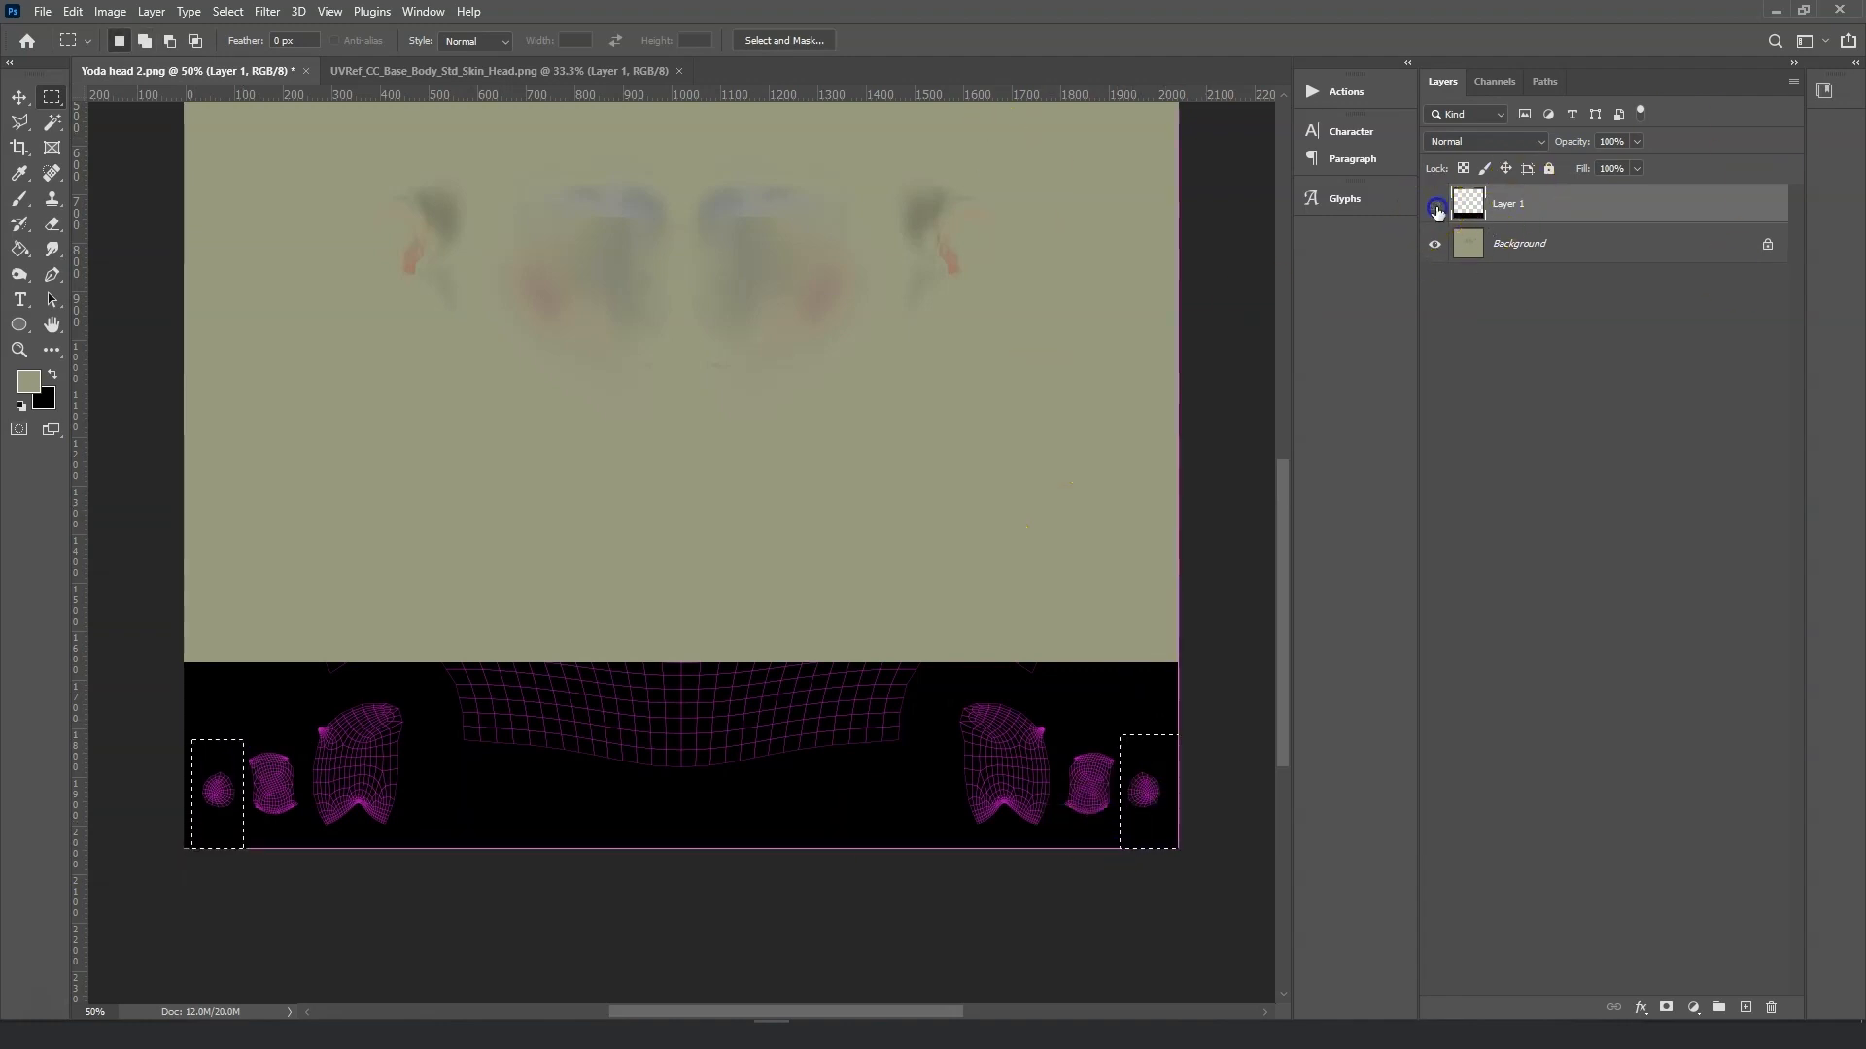
key("i")
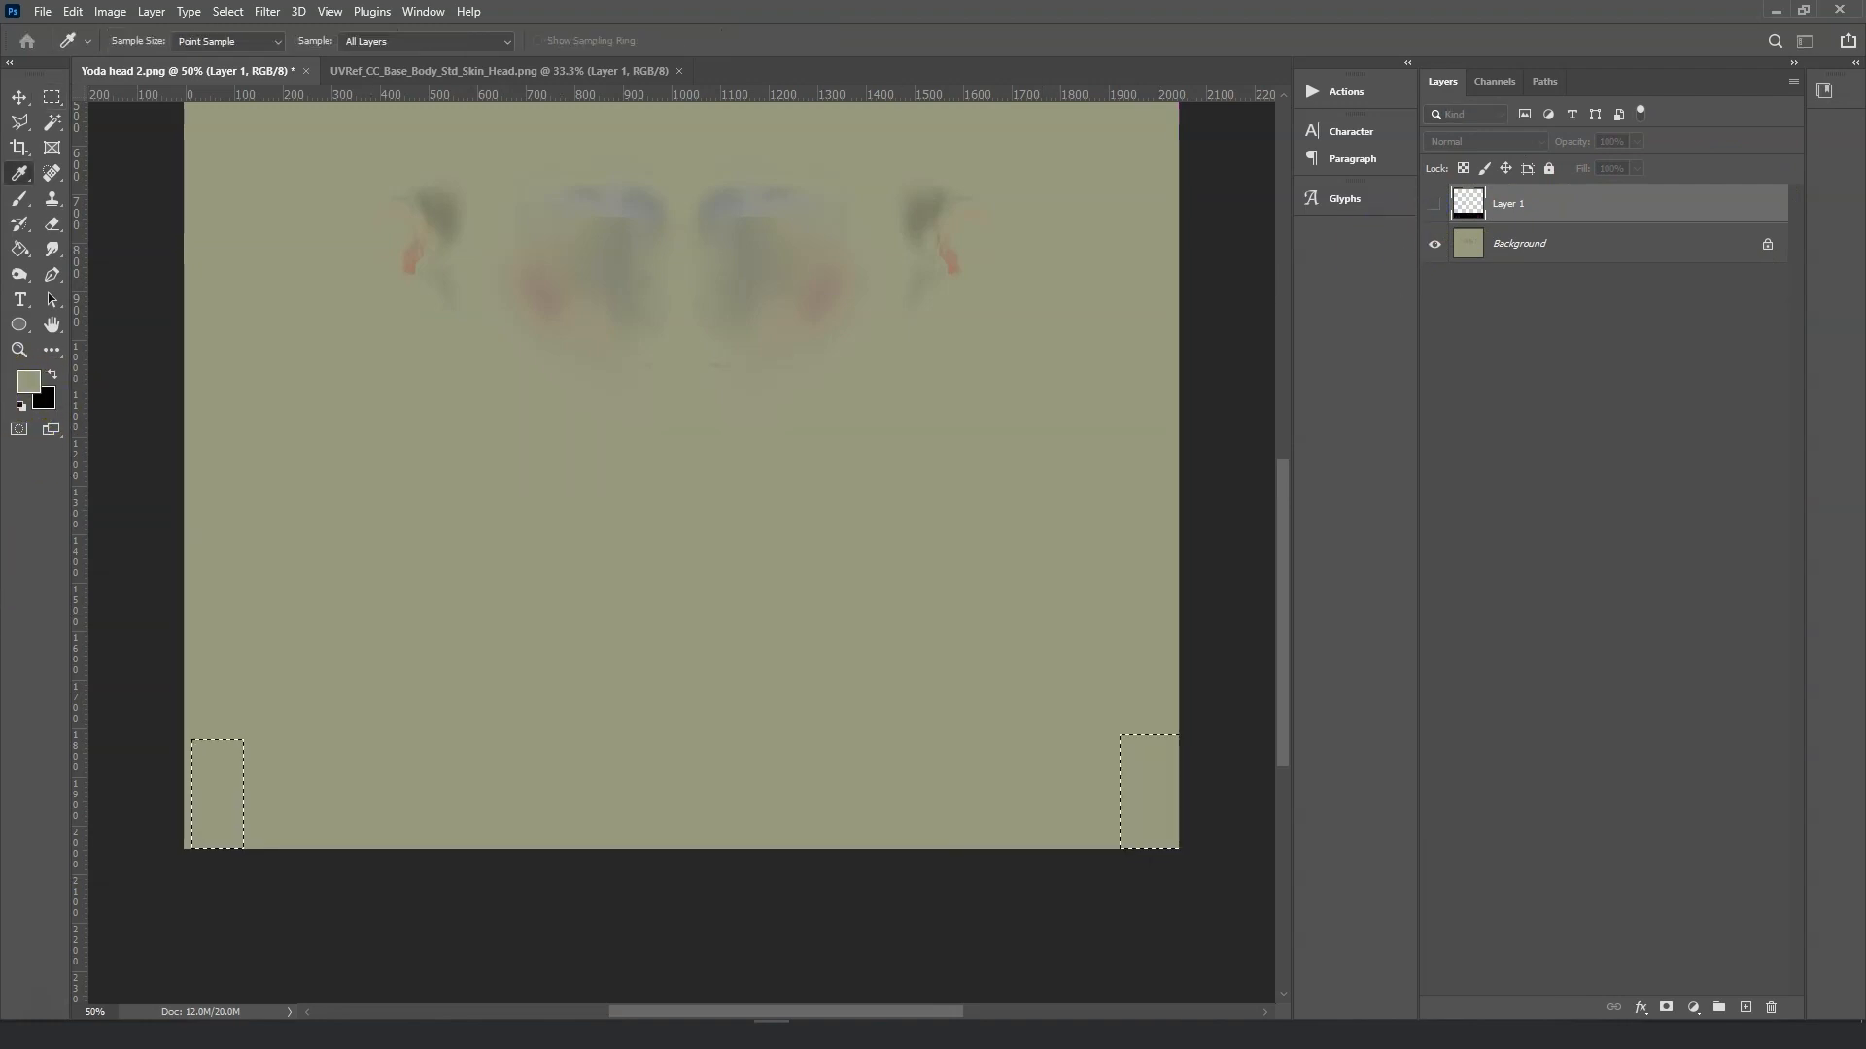
key("m")
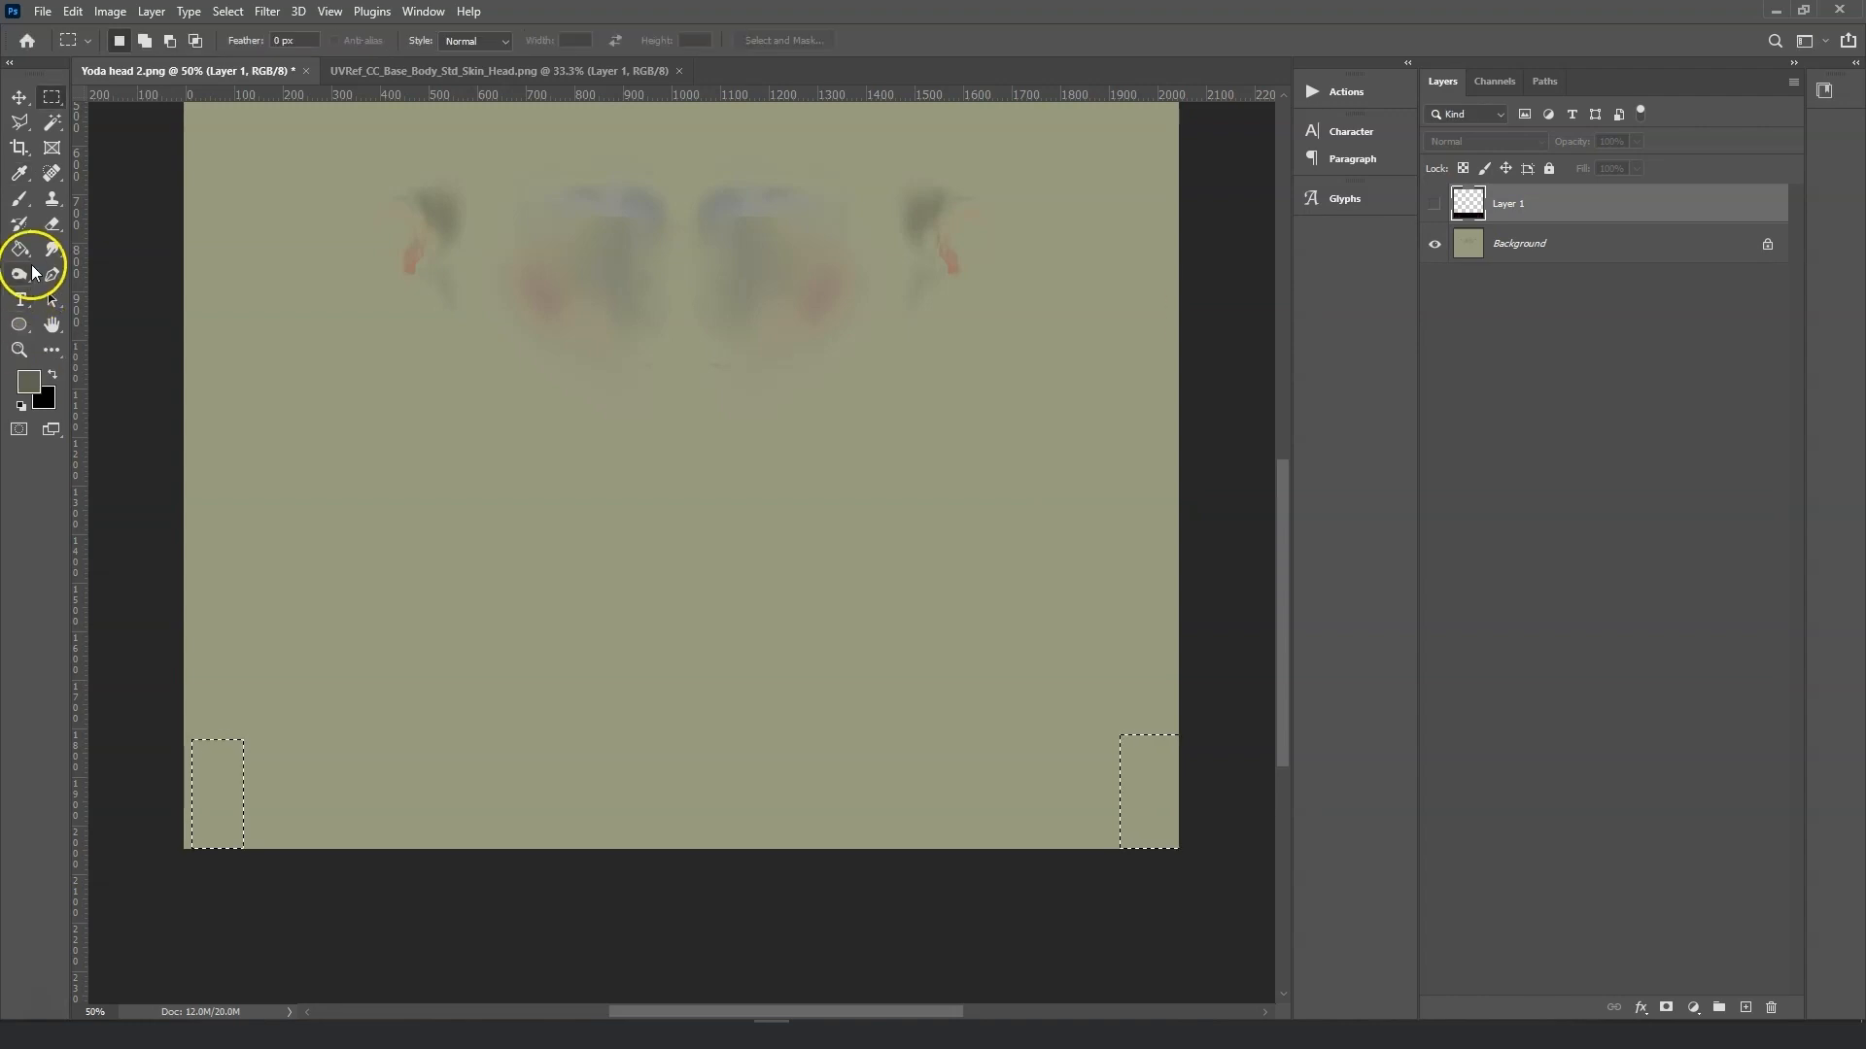
left_click(24, 204)
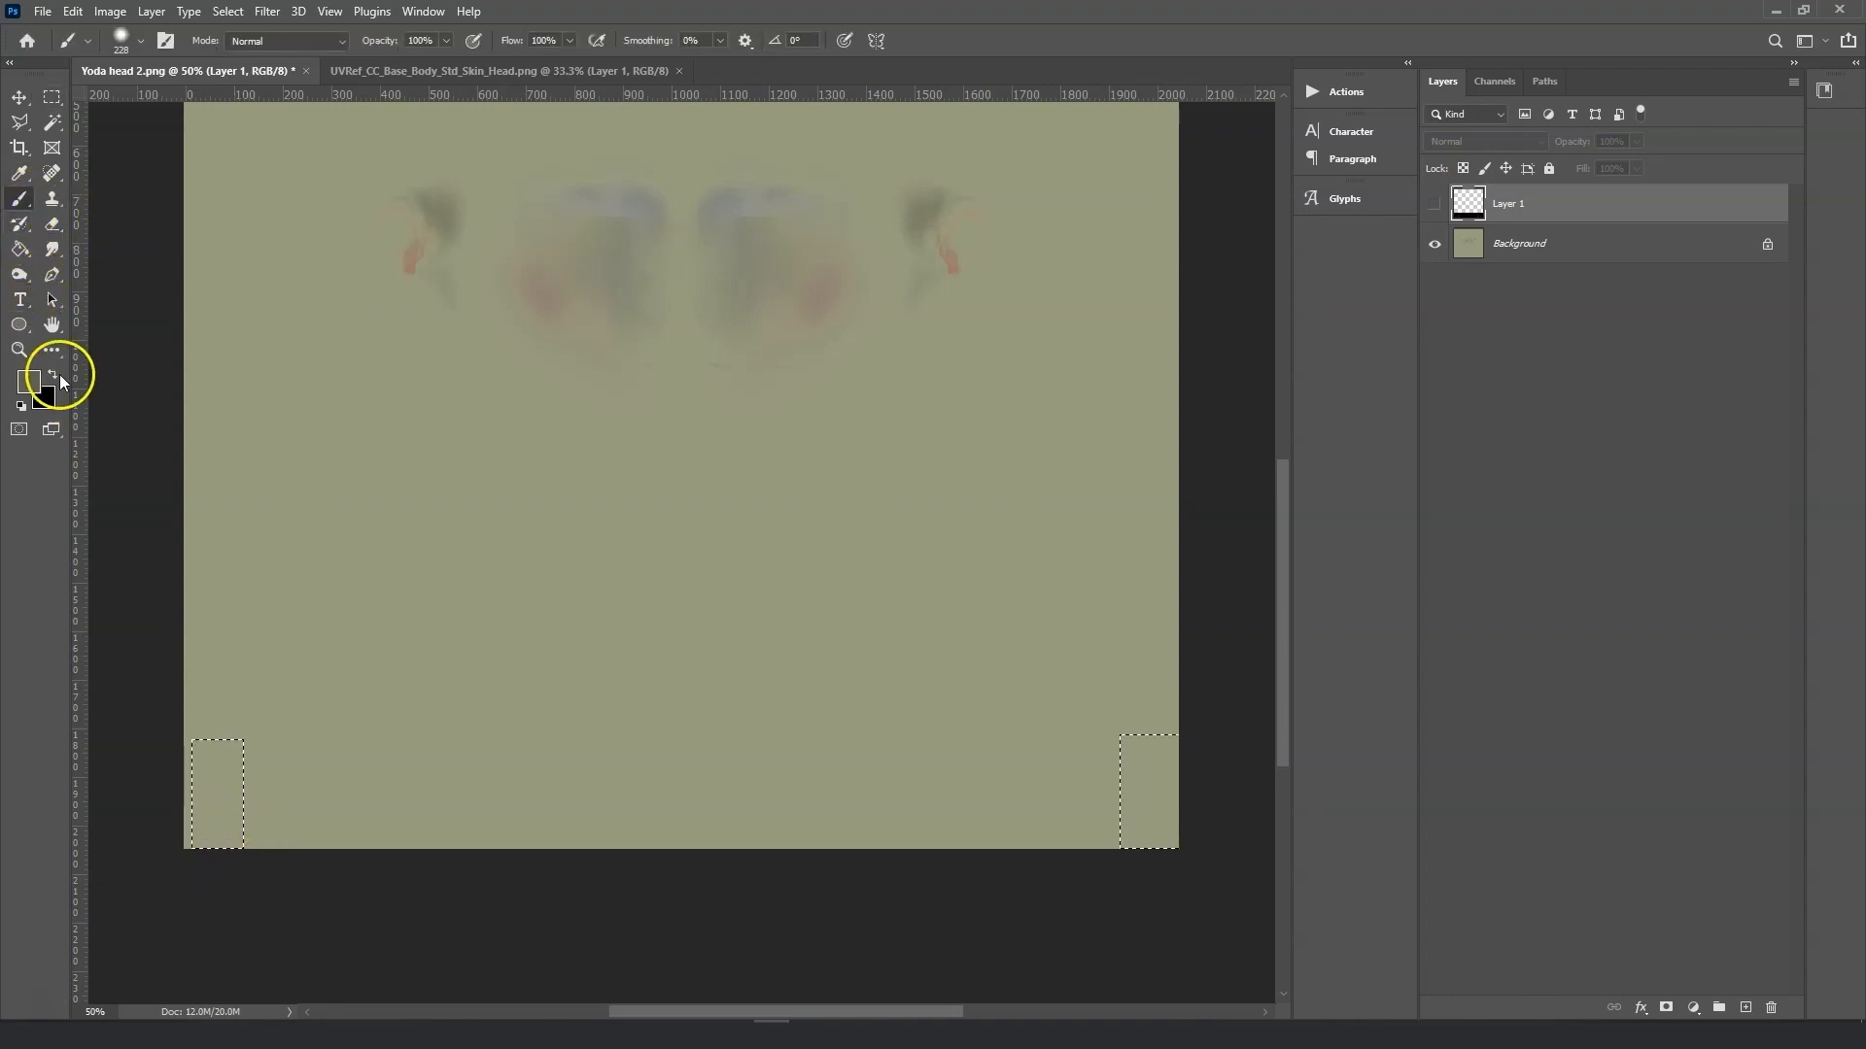
left_click(1582, 270)
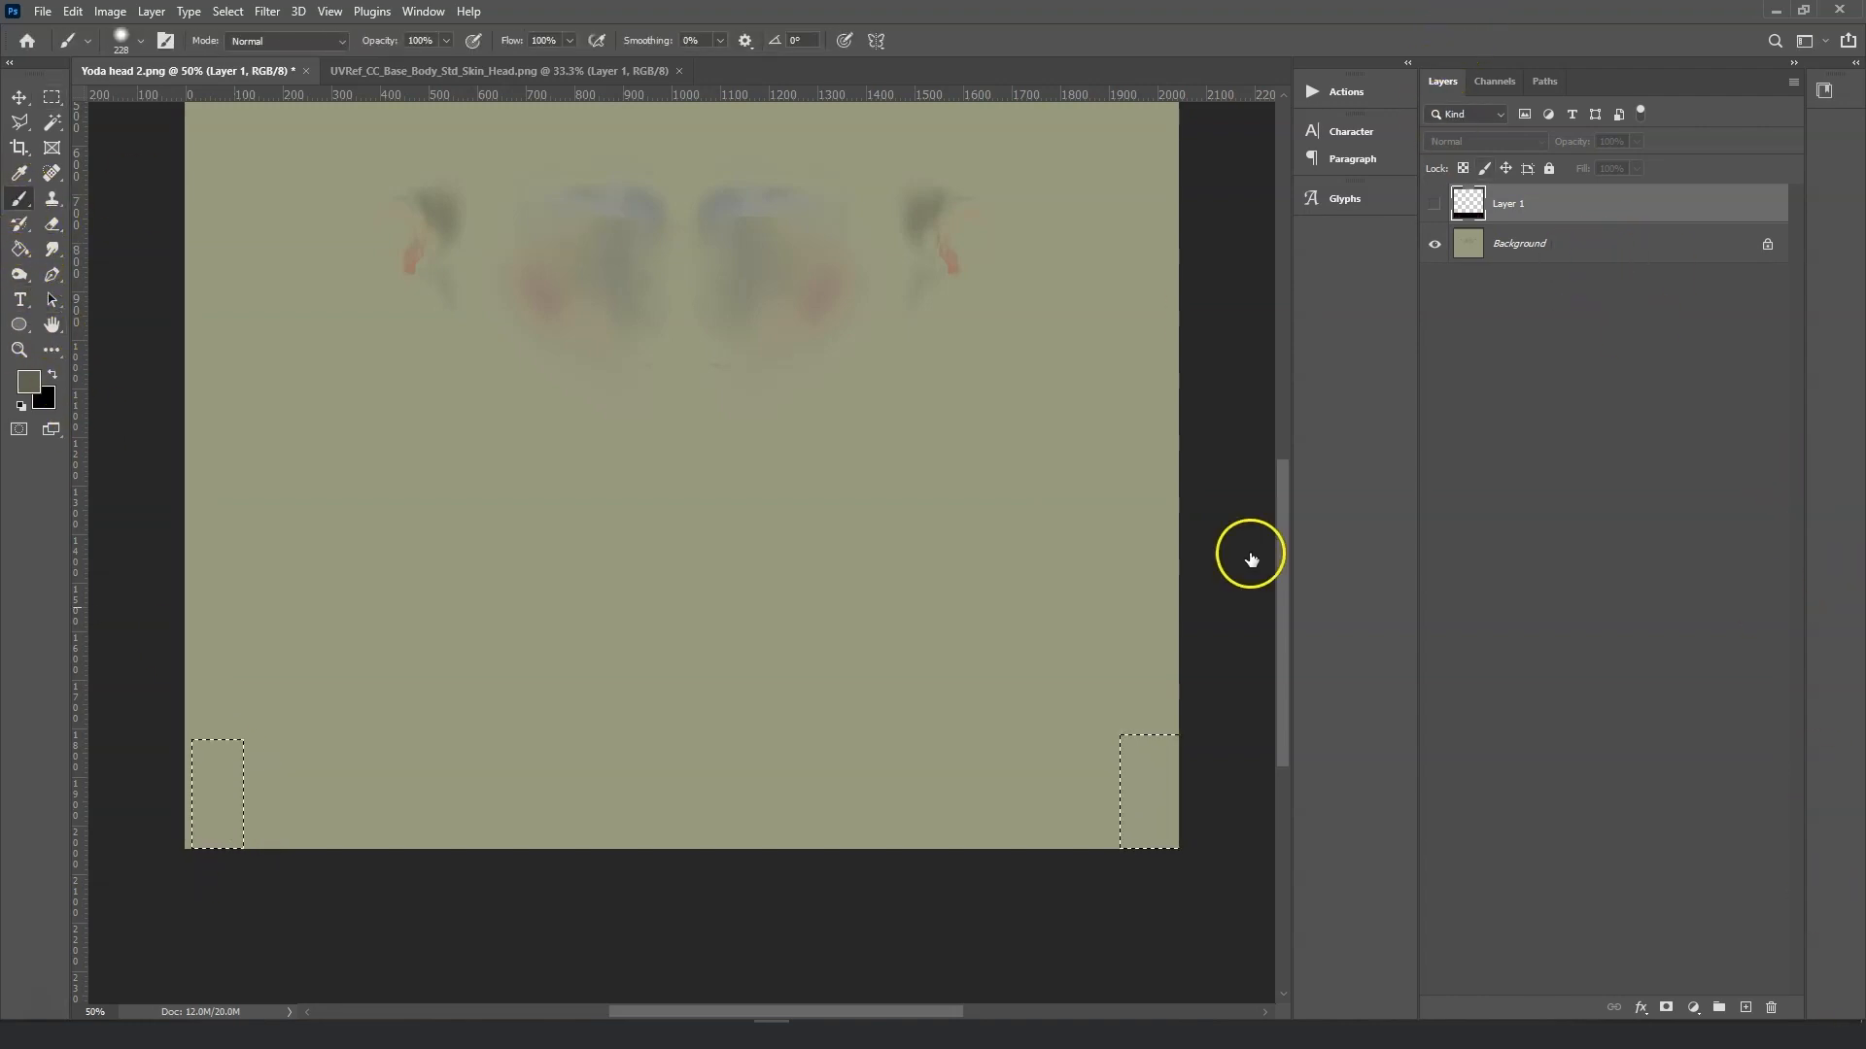
mouse_move(1149, 792)
left_mouse_down()
mouse_move(1141, 696)
mouse_move(1141, 841)
left_mouse_up()
Save the texture as a PNG, replacing the existing Yoda head 2 file.
left_click(44, 12)
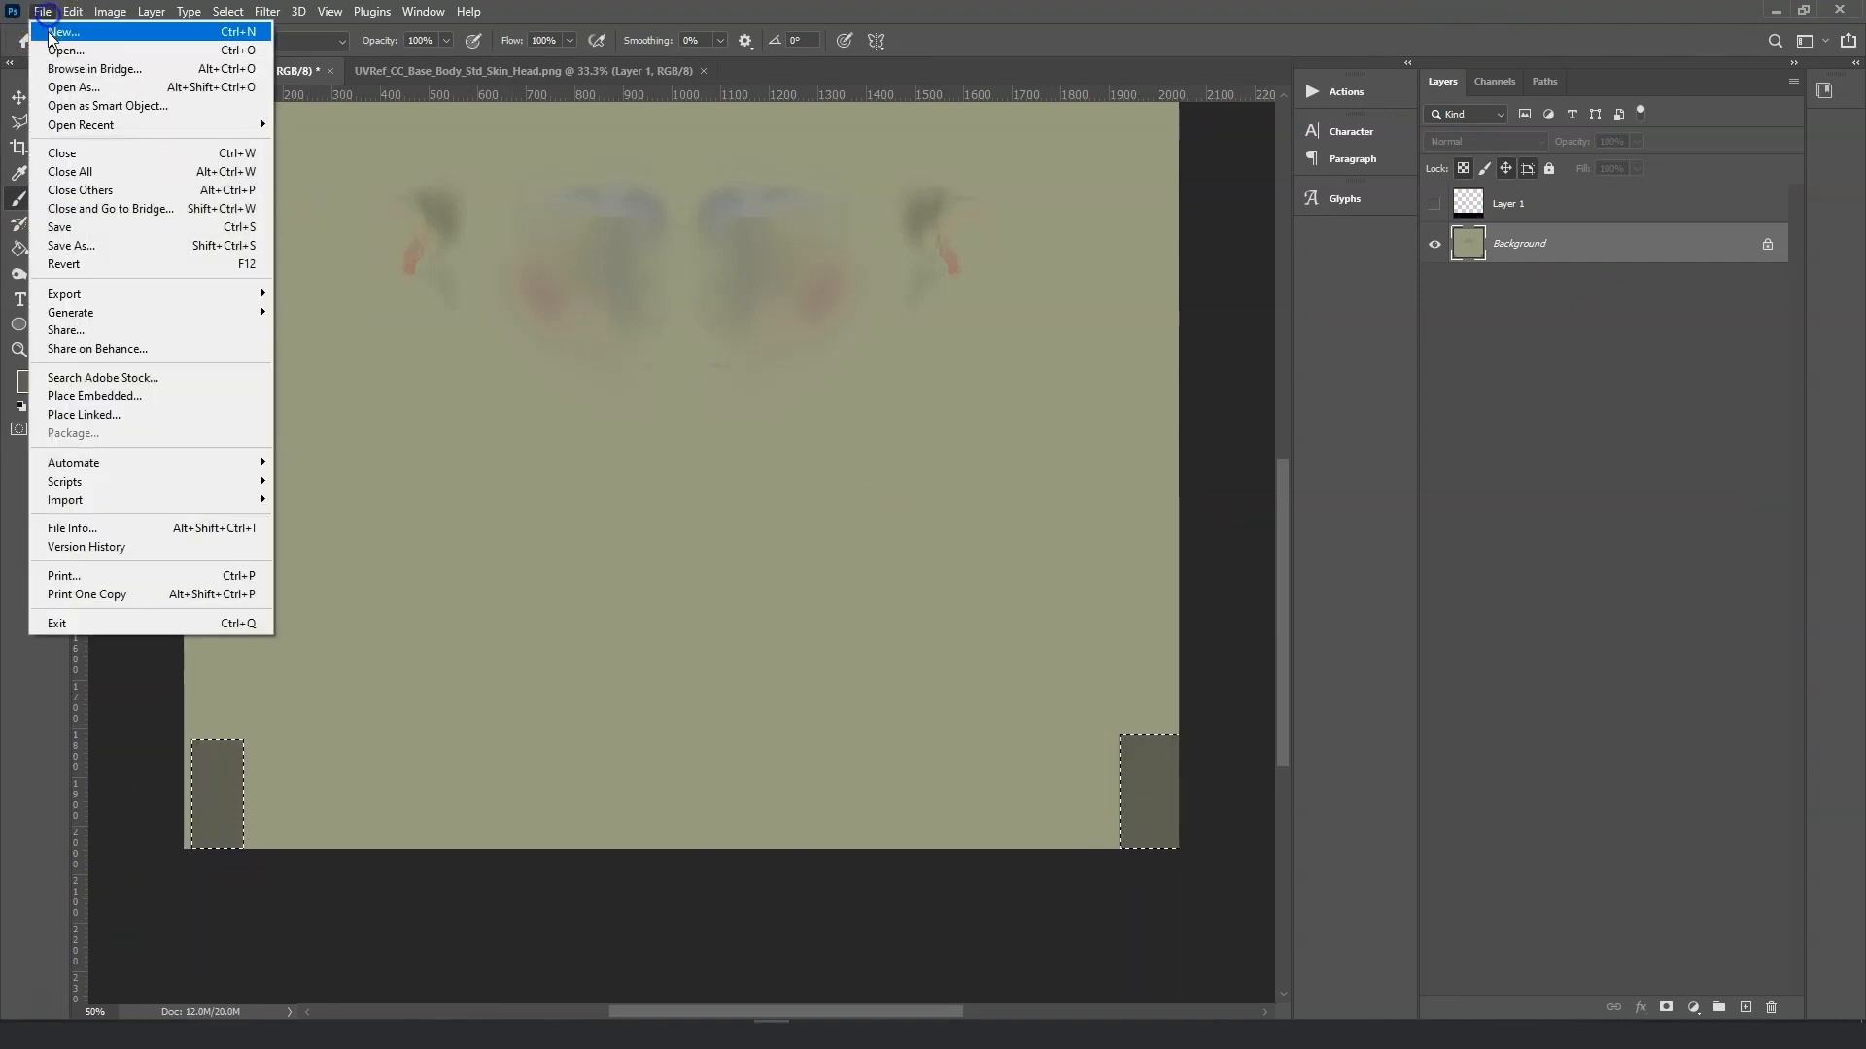
left_click(97, 250)
left_click(533, 769)
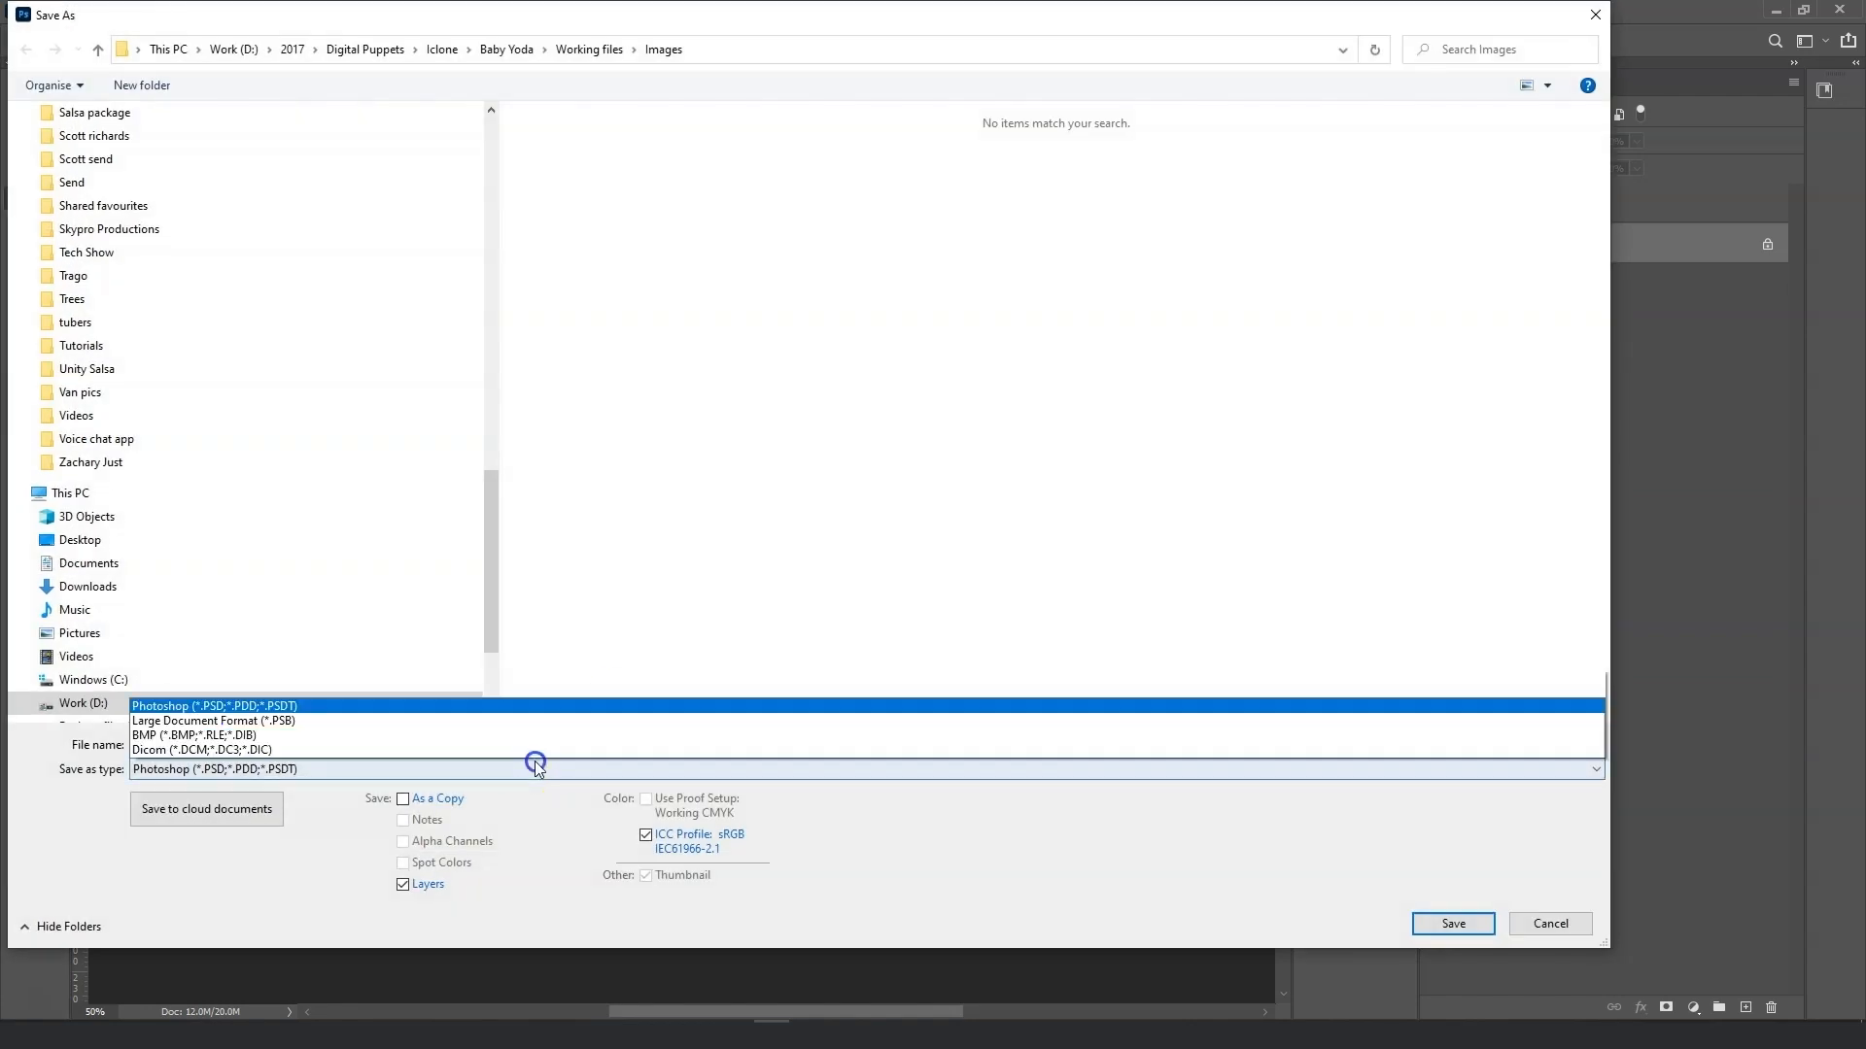
left_click(263, 692)
left_click(663, 149)
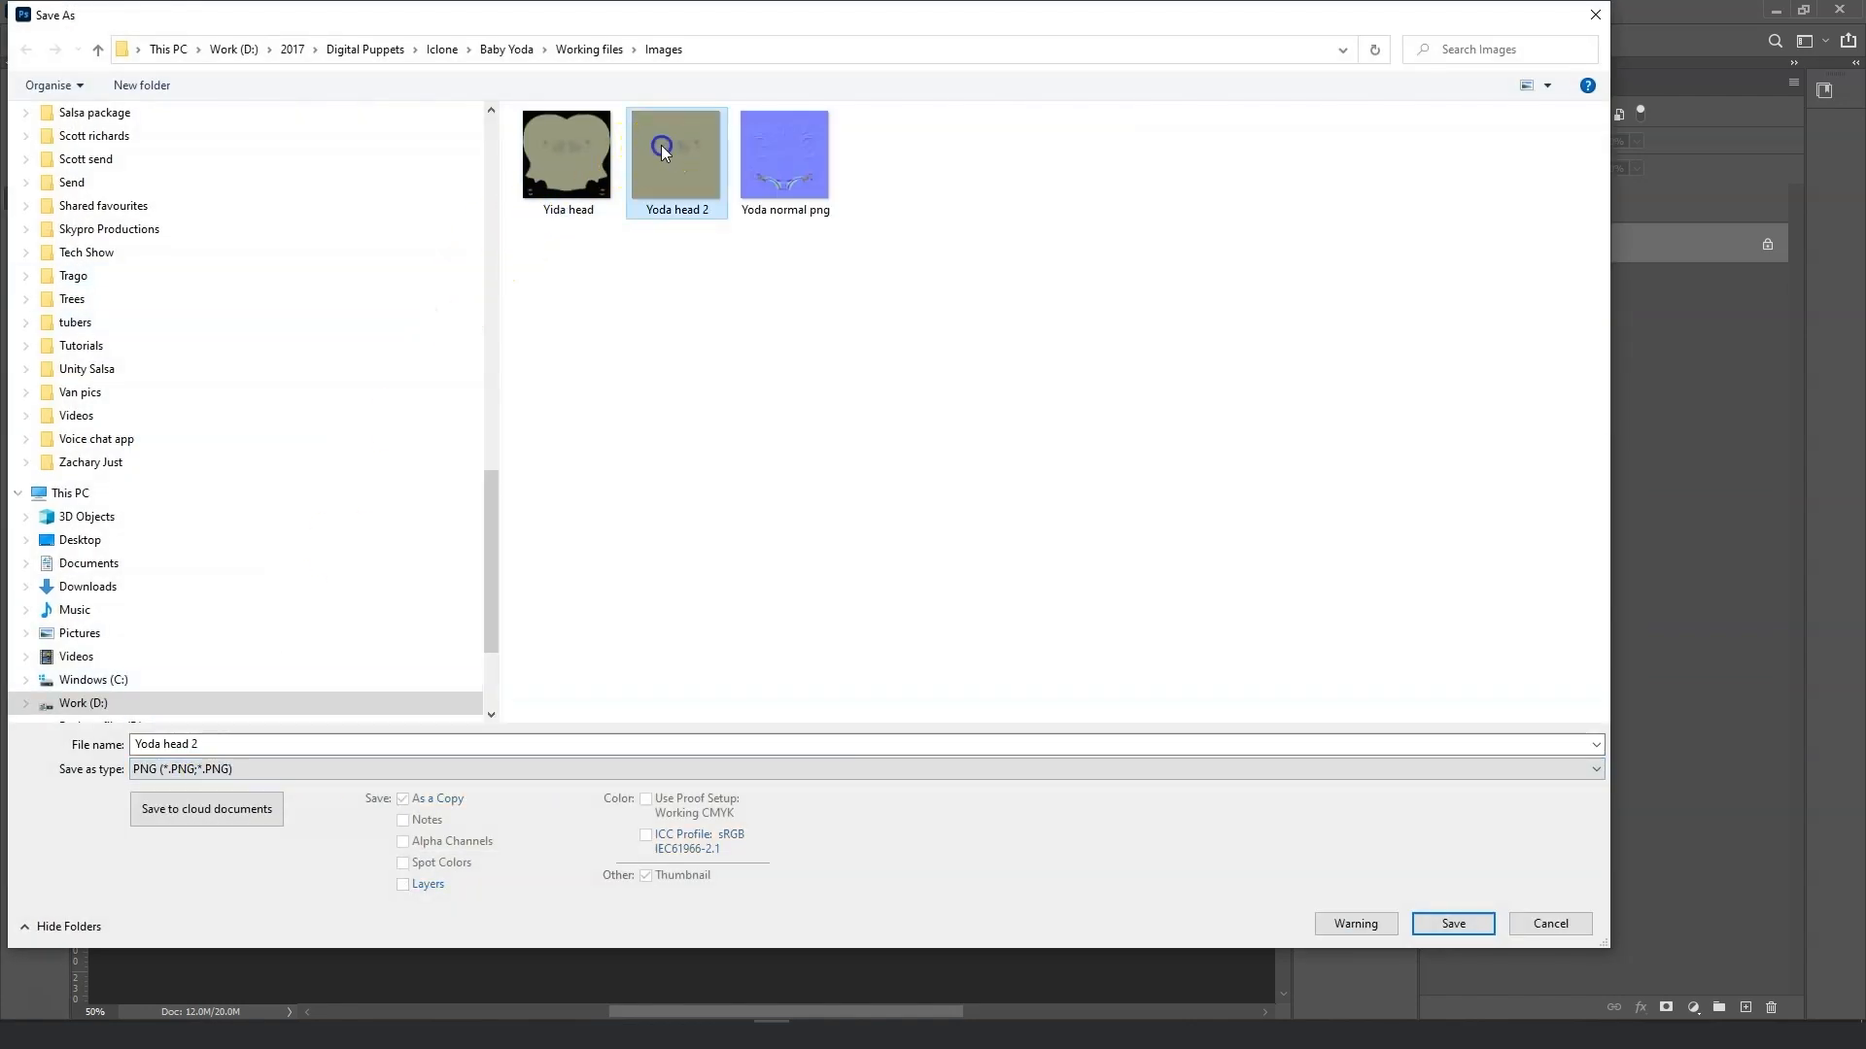
left_click(1451, 923)
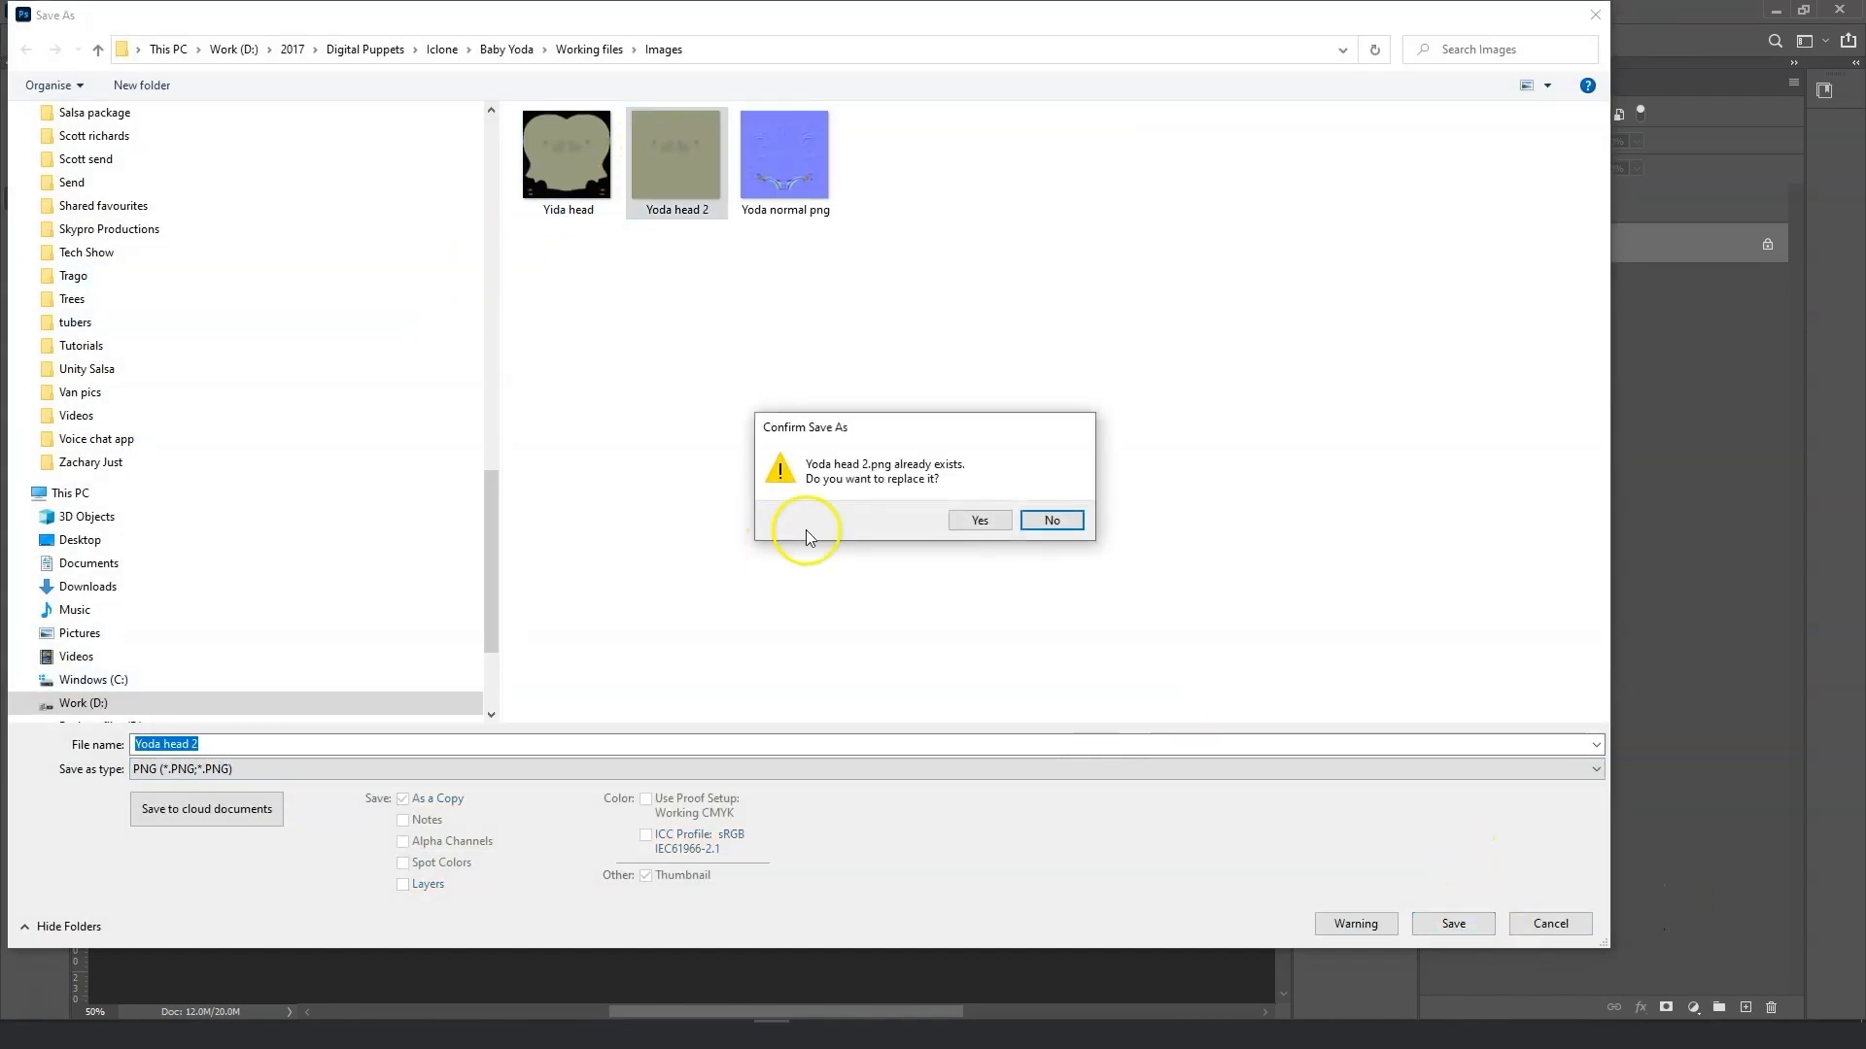
left_click(971, 524)
left_click(1030, 306)
In Character Creator, reload Yoda head 2 as the head material's Base Color texture.
left_click(671, 1032)
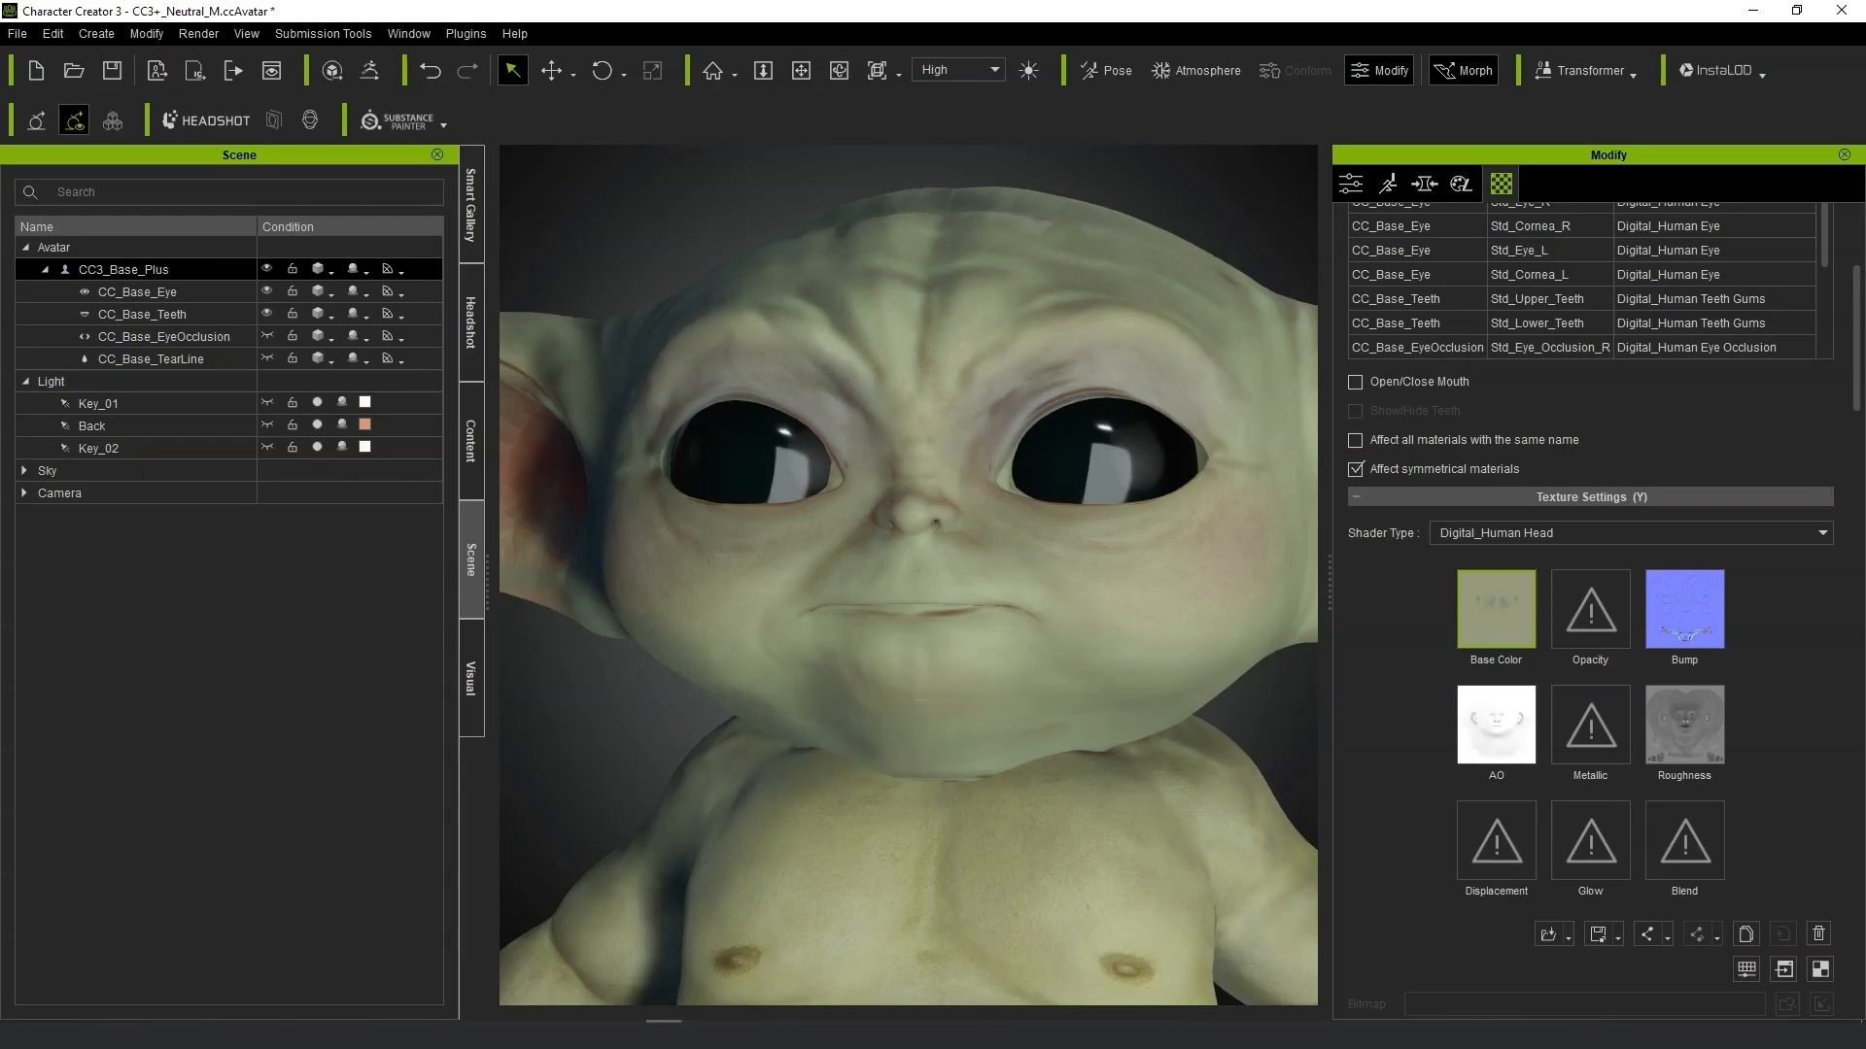
double_click(1473, 603)
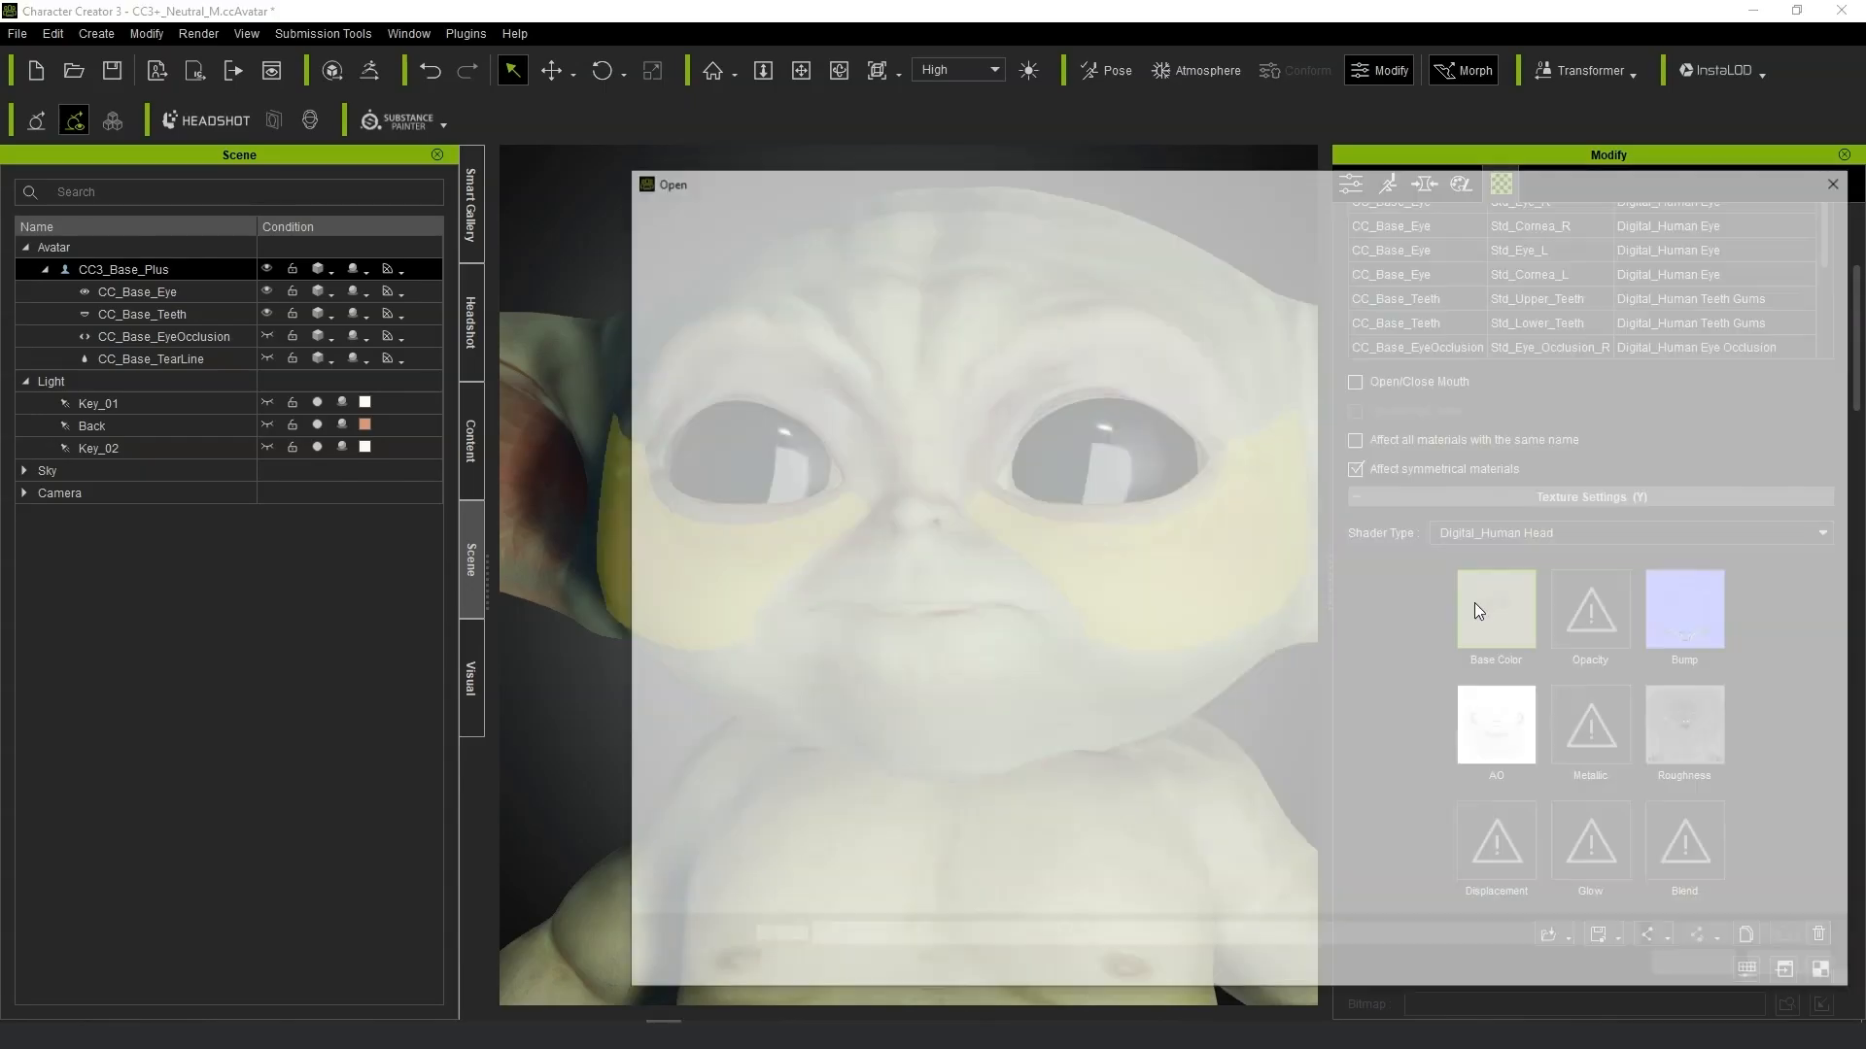
left_click(1133, 324)
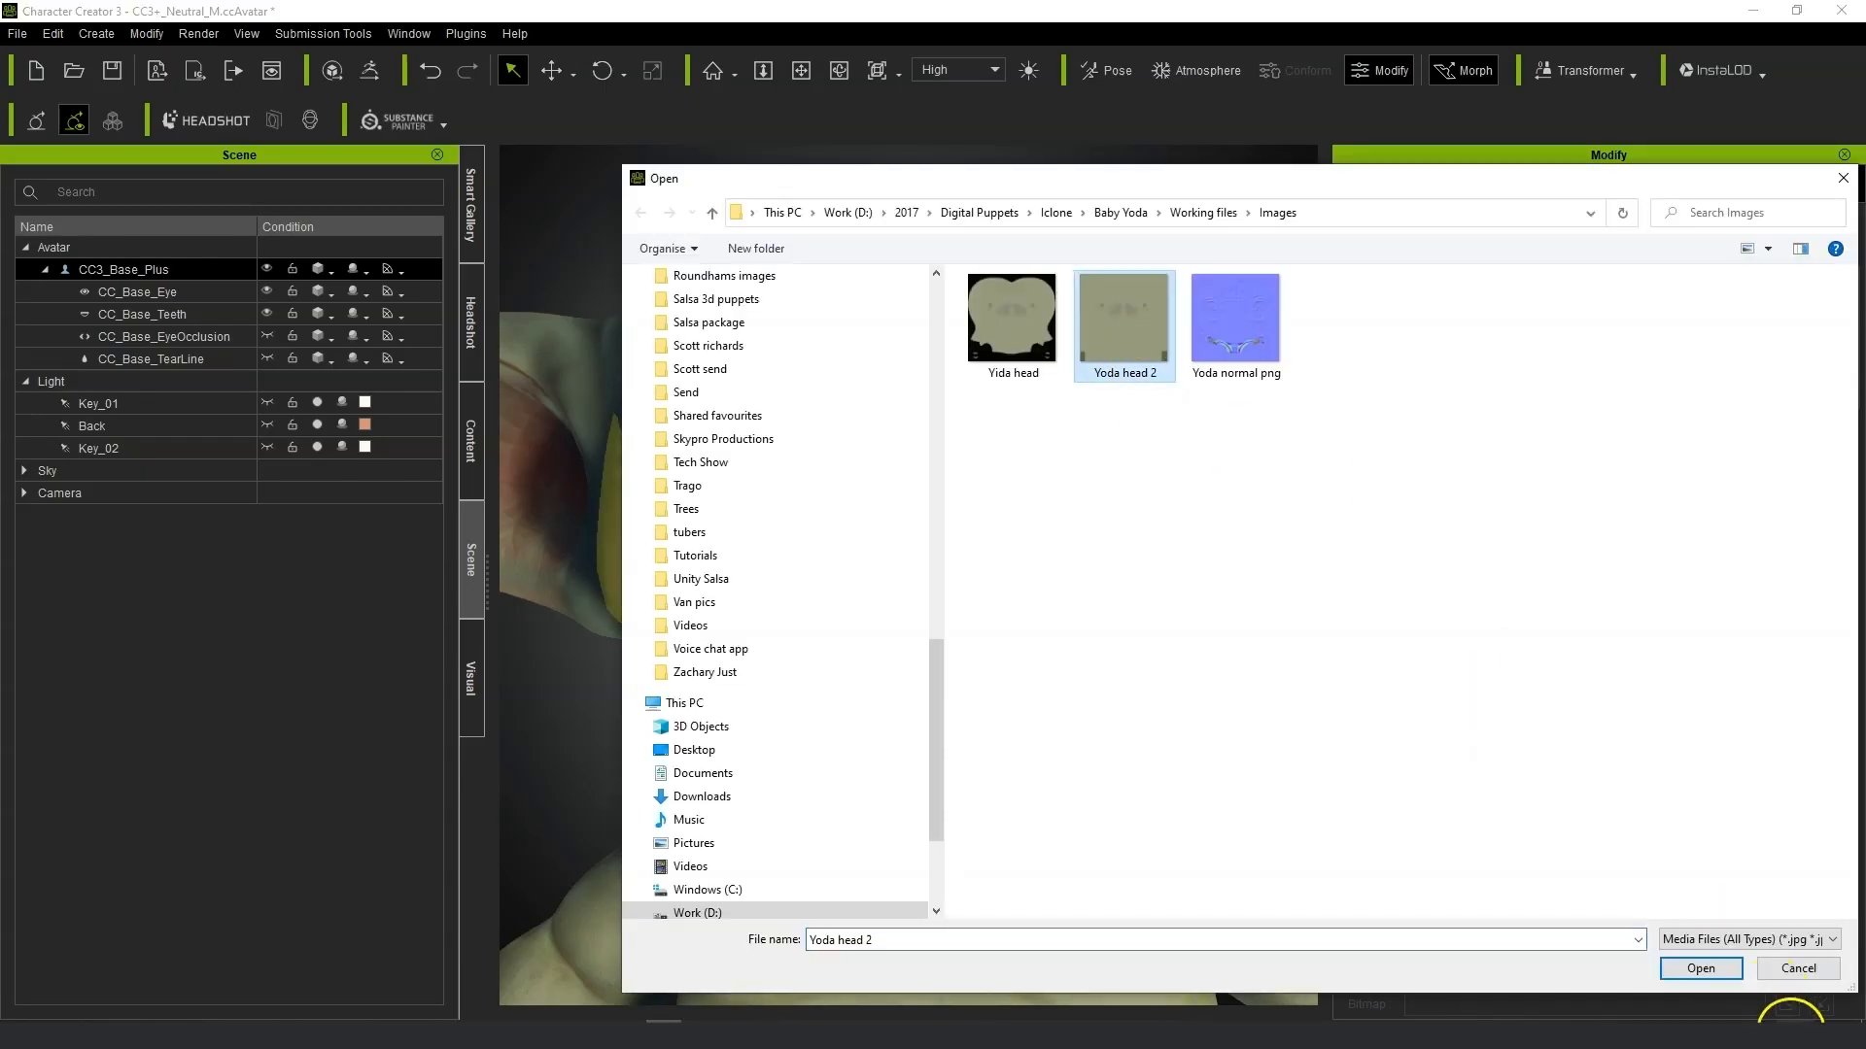
left_click(1700, 968)
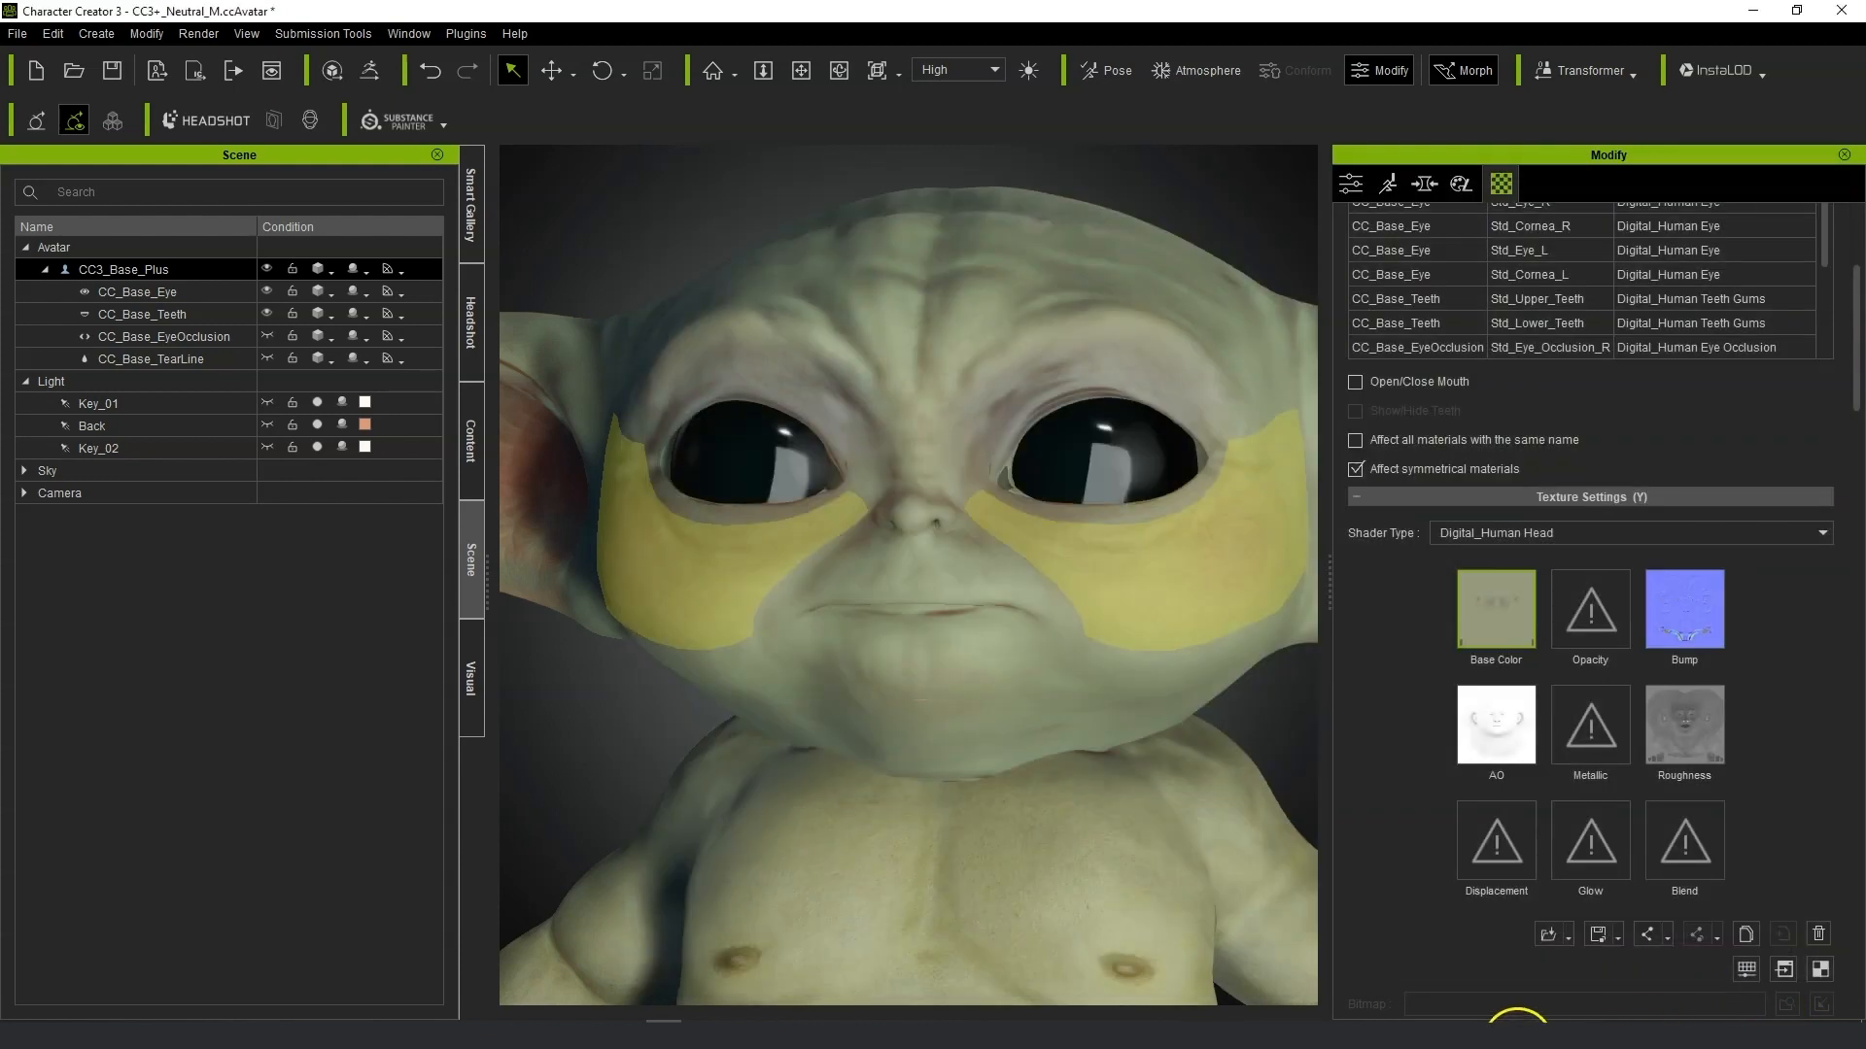
Select the head material's Bump channel and raise its strength.
mouse_move(888, 689)
right_mouse_down("alt")
mouse_move(949, 696)
mouse_move(866, 679)
mouse_move(886, 682)
right_mouse_up("alt")
scroll(952, 696, "down", 2)
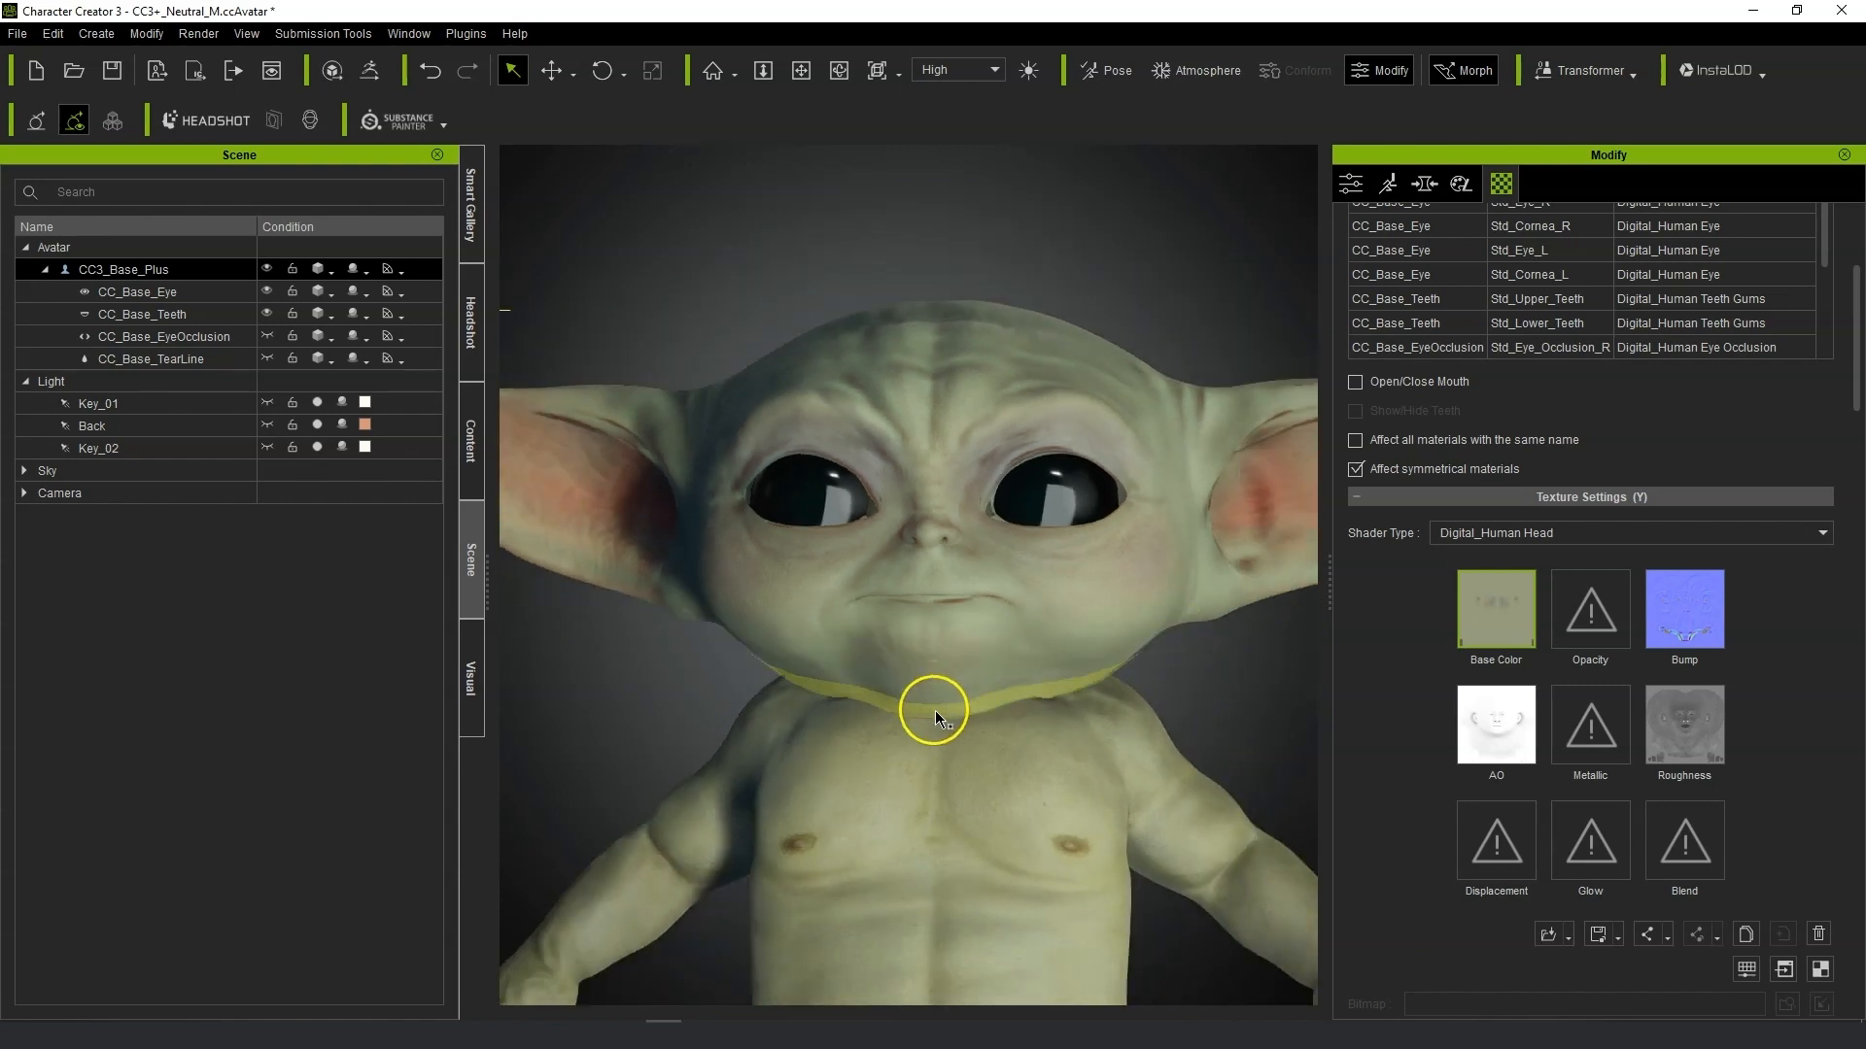
scroll(934, 712, "down", 2)
mouse_move(833, 780)
right_mouse_down("alt")
mouse_move(942, 784)
mouse_move(812, 786)
mouse_move(840, 787)
right_mouse_up("alt")
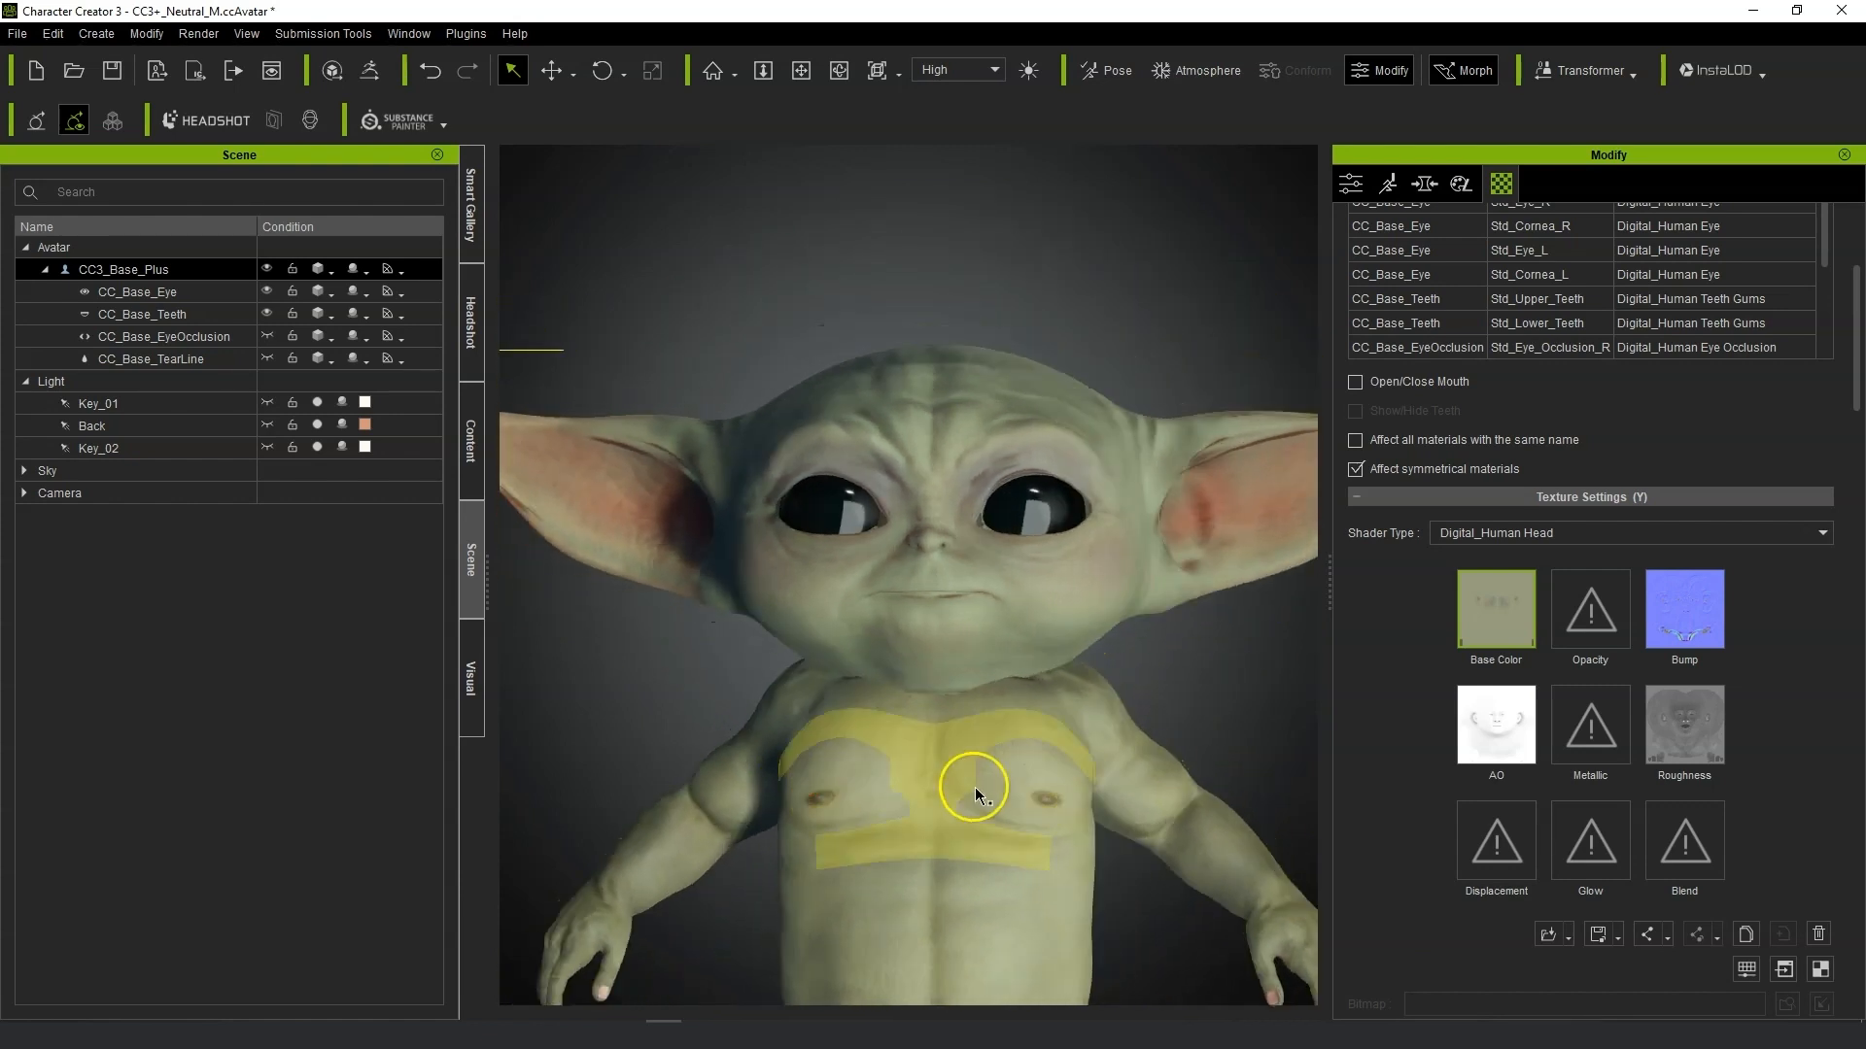
scroll(975, 795, "up", 3)
mouse_move(982, 783)
right_mouse_down("alt")
mouse_move(581, 797)
mouse_move(700, 783)
mouse_move(971, 807)
right_mouse_up("alt")
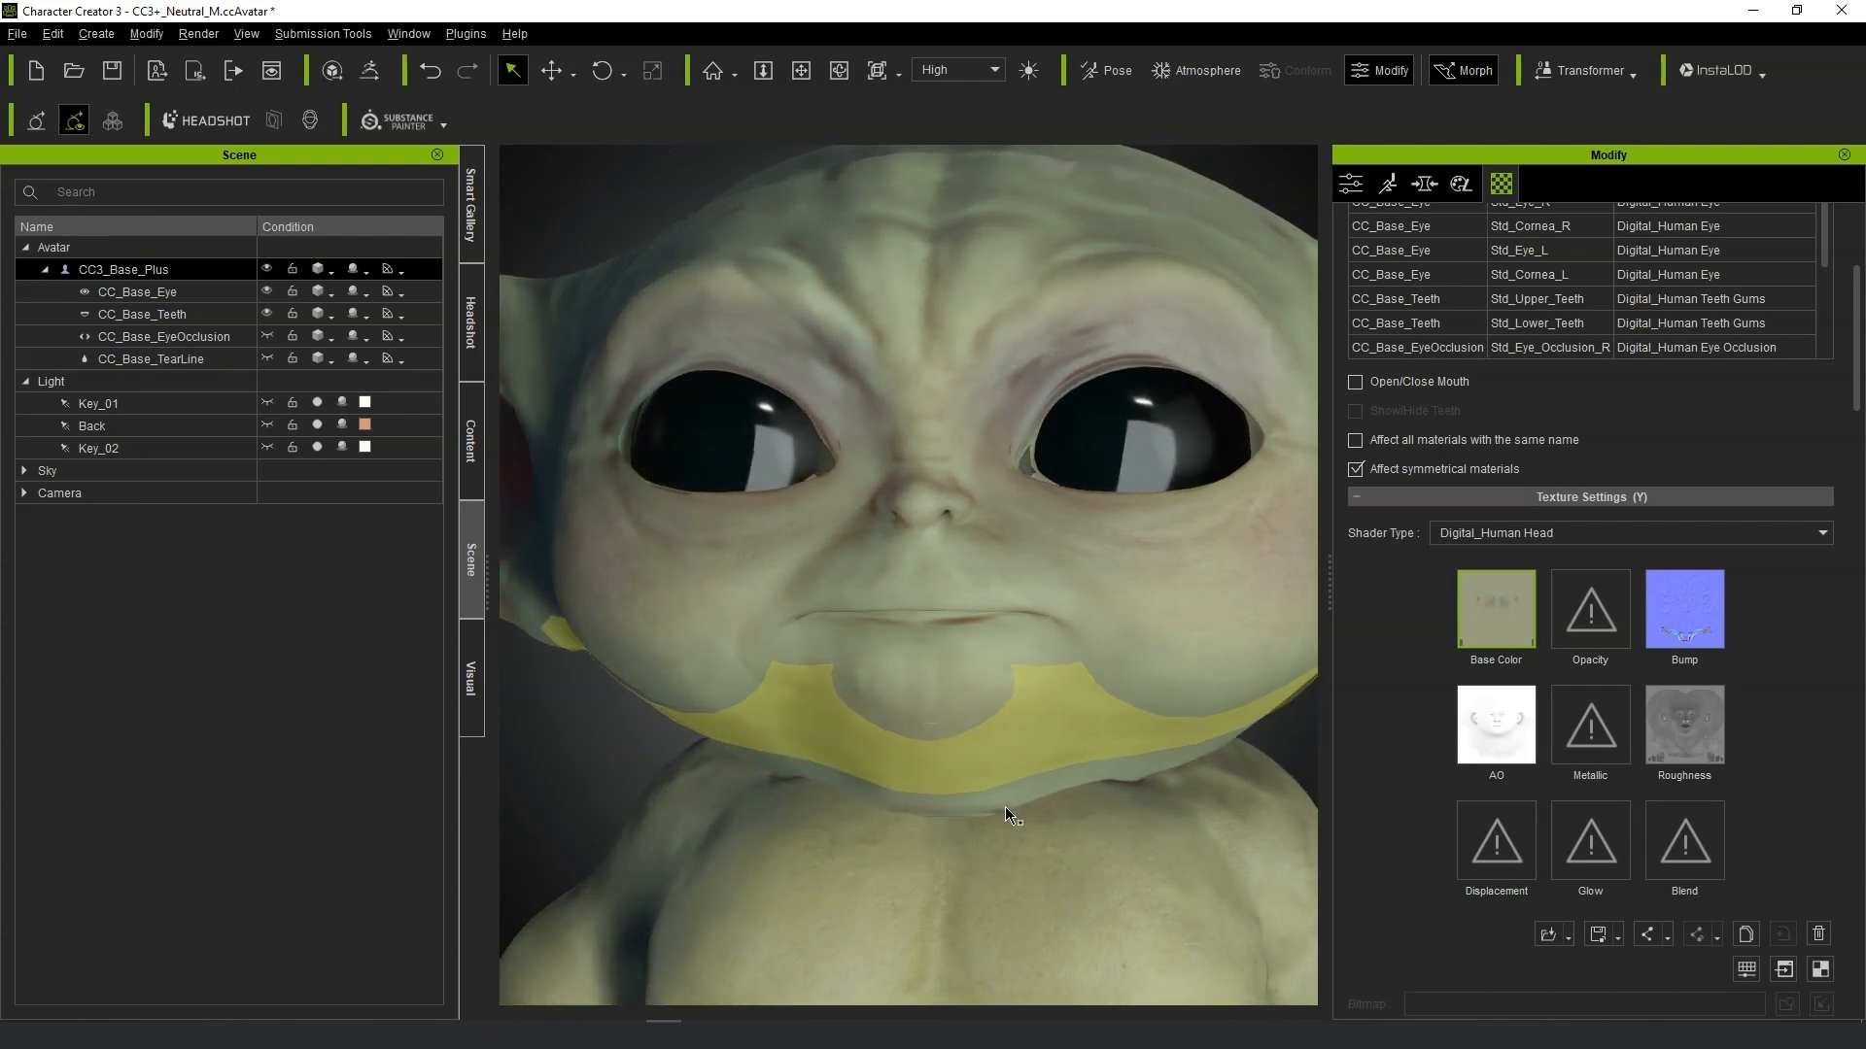
left_click(1711, 633)
scroll(1768, 715, "down", 3)
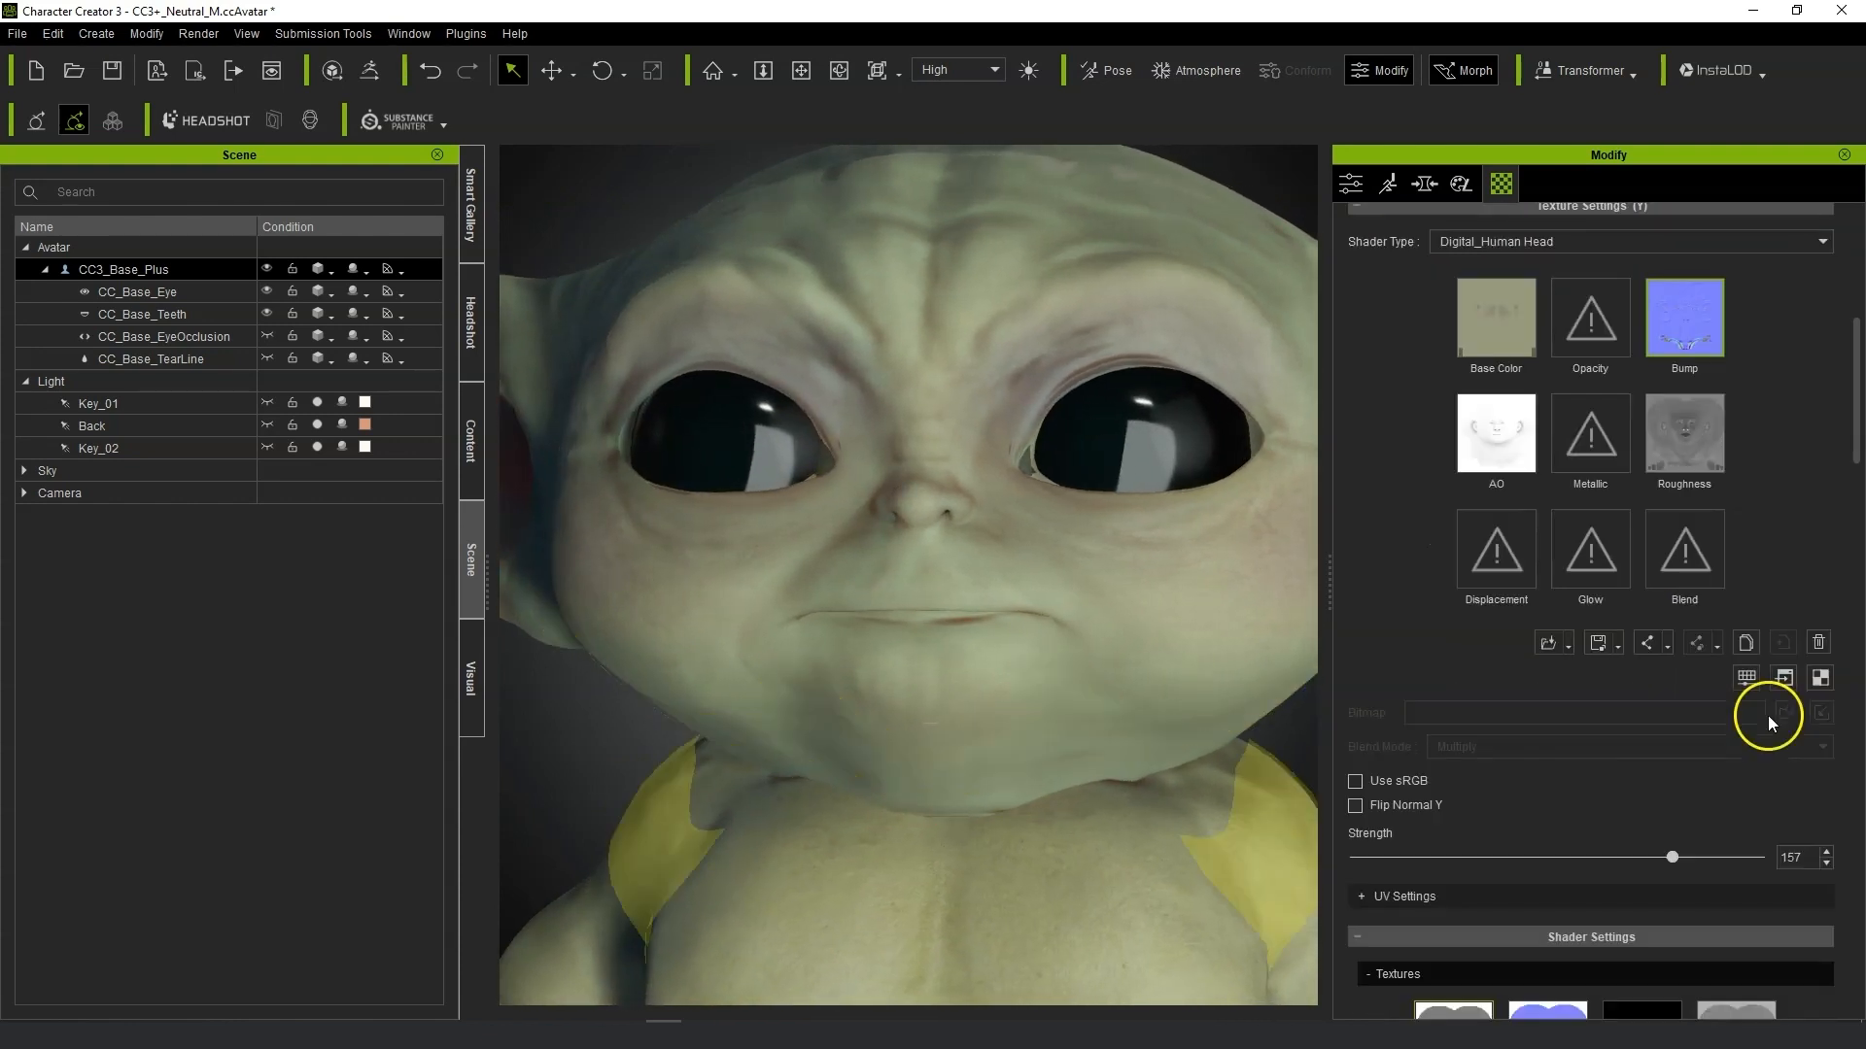
mouse_move(1545, 859)
left_mouse_down()
mouse_move(1221, 853)
mouse_move(1712, 859)
left_mouse_up()
In ZBrush, select the CC_Base_SkinHead subtool.
right_click_drag(877, 698, 917, 724)
right_click_drag(1221, 619, 1225, 621)
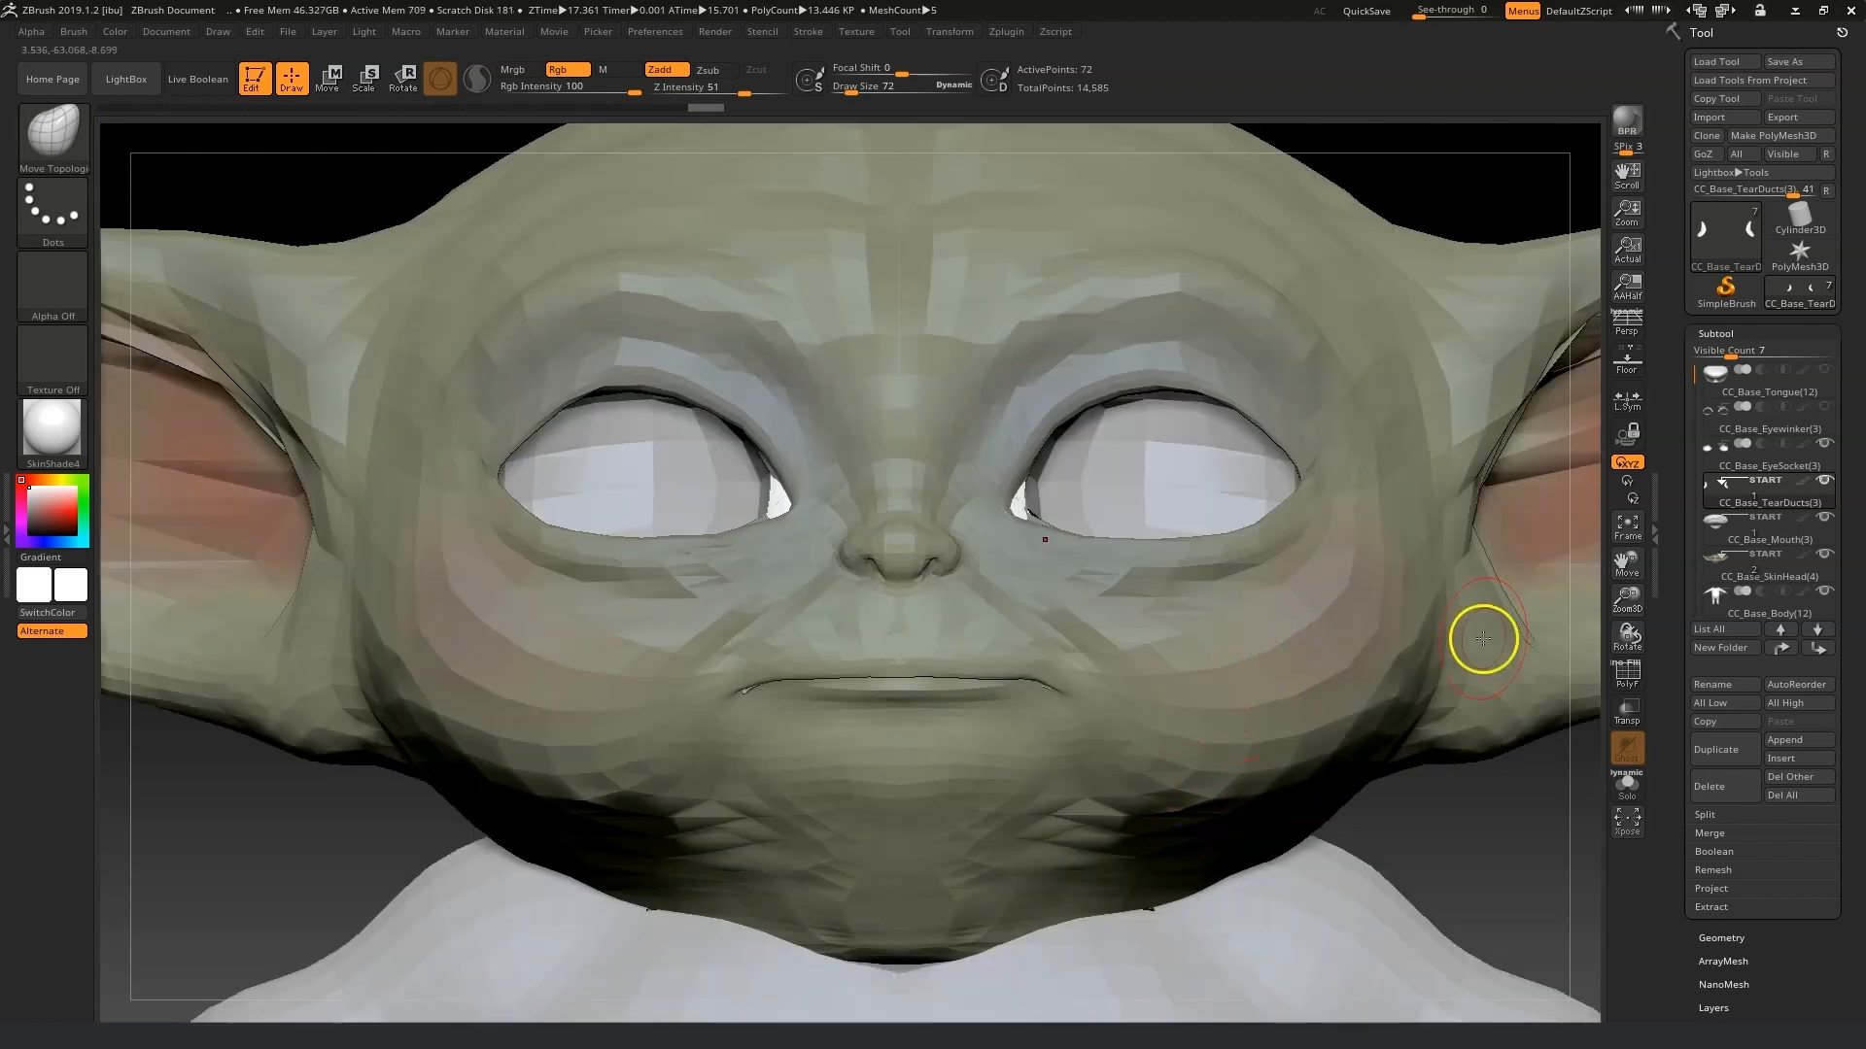
mouse_move(1696, 383)
left_mouse_down()
mouse_move(1695, 428)
mouse_move(1696, 403)
left_mouse_up()
left_click(1774, 525)
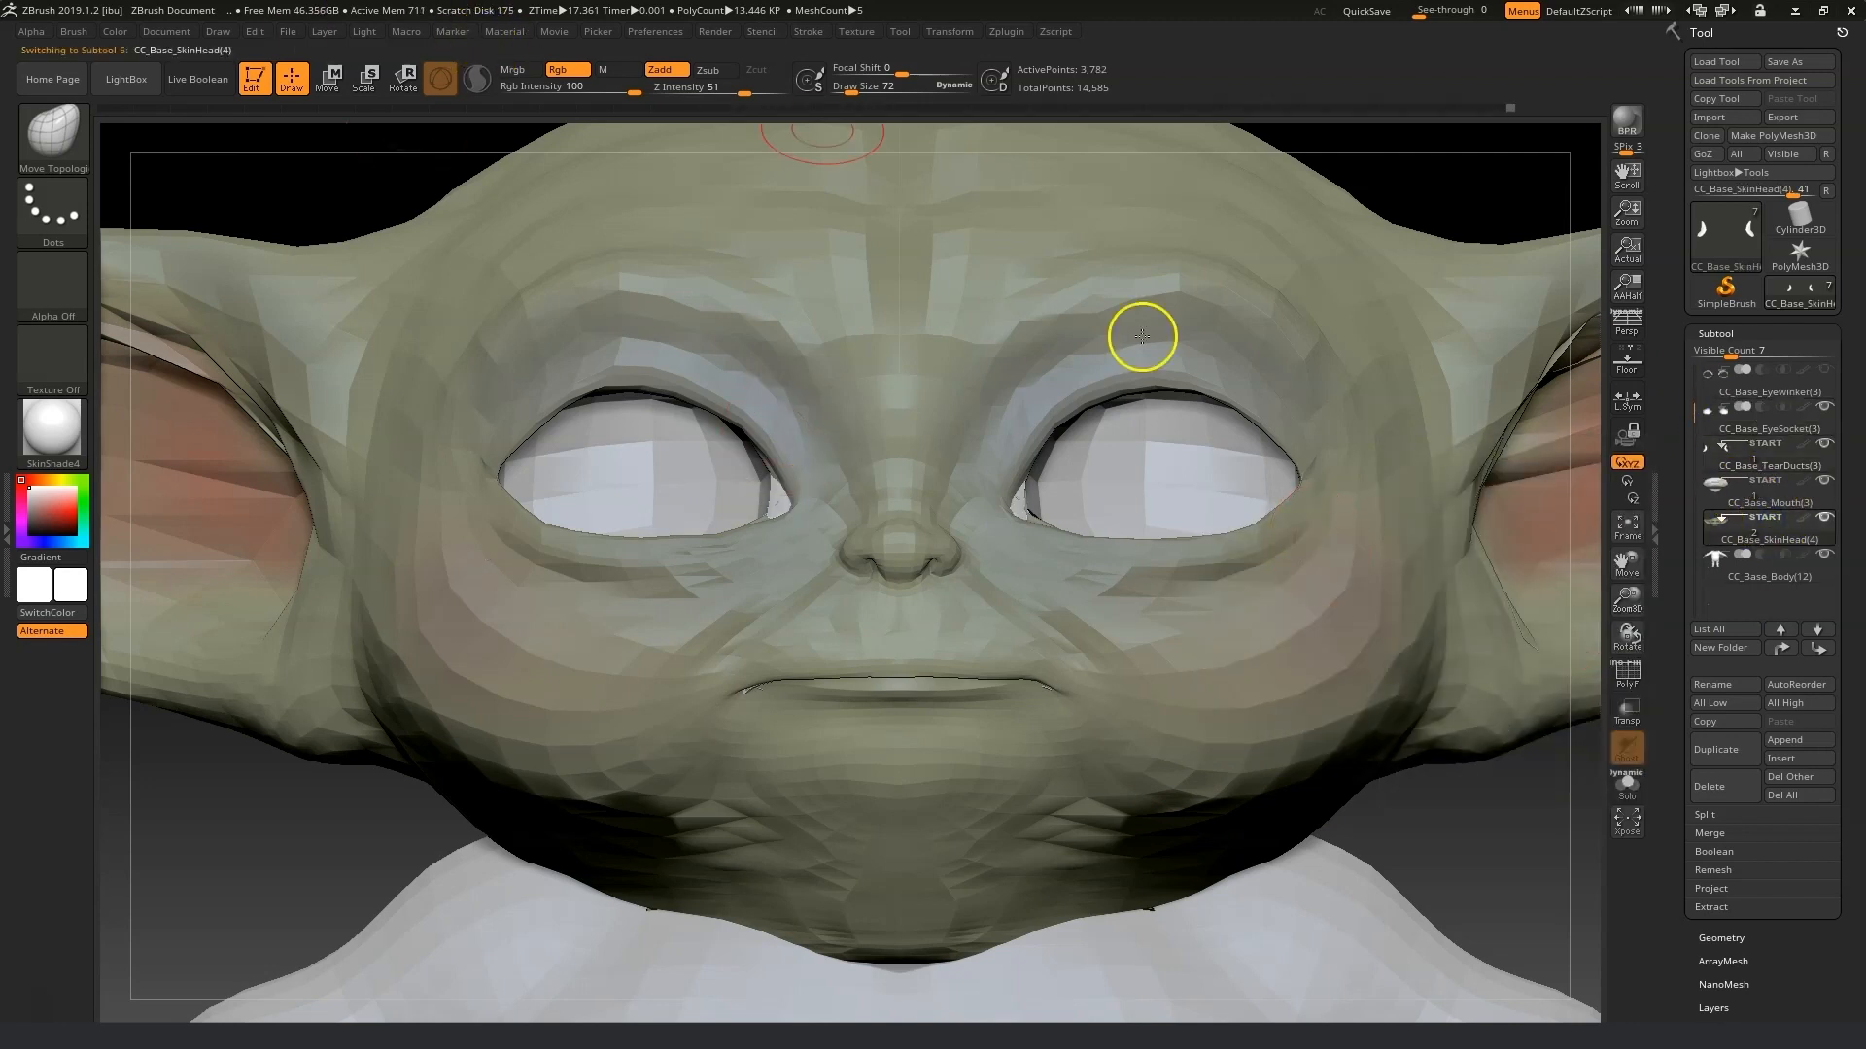
Set the draw size to 19 and push the skin at the inner corner of the eye.
left_click_drag(1626, 594, 1629, 753)
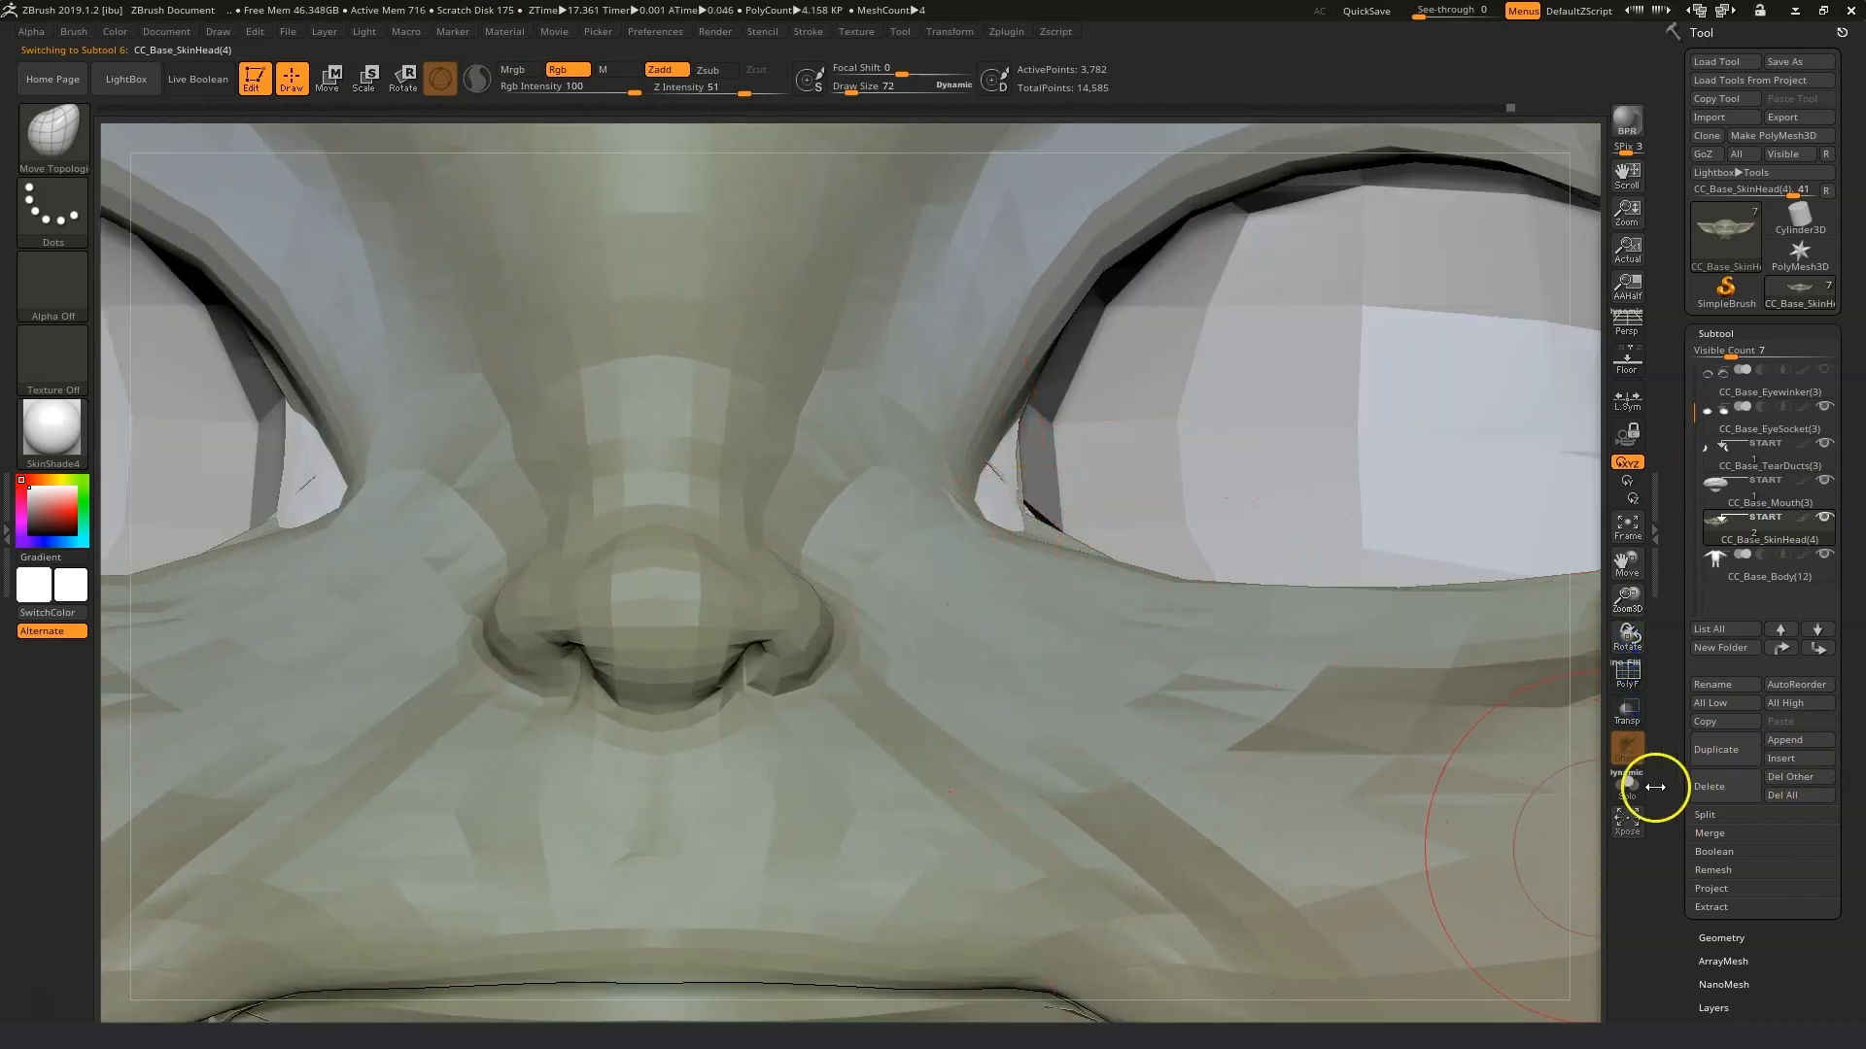
left_click_drag(892, 87, 843, 89)
left_click_drag(1015, 506, 1033, 520)
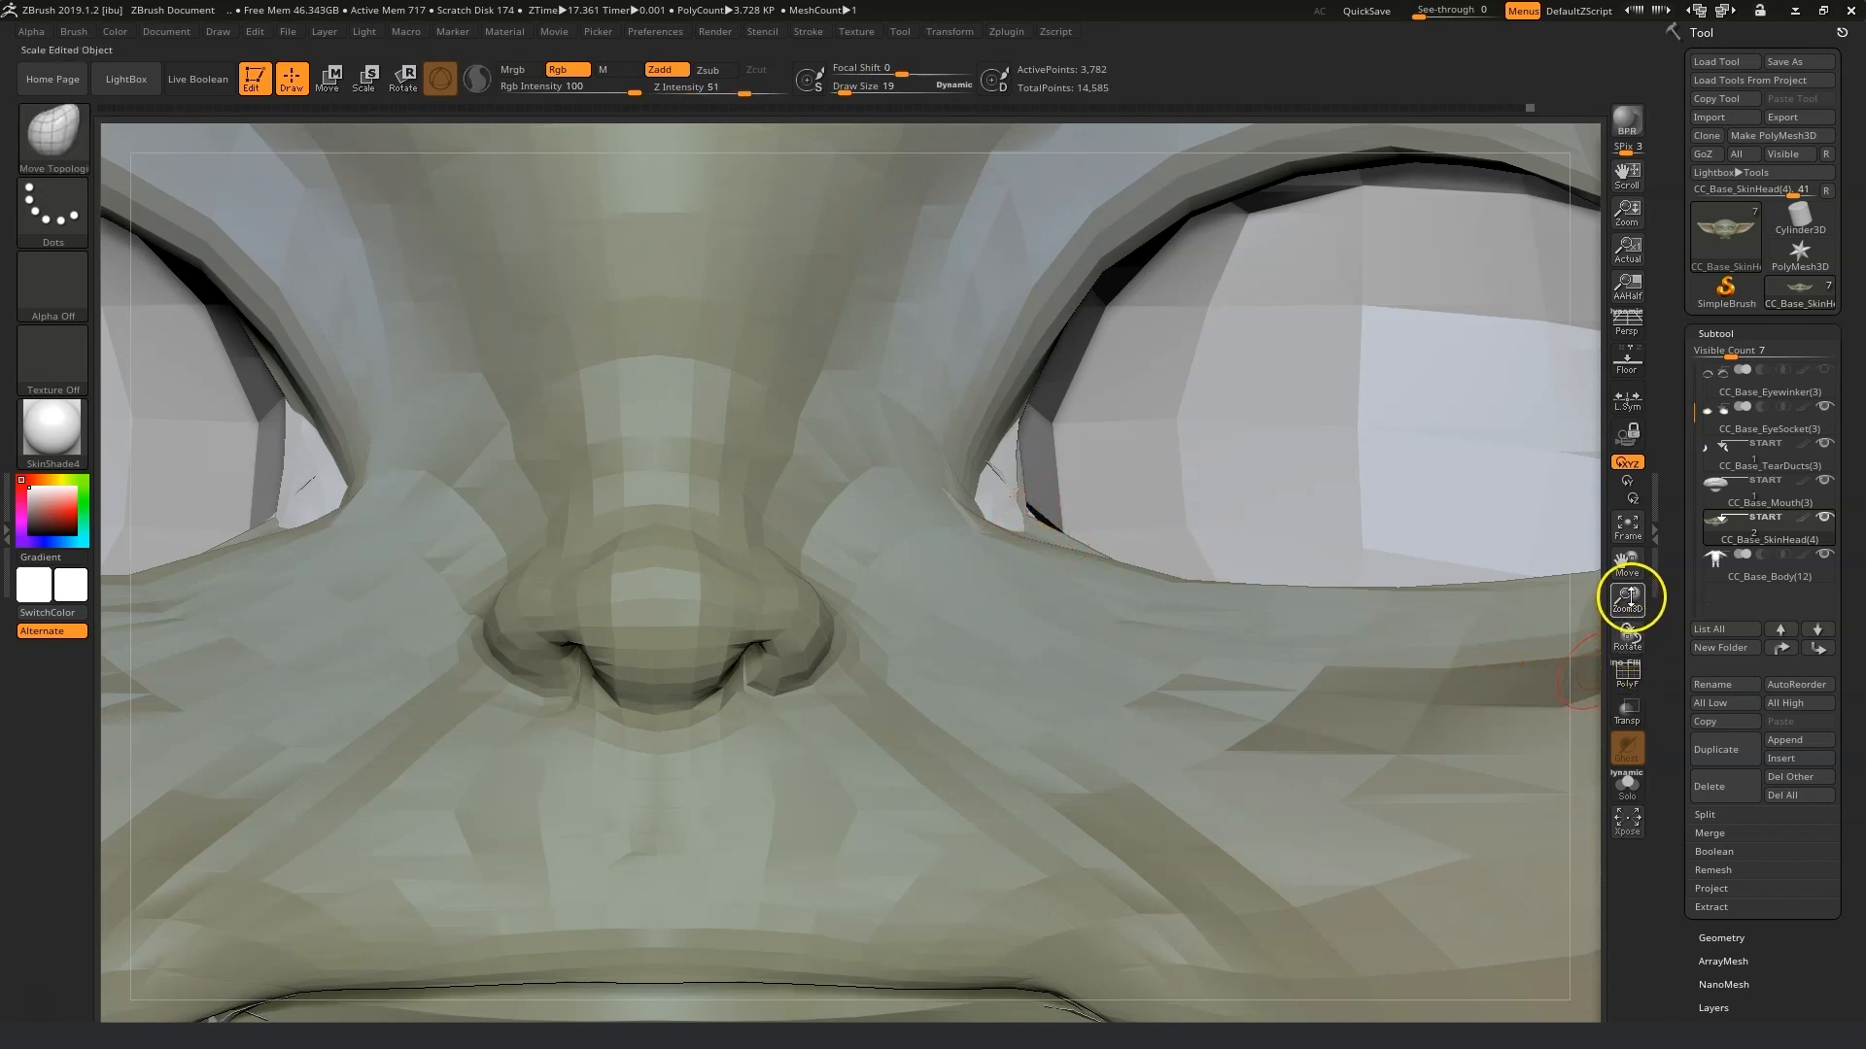
Turn on Solo to isolate the head subtool.
left_click_drag(1627, 637, 1591, 714)
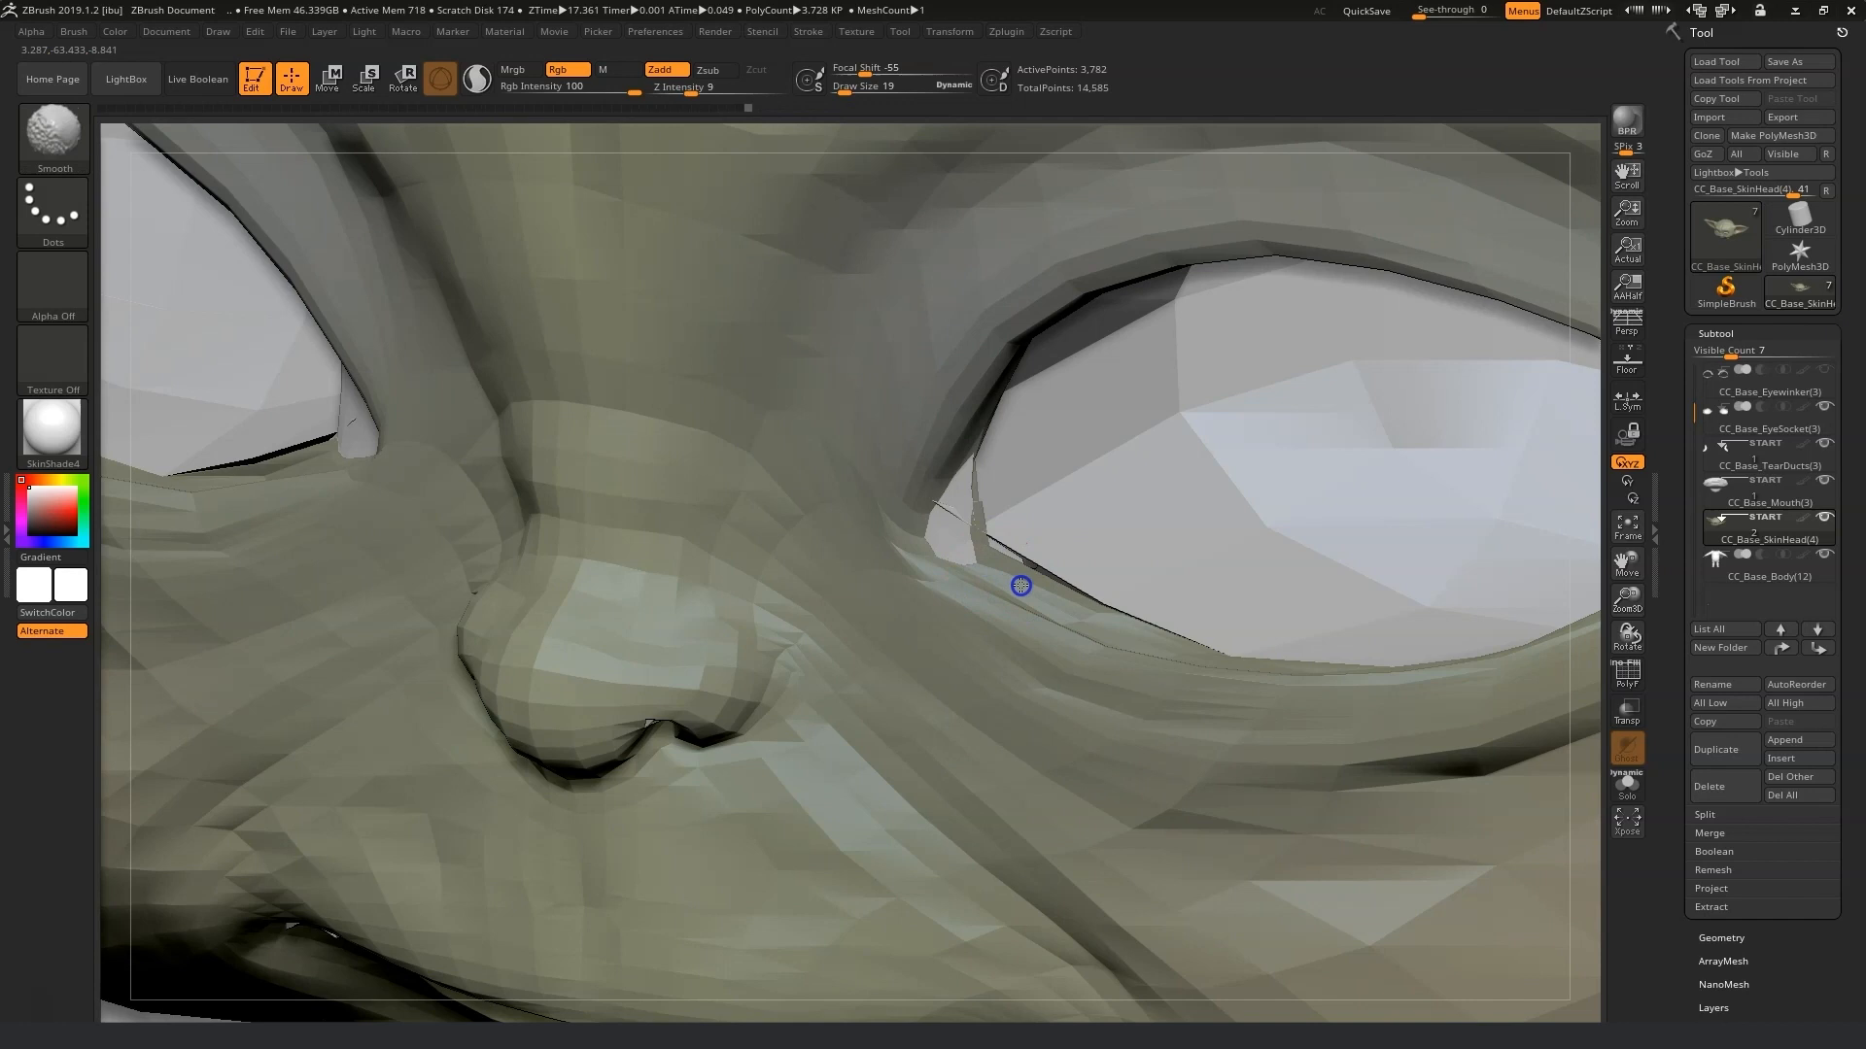
left_click(74, 31)
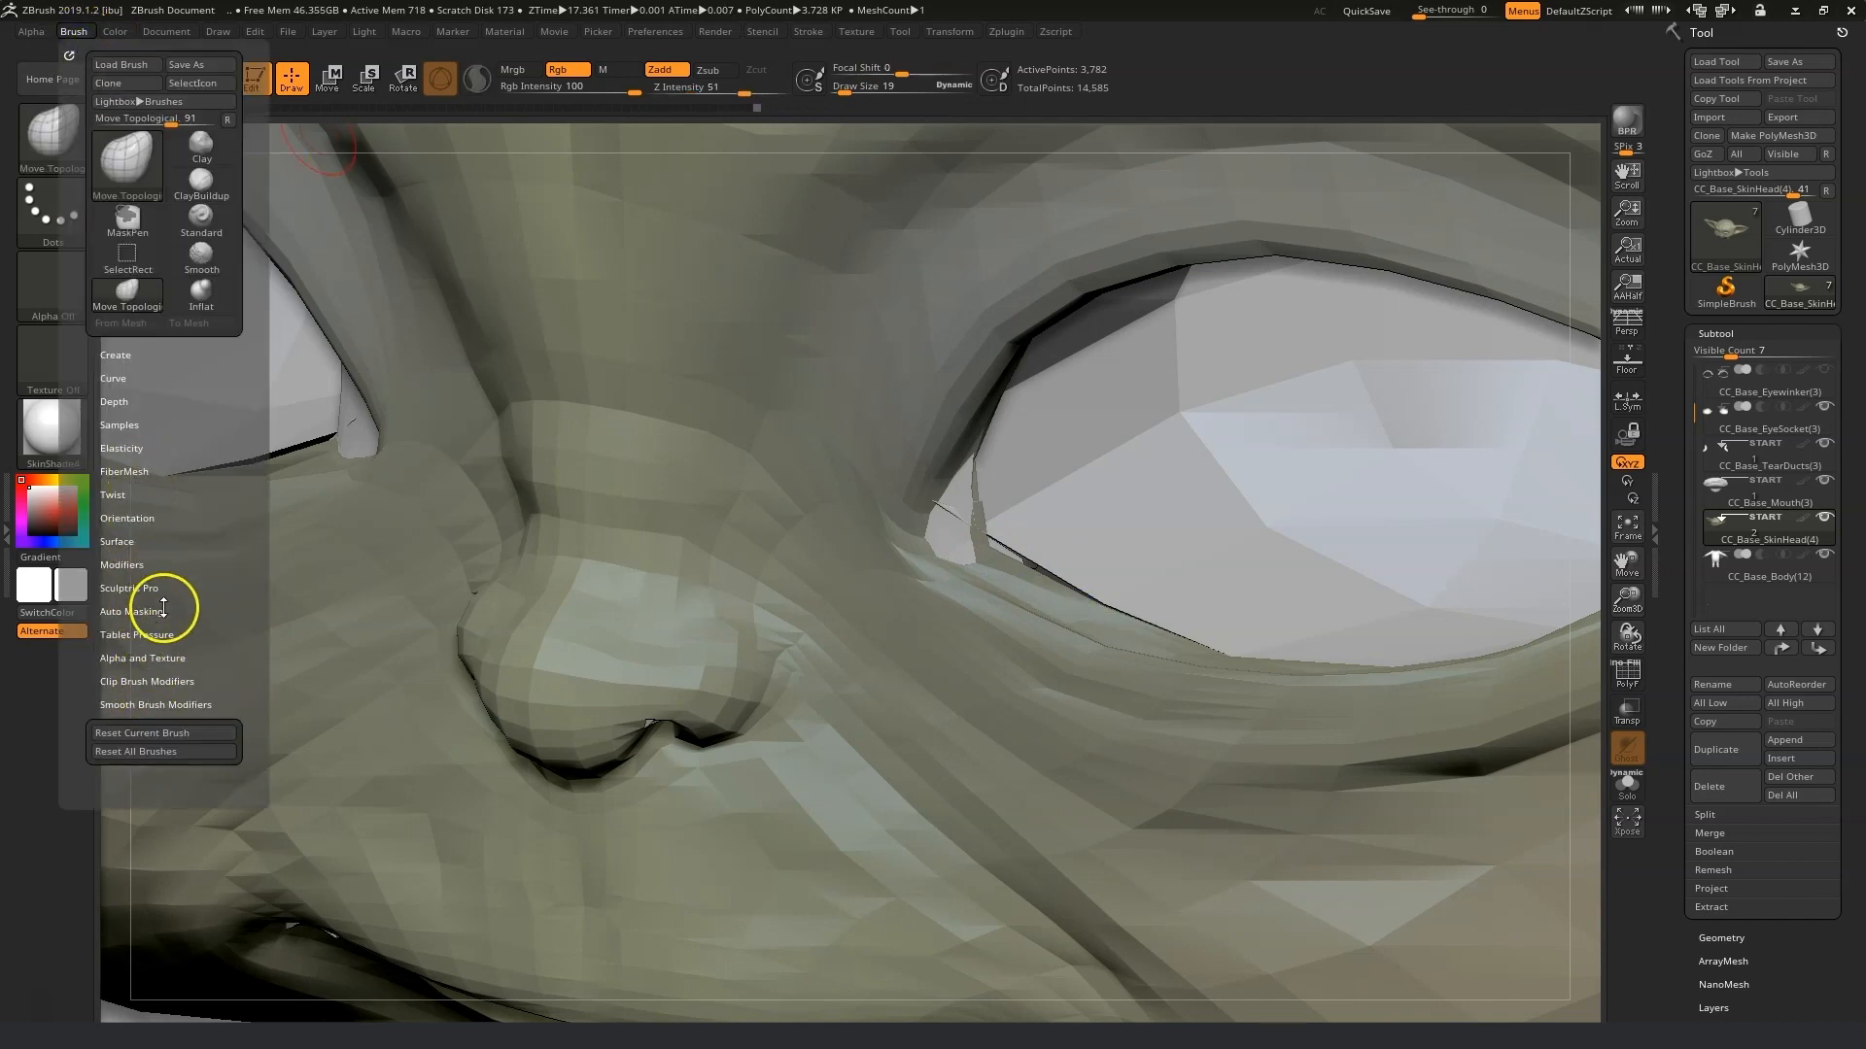
left_click(157, 706)
left_click_drag(128, 753, 58, 746)
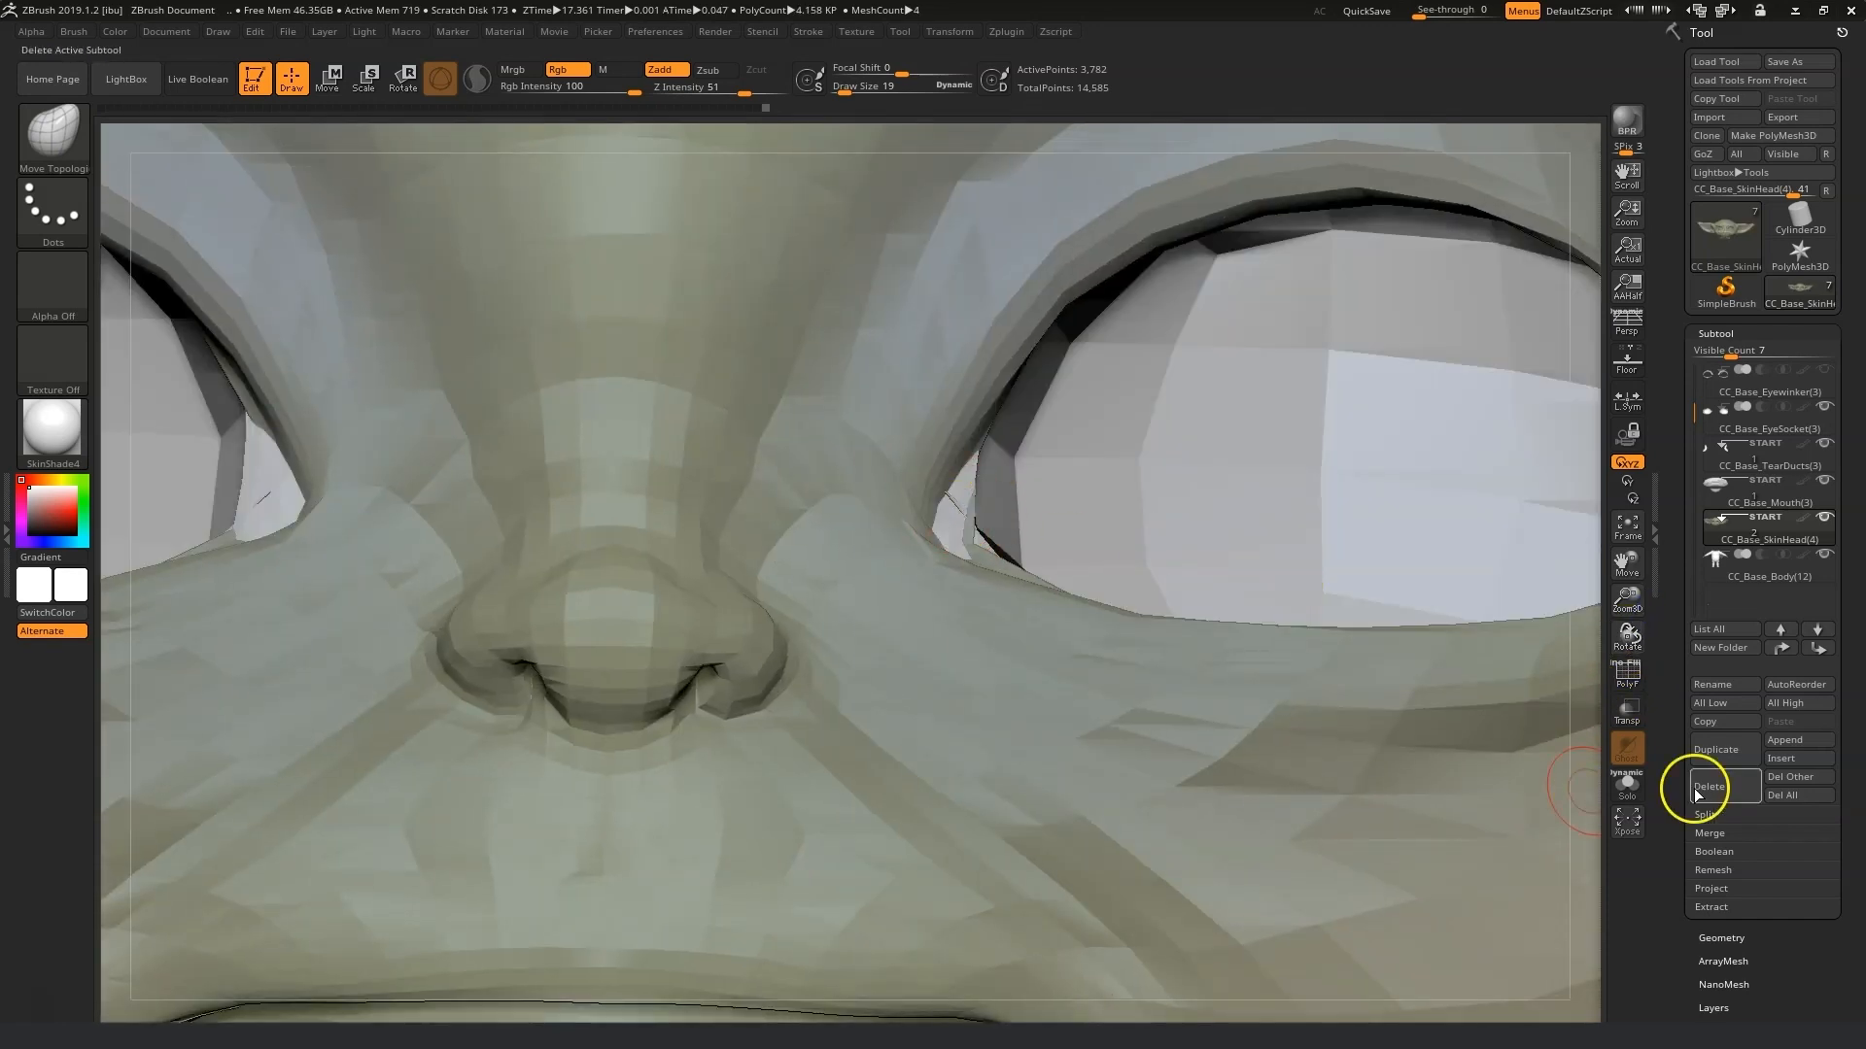
left_click(1626, 783)
Reshape the skin around the eye openings and nose with Move Topologic strokes.
mouse_move(974, 528)
left_mouse_down()
mouse_move(1116, 625)
mouse_move(1062, 617)
left_mouse_up()
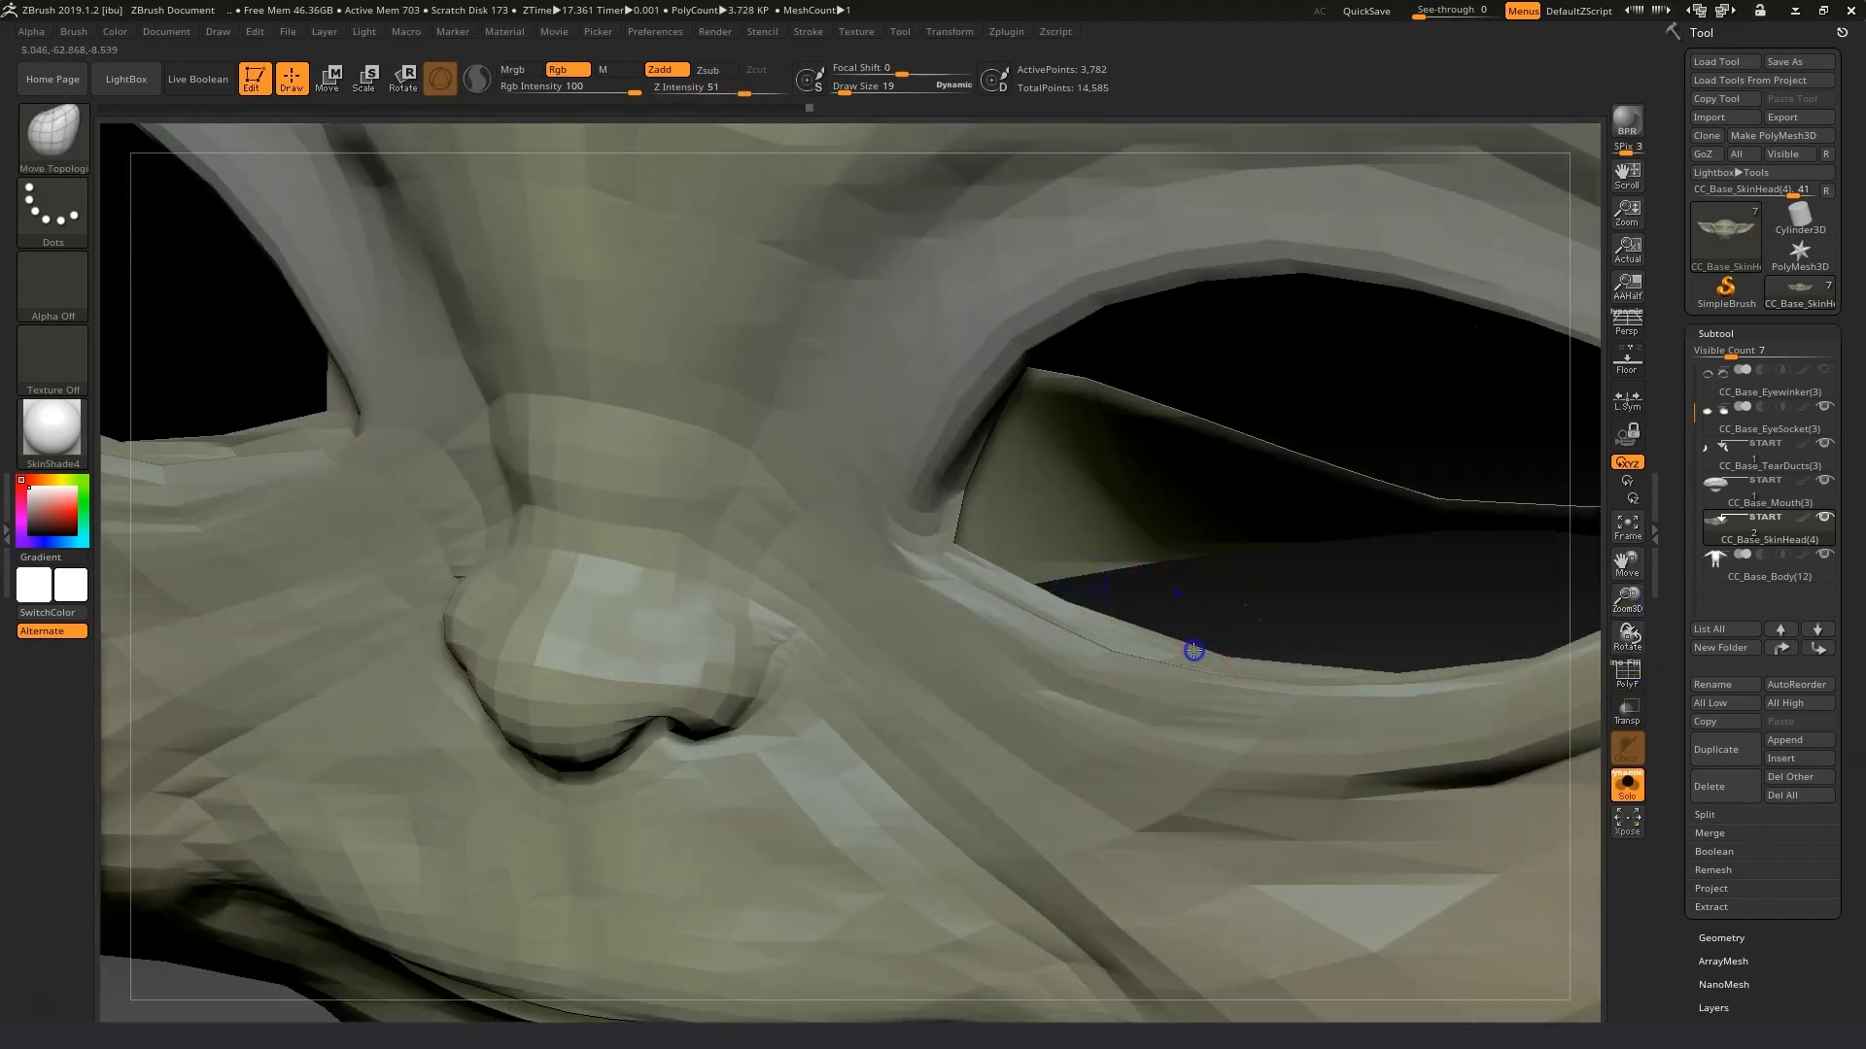
left_click_drag(1628, 563, 1628, 602)
left_click_drag(1294, 190, 1308, 179)
left_click_drag(1301, 232, 1307, 229)
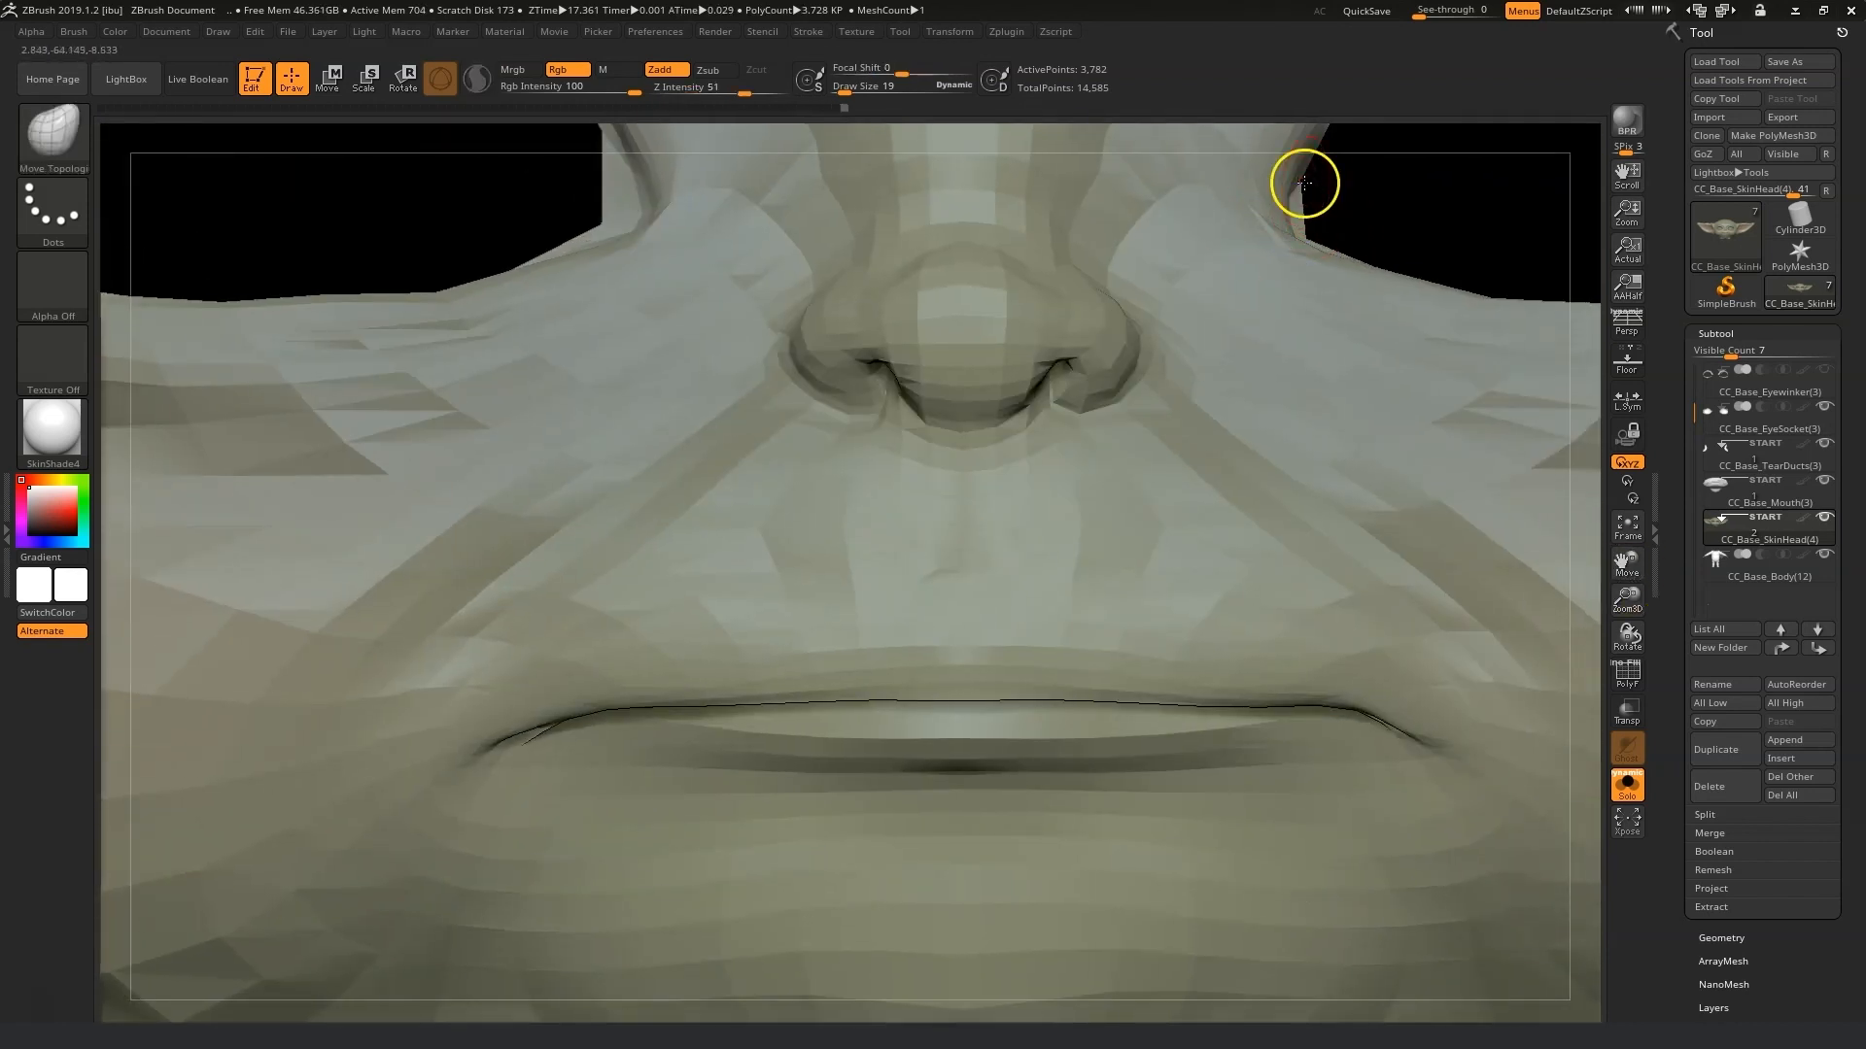
left_click_drag(1627, 561, 1626, 681)
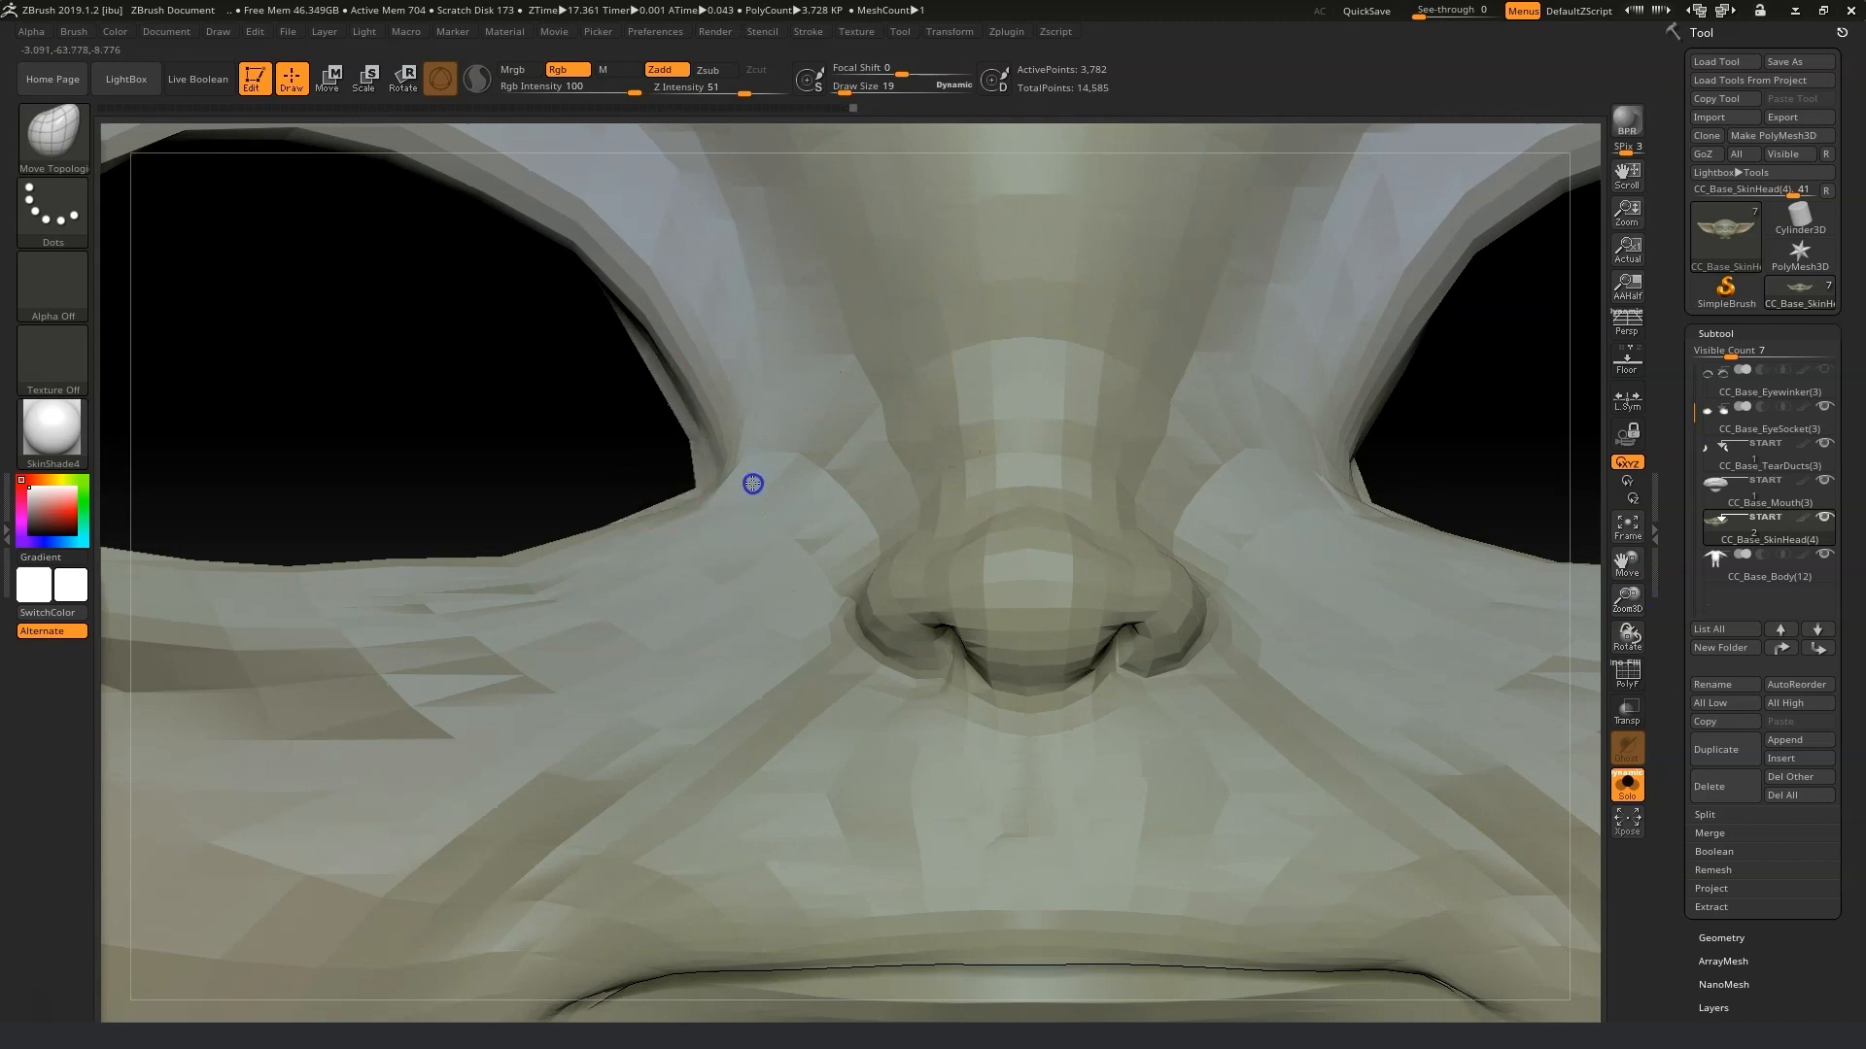
left_click_drag(549, 340, 587, 296)
left_click_drag(667, 449, 644, 499)
left_click_drag(541, 571, 653, 514)
left_click_drag(388, 450, 1520, 400)
Turn Solo off and select the CC_Base_EyeSocket subtool.
left_click(1626, 785)
left_click_drag(1591, 791, 1603, 622)
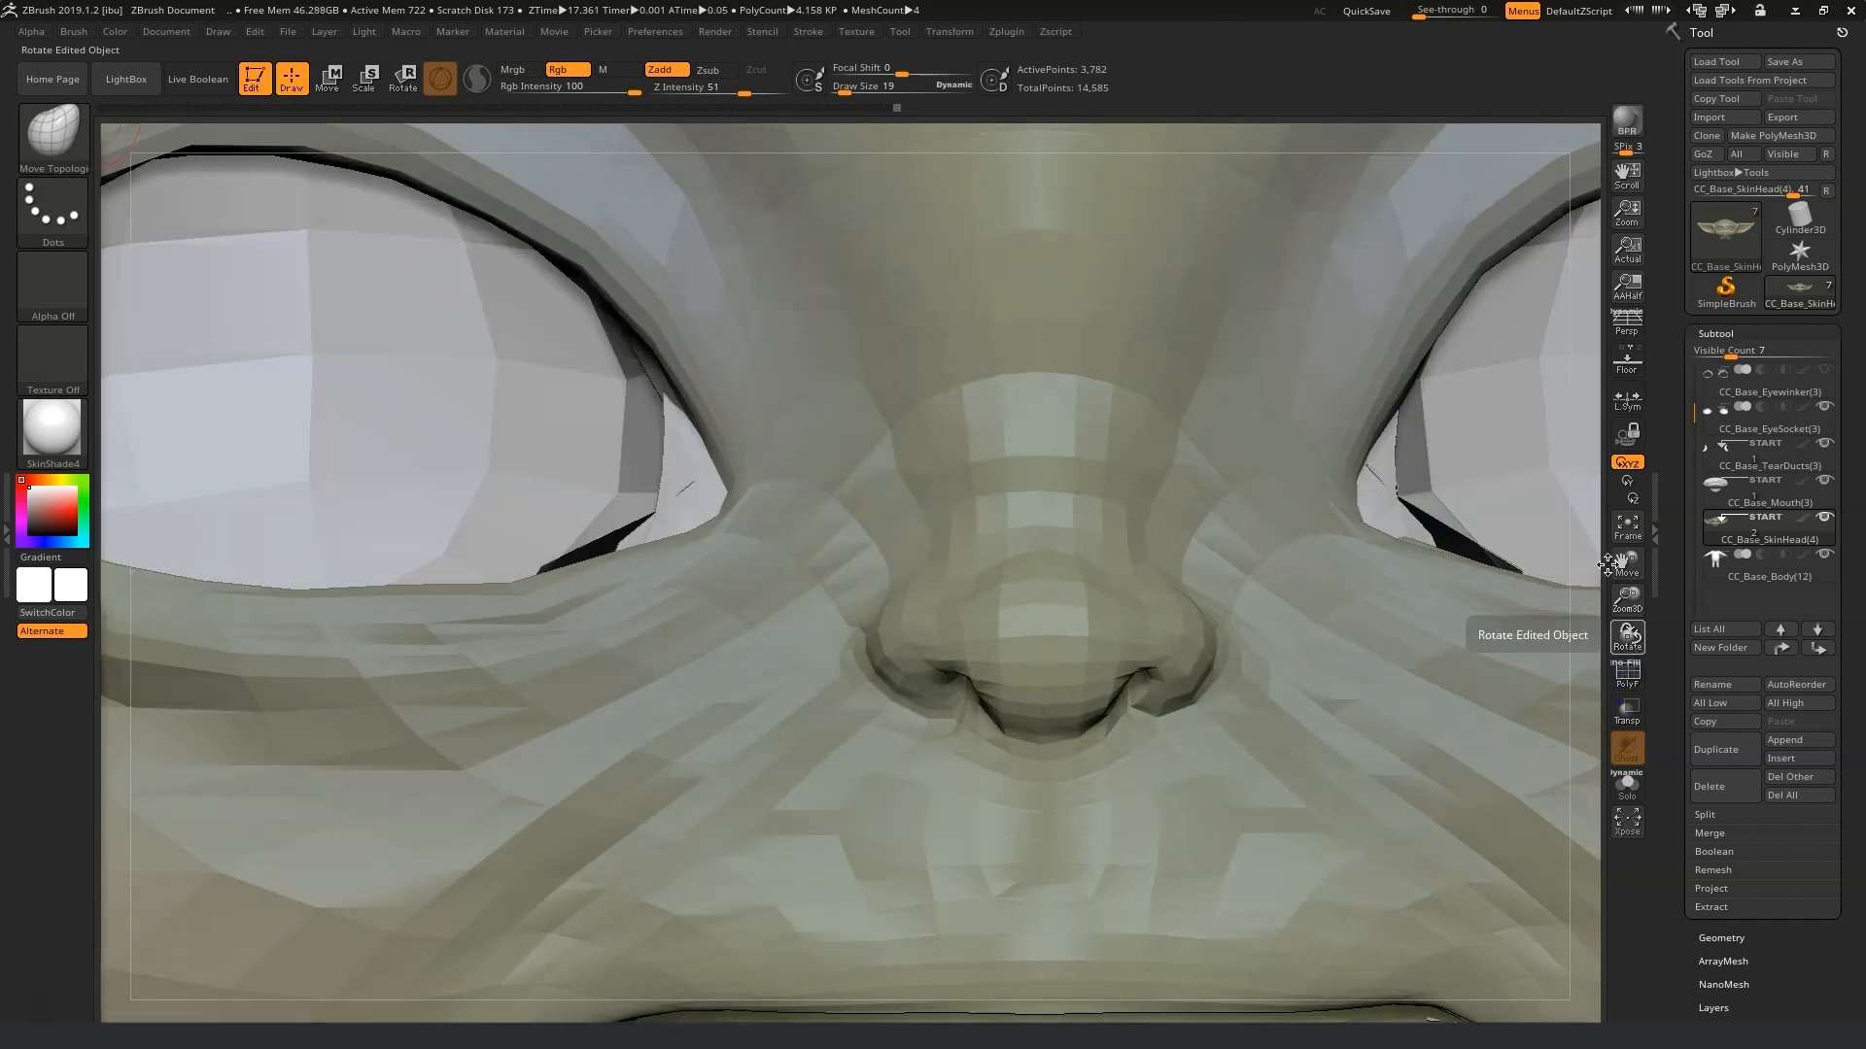
left_click(1716, 397)
left_click(1717, 412)
Select the CC_Base_TearDucts subtool and set the draw size to 35.
left_click(855, 90)
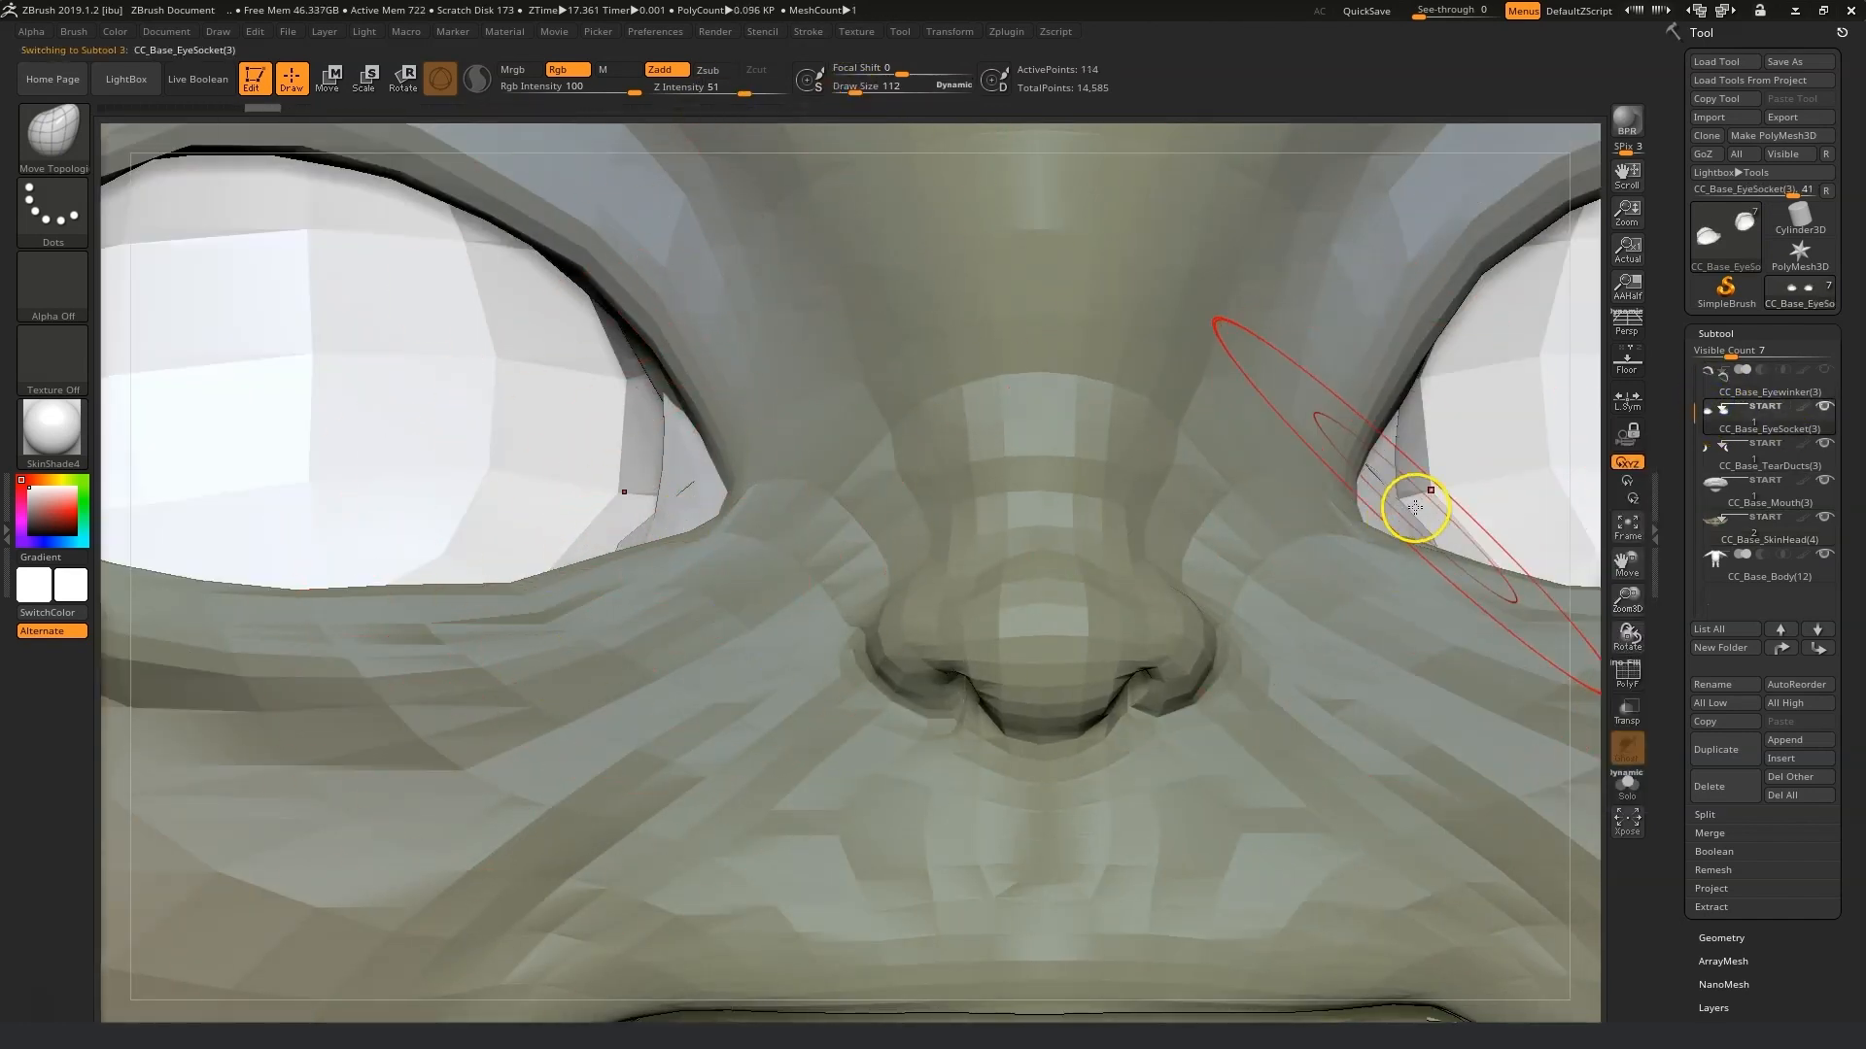
mouse_move(1708, 483)
left_click(1742, 448)
left_click(856, 89)
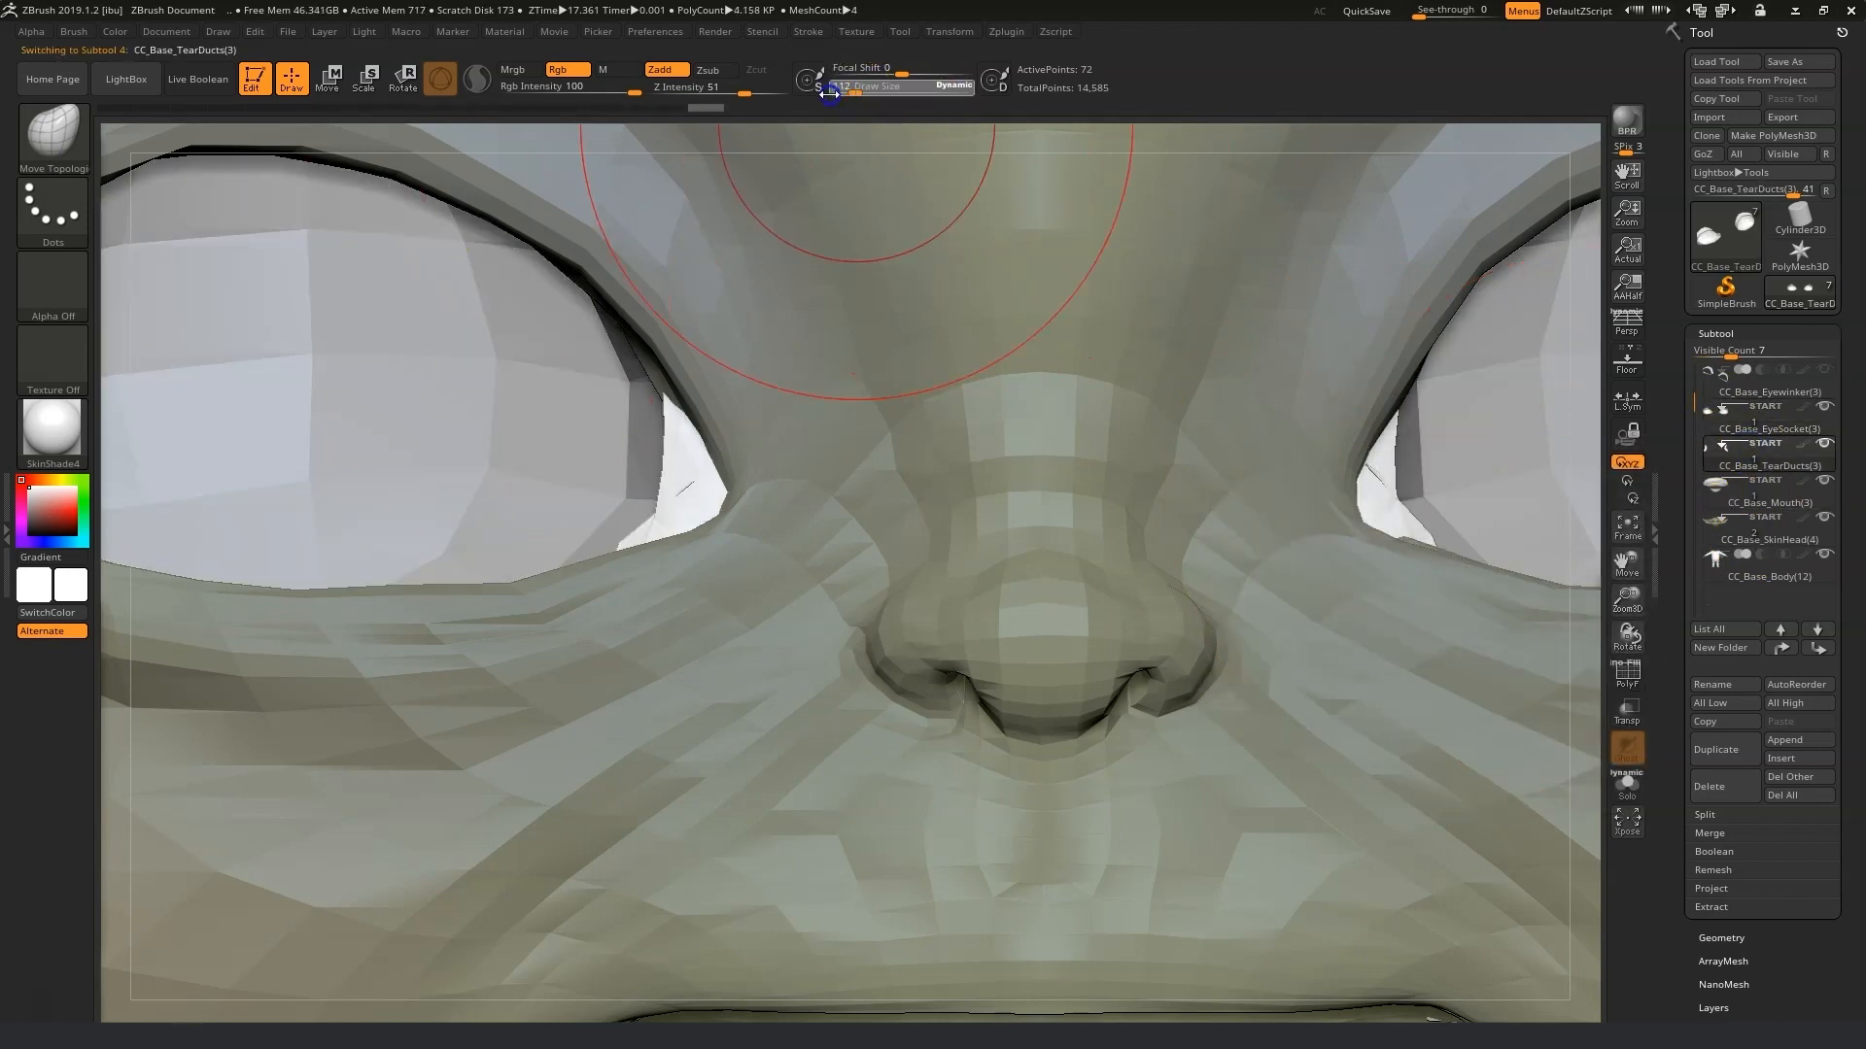
Move the tear ducts into the inner corners of both eyes.
left_click(1376, 485, "shift")
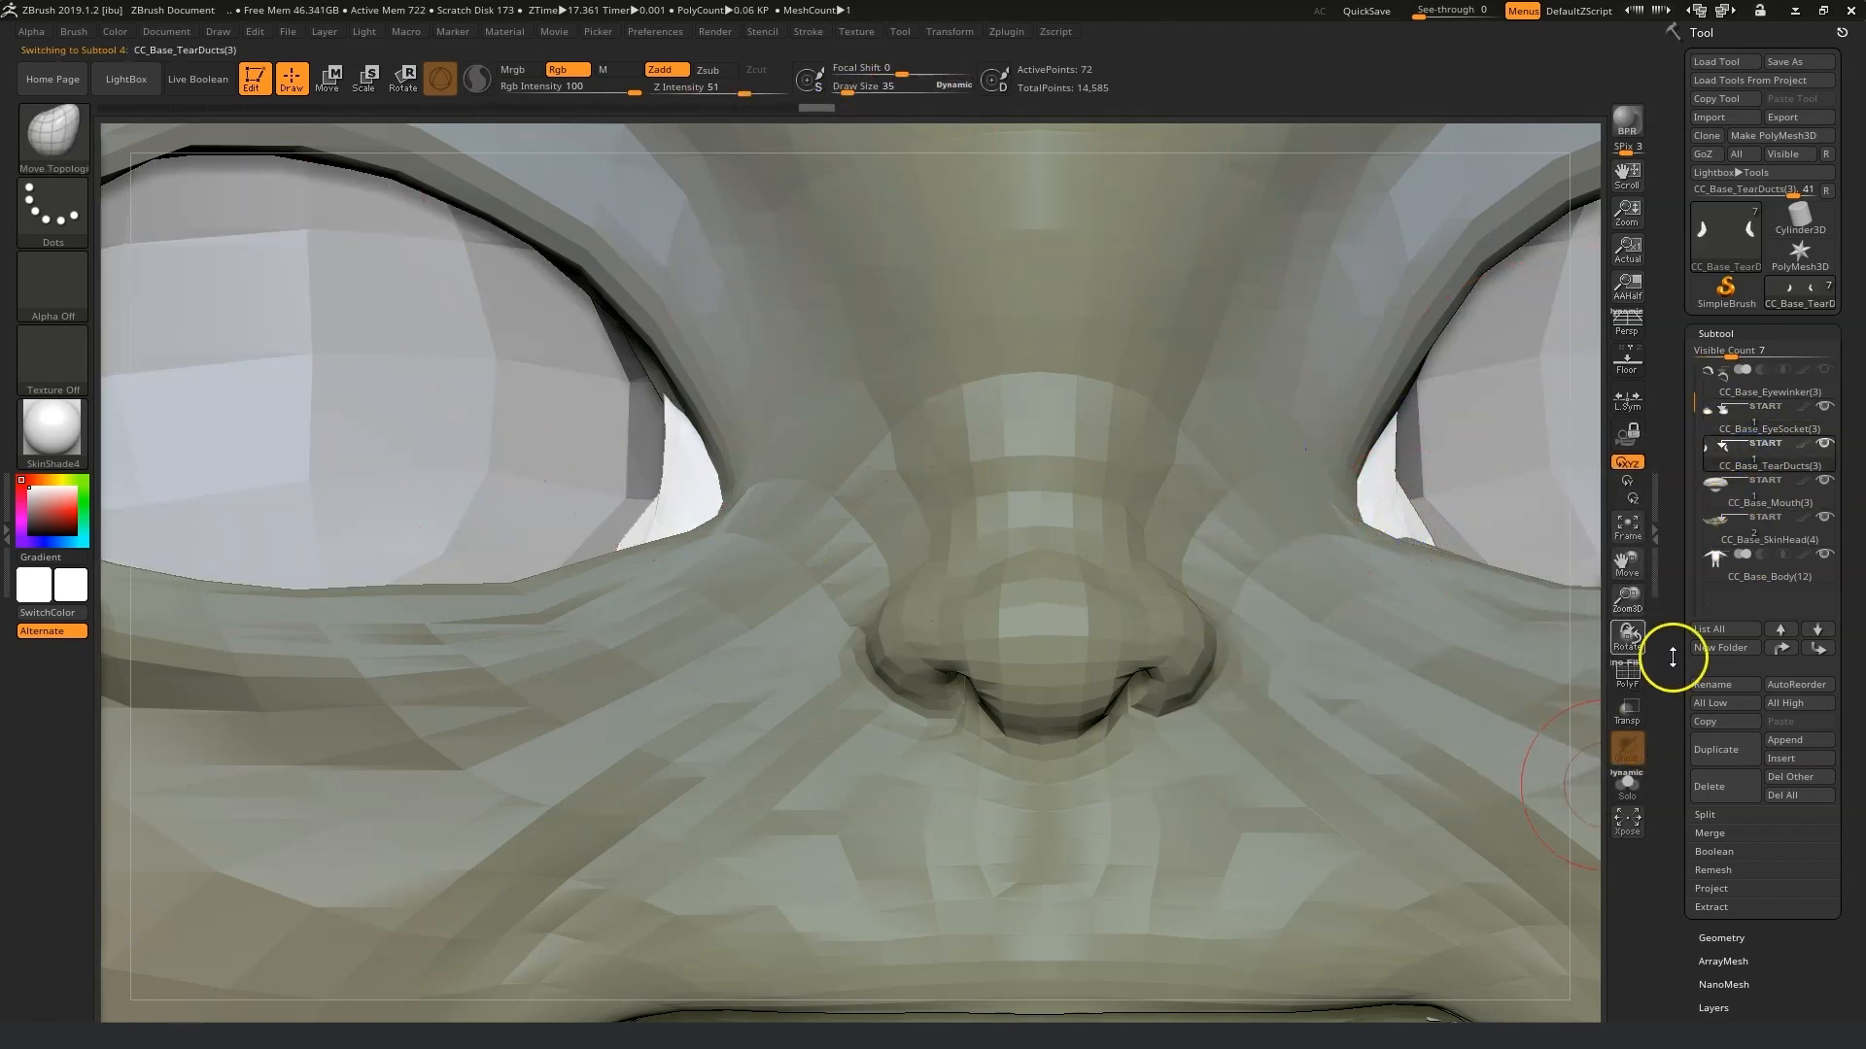
left_click_drag(1630, 637, 1669, 643)
right_click_drag(645, 598, 603, 520)
left_click_drag(636, 404, 616, 386)
left_click_drag(1629, 637, 1555, 612, "shift")
left_click_drag(1403, 496, 1349, 475)
left_click_drag(686, 400, 652, 387)
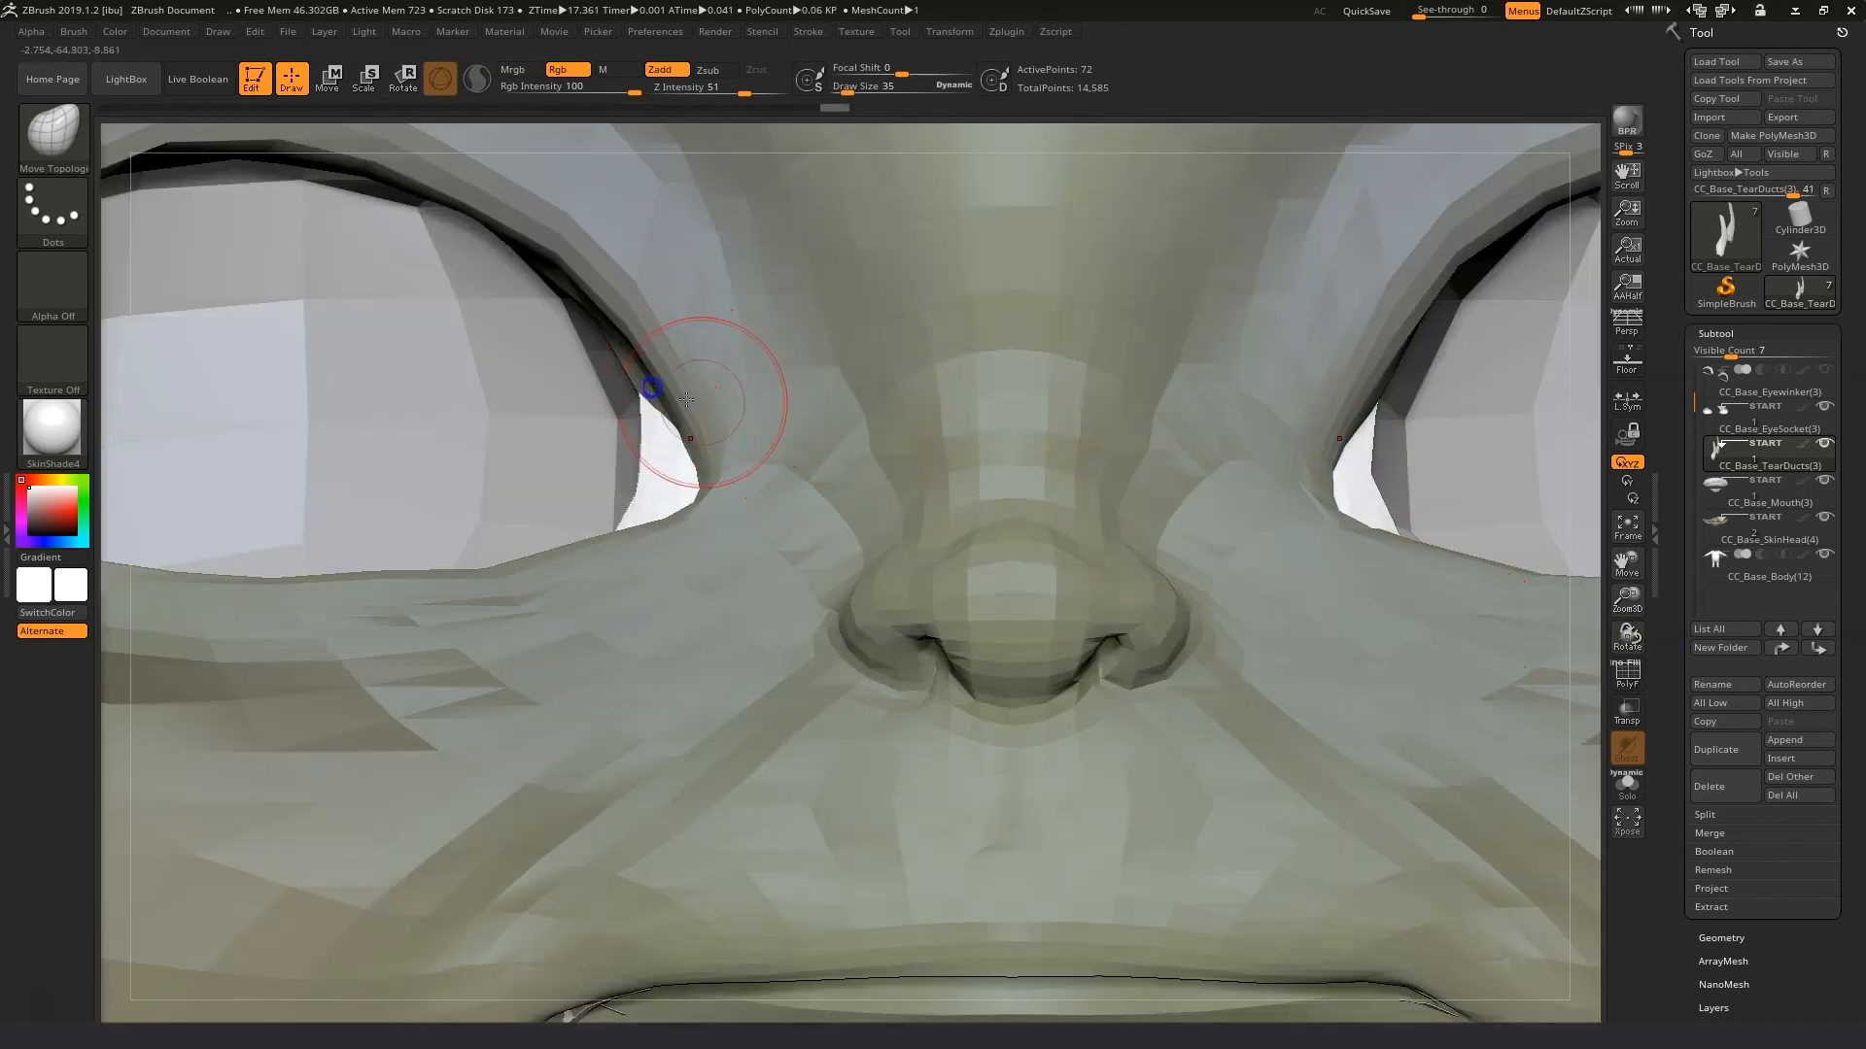
left_click_drag(1624, 607, 1465, 613)
Send all subtools back to Character Creator with GoZ and update the mesh and texture.
left_click(1739, 154)
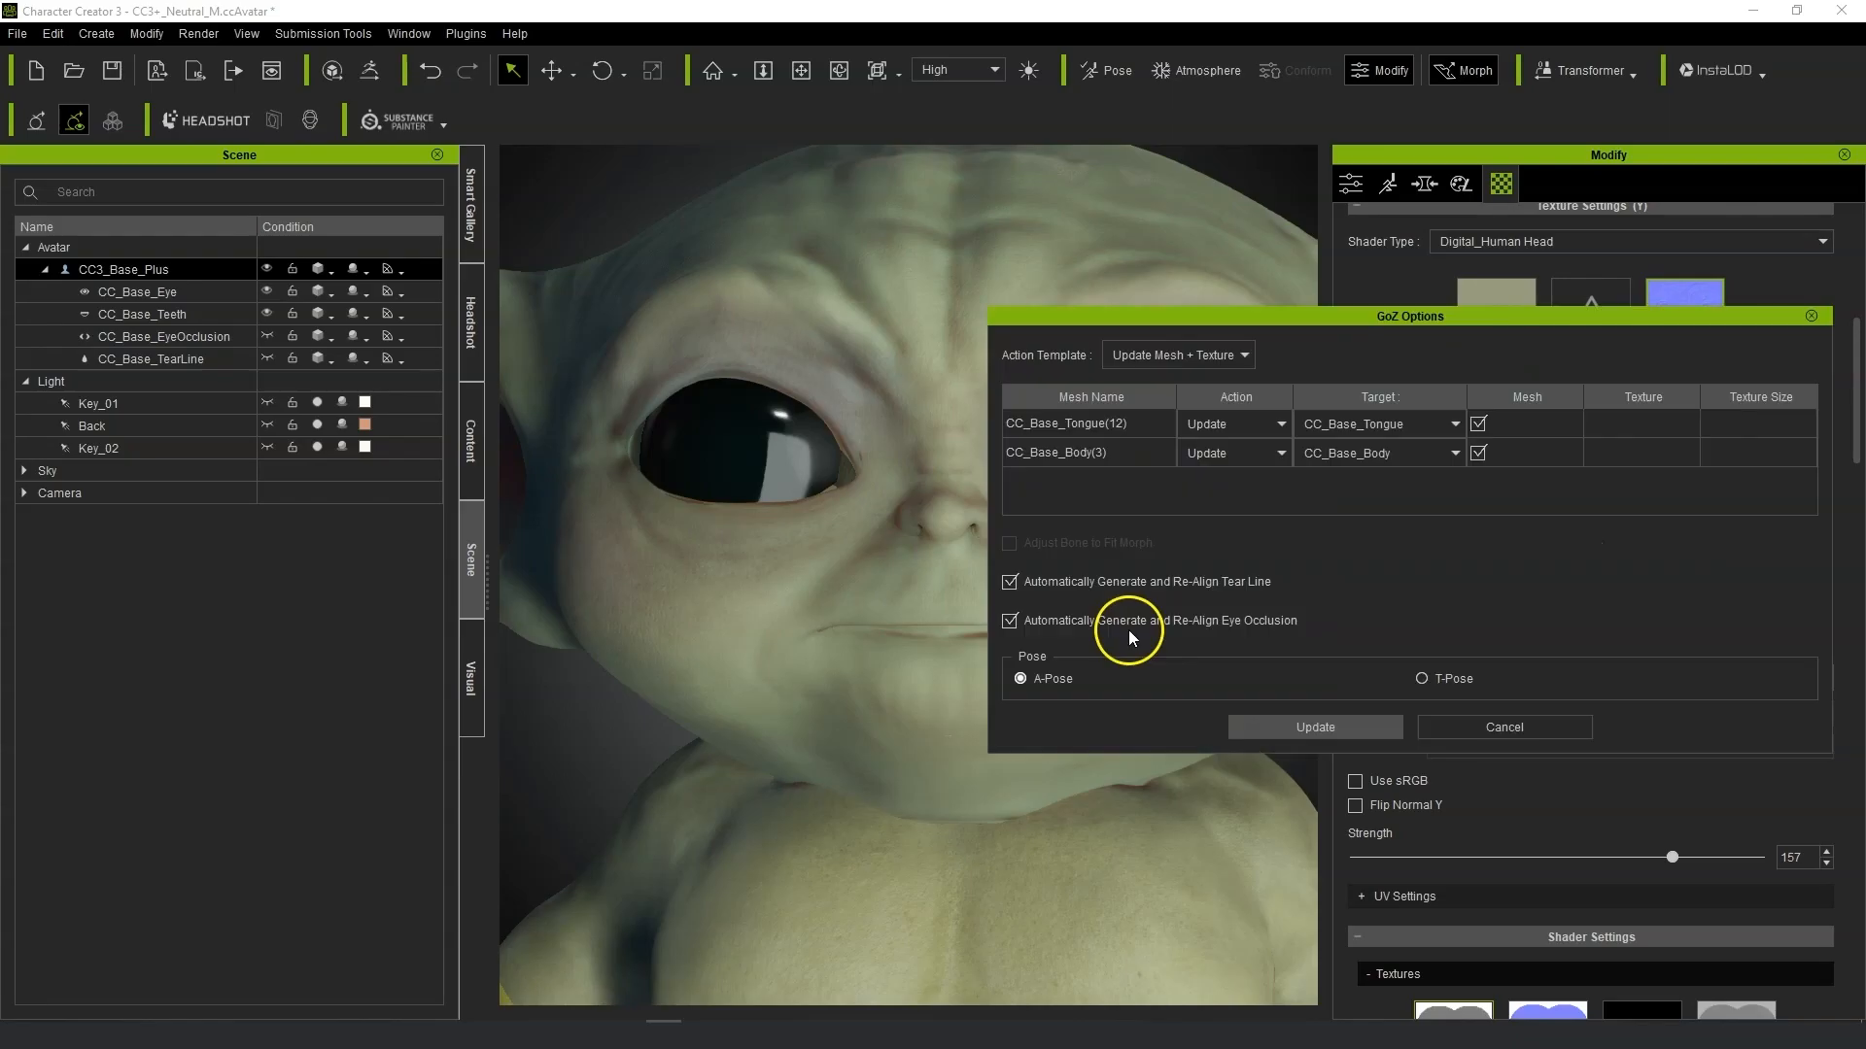
left_click(1333, 727)
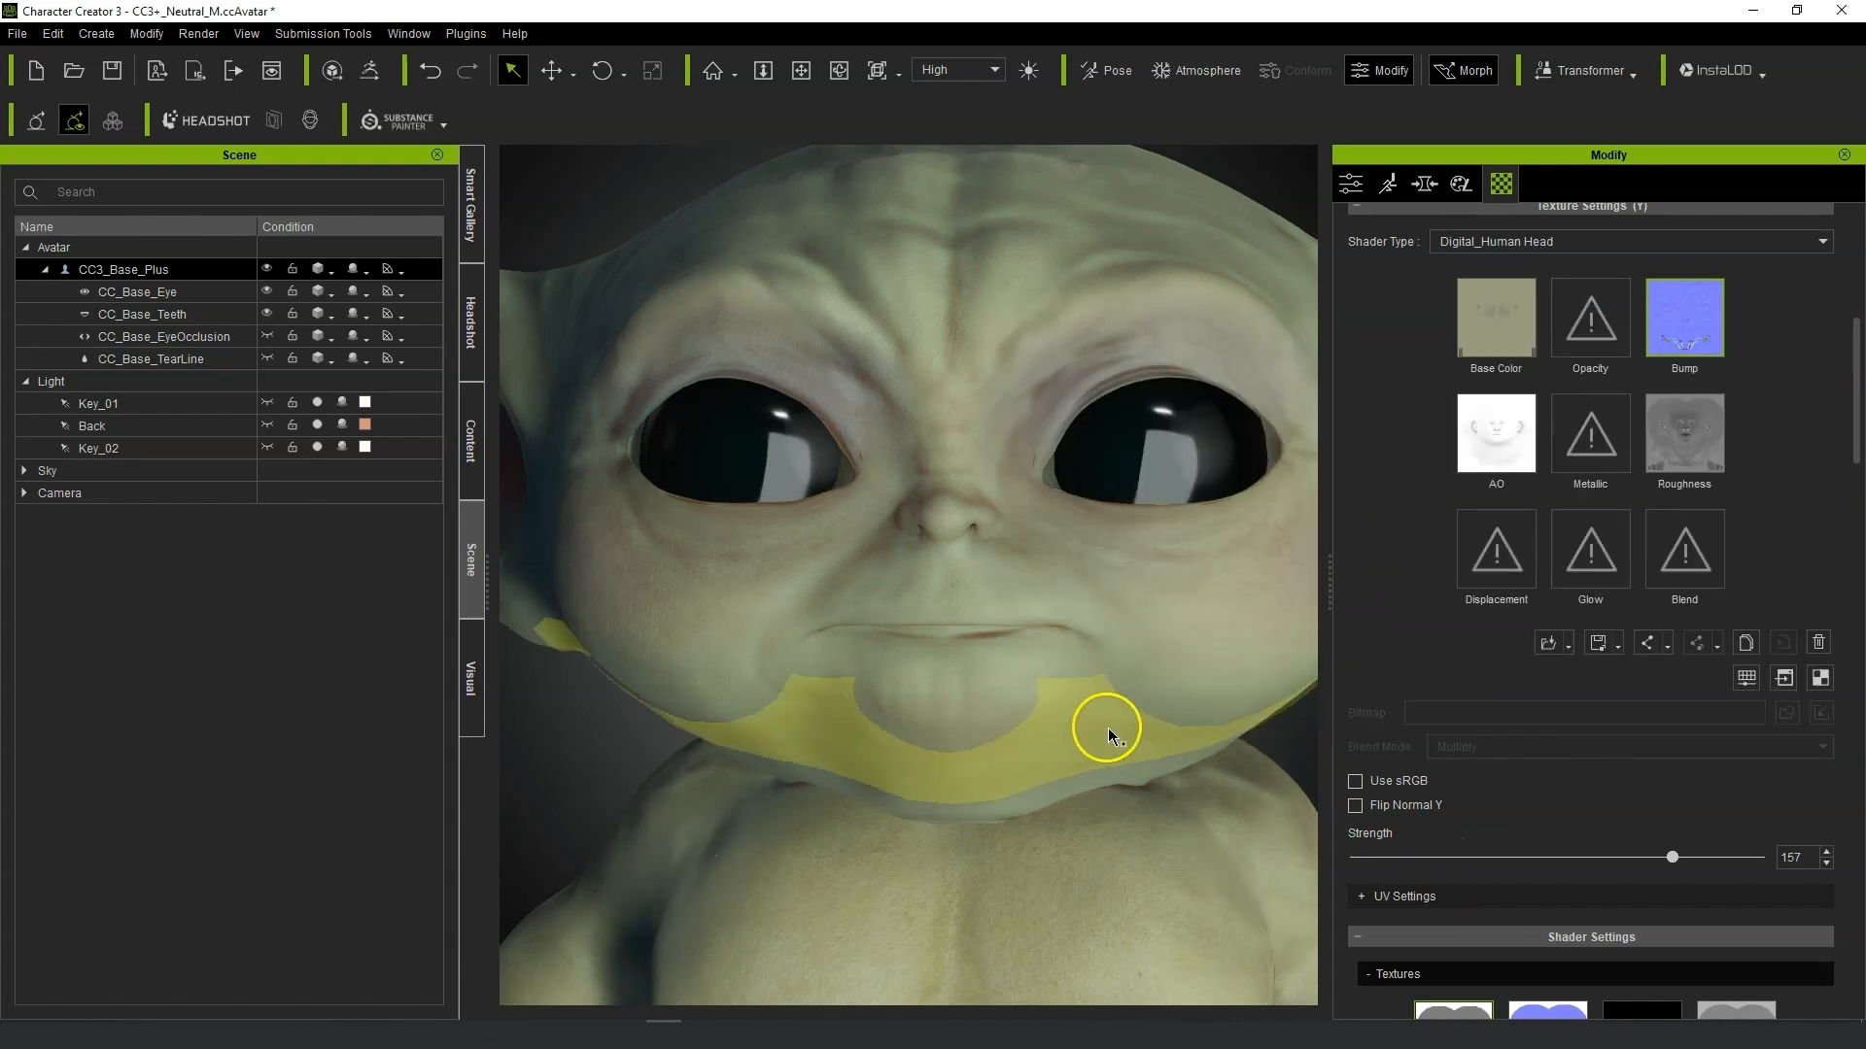
scroll(1110, 725, "up", 2)
left_click_drag(1109, 724, 1236, 719, "alt")
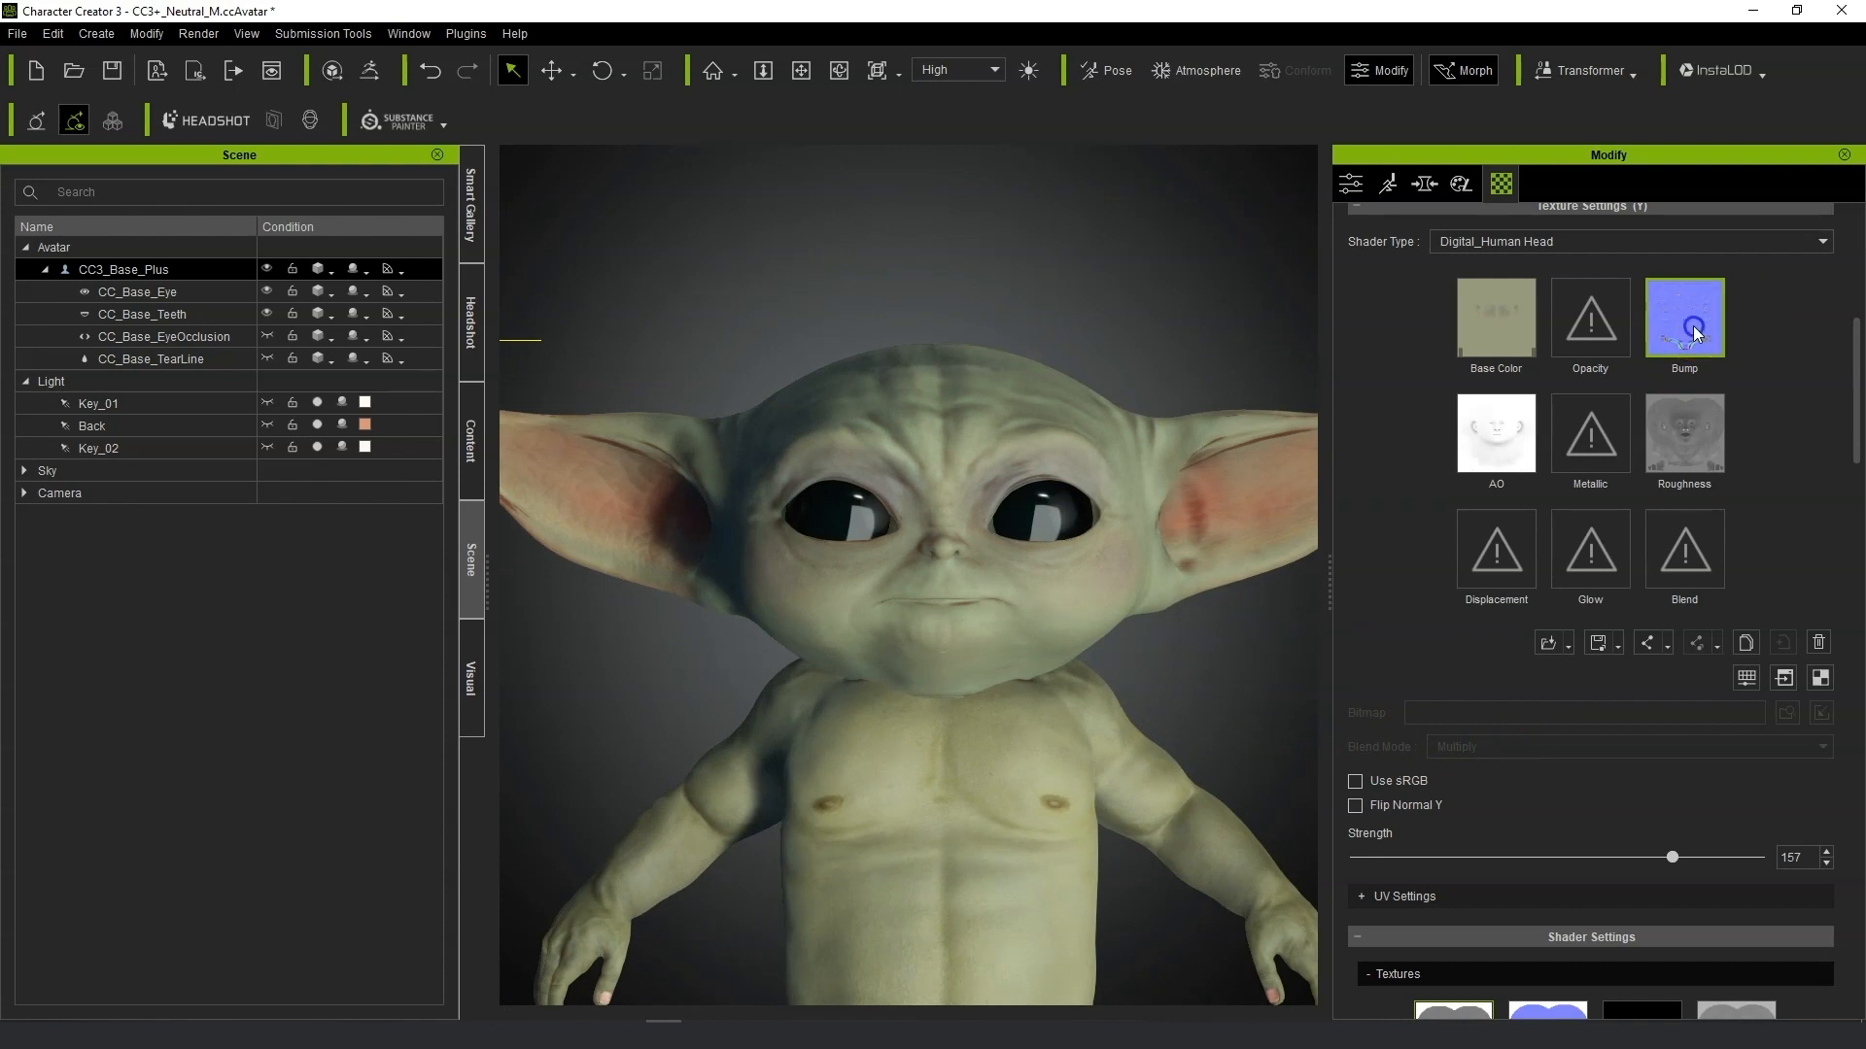
Open the head's Bump texture in the external image editor and inspect it at several zoom levels alongside the UV reference.
left_click(1782, 679)
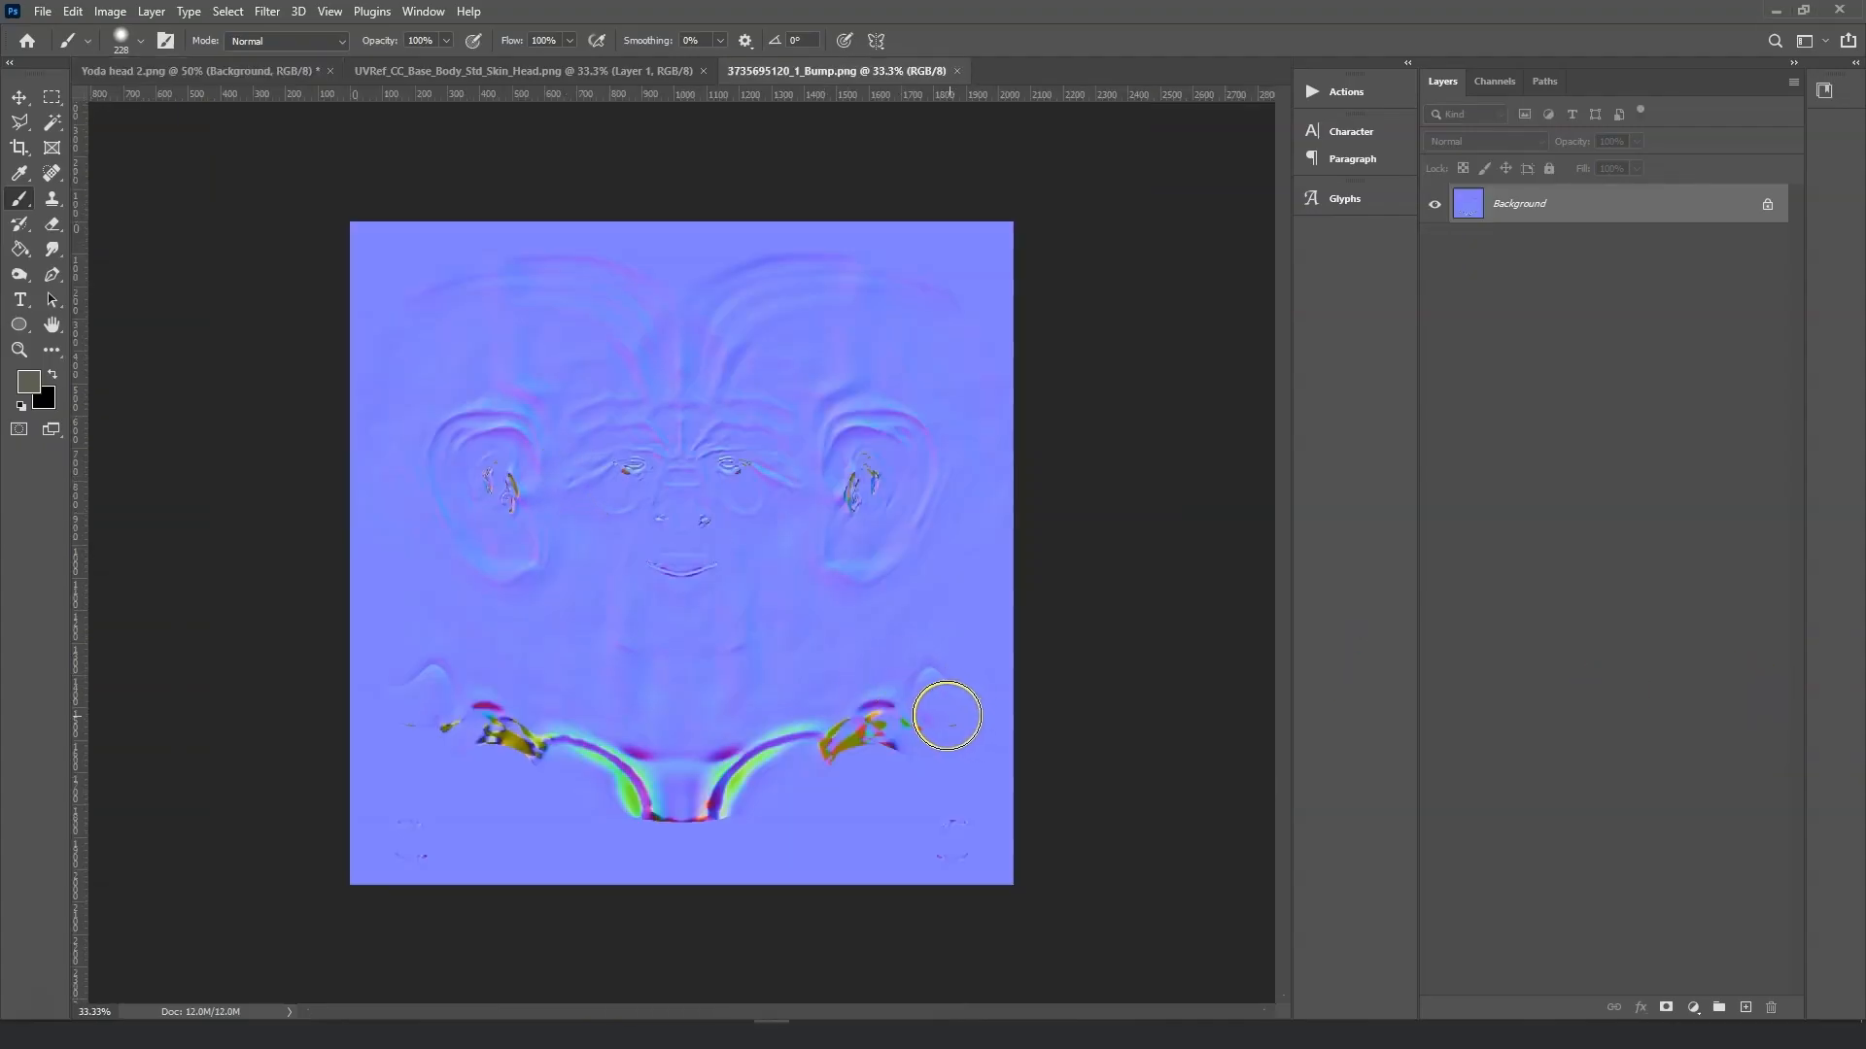
key("ctrl+plus")
key("ctrl+plus")
key("ctrl+plus")
key("ctrl+plus")
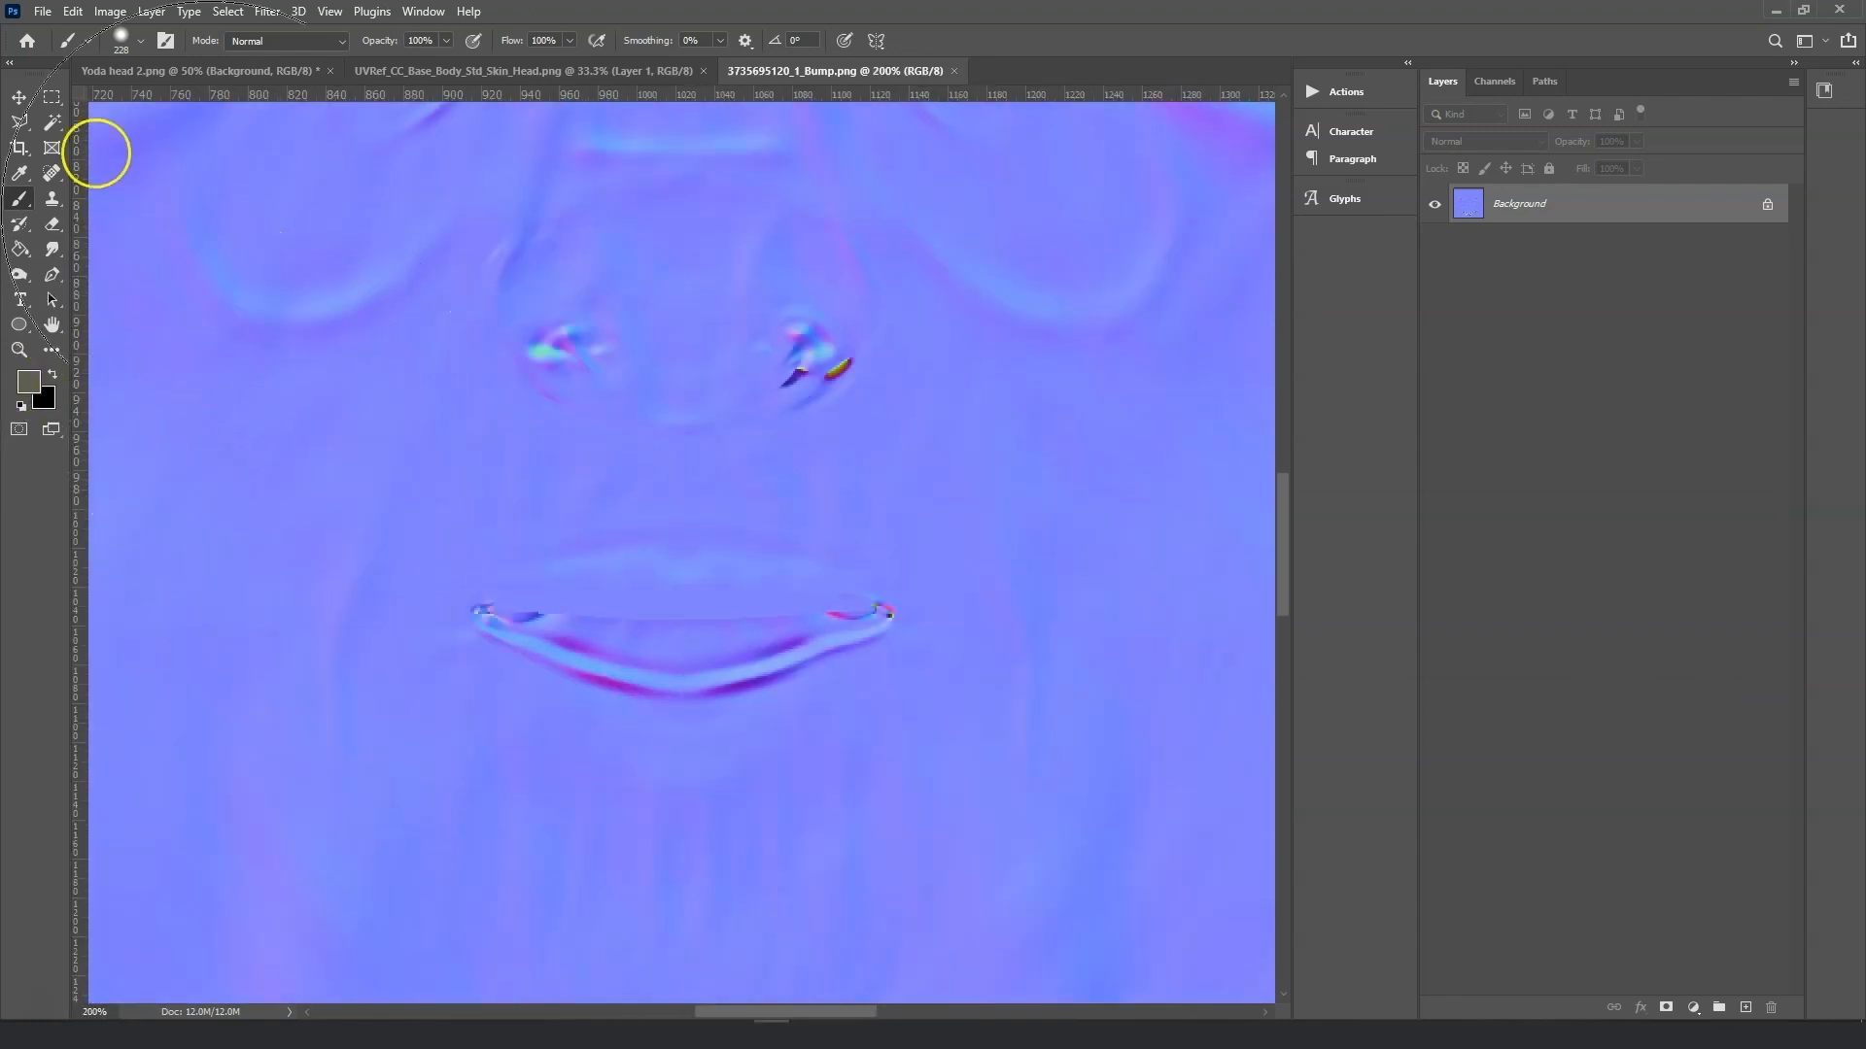
key("ctrl+minus")
key("ctrl+minus")
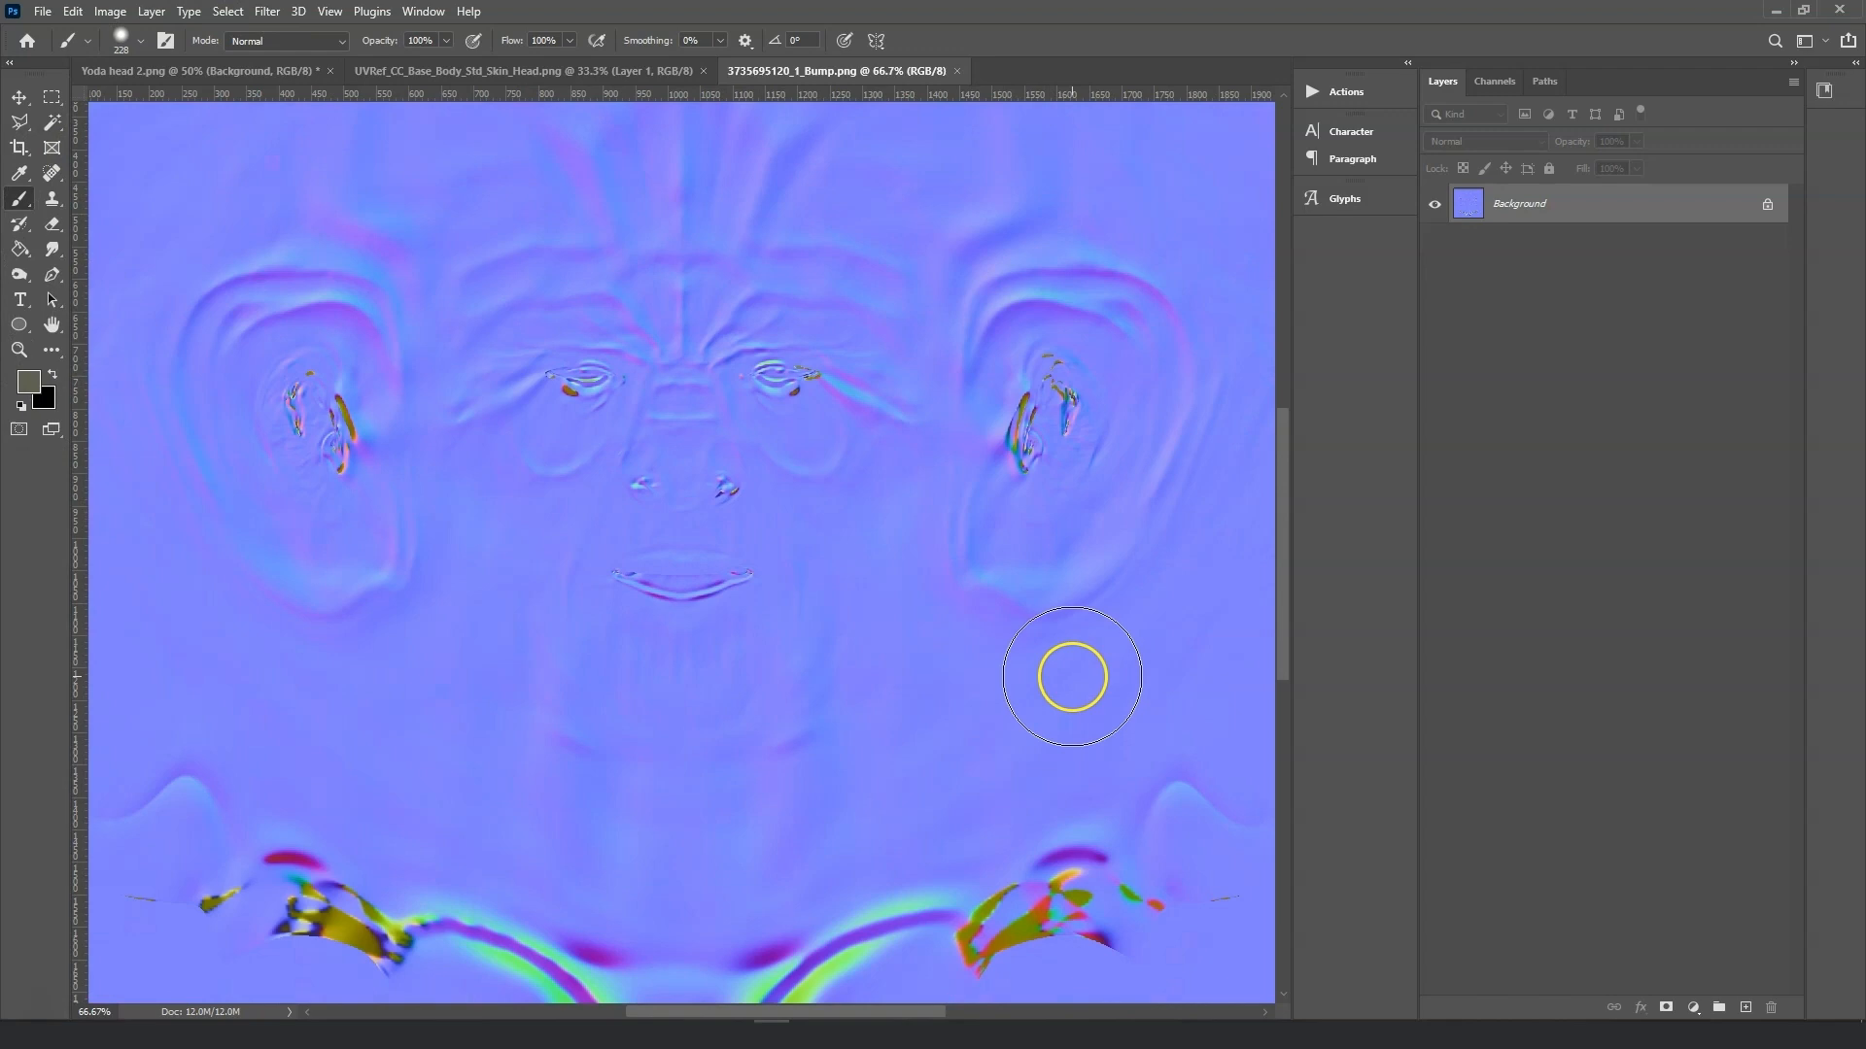
key("ctrl+plus")
key("ctrl+plus")
key("ctrl+minus")
key("ctrl+minus")
key("ctrl+minus")
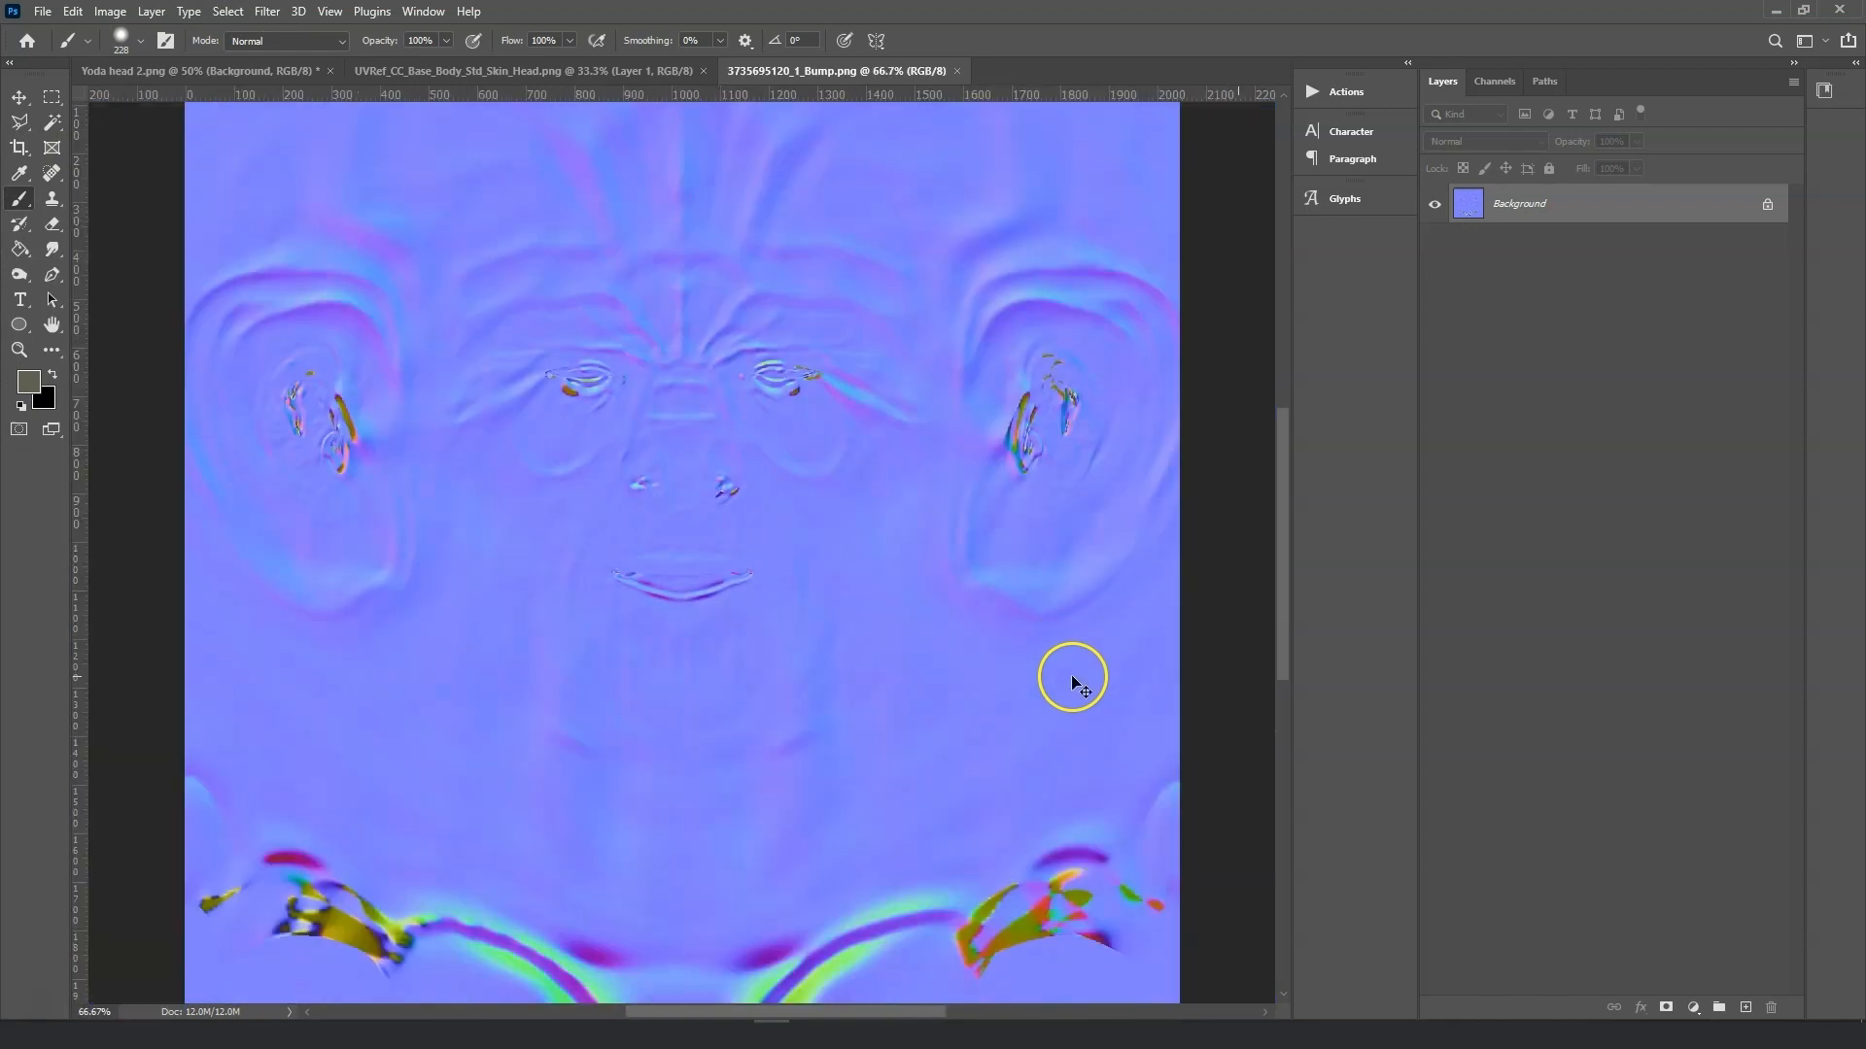
key("ctrl+minus")
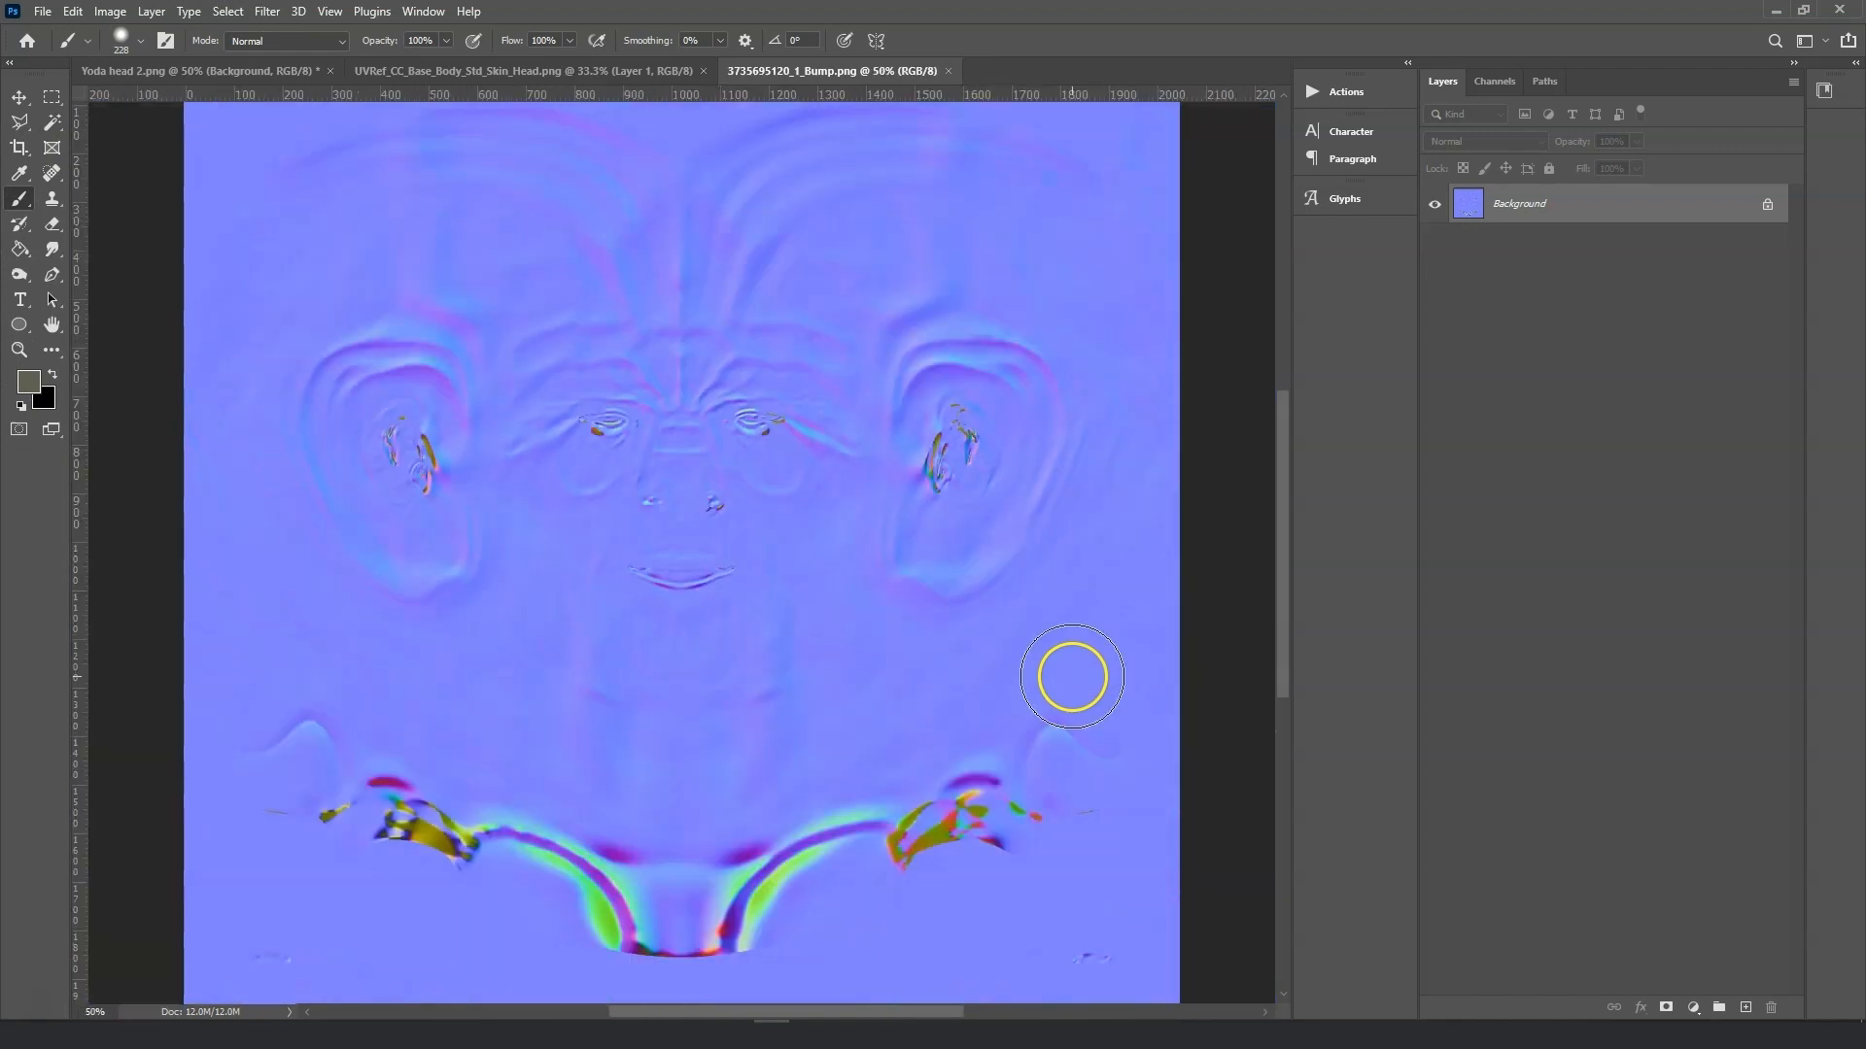
left_click(643, 74)
left_click(761, 68)
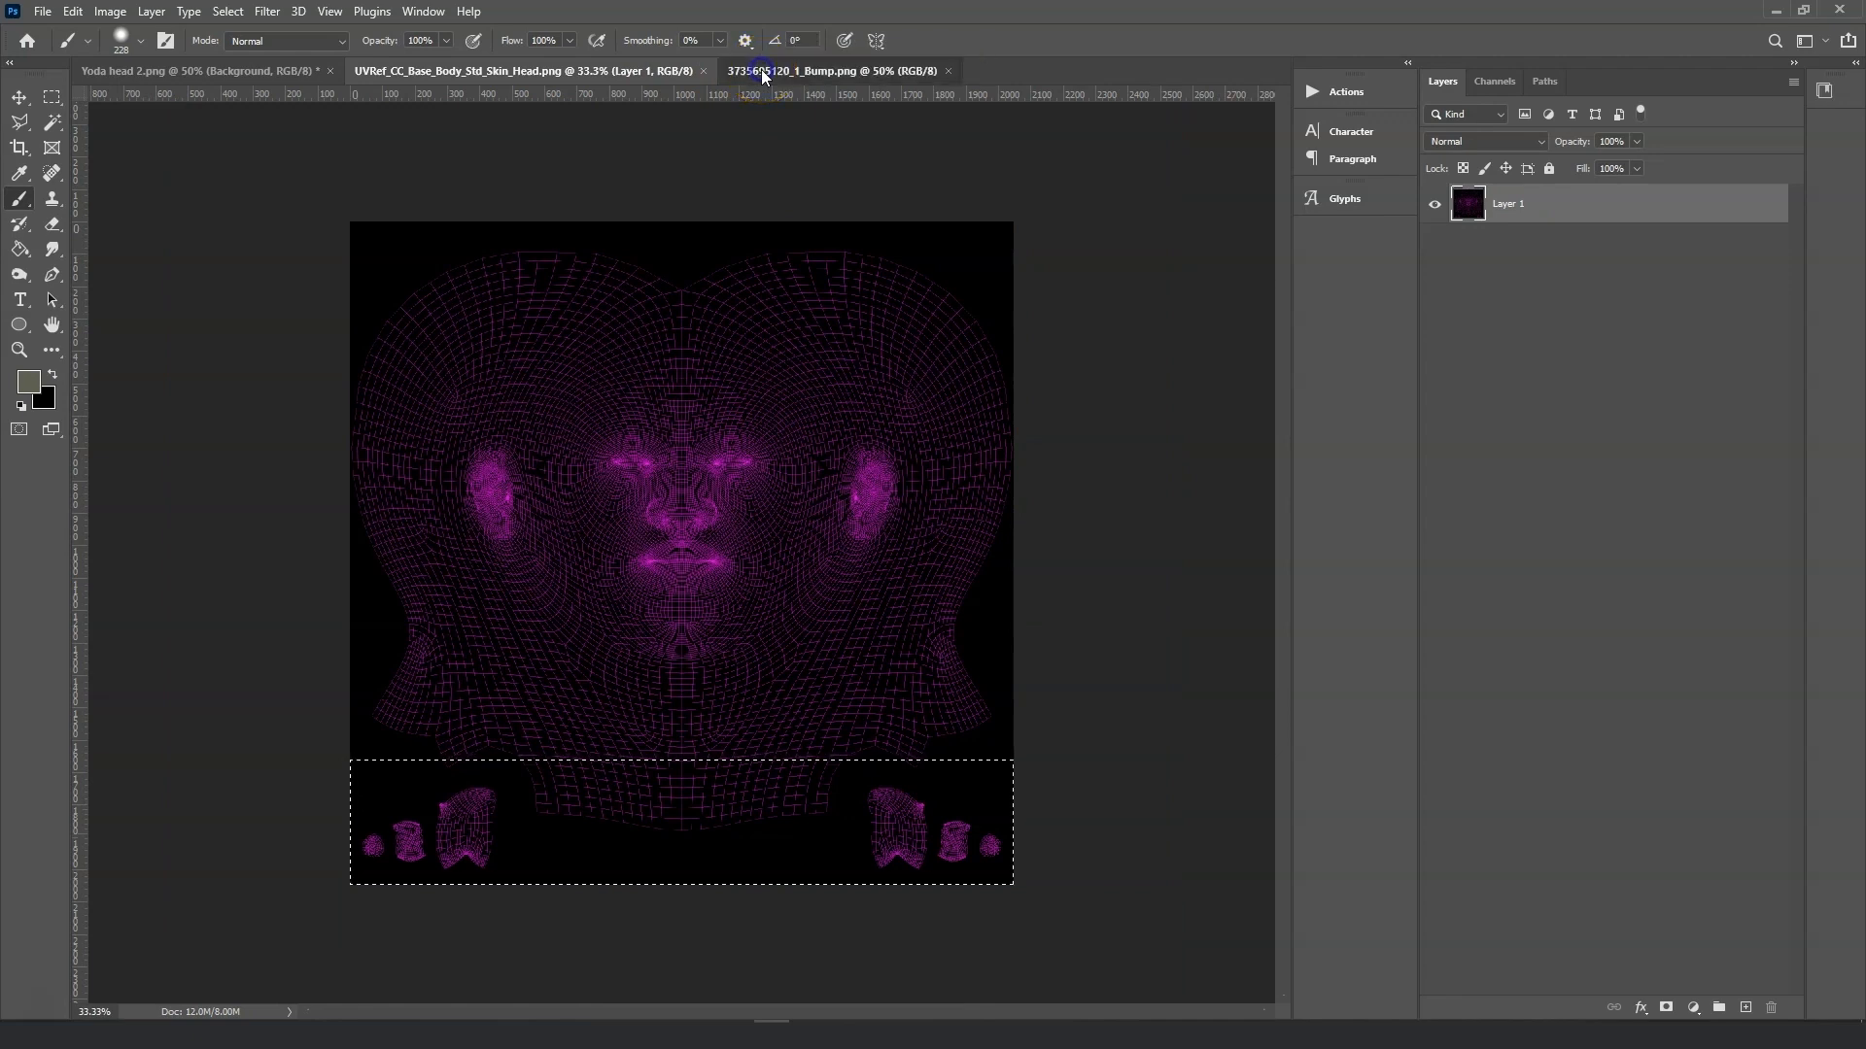
key("ctrl+plus")
key("ctrl+plus")
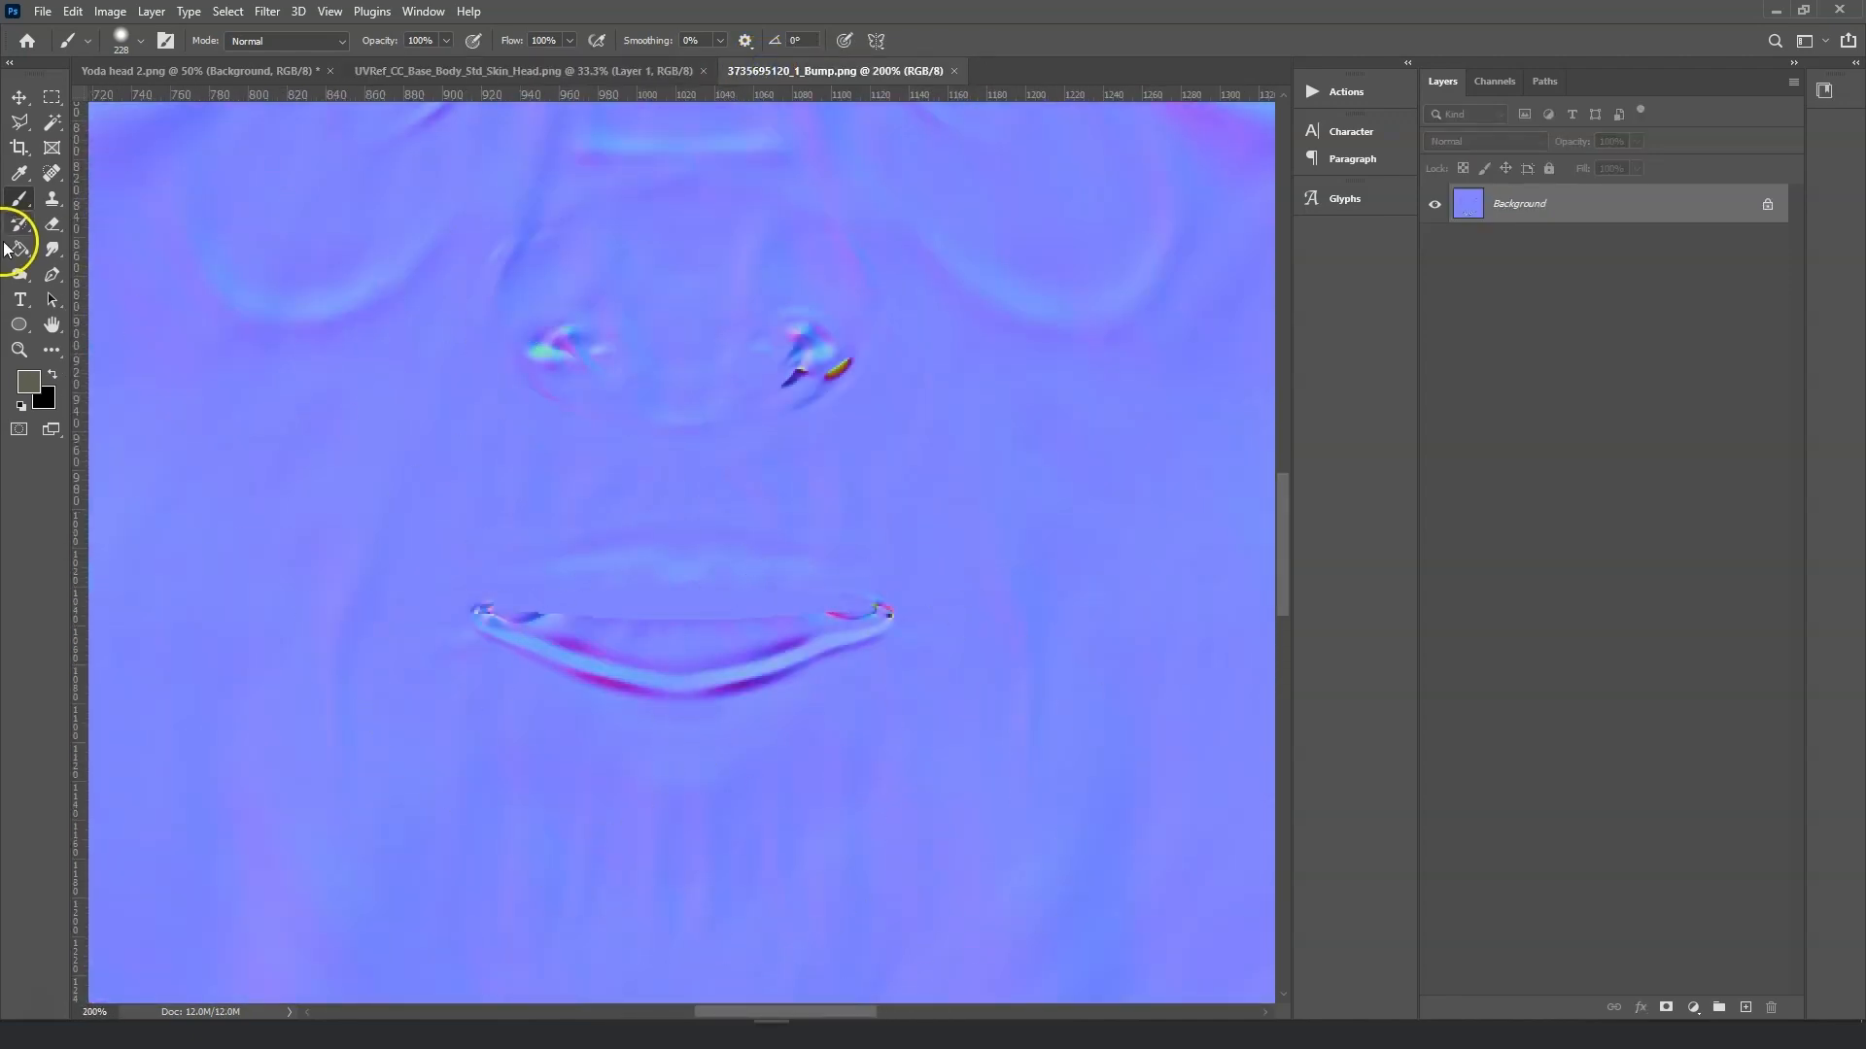
left_click(53, 199)
left_click(911, 638)
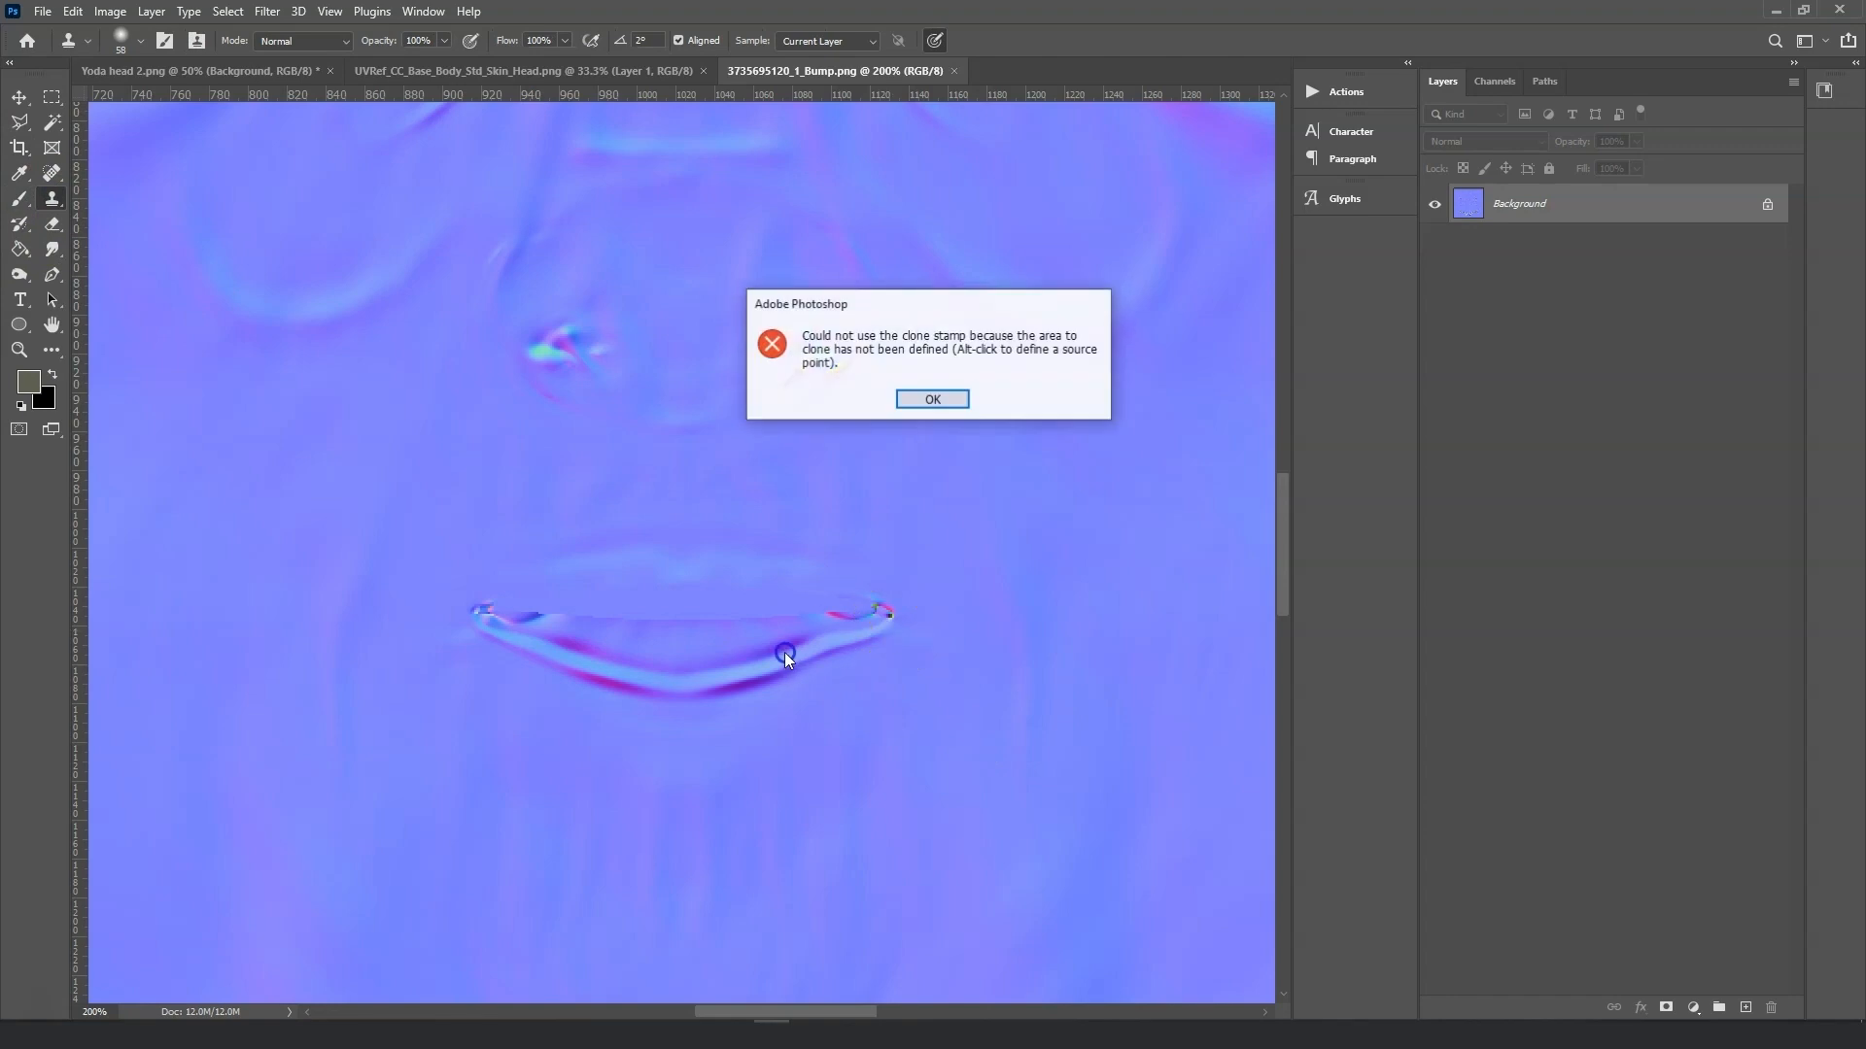
left_click(931, 397)
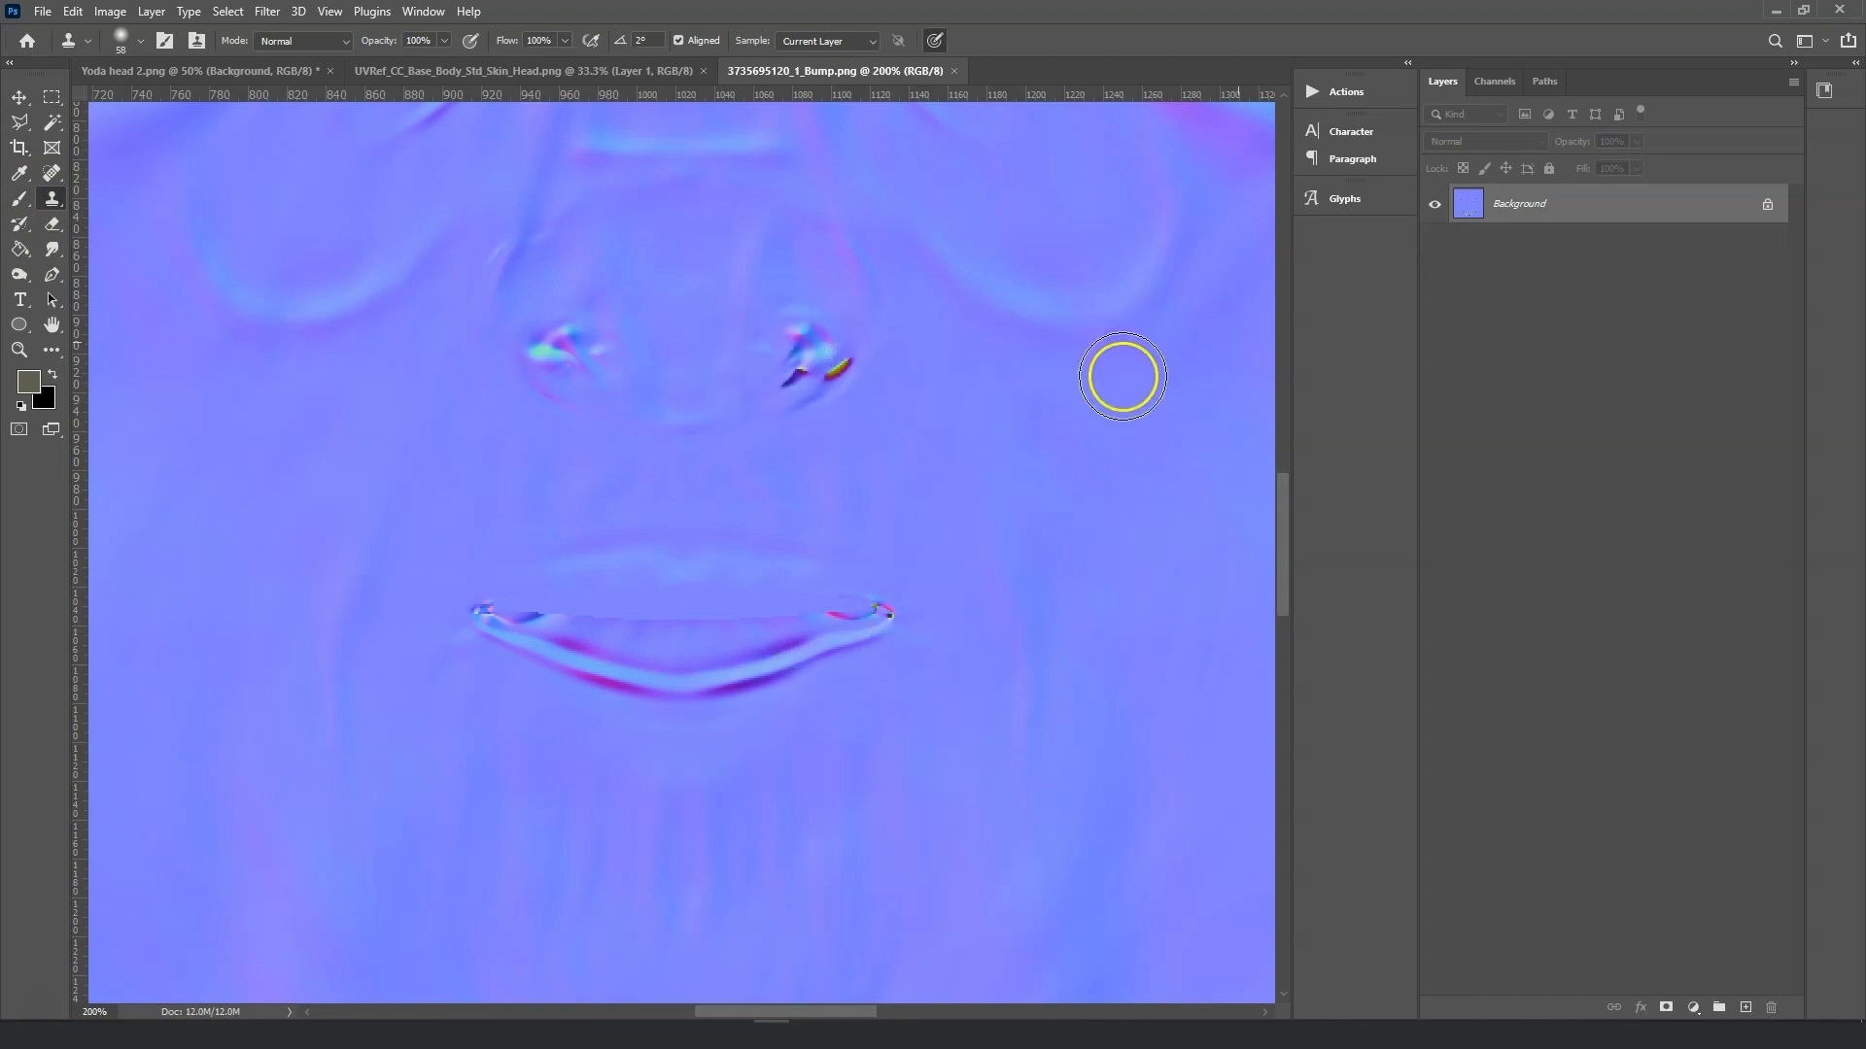
Use the Spot Healing Brush to erase the mouth crease and the coloured artifacts around both eyes on the bump map.
left_click(54, 173)
mouse_move(873, 602)
left_mouse_down()
mouse_move(521, 632)
mouse_move(829, 641)
mouse_move(593, 680)
left_mouse_up()
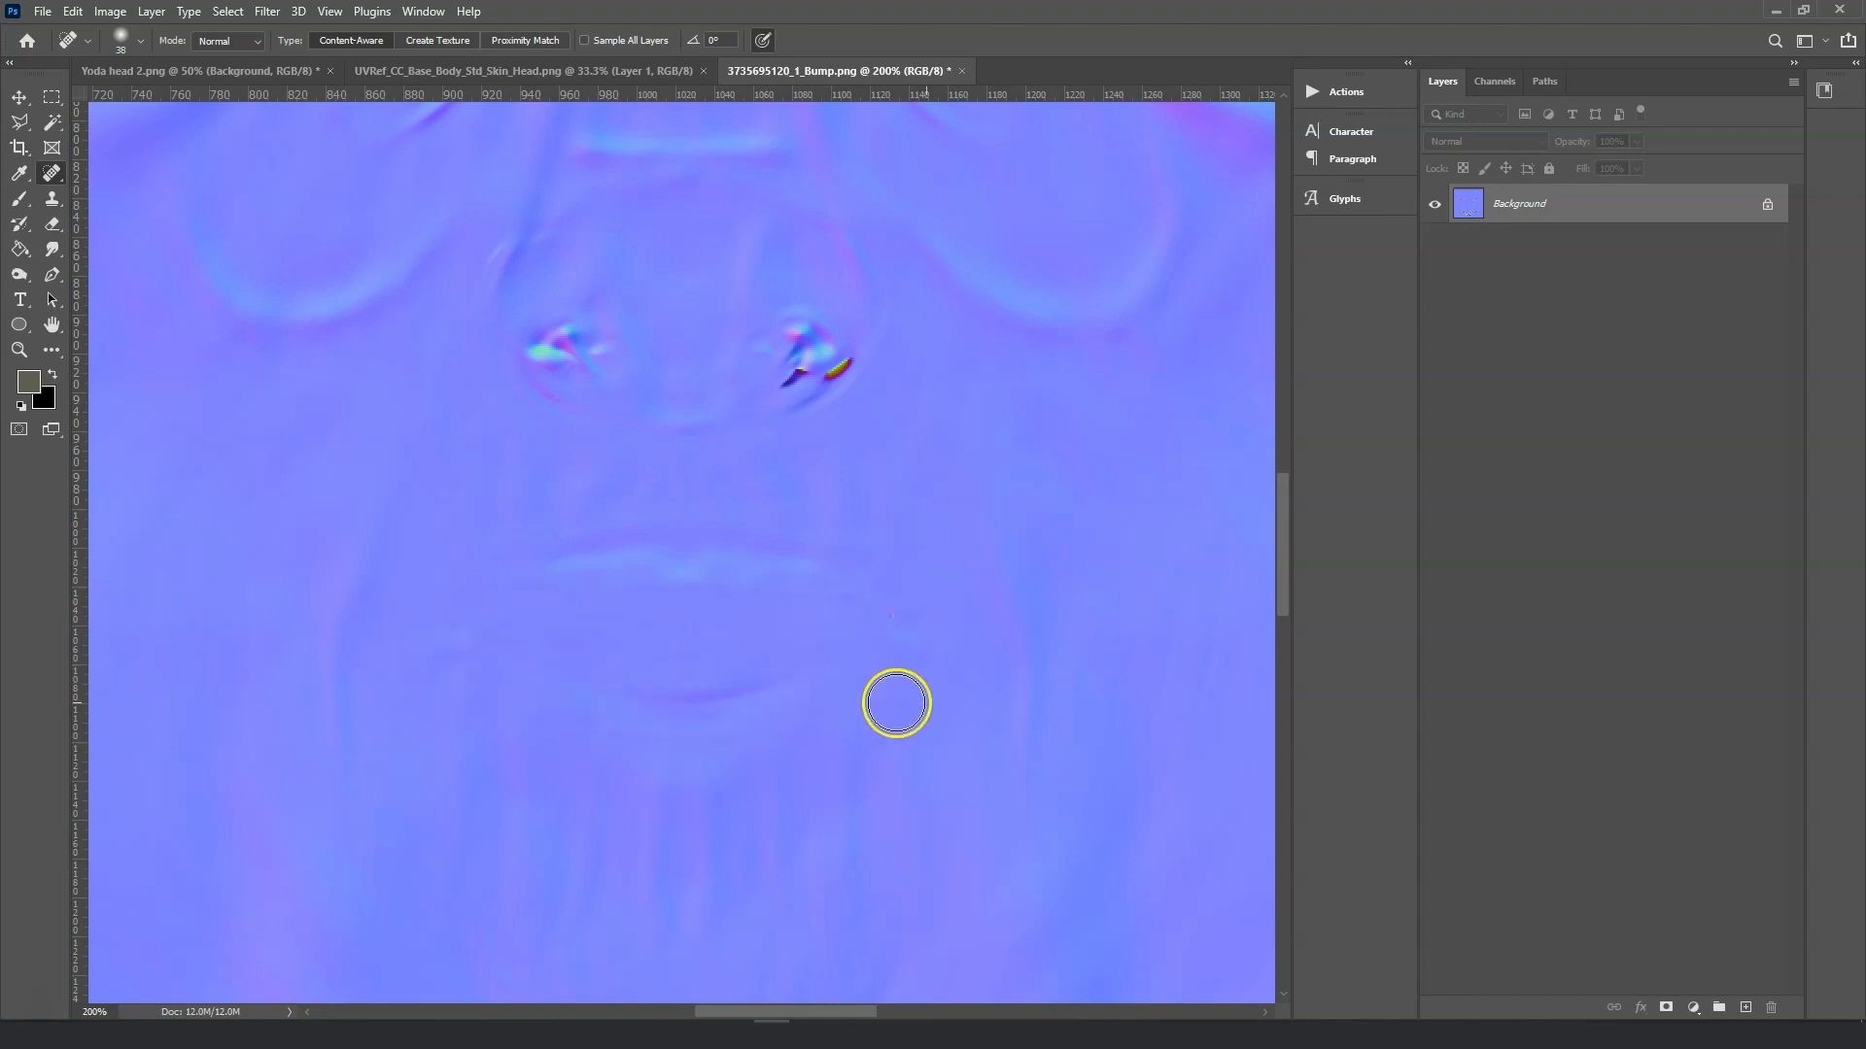
left_click_drag(868, 411, 758, 377)
left_click_drag(571, 370, 606, 387)
left_click_drag(845, 364, 850, 367)
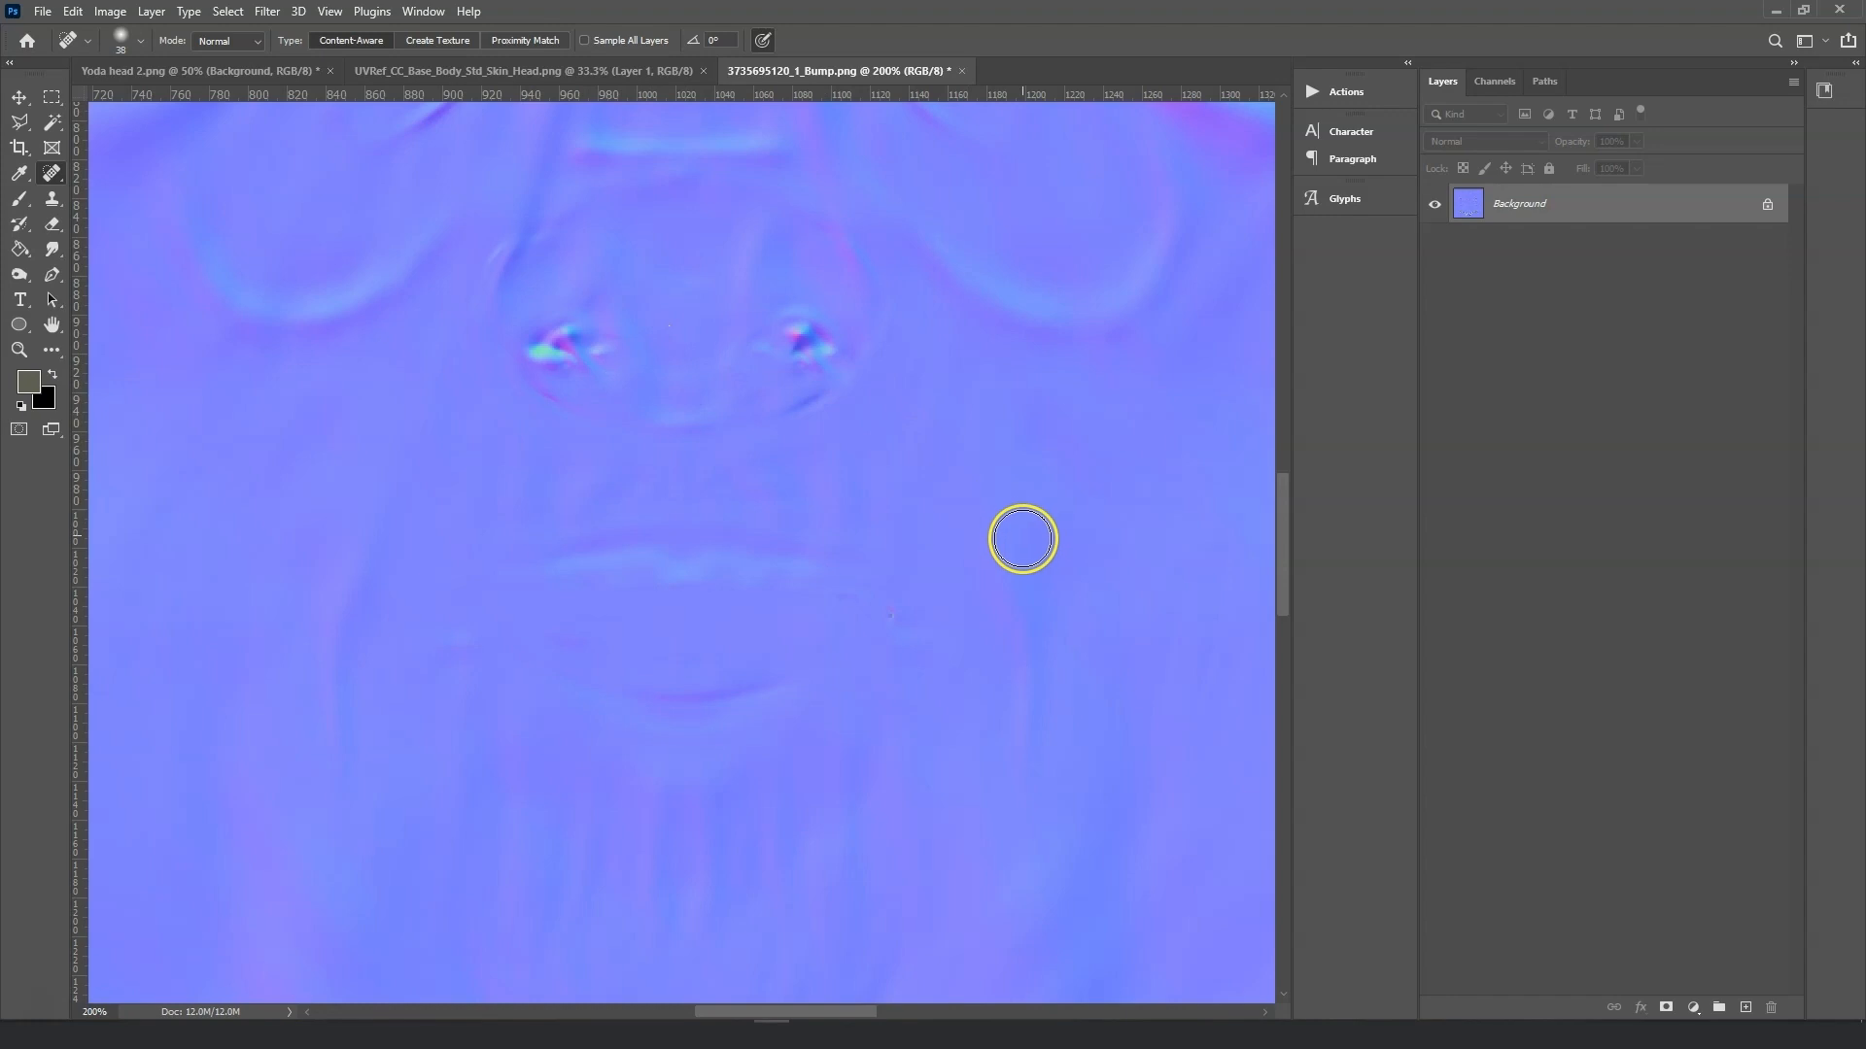
Heal away the coloured artifacts inside both ears and at the right eye corner.
key("ctrl+minus")
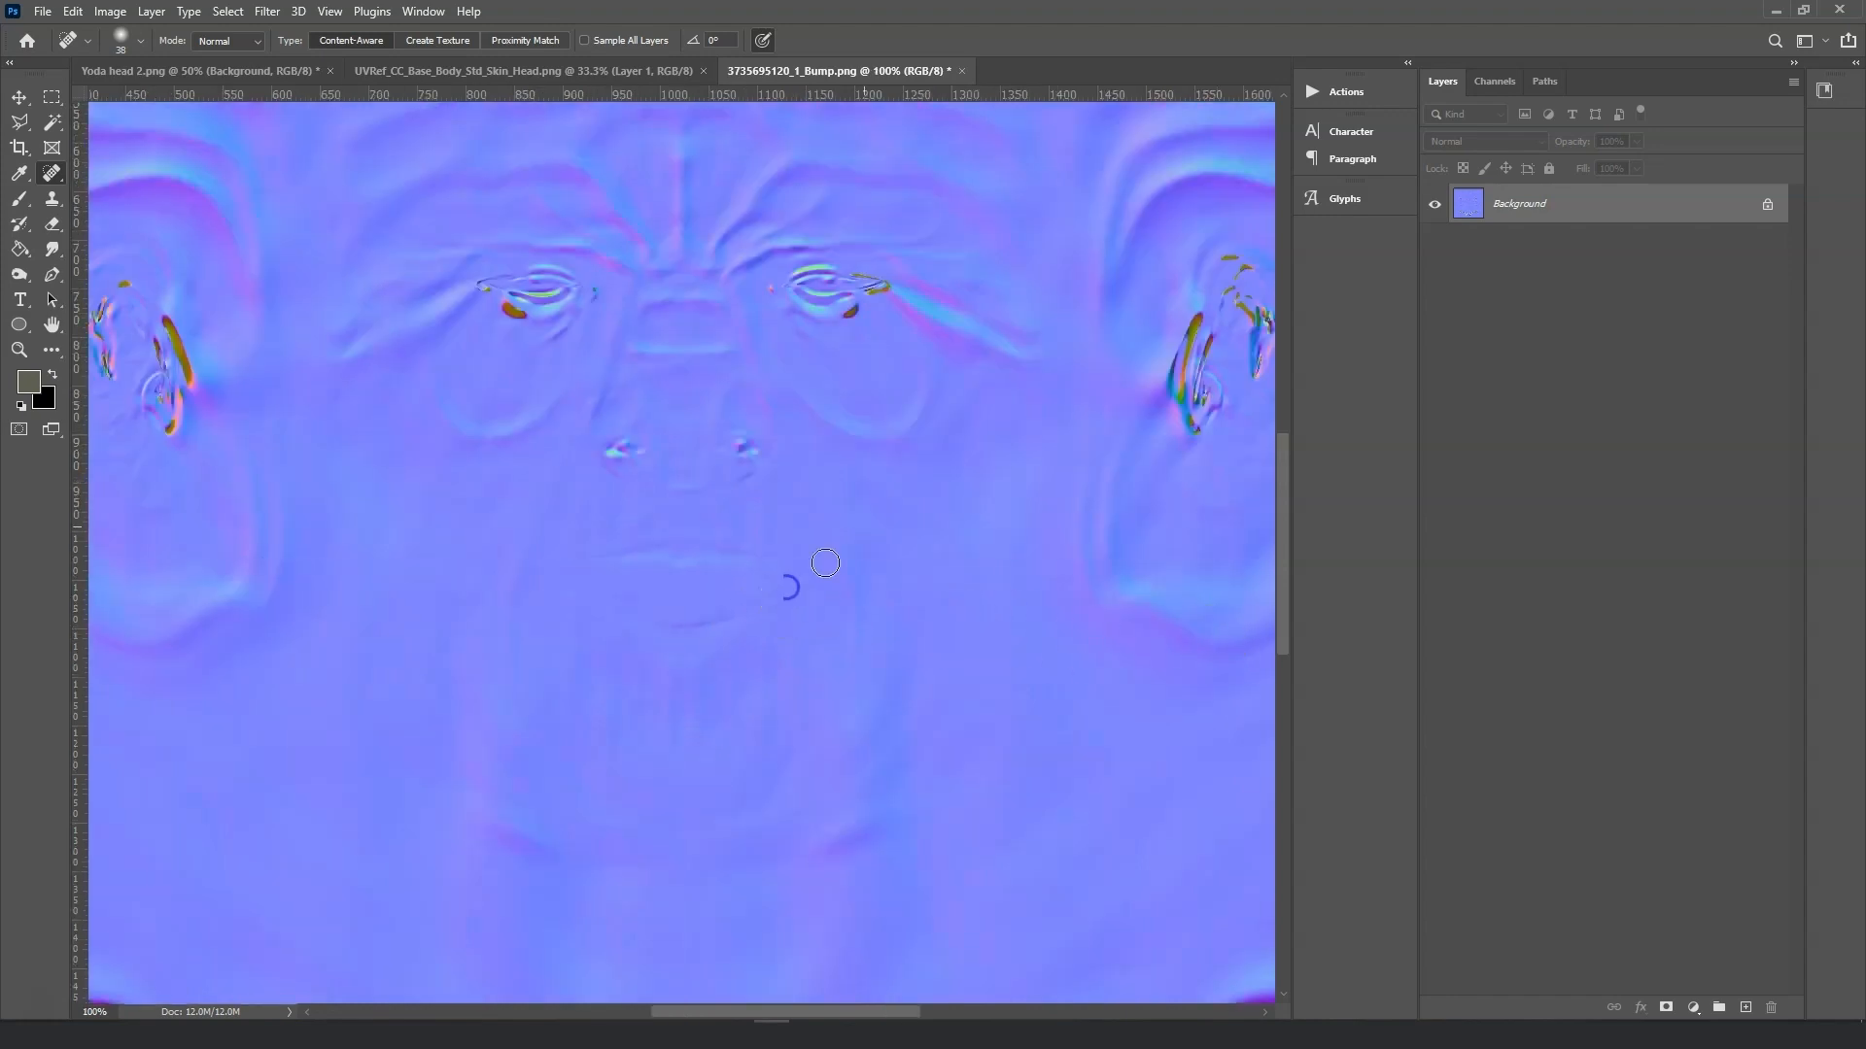
scroll(526, 313, "up", 3)
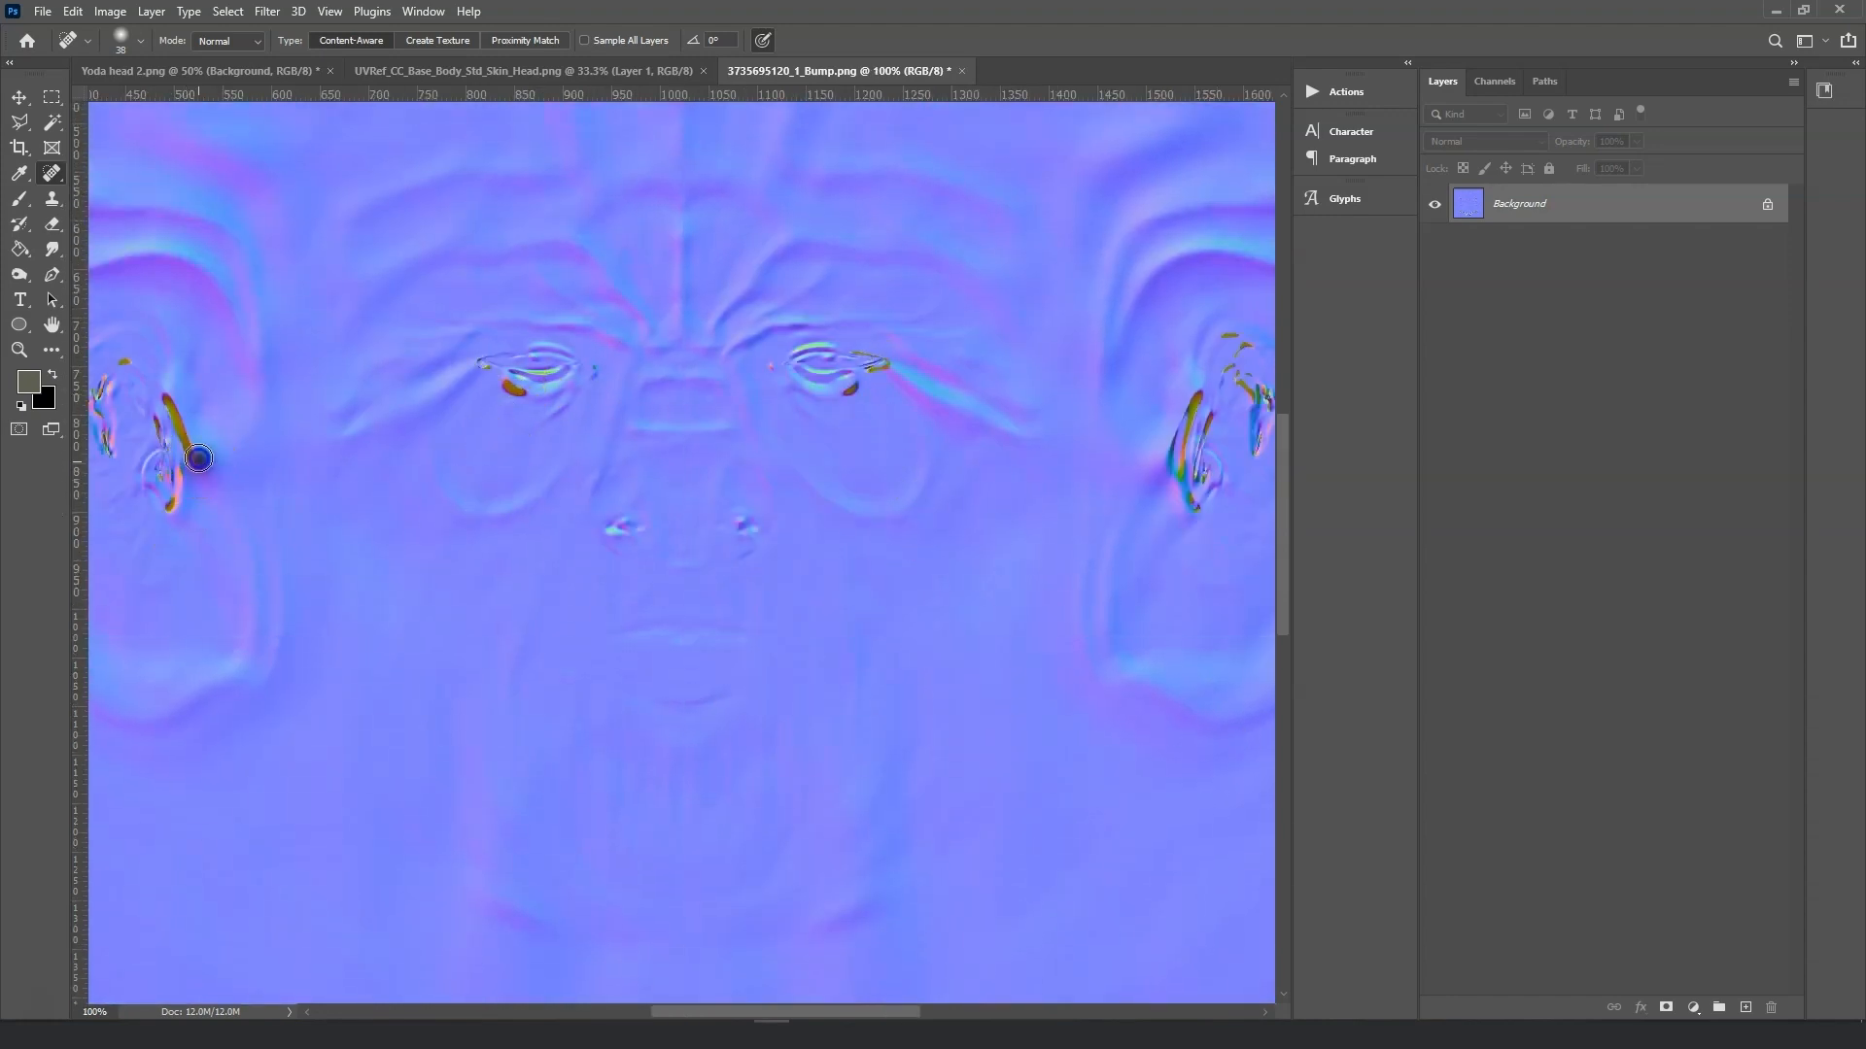
mouse_move(159, 405)
left_mouse_down()
mouse_move(176, 455)
mouse_move(152, 402)
mouse_move(108, 469)
left_mouse_up()
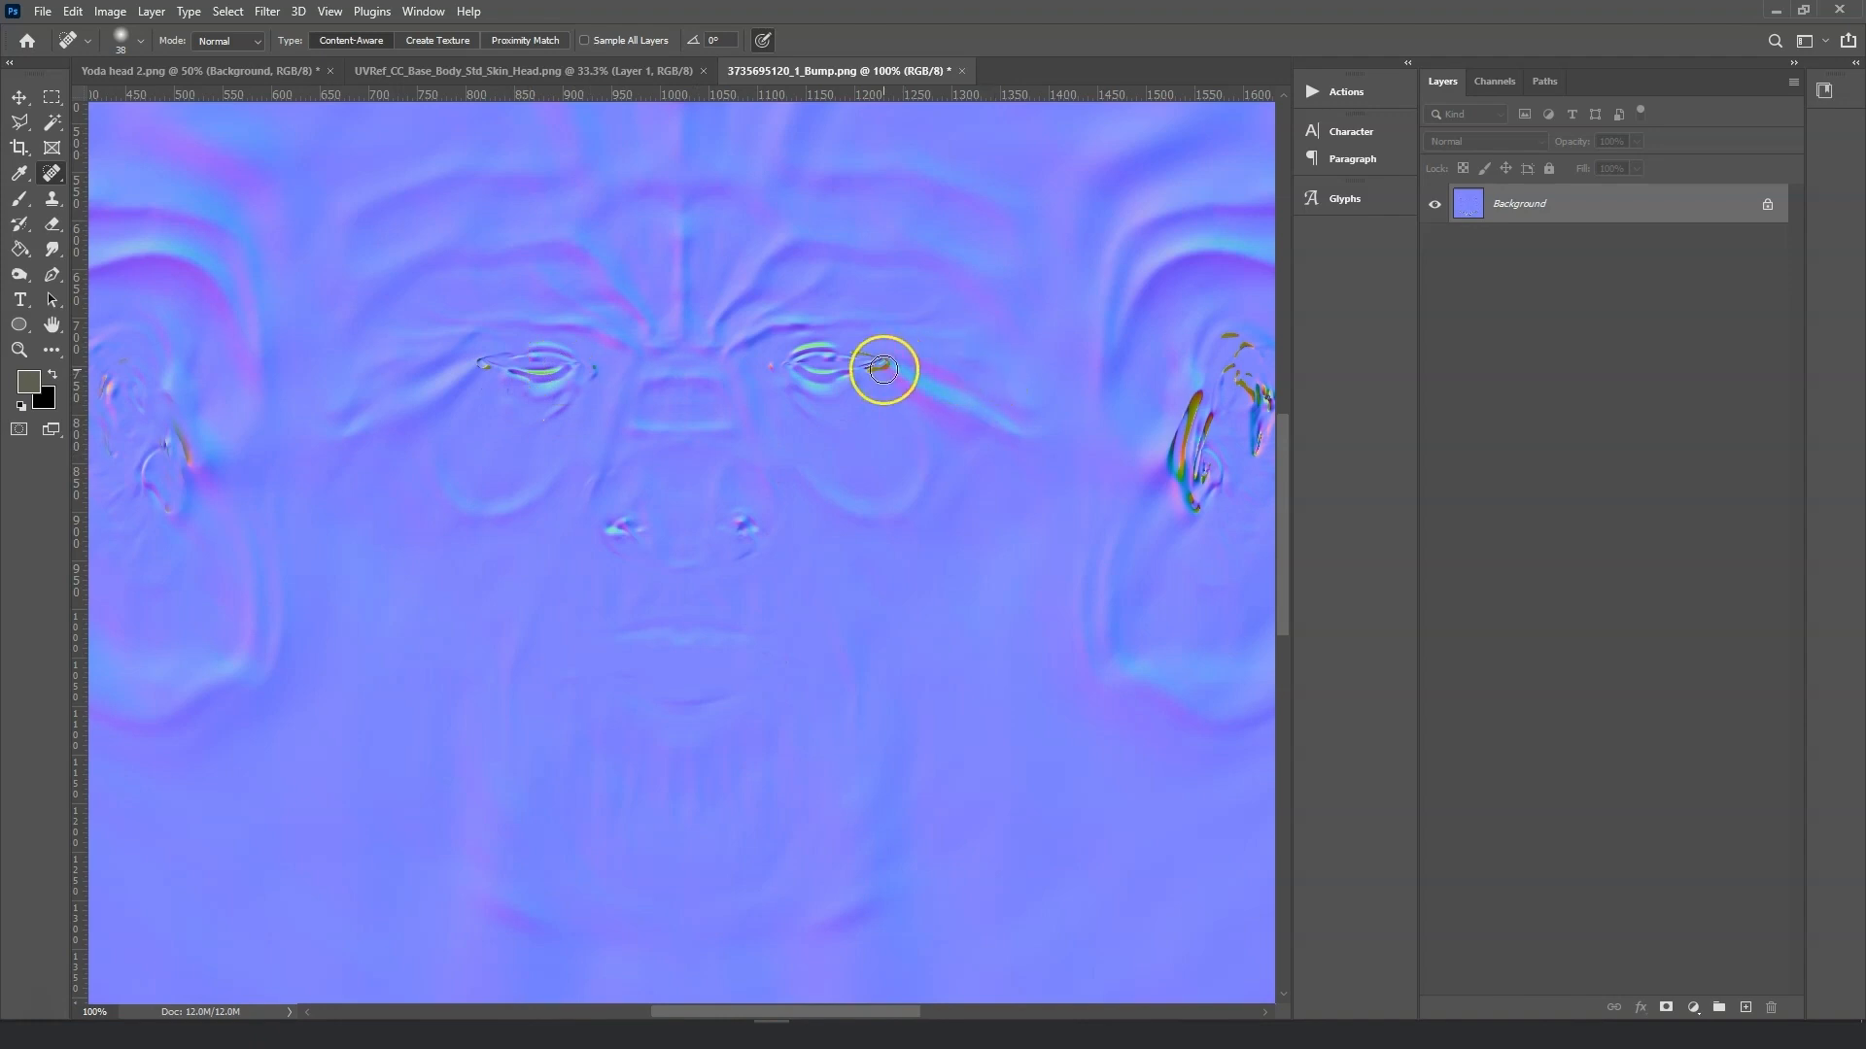
left_click(821, 372)
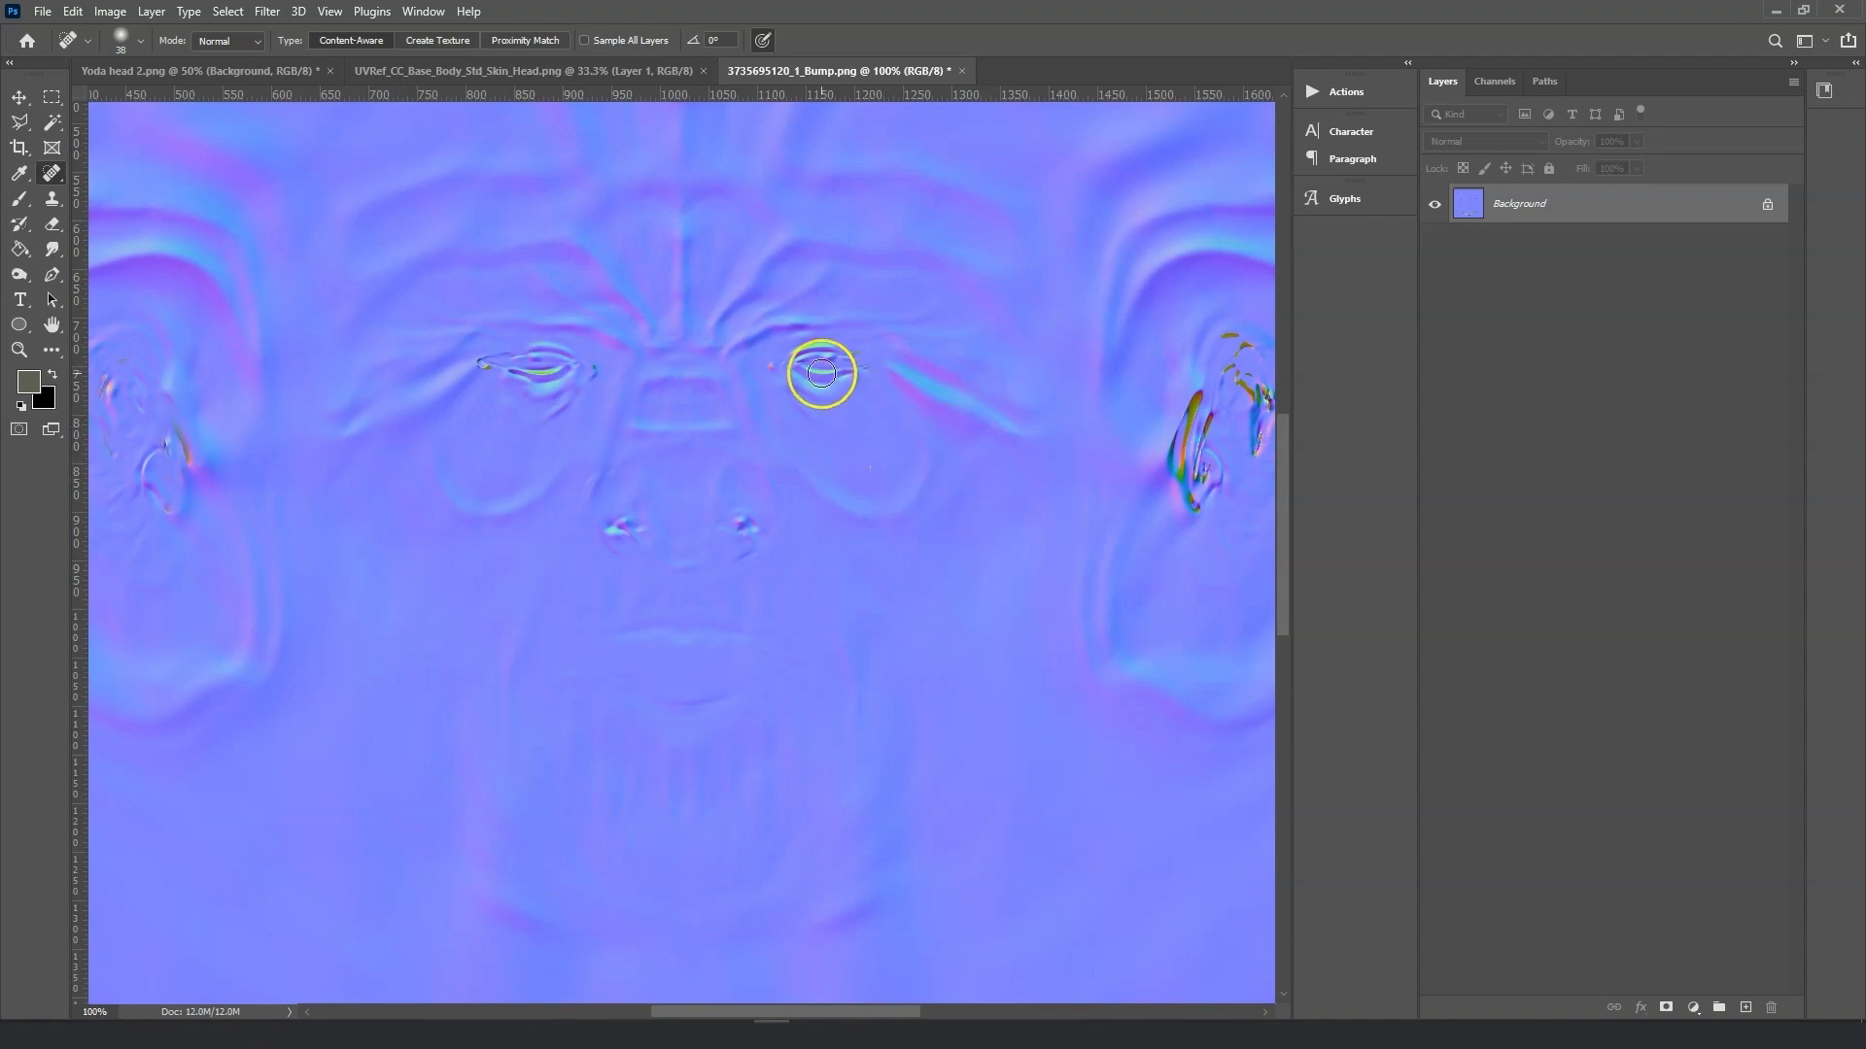
left_click_drag(1197, 391, 1185, 455)
mouse_move(1187, 478)
left_mouse_down()
mouse_move(1195, 513)
mouse_move(1206, 455)
left_mouse_up()
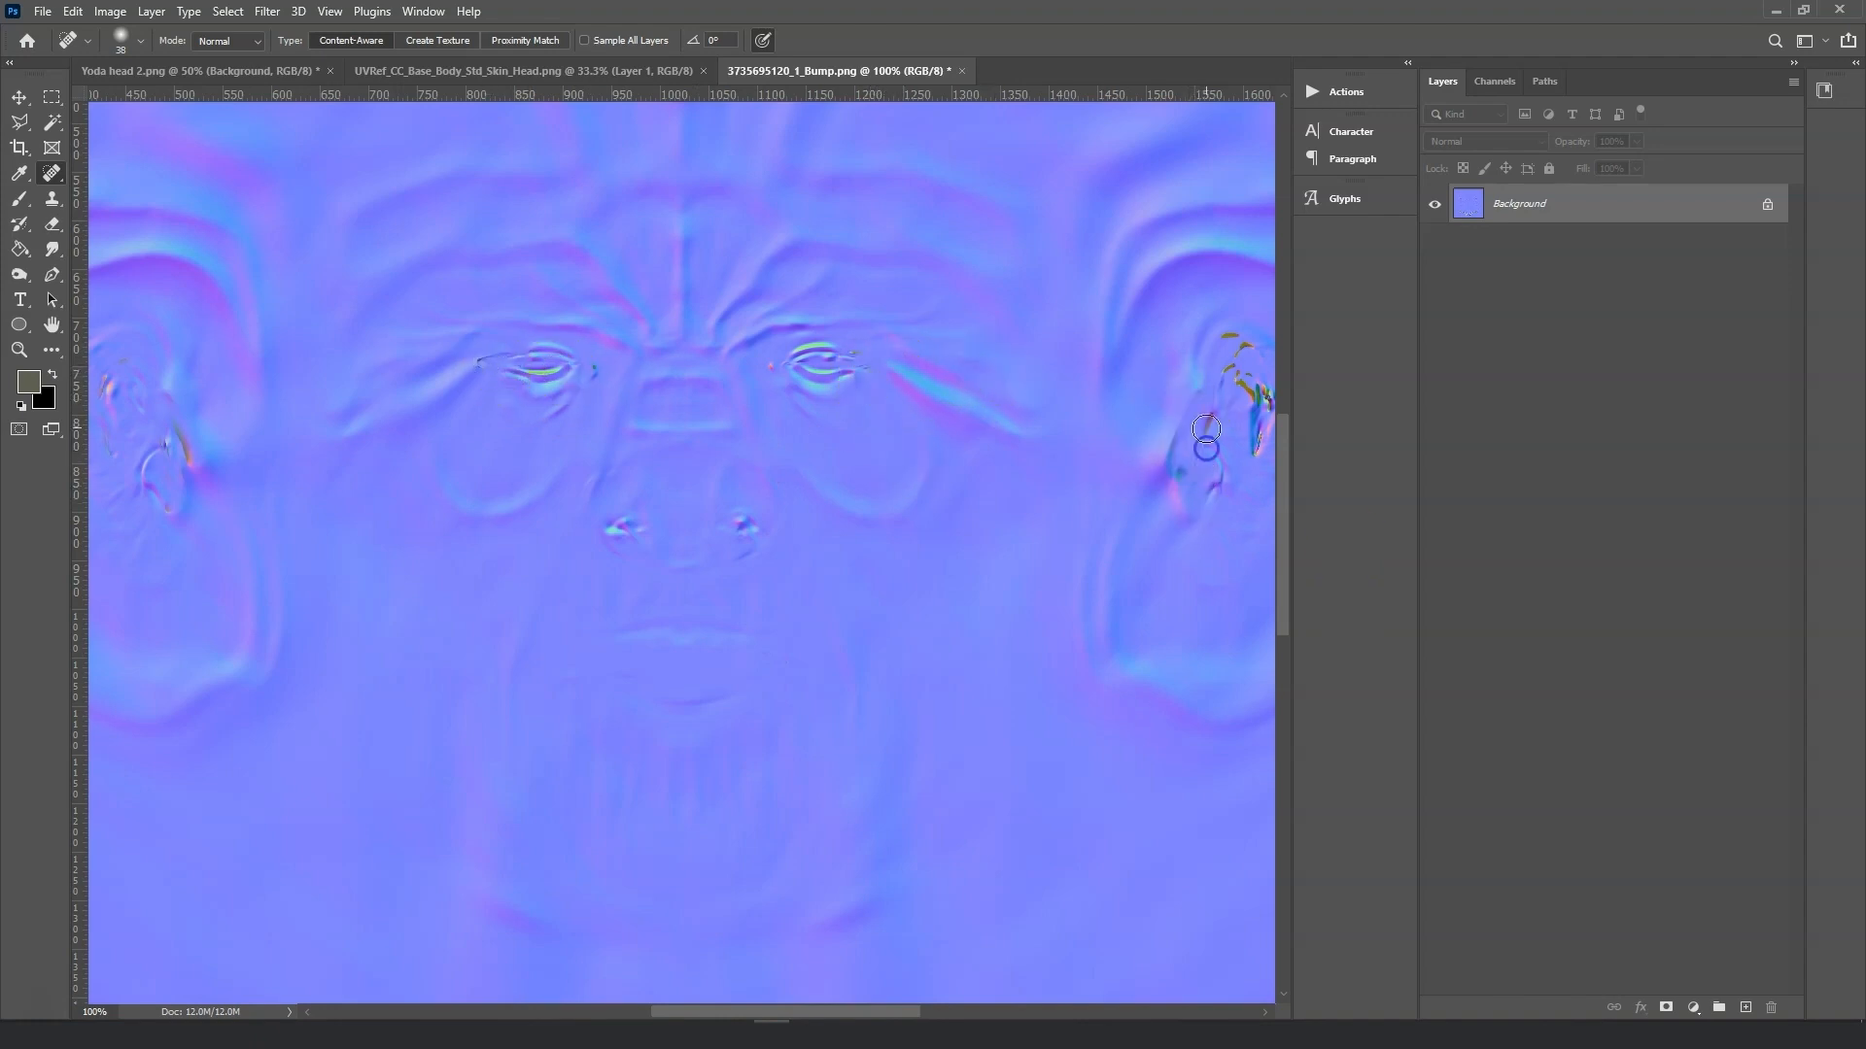
Enlarge the healing brush and heal the coloured artifacts along the lower neck area of the map.
key("ctrl+minus")
key("ctrl+minus")
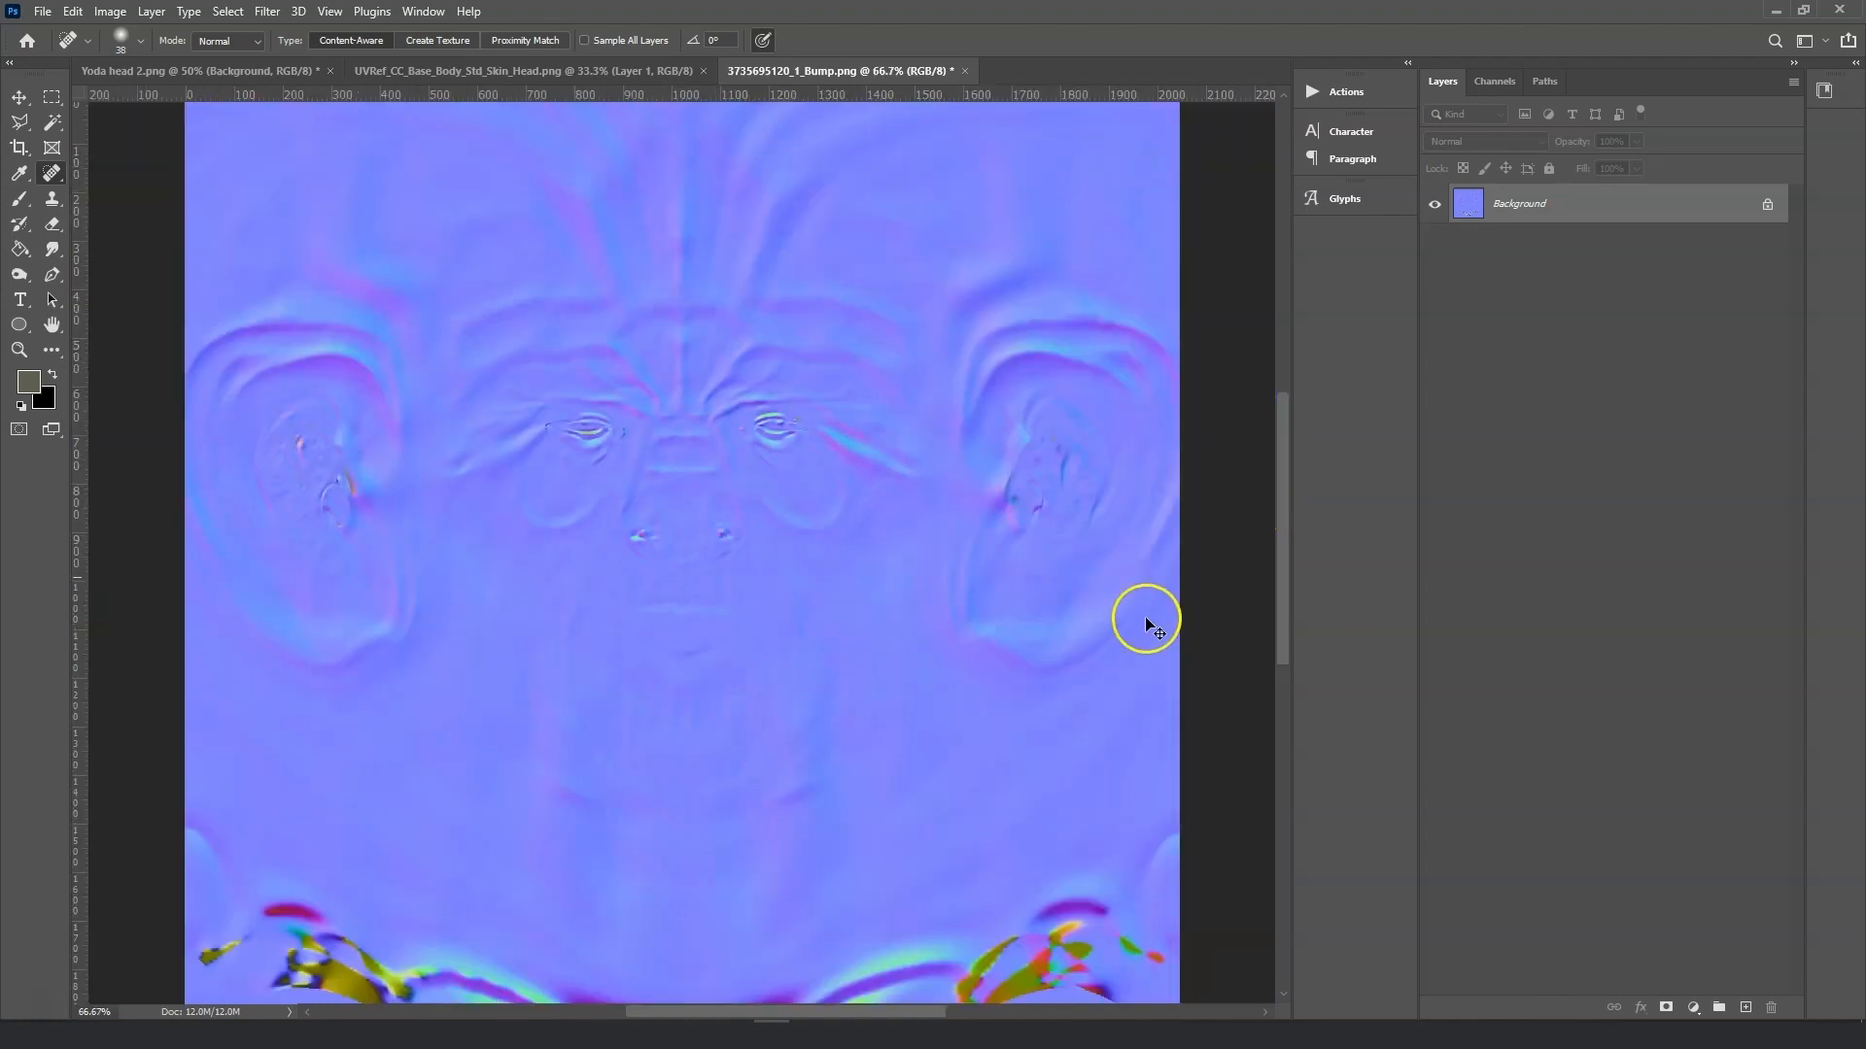
left_click(140, 40)
left_click_drag(131, 103, 146, 103)
left_click_drag(338, 750, 476, 814)
left_click(382, 761)
mouse_move(382, 756)
left_mouse_down()
mouse_move(457, 815)
mouse_move(619, 885)
left_mouse_up()
left_click_drag(489, 799, 668, 930)
Sample the flat normal-map blue with the Eyedropper and paint it over the remaining neck artifacts.
left_click(21, 177)
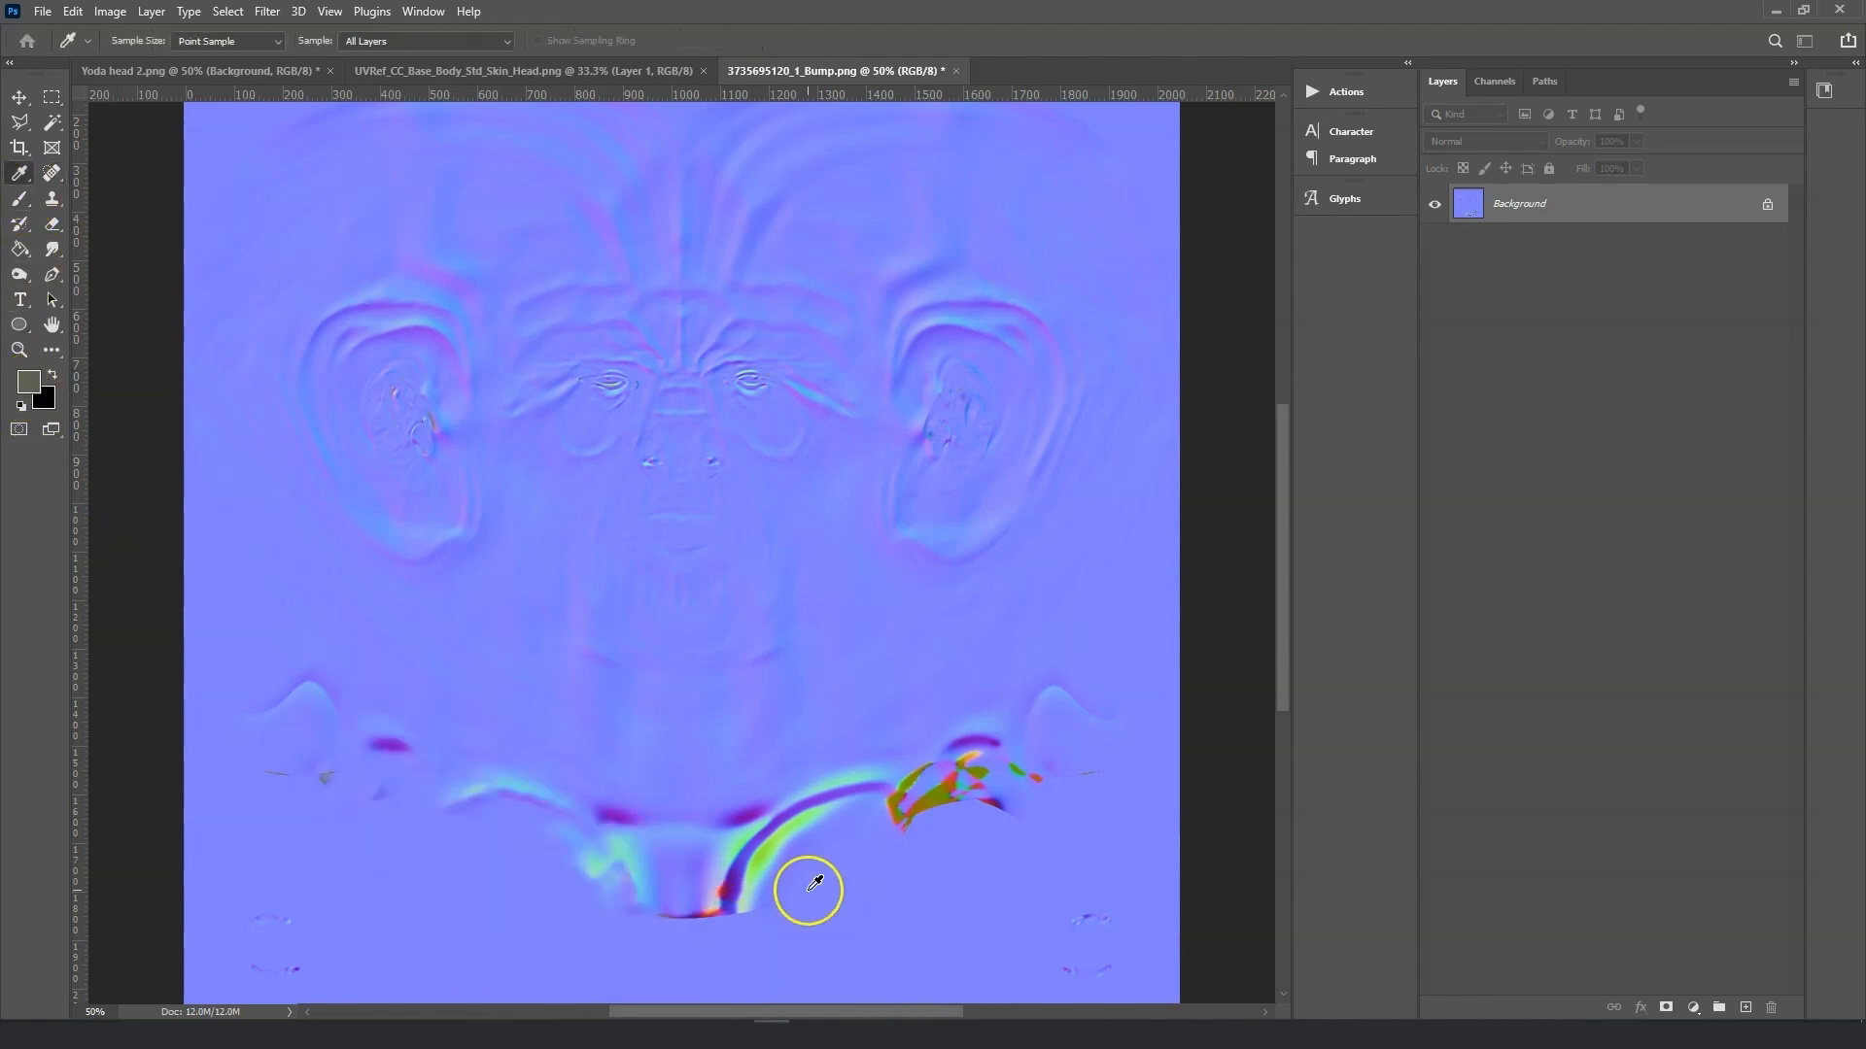
left_click(809, 890)
left_click(19, 199)
mouse_move(753, 889)
left_mouse_down()
mouse_move(695, 858)
mouse_move(882, 833)
mouse_move(1059, 736)
left_mouse_up()
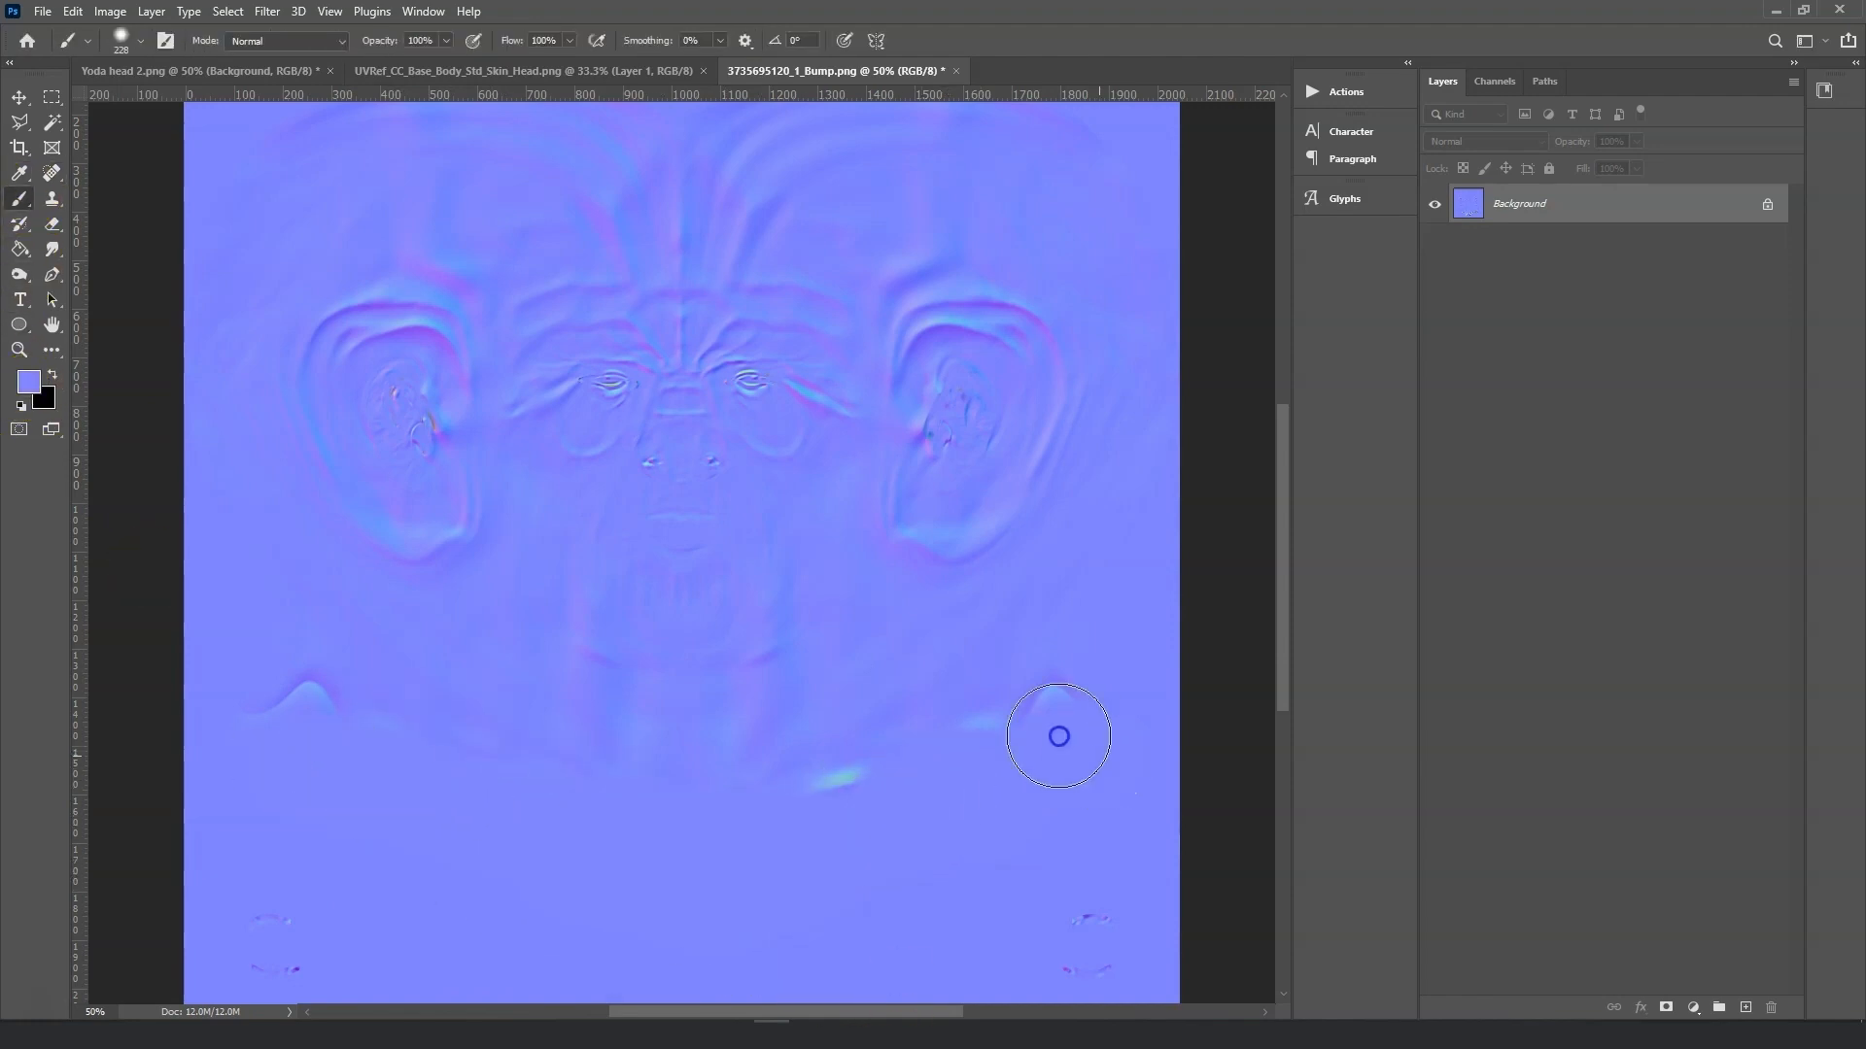
Save the edited map as the PNG Yoda normal png 2 in the Baby Yoda Images folder.
left_click(42, 13)
left_click(107, 245)
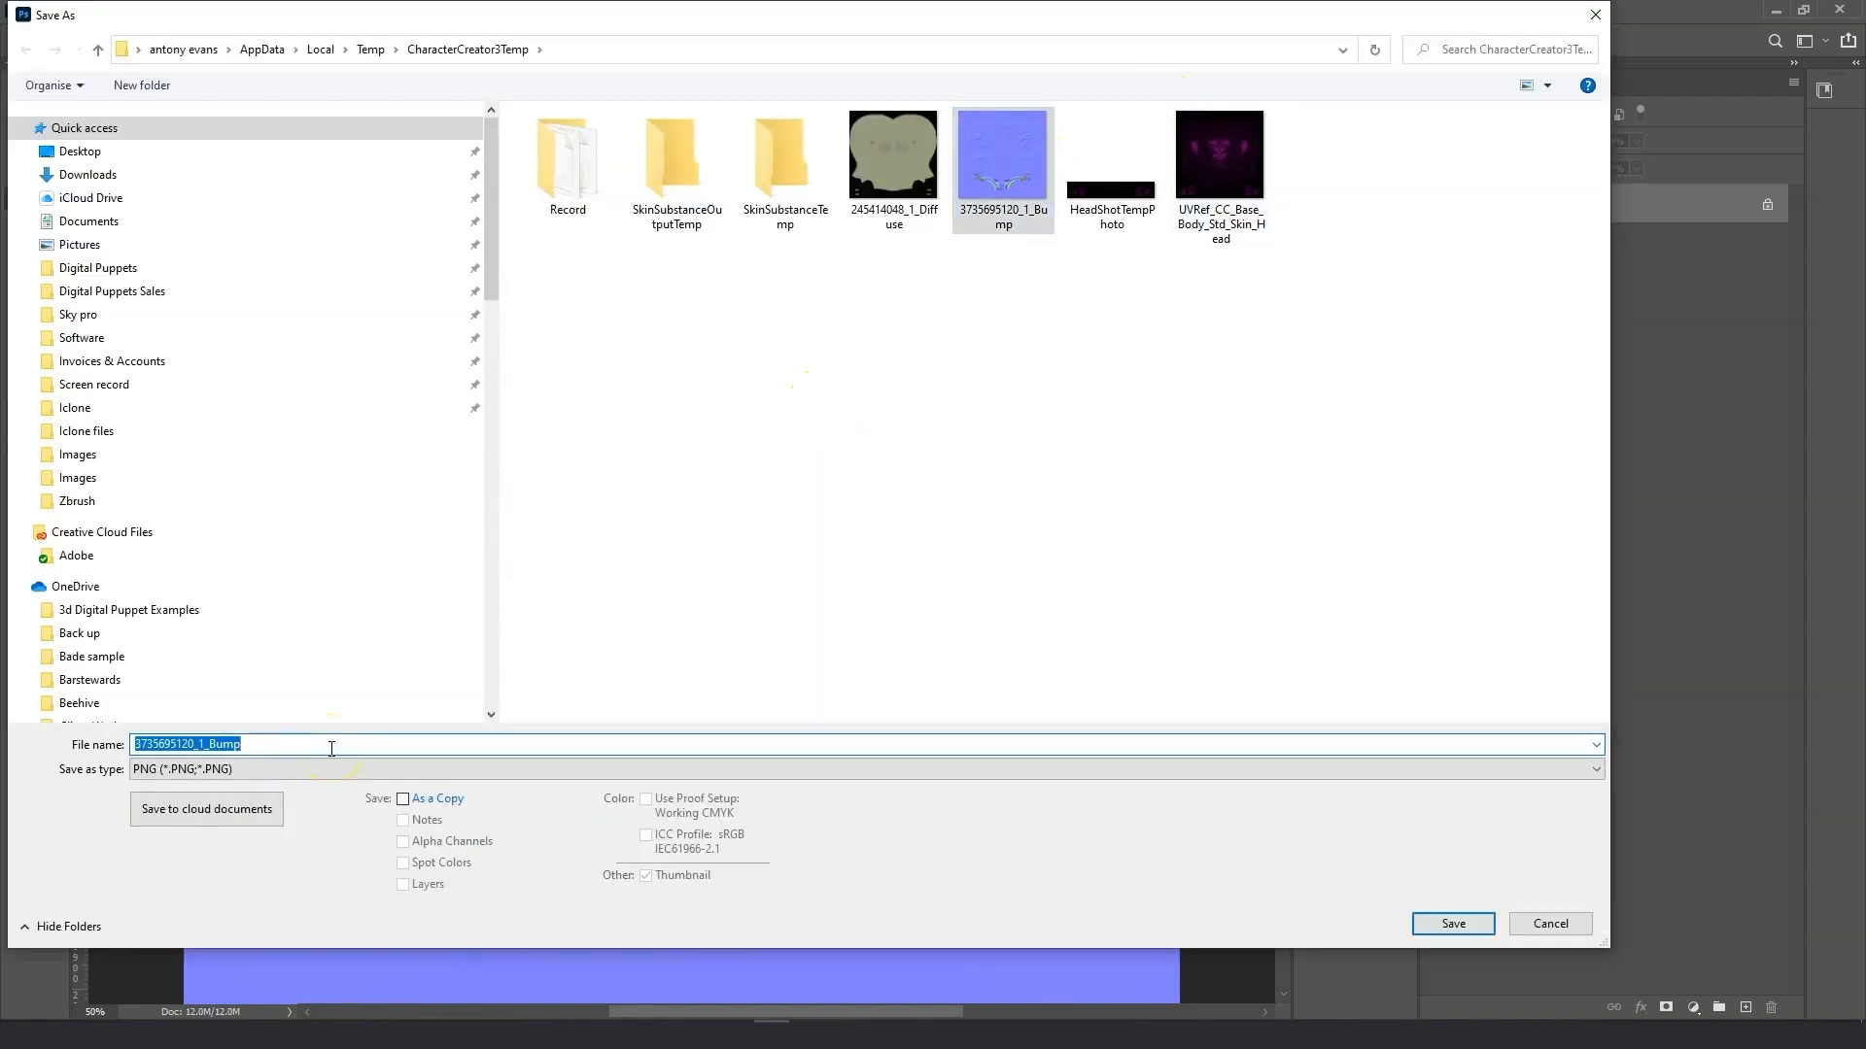
left_click(163, 478)
left_click(782, 151)
left_click(1477, 926)
left_click(1035, 306)
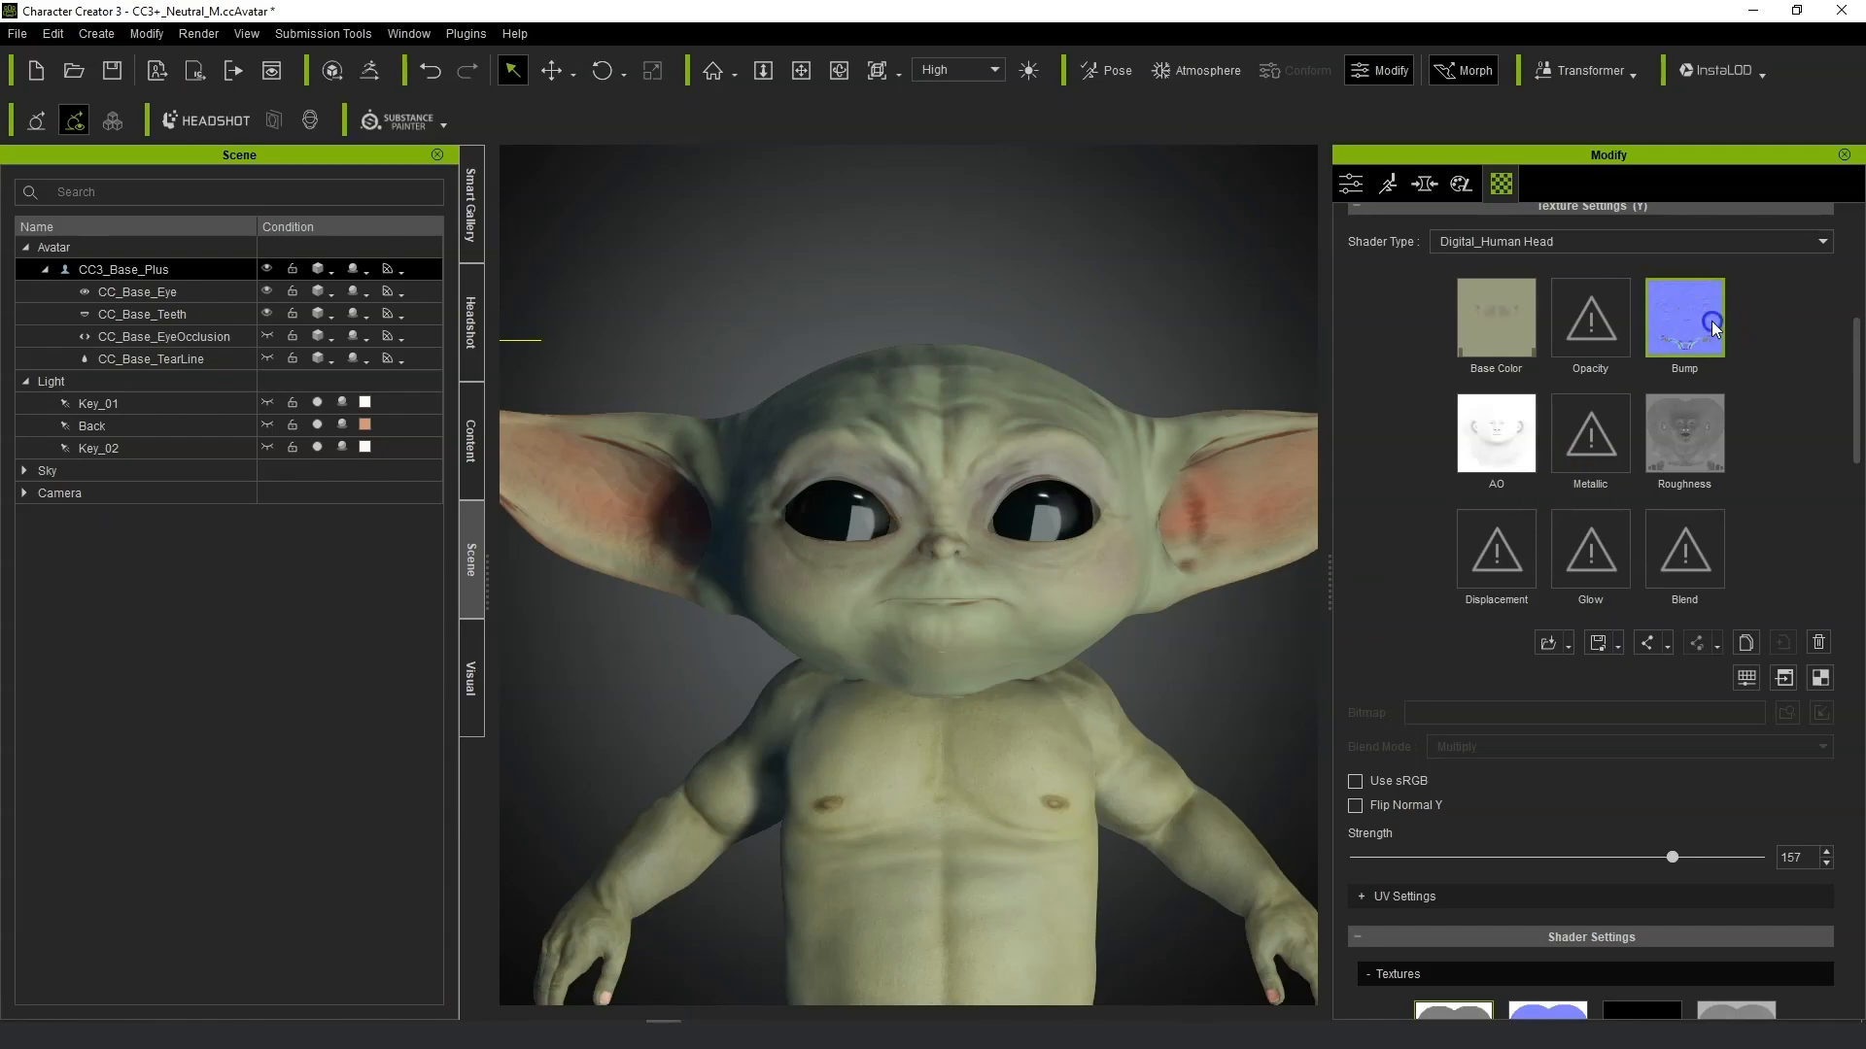
Load Yoda normal png 2 into the head's Bump slot, importing it as a Normal Map.
double_click(1711, 321)
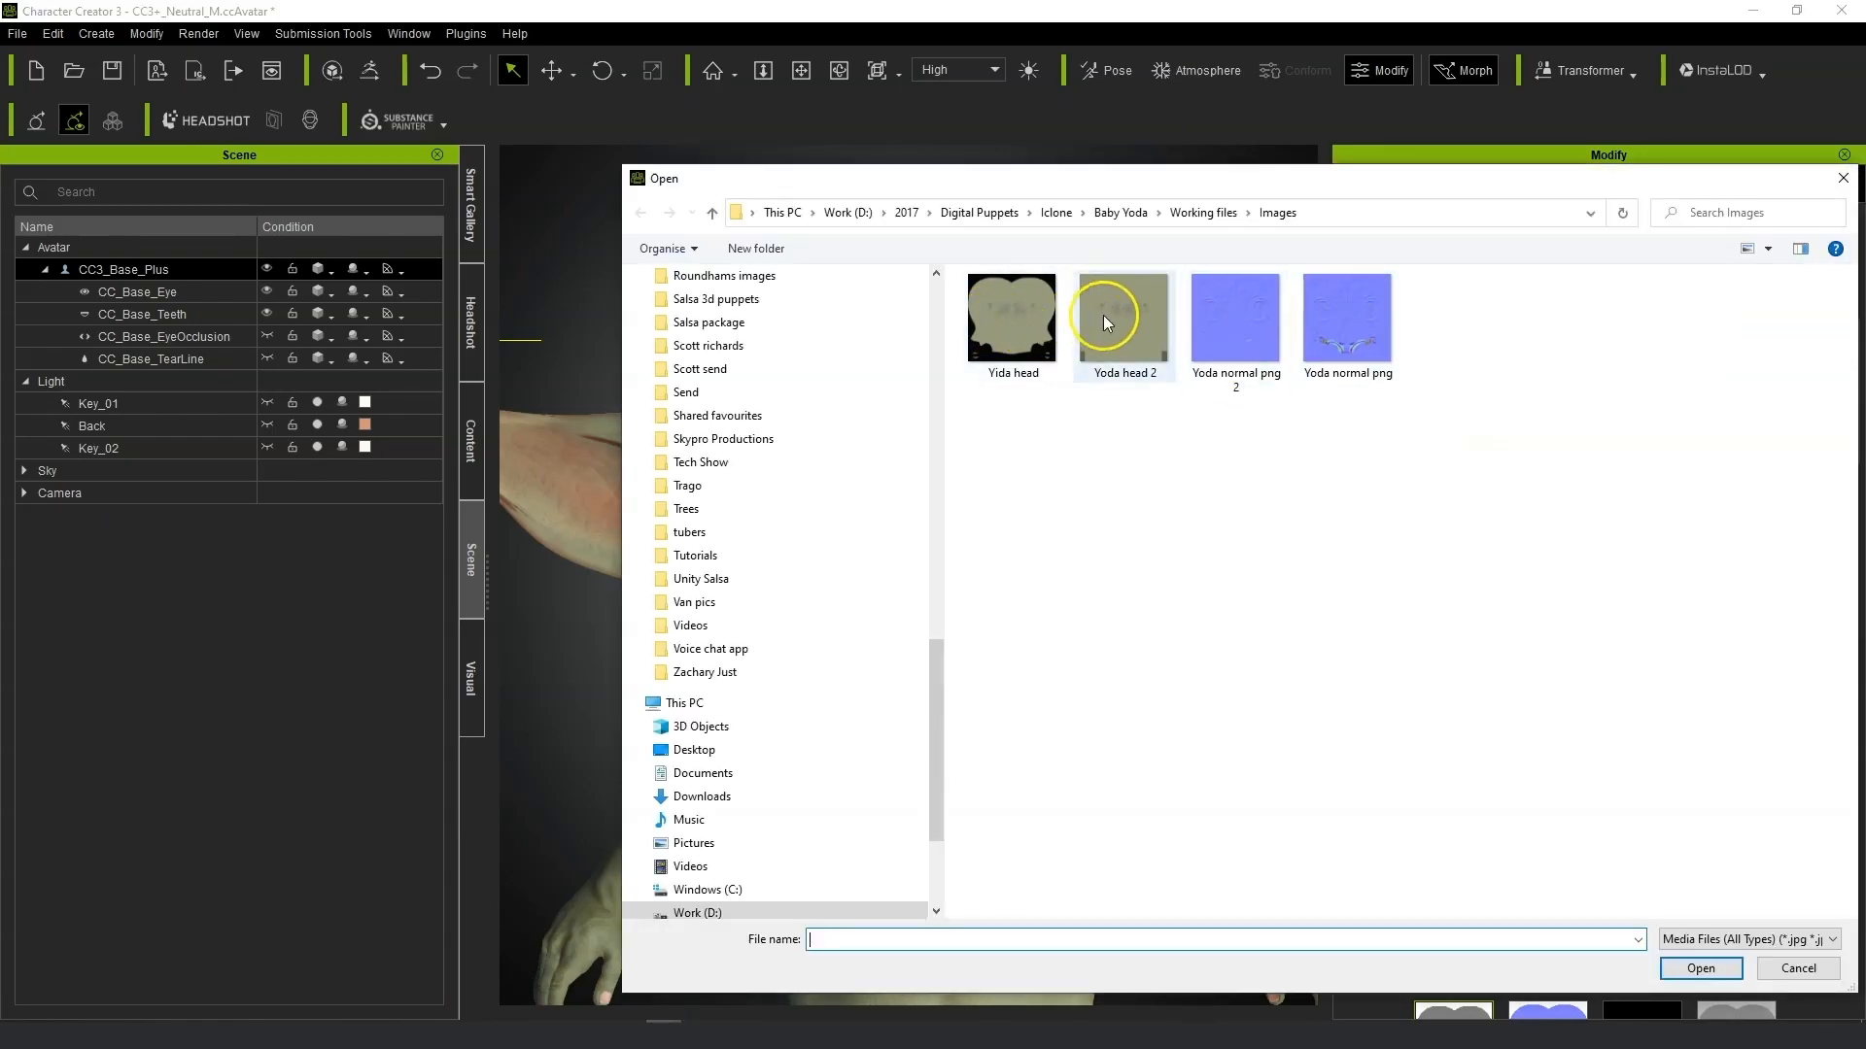
left_click(1243, 329)
left_click(1700, 969)
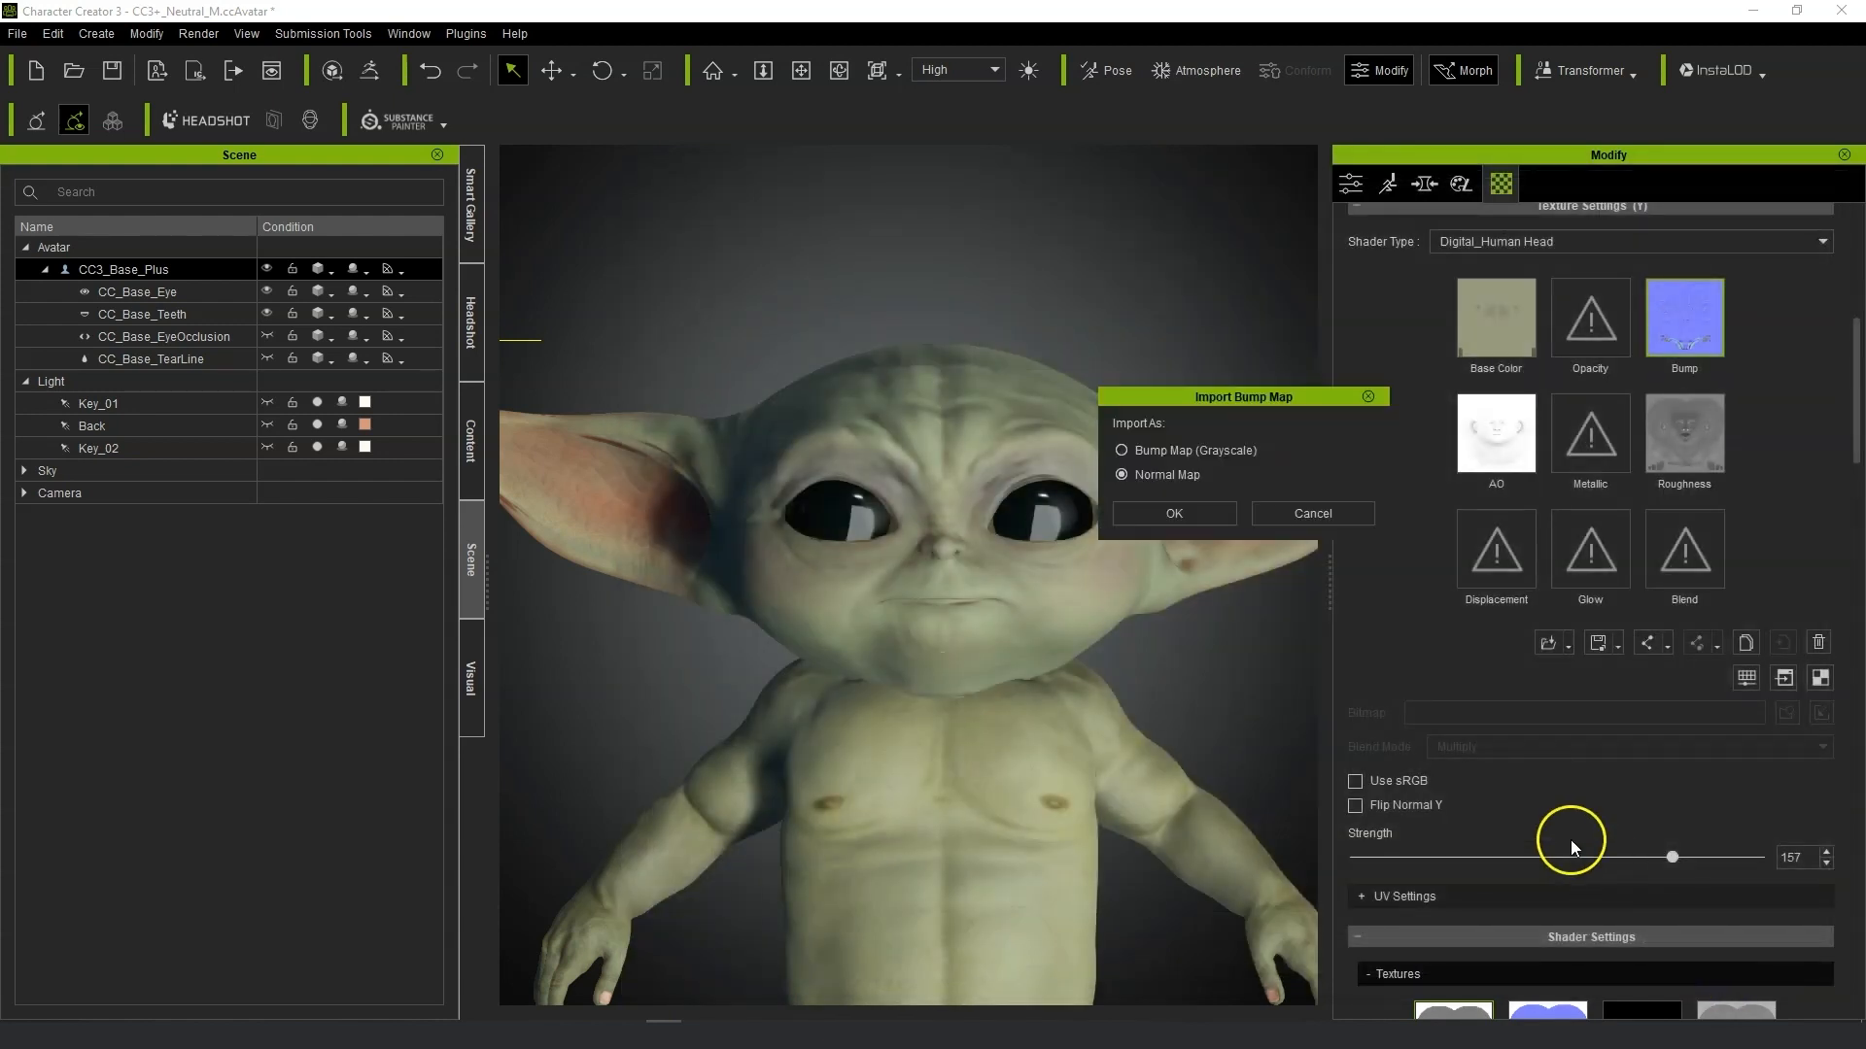
left_click(1204, 515)
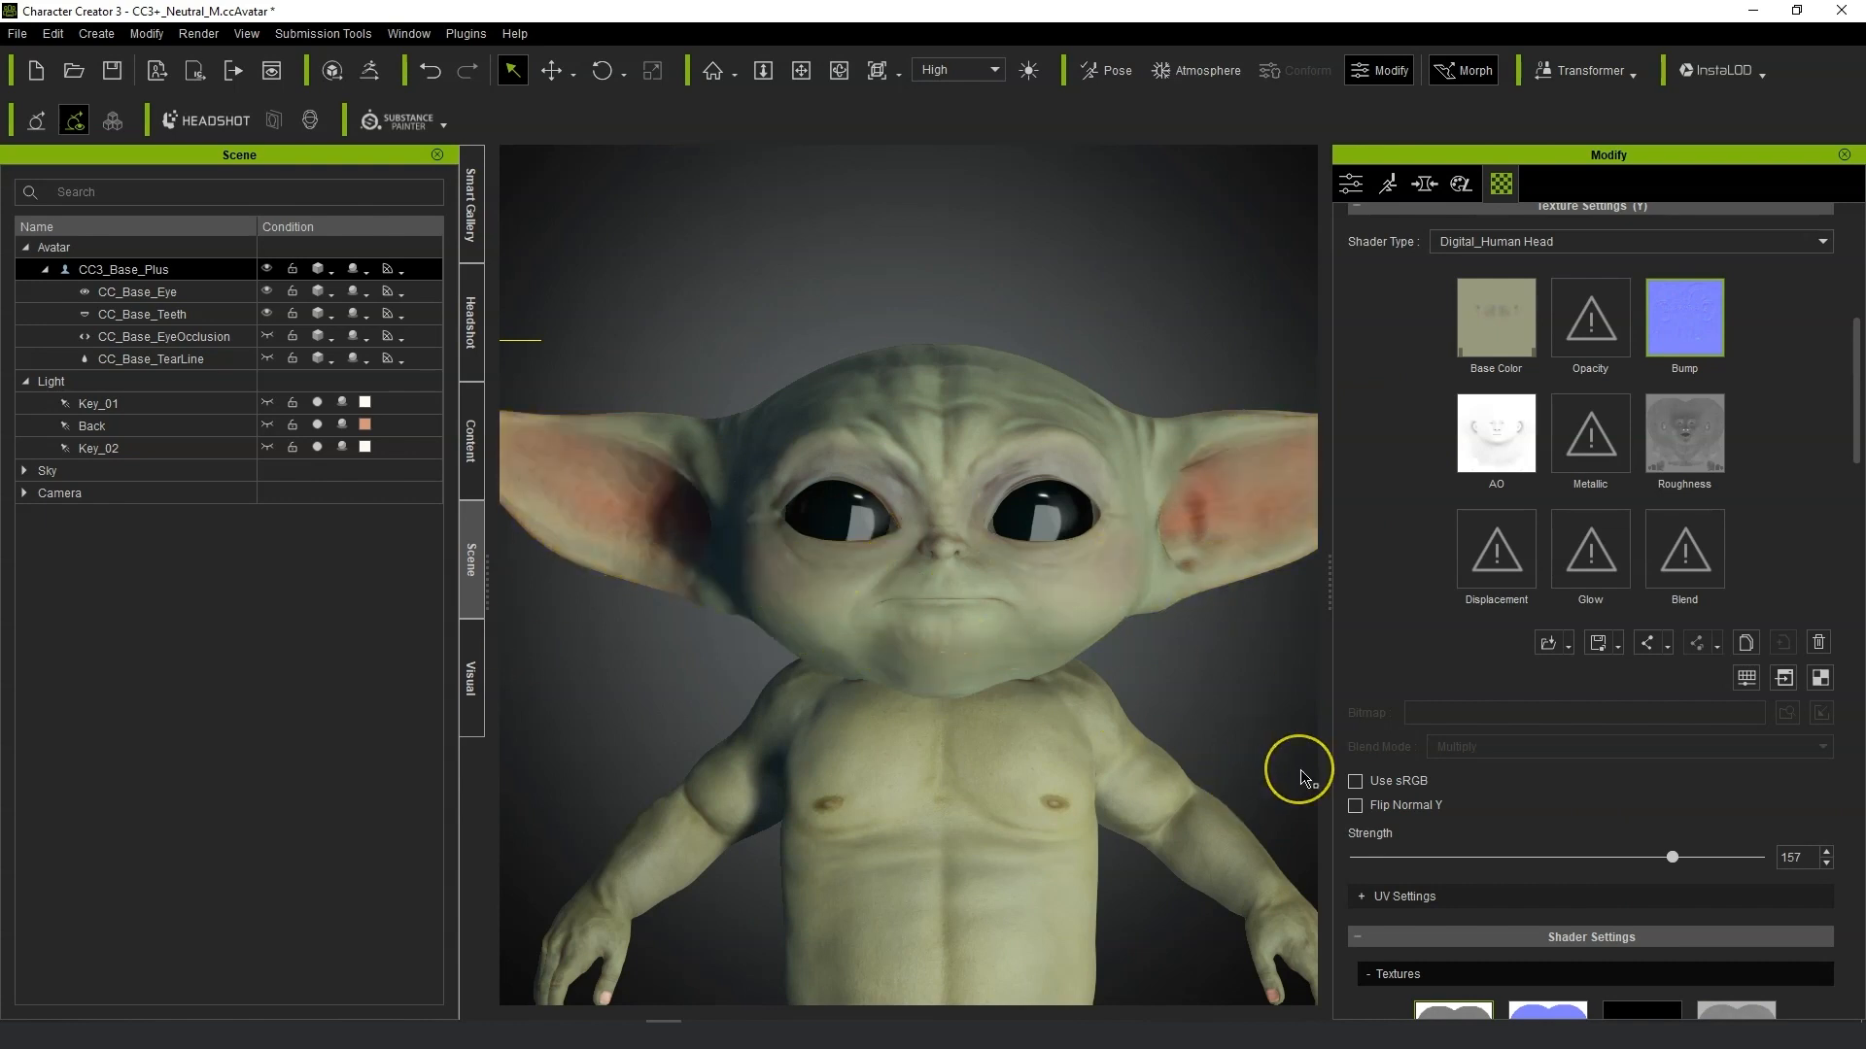
Heal the leftover marks at the outer corners of both eyes on the normal map with a smaller brush.
scroll(1261, 699, "up", 4)
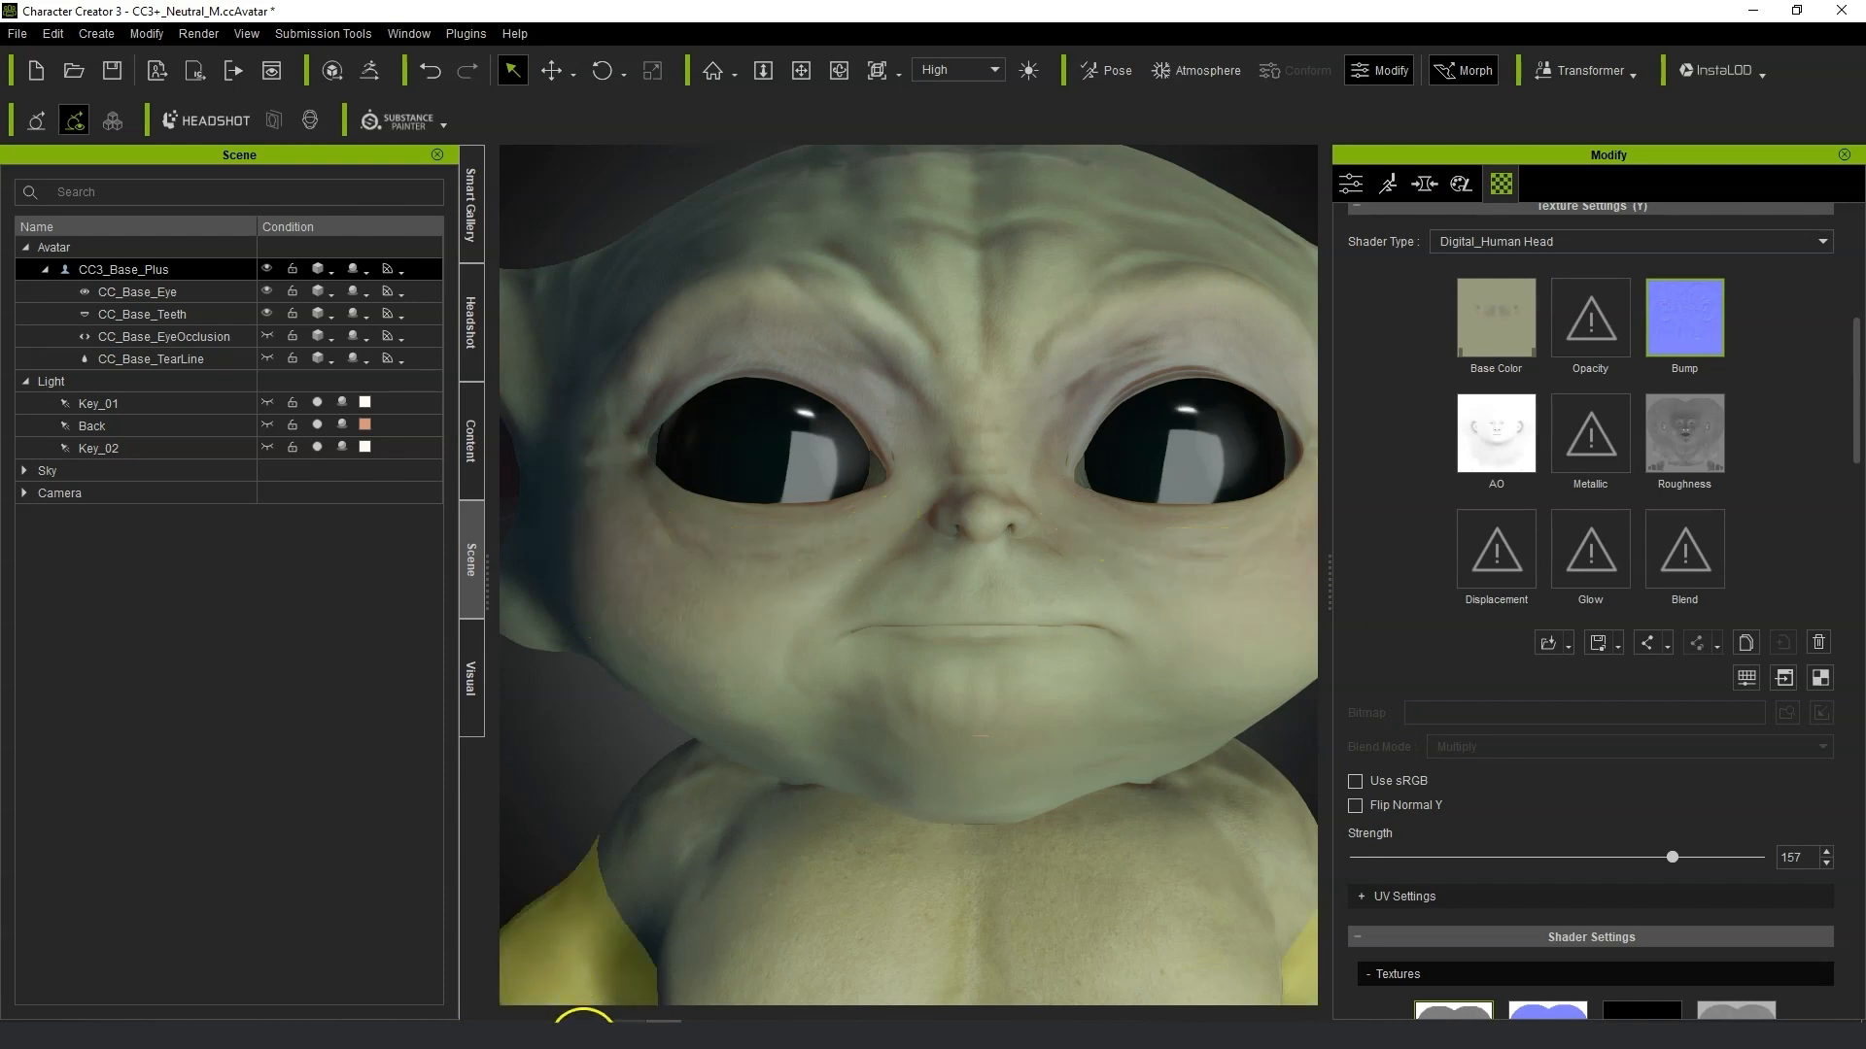
left_click(762, 1031)
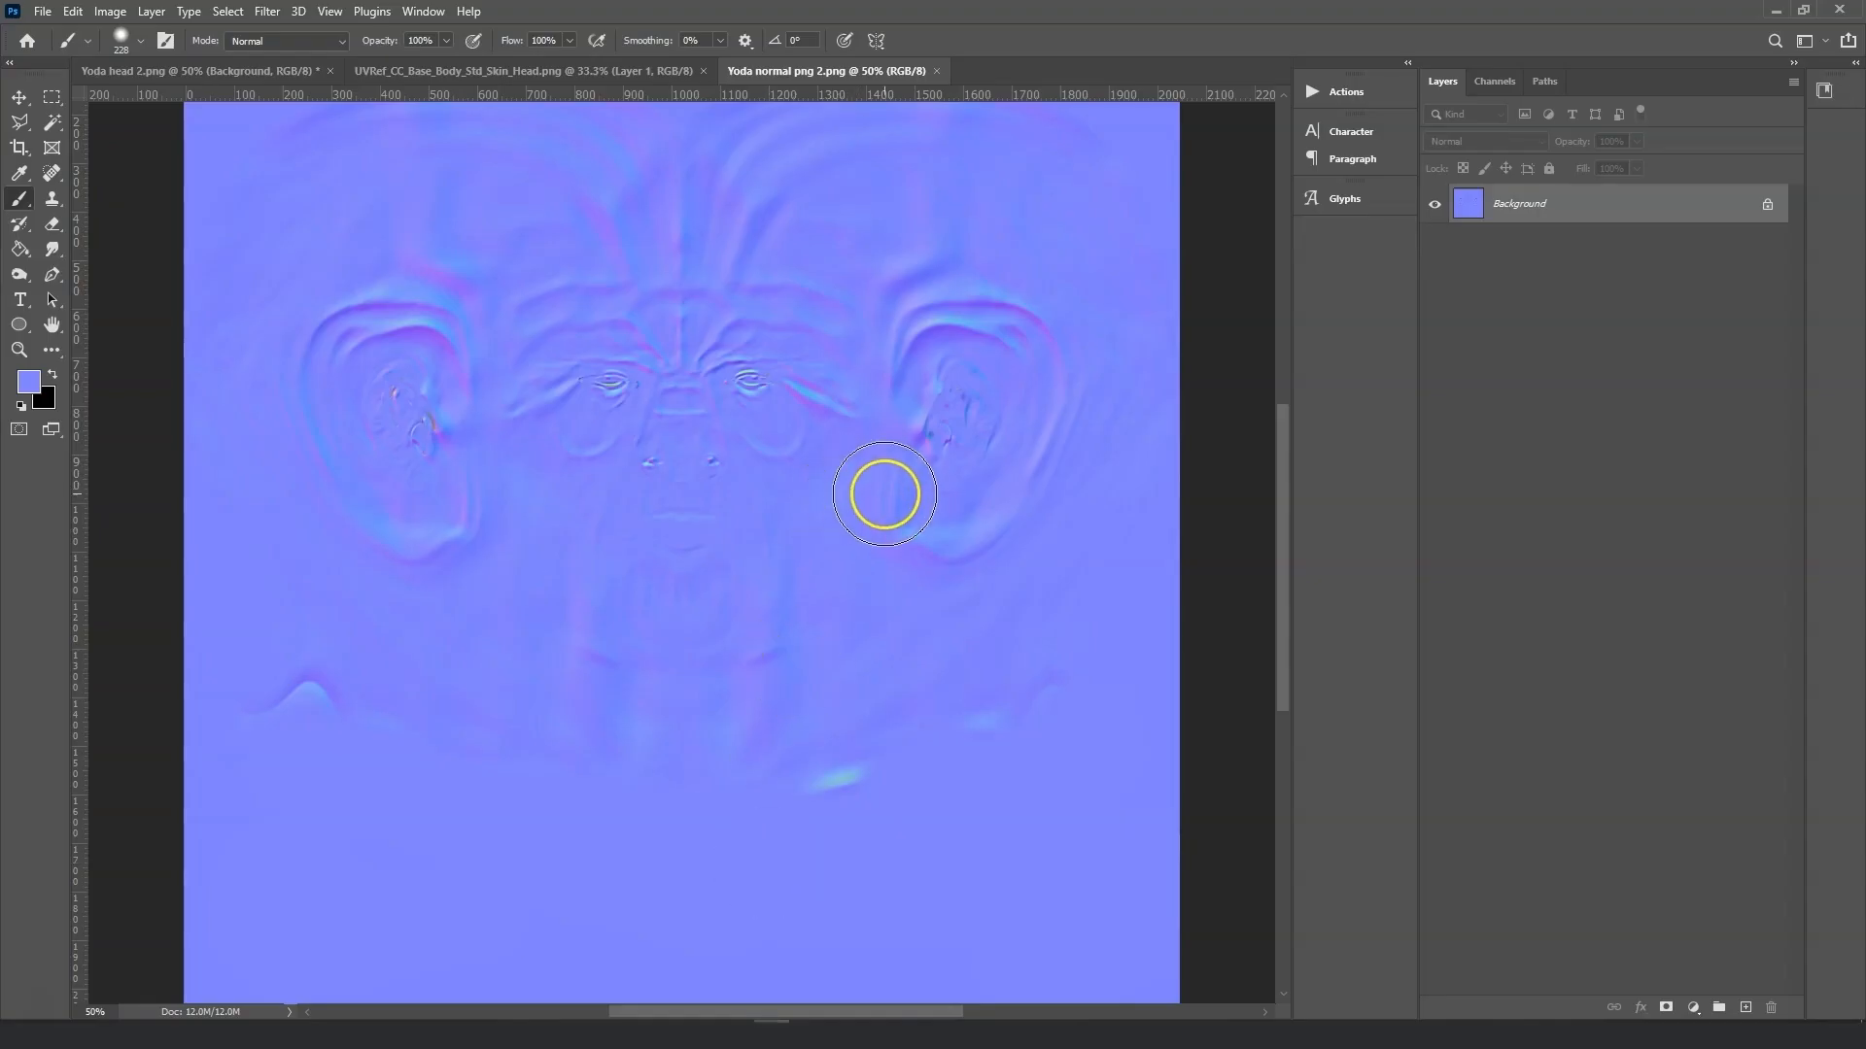
key("ctrl+plus")
key("ctrl+plus")
scroll(883, 494, "up", 12)
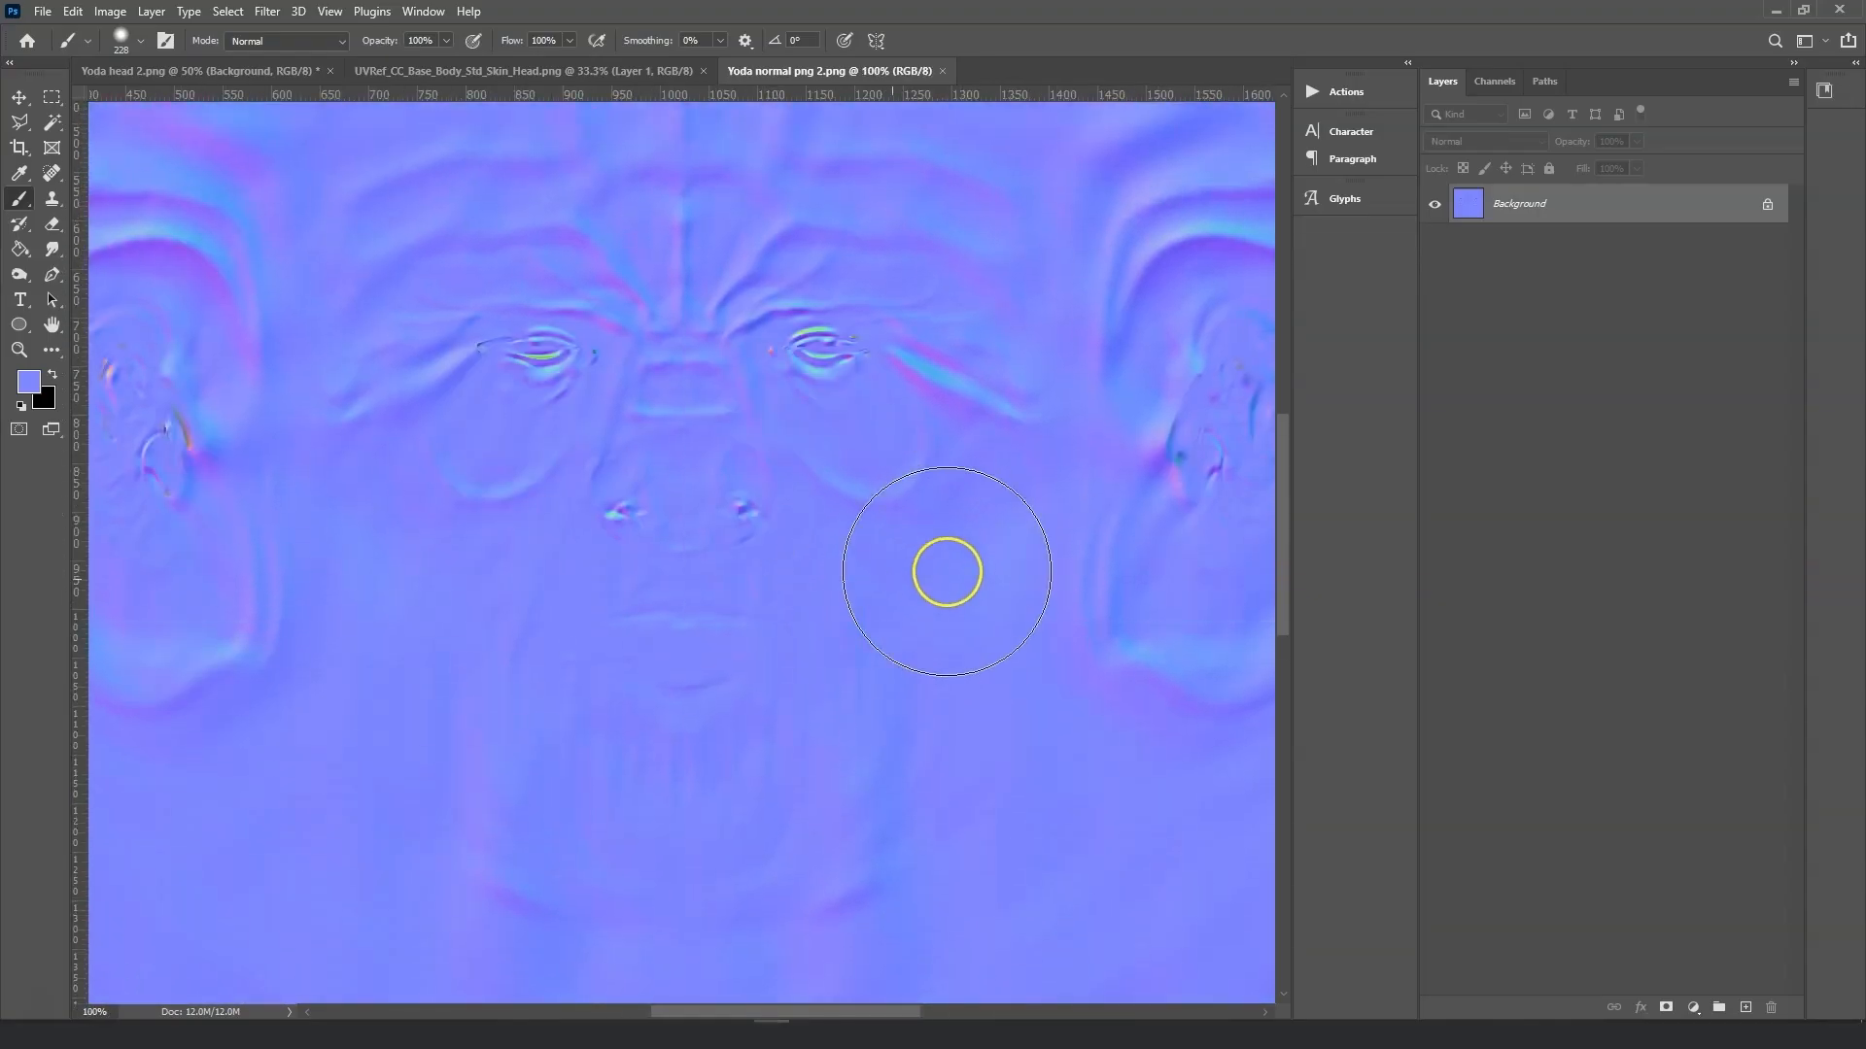
scroll(962, 579, "up", 4, "ctrl")
key("ctrl+plus")
key("ctrl+plus")
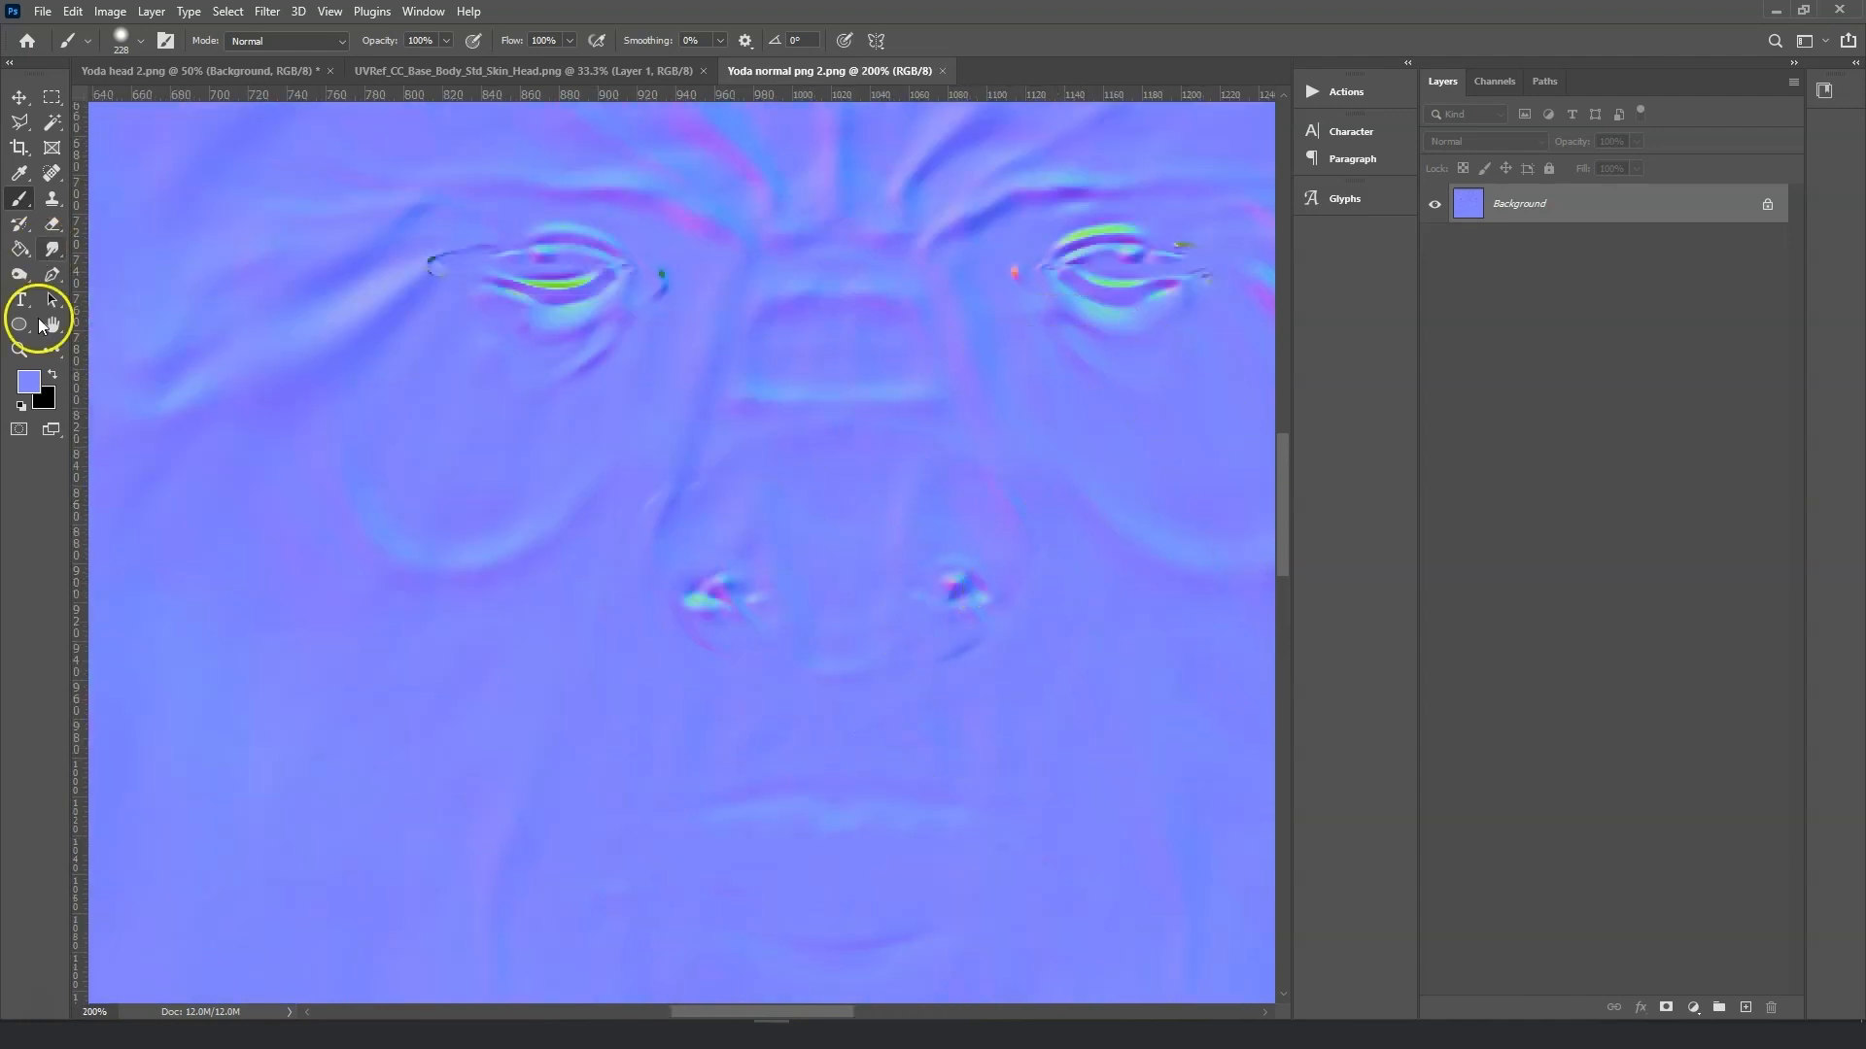
left_click(52, 173)
left_click(120, 40)
left_click_drag(49, 101, 47, 101)
mouse_move(595, 277)
left_mouse_down()
mouse_move(530, 280)
mouse_move(510, 247)
left_mouse_up()
left_click(444, 272)
left_click(424, 275)
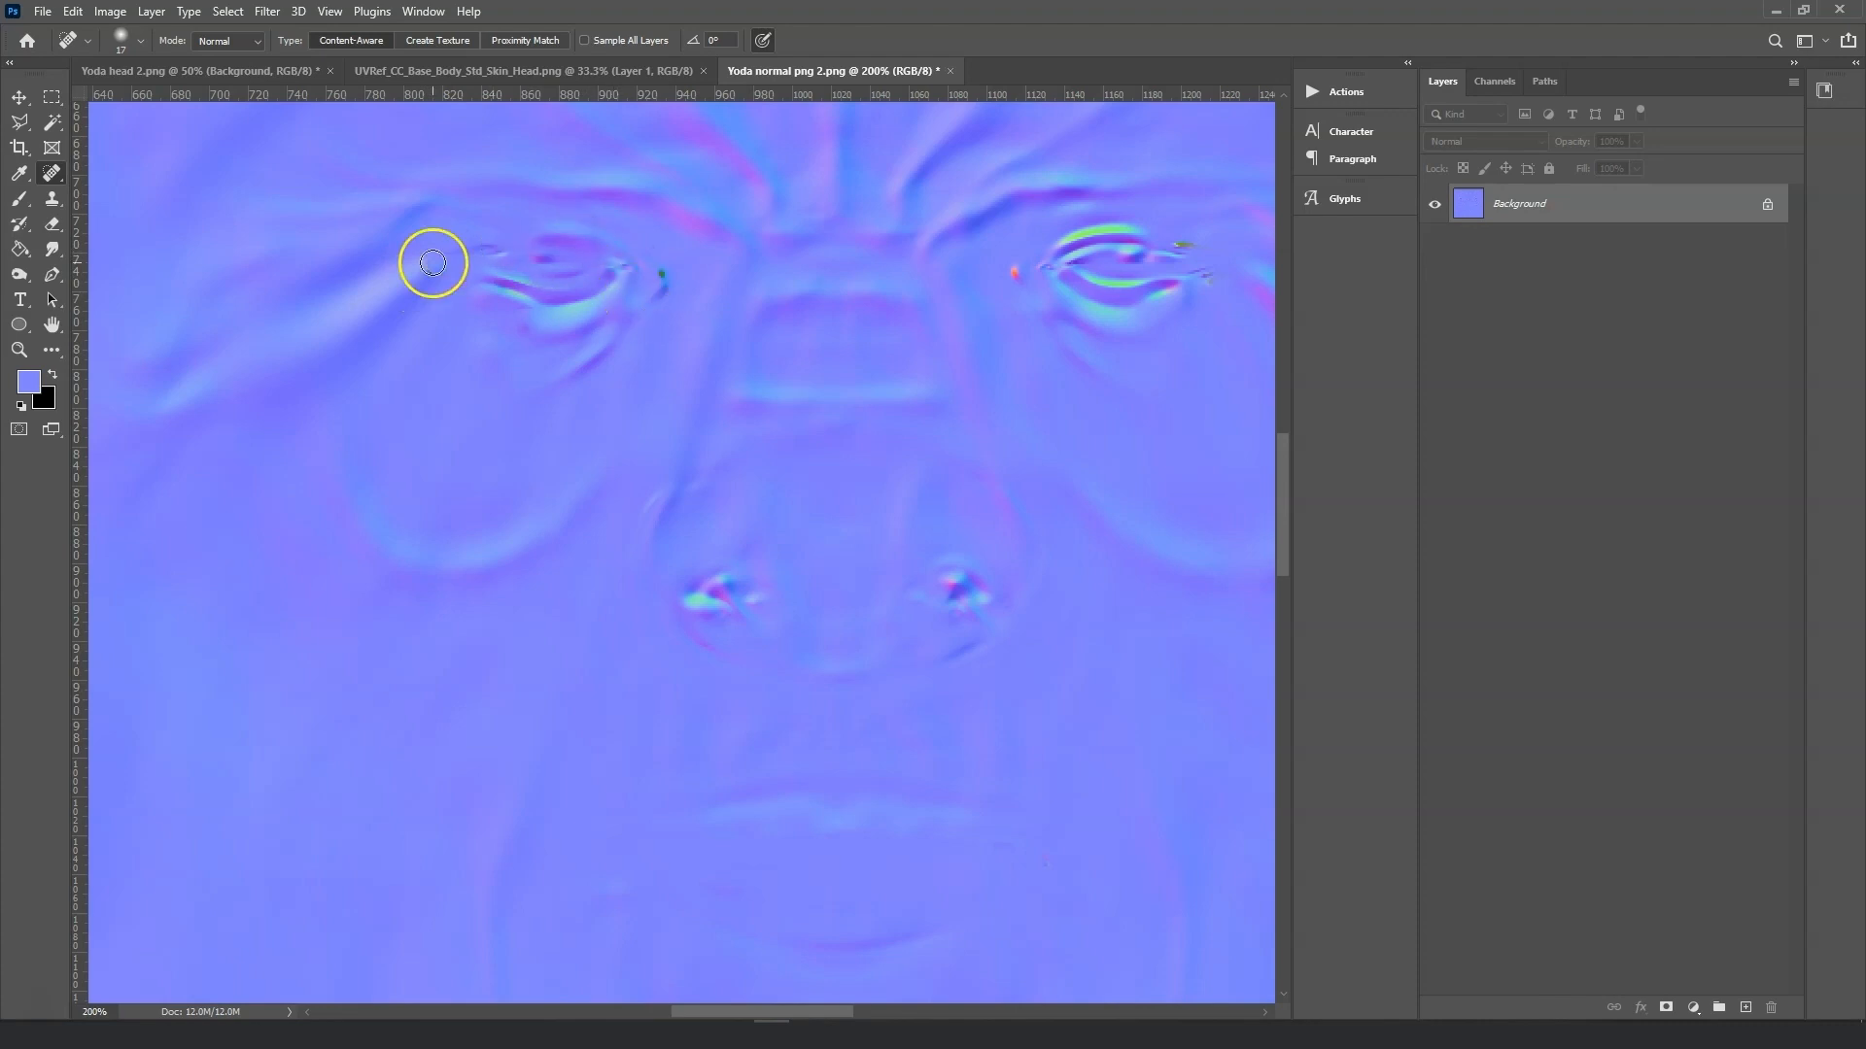
left_click_drag(1139, 249, 1136, 244)
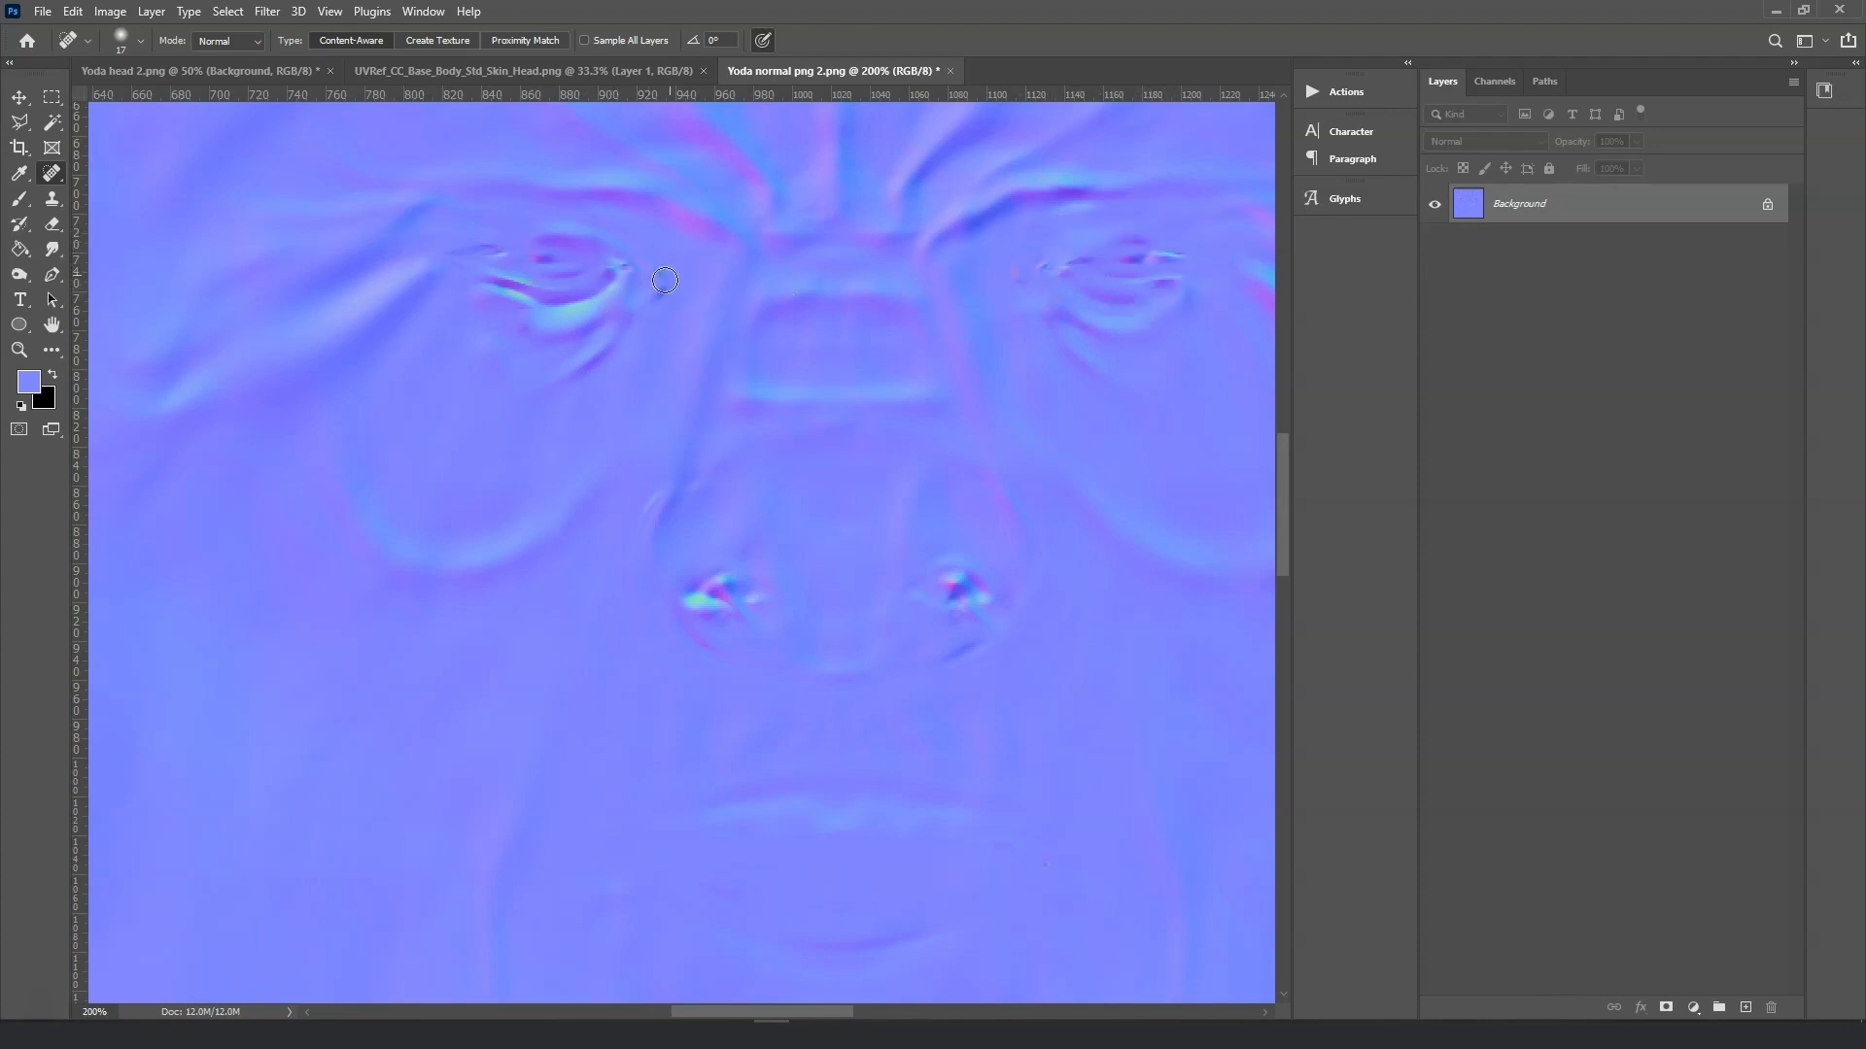
Heal away both nostril marks on the normal map.
scroll(702, 552, "down", 3, "alt")
scroll(683, 552, "up", 3, "alt")
left_click_drag(701, 580, 729, 594)
left_click_drag(956, 598, 964, 591)
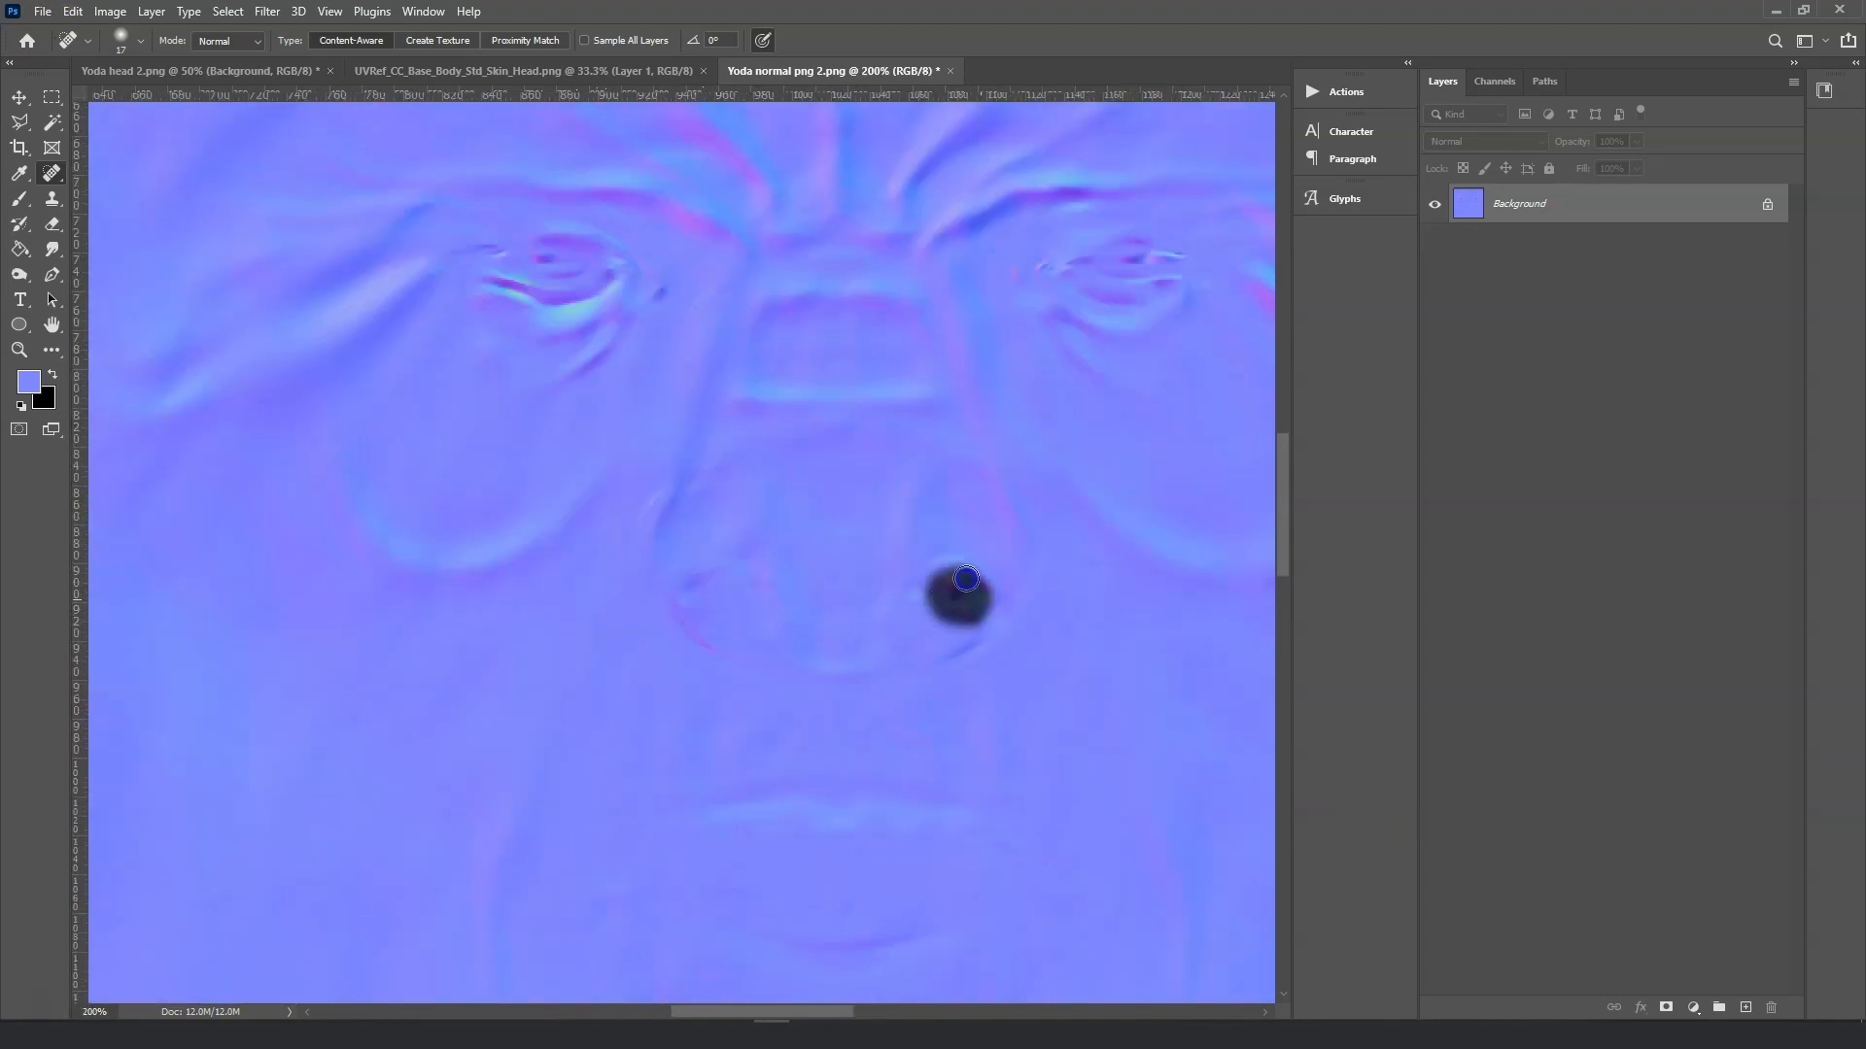
scroll(1069, 729, "down", 3, "alt")
Save the map as the PNG Yoda normal png 3.
left_click(43, 10)
left_click(107, 245)
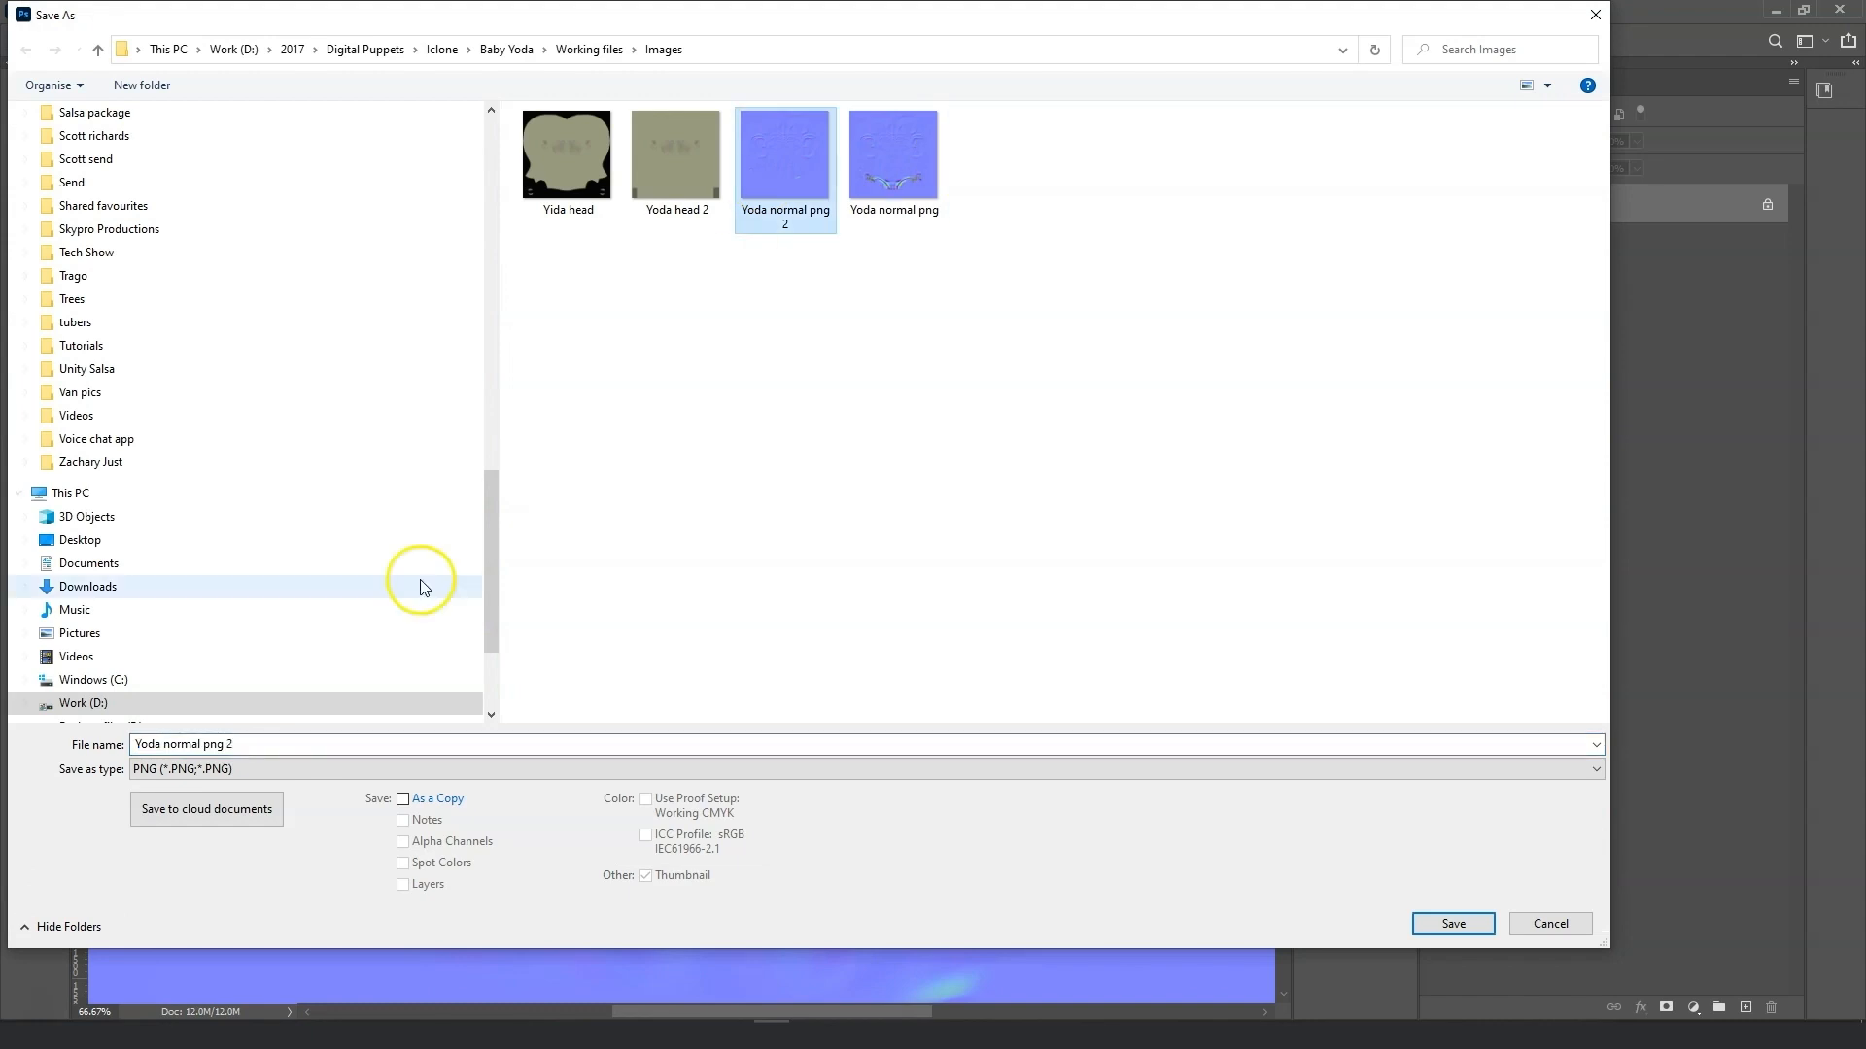
key("Return")
key("Return")
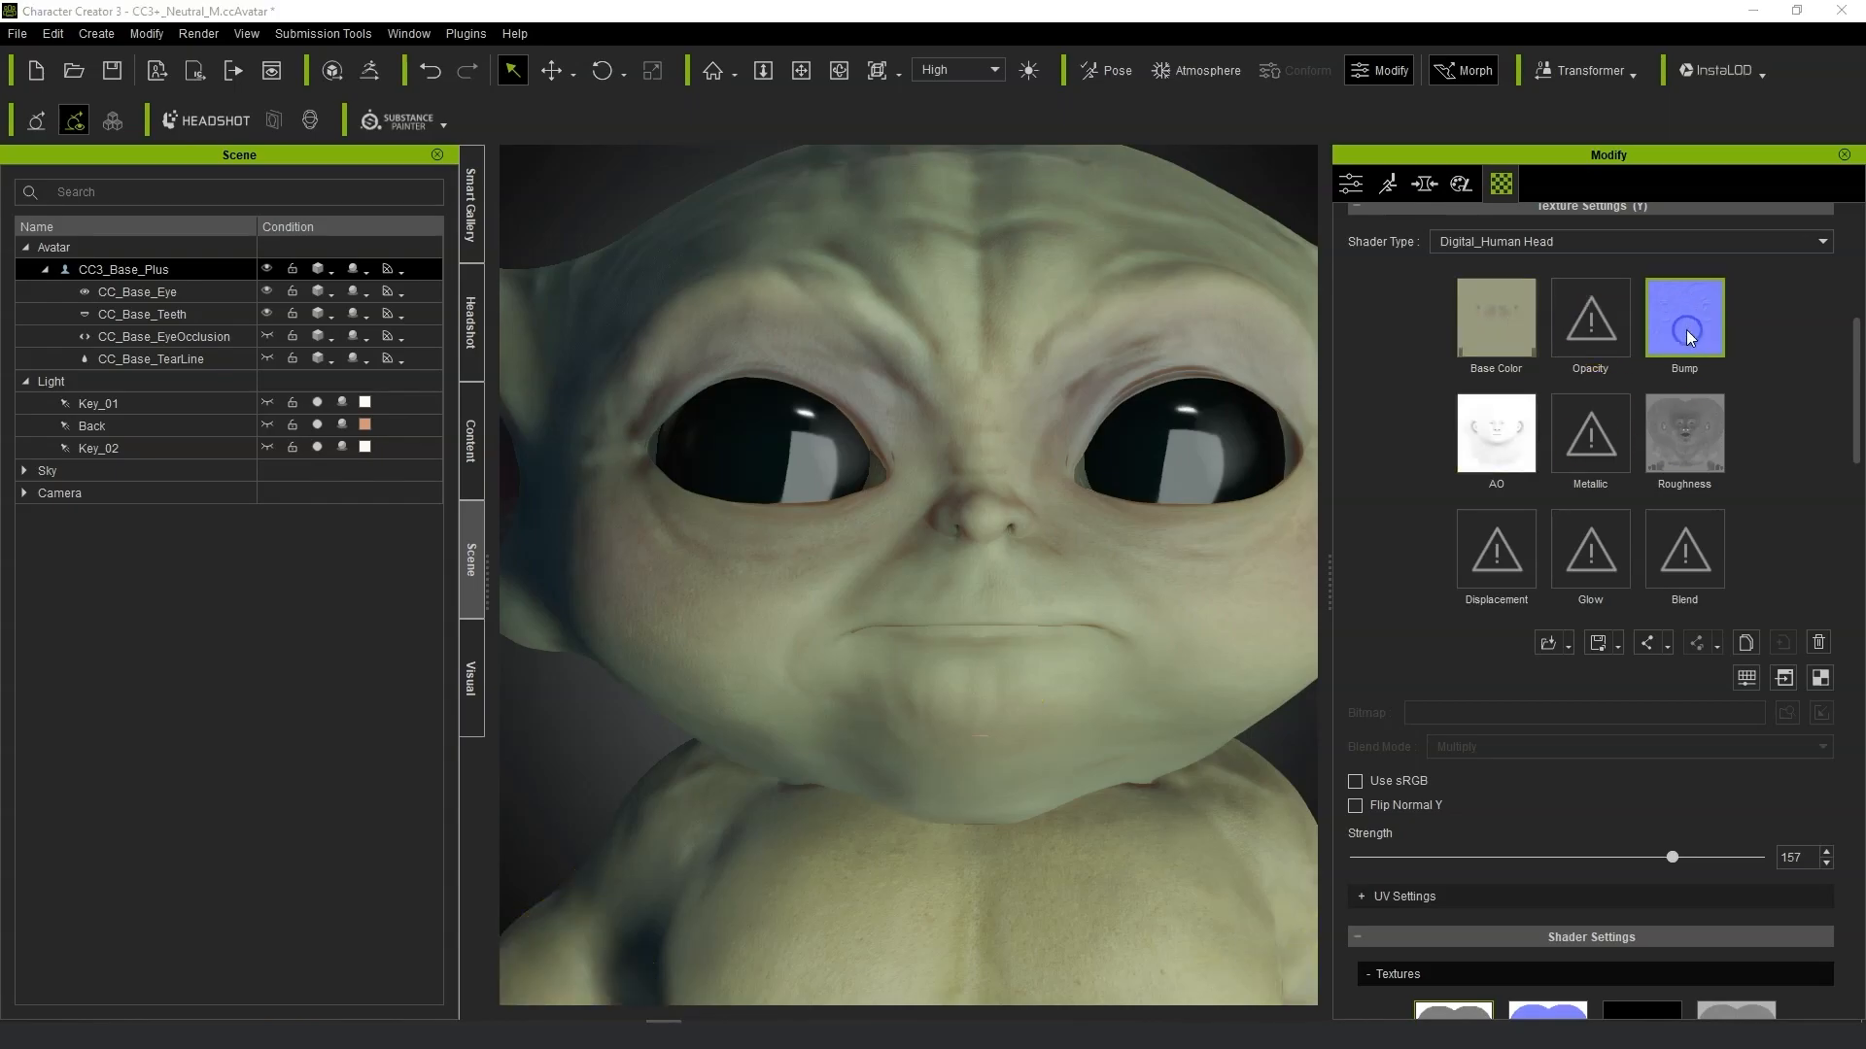
Load Yoda normal png 3 into the head's Bump slot as a Normal Map.
left_click(1687, 329)
double_click(1387, 320)
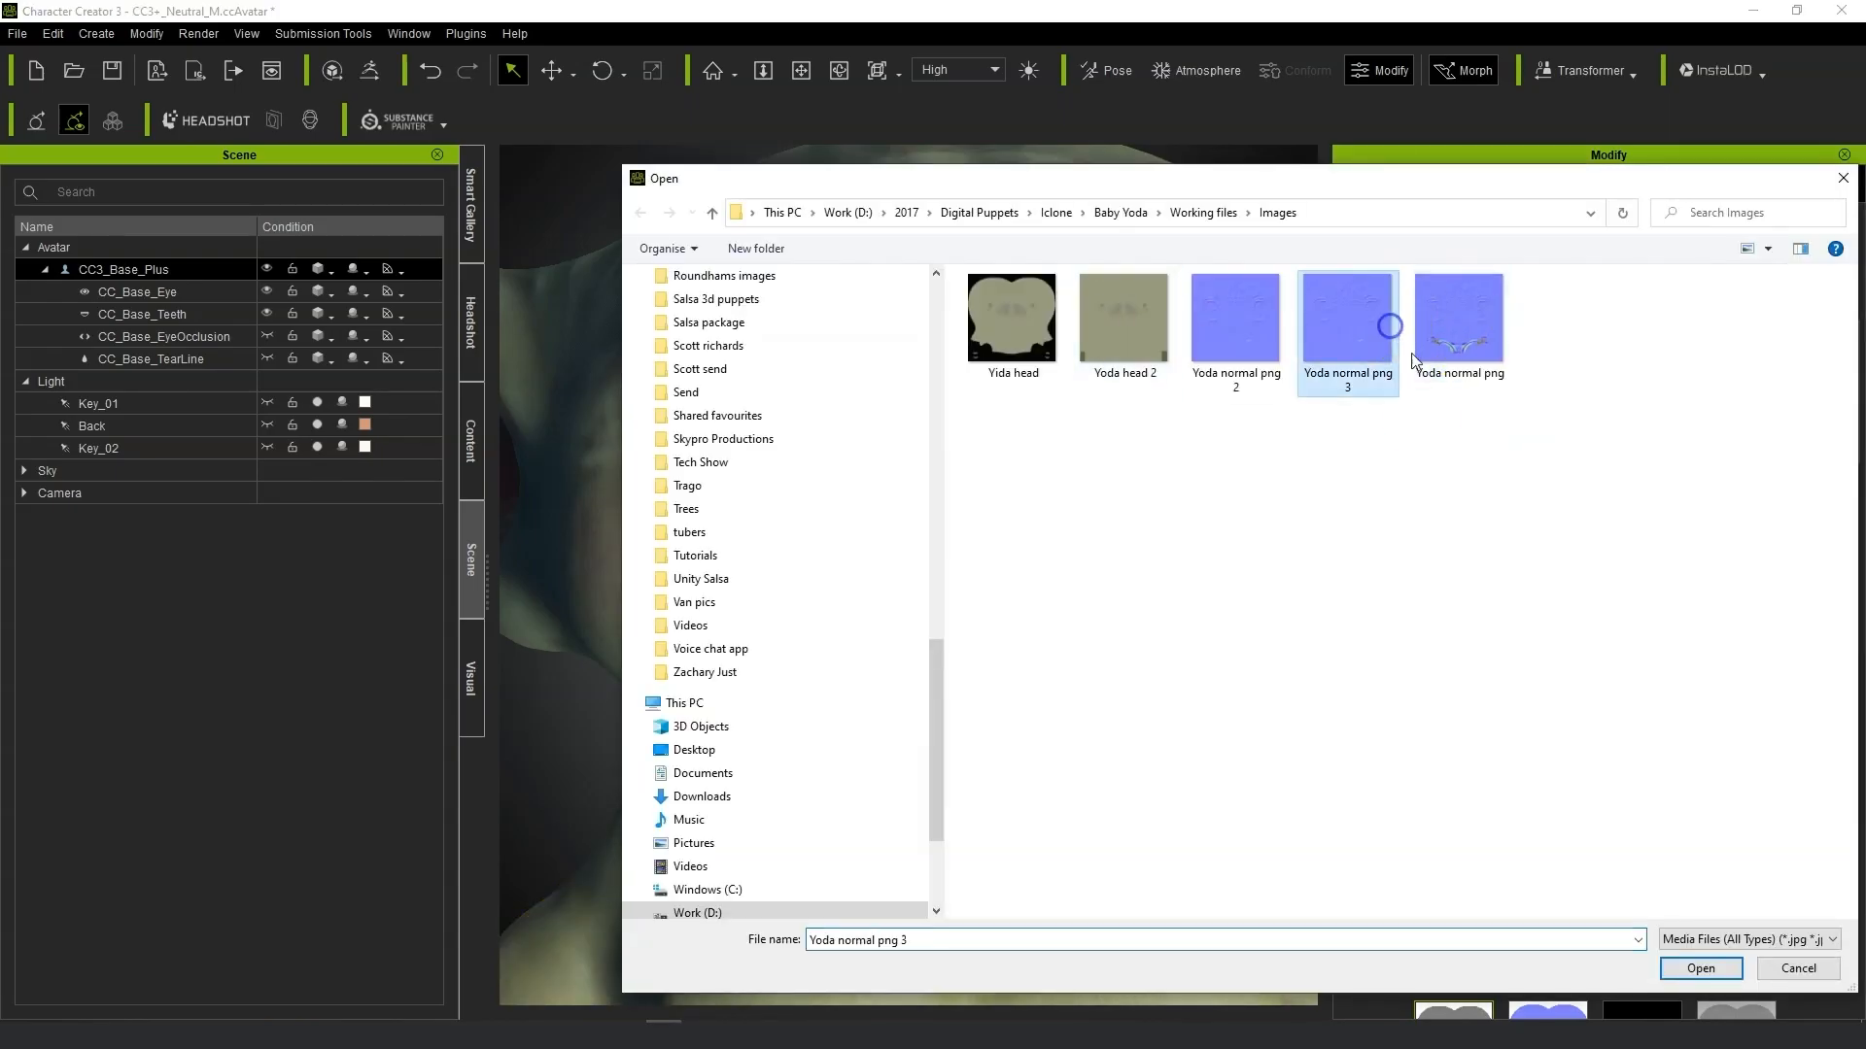
left_click(1173, 515)
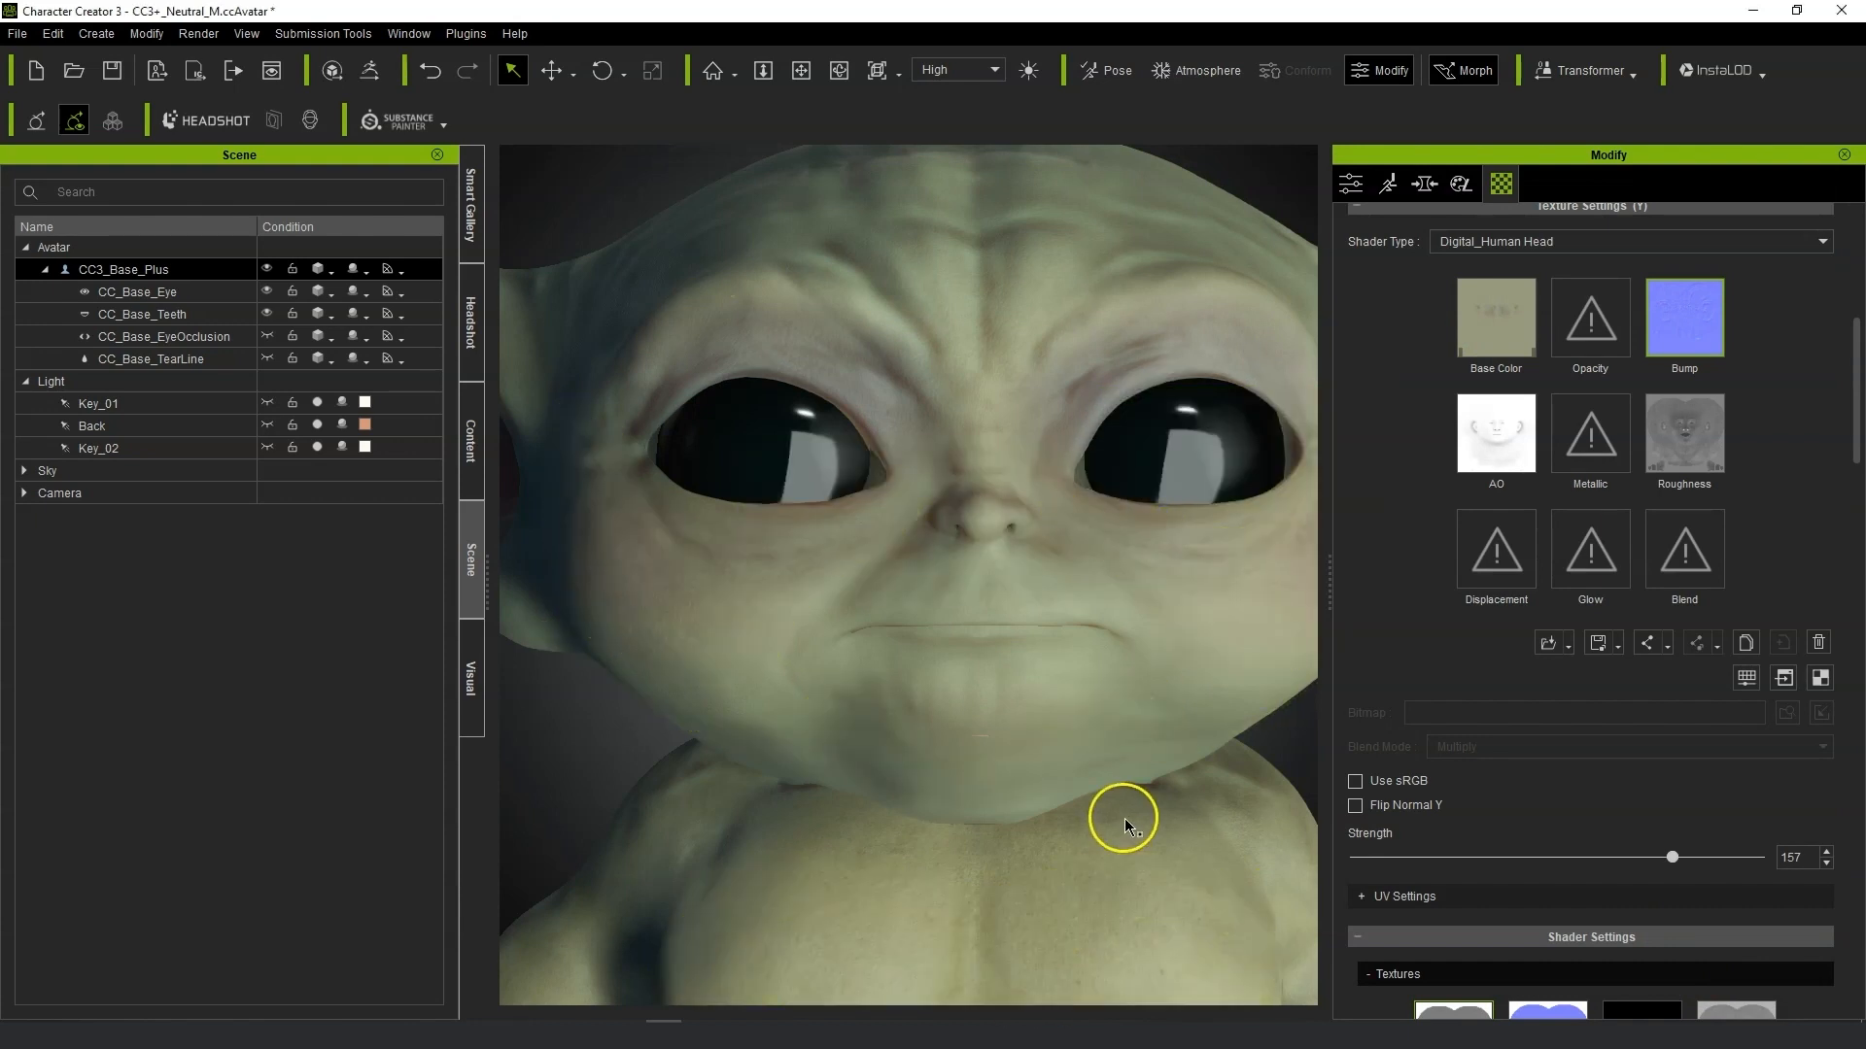
Inspect the face and body in the viewport with the new normal map applied.
scroll(1121, 816, "down", 5)
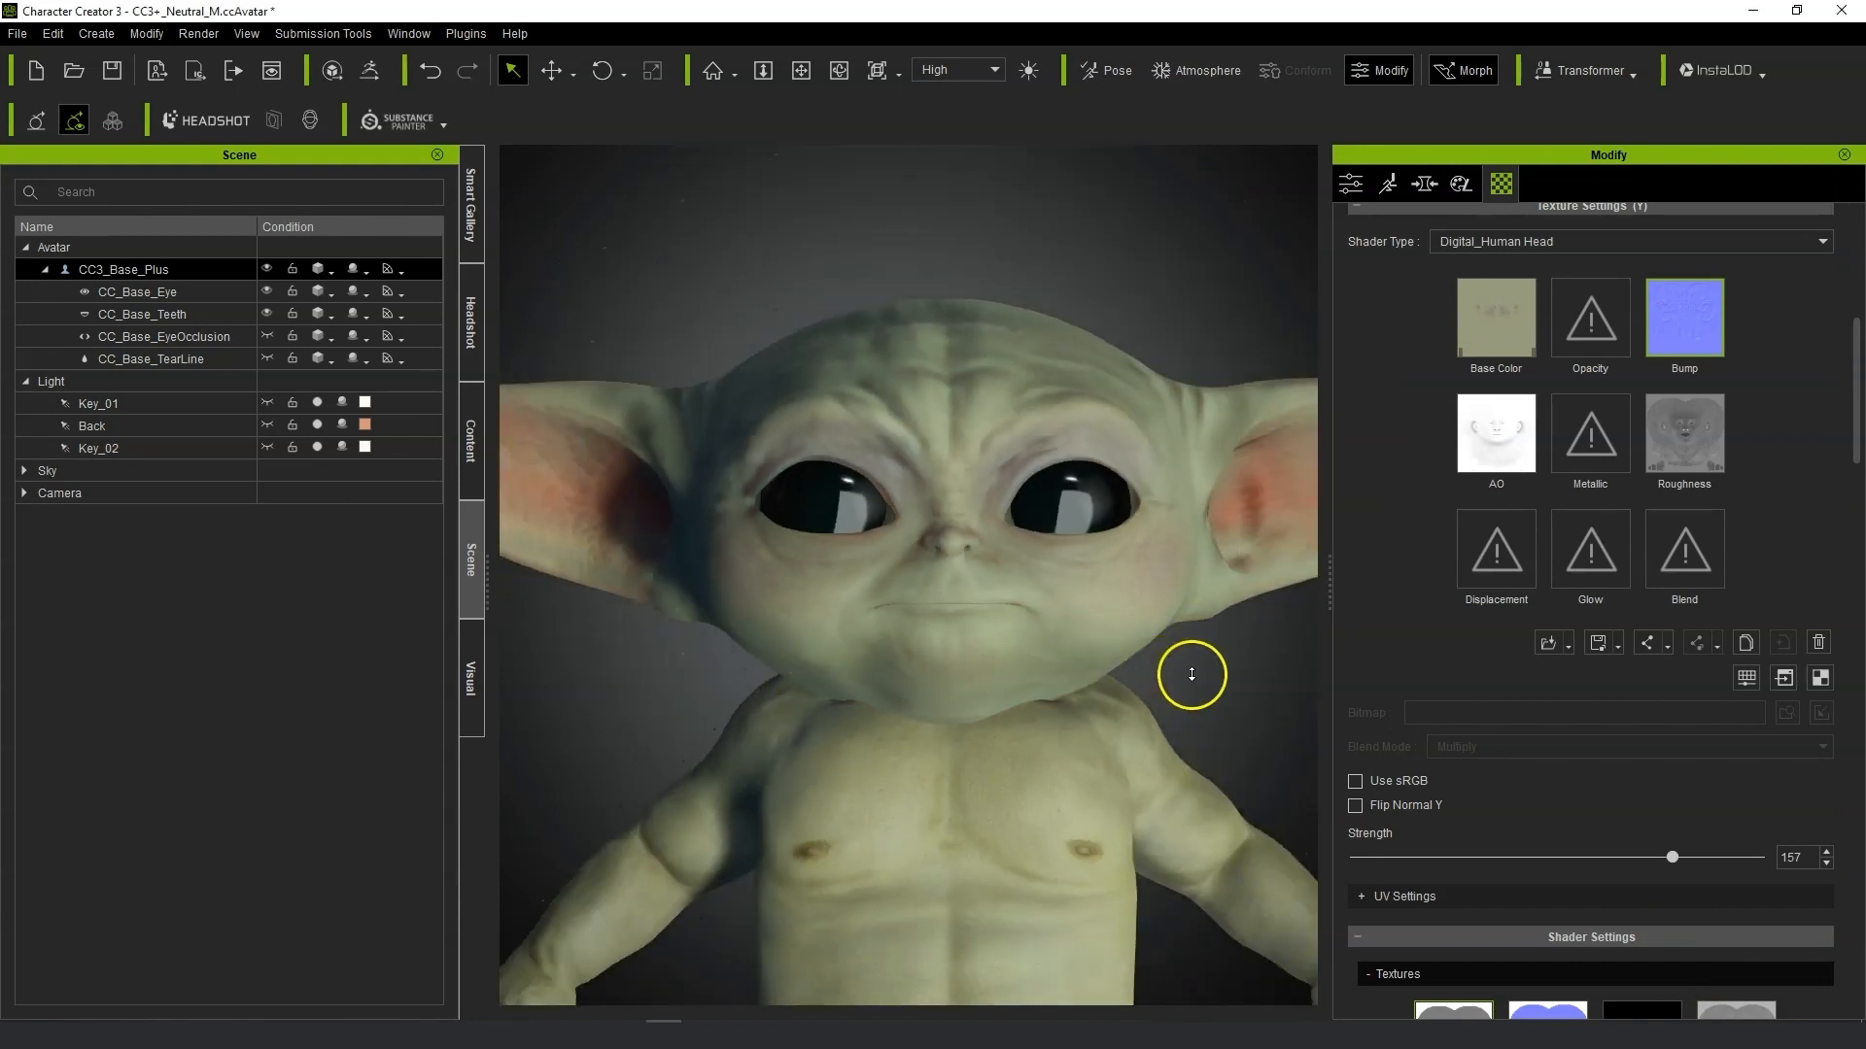
scroll(1192, 675, "down", 2)
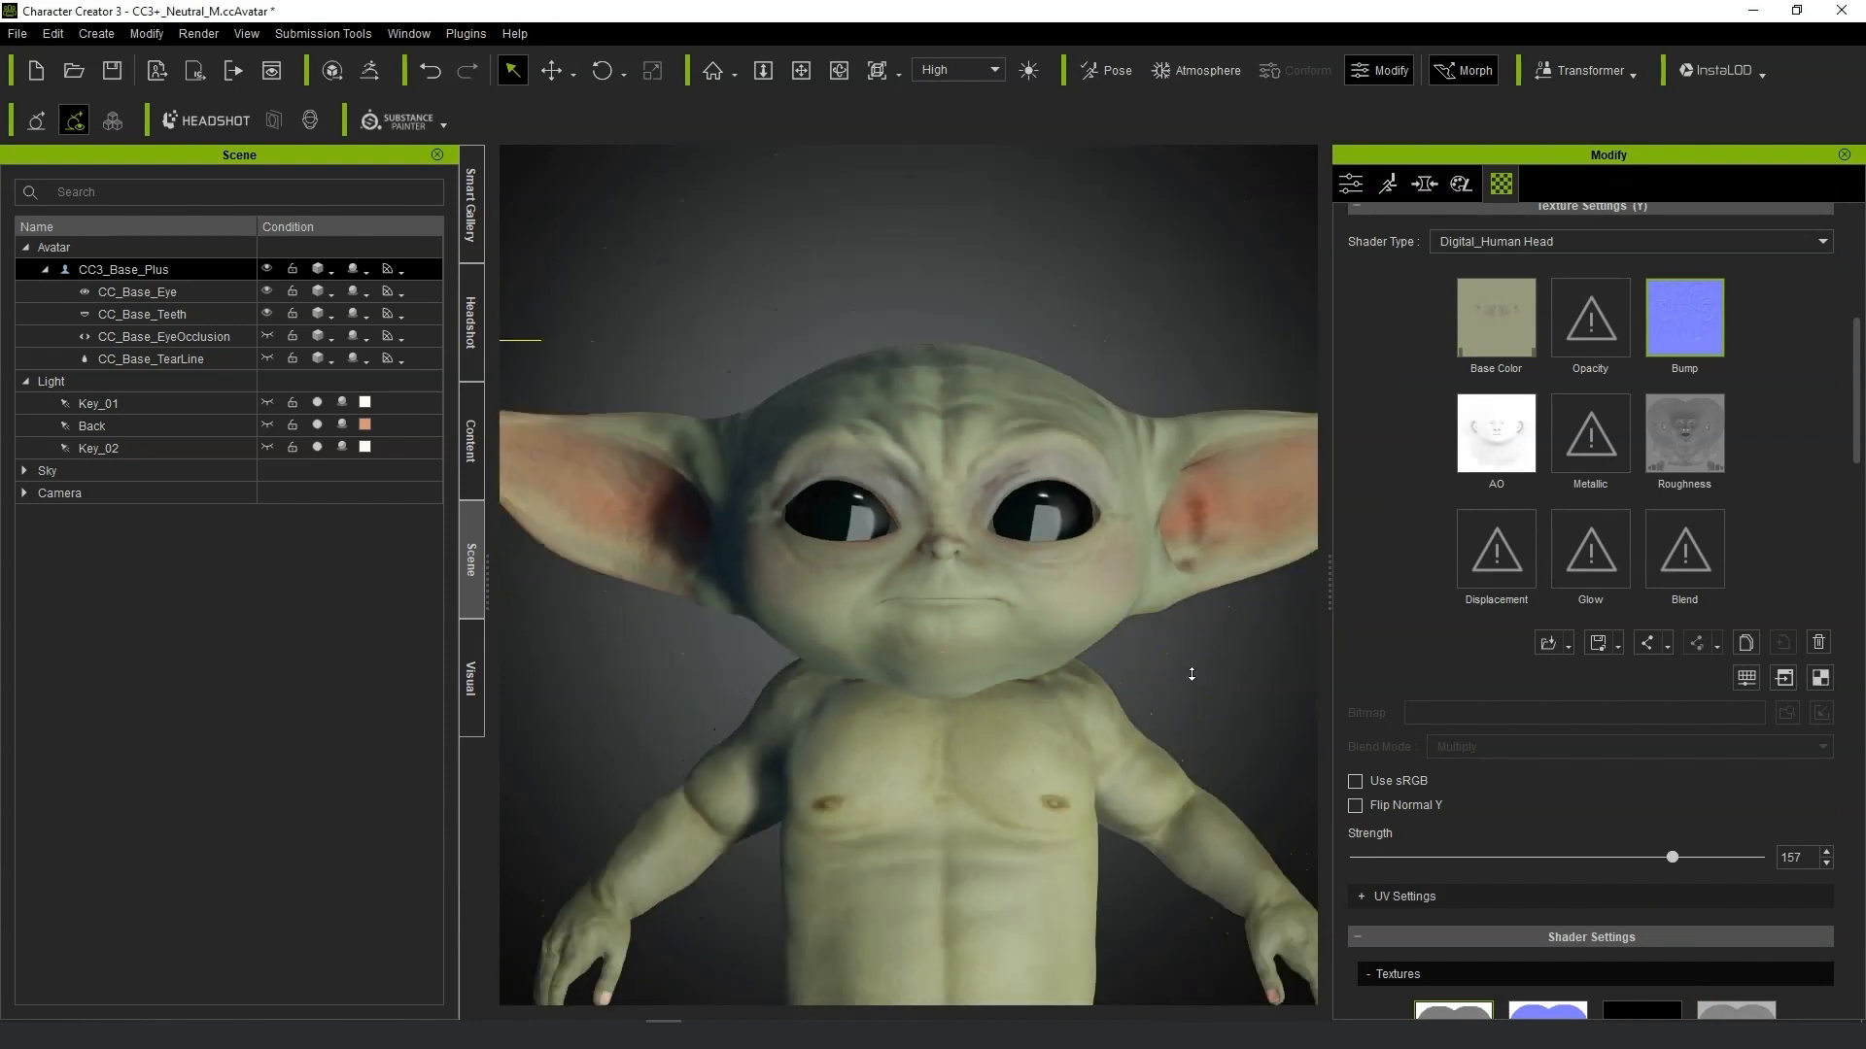
right_click_drag(1290, 721, 1215, 625)
scroll(1166, 654, "up", 5)
scroll(1177, 642, "up", 3)
scroll(1177, 642, "down", 6)
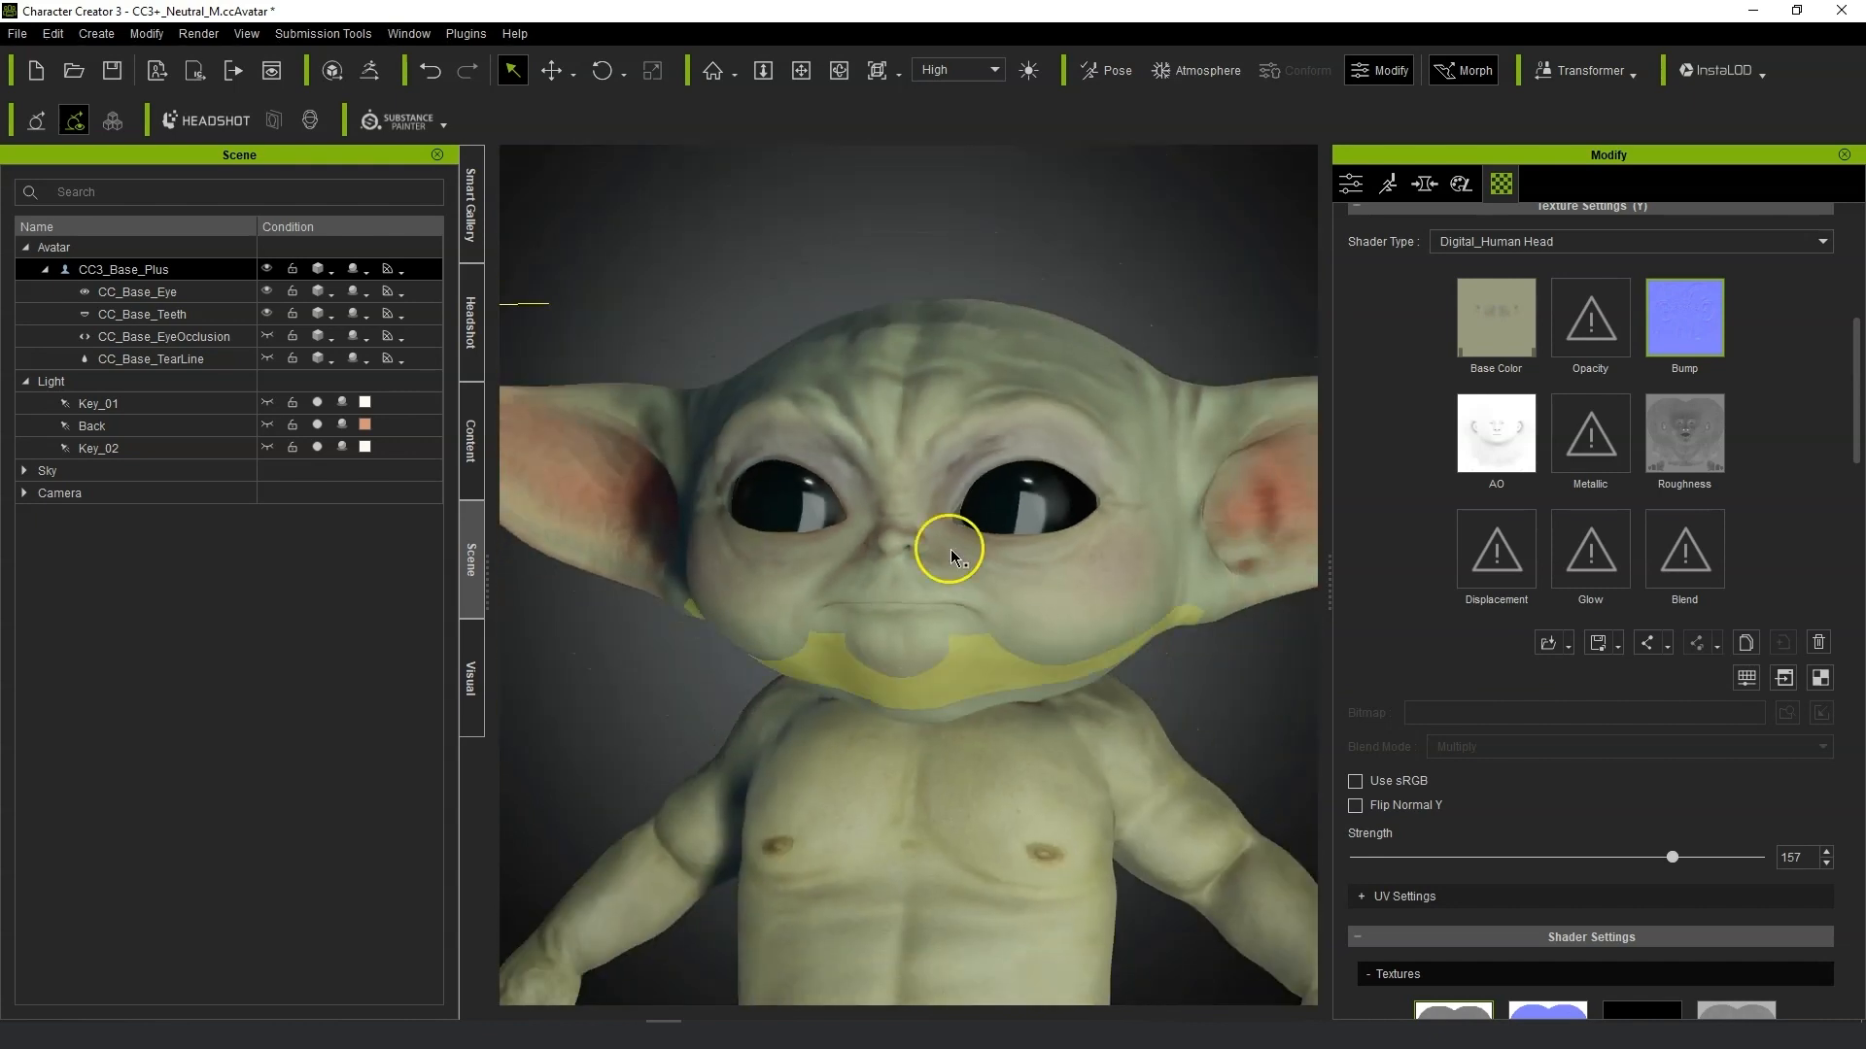
right_click_drag(984, 594, 1076, 580)
middle_click_drag(1141, 663, 1090, 702)
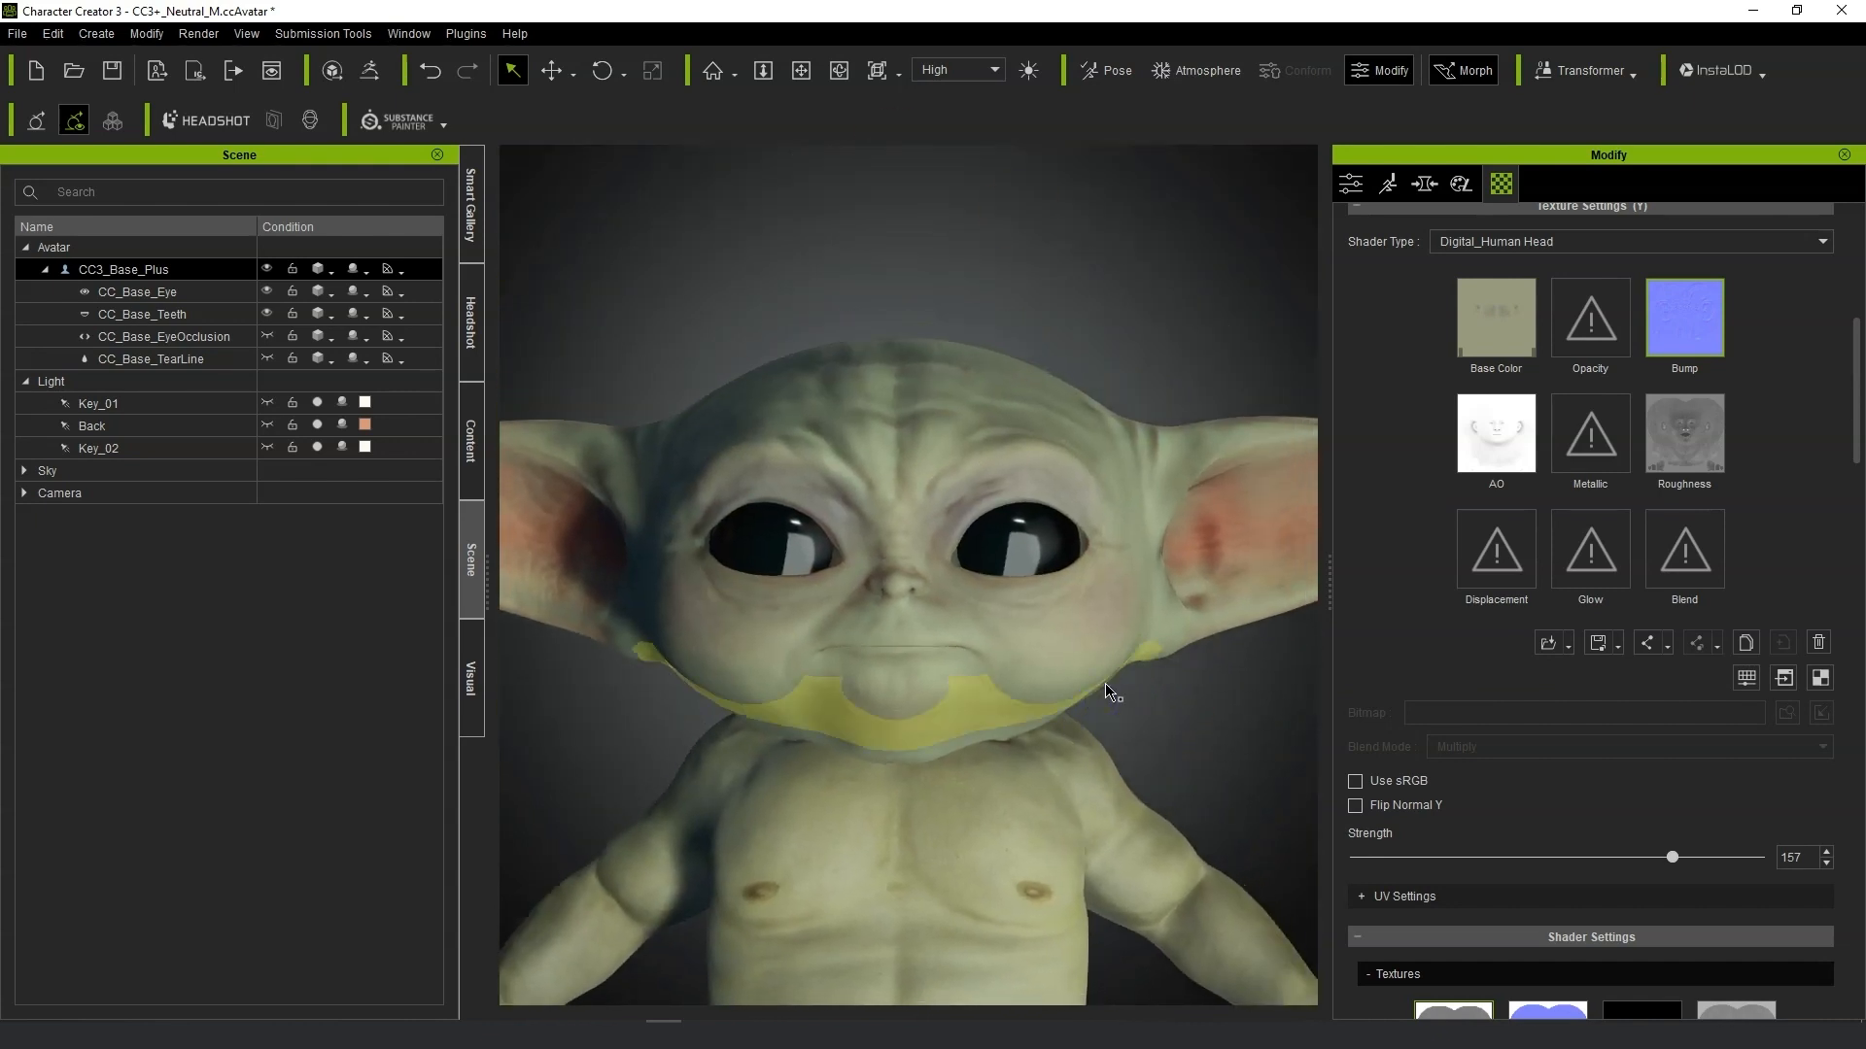
scroll(1104, 658, "down", 4)
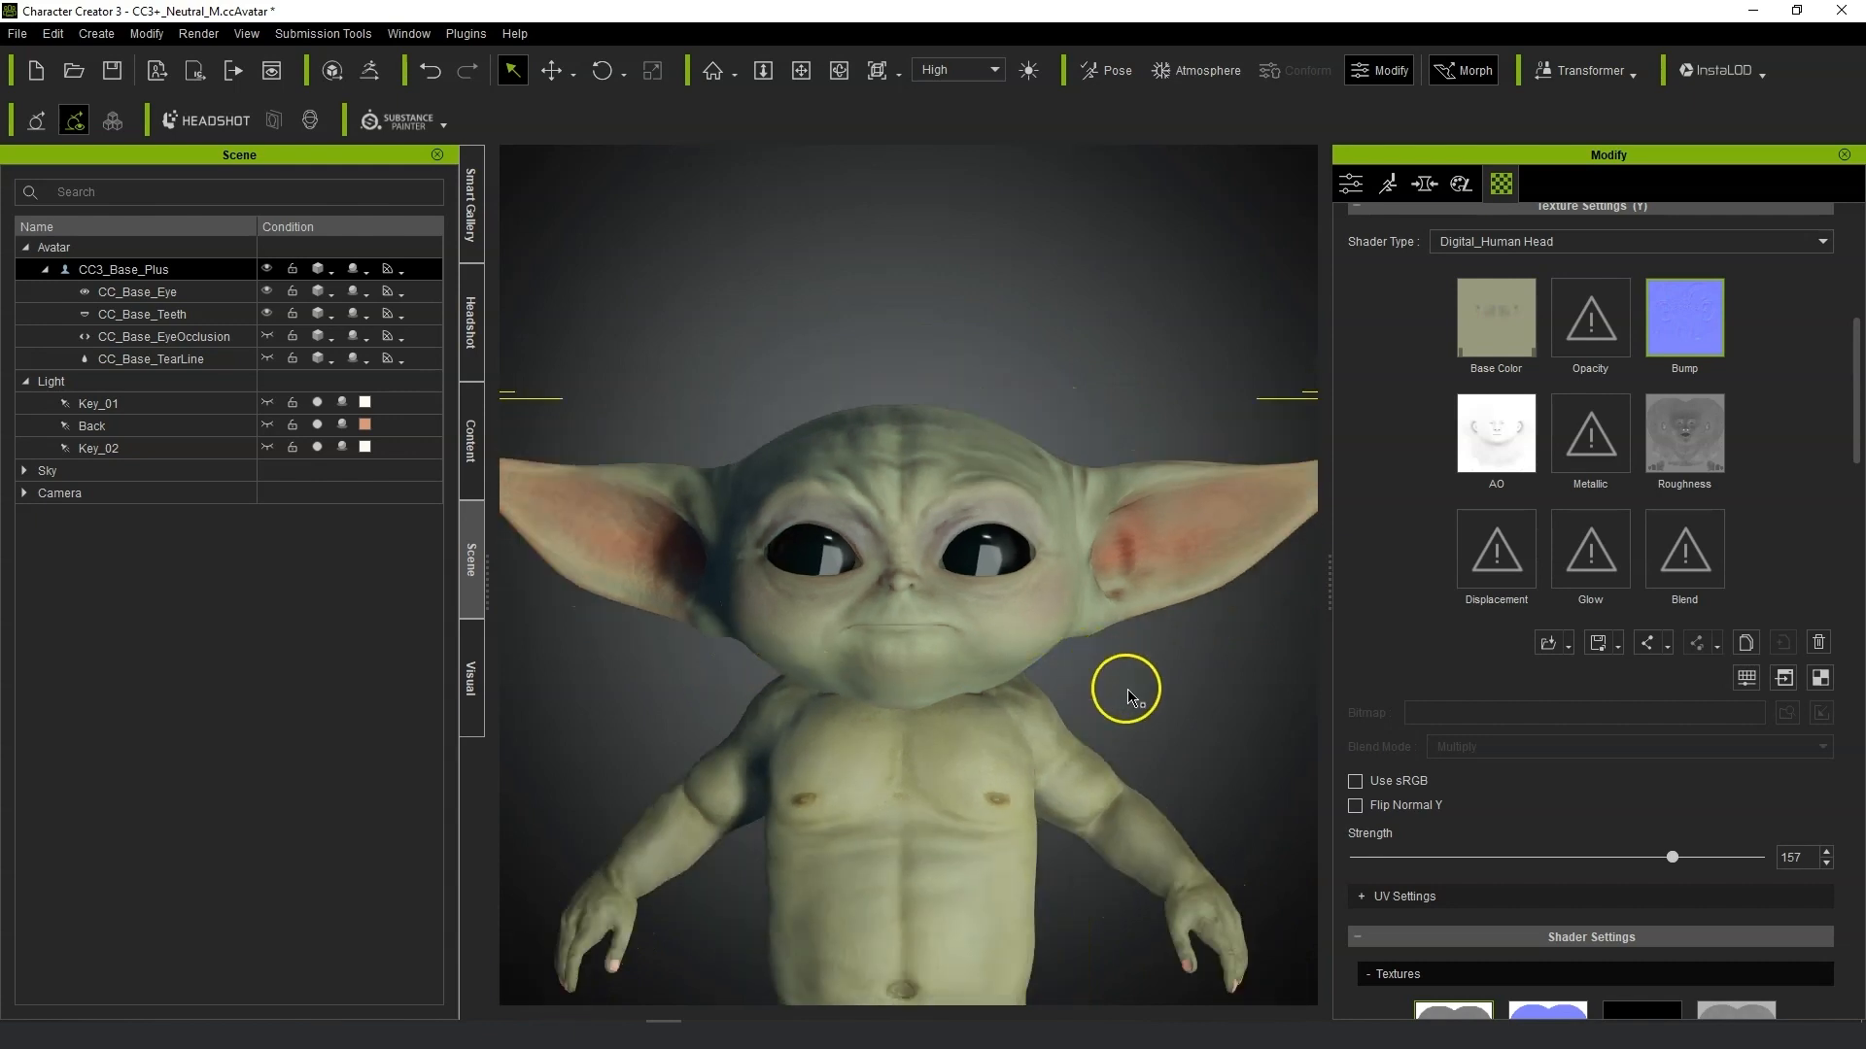
mouse_move(1127, 690)
left_mouse_down("alt")
mouse_move(1040, 685)
mouse_move(1130, 689)
left_mouse_up("alt")
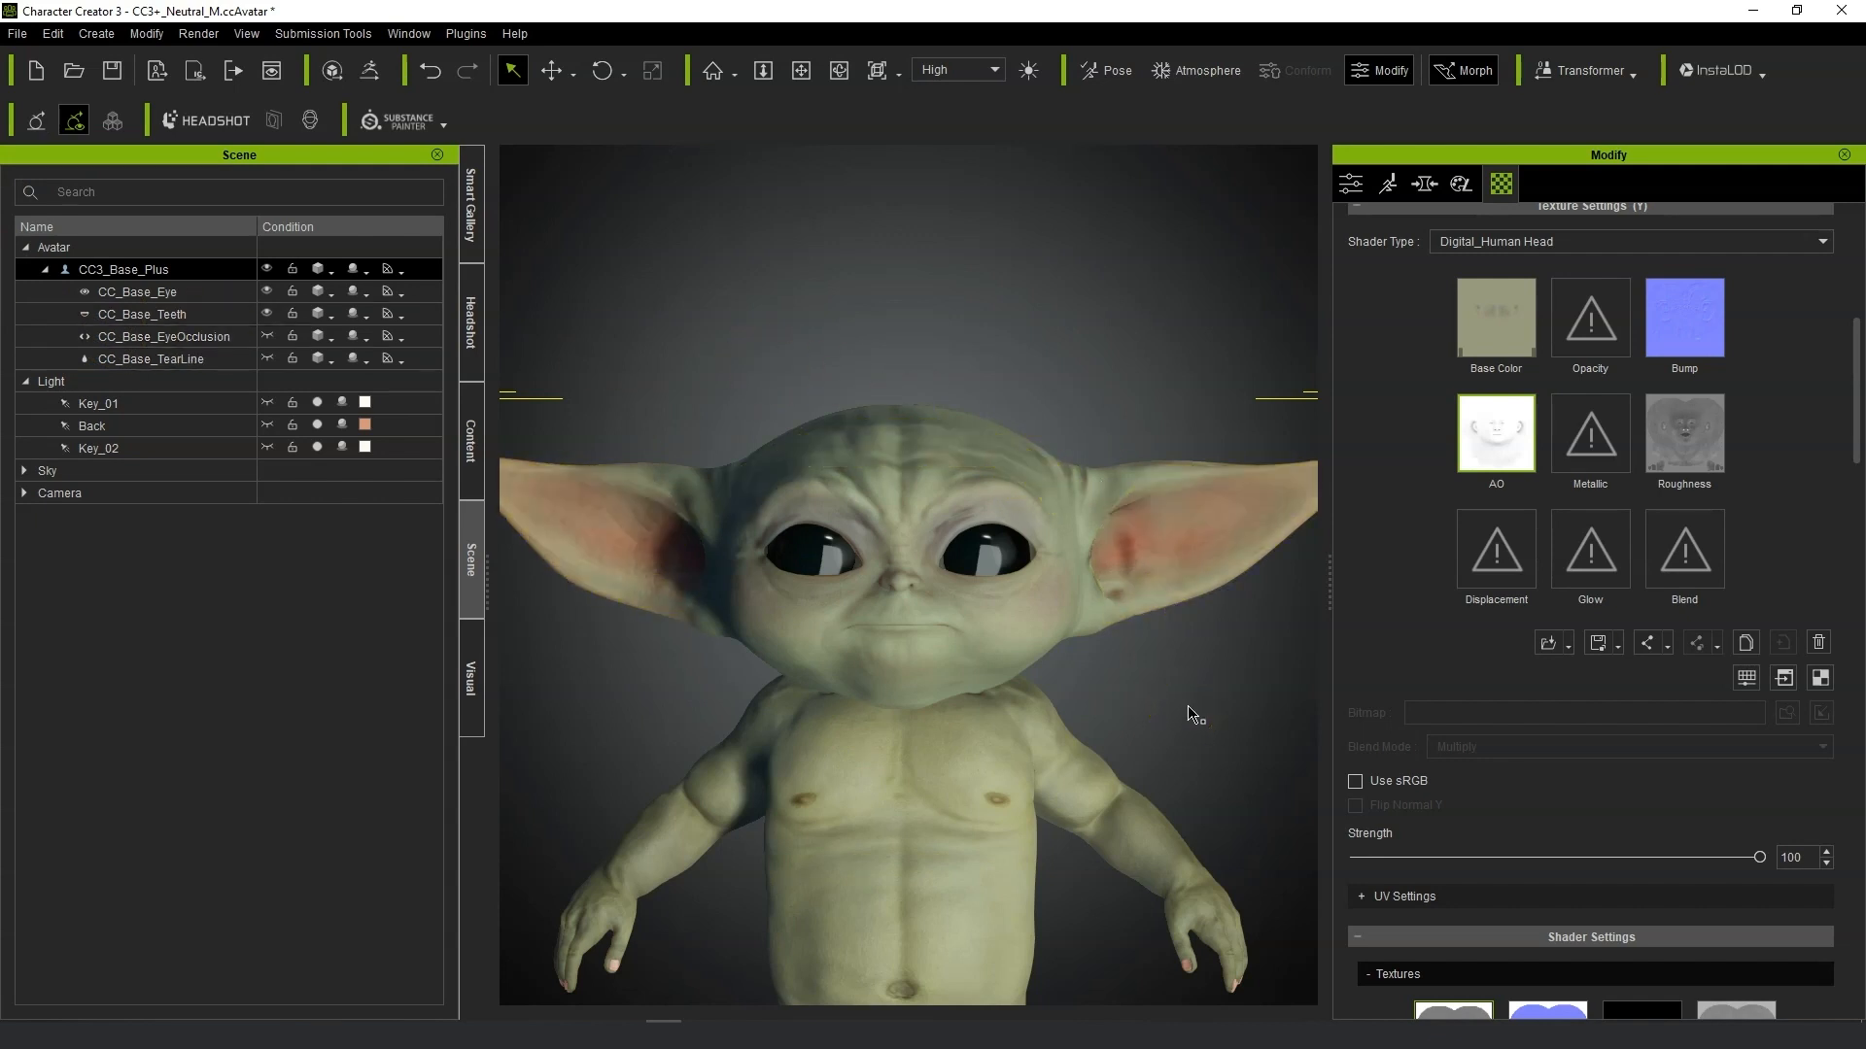
scroll(1134, 652, "up", 3)
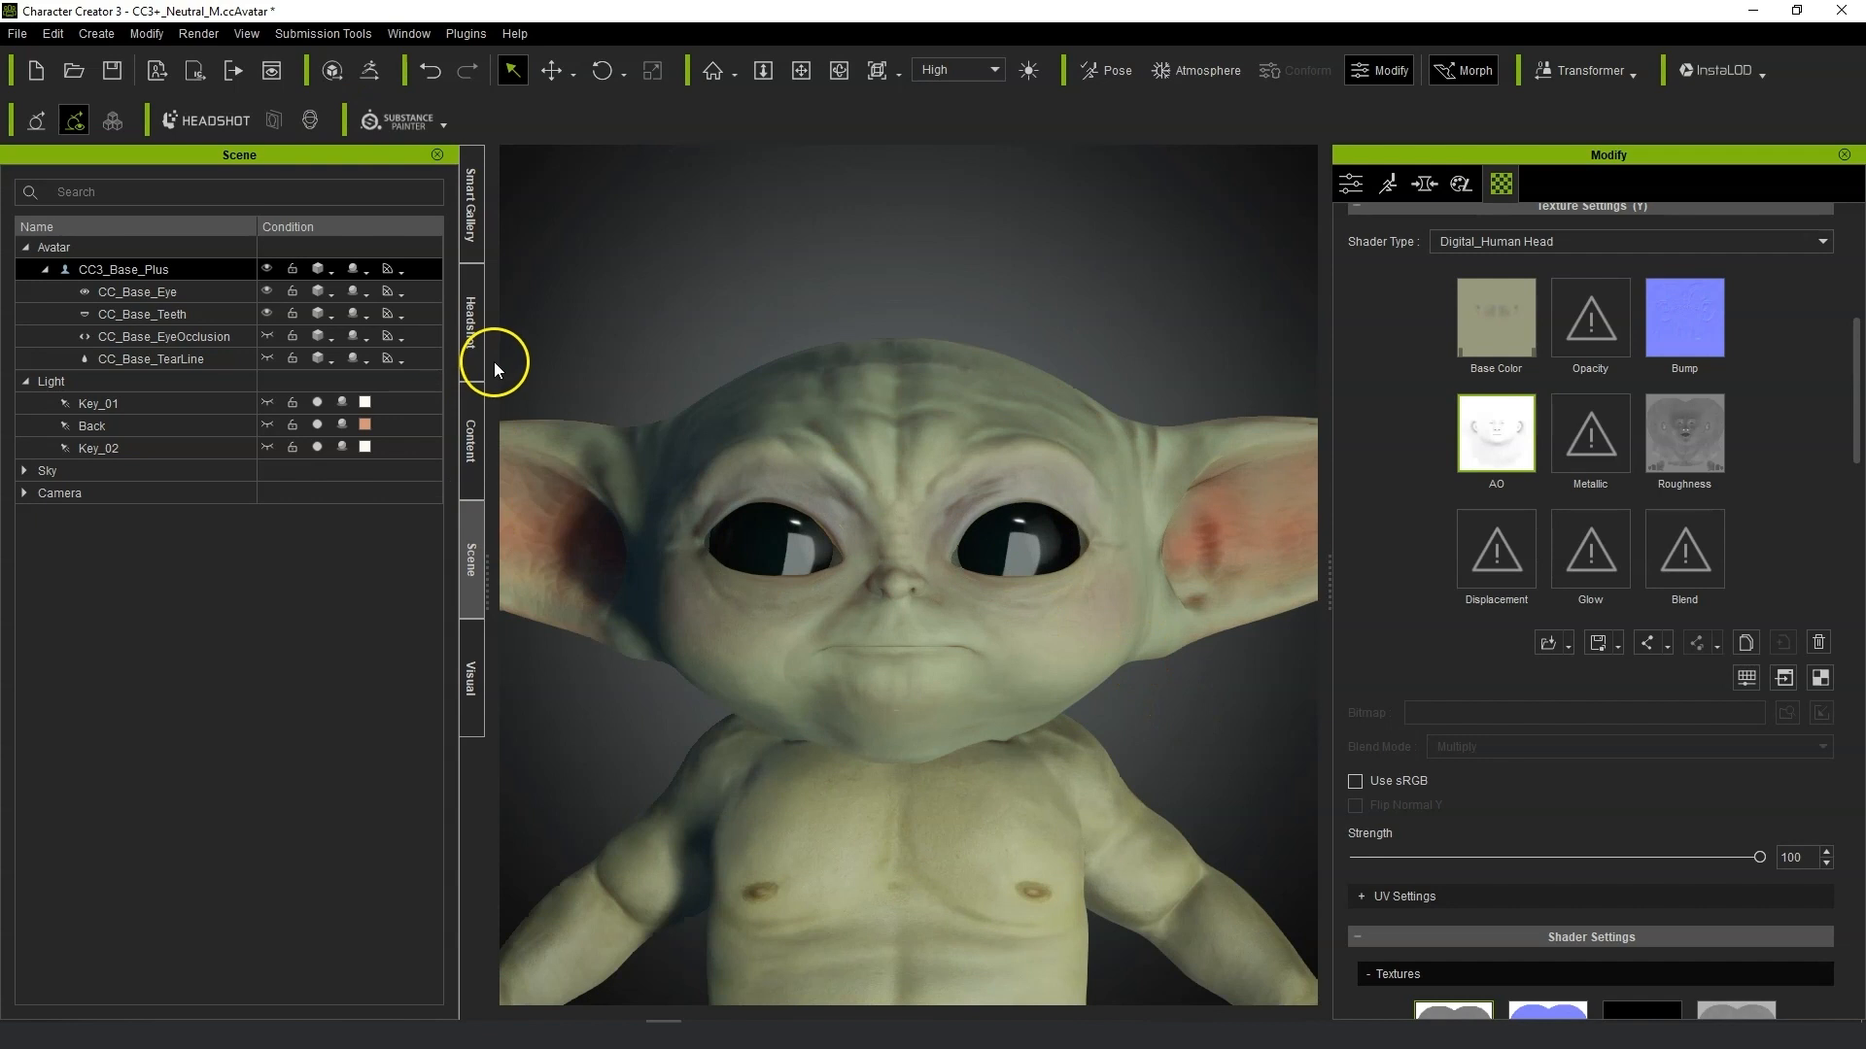
Apply the Face Wrinkle 04 preset from the Normal Effects facial wrinkle Realistic Human Skin templates, keeping the modified result.
left_click(474, 443)
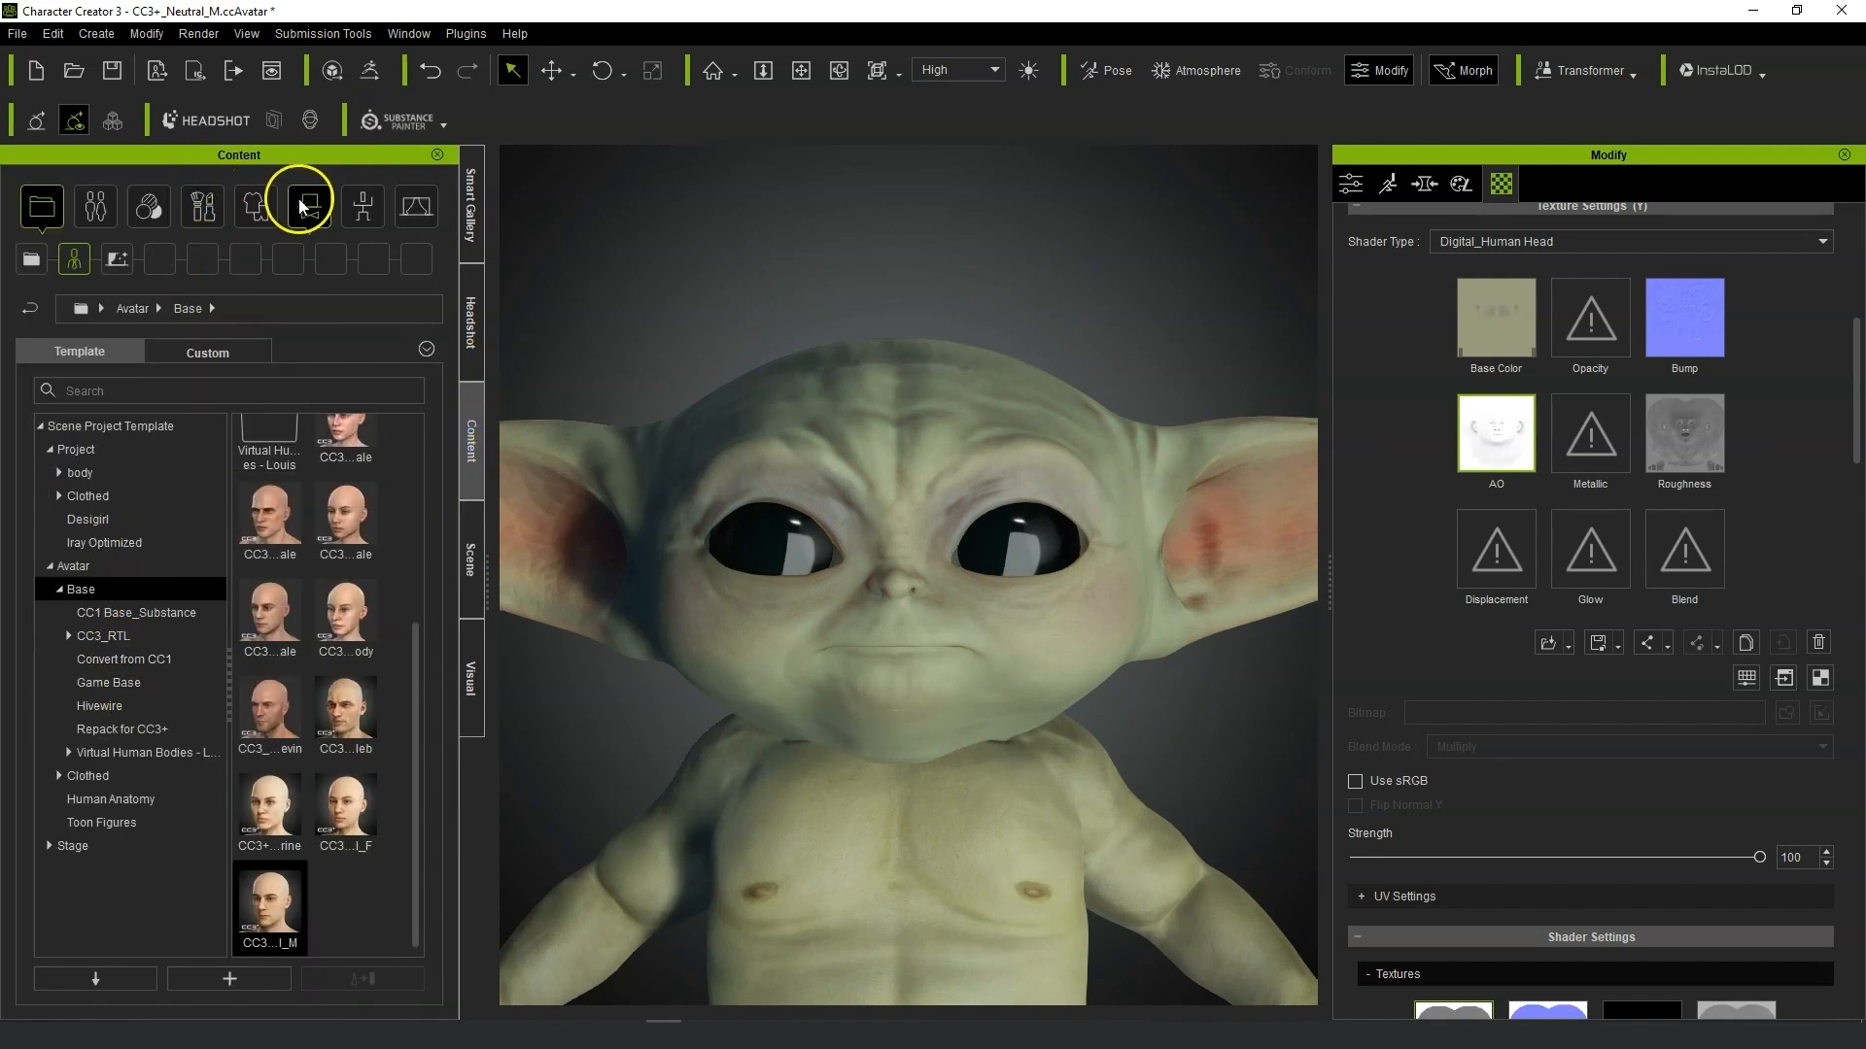
left_click(148, 206)
left_click(142, 590)
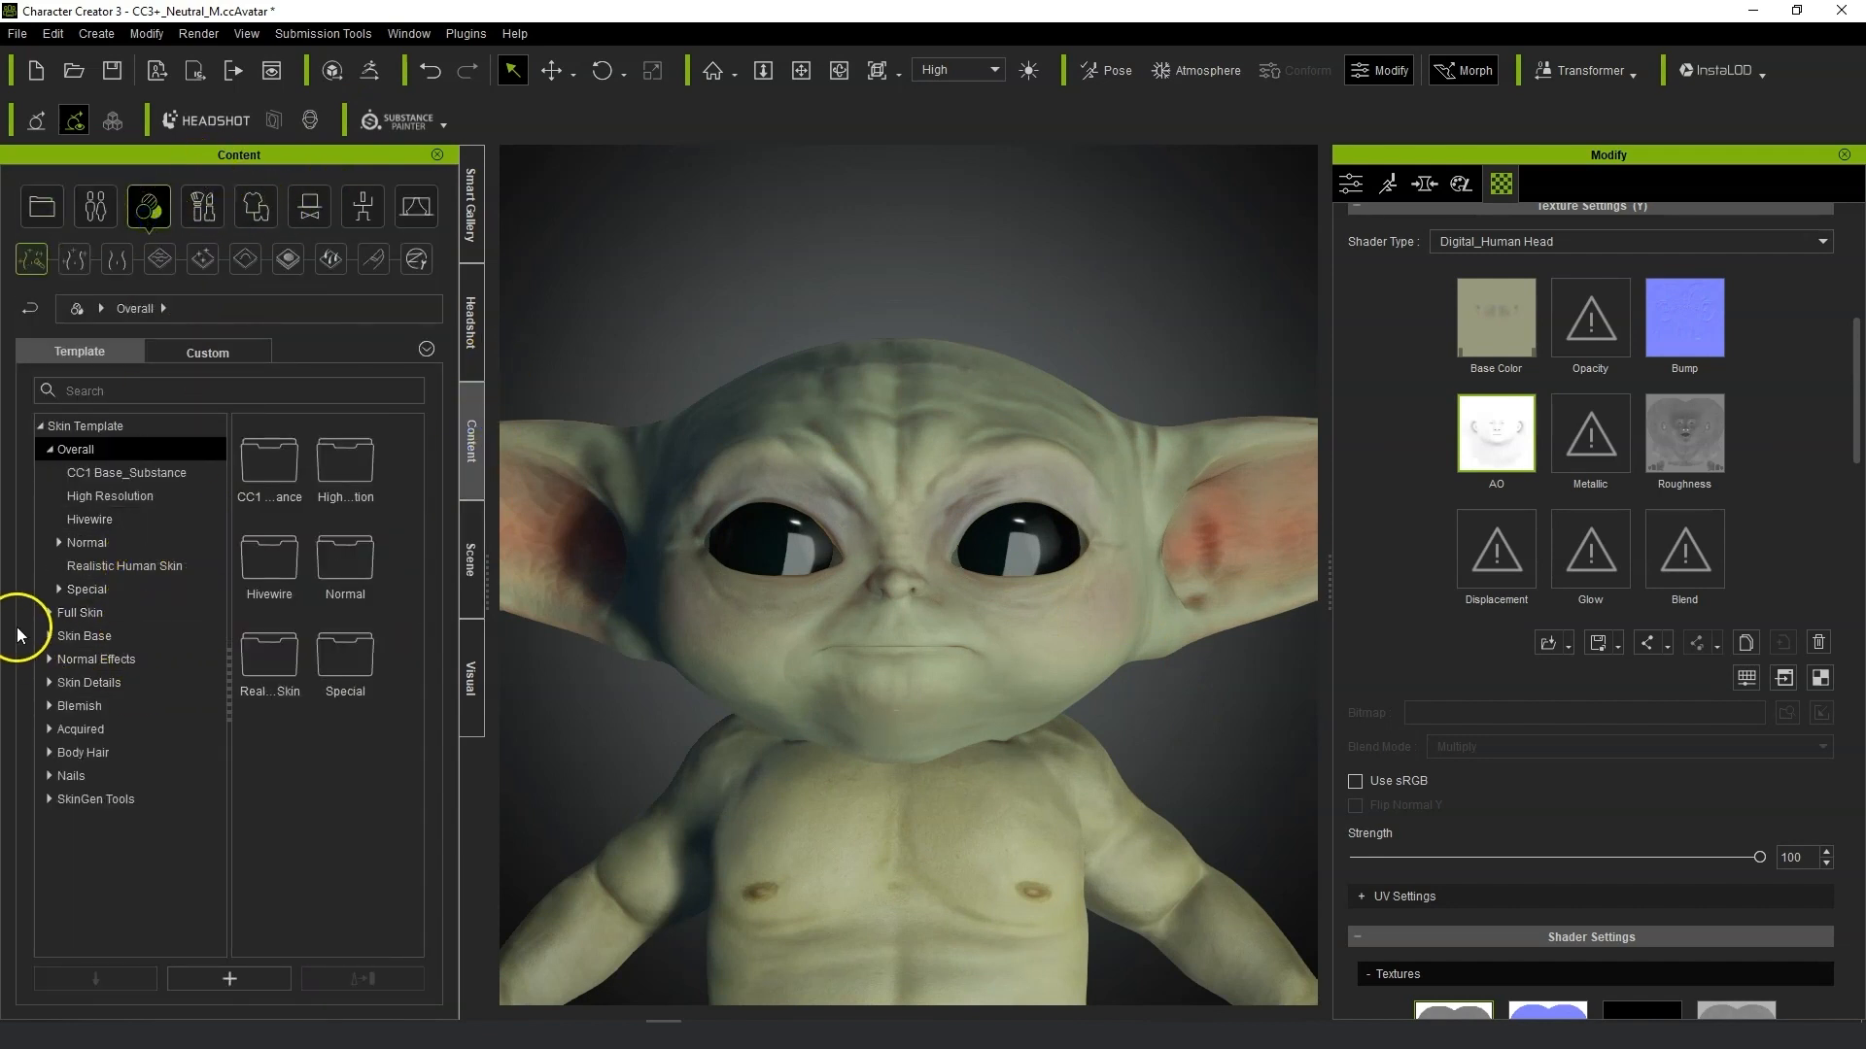
left_click(48, 613)
left_click(51, 660)
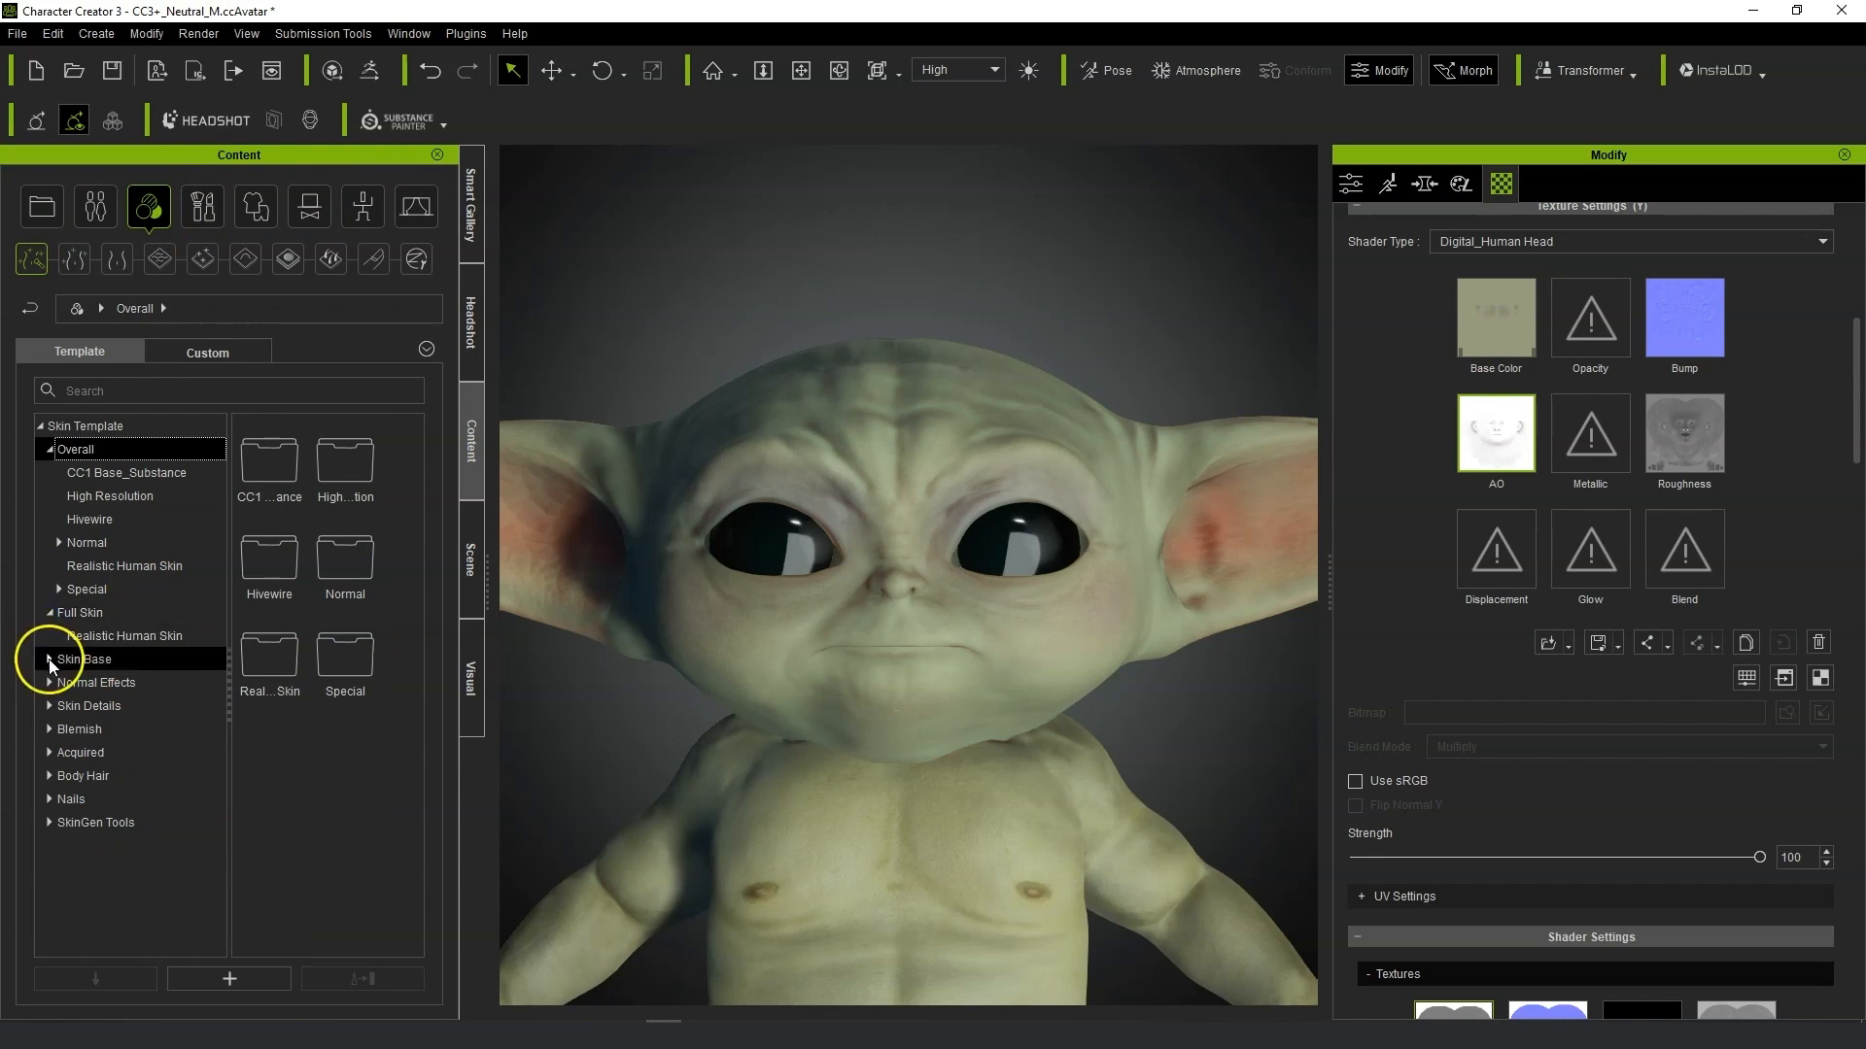
left_click(50, 544)
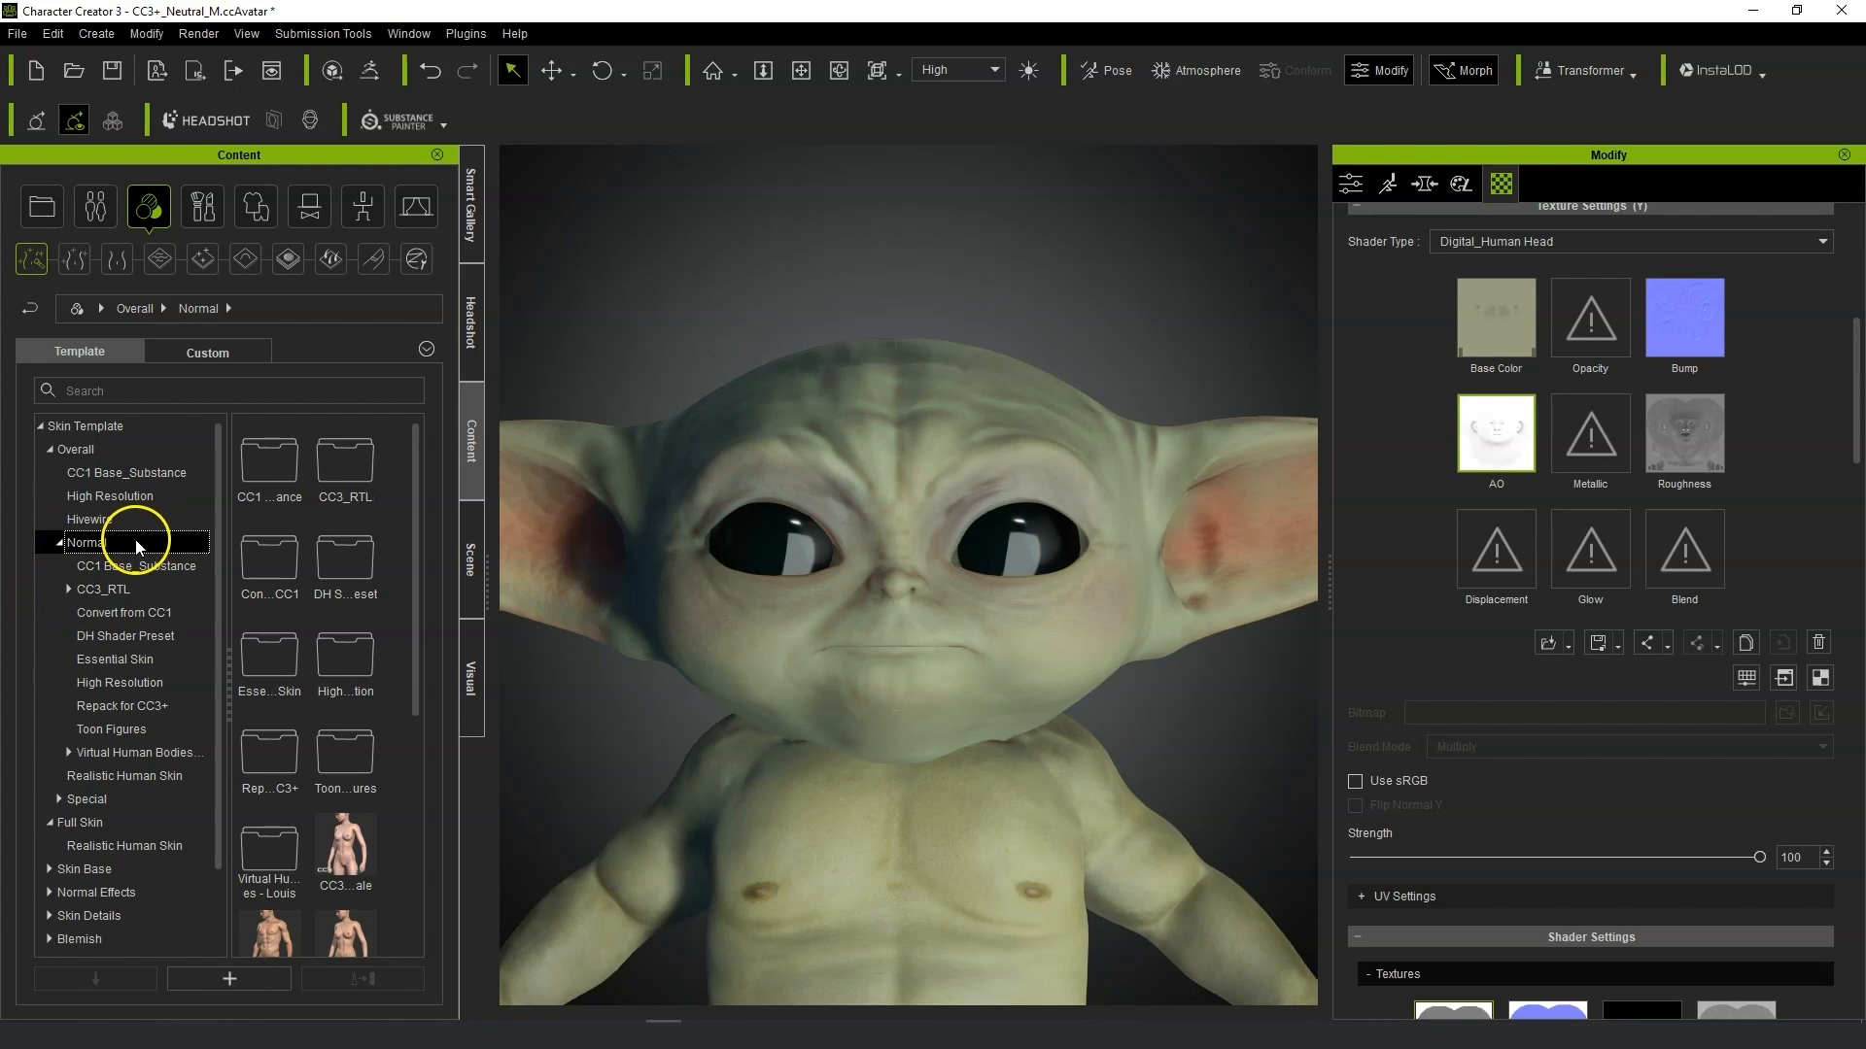
left_click(49, 892)
scroll(171, 876, "down", 2)
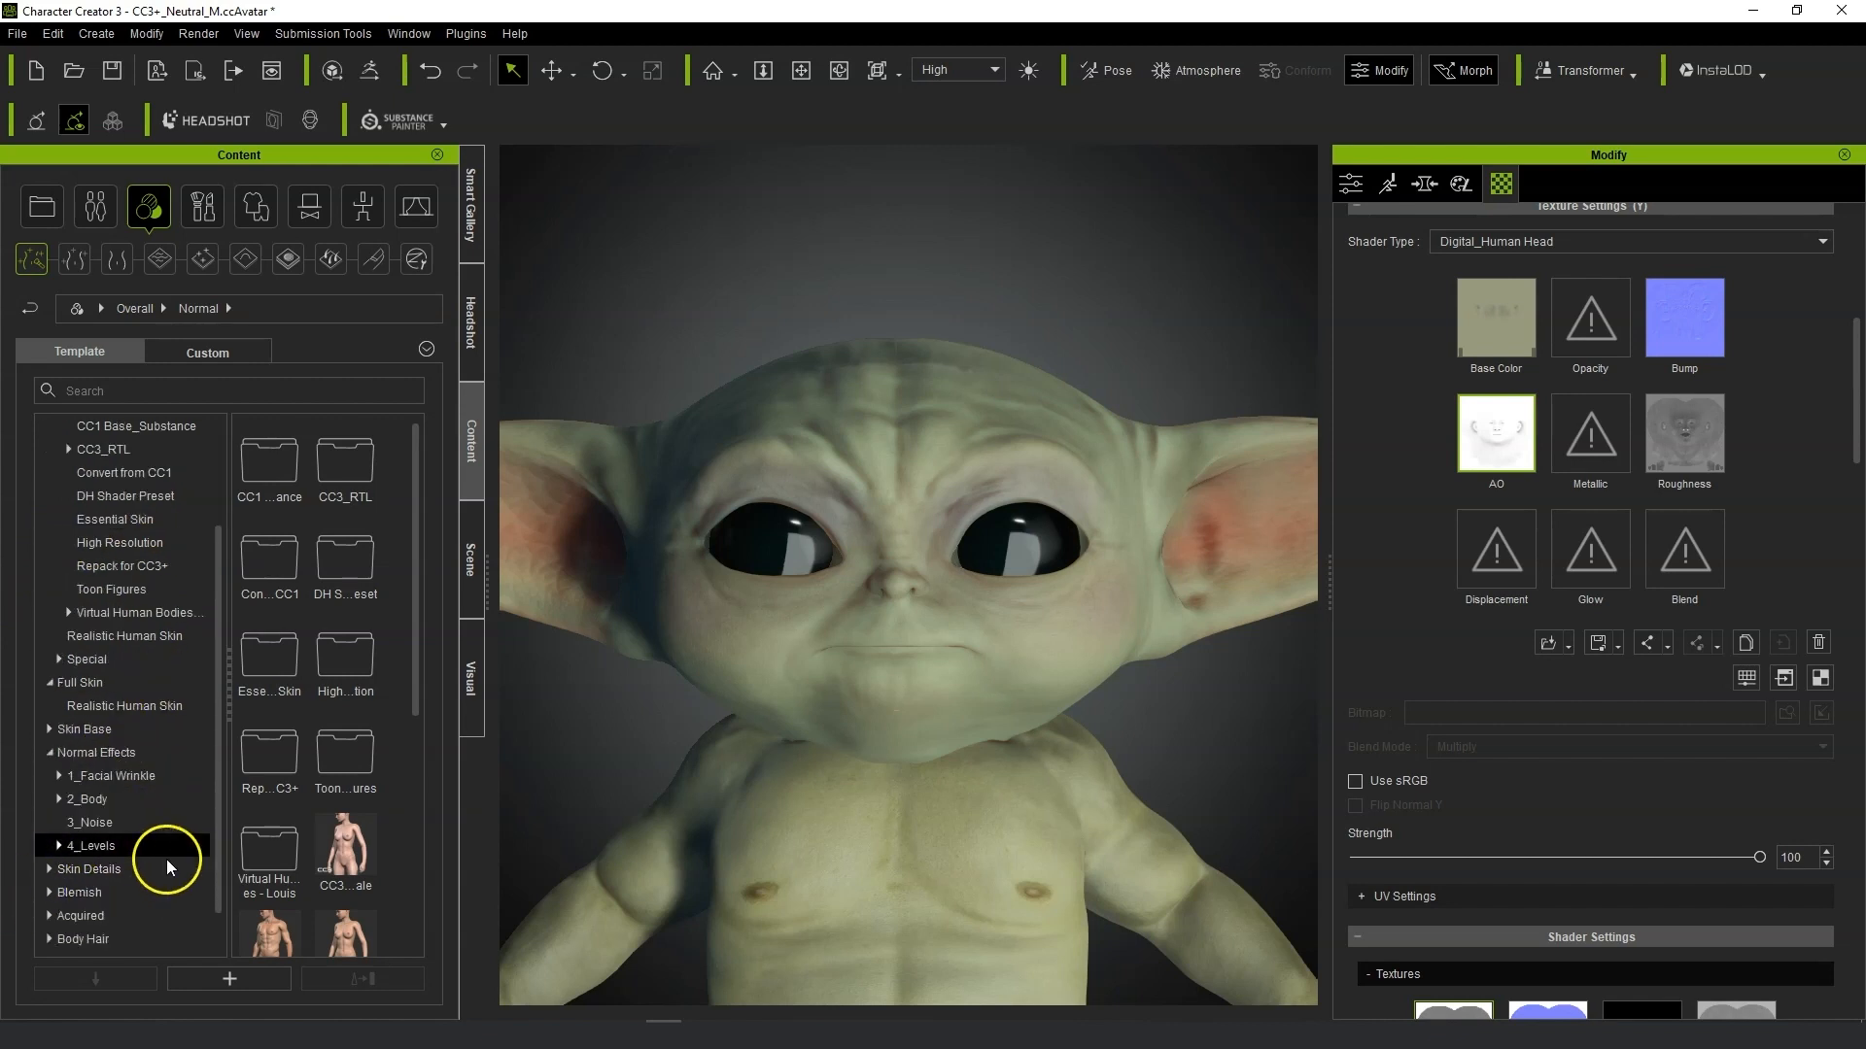
left_click(137, 773)
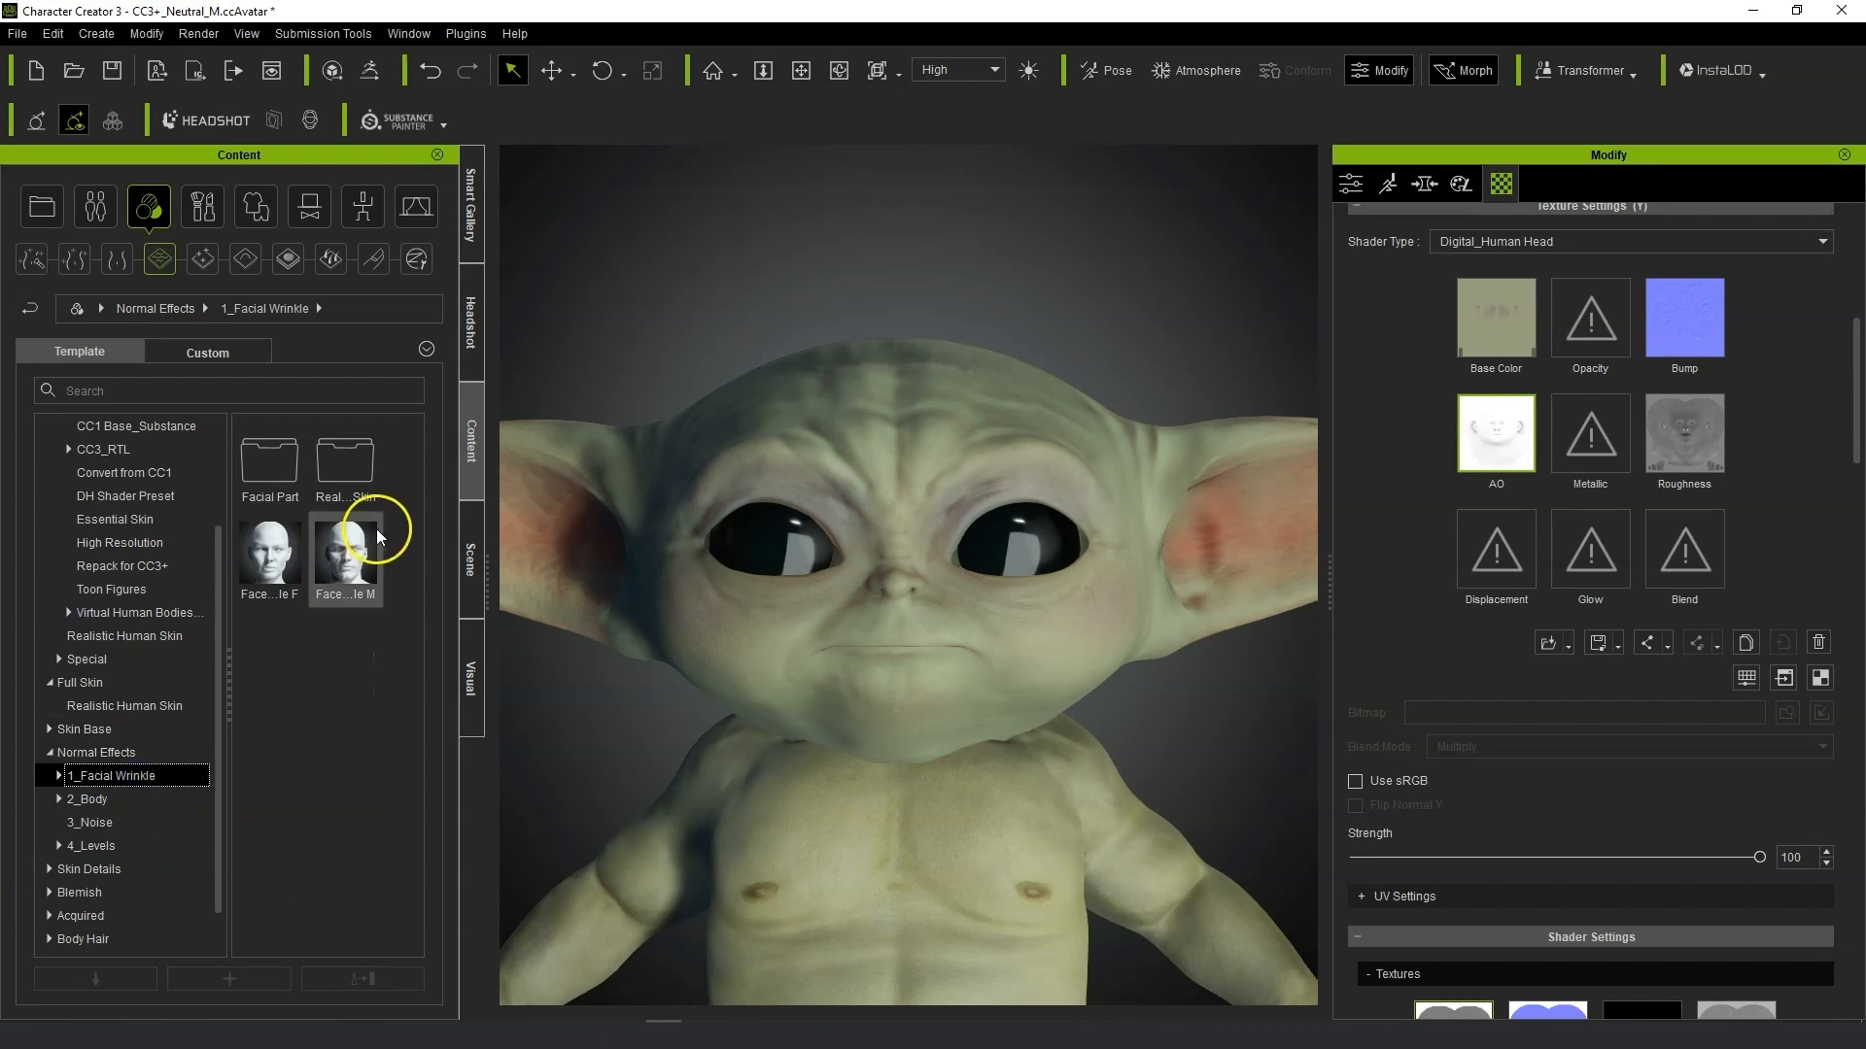
mouse_move(353, 564)
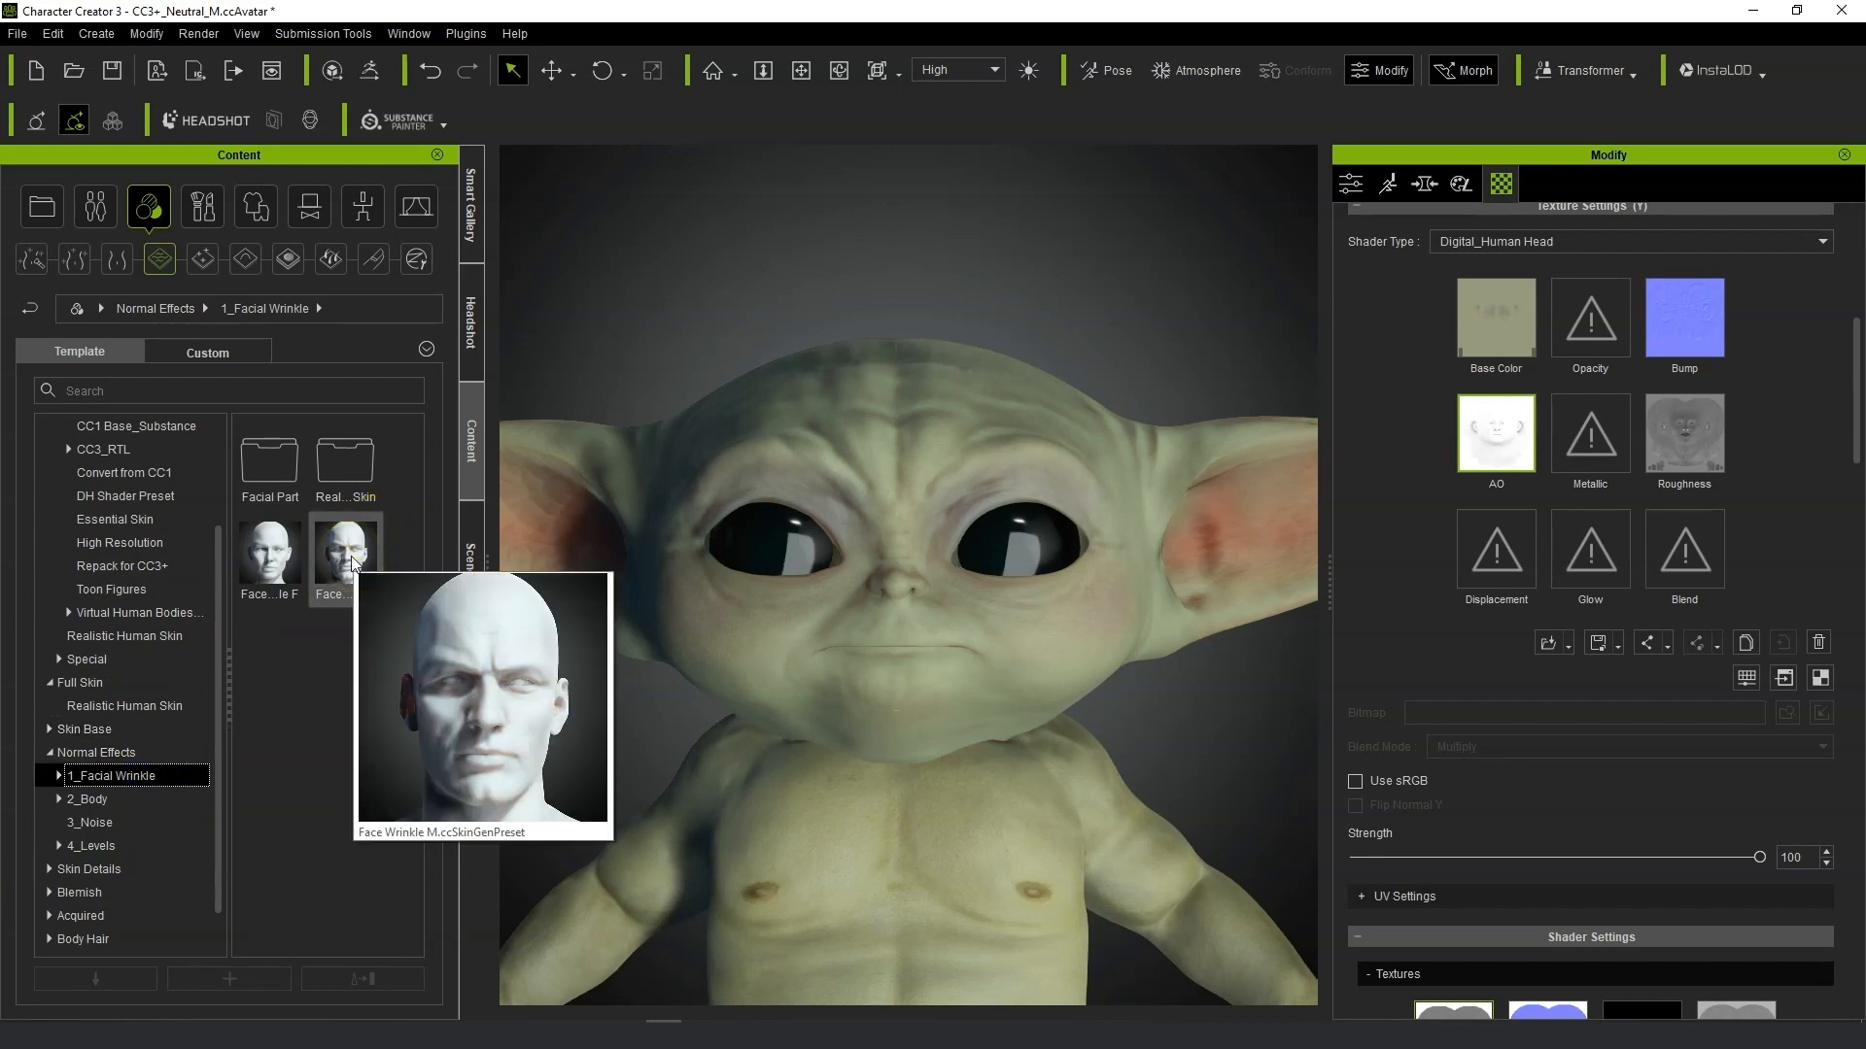
left_click(364, 478)
double_click(365, 478)
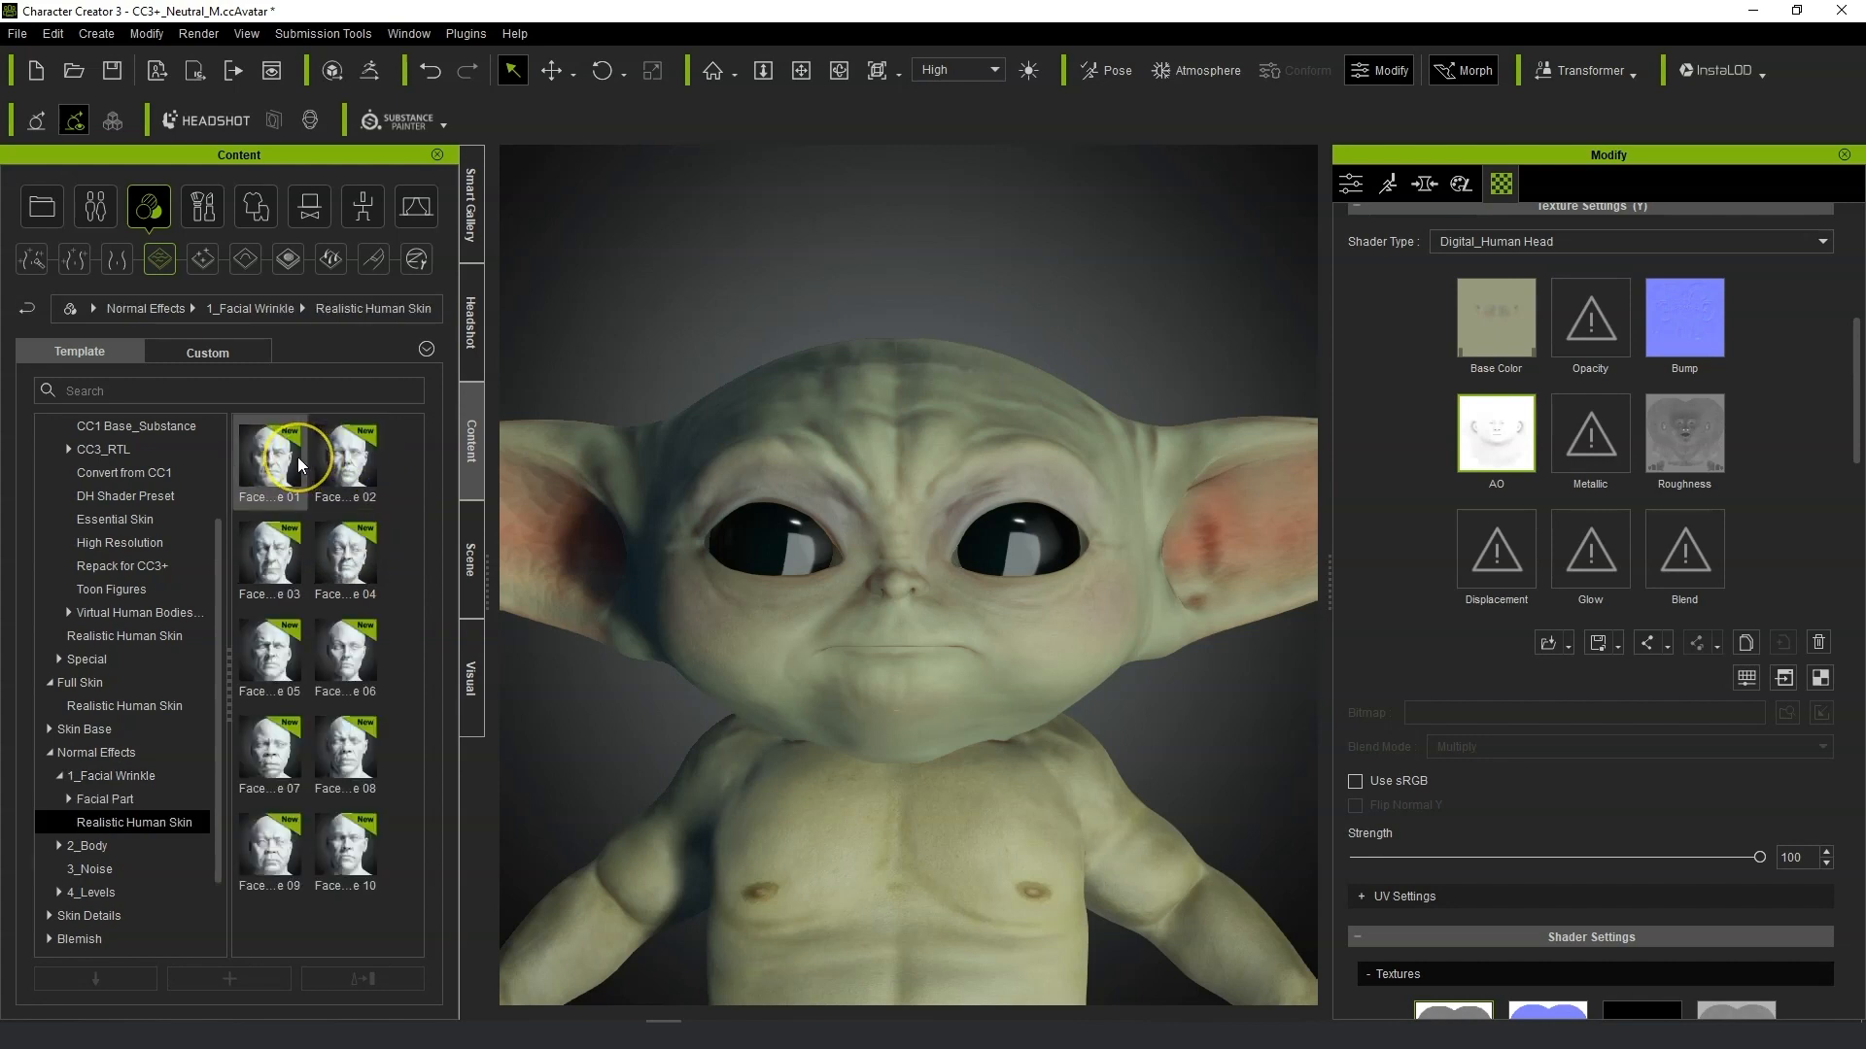
mouse_move(298, 461)
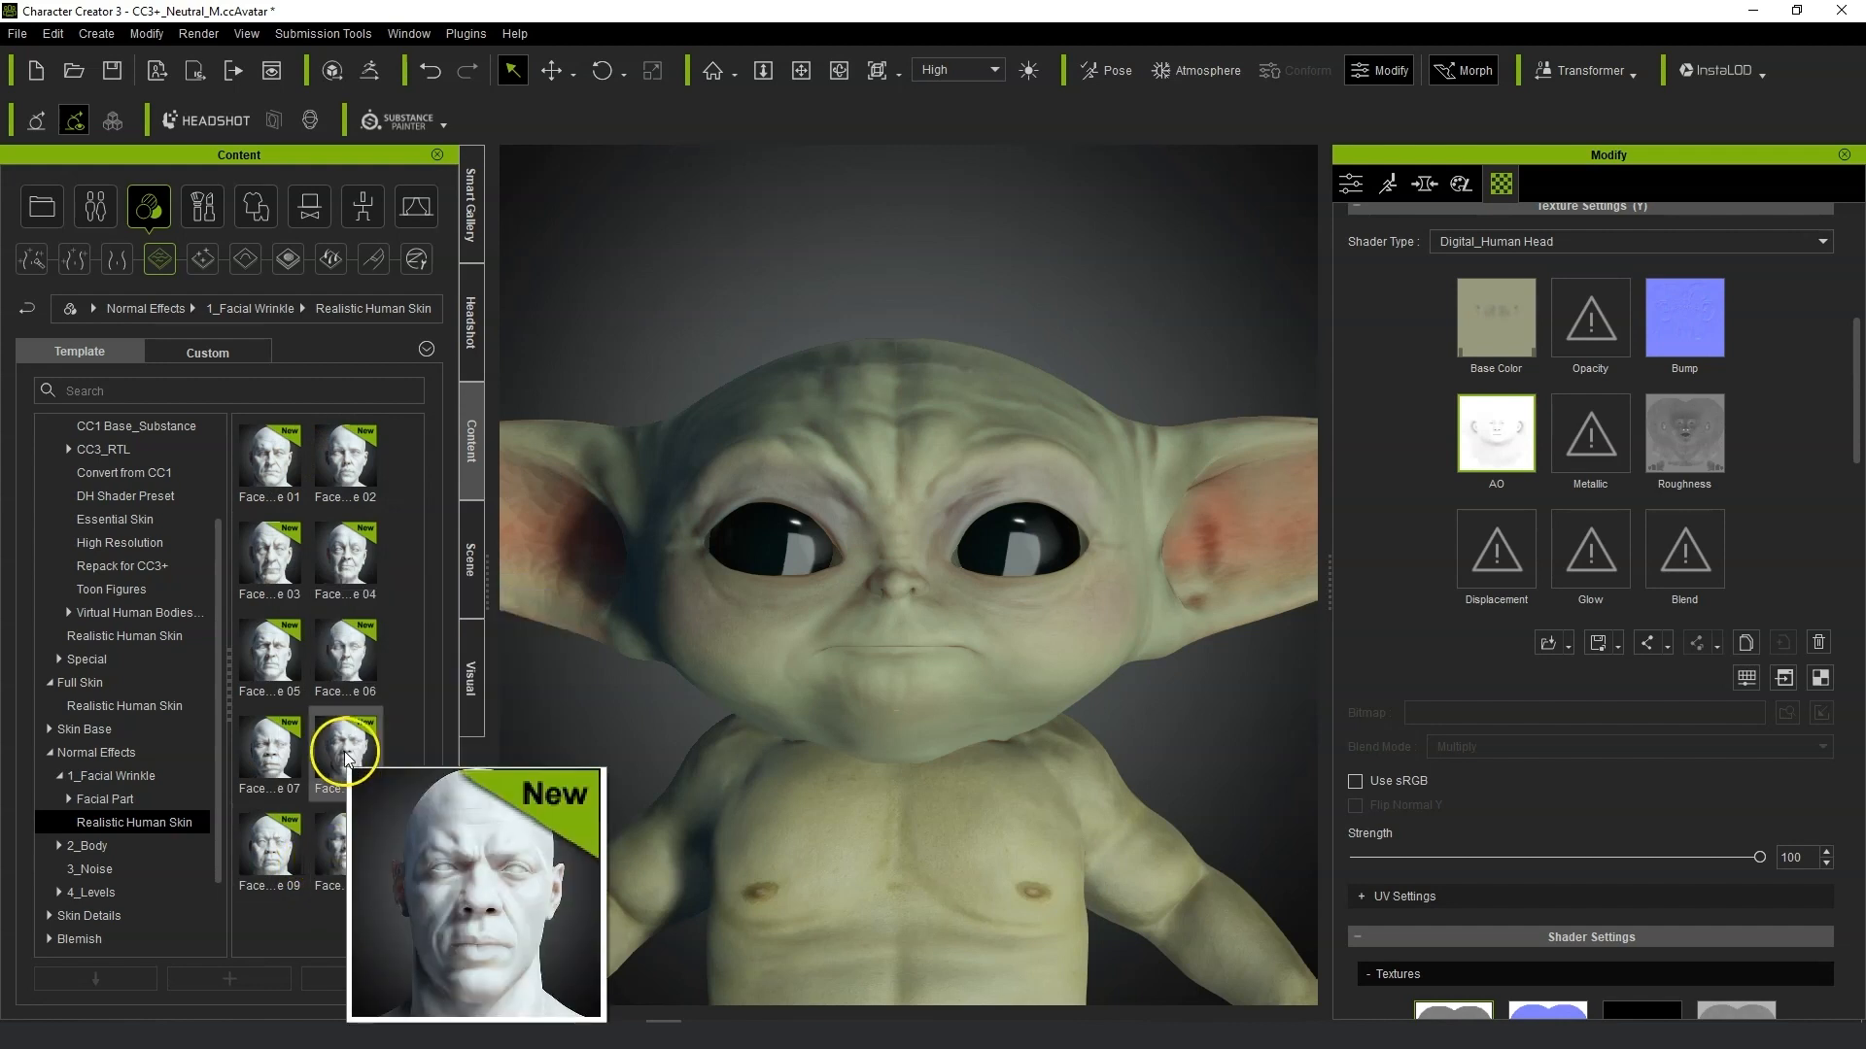
mouse_move(265, 658)
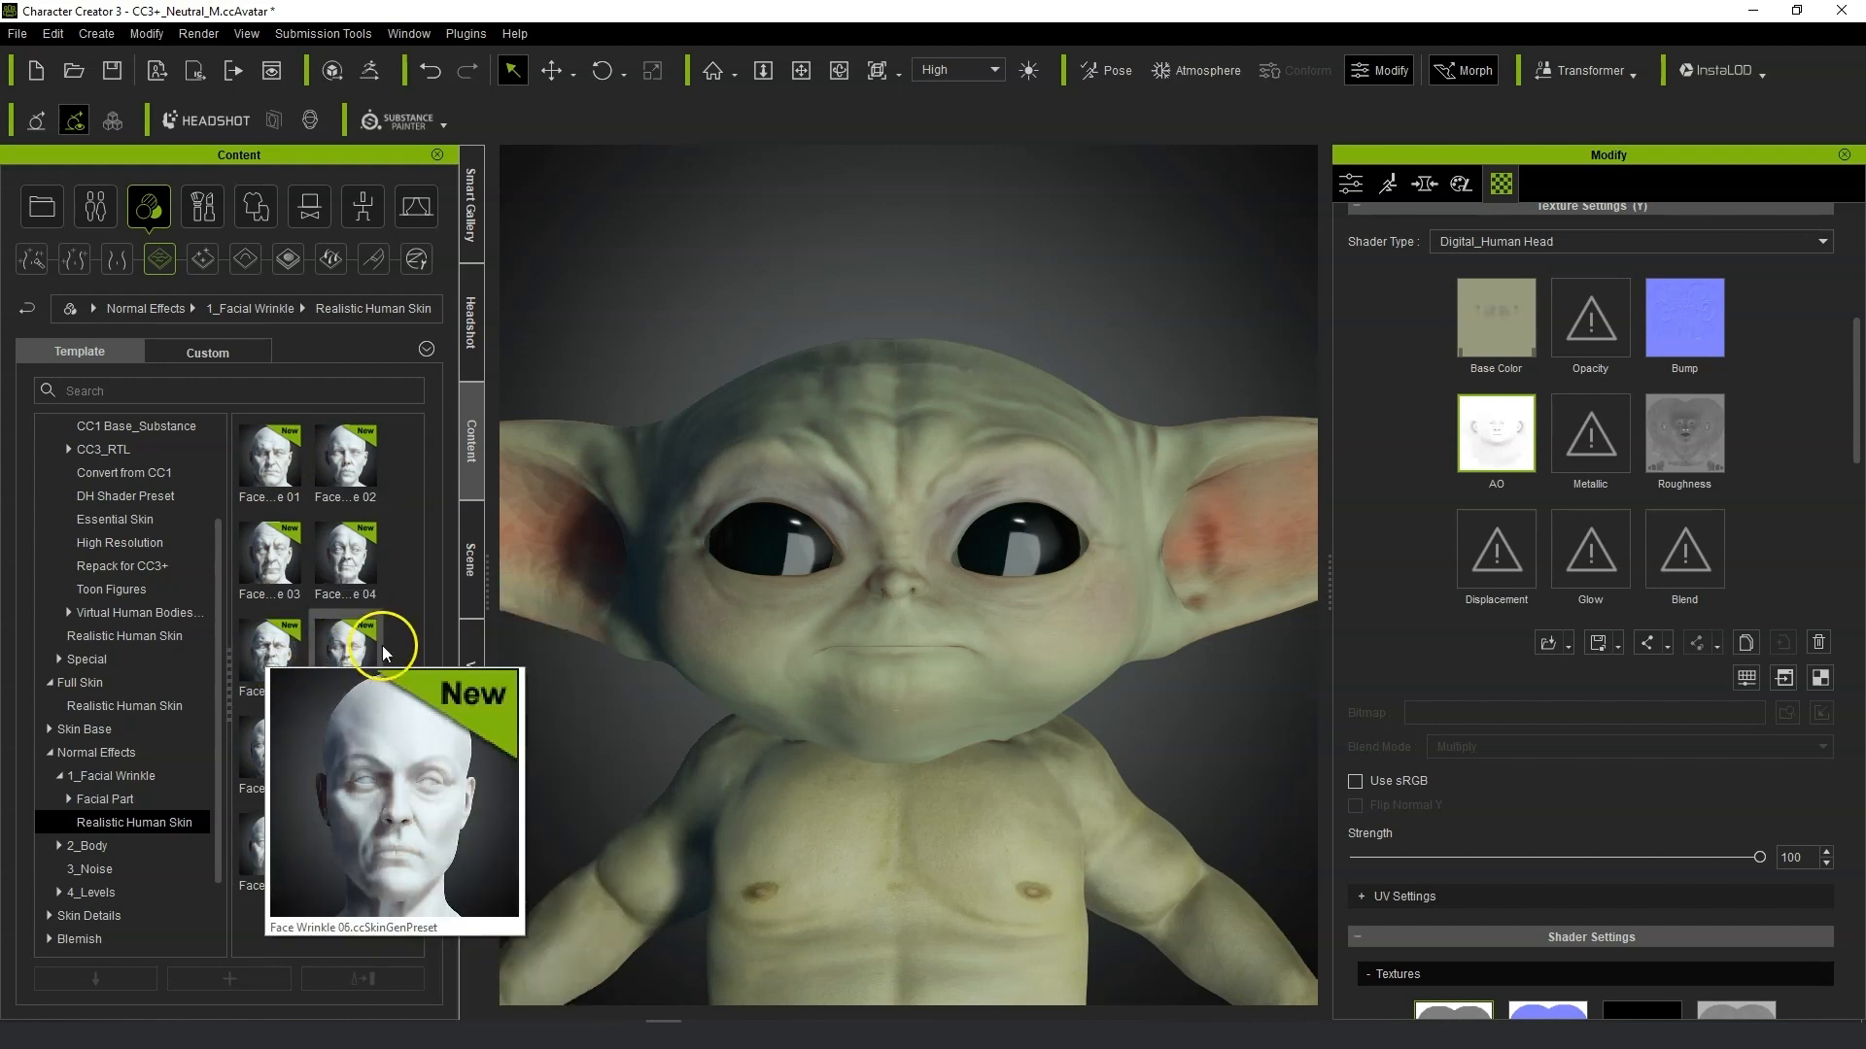
mouse_move(357, 551)
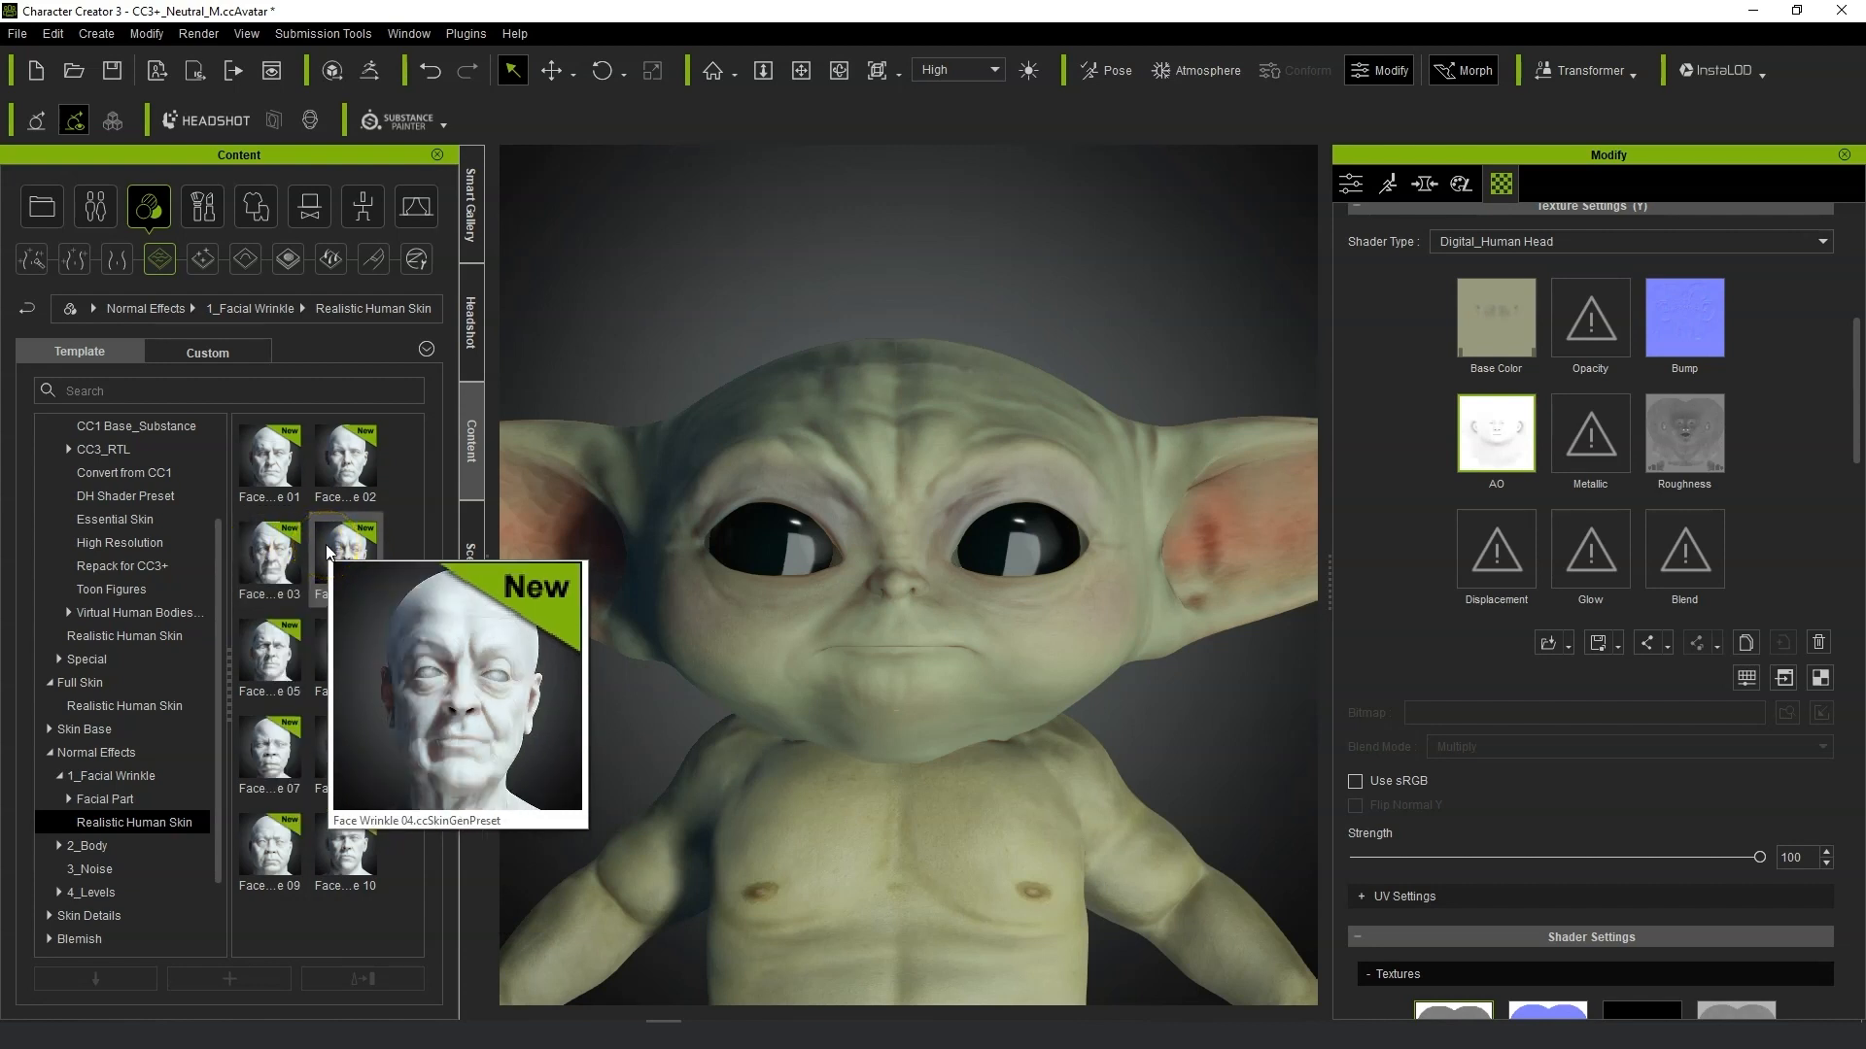
double_click(329, 551)
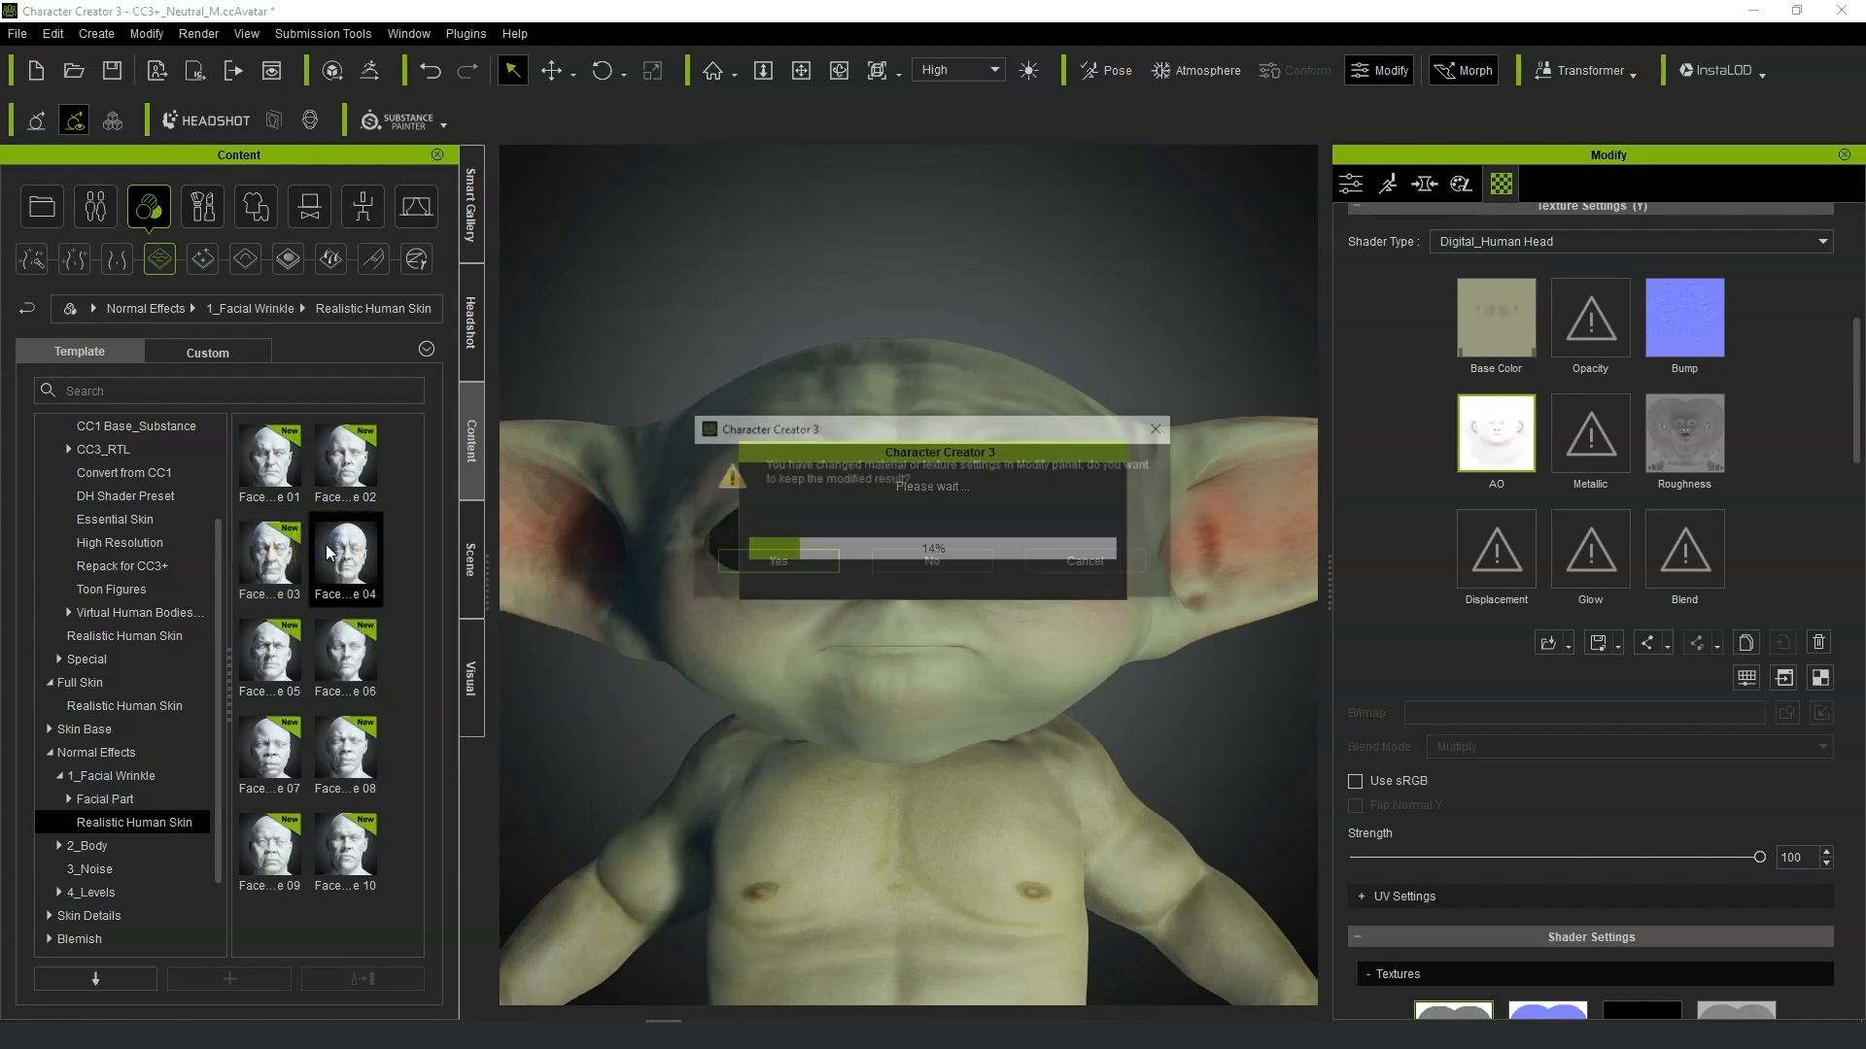
left_click(774, 562)
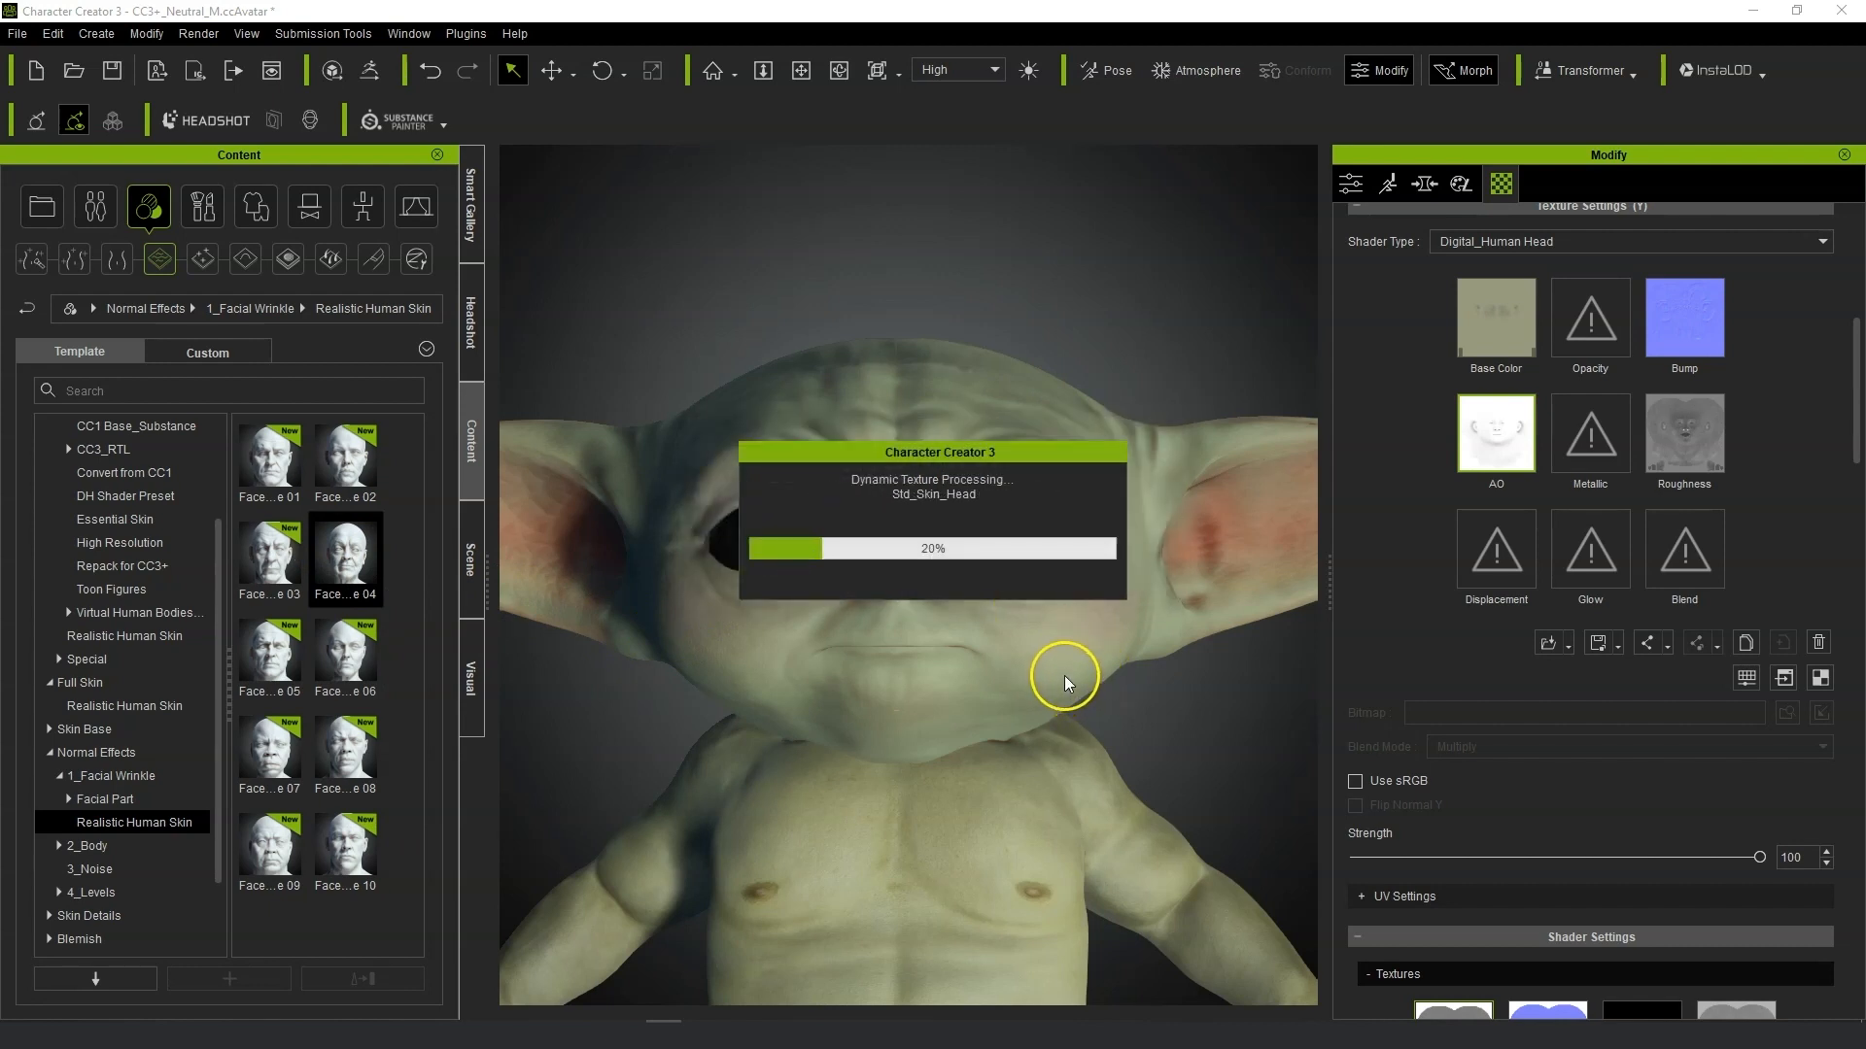
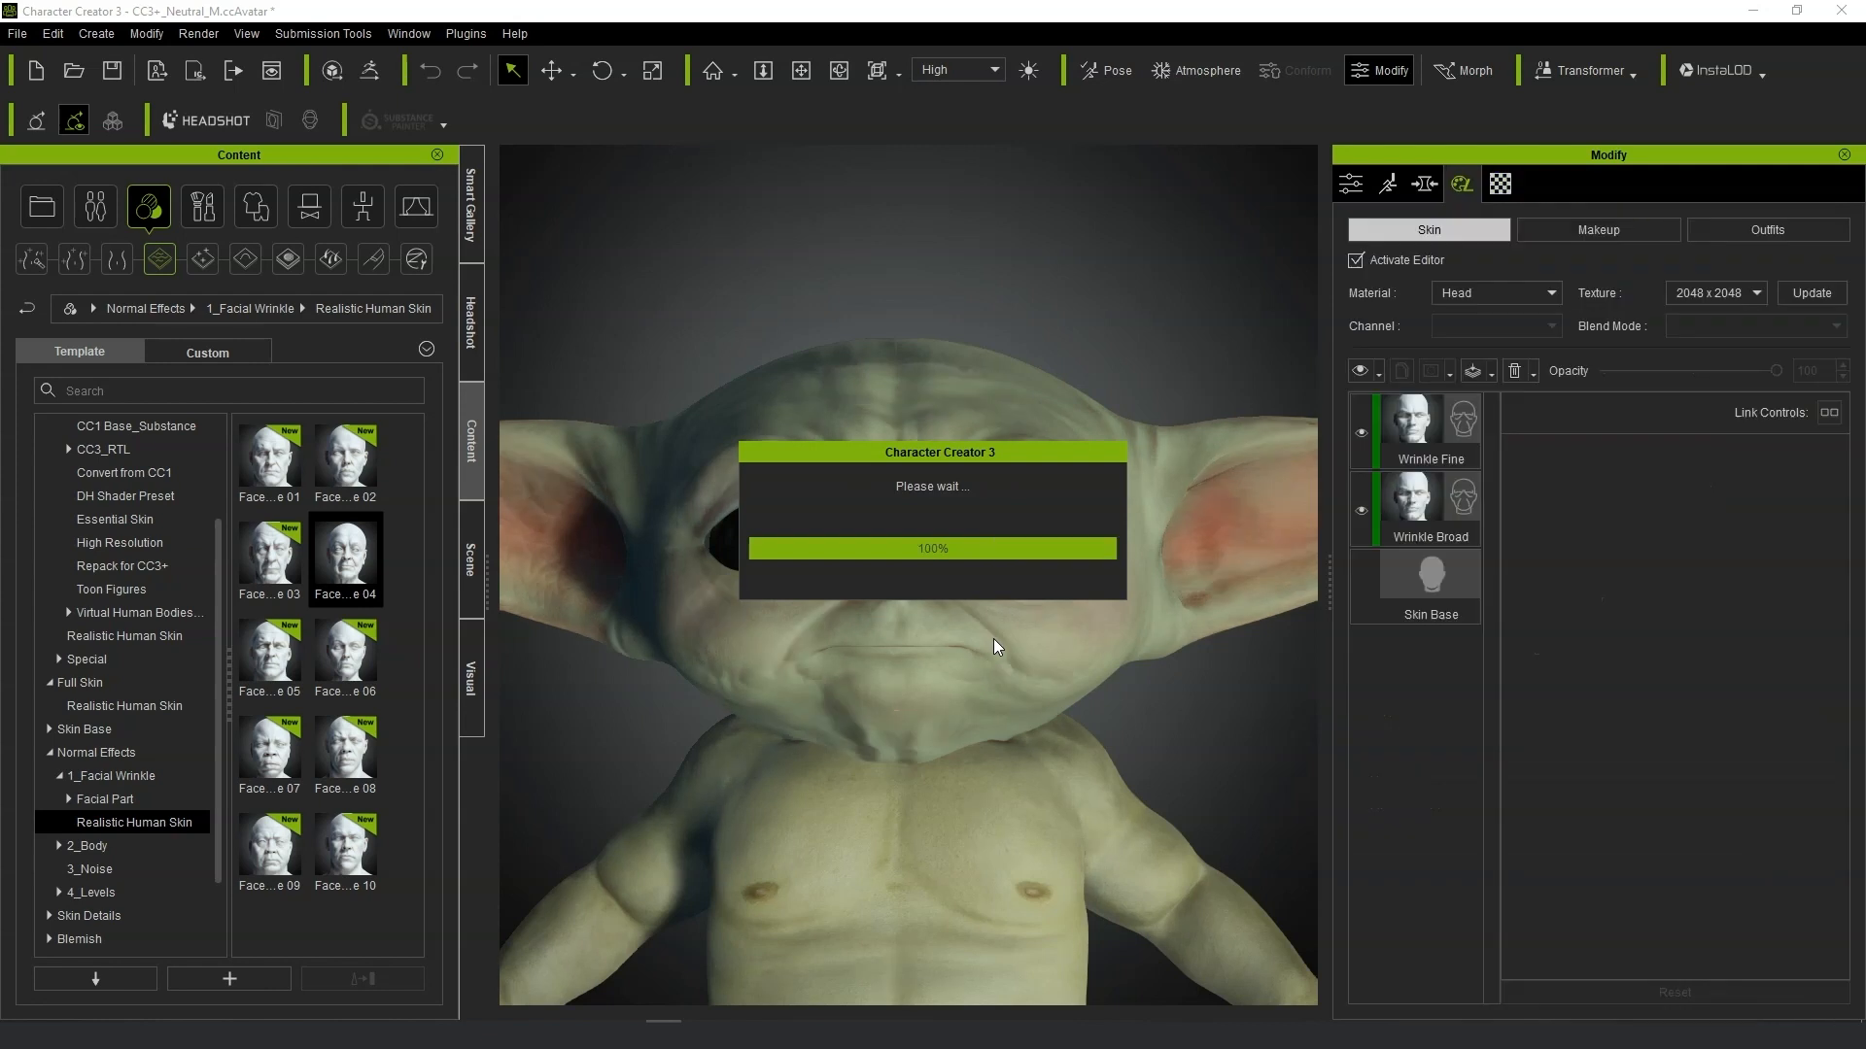
Raise the Wrinkle Fine skin layer's opacity.
scroll(1081, 703, "up", 2)
scroll(1081, 703, "up", 4)
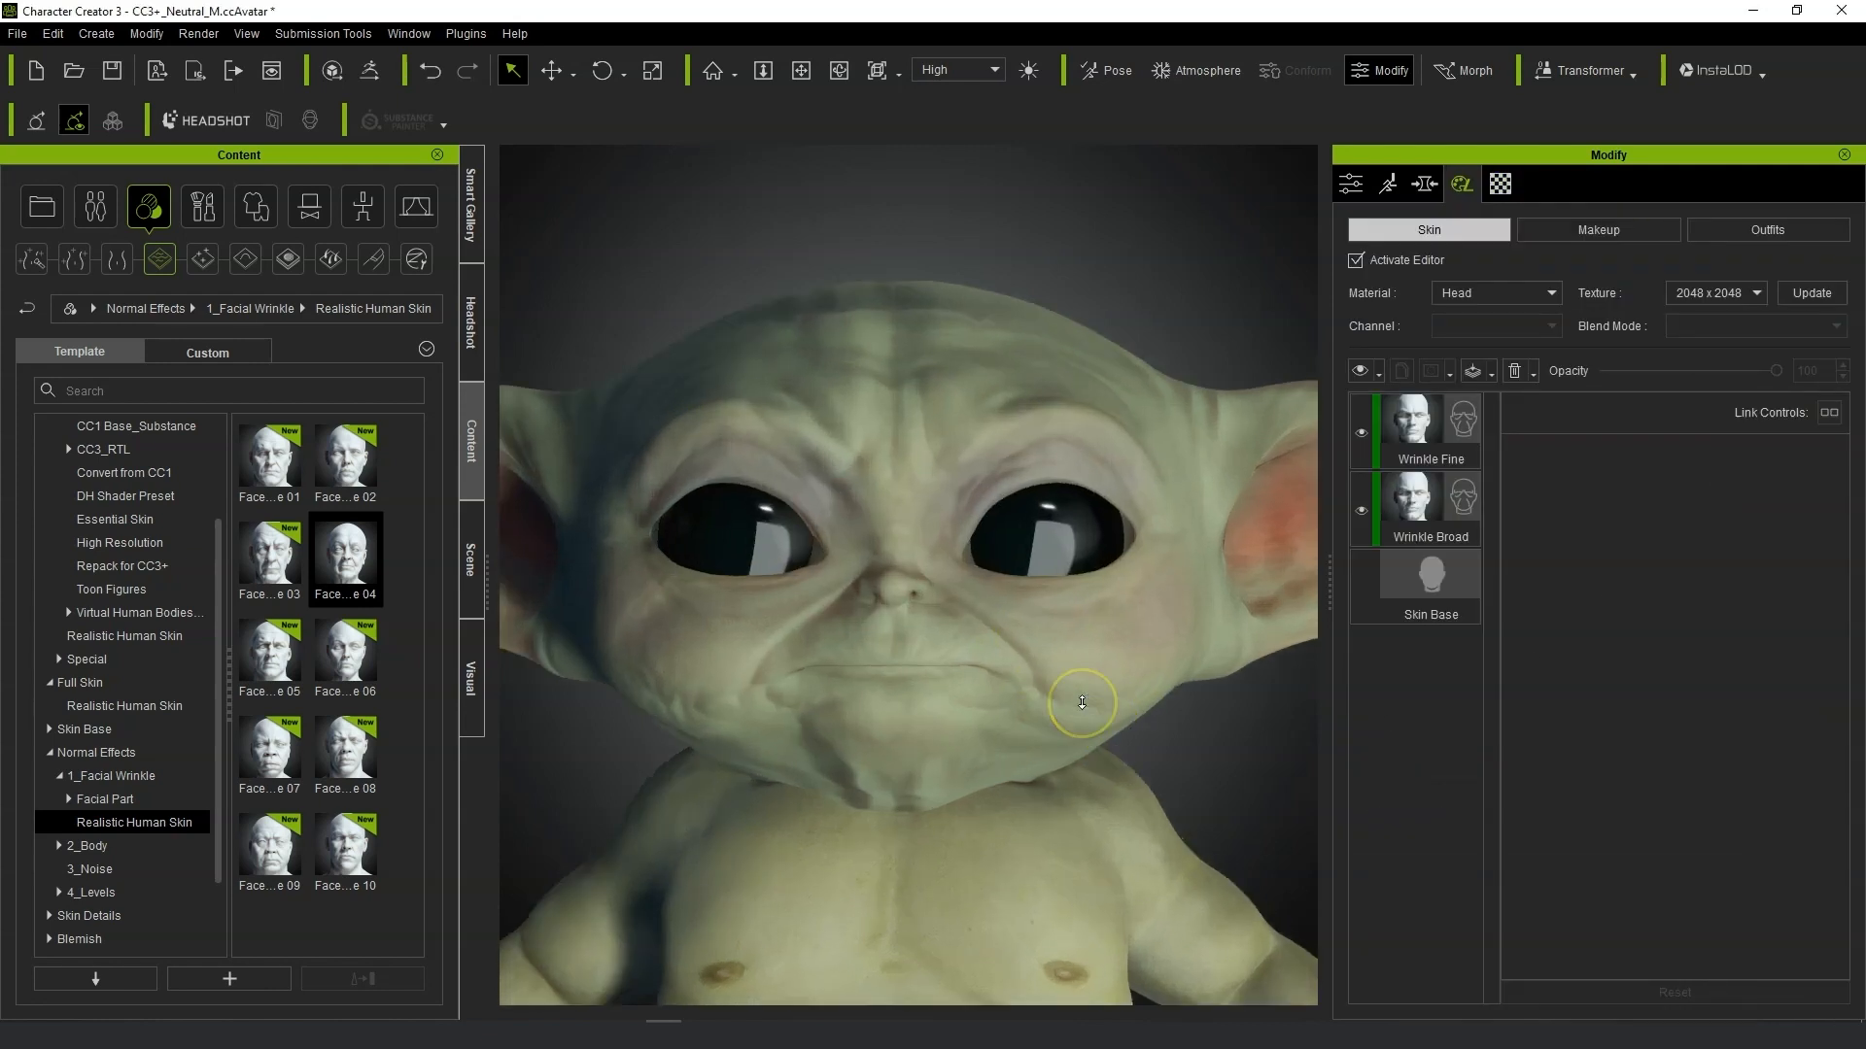
left_click(1370, 437)
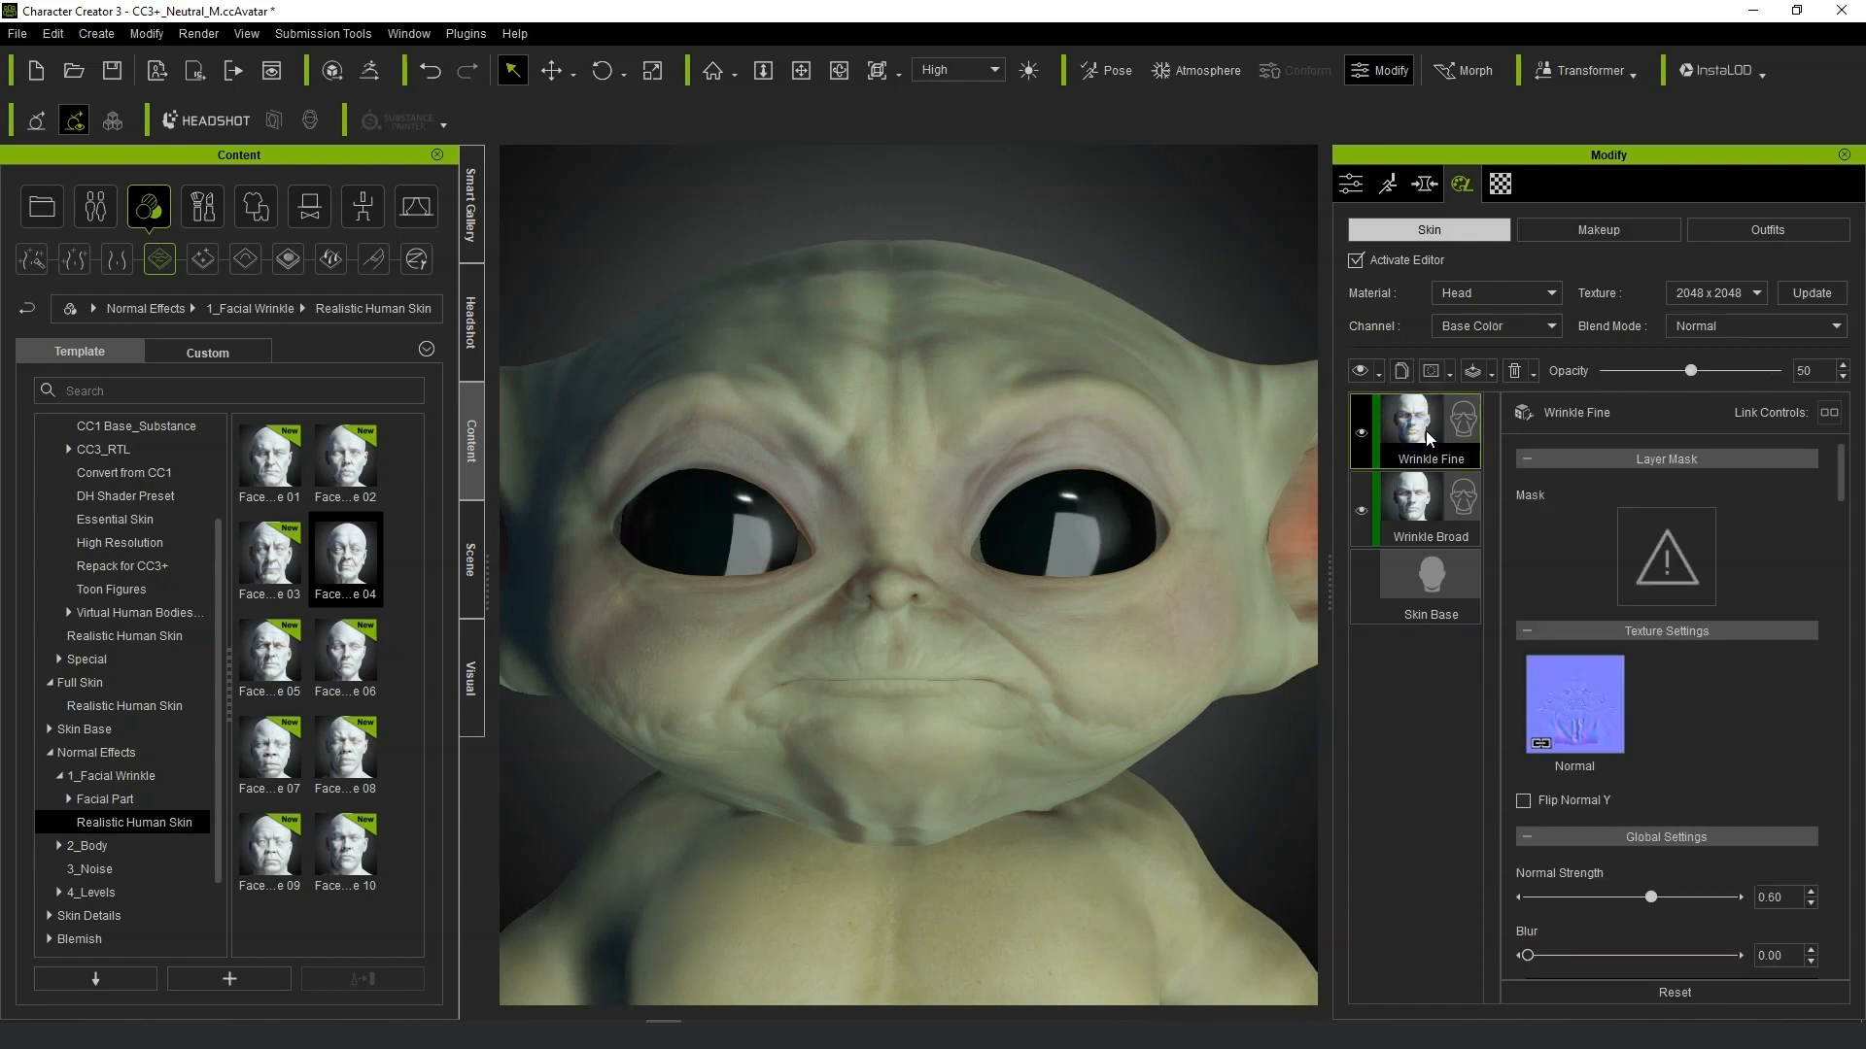
left_click_drag(1598, 371, 1762, 378)
Set the Wrinkle Broad layer's opacity to 0 and the Wrinkle Fine layer's opacity to 16.
left_click(1380, 500)
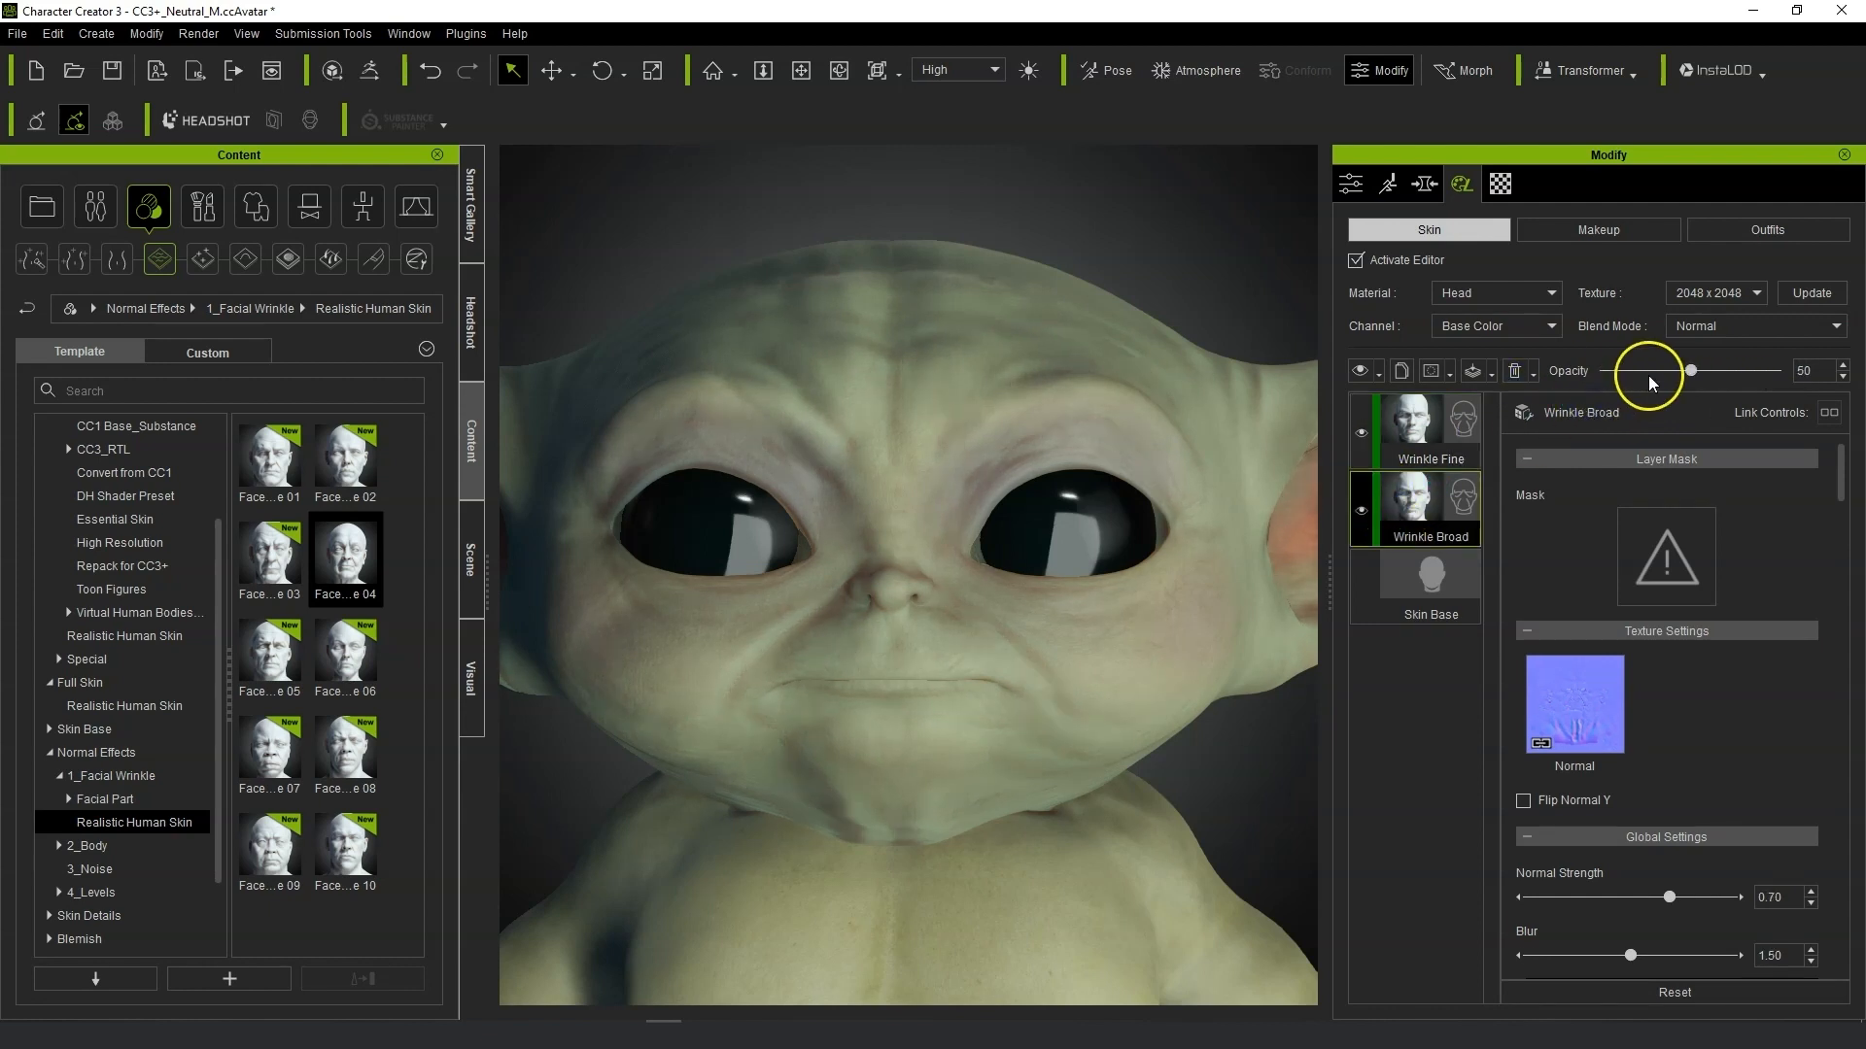
left_click_drag(1696, 369, 1550, 384)
left_click(1389, 437)
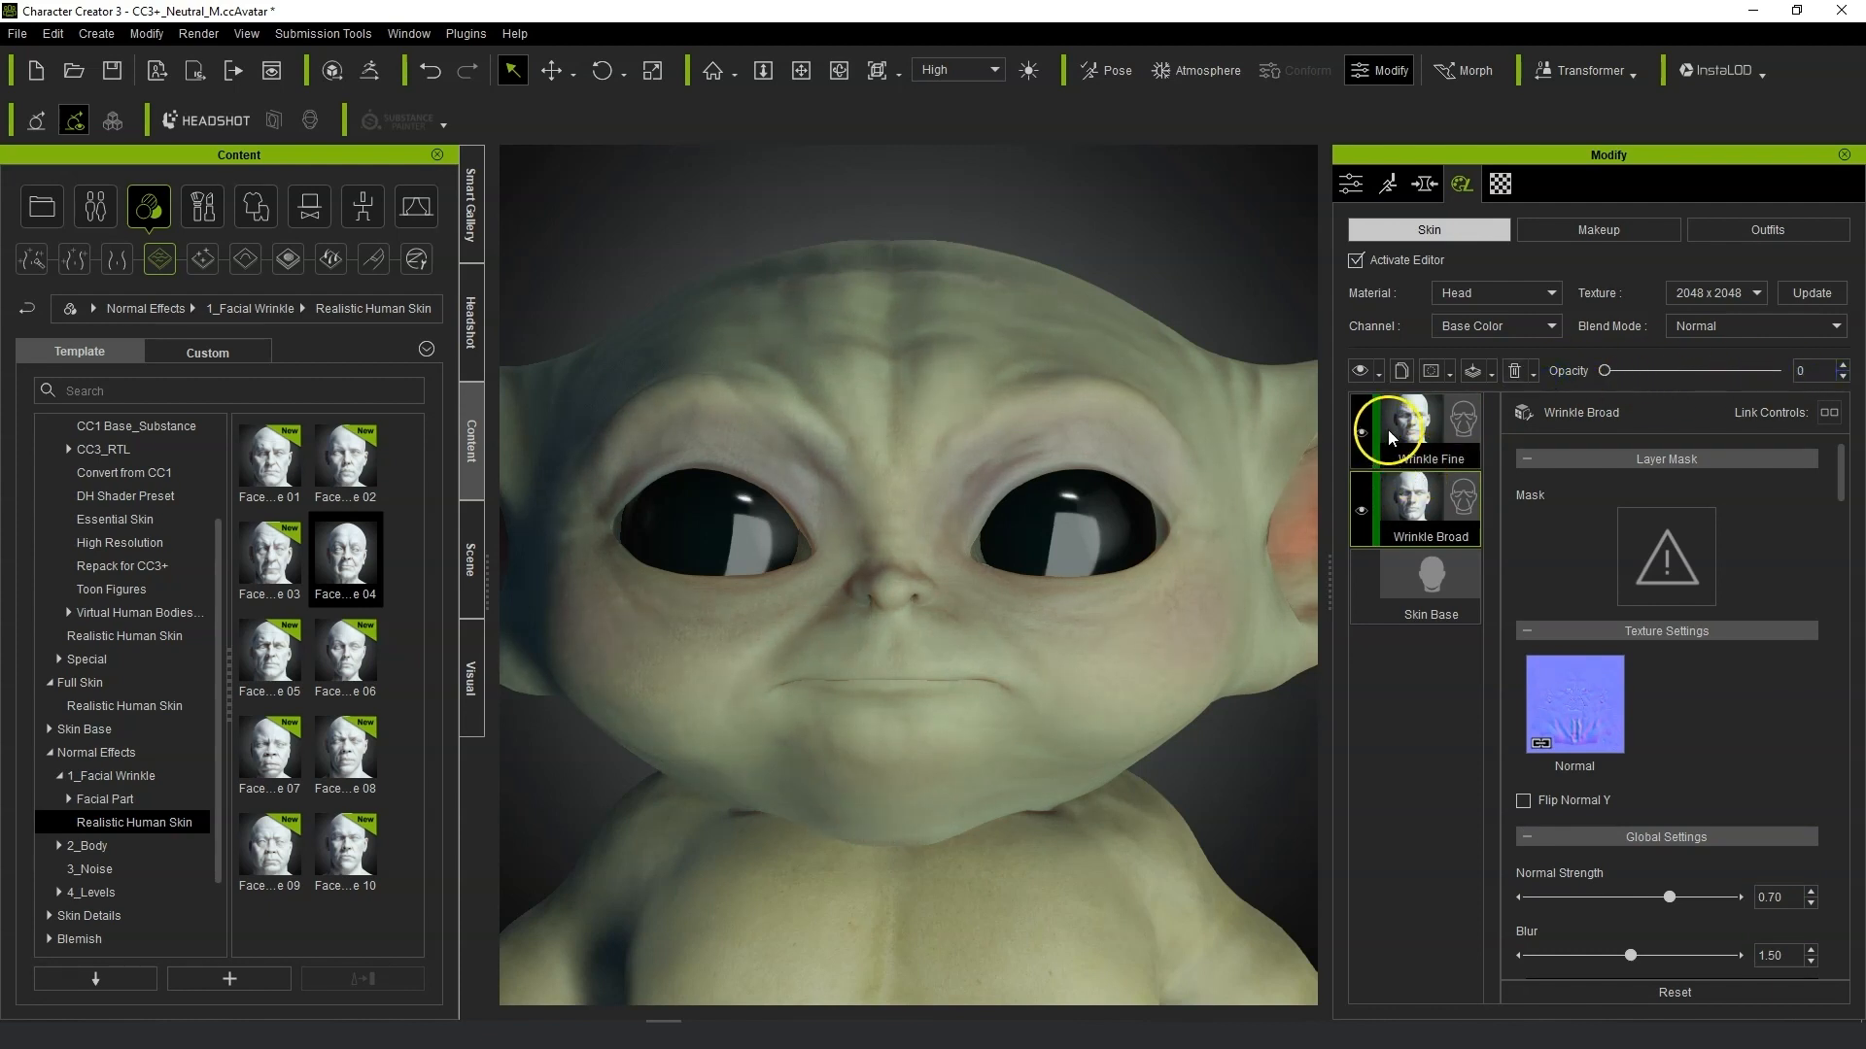
left_click_drag(1604, 371, 1703, 379)
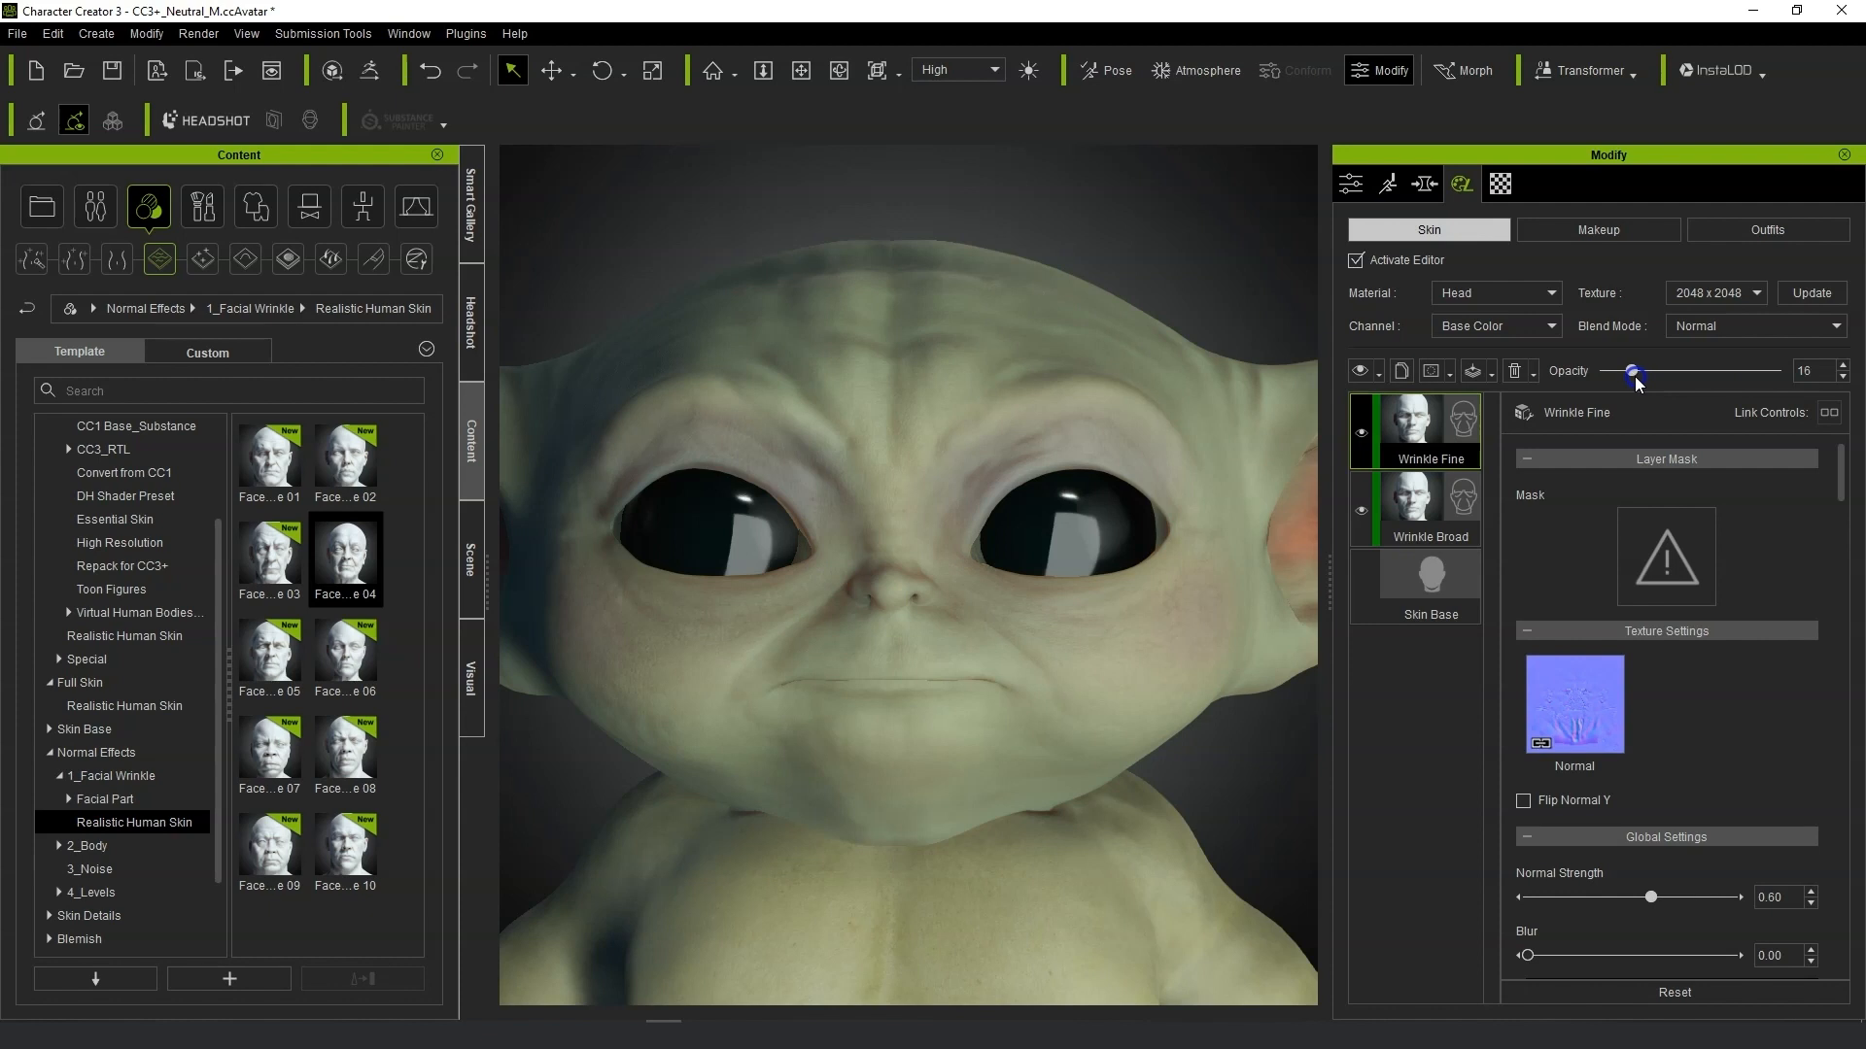
Add the Lip Wrinkle F preset from the Facial Part folder as a new skin layer.
left_click(104, 799)
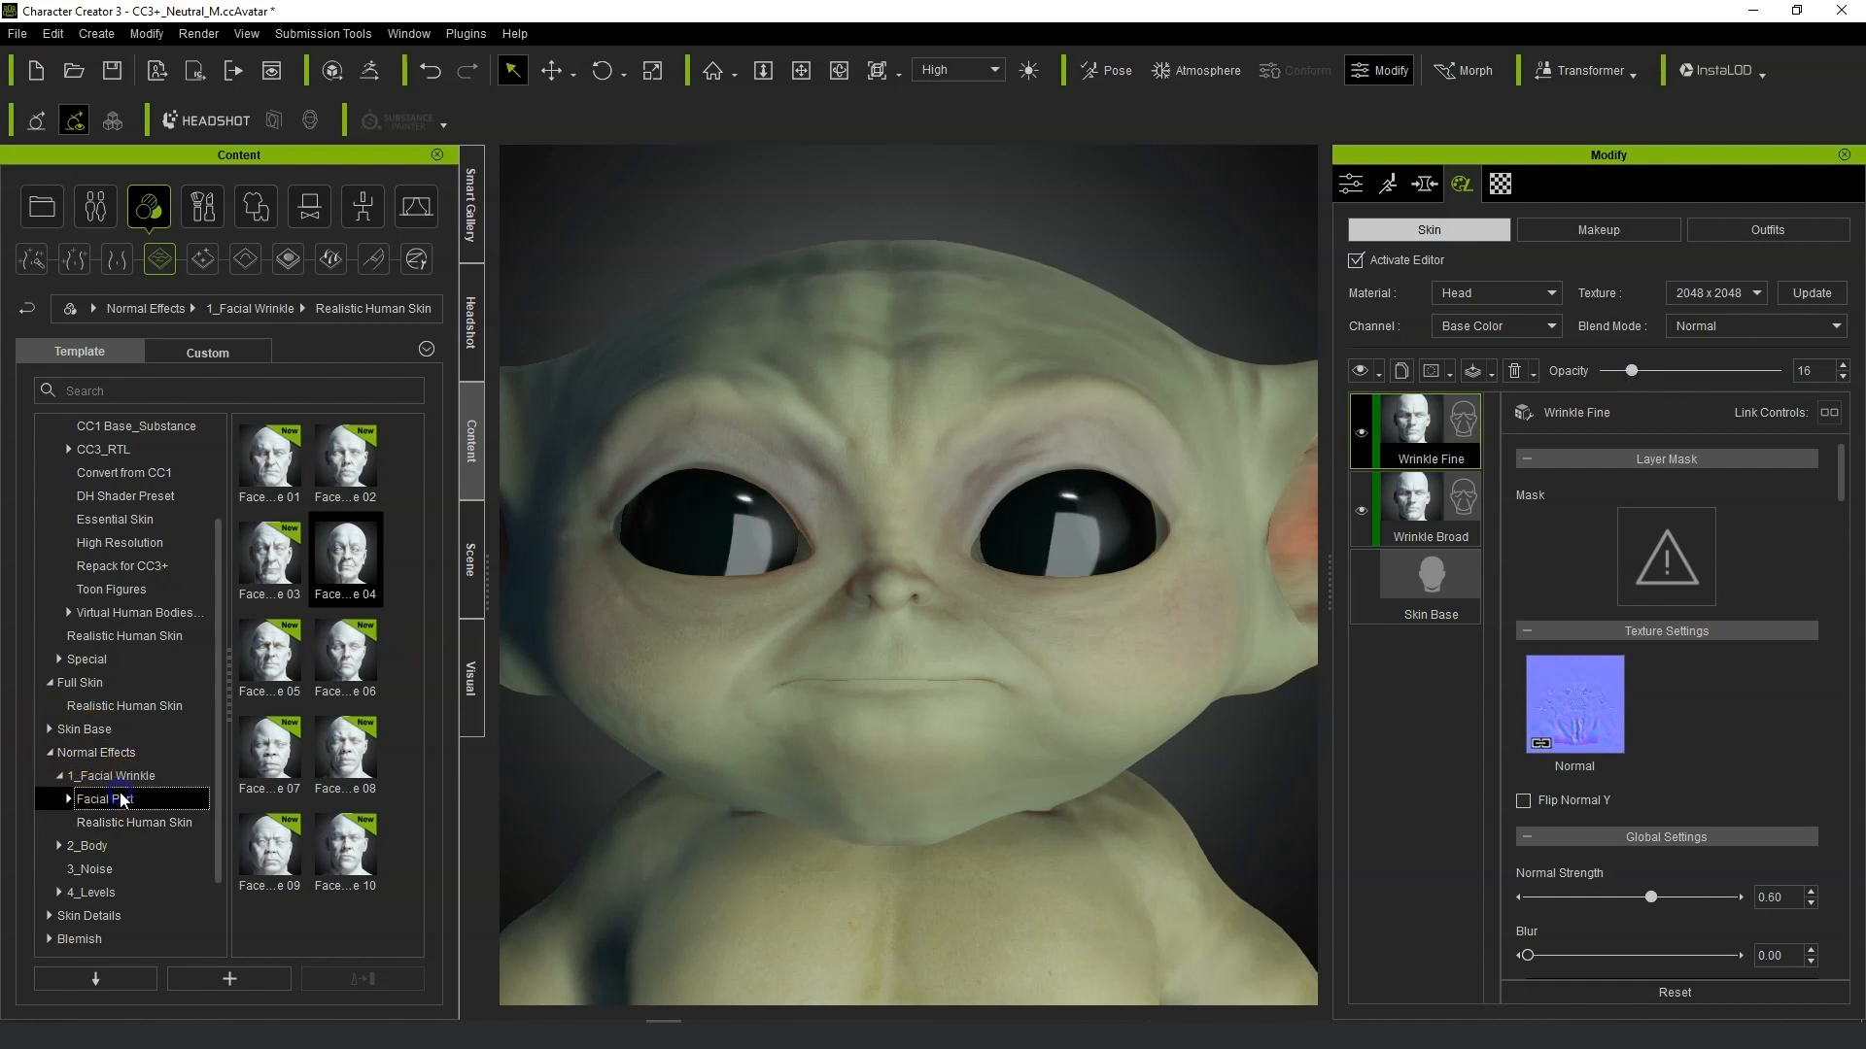
left_click(284, 567)
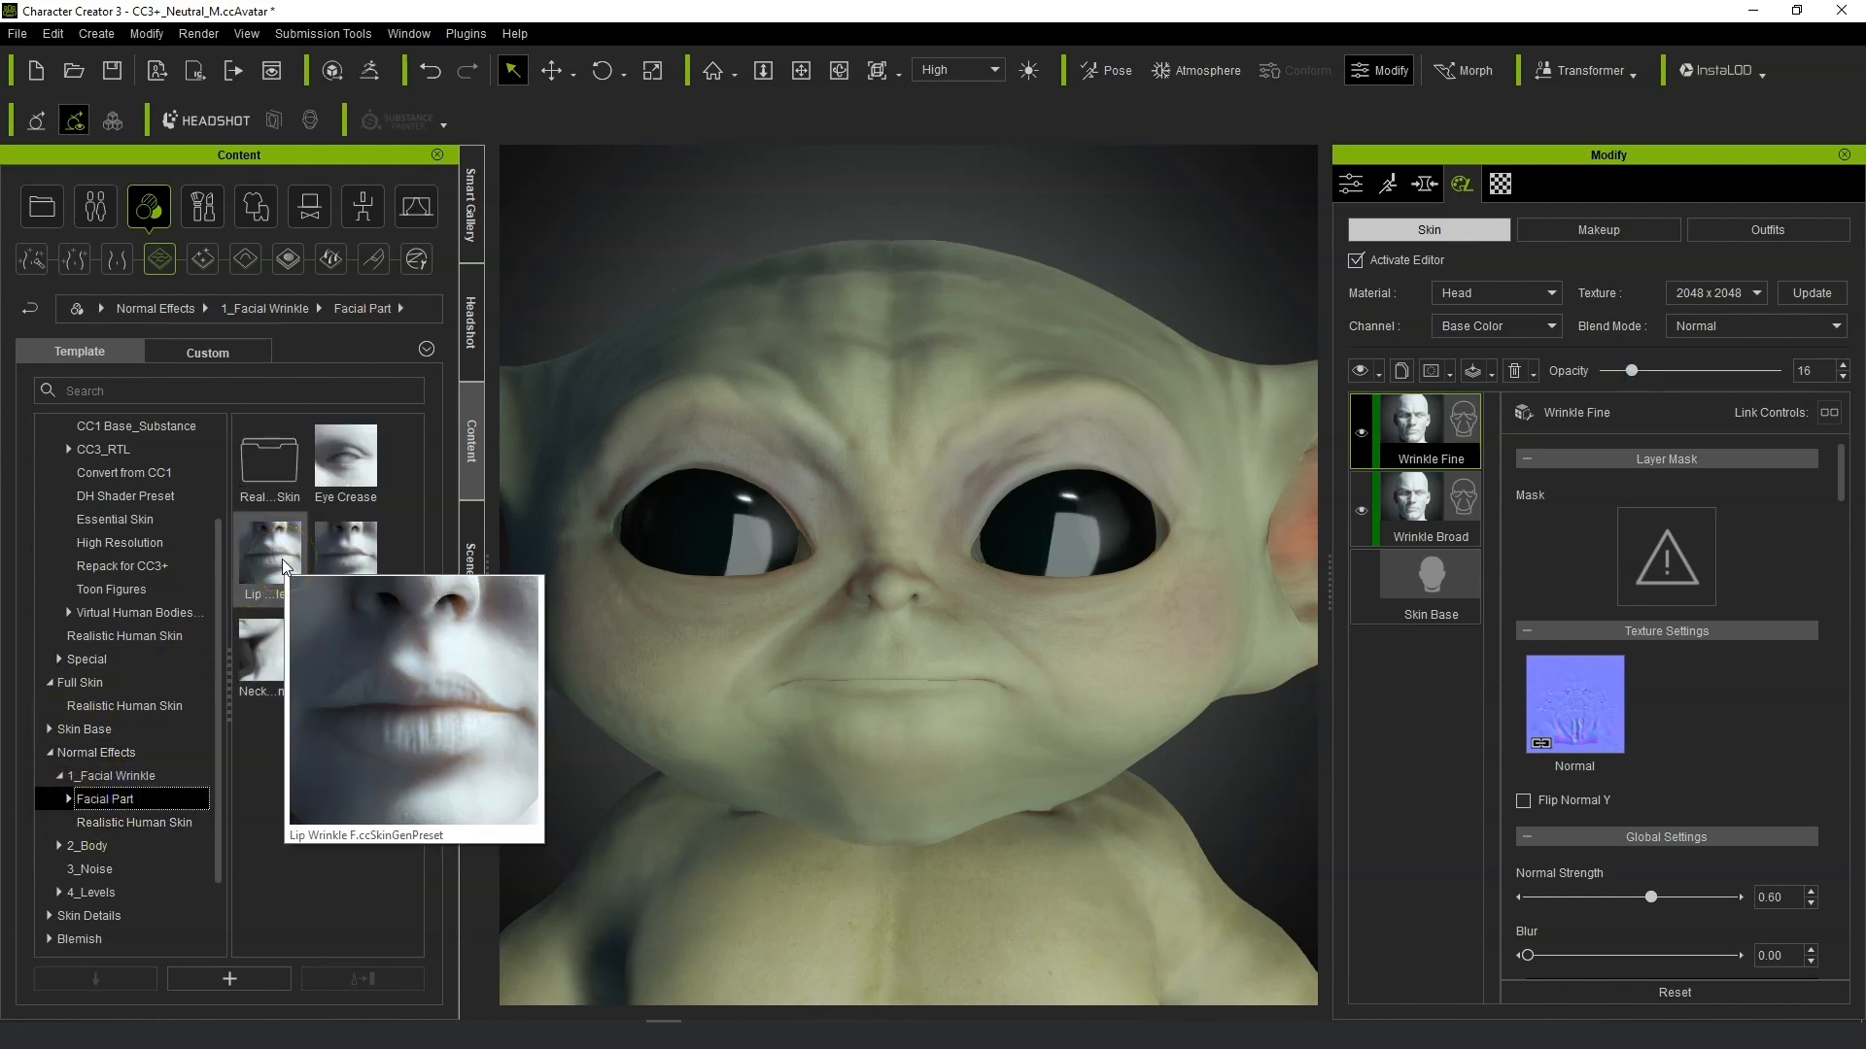
left_click(282, 561)
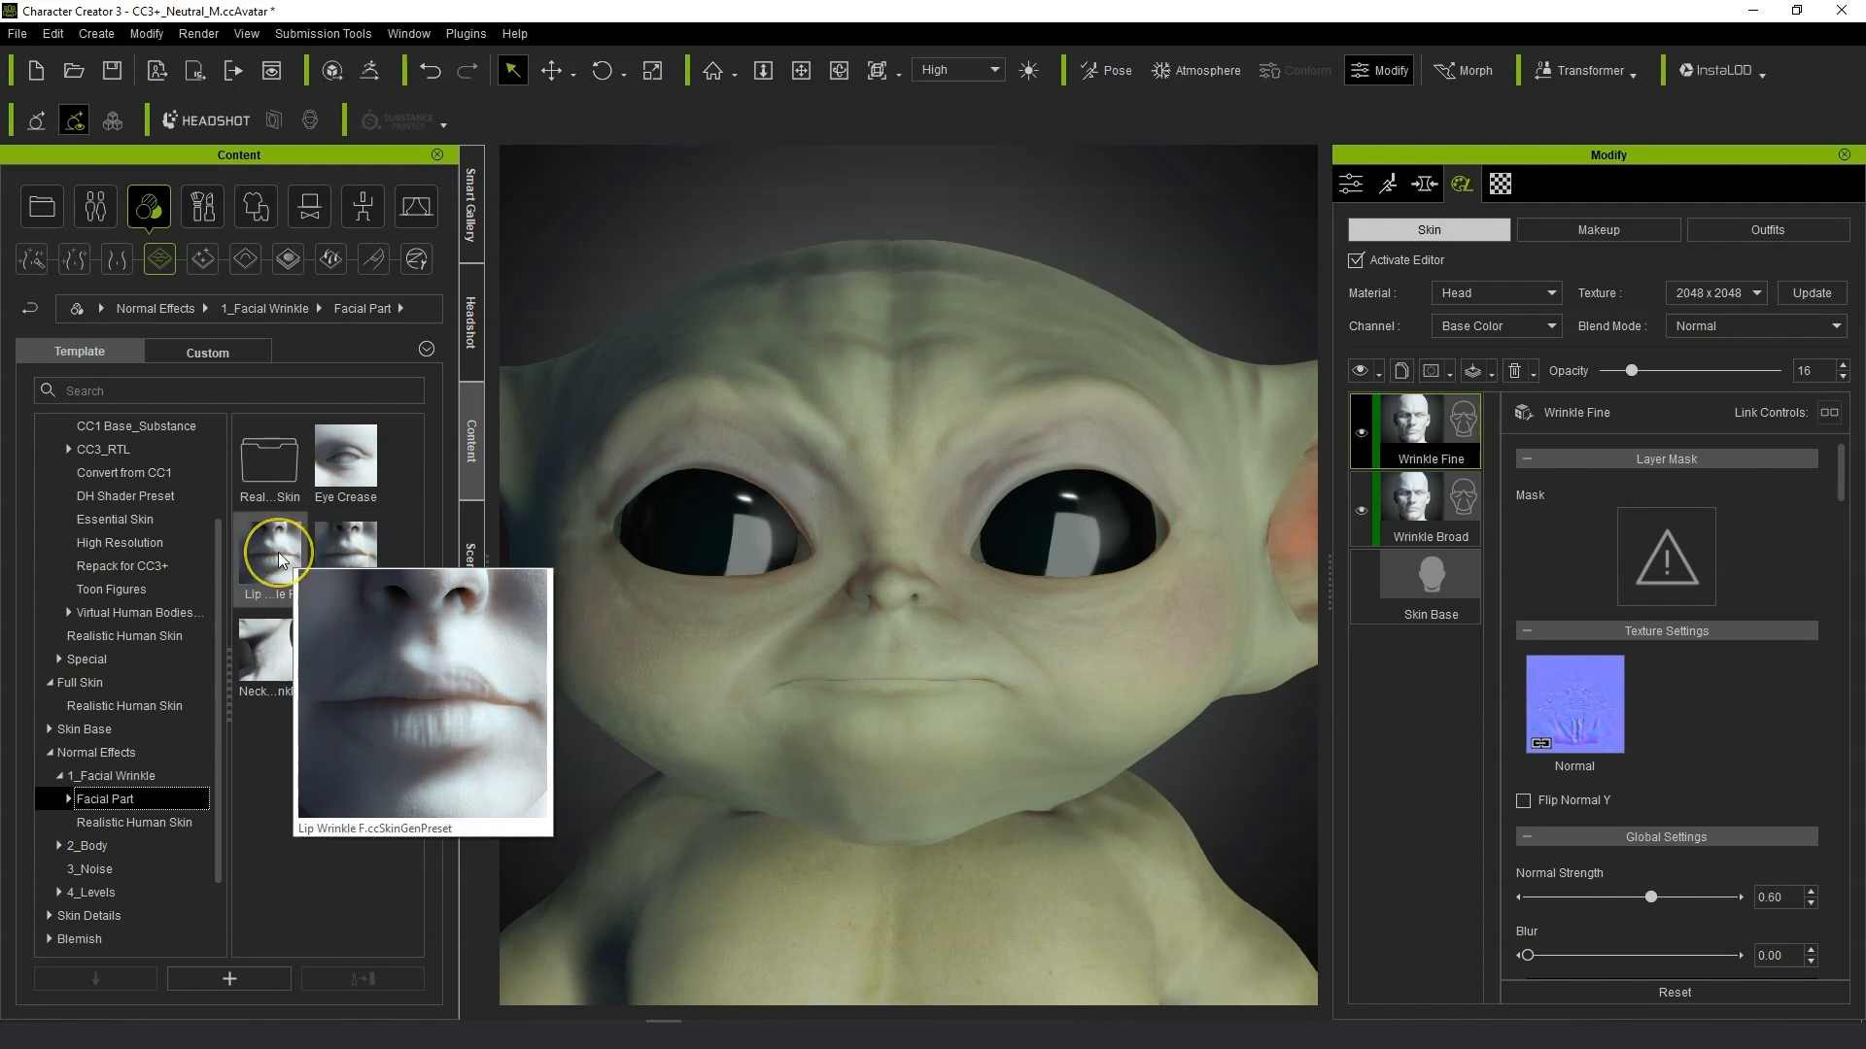
double_click(279, 554)
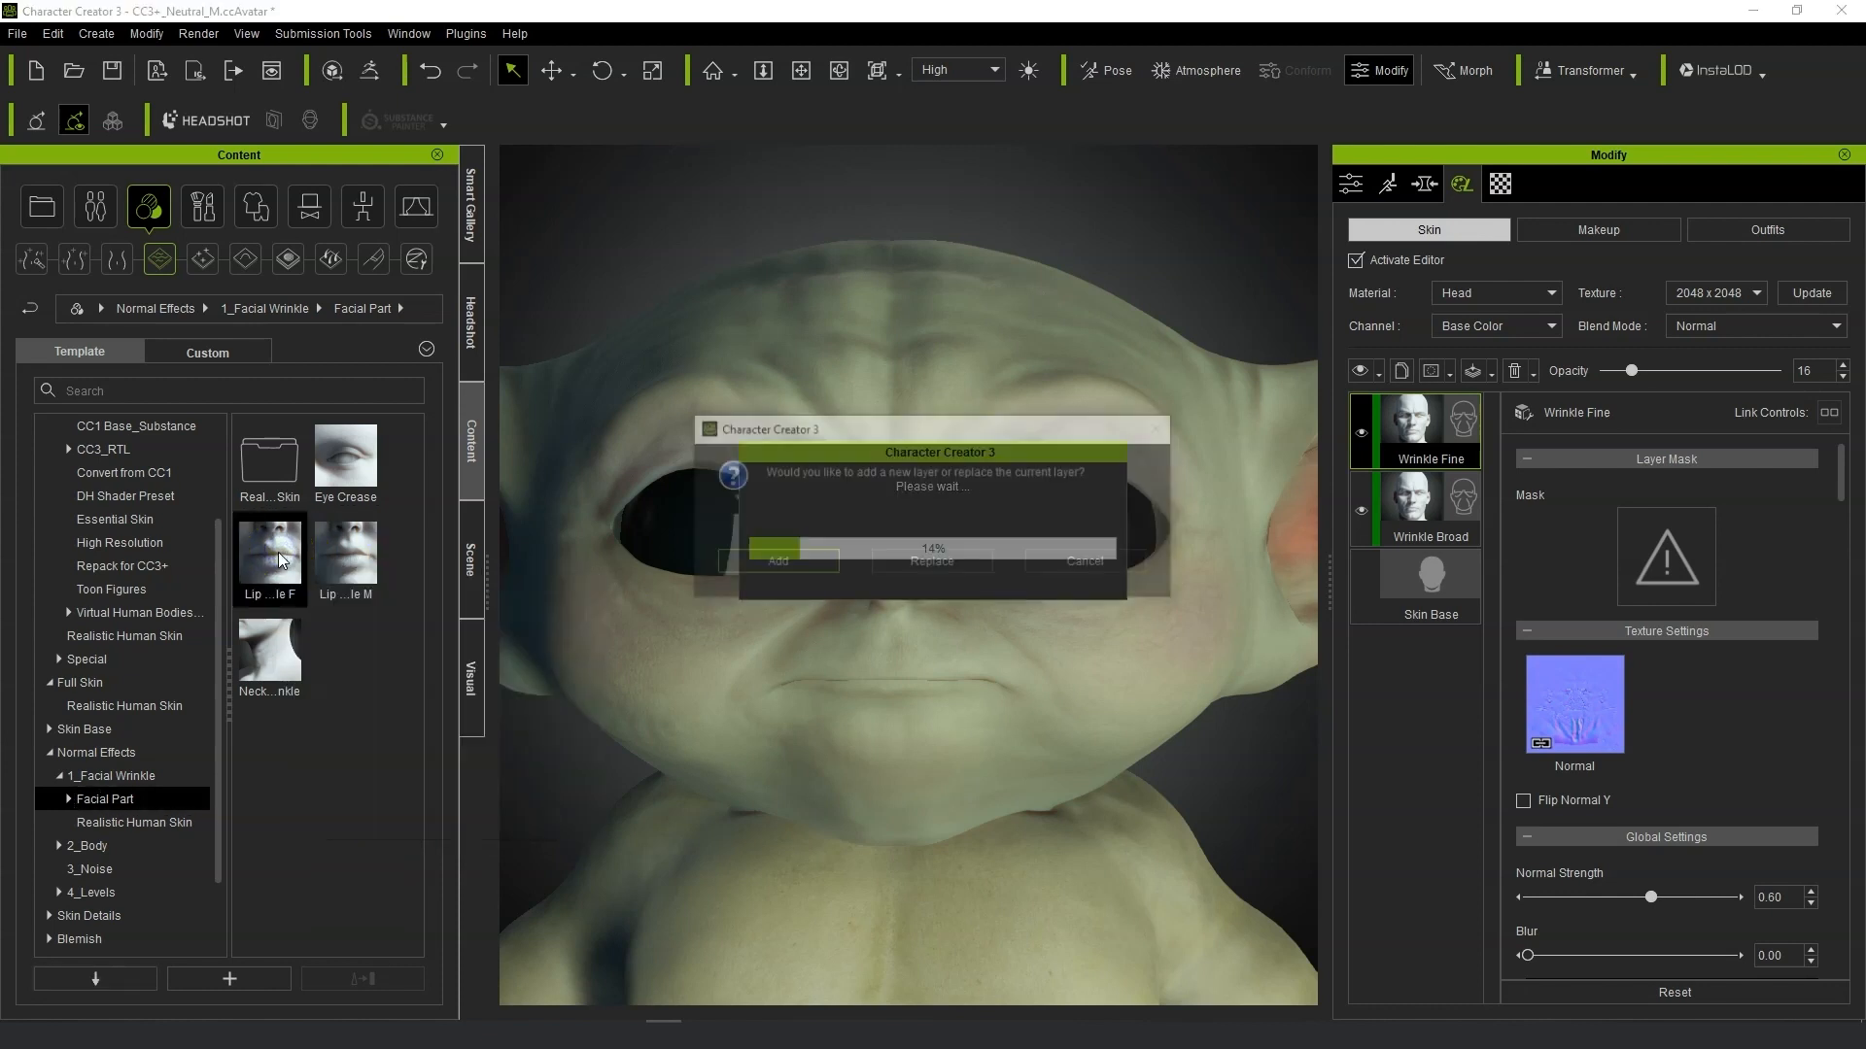
left_click(749, 565)
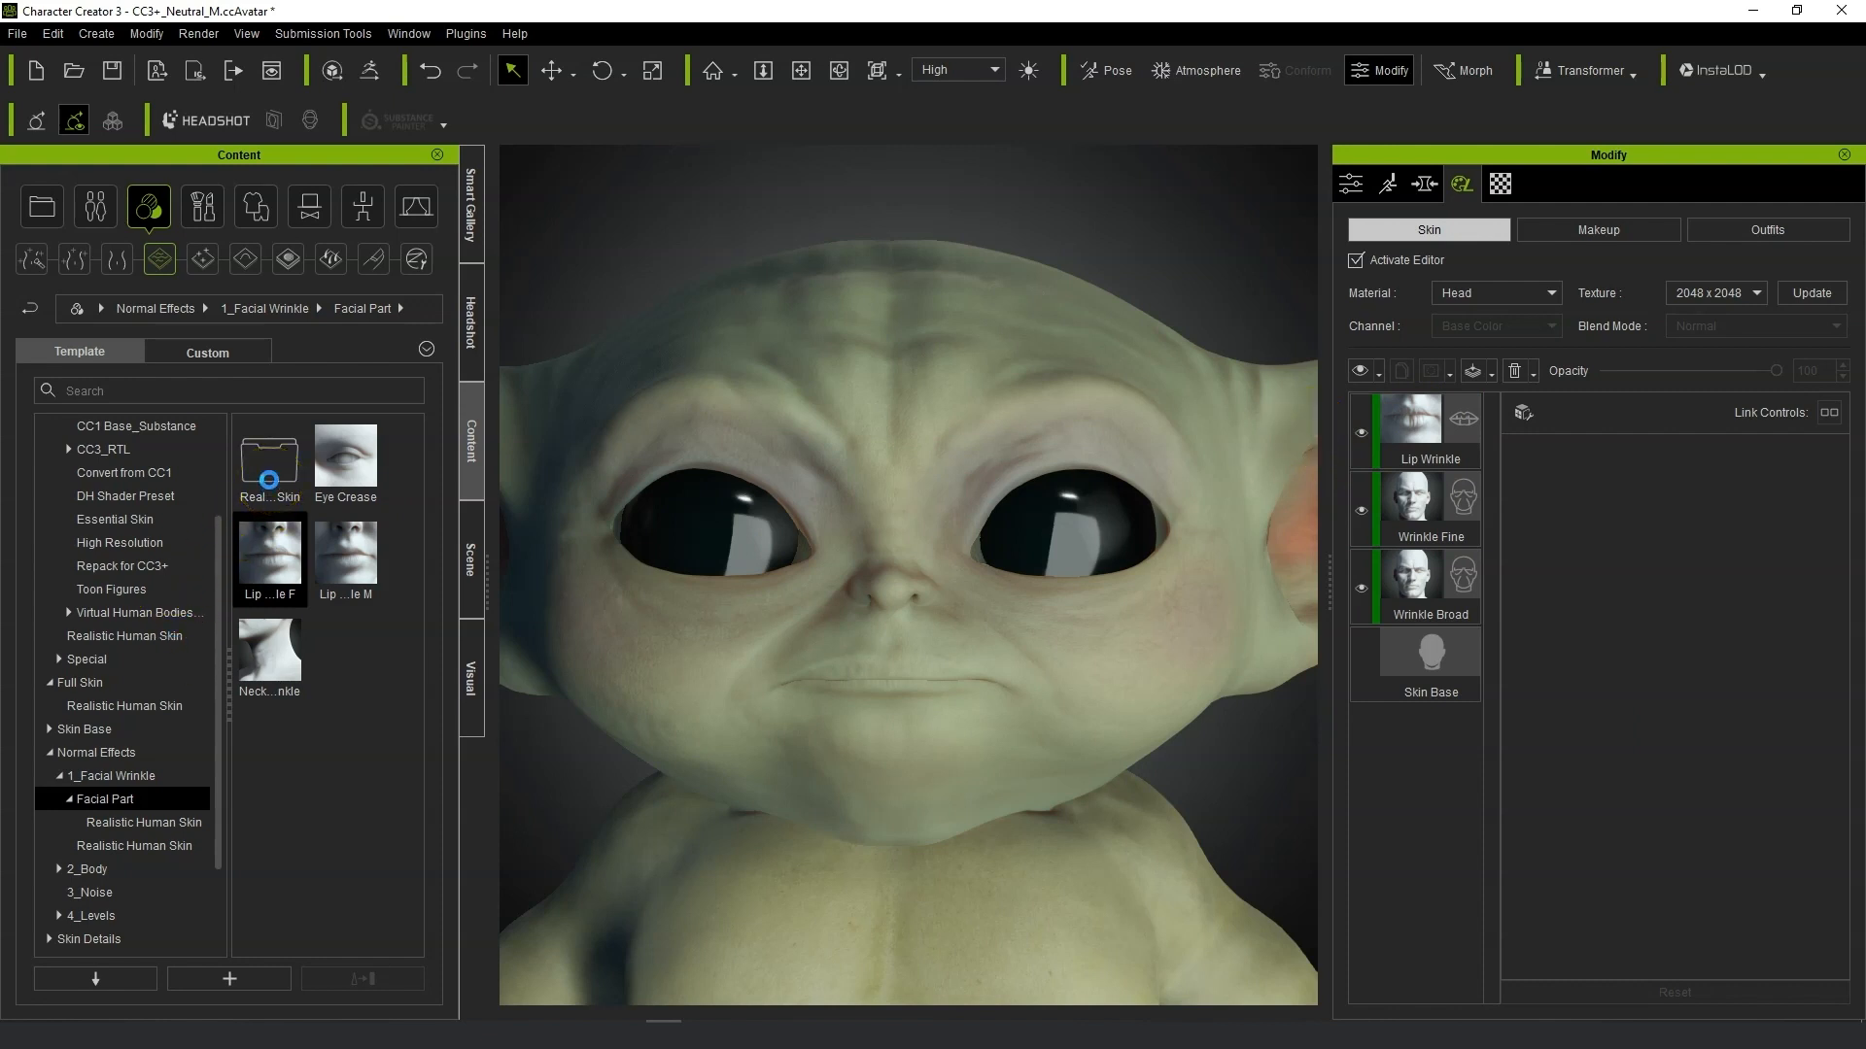
Open the Realistic Human Skin subfolder of Facial Part and apply the Cheek Wrinkle 1 preset.
double_click(269, 480)
left_click(287, 544)
double_click(276, 480)
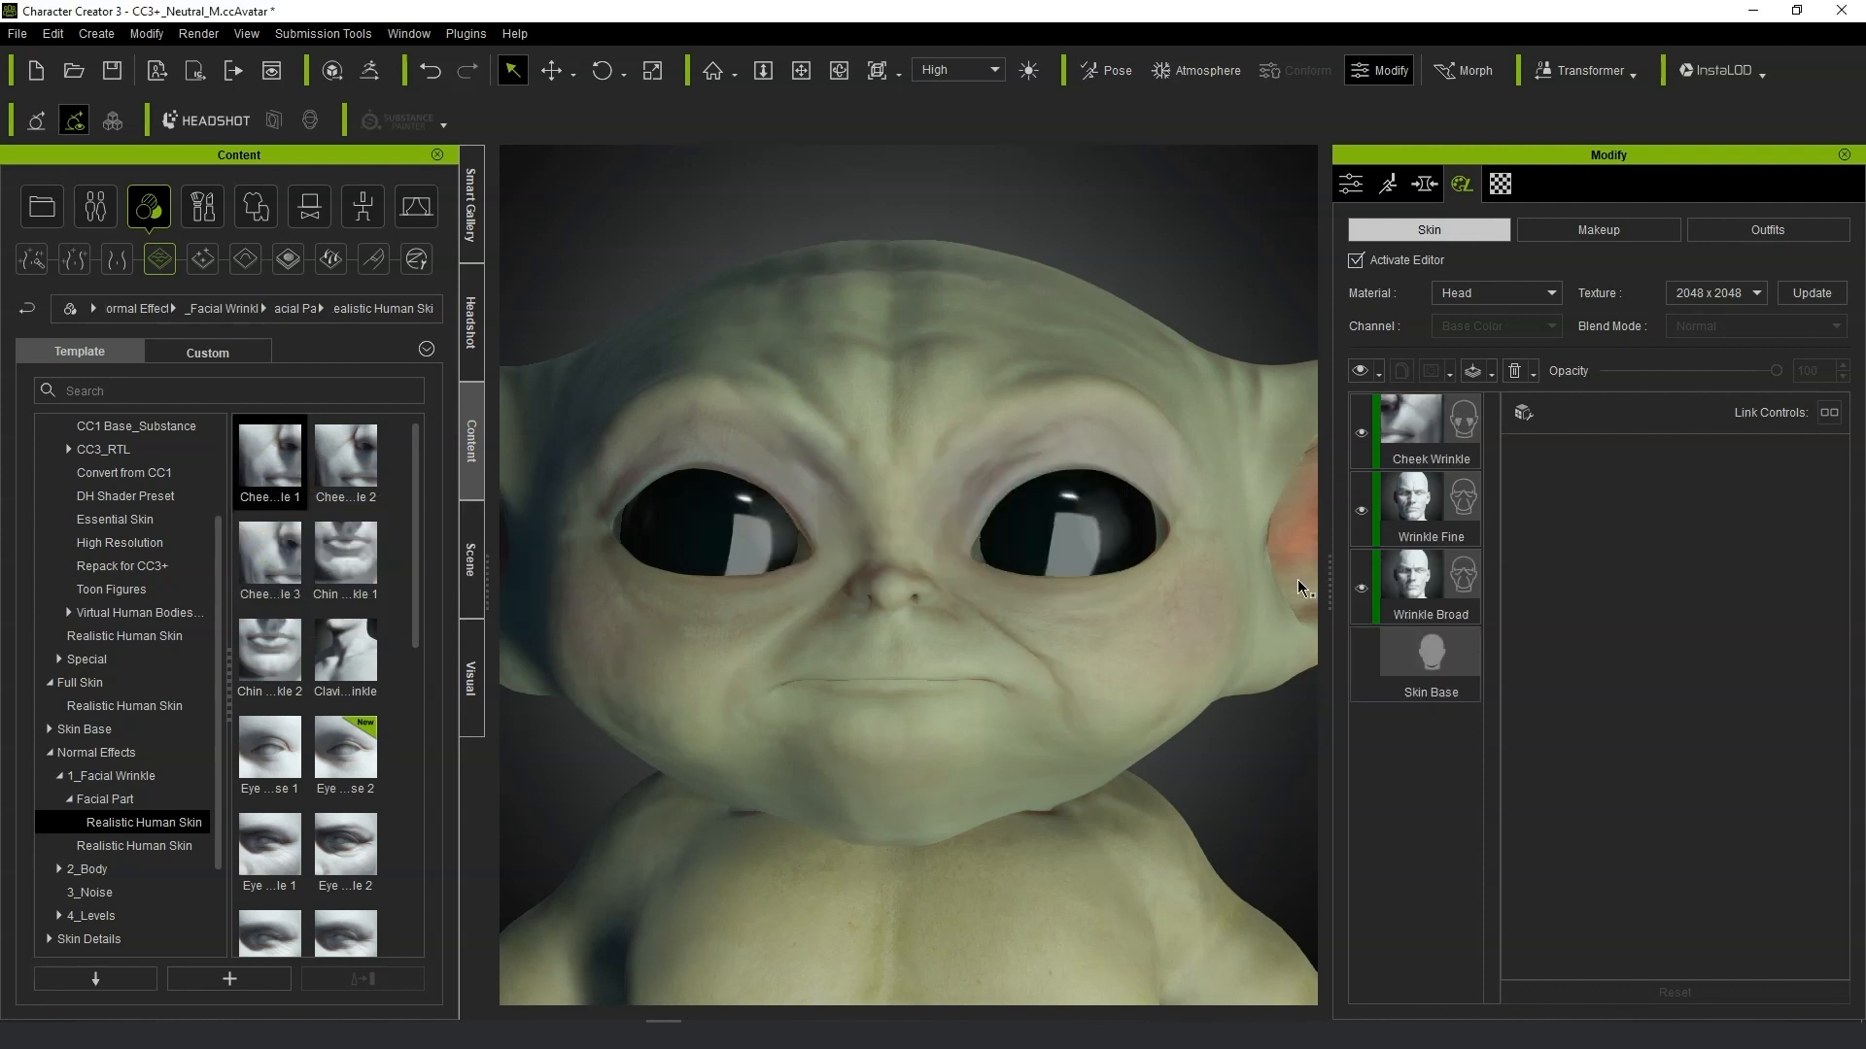
Toggle the Cheek Wrinkle layer's visibility off and on, and select the layer.
left_click(1361, 433)
left_click(1360, 433)
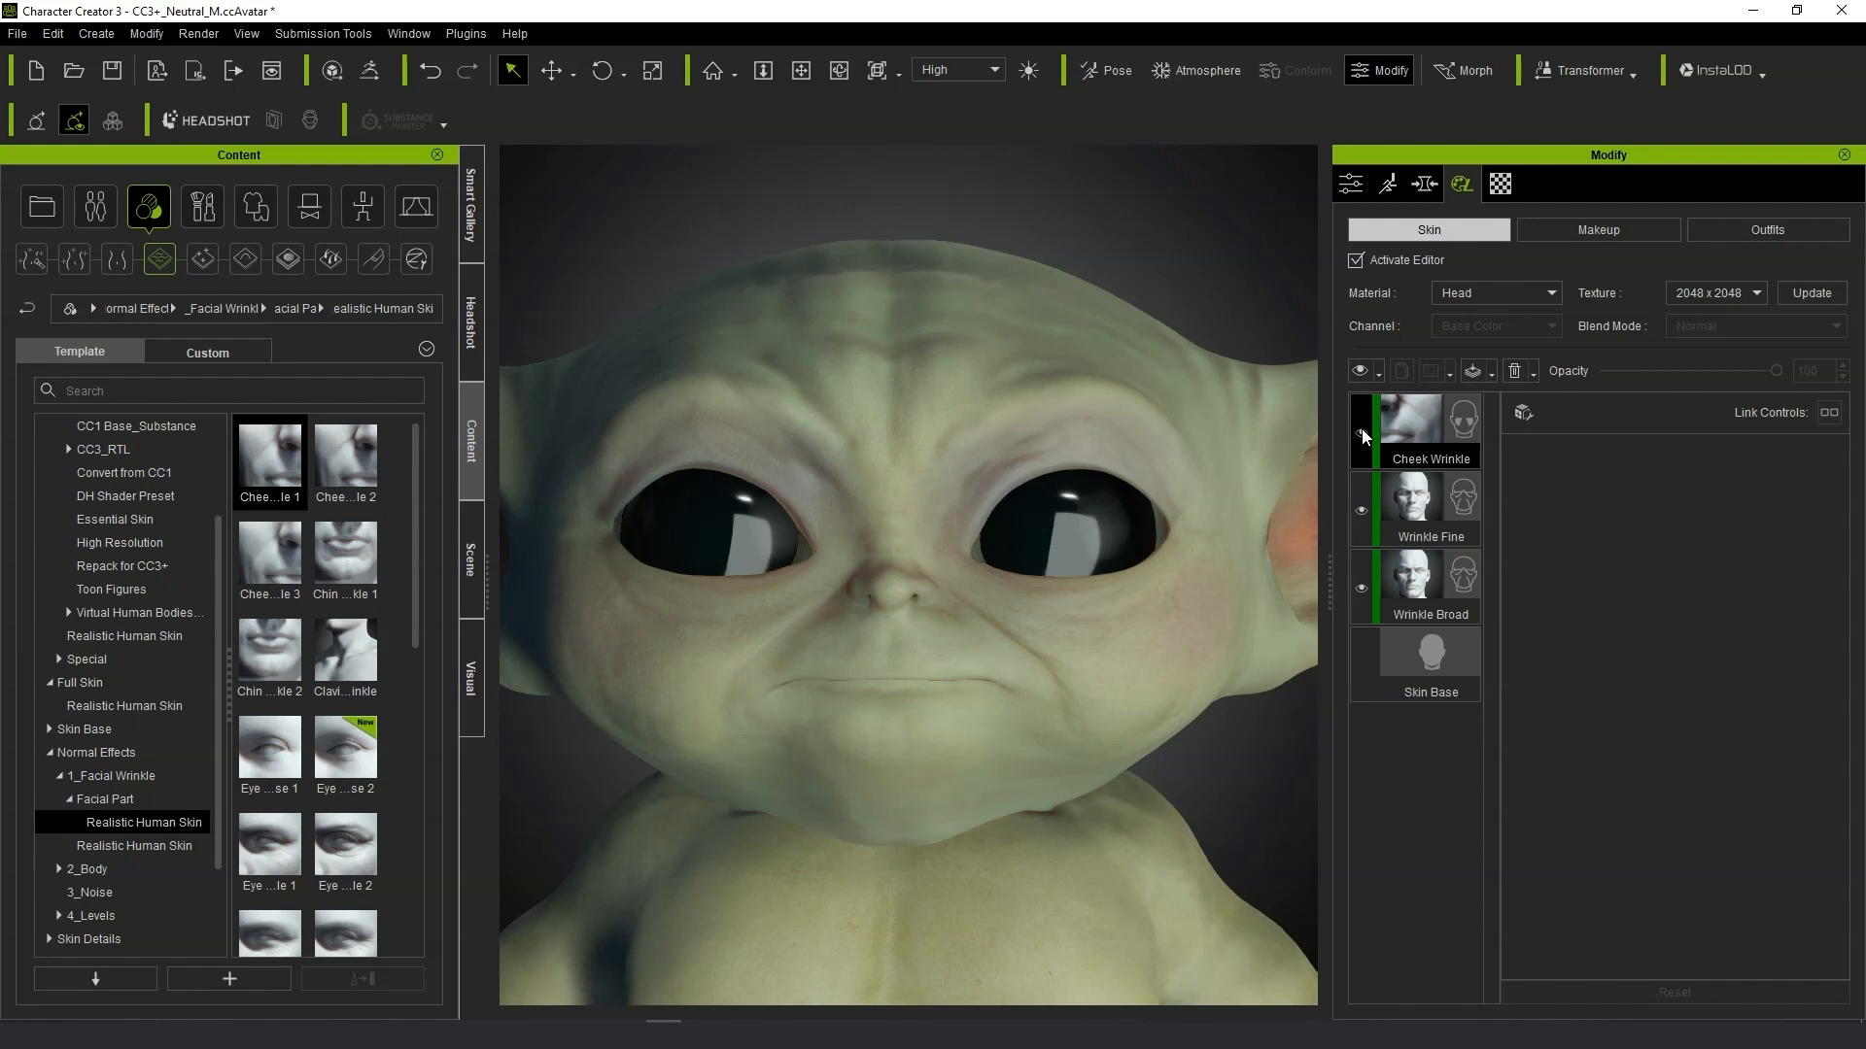
left_click(1462, 420)
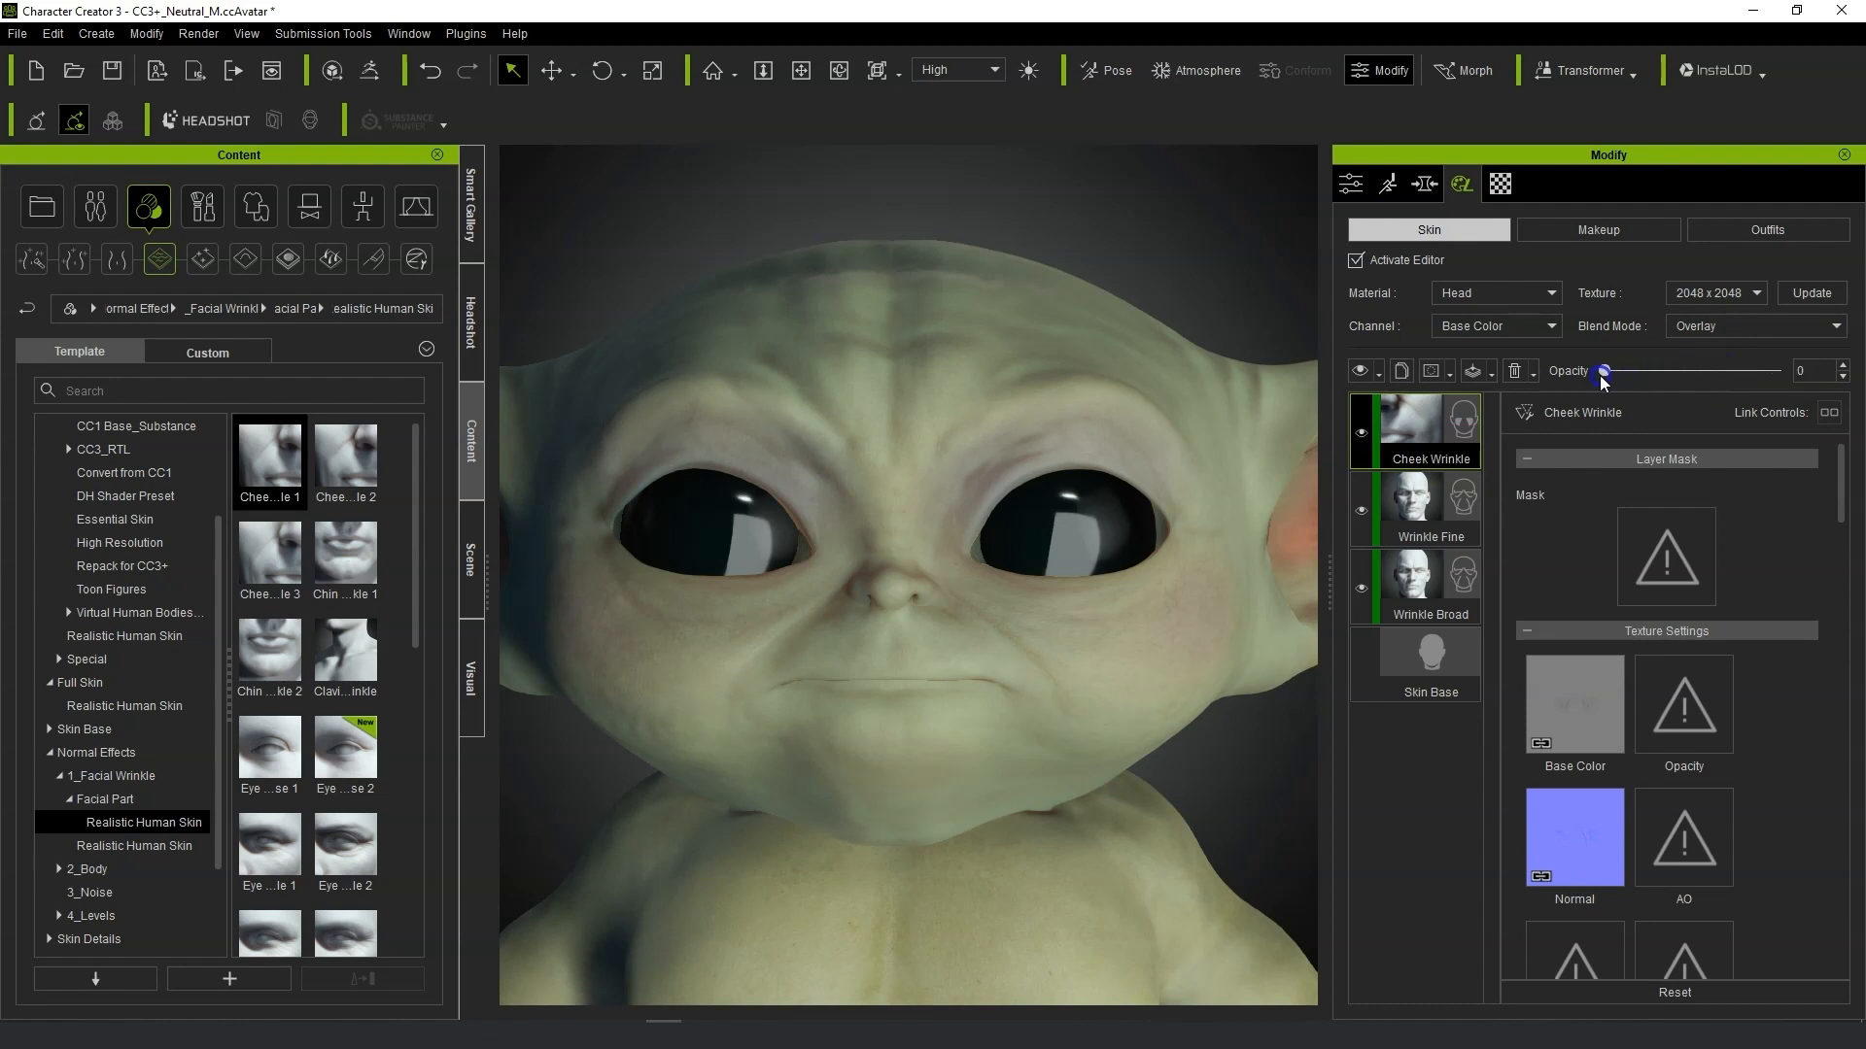
Browse the facial wrinkle presets and add Eye Wrinkle 4 as a new skin layer.
left_click(361, 622)
left_click(365, 764)
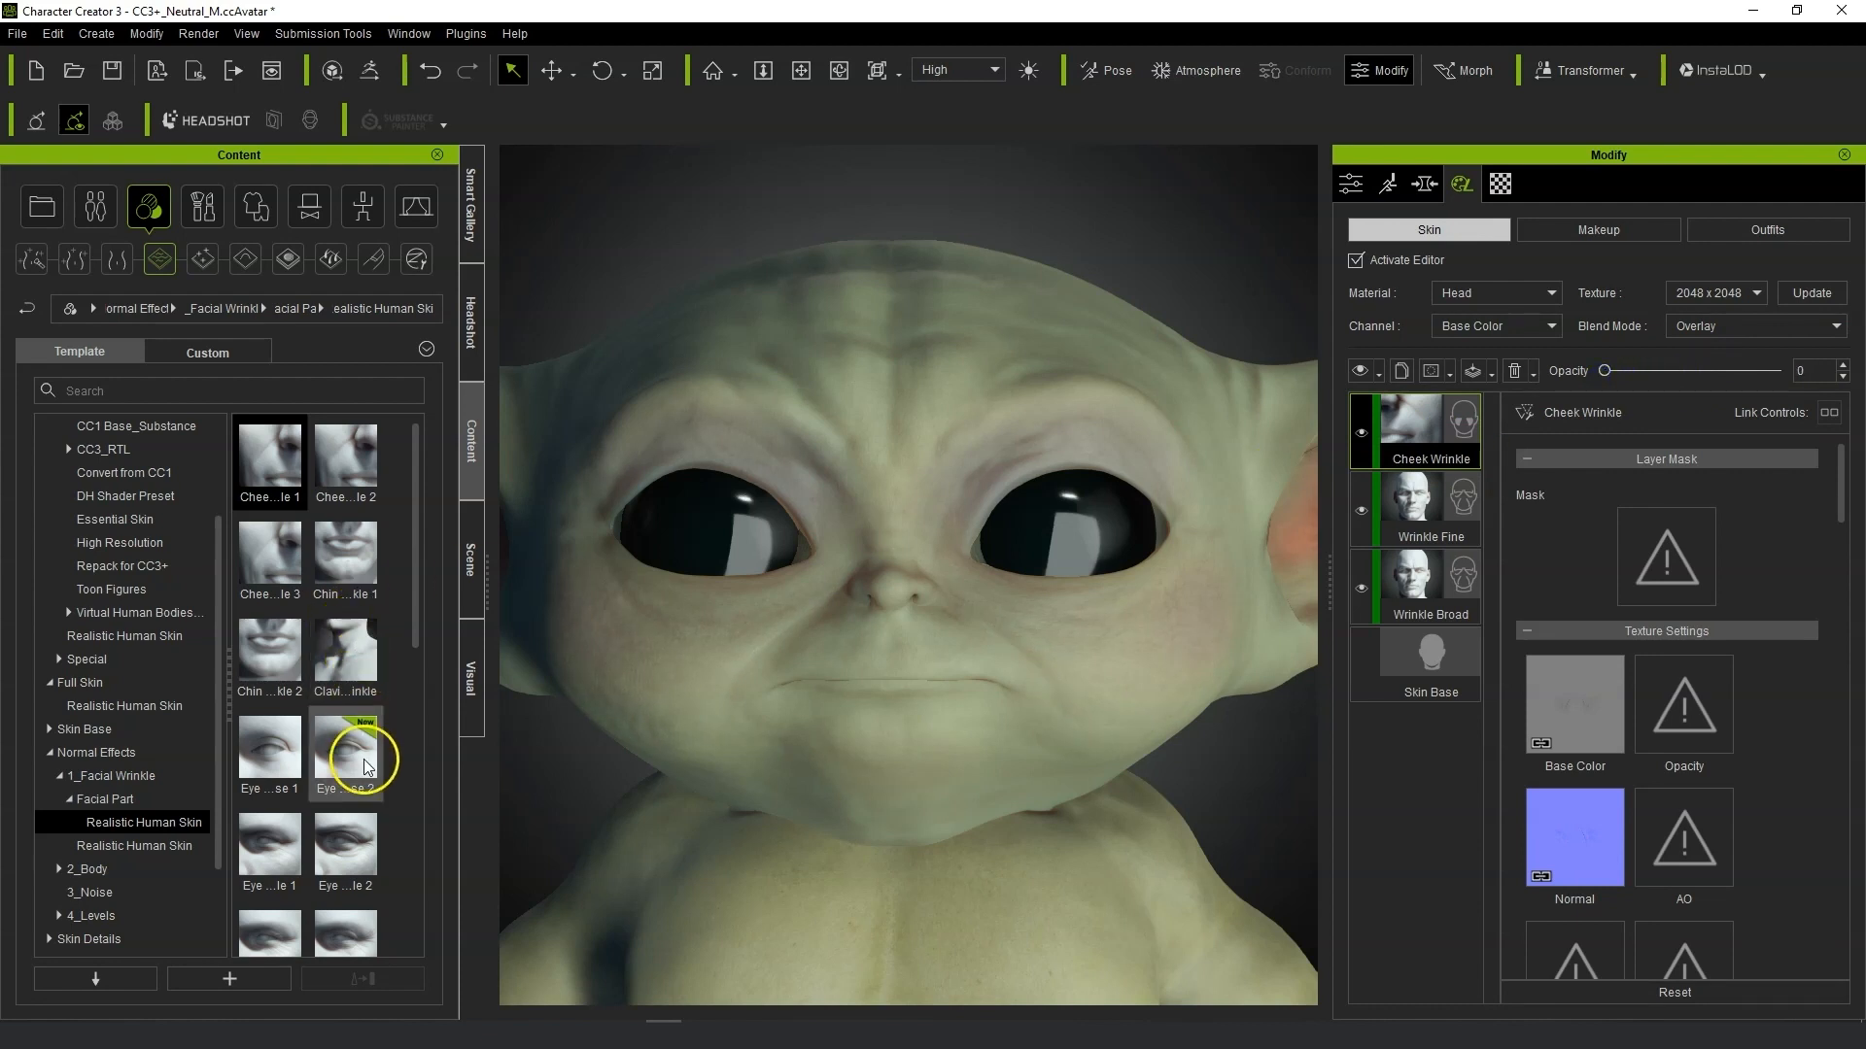
scroll(407, 556, "down", 6)
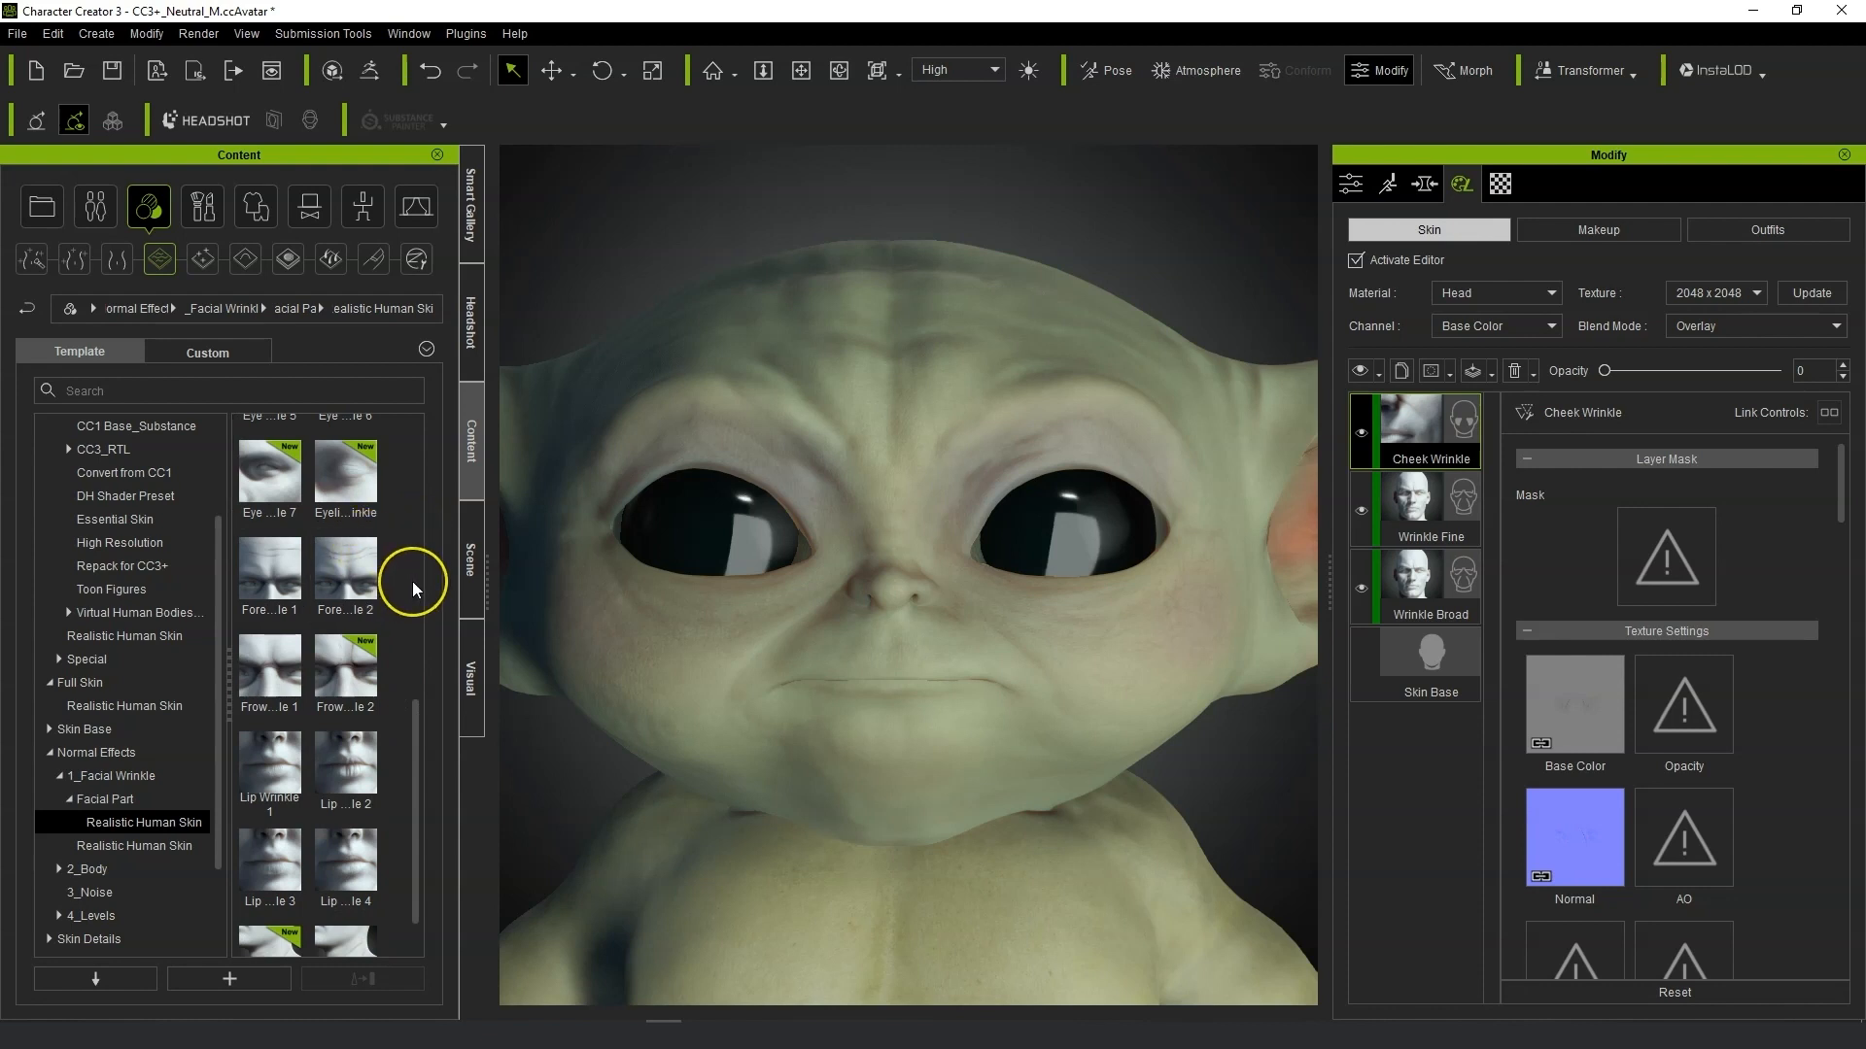
scroll(412, 581, "up", 3)
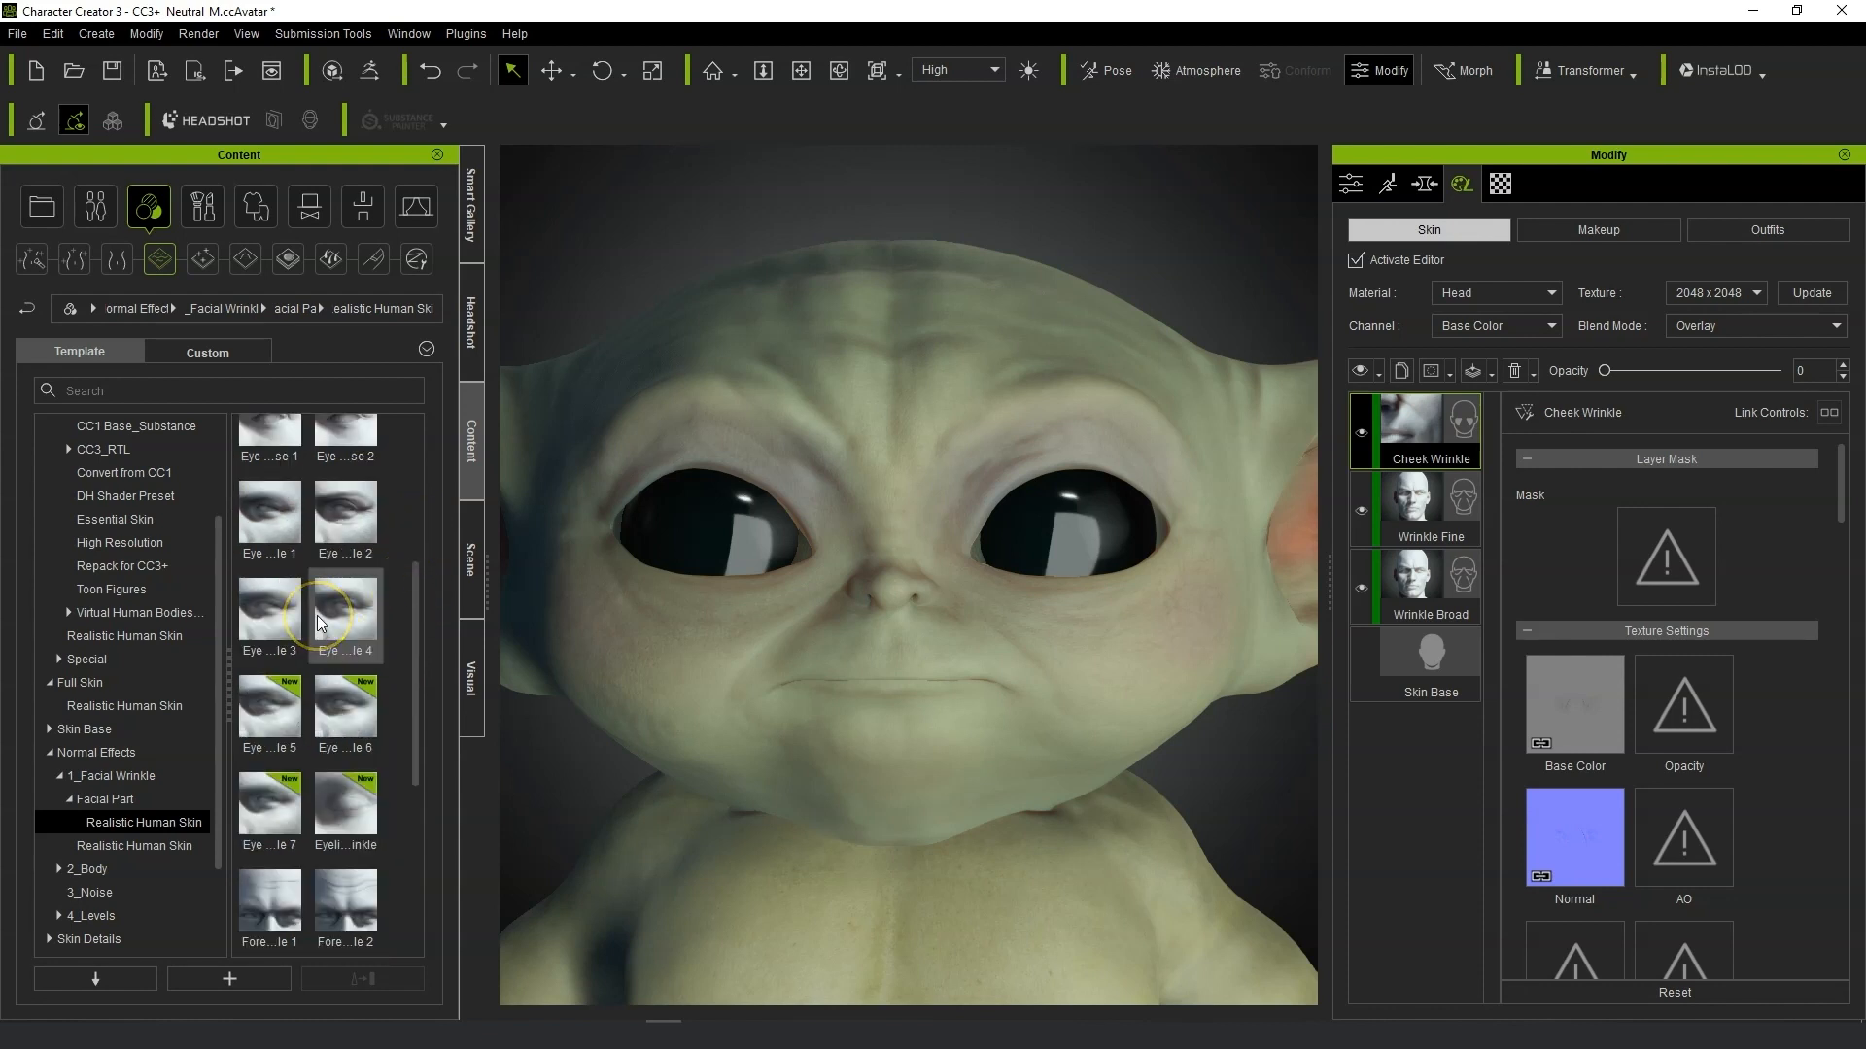
mouse_move(316, 615)
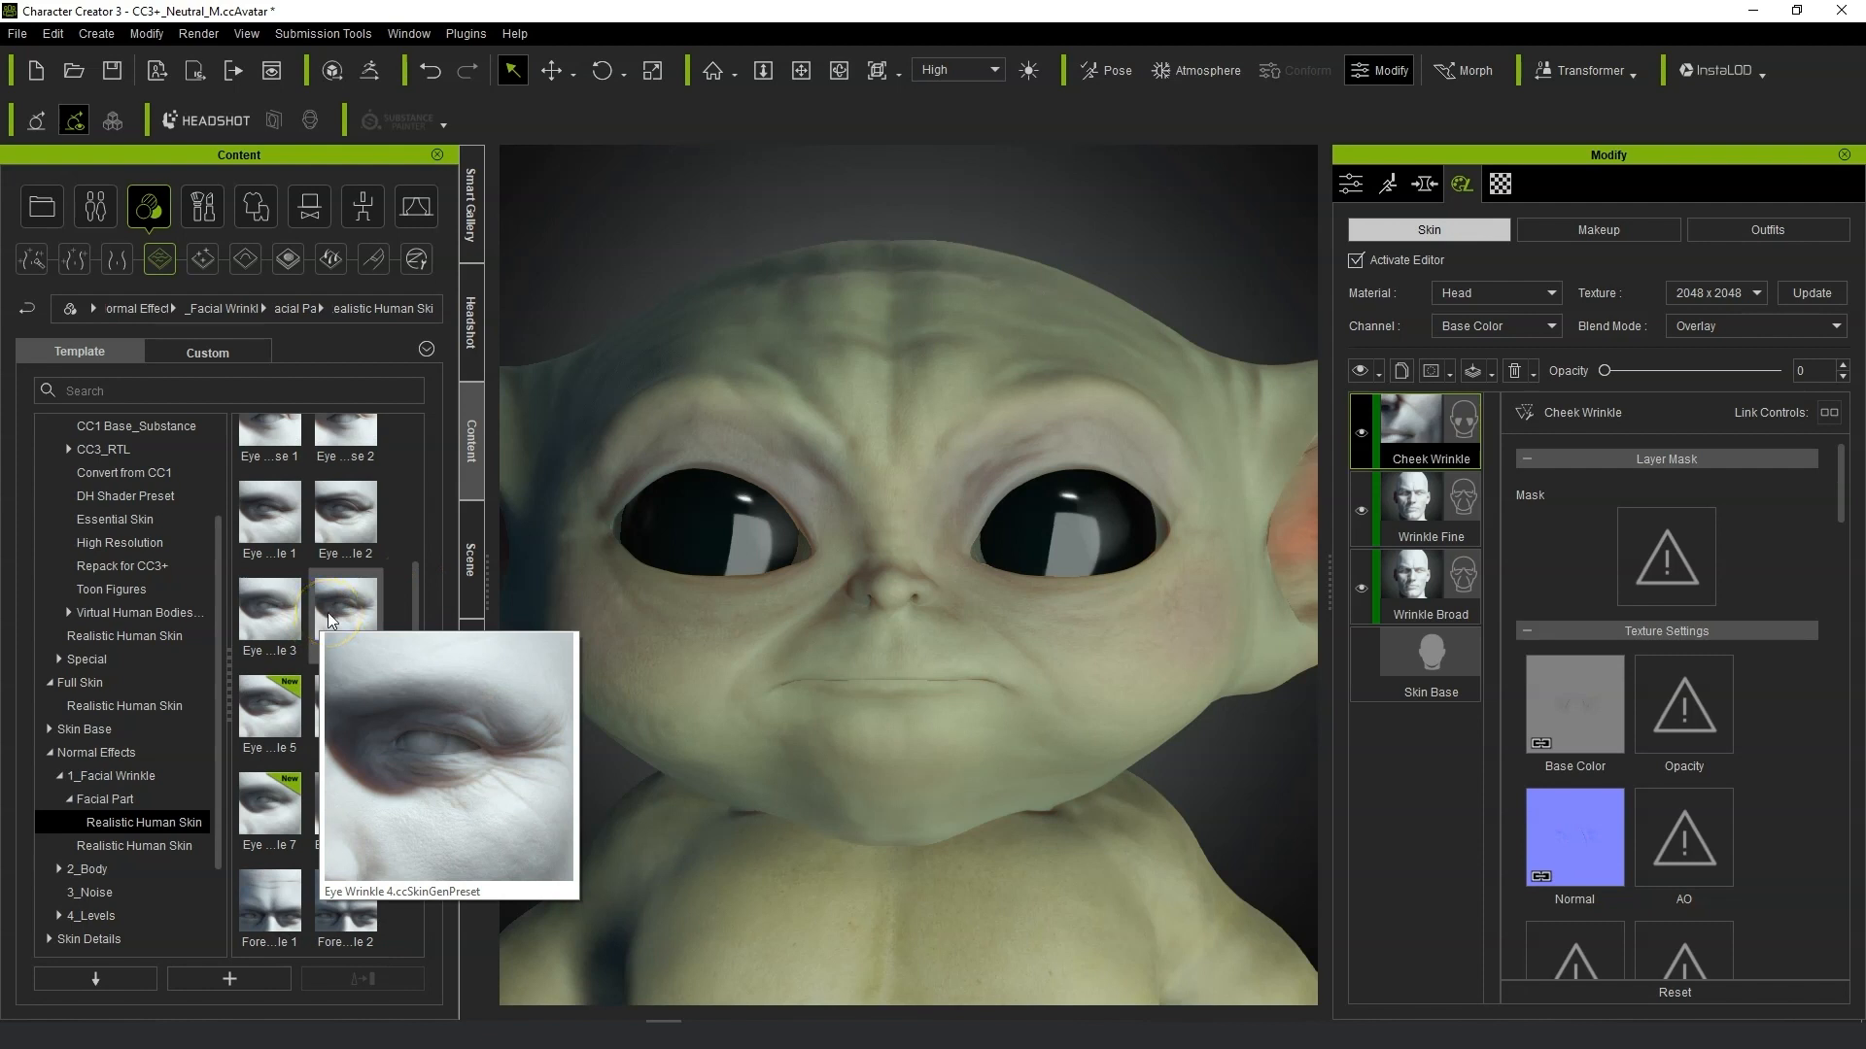
double_click(328, 612)
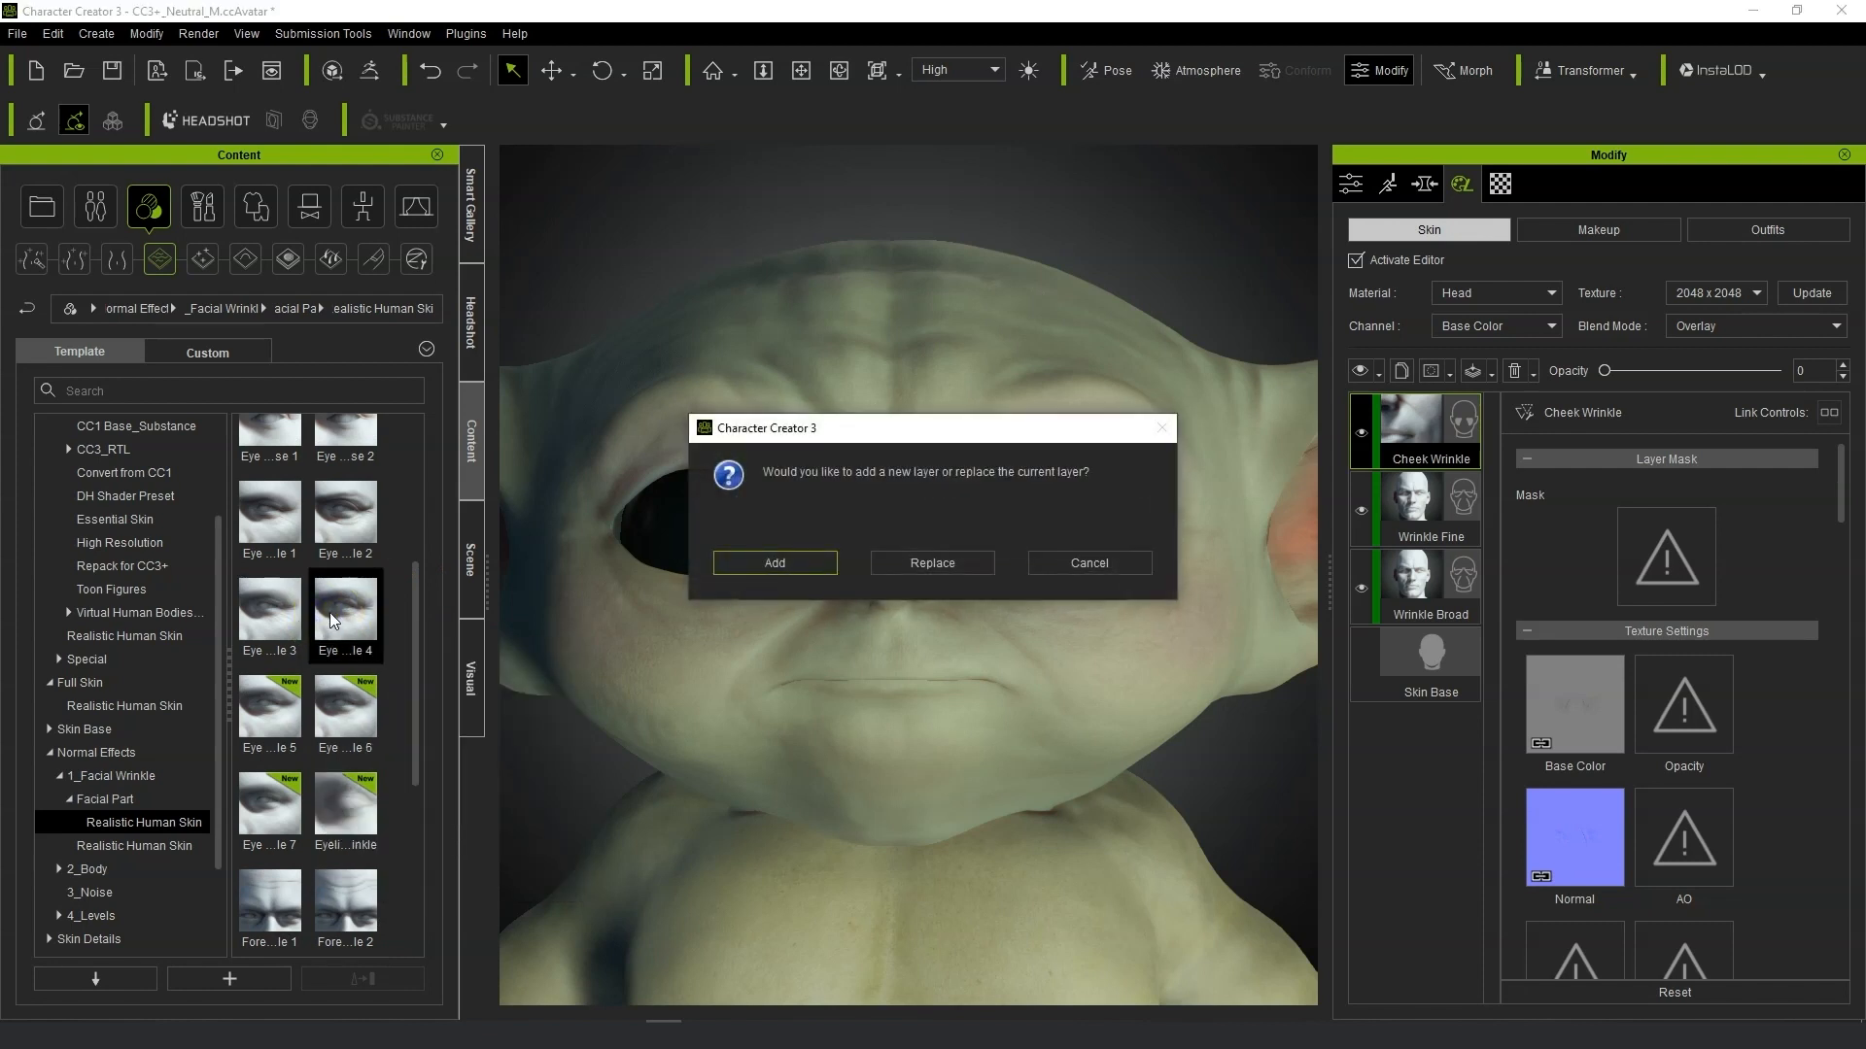
left_click(818, 559)
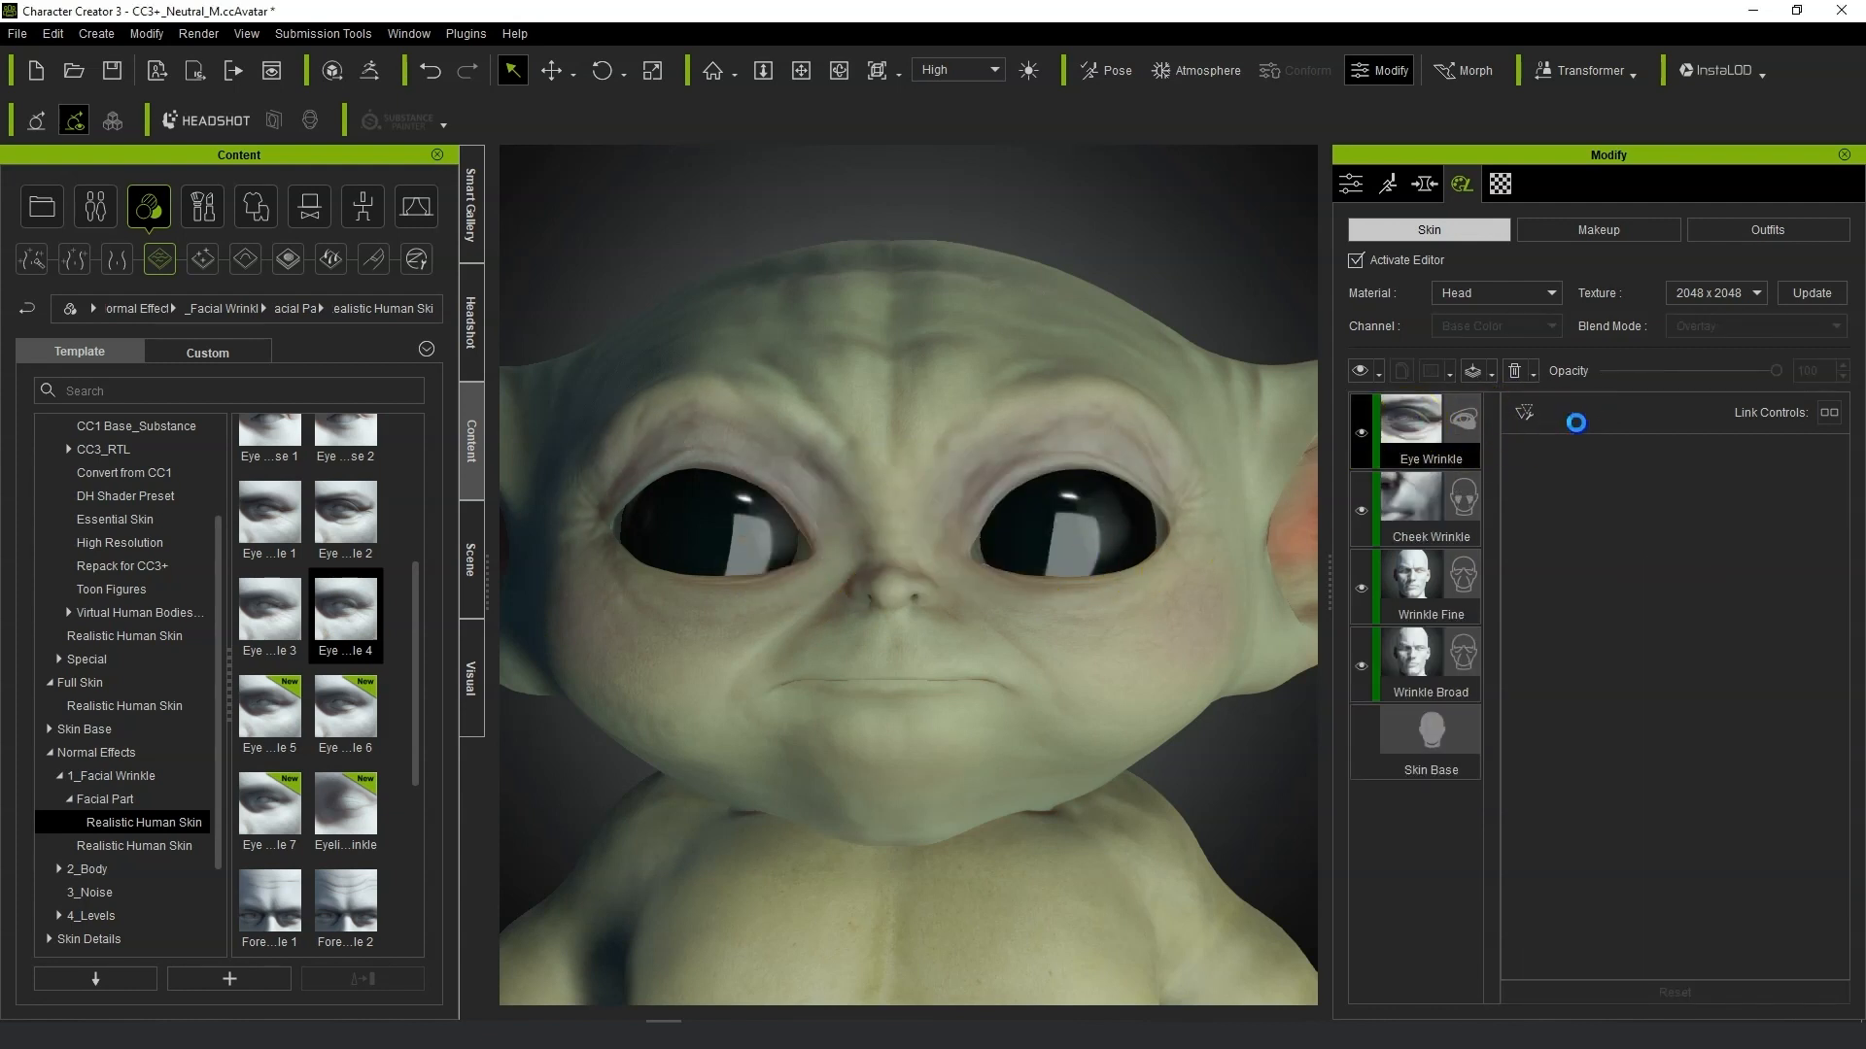
Set the Eye Wrinkle layer's opacity to 60 and its Normal Strength to 0.73.
left_click(1755, 372)
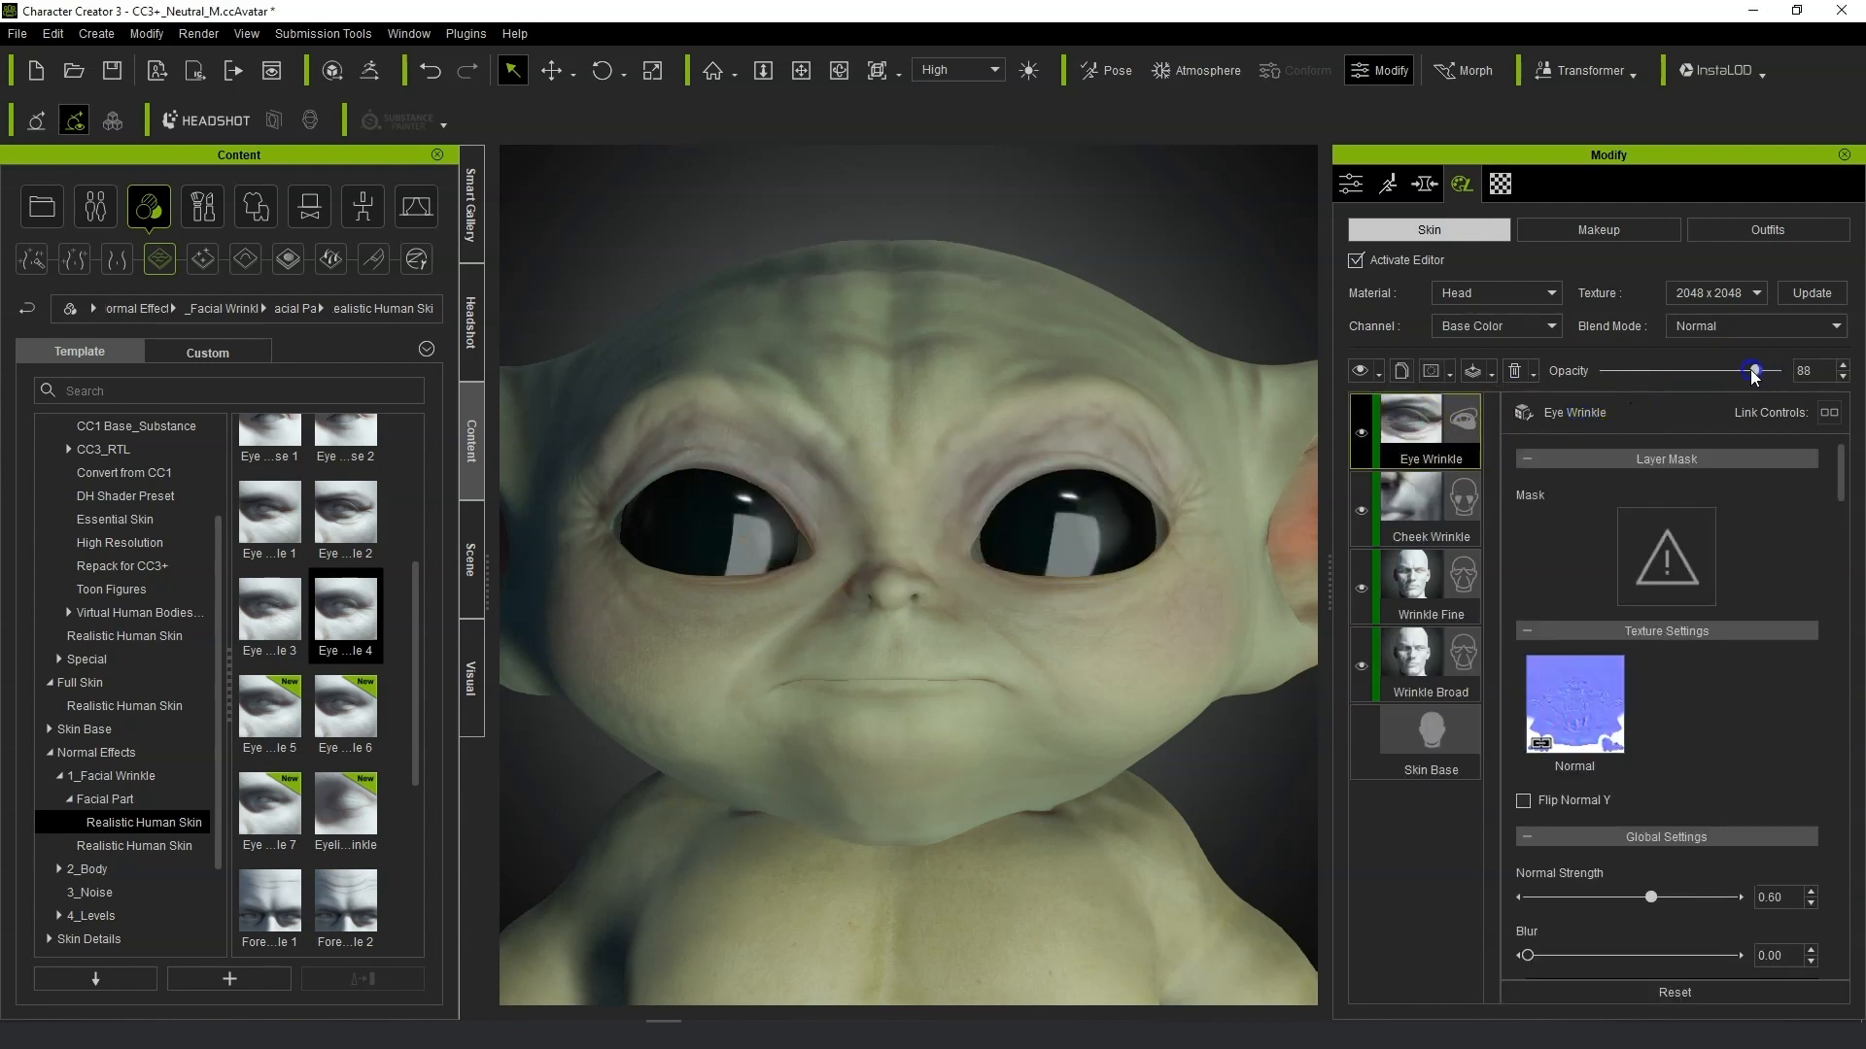
left_click_drag(1707, 375, 1710, 375)
scroll(1712, 622, "down", 3)
left_click_drag(1649, 722, 1737, 724)
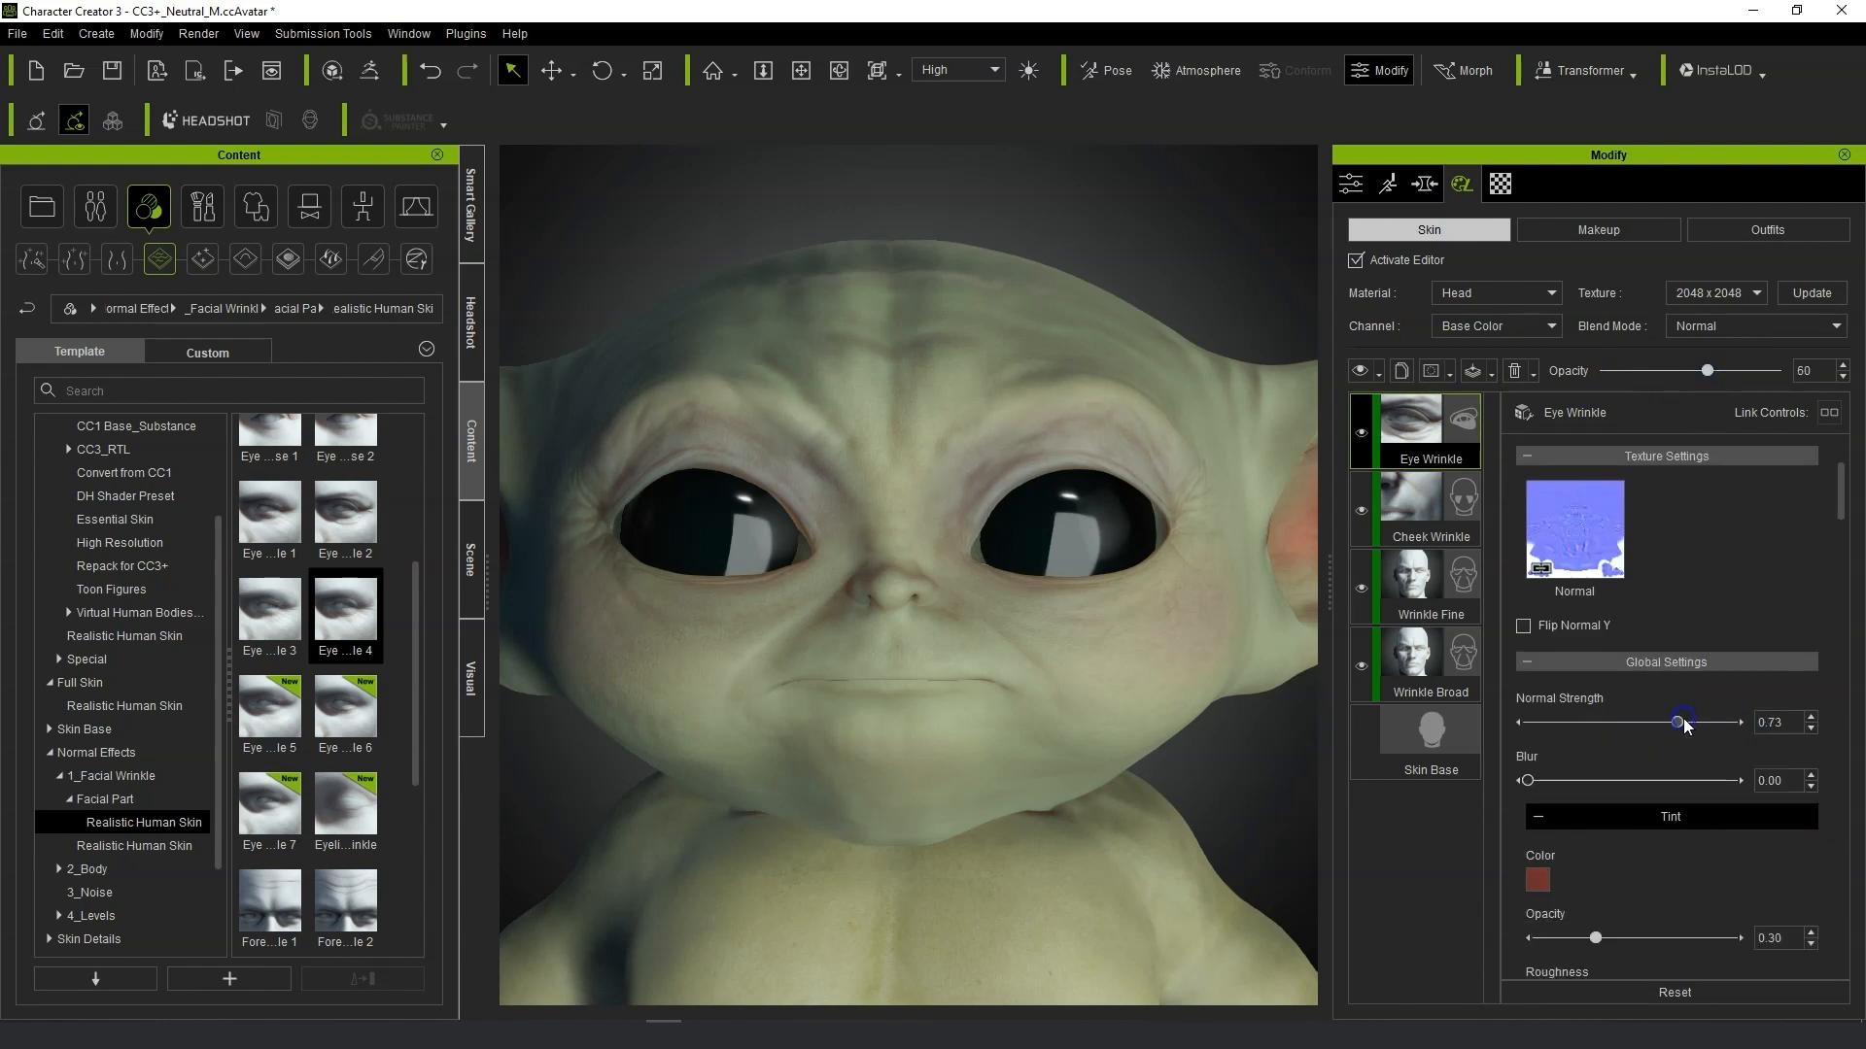
scroll(346, 687, "down", 4)
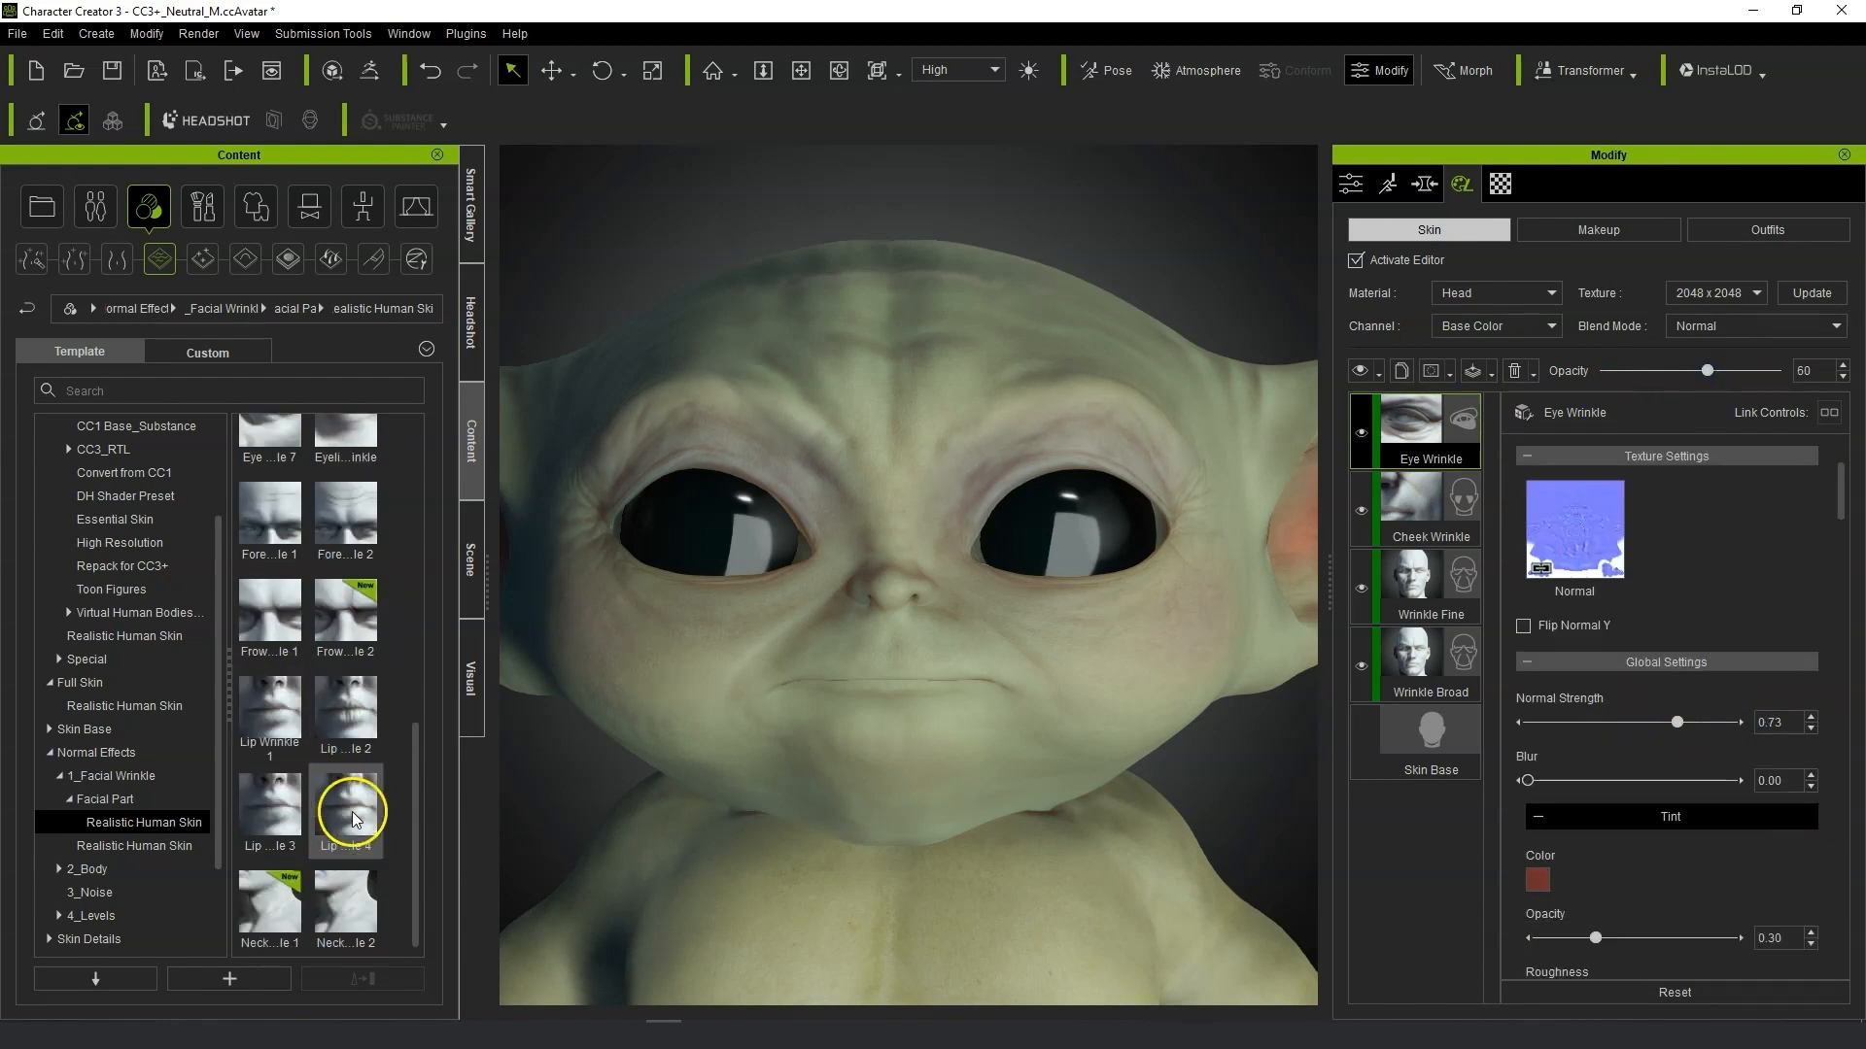
double_click(337, 521)
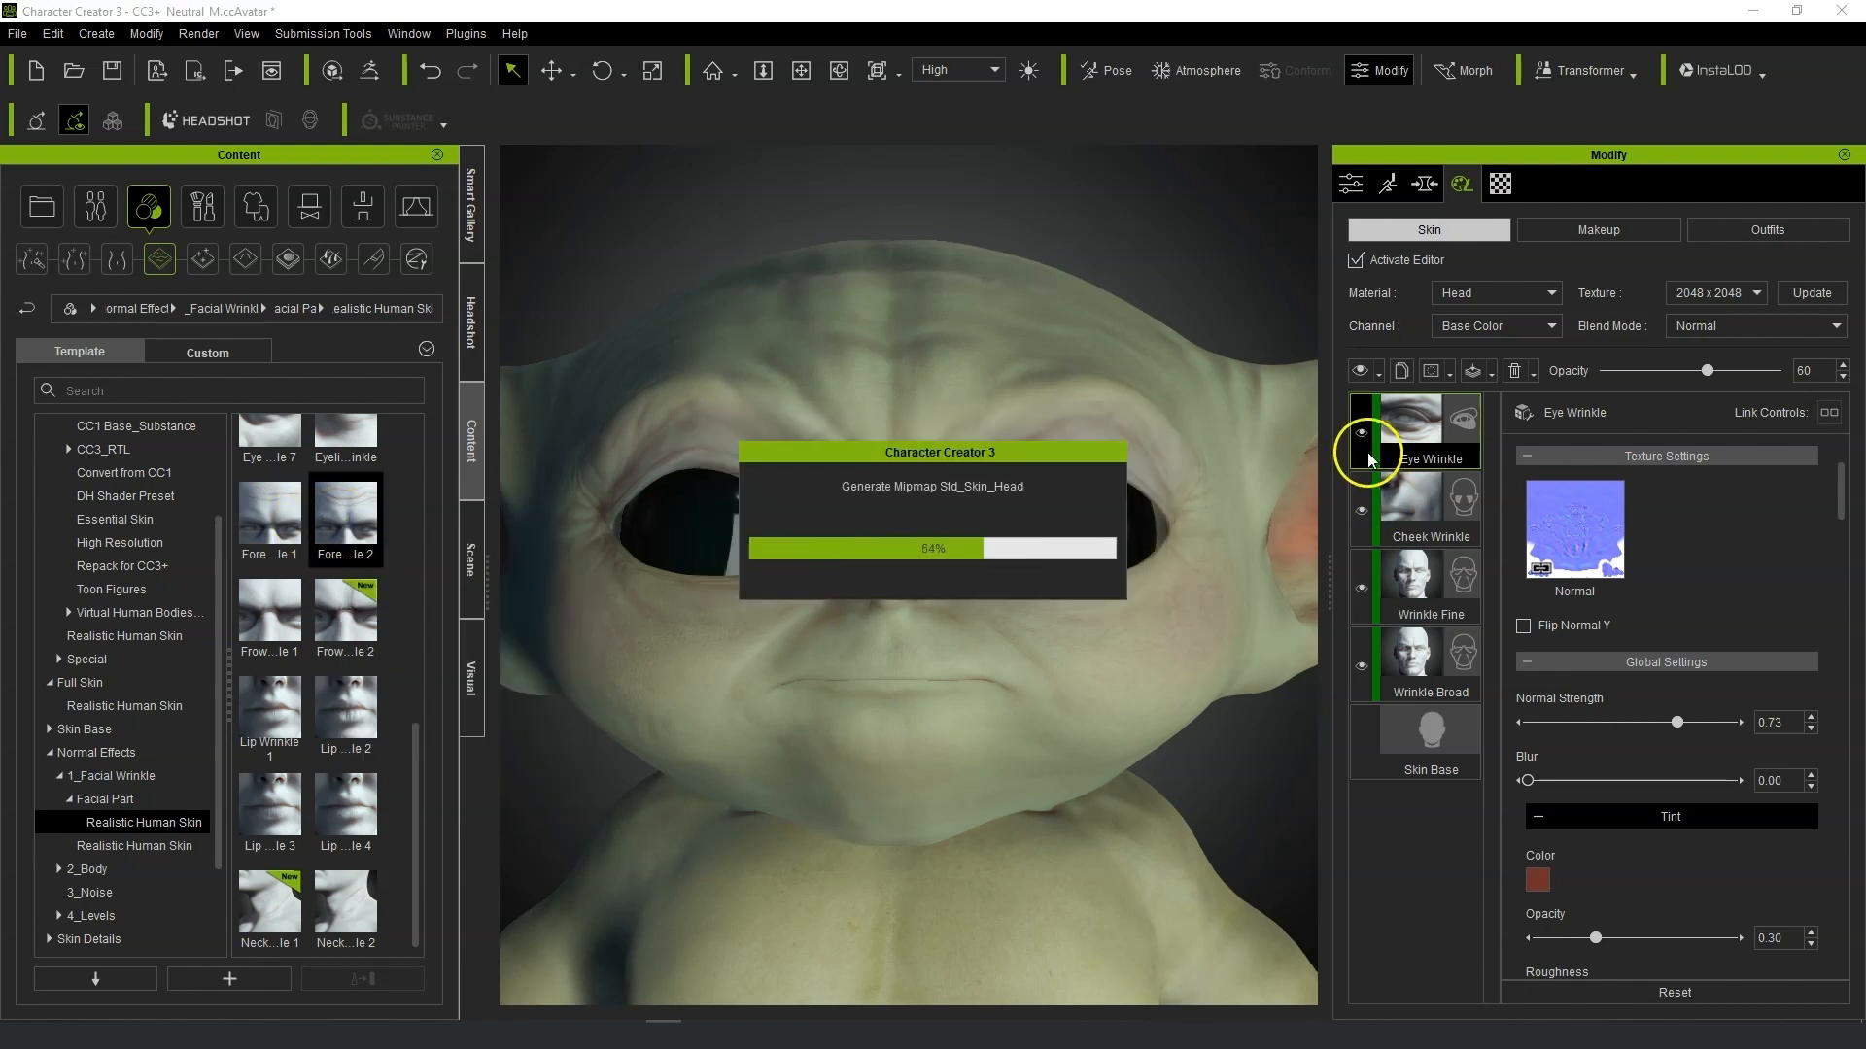
left_click_drag(1840, 515, 1843, 600)
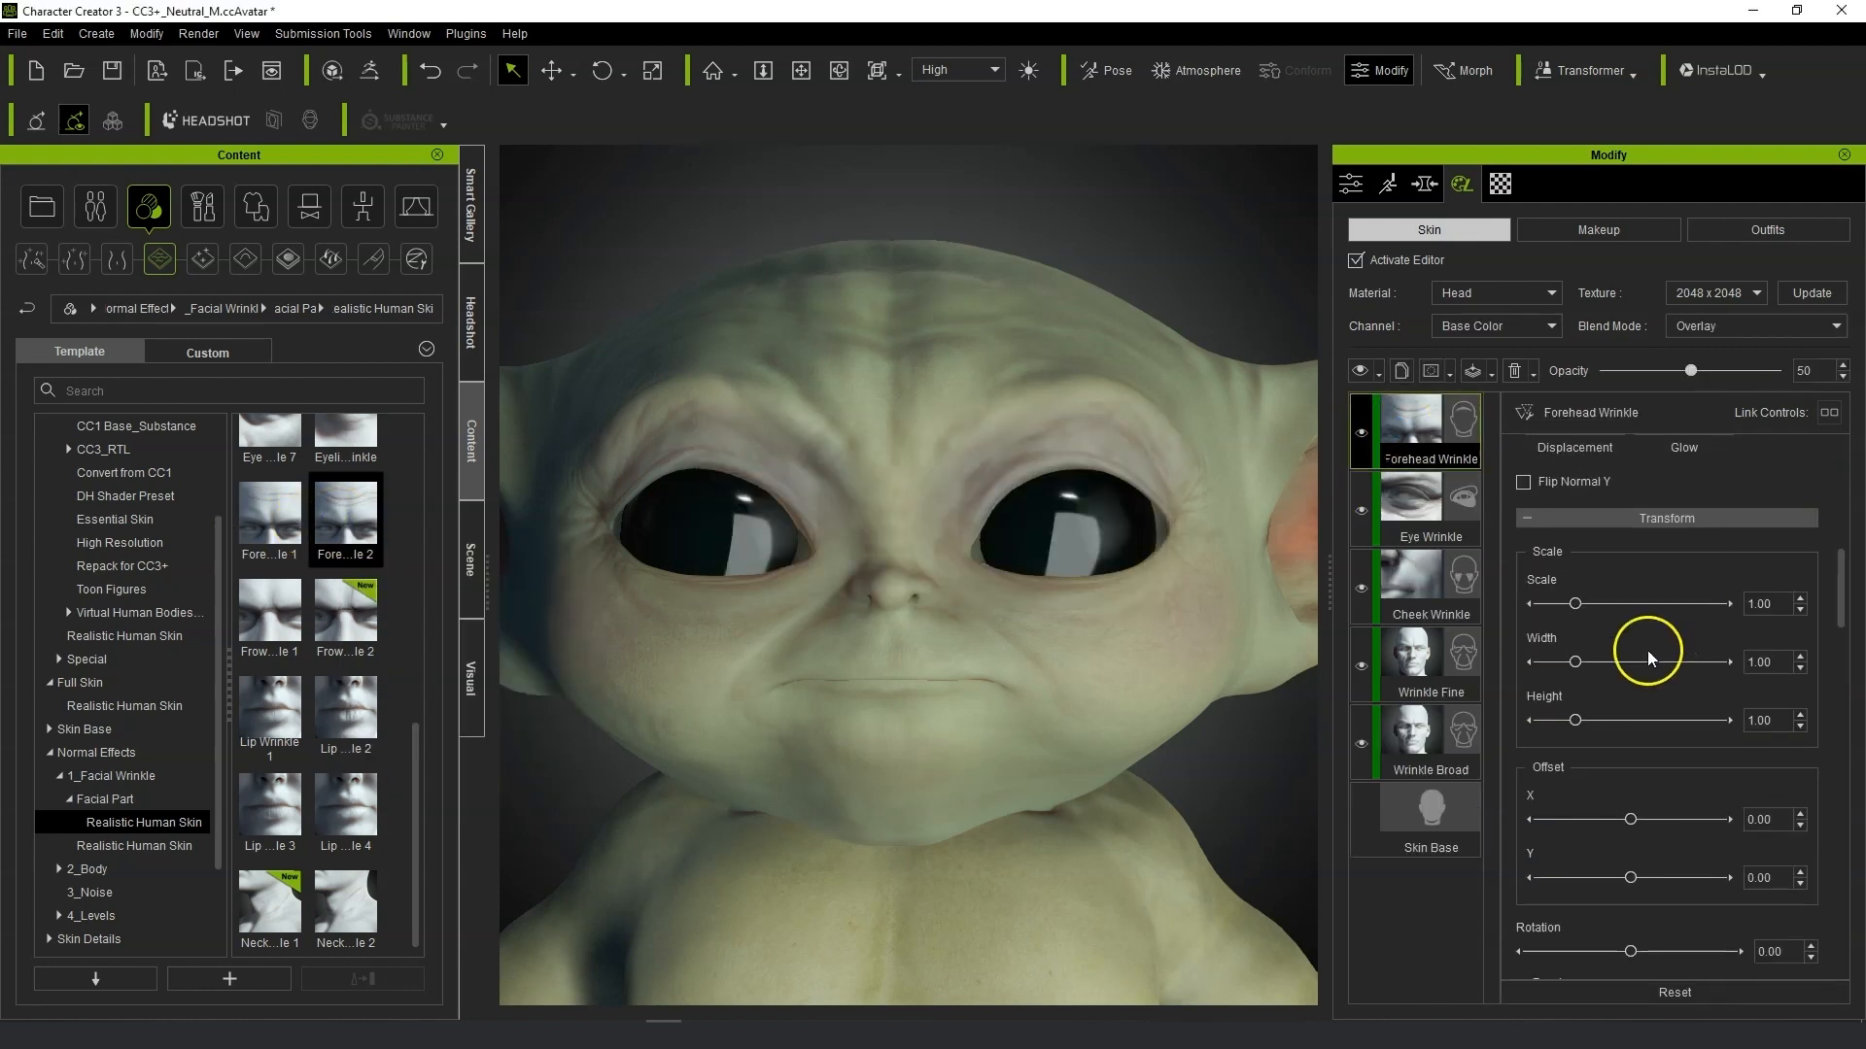
left_click_drag(1575, 604, 1577, 607)
left_click_drag(1629, 878, 1629, 881)
left_click_drag(1842, 578, 1842, 845)
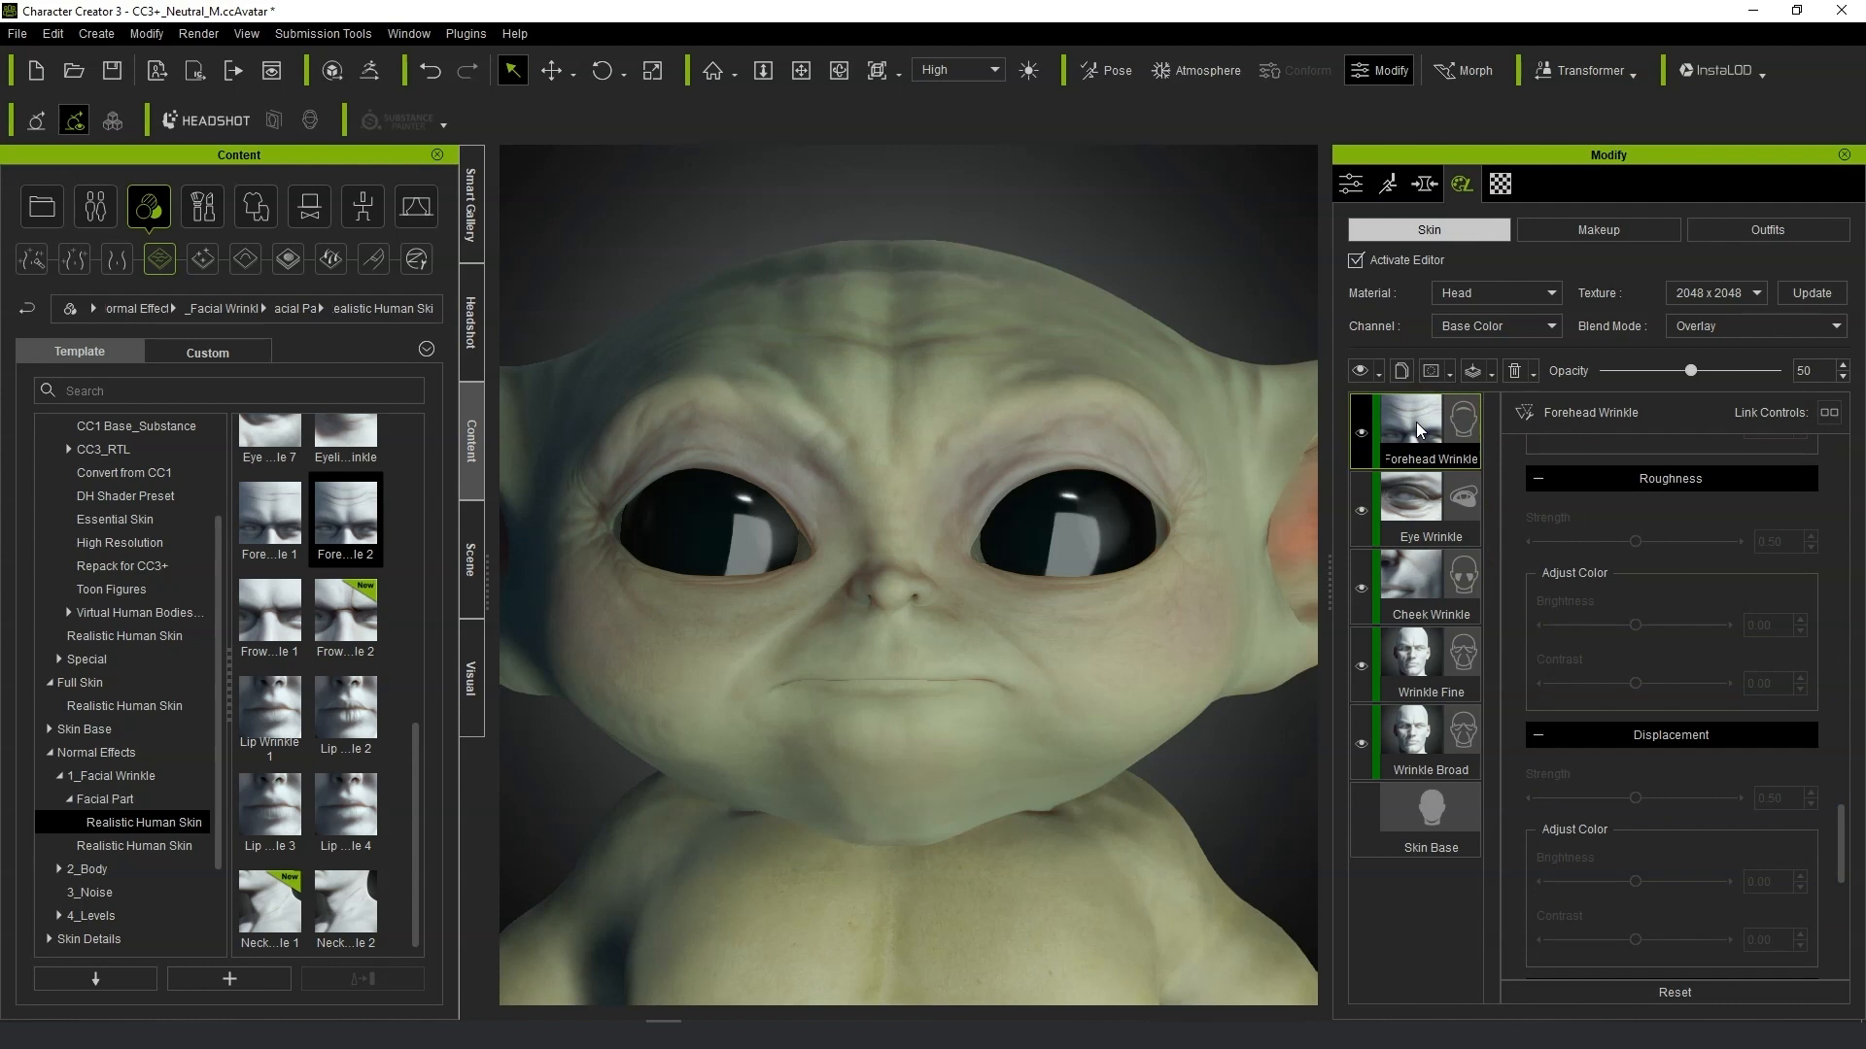
key("Delete")
Add the Frown Wrinkle 1 preset as a layer and set its opacity to 27.
double_click(250, 617)
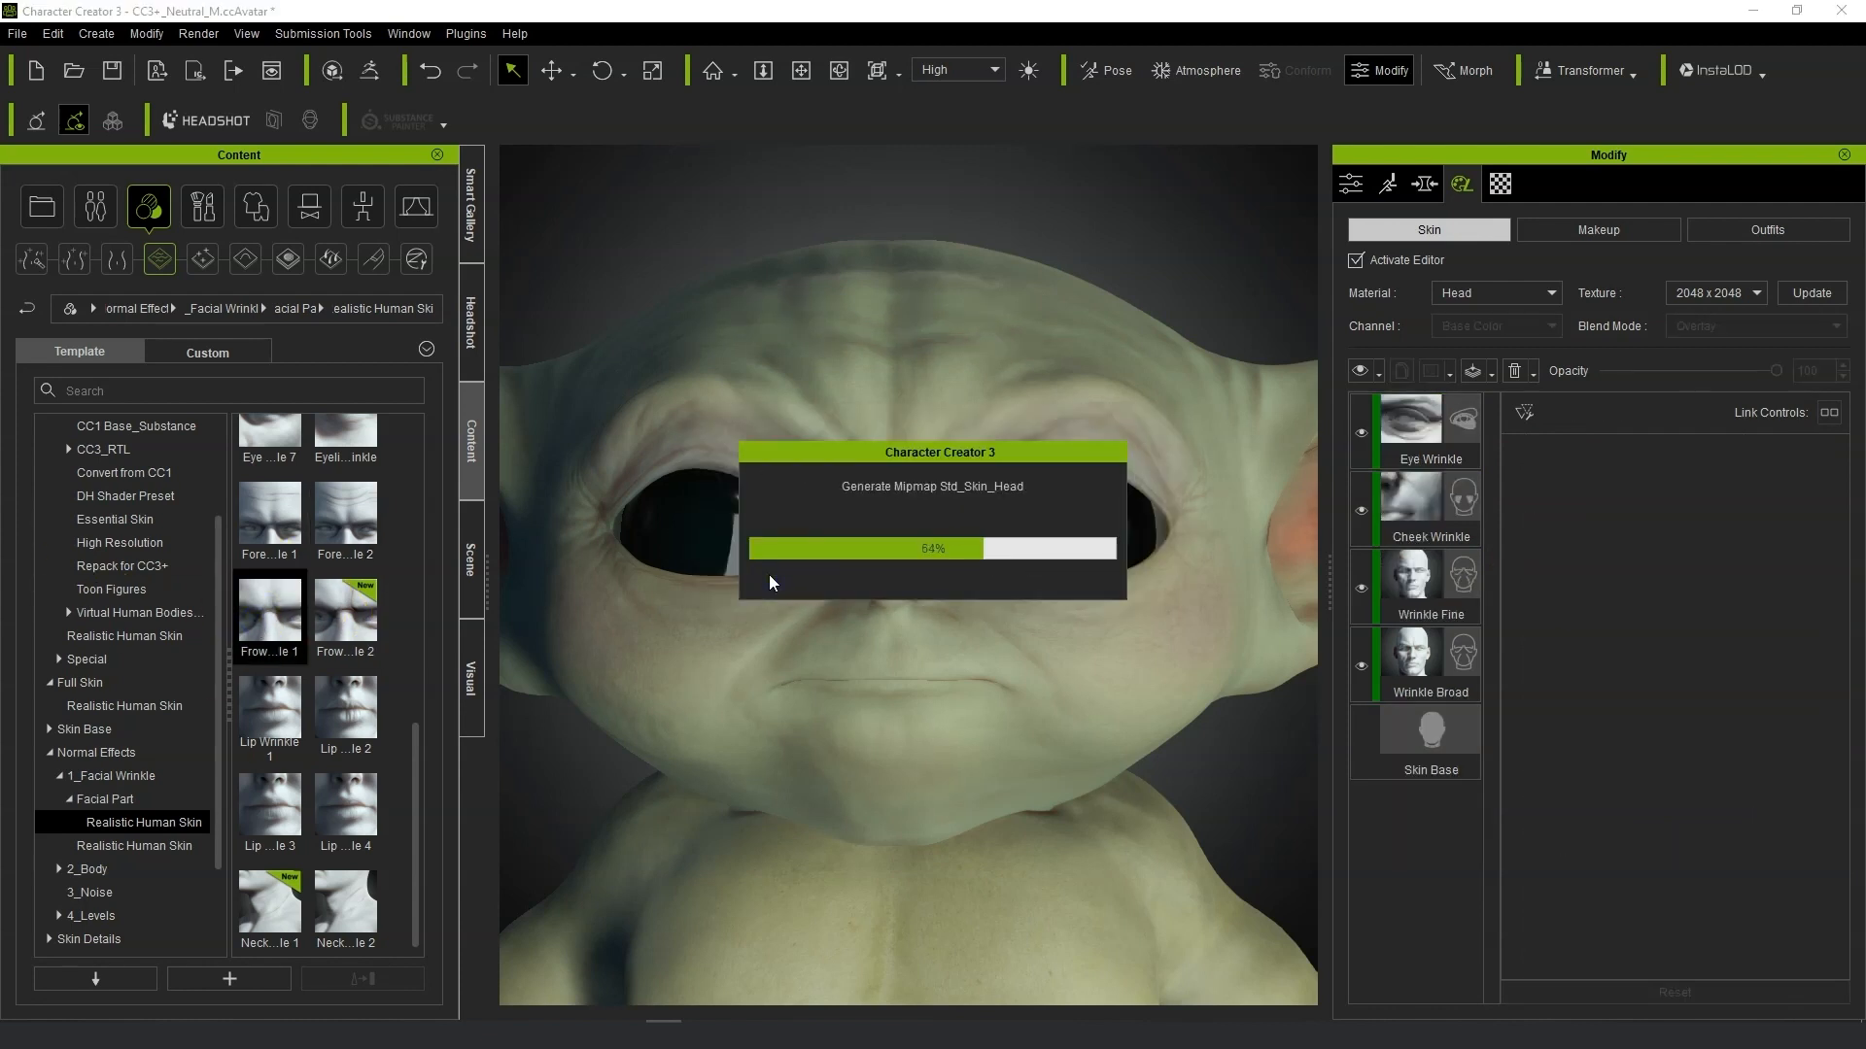
left_click(1426, 442)
left_click_drag(1743, 371, 1654, 381)
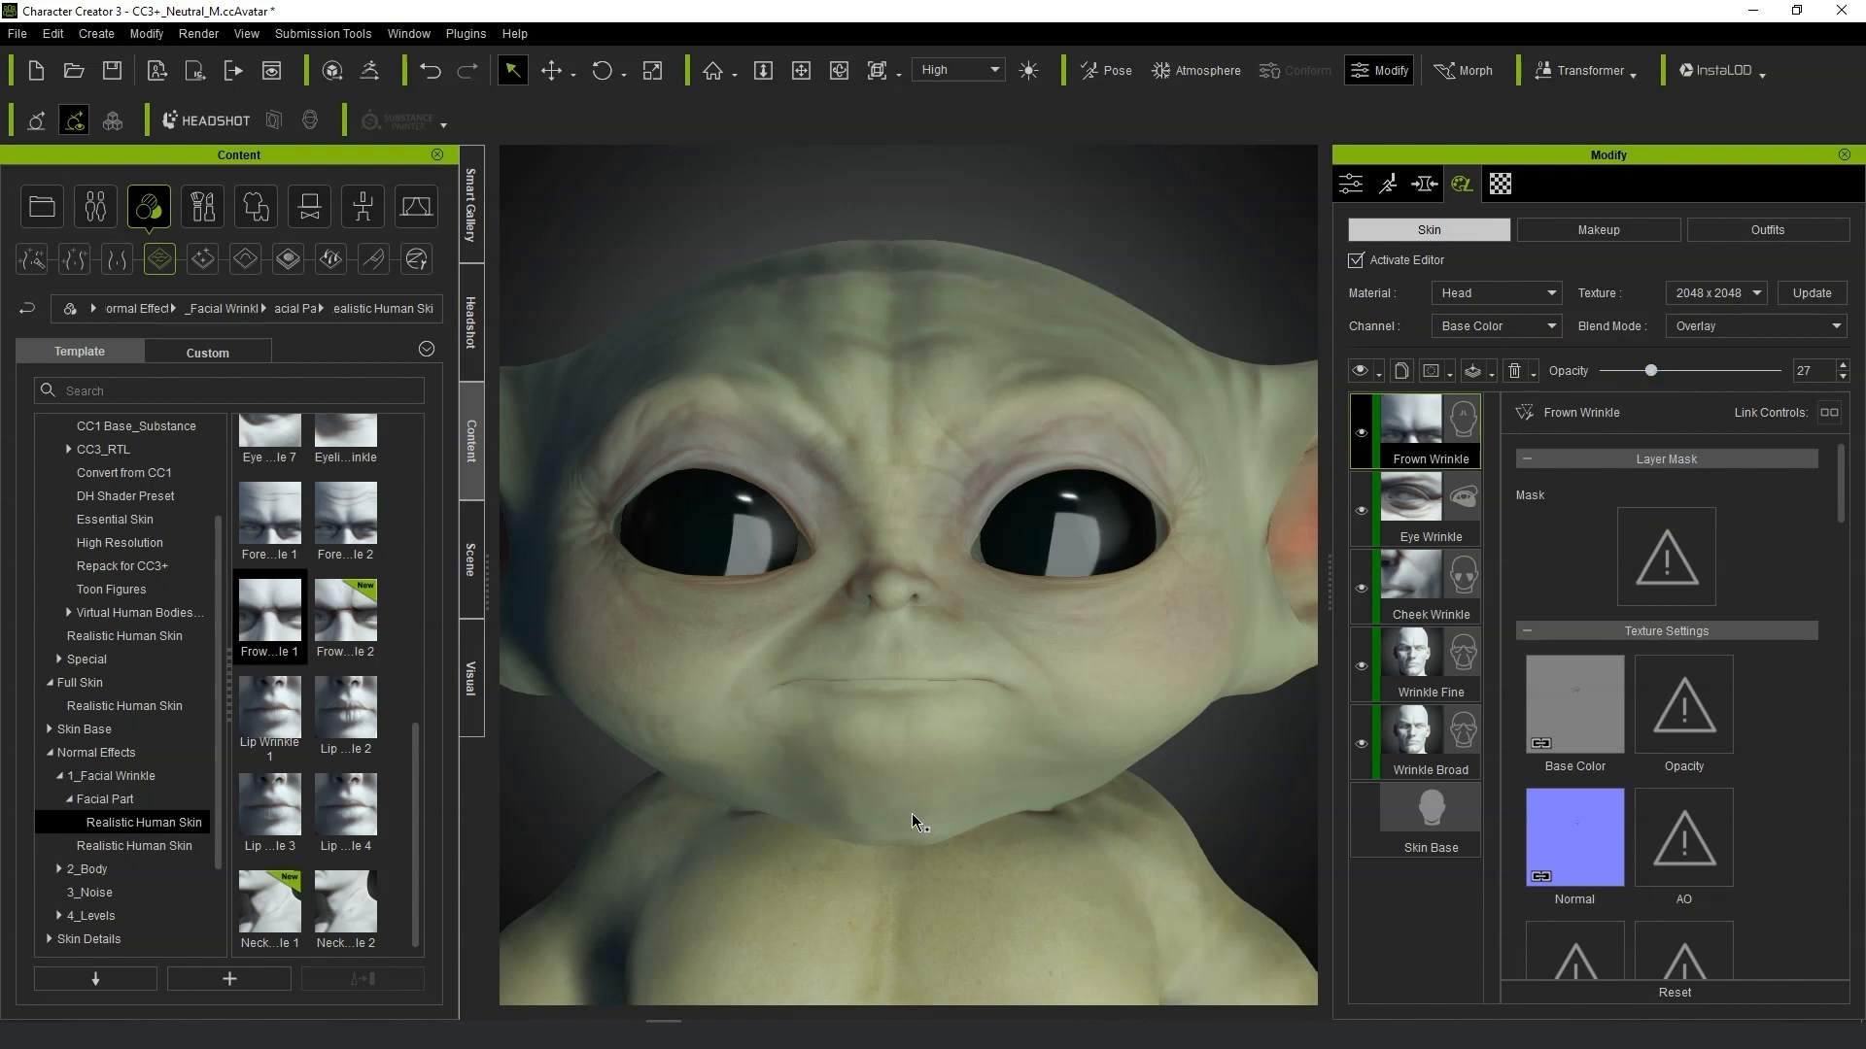
Open the Normal Effects 4_Levels > 1_Face folder and apply the 1Sec…al M detail preset as a layer.
scroll(915, 820, "down", 3)
left_click_drag(416, 725, 416, 428)
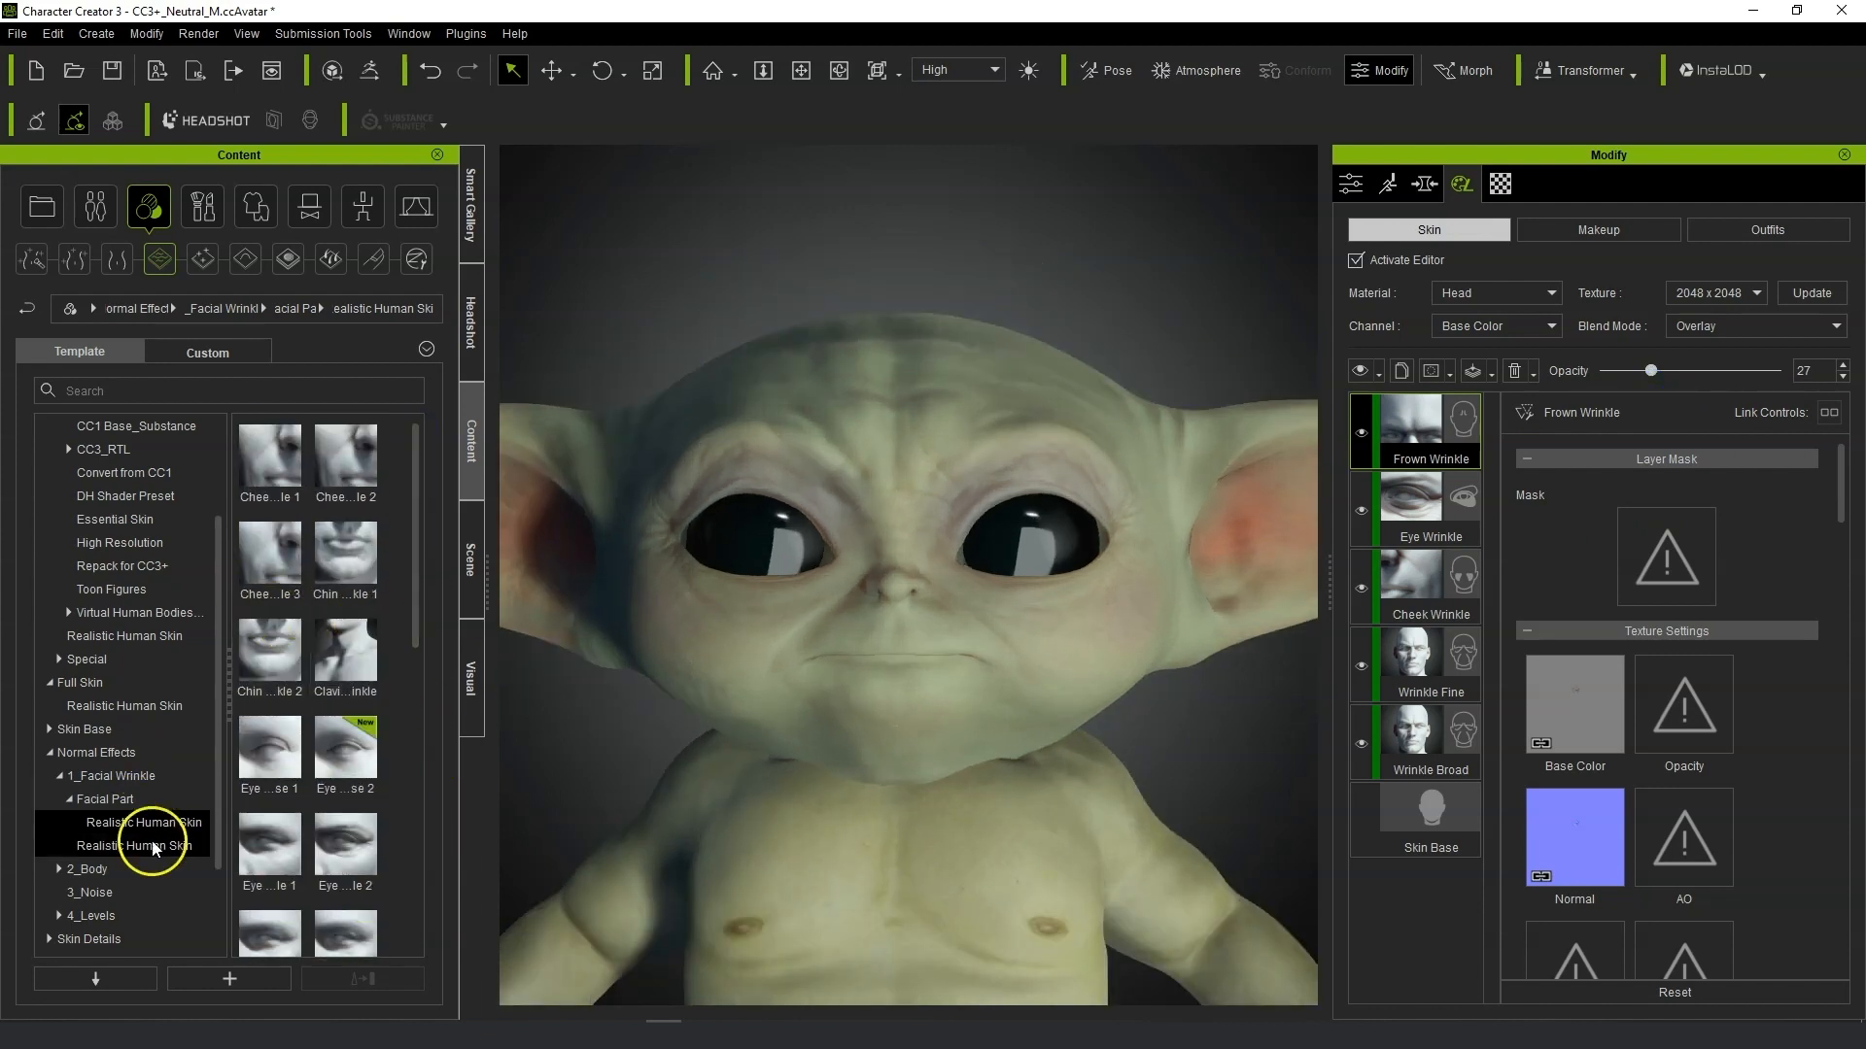
left_click(154, 845)
left_click(155, 780)
left_click(155, 799)
scroll(165, 771, "down", 1)
left_click(48, 822)
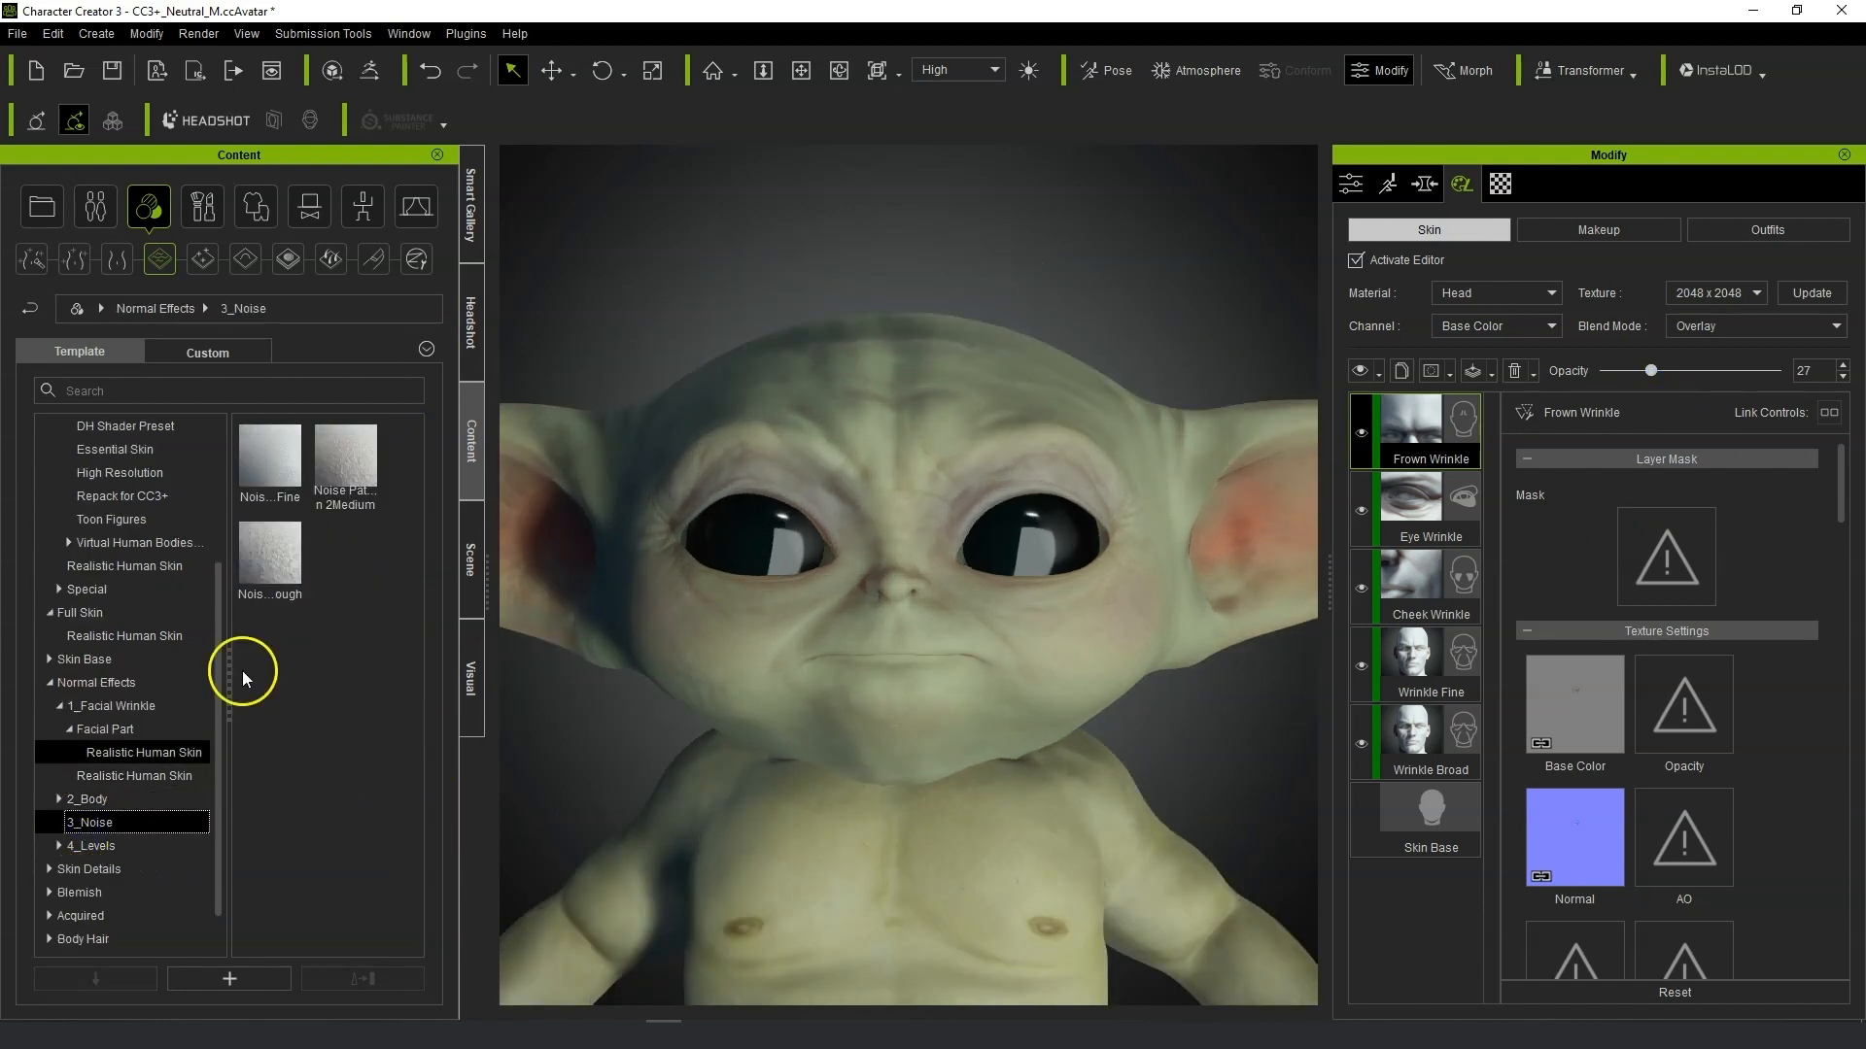
mouse_move(235, 470)
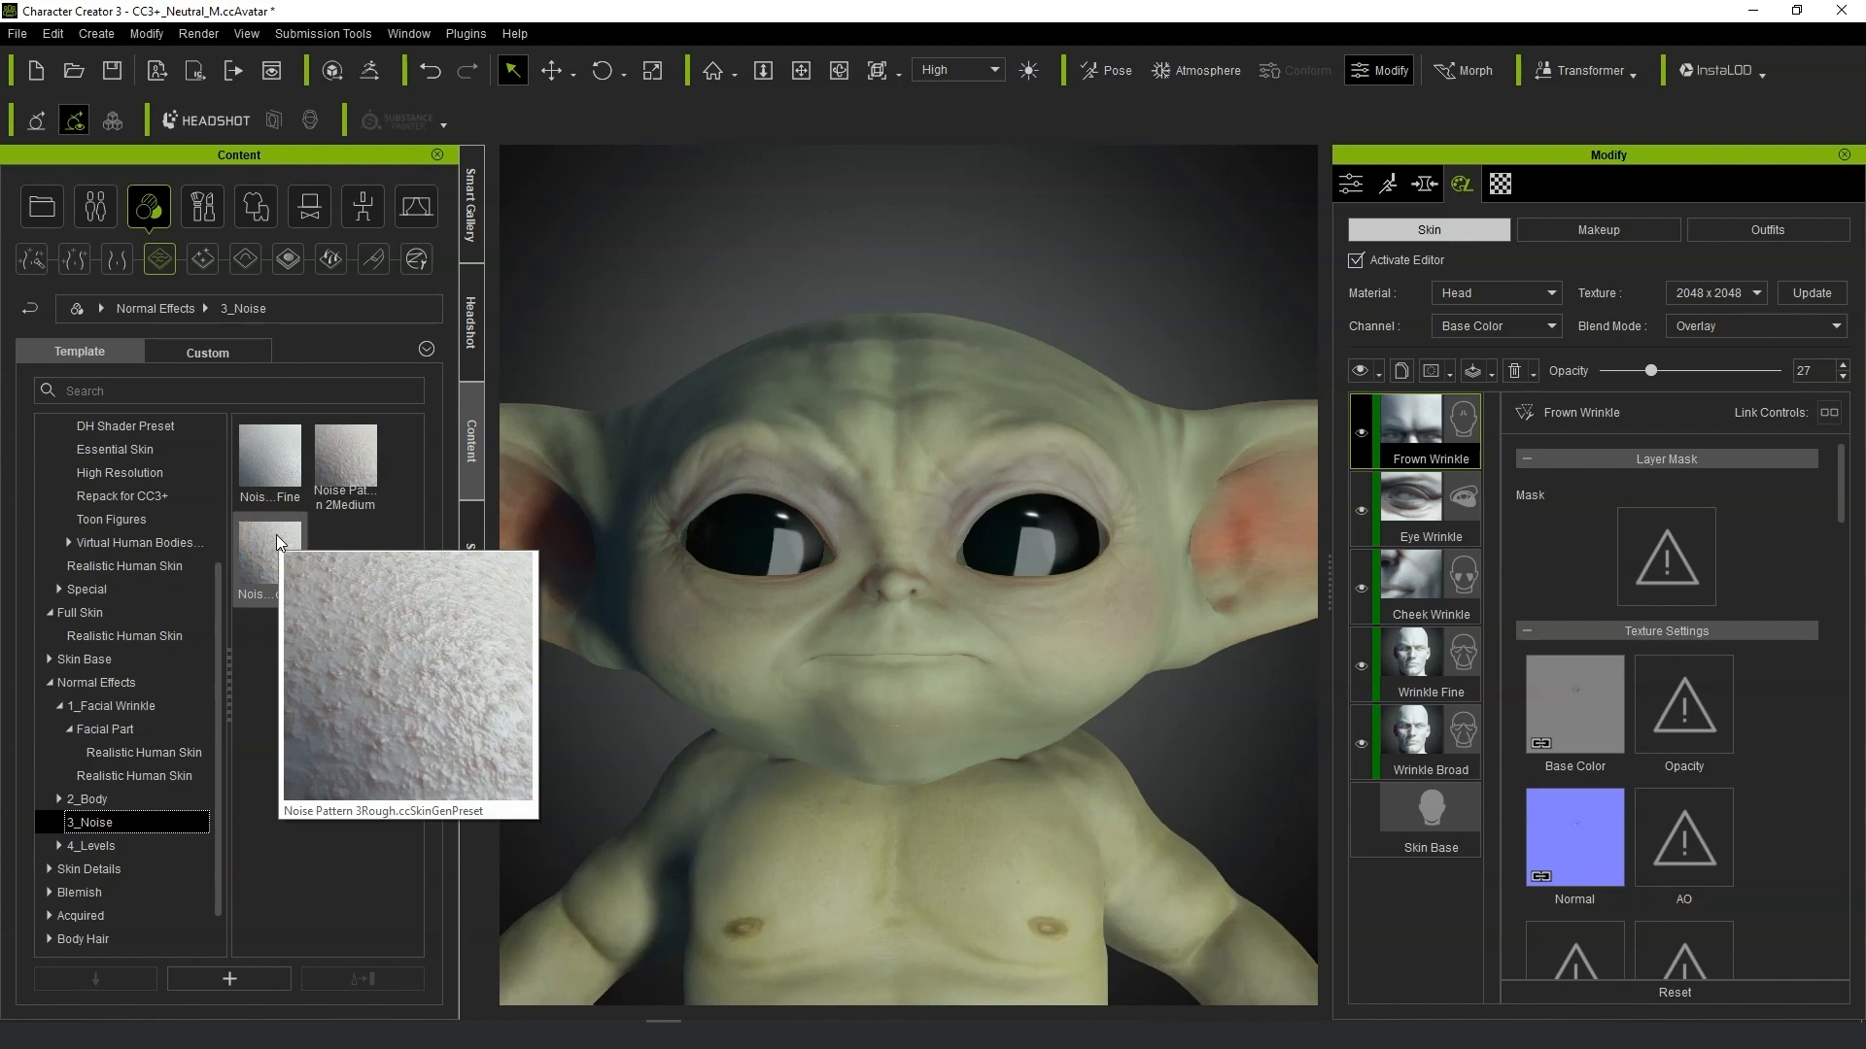
left_click(97, 685)
left_click(187, 733)
left_click(92, 824)
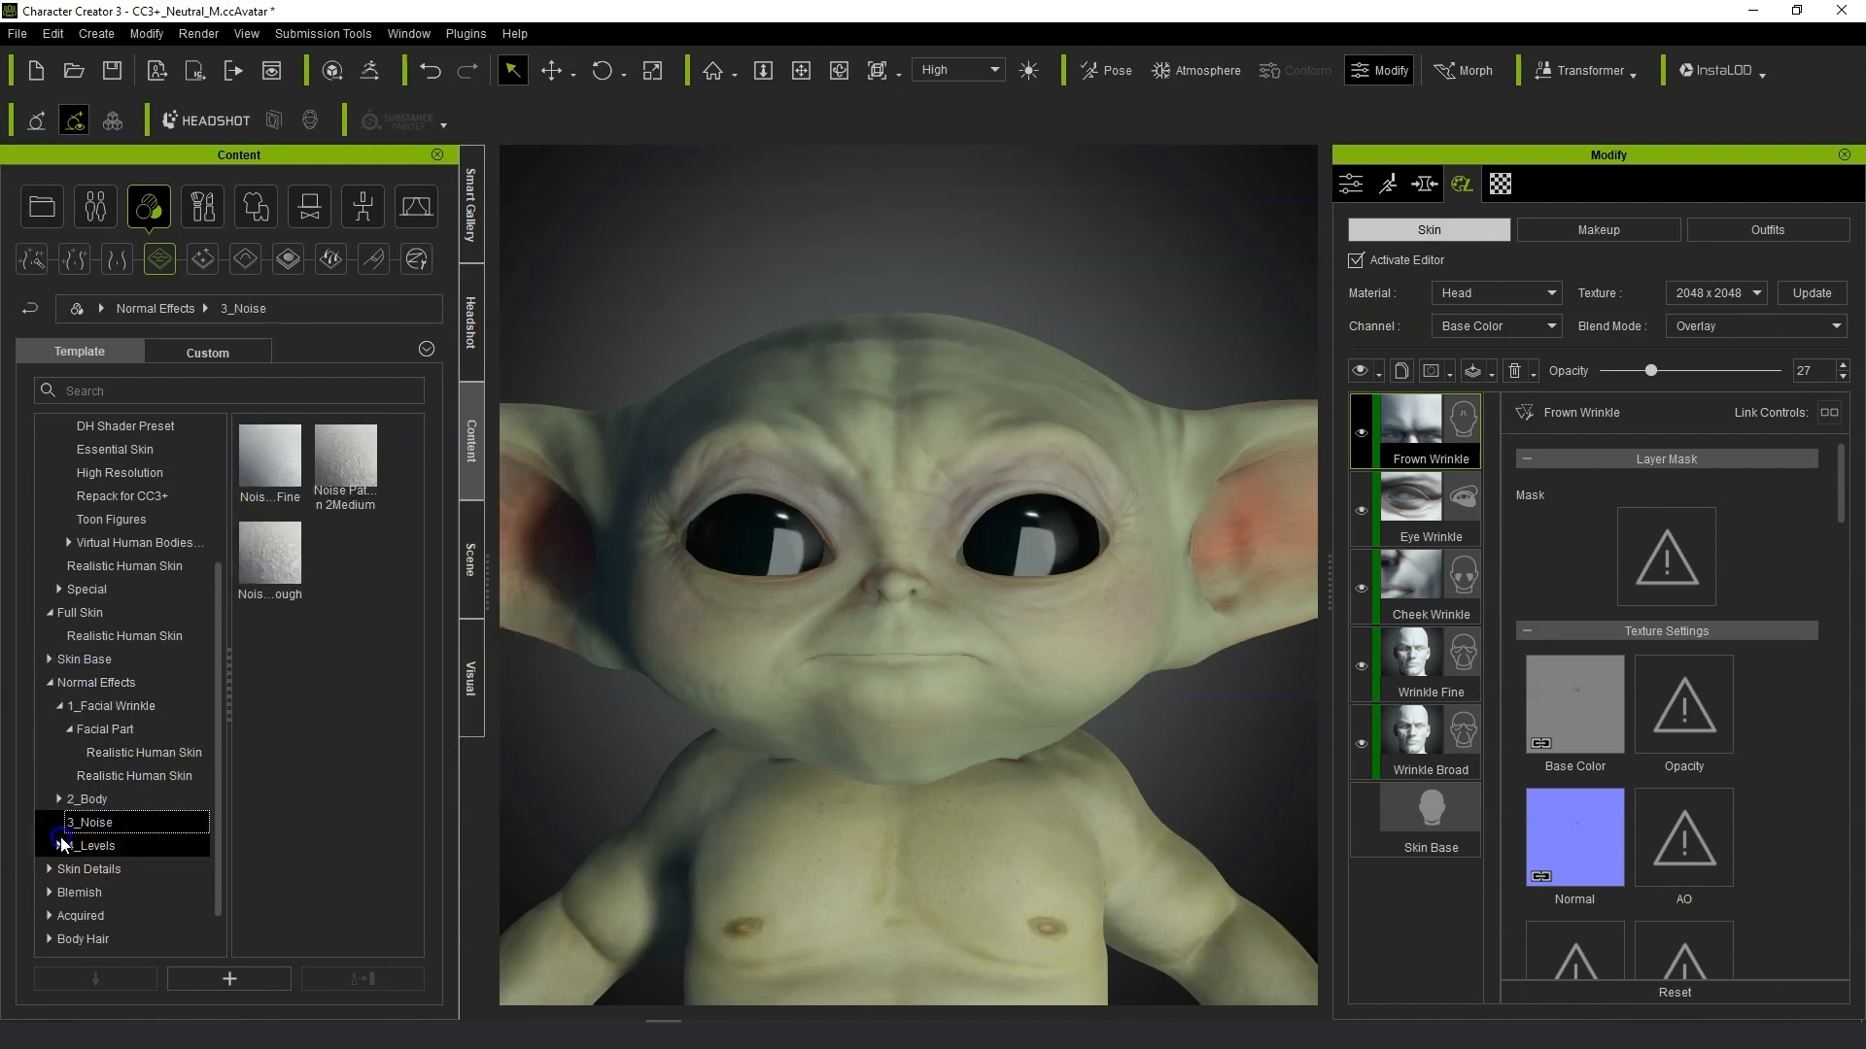
left_click(60, 844)
left_click(126, 867)
left_click(160, 847)
left_click(138, 871)
double_click(345, 455)
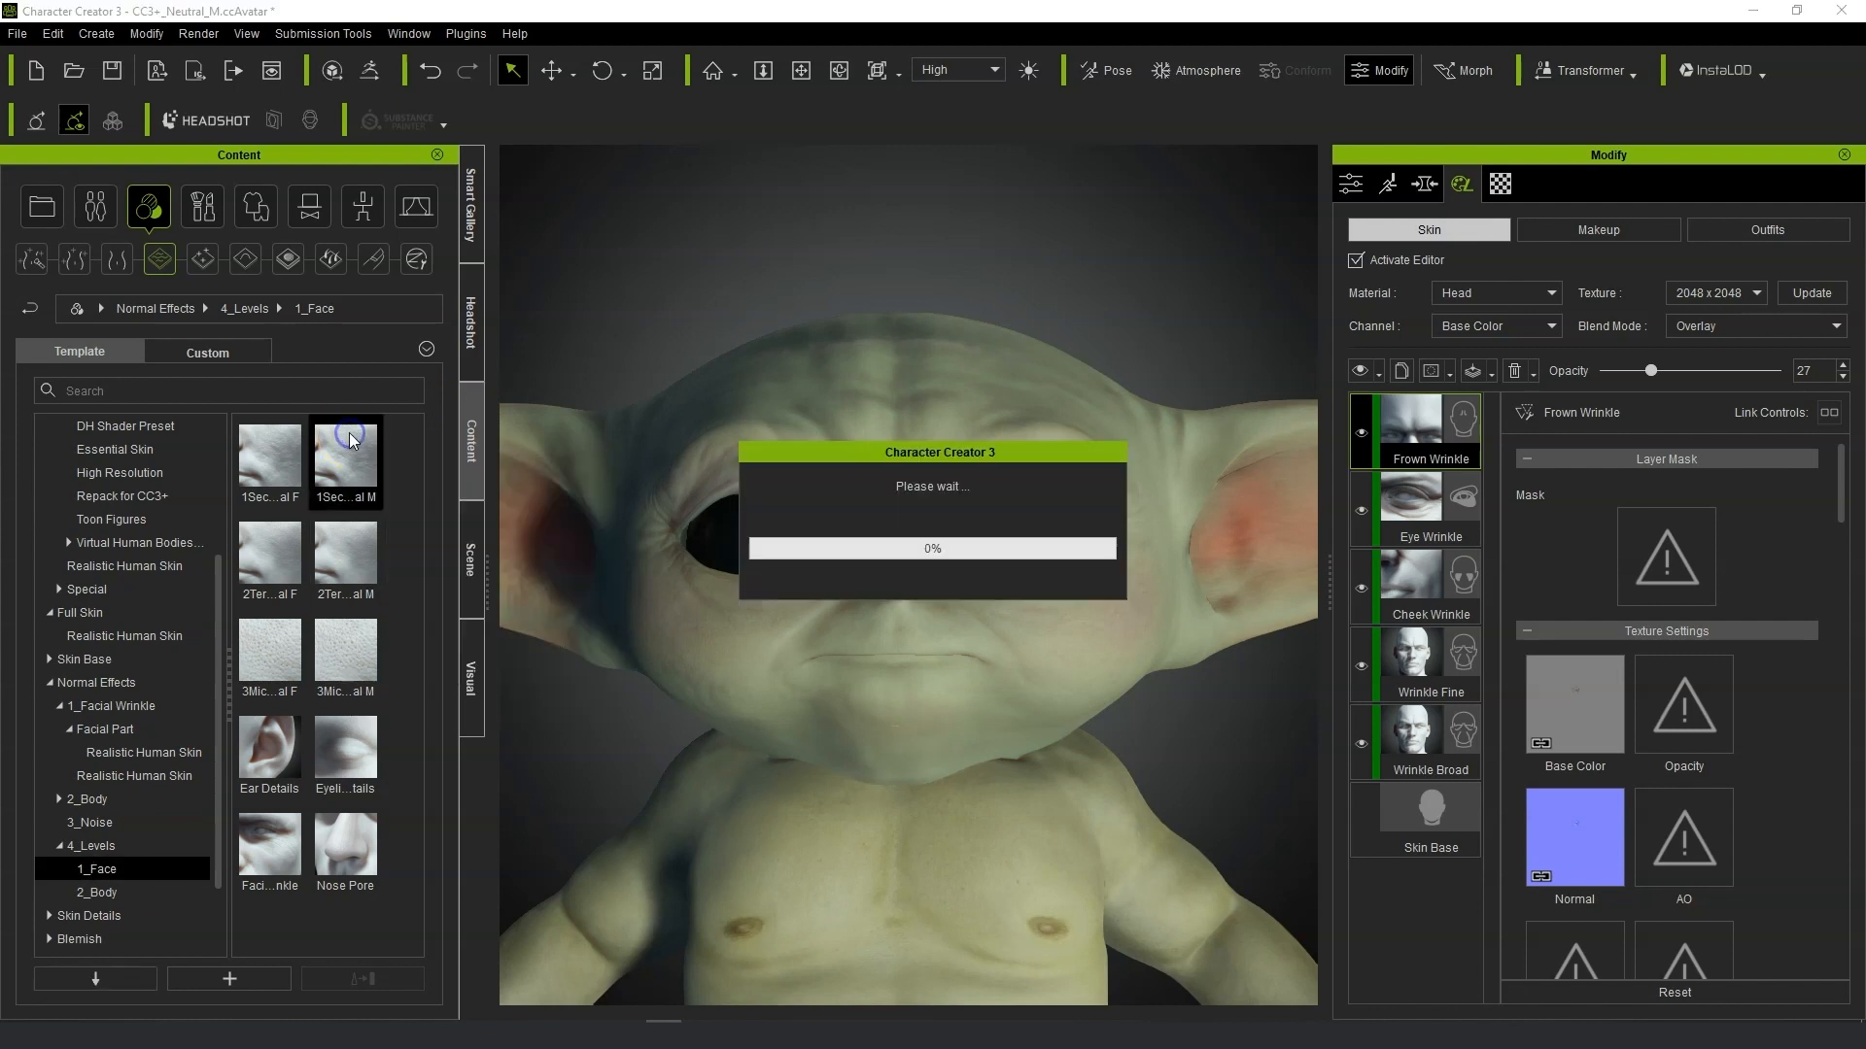
Add the 3Mic…al M micro-detail preset as a new skin layer.
scroll(927, 636, "up", 4)
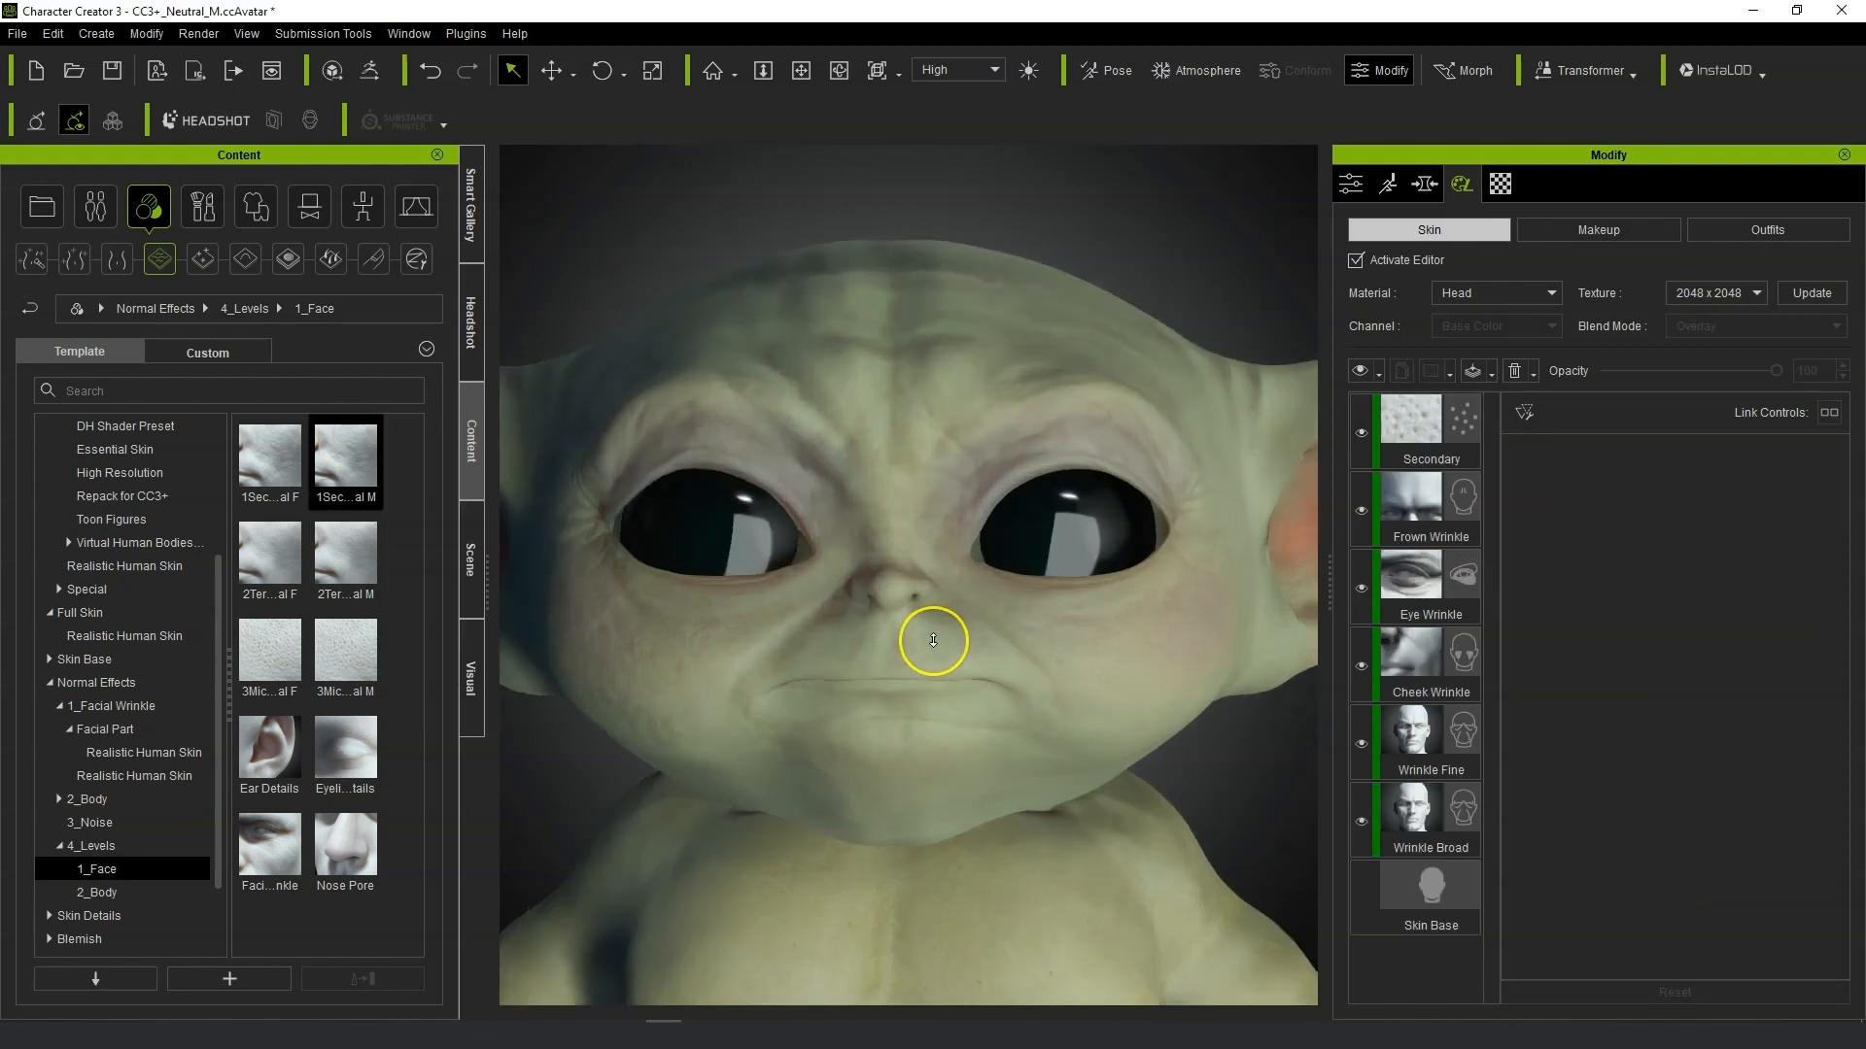
double_click(343, 656)
left_click(814, 570)
Lower the Secondary layer's opacity.
scroll(816, 581, "down", 3)
left_click_drag(815, 579, 1040, 531)
left_click(1424, 530)
left_click_drag(1774, 371, 1687, 372)
Add the Nose Pore preset as a new skin layer.
left_click(1462, 421)
double_click(353, 856)
left_click(810, 561)
Add the Facial Wrinkle preset as a new skin layer and select it.
double_click(272, 860)
left_click(792, 560)
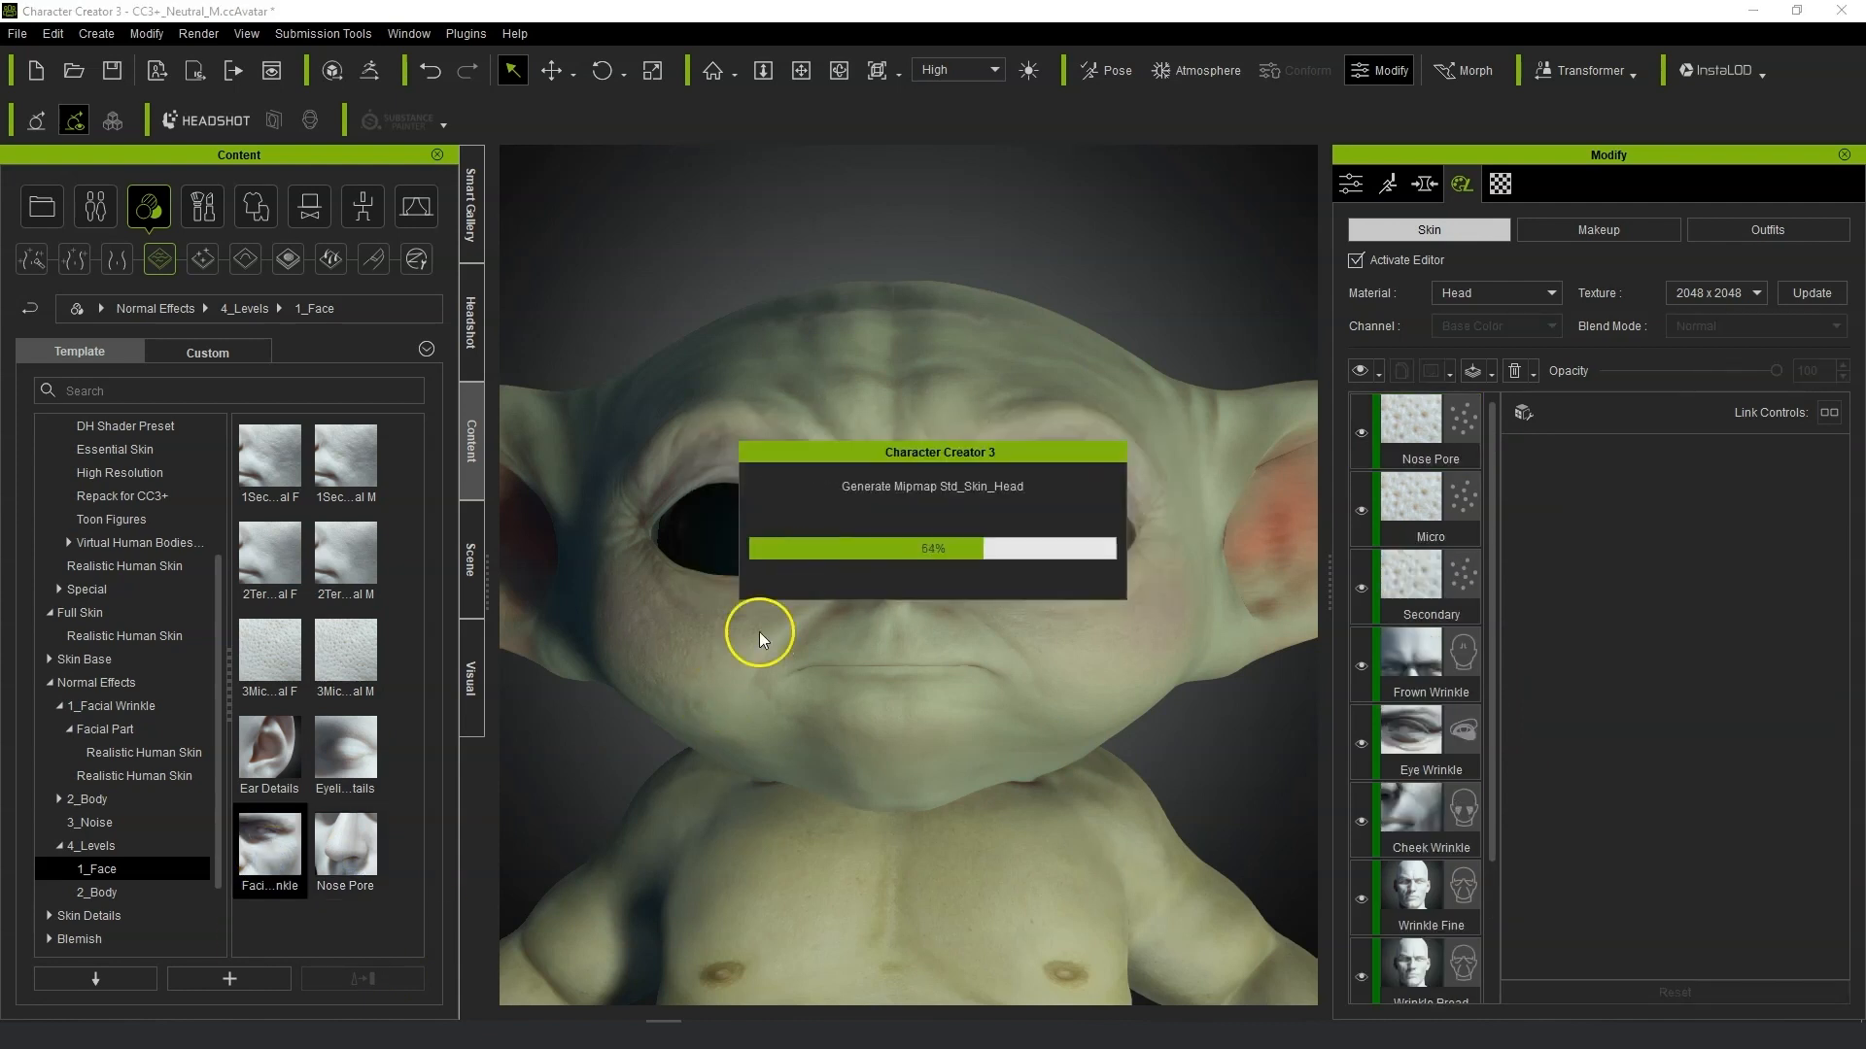
left_click(1438, 428)
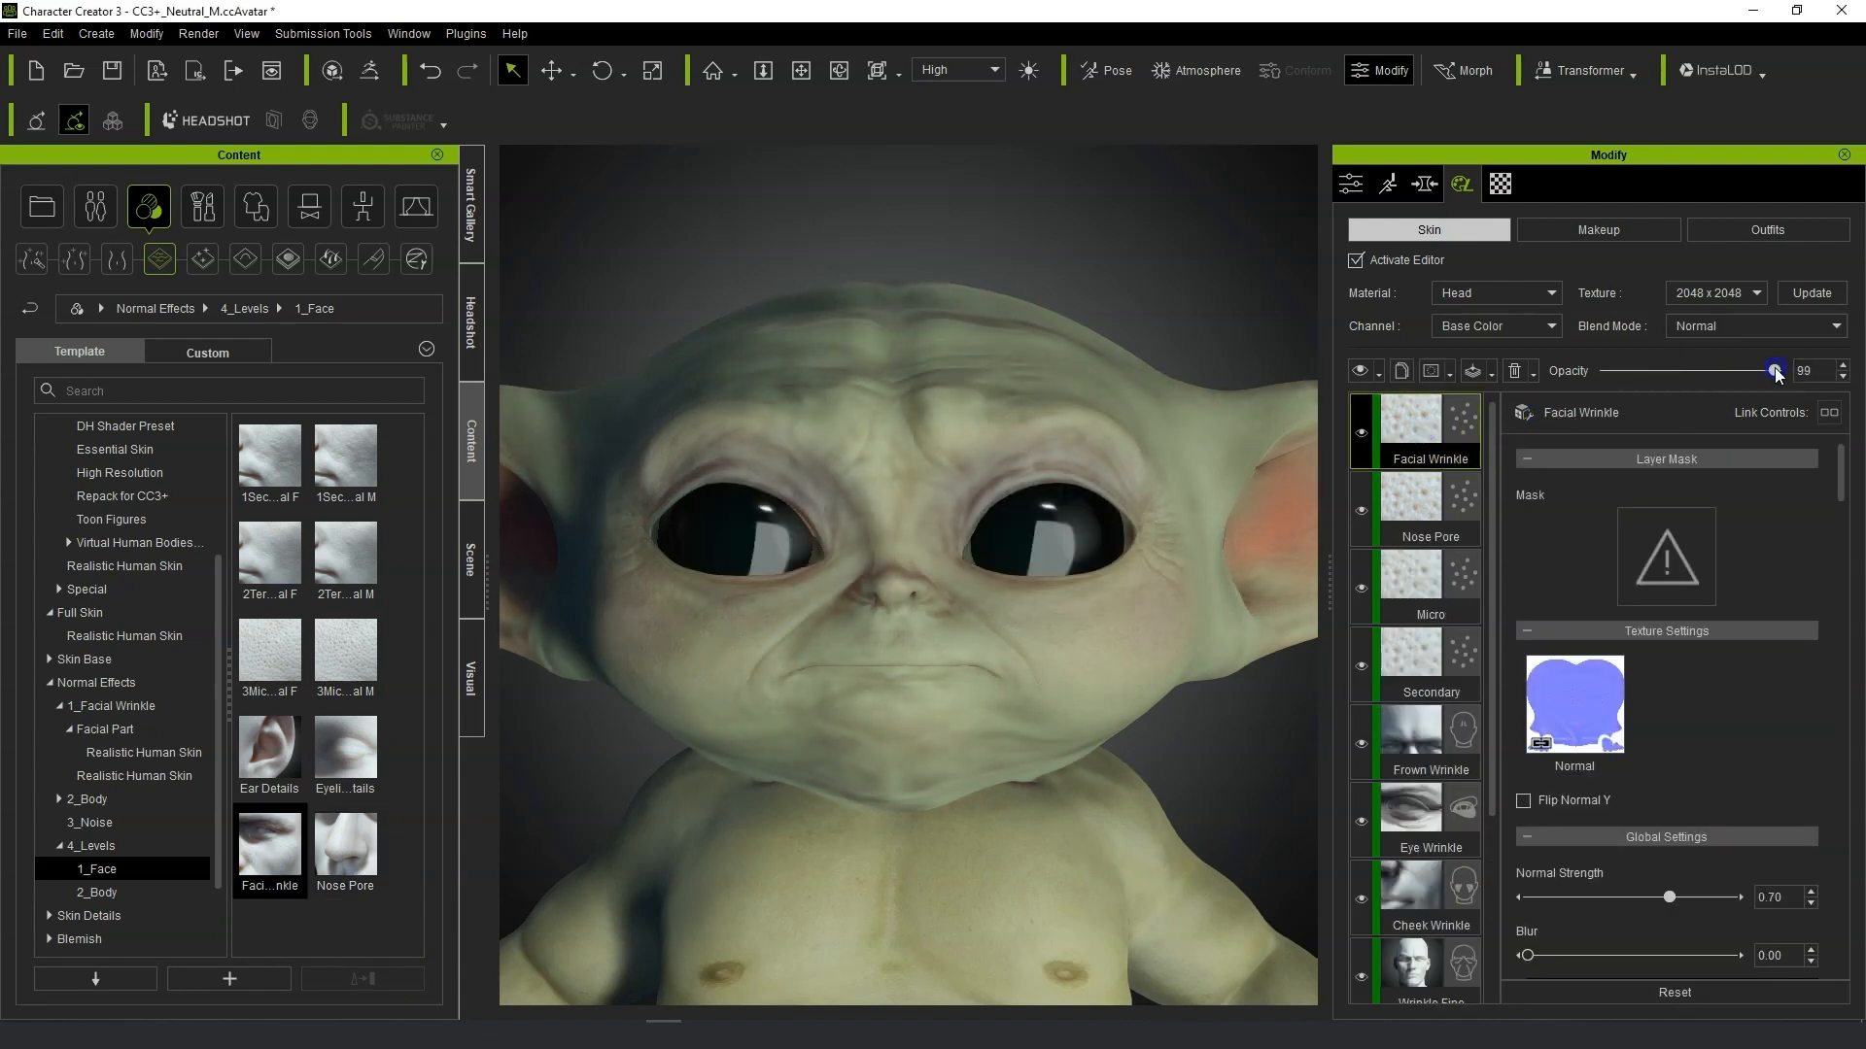
Set the Facial Wrinkle layer's opacity to 0 and add the Eyelid Details preset as a skin layer.
left_click(1533, 373)
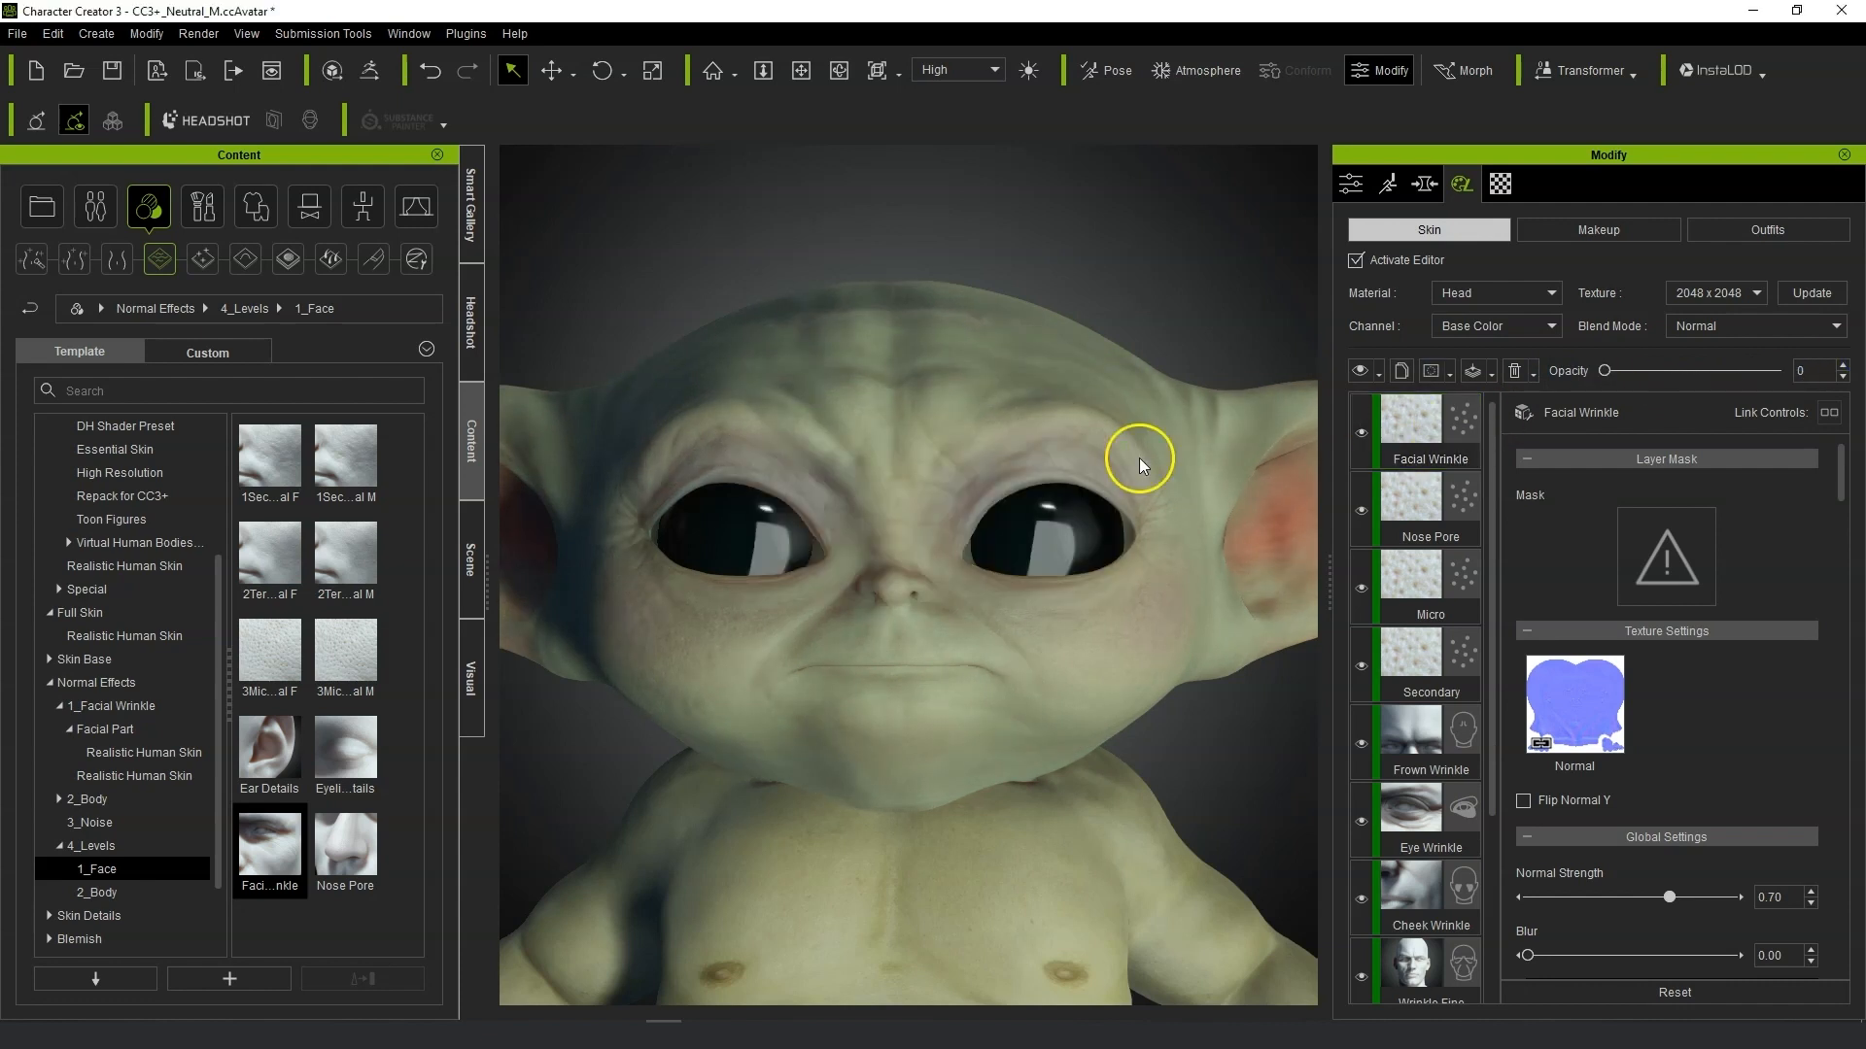
double_click(361, 737)
left_click(792, 560)
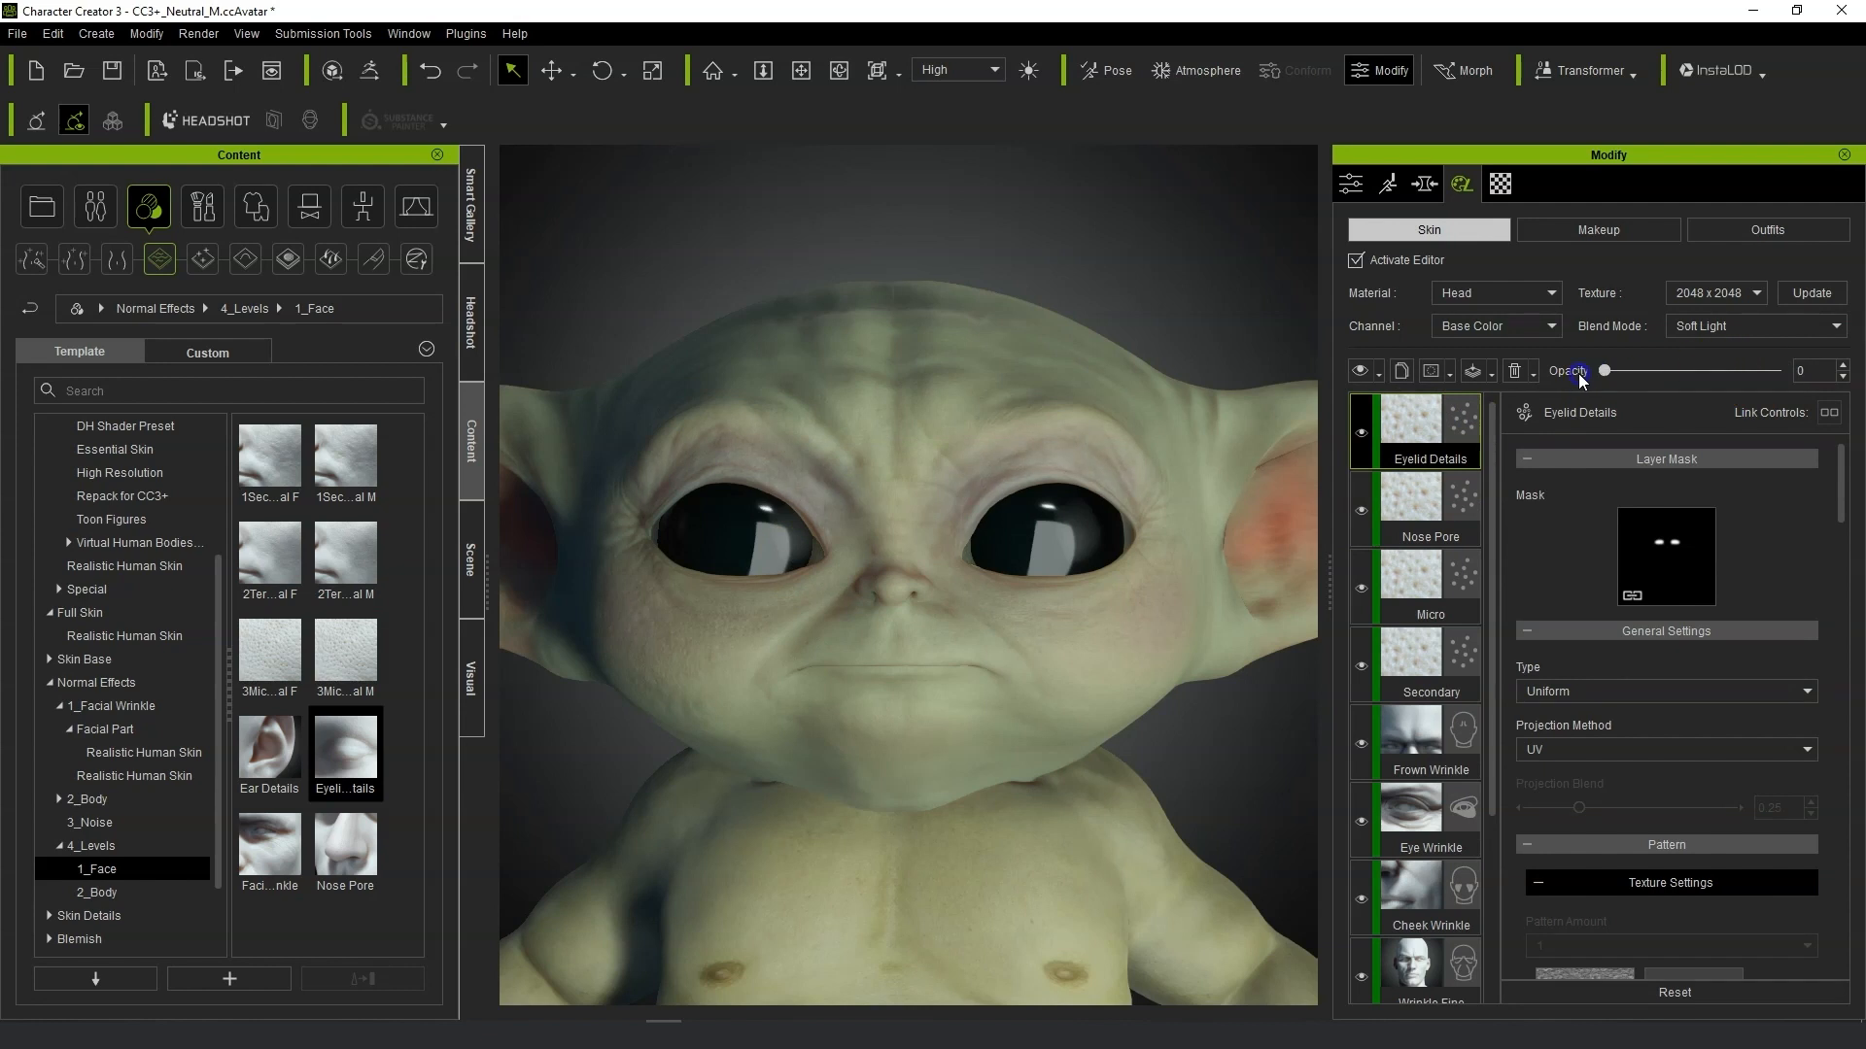
Delete the Eyelid Details layer from the skin layer stack.
left_click_drag(1497, 375, 1834, 371)
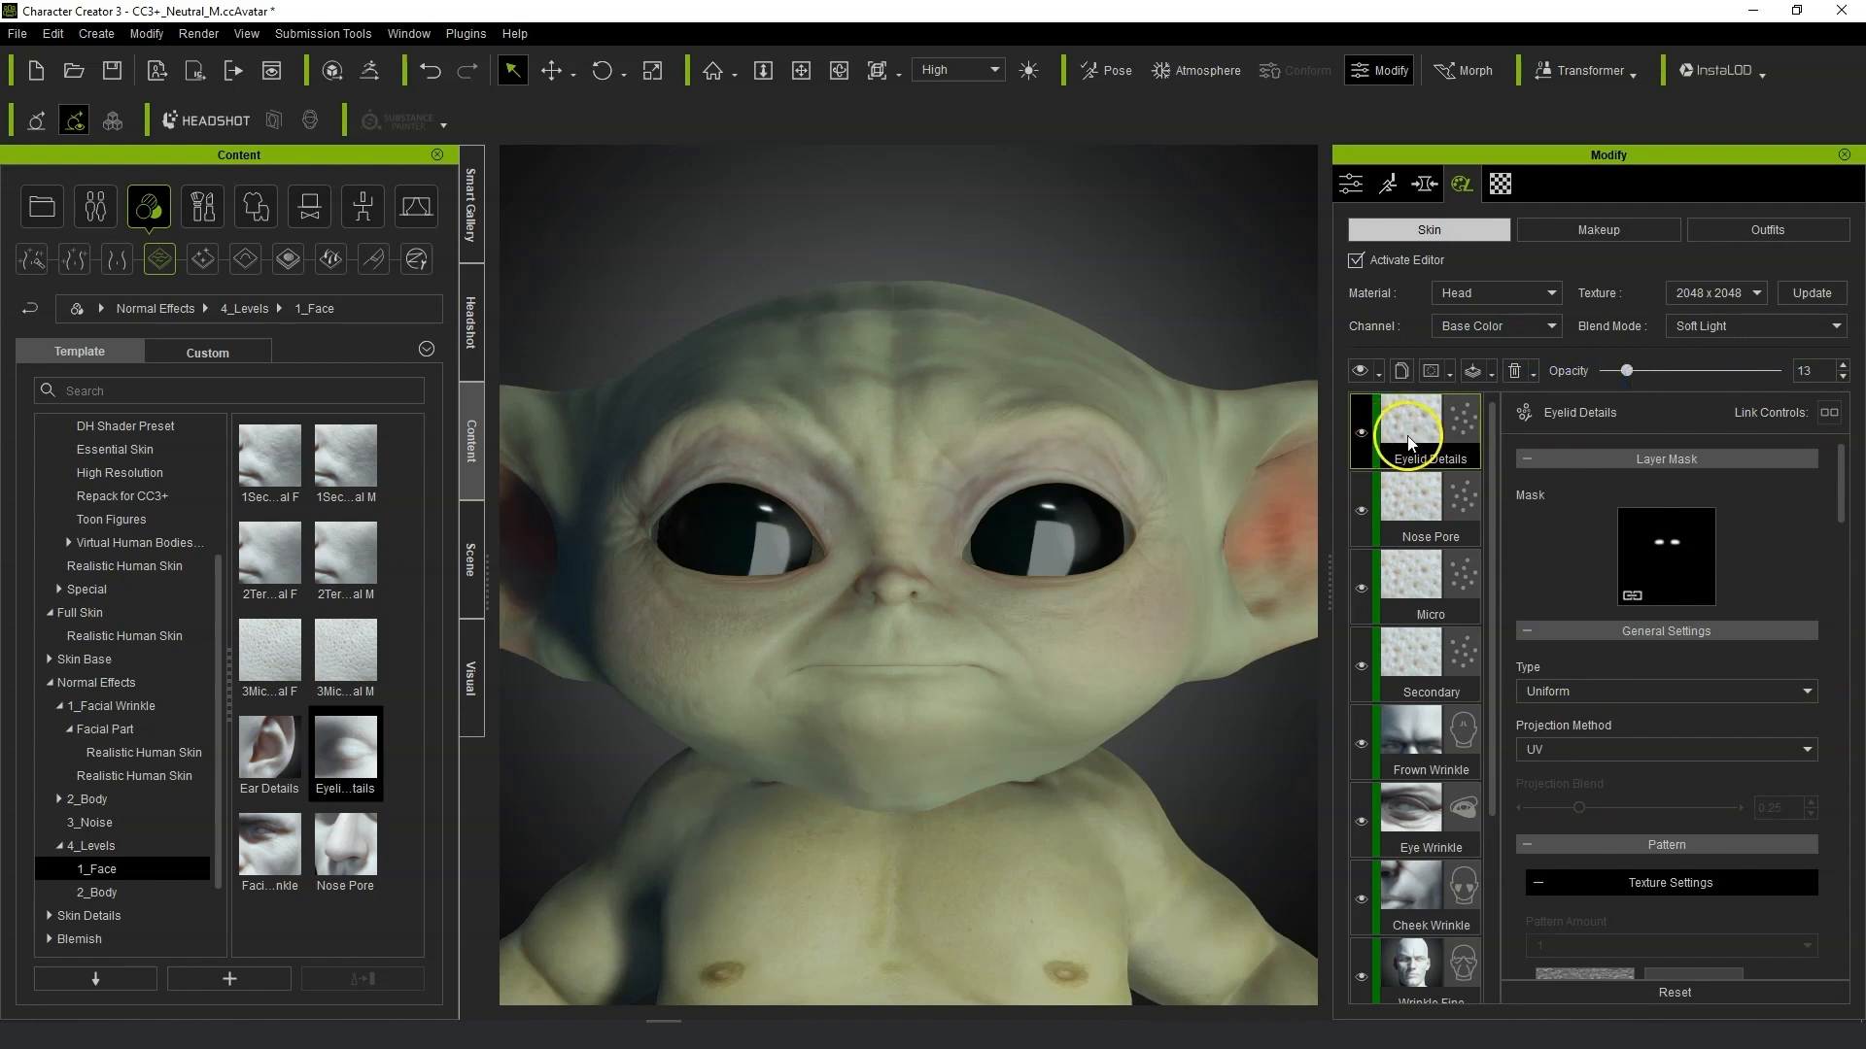
key("Delete")
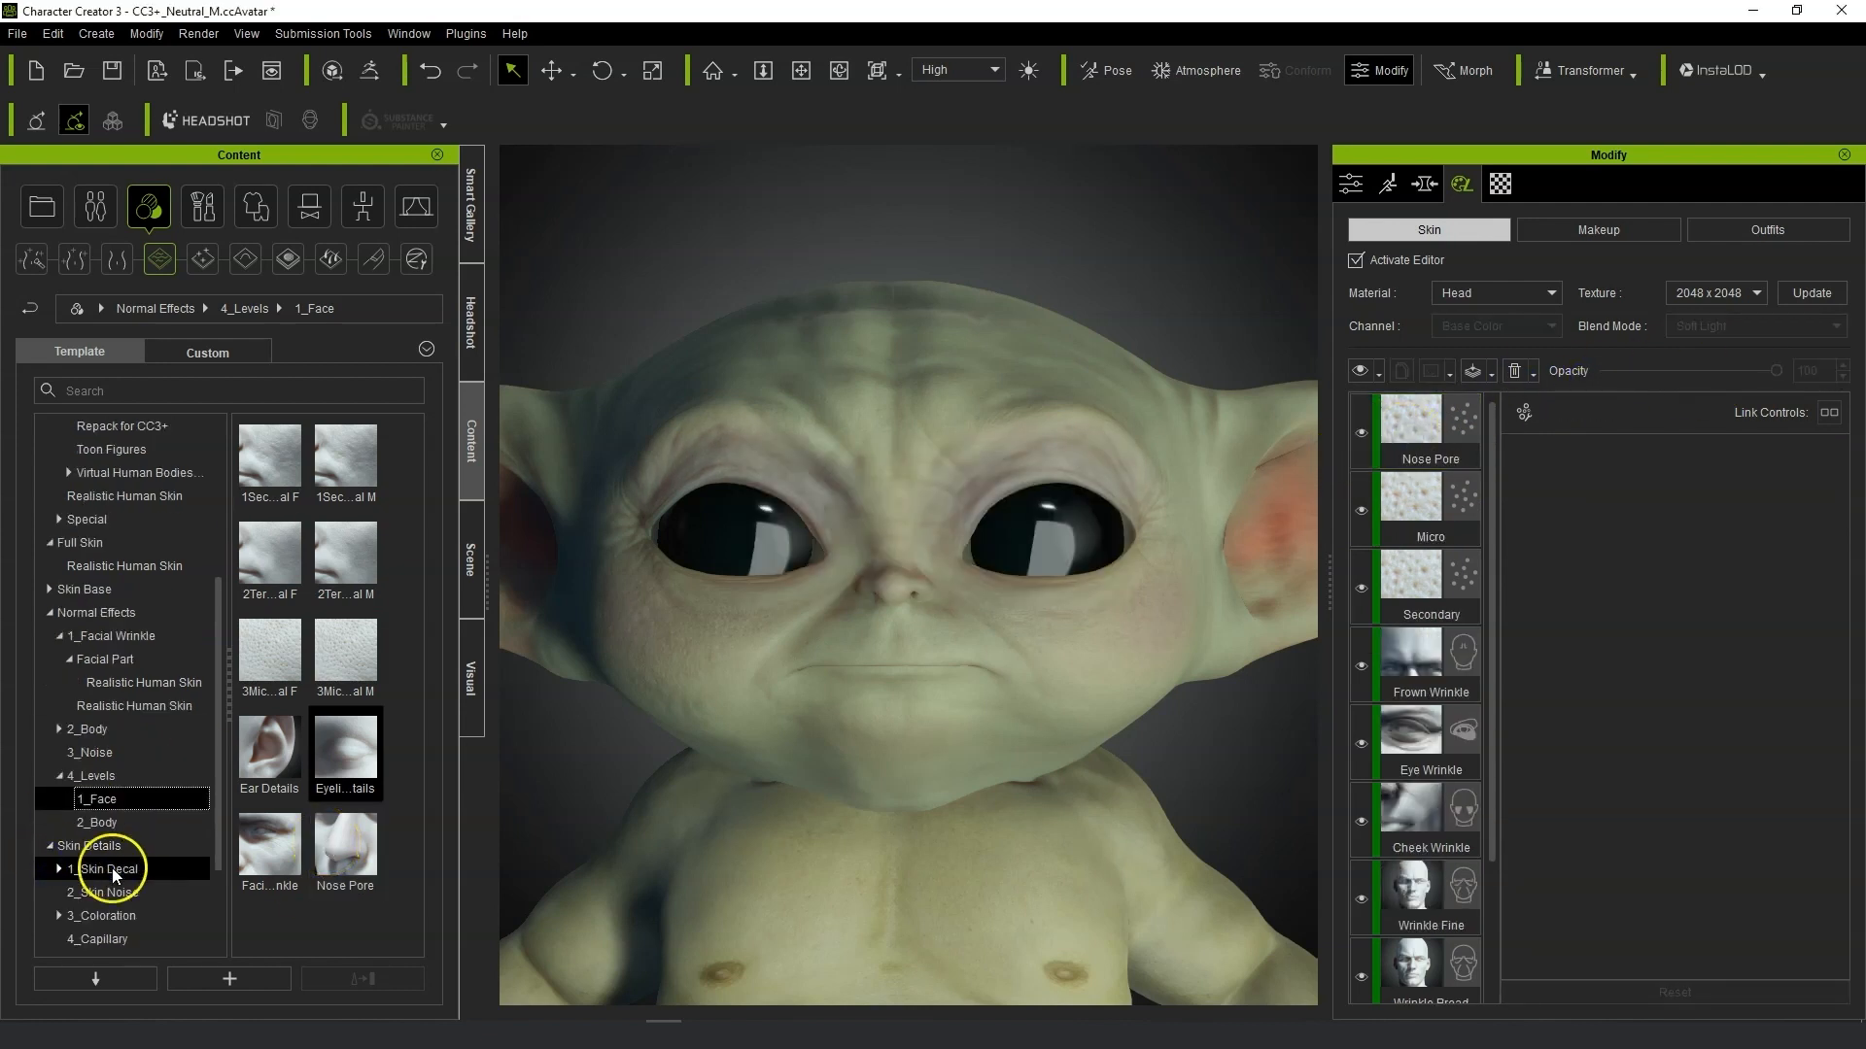
Open the Skin Details capillary presets and add the Capillary Cheek preset as a new skin layer.
double_click(89, 915)
left_click(107, 775)
double_click(307, 466)
left_click(136, 803)
double_click(334, 457)
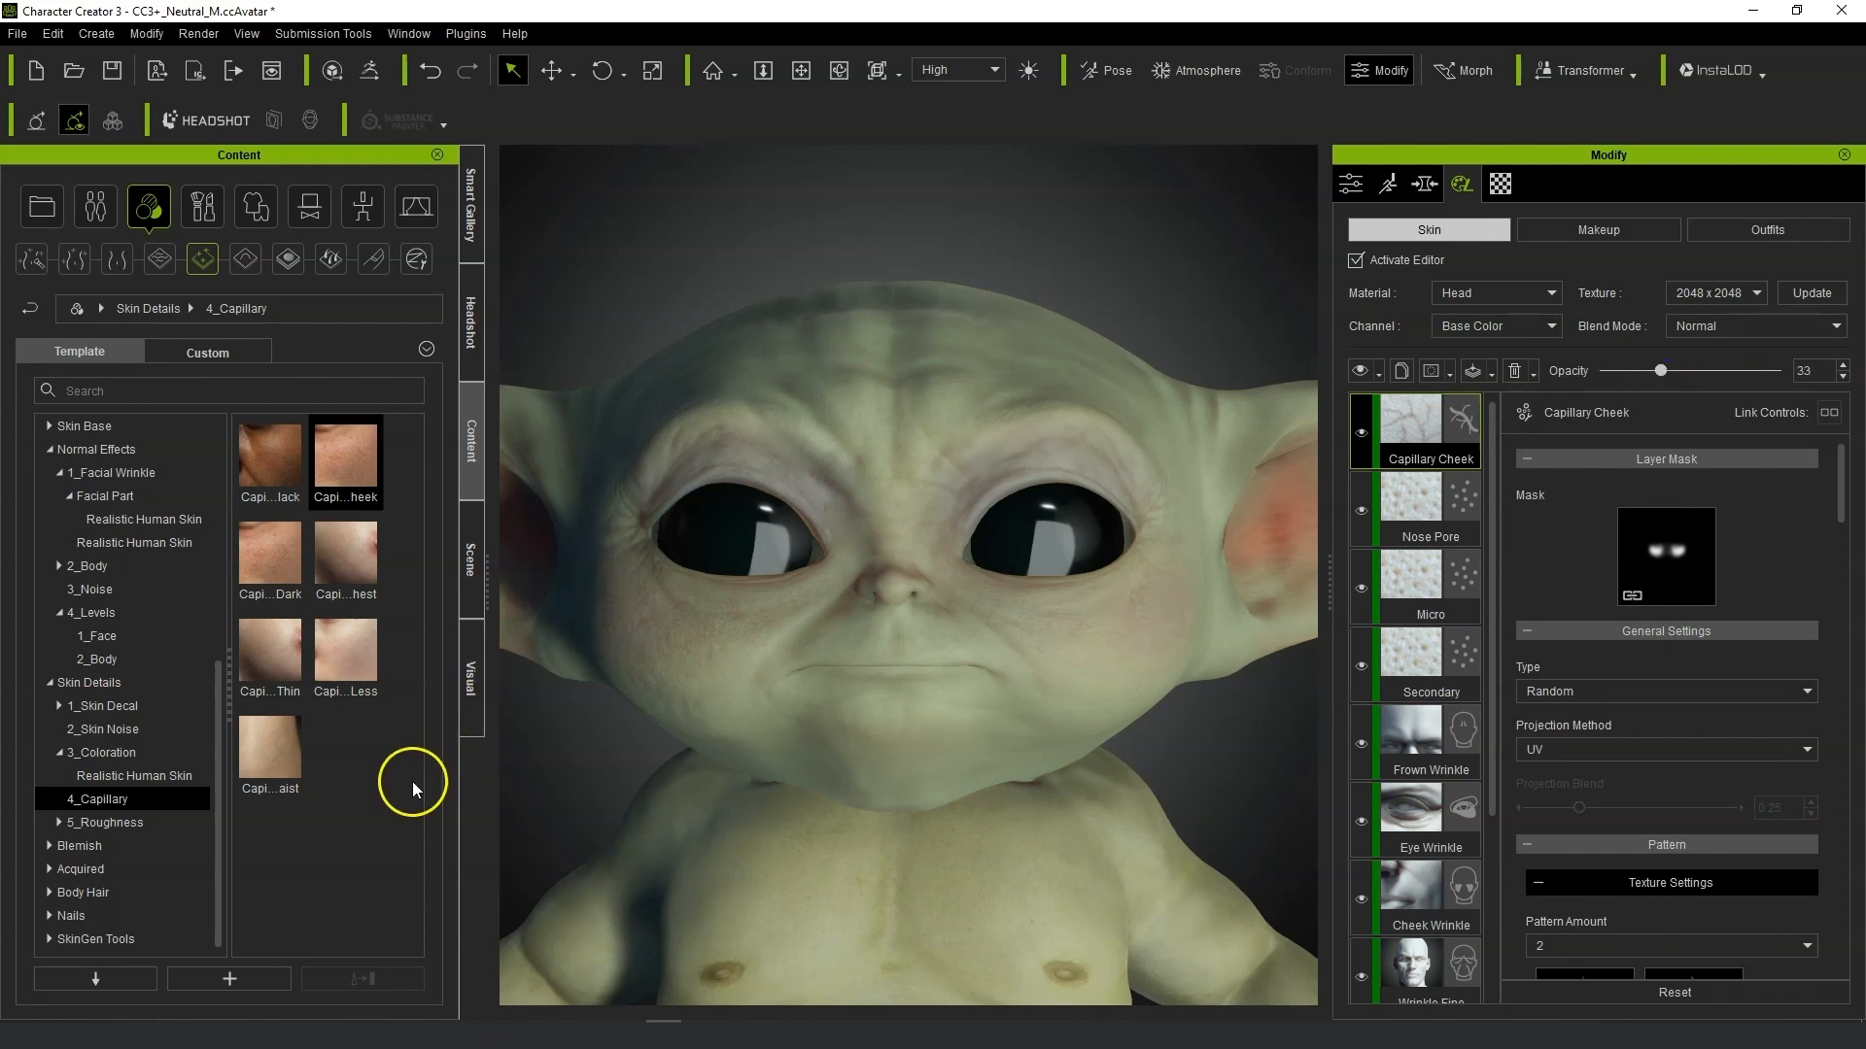
Apply the Oily T Part roughness preset as a new skin layer and select it.
double_click(87, 823)
double_click(278, 474)
double_click(363, 554)
left_click(783, 558)
left_click(1387, 421)
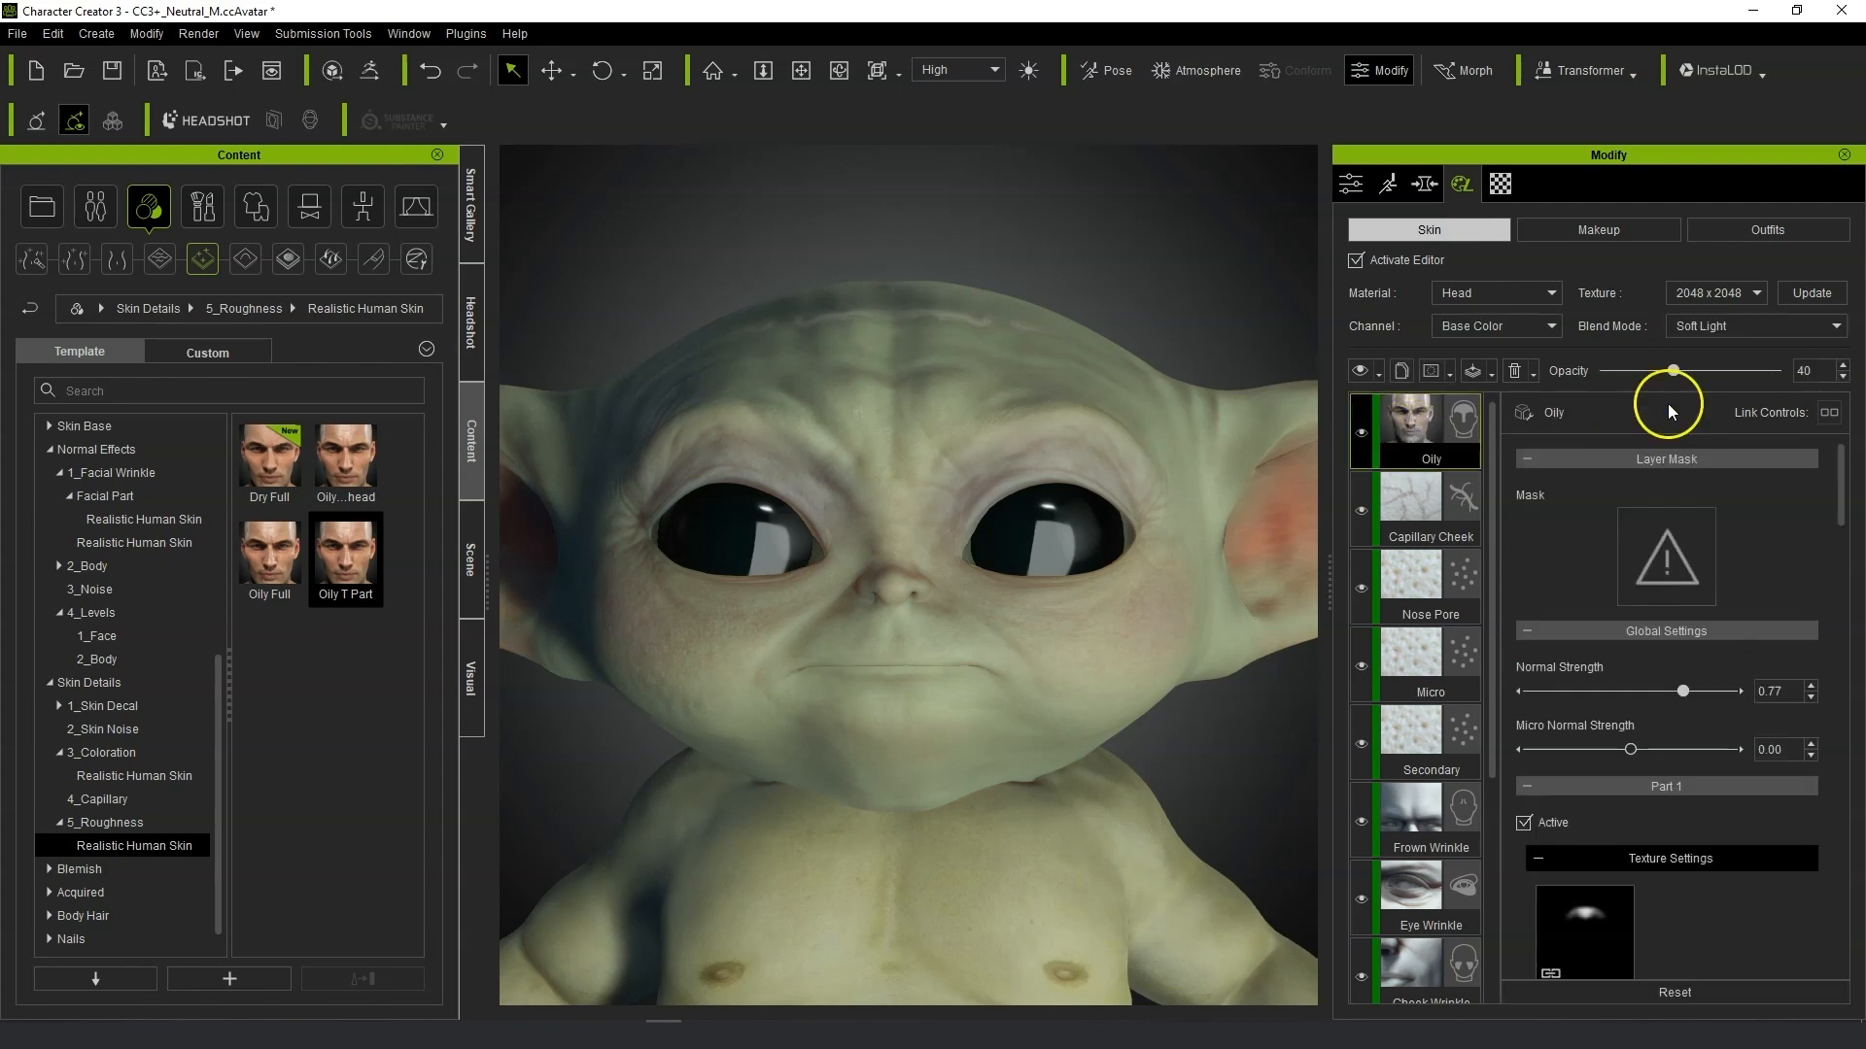
Replace the oily layer with the Oily Full roughness preset and select the Oily layer.
mouse_move(276, 563)
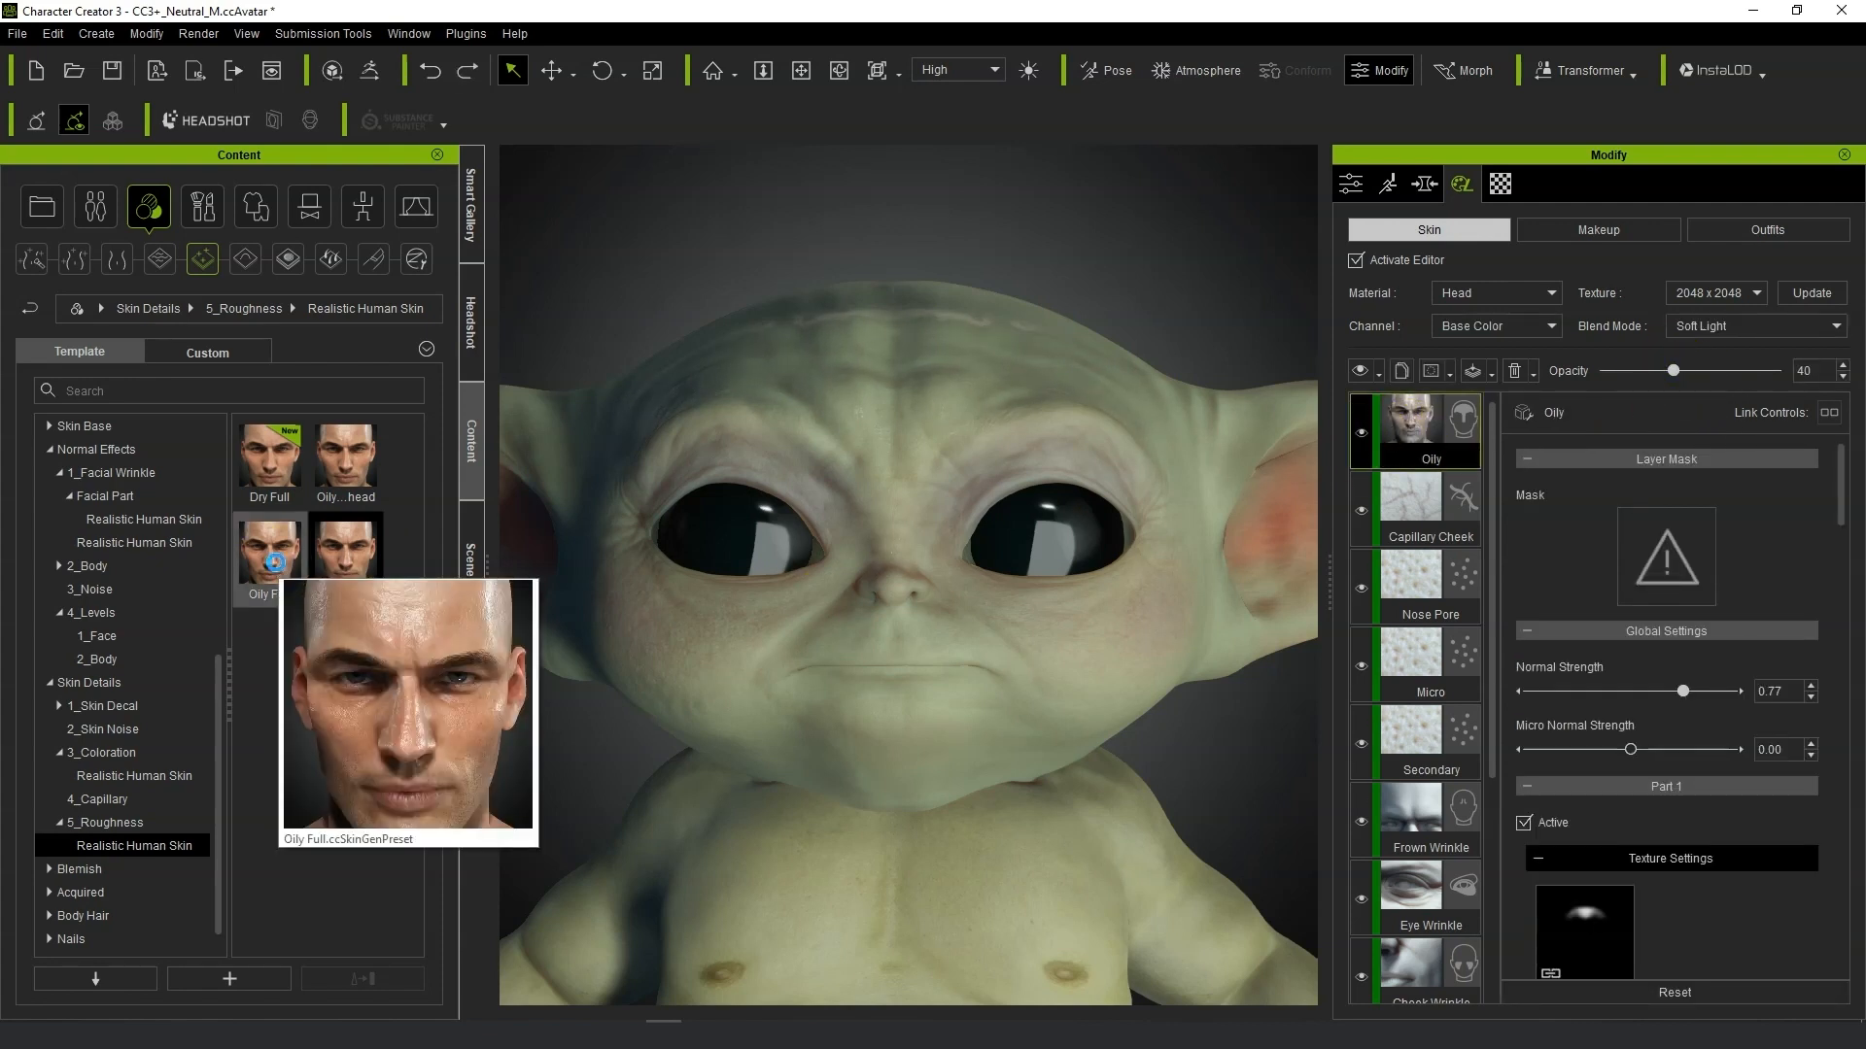
double_click(276, 563)
left_click(754, 558)
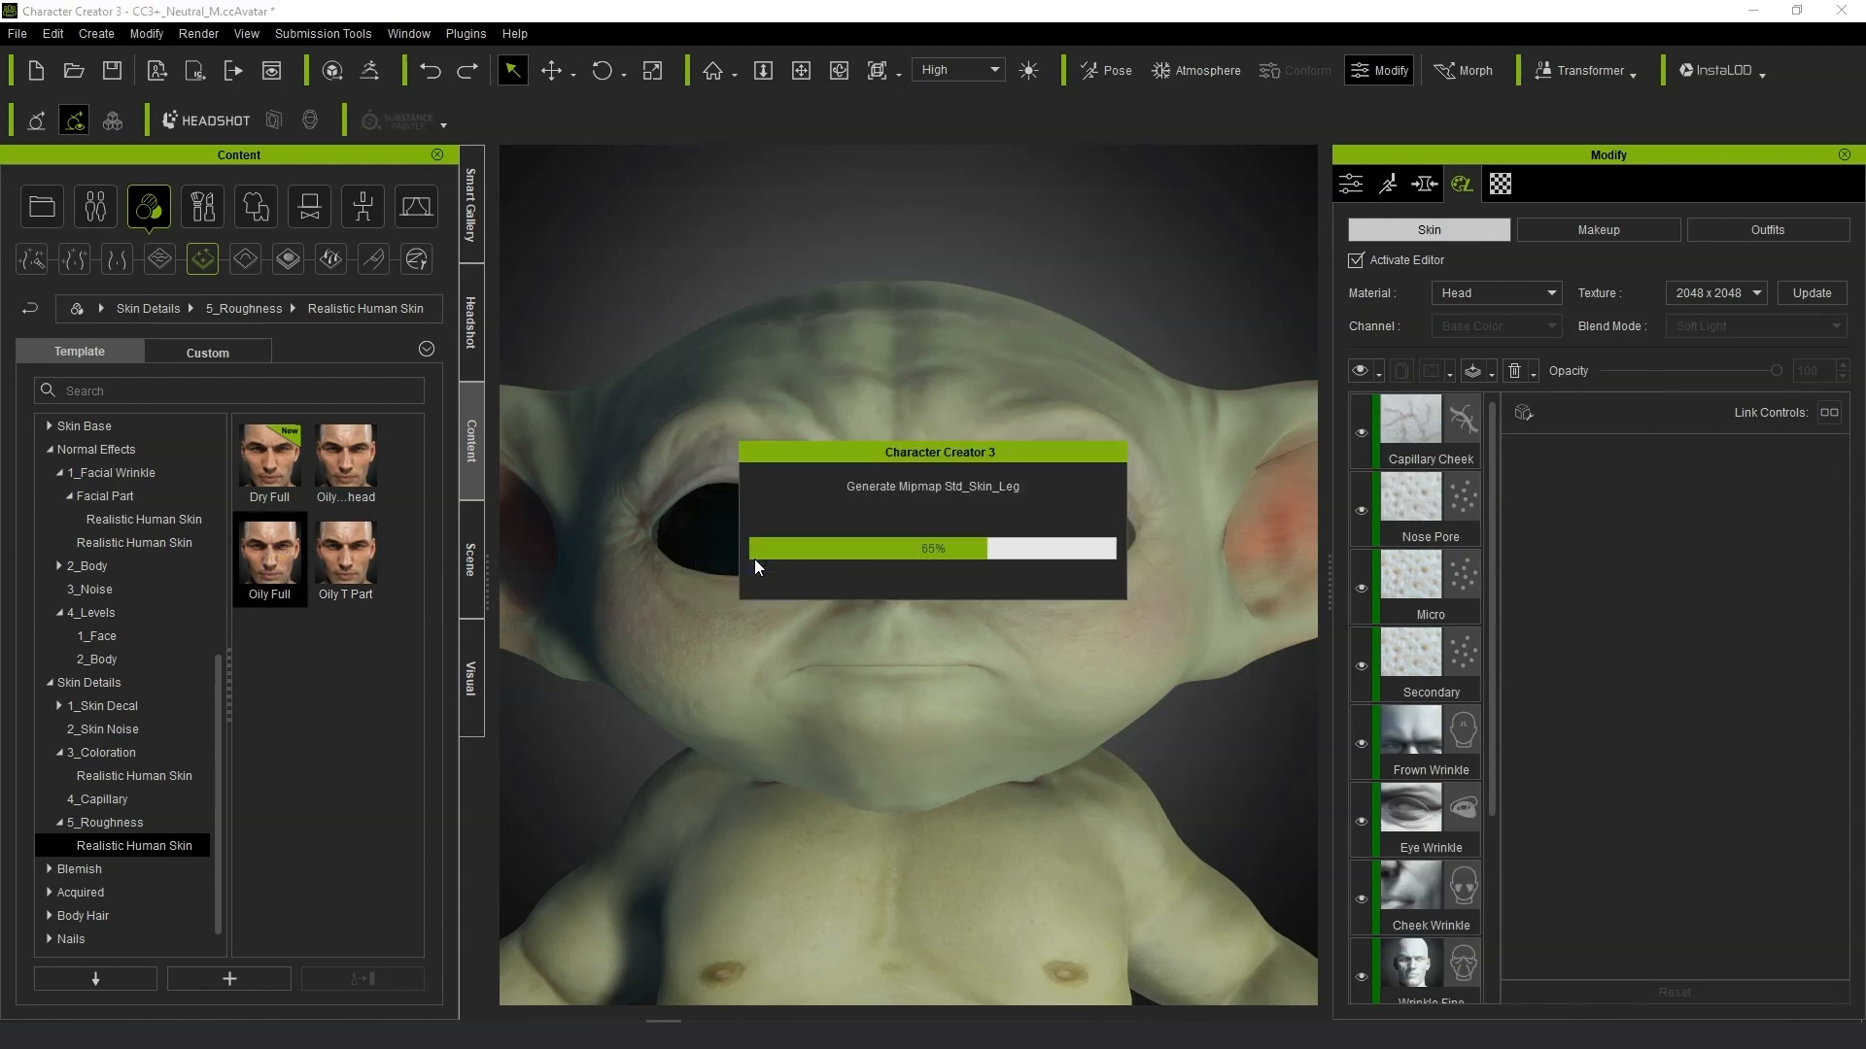
left_click(1401, 428)
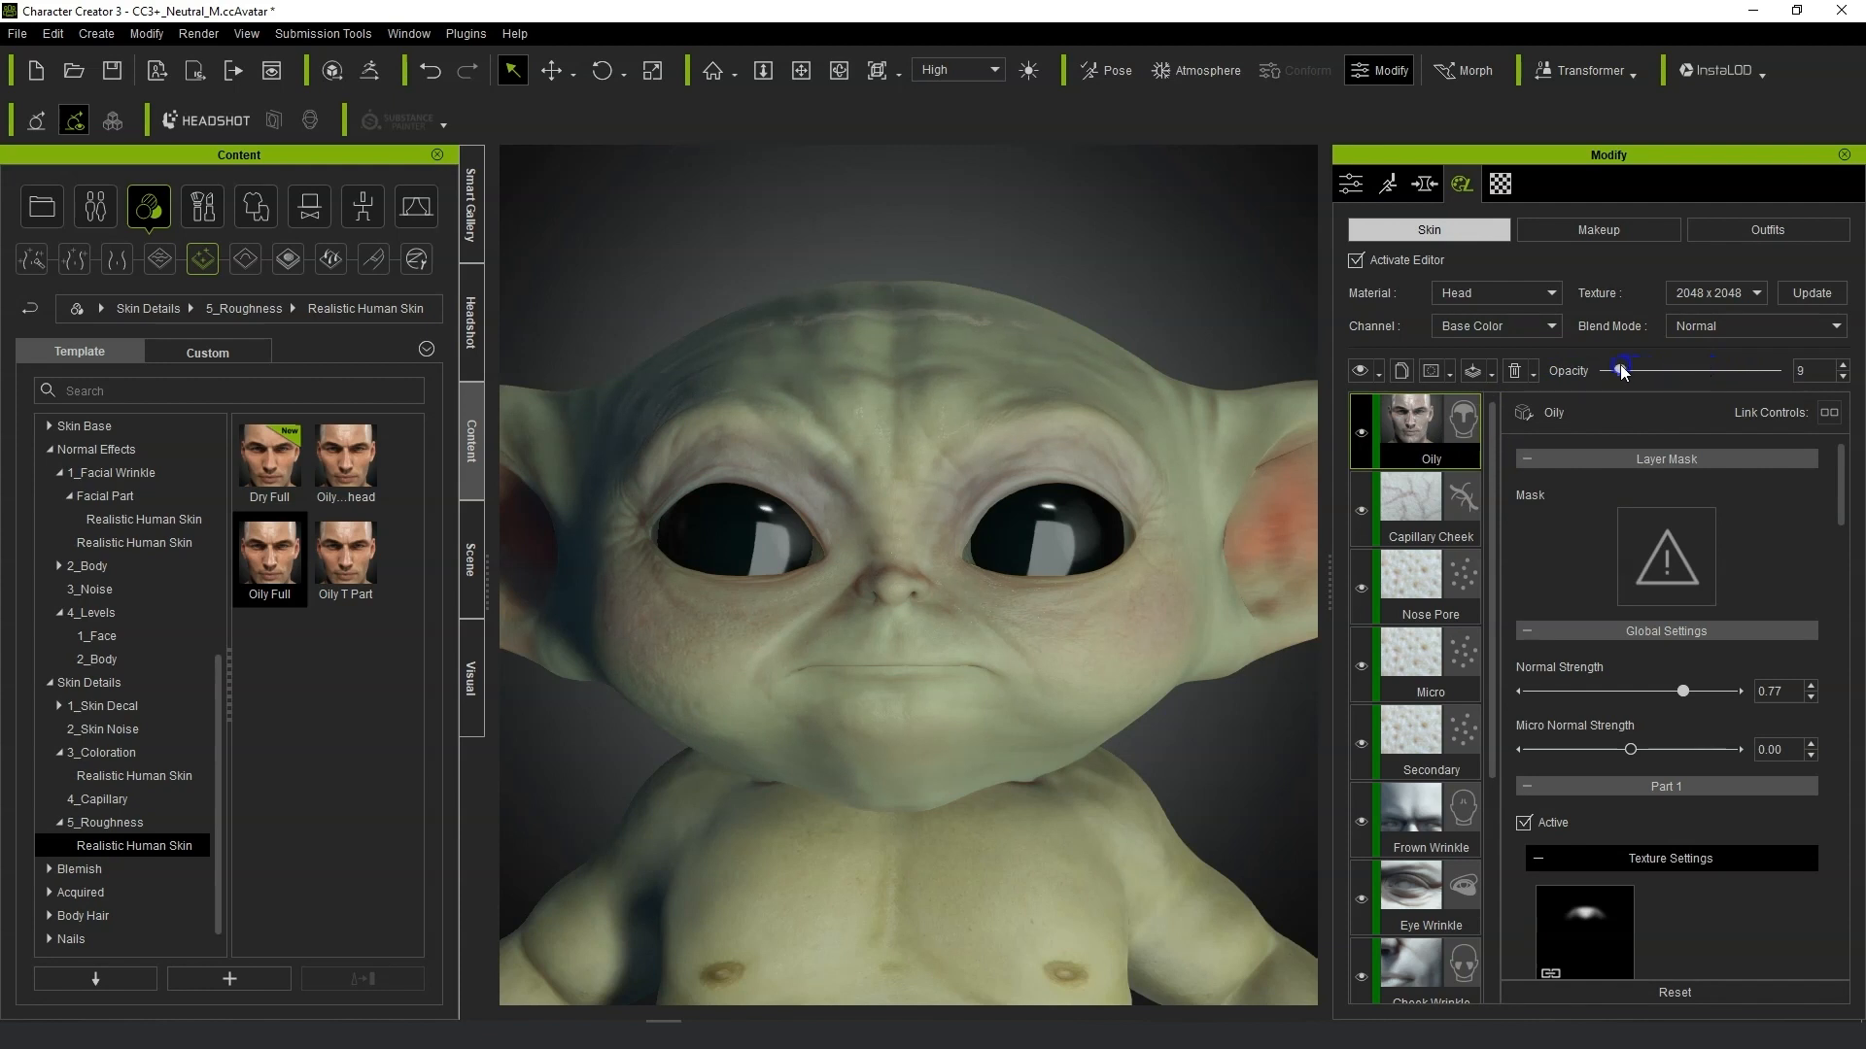
Browse the Blemish, Acquired and Body Hair preset folders in the skin template tree.
left_click(50, 869)
left_click(92, 891)
scroll(91, 891, "down", 2)
left_click(50, 869)
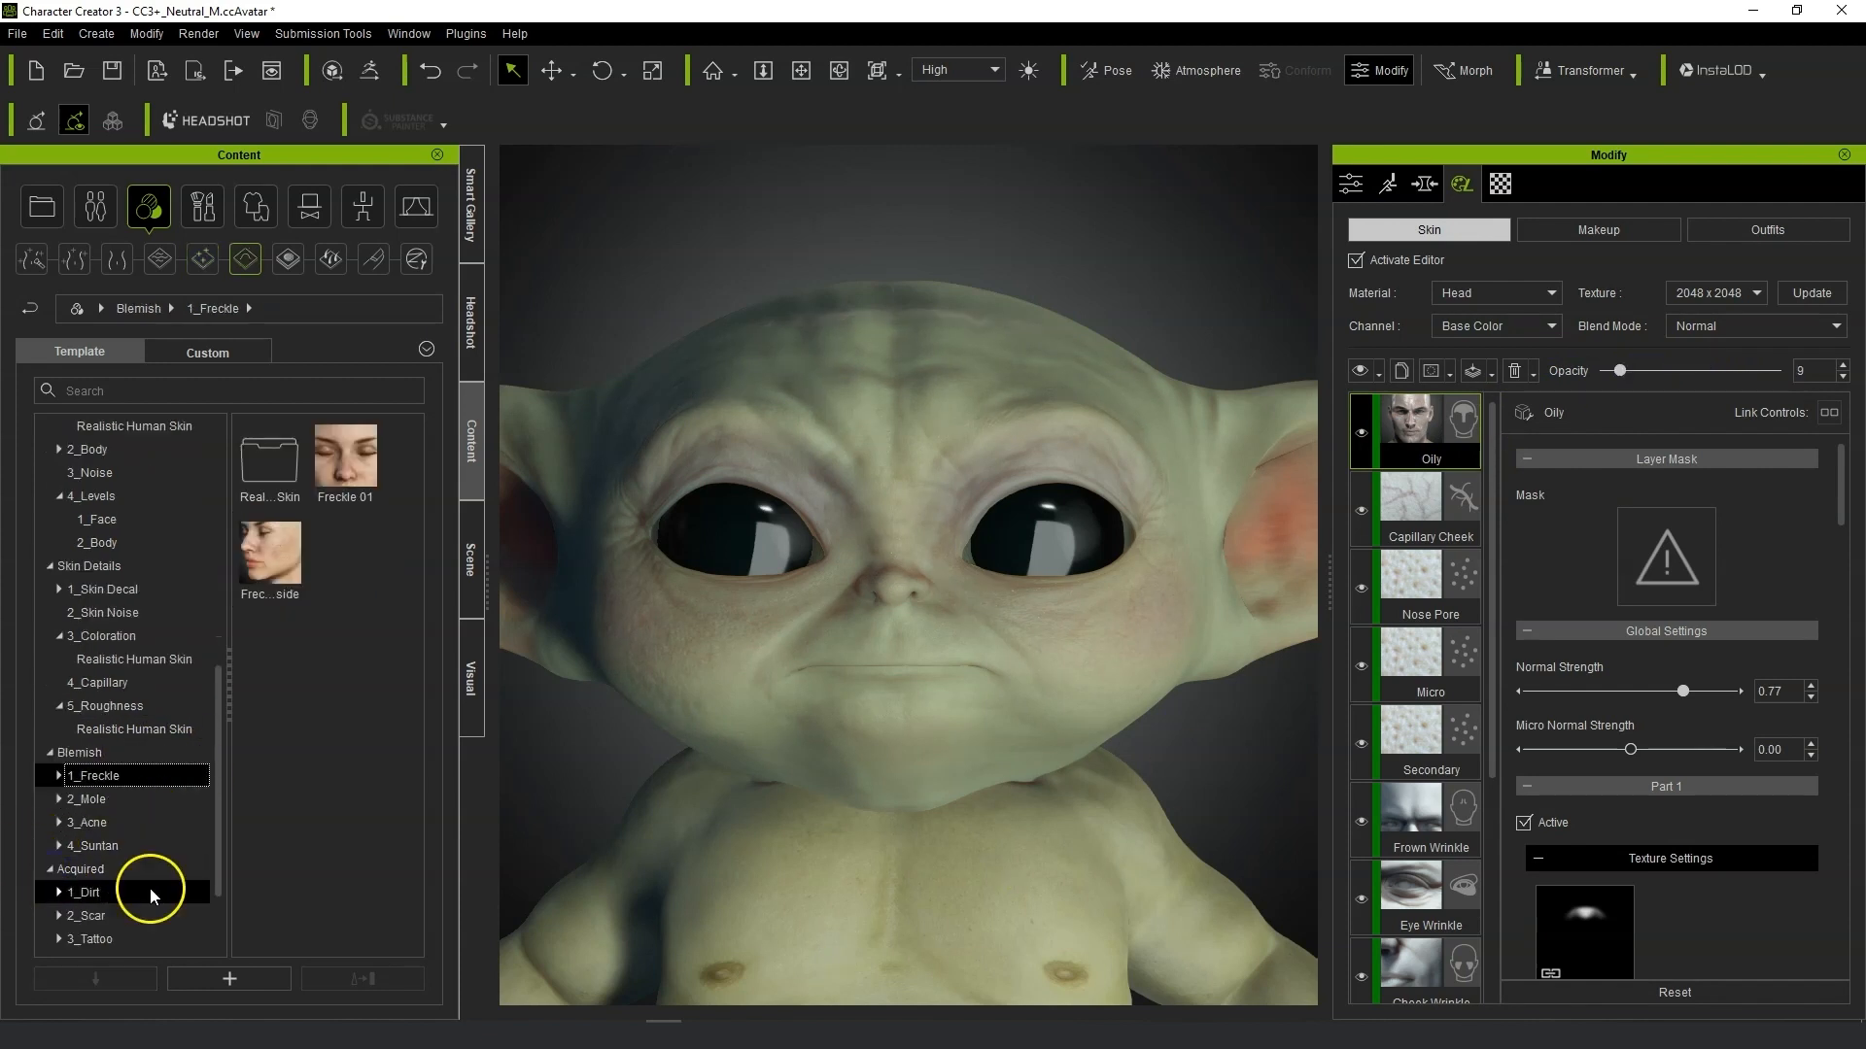
scroll(151, 894, "down", 2)
left_click(39, 892)
left_click(50, 892)
scroll(88, 891, "down", 1)
left_click(59, 893)
left_click(127, 917)
scroll(352, 772, "down", 1)
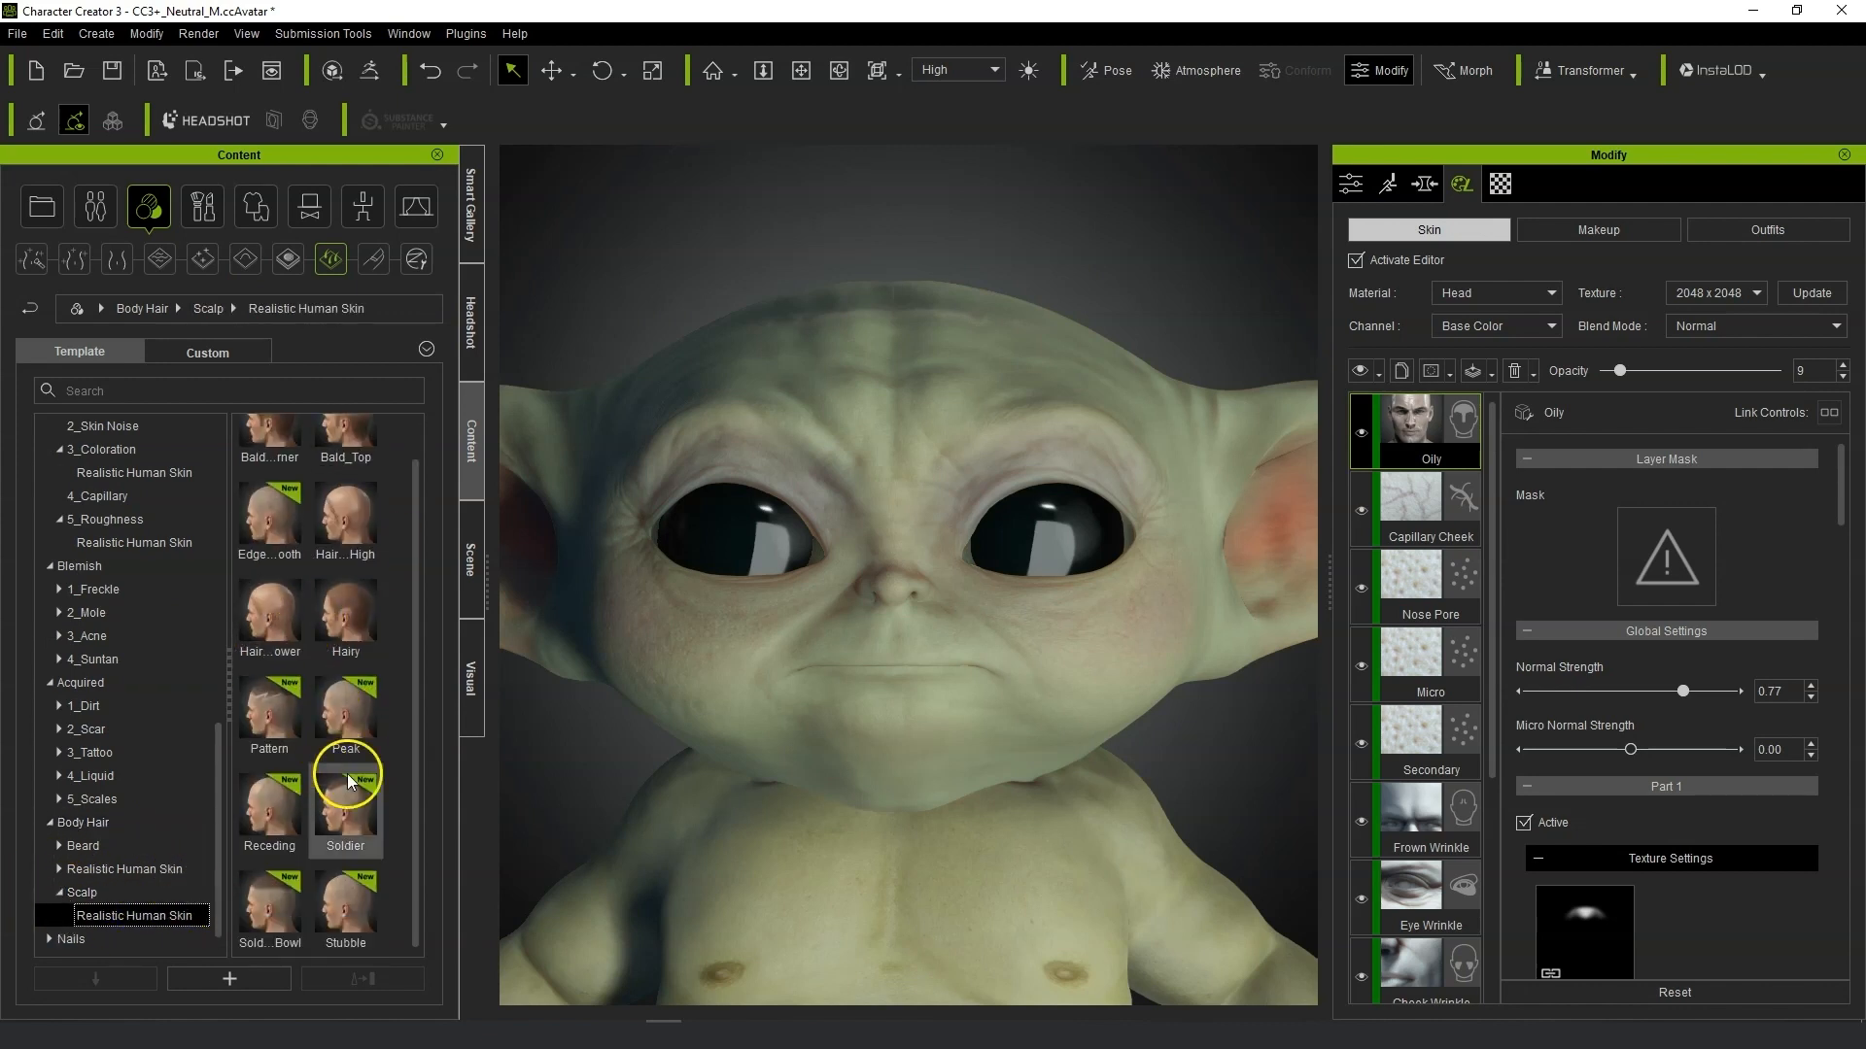
mouse_move(290, 812)
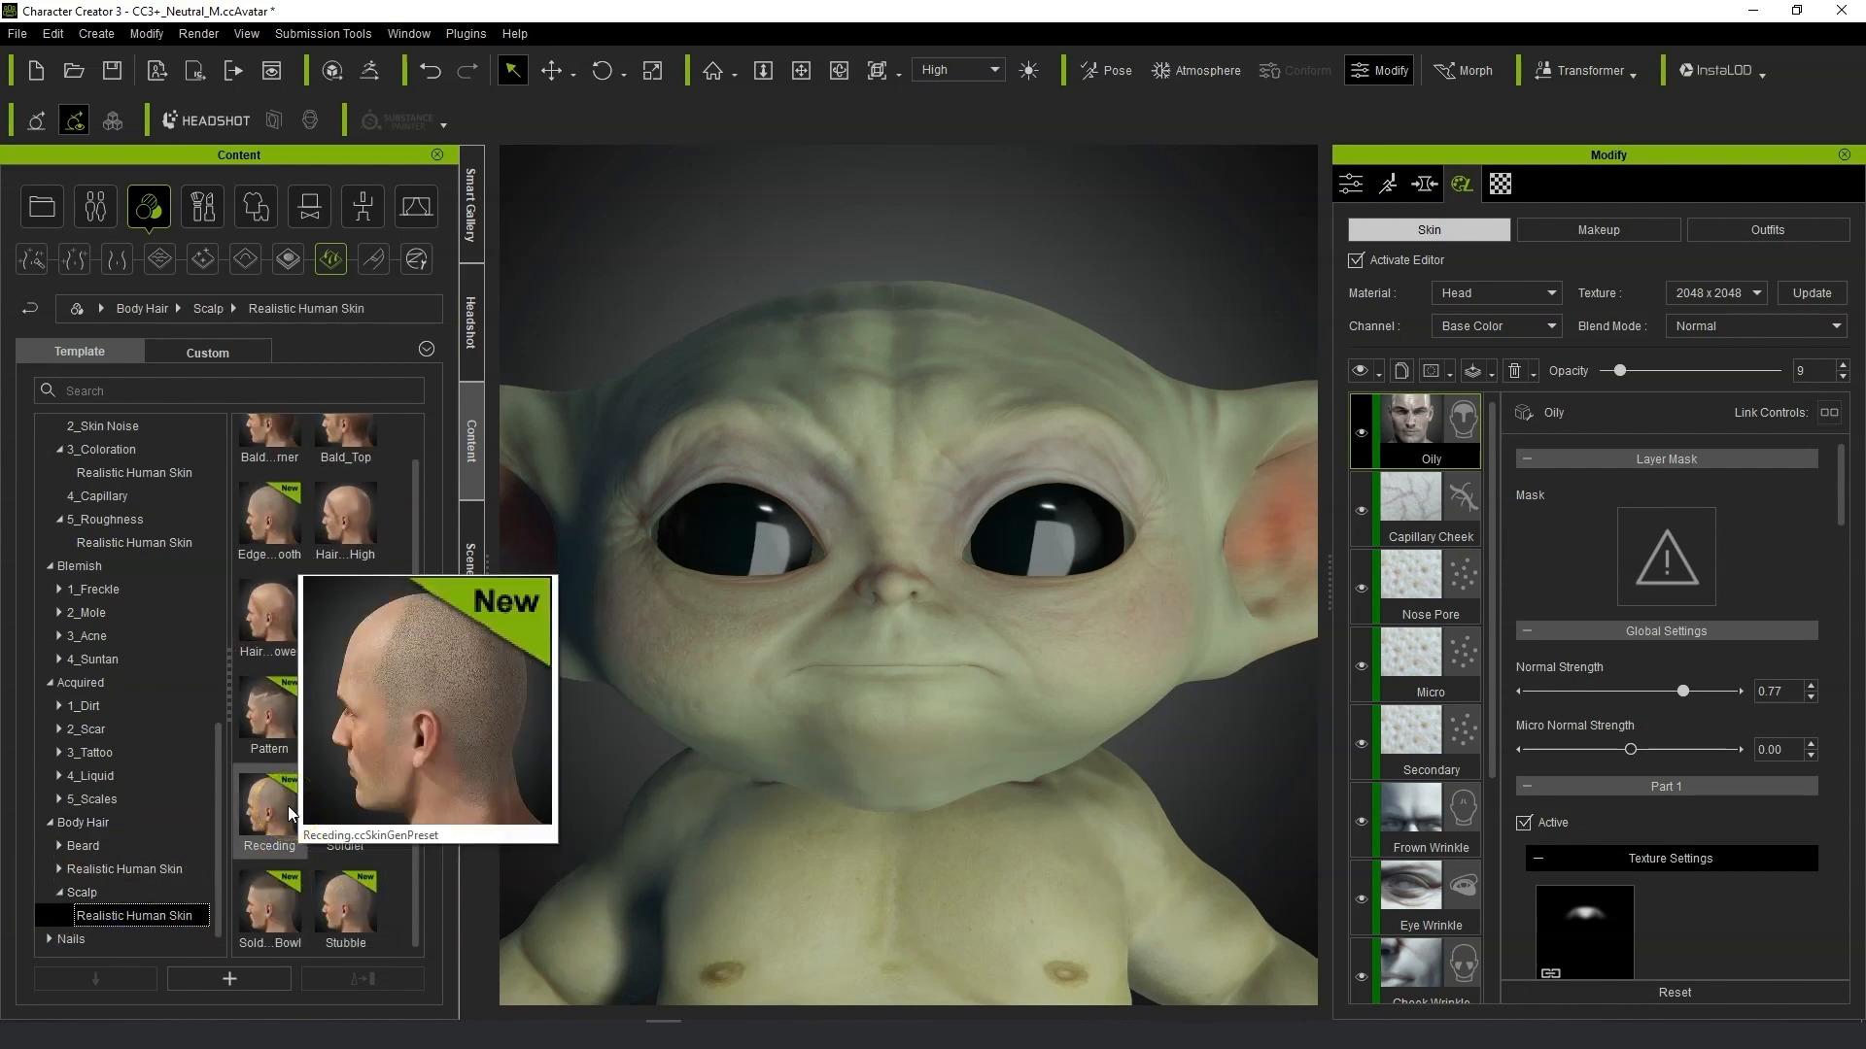
left_click(49, 939)
scroll(187, 849, "down", 1)
scroll(132, 830, "up", 7)
left_click(51, 590)
scroll(68, 603, "up", 4)
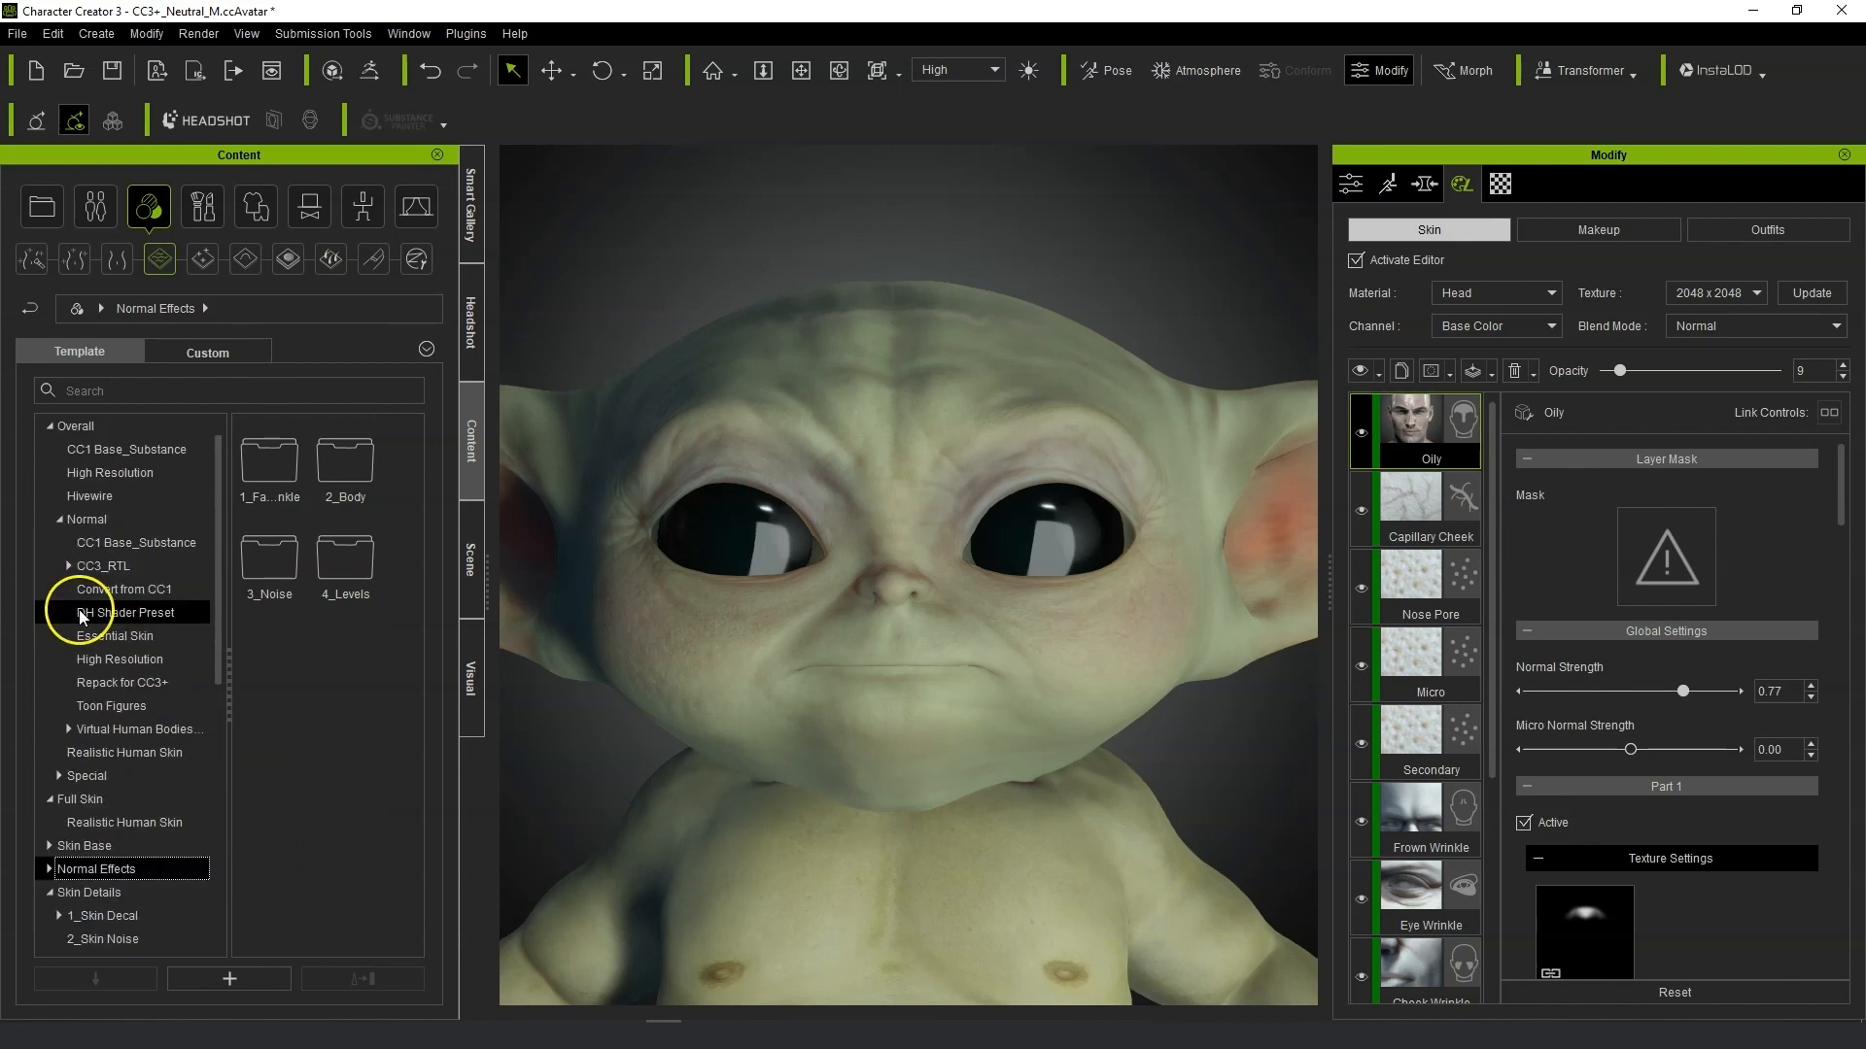
scroll(155, 612, "up", 1)
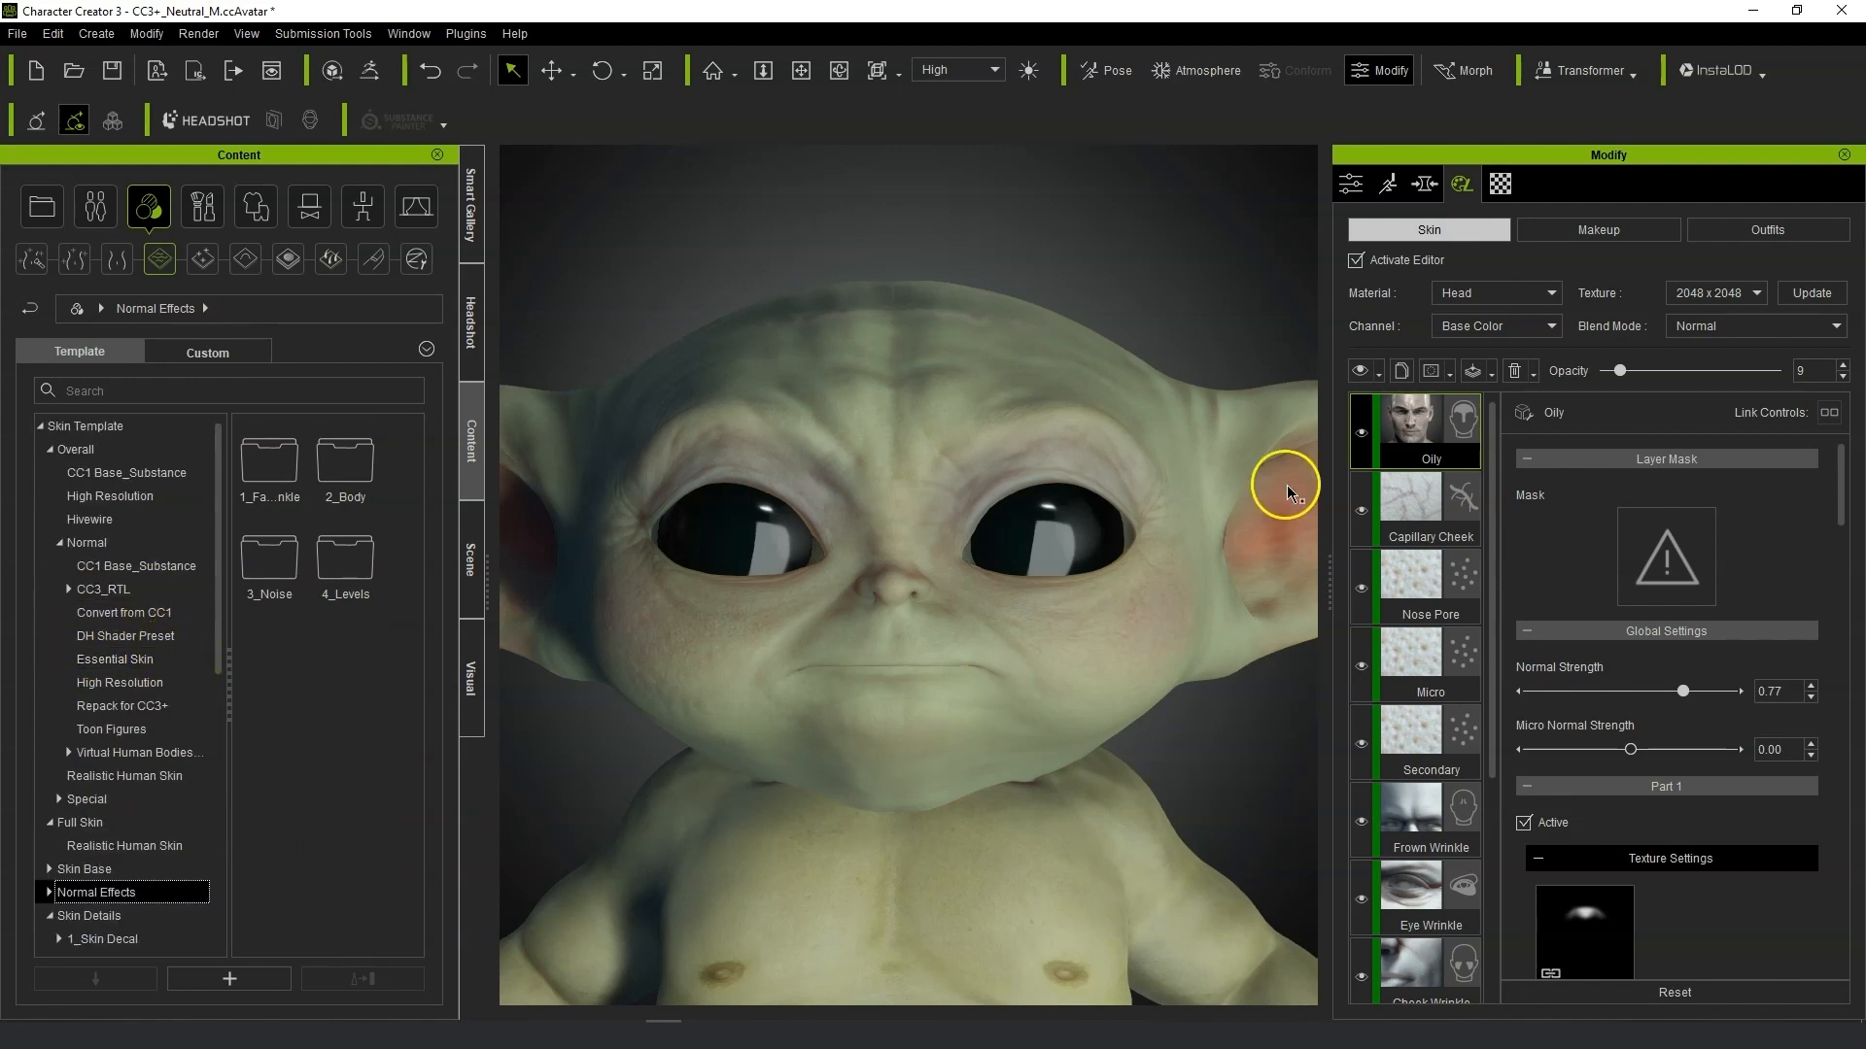
Update the head texture with the skin layers and deactivate the skin editor.
scroll(1004, 698, "down", 3)
mouse_move(1208, 704)
right_mouse_down()
mouse_move(923, 700)
mouse_move(1647, 700)
mouse_move(1441, 608)
mouse_move(1104, 708)
mouse_move(1184, 708)
right_mouse_up()
scroll(1140, 707, "up", 4)
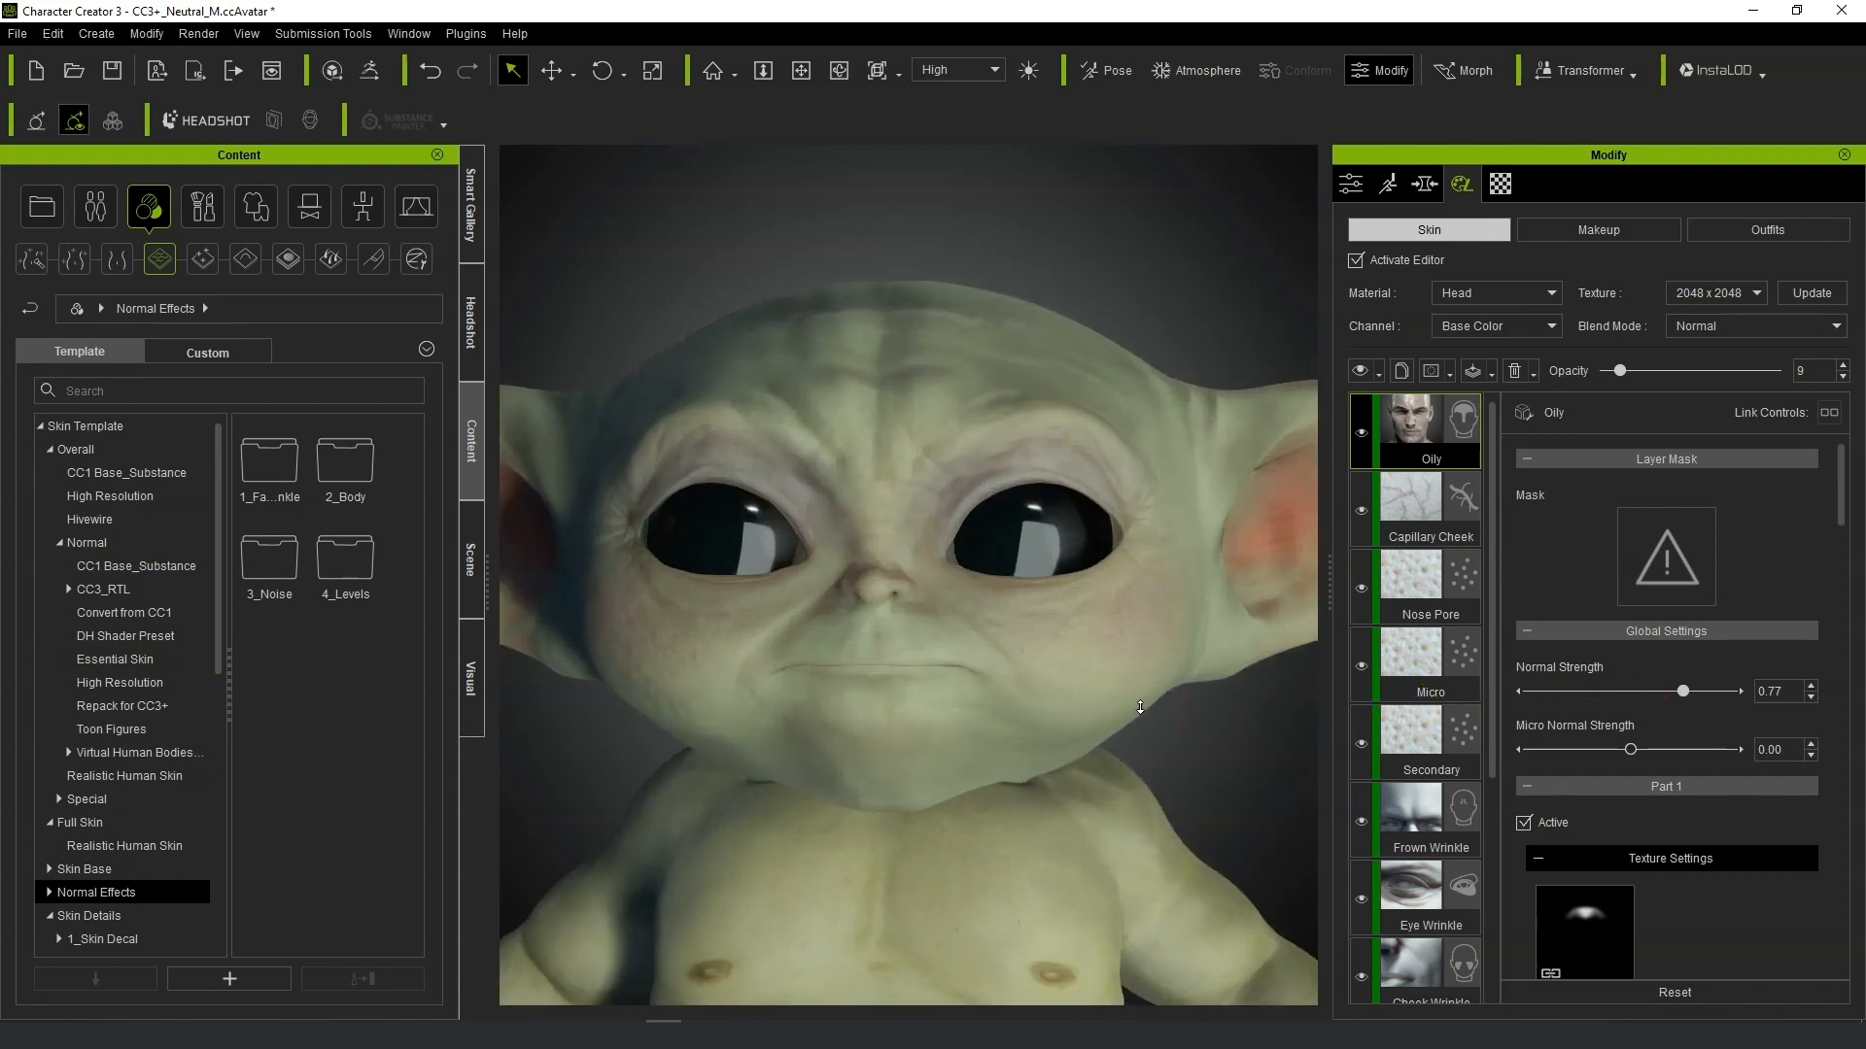
scroll(1140, 707, "down", 5)
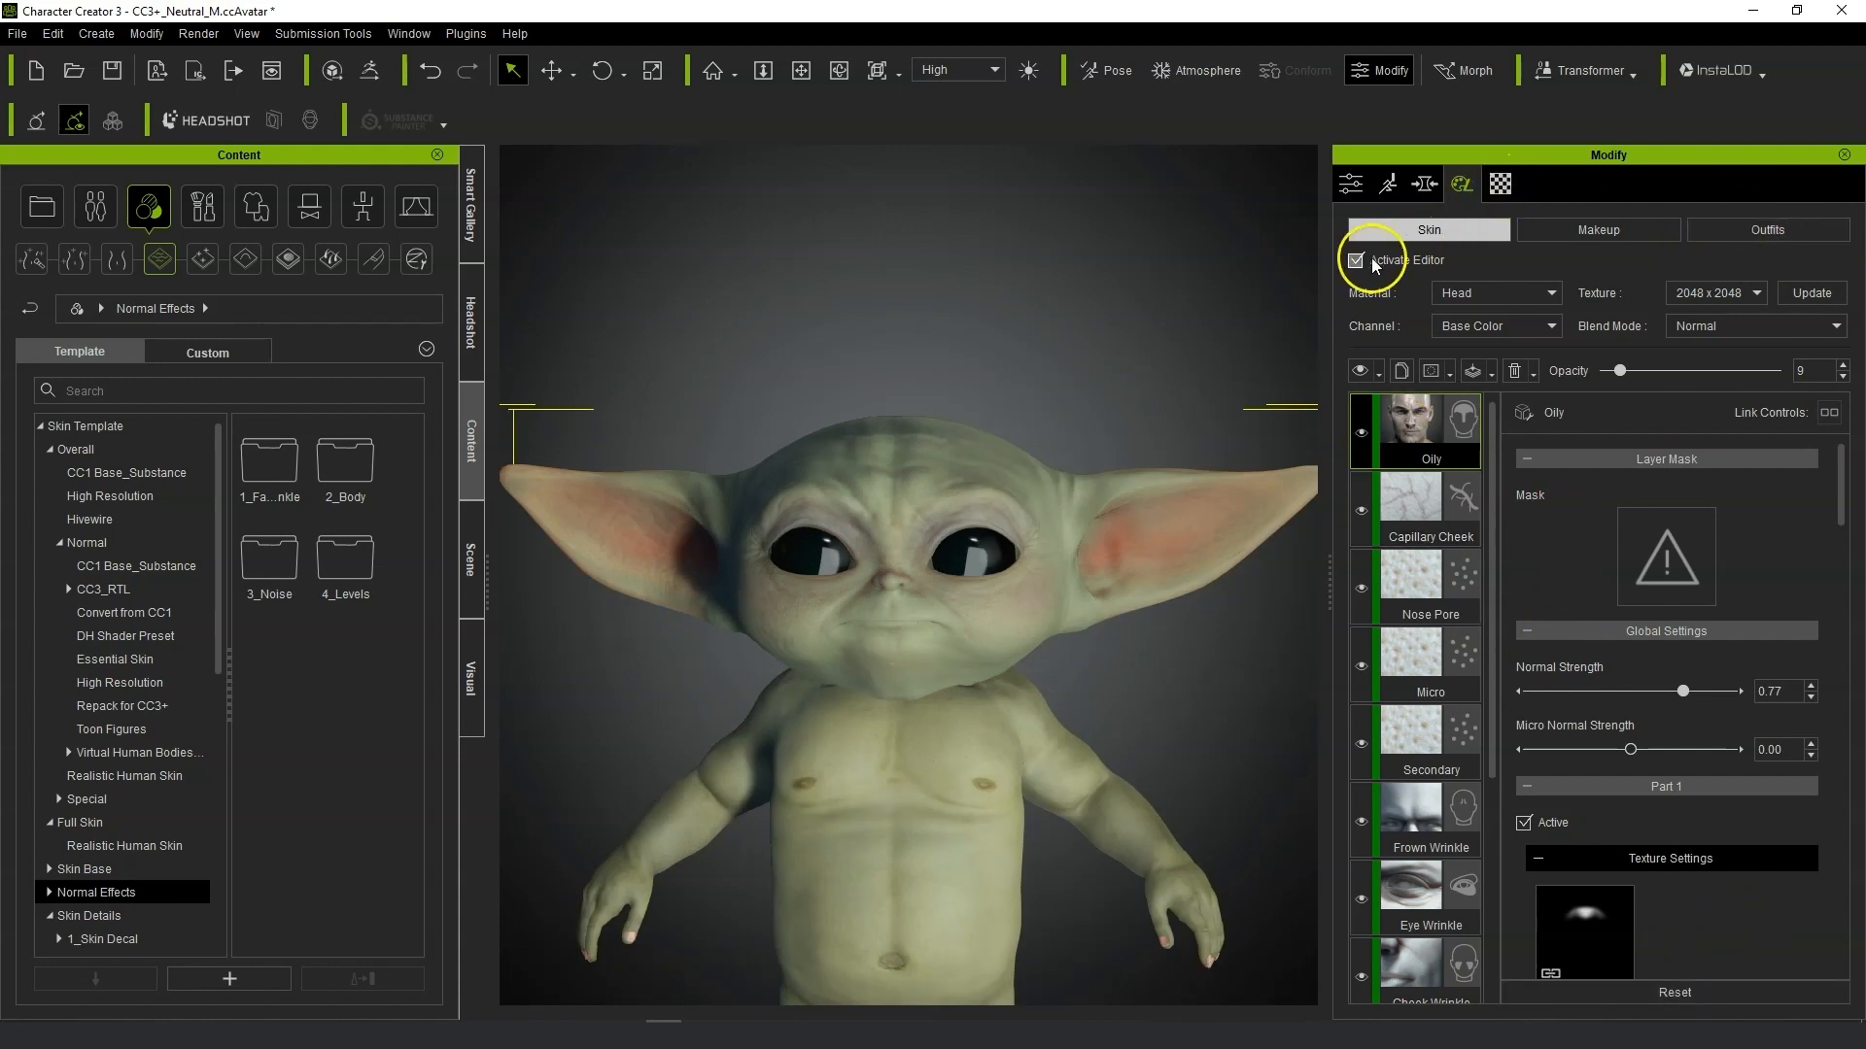
left_click(1809, 294)
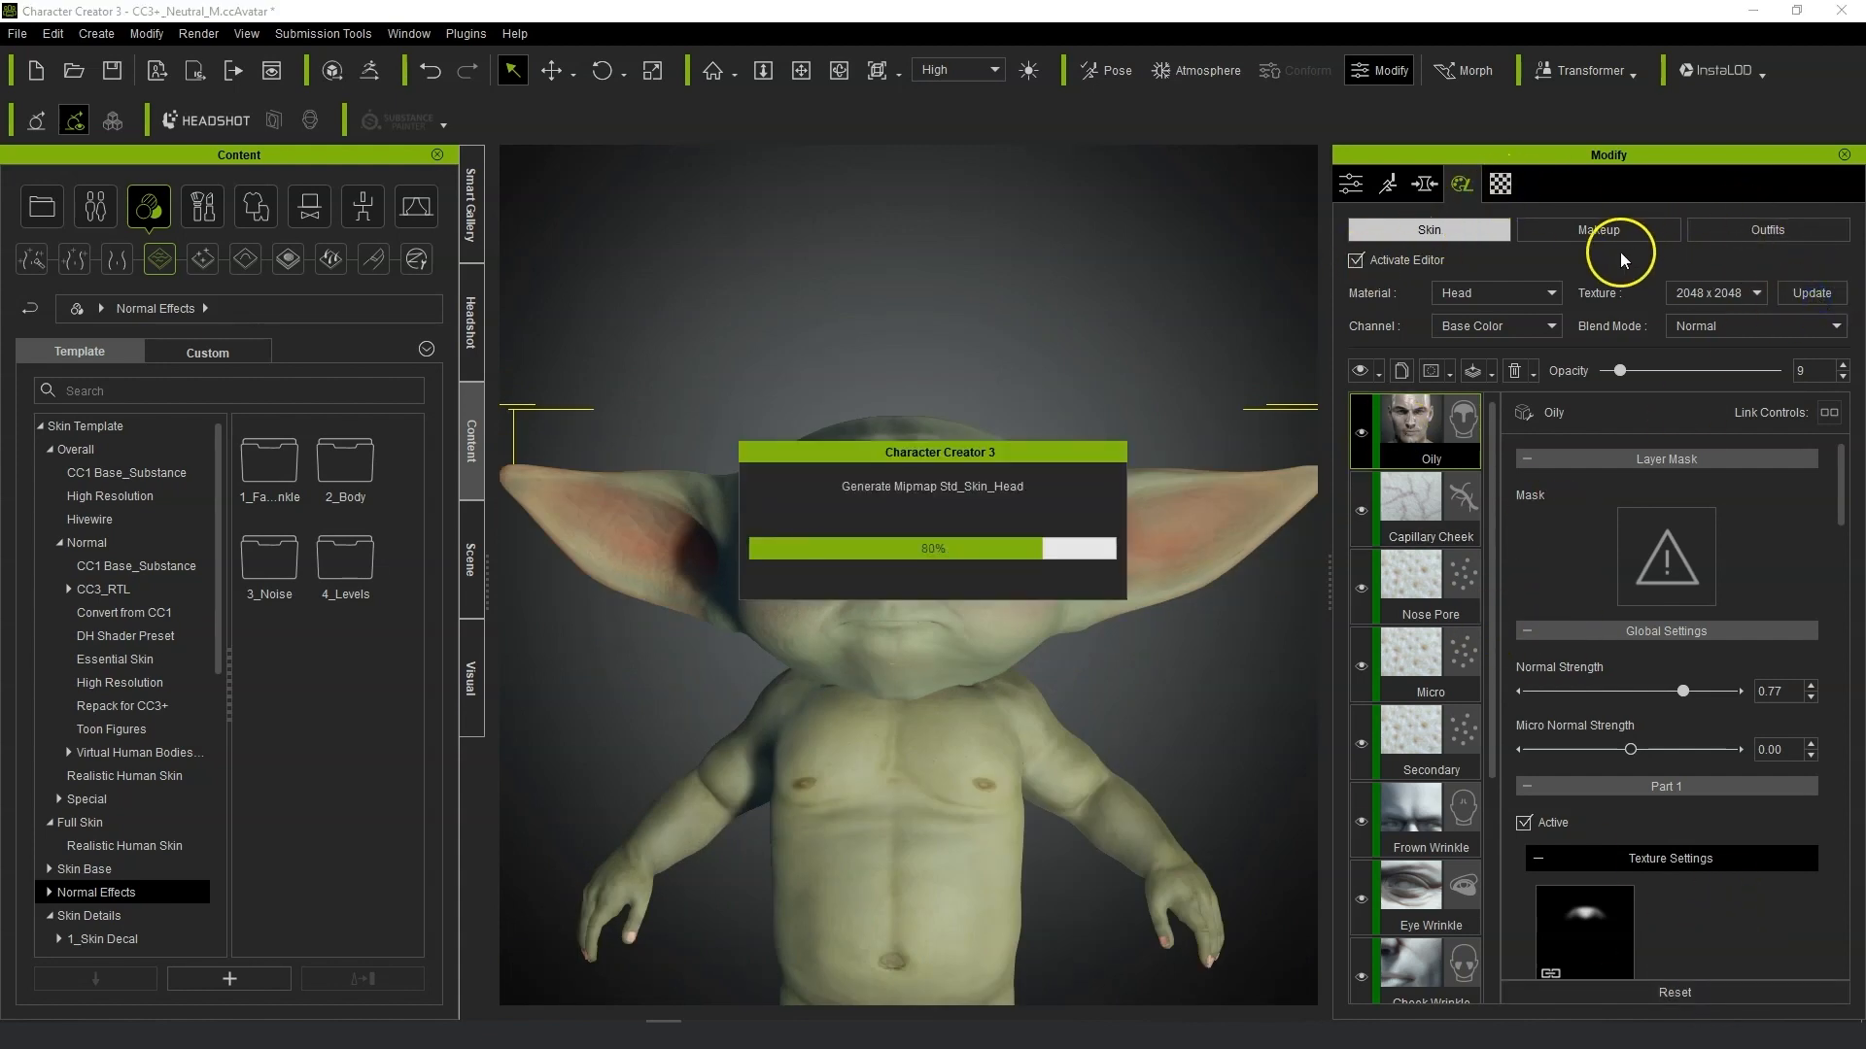
left_click(1357, 239)
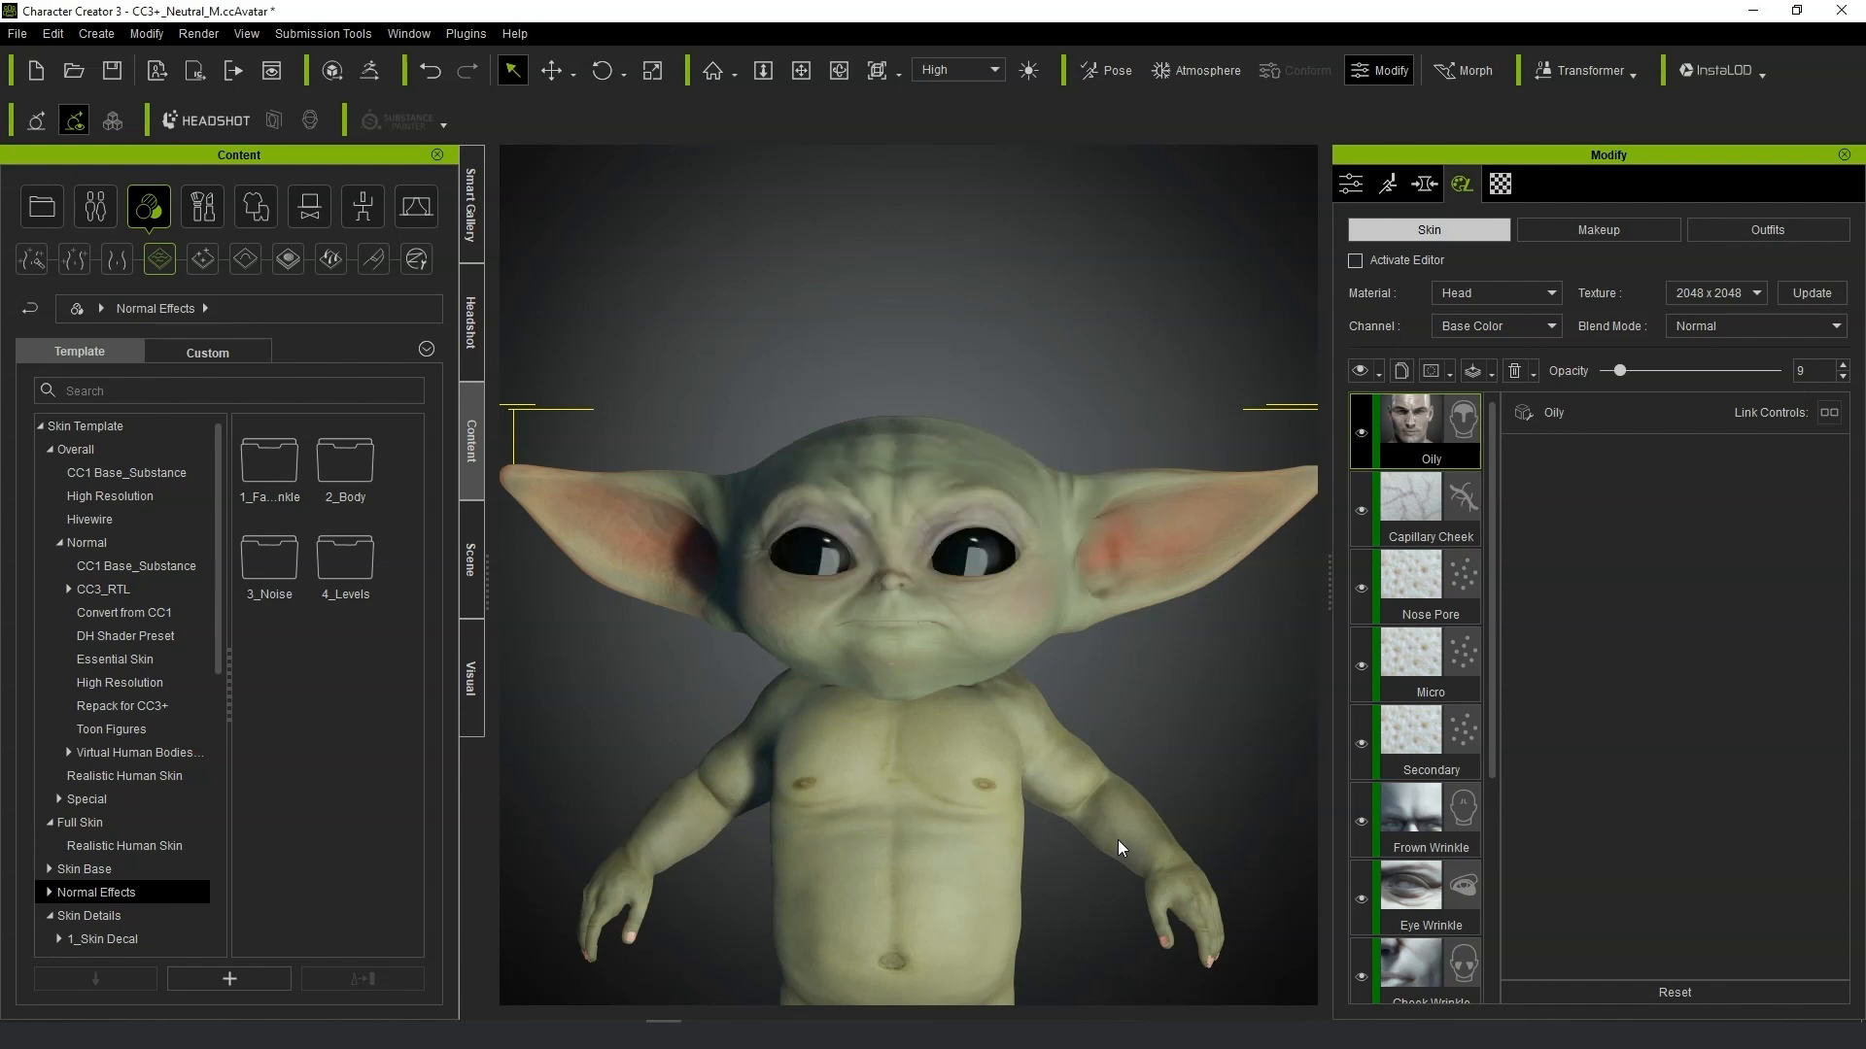
scroll(1099, 700, "down", 5)
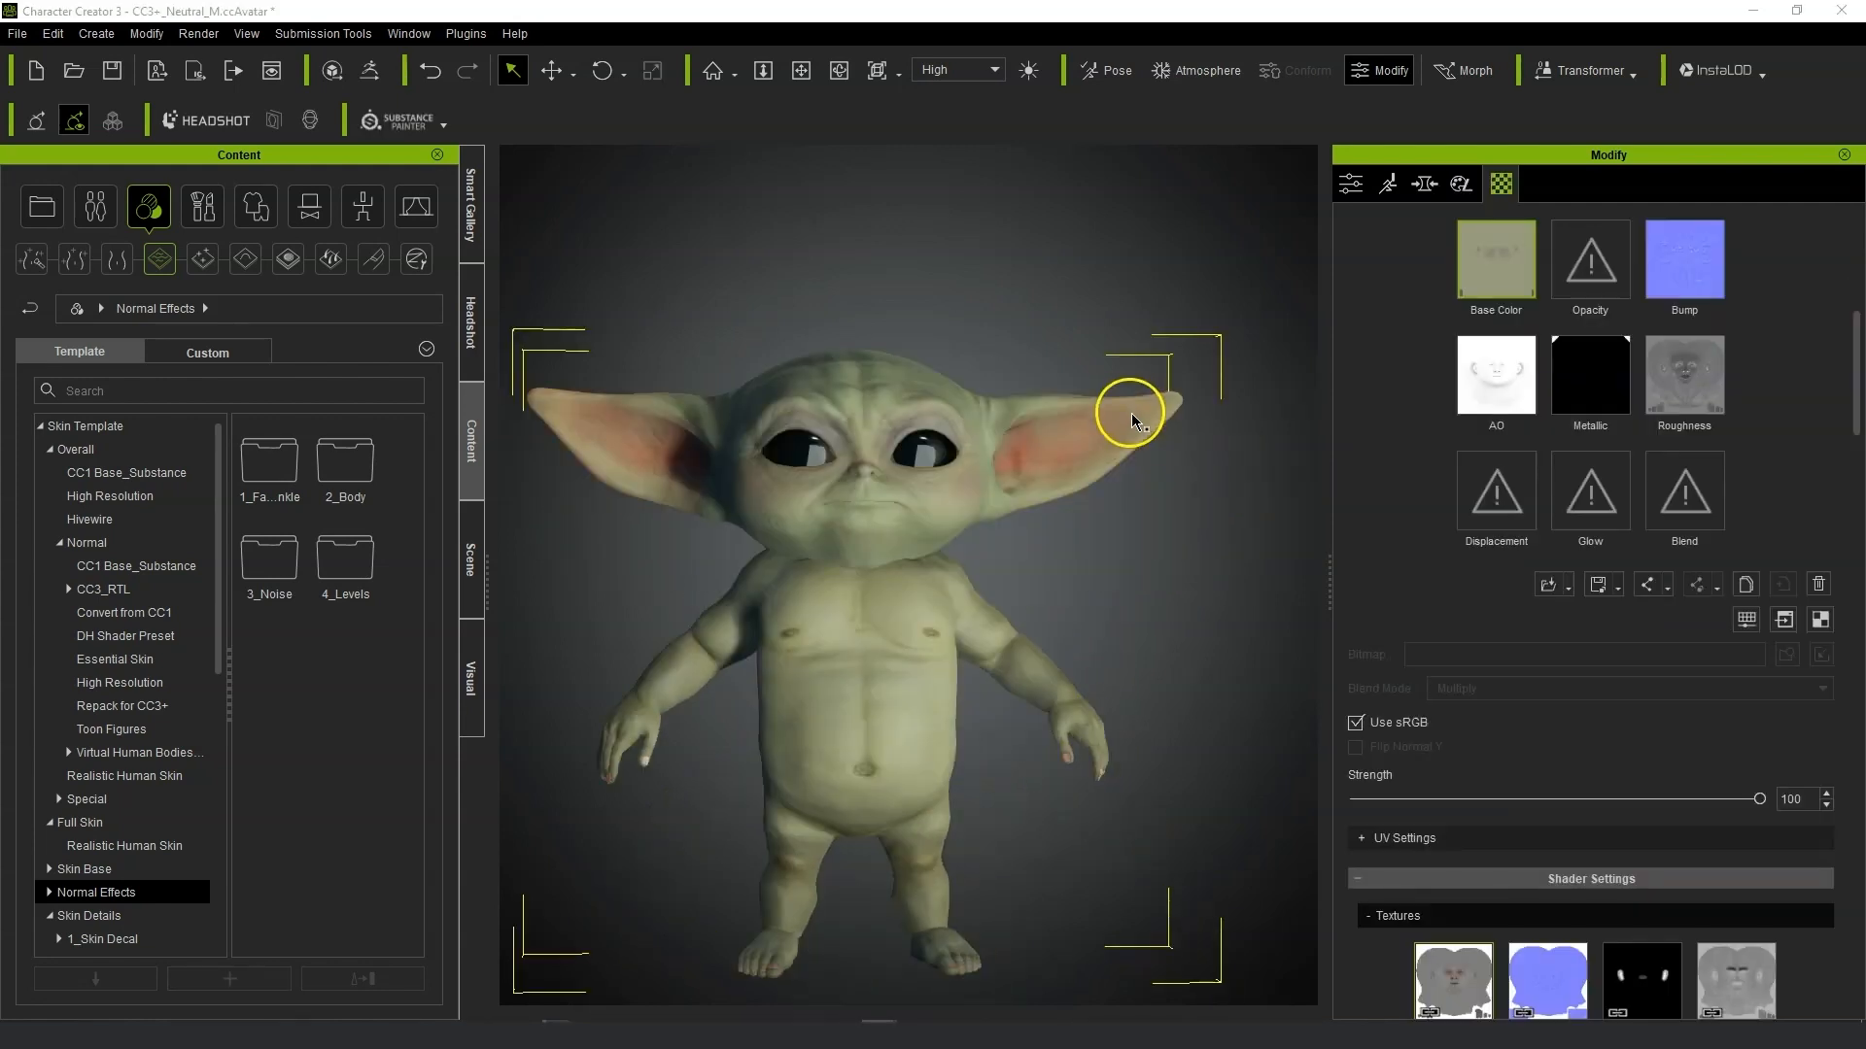
right_click_drag(1090, 667, 1160, 624)
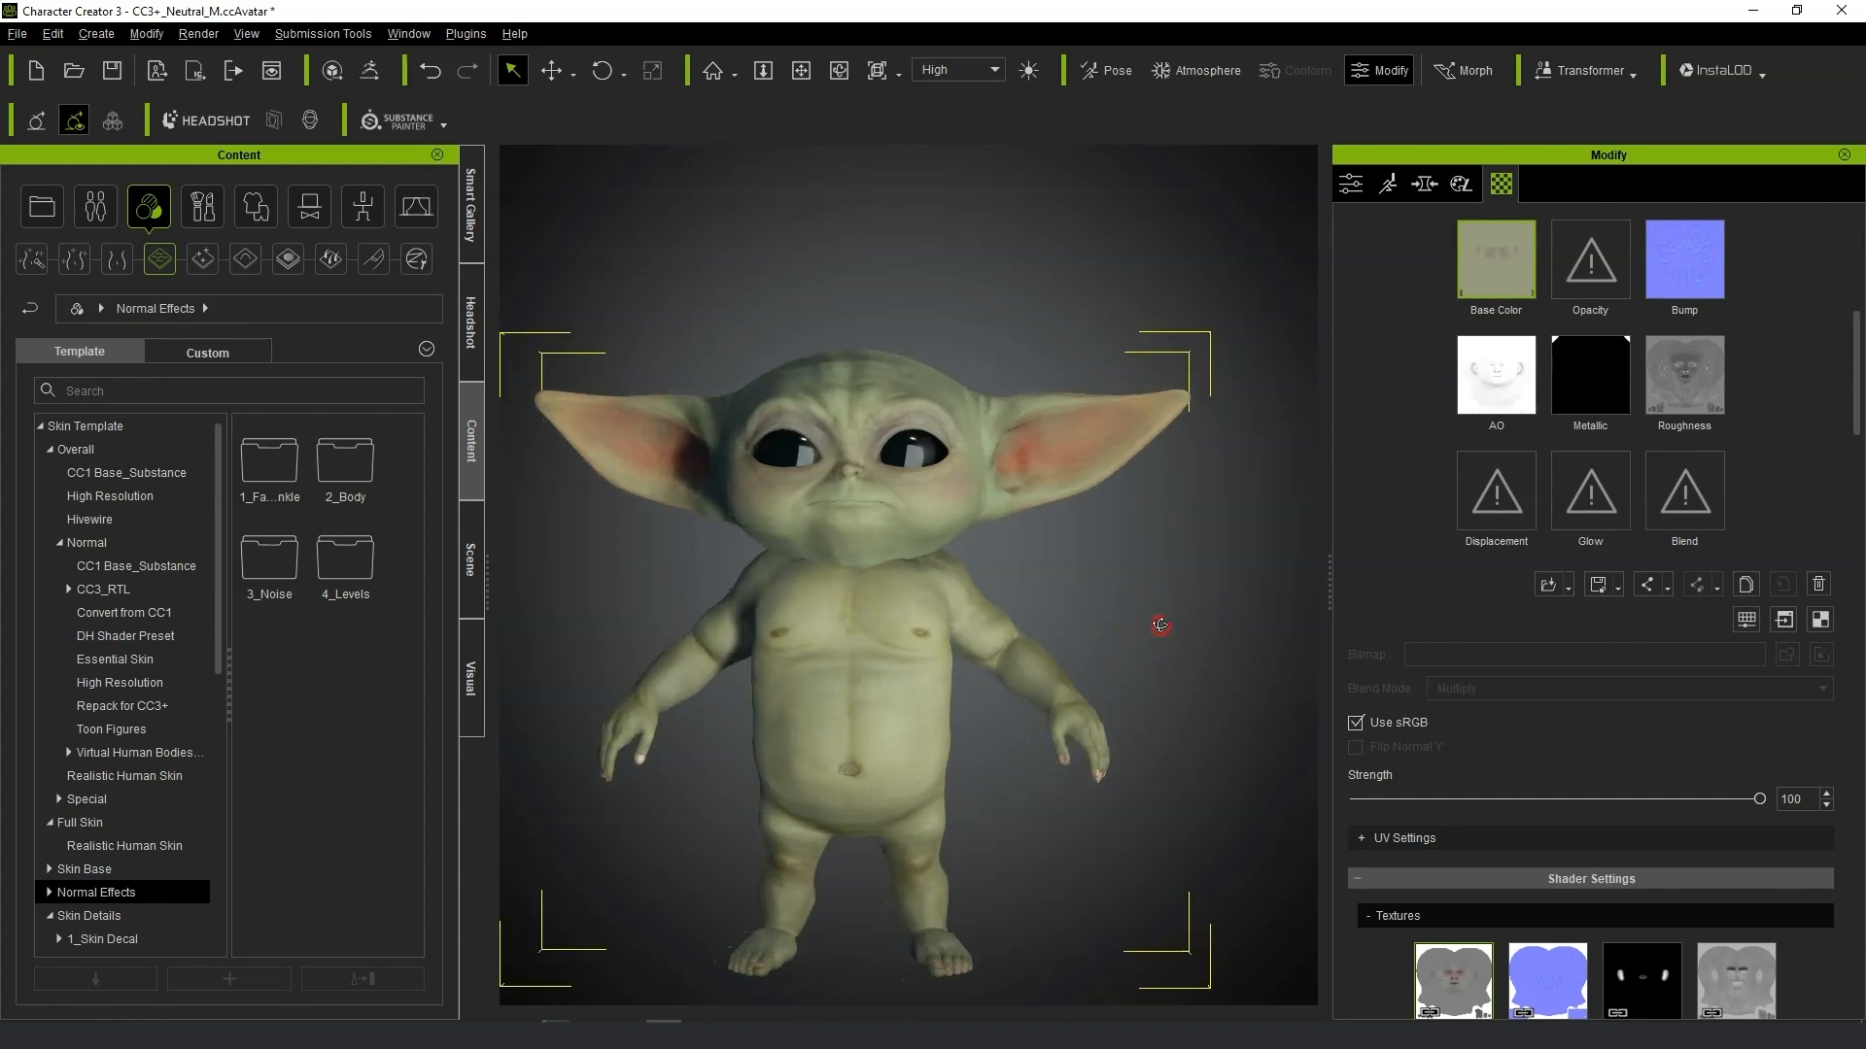
left_click(1159, 614)
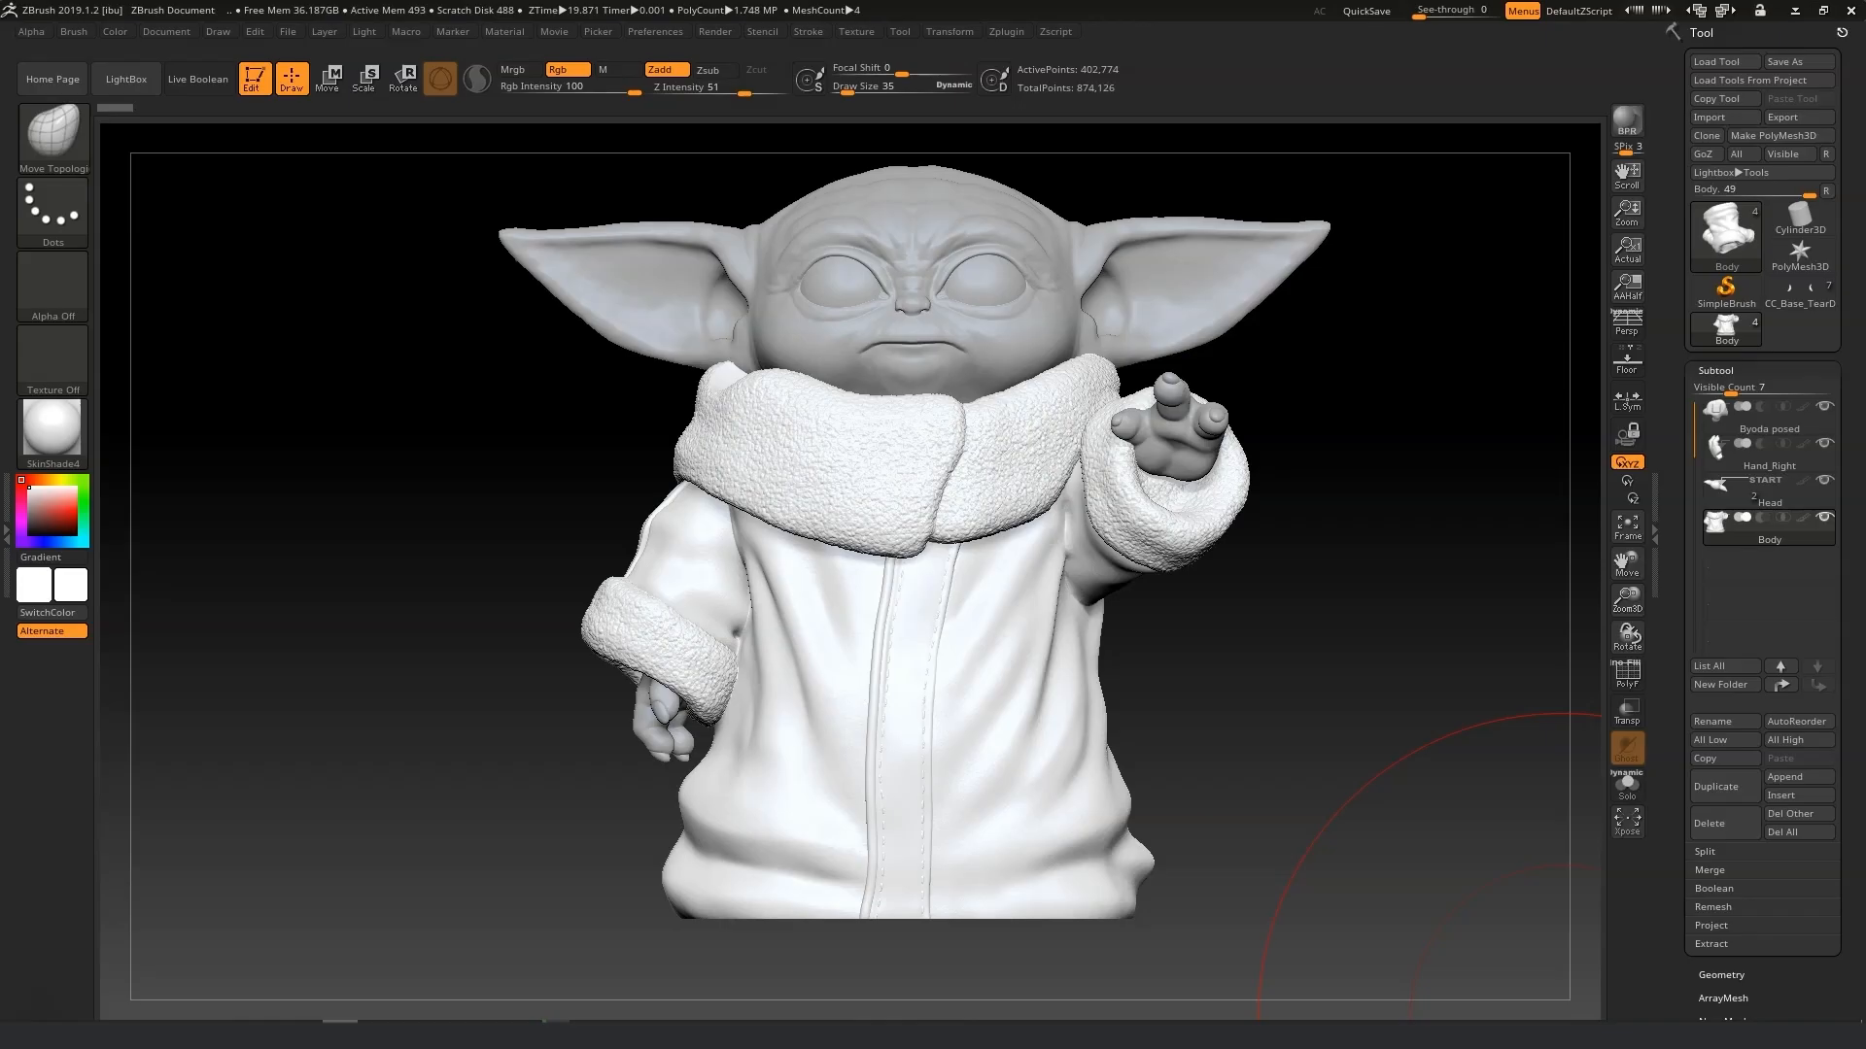
Duplicate the Body subtool in ZBrush.
left_click_drag(1165, 667, 1195, 667)
left_click_drag(1644, 616, 1629, 282)
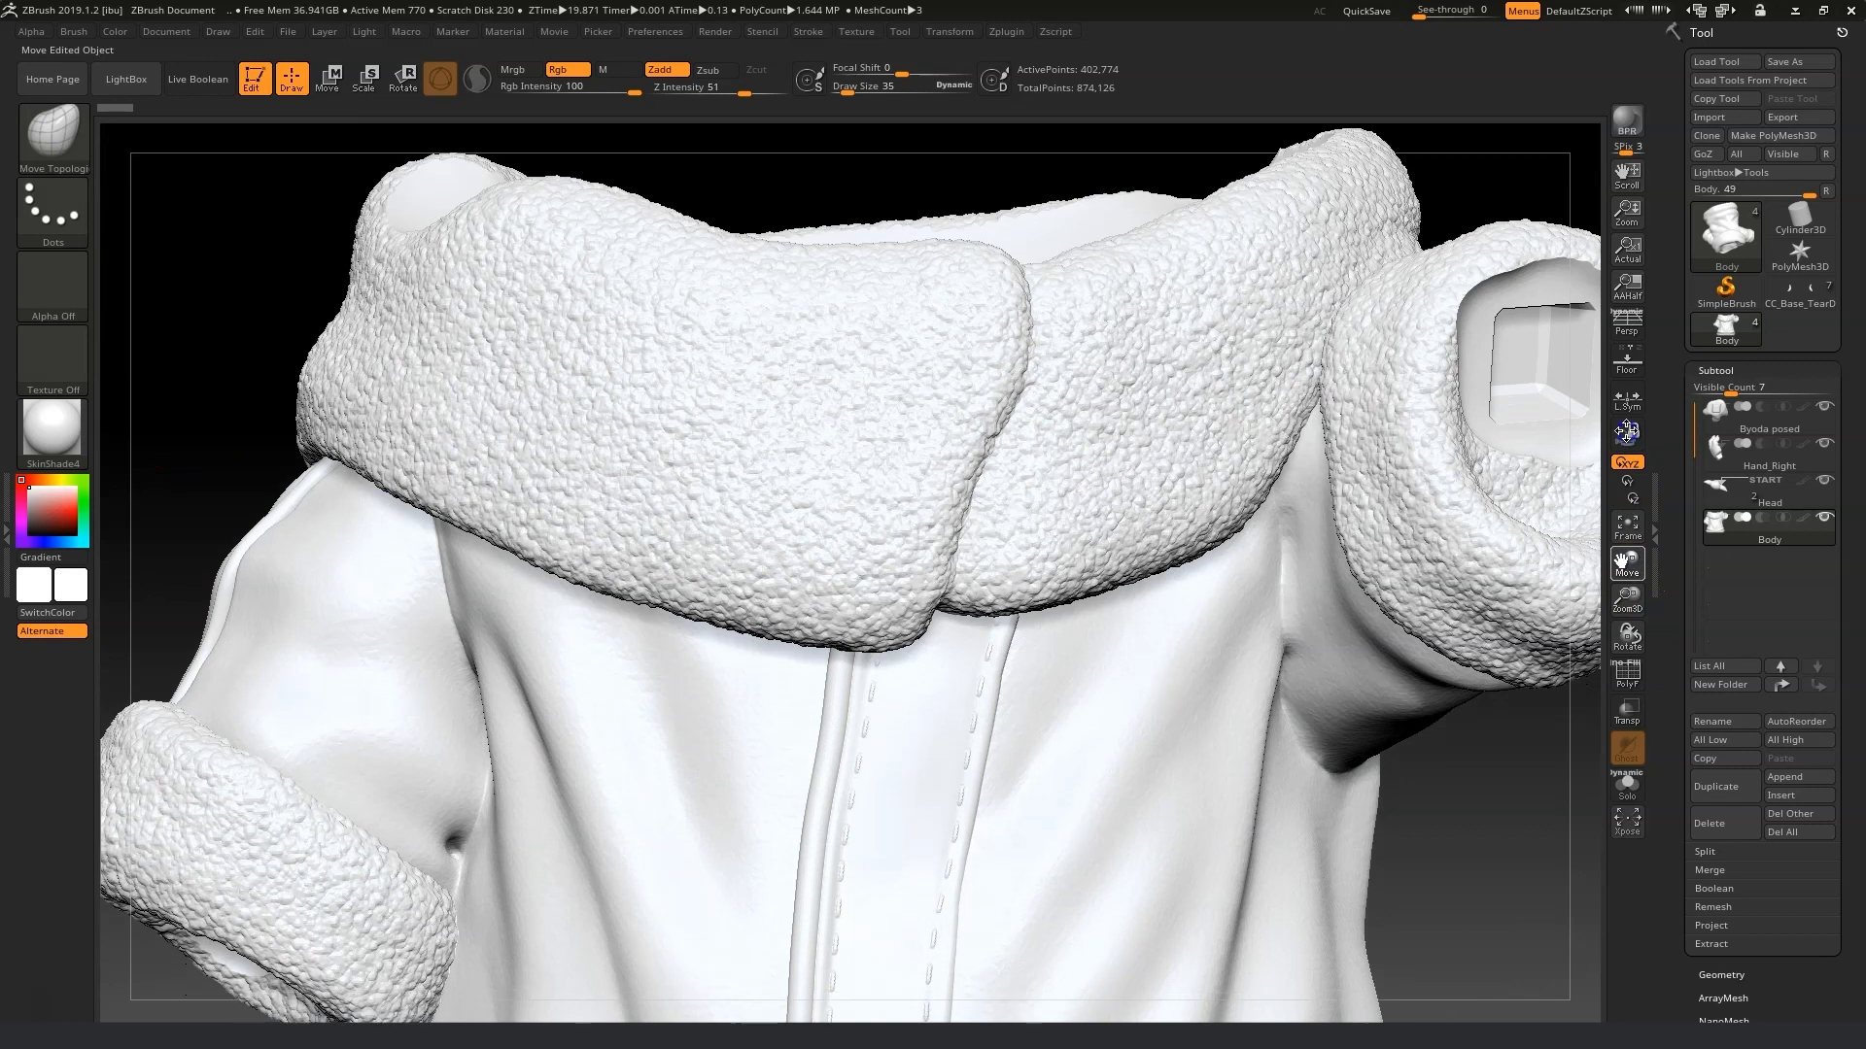
mouse_move(1710, 539)
left_click(1726, 786)
mouse_move(1741, 557)
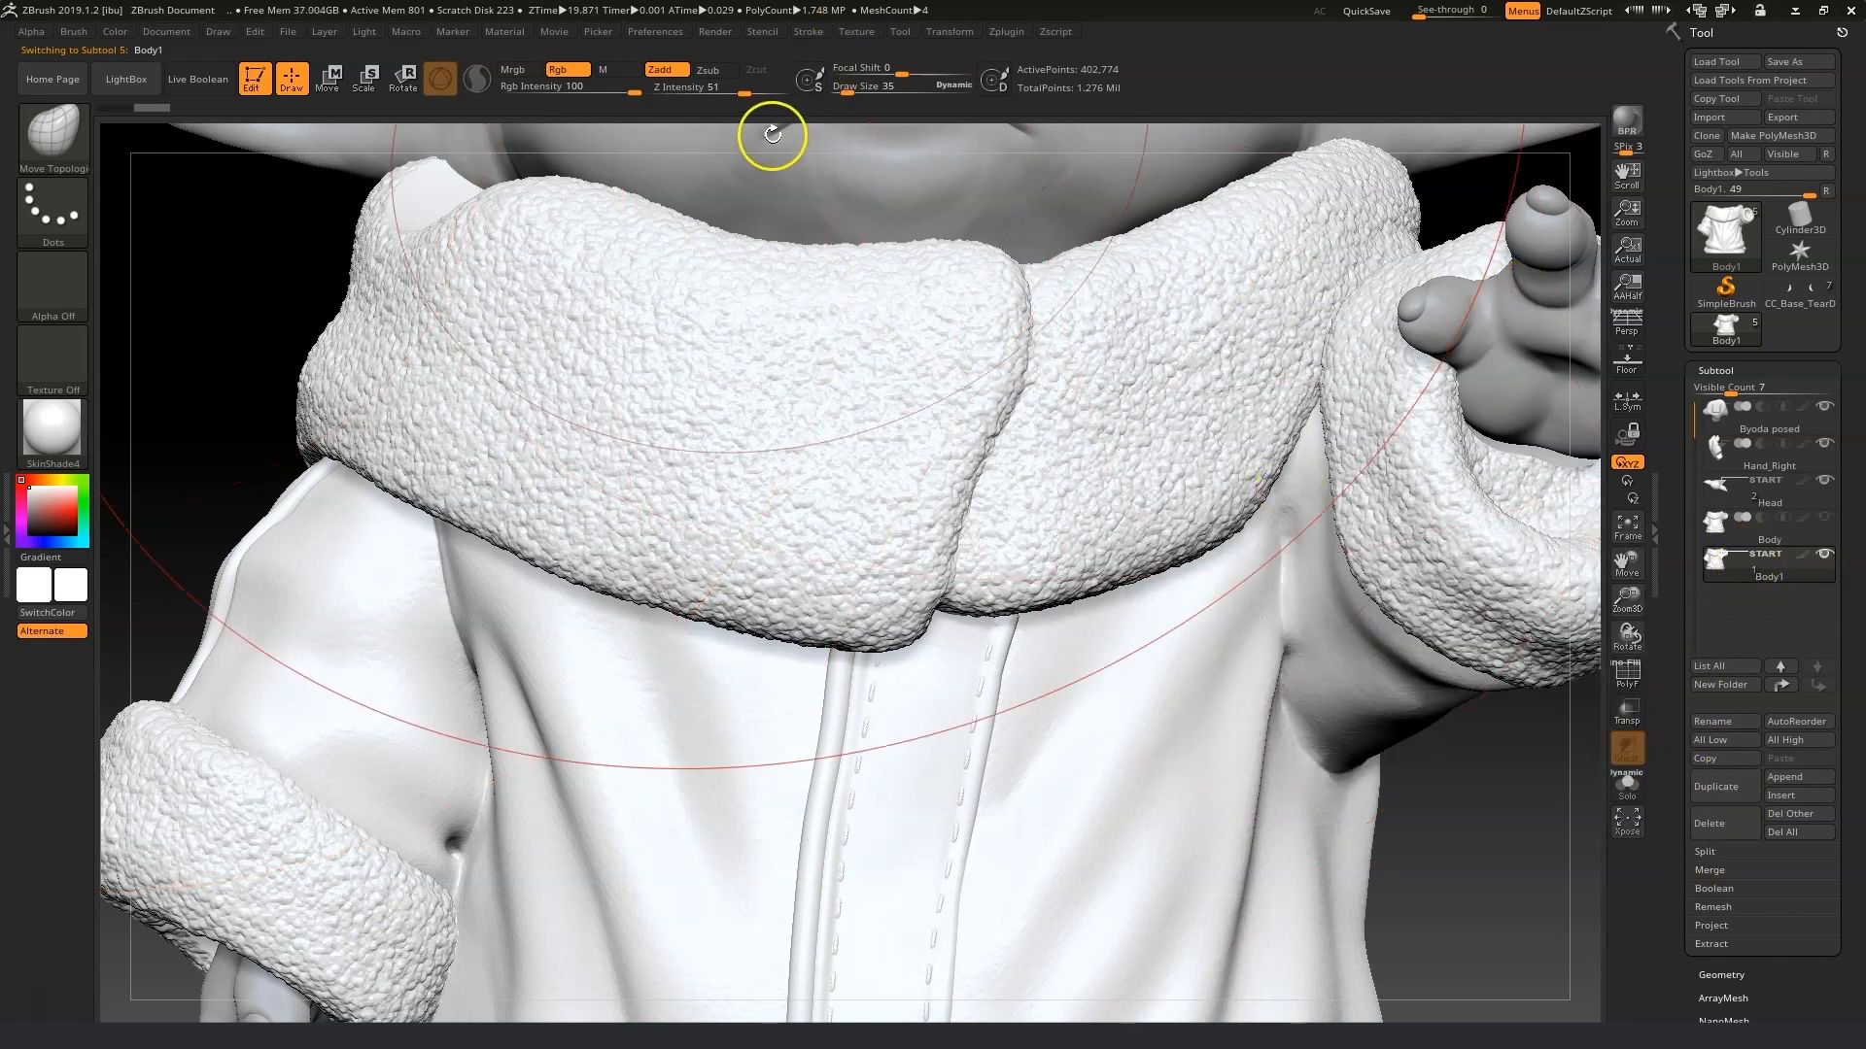
Pre-process the current subtool with Decimation Master.
left_click(949, 32)
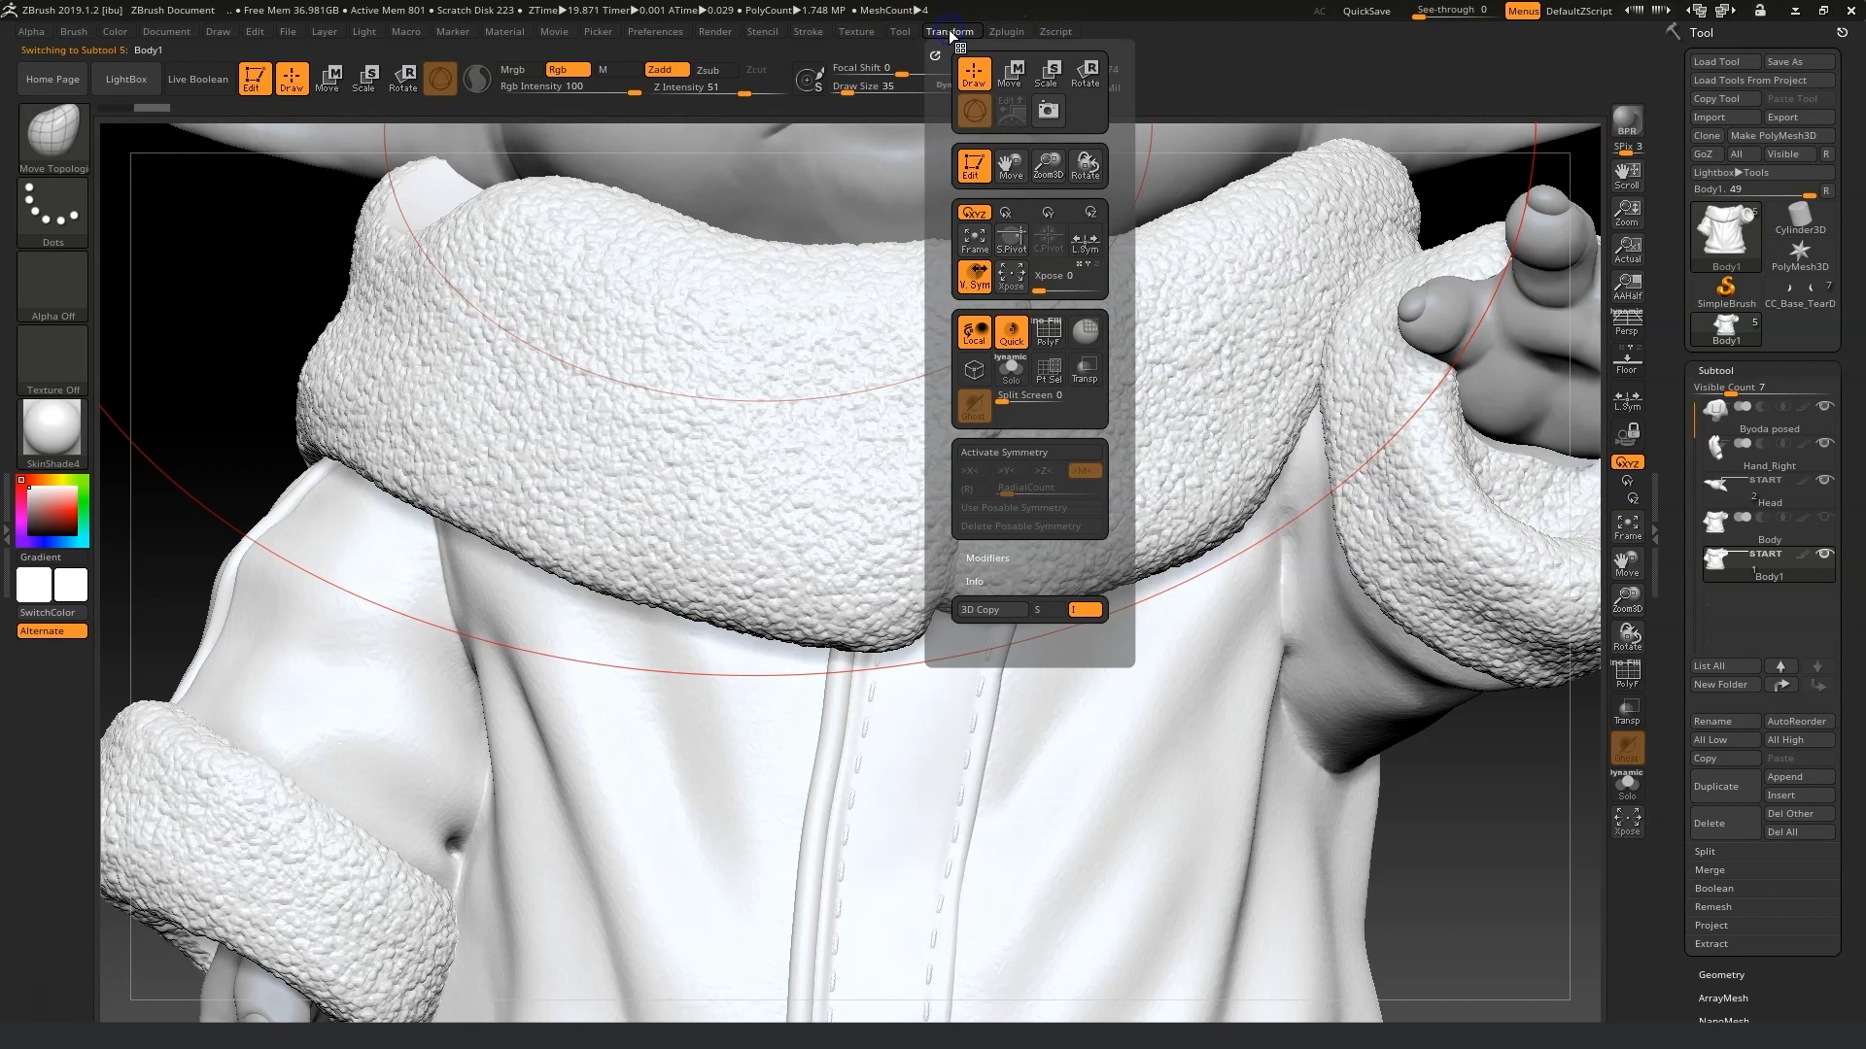
mouse_move(1007, 32)
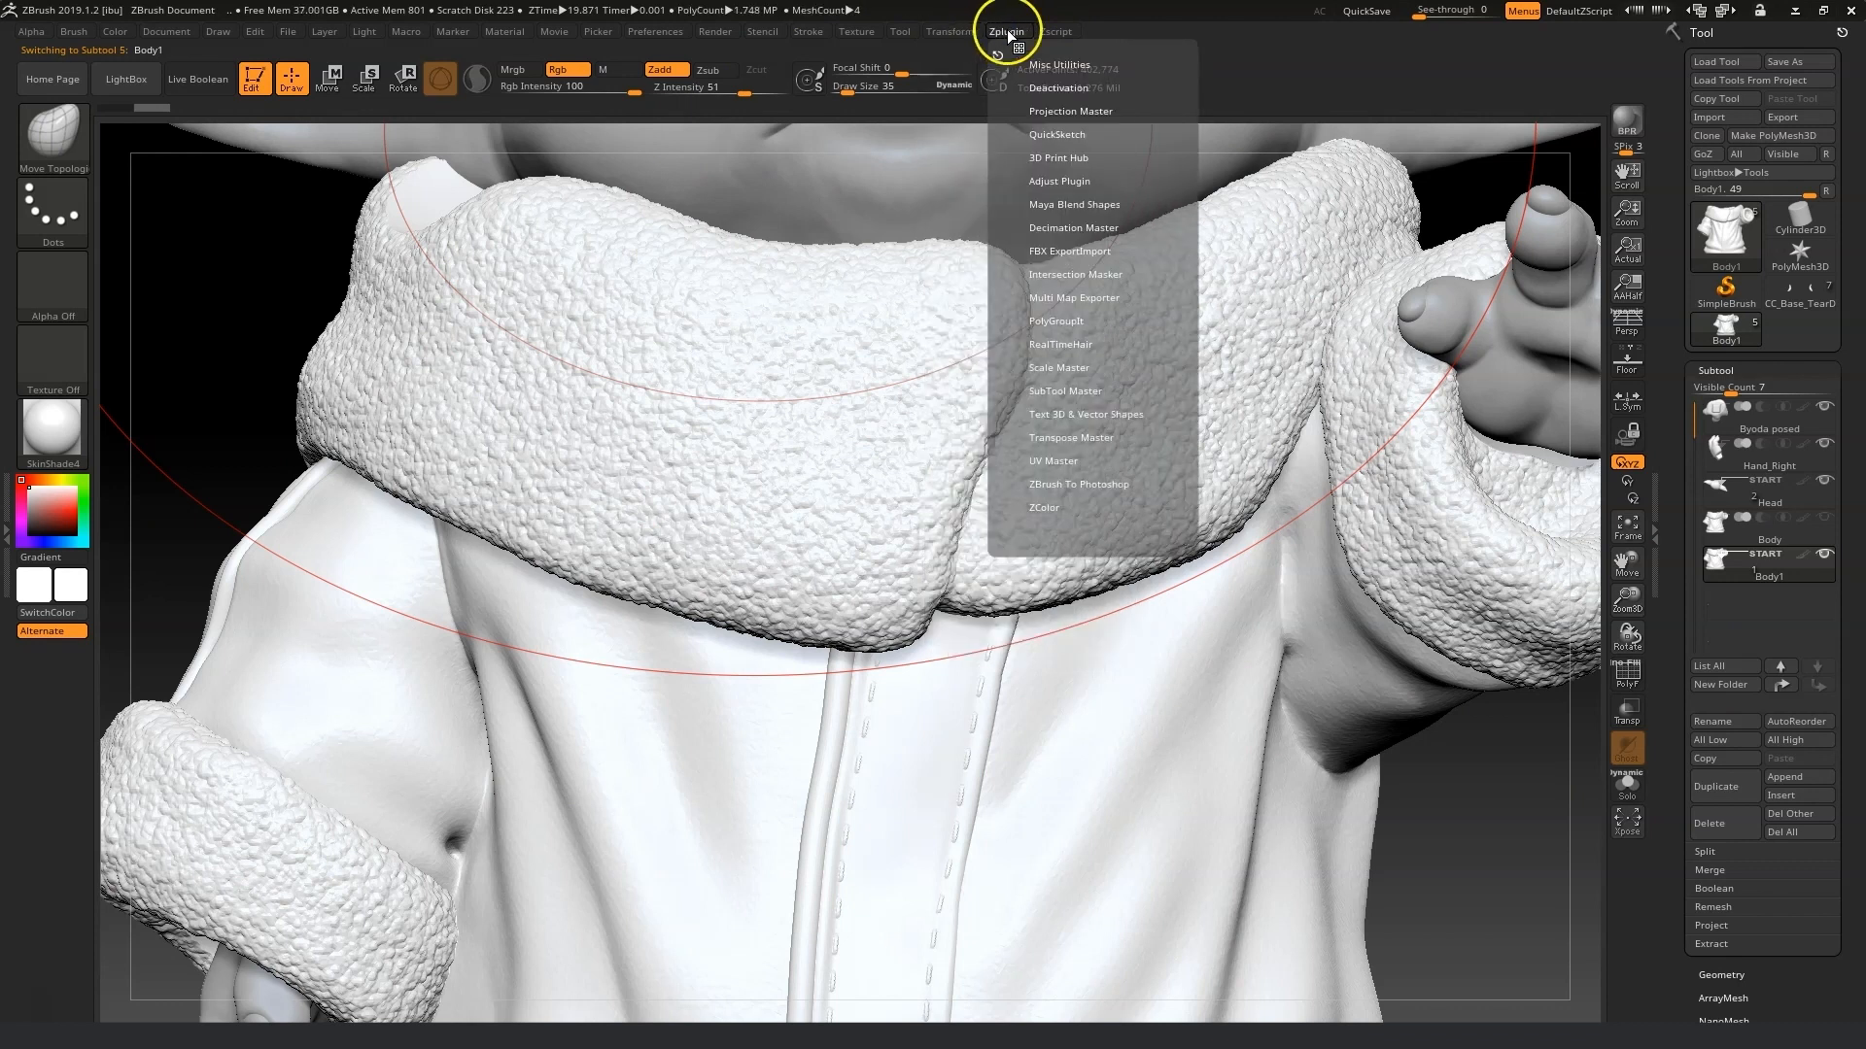
left_click(1080, 229)
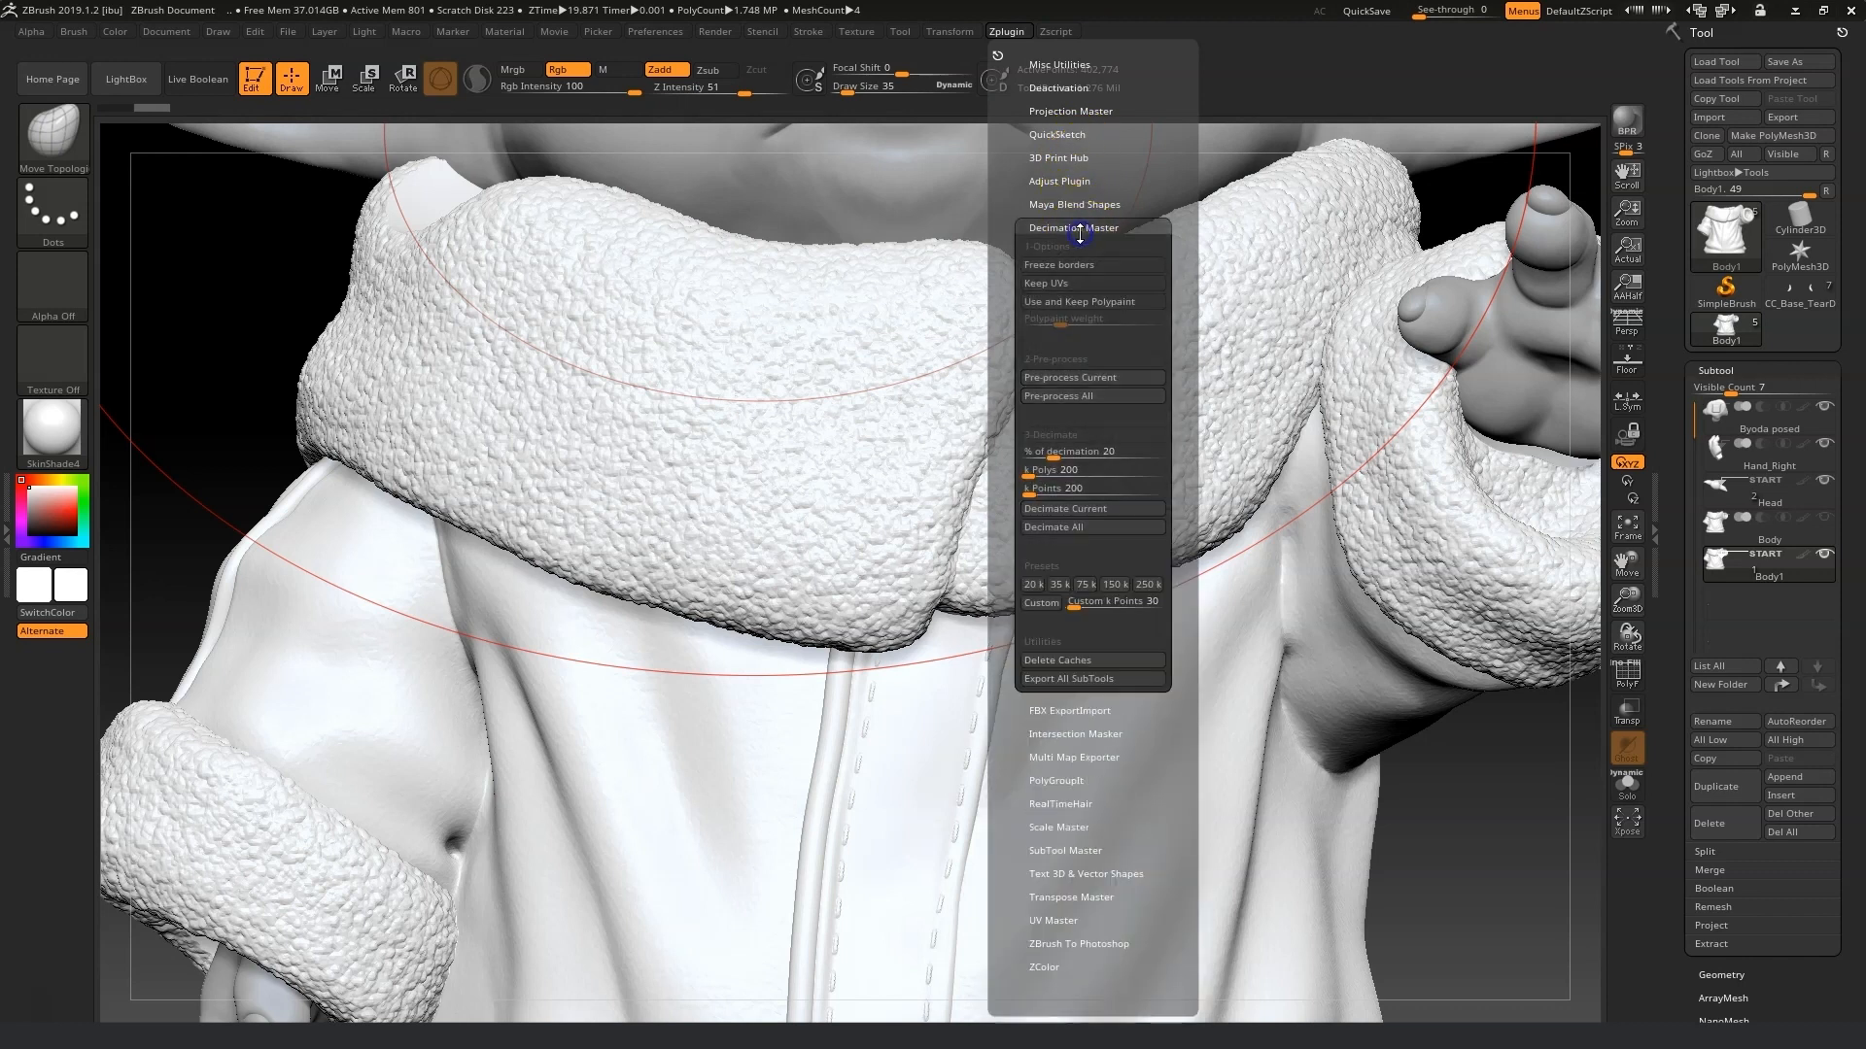
left_click(1099, 378)
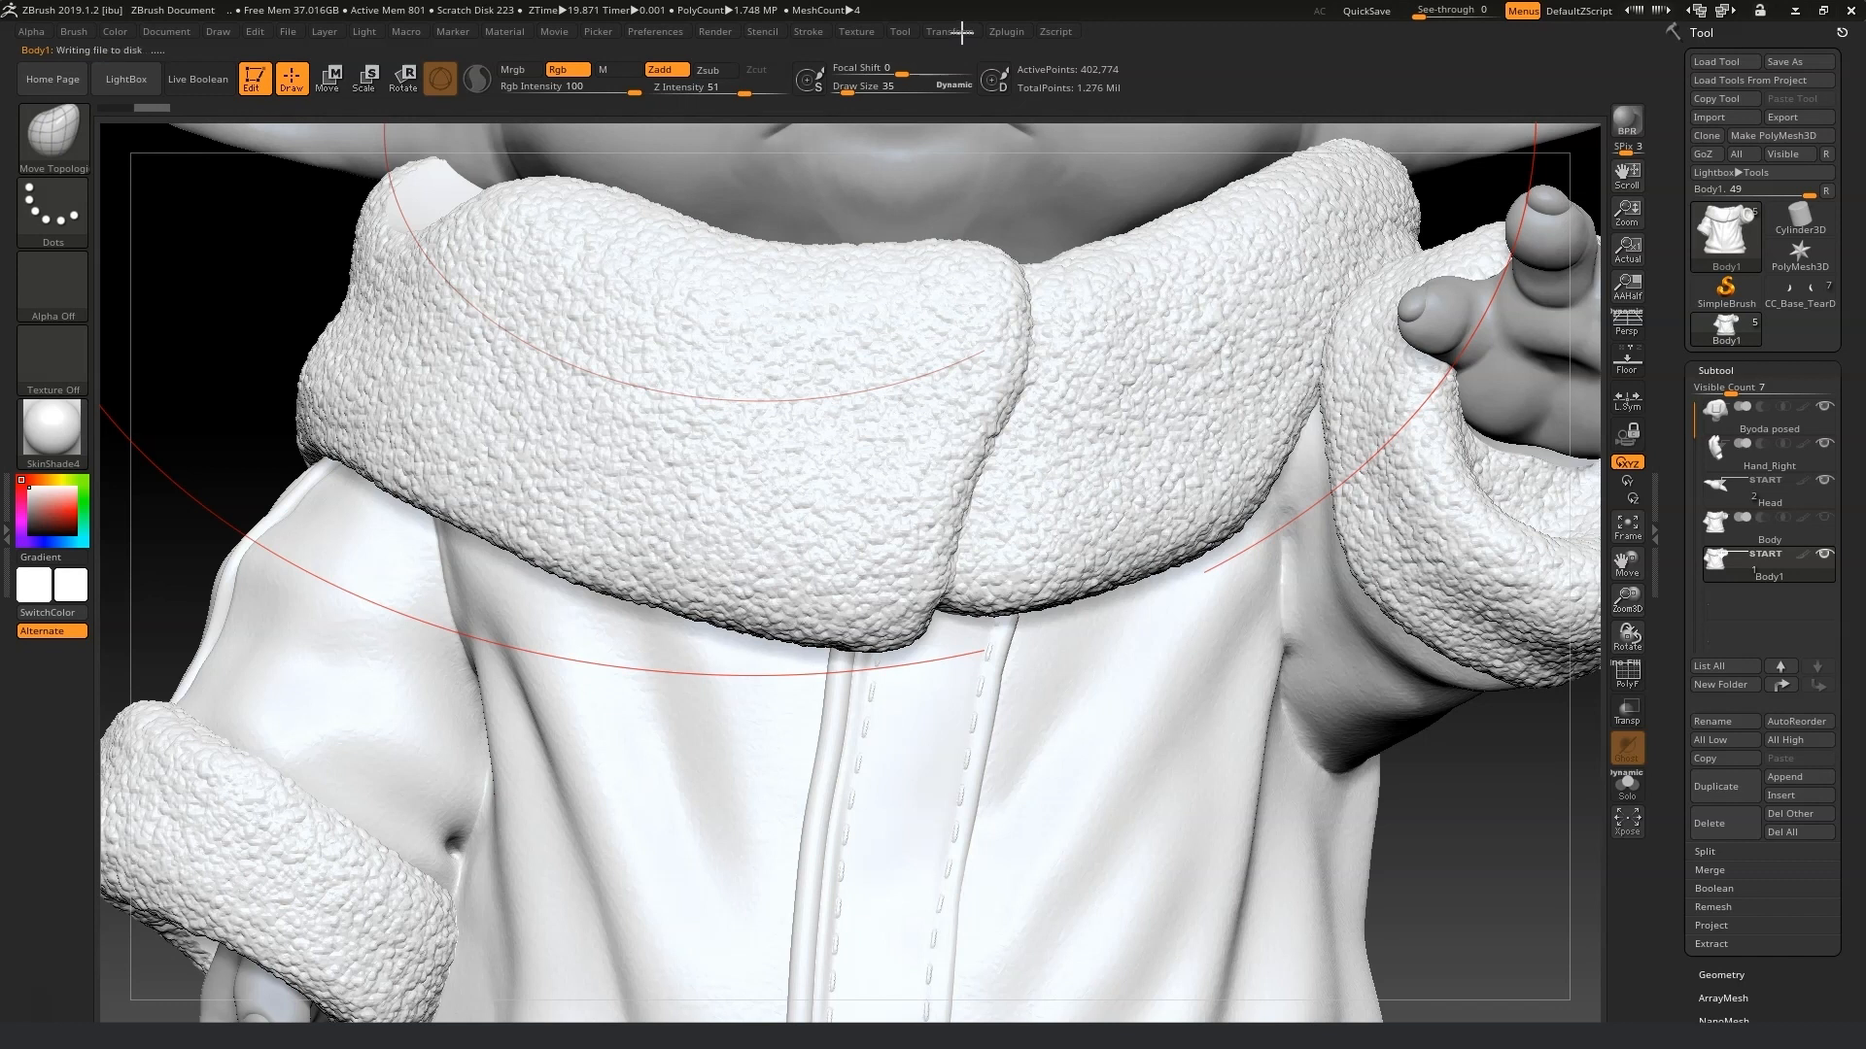
Set the % of decimation to about 2.99 and decimate the current subtool.
left_click(948, 33)
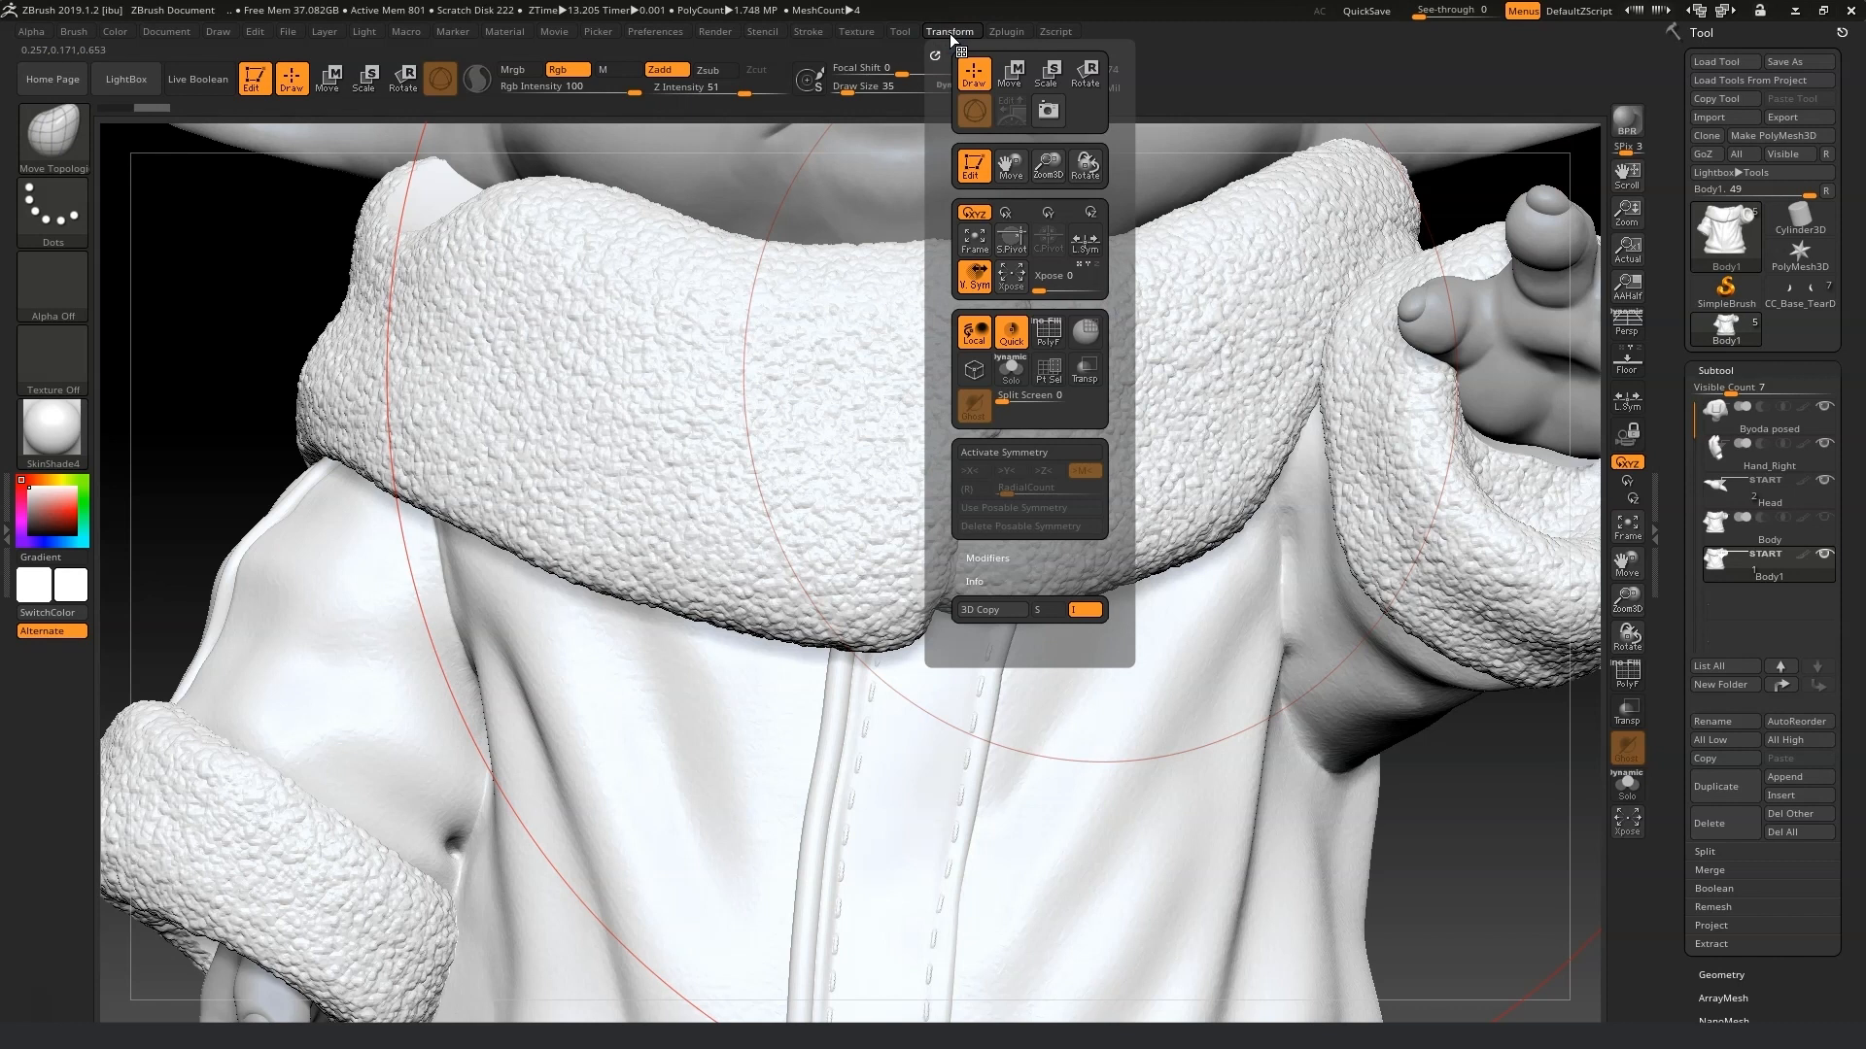
left_click(1006, 35)
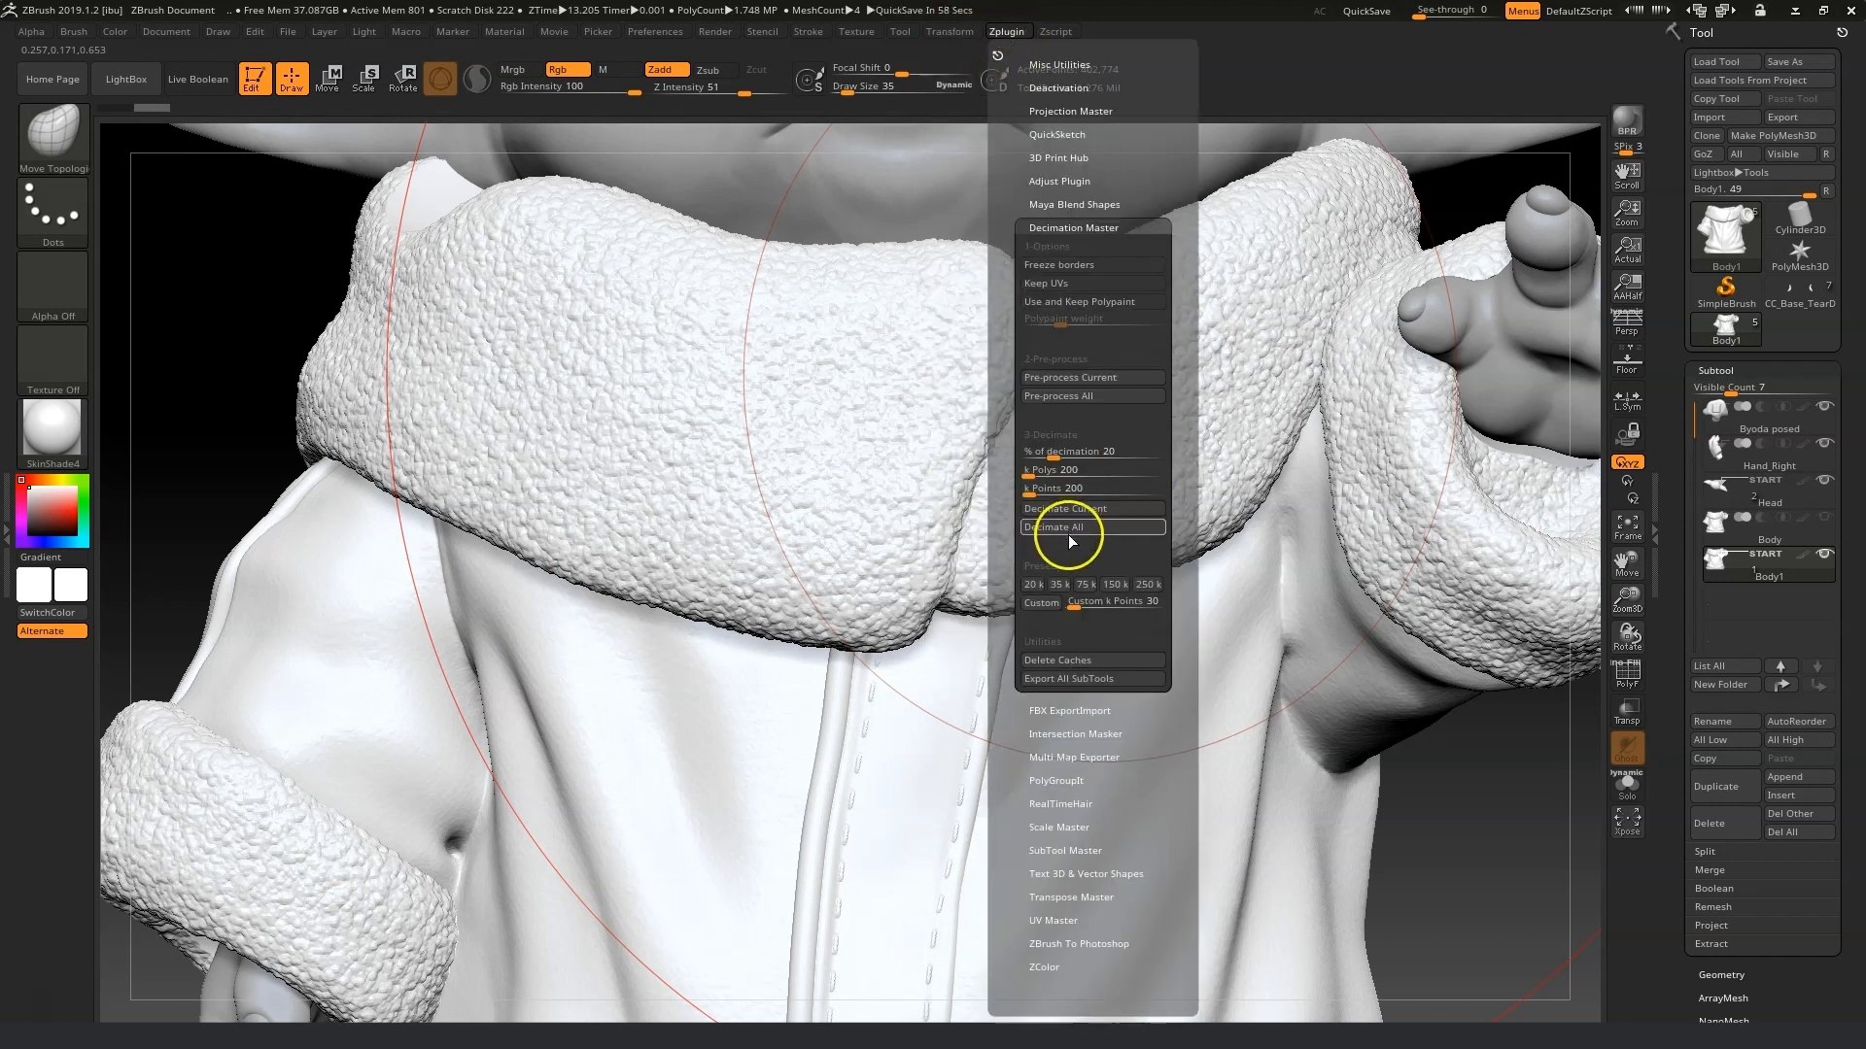
left_click_drag(1054, 453, 1033, 462)
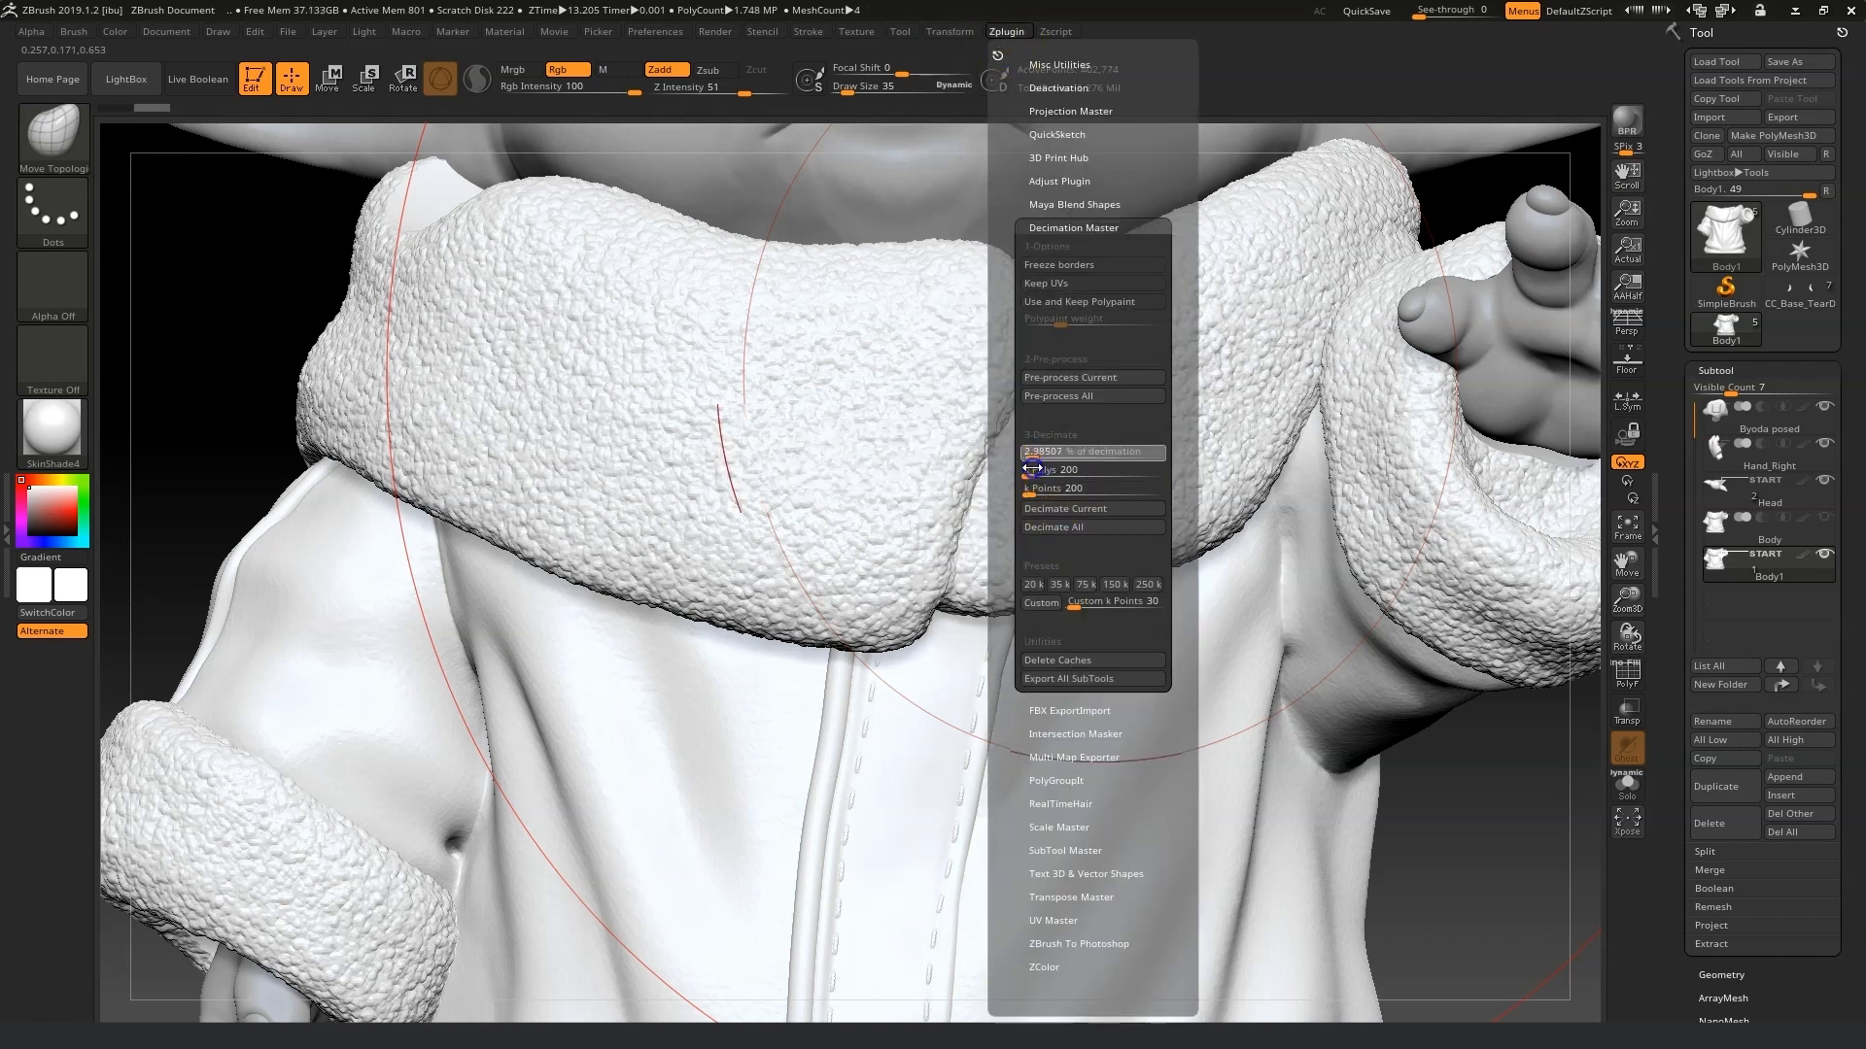
left_click(1074, 510)
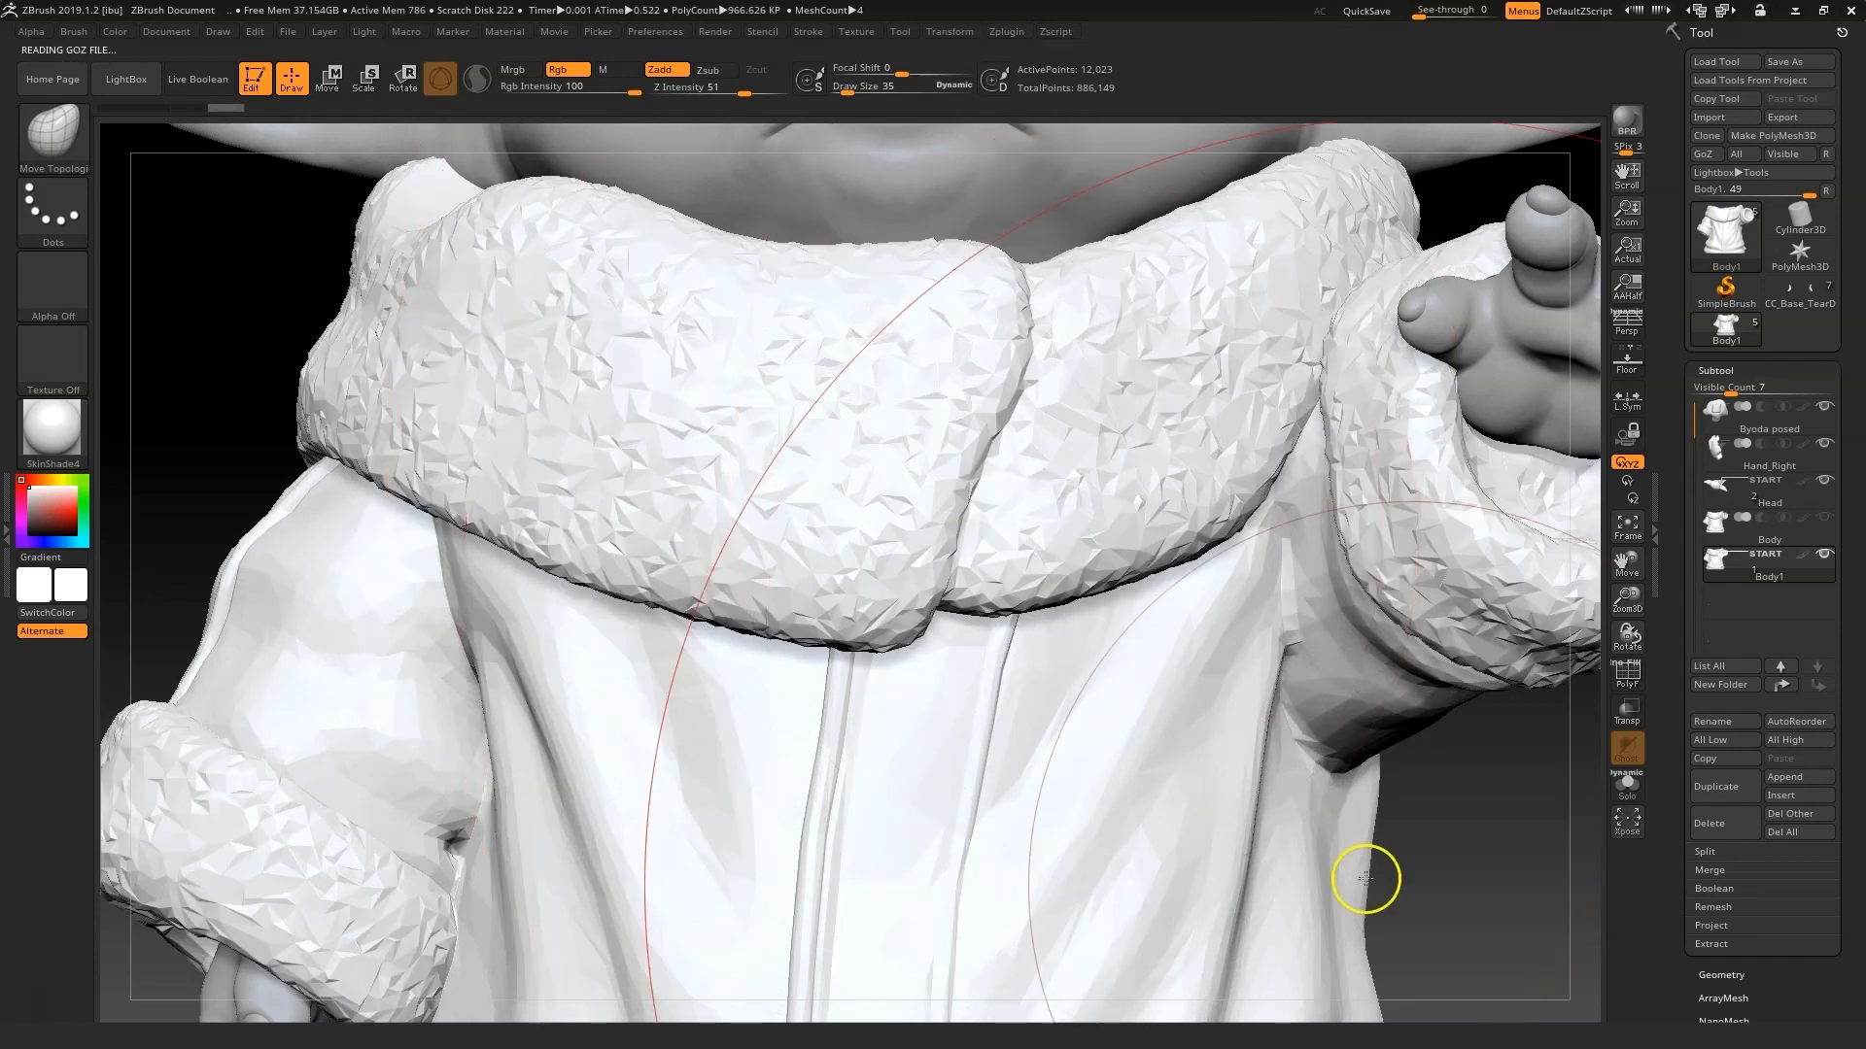
Export the decimated subtool as Body1 OBJ into the Working files\Obj files folder.
left_click_drag(1632, 607, 1607, 572)
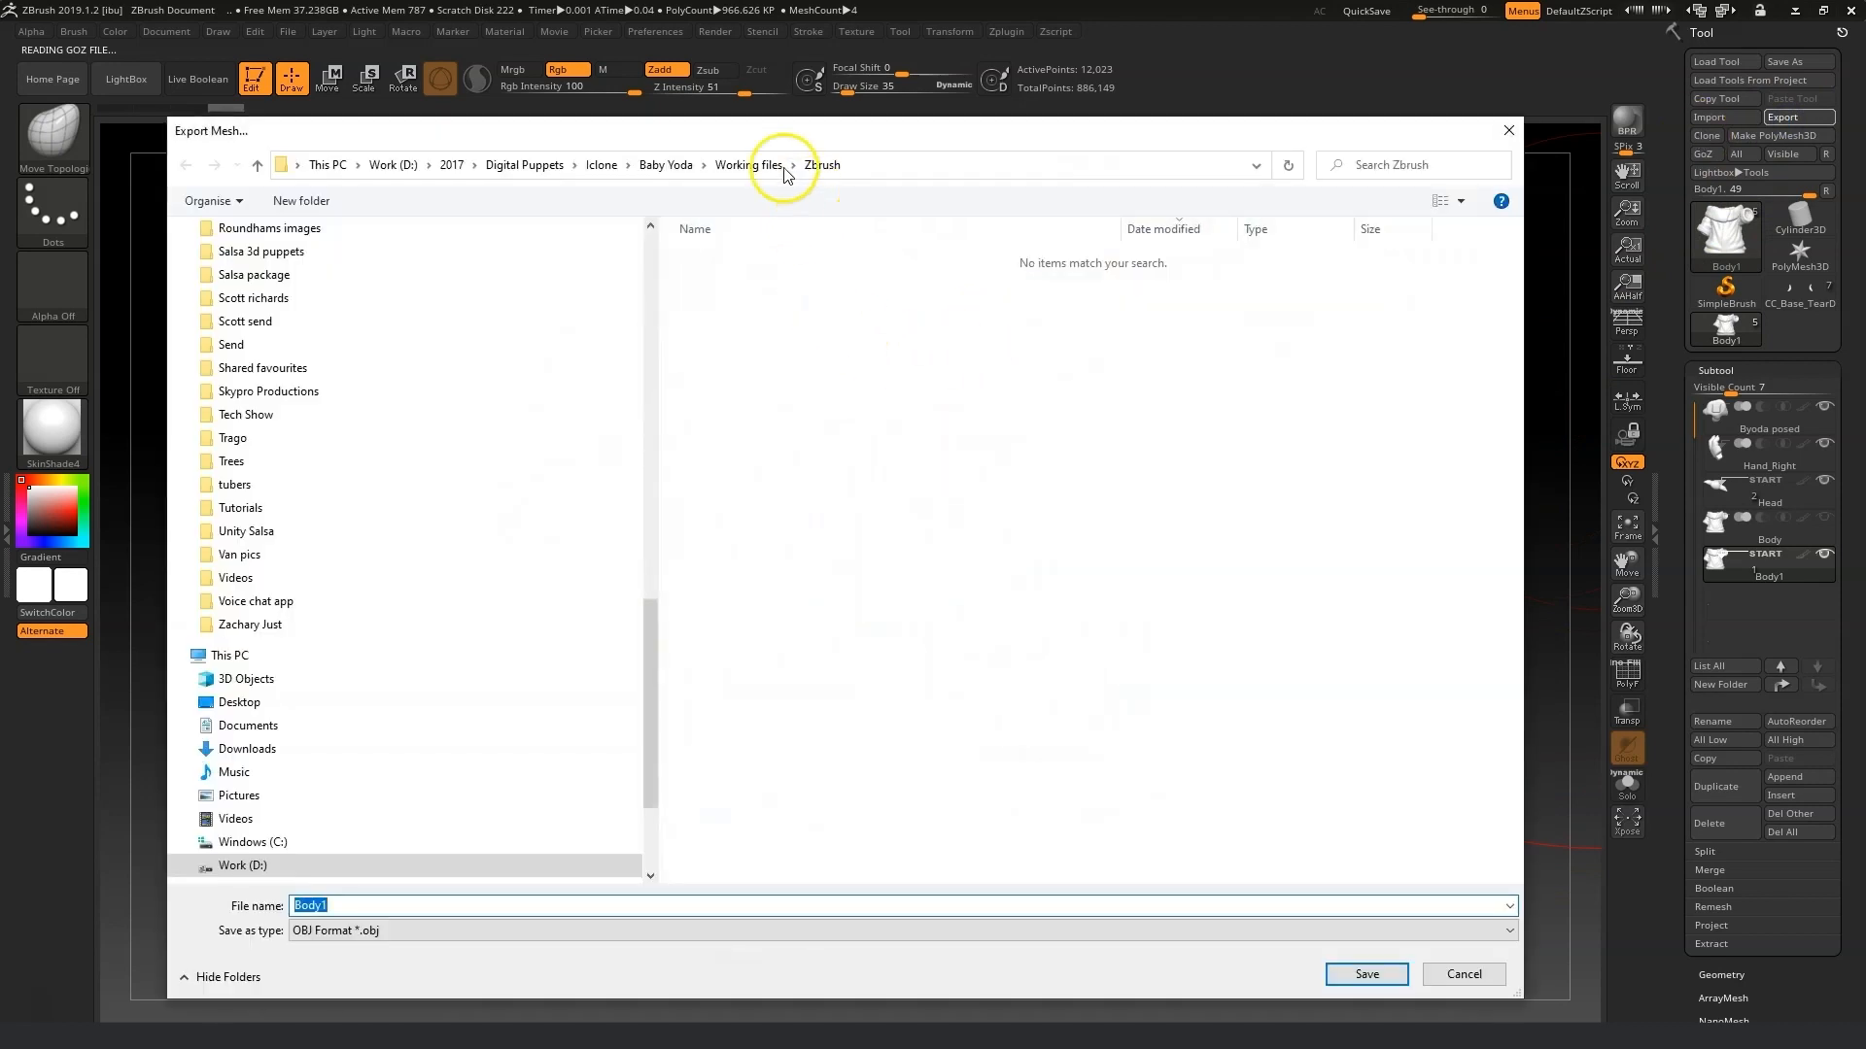
left_click(784, 167)
double_click(812, 282)
left_click(400, 905)
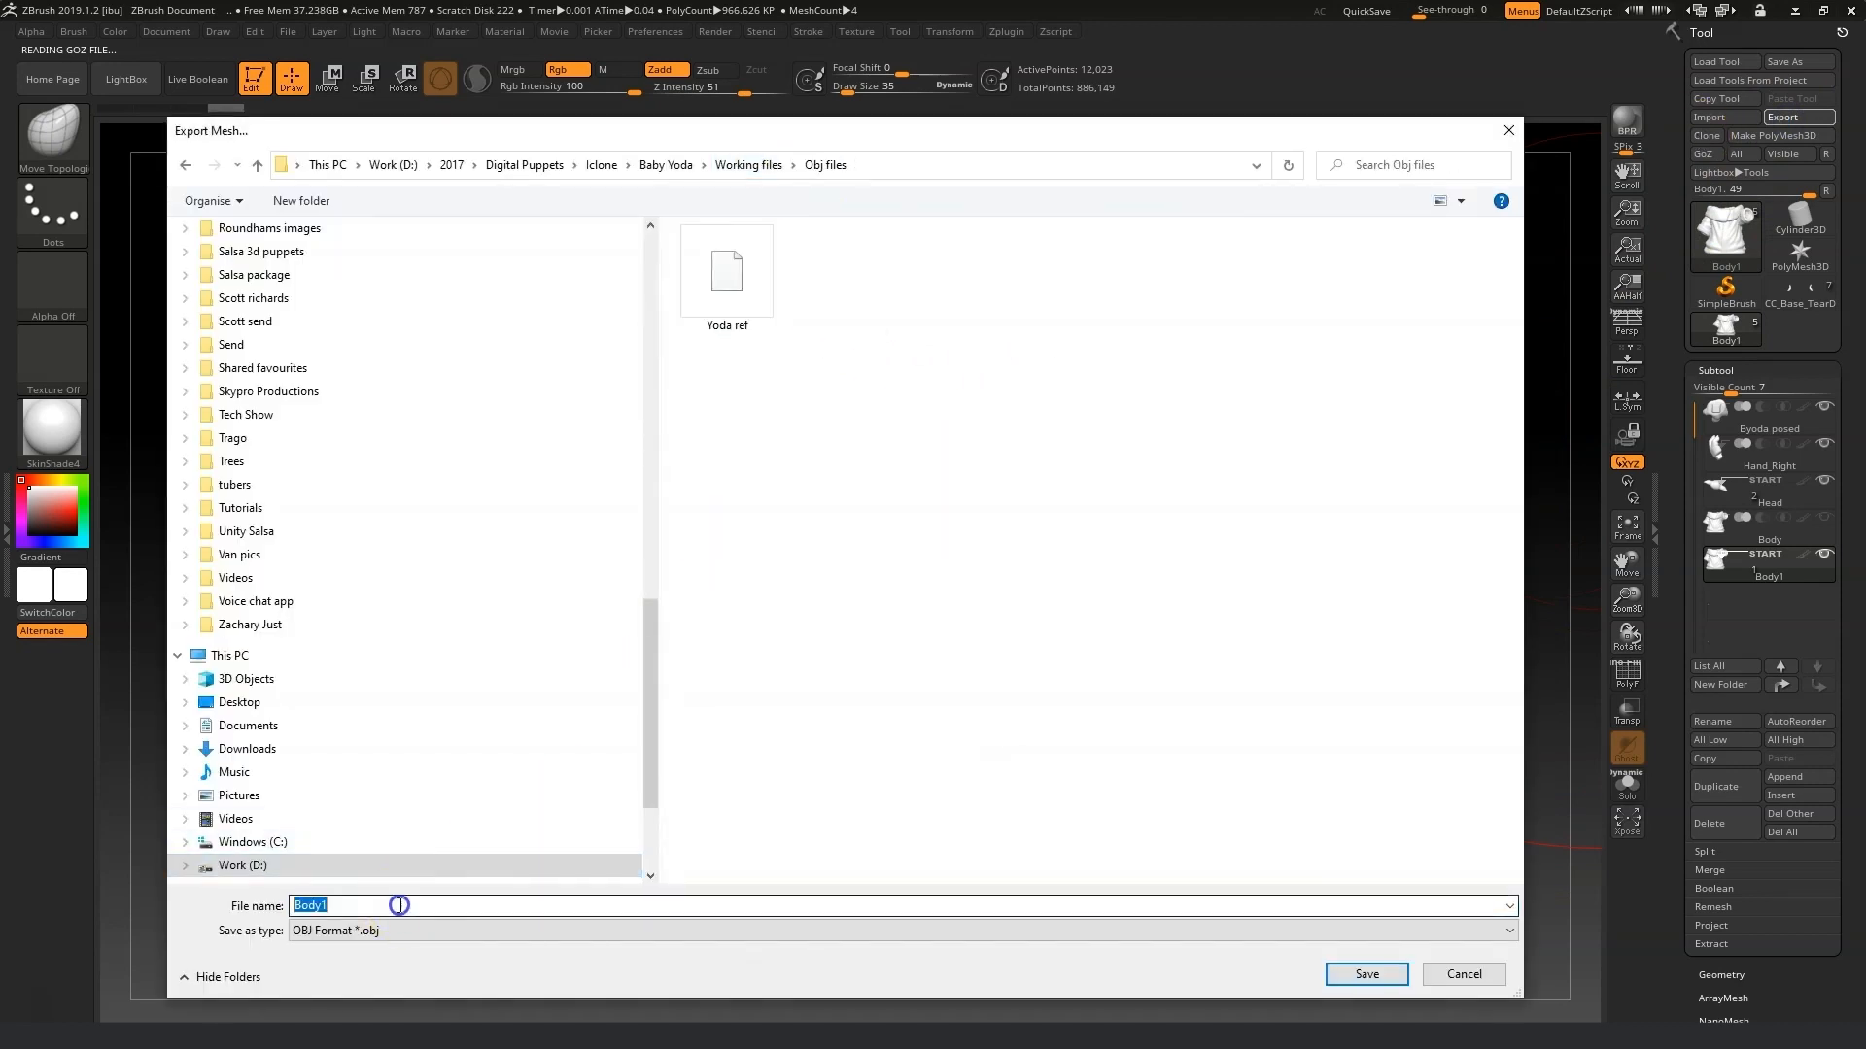
key("Return")
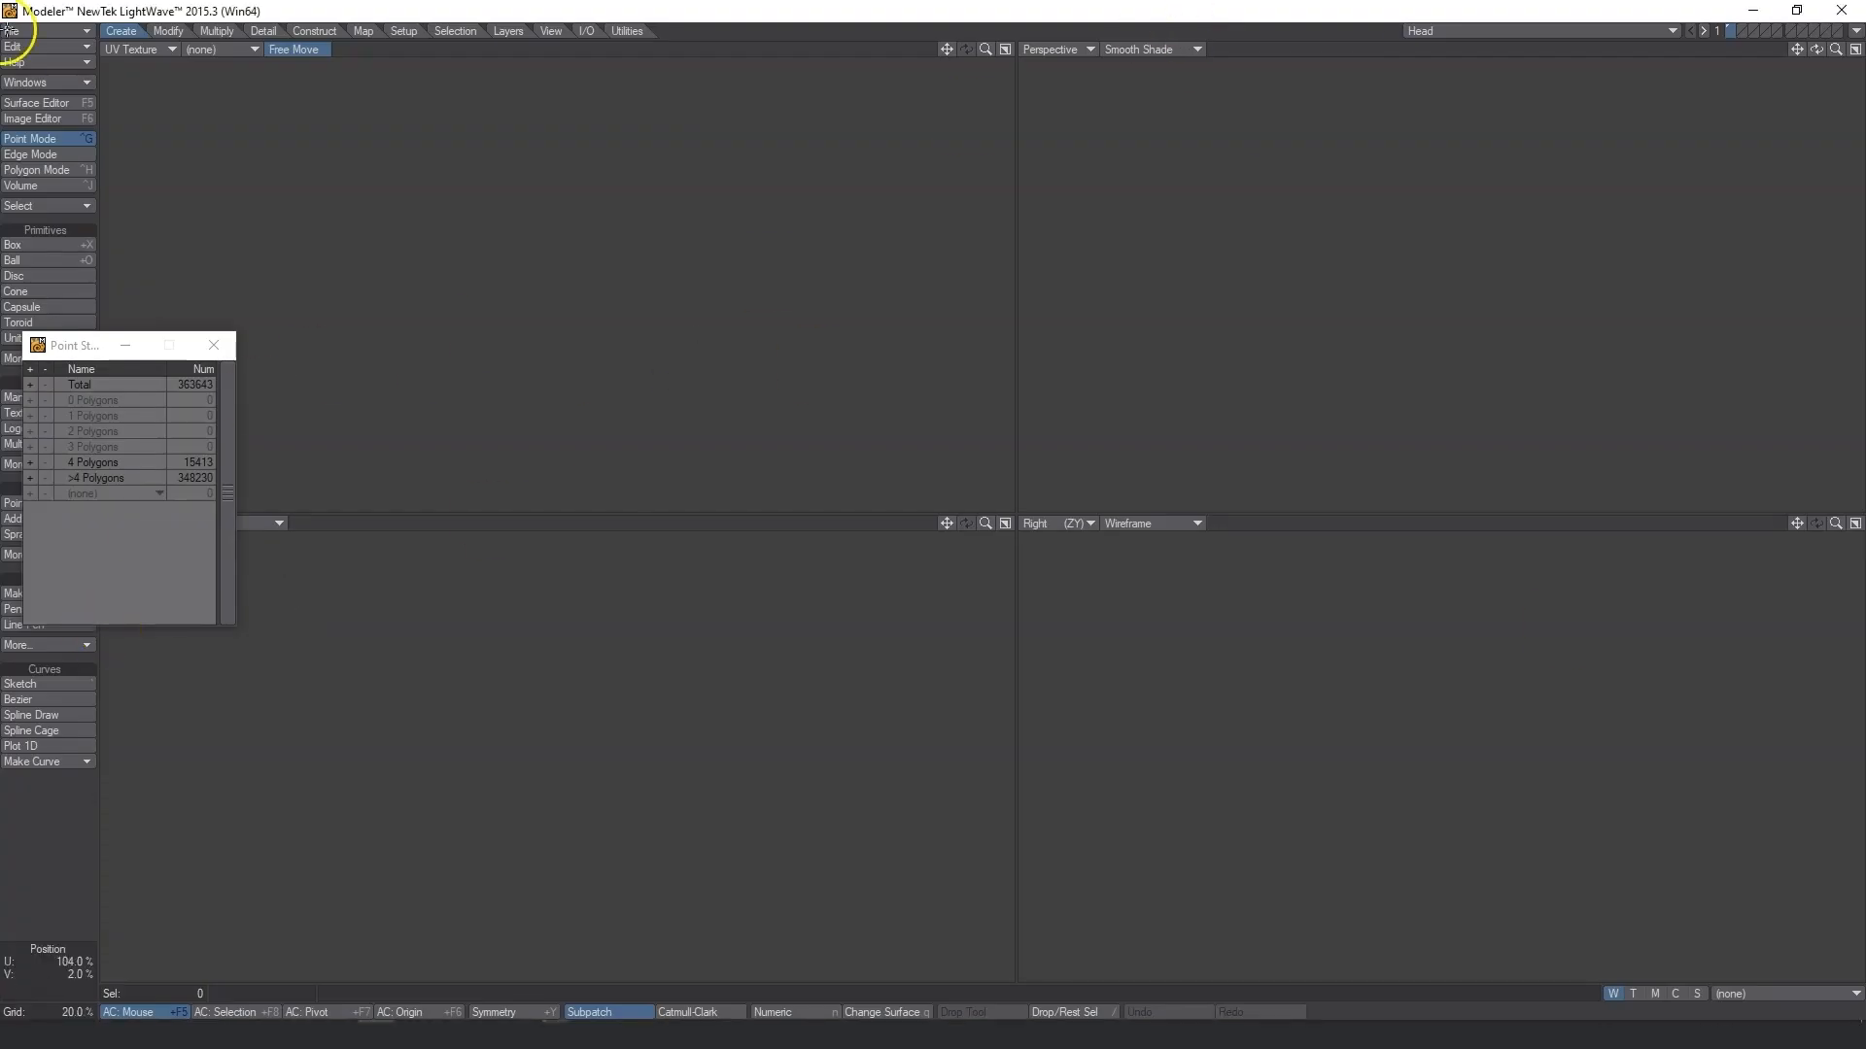
Load the Body1 OBJ from the Working files\Obj files folder into Modeler.
left_click(214, 345)
left_click(39, 31)
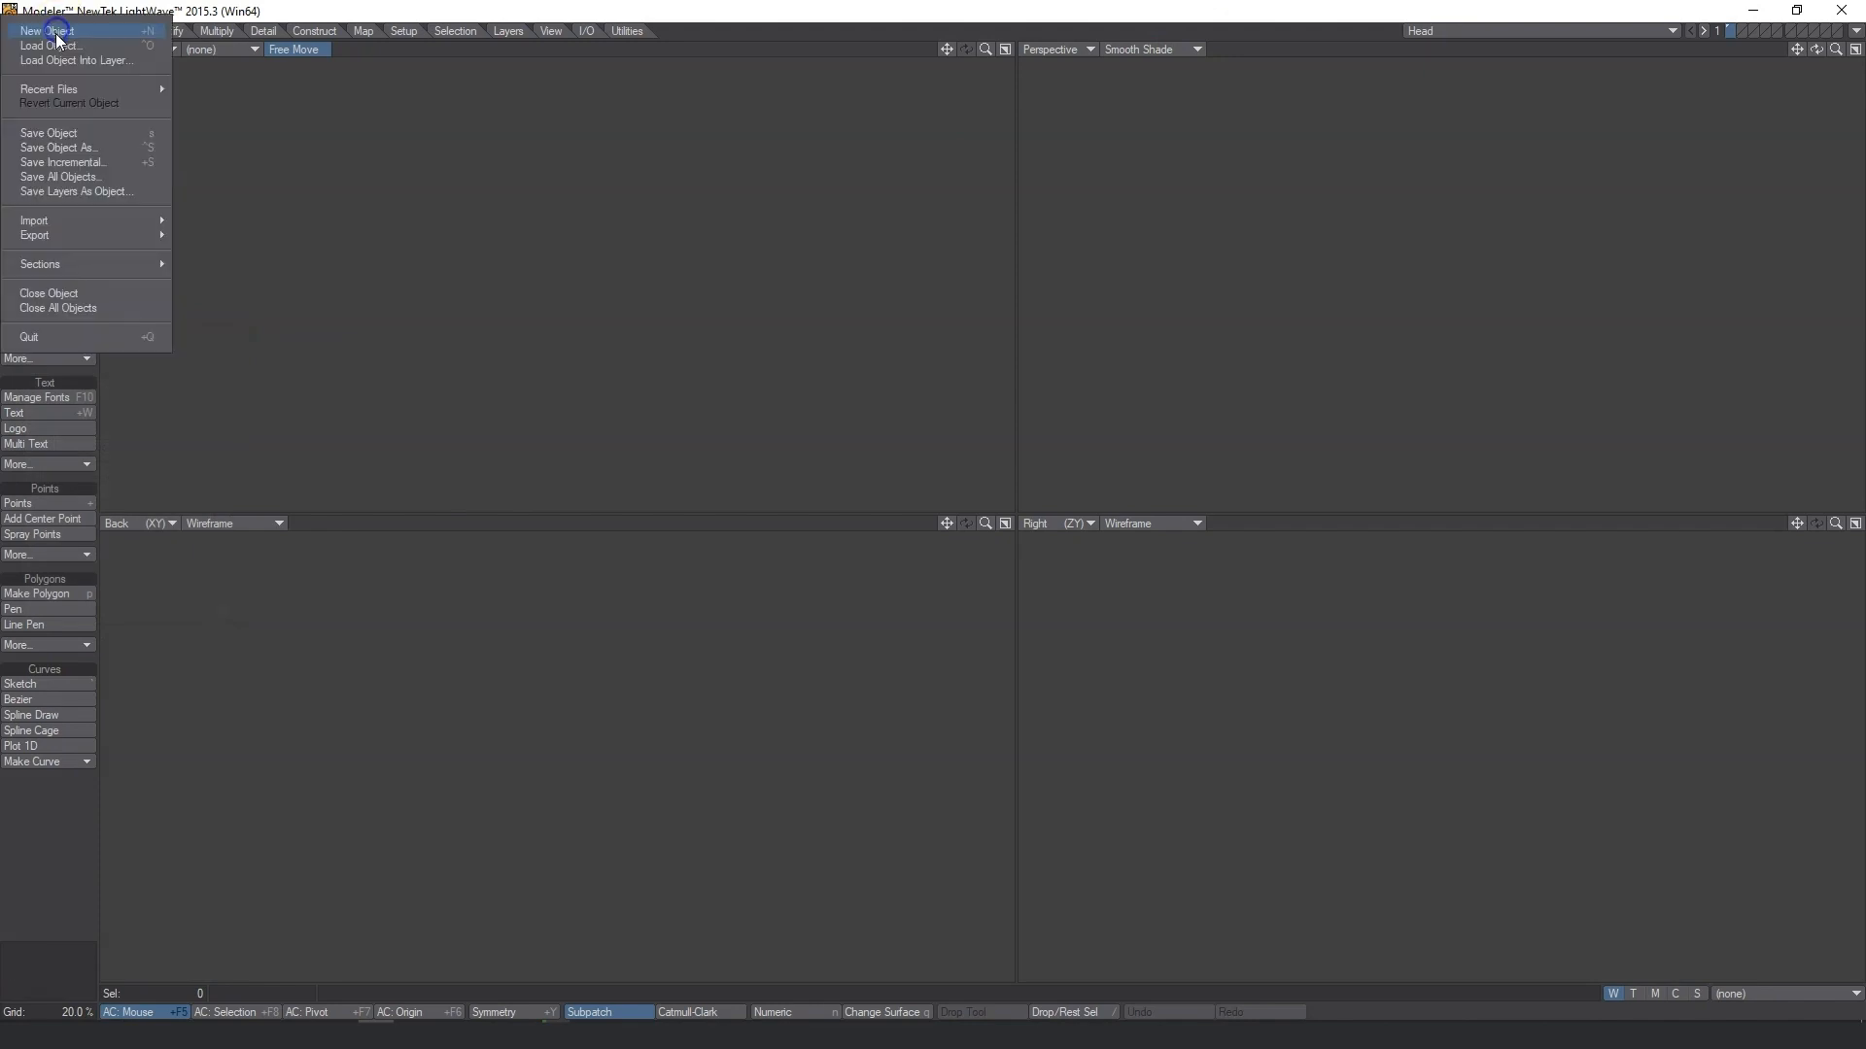
left_click(79, 49)
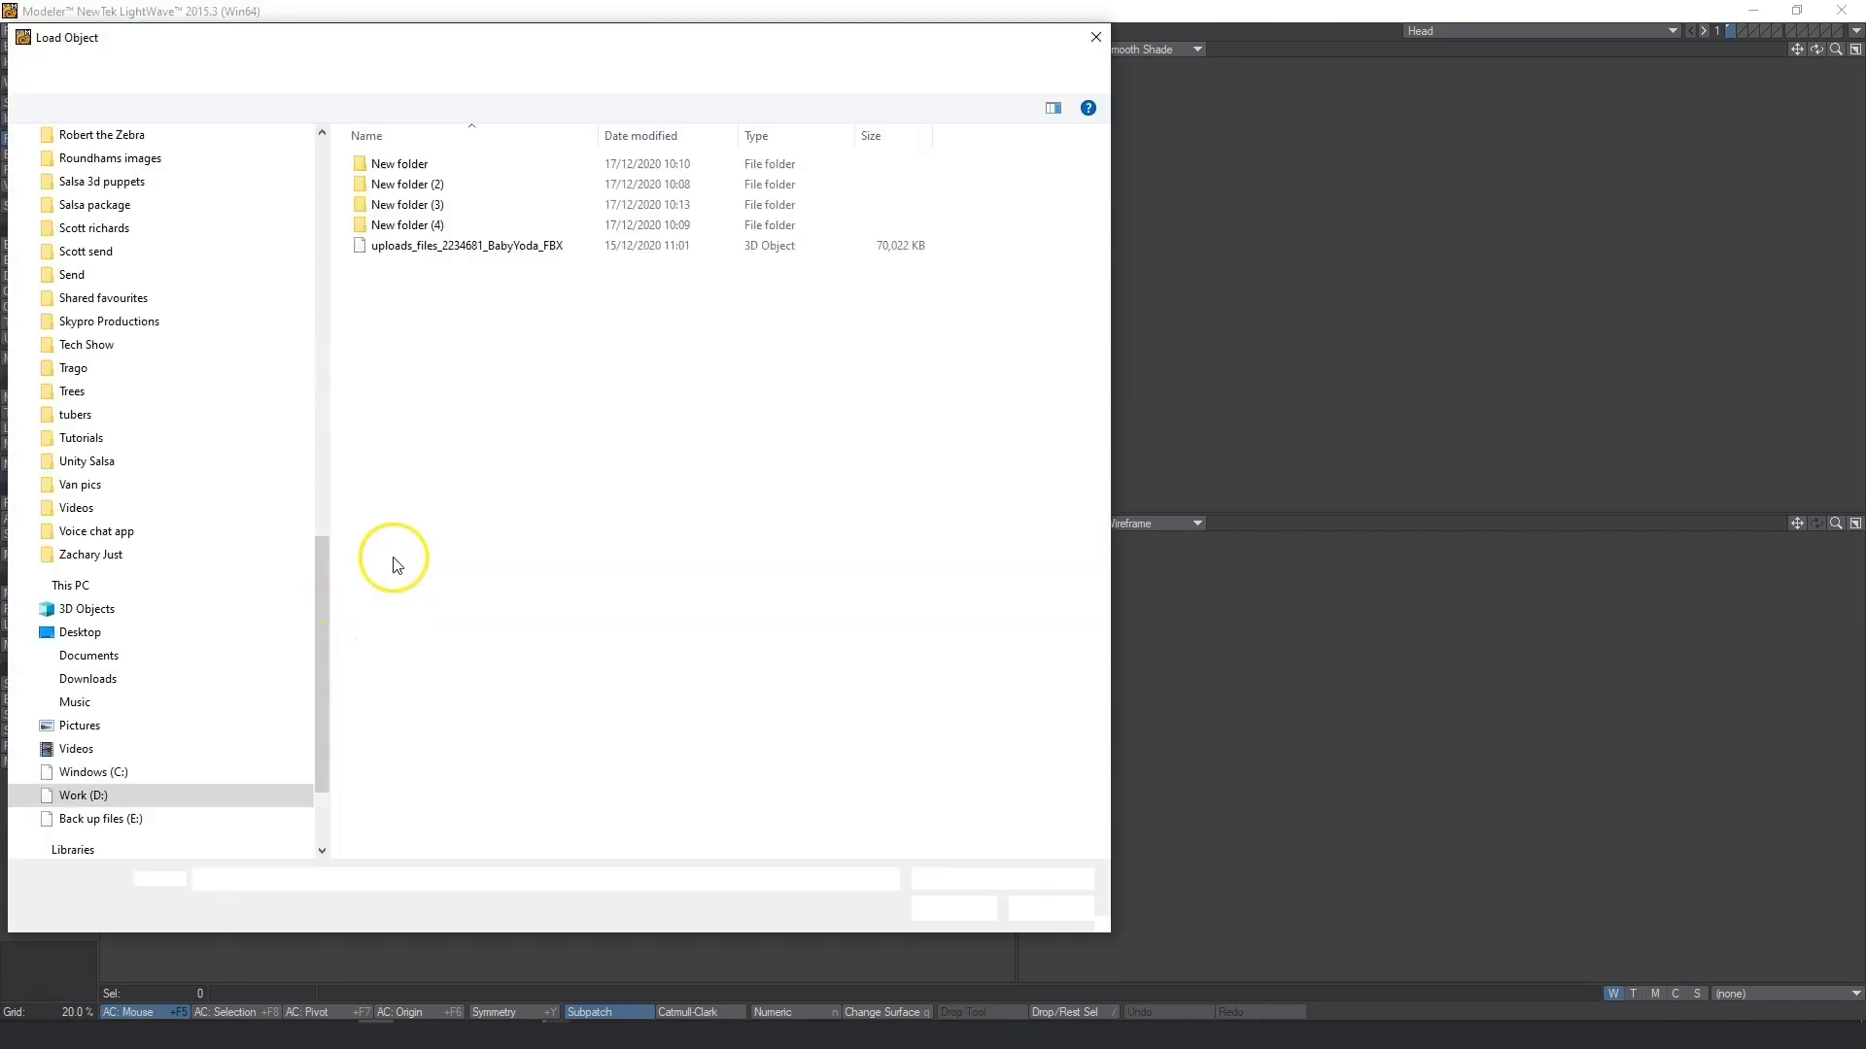
scroll(155, 407, "up", 5)
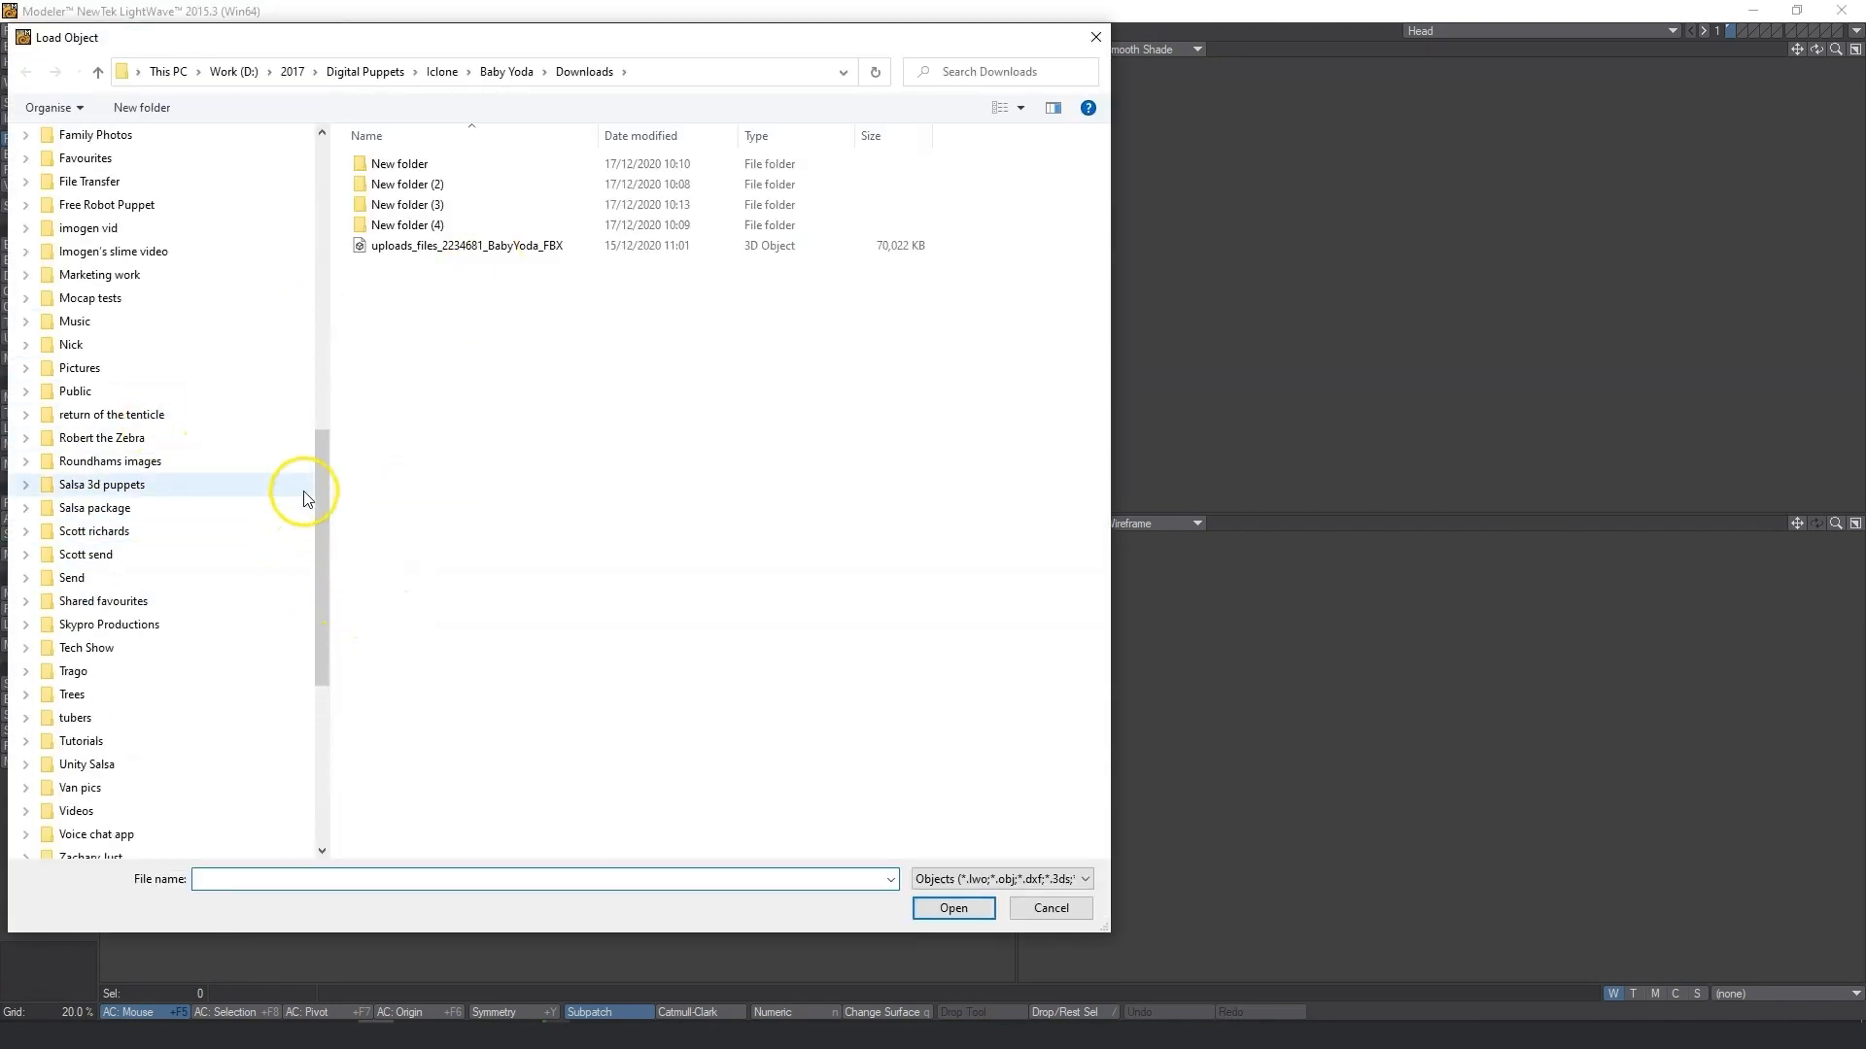
left_click_drag(319, 488, 351, 141)
left_click(78, 499)
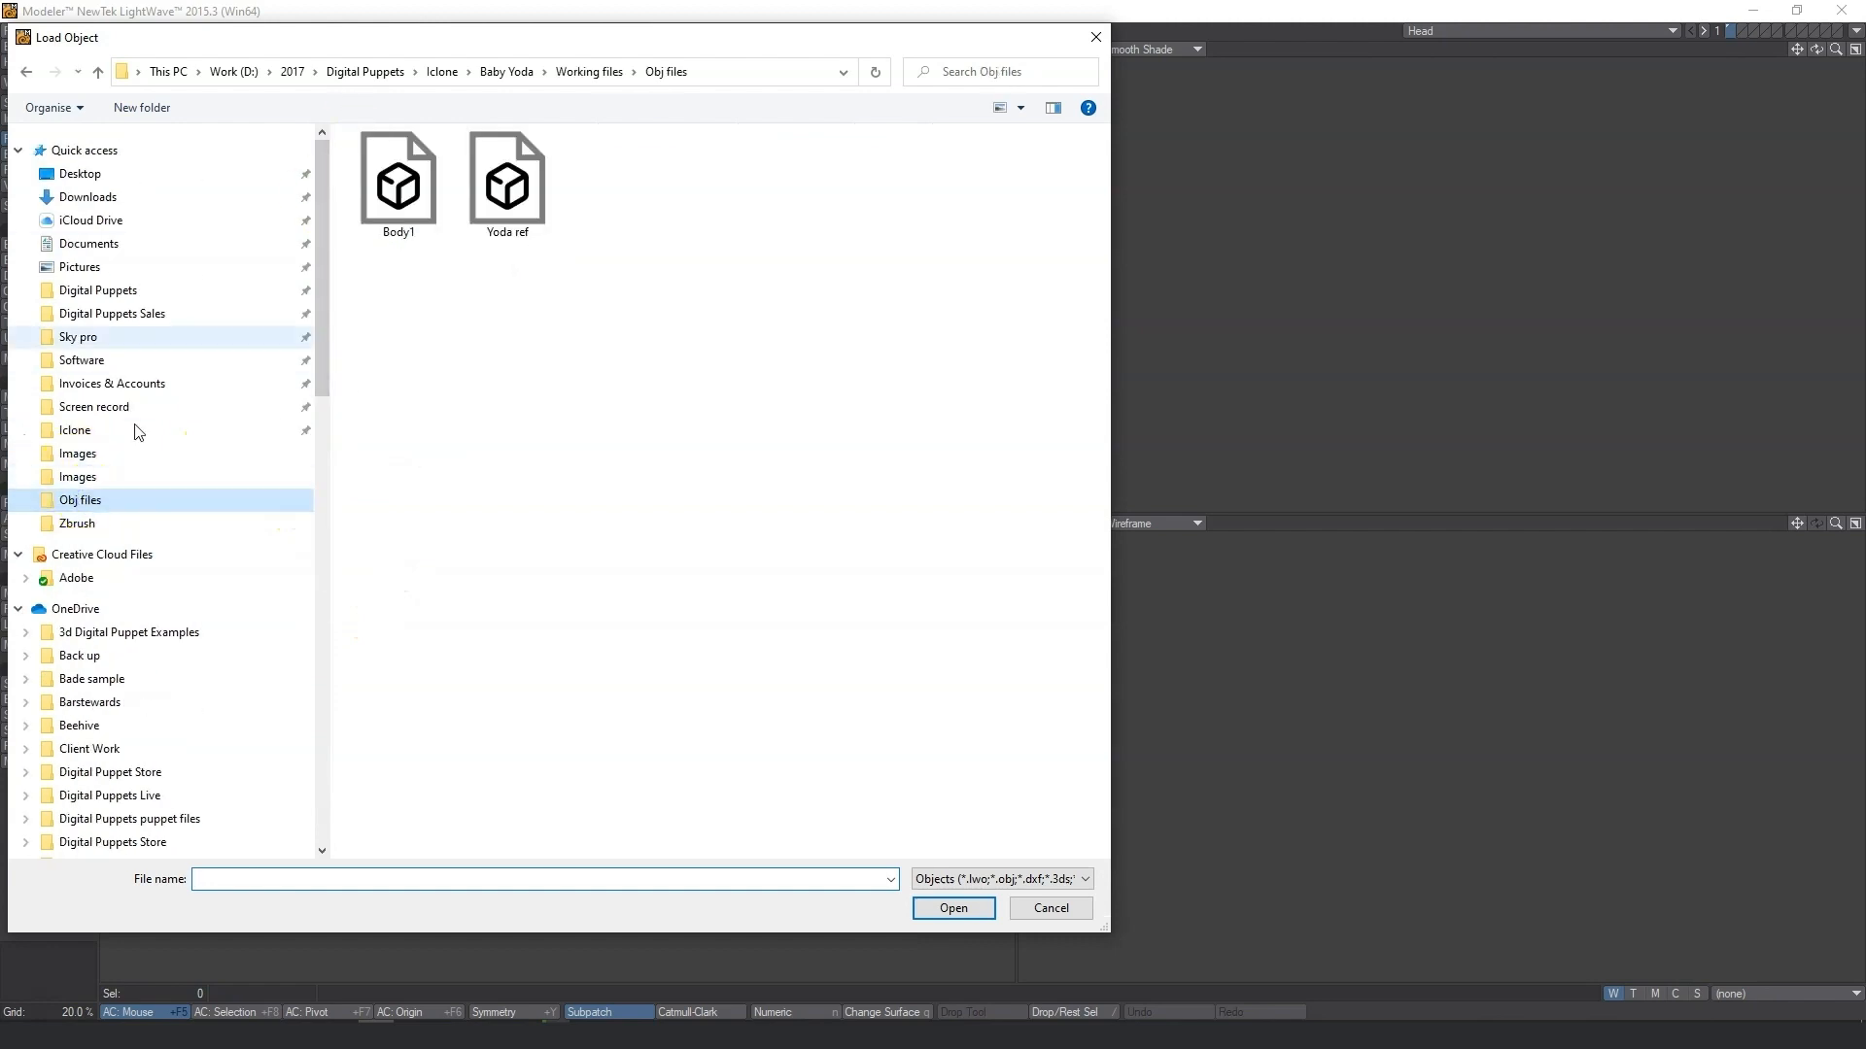
left_click(398, 180)
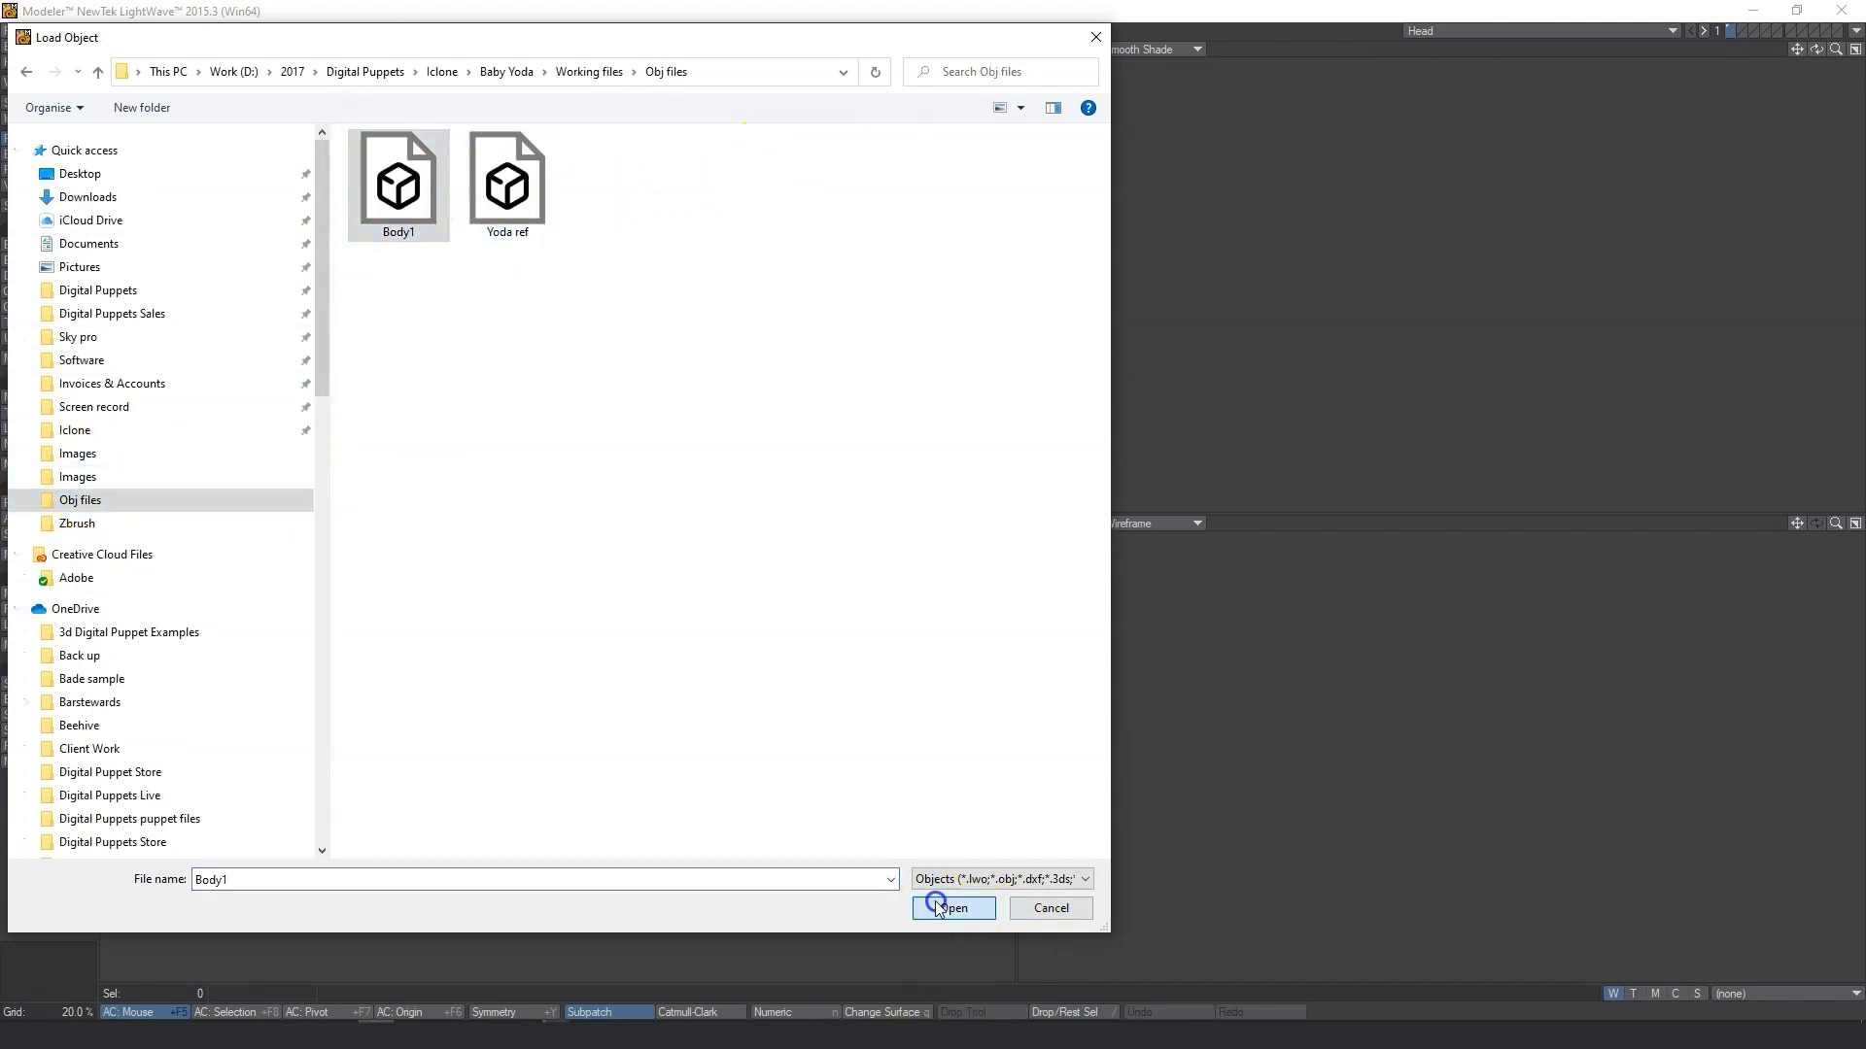
left_click(951, 907)
Block out a box around the body mesh and stretch out a sleeve from one side.
key("a")
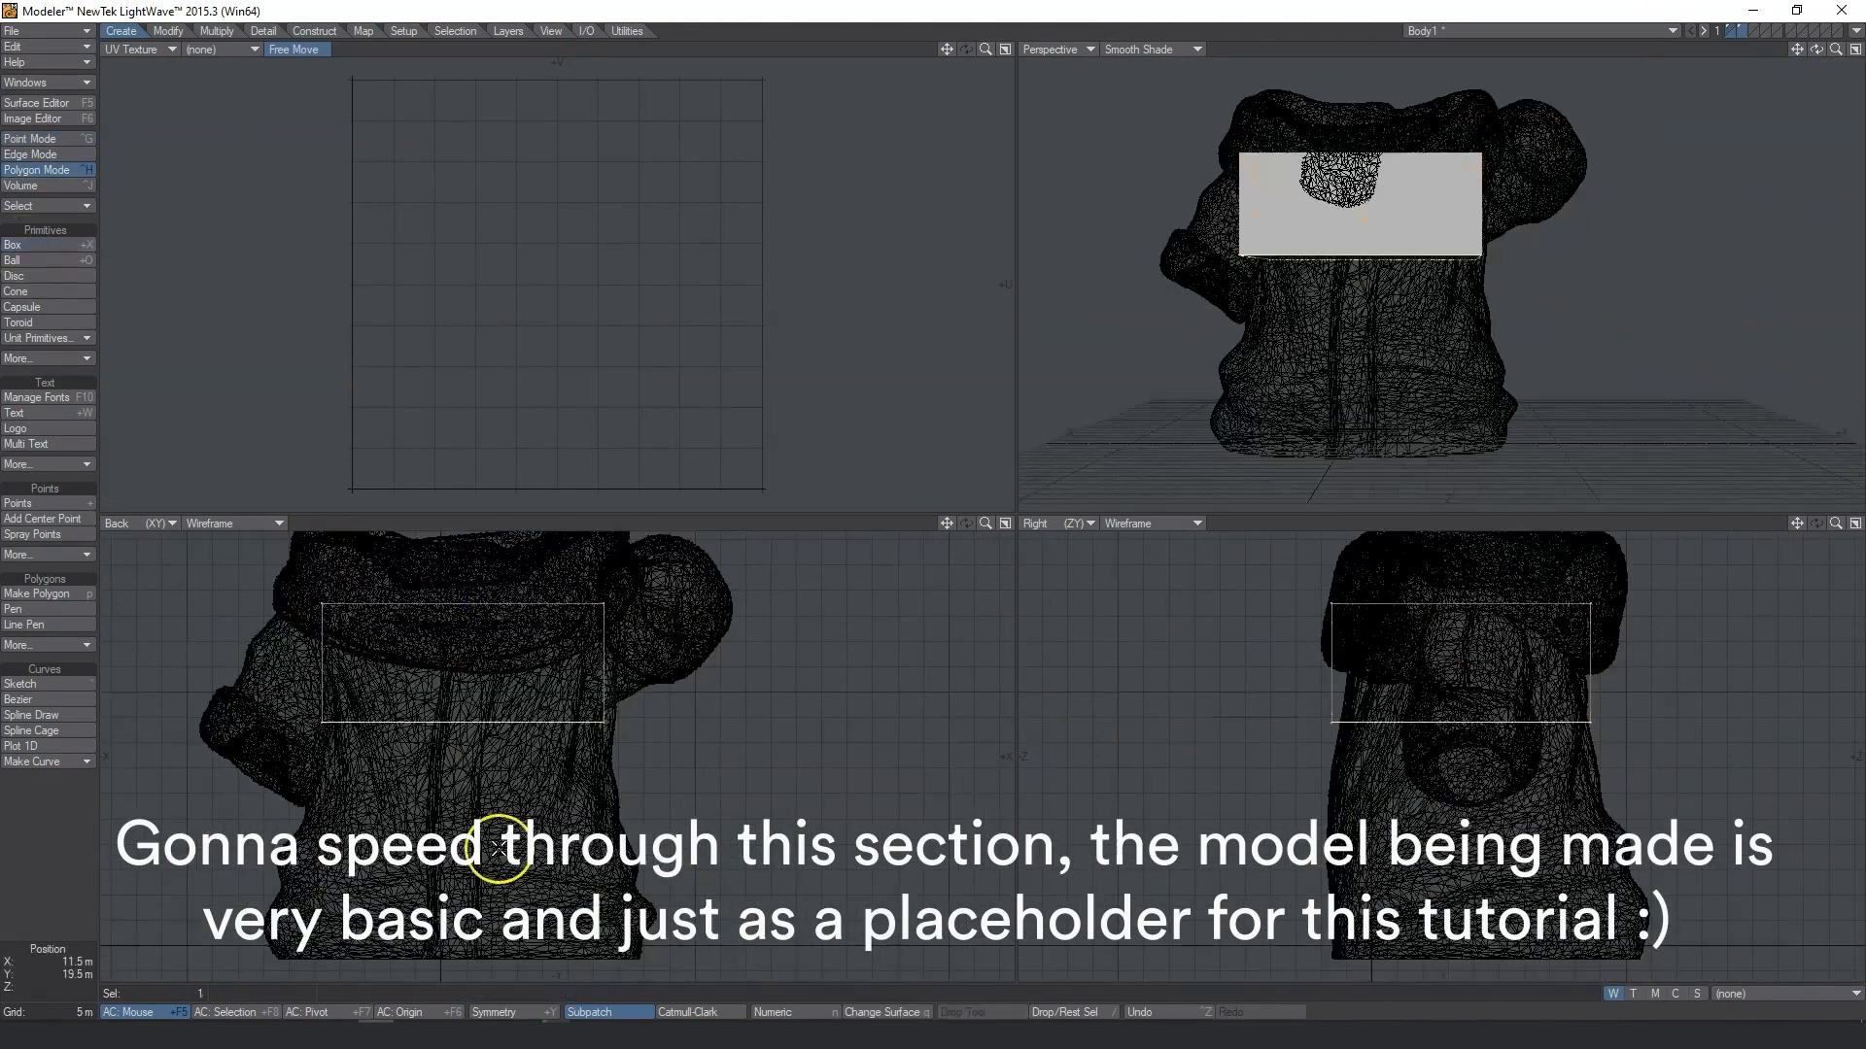
left_click(168, 31)
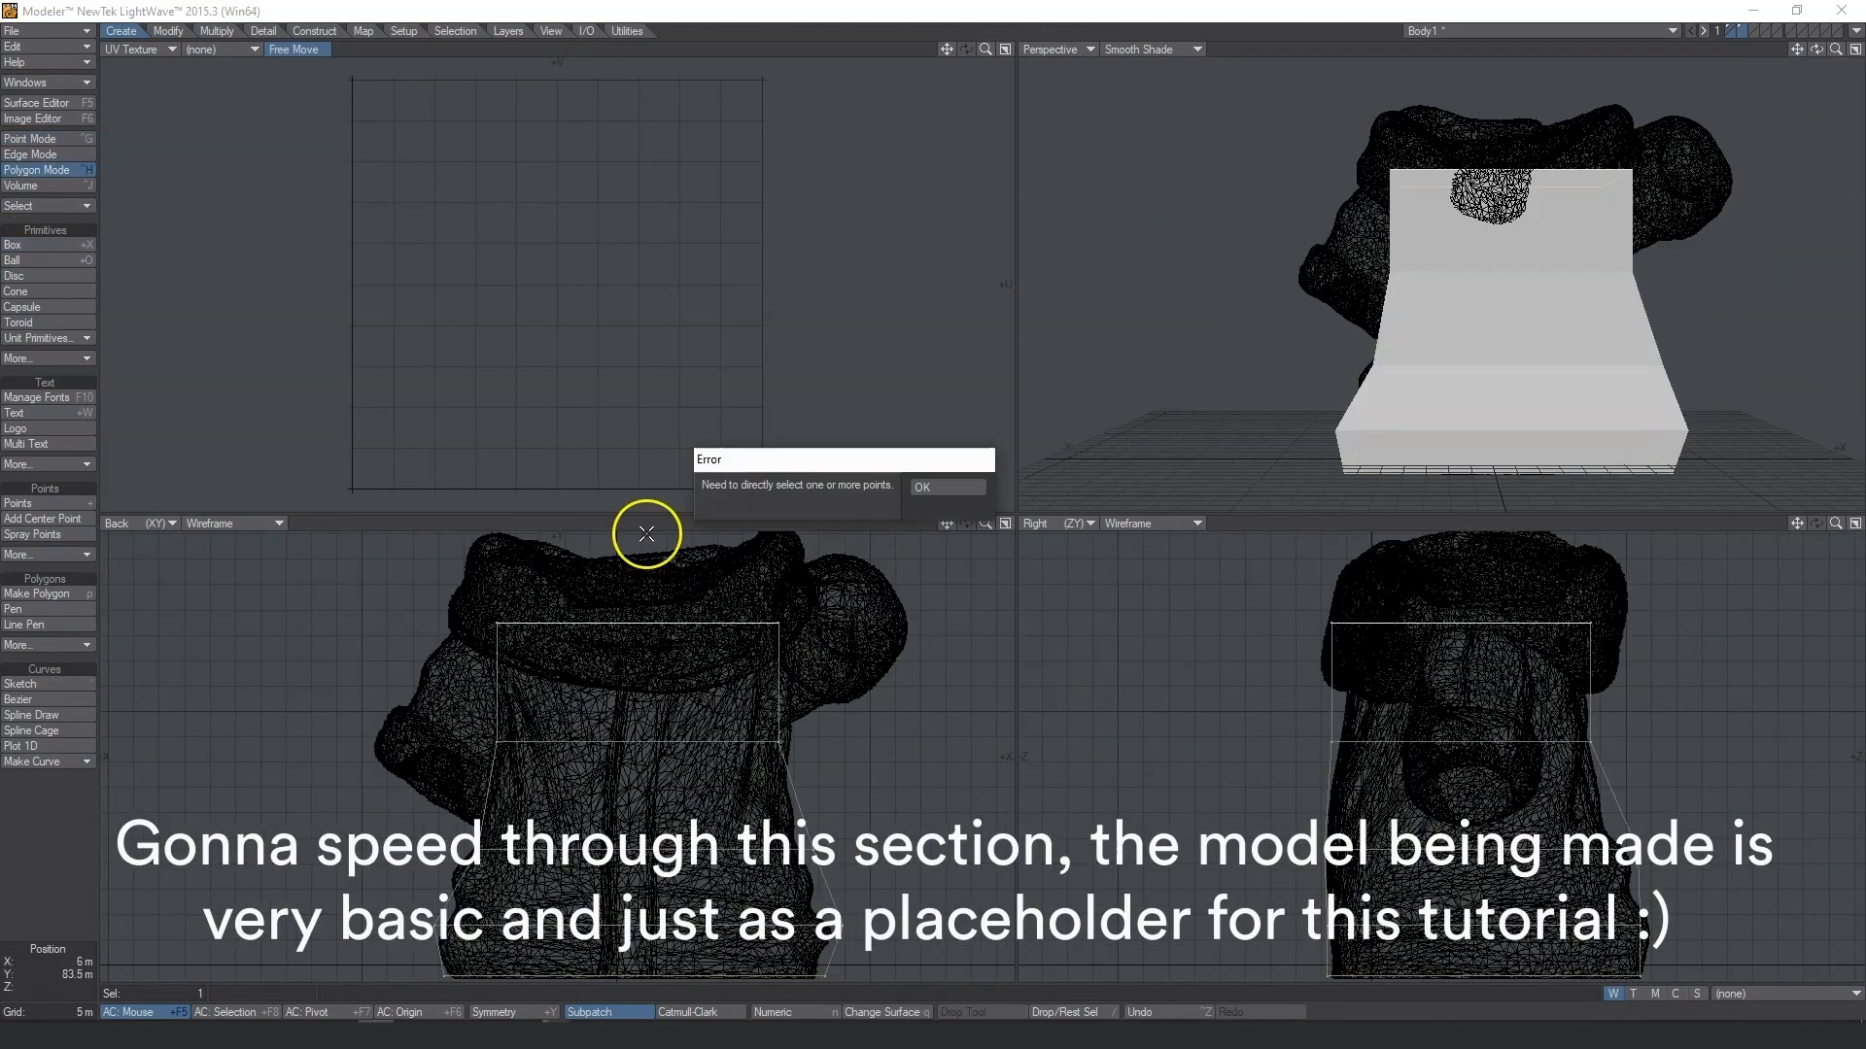
left_click(946, 487)
left_click(487, 727)
key("h")
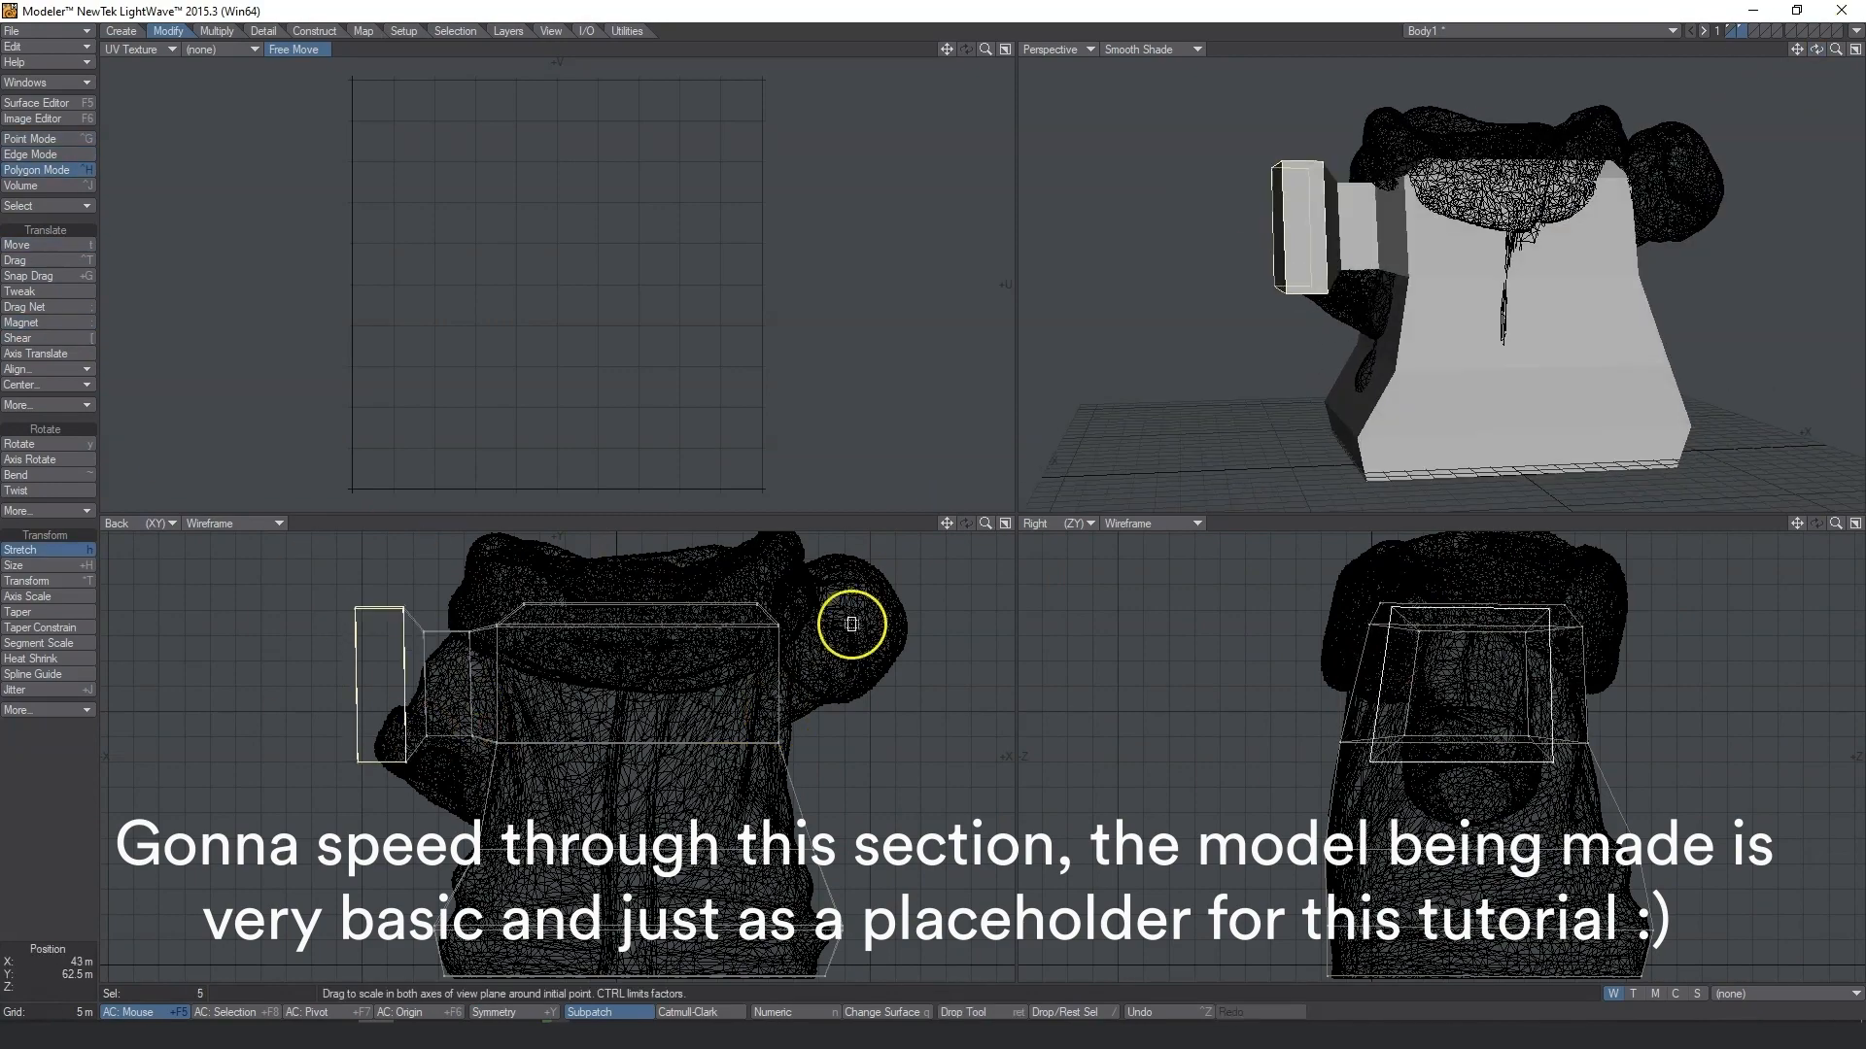
left_click(217, 31)
left_click(30, 154)
left_click(946, 487)
Refine the box into a subpatched robe placeholder with a rounded collar around the neck.
key("Tab")
left_click(168, 31)
left_click(21, 323)
left_click(263, 31)
left_click(29, 377)
key("Tab")
left_click(36, 170)
left_click(217, 31)
key("Tab")
left_click(263, 31)
left_click(30, 139)
left_click(1753, 32)
left_click(120, 31)
left_click_drag(404, 155, 761, 435)
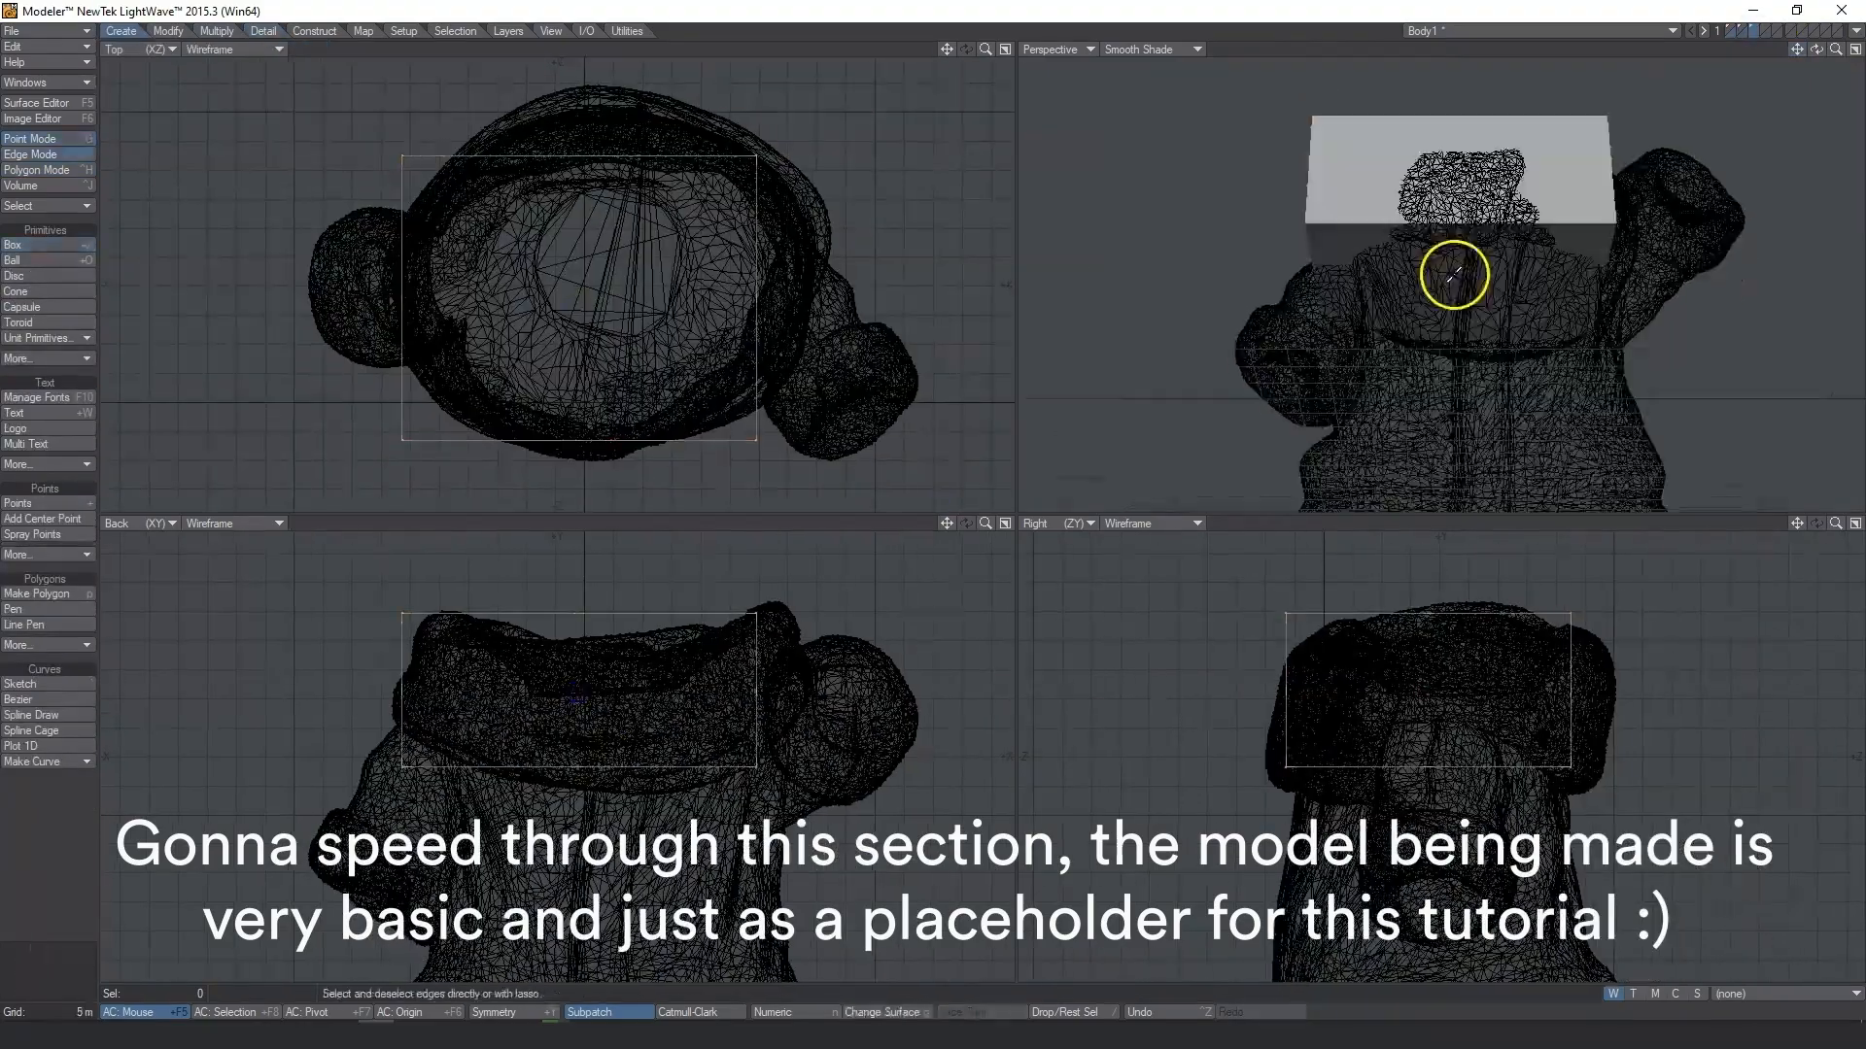
left_click(314, 31)
key("Tab")
key("period")
left_click(36, 170)
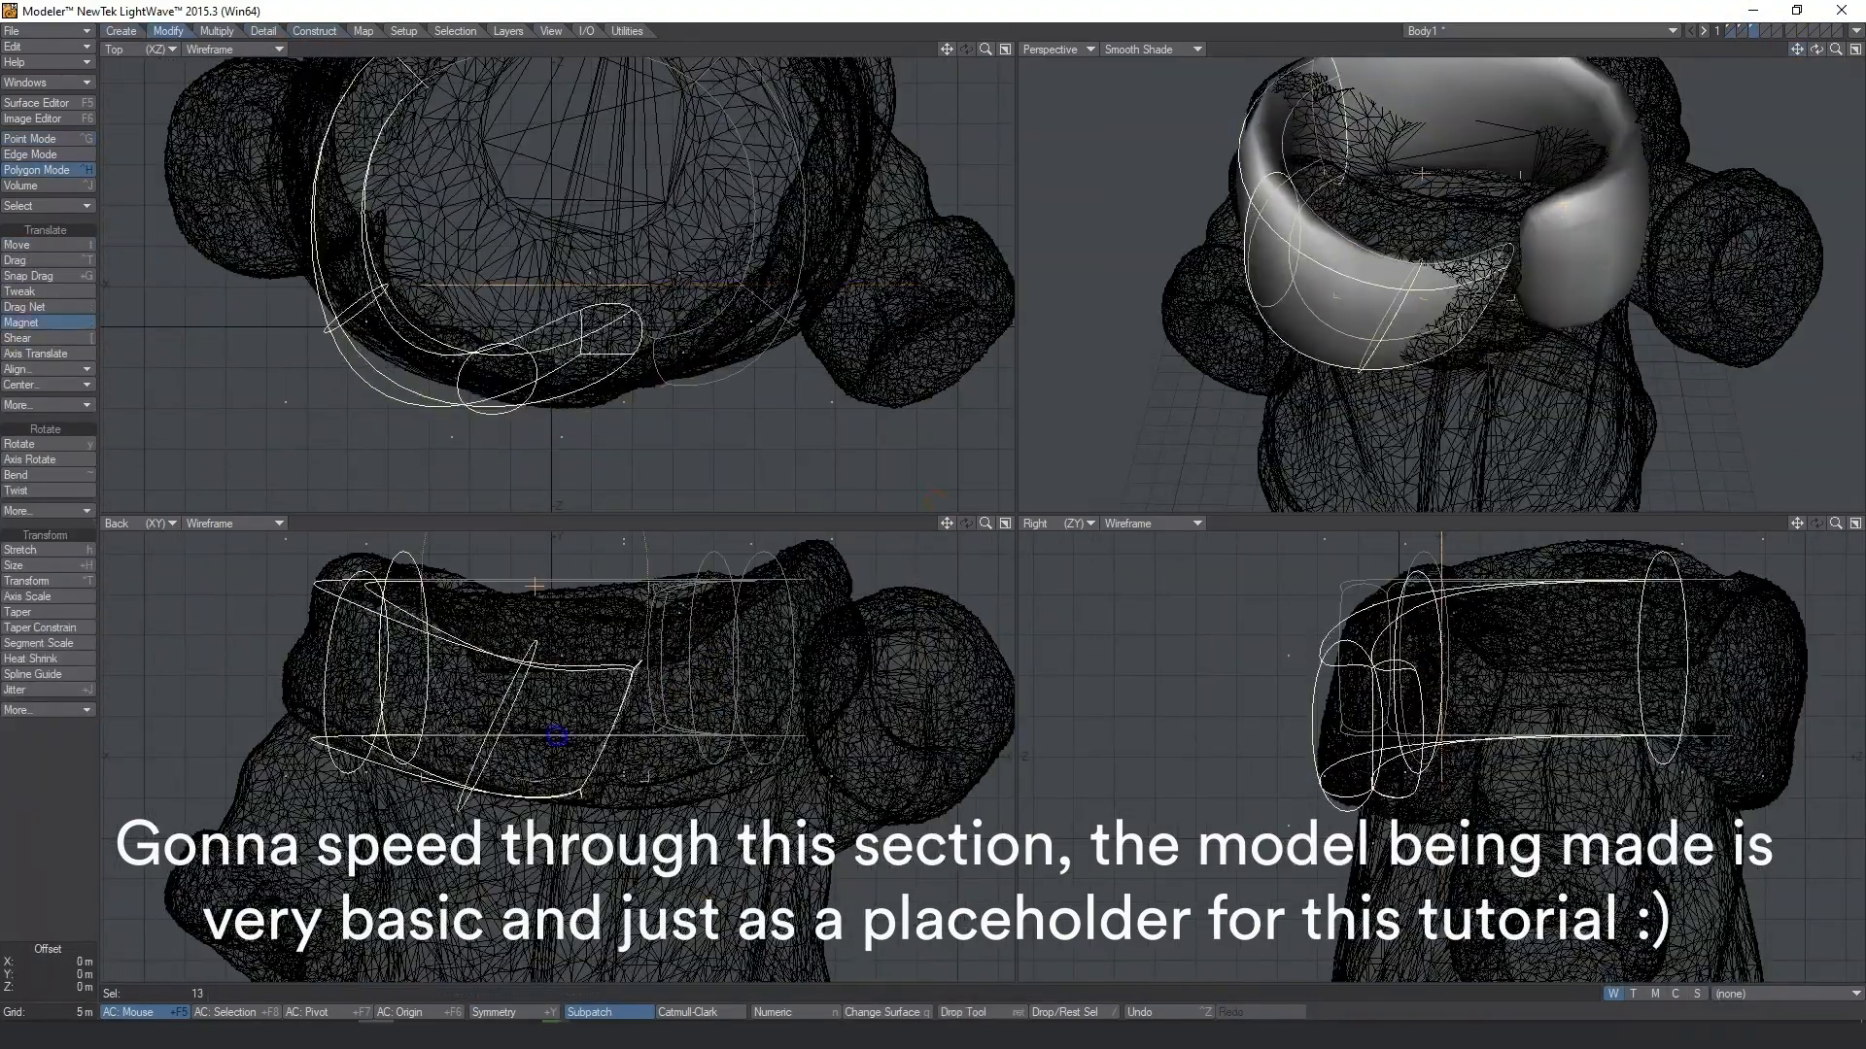
Switch to Character Creator and import the robe object as an accessory.
left_click(1745, 34)
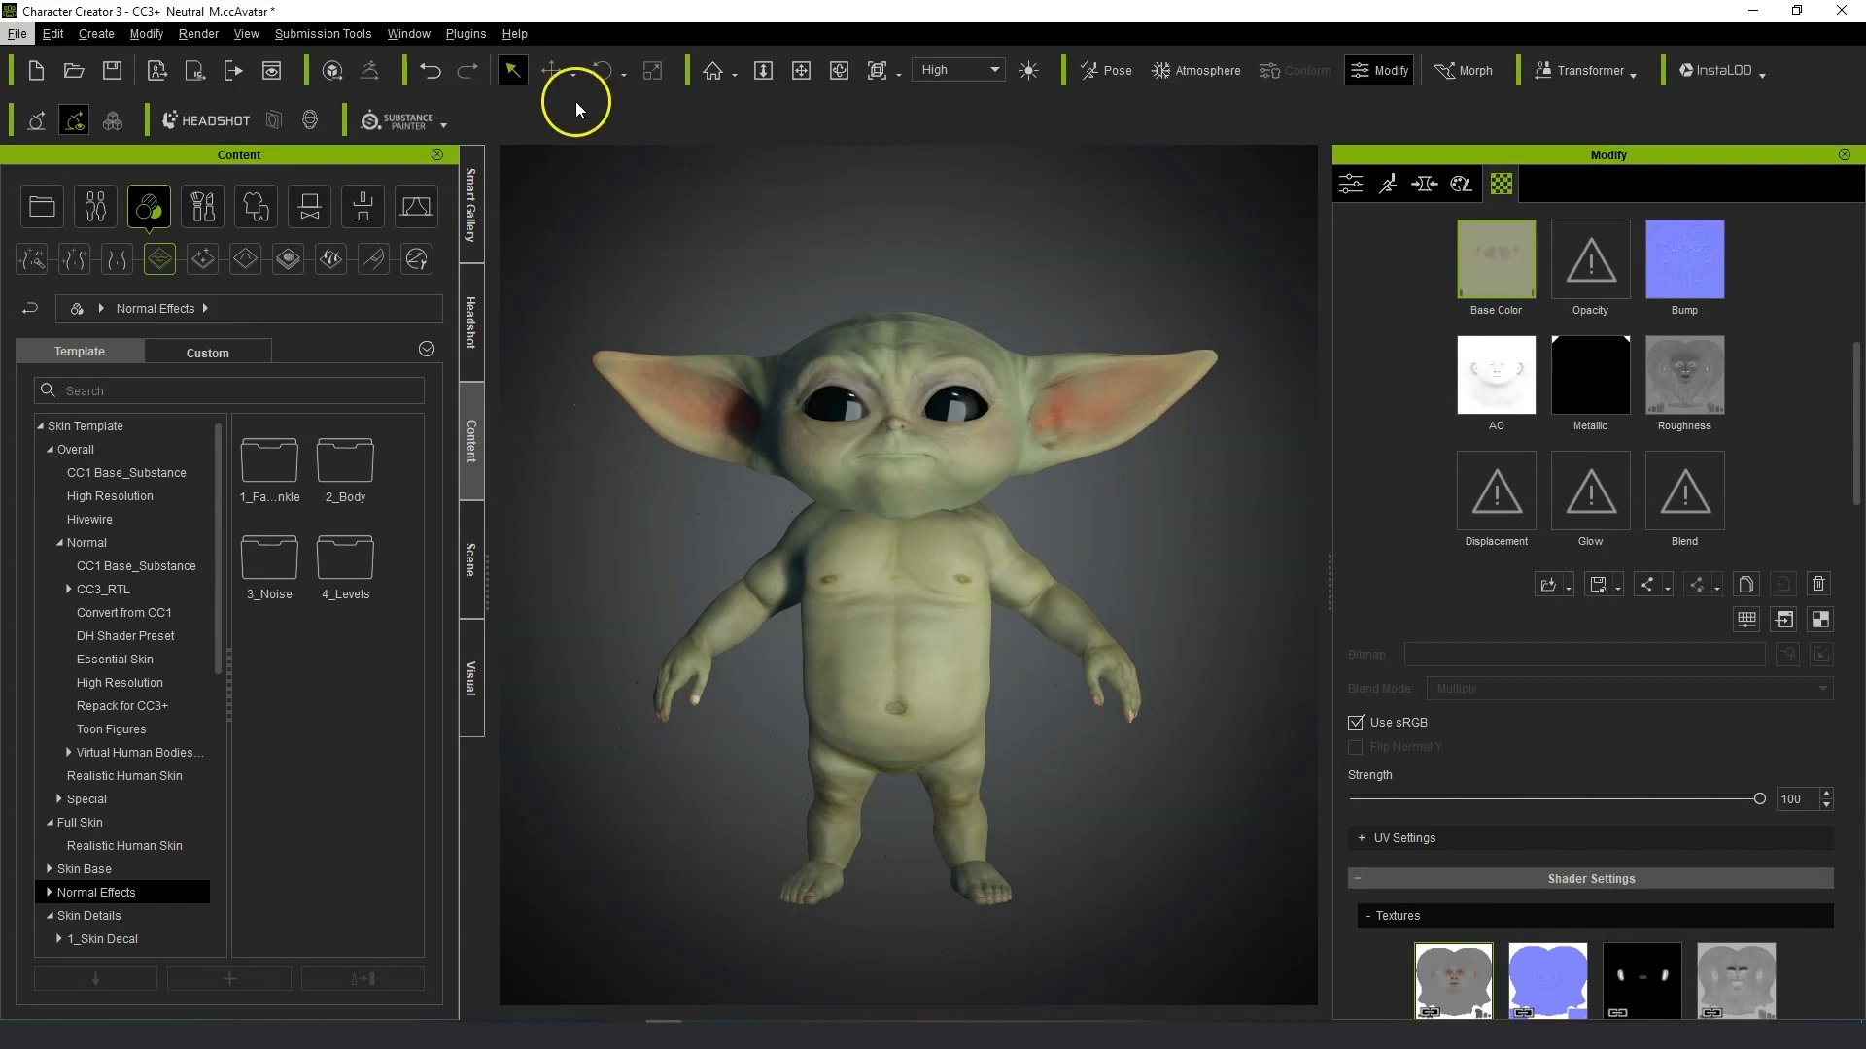
middle_click_drag(1011, 683, 962, 683)
right_click_drag(1004, 690, 1080, 703)
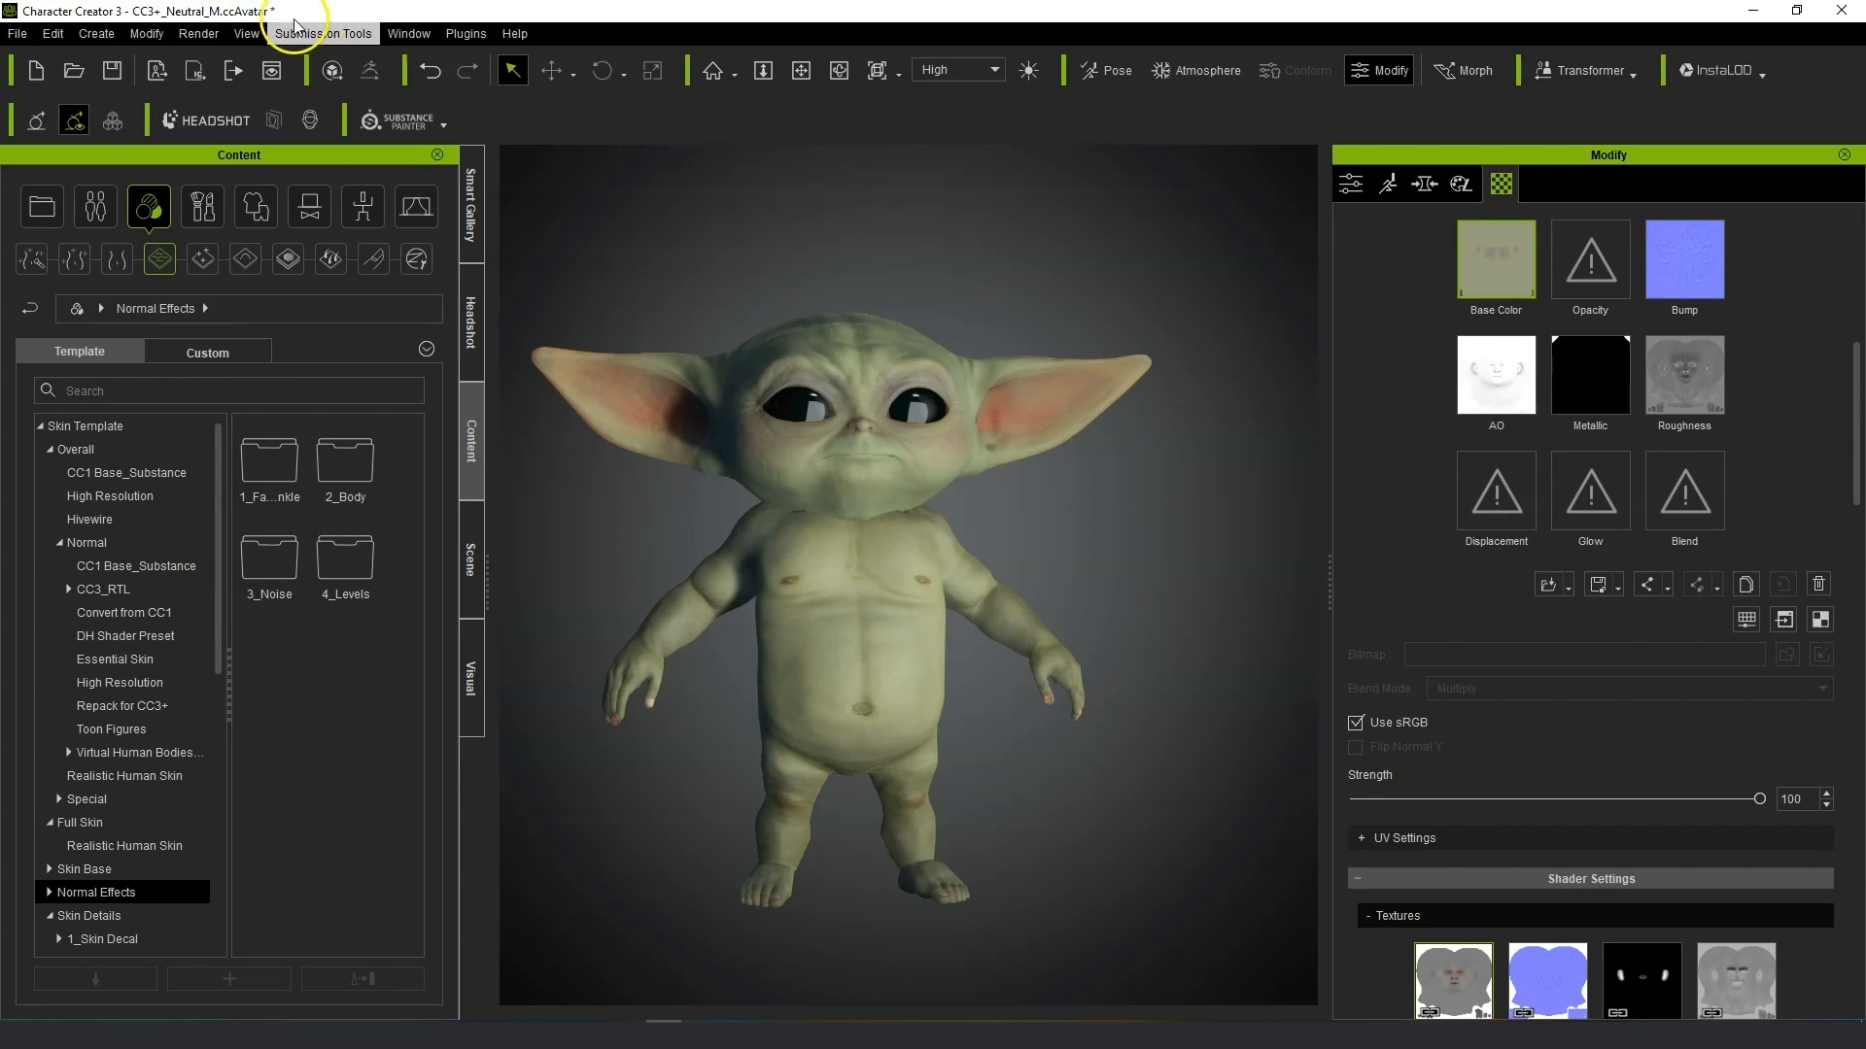
left_click(87, 39)
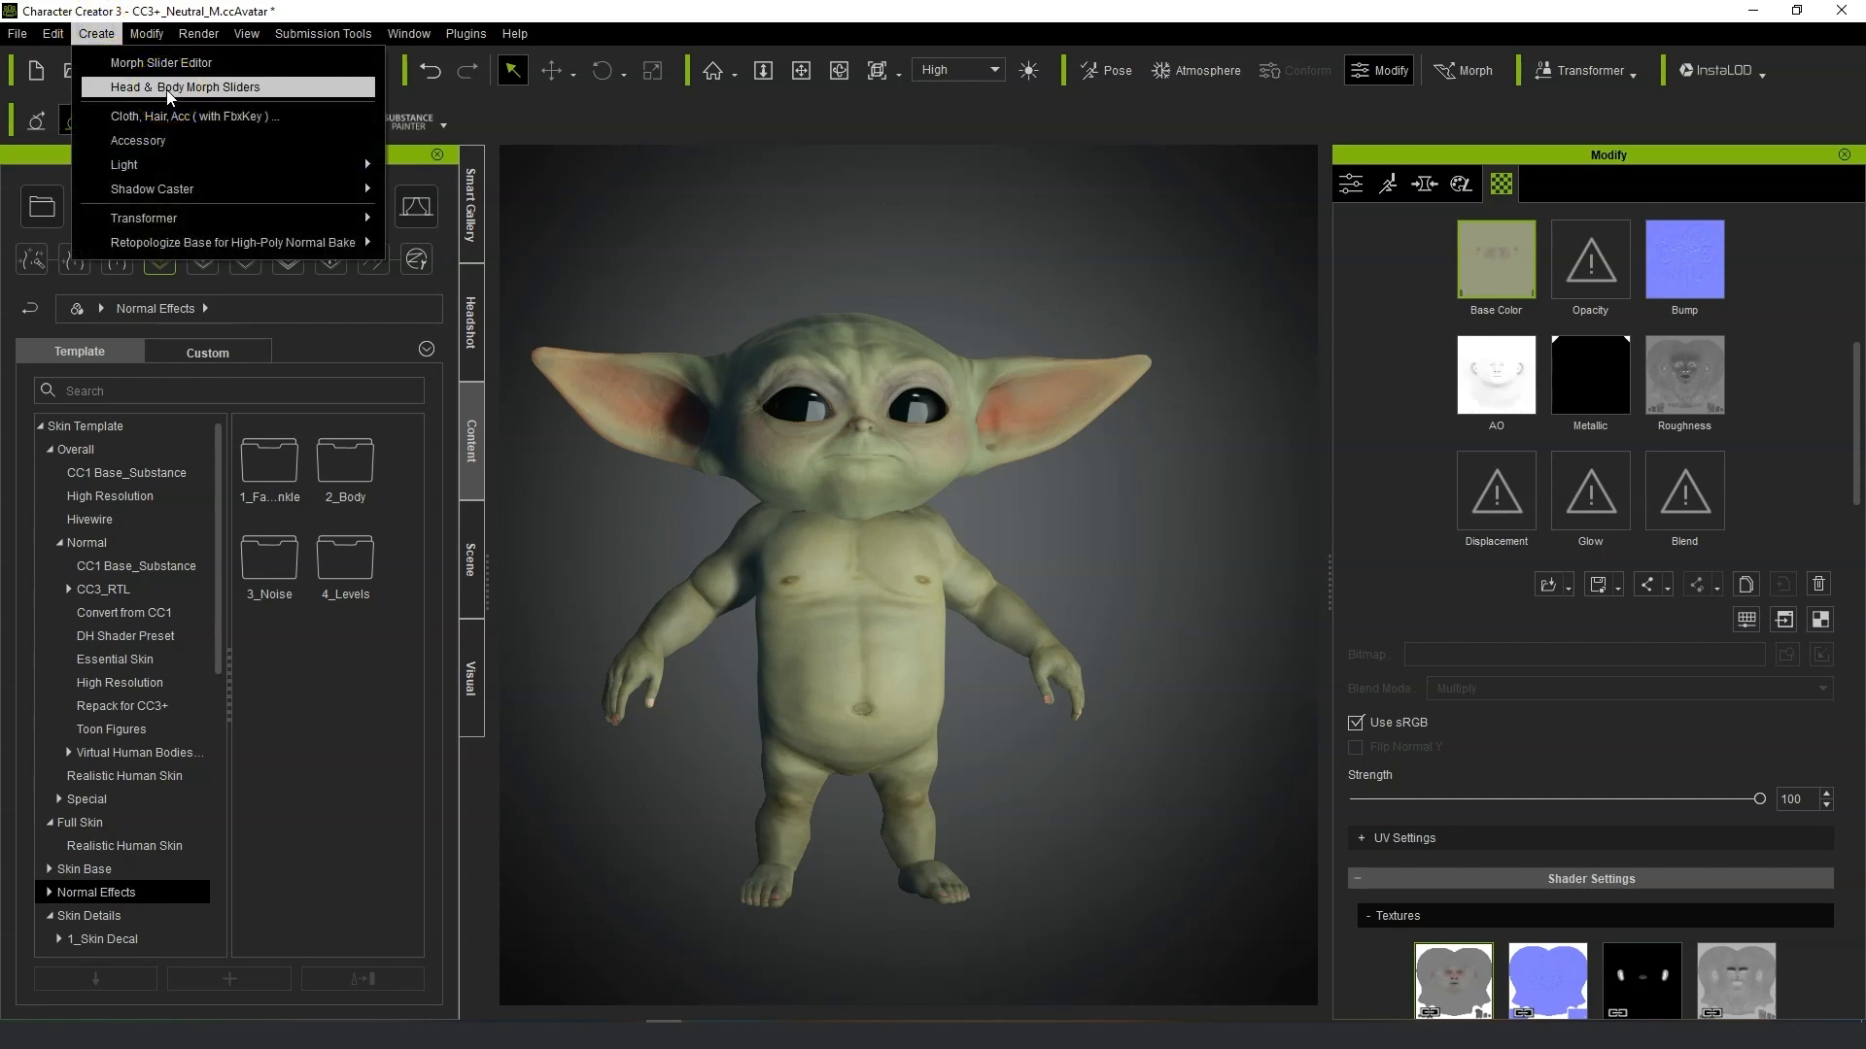
left_click(170, 94)
left_click(112, 36)
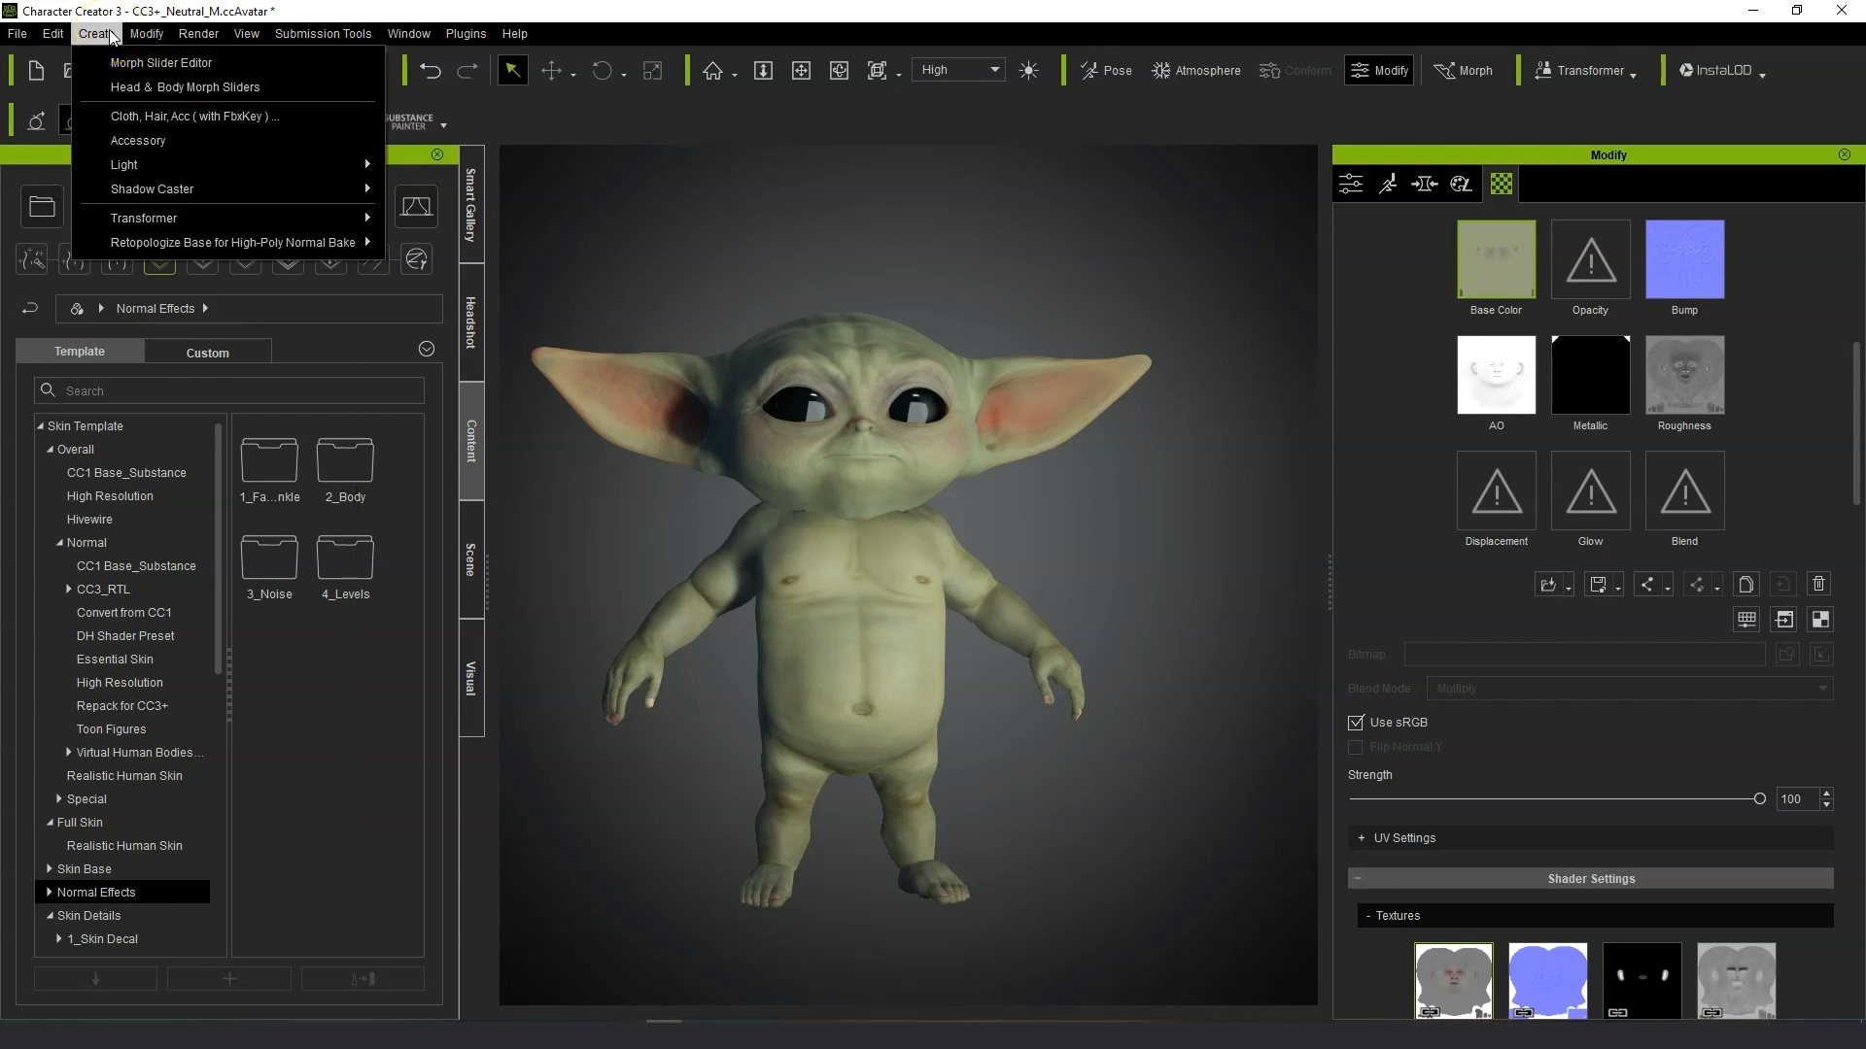
left_click(138, 140)
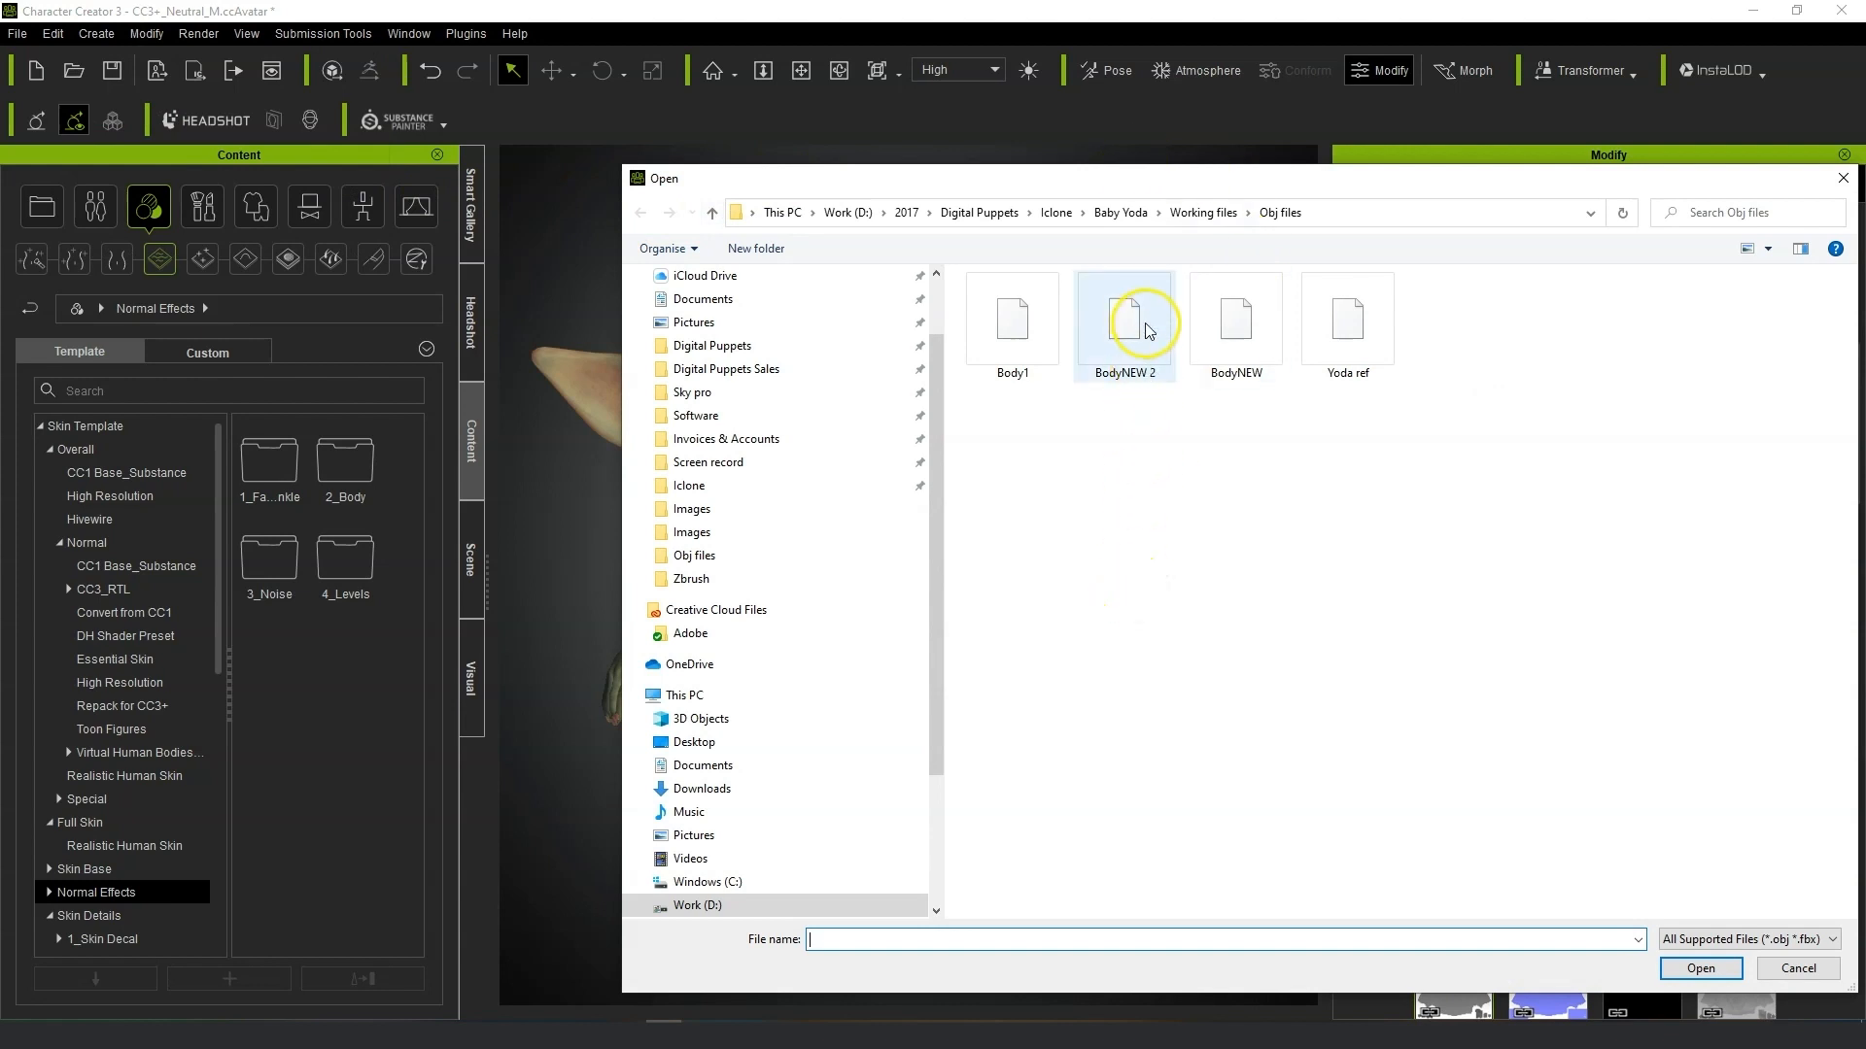
left_click(1147, 331)
left_click(1700, 967)
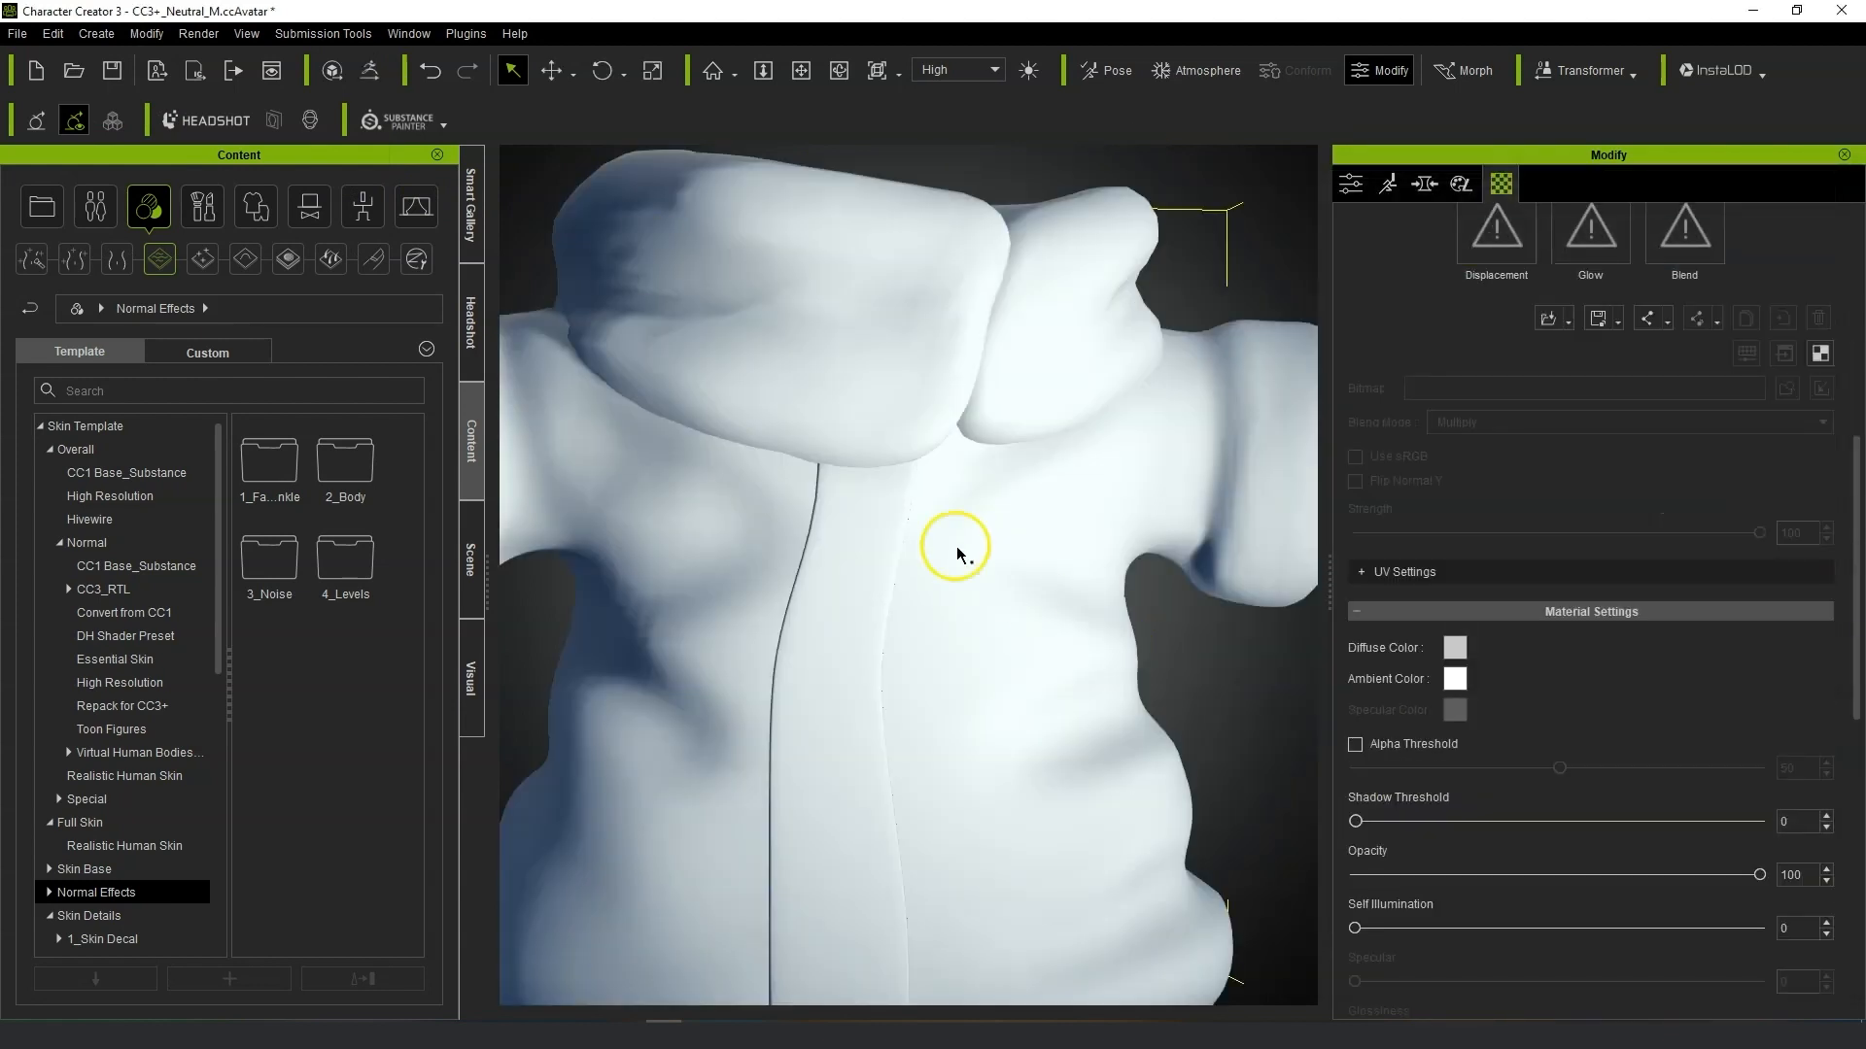
Scale the robe accessory down to the character's size.
left_click(651, 72)
scroll(867, 768, "down", 6)
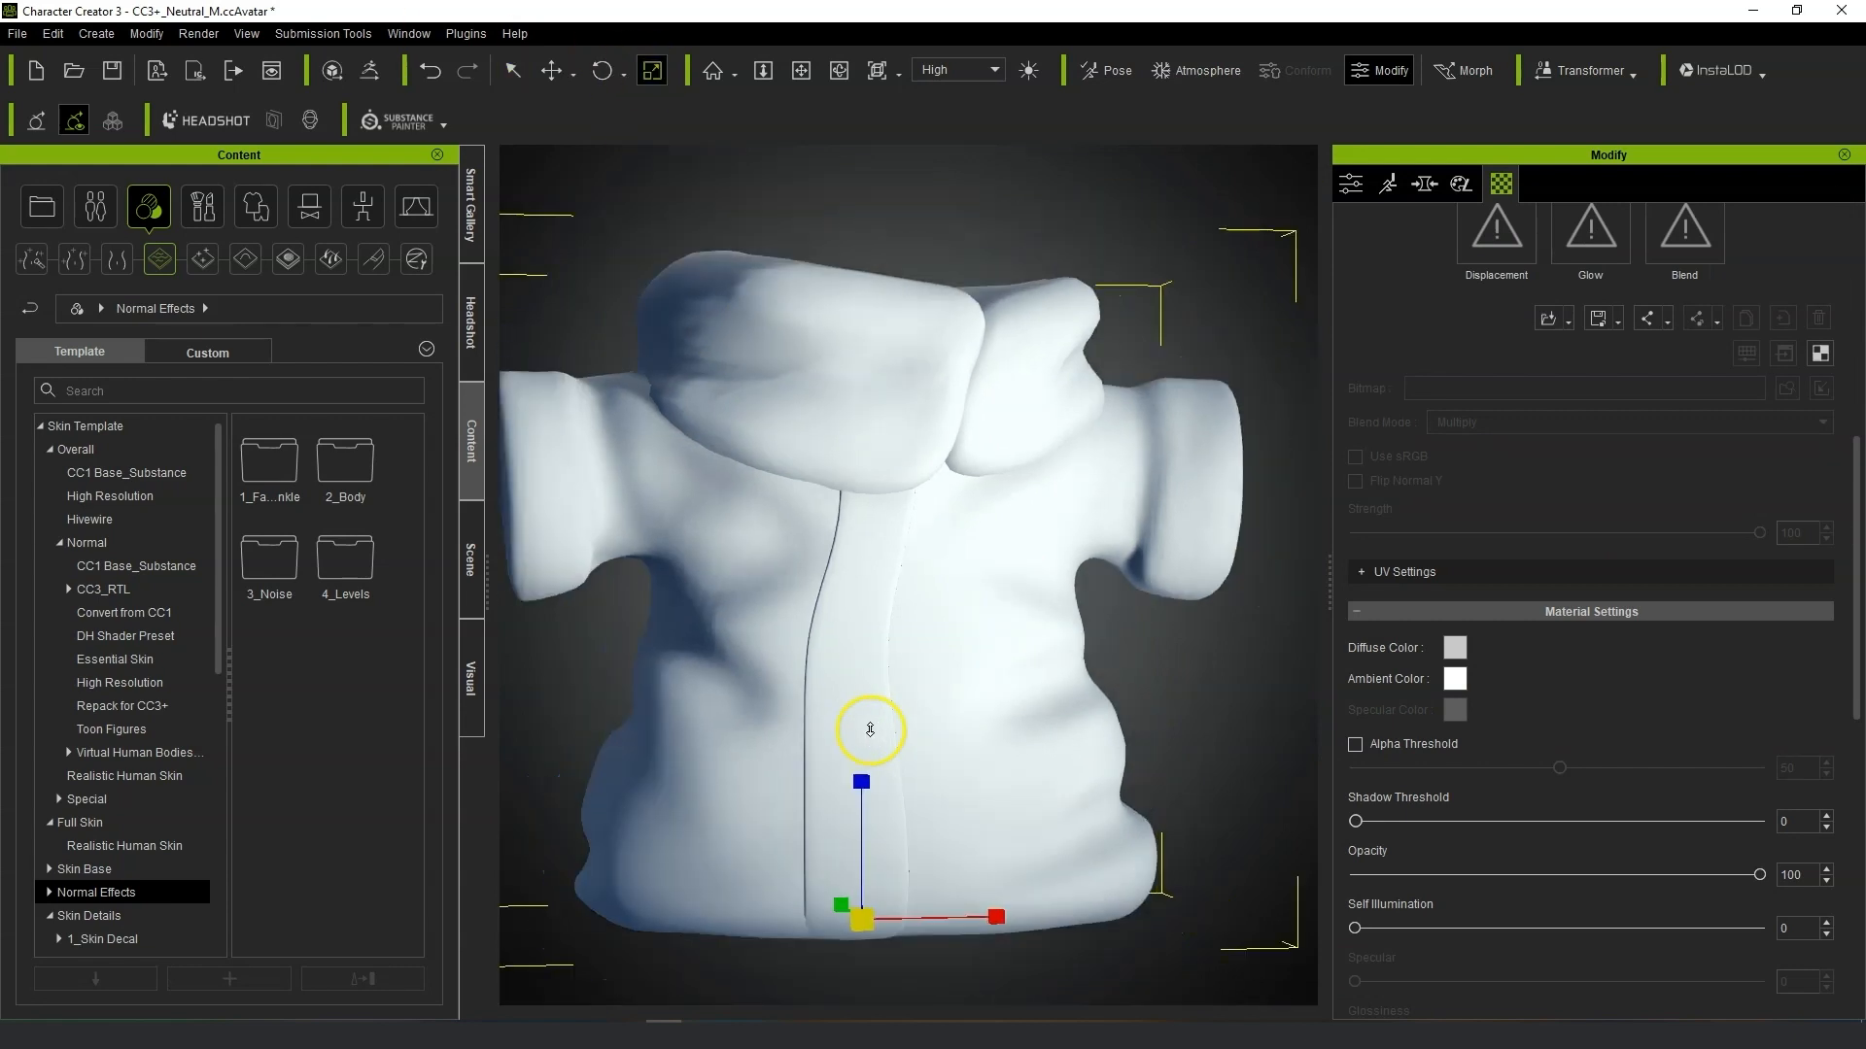
left_click_drag(785, 968, 748, 991)
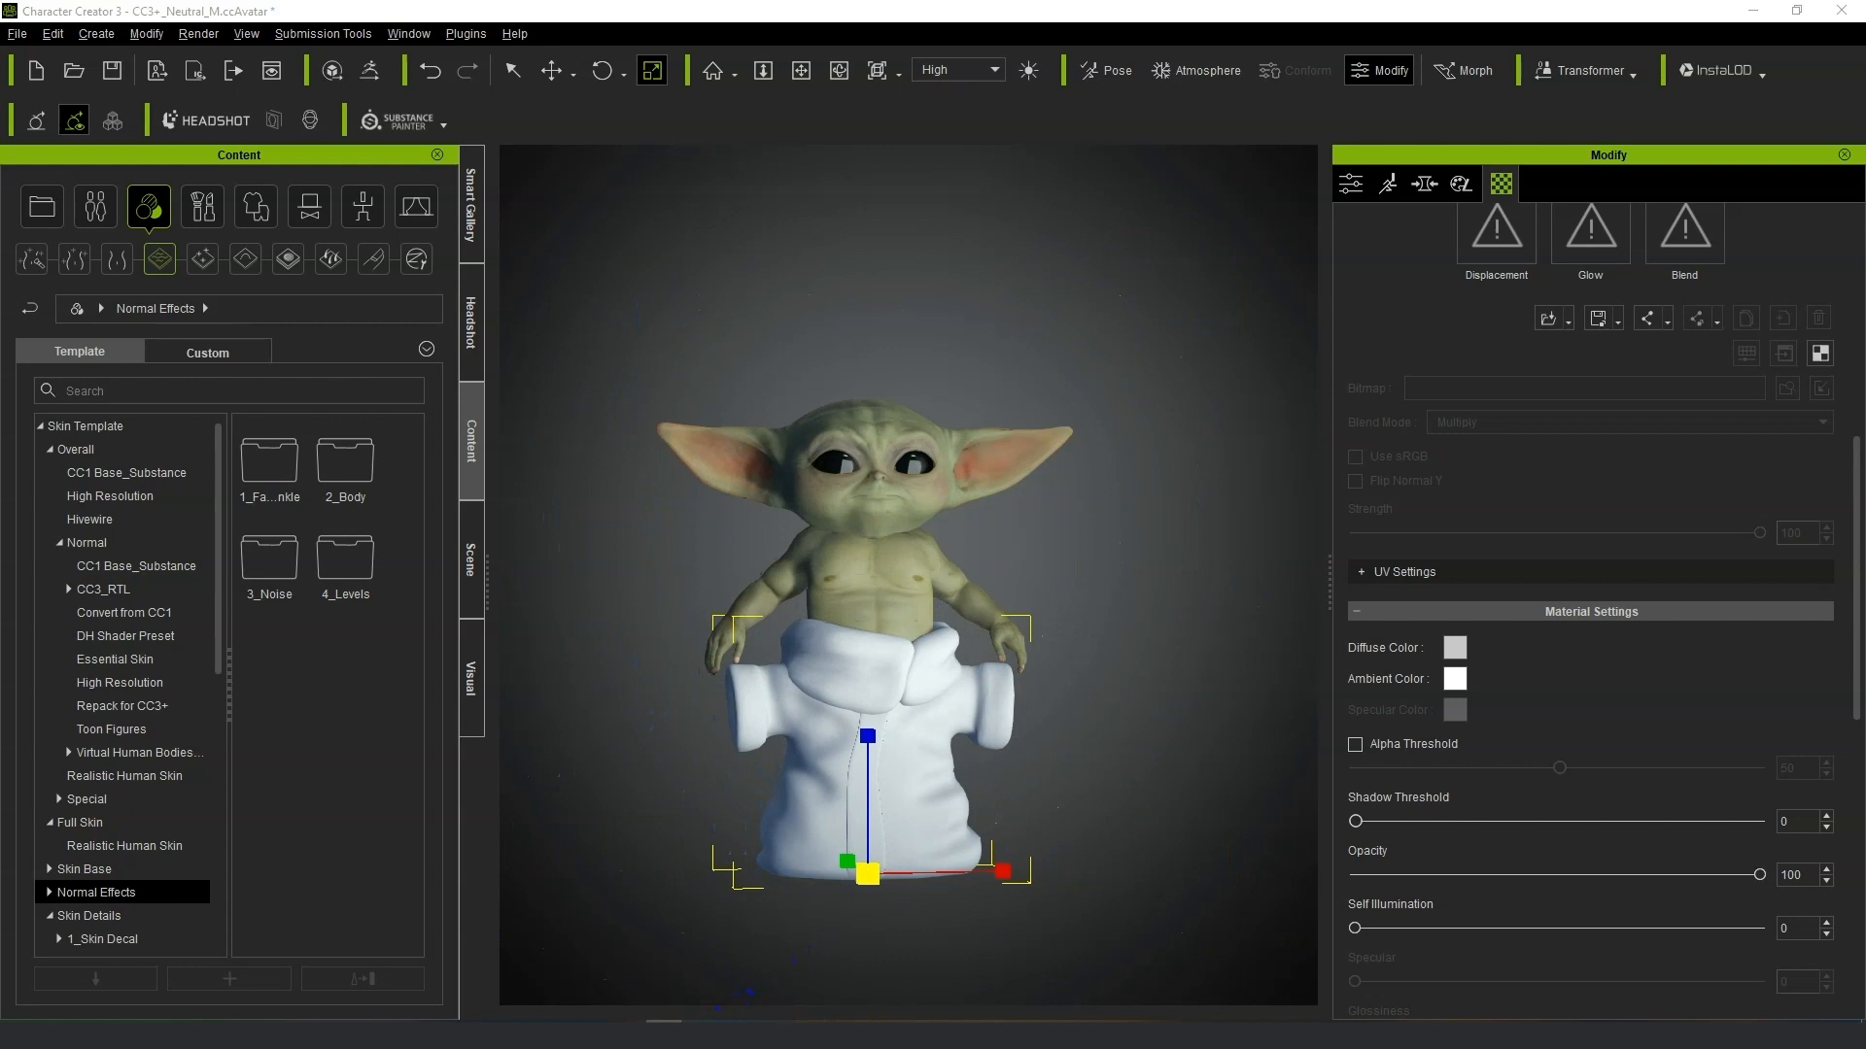
Move the robe so it sits over the character's body.
key("w")
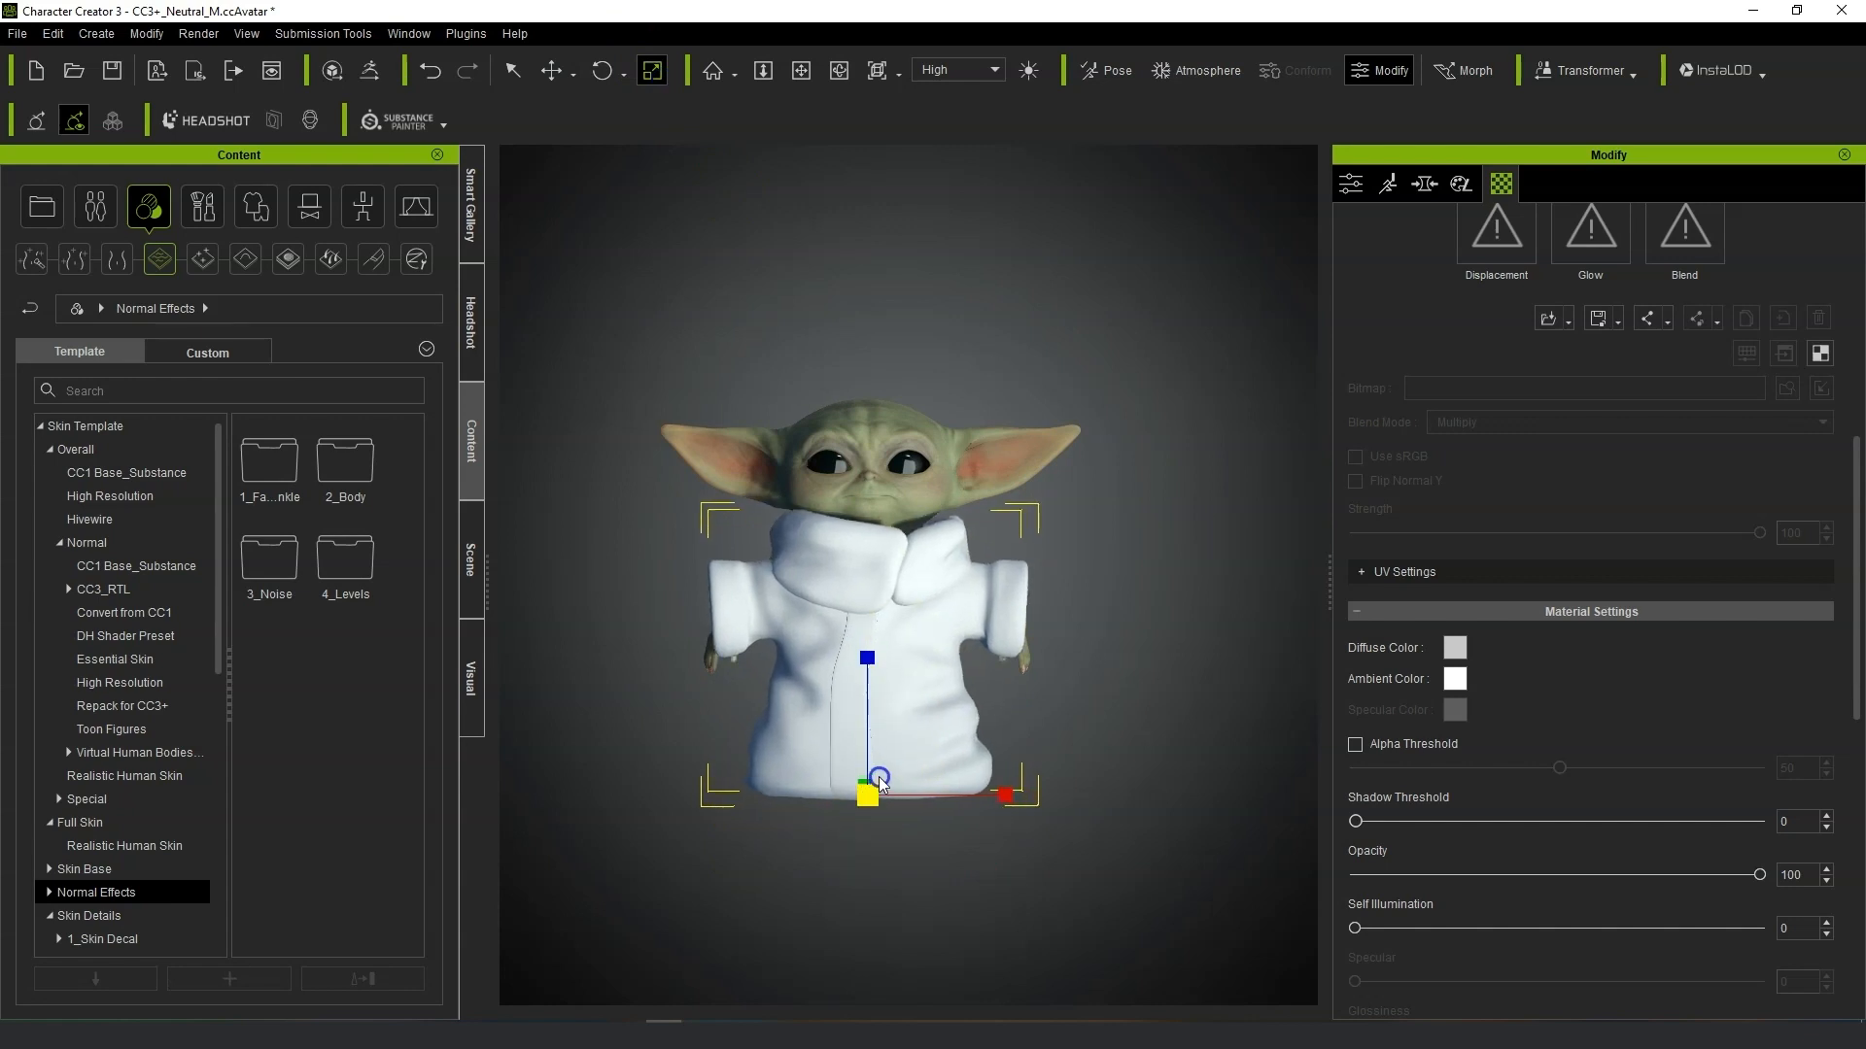
right_click_drag(905, 760, 313, 632)
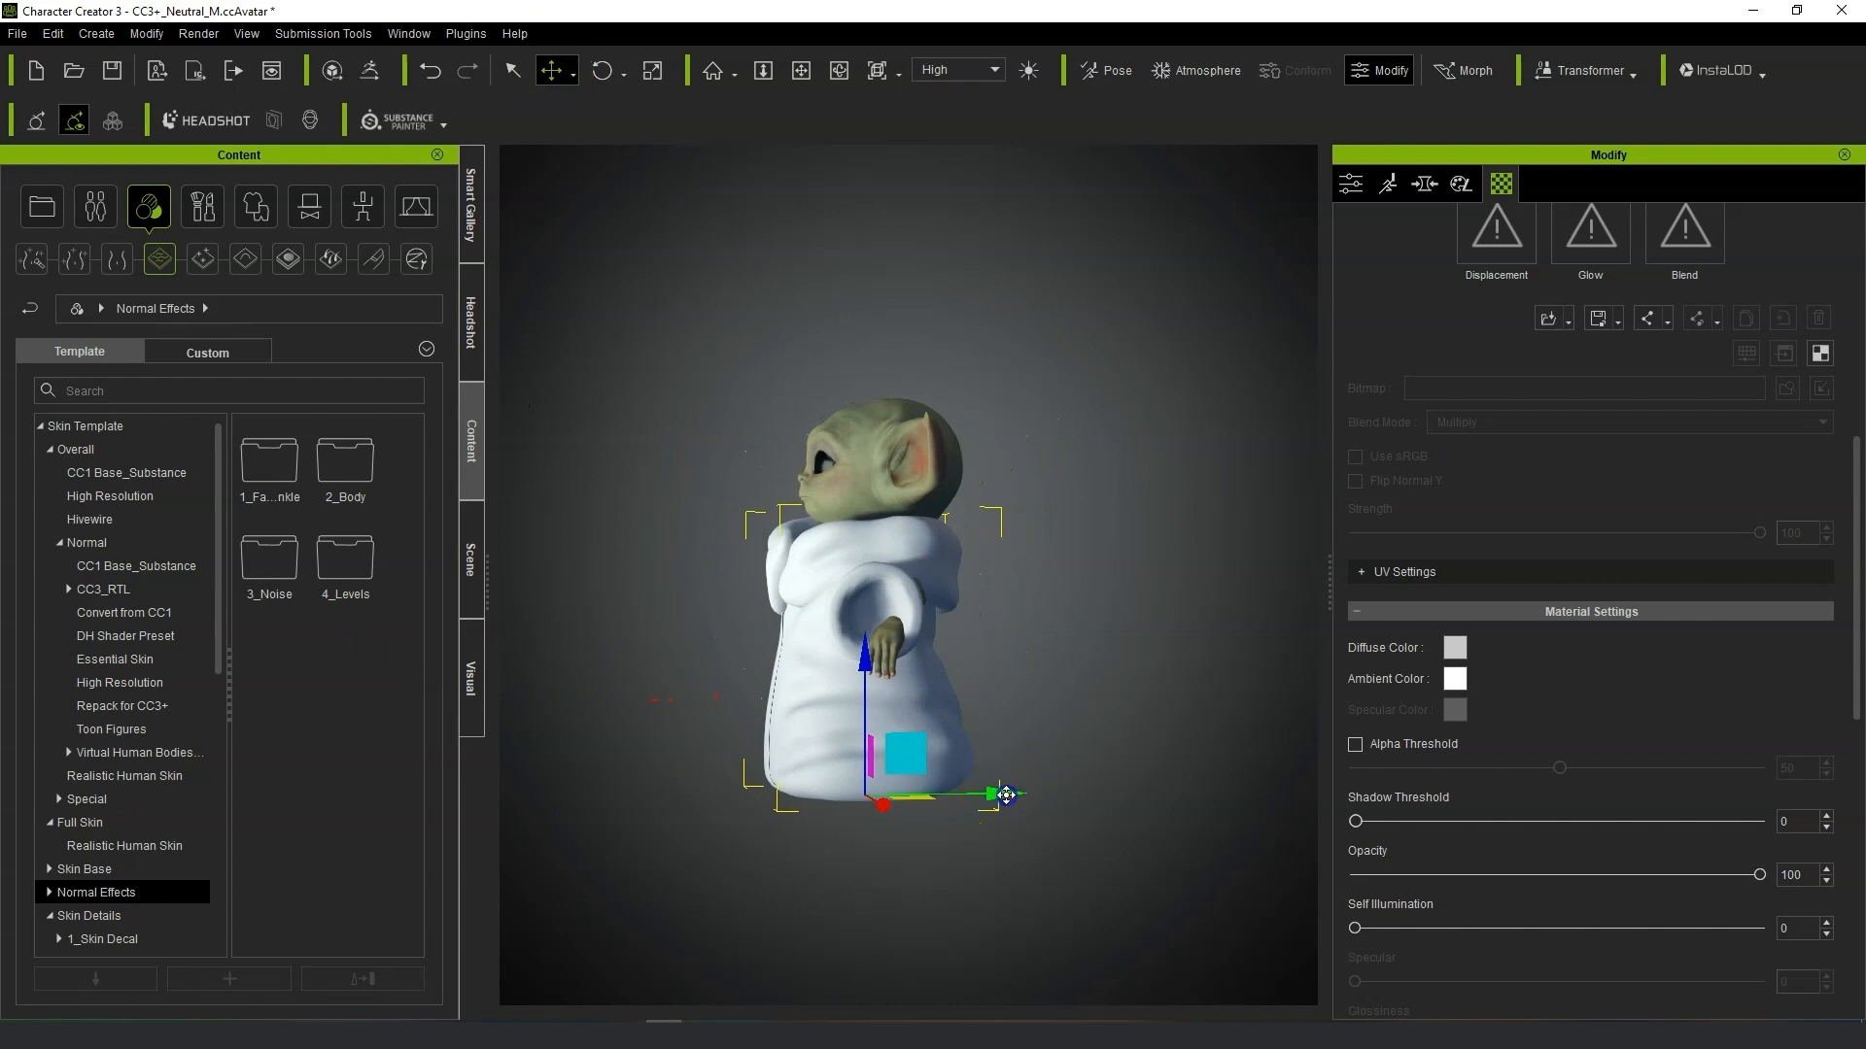
right_click_drag(879, 782, 1047, 745)
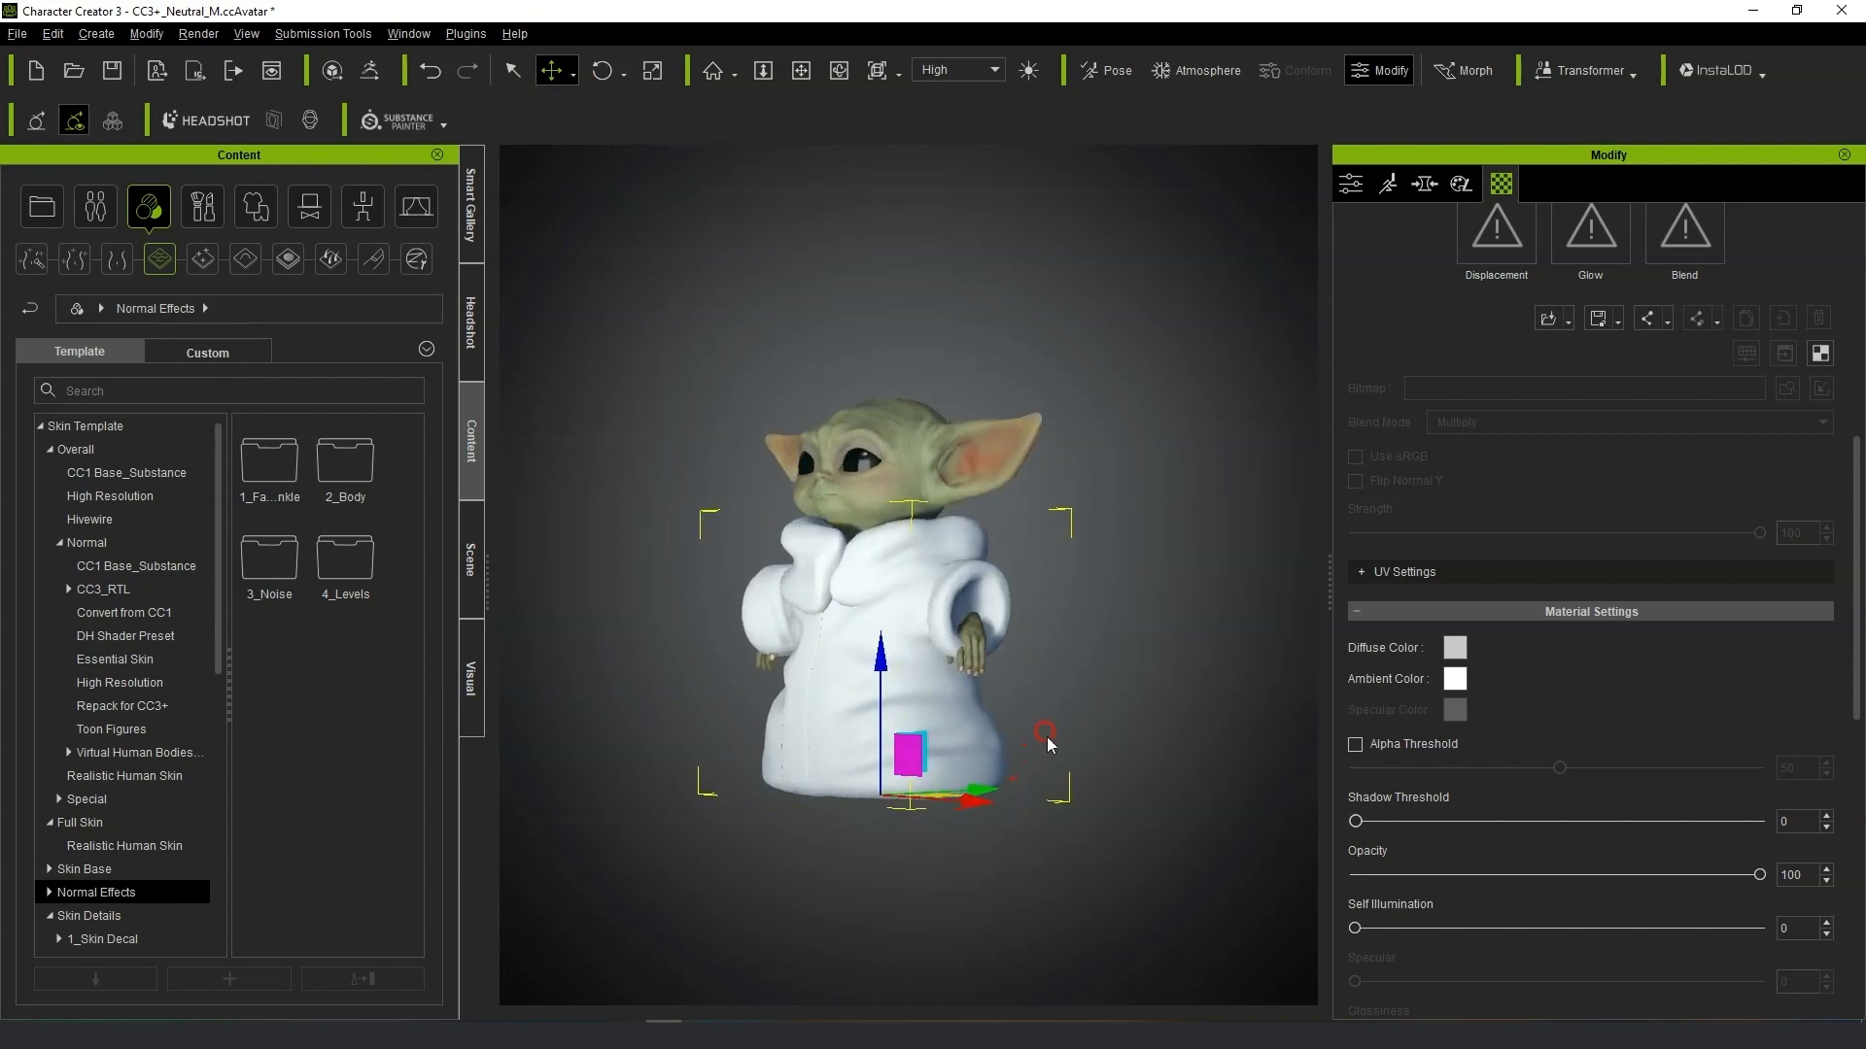
left_click_drag(882, 662, 881, 656)
right_click_drag(989, 775, 1095, 775)
left_click_drag(1016, 784, 1012, 783)
right_click_drag(1116, 663, 1128, 658)
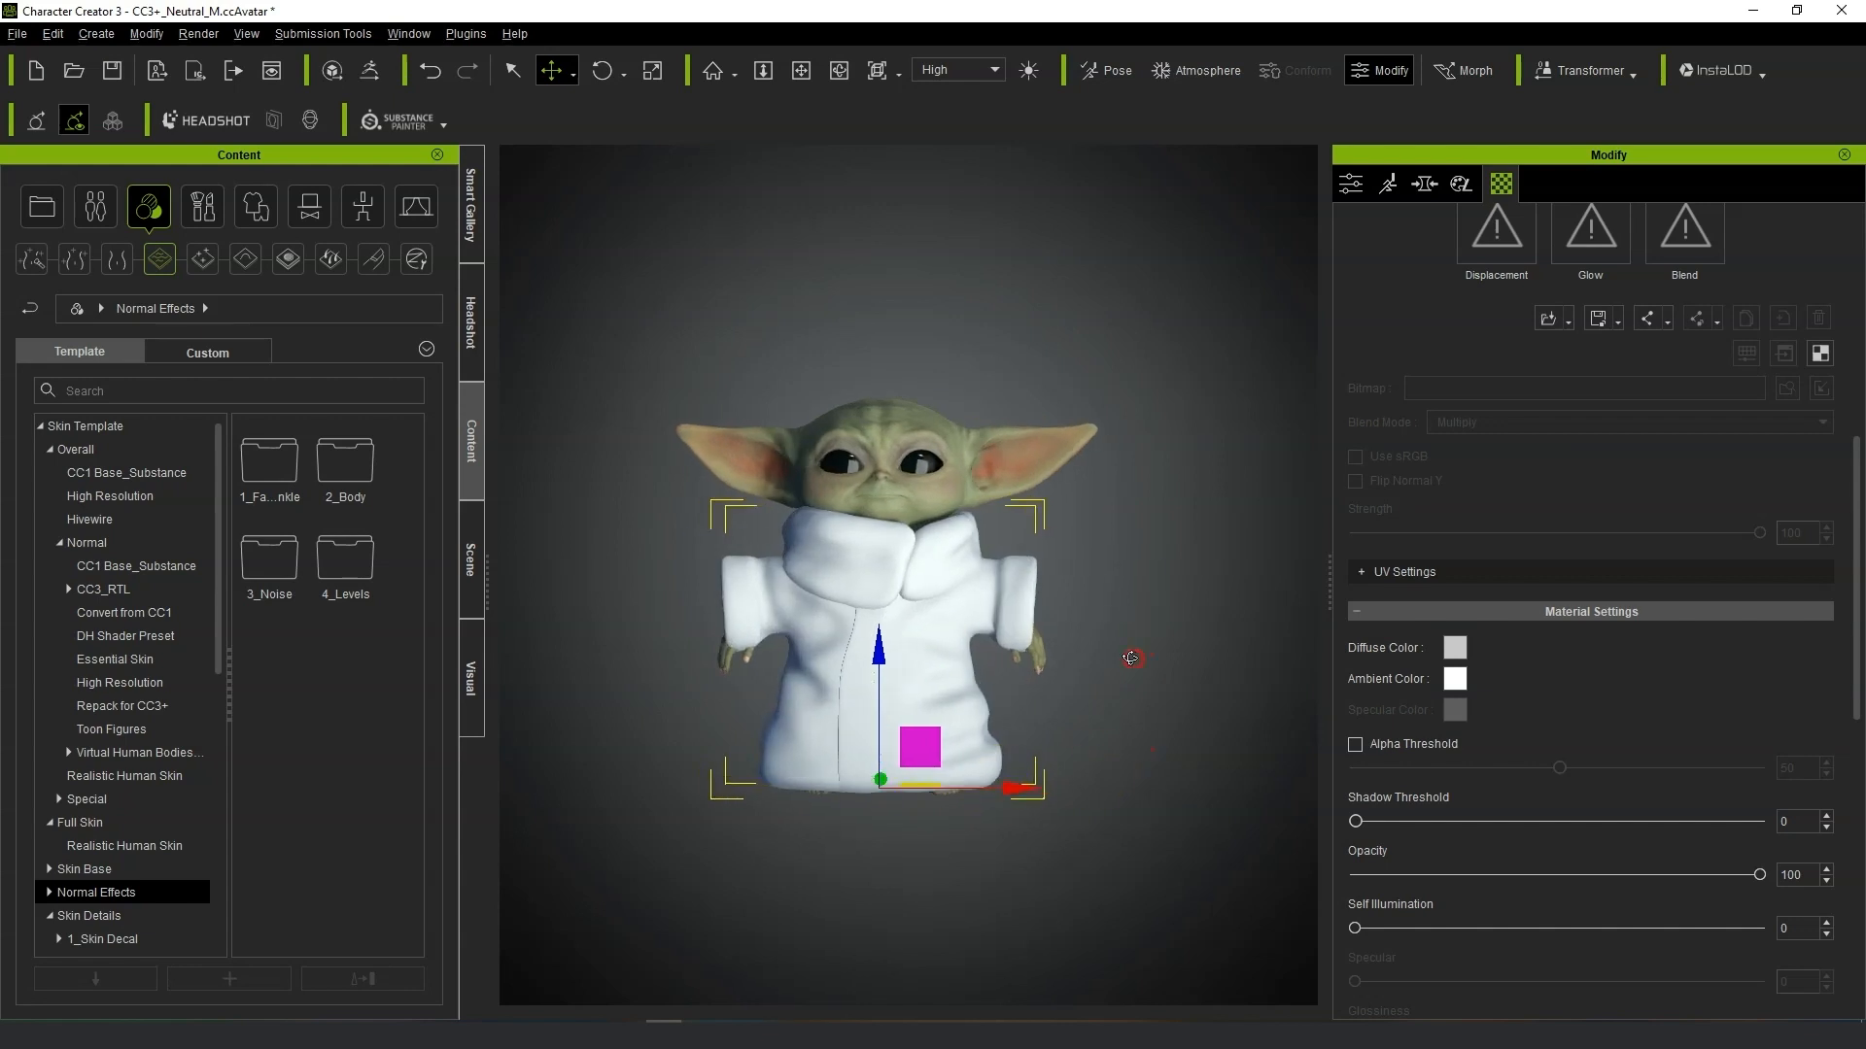
Scale the robe up so it wraps around the body and arms.
scroll(940, 670, "up", 3)
key("r")
left_click_drag(874, 845, 878, 839)
mouse_move(1161, 703)
right_mouse_down()
mouse_move(700, 612)
mouse_move(1175, 711)
right_mouse_up()
right_click_drag(1075, 624, 1163, 533)
scroll(1027, 534, "up", 3)
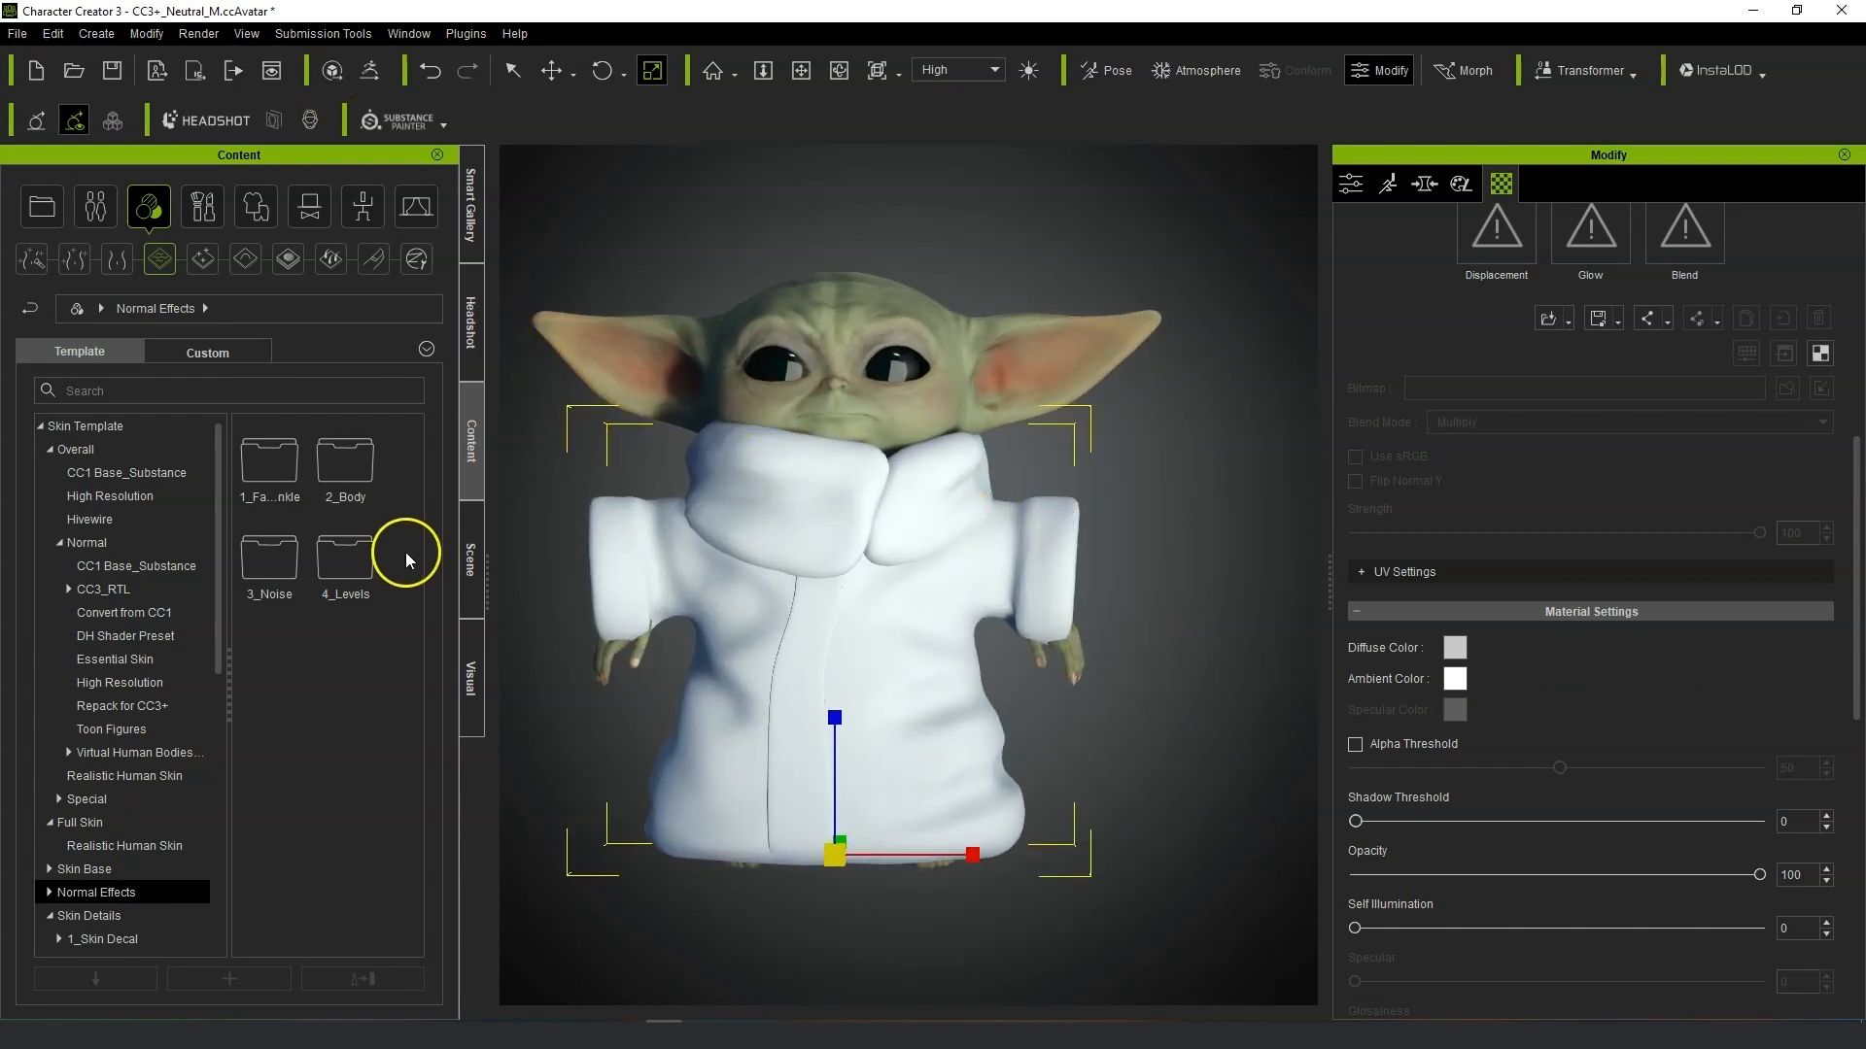
Try adjusting the character's arm pose with Edit Pose.
double_click(343, 464)
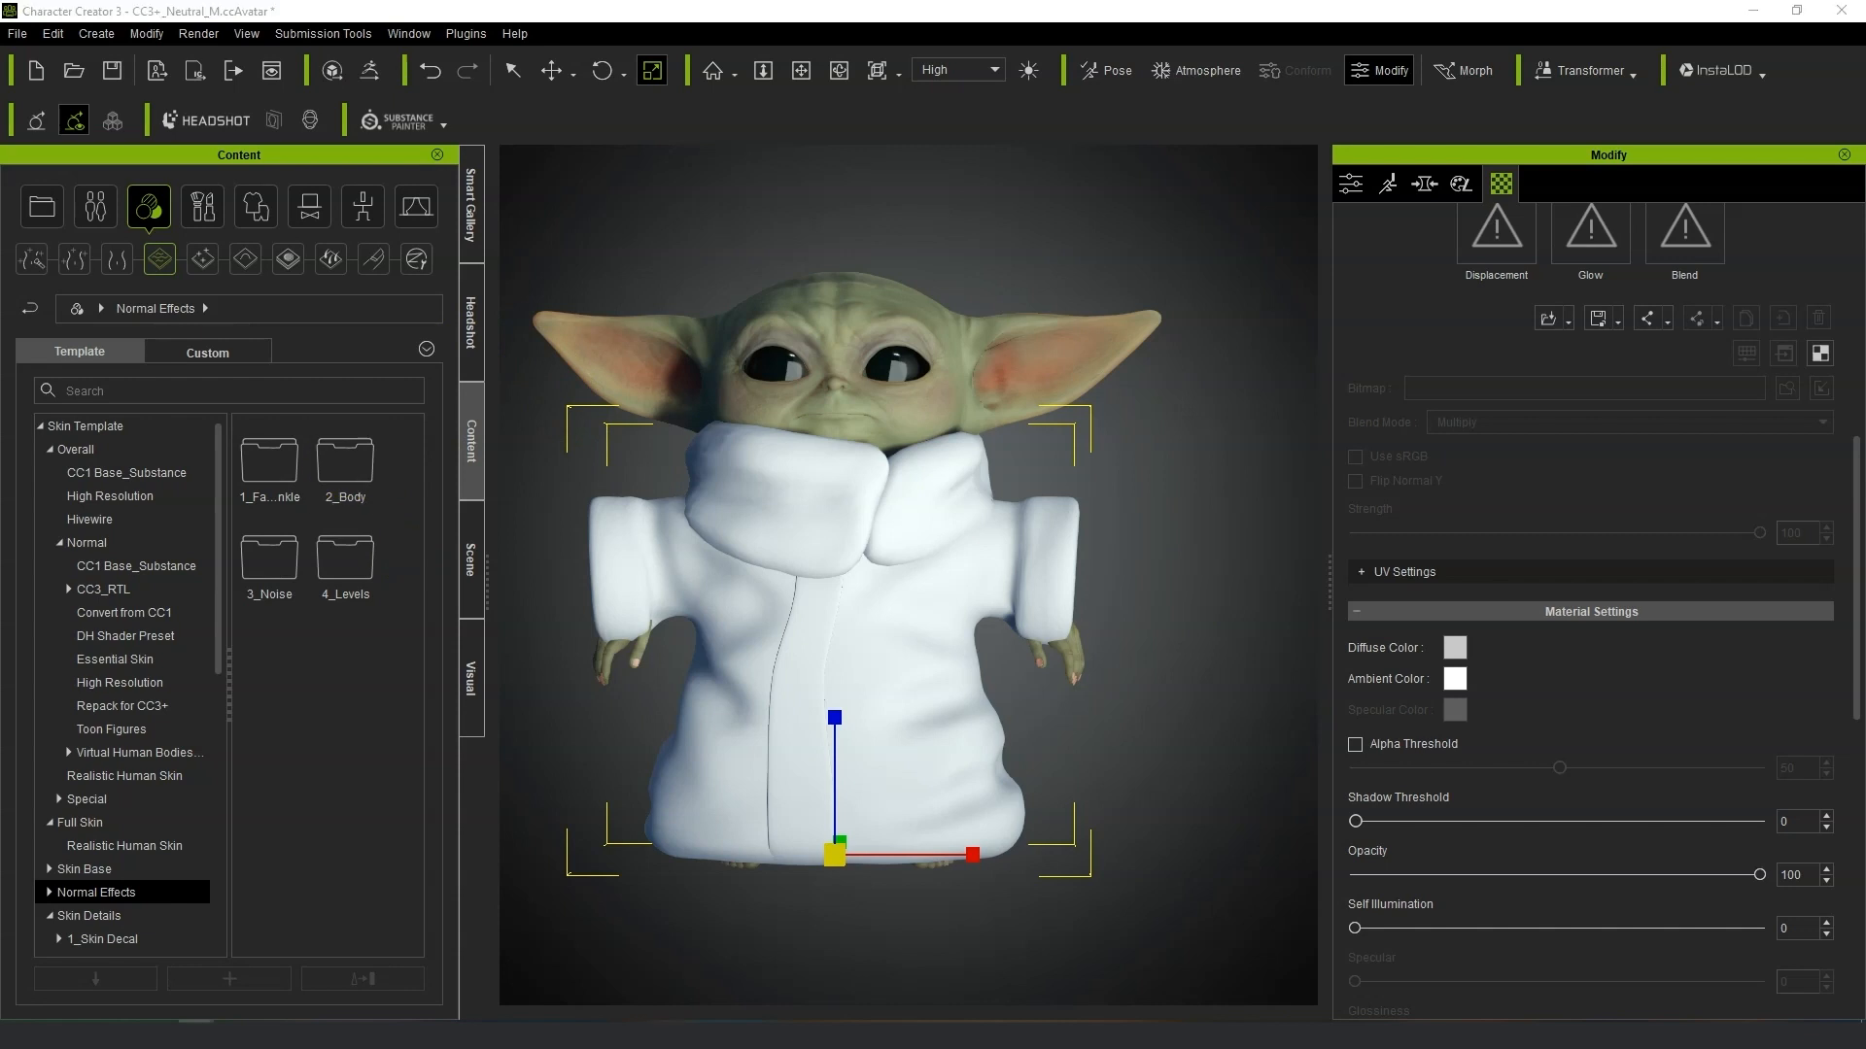
left_click(1389, 184)
left_click(1603, 278)
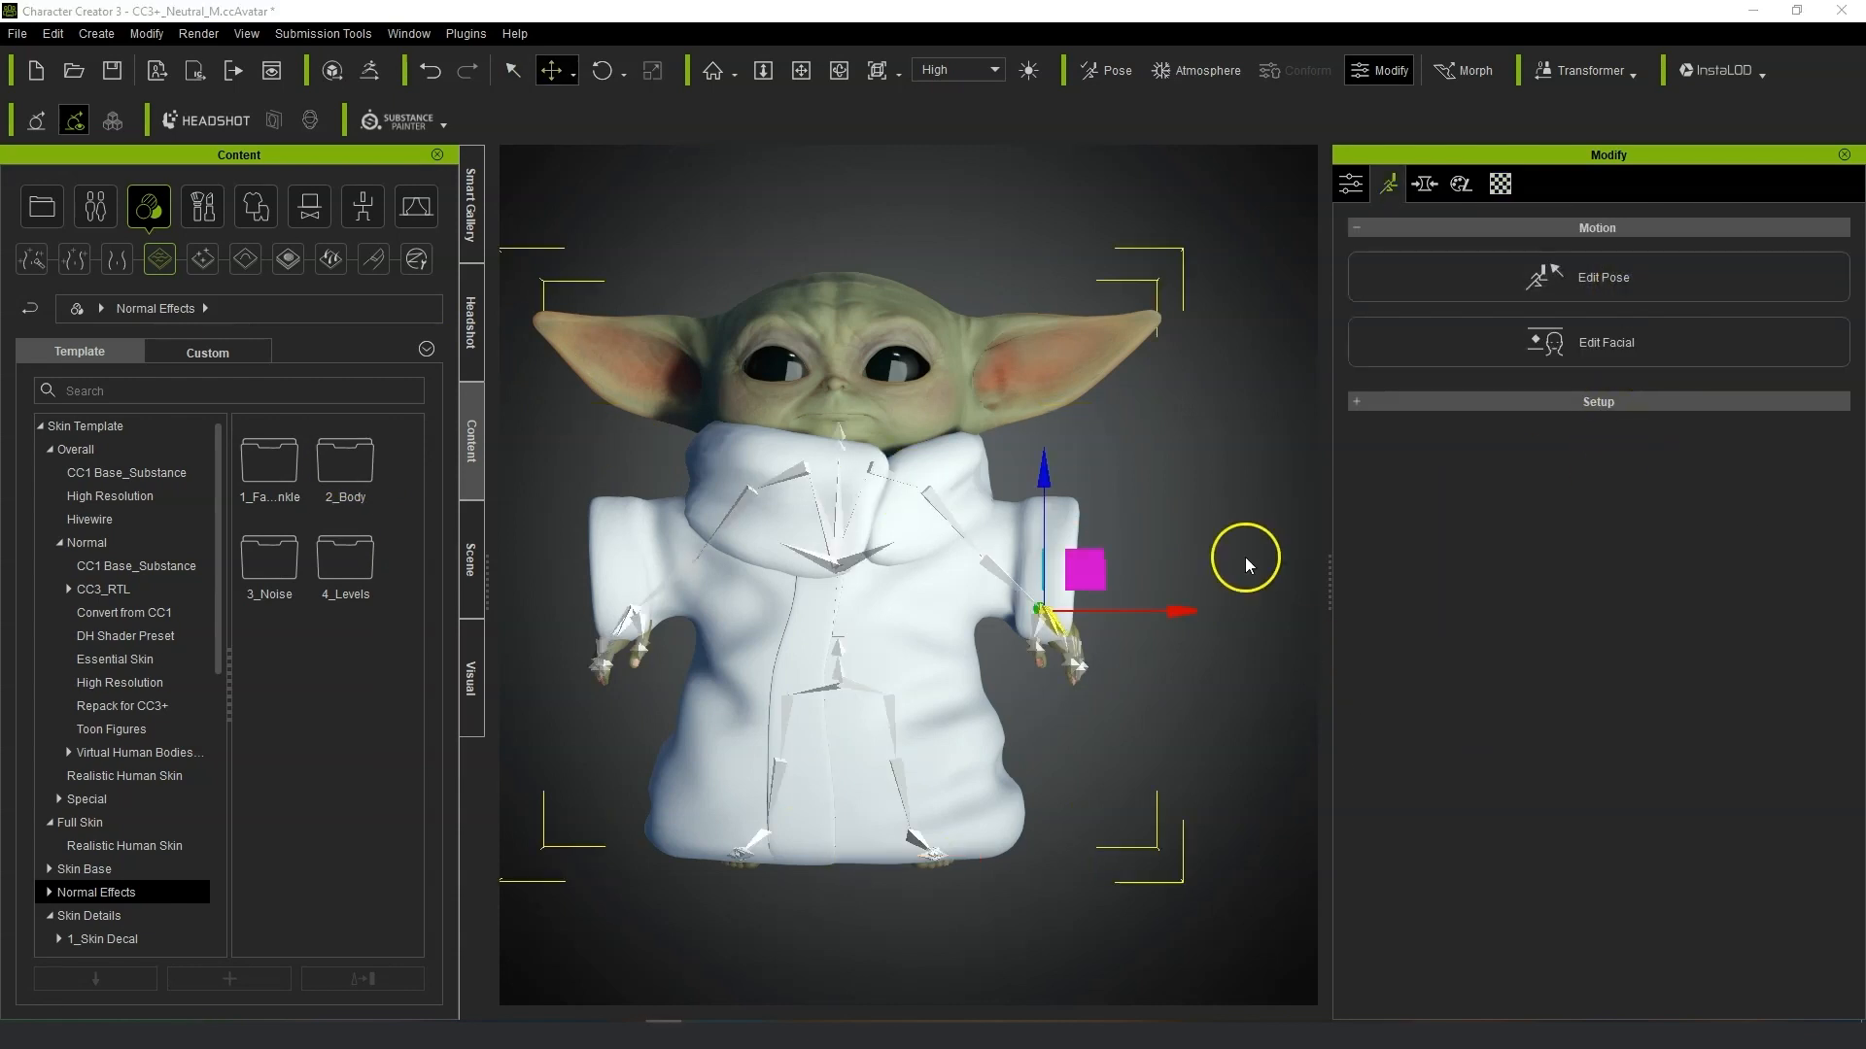
left_click_drag(1044, 563, 1032, 681)
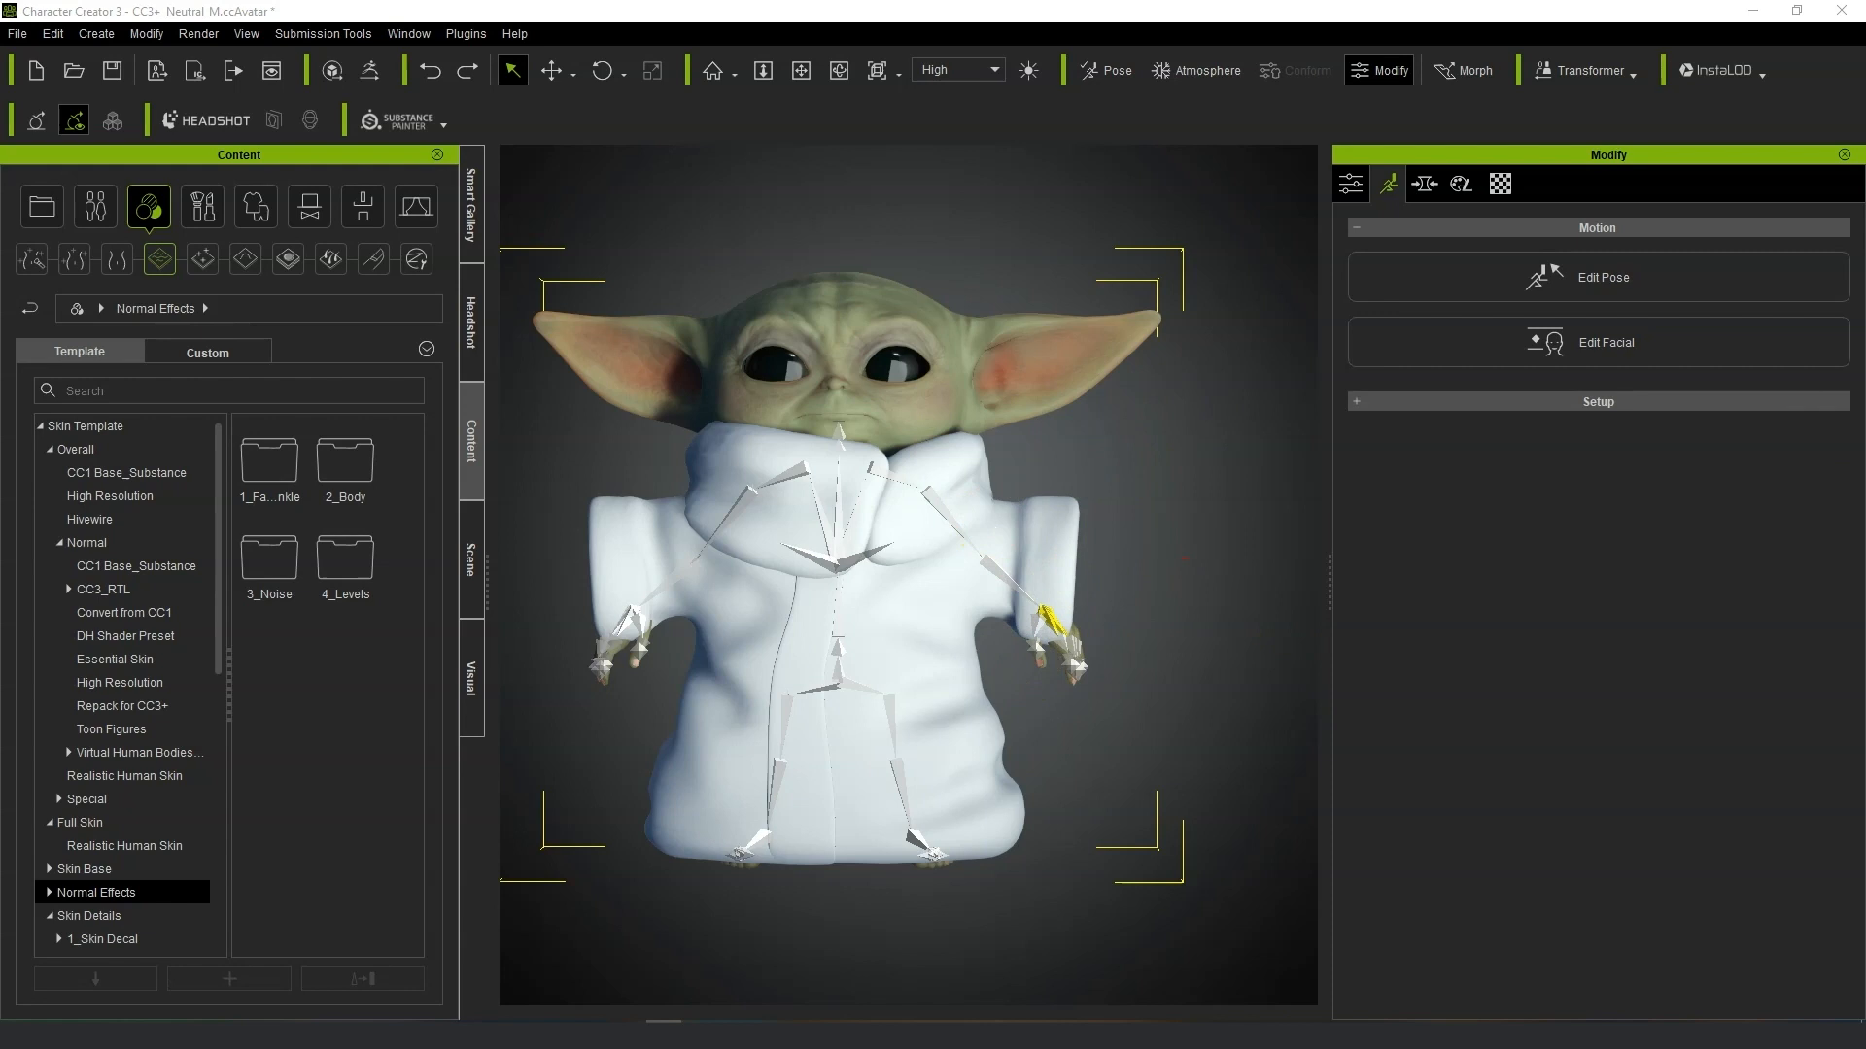
left_click(551, 70)
right_click_drag(903, 622, 890, 580)
left_click(472, 554)
left_click(269, 269)
left_click(268, 269)
left_click(268, 269)
left_click(268, 269)
right_click_drag(739, 571, 886, 665)
Apply the _Default pose from the MotionPlus motion templates to the character.
left_click(1437, 180)
left_click(1390, 182)
left_click(471, 467)
left_click(471, 554)
left_click(123, 291)
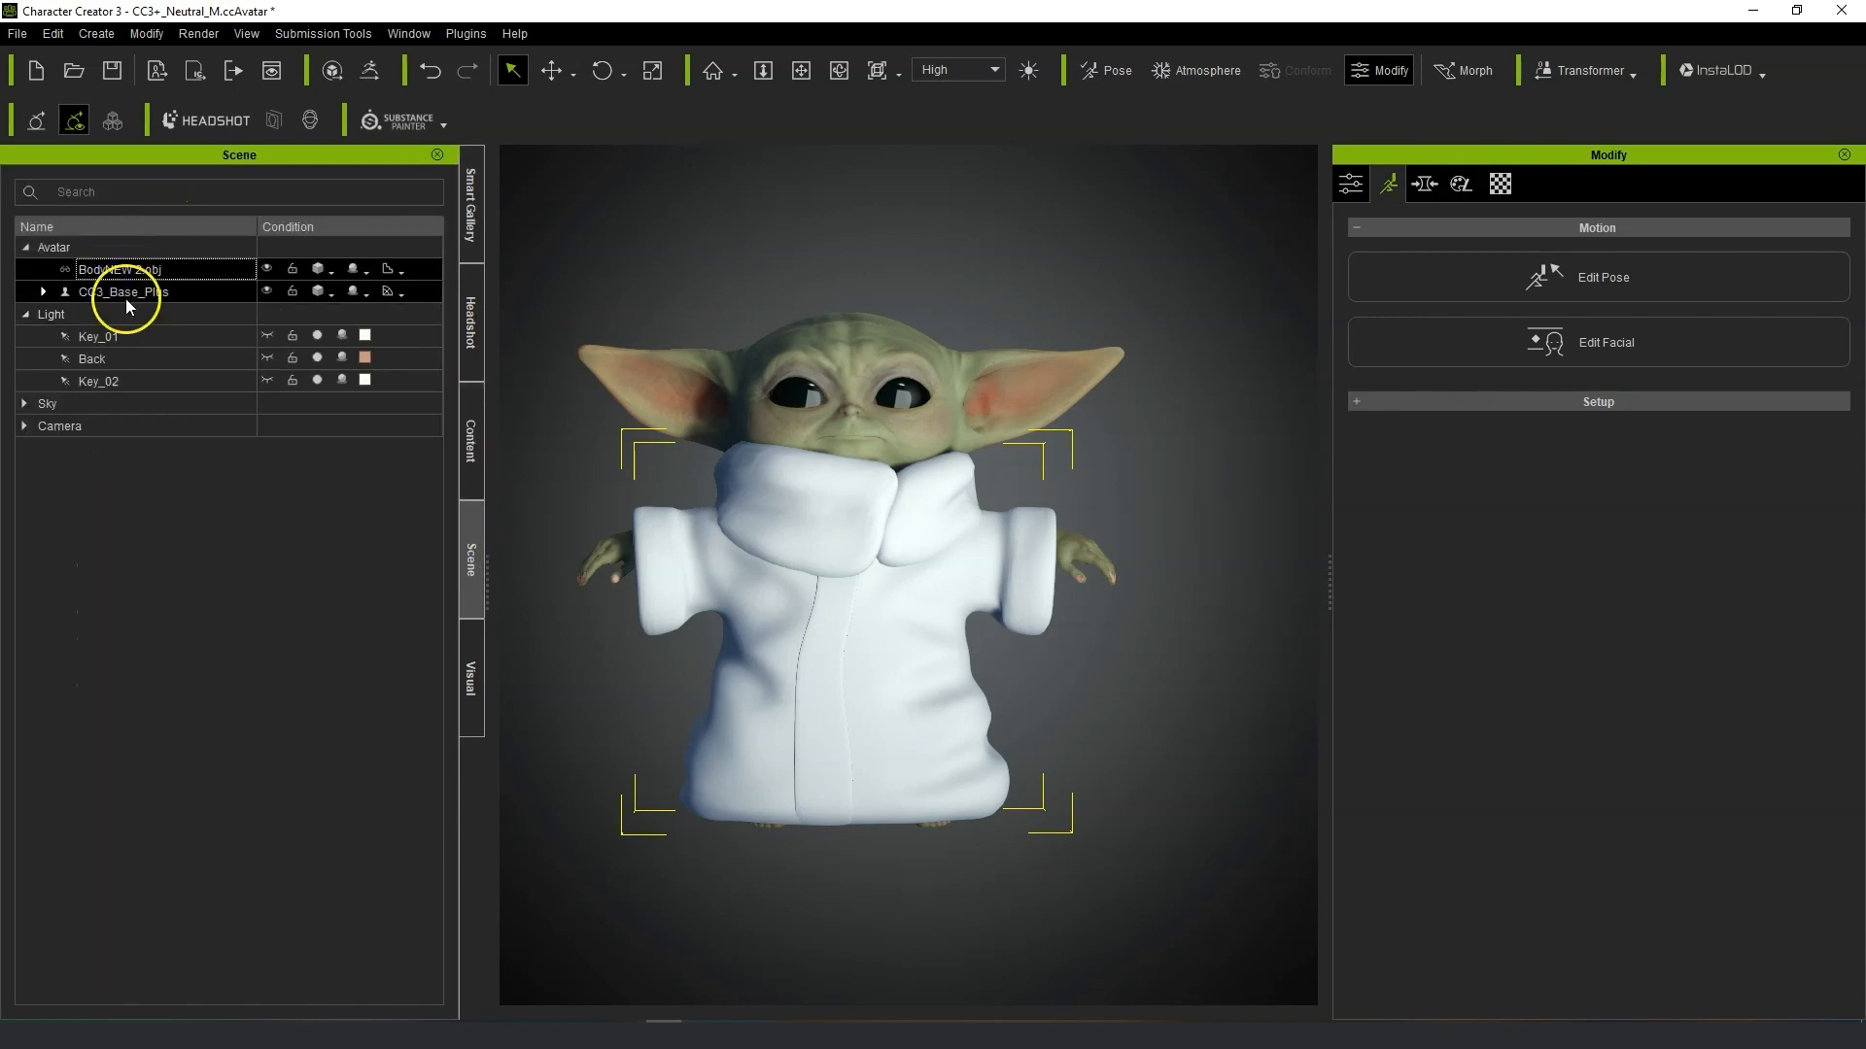
left_click(468, 467)
left_click(354, 206)
double_click(256, 546)
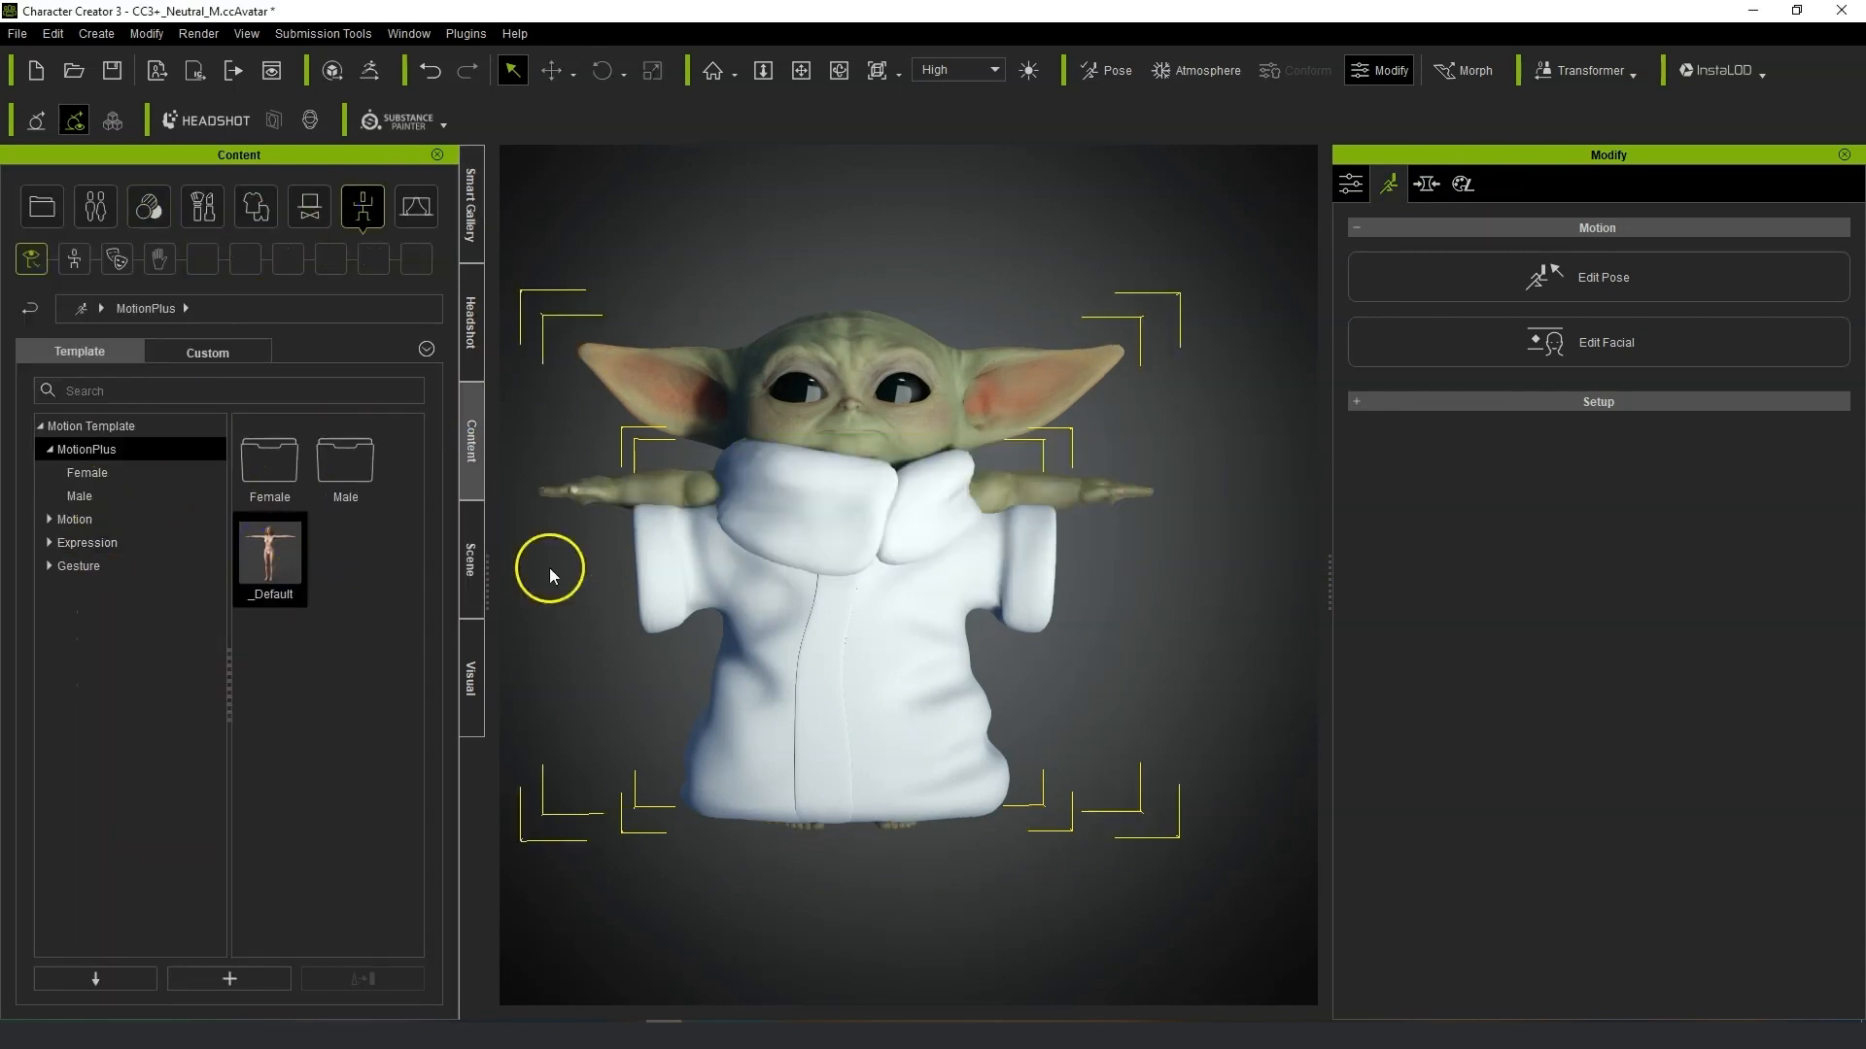
Hide the robe accessory and inspect the T-posed body.
left_click(468, 589)
left_click(263, 286)
left_click(263, 290)
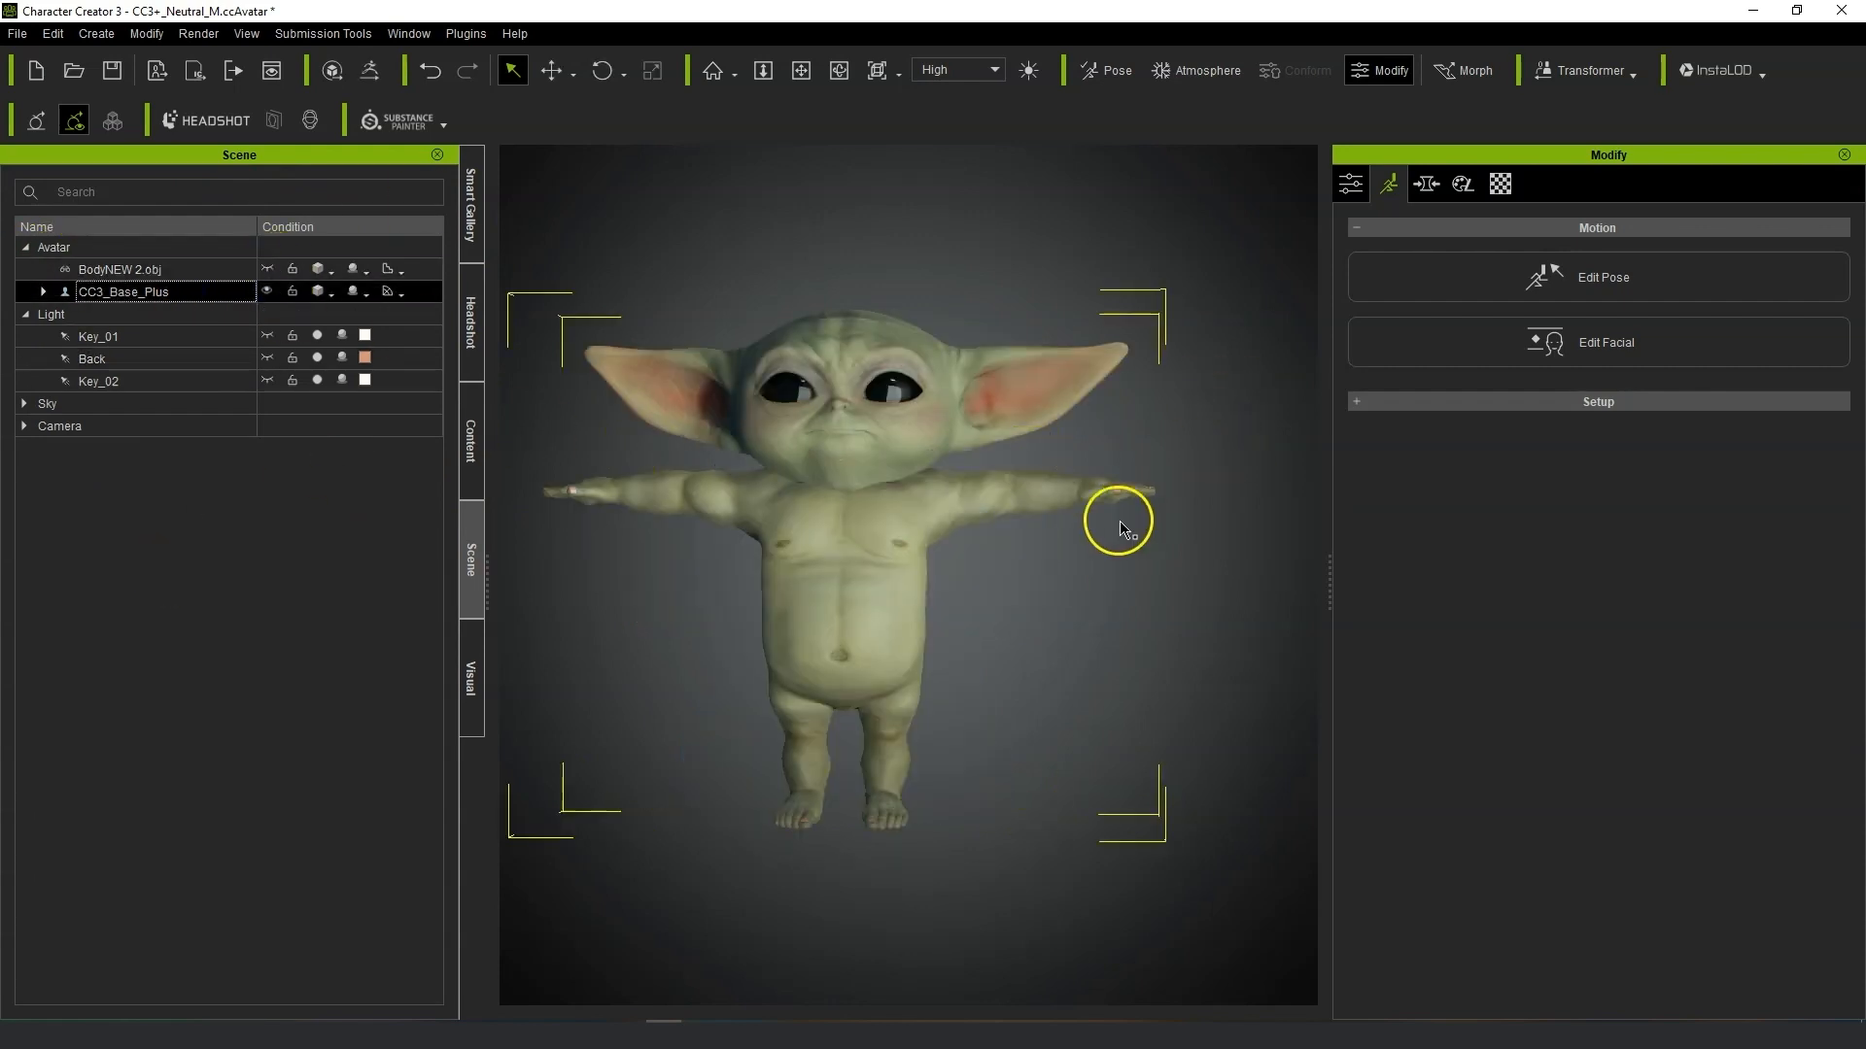
scroll(1010, 636, "up", 3)
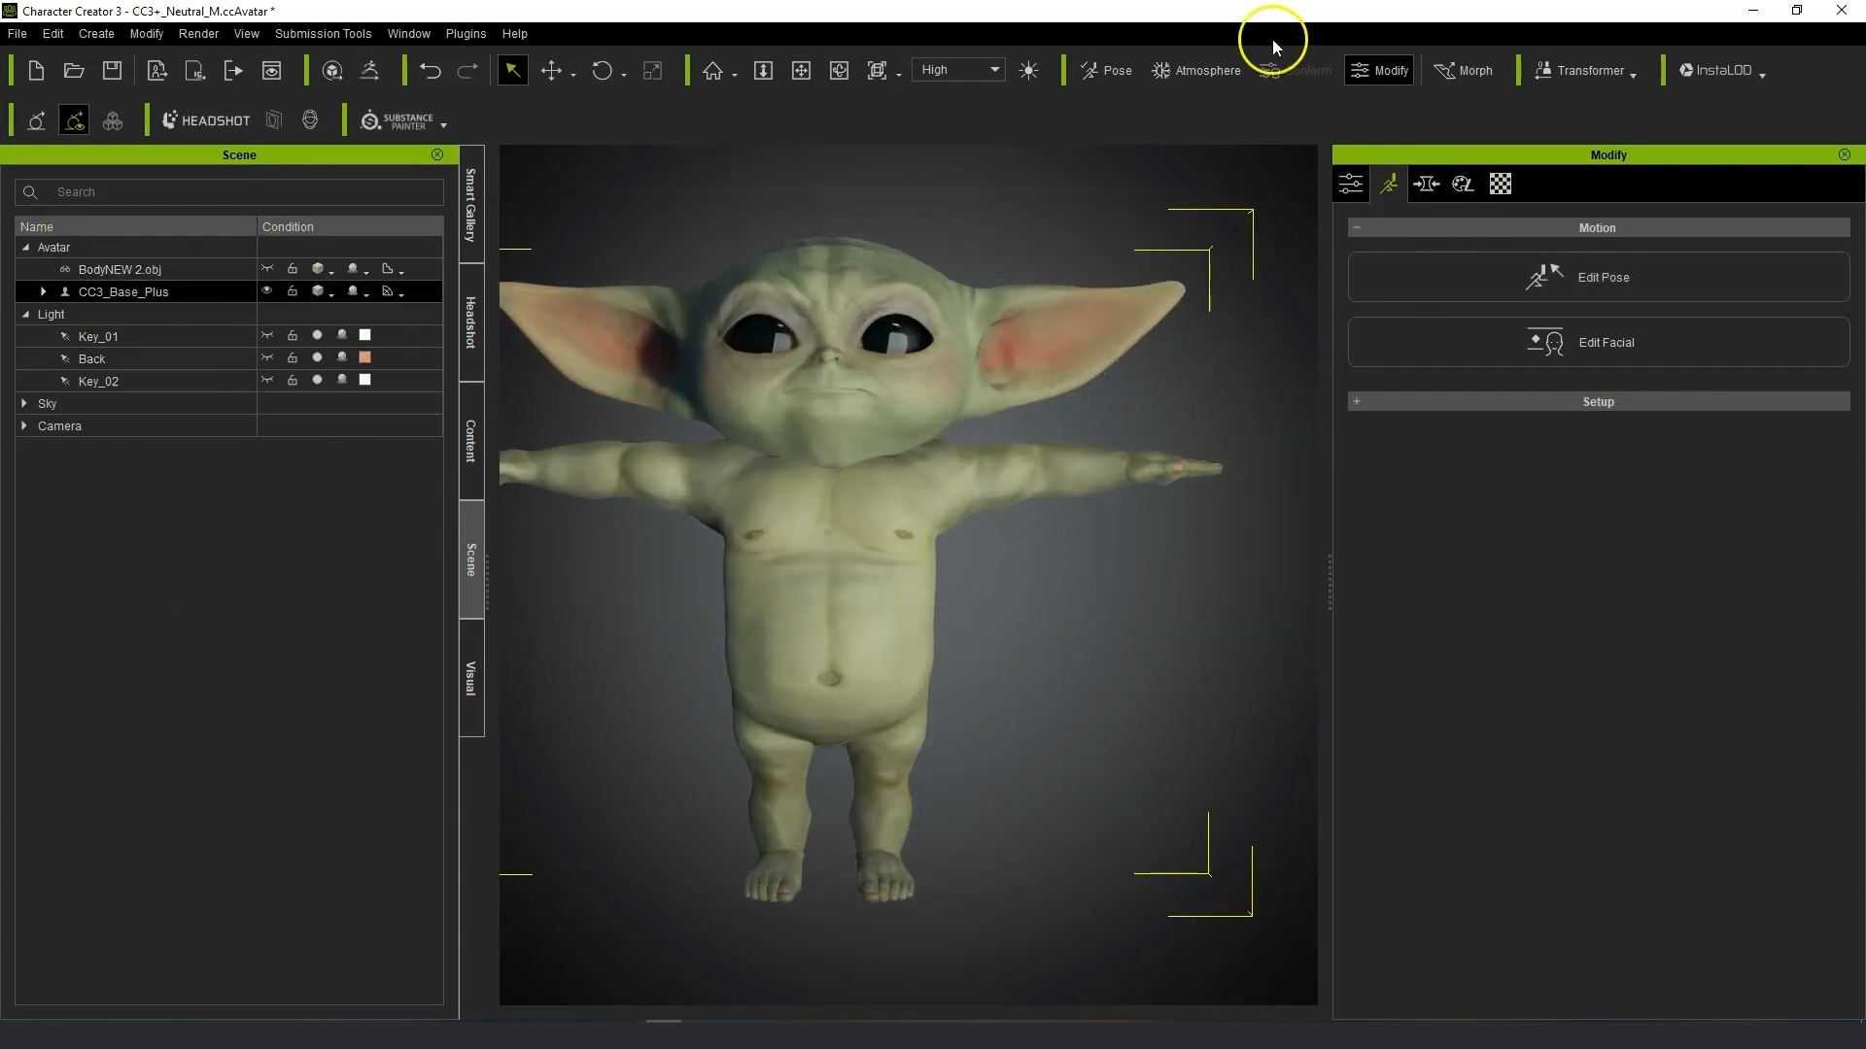
left_click(1463, 71)
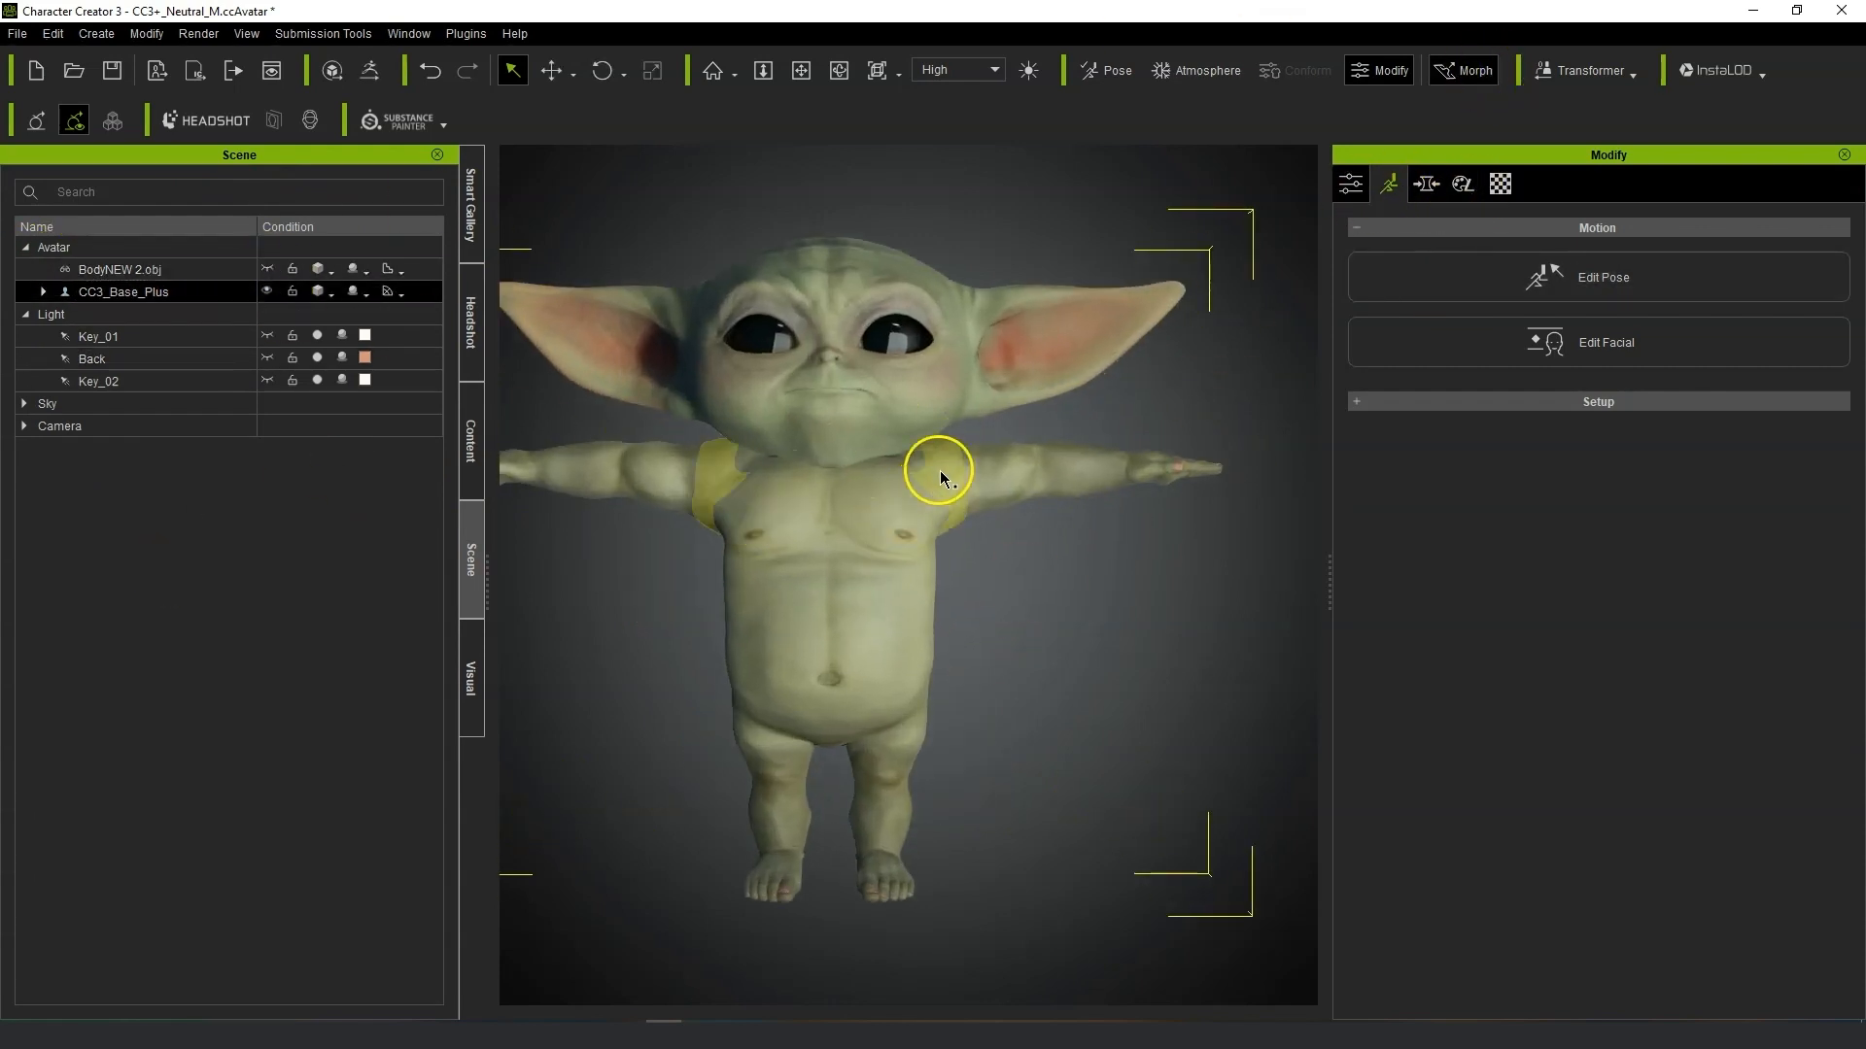
right_click_drag(930, 677, 837, 651)
left_click_drag(848, 458, 858, 378)
right_click_drag(957, 603, 1137, 627)
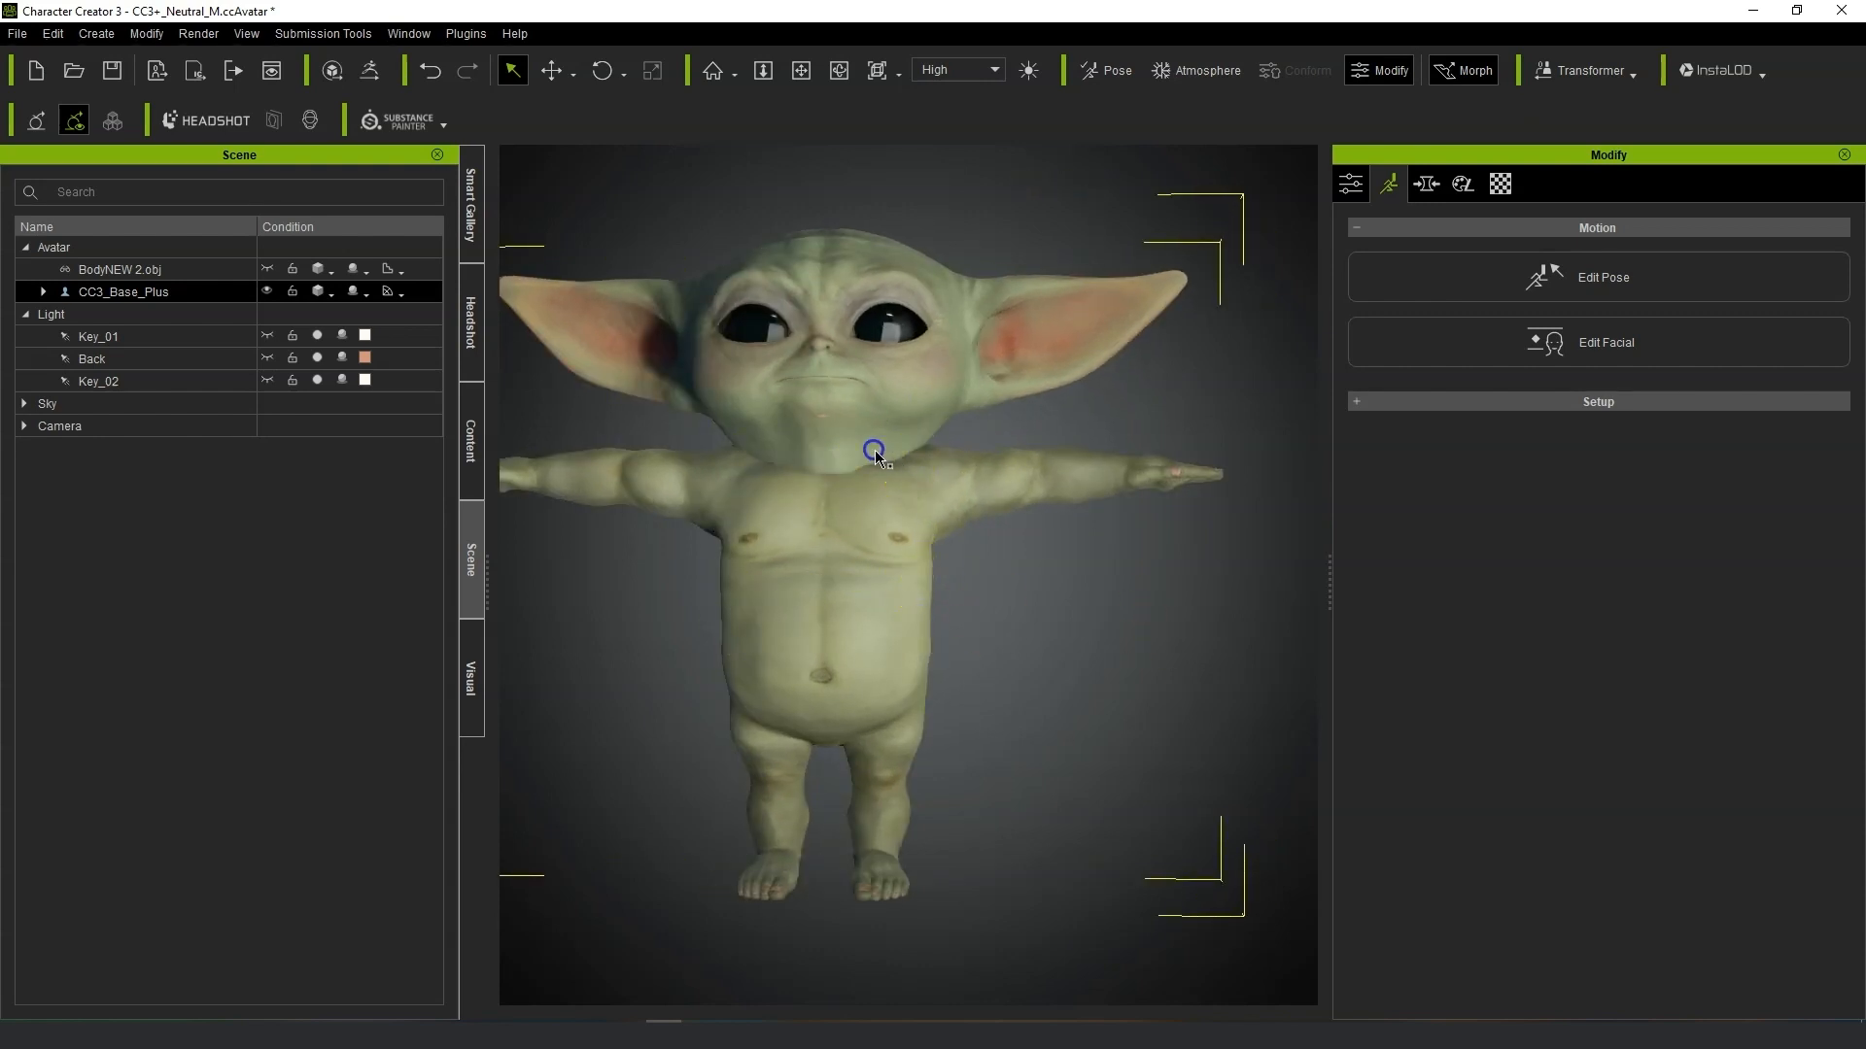
Show the robe again and move it into position over the T-posed body.
left_click(167, 270)
left_click(271, 269)
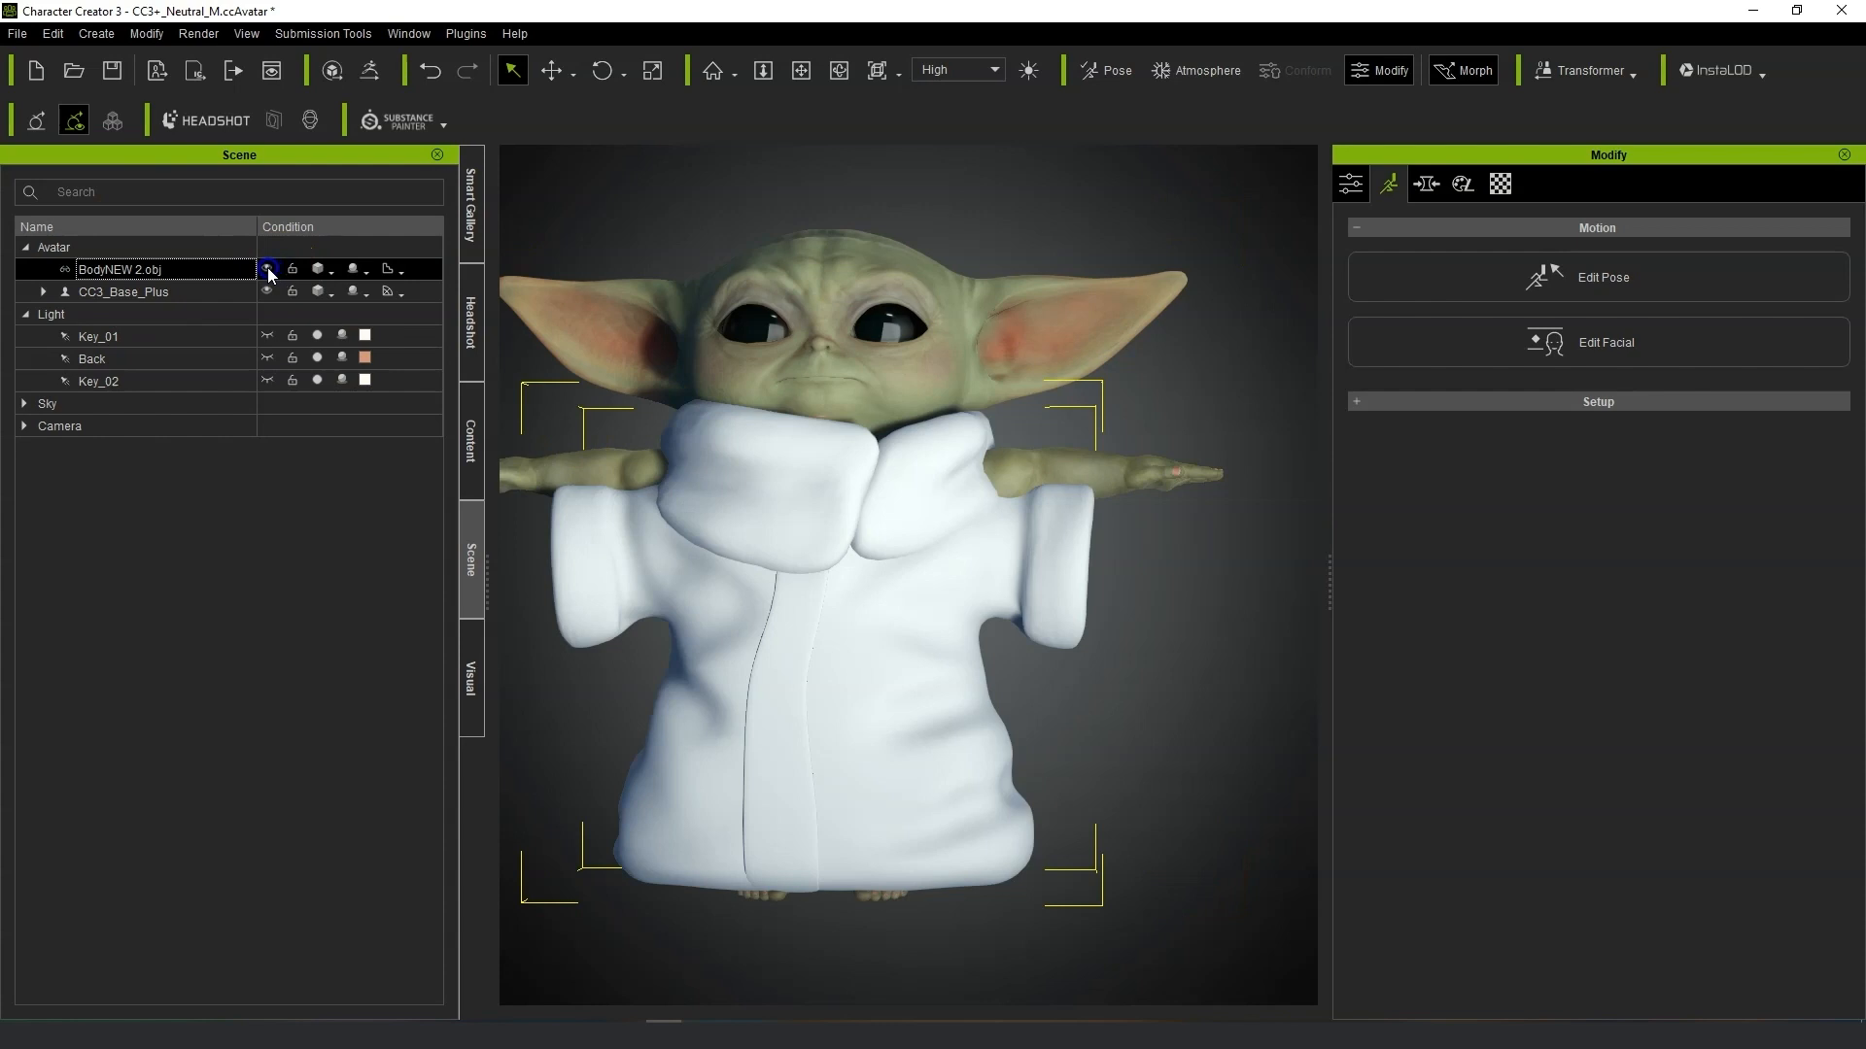
left_click_drag(895, 592, 900, 728)
mouse_move(1142, 706)
right_mouse_down()
mouse_move(1250, 700)
mouse_move(1132, 699)
right_mouse_up()
left_click(549, 73)
left_click(1833, 767)
left_click_drag(823, 748, 826, 728)
key("w")
right_click_drag(861, 744, 844, 680)
scroll(875, 654, "down", 1)
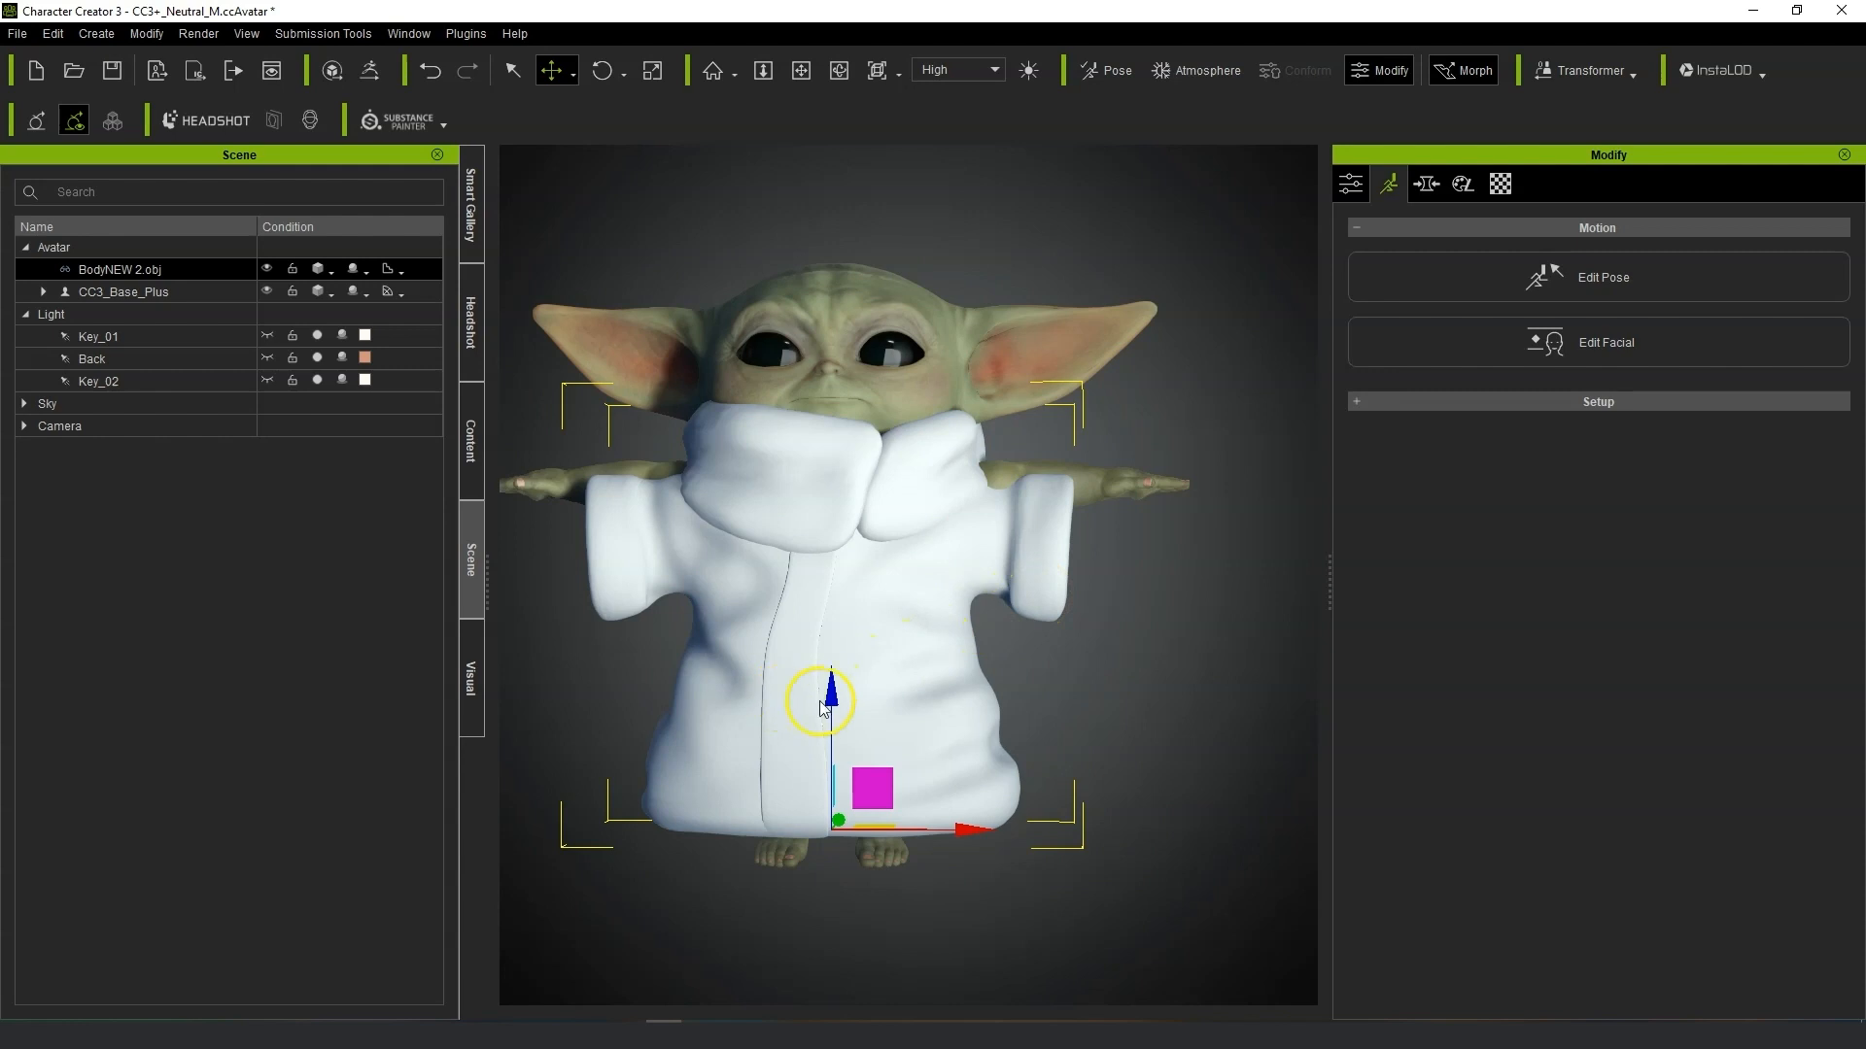
left_click_drag(828, 694, 832, 700)
Hide the robe and open the body morph sliders for the character.
left_click(266, 272)
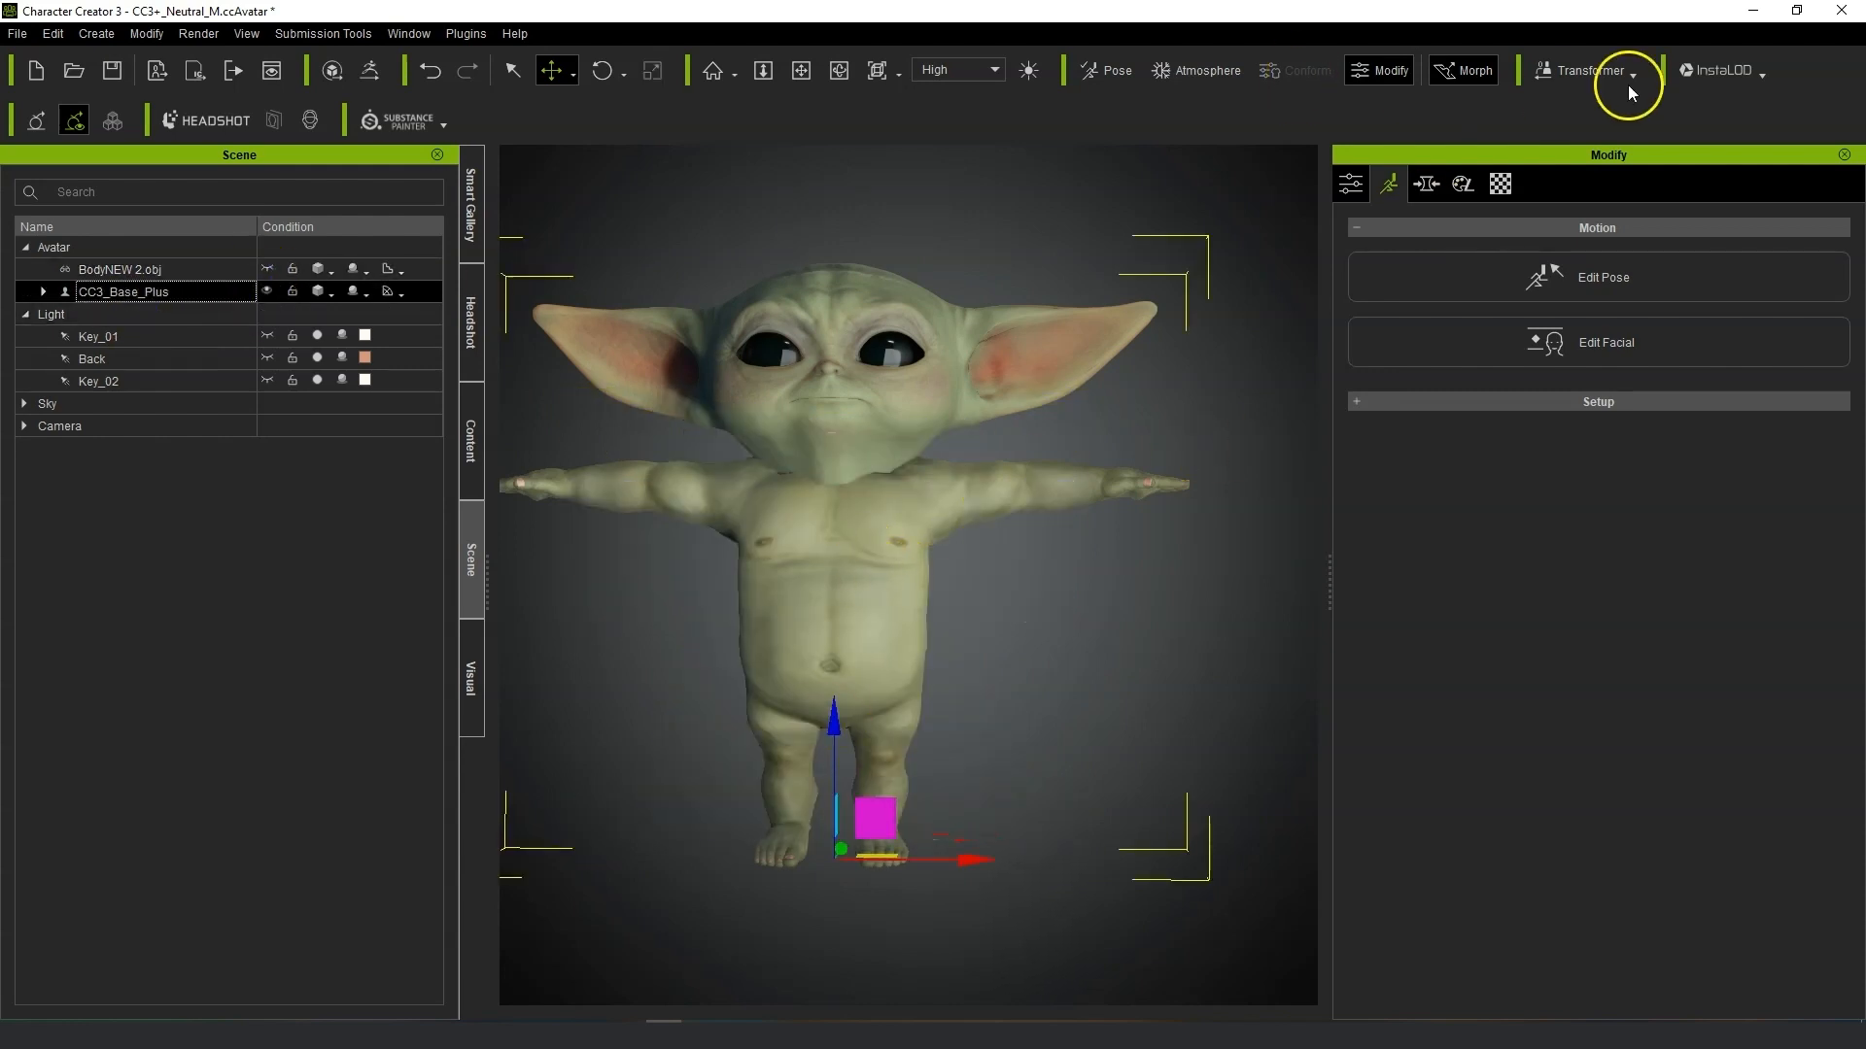
key("q")
right_click_drag(913, 577, 935, 525)
left_click(1430, 182)
left_click(923, 583)
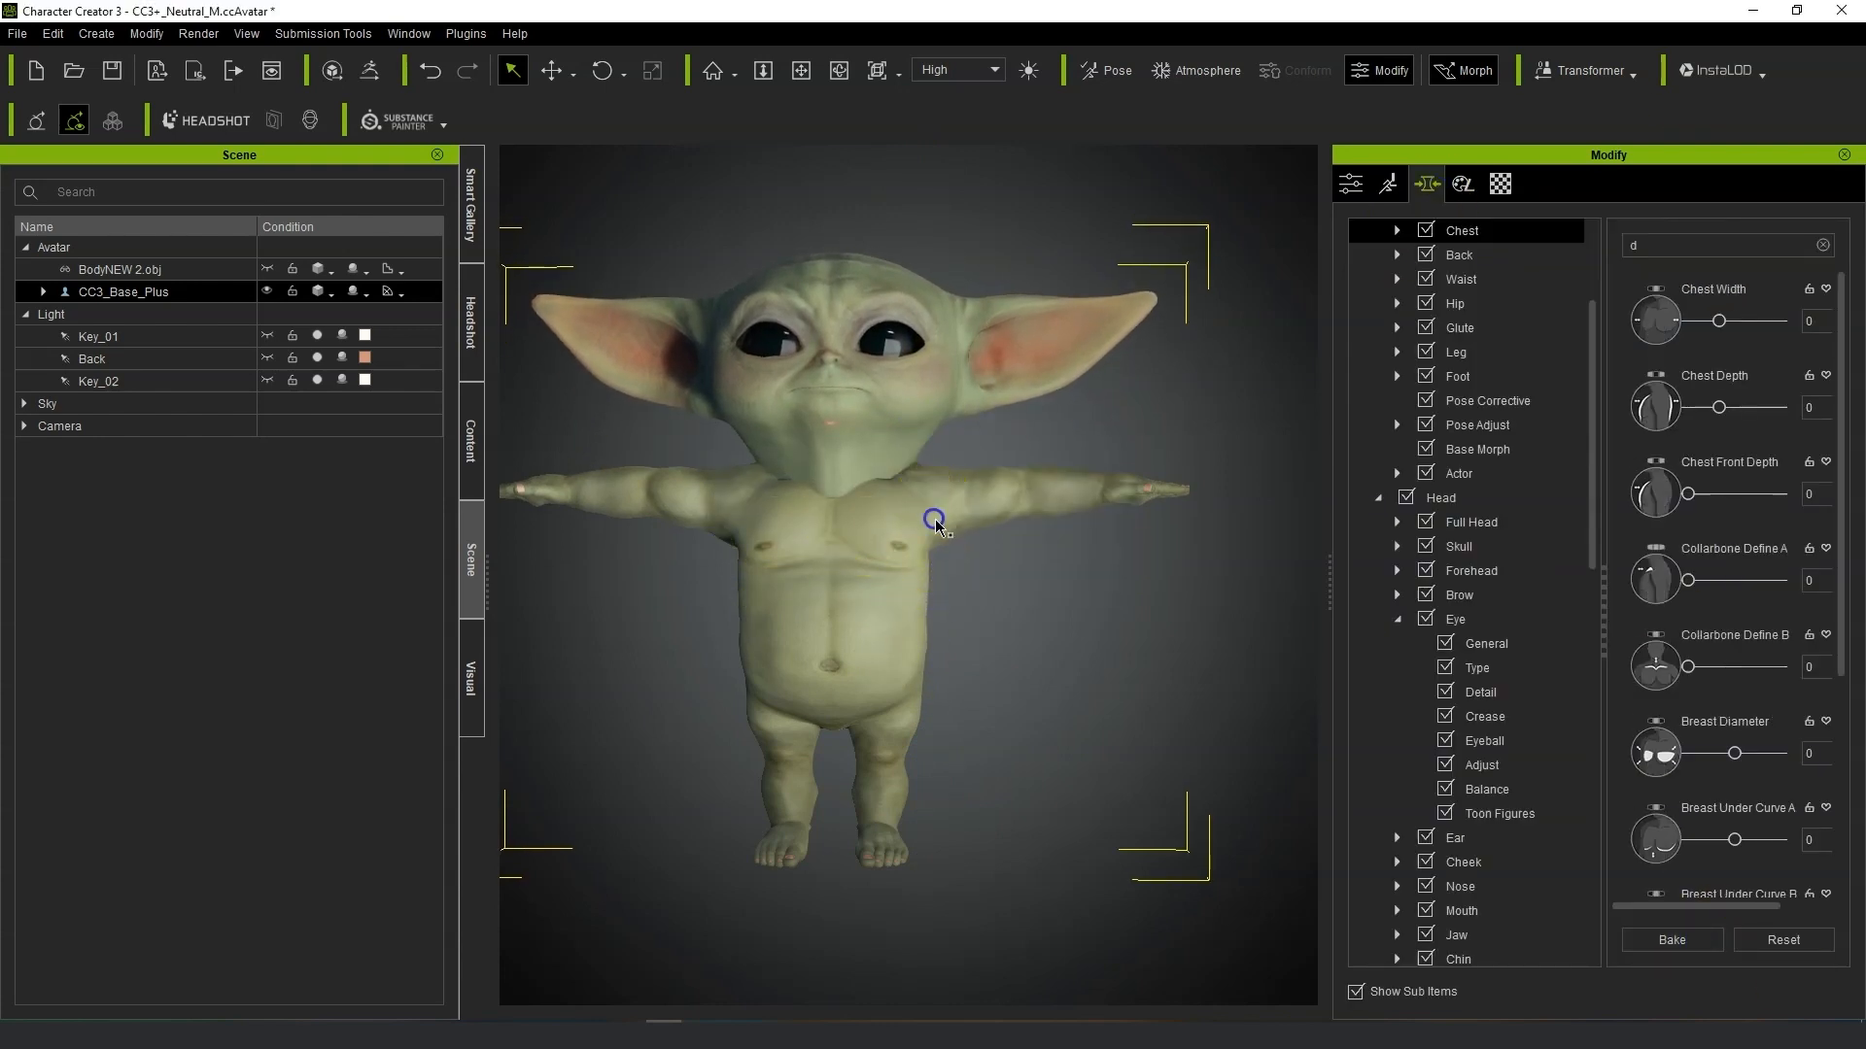
Select the robe accessory and scale it down so it sits over the T-posed body.
left_click(269, 269)
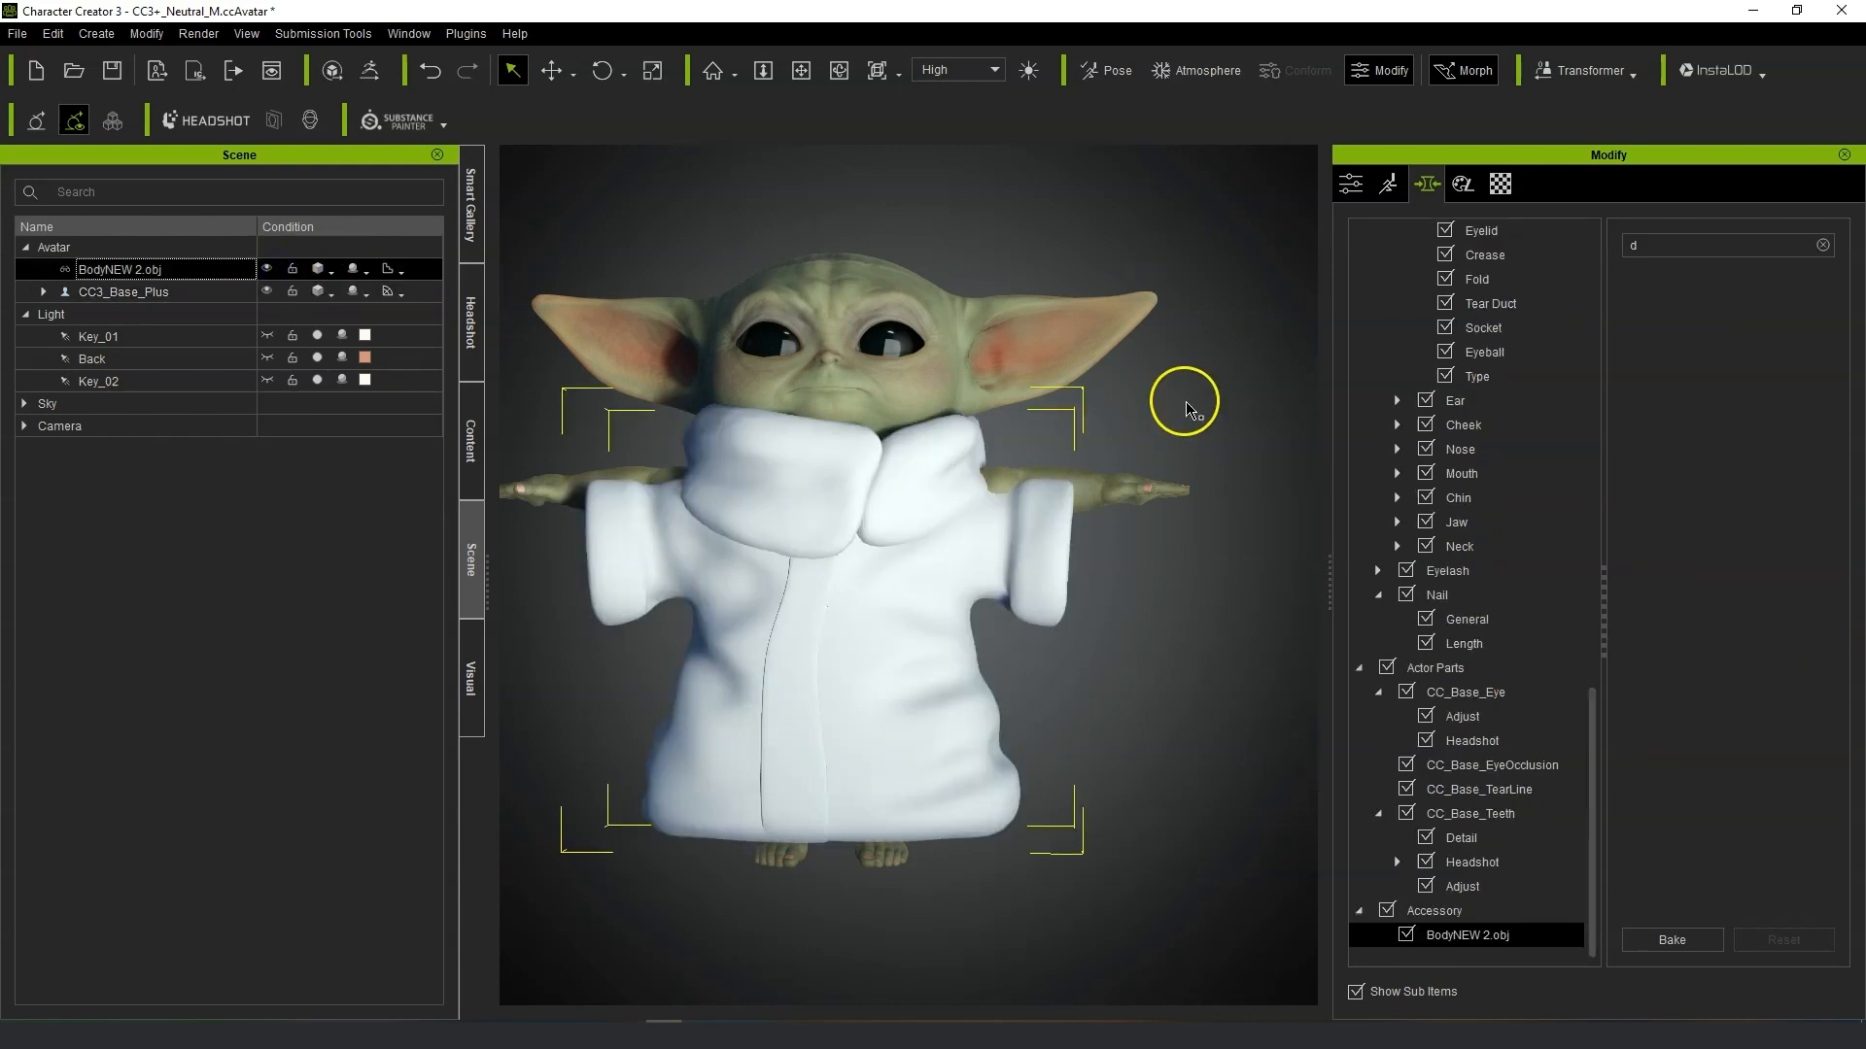
left_click(652, 70)
left_click_drag(833, 831, 833, 834)
mouse_move(1134, 704)
right_mouse_down()
mouse_move(500, 699)
mouse_move(1132, 706)
right_mouse_up()
scroll(929, 684, "down", 2)
right_click_drag(930, 684, 898, 691)
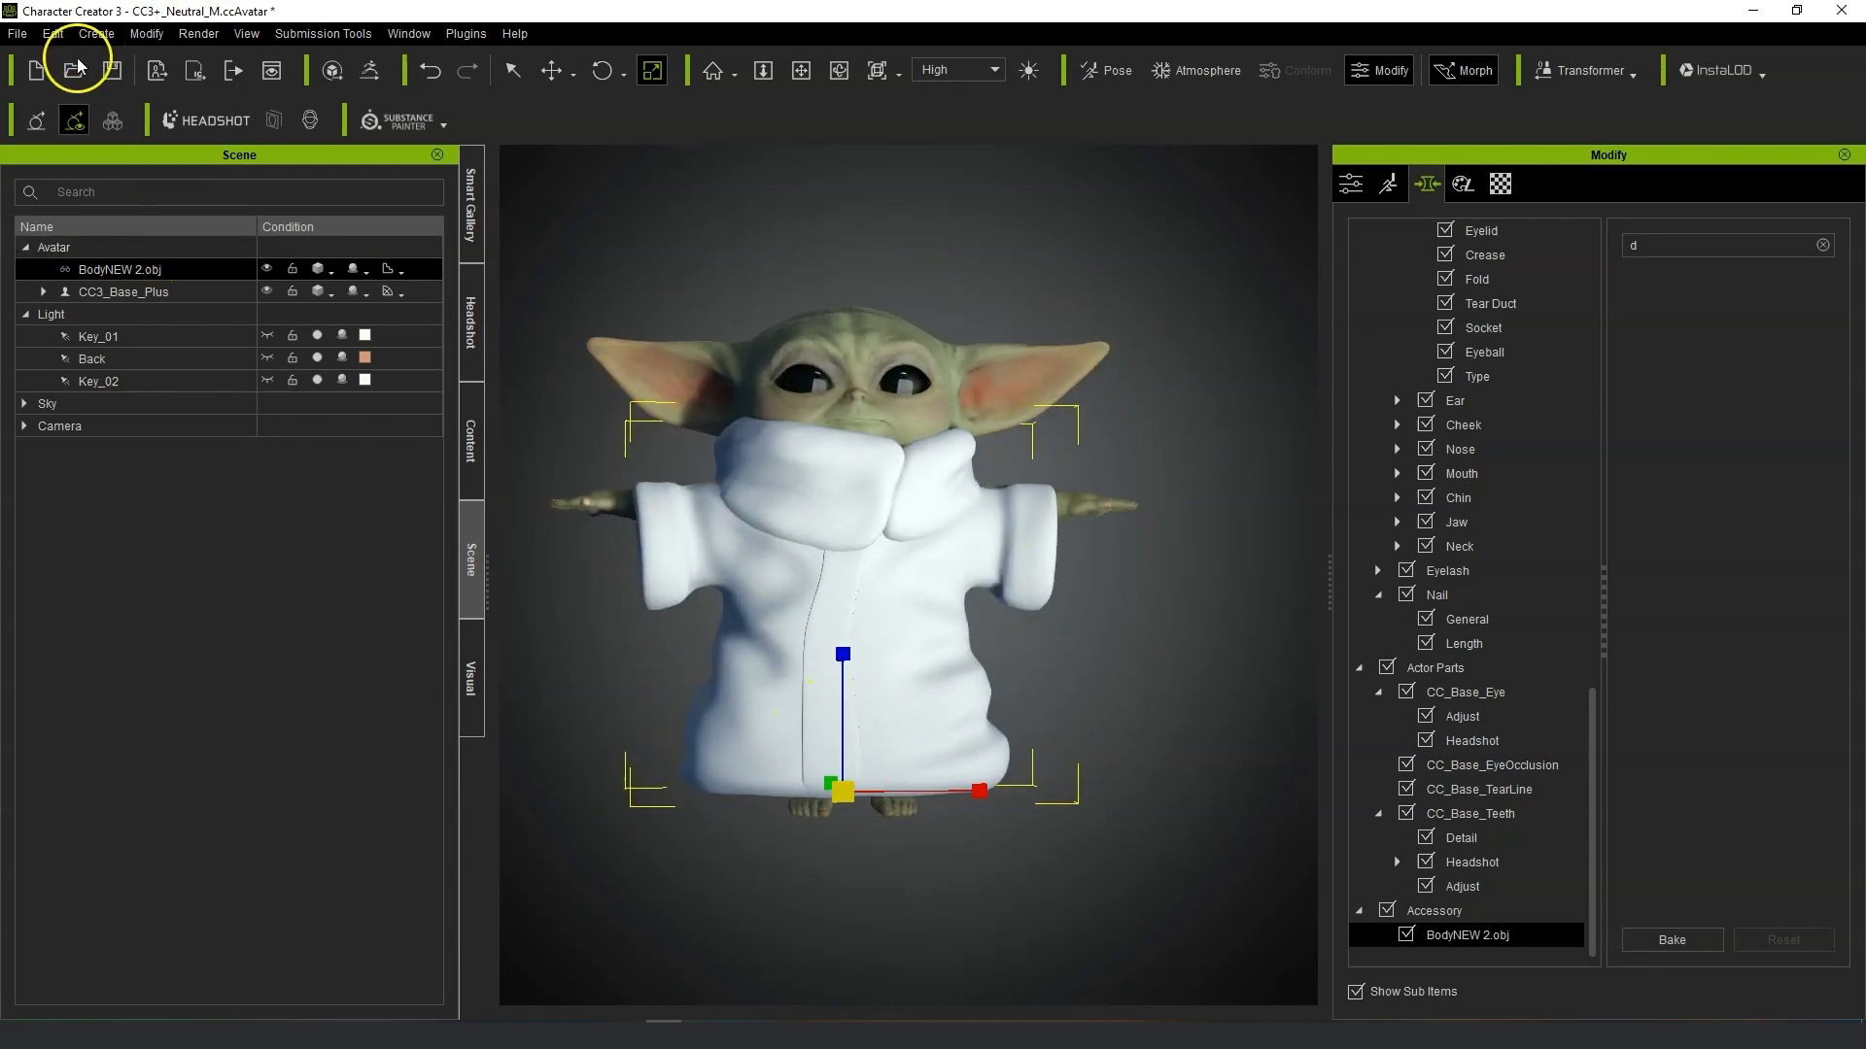
Select the whole avatar and send it to ZBrush with GoZ.
left_click(109, 250)
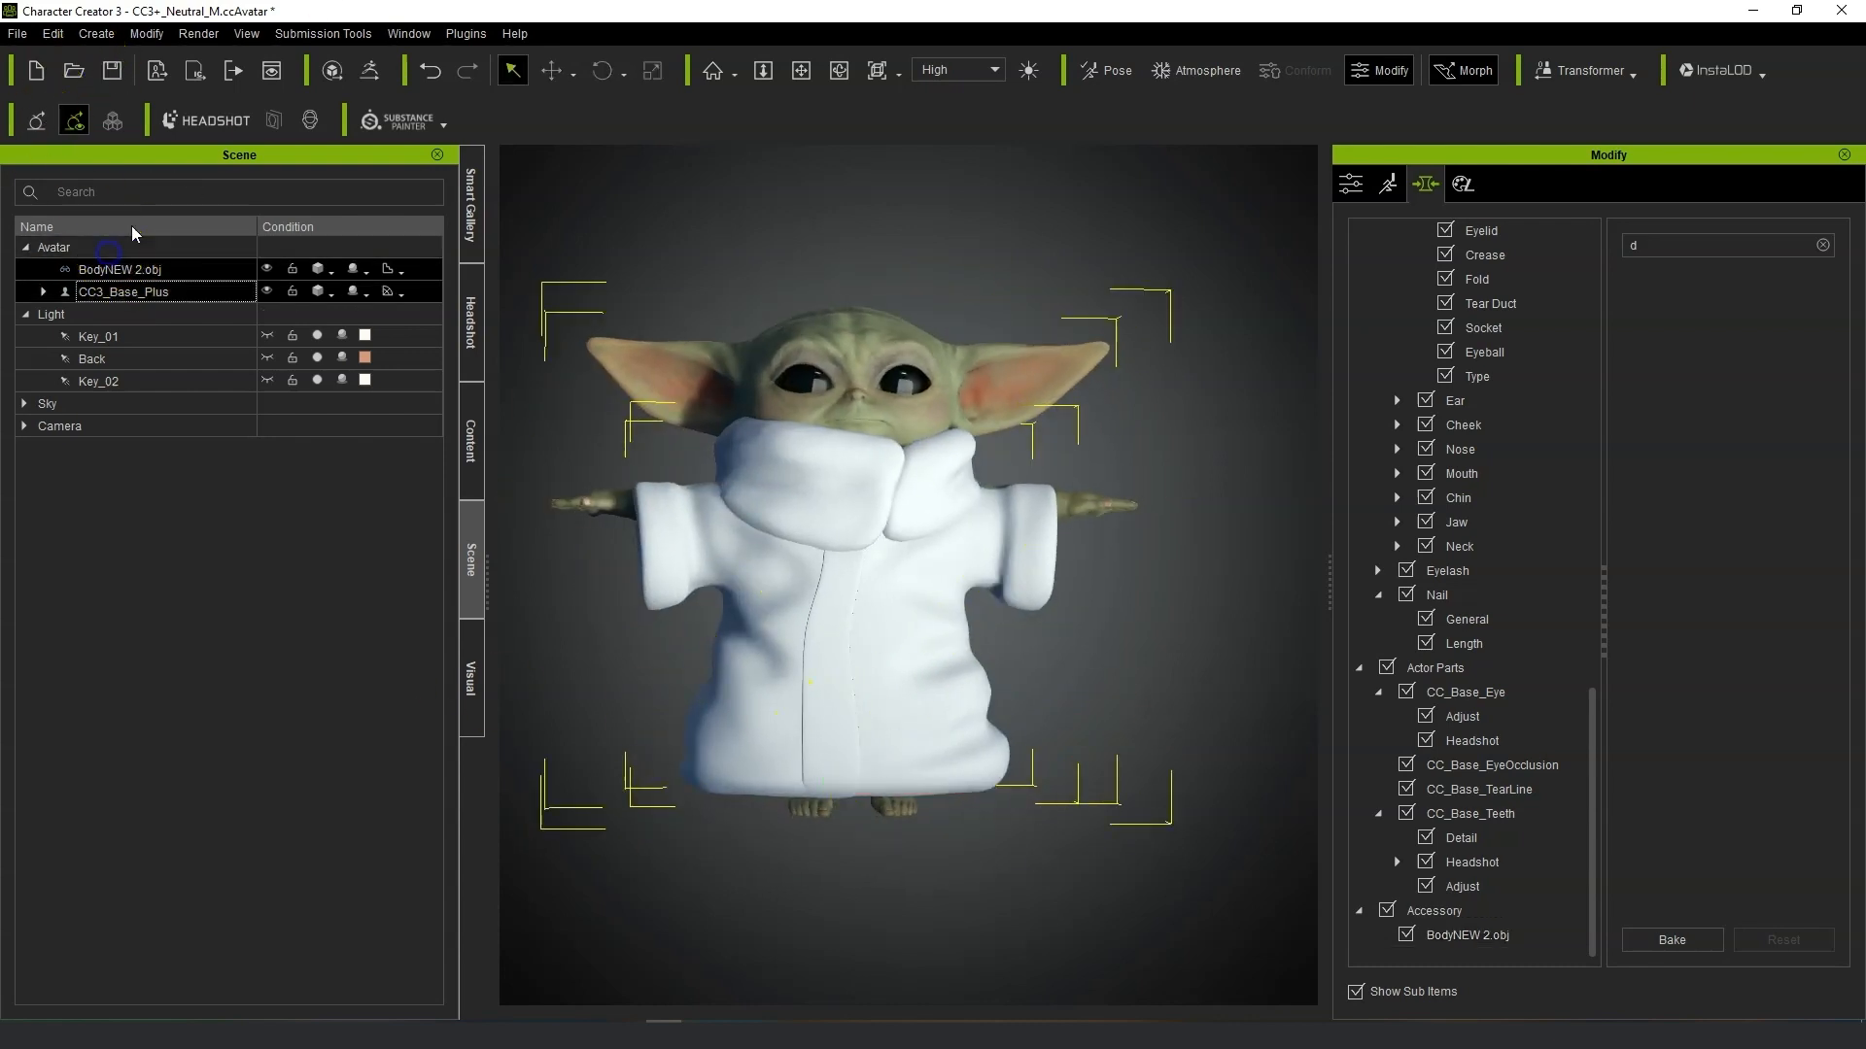
left_click(373, 79)
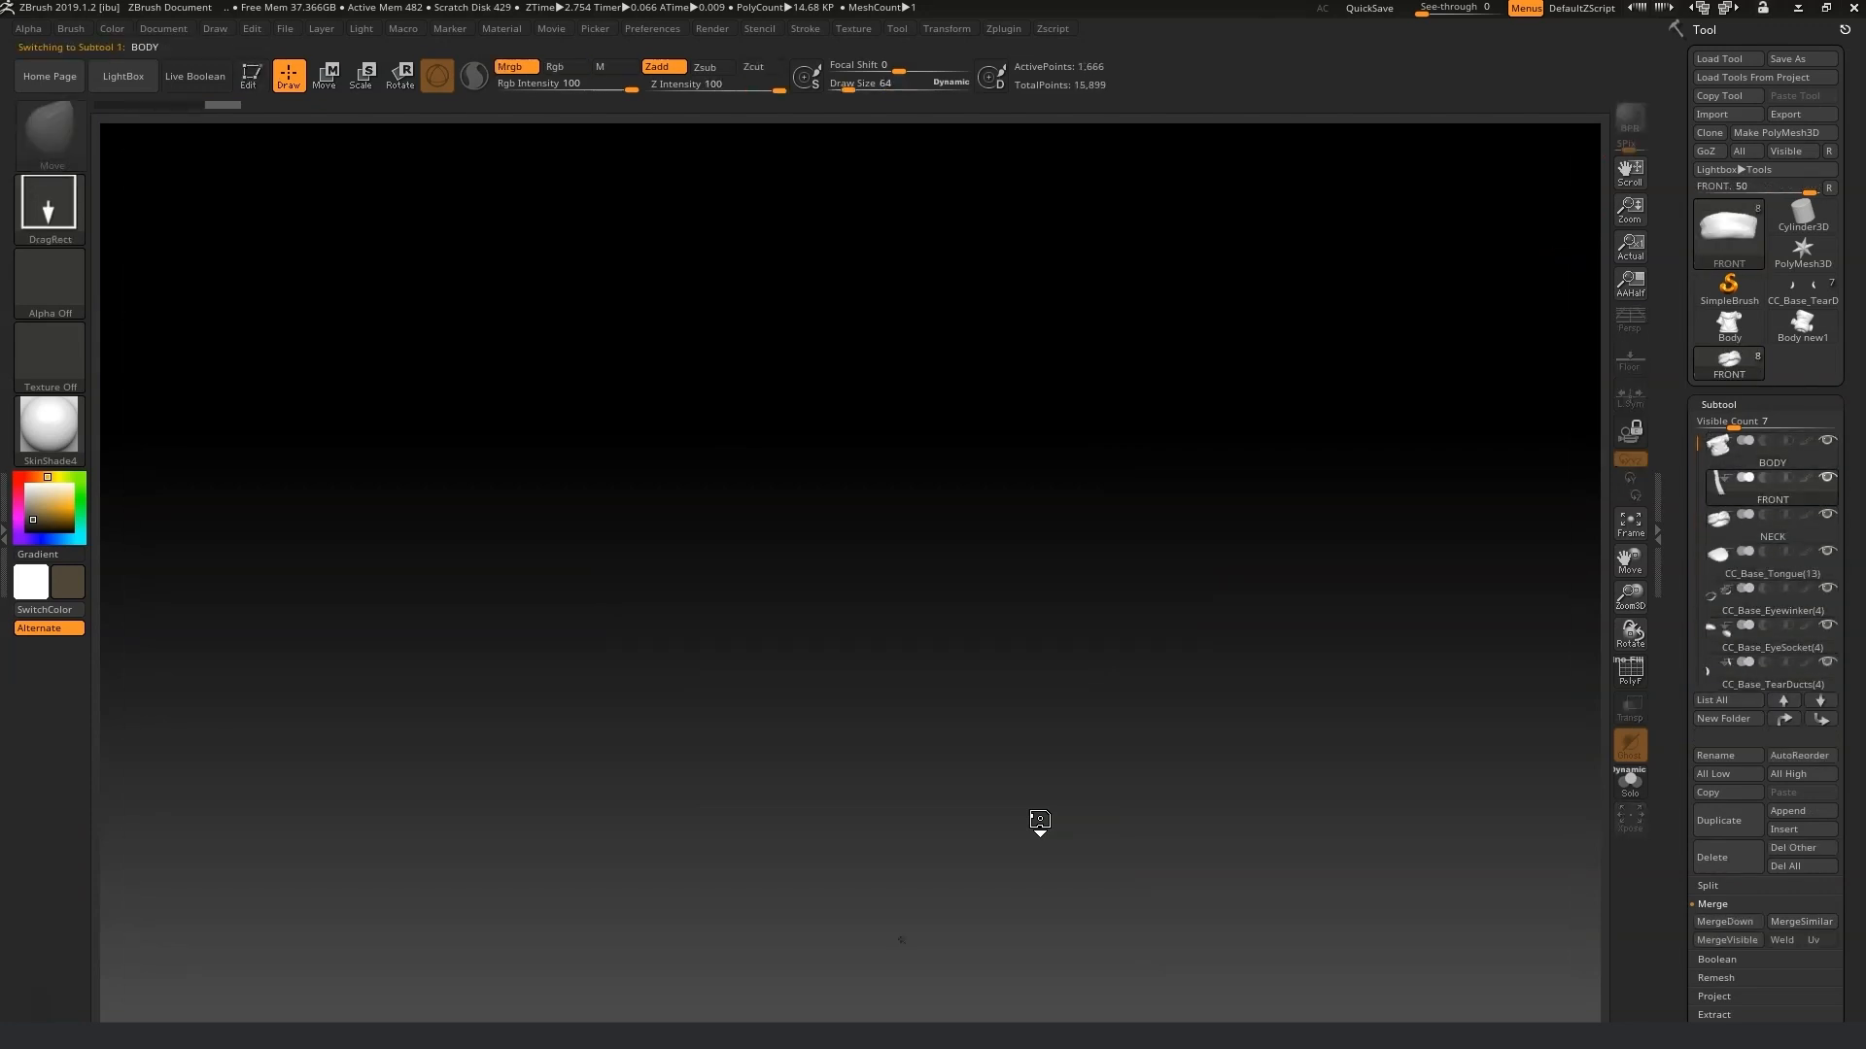
left_click_drag(937, 490, 1262, 683)
left_click(1633, 530)
left_click_drag(1519, 707, 1740, 735)
left_click(1644, 542)
left_click_drag(1552, 810, 1699, 583, "shift")
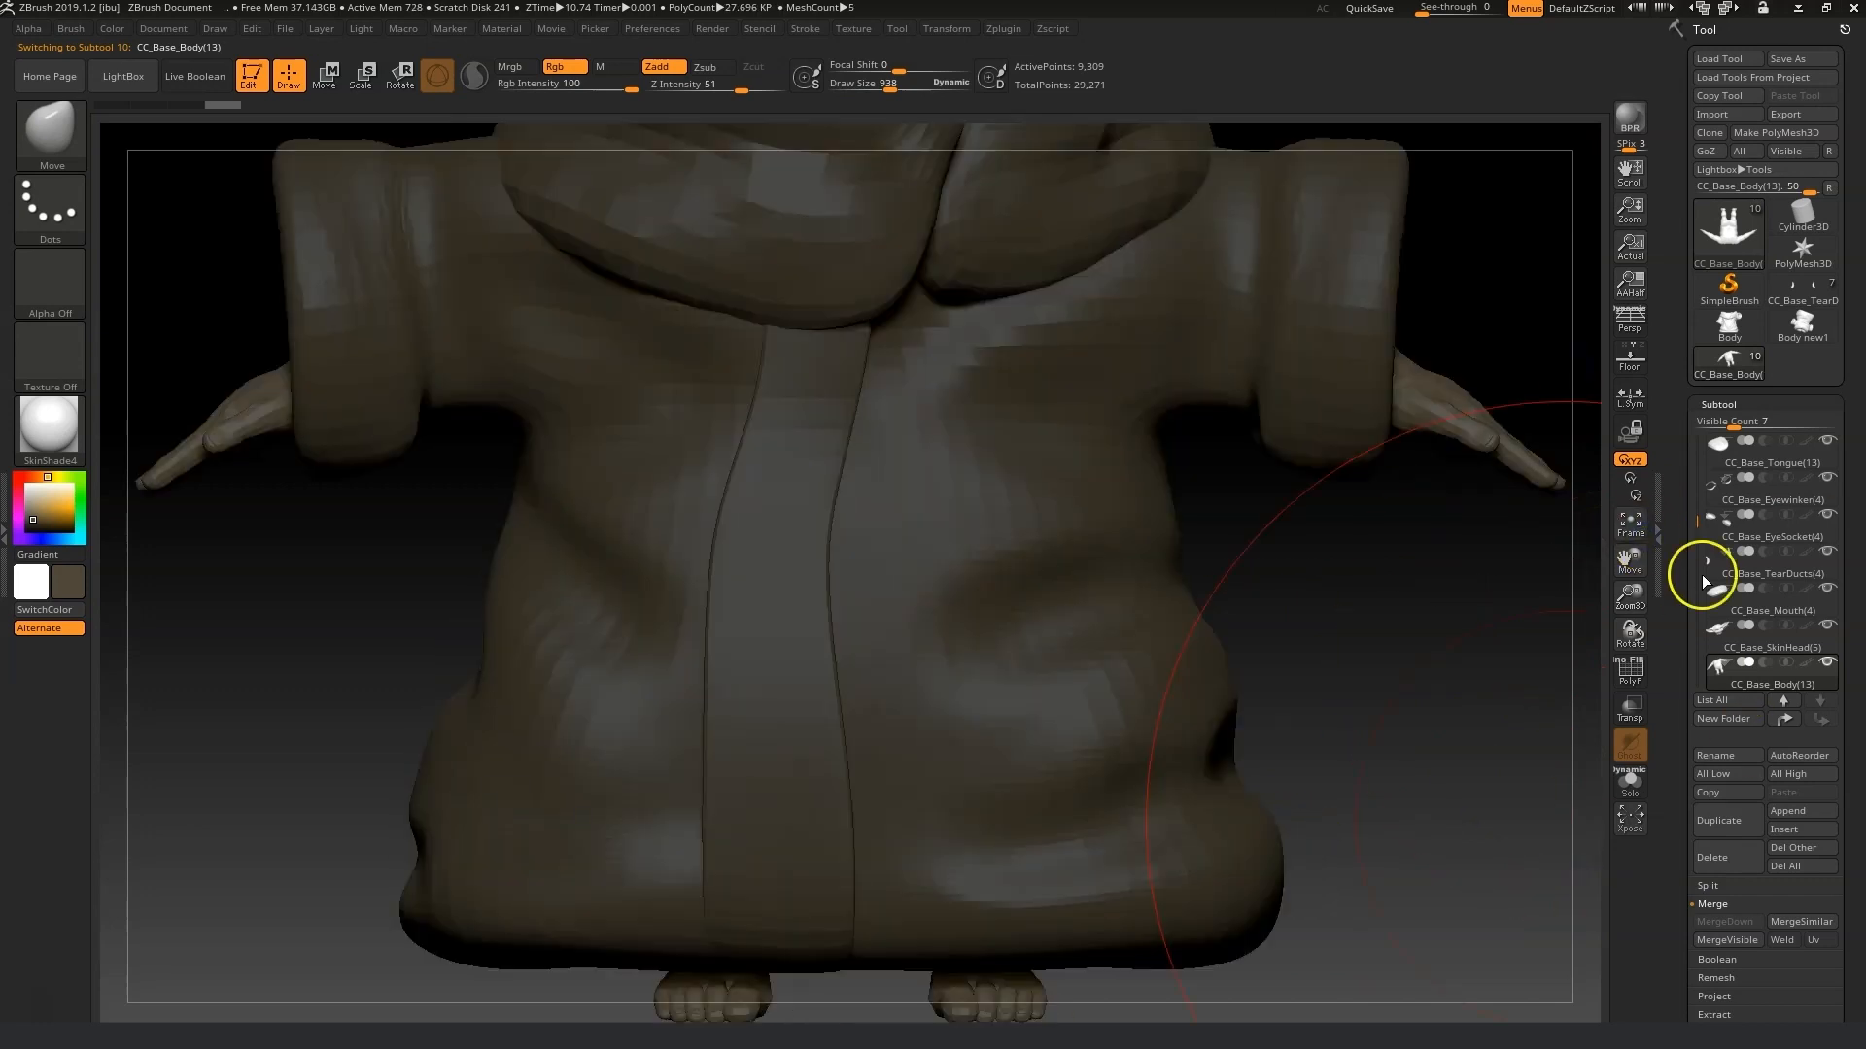
left_click_drag(1593, 545, 1556, 654, "alt")
Apply the MatCap Red Wax material to the model.
left_click_drag(21, 484, 20, 482)
left_click(50, 427)
left_click(162, 454)
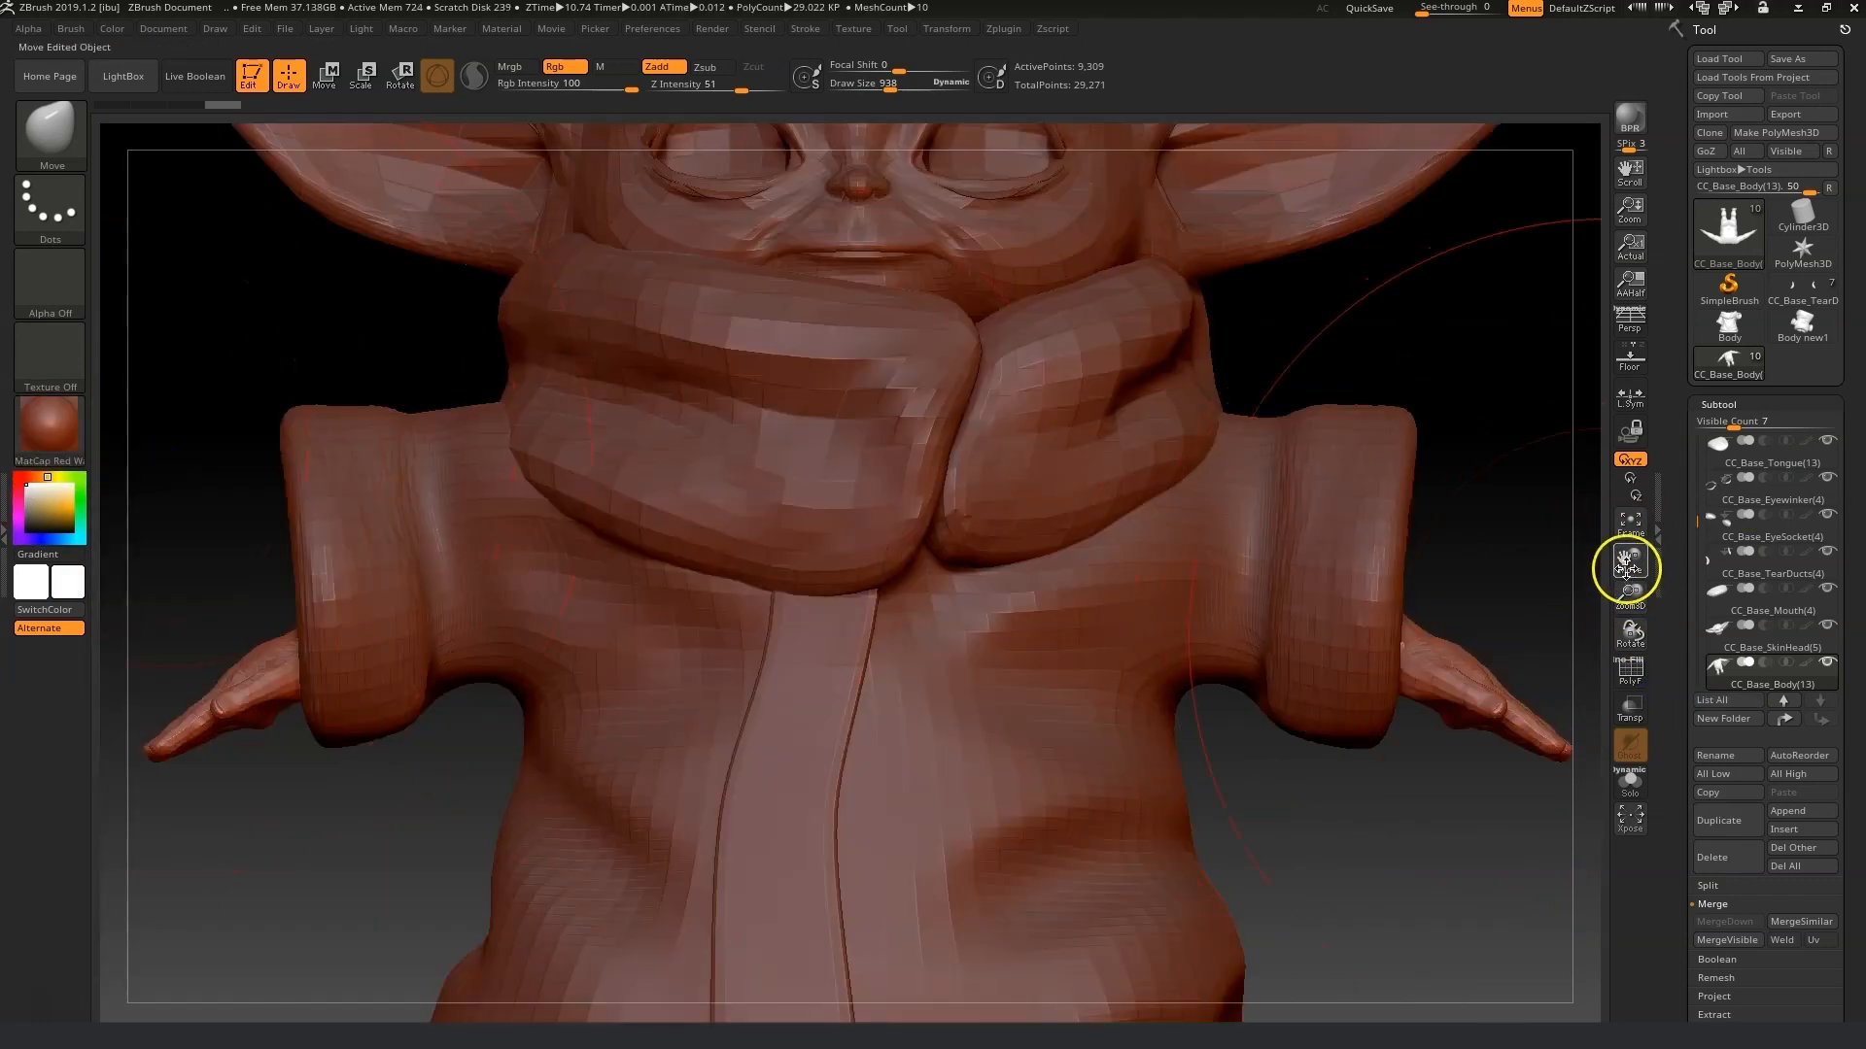
Select the NECK subtool and push the collar's shape around the chin with the Move brush.
left_click_drag(1628, 567, 1655, 583, "alt")
left_click_drag(1699, 522, 1696, 432)
left_click(1718, 453)
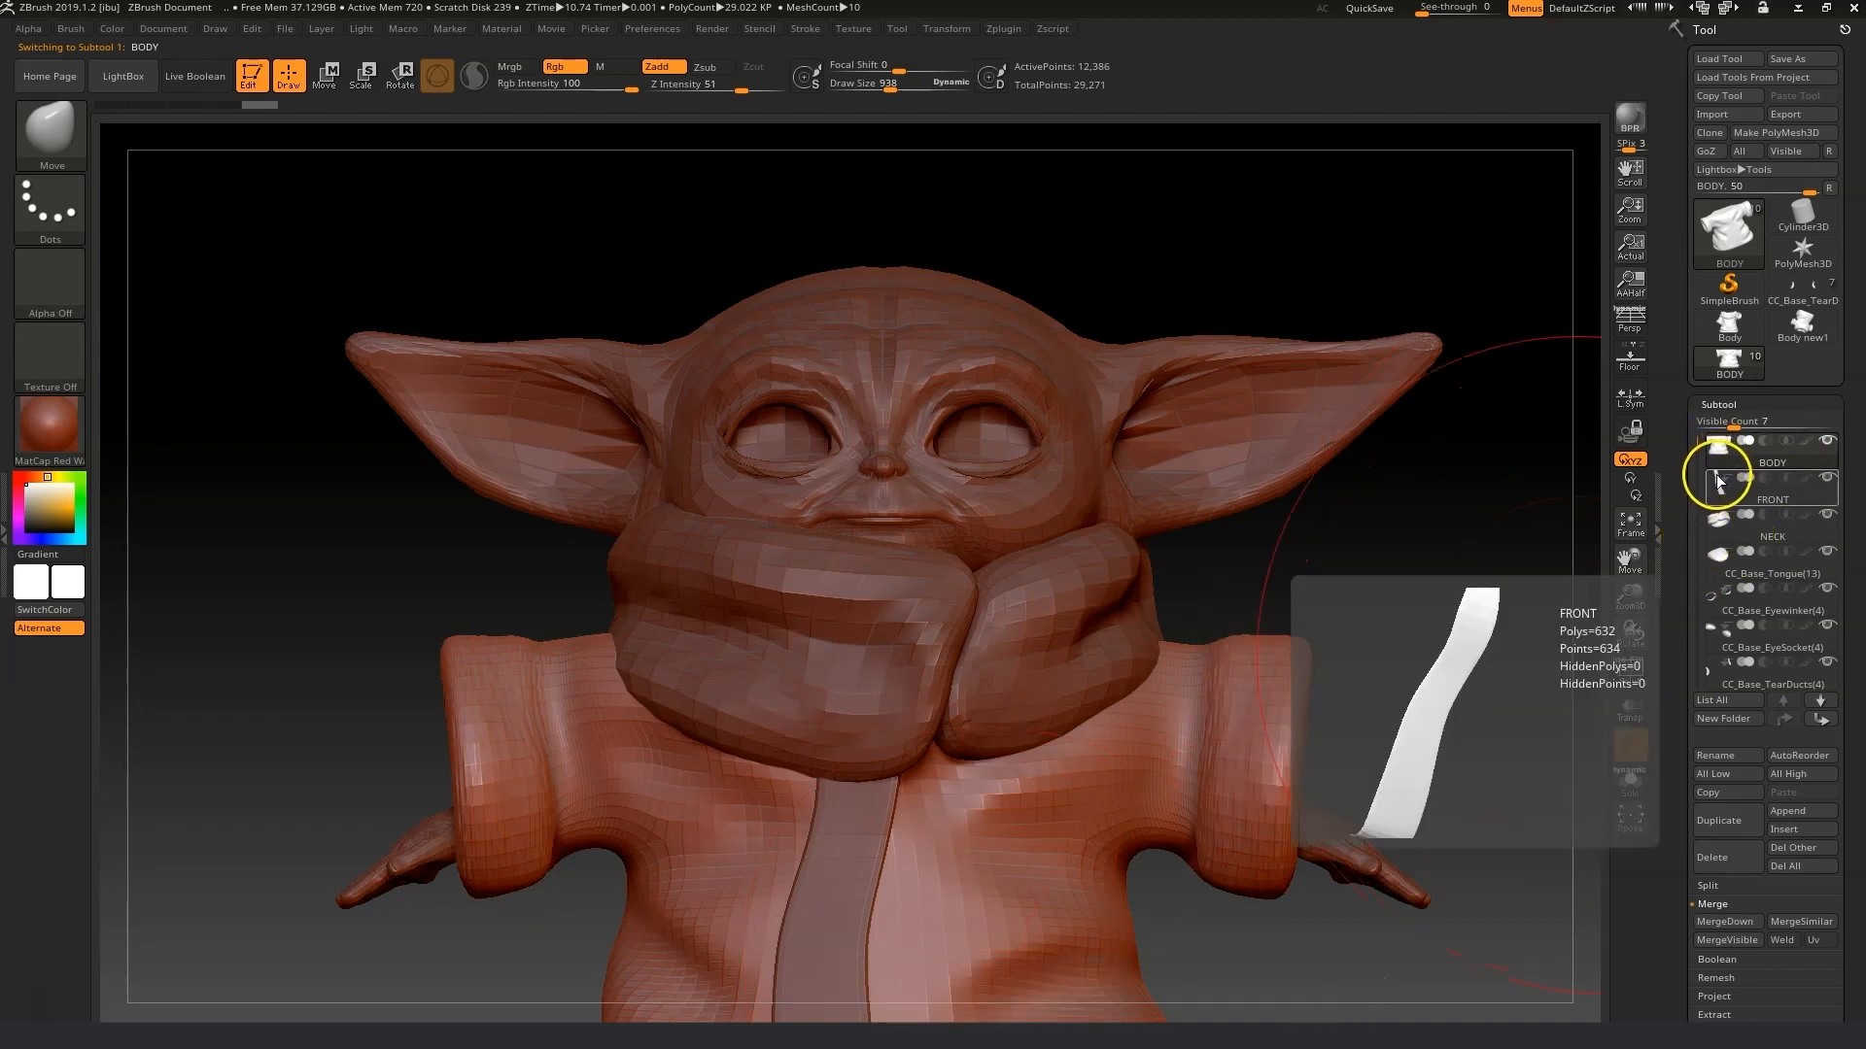
left_click(1769, 523)
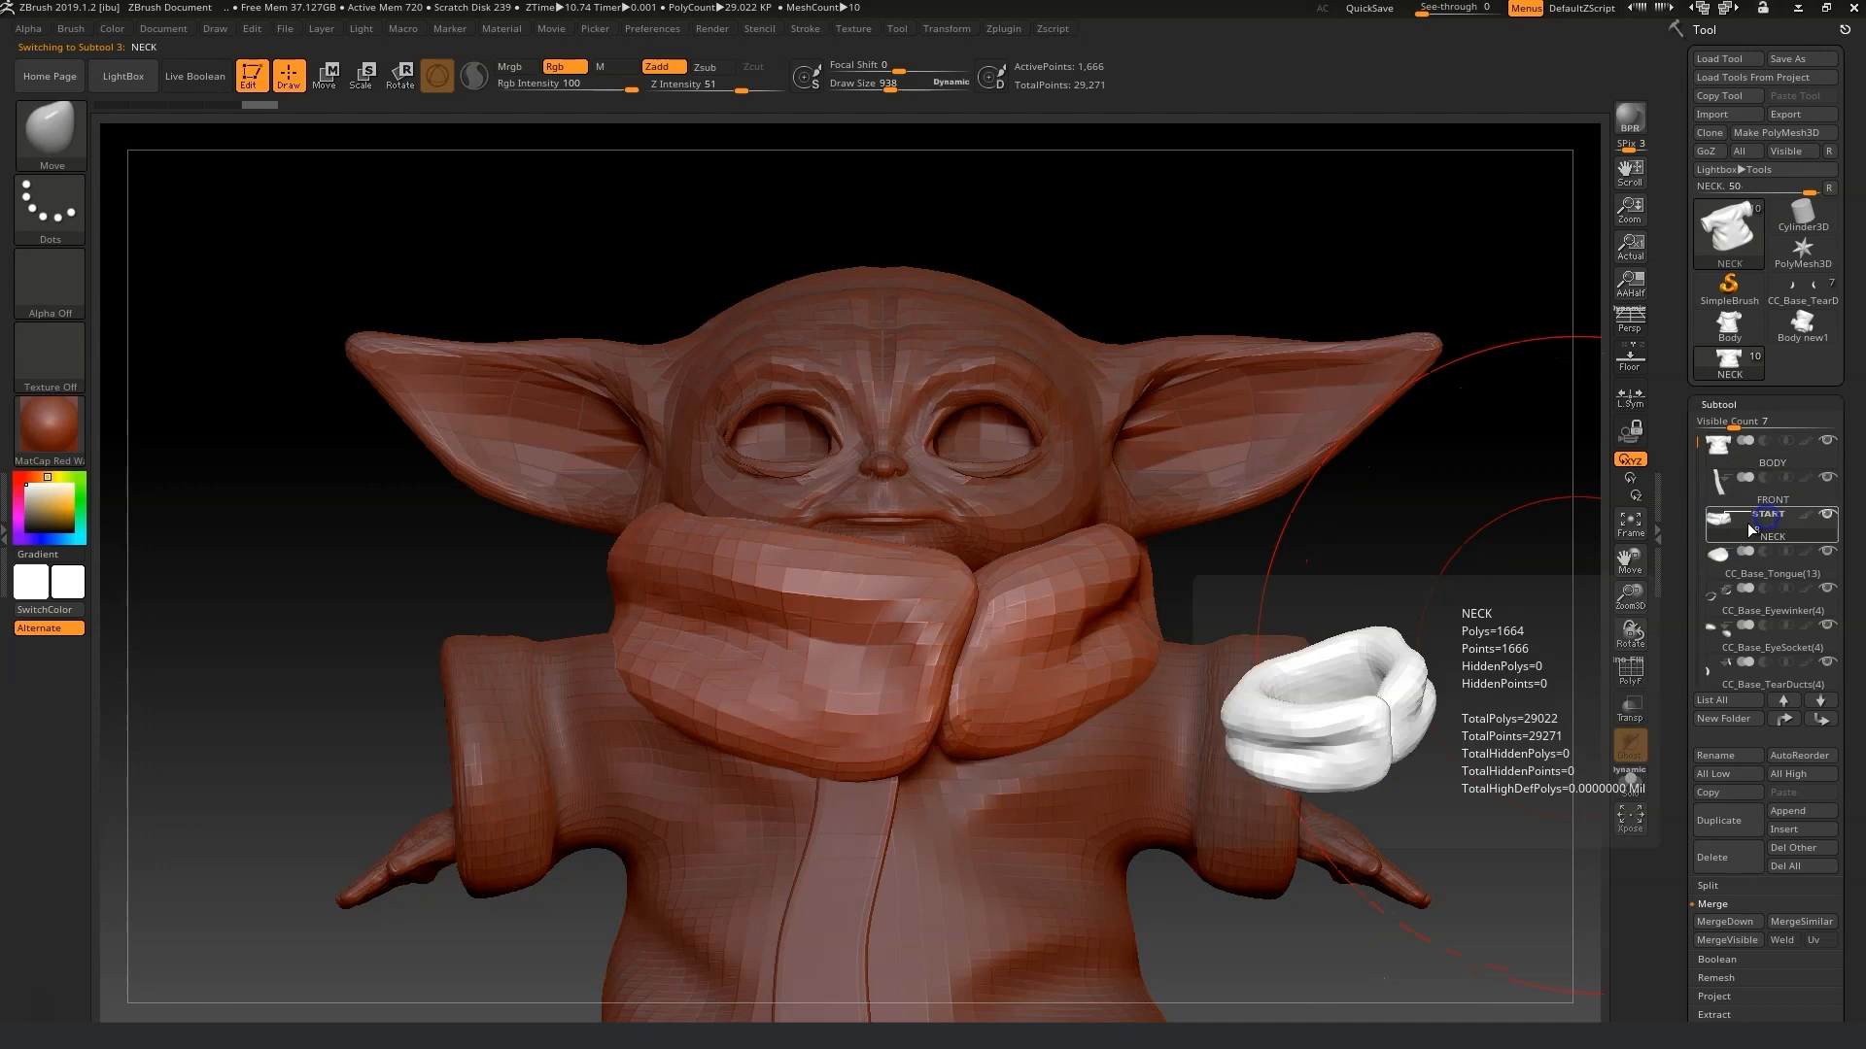
mouse_move(889, 94)
left_mouse_down()
mouse_move(850, 91)
mouse_move(871, 91)
left_mouse_up()
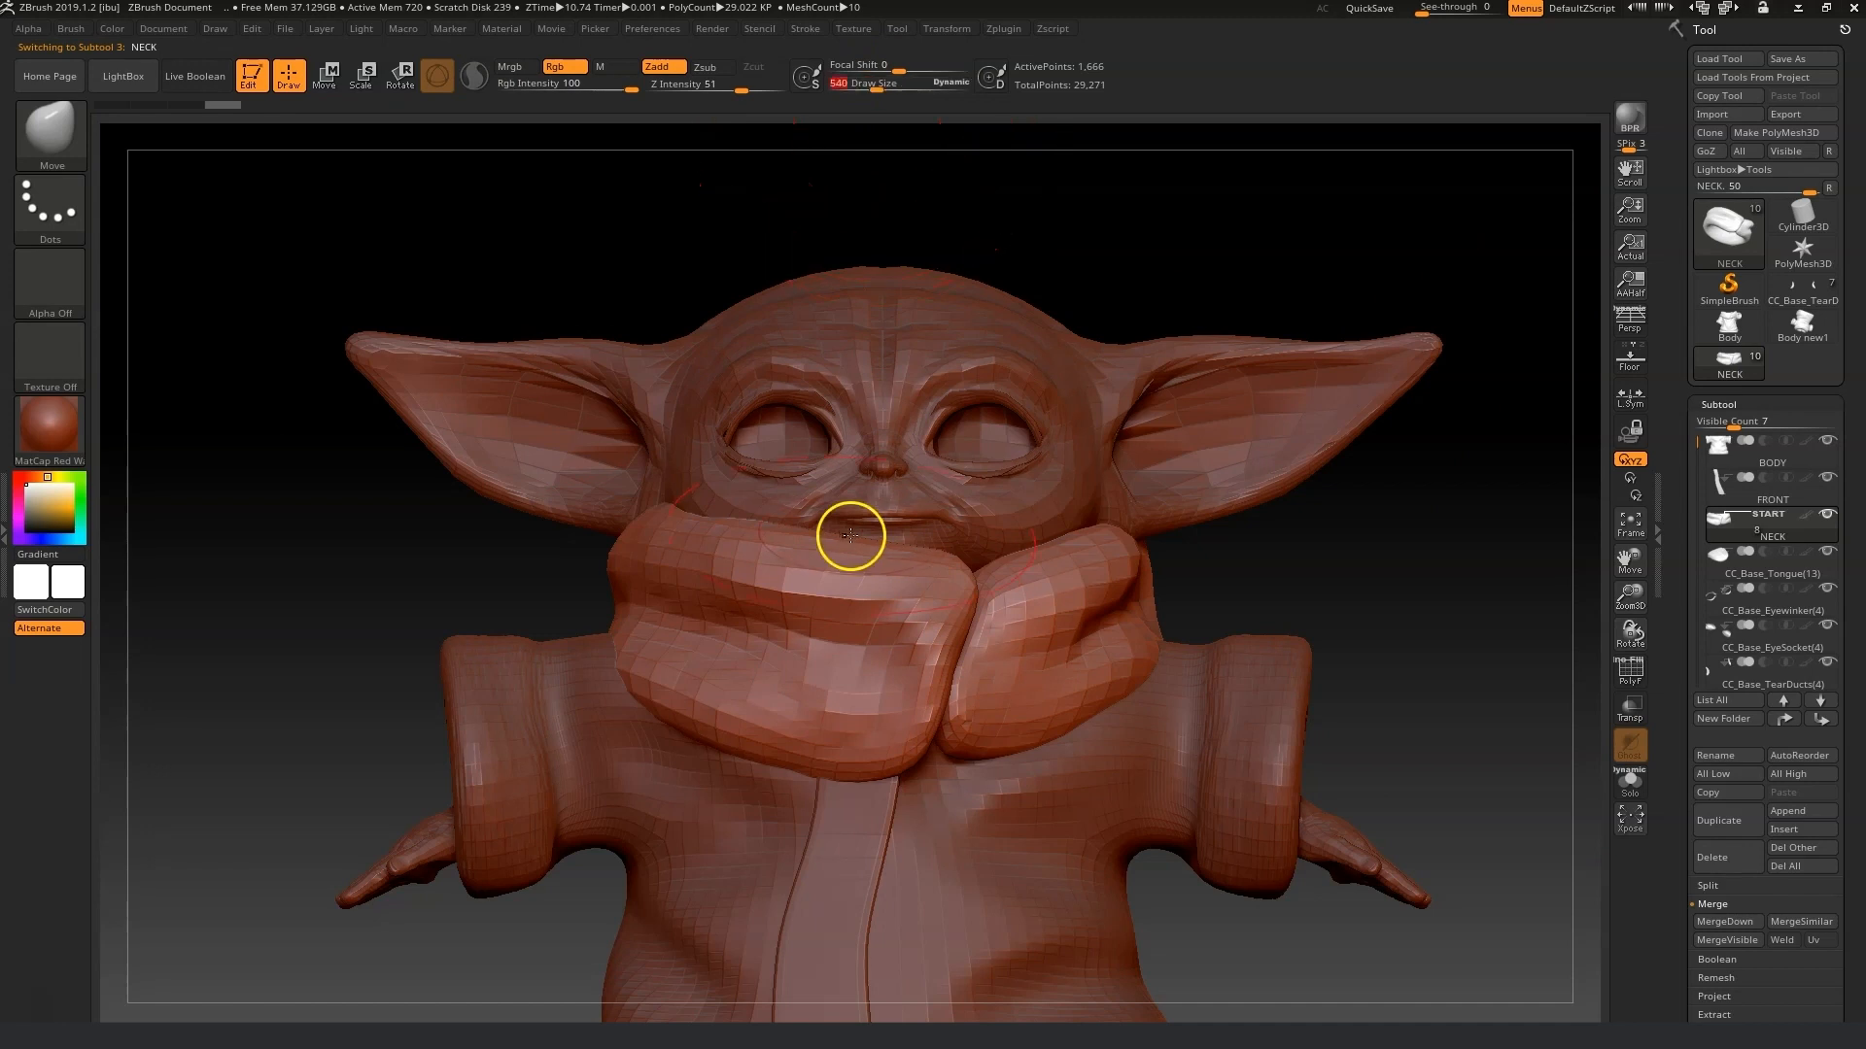
left_click_drag(861, 557, 859, 629)
left_click_drag(758, 583, 717, 589)
left_click_drag(962, 585, 1061, 580)
mouse_move(1279, 601)
left_mouse_down()
mouse_move(1228, 607)
mouse_move(1334, 611)
left_mouse_up()
left_click_drag(1460, 639, 1498, 643)
left_click_drag(865, 92, 871, 92)
left_click_drag(843, 572, 878, 554)
left_click_drag(622, 592, 719, 598)
left_click_drag(904, 608, 906, 591)
left_click_drag(788, 671, 780, 653)
left_click_drag(624, 610, 632, 611)
left_click_drag(301, 583, 457, 580)
left_click_drag(622, 636, 654, 621)
left_click_drag(445, 714, 452, 688)
left_click_drag(939, 778, 865, 776)
left_click_drag(395, 745, 412, 730)
left_click_drag(462, 738, 476, 726)
left_click_drag(400, 589, 429, 562)
left_click_drag(309, 748, 653, 793)
left_click_drag(356, 762, 339, 753)
left_click_drag(391, 616, 373, 622)
left_click_drag(661, 622, 486, 622)
left_click_drag(321, 587, 313, 573)
left_click_drag(824, 538, 1147, 544)
left_click_drag(1001, 647, 964, 724)
Switch to the Move Topological brush and keep adjusting the collar's shape.
left_click(39, 139)
left_click_drag(336, 744, 449, 717)
left_click_drag(1061, 750, 1065, 731)
left_click_drag(878, 778, 690, 770)
left_click_drag(1008, 712, 1001, 695)
left_click_drag(408, 573, 591, 551)
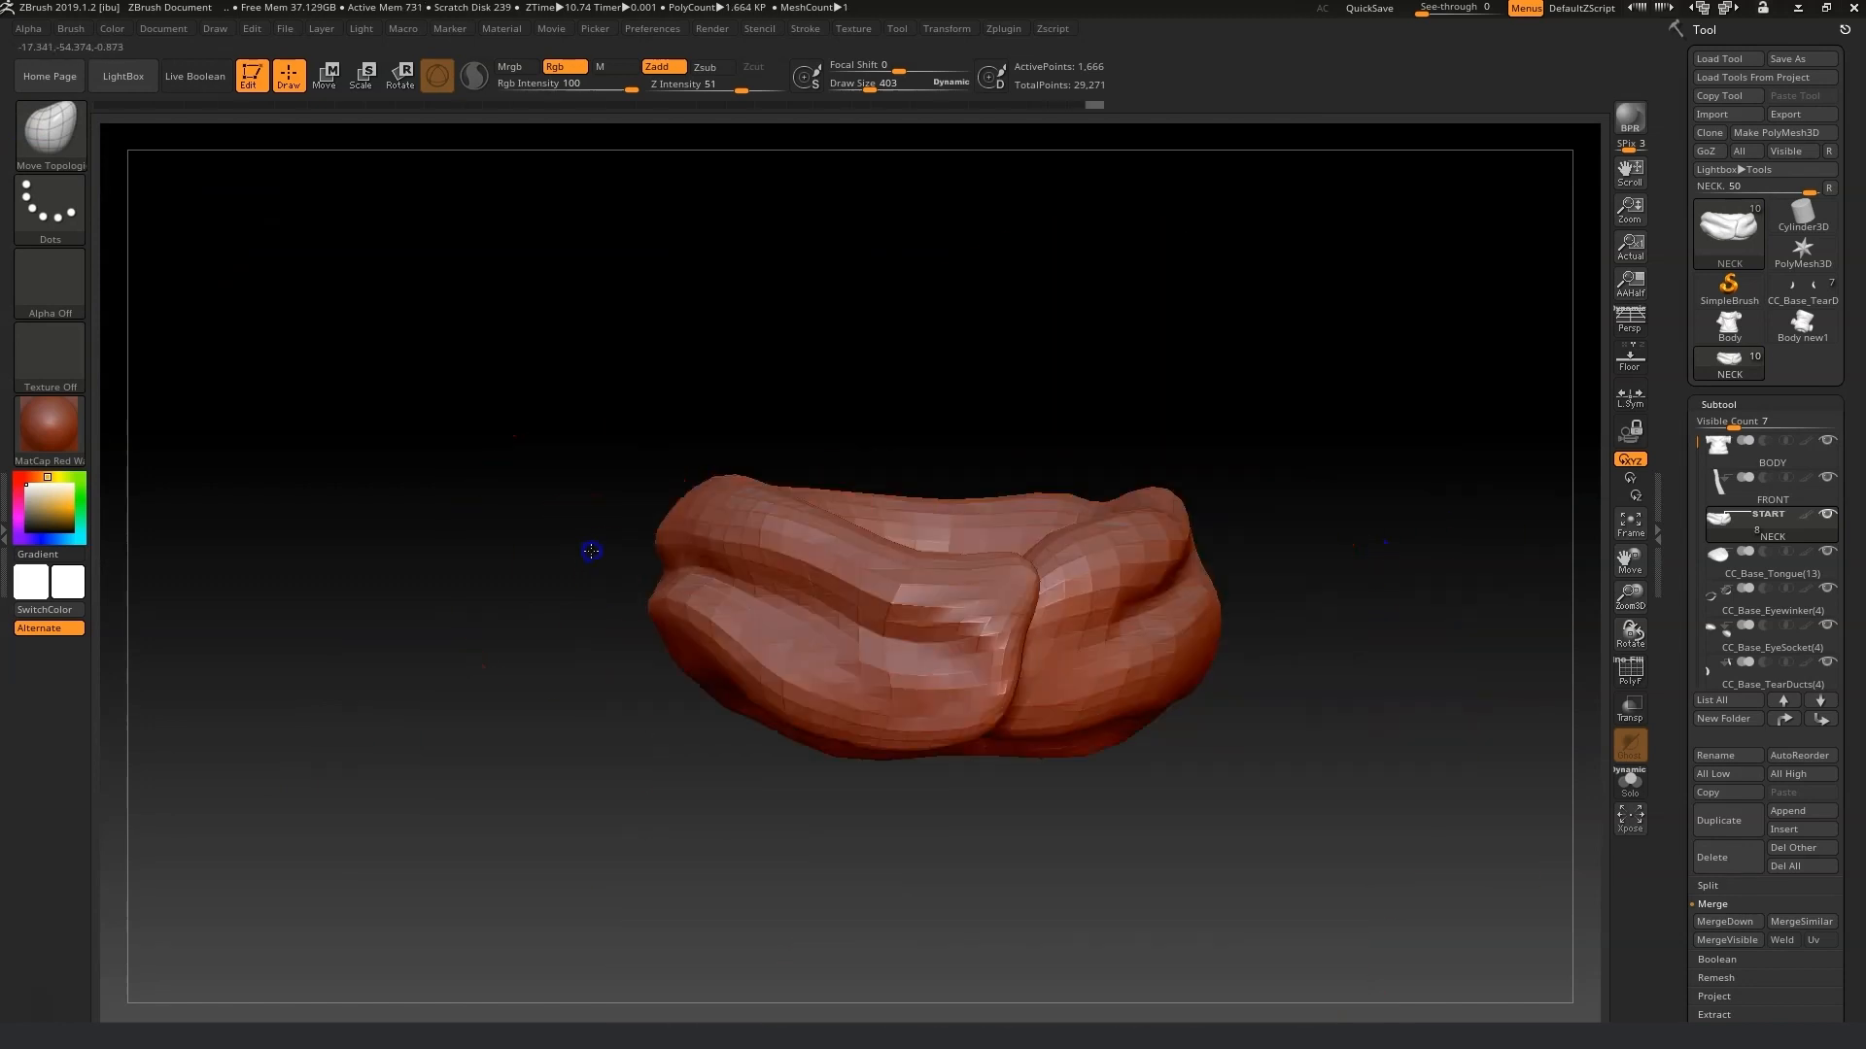
Select the robe subtool and send the edited meshes back to Character Creator with GoZ.
left_click(1721, 447)
left_click_drag(872, 88, 886, 88)
left_click_drag(1589, 620, 1485, 765, "alt")
left_click_drag(1239, 728, 1226, 709)
mouse_move(1486, 766)
left_mouse_down("alt")
mouse_move(1636, 447)
mouse_move(1498, 613)
left_mouse_up("alt")
left_click(1751, 154)
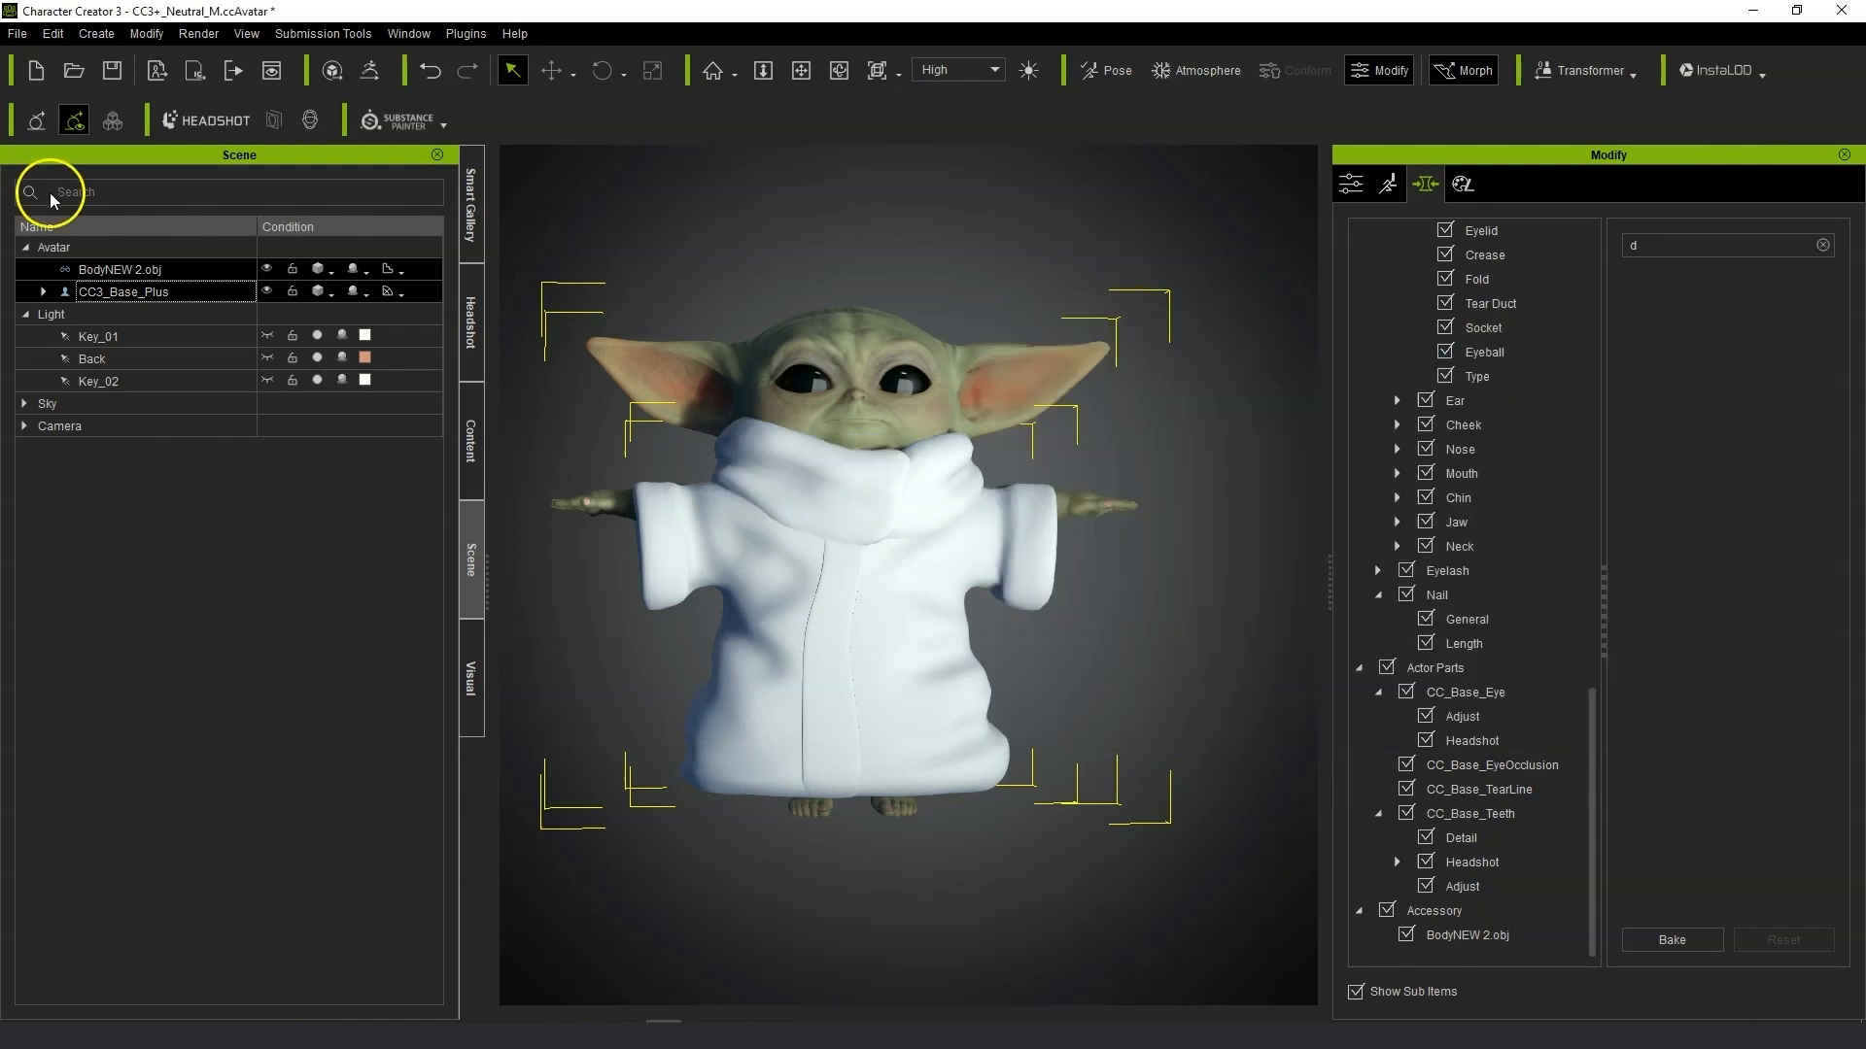
Transfer skin weights to the robe accessory, merging its objects first.
left_click(157, 272)
left_click(1351, 182)
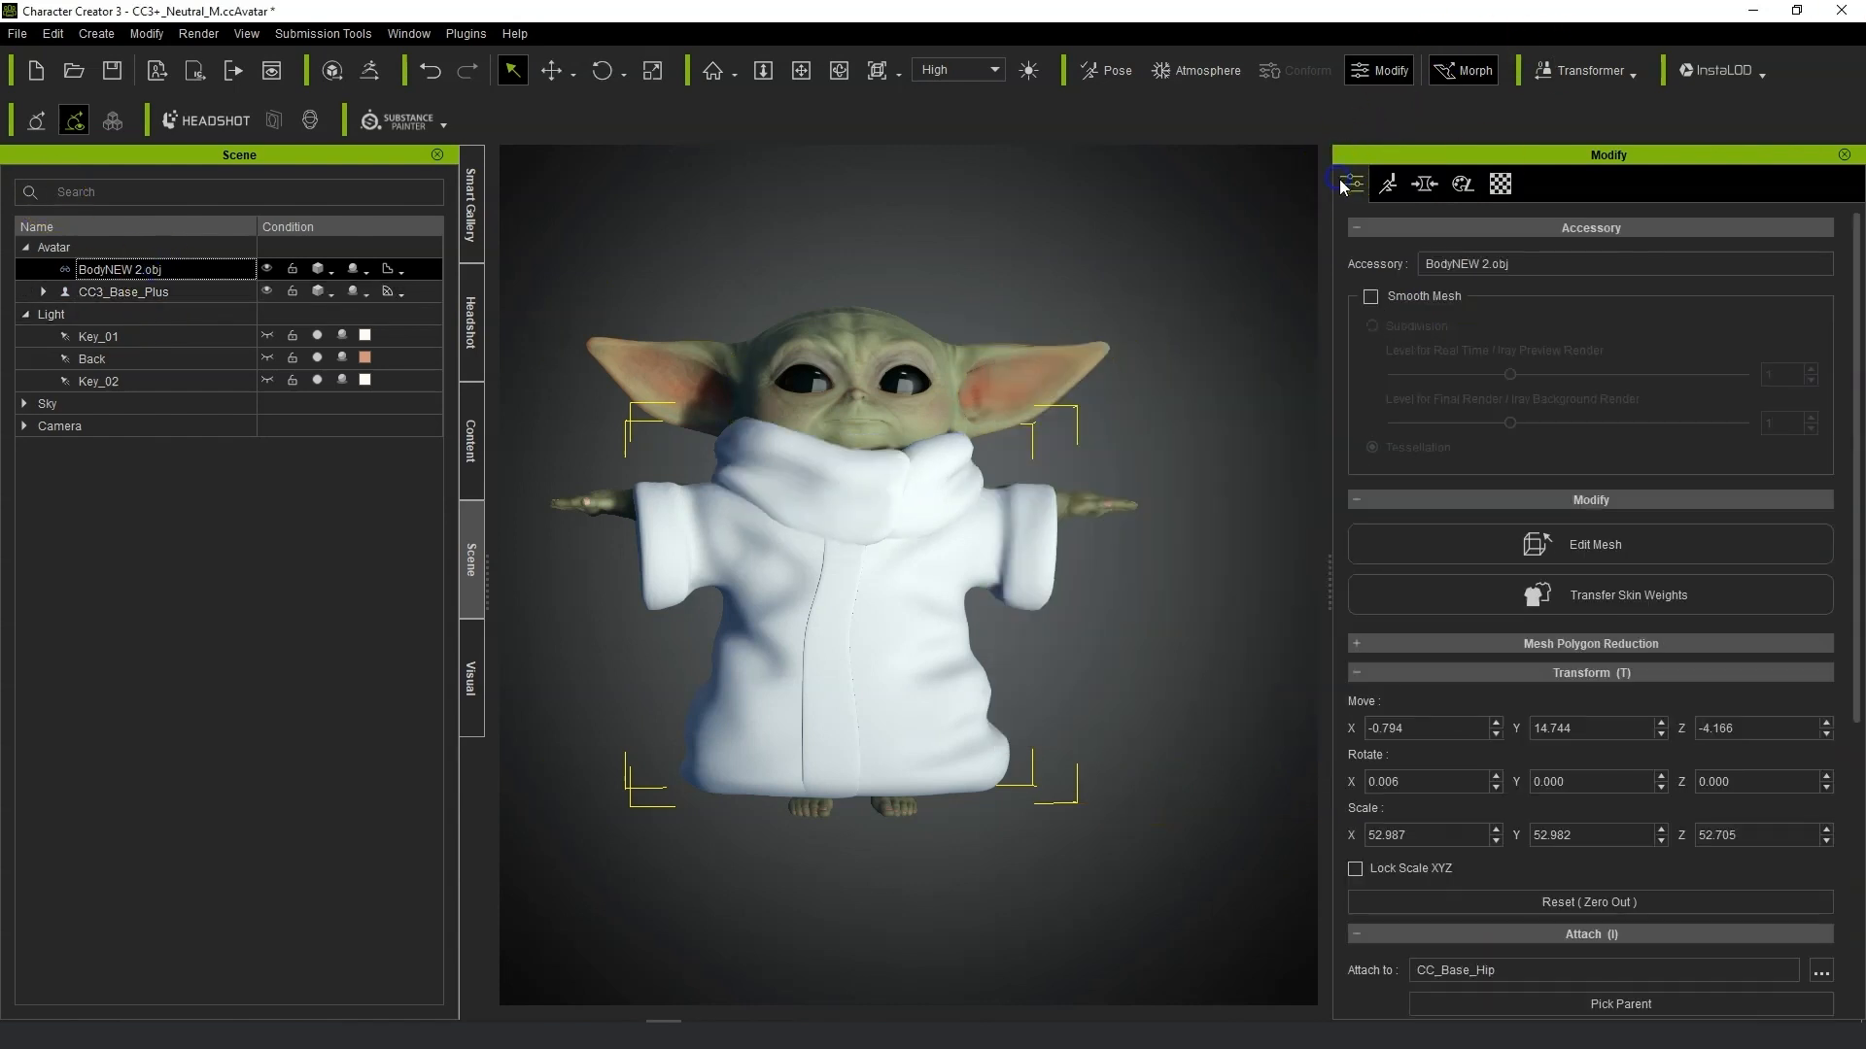
left_click(1672, 591)
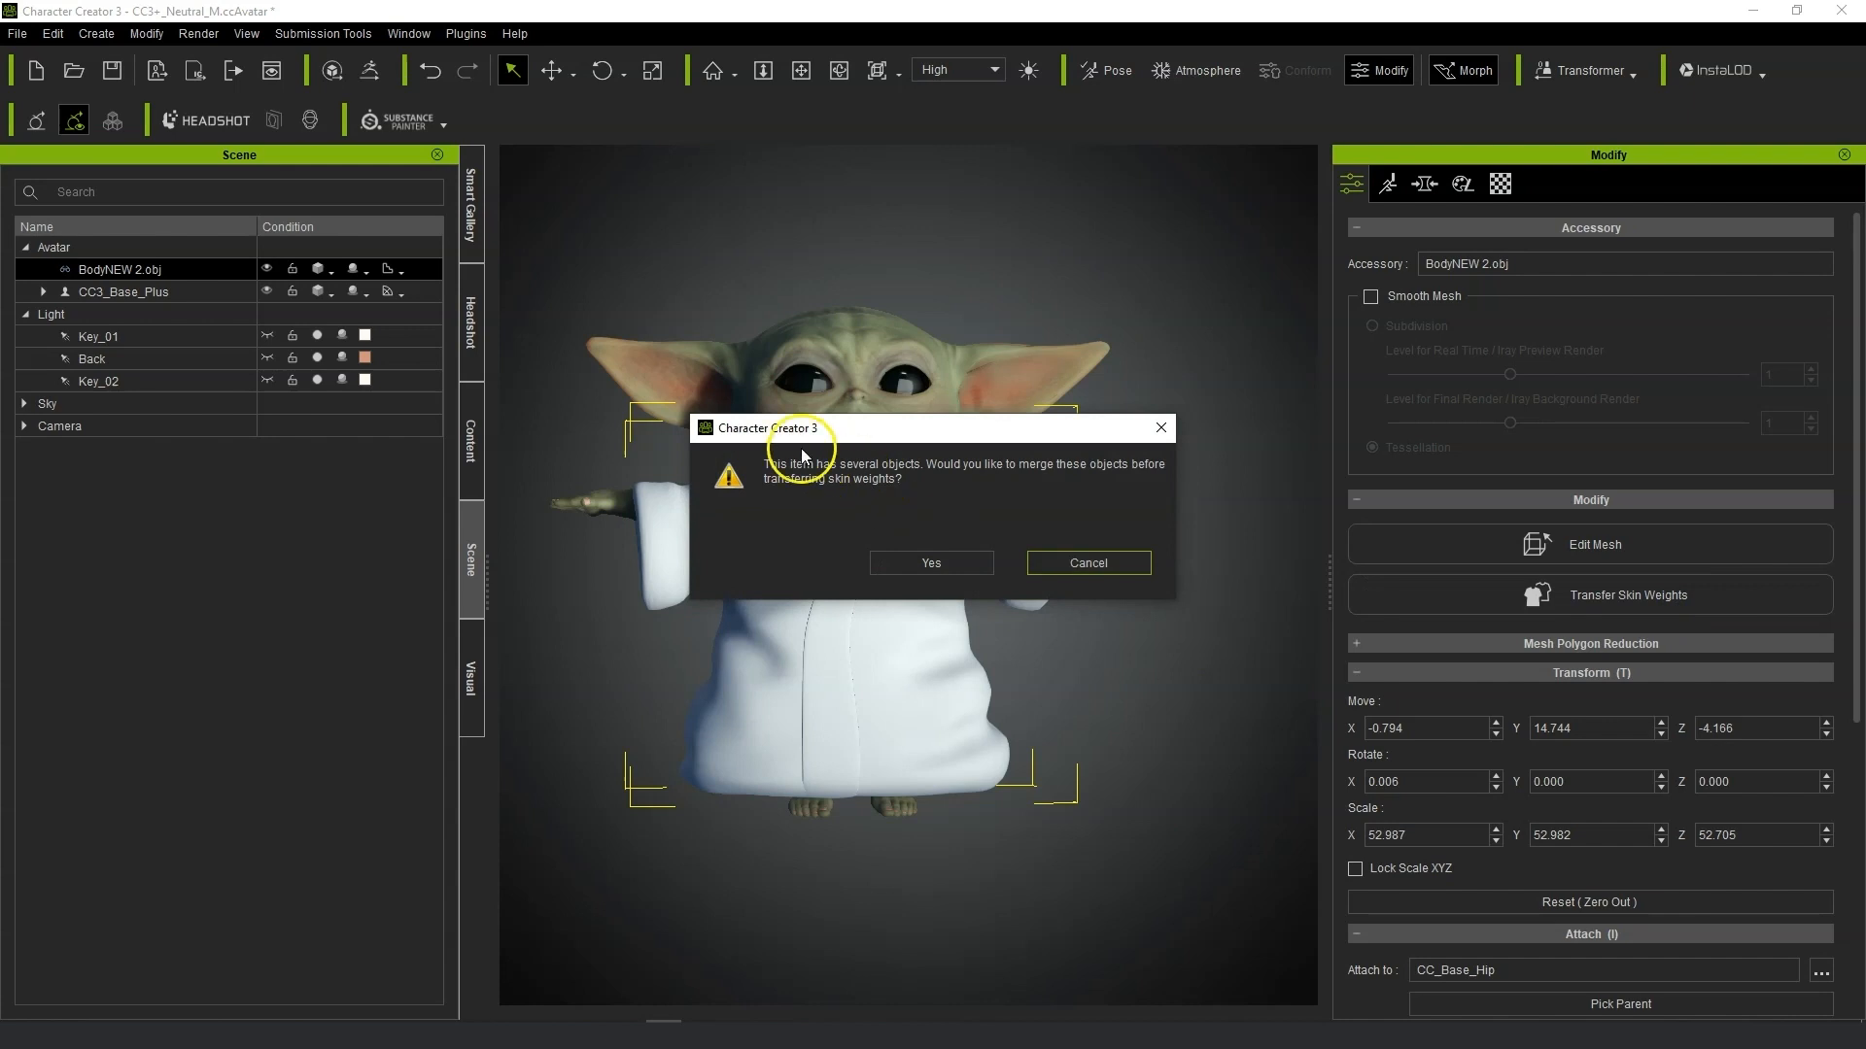
left_click(941, 567)
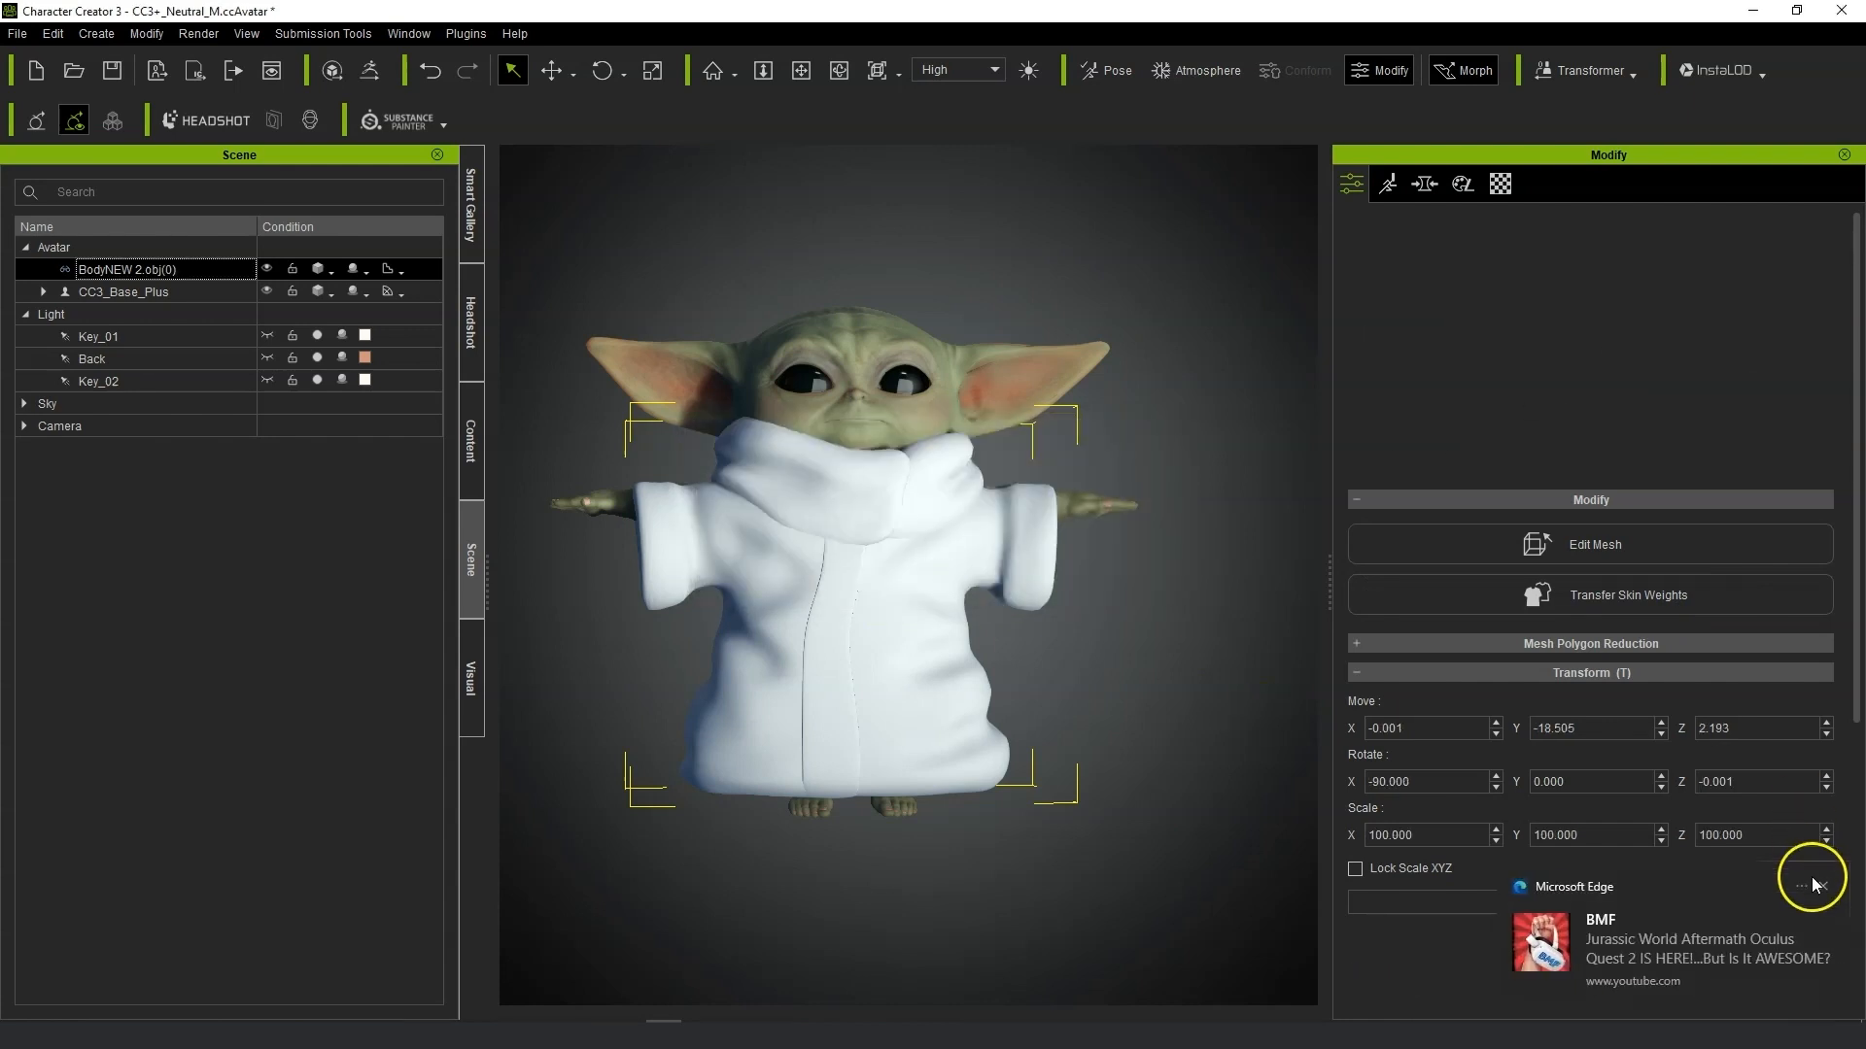
left_click(1817, 885)
left_click(1744, 814)
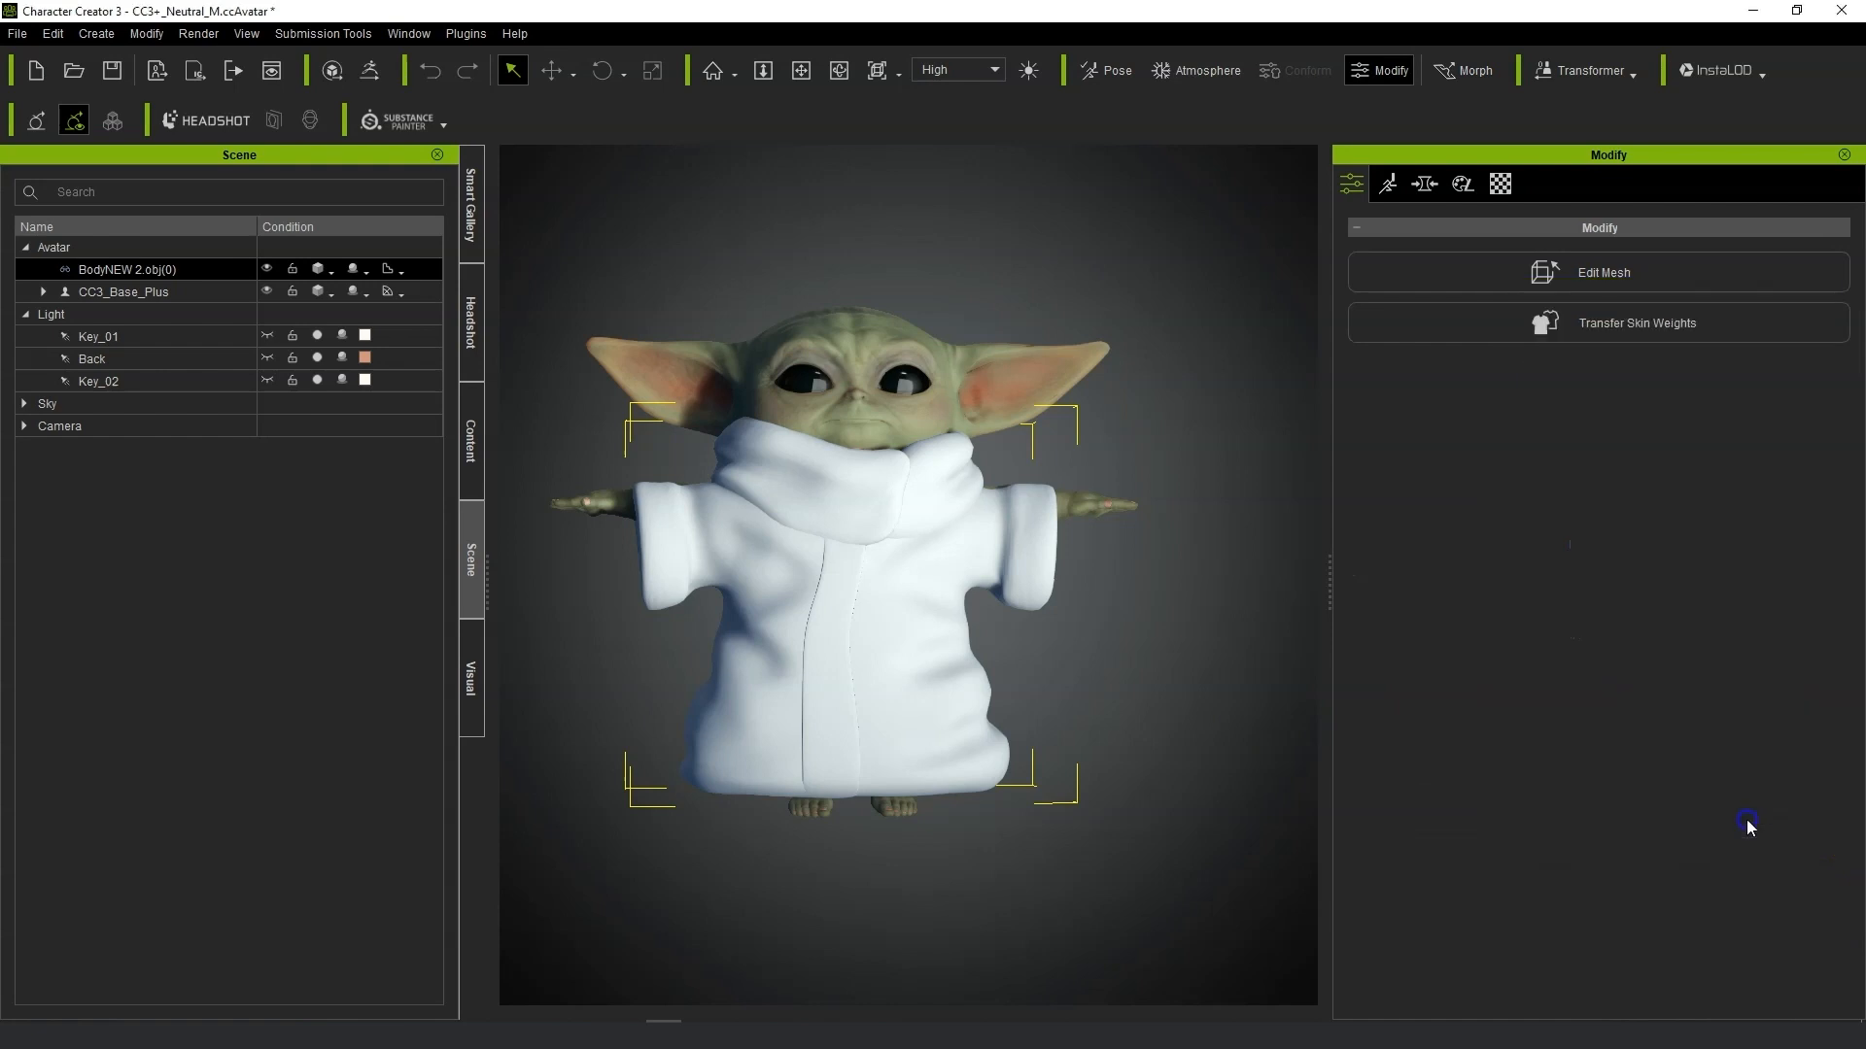
left_click(929, 431)
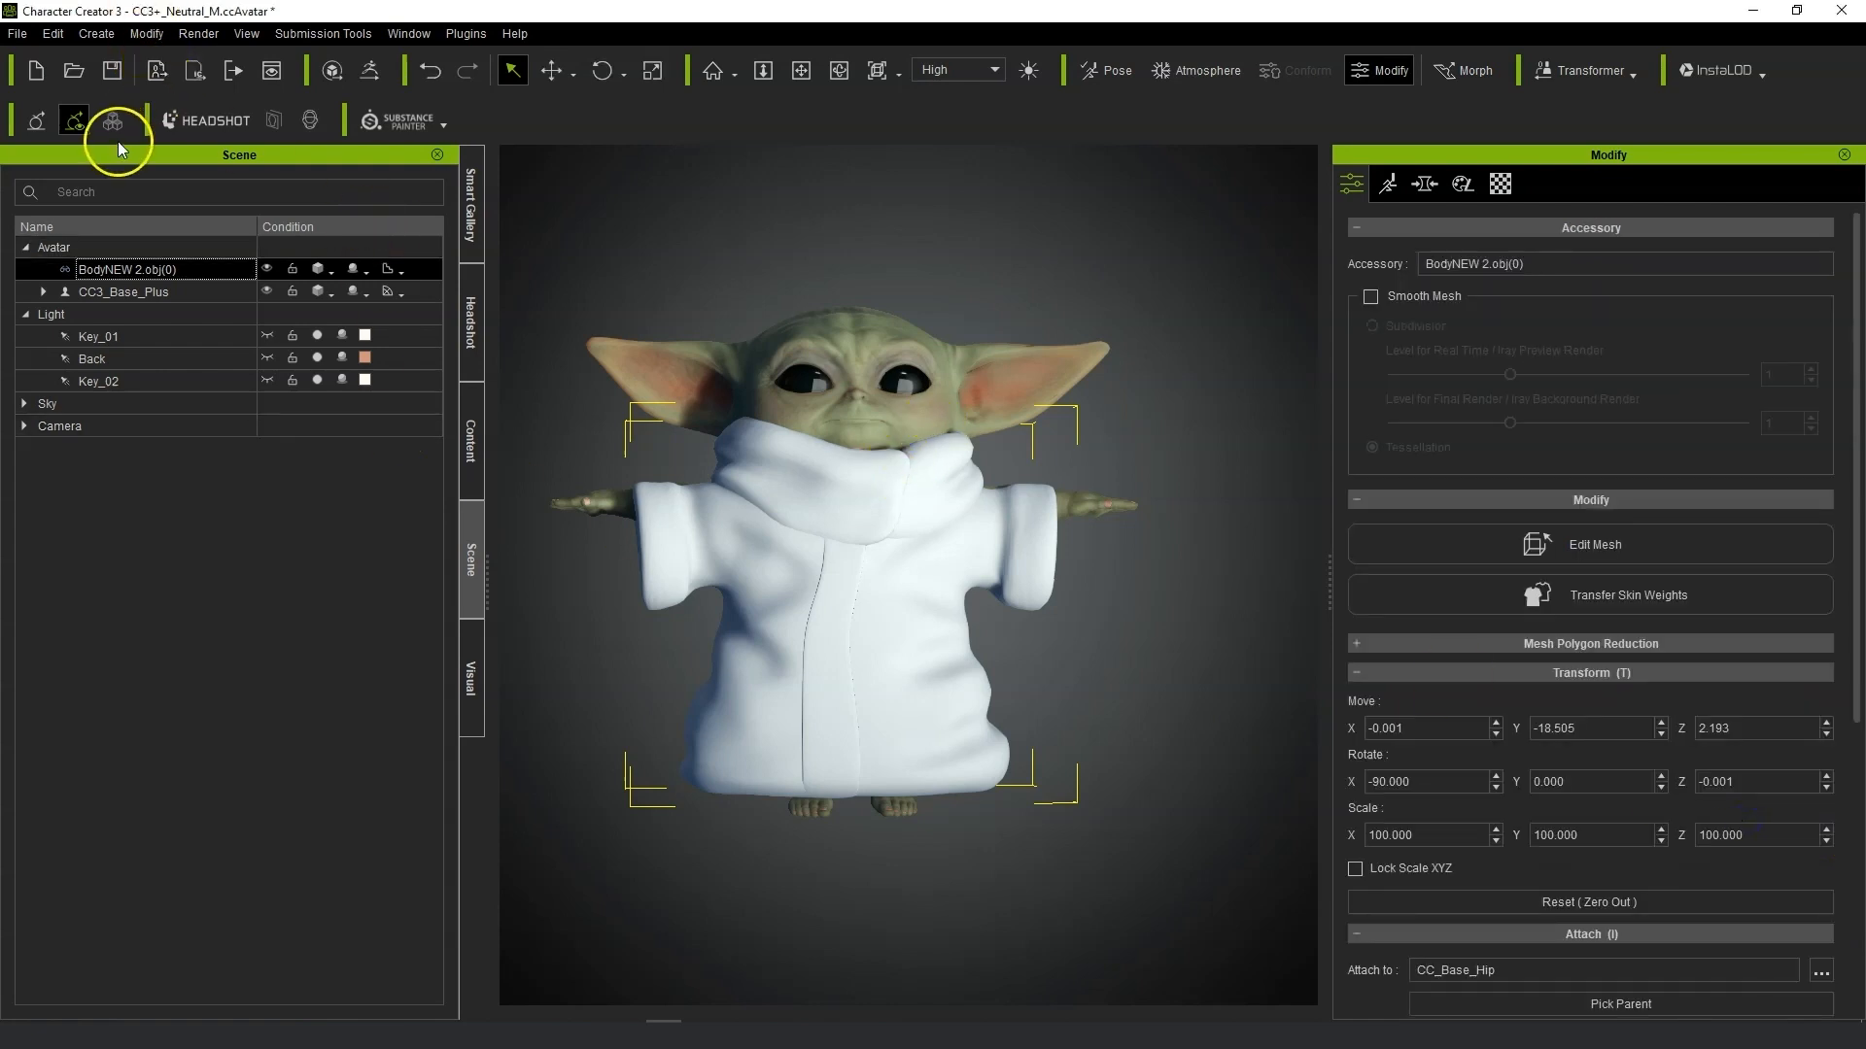
Send the robe and the CC3_Base_Plus body to ZBrush with GoZ in T-Pose.
left_click(379, 85)
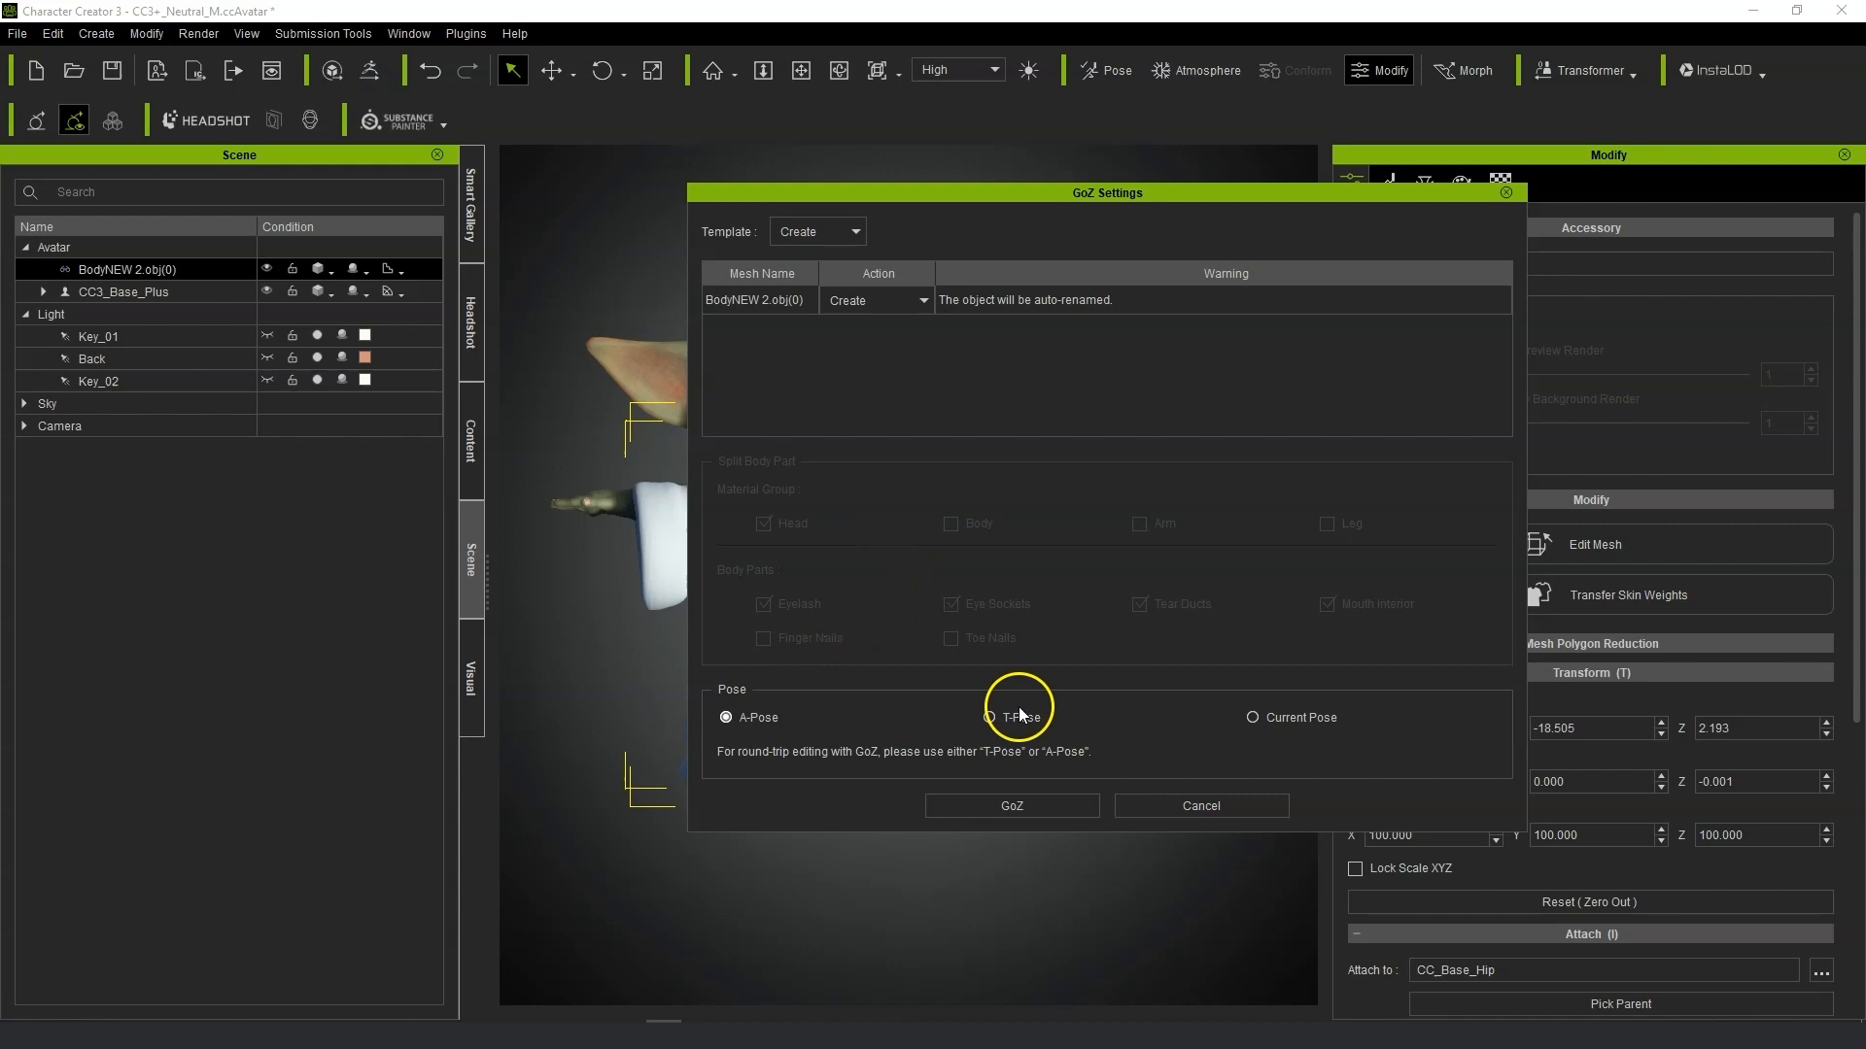
left_click(1194, 809)
left_click(116, 290, "ctrl")
left_click(381, 76)
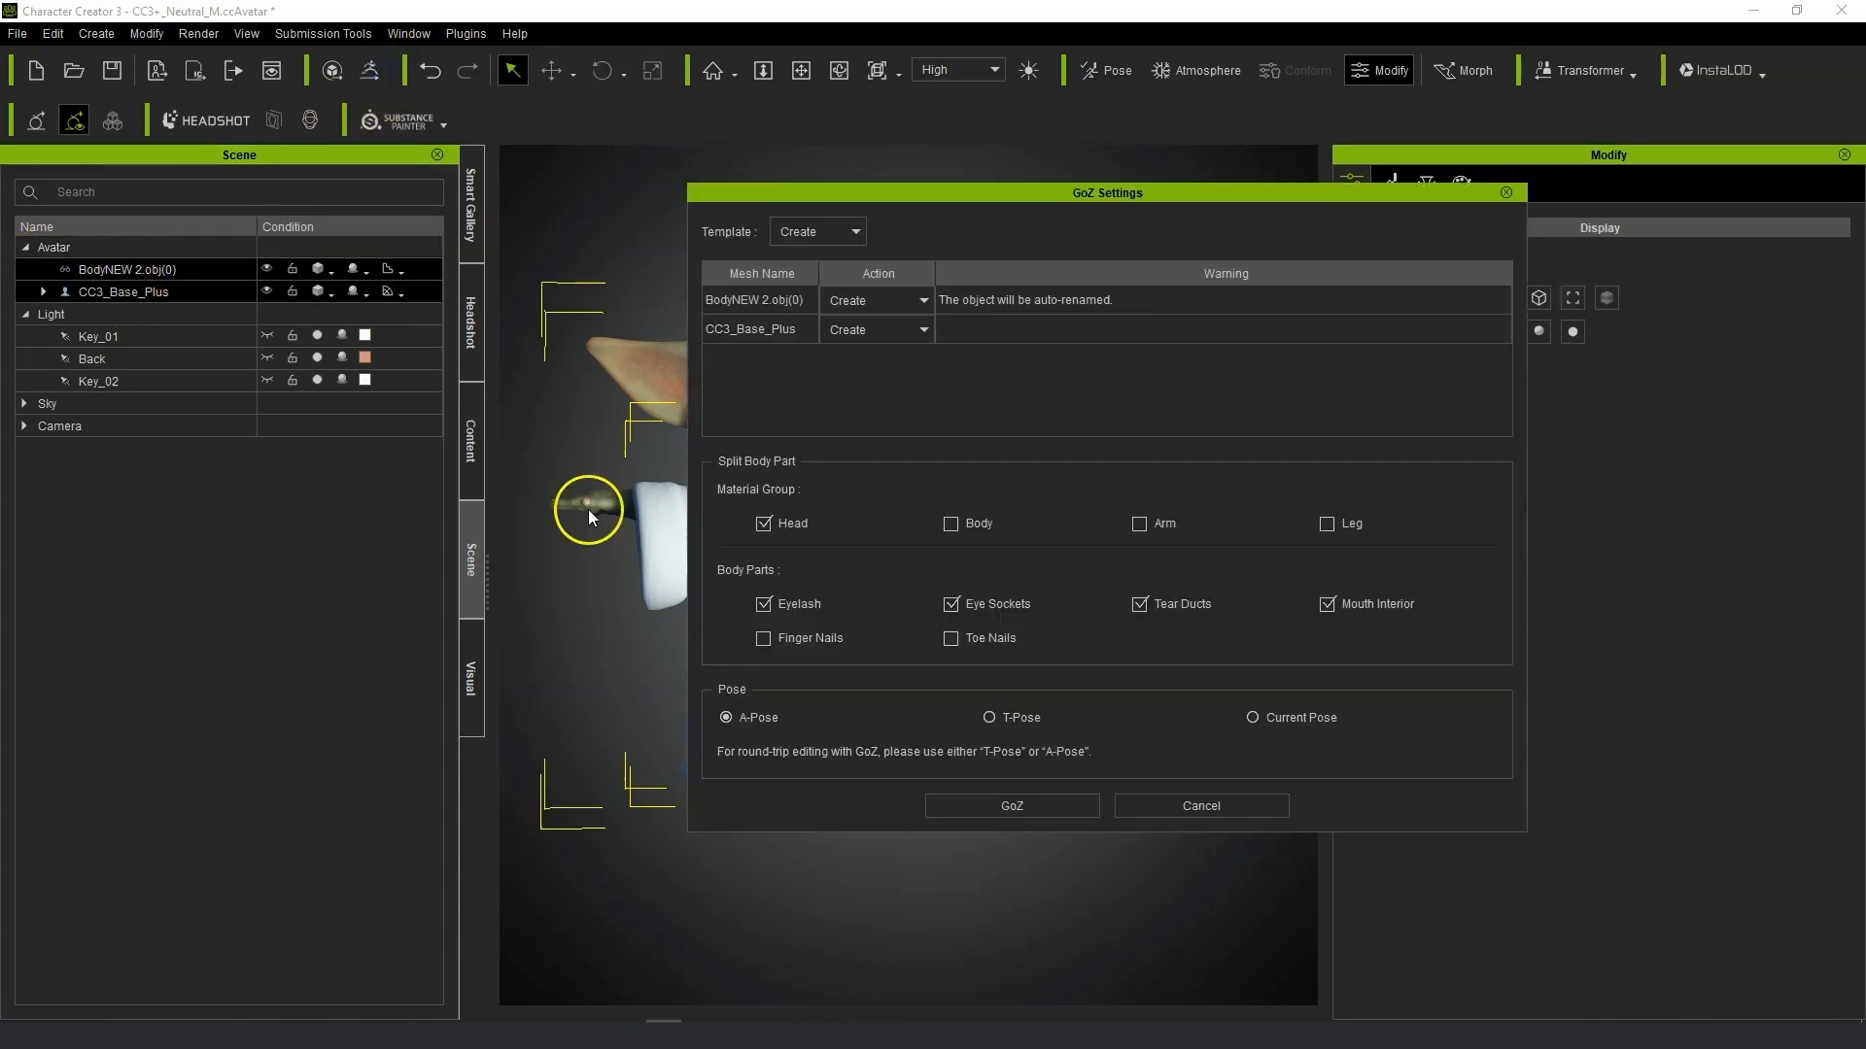
left_click(1012, 718)
left_click(1022, 808)
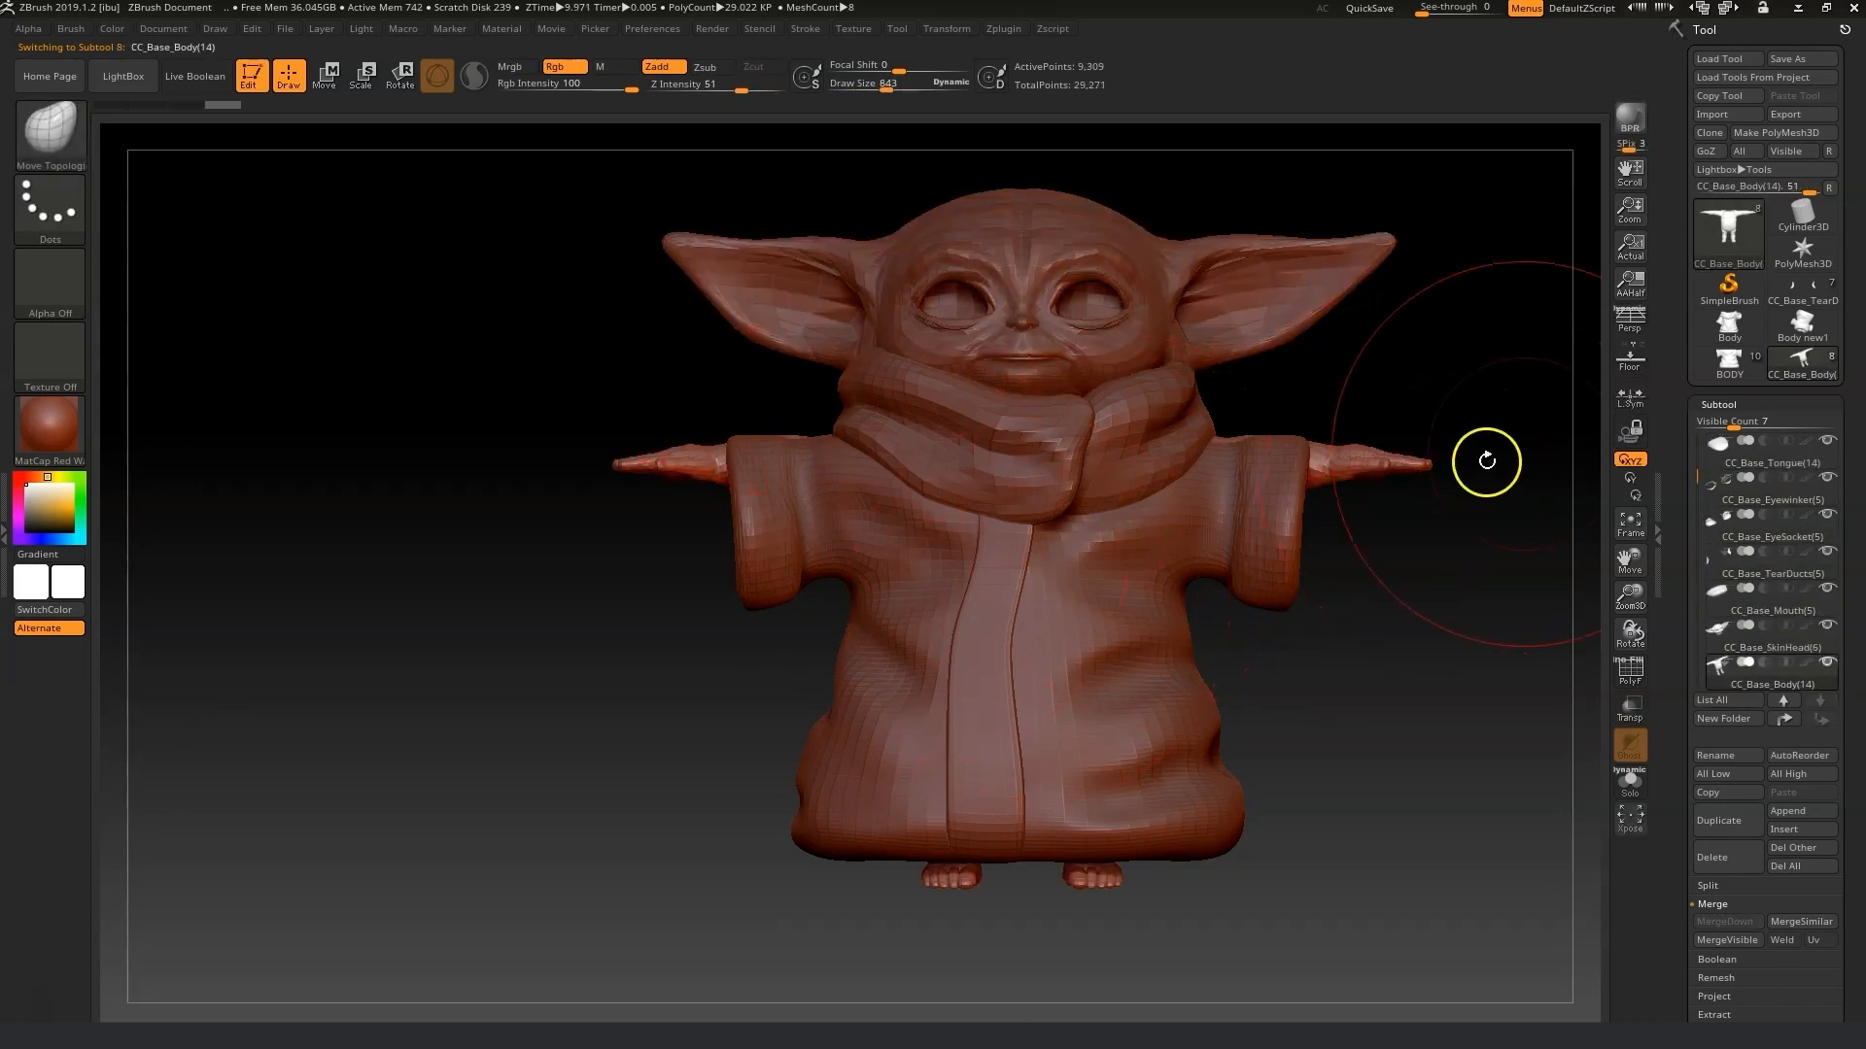
Select the BODY(0) robe subtool and reshape the left sleeve cuff with Move Topological and Smooth brushes.
left_click_drag(1695, 475, 1696, 426)
left_click(1760, 443)
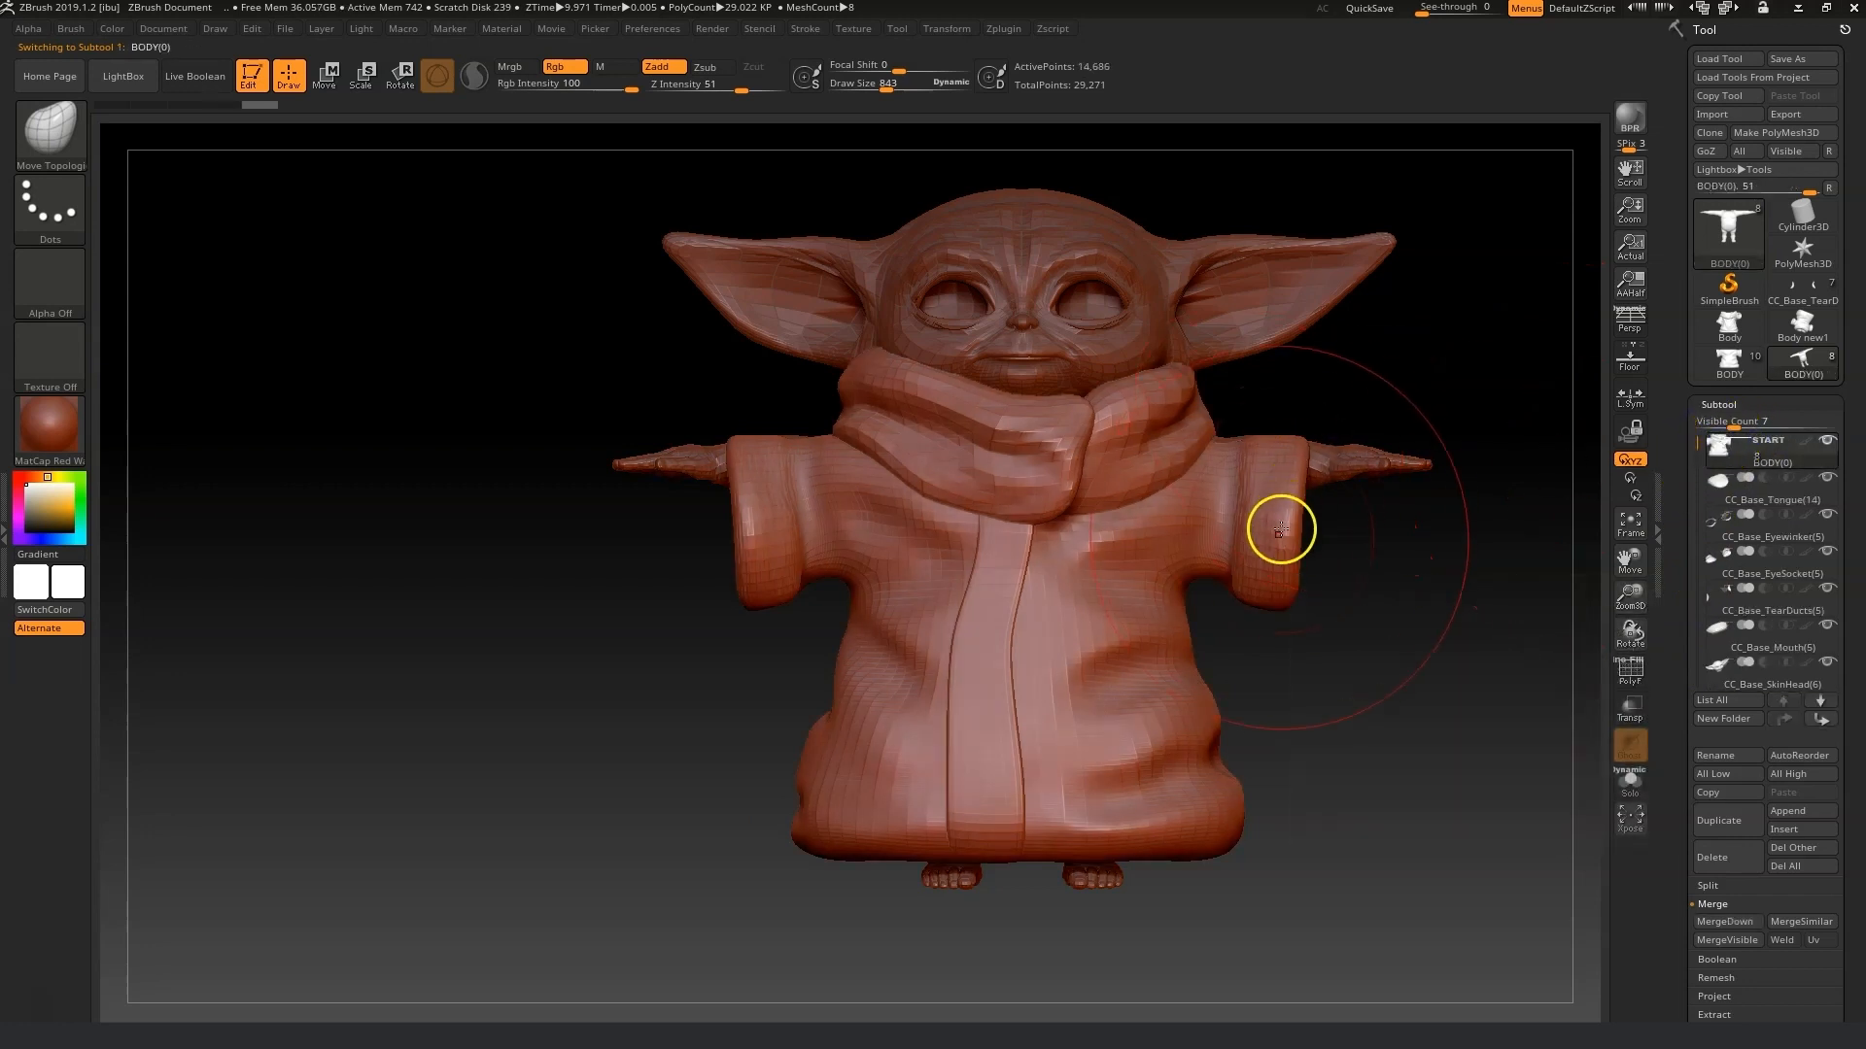
left_click_drag(1277, 589, 1291, 492)
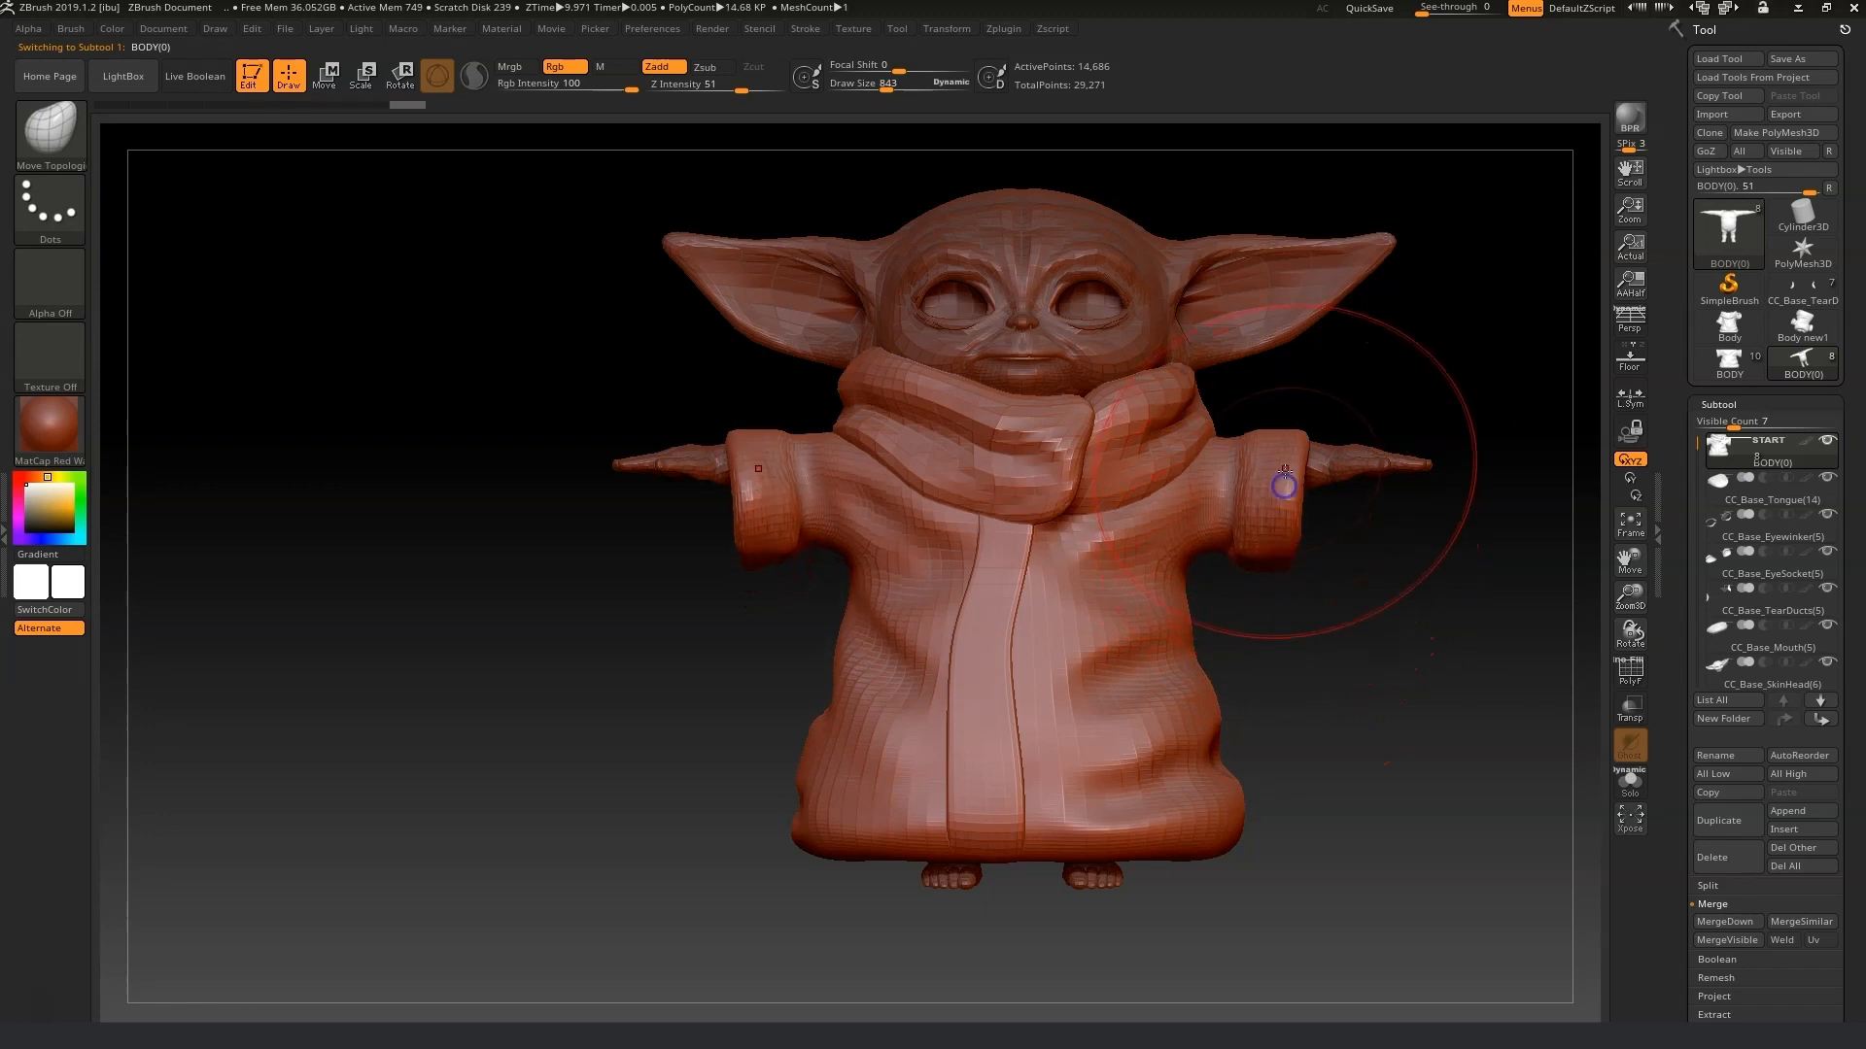
left_click_drag(878, 84, 868, 88)
left_click_drag(1630, 595, 618, 420)
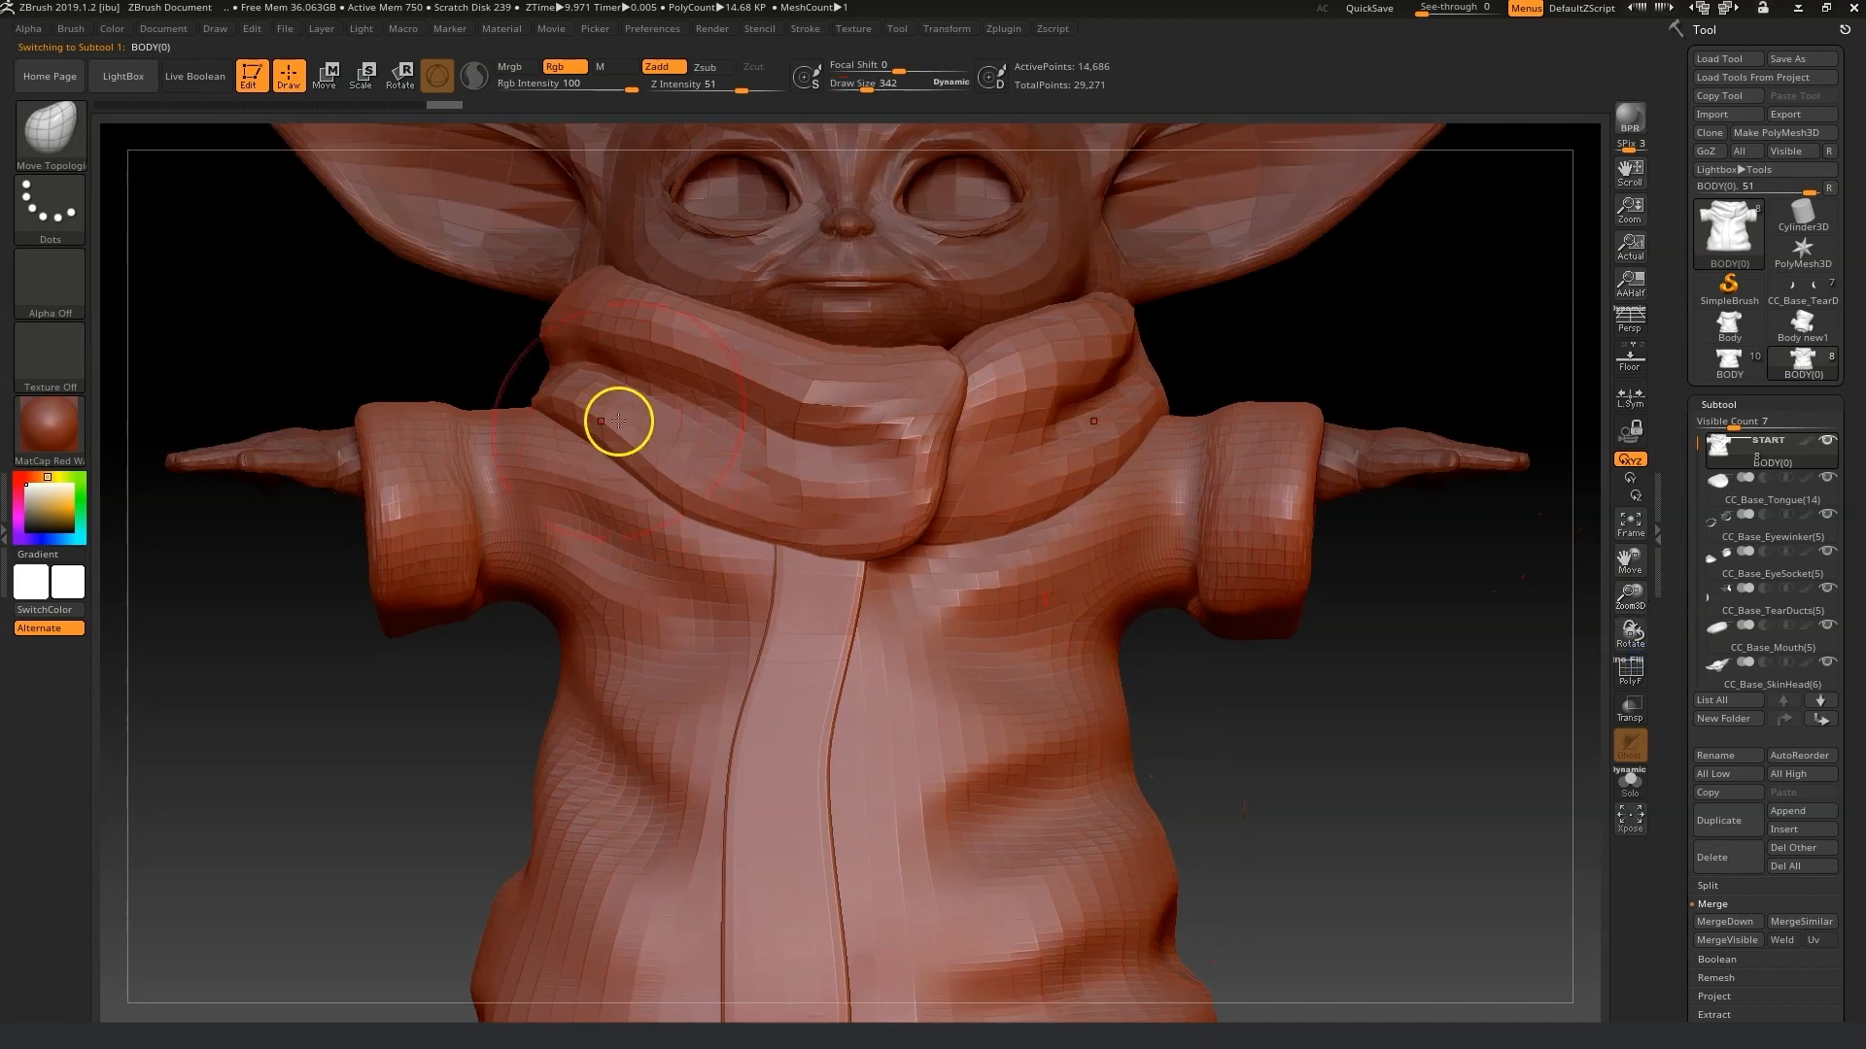
mouse_move(423, 420)
left_mouse_down()
mouse_move(379, 399)
mouse_move(394, 394)
left_mouse_up()
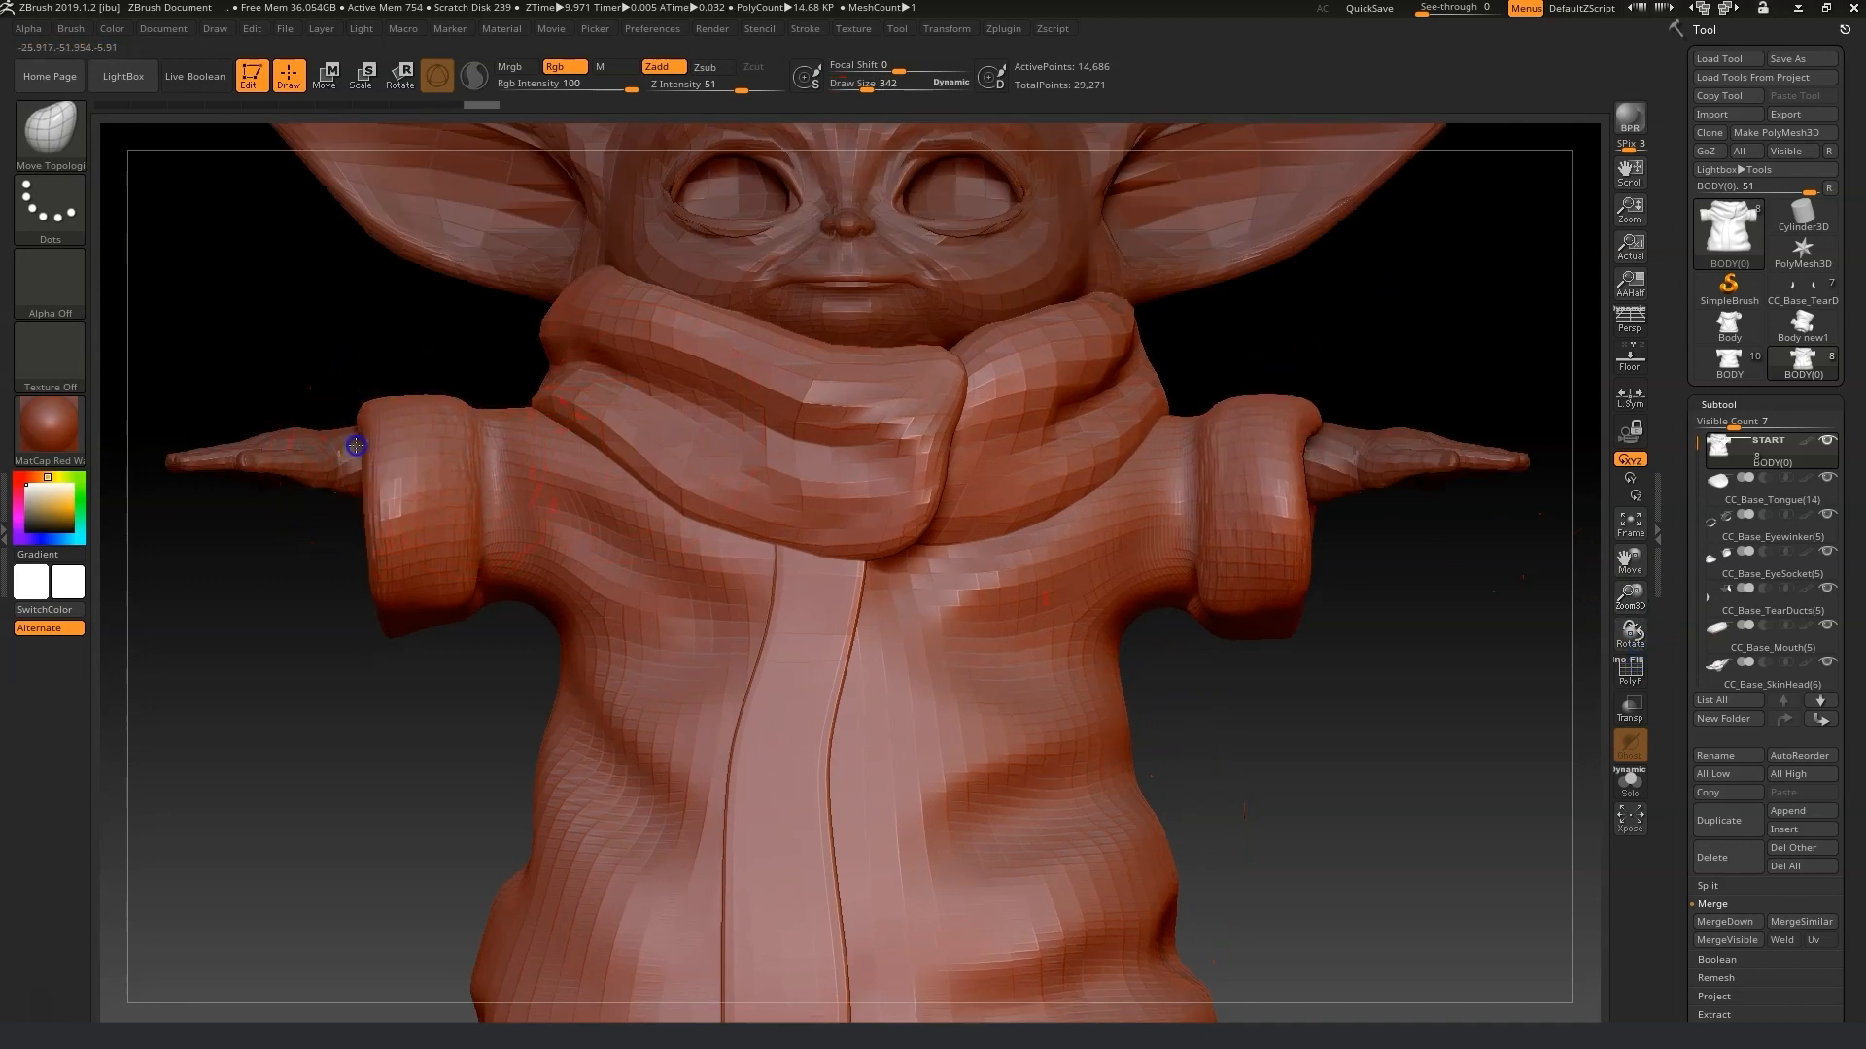
left_click_drag(362, 547, 334, 446)
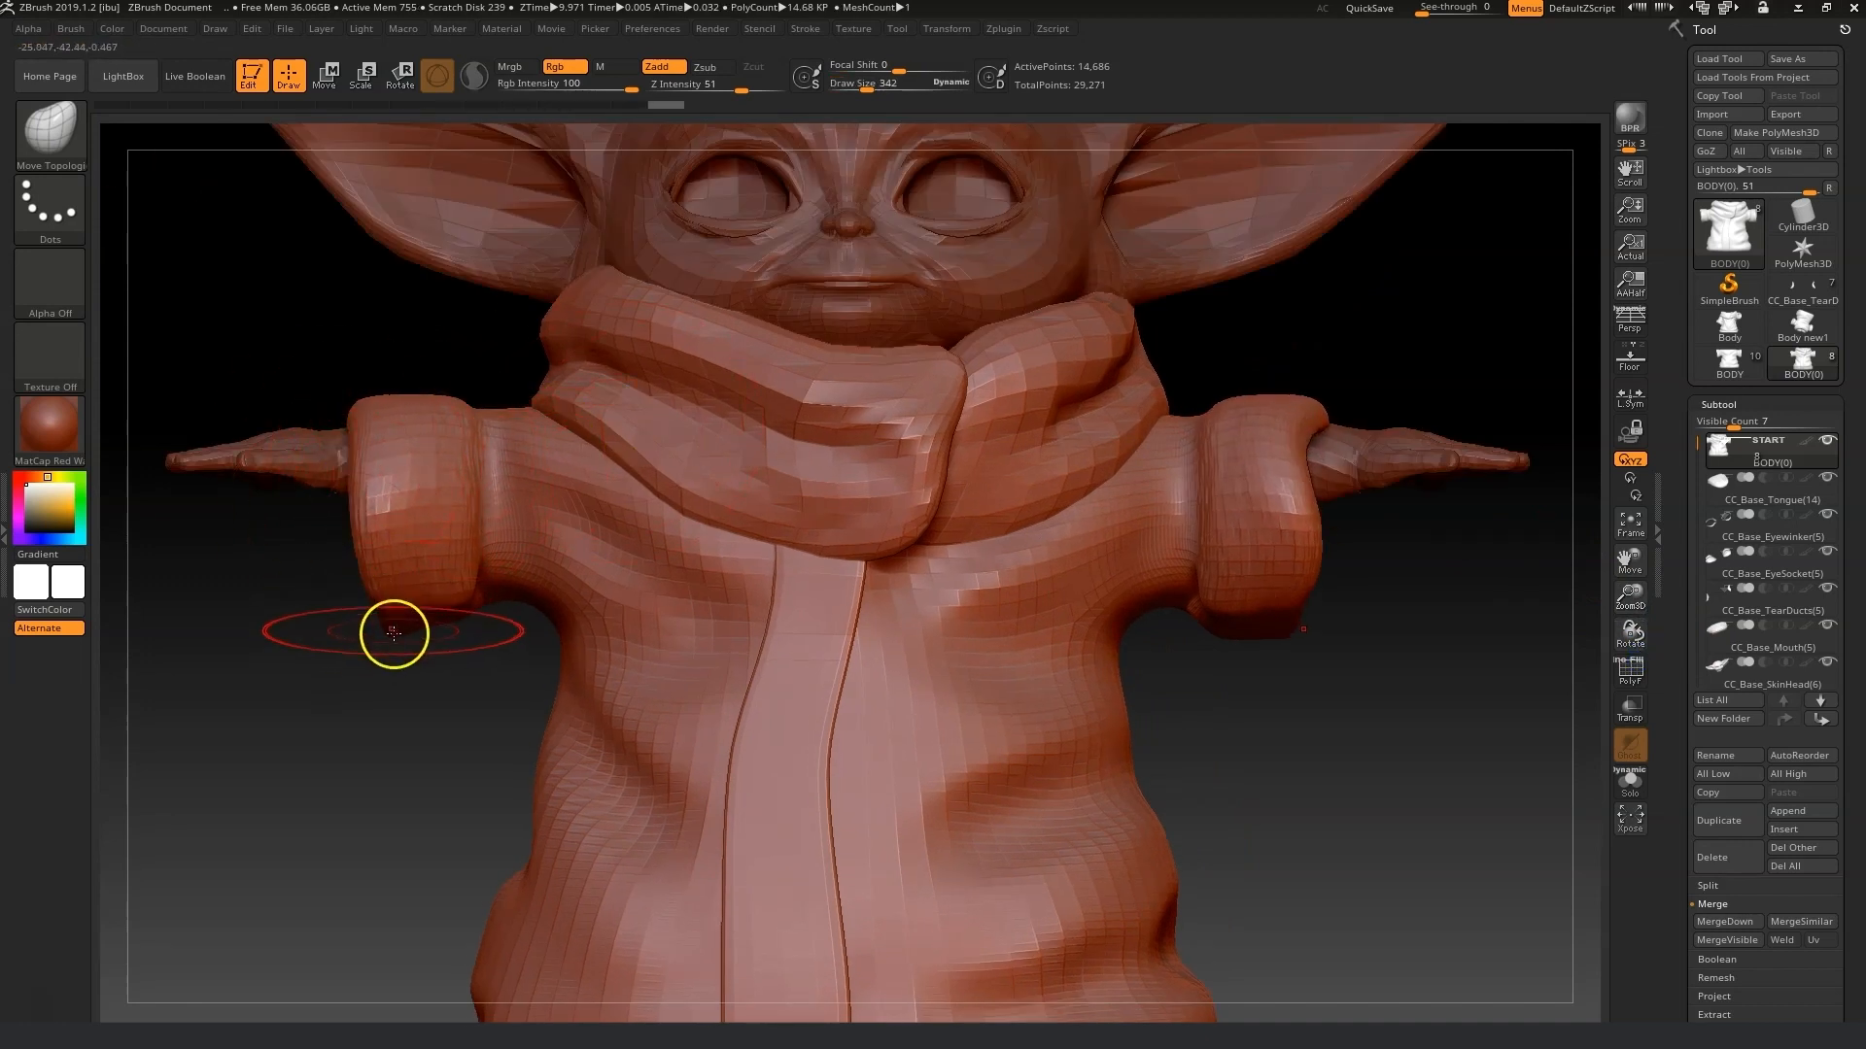
left_click_drag(338, 603, 466, 638)
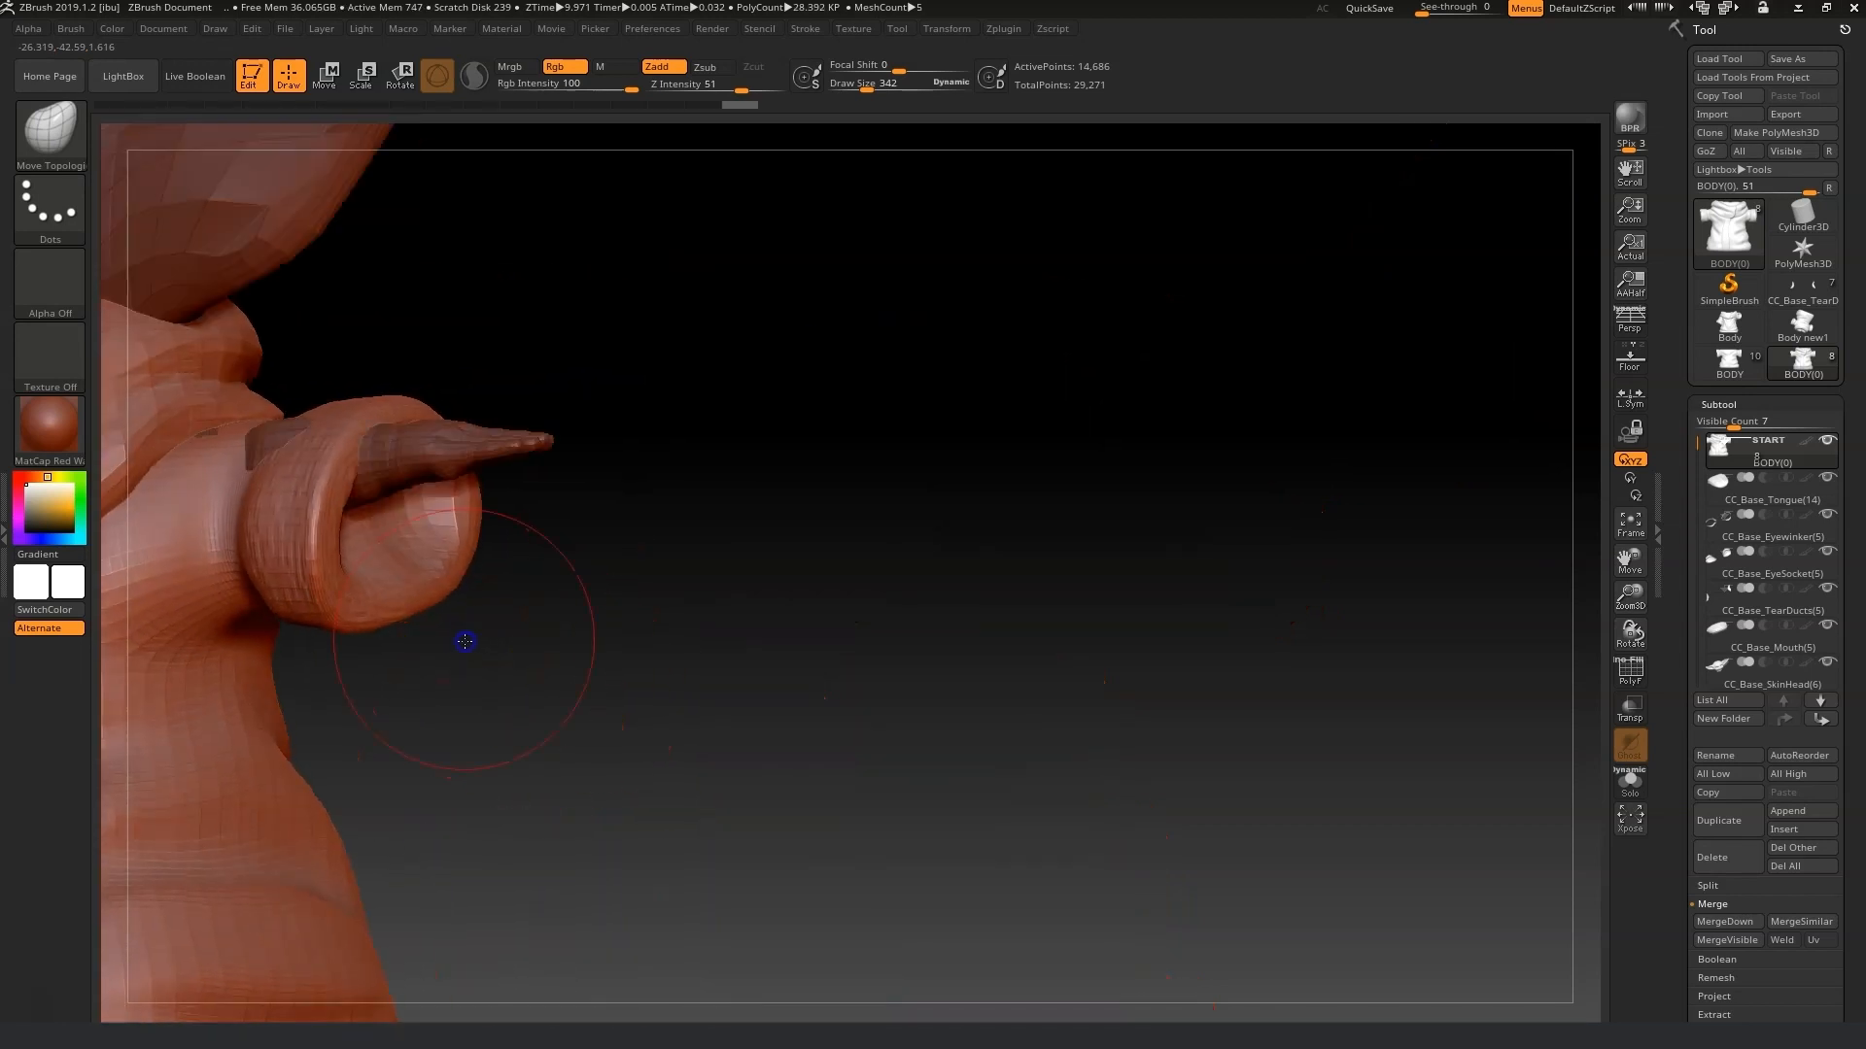
left_click_drag(367, 481, 375, 503)
left_click_drag(391, 592, 373, 558)
mouse_move(448, 660)
left_mouse_down()
mouse_move(341, 591)
mouse_move(435, 596)
left_mouse_up()
left_click_drag(294, 591, 314, 581)
left_click_drag(277, 503, 276, 488)
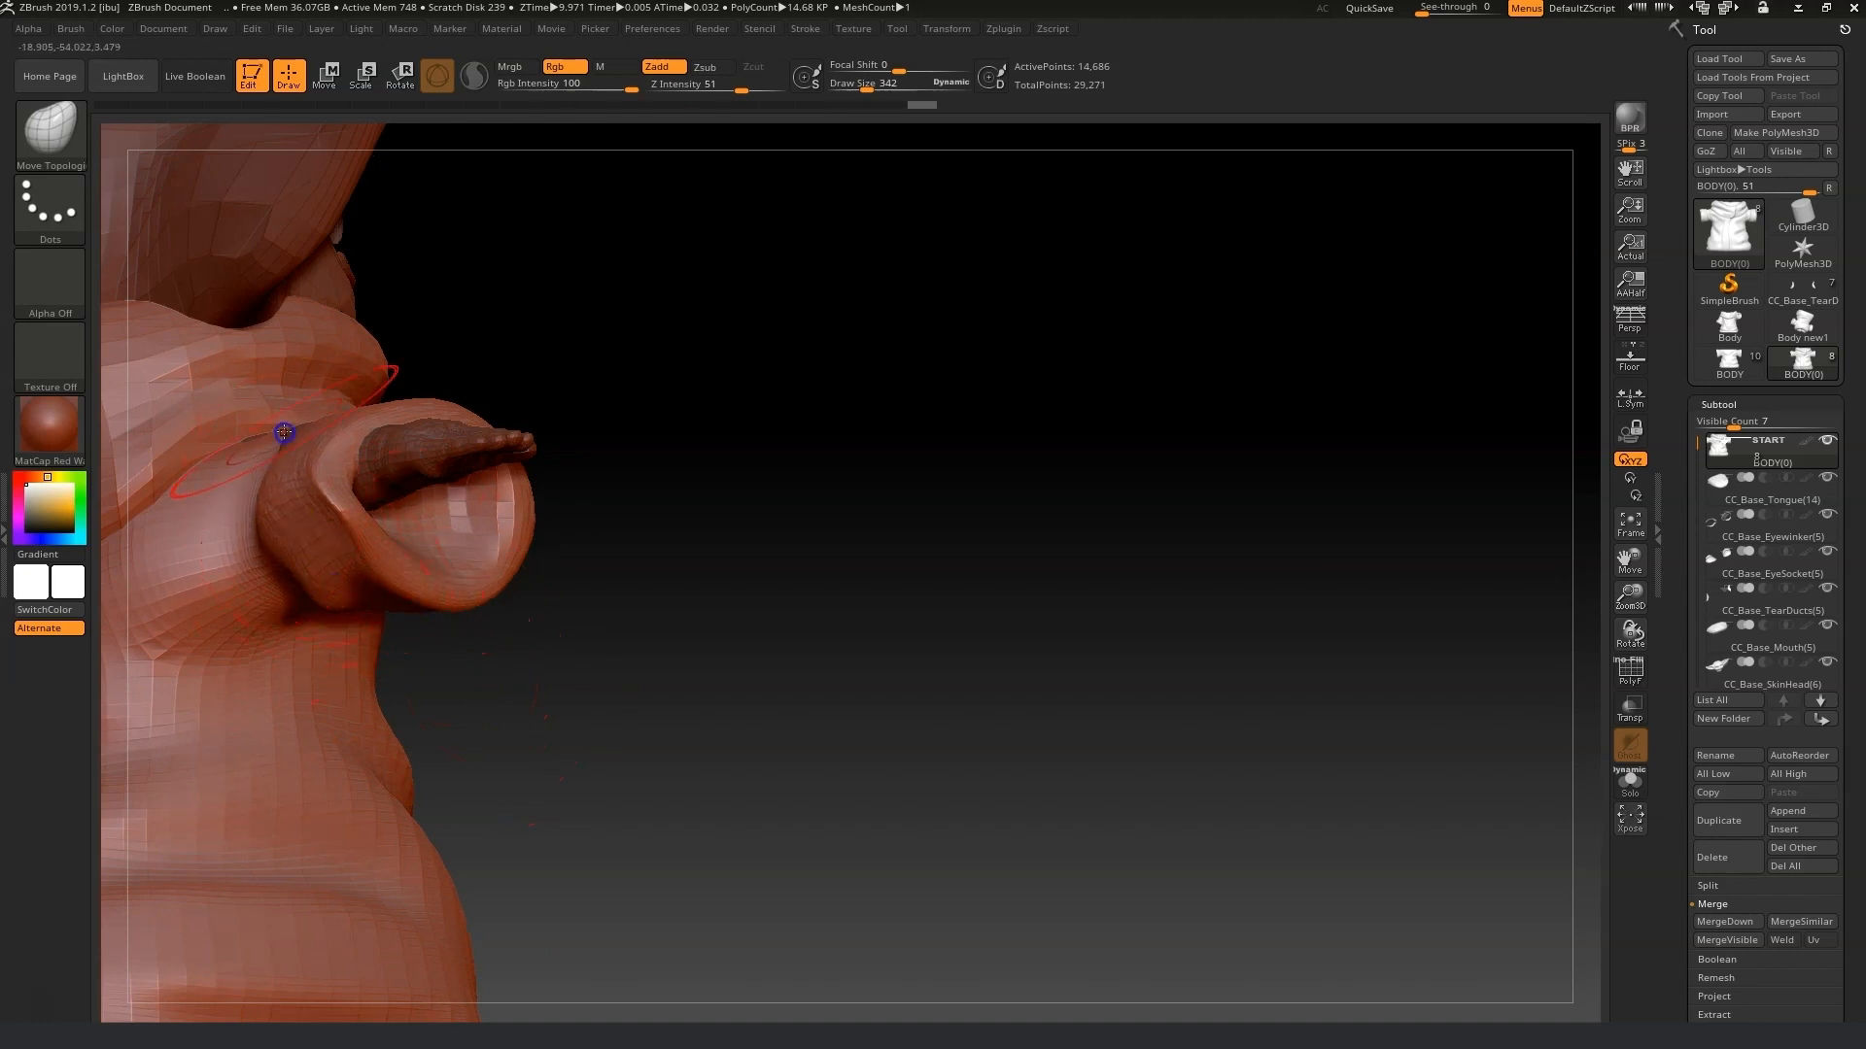
left_click_drag(680, 456, 166, 416)
left_click_drag(691, 503, 330, 575)
left_click_drag(750, 570, 548, 499)
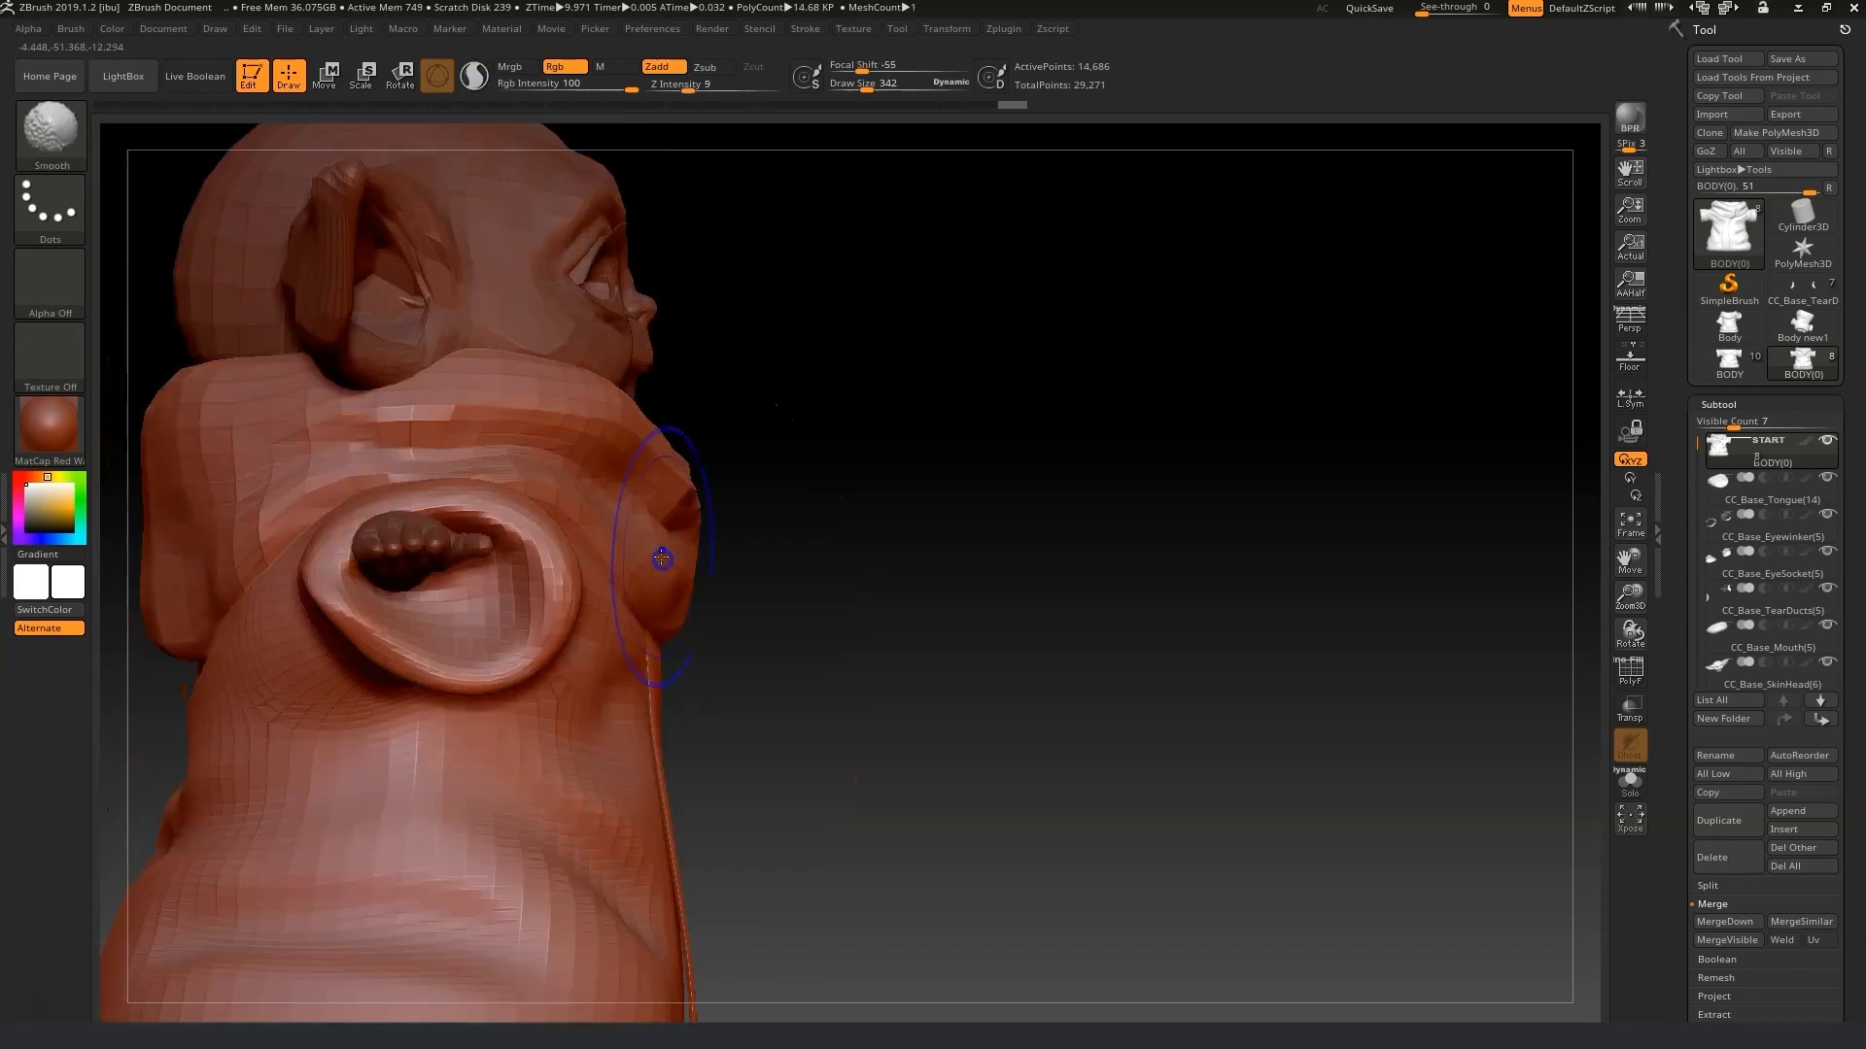
mouse_move(448, 614)
left_mouse_down()
mouse_move(509, 560)
mouse_move(505, 594)
left_mouse_up()
mouse_move(1011, 565)
left_mouse_down()
mouse_move(1028, 571)
mouse_move(944, 578)
left_mouse_up()
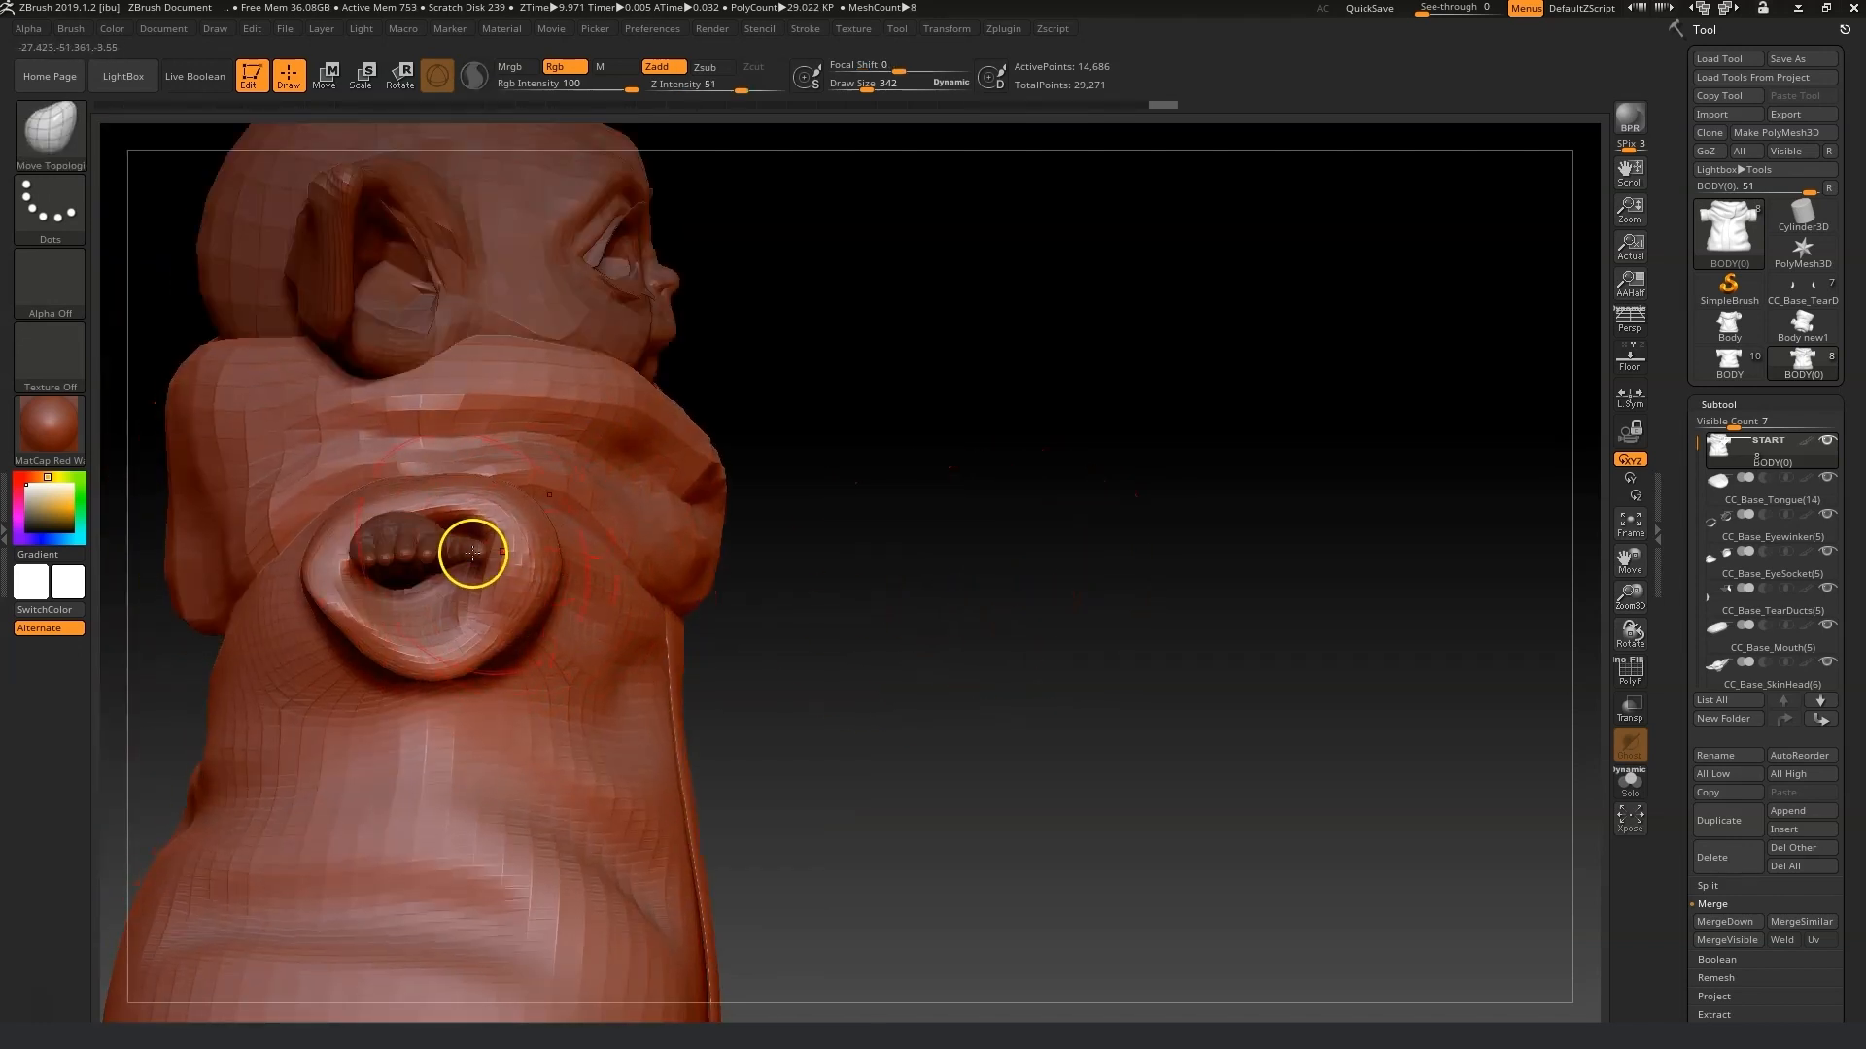
left_click_drag(546, 553, 418, 571)
Refine the left sleeve opening around the hand with a smaller Move Topological brush.
left_click_drag(867, 89, 856, 89)
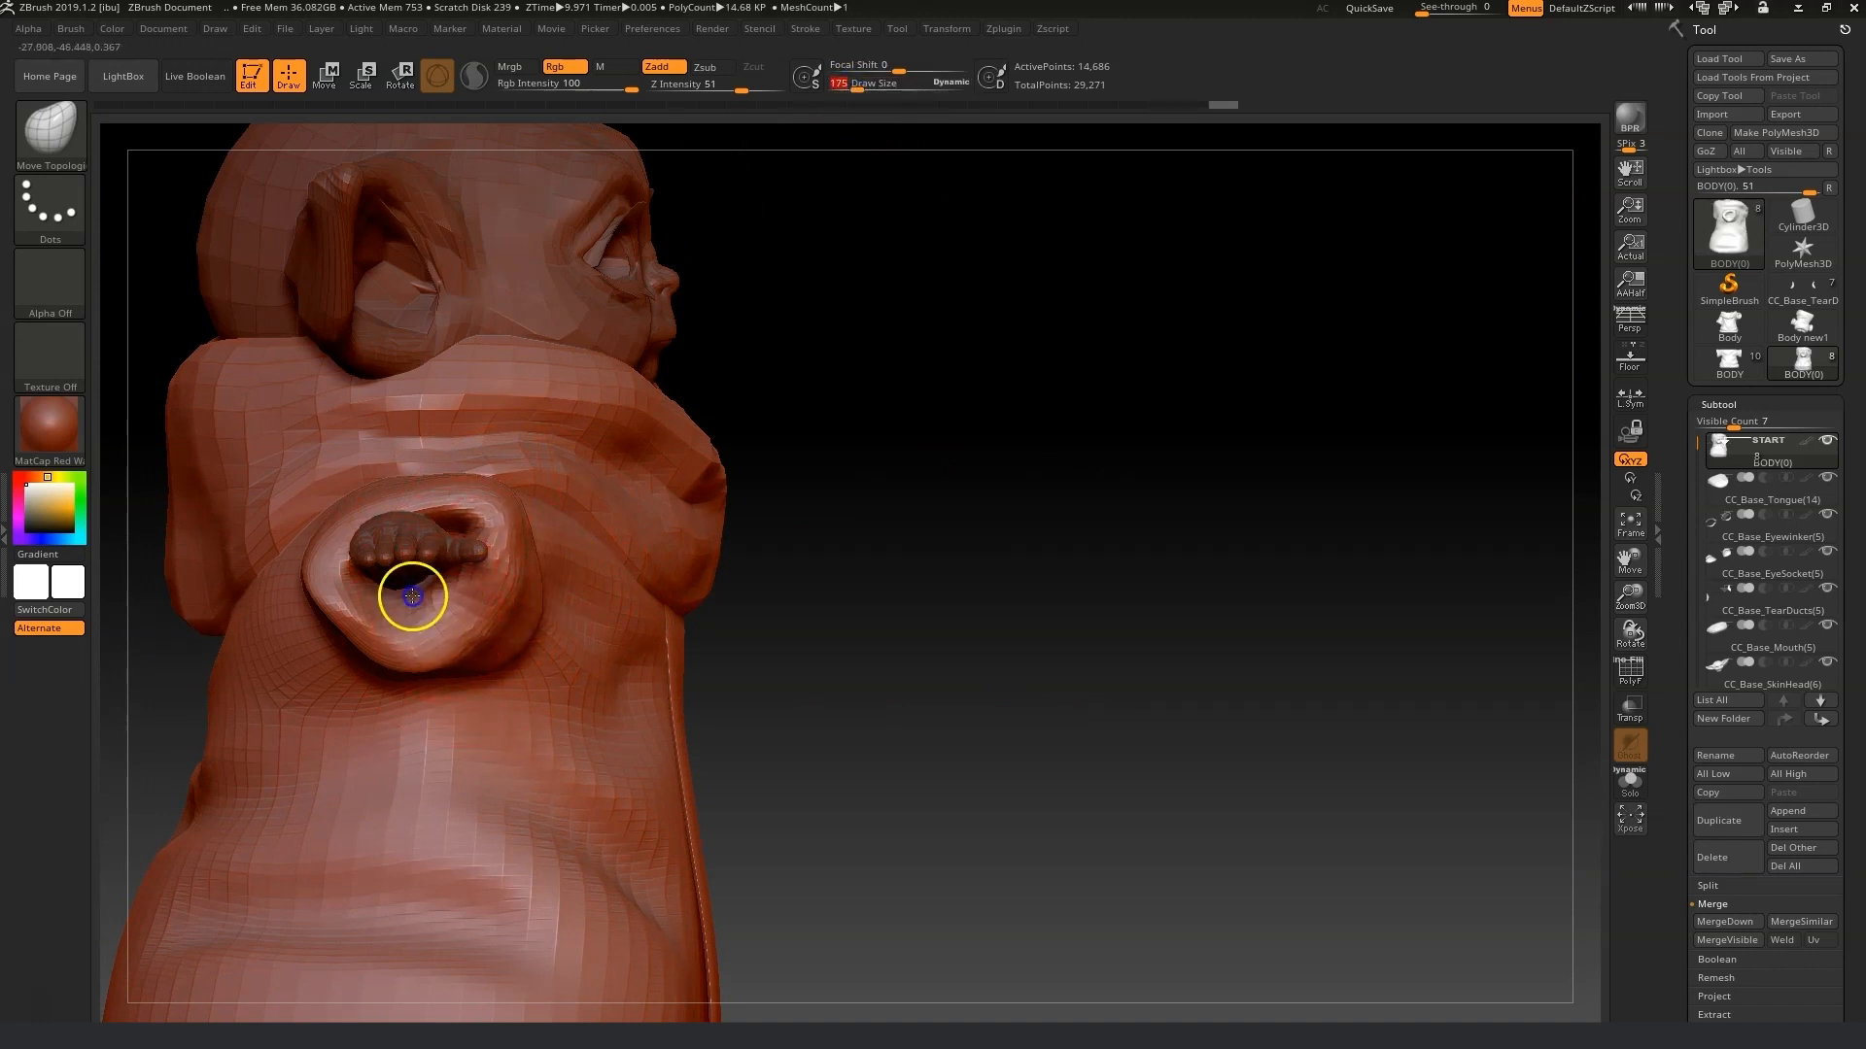
left_click_drag(376, 601, 381, 628)
left_click_drag(753, 685, 977, 677)
left_click_drag(379, 618, 350, 622)
left_click_drag(498, 664, 518, 654)
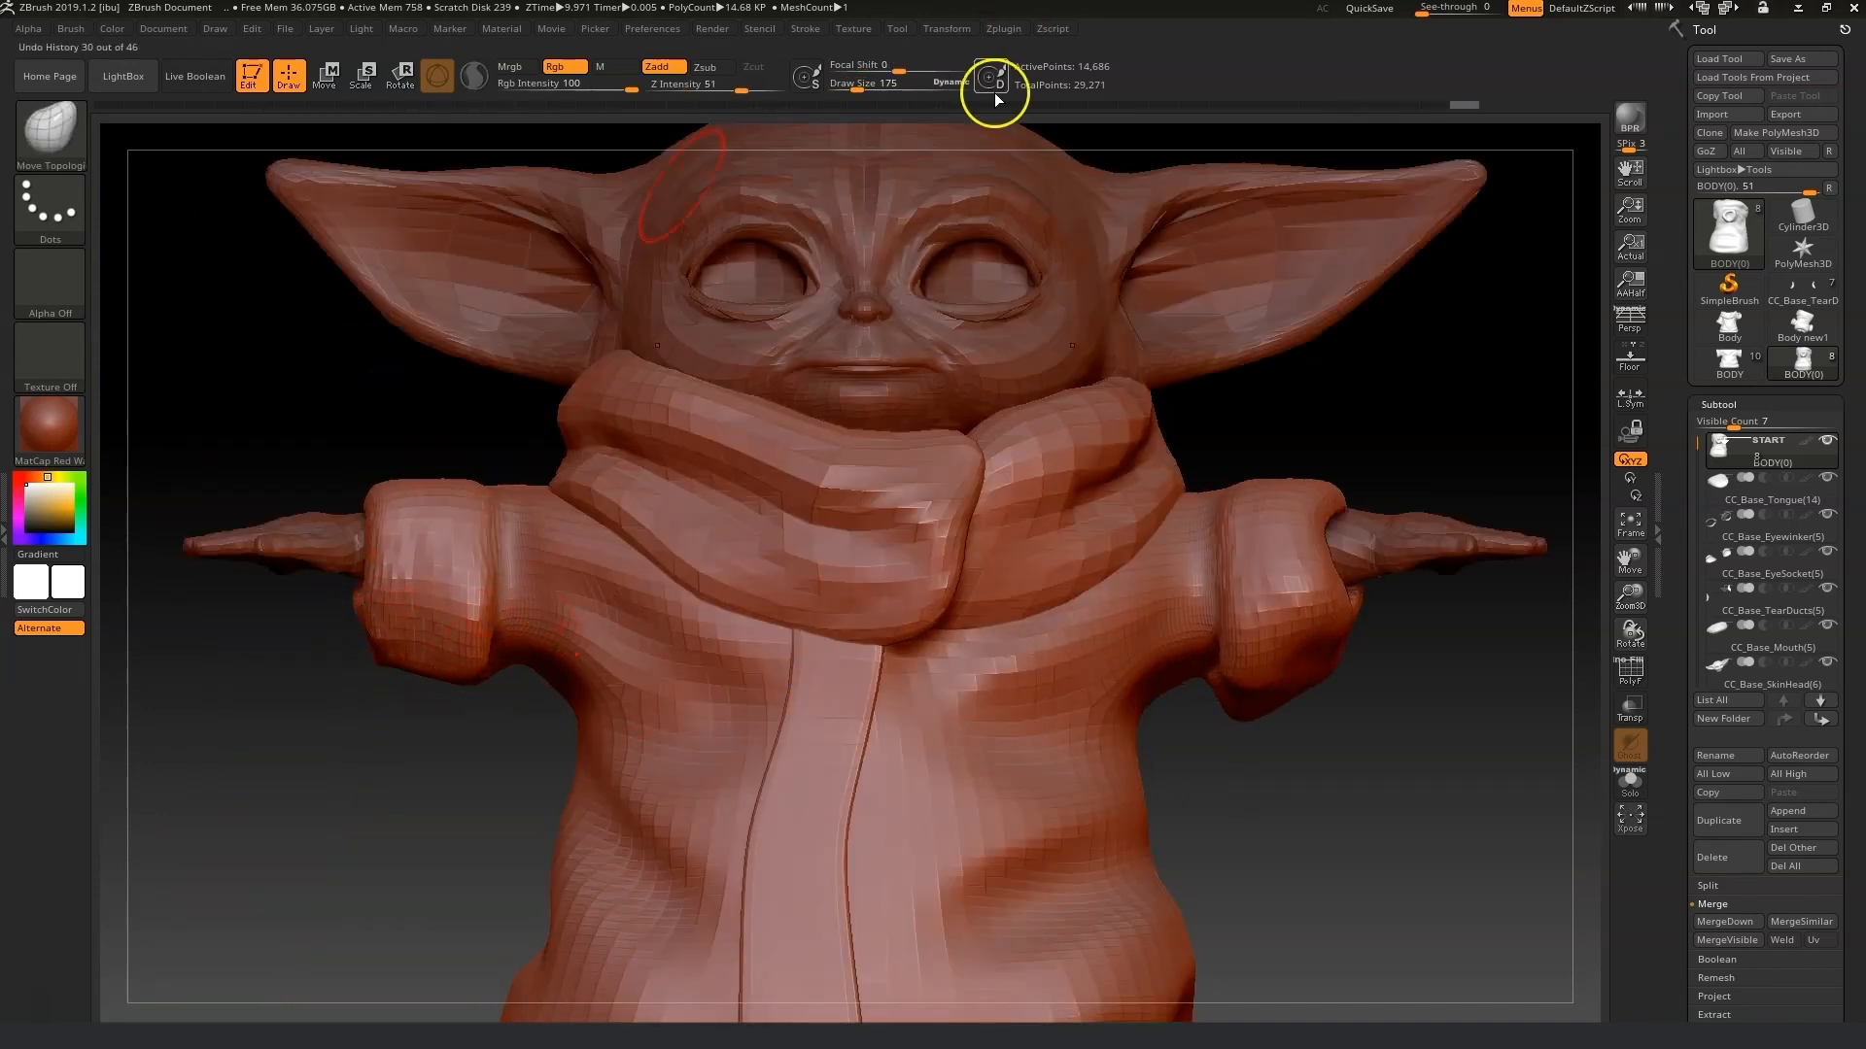
left_click_drag(856, 84, 869, 84)
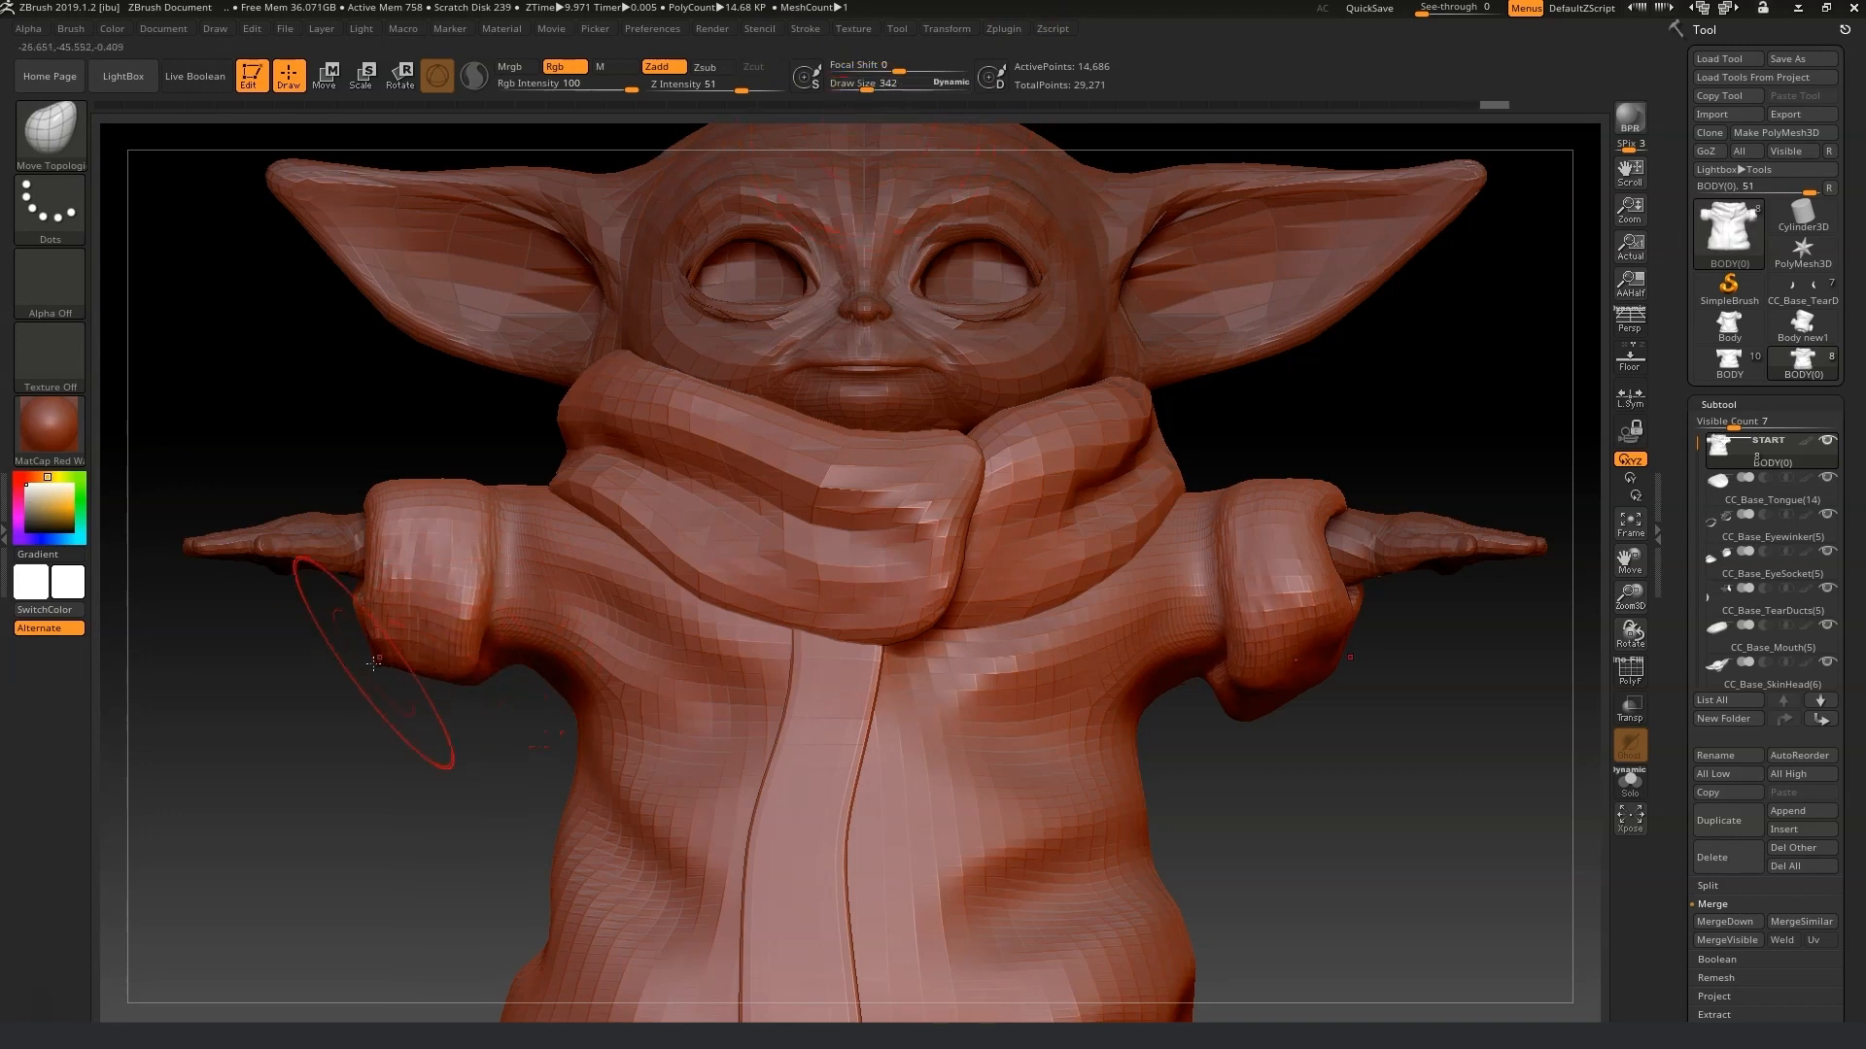
left_click(500, 666)
mouse_move(479, 657)
left_mouse_down()
mouse_move(471, 569)
mouse_move(497, 508)
mouse_move(443, 499)
left_mouse_up()
mouse_move(397, 588)
left_mouse_down()
mouse_move(316, 604)
mouse_move(366, 616)
left_mouse_up()
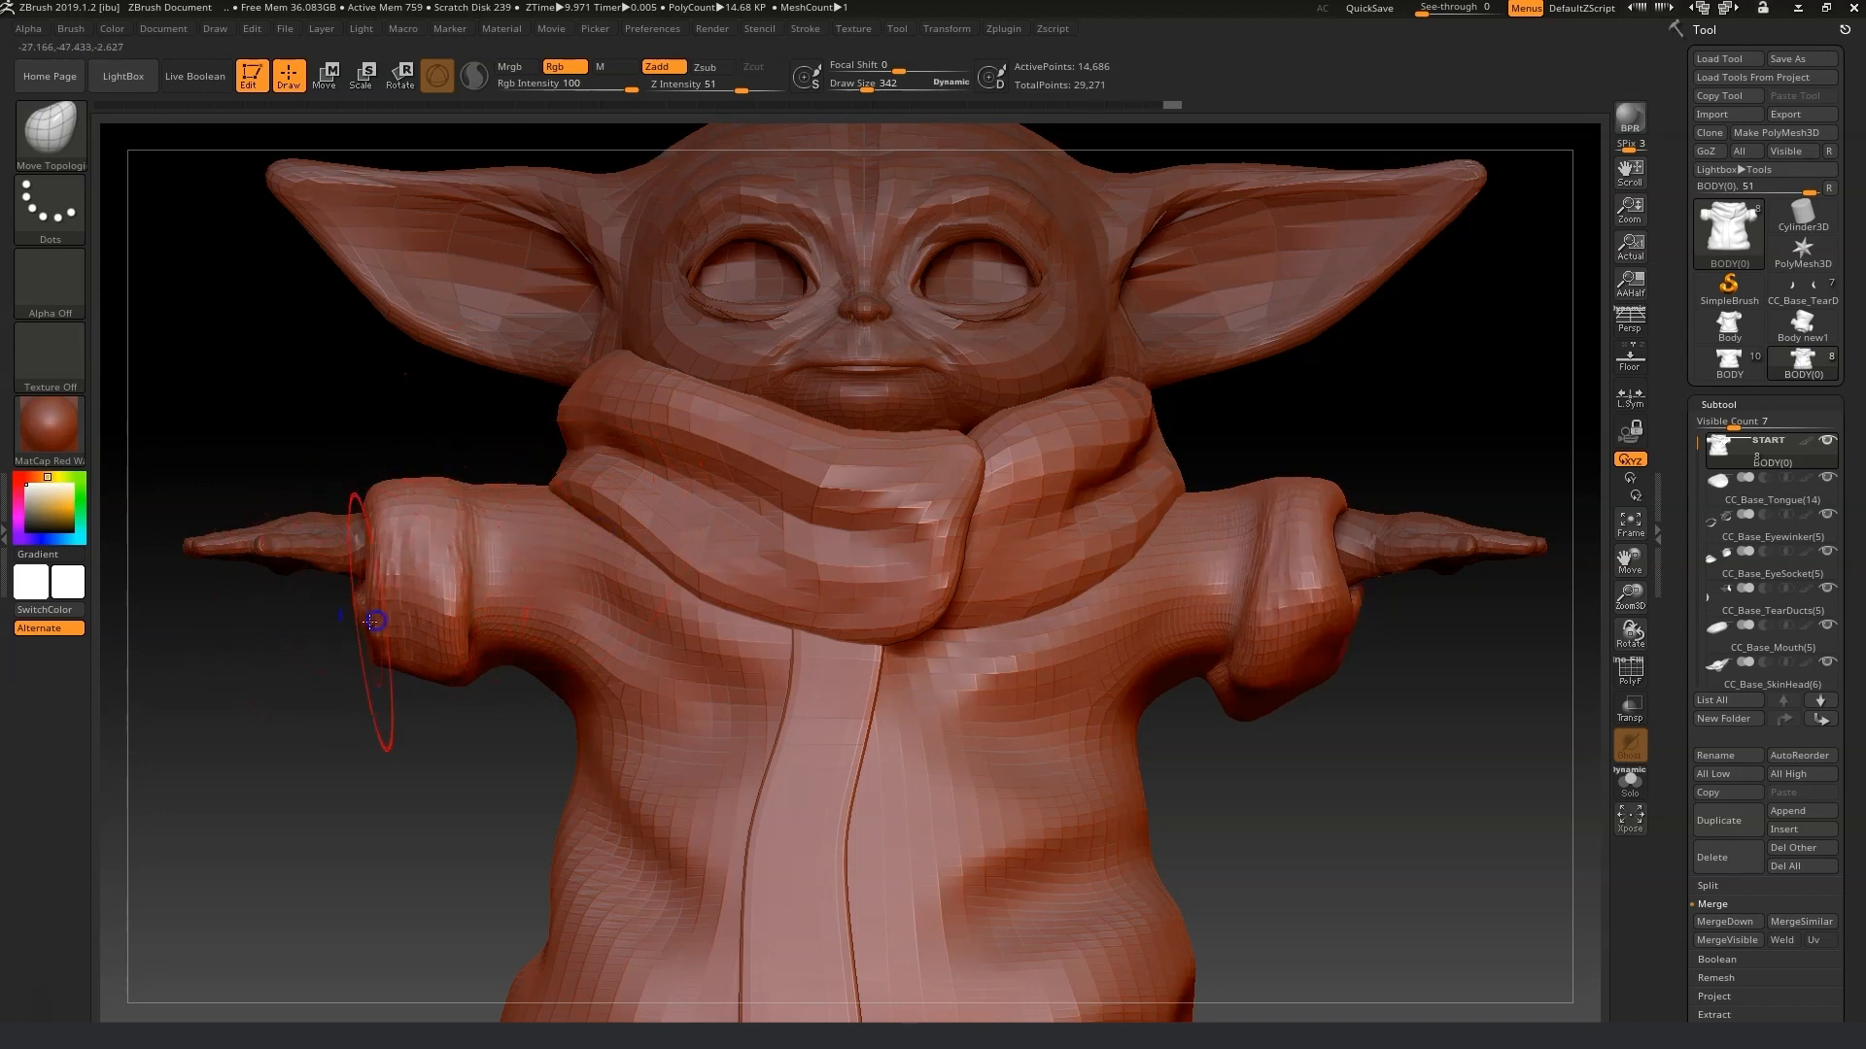
left_click_drag(350, 681, 331, 667)
key("shift")
left_click_drag(276, 606, 285, 614, "shift")
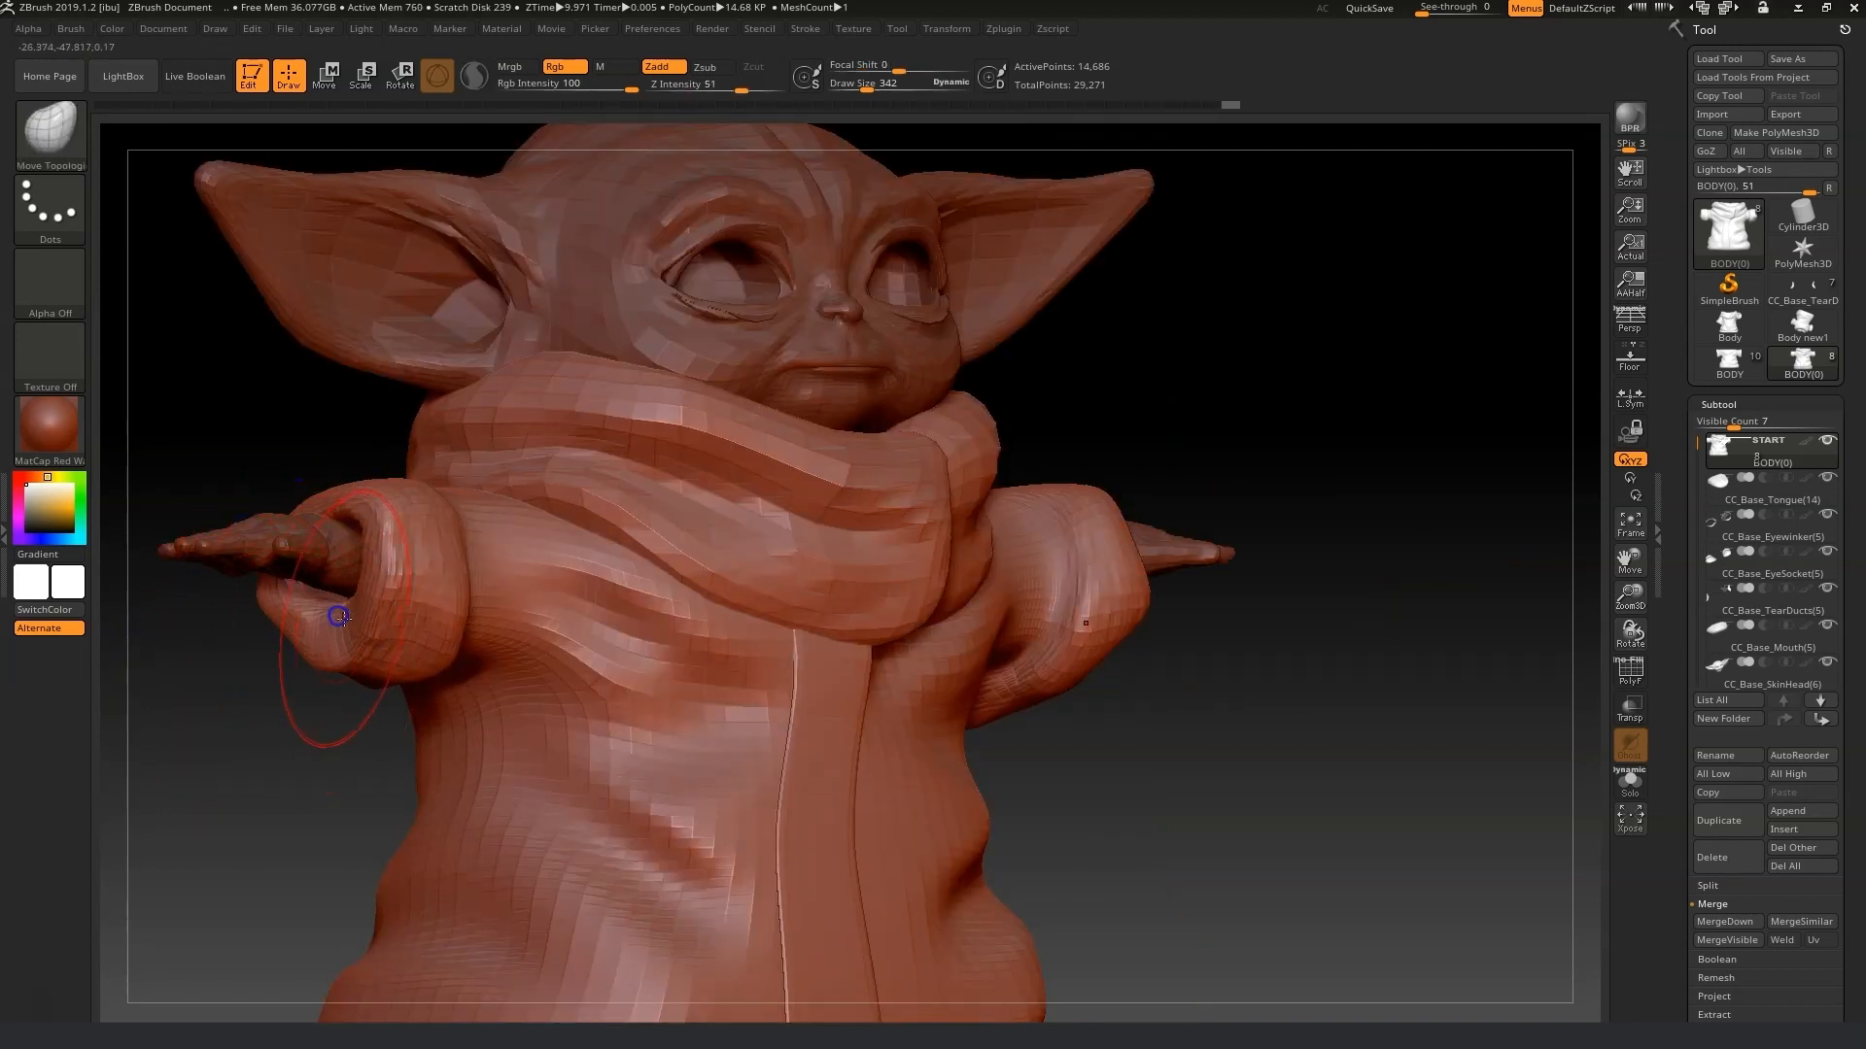
left_click_drag(434, 668, 378, 656, "shift")
Reshape the robe's sleeve cuffs with Move Topological strokes, working around the model.
left_click_drag(1120, 748, 1288, 735)
mouse_move(1216, 872)
left_mouse_down()
mouse_move(1263, 833)
mouse_move(1228, 820)
mouse_move(1280, 849)
left_mouse_up()
left_click_drag(1291, 467, 1275, 321)
left_click_drag(1339, 898, 1362, 841)
mouse_move(1398, 865)
left_mouse_down()
mouse_move(1428, 836)
mouse_move(1434, 758)
left_mouse_up()
mouse_move(1247, 882)
left_mouse_down()
mouse_move(1272, 833)
mouse_move(1326, 851)
left_mouse_up()
mouse_move(1501, 632)
left_mouse_down()
mouse_move(1496, 691)
mouse_move(1549, 900)
mouse_move(1473, 901)
left_mouse_up()
left_click_drag(1166, 622, 1108, 671)
left_click_drag(1214, 789, 1264, 822)
left_click_drag(1459, 843, 1113, 567)
left_click_drag(1380, 409, 1059, 772)
left_click_drag(1636, 561, 968, 367)
Resize the Move Topological brush and refine the right sleeve cuff and the collar folds.
left_click_drag(872, 87, 856, 88)
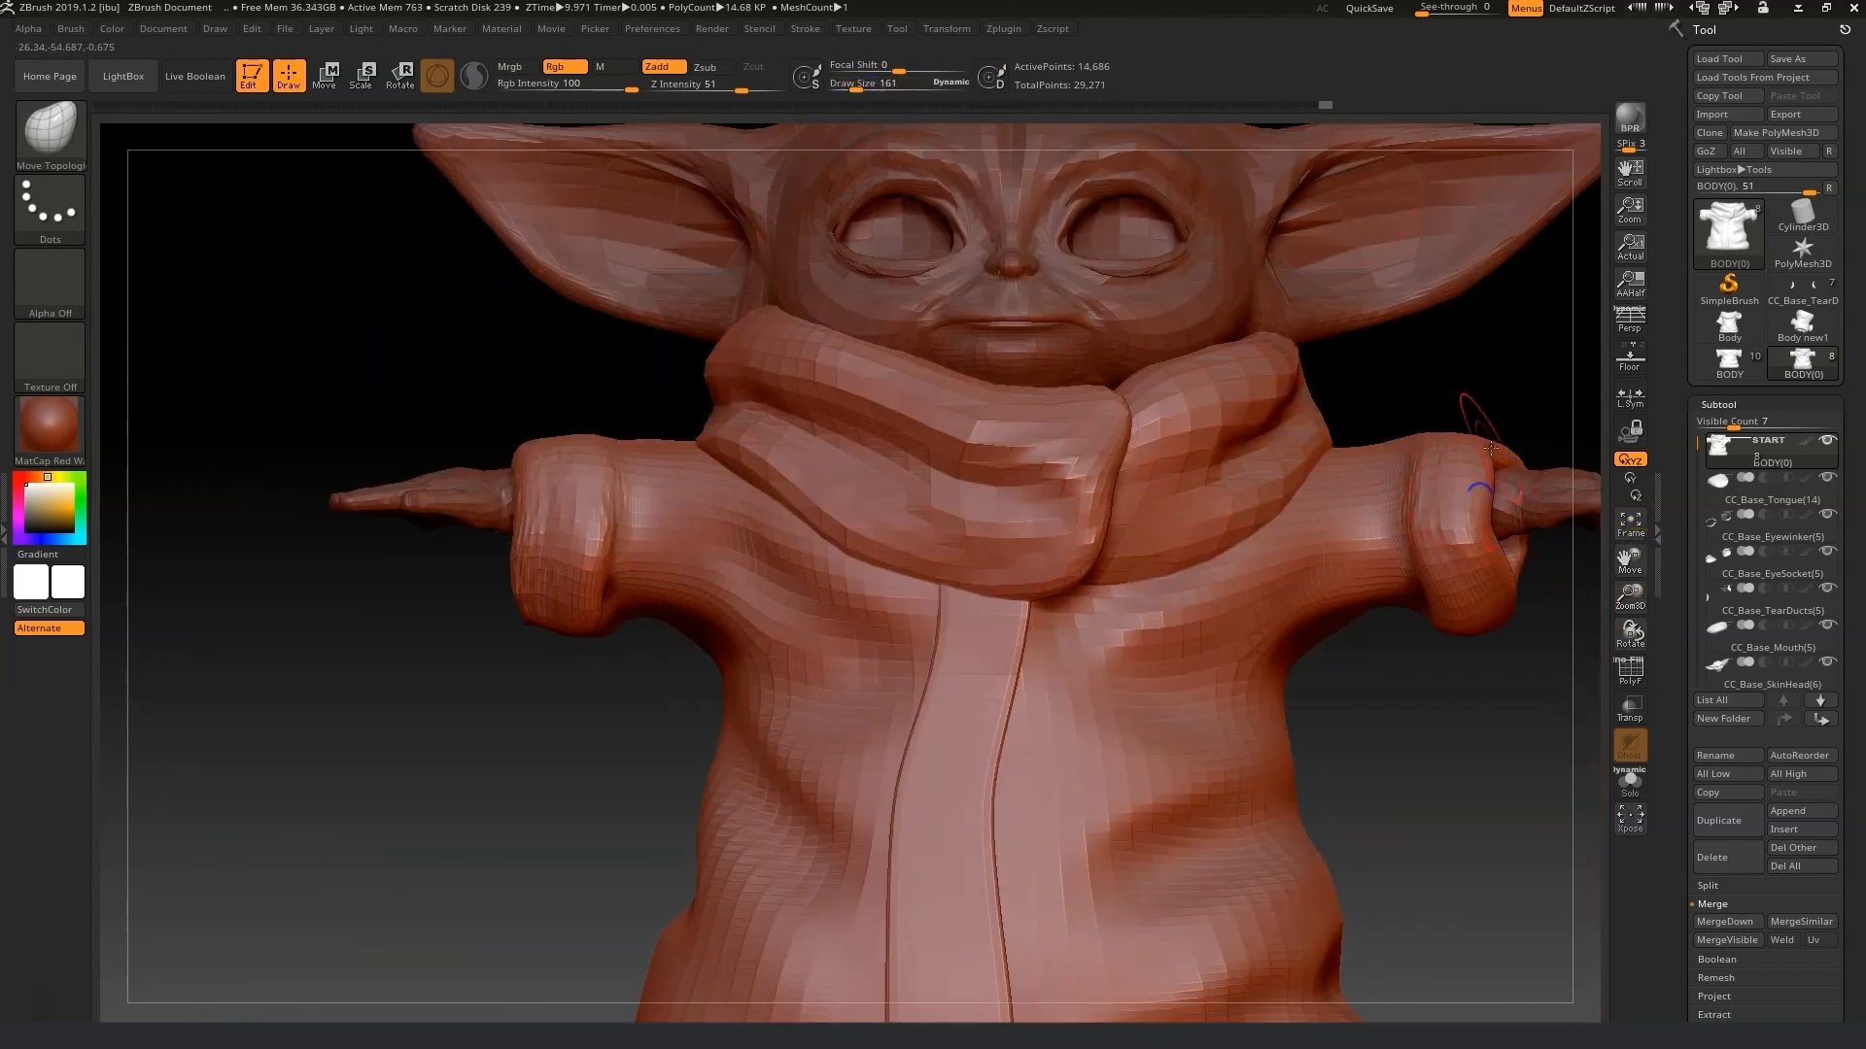
left_click_drag(1433, 450, 1439, 446)
left_click(872, 86)
left_click_drag(1499, 508, 1536, 498)
left_click_drag(744, 612, 740, 601)
left_click(860, 86)
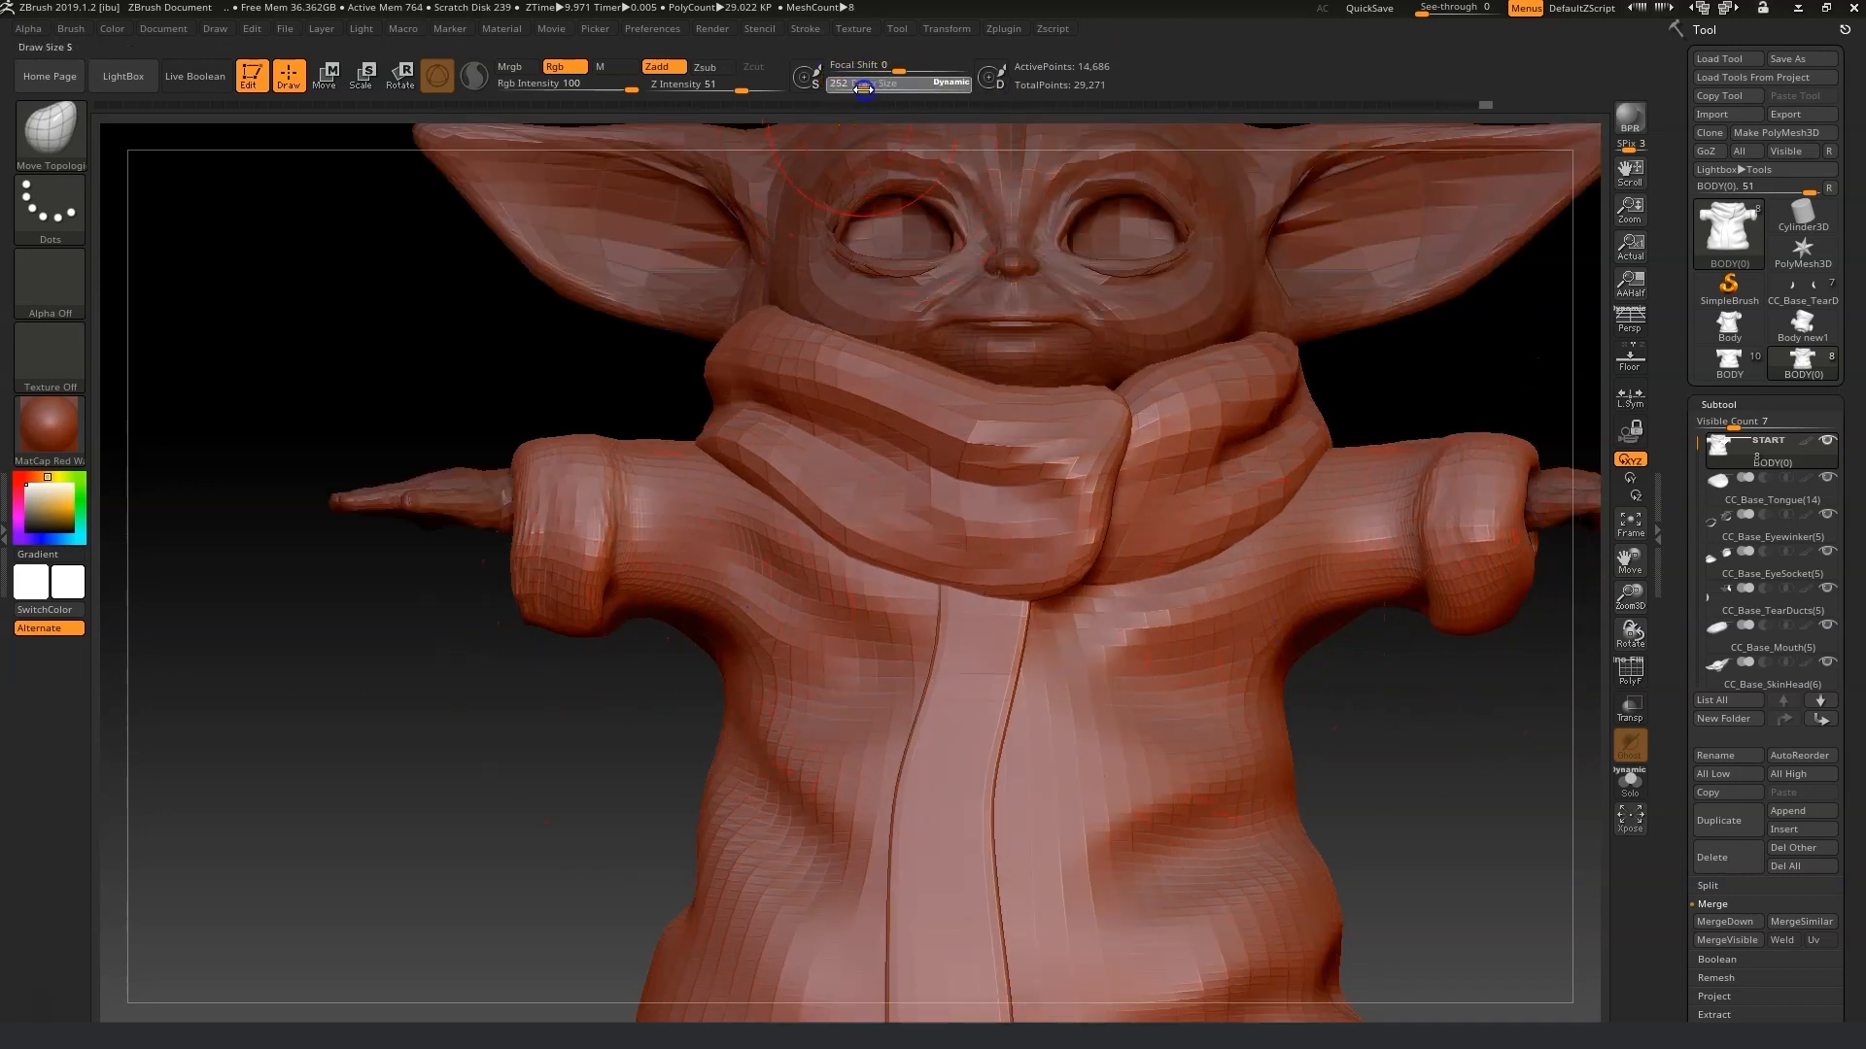
left_click_drag(370, 797, 668, 598)
left_click_drag(559, 694, 516, 767)
mouse_move(1409, 631)
left_mouse_down()
mouse_move(1141, 725)
mouse_move(700, 738)
left_mouse_up()
mouse_move(622, 710)
left_mouse_down()
mouse_move(679, 765)
mouse_move(625, 825)
left_mouse_up()
mouse_move(705, 928)
left_mouse_down()
mouse_move(1364, 904)
mouse_move(1512, 612)
mouse_move(1699, 487)
mouse_move(1811, 340)
left_mouse_up()
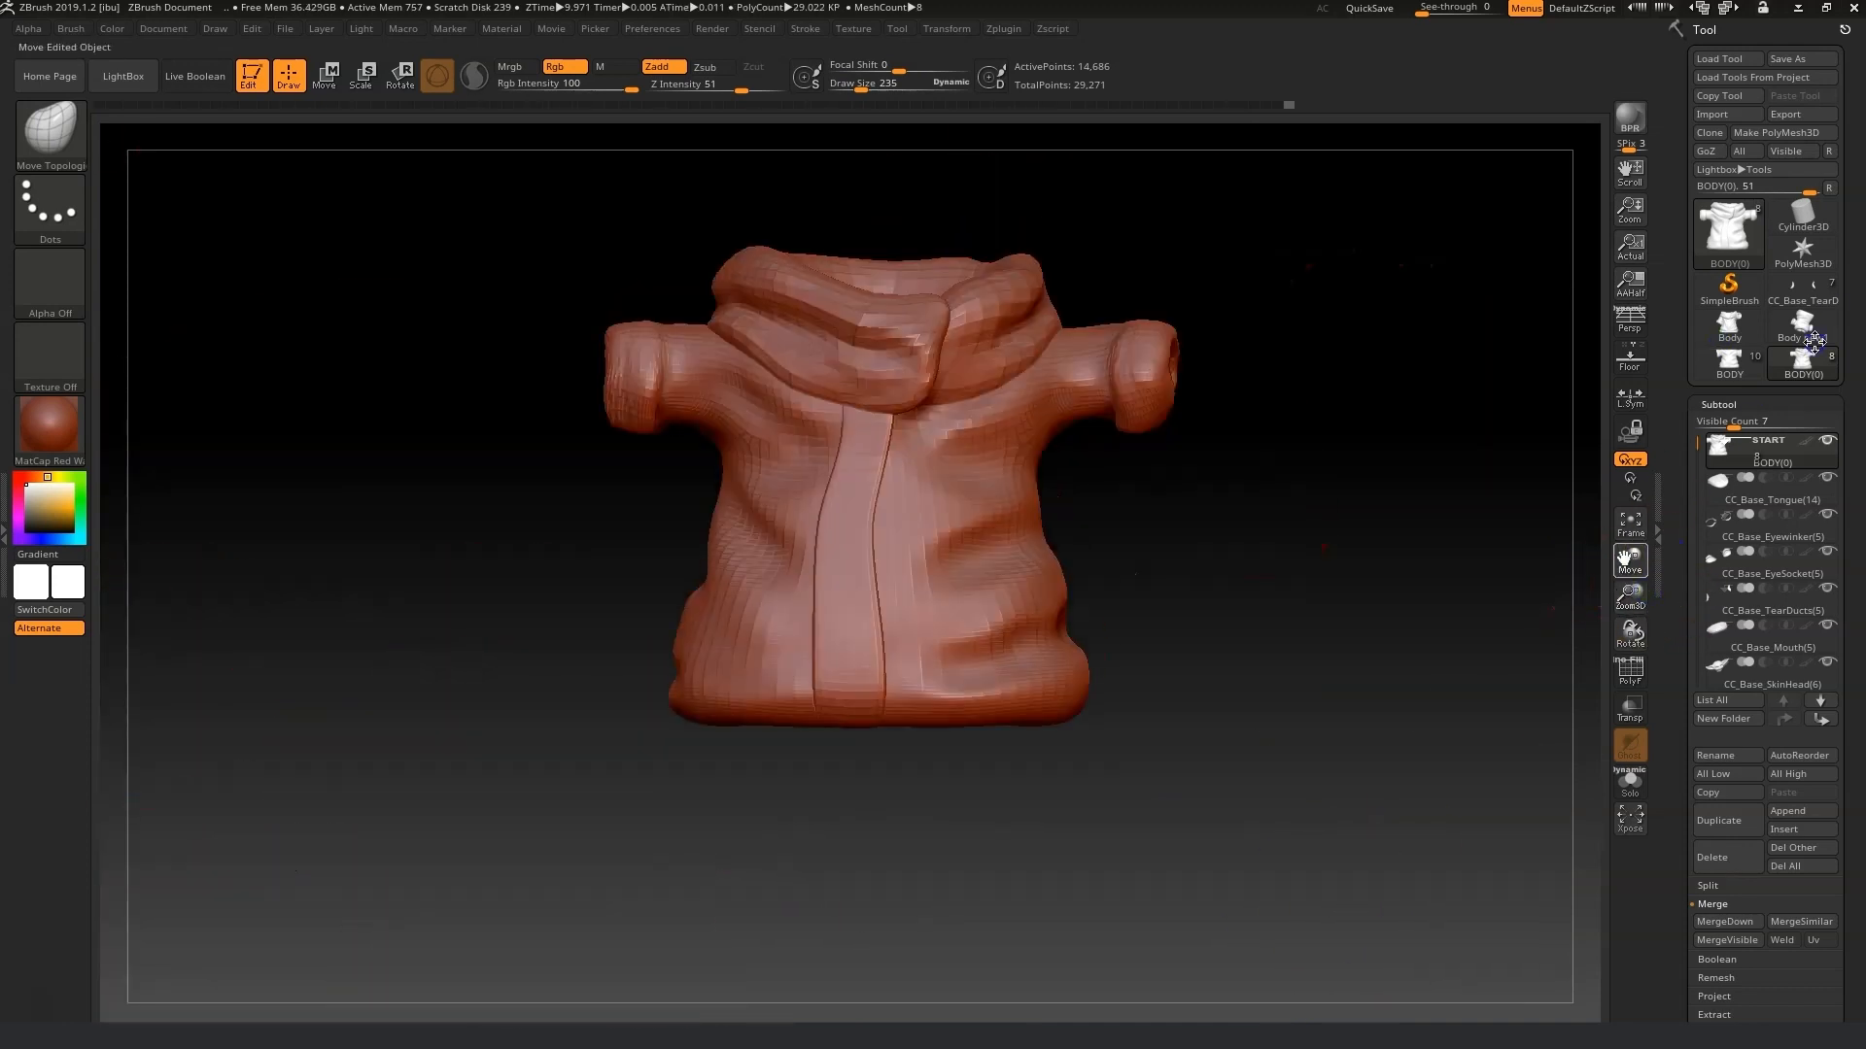
left_click(890, 90)
left_click_drag(890, 92, 895, 91)
mouse_move(1007, 688)
left_mouse_down()
mouse_move(1013, 708)
mouse_move(1053, 671)
left_mouse_up()
key("ctrl+z")
Switch to the Move brush and adjust the robe's overall shape around the collar and sleeves.
left_click(50, 133)
left_click(402, 143)
mouse_move(563, 636)
left_mouse_down()
mouse_move(593, 596)
mouse_move(770, 654)
mouse_move(1312, 696)
mouse_move(1337, 758)
left_mouse_up()
left_click_drag(1108, 829, 1554, 583)
left_click_drag(1399, 583, 972, 622, "shift")
left_click_drag(831, 624, 837, 645)
left_click_drag(891, 87, 865, 84)
left_click_drag(1259, 403, 1263, 395)
left_click_drag(1279, 415, 1226, 414)
left_click_drag(1201, 535, 1526, 573)
left_click_drag(1295, 405, 1331, 403)
left_click_drag(1118, 515, 906, 551)
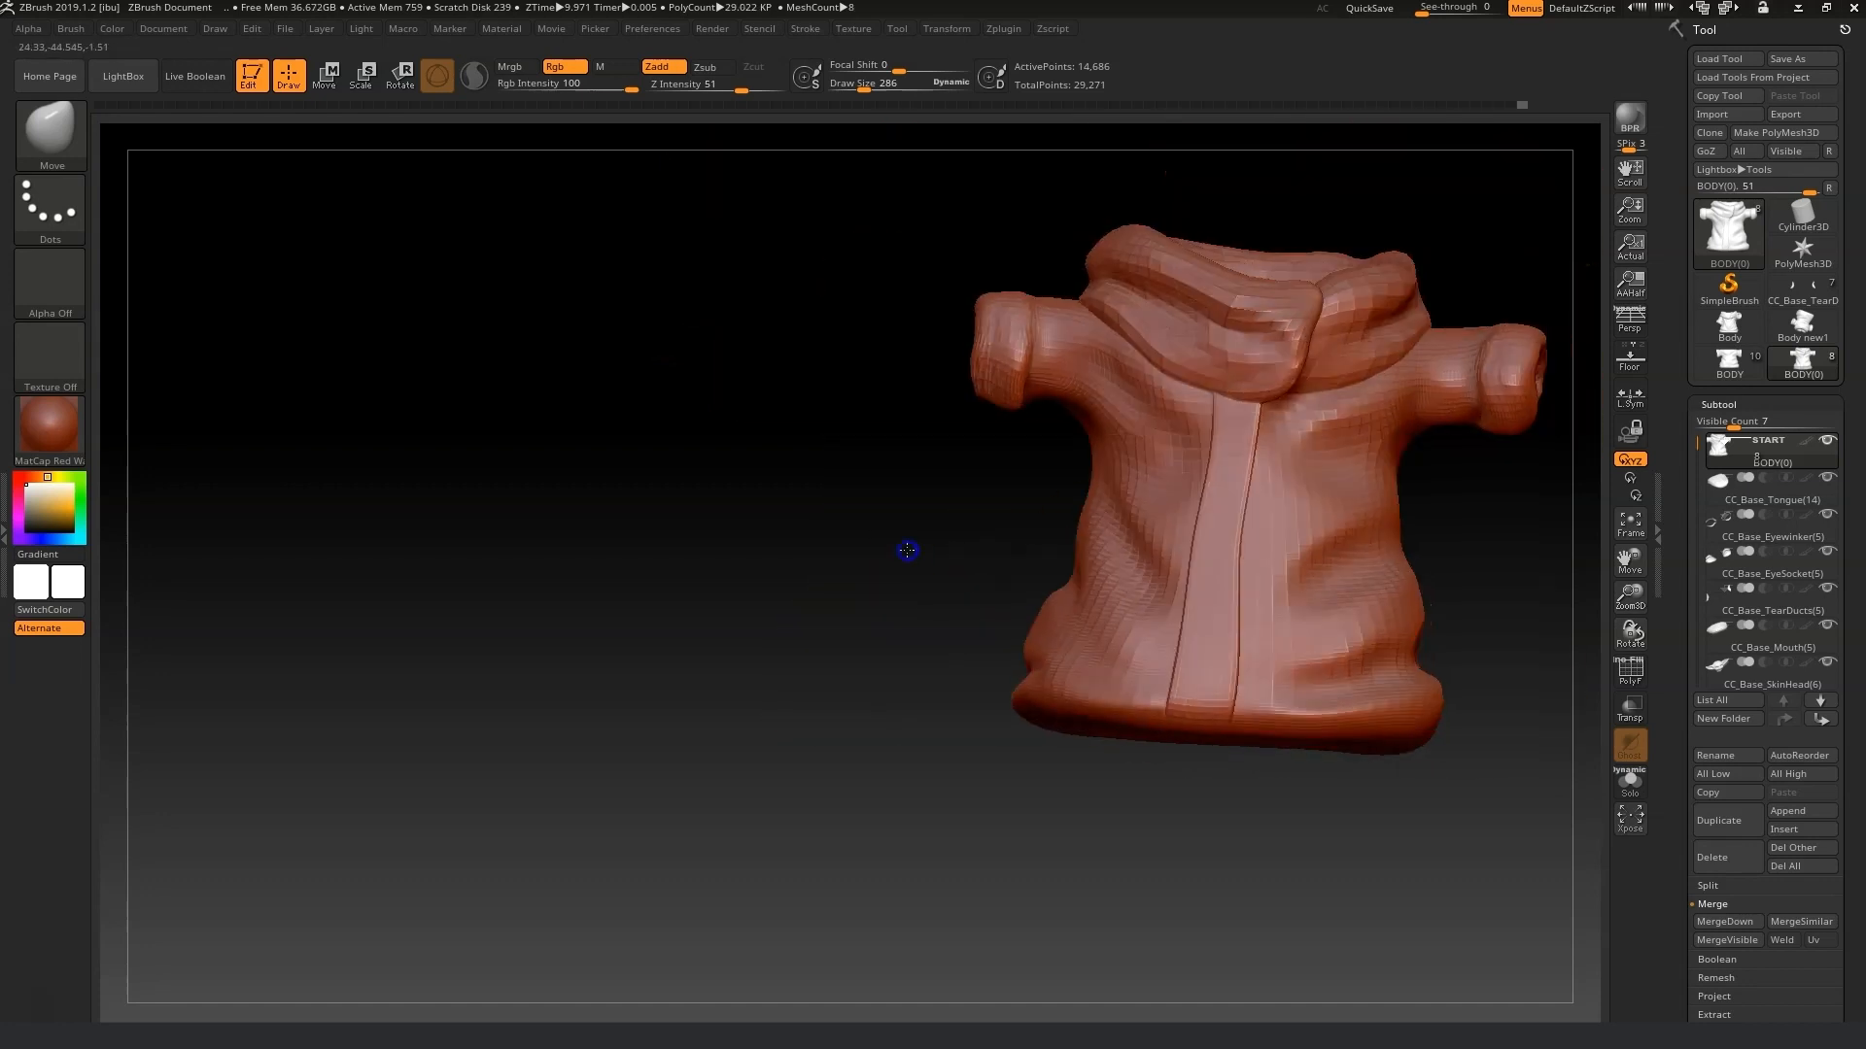
Select the CC_Base_SkinHead subtool and reshape the mouth corners with a Move Topological brush of draw size 72.
left_click(1631, 526)
left_click_drag(1629, 603, 1632, 739)
left_click_drag(1629, 561, 1642, 923)
left_click(1736, 661)
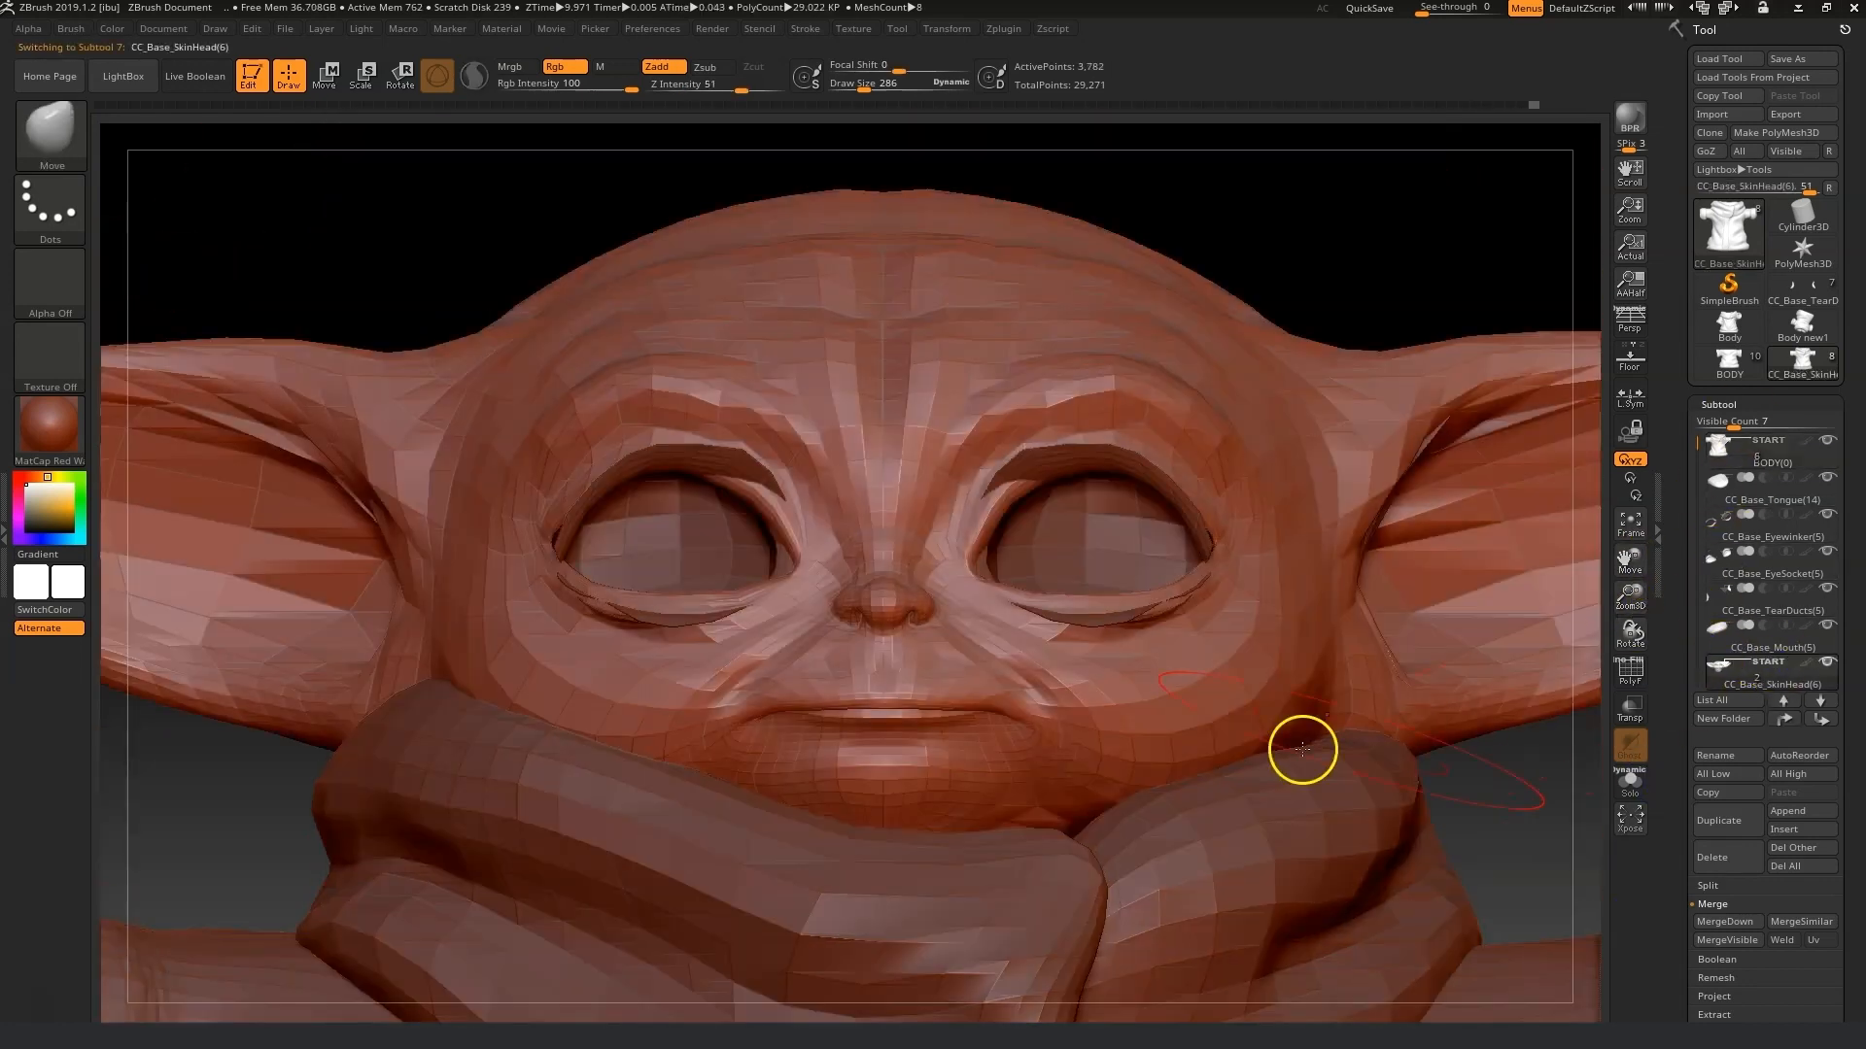
left_click_drag(863, 86, 848, 88)
key("b")
left_click(527, 165)
left_click_drag(1504, 842, 1506, 824)
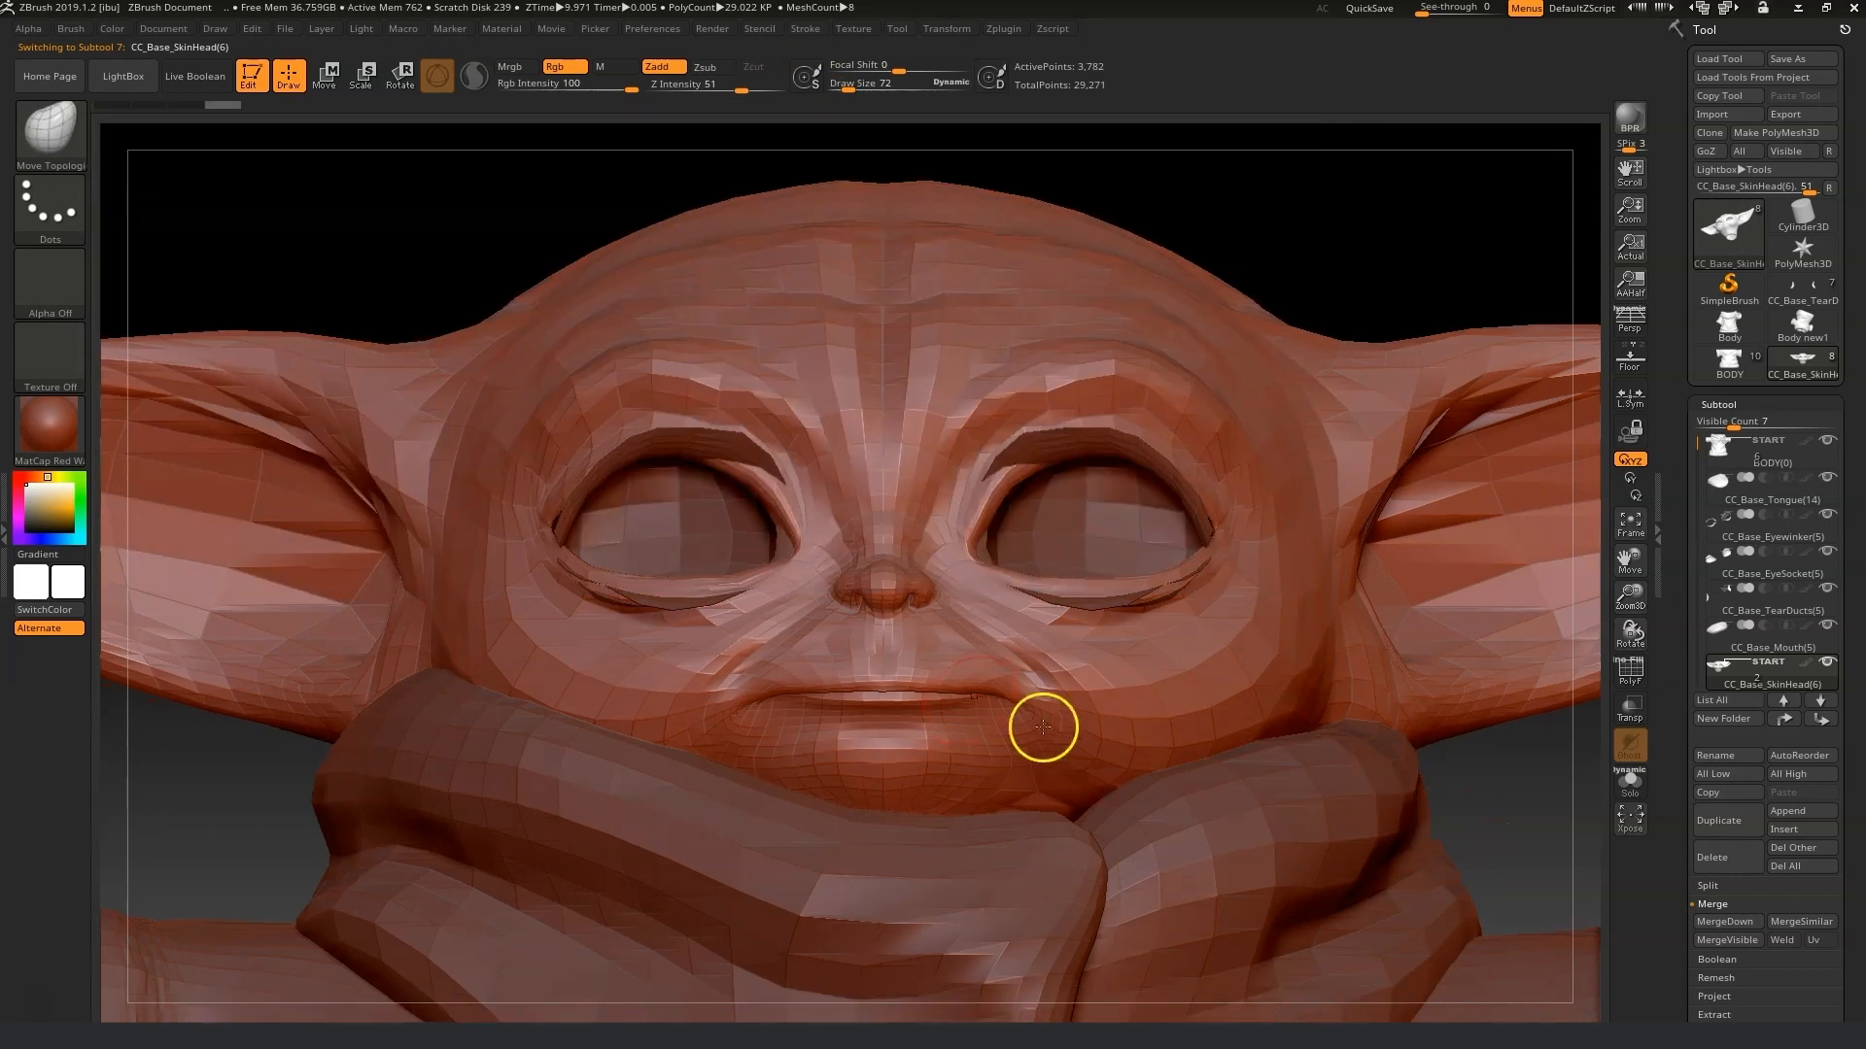
left_click_drag(956, 683, 984, 677)
left_click_drag(1463, 806, 1419, 811)
left_click_drag(941, 668, 914, 641)
left_click_drag(544, 701, 598, 700)
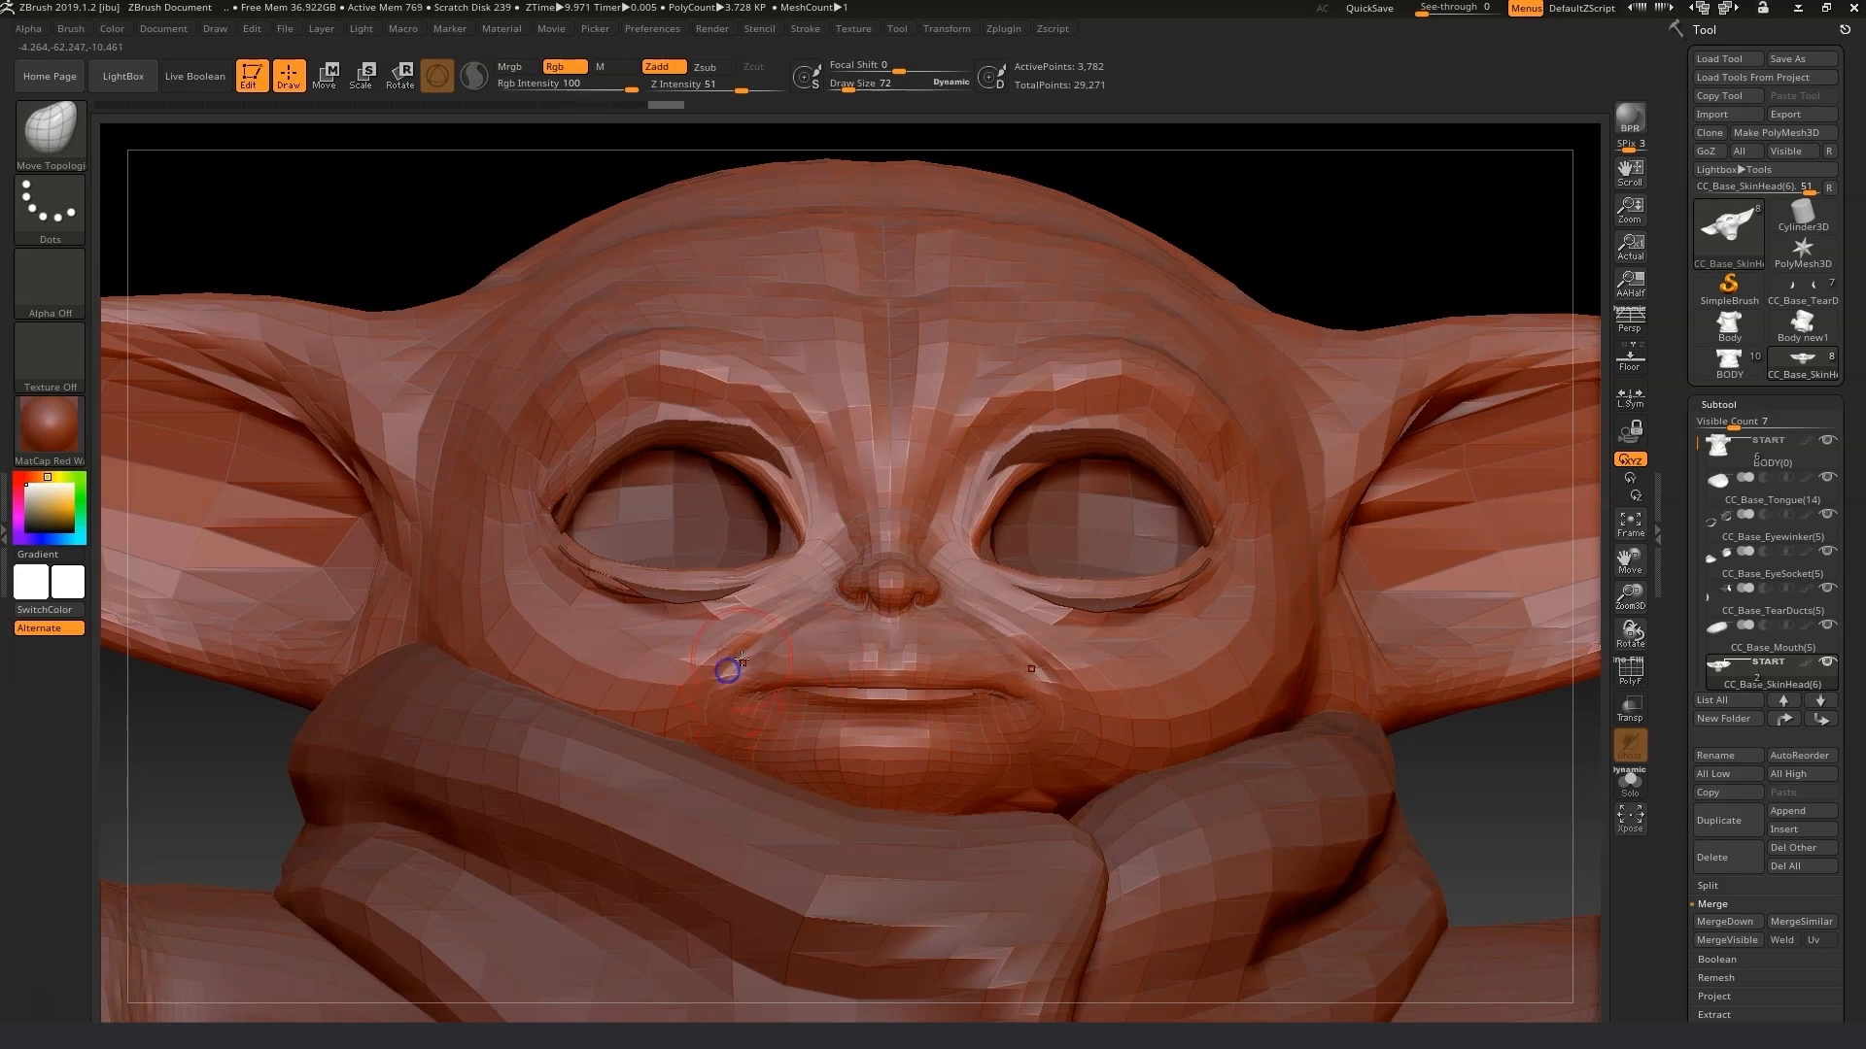
Refine the lips and mouth corners of the head with small Move Topological strokes.
left_click_drag(1012, 703, 981, 693)
left_click_drag(1444, 770, 1438, 702)
left_click_drag(972, 698, 995, 703)
left_click_drag(1013, 702, 1008, 711)
left_click_drag(1383, 405, 1381, 476)
mouse_move(985, 691)
left_mouse_down()
mouse_move(982, 707)
mouse_move(1032, 701)
left_mouse_up()
left_click_drag(1001, 721, 987, 710)
left_click_drag(956, 718, 953, 701)
left_click_drag(925, 723, 922, 707)
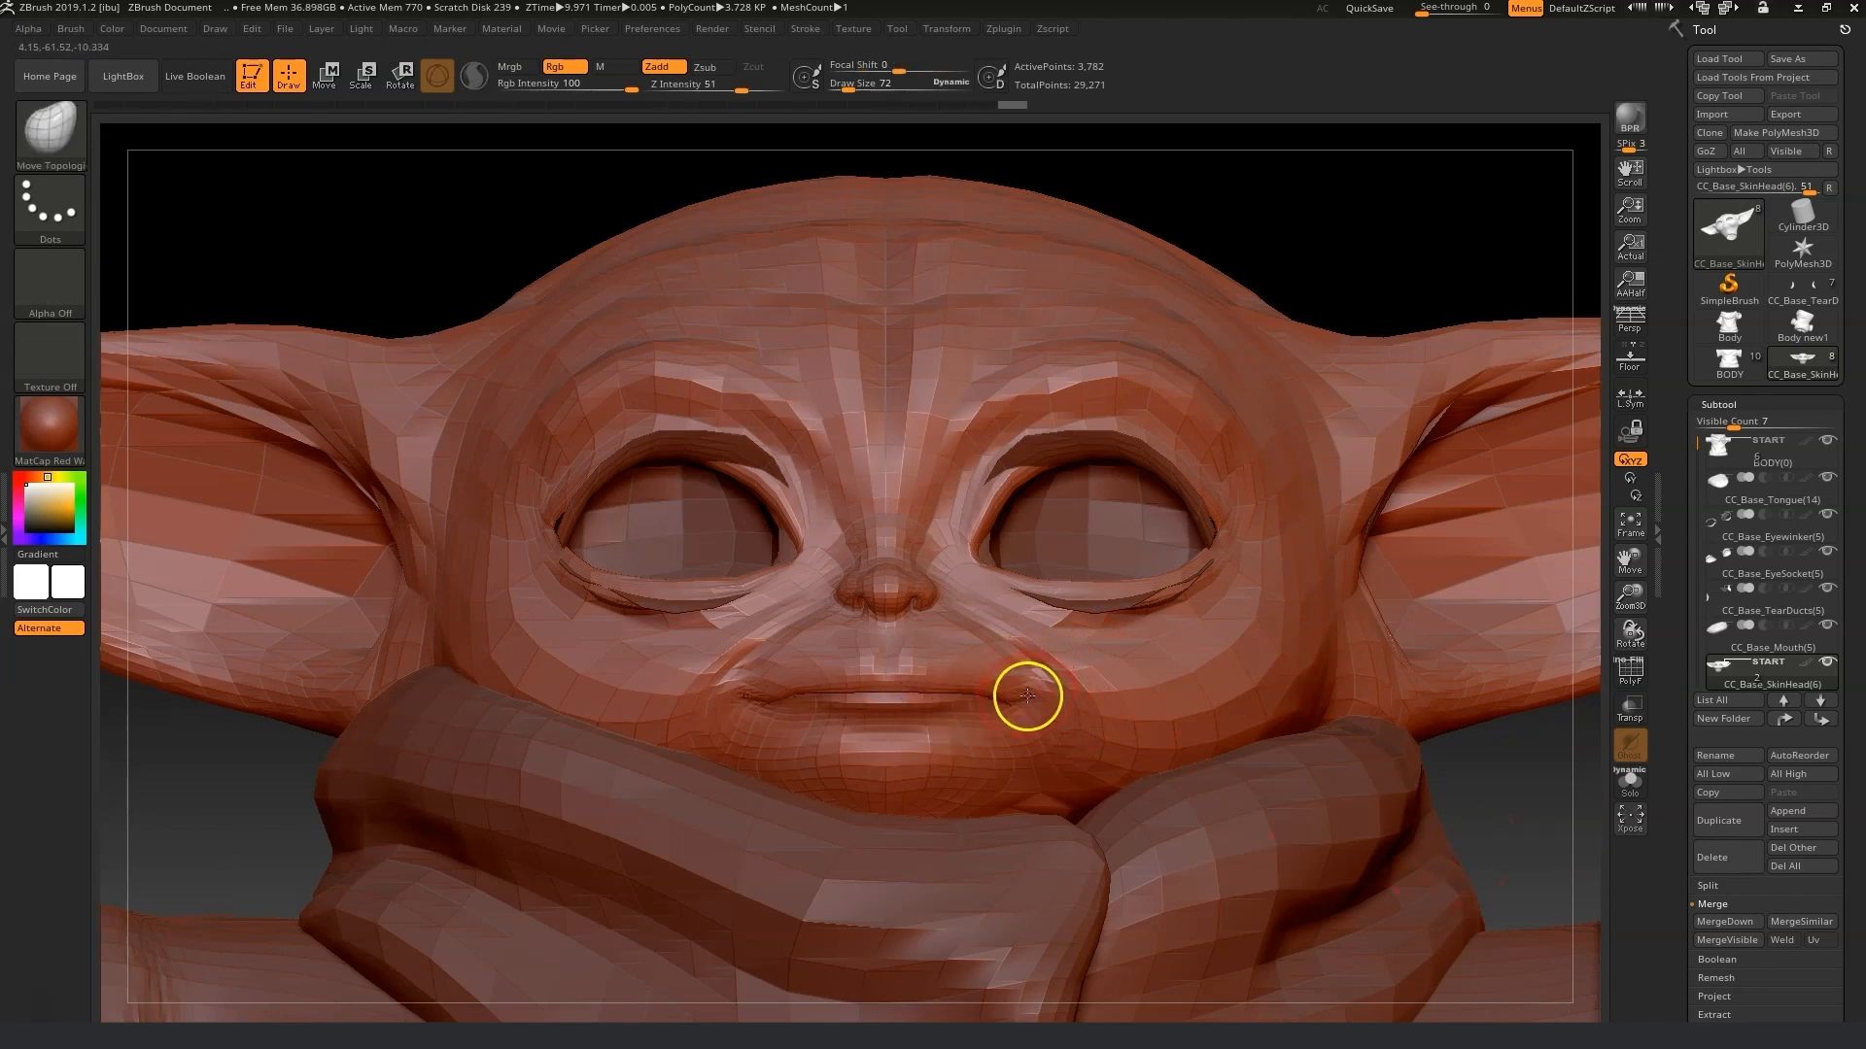
left_click_drag(1097, 683, 1100, 681)
left_click_drag(1016, 635, 1069, 660)
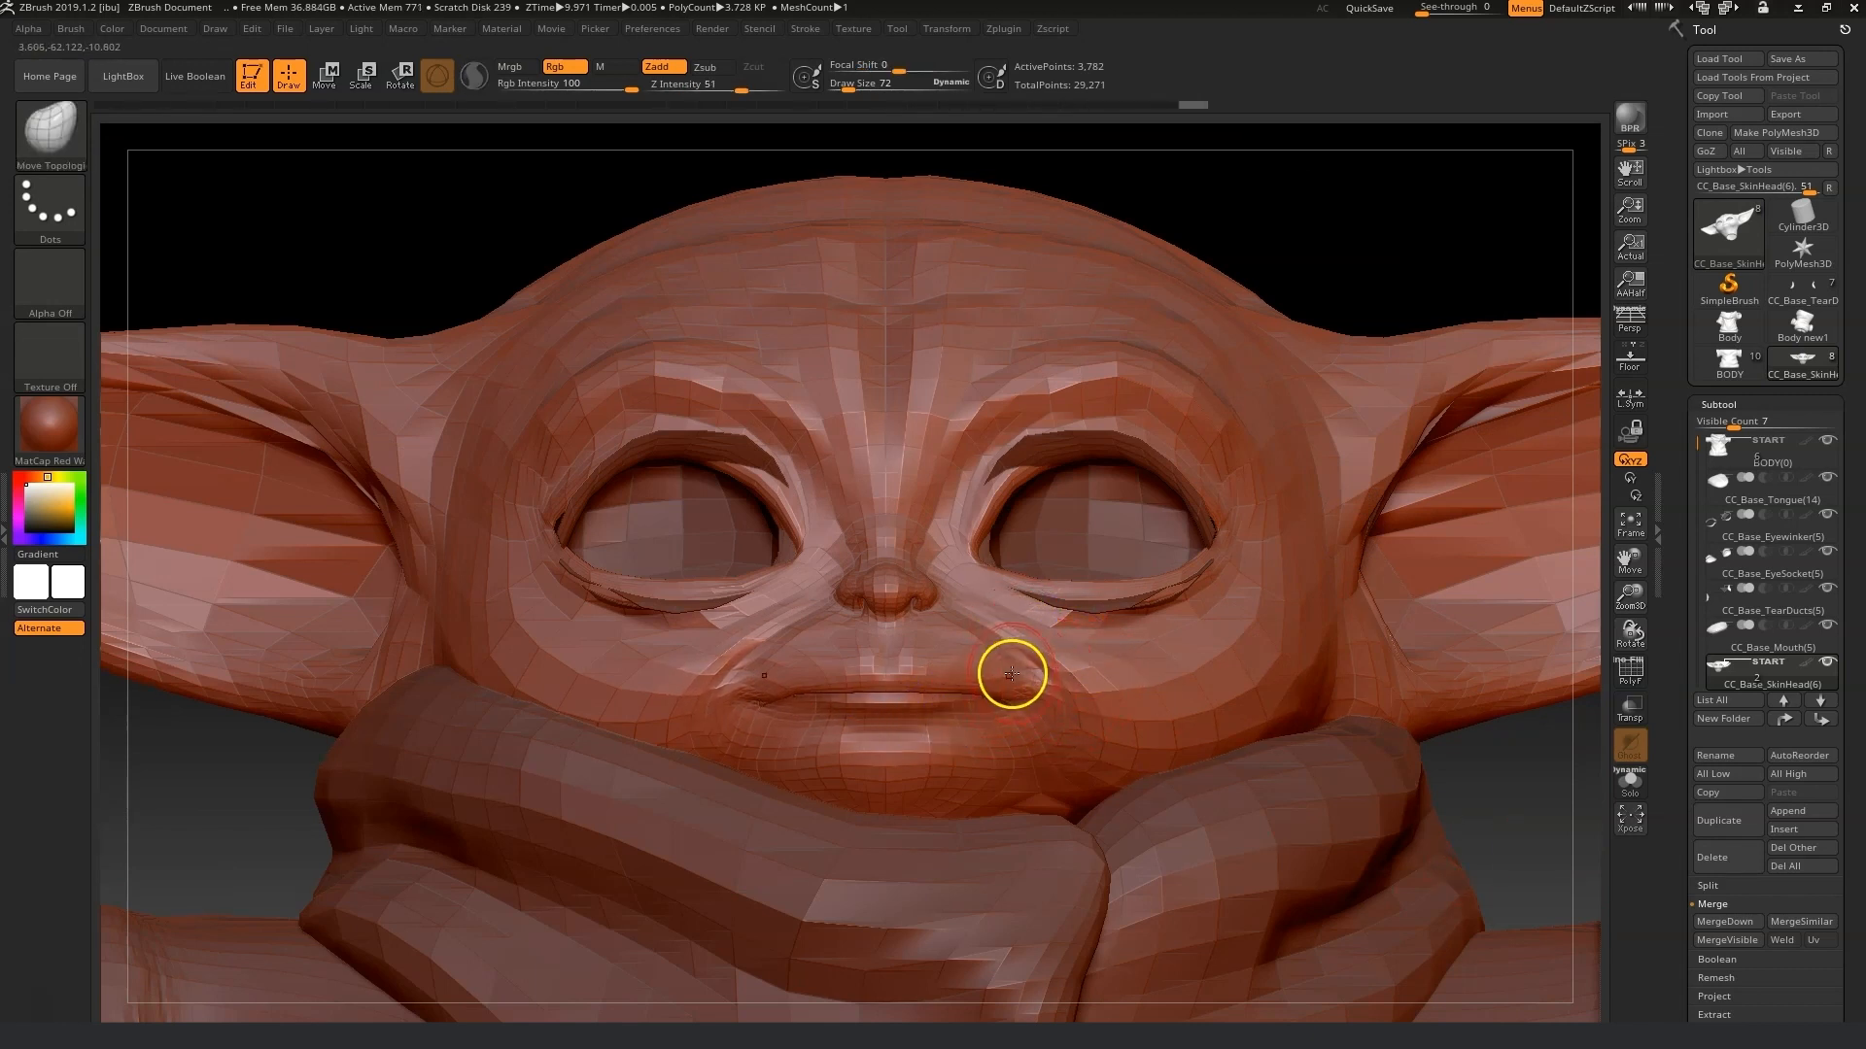
left_click_drag(920, 656, 916, 649)
left_click_drag(908, 653, 900, 644)
left_click_drag(931, 619, 931, 610)
left_click_drag(917, 635, 916, 623)
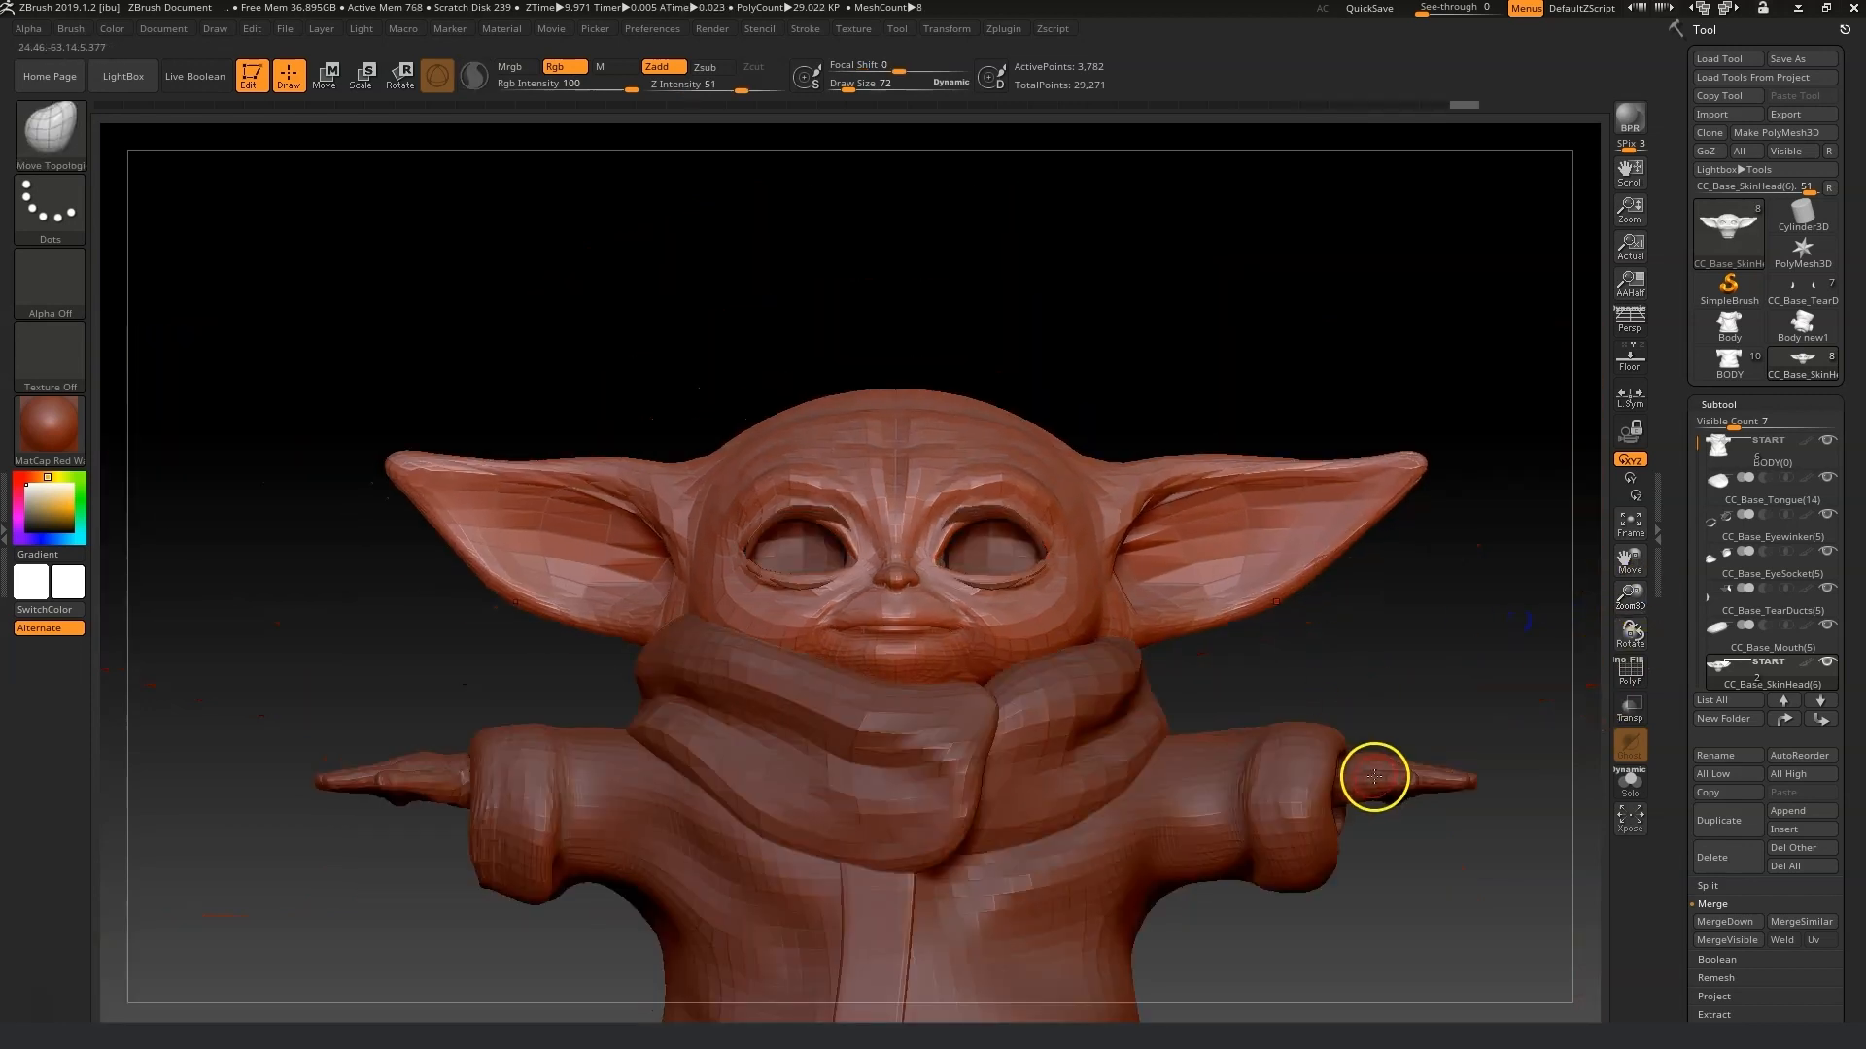
Send all subtools back to Character Creator with GoZ and update the meshes in T-Pose.
left_click(1749, 154)
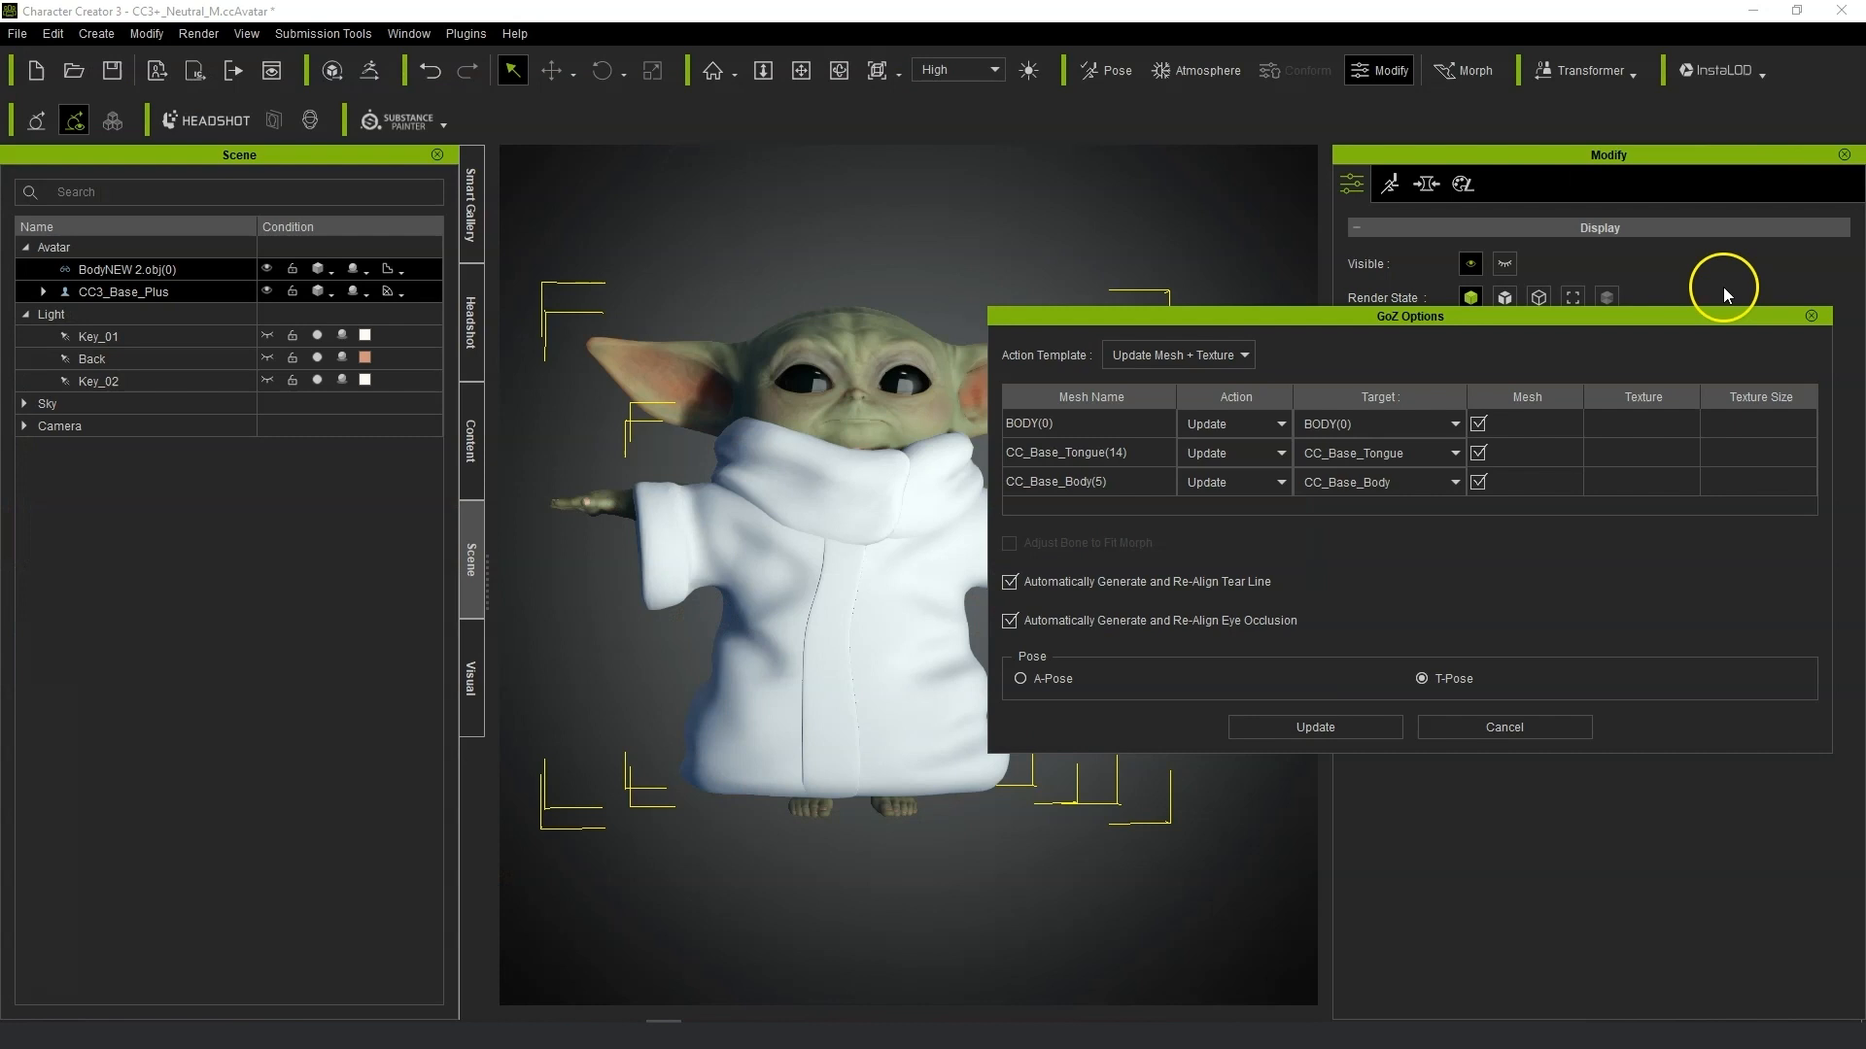
left_click(1327, 720)
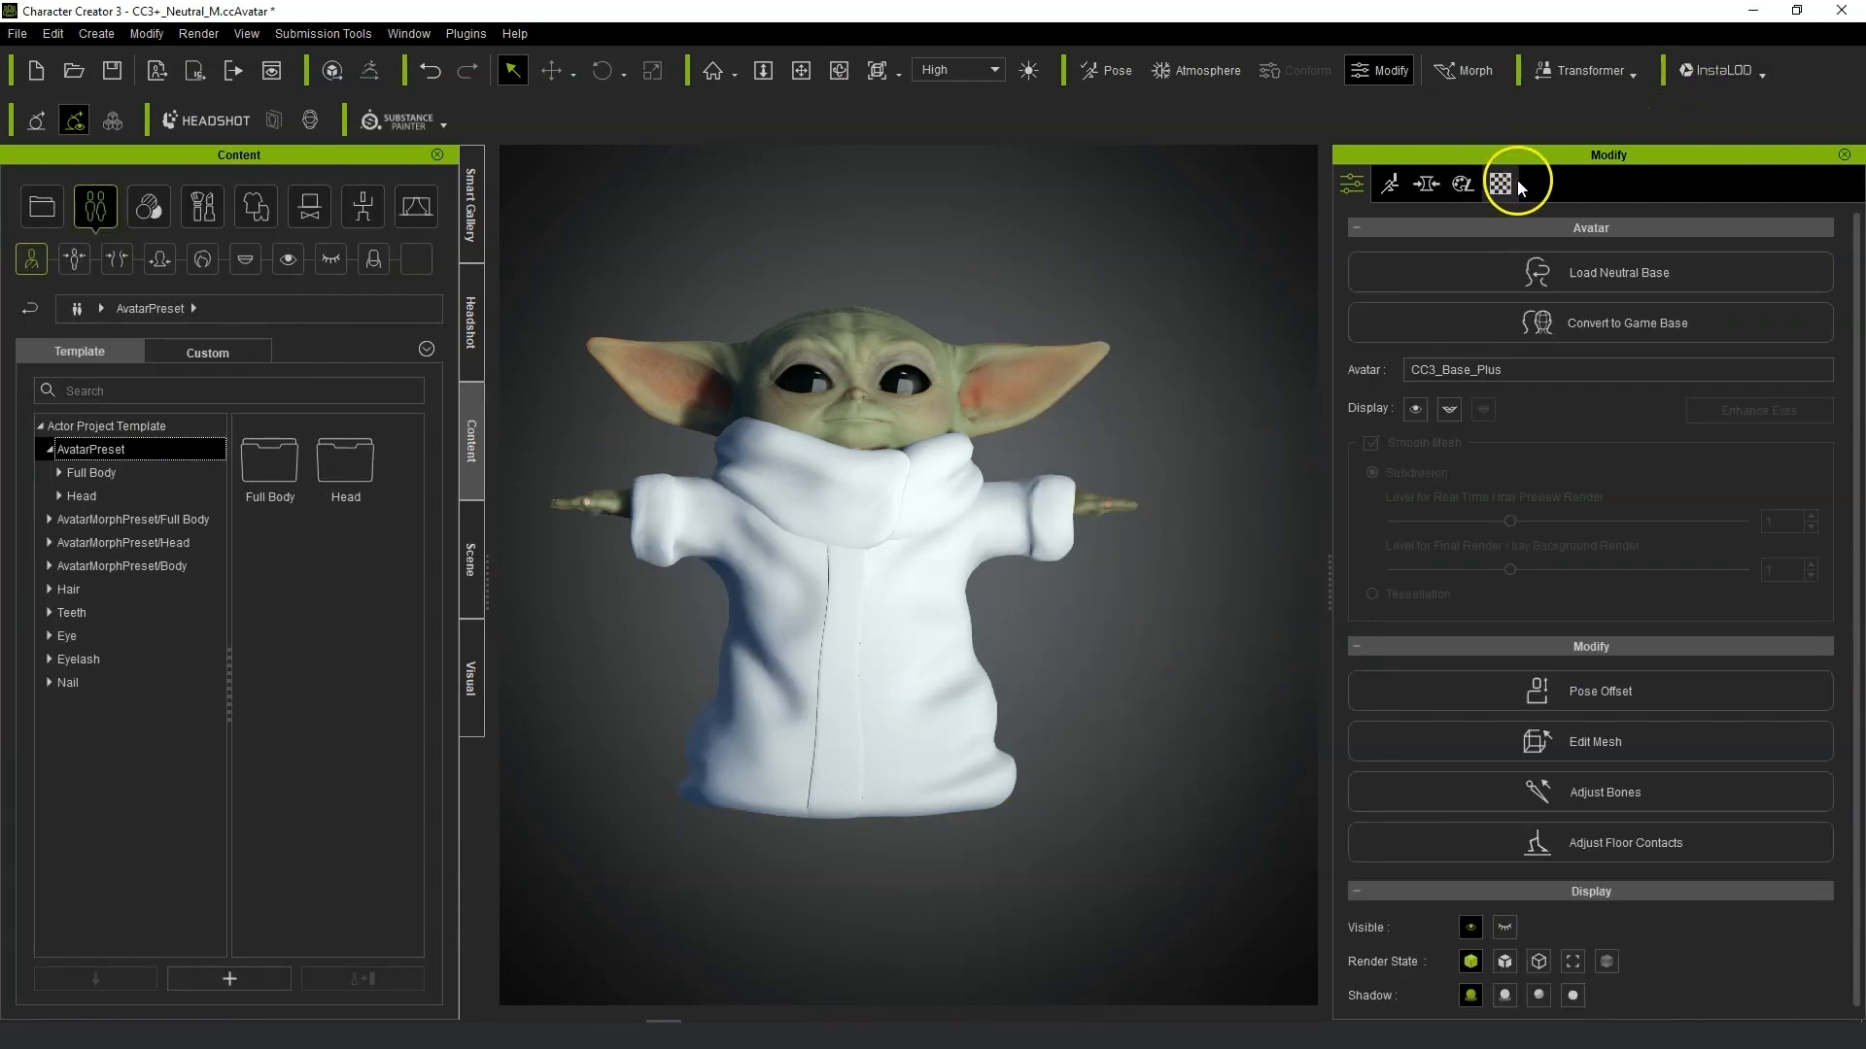
Select the robe's BODY material and set its diffuse color to brown (Red 90, Green 52, Blue 21).
left_click(1501, 183)
left_click(866, 628)
scroll(1745, 462, "up", 5)
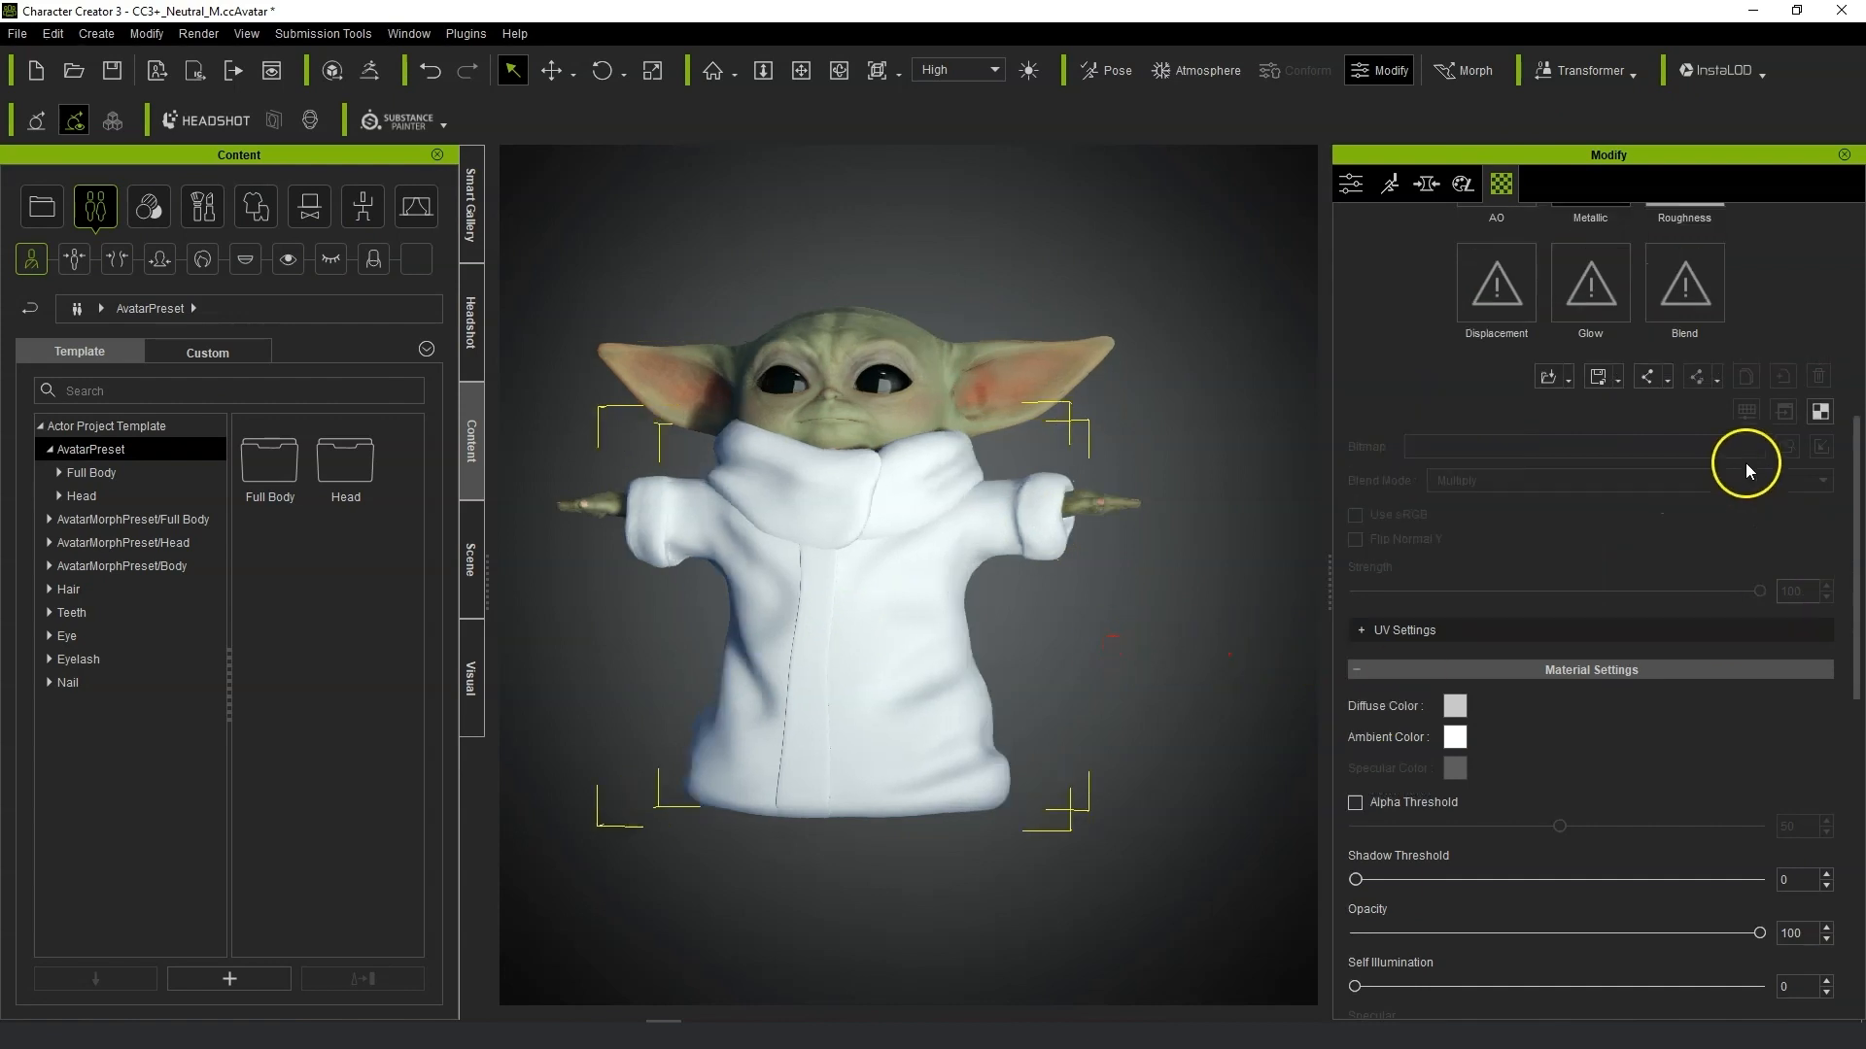
left_click(1497, 329)
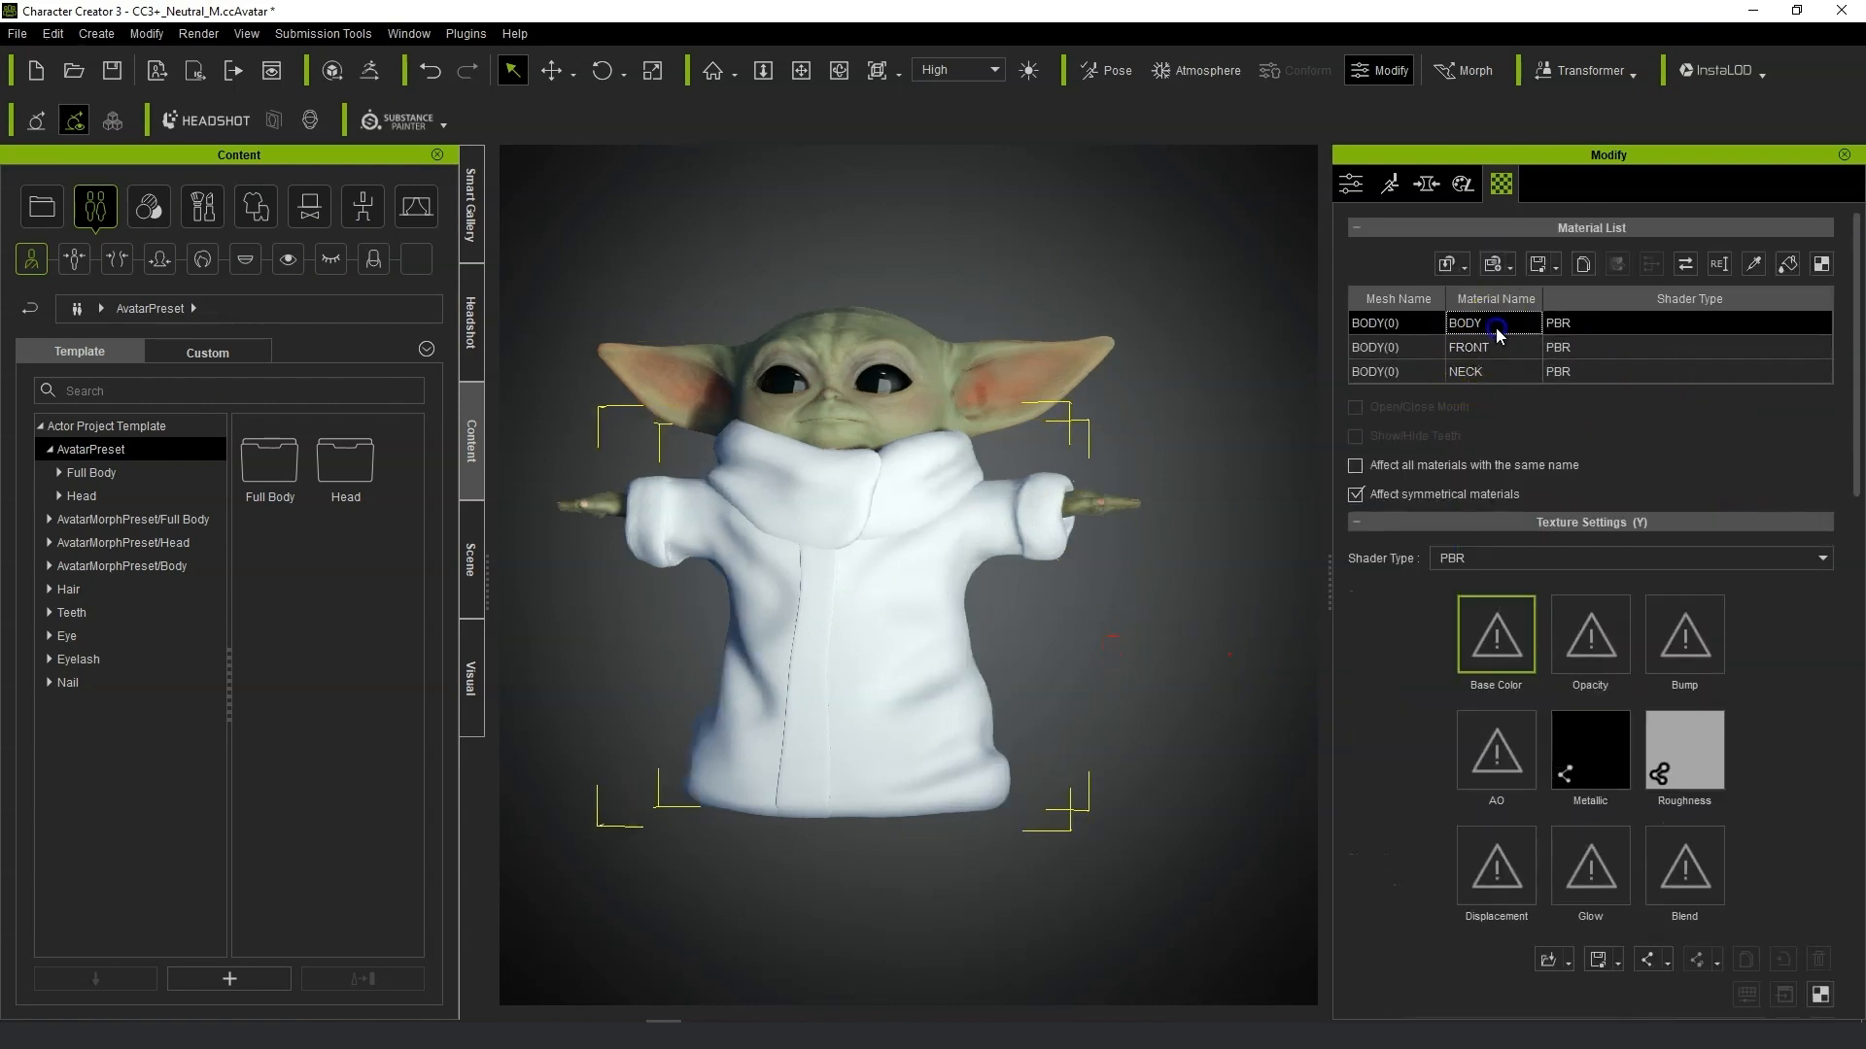
scroll(1805, 785, "down", 4)
scroll(1805, 785, "down", 4)
left_click(1454, 823)
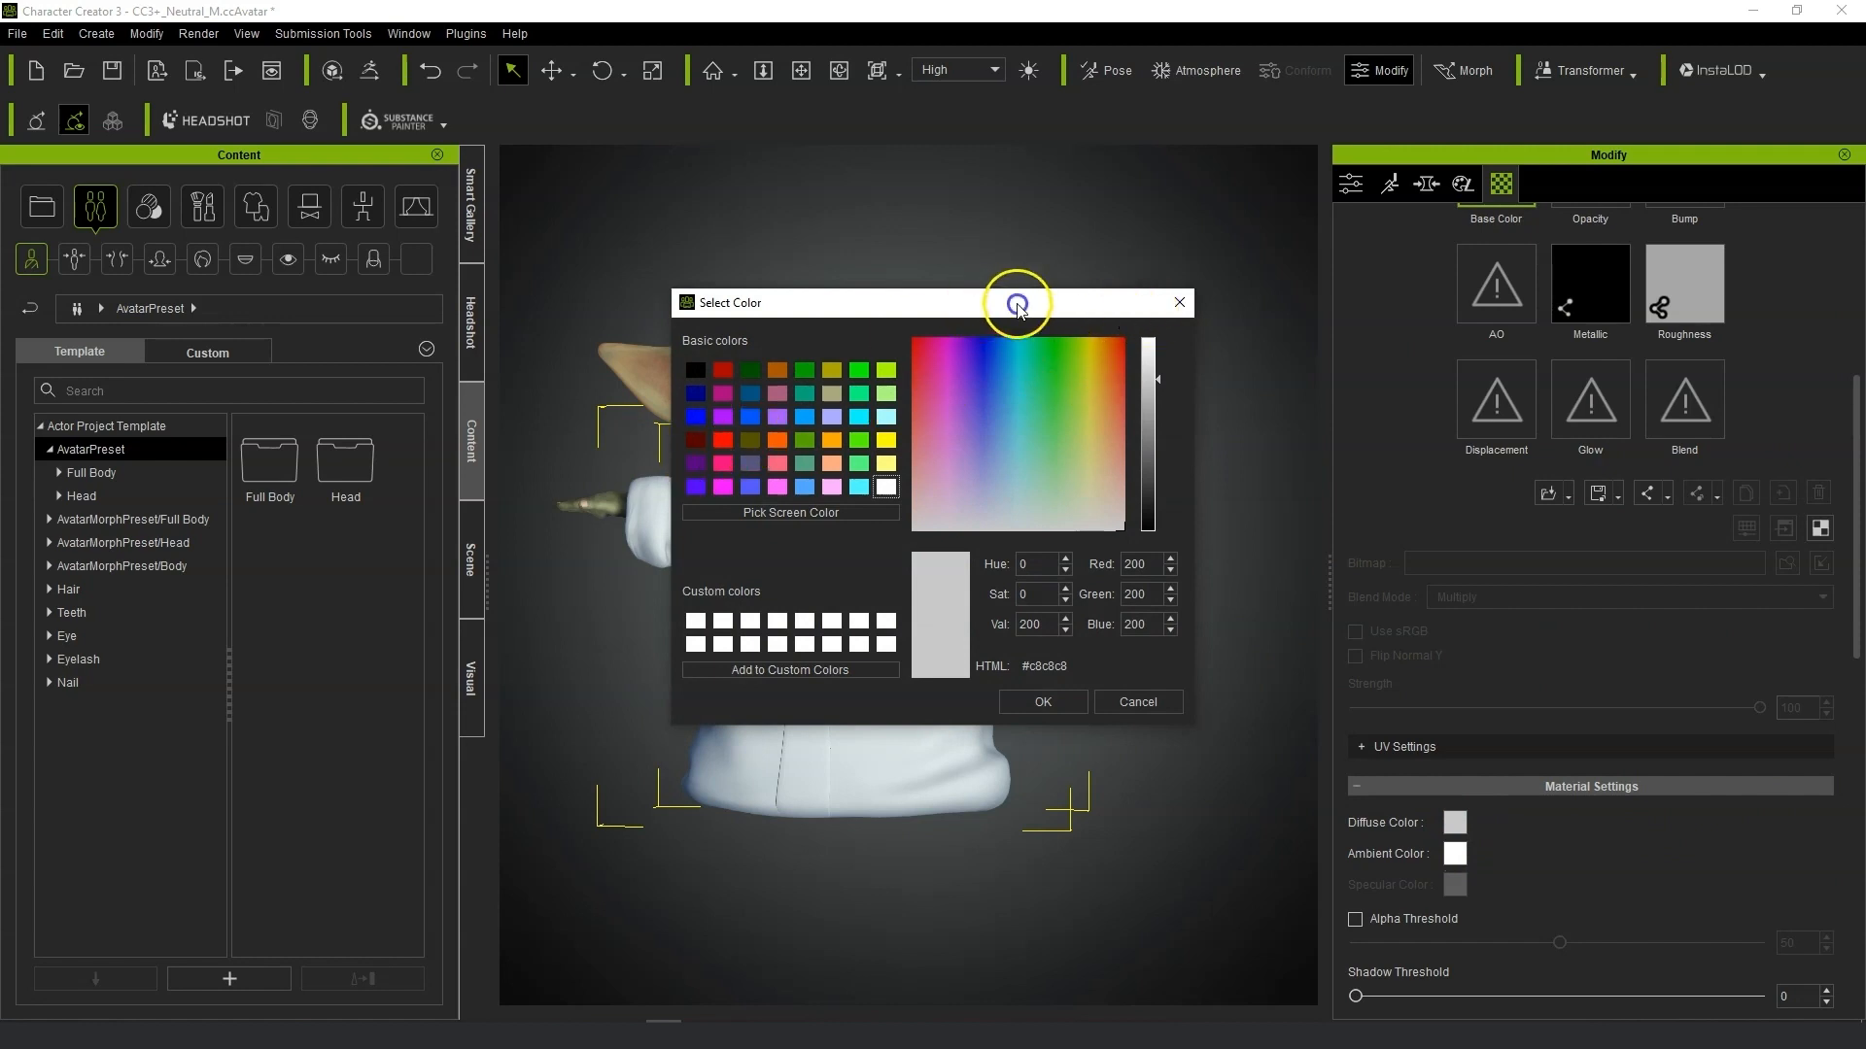
left_click_drag(1017, 307, 1260, 314)
left_click_drag(1374, 379, 1397, 463)
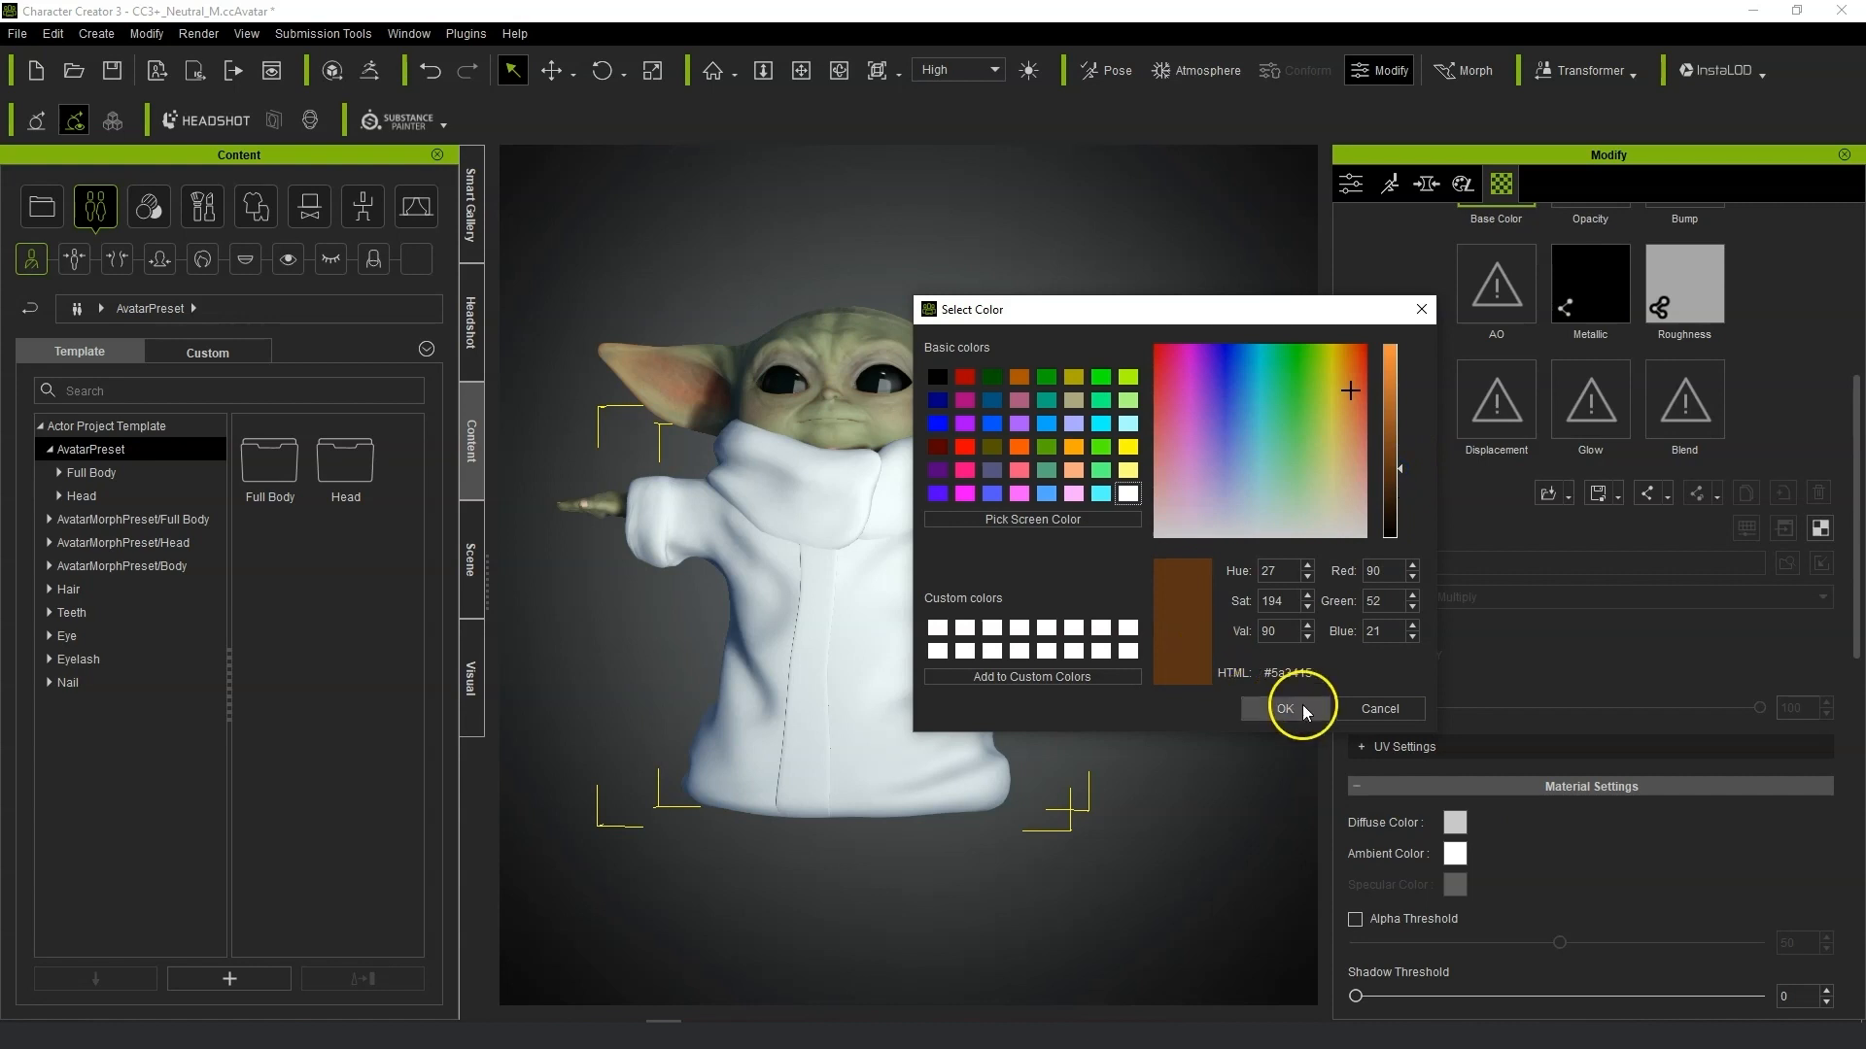
left_click(1303, 708)
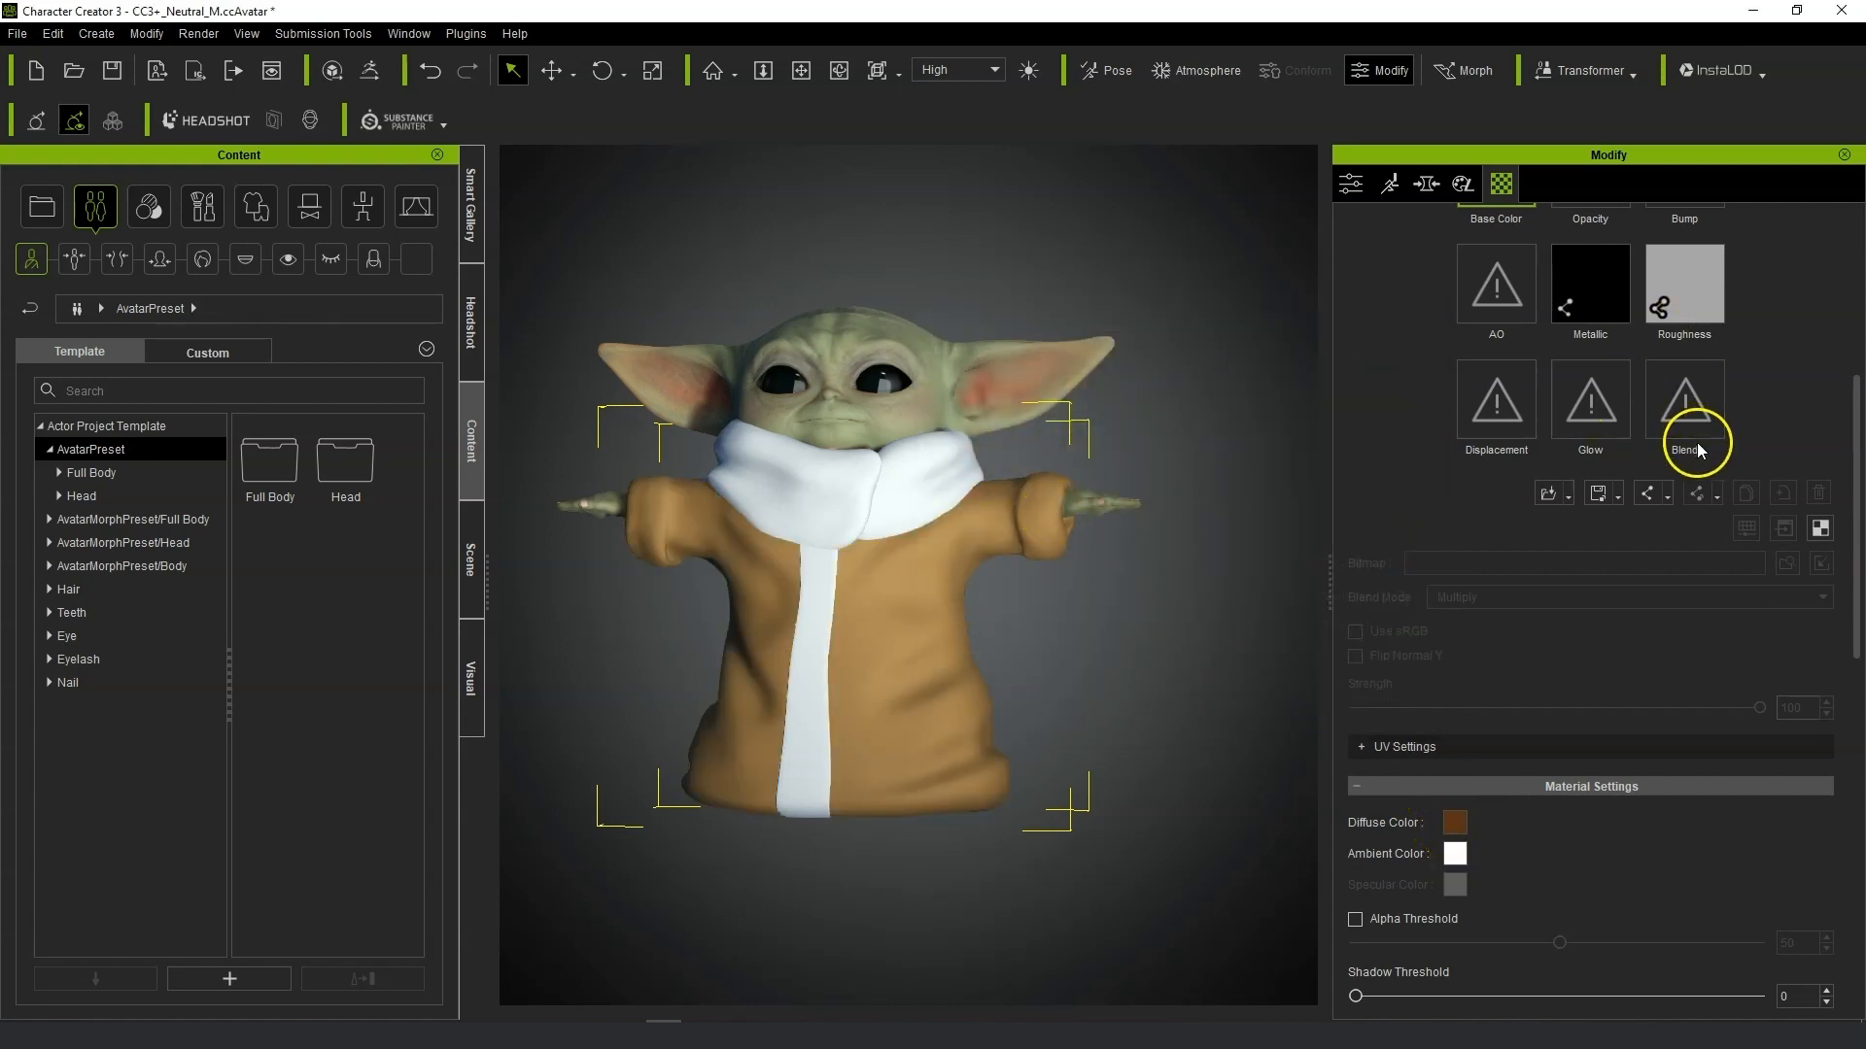
Select the NECK material and set its diffuse color to a pale beige.
scroll(1696, 442, "up", 5)
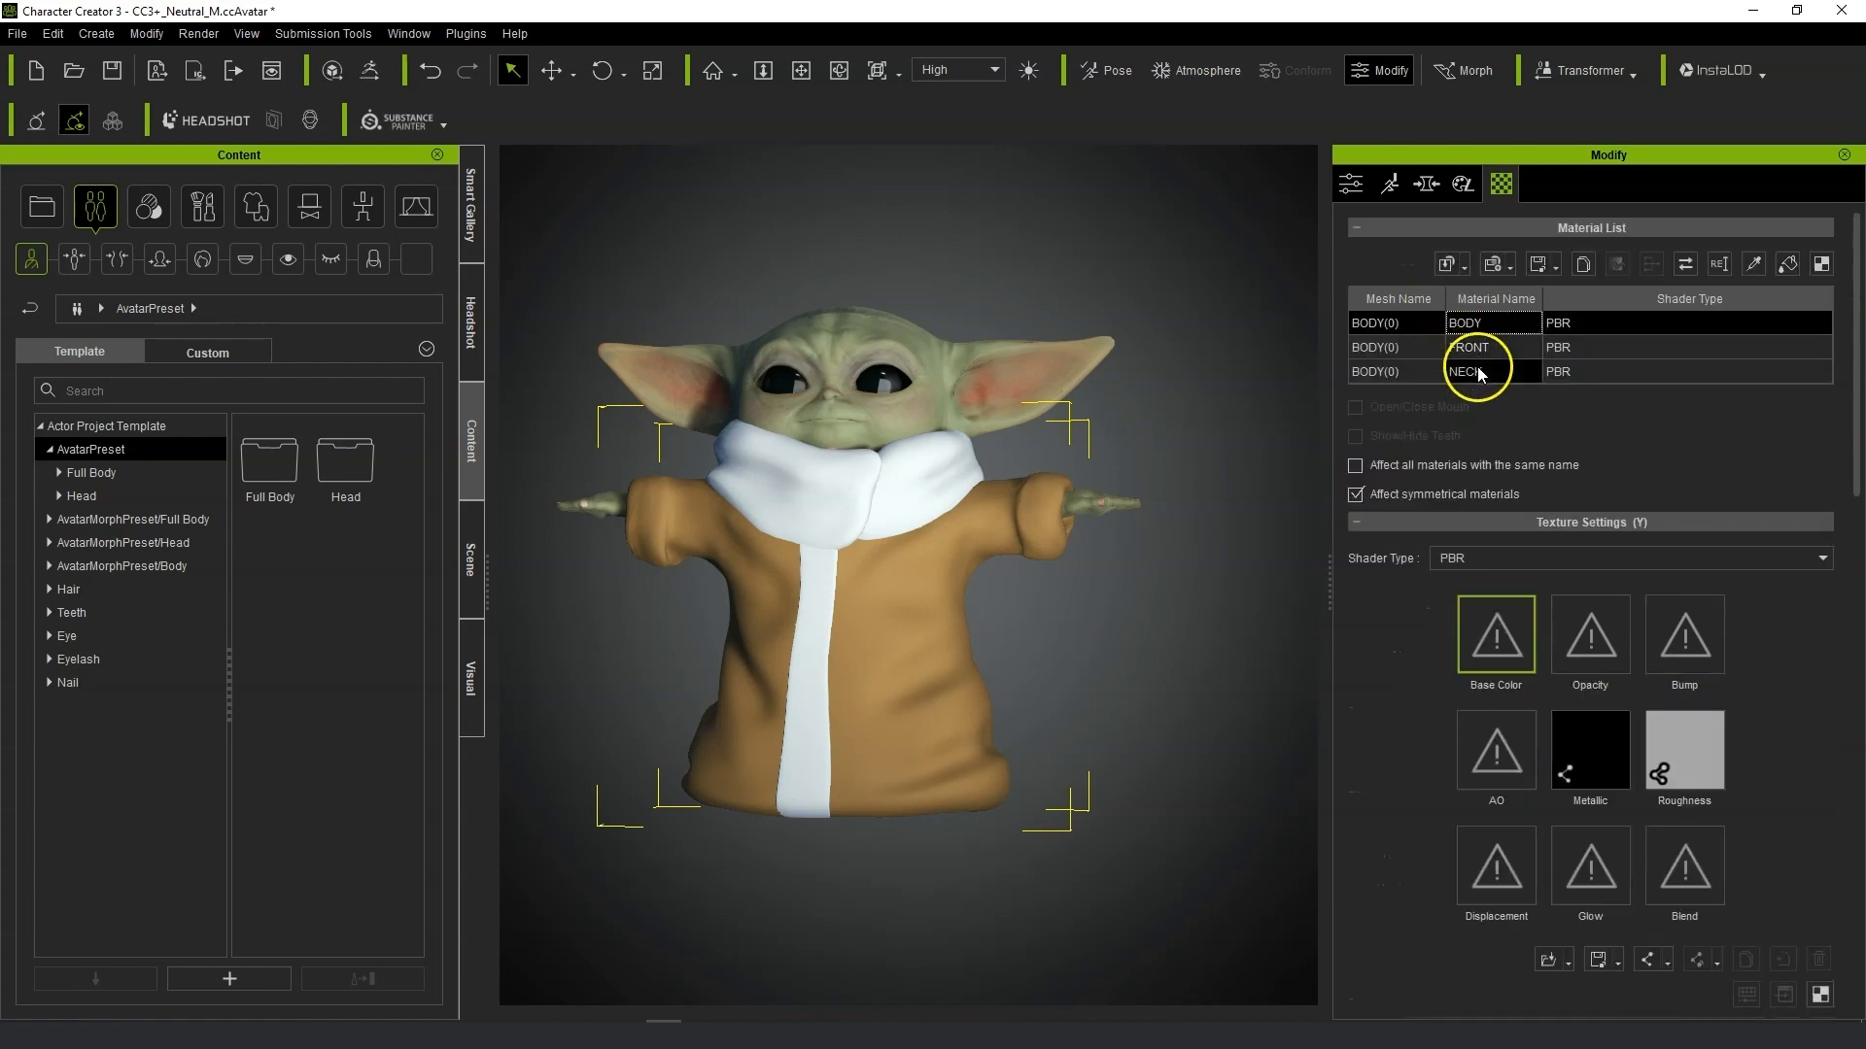
left_click(1477, 367)
scroll(1738, 733, "down", 4)
scroll(1553, 733, "down", 1)
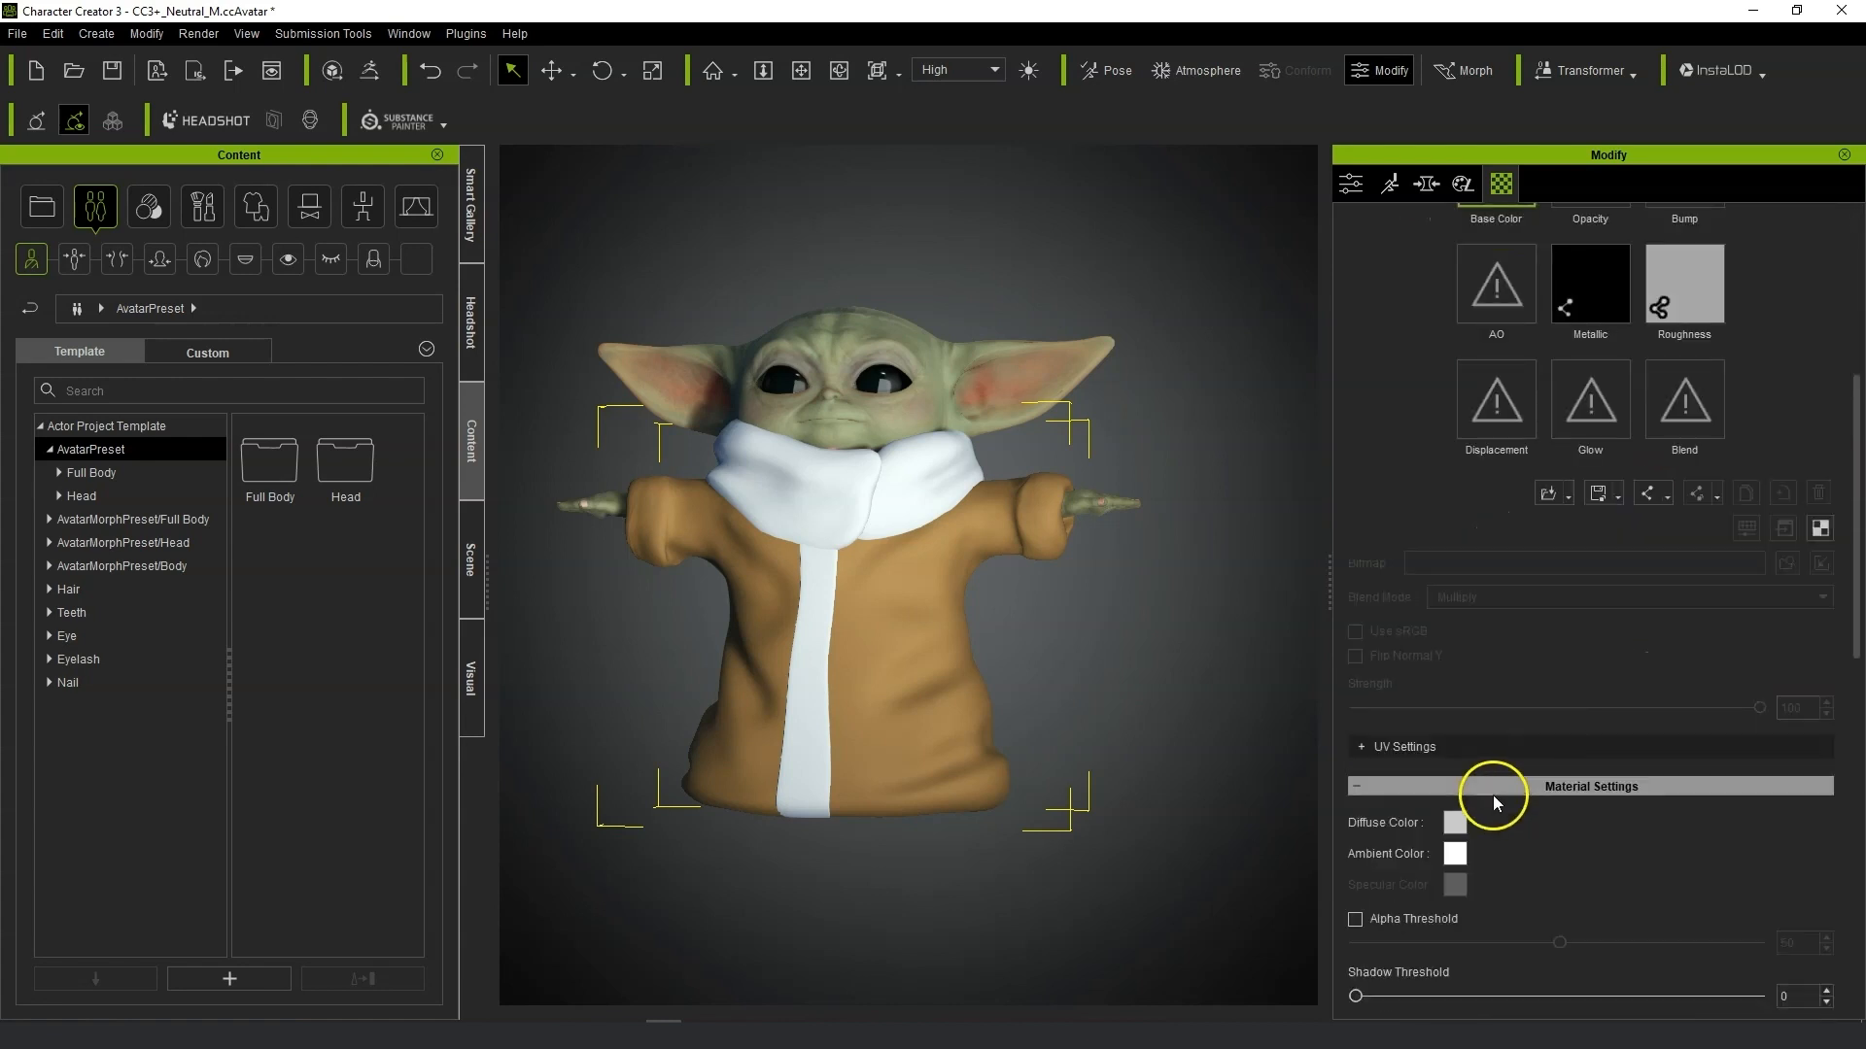
left_click(1453, 824)
left_click_drag(1016, 309, 1260, 345)
left_click(1074, 429)
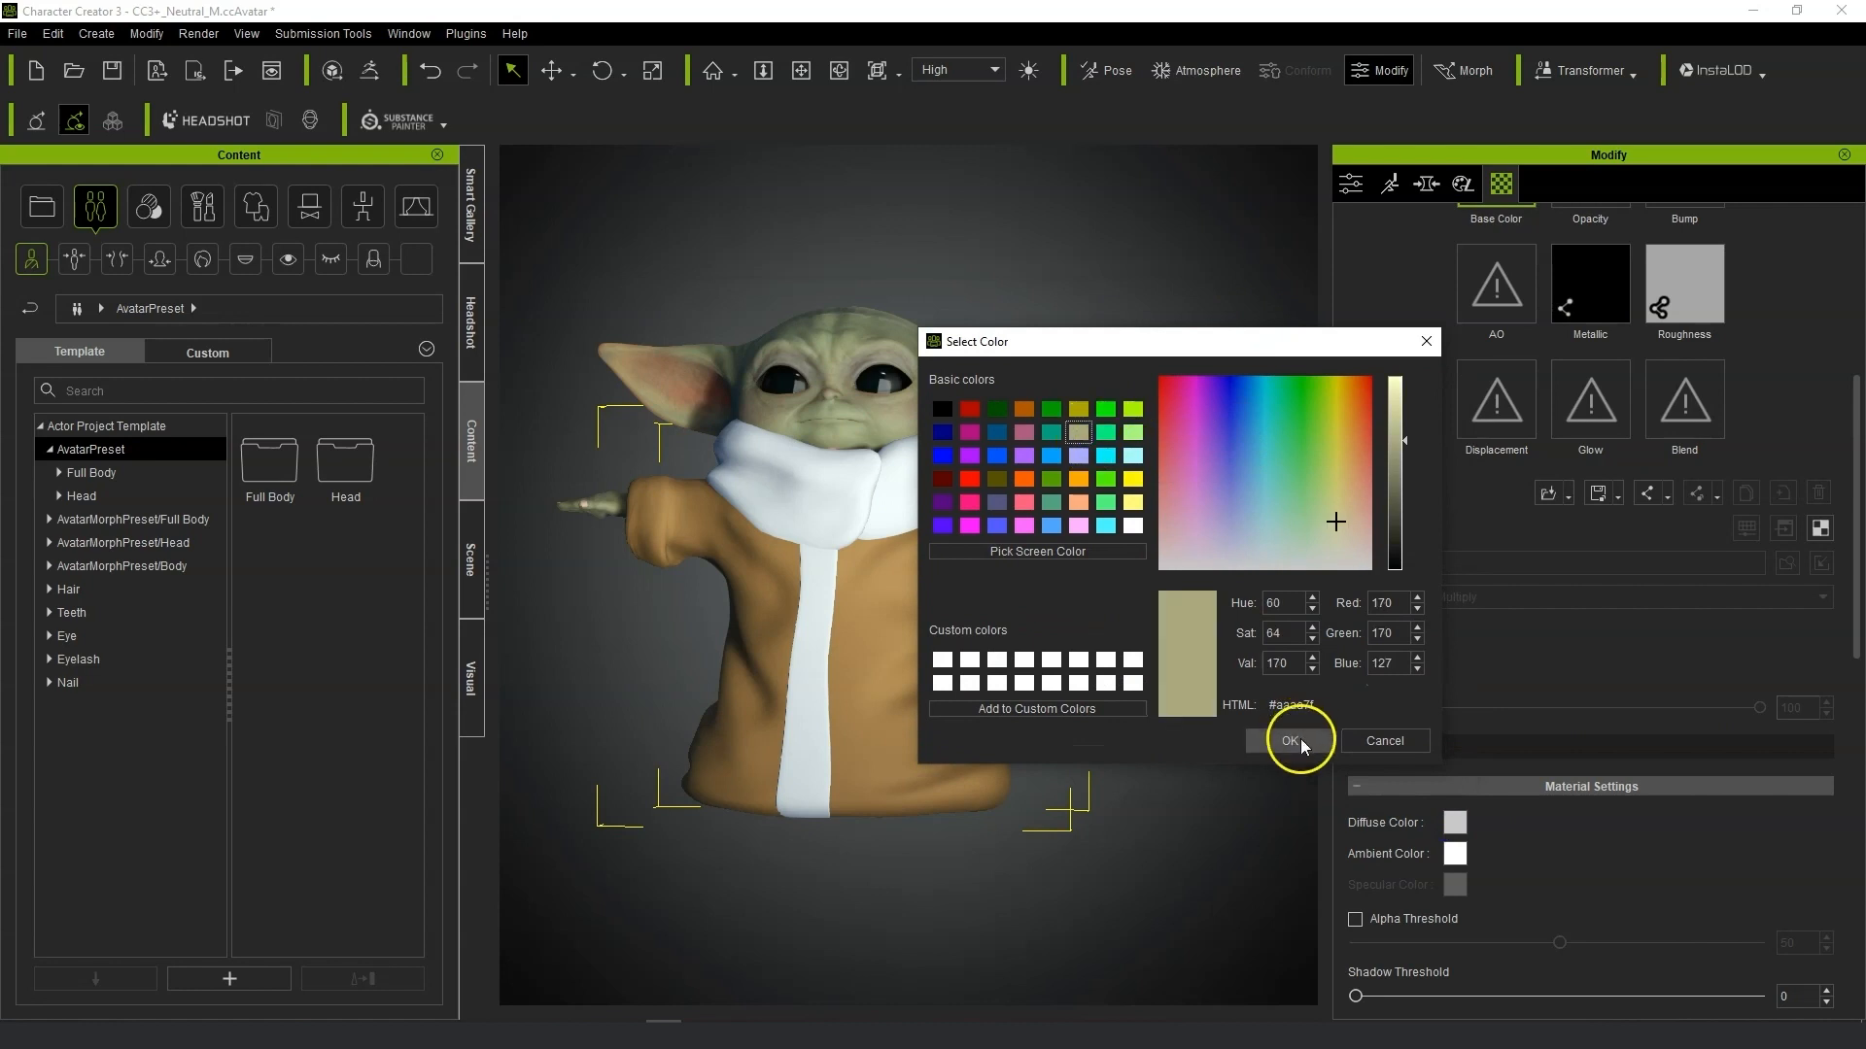
left_click(1291, 737)
left_click(1455, 824)
left_click_drag(1098, 417, 1109, 492)
left_click(1161, 439)
left_click(1053, 702)
middle_click_drag(1139, 616, 1186, 644)
Pick the BODY material and apply it to the FRONT material of the robe.
scroll(1541, 550, "up", 4)
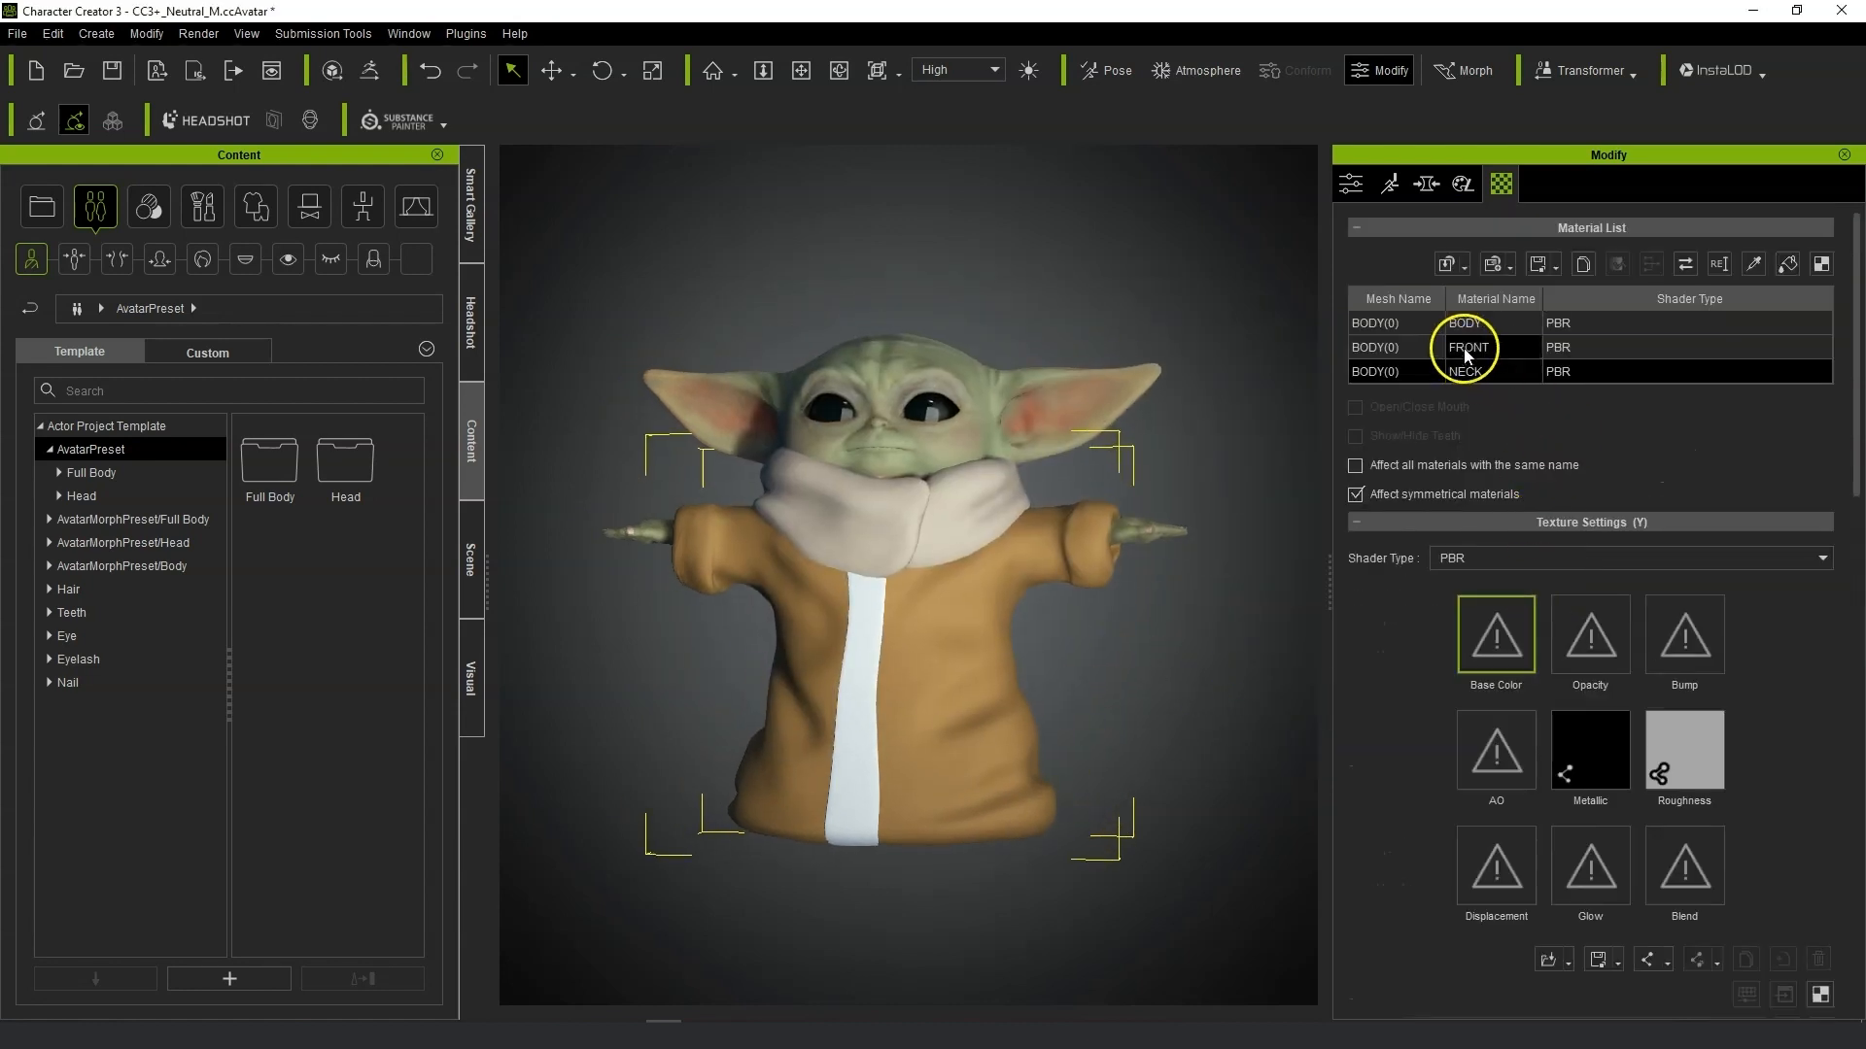
left_click(1465, 350)
left_click(1751, 268)
left_click(914, 650)
left_click(1459, 348)
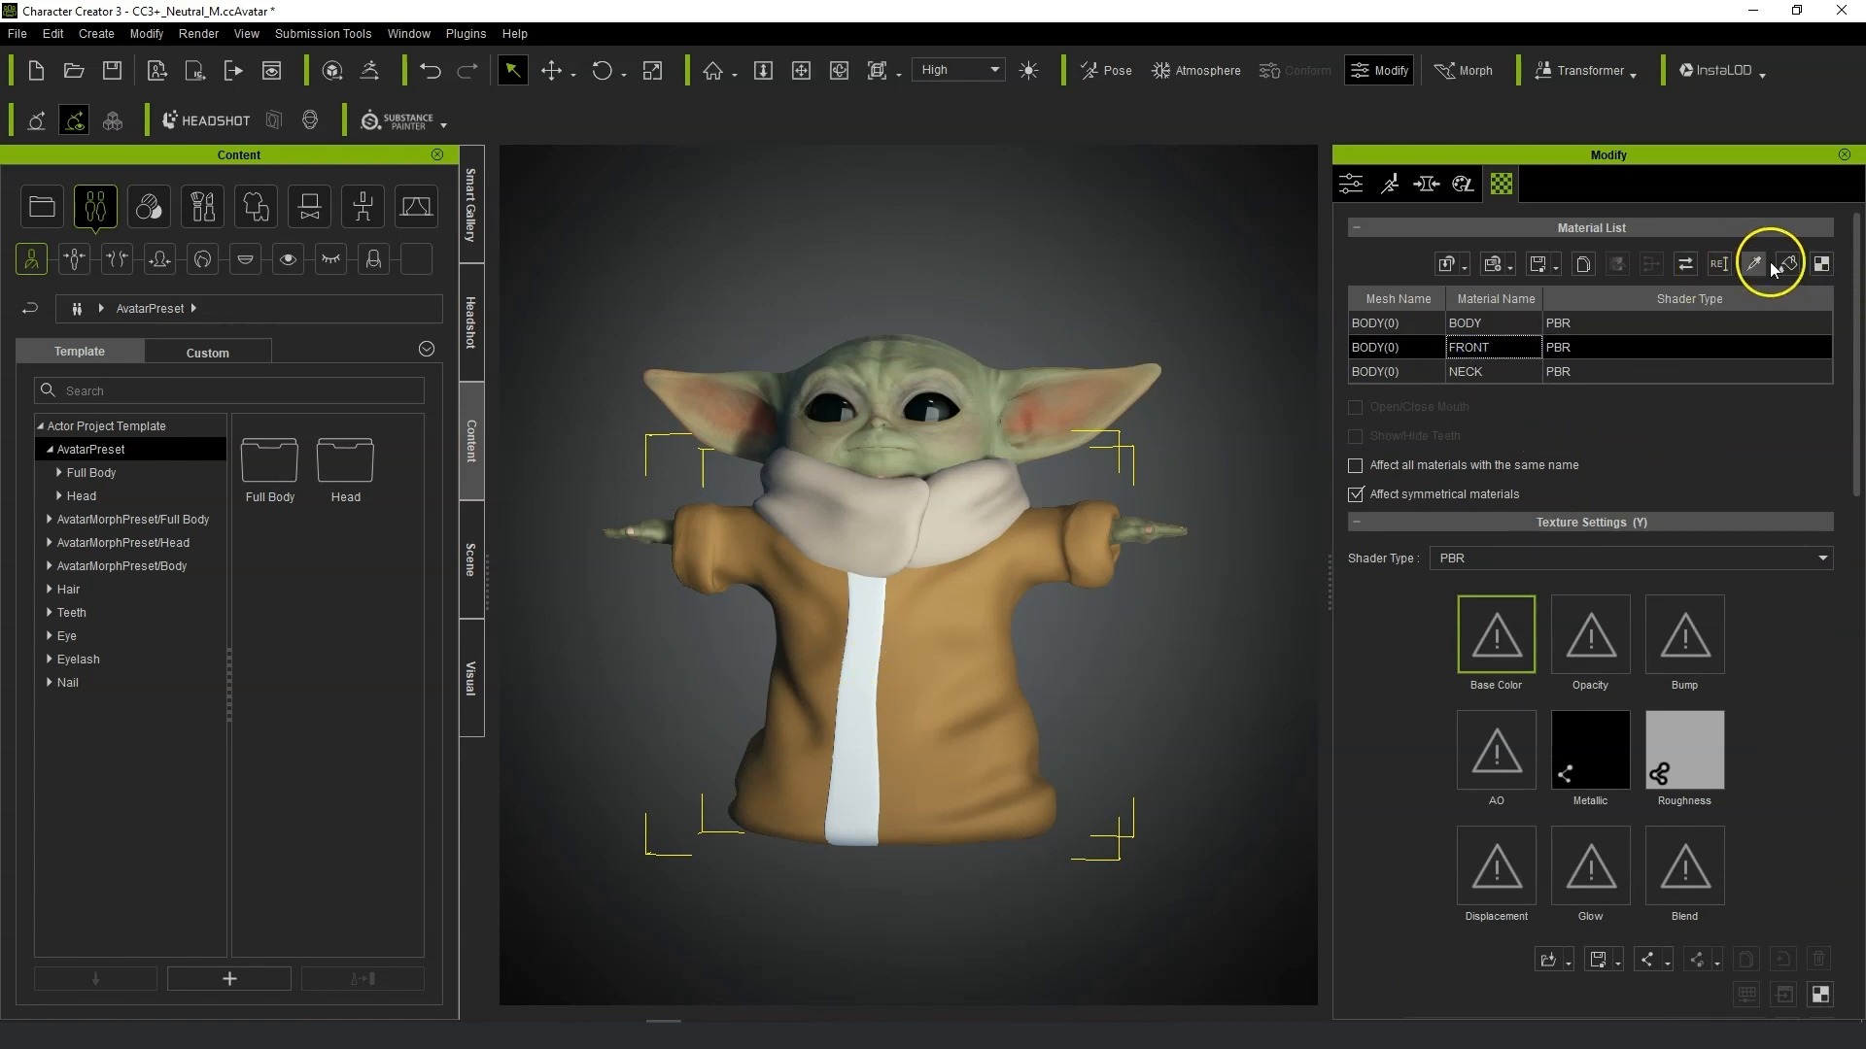
left_click(1786, 264)
left_click(1533, 326)
left_click(859, 661)
Adjust the FRONT material's diffuse color in the color picker.
scroll(1661, 868, "down", 3)
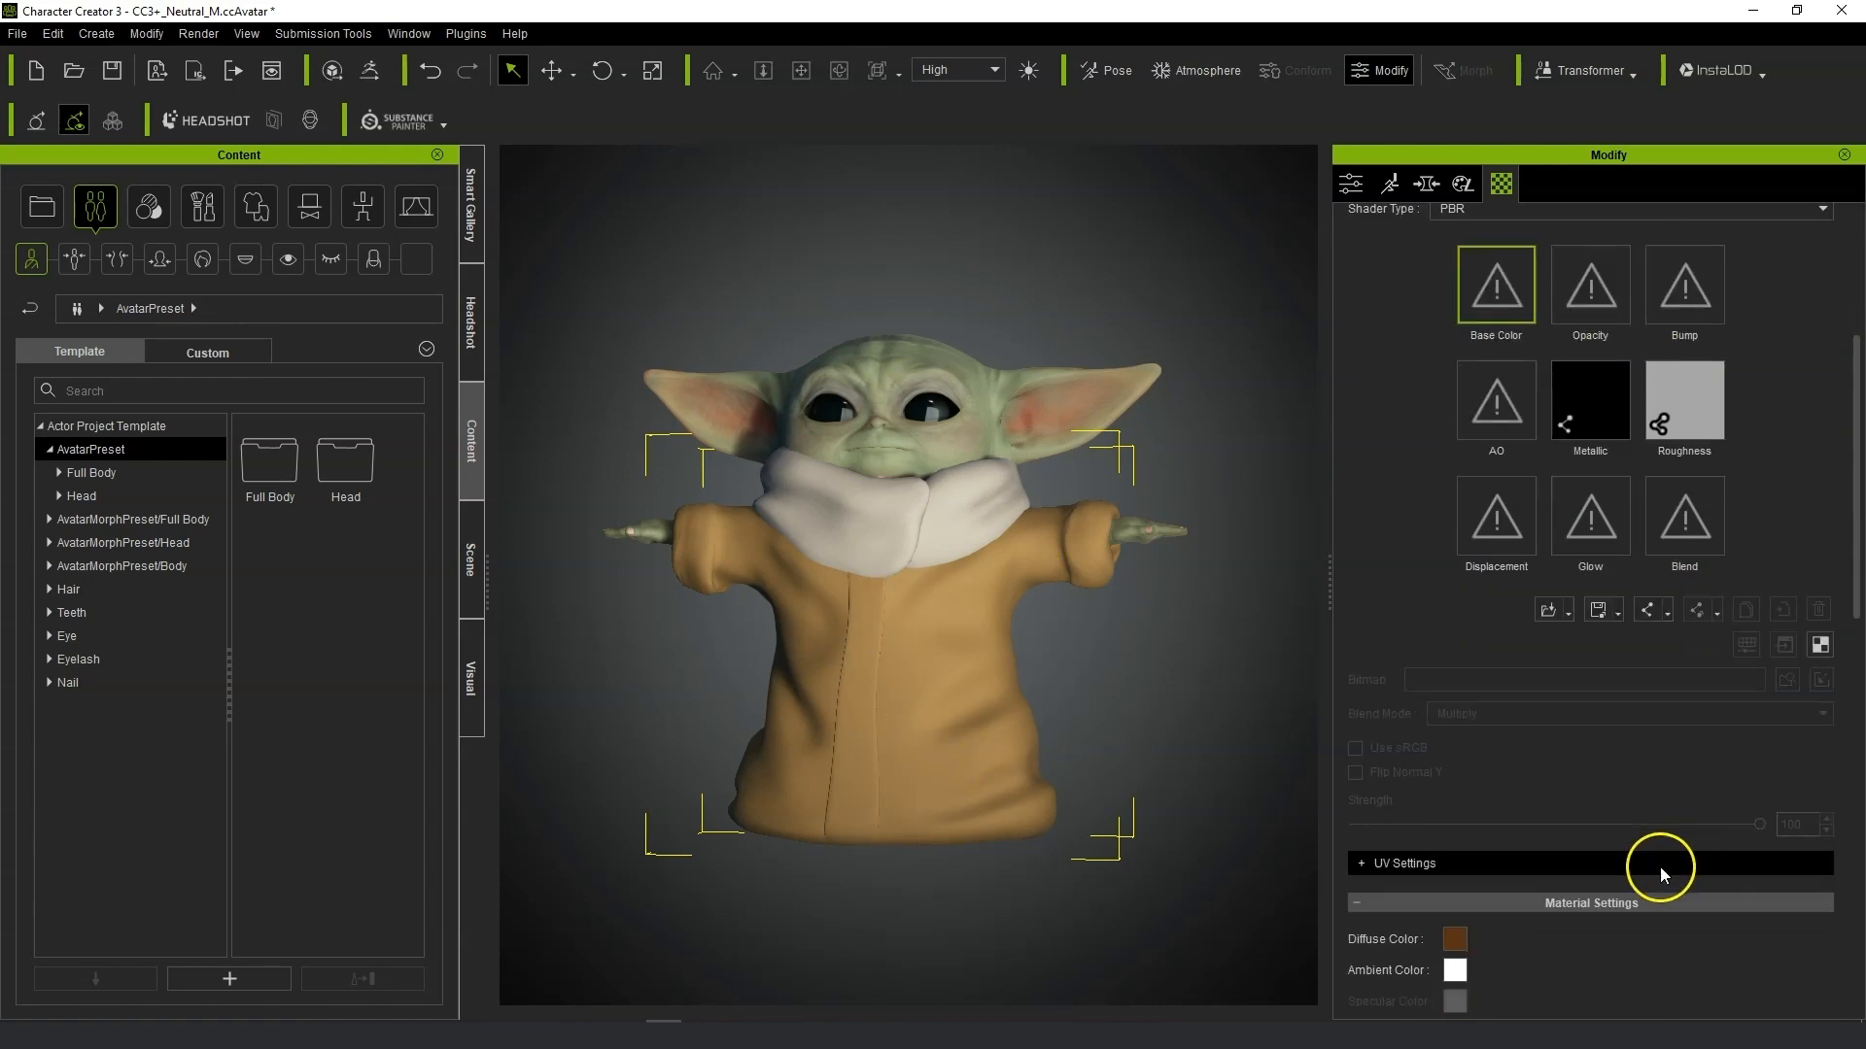
left_click(1454, 939)
left_click(1108, 507)
left_click(1050, 701)
Select the CC3_Base_Plus character and toggle Open/Close Mouth.
left_click(469, 561)
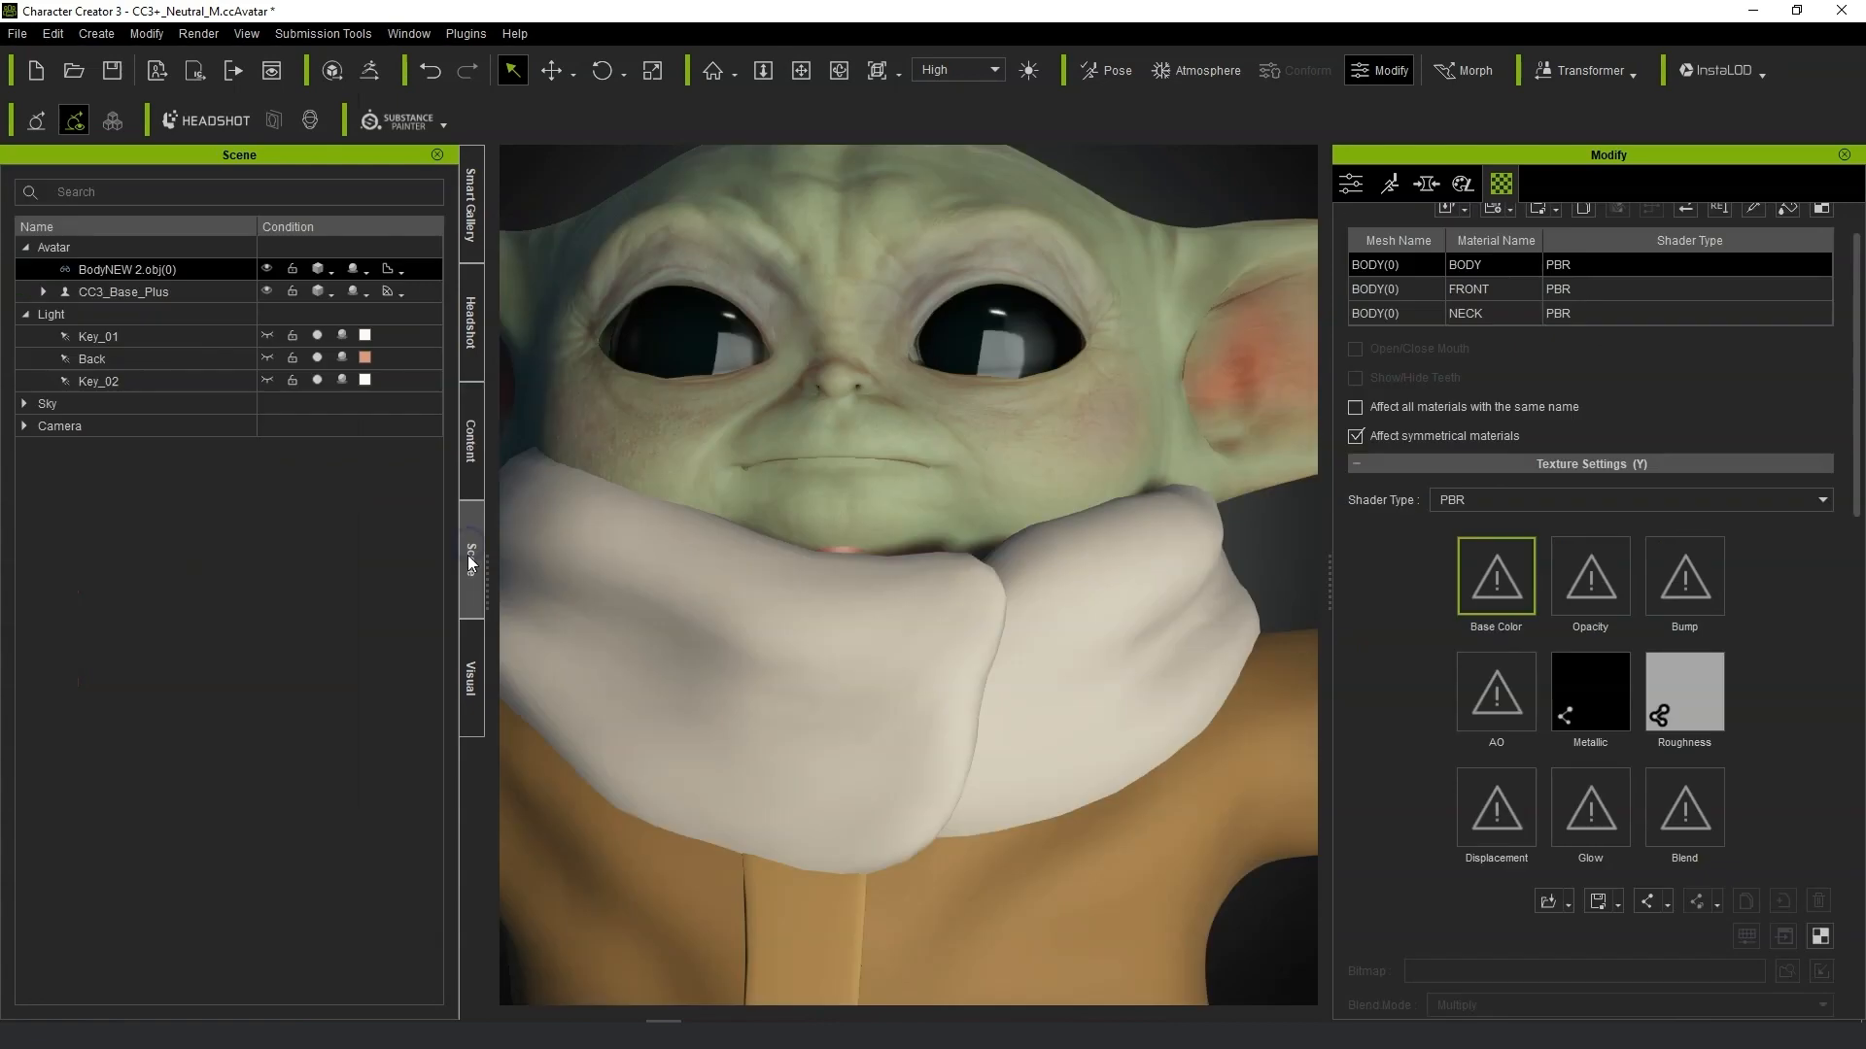
left_click(166, 291)
left_click(106, 186)
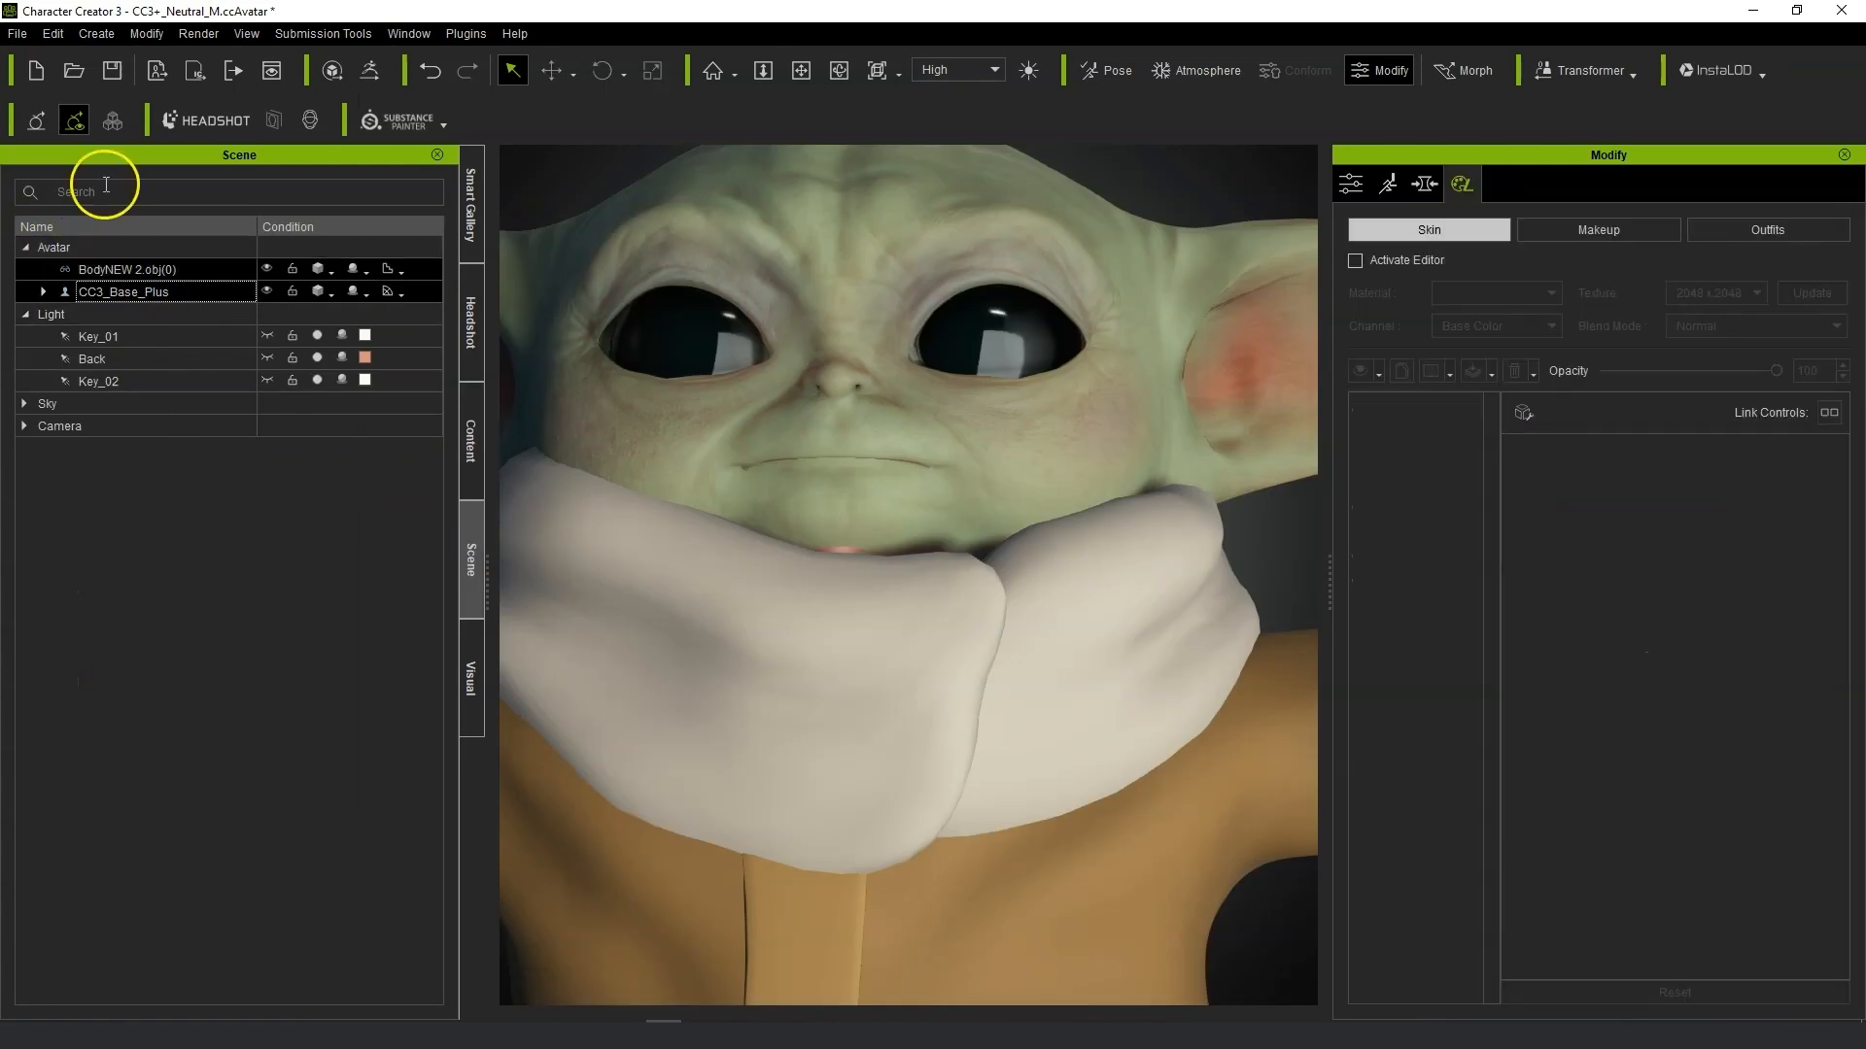
left_click(150, 32)
left_click(241, 169)
left_click(164, 35)
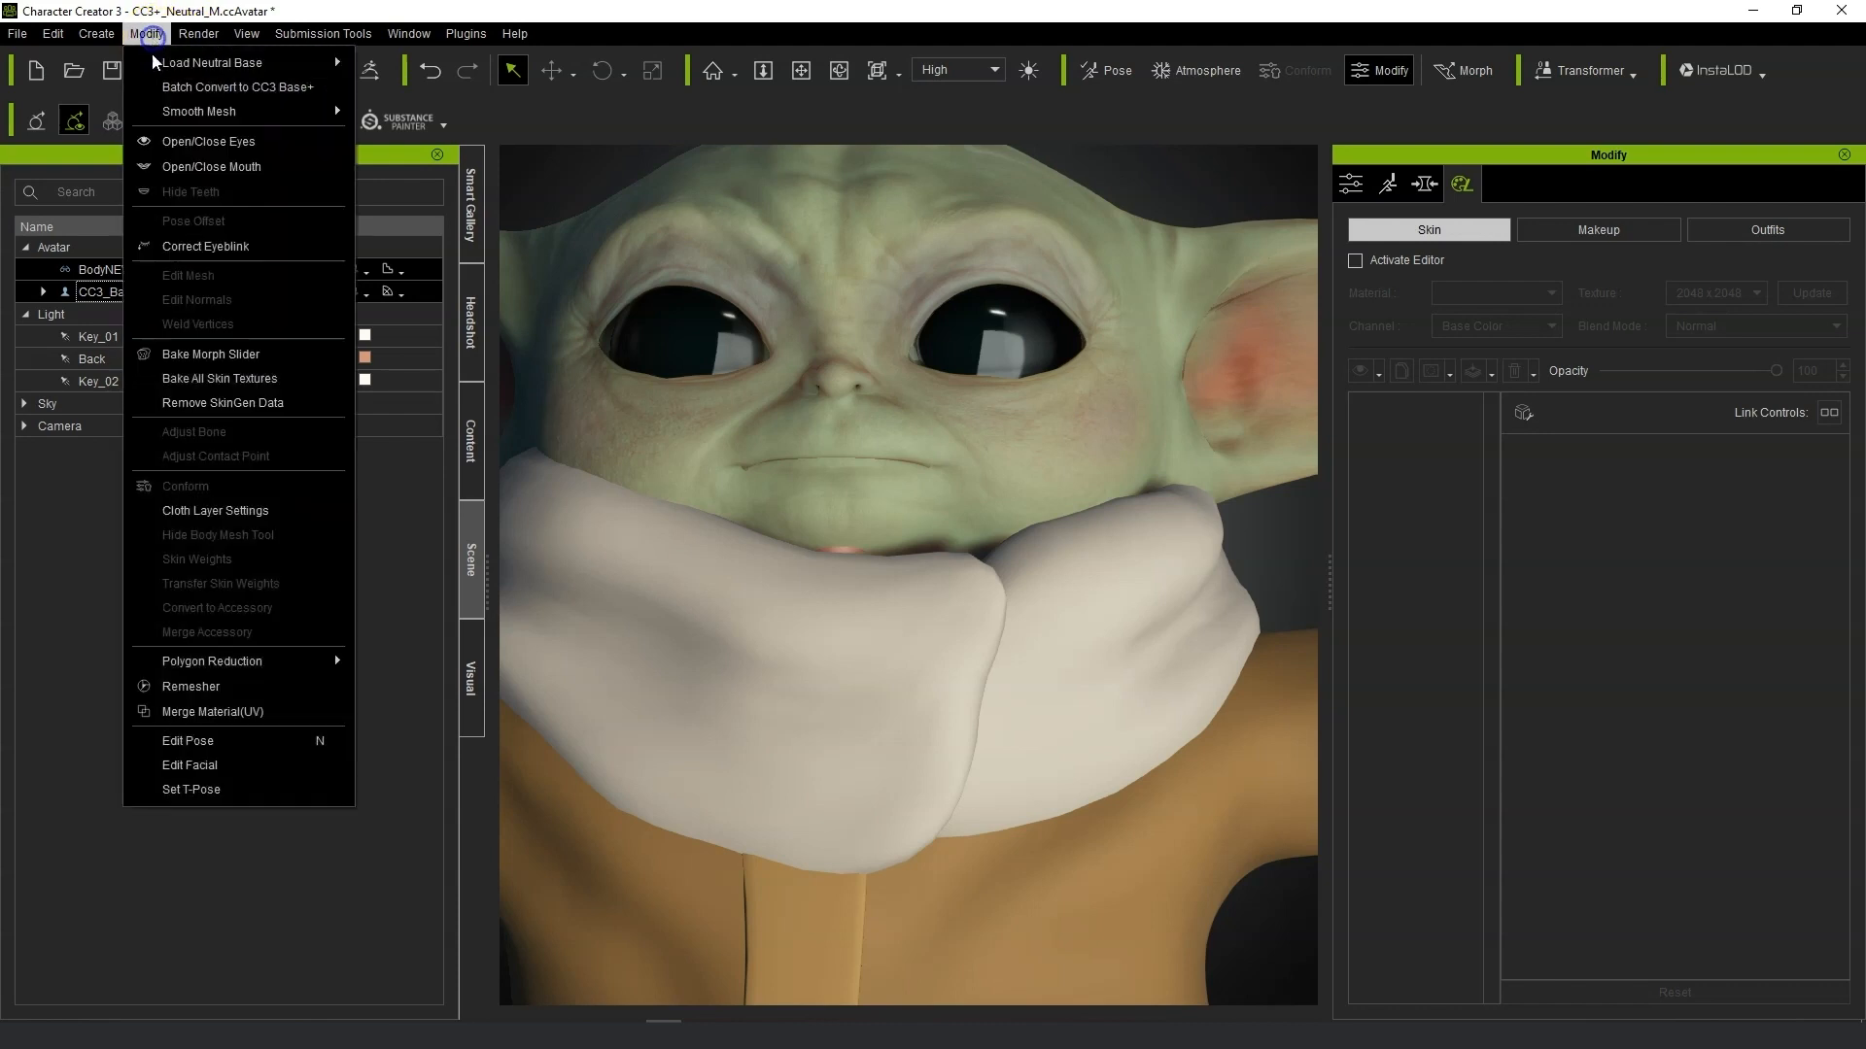
left_click(201, 175)
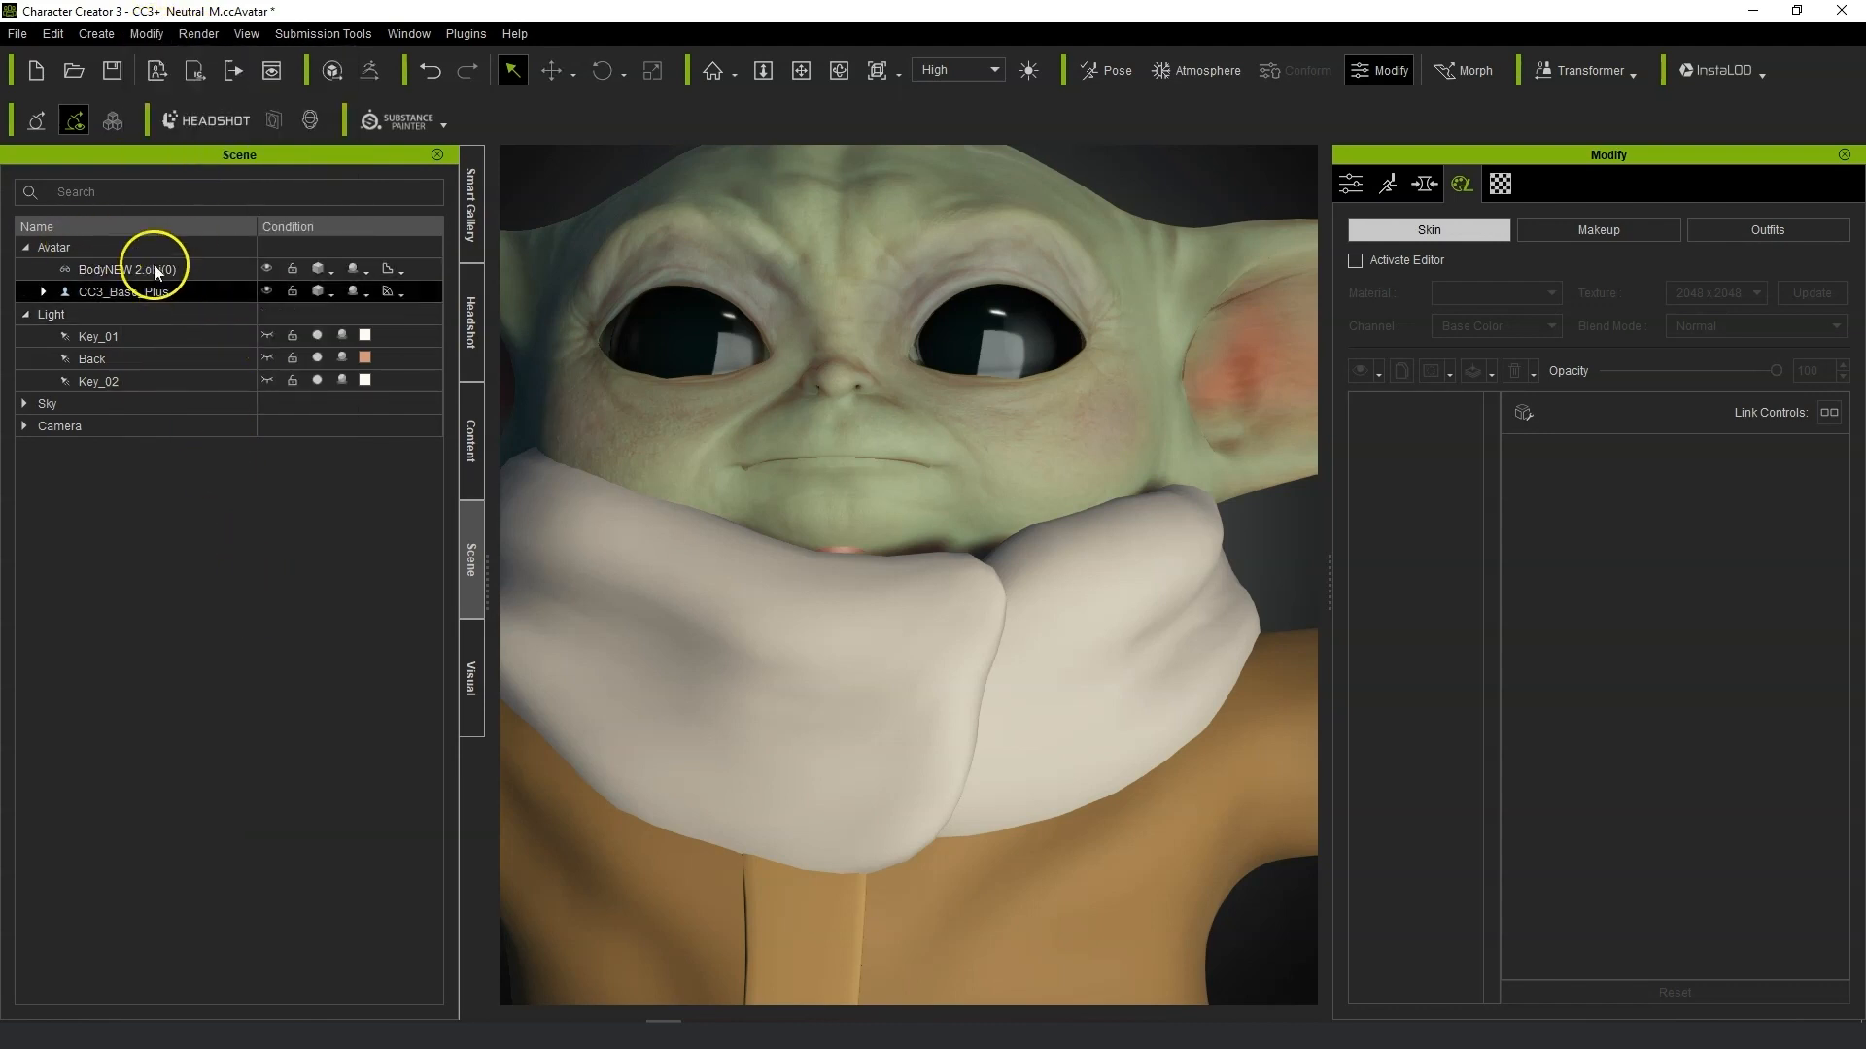
Toggle Open/Close Eyes and apply Correct Eyeblink to the character.
left_click(147, 33)
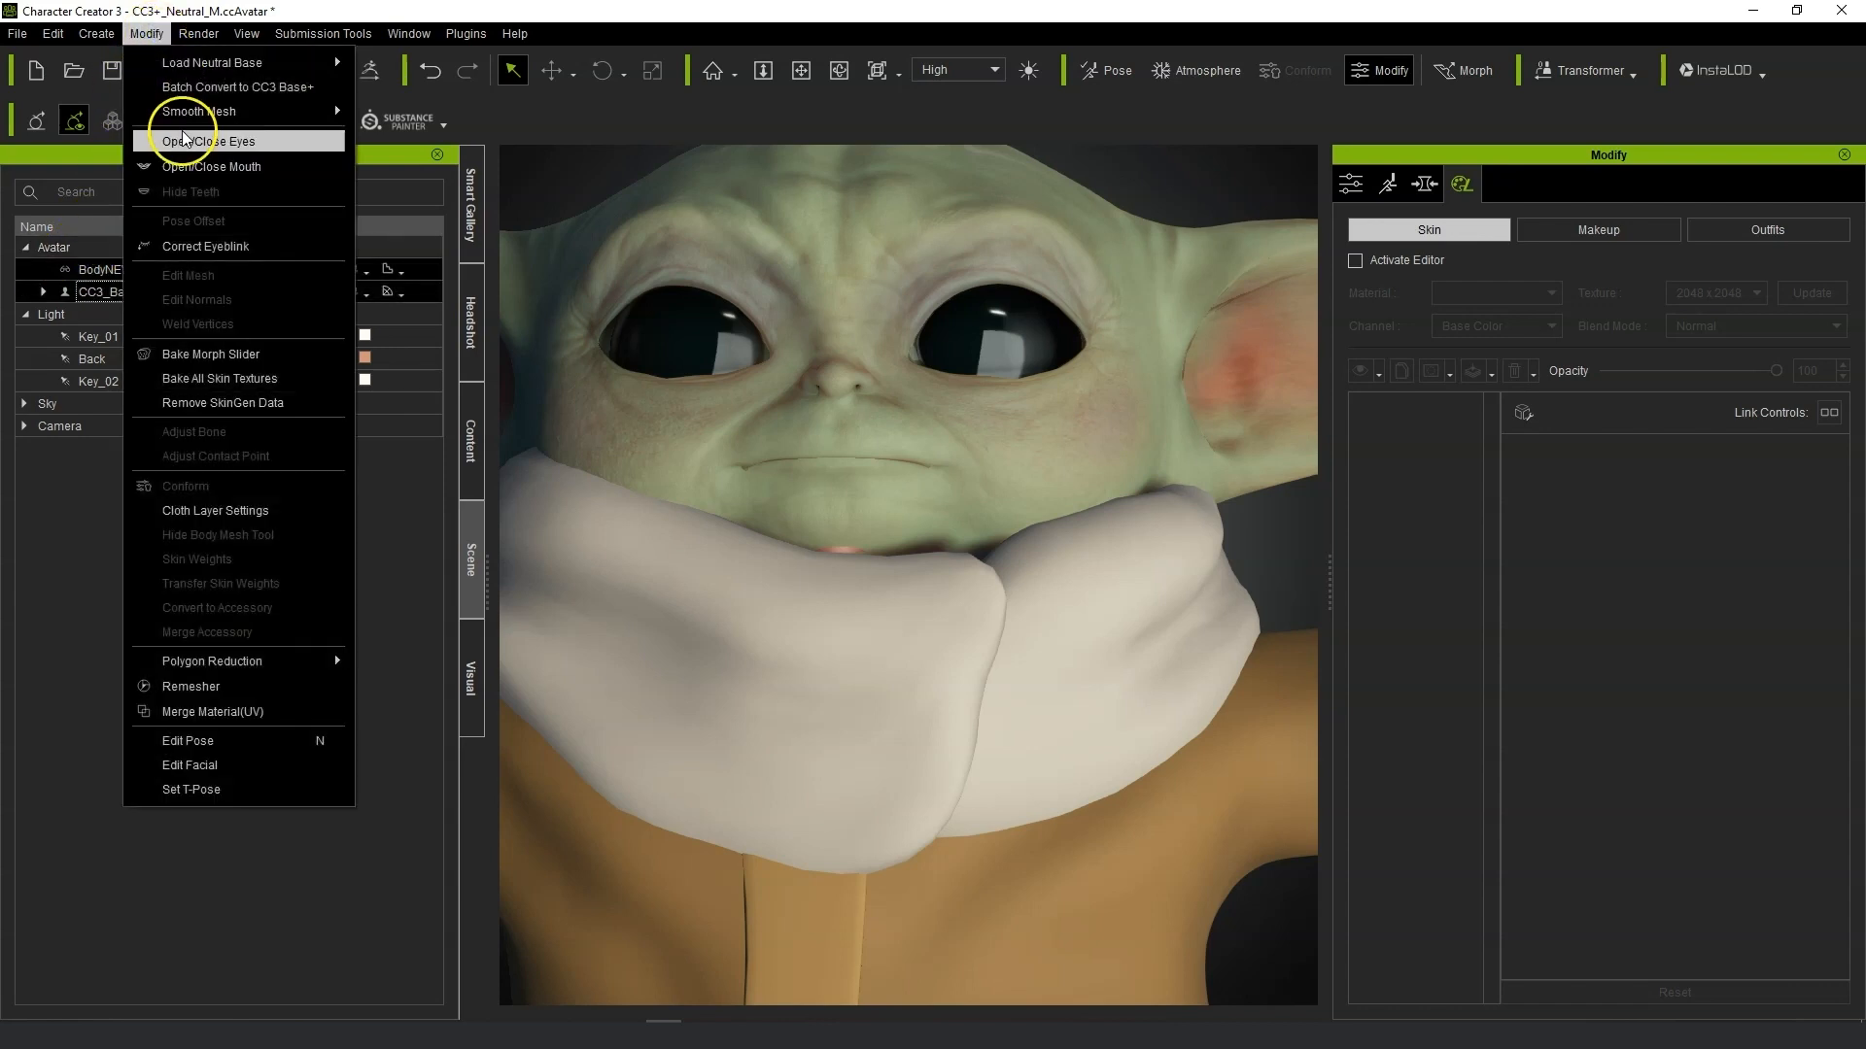
left_click(194, 153)
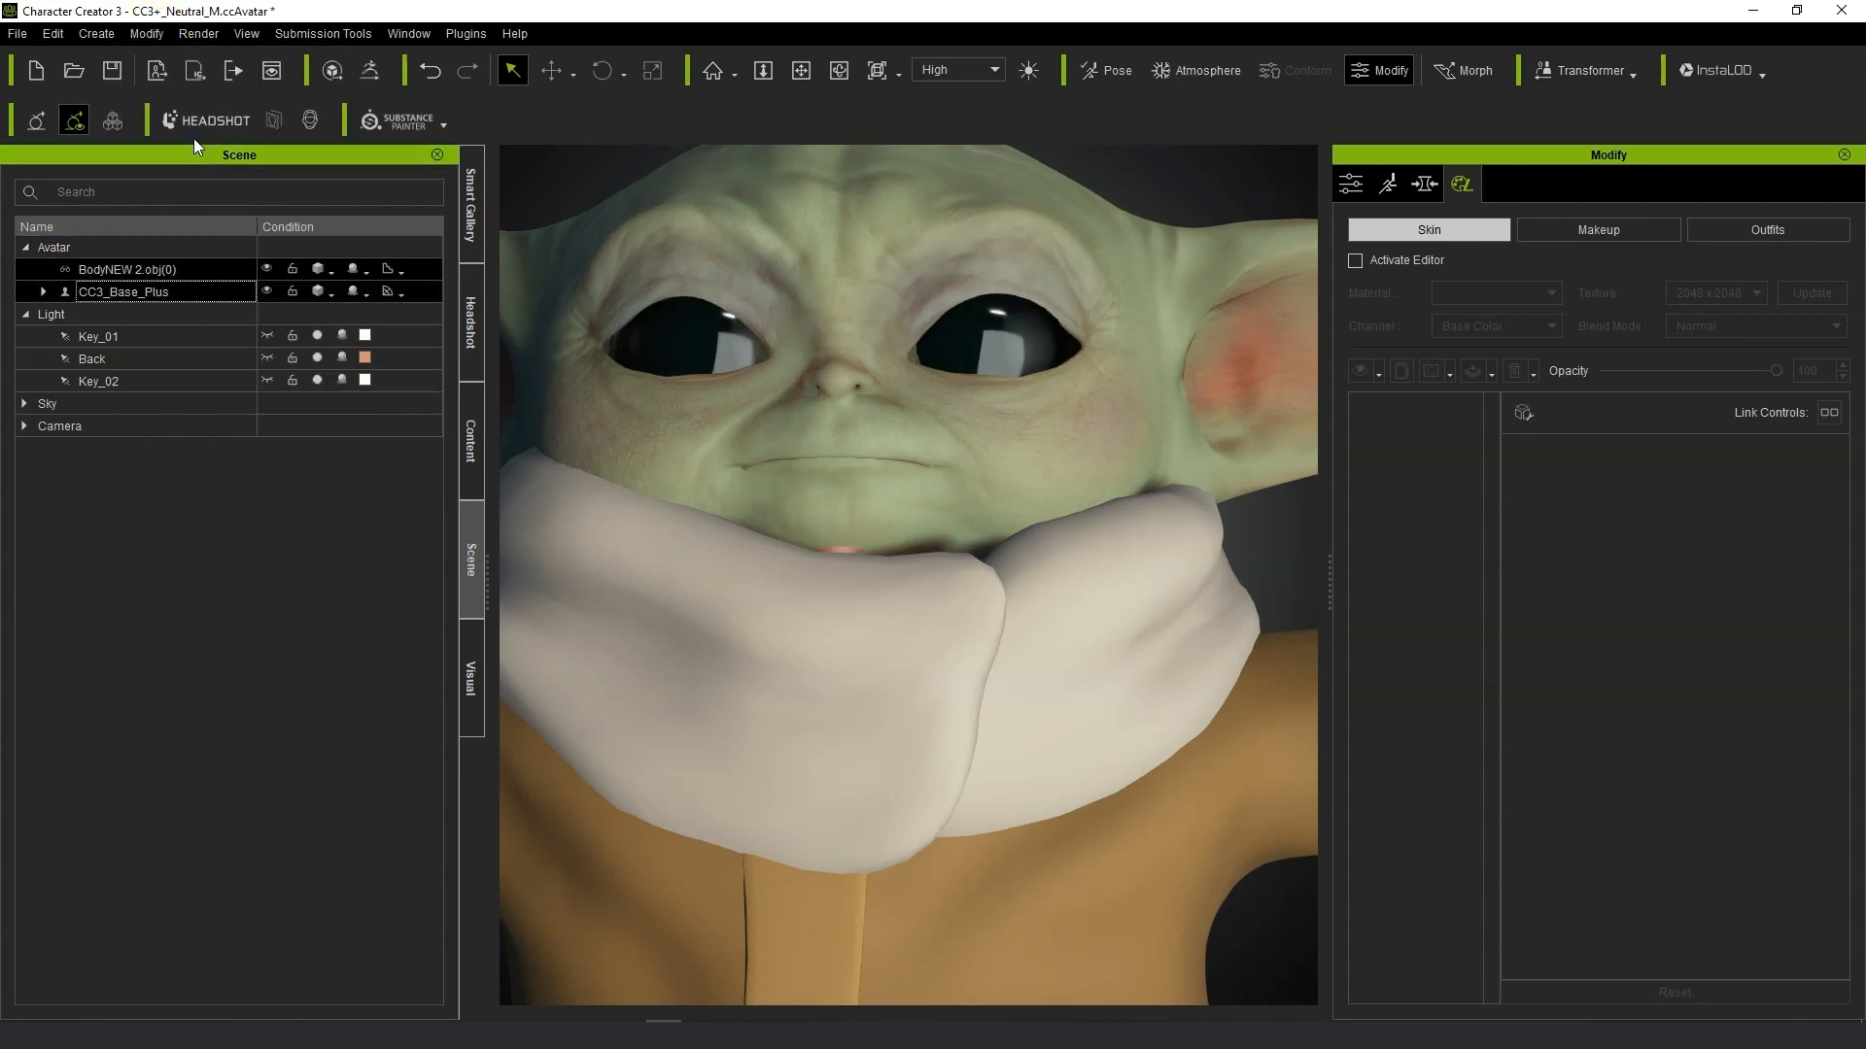
left_click(148, 35)
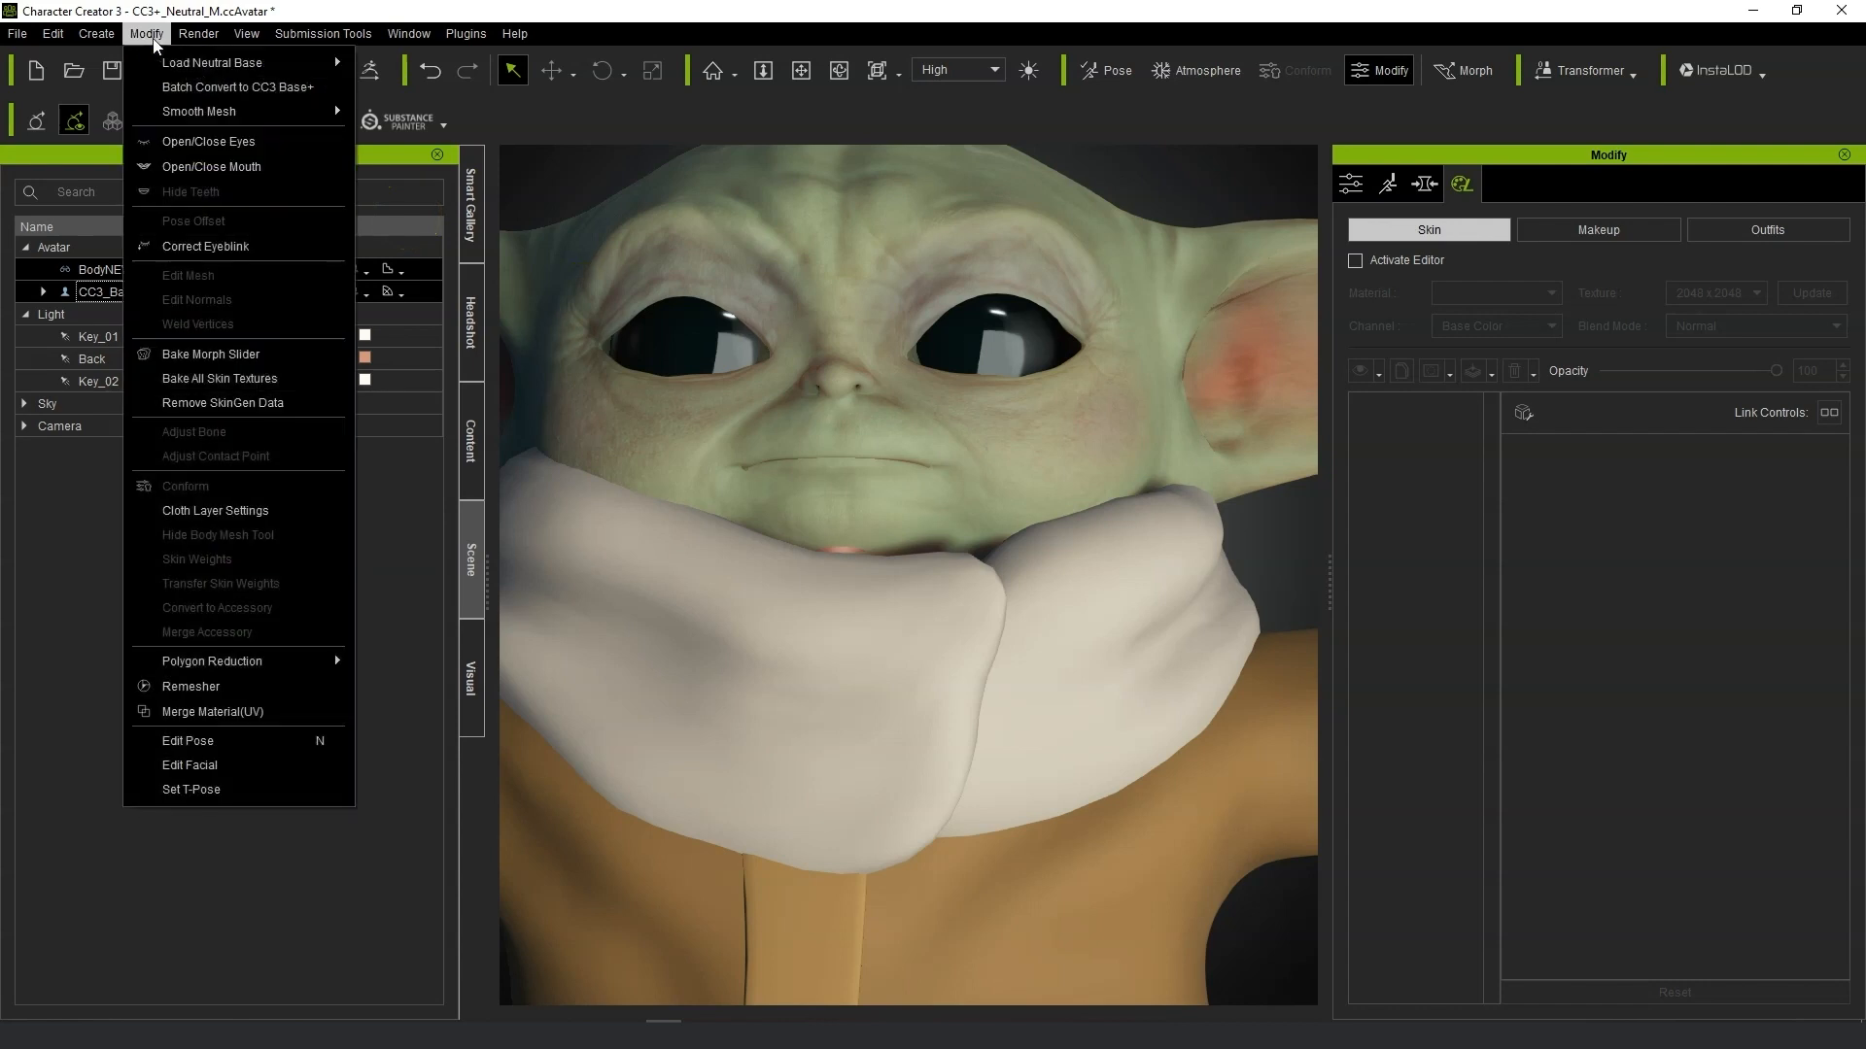
left_click(194, 246)
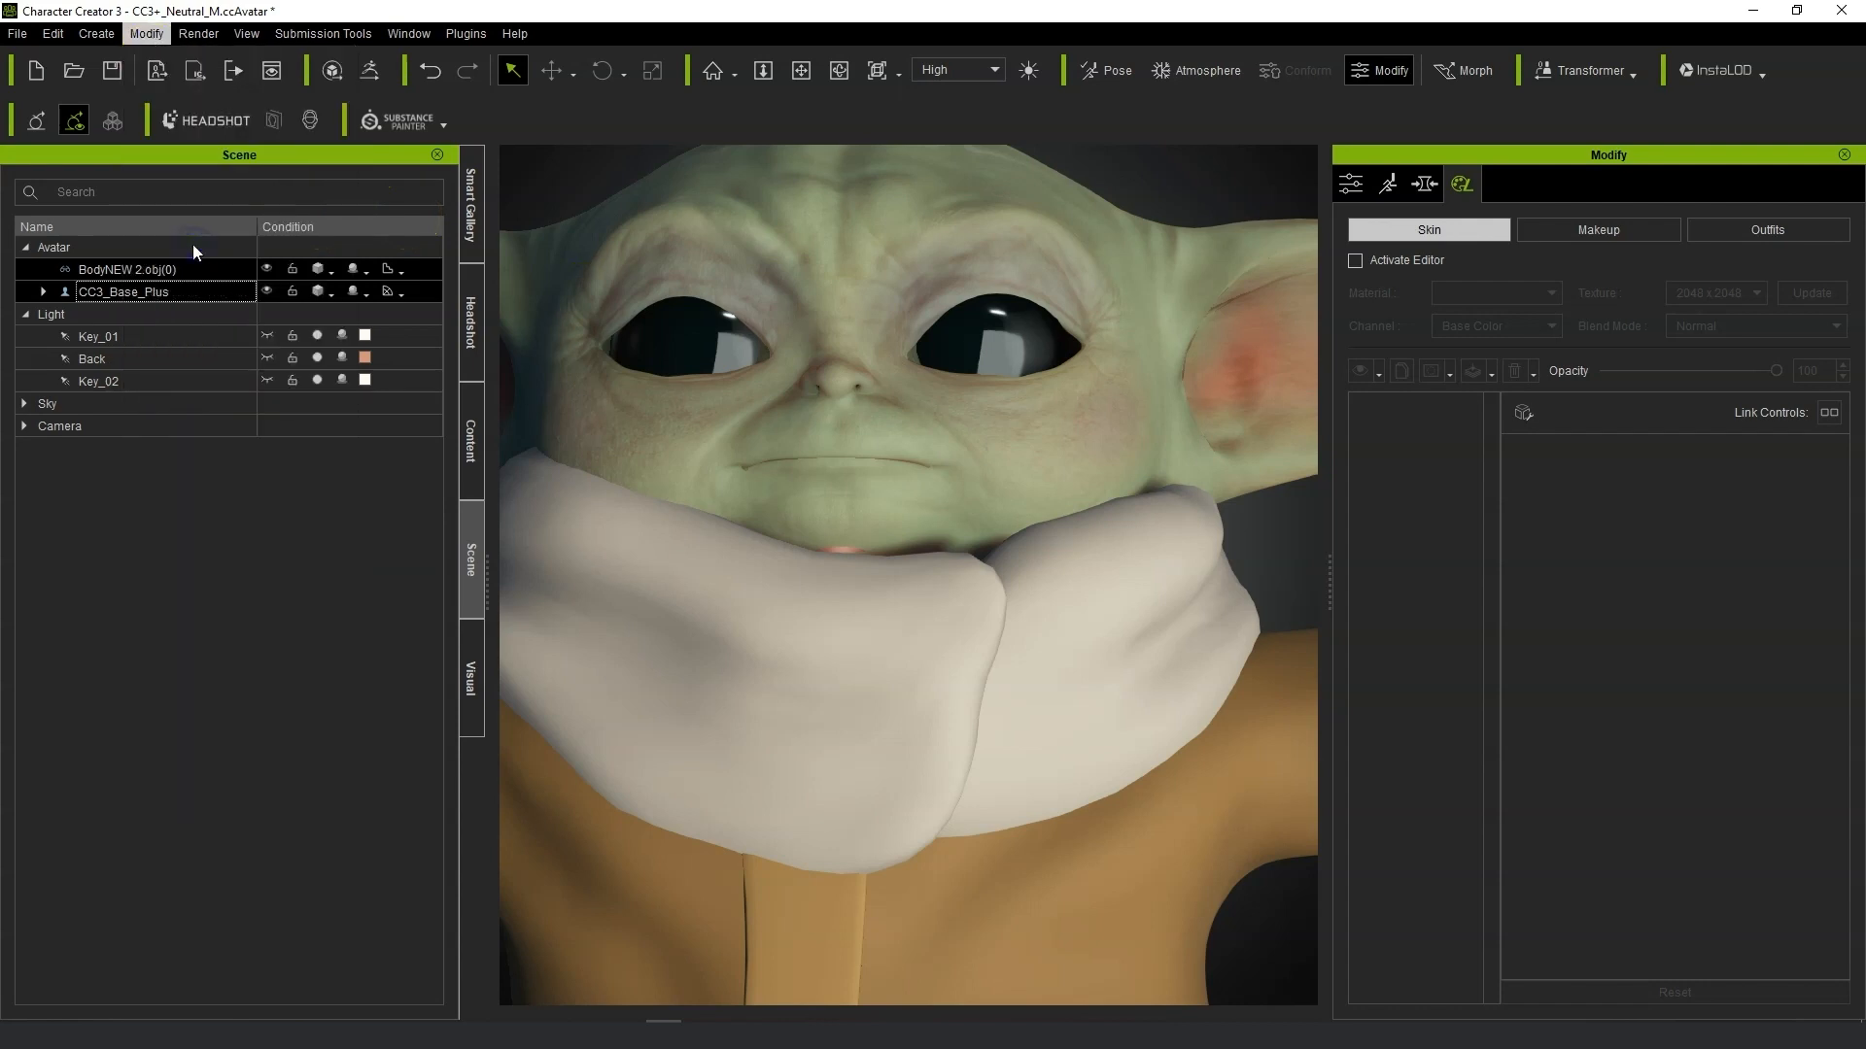
left_click(1066, 386)
right_click_drag(1186, 491, 1136, 478)
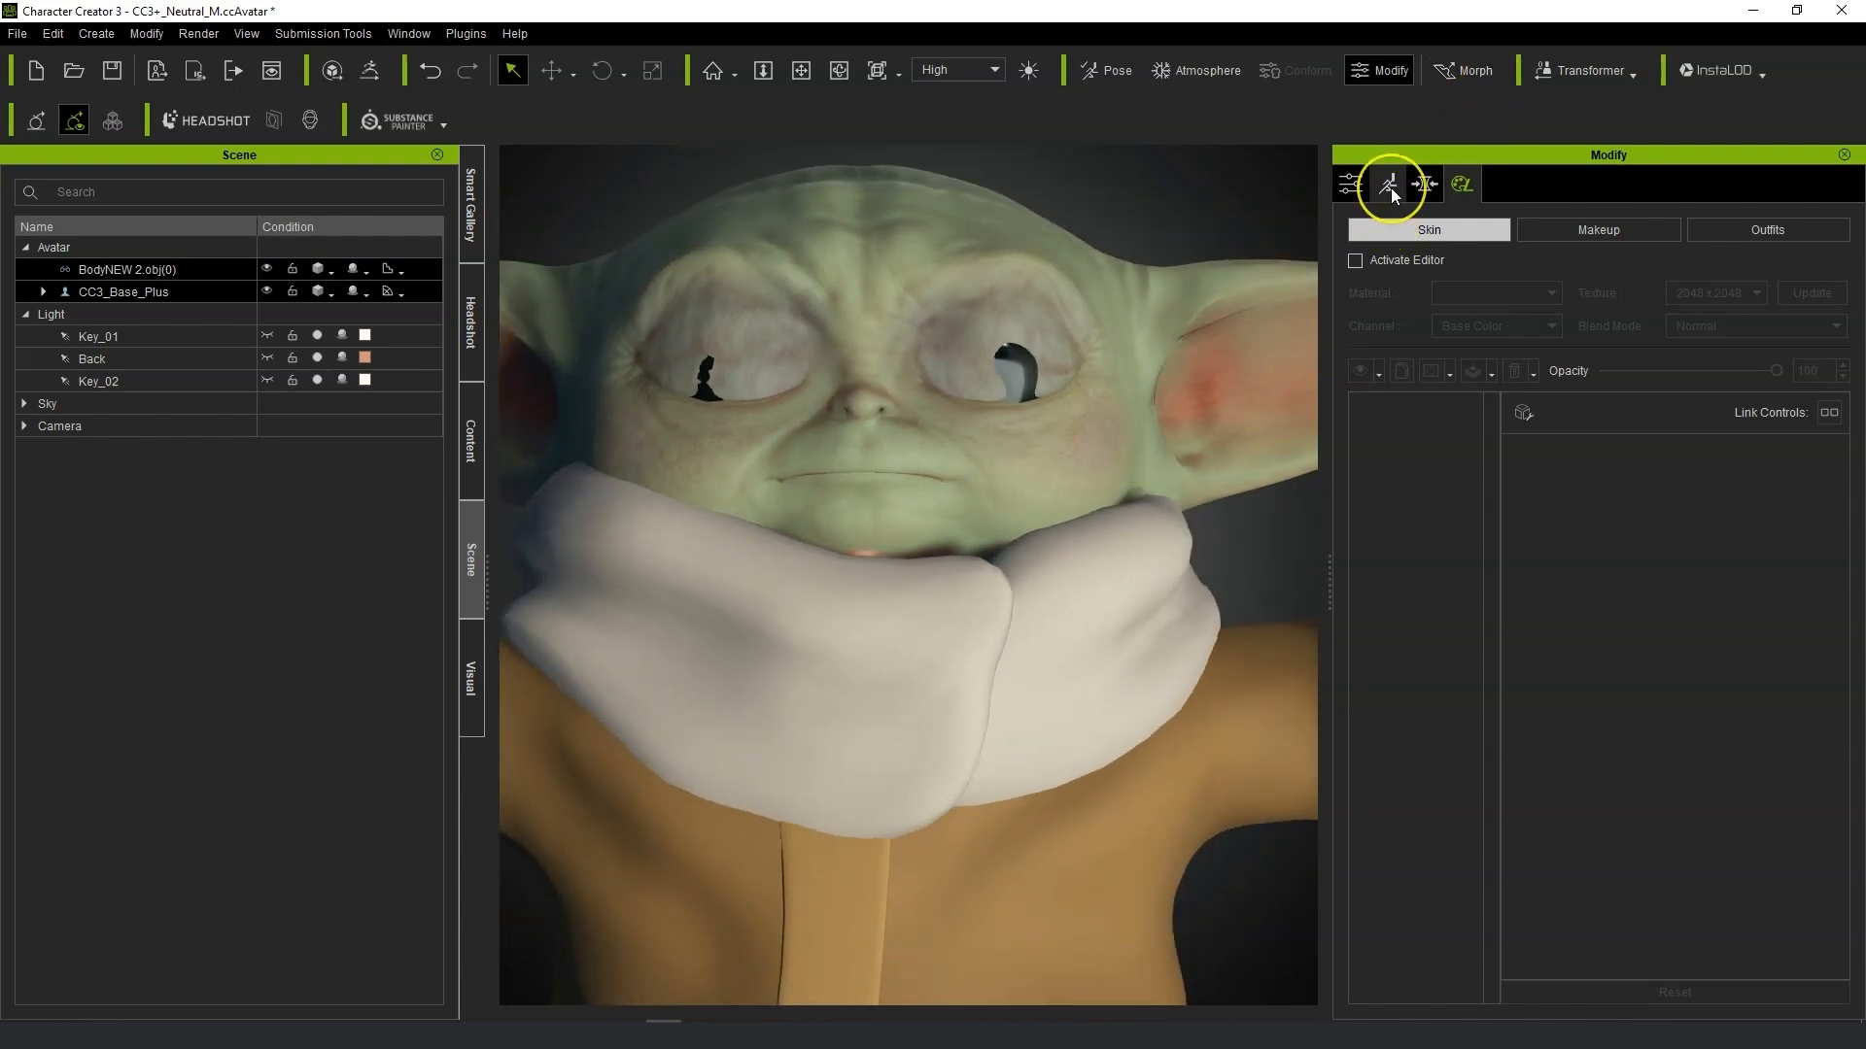
Select CC3_Base_Plus and briefly open its Edit Mesh sculpt mode before exiting it.
left_click(1352, 185)
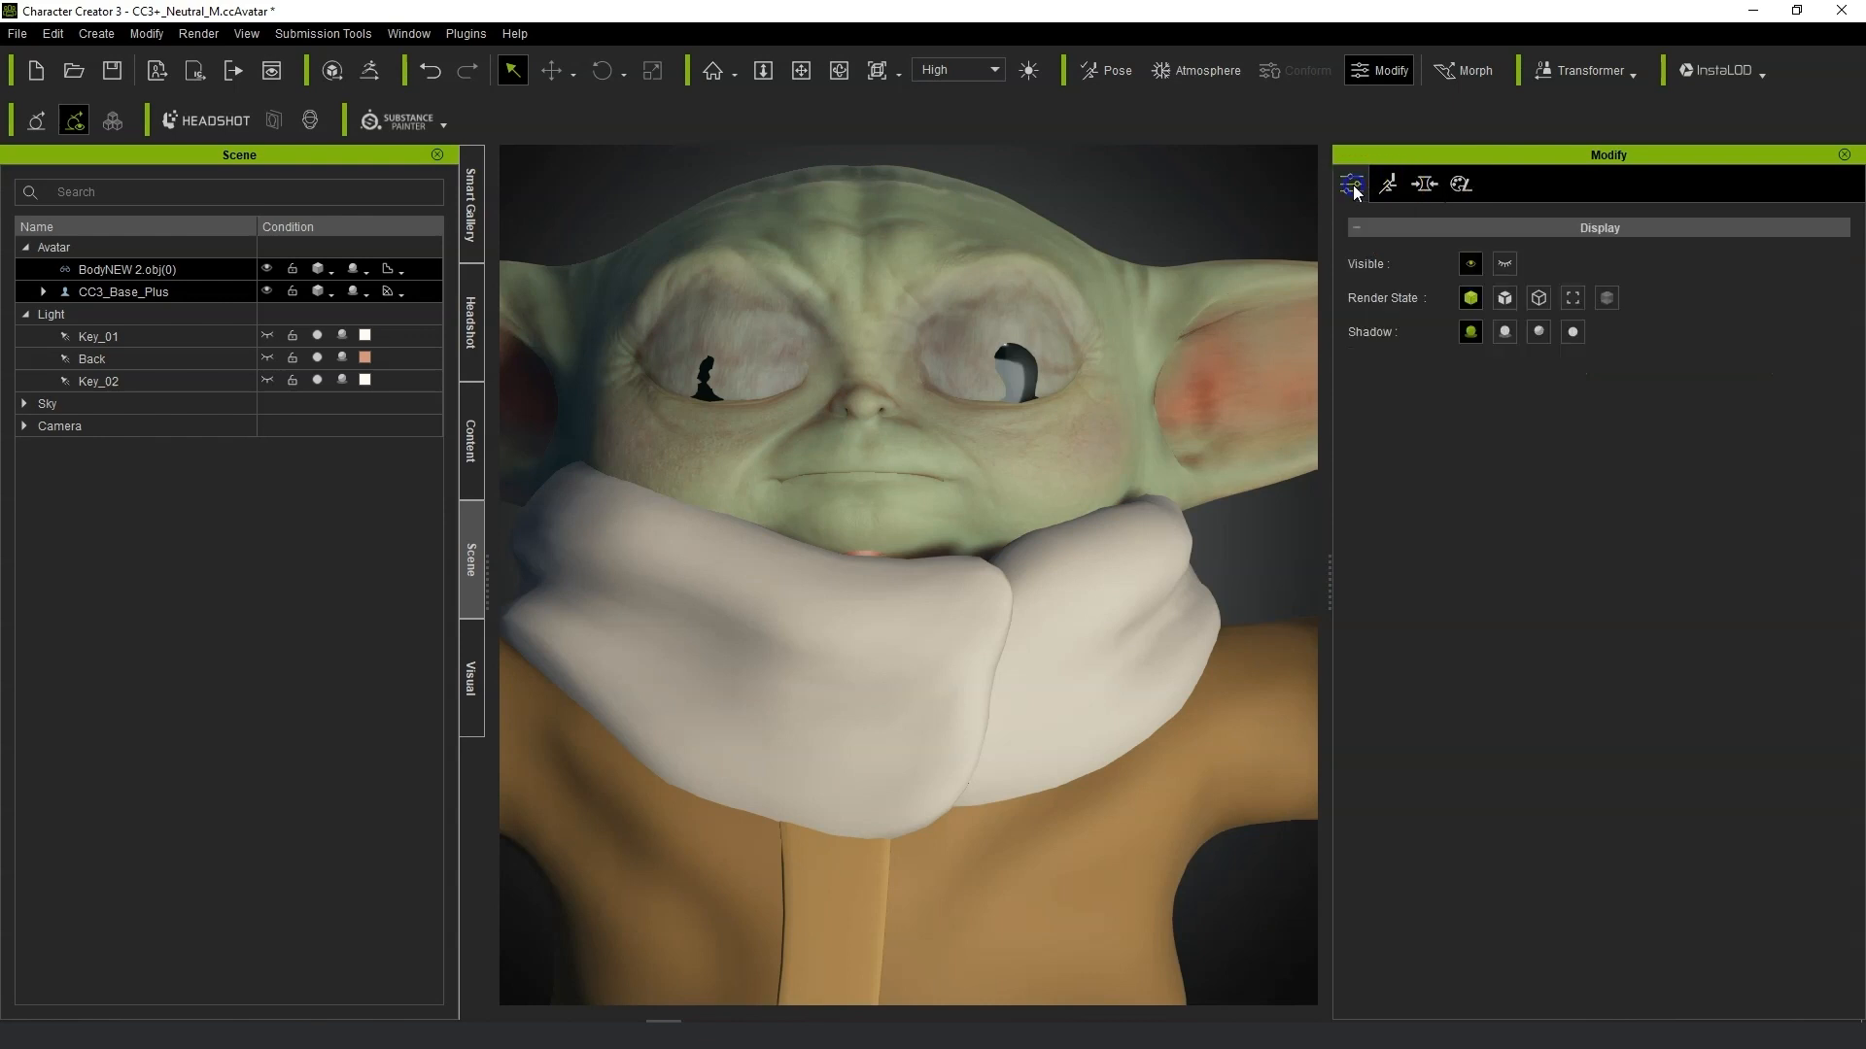
left_click(120, 282)
left_click(116, 294)
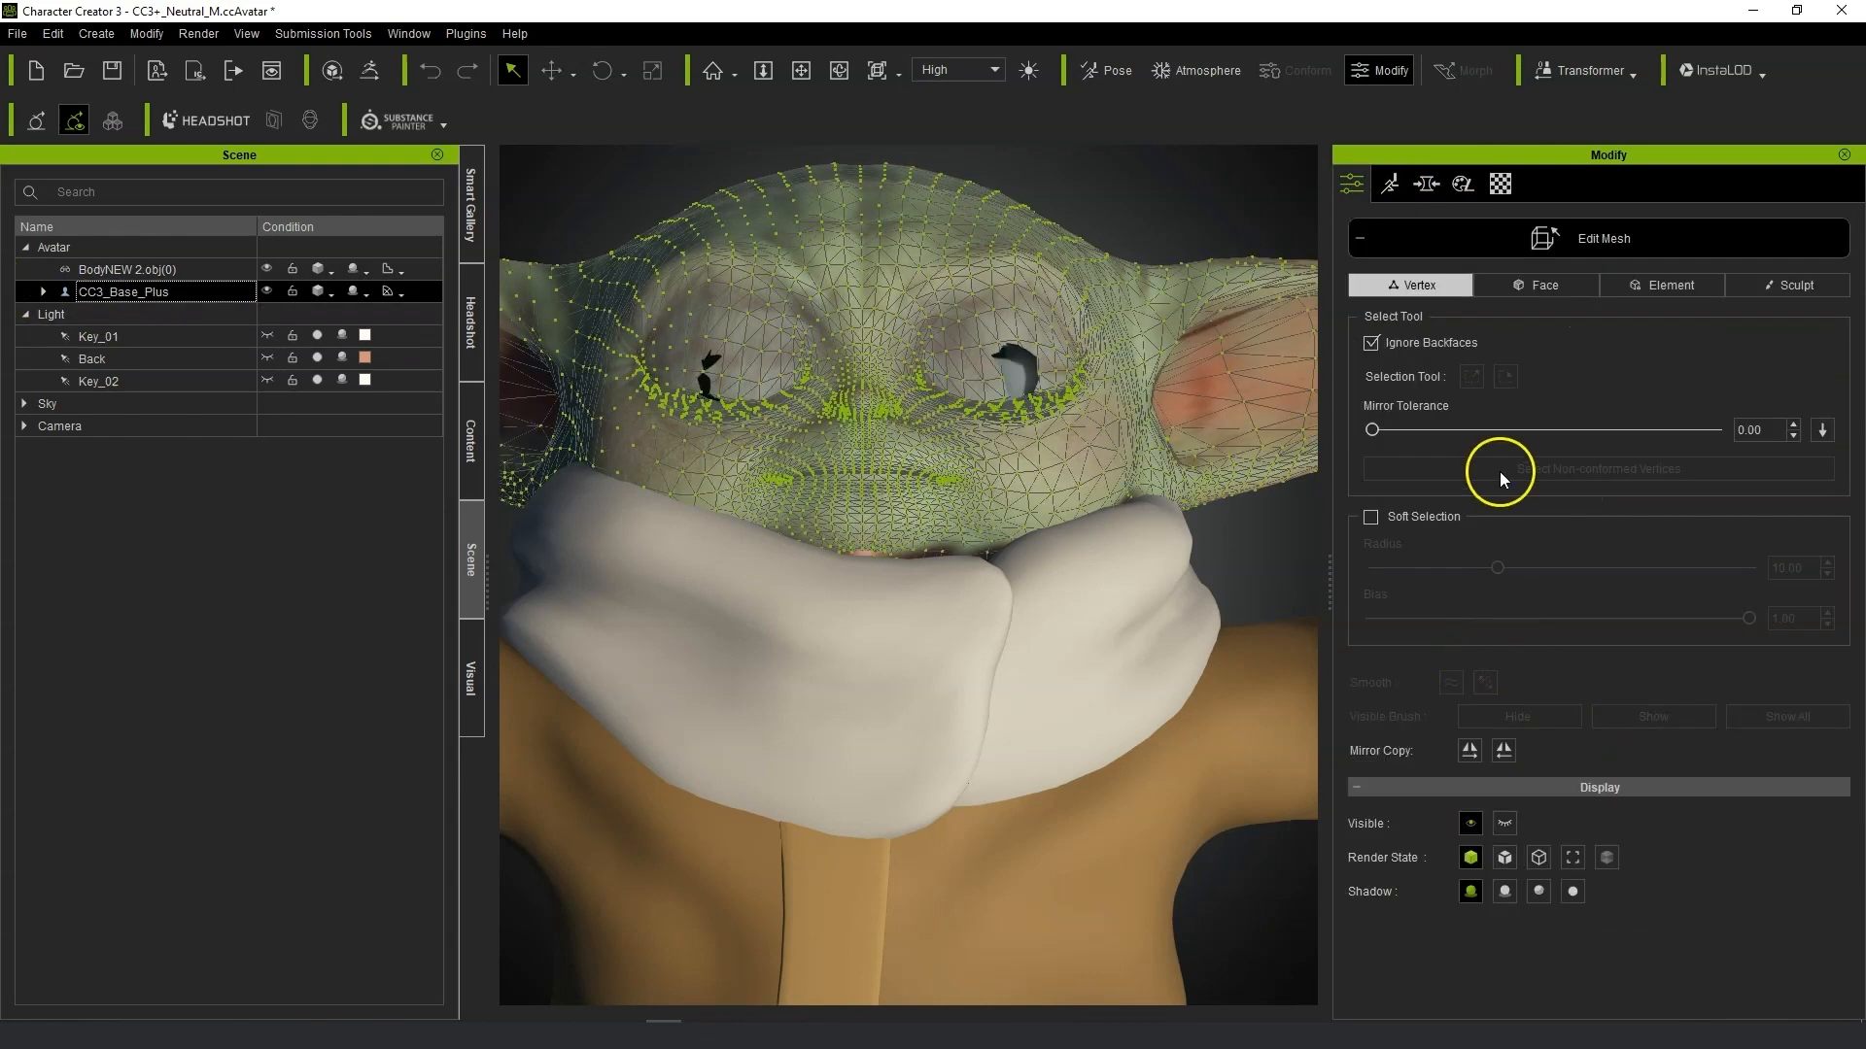
left_click(1788, 285)
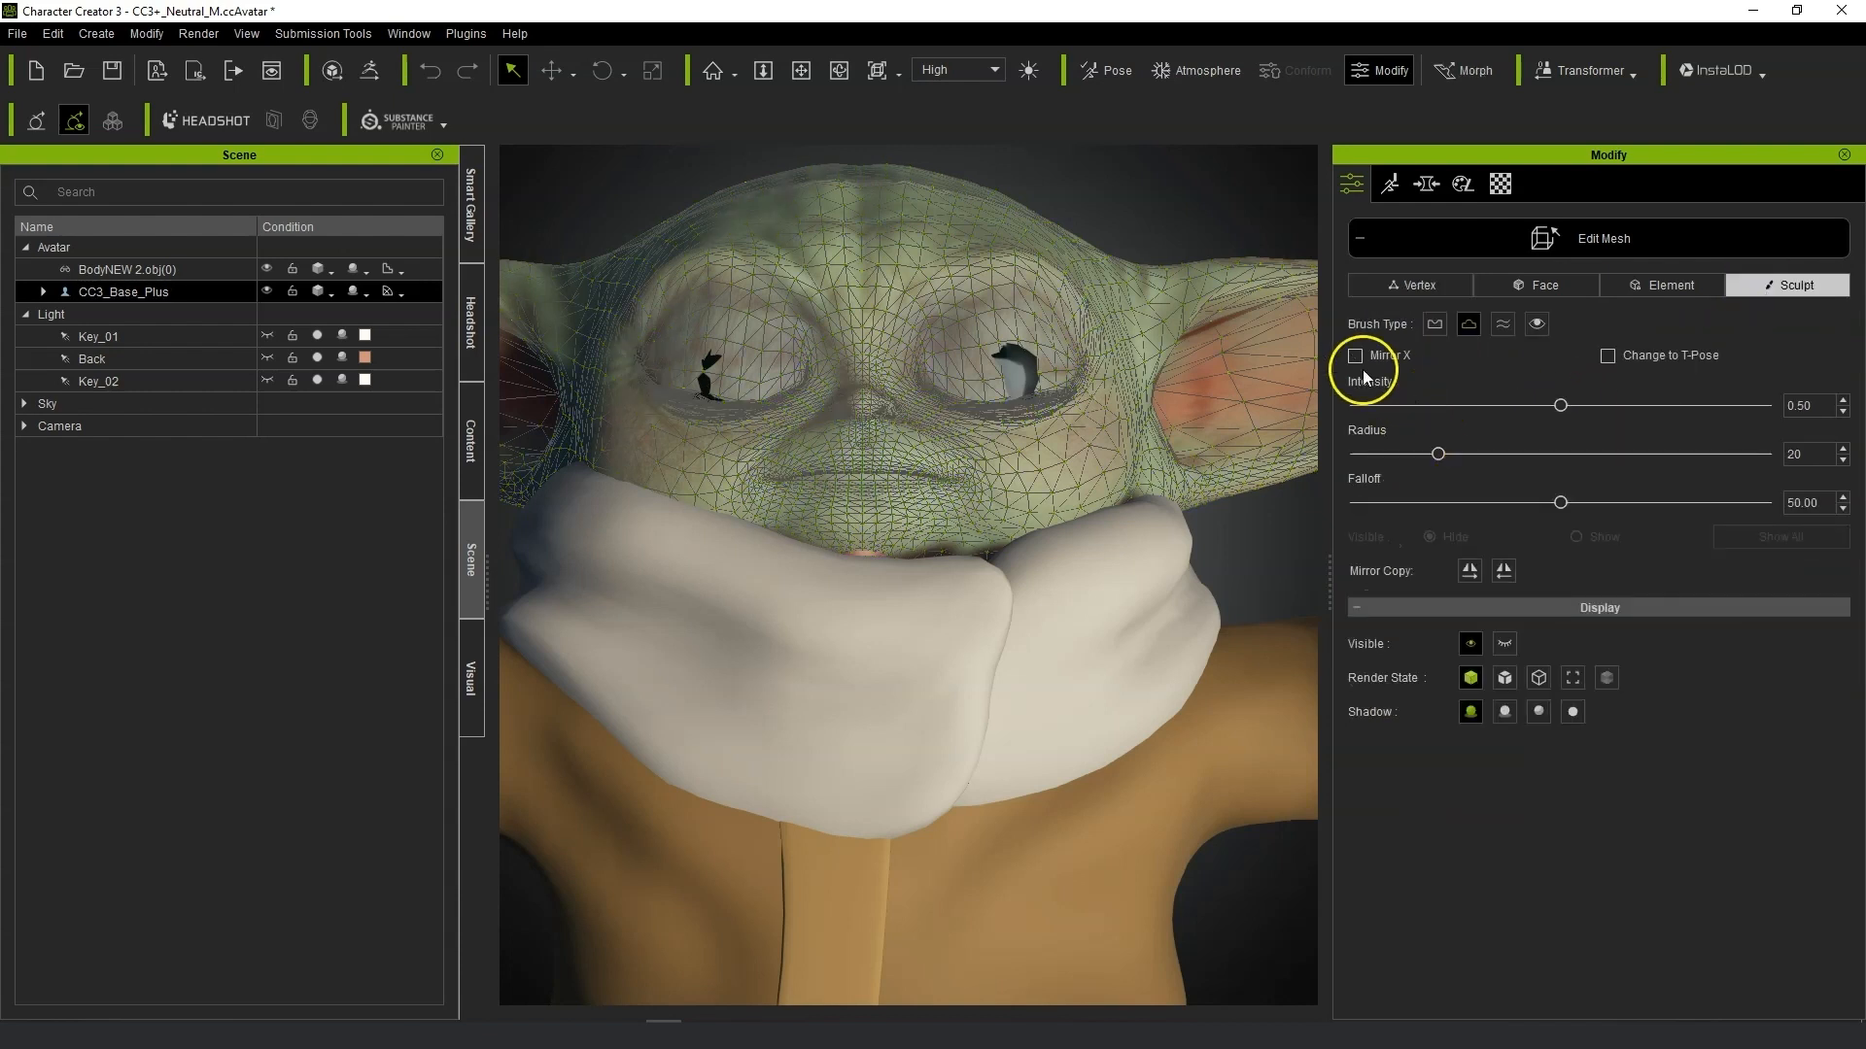
left_click(1017, 378)
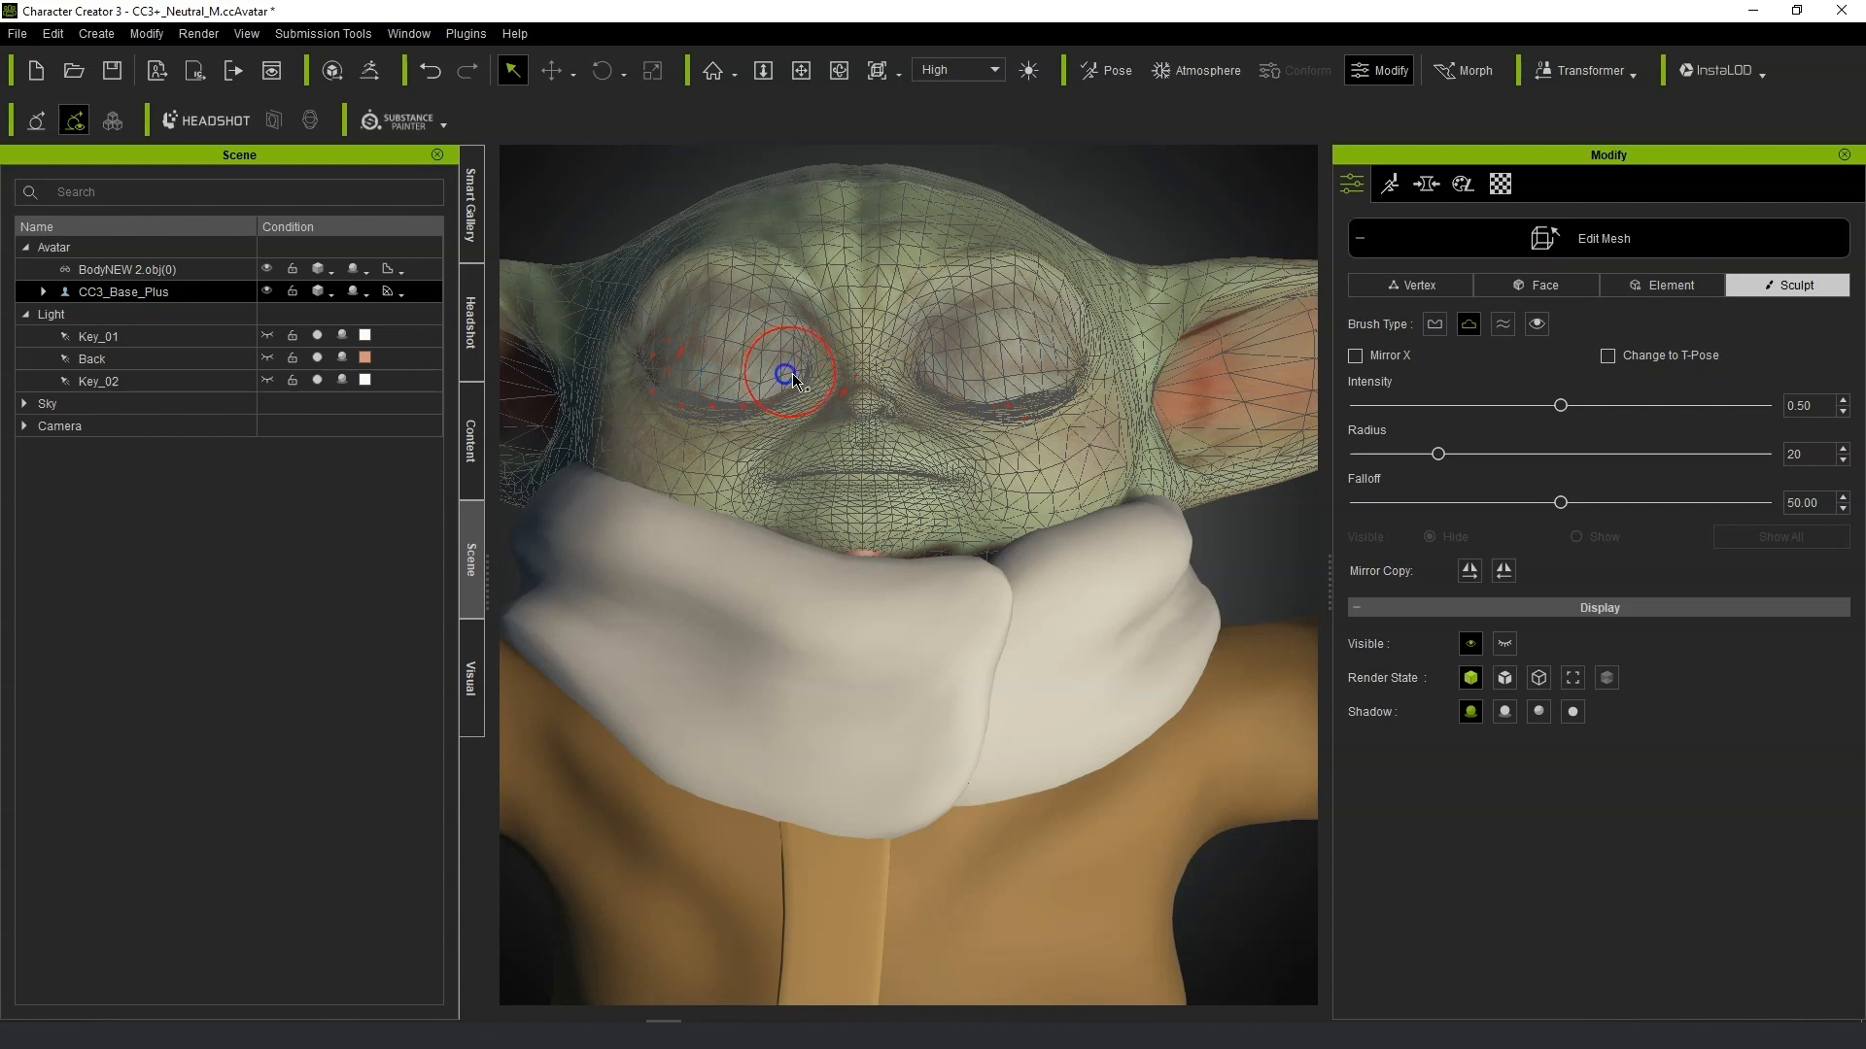
left_click(1361, 241)
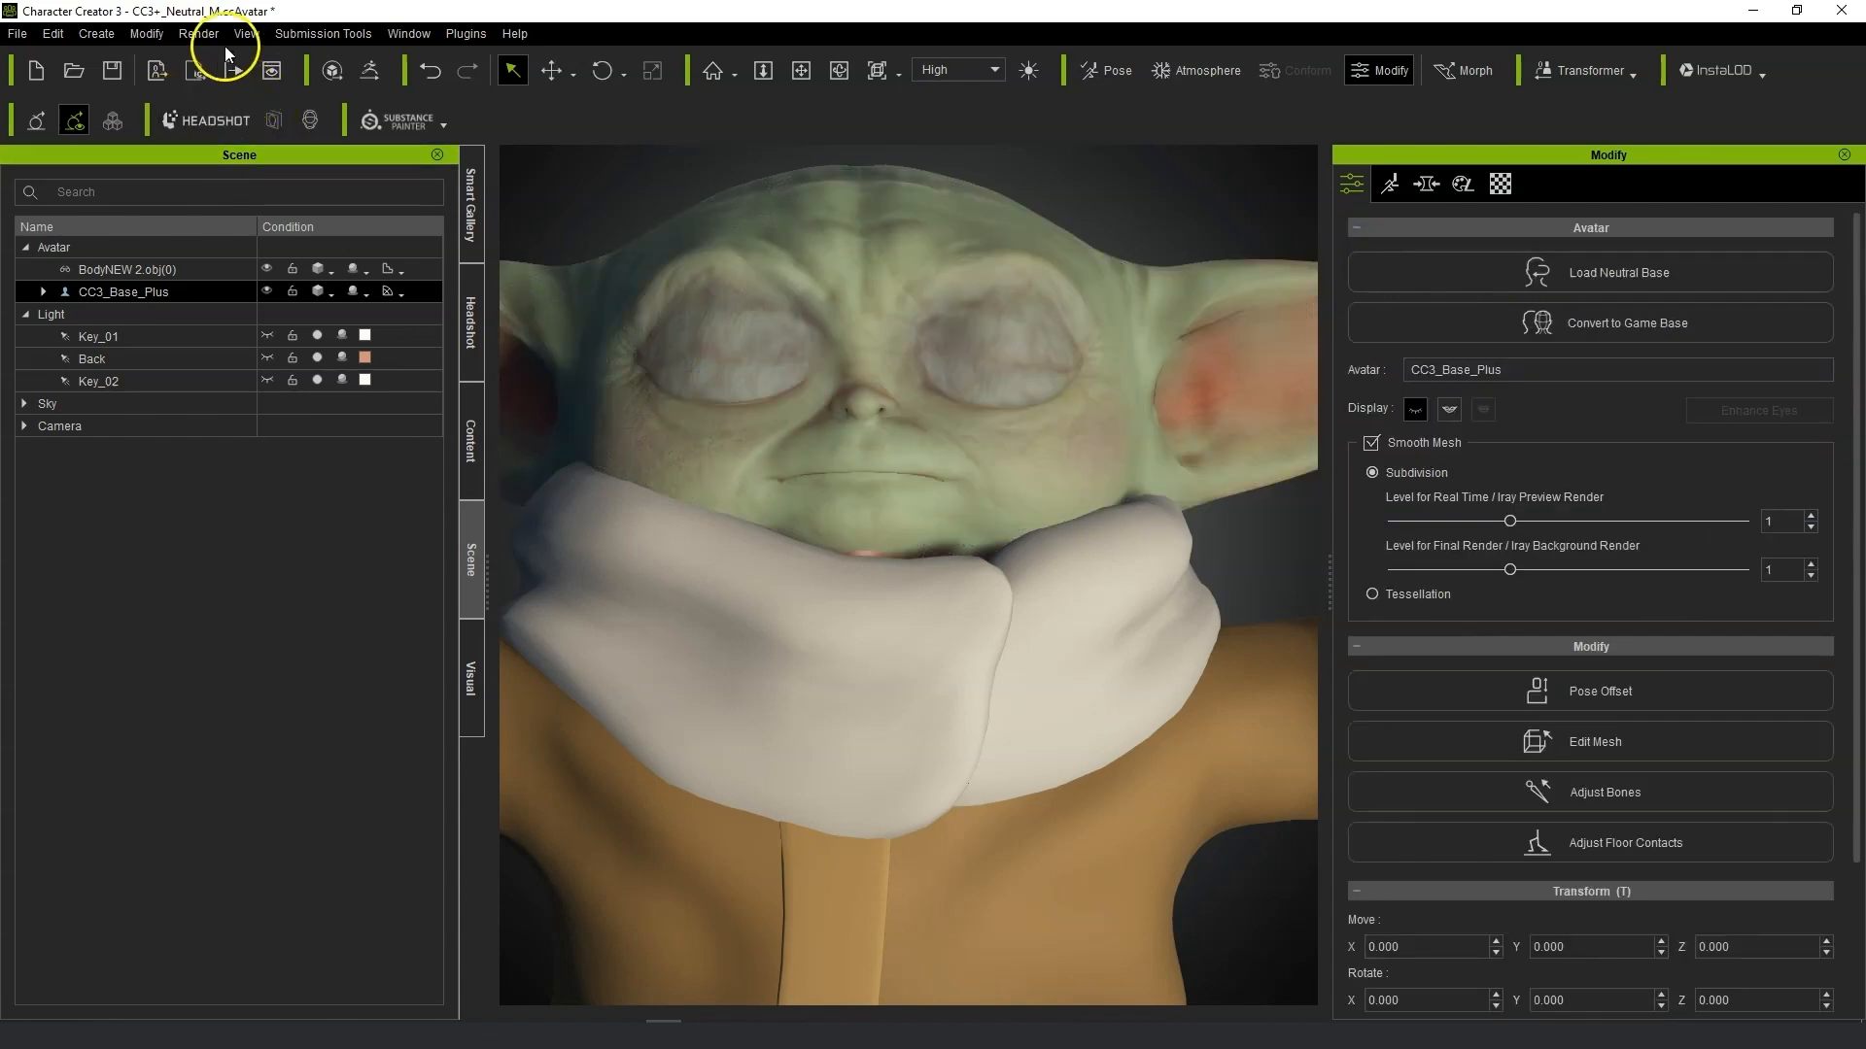
Toggle Open/Close Eyes and Open/Close Mouth on the character and zoom in on the mouth.
left_click(137, 35)
left_click(185, 146)
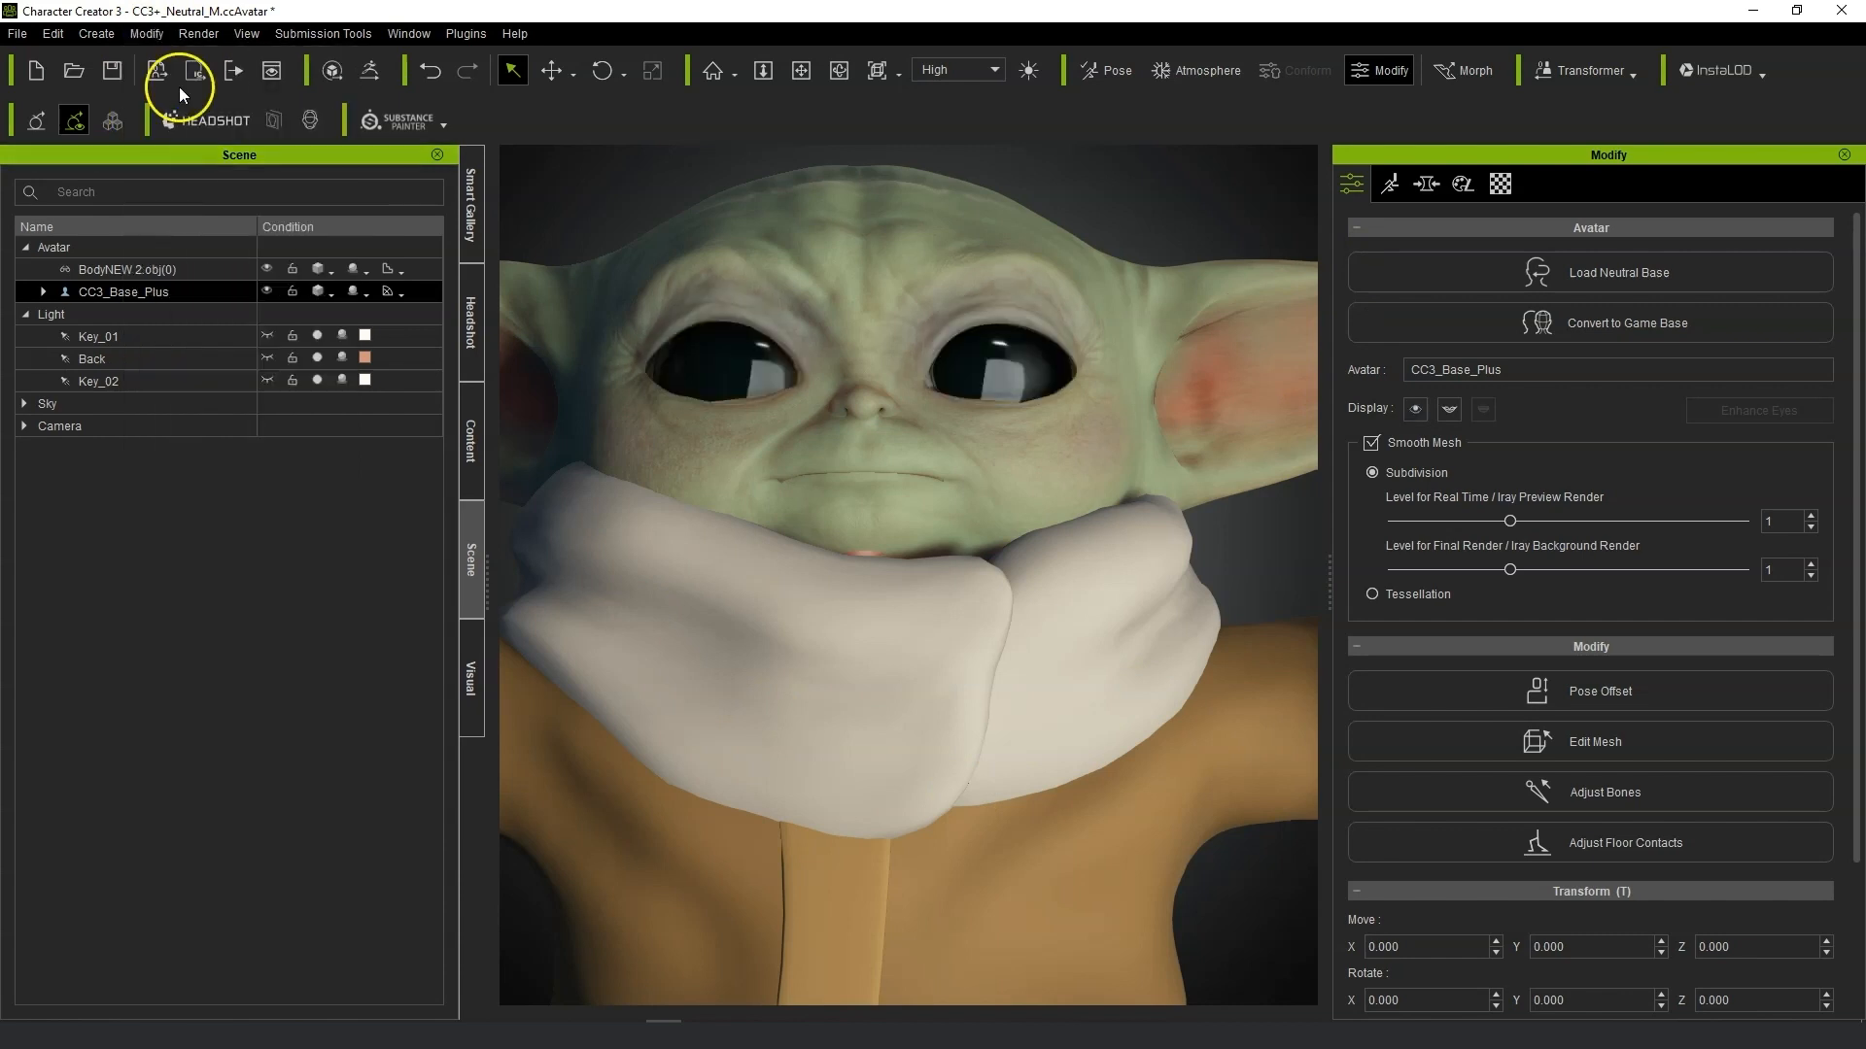
left_click(200, 163)
right_click_drag(836, 499, 781, 503)
scroll(900, 520, "down", 2)
scroll(900, 521, "up", 3)
right_click_drag(900, 521, 937, 551)
scroll(937, 551, "up", 1)
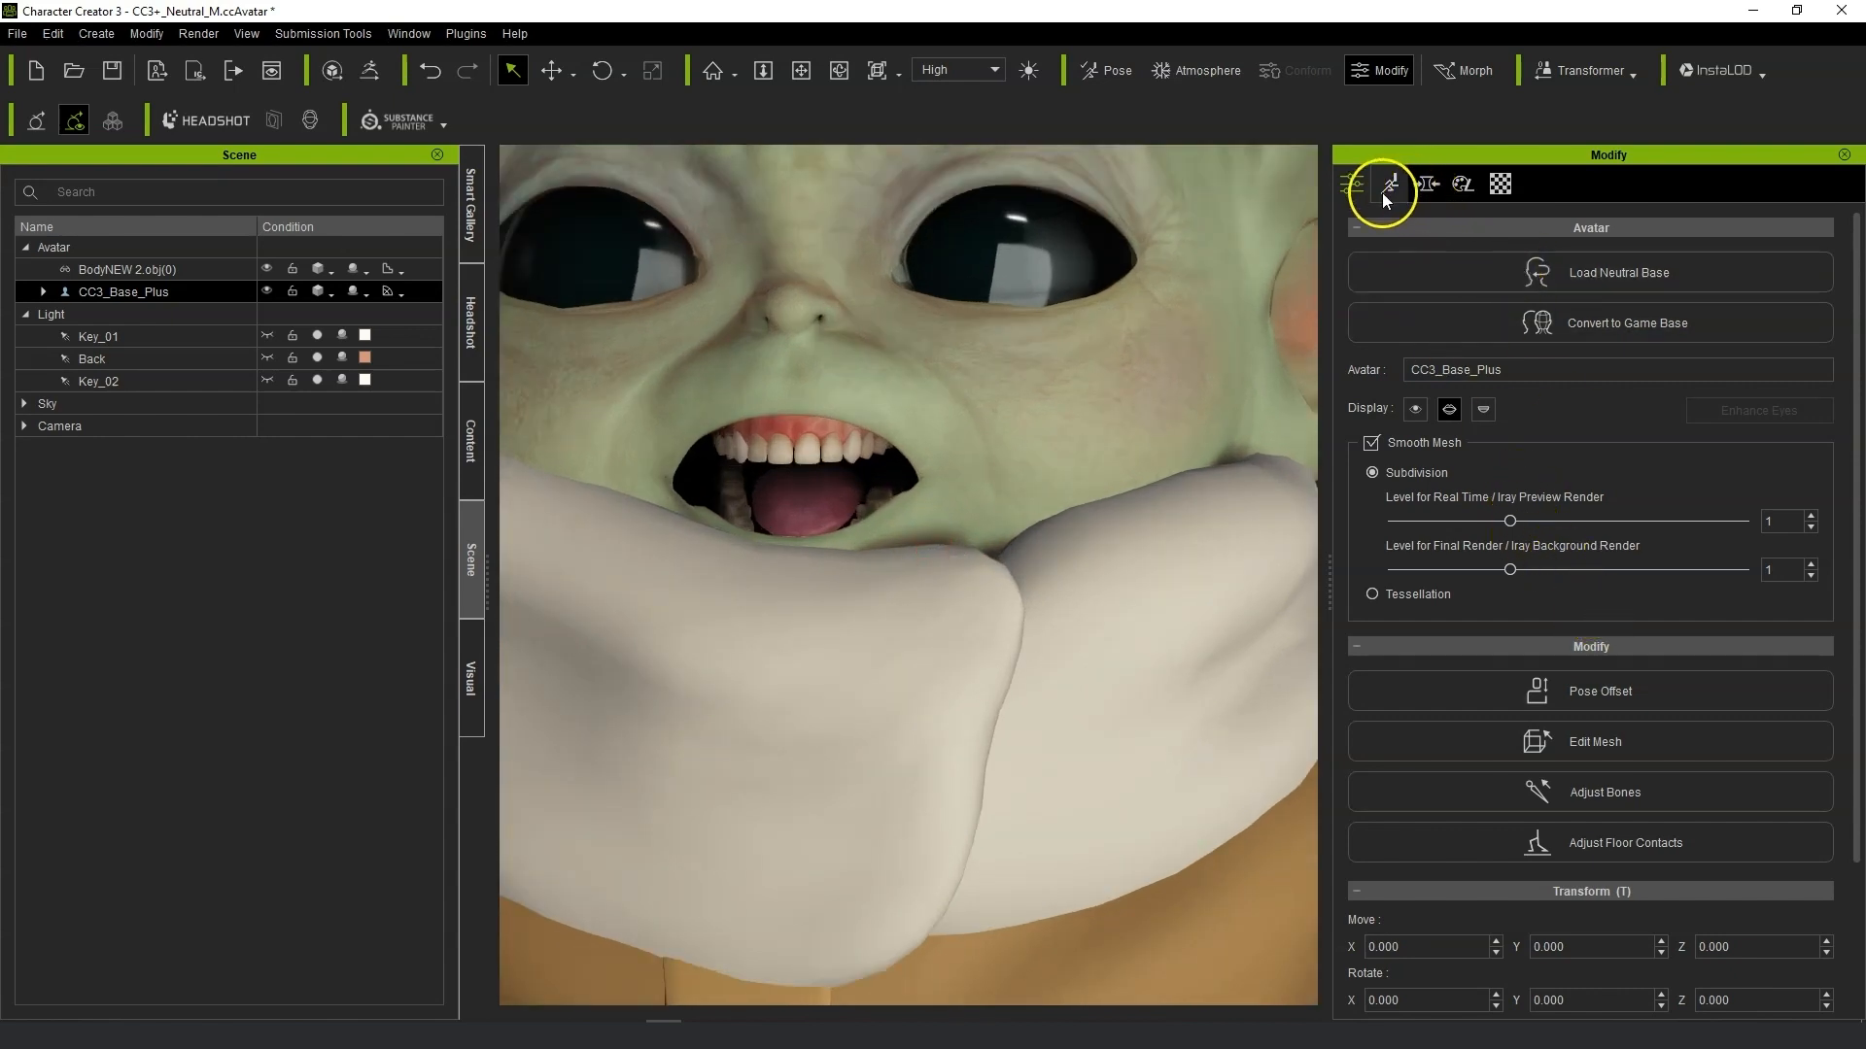
Sculpt the mesh around the character's mouth with the third Edit Mesh brush type, then exit Edit Mesh.
left_click(1603, 744)
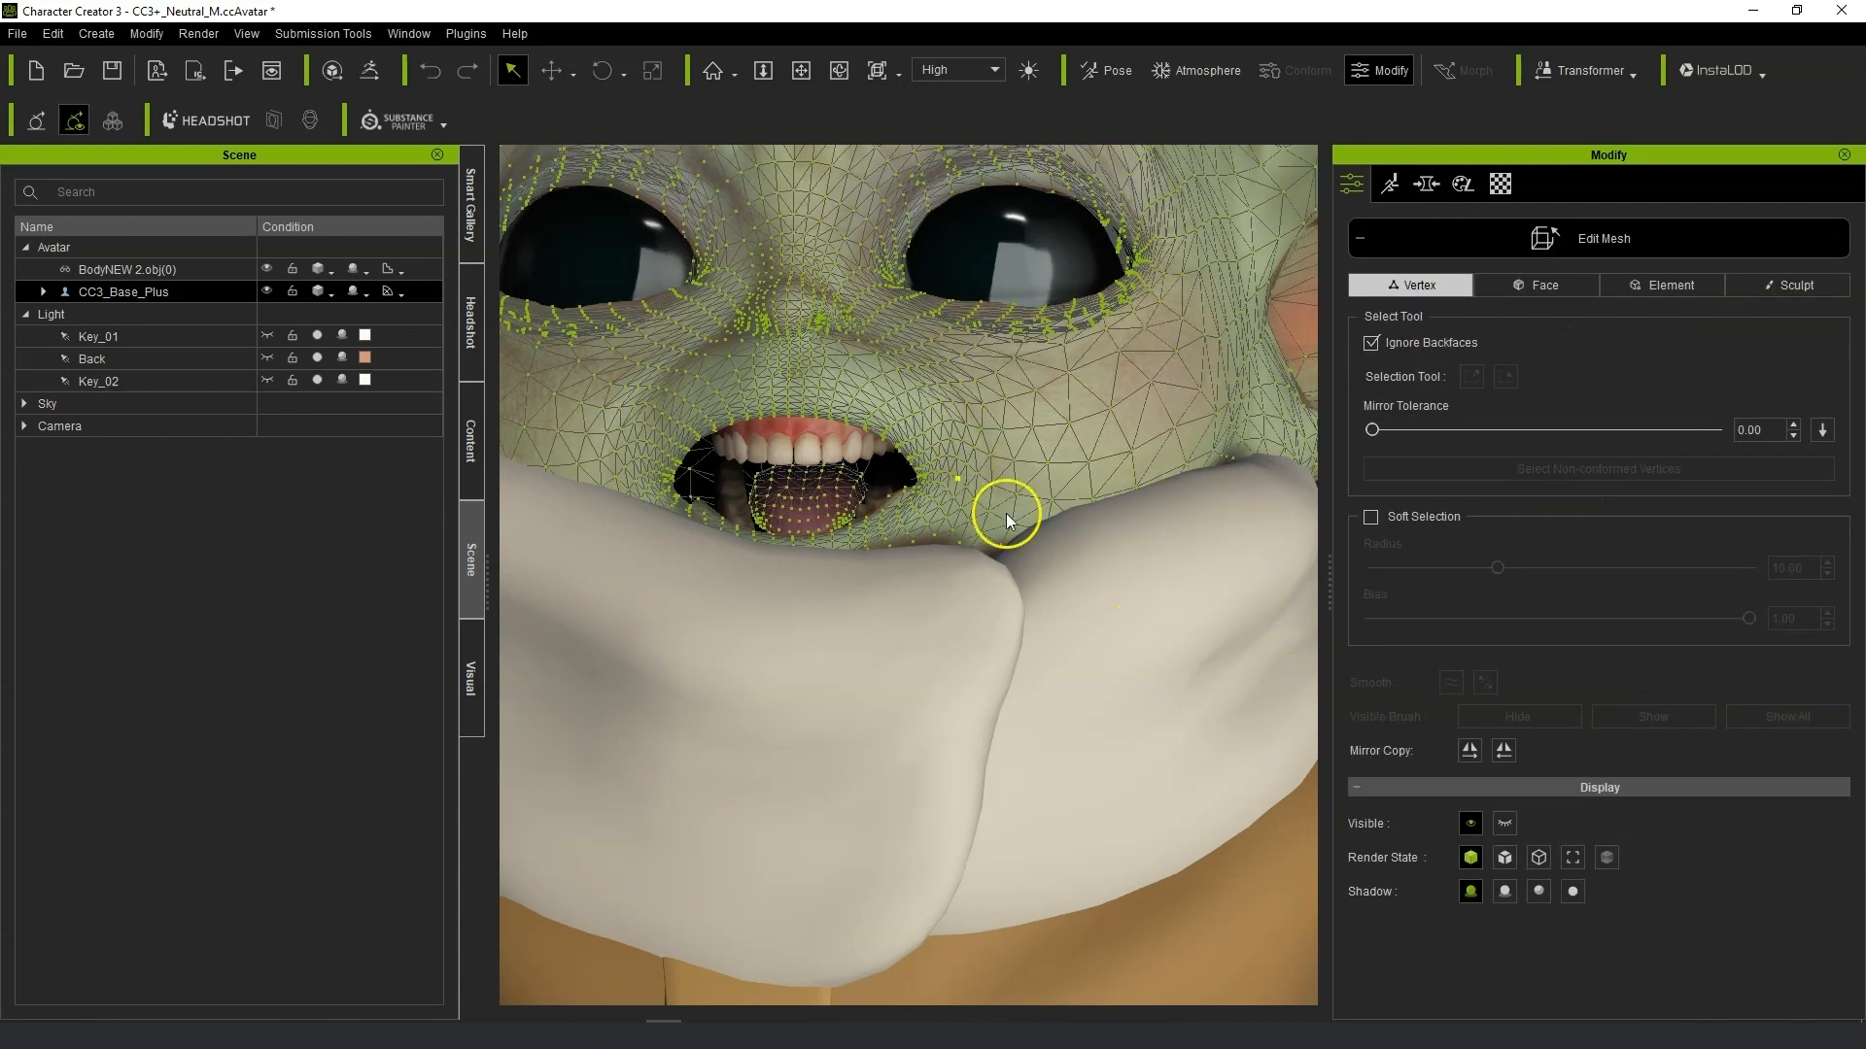
left_click(1799, 286)
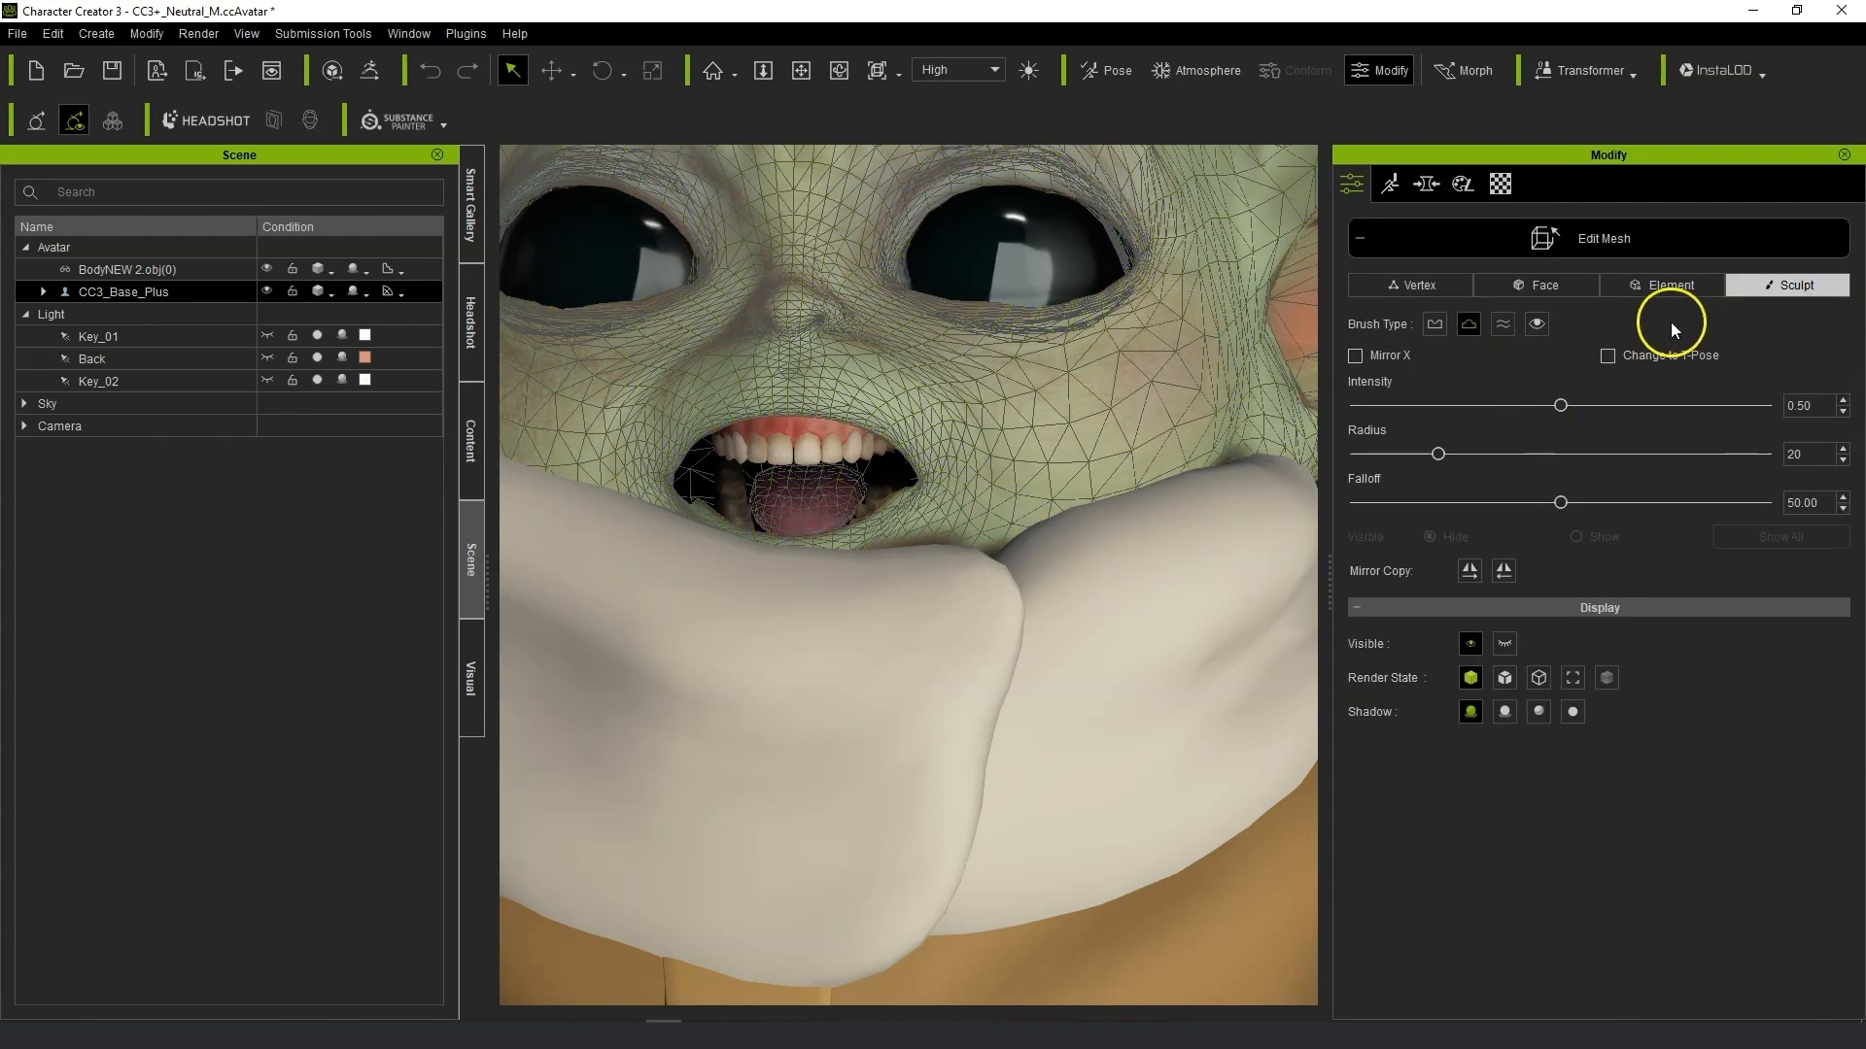
left_click(1503, 326)
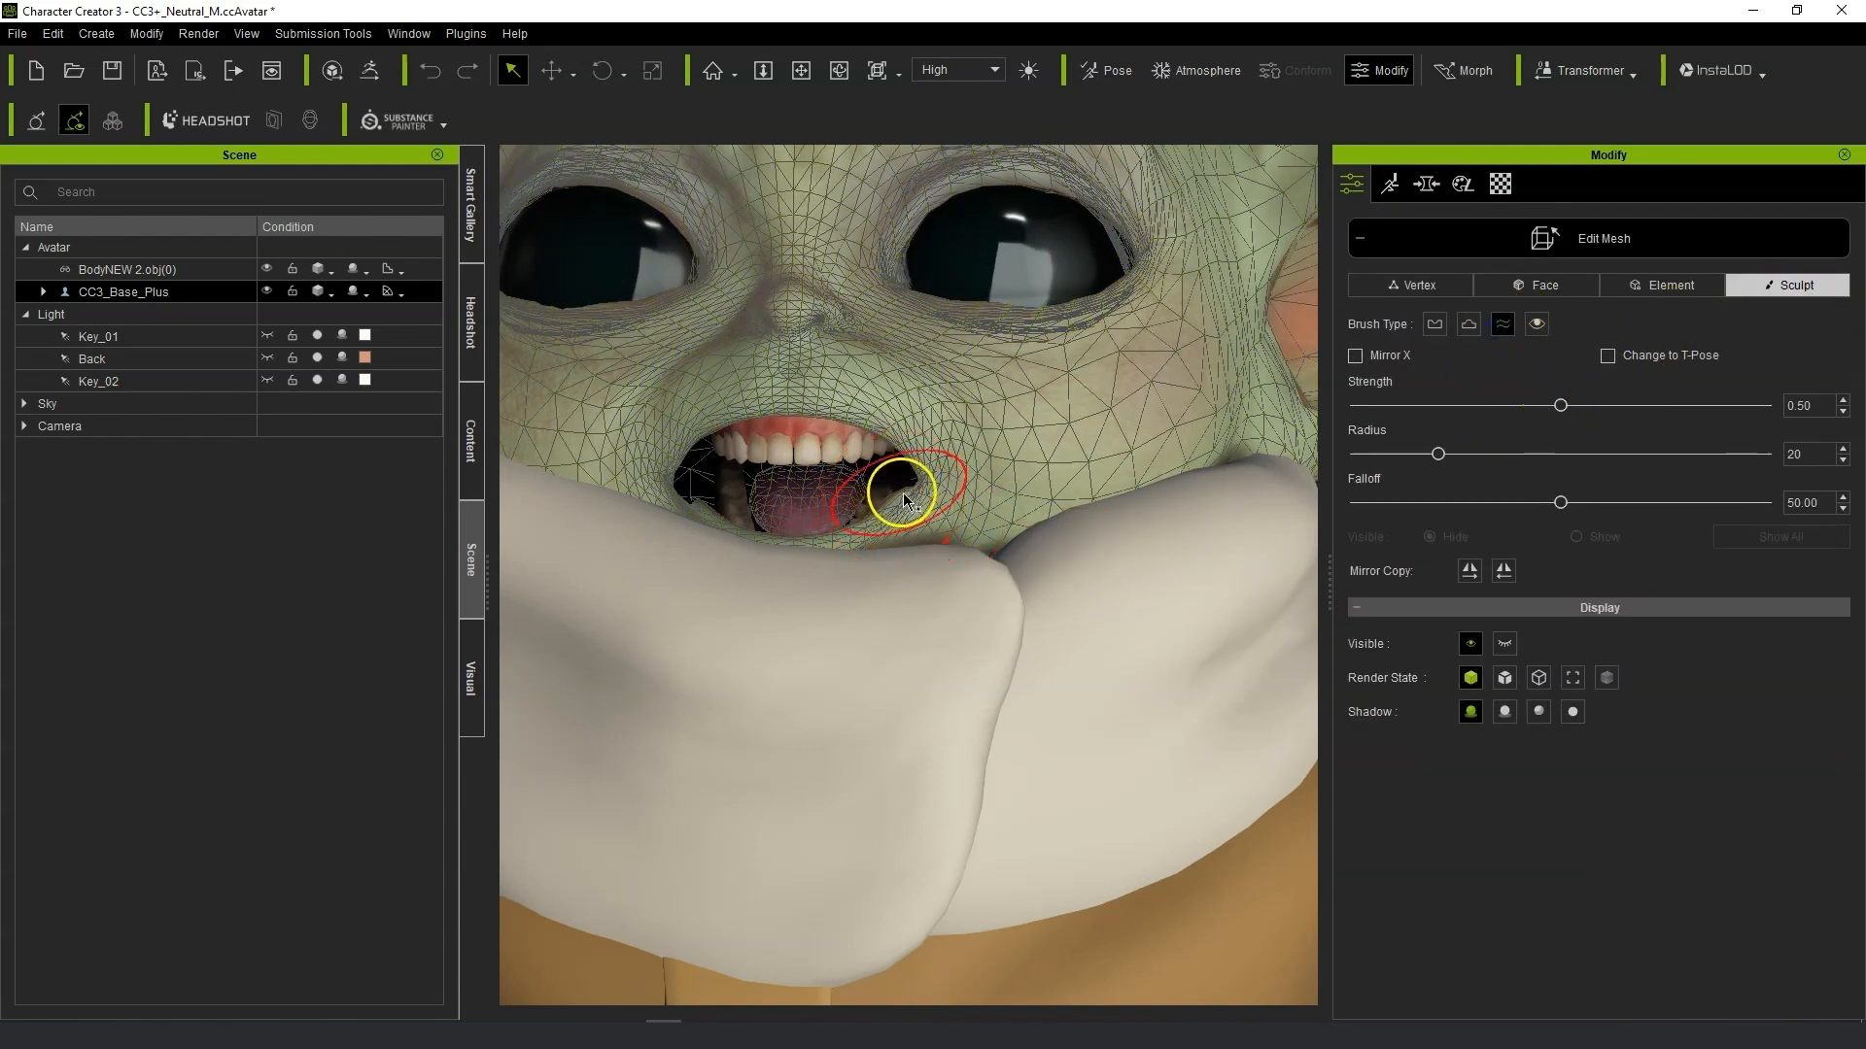
left_click_drag(916, 485, 926, 474)
mouse_move(661, 498)
left_mouse_down()
mouse_move(682, 486)
mouse_move(691, 522)
mouse_move(687, 500)
left_mouse_up()
mouse_move(1068, 760)
right_mouse_down()
mouse_move(1029, 800)
mouse_move(1104, 803)
right_mouse_up()
left_click(791, 521)
left_click(833, 428)
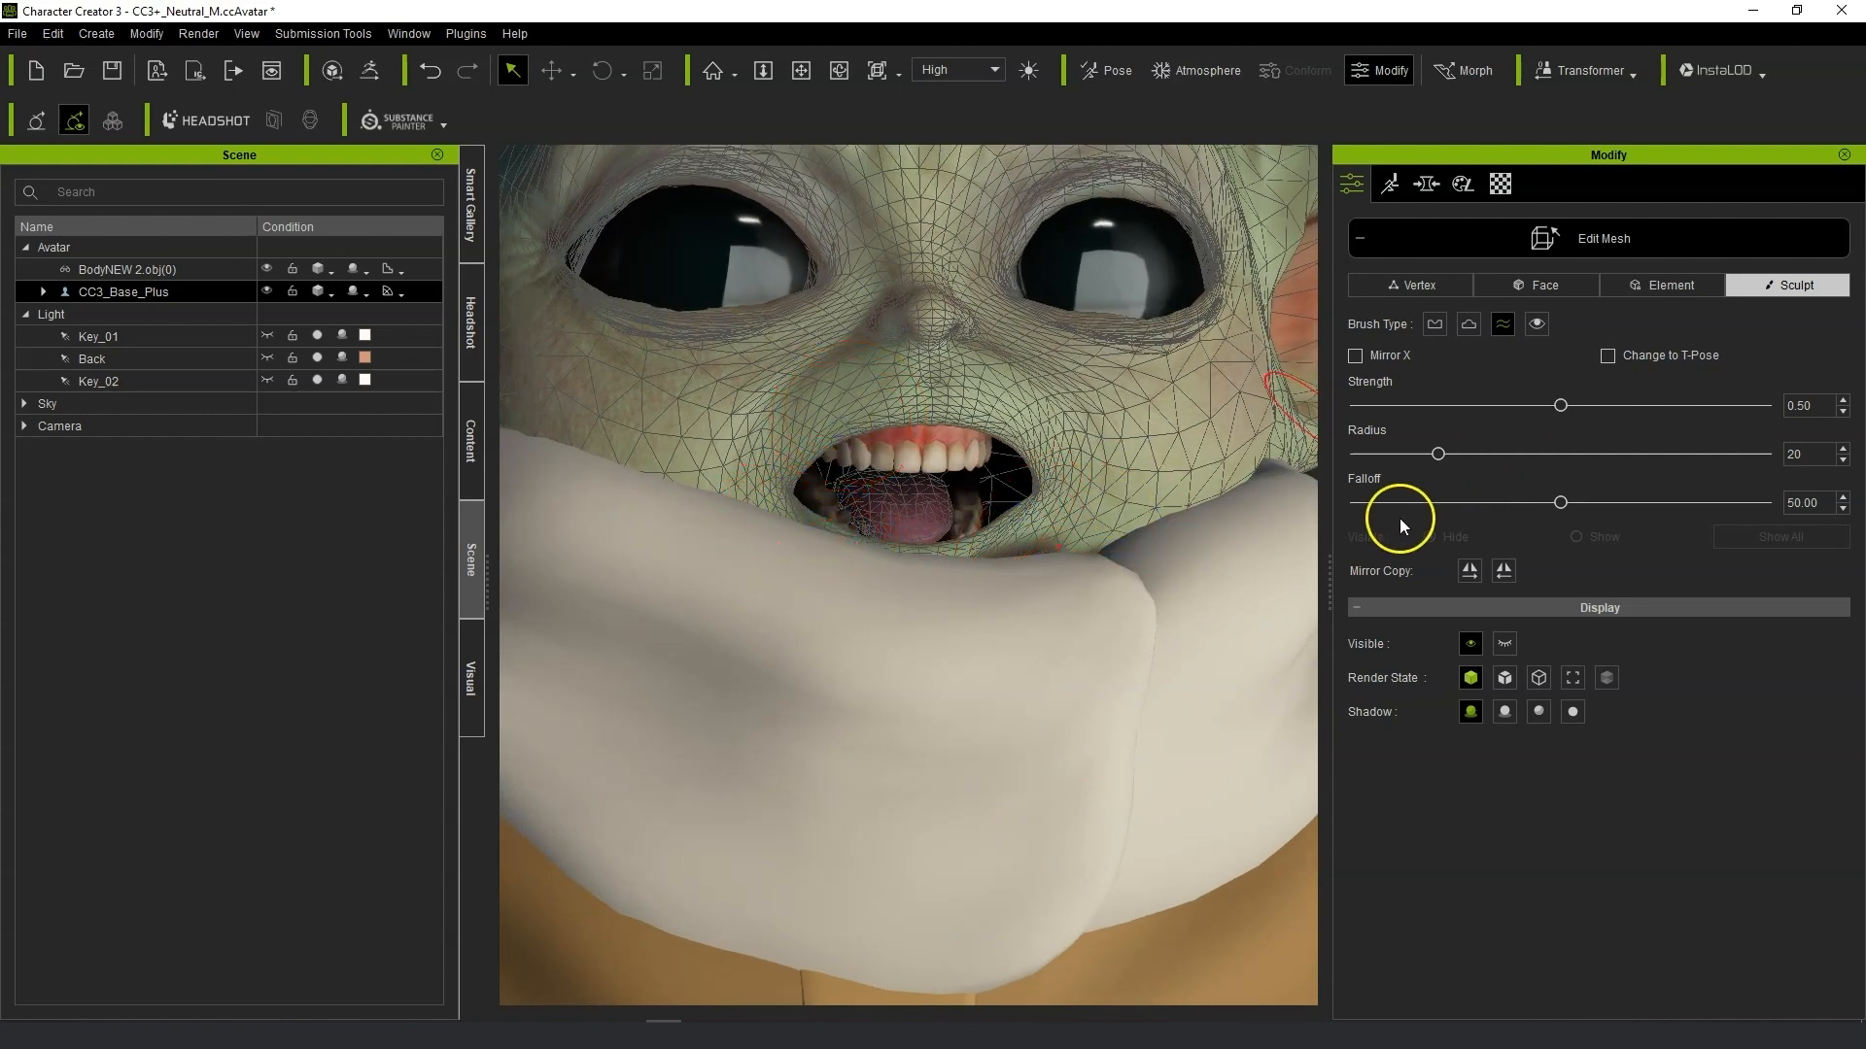
right_click_drag(1161, 598, 1126, 573)
left_click(1427, 184)
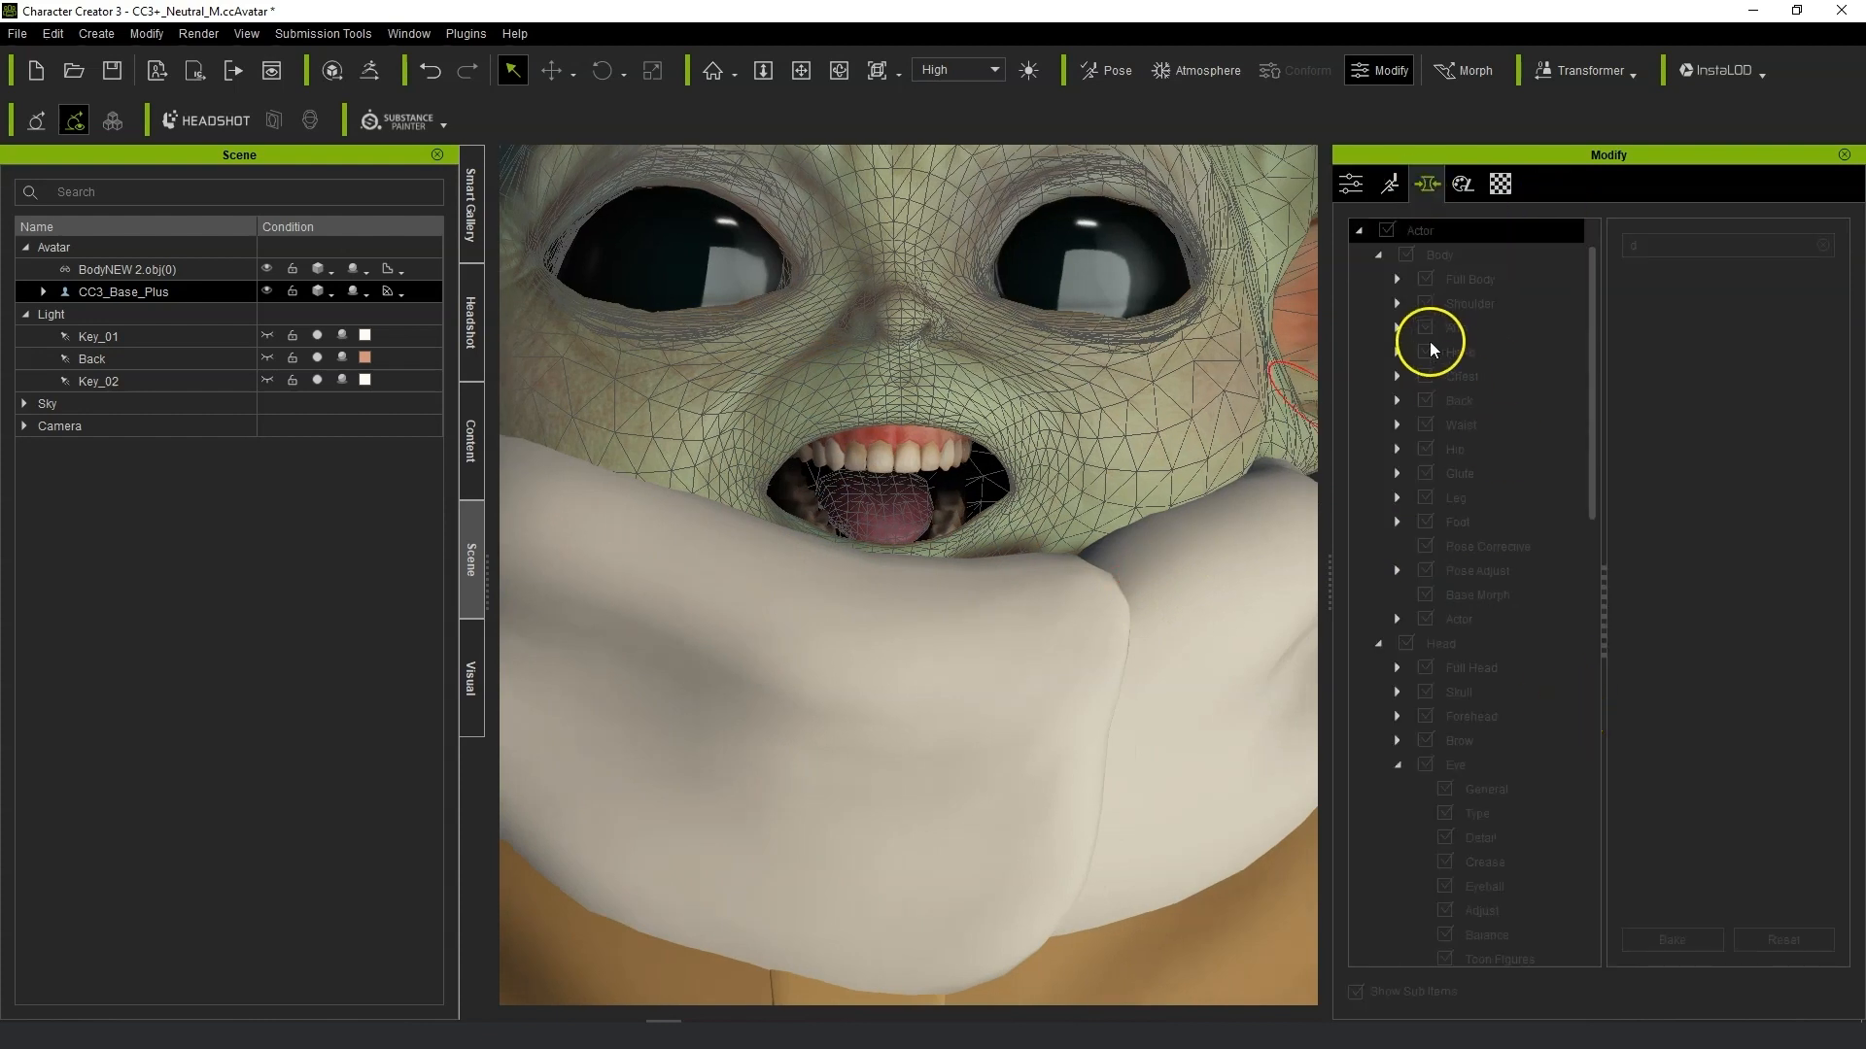
left_click(1349, 184)
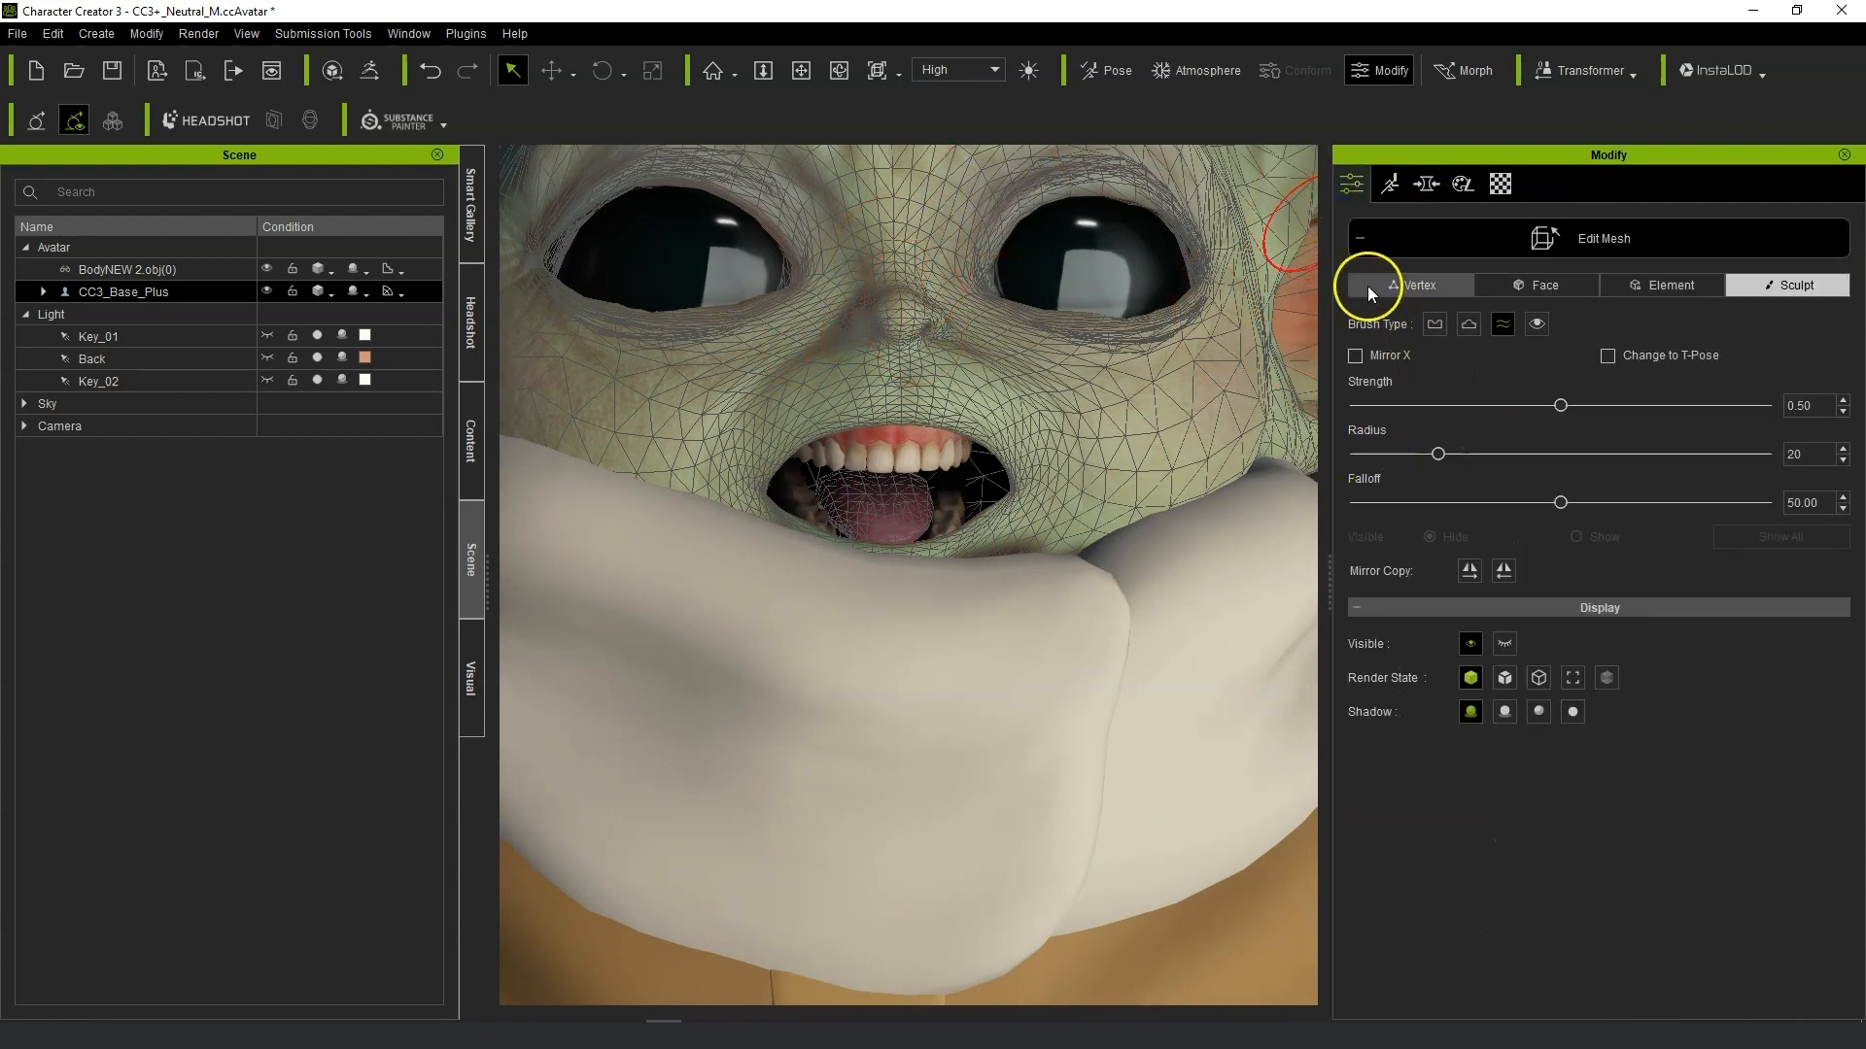
left_click(1388, 239)
Open the morph sliders and select CC_Base_Teeth in the morph tree.
left_click(1427, 184)
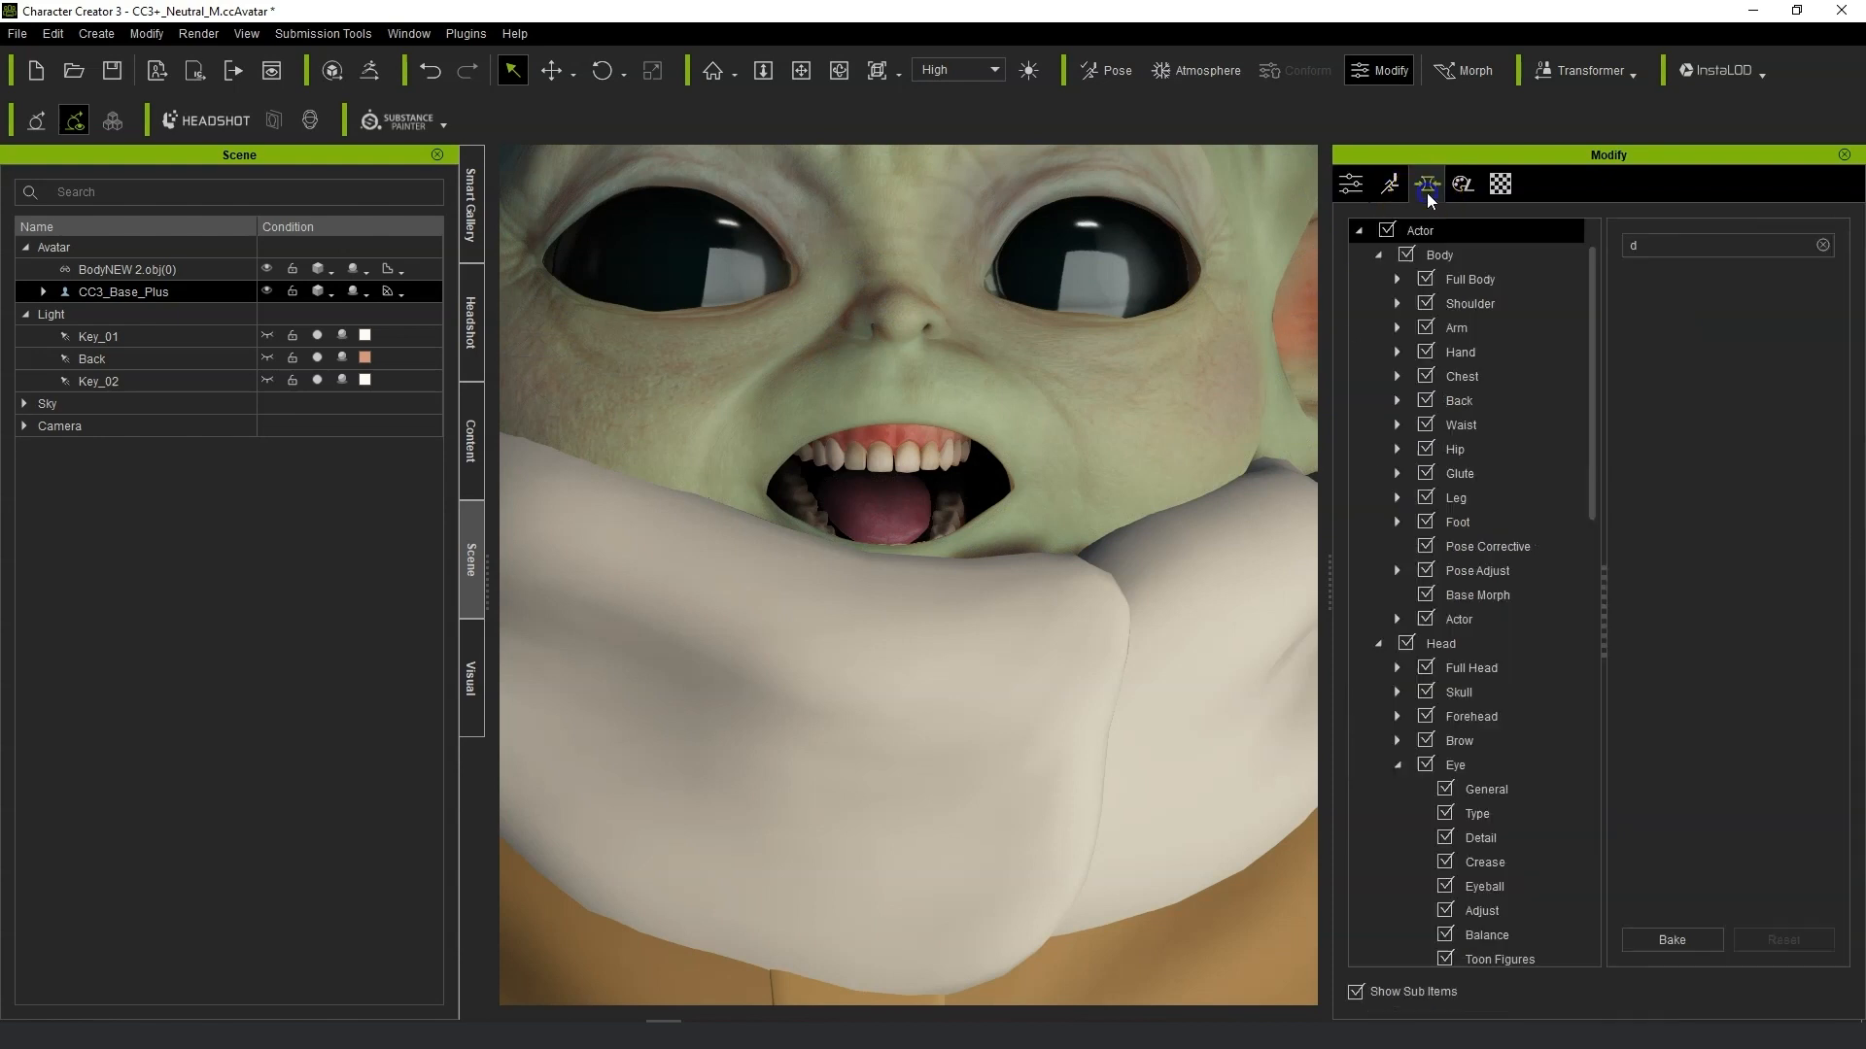
left_click(1477, 668)
scroll(1495, 758, "down", 10)
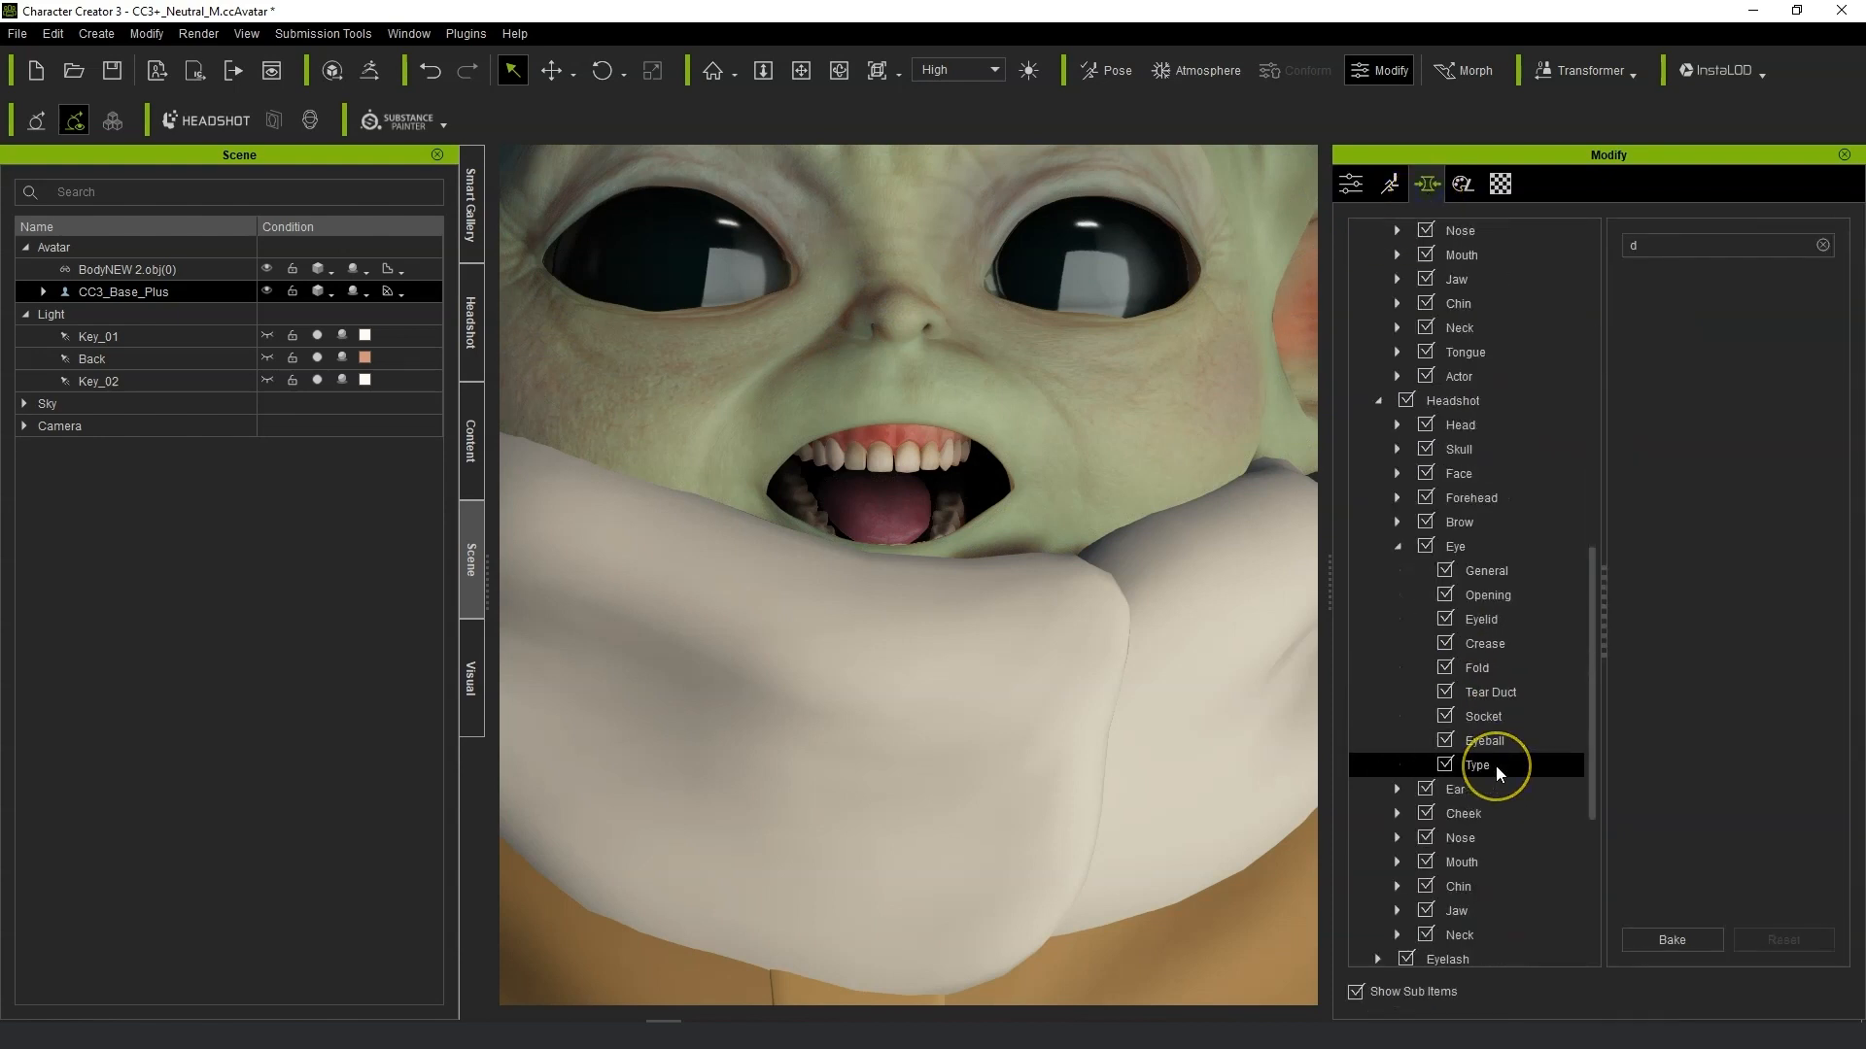
left_click_drag(1497, 773, 1520, 647)
scroll(1519, 647, "up", 4)
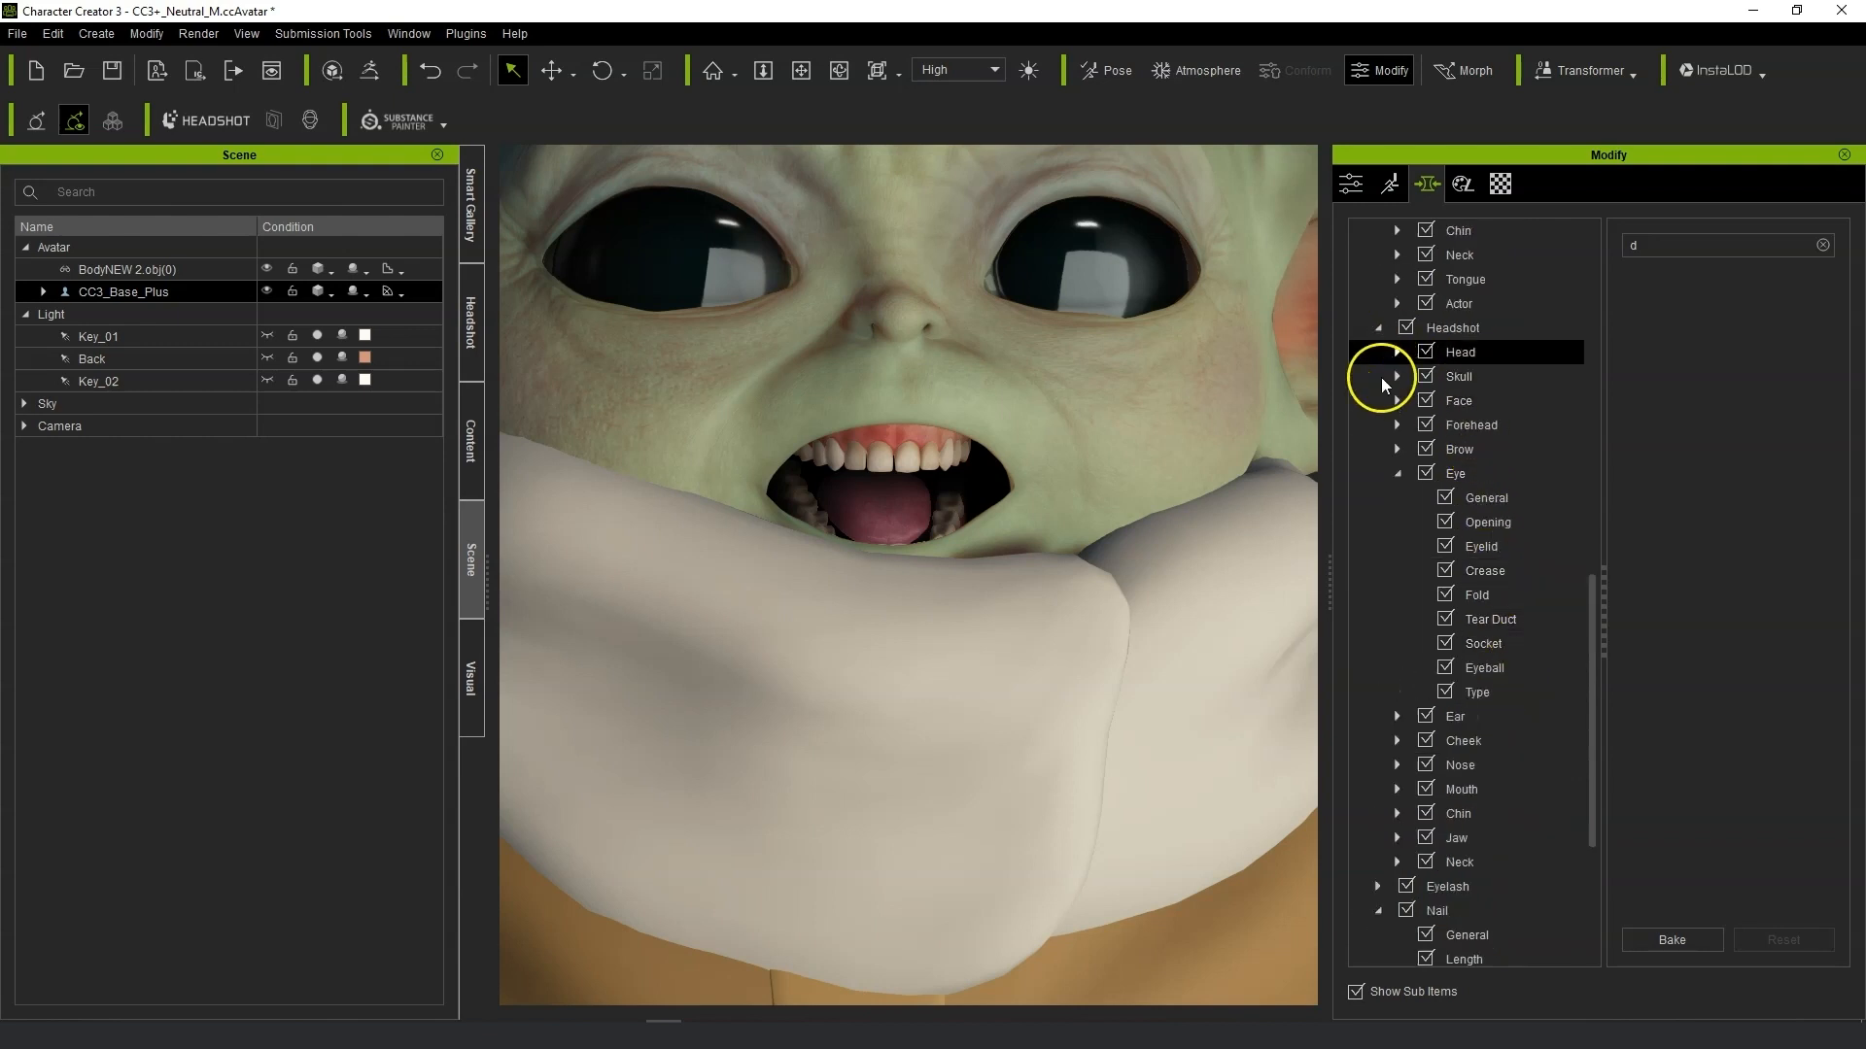
left_click(1397, 476)
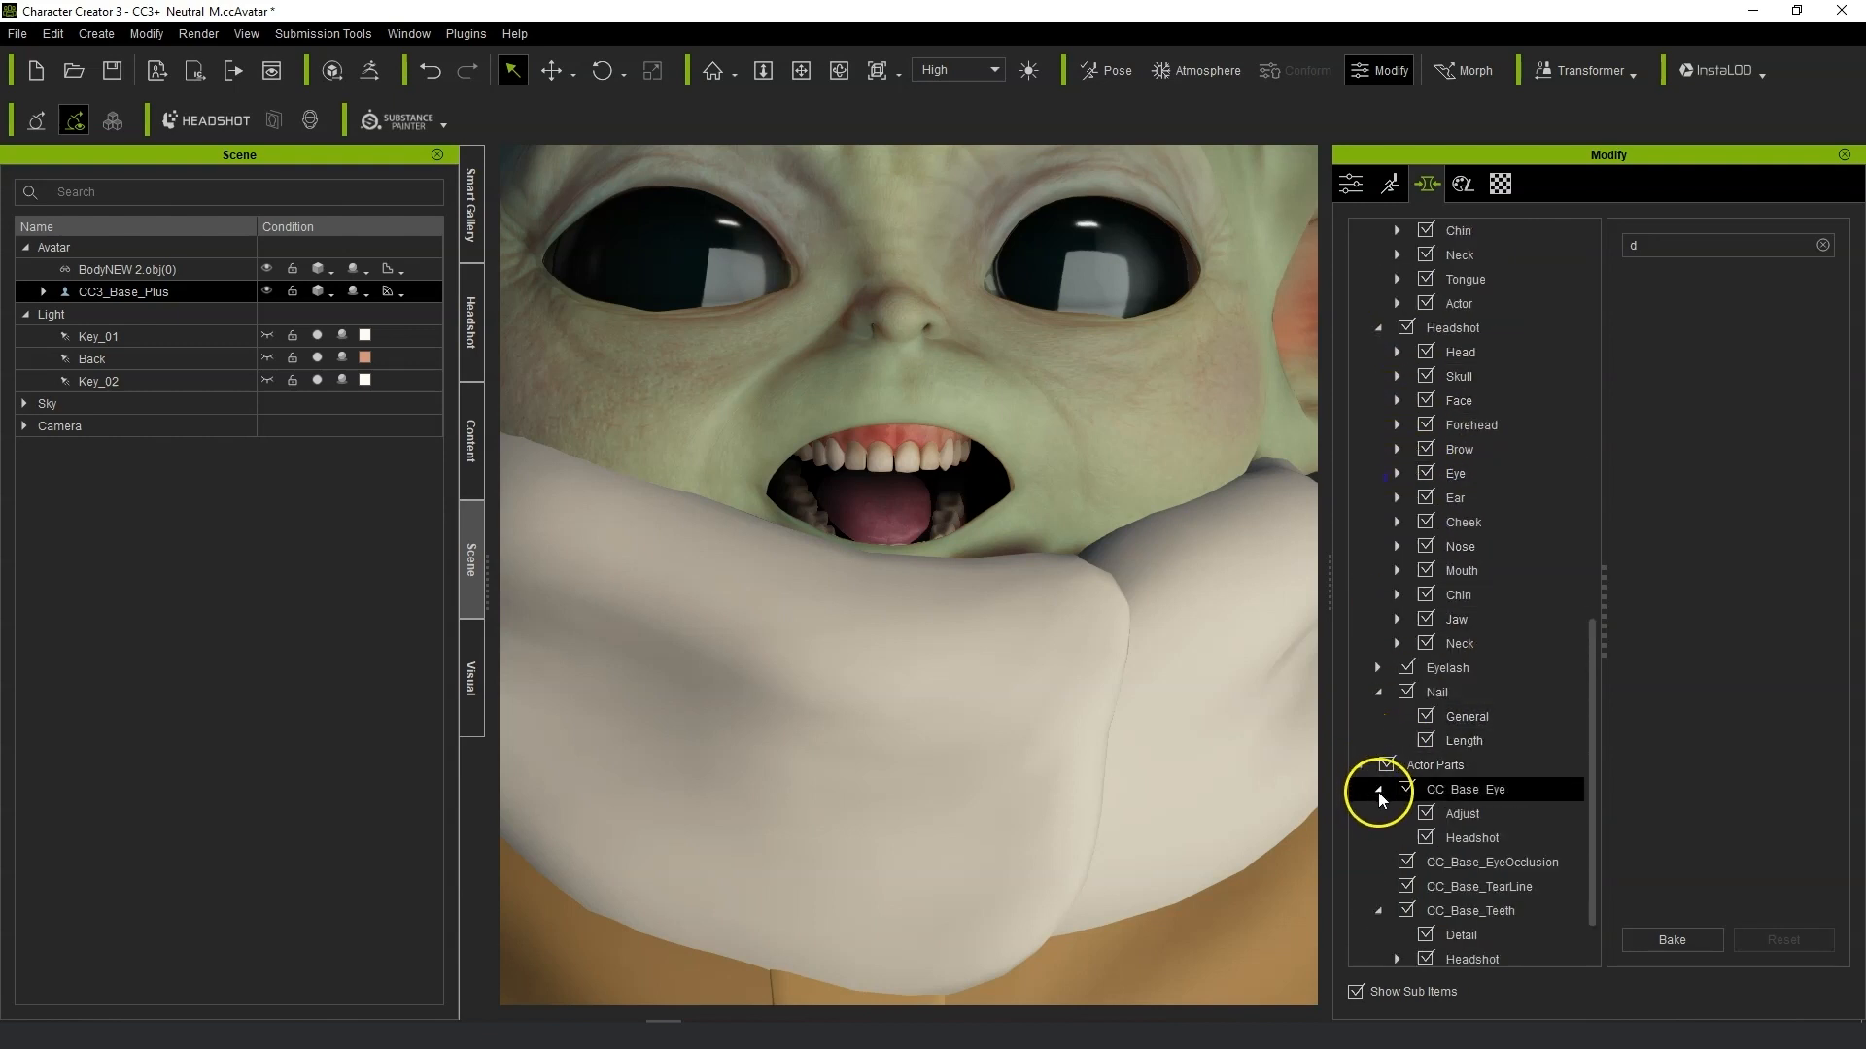
left_click(1530, 909)
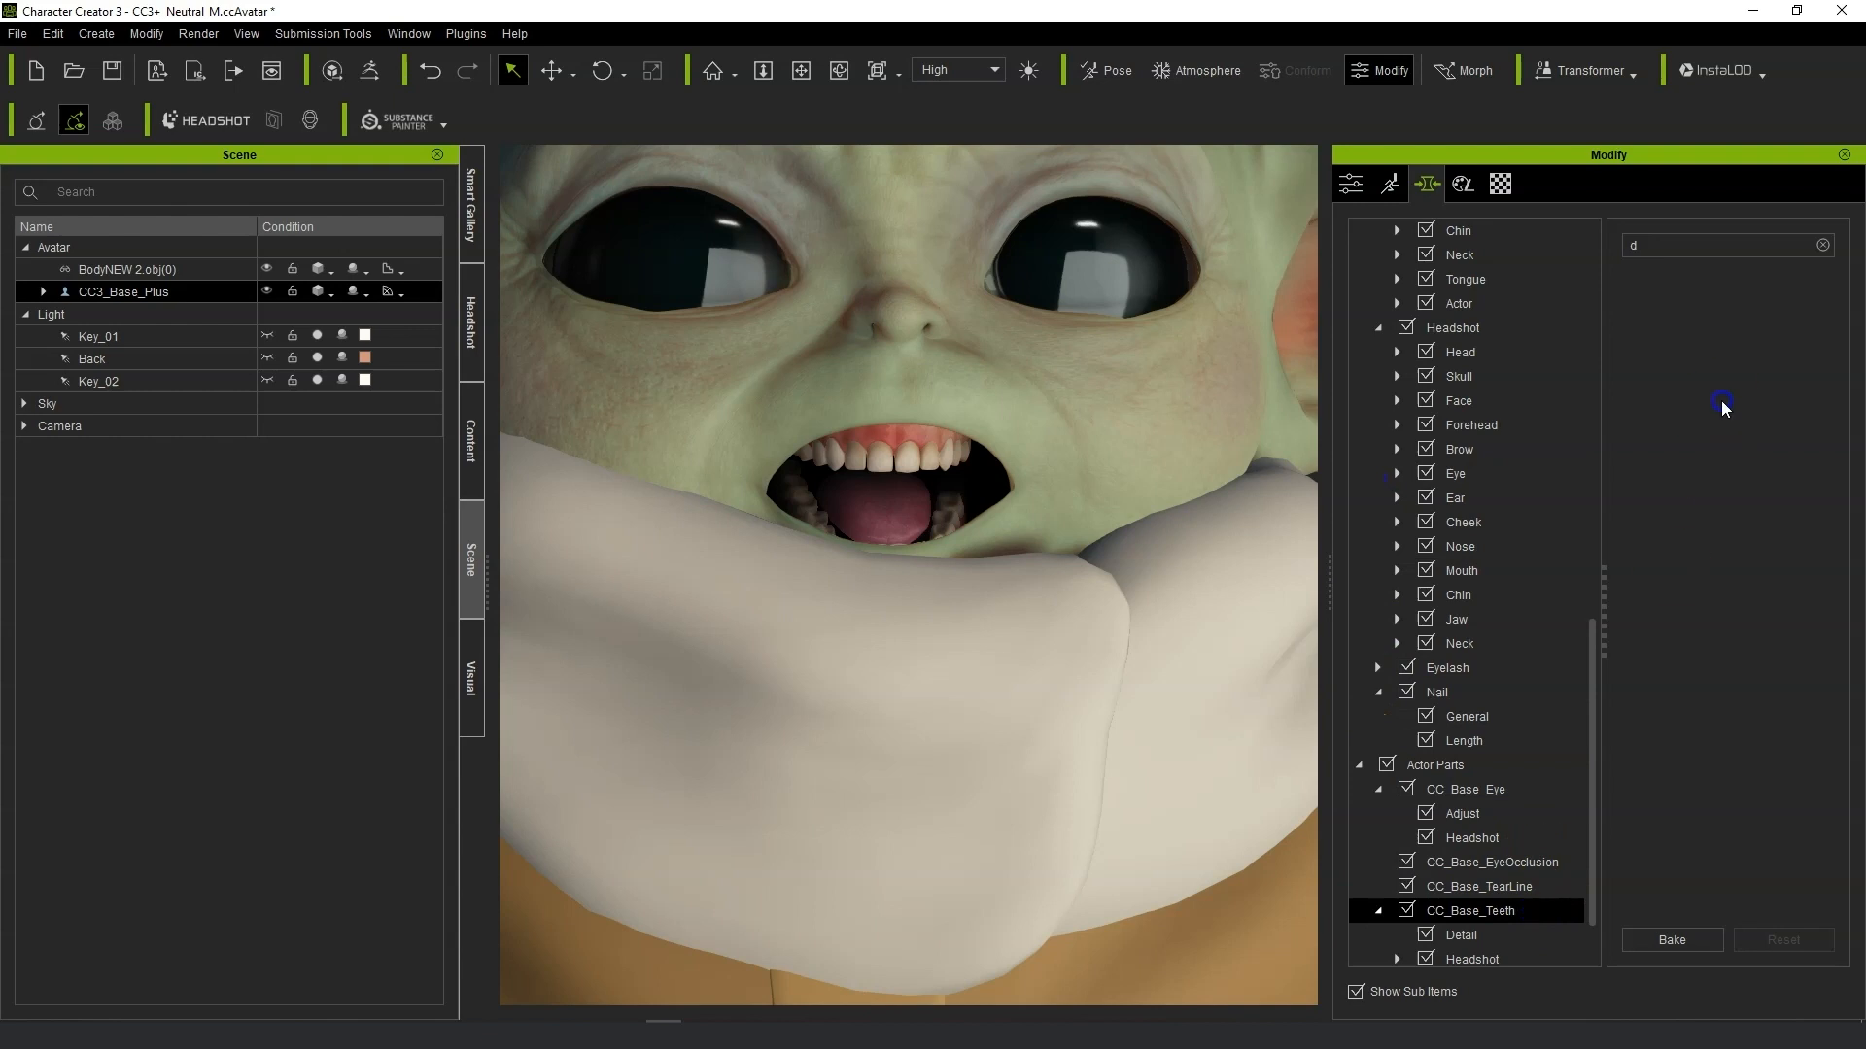
left_click(1822, 245)
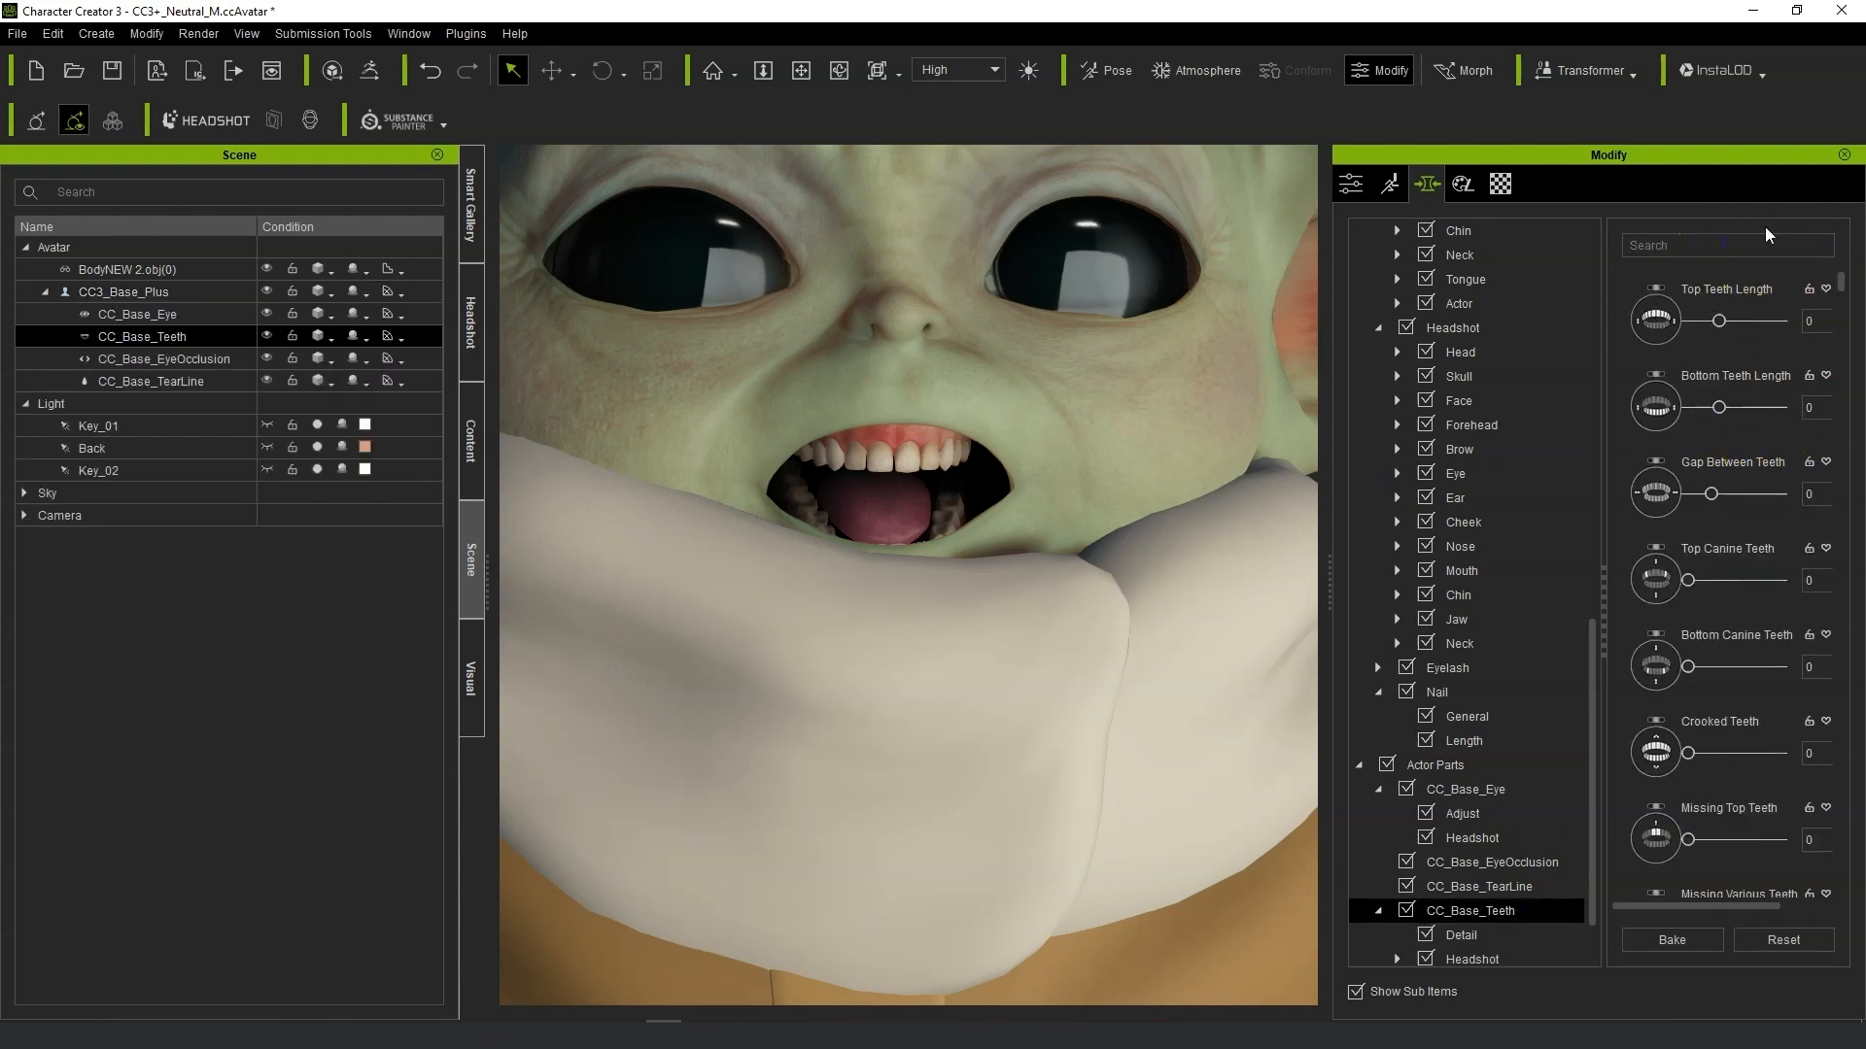
Filter the teeth morphs by "HE" and set Teeth Lower Height to 85 and Teeth Upper Height to 74.
type("HE")
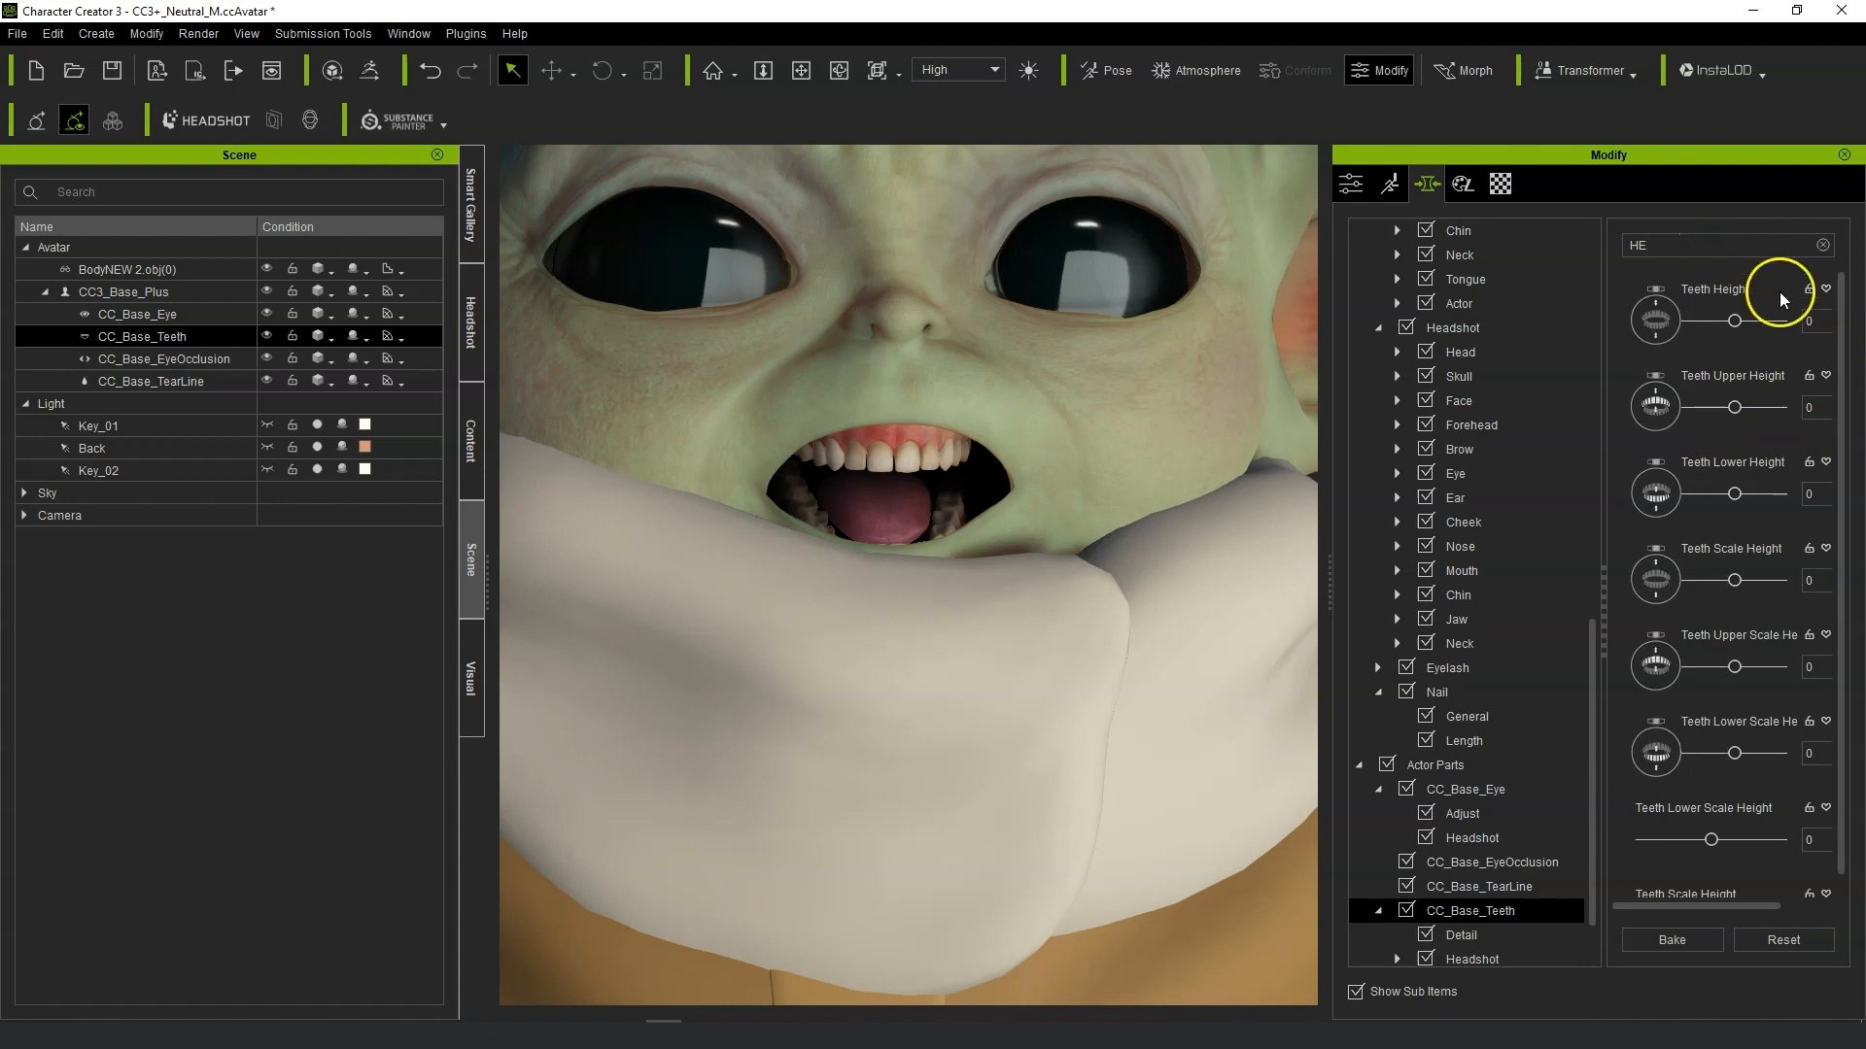
left_click_drag(1746, 497, 1768, 494)
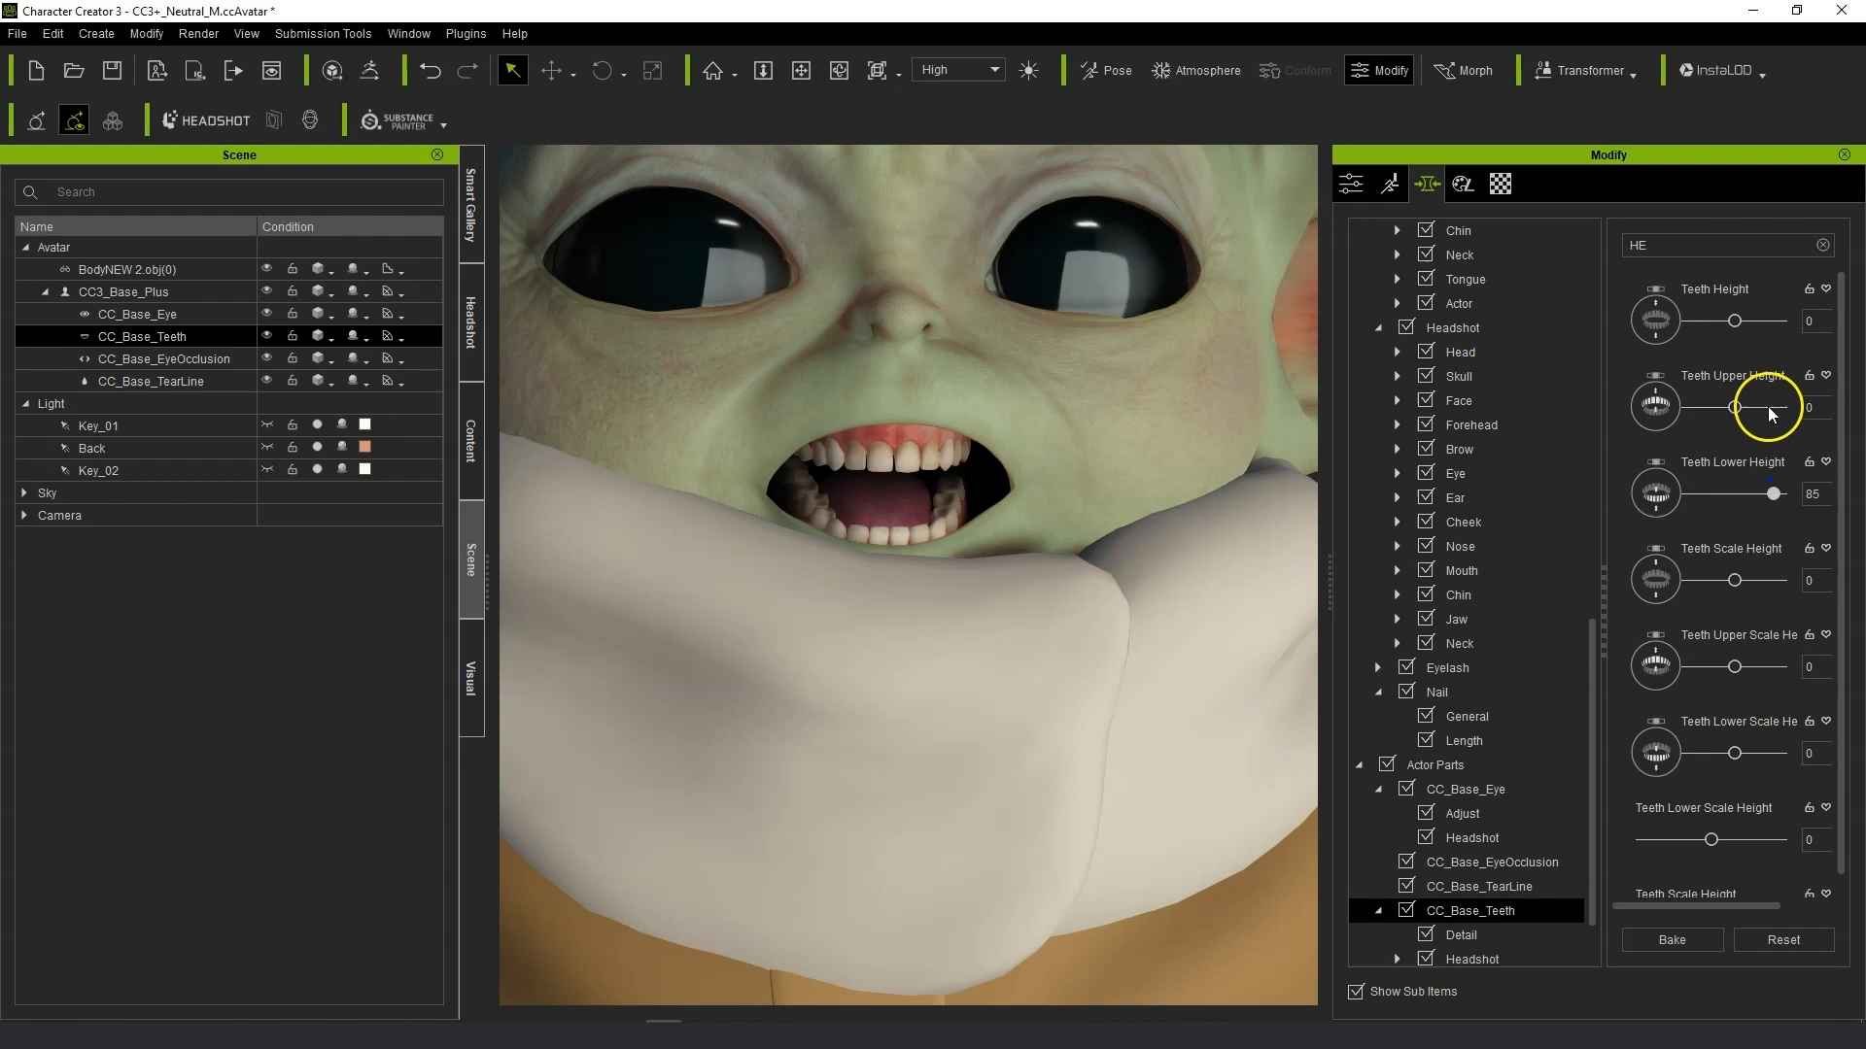
left_click_drag(1760, 408, 1771, 408)
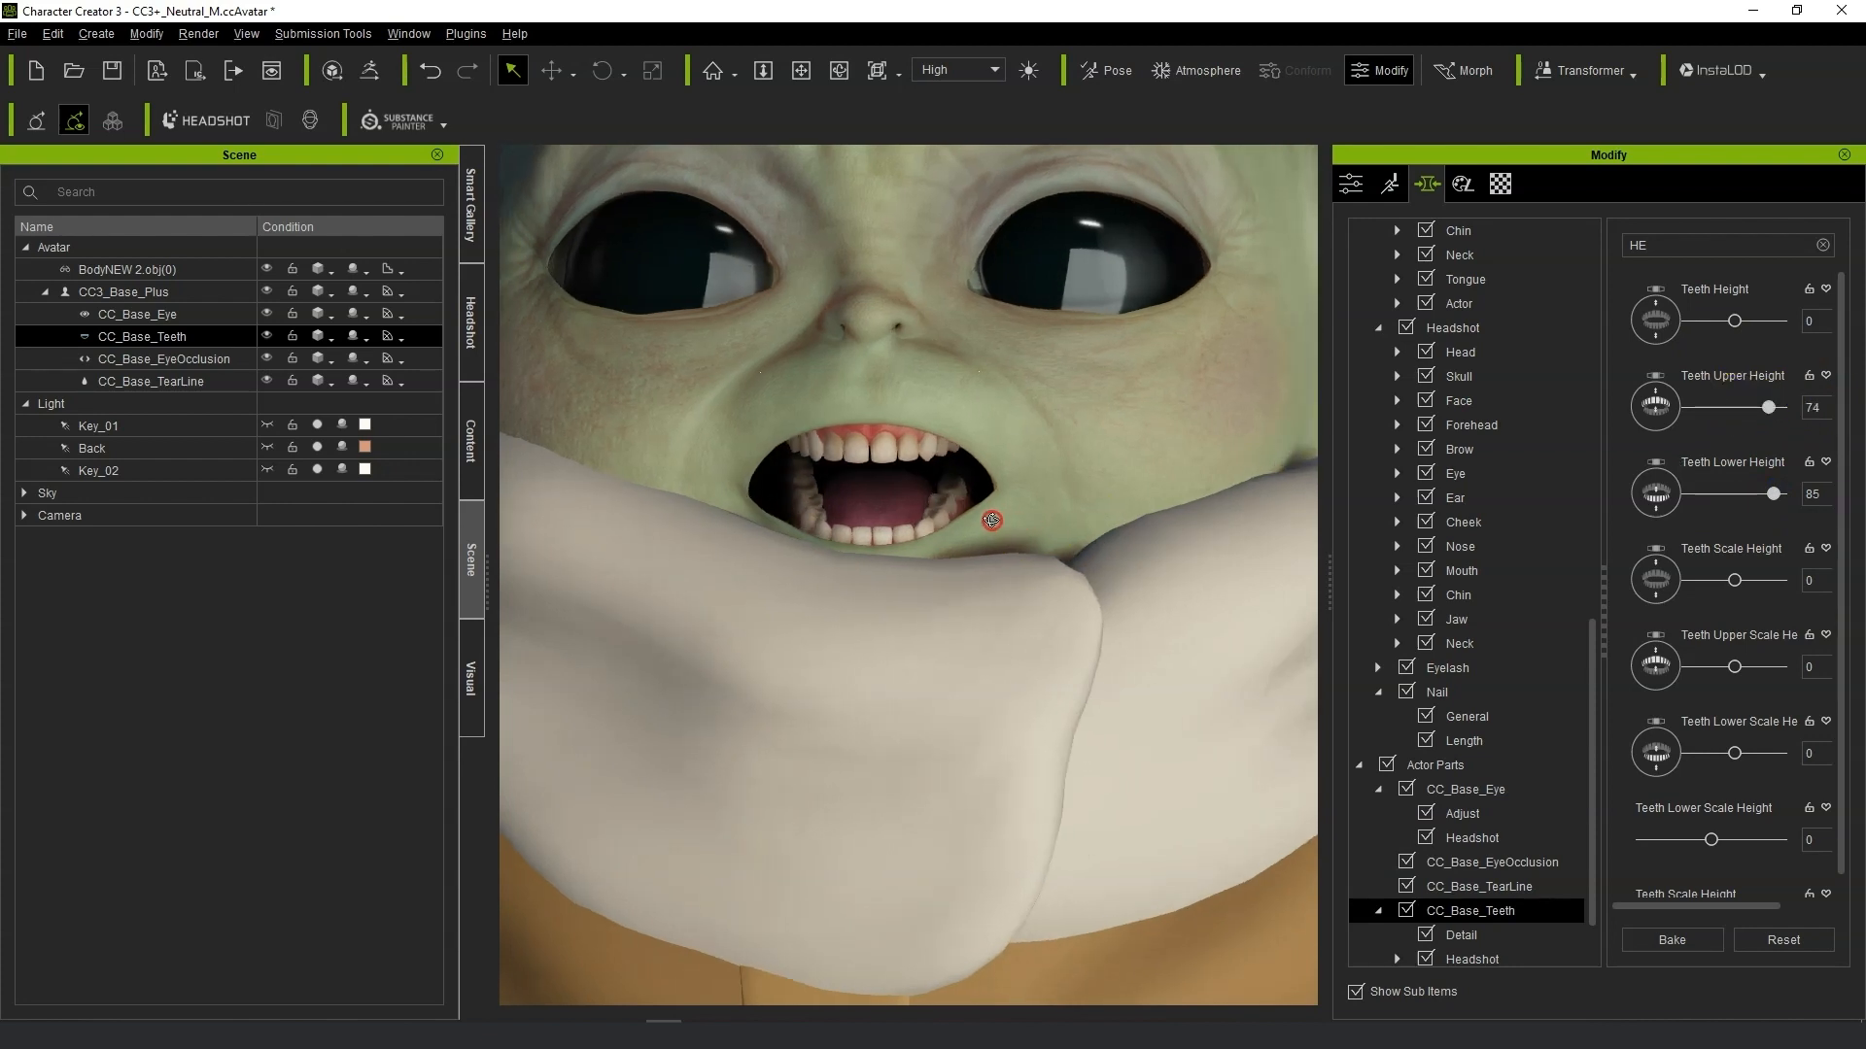
Clear the morph search filter and set Top Canine Teeth to 19 and Crooked Teeth to 43.
scroll(1069, 530, "down", 2)
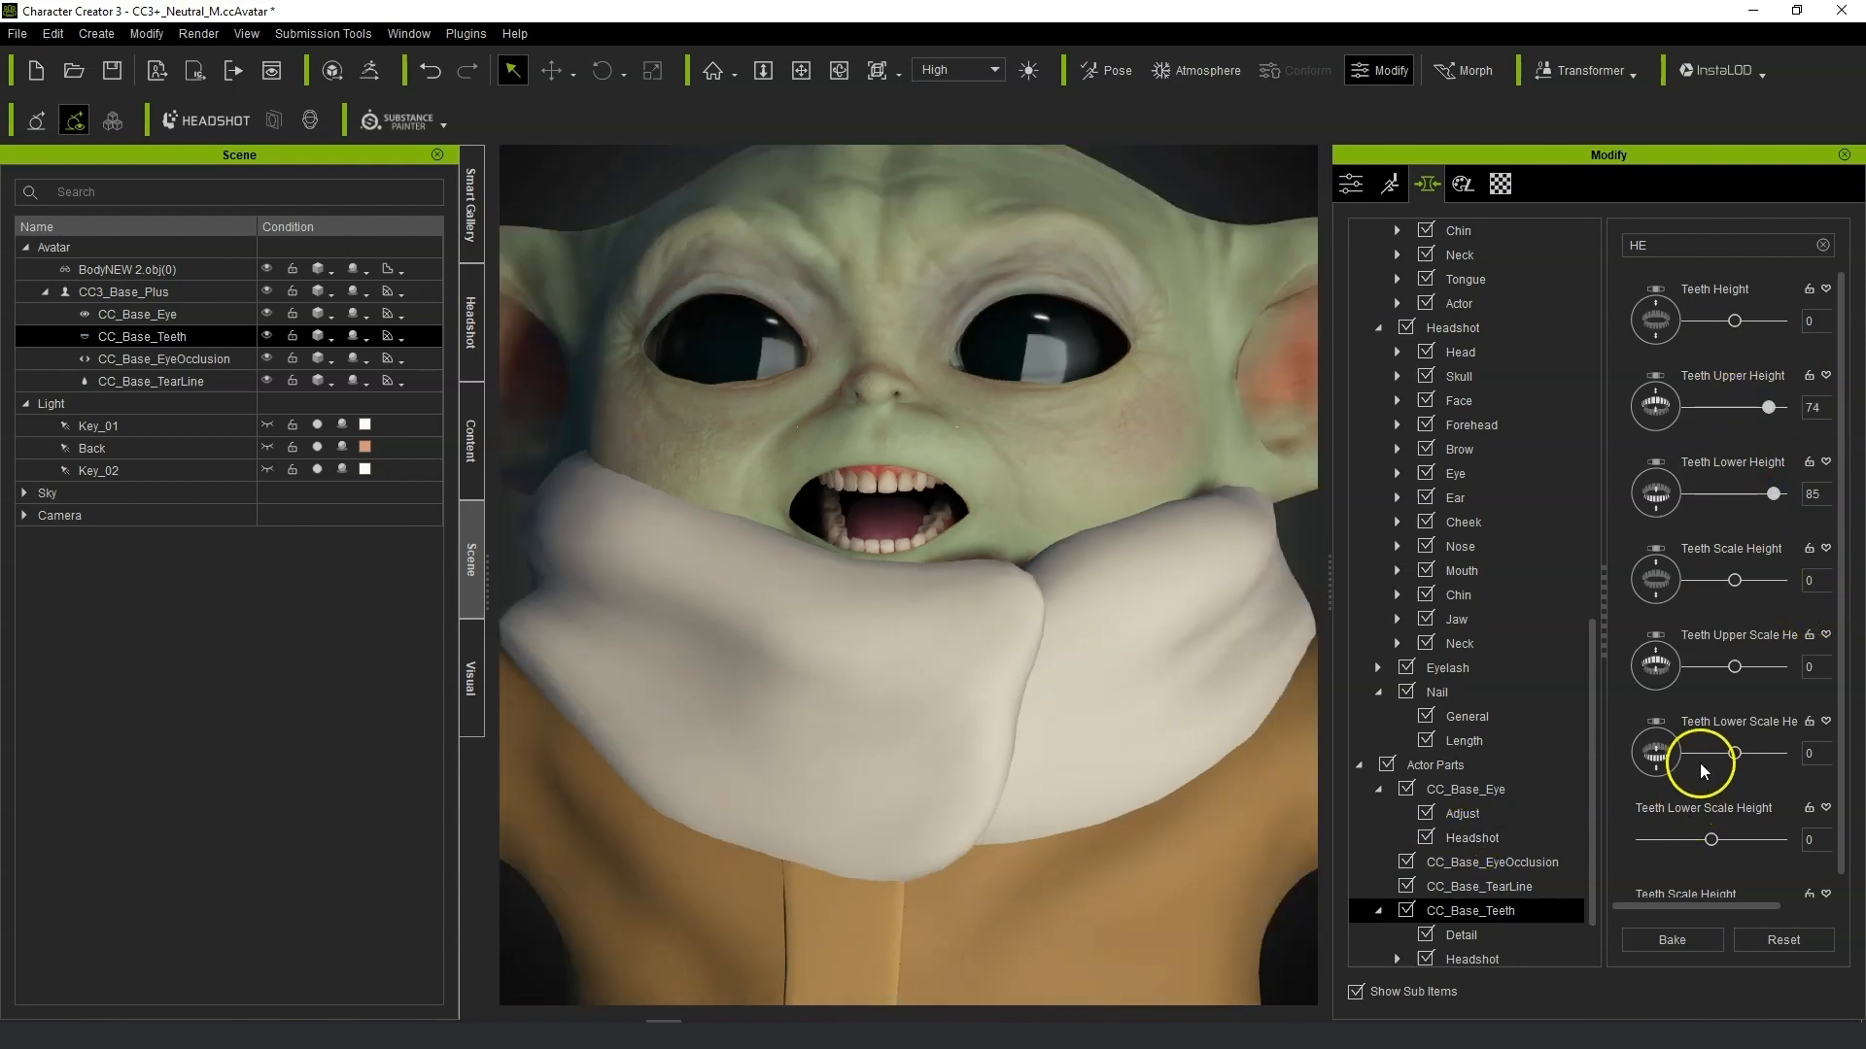
scroll(1700, 762, "down", 1)
left_click(1398, 962)
scroll(1524, 875, "down", 4)
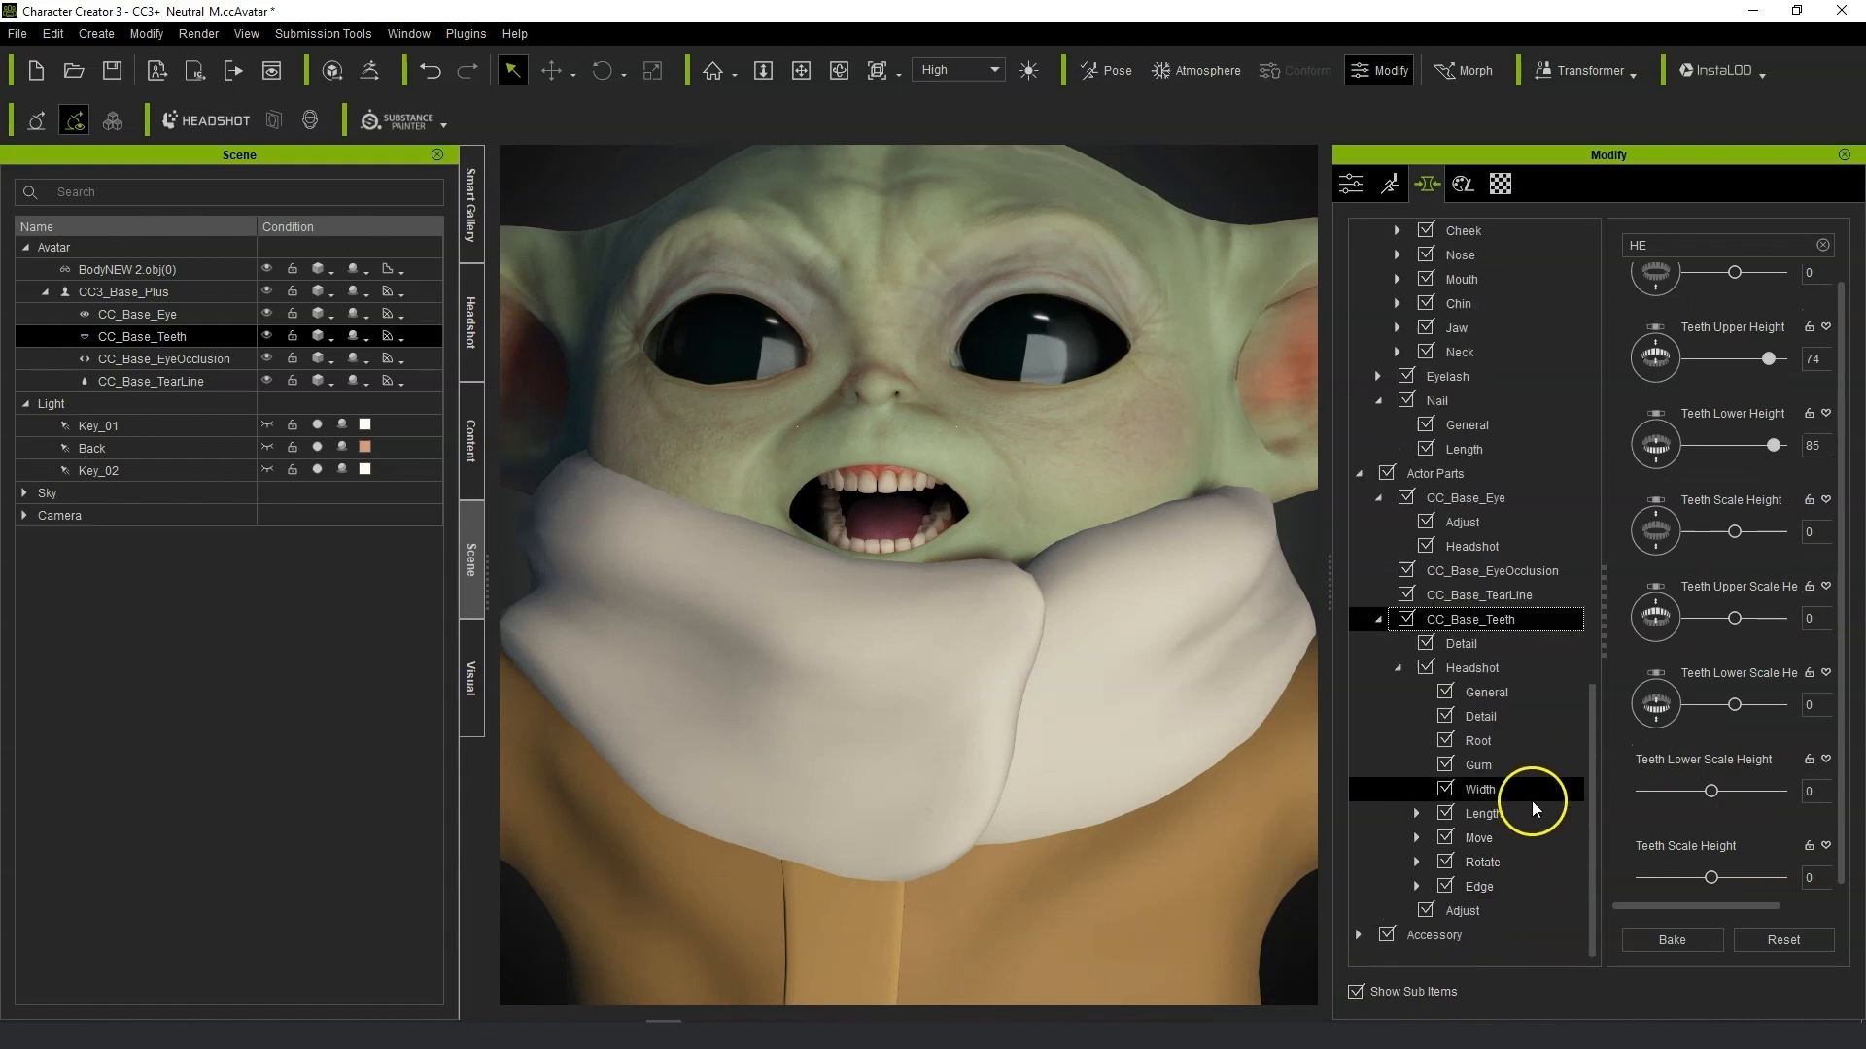
left_click(1553, 701)
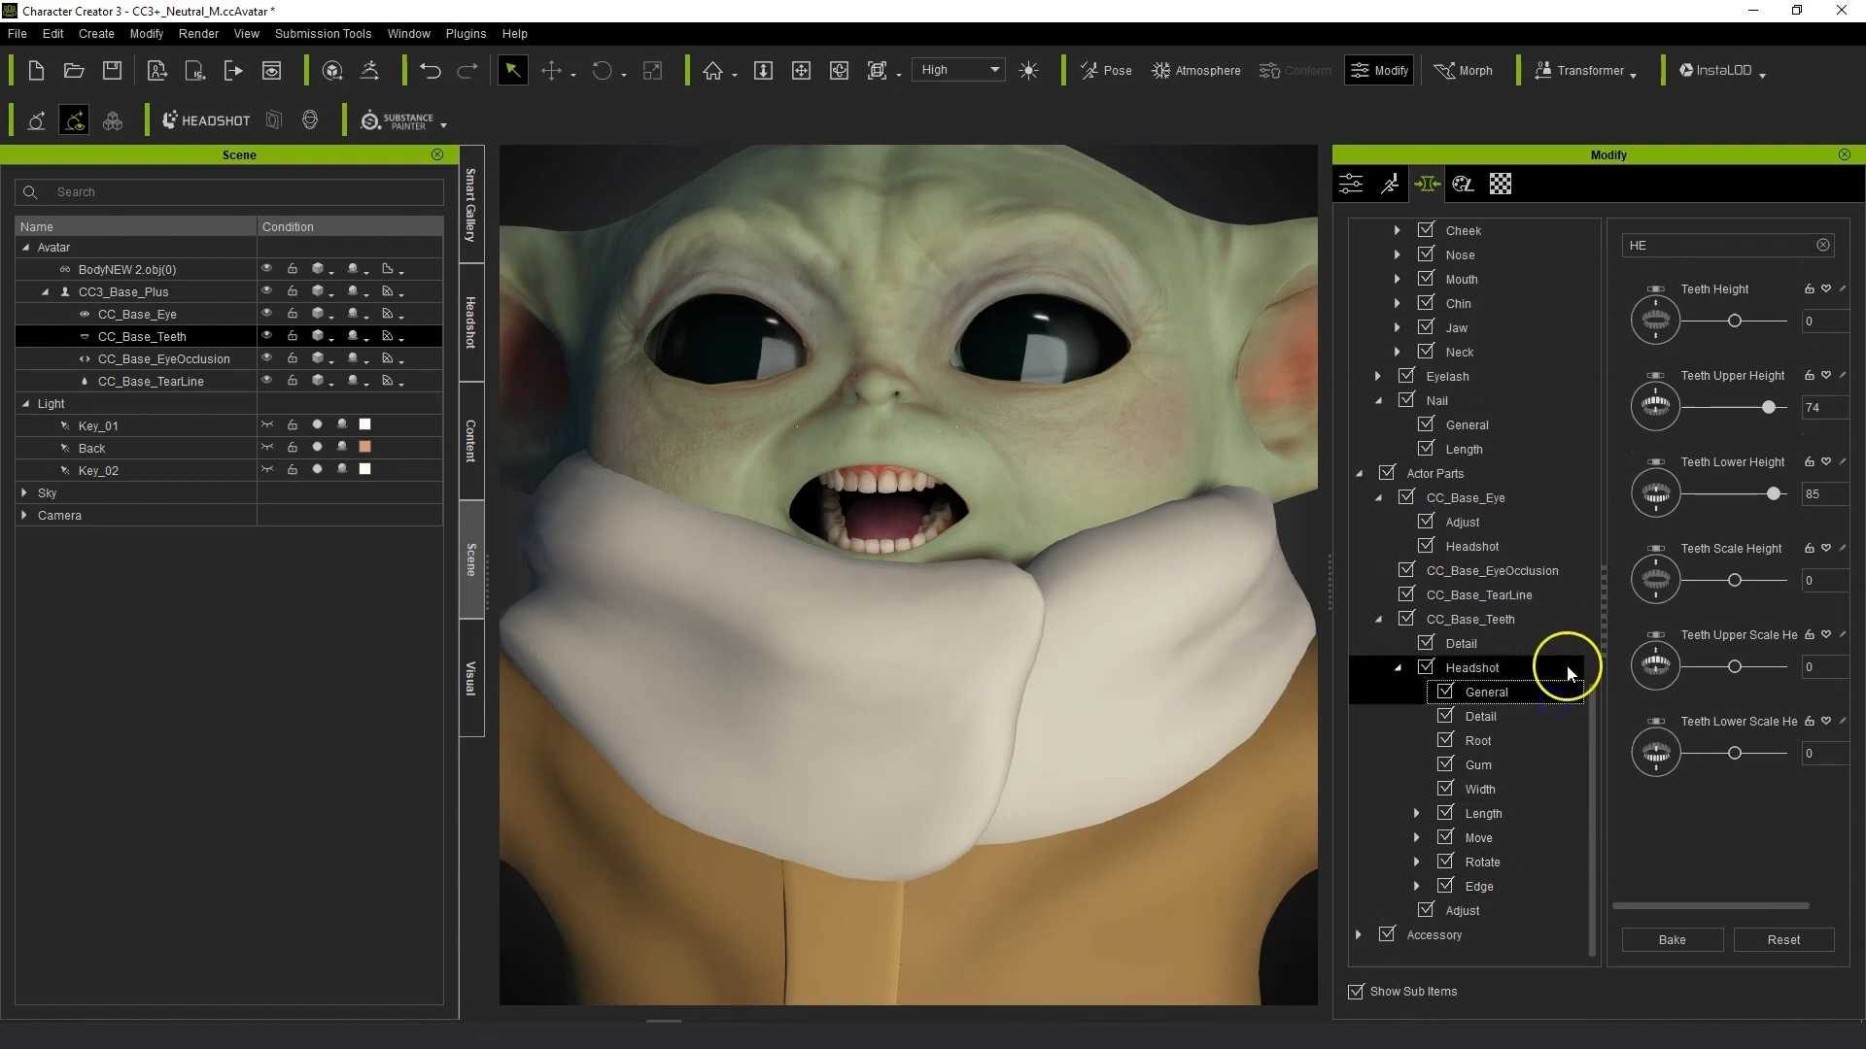
left_click_drag(1708, 245, 1552, 243)
key("BackSpace")
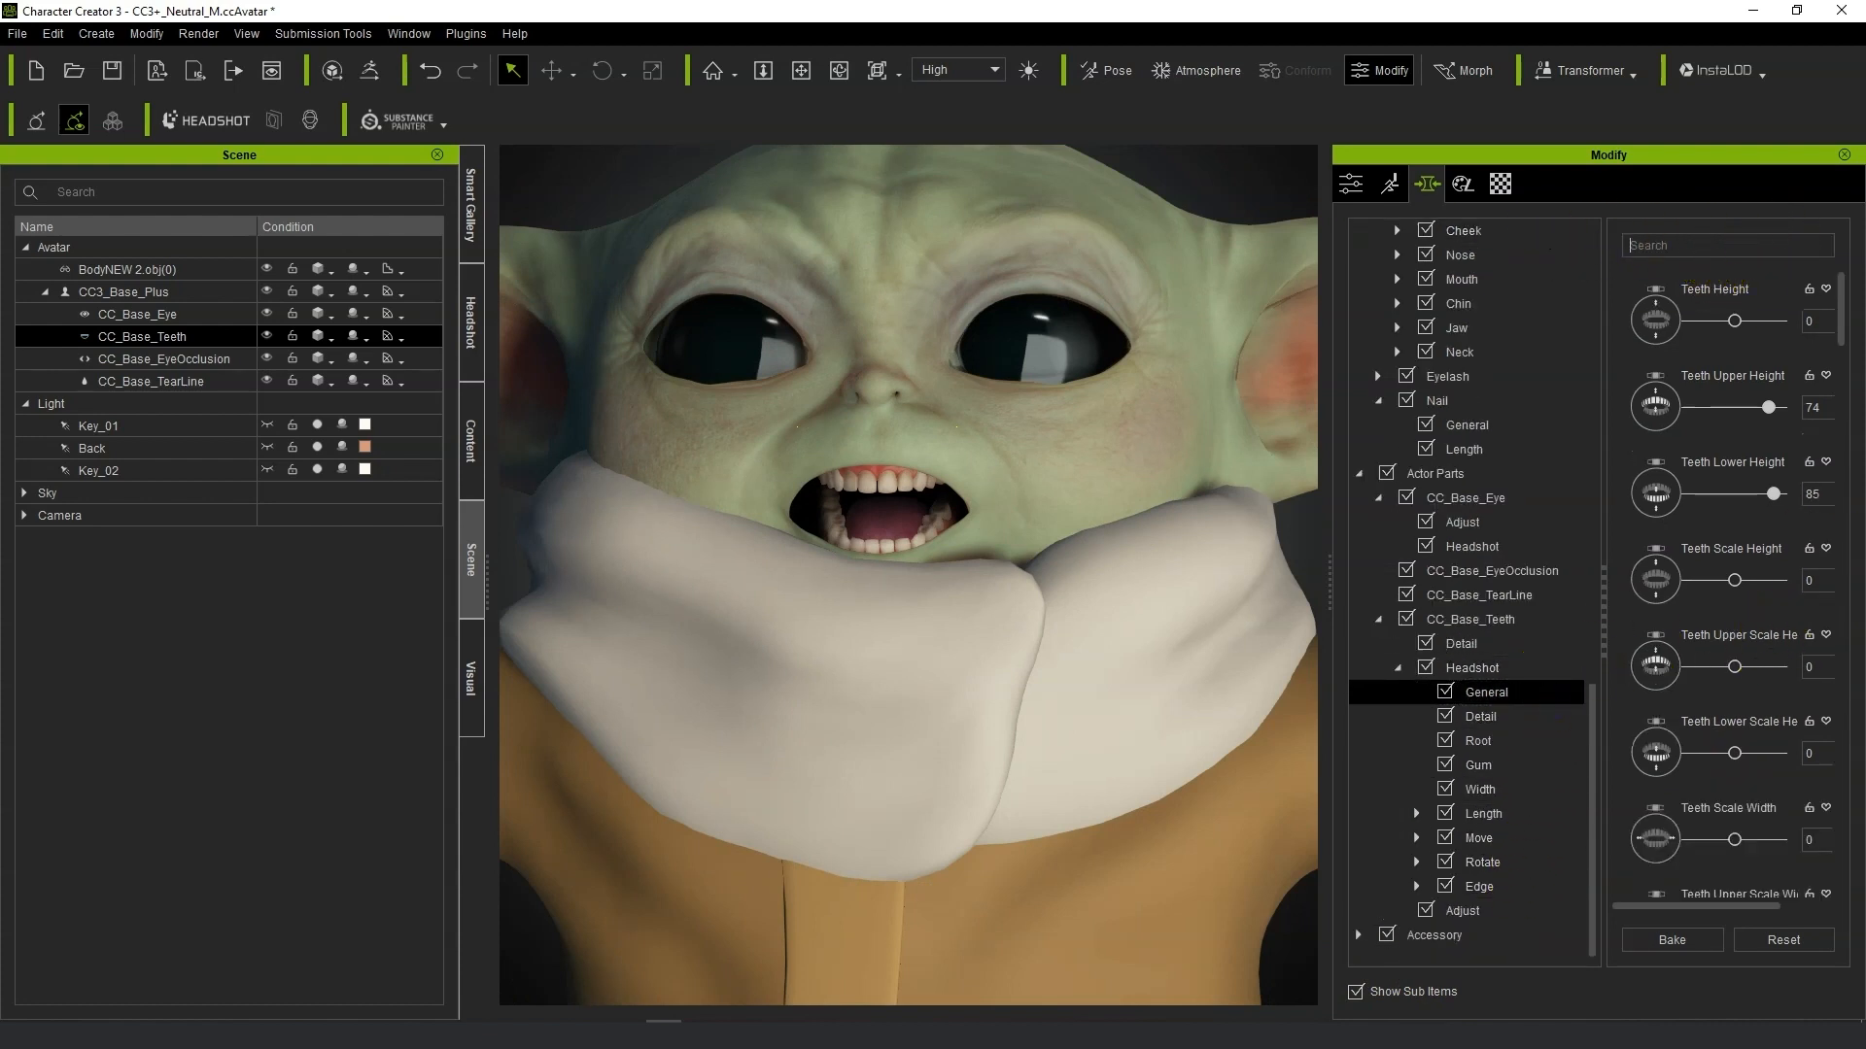
left_click_drag(1843, 342, 1831, 264)
left_click(1470, 619)
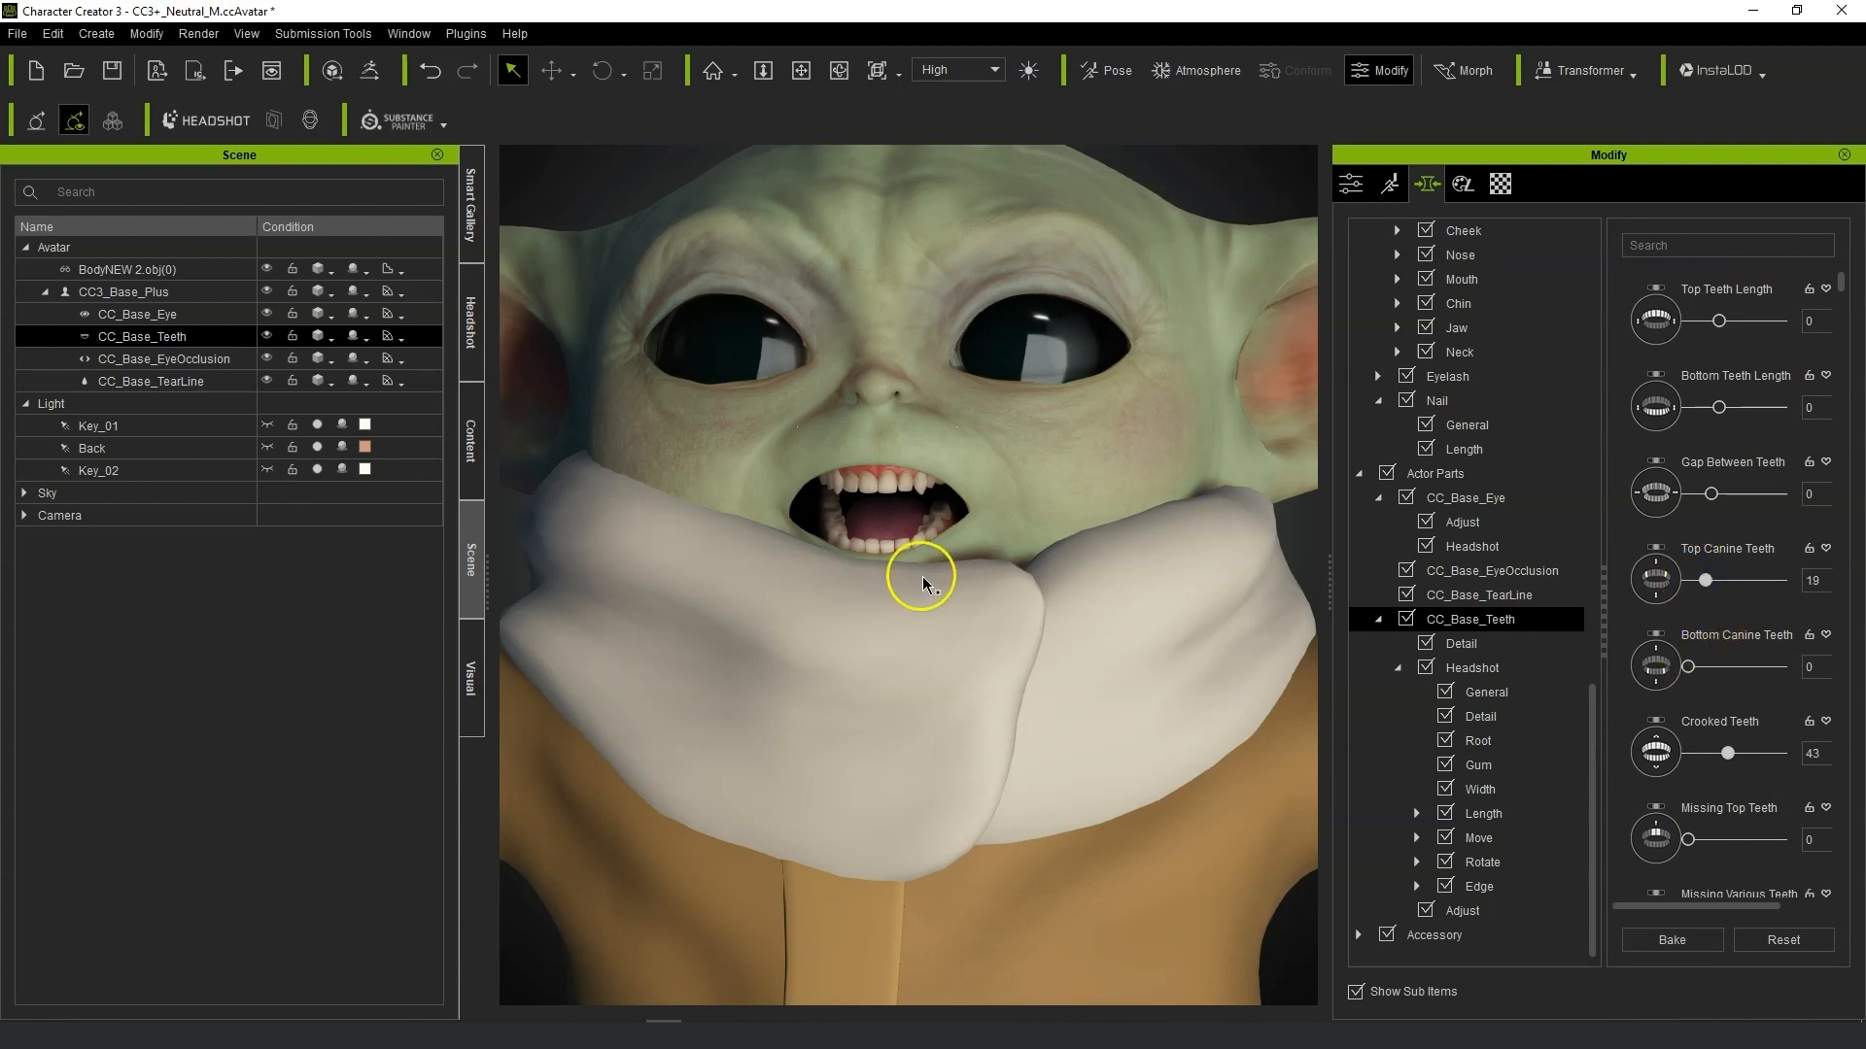
Toggle Open/Close Mouth to close the character's mouth.
scroll(922, 577, "down", 5)
right_click_drag(923, 577, 997, 565)
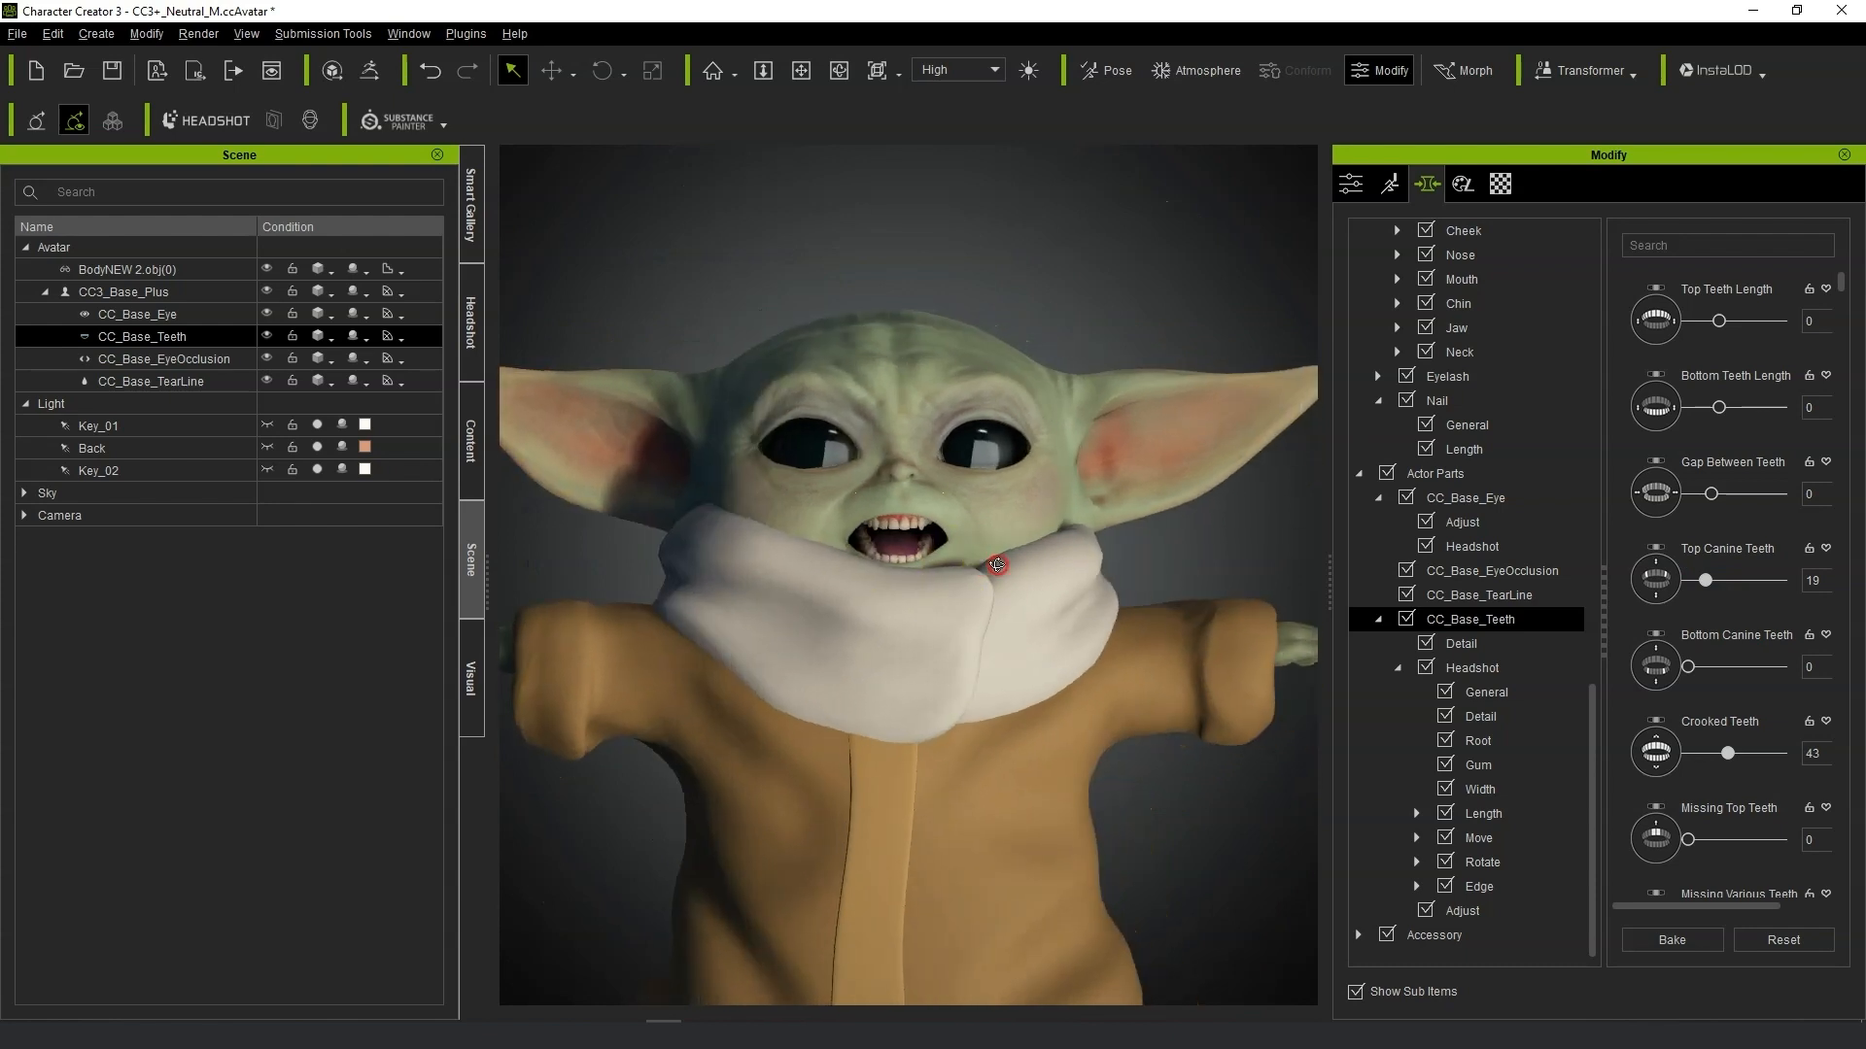
scroll(1001, 565, "down", 4)
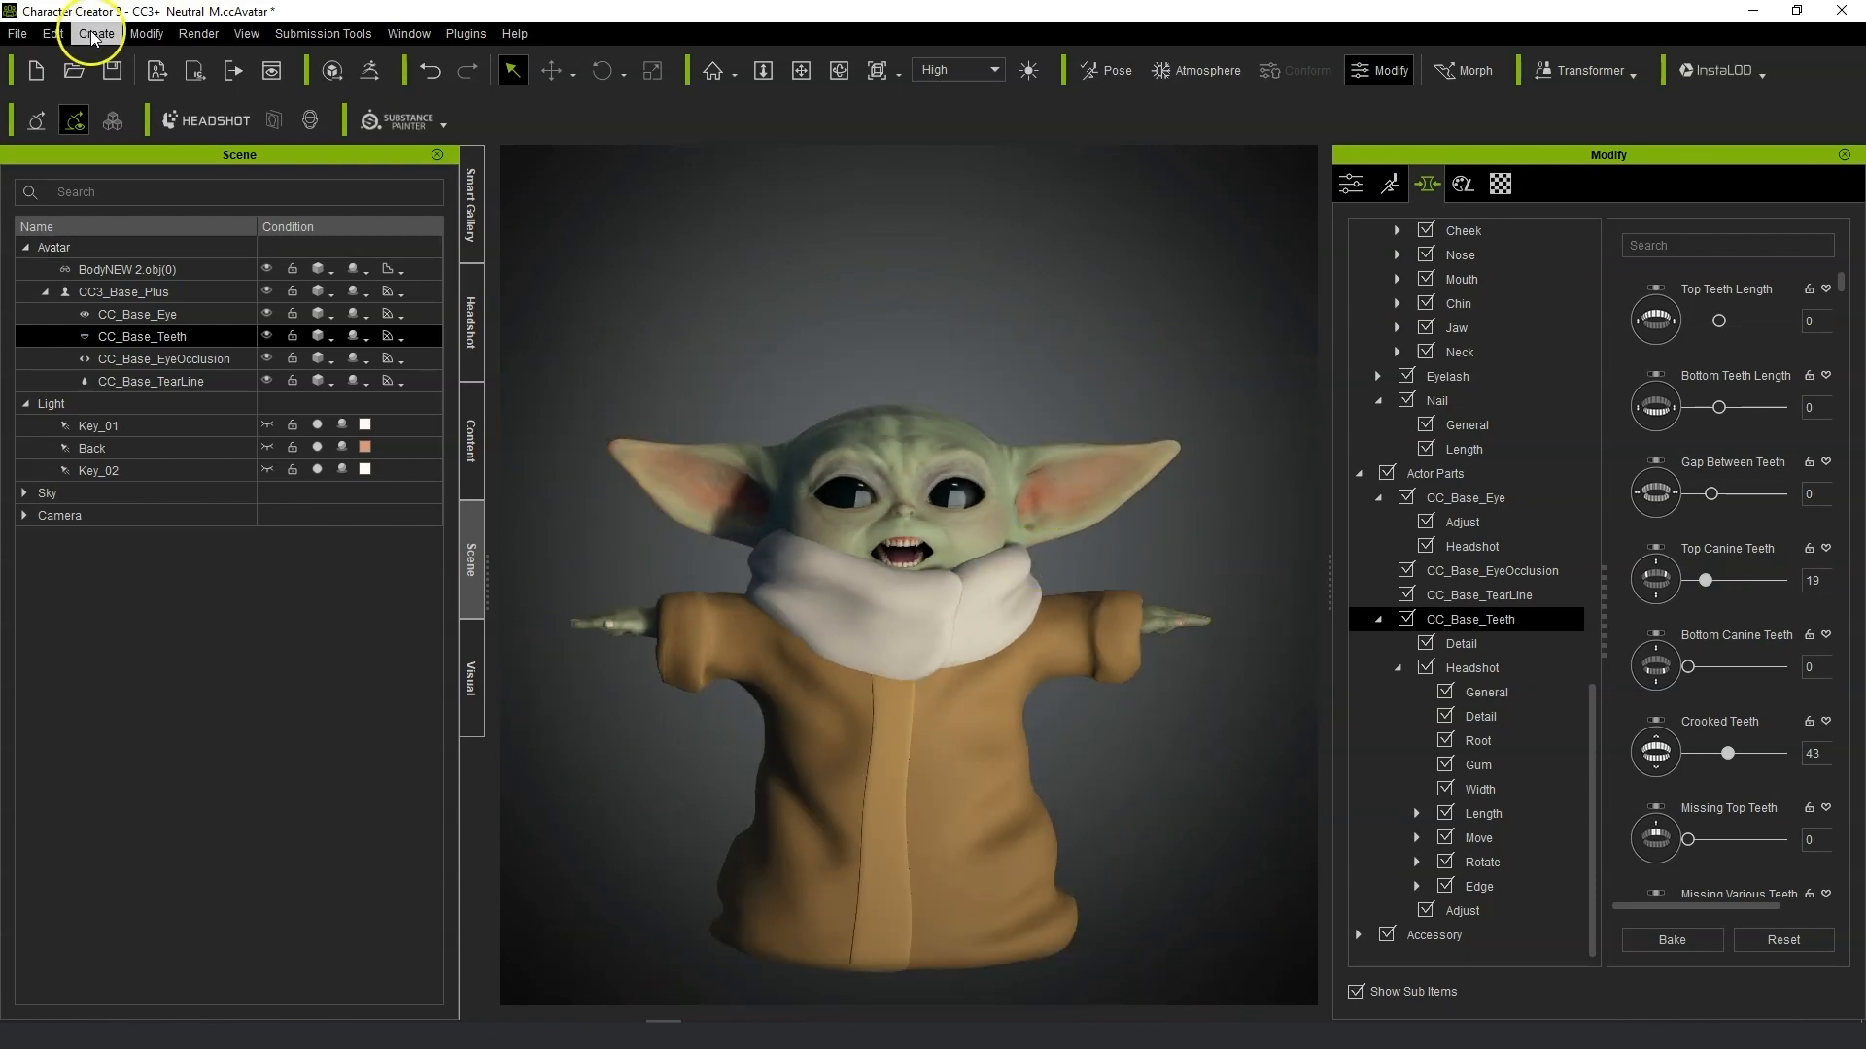
left_click(94, 35)
left_click(219, 160)
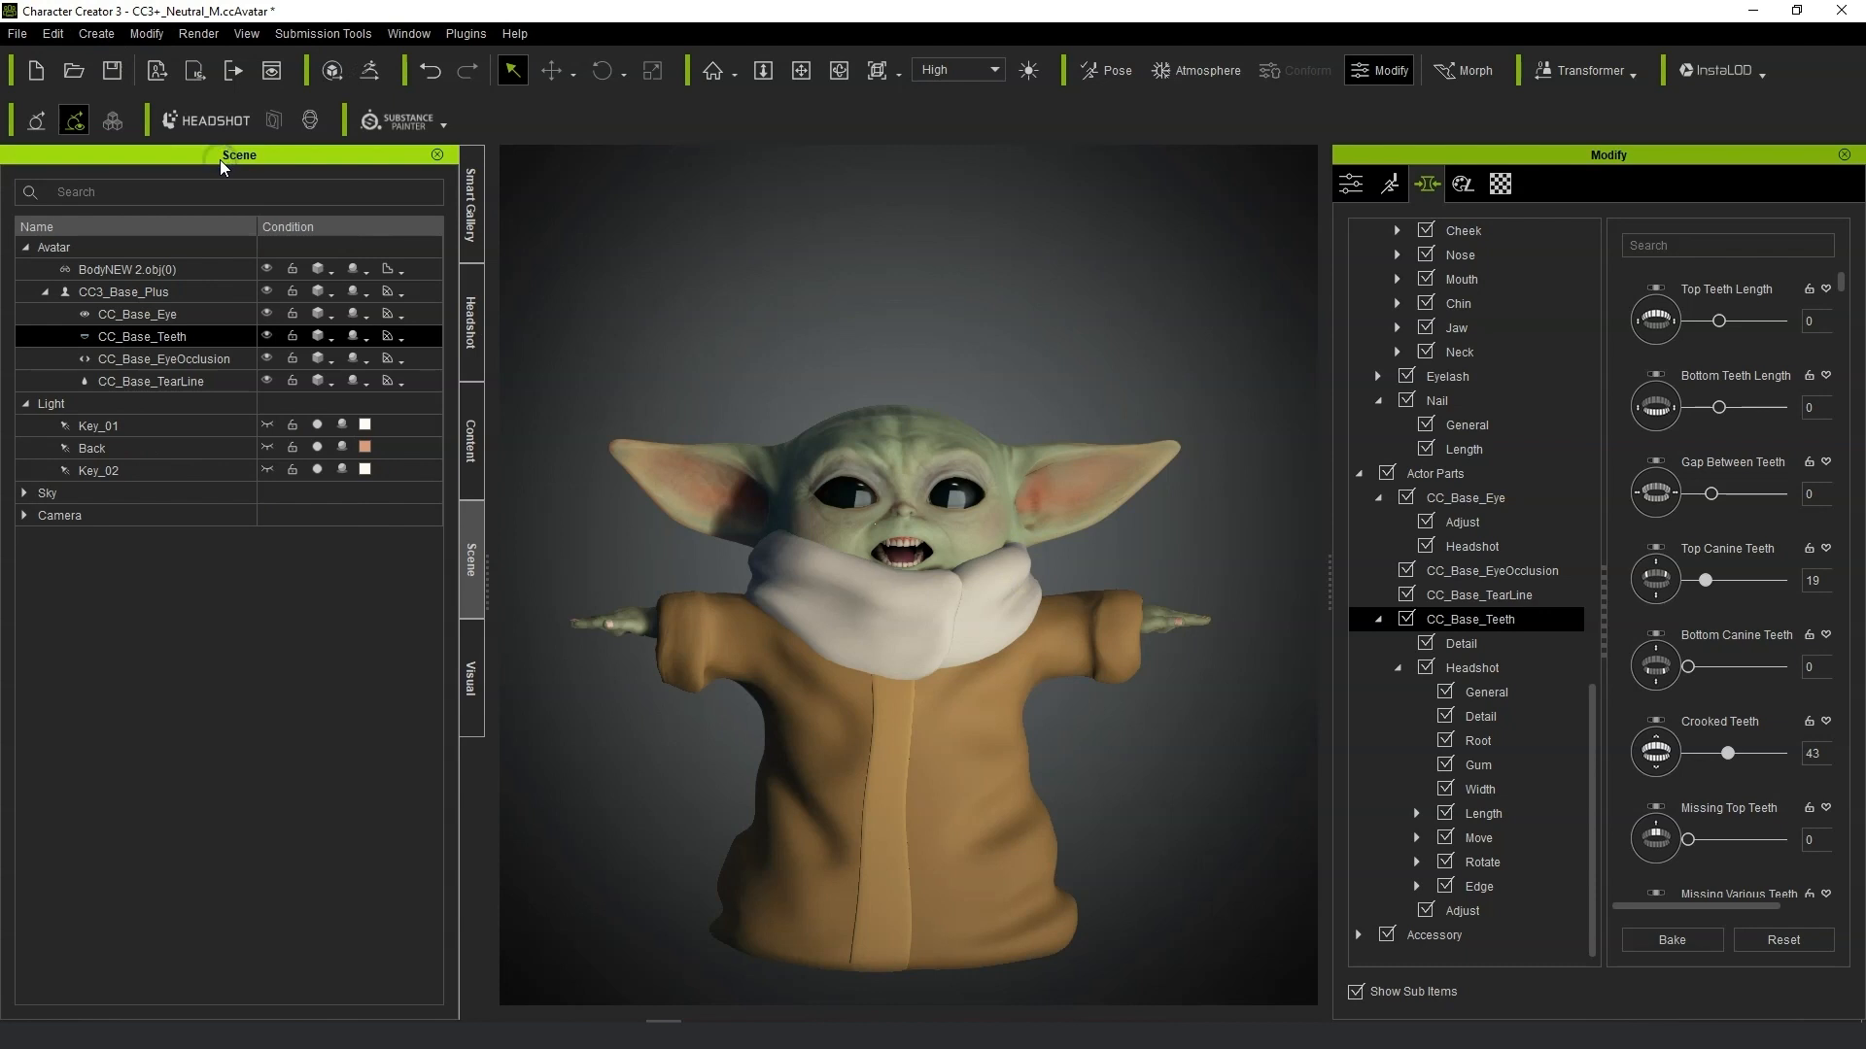
left_click(147, 33)
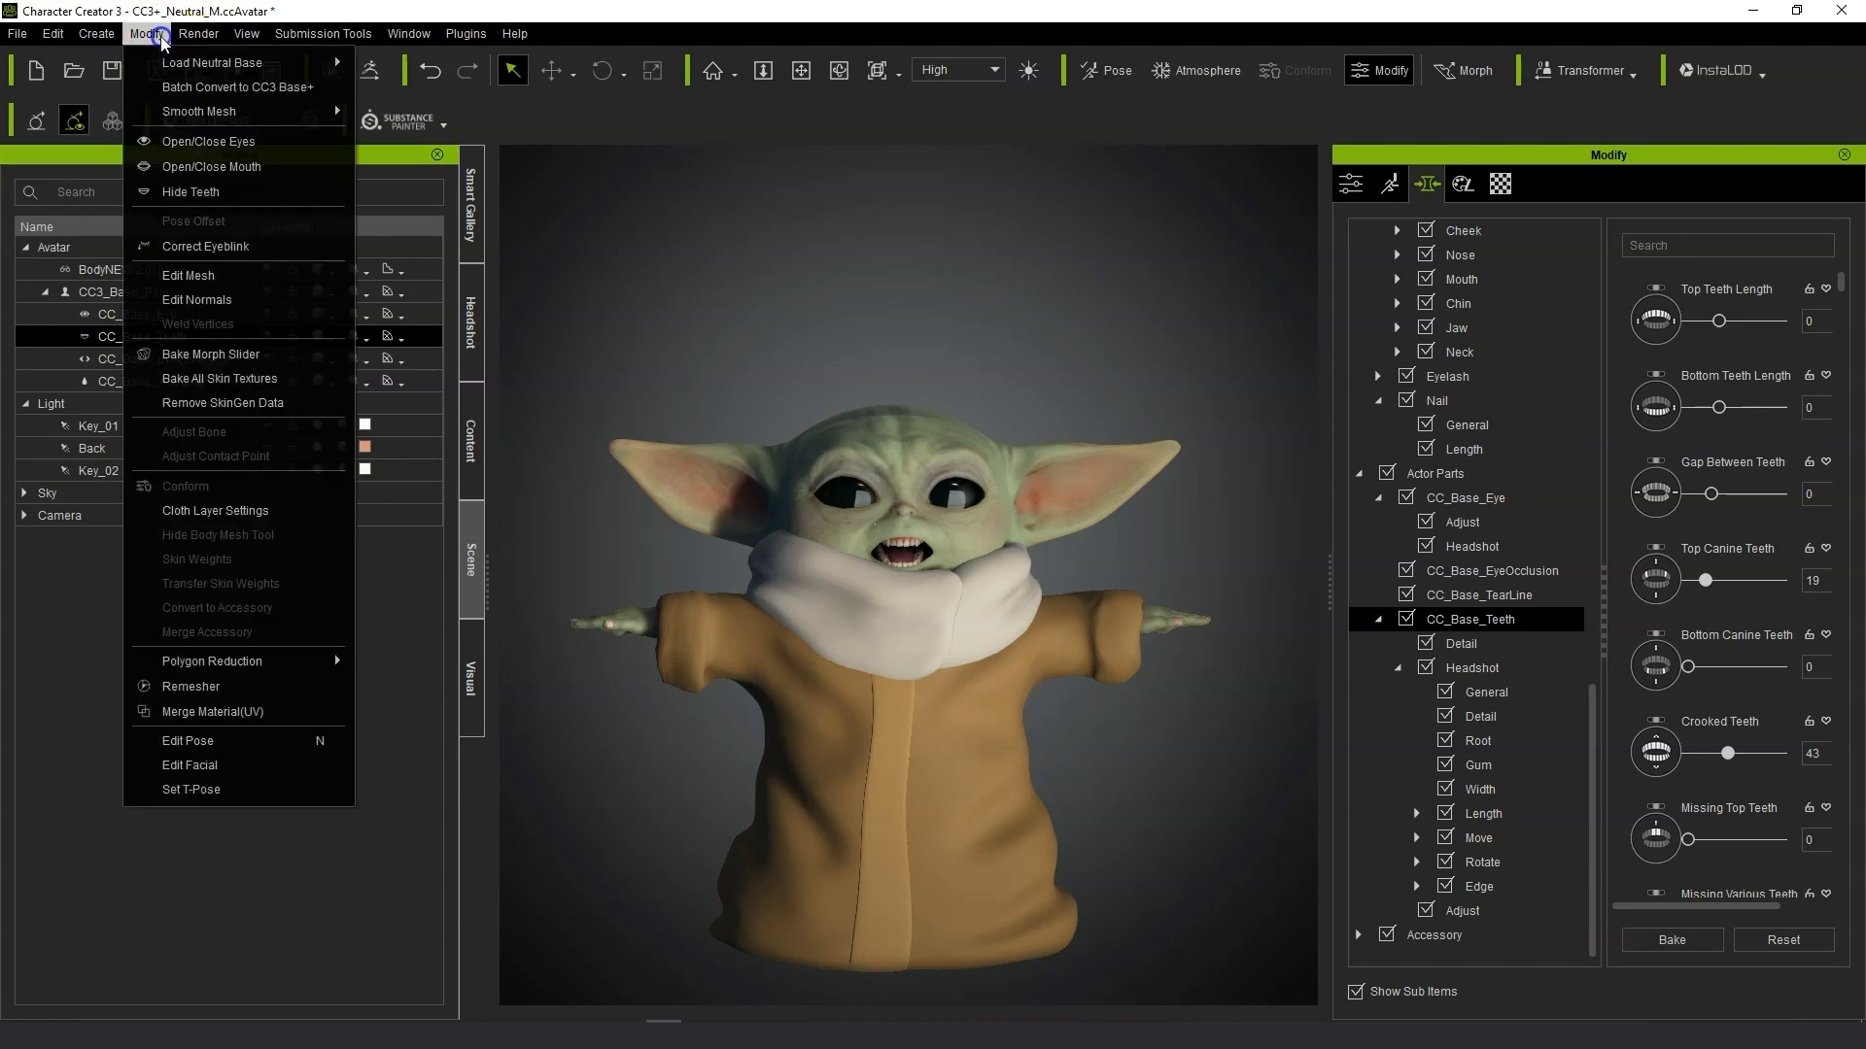
left_click(218, 167)
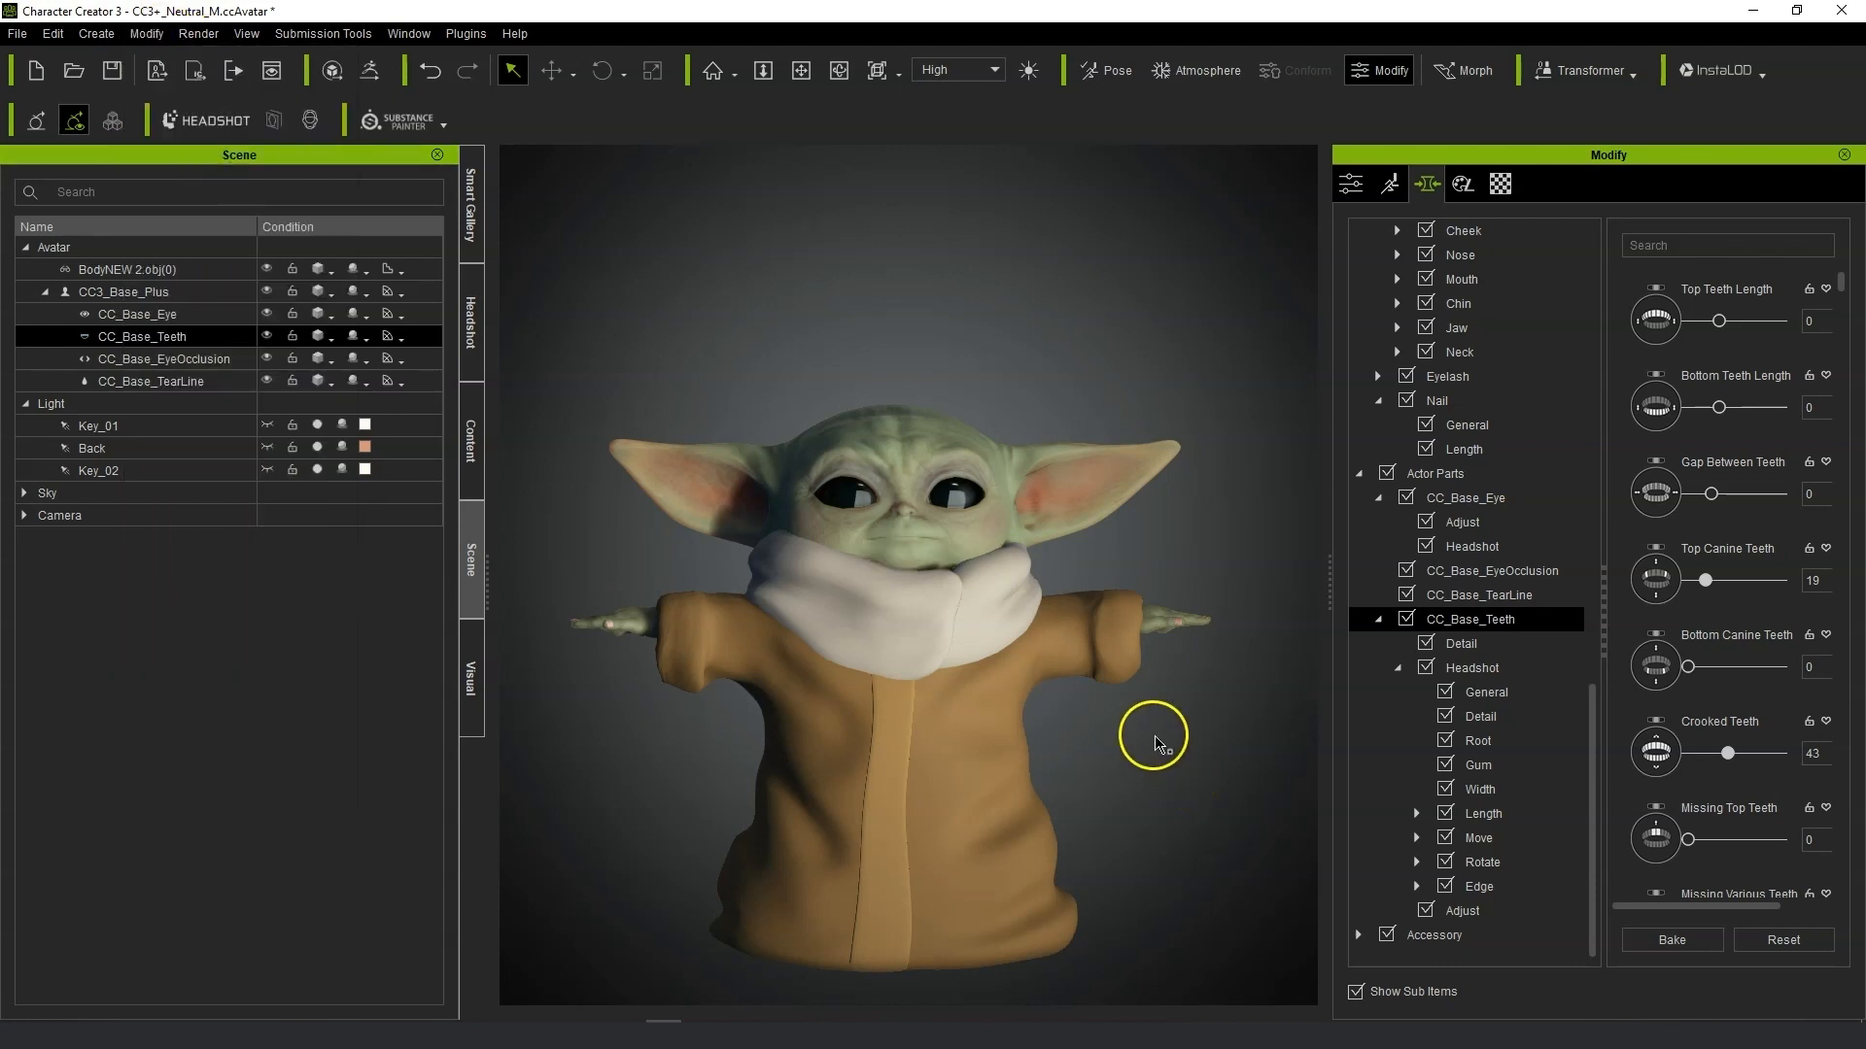
Transfer skin weights to the BodyNEW 2.obj robe using the Default template.
right_click_drag(1050, 691, 1155, 703)
scroll(991, 698, "up", 6)
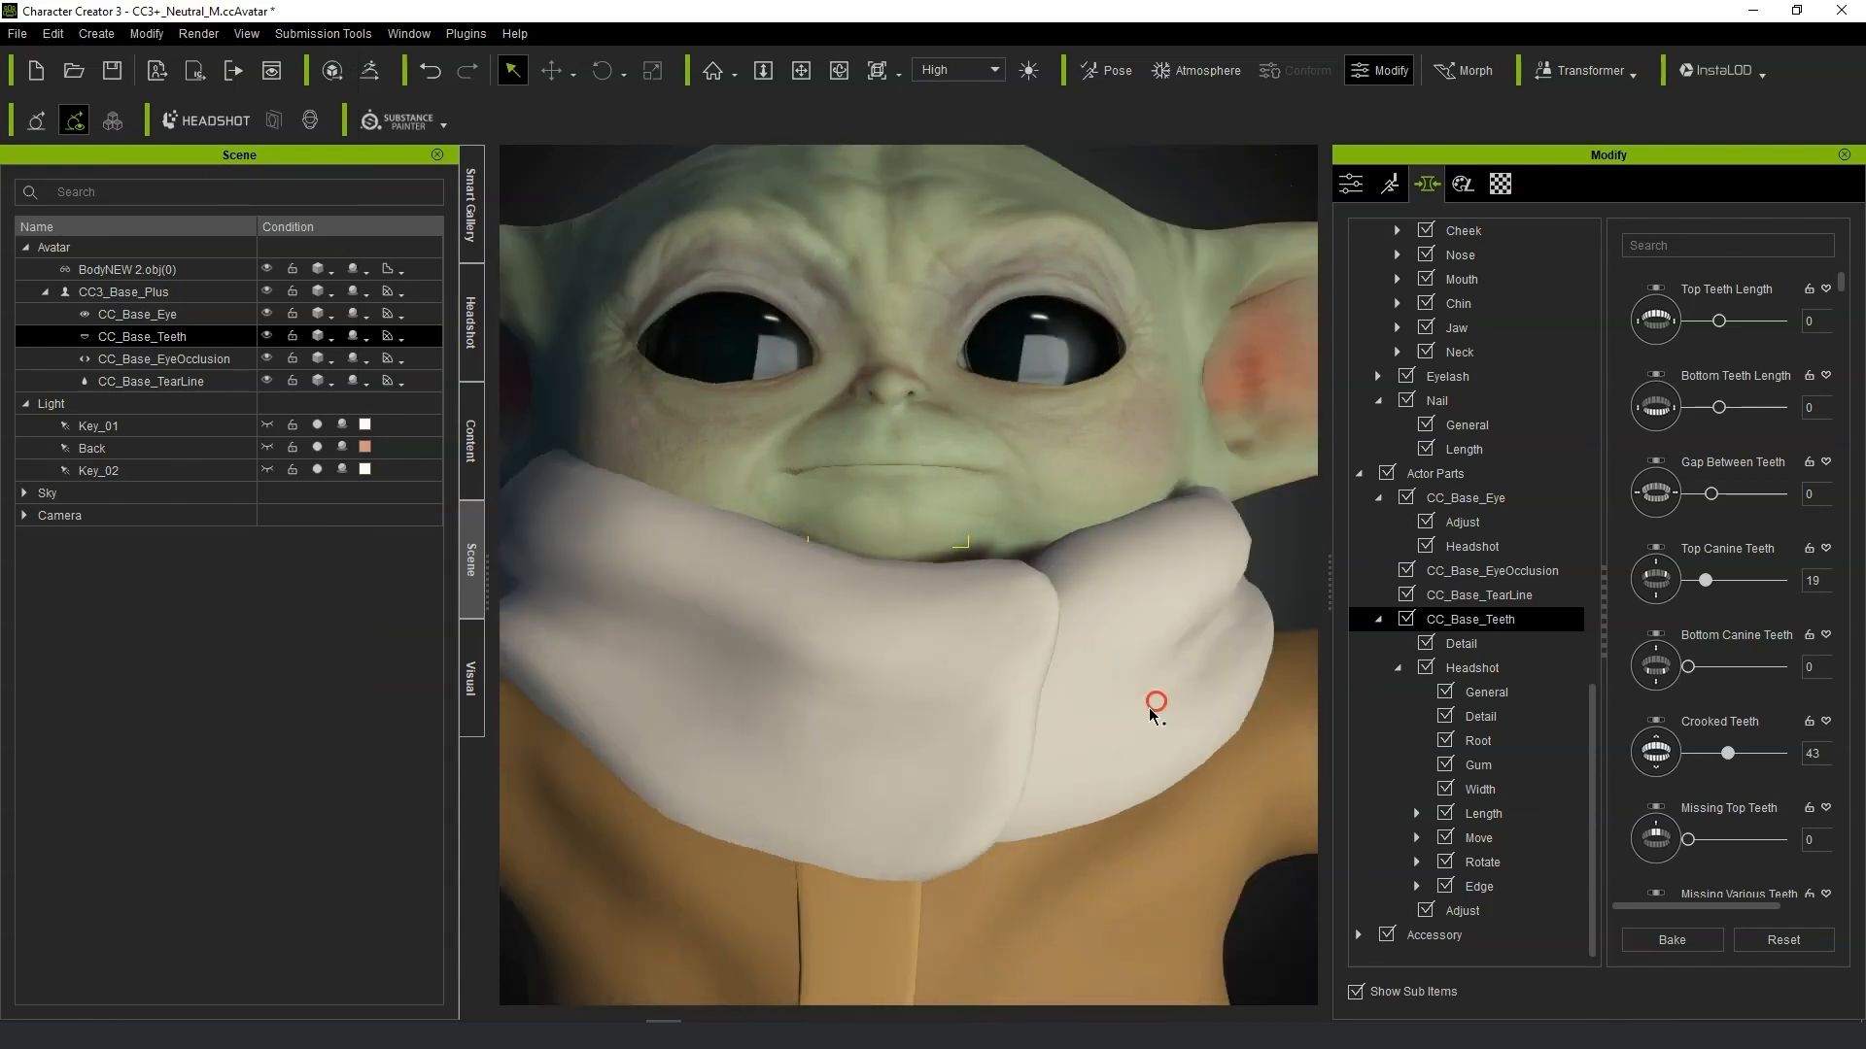
scroll(1152, 714, "down", 8)
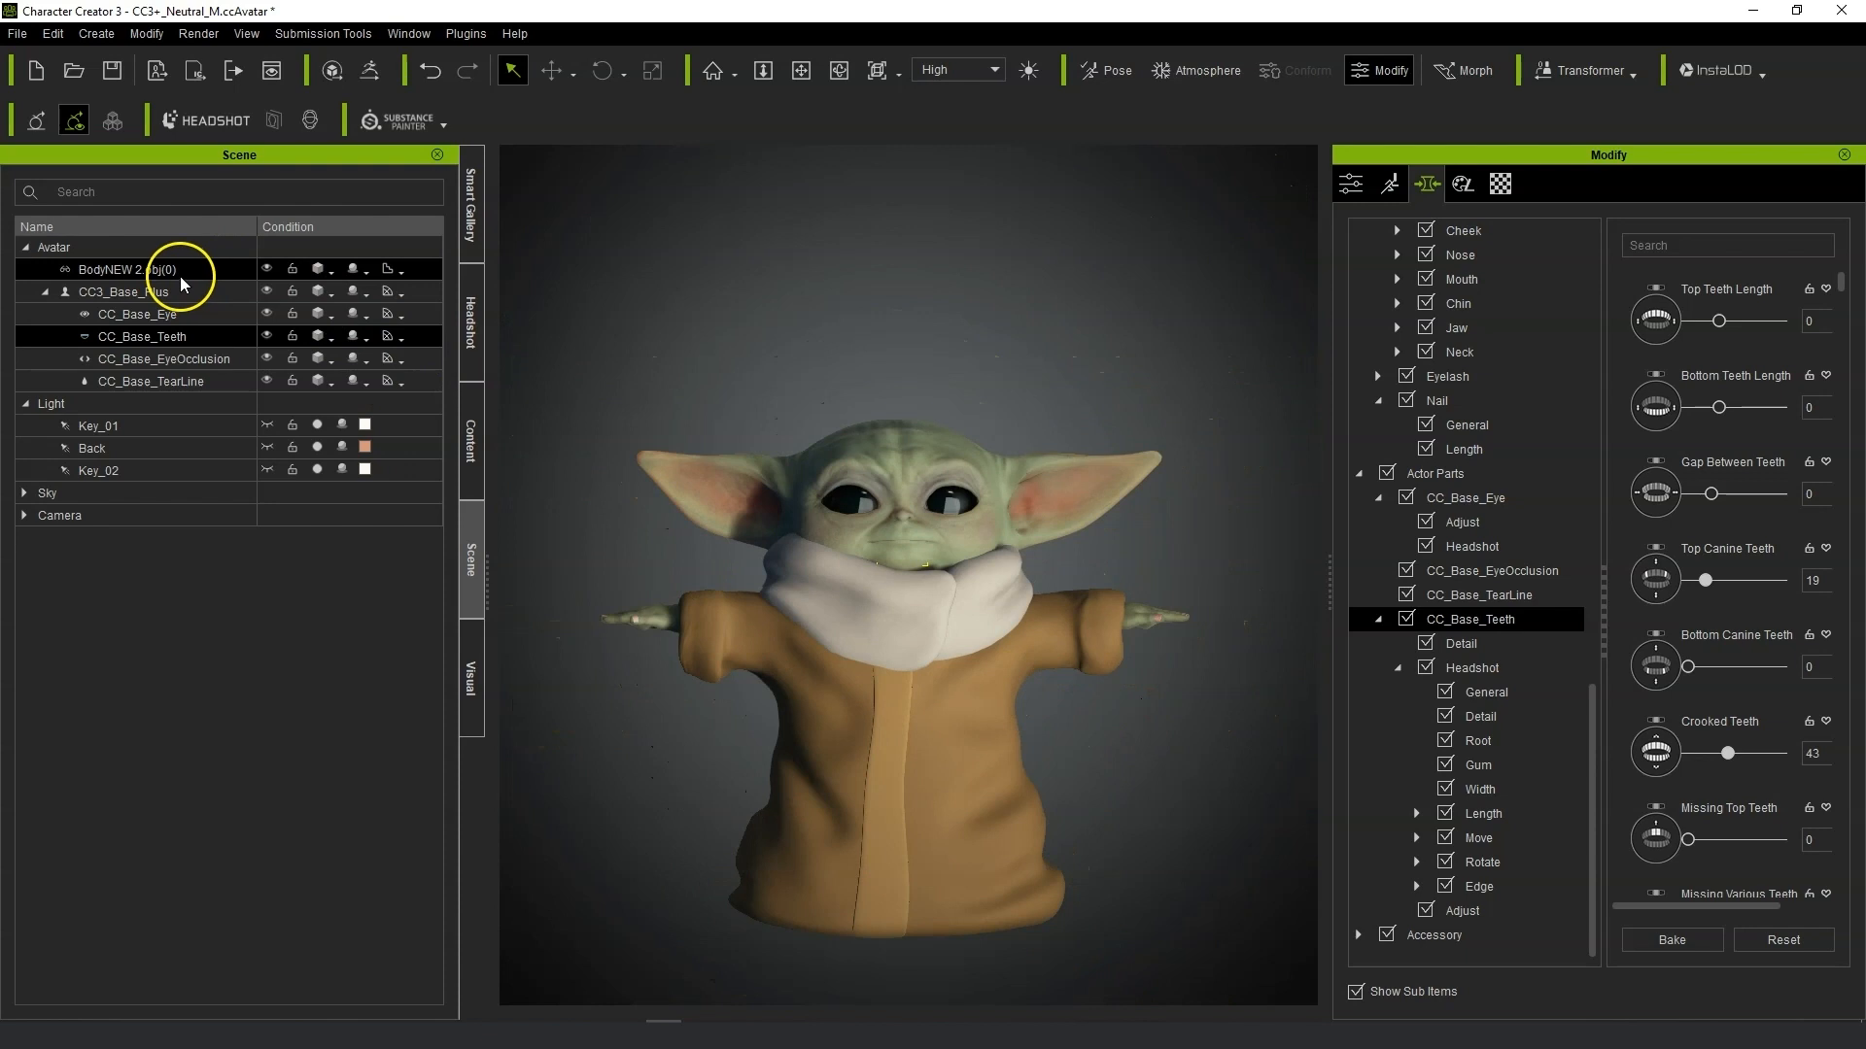
left_click(181, 276)
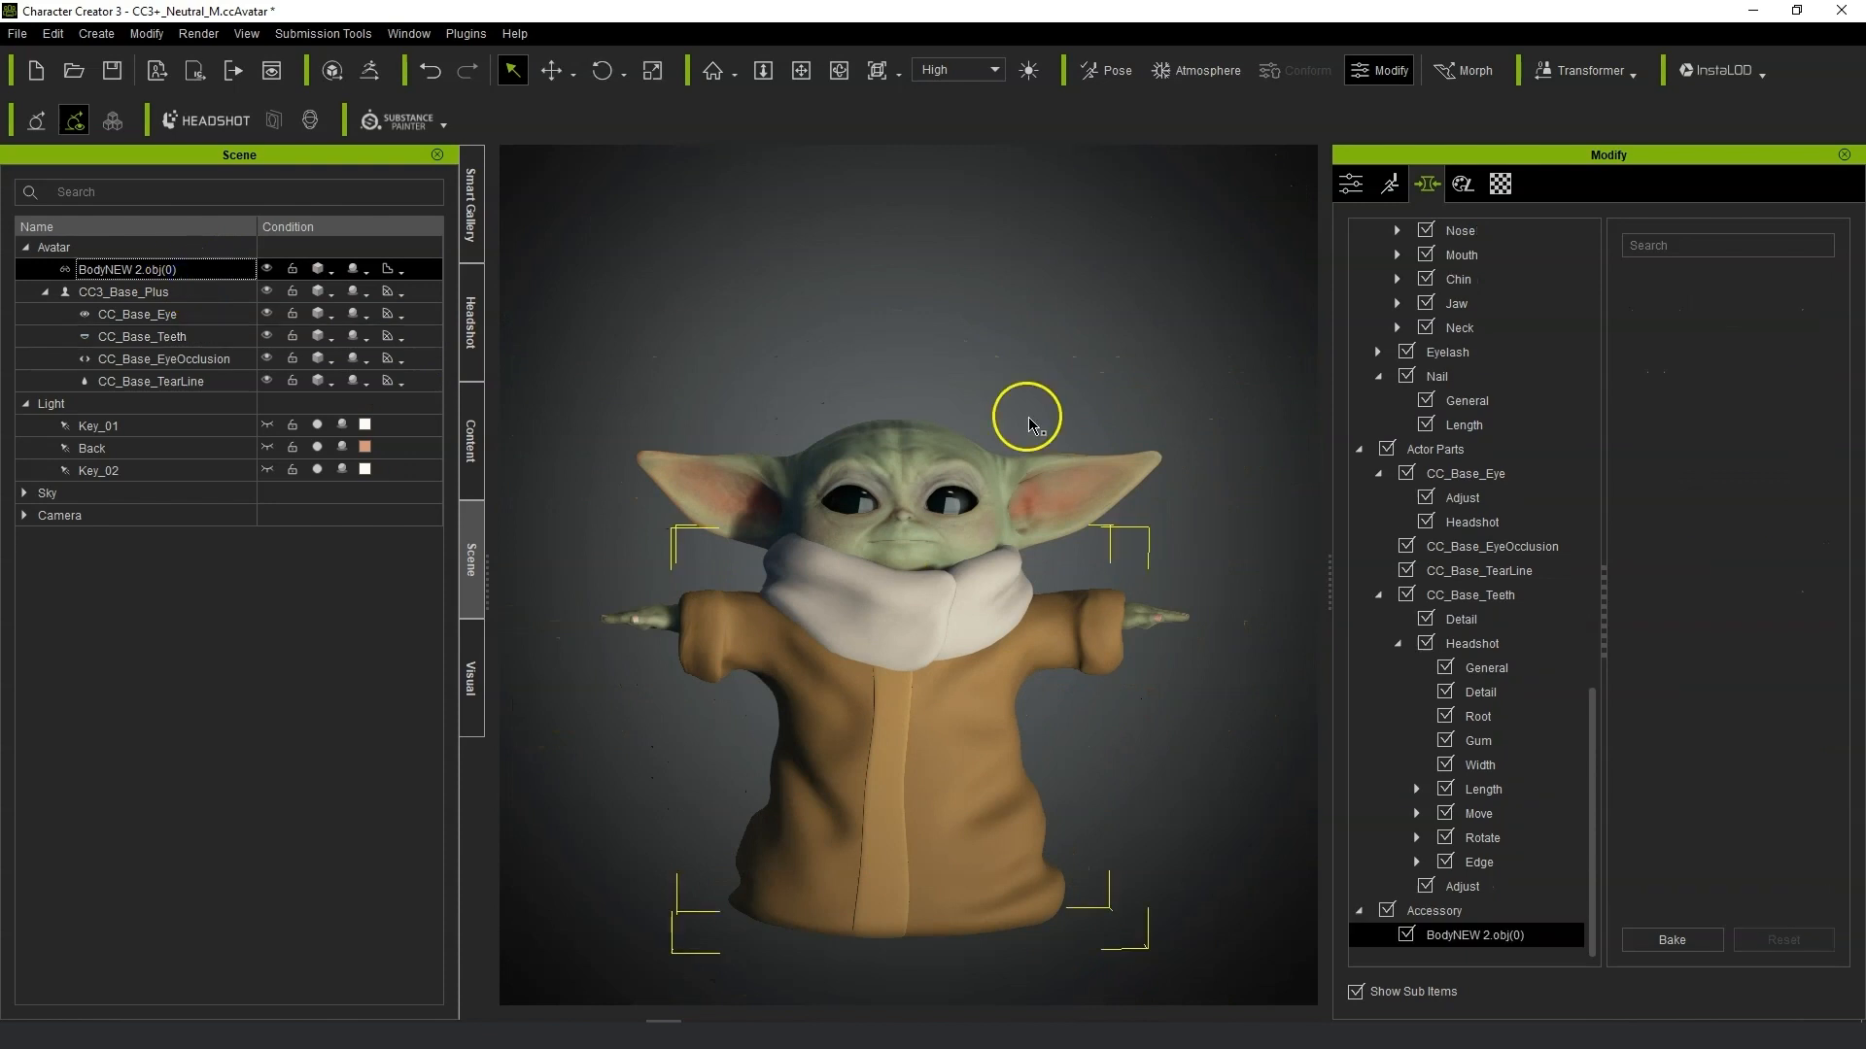
left_click(1348, 186)
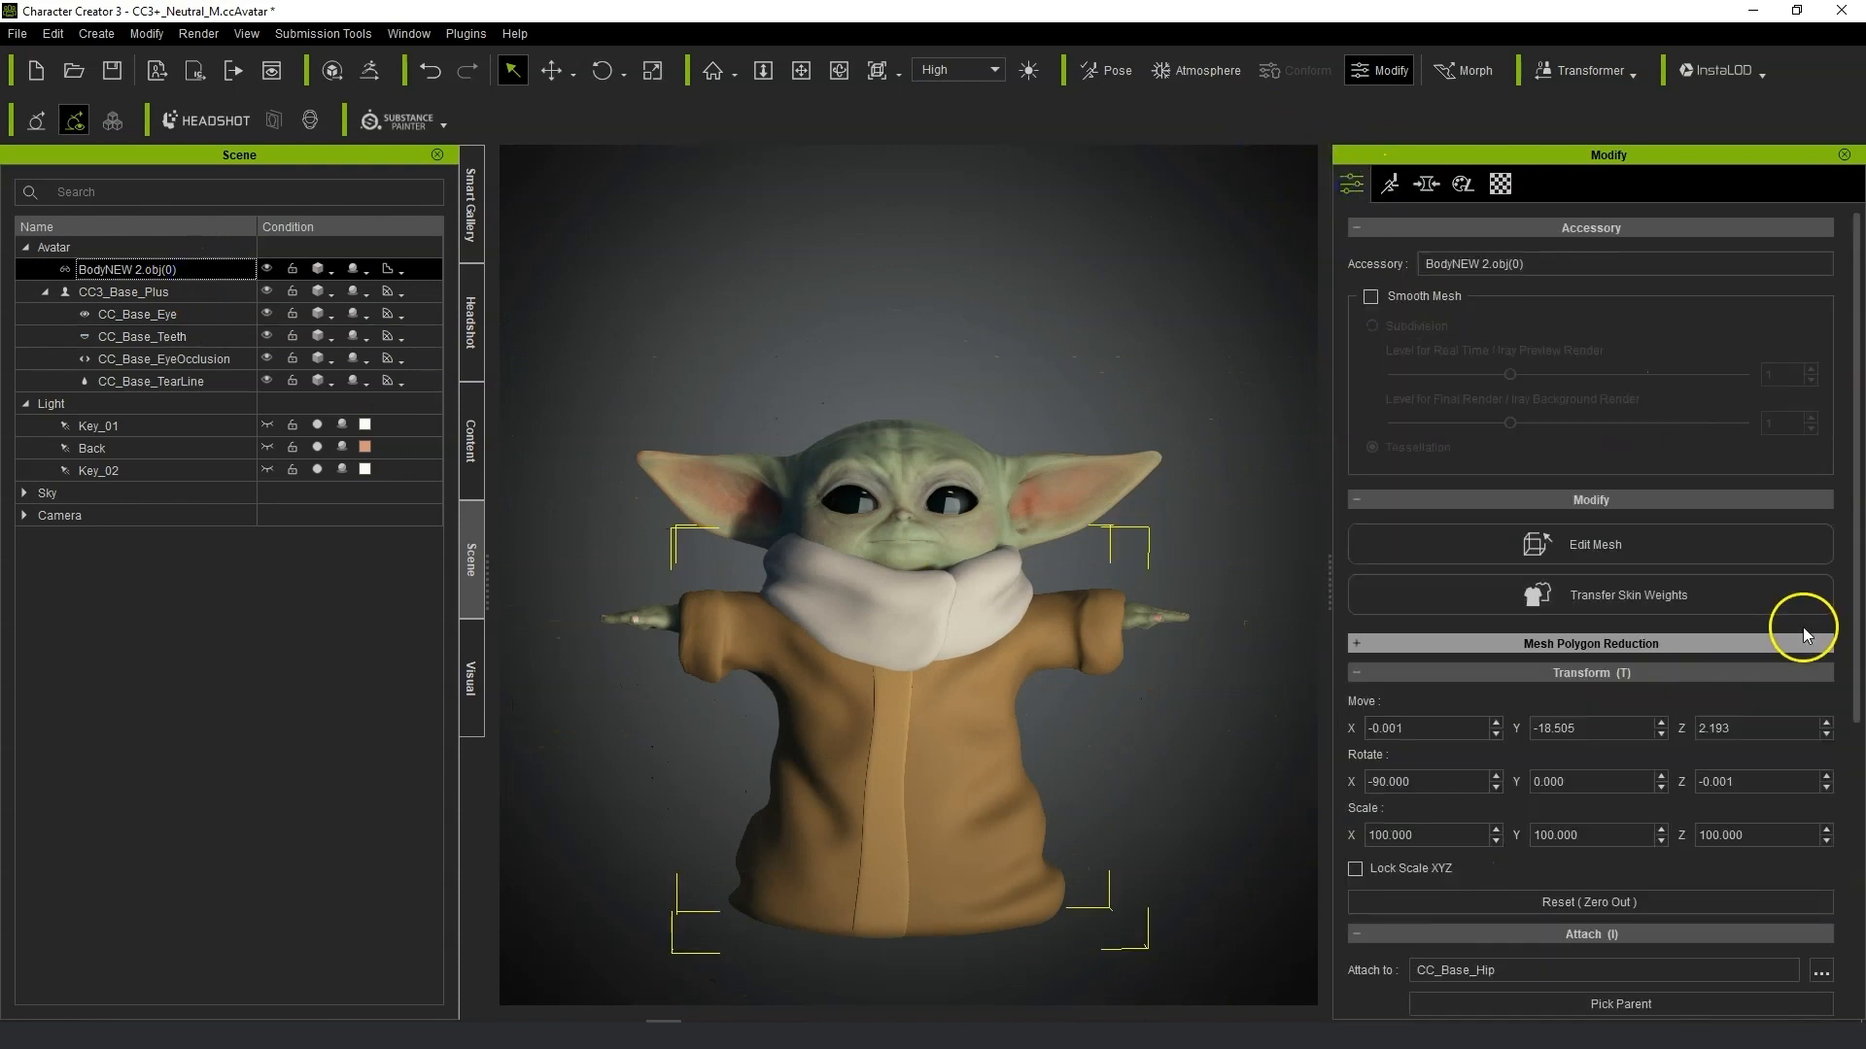
left_click(1629, 595)
left_click(1601, 812)
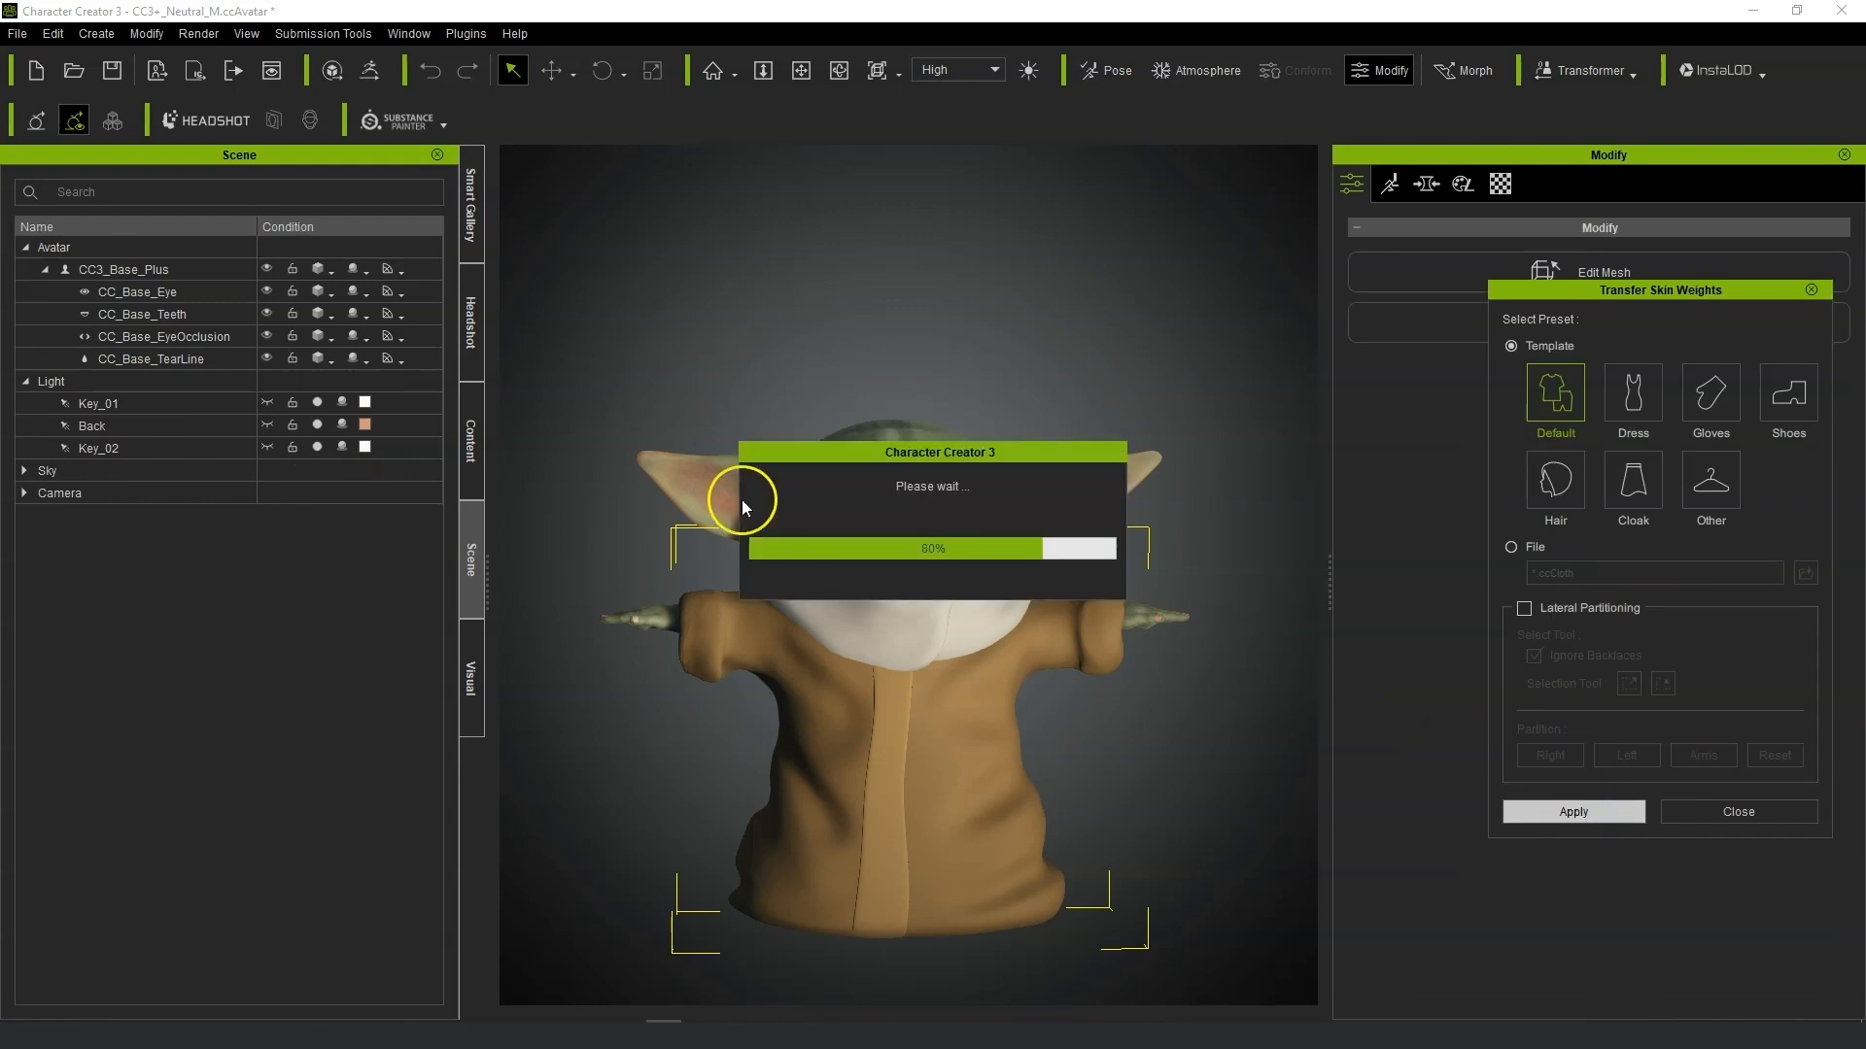
Apply the Charming and Coquettish male poses from the MotionPlus templates to test the robe's deformation.
left_click(467, 437)
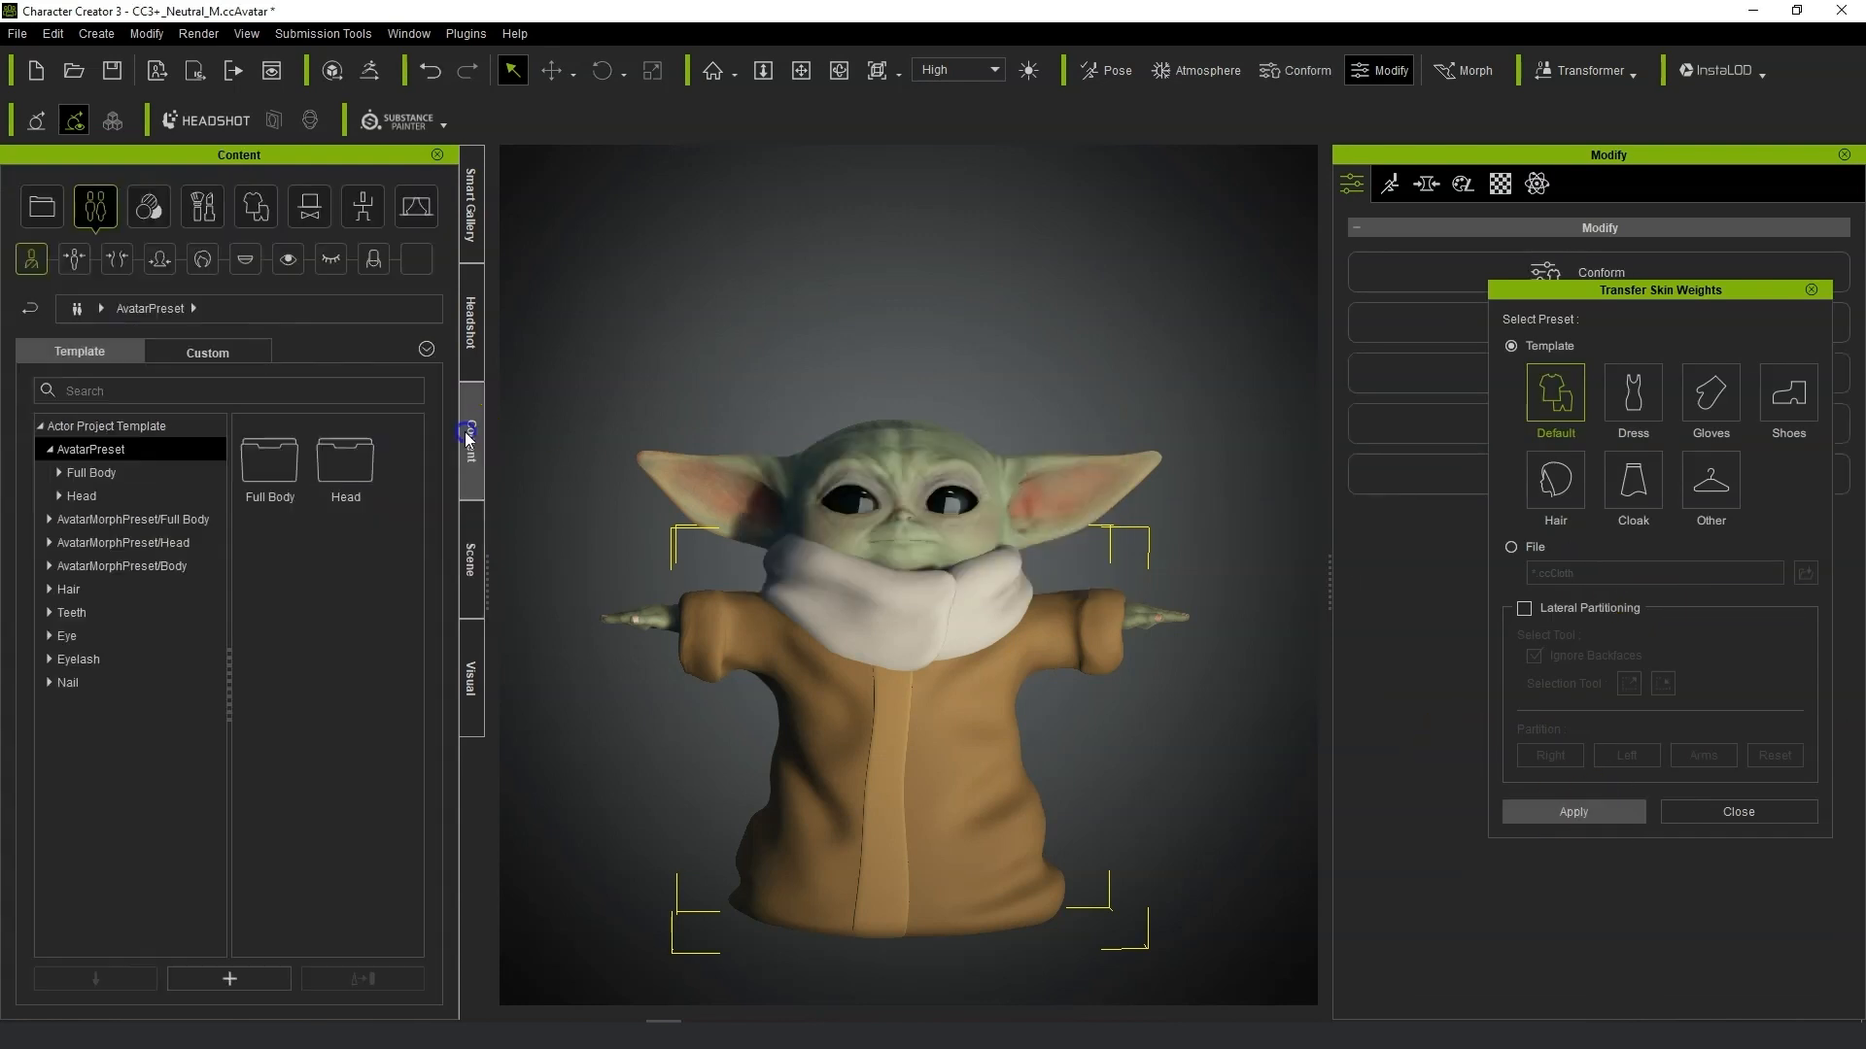
left_click(368, 211)
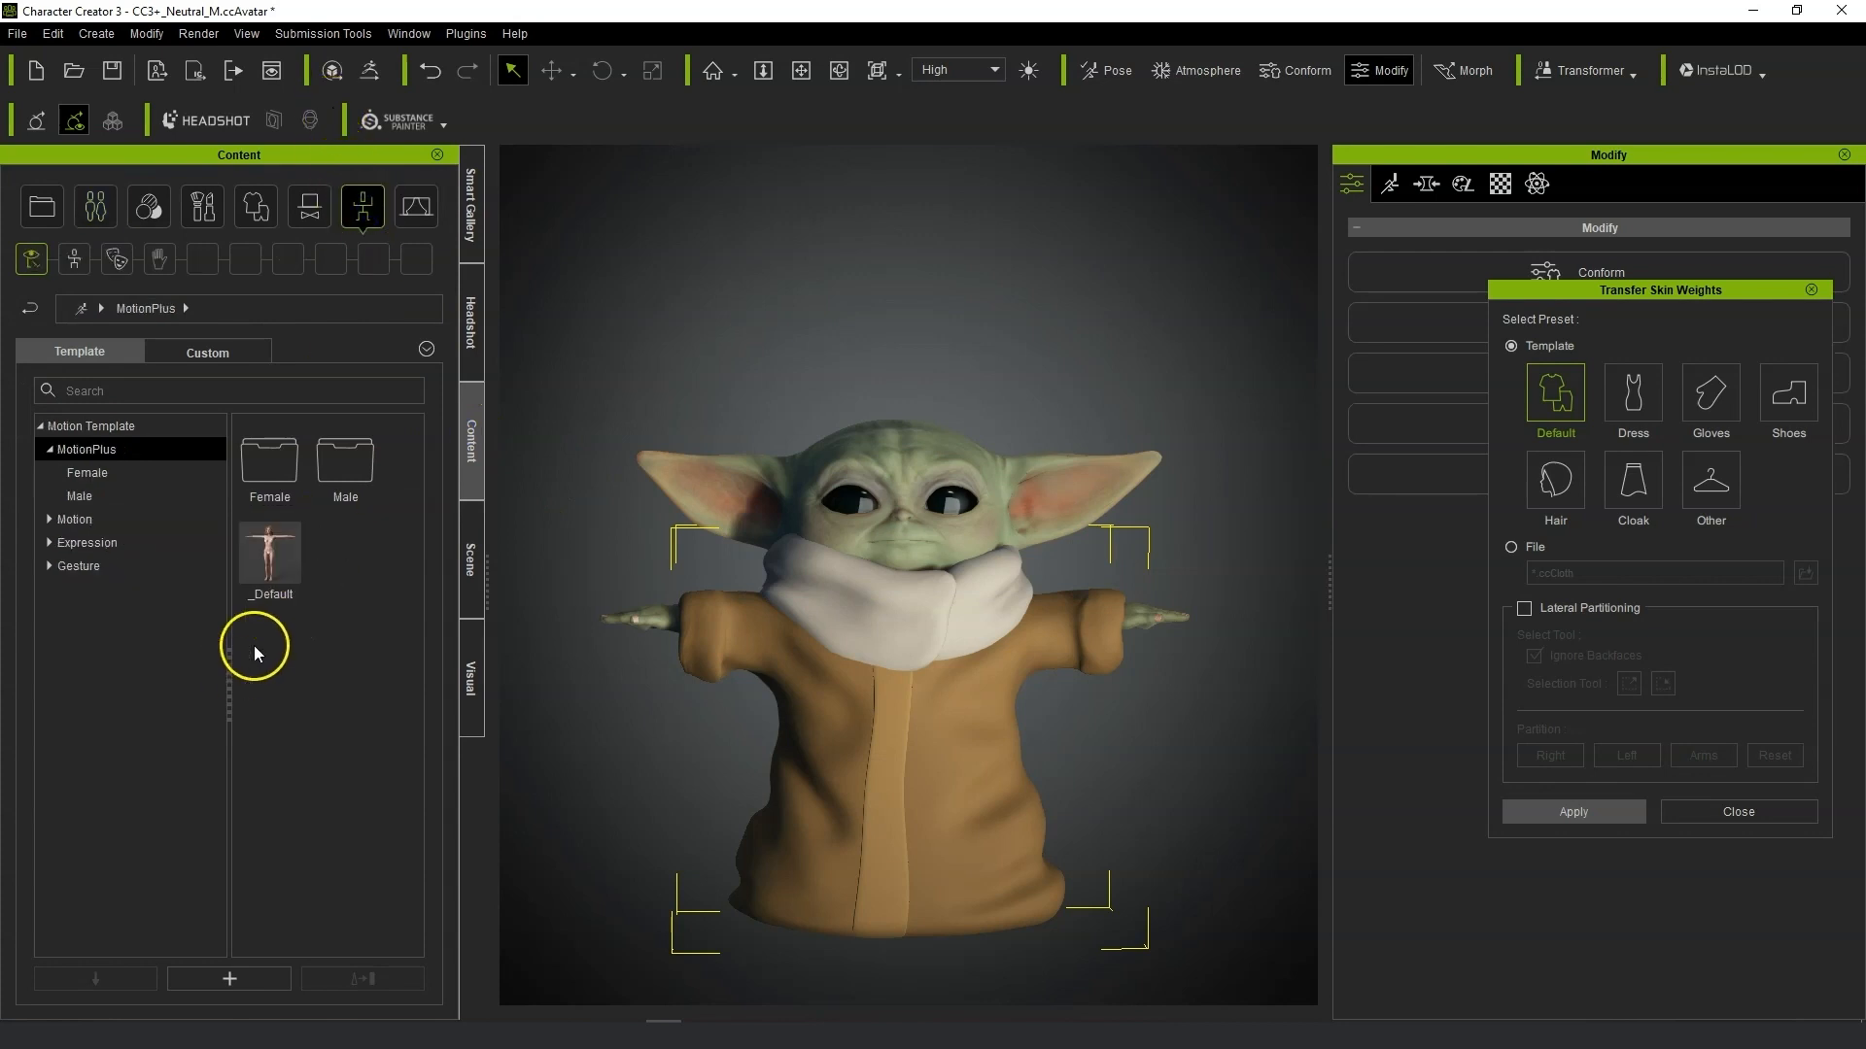
double_click(325, 481)
double_click(276, 556)
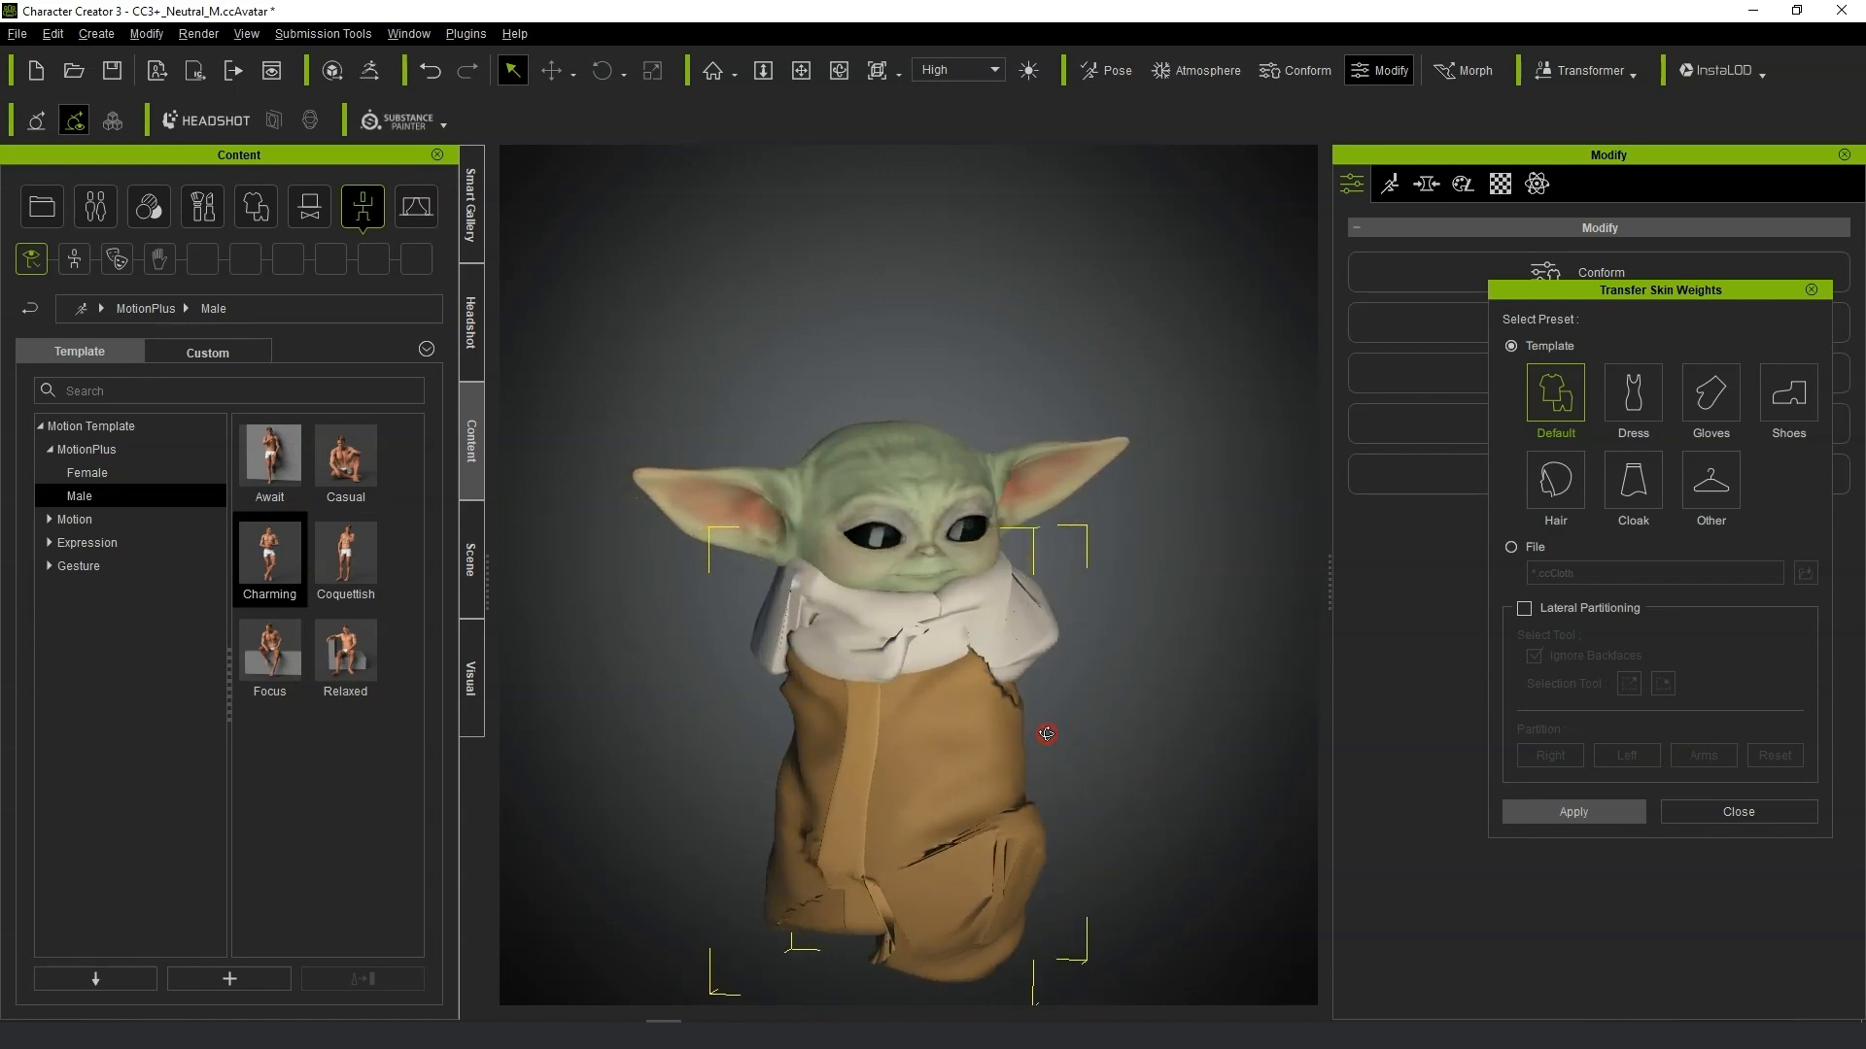
double_click(330, 546)
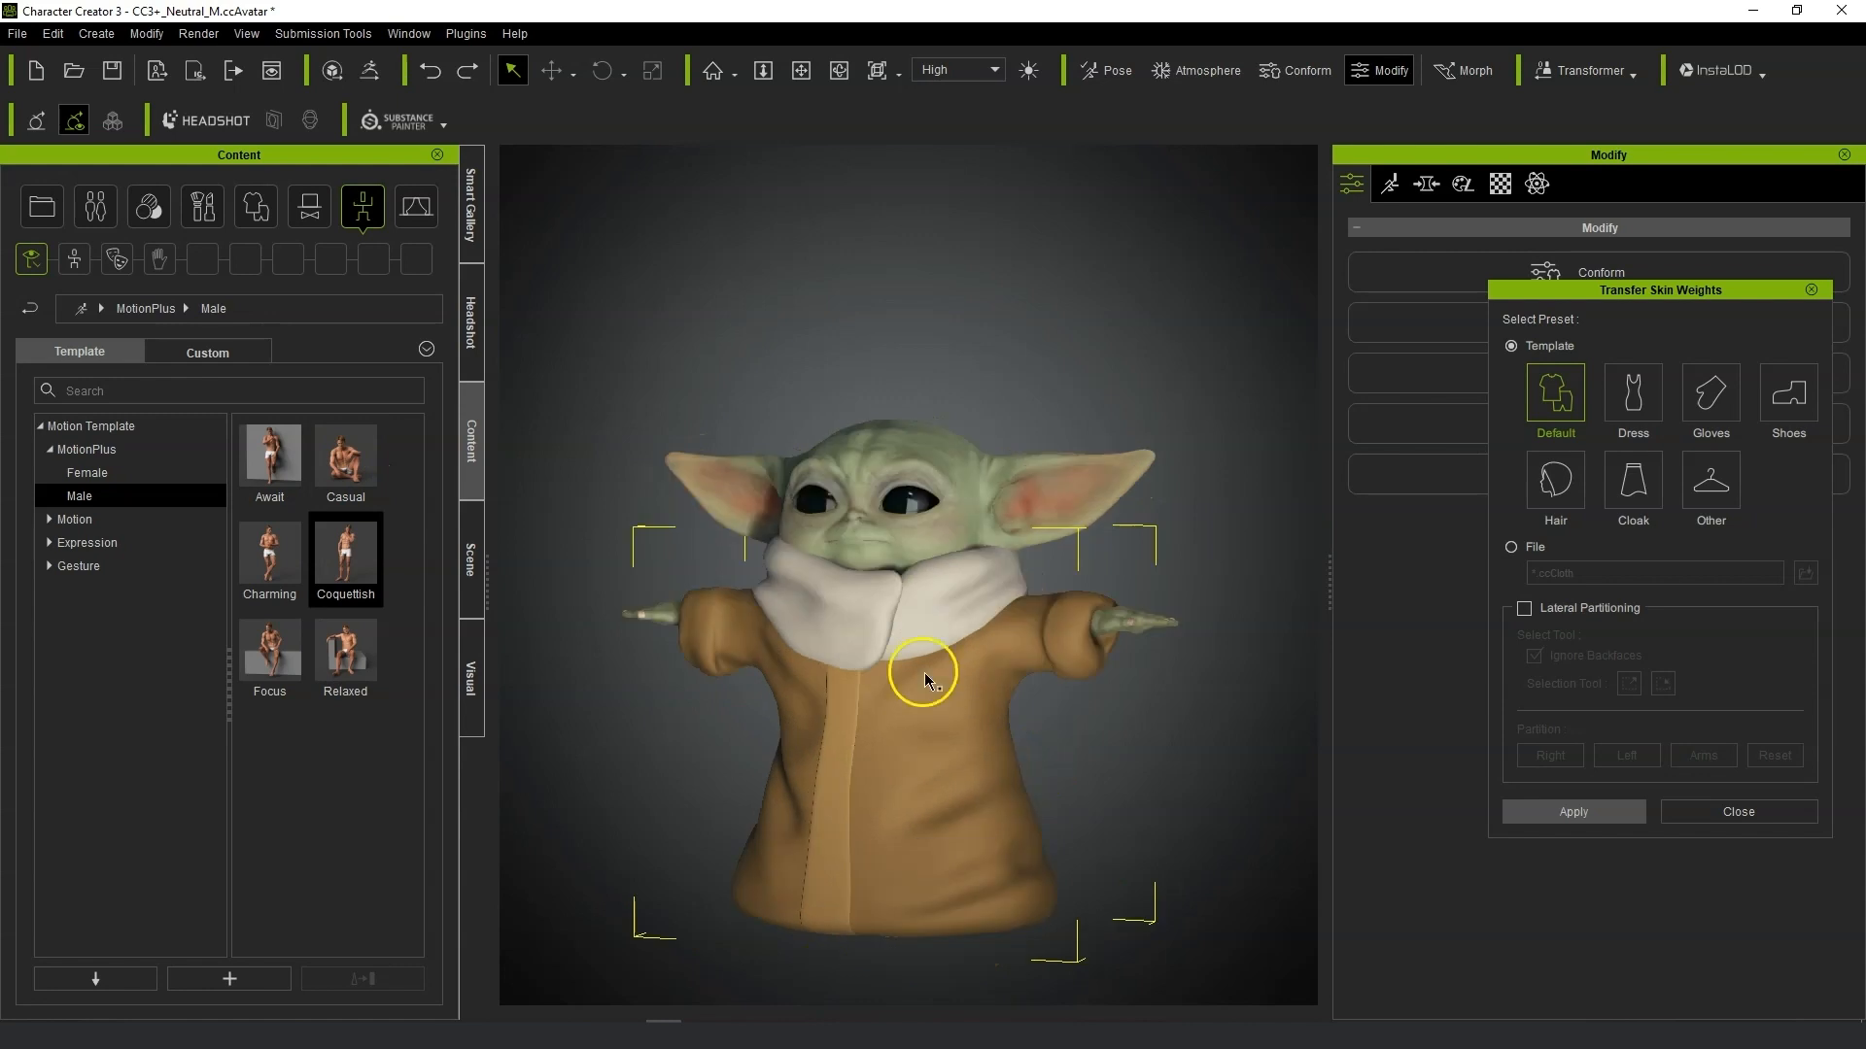
Close the Transfer Skin Weights dialog and open the motion panel to show the skeleton.
right_click_drag(923, 673, 1004, 659)
left_click(1390, 183)
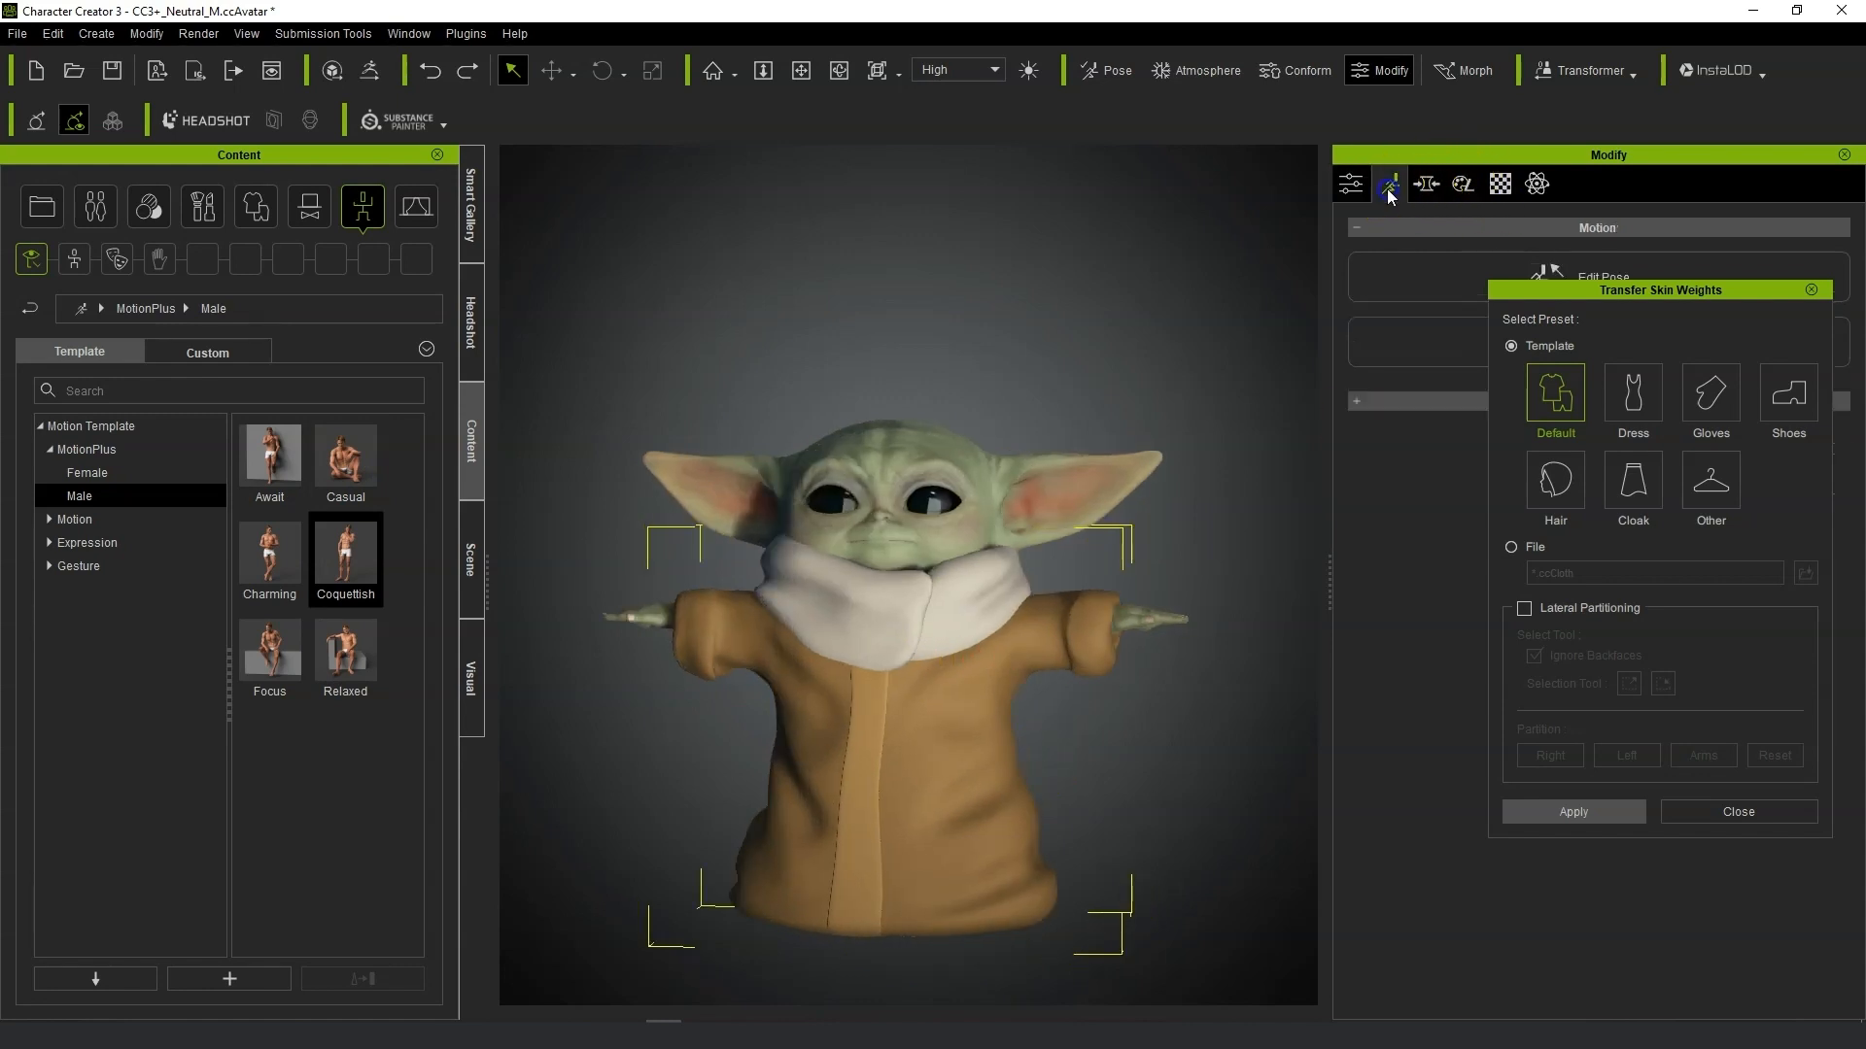
left_click(1813, 292)
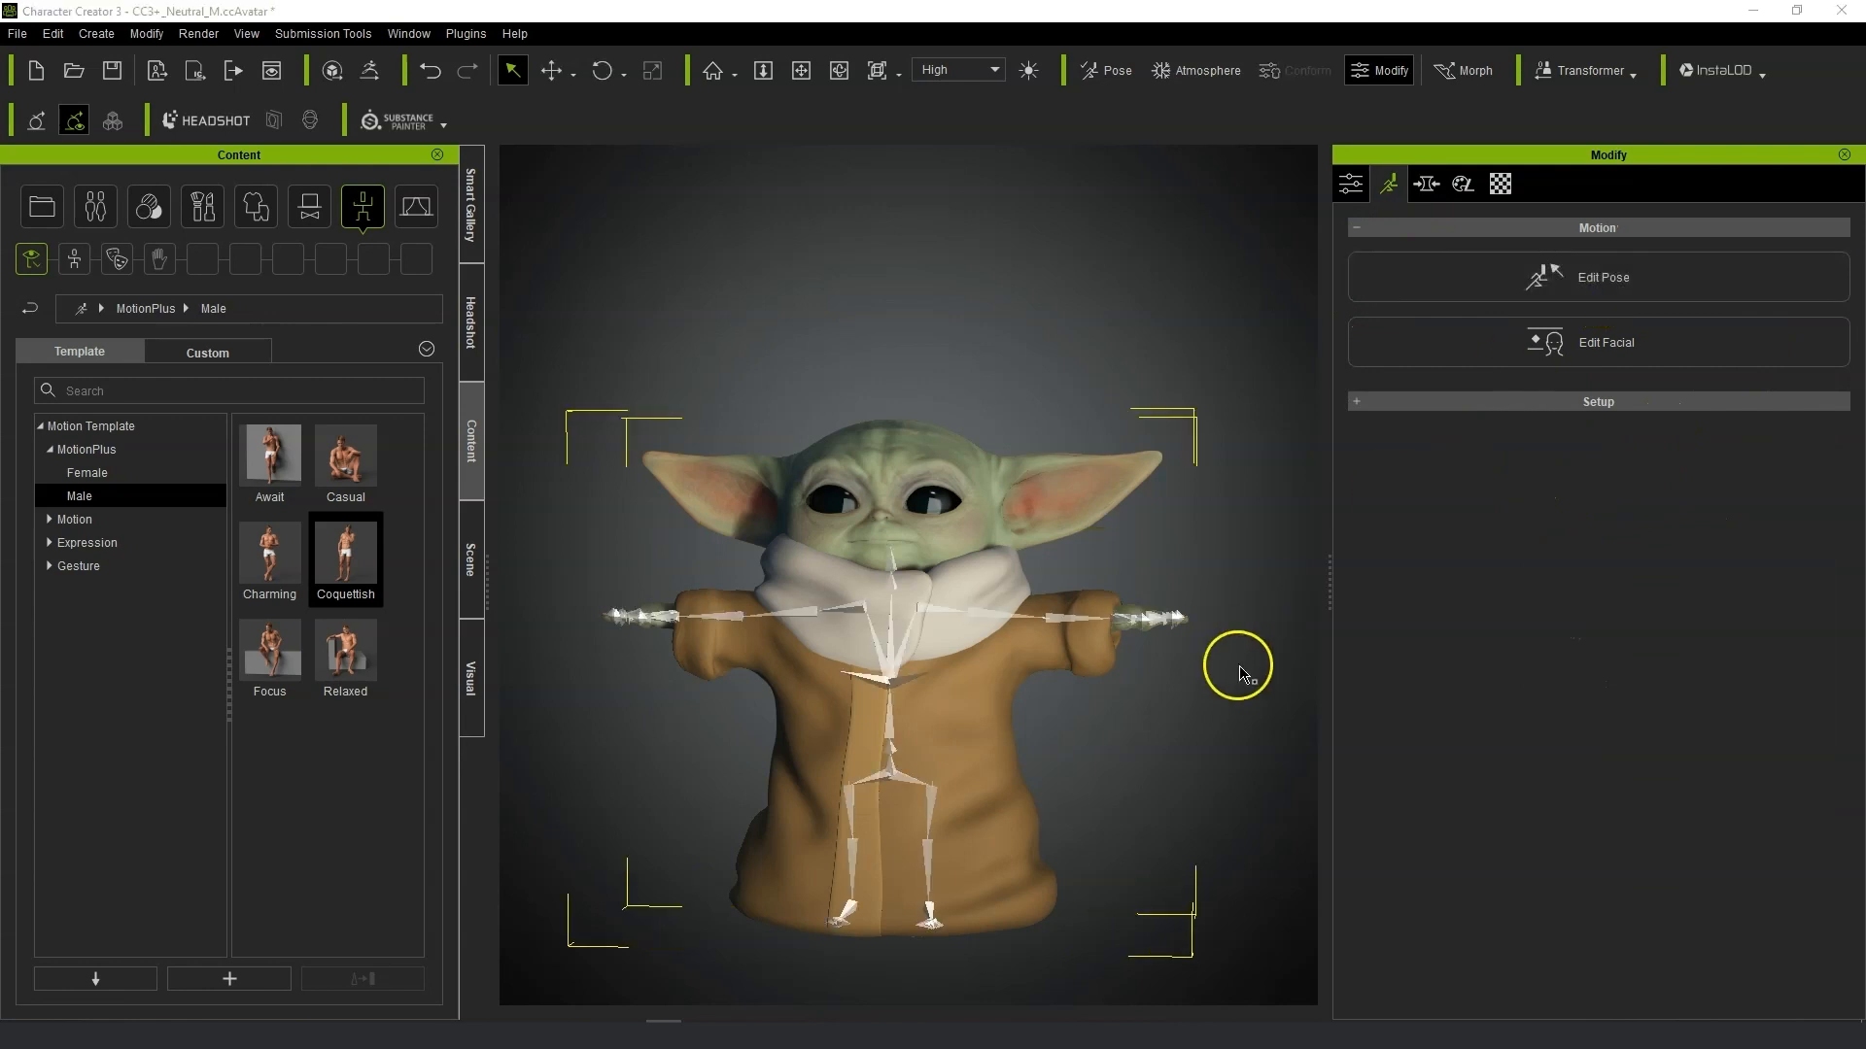
Try moving the character's hand bone with the Move tool and undo the move.
right_click_drag(1150, 702, 1230, 706)
scroll(1229, 707, "up", 1)
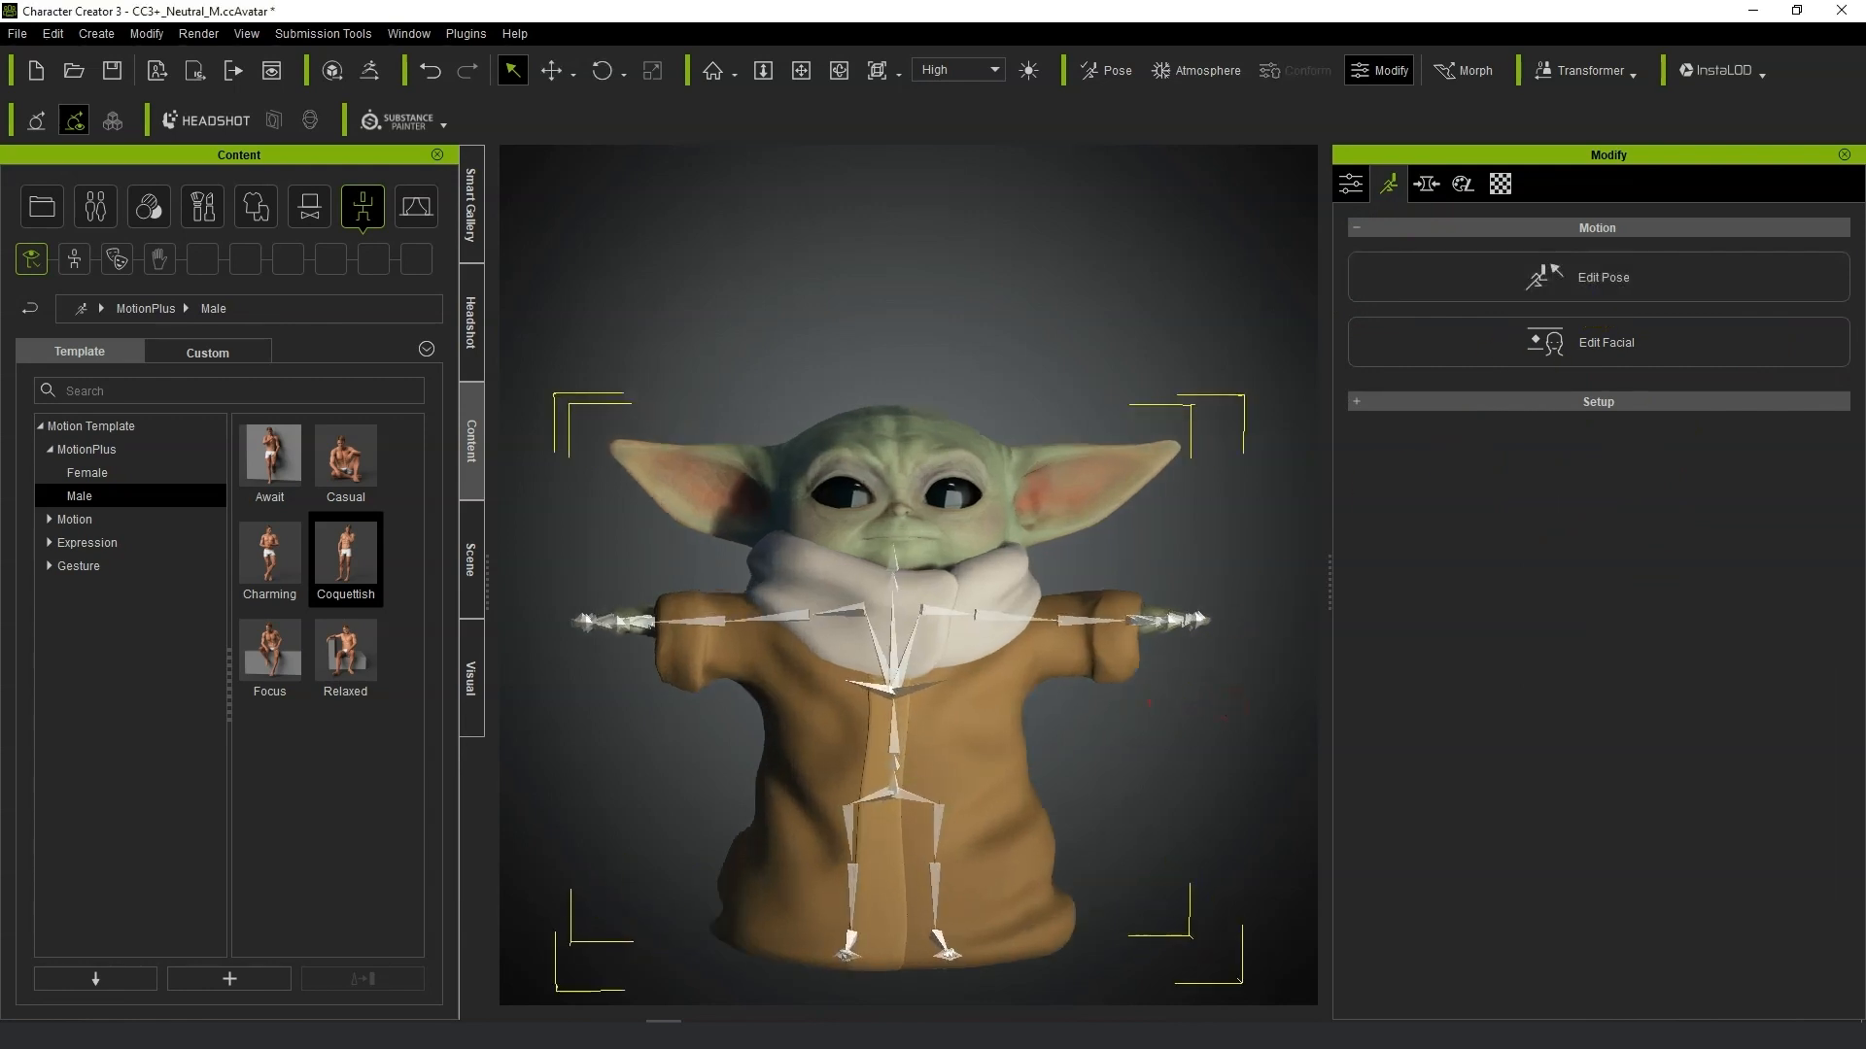
key("w")
left_click_drag(1117, 508, 1100, 442)
key("ctrl+z")
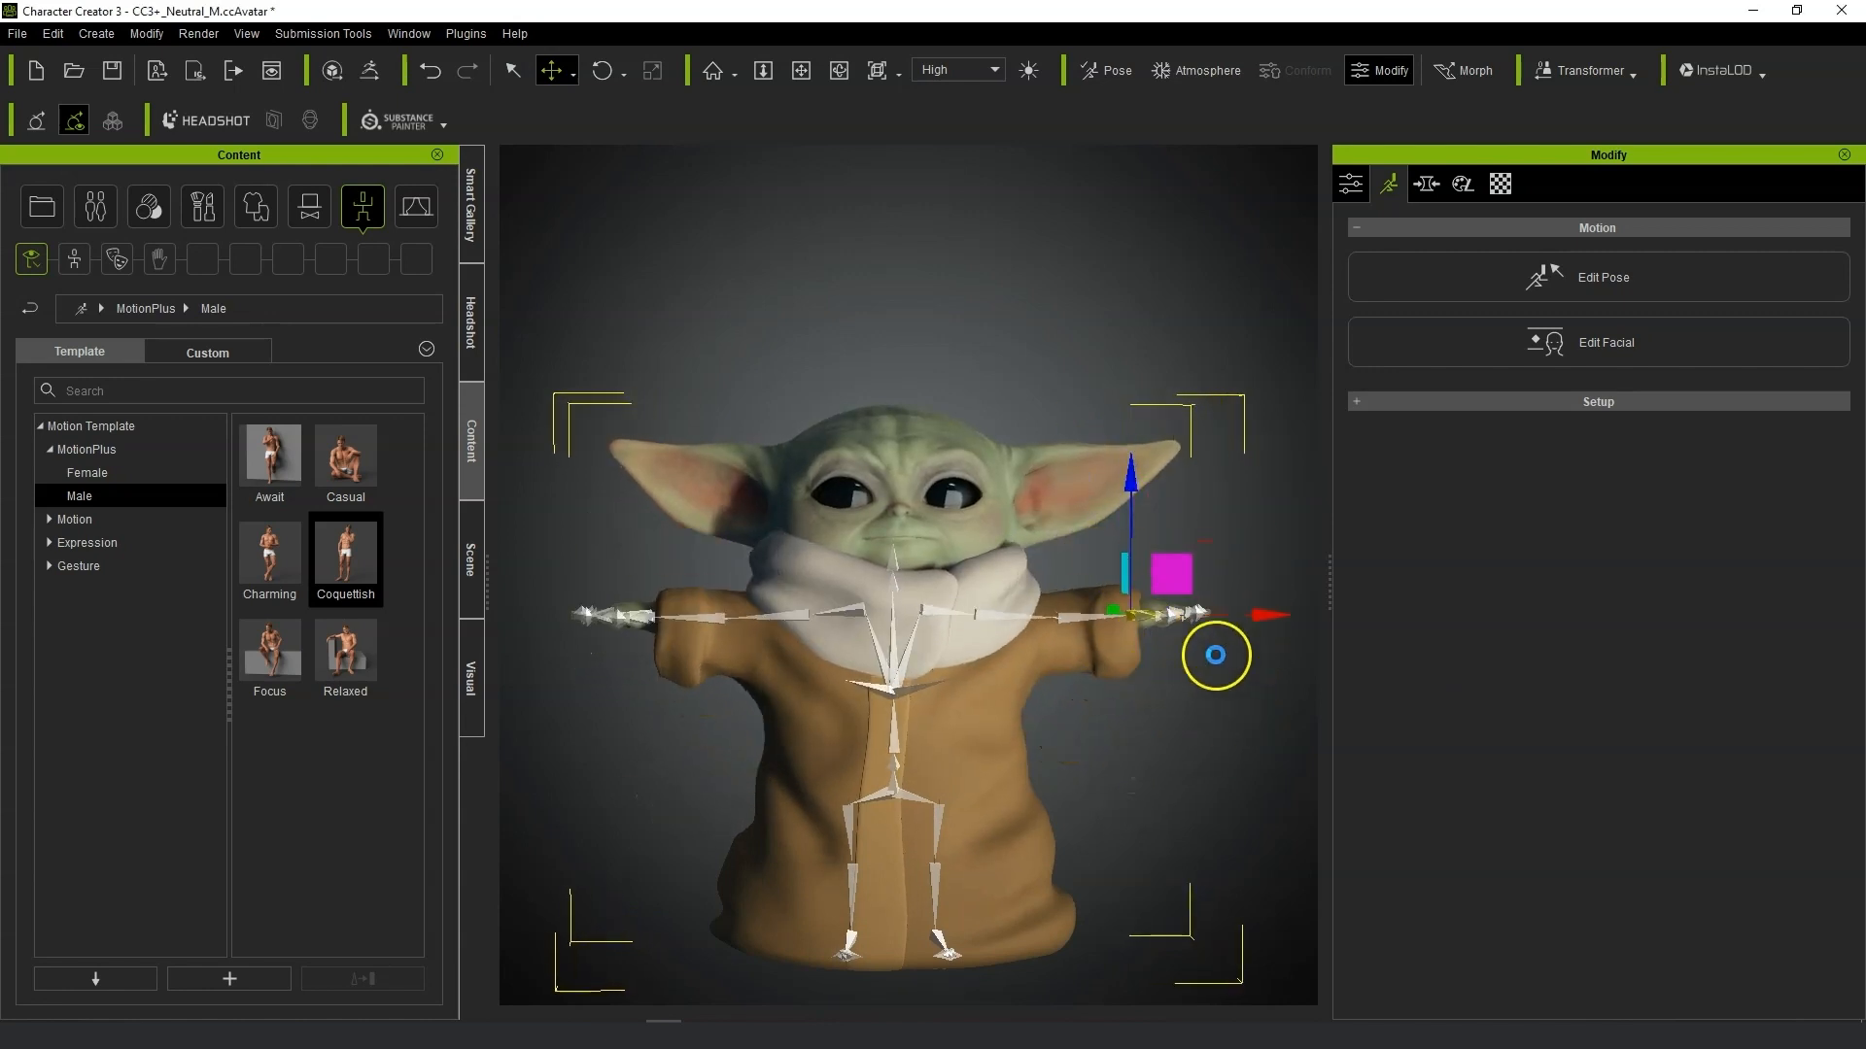
Select the BodyNEW 2.obj robe and transfer skin weights to it using the Other template.
key("q")
right_click_drag(1193, 686, 1324, 750)
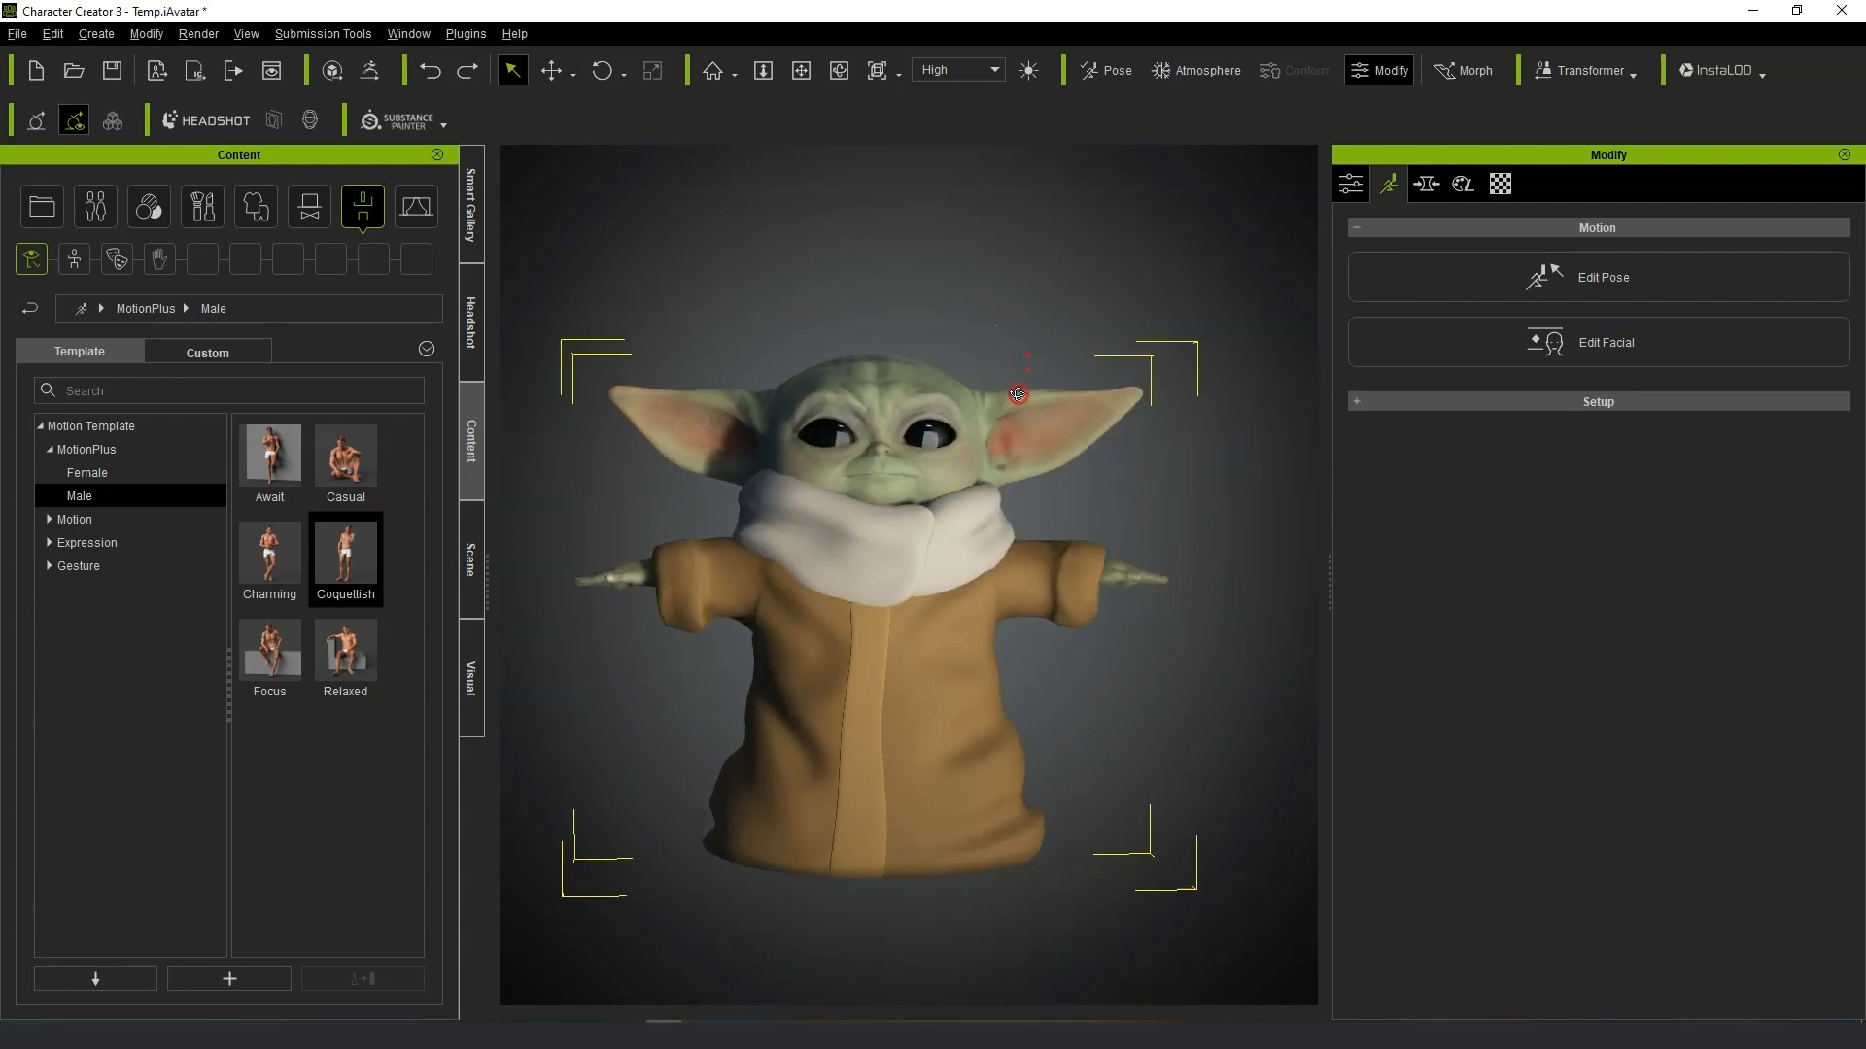
left_click(1348, 183)
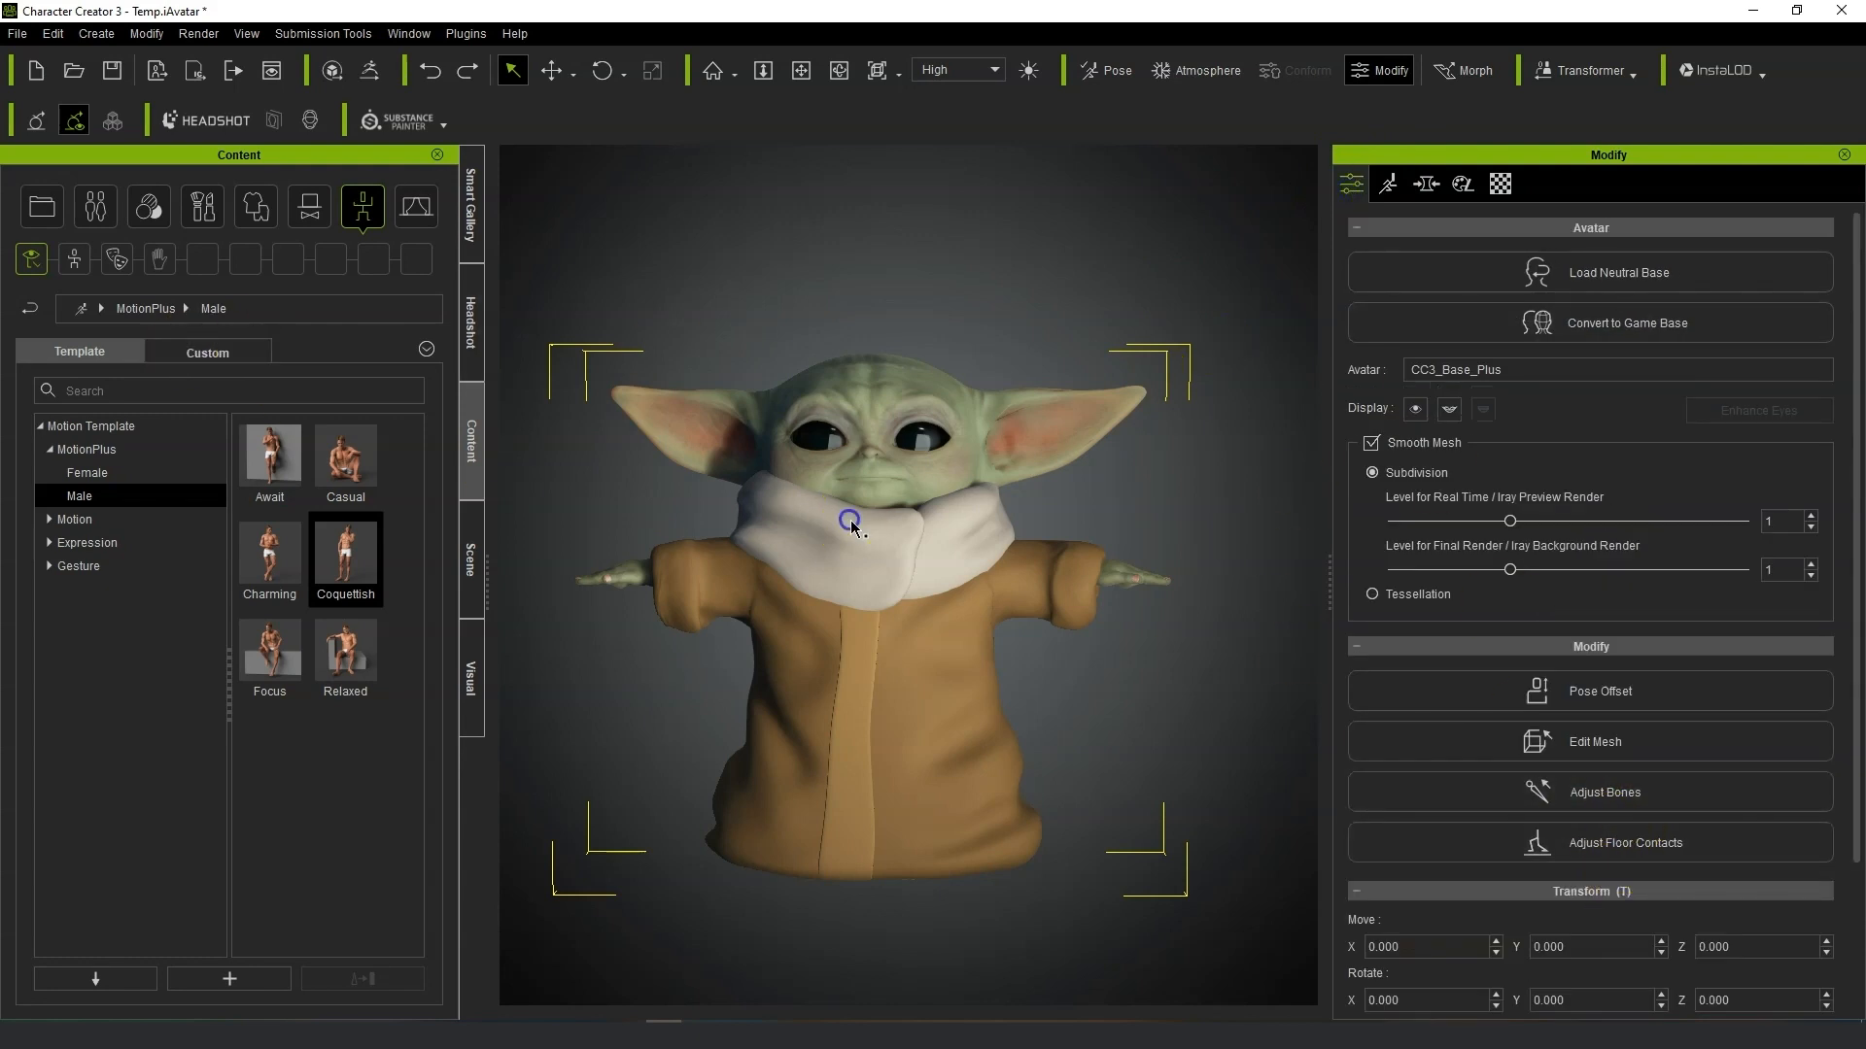
left_click(476, 551)
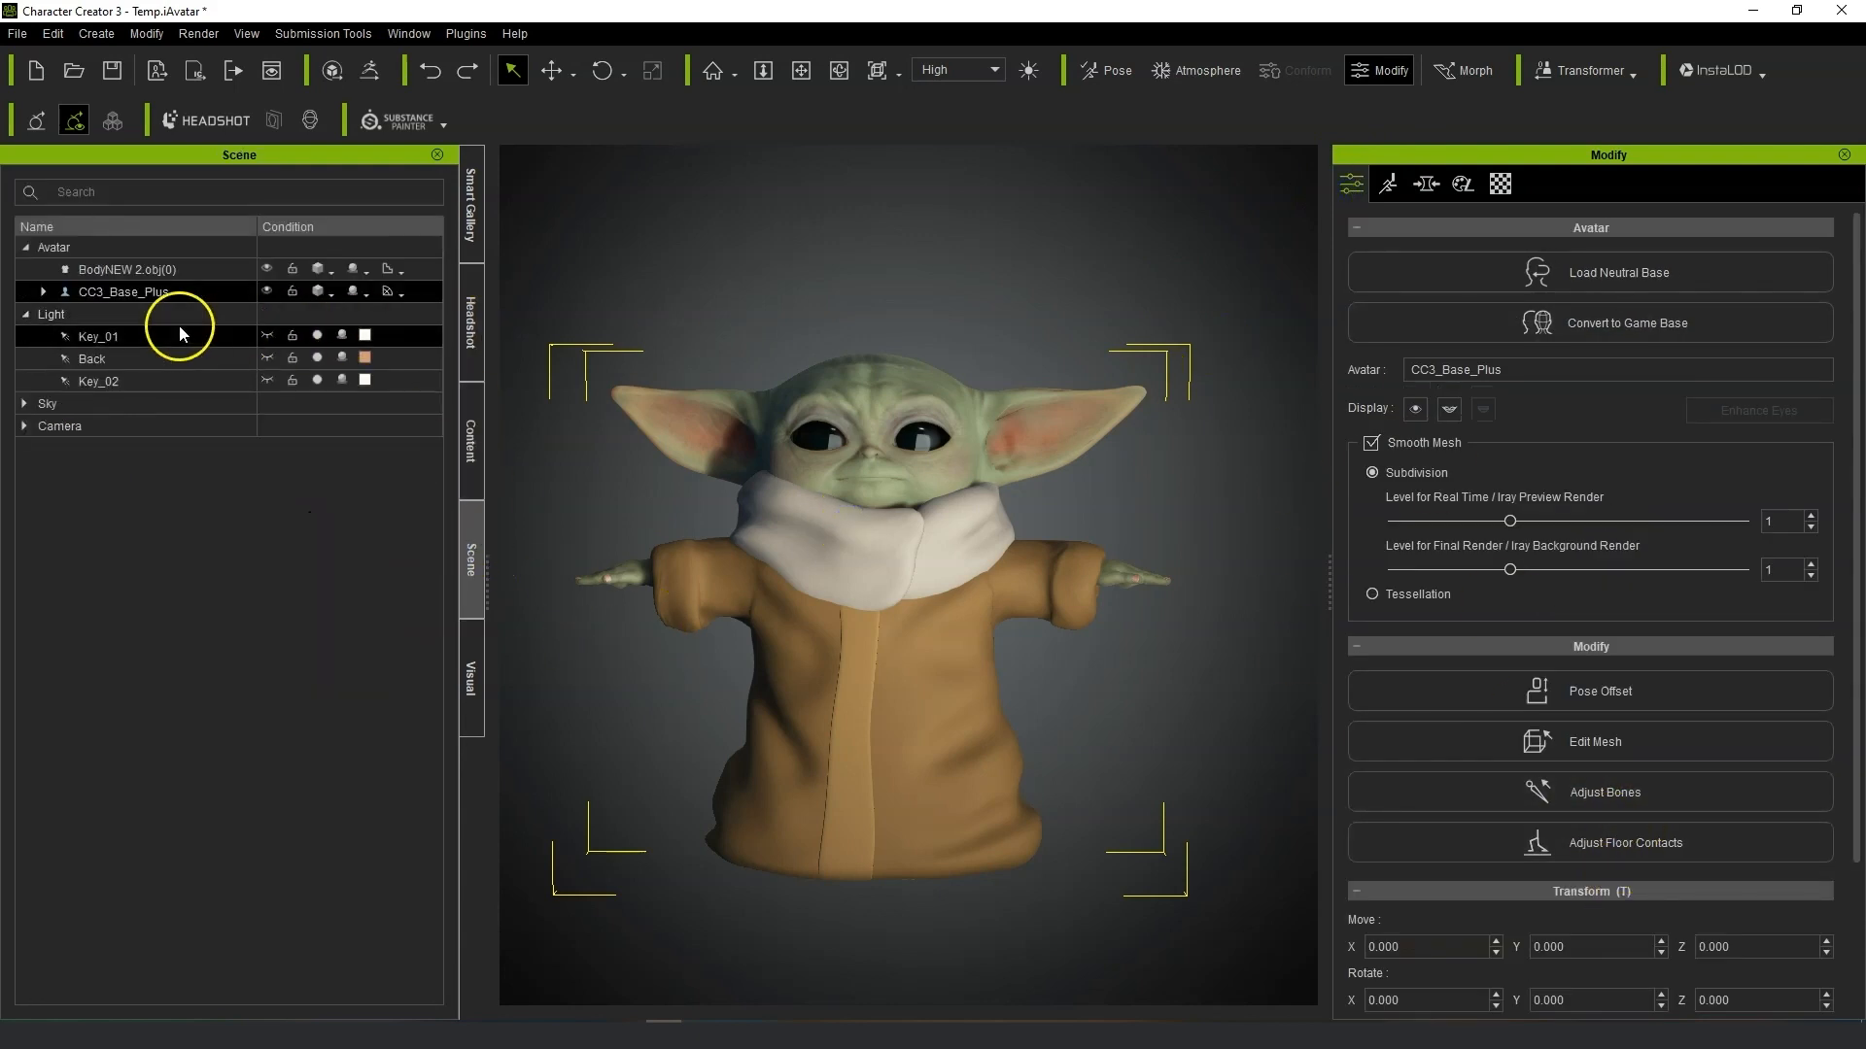
left_click(137, 269)
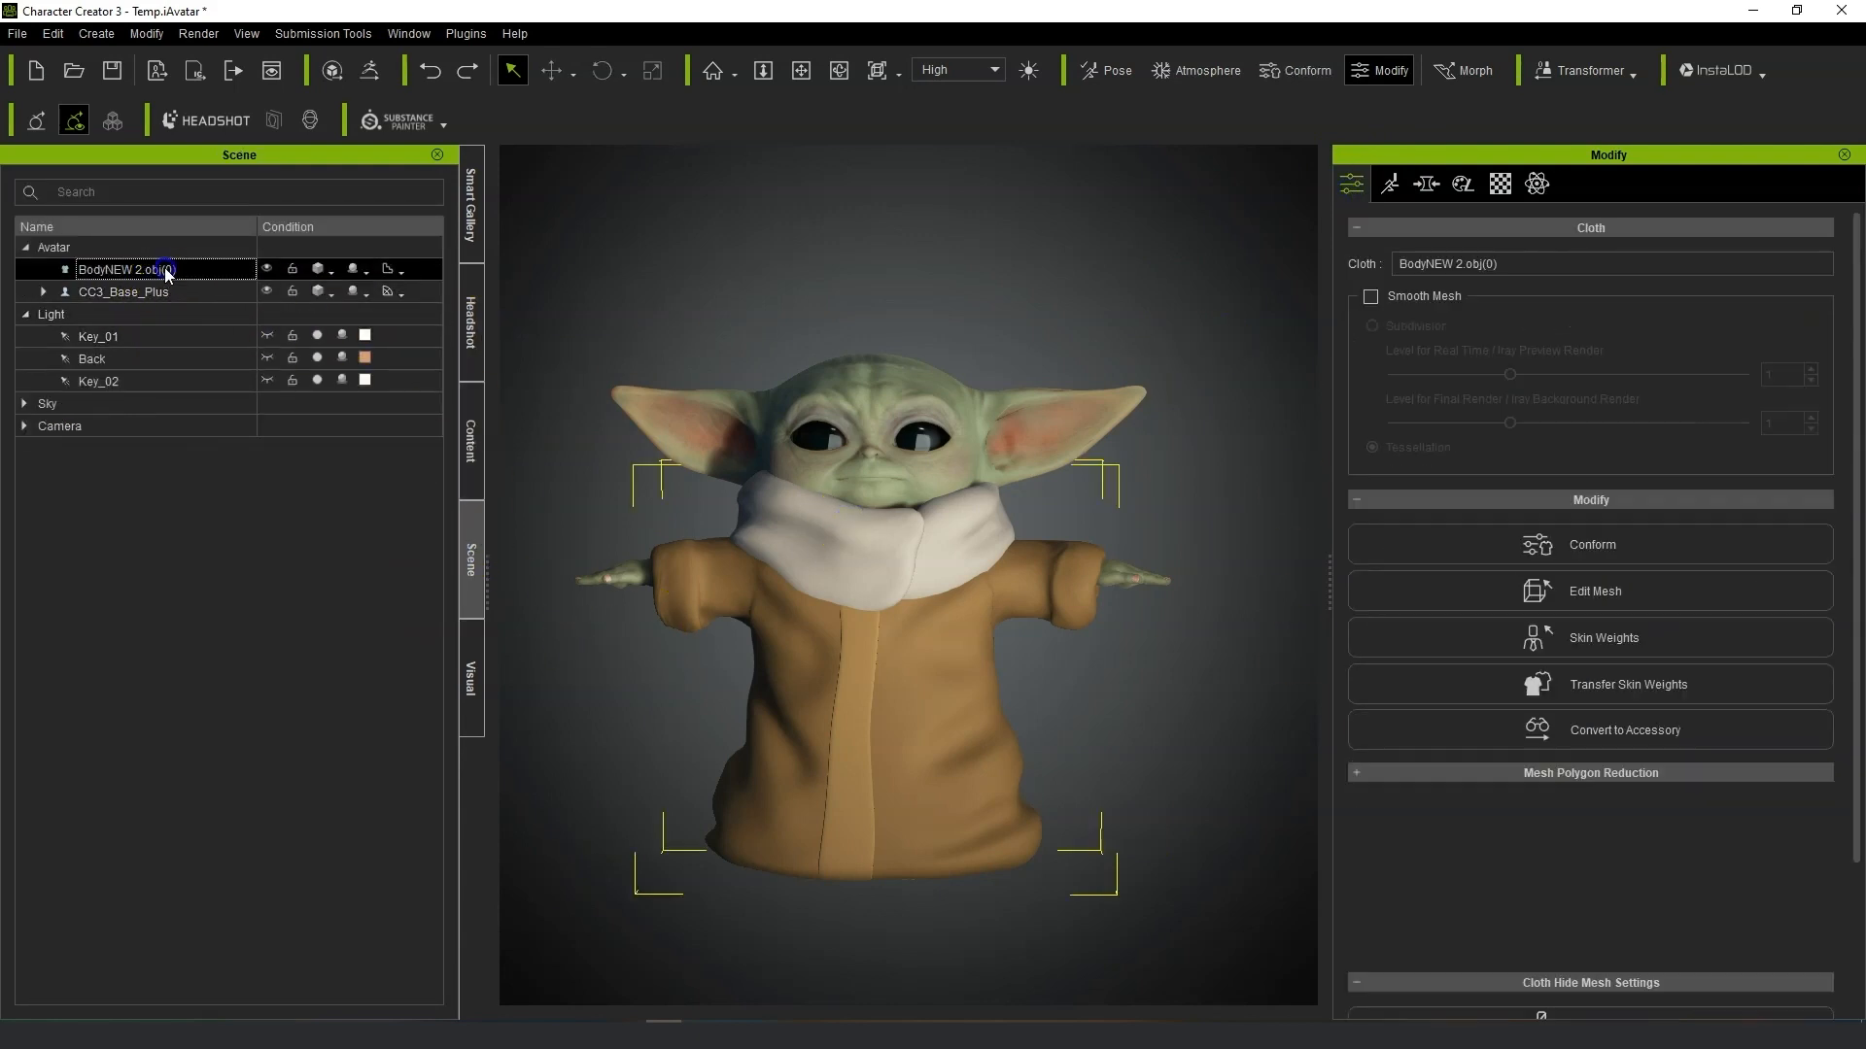
left_click(1705, 698)
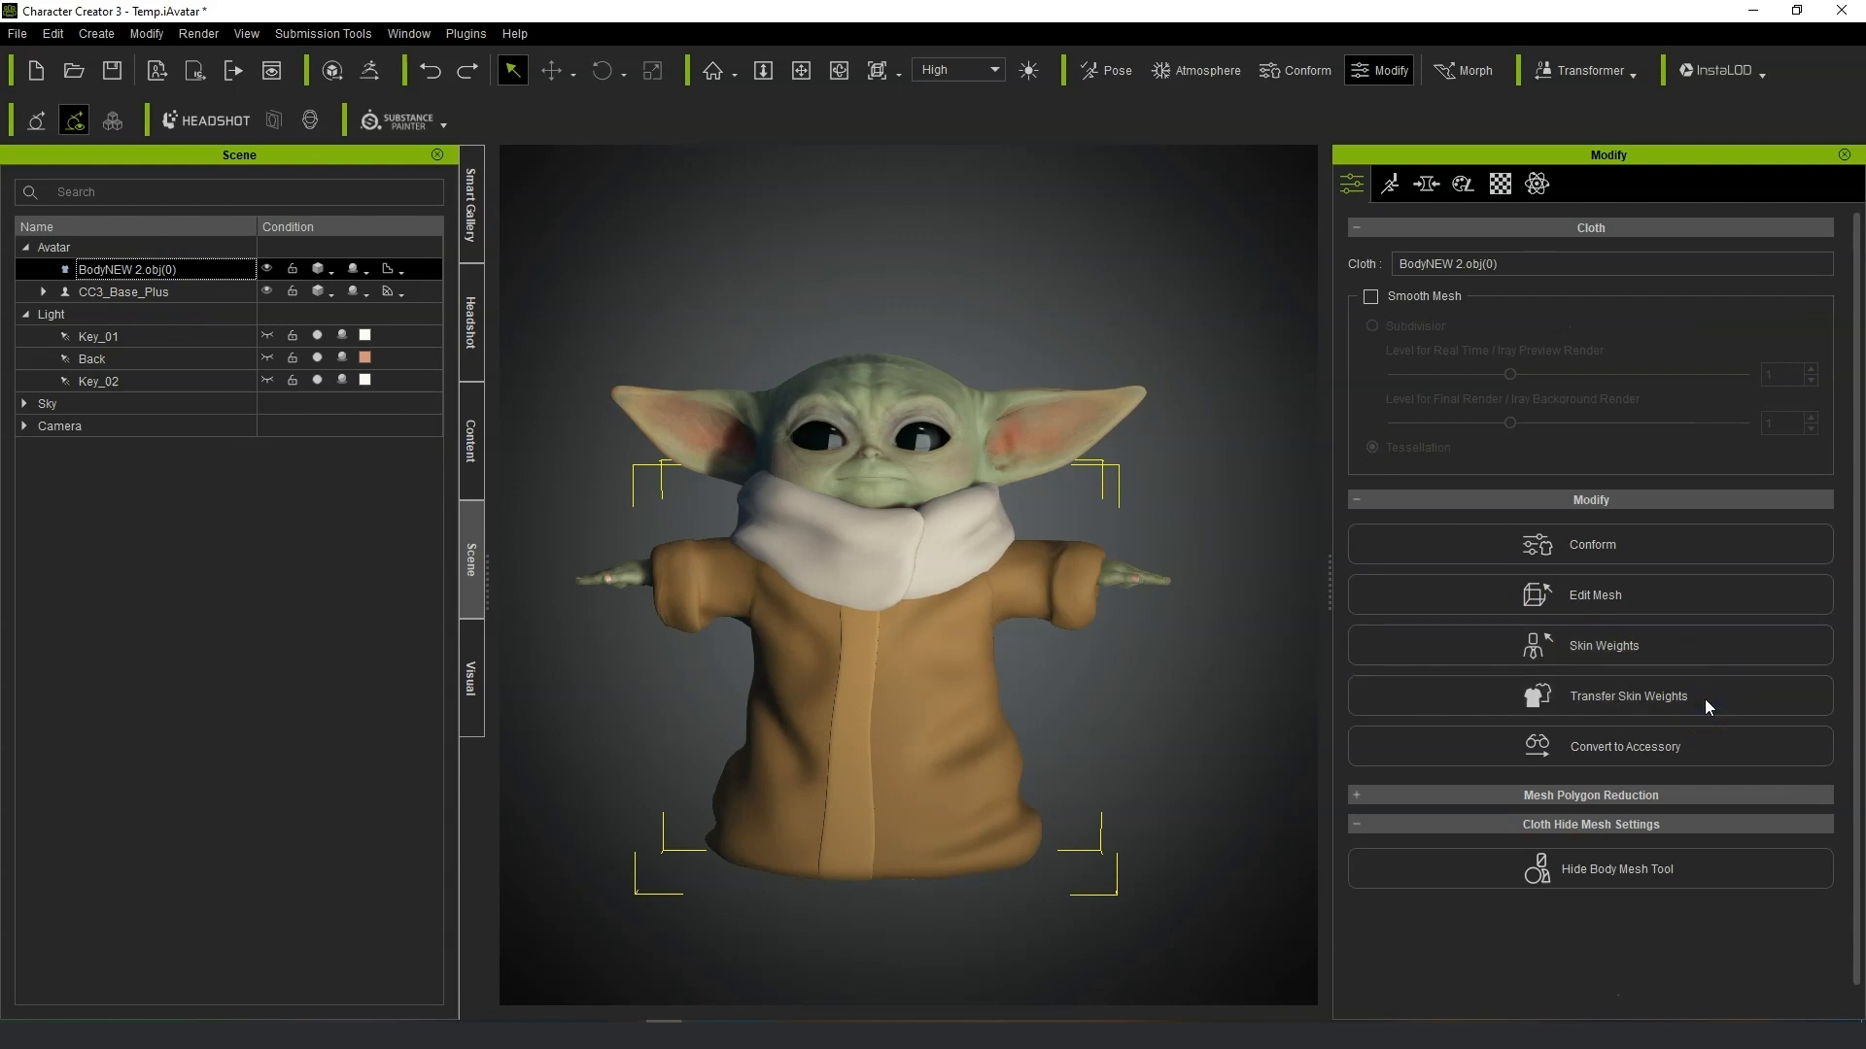
left_click(1537, 503)
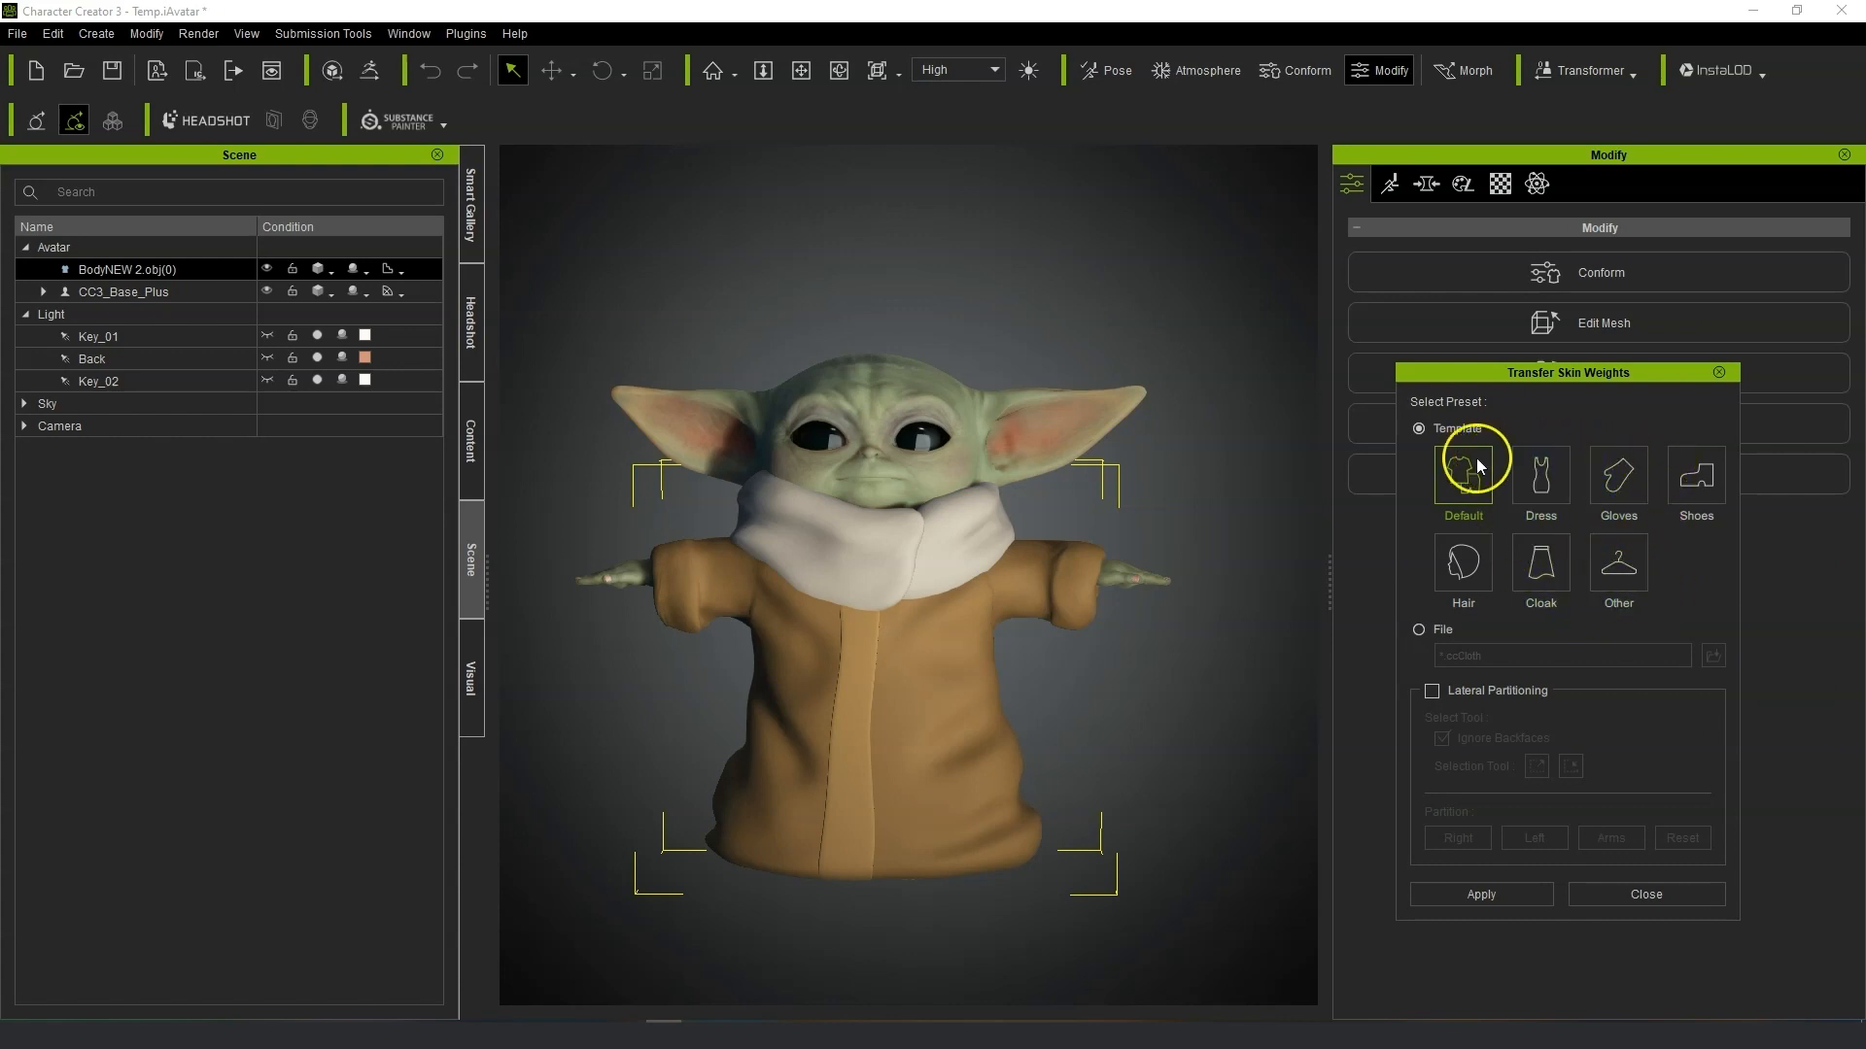
left_click(1619, 558)
left_click(1500, 886)
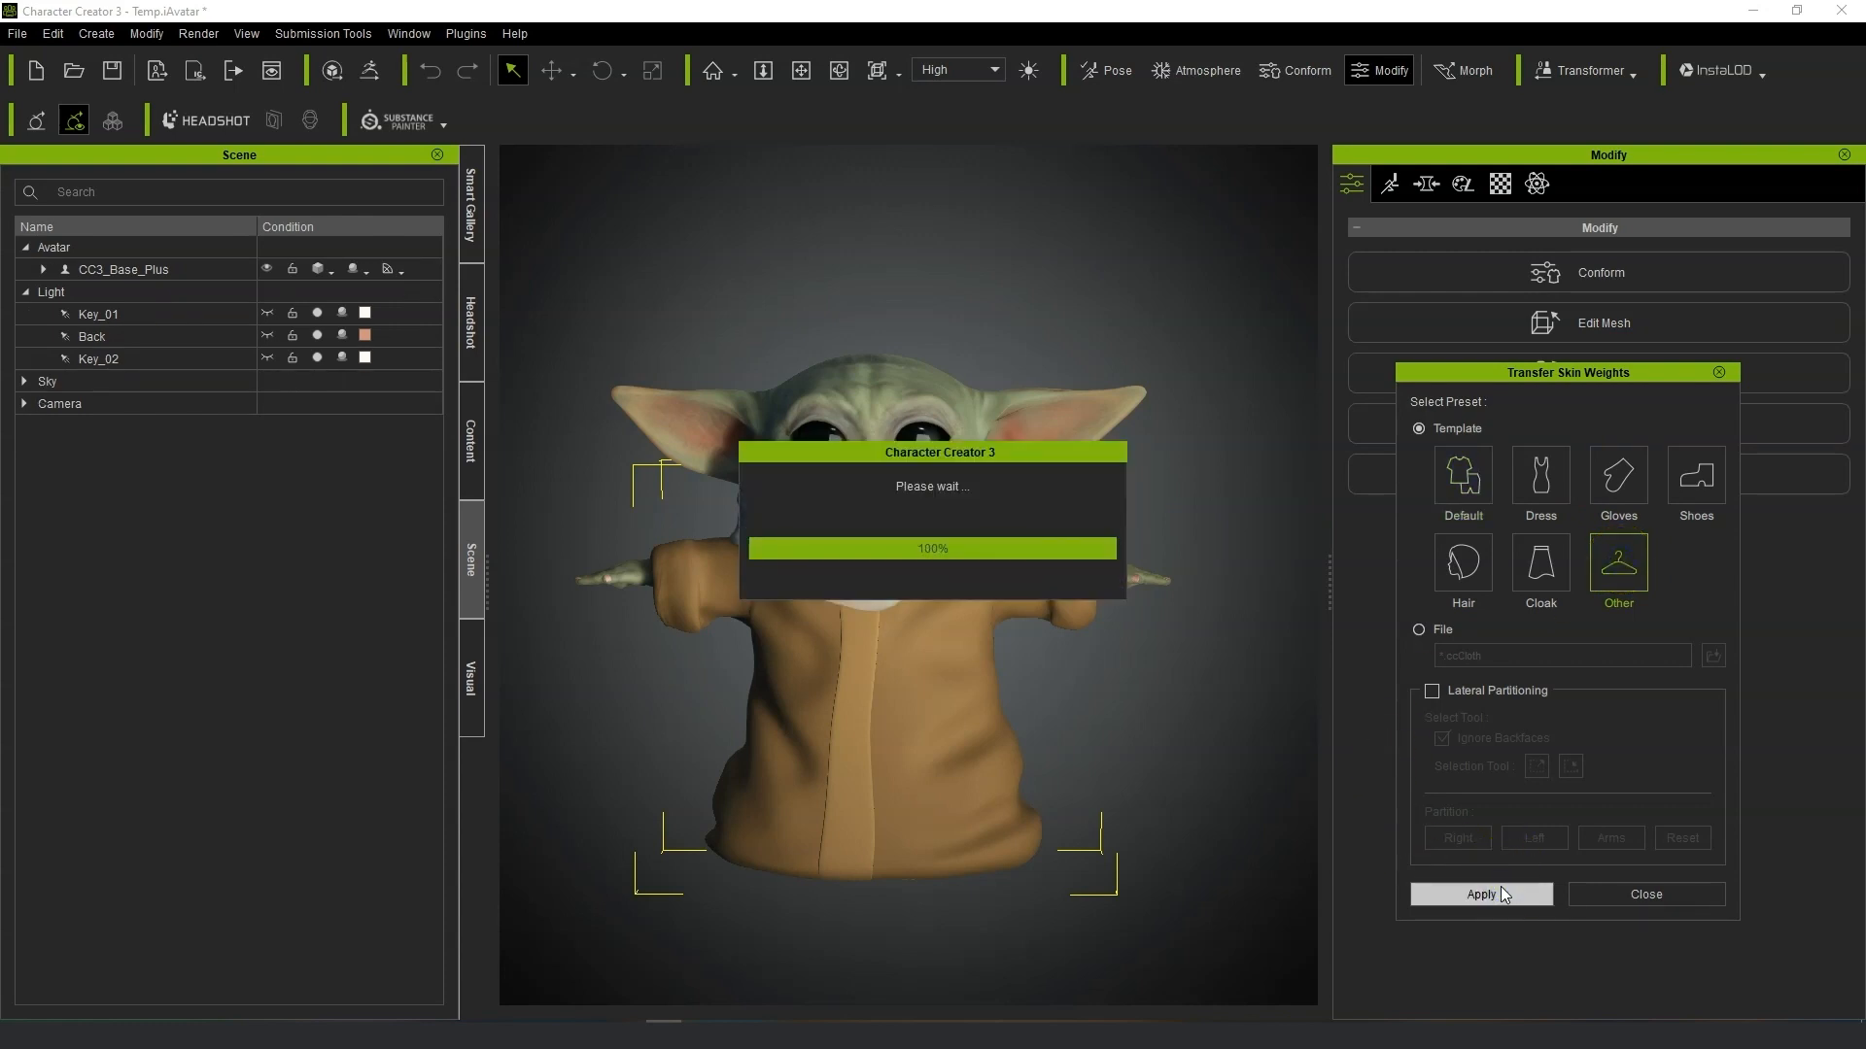
left_click(1450, 900)
left_click(326, 464)
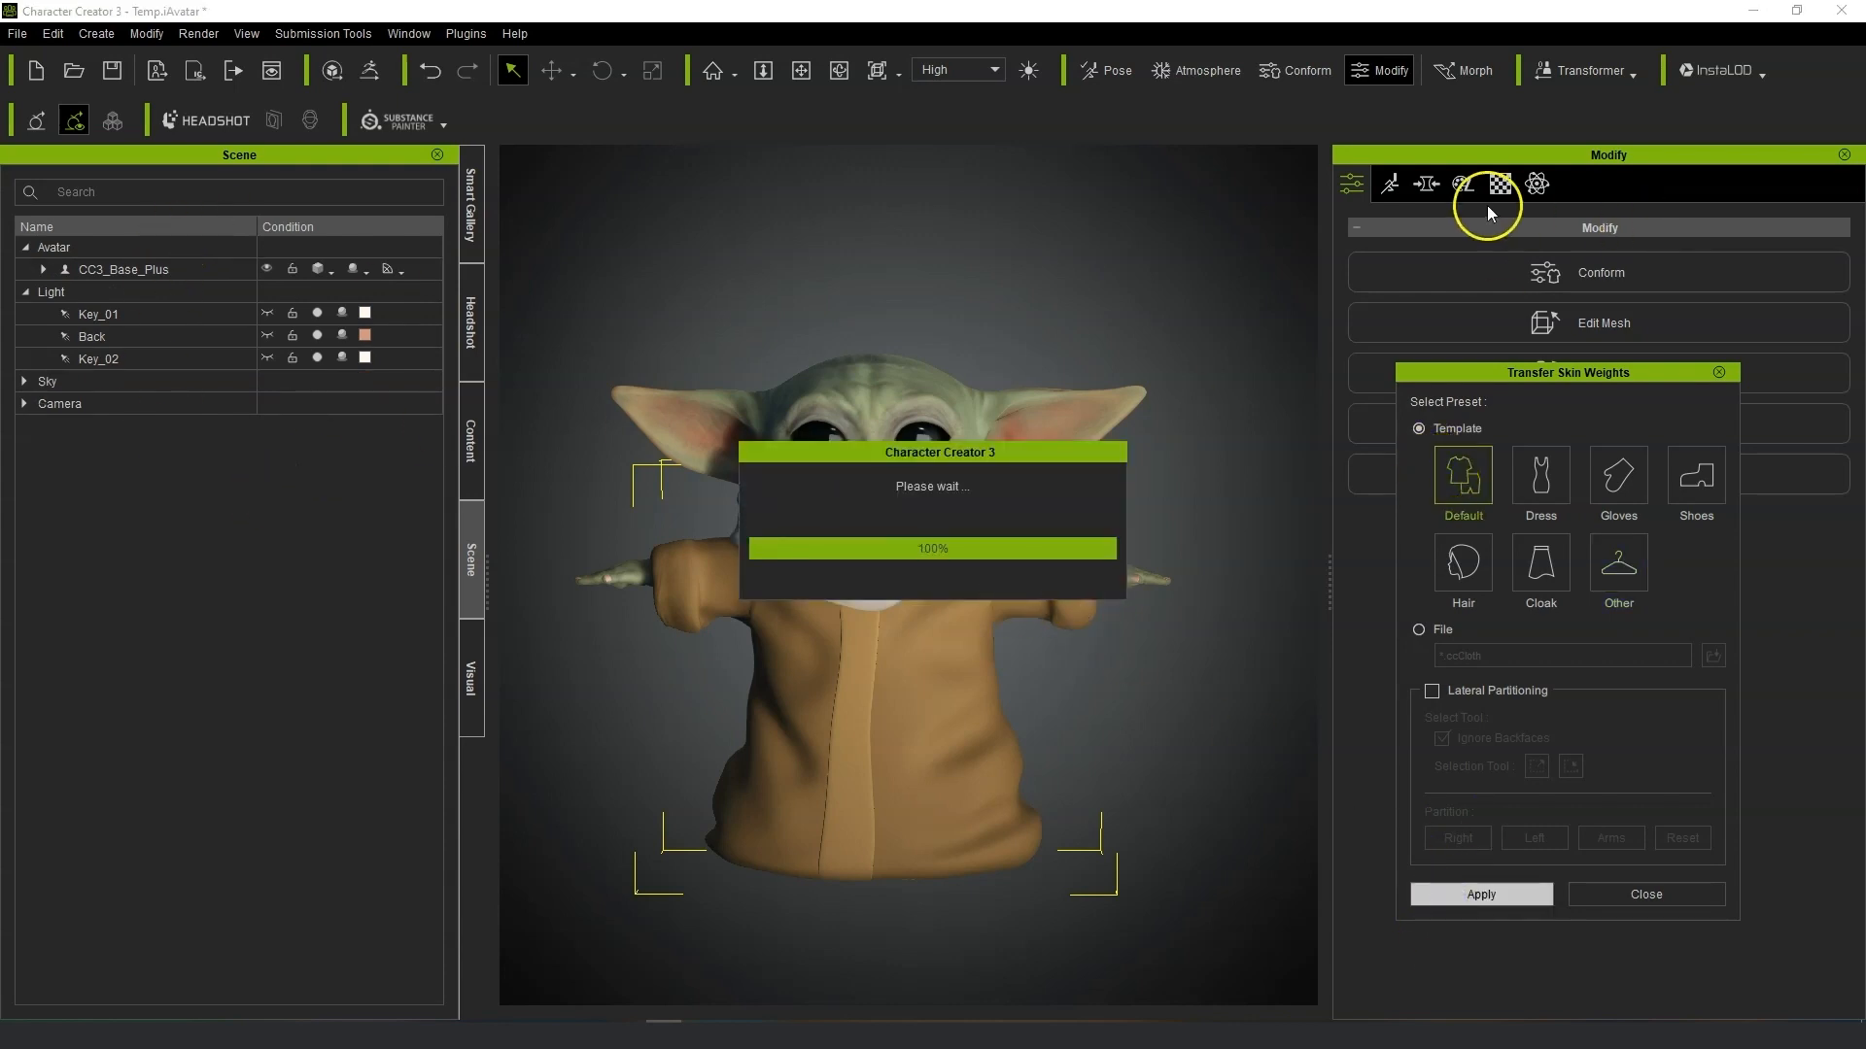
left_click(1718, 372)
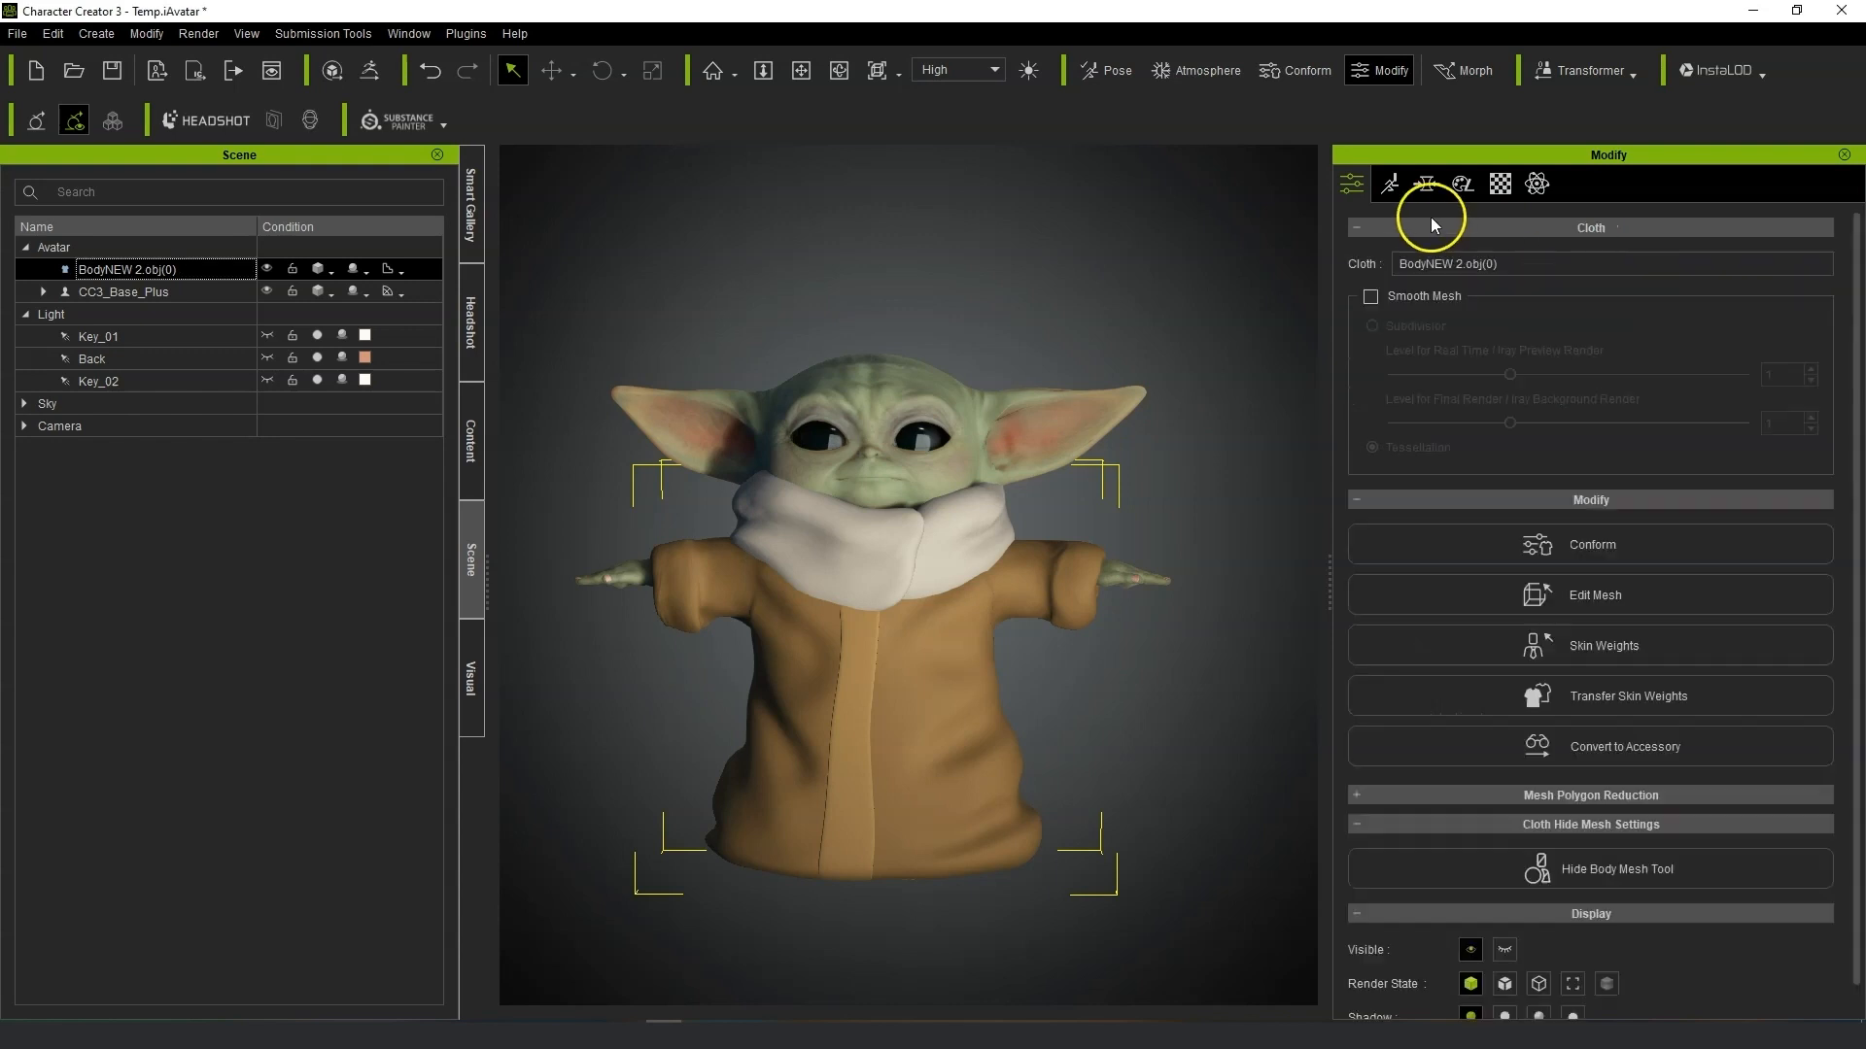
Try posing the character's arms by moving the hand bones in Edit Pose, then undo it.
left_click(1391, 185)
left_click(1566, 288)
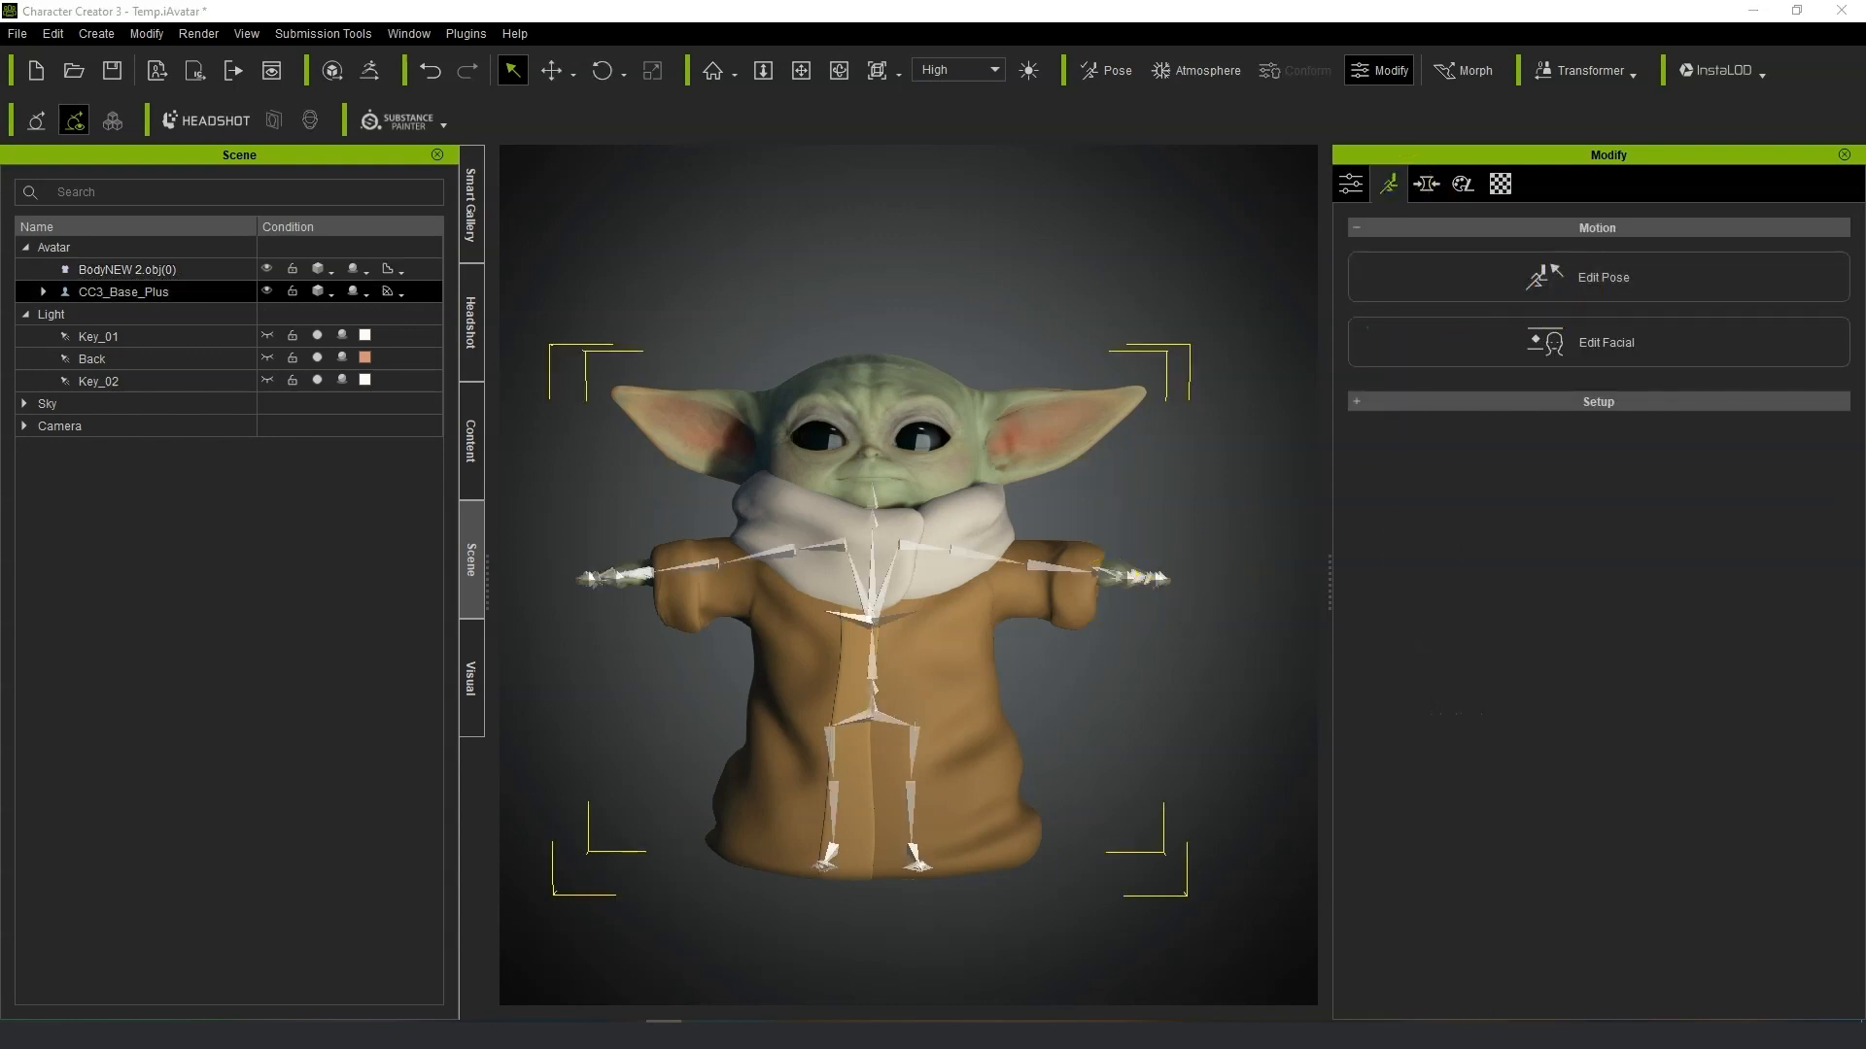
key("w")
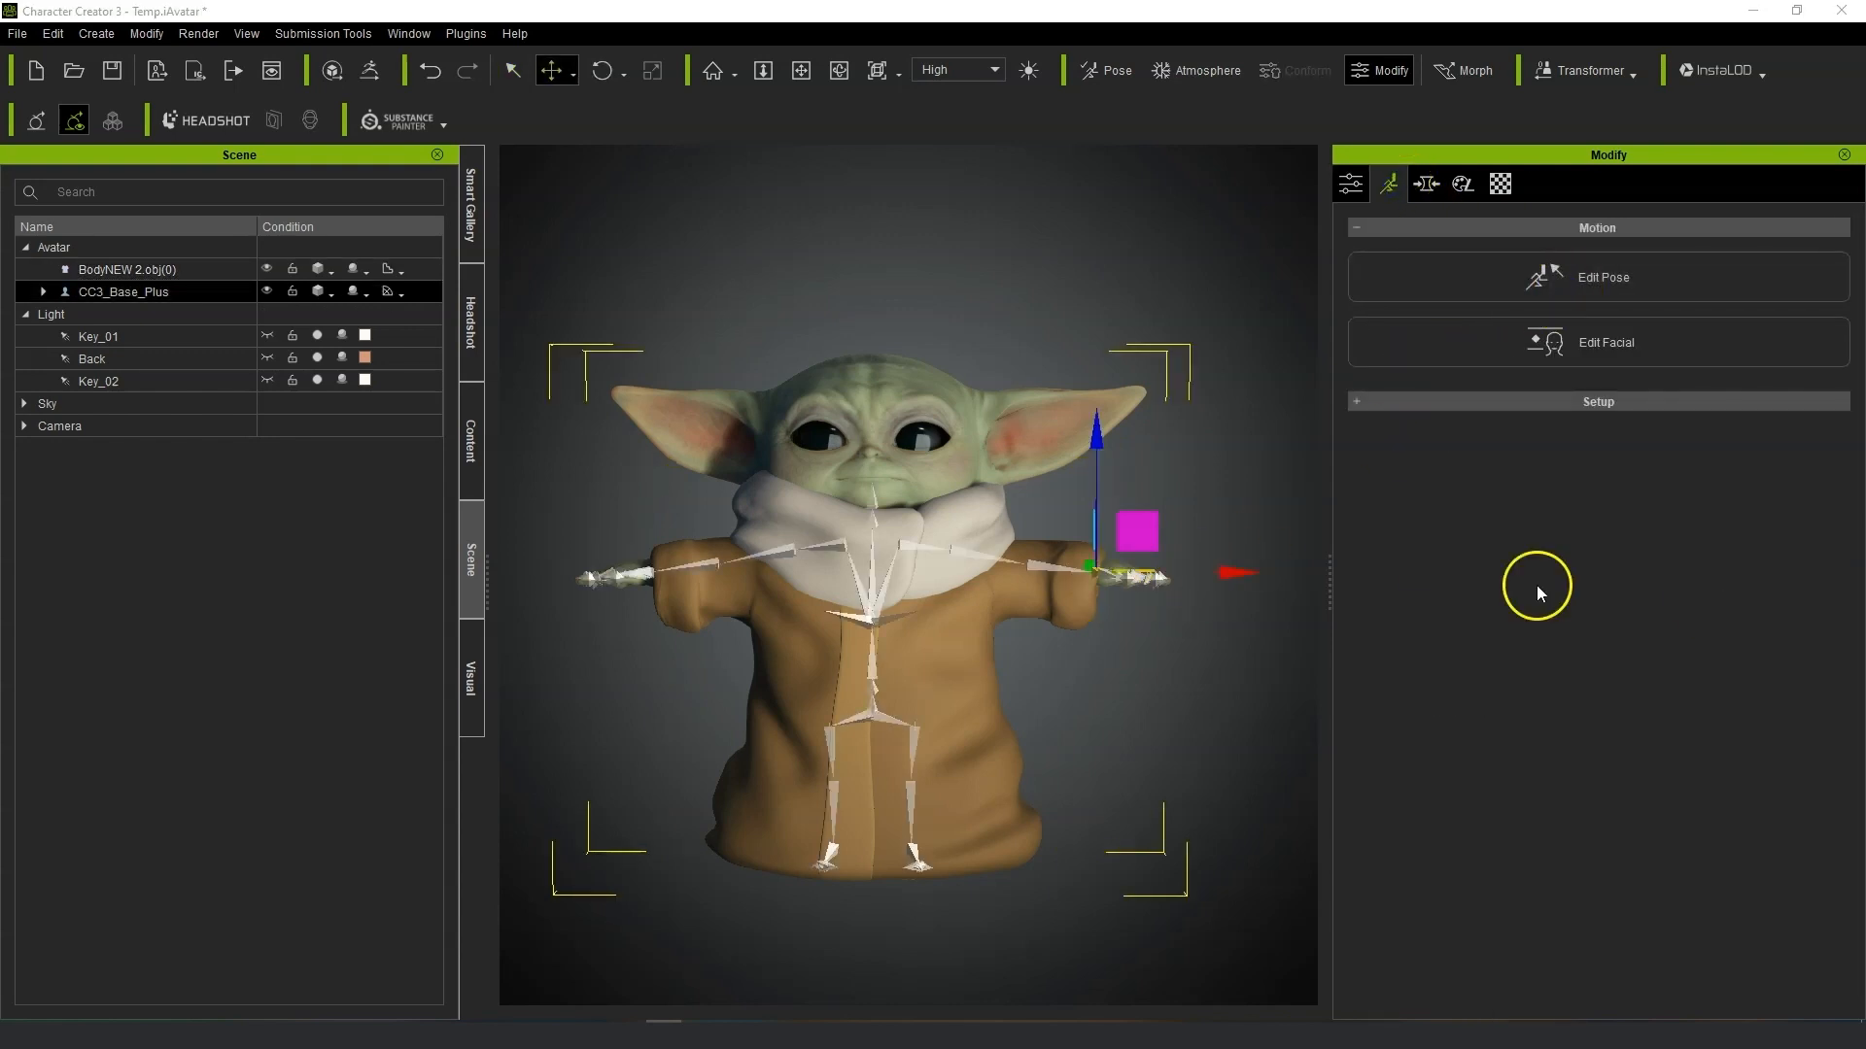
left_click_drag(1099, 469, 1099, 423)
right_click_drag(1006, 738, 685, 741)
right_click_drag(1156, 811, 1104, 717)
left_click_drag(1169, 557, 1063, 569)
right_click_drag(880, 717, 983, 714)
left_click_drag(1003, 450, 1006, 507)
left_click_drag(1092, 594, 1162, 575)
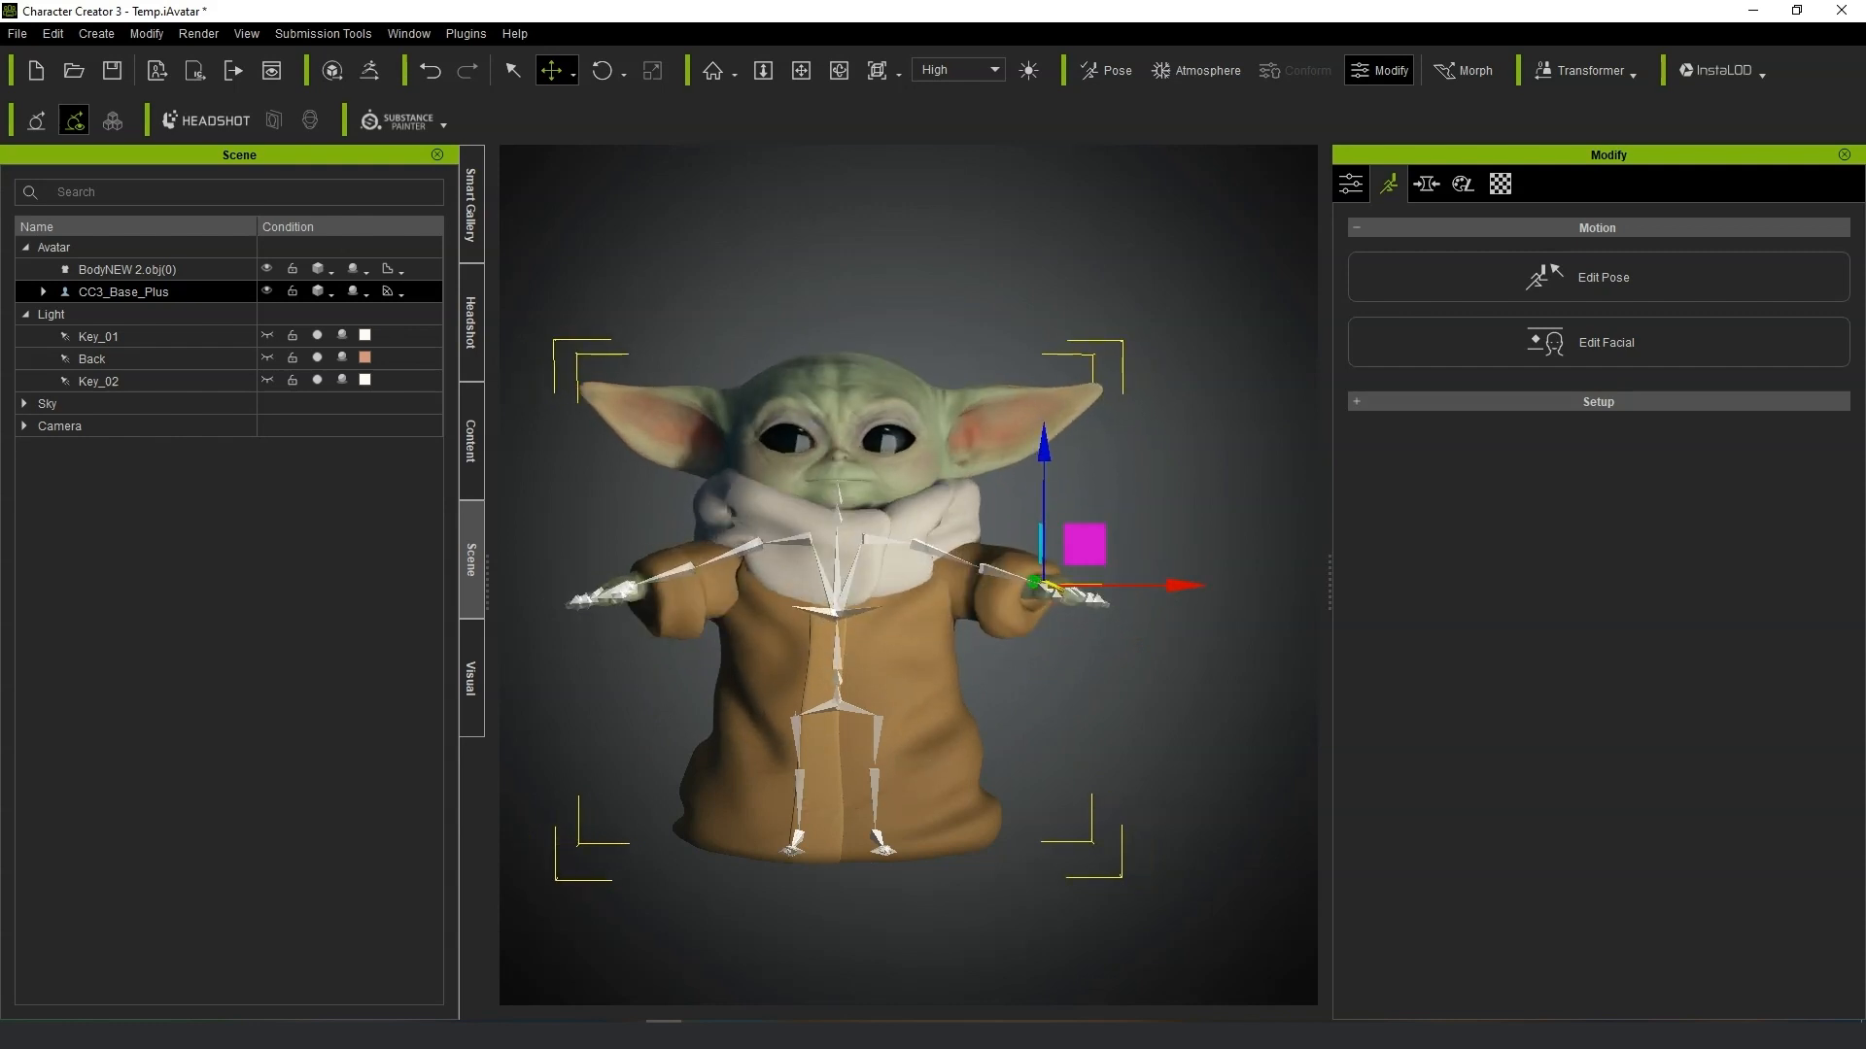
key("ctrl+z")
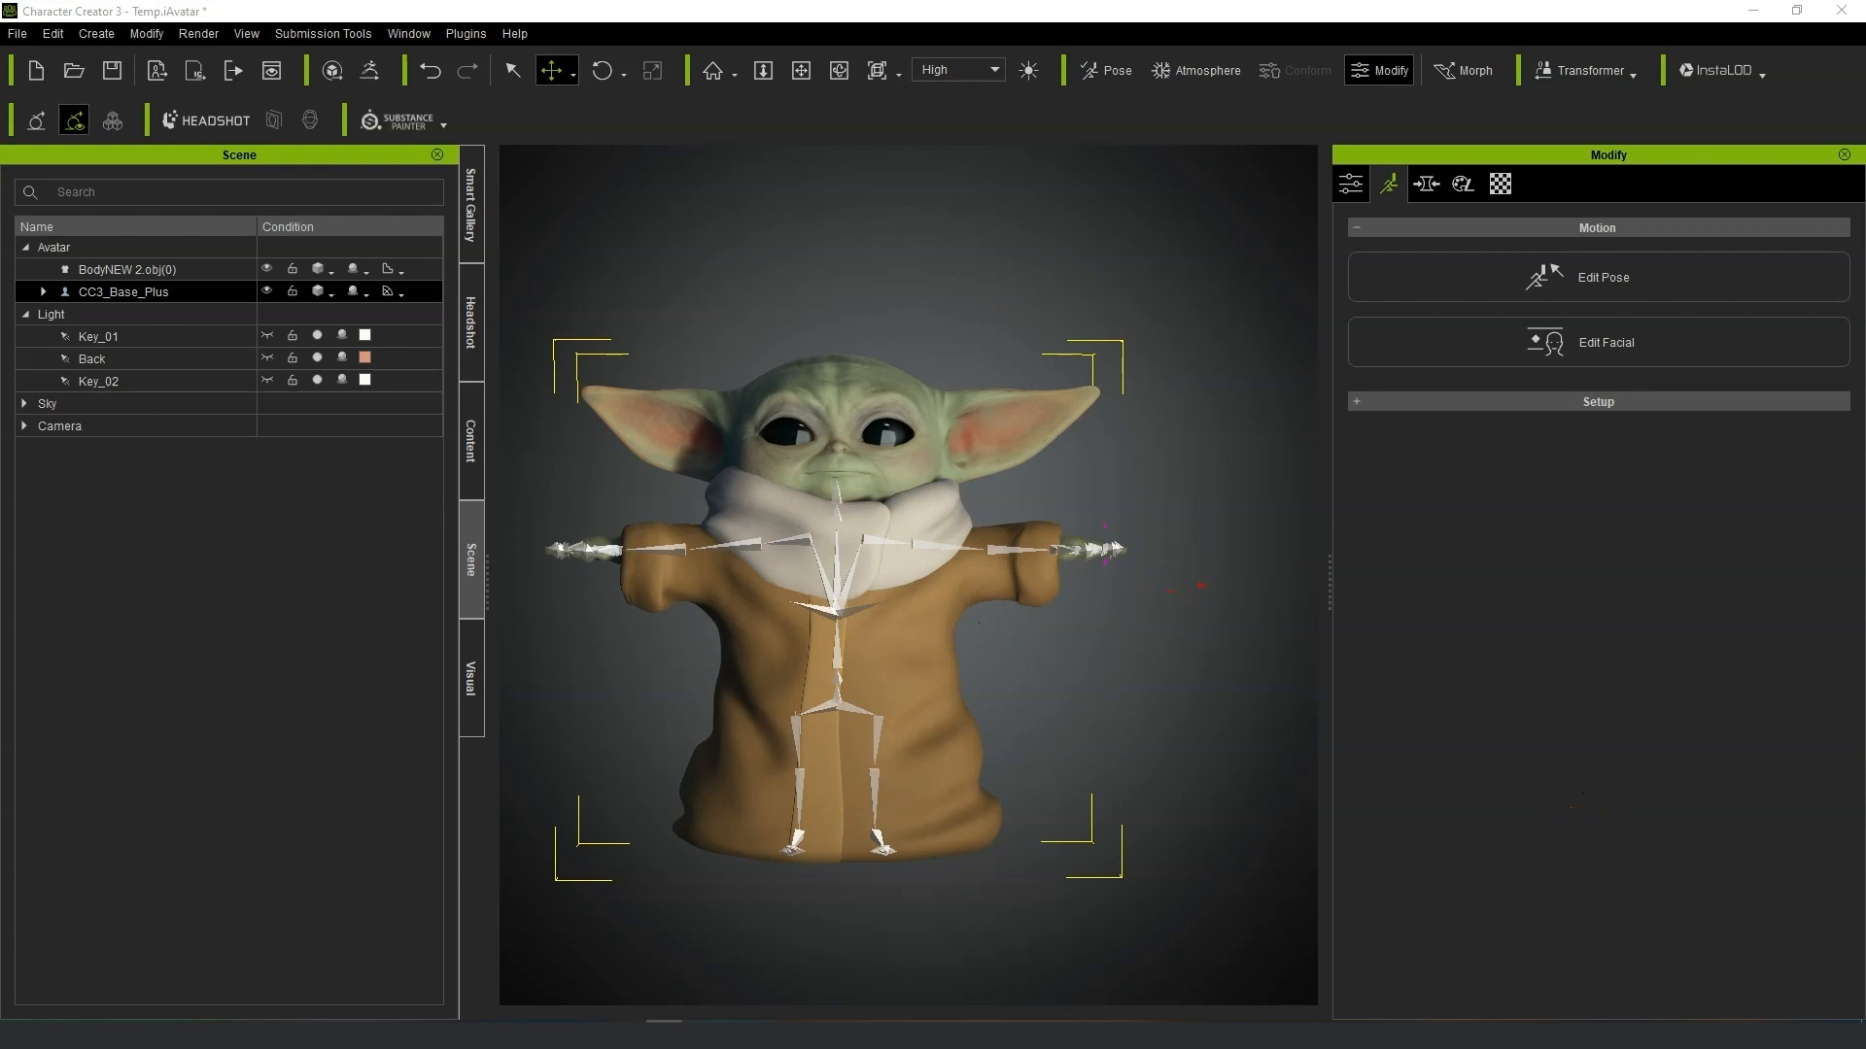
Reselect the robe and reapply the skin weight transfer with the Other template.
left_click(1350, 183)
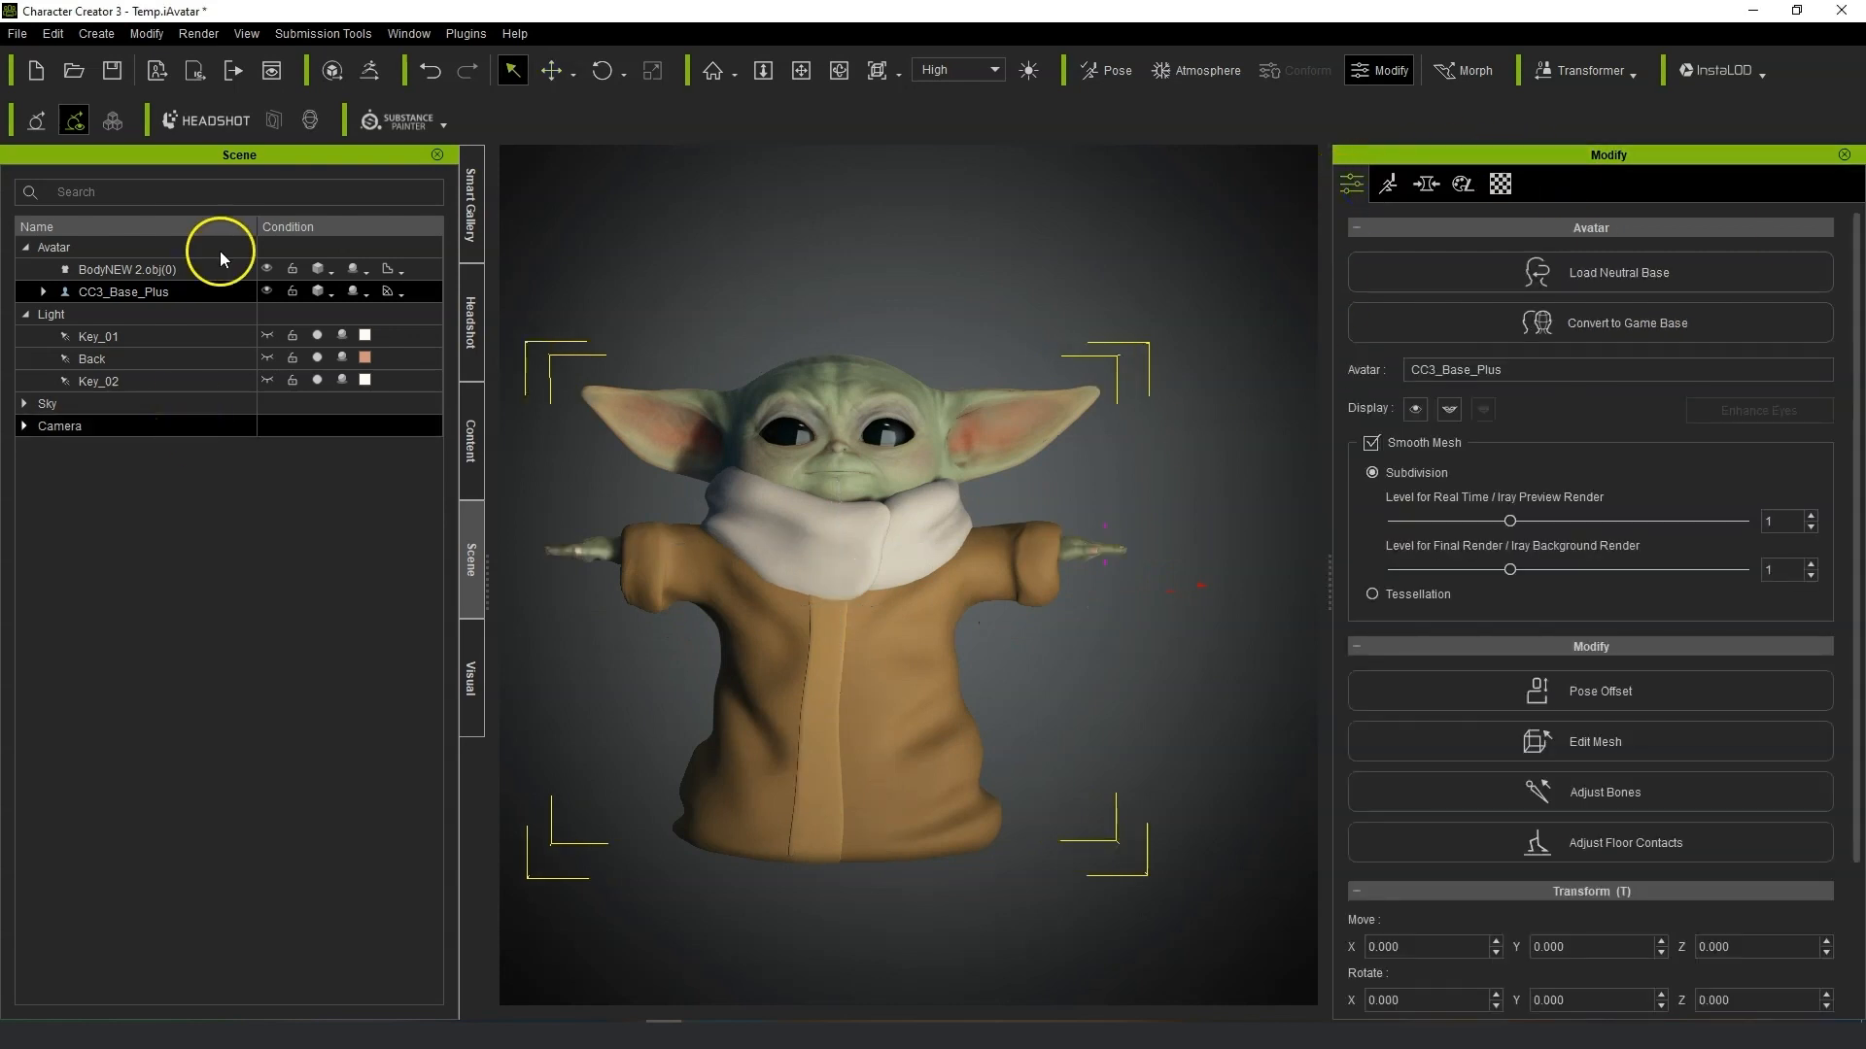
left_click(144, 269)
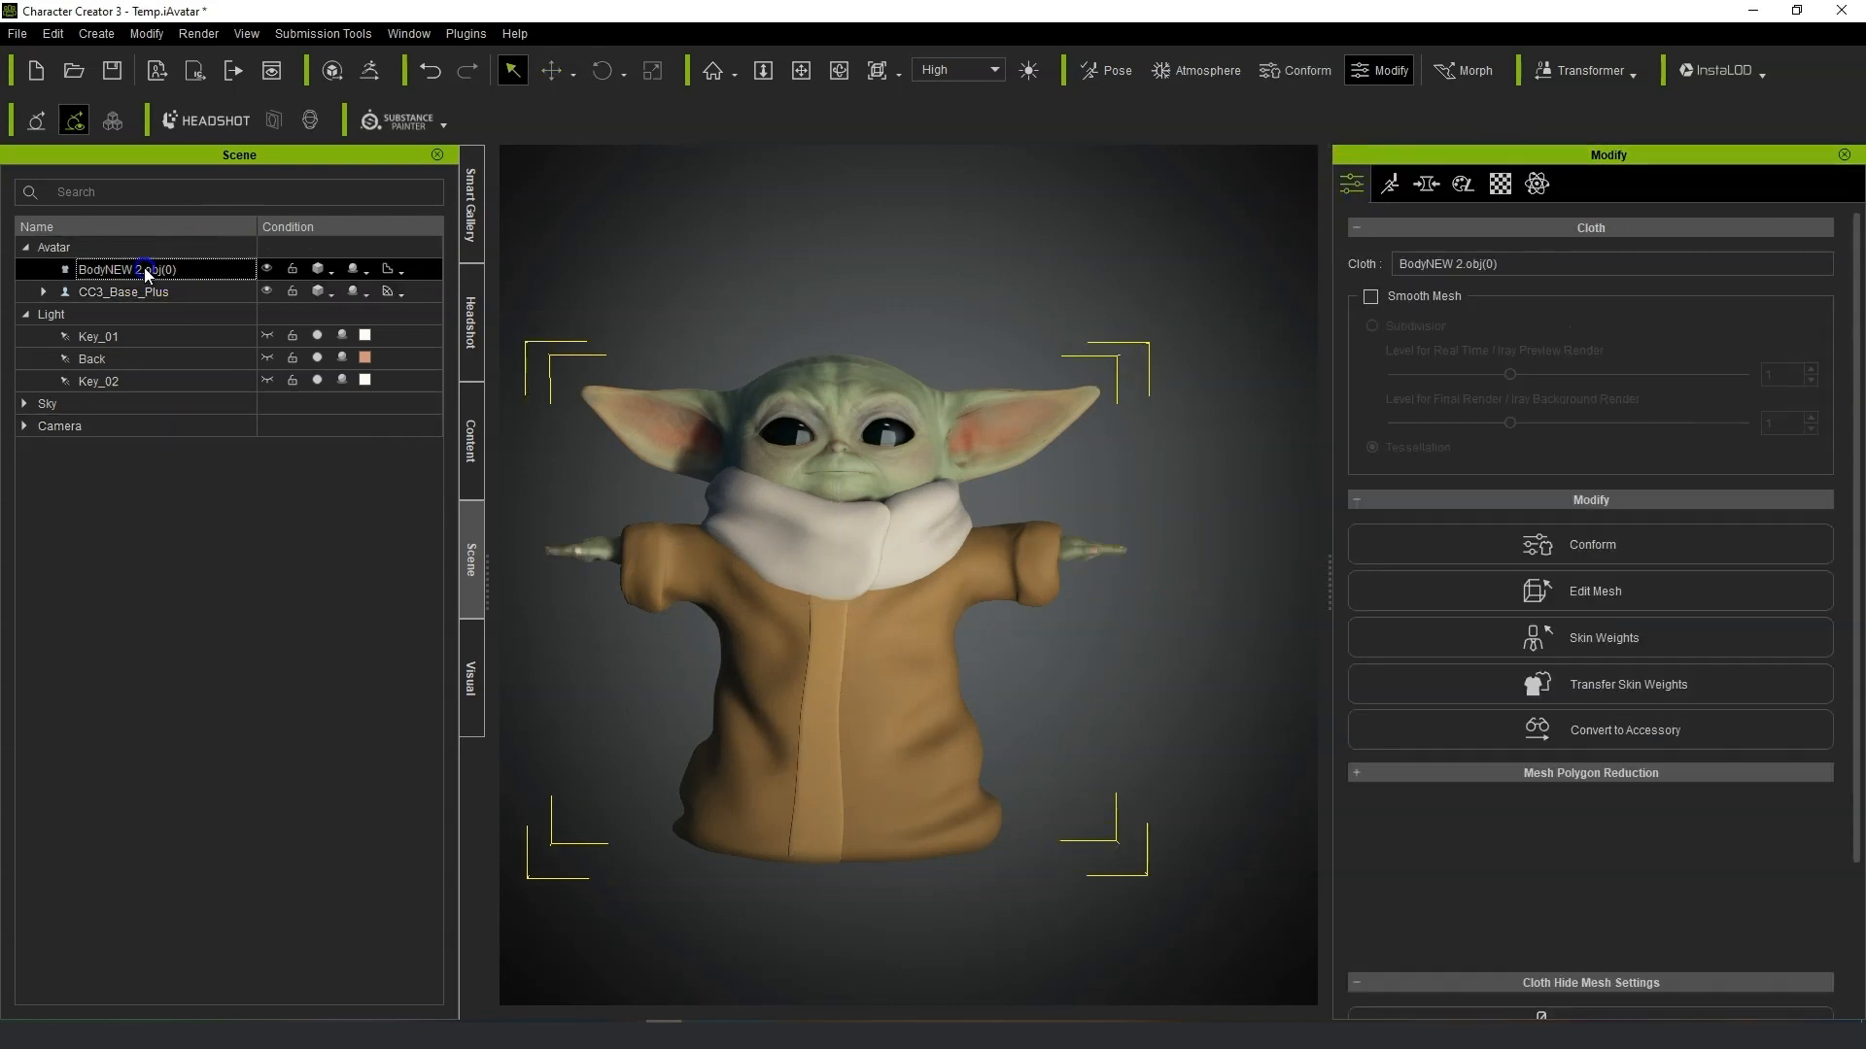
left_click(1663, 706)
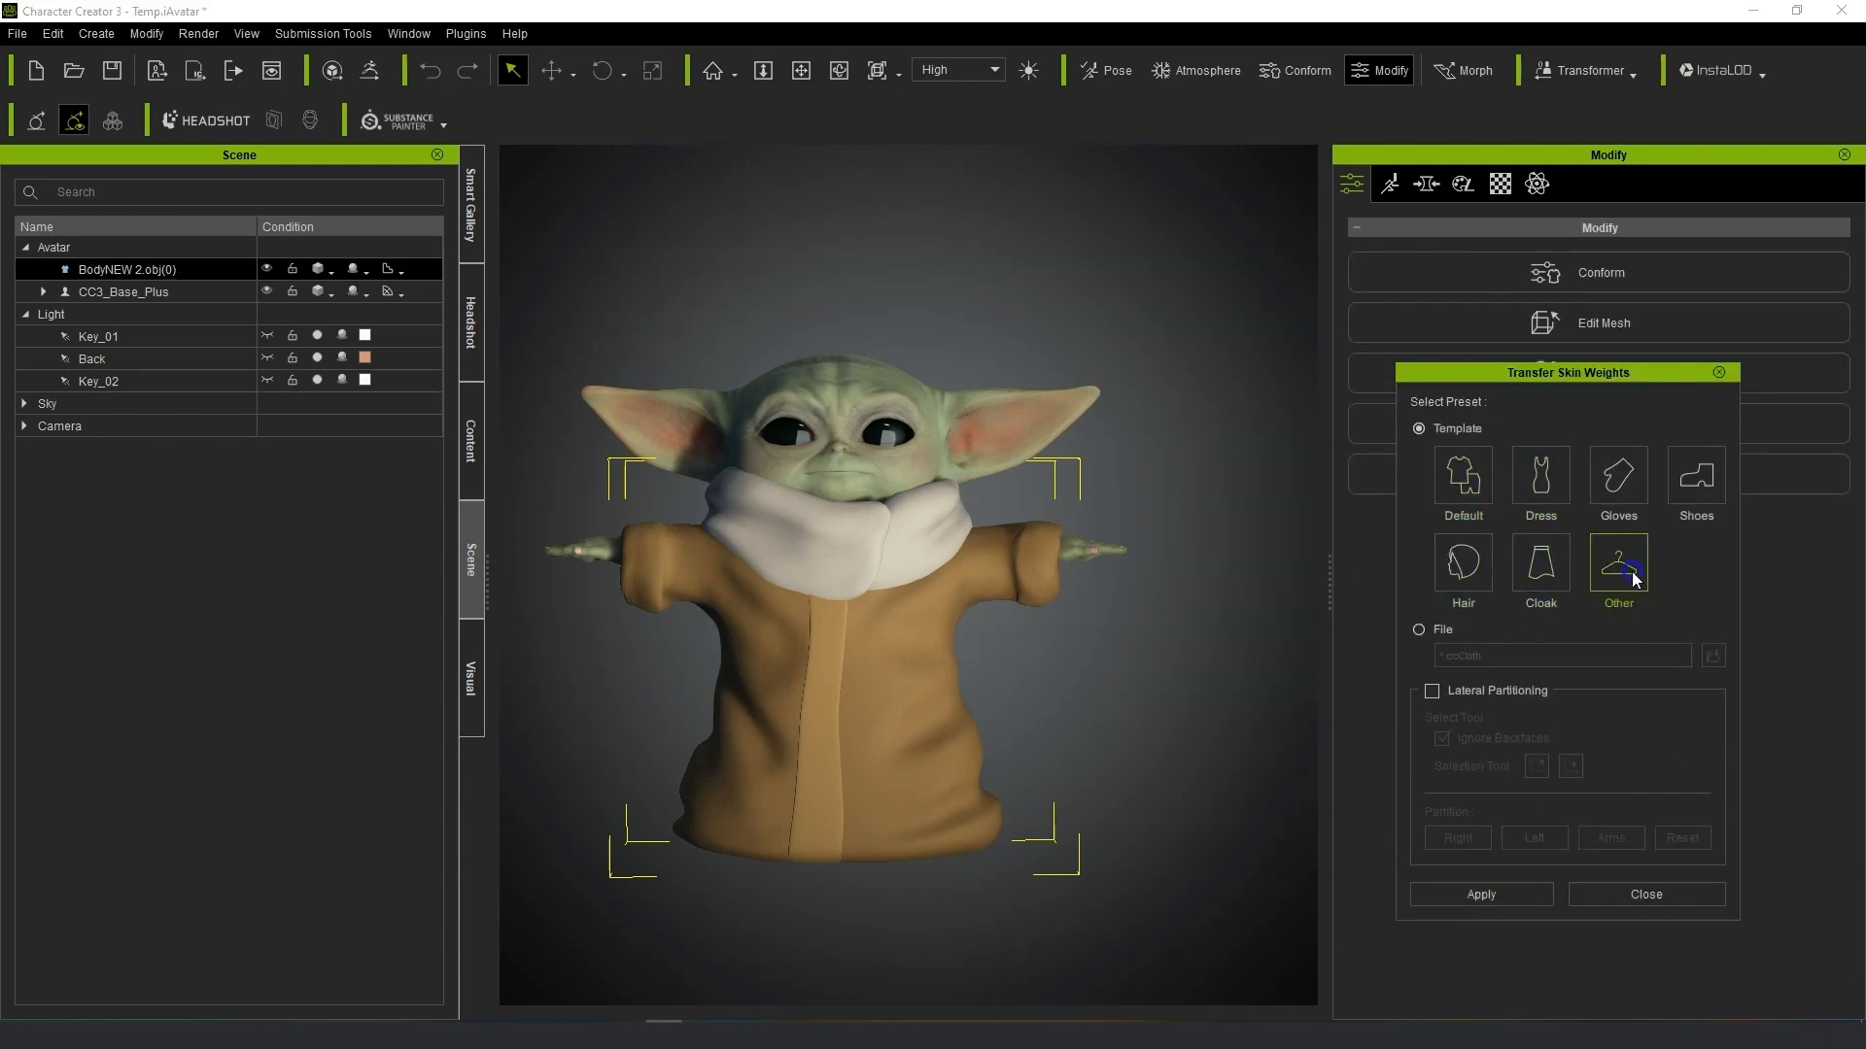
left_click(1516, 894)
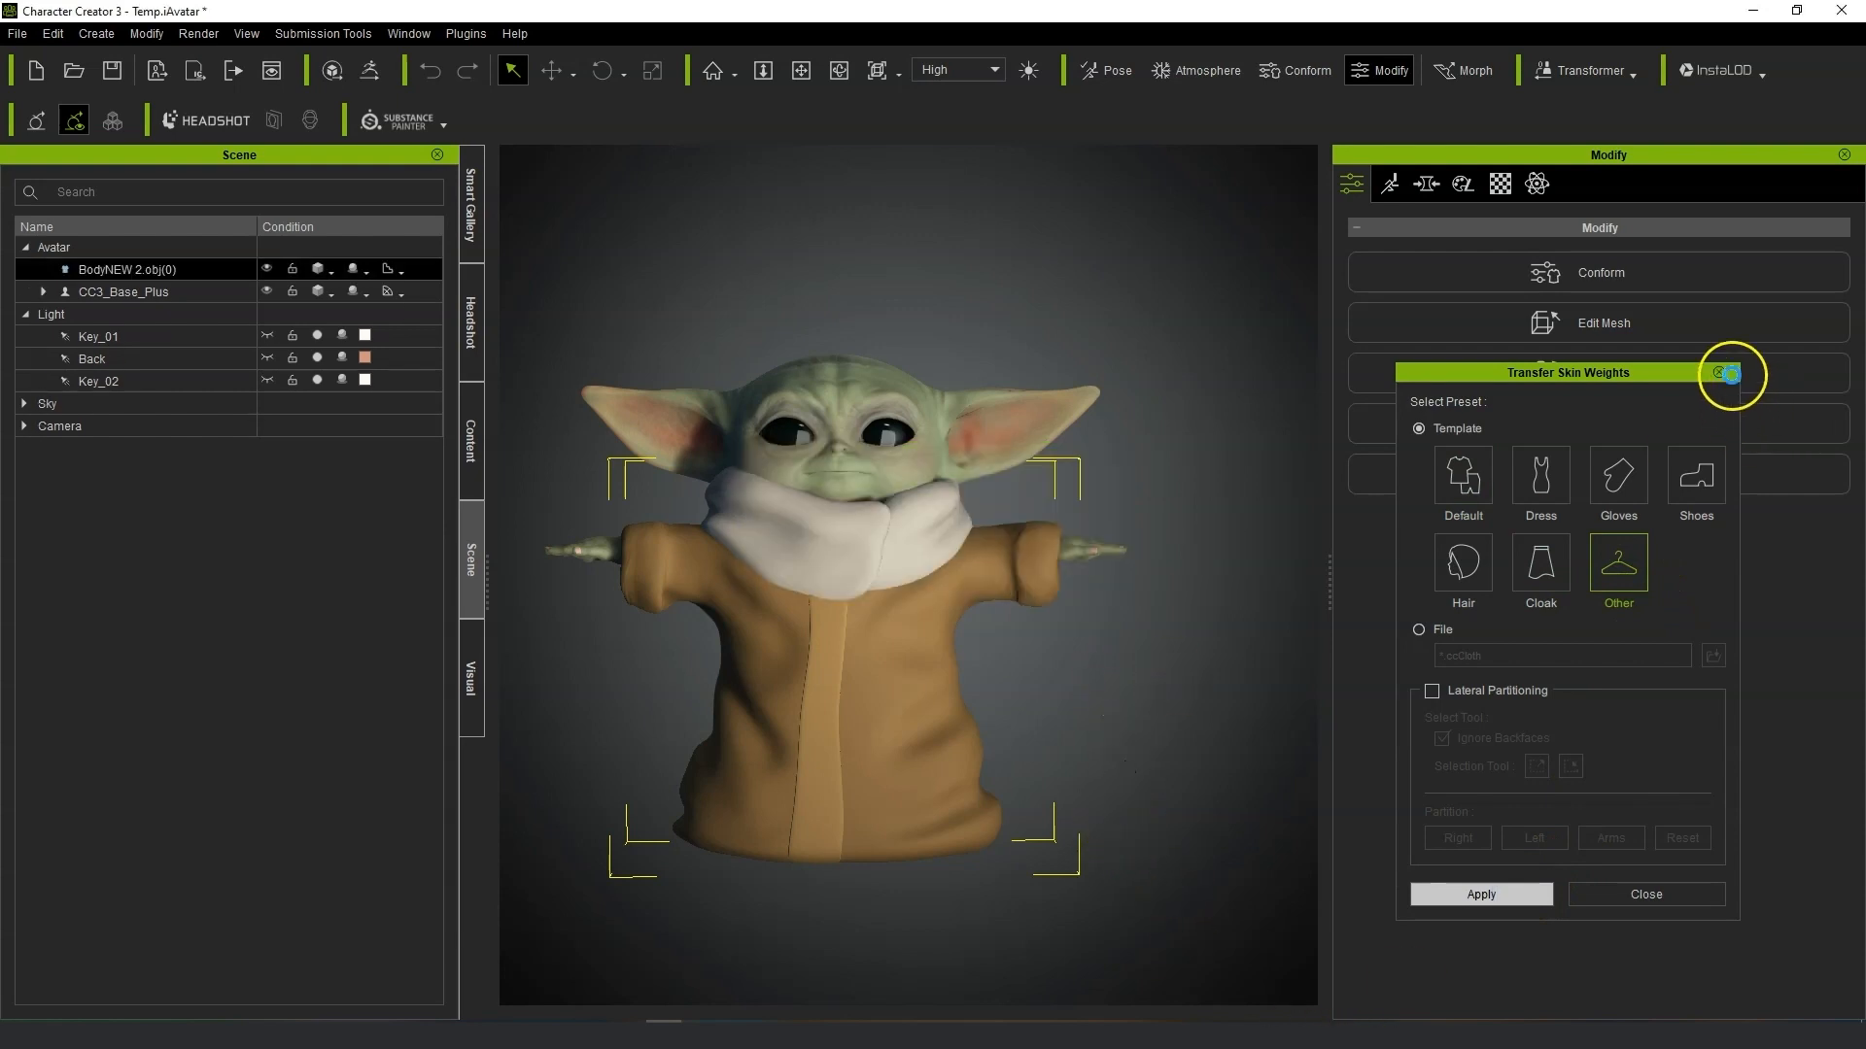
left_click(1719, 372)
Pose the character in Edit Pose by moving both hand bones down in front of the robe.
left_click(1391, 187)
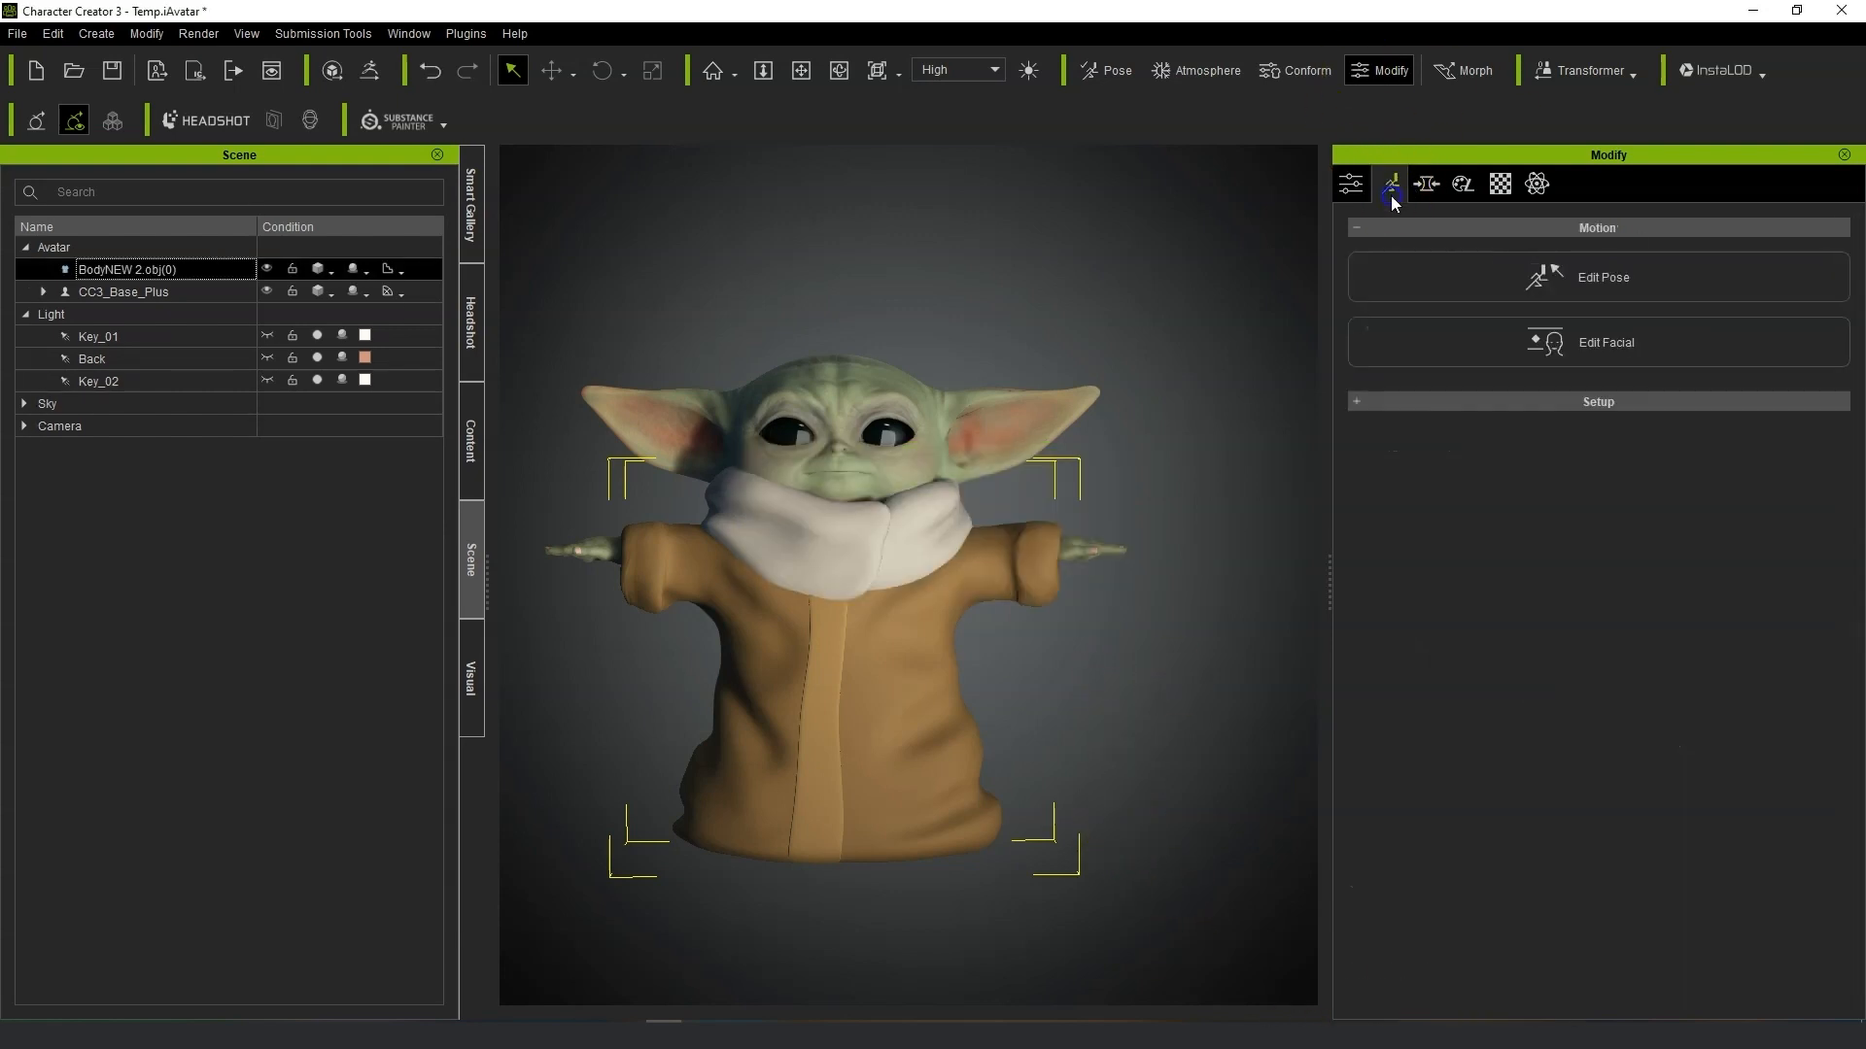
left_click(1612, 283)
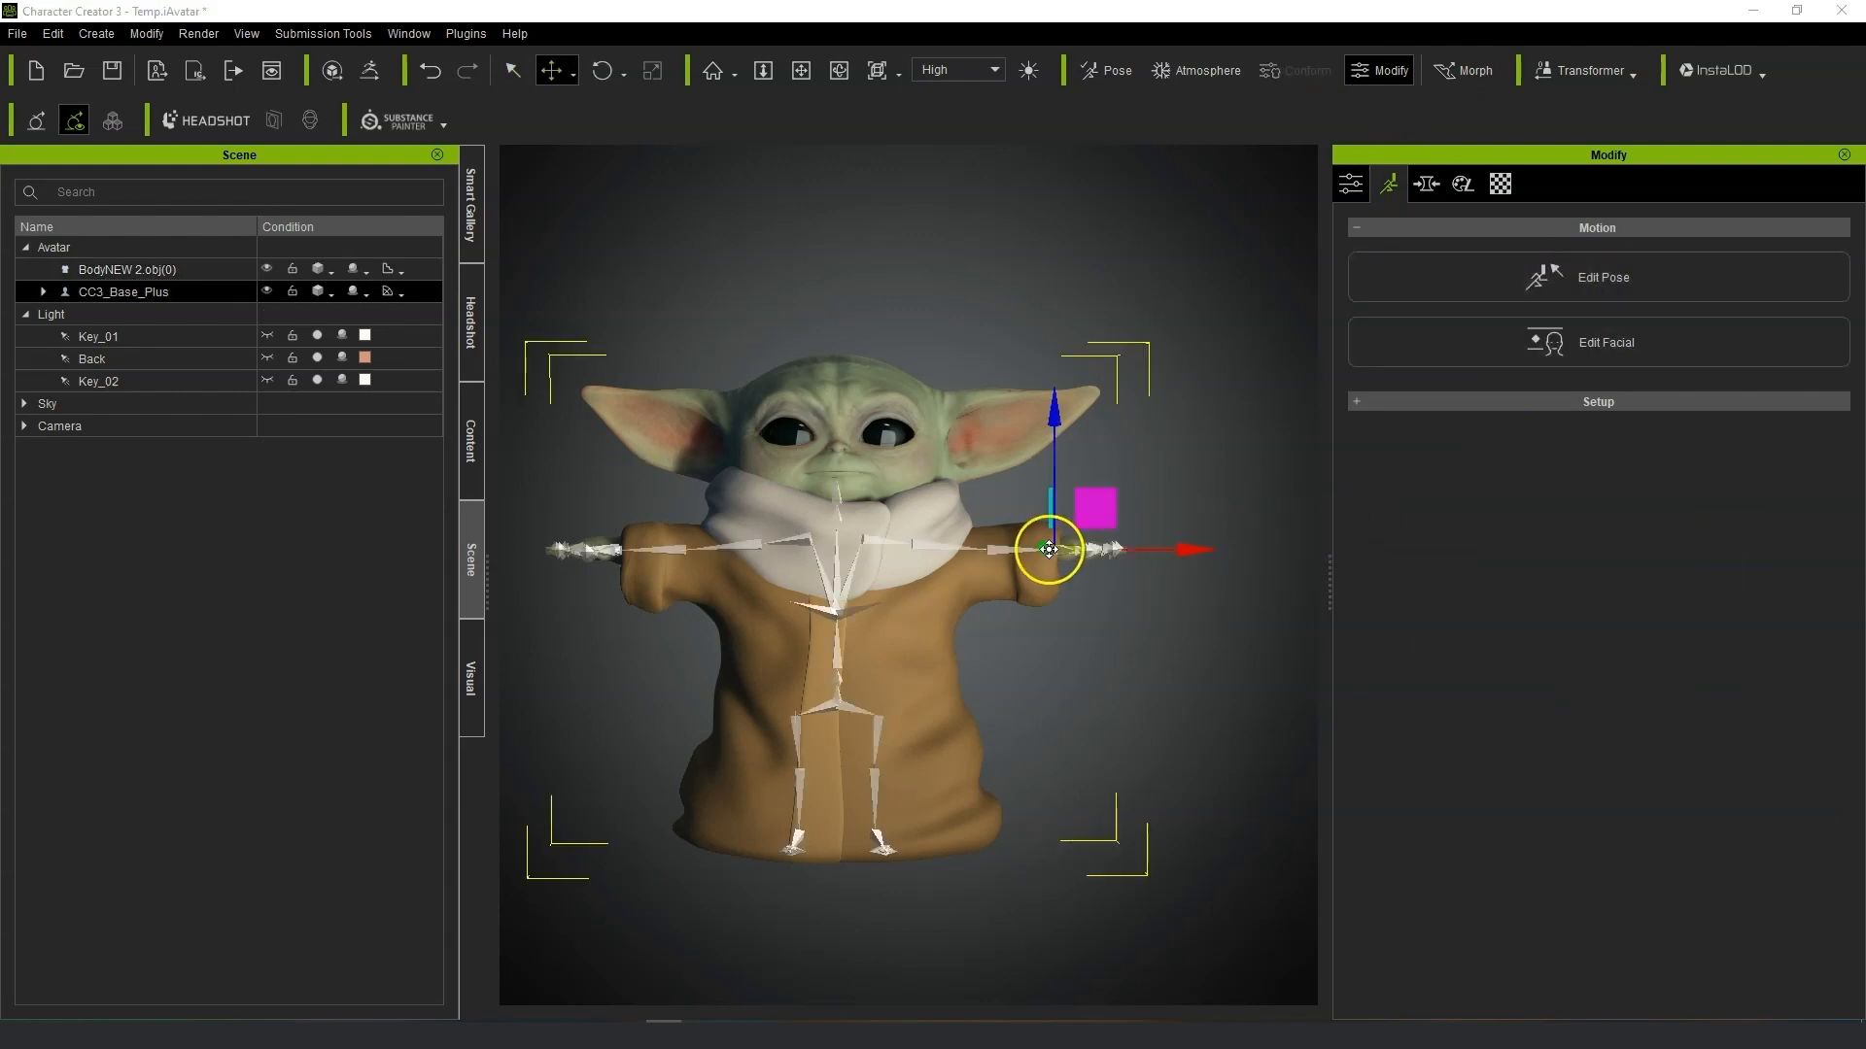
right_click_drag(1123, 621, 1125, 730)
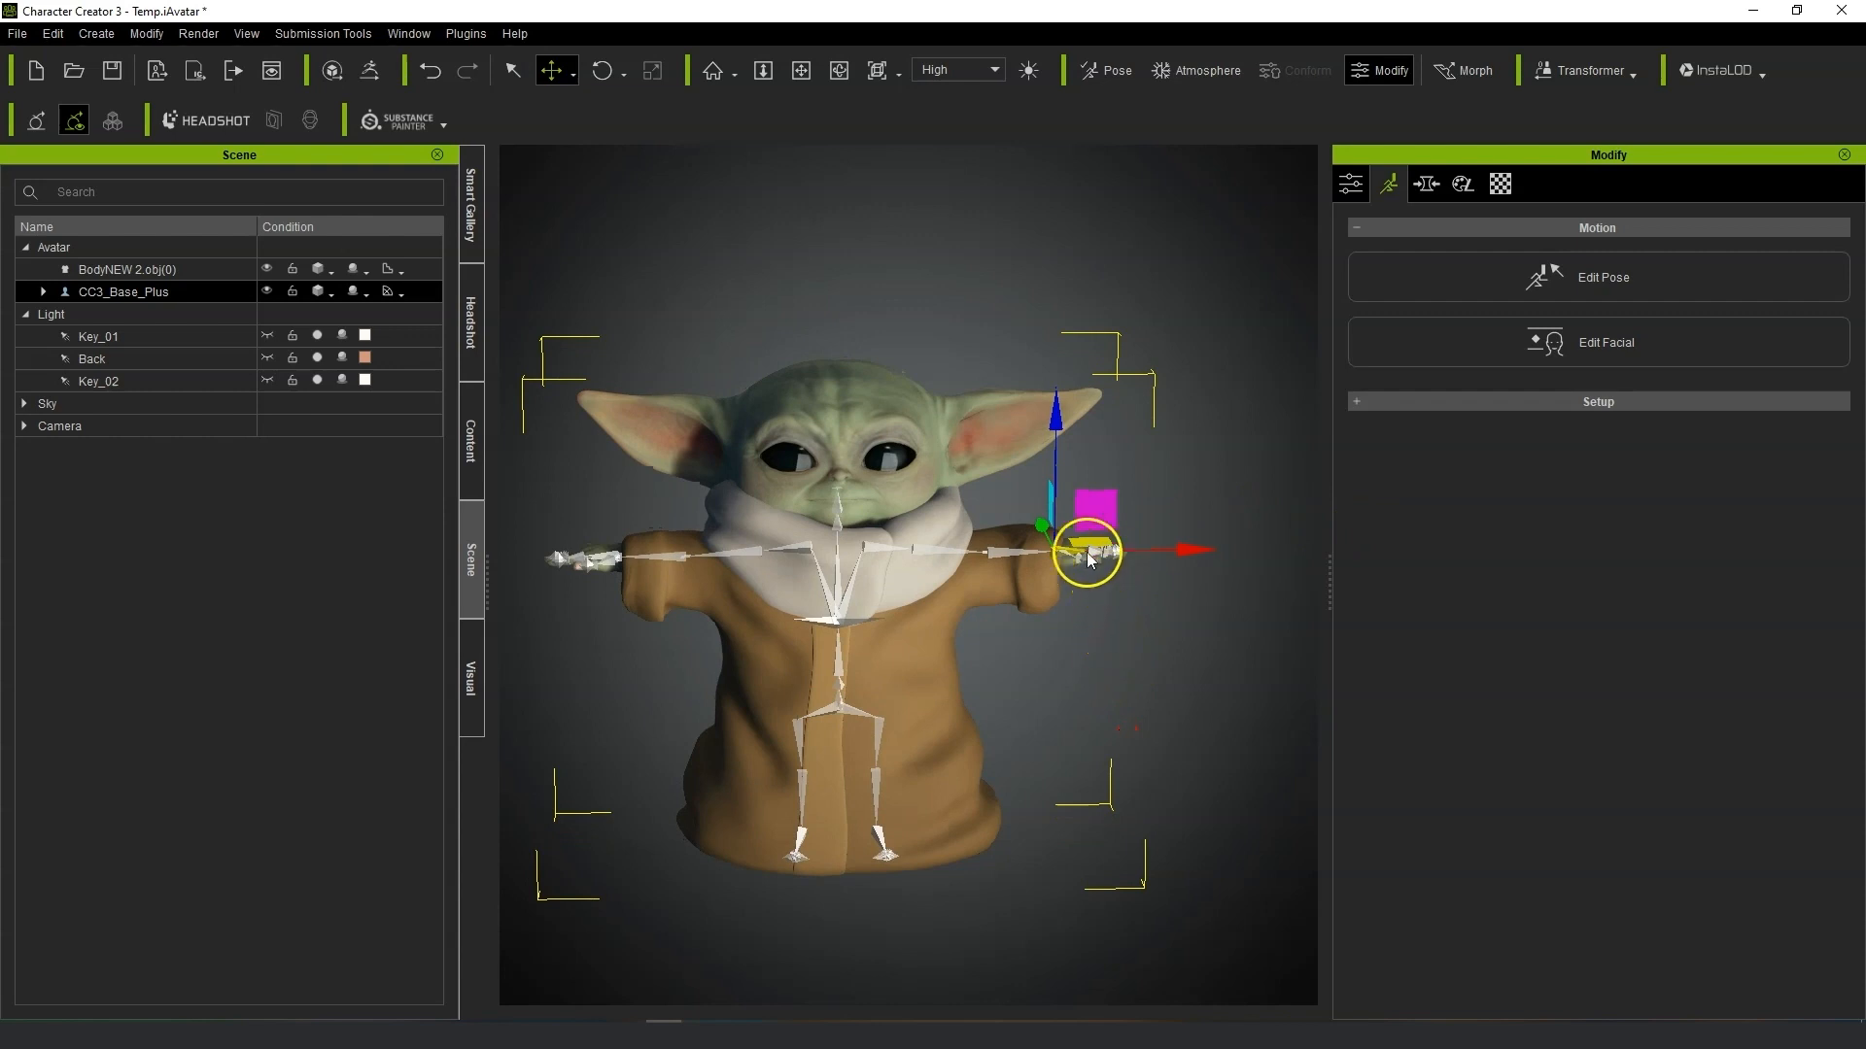
left_click_drag(1099, 544, 1028, 571)
left_click_drag(984, 456, 1061, 612)
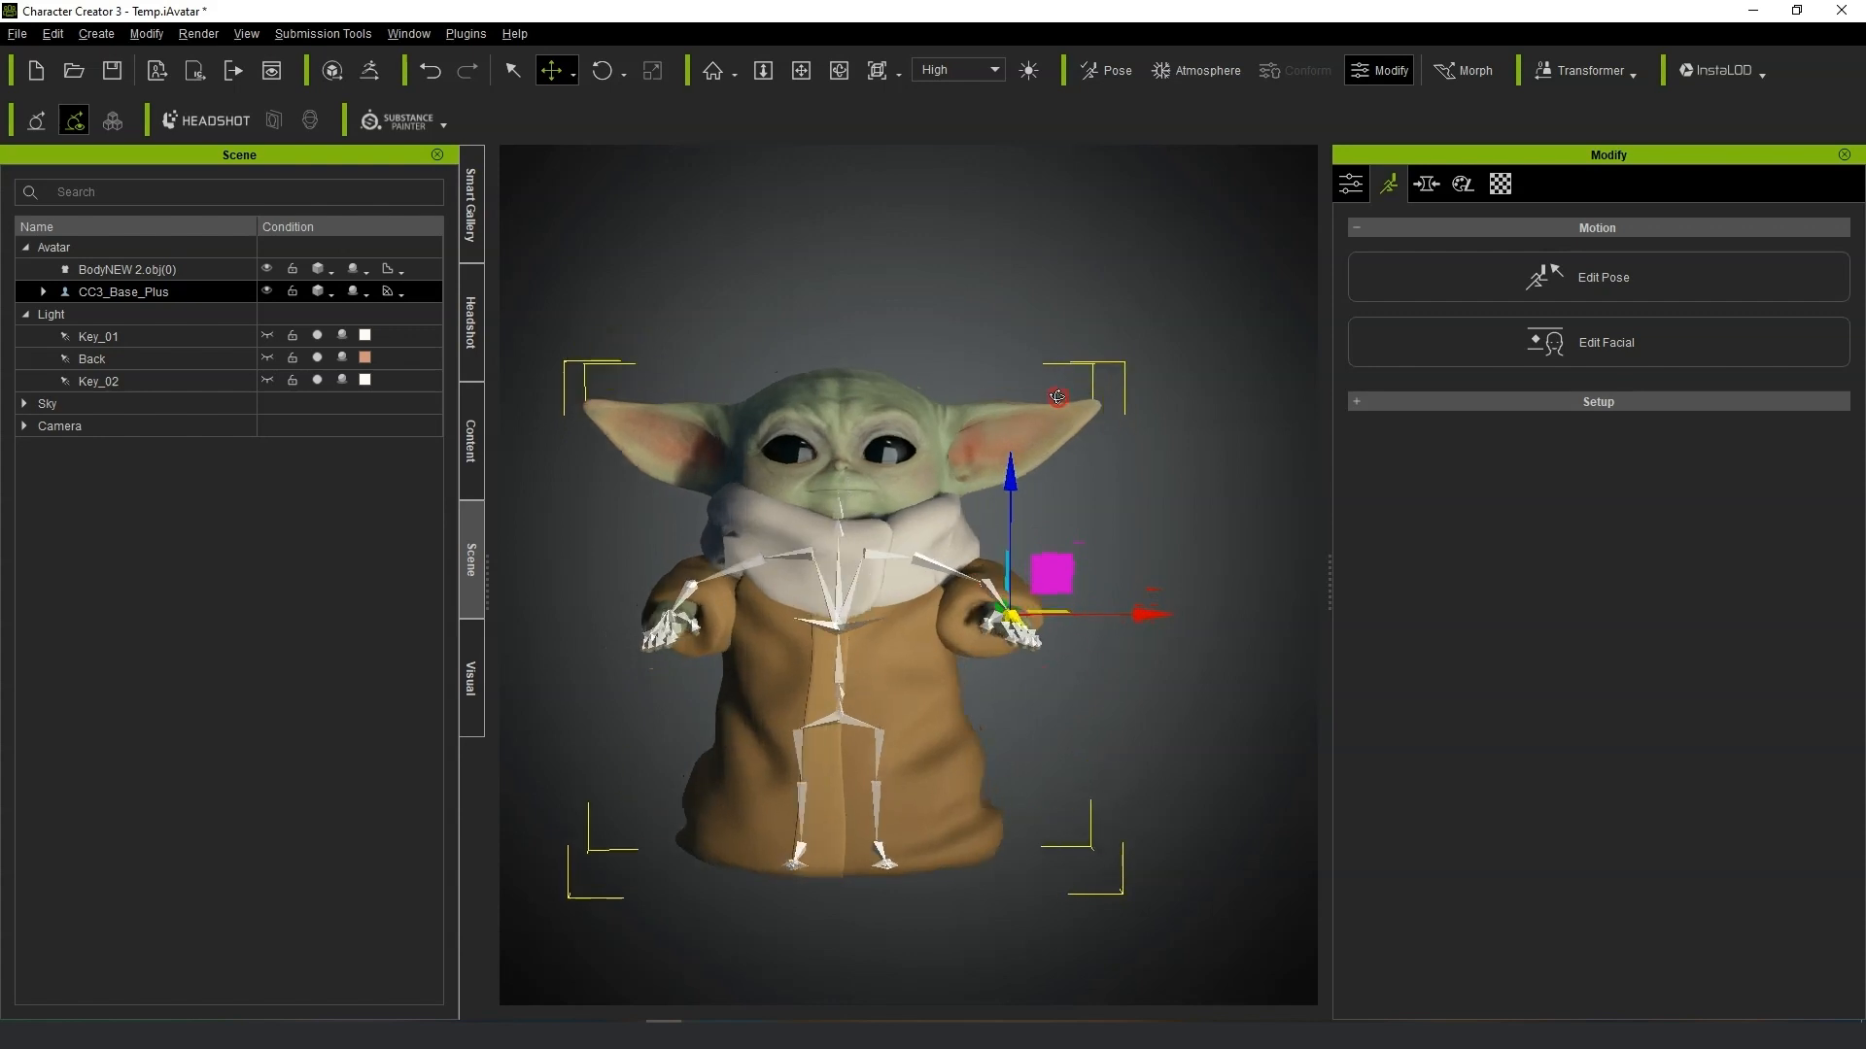
scroll(1058, 833, "up", 3)
right_click_drag(1057, 833, 1030, 785)
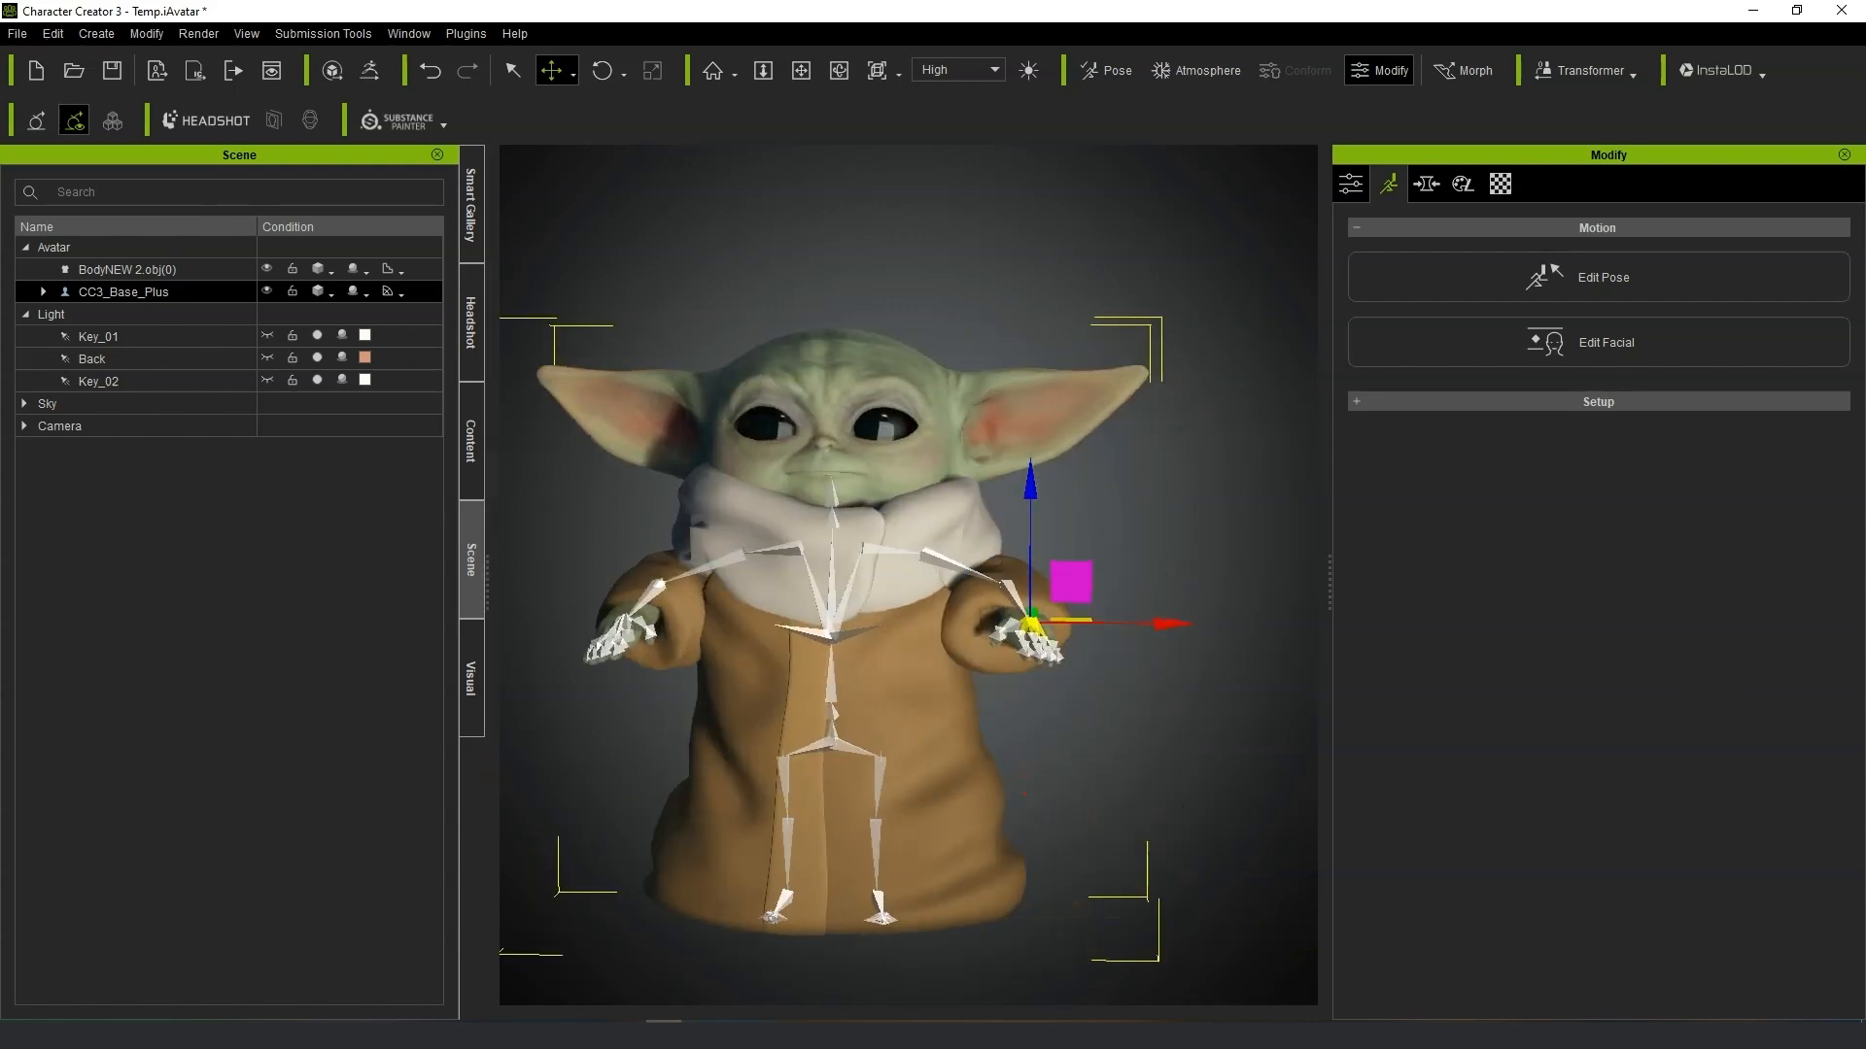
Undo the hand-bone pose on the character.
key("ctrl+z")
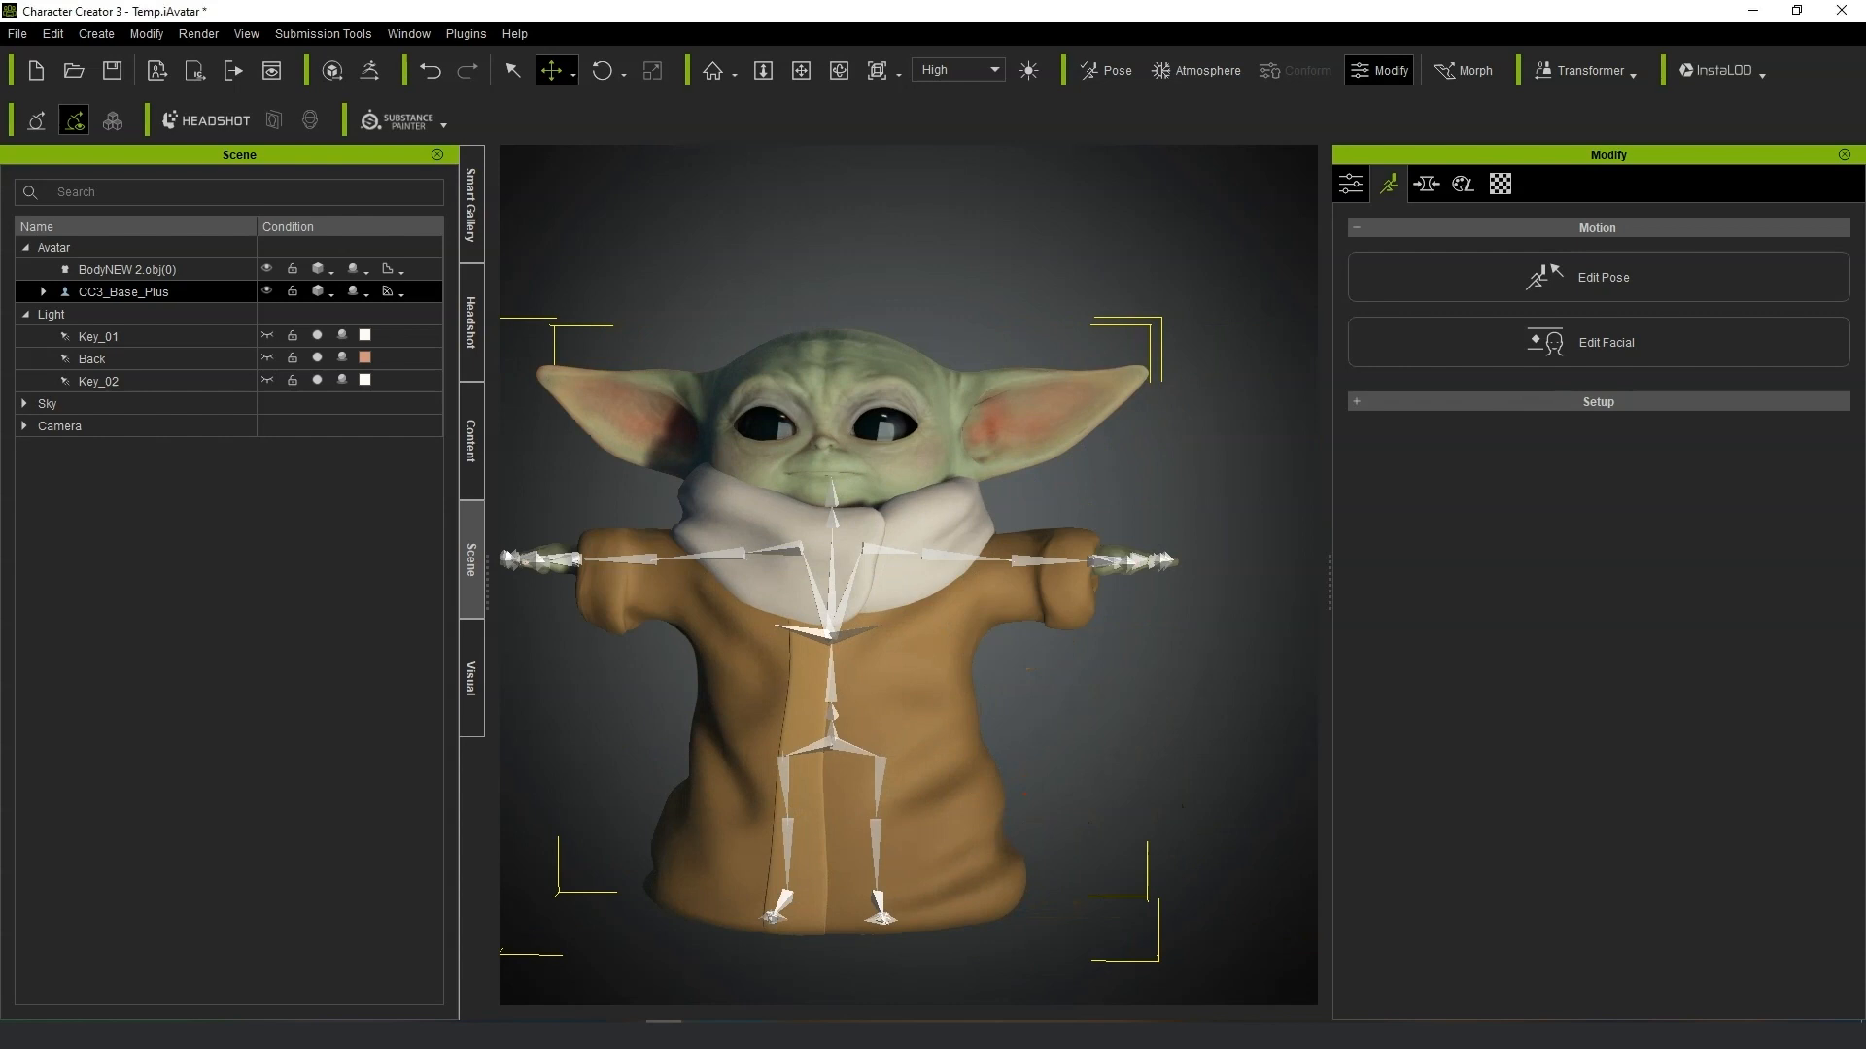
left_click(1227, 314)
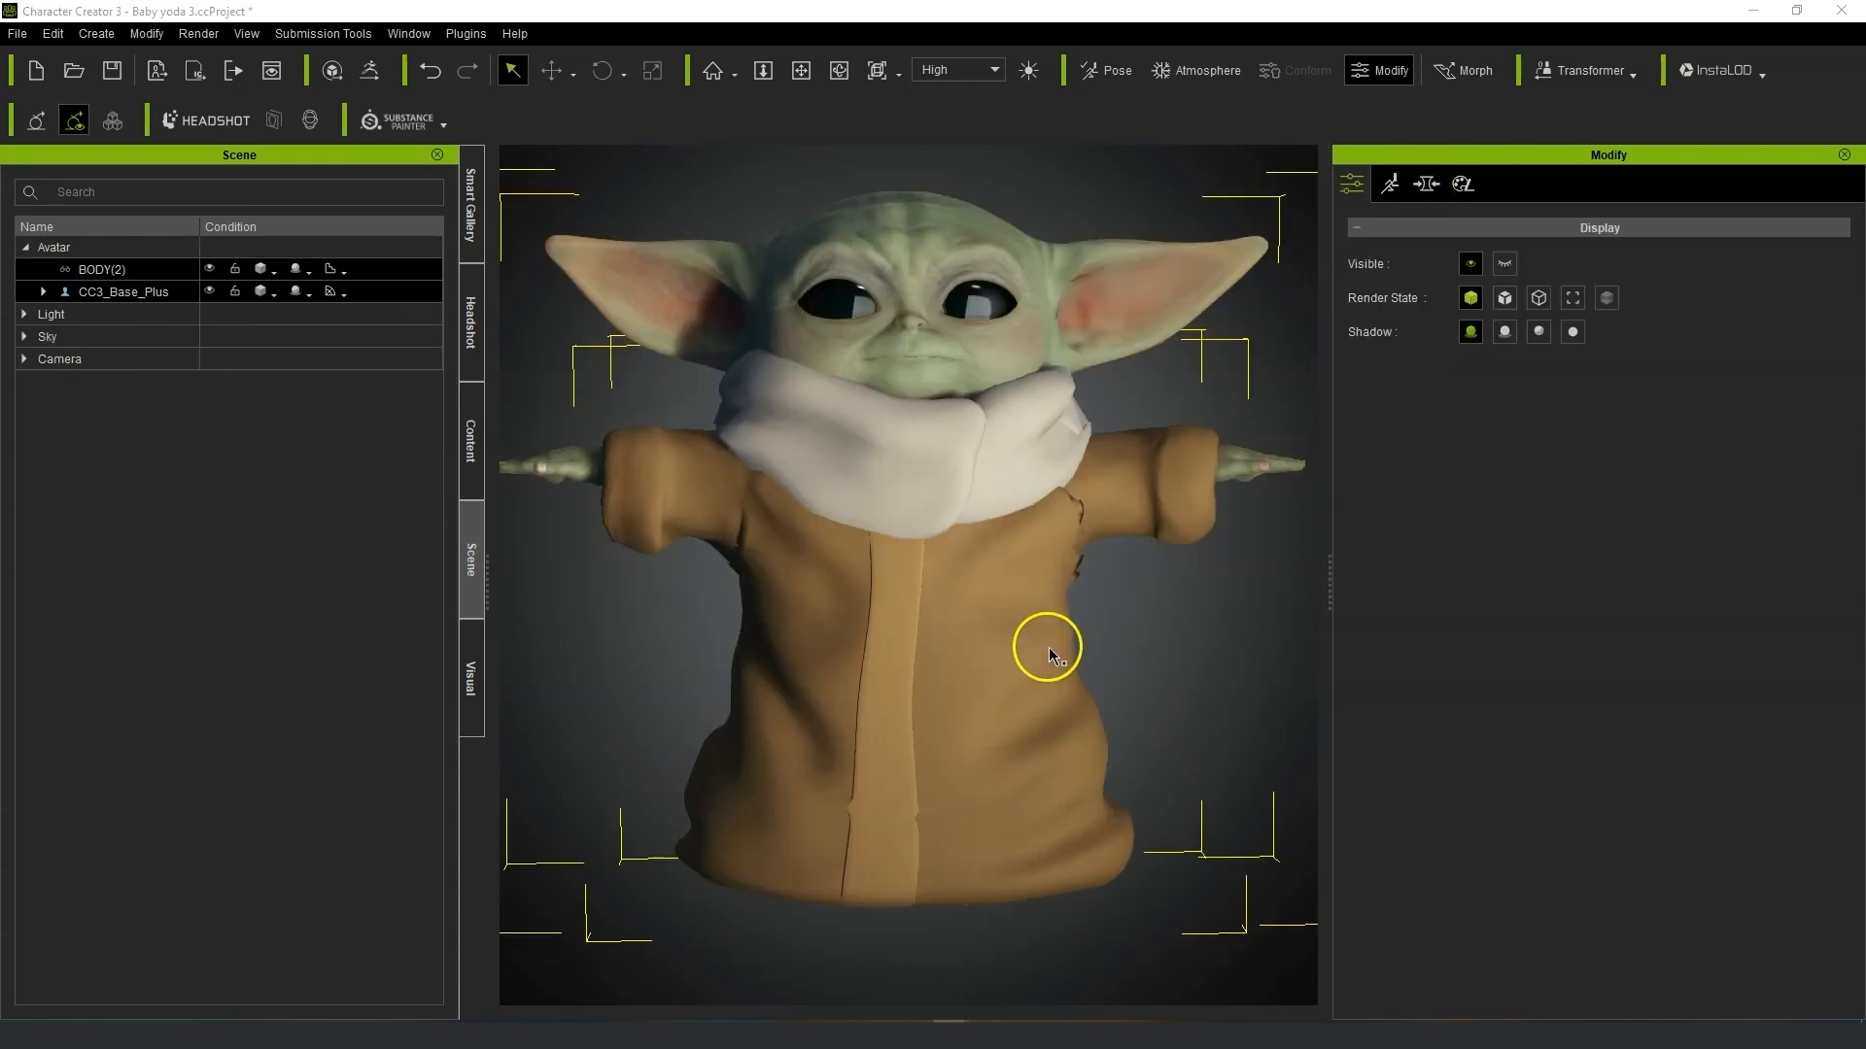
Open the Skin Weights painting tool on the robe and select the CC_Base_L_Breast bone to paint.
left_click_drag(1134, 732, 888, 721, "alt")
left_click_drag(1114, 587, 1170, 612)
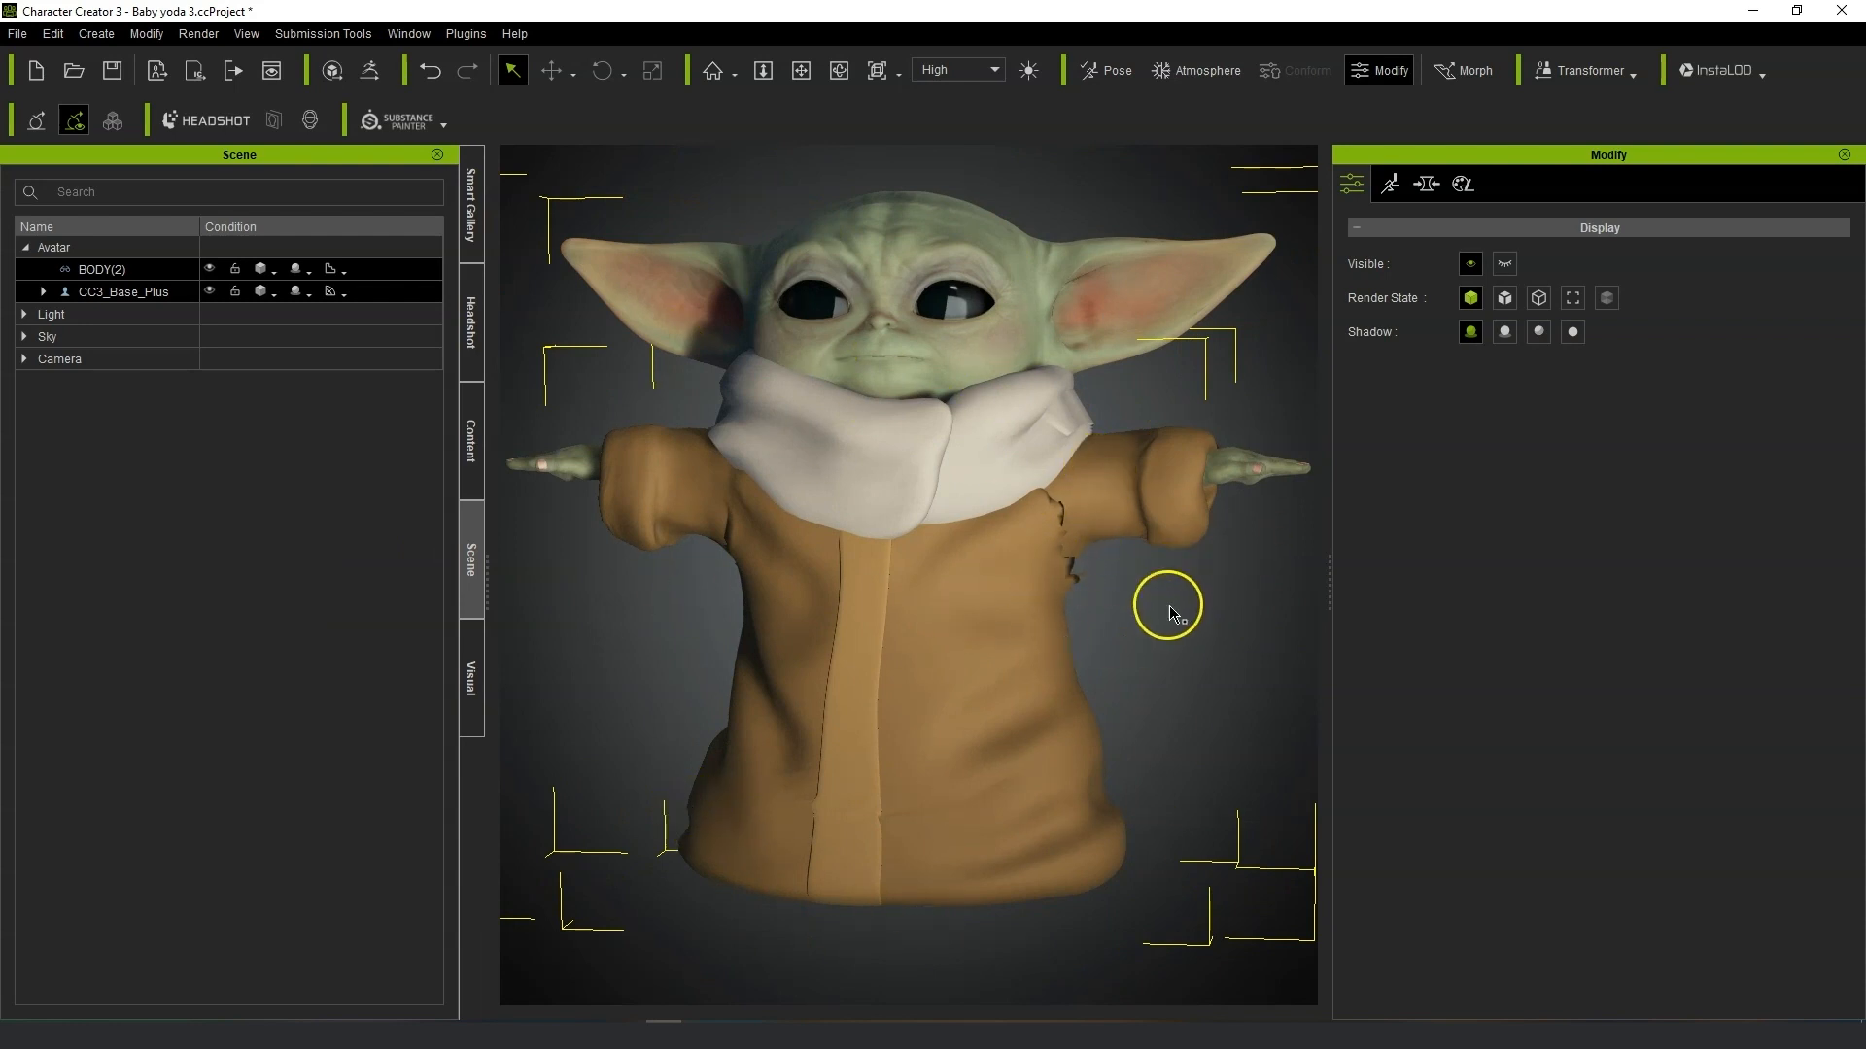
right_click_drag(1088, 708, 1024, 598)
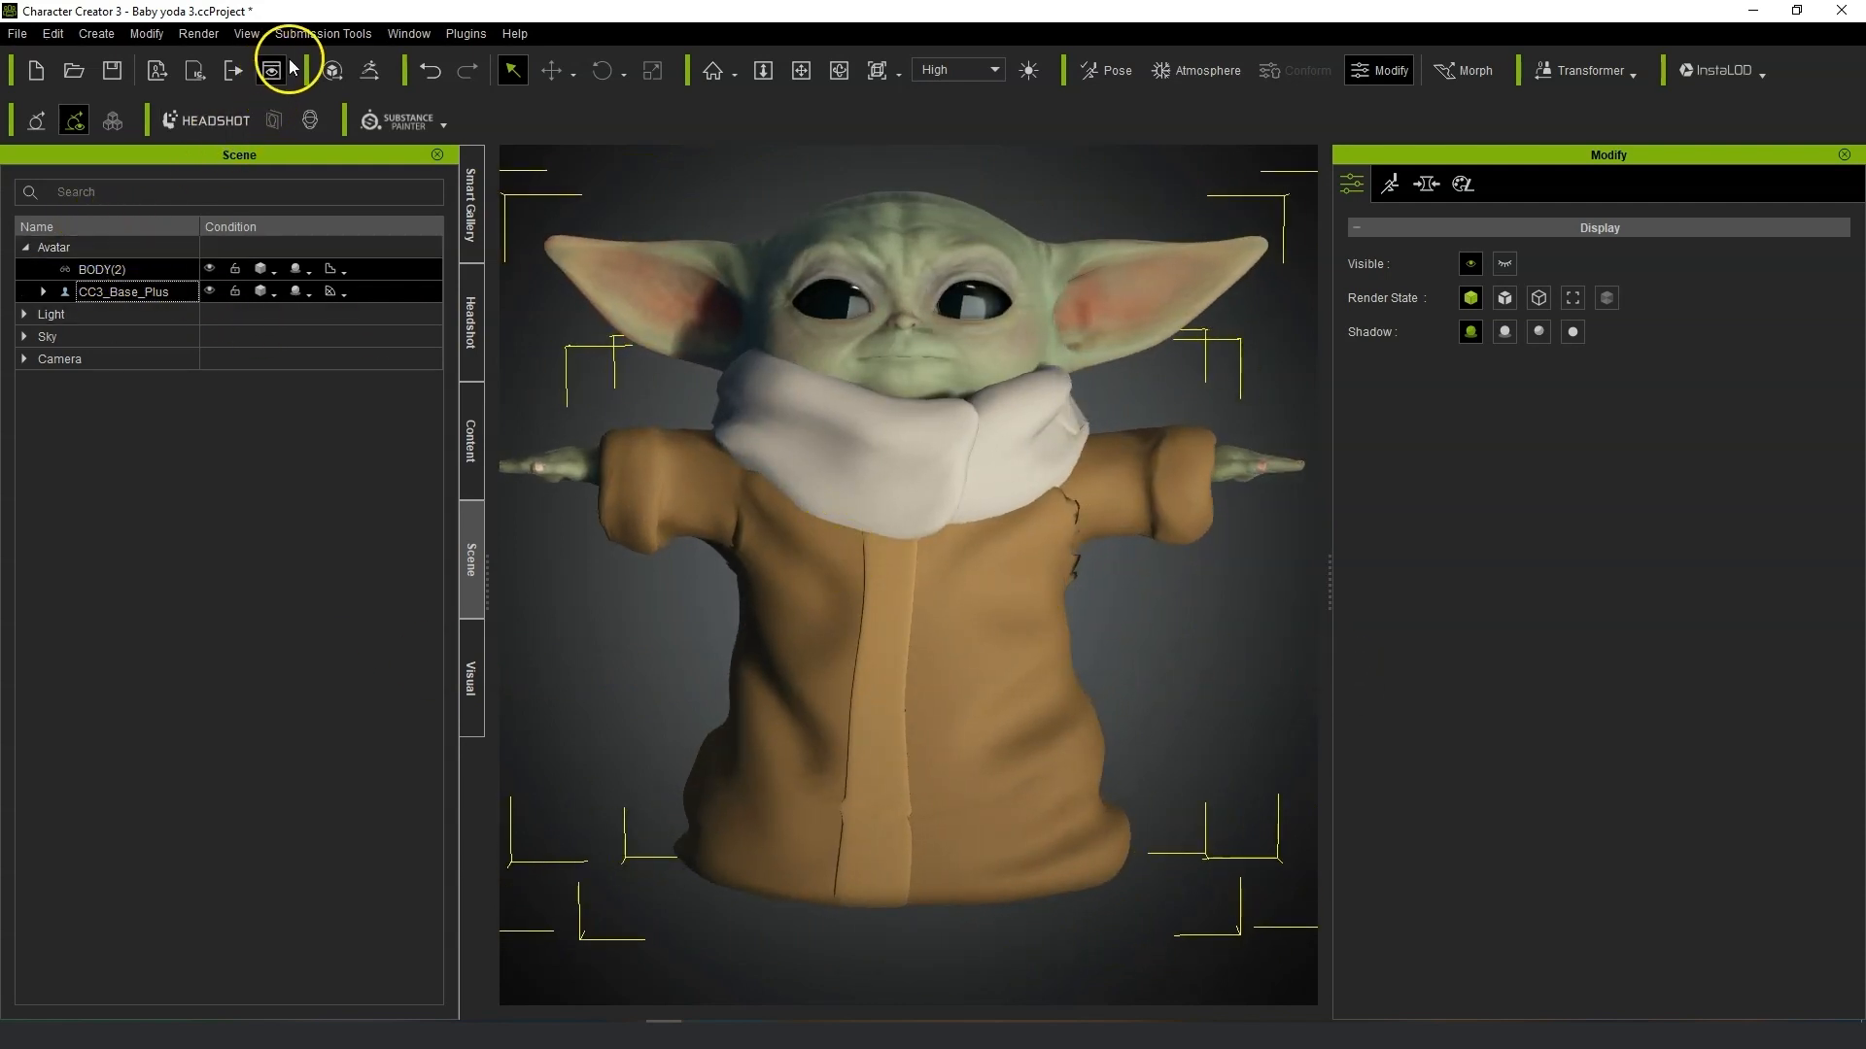
left_click(366, 72)
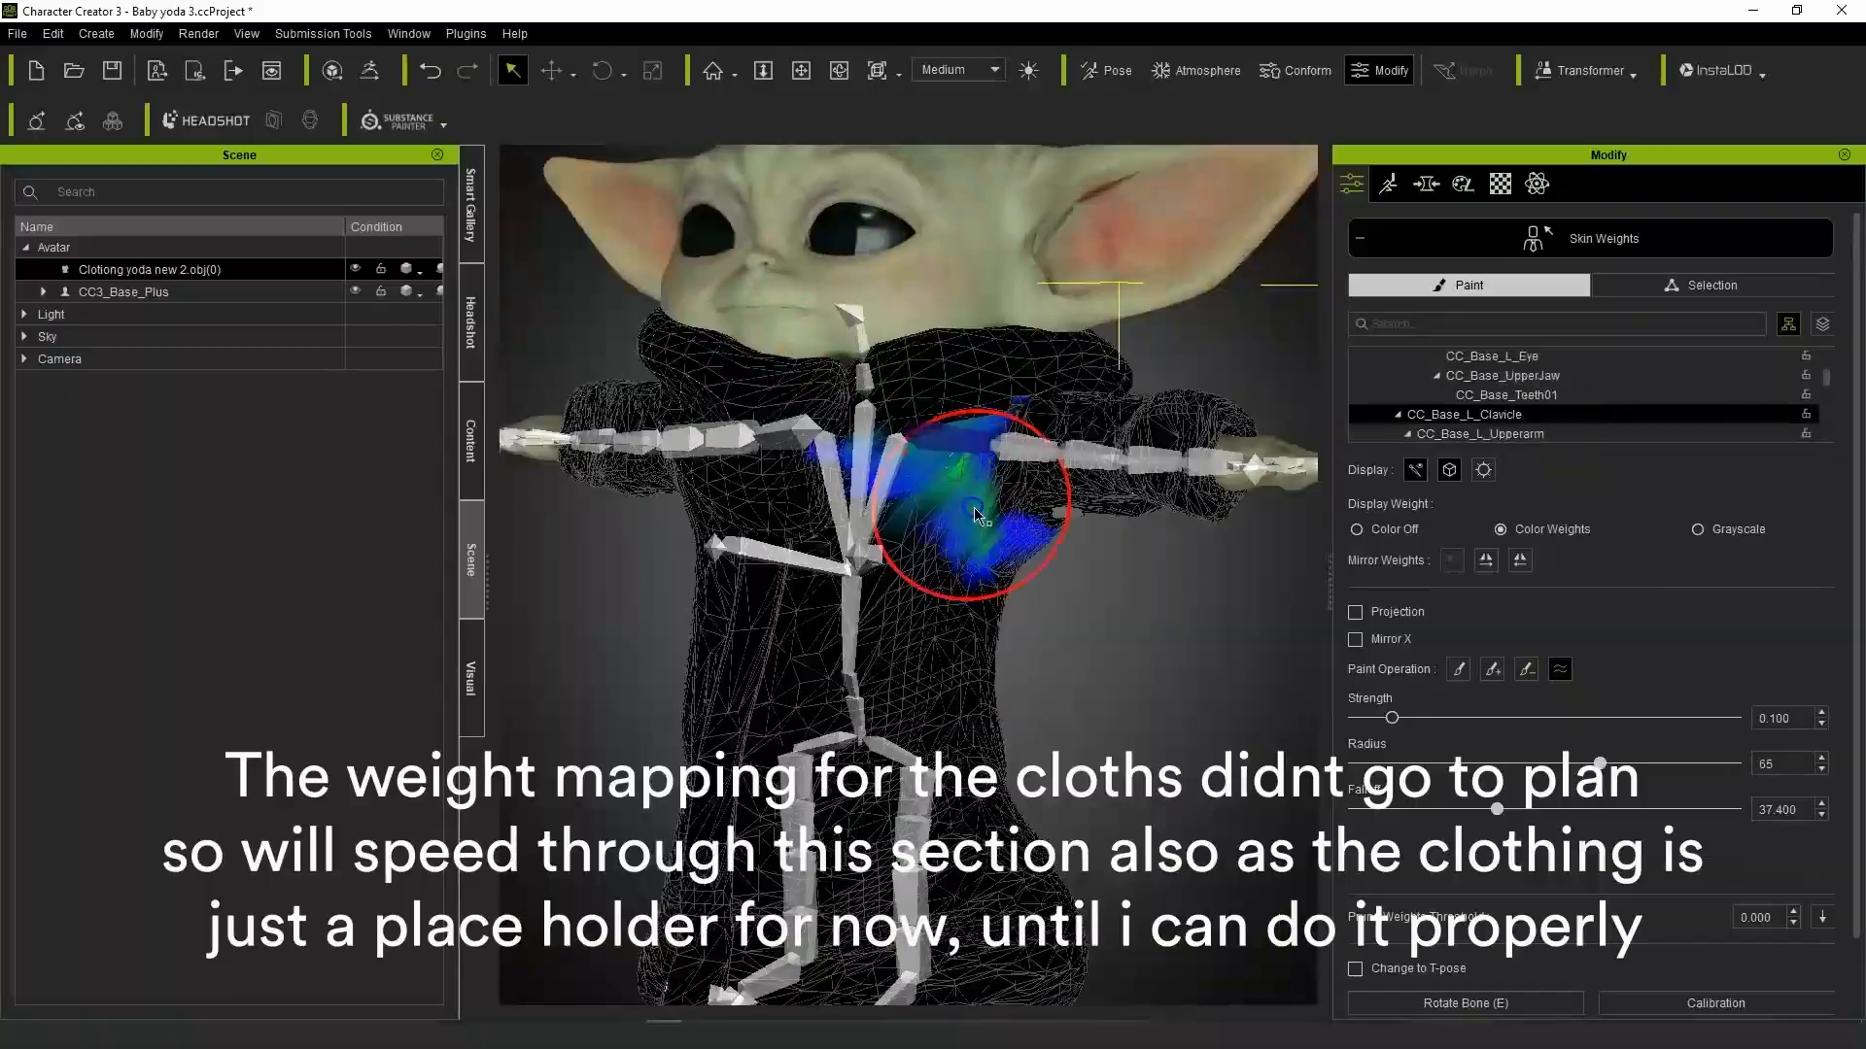
left_click(1528, 413)
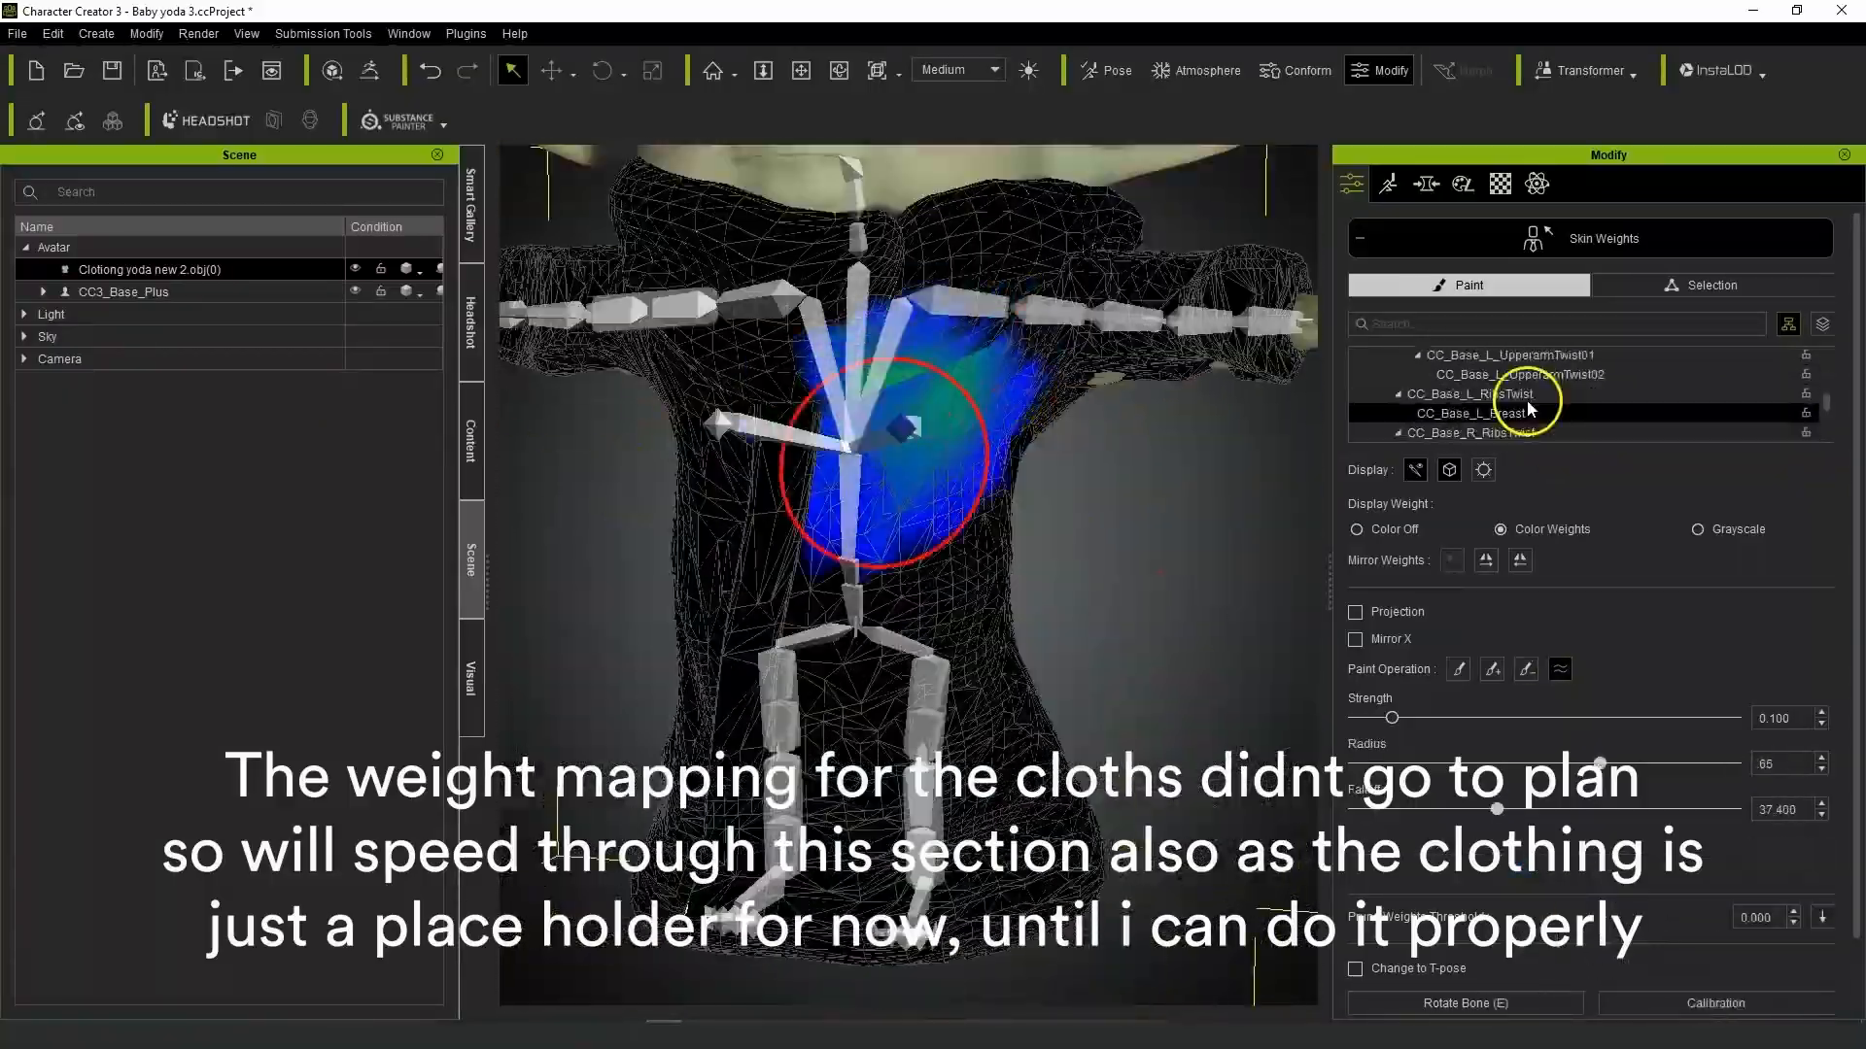
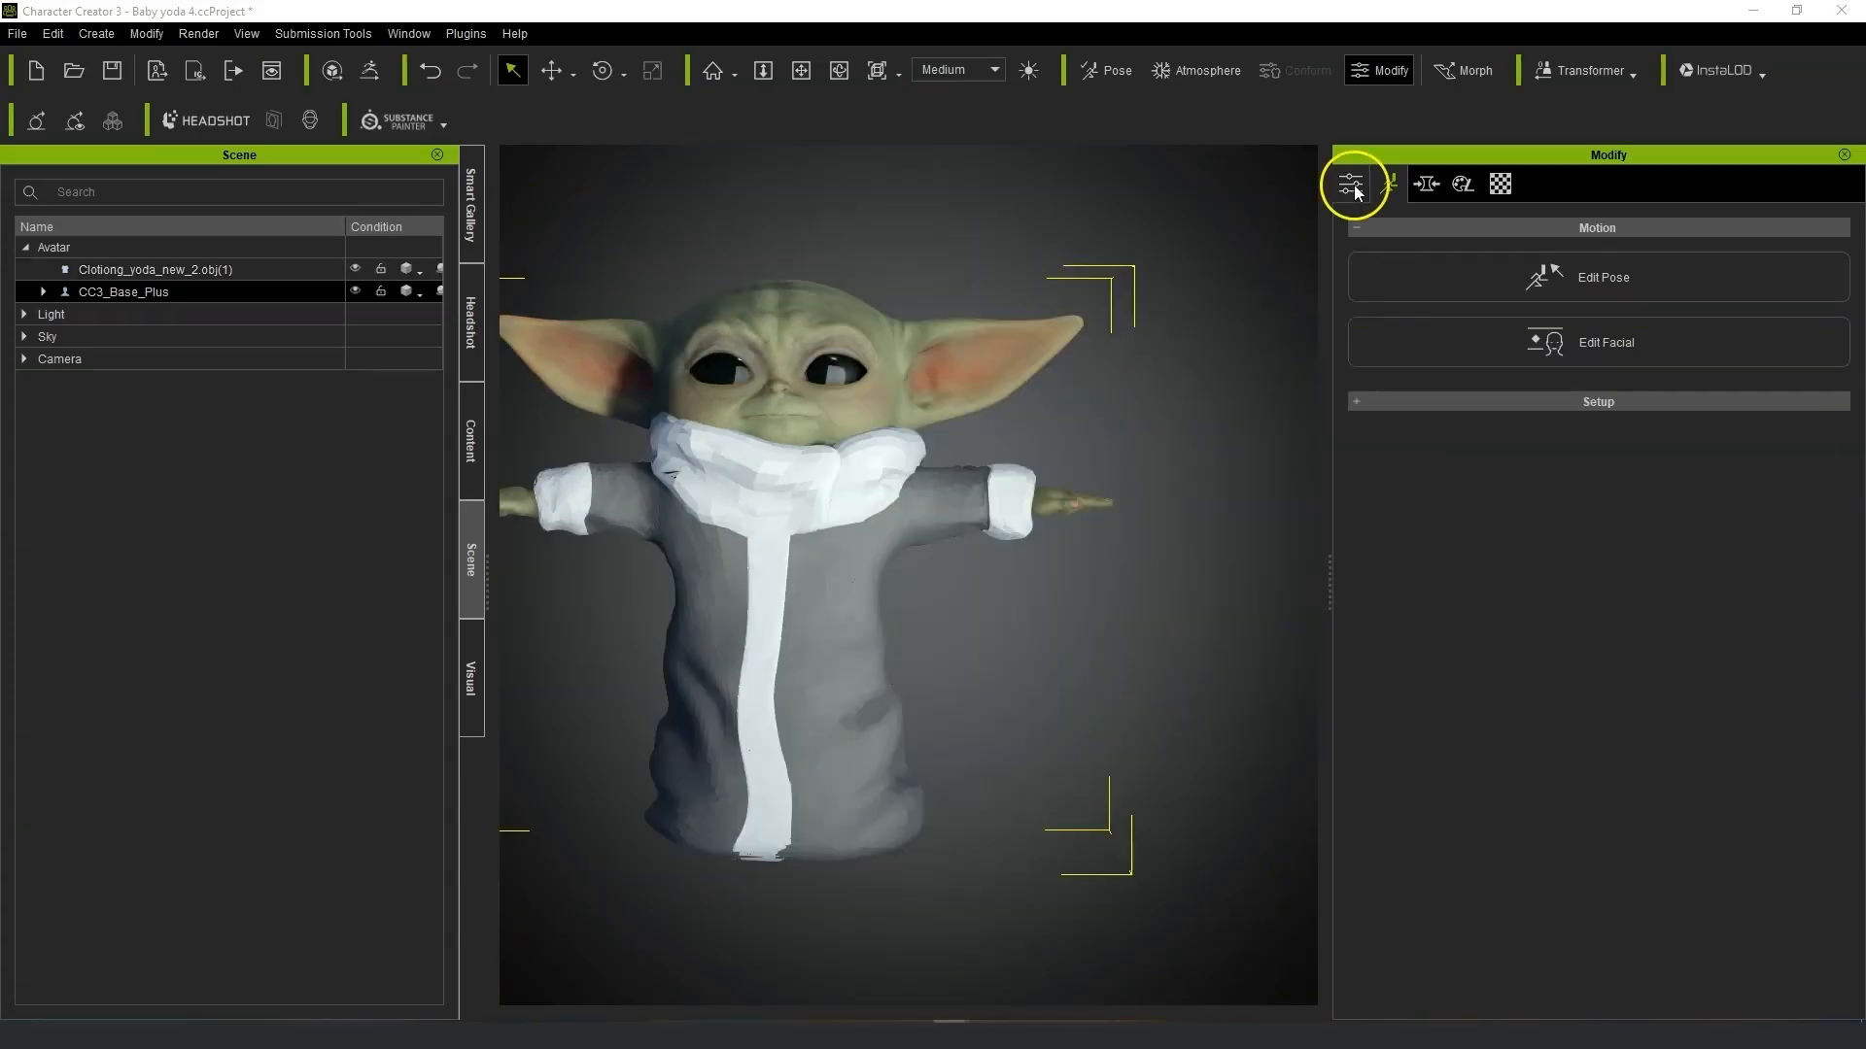
Select the robe and set its colour_1 material's diffuse color to a grey-beige for the collar.
middle_click_drag(1008, 434, 1183, 404)
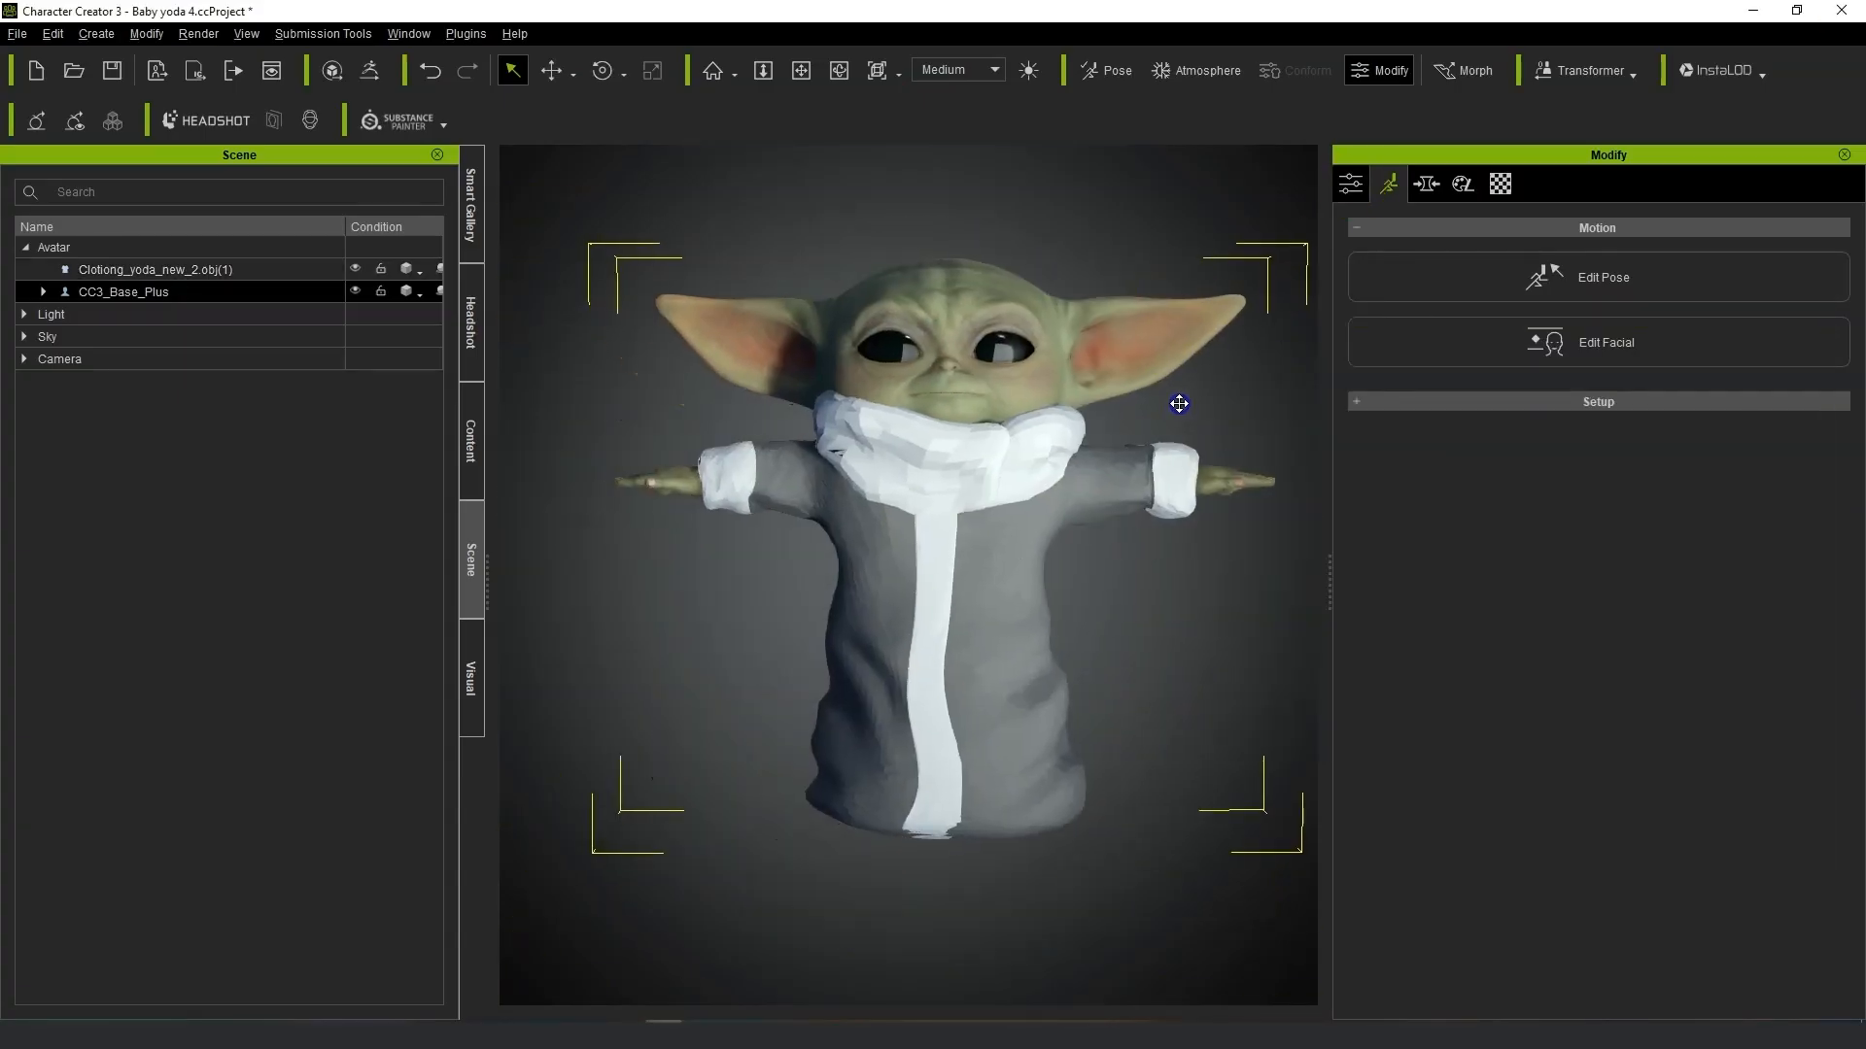
left_click(1347, 186)
scroll(1112, 558, "up", 3)
scroll(1166, 562, "down", 2)
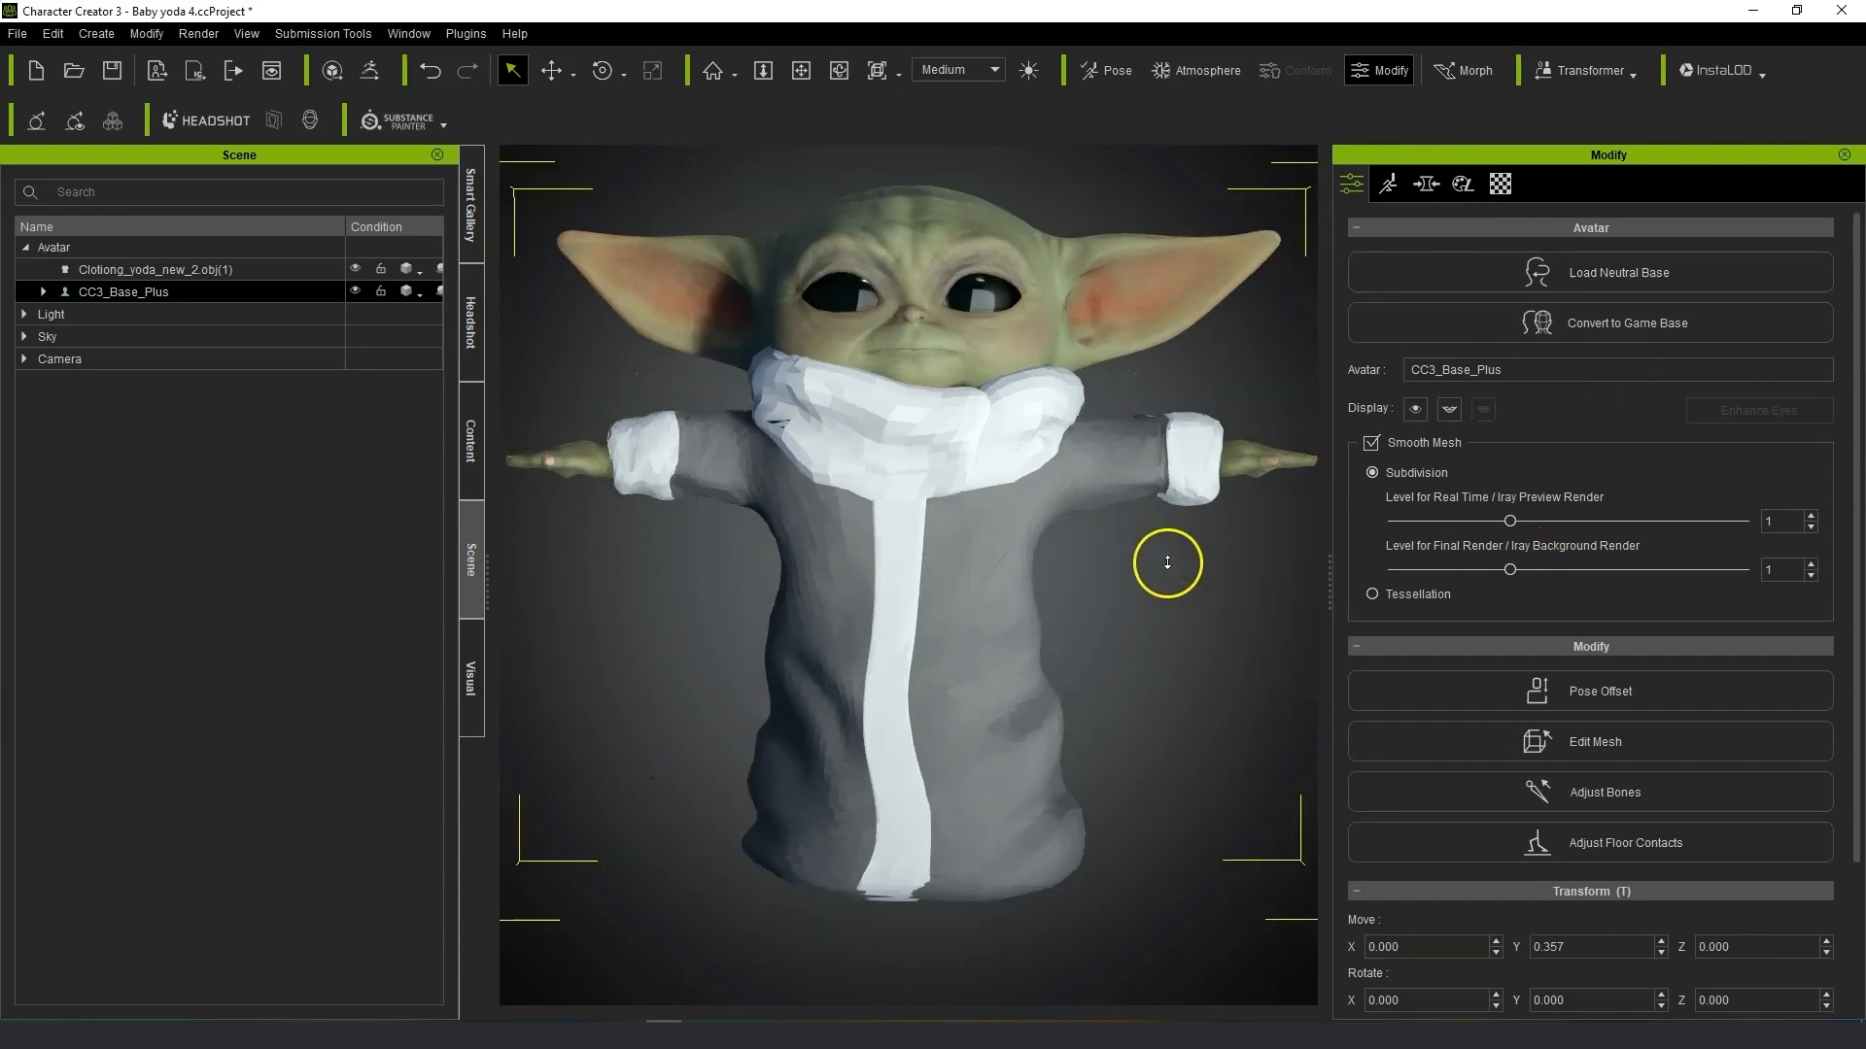
mouse_move(996, 604)
right_mouse_down()
mouse_move(940, 592)
mouse_move(980, 595)
right_mouse_up()
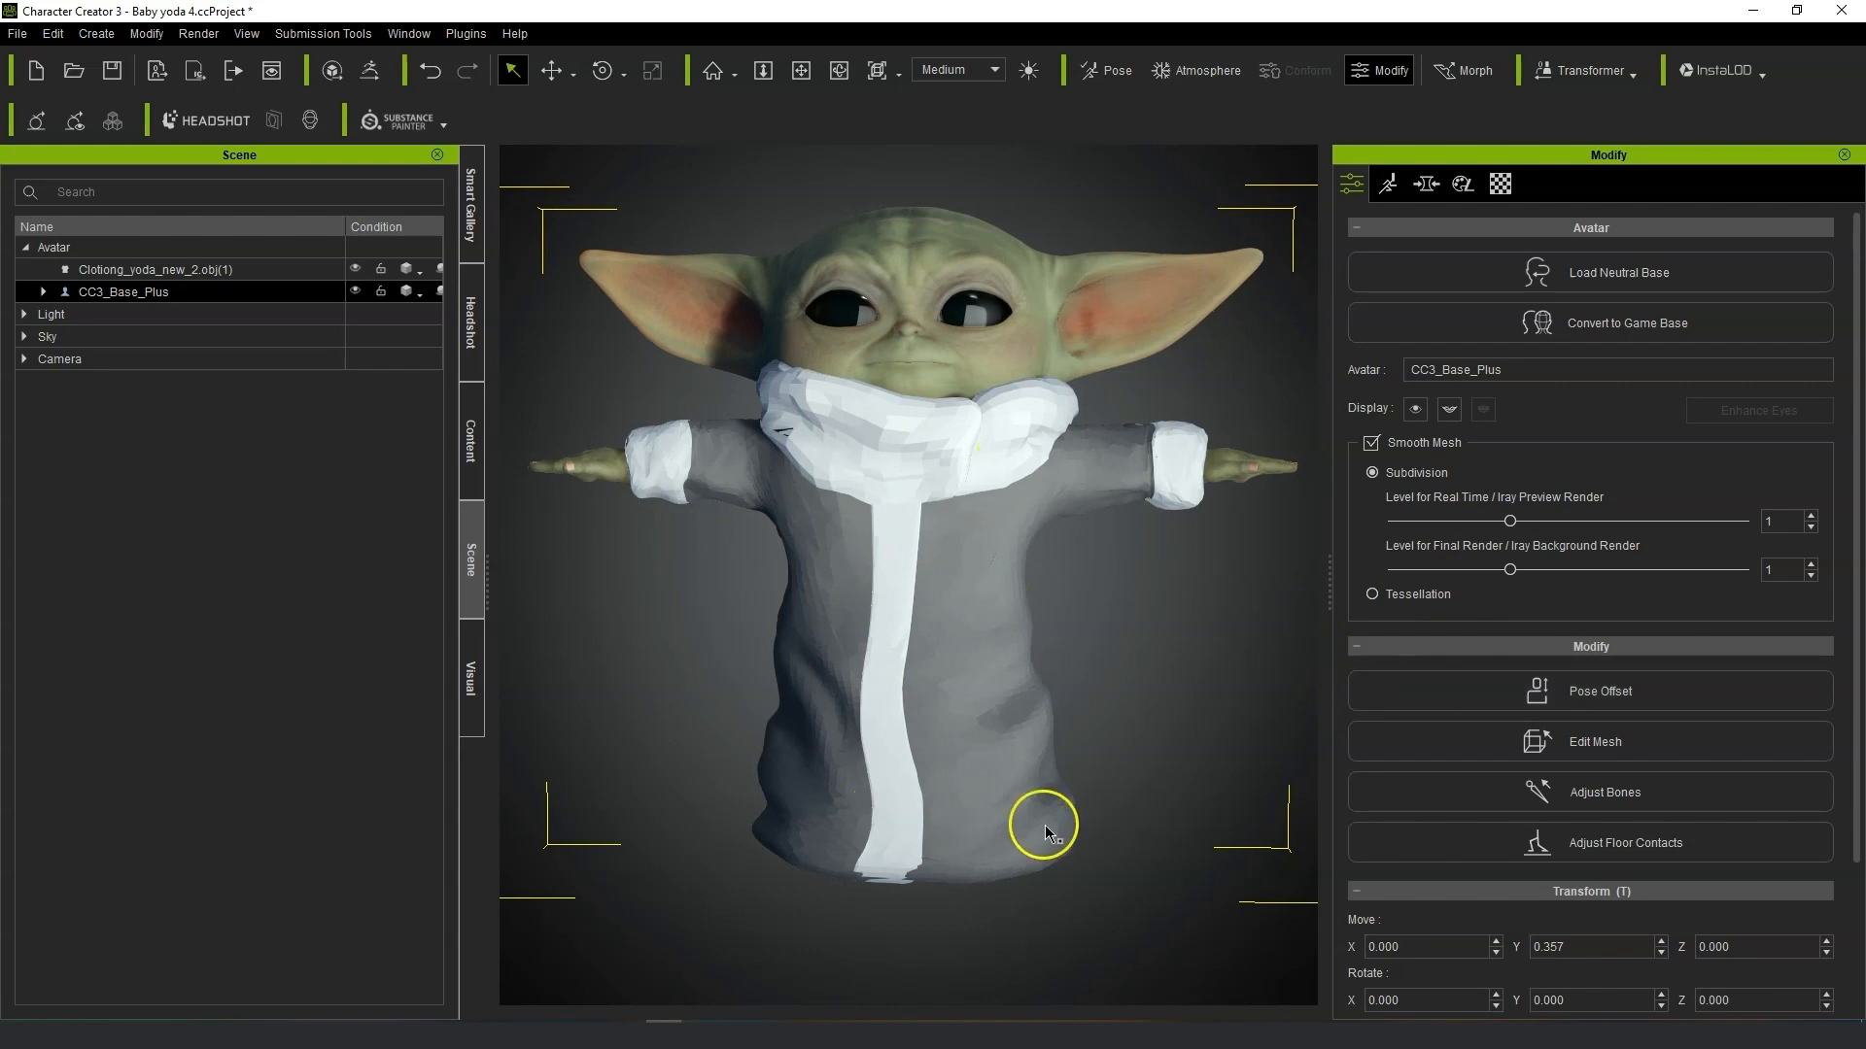
mouse_move(1101, 685)
right_mouse_down()
mouse_move(437, 679)
mouse_move(1741, 712)
mouse_move(1011, 712)
mouse_move(1077, 704)
right_mouse_up()
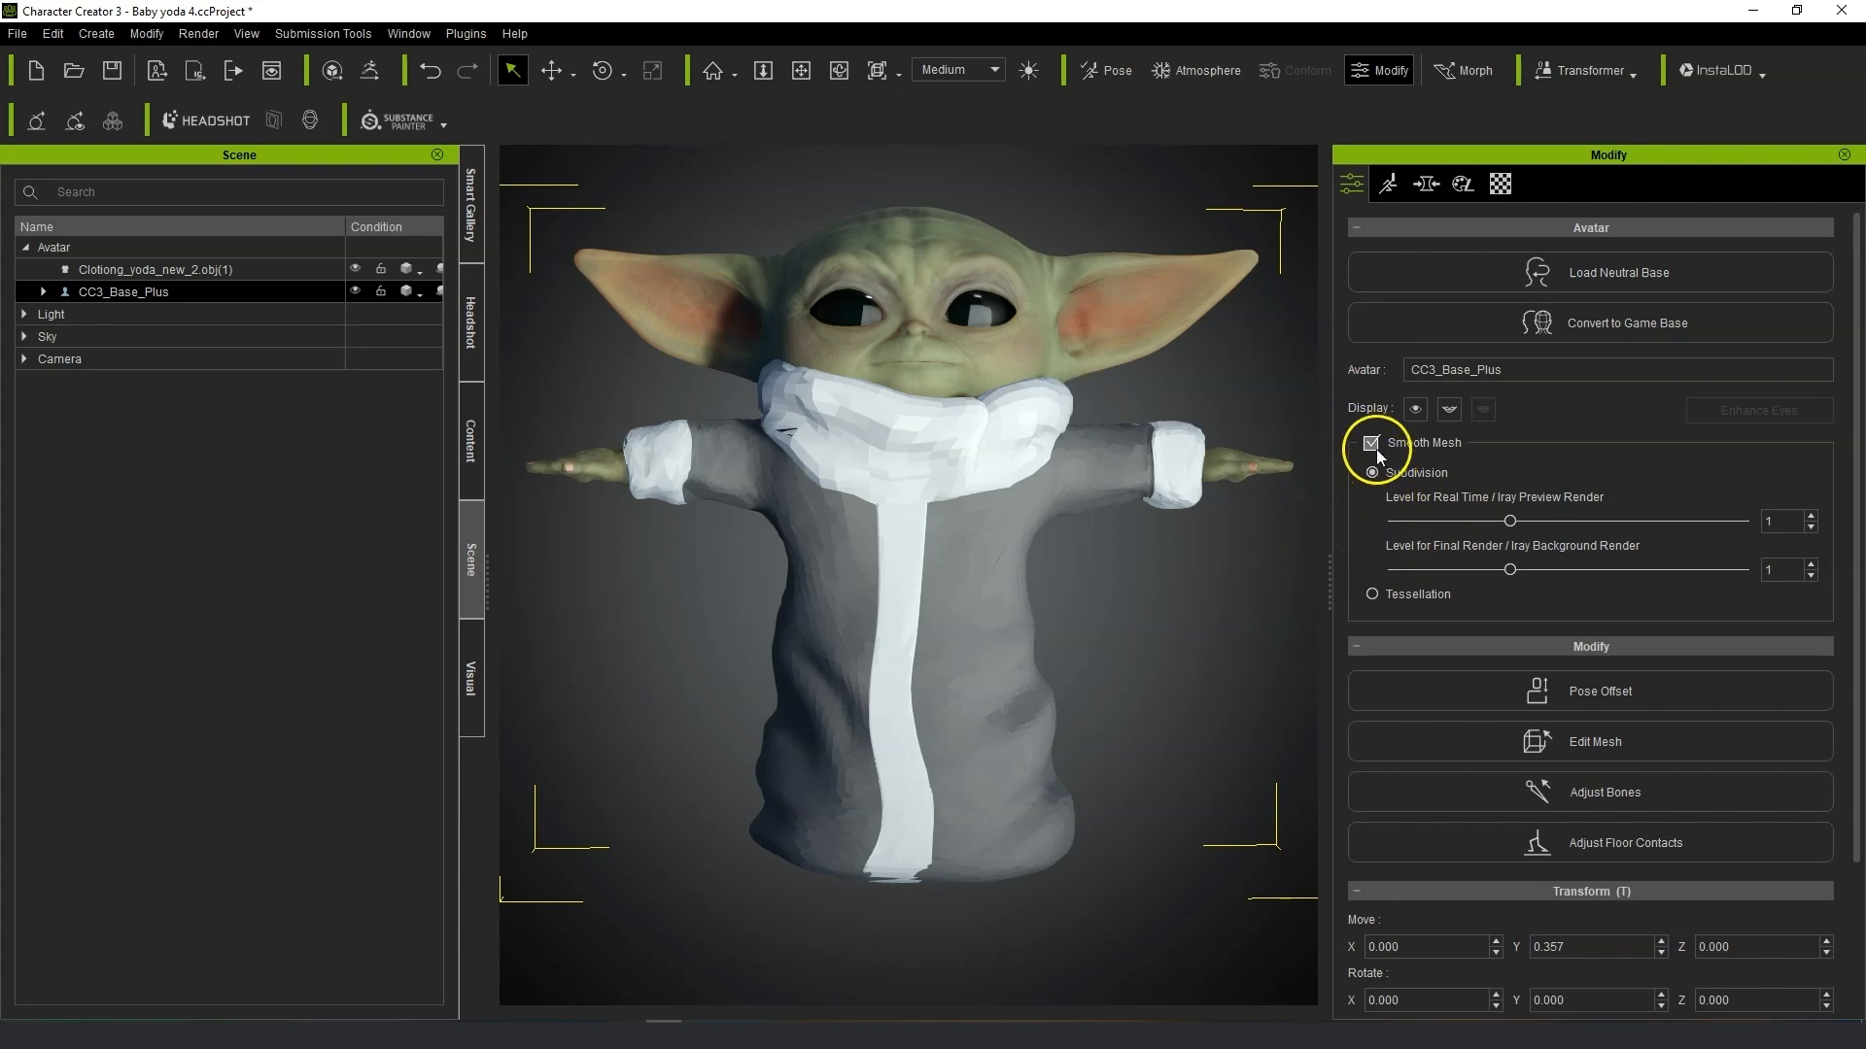
left_click(874, 571)
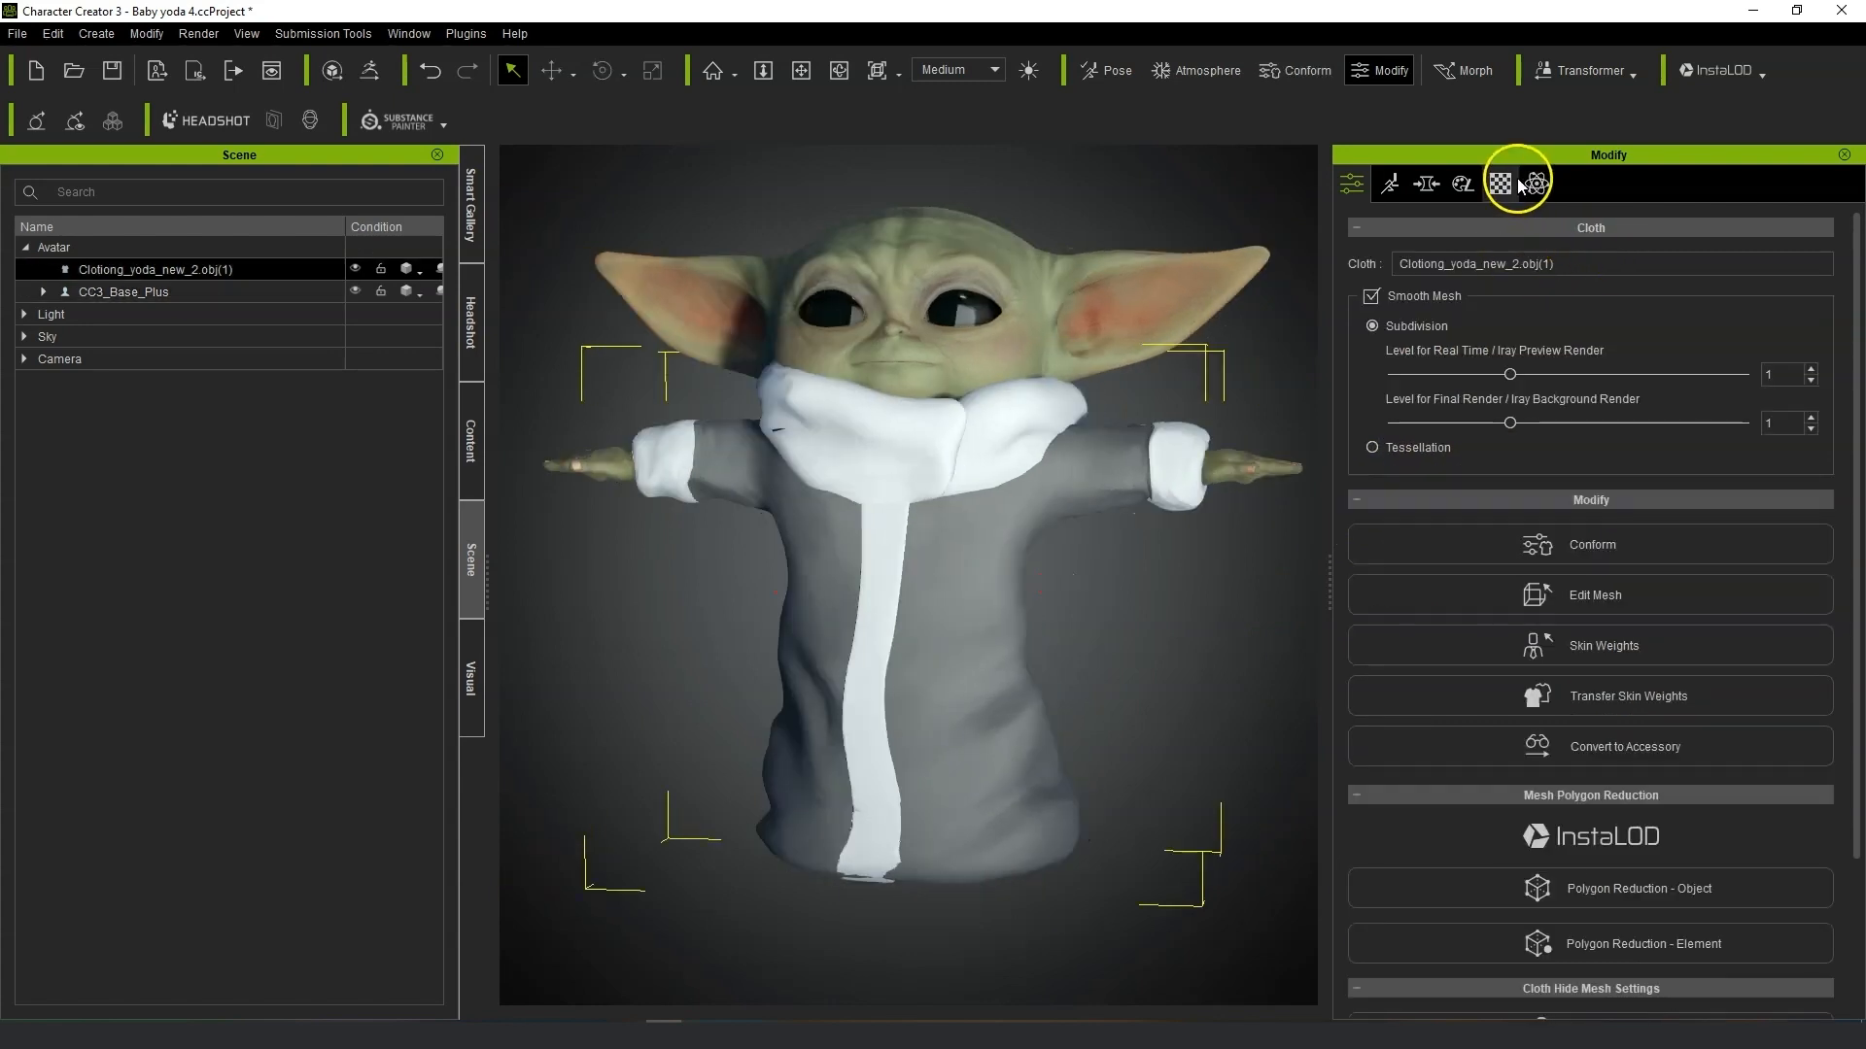
left_click(1516, 182)
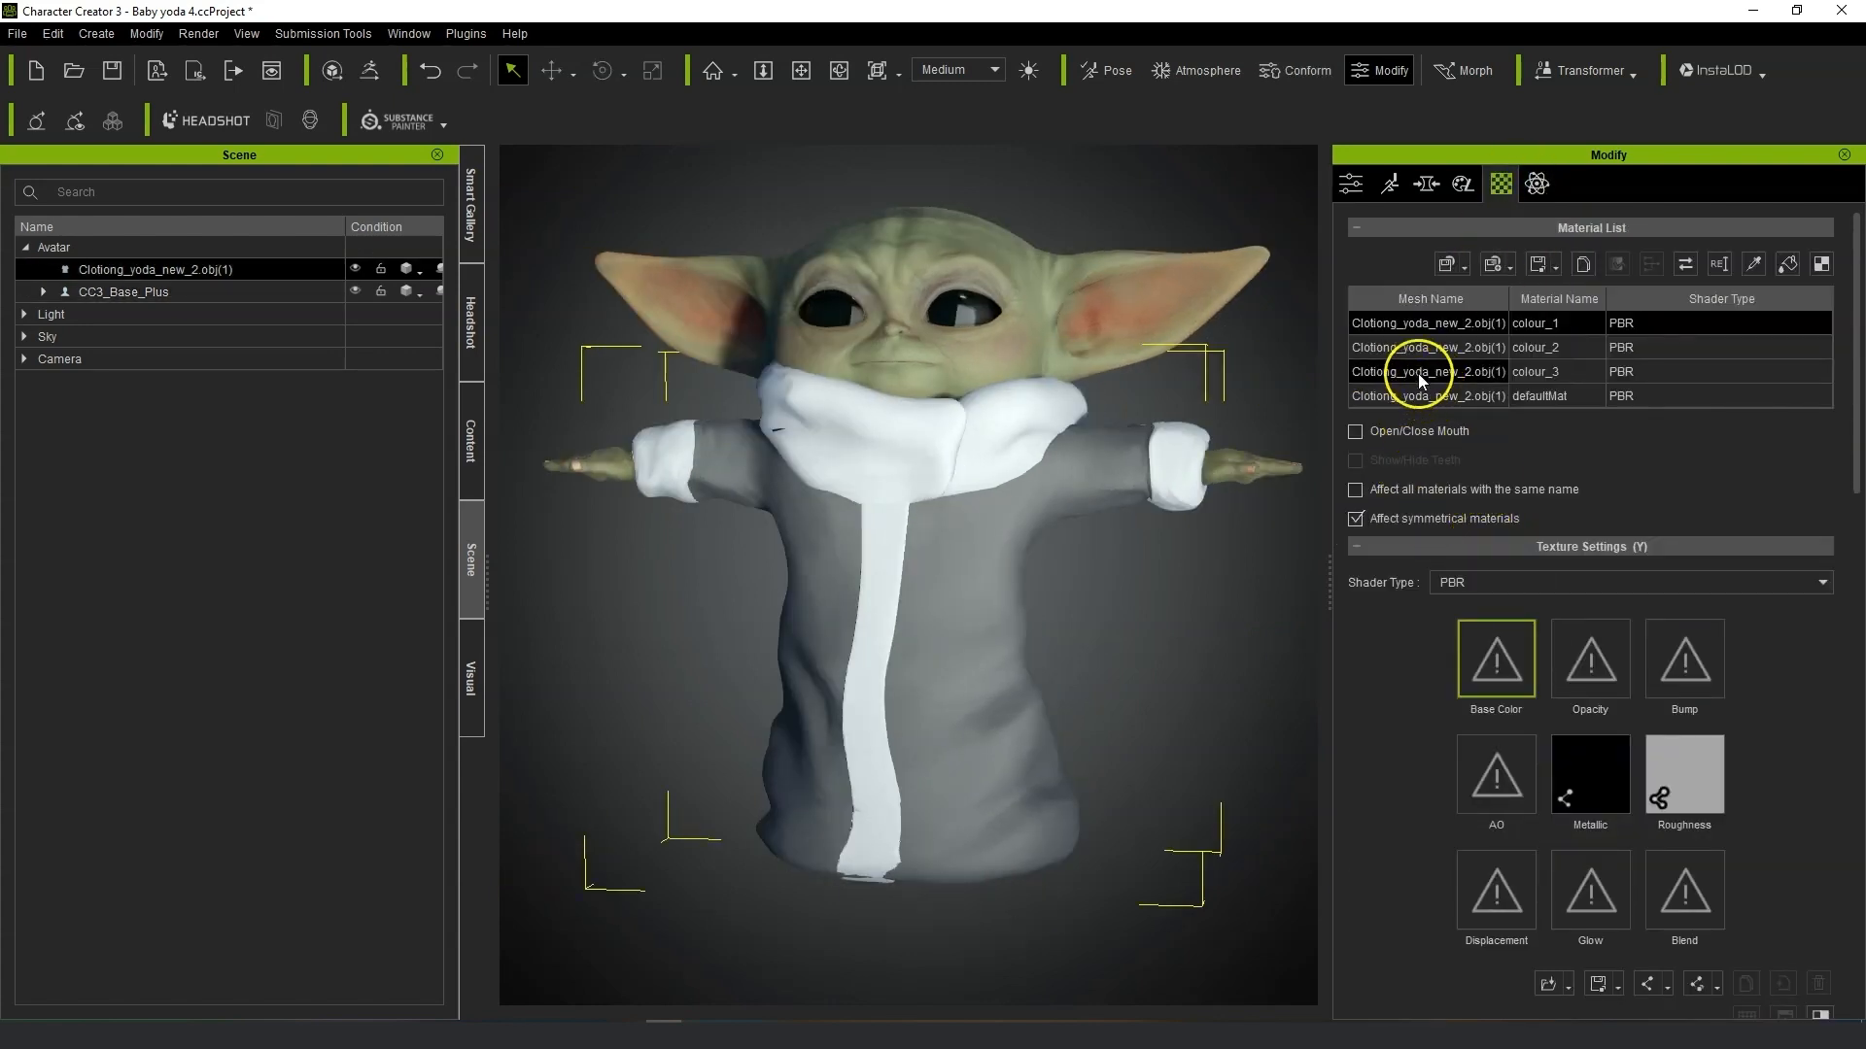
scroll(1512, 504, "down", 3)
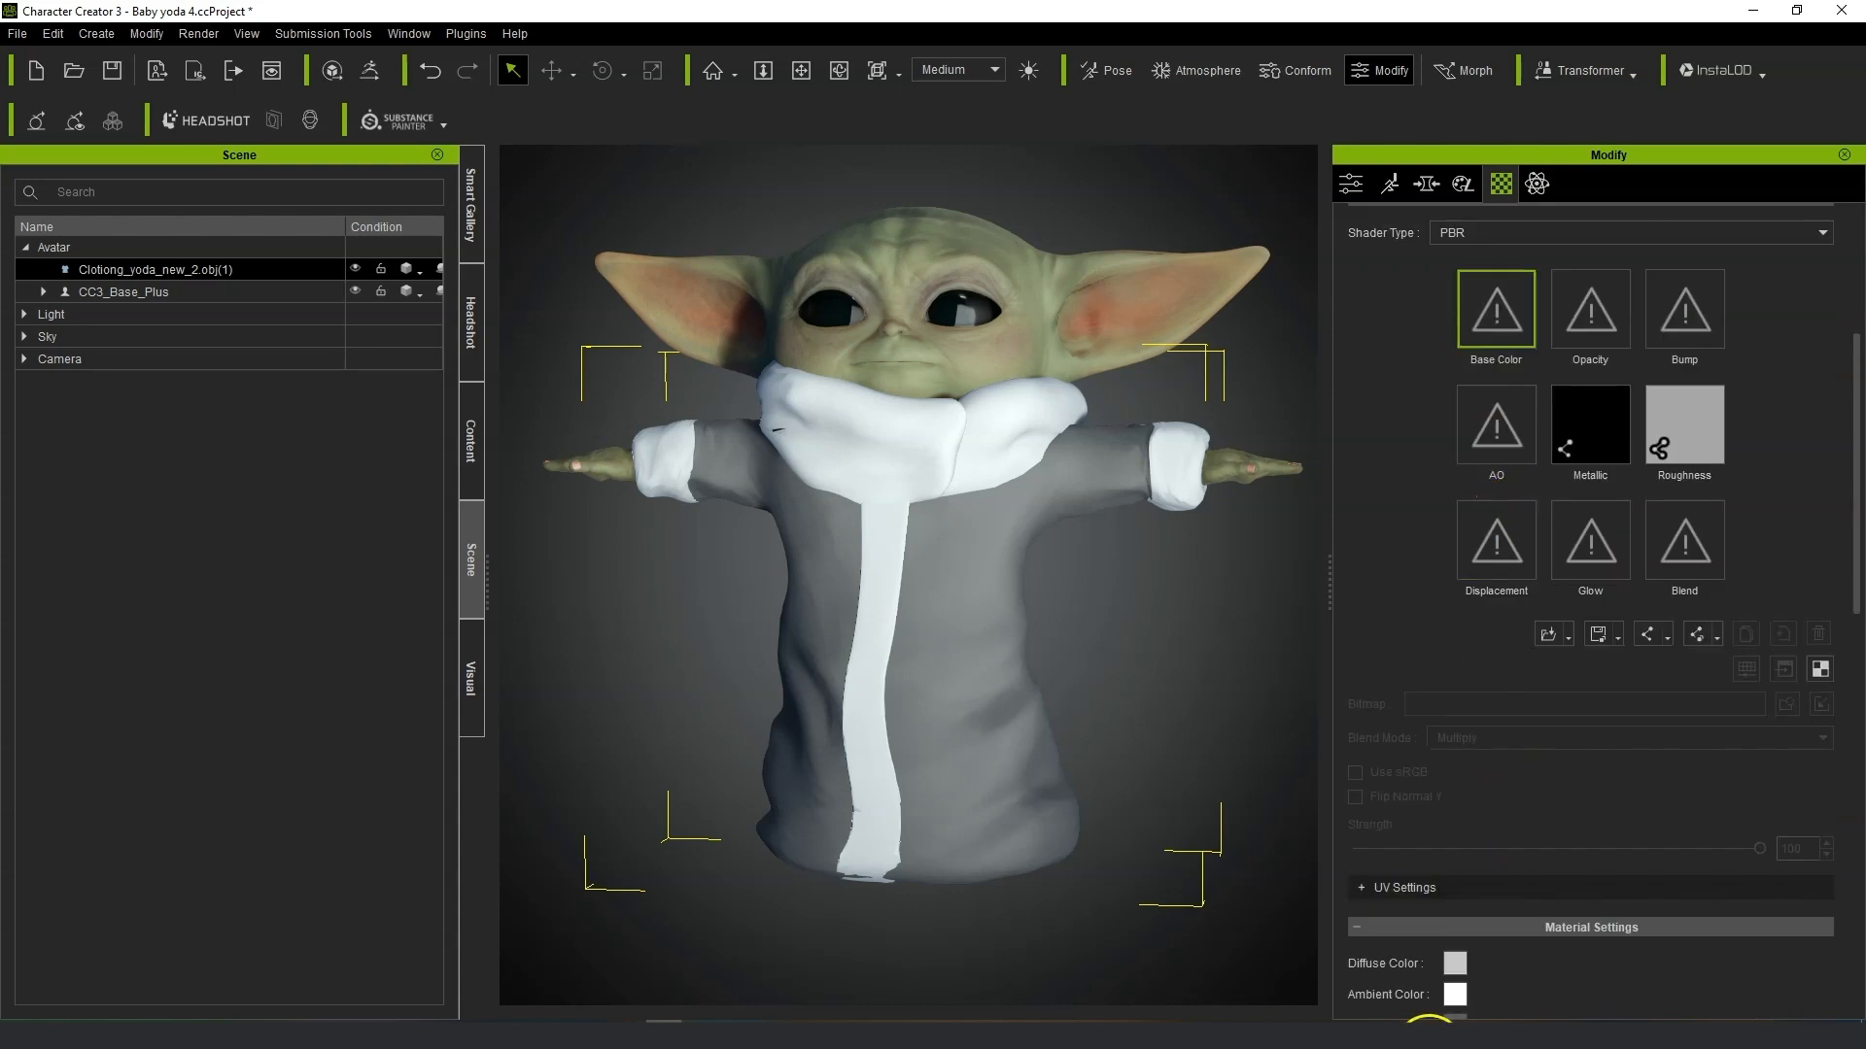
left_click(1454, 964)
left_click(1226, 482)
left_click(1041, 699)
Select the robe's colour_2 material and set its diffuse color to a dark brown, #372a1d.
scroll(1429, 420, "up", 3)
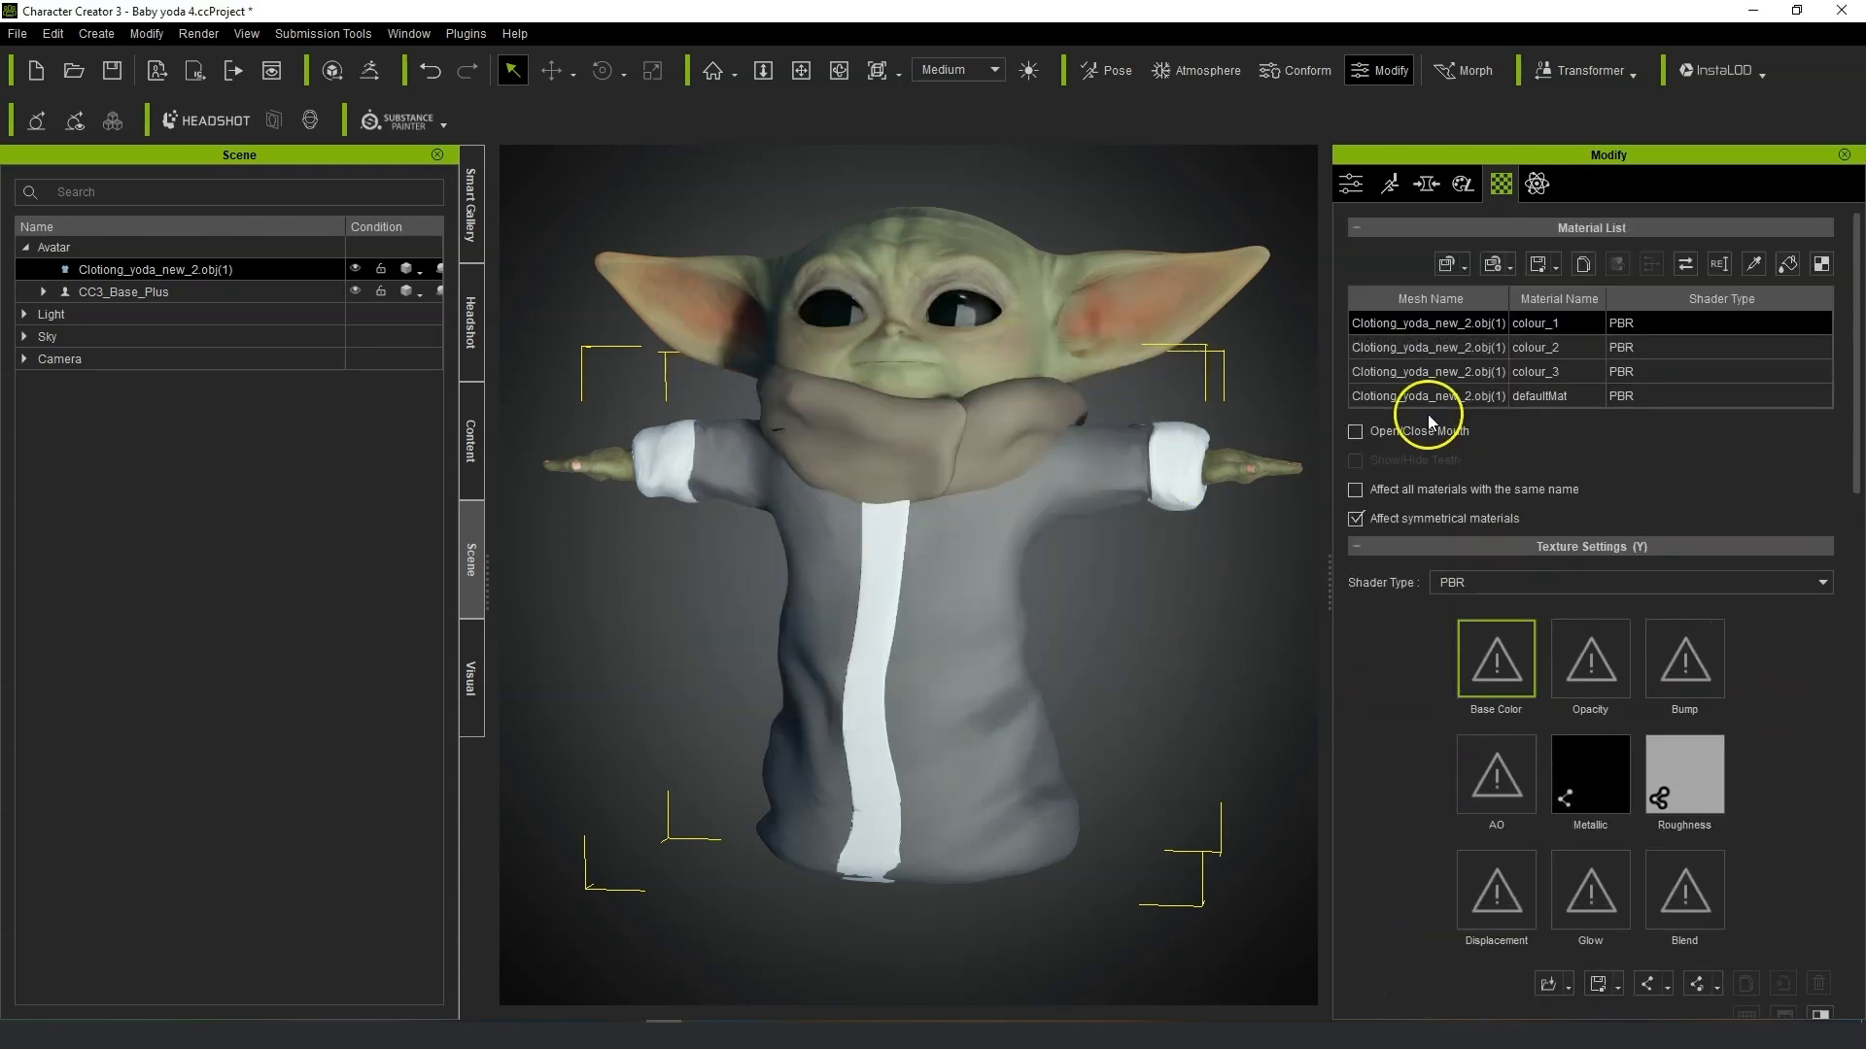
left_click(1429, 347)
scroll(1429, 408, "down", 5)
left_click(1454, 671)
left_click(1105, 439)
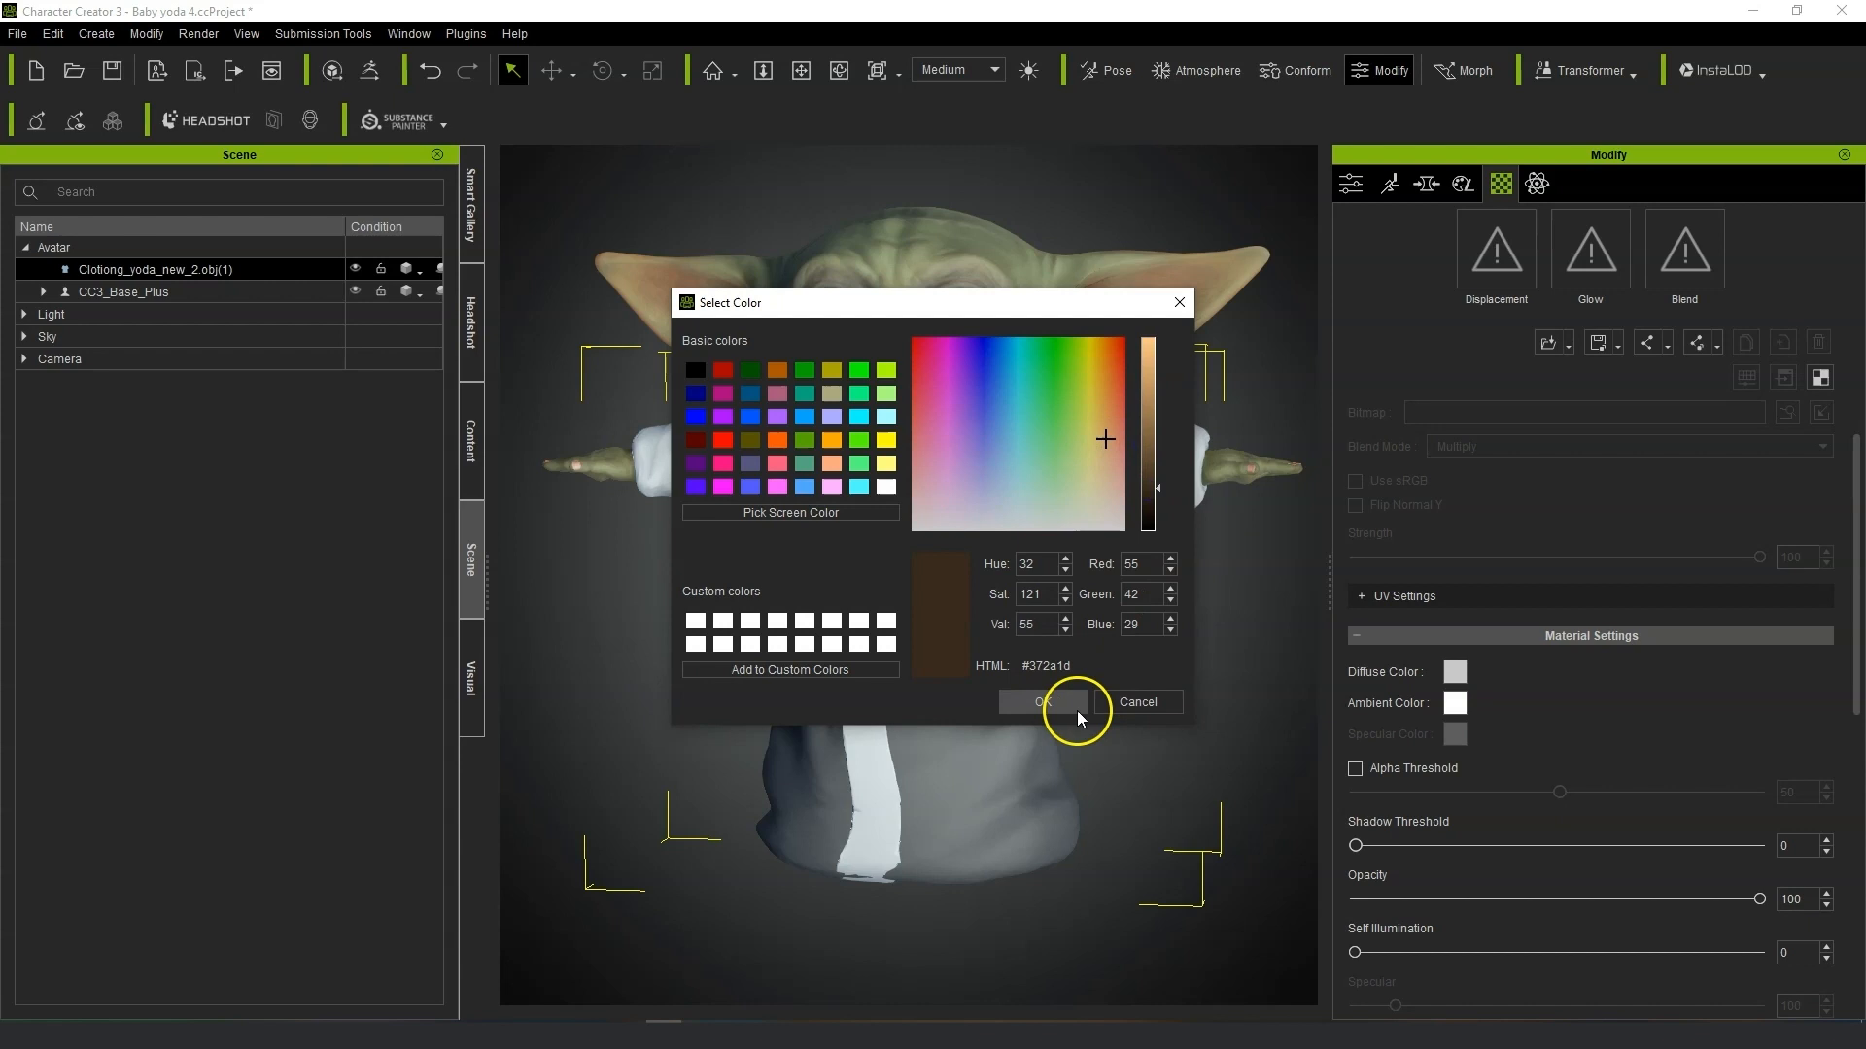
left_click(1076, 711)
Set the selected robe material's diffuse color to a darker brown, #2e2311.
scroll(1514, 297, "up", 5)
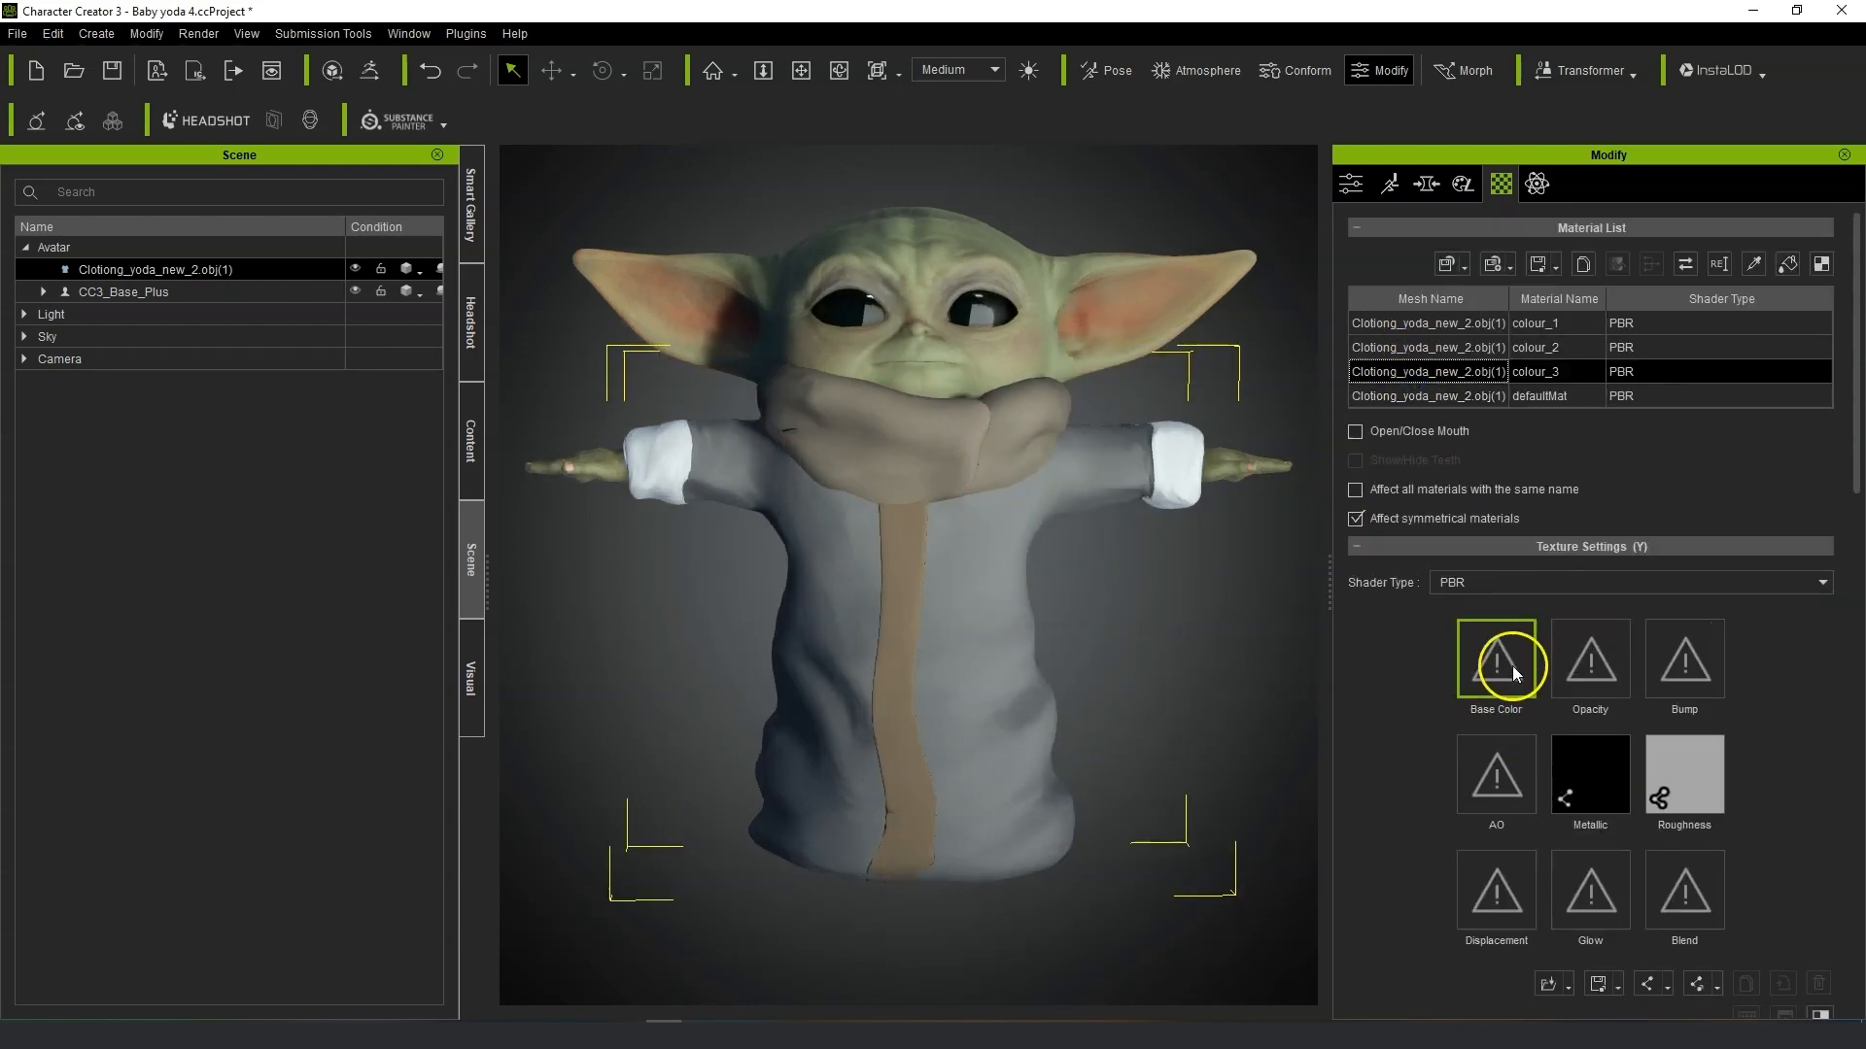
scroll(1512, 667, "down", 5)
left_click(1453, 672)
left_click(1101, 411)
left_click(1153, 495)
left_click(1038, 701)
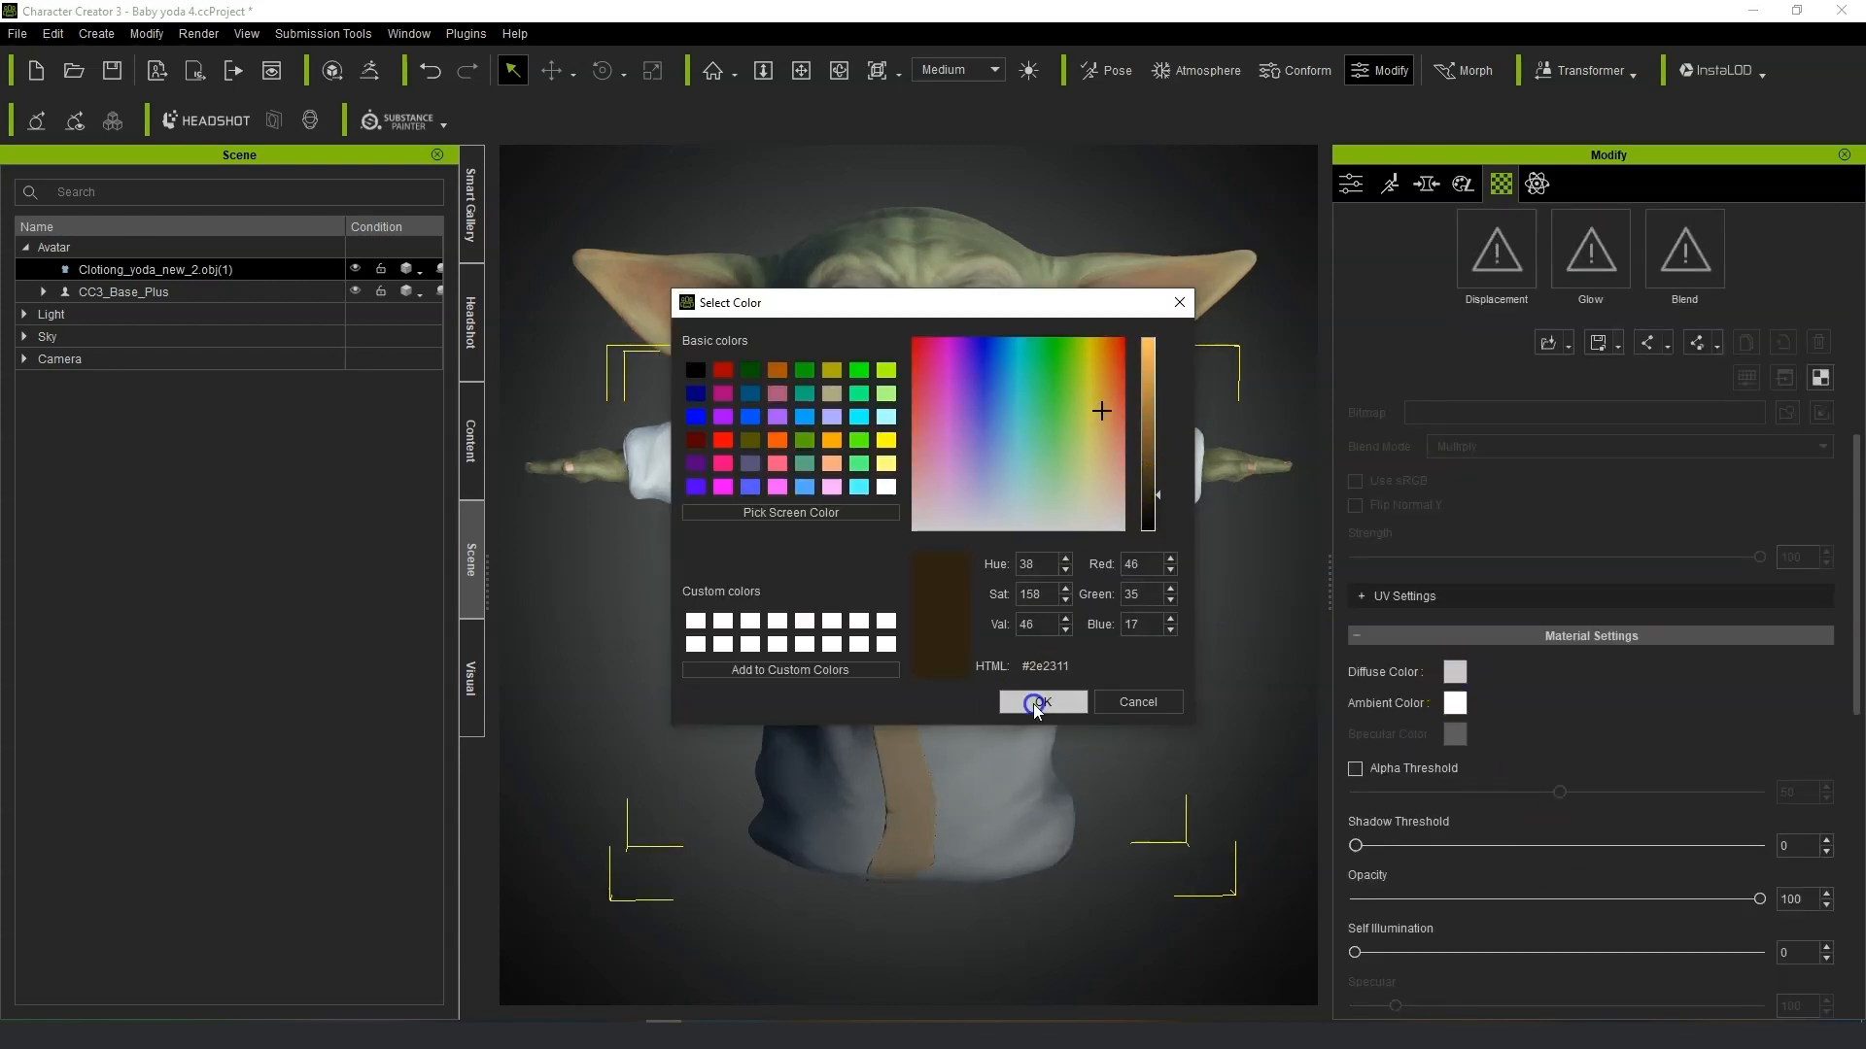
Select the robe's defaultMat material and set its diffuse color to an orange-tan through several color picks.
scroll(1499, 596, "up", 5)
left_click(1433, 396)
scroll(1467, 544, "down", 5)
left_click(1454, 672)
left_click(1096, 484)
left_click(1033, 704)
left_click(1454, 673)
left_click(1152, 437)
left_click(1046, 705)
left_click(1455, 671)
left_click(1094, 416)
left_click(1153, 486)
left_click(1108, 384)
left_click(1047, 702)
mouse_move(1078, 661)
right_mouse_down()
mouse_move(983, 700)
mouse_move(1098, 638)
right_mouse_up()
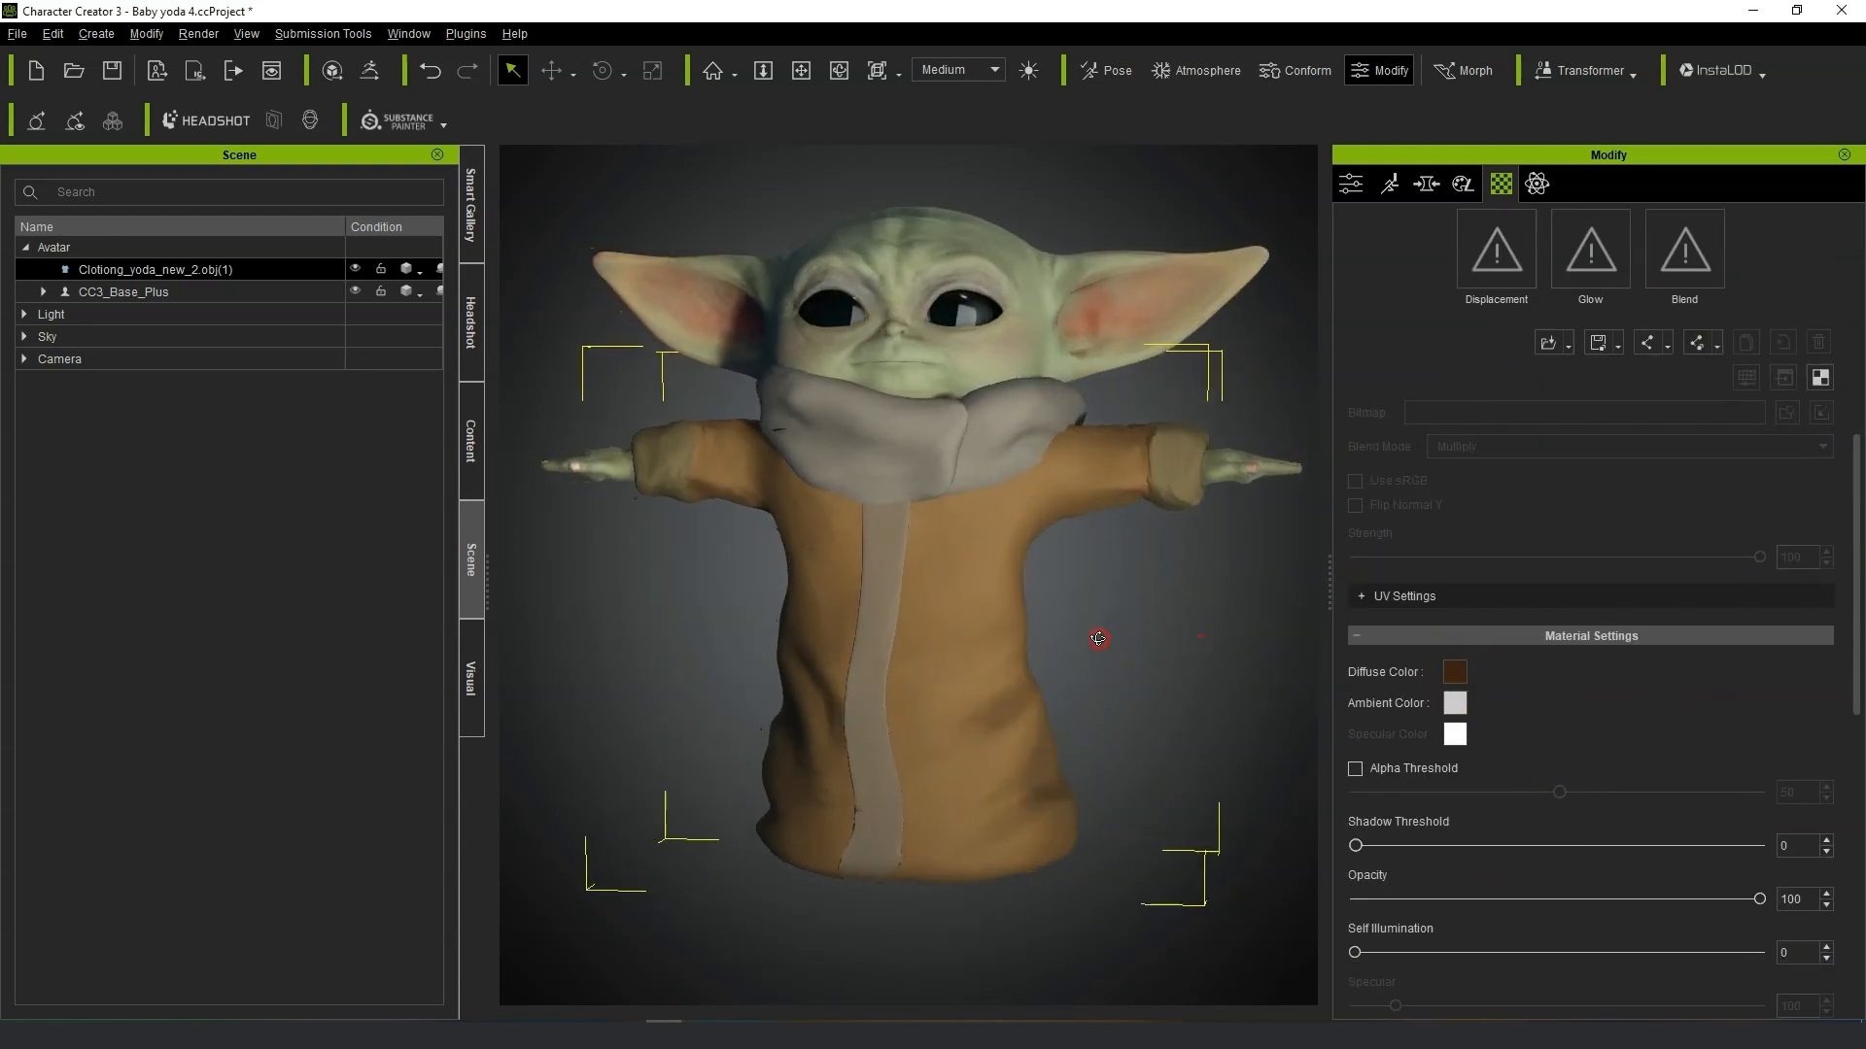
Fine-tune the robe material's diffuse color again with further color picks.
left_click(1460, 670)
left_click(1156, 496)
left_click(1100, 401)
left_click(1067, 703)
left_click(1455, 672)
left_click(1049, 699)
mouse_move(1060, 680)
right_mouse_down()
mouse_move(982, 699)
mouse_move(1089, 680)
right_mouse_up()
Select the character and the robe and send both to ZBrush with GoZ using the T-Pose option.
left_click(1270, 651)
right_click_drag(1270, 670, 1184, 613)
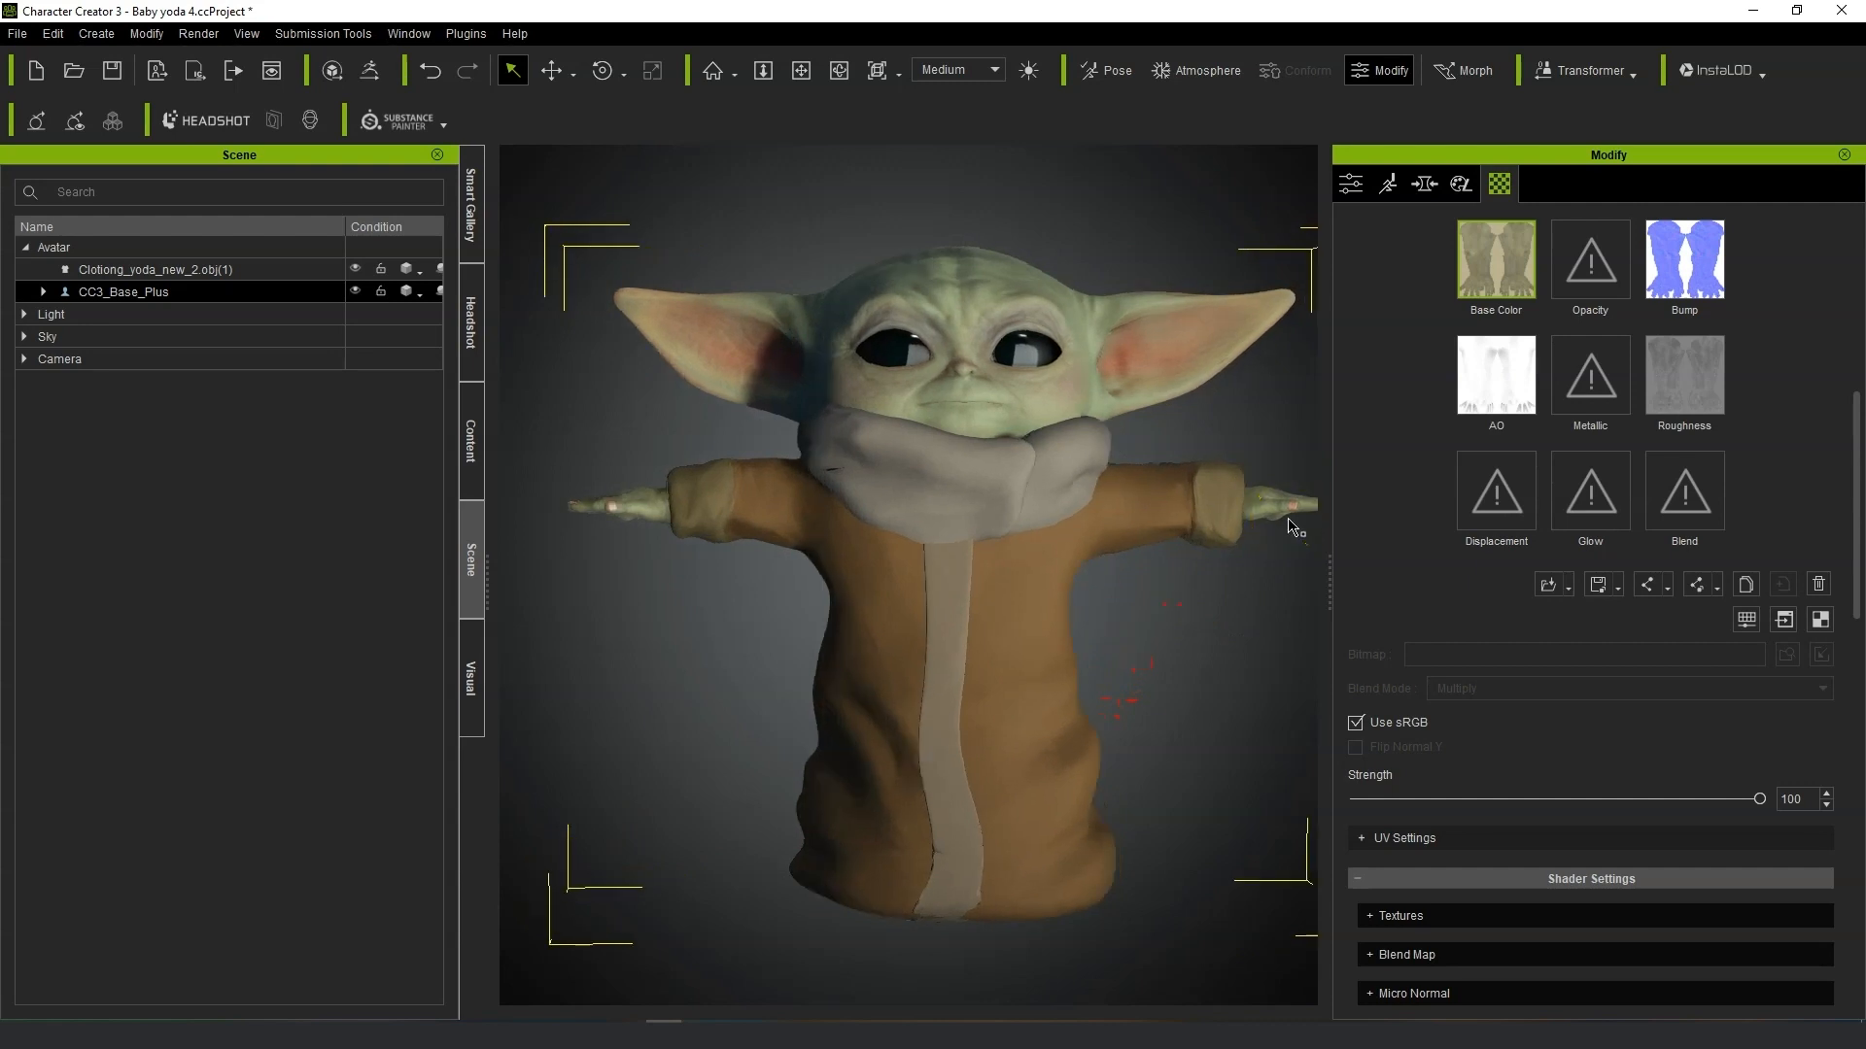
scroll(1124, 466, "up", 5)
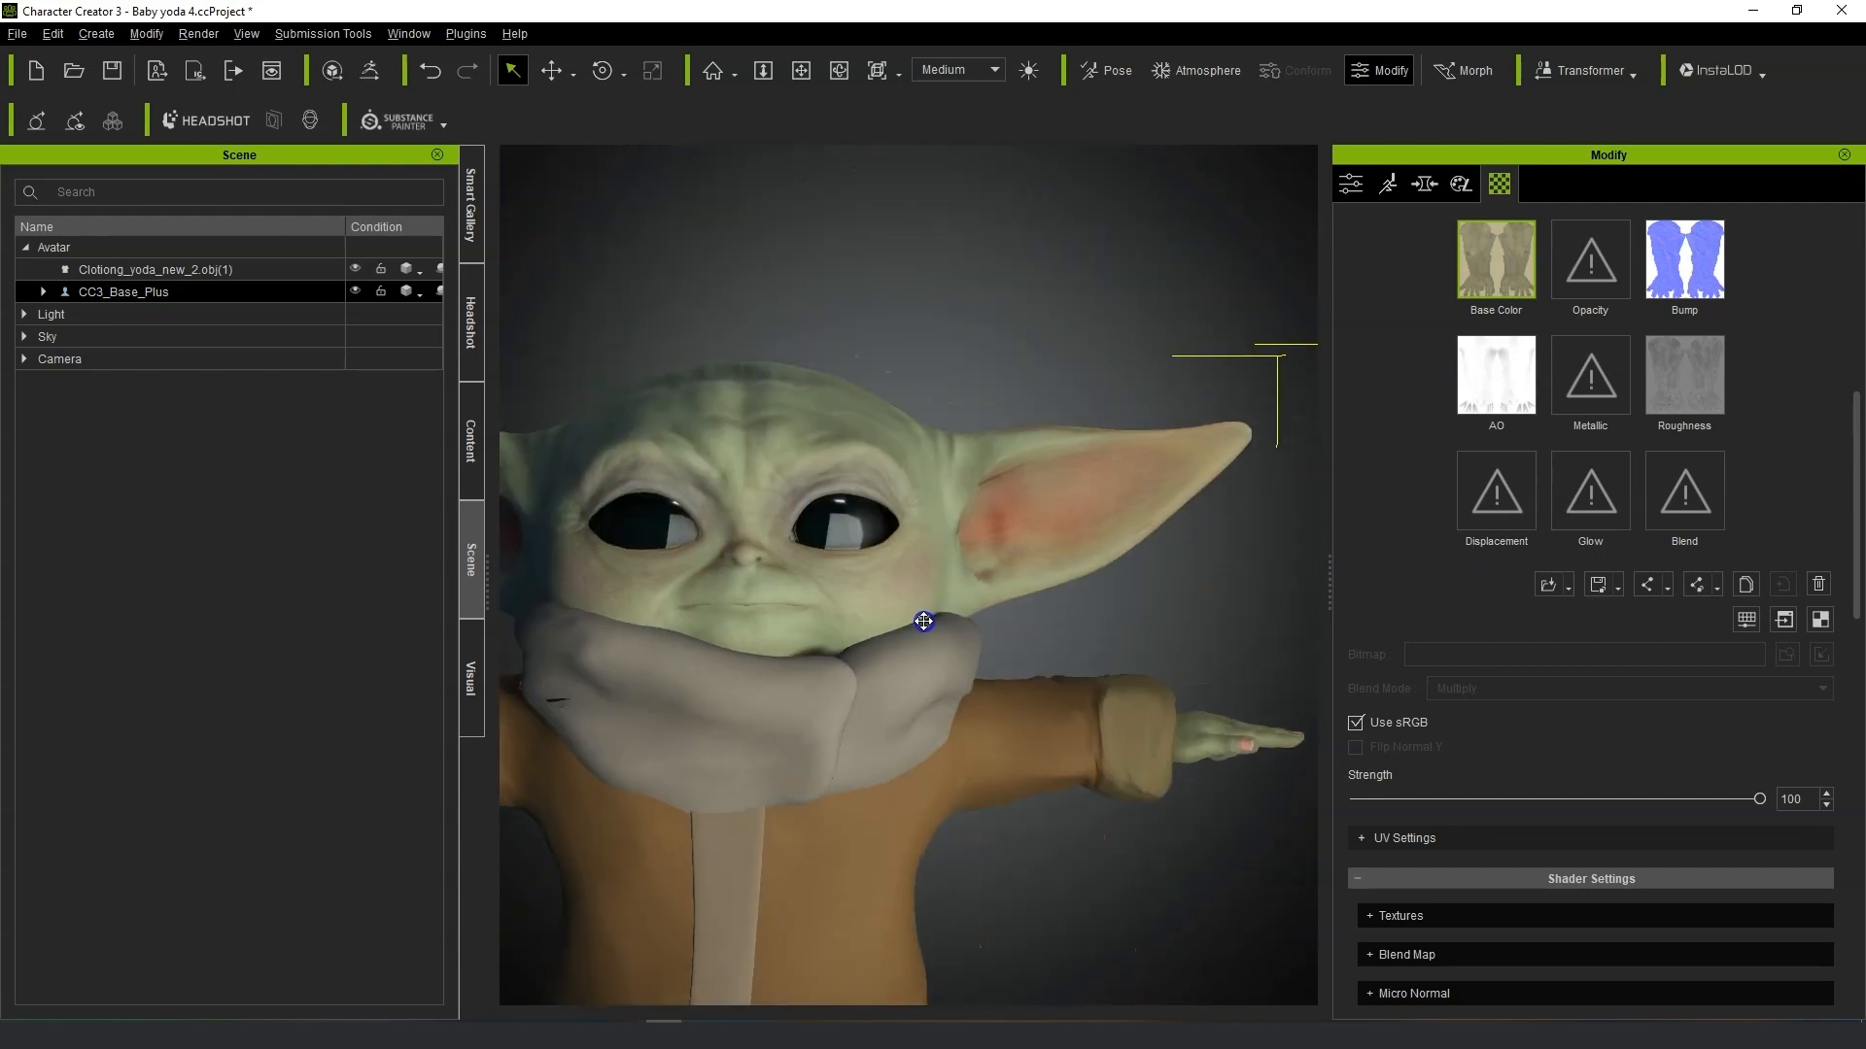
left_click(100, 269)
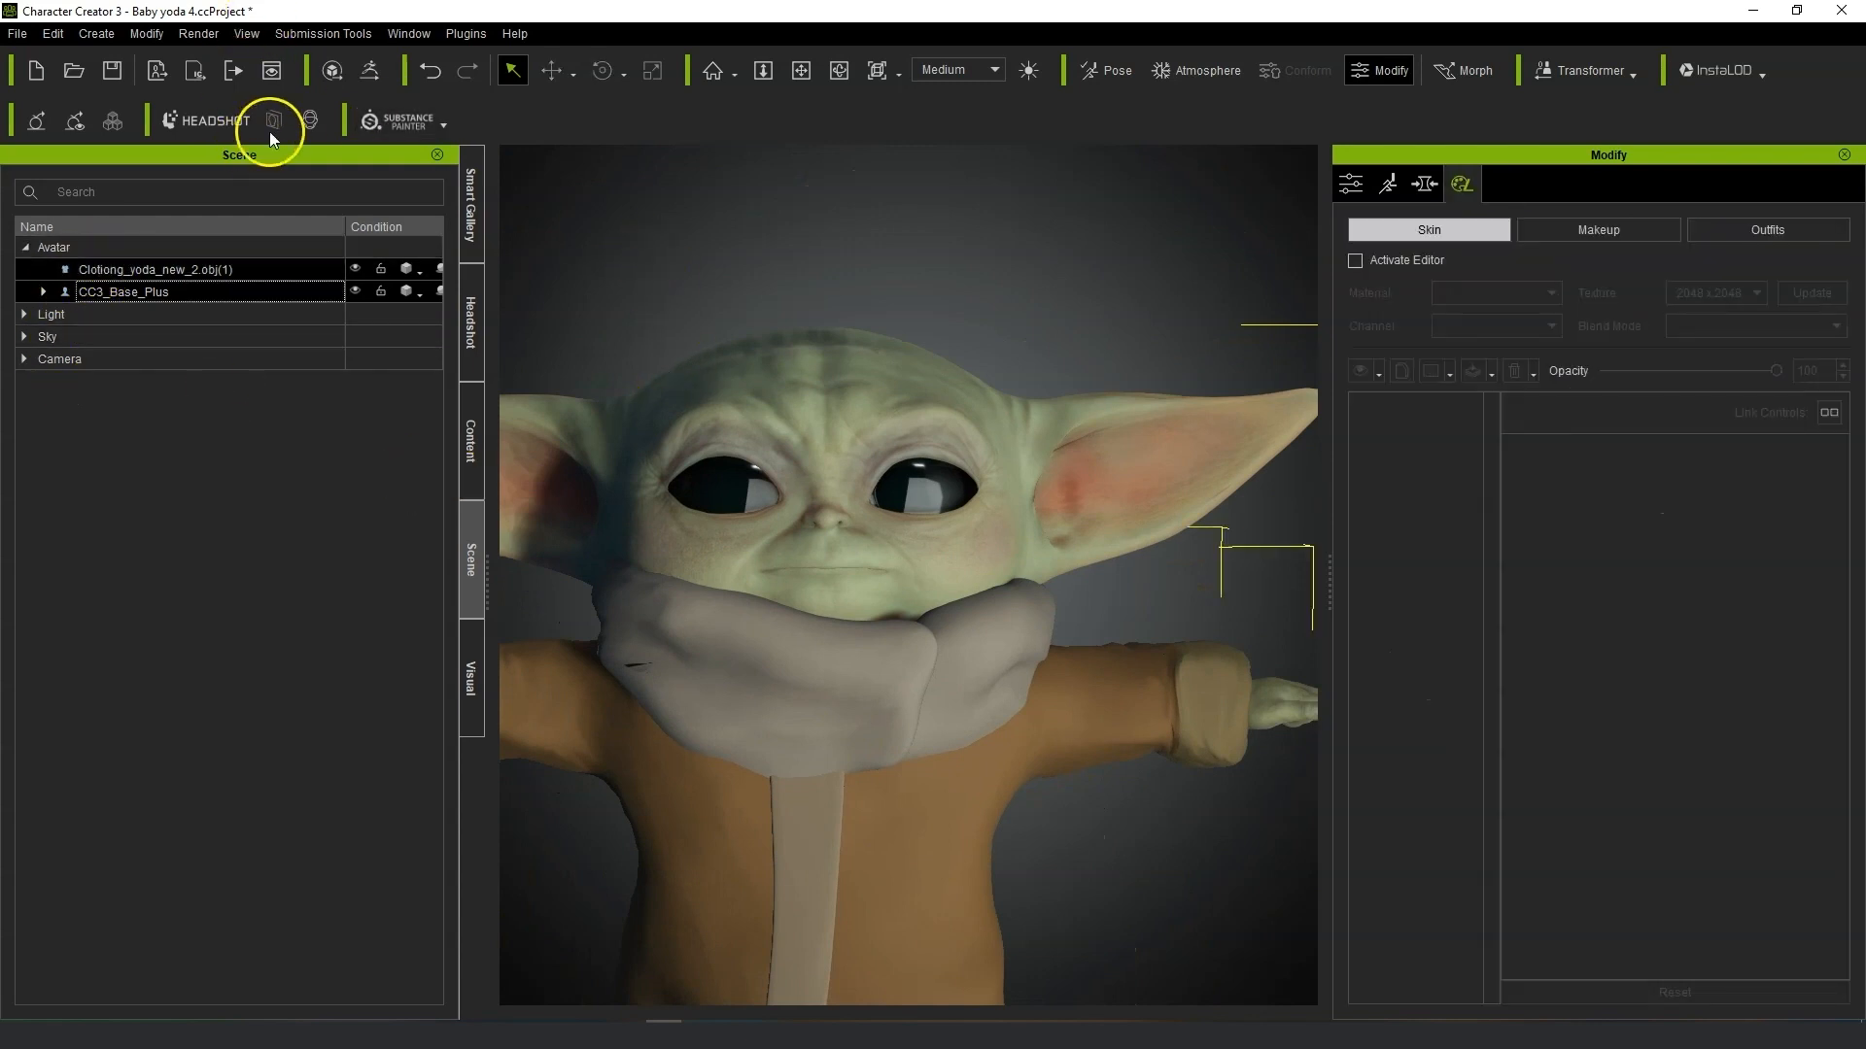
left_click(366, 73)
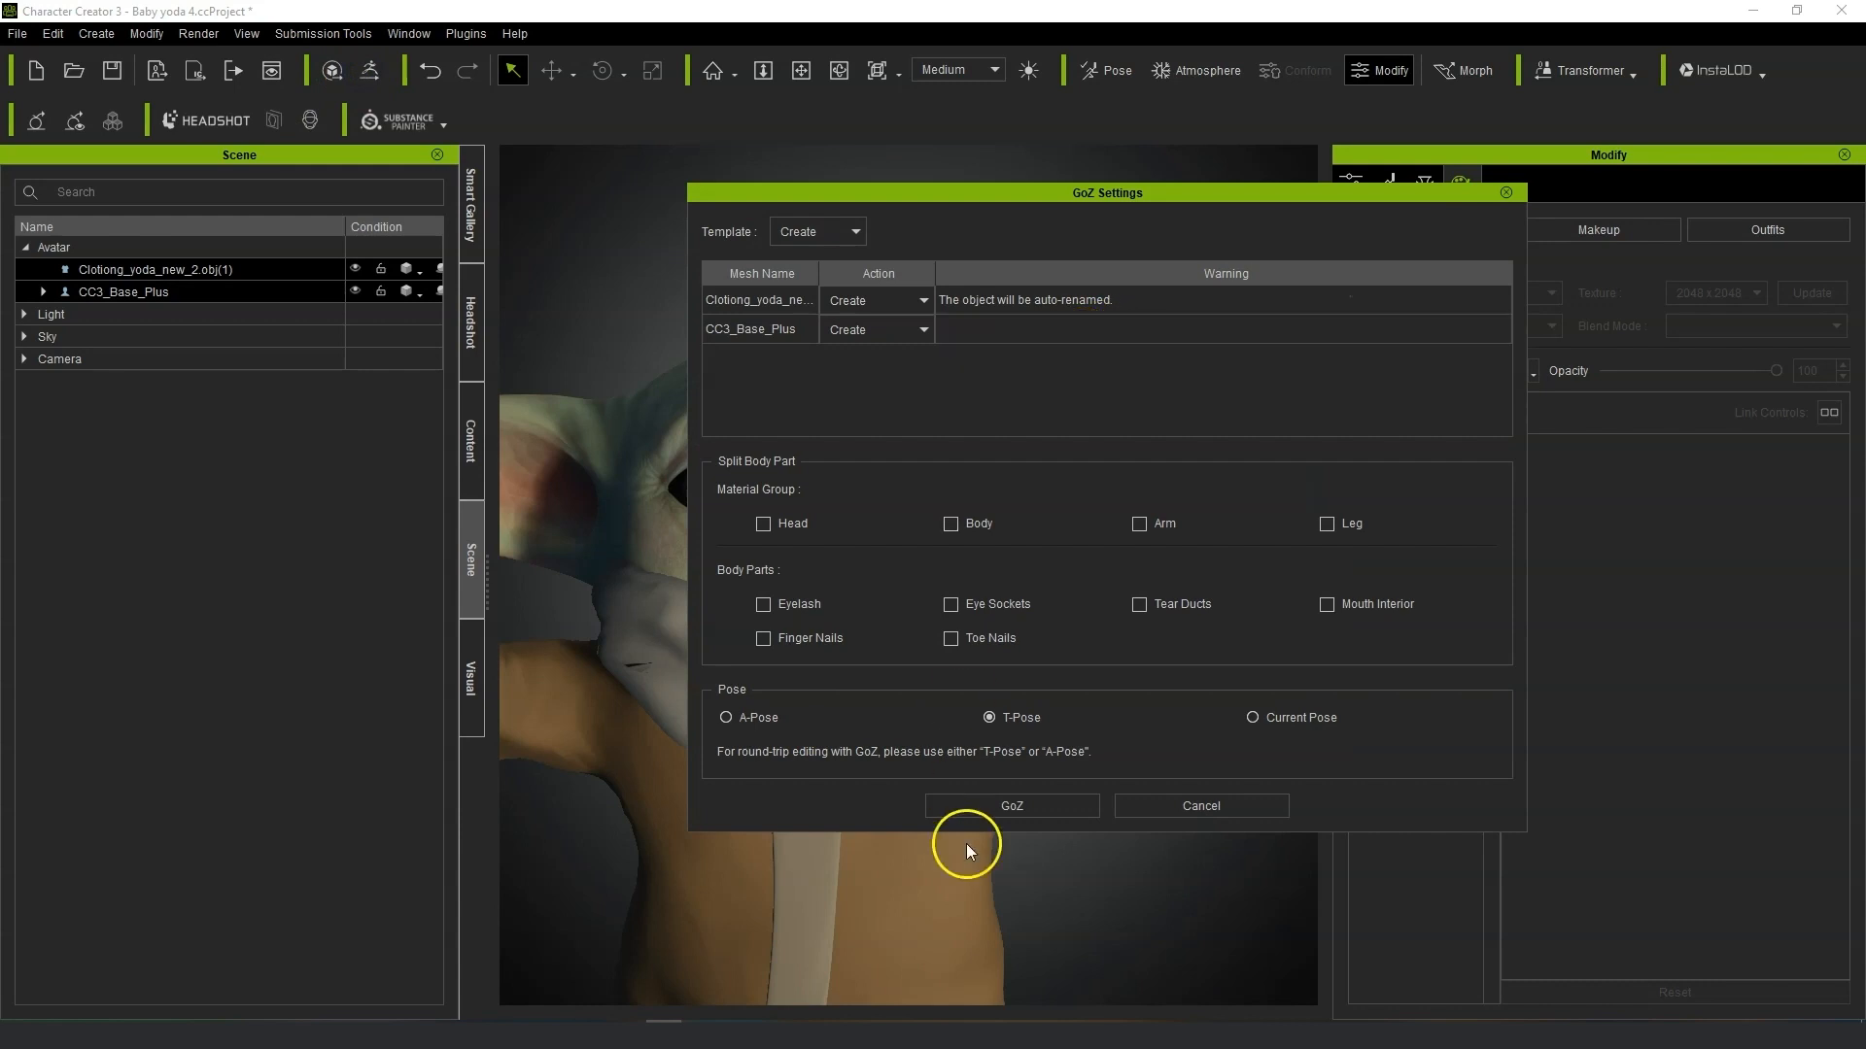
left_click(985, 805)
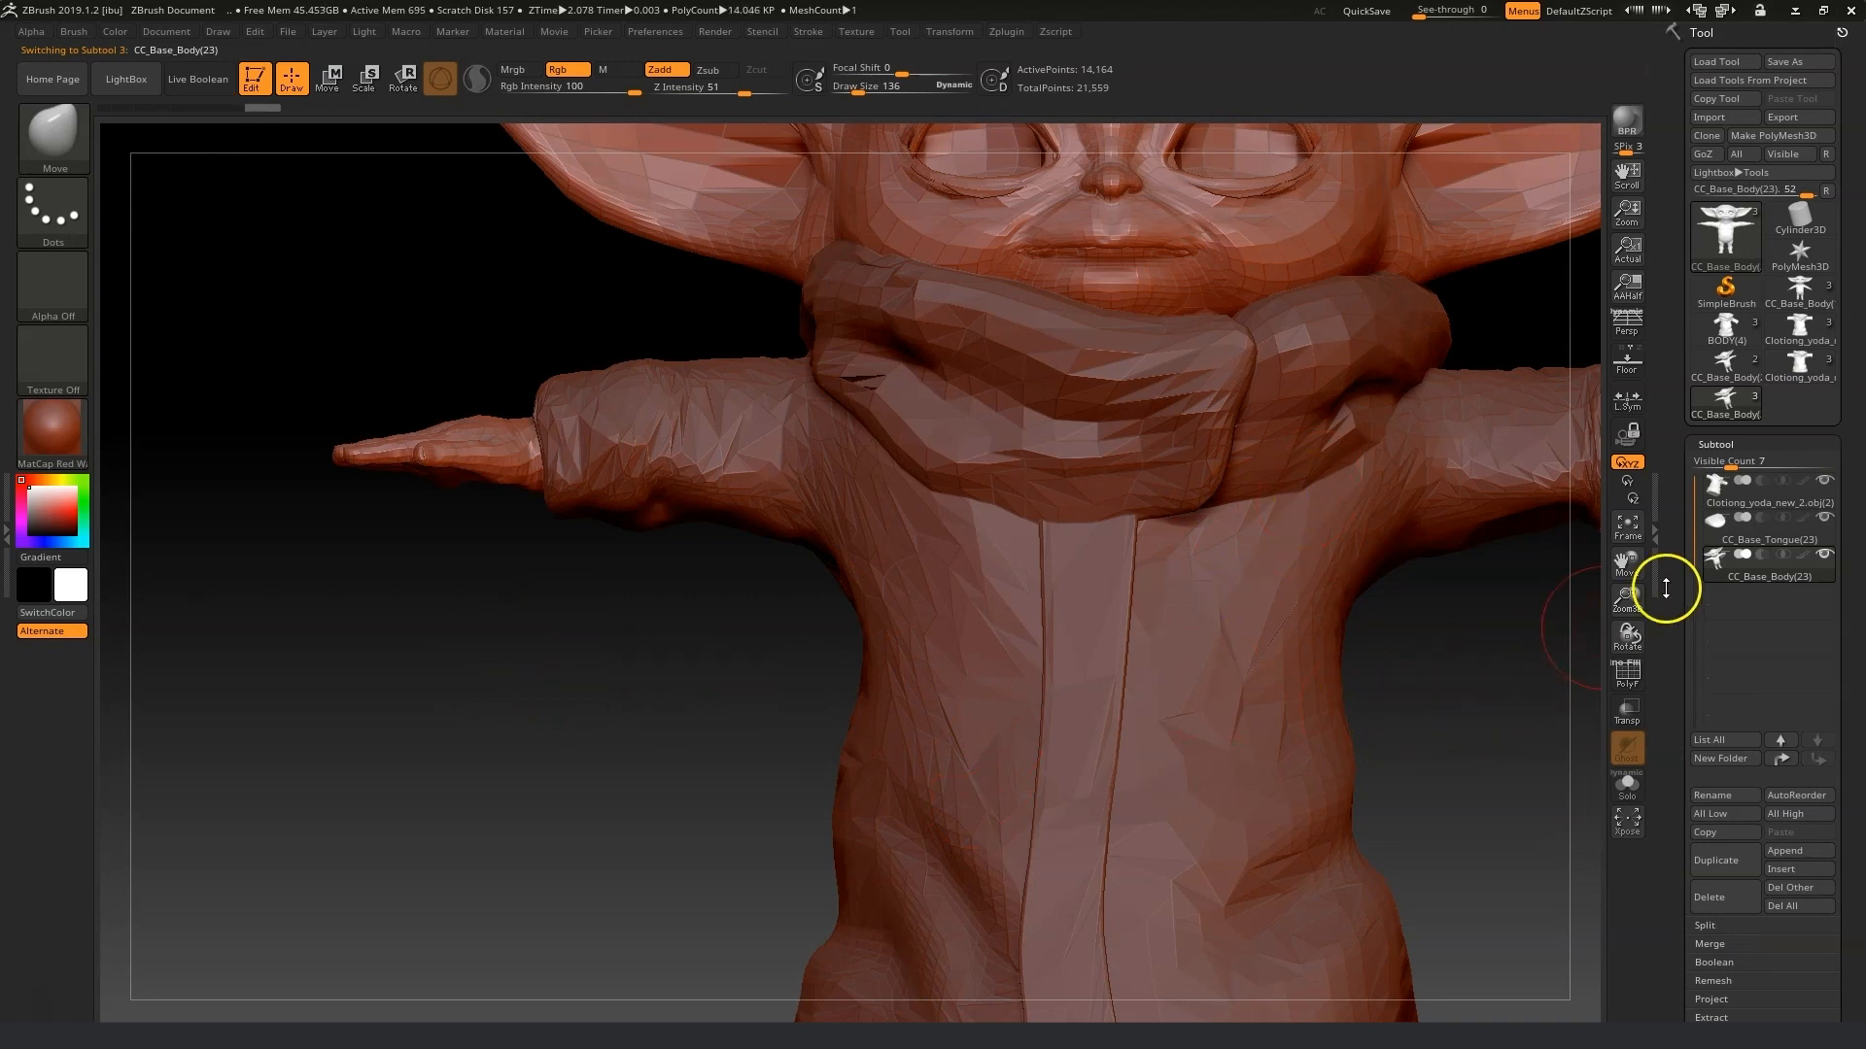
Inspect the imported character in ZBrush, selecting the CC_Base_Body subtool and orbiting around the head and ears.
left_click_drag(1625, 564, 1514, 742)
left_click_drag(1297, 725, 1263, 723)
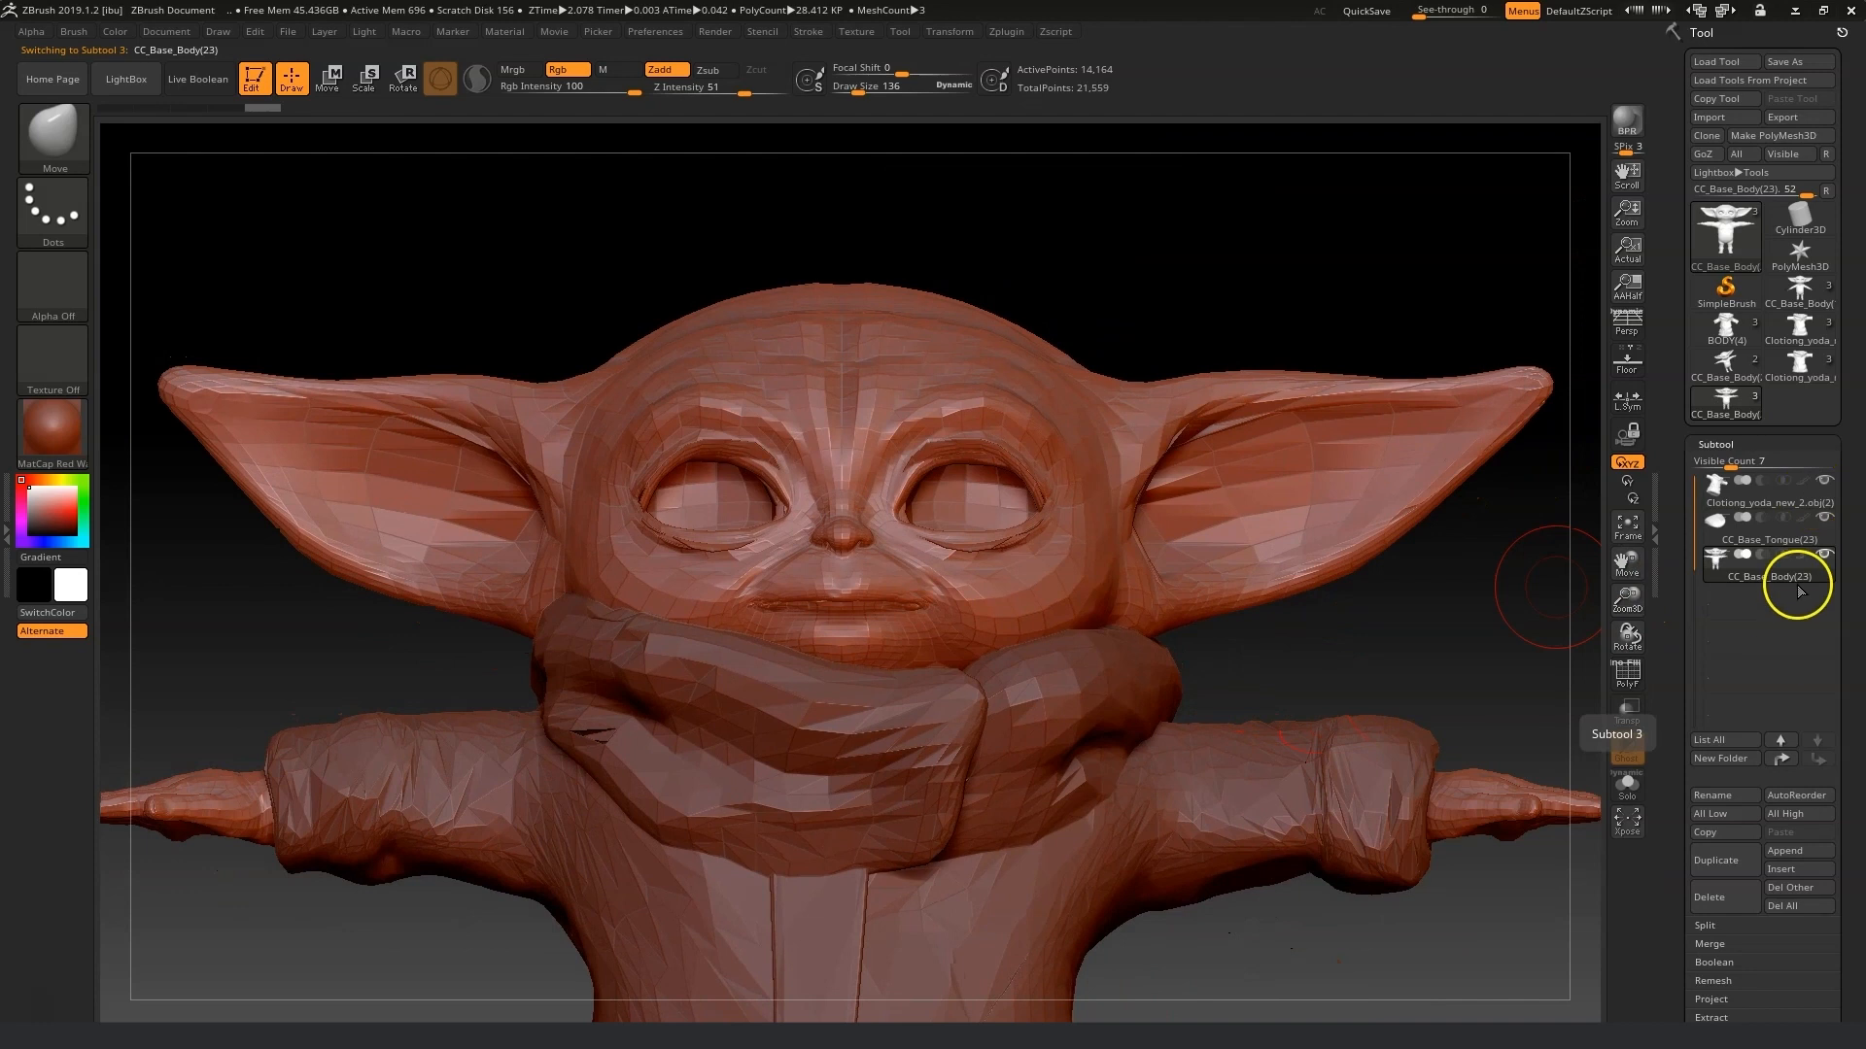
left_click(1741, 556)
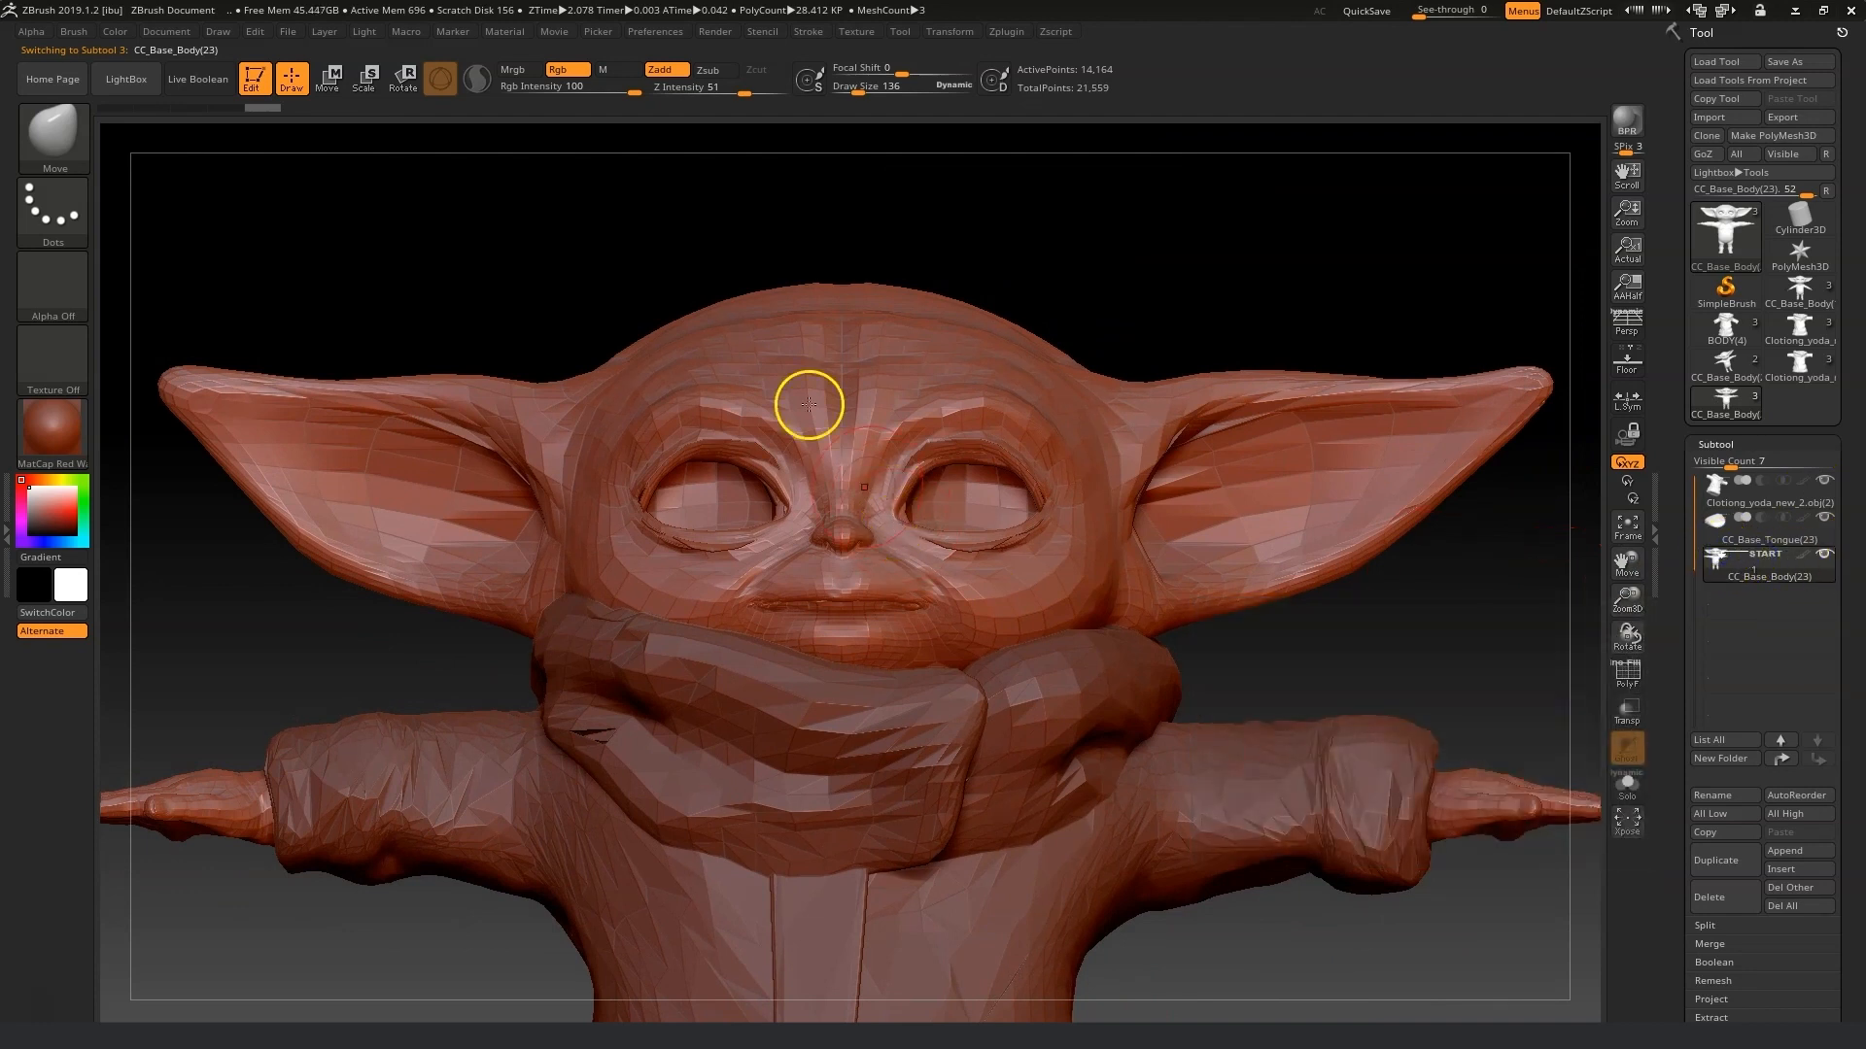
left_click_drag(1091, 263, 1079, 301)
mouse_move(816, 353)
left_mouse_down("ctrl")
mouse_move(933, 370)
mouse_move(744, 352)
mouse_move(958, 375)
mouse_move(953, 312)
left_mouse_up("ctrl")
mouse_move(1204, 304)
left_mouse_down()
mouse_move(1175, 363)
mouse_move(1029, 421)
mouse_move(1243, 271)
left_mouse_up()
left_click_drag(1626, 634, 1626, 734)
mouse_move(784, 269)
left_mouse_down("ctrl")
mouse_move(841, 204)
mouse_move(1033, 282)
mouse_move(1203, 279)
mouse_move(1468, 304)
mouse_move(1497, 325)
left_mouse_up("ctrl")
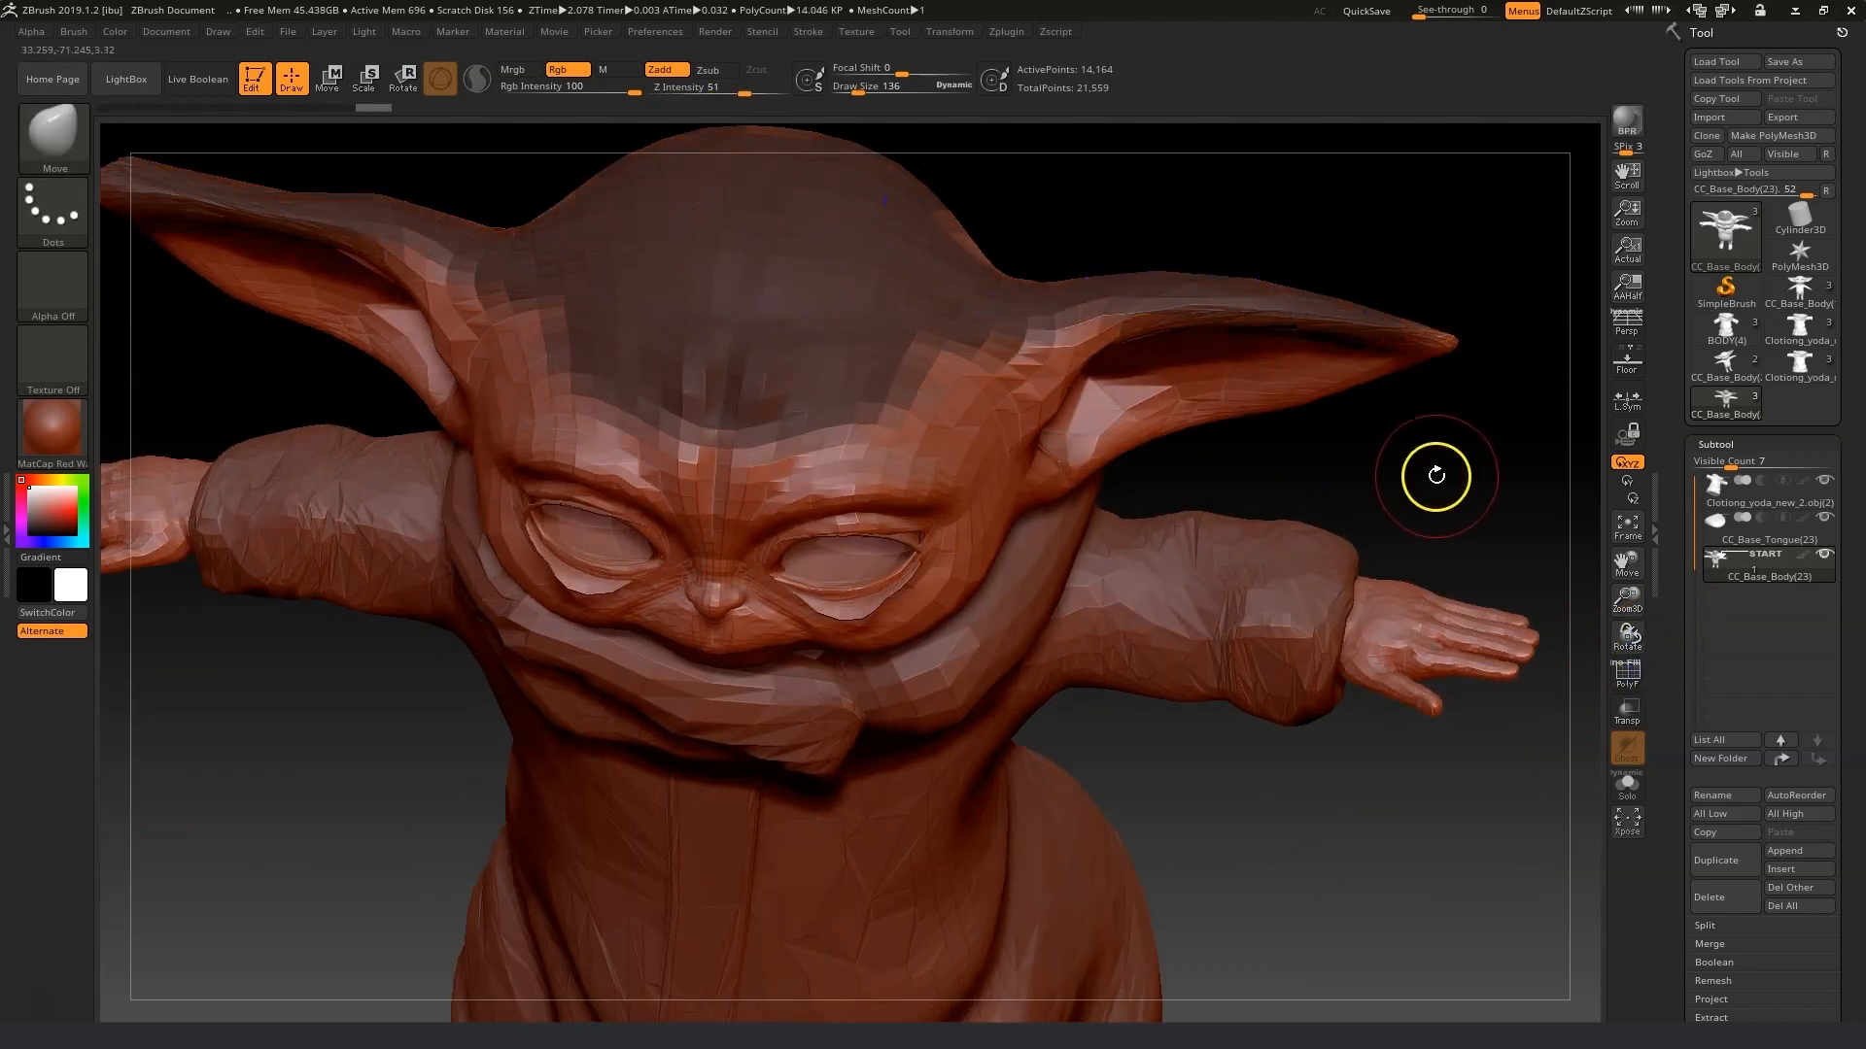
left_click_drag(1028, 338, 862, 375, "ctrl")
left_click_drag(1502, 531, 1341, 486)
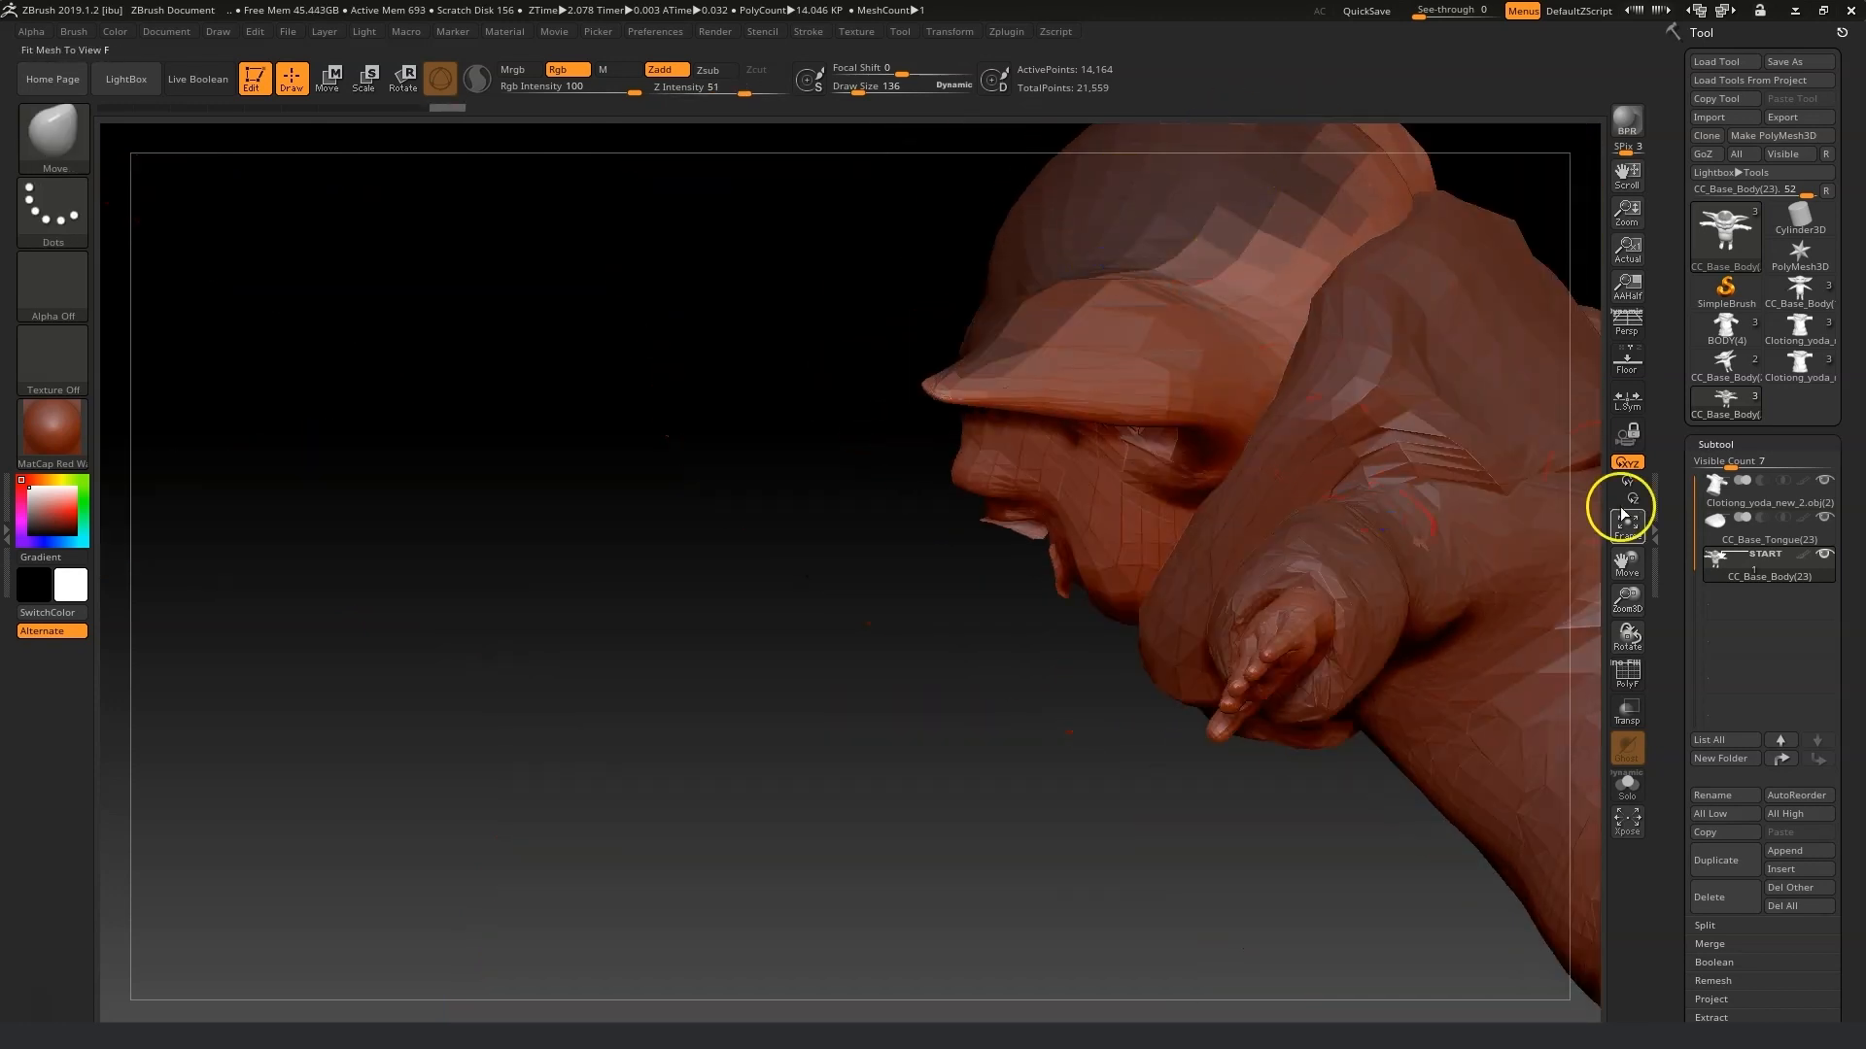
left_click_drag(1632, 551, 1636, 714)
left_click_drag(1034, 631, 1197, 613, "ctrl")
mouse_move(822, 548)
left_mouse_down()
mouse_move(1008, 438)
mouse_move(1000, 412)
left_mouse_up()
left_click_drag(1433, 516, 1318, 498)
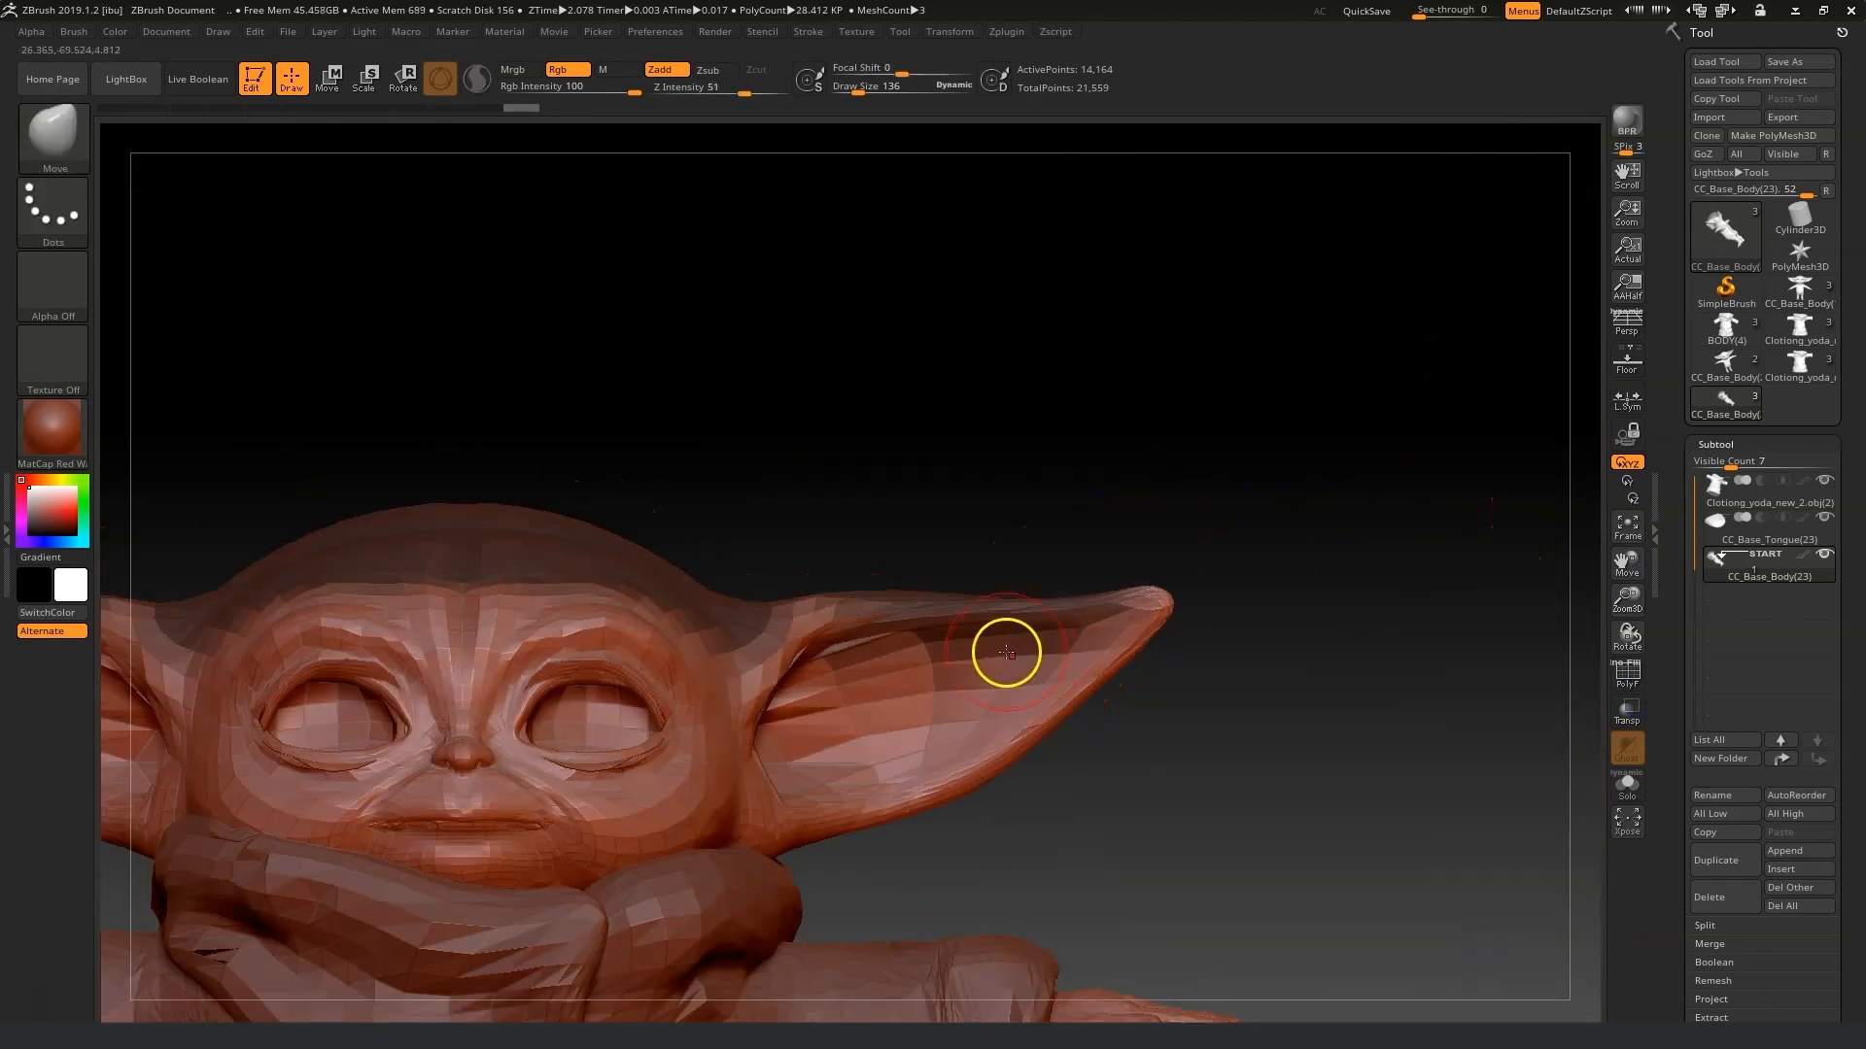
left_click_drag(854, 654, 1062, 645, "ctrl+alt")
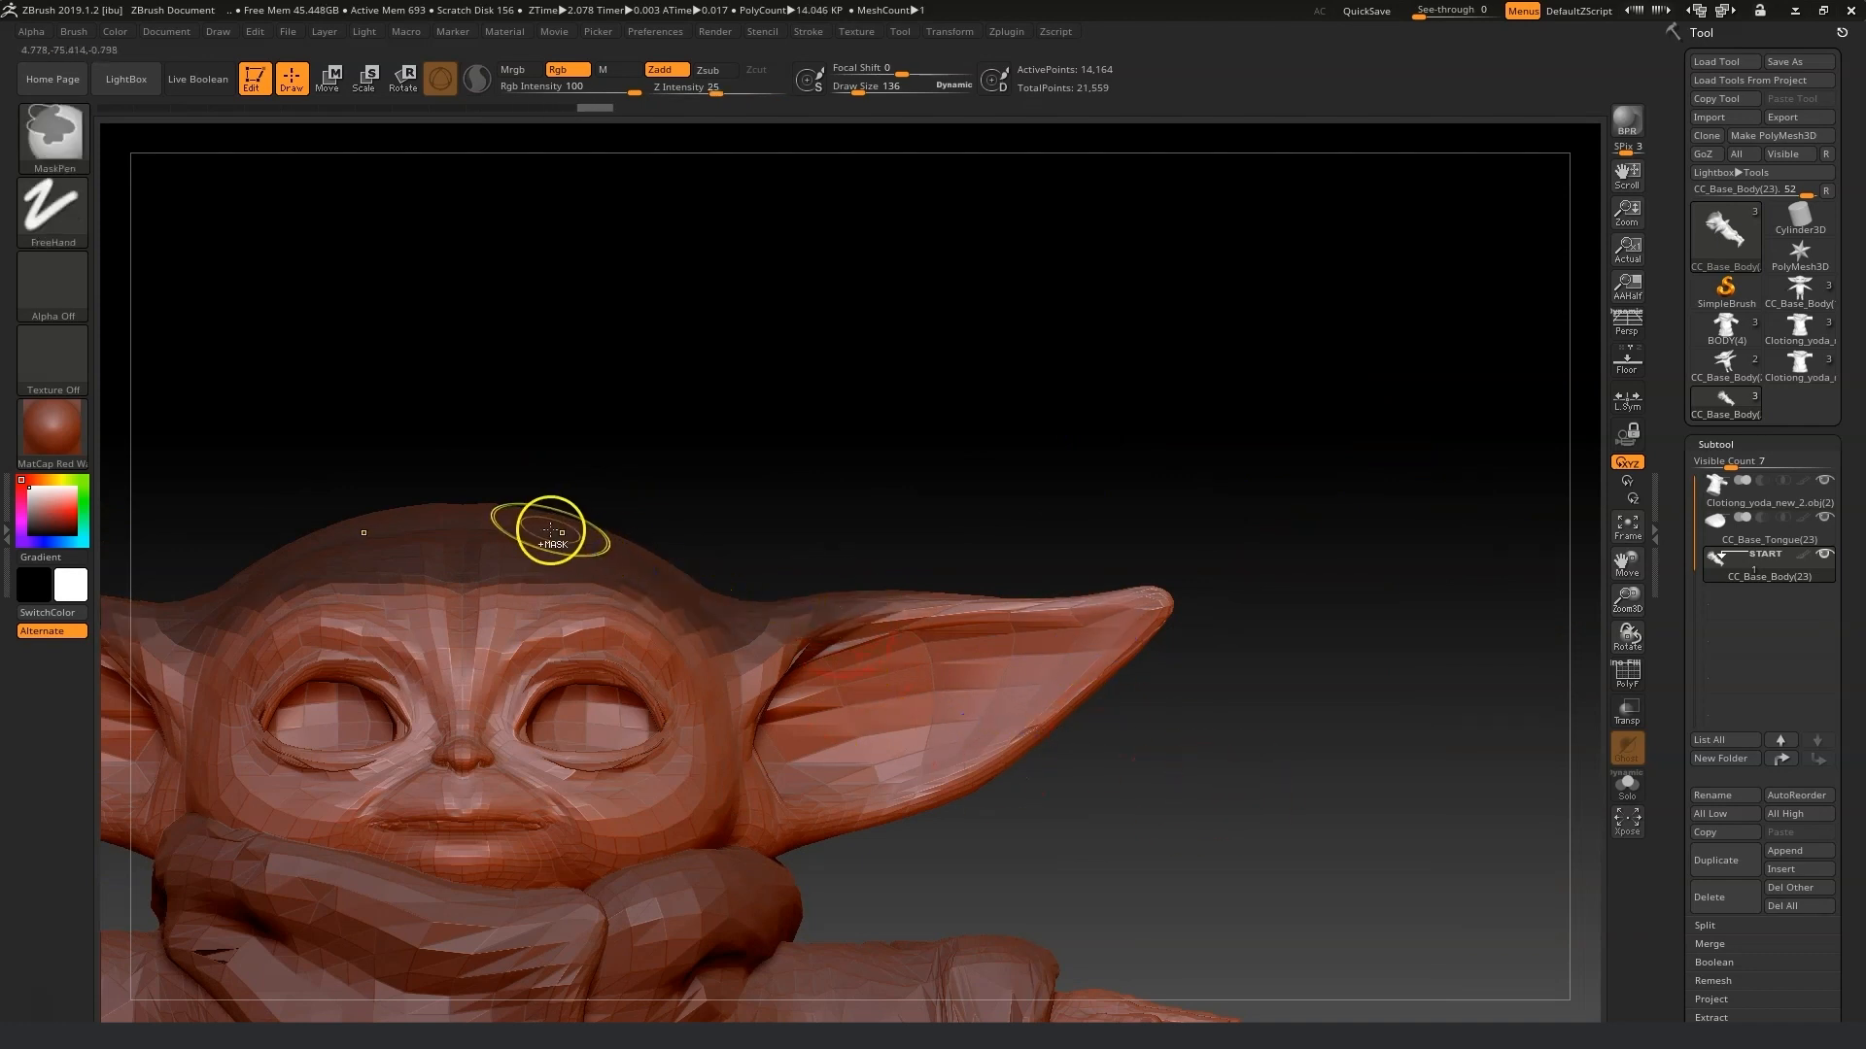
left_click(486, 569, "ctrl")
left_click(874, 615, "ctrl")
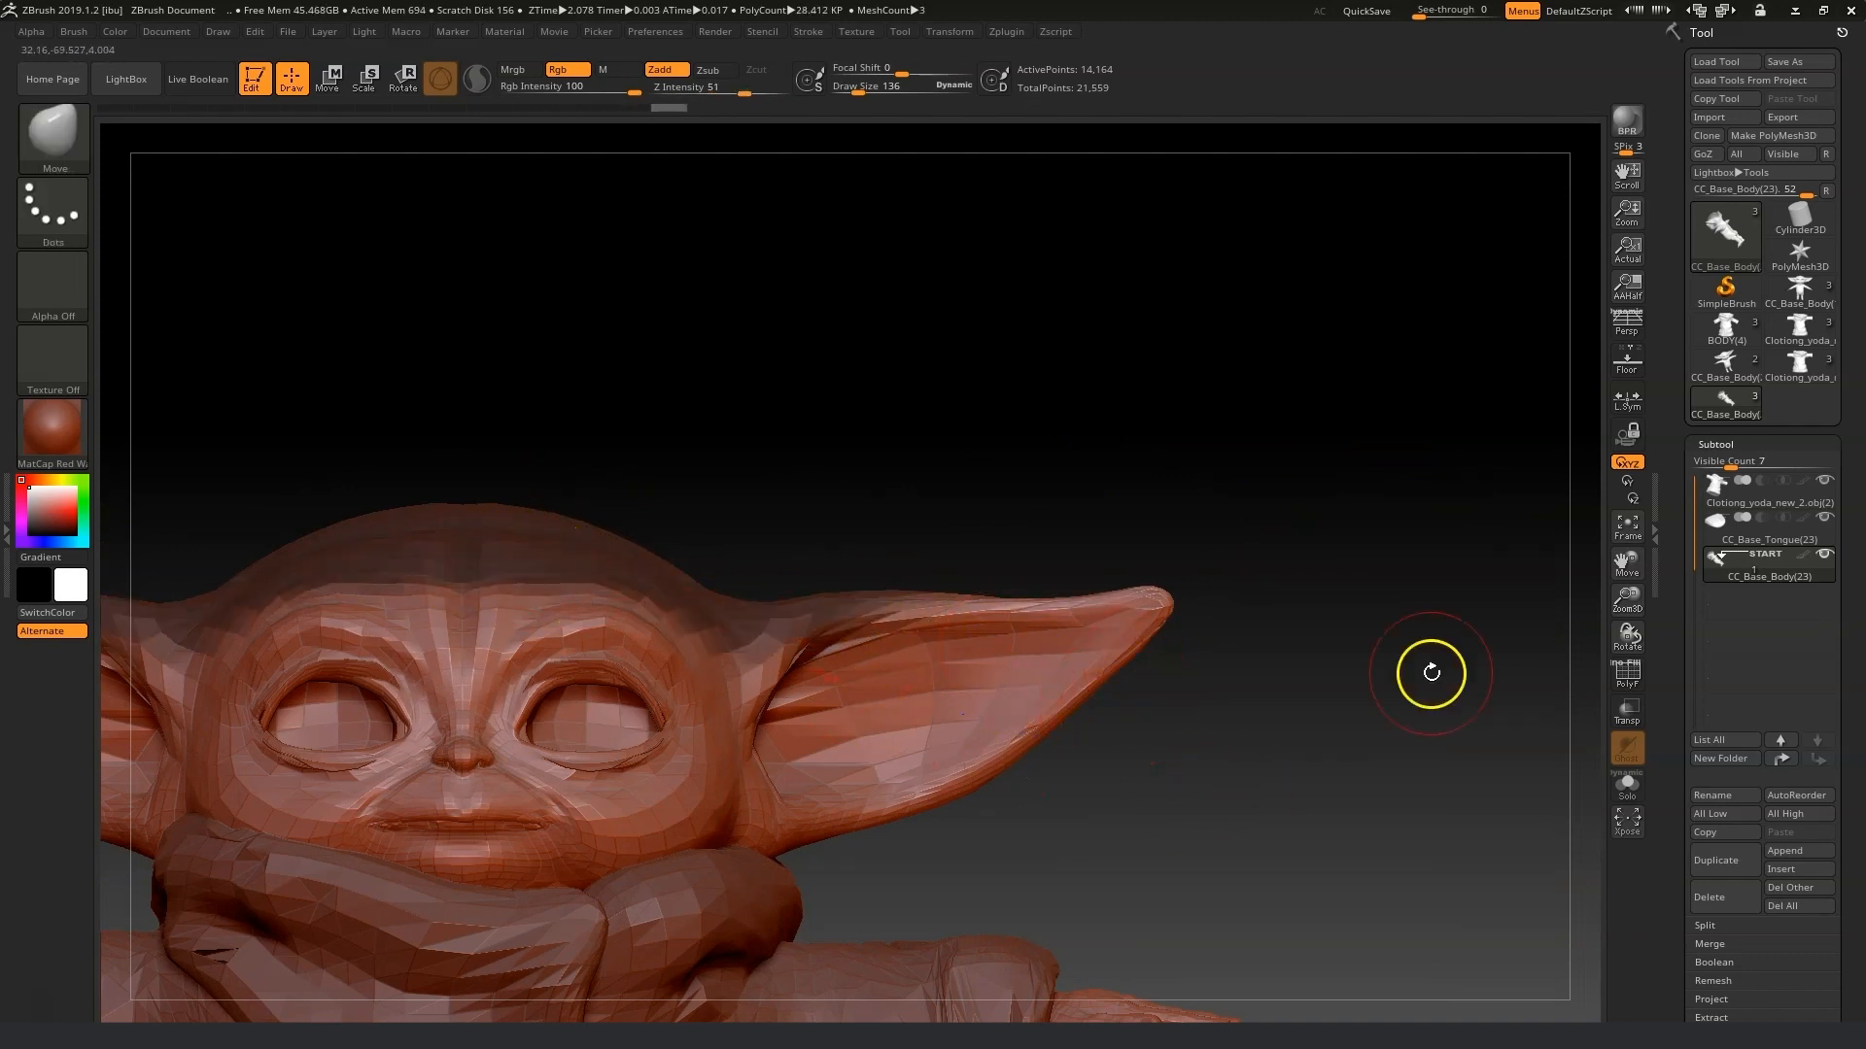
left_click_drag(1626, 564, 1769, 507)
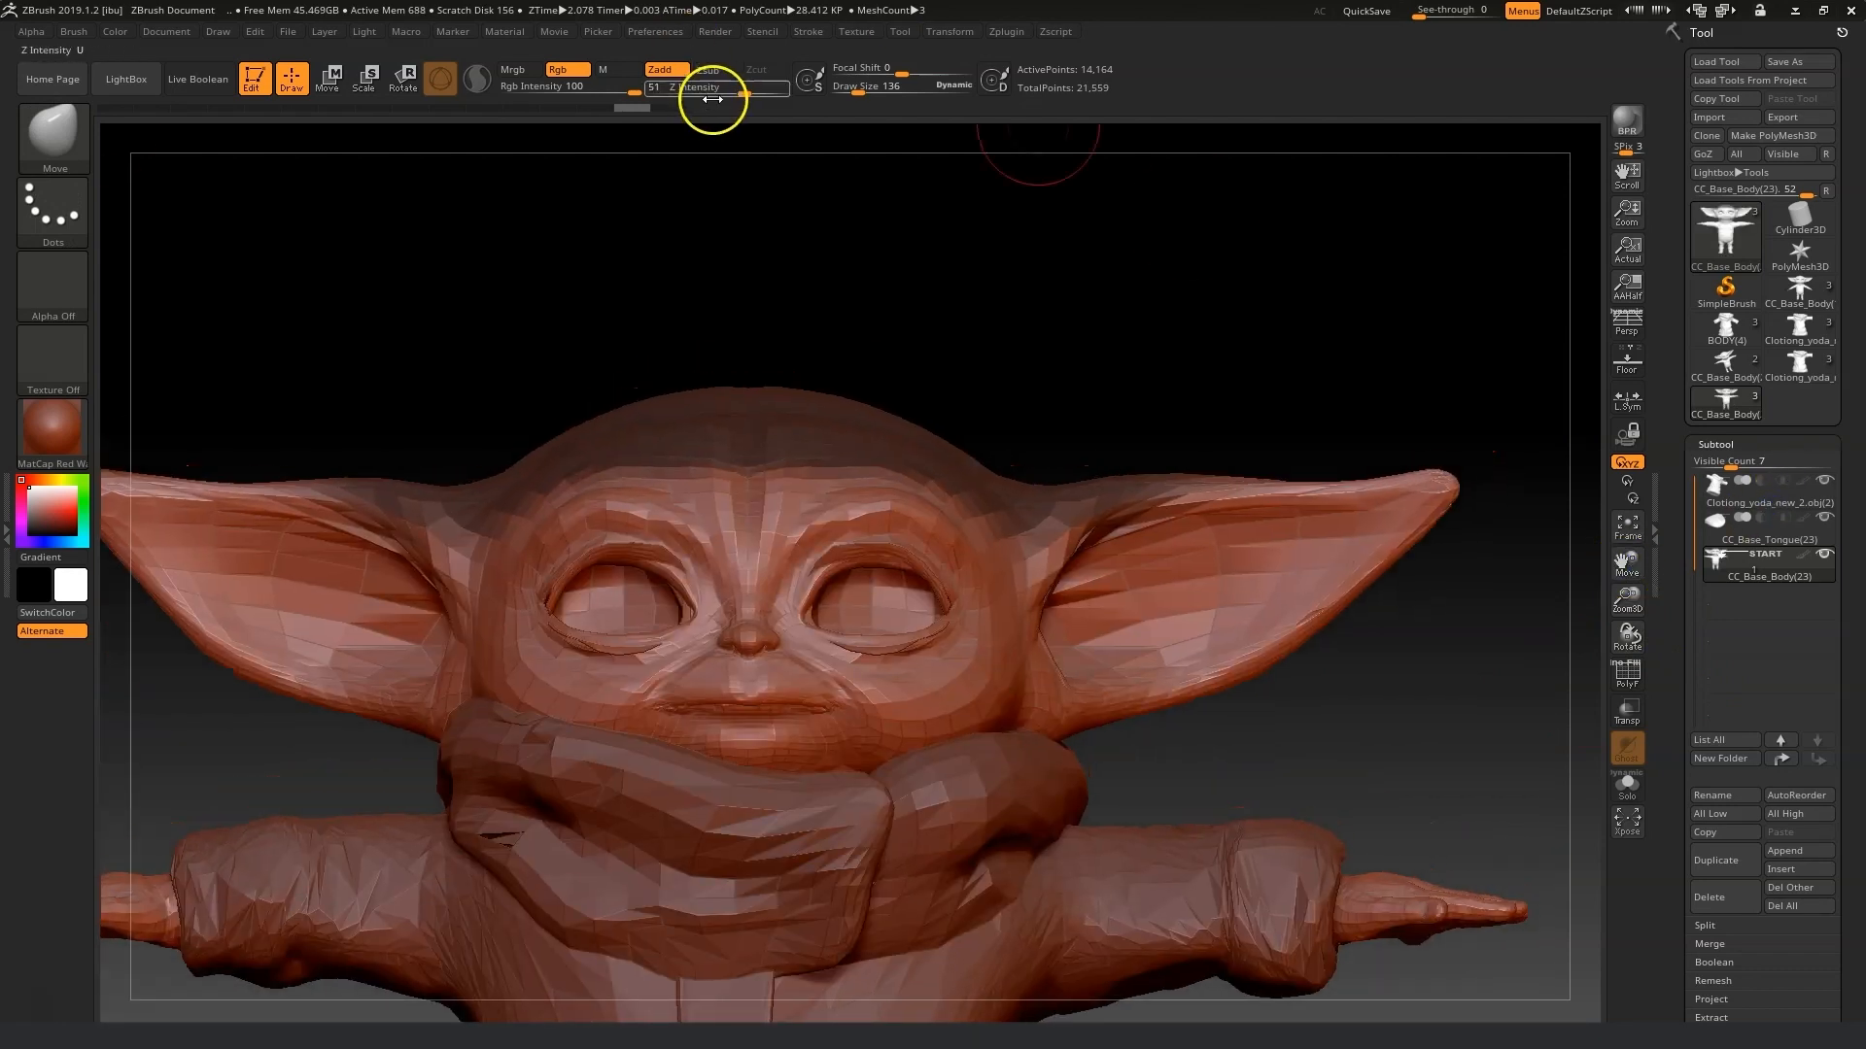
Open the RealTimeHair plugin, dock it, and generate hair cards on the character's head.
left_click(1007, 32)
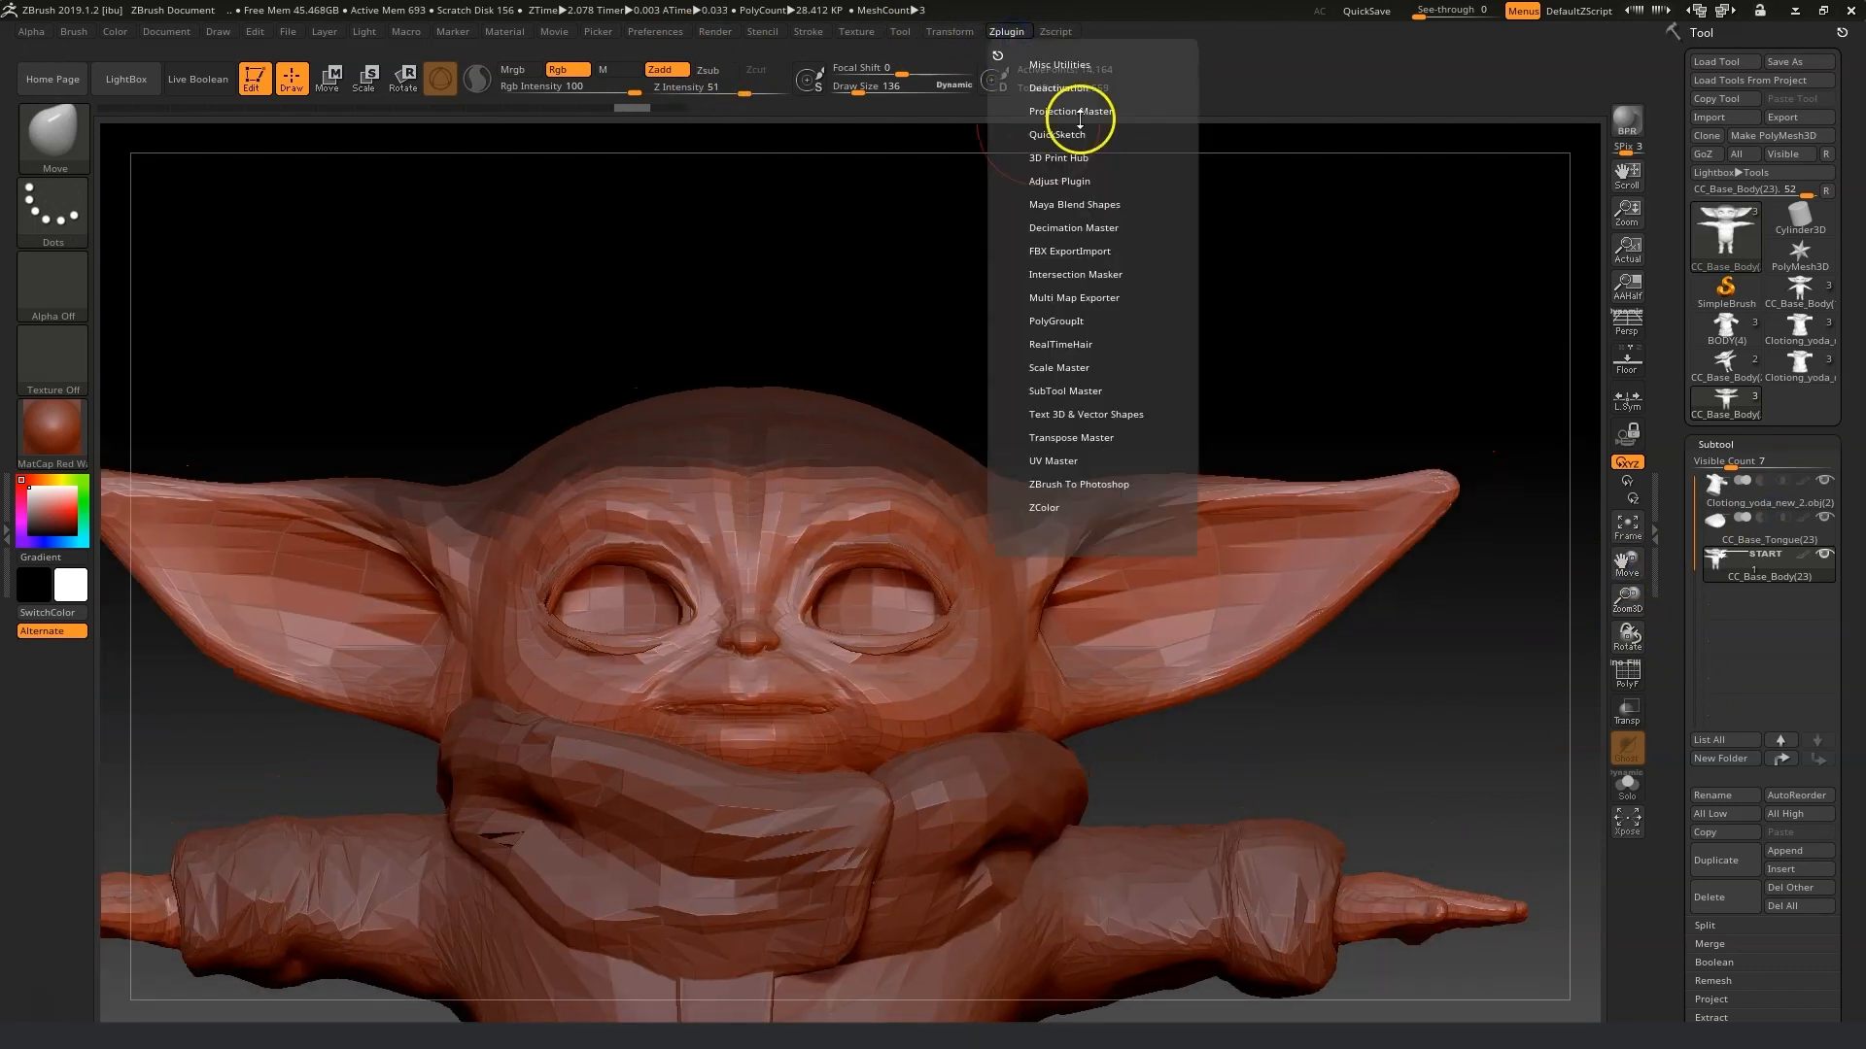
left_click(1078, 344)
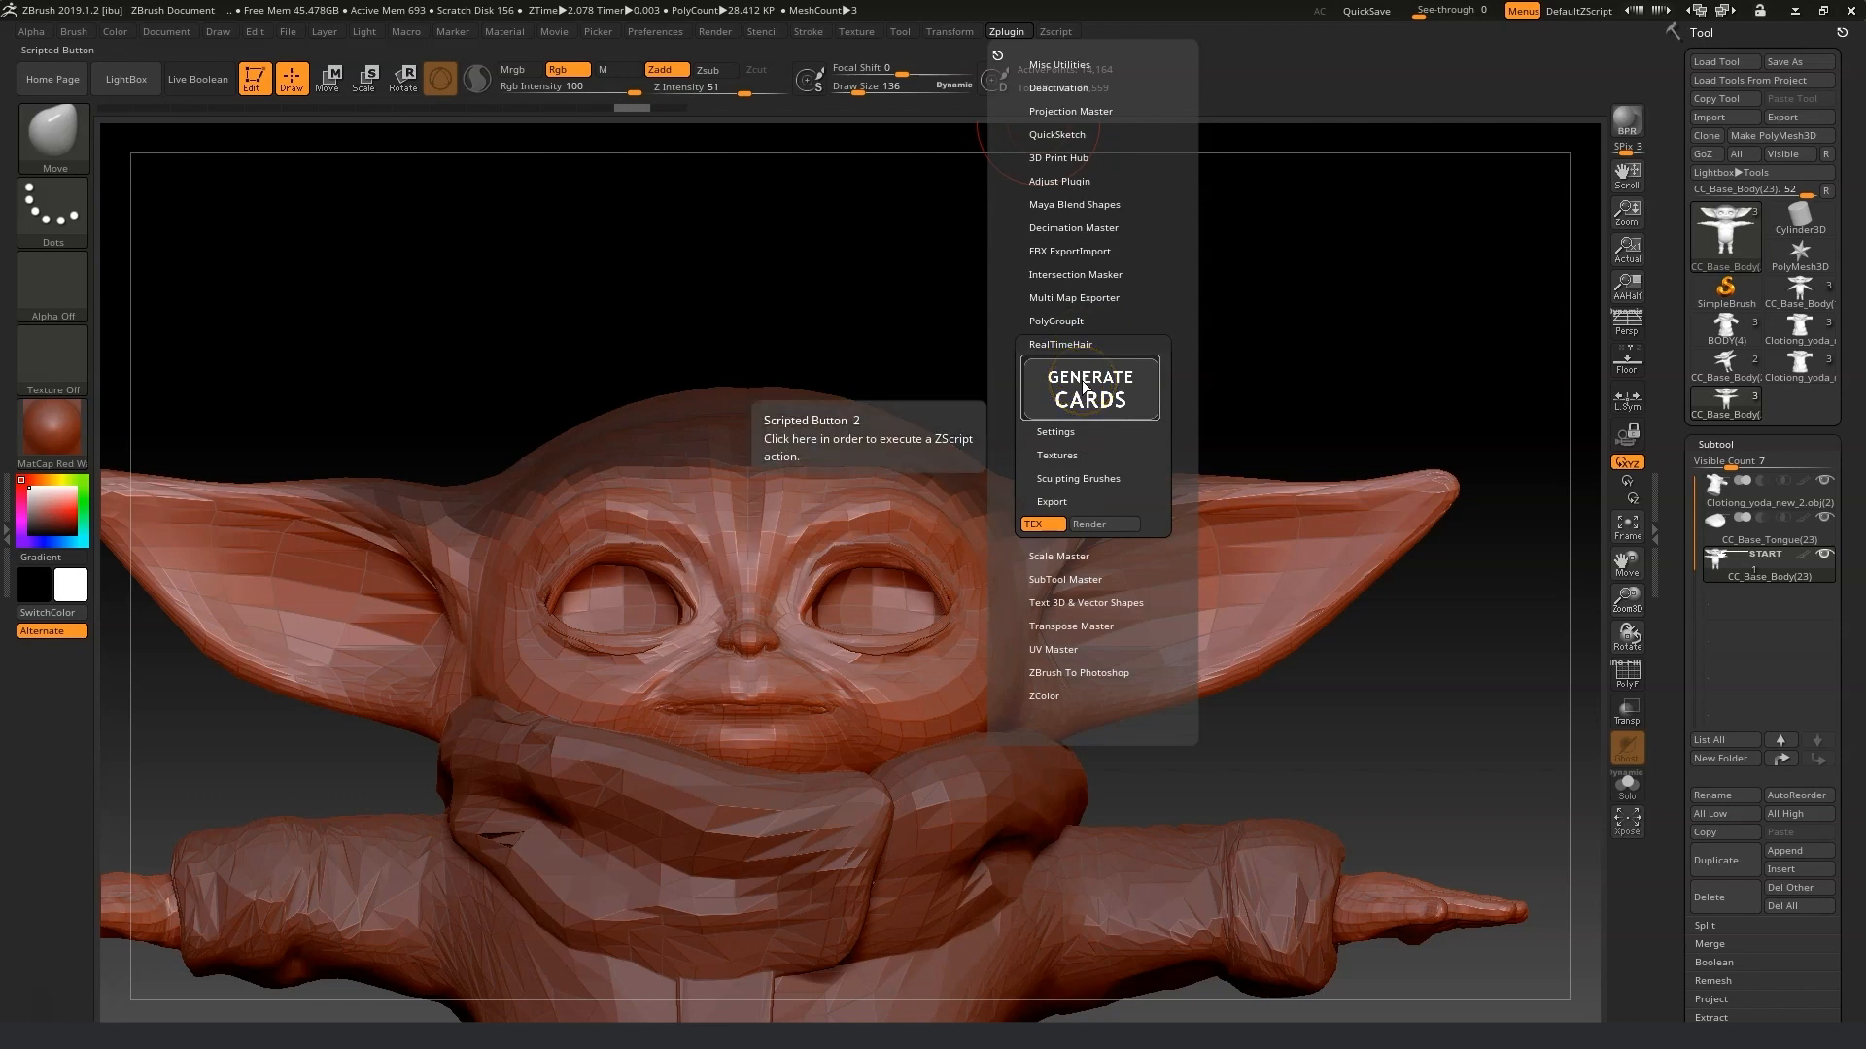
left_click(999, 56)
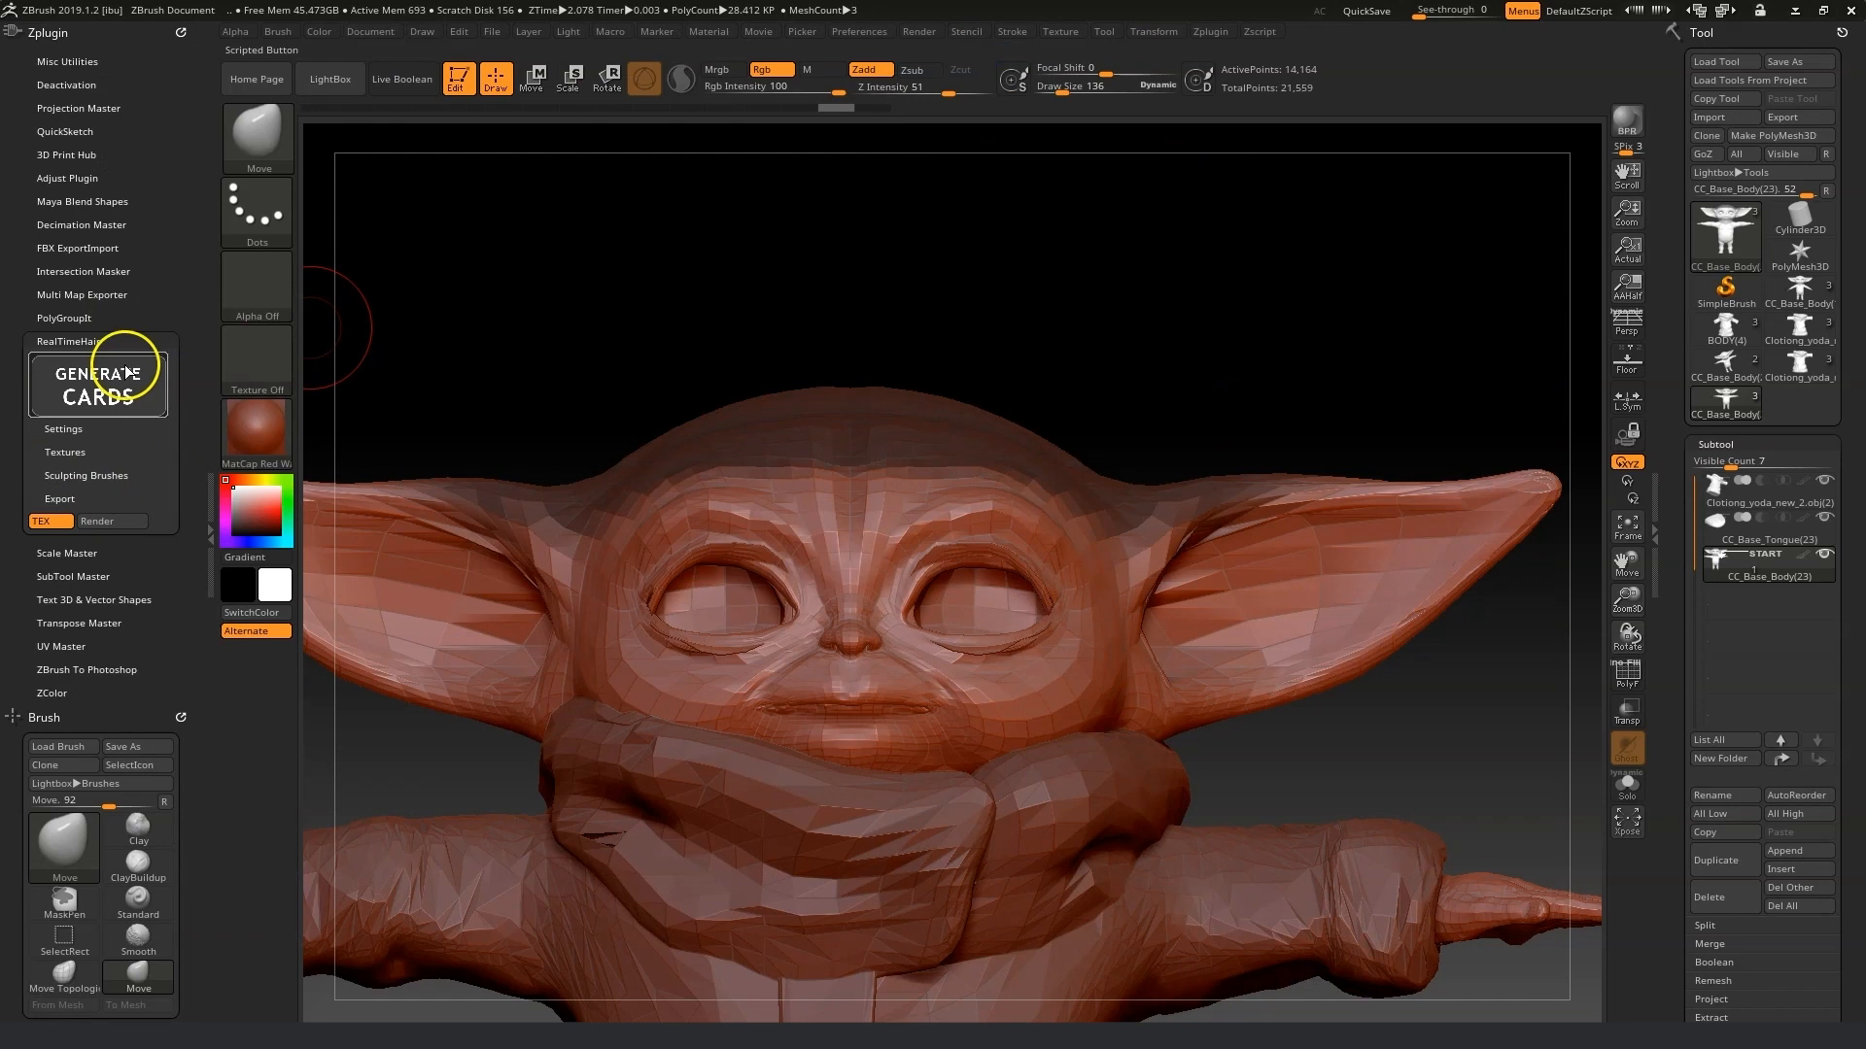
left_click(127, 371)
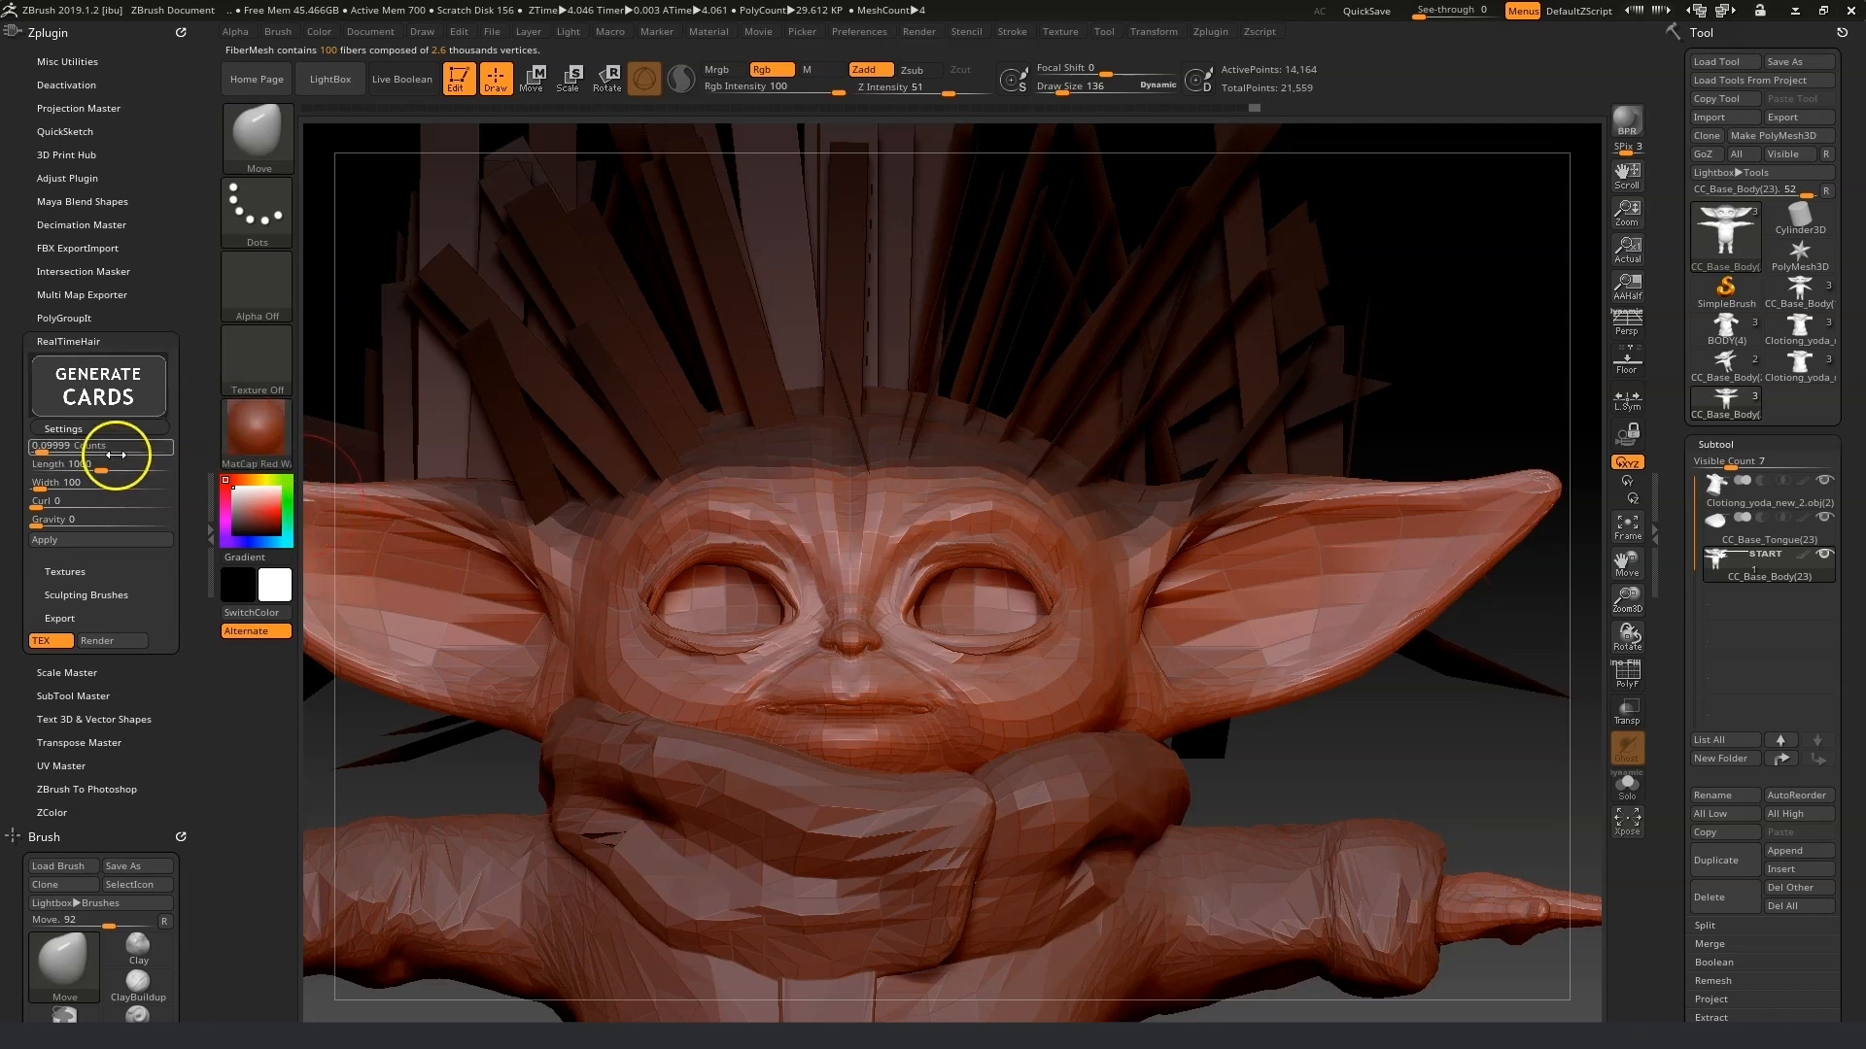
Set the hair card Counts to about 0.194, Length about 194, Width about 313 and Gravity about 0.052, then apply.
left_click_drag(100, 470, 49, 452)
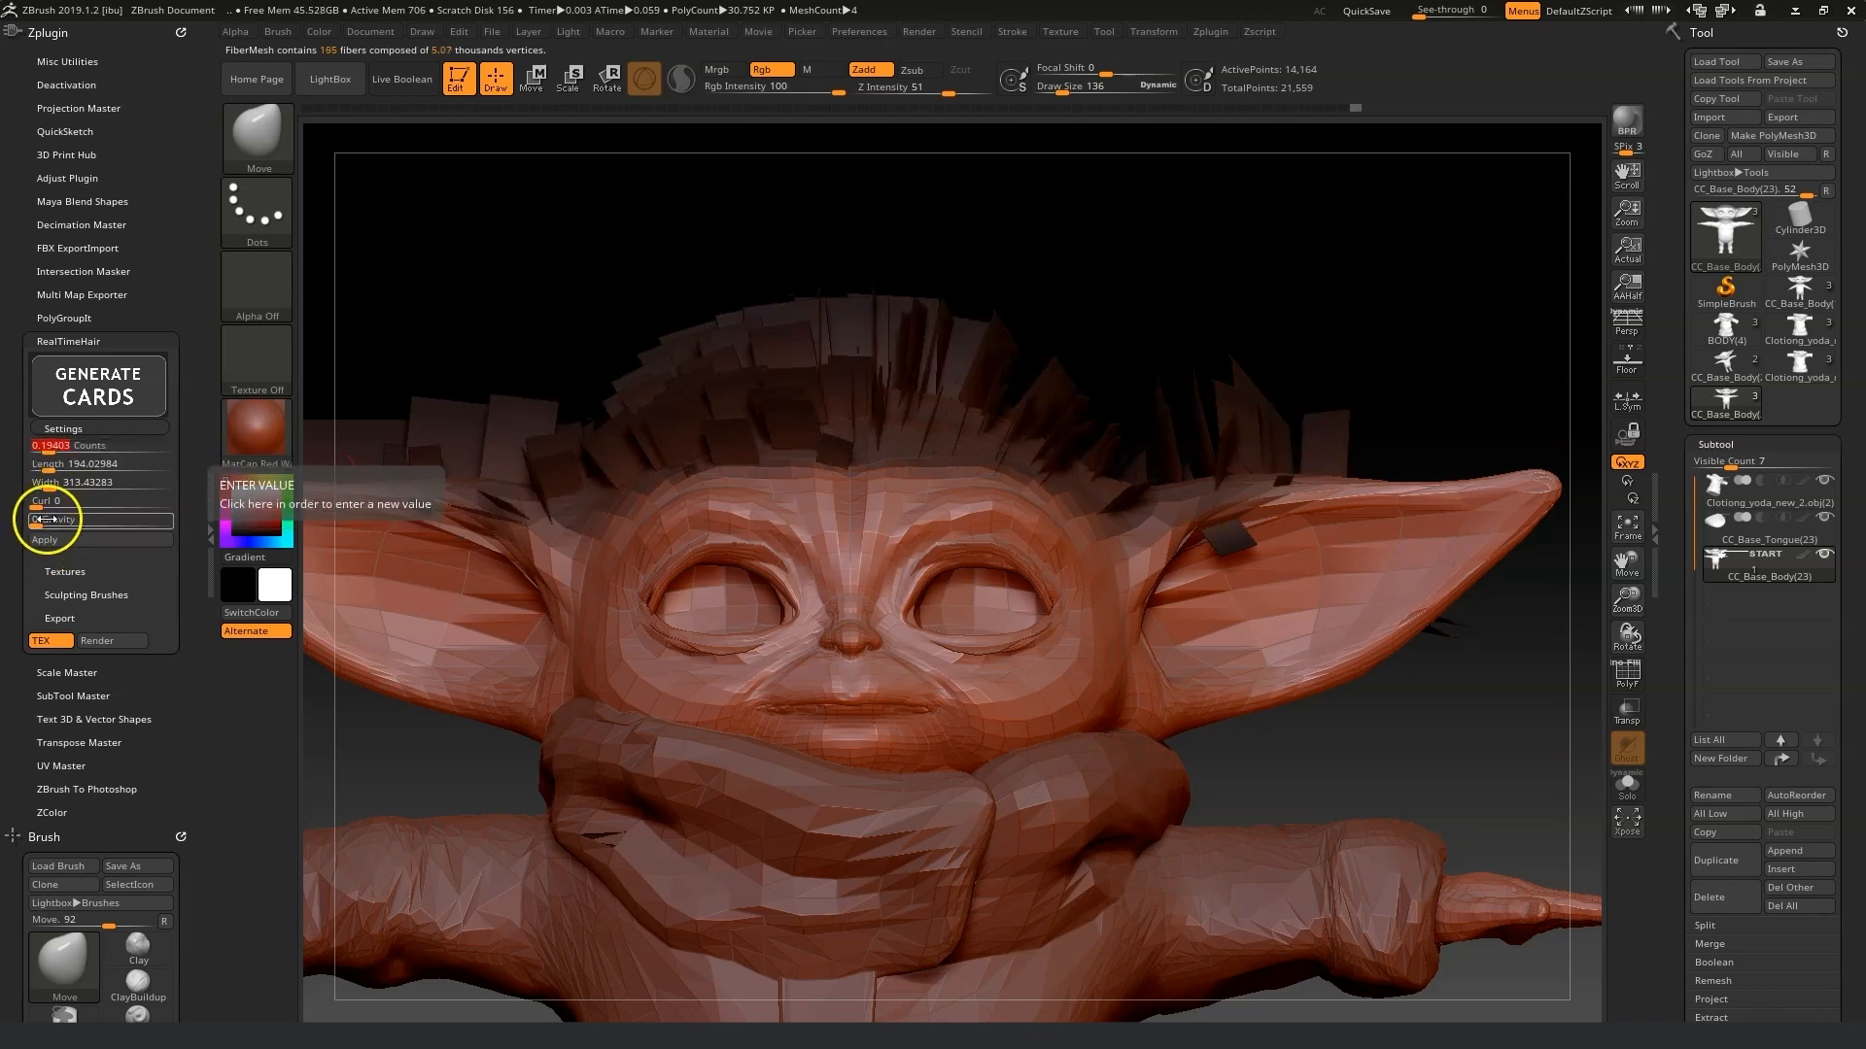
left_click_drag(34, 519, 45, 522)
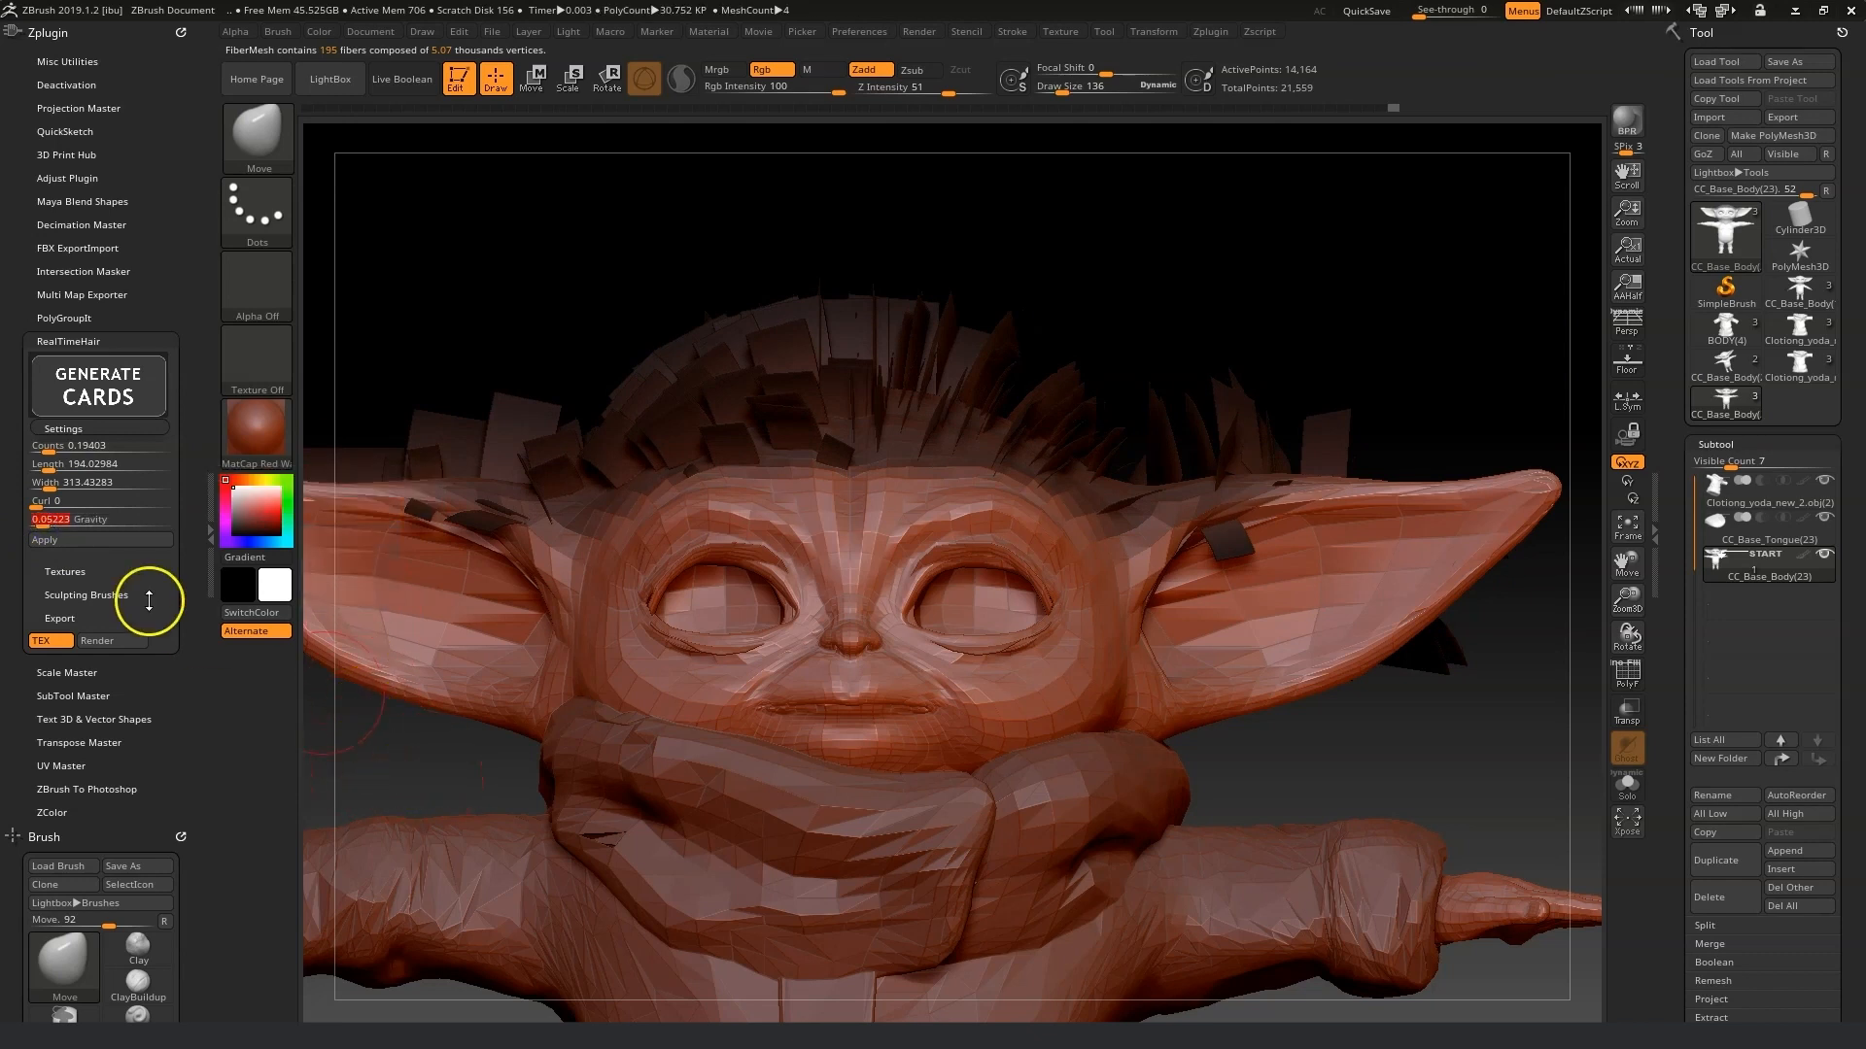
left_click(92, 542)
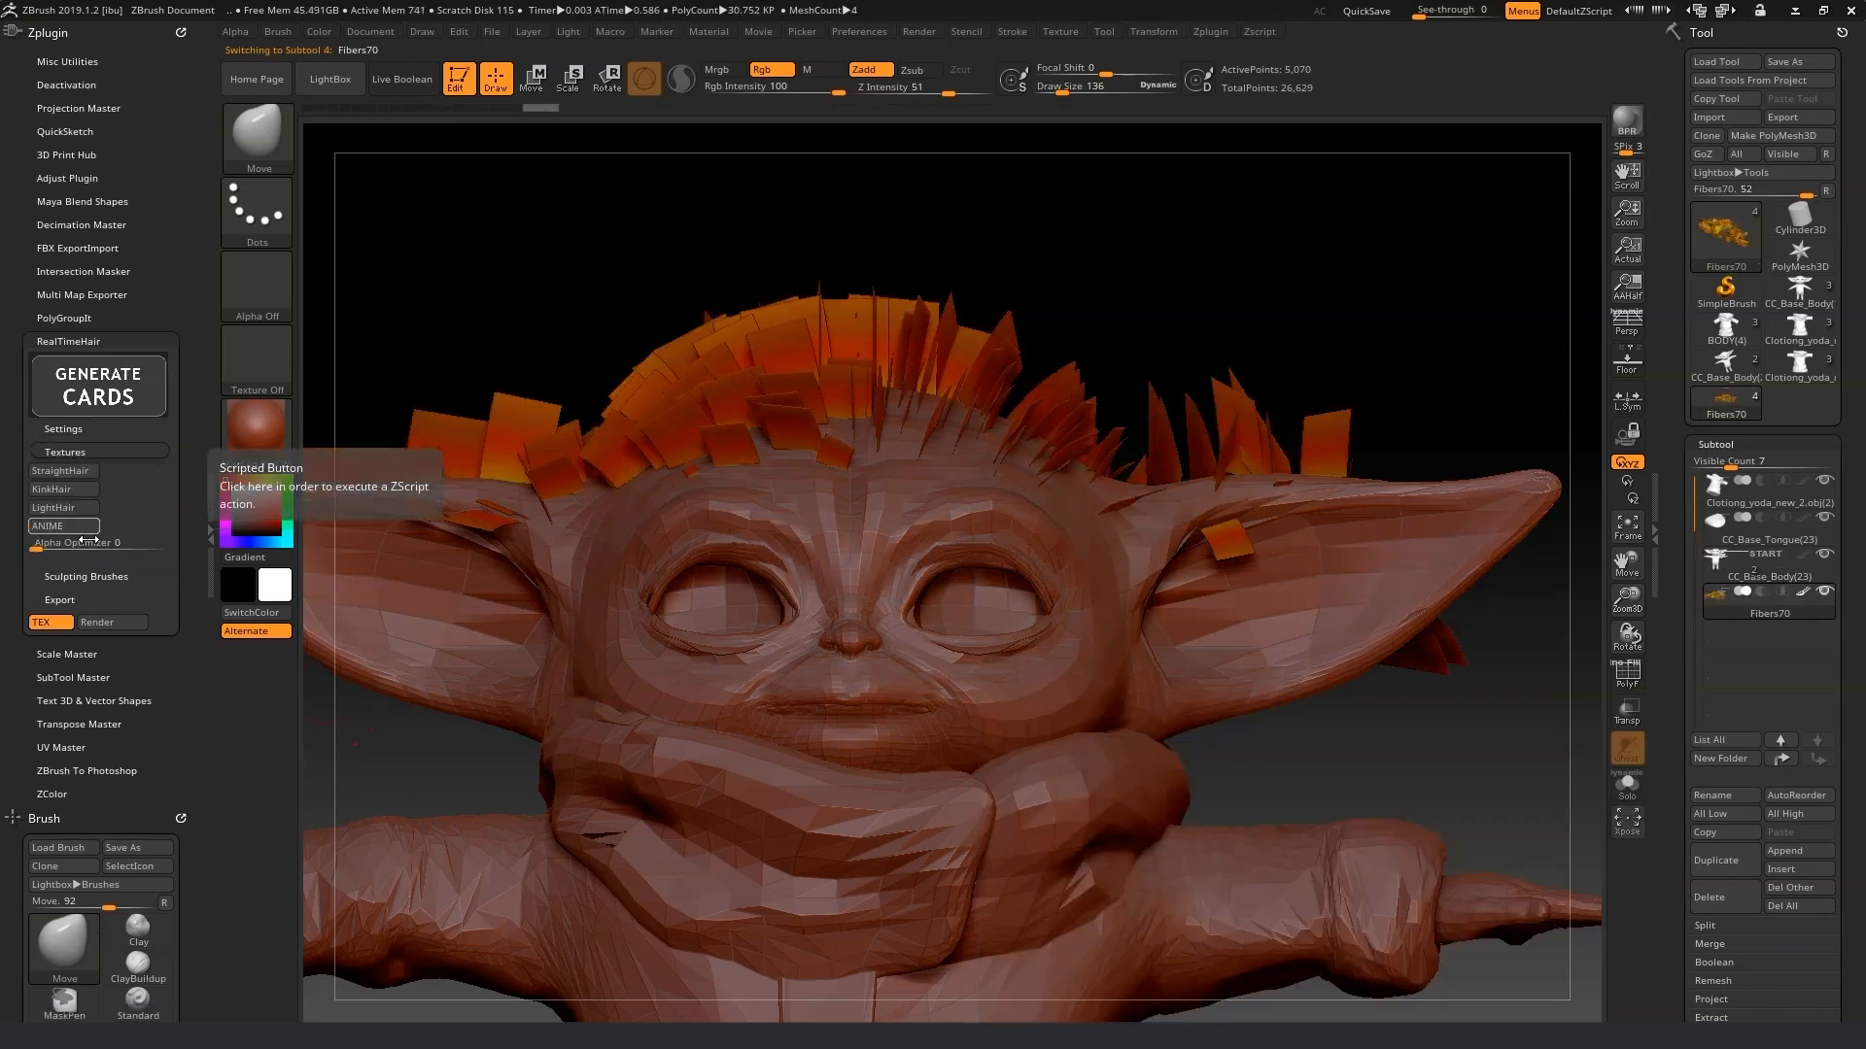
Apply the LightHair texture to the hair cards.
left_click(85, 452)
left_click(87, 453)
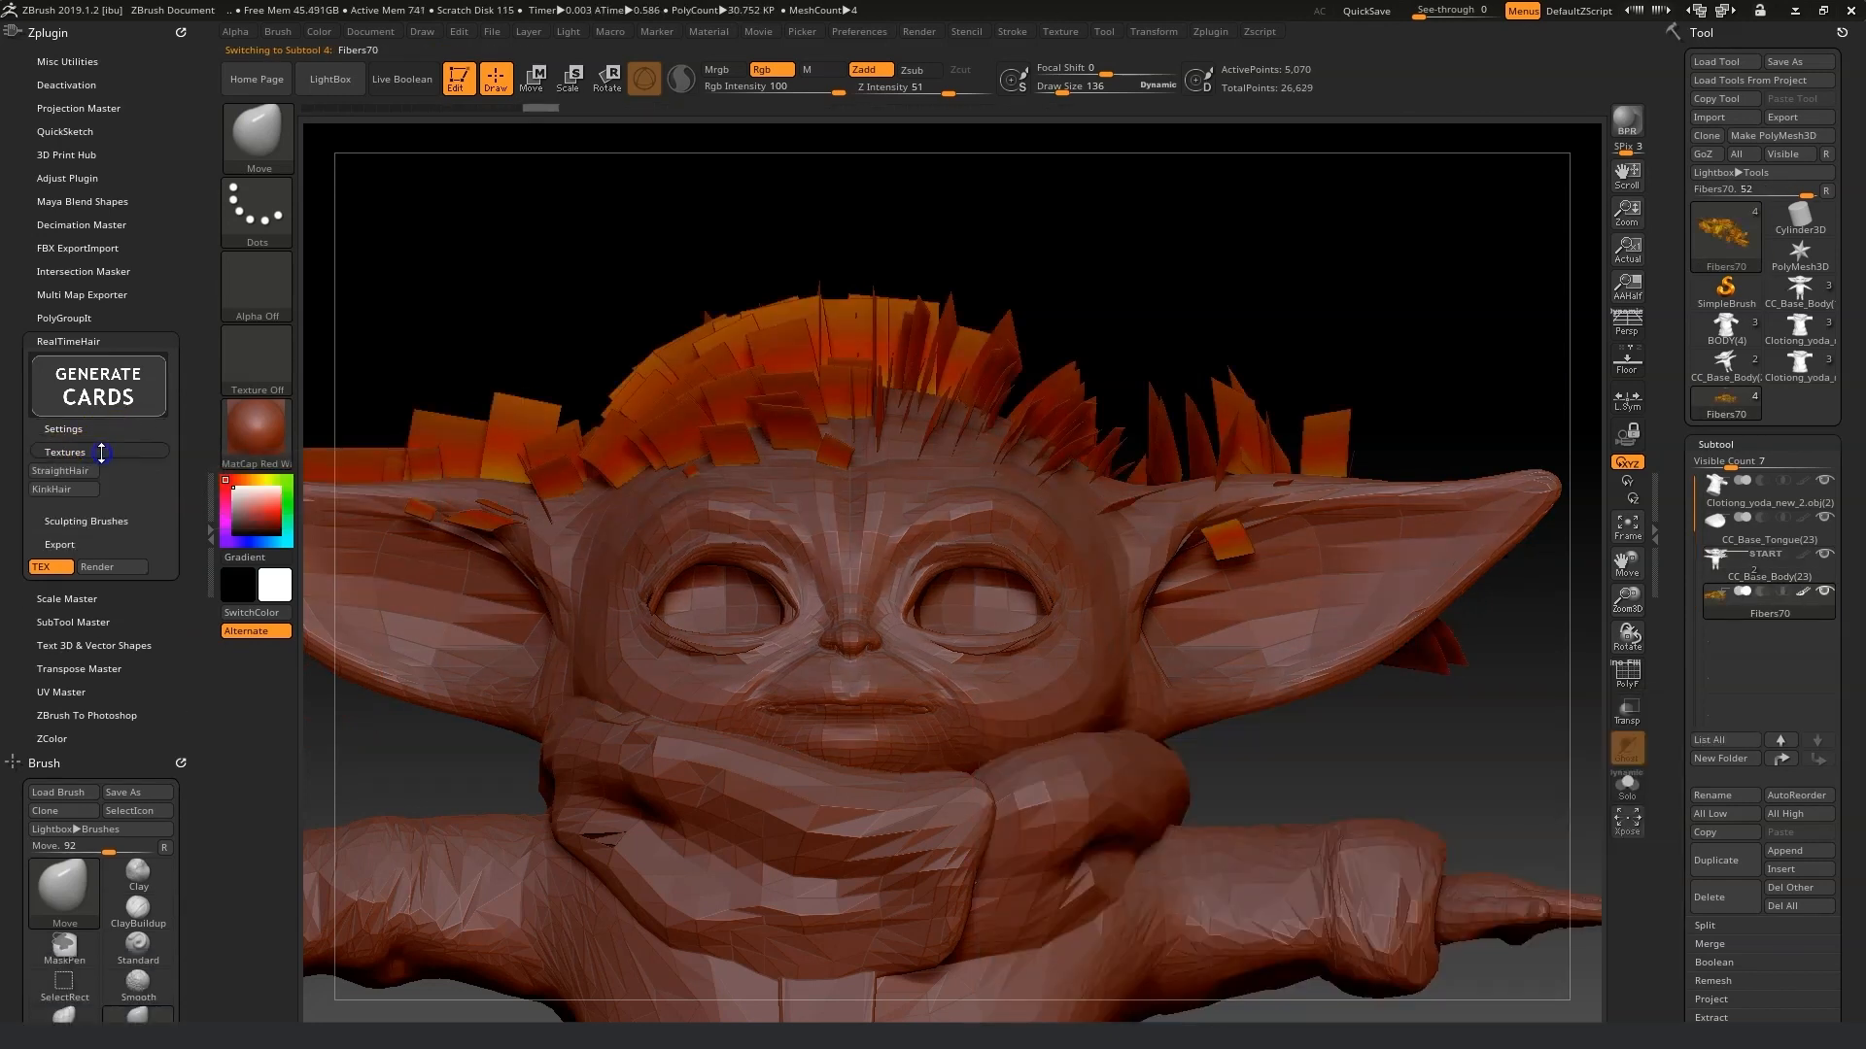
left_click(90, 507)
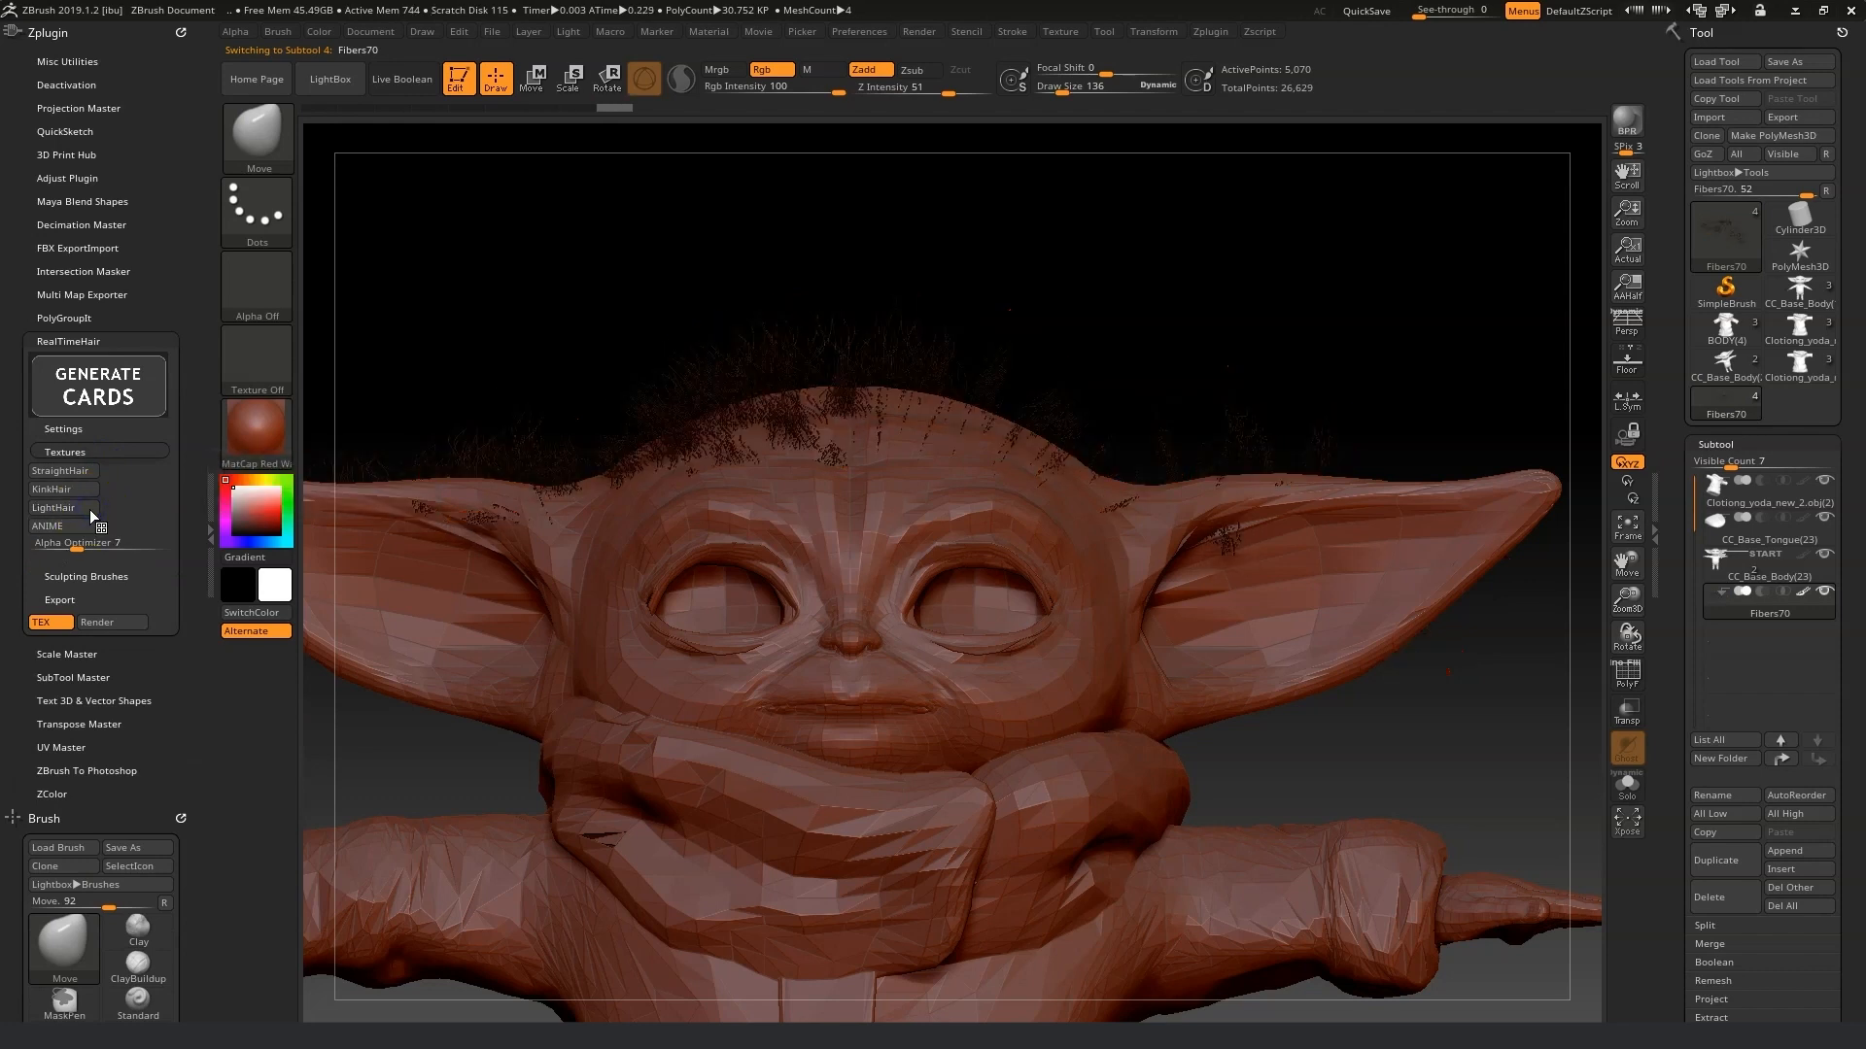
Switch the viewport material to SkinShade4.
left_click(271, 446)
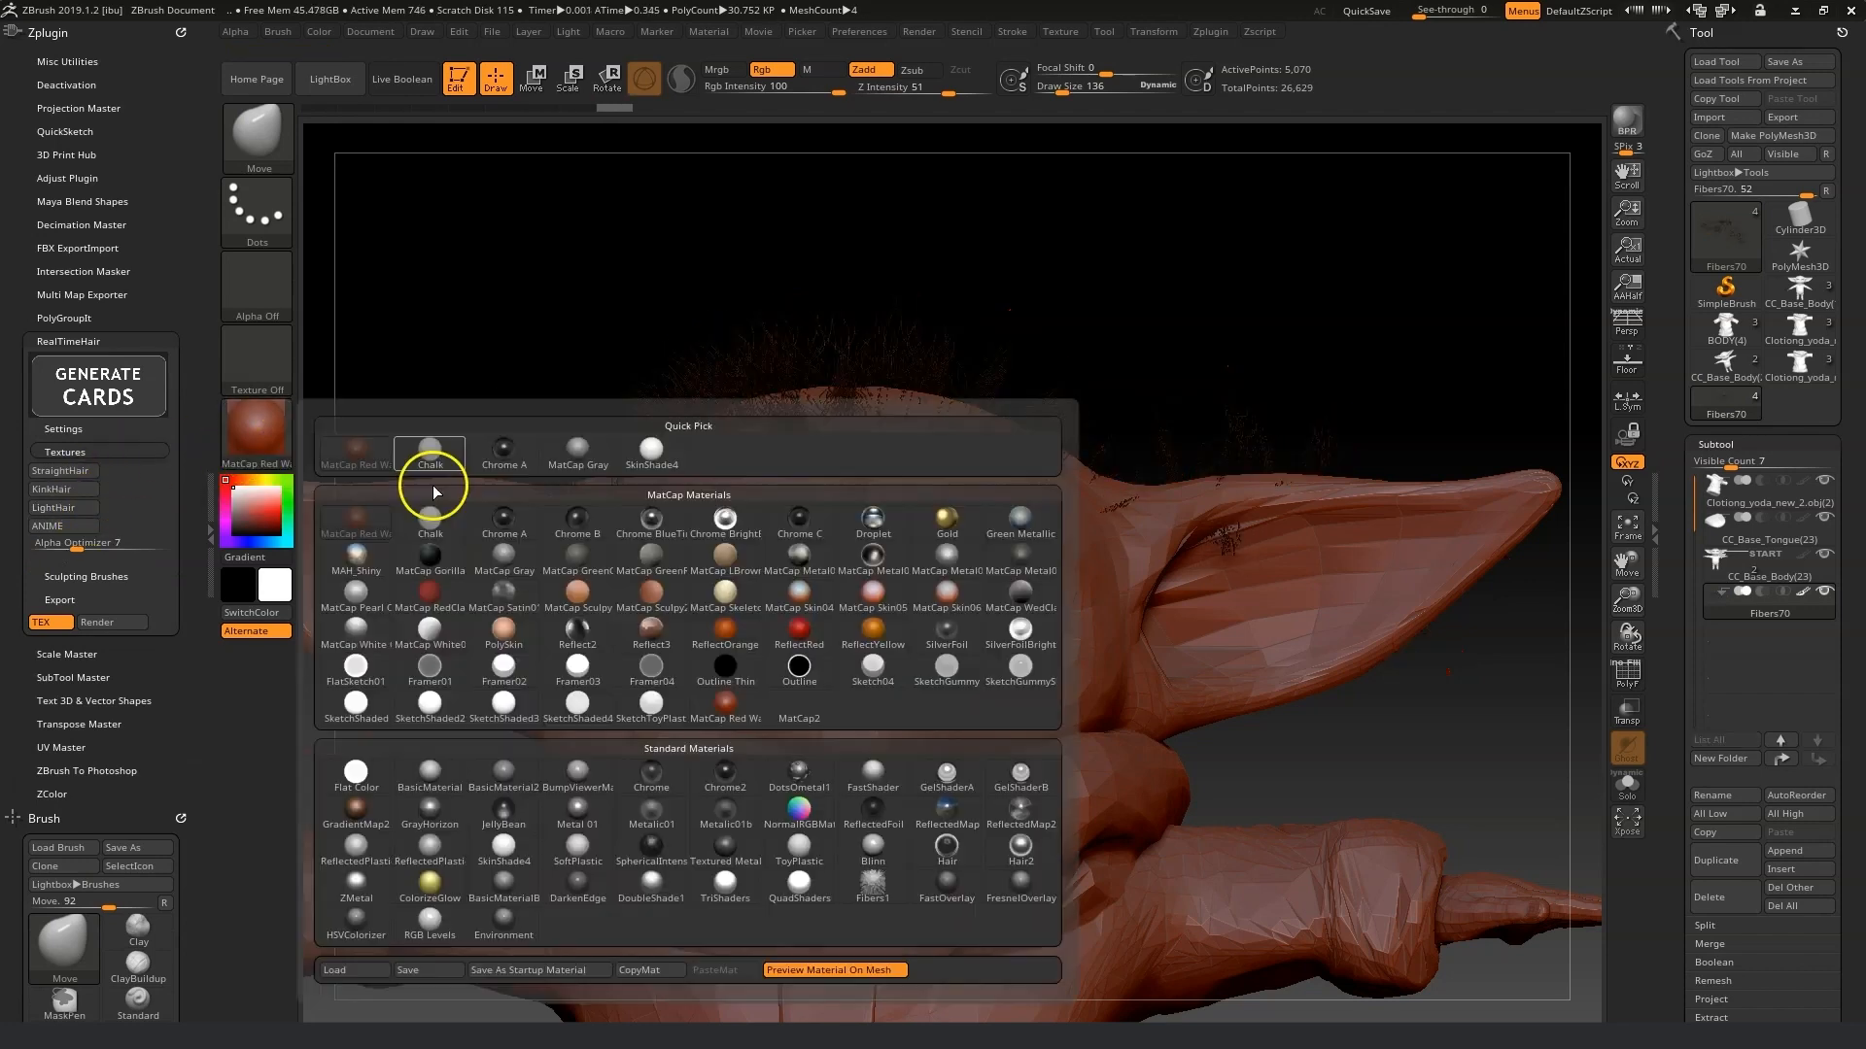
left_click(651, 449)
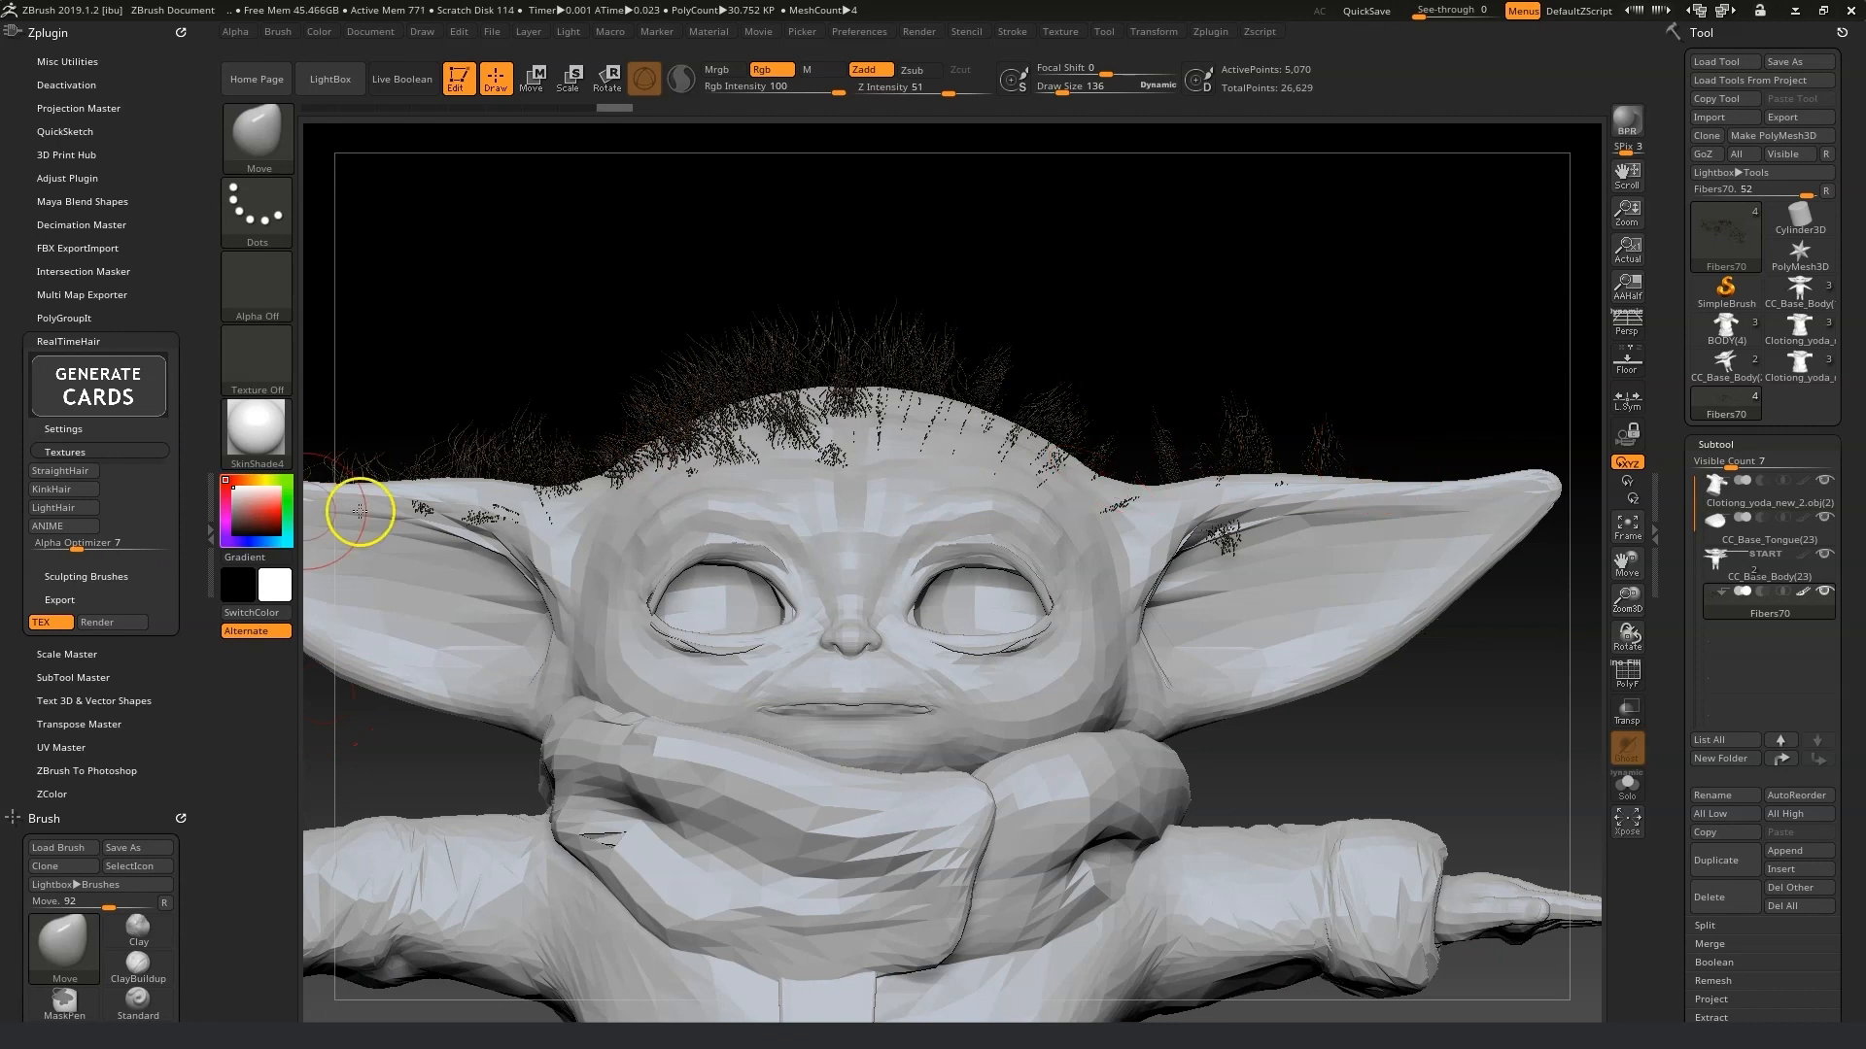
Try the StraightHair, KinkHair, ANIME and LightHair card textures and set Alpha Optimizer to about 8.17.
left_click(81, 474)
left_click(77, 491)
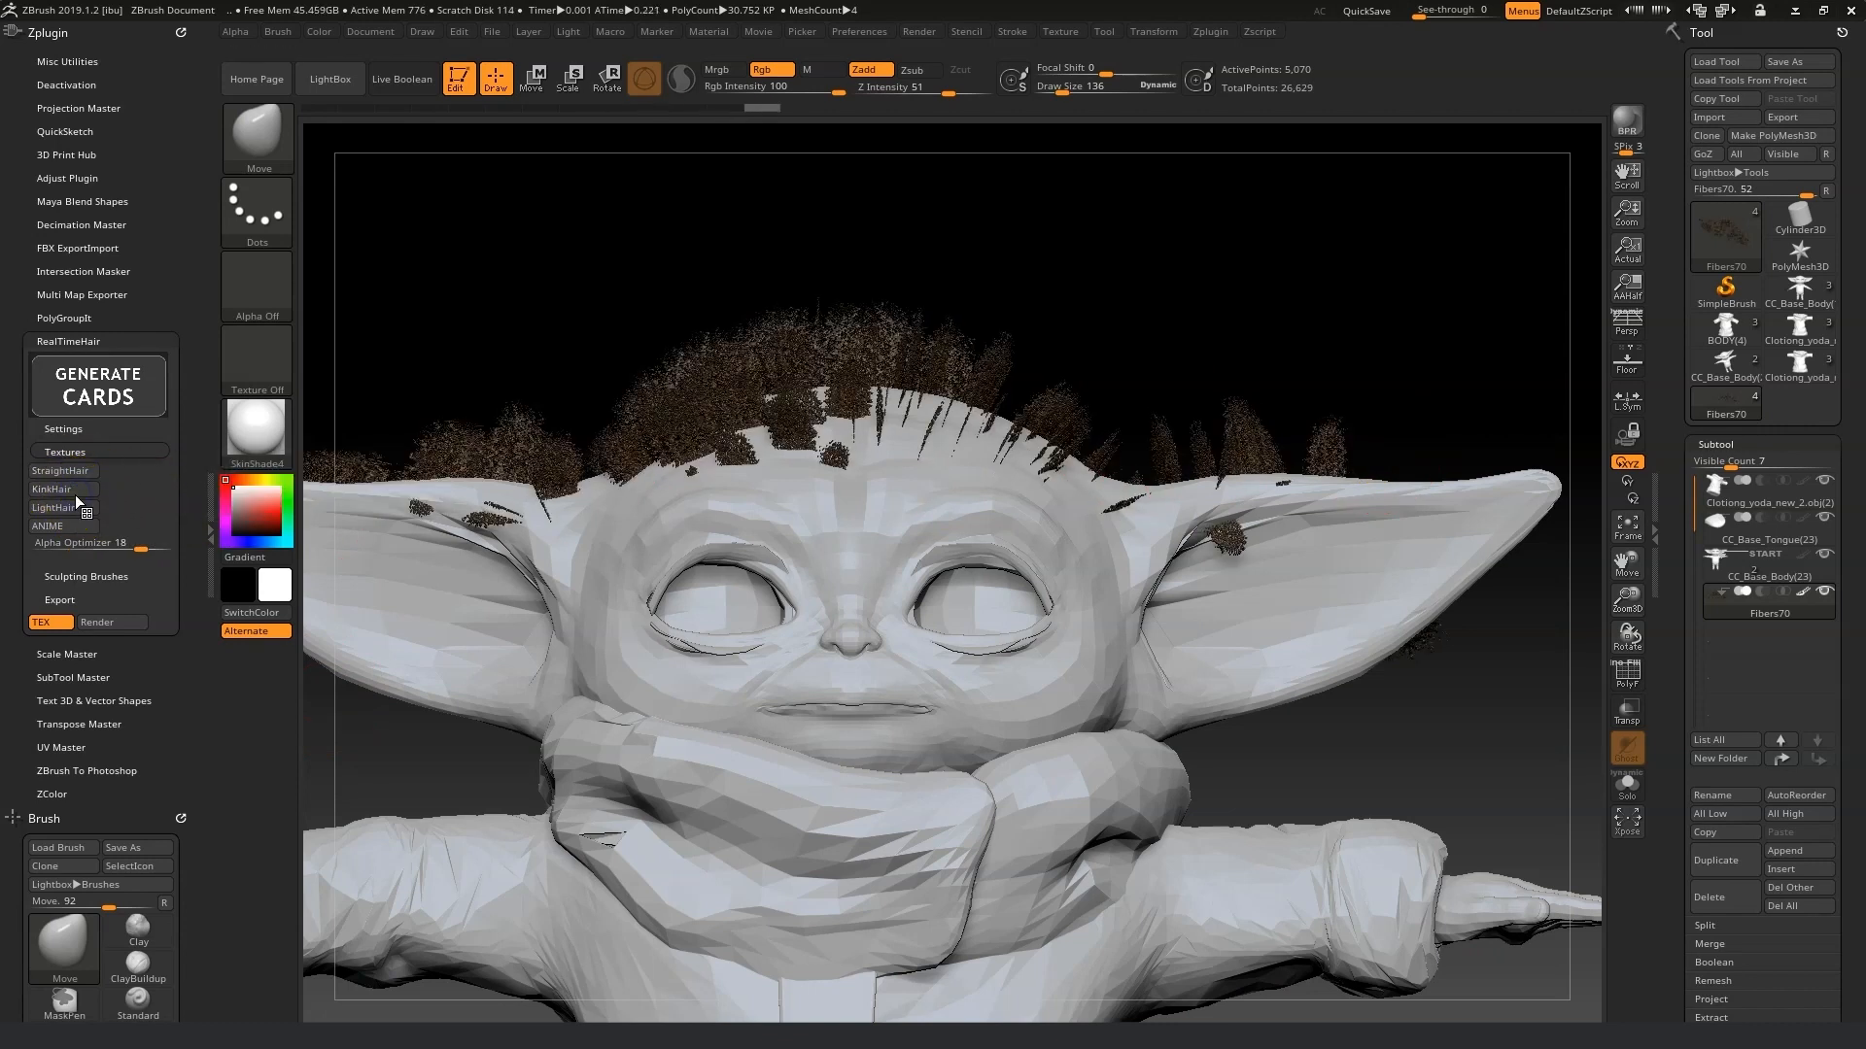
left_click(64, 526)
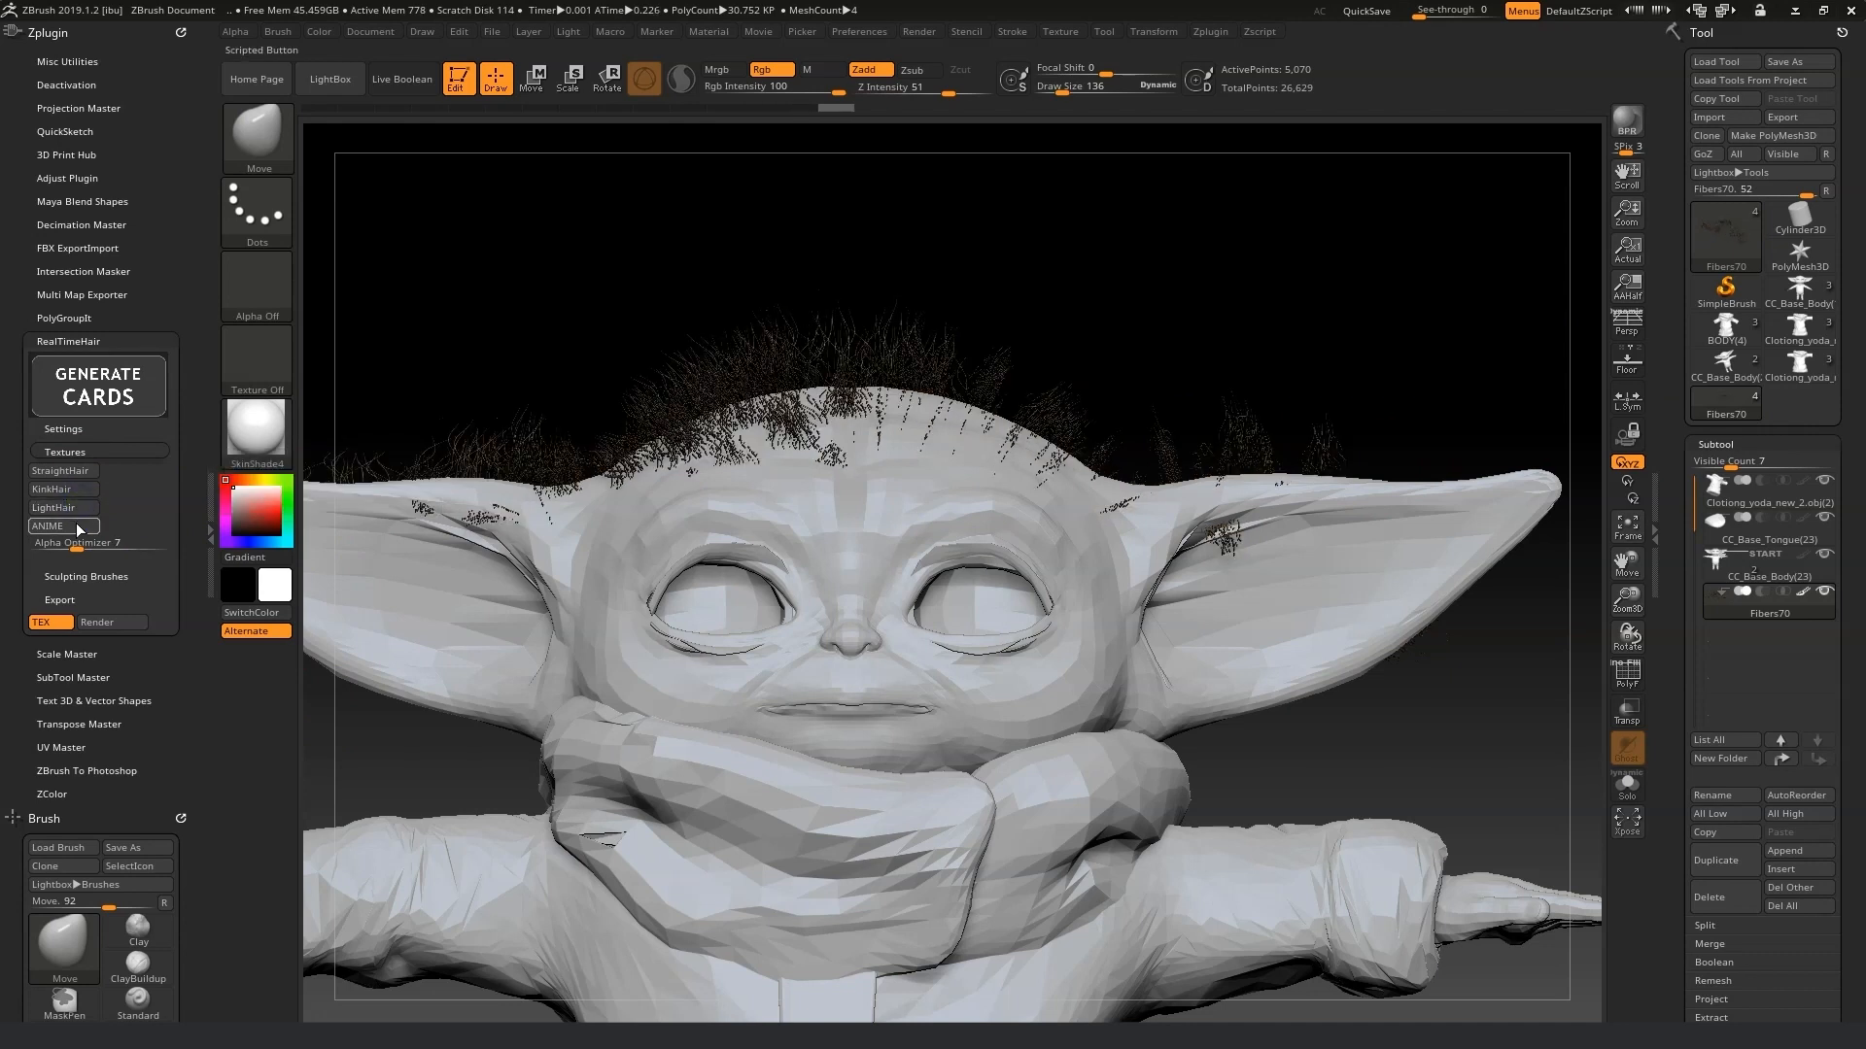
left_click(64, 508)
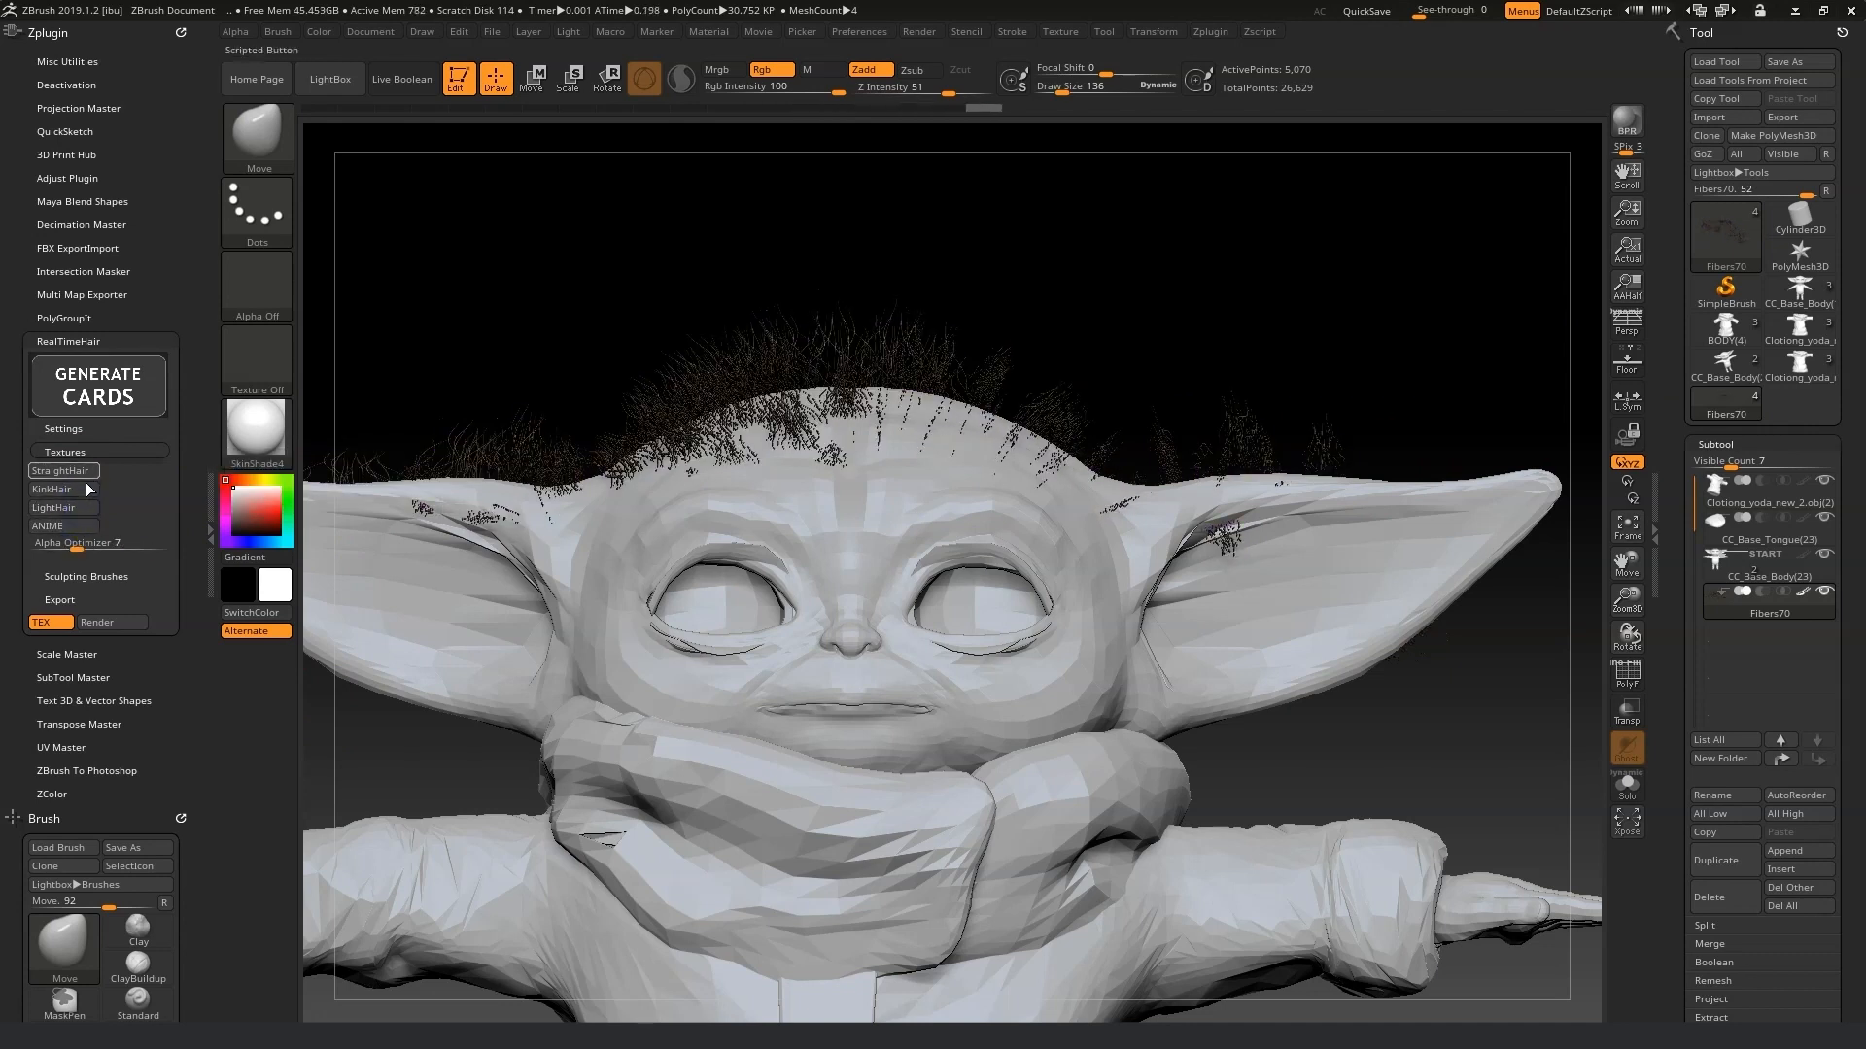
mouse_move(79, 549)
left_mouse_down()
mouse_move(110, 554)
mouse_move(83, 550)
left_mouse_up()
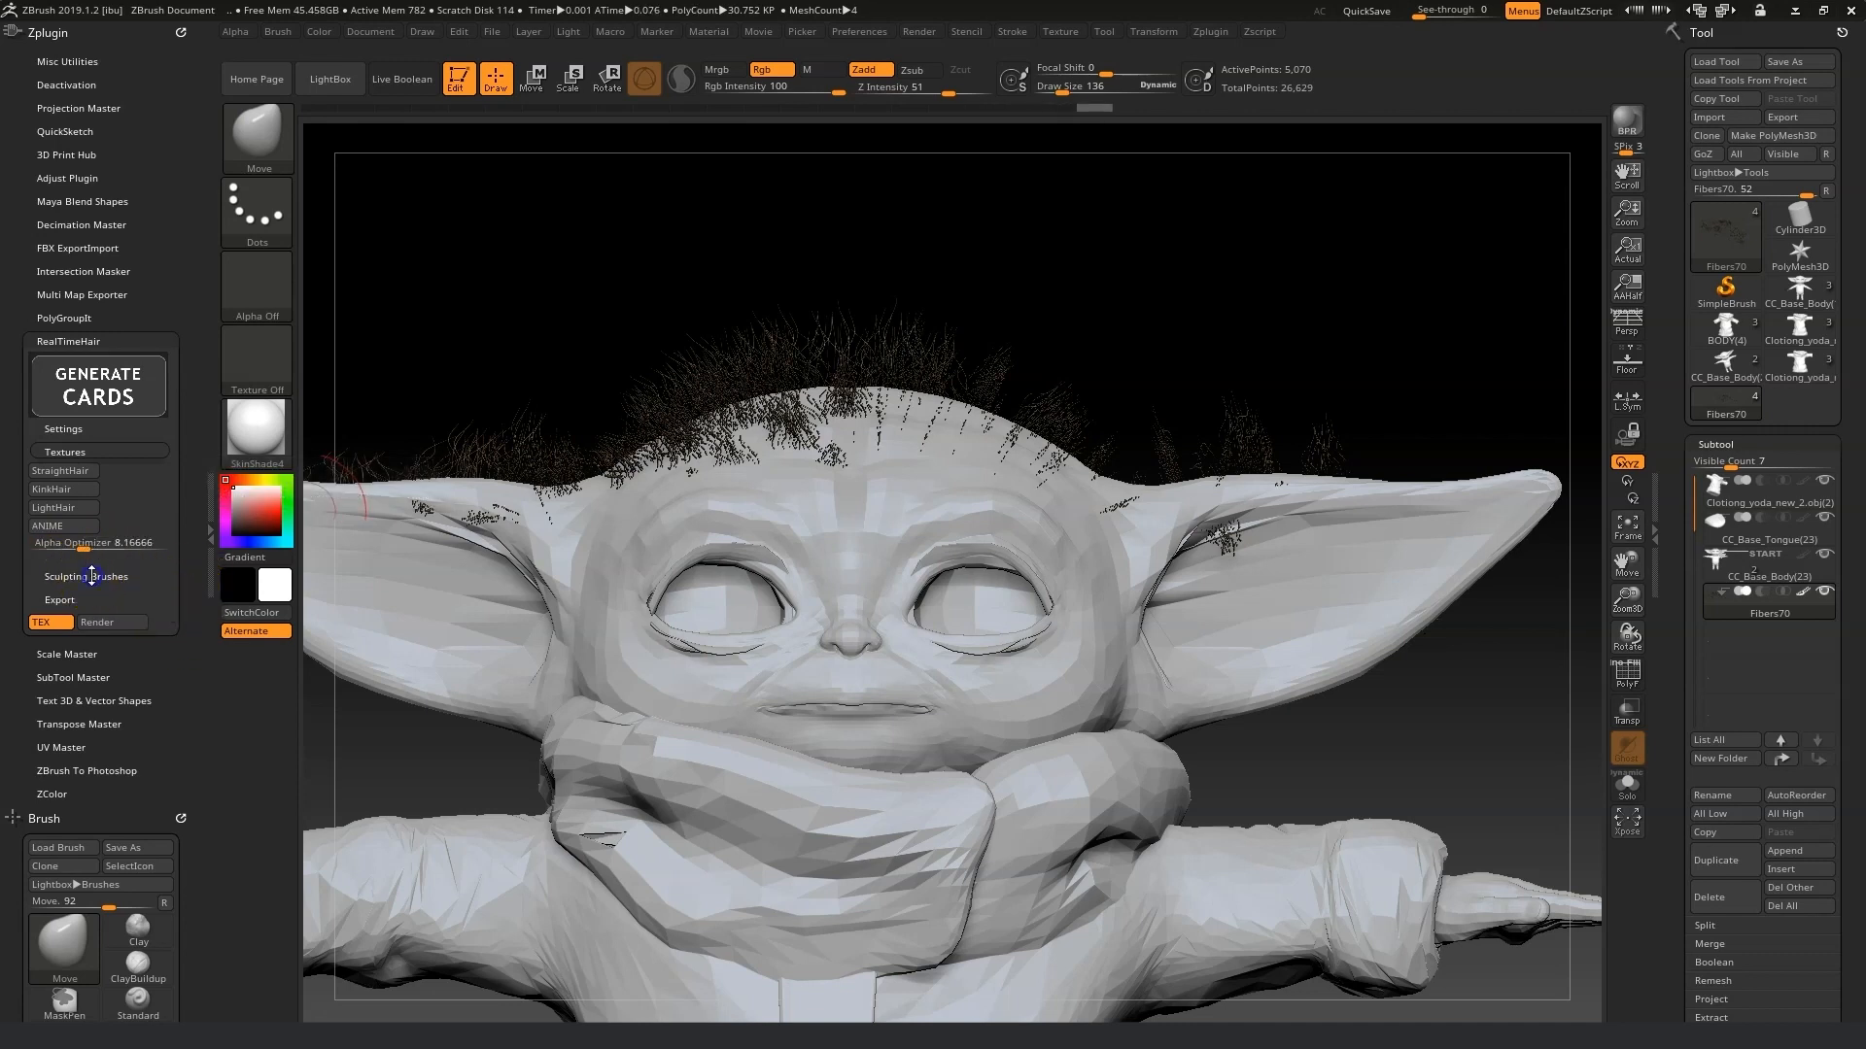
Open the RealTimeHair sculpting brushes and push the hair cards with the Move hair brush.
left_click(91, 577)
left_click(55, 528)
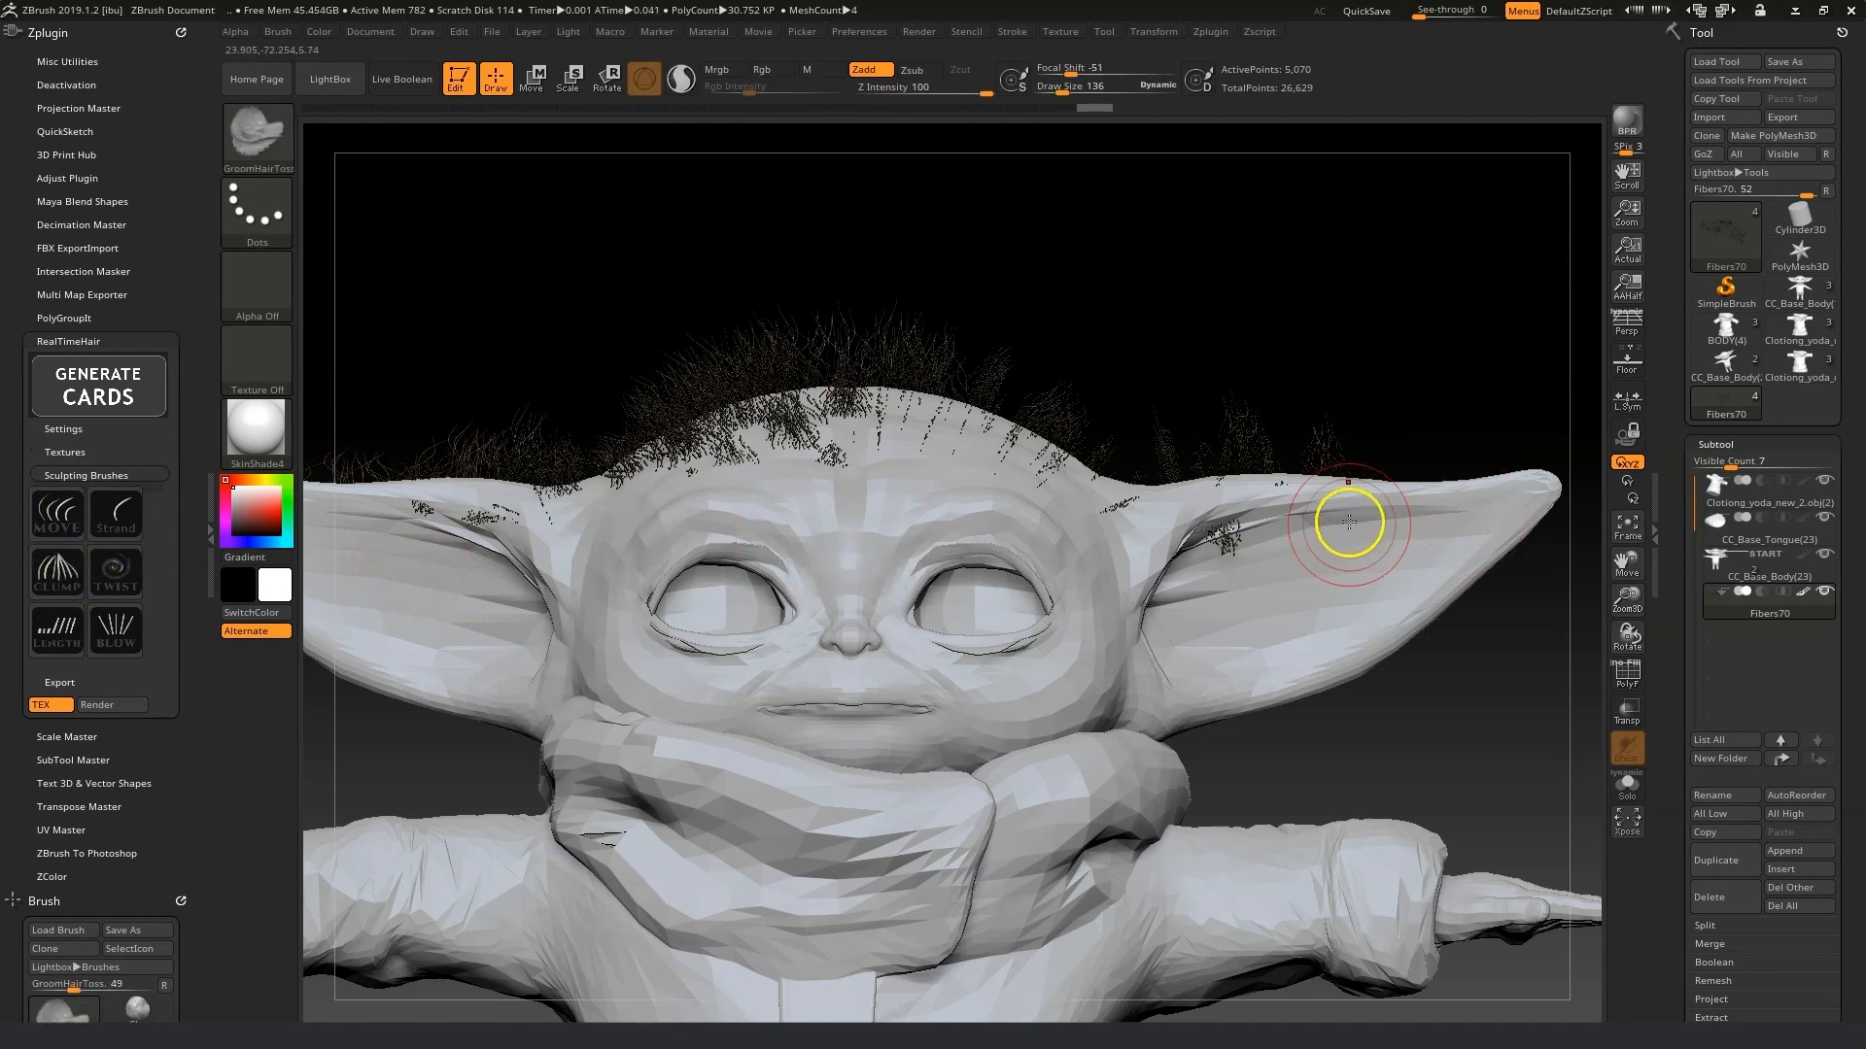
mouse_move(1220, 542)
left_mouse_down()
mouse_move(1221, 478)
mouse_move(1120, 498)
left_mouse_up()
mouse_move(854, 472)
left_mouse_down()
mouse_move(826, 443)
mouse_move(612, 471)
mouse_move(453, 533)
mouse_move(487, 487)
mouse_move(401, 486)
left_mouse_up()
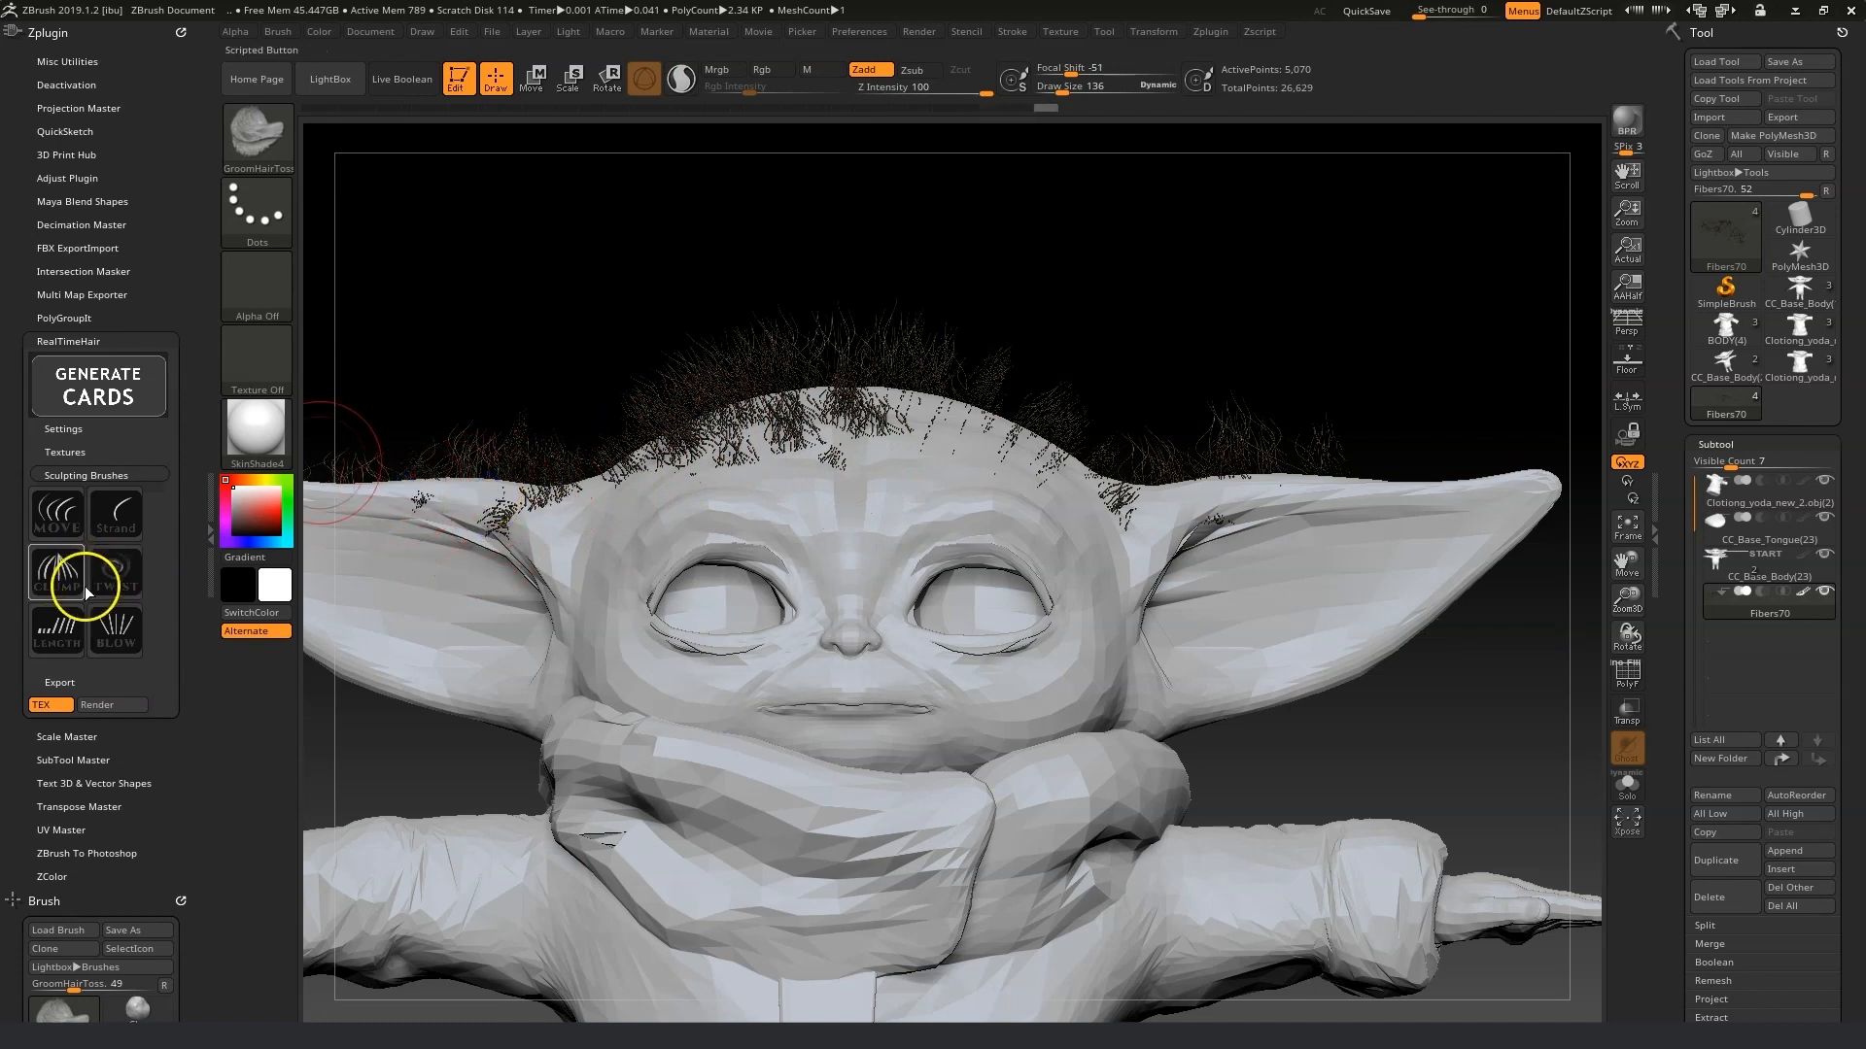
Blow the hair cards around the head with the Blow brush at a draw size of about 342.
left_click(117, 630)
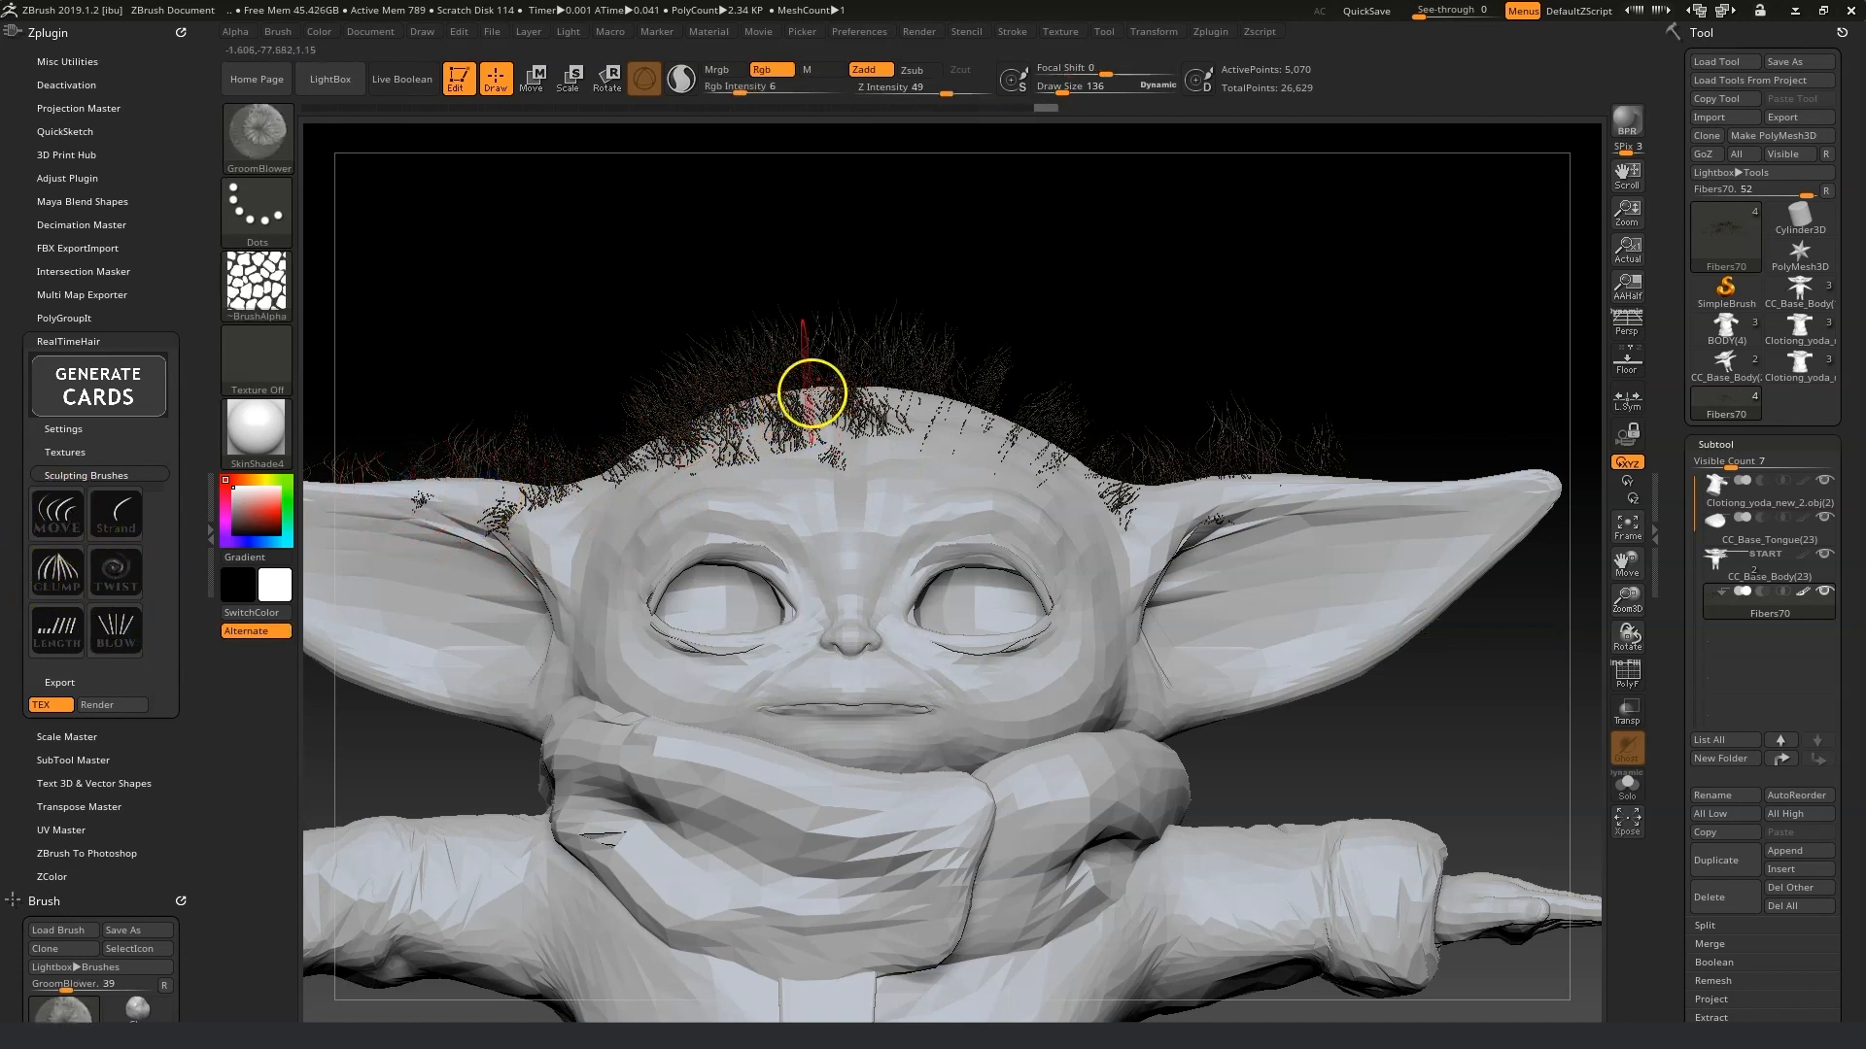
left_click_drag(1067, 86, 1078, 86)
mouse_move(913, 224)
left_mouse_down()
mouse_move(874, 346)
mouse_move(729, 397)
mouse_move(607, 355)
mouse_move(1311, 473)
left_mouse_up()
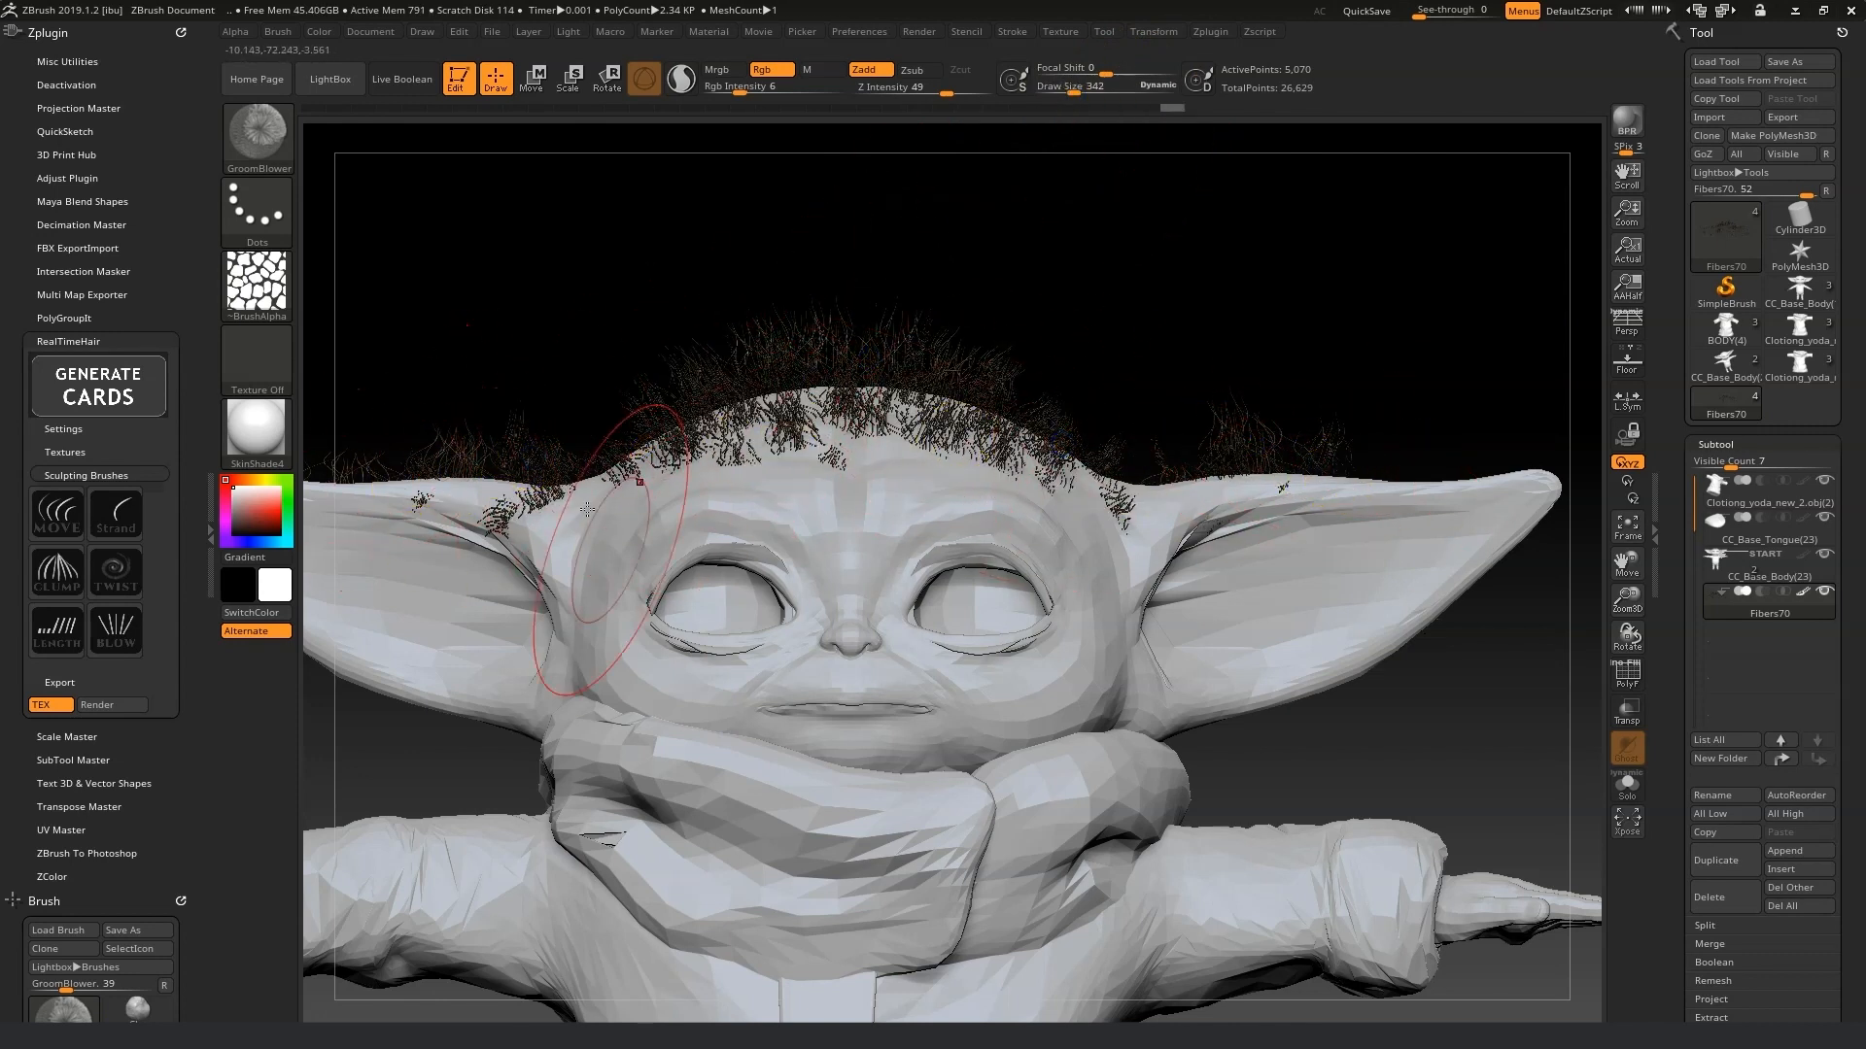
Groom the hair cards around the top of the head and near the ears with the Move hair brush.
left_click(49, 515)
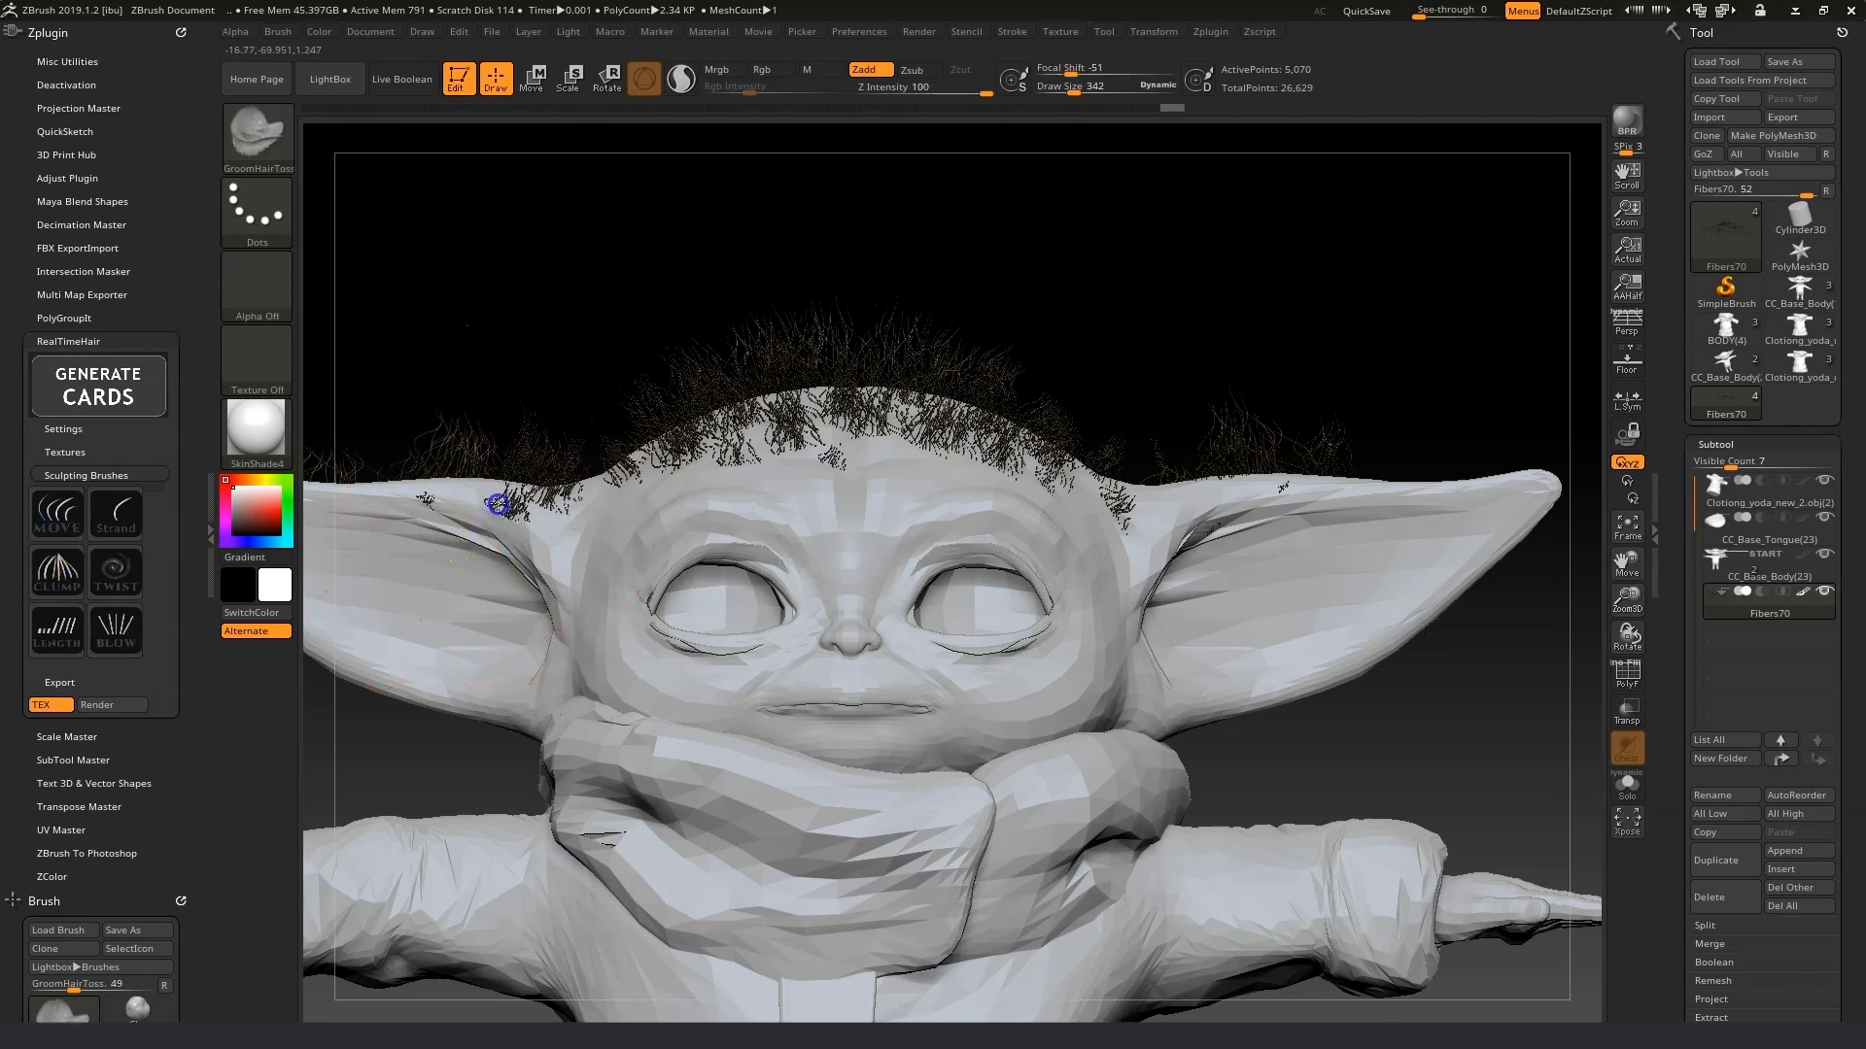
left_click_drag(1164, 520, 1159, 487)
left_click_drag(1271, 507, 1272, 485)
left_click_drag(1074, 395, 966, 379)
left_click_drag(1636, 603, 1165, 591)
mouse_move(1113, 503)
left_mouse_down()
mouse_move(1011, 600)
mouse_move(1191, 621)
mouse_move(1303, 587)
mouse_move(1237, 583)
mouse_move(1254, 610)
left_mouse_up()
left_click_drag(1179, 500, 1137, 521)
left_click_drag(1628, 561, 1403, 529)
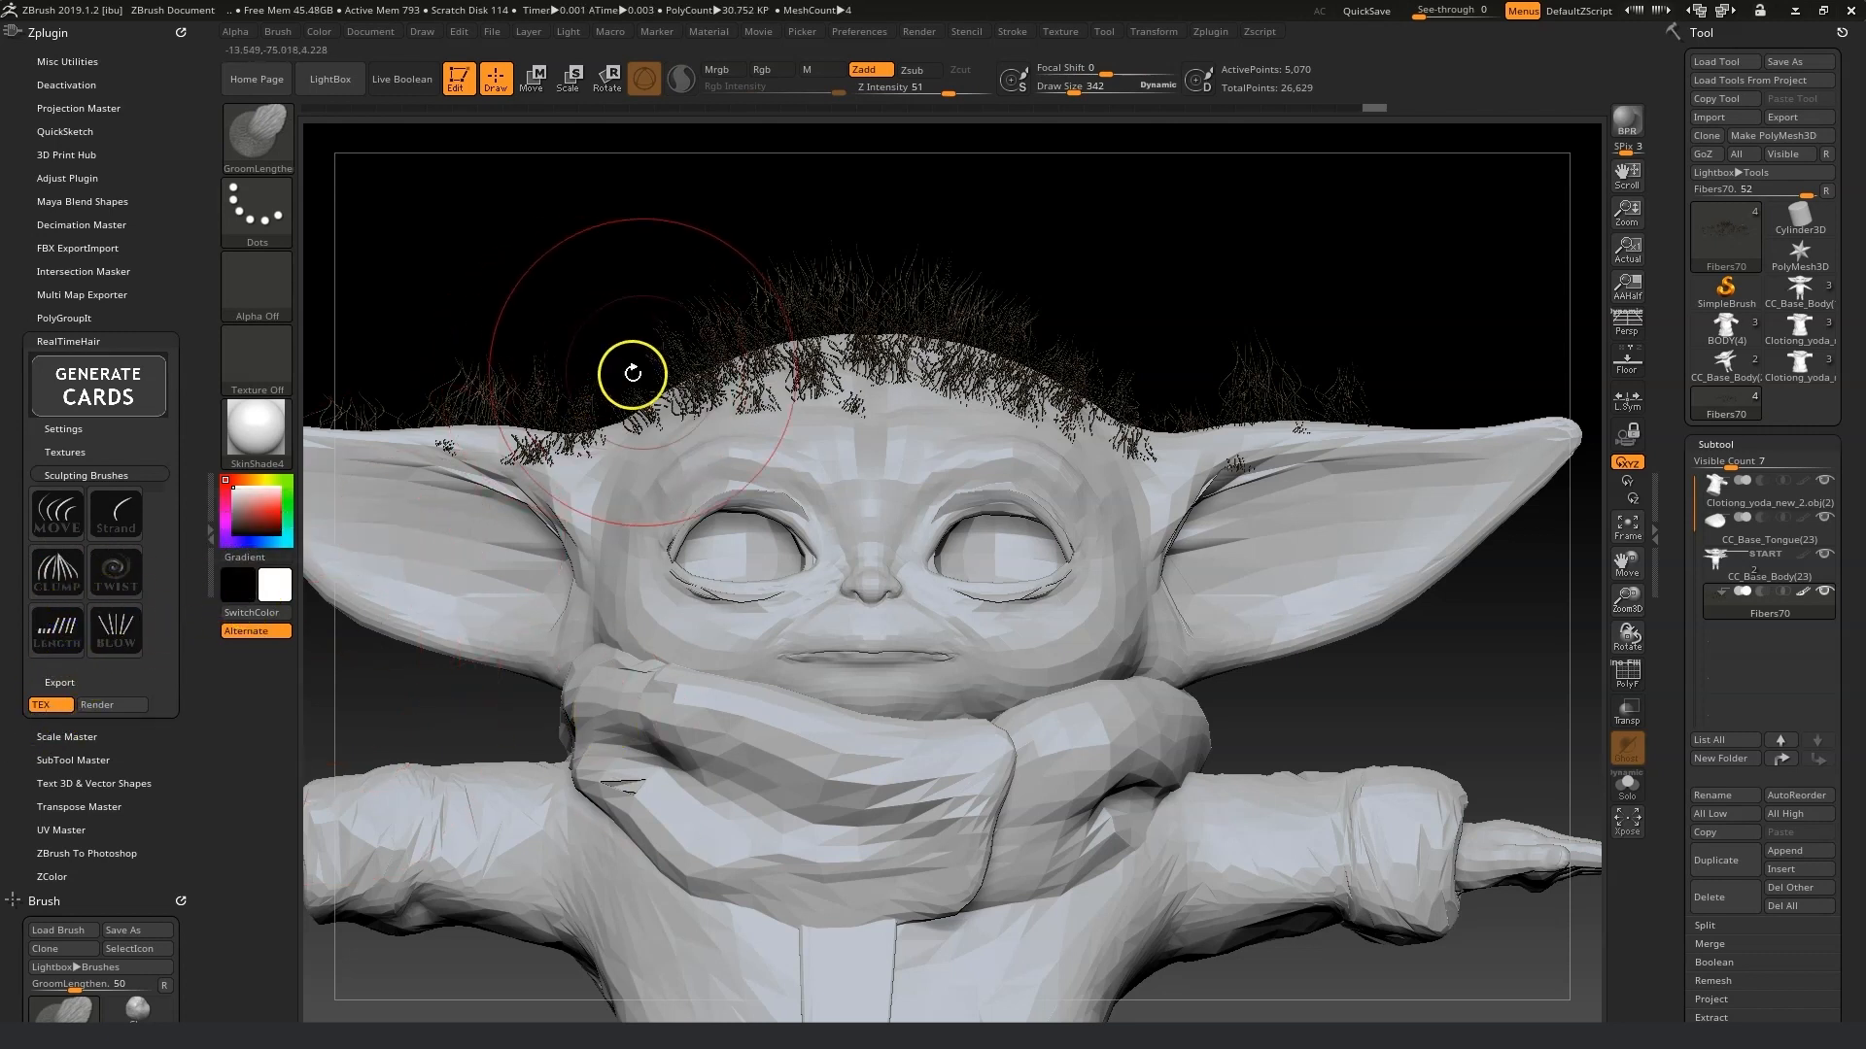
Lengthen the hair strands across the top of the head with the GroomLengthen brush.
mouse_move(759, 327)
left_mouse_down()
mouse_move(781, 318)
mouse_move(797, 382)
left_mouse_up()
left_click_drag(919, 325, 924, 342)
left_click_drag(967, 303, 968, 333)
left_click_drag(504, 387, 495, 422)
left_click_drag(498, 381, 495, 434)
left_click_drag(1241, 377, 1241, 412)
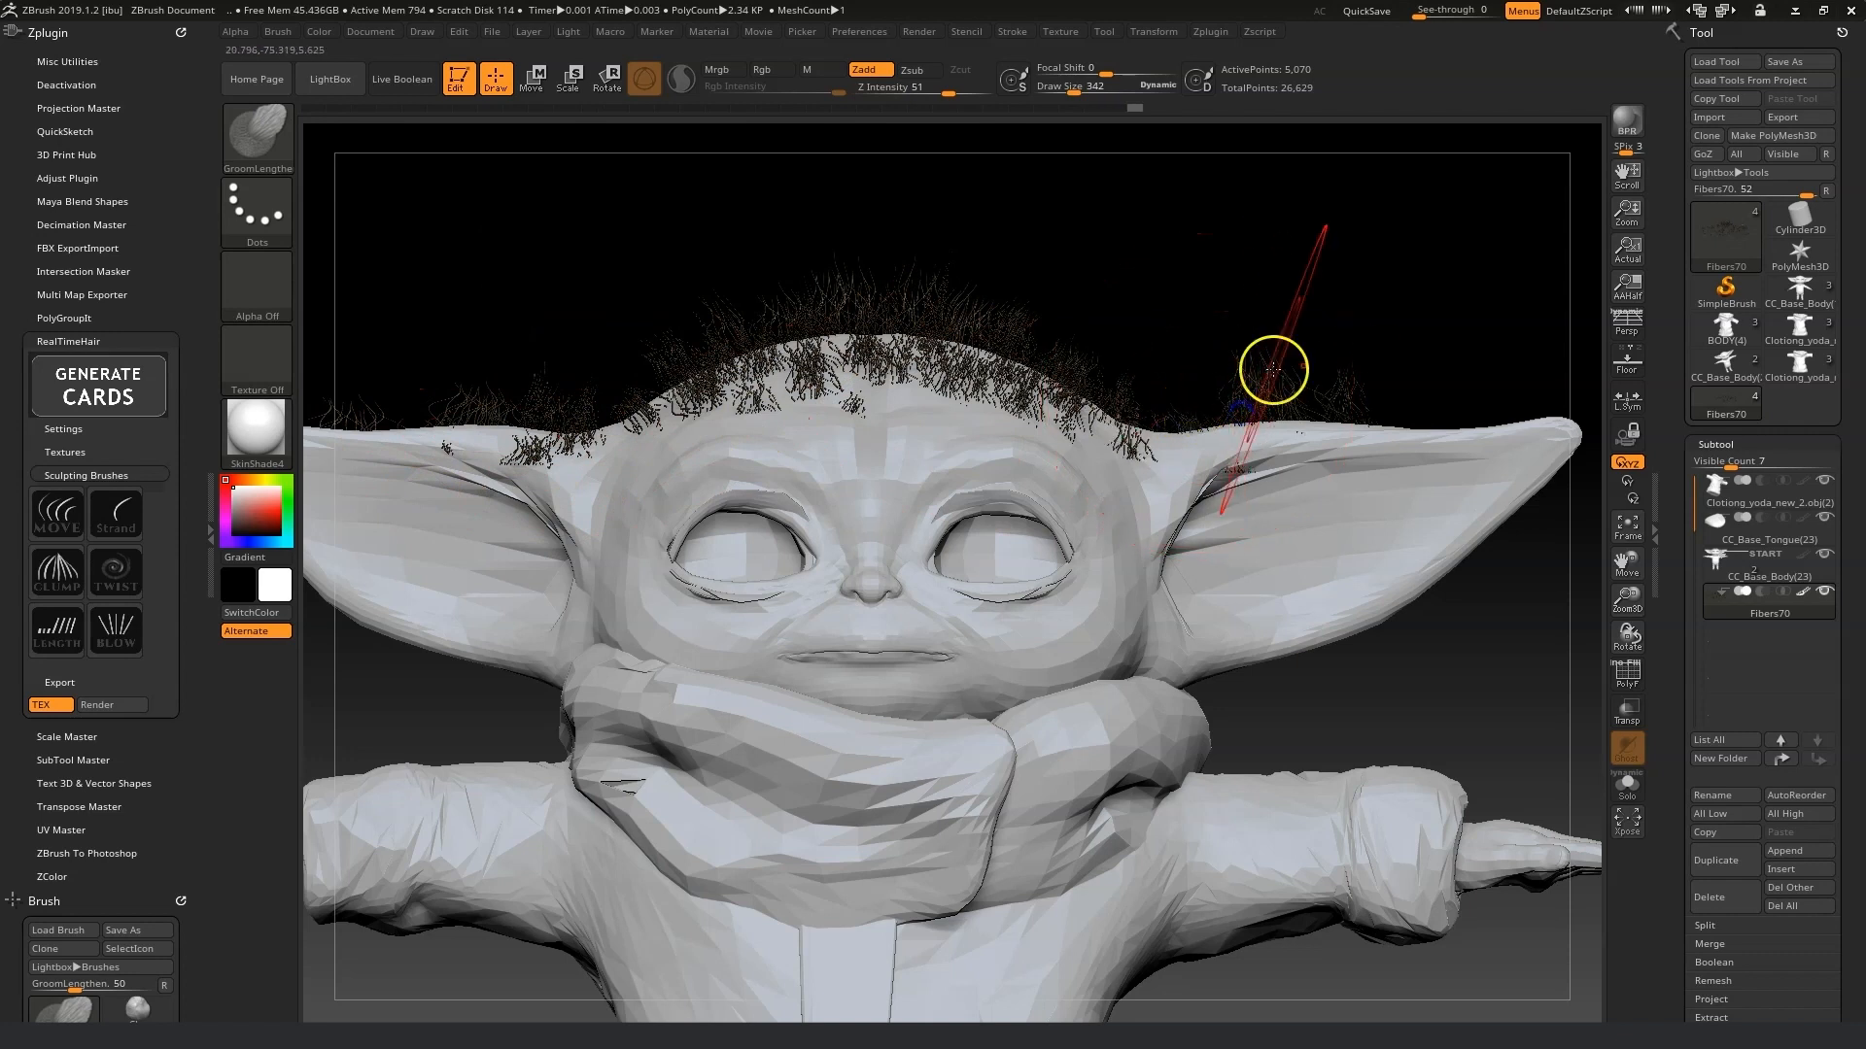
Resize the brush to about 446 and keep lengthening hair strands on the back and sides of the head.
left_click_drag(1074, 92, 1067, 94)
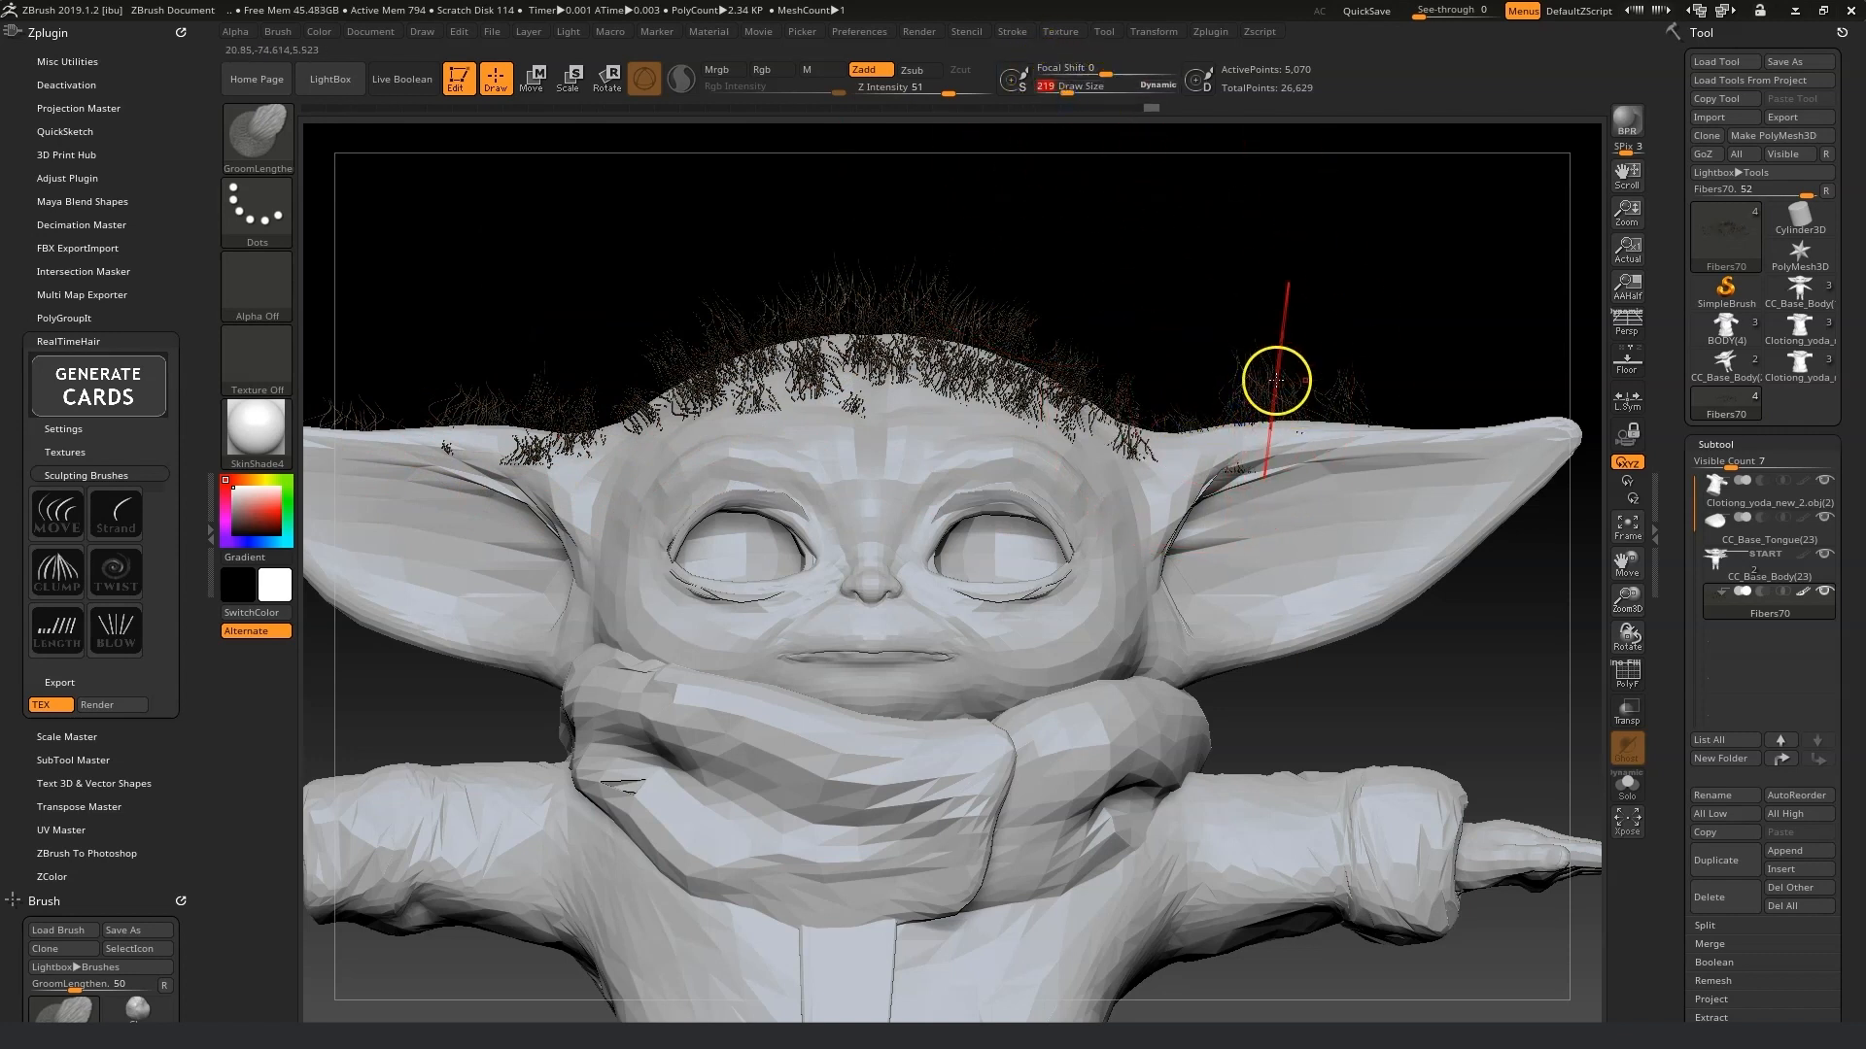
left_click_drag(1281, 415, 1199, 300)
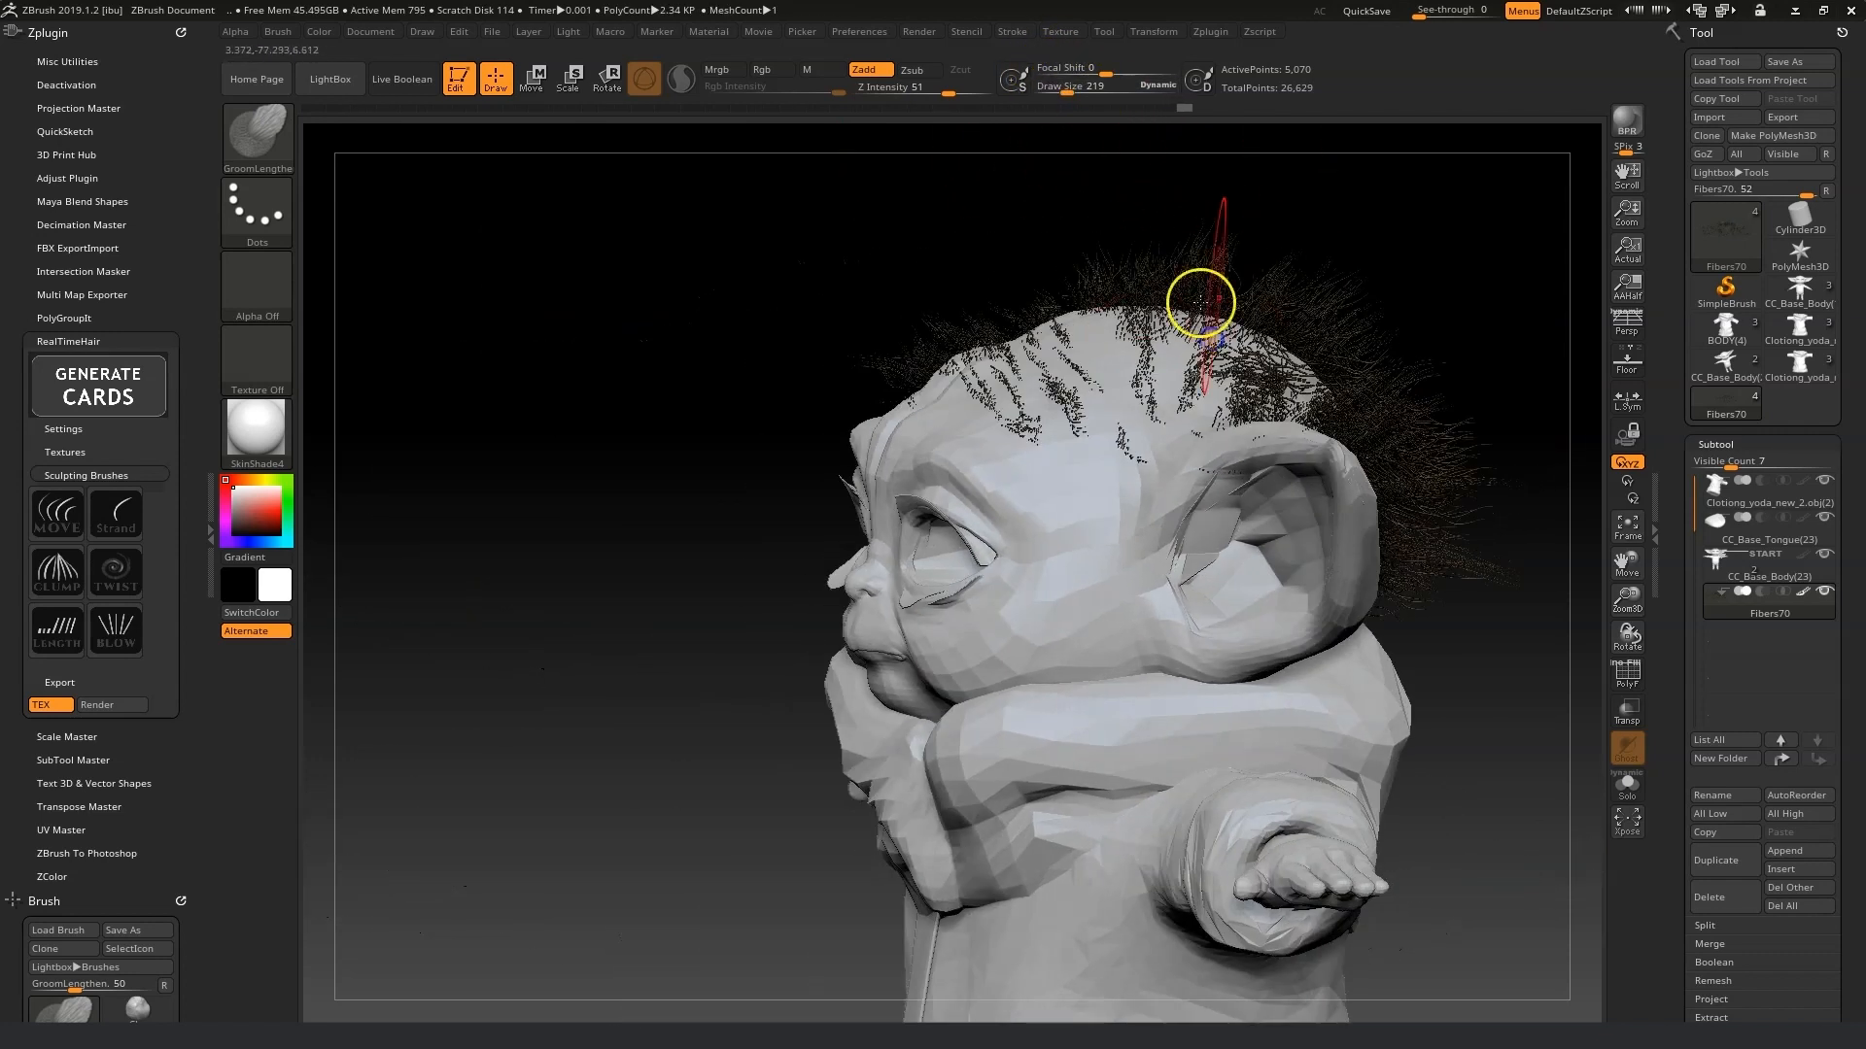
left_click_drag(1067, 93, 1079, 118)
left_click_drag(1357, 383, 1458, 407)
left_click_drag(1638, 568, 1437, 554)
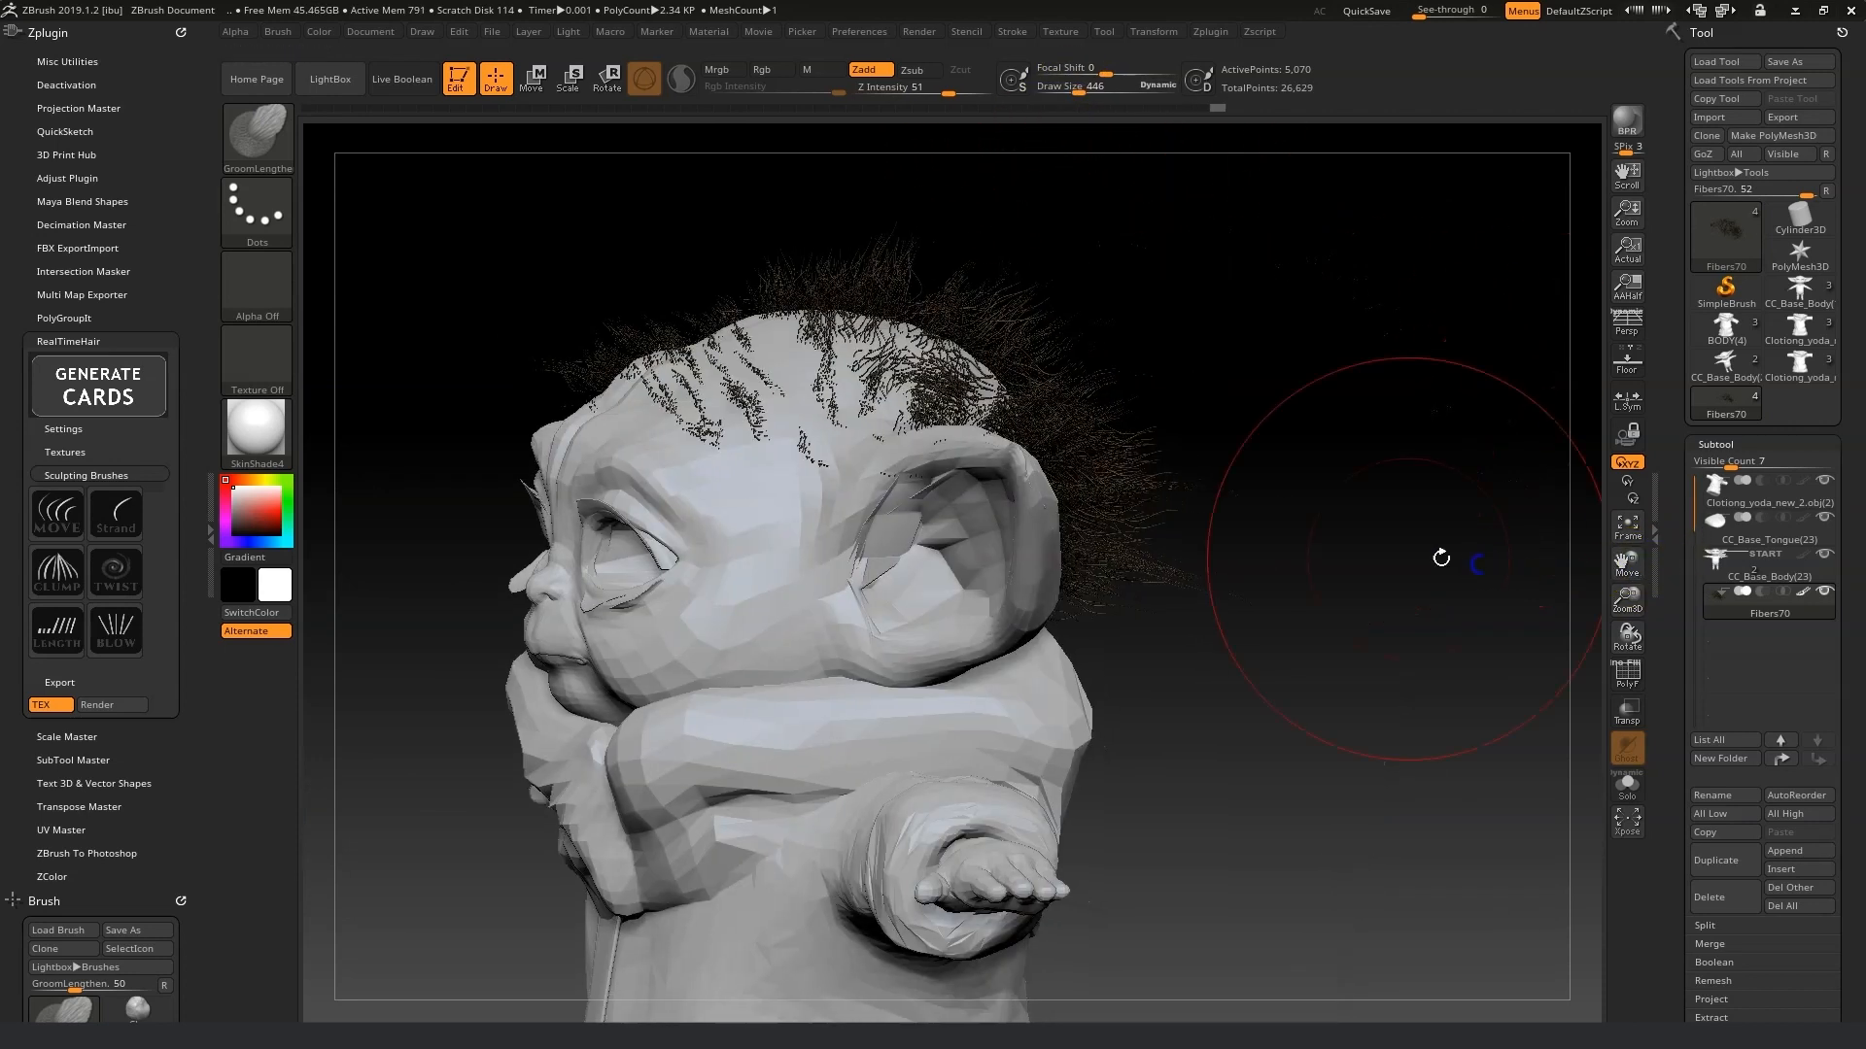
mouse_move(1259, 528)
left_mouse_down()
mouse_move(1195, 509)
mouse_move(1292, 499)
mouse_move(1276, 458)
mouse_move(1291, 502)
left_mouse_up()
mouse_move(1425, 505)
left_mouse_down()
mouse_move(1249, 498)
mouse_move(1487, 505)
mouse_move(1524, 307)
left_mouse_up()
left_click_drag(1017, 475, 1236, 367)
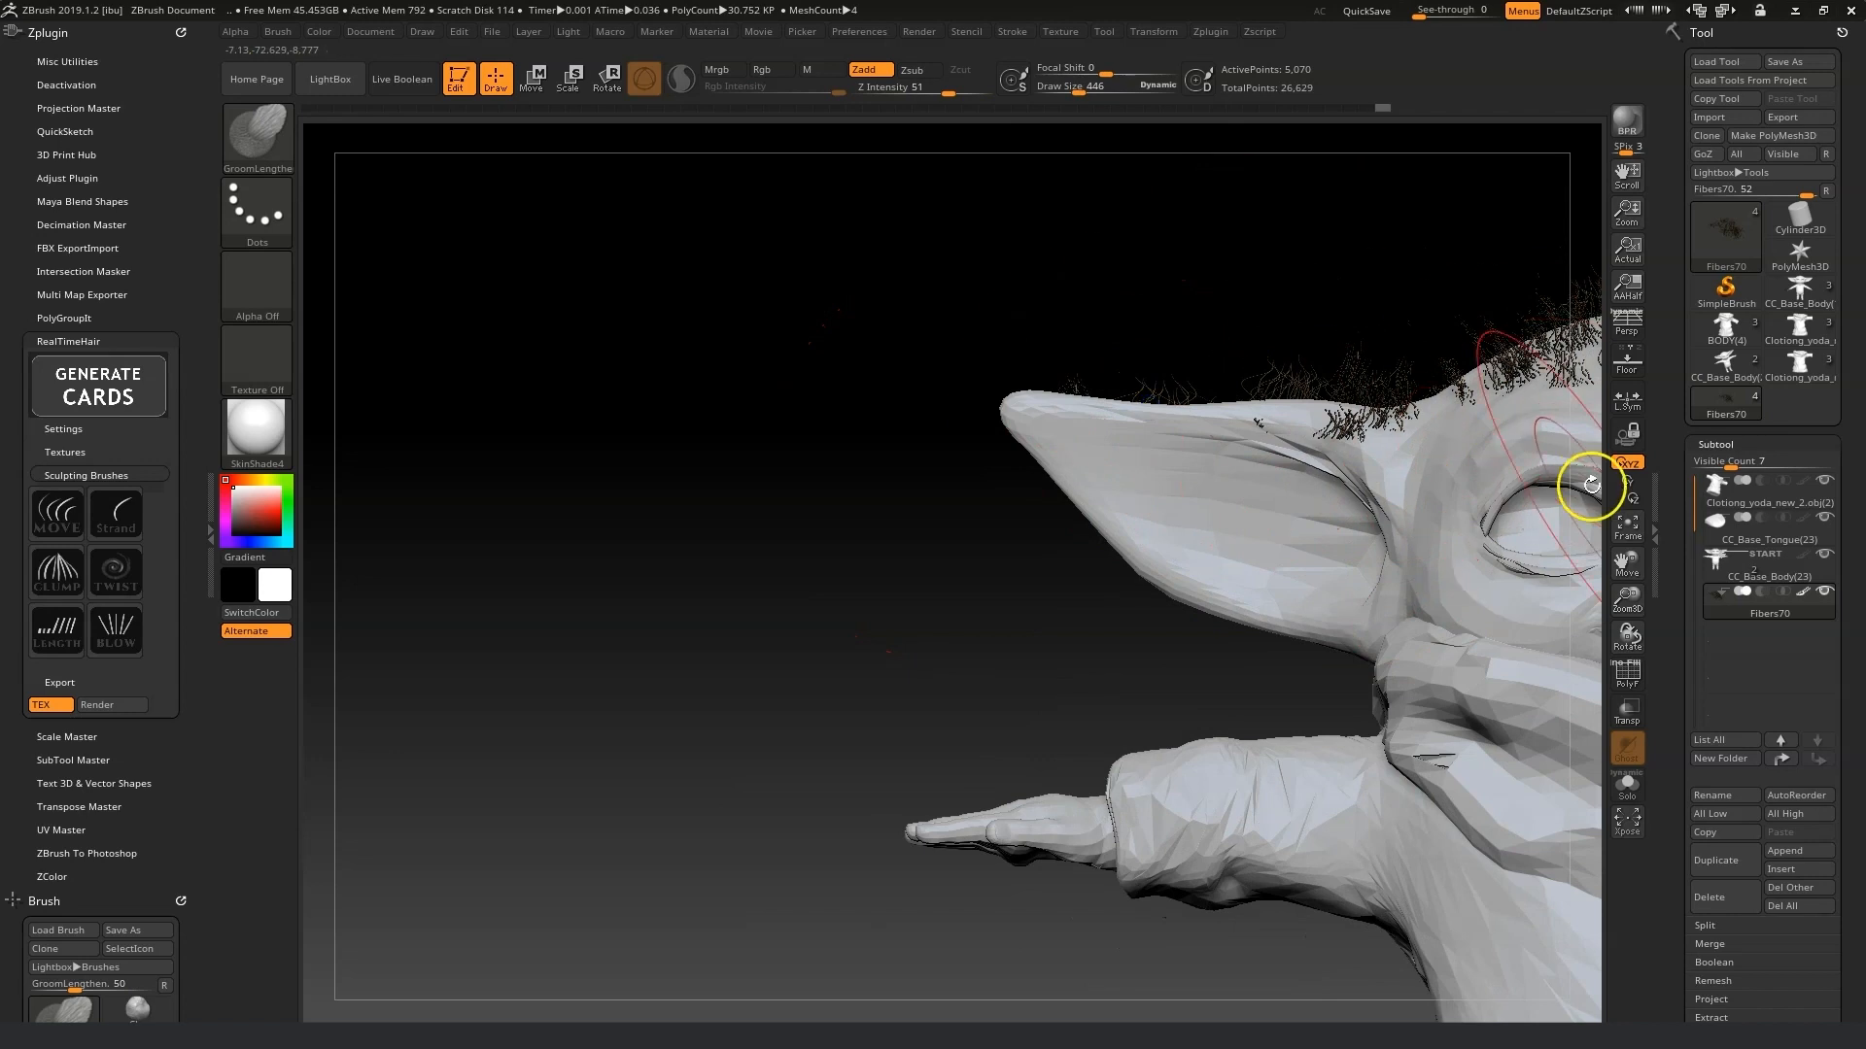
mouse_move(1627, 559)
left_mouse_down()
mouse_move(1312, 549)
mouse_move(1094, 512)
left_mouse_up()
mouse_move(1214, 374)
left_mouse_down()
mouse_move(1283, 320)
mouse_move(1307, 330)
left_mouse_up()
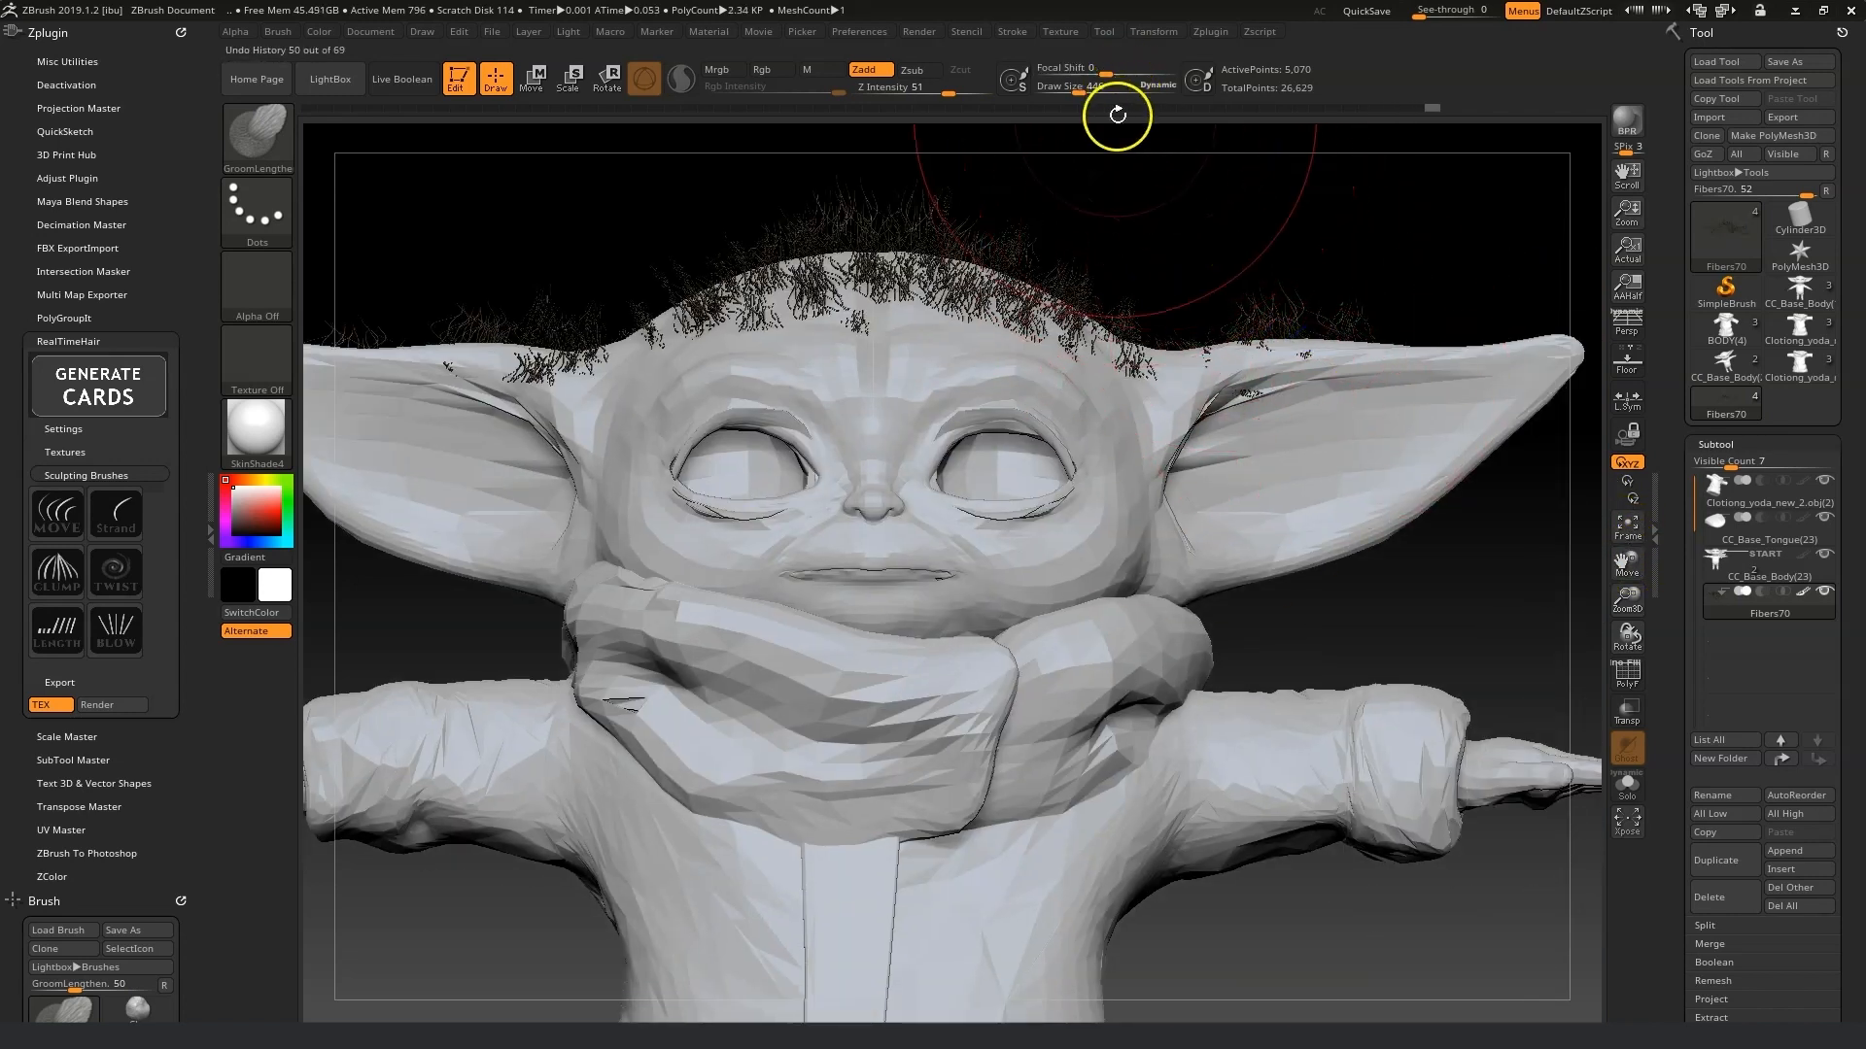
Reduce the draw size to about 204 and lengthen the strands on the crown.
left_click_drag(1079, 93, 1061, 92)
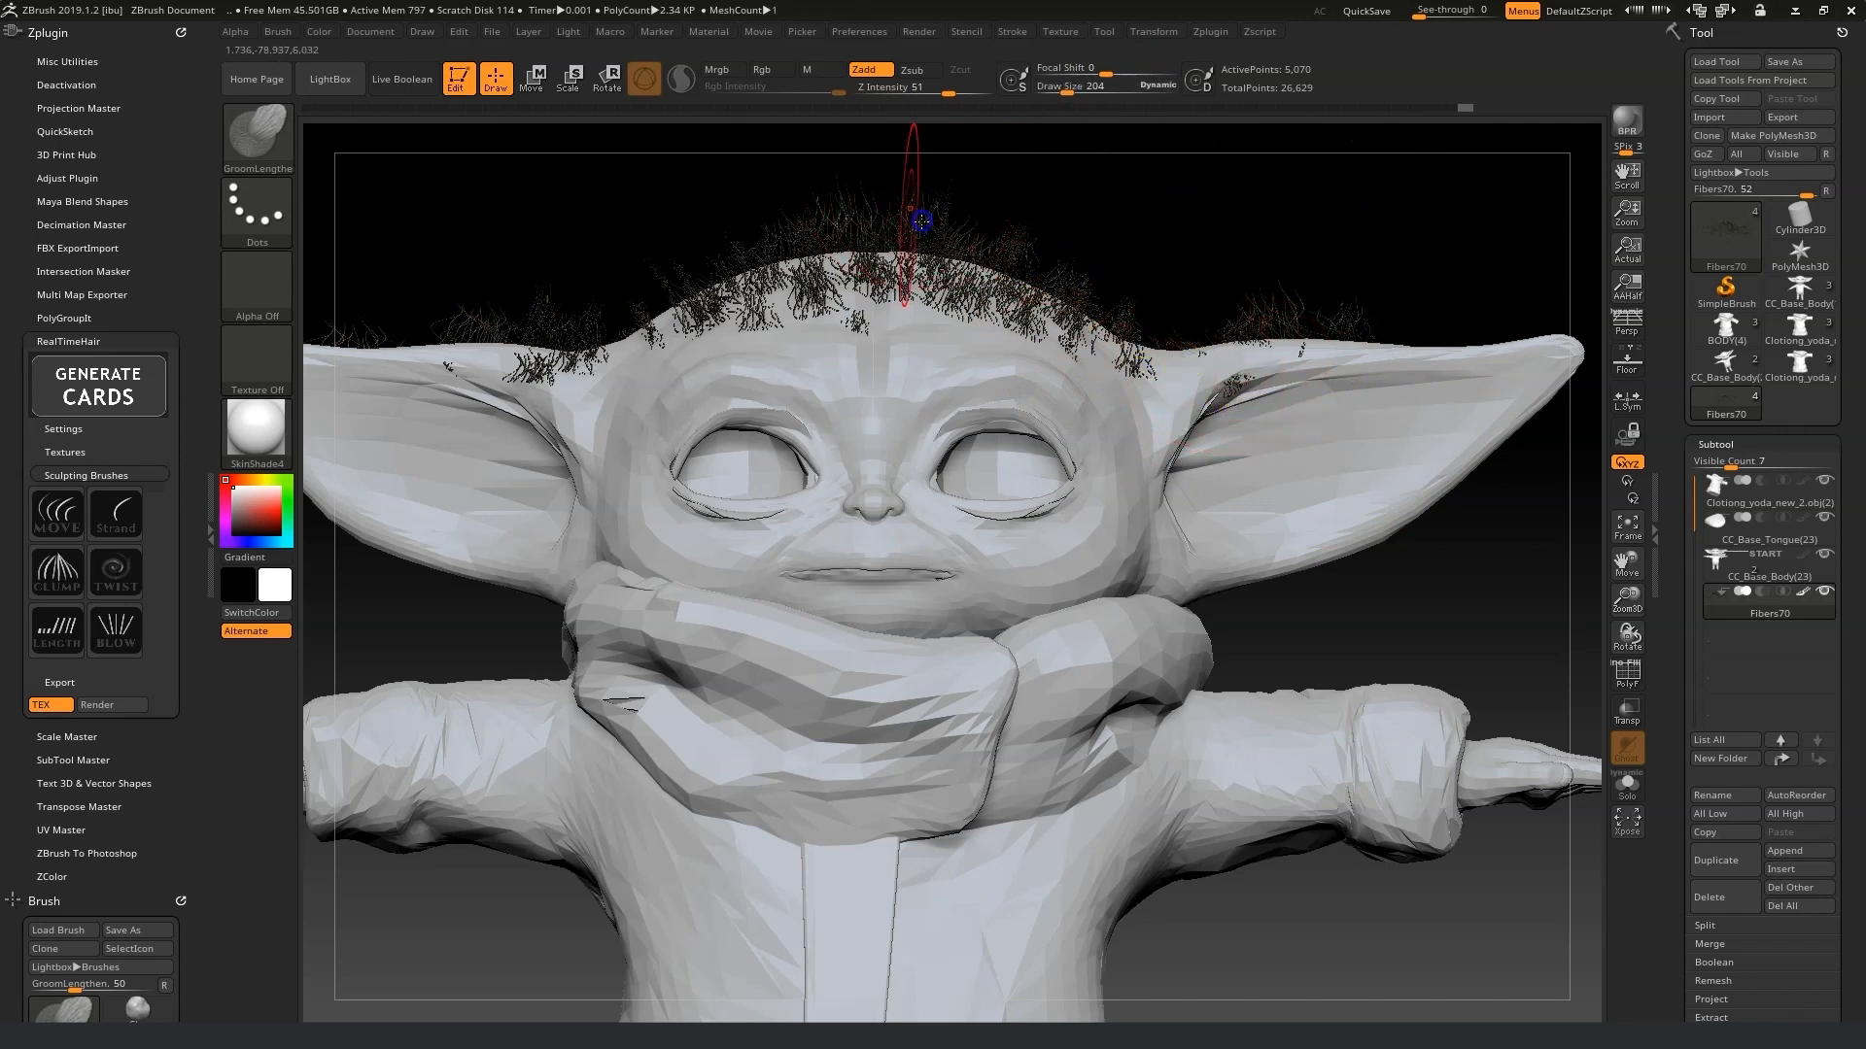
left_click_drag(999, 254, 1066, 271)
left_click_drag(899, 308, 947, 313)
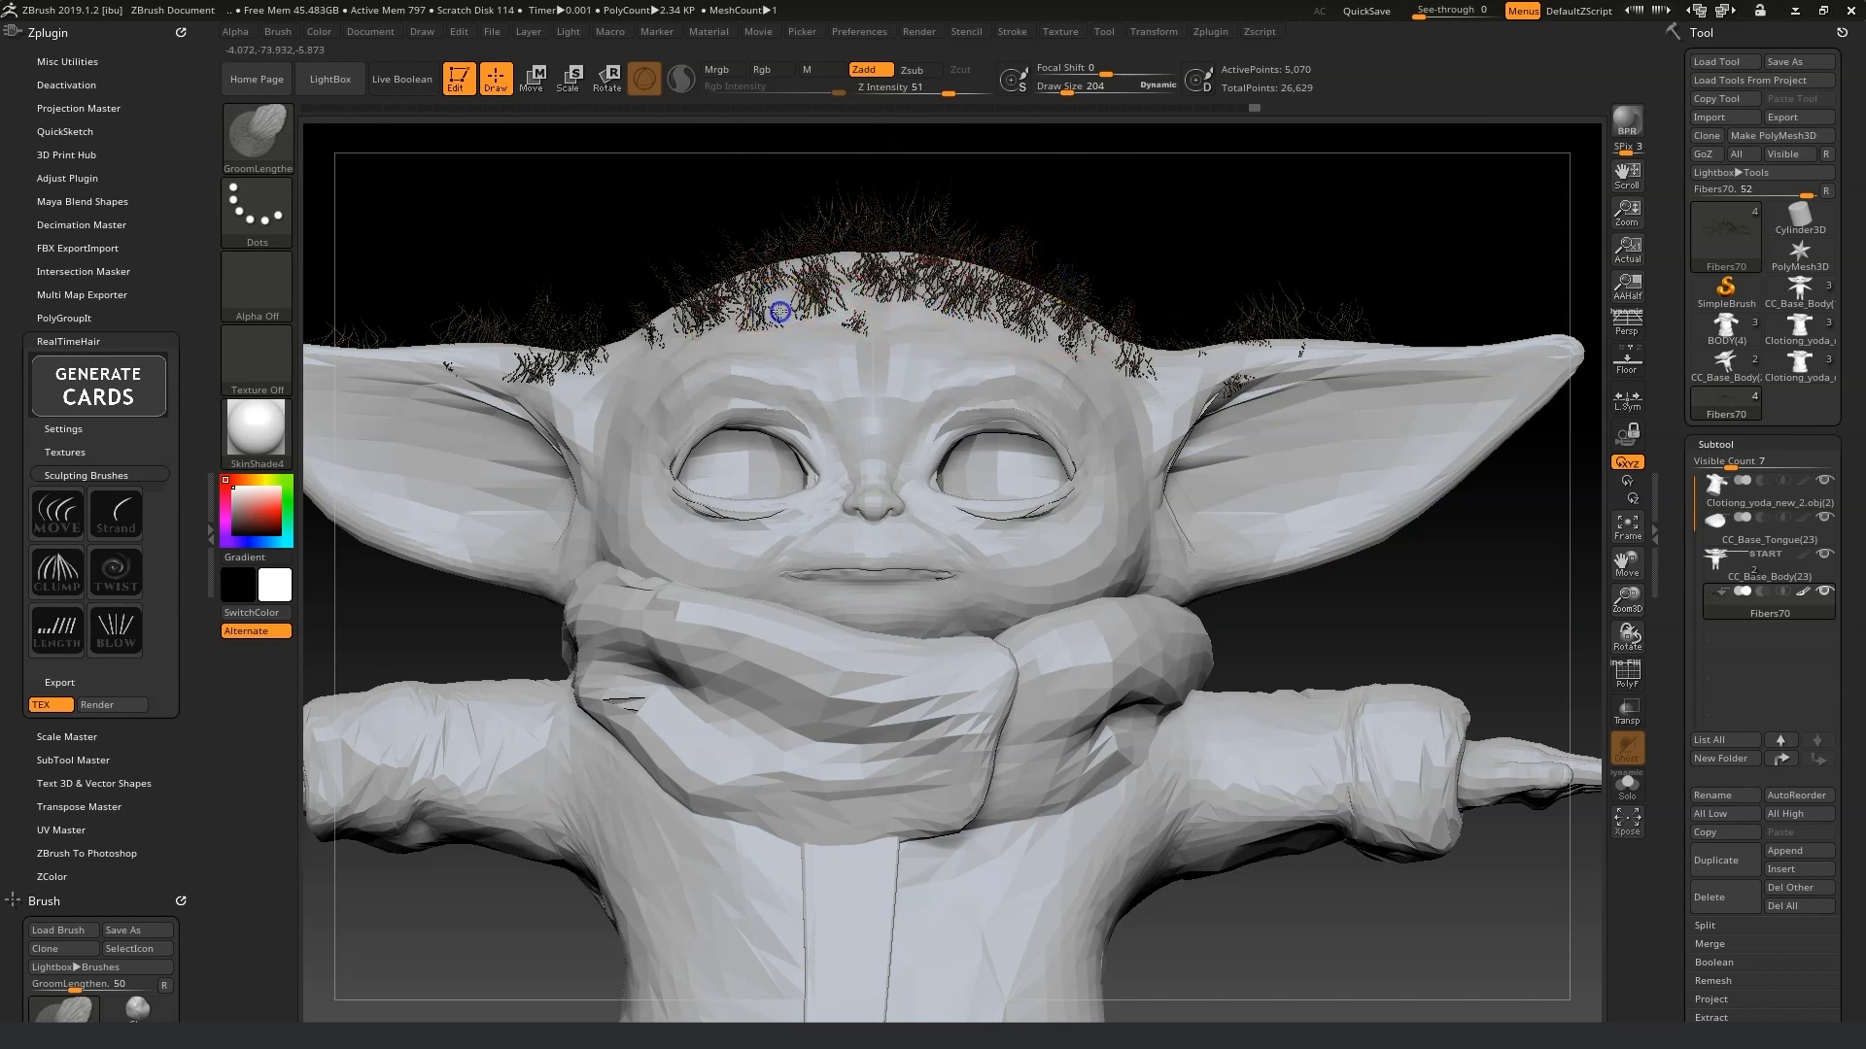
Clump the hair strands on the crown with the Clump brush.
left_click(53, 568)
left_click_drag(836, 313, 1068, 277)
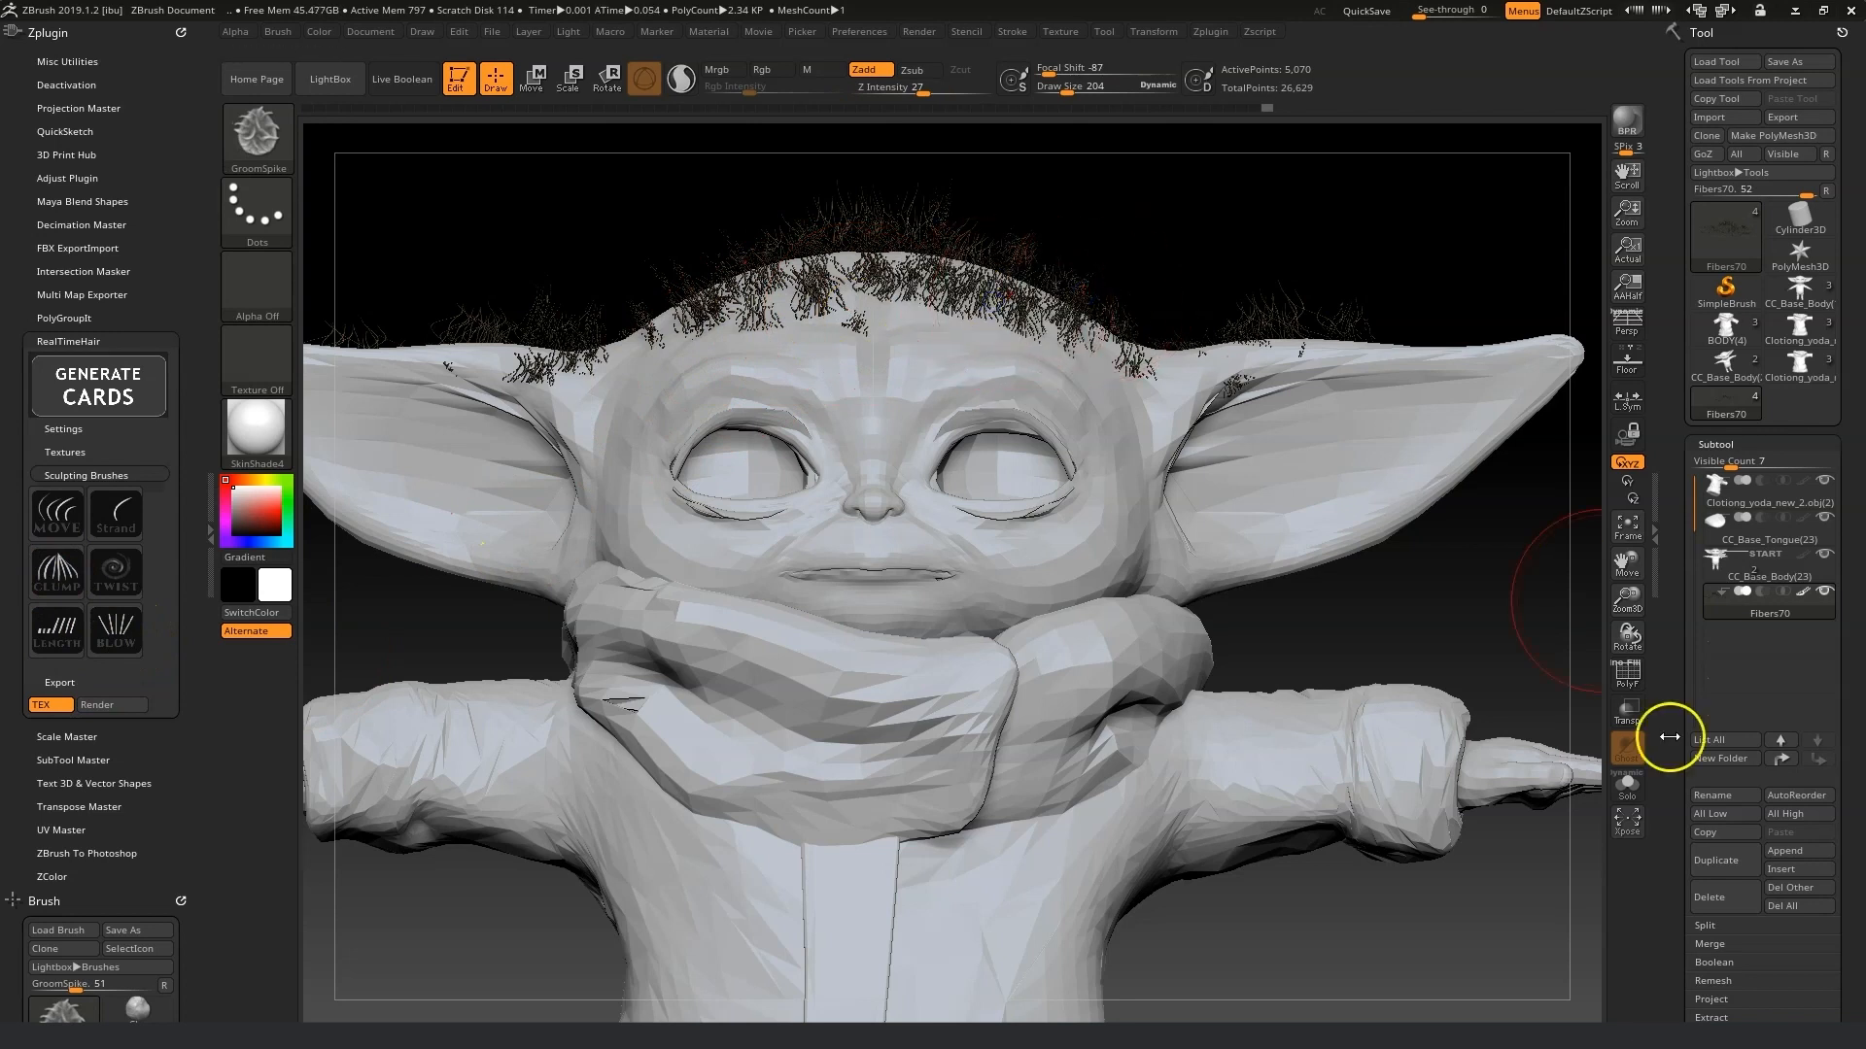
left_click_drag(1624, 620, 1536, 628)
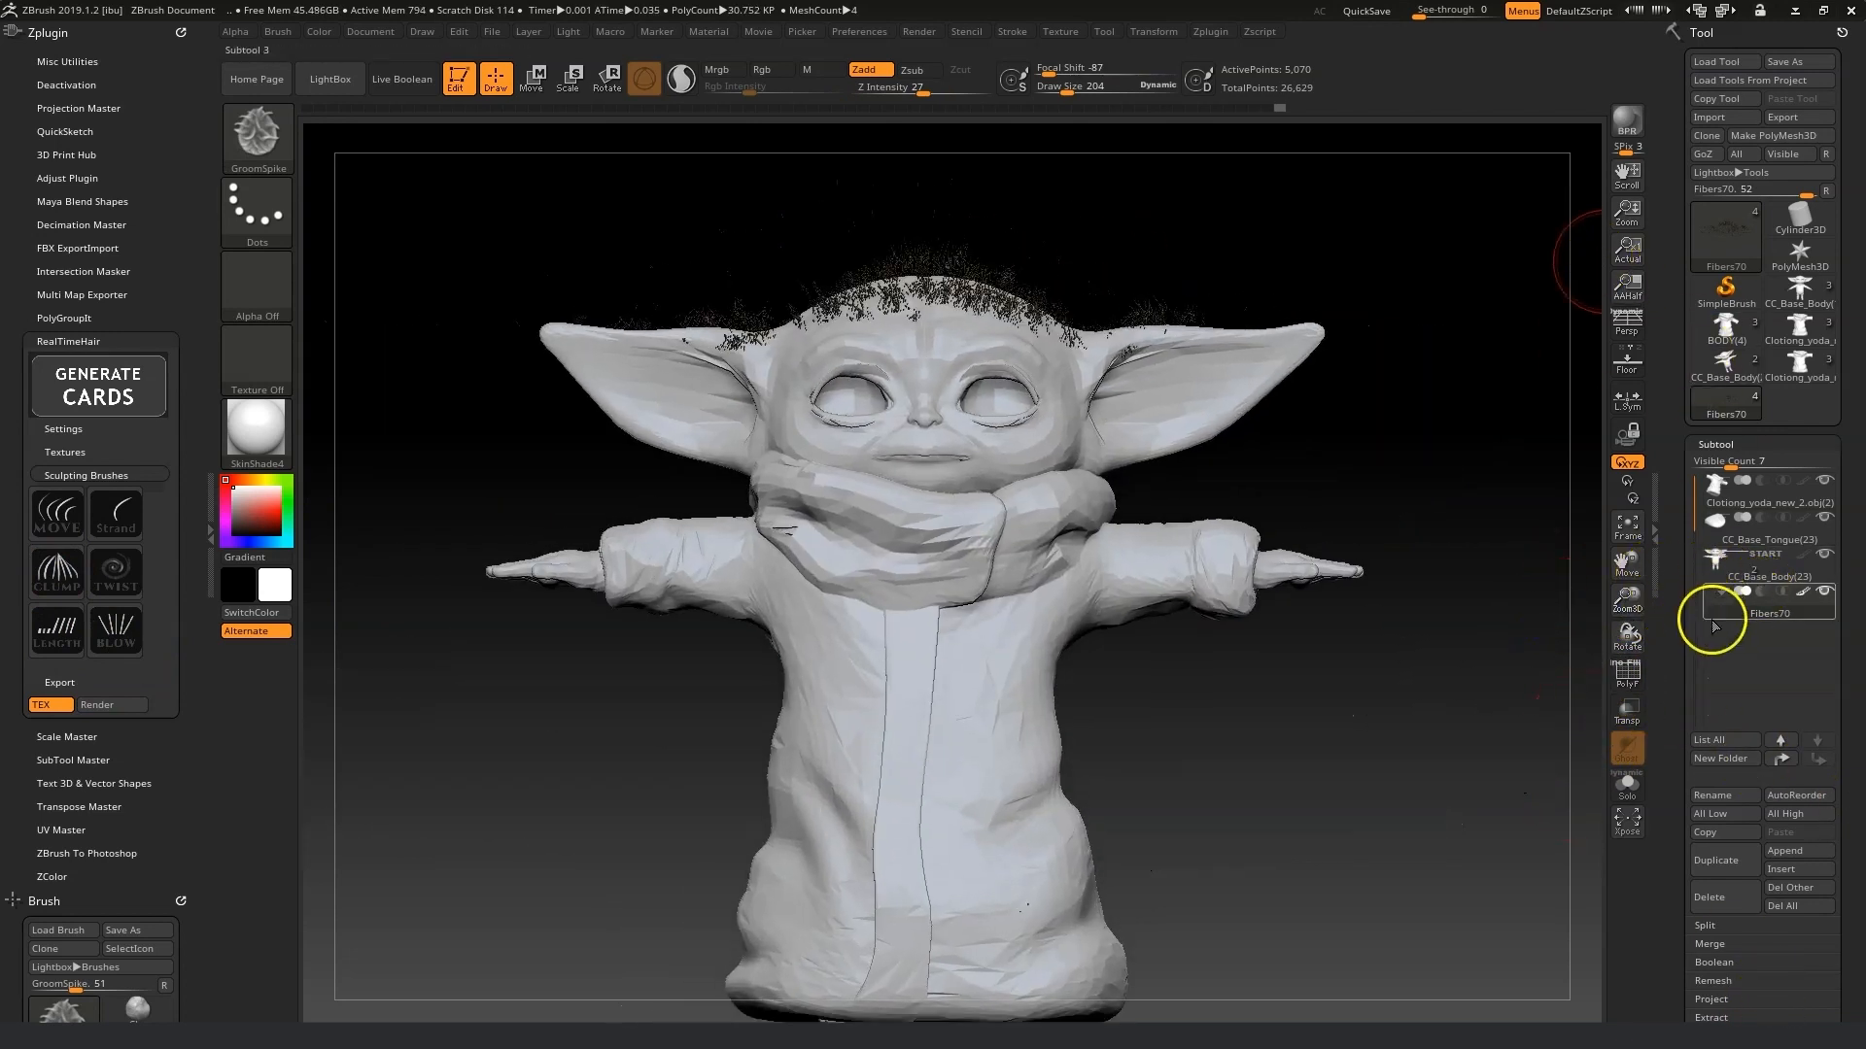
Send the hair cards to Character Creator with GoZ and update them as Create Cloth with mesh and texture.
left_click(1711, 153)
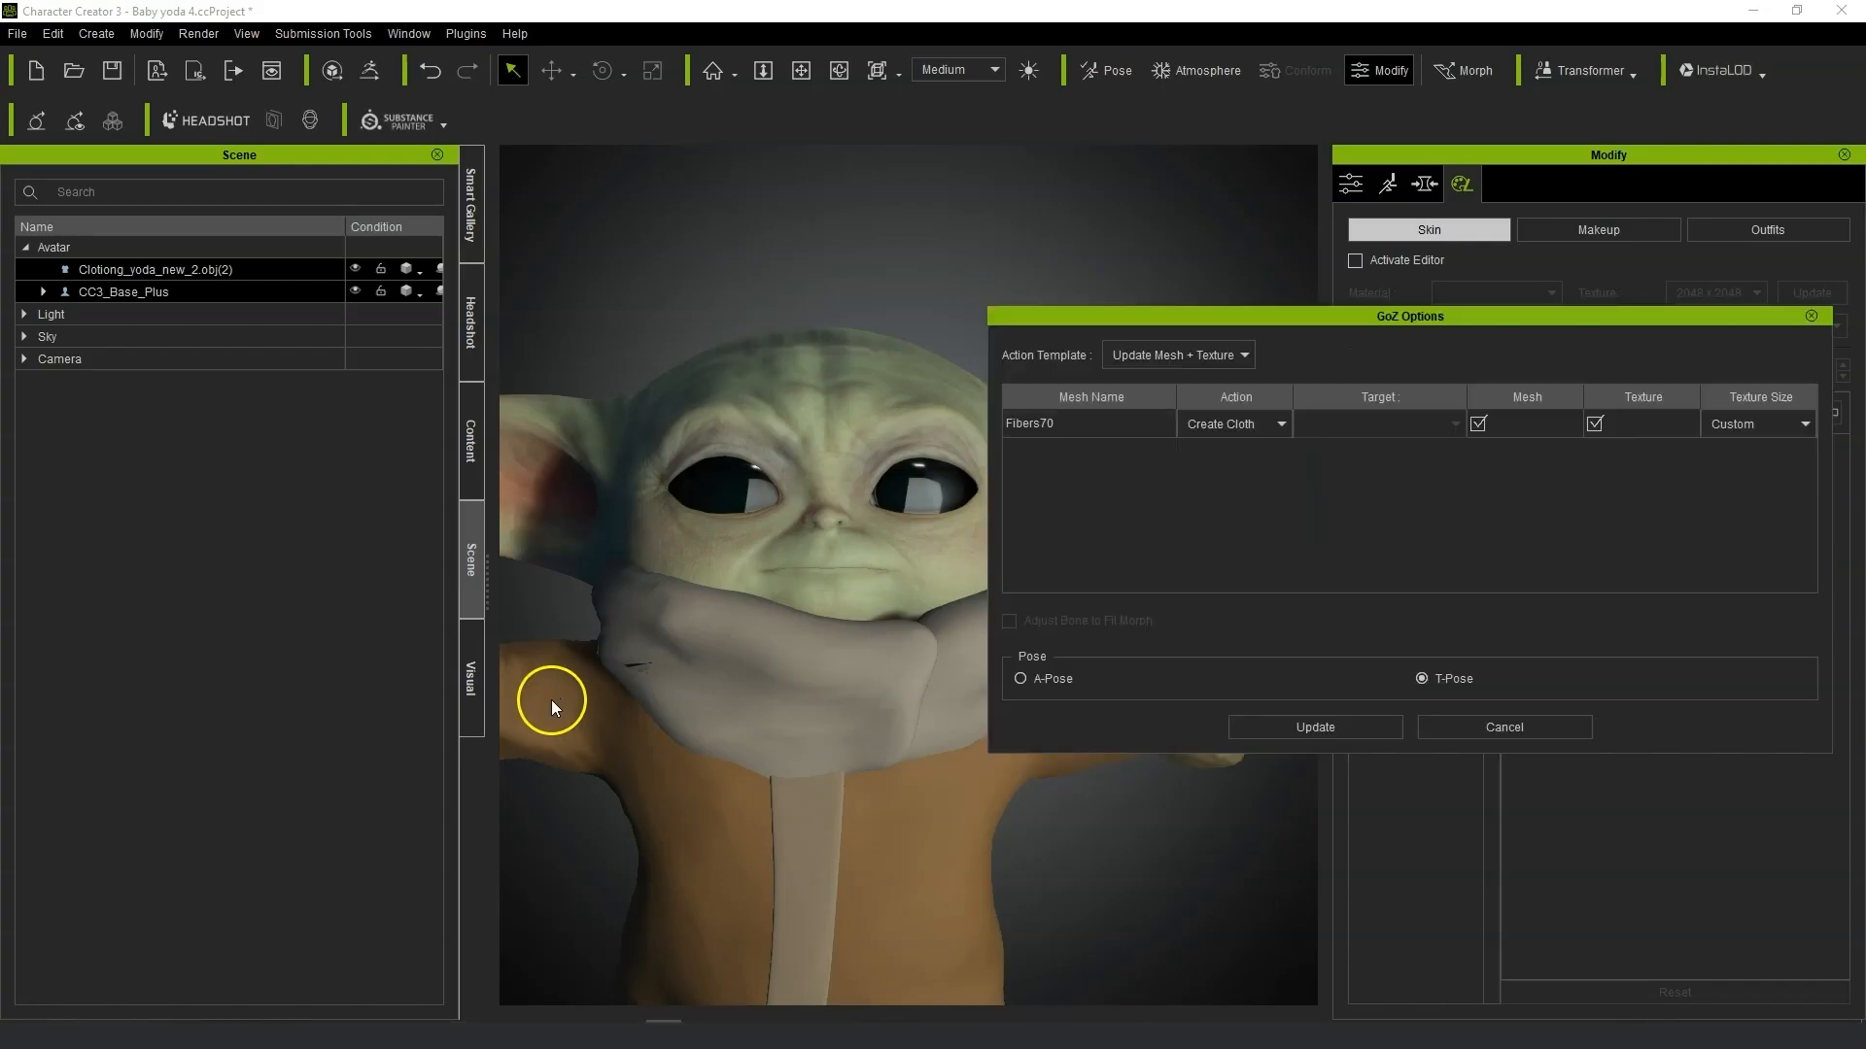
left_click(1306, 553)
left_click(1232, 440)
left_click(1263, 432)
left_click(1315, 728)
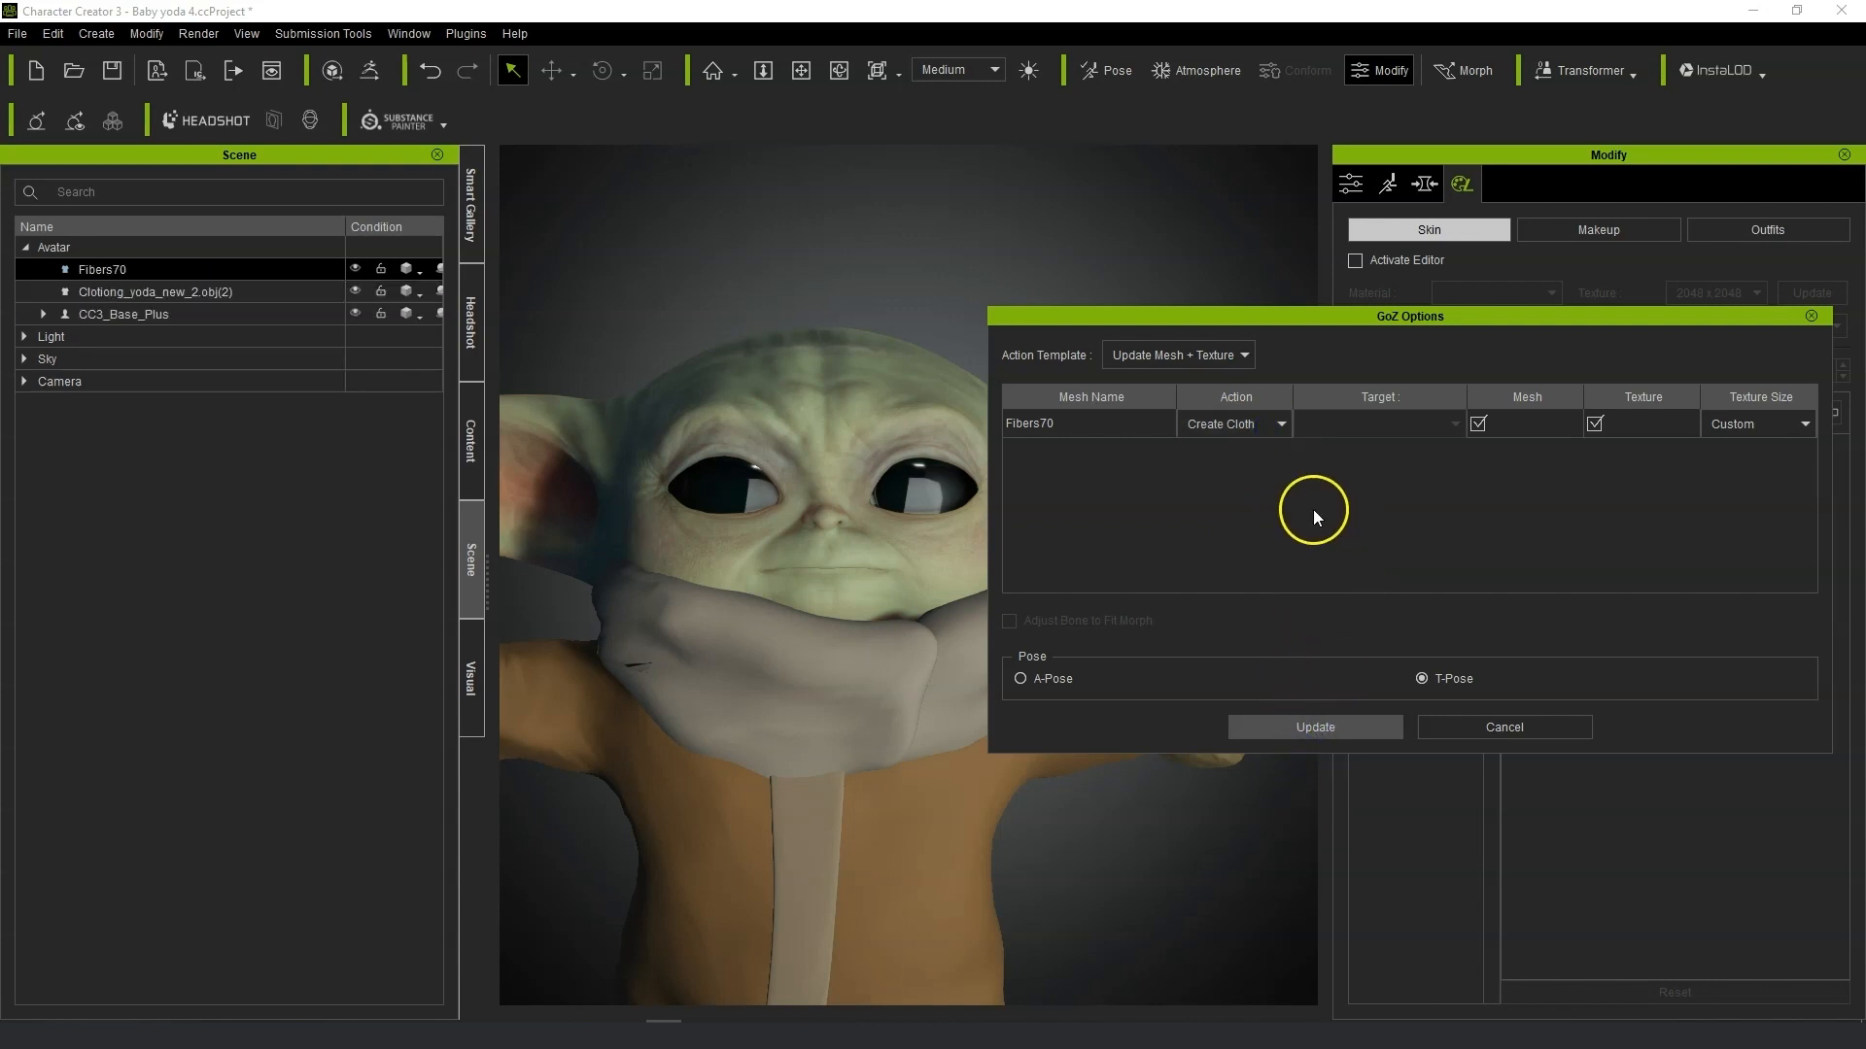
Select the Fibers70 object and convert it to an accessory.
left_click(68, 248)
left_click(150, 270)
left_click(1351, 183)
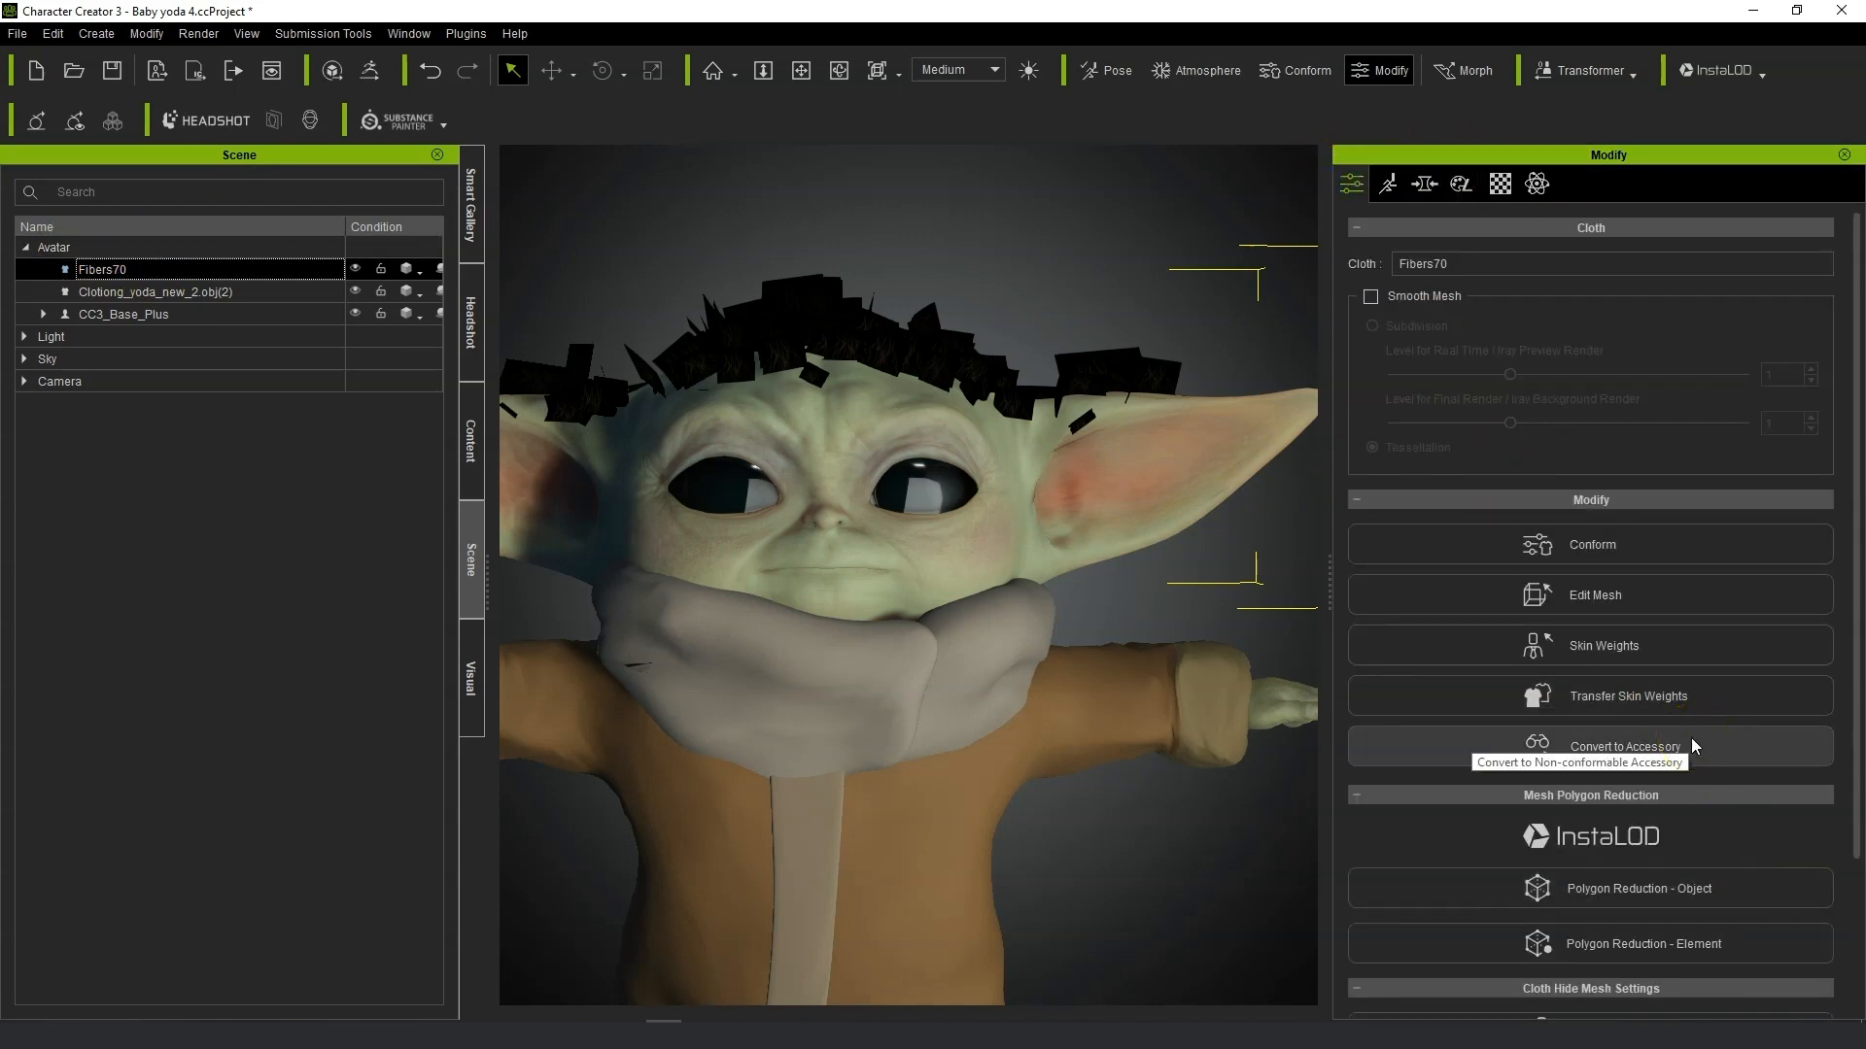
left_click(1690, 710)
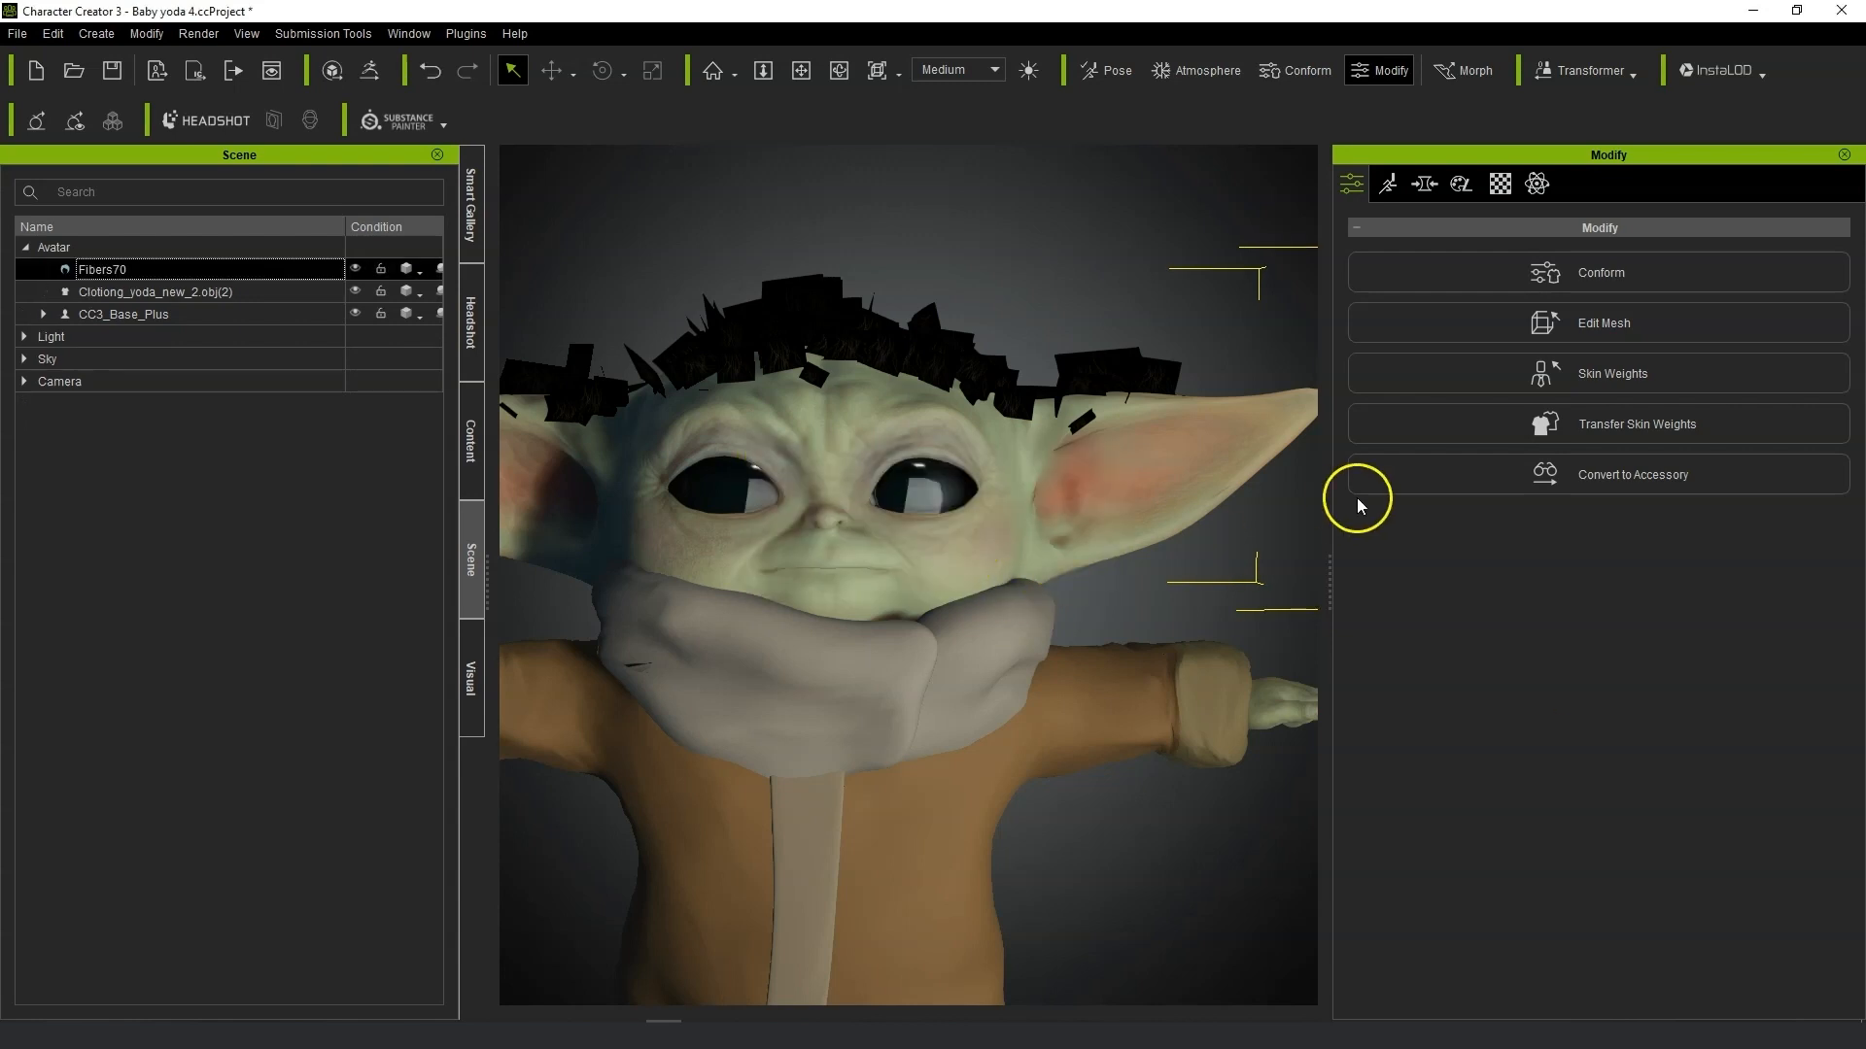
Use the hair's diffuse texture as the opacity map of the Fibers70 material.
right_click_drag(933, 455, 885, 488)
middle_click_drag(904, 482, 1003, 521)
left_click(1501, 183)
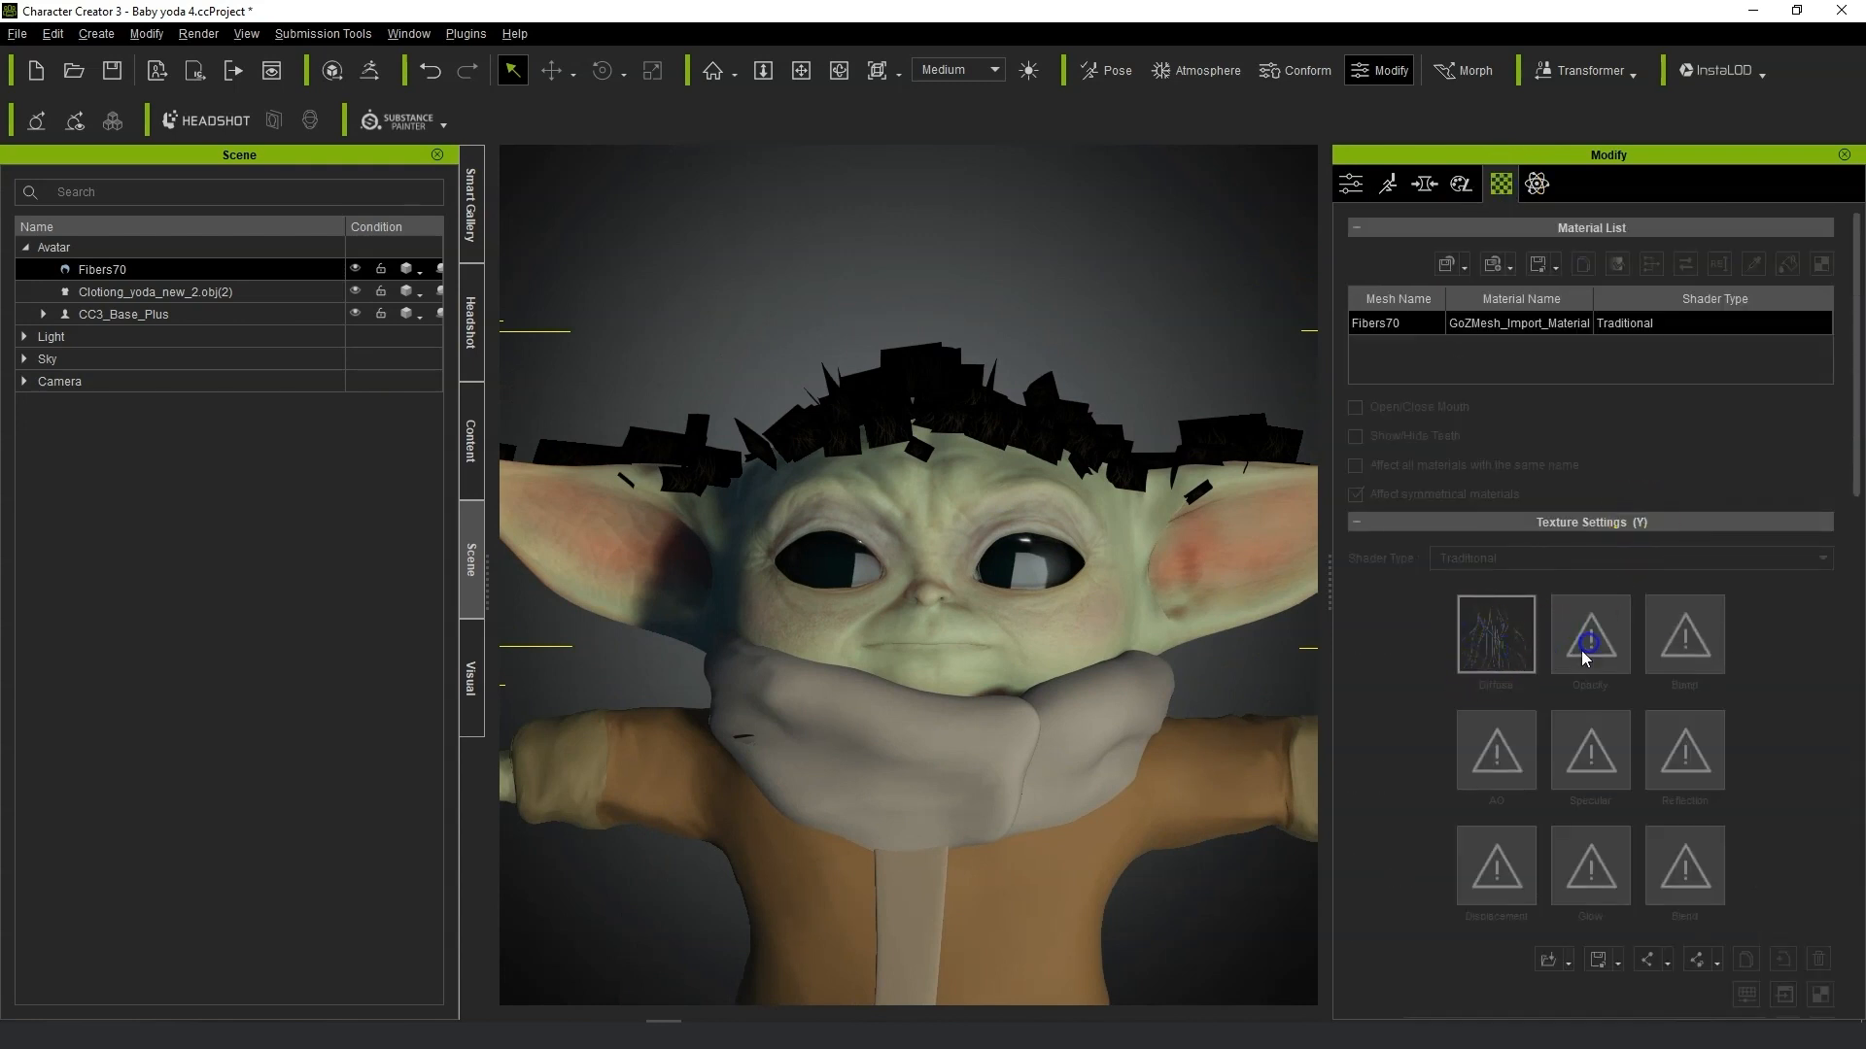
left_click(1484, 658)
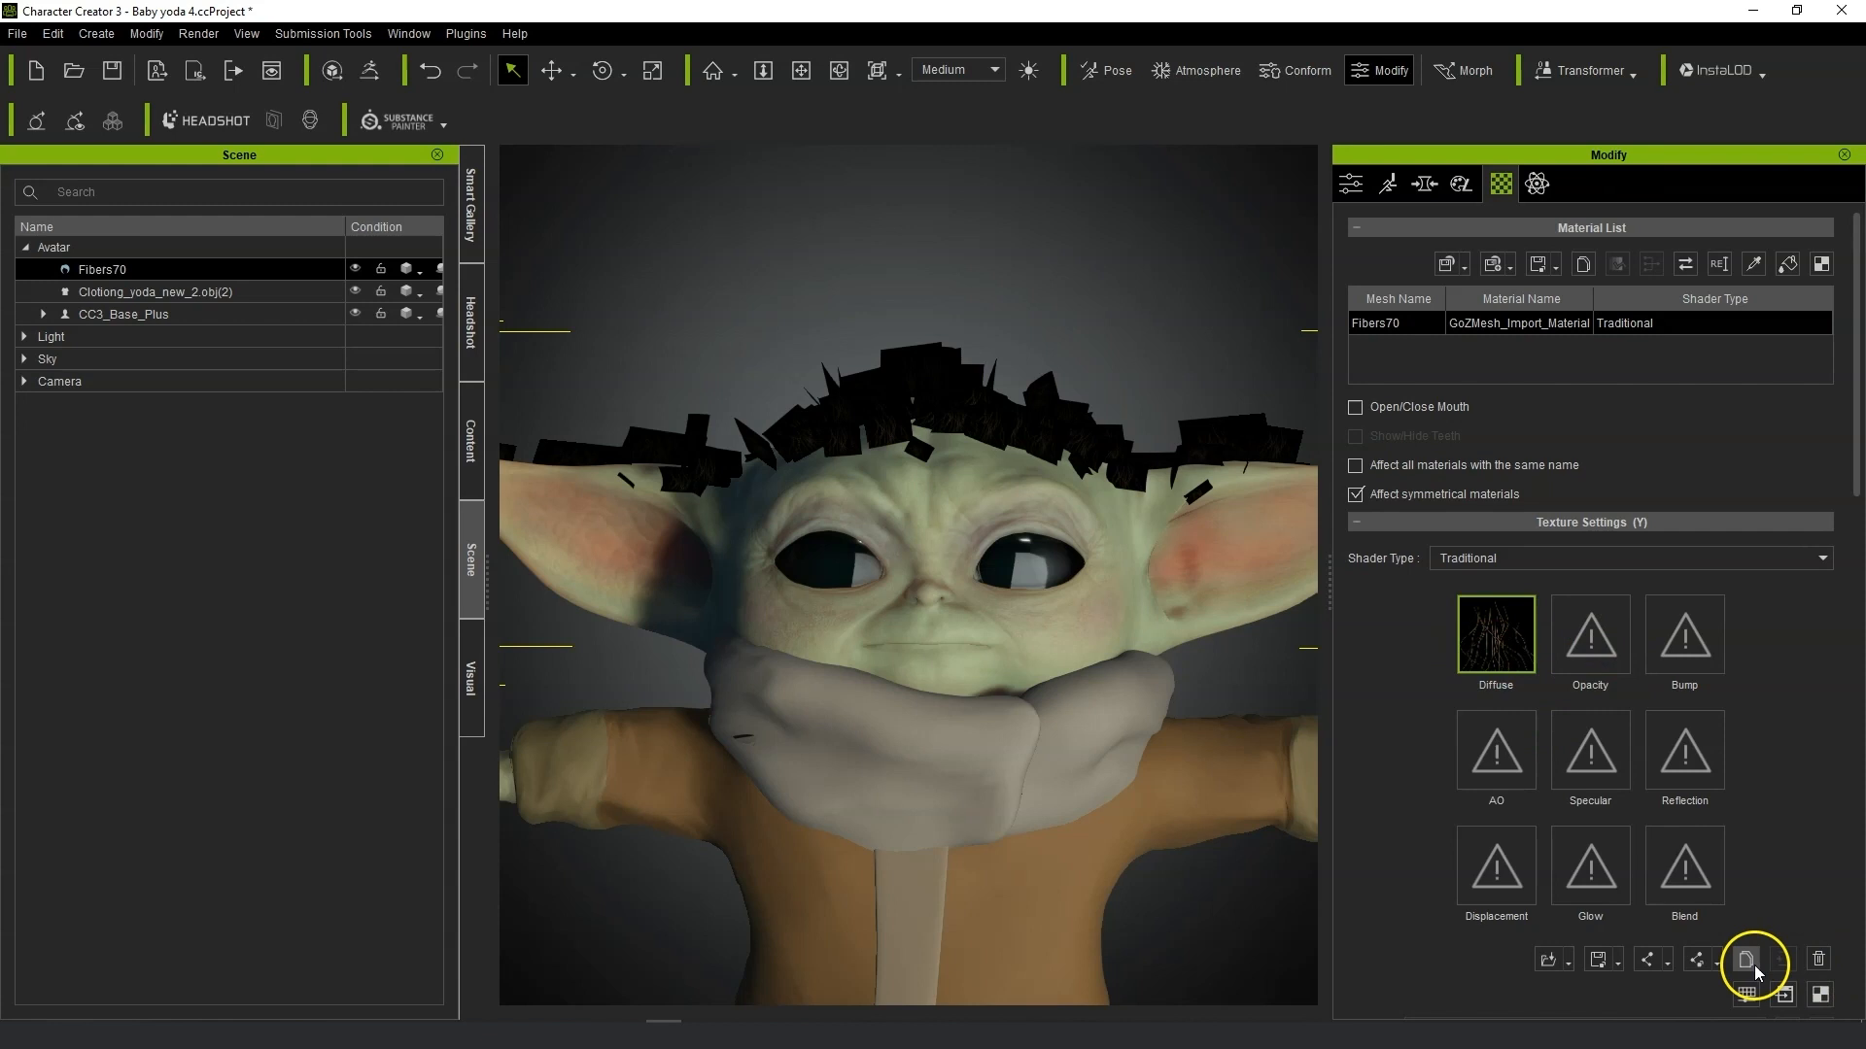
left_click(1594, 646)
left_click(1765, 979)
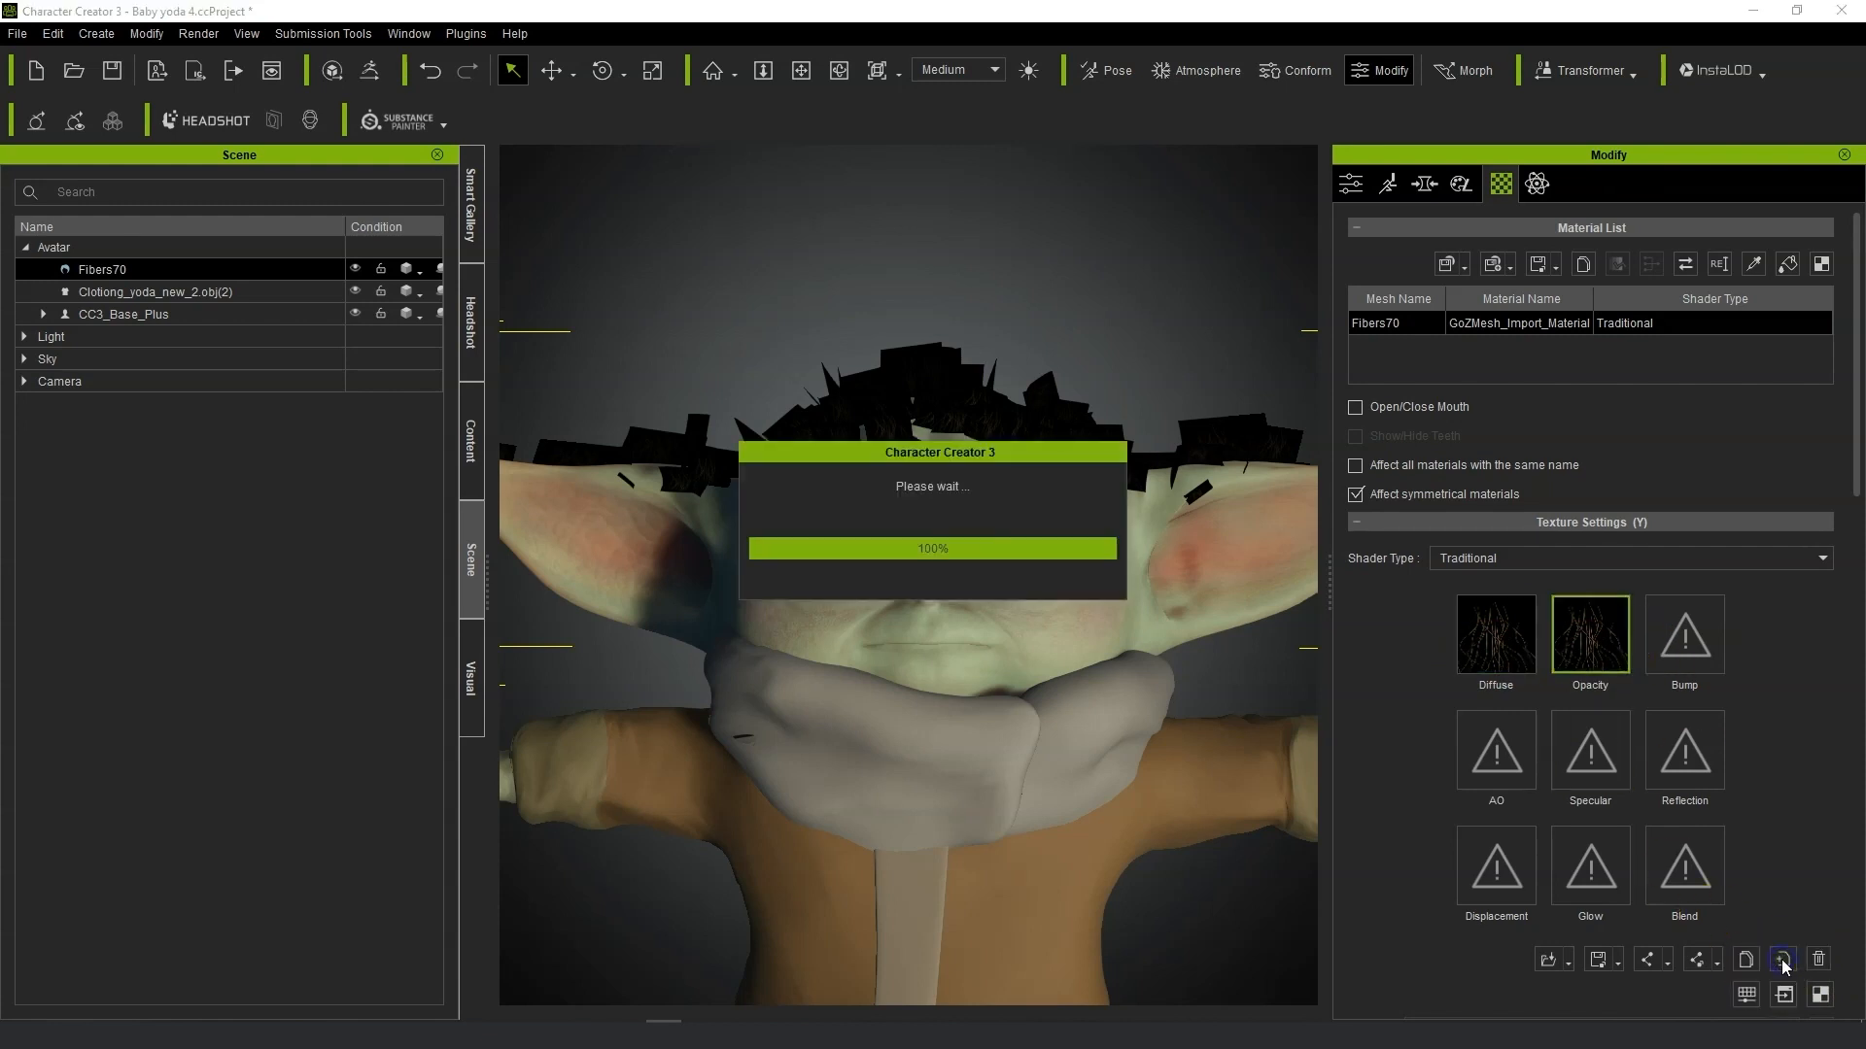
Set the brightness of the hair's diffuse texture to 52 in Adjust Color.
scroll(1079, 488, "up", 6)
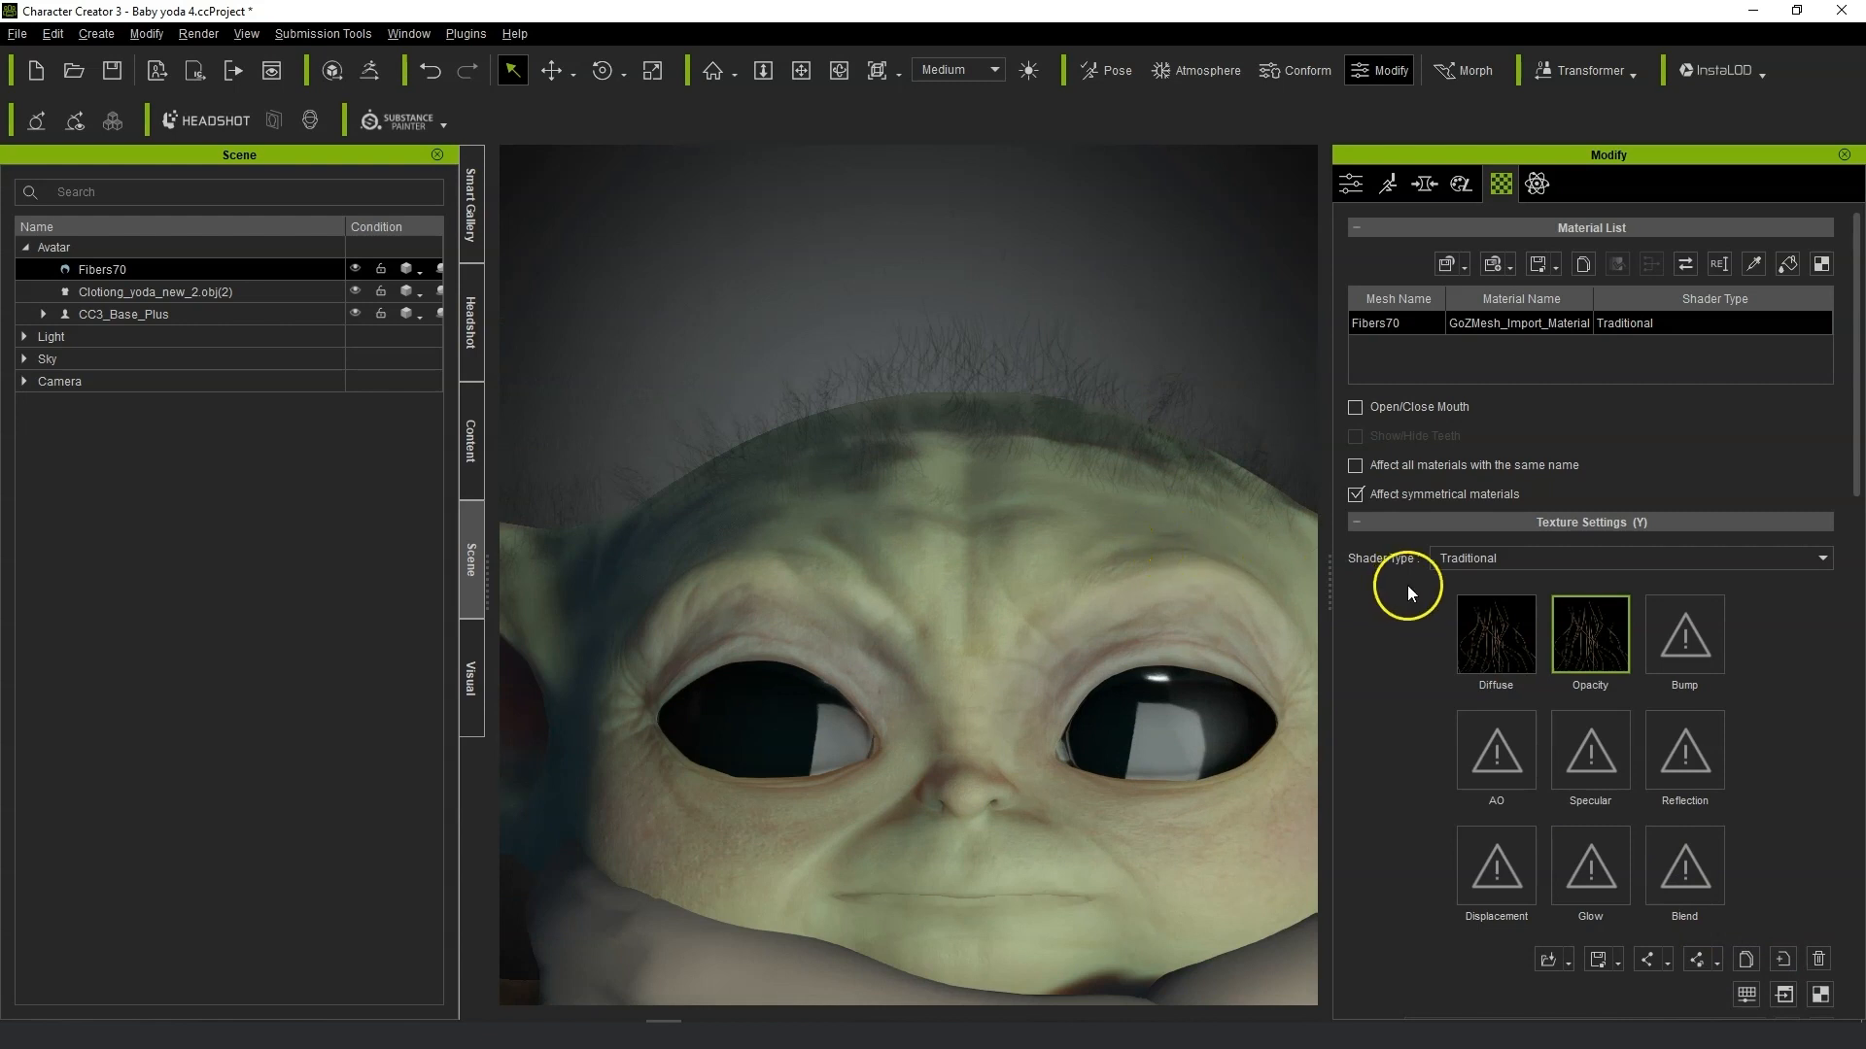
left_click(1477, 642)
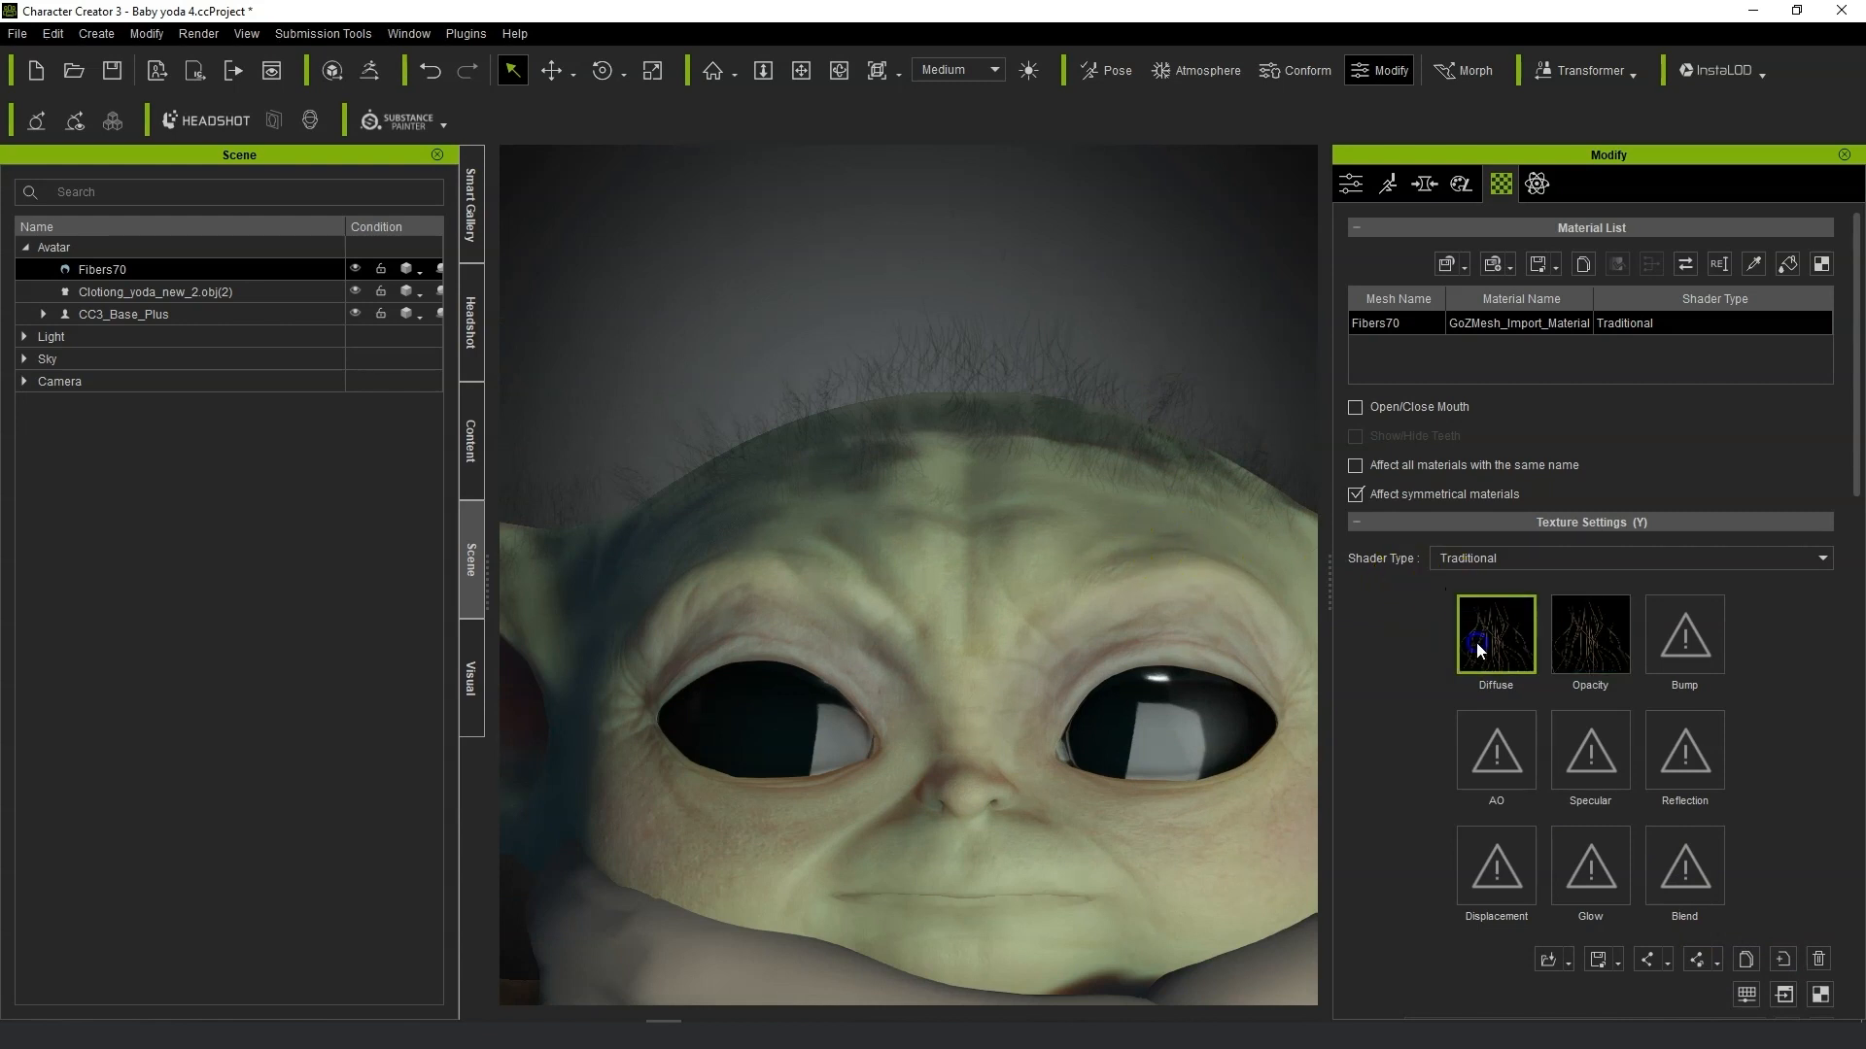
left_click(1752, 995)
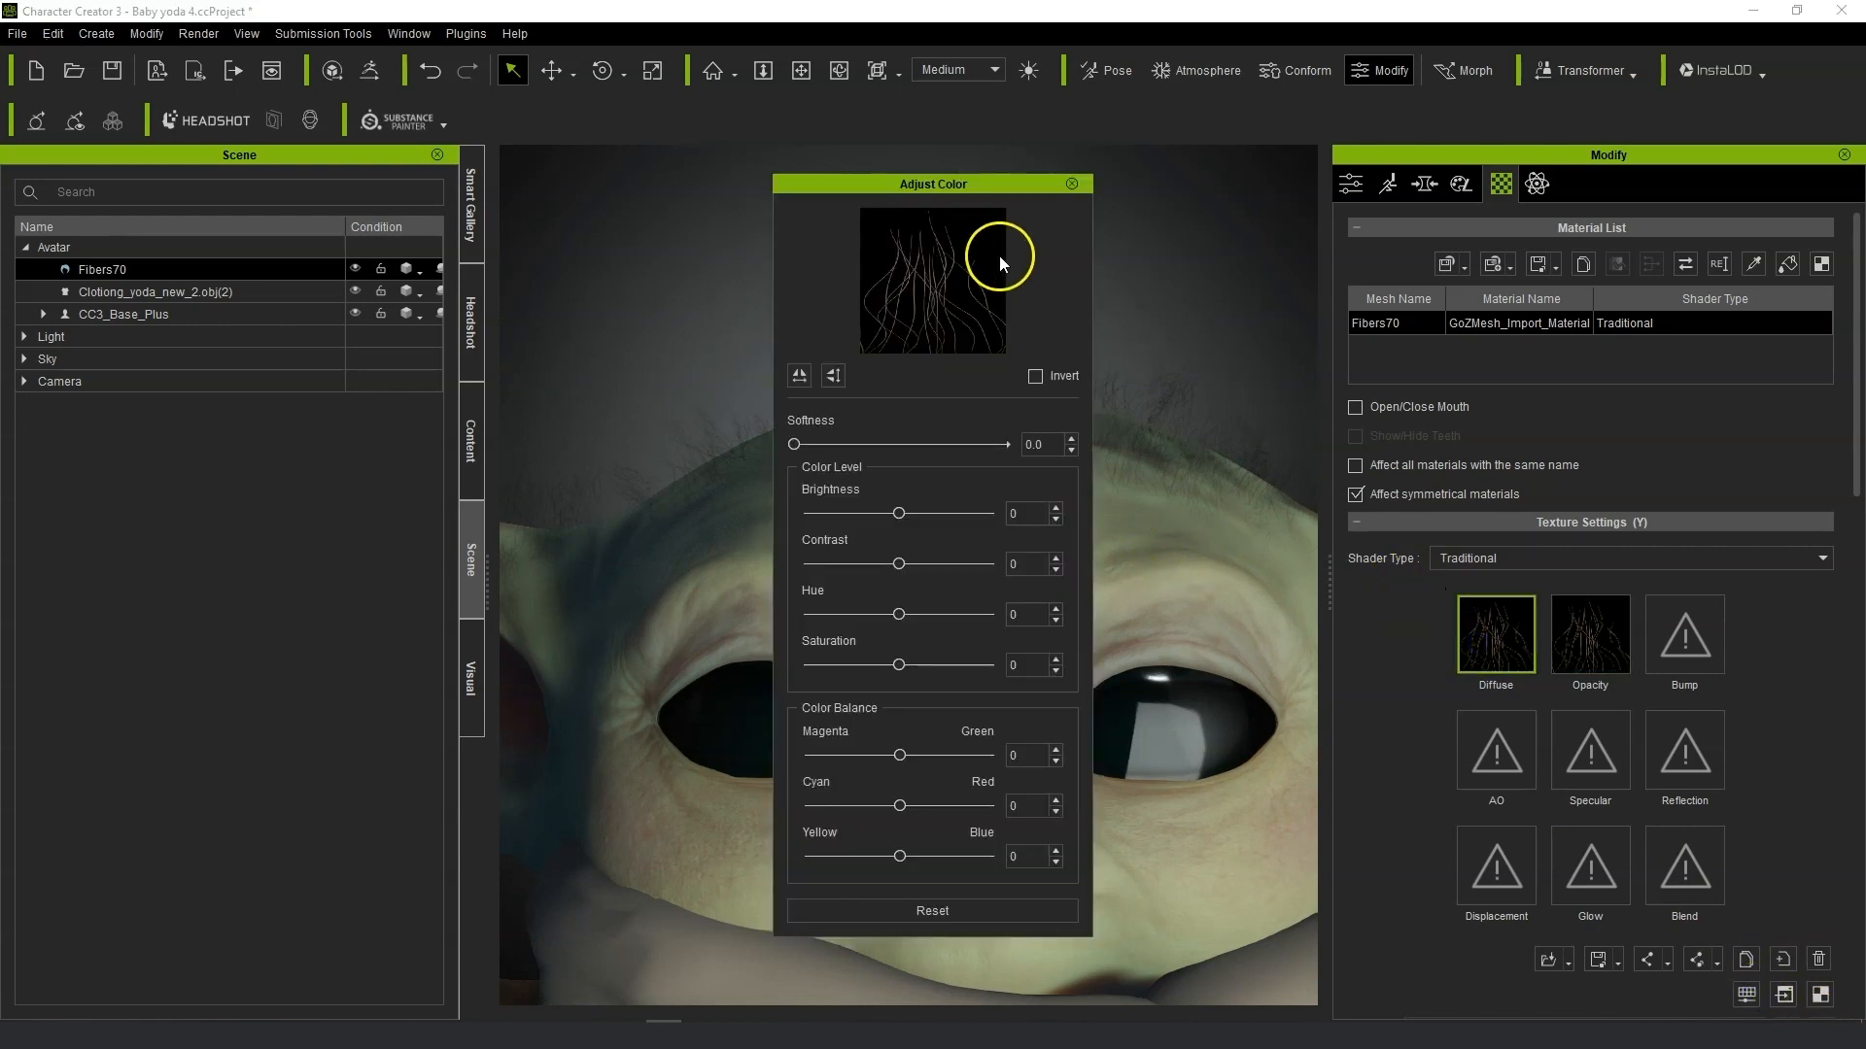
left_click_drag(909, 184, 1498, 175)
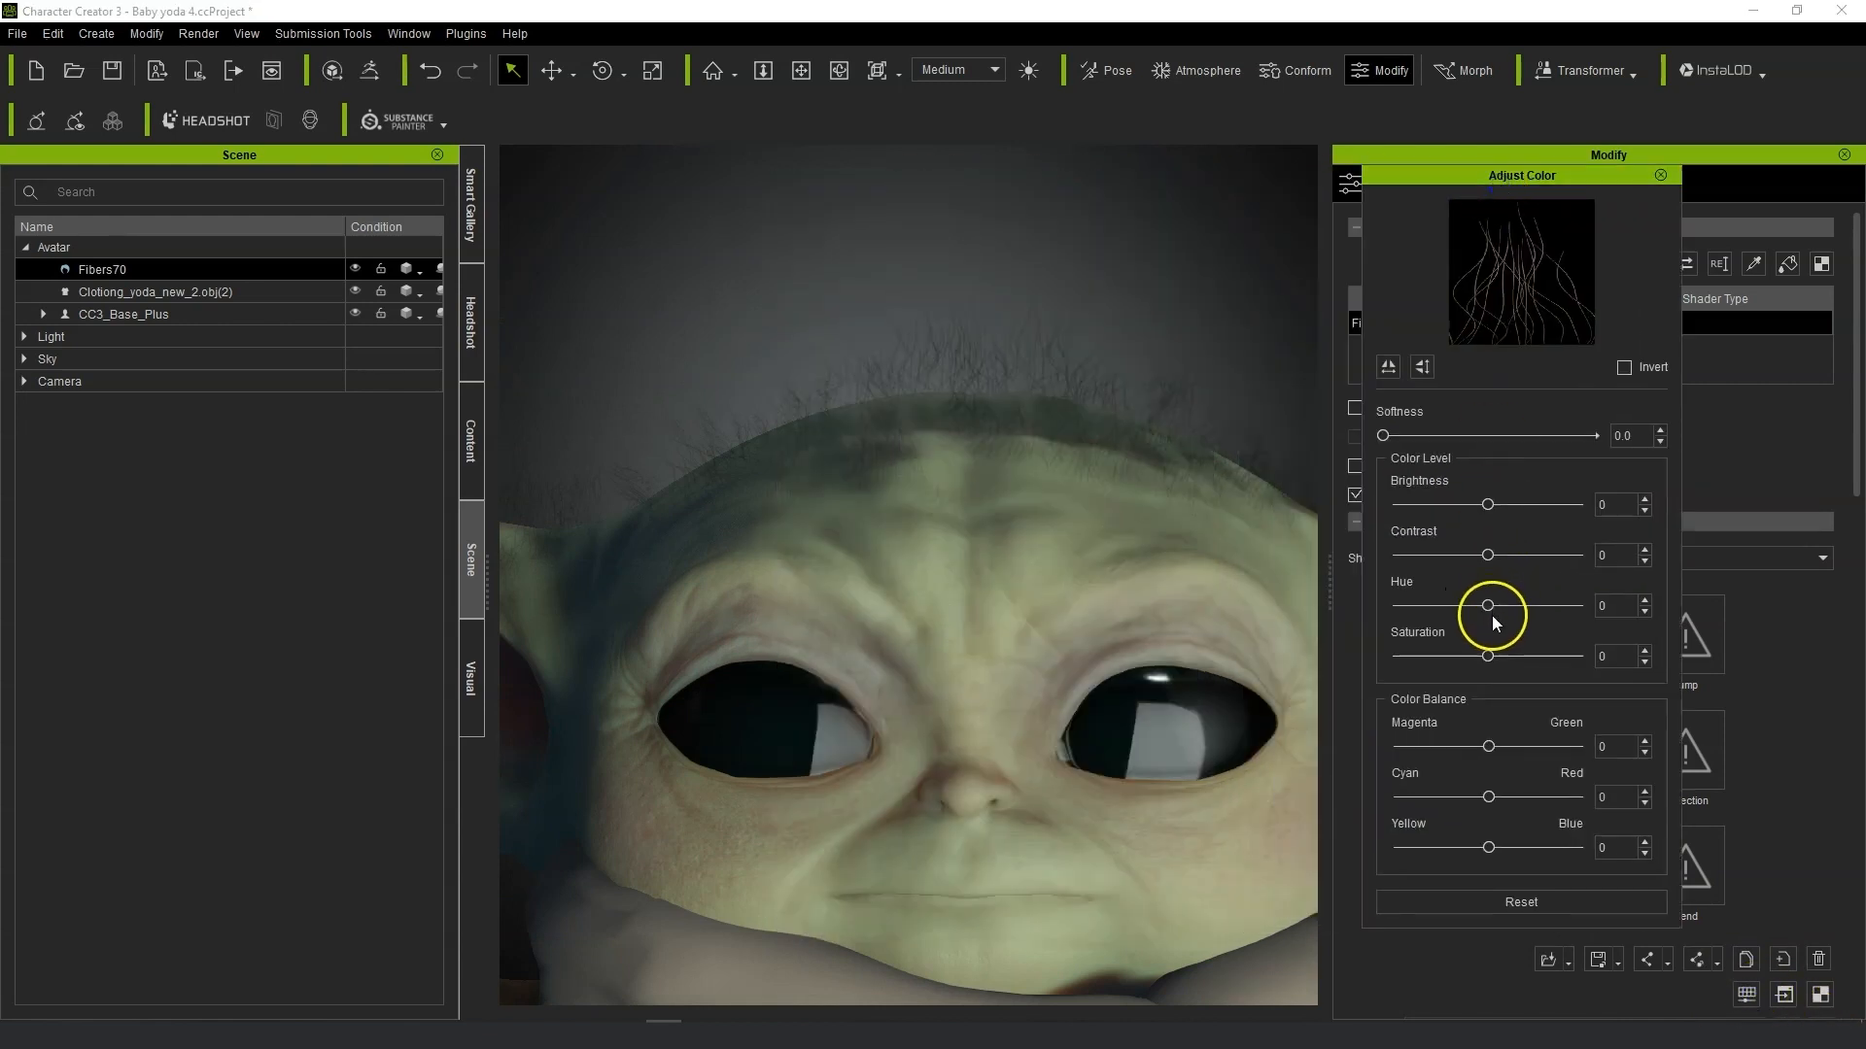
left_click_drag(1496, 503, 1545, 515)
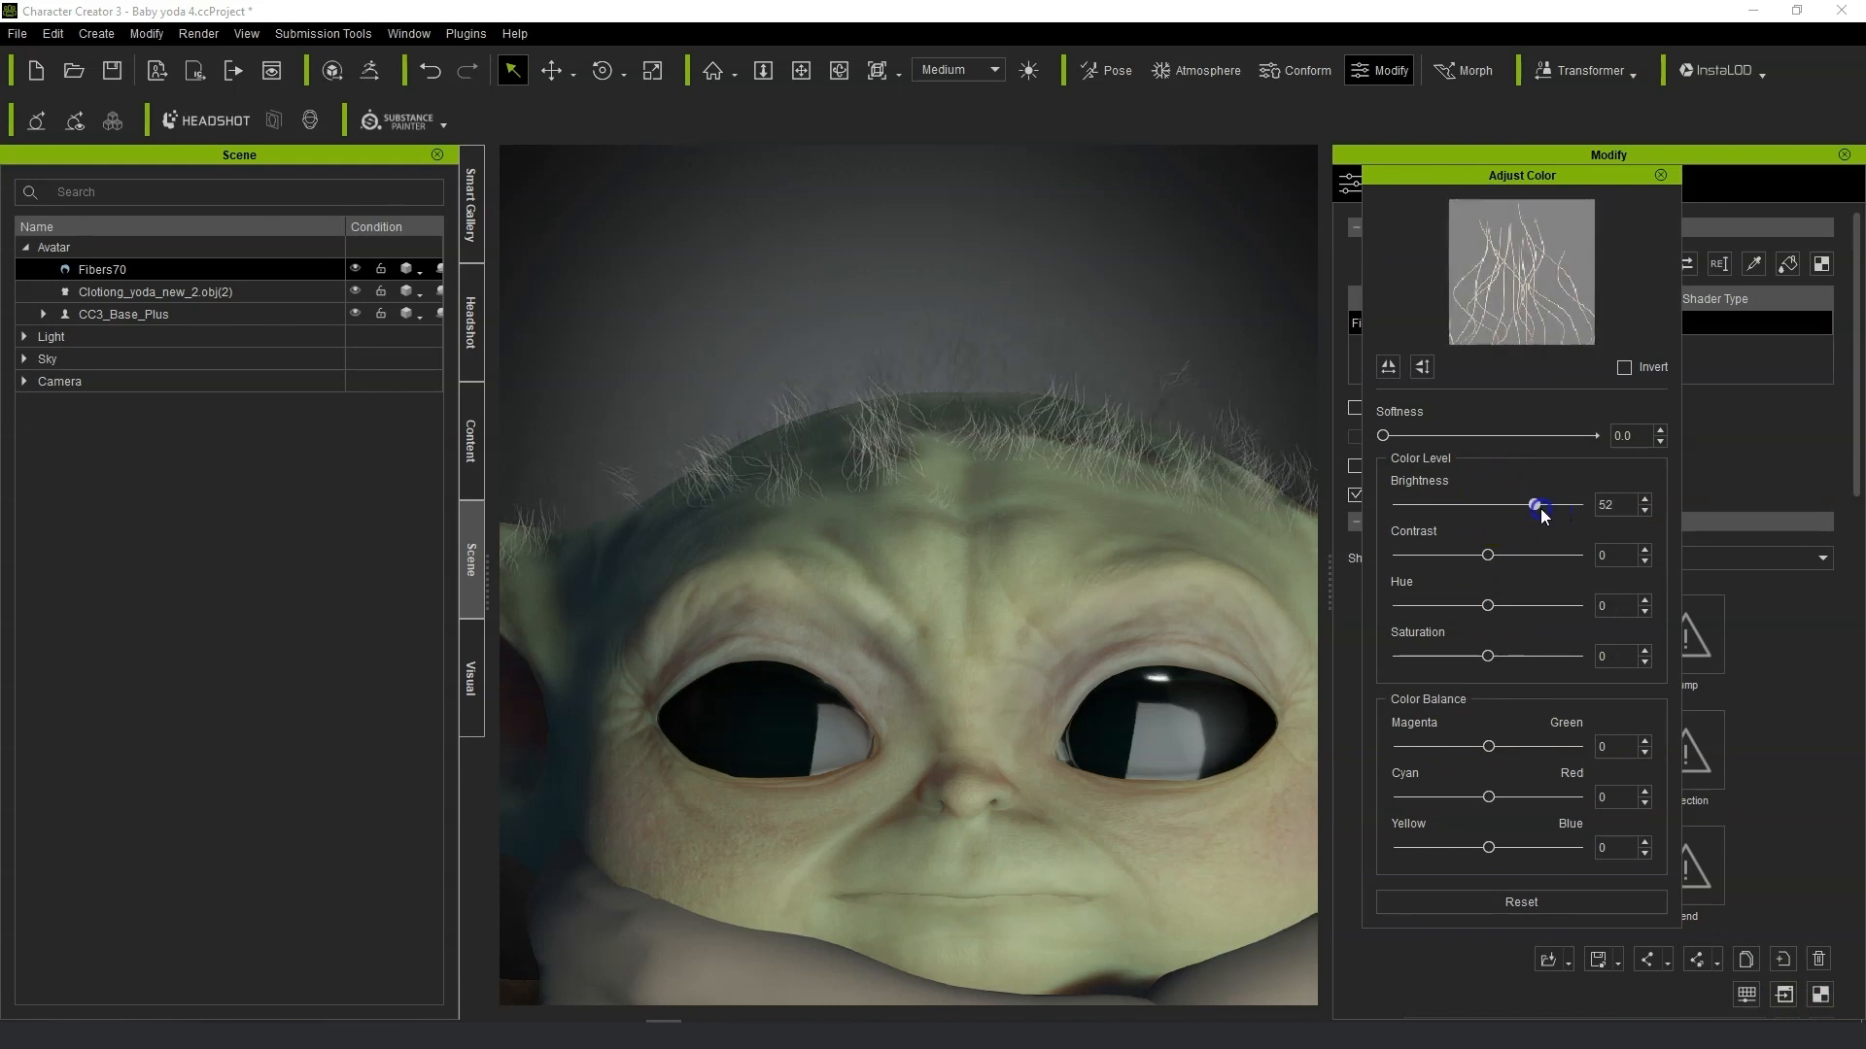
scroll(1039, 724, "down", 6)
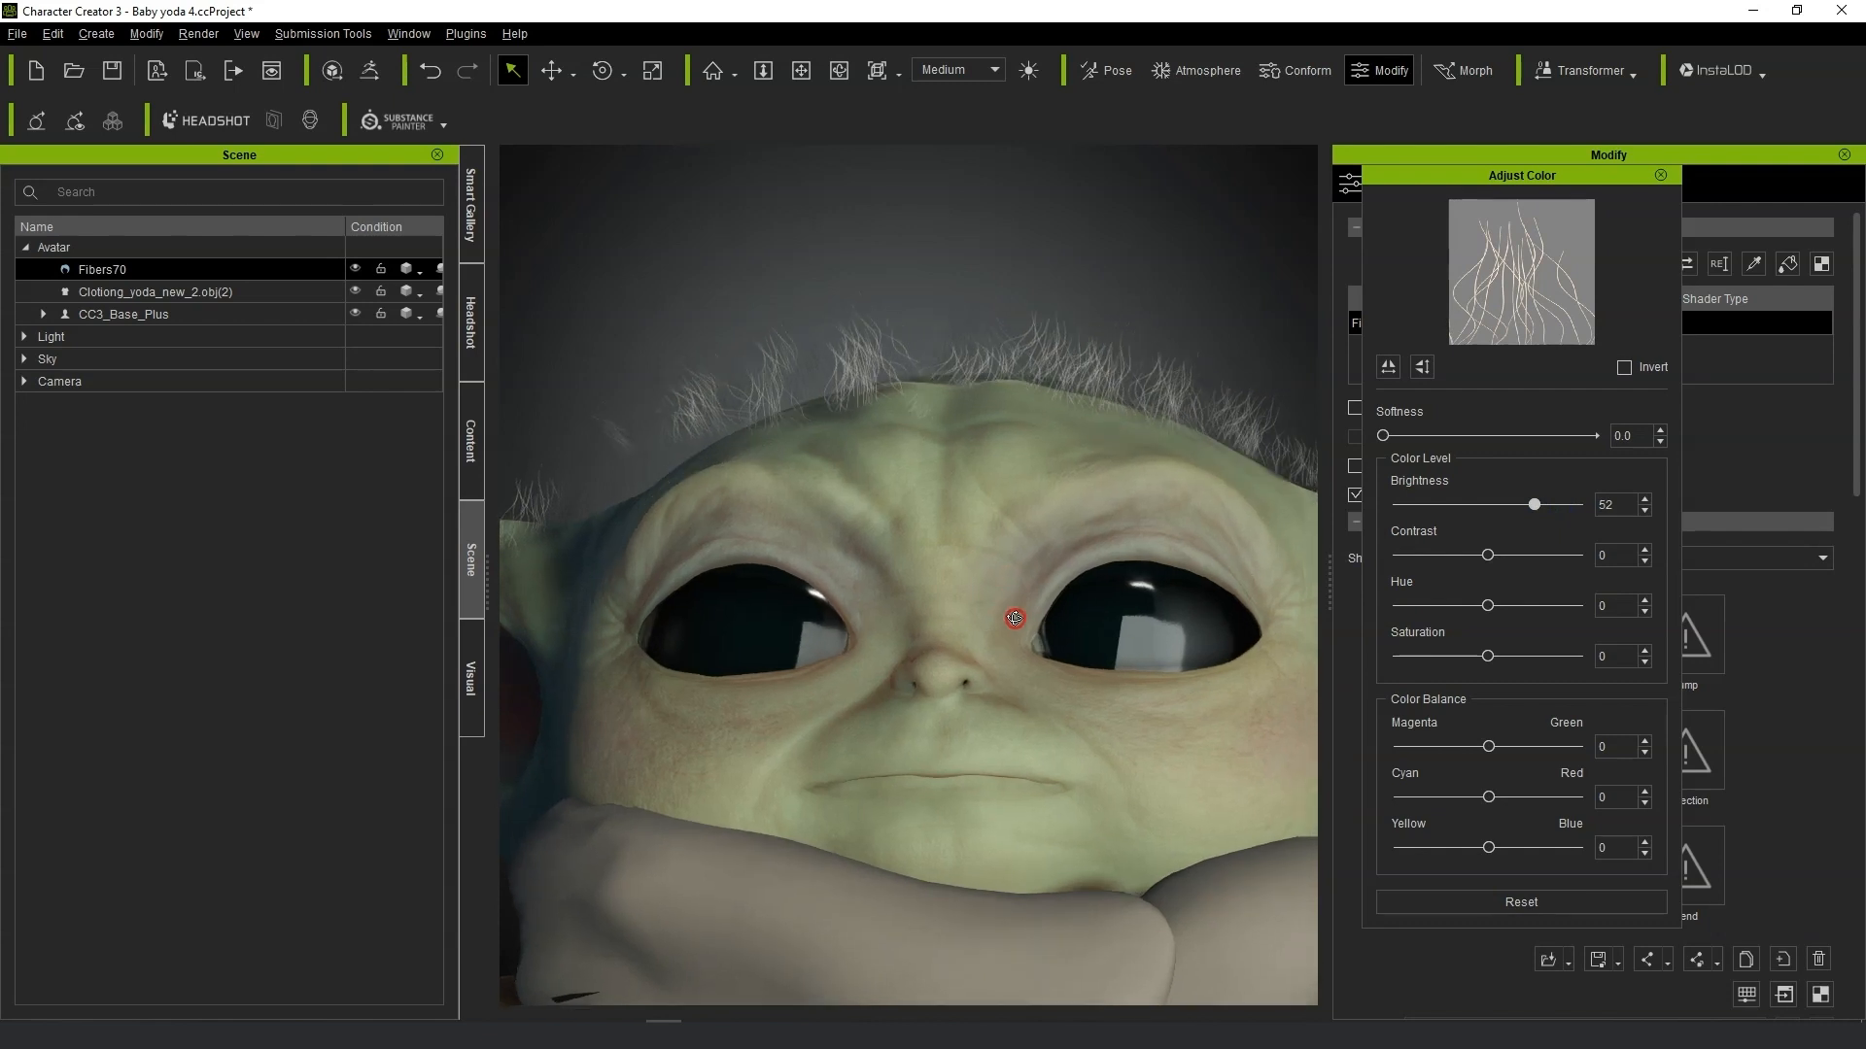
Close the Adjust Color dialog and set the hair material's Shadow Threshold to 20.
right_click_drag(1030, 522, 866, 639)
scroll(866, 640, "up", 2)
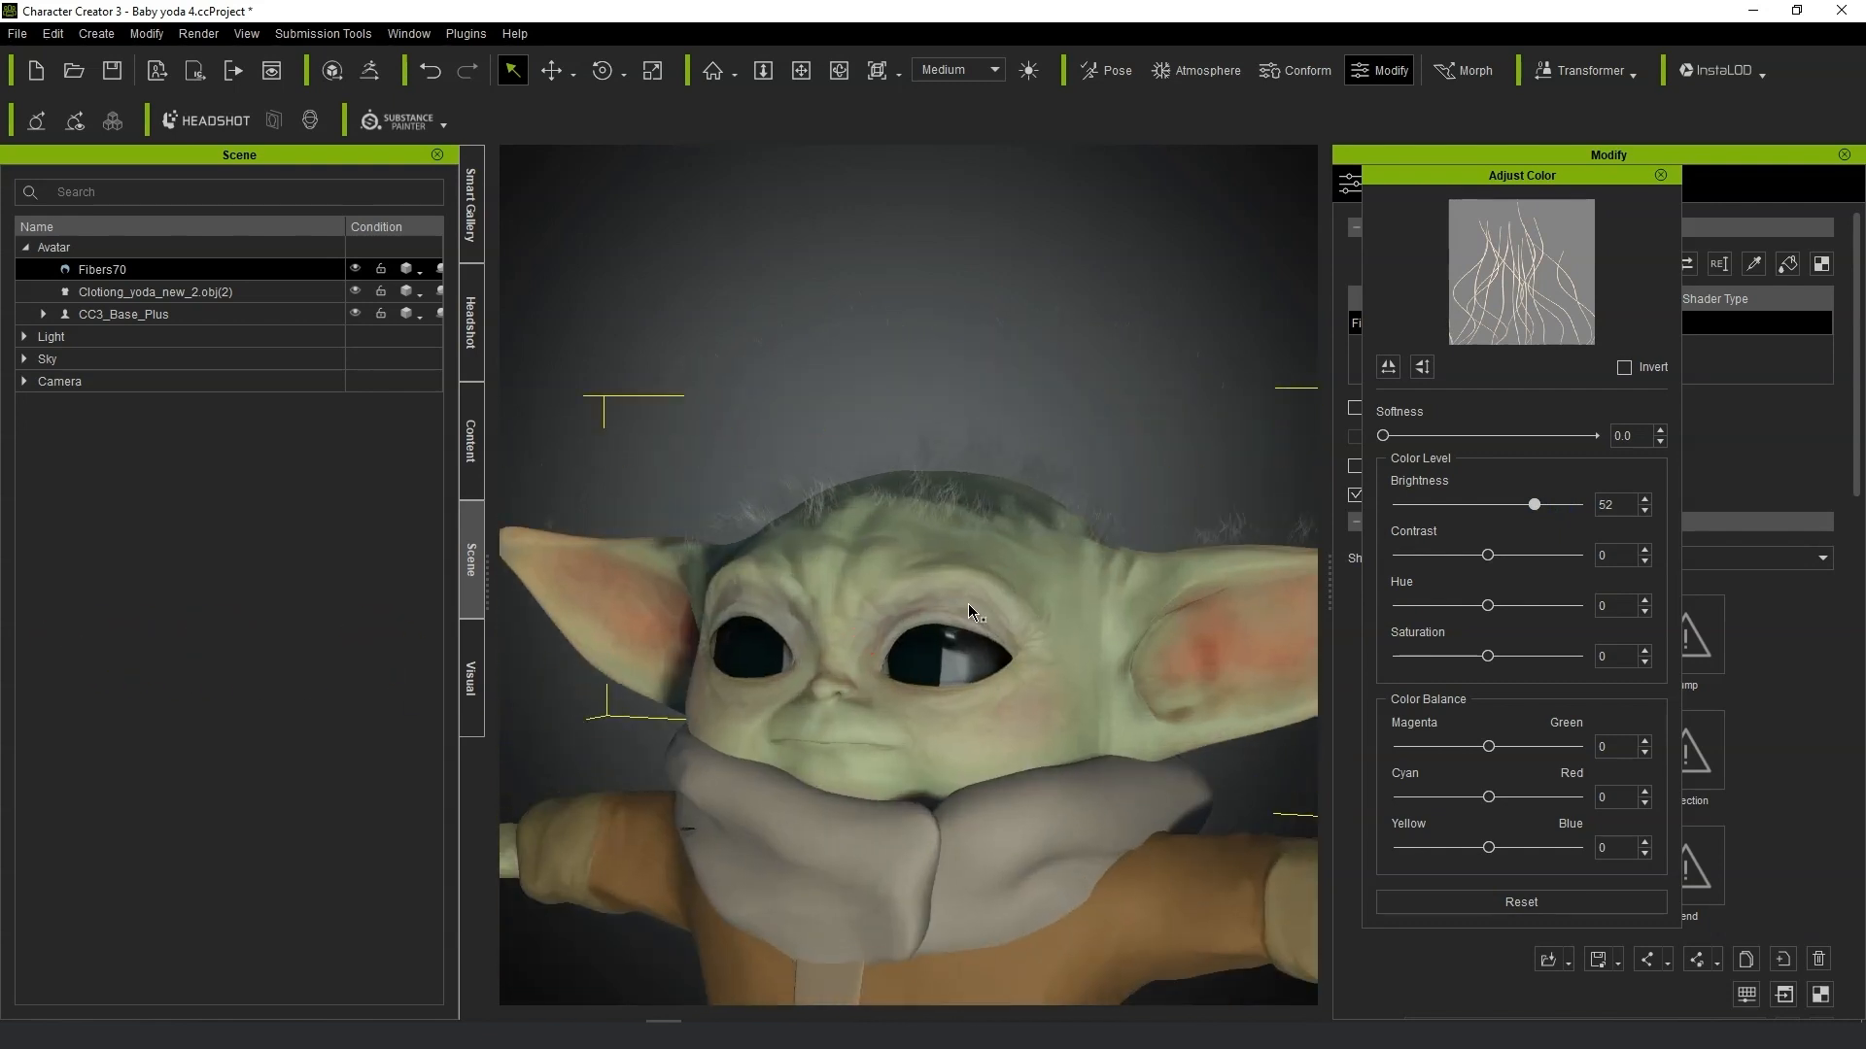
left_click(1671, 178)
scroll(1749, 583, "down", 3)
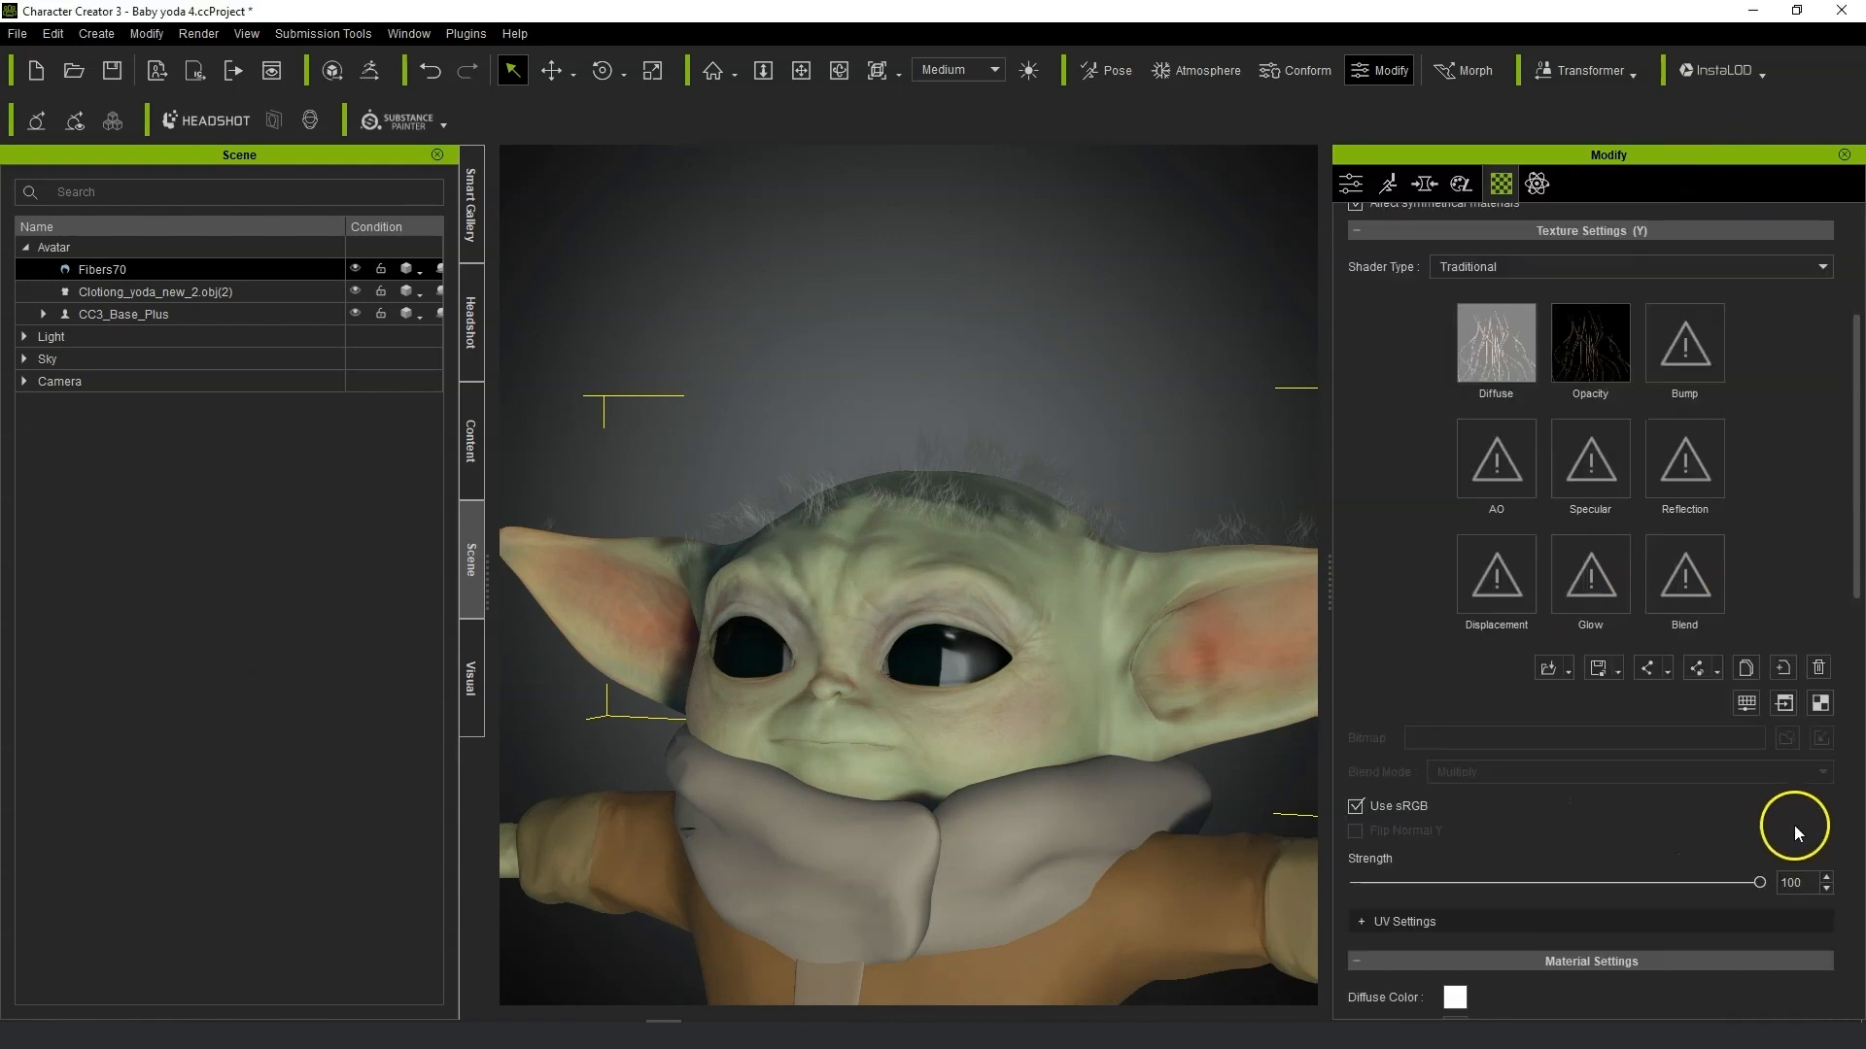
right_click_drag(879, 616, 1029, 616)
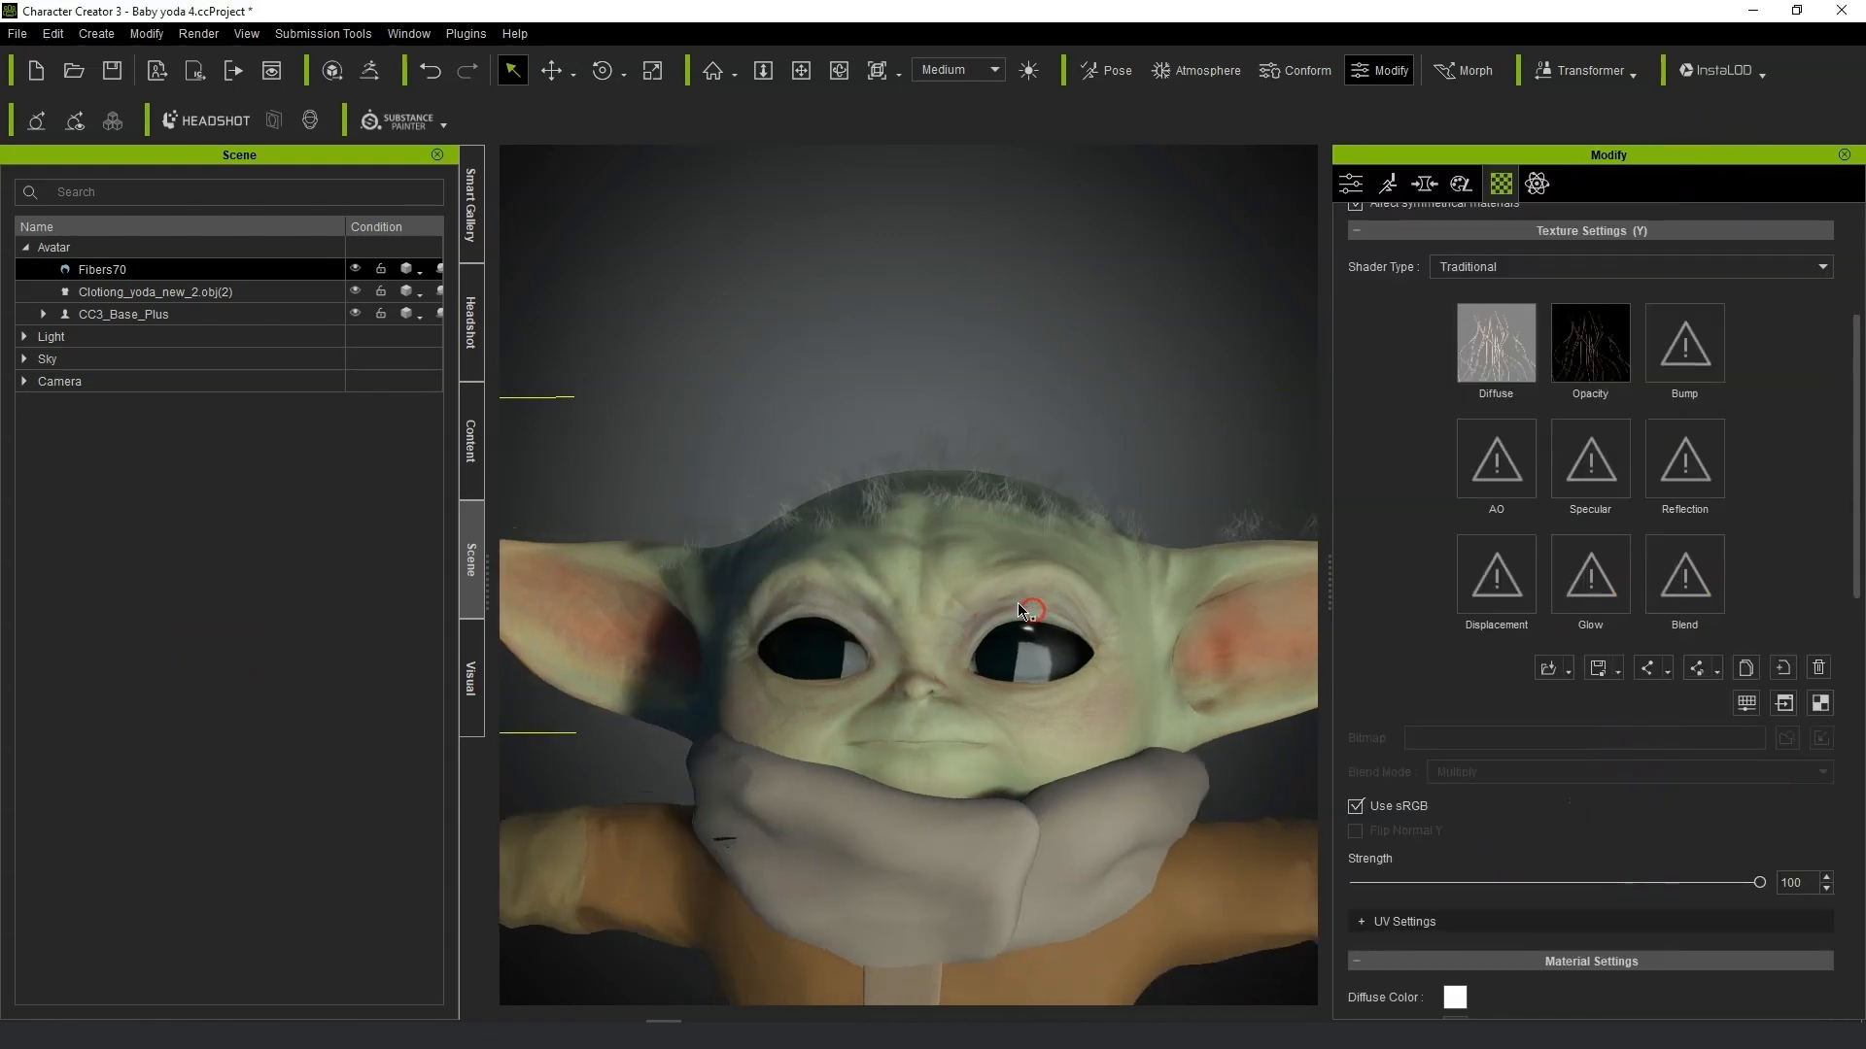
scroll(1049, 620, "up", 3)
scroll(1665, 867, "down", 3)
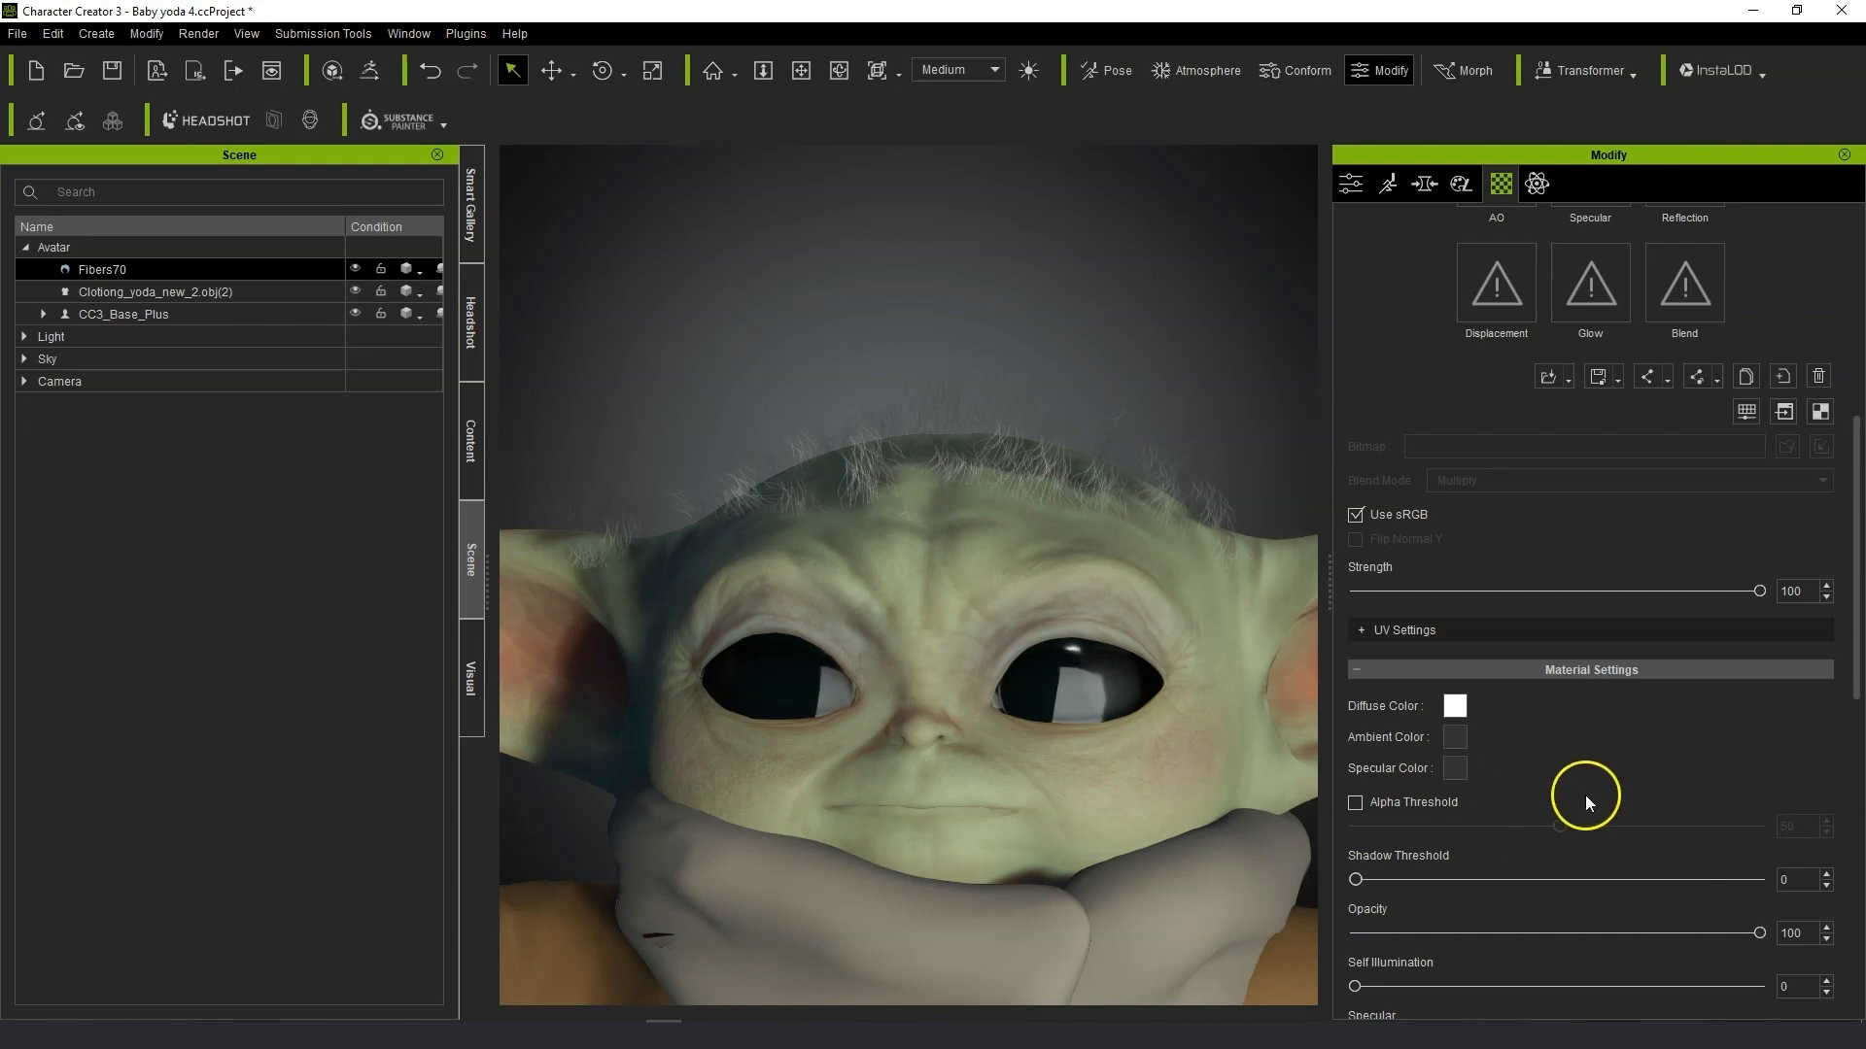
left_click_drag(1385, 880, 1652, 881)
left_click_drag(1366, 878, 1439, 881)
right_click_drag(1279, 758, 1174, 761)
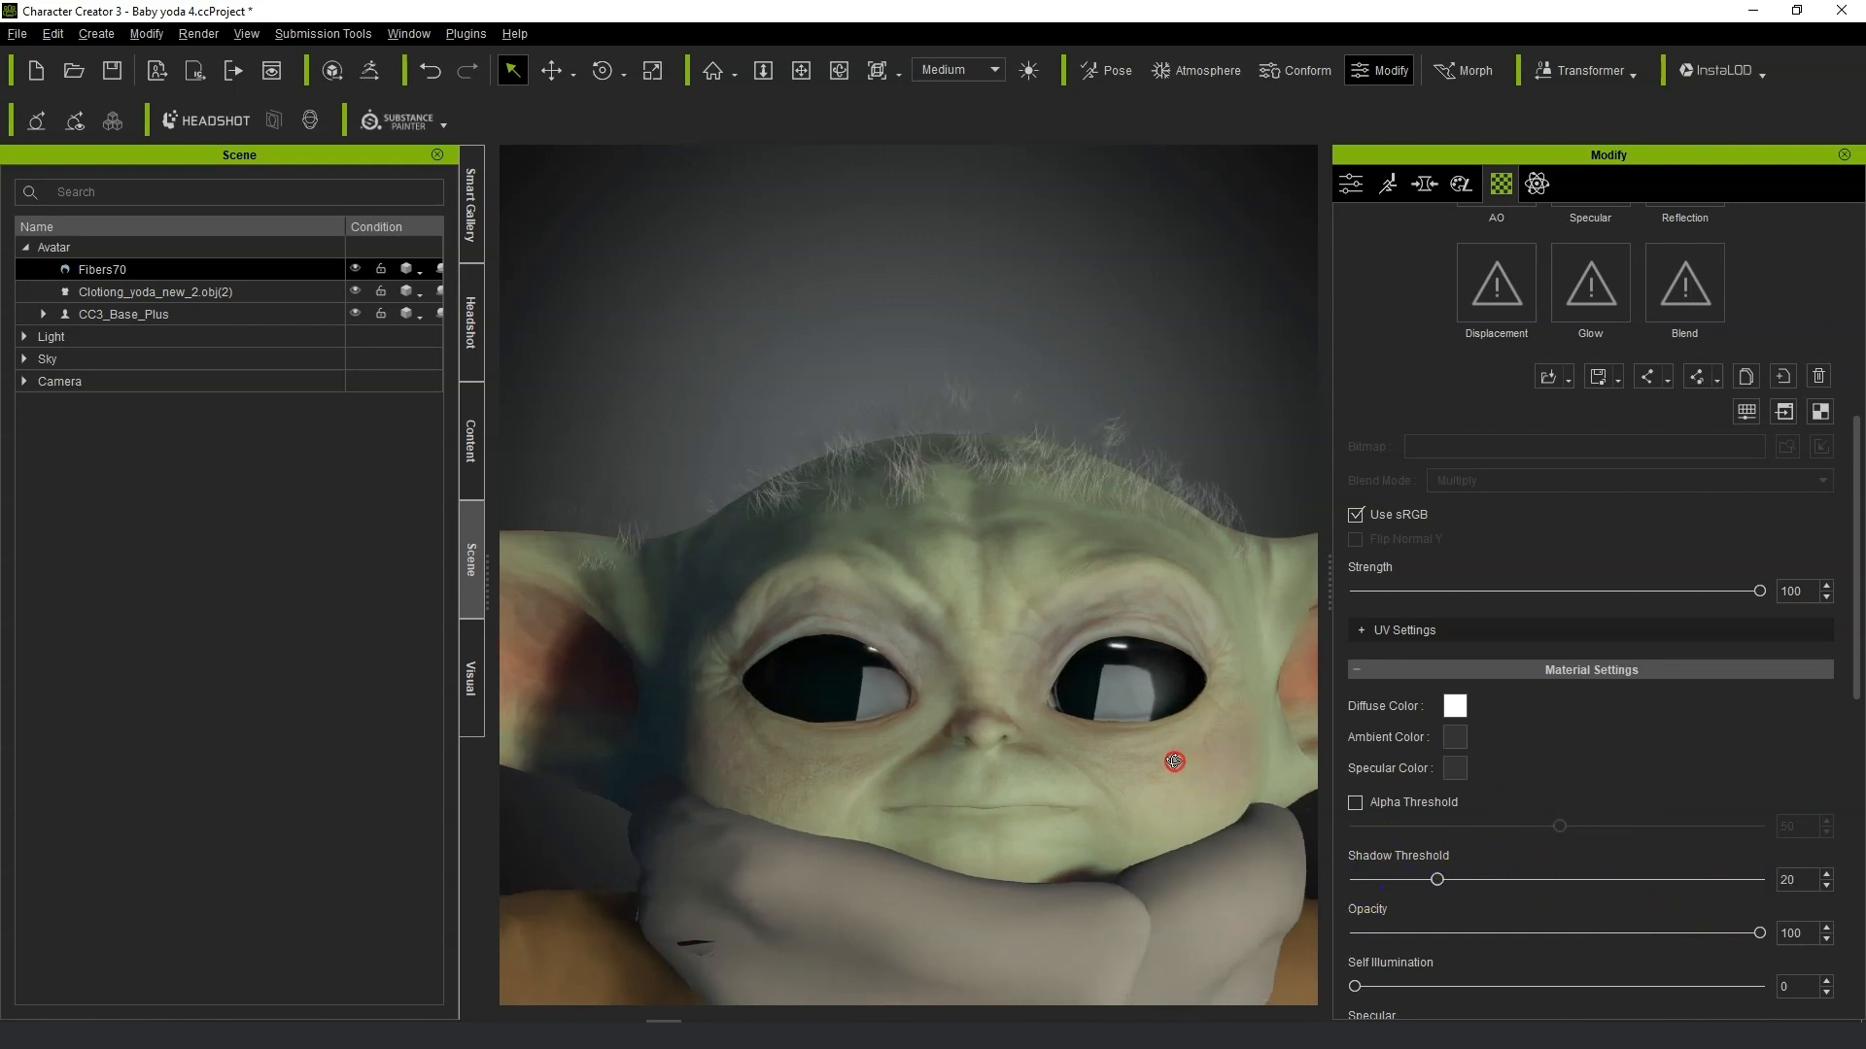
Toggle Alpha Threshold on and off and set the hair's Self Illumination to 52.
scroll(1477, 864, "down", 1)
left_click(1355, 687)
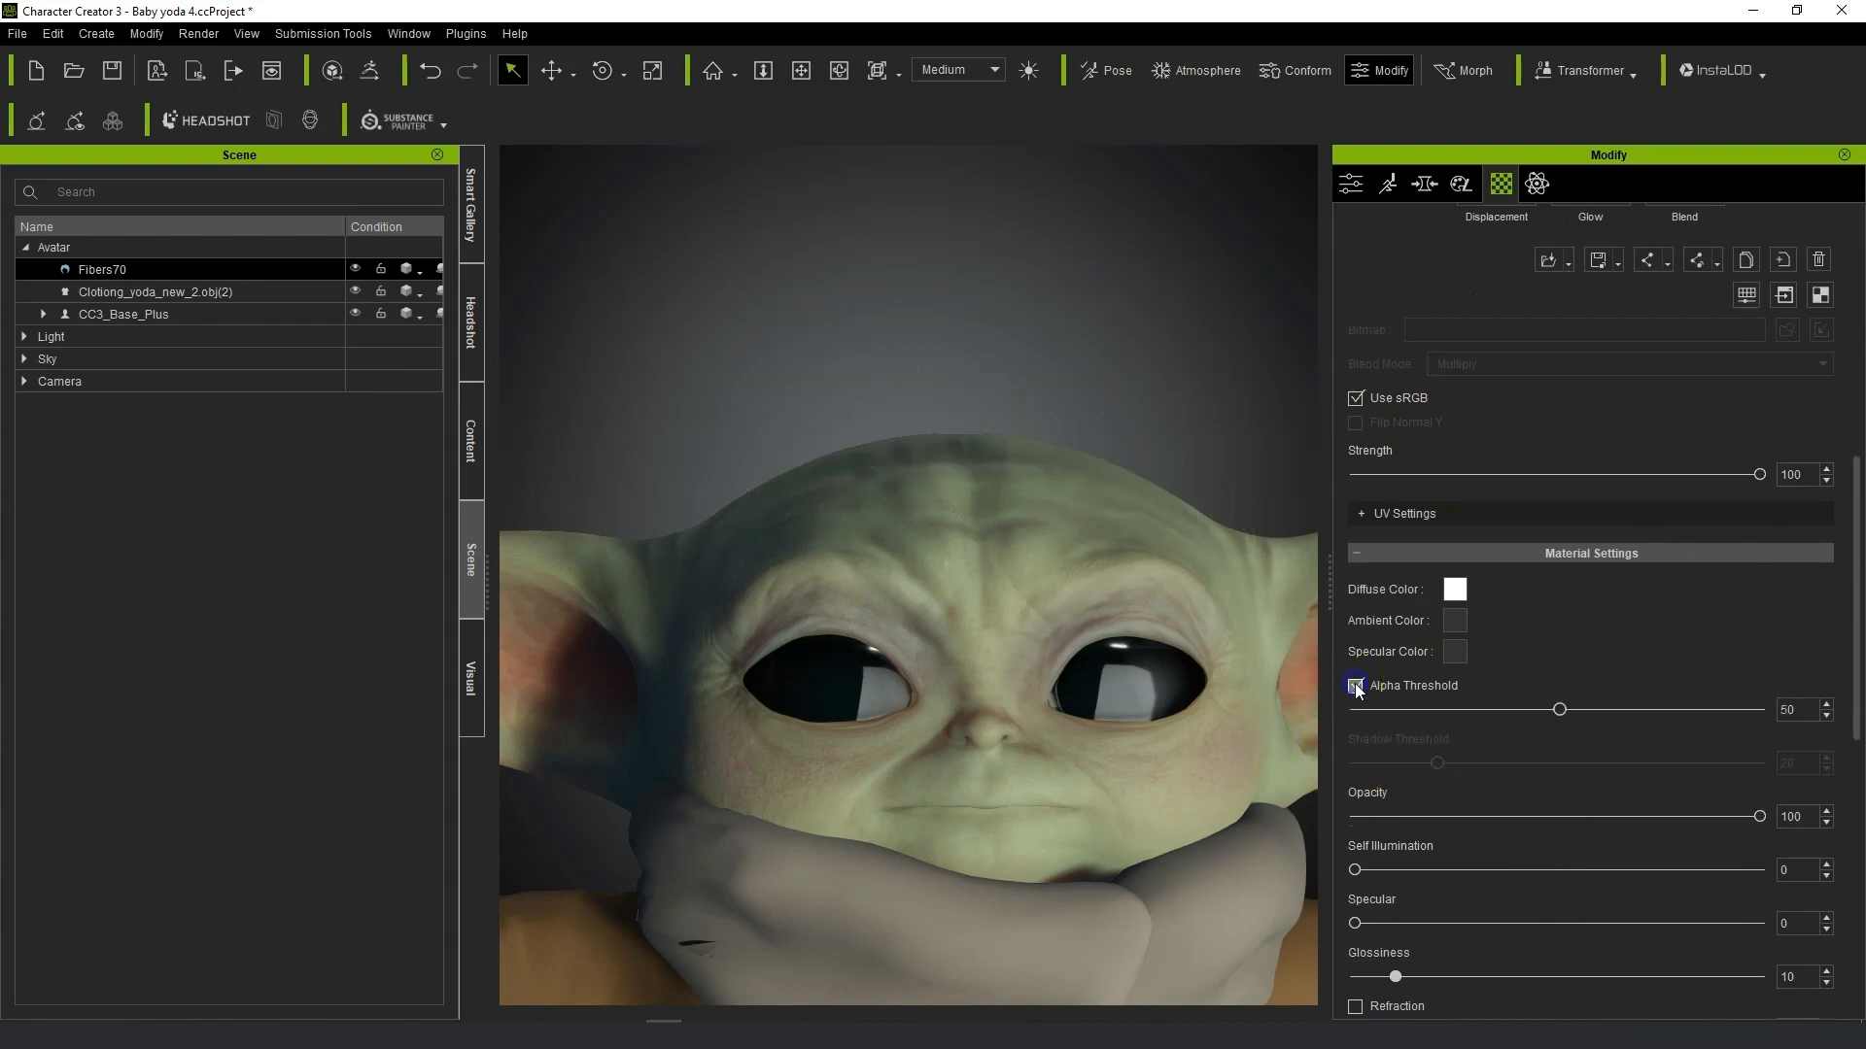
left_click(1355, 687)
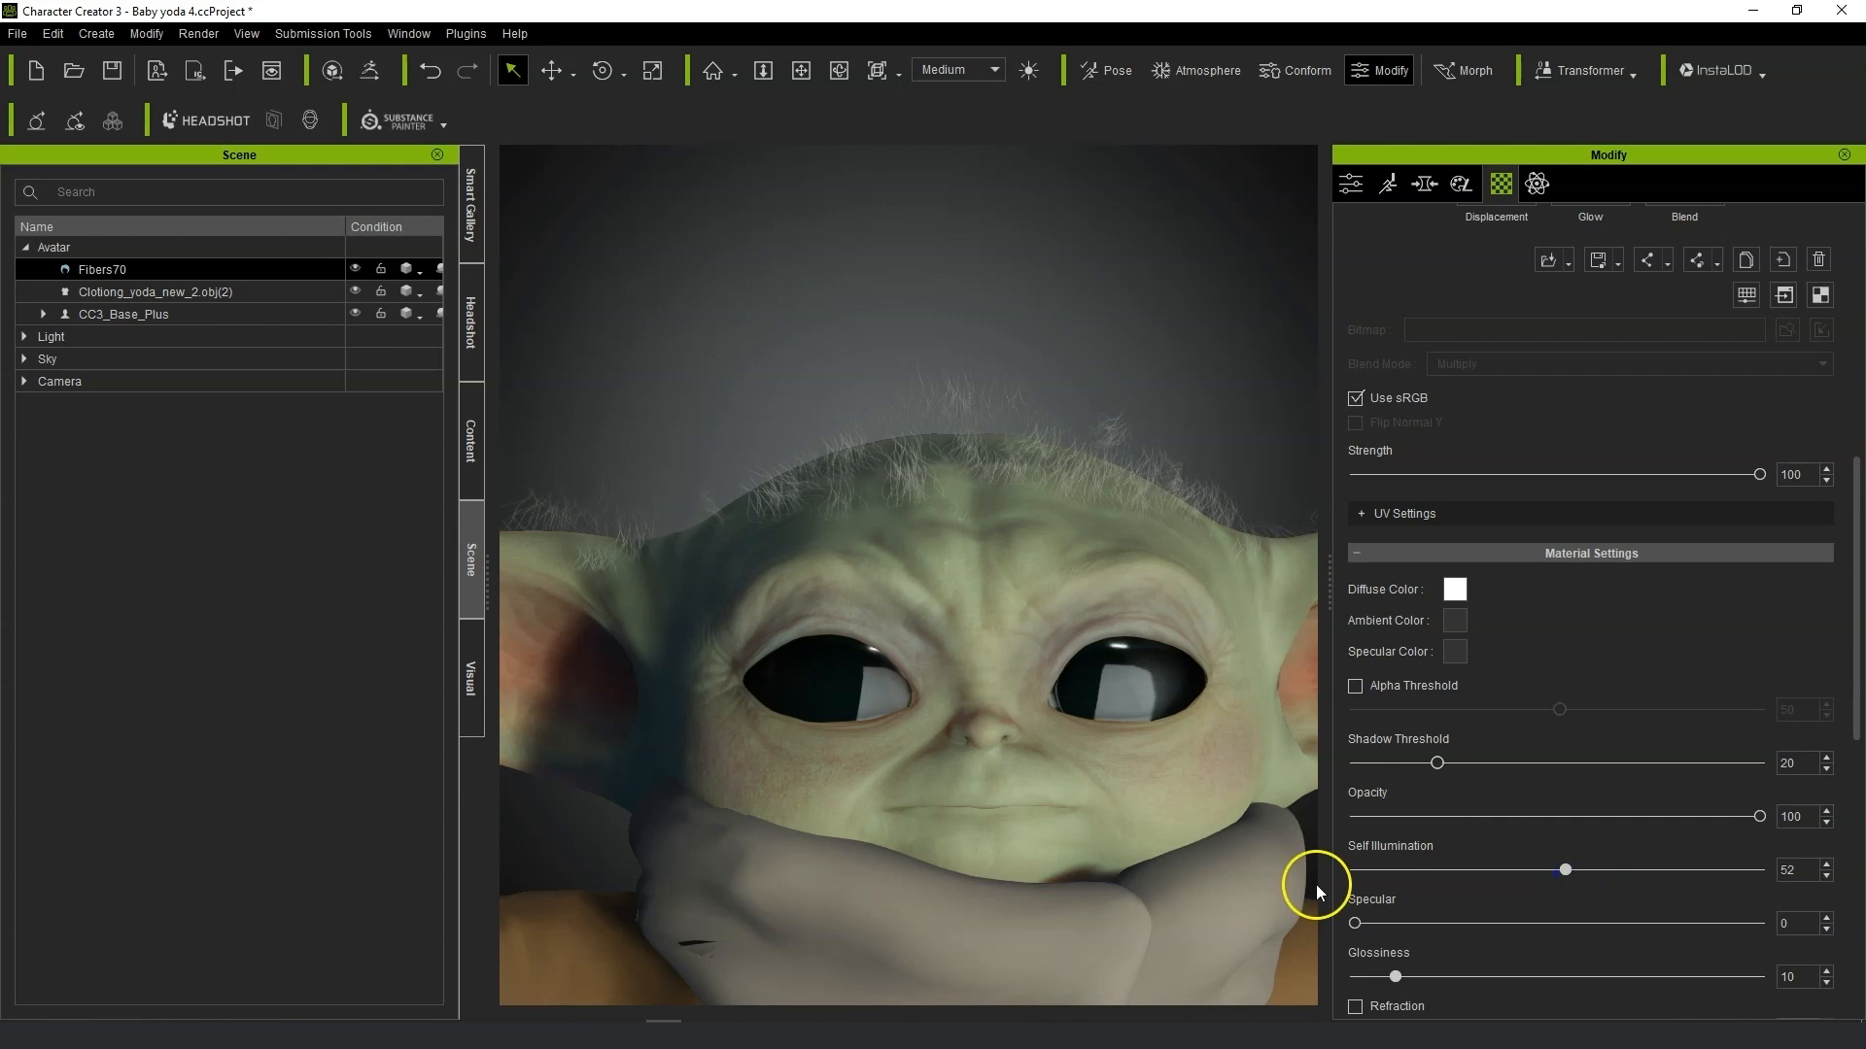
Lower the hair material's Glossiness to 6.
left_click_drag(1356, 923, 1212, 935)
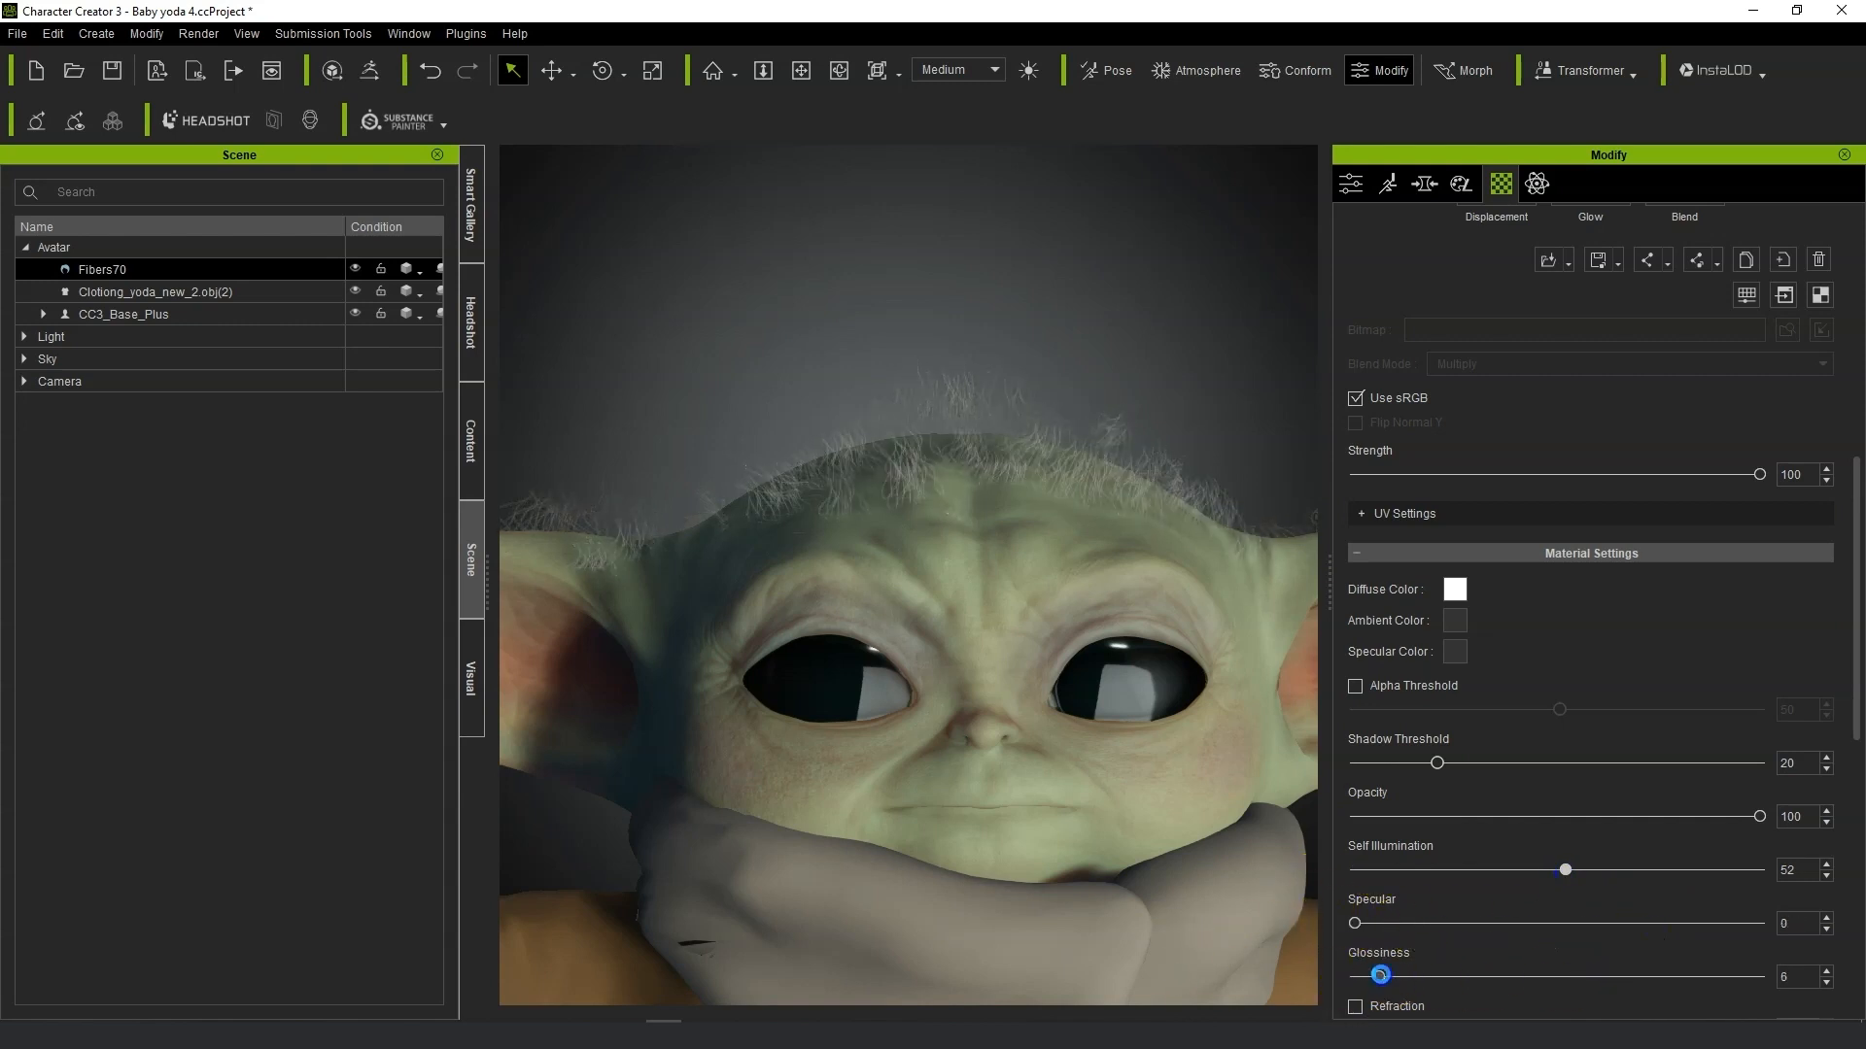
scroll(1104, 783, "down", 2)
middle_click_drag(1161, 789, 949, 704)
right_click_drag(948, 705, 948, 712)
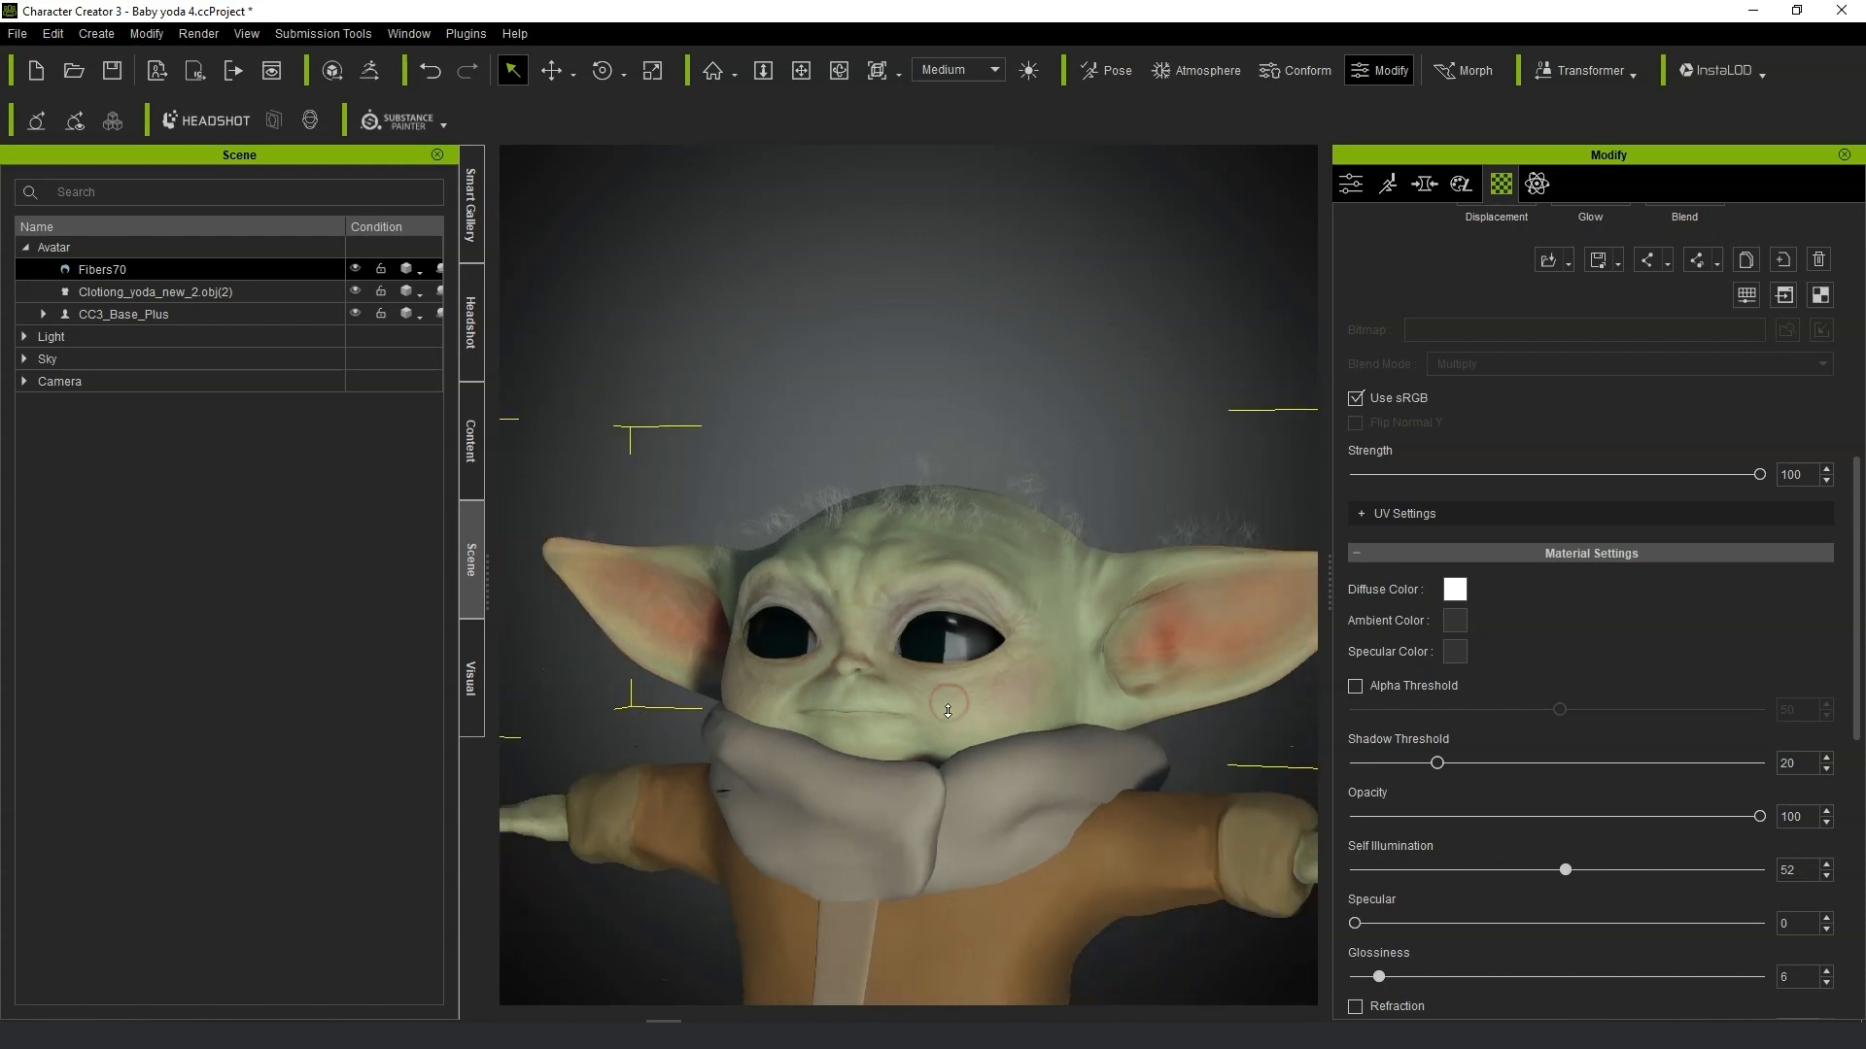
scroll(947, 711, "down", 2)
middle_click_drag(947, 711, 1145, 815)
scroll(1143, 785, "down", 1)
scroll(1001, 639, "up", 4)
right_click_drag(1106, 667, 1017, 740)
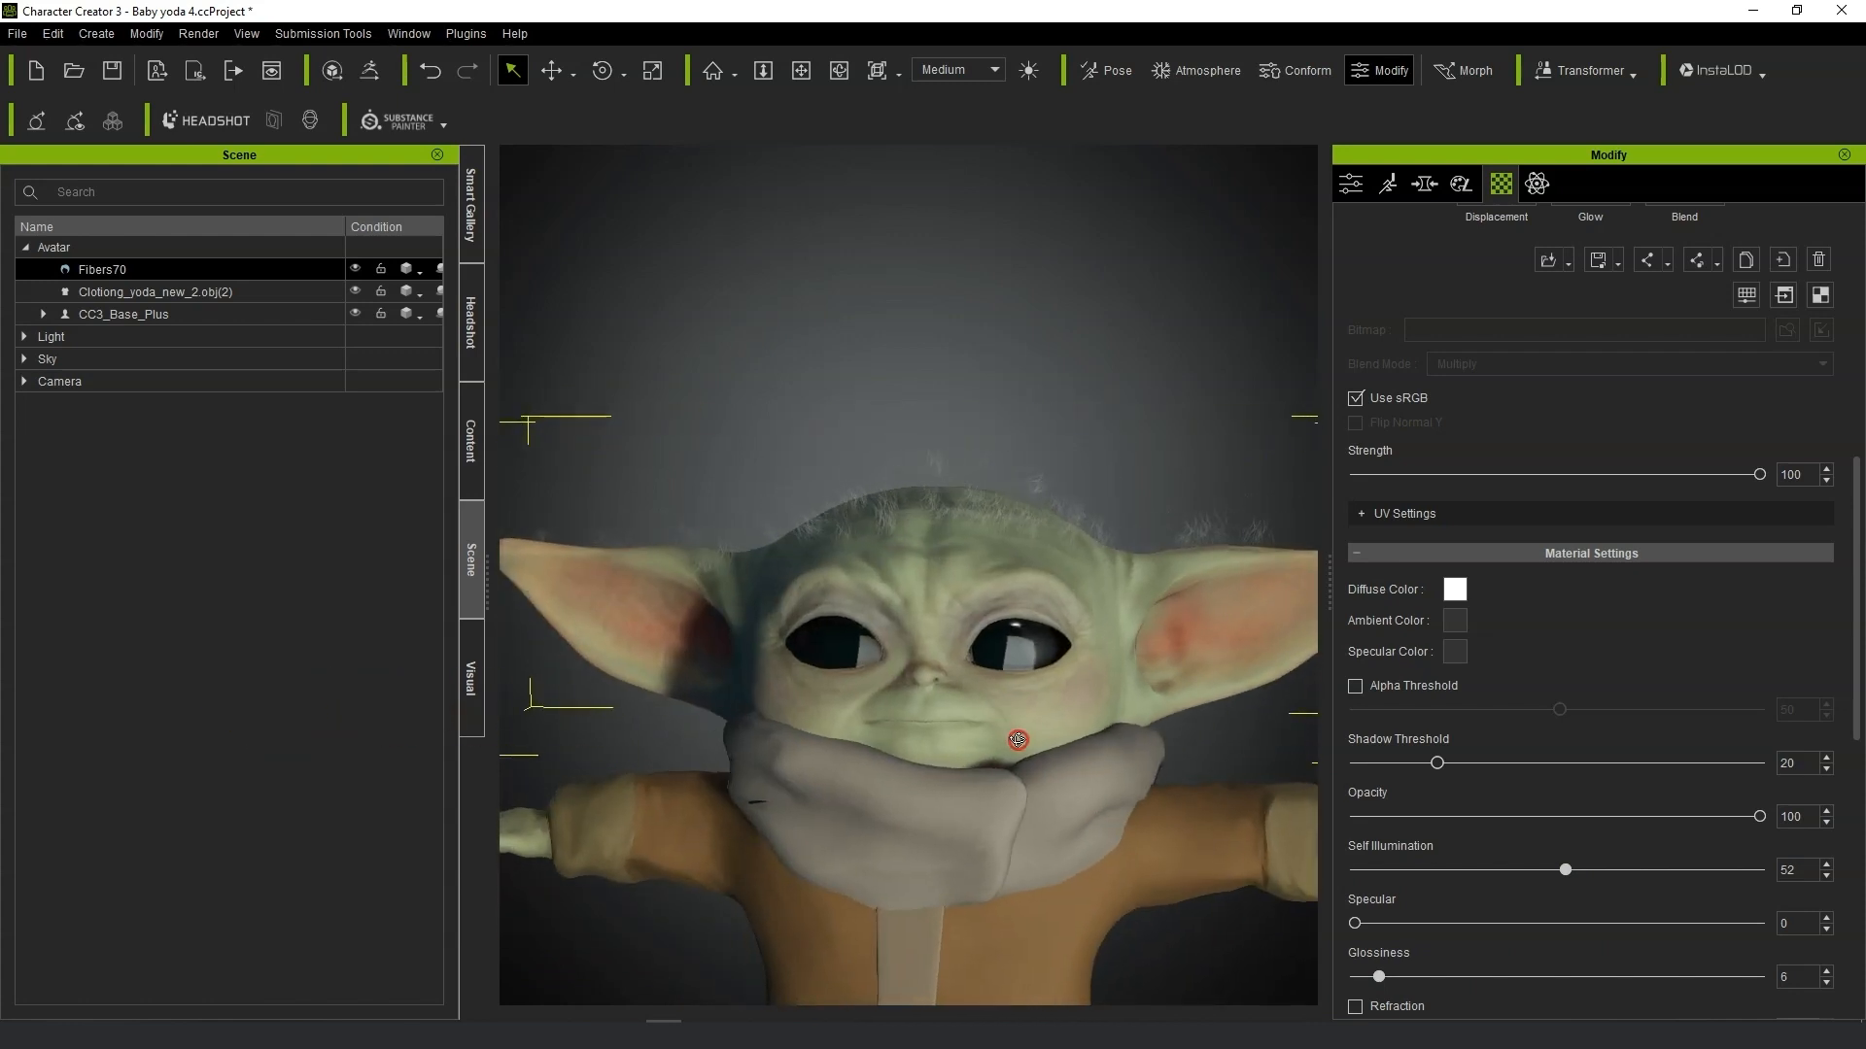
Set the hair material's Opacity to 64.
scroll(1519, 627, "up", 3)
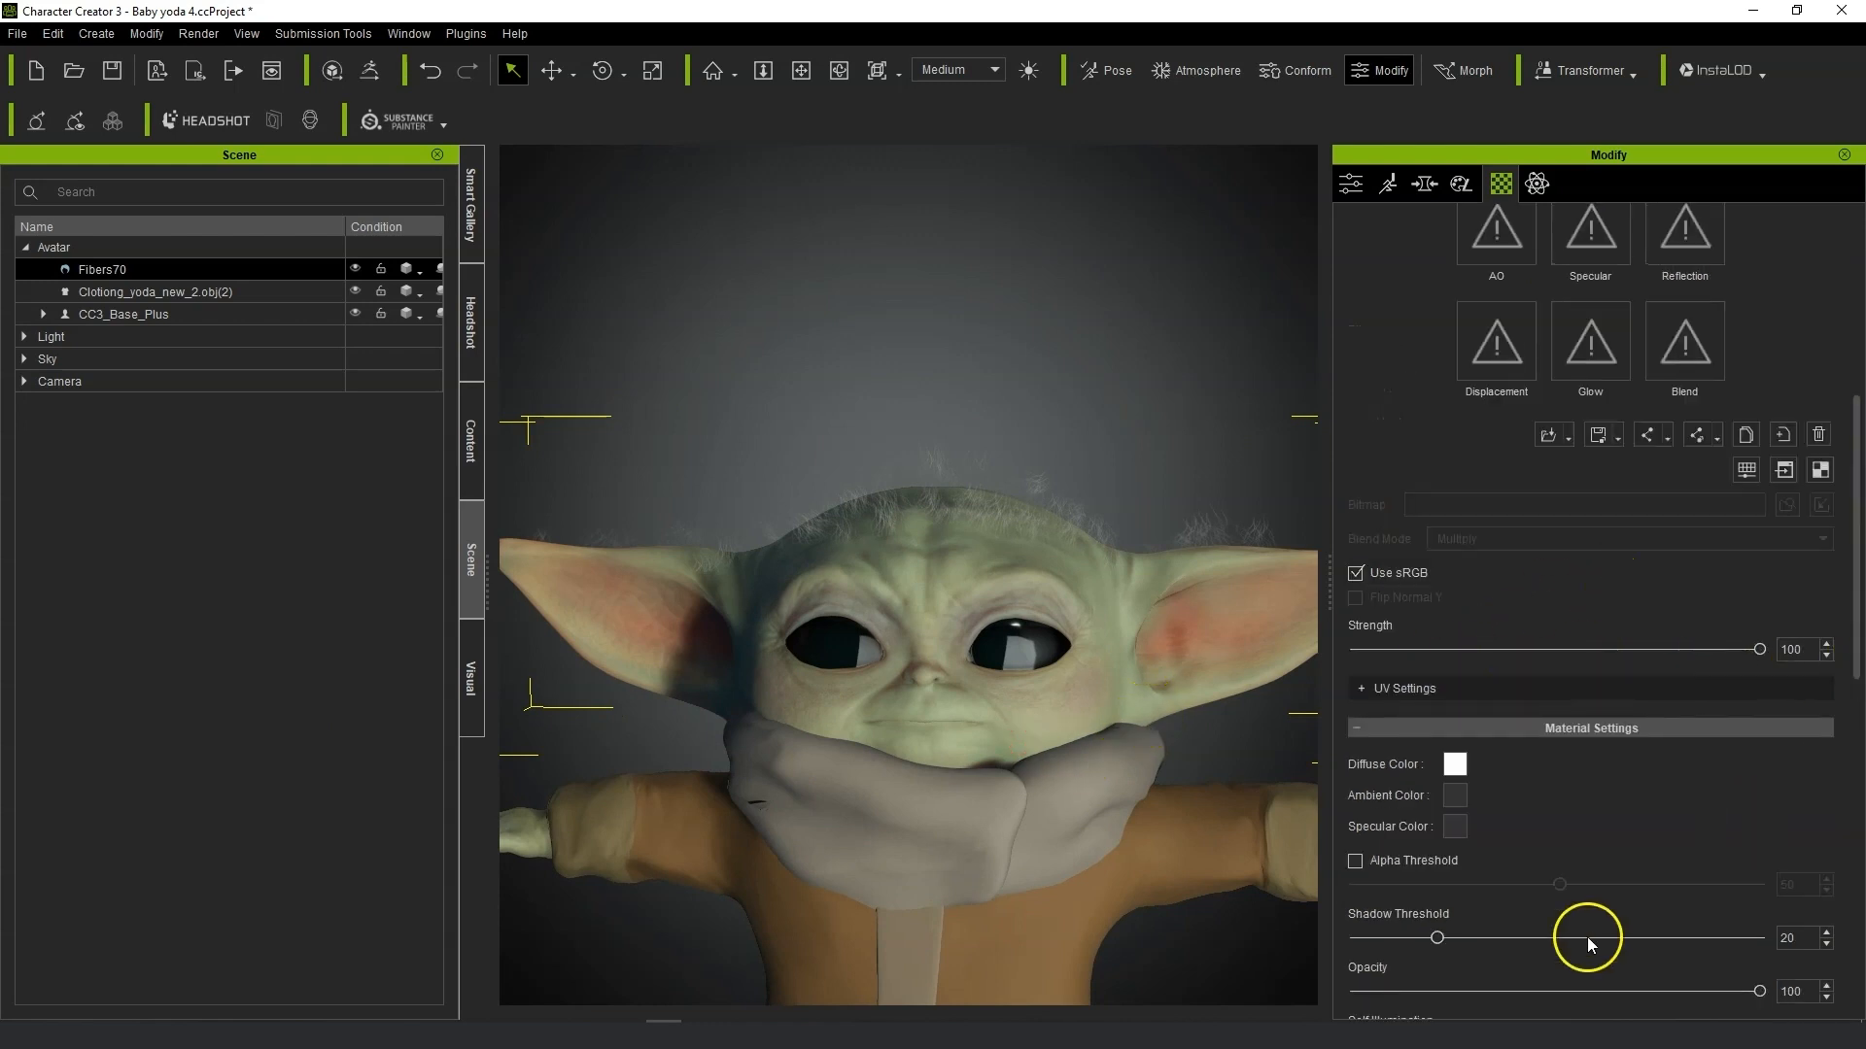
scroll(1588, 937, "down", 3)
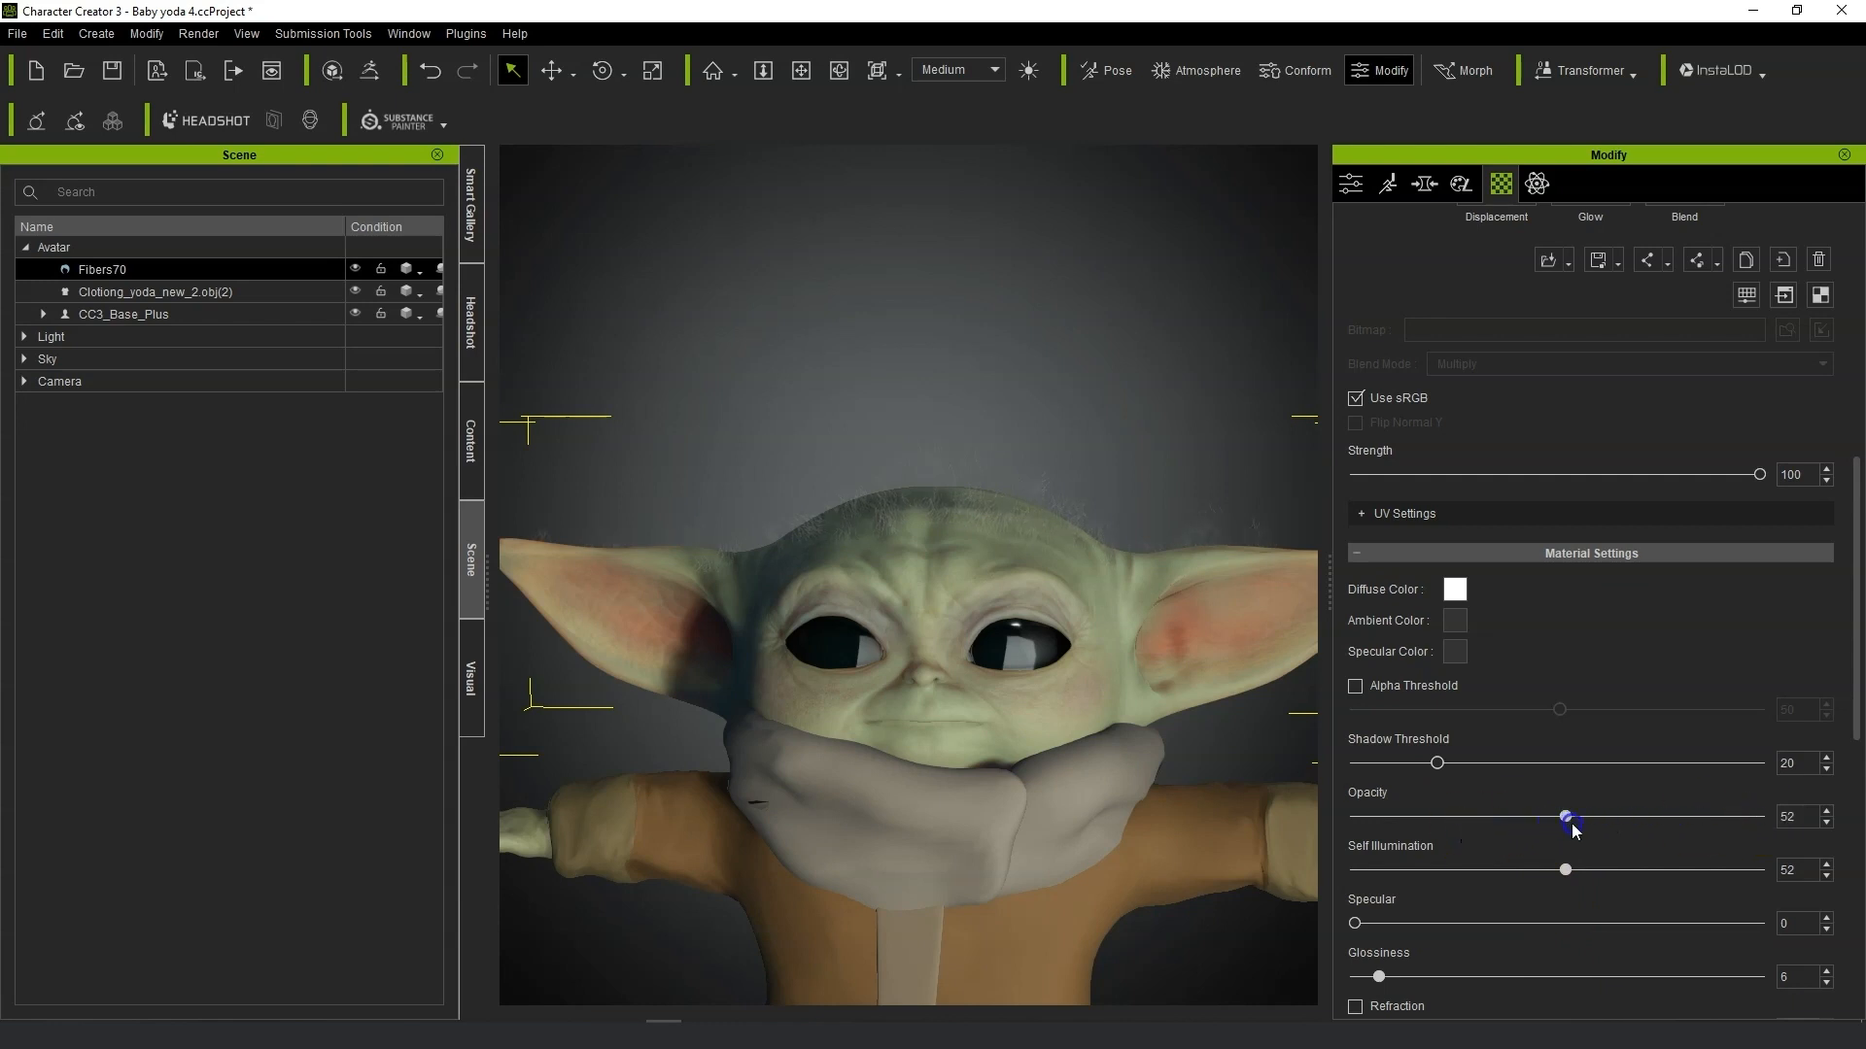
scroll(988, 861, "down", 5)
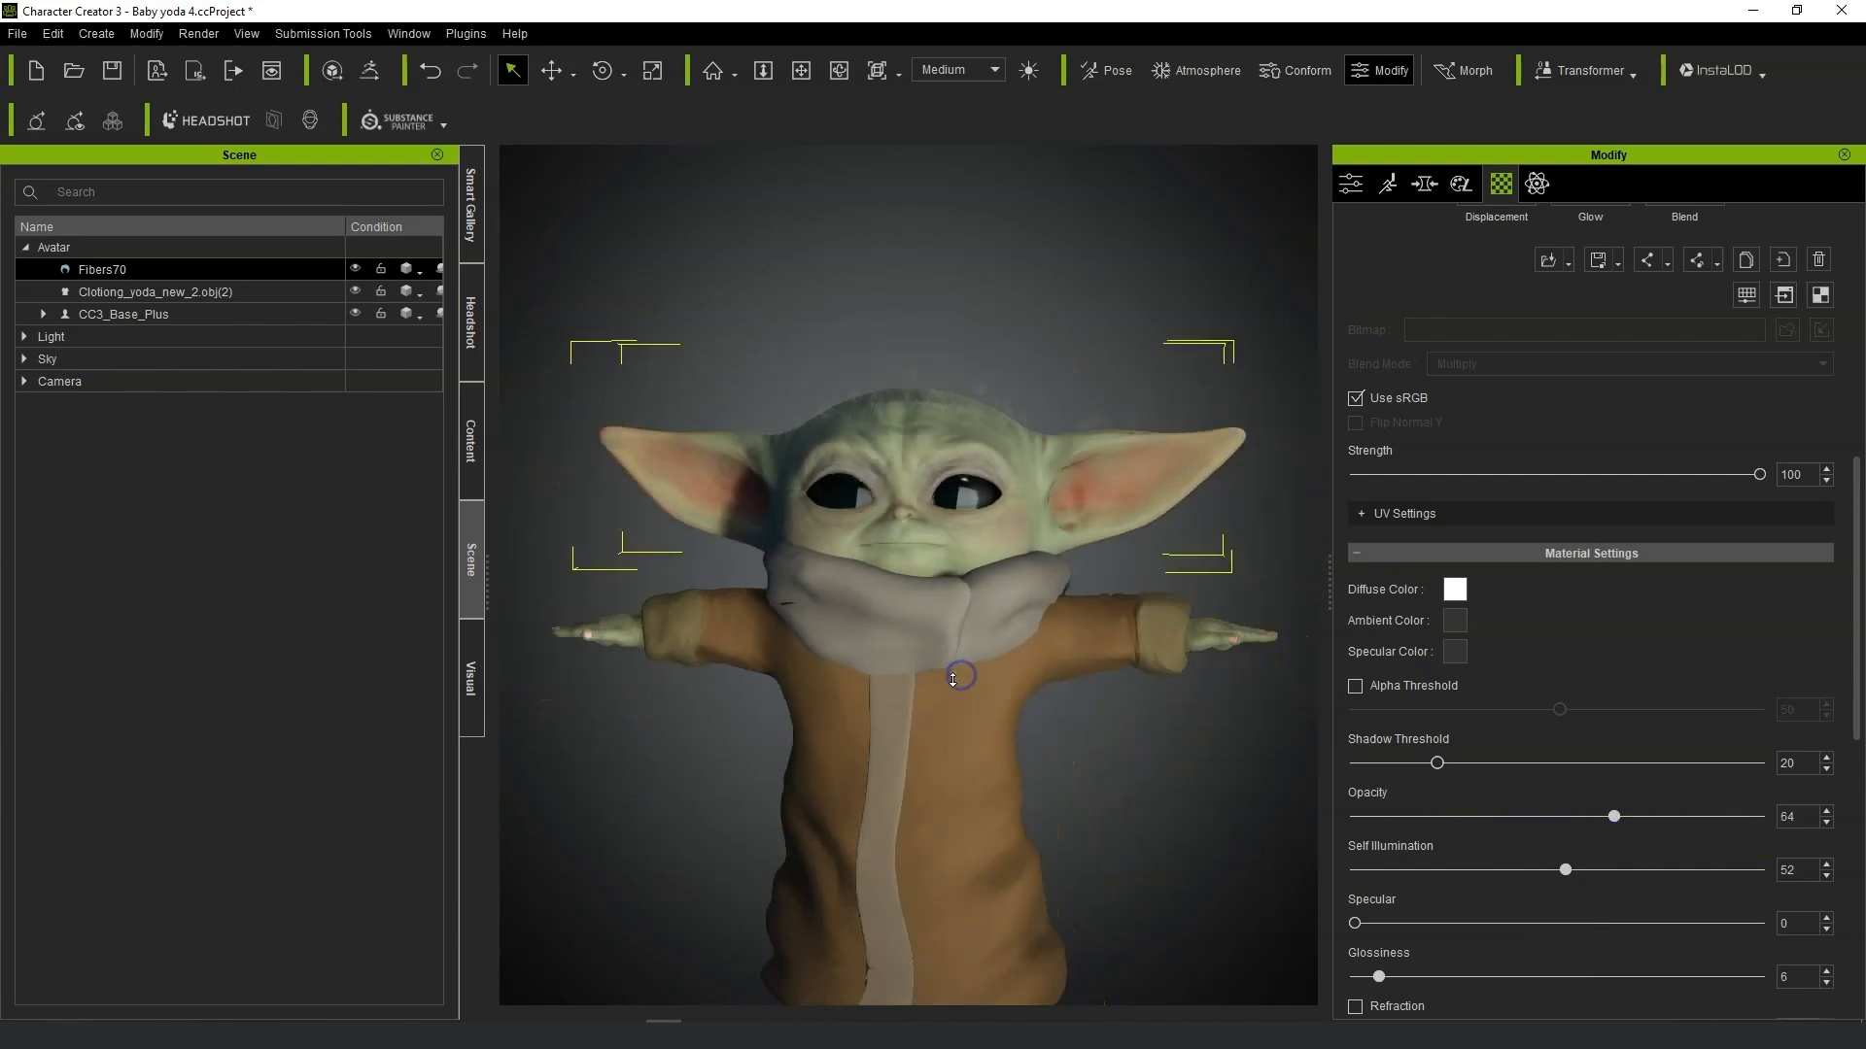
scroll(1069, 752, "up", 6)
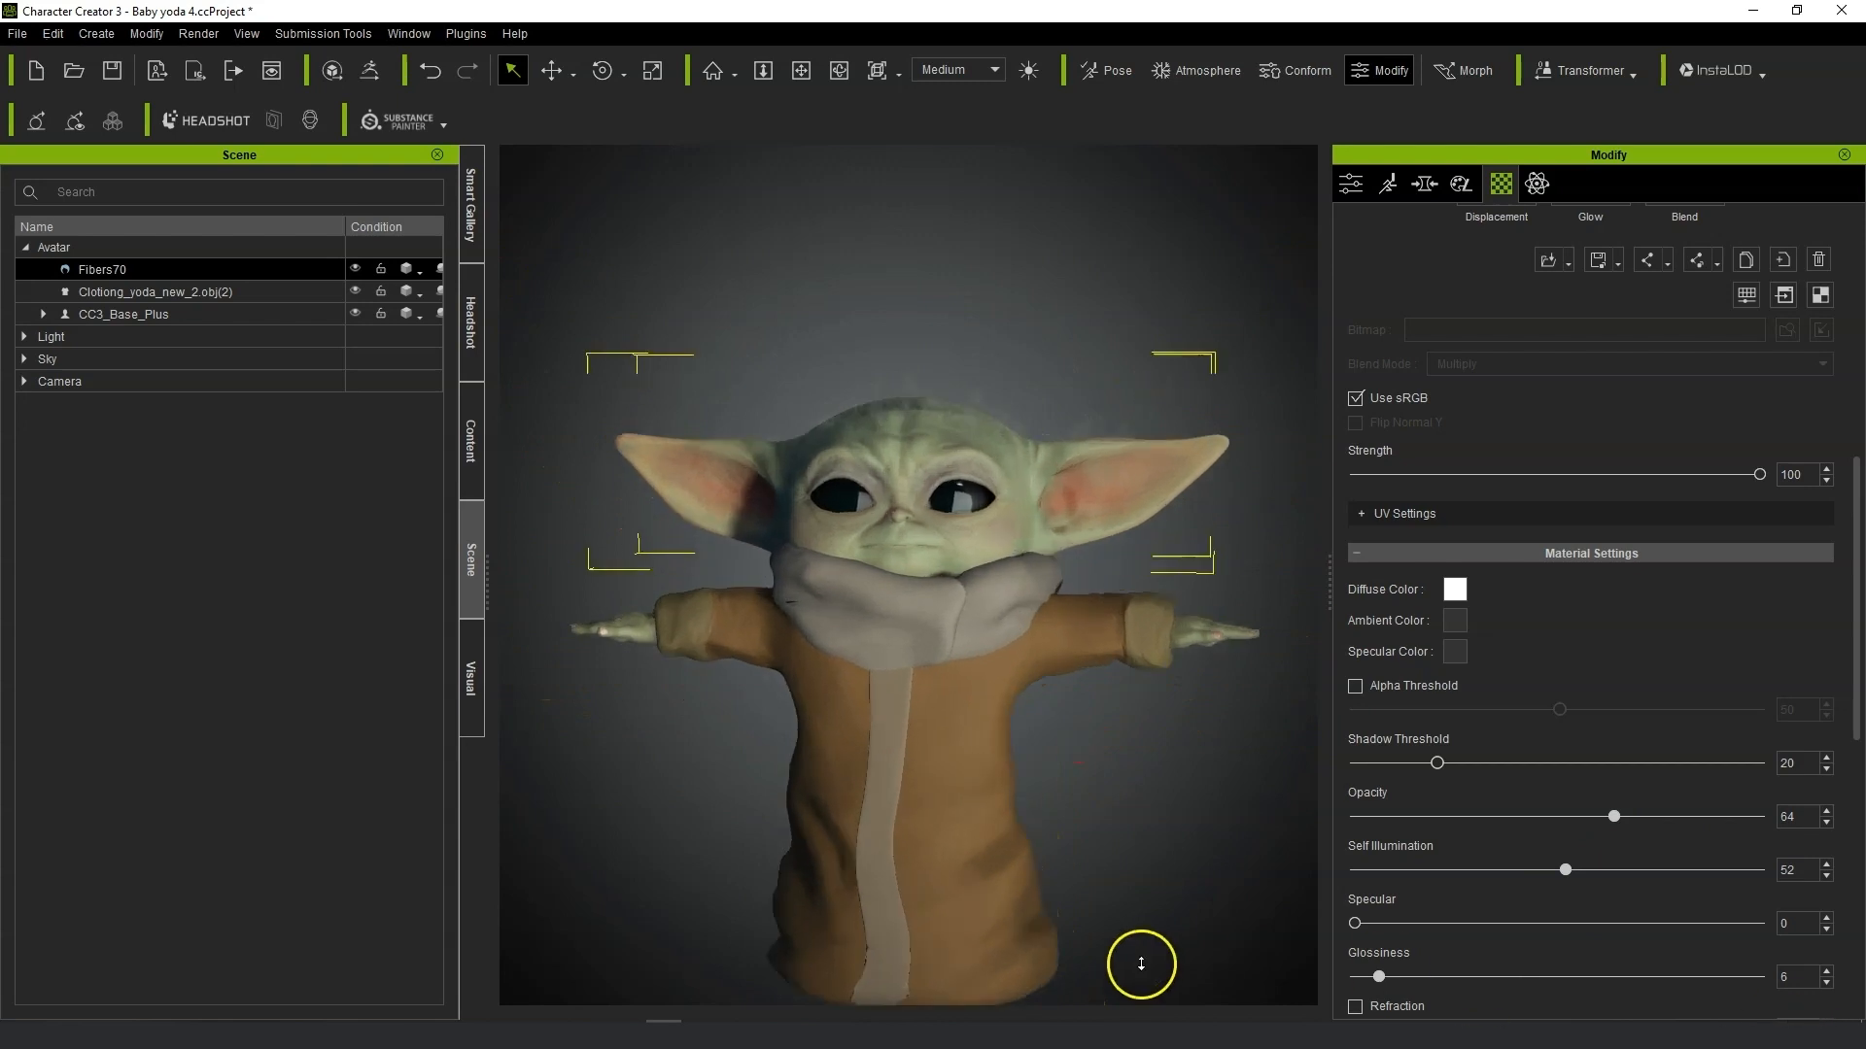
right_click_drag(1279, 699, 878, 740)
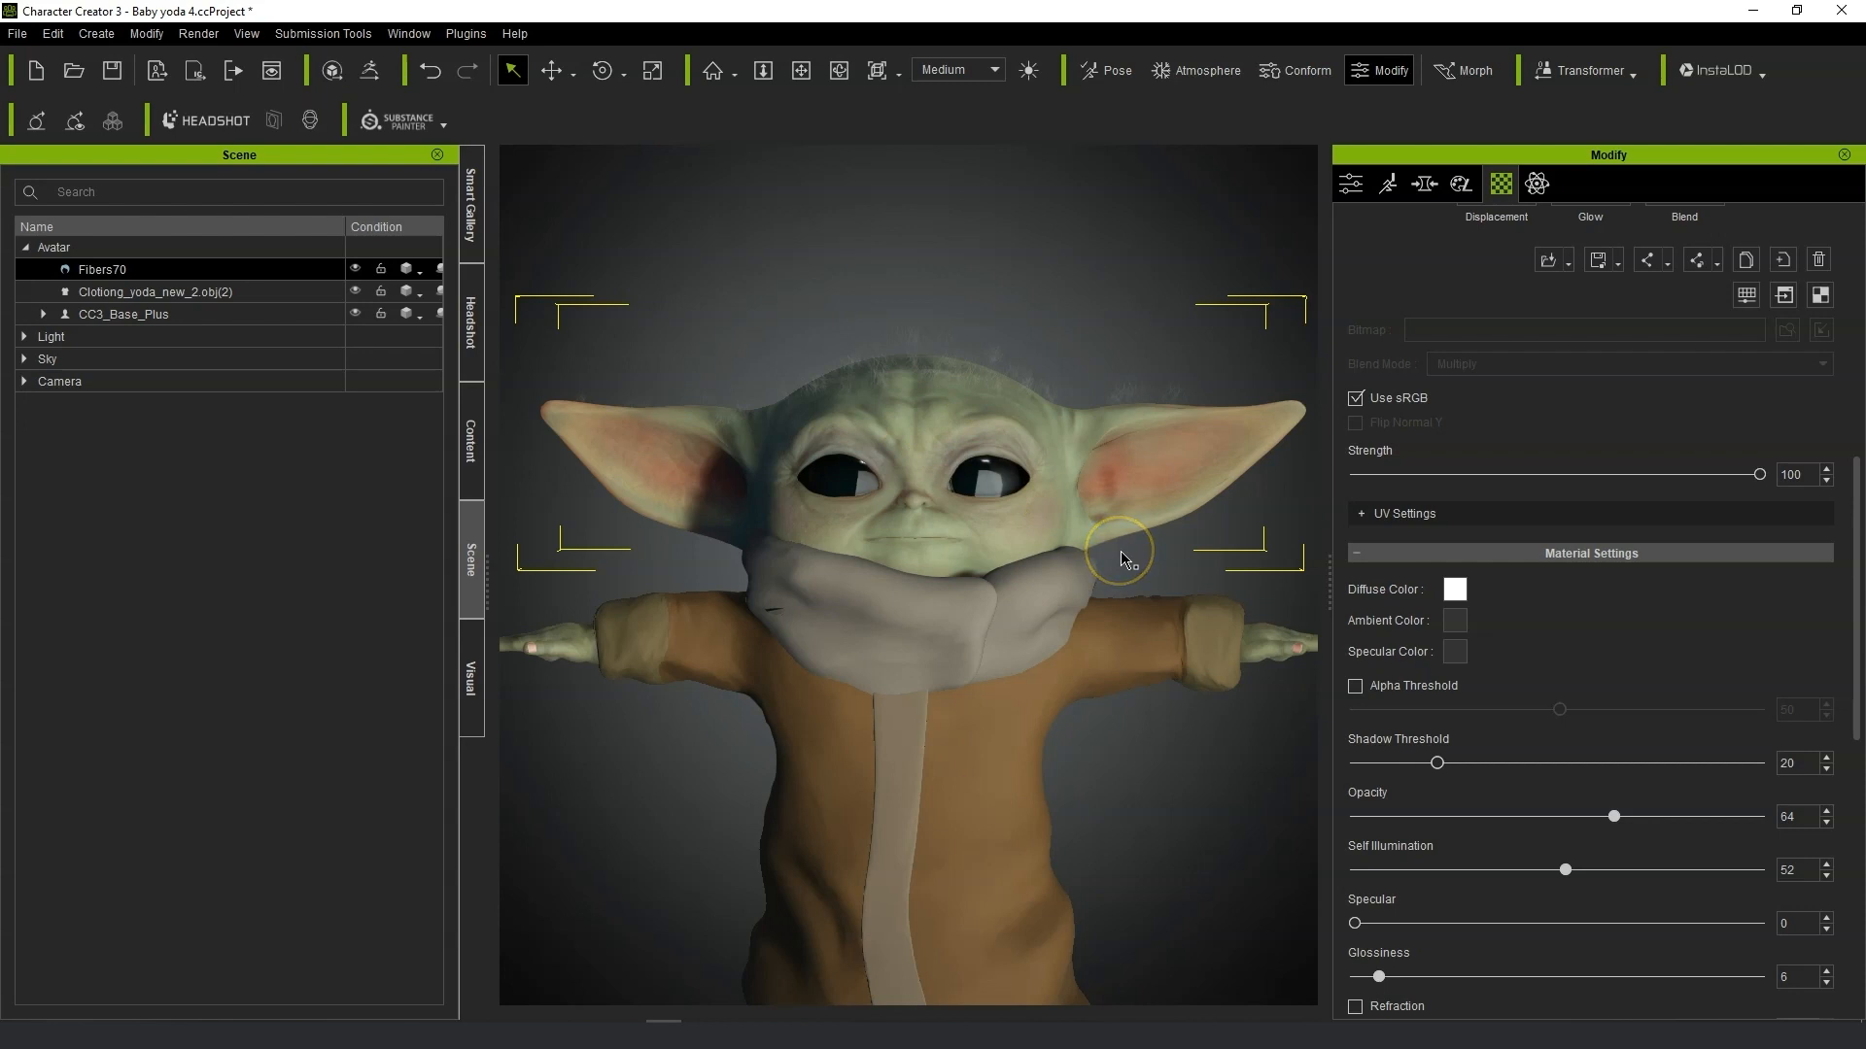
Select the character, toggle its eyes closed and open again, and open its mouth.
scroll(1111, 560, "down", 3)
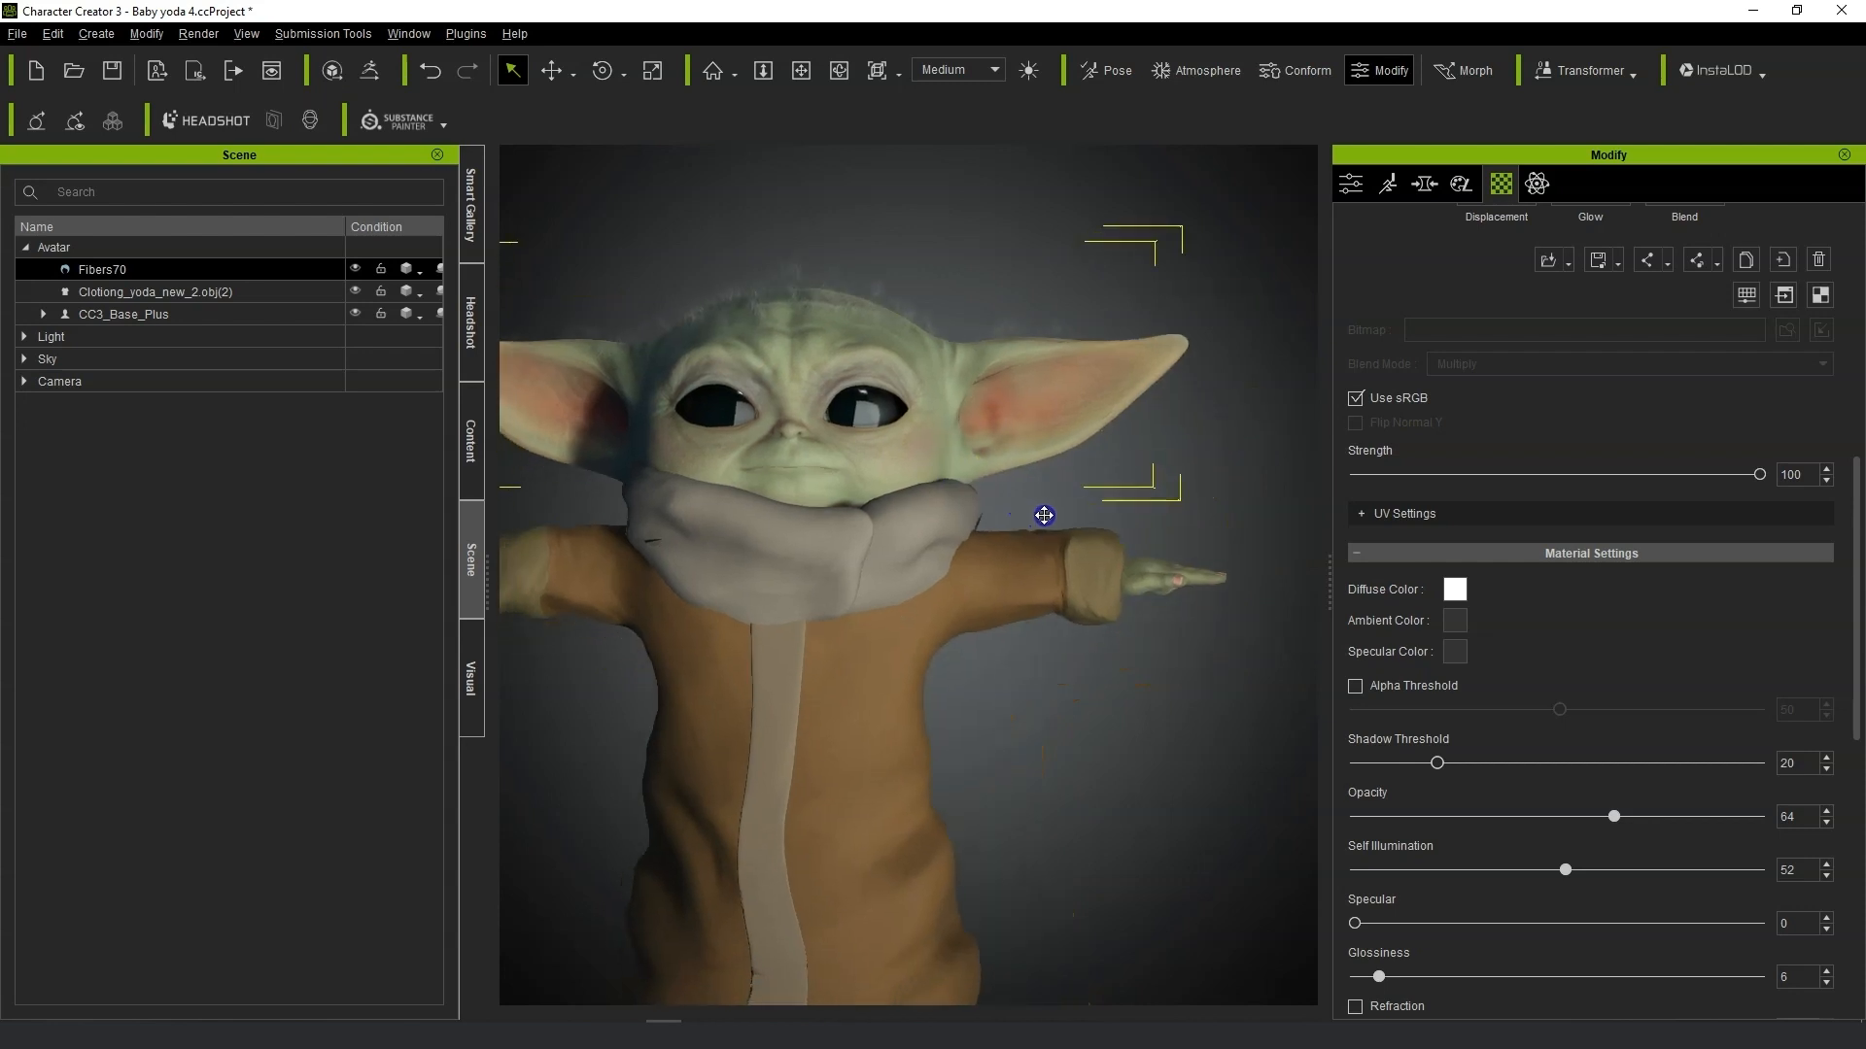
left_click(714, 442)
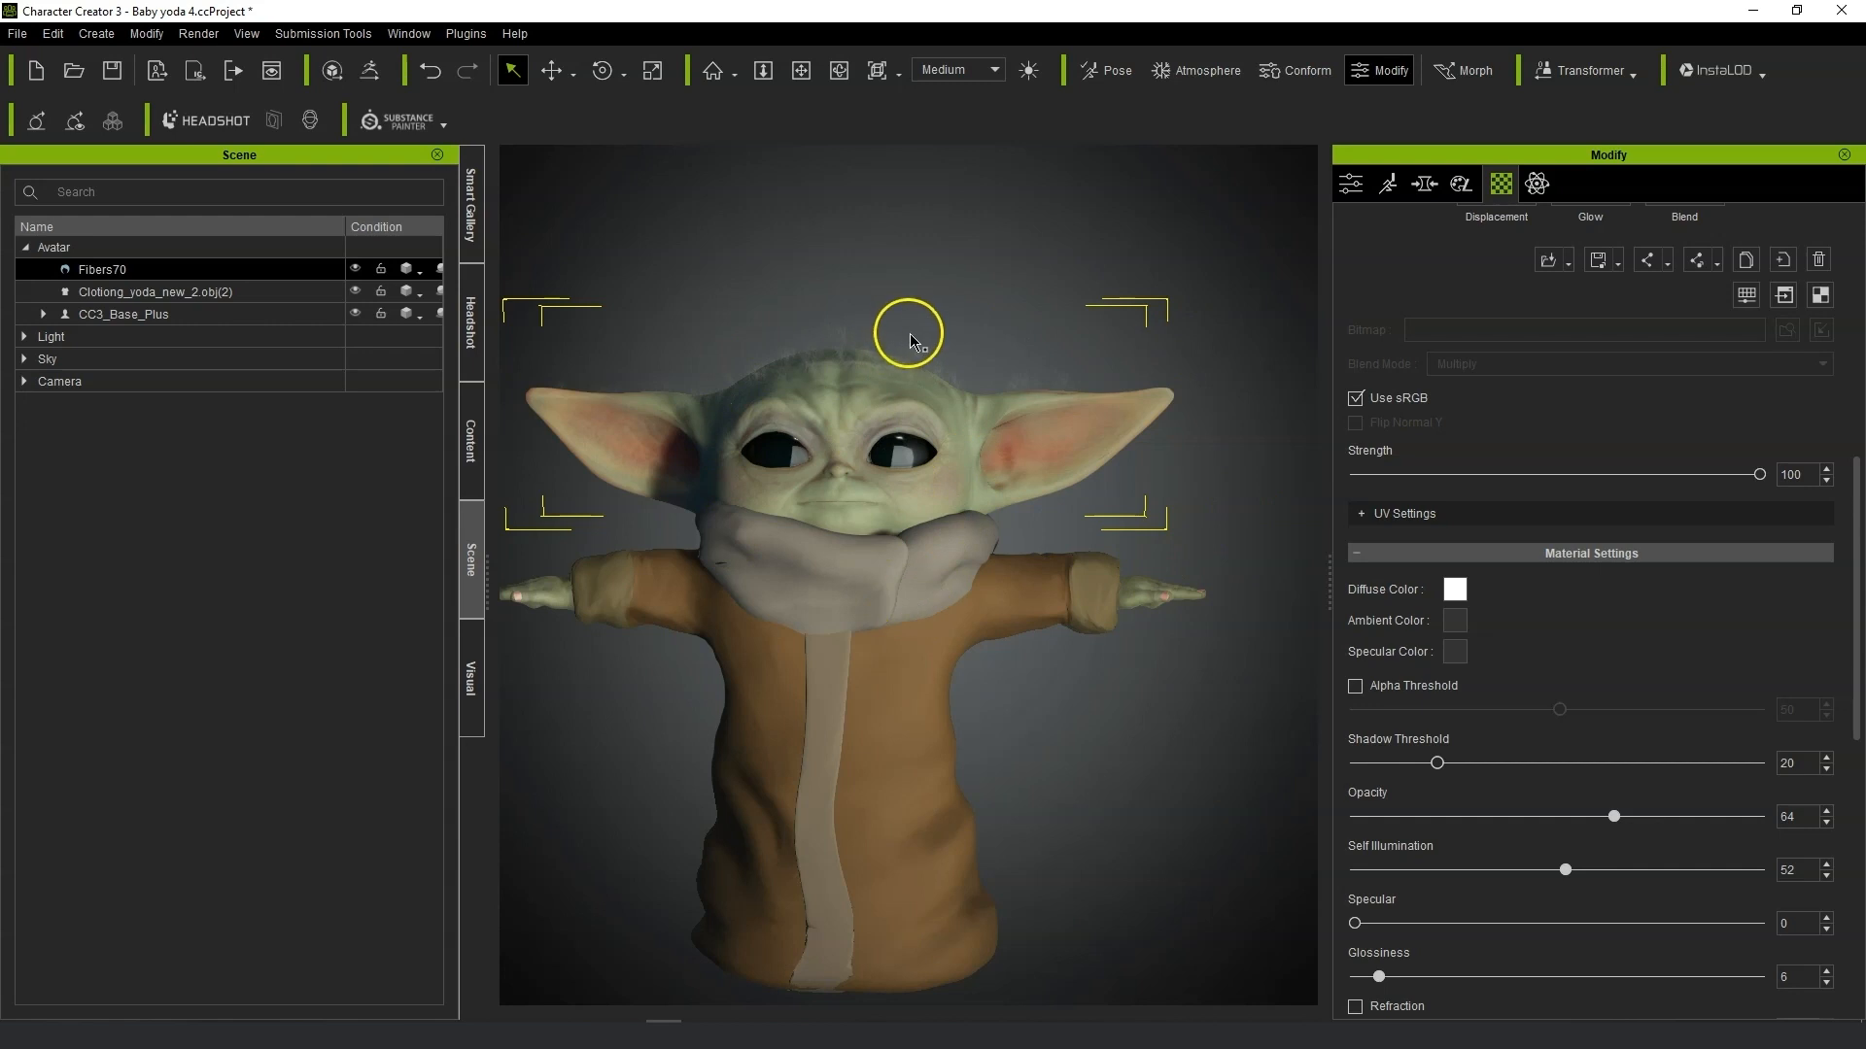
scroll(945, 445, "up", 5)
right_click_drag(1132, 573, 1134, 477)
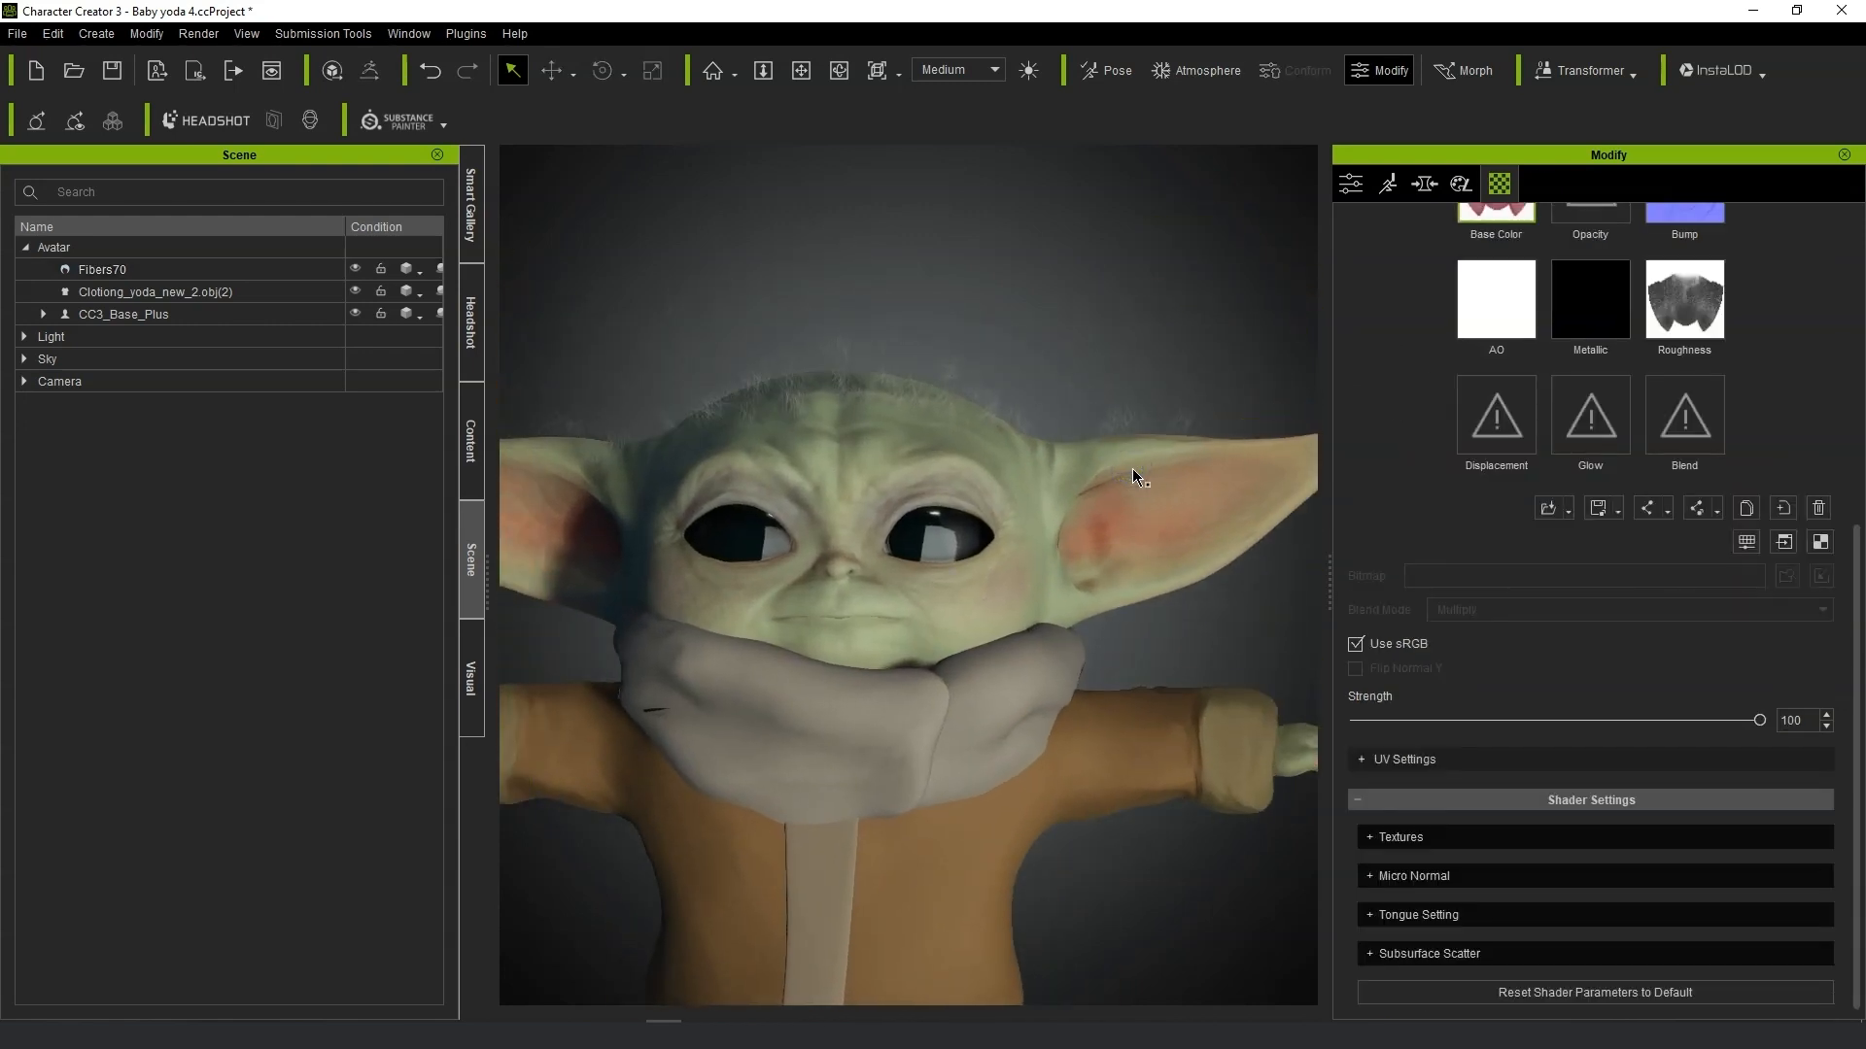
left_click(147, 33)
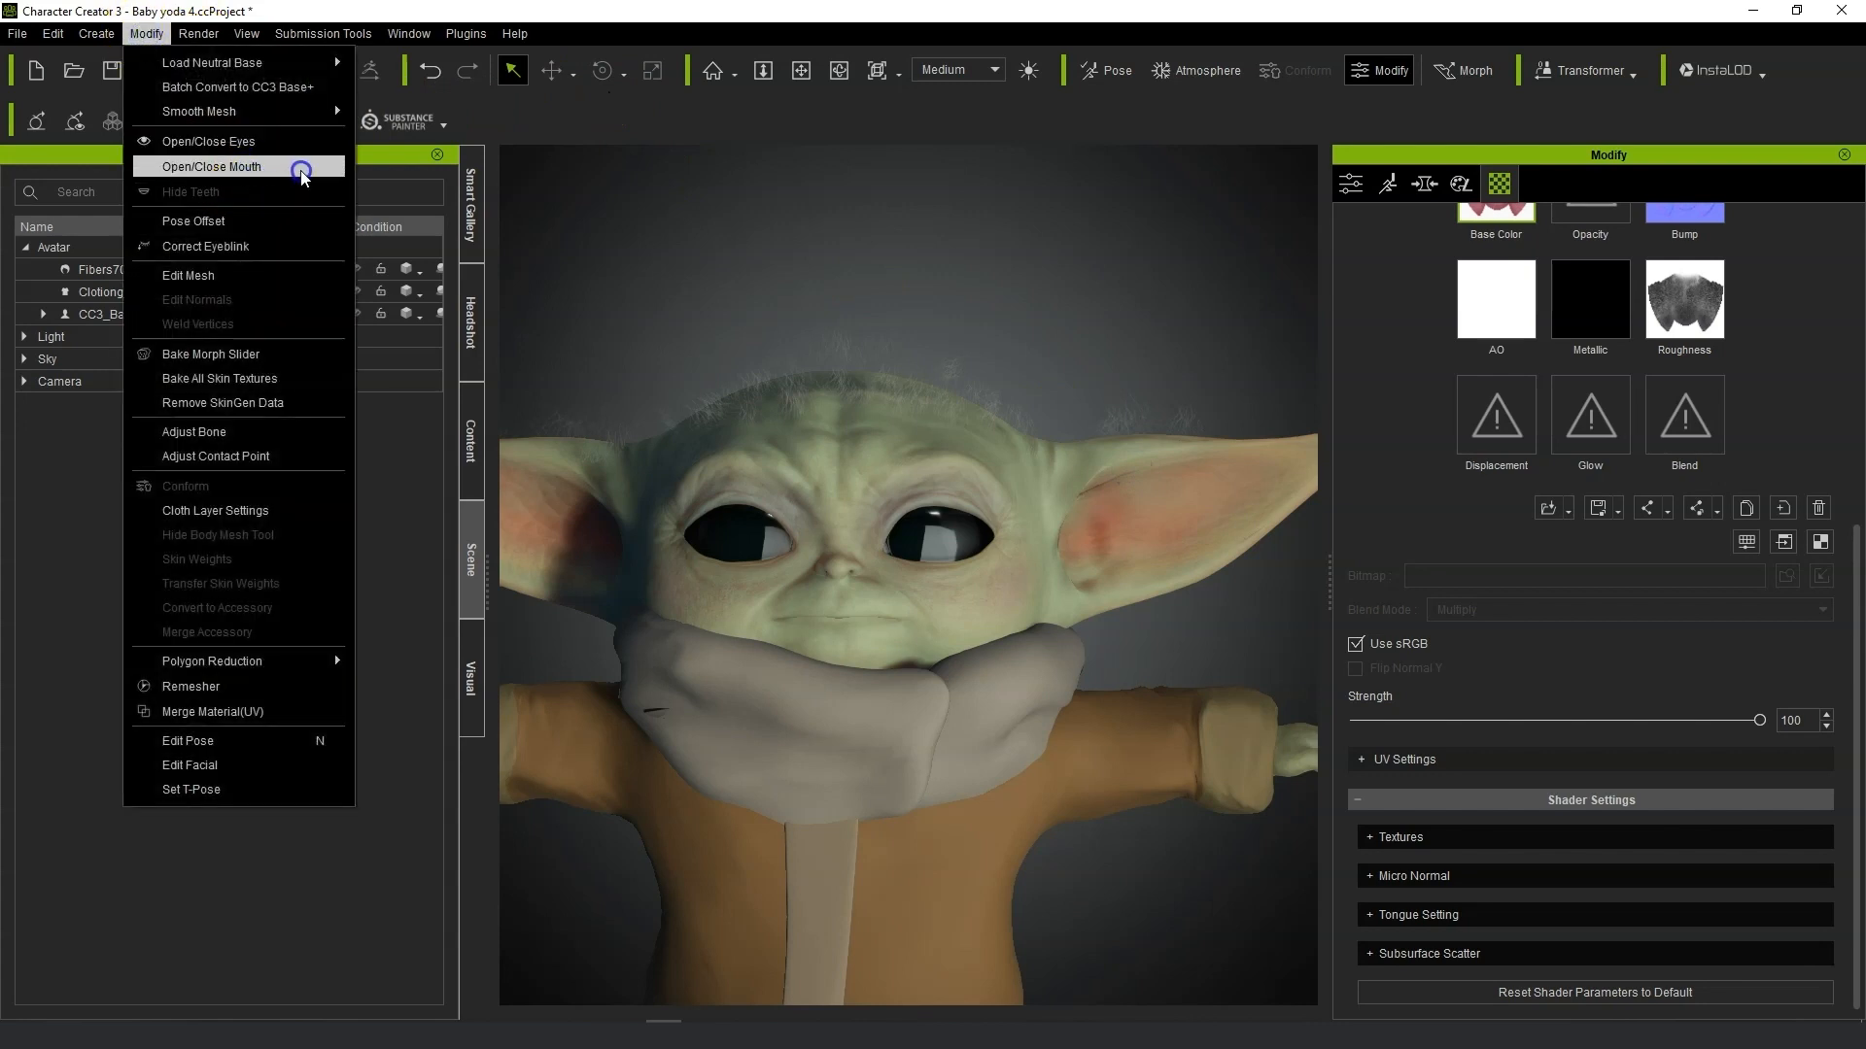
left_click(242, 142)
left_click(146, 33)
left_click(208, 141)
left_click(147, 33)
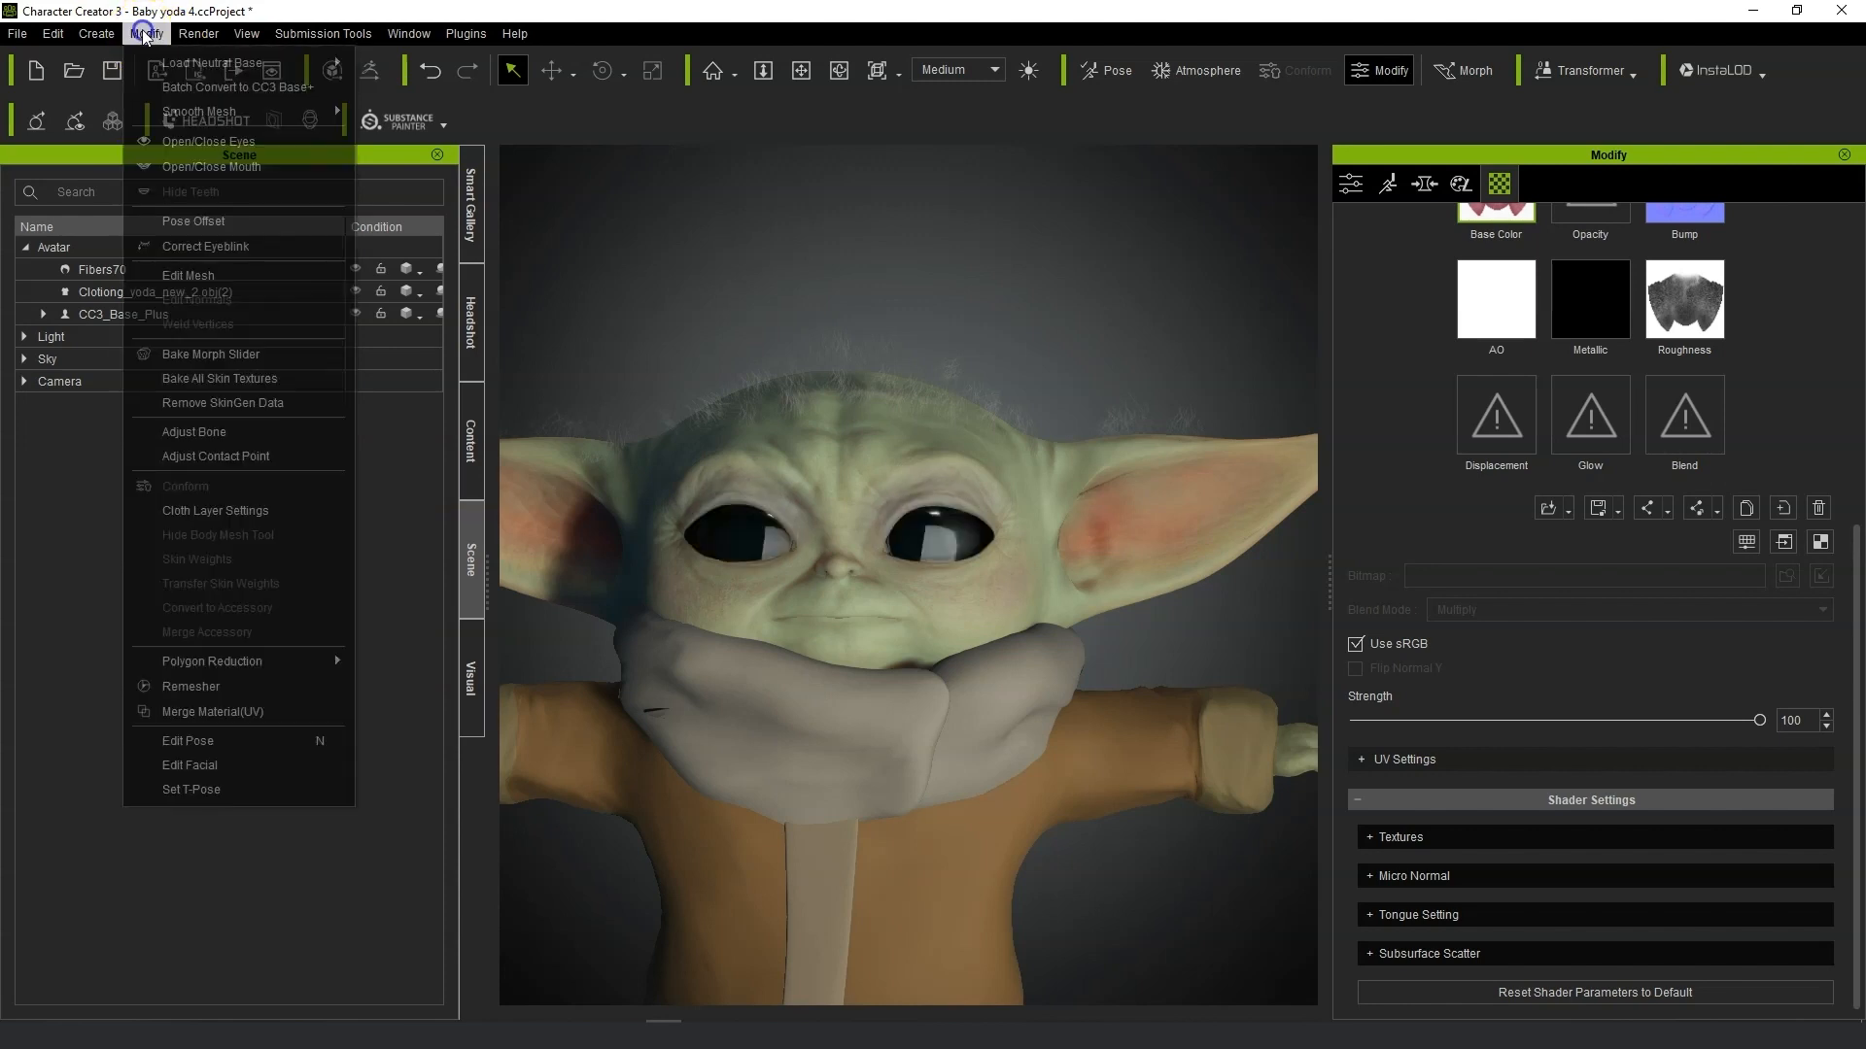
left_click(208, 168)
scroll(1050, 716, "up", 6)
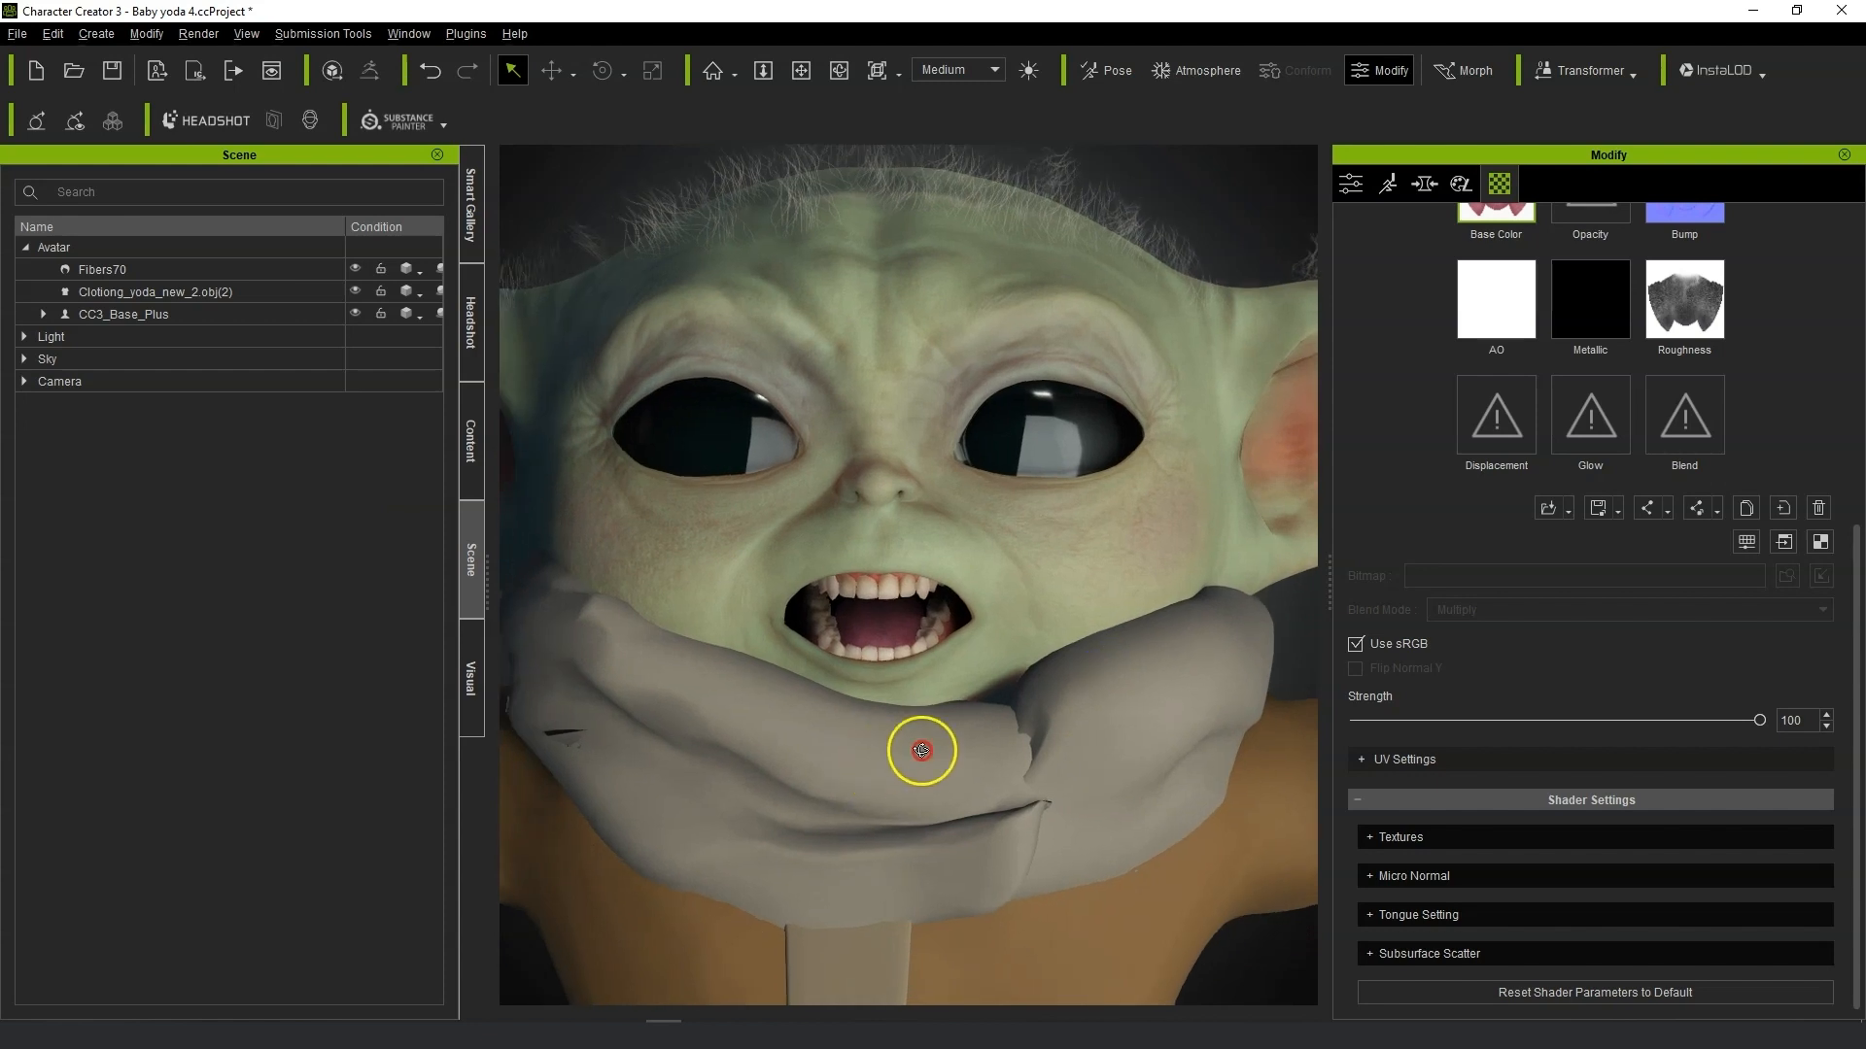
right_click_drag(921, 750, 899, 679)
scroll(932, 670, "down", 5)
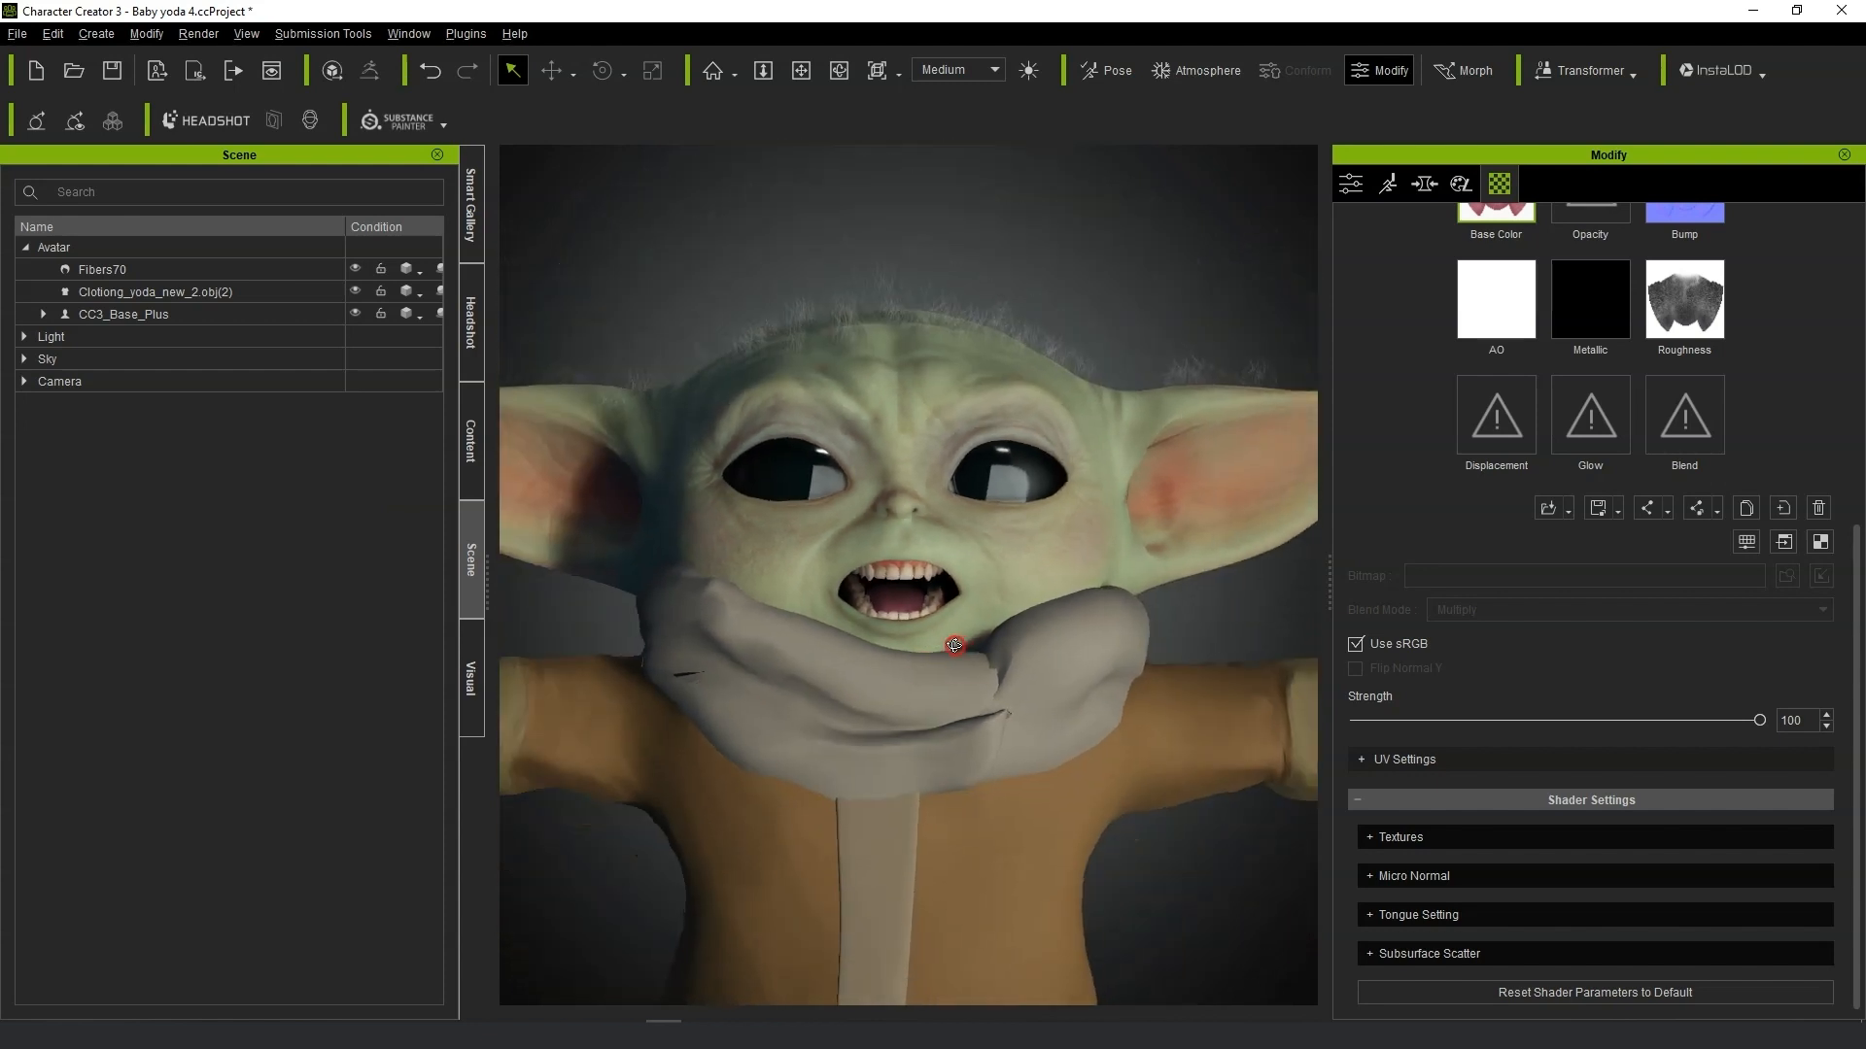
Select CC_Base_Teeth and set the Teeth Height morph to 89.
left_click(1424, 183)
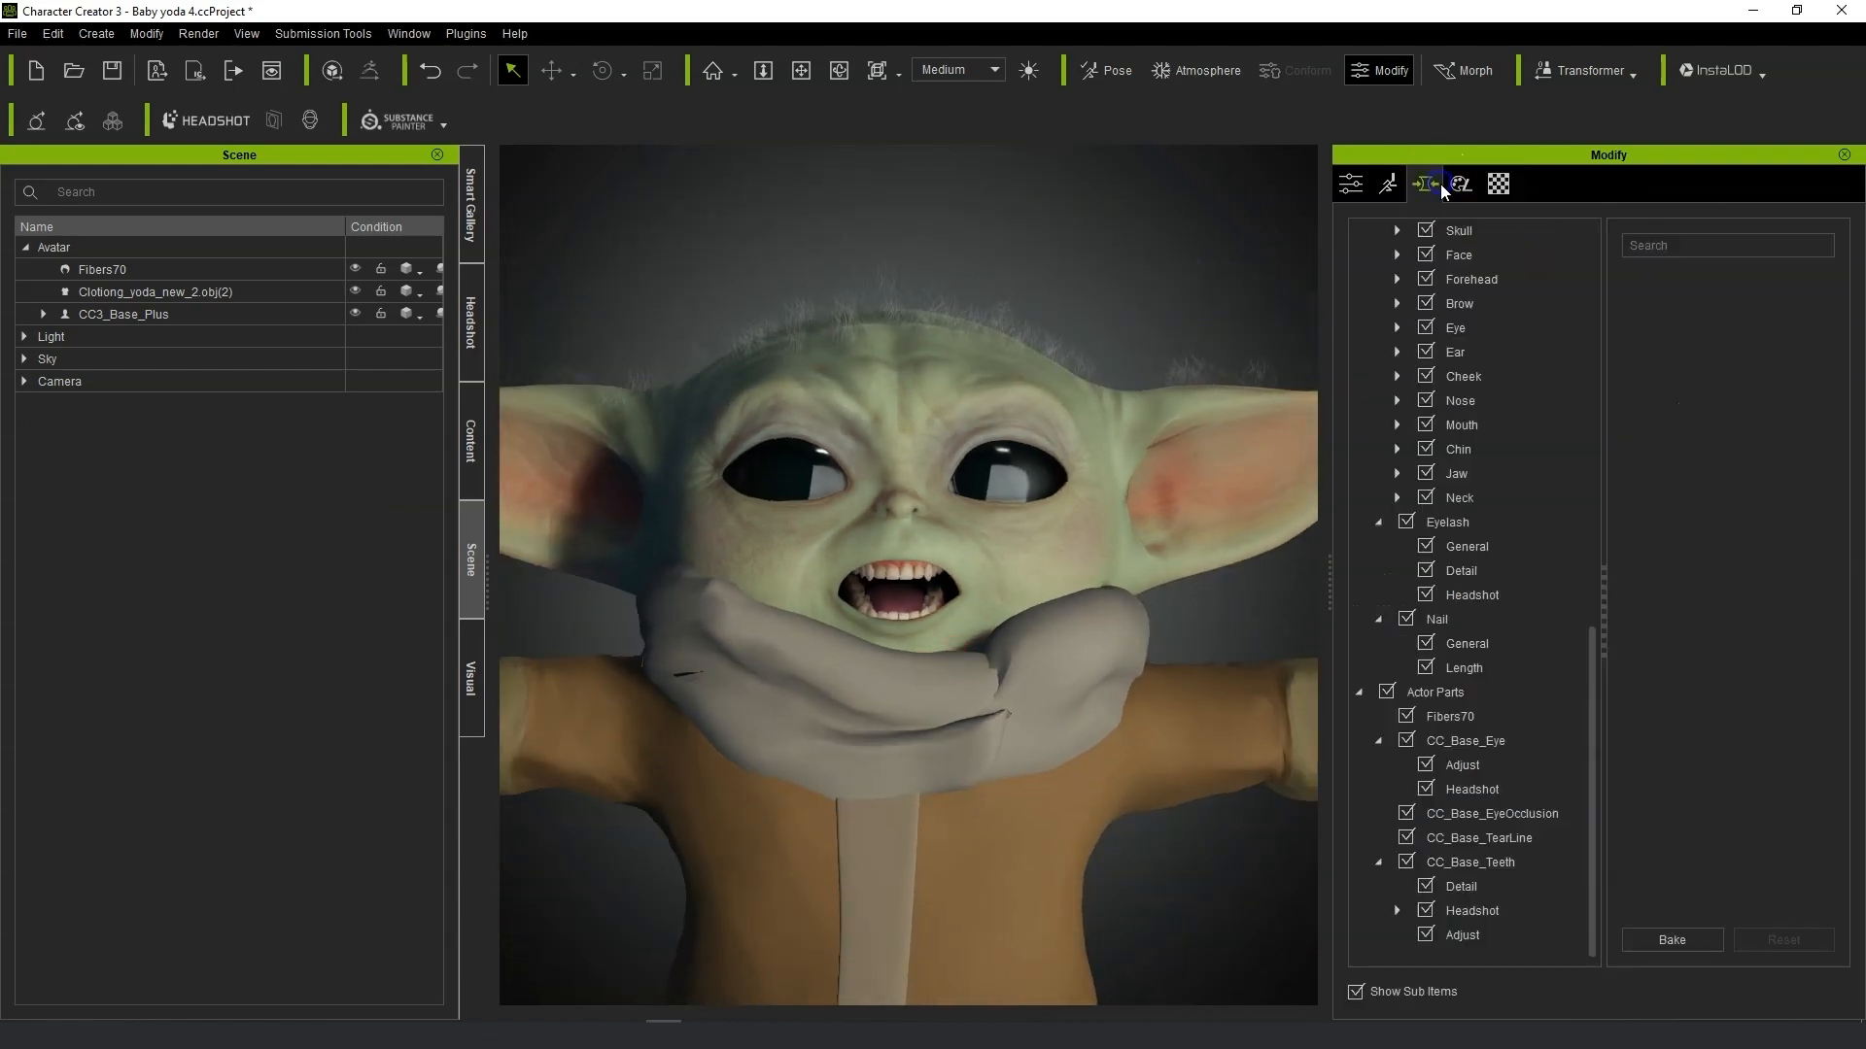
left_click(1545, 863)
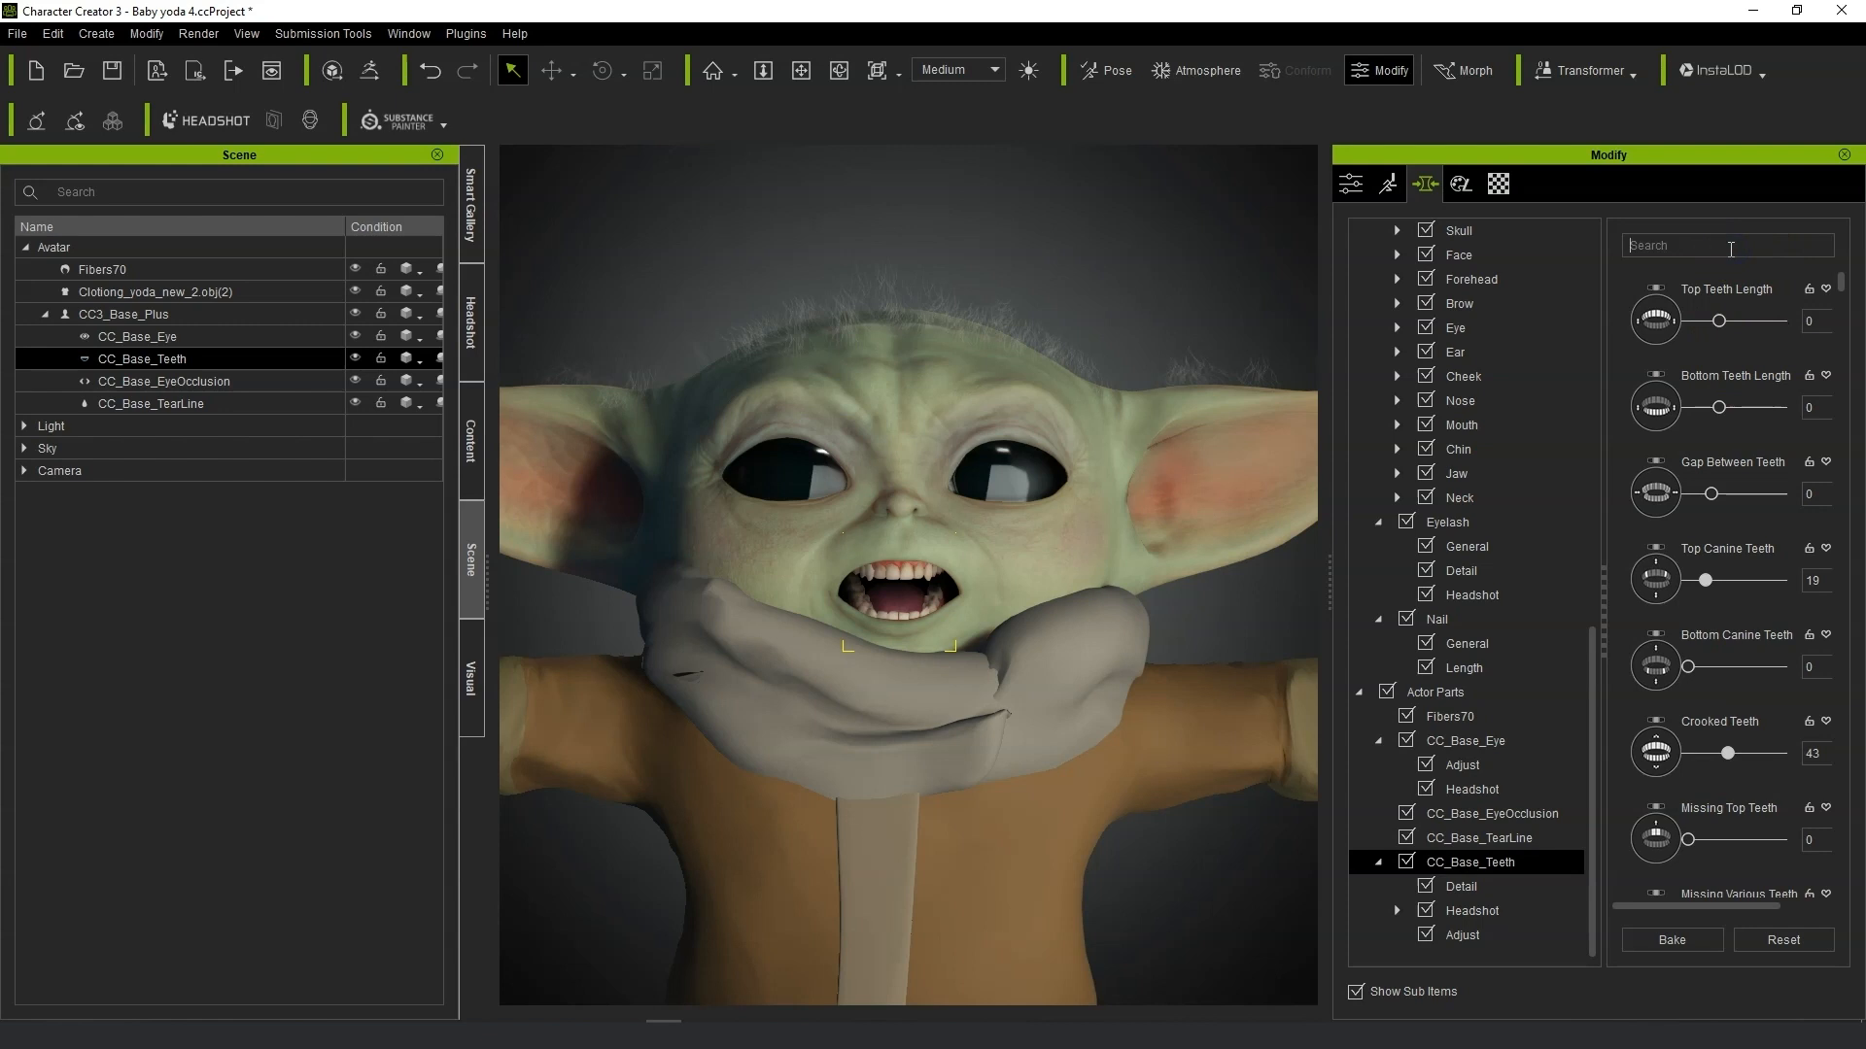
left_click_drag(1841, 289, 1842, 271)
type("hei")
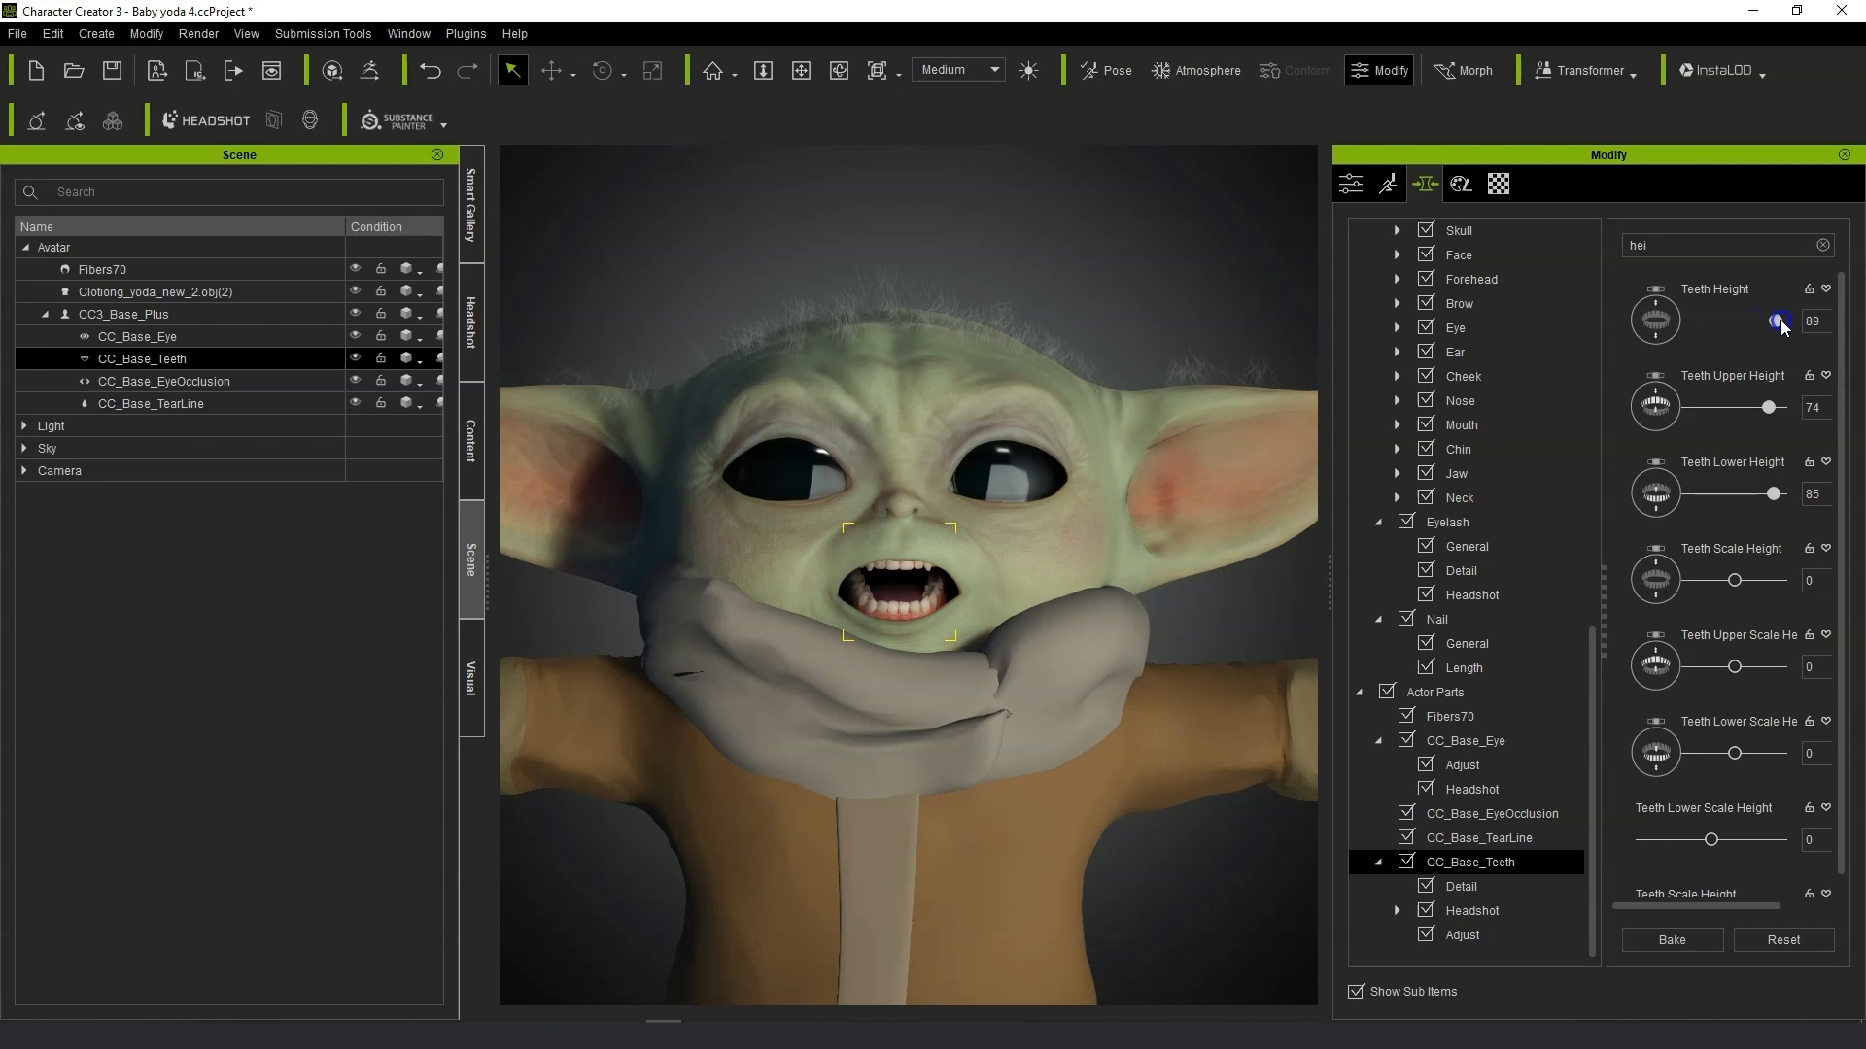
right_click_drag(876, 719, 972, 686)
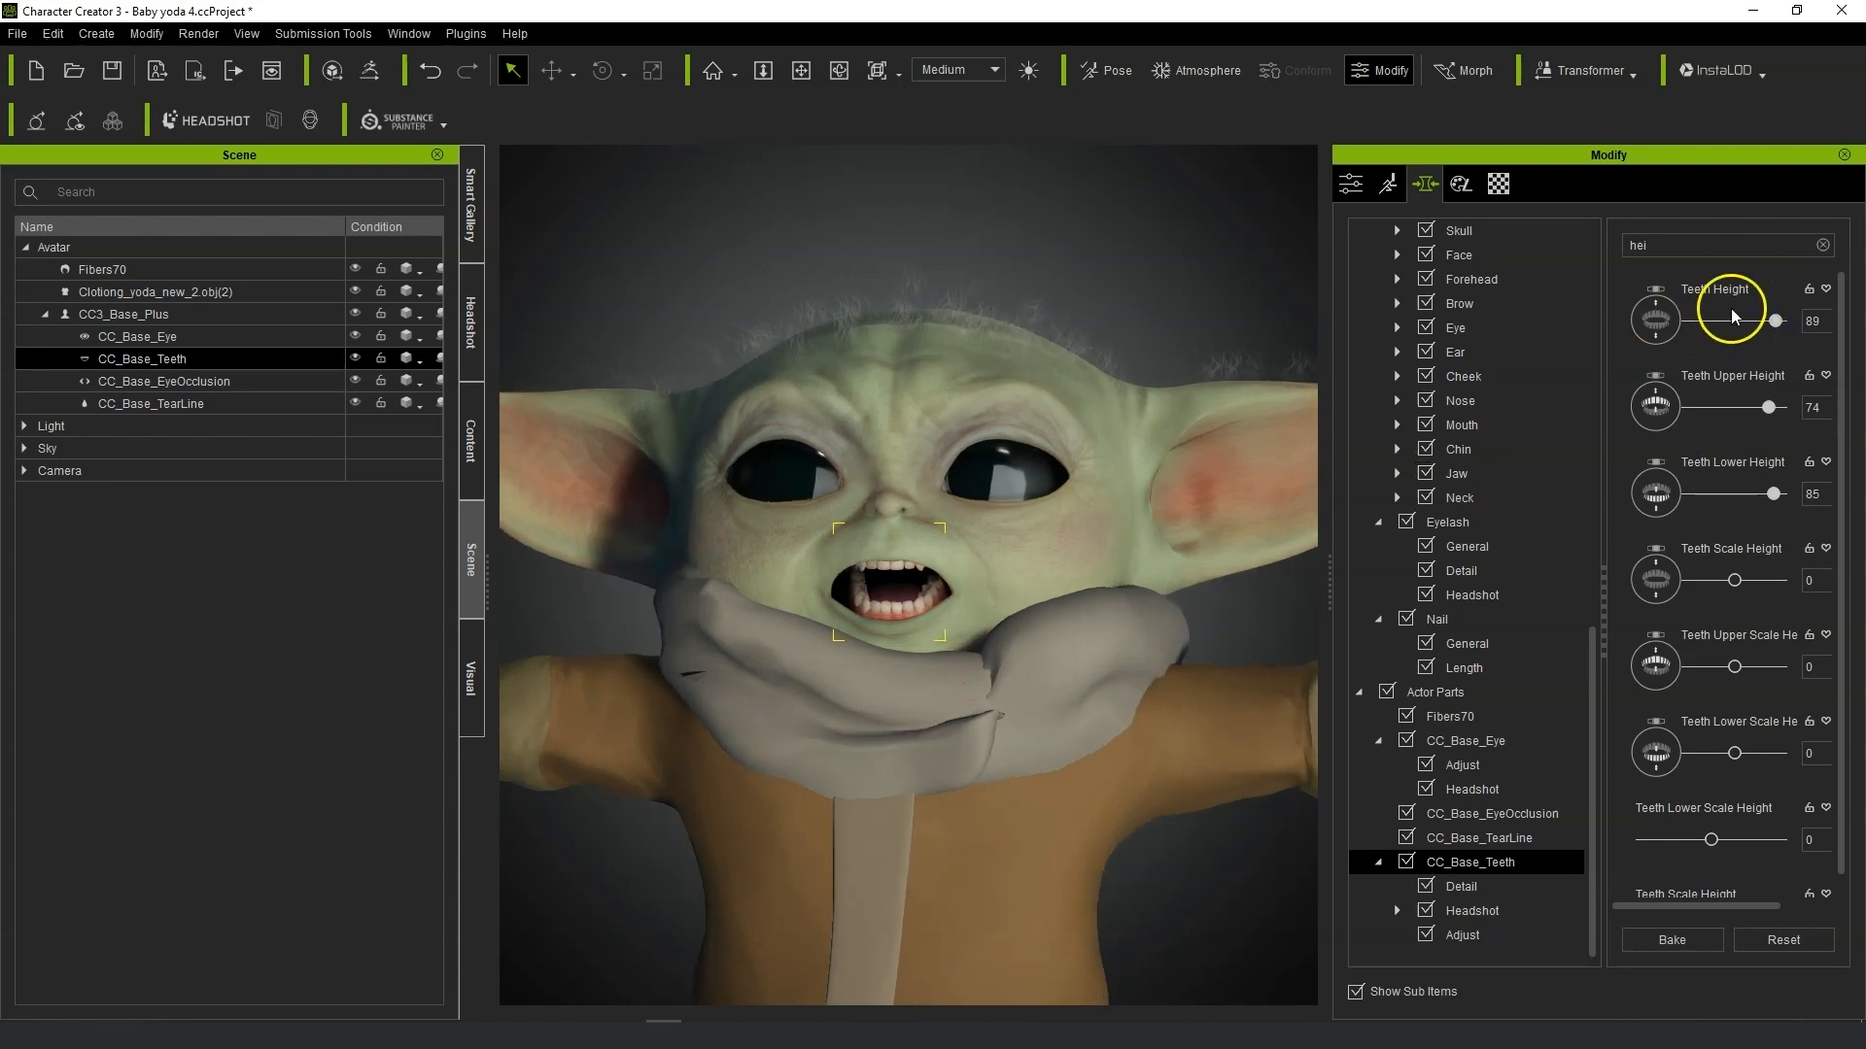
Search the teeth morphs for width and set Teeth Scale Width to 100 and Teeth Lower Scale Width to 94.
double_click(1701, 245)
type("widt")
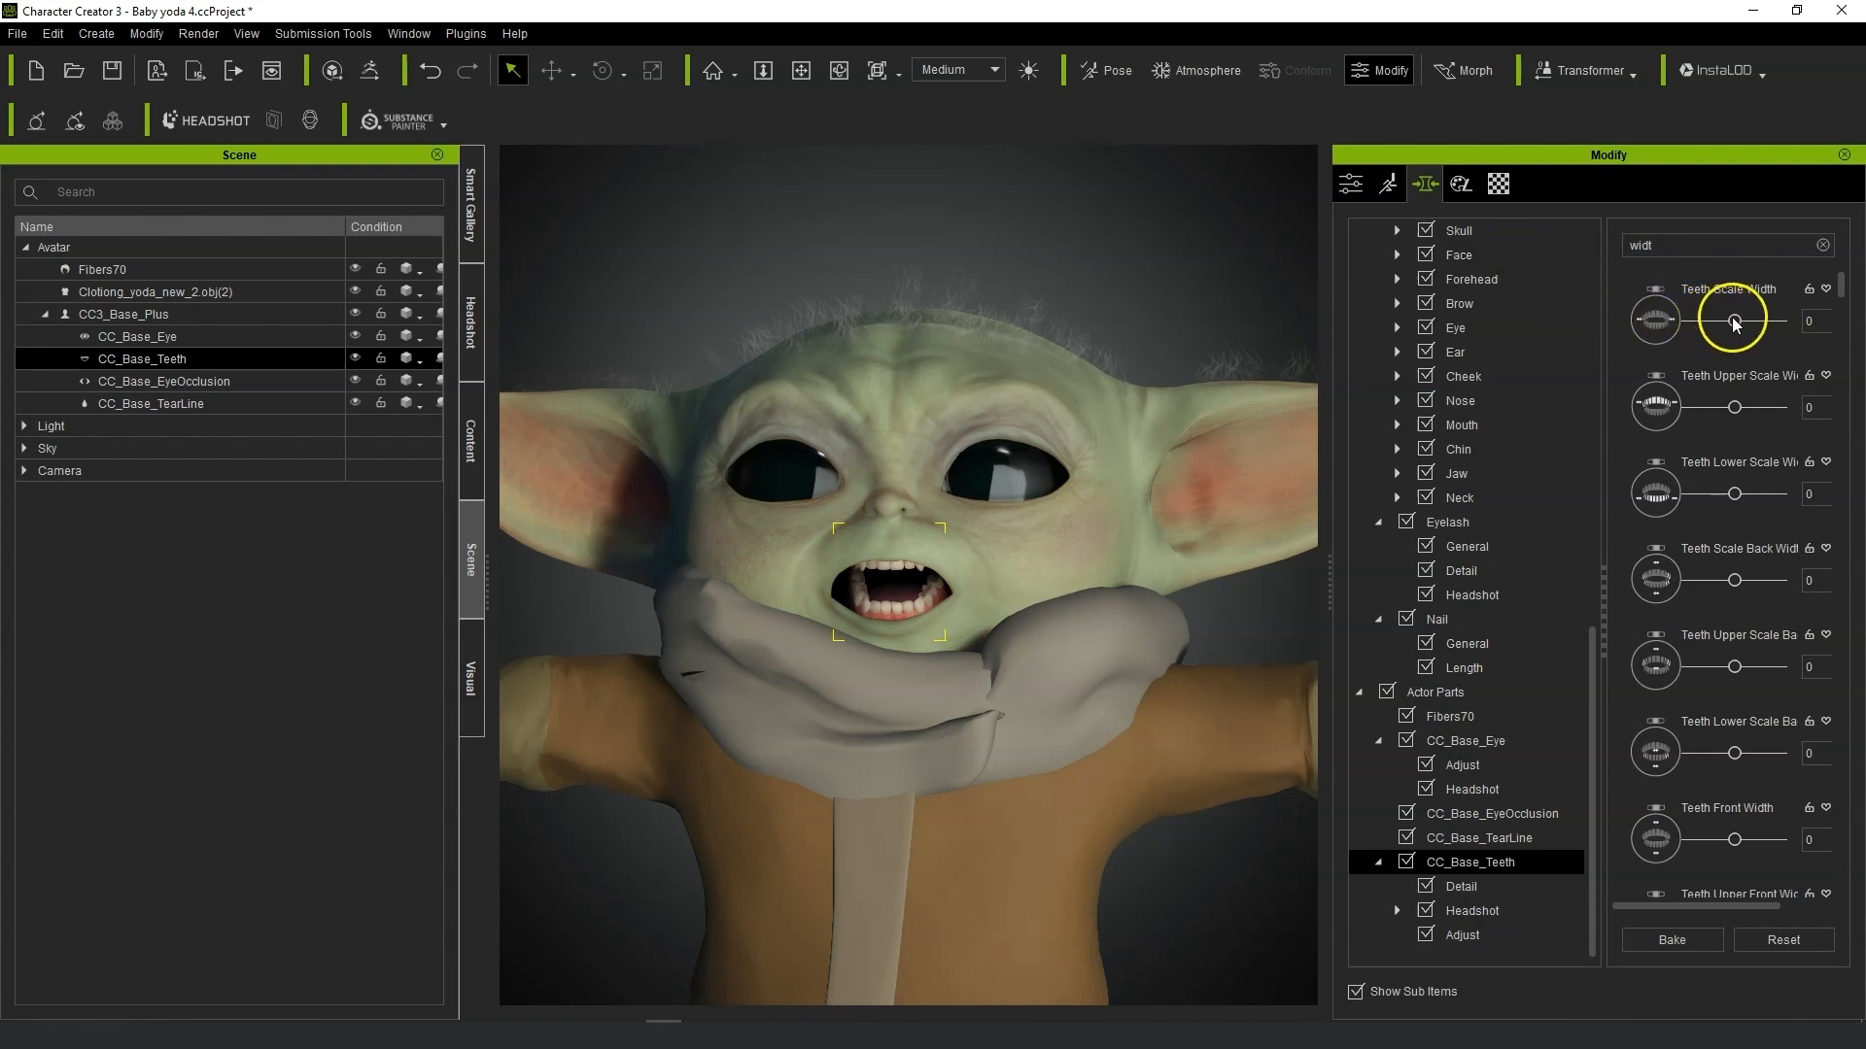
left_click_drag(1742, 324, 1843, 335)
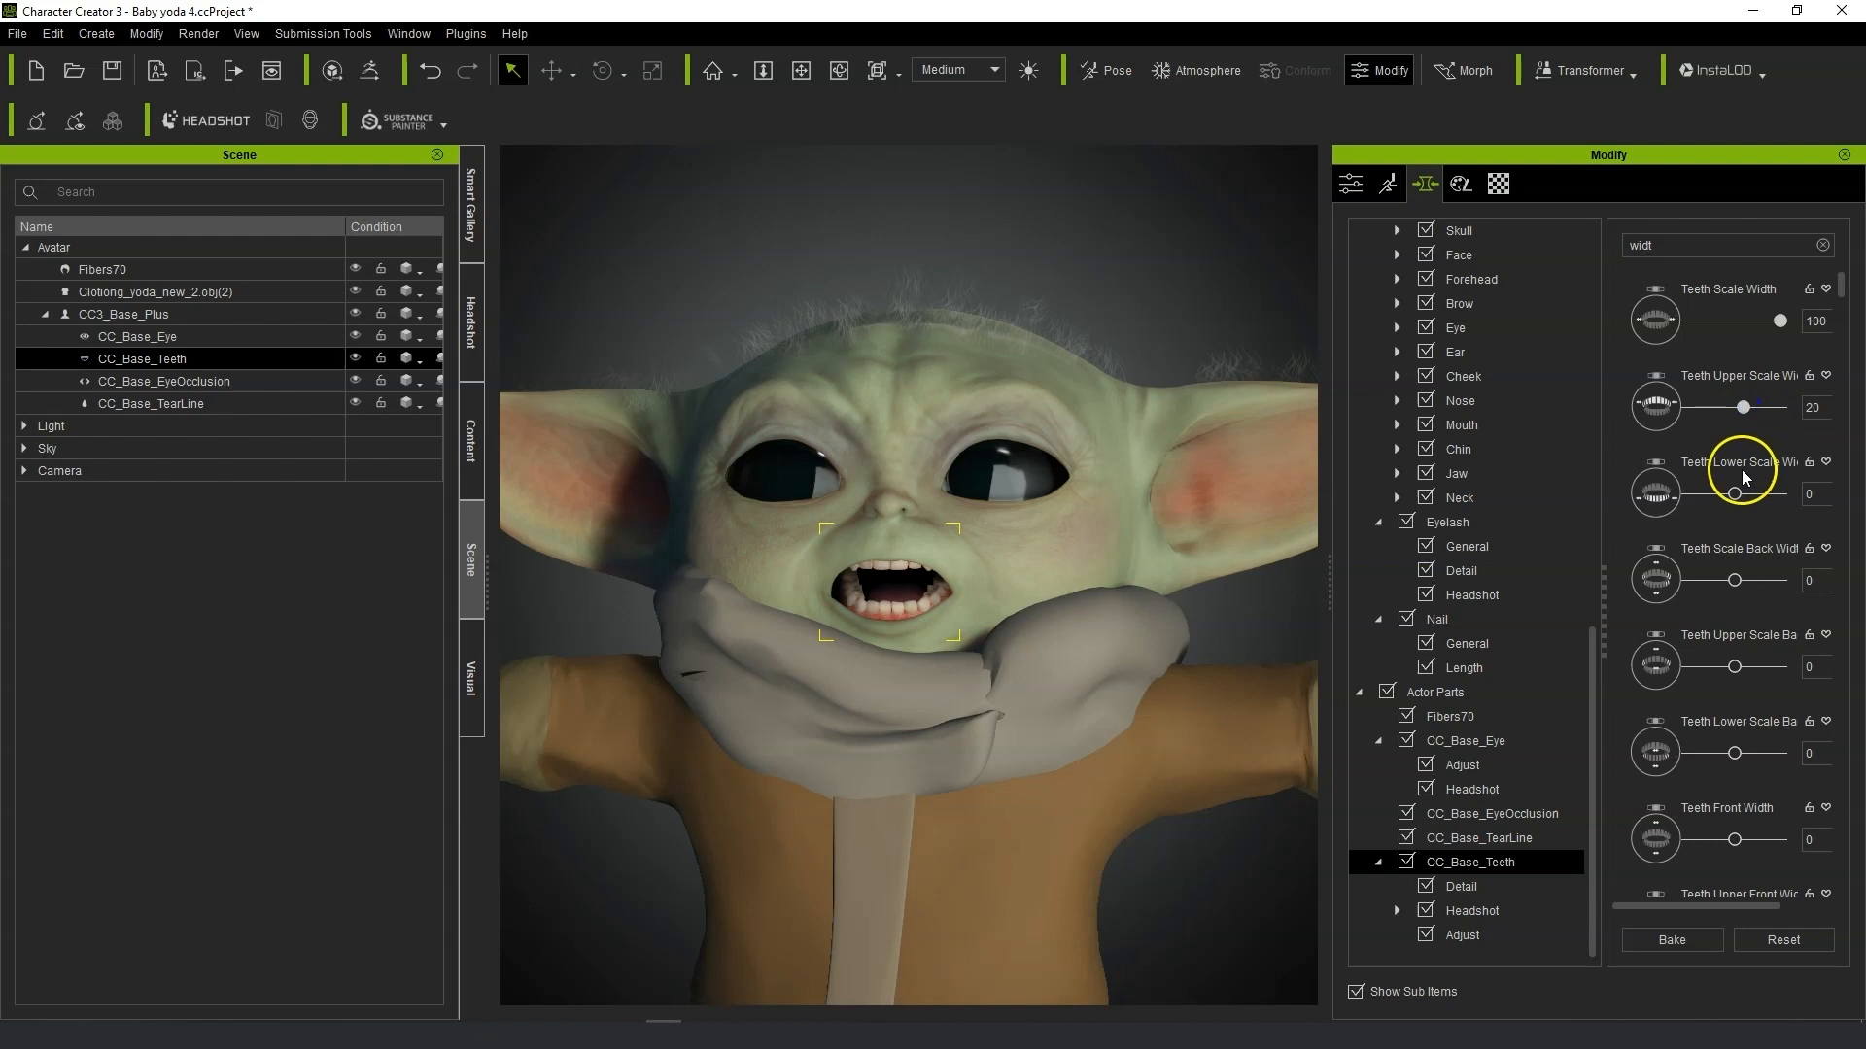
right_click_drag(928, 564, 994, 551)
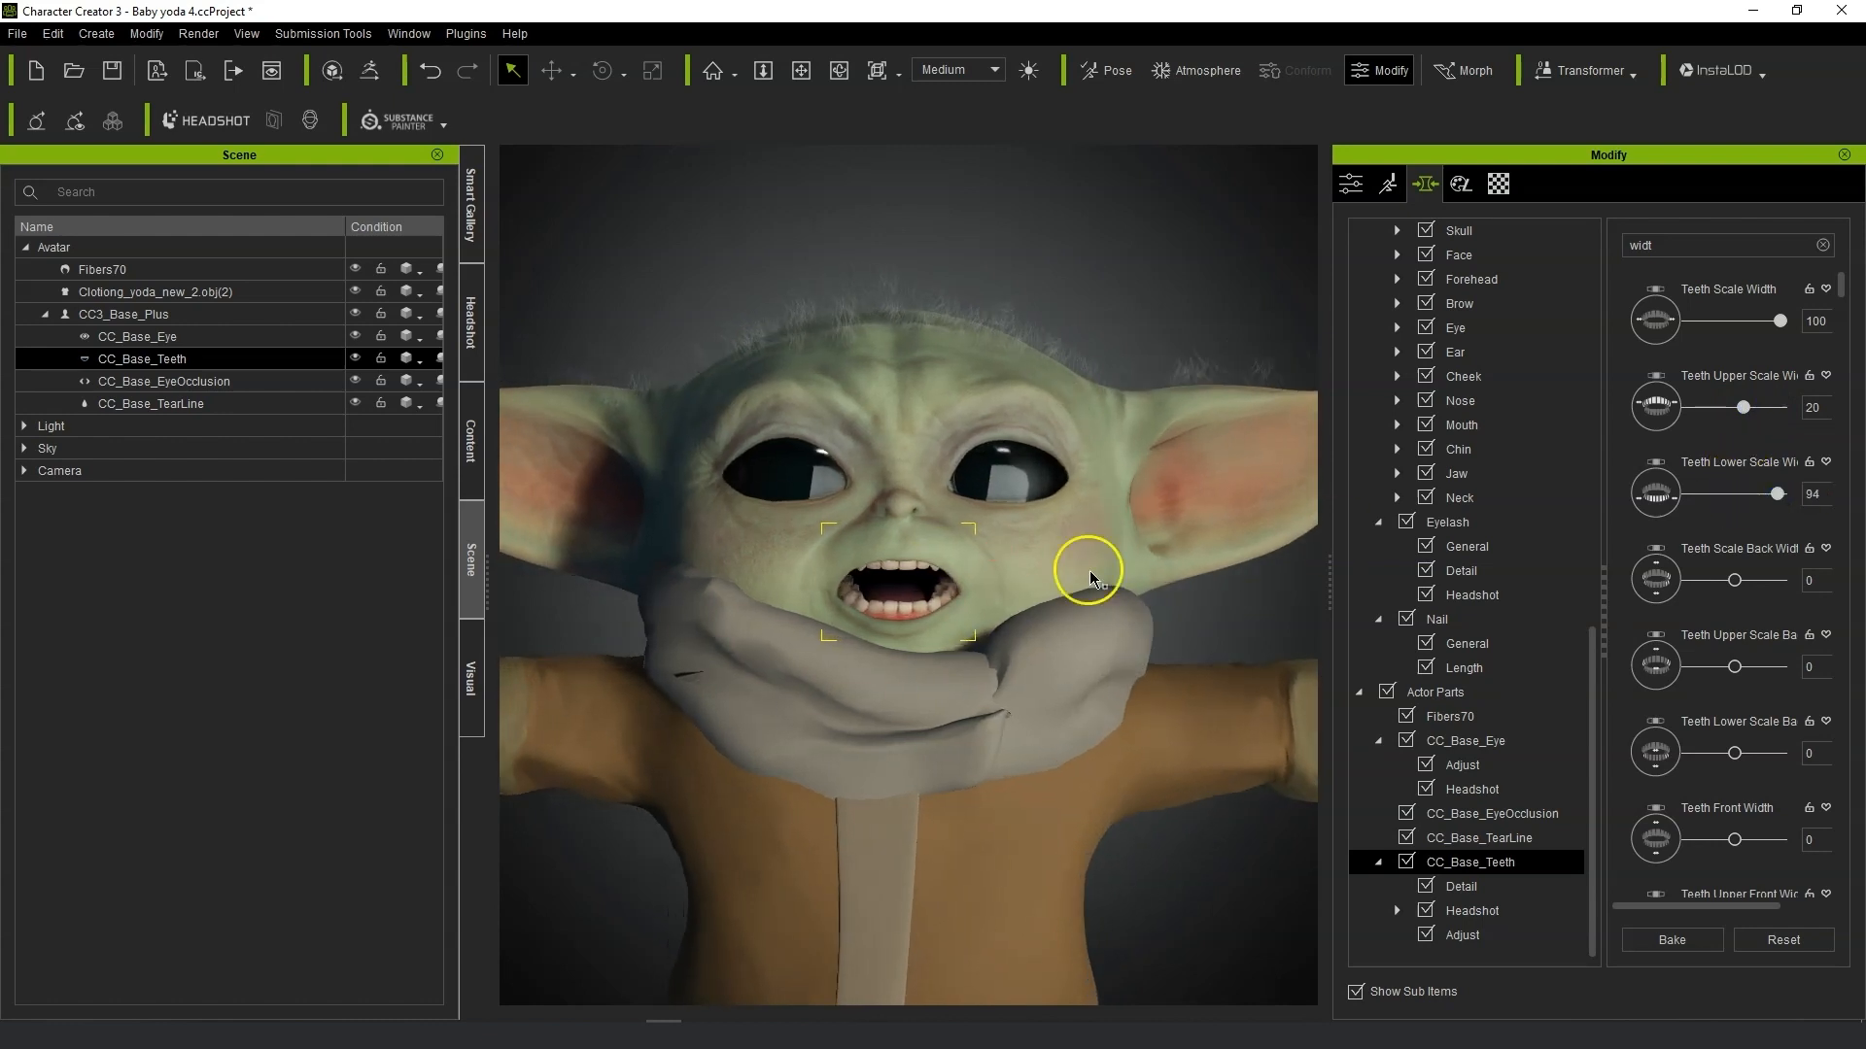
scroll(1089, 574, "down", 5)
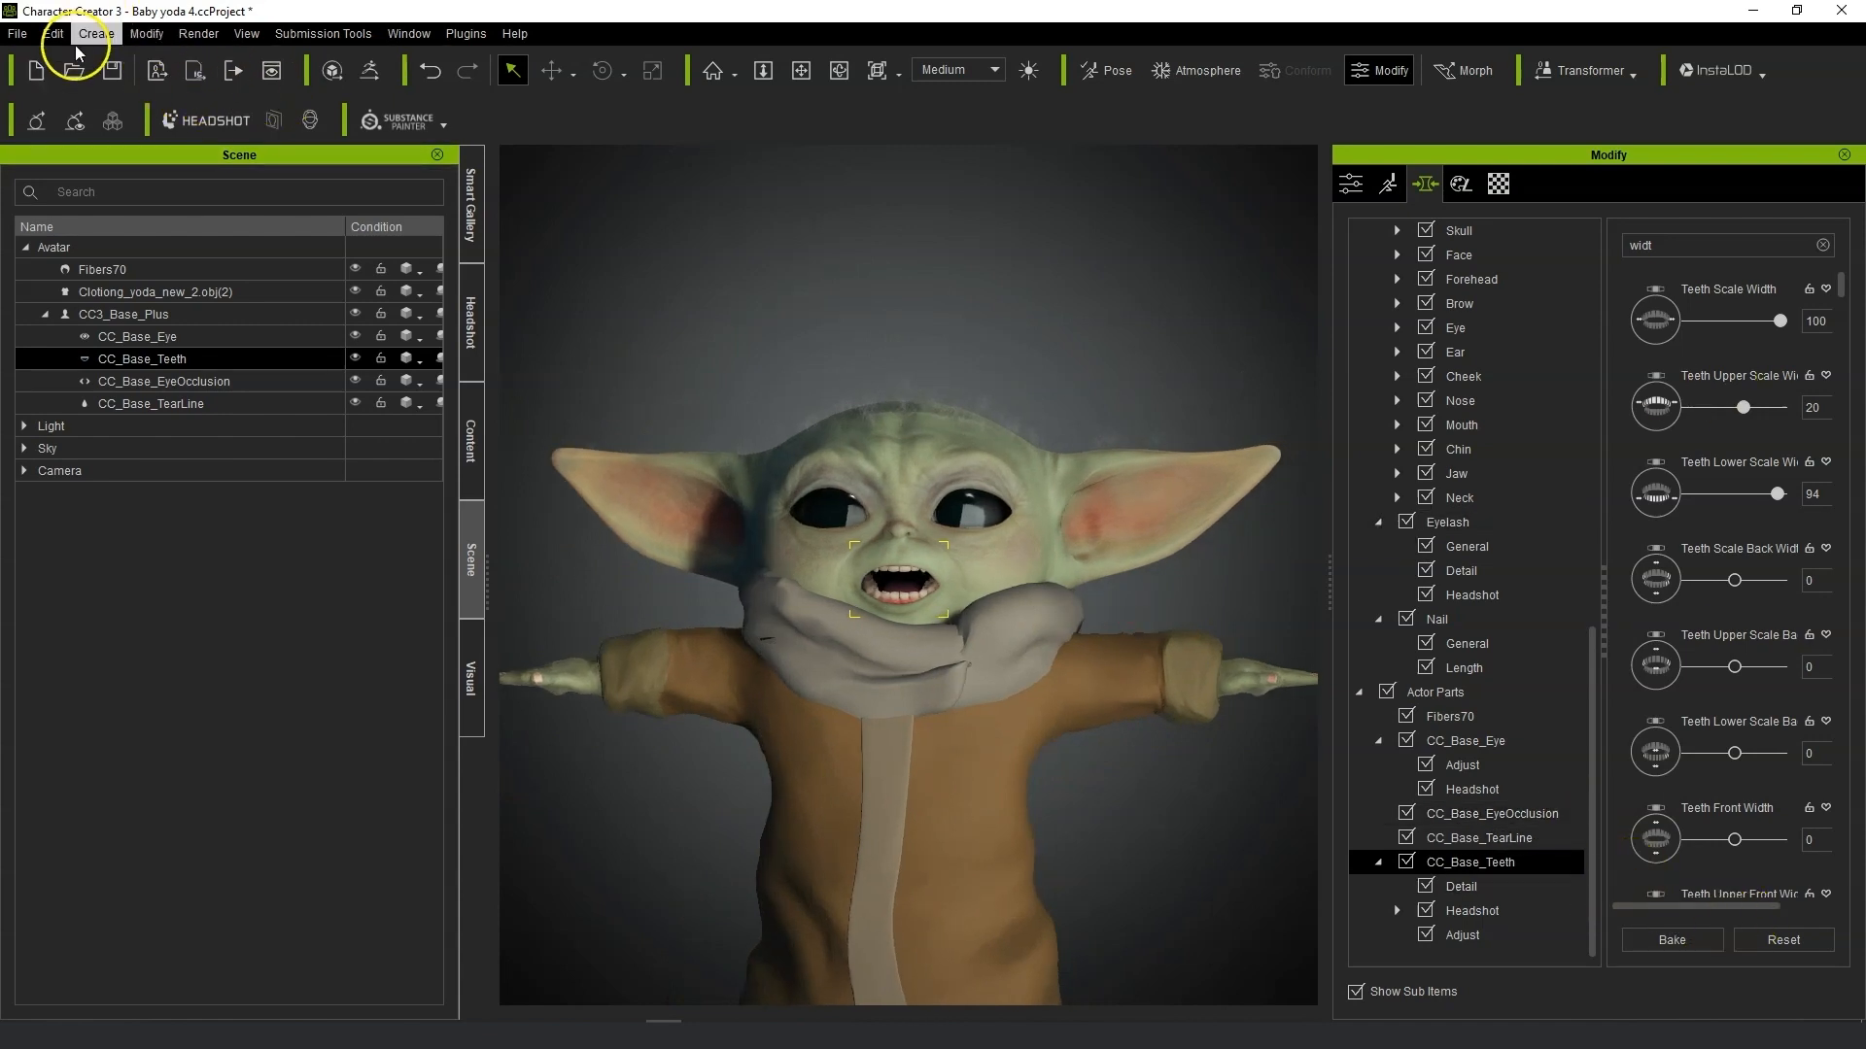
Send the character to iClone 7 and apply the _Default atmosphere template.
left_click(199, 72)
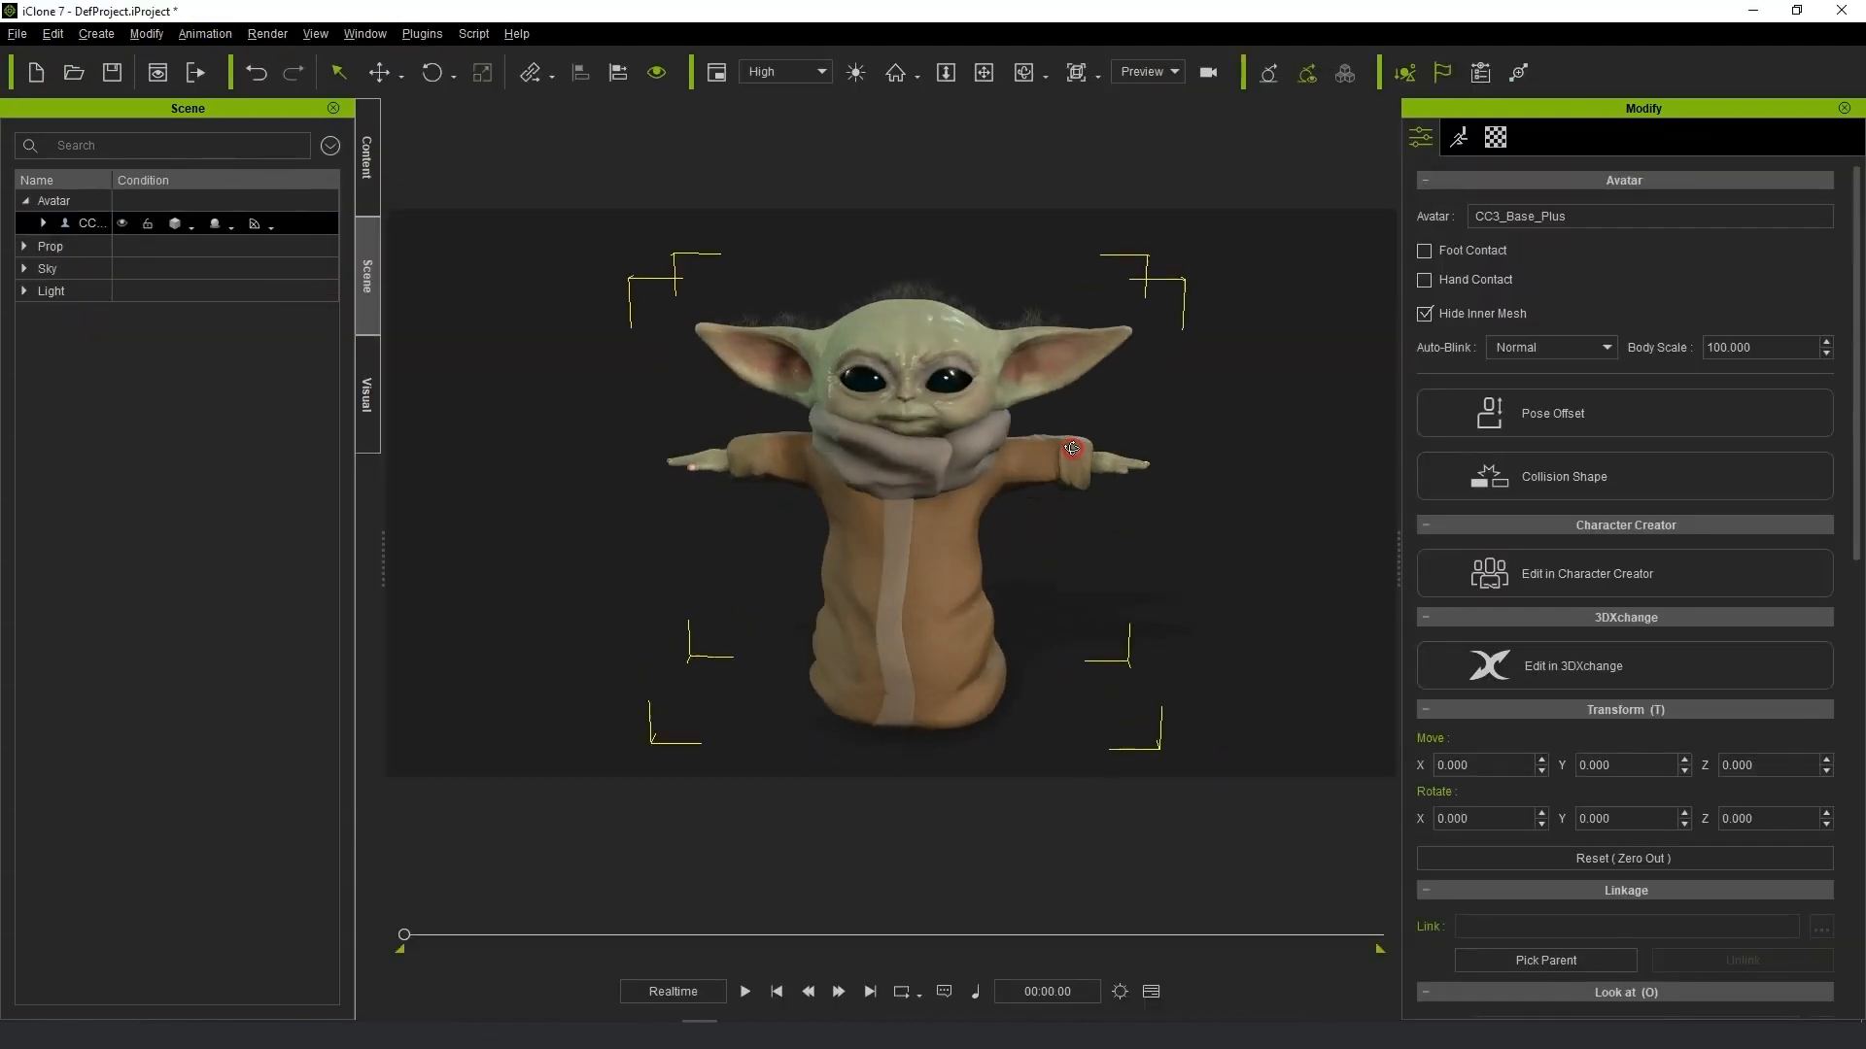
left_click(368, 172)
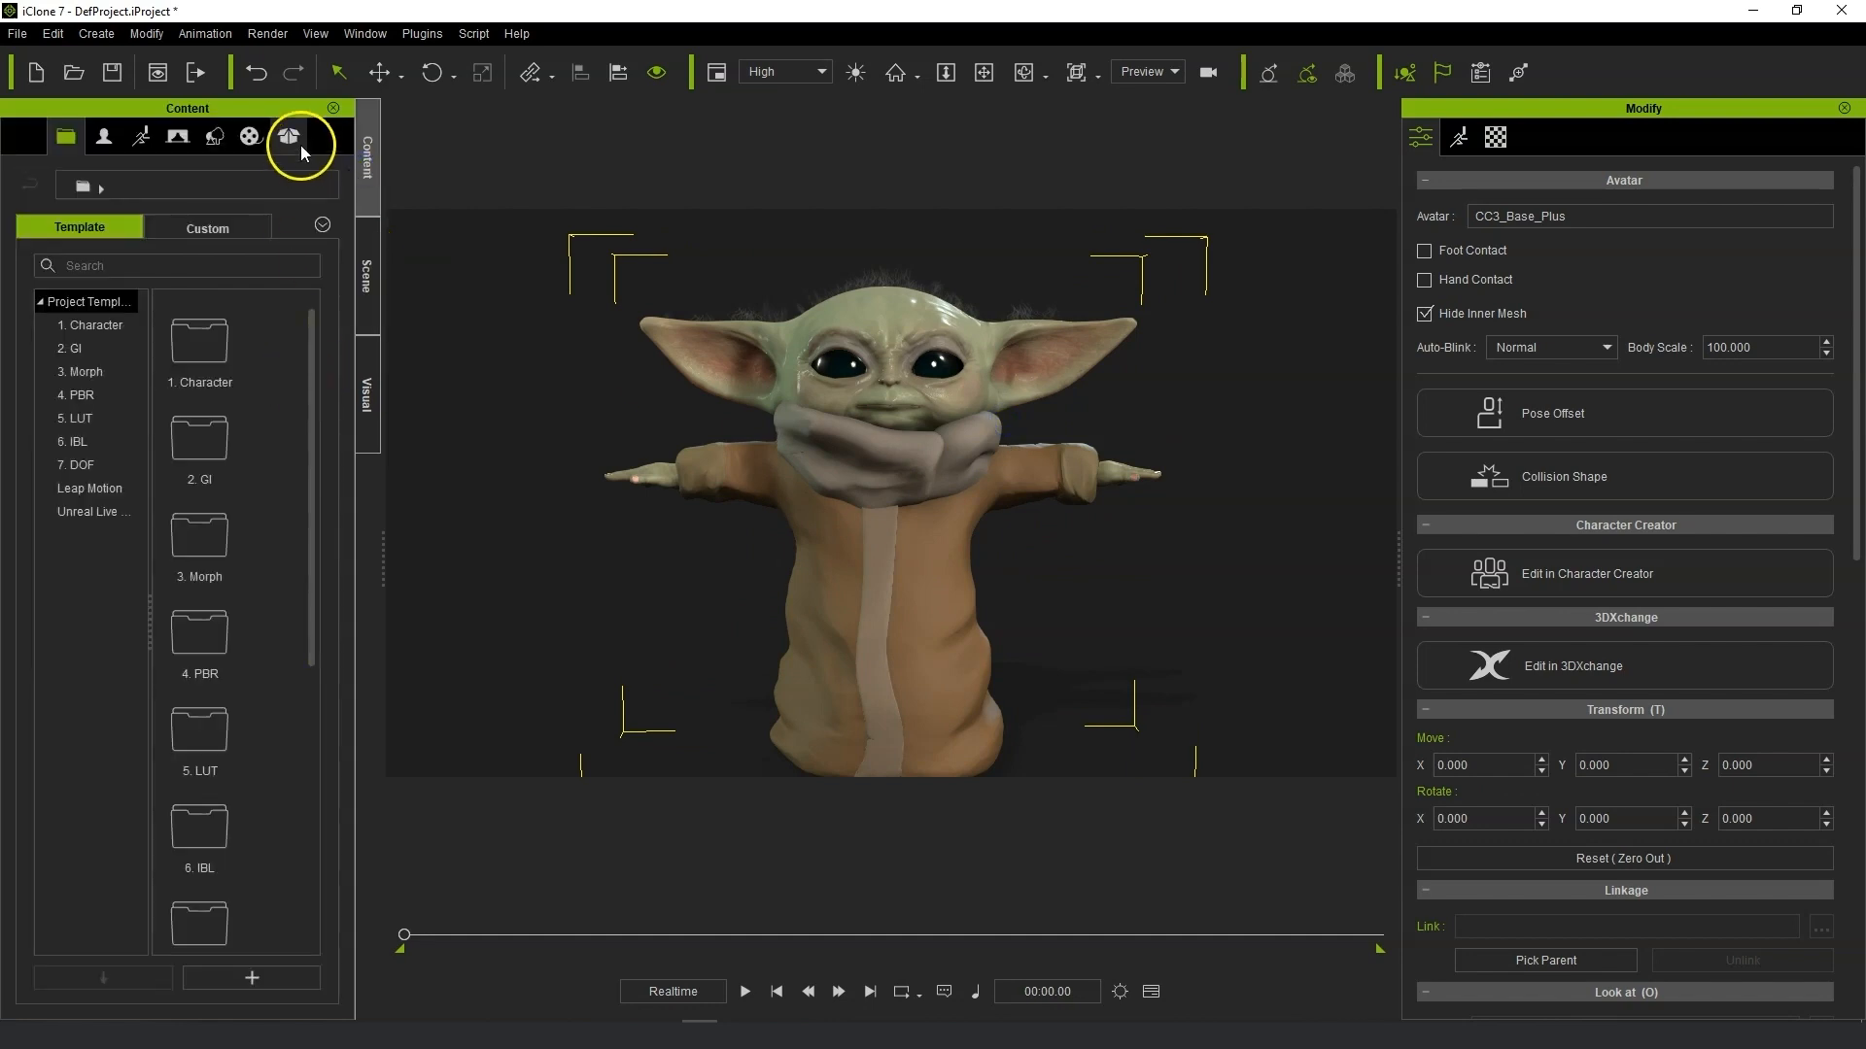
left_click(178, 136)
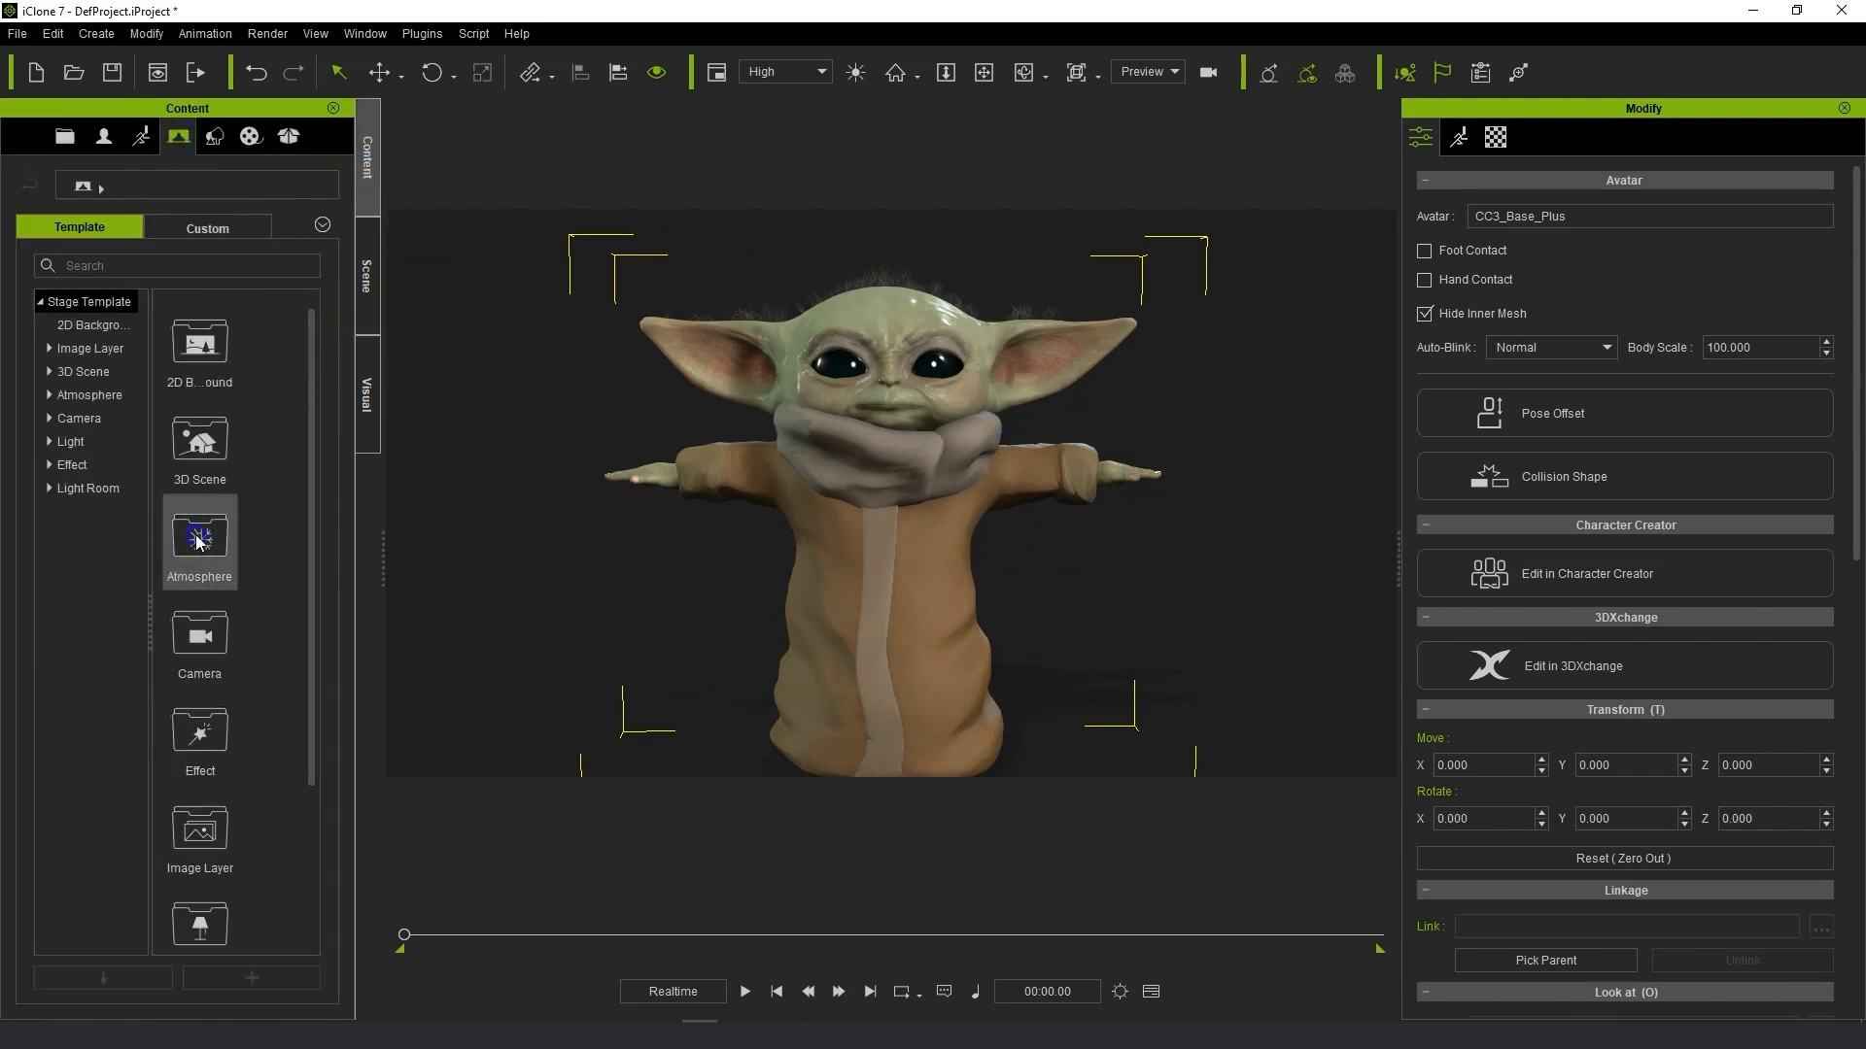
double_click(198, 543)
double_click(258, 534)
double_click(271, 445)
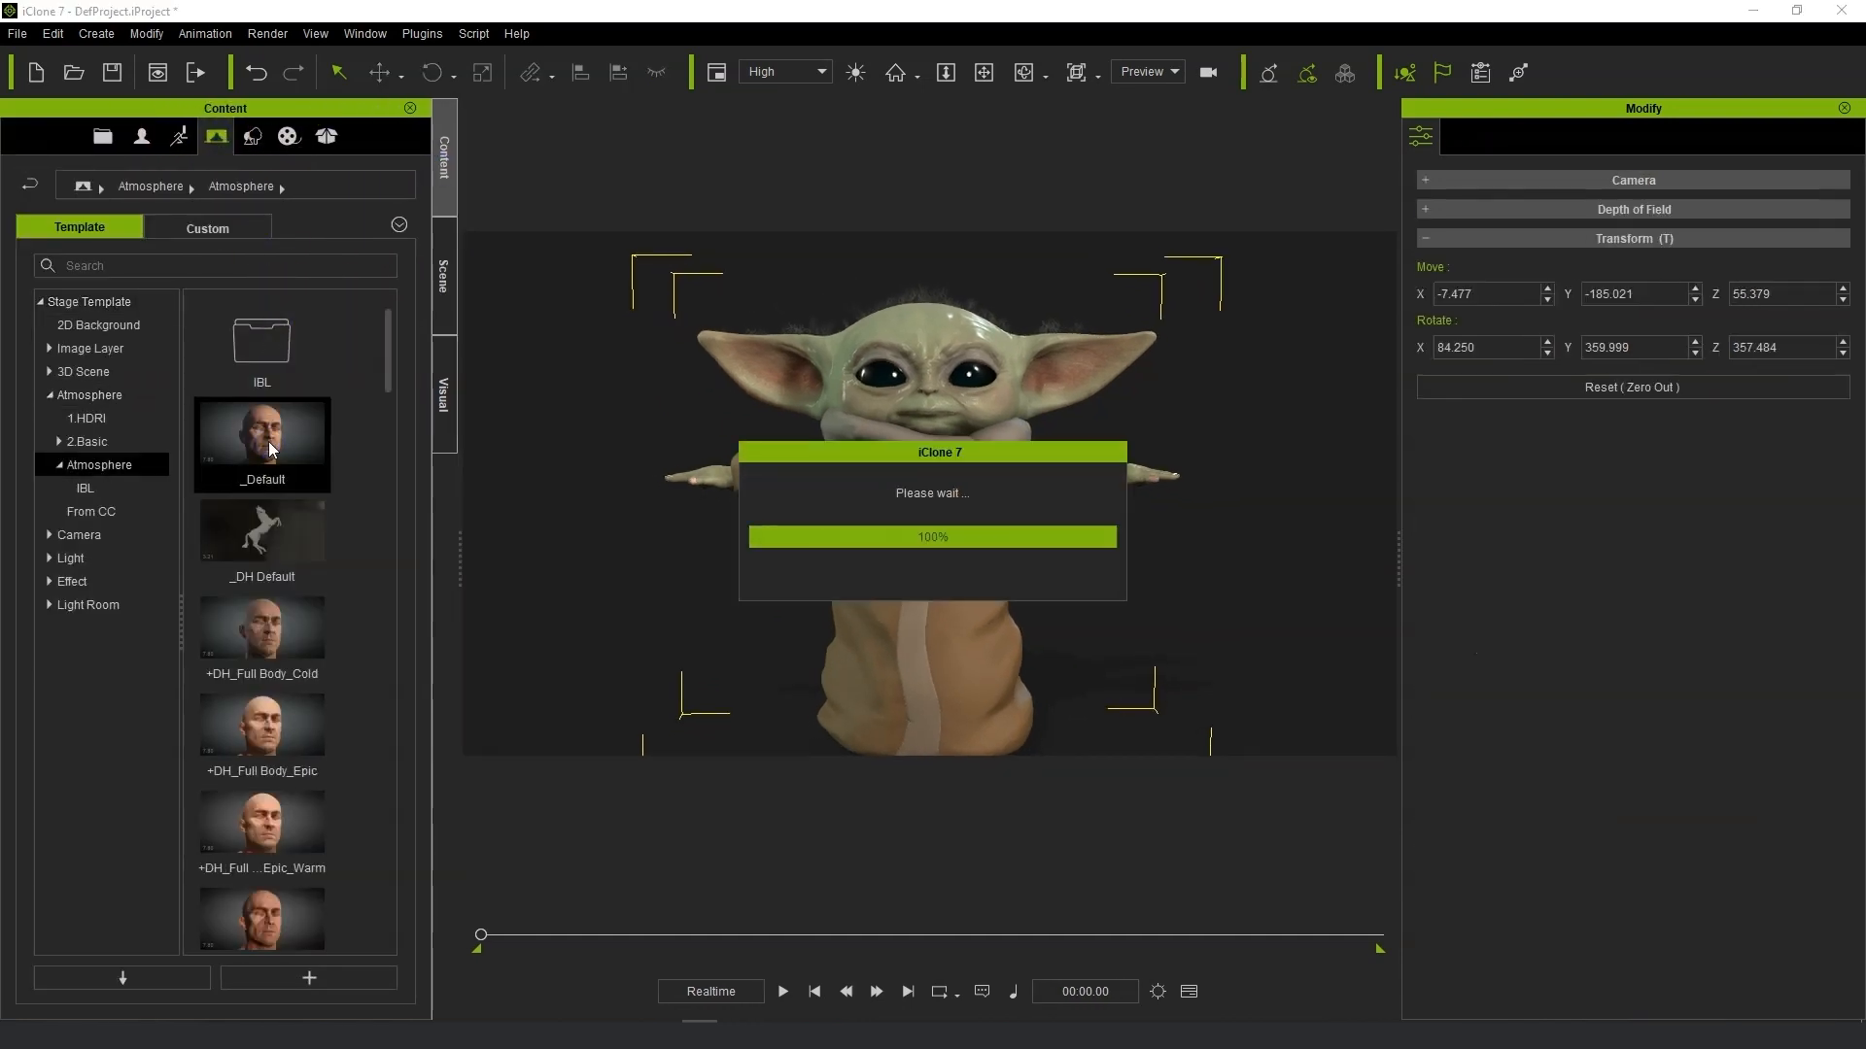
Expand the scene's lights and switch off the Back light.
scroll(1133, 466, "up", 3)
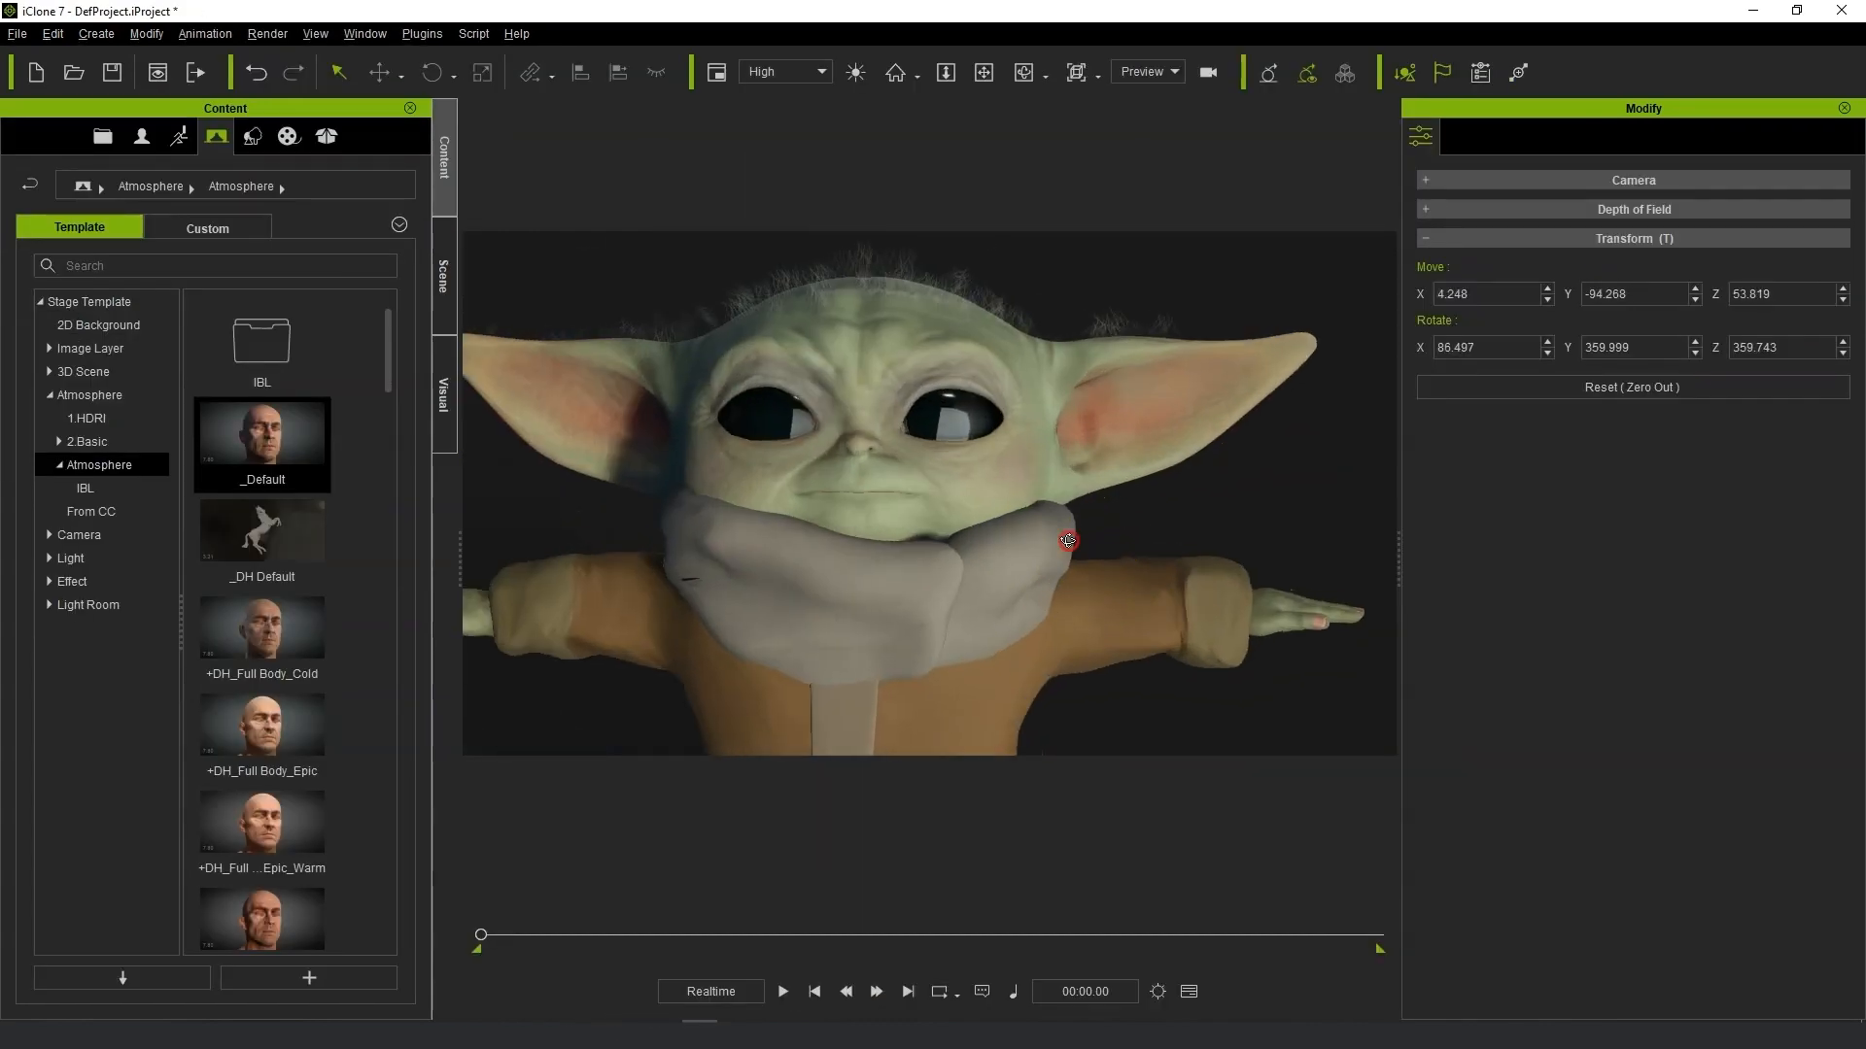
left_click(445, 282)
left_click(65, 204)
left_click_drag(112, 181, 224, 181)
left_click(25, 430)
left_click(285, 452)
left_click(286, 477)
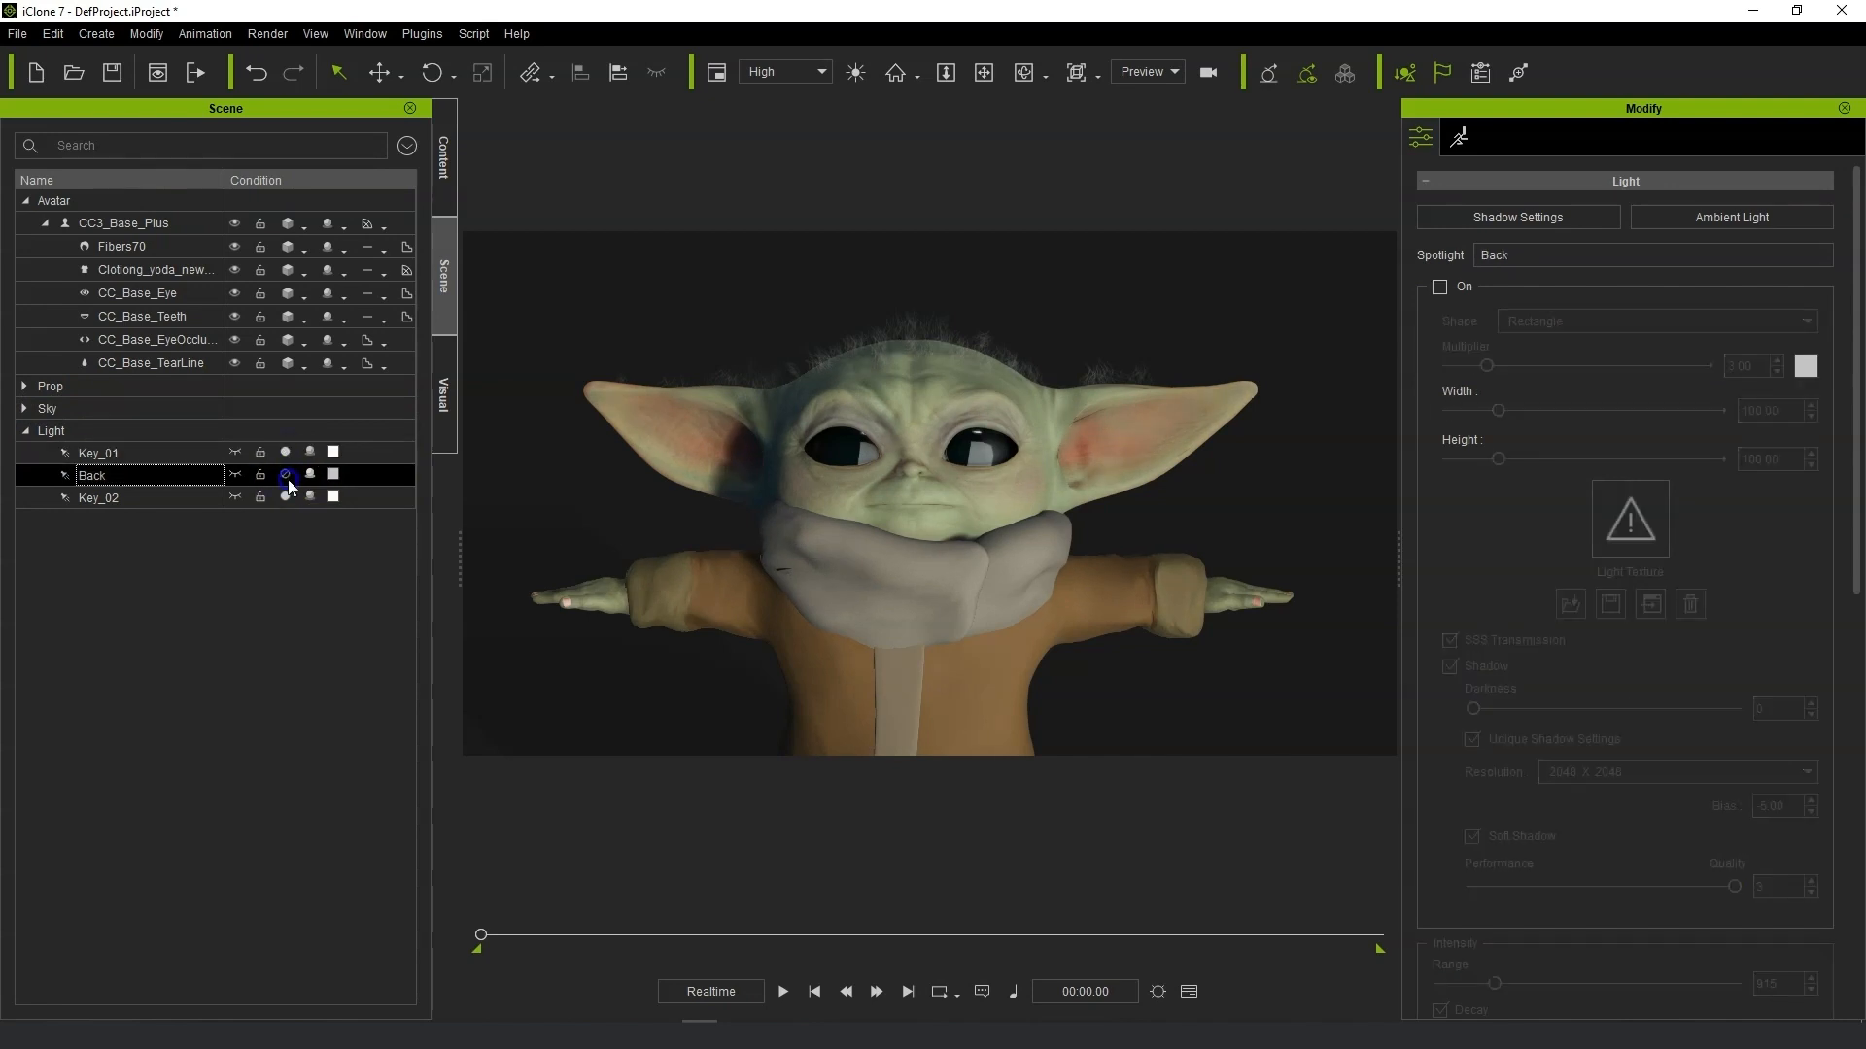
Inspect the lit character from different angles.
left_click(146, 497)
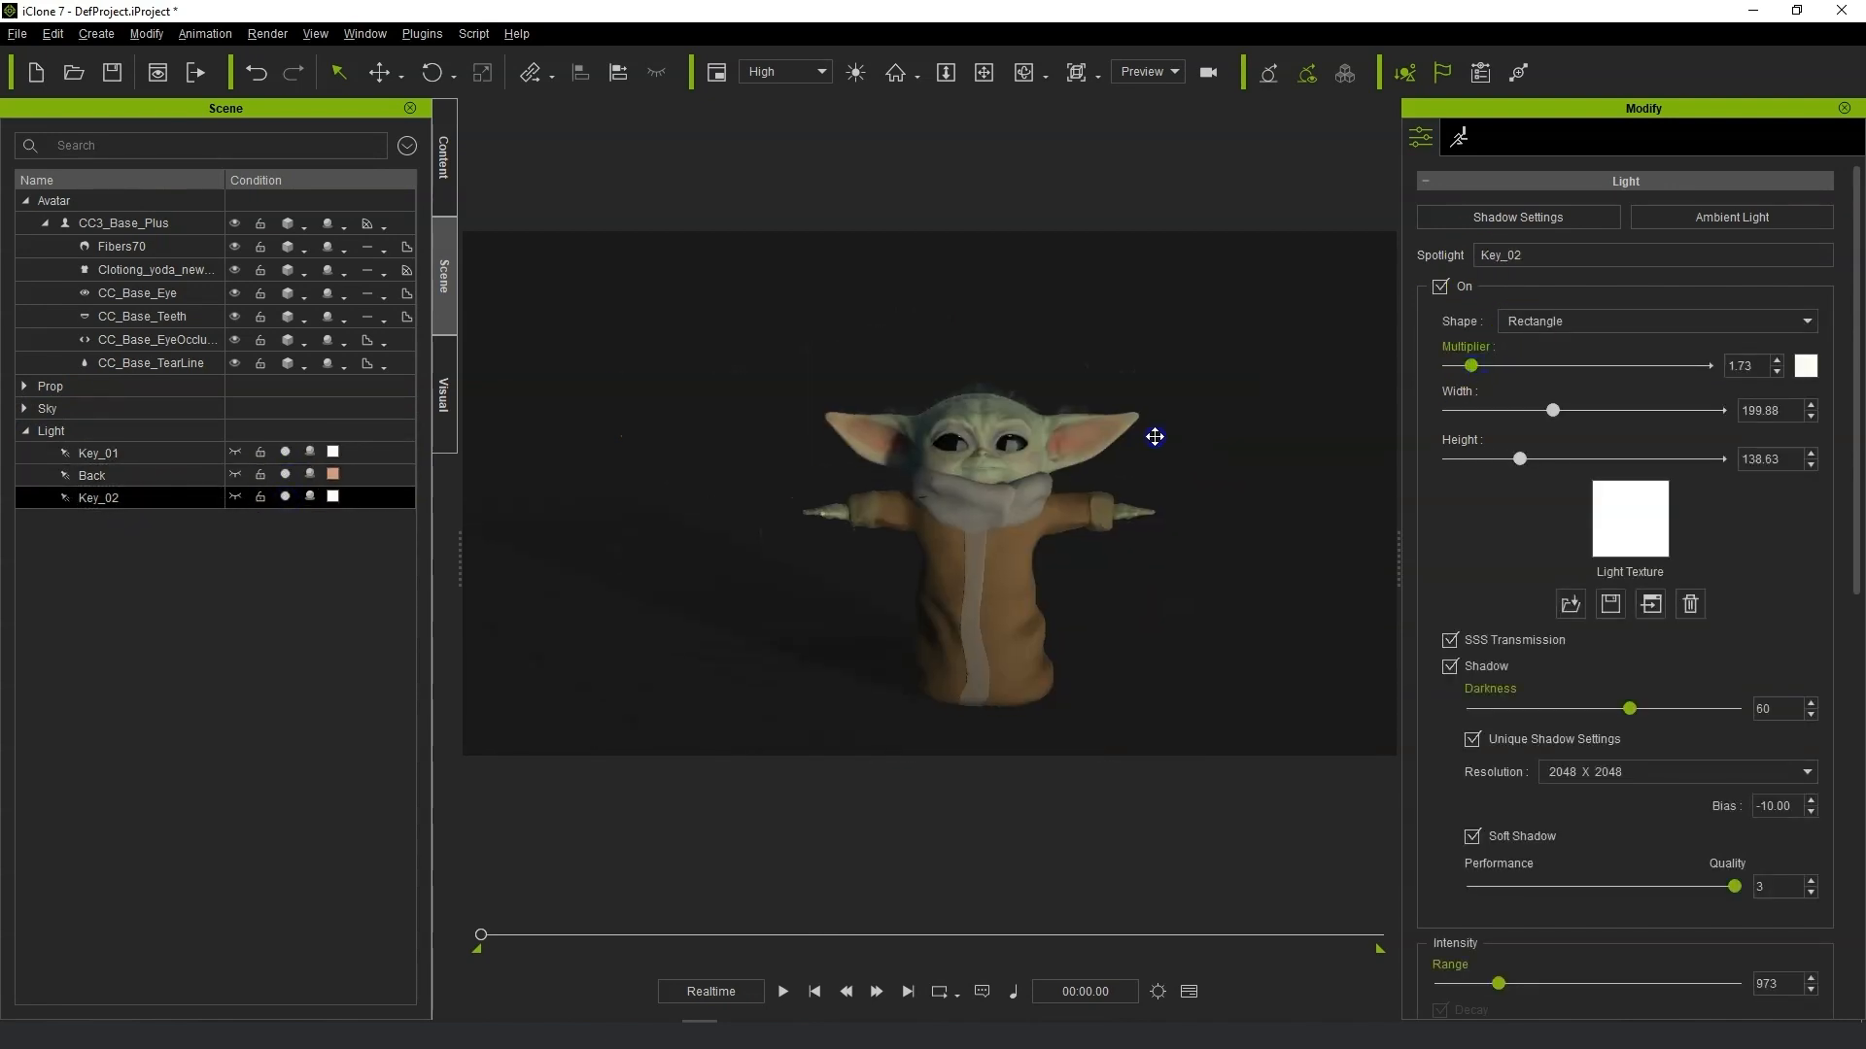
right_click_drag(1154, 436, 945, 429)
scroll(952, 426, "up", 4)
left_click(952, 426)
scroll(1035, 426, "down", 3)
scroll(879, 457, "up", 3)
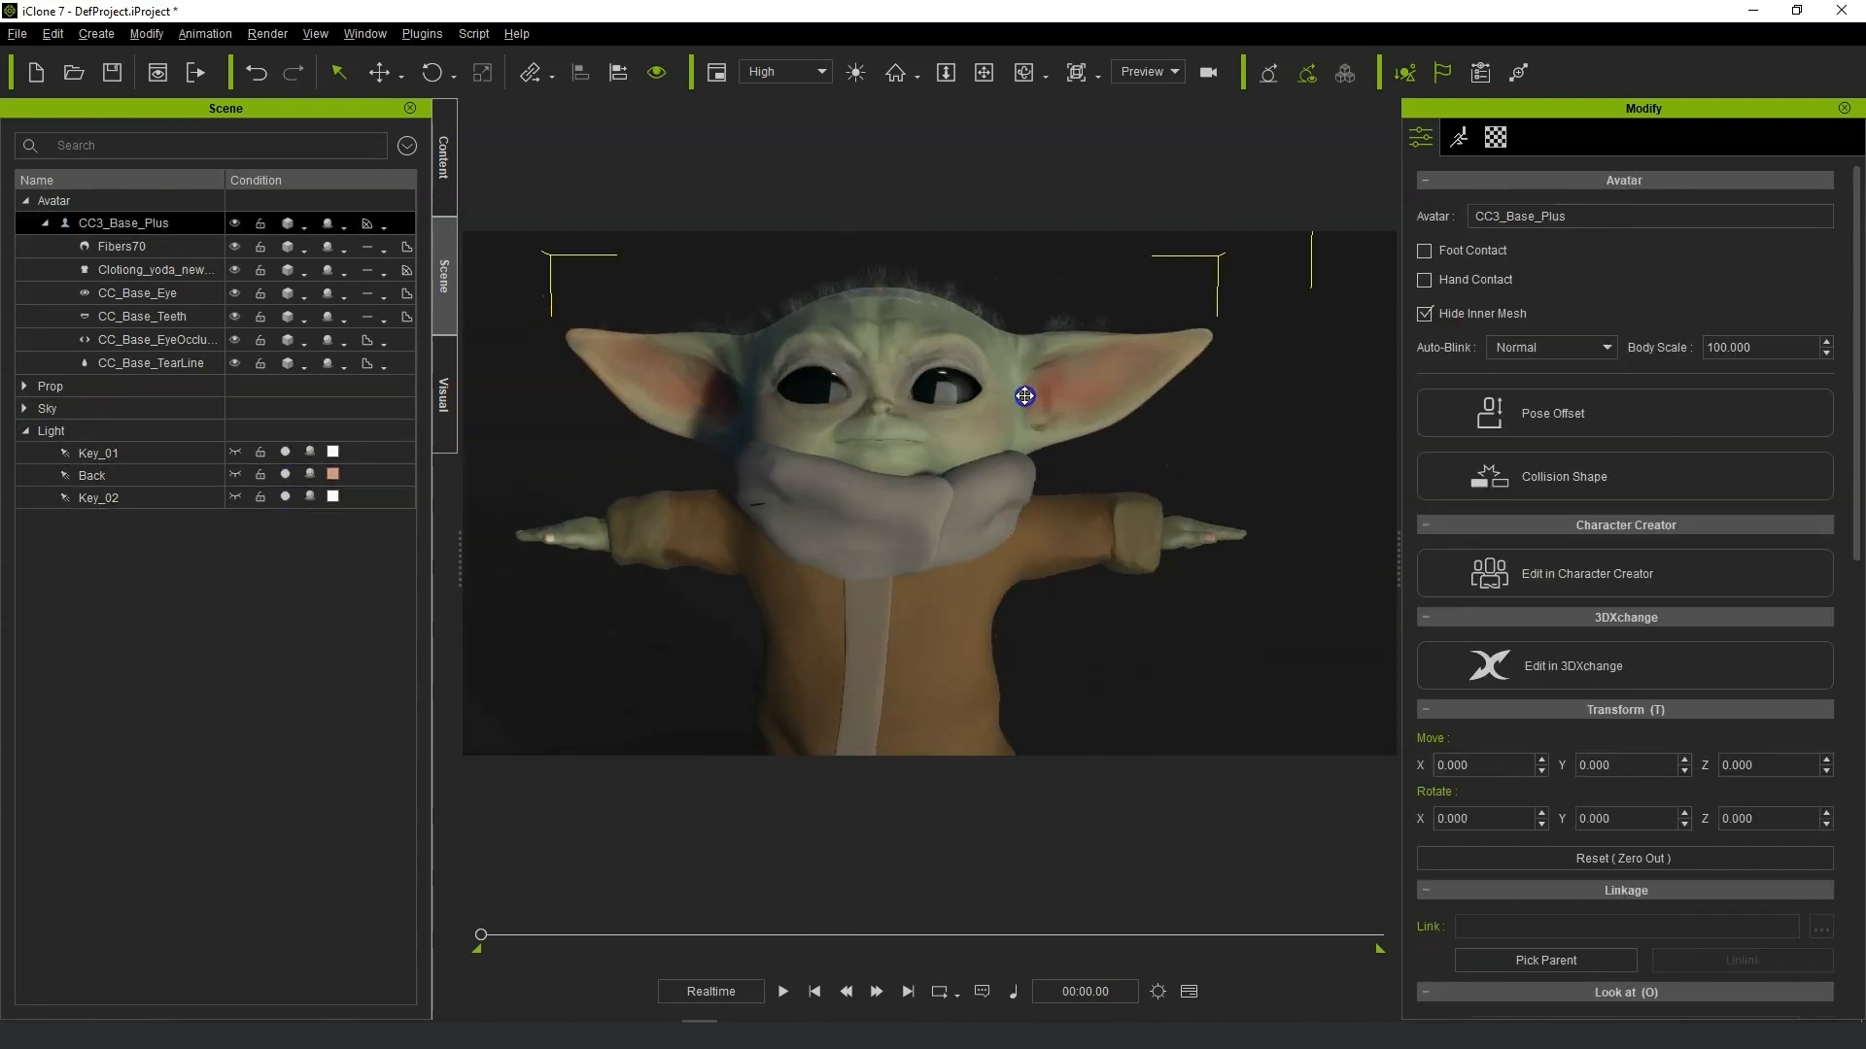
scroll(1024, 396, "up", 4)
scroll(1073, 454, "down", 5)
scroll(1073, 455, "up", 2)
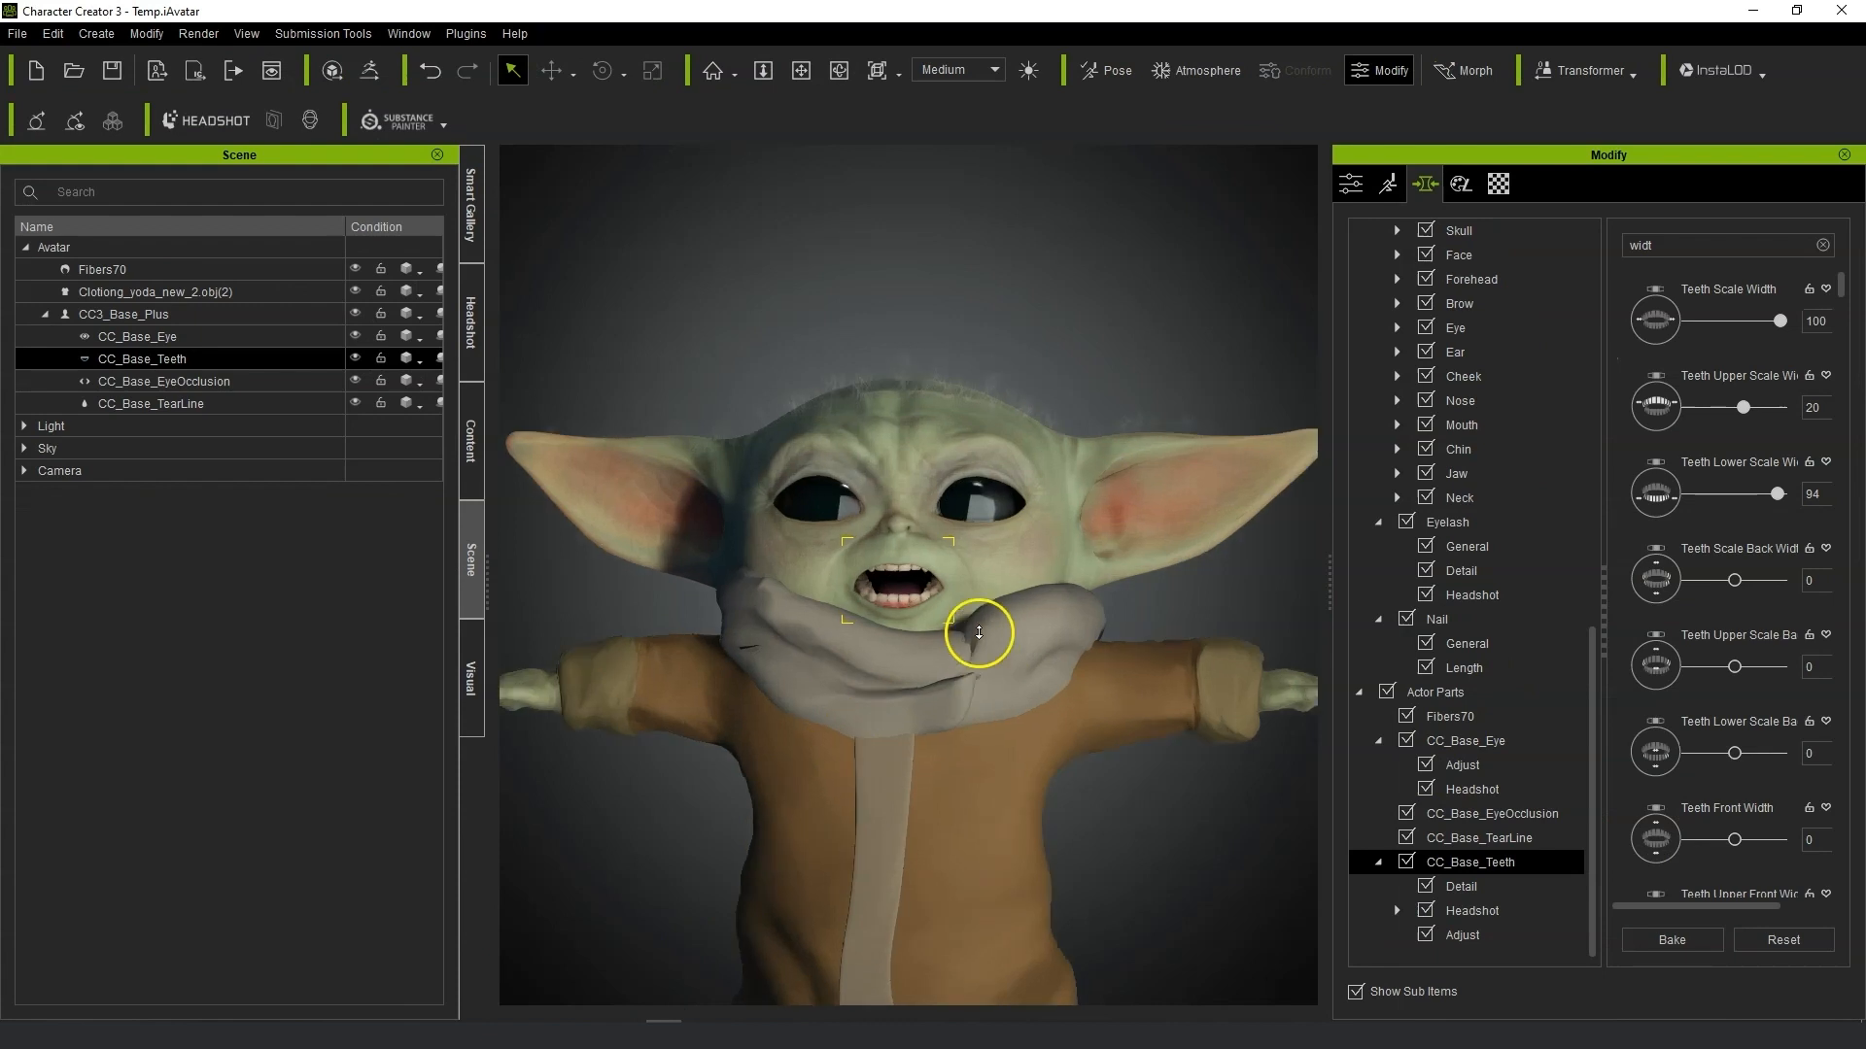
Send the character to ZBrush through GoZ using the T-Pose.
scroll(862, 638, "up", 4)
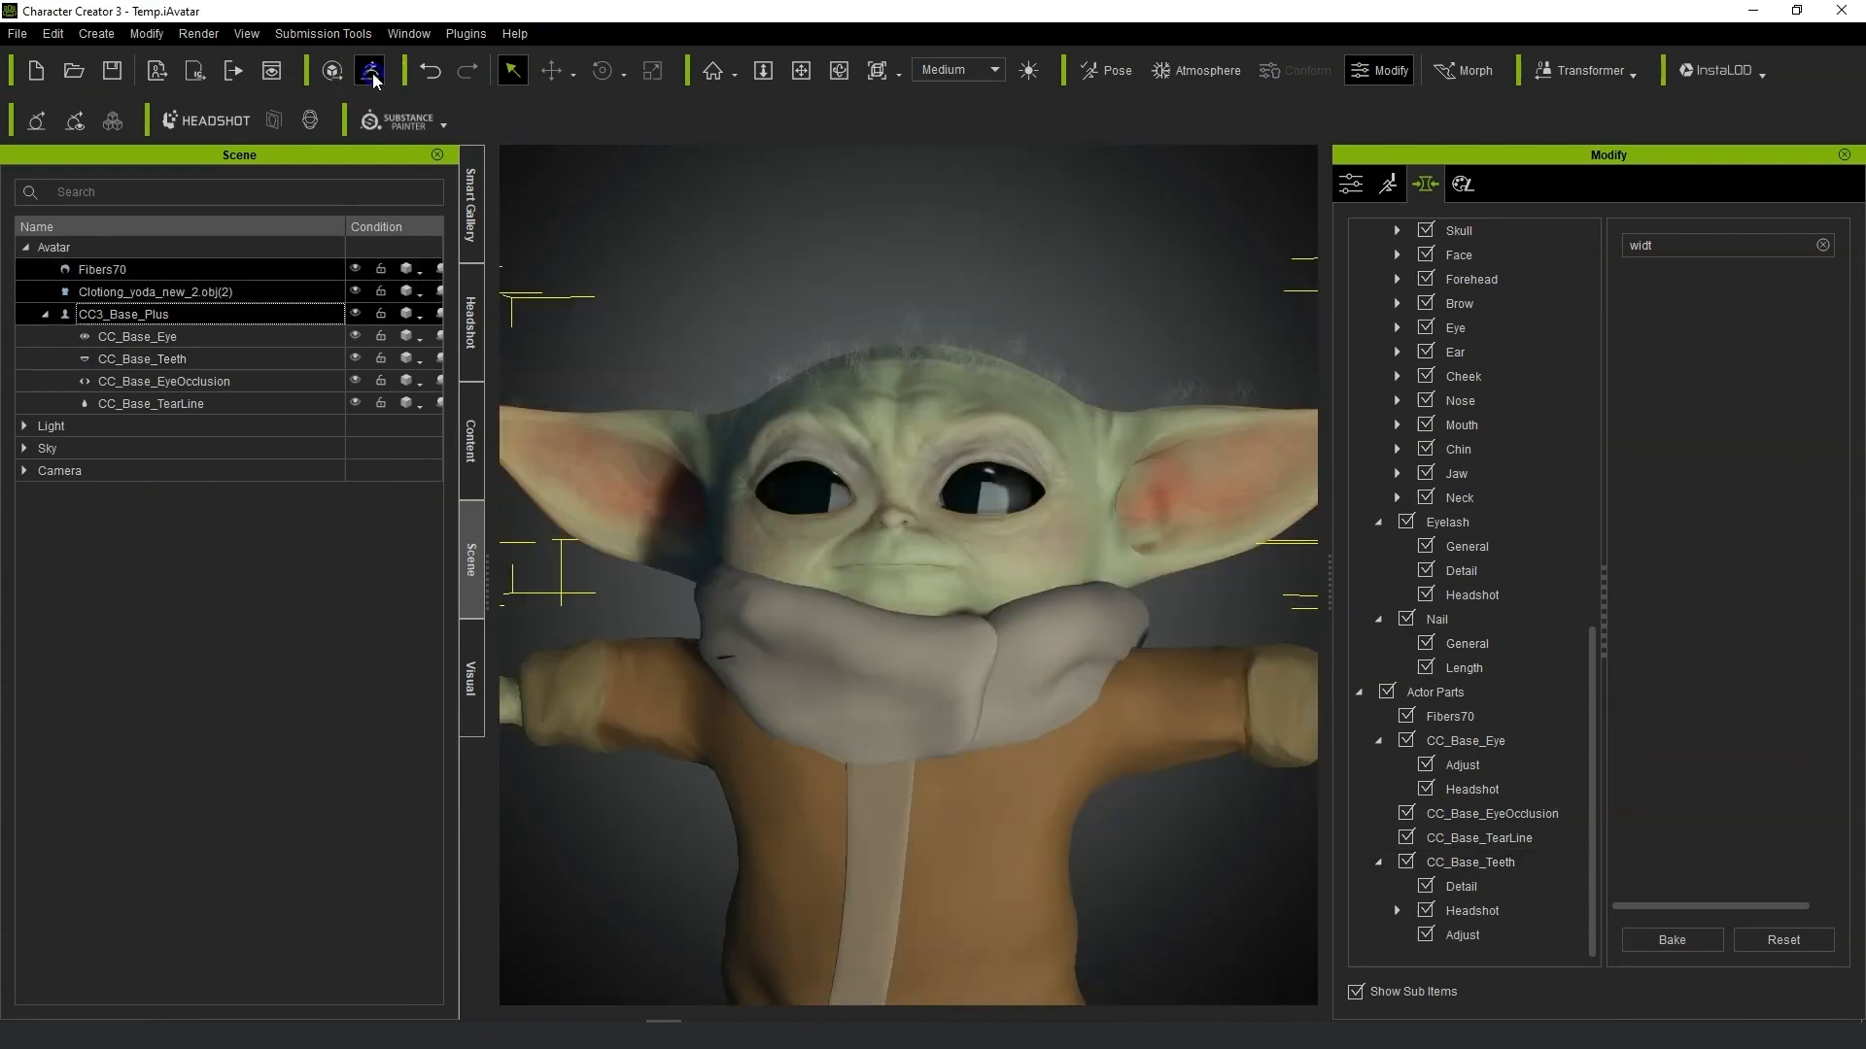
left_click(374, 80)
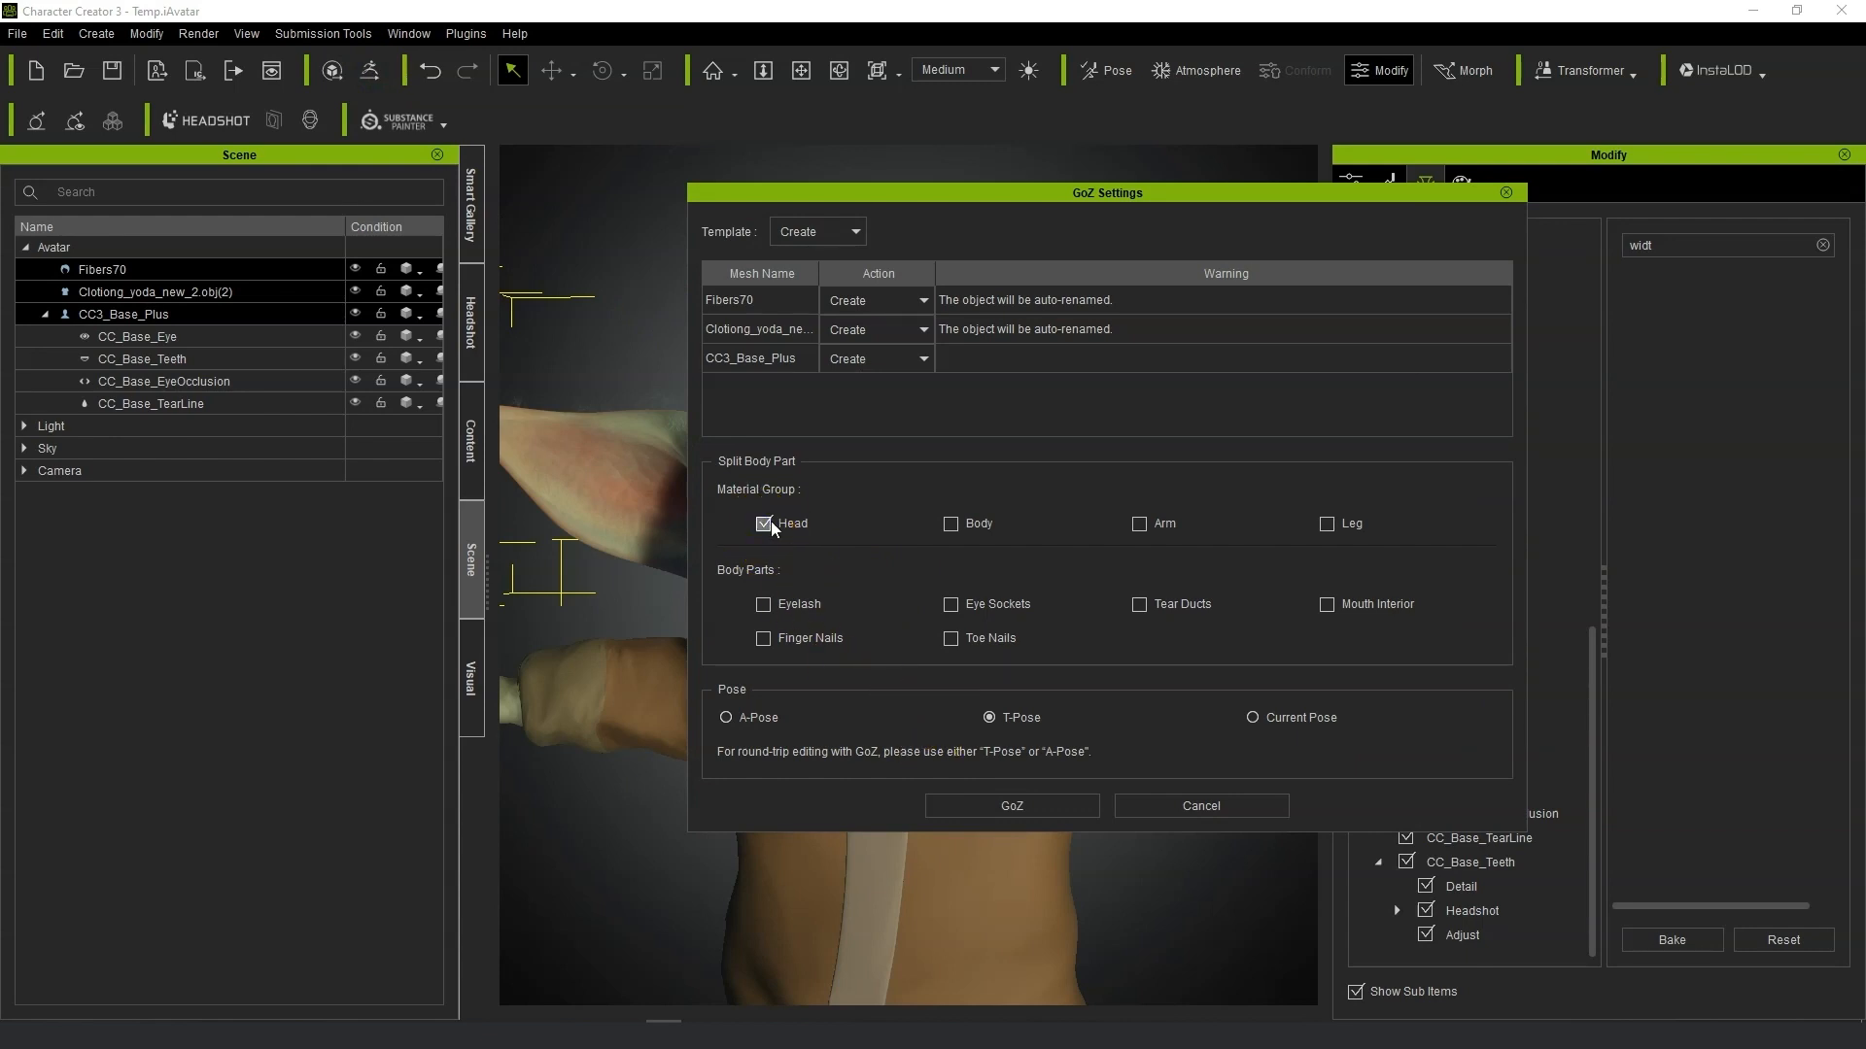
left_click(1020, 806)
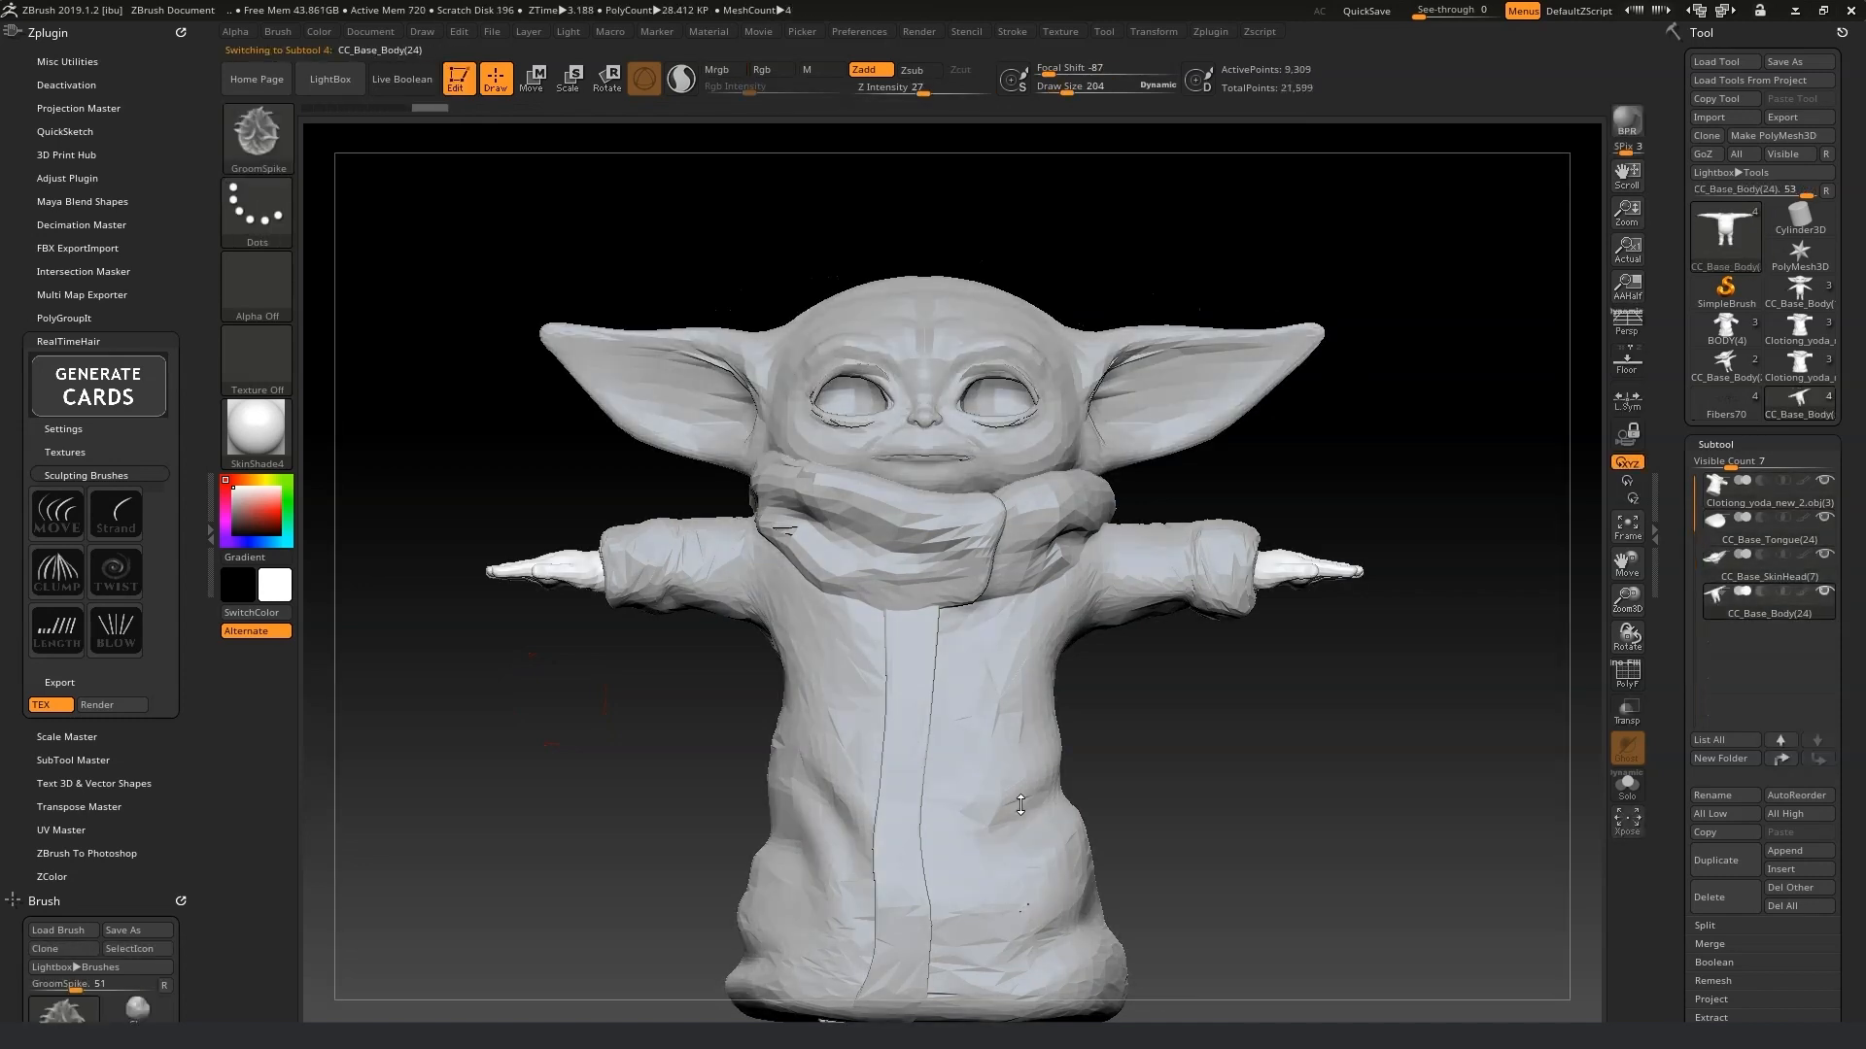
Select the CC_Base_SkinHead subtool and isolate it with Solo.
left_click(1725, 558)
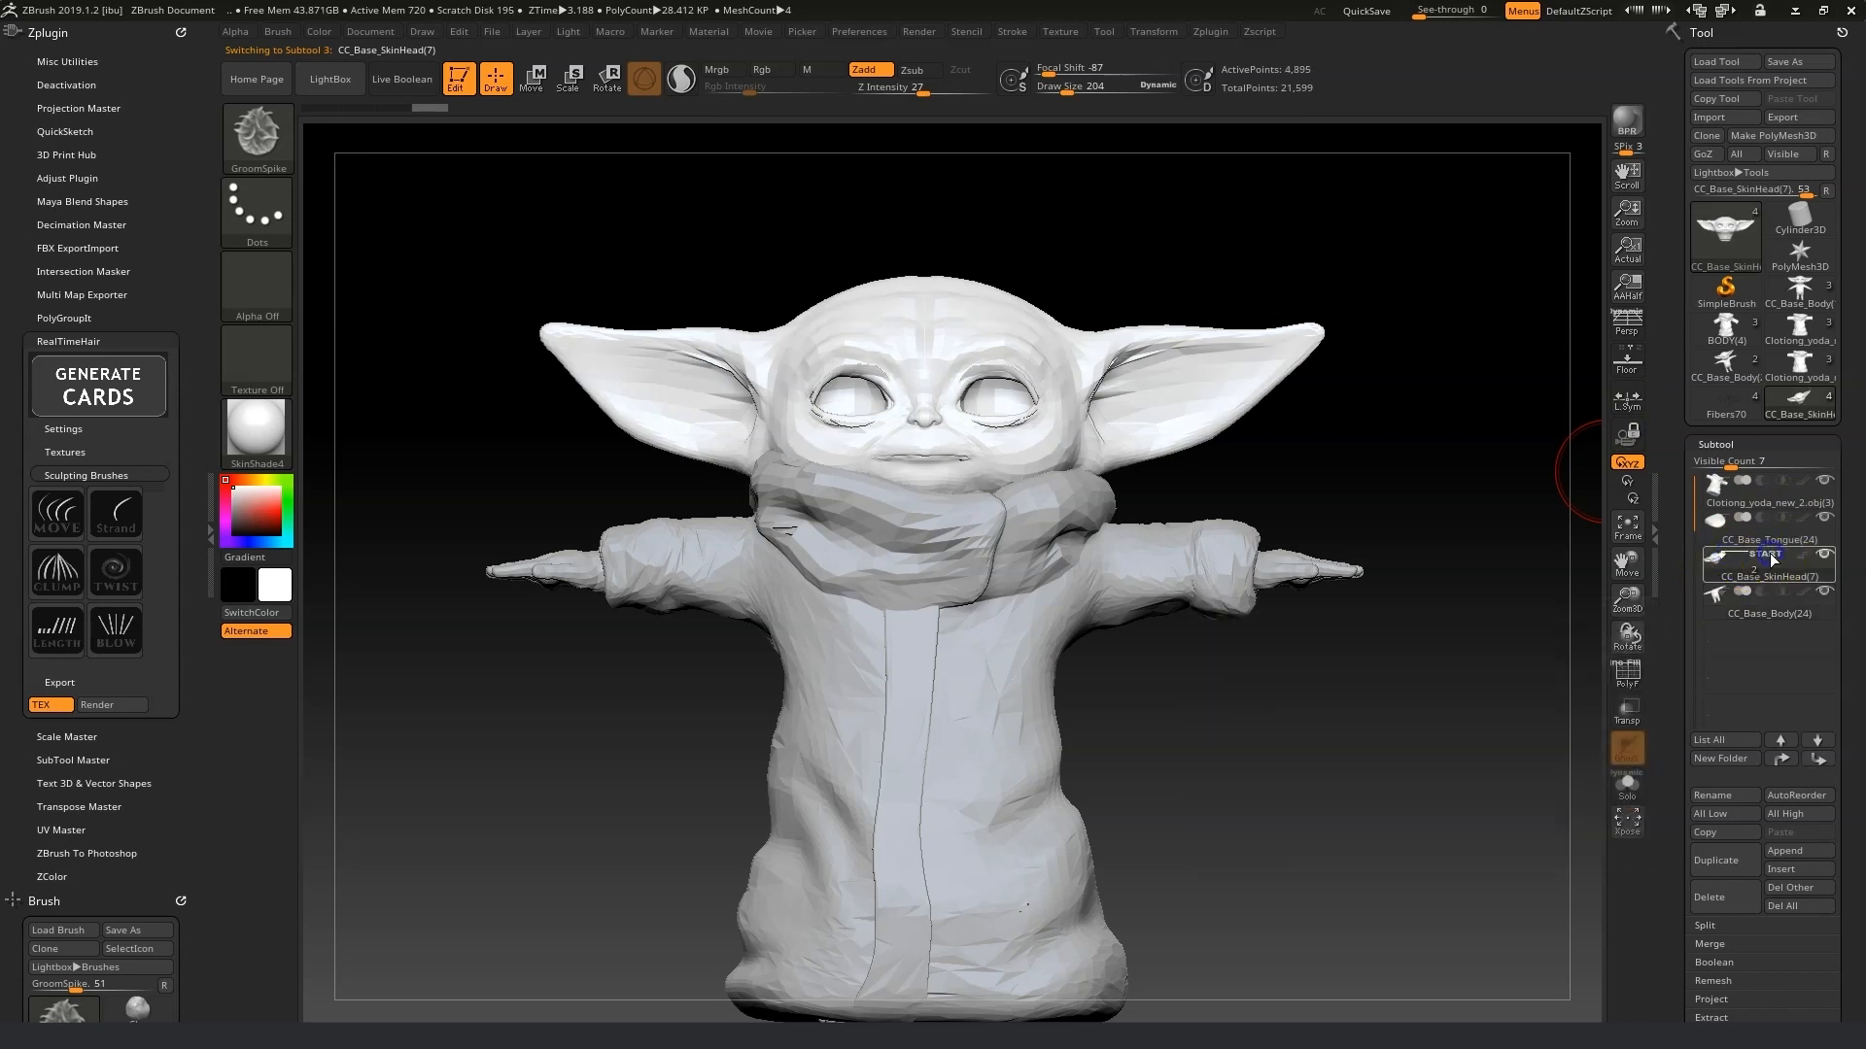
left_click(1626, 783)
left_click_drag(1252, 571, 1260, 722)
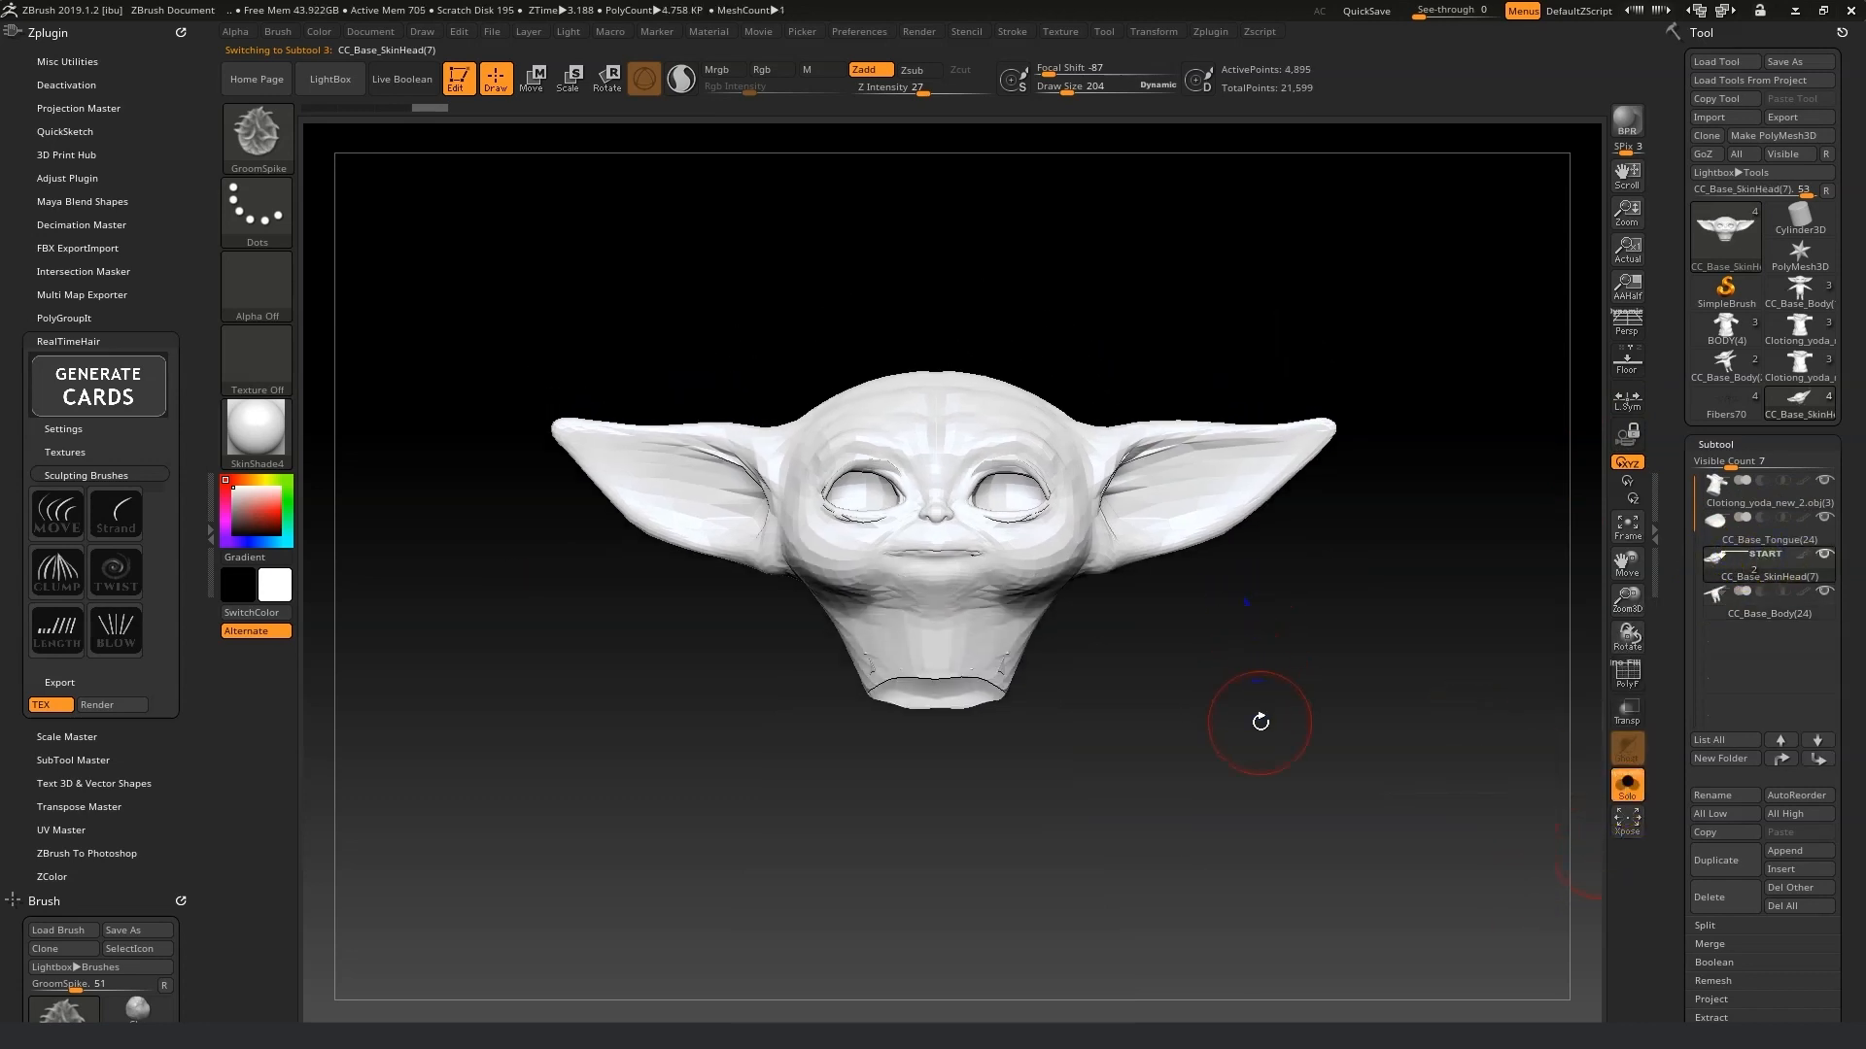
Switch the preview material to MatCap Red Wax and fit the head to the view.
left_click_drag(1739, 129, 882, 224)
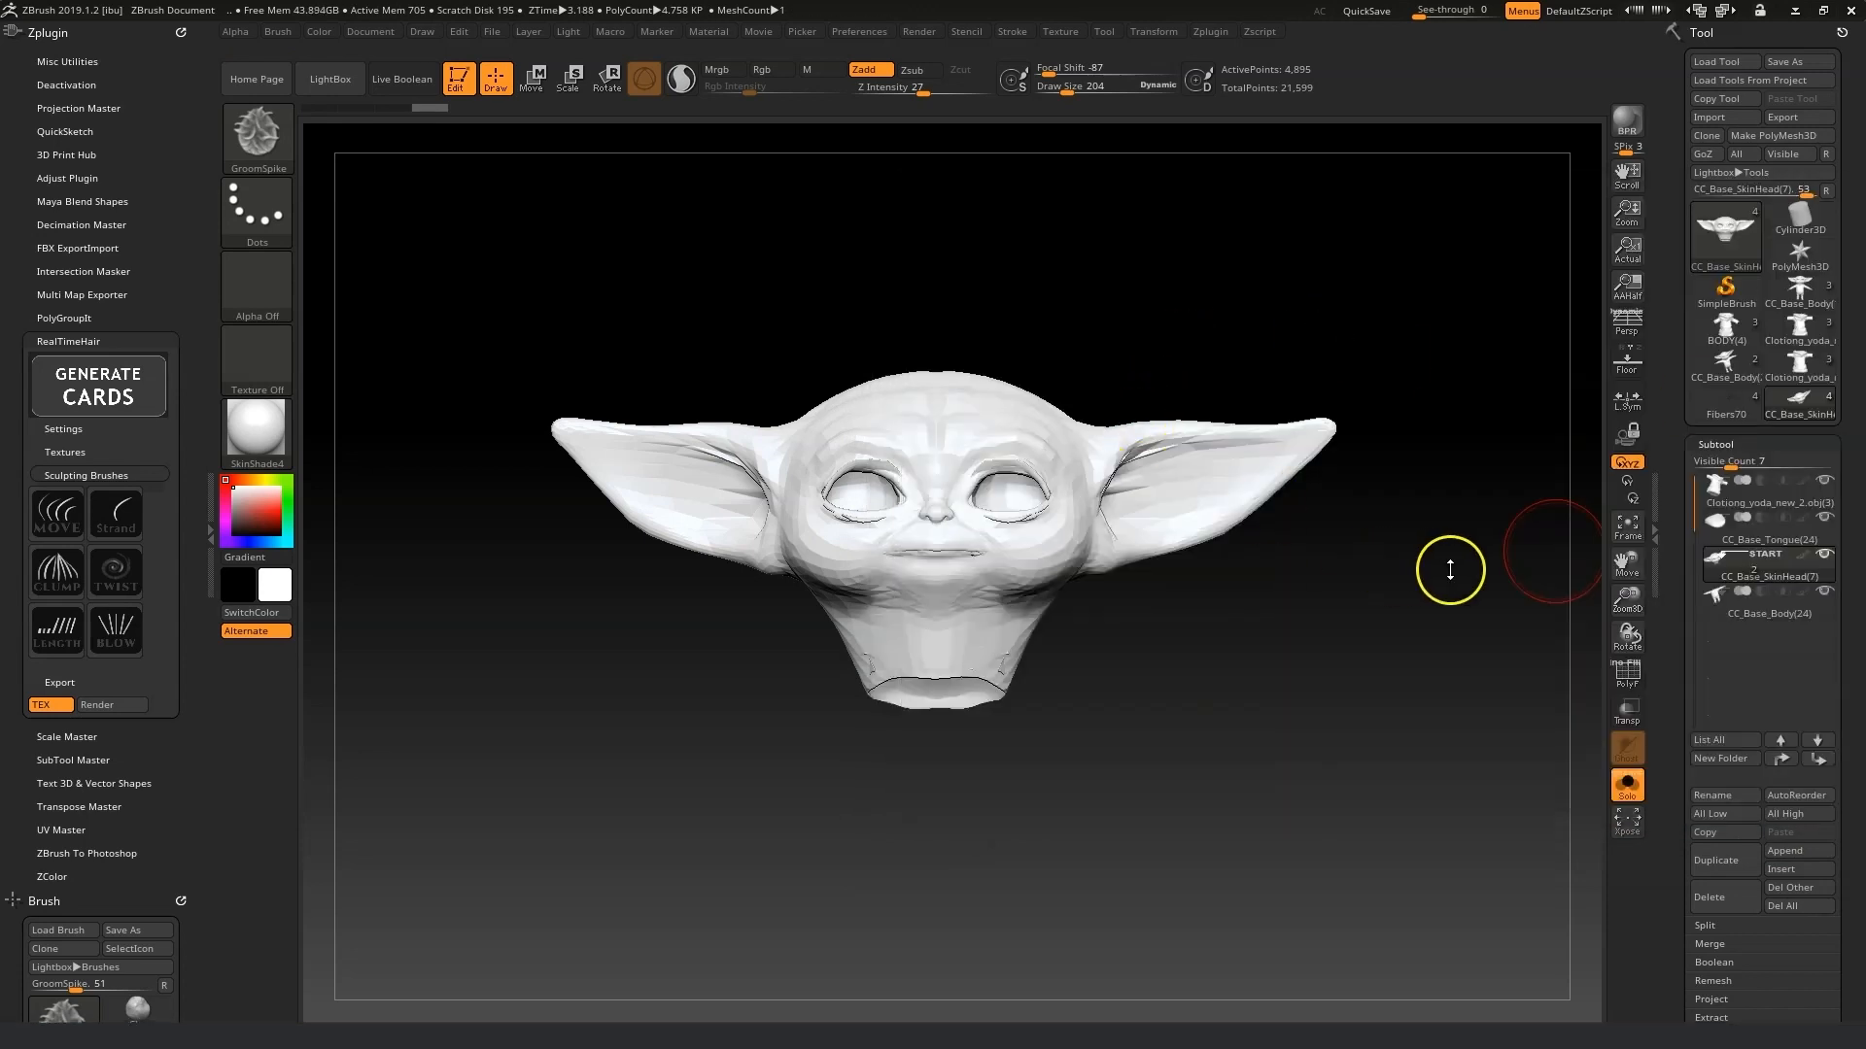
left_click(254, 428)
left_click(358, 442)
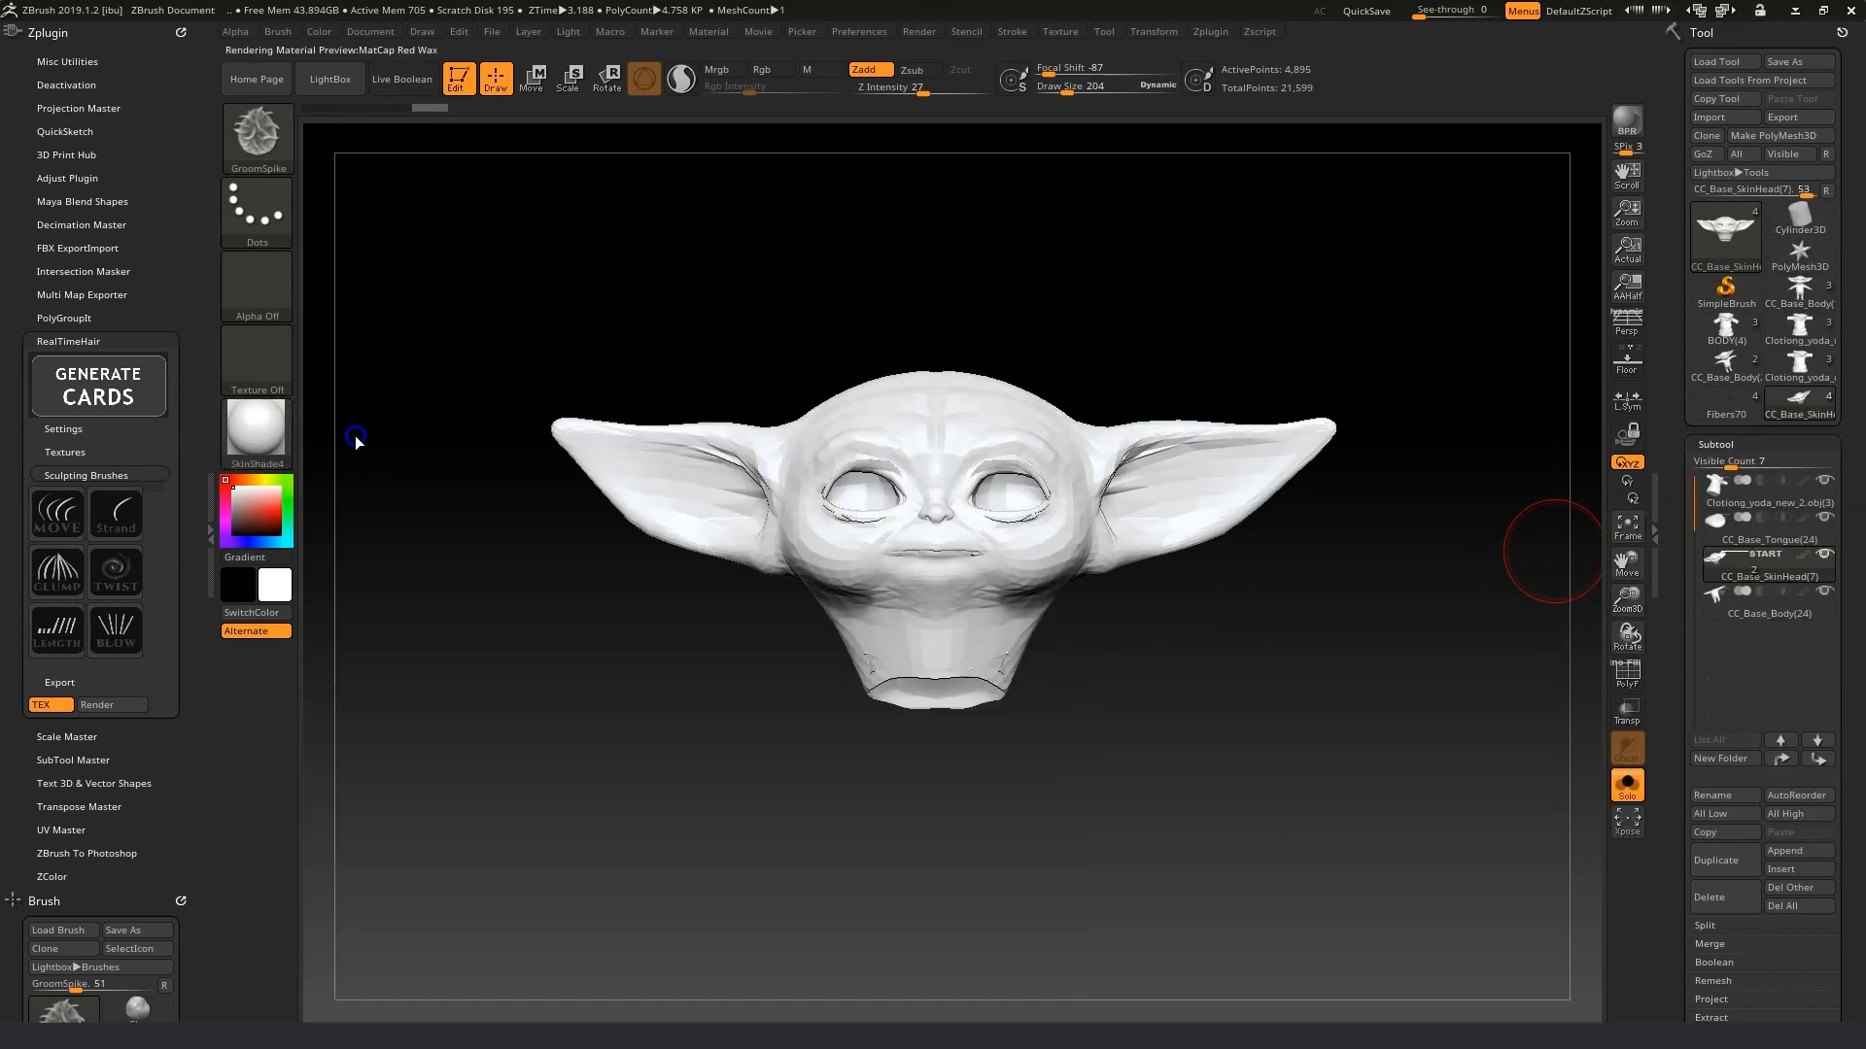
left_click_drag(1628, 583, 1629, 505)
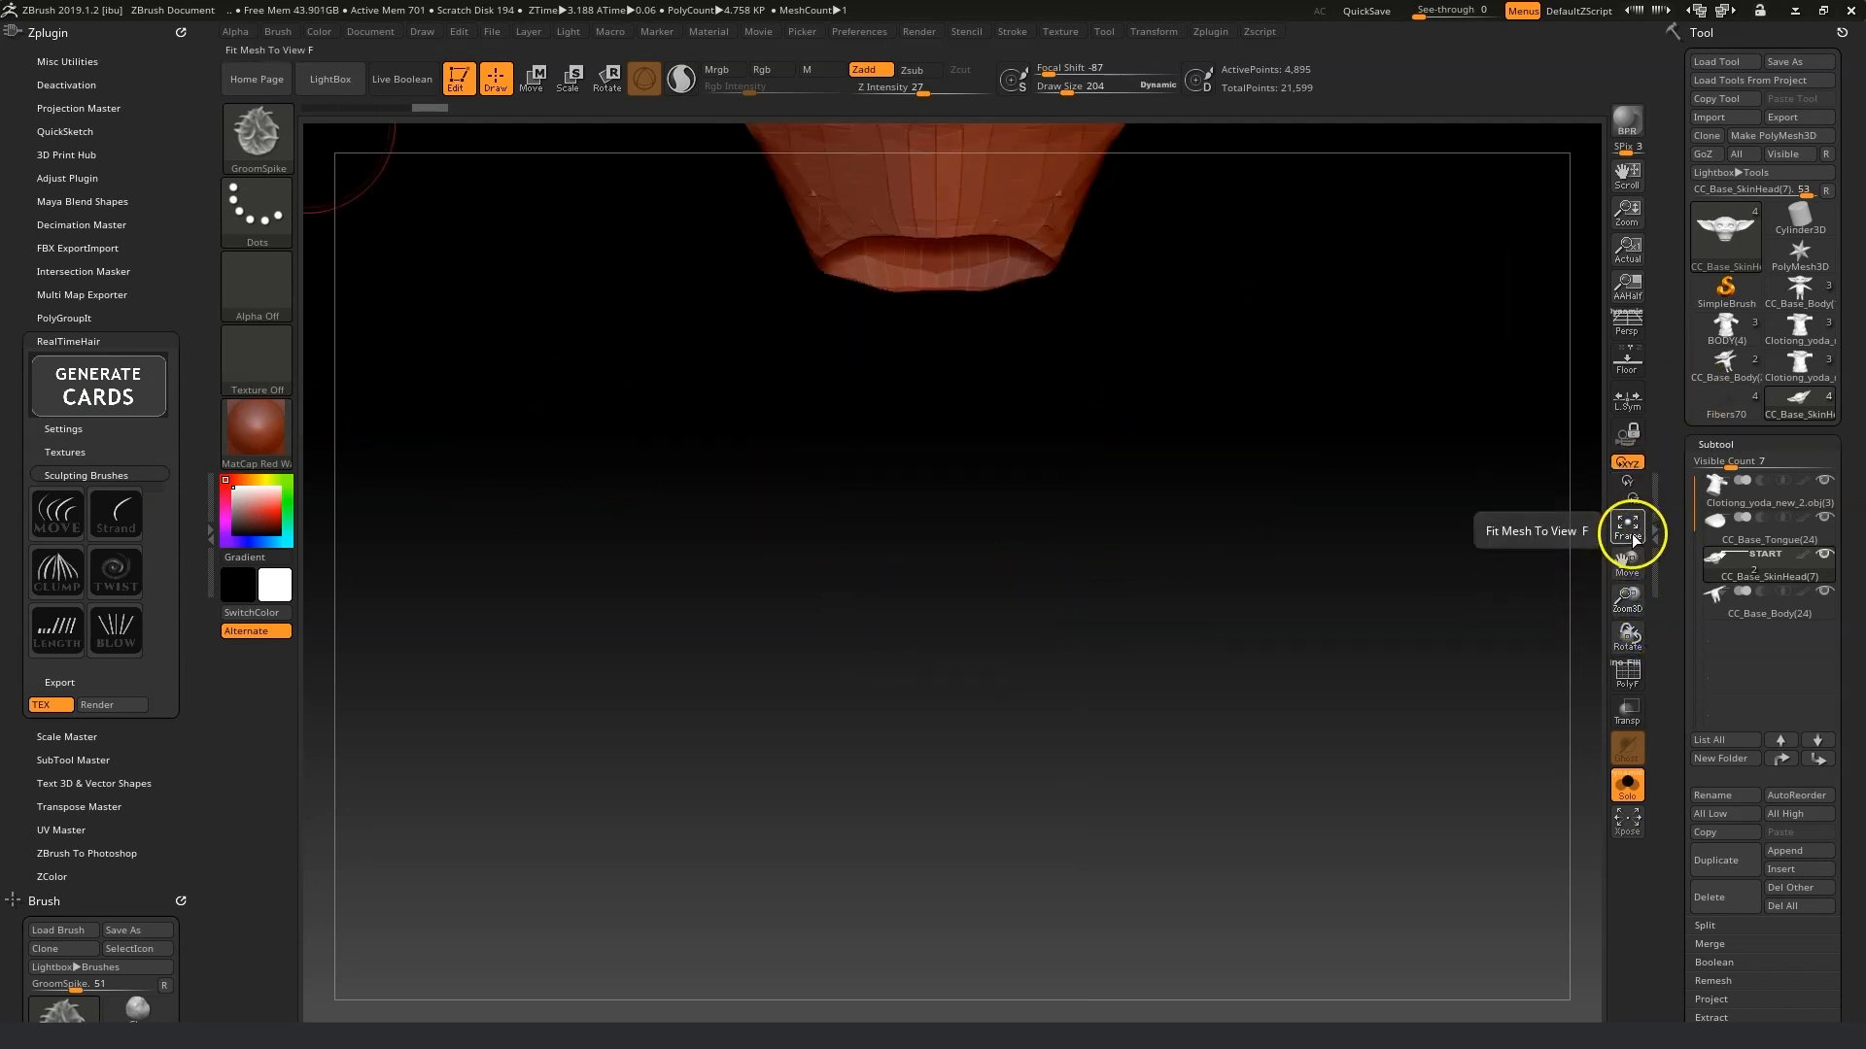
left_click(1631, 537)
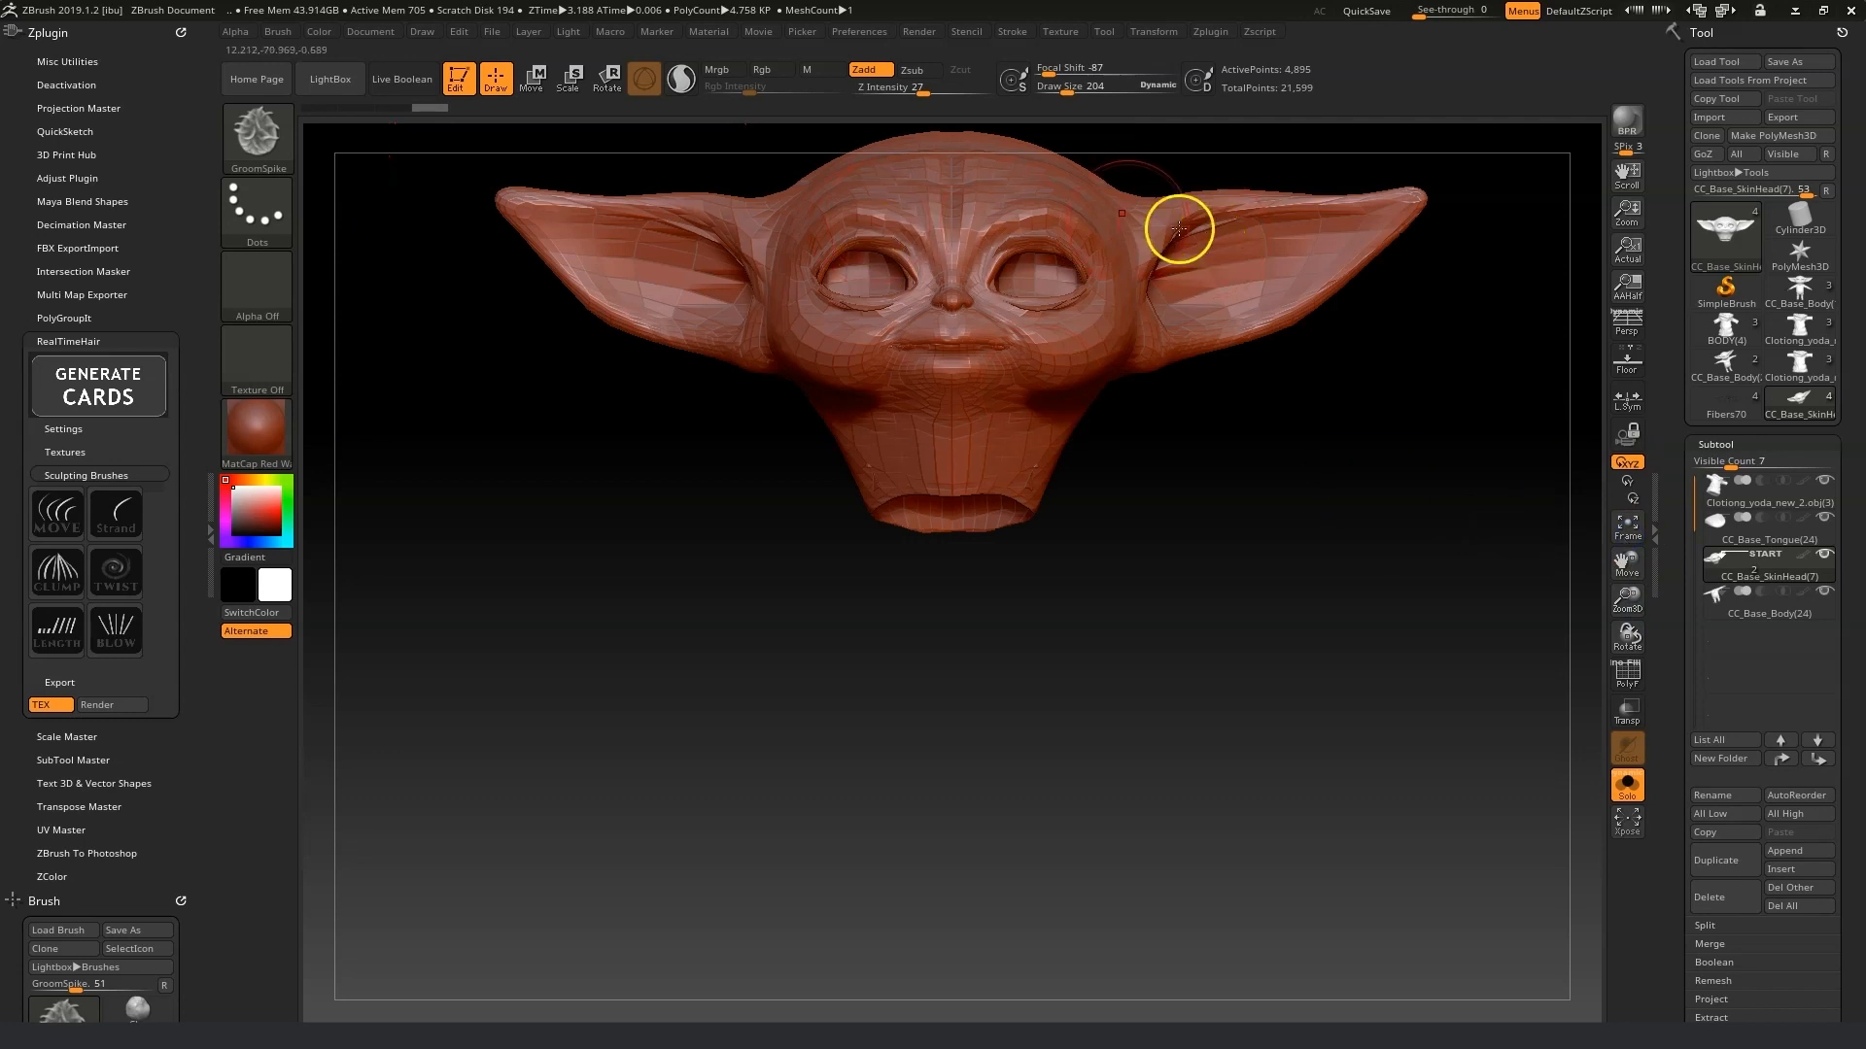
left_click_drag(1615, 566, 1627, 727)
Pick the Move brush and set its draw size to about 91.
left_click(257, 131)
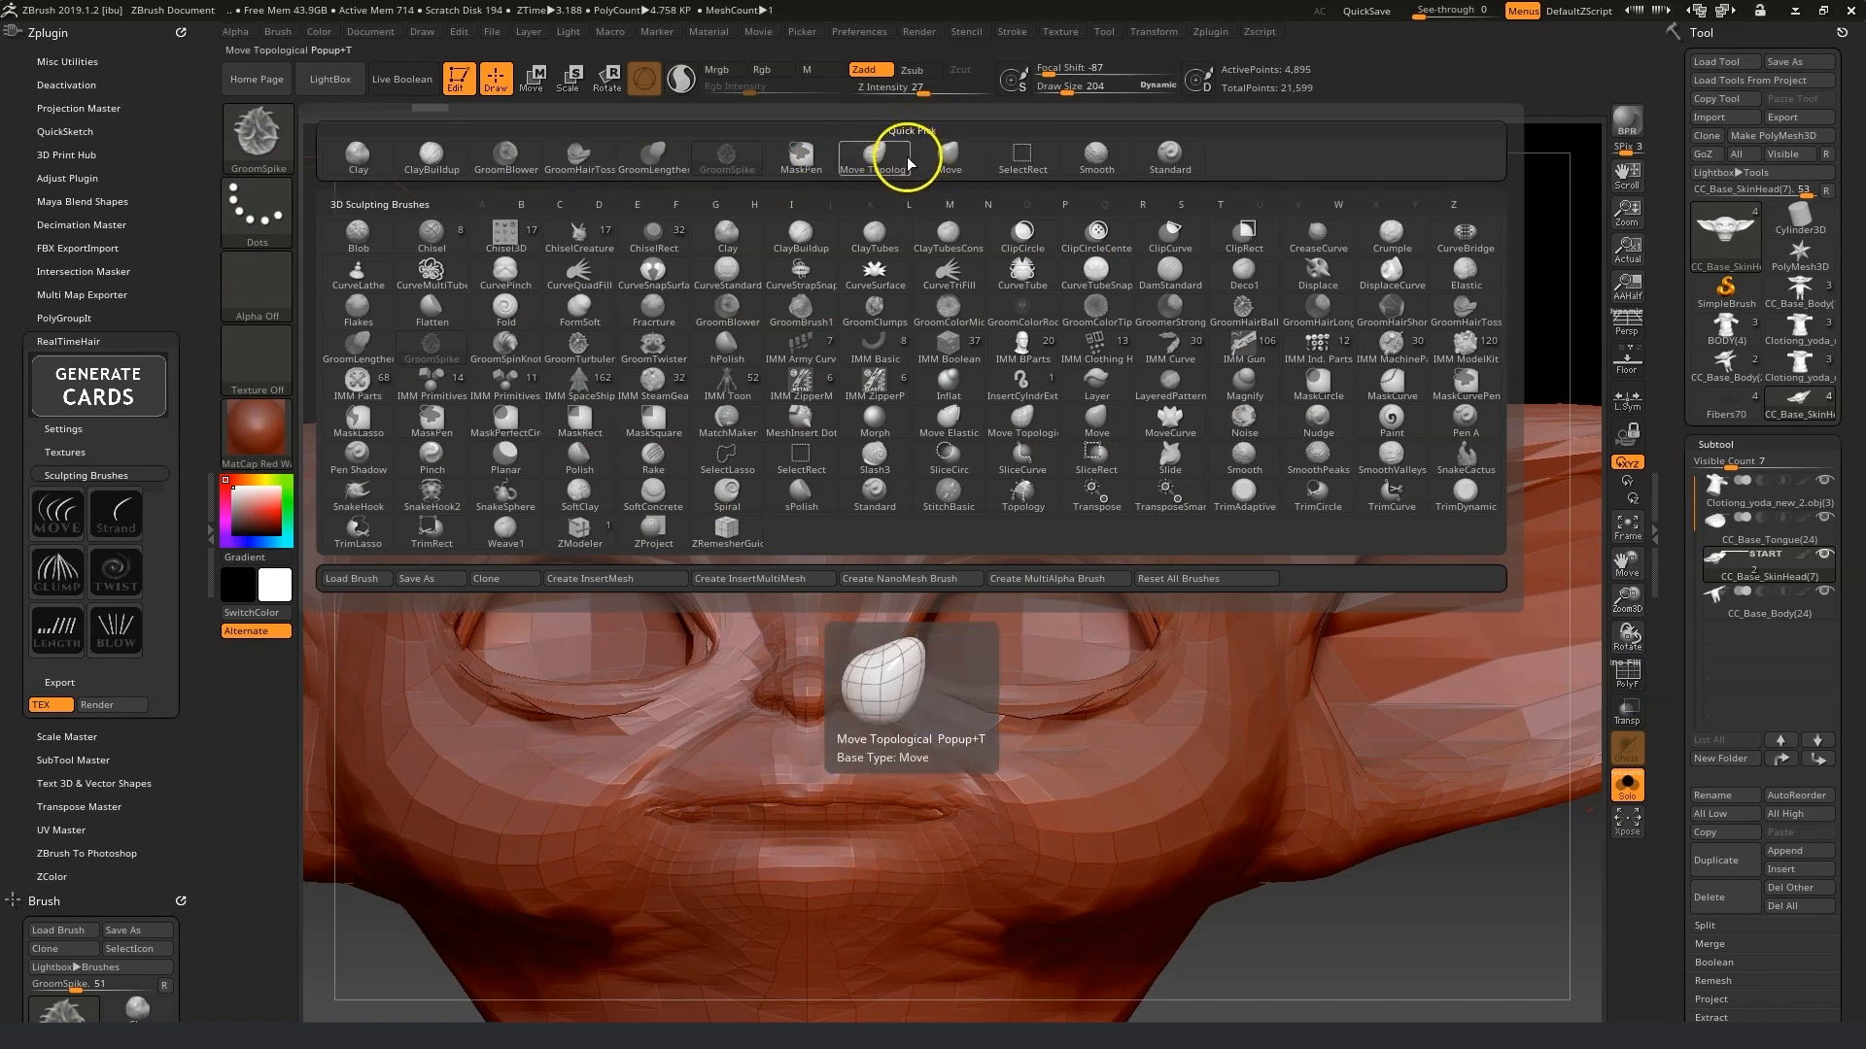
left_click(949, 156)
left_click_drag(1087, 92, 1046, 103)
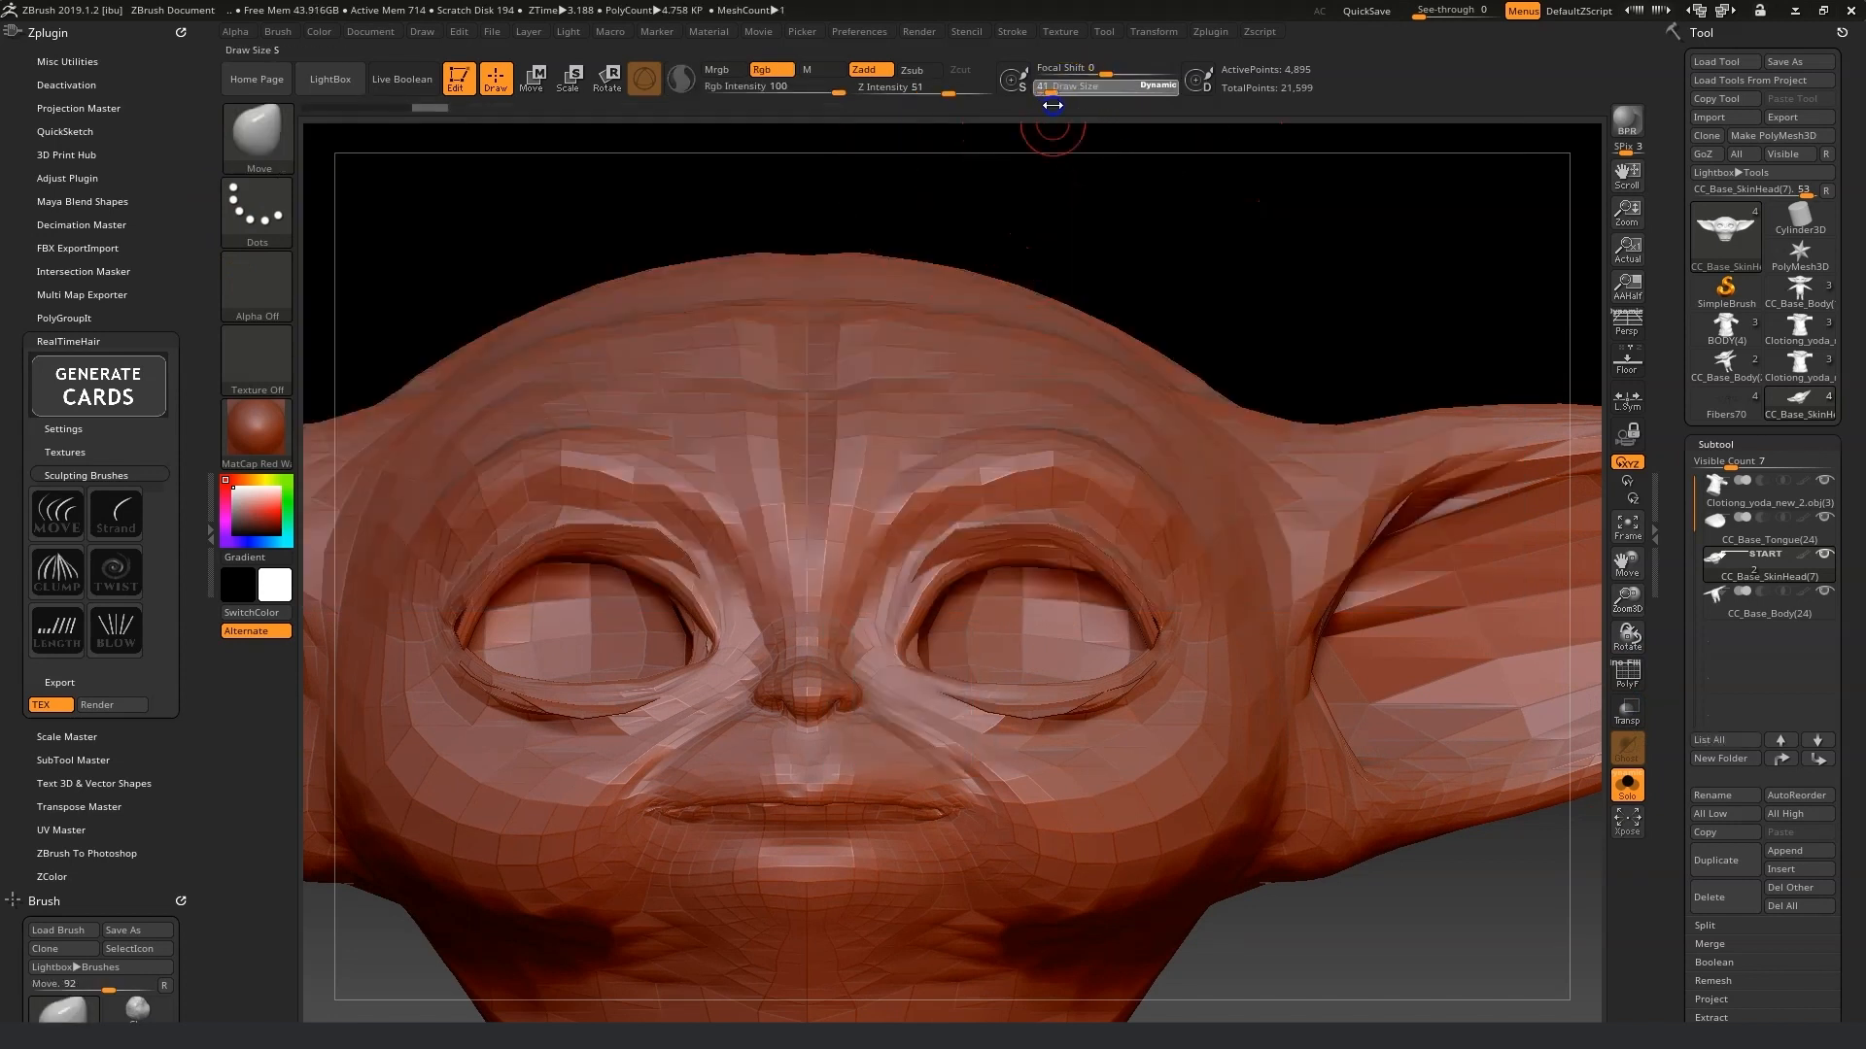
left_click_drag(1549, 962, 1474, 956)
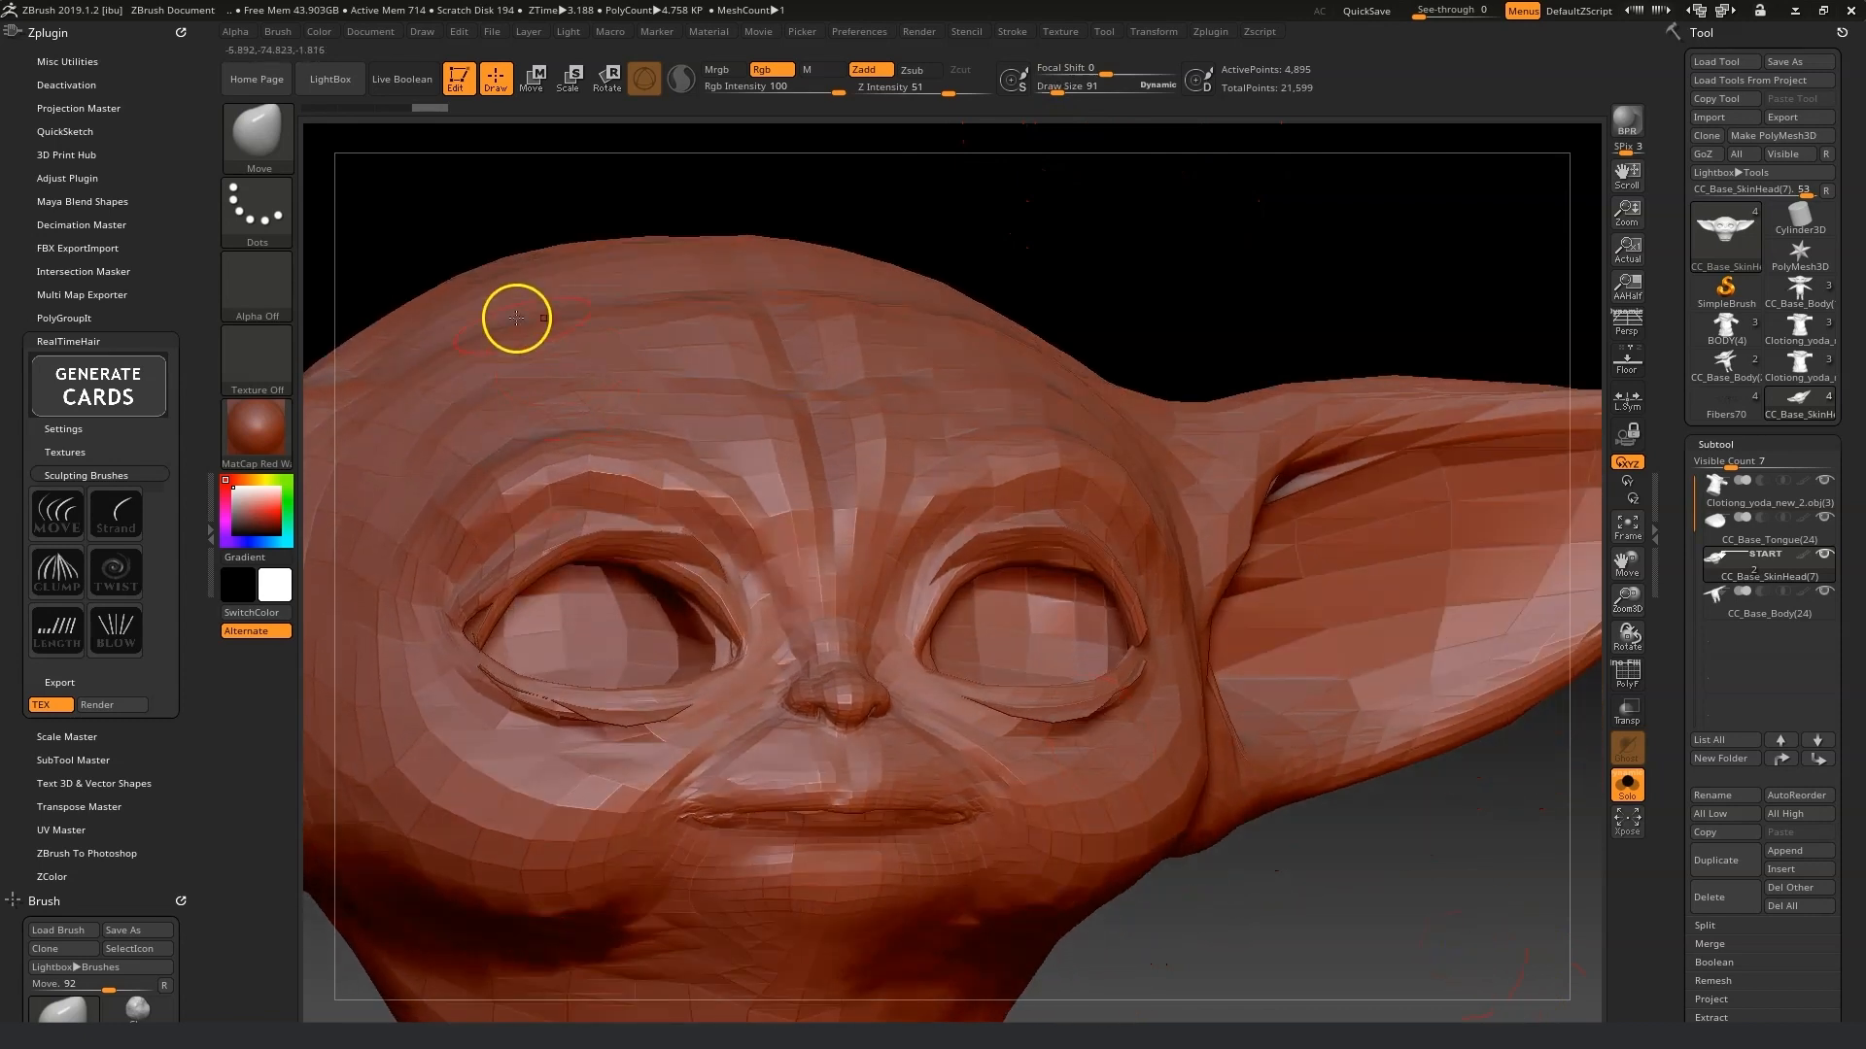
Collapse the side tray and make a test stroke on the forehead.
left_click(177, 33)
left_click(183, 54)
left_click_drag(859, 483, 870, 474)
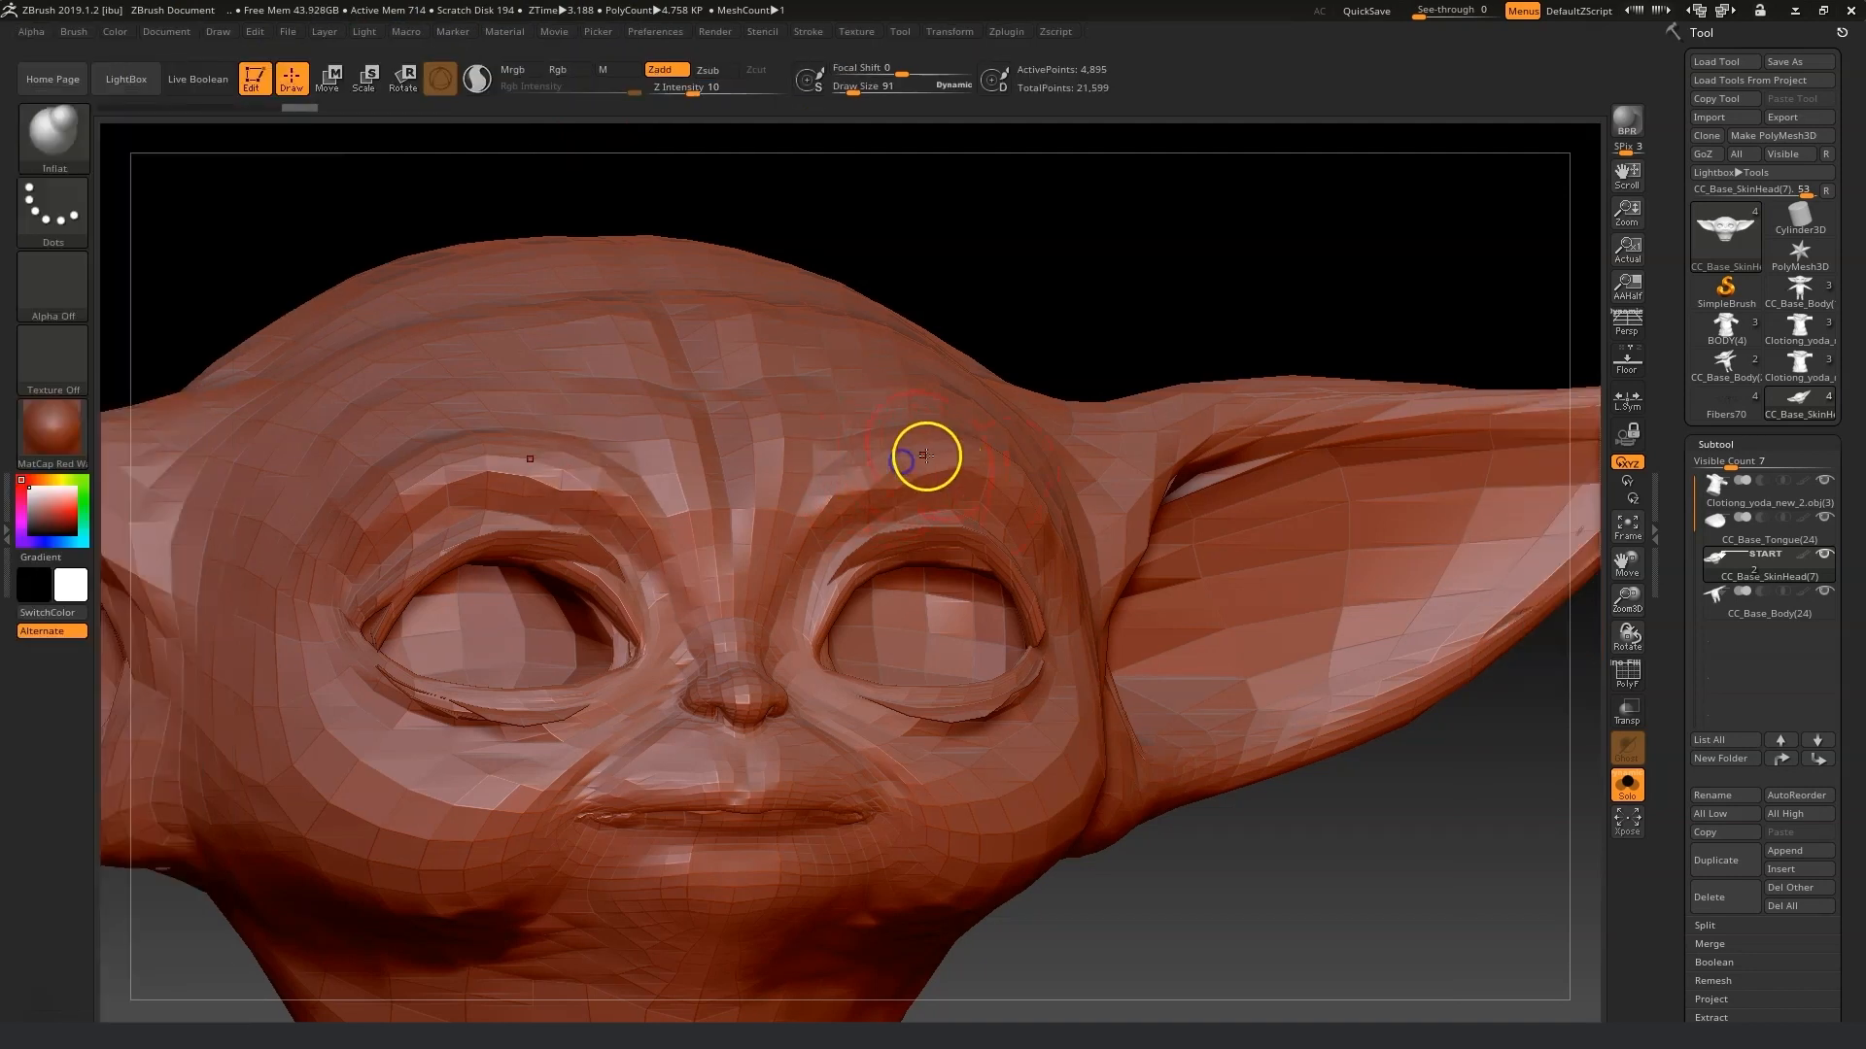
left_click_drag(1382, 787, 1350, 884)
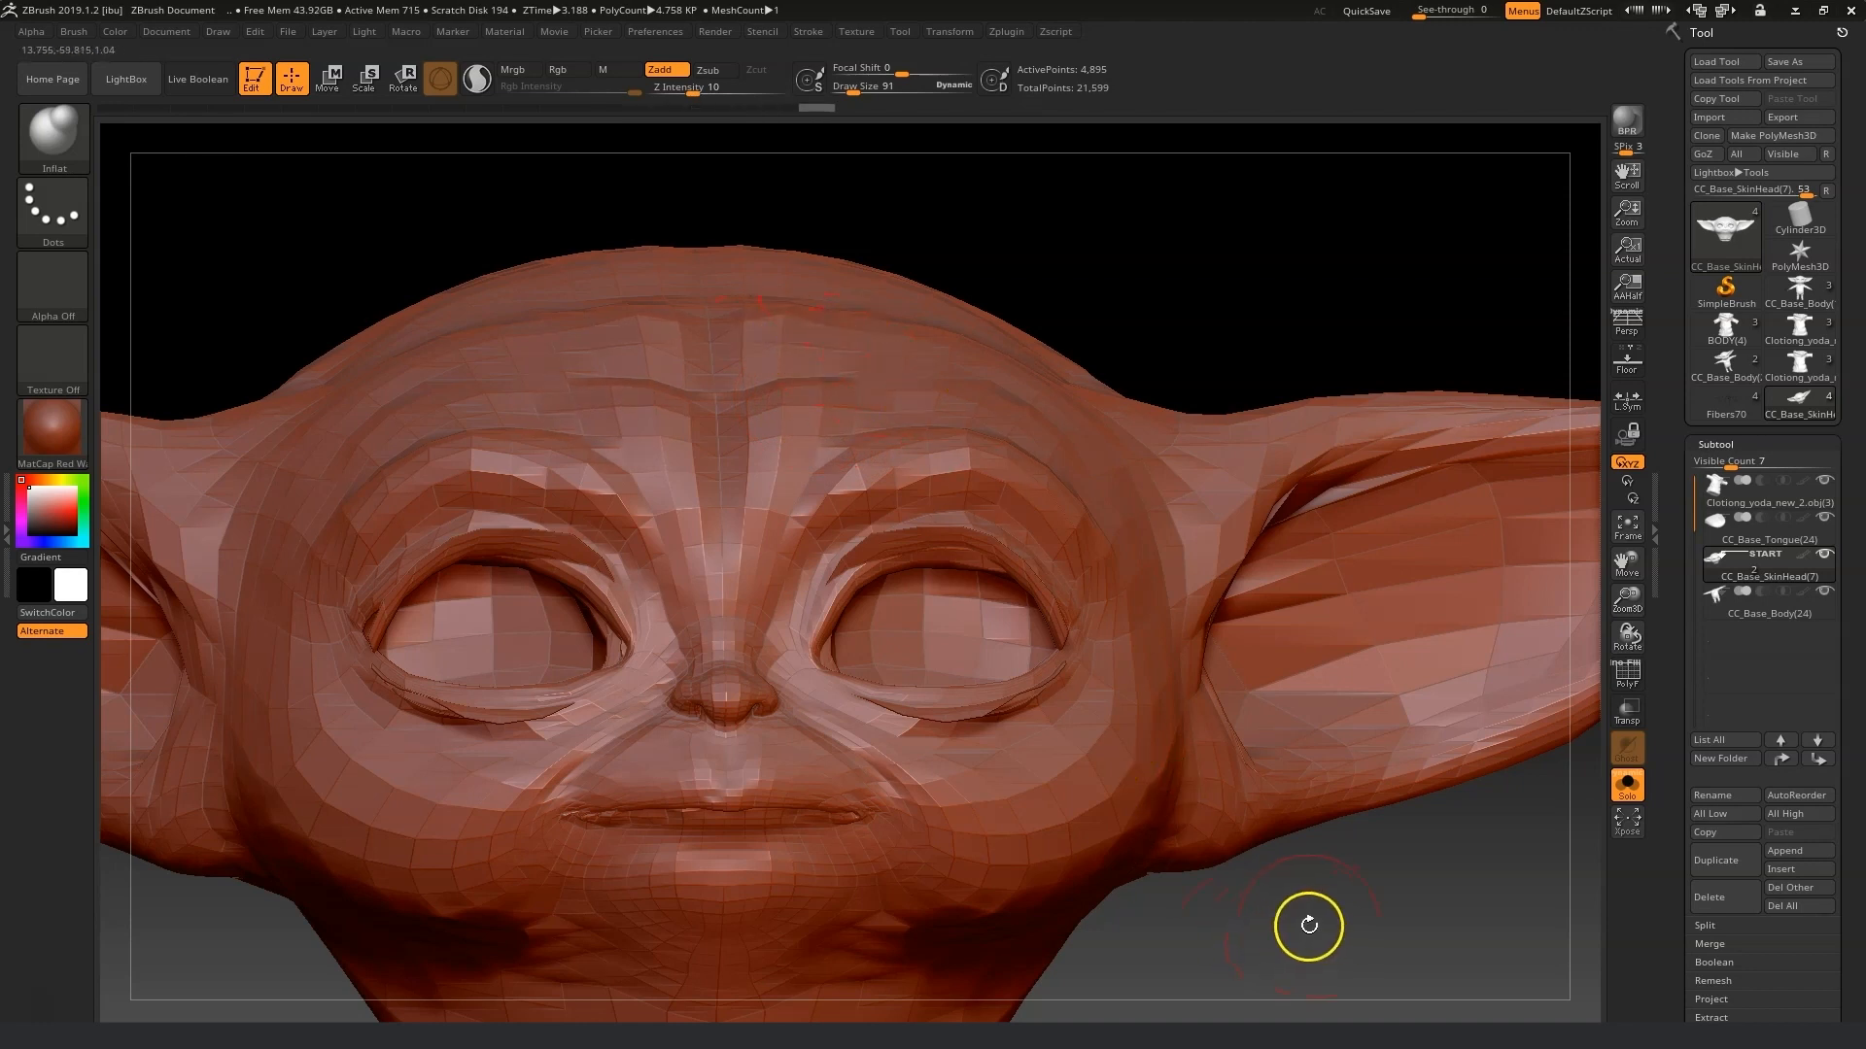
Switch back to the Move brush, try a stroke on the face and undo it.
left_click(53, 136)
left_click(775, 167)
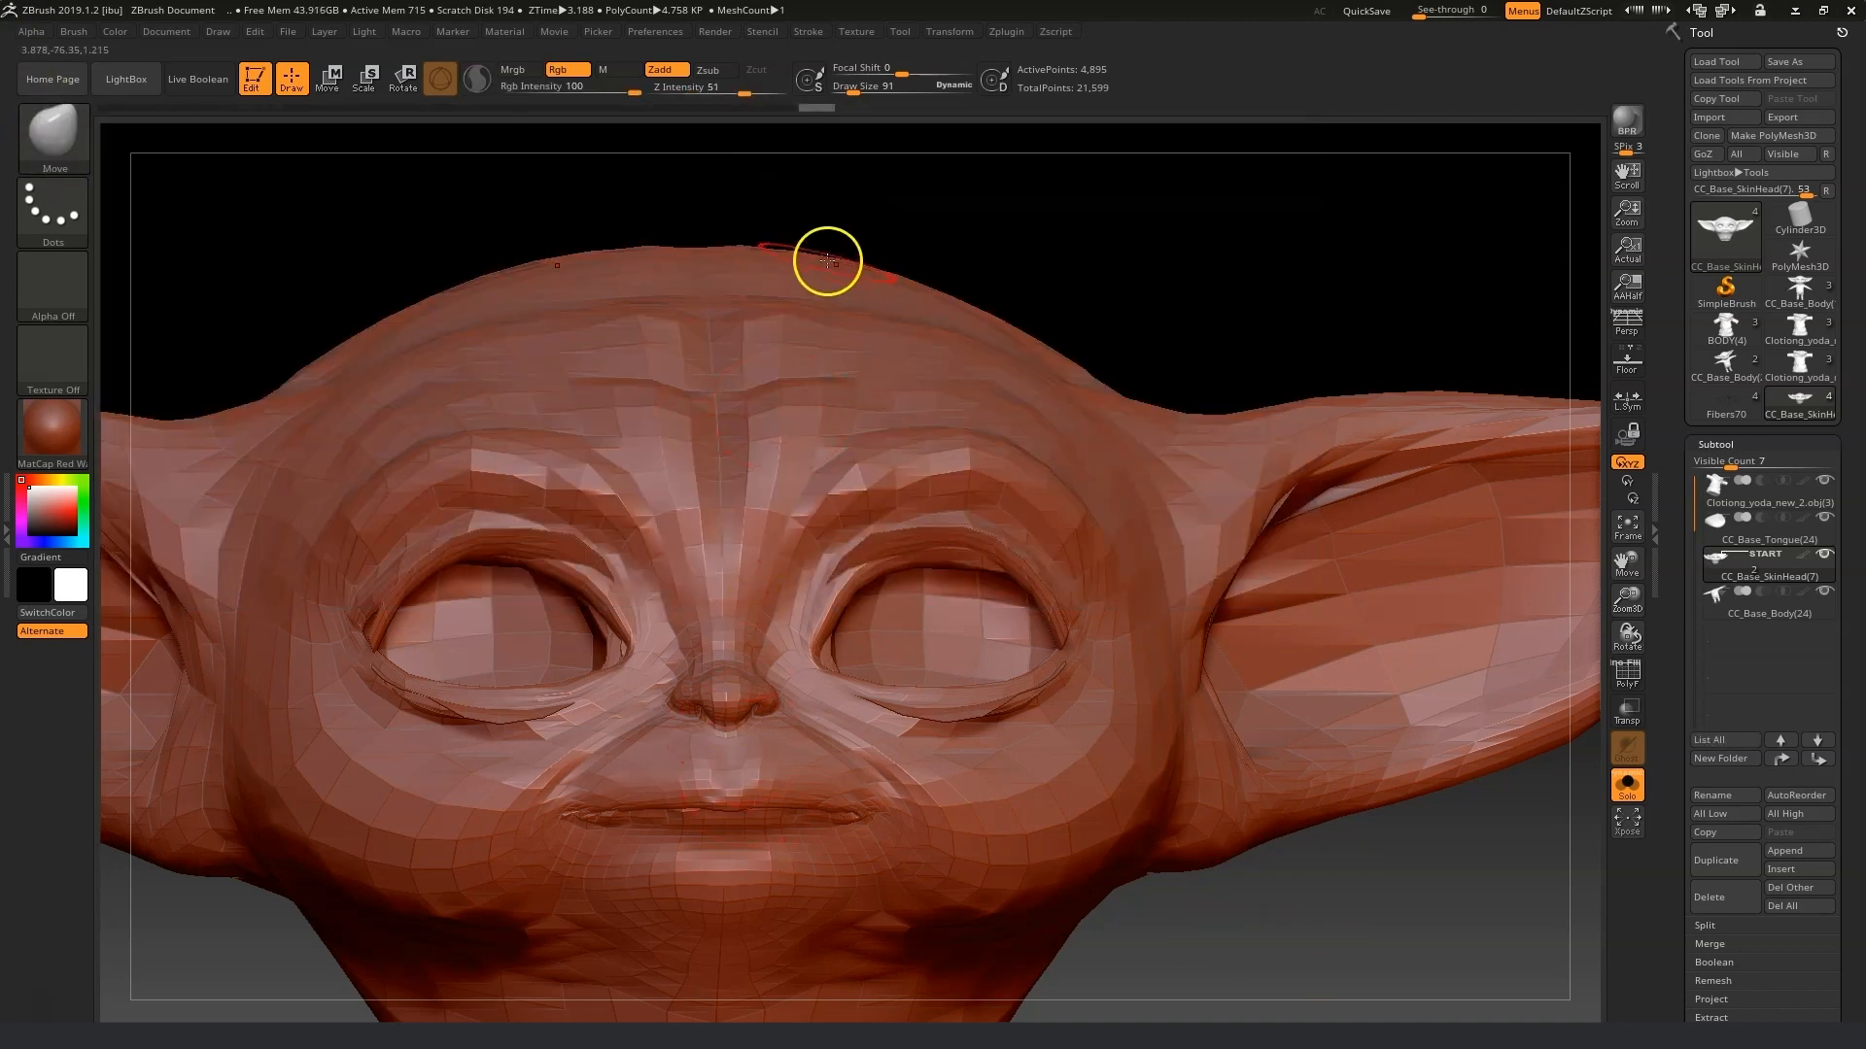
left_click_drag(1281, 982, 1275, 918)
left_click_drag(1626, 562, 1624, 476)
left_click_drag(1627, 600, 1641, 233)
left_click_drag(853, 90, 847, 90)
left_click_drag(752, 599, 785, 604)
key("ctrl+z")
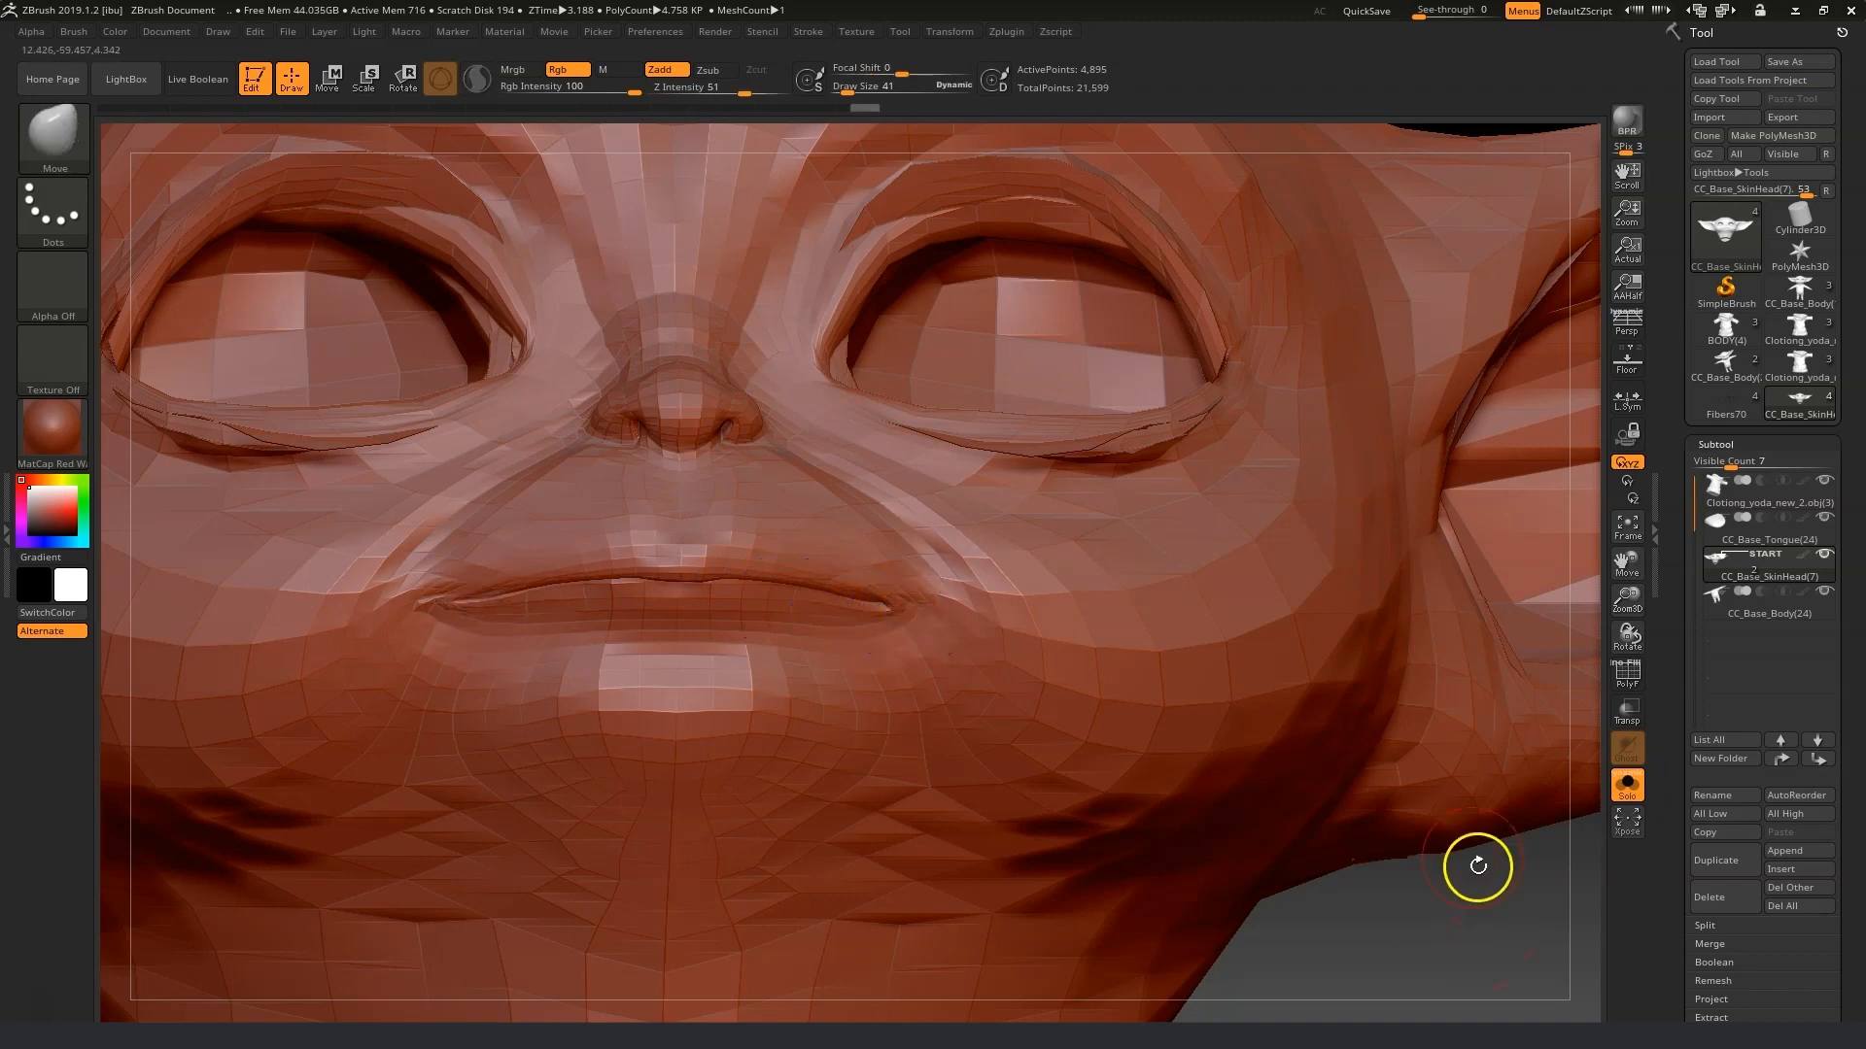
Reshape the mouth, cheeks and lower face with the Move brush.
left_click_drag(1477, 866, 1478, 913)
left_click_drag(910, 558, 891, 534)
left_click_drag(908, 610, 905, 595)
left_click_drag(892, 603, 835, 582)
left_click_drag(851, 593, 923, 583)
left_click_drag(1299, 849, 1060, 838)
left_click_drag(1012, 691, 986, 673)
mouse_move(350, 814)
left_mouse_down()
mouse_move(566, 825)
mouse_move(539, 822)
left_mouse_up()
left_click_drag(829, 738, 825, 714)
left_click_drag(260, 835, 367, 865)
Resize the Move brush, refine the side of the face and nose, and refit the head in view.
left_click(856, 88)
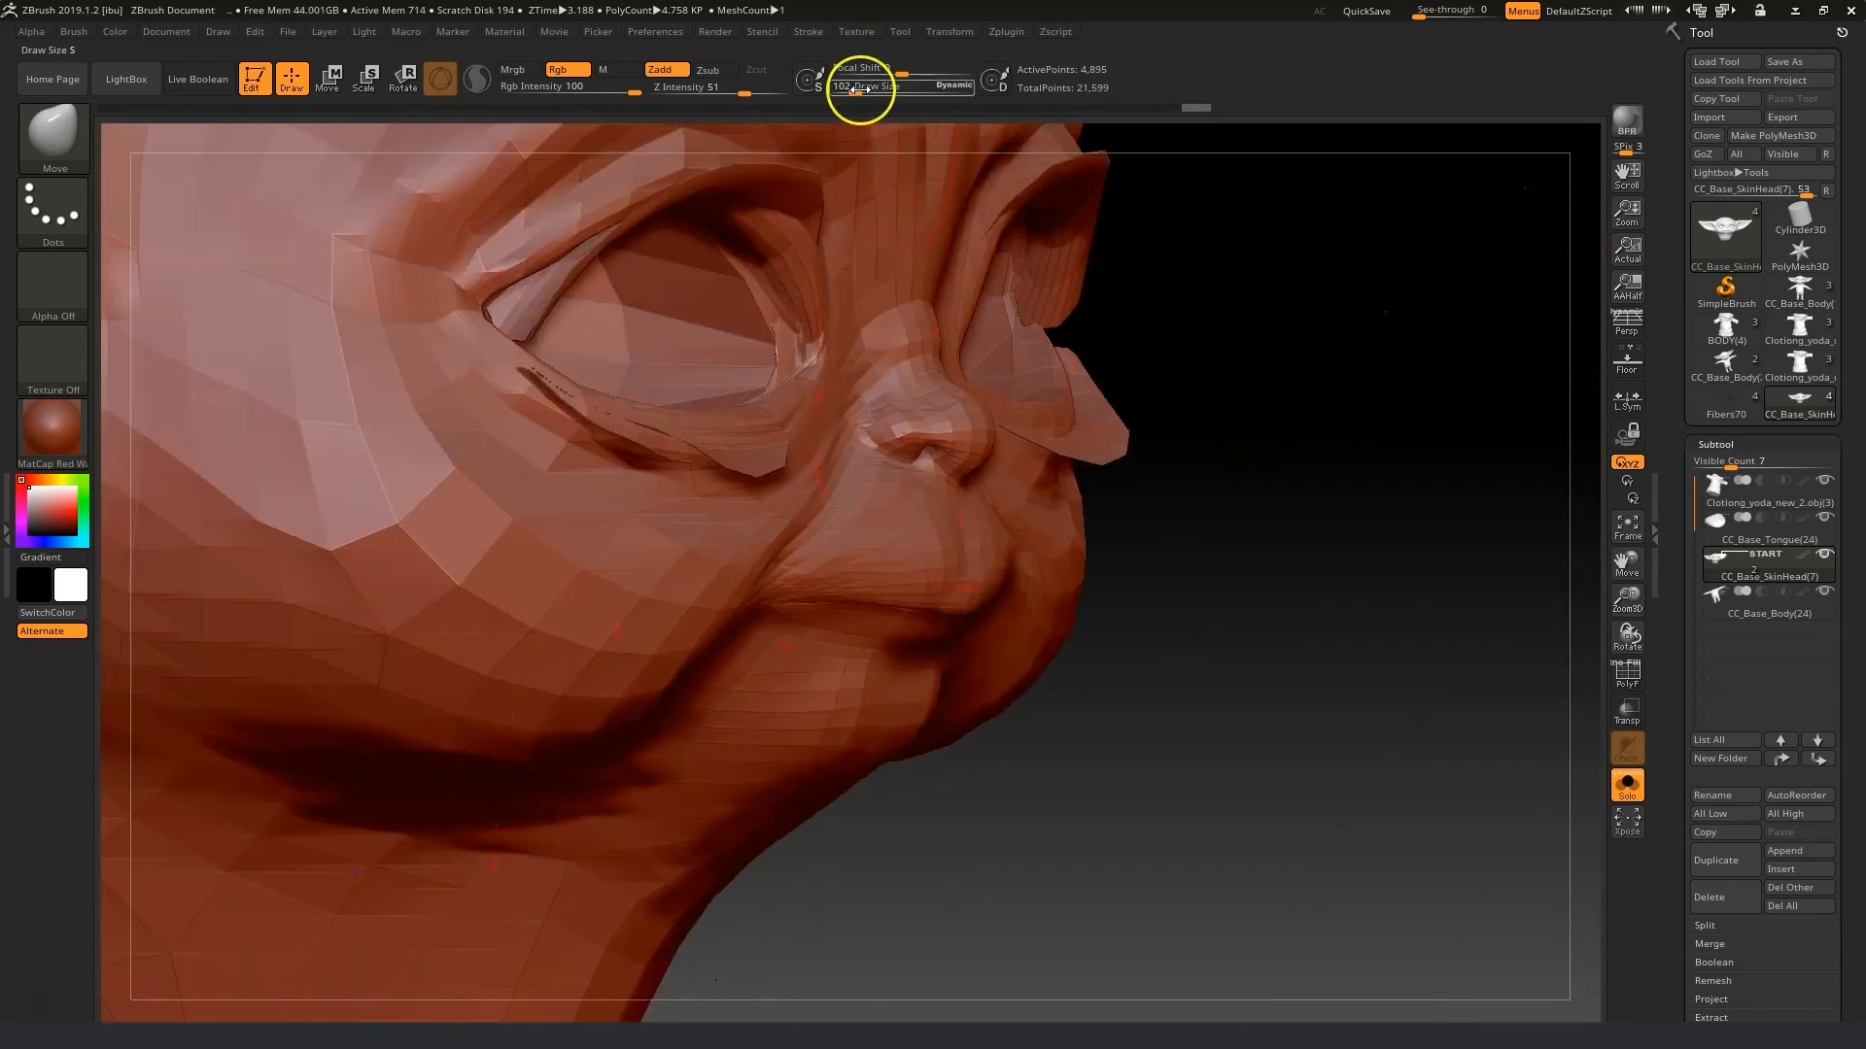
left_click_drag(960, 477, 958, 469)
left_click(847, 90)
left_click_drag(1254, 642, 1117, 616)
left_click(851, 89)
left_click_drag(1001, 316, 990, 257)
left_click(1628, 530)
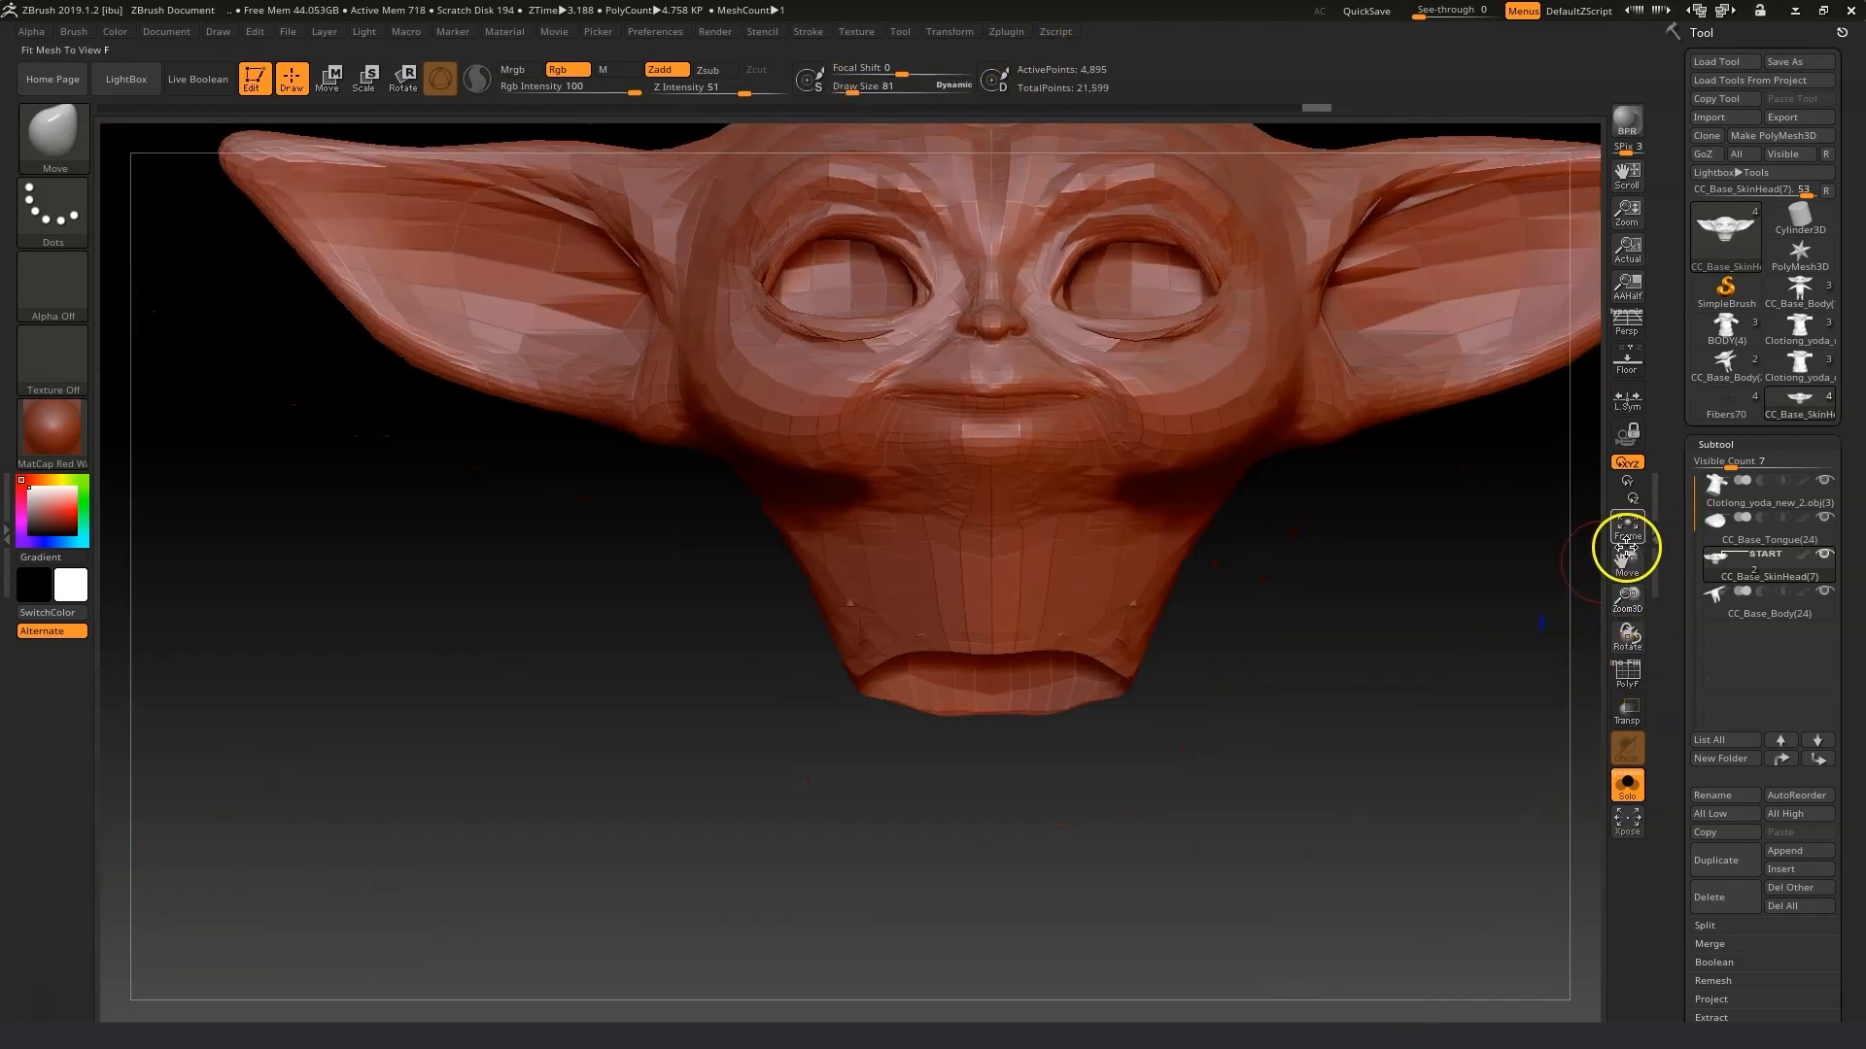
Enable perspective and puff out the cheeks with the Inflat brush at a draw size of about 175.
left_click(1627, 321)
key("b")
key("i")
key("n")
left_click_drag(853, 89, 860, 88)
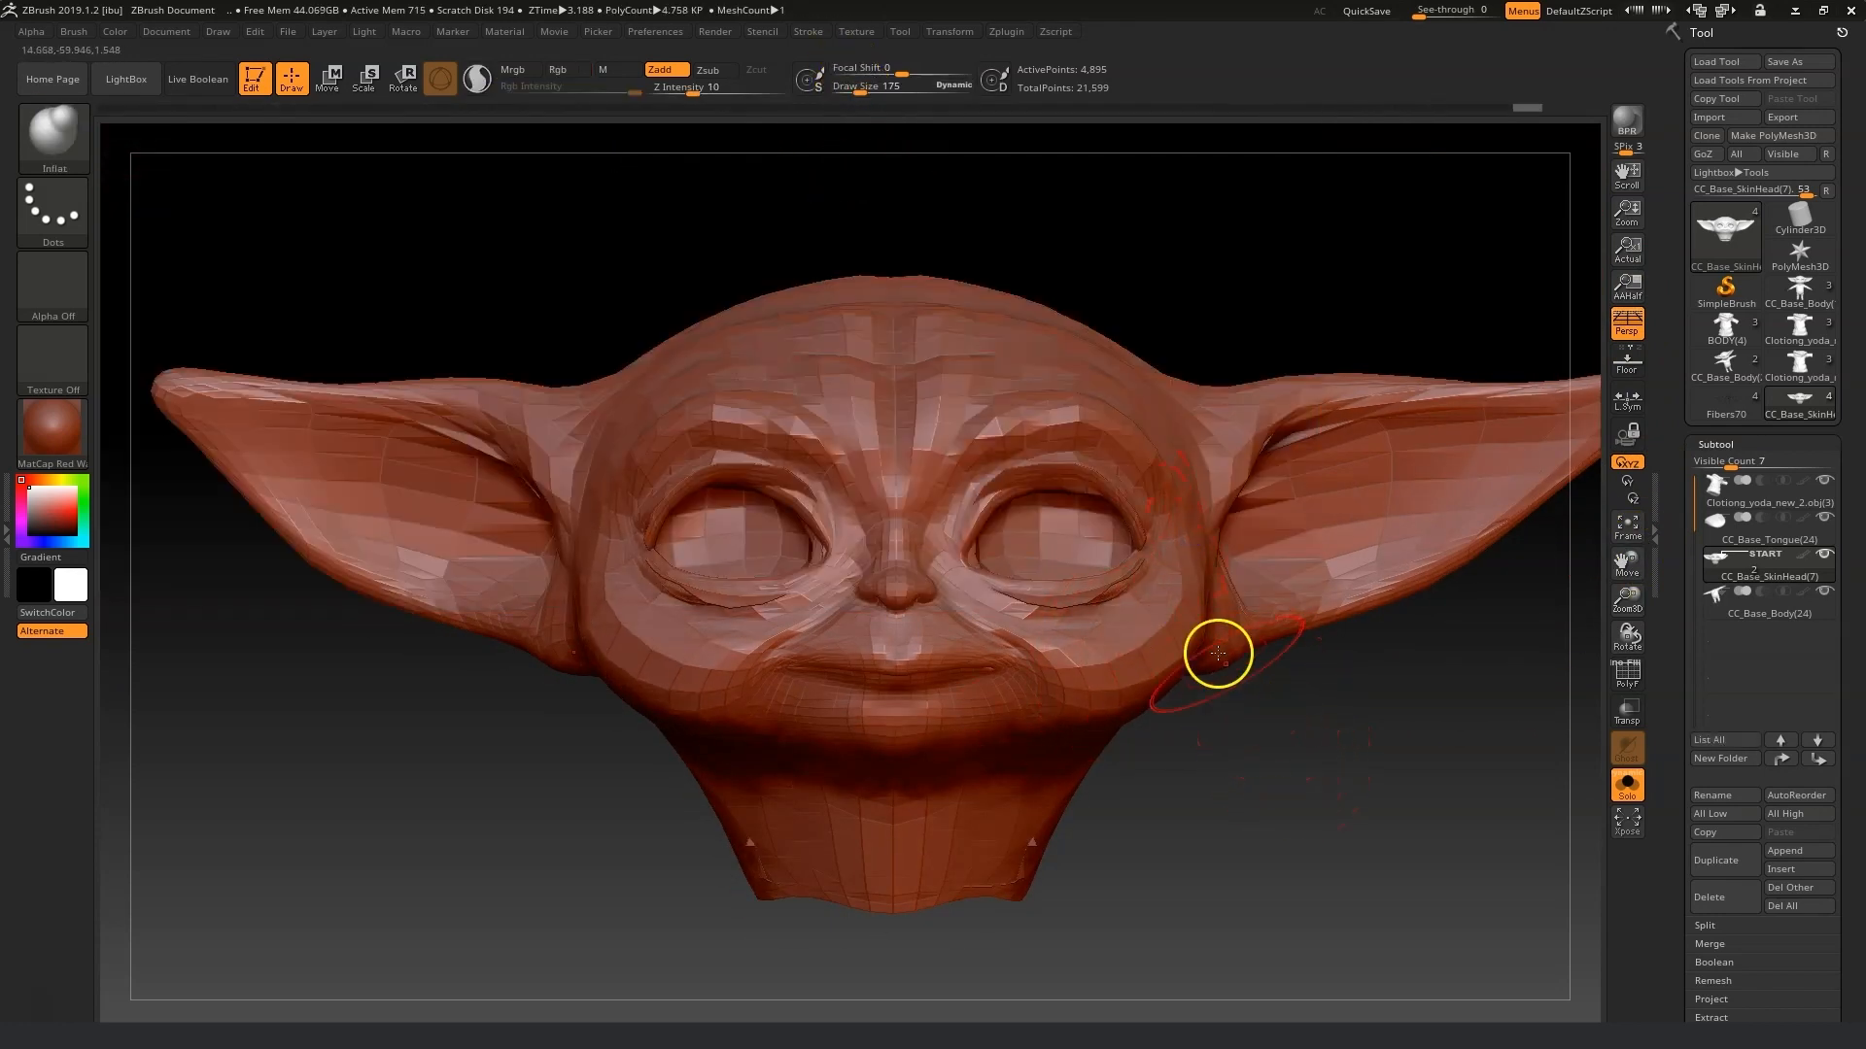
left_click_drag(1346, 806, 1234, 738)
left_click_drag(1181, 680, 1124, 716)
left_click_drag(1289, 778, 1176, 767)
left_click_drag(1158, 674, 1171, 647)
mouse_move(1282, 796)
left_mouse_down()
mouse_move(1374, 878)
mouse_move(1390, 835)
left_mouse_up()
Switch to the Move brush and push the jaw and lower face into shape.
key("b")
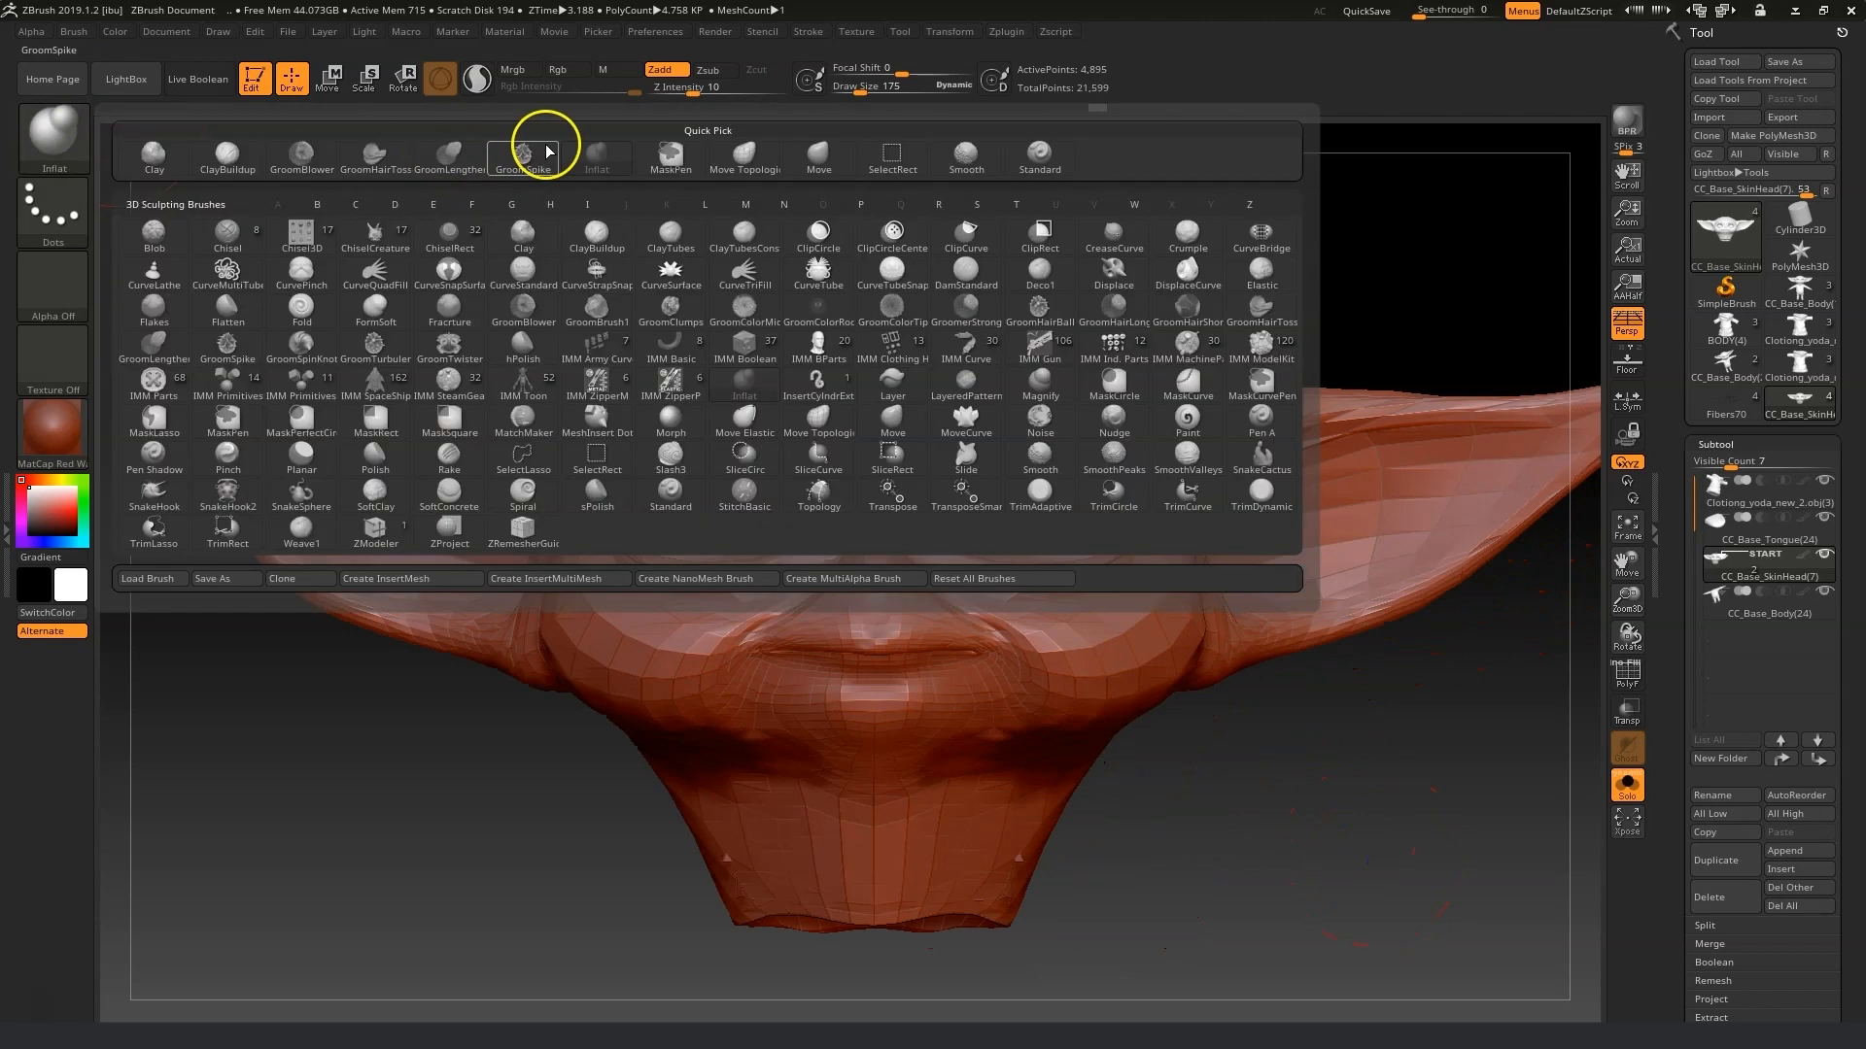
left_click(818, 154)
left_click_drag(861, 92, 852, 91)
mouse_move(1268, 906)
left_mouse_down()
mouse_move(1228, 904)
mouse_move(1226, 866)
left_mouse_up()
left_click_drag(724, 744, 792, 762)
mouse_move(1230, 793)
left_mouse_down()
mouse_move(1222, 809)
mouse_move(903, 612)
left_mouse_up()
left_click(856, 91)
mouse_move(855, 680)
left_mouse_down("shift")
mouse_move(709, 770)
mouse_move(1157, 791)
mouse_move(542, 700)
left_mouse_up("shift")
Enlarge the Move brush to about 269 and reshape the ears and head outline.
left_click_drag(893, 95, 916, 95)
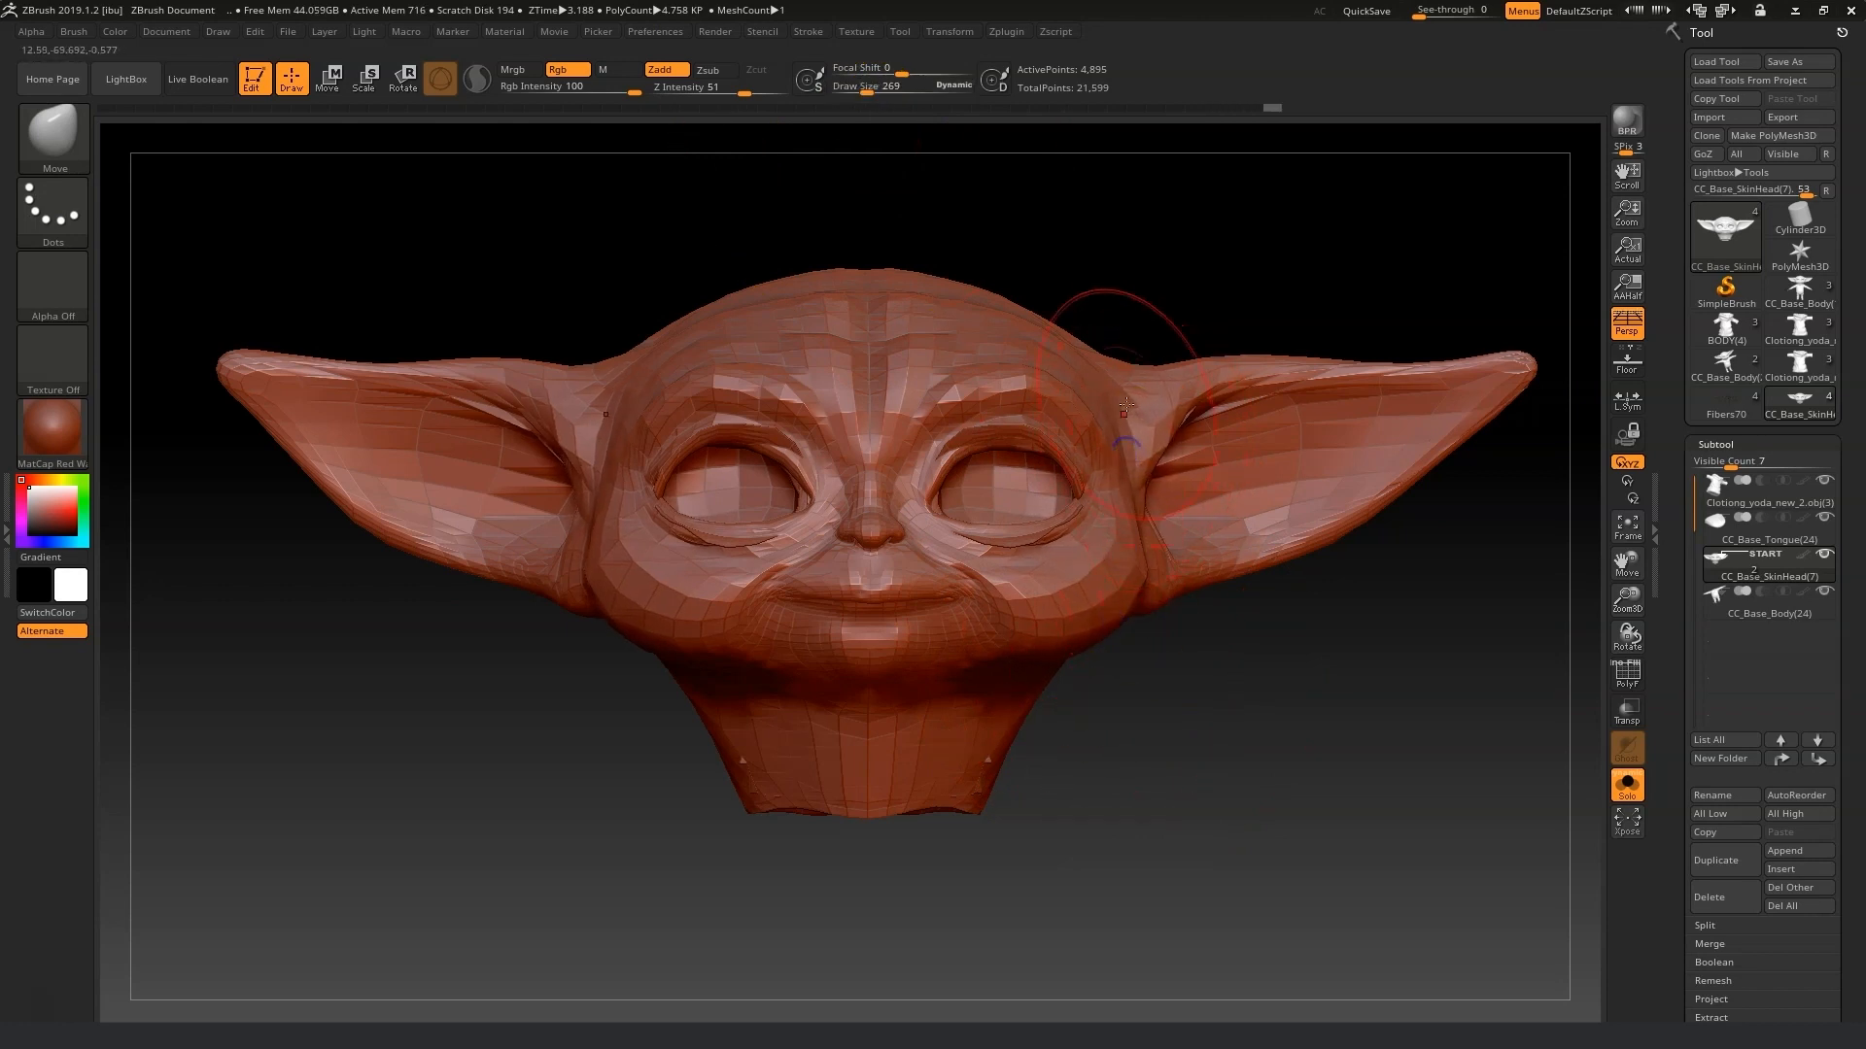
mouse_move(1501, 364)
left_mouse_down()
mouse_move(1505, 393)
mouse_move(1525, 387)
left_mouse_up()
left_click(863, 95)
left_click_drag(1533, 432, 1511, 403)
left_click_drag(1496, 530, 1533, 523)
left_click_drag(1332, 392, 1330, 382)
left_click_drag(320, 393, 234, 392)
left_click_drag(1395, 746, 1390, 733)
left_click(892, 92)
mouse_move(1525, 389)
left_mouse_down()
mouse_move(1541, 408)
mouse_move(1490, 424)
left_mouse_up()
left_click_drag(1397, 729, 1392, 763)
left_click_drag(892, 92, 865, 92)
mouse_move(1241, 429)
left_mouse_down()
mouse_move(1421, 579)
mouse_move(1496, 753)
left_mouse_up()
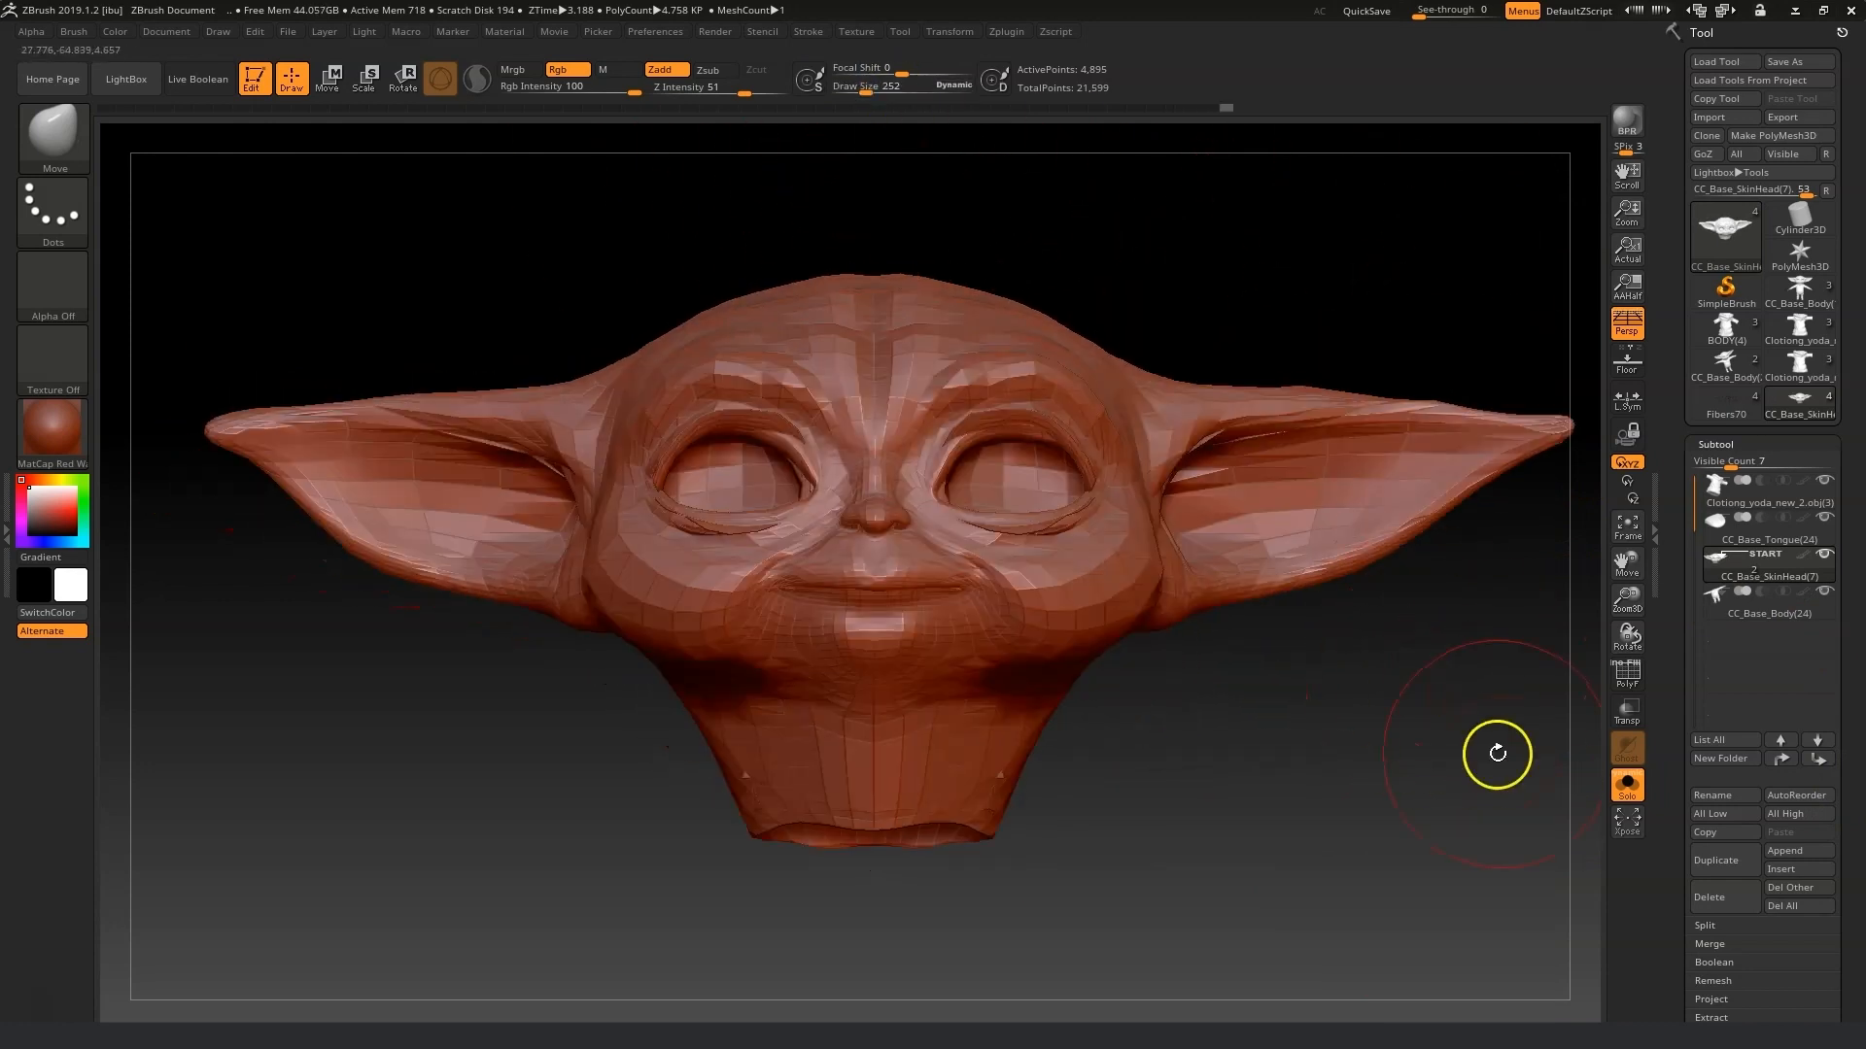
left_click_drag(1093, 742, 1195, 754)
Send the sculpted head back to Character Creator and update the meshes.
left_click(1735, 153)
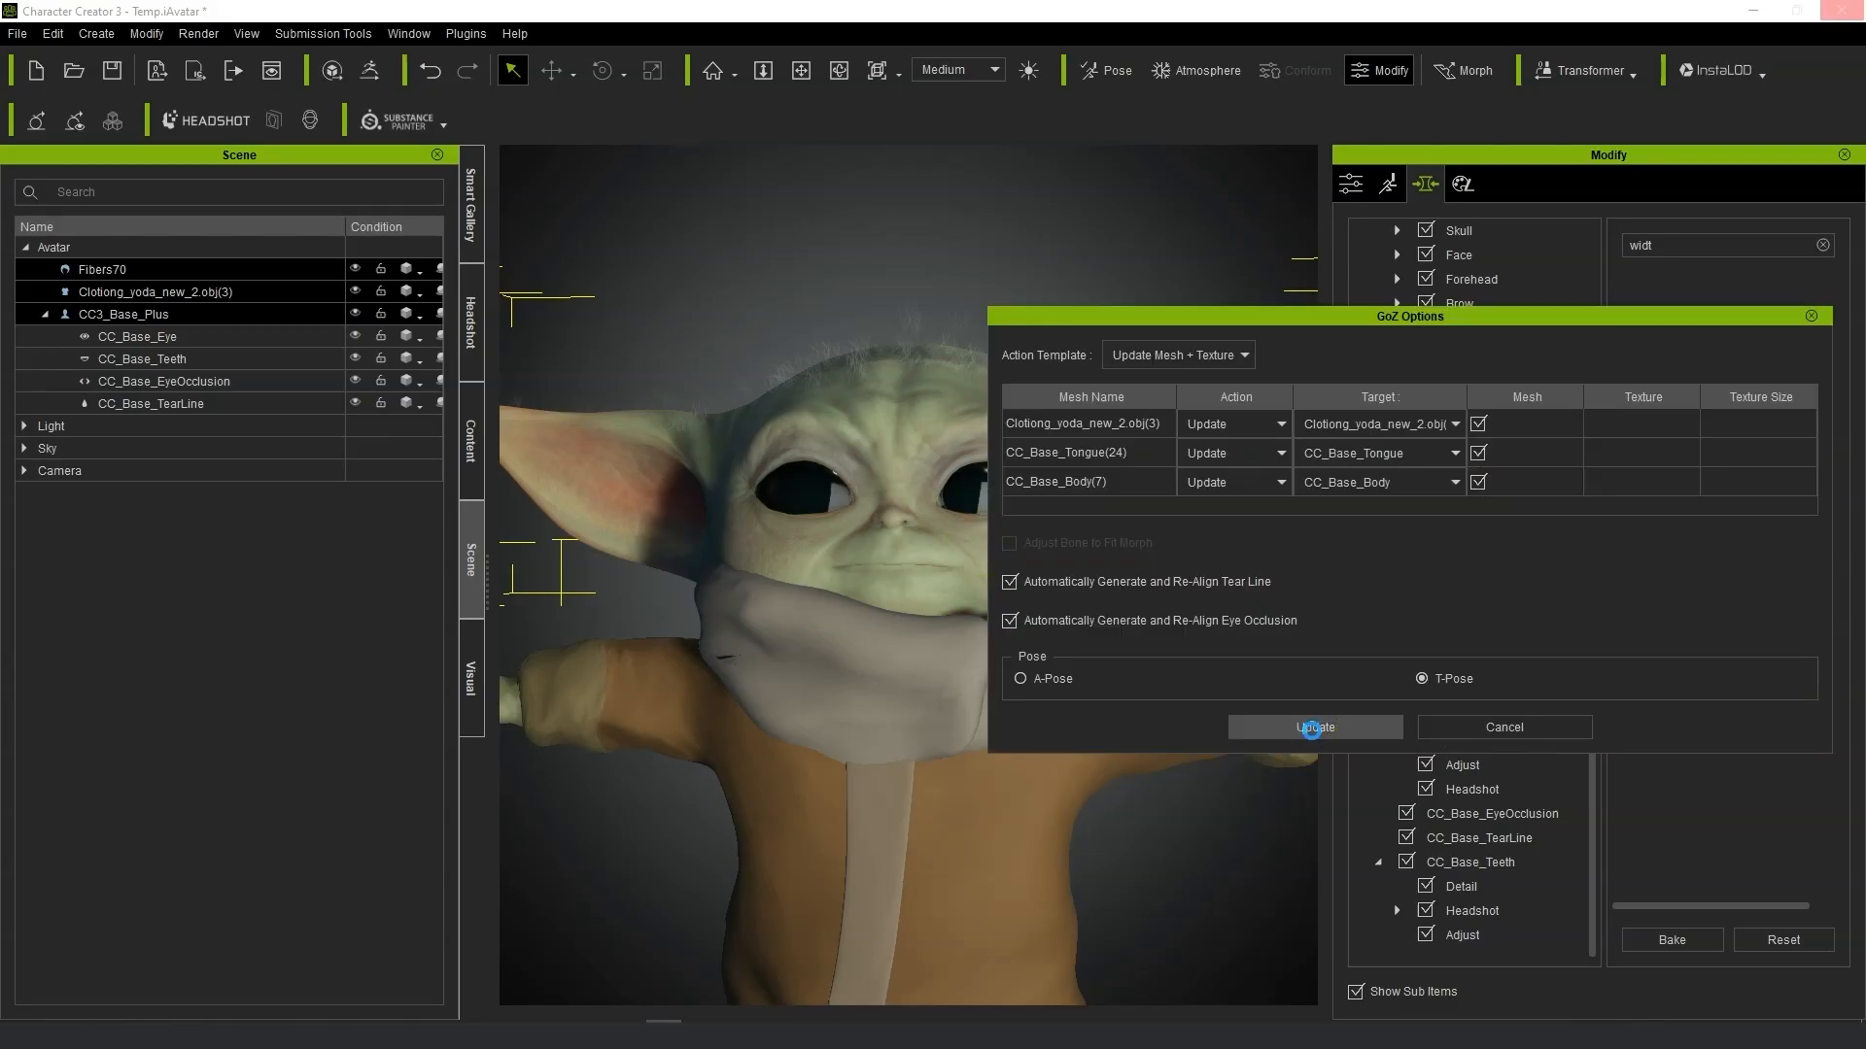
left_click(1312, 729)
right_click_drag(1186, 821, 1235, 817)
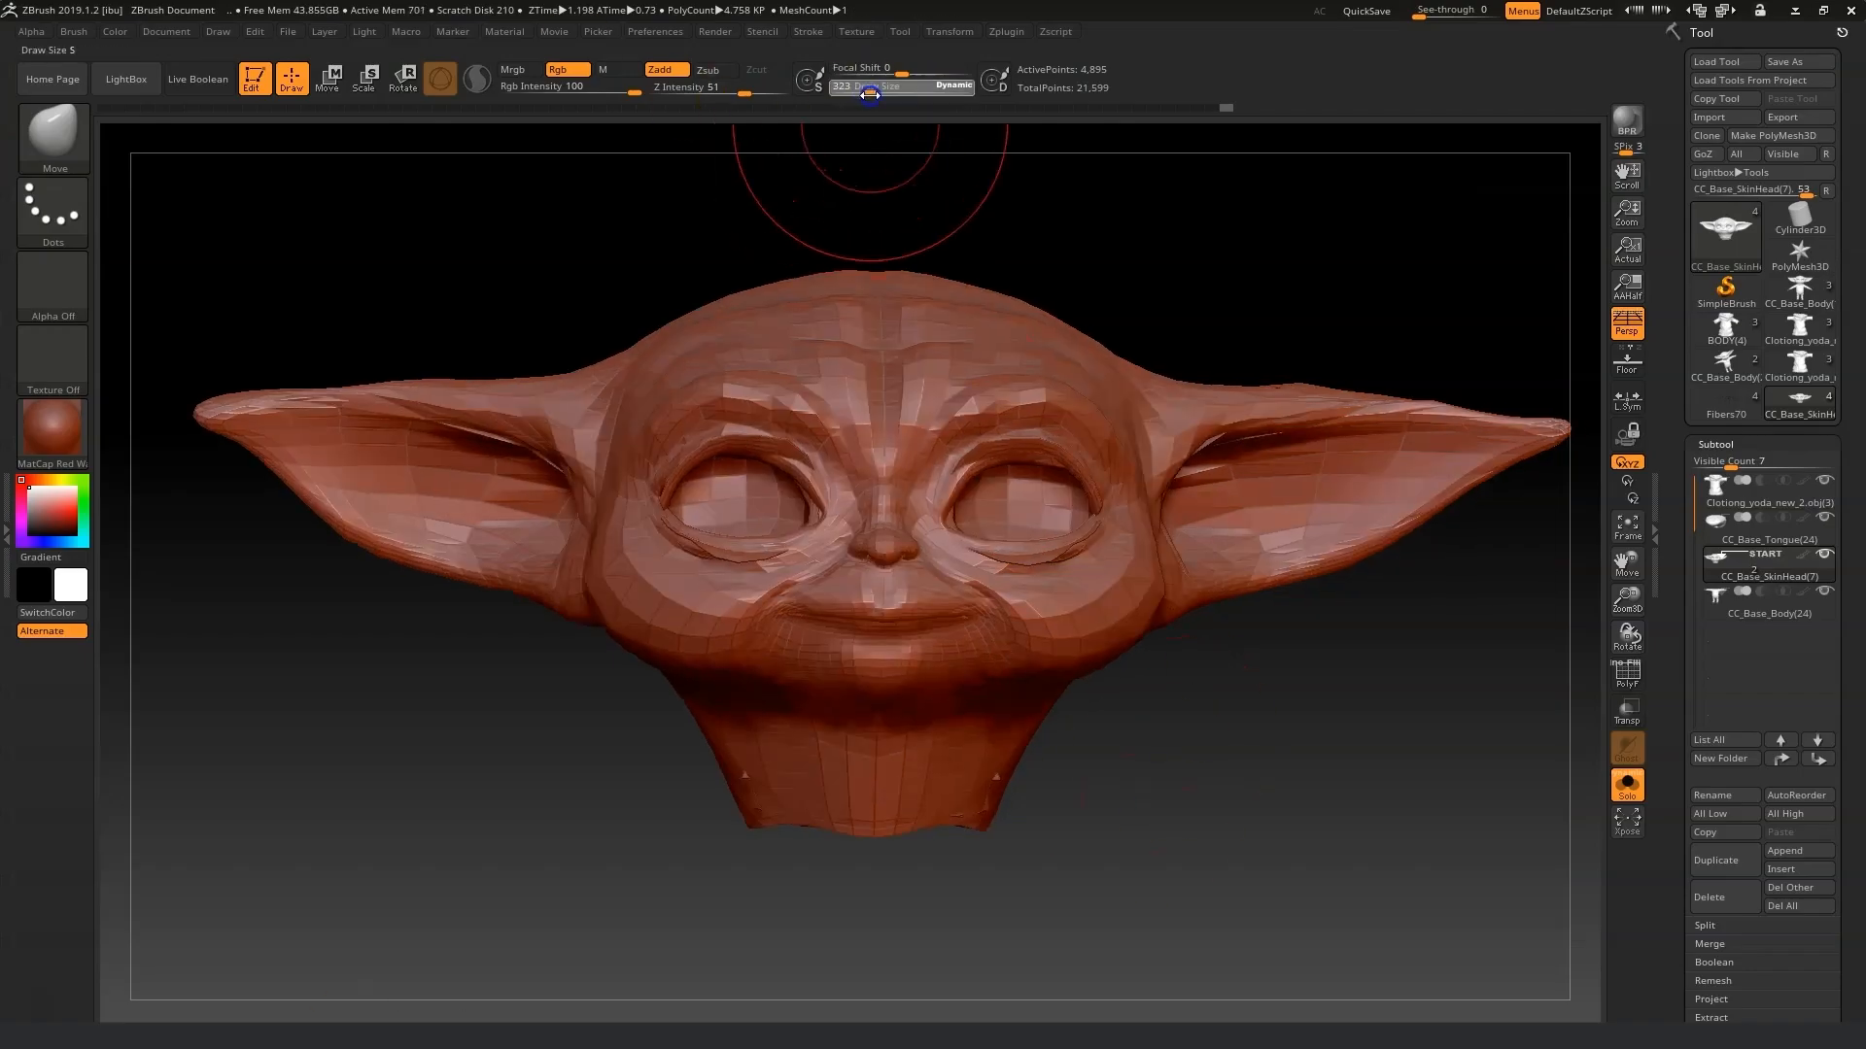
left_click_drag(1195, 797, 1116, 695)
Select the Avatar and send the updated character to iClone.
left_click(1735, 172)
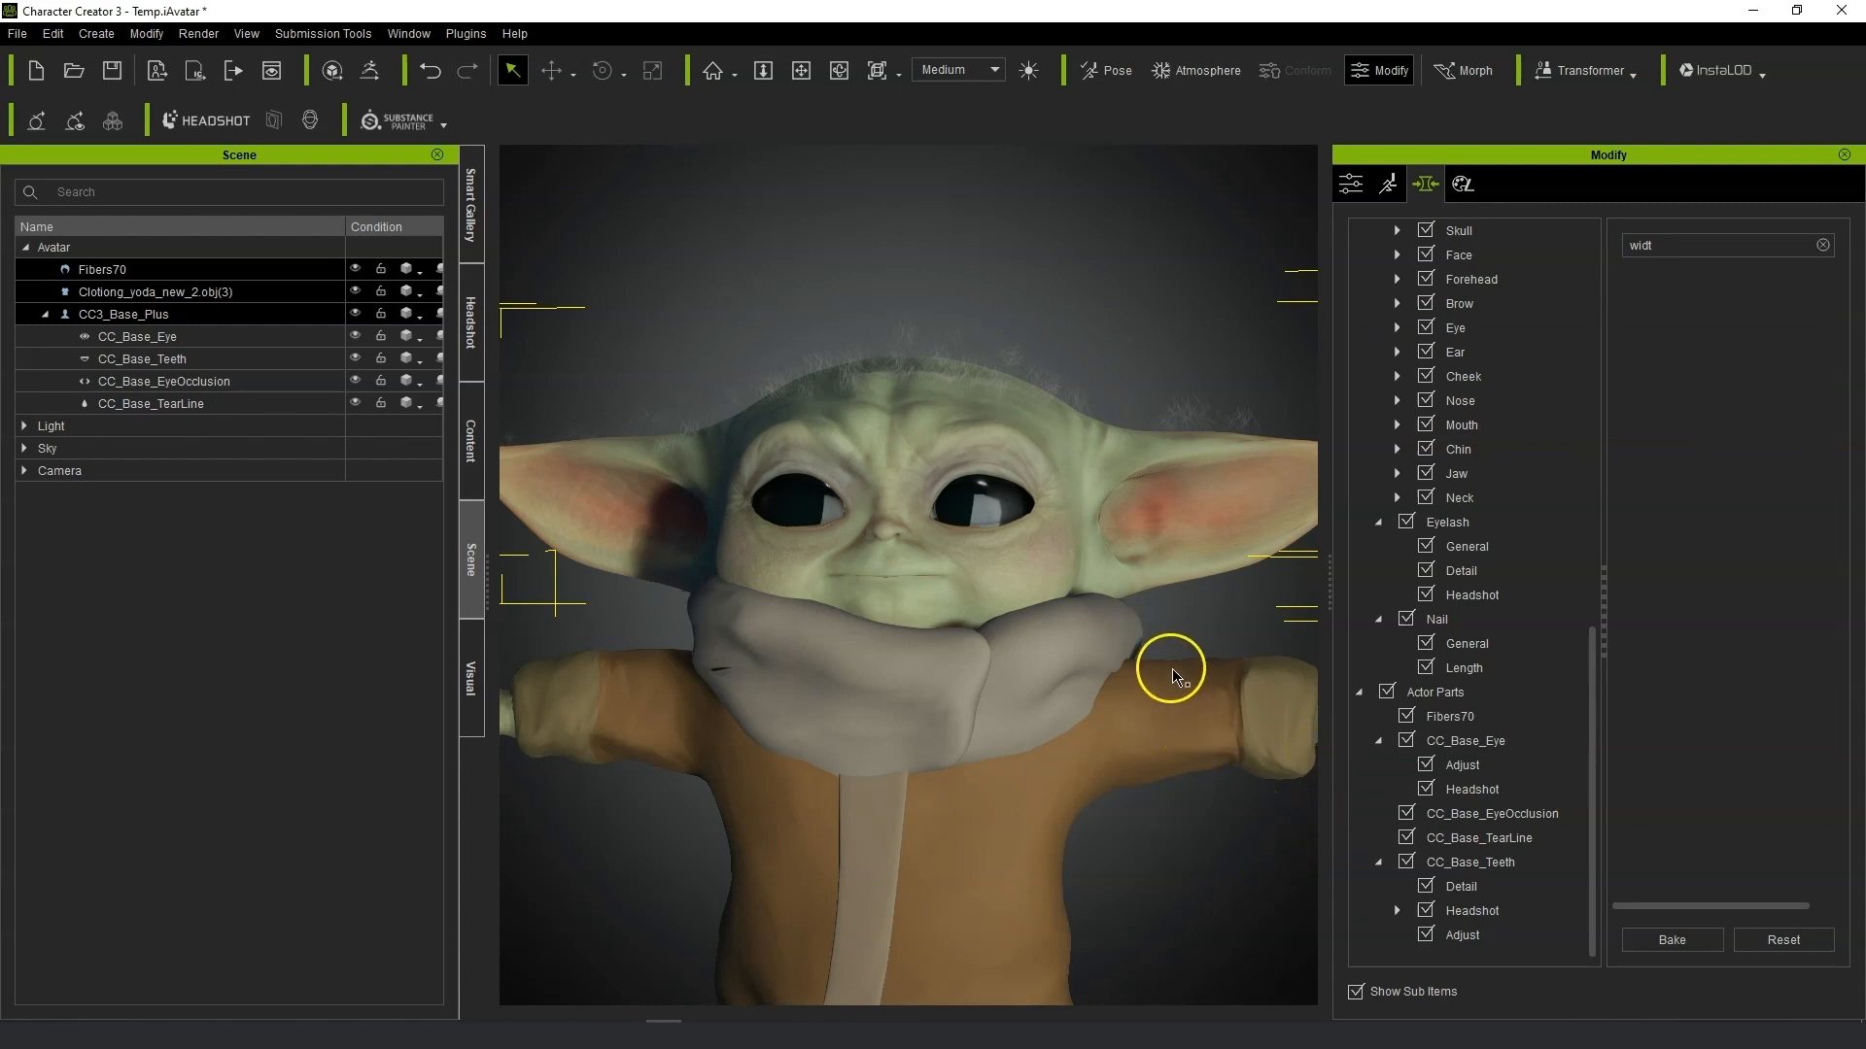
scroll(1176, 803, "down", 2)
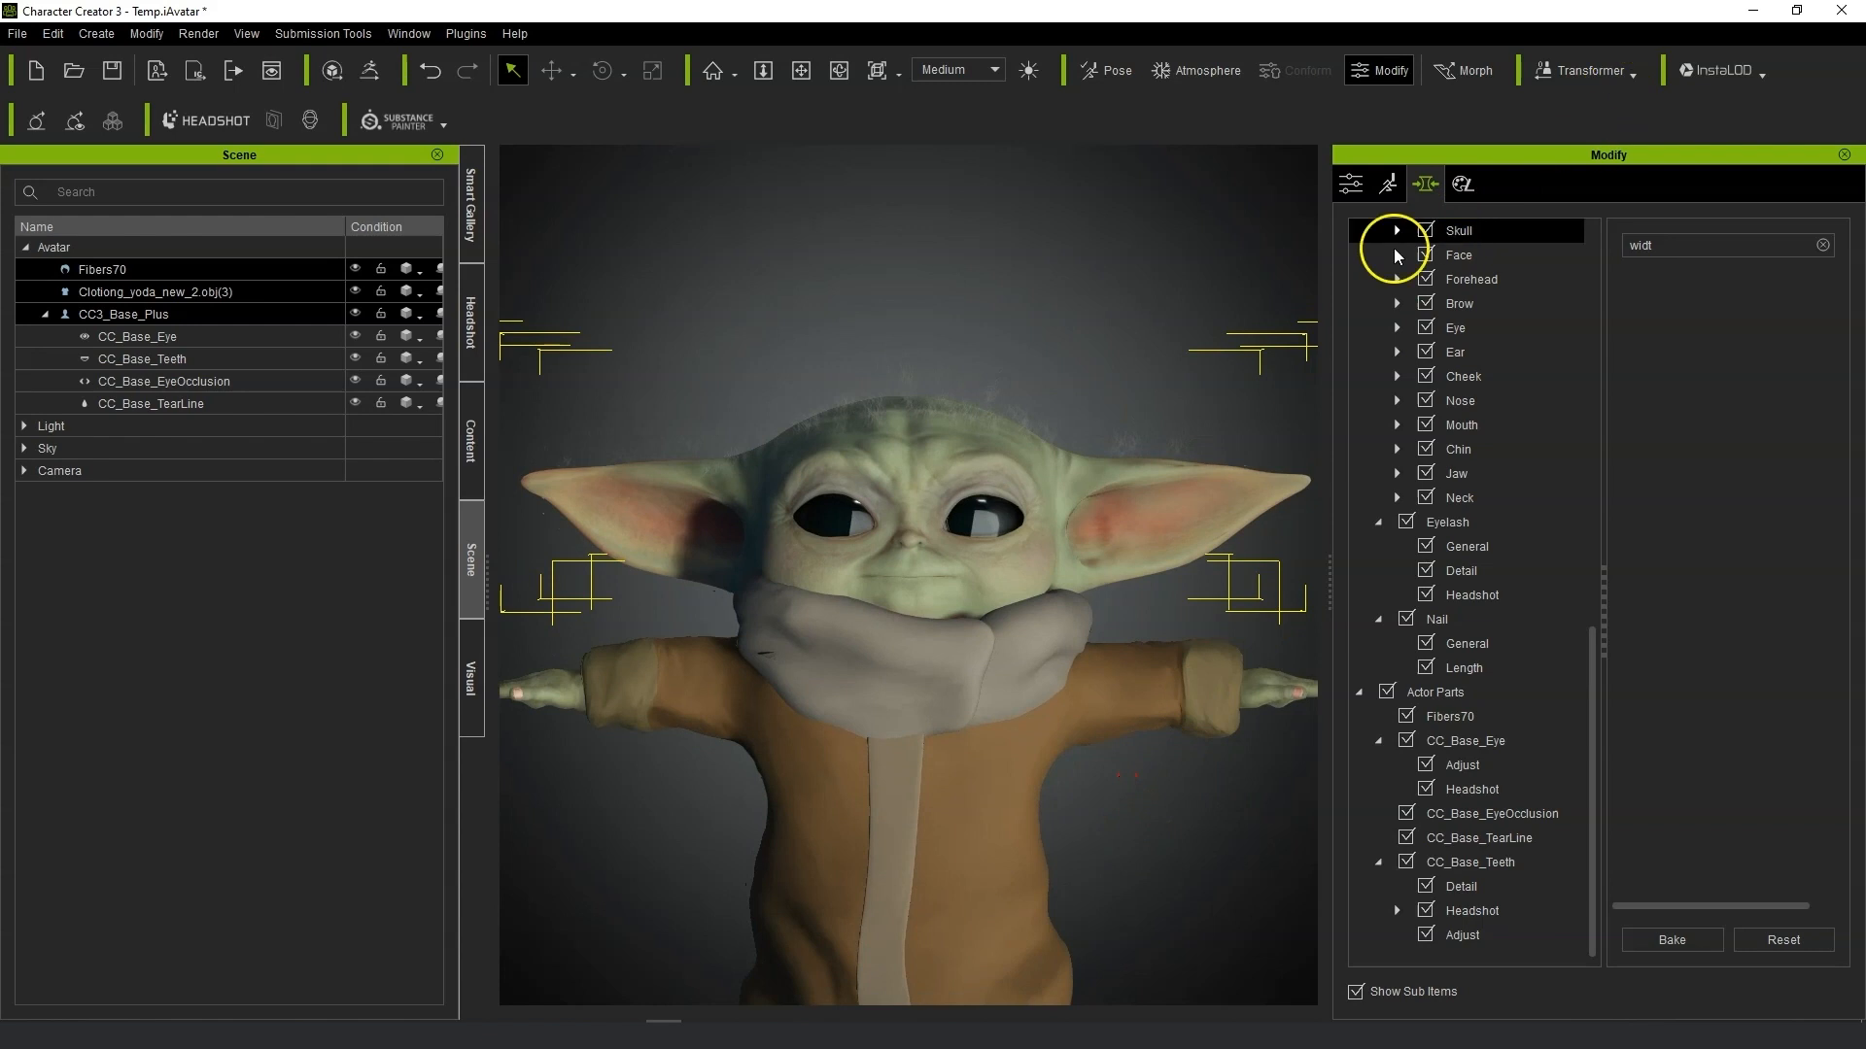
left_click(130, 247)
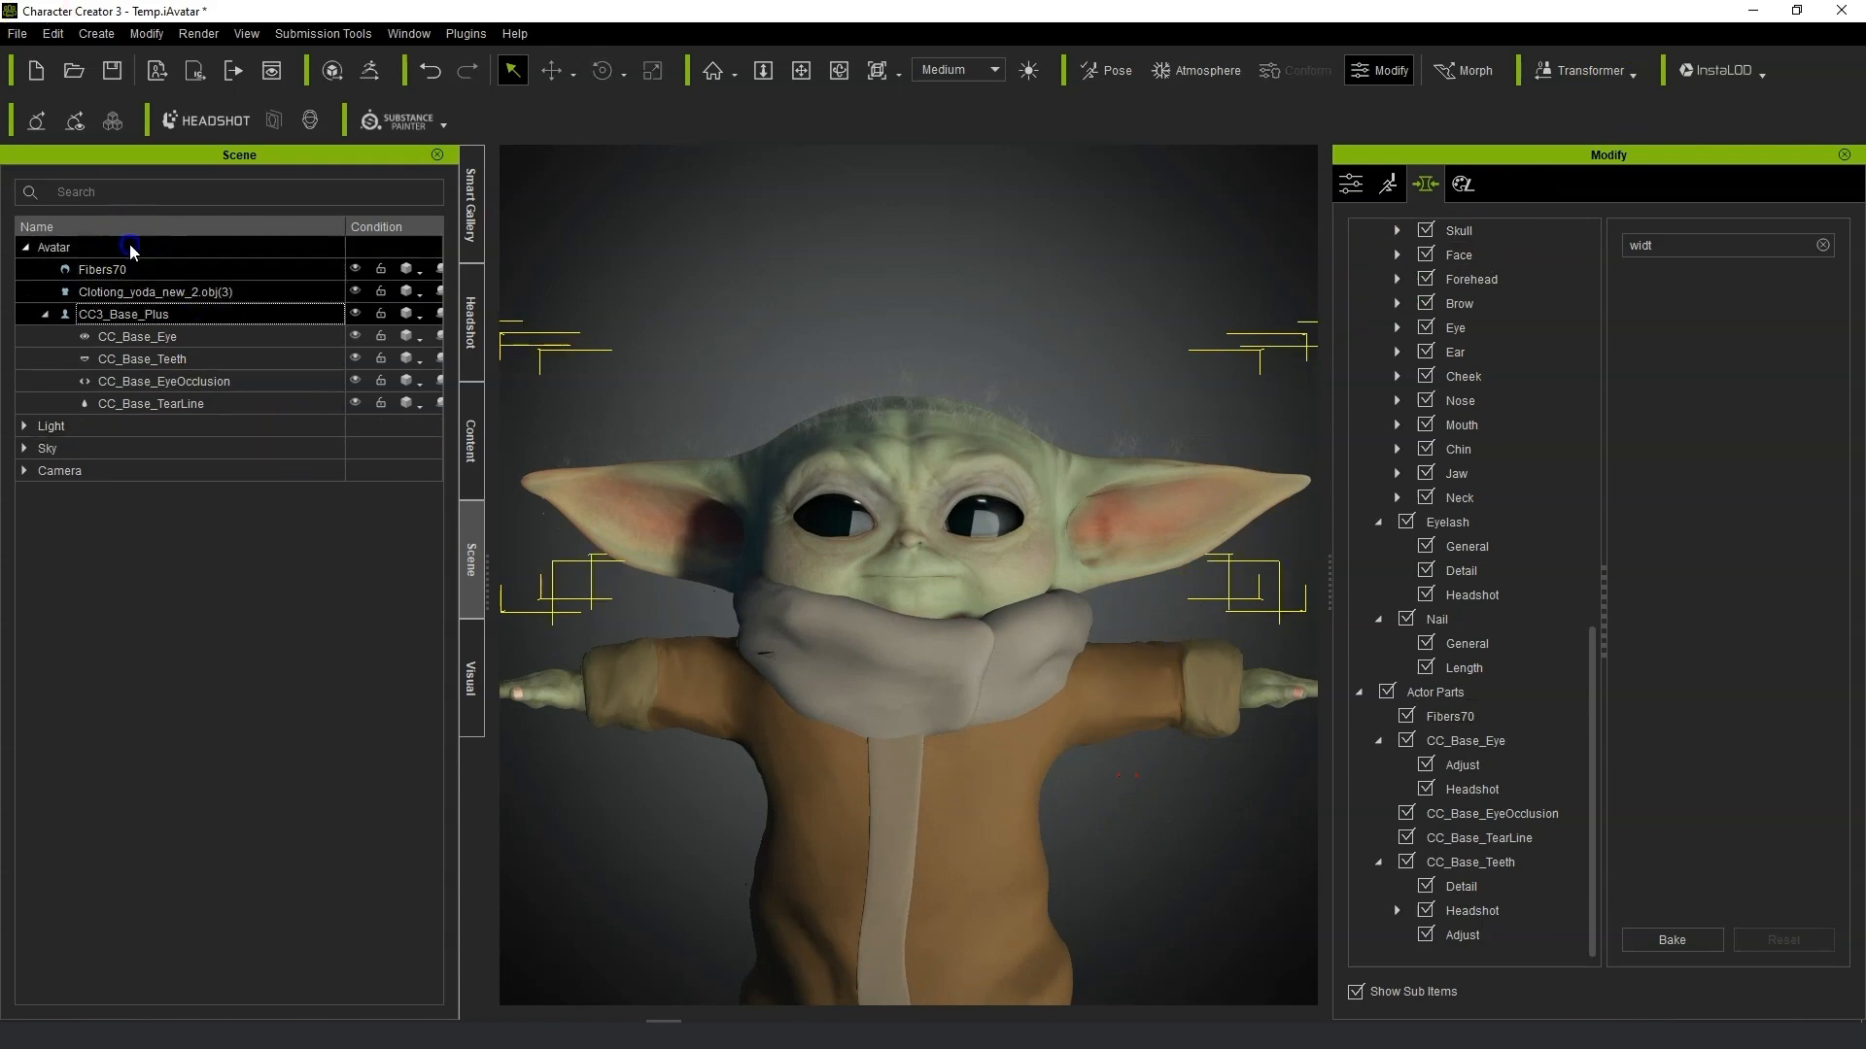
left_click(199, 73)
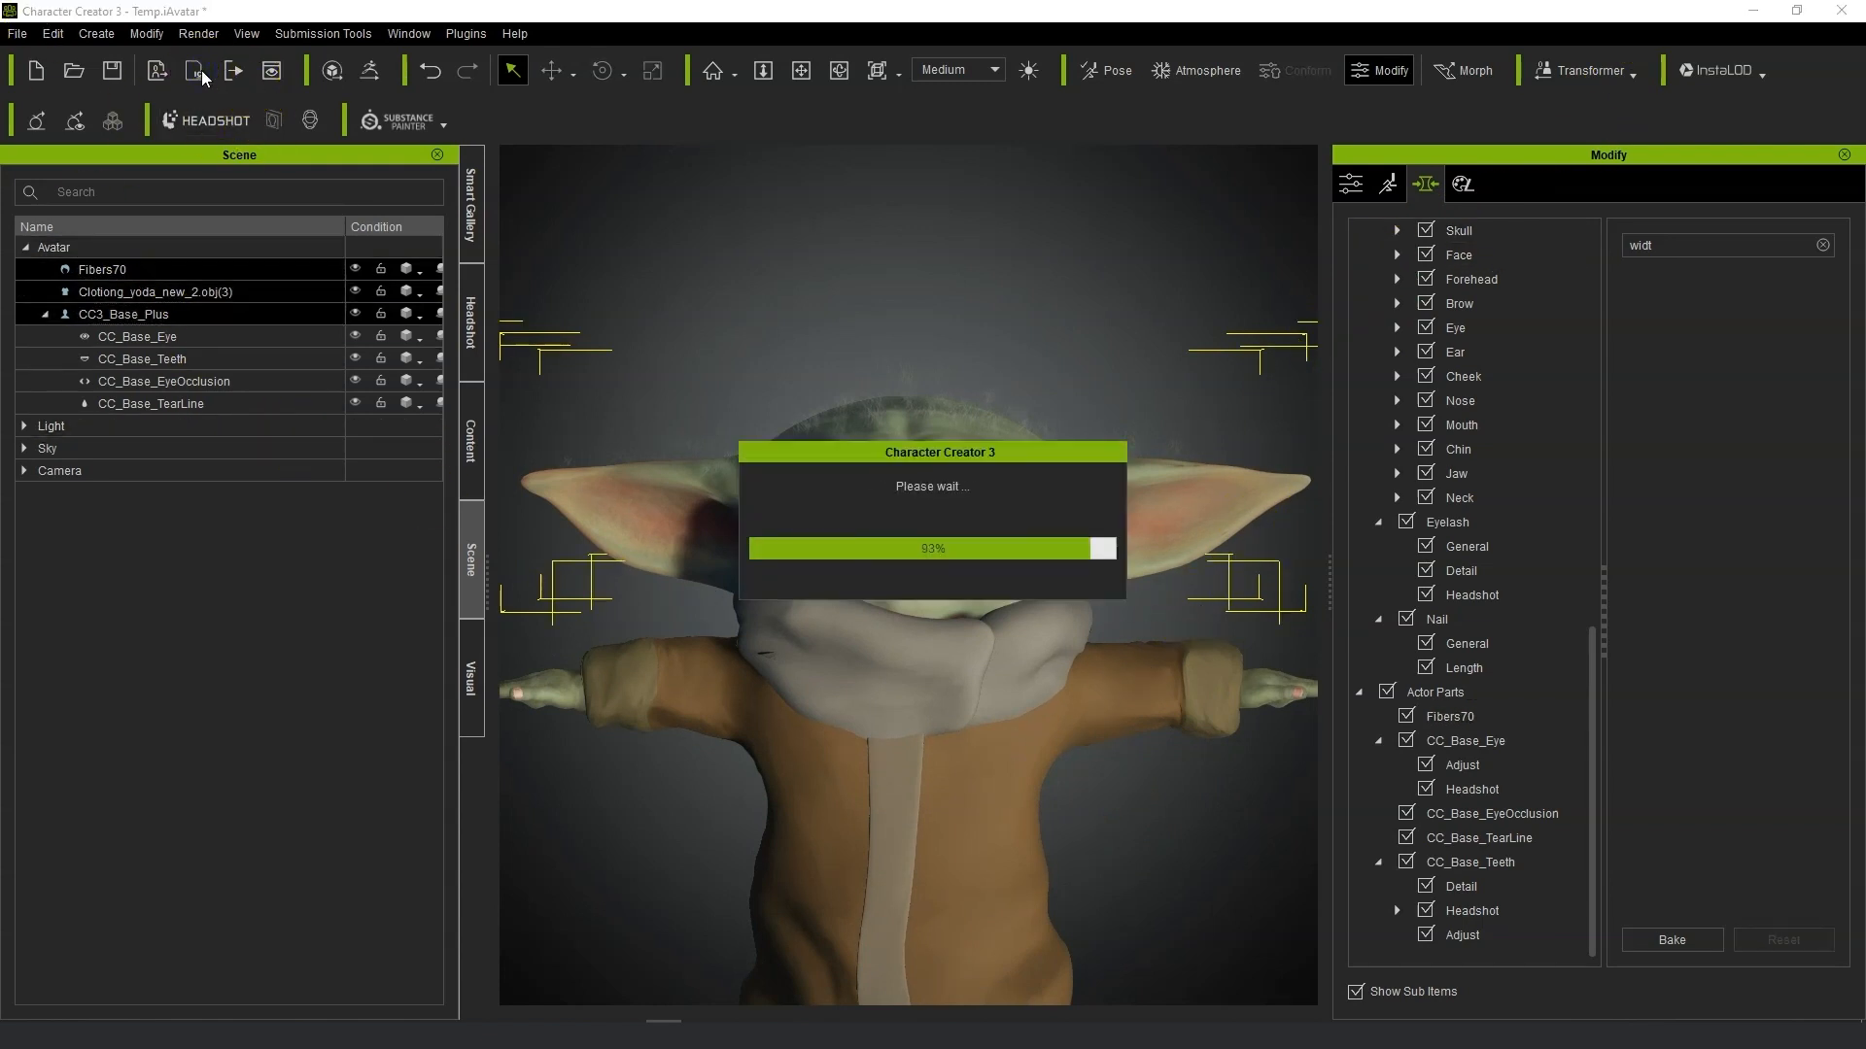
left_click(870, 1003)
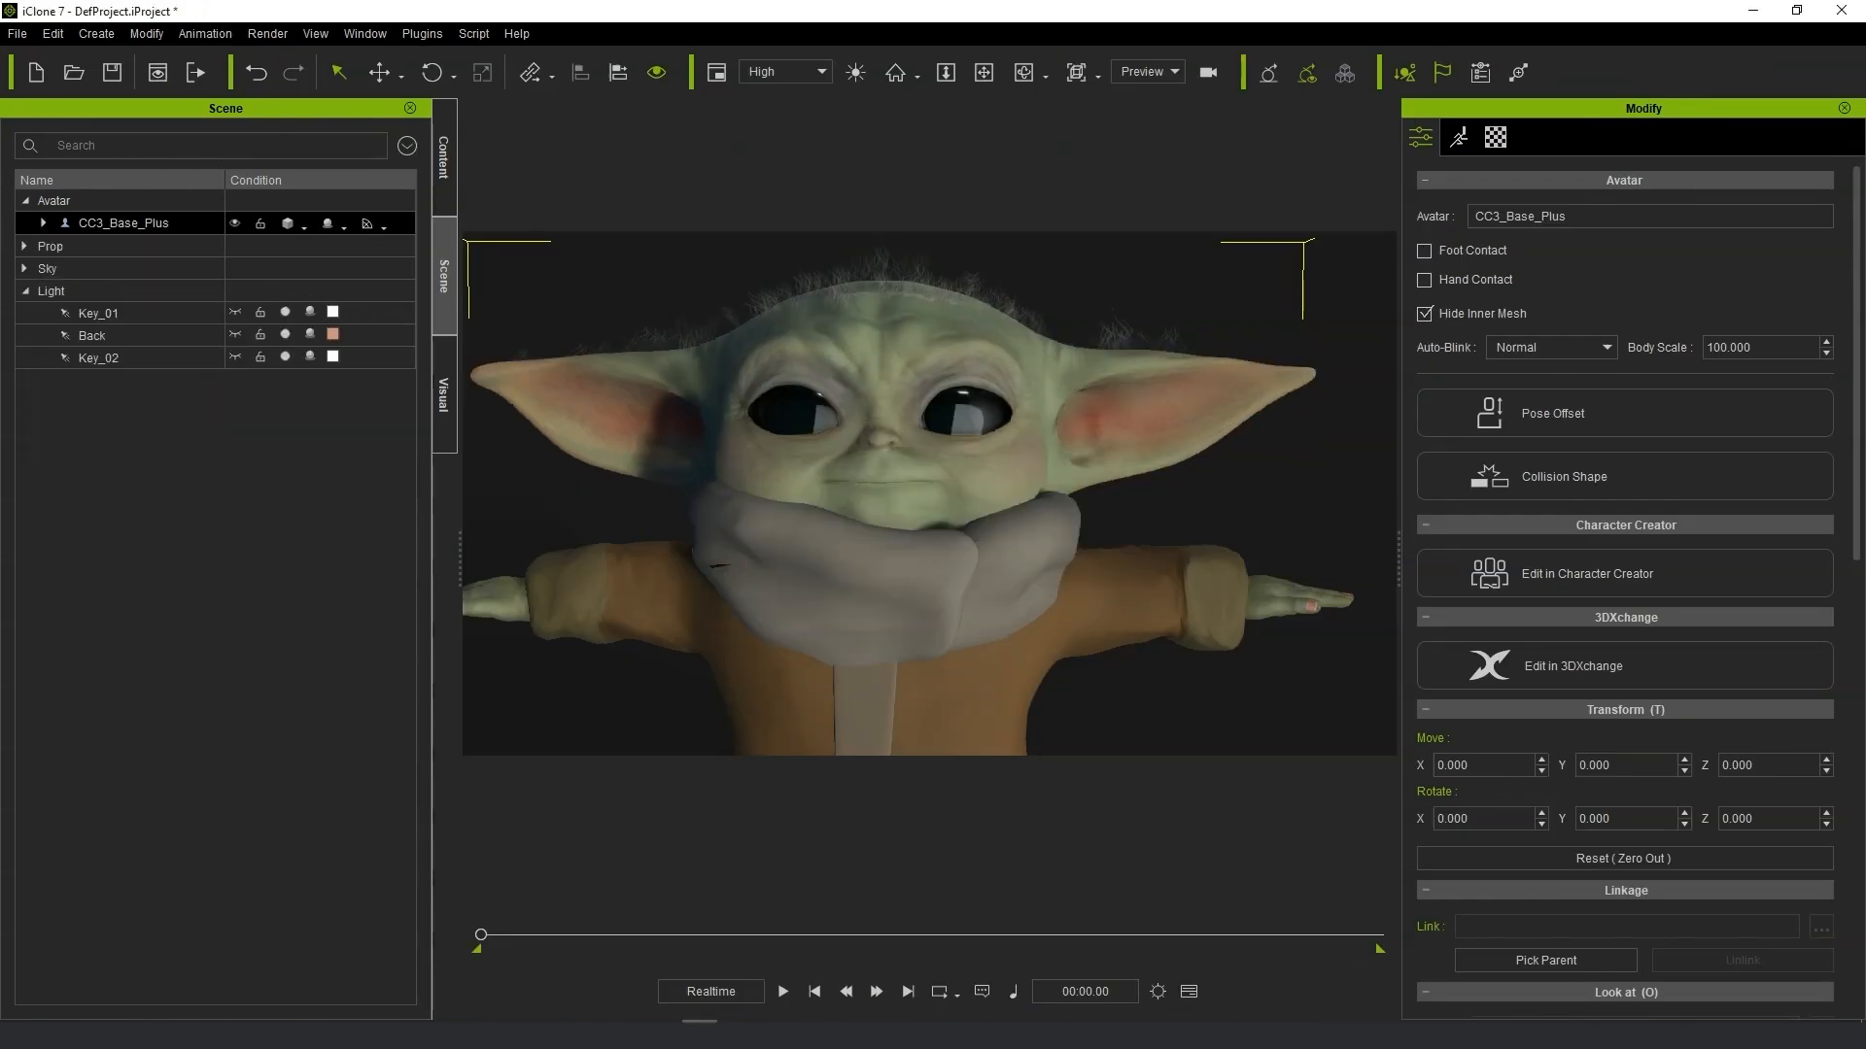
Open the character's material list and select the Std_Skin_Head material.
scroll(872, 554, "down", 5)
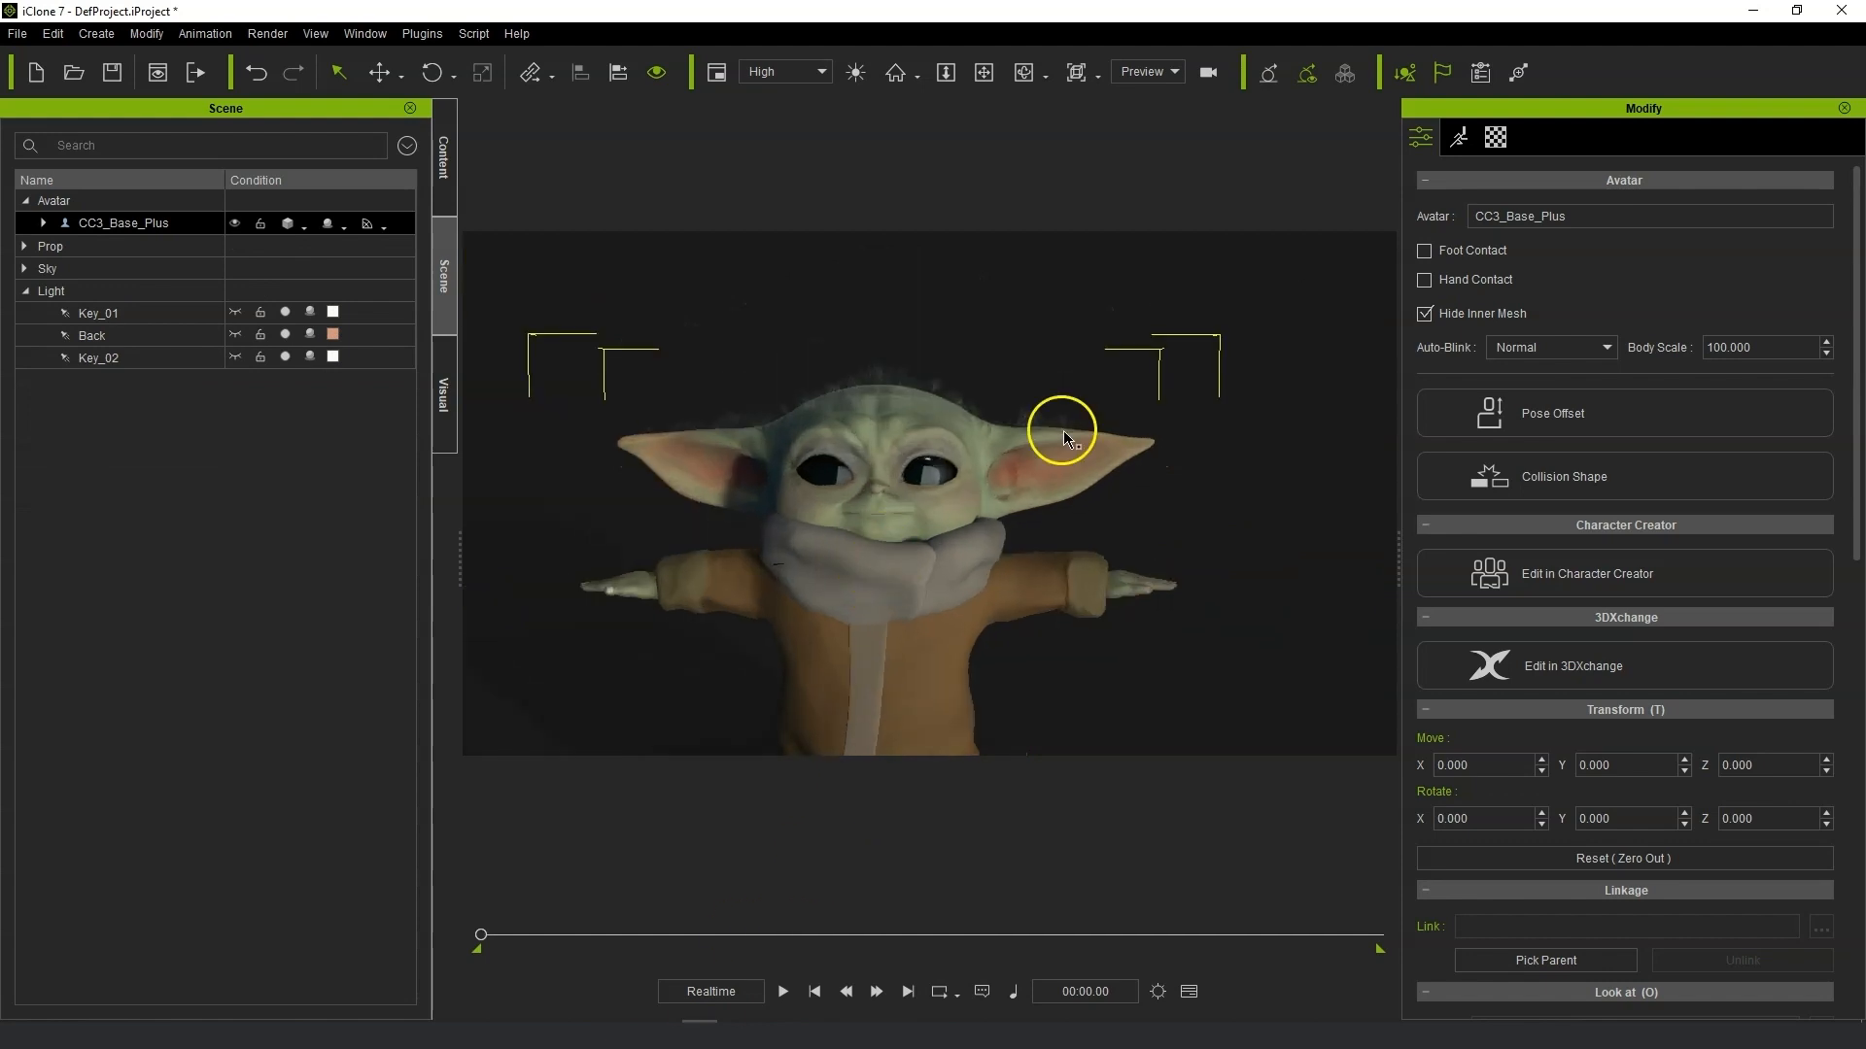
left_click(1498, 137)
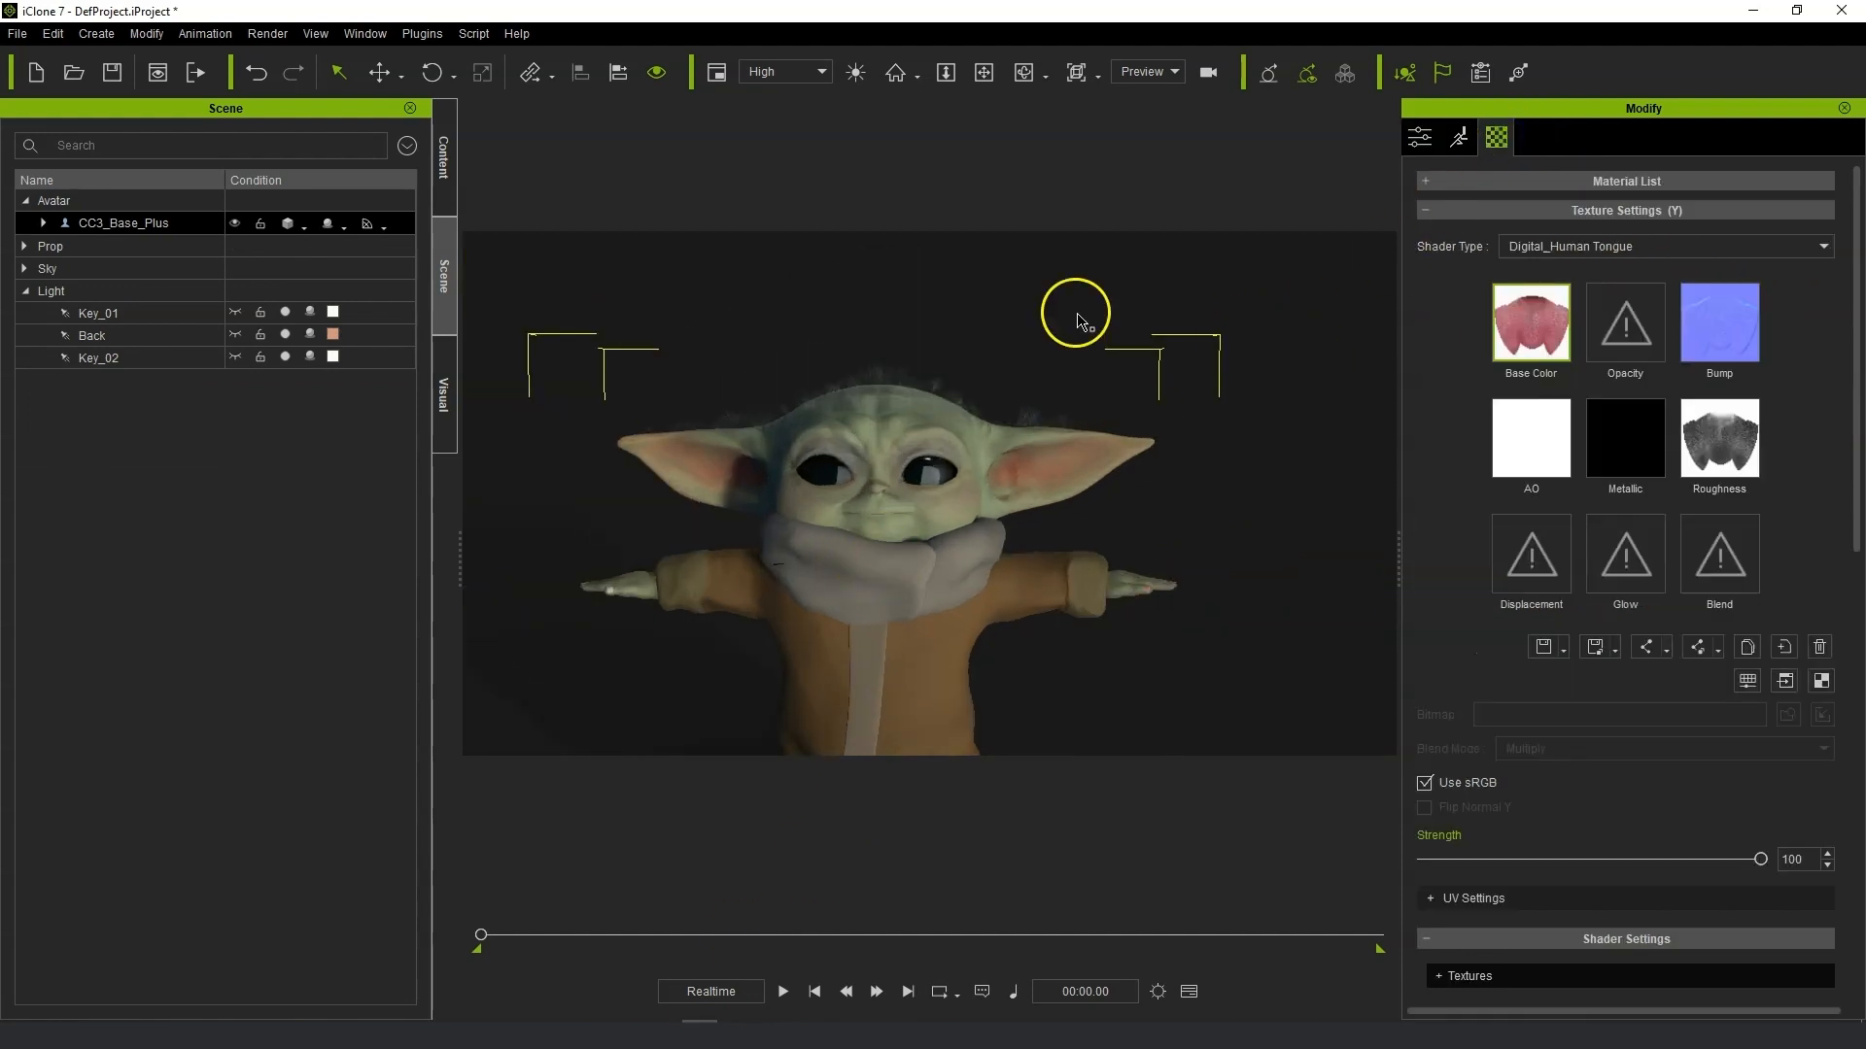
left_click(1426, 182)
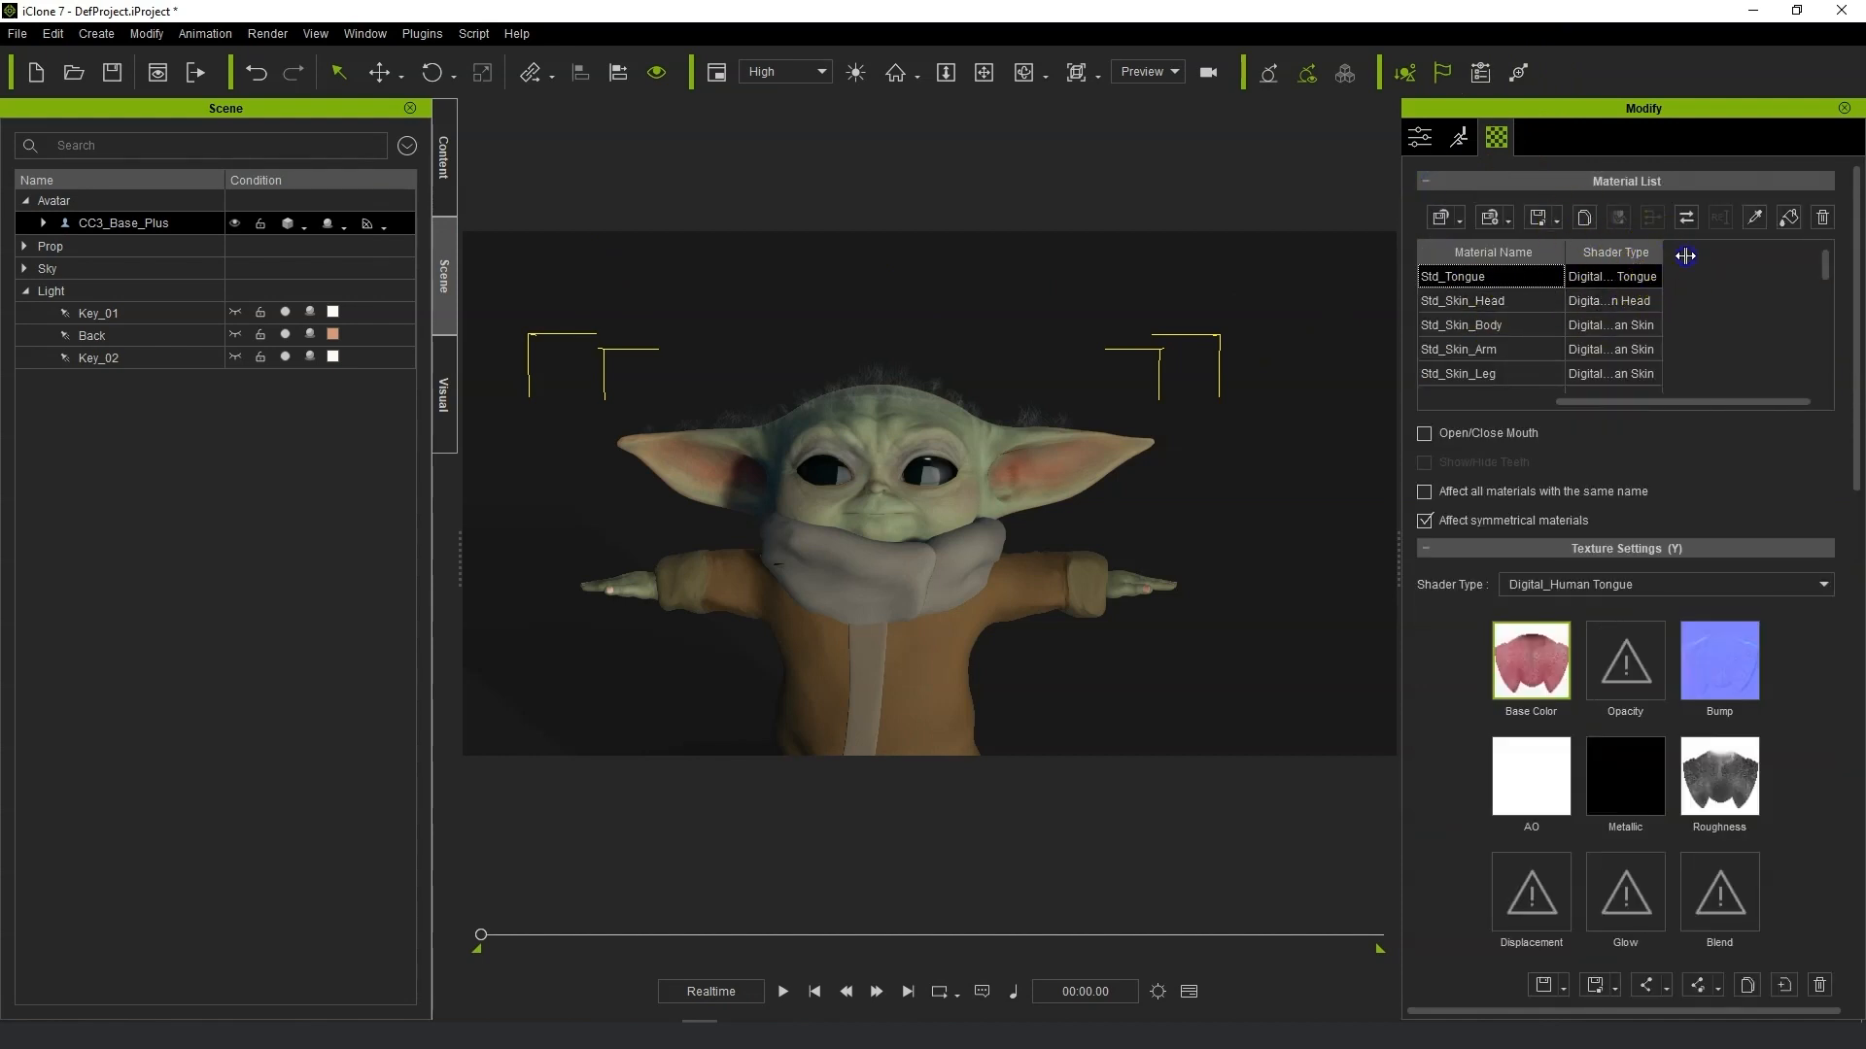
left_click(1498, 302)
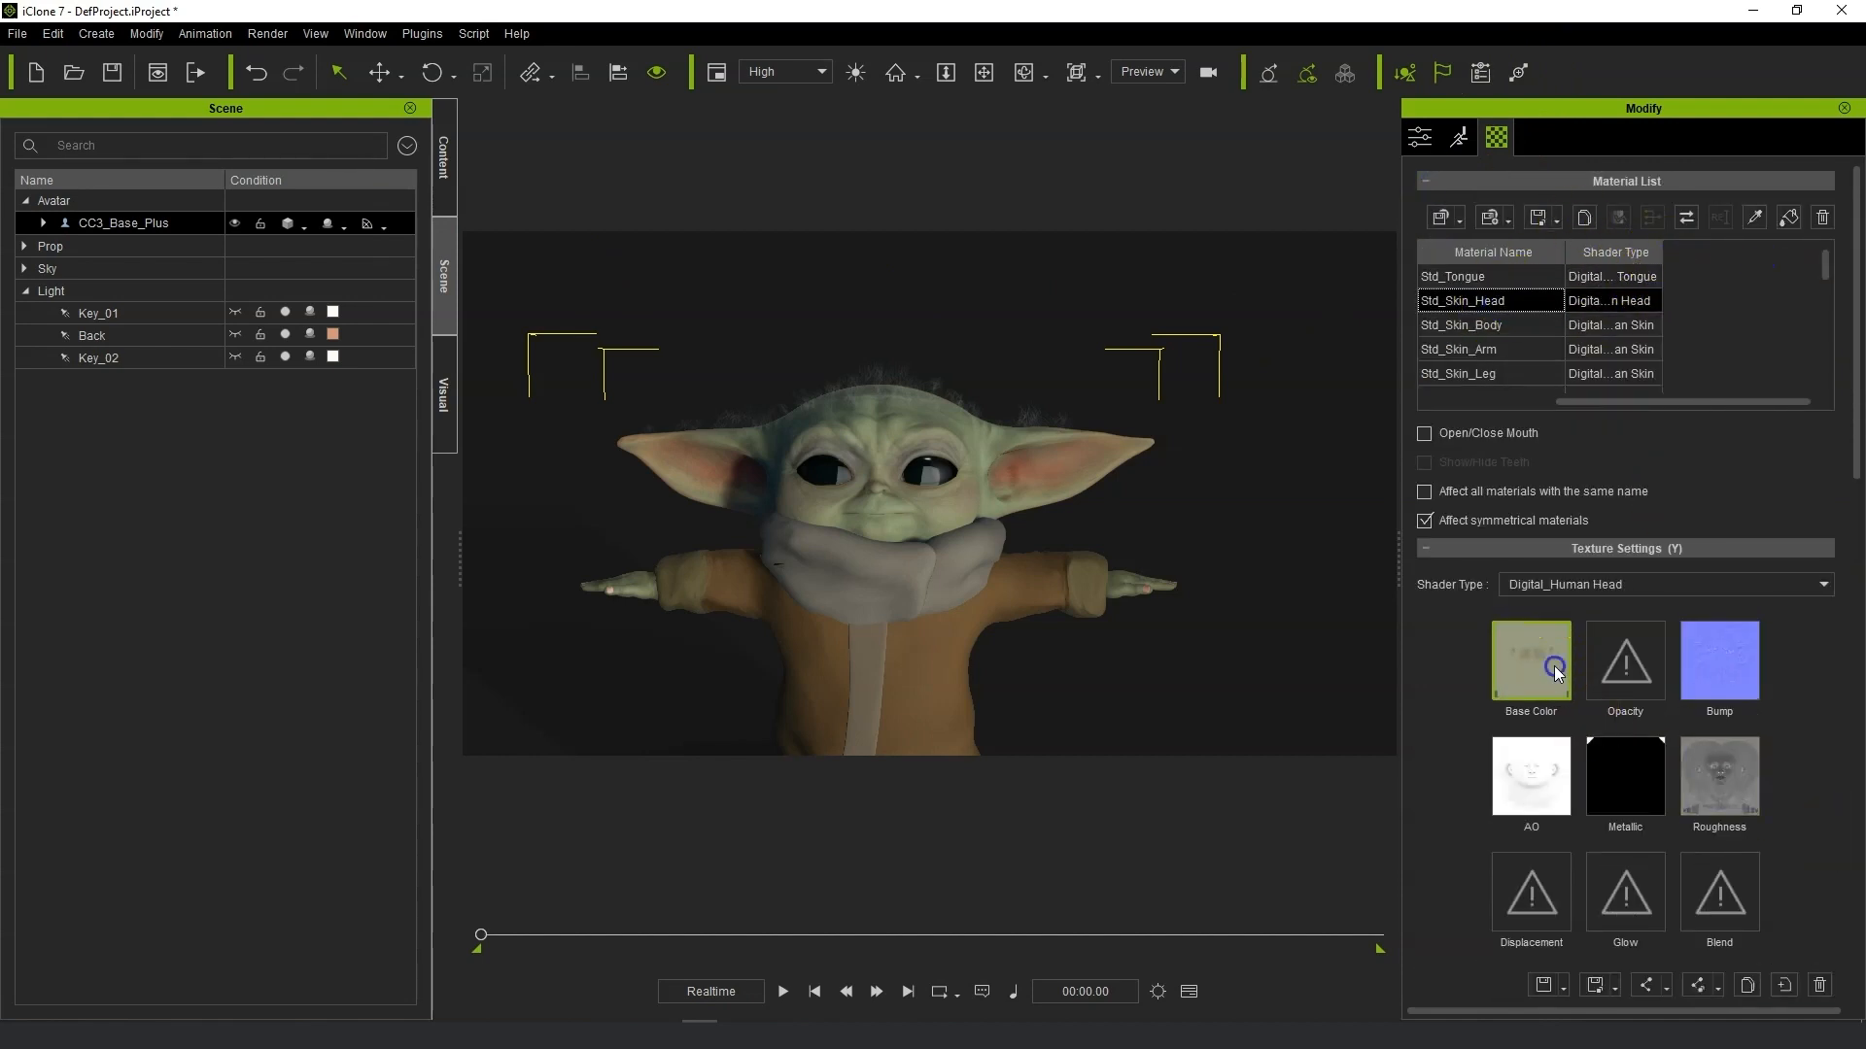
Open the Adjust Color dialog for the head's base color and set Brightness to -7.
scroll(1784, 902, "down", 1)
left_click(1749, 902)
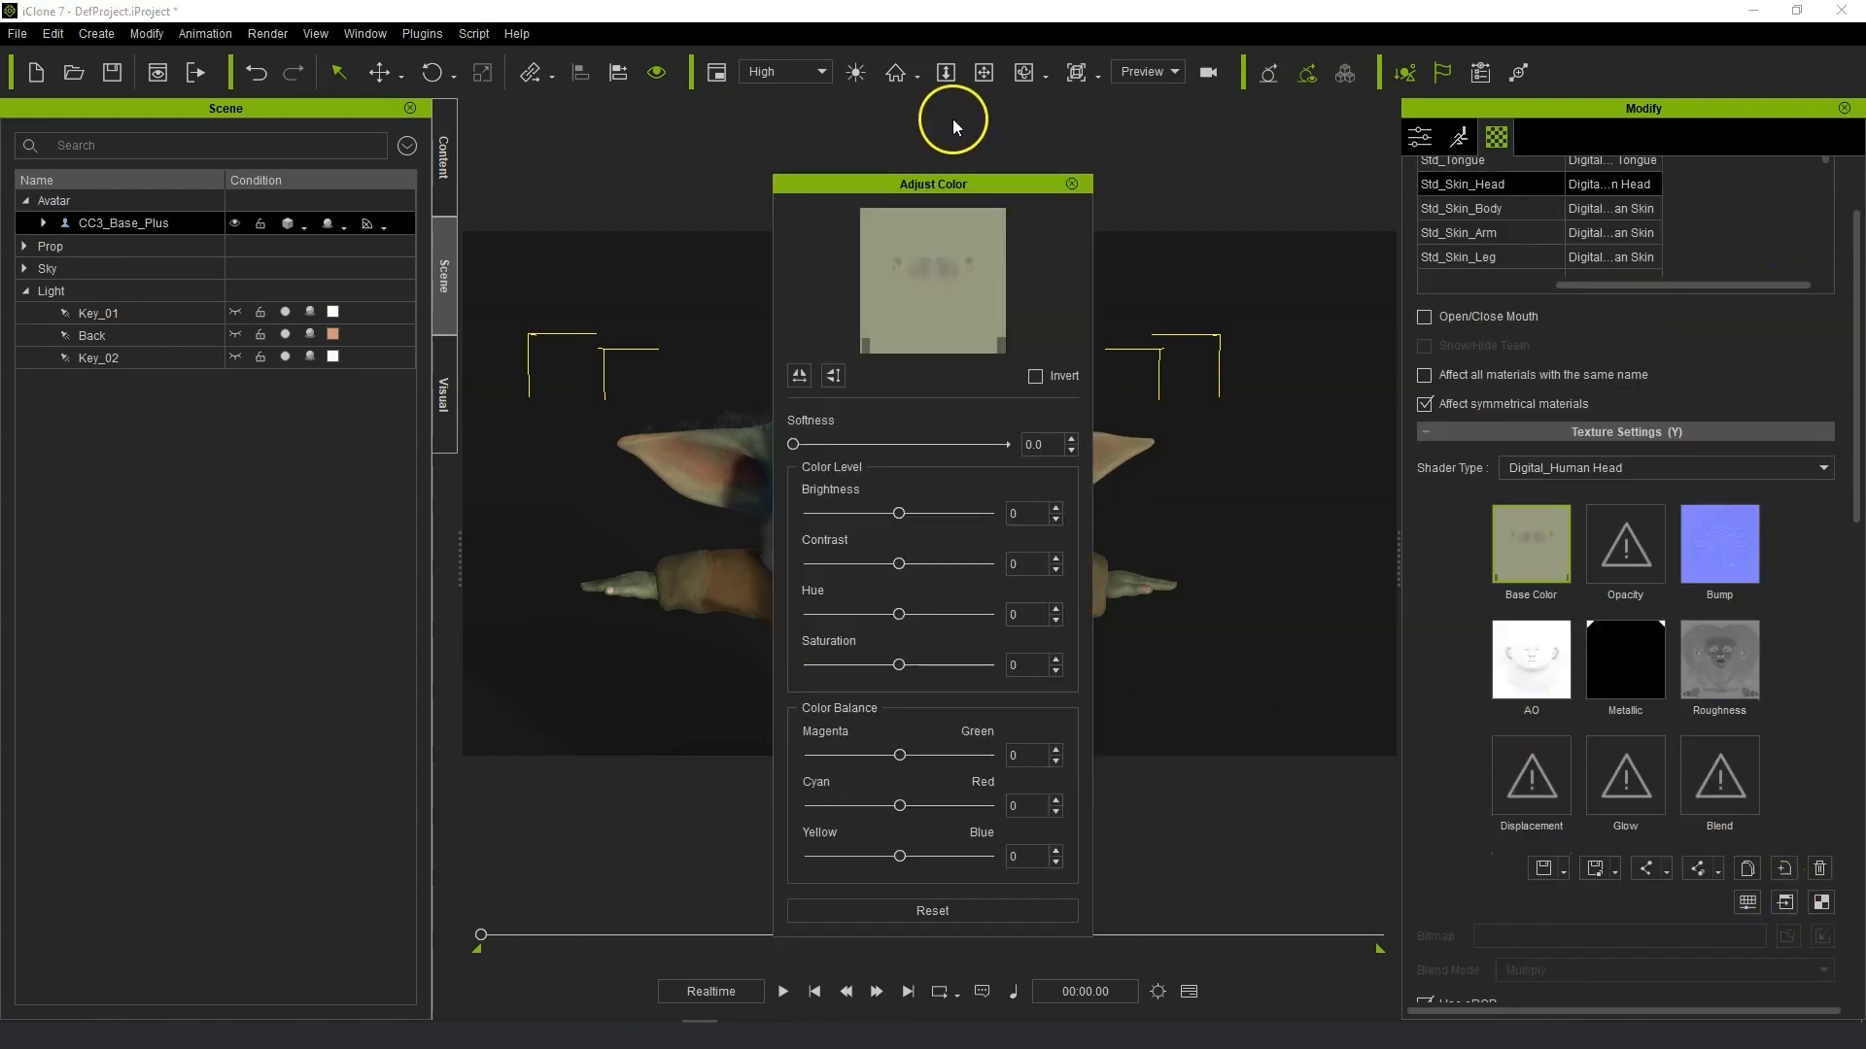
left_click_drag(985, 194, 1259, 162)
scroll(775, 446, "up", 2)
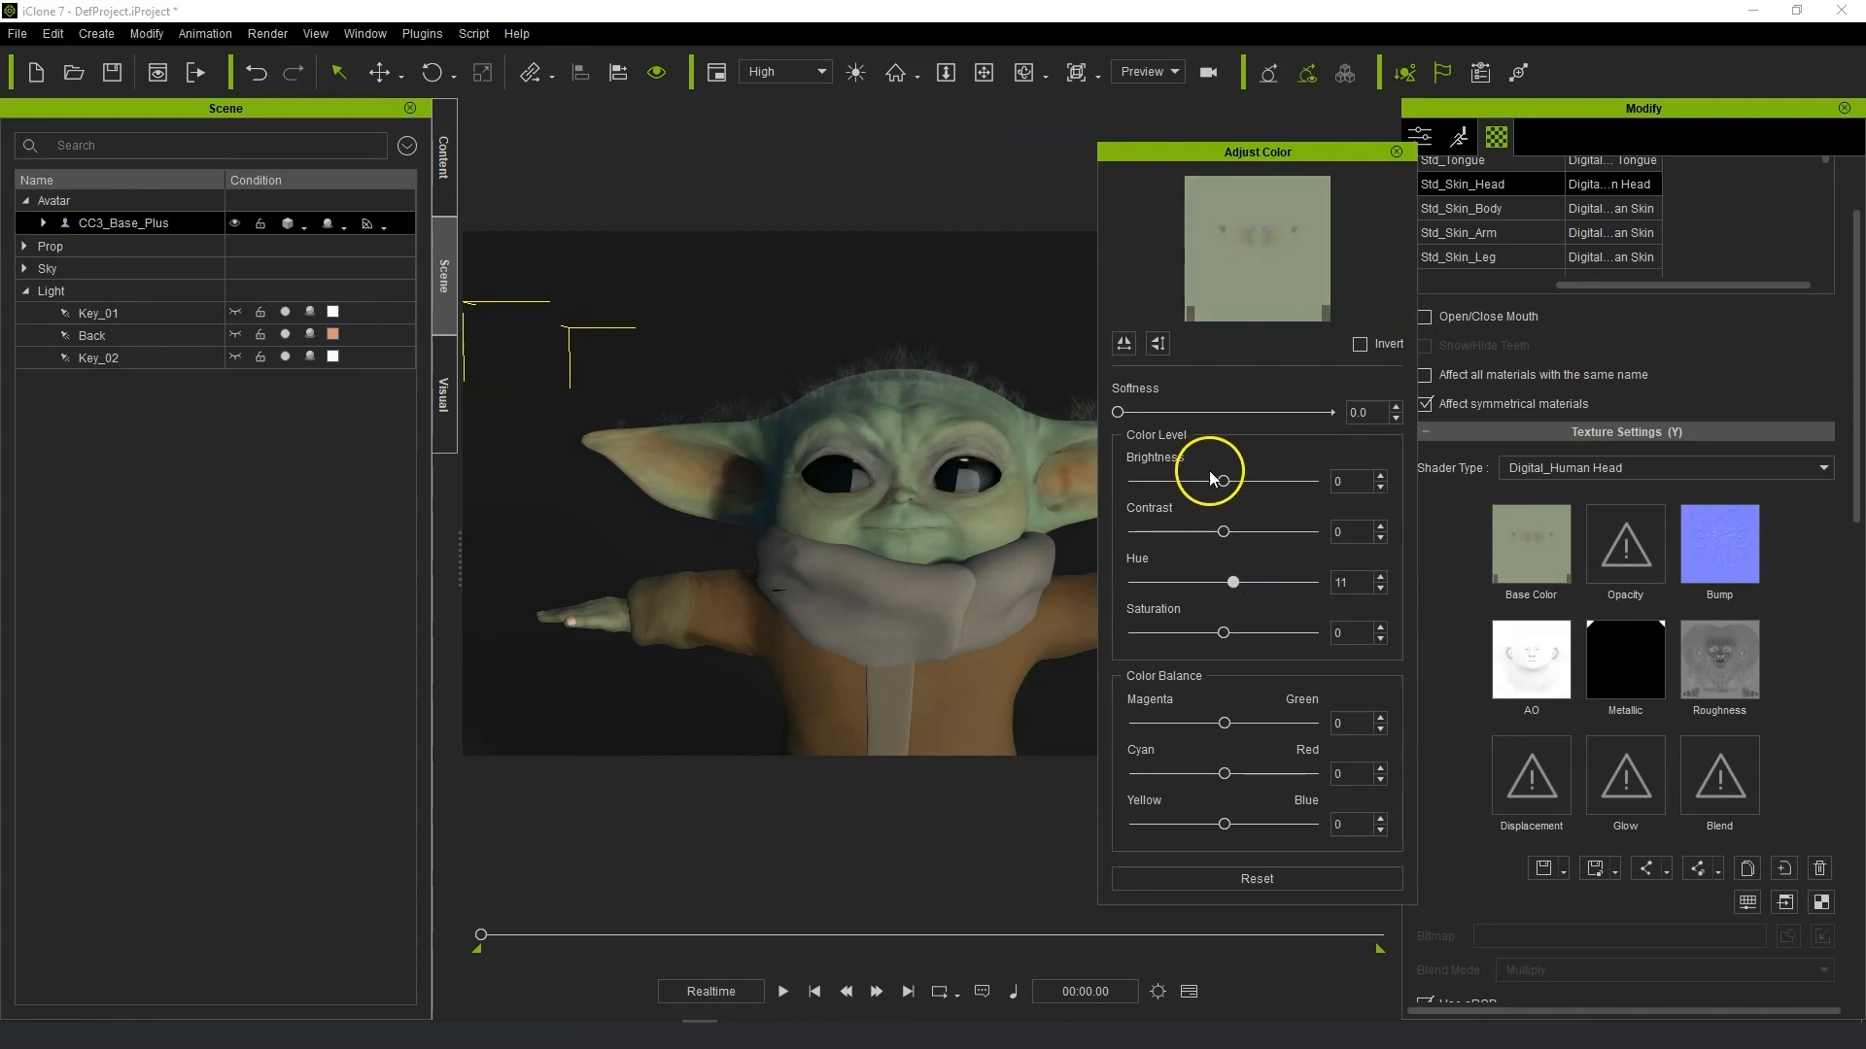
left_click_drag(1222, 483, 1217, 483)
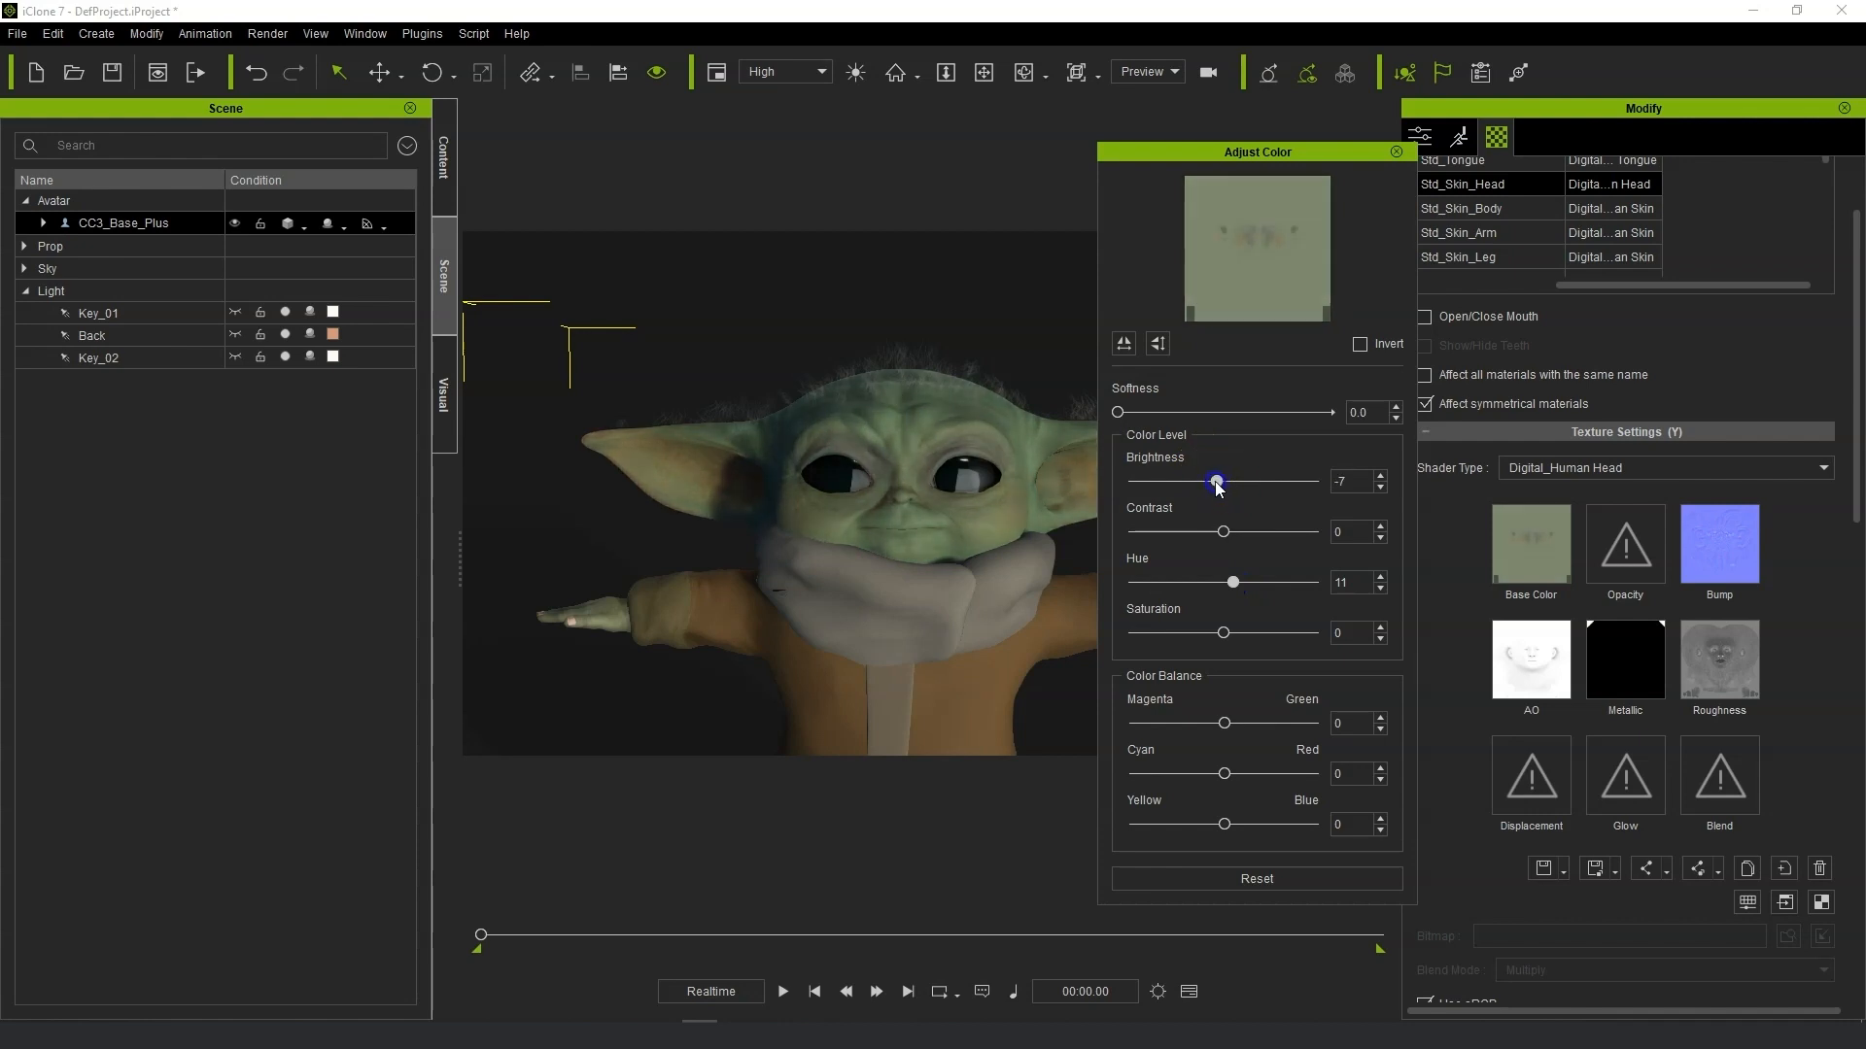
Set the head base color's Saturation to -3 and Brightness to -9, then close the Adjust Color dialog.
left_click_drag(1224, 633, 1213, 633)
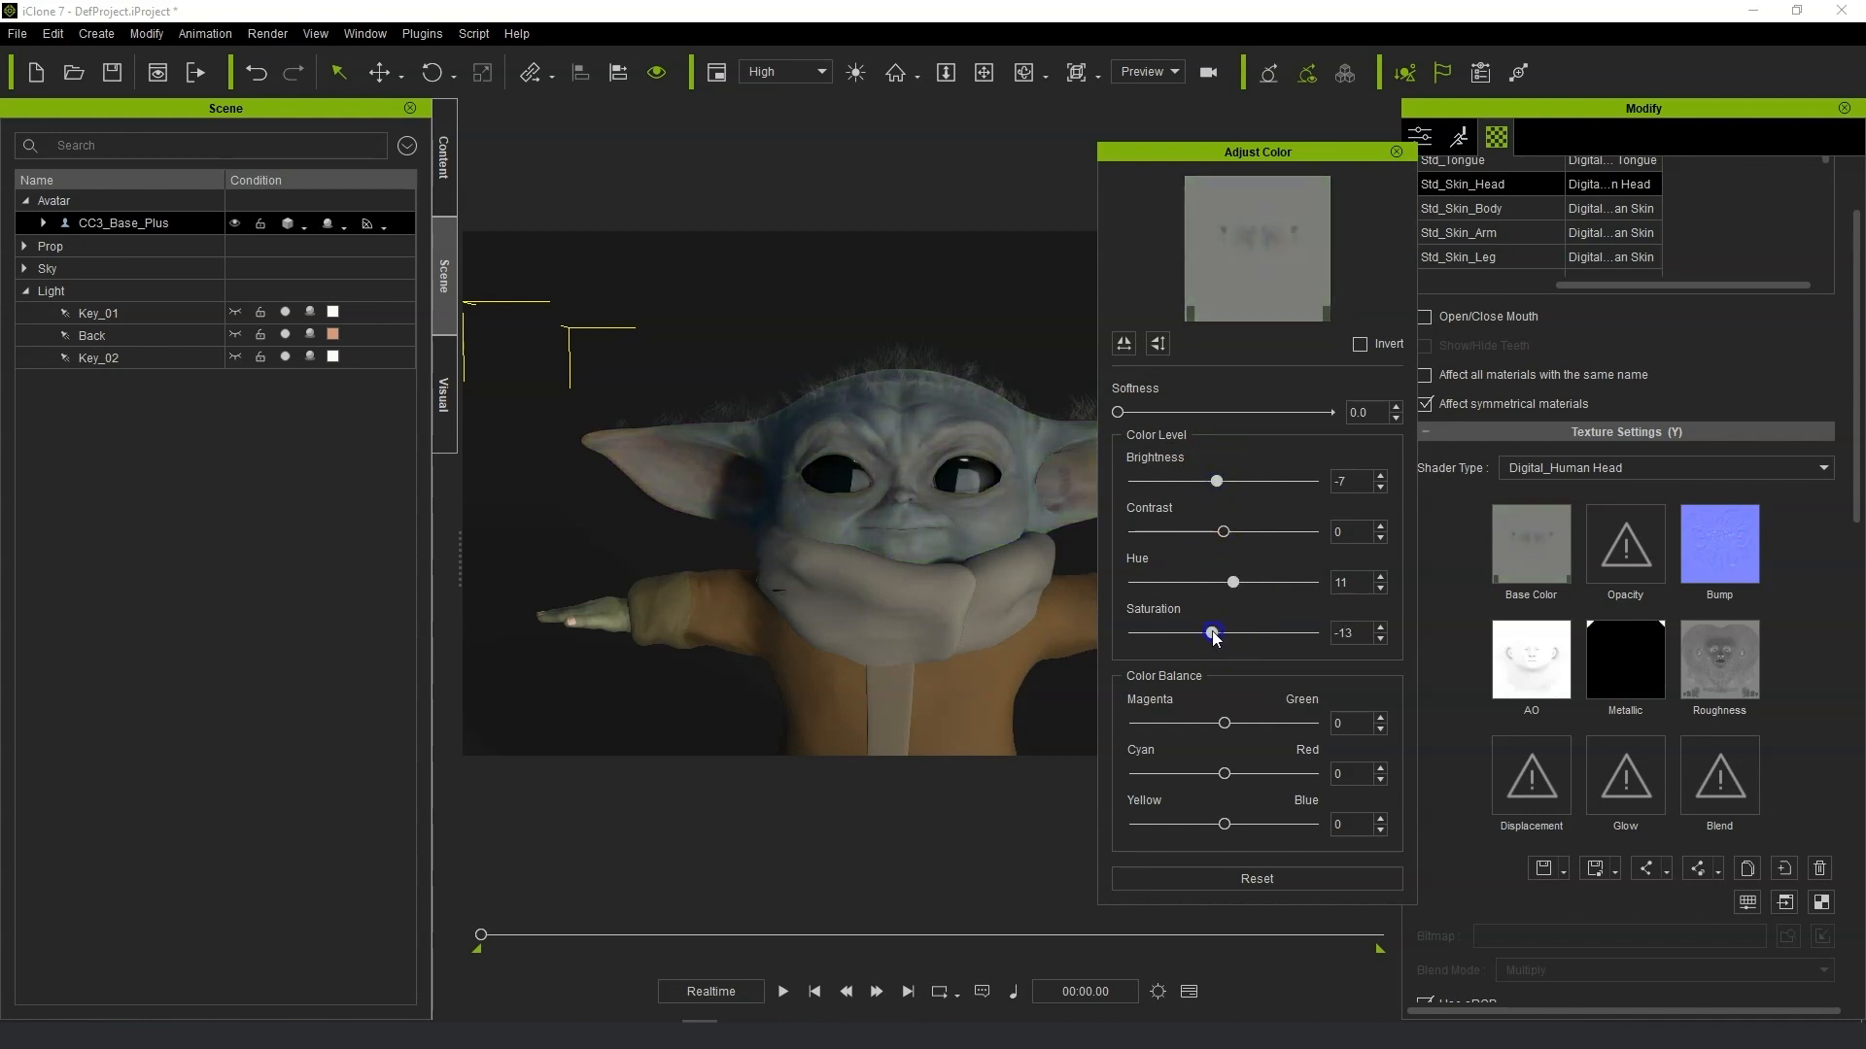
middle_click_drag(1064, 581, 999, 556)
left_click_drag(1216, 481, 1214, 482)
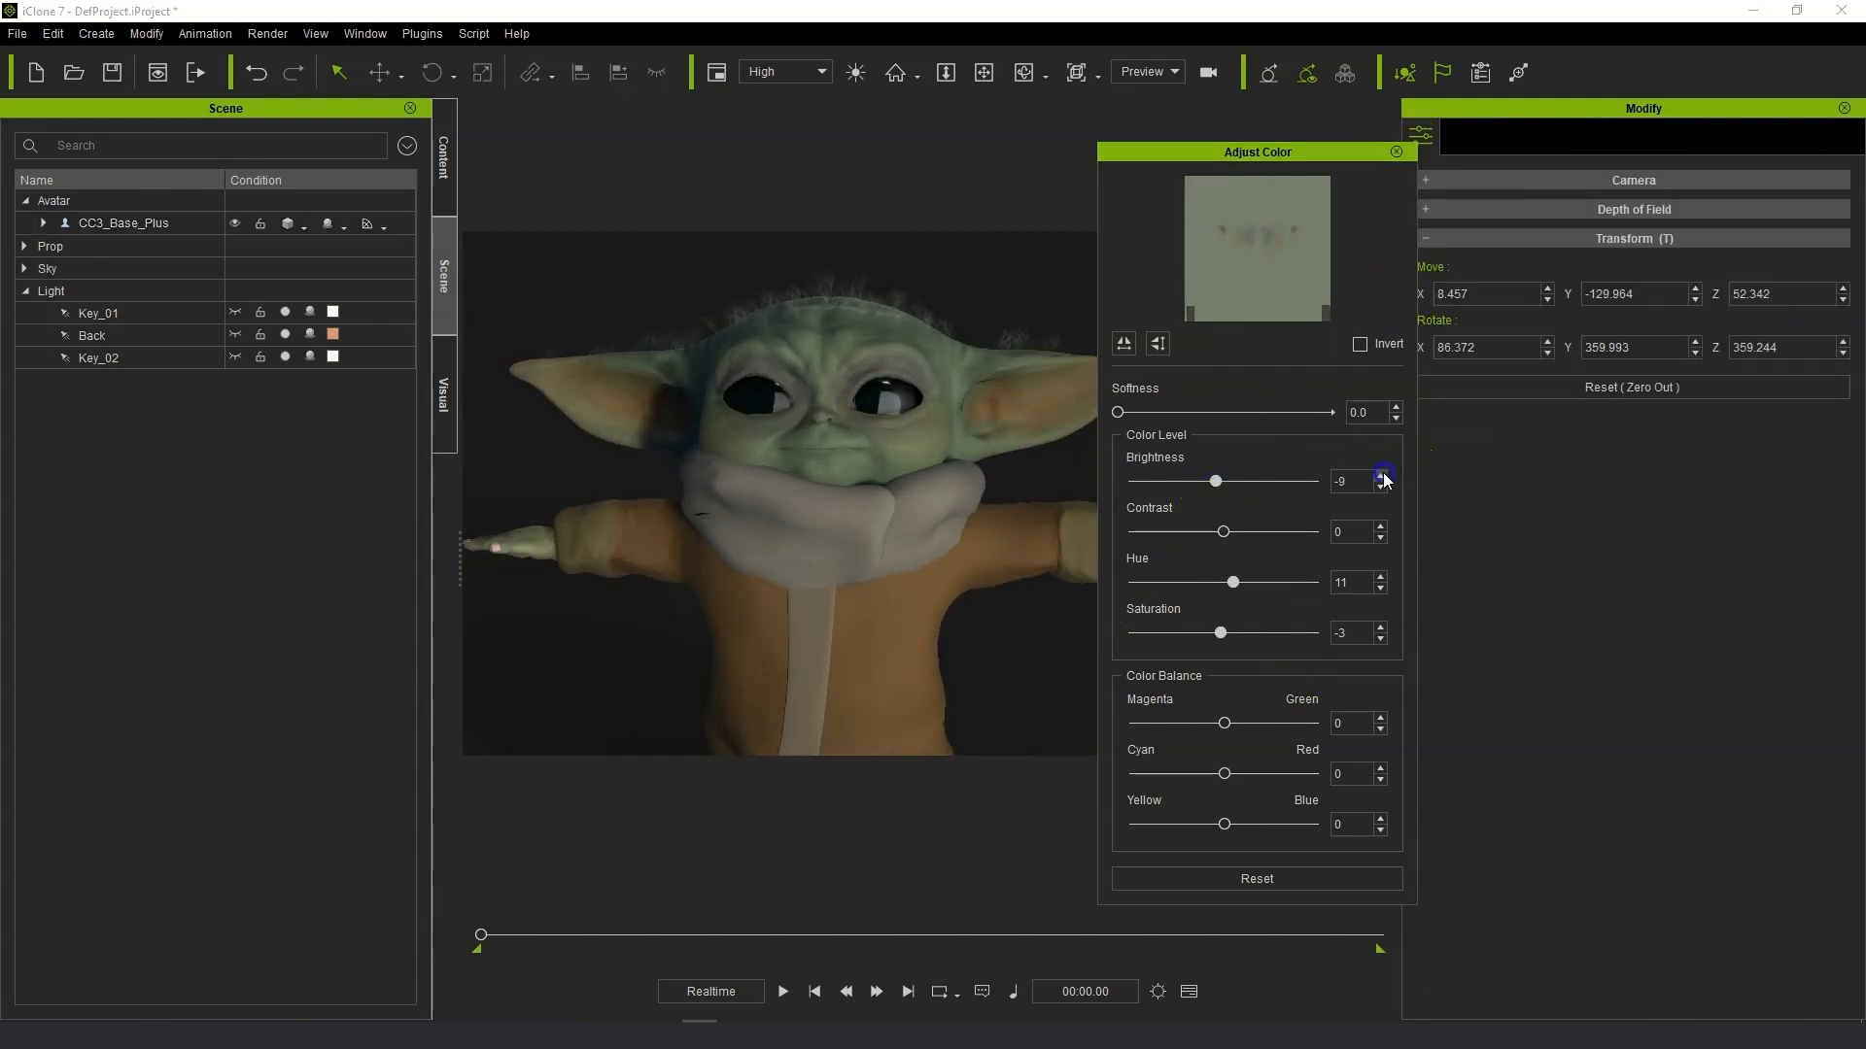
left_click(1396, 152)
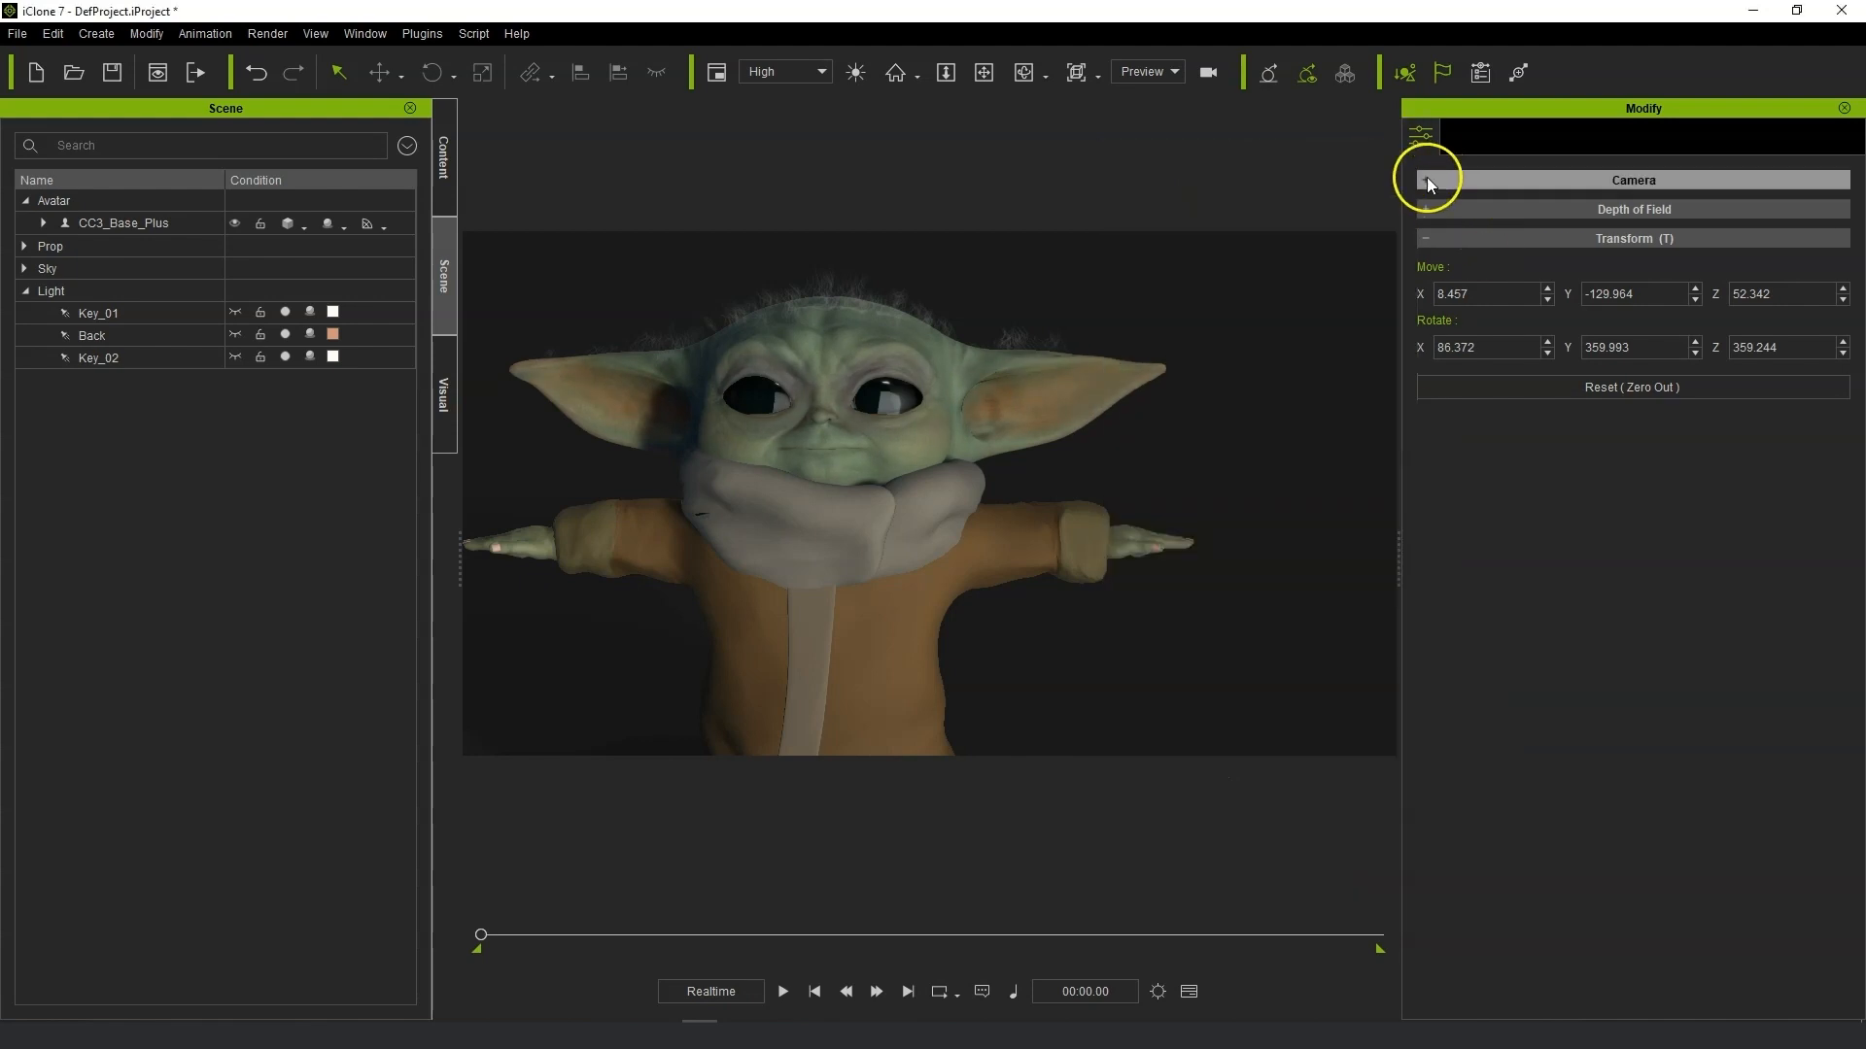
In the head material's Blend Map settings, set Base Color Blend Map Saturation to 0.034 and Normal Map Blend Strength to 0.847.
left_click(896, 415)
left_click(1504, 144)
scroll(1470, 849, "down", 4)
left_click(1474, 885)
scroll(1668, 827, "down", 1)
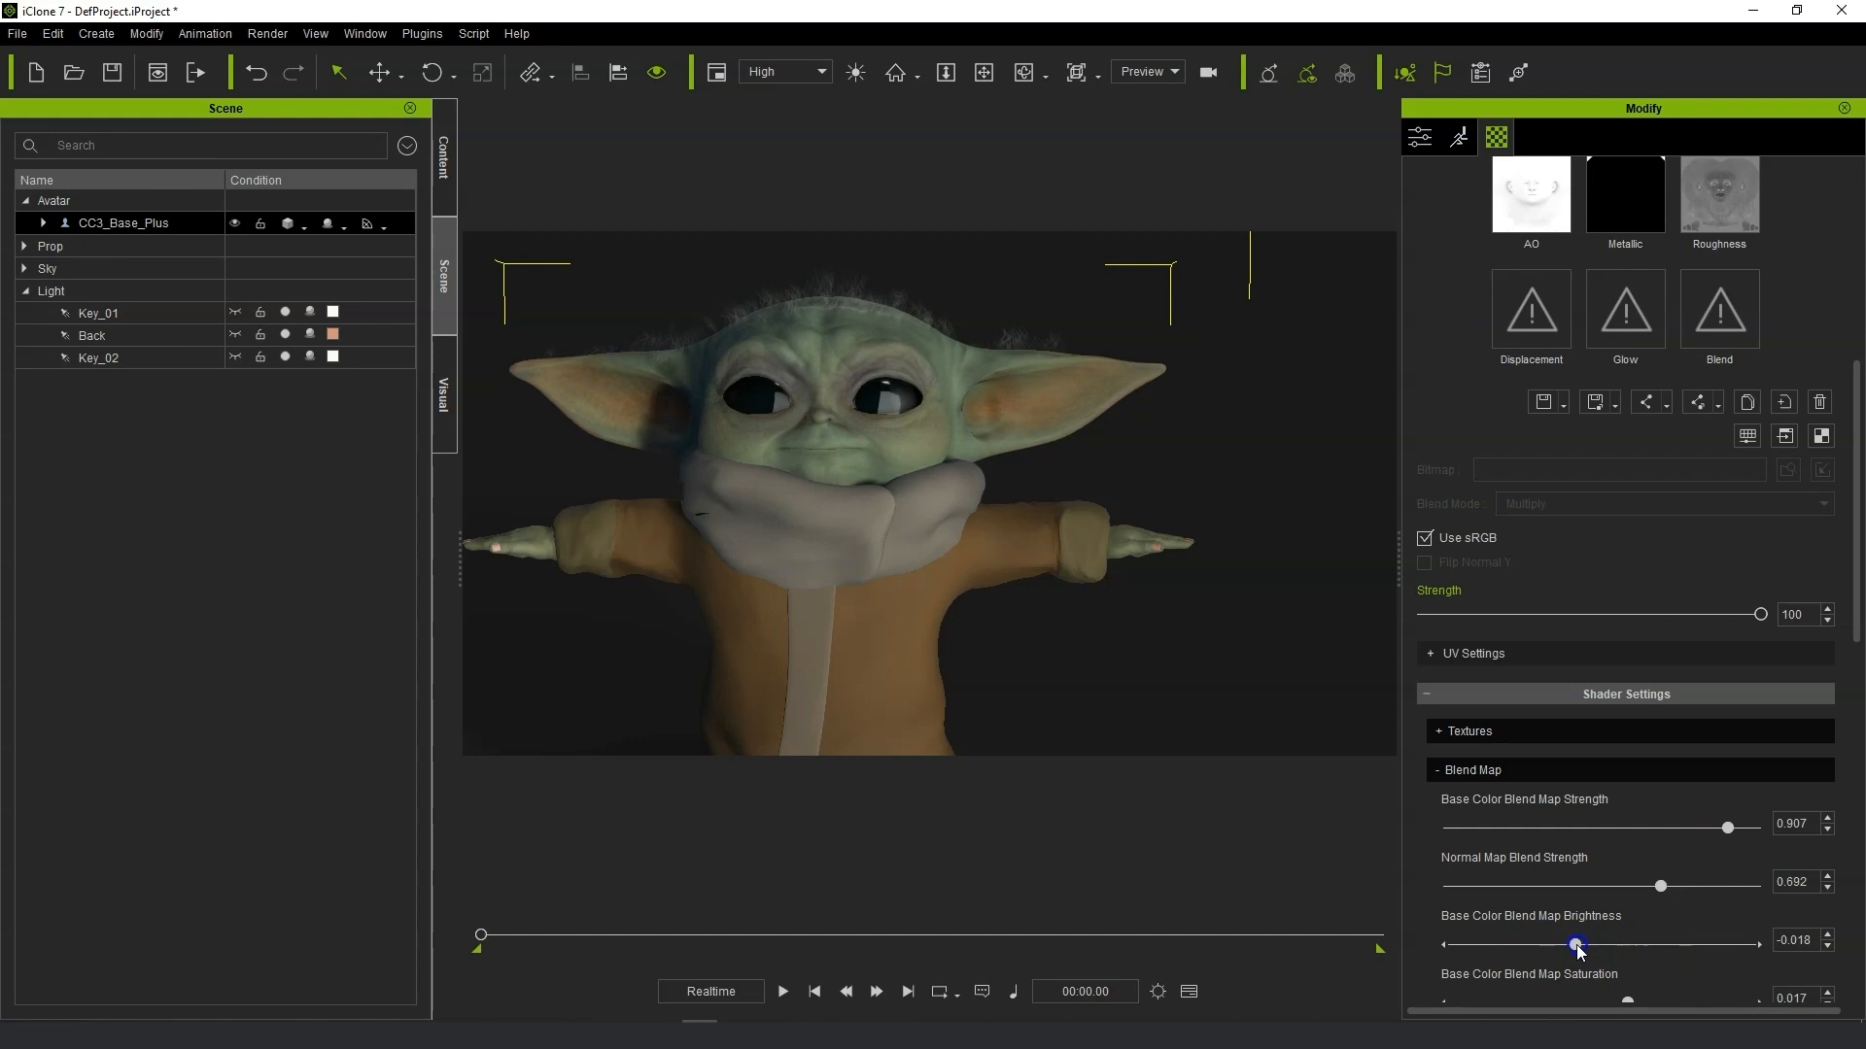
scroll(1578, 951, "down", 1)
left_click_drag(1627, 886, 1660, 888)
left_click_drag(1718, 770, 1709, 769)
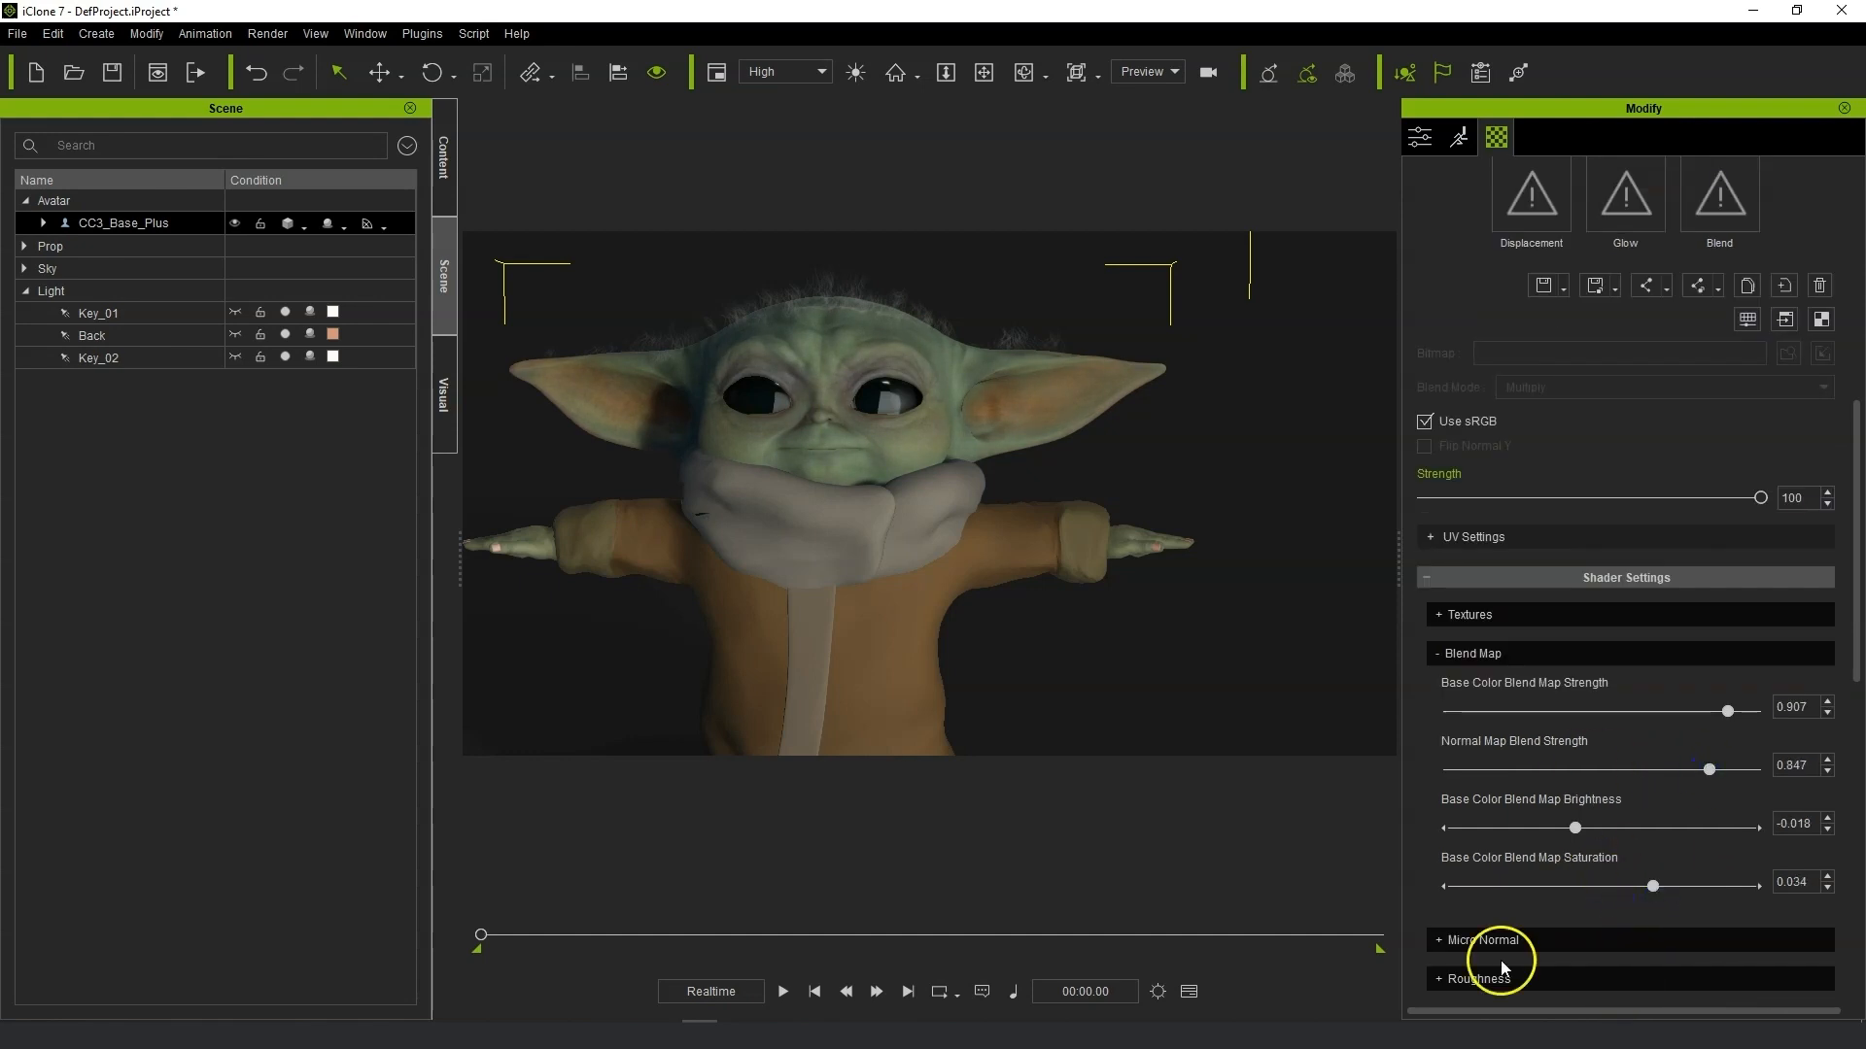
Orbit and zoom the viewport to inspect the character's updated skin shading.
scroll(962, 596, "down", 5)
middle_click_drag(1026, 596, 1102, 483)
right_click_drag(1102, 482, 1079, 533)
scroll(1088, 504, "up", 5)
middle_click_drag(1088, 504, 1048, 495)
scroll(1104, 570, "down", 5)
scroll(1107, 575, "up", 3)
scroll(1104, 571, "down", 3)
scroll(1098, 567, "up", 2)
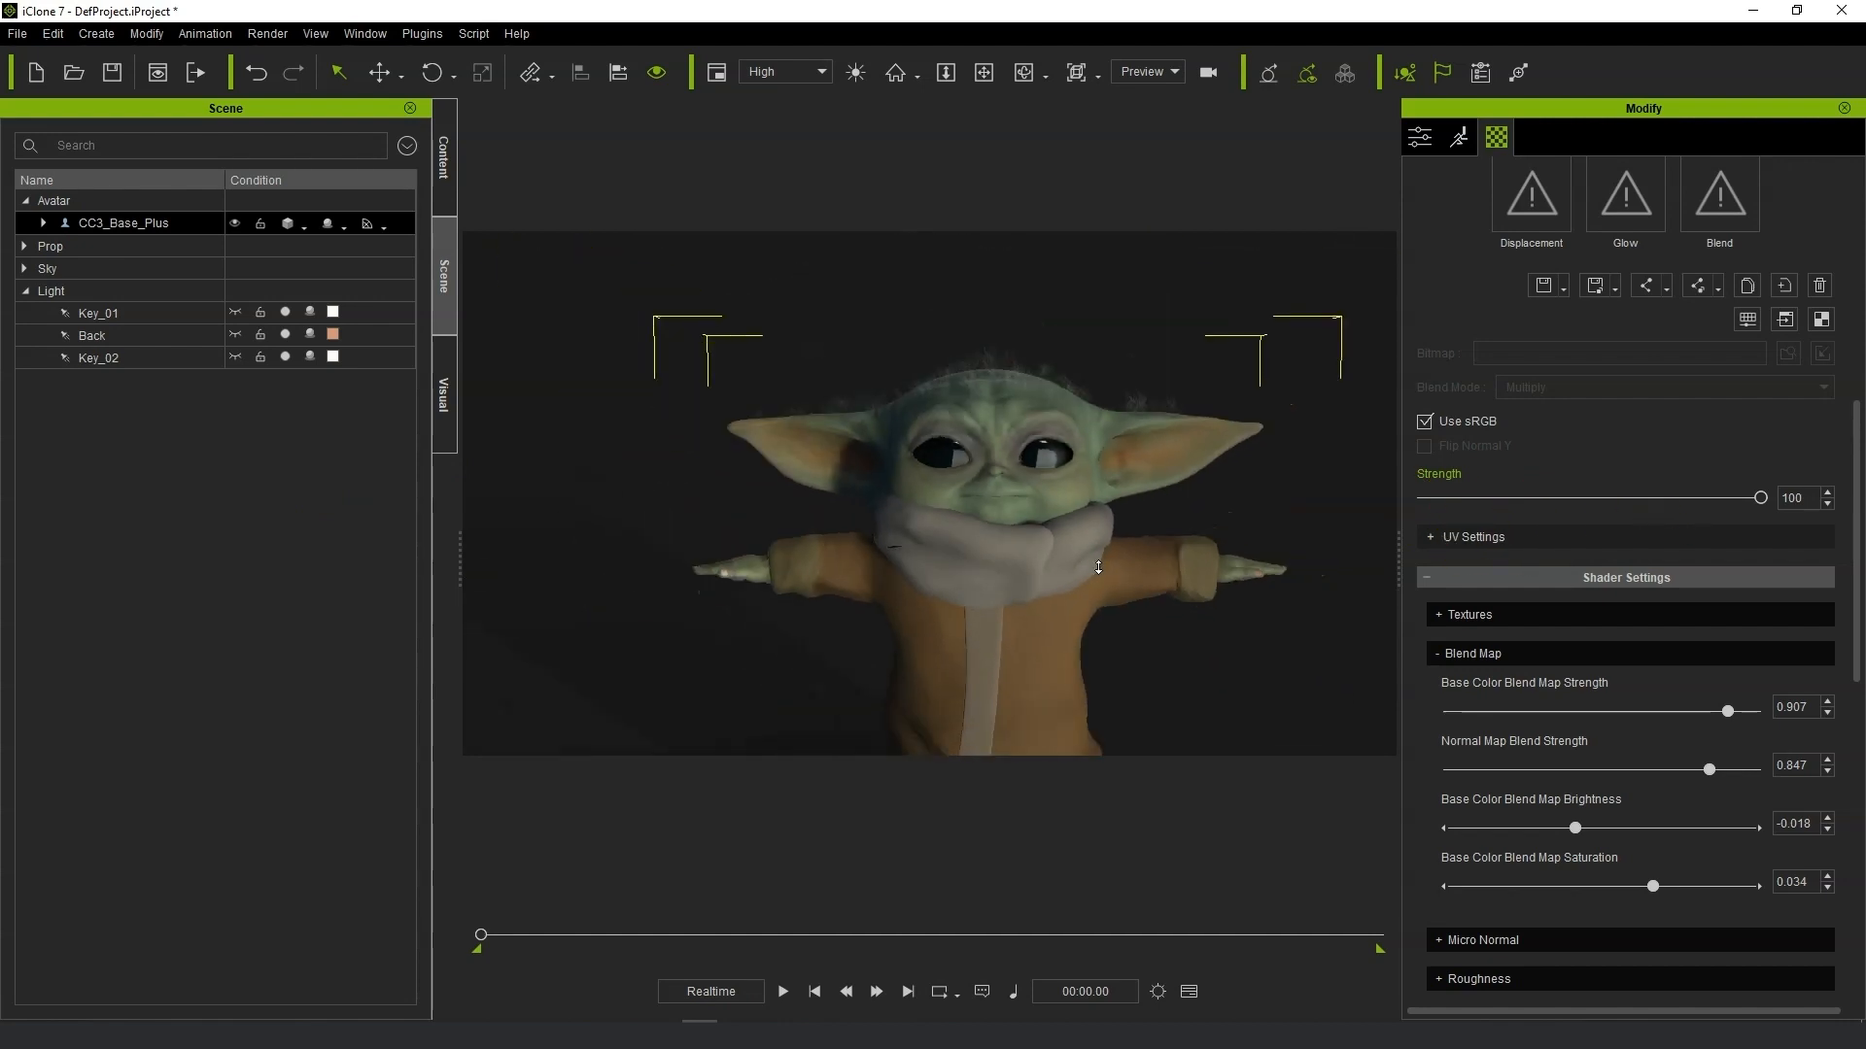
Open Face Key's Expression tab and try the Happy_2, Happy_3, Happy_7, Happy_6, Happy_5 and Happy_9 expressions.
left_click(1462, 138)
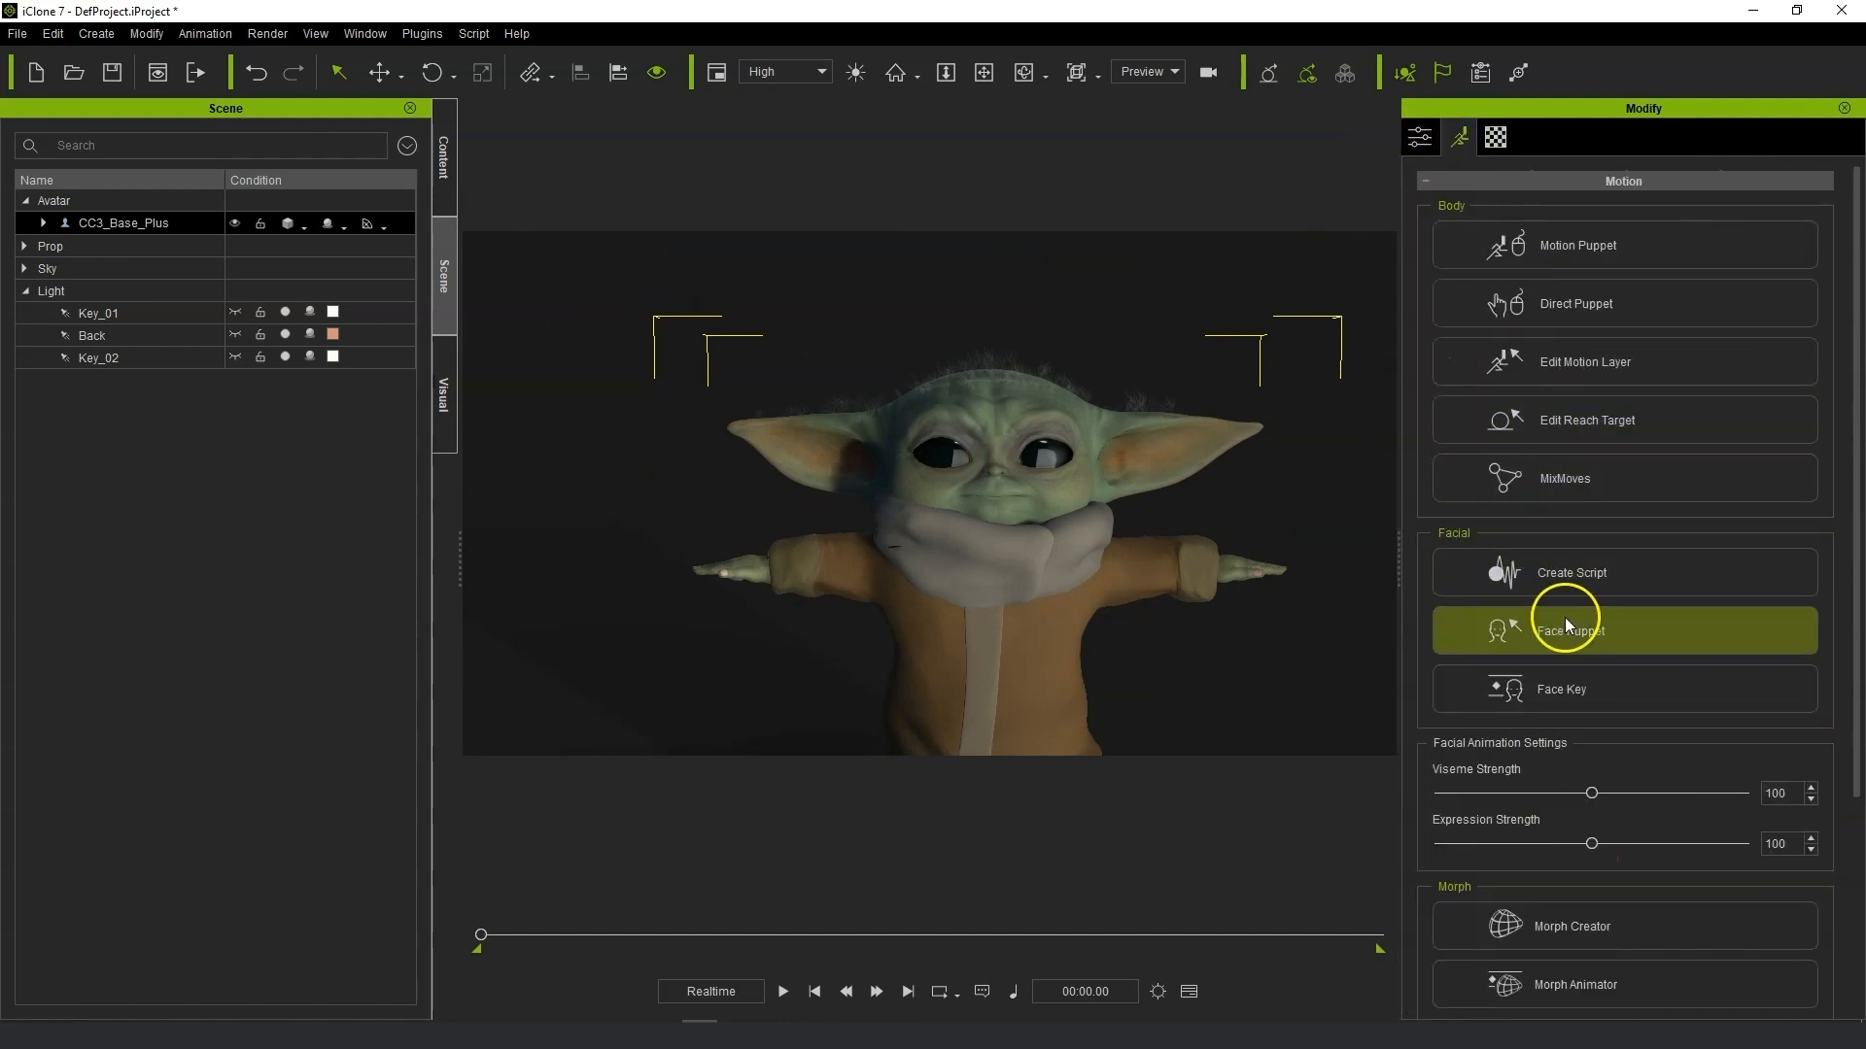
left_click(1610, 690)
left_click(1458, 230)
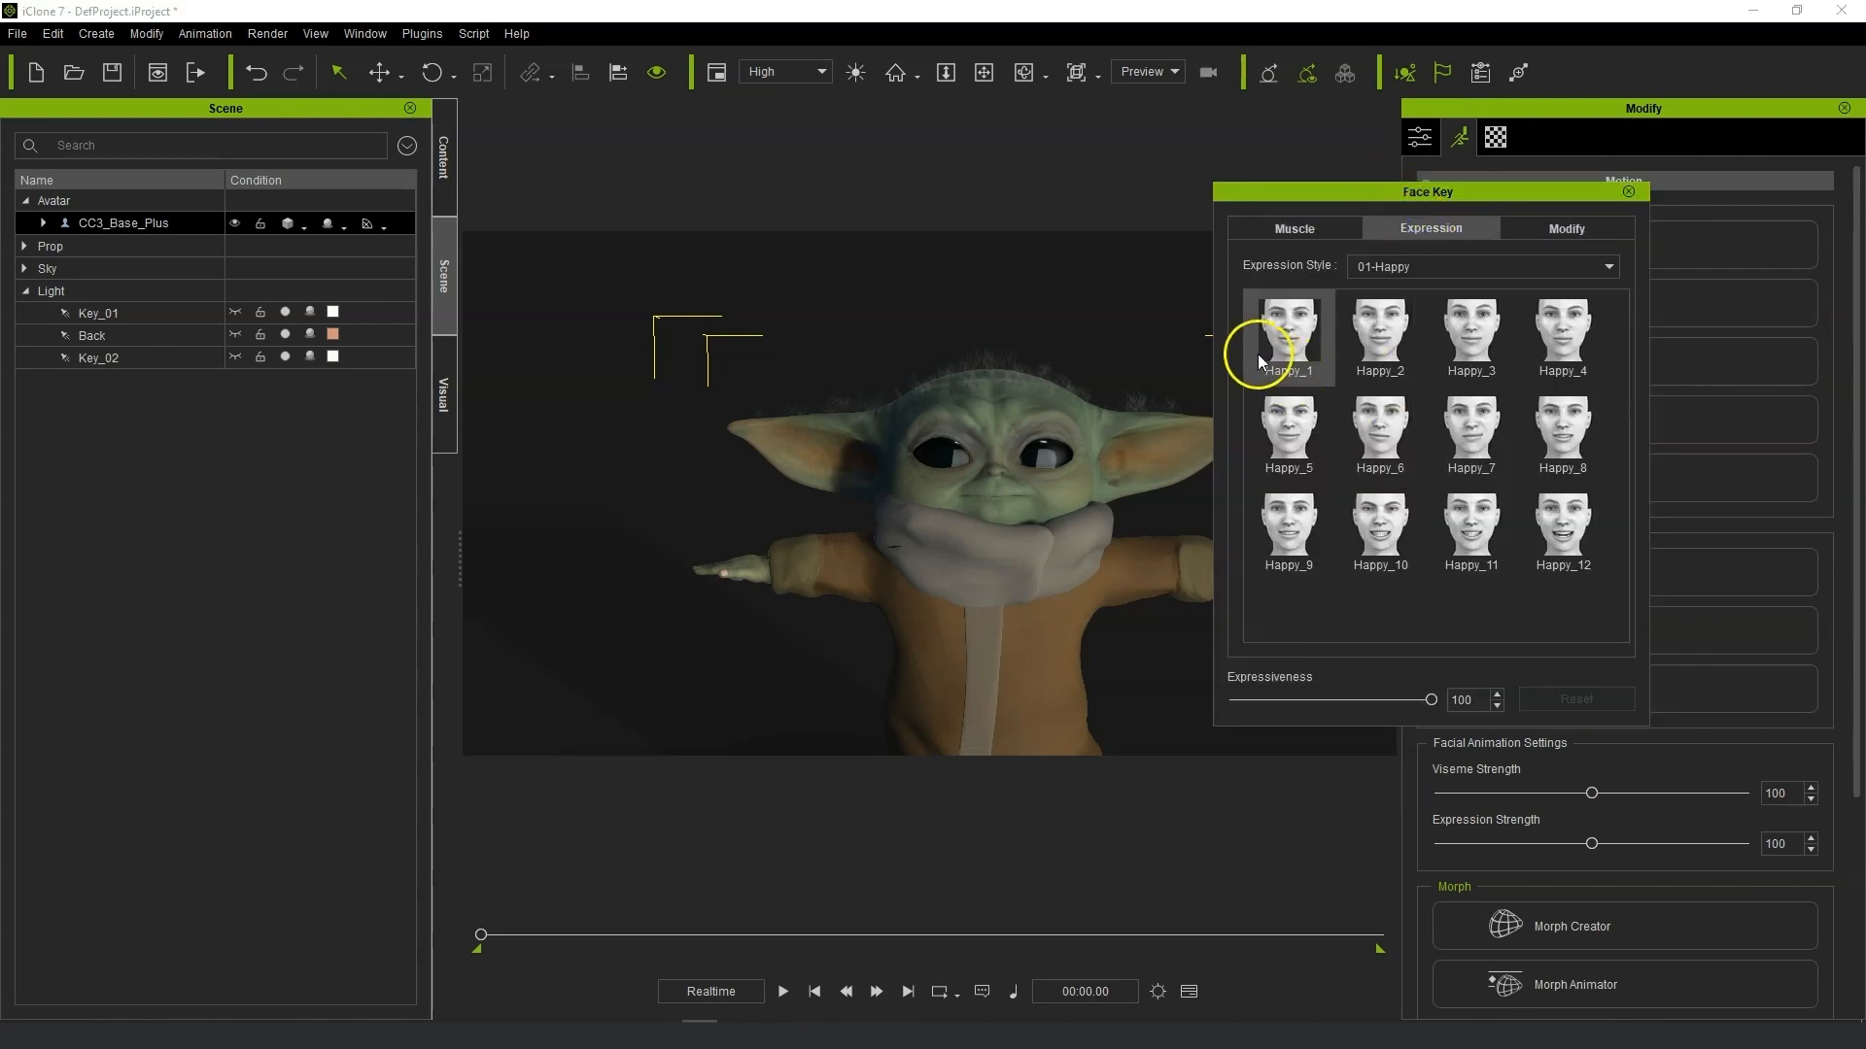
left_click(1370, 336)
left_click(1485, 334)
left_click(1478, 418)
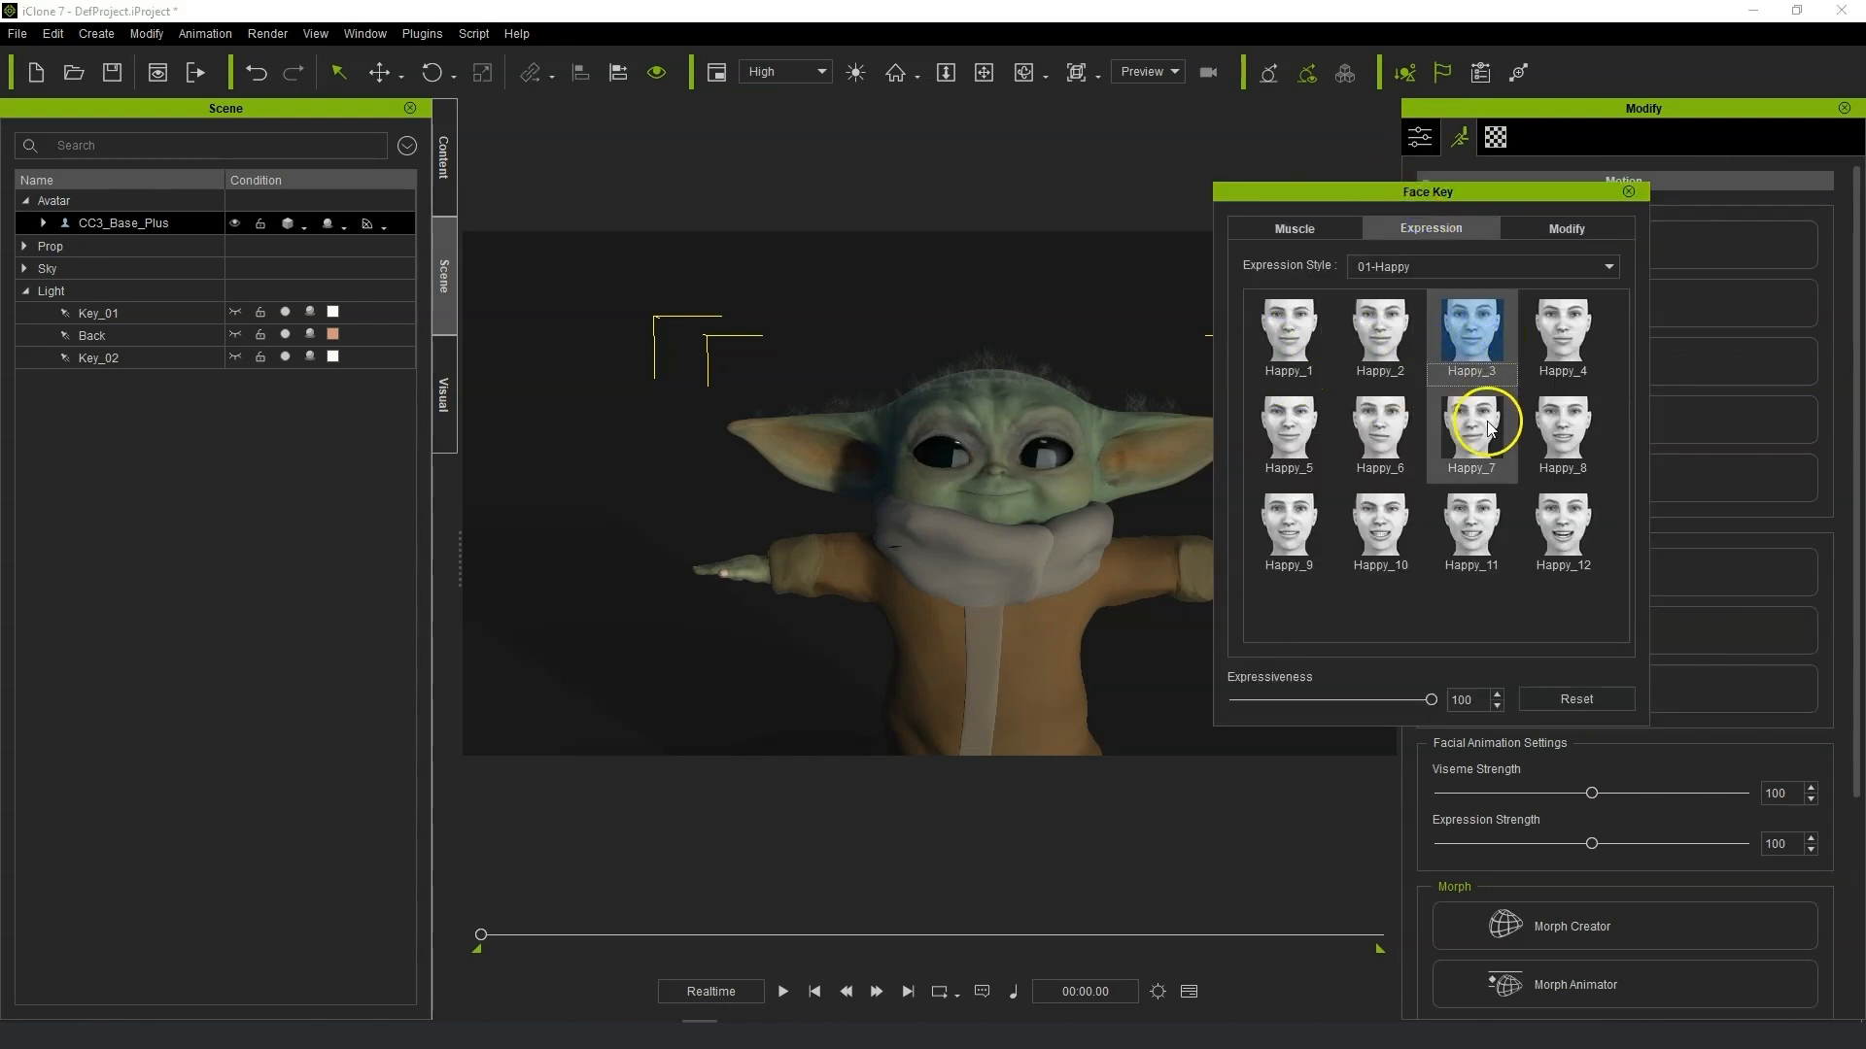
left_click(1360, 433)
left_click(1268, 428)
left_click(1261, 530)
Try further Happy expressions, ending on Happy_11, and close the Face Key dialog.
left_click(1349, 529)
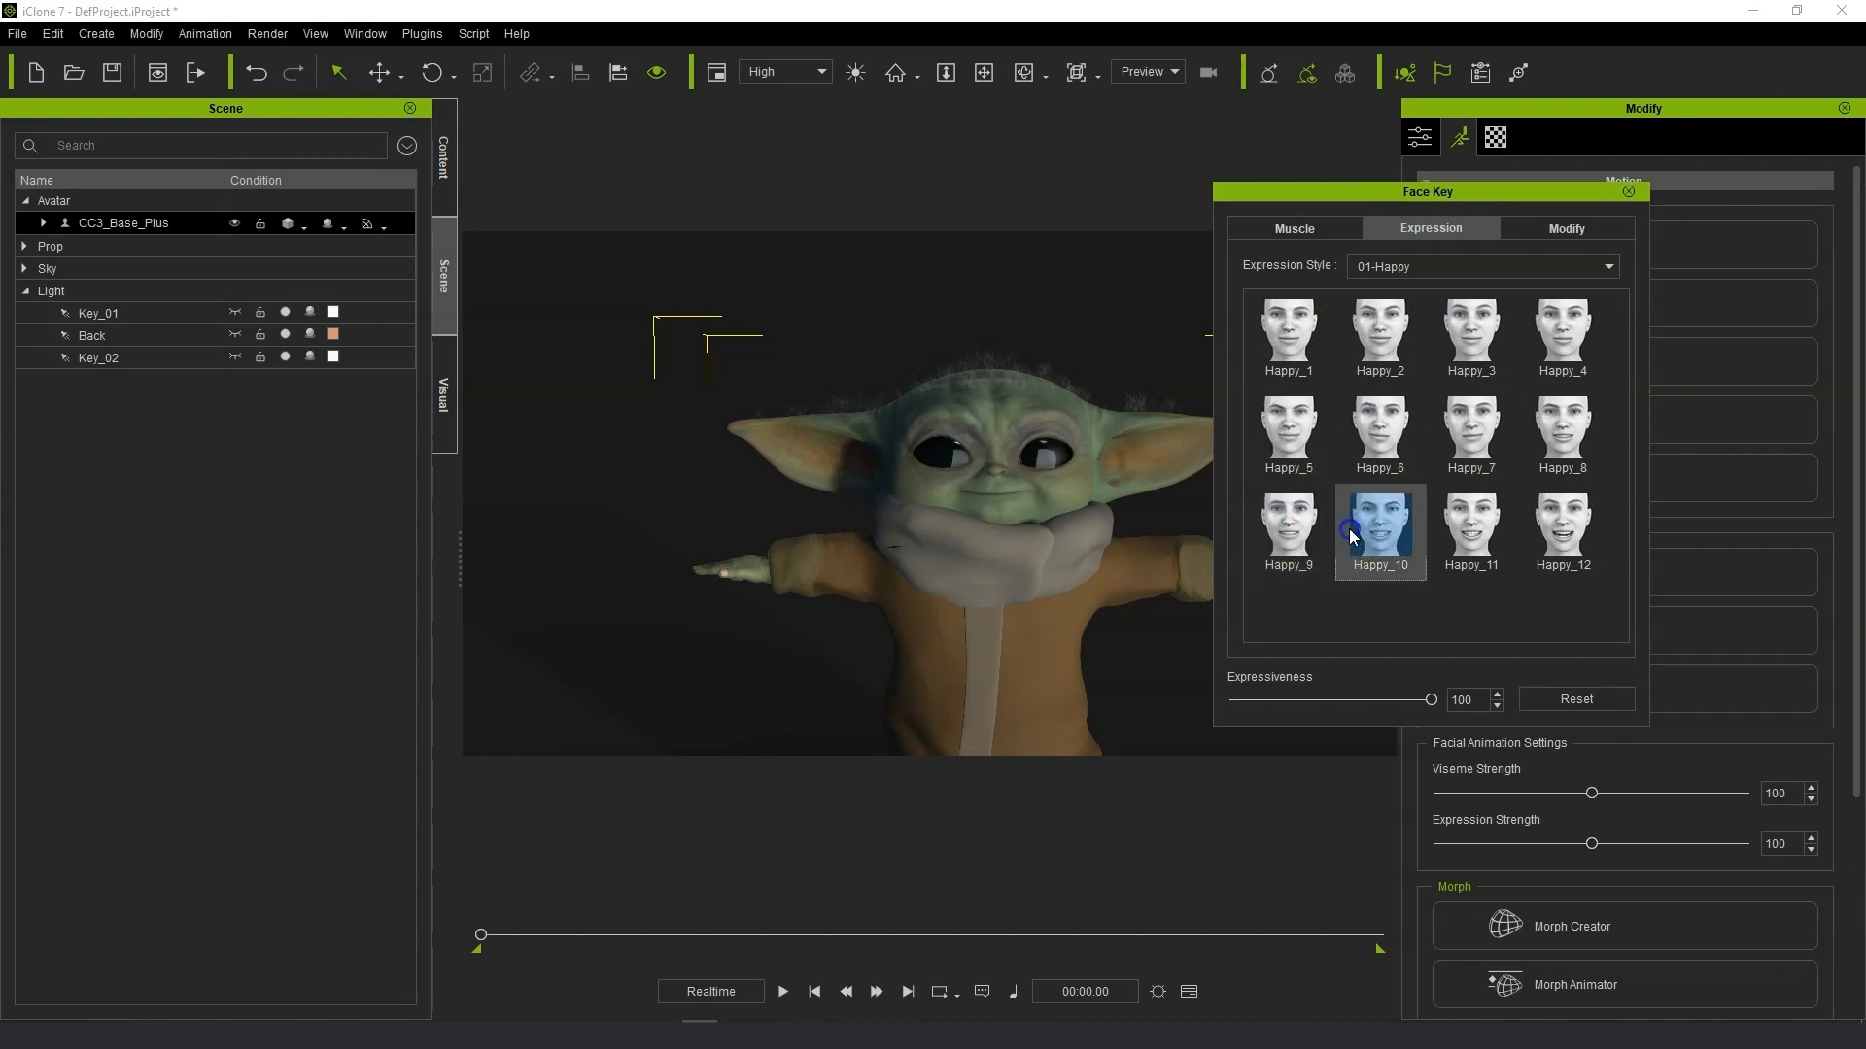
left_click(1449, 529)
left_click(1561, 538)
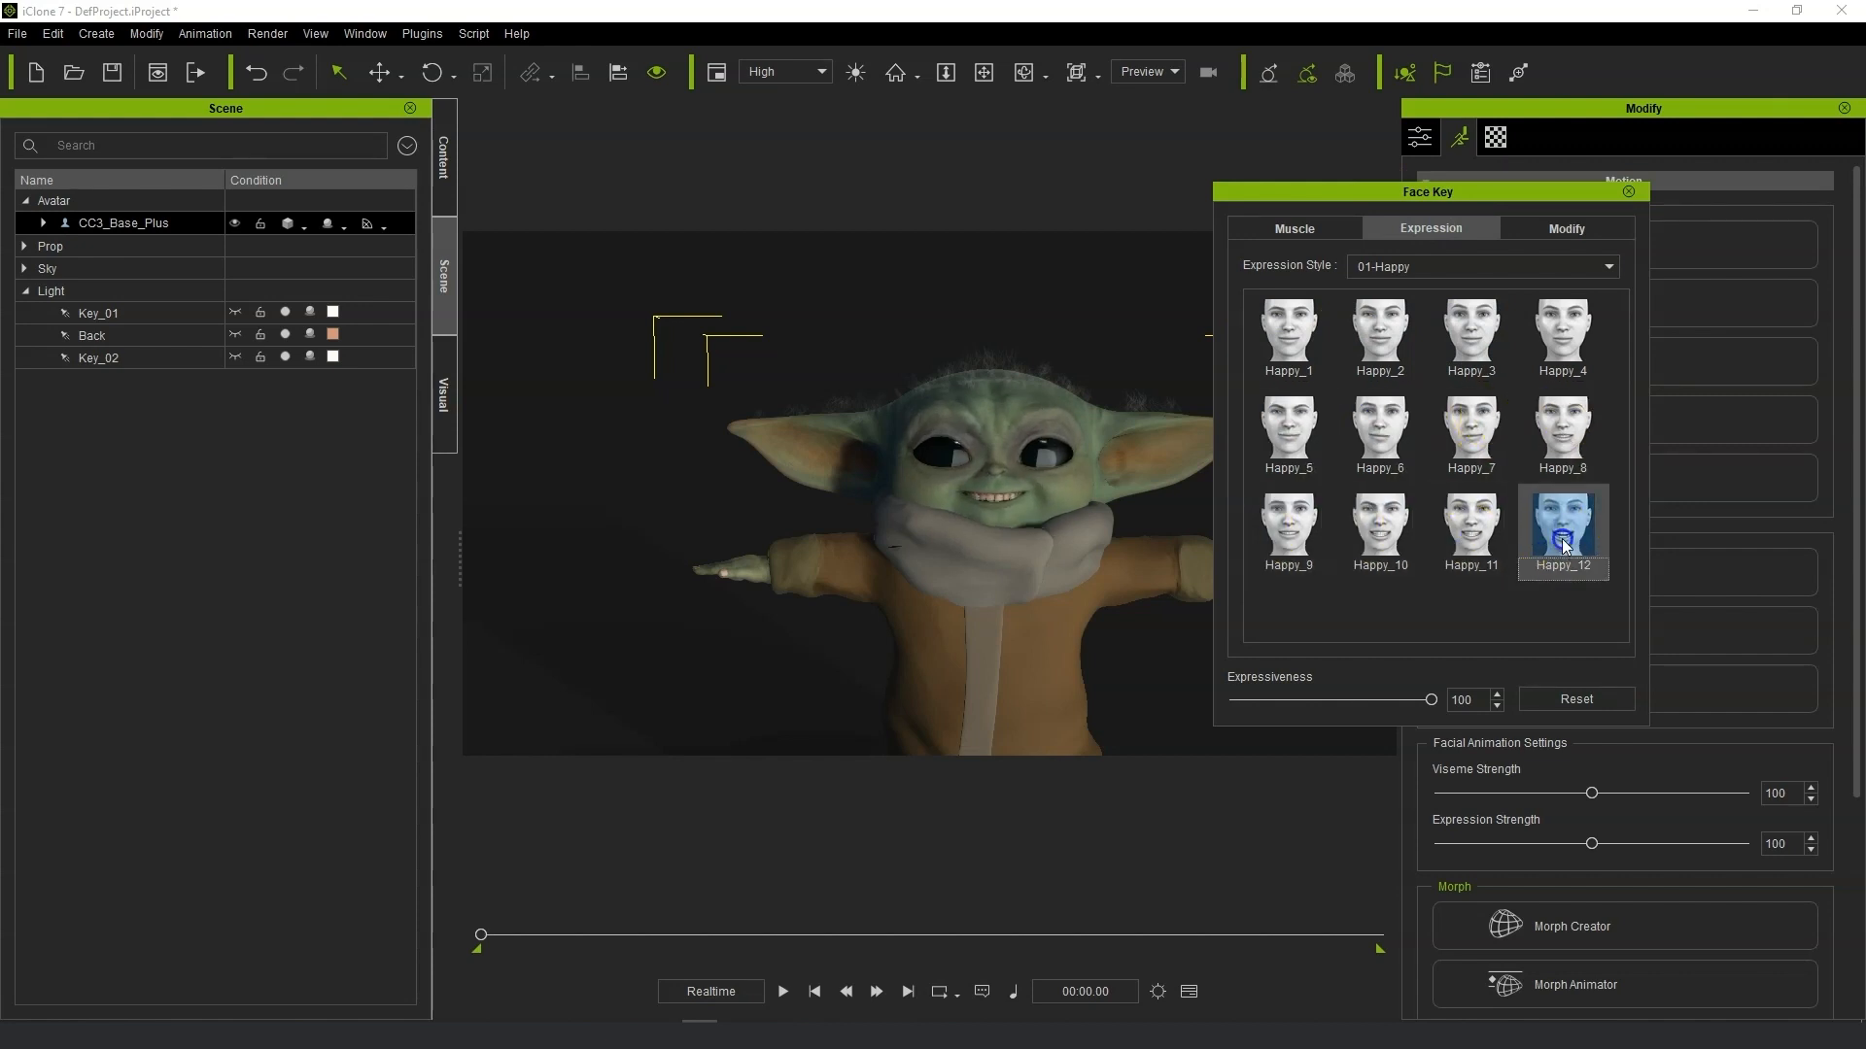
left_click(1562, 330)
left_click(1471, 330)
left_click(1471, 427)
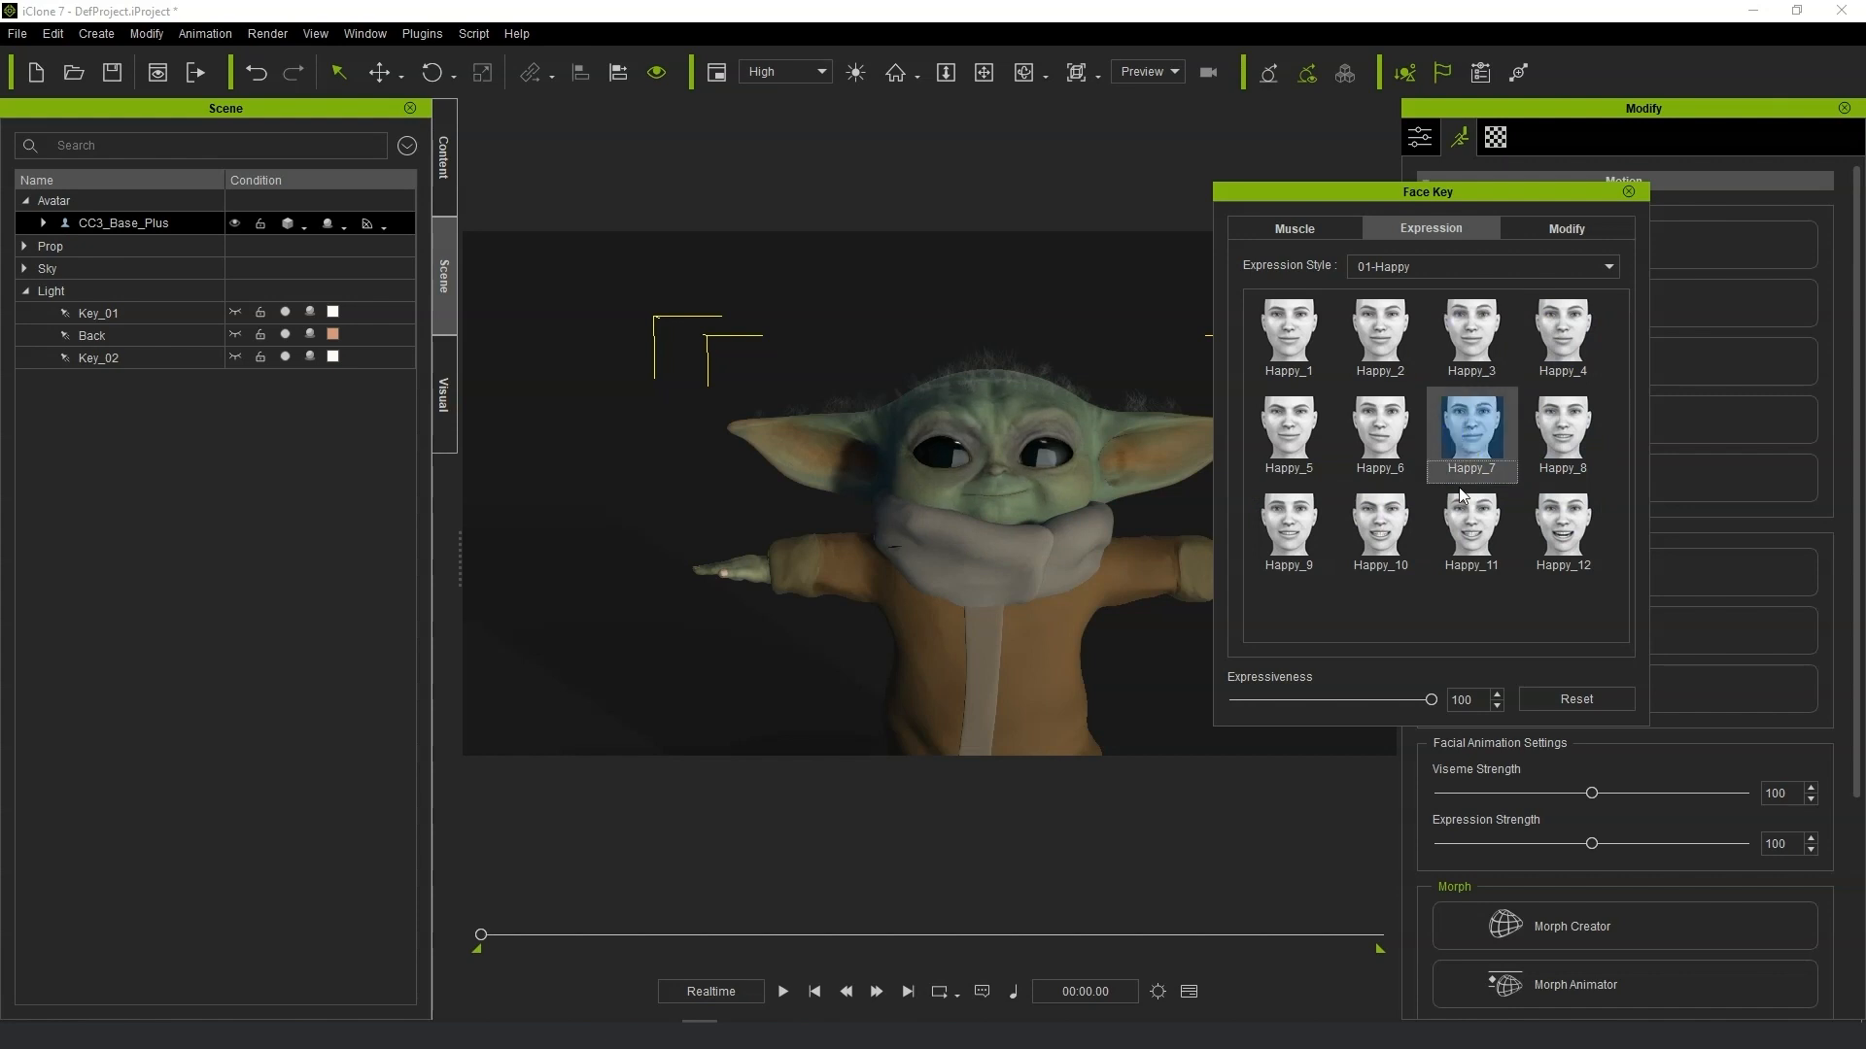
left_click(1471, 525)
left_click(1628, 192)
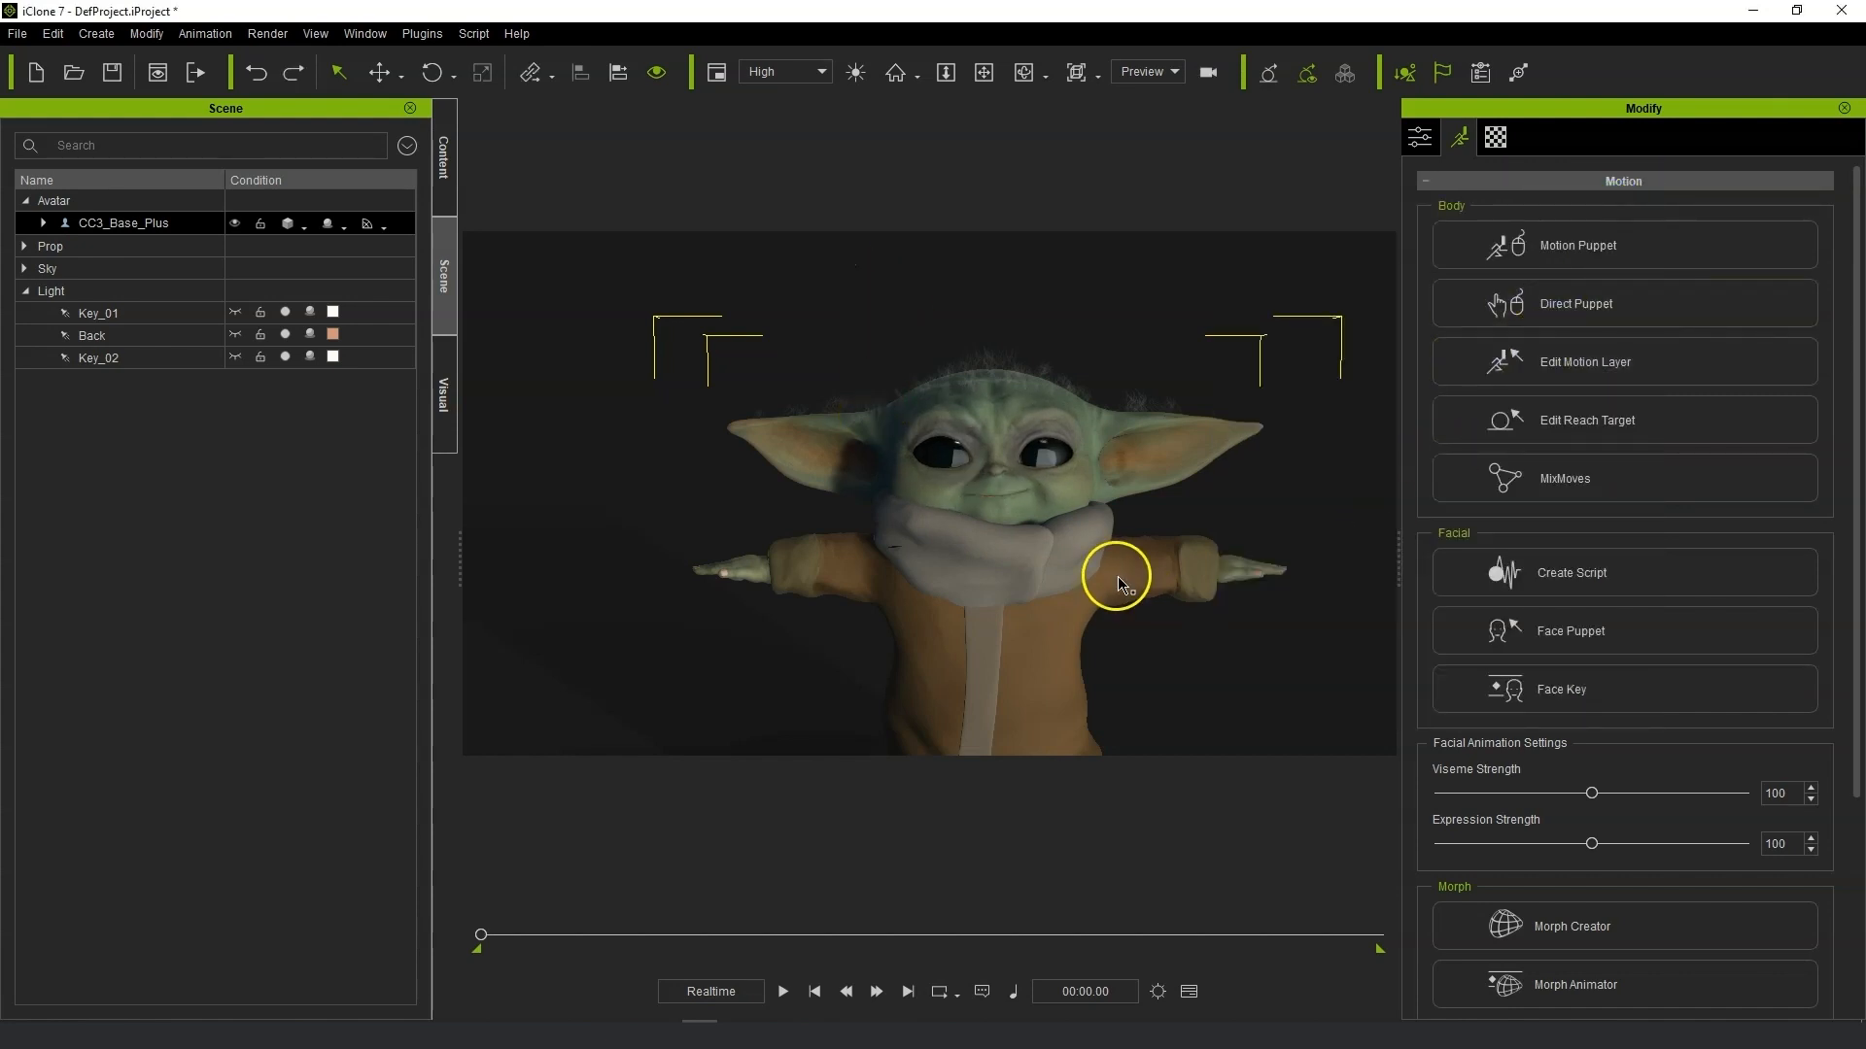
Orbit and zoom the viewport to frame the whole character.
left_click(1593, 689)
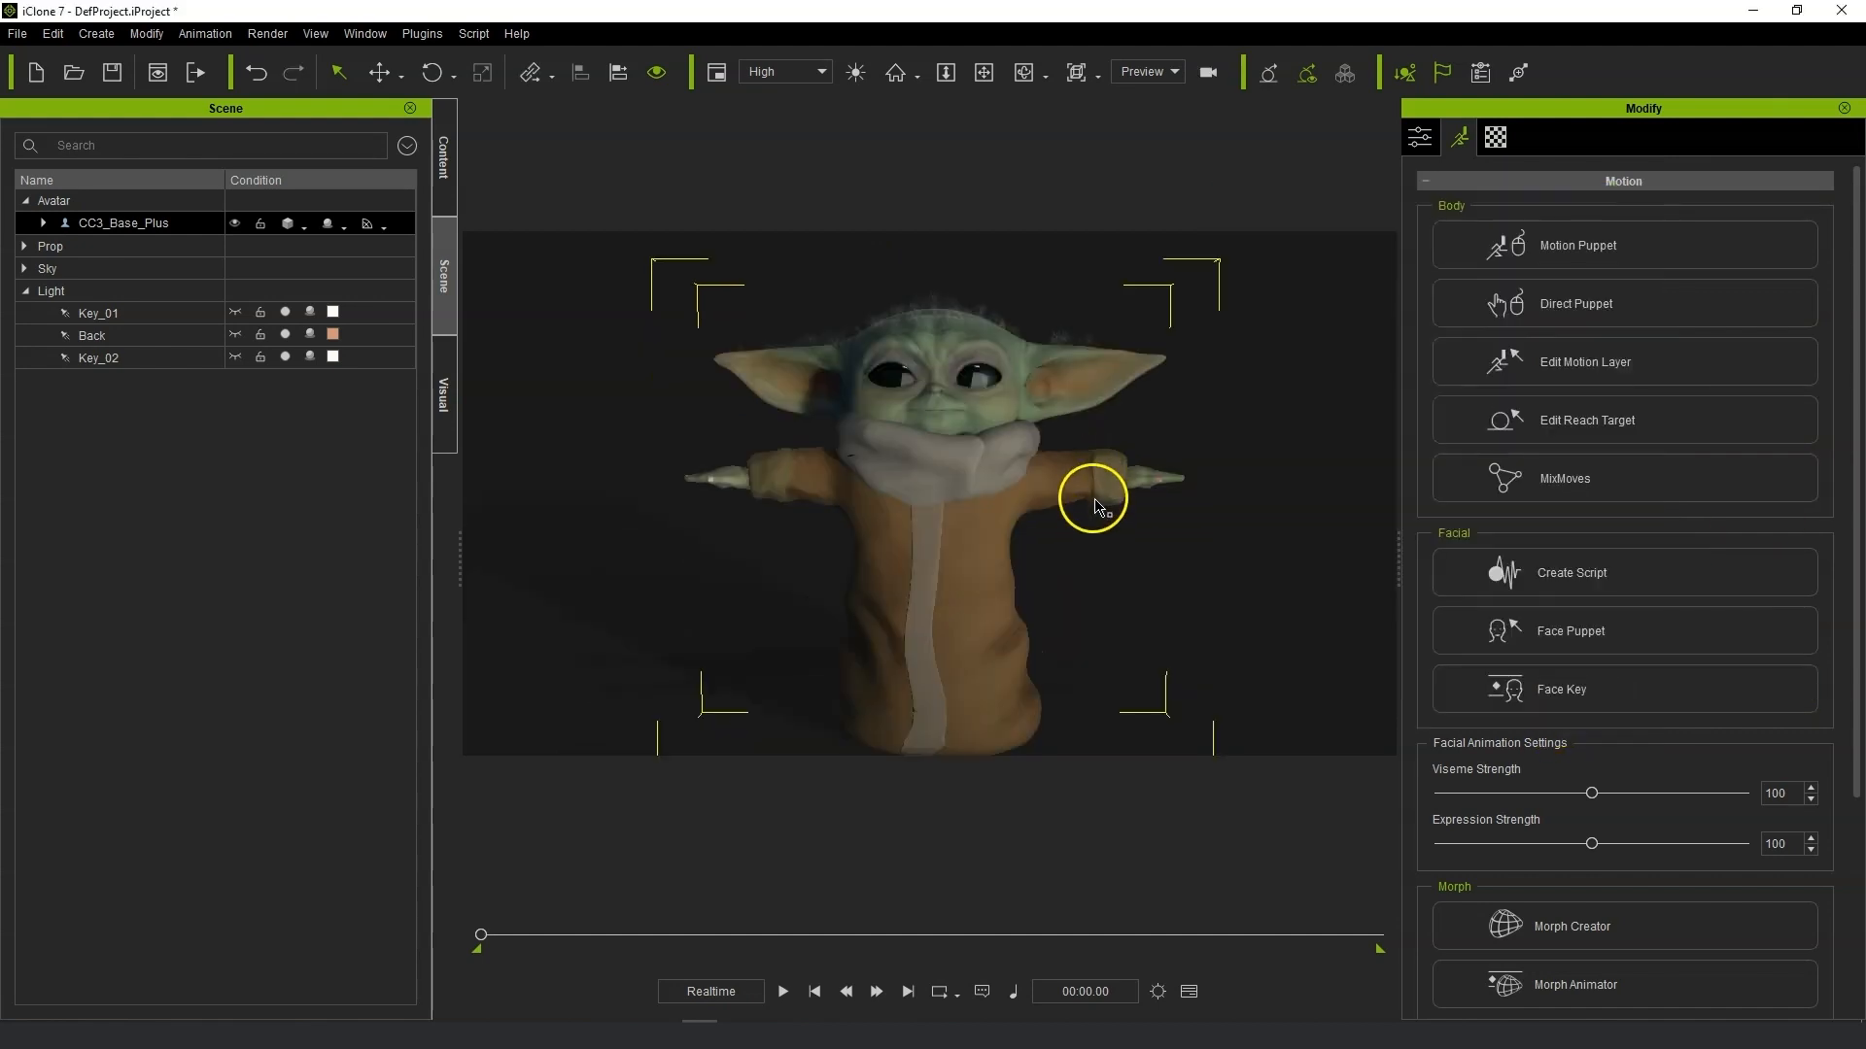
middle_click_drag(1243, 463, 1243, 473)
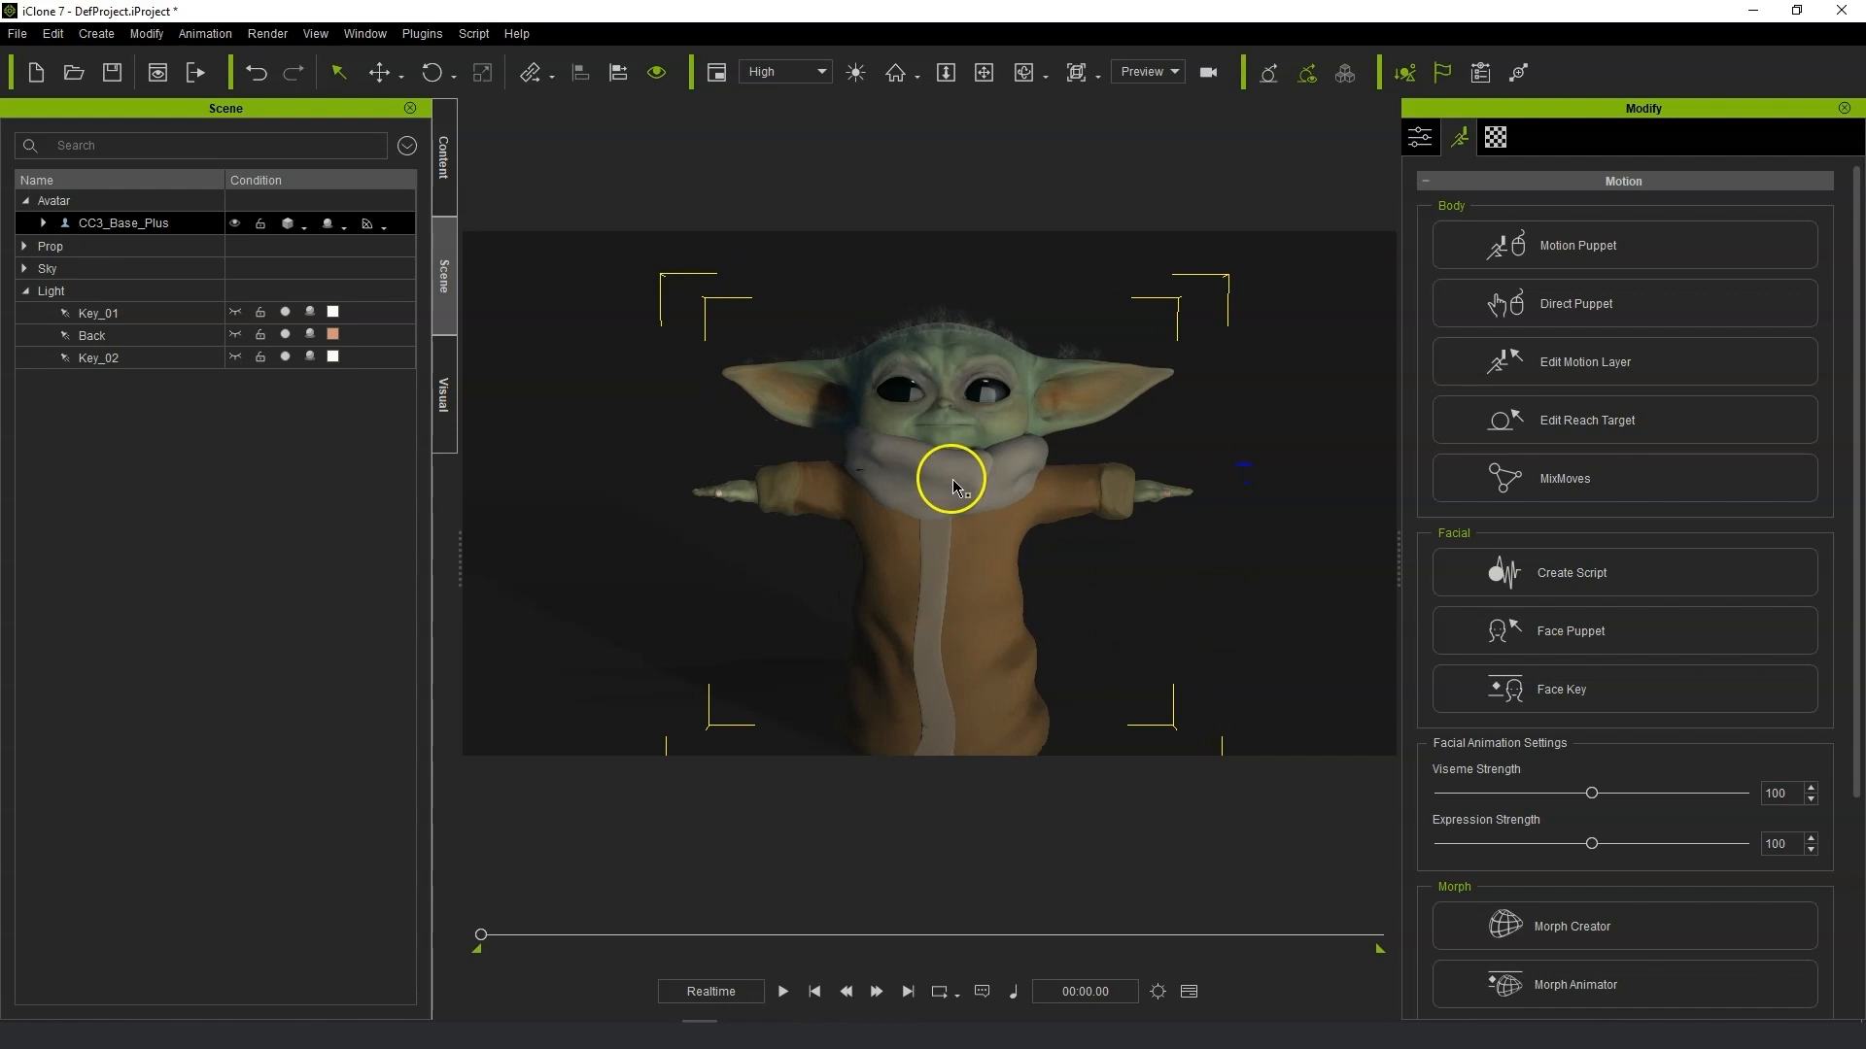
scroll(949, 482, "up", 3)
scroll(948, 481, "down", 2)
right_click_drag(1104, 496, 1108, 483, "alt")
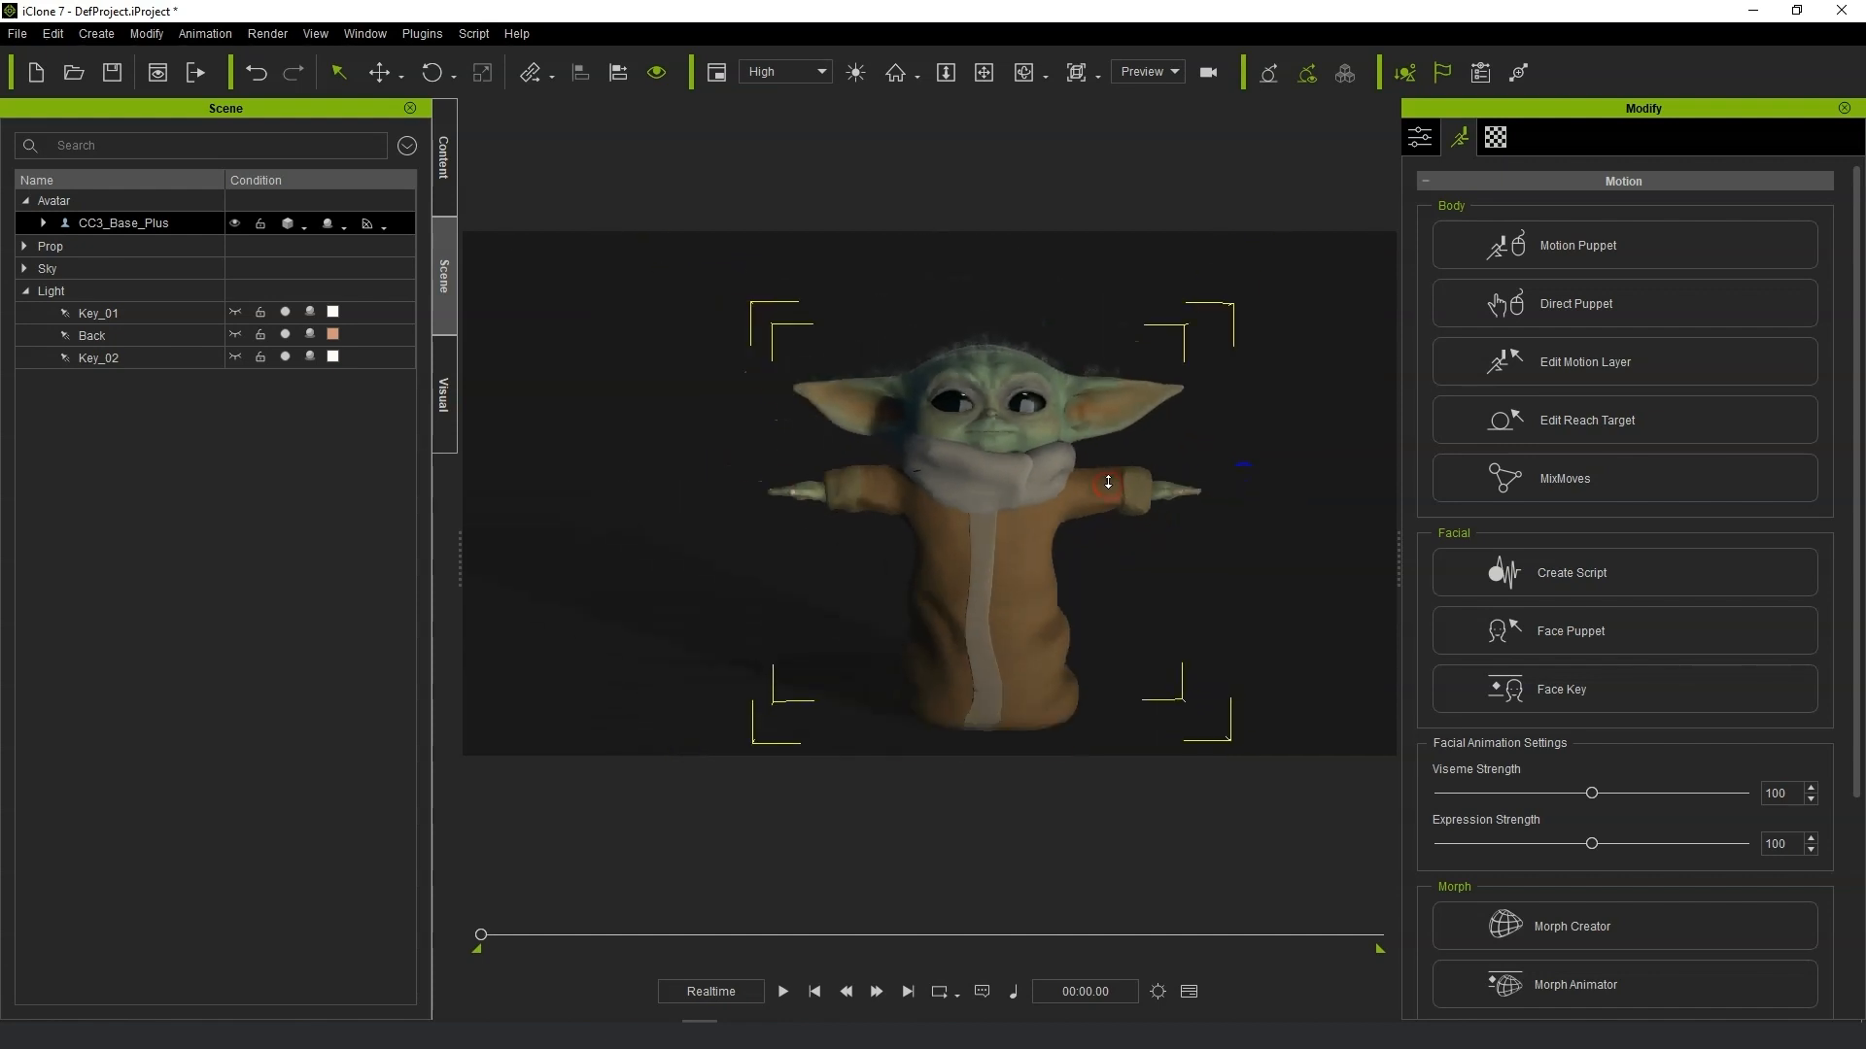
middle_click_drag(1156, 481, 1122, 489)
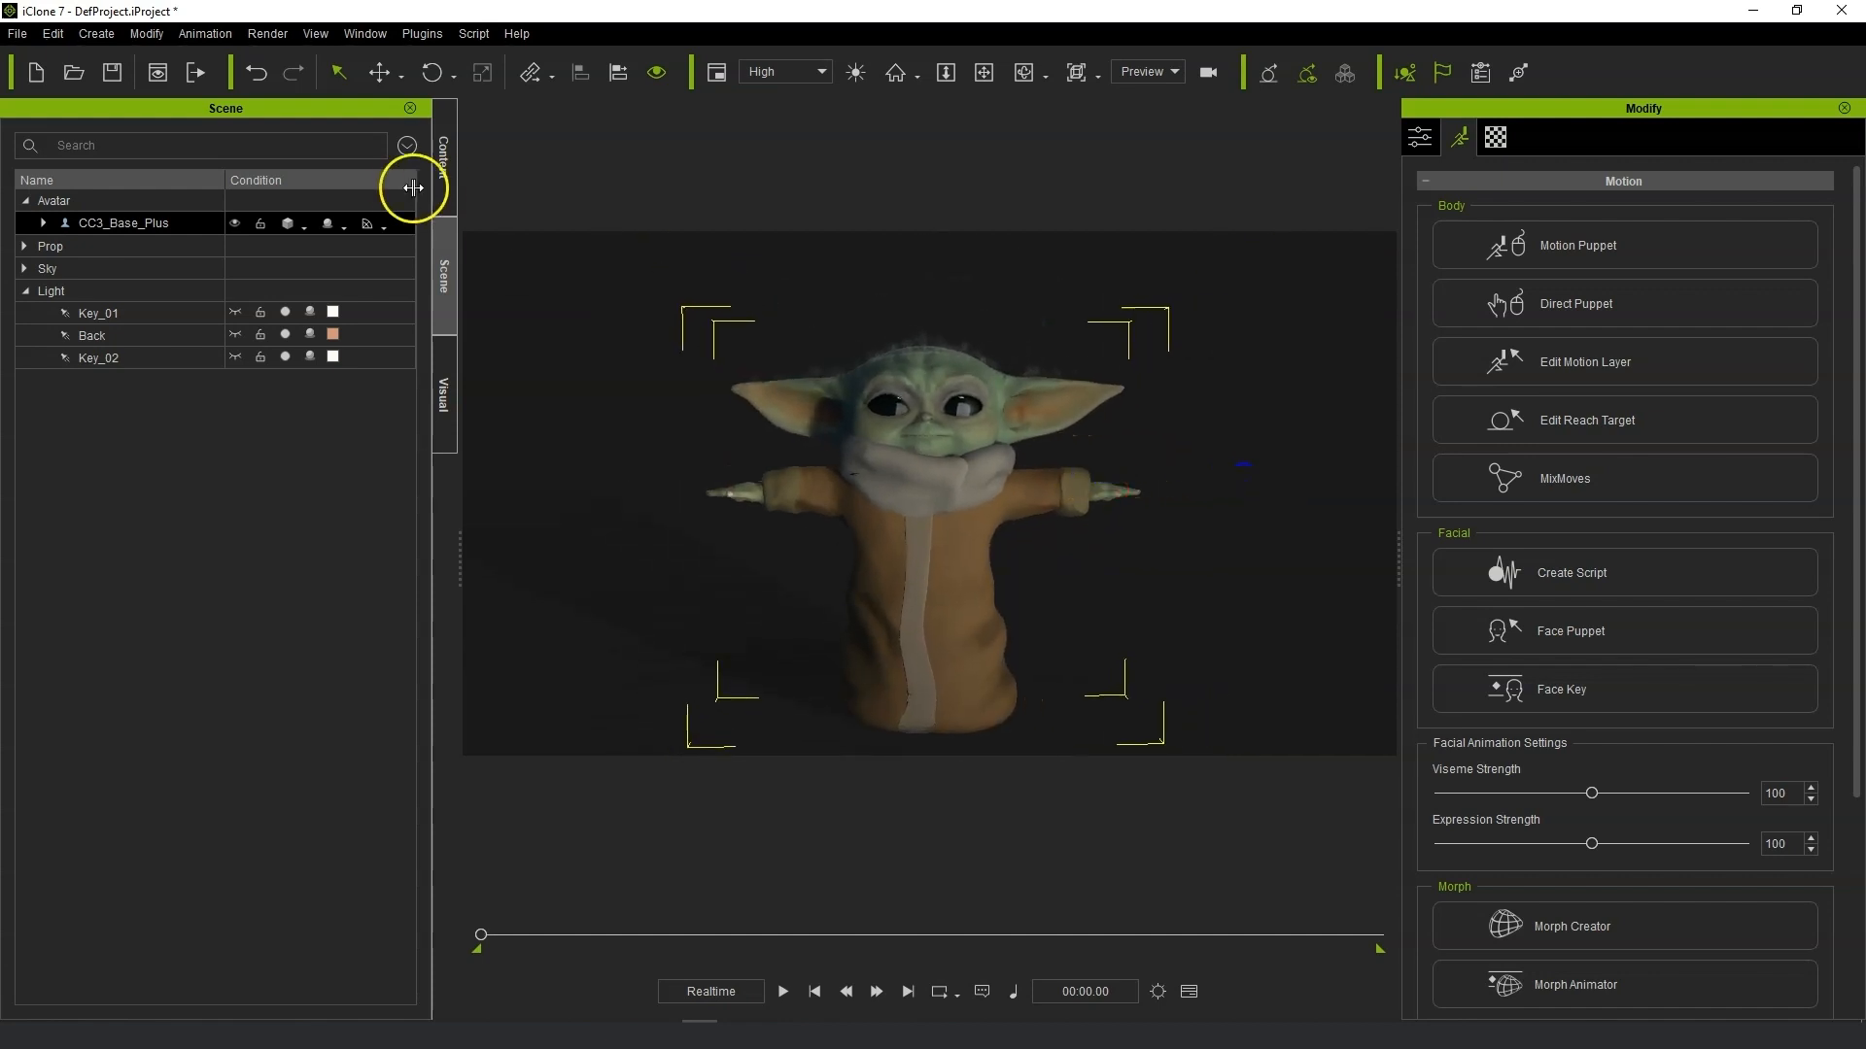
Open the Motion LIVE plugin window and move it out of the way.
left_click(422, 35)
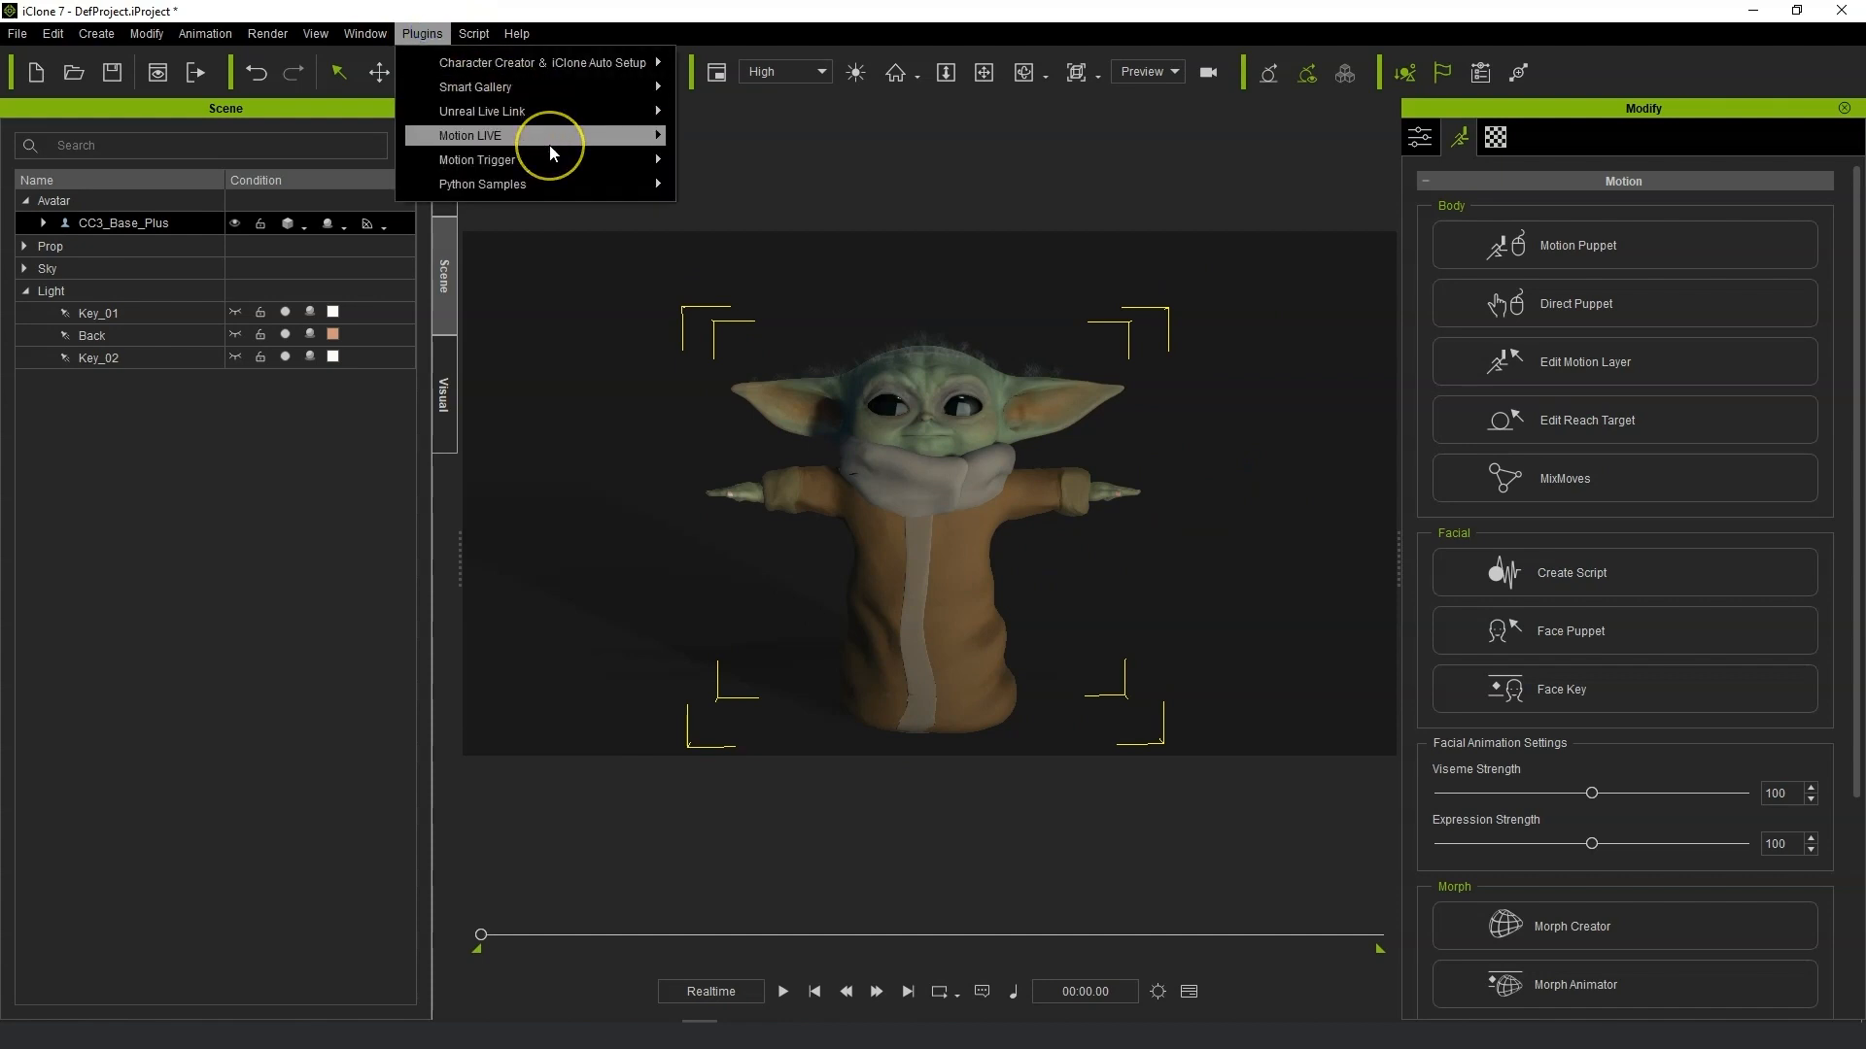
mouse_move(544, 135)
left_click(791, 142)
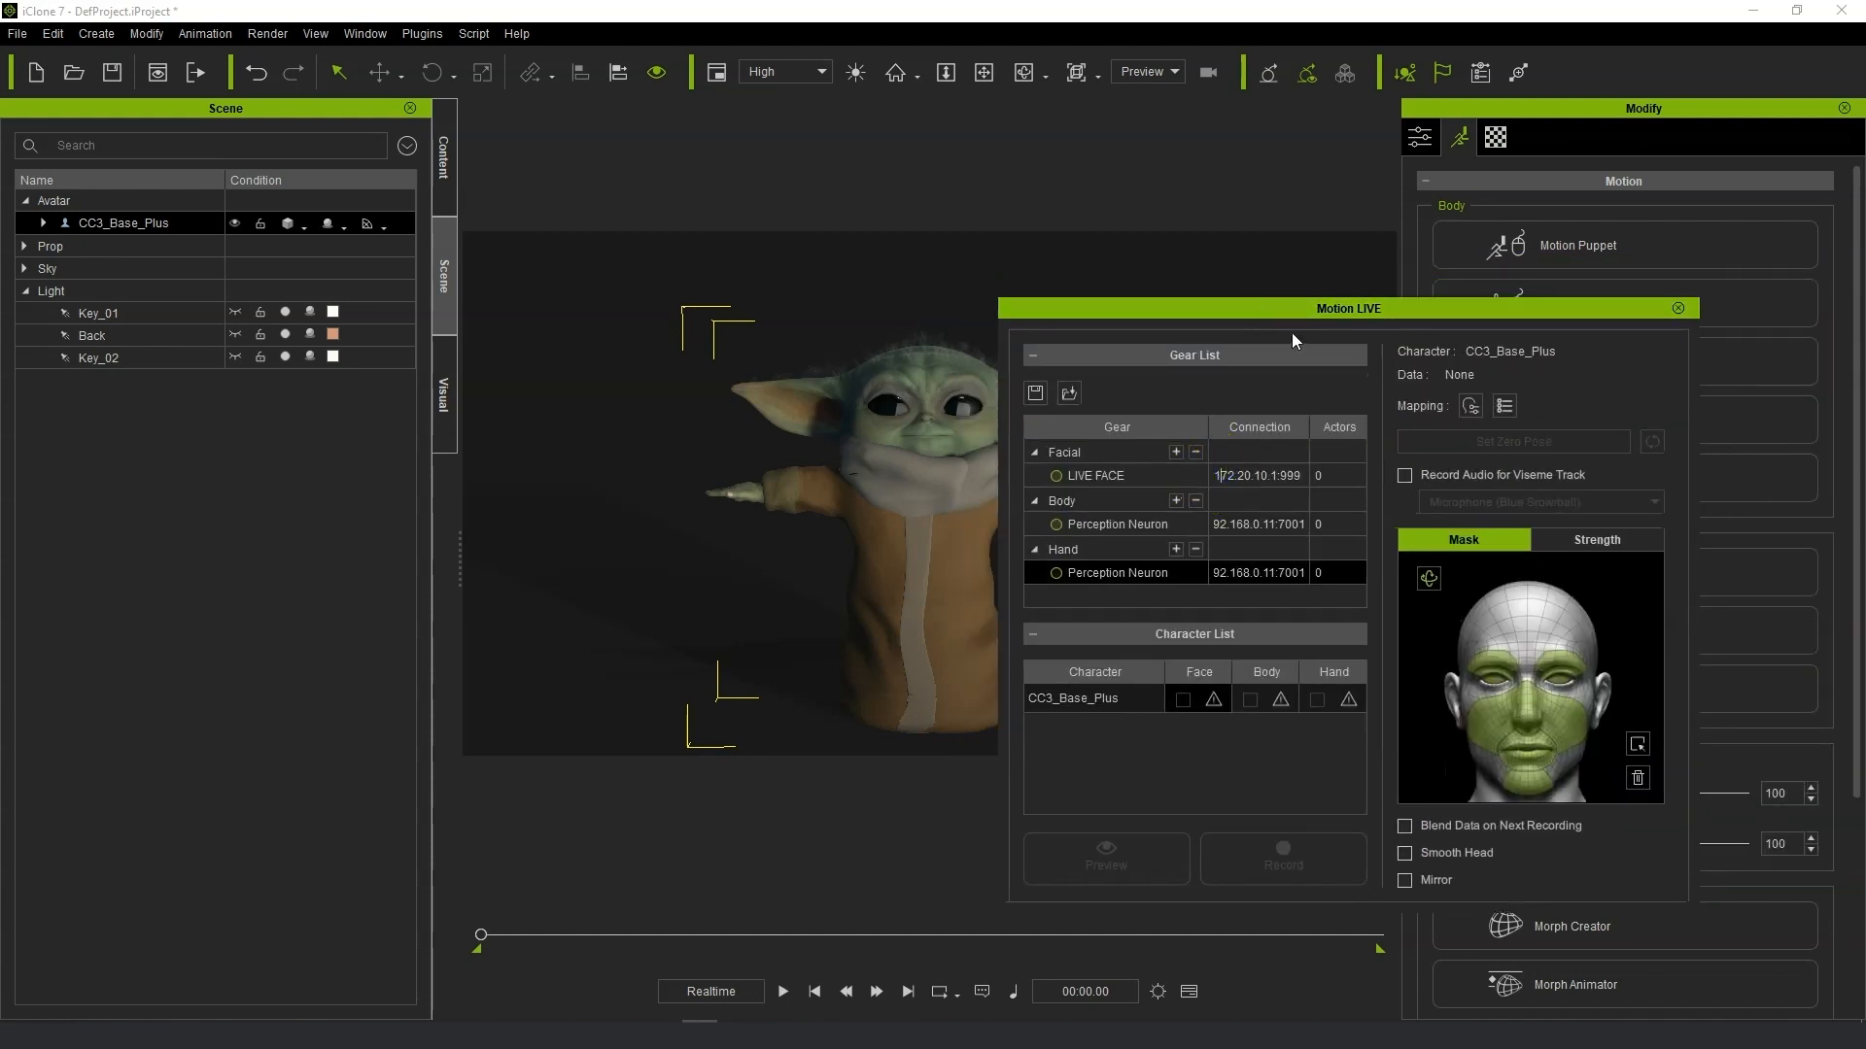
left_click_drag(1291, 301, 1865, 369)
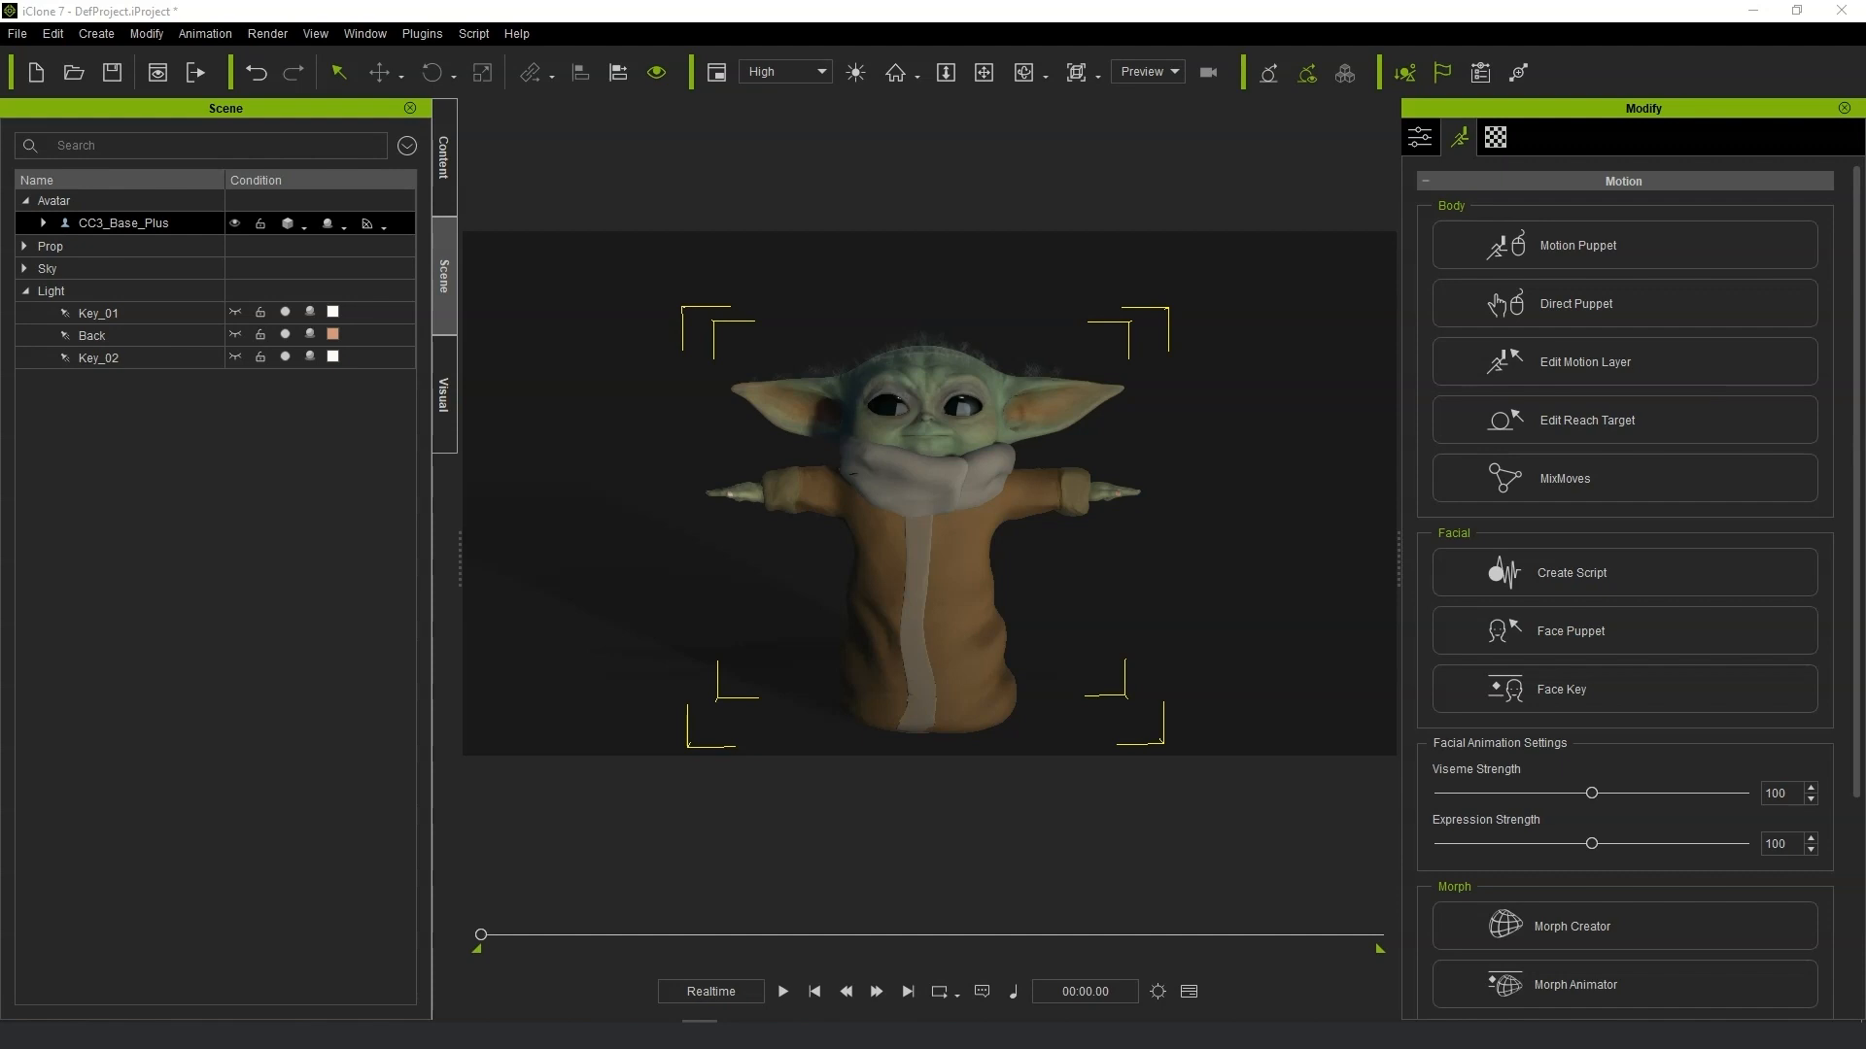
Start playback to preview live facial motion on the character, zooming in on the face.
key("space")
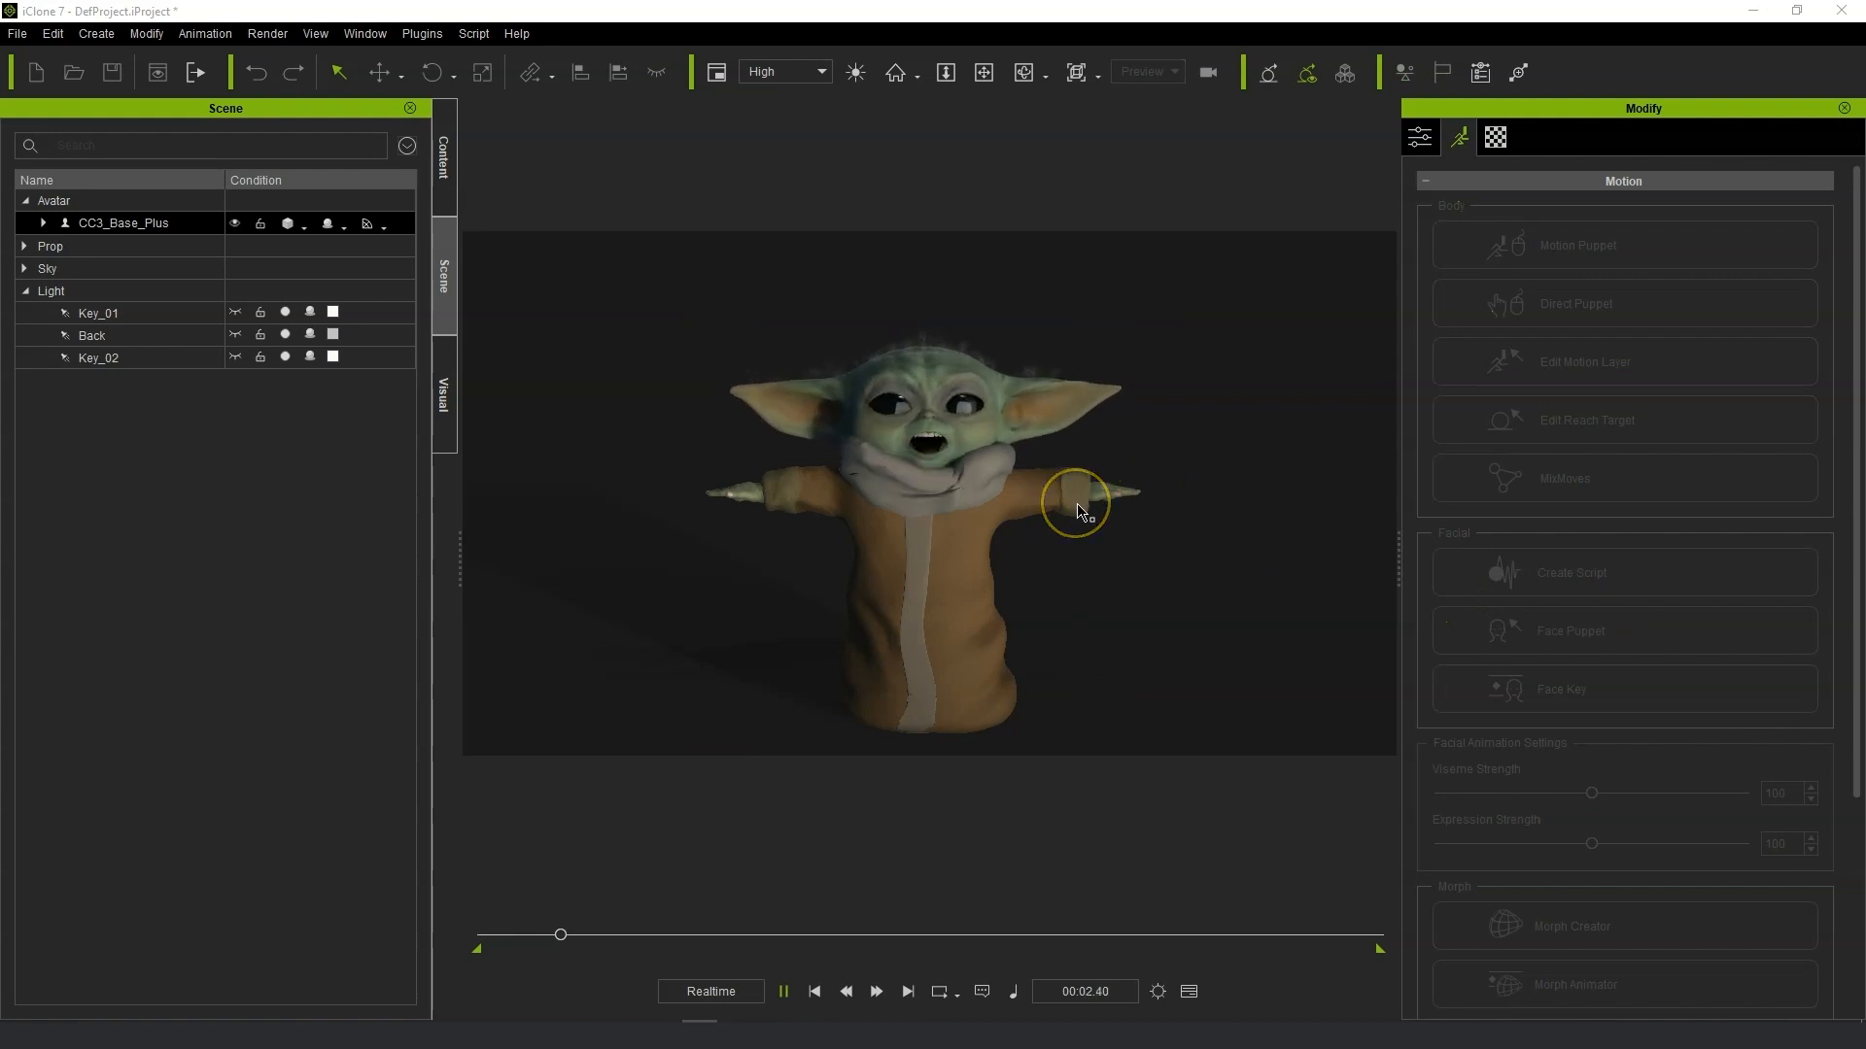
scroll(1069, 507, "up", 3)
scroll(1030, 505, "up", 5)
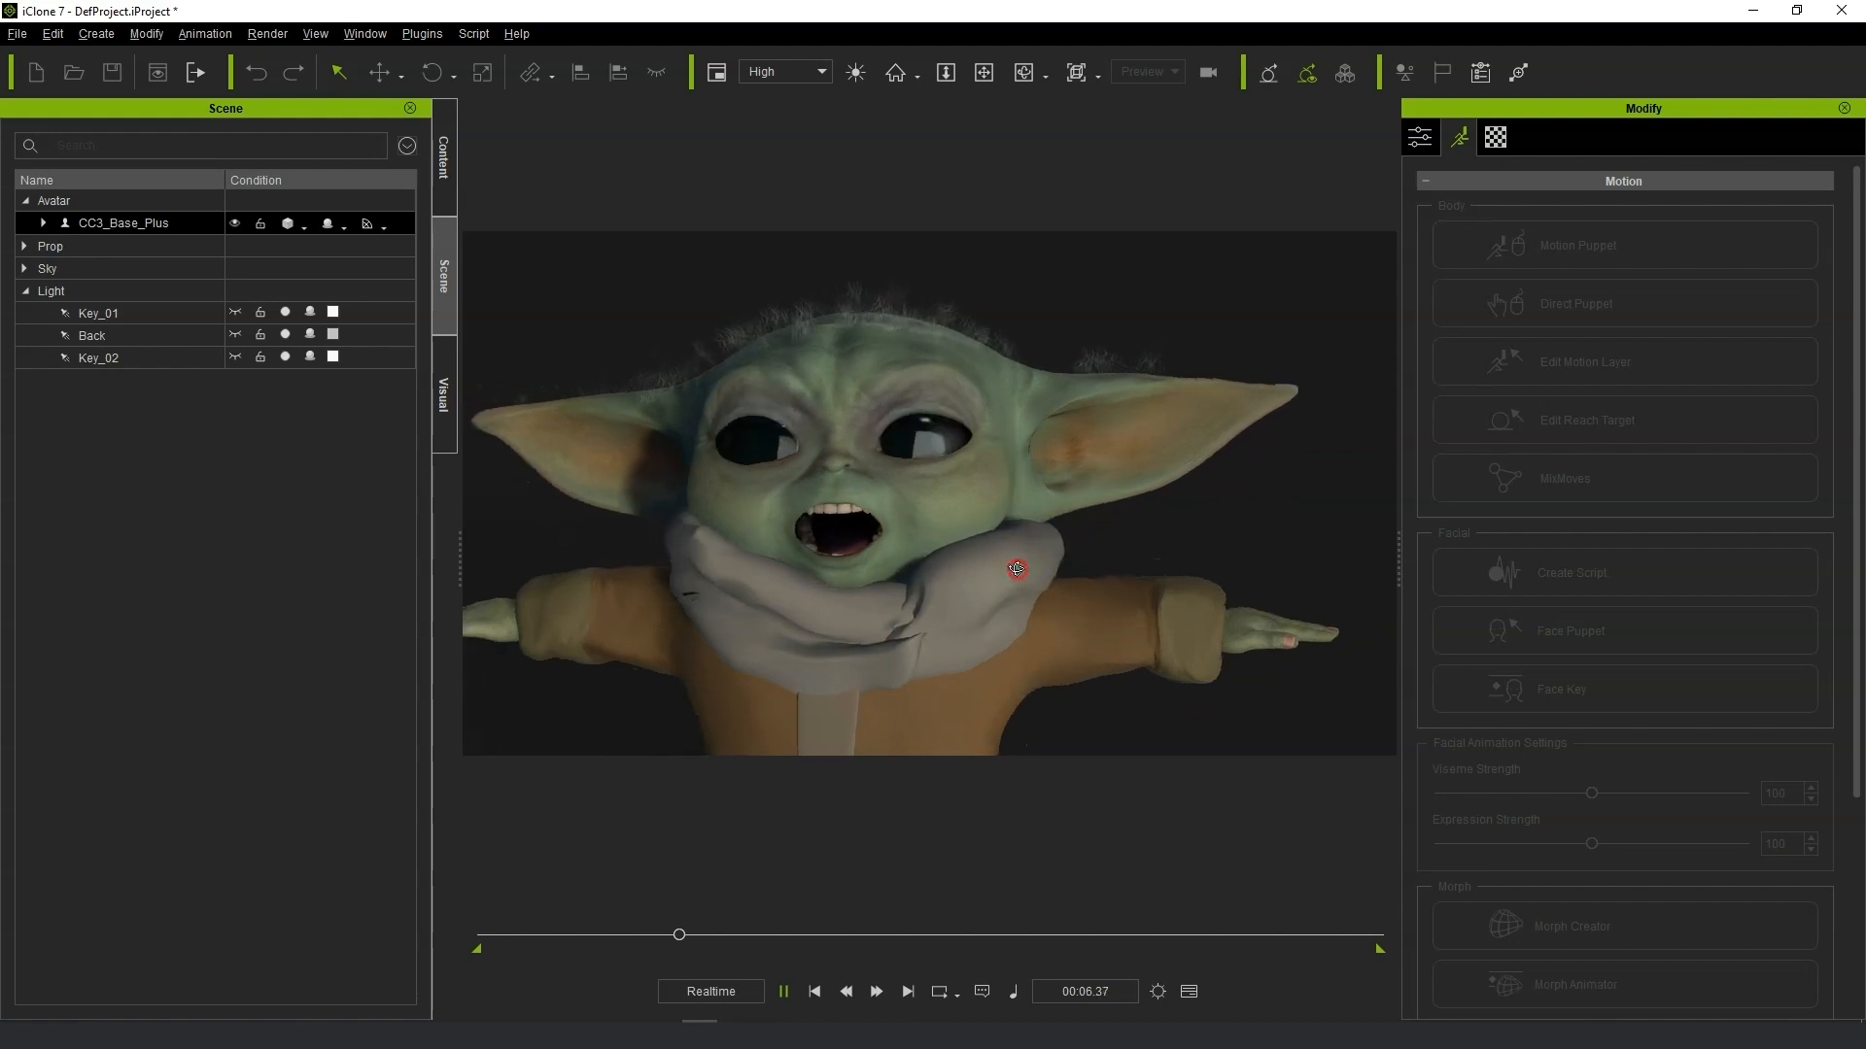
left_click(1060, 626)
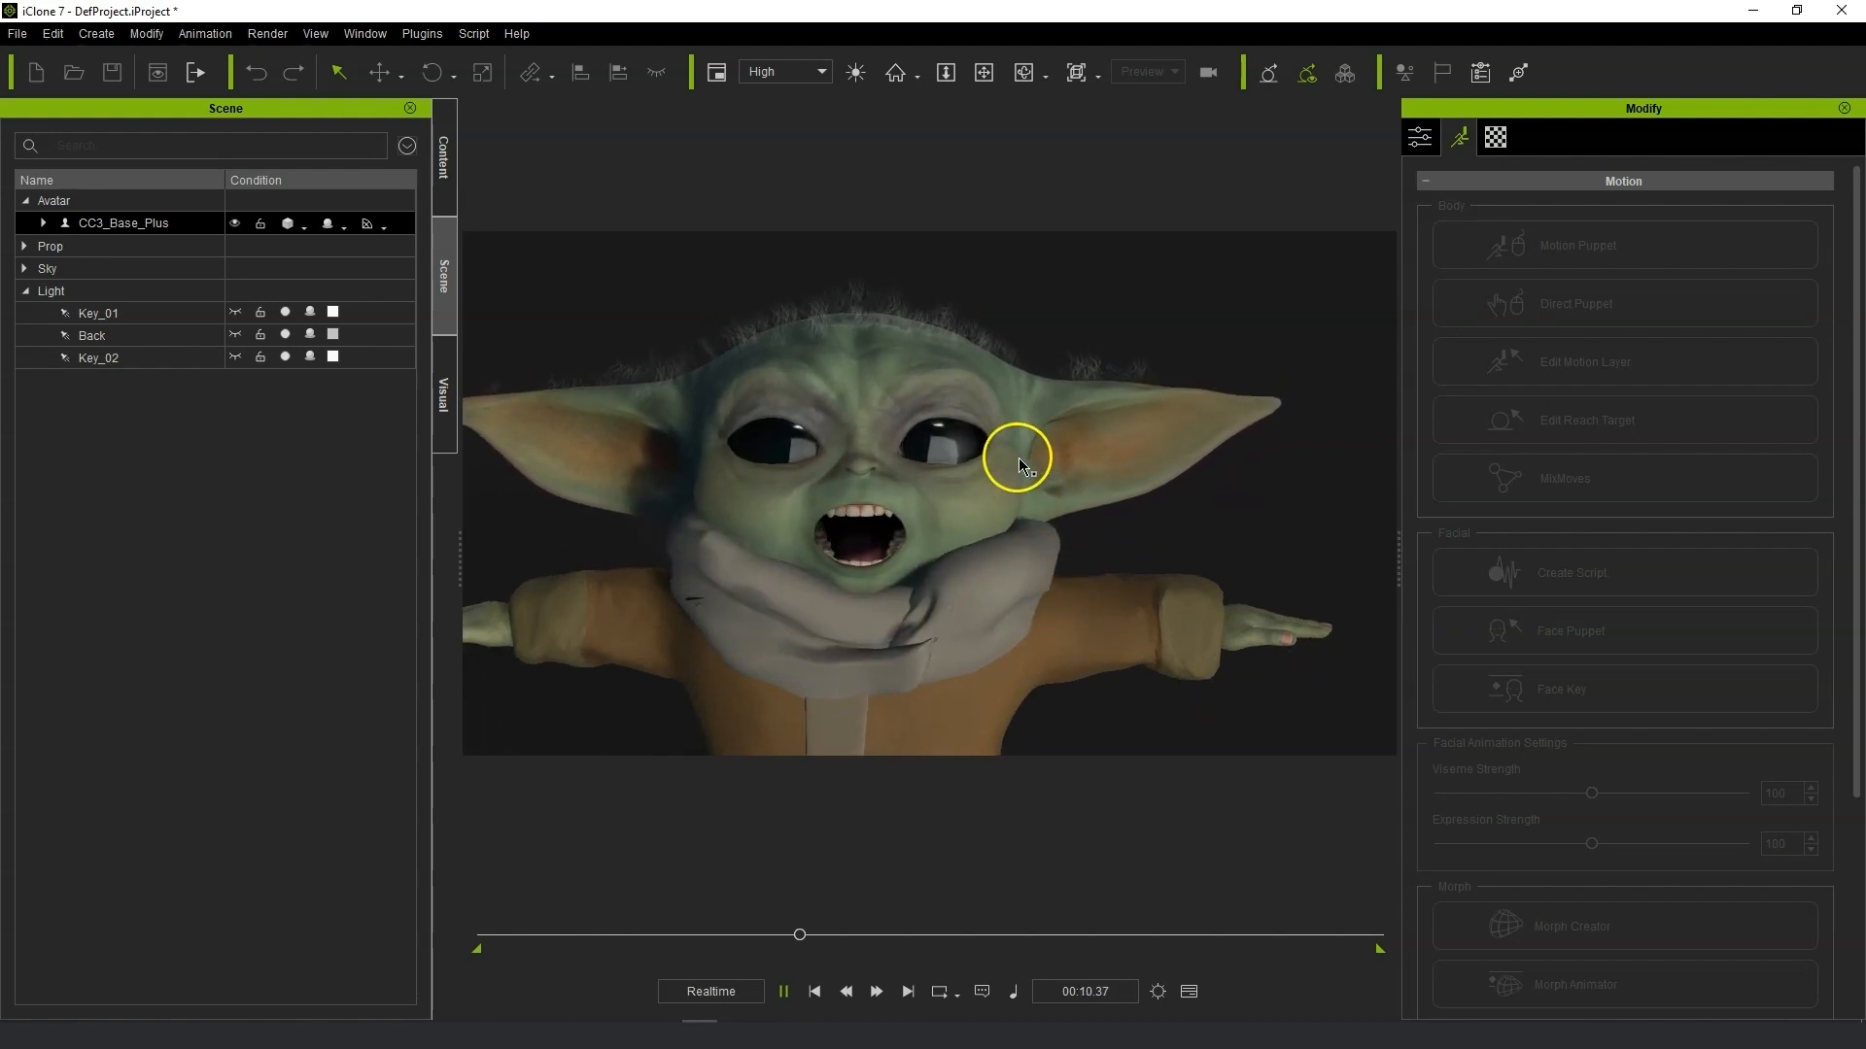
middle_click_drag(984, 442, 1034, 347)
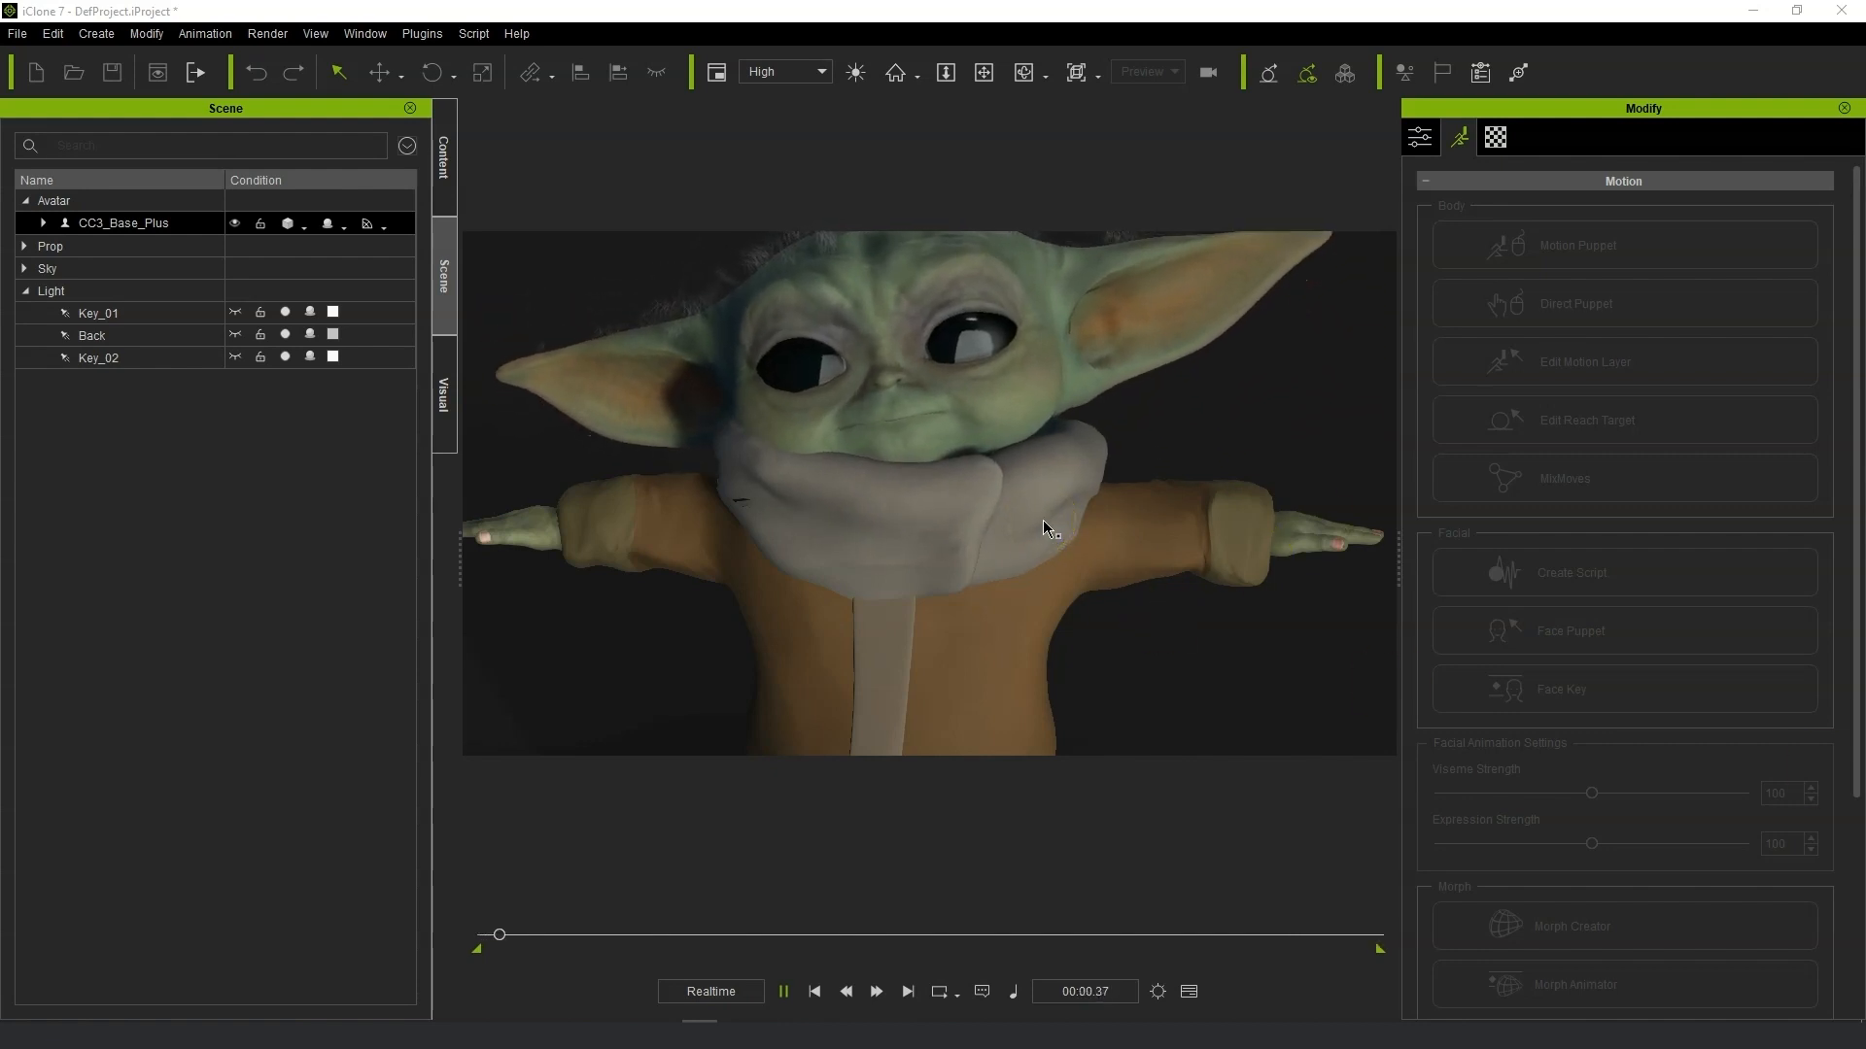
Stop the live preview and confirm disconnecting all Motion LIVE servers.
scroll(1042, 521, "down", 5)
middle_click_drag(1179, 526, 1155, 428)
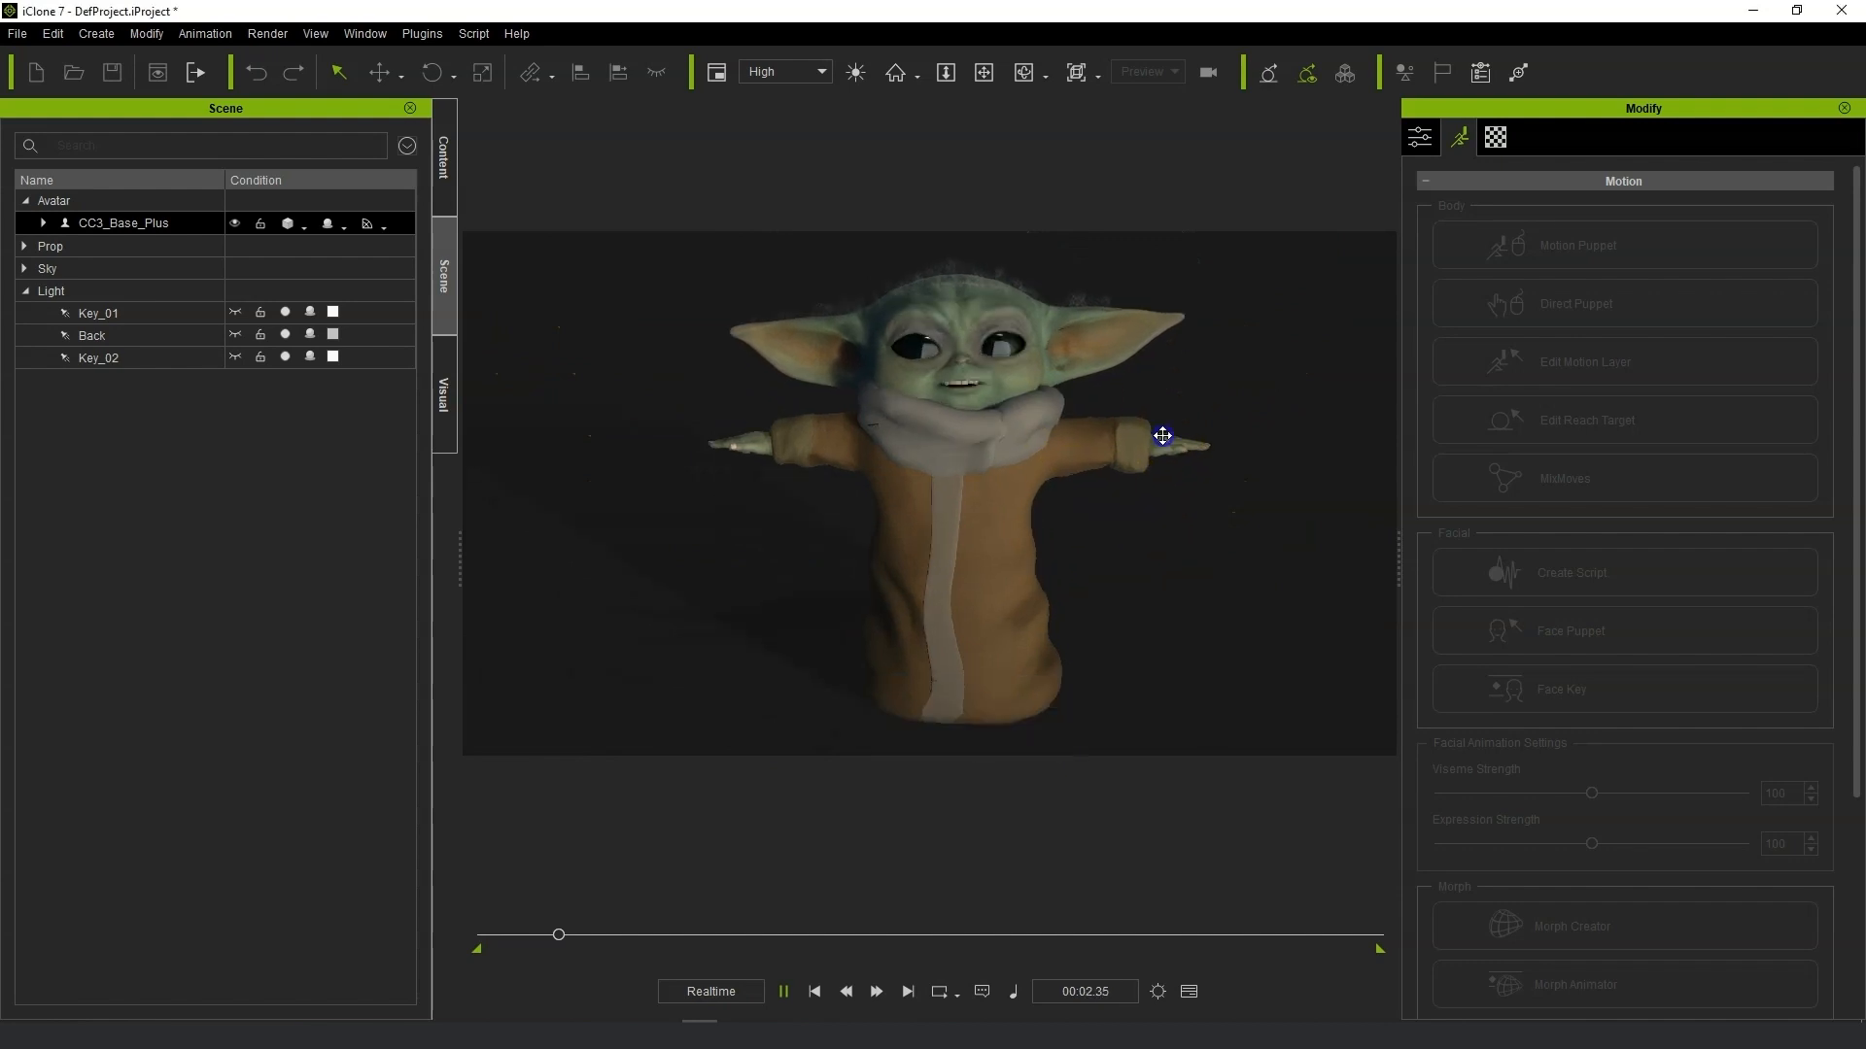
right_click_drag(1118, 467, 1063, 560)
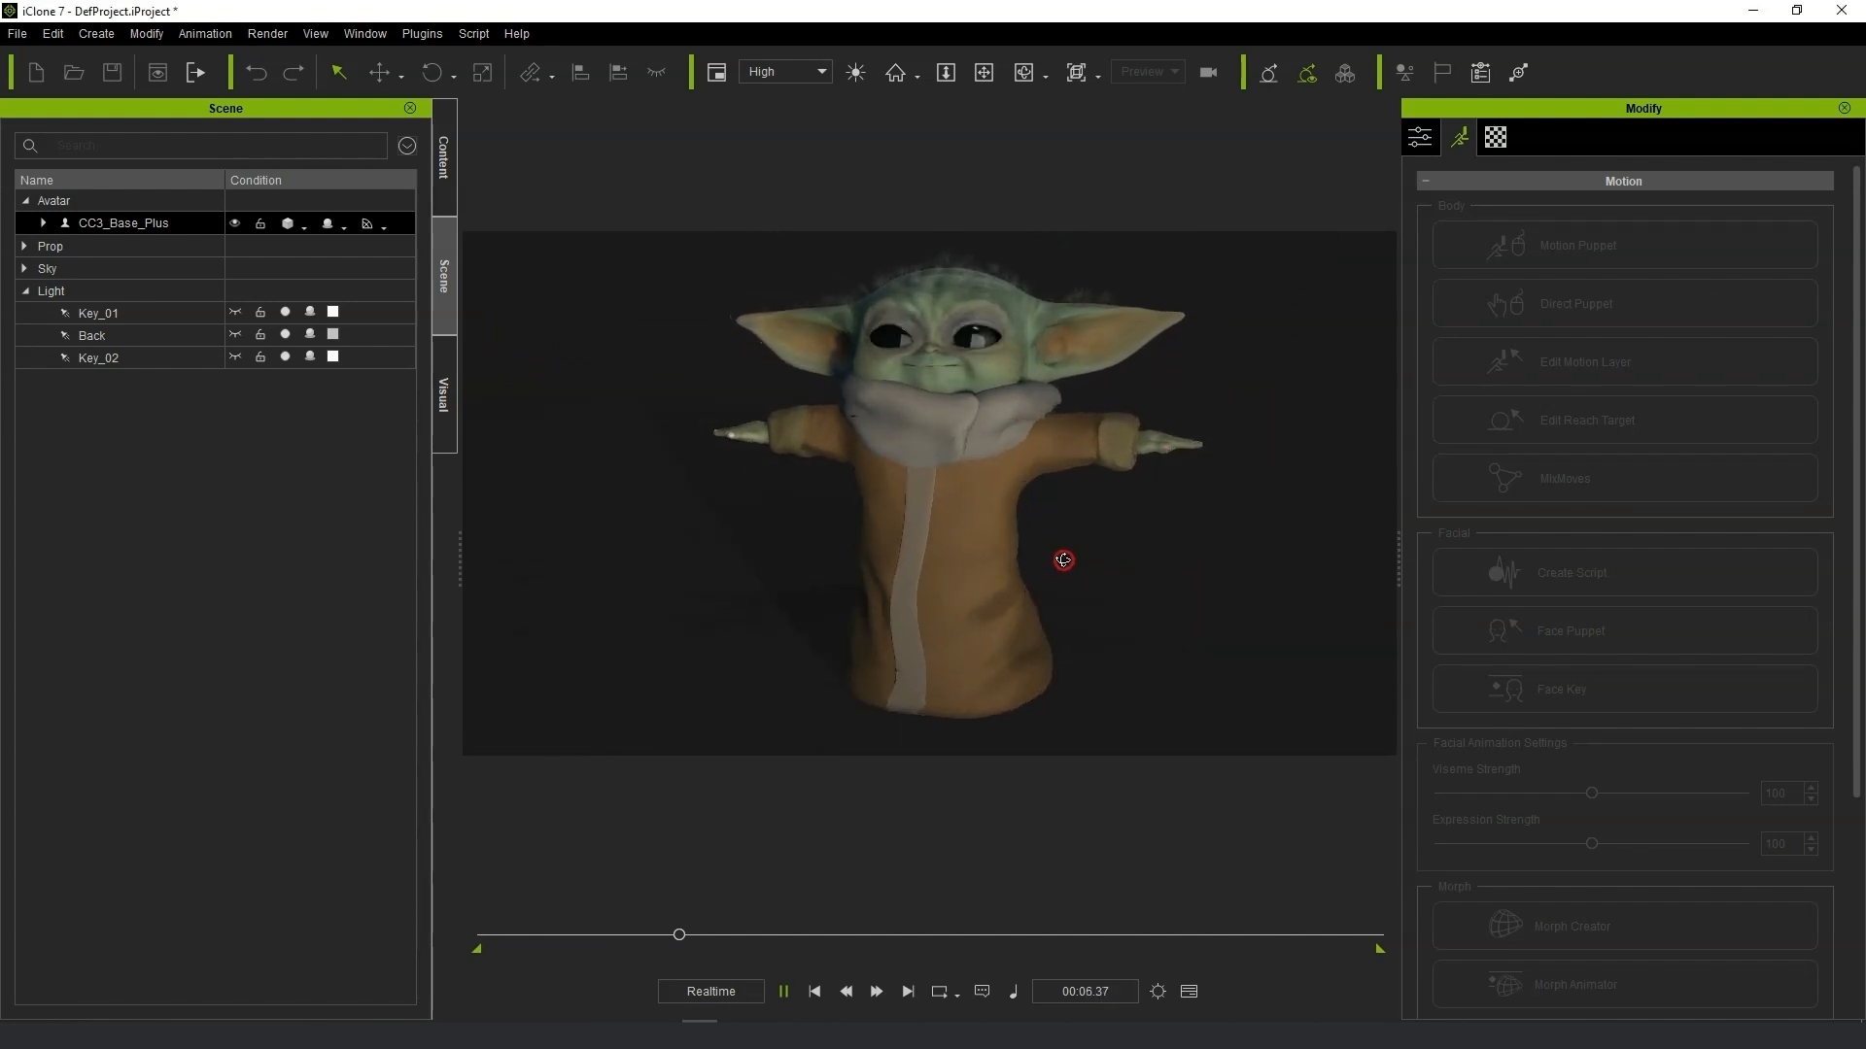
scroll(1056, 546, "up", 3)
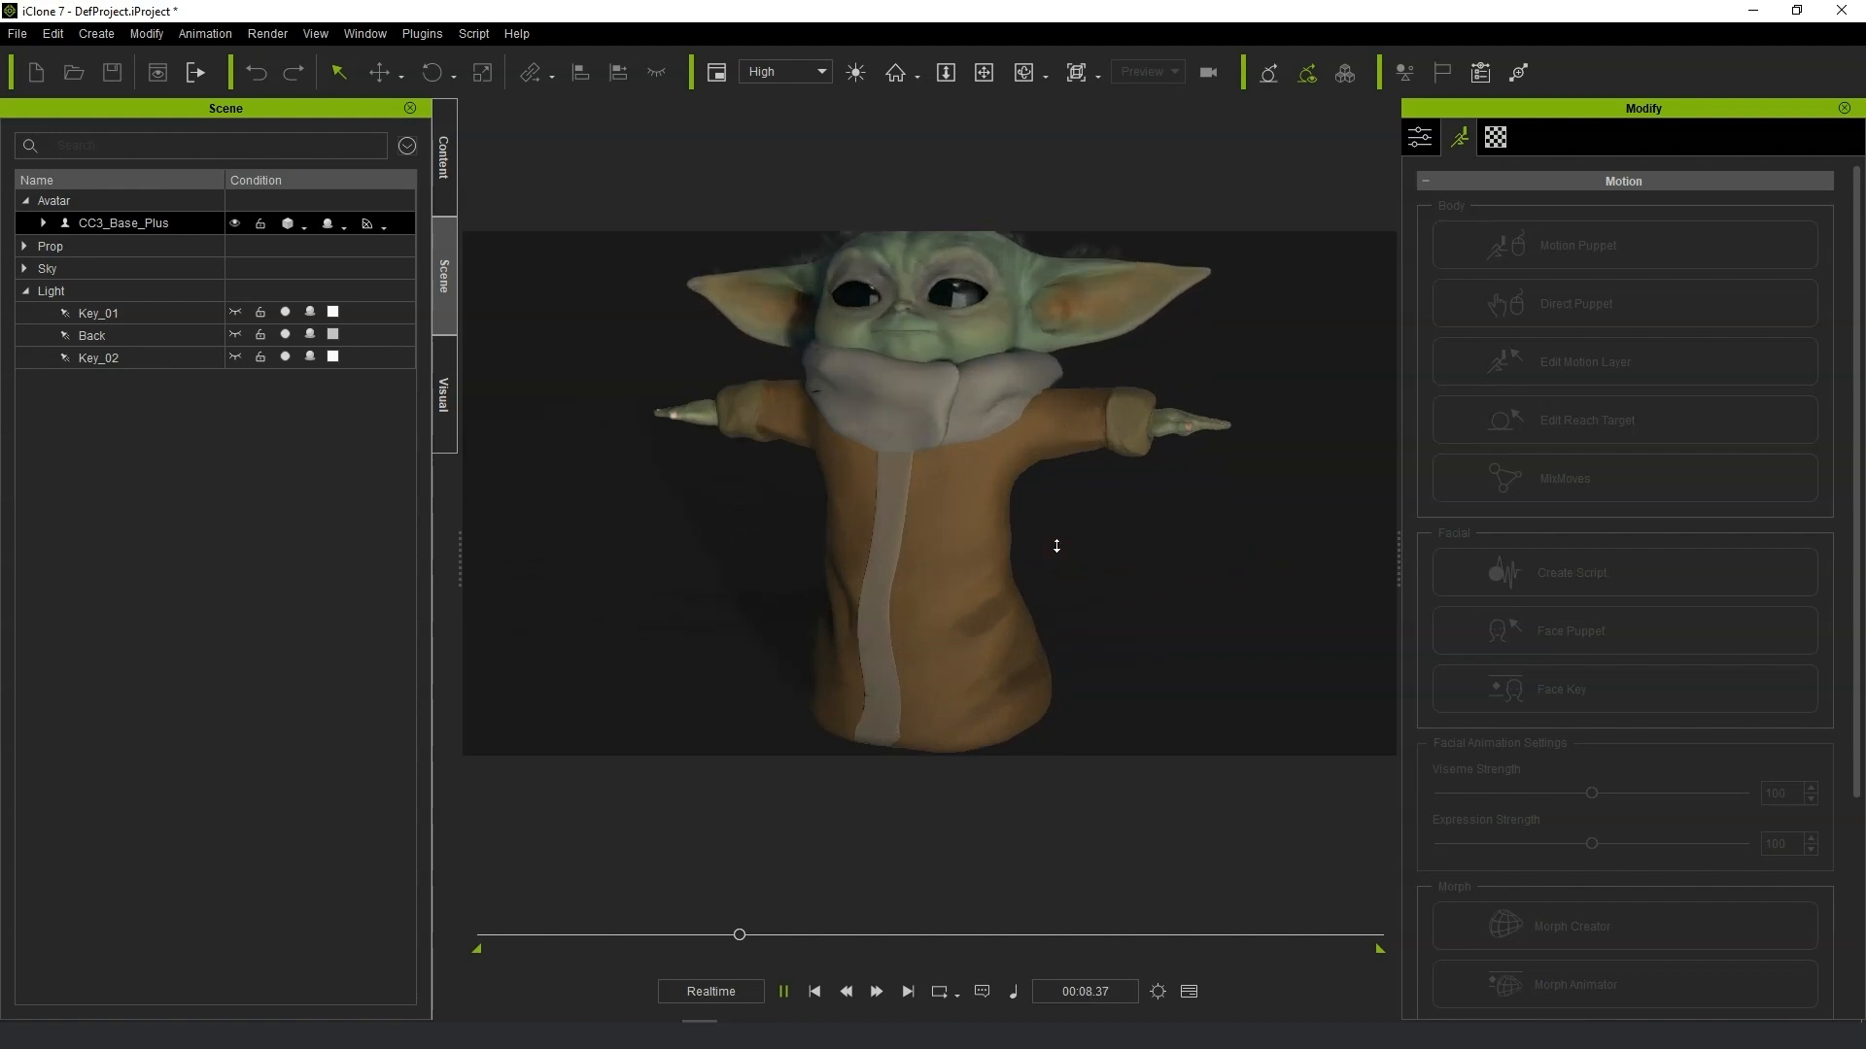
scroll(1055, 546, "down", 2)
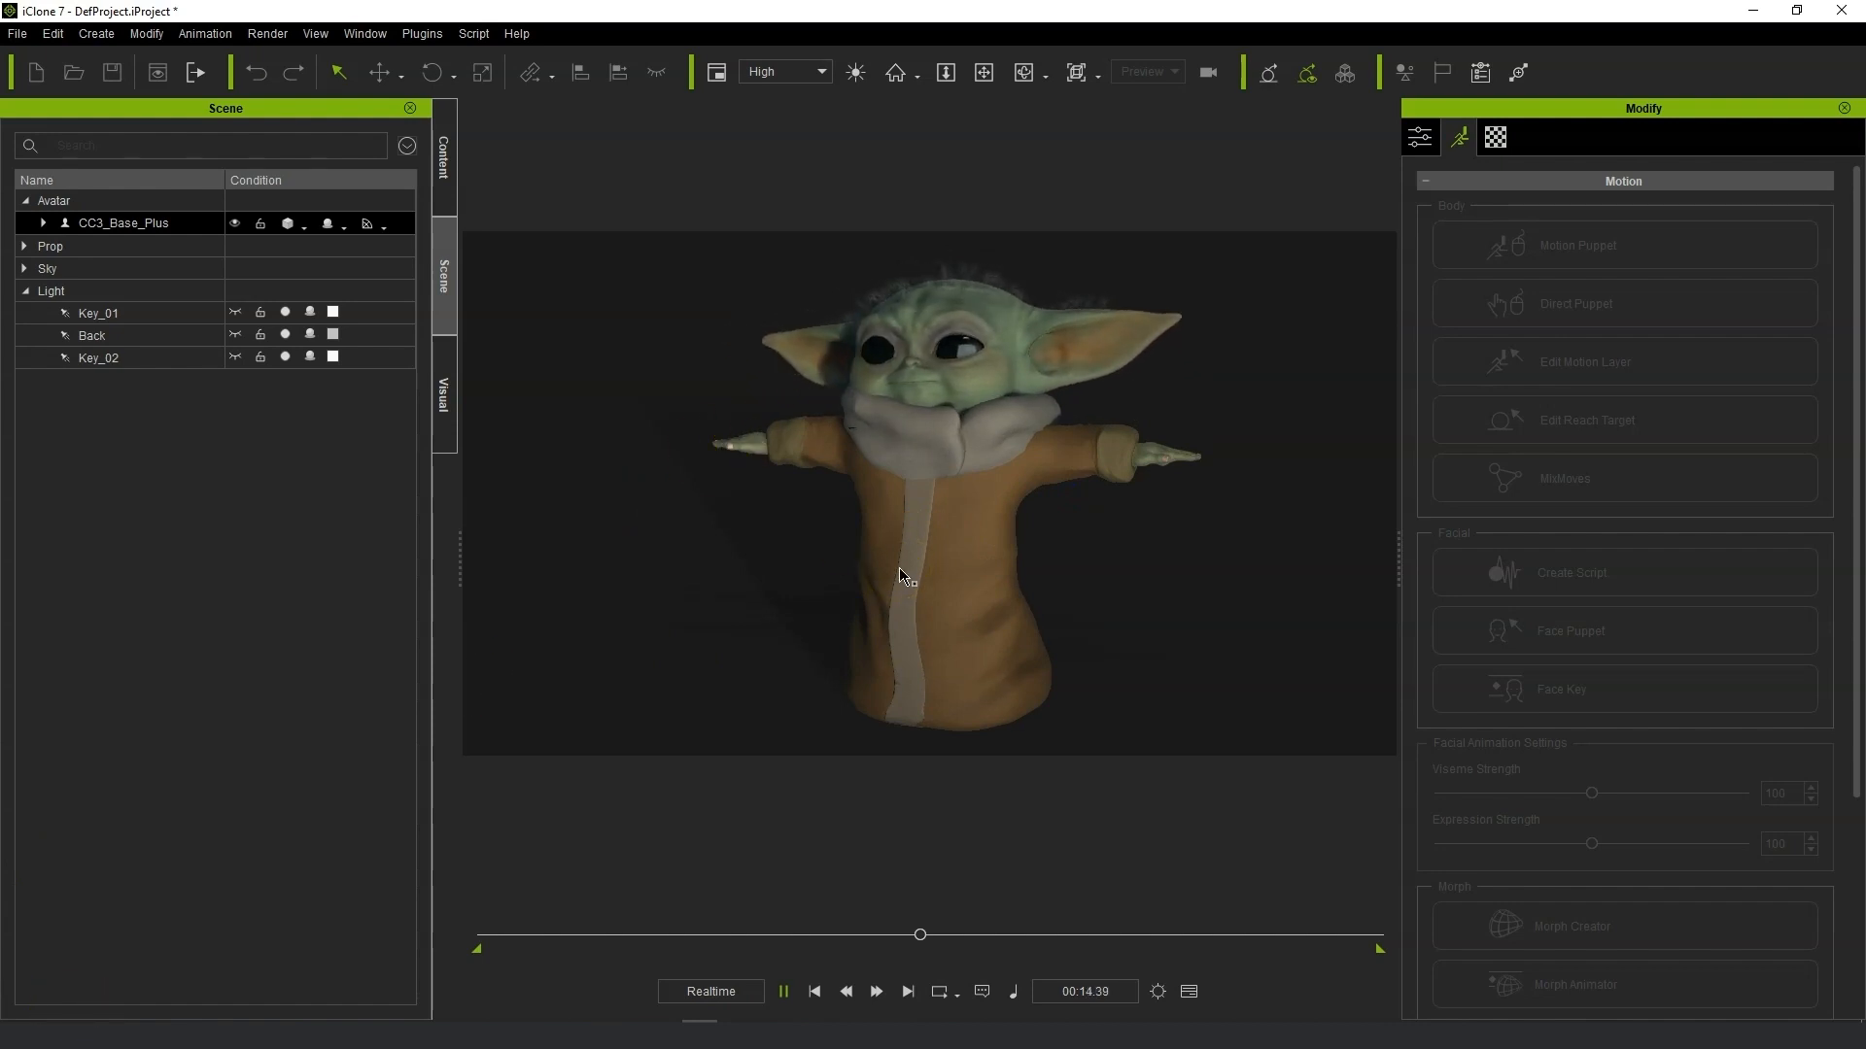
left_click(895, 535)
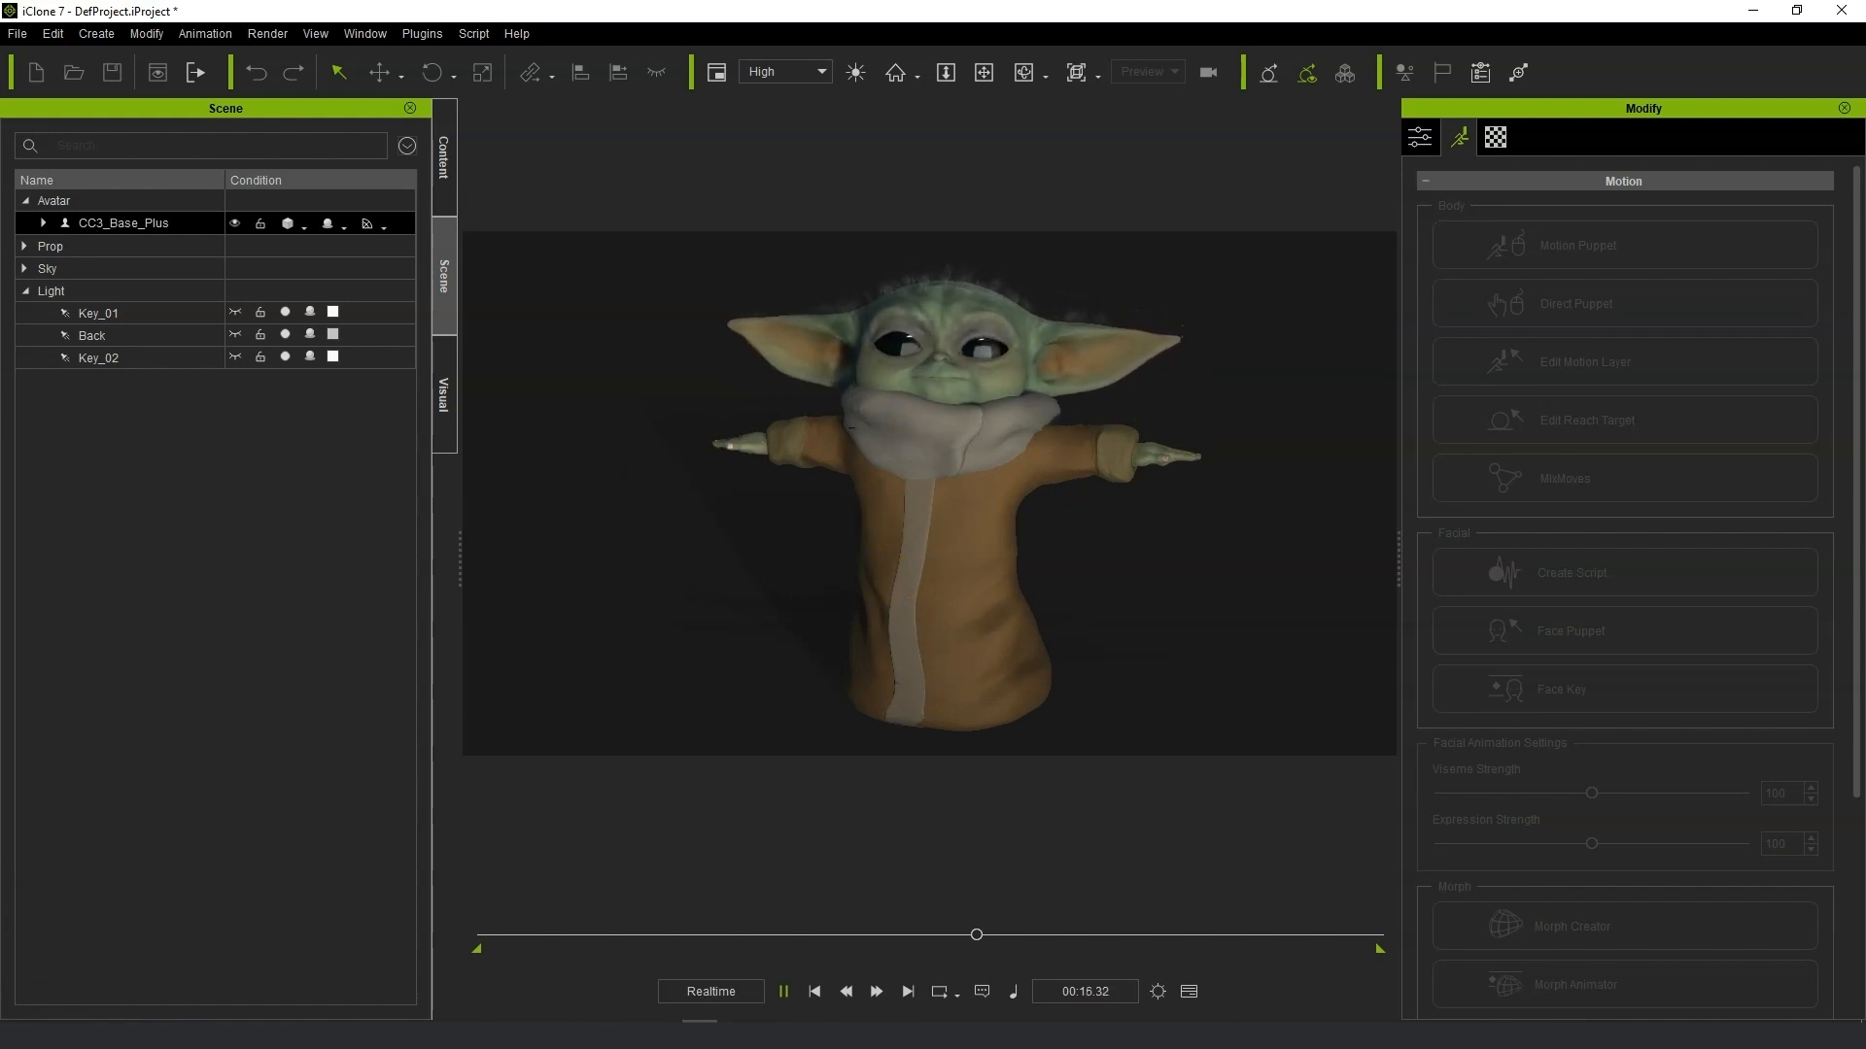
key("space")
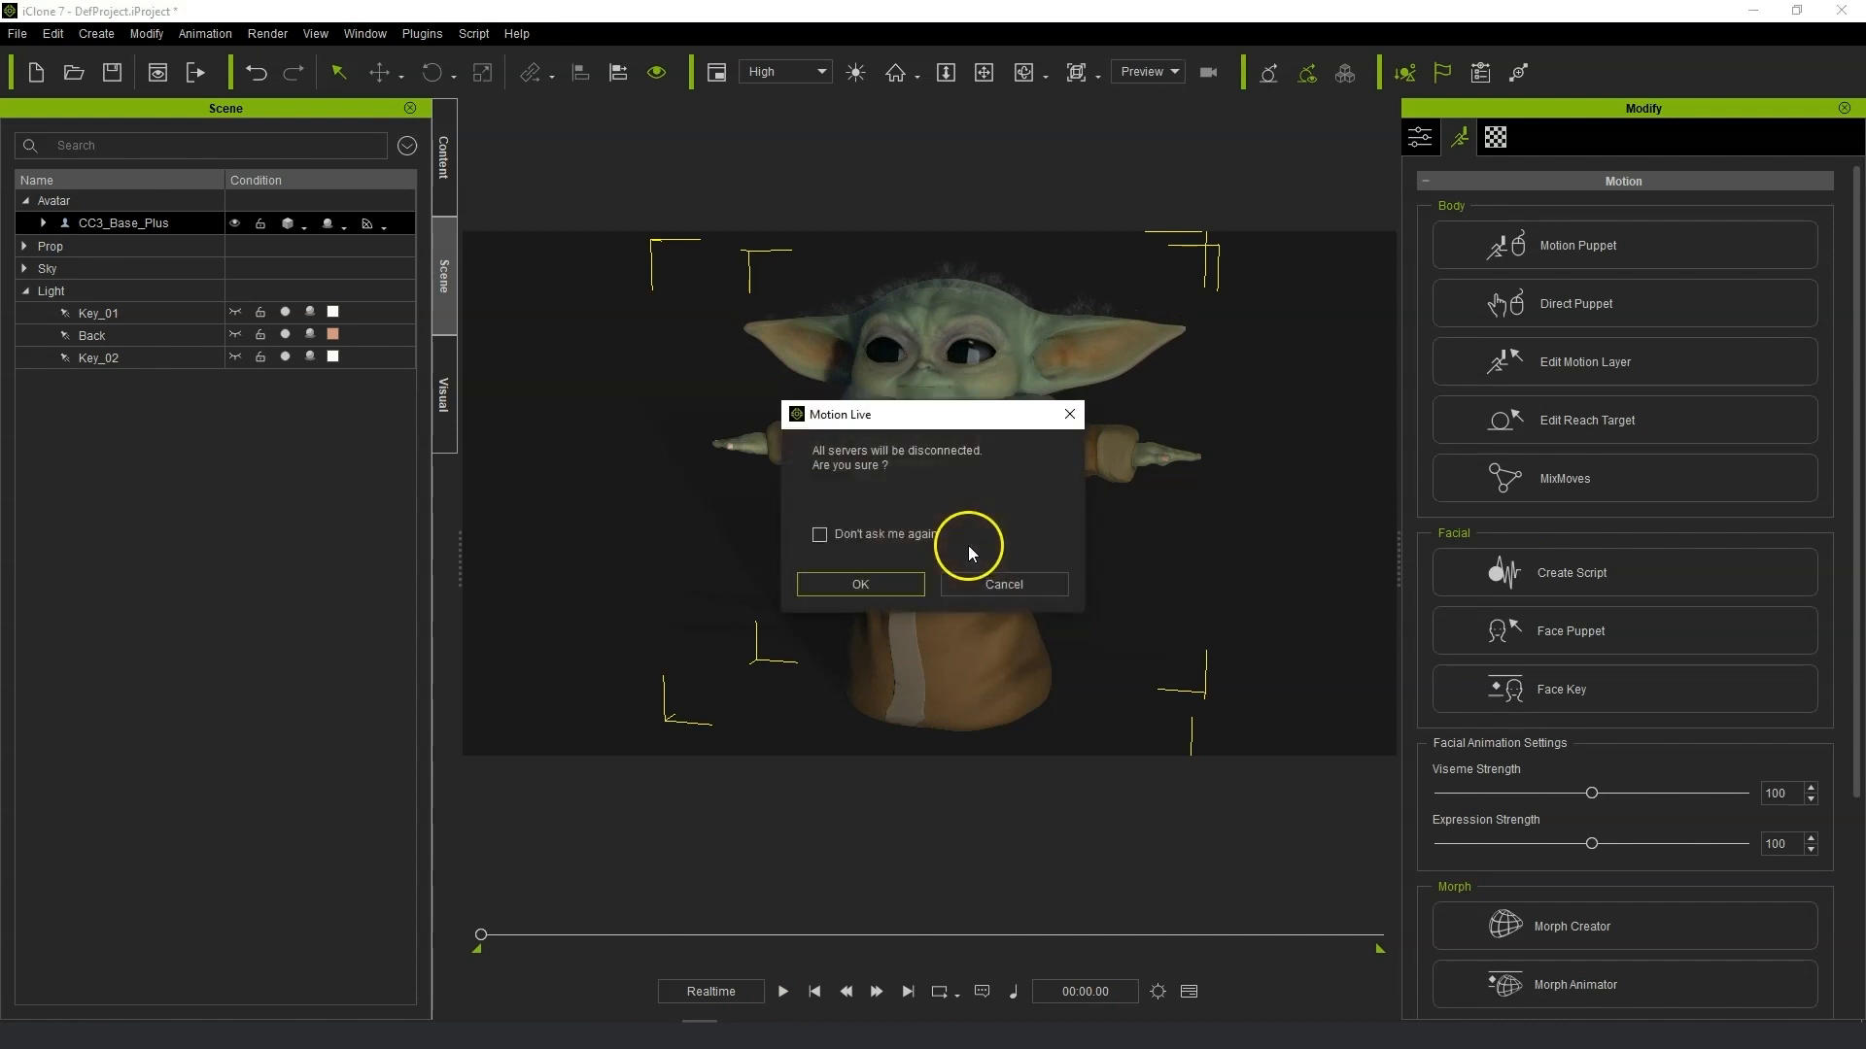
left_click(890, 581)
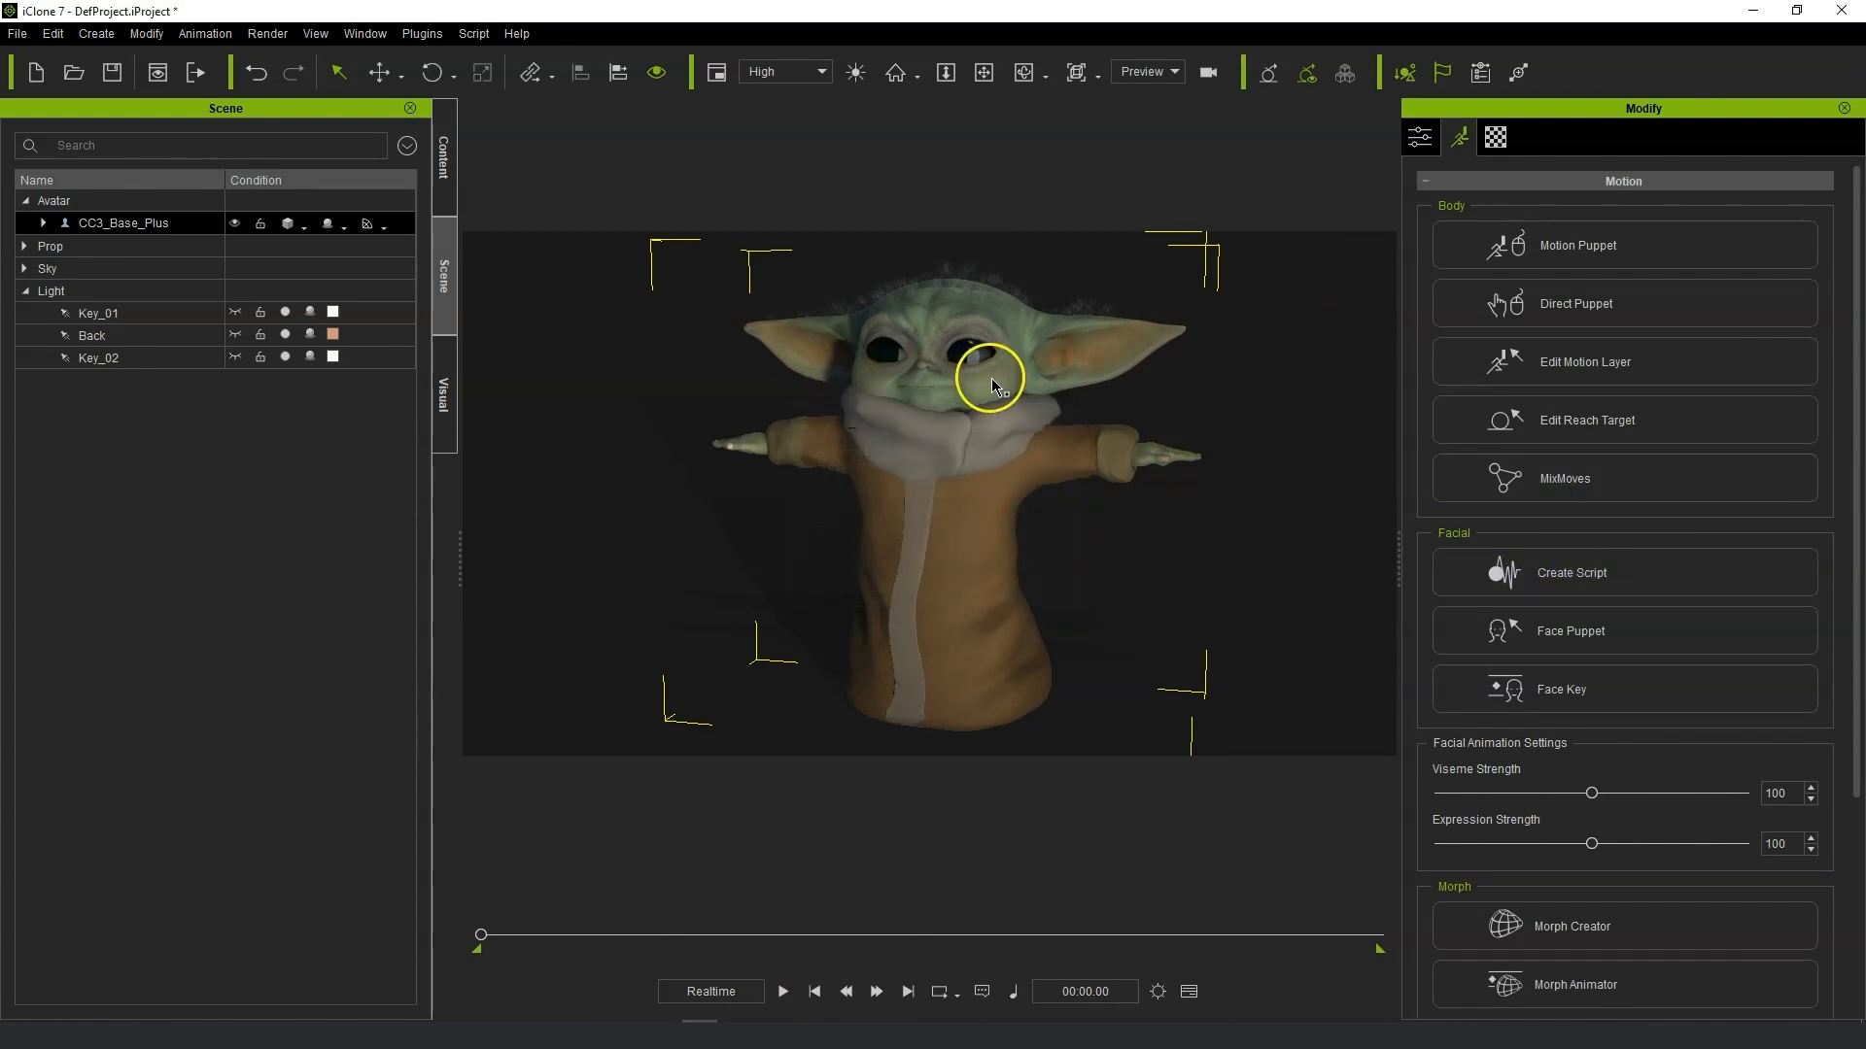
Open the character in 3DXchange and scroll to its Face Setup morph list.
left_click(1422, 137)
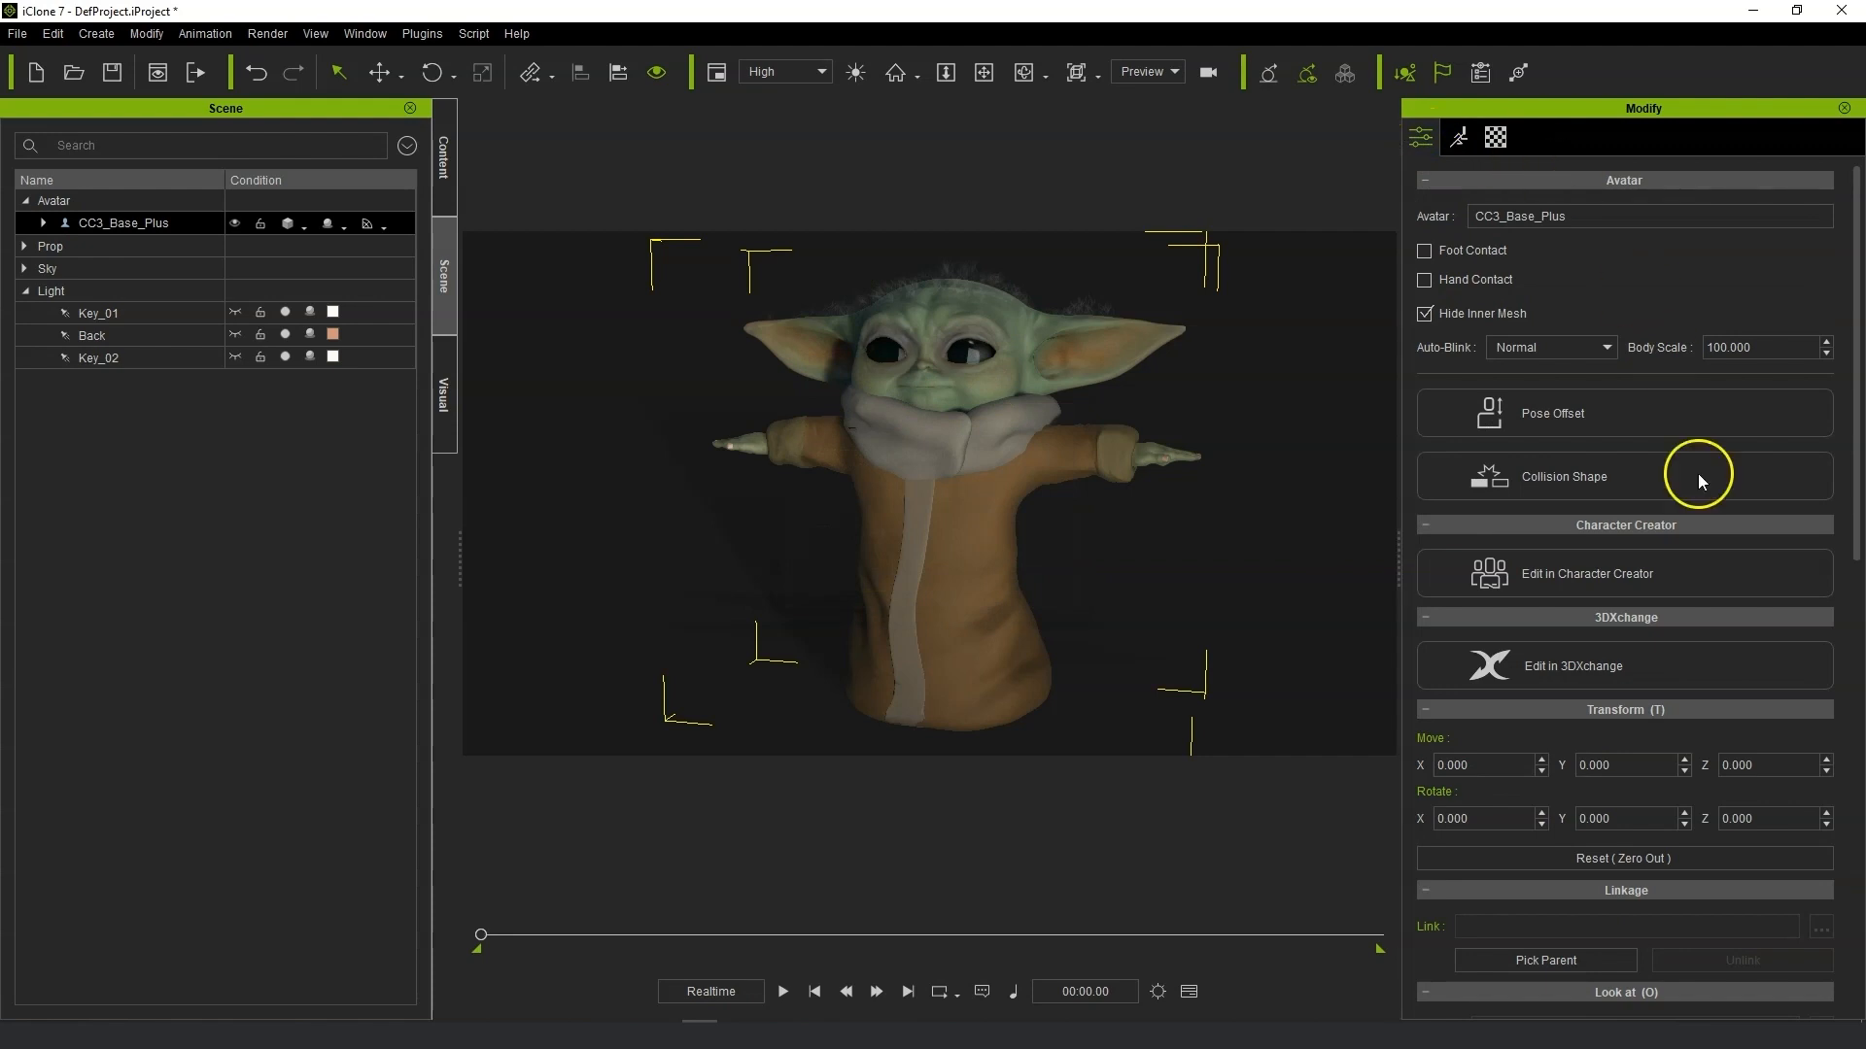
left_click(1691, 664)
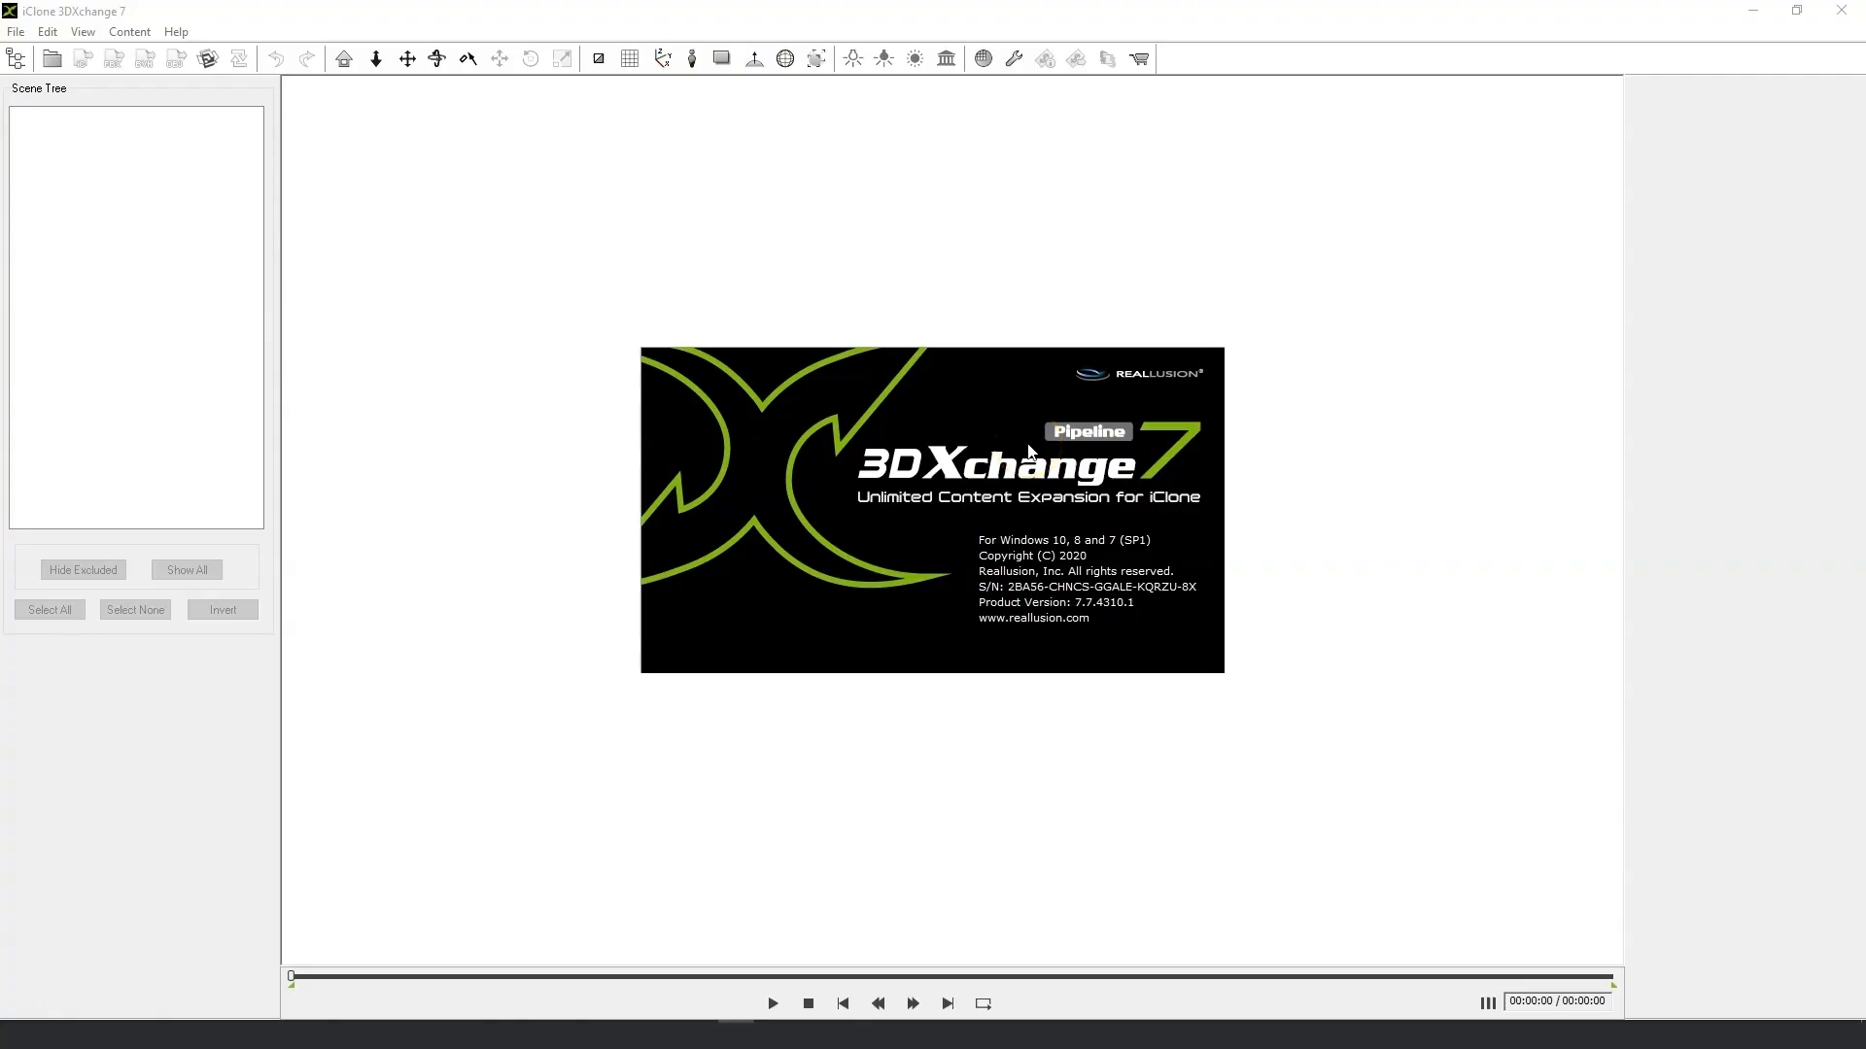
scroll(1768, 583, "down", 5)
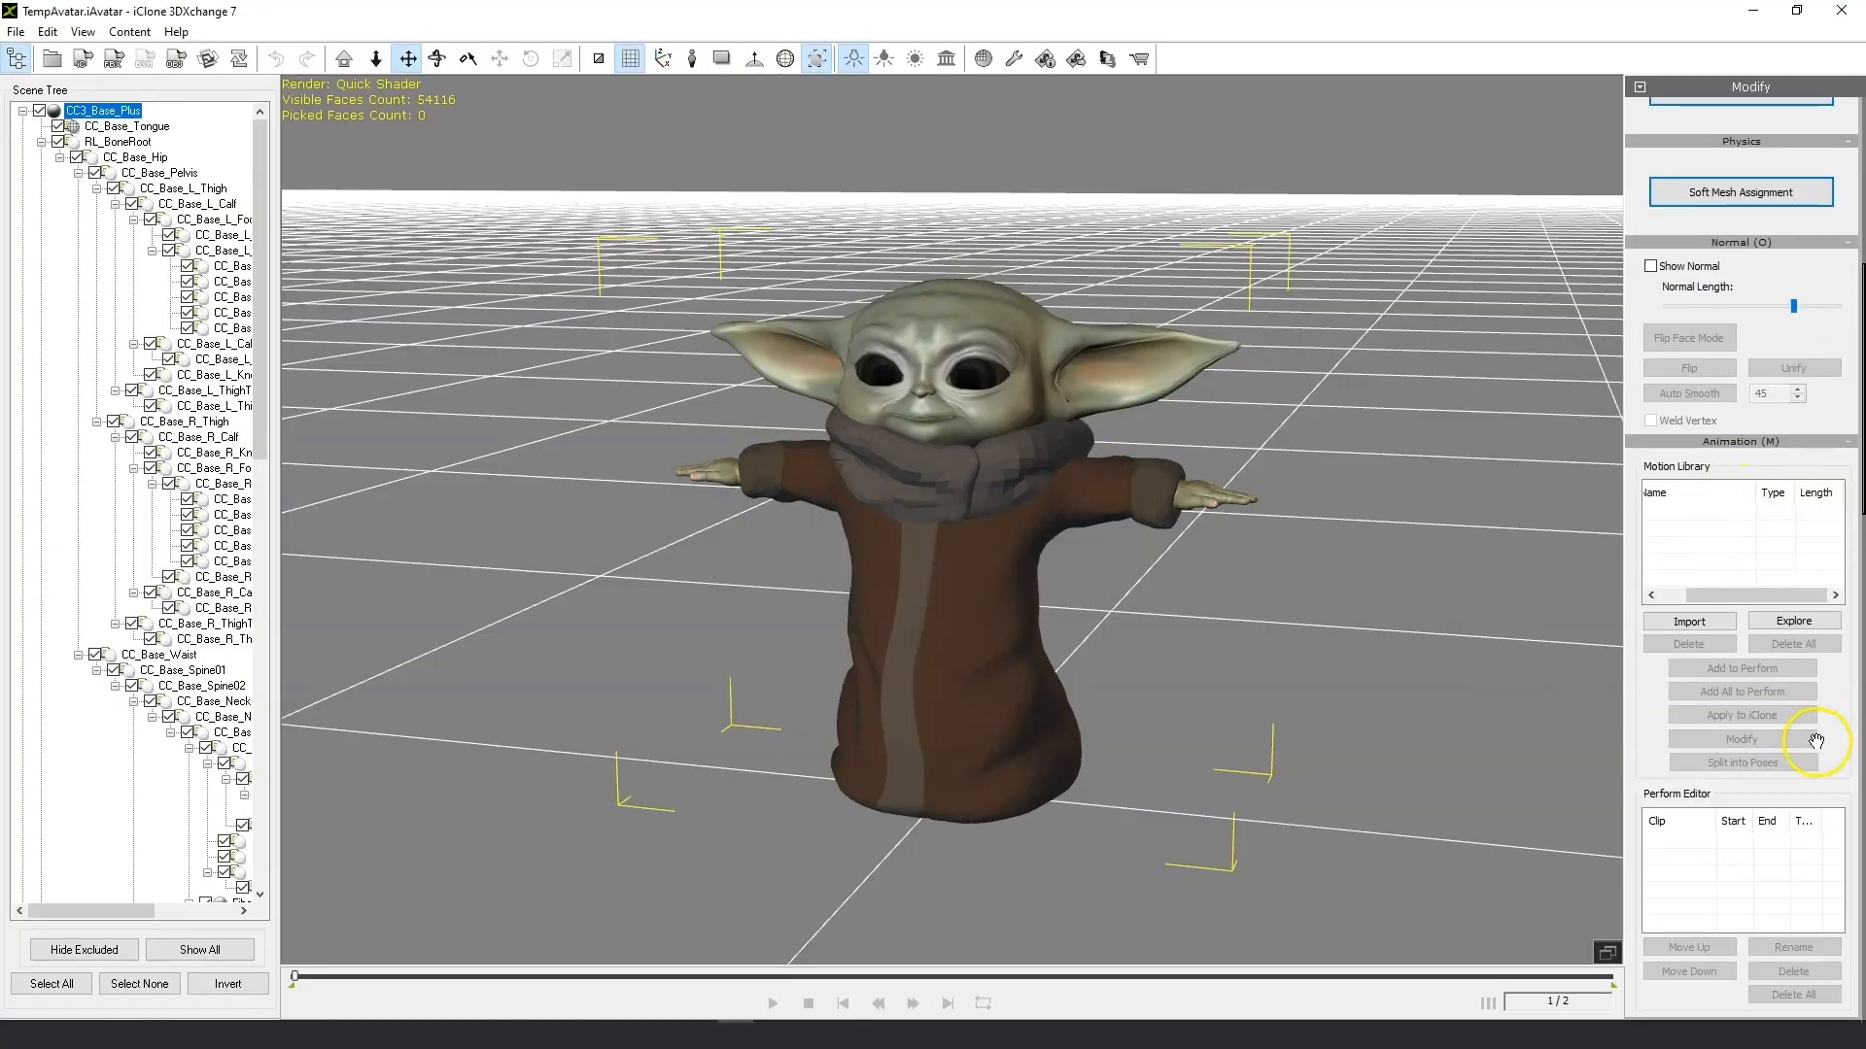
scroll(1827, 729, "down", 2)
left_click_drag(1642, 829, 1645, 123)
left_click_drag(1813, 787, 1833, 626)
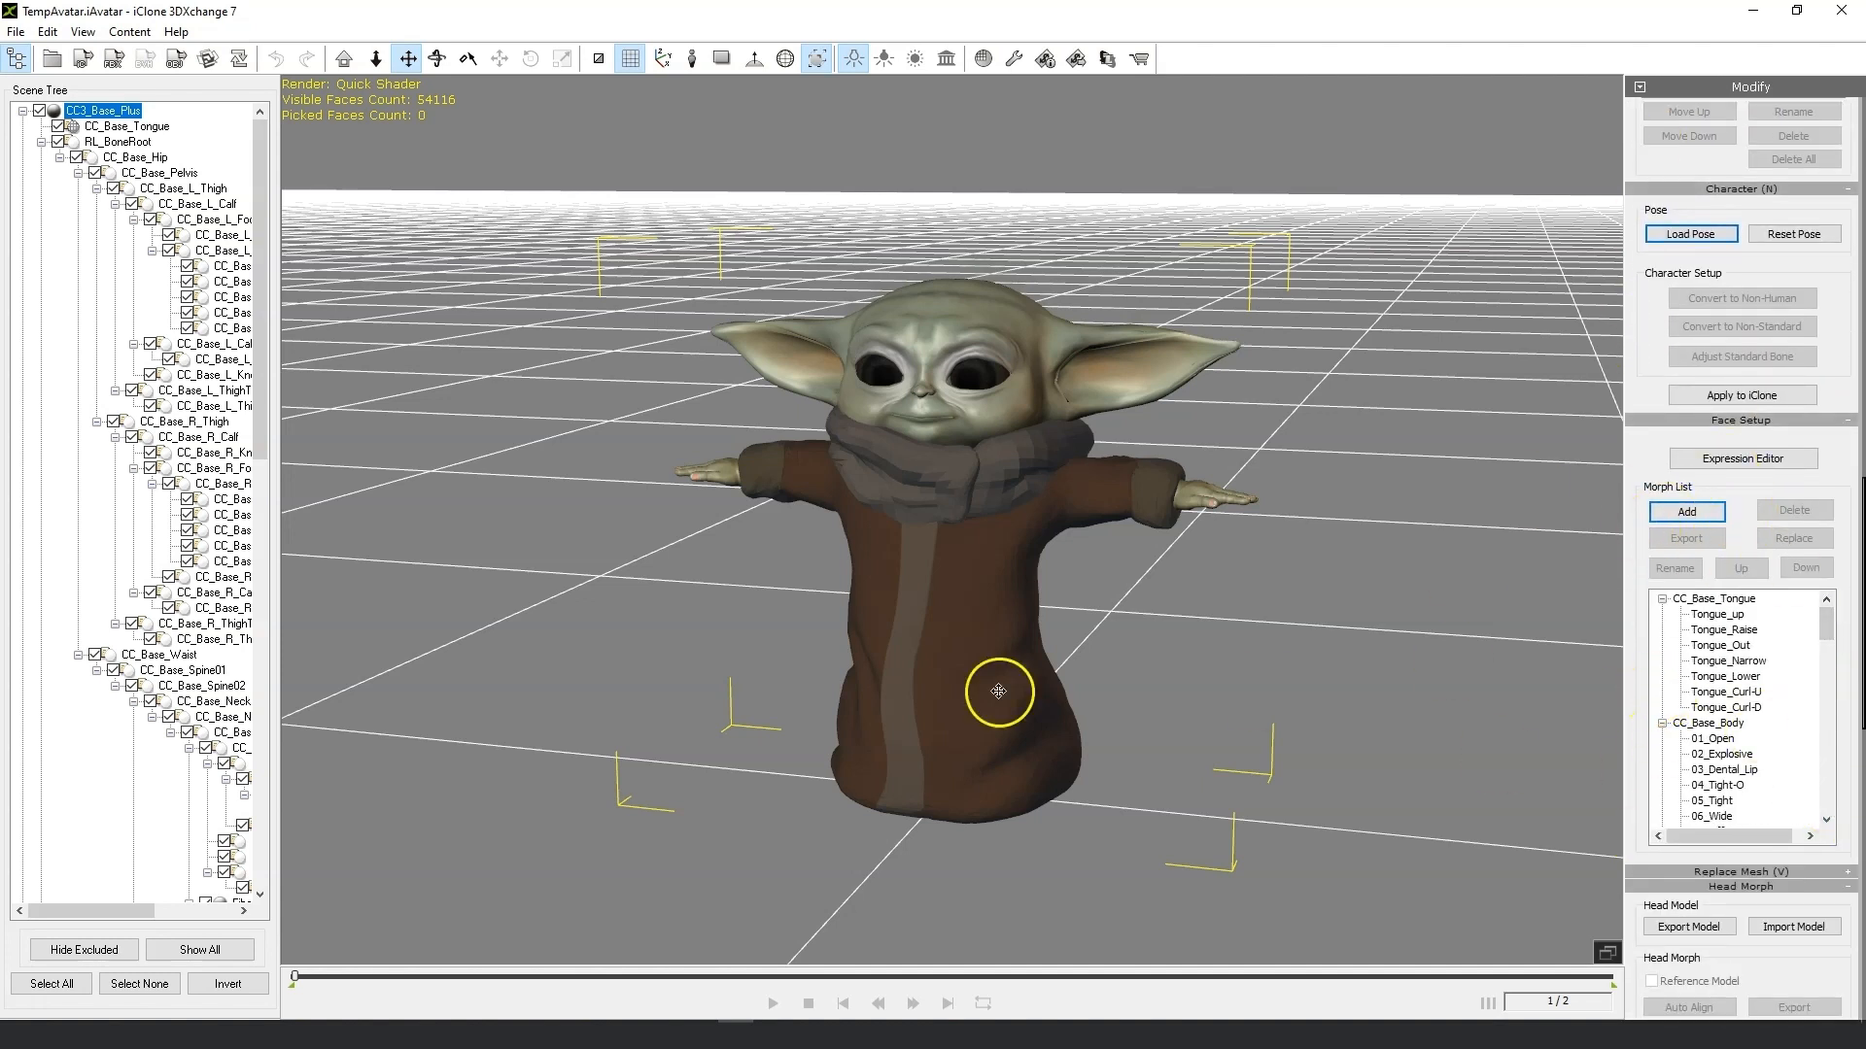
scroll(883, 633, "up", 3)
scroll(1012, 574, "down", 3)
scroll(1075, 464, "up", 5)
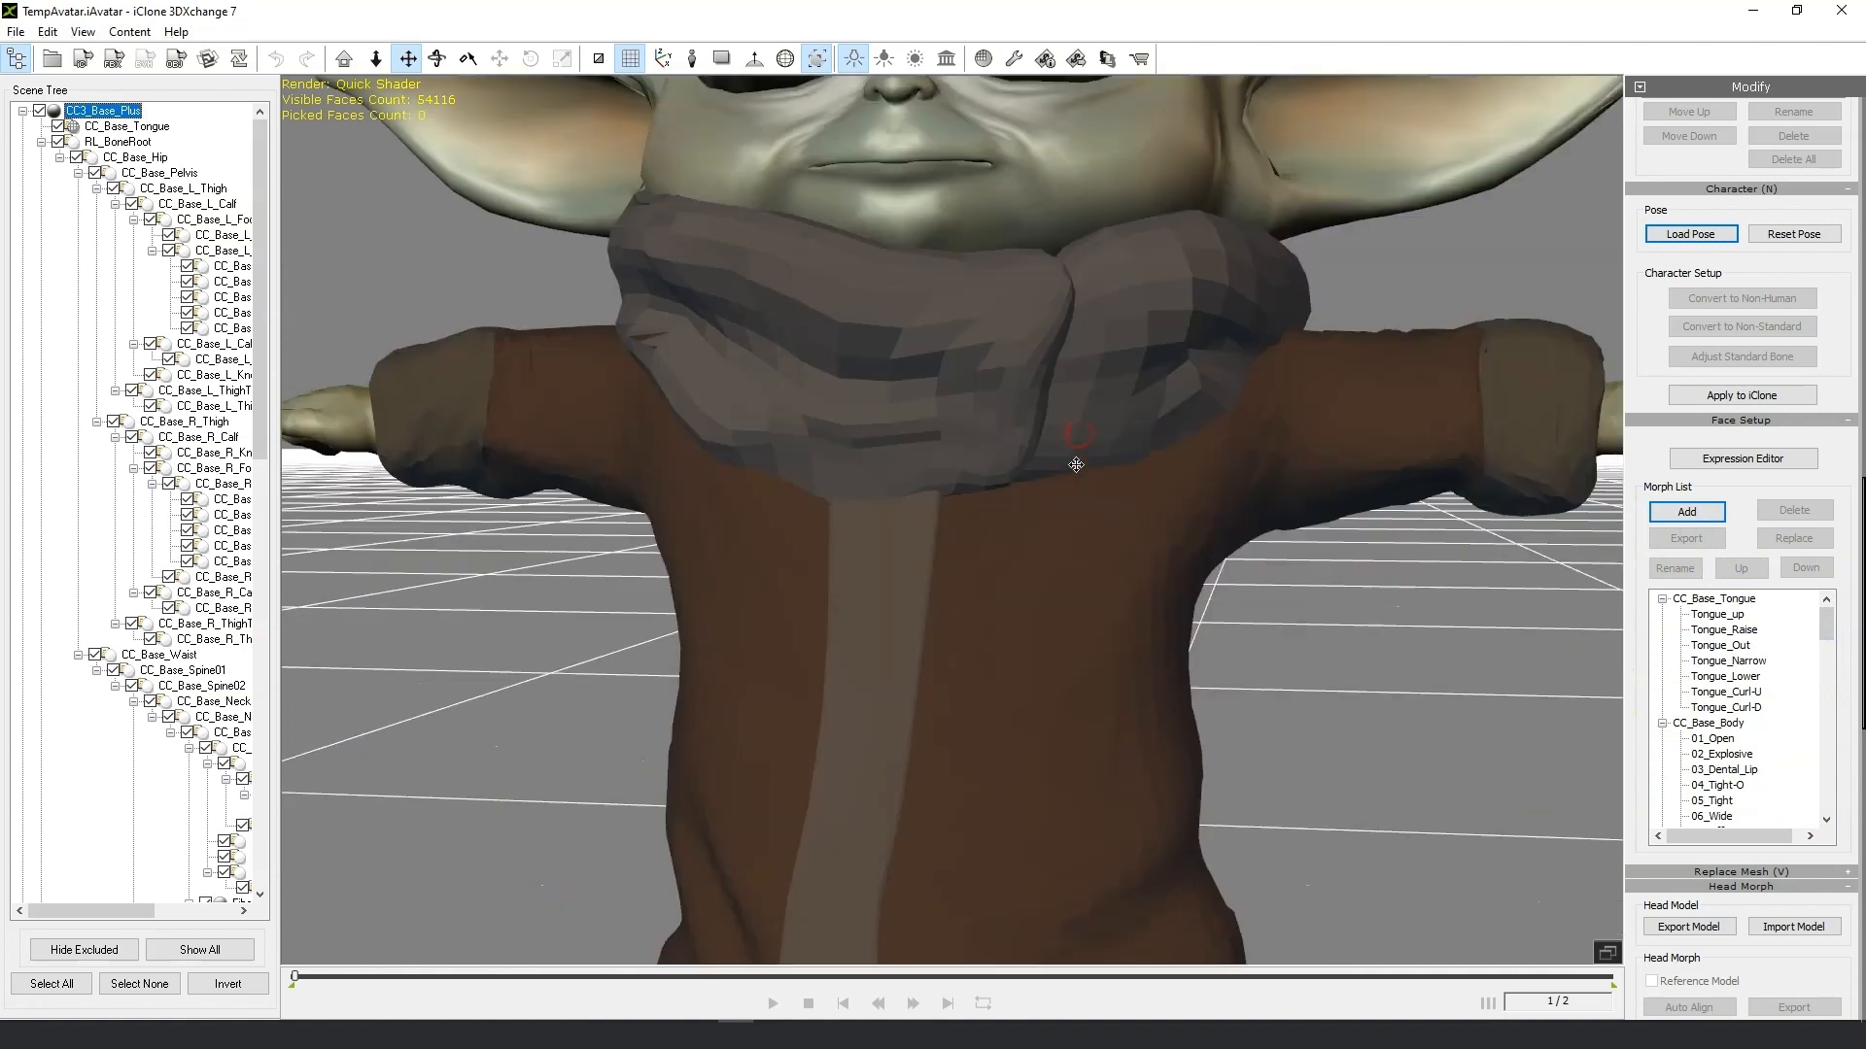
Step through the body morphs 01_Open to 05_Tight to examine their effect on the character's face.
scroll(1079, 440, "down", 5)
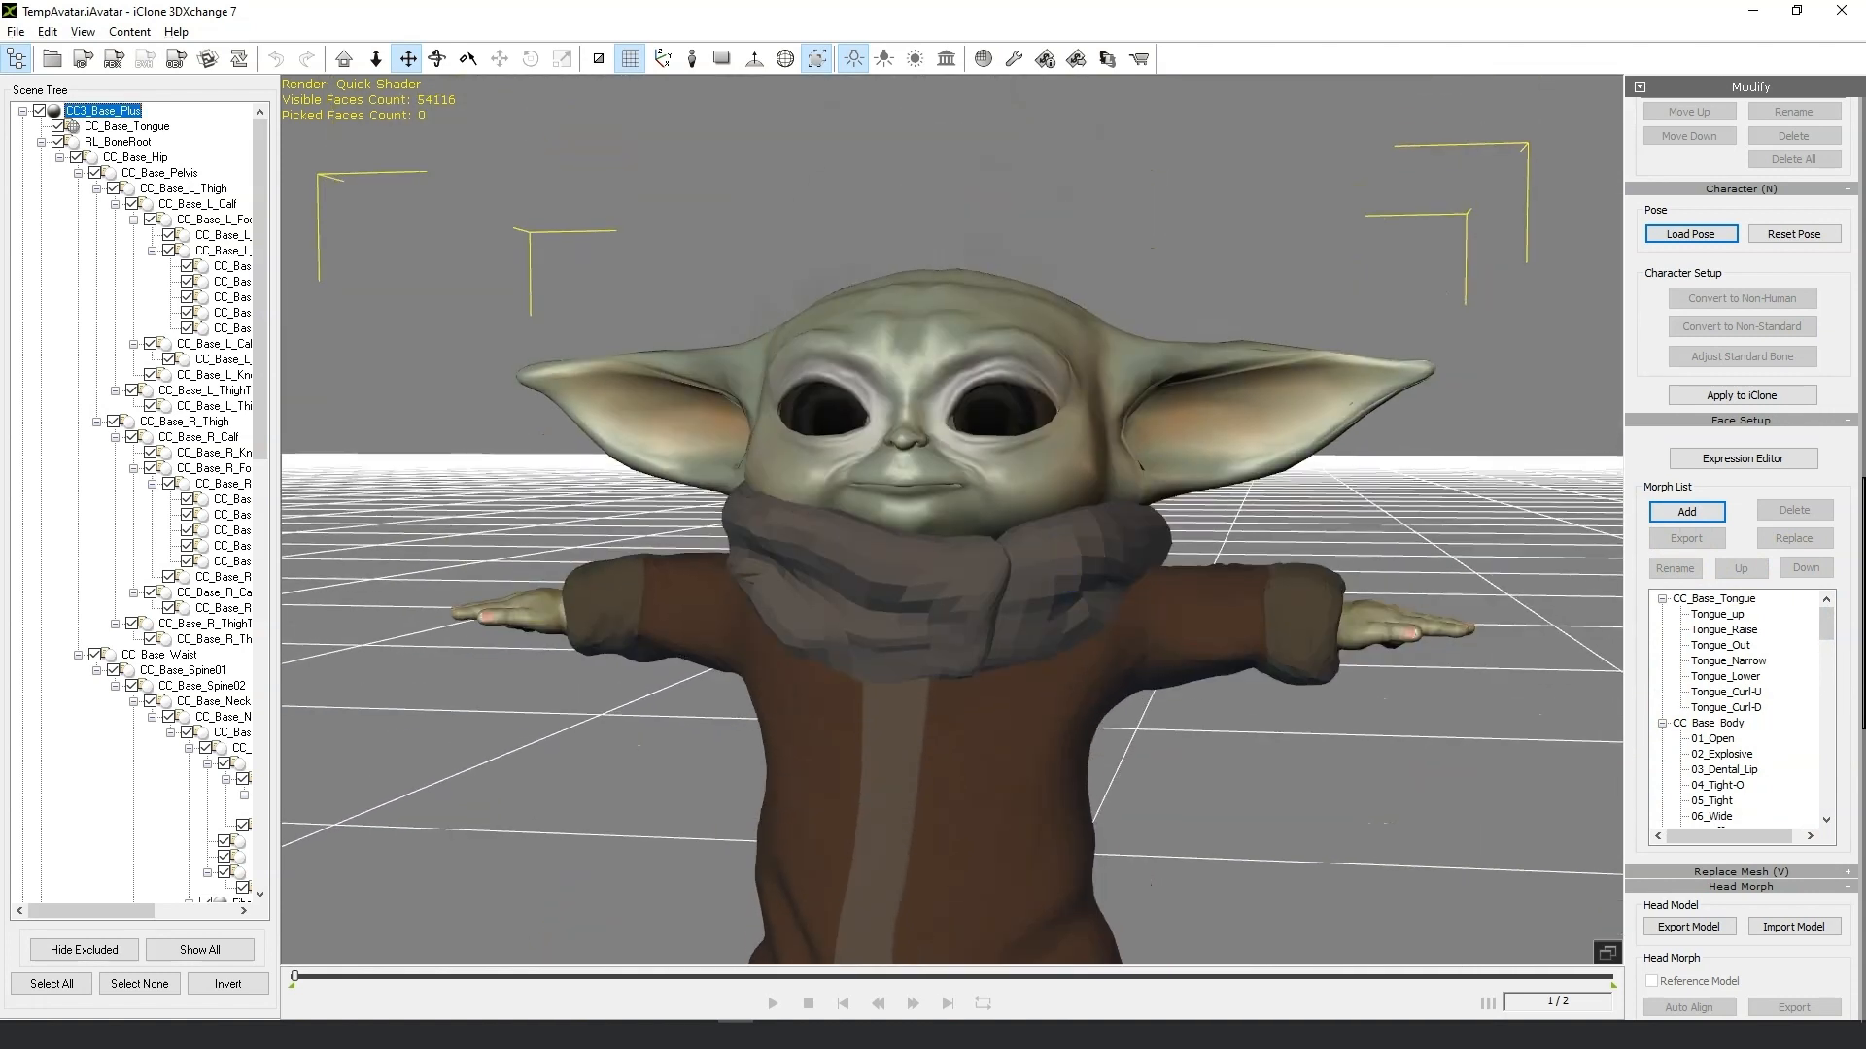
left_click(1737, 754)
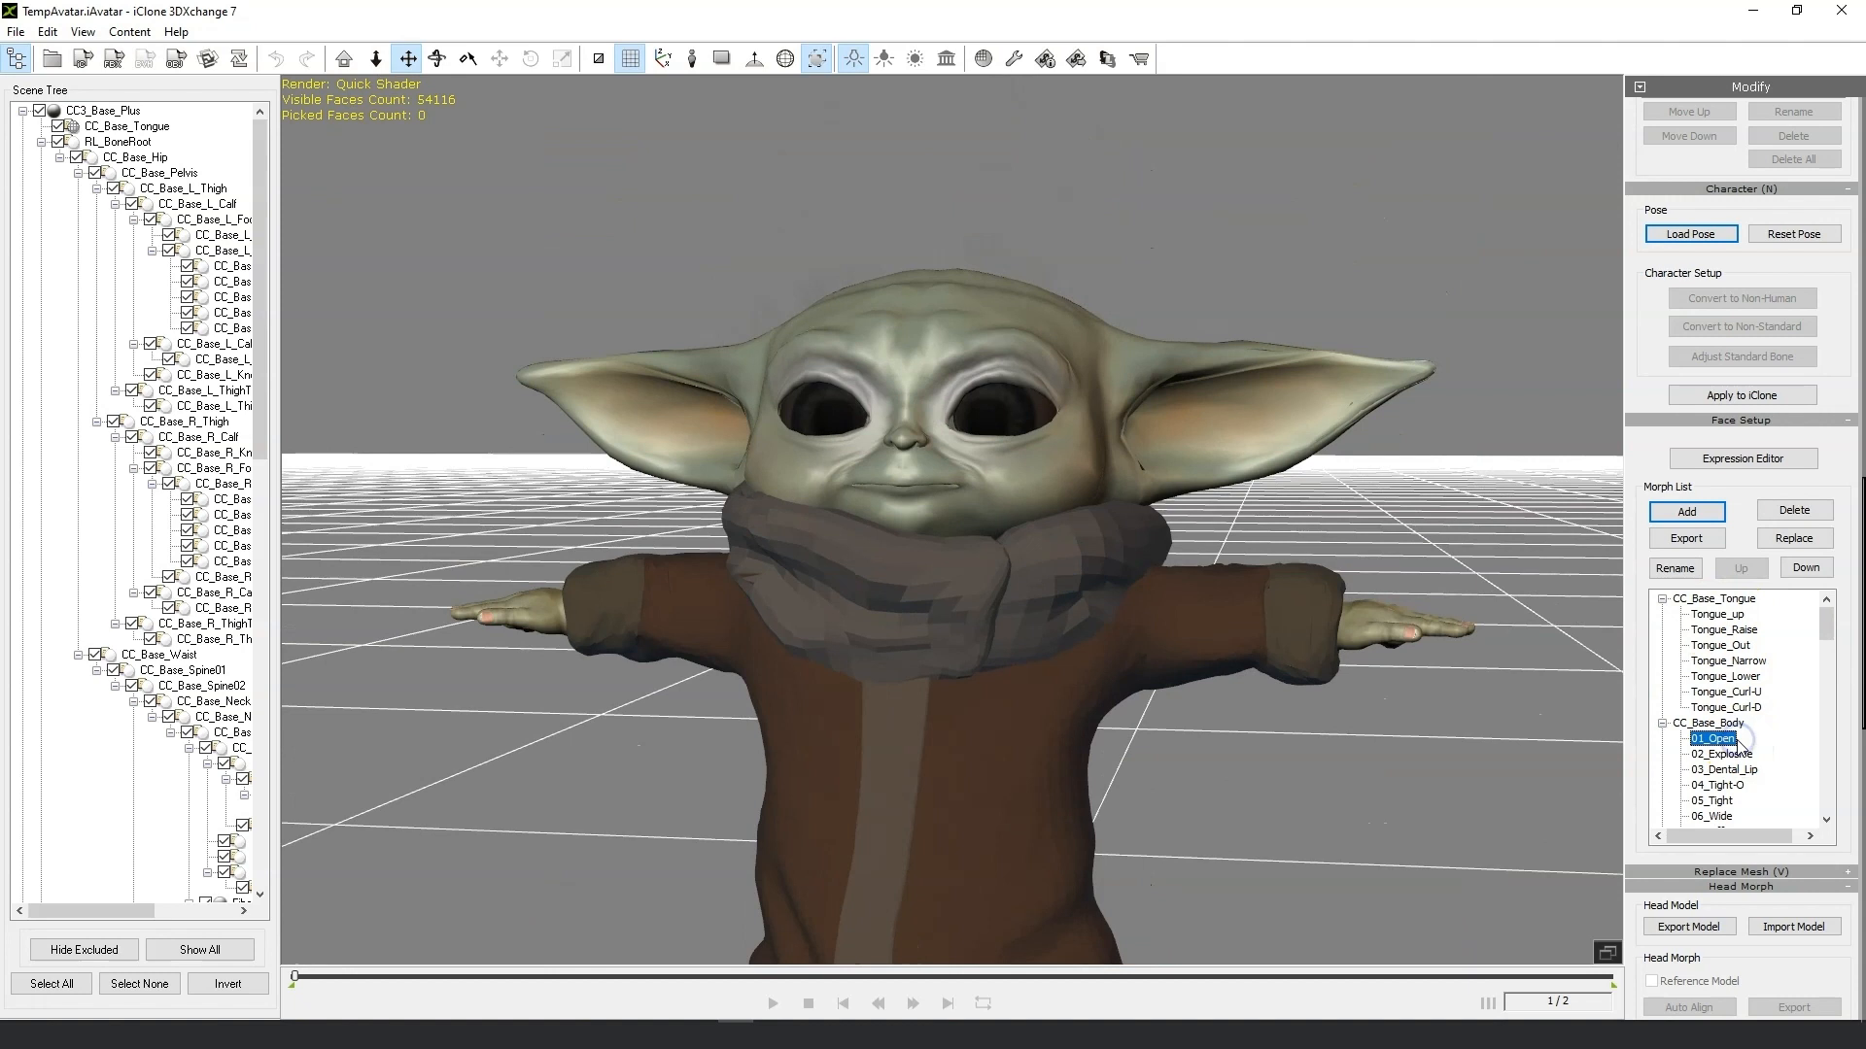
scroll(949, 624, "up", 2)
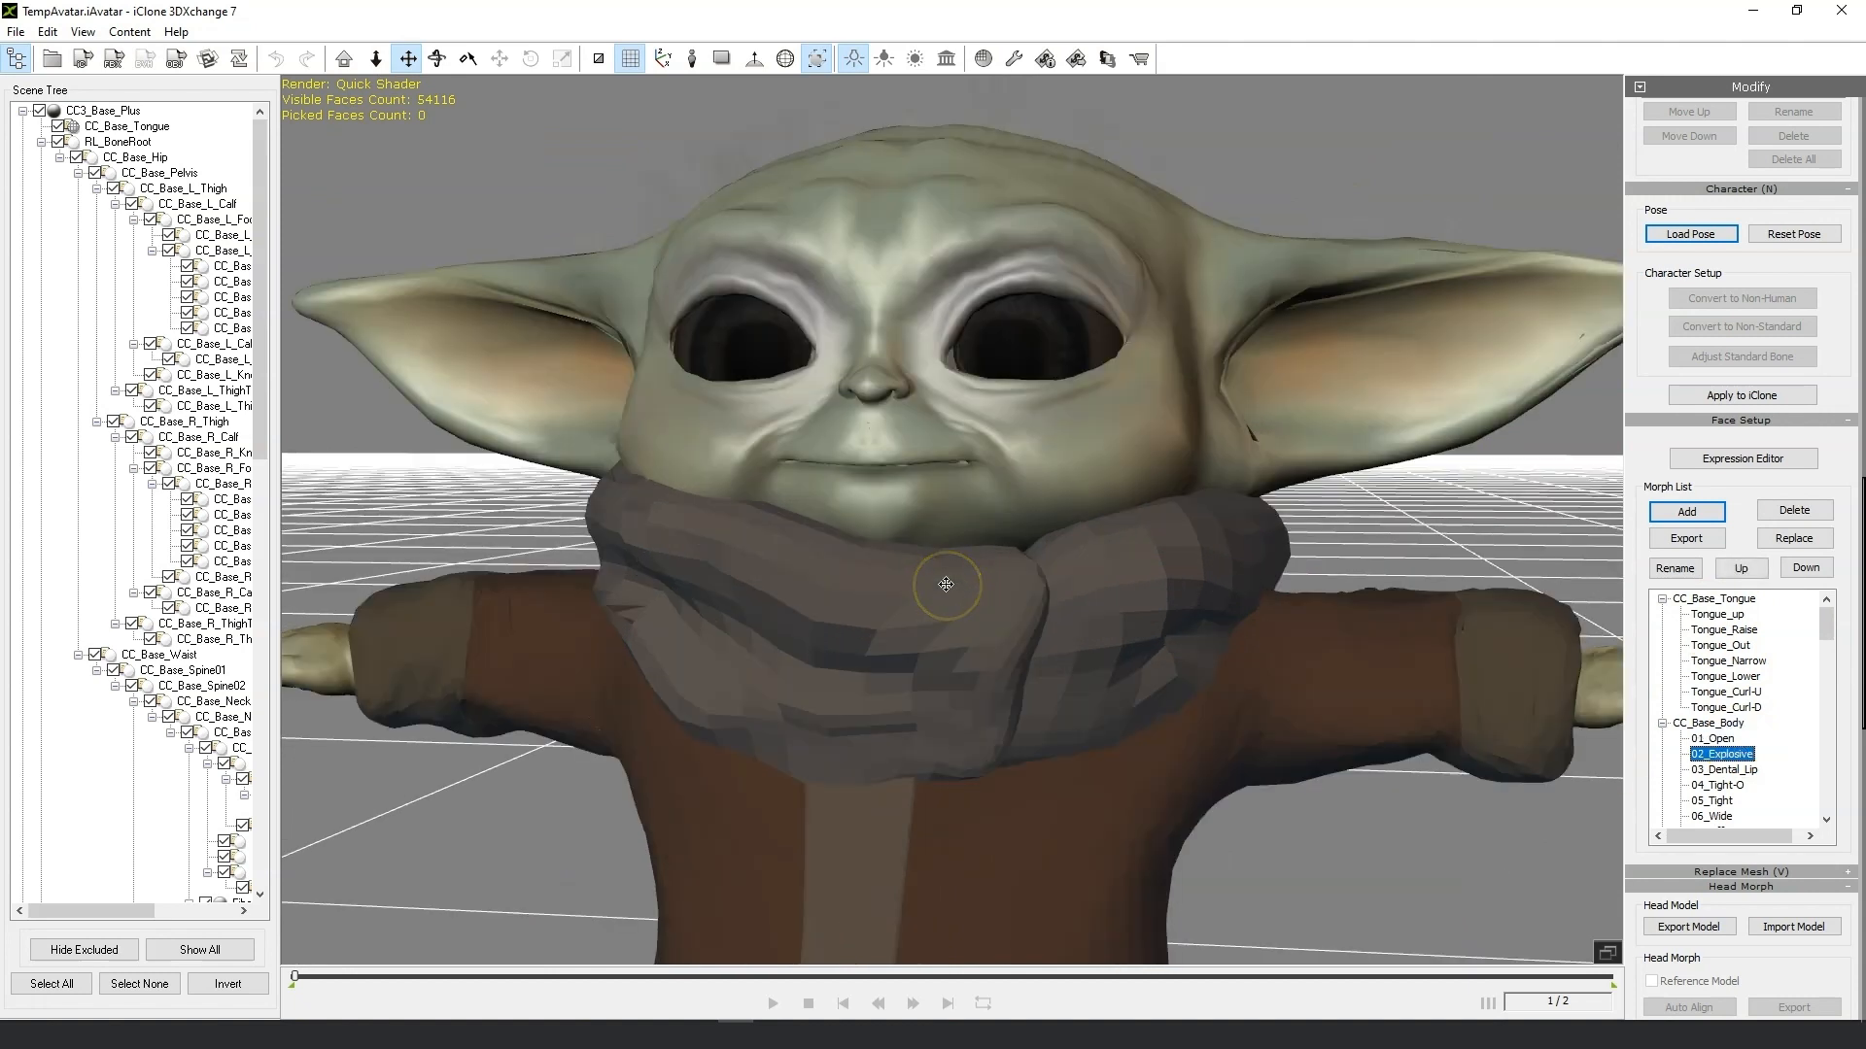
scroll(945, 588, "down", 2)
key("Down")
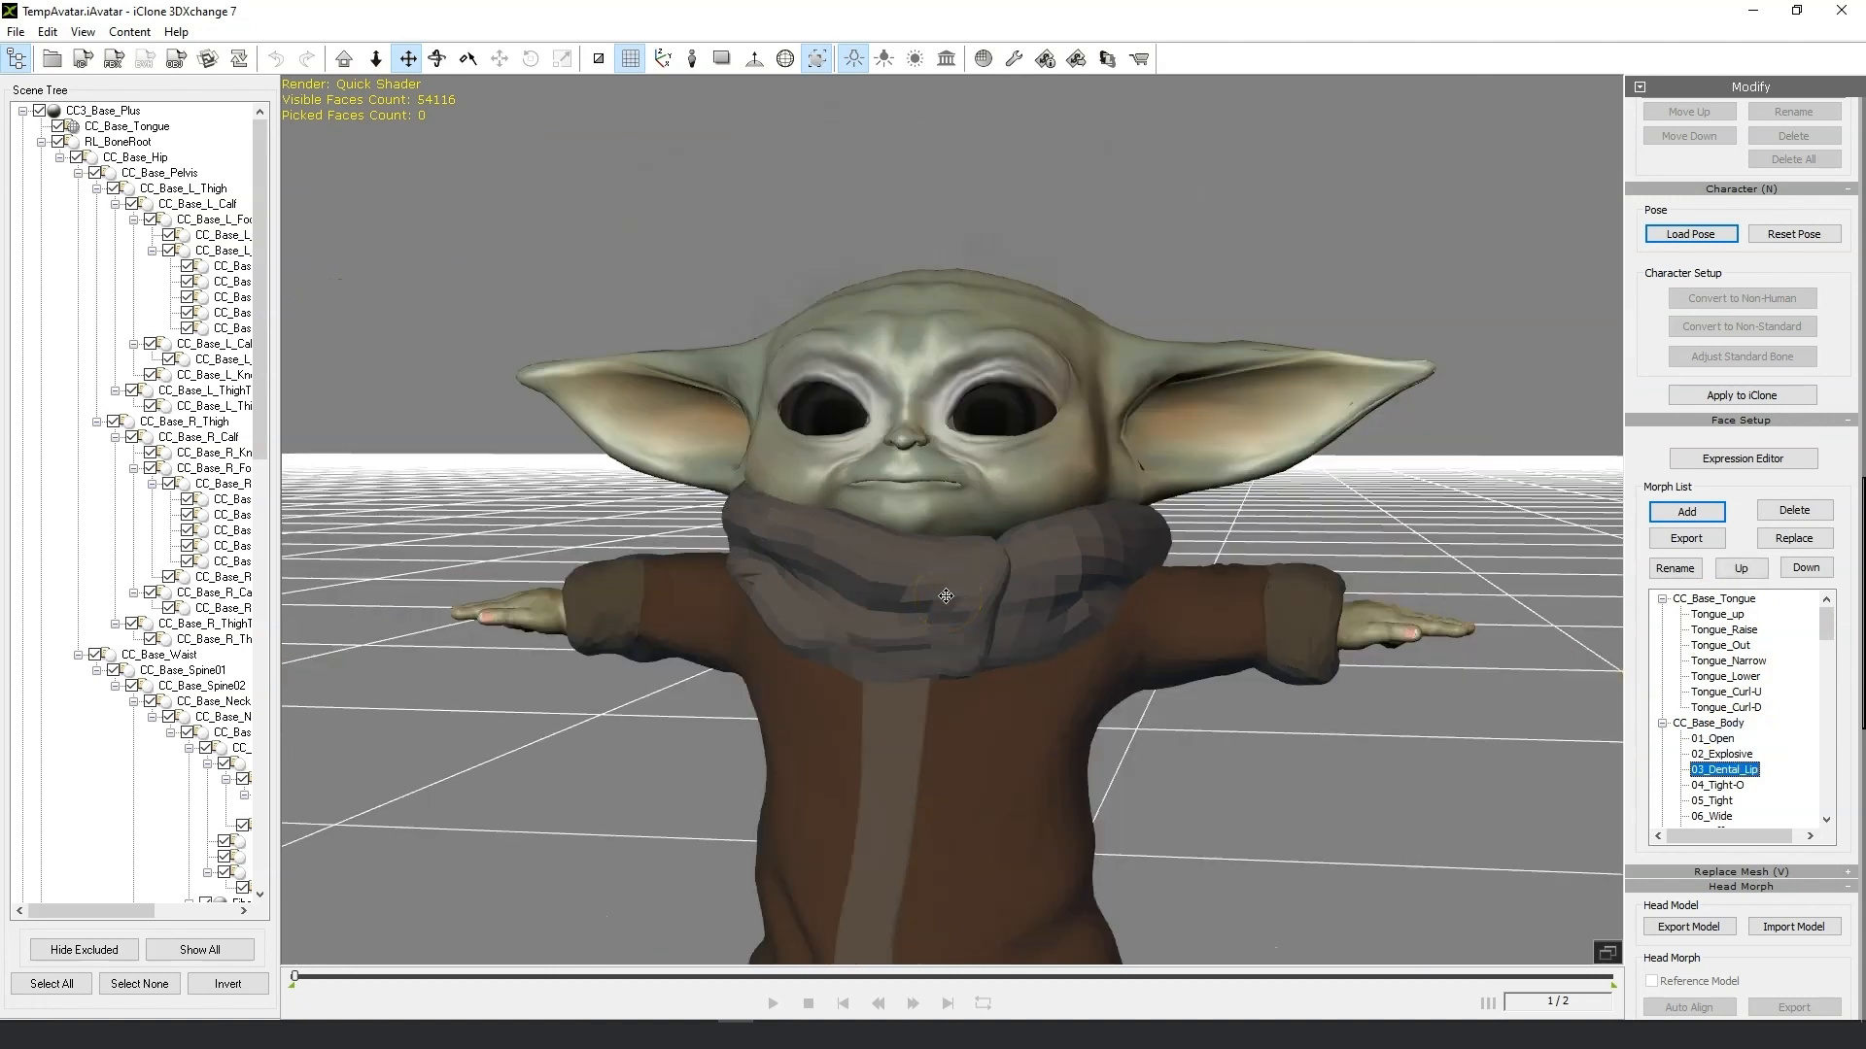
key("Down")
scroll(990, 630, "up", 2)
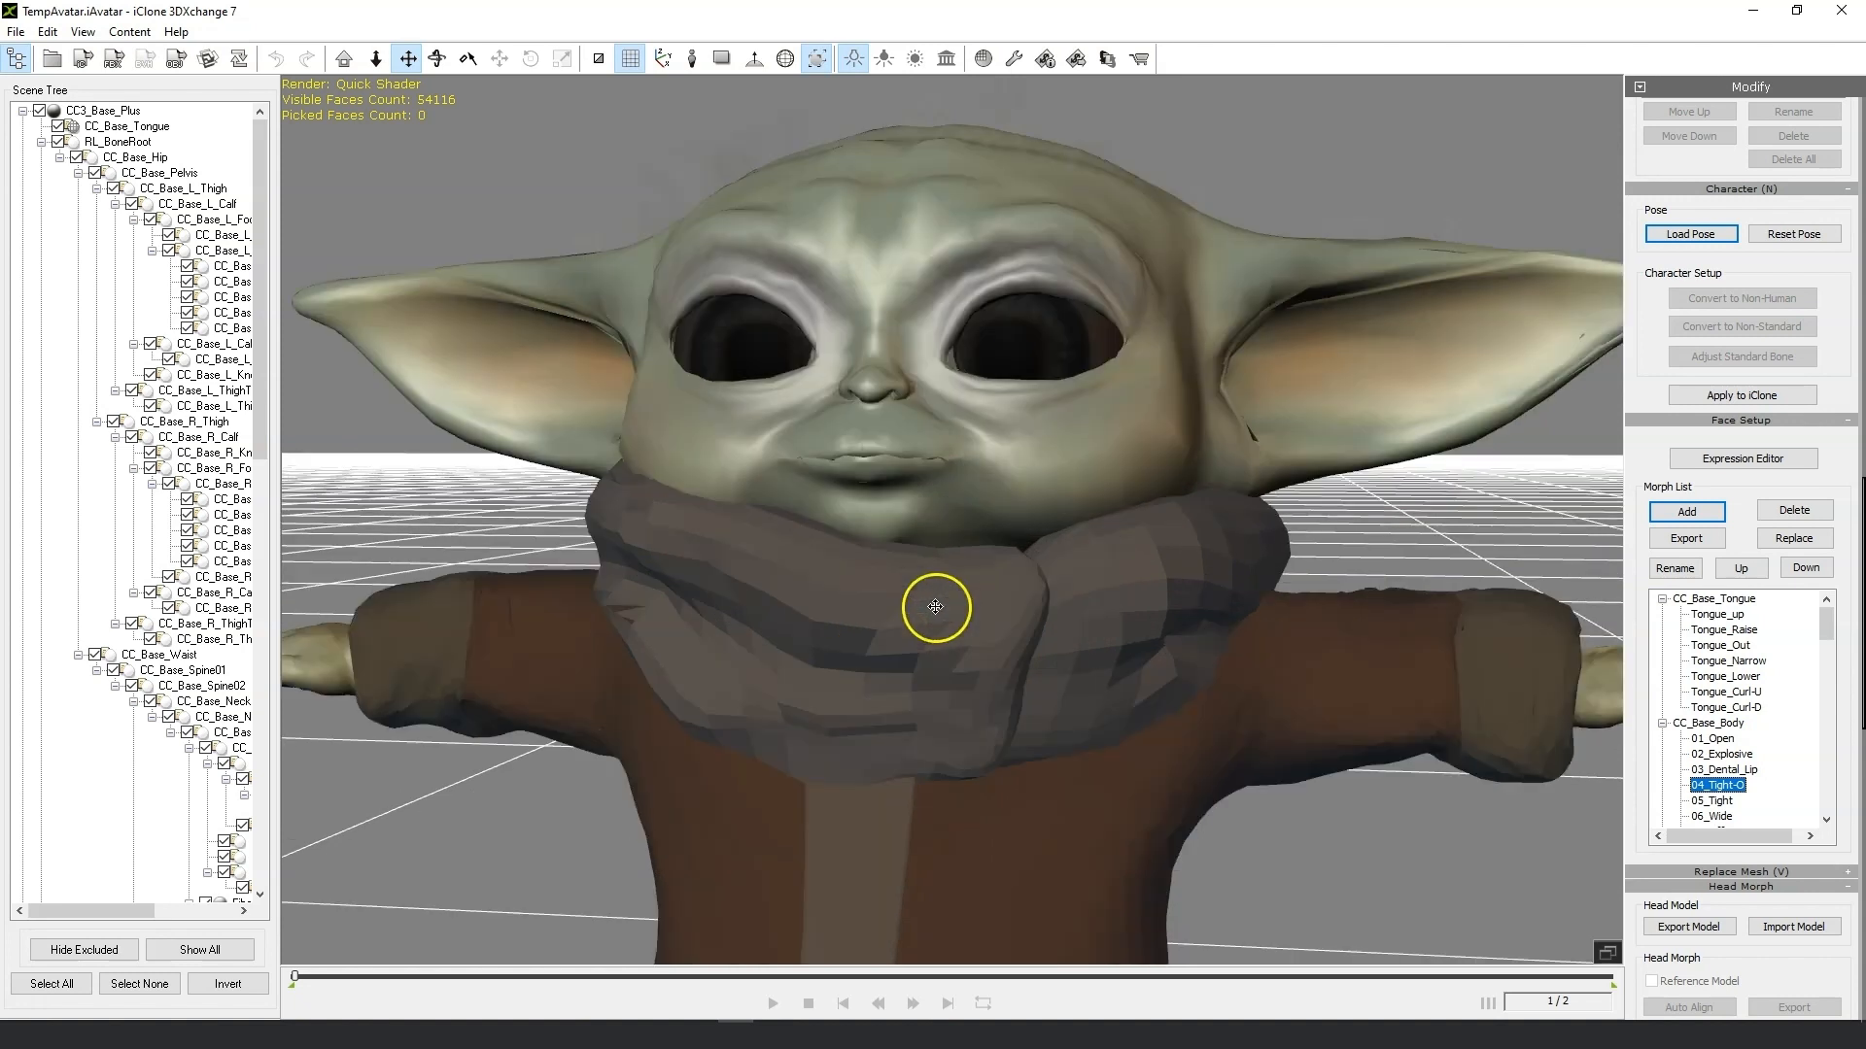
mouse_move(1095, 583)
right_mouse_down()
mouse_move(771, 583)
mouse_move(1081, 614)
right_mouse_up()
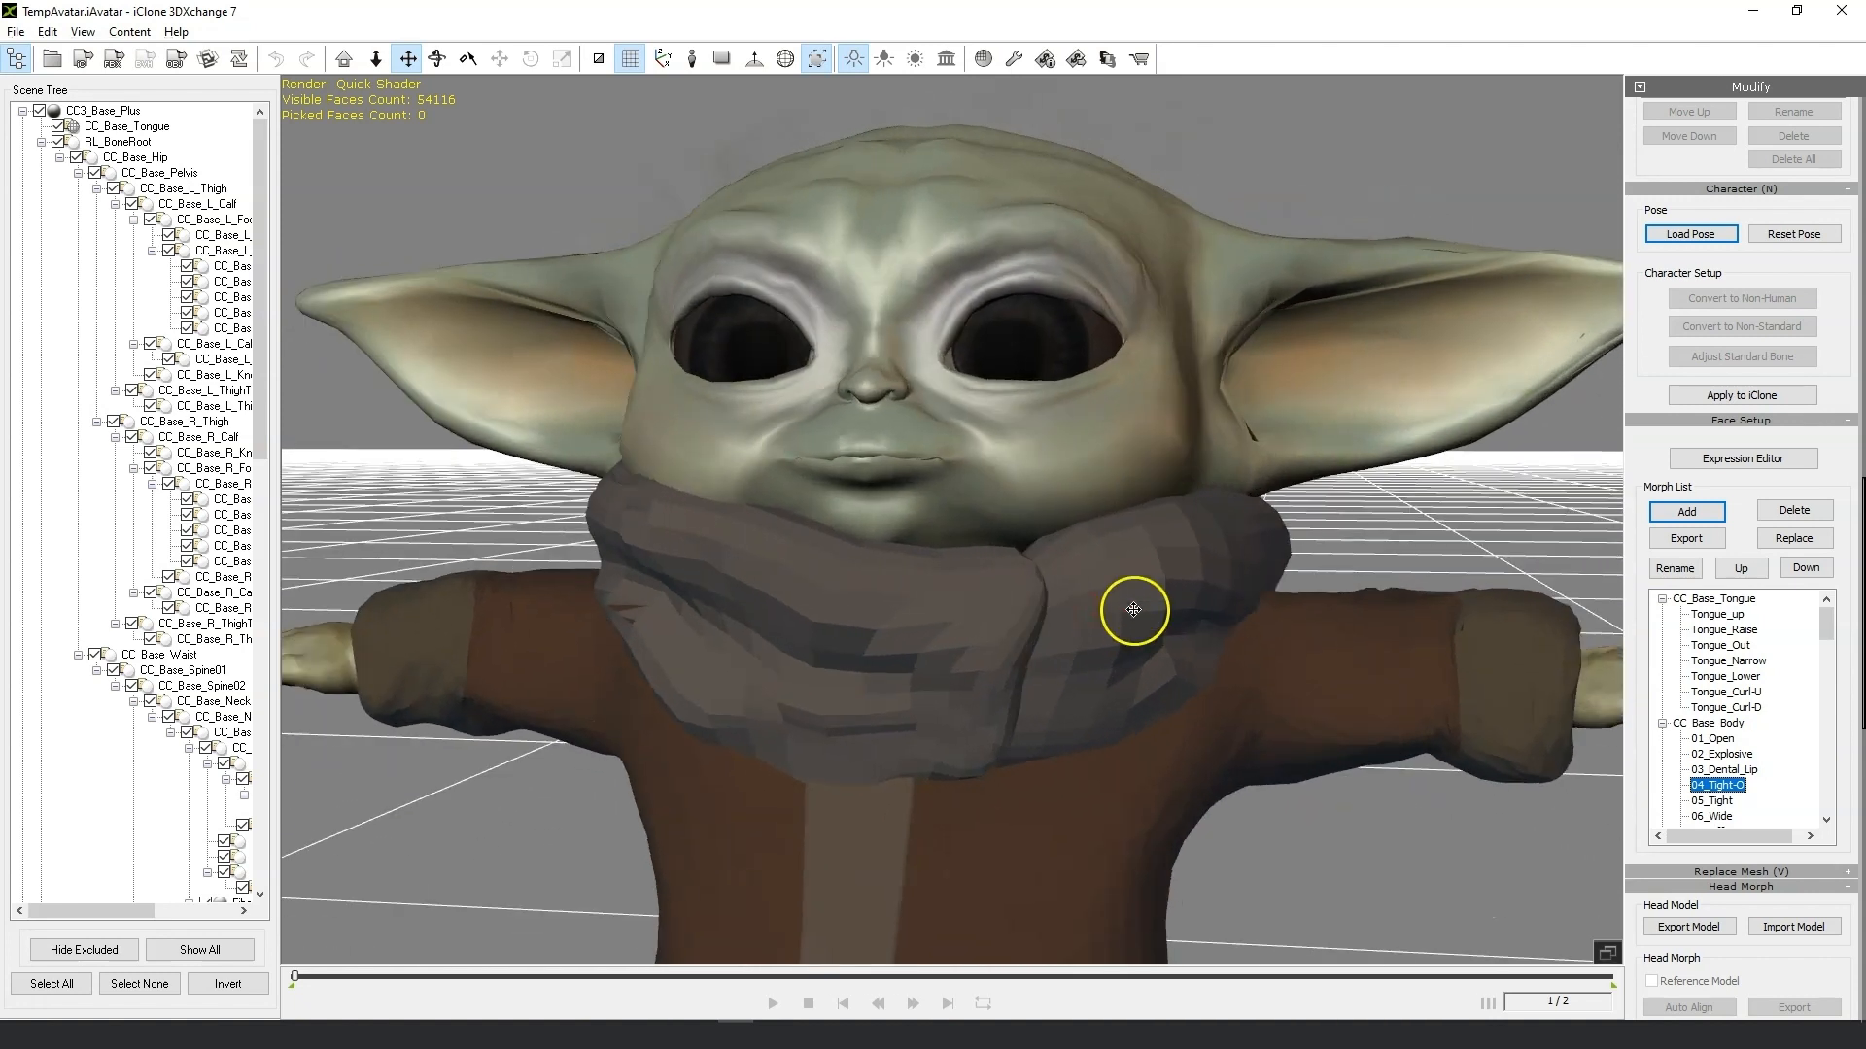
left_click(1716, 801)
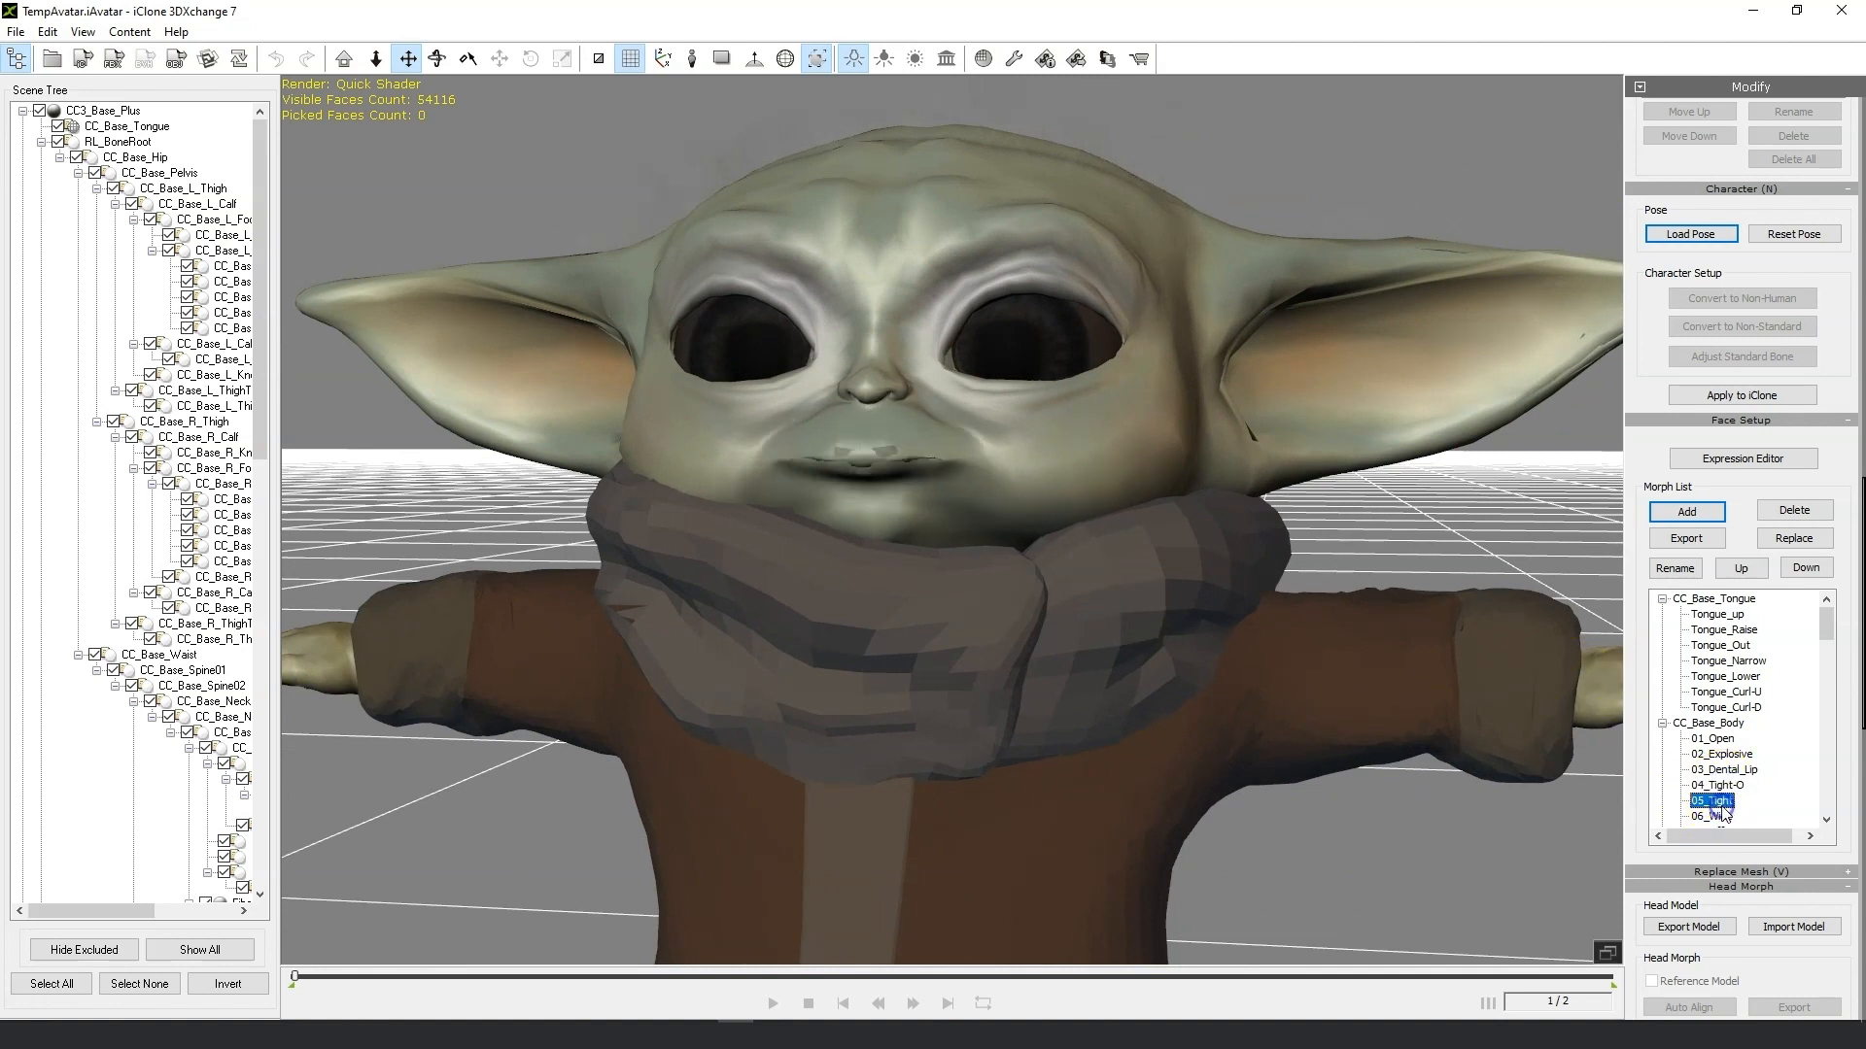
left_click(1720, 786)
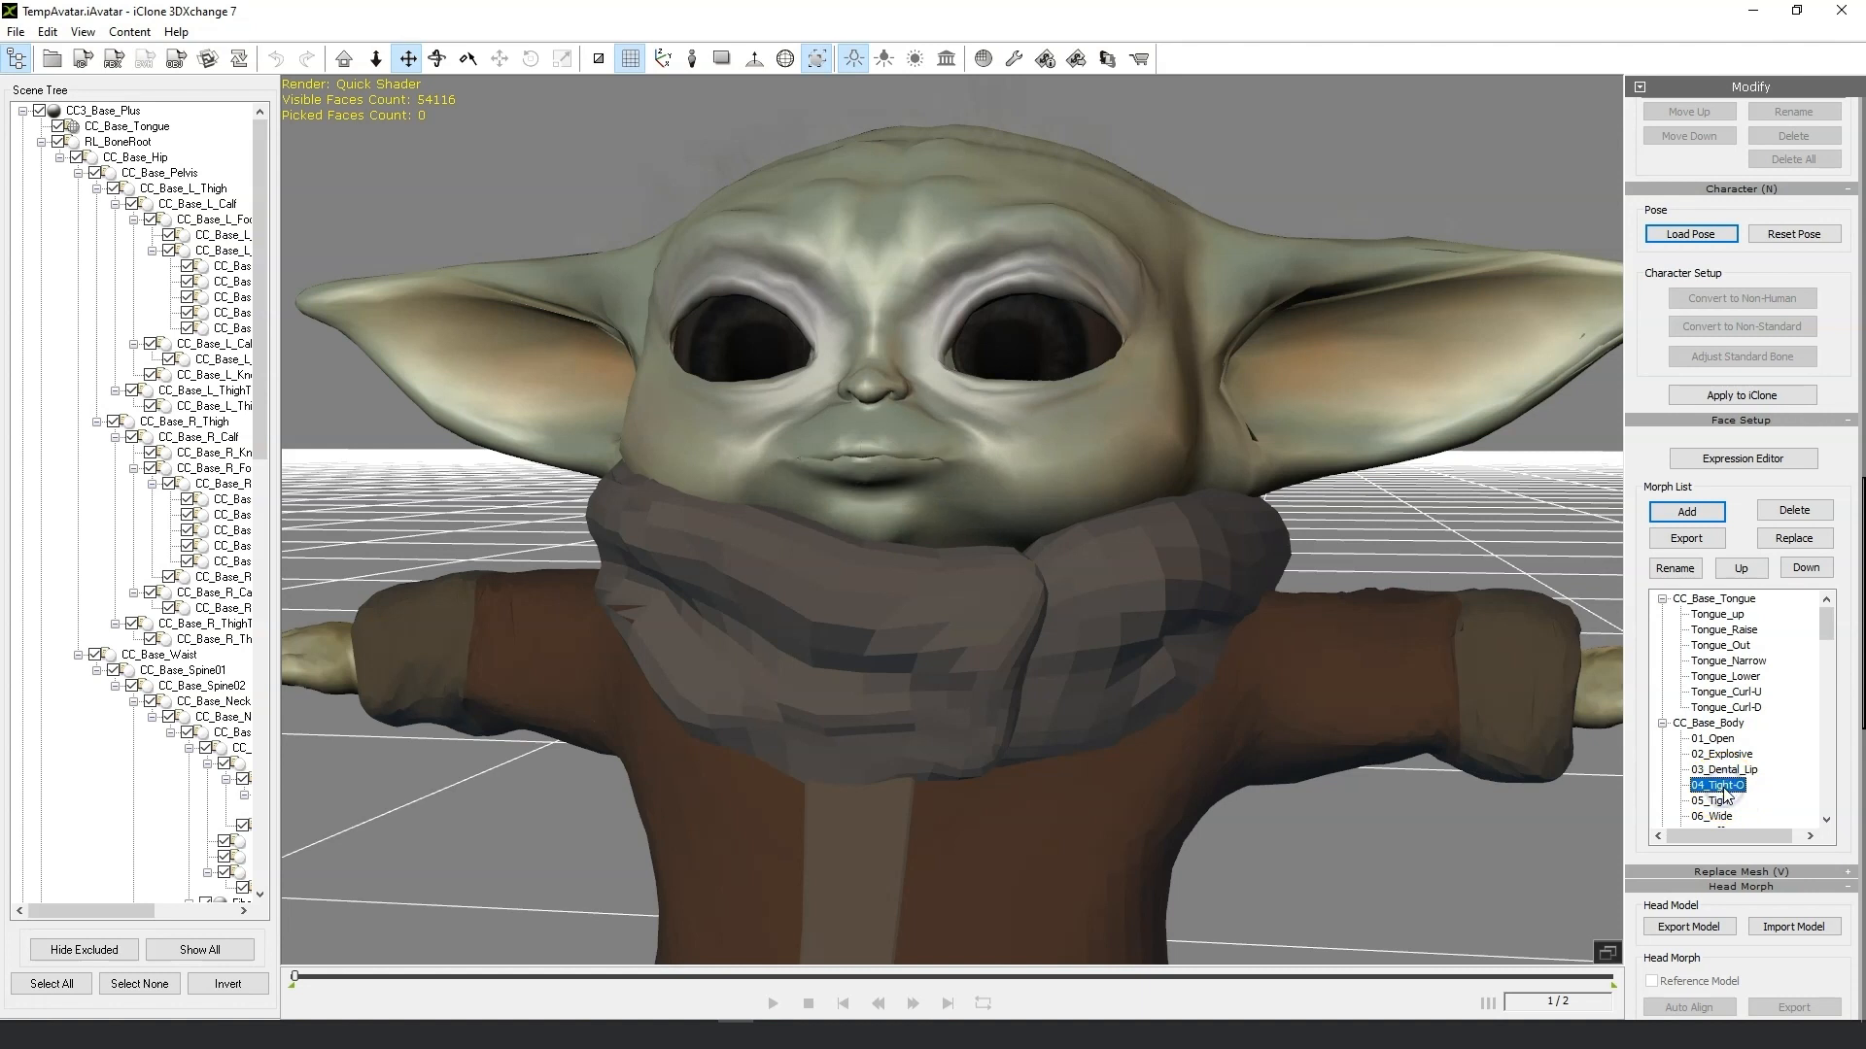
Export the 04_Tight-O morph as an OBJ into a new folder named Morph fix inside Working files.
left_click(1687, 539)
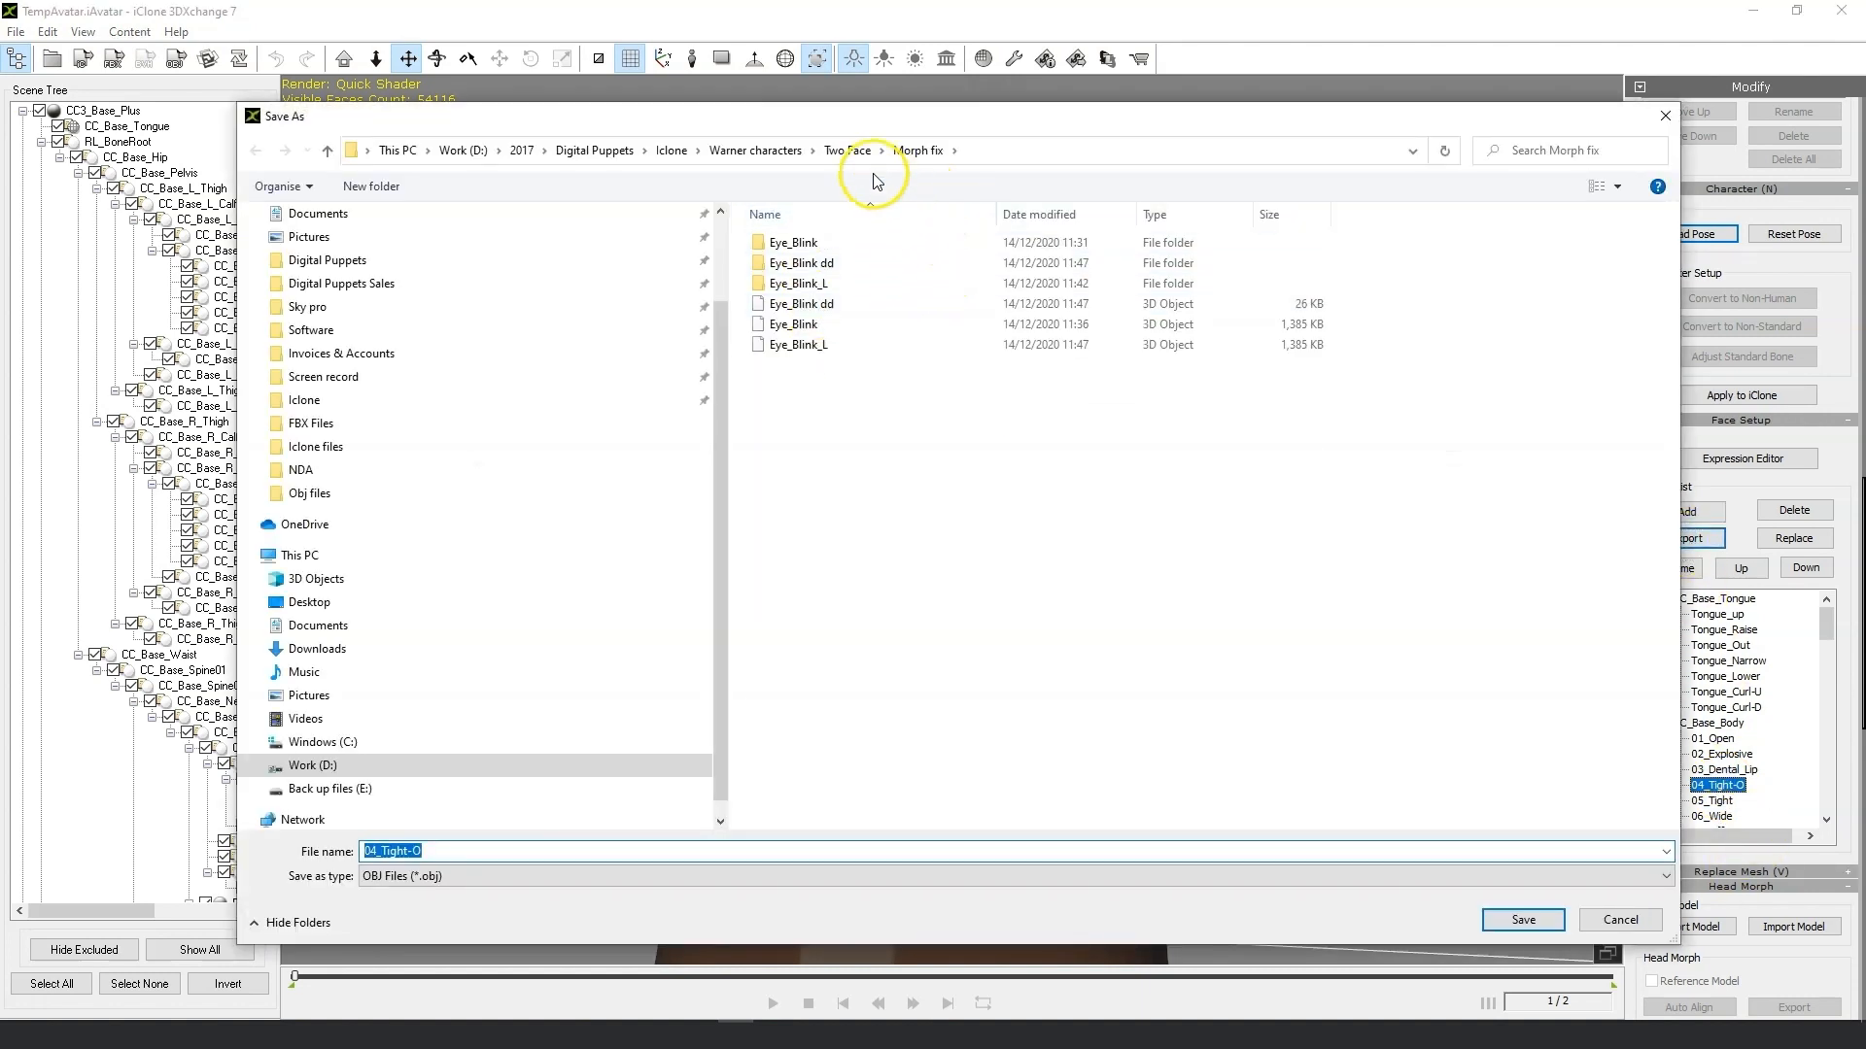
left_click(346, 498)
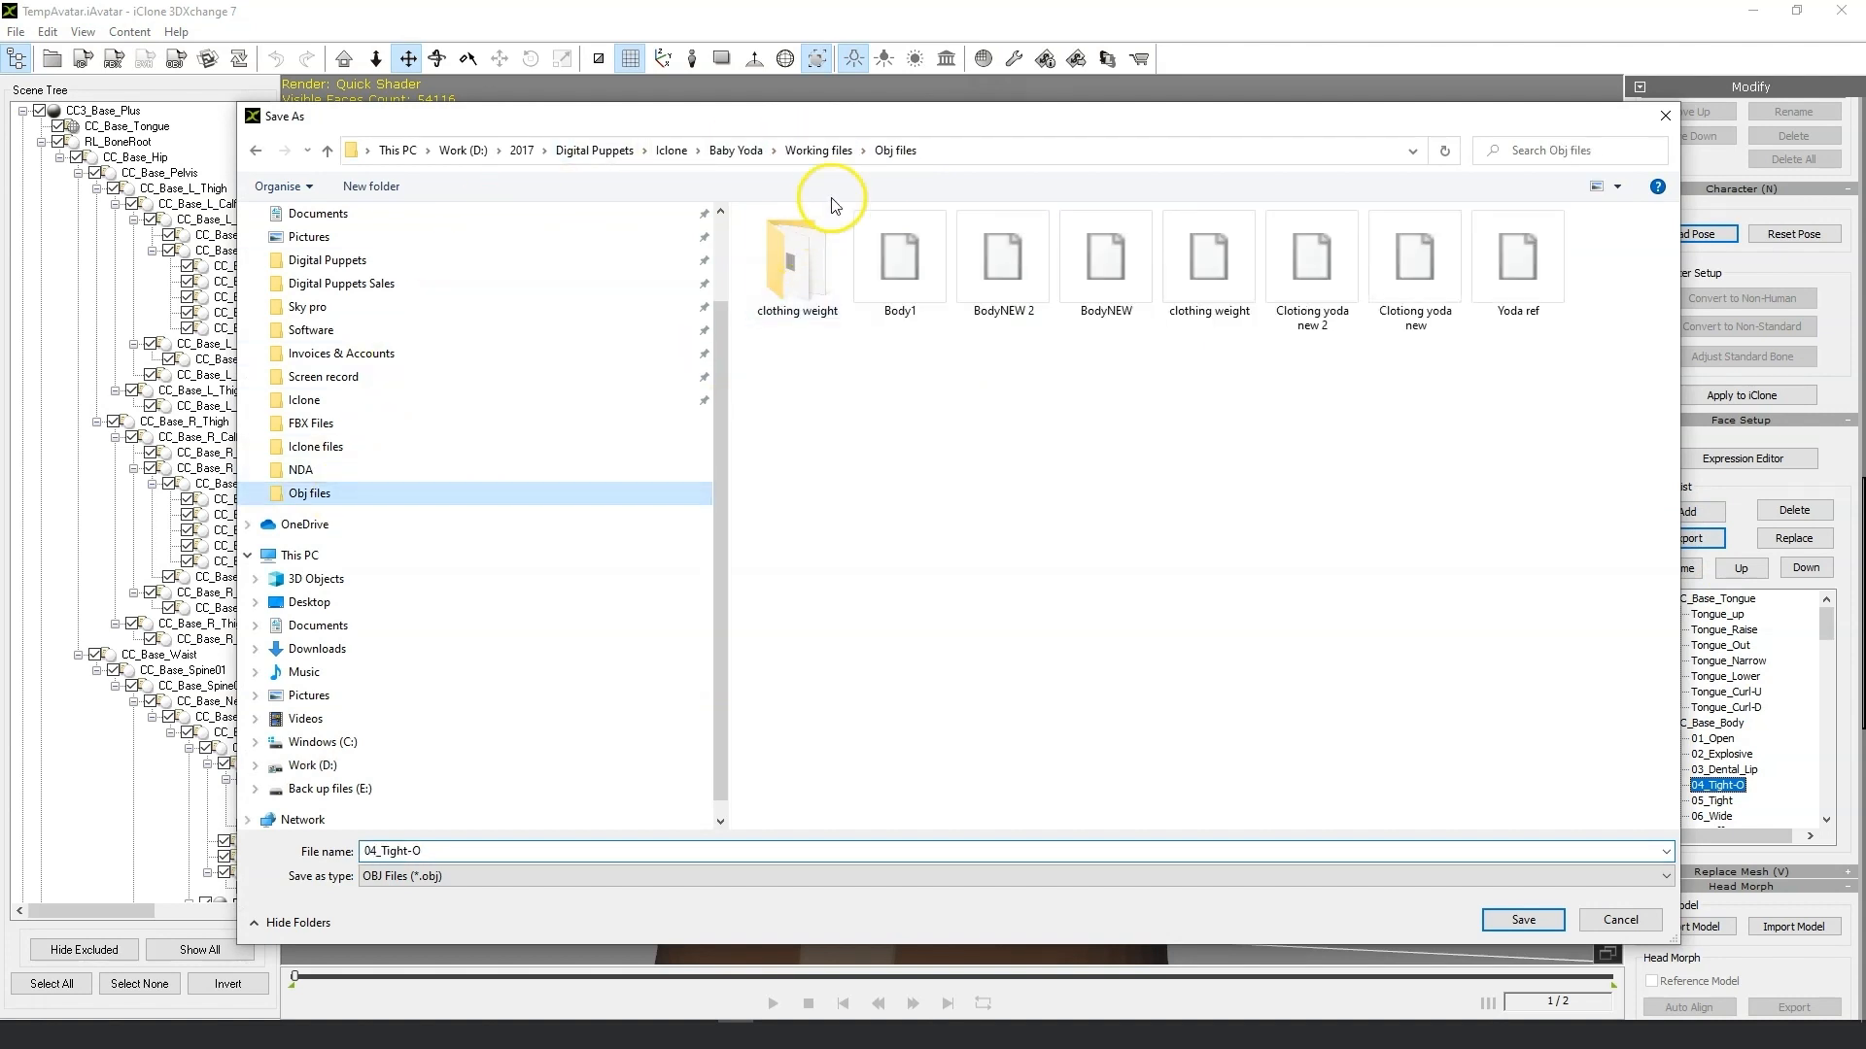
left_click(838, 150)
right_click(810, 433)
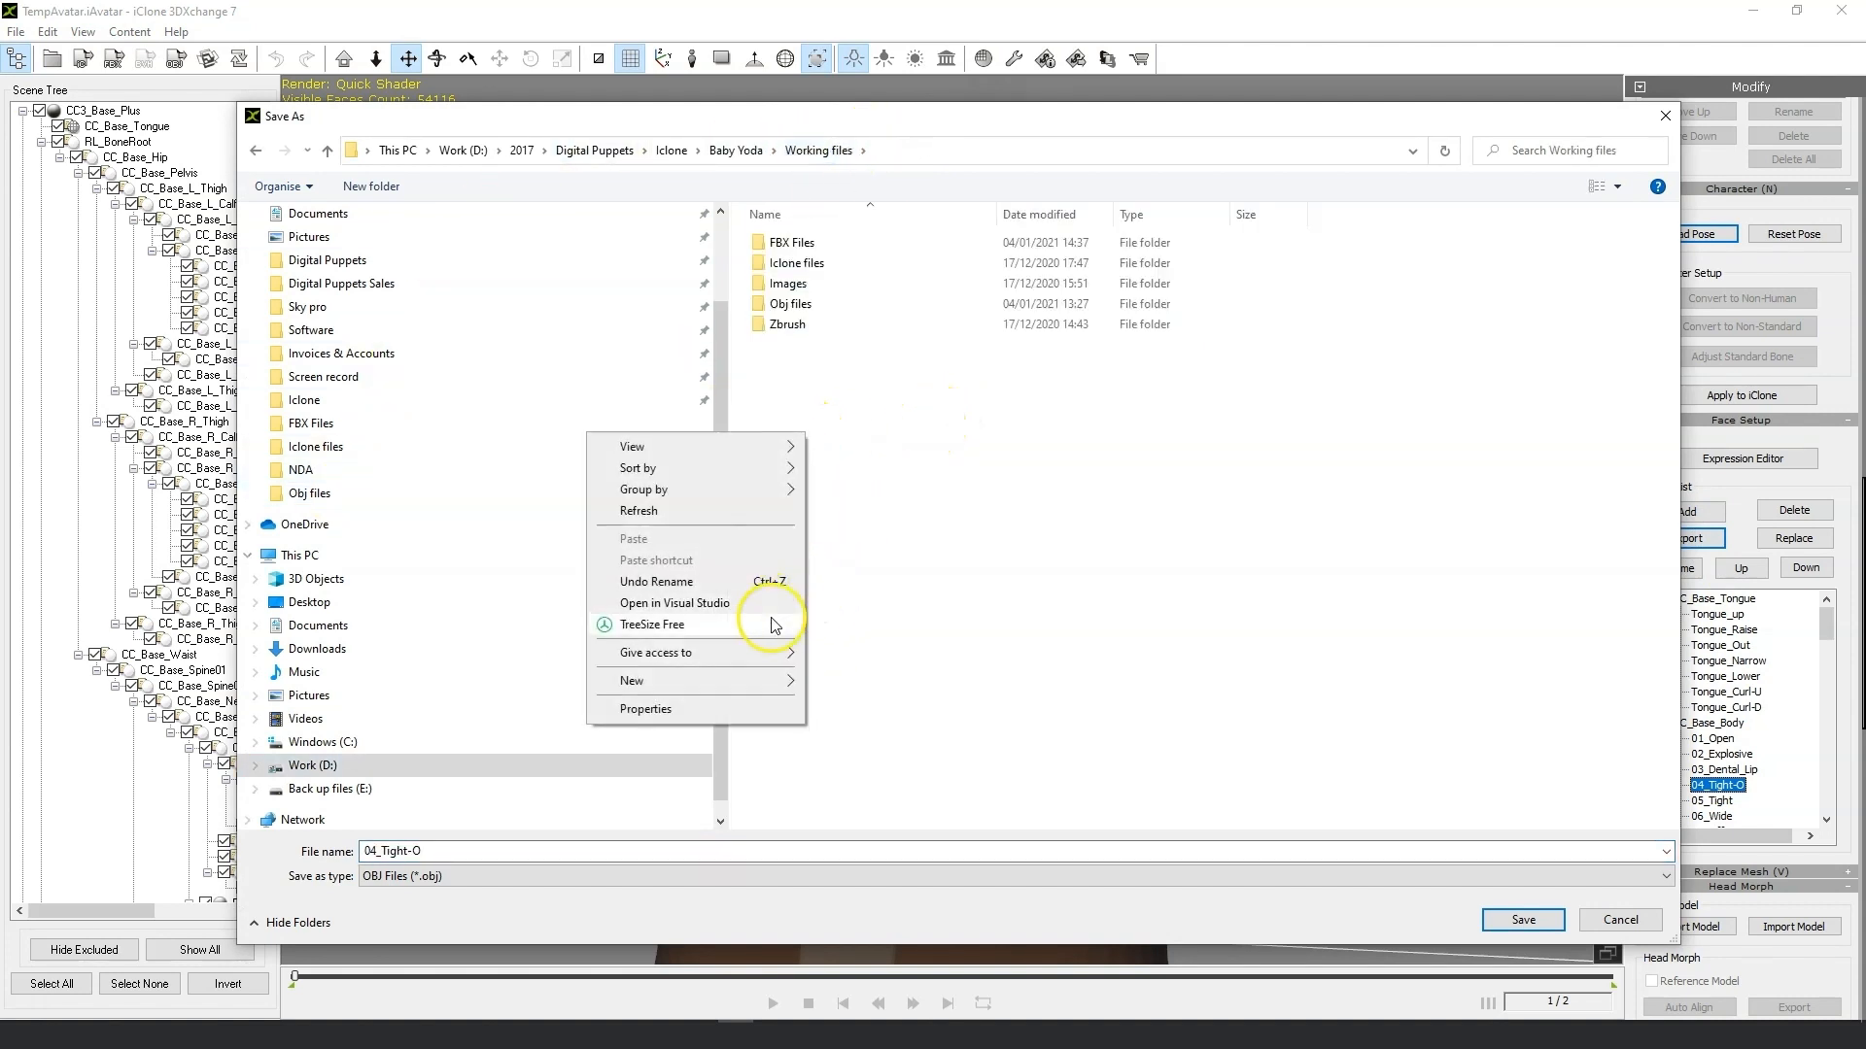
mouse_move(717, 687)
left_click(895, 679)
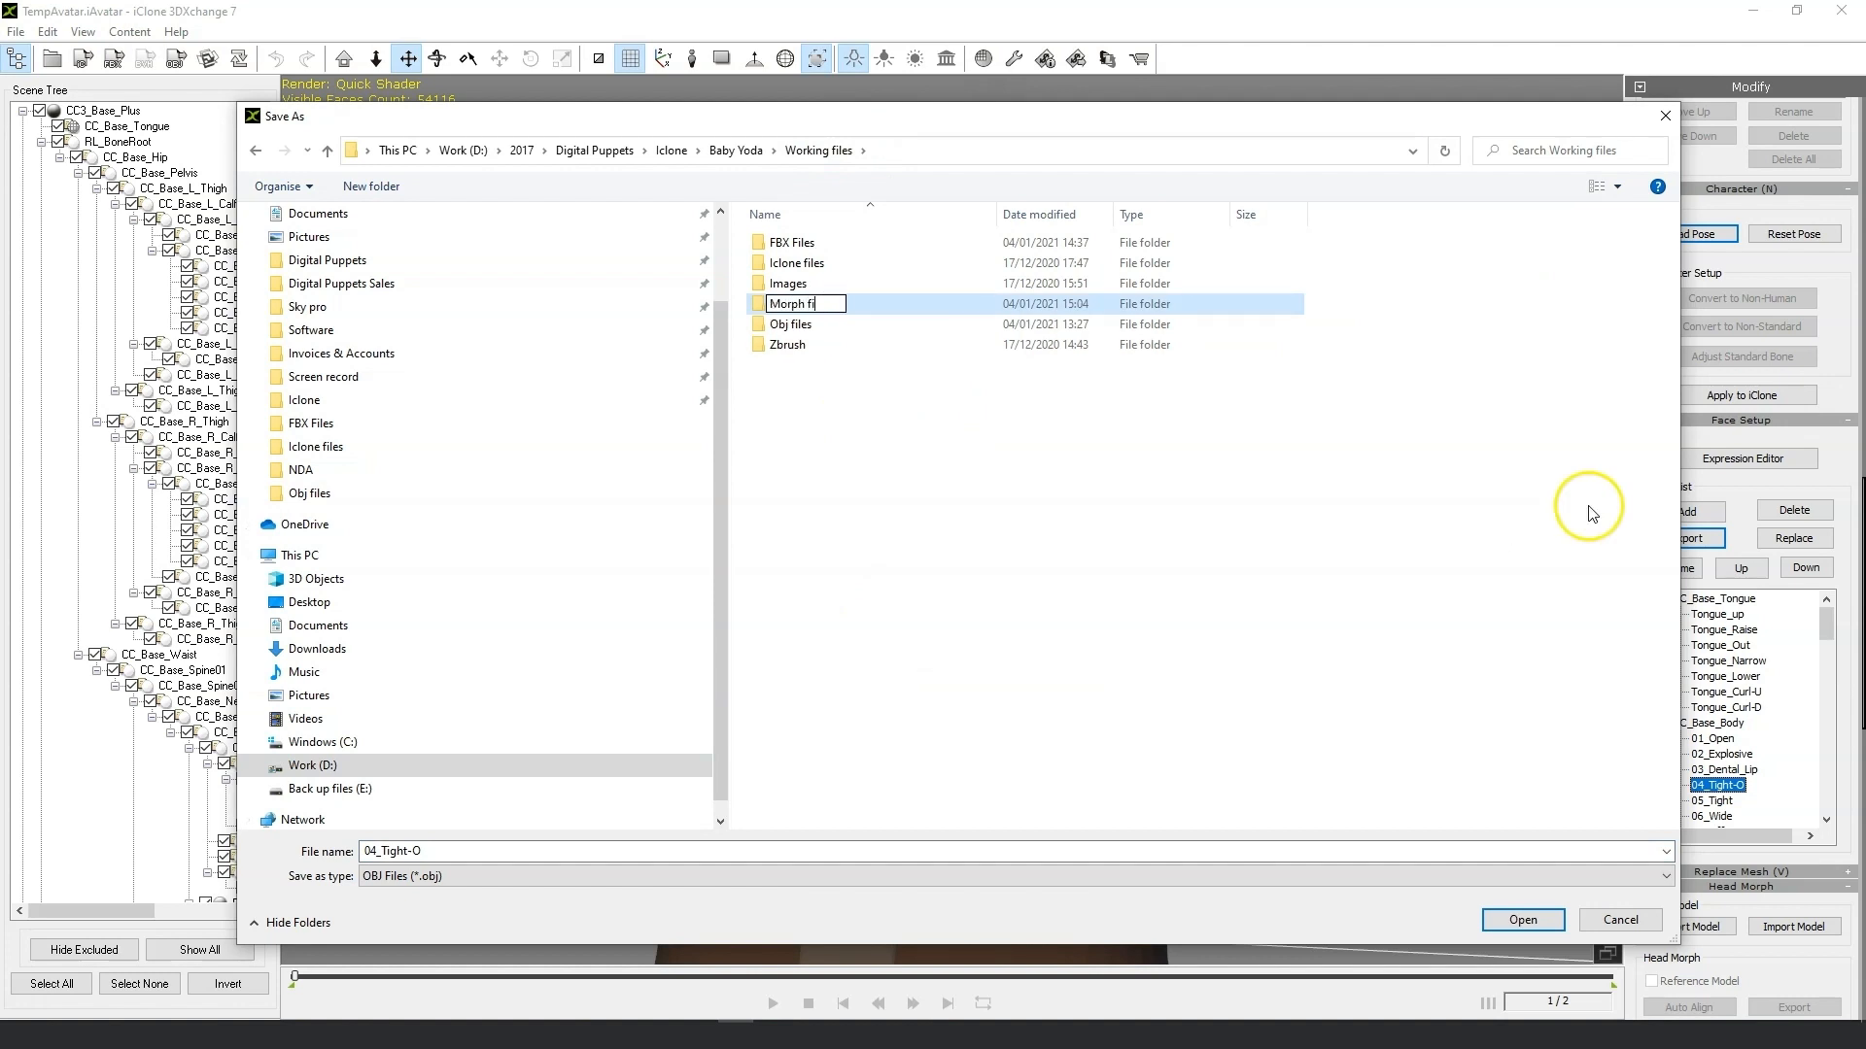
key("Return")
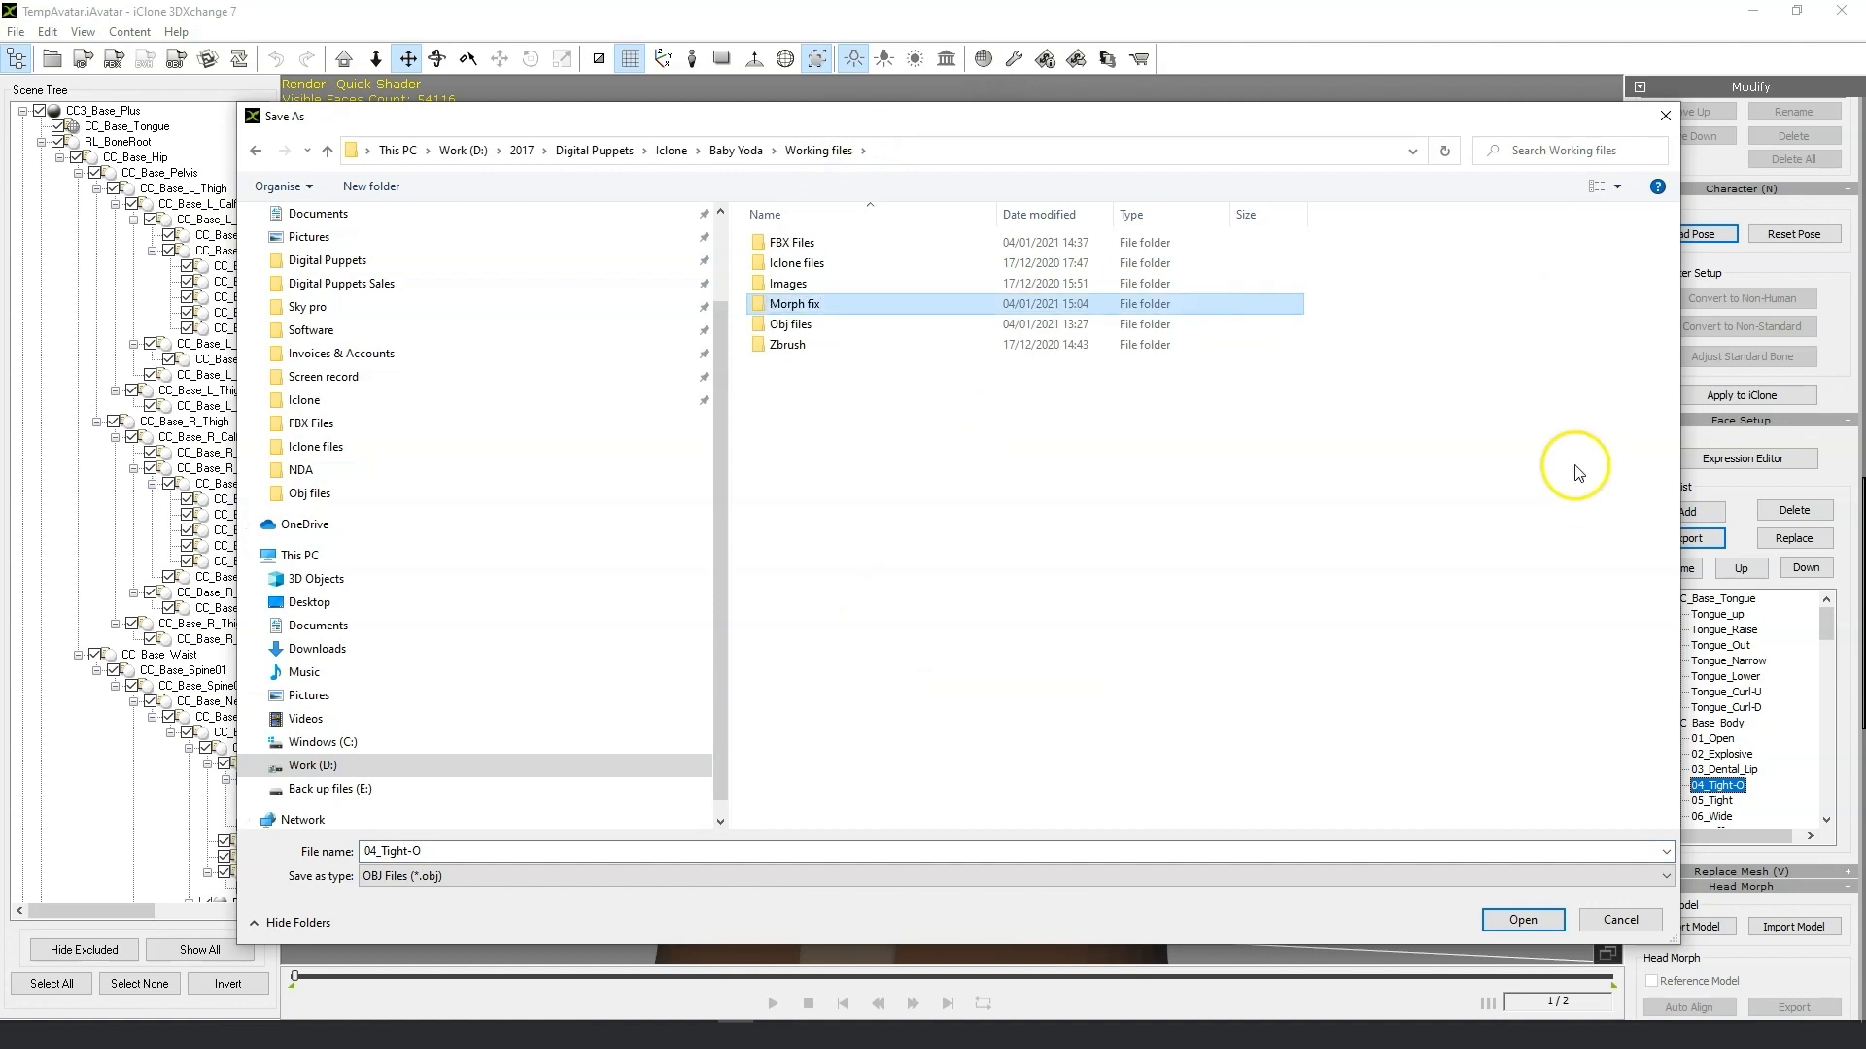
double_click(828, 306)
left_click(1523, 920)
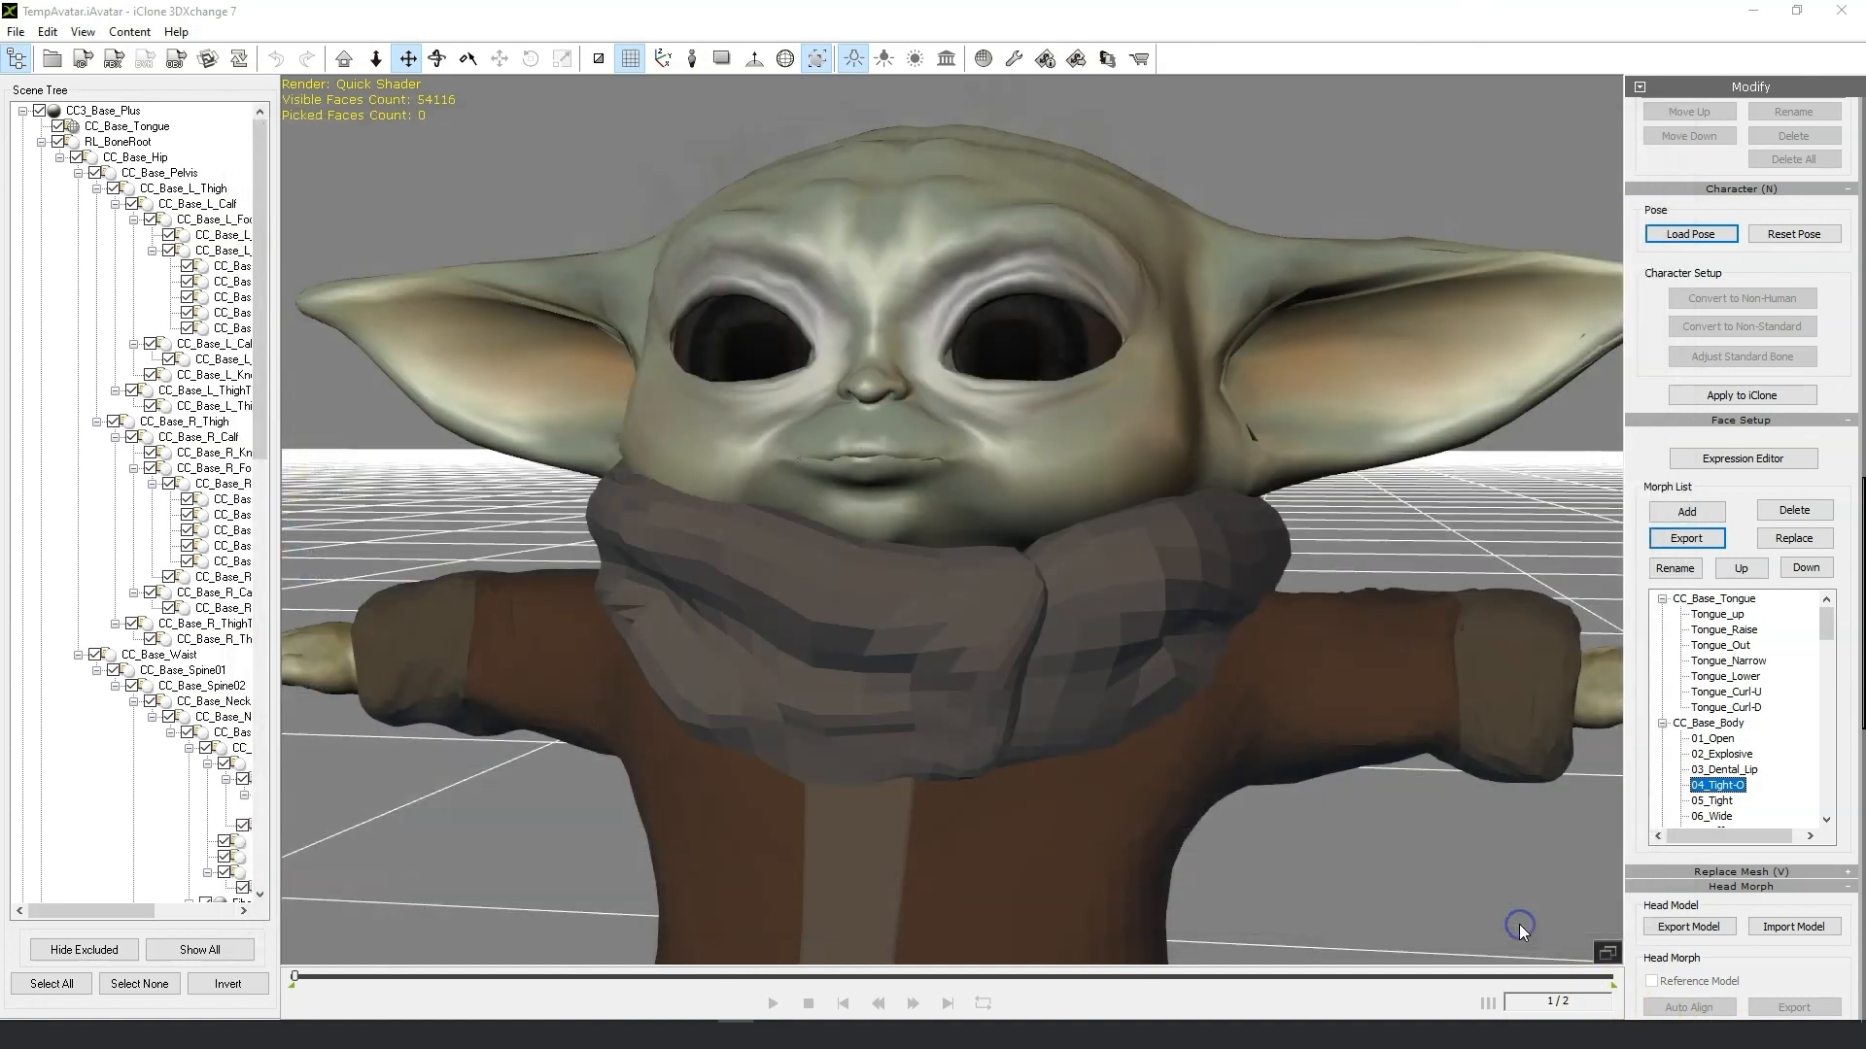
Export the 05_Tight morph as an OBJ into the Morph fix folder.
left_click(1733, 801)
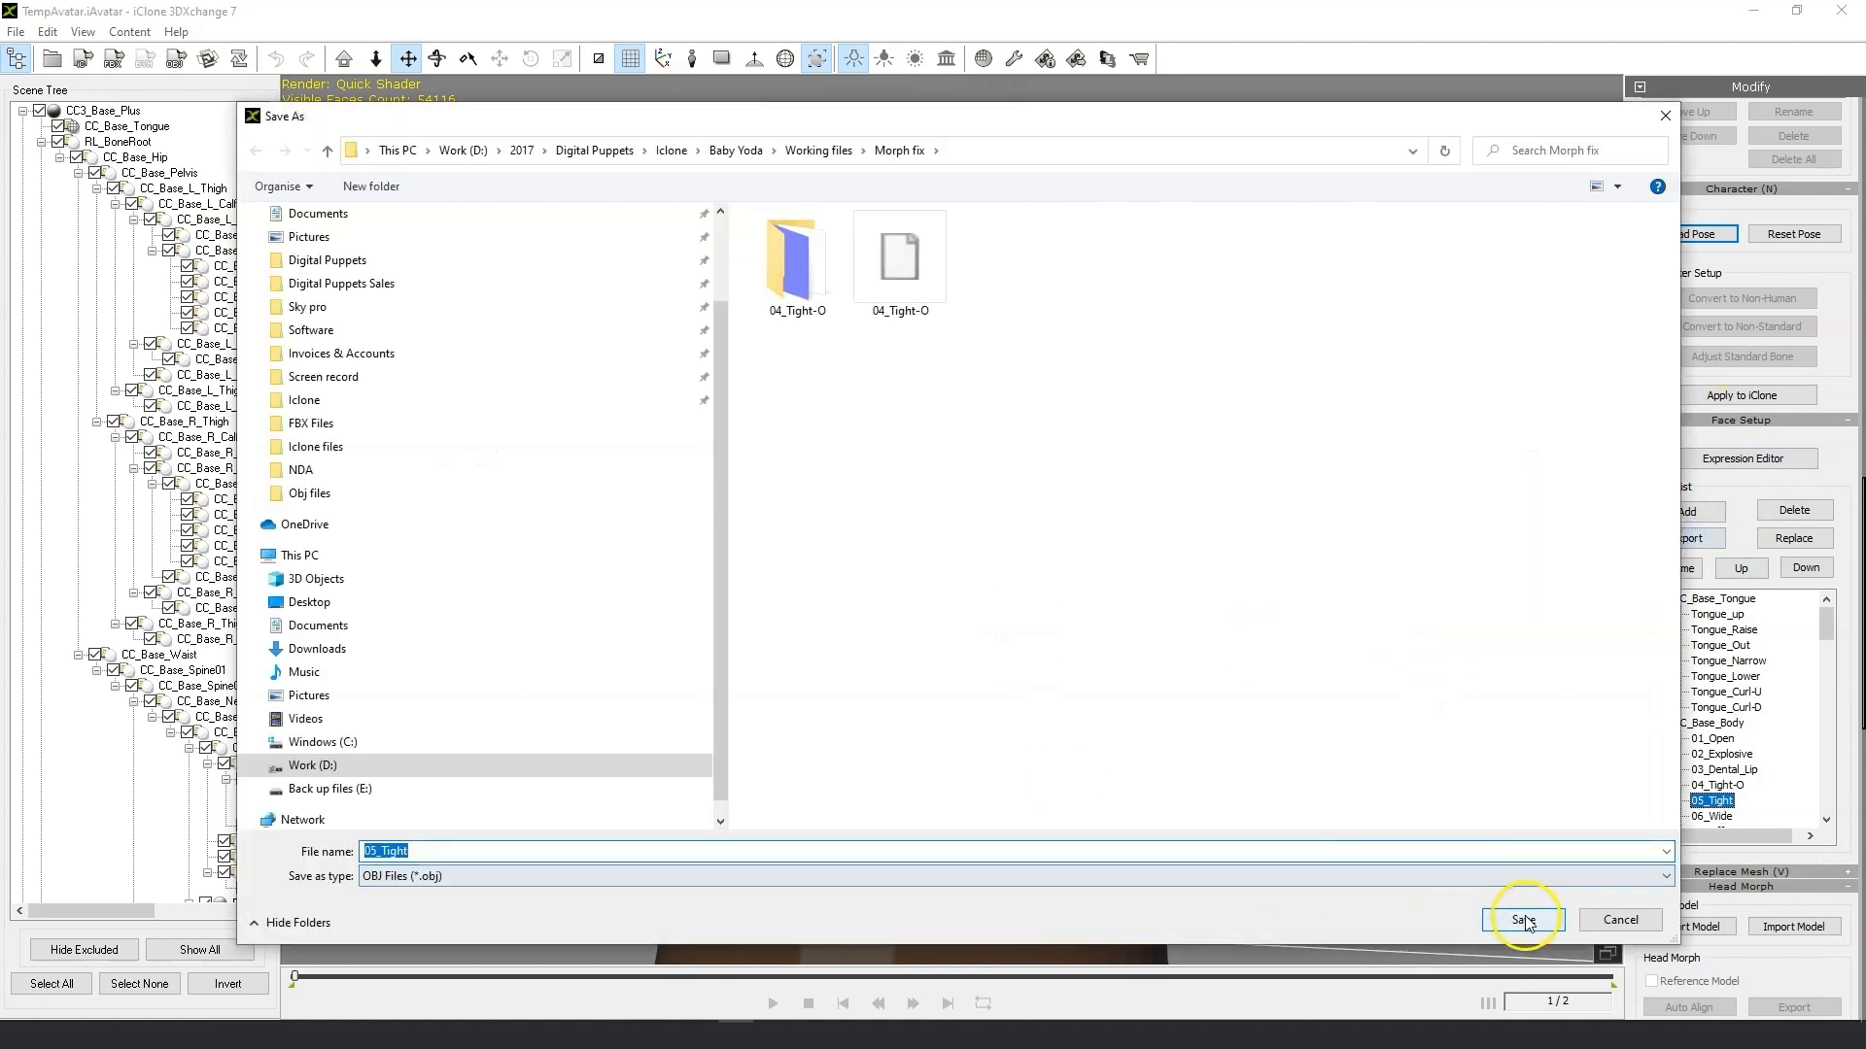
left_click(1523, 920)
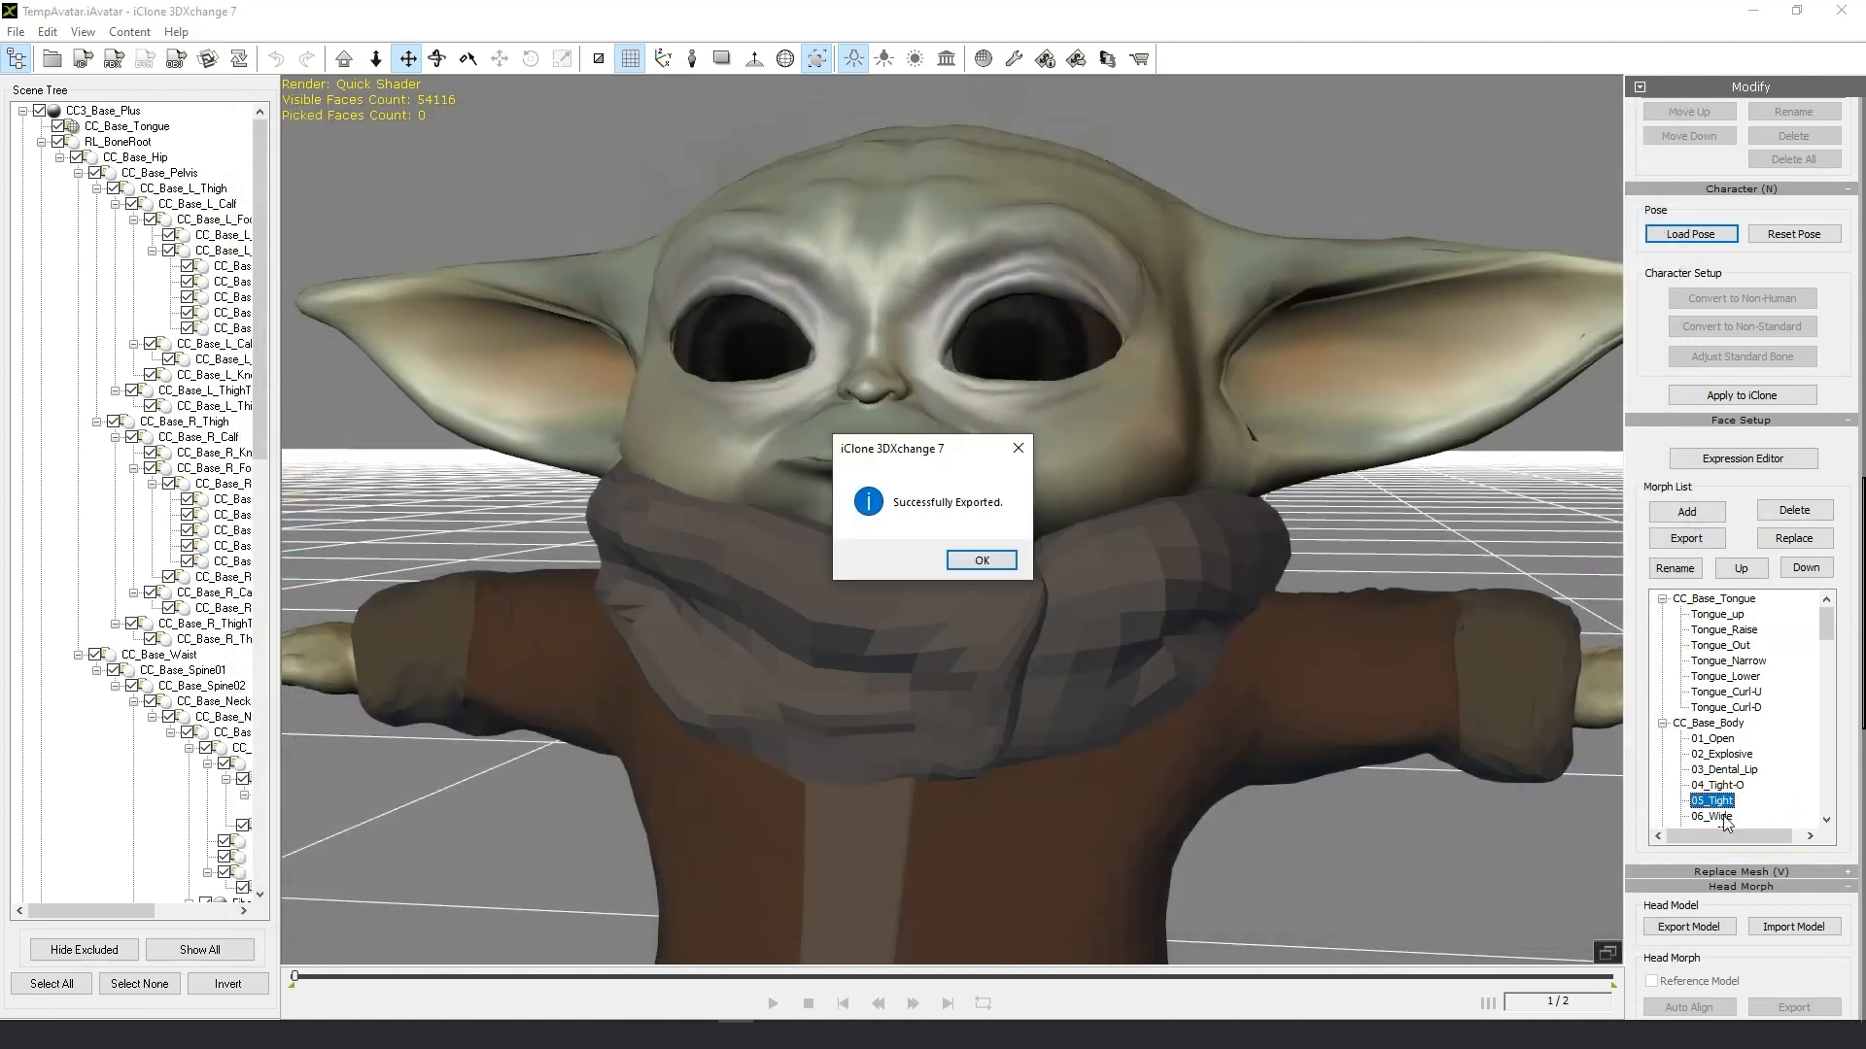
left_click(997, 564)
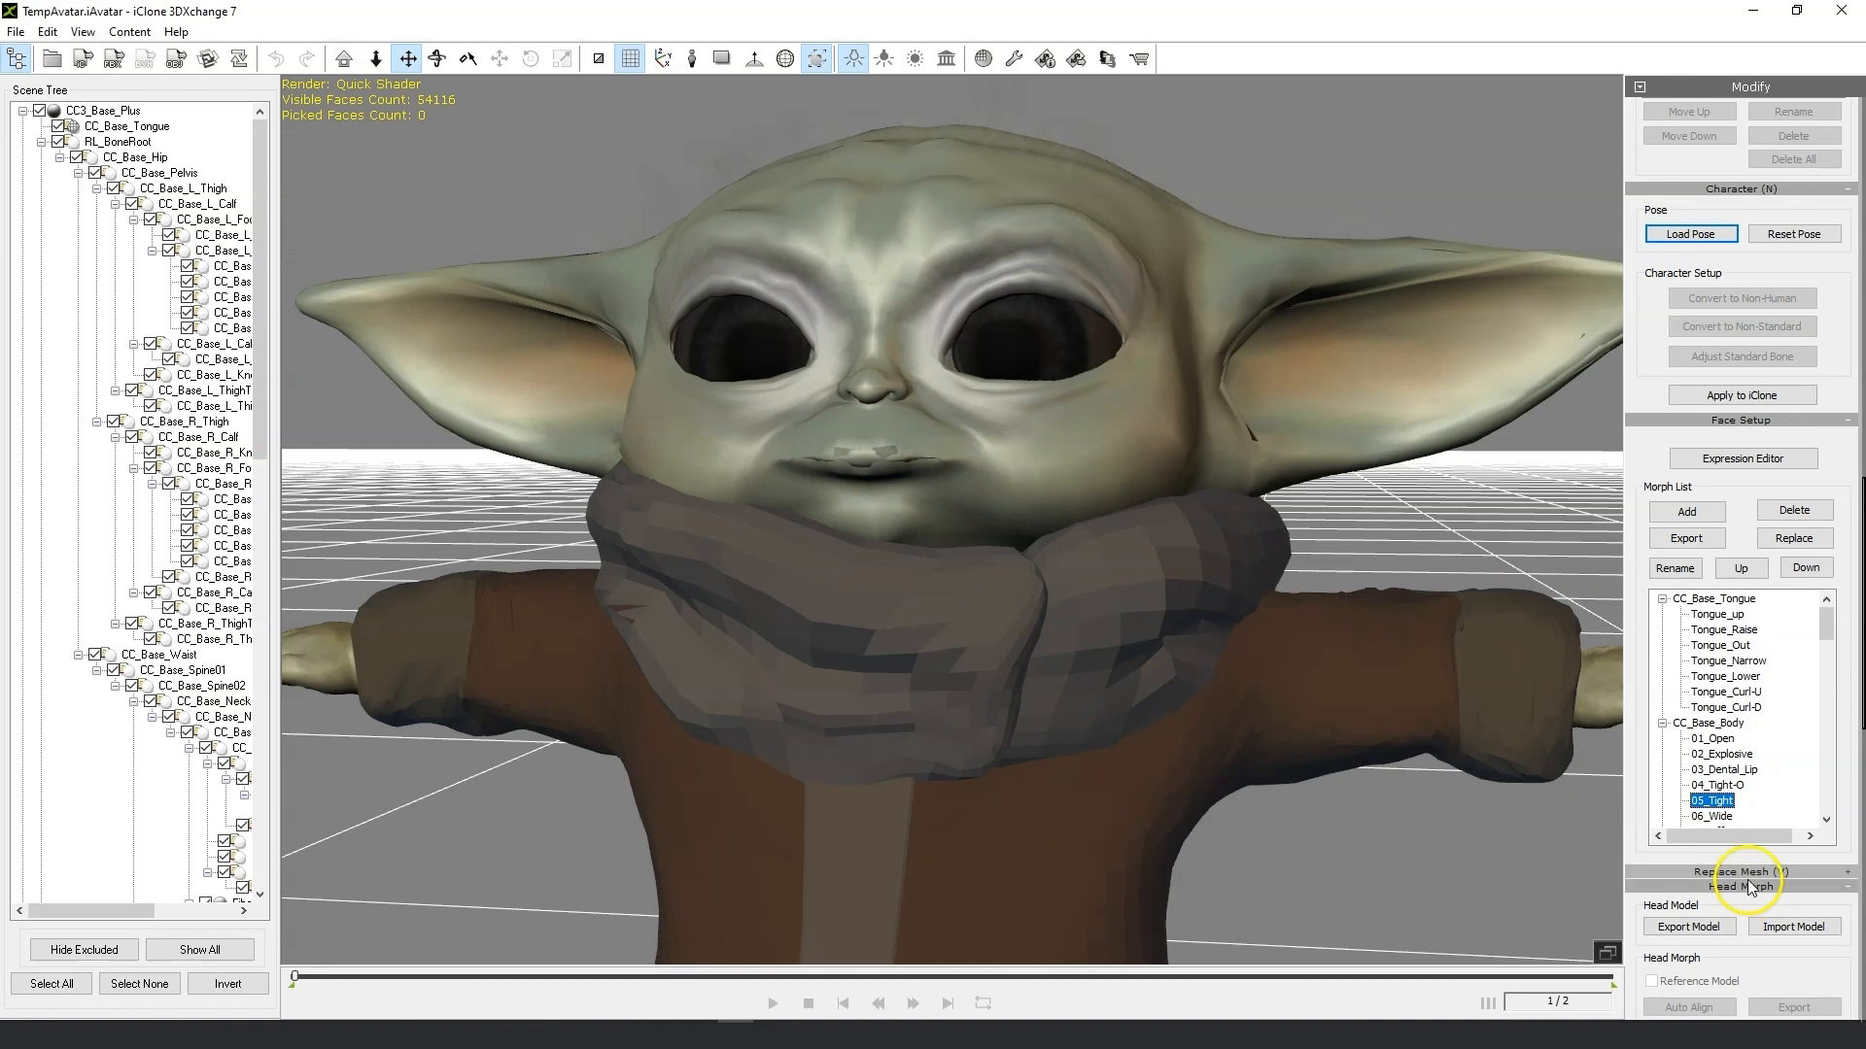
Preview the next morphs and export 08_Lip_Open as an OBJ into the Morph fix folder.
left_click(1730, 816)
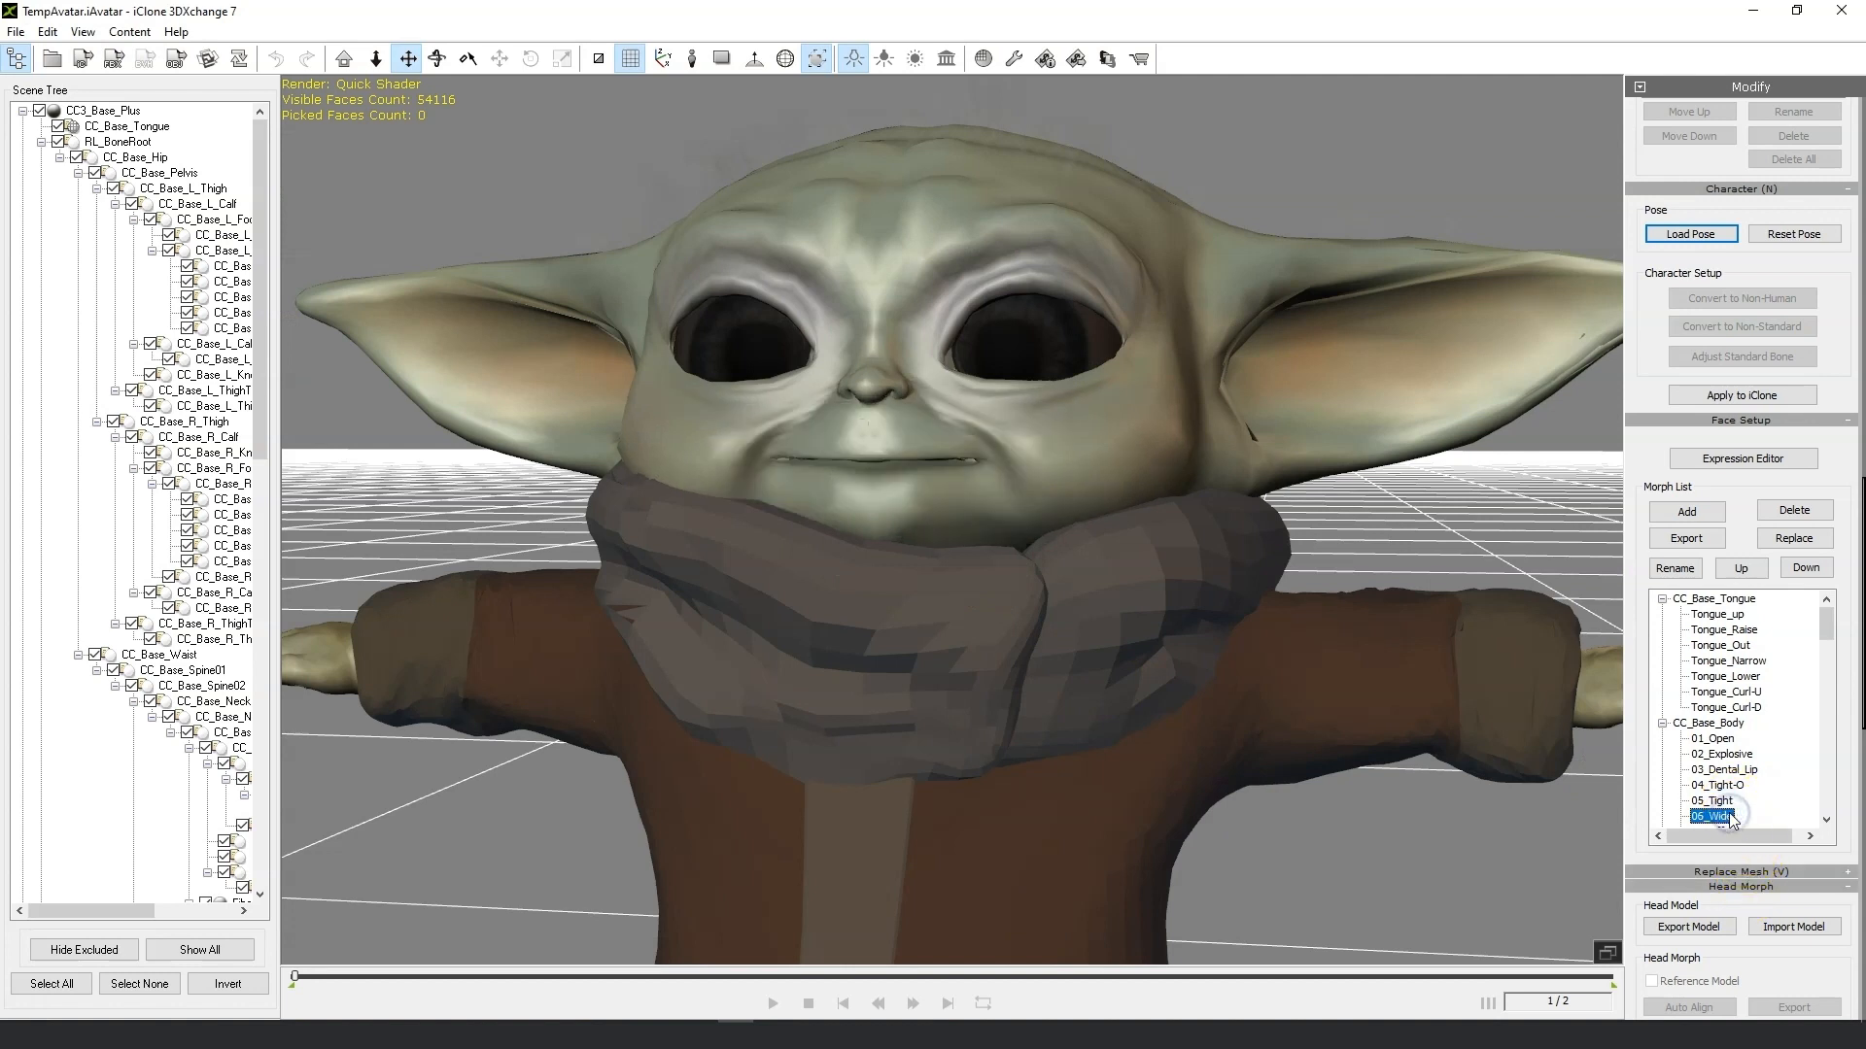
key("Down")
scroll(1752, 790, "down", 1)
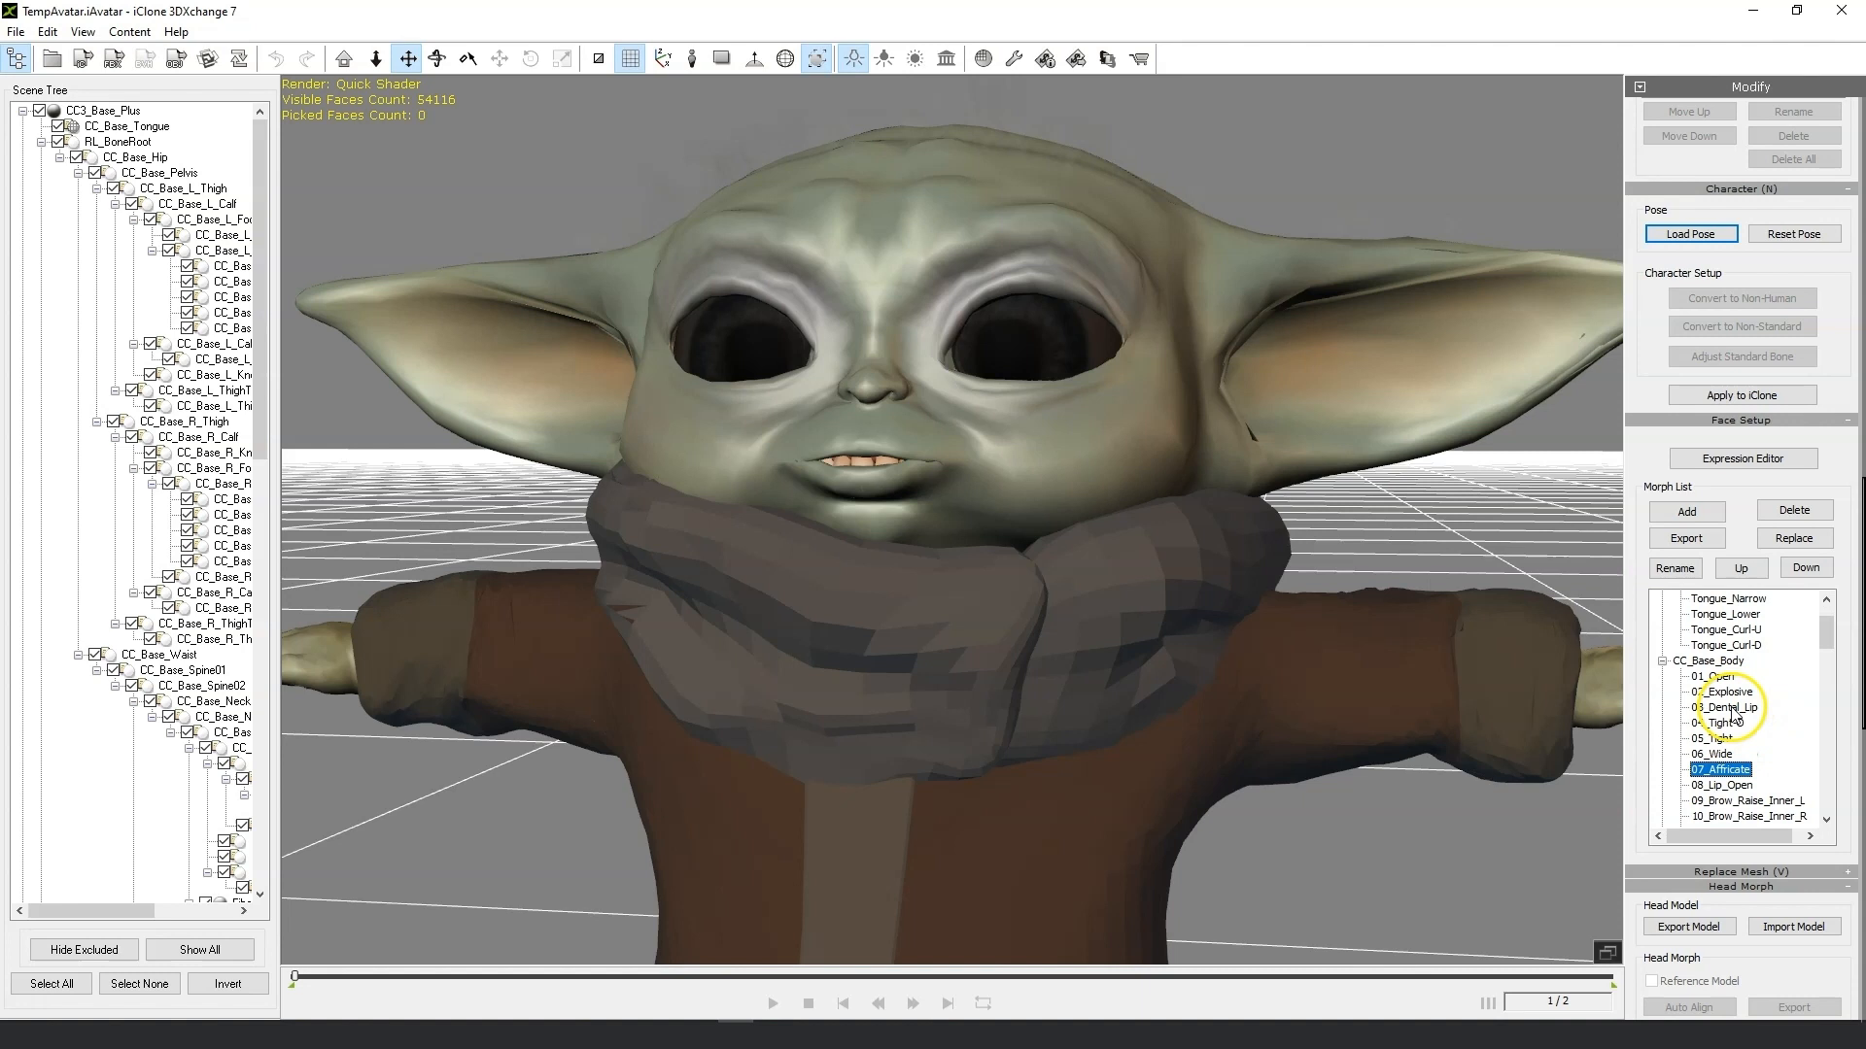
key("Down")
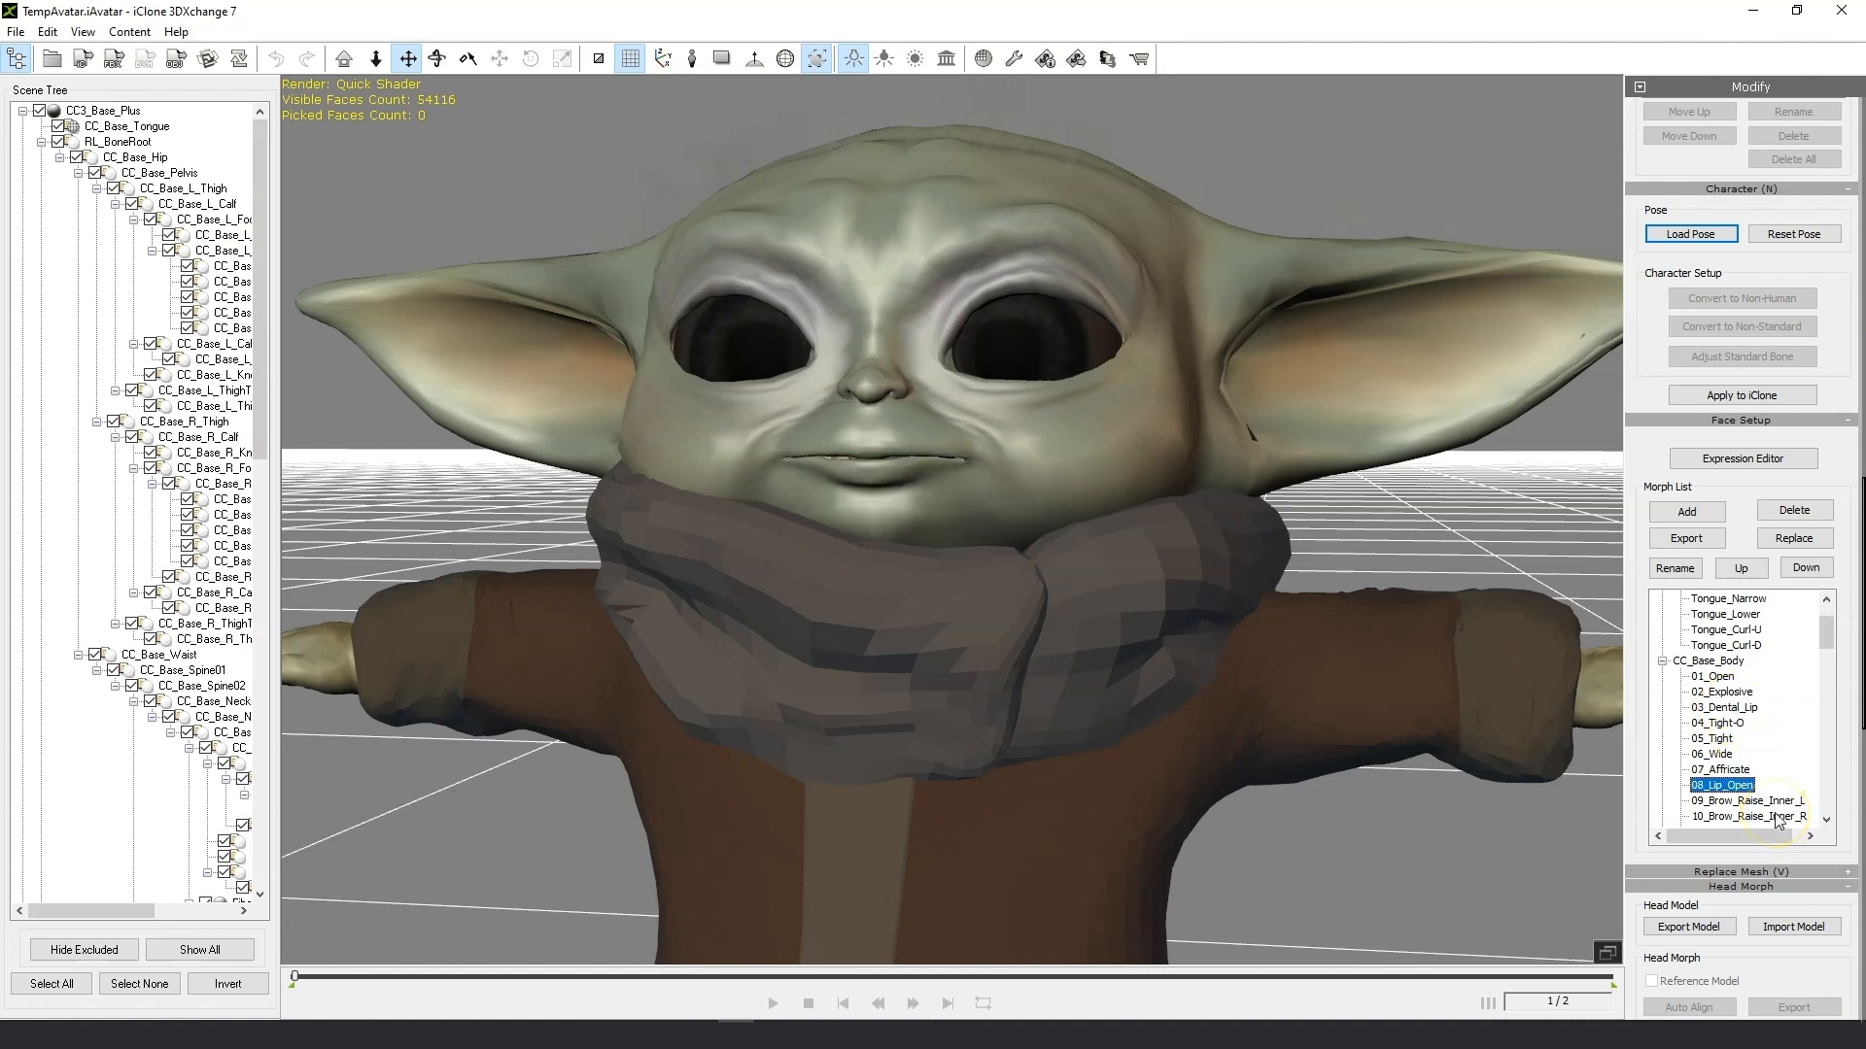
left_click(1691, 539)
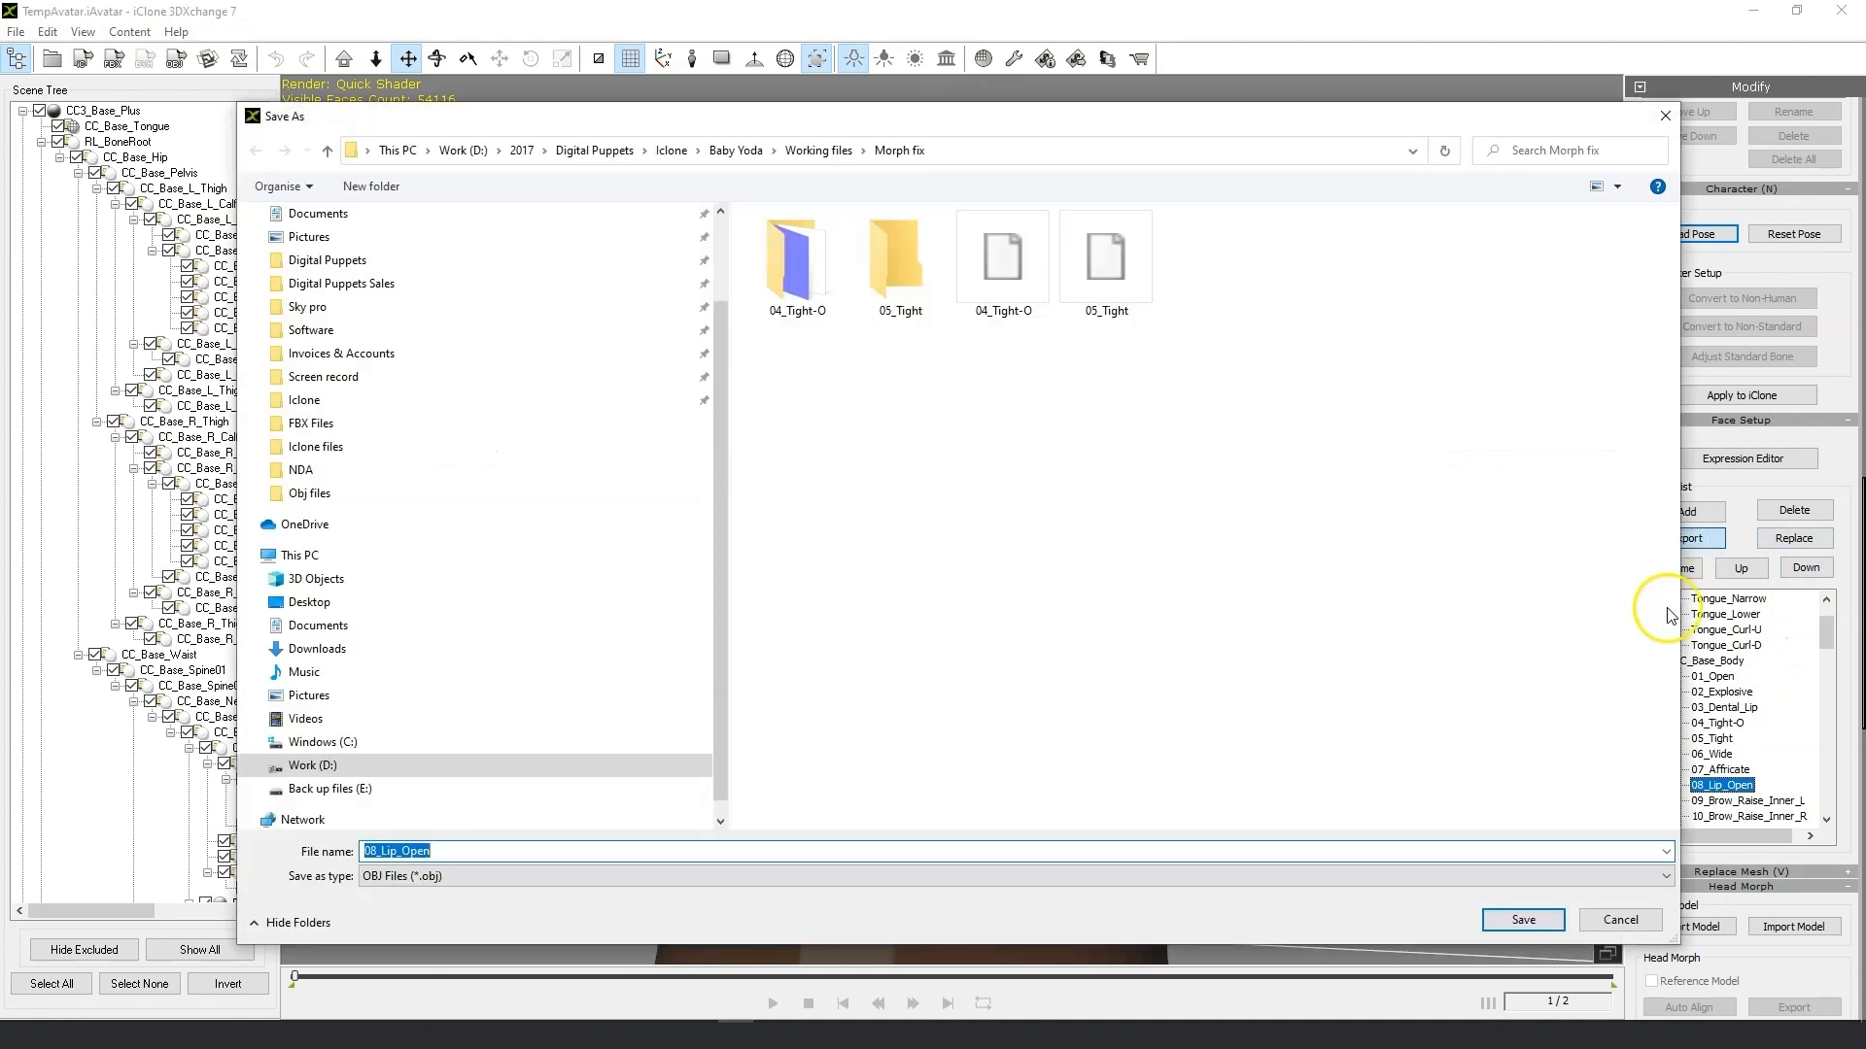
left_click(1540, 934)
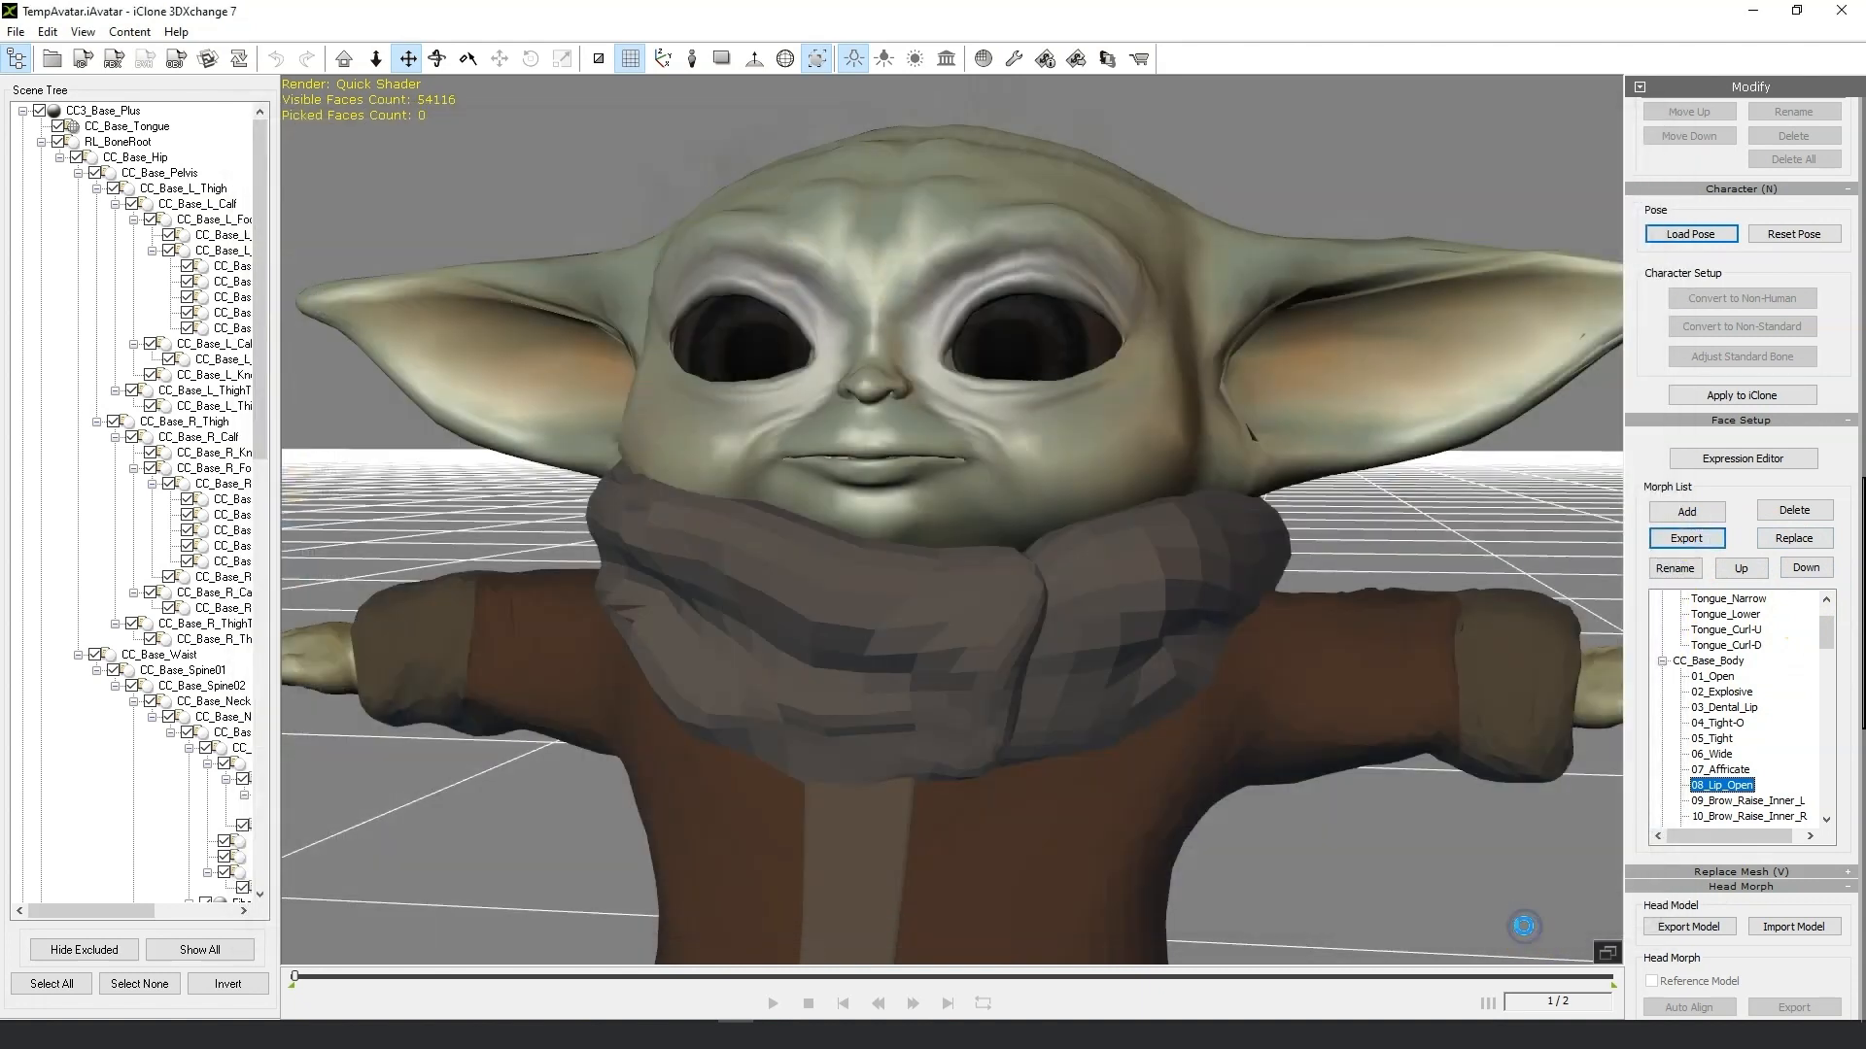
left_click(1015, 569)
Step down the morph list and export 17_Eye_Blink as an OBJ into the Morph fix folder.
left_click(1729, 814)
key("Down")
key("Down")
key("Down")
key("Down")
key("Down")
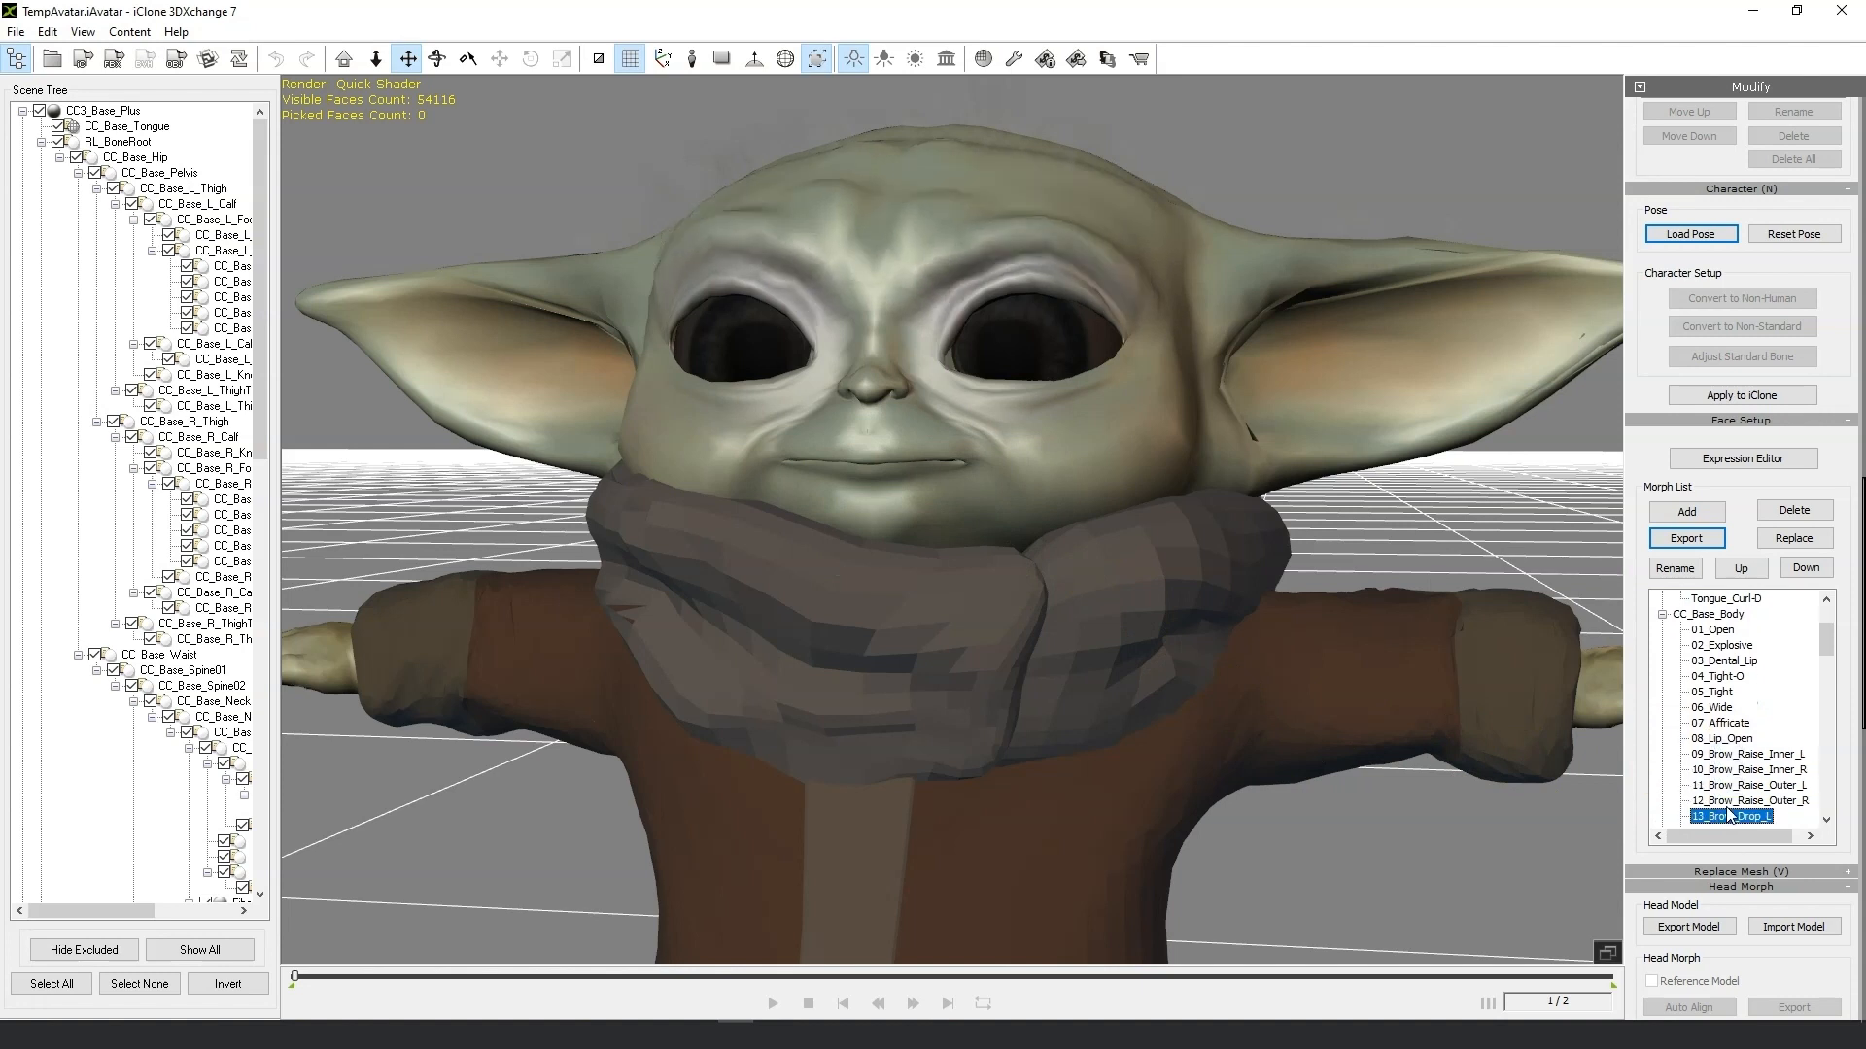
key("Down")
key("Down")
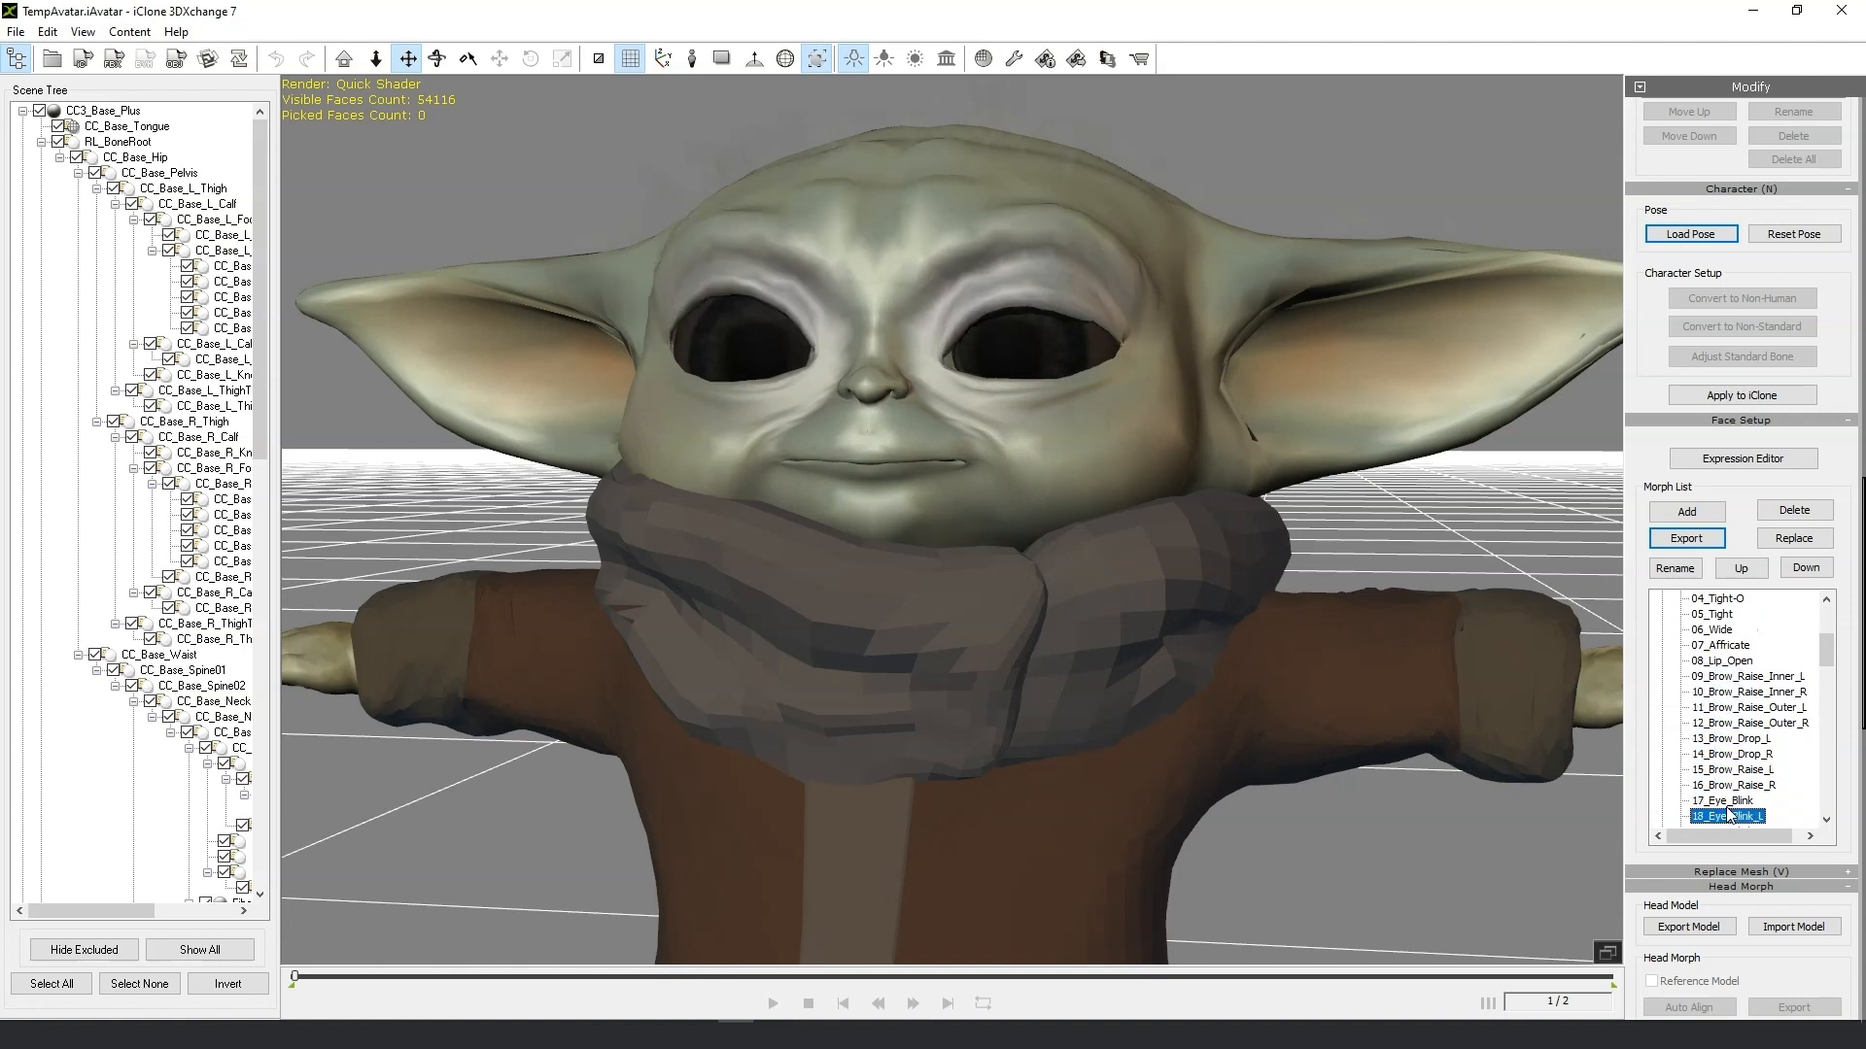
scroll(1768, 817, "down", 1)
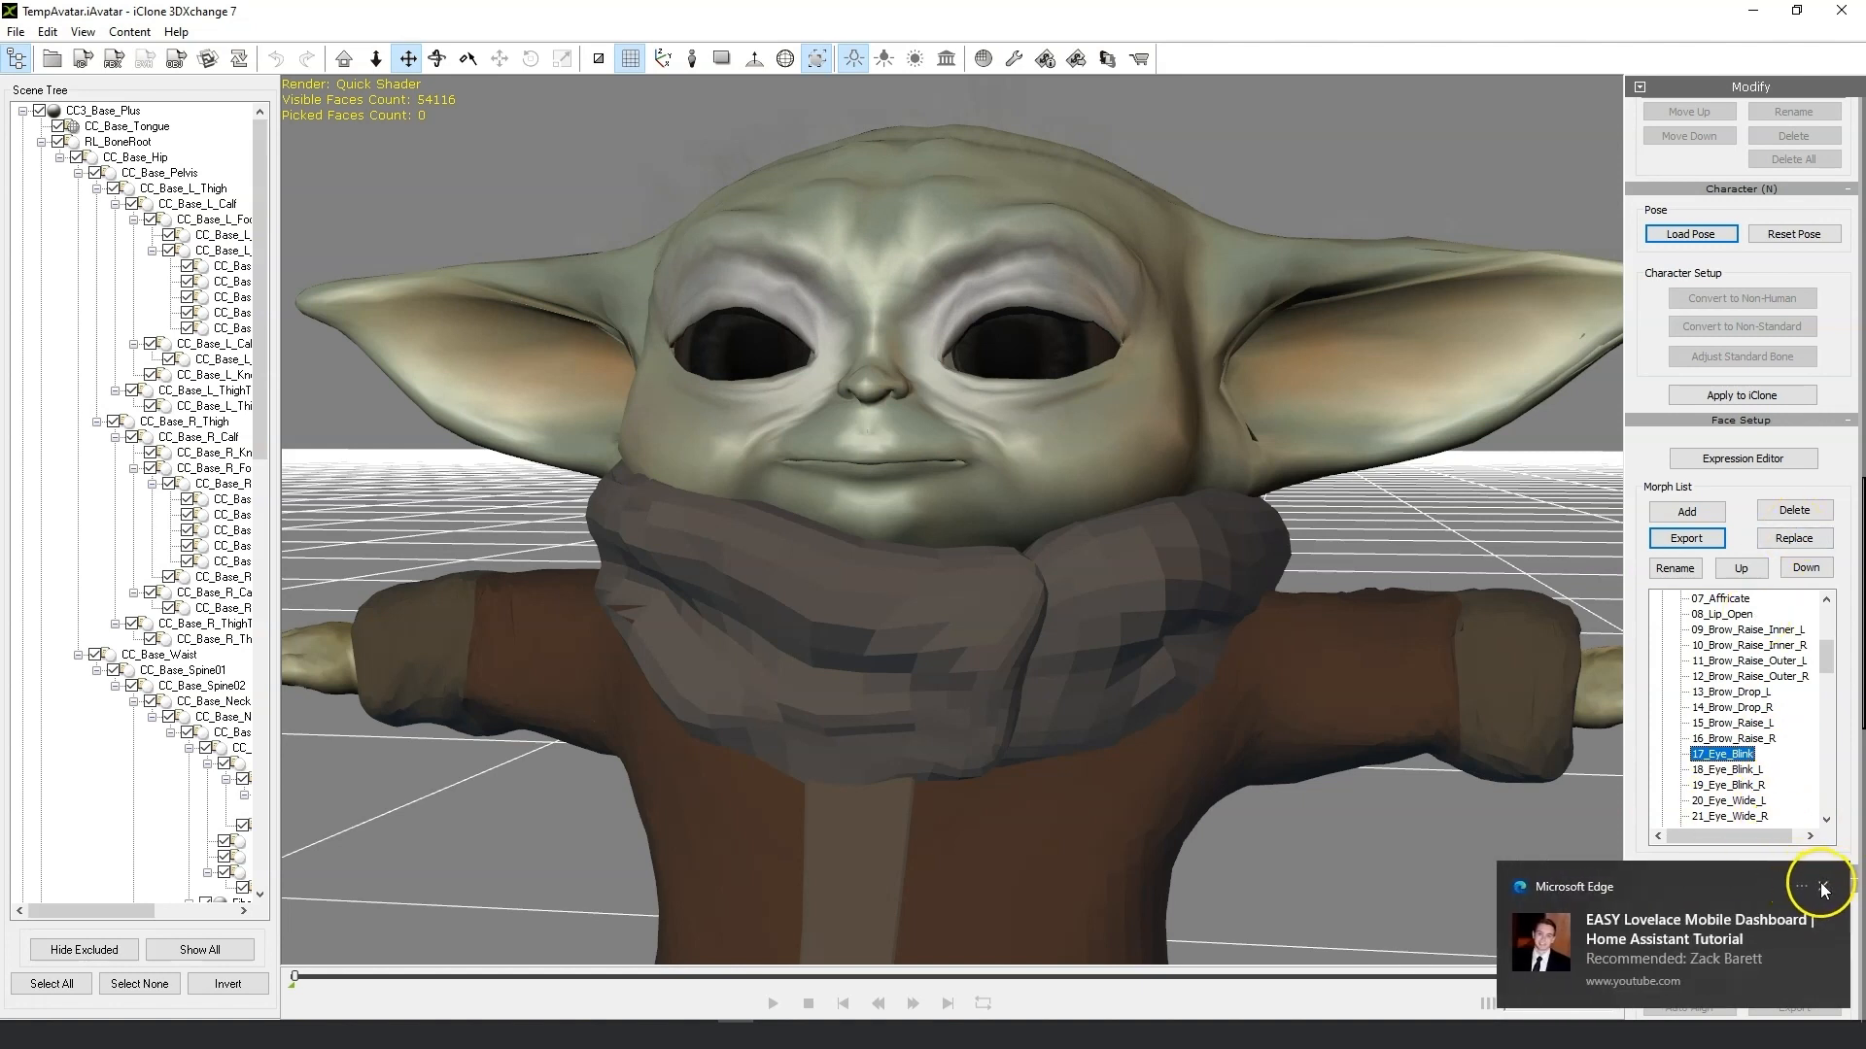
left_click(1827, 887)
left_click(1691, 540)
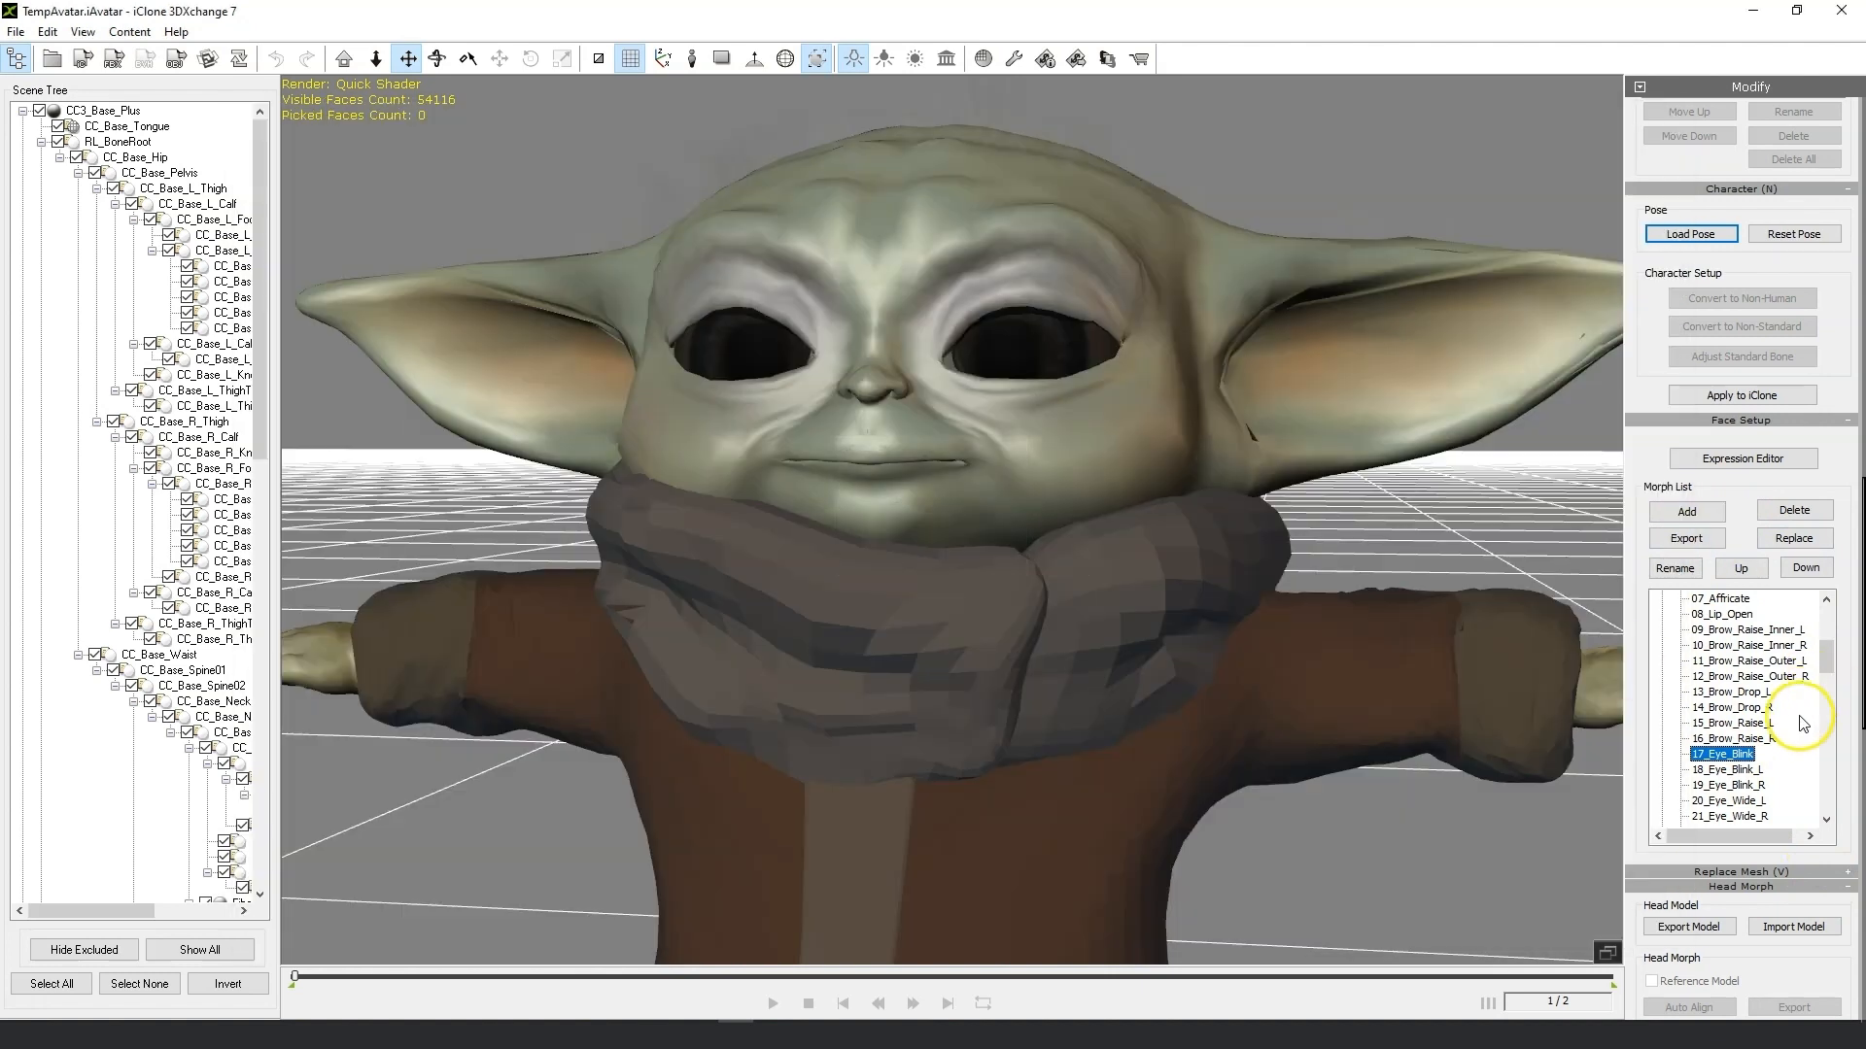
left_click(1744, 770)
left_click(1671, 935)
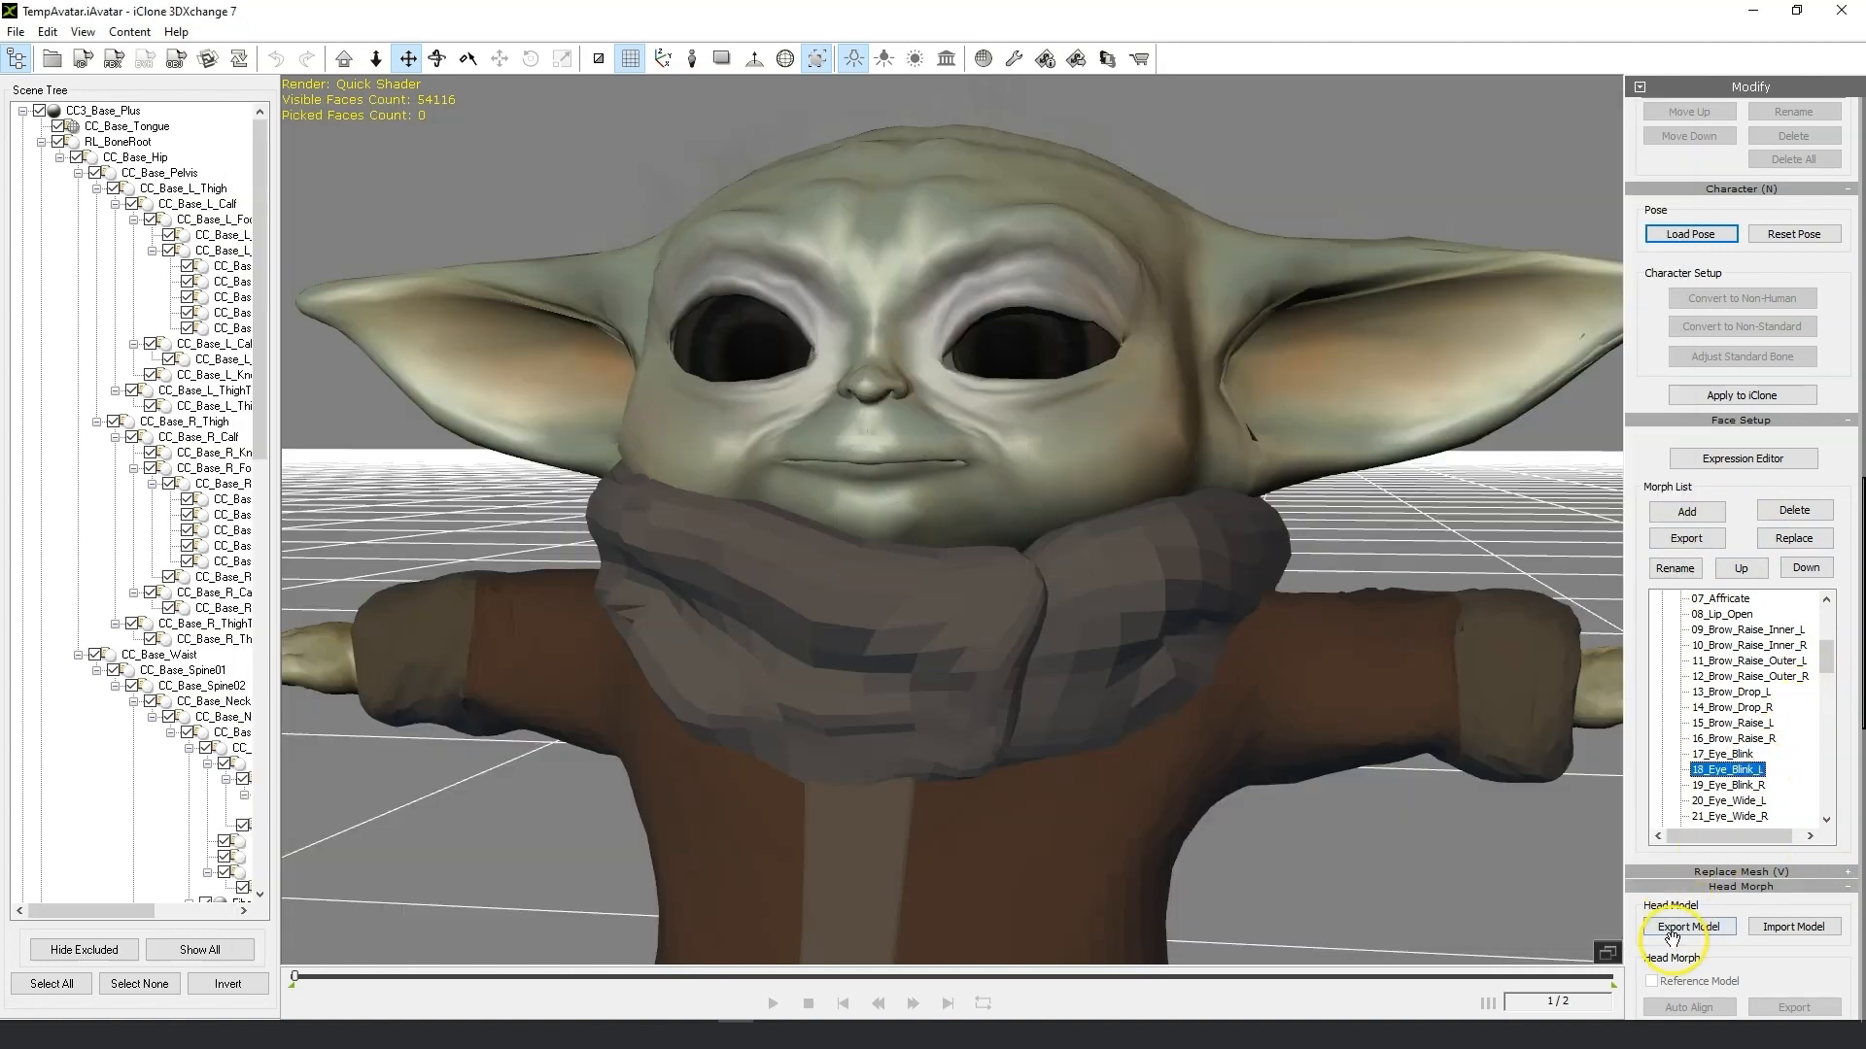
Export the 18_Eye_Blink_L morph as an OBJ into the Morph fix folder.
left_click(1691, 540)
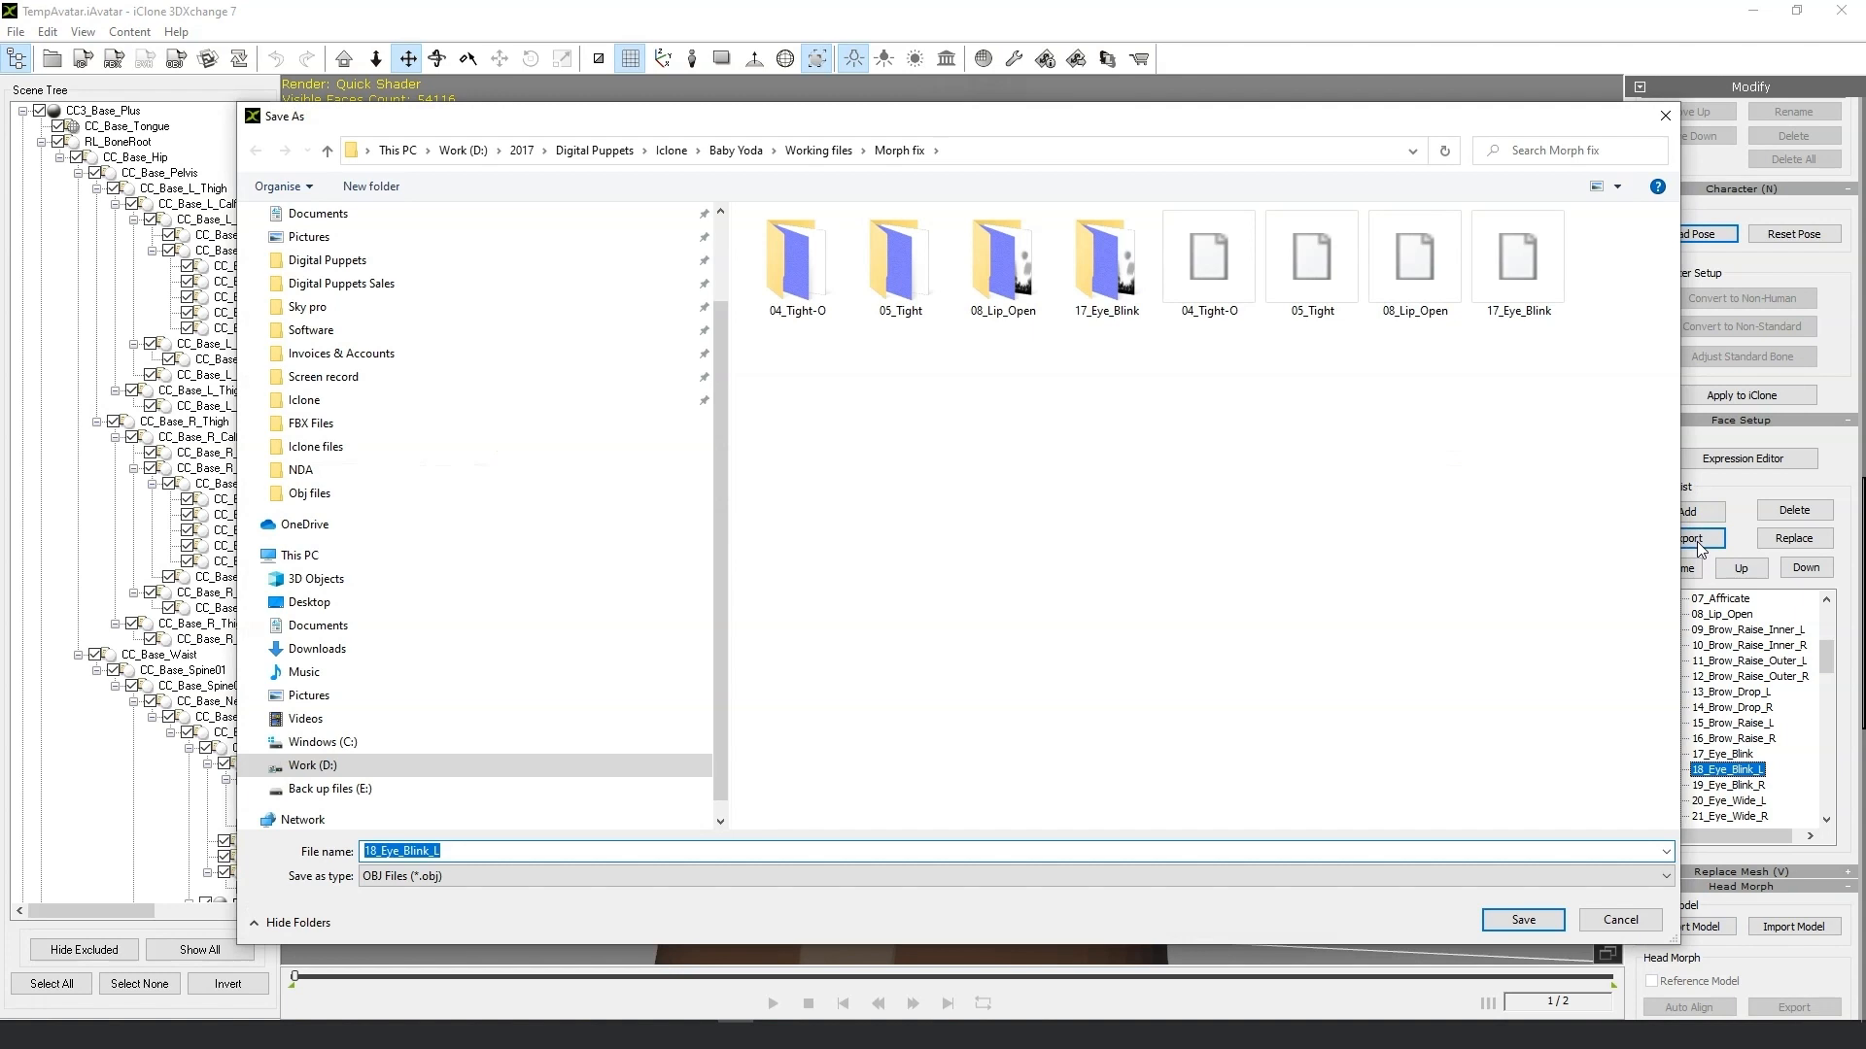
left_click(1523, 919)
left_click(996, 555)
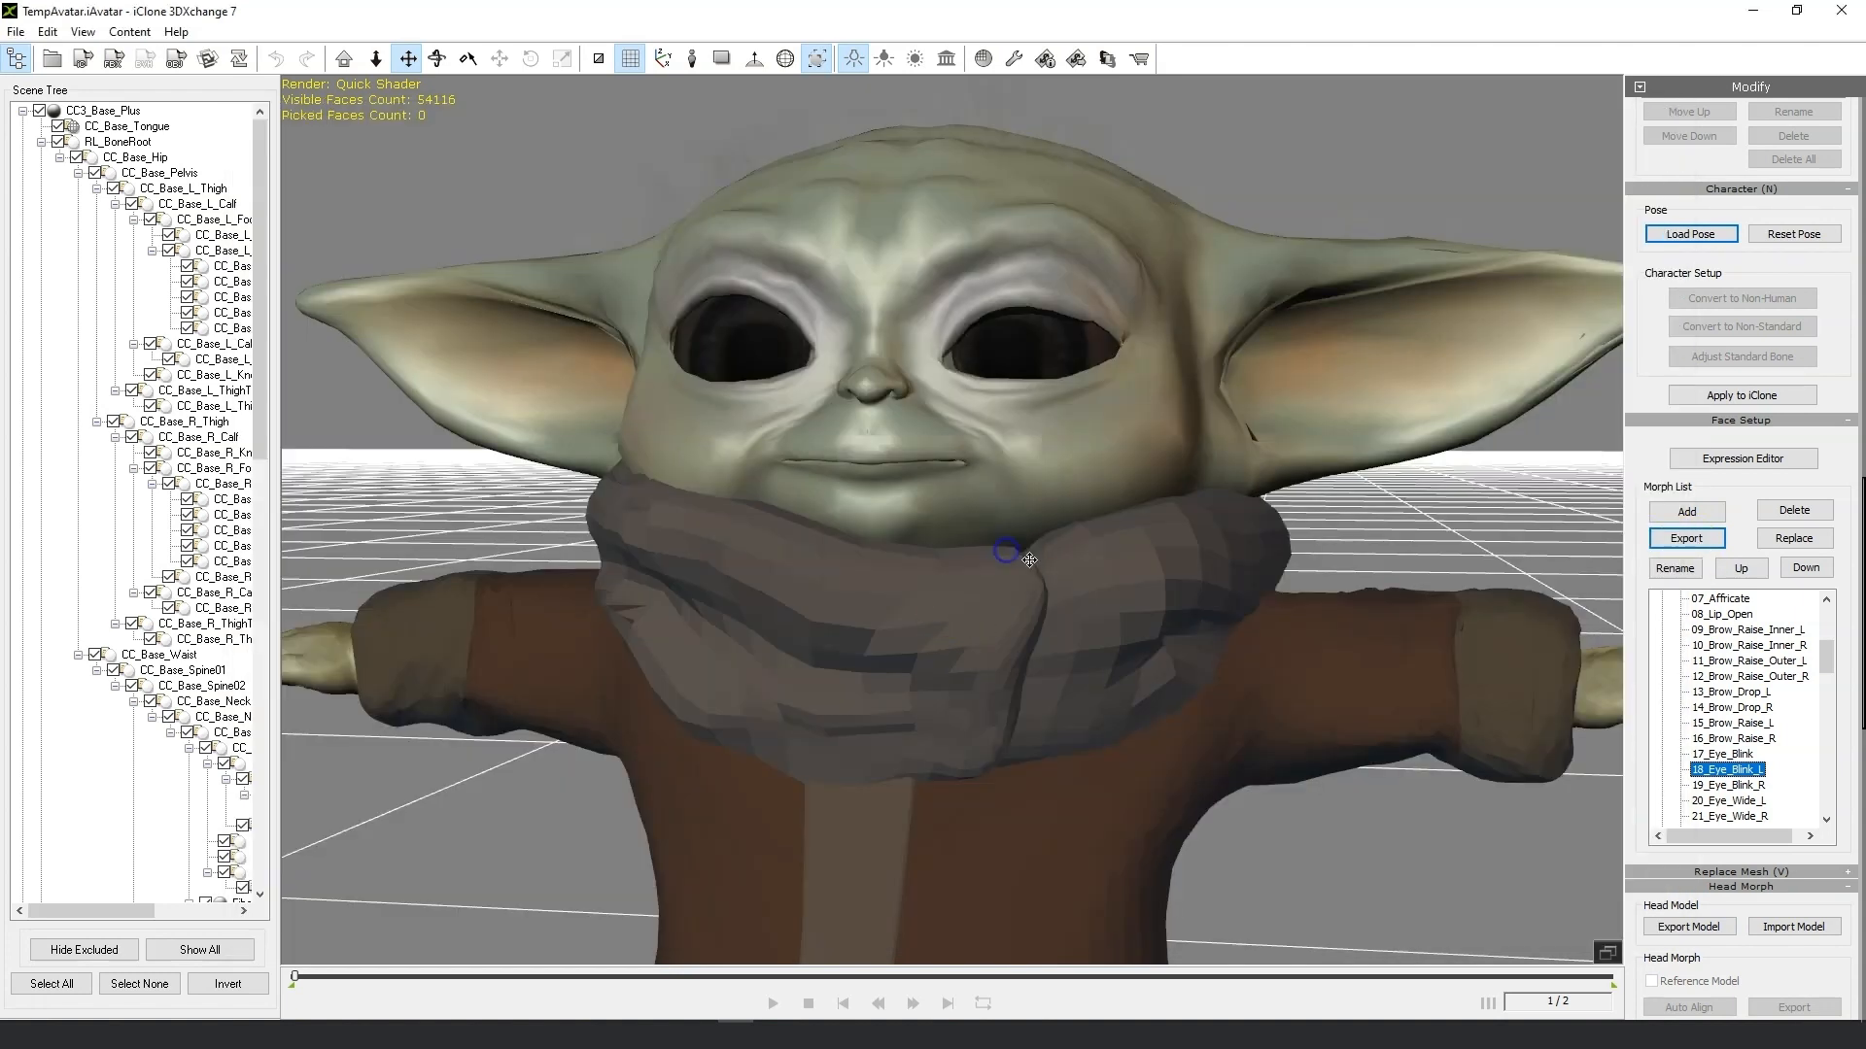
Export the 19_Eye_Blink_R morph as an OBJ into the Morph fix folder.
left_click(1735, 786)
left_click(1669, 537)
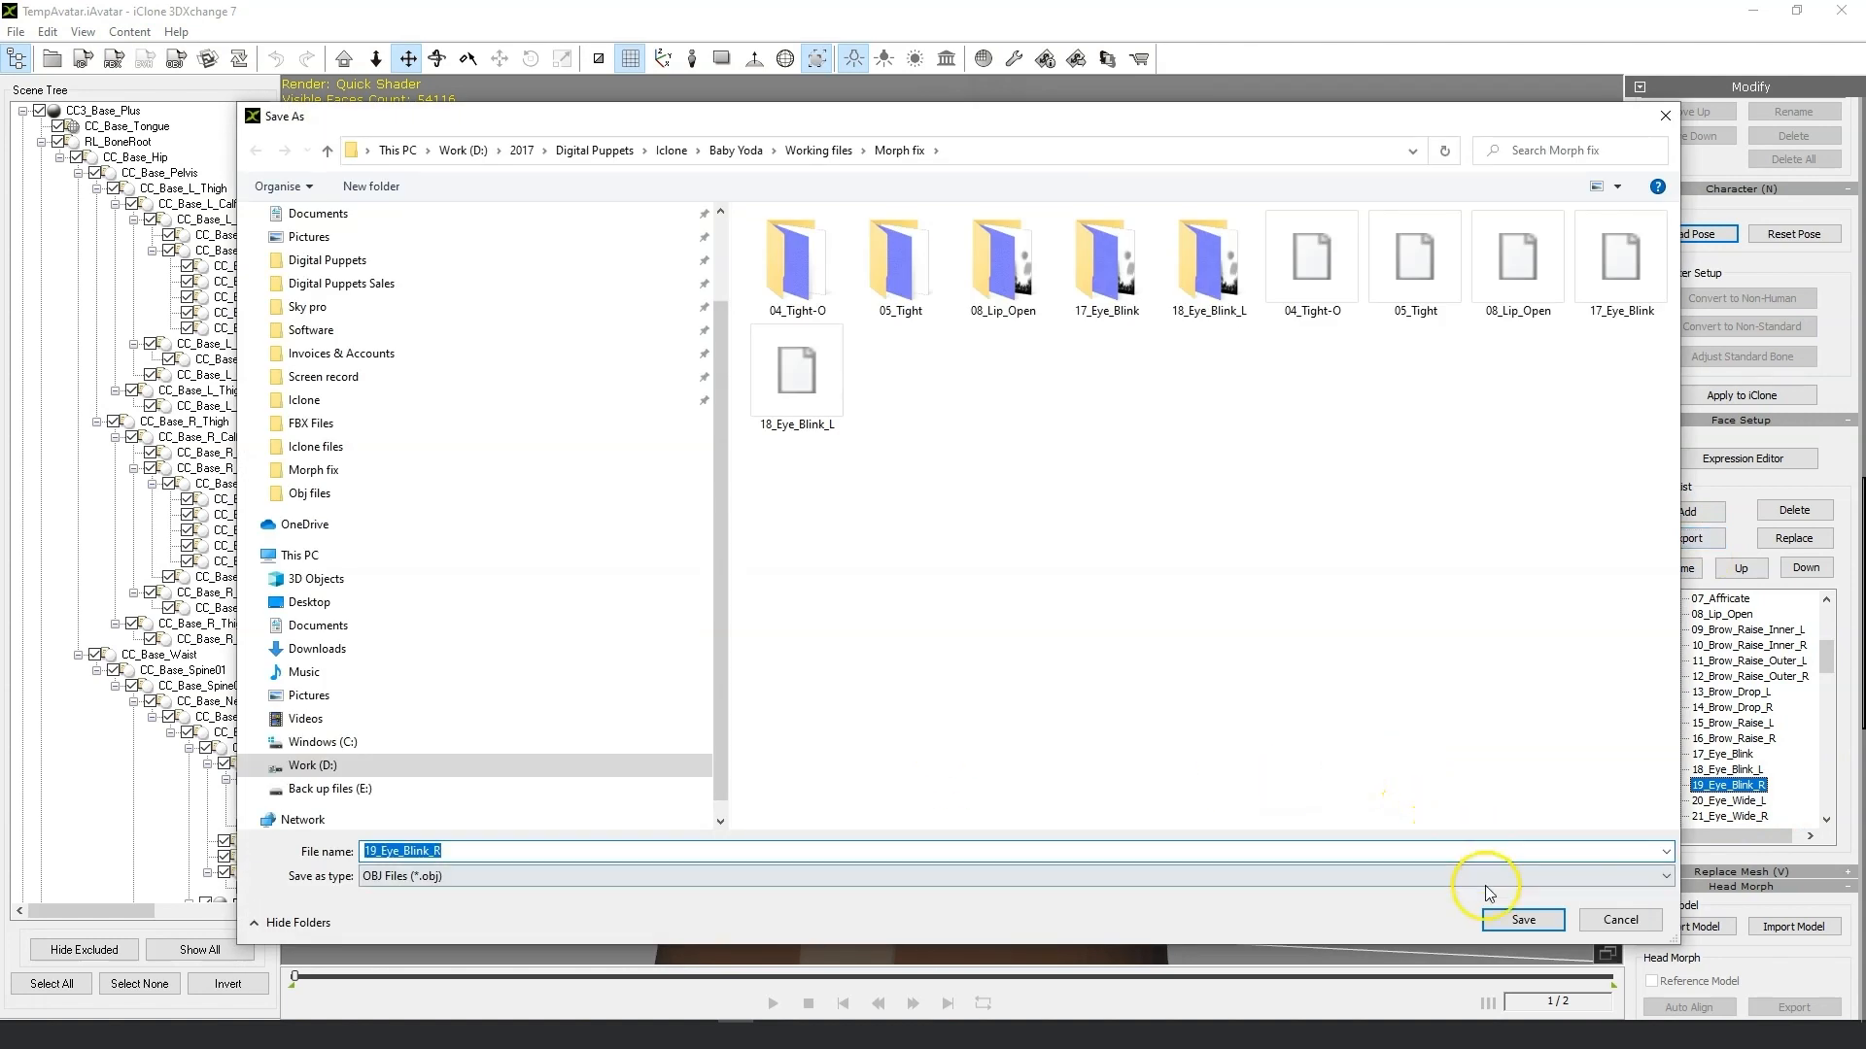
left_click(1506, 920)
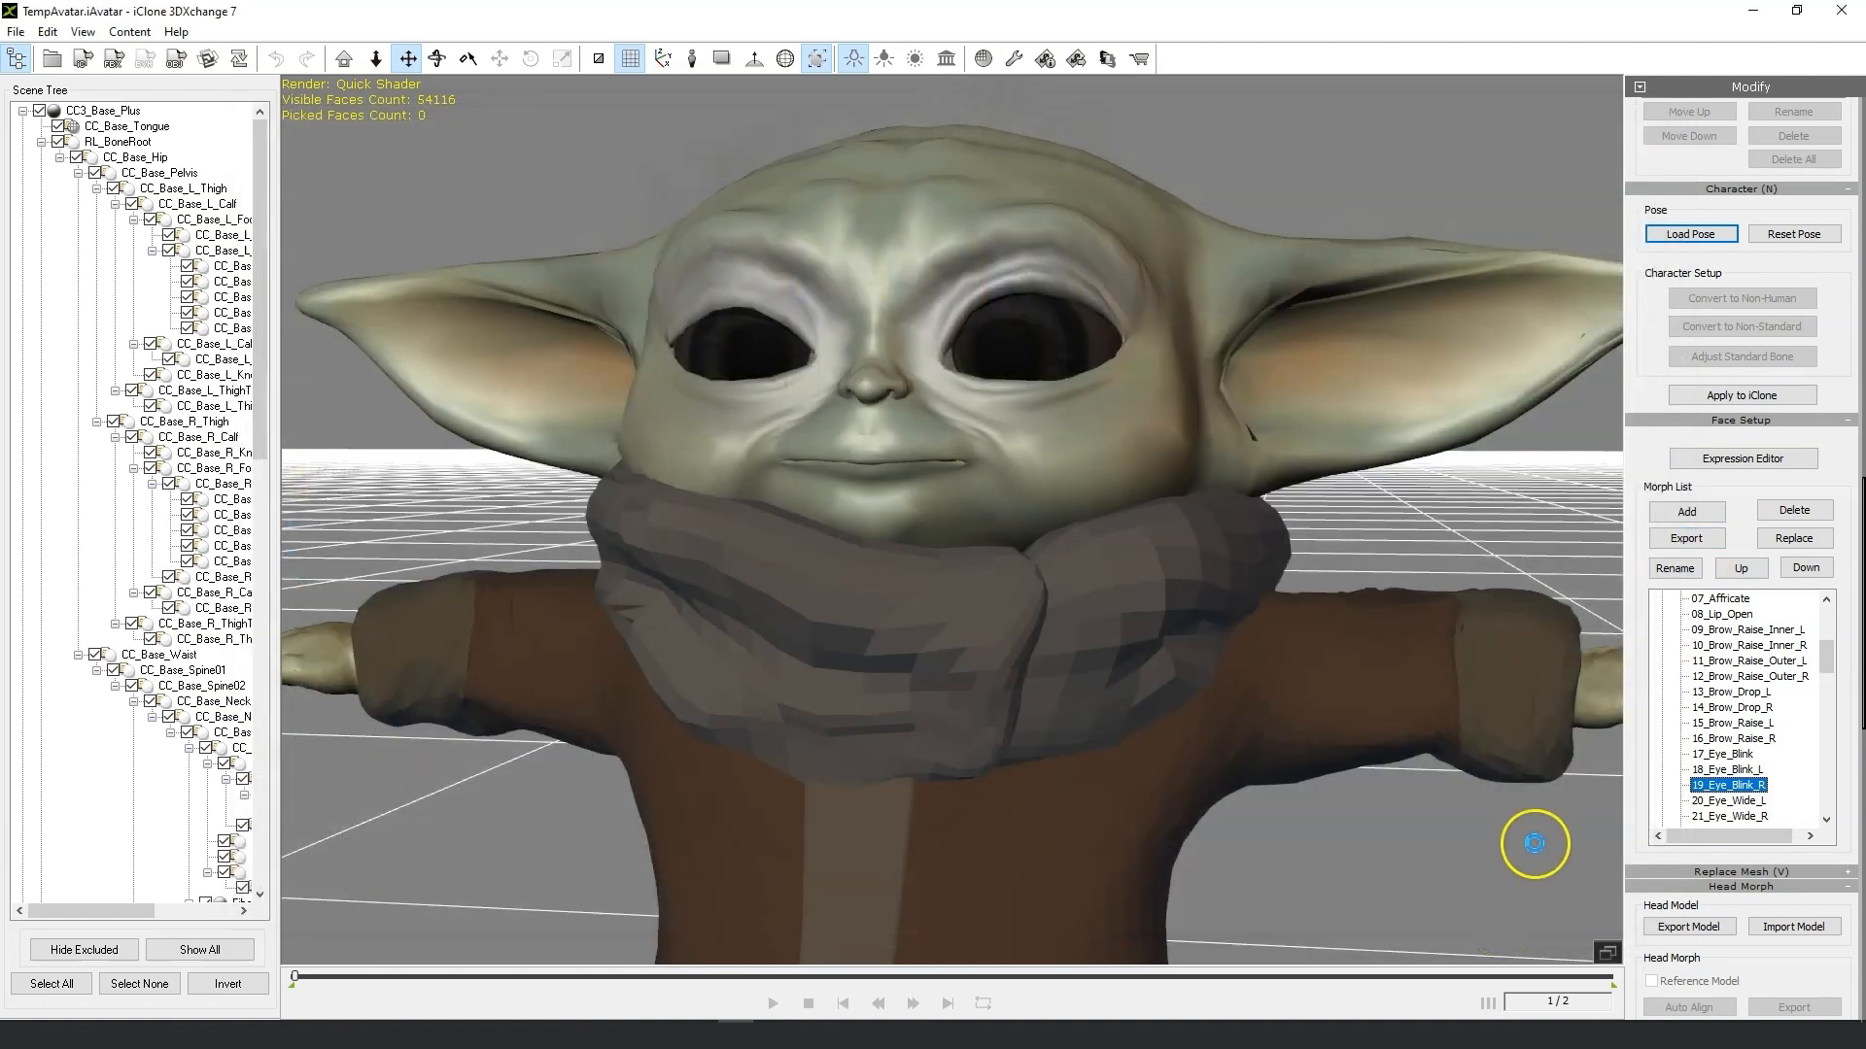
left_click(993, 548)
Step through the remaining morphs from 20_Eye_Wide_L to 34_Mouth_Smile, inspecting each expression on the face.
left_click(1731, 801)
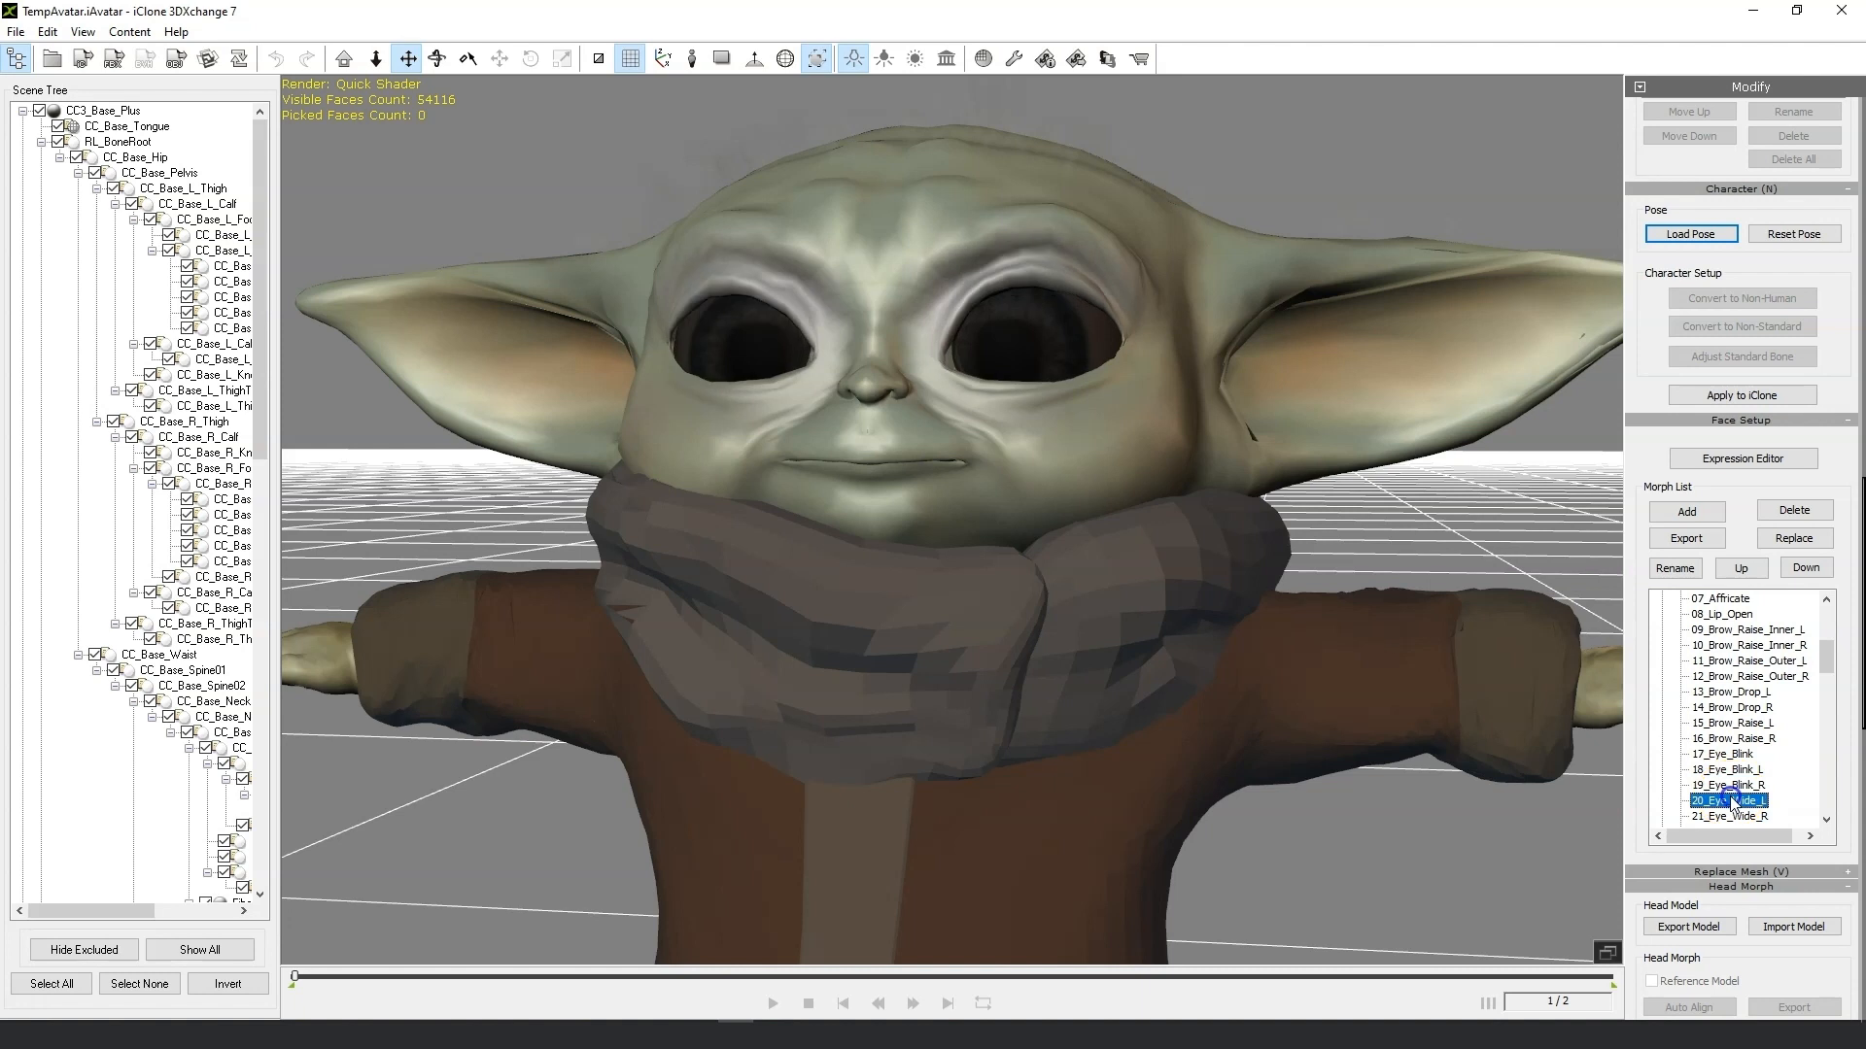
key("Down")
key("Down")
key("Down")
key("Down")
key("Down")
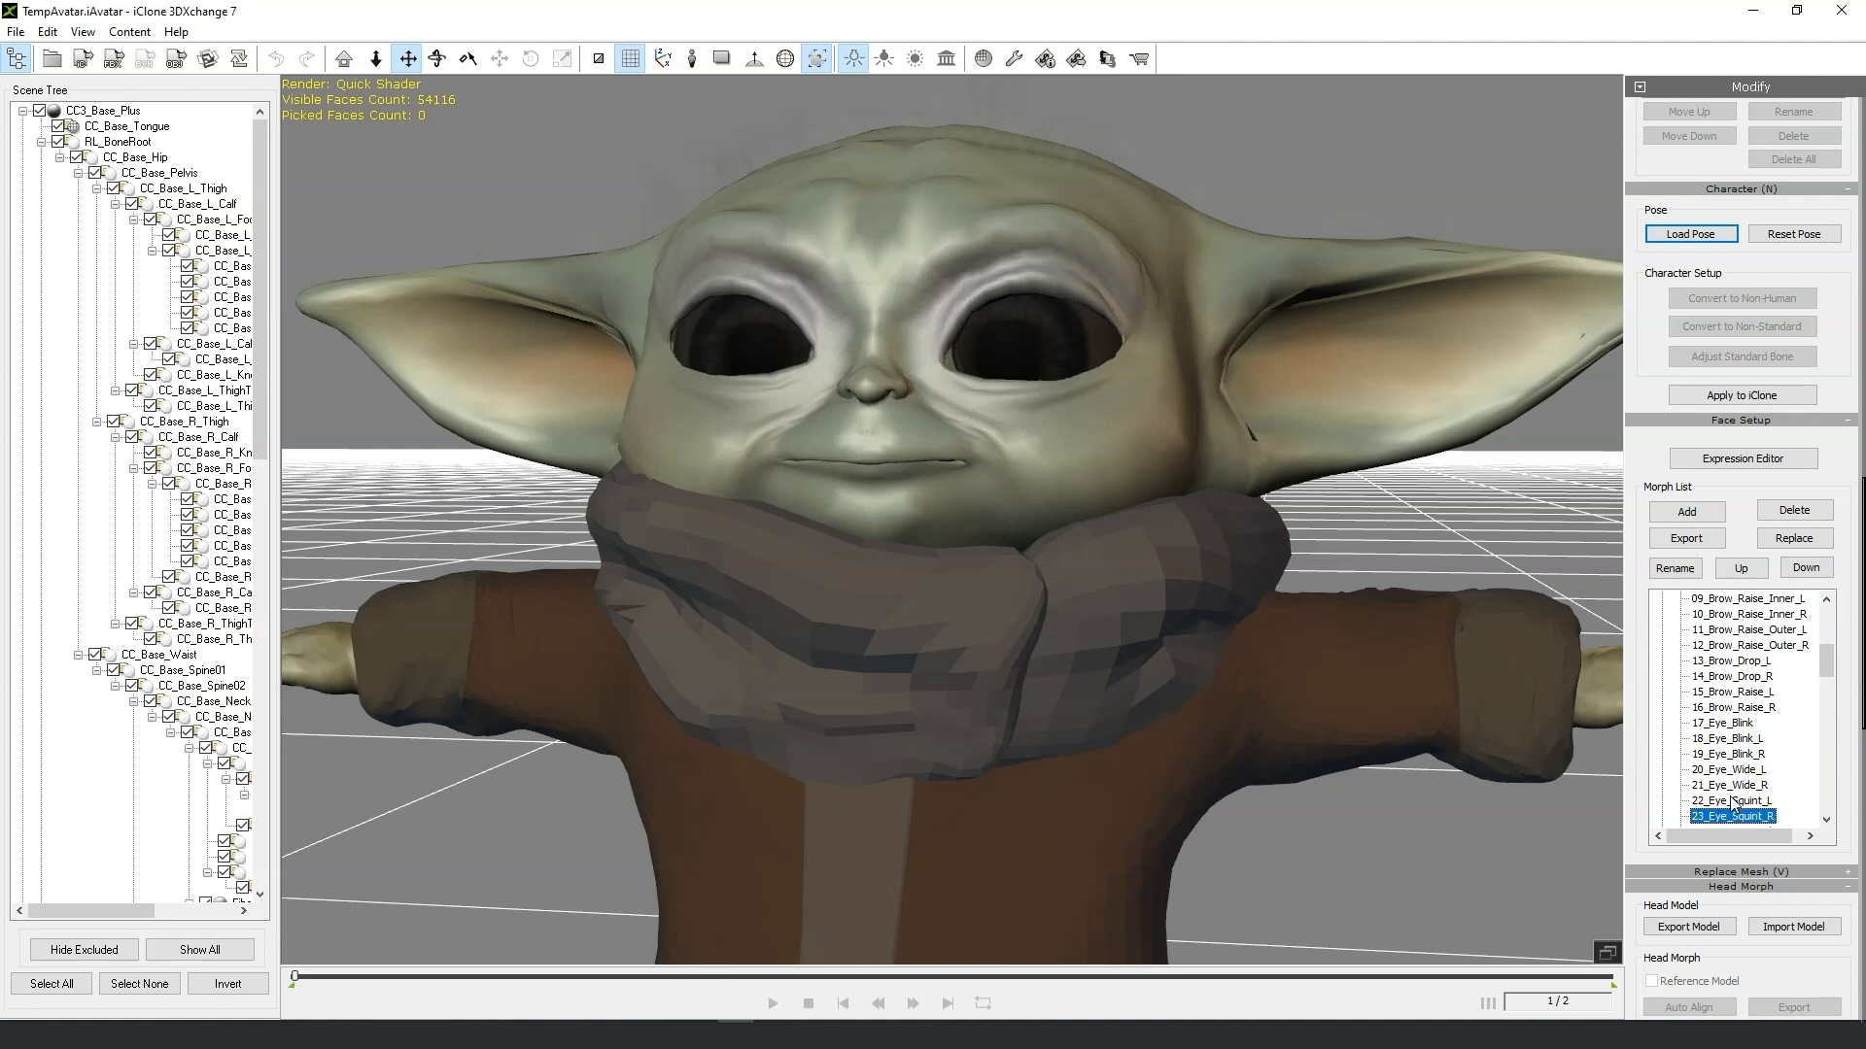
key("Down")
key("Down")
key("Down")
key("Down")
key("Down")
key("Down")
key("Down")
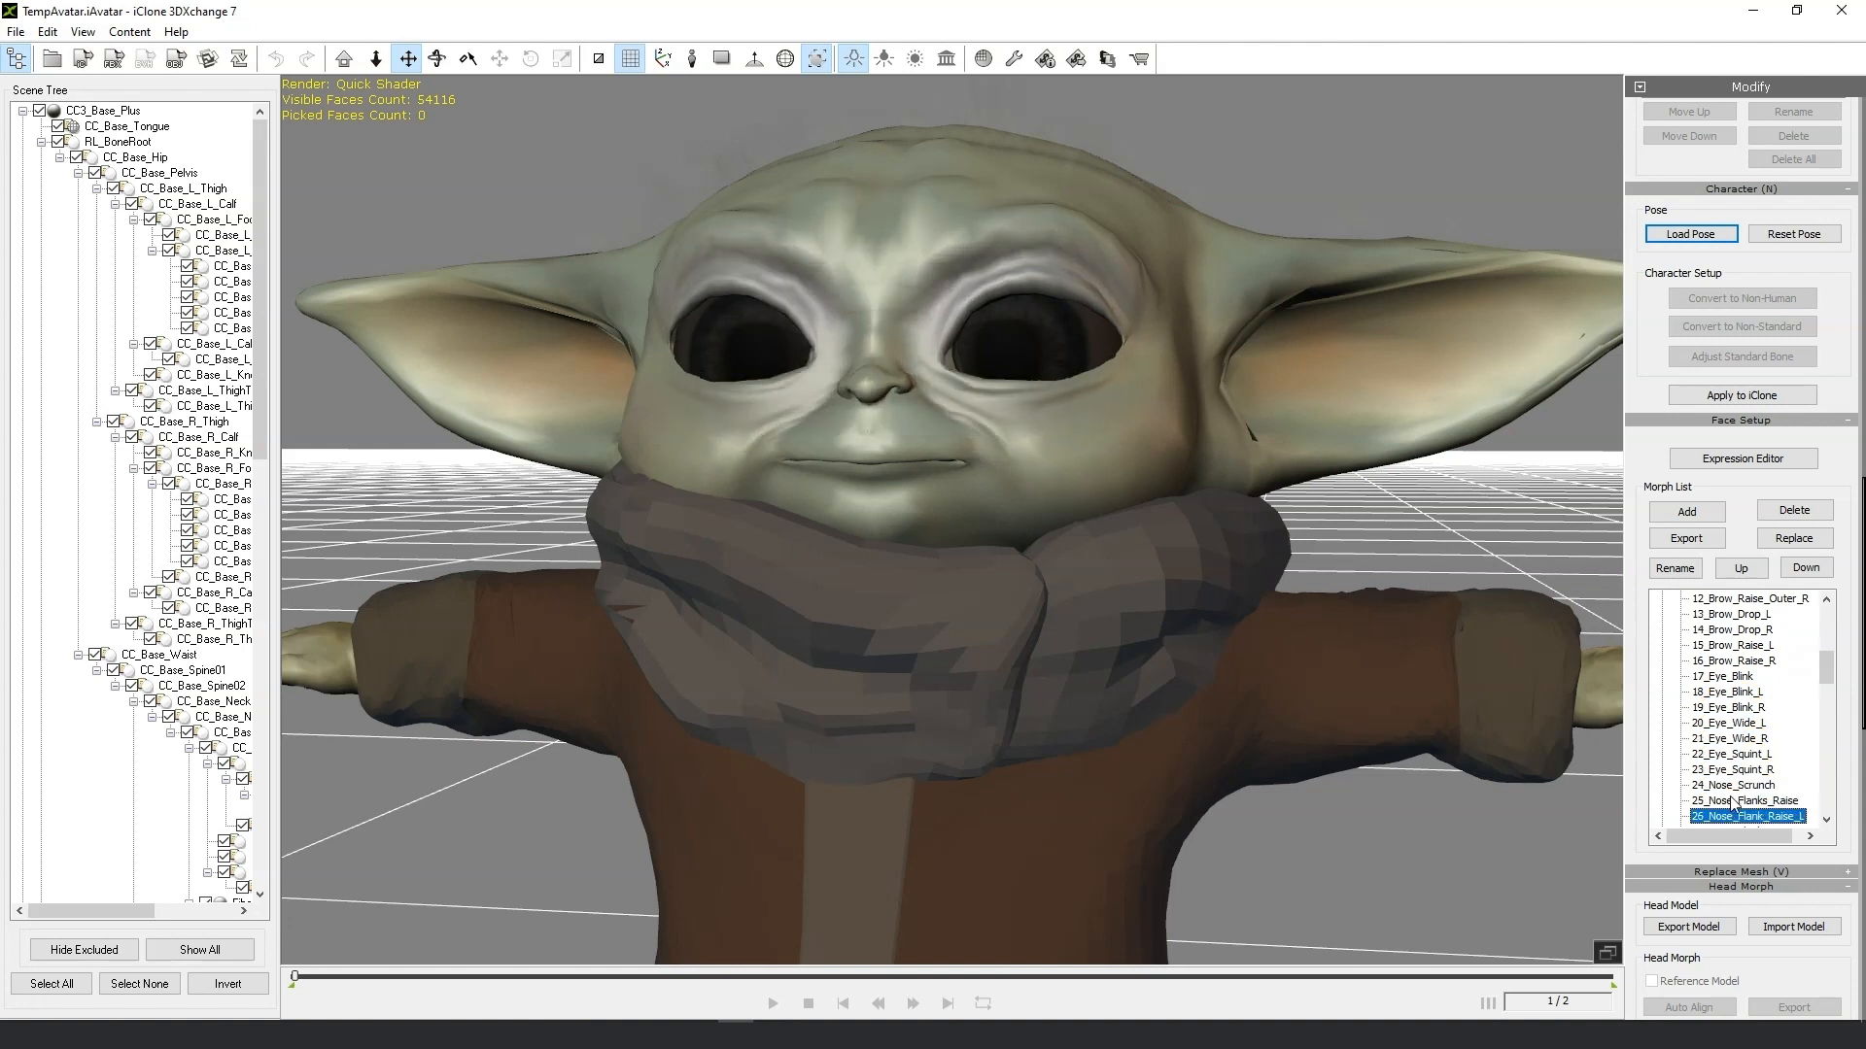
key("Down")
key("Down")
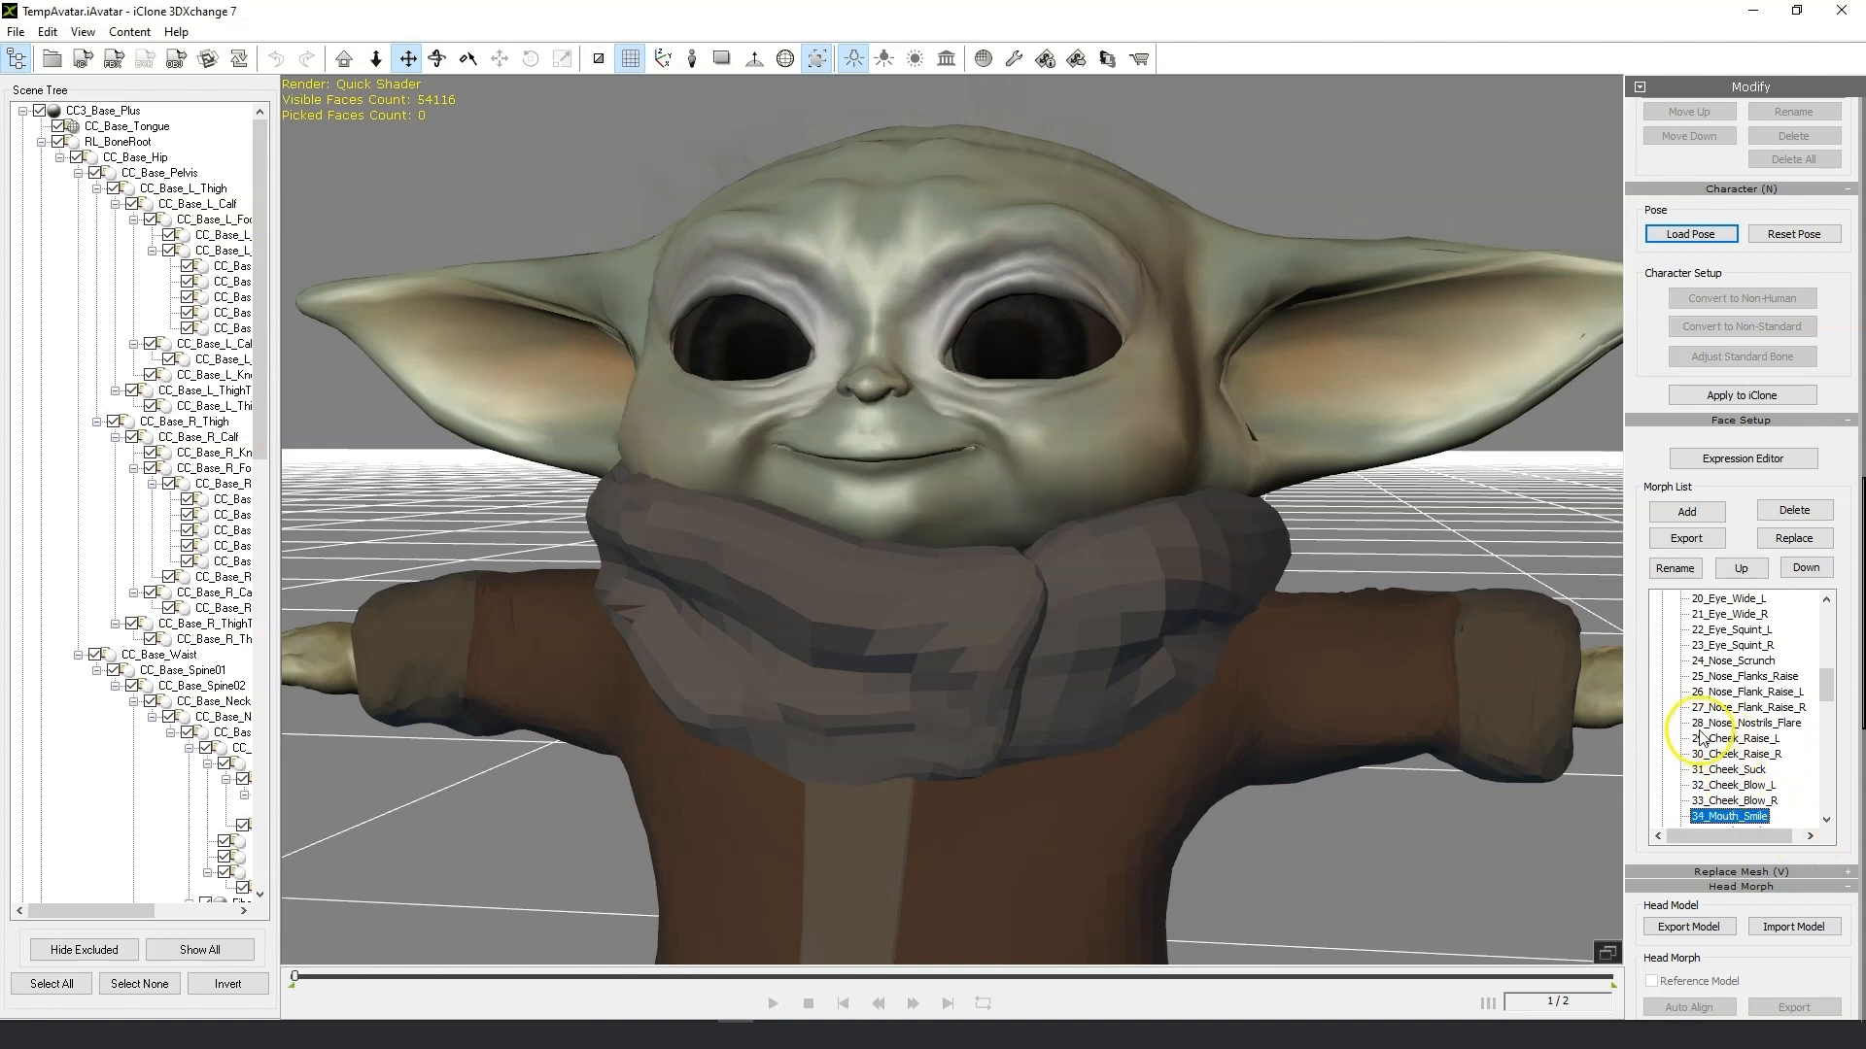
scroll(847, 613, "down", 1)
scroll(849, 610, "up", 1)
right_click_drag(1120, 537, 1172, 541)
scroll(692, 478, "up", 2)
scroll(692, 478, "up", 1)
scroll(654, 495, "down", 3)
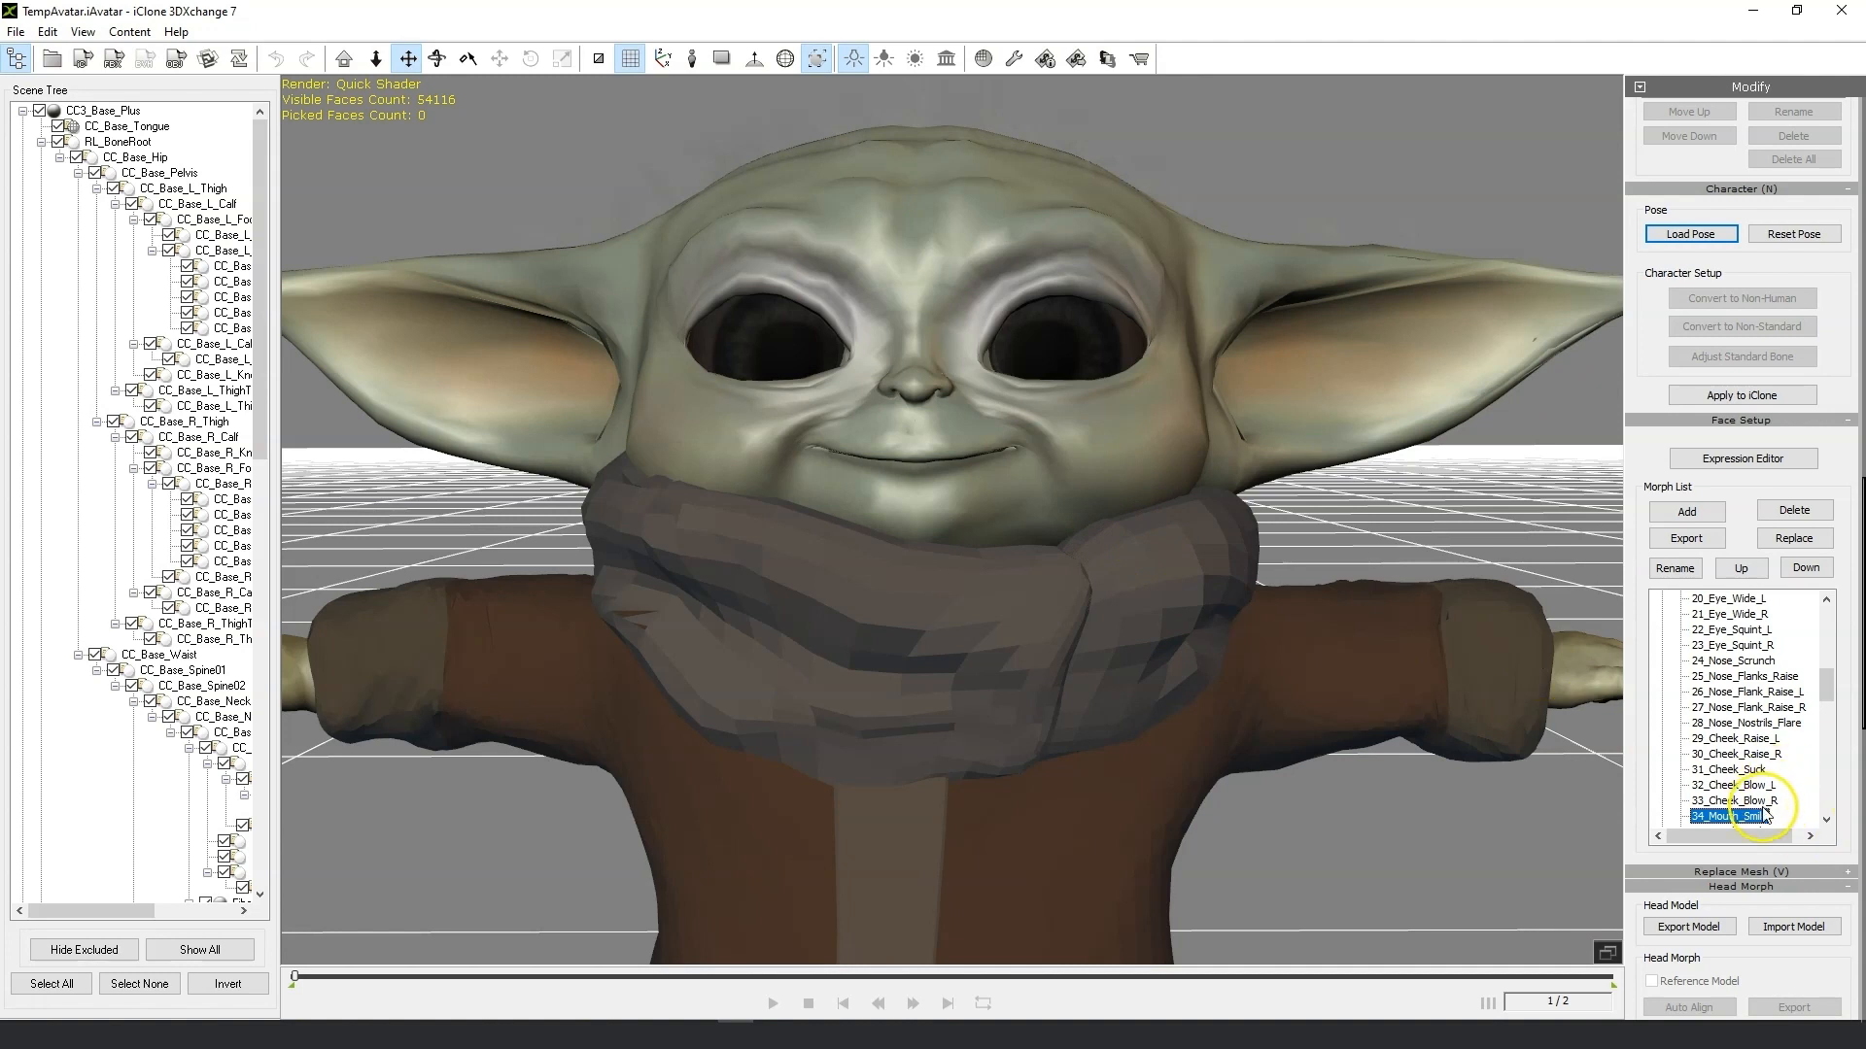
Step down the morph list to 40_Mouth_Blow and export it as an OBJ into the Morph fix folder.
key("Down")
key("Down")
key("Down")
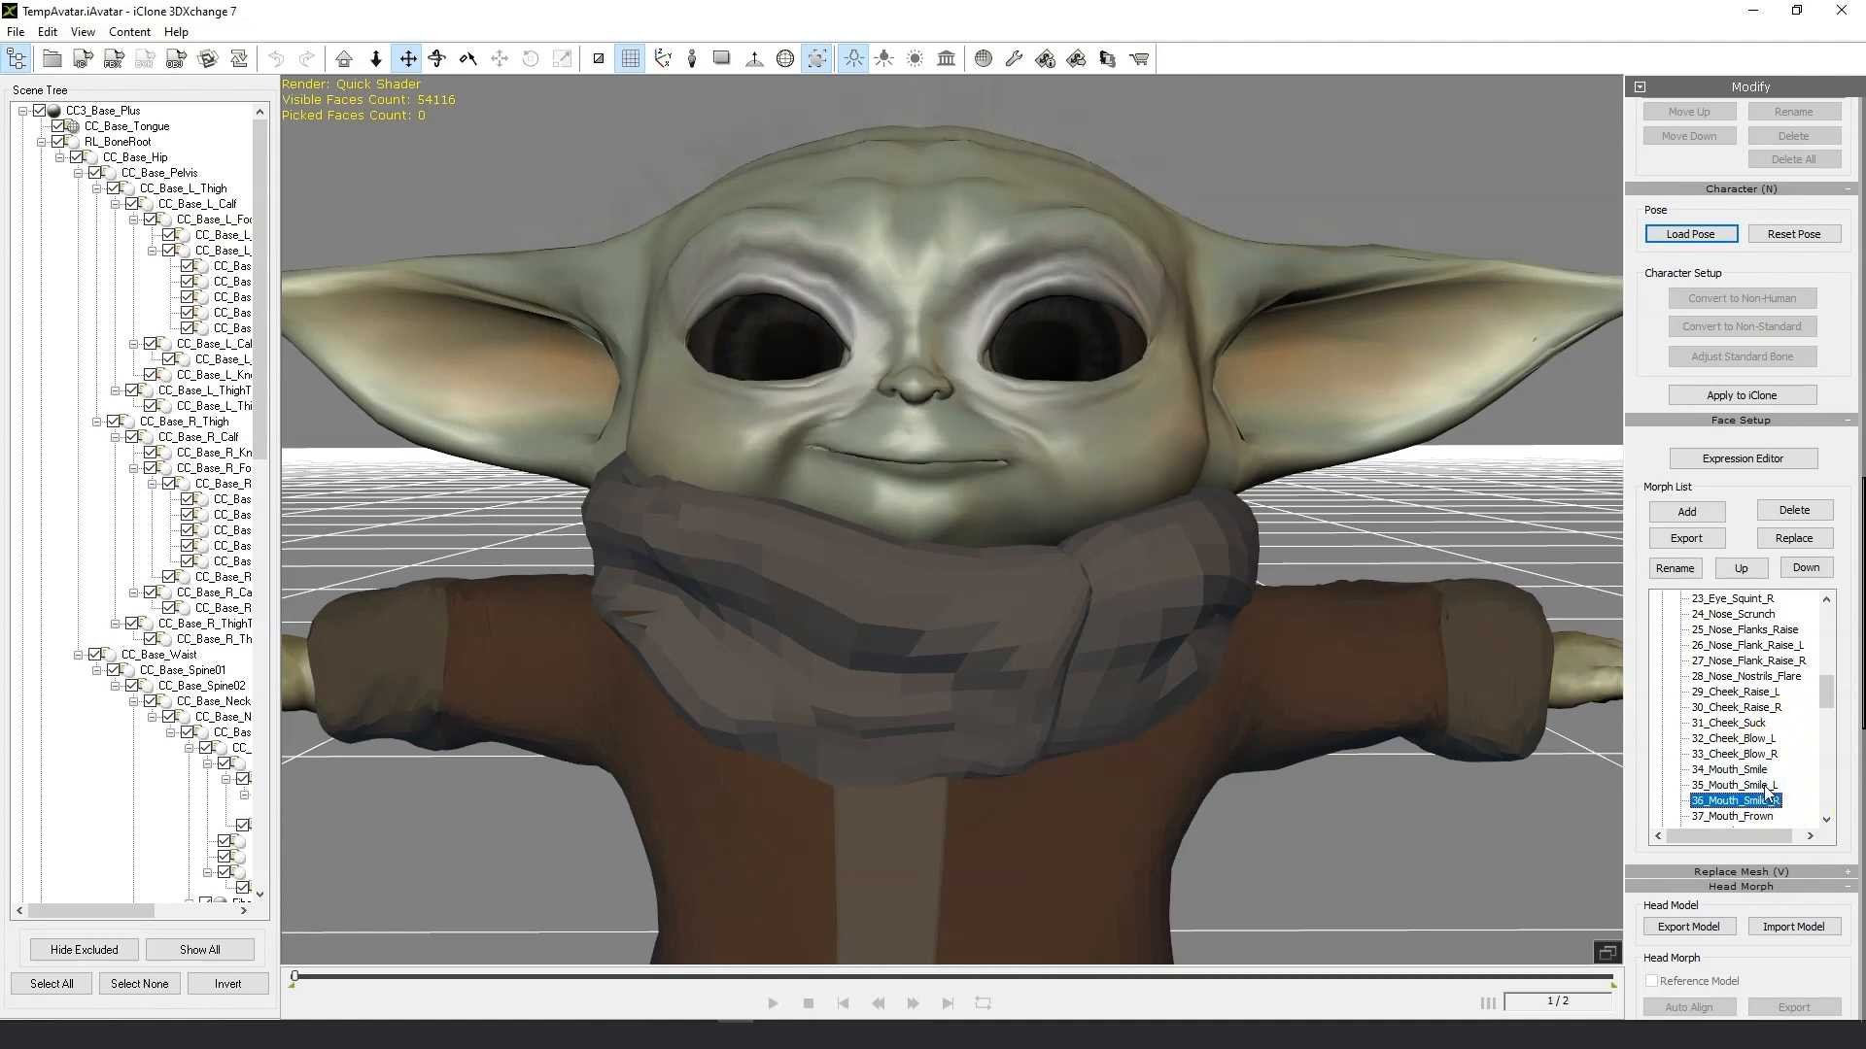
key("Down")
key("Down")
key("Down")
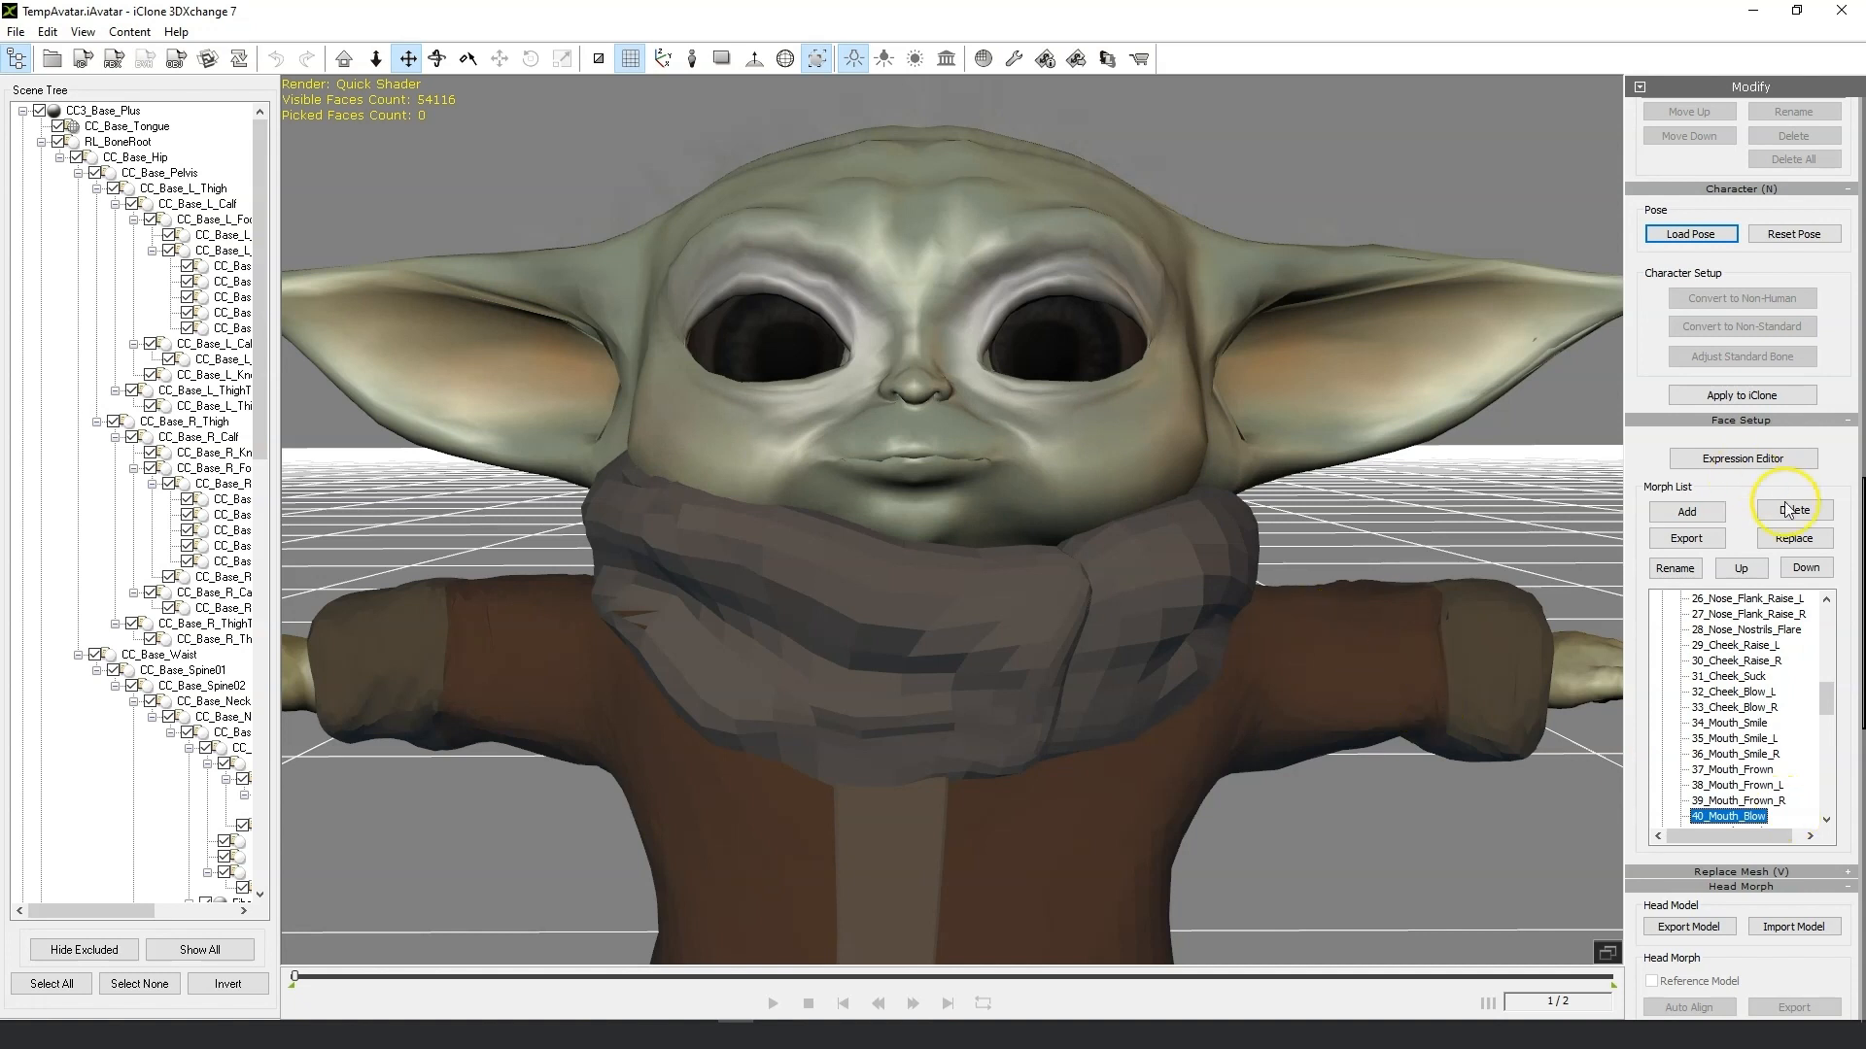
left_click(1705, 541)
left_click(1520, 920)
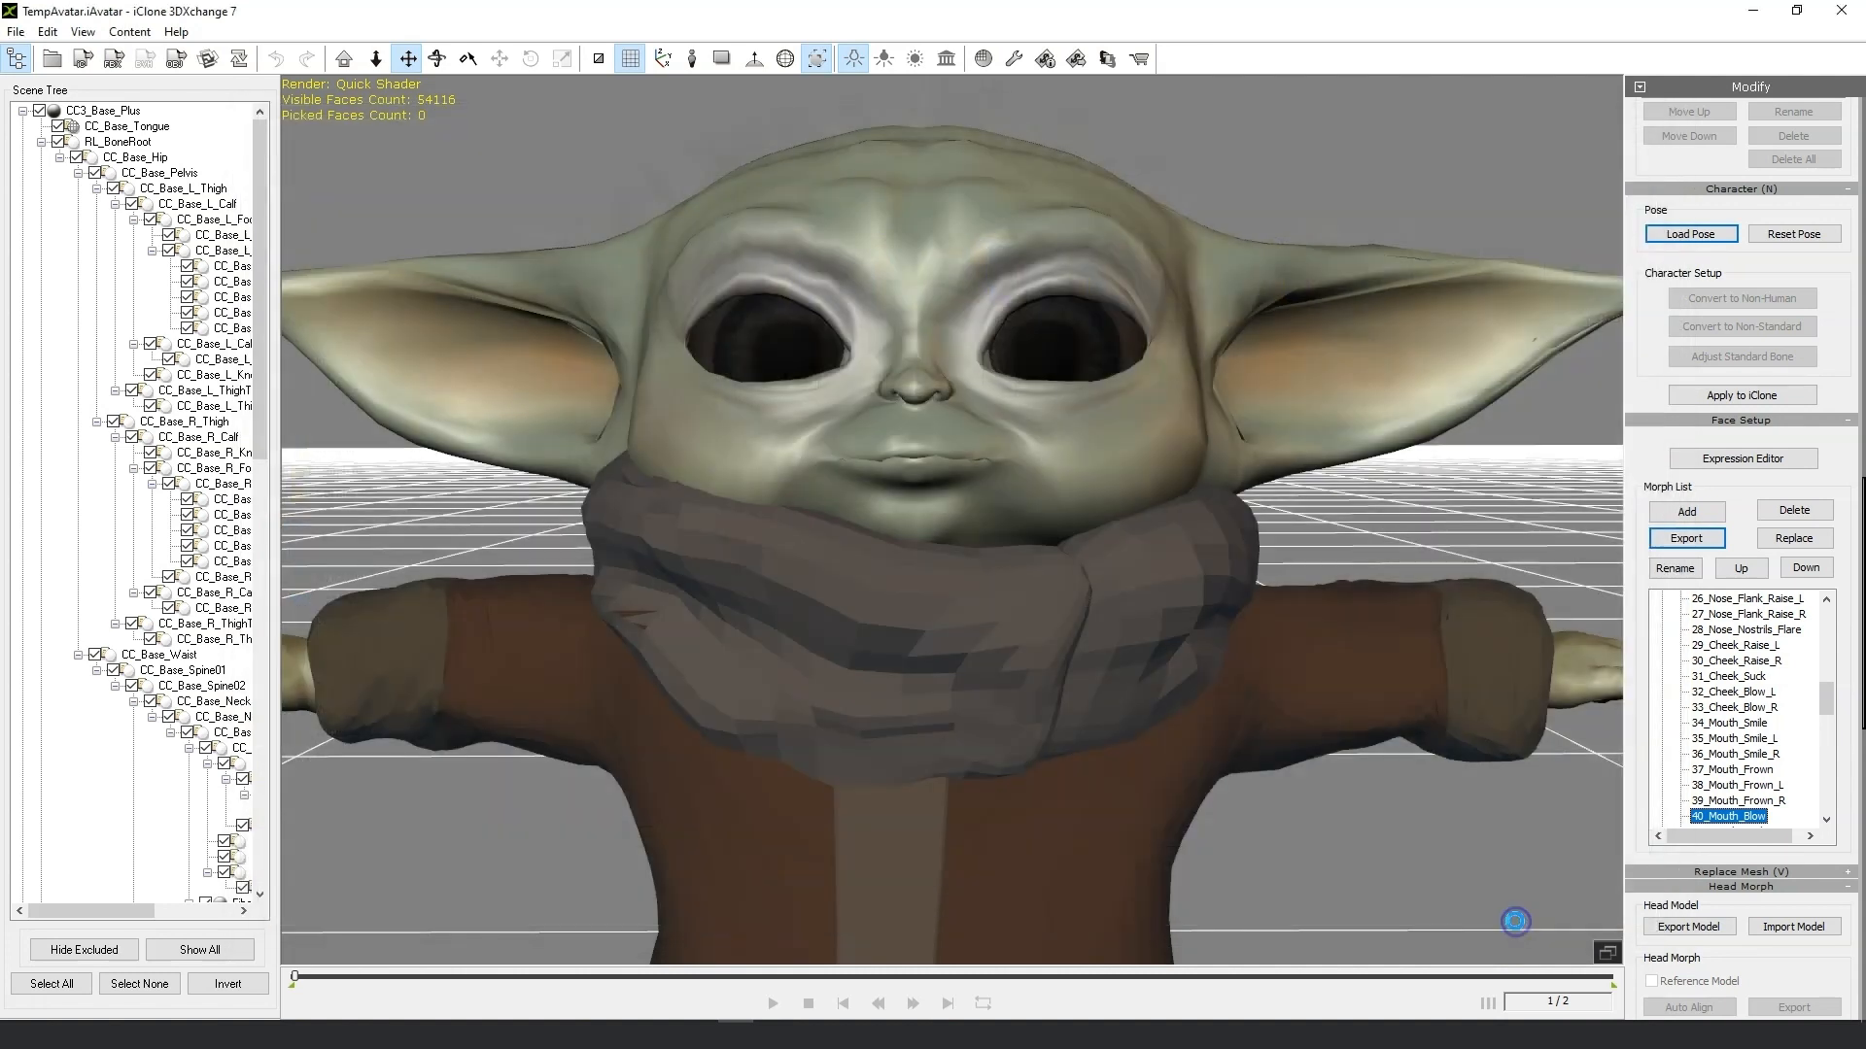
left_click(983, 555)
Browse back up the mouth morphs and export 37_Mouth_Frown as an OBJ into the Morph fix folder.
left_click(1754, 803)
left_click(1759, 818)
left_click(1770, 826)
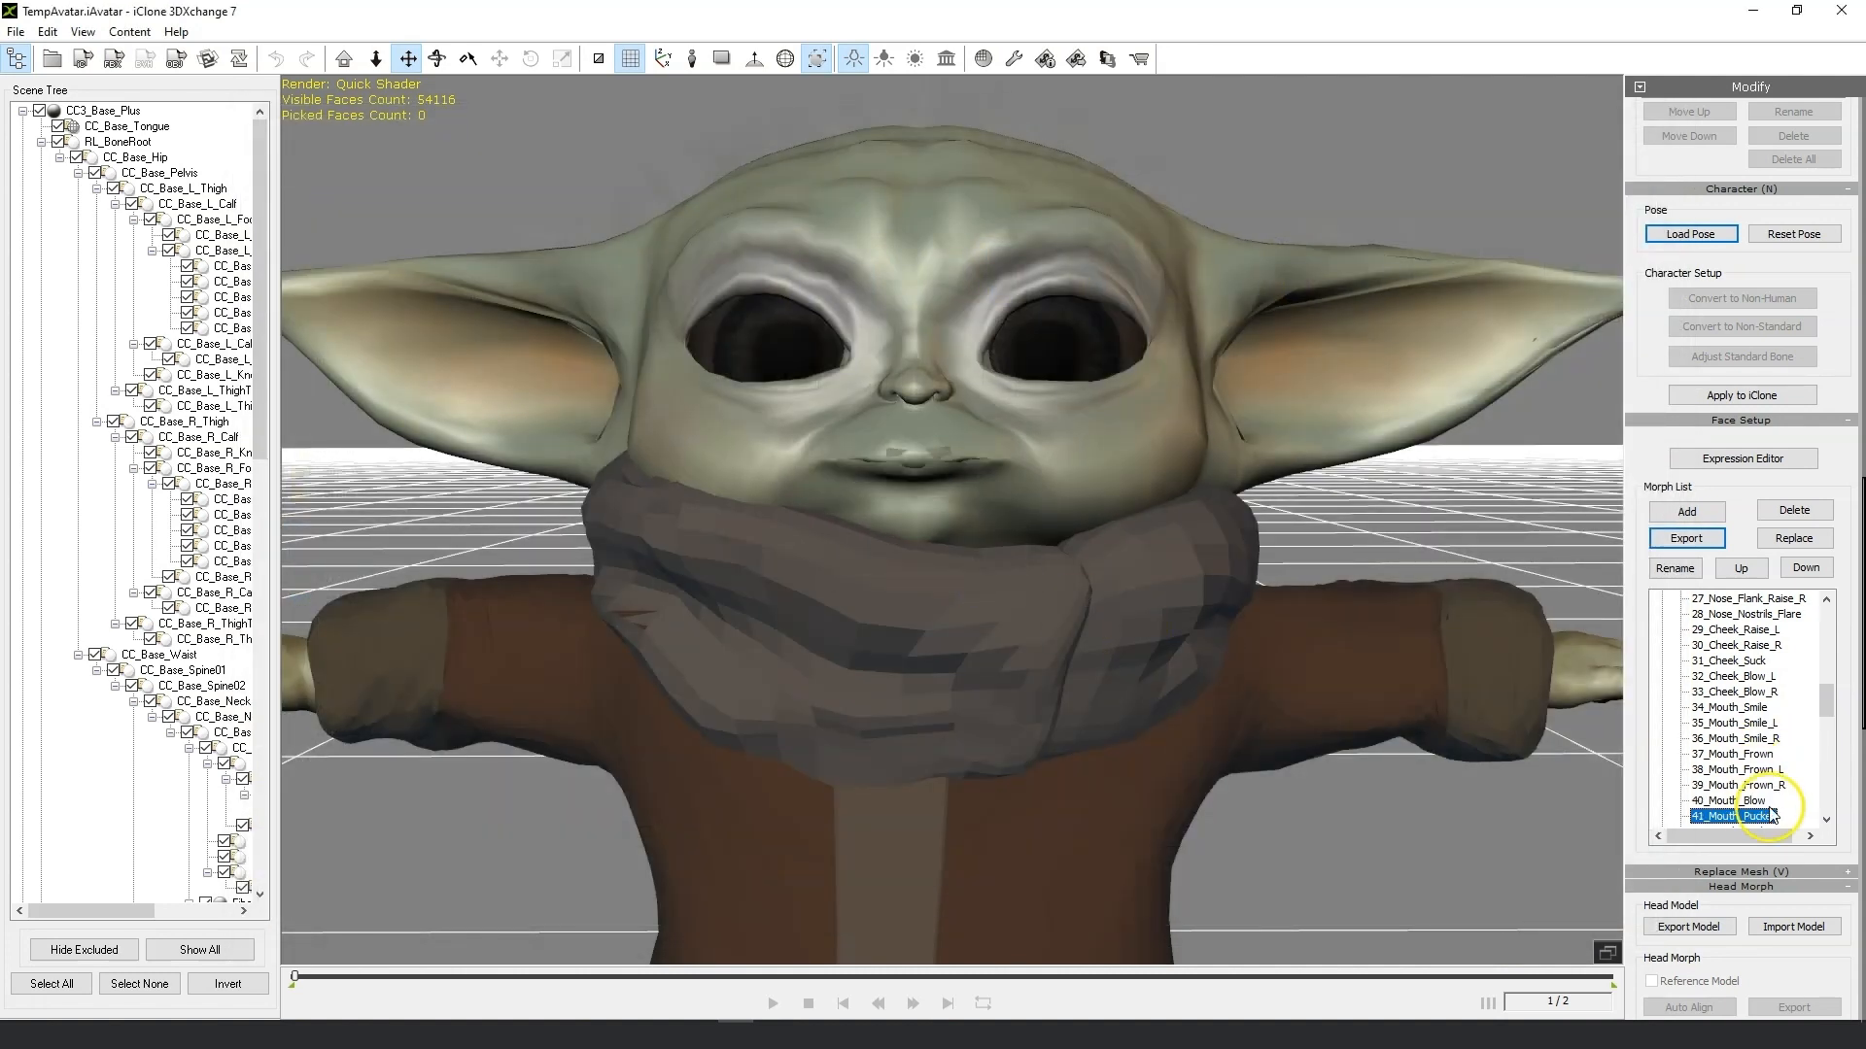
left_click(1774, 786)
left_click(1780, 771)
left_click(1774, 756)
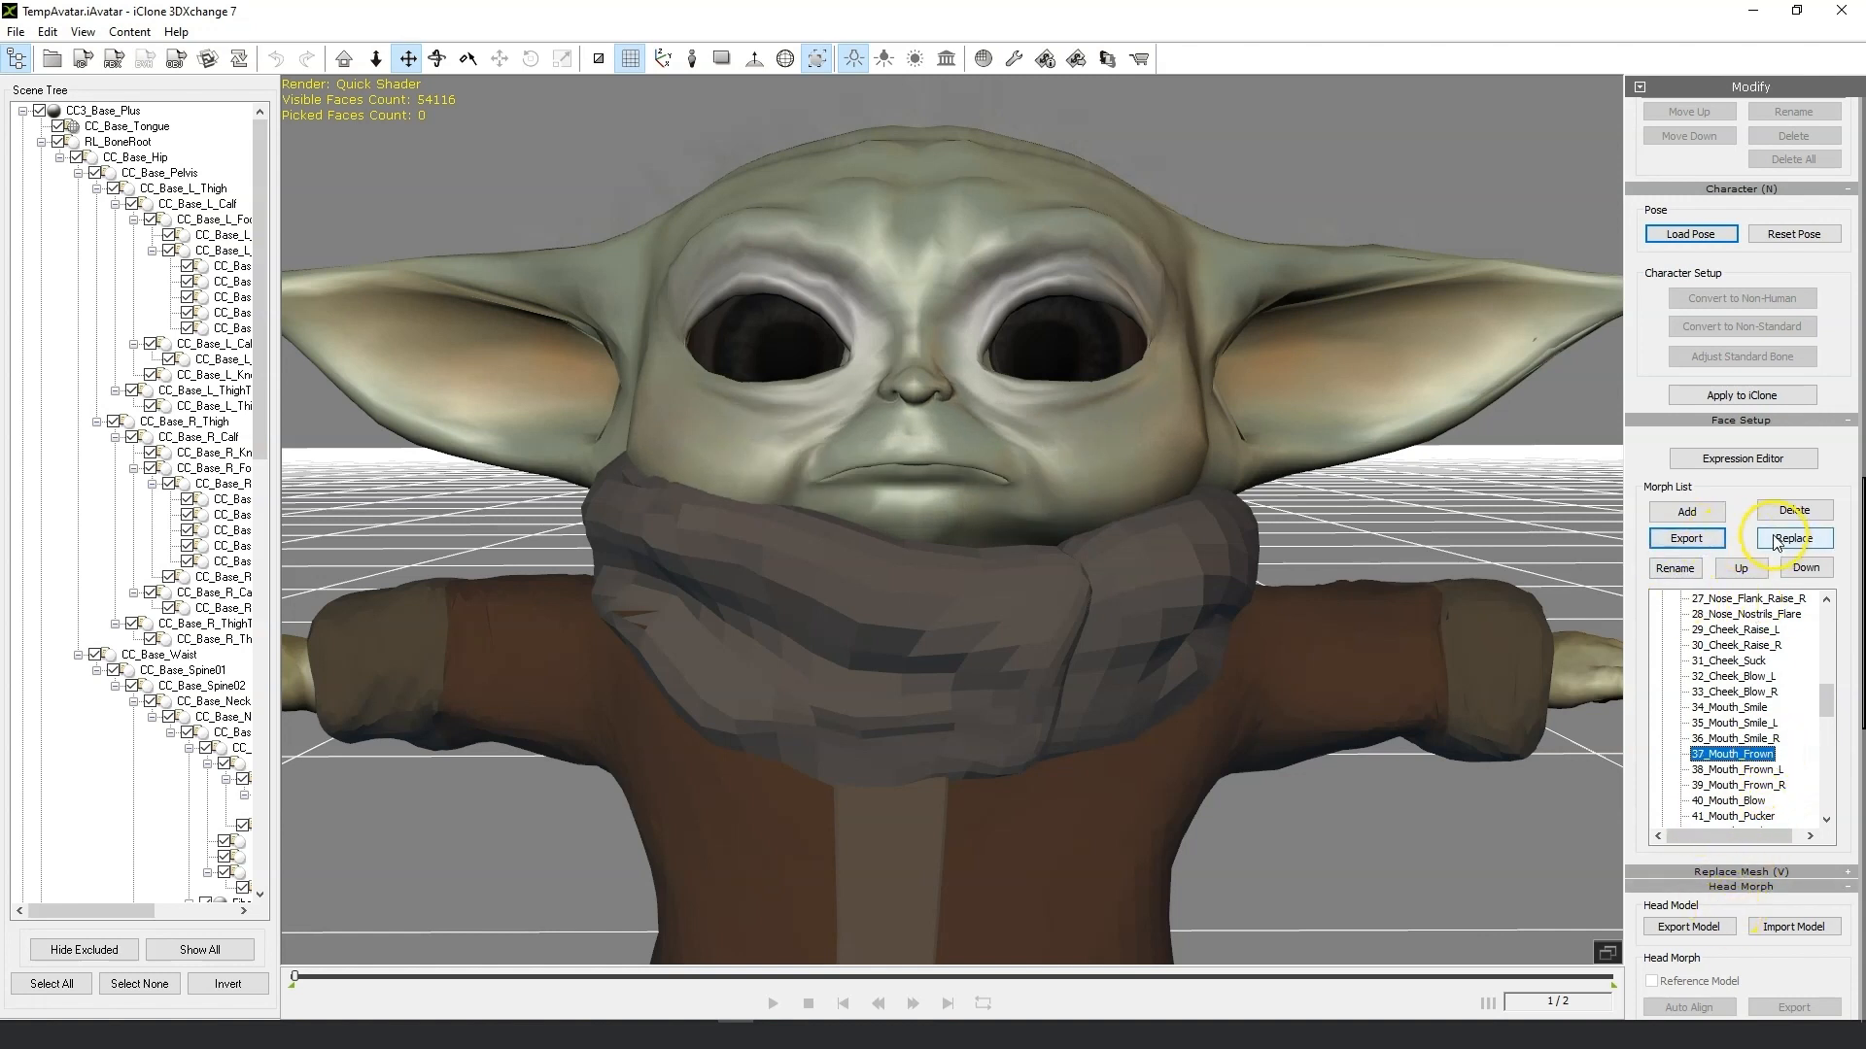
left_click(1688, 540)
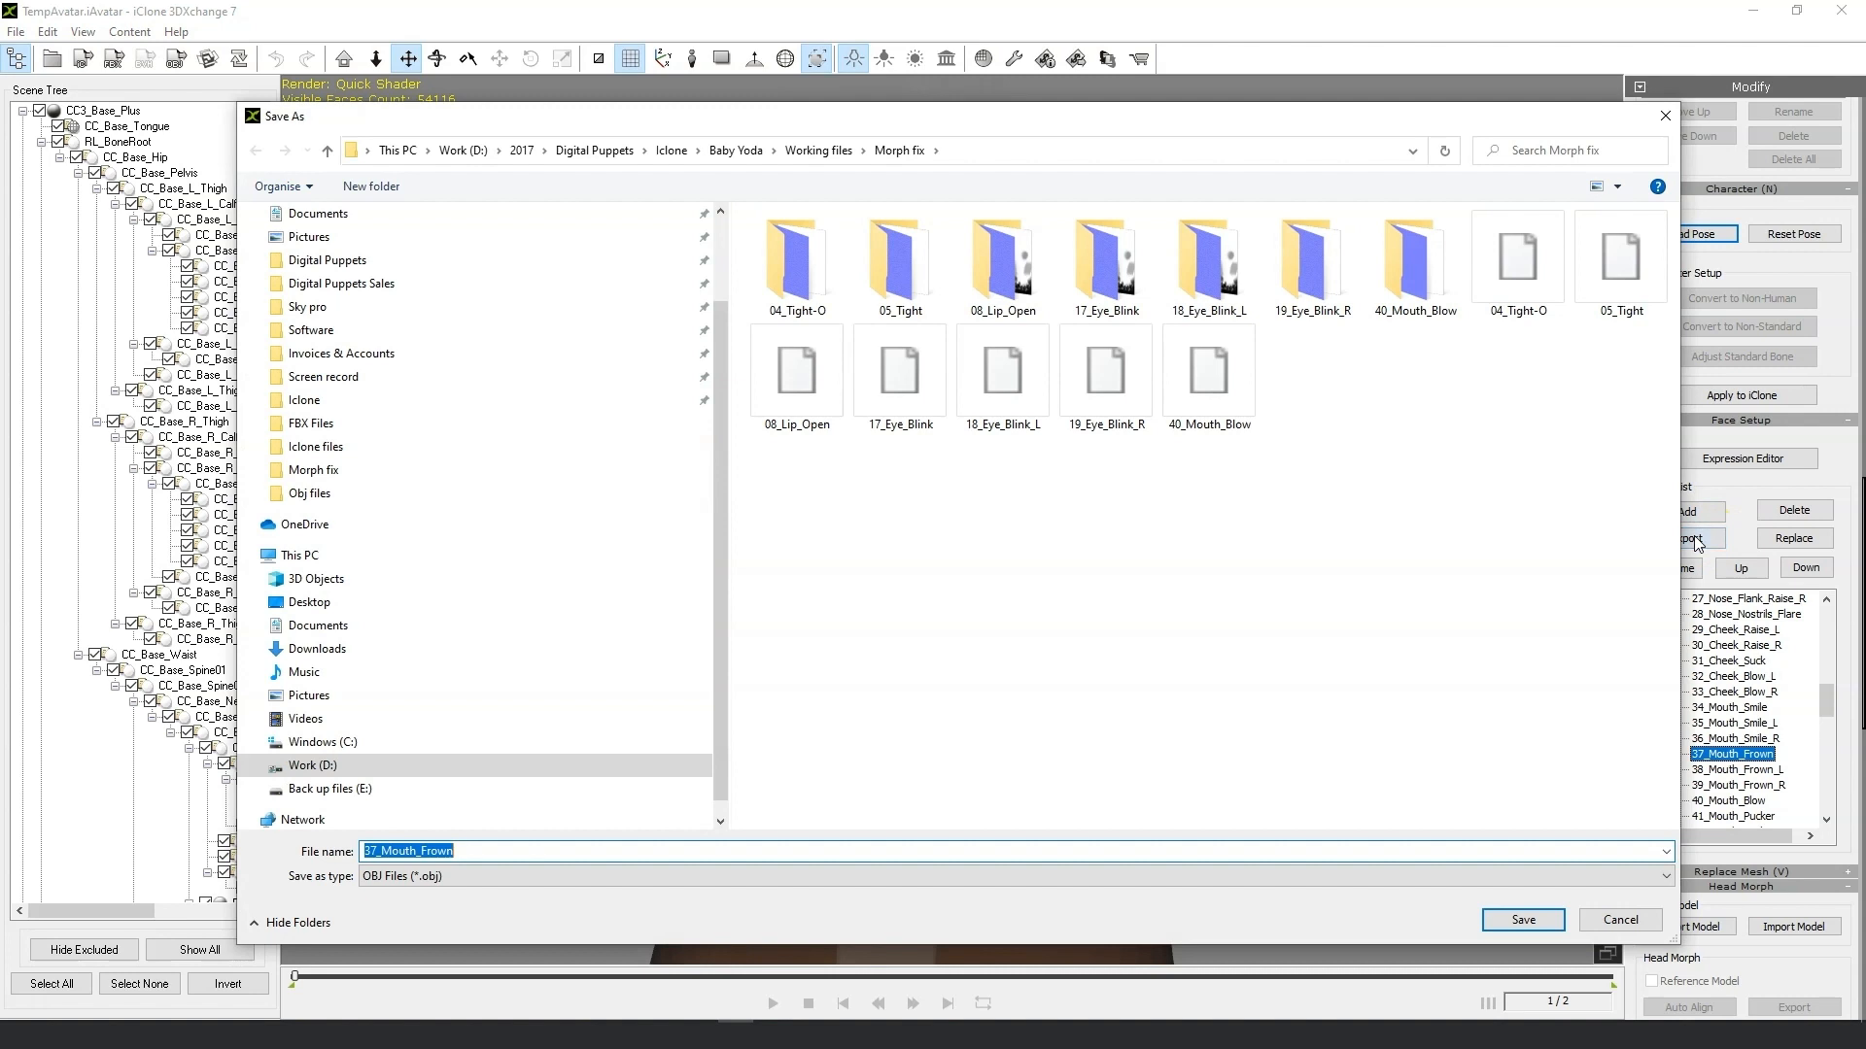
left_click(1502, 919)
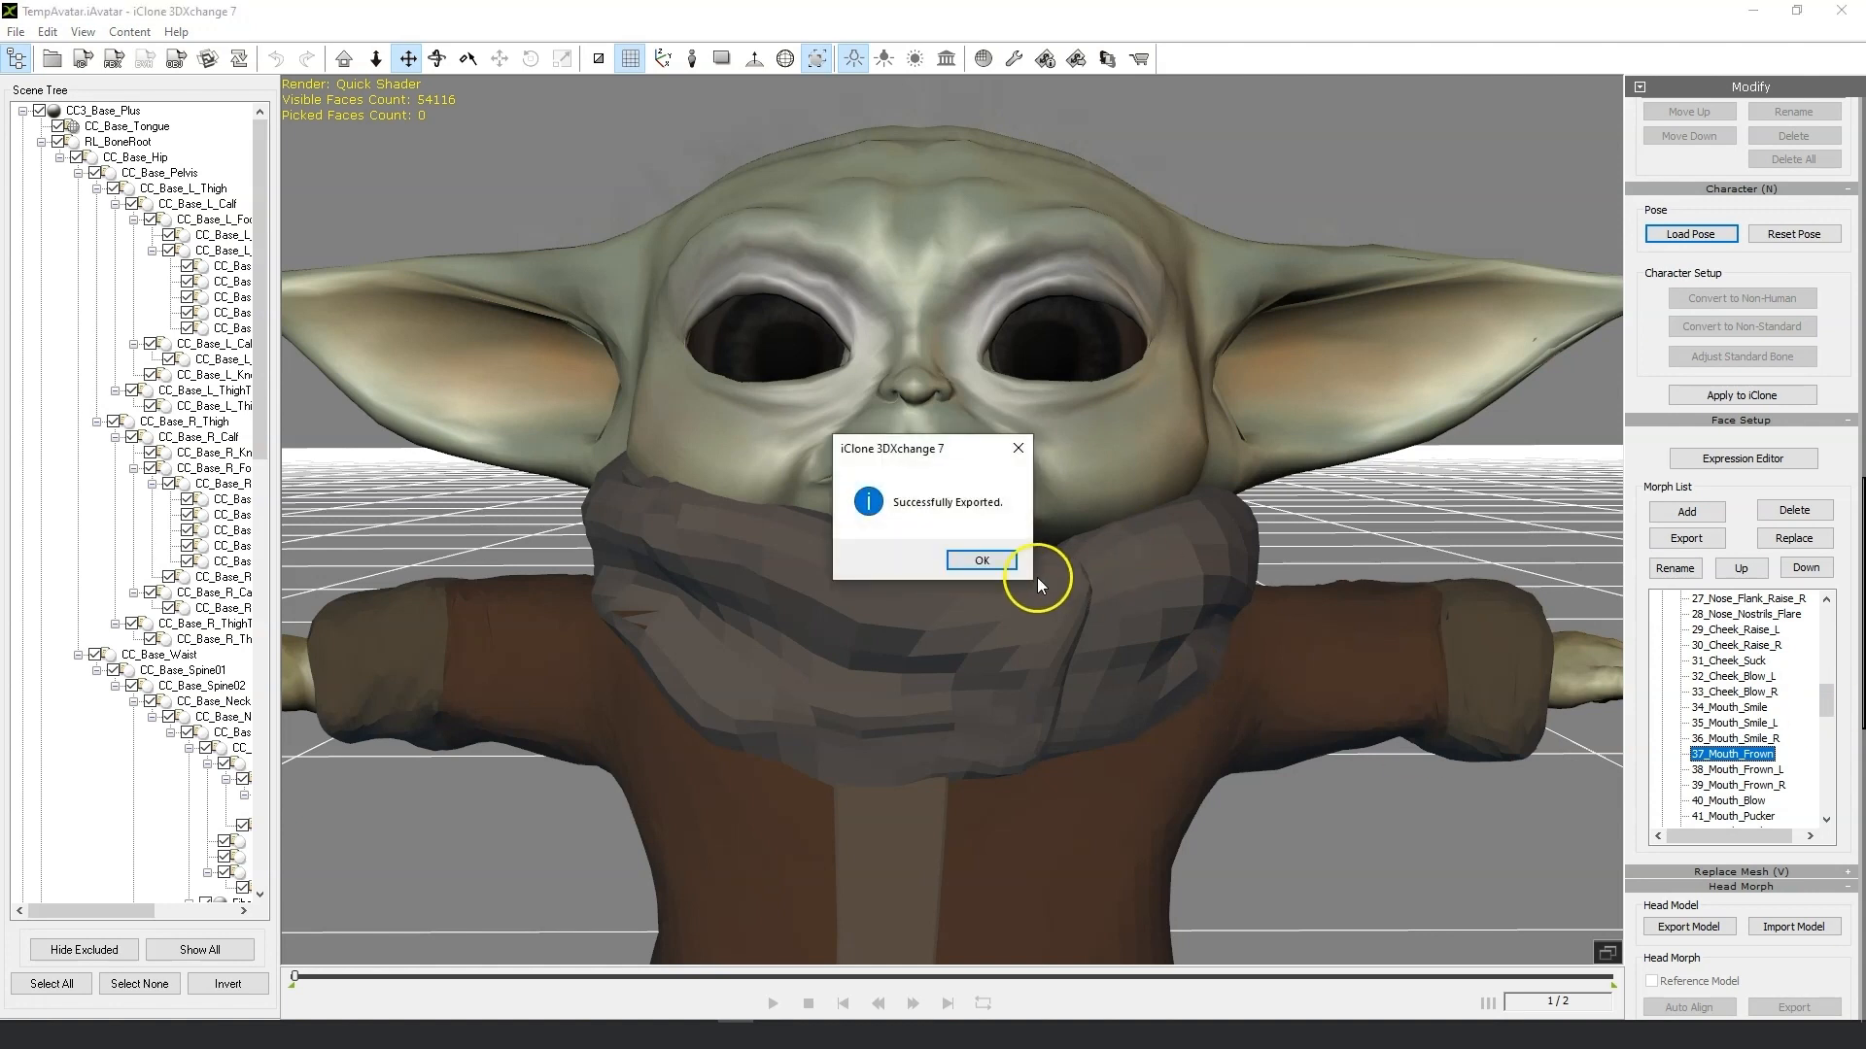
left_click(980, 561)
Export the 34_Mouth_Smile morph as an OBJ into the Morph fix folder.
mouse_move(1823, 707)
left_mouse_down()
mouse_move(1825, 652)
mouse_move(1825, 700)
left_mouse_up()
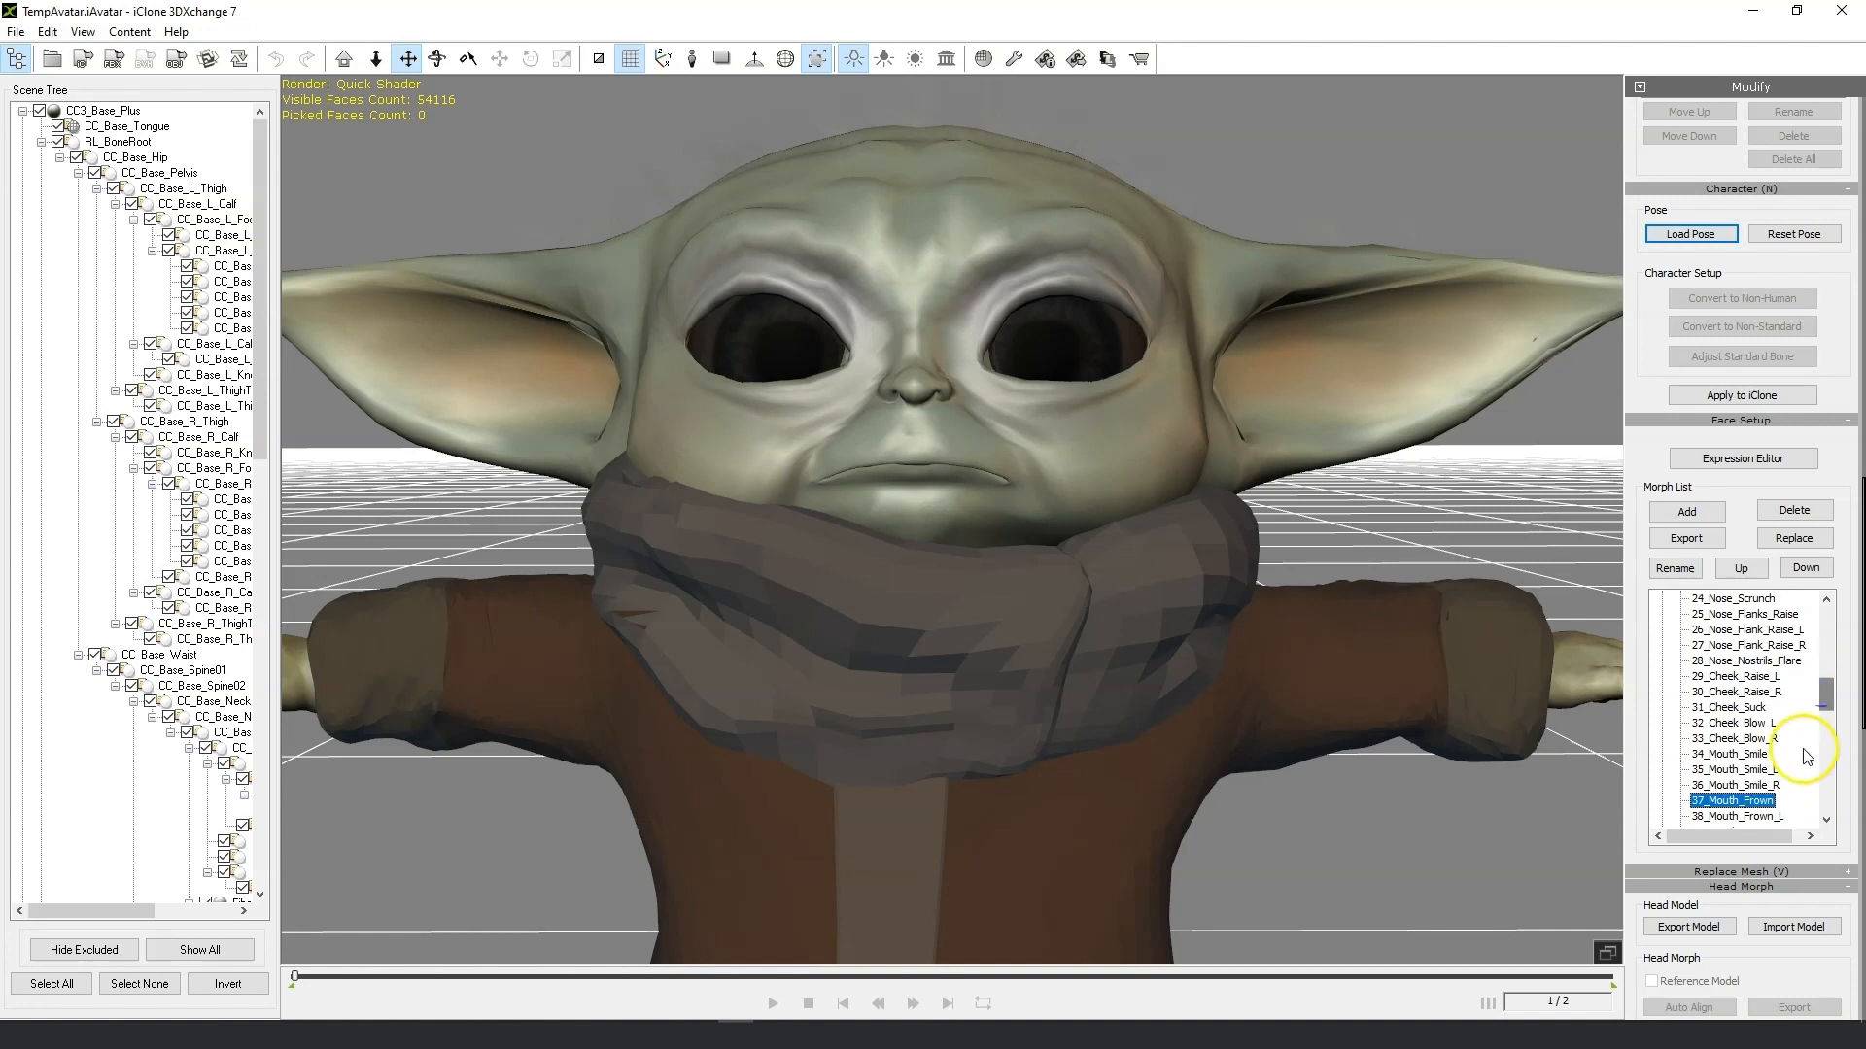
left_click(1763, 755)
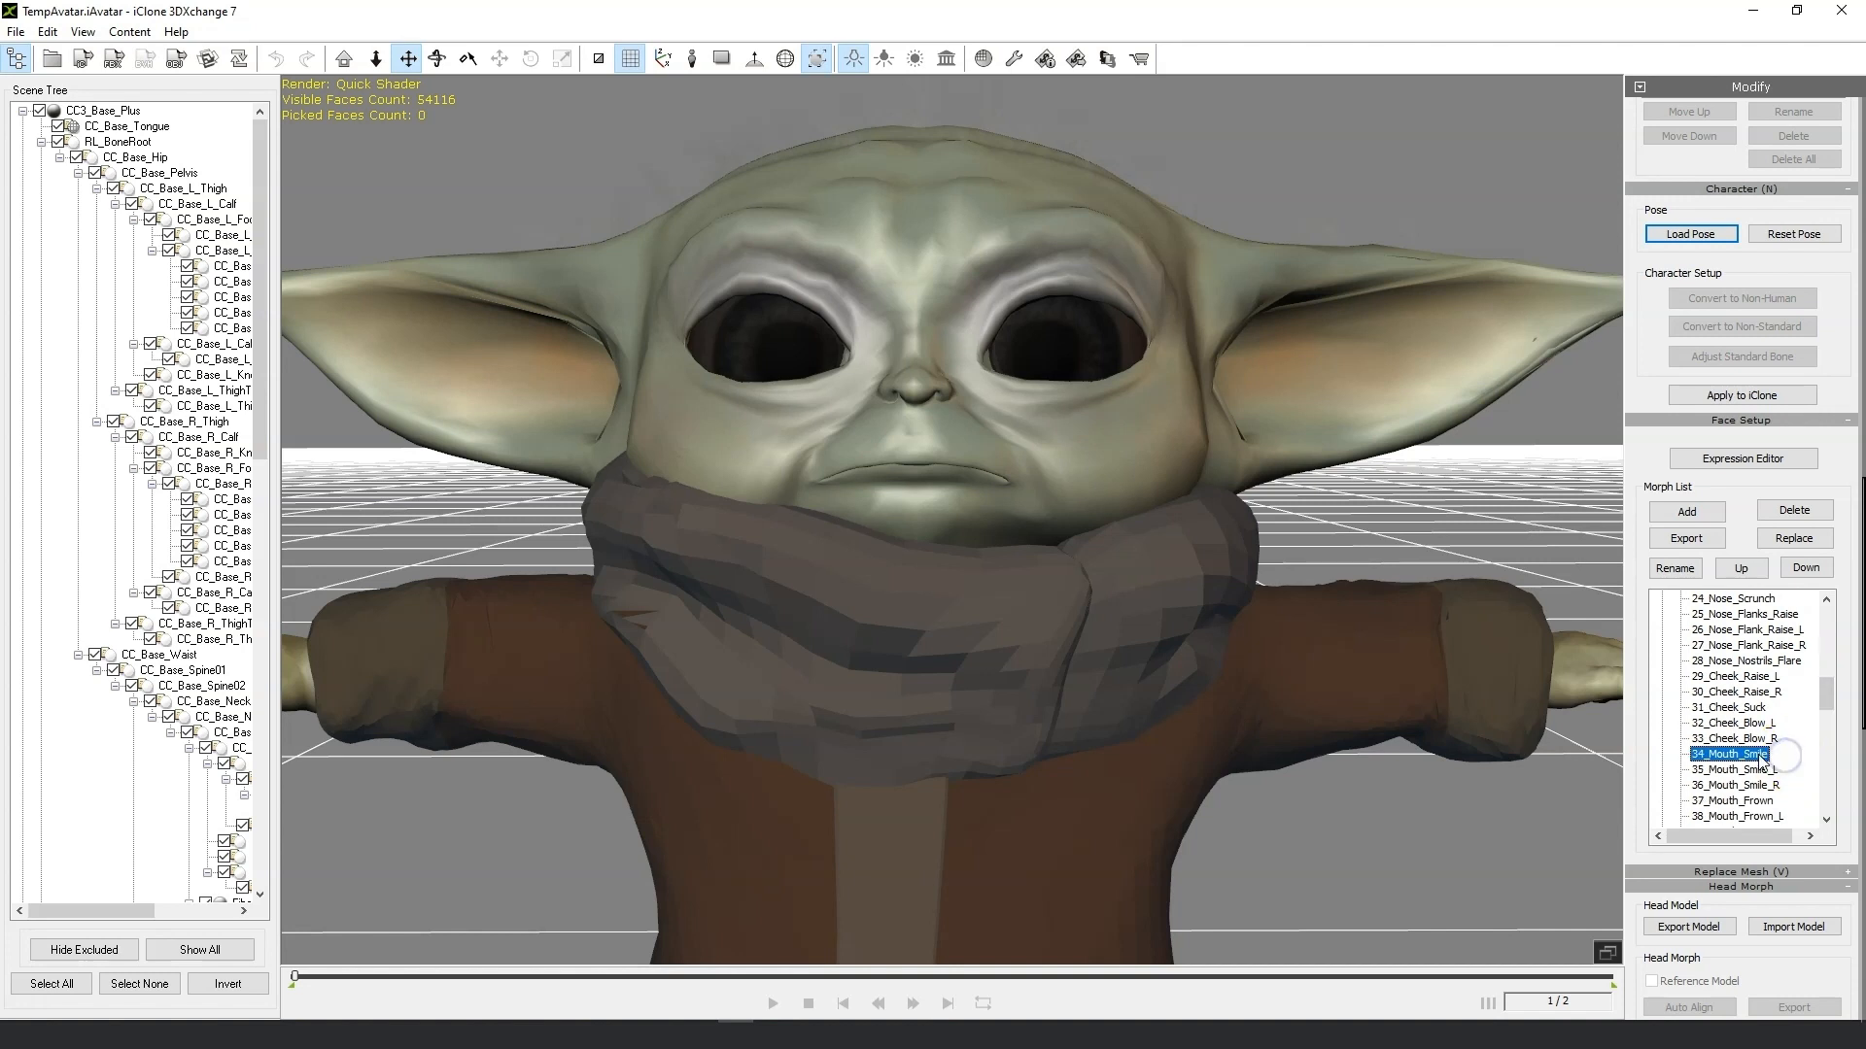
left_click(1699, 552)
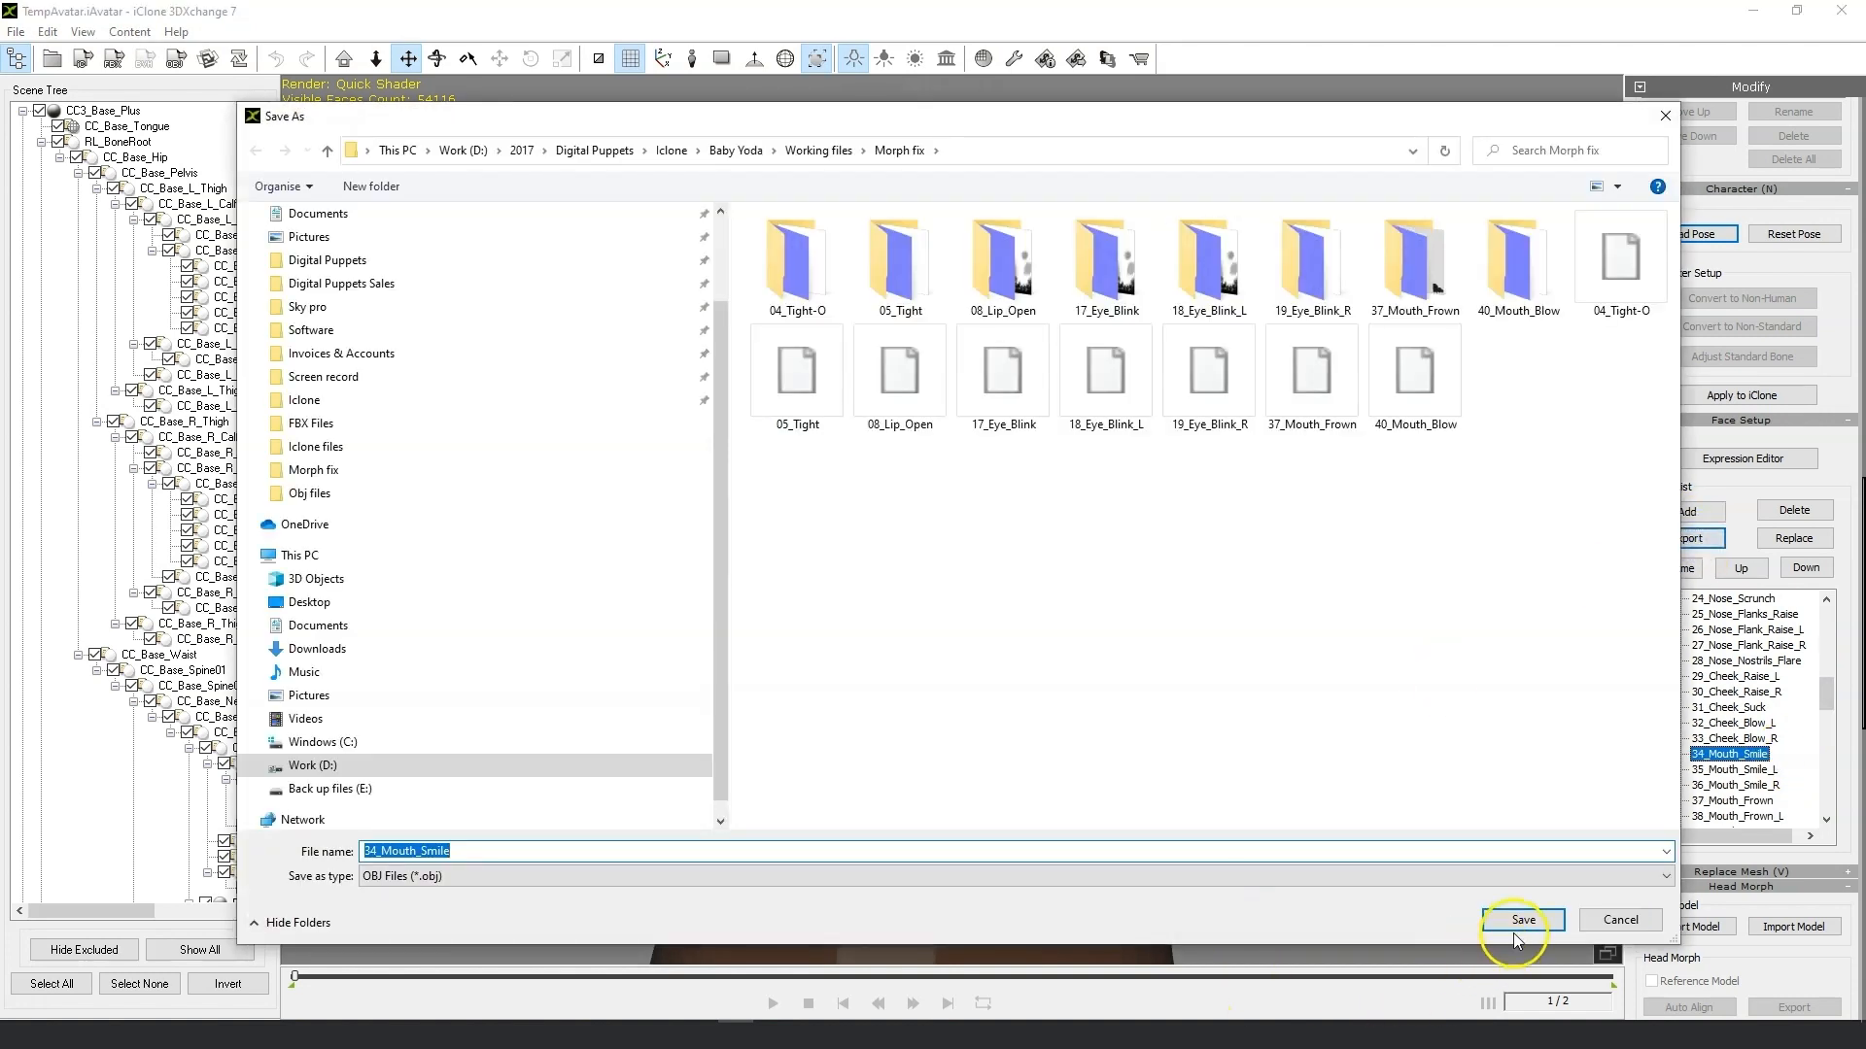
left_click(1518, 923)
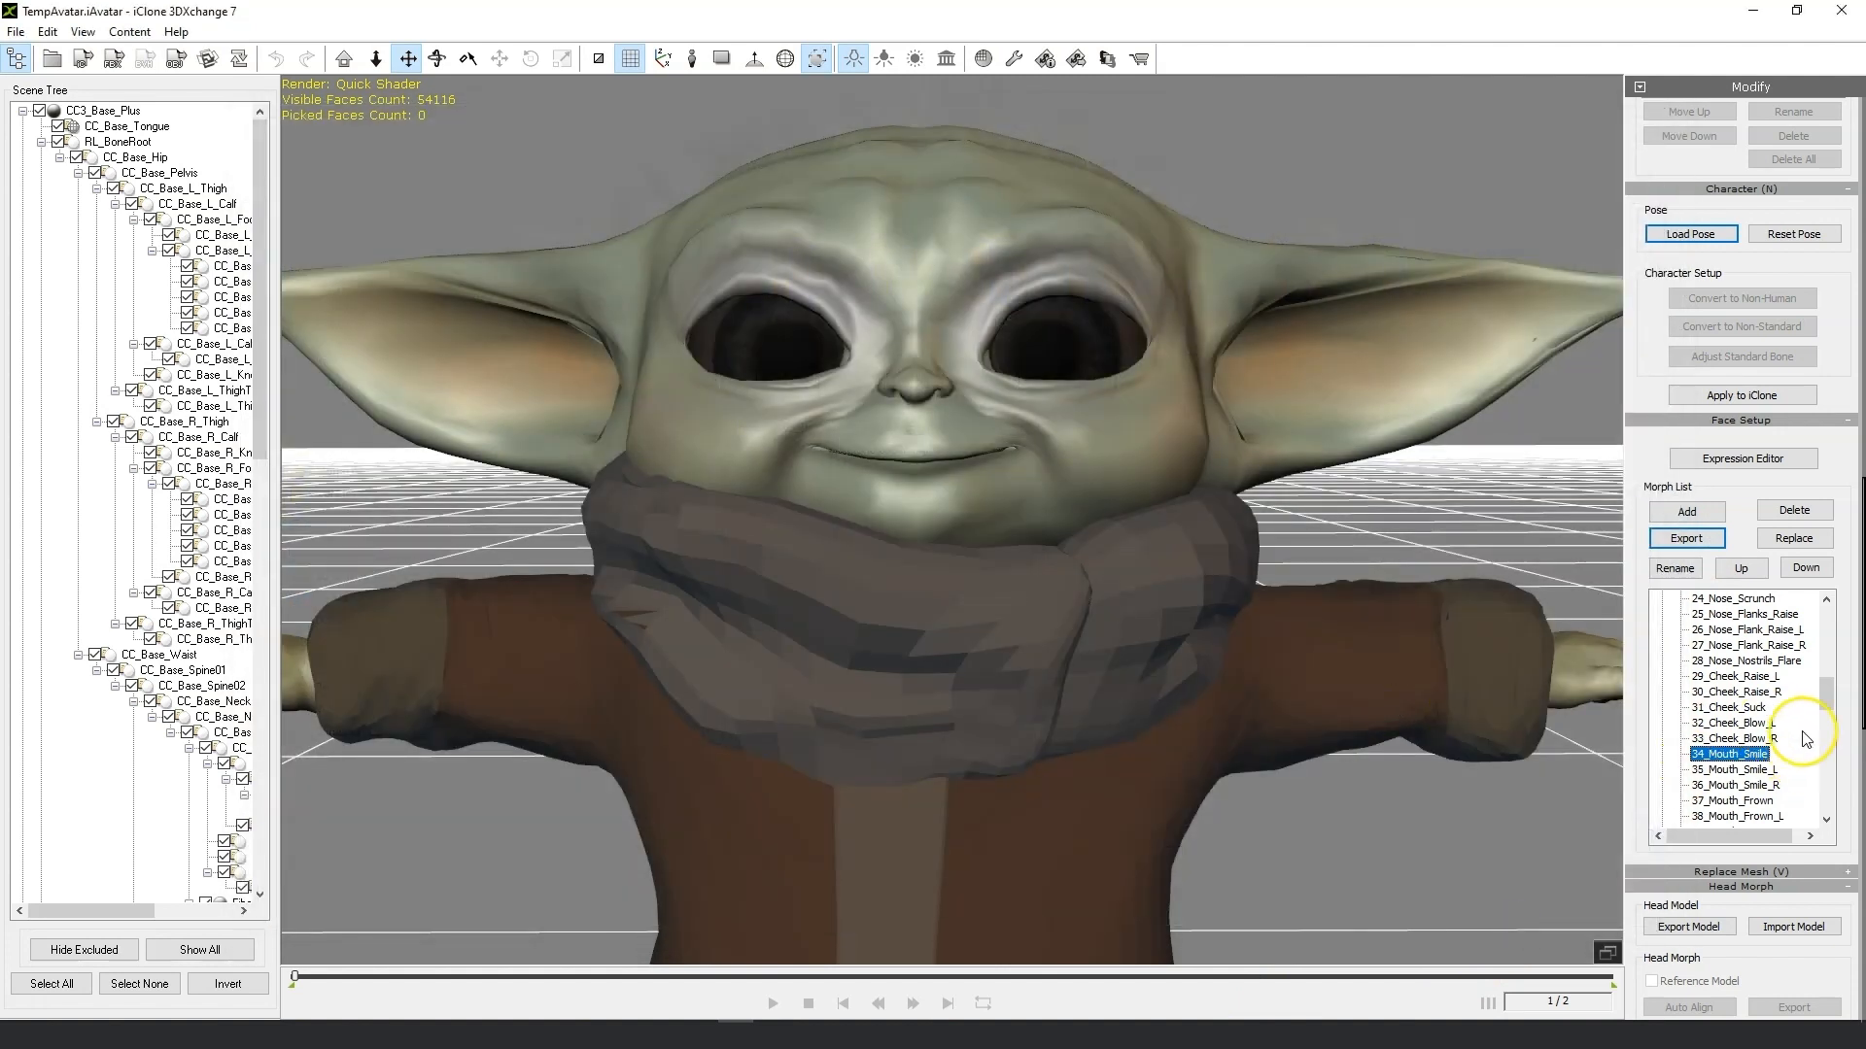
Export the 41_Mouth_Pucker morph as an OBJ into the Morph fix folder.
left_click_drag(1825, 707, 1829, 724)
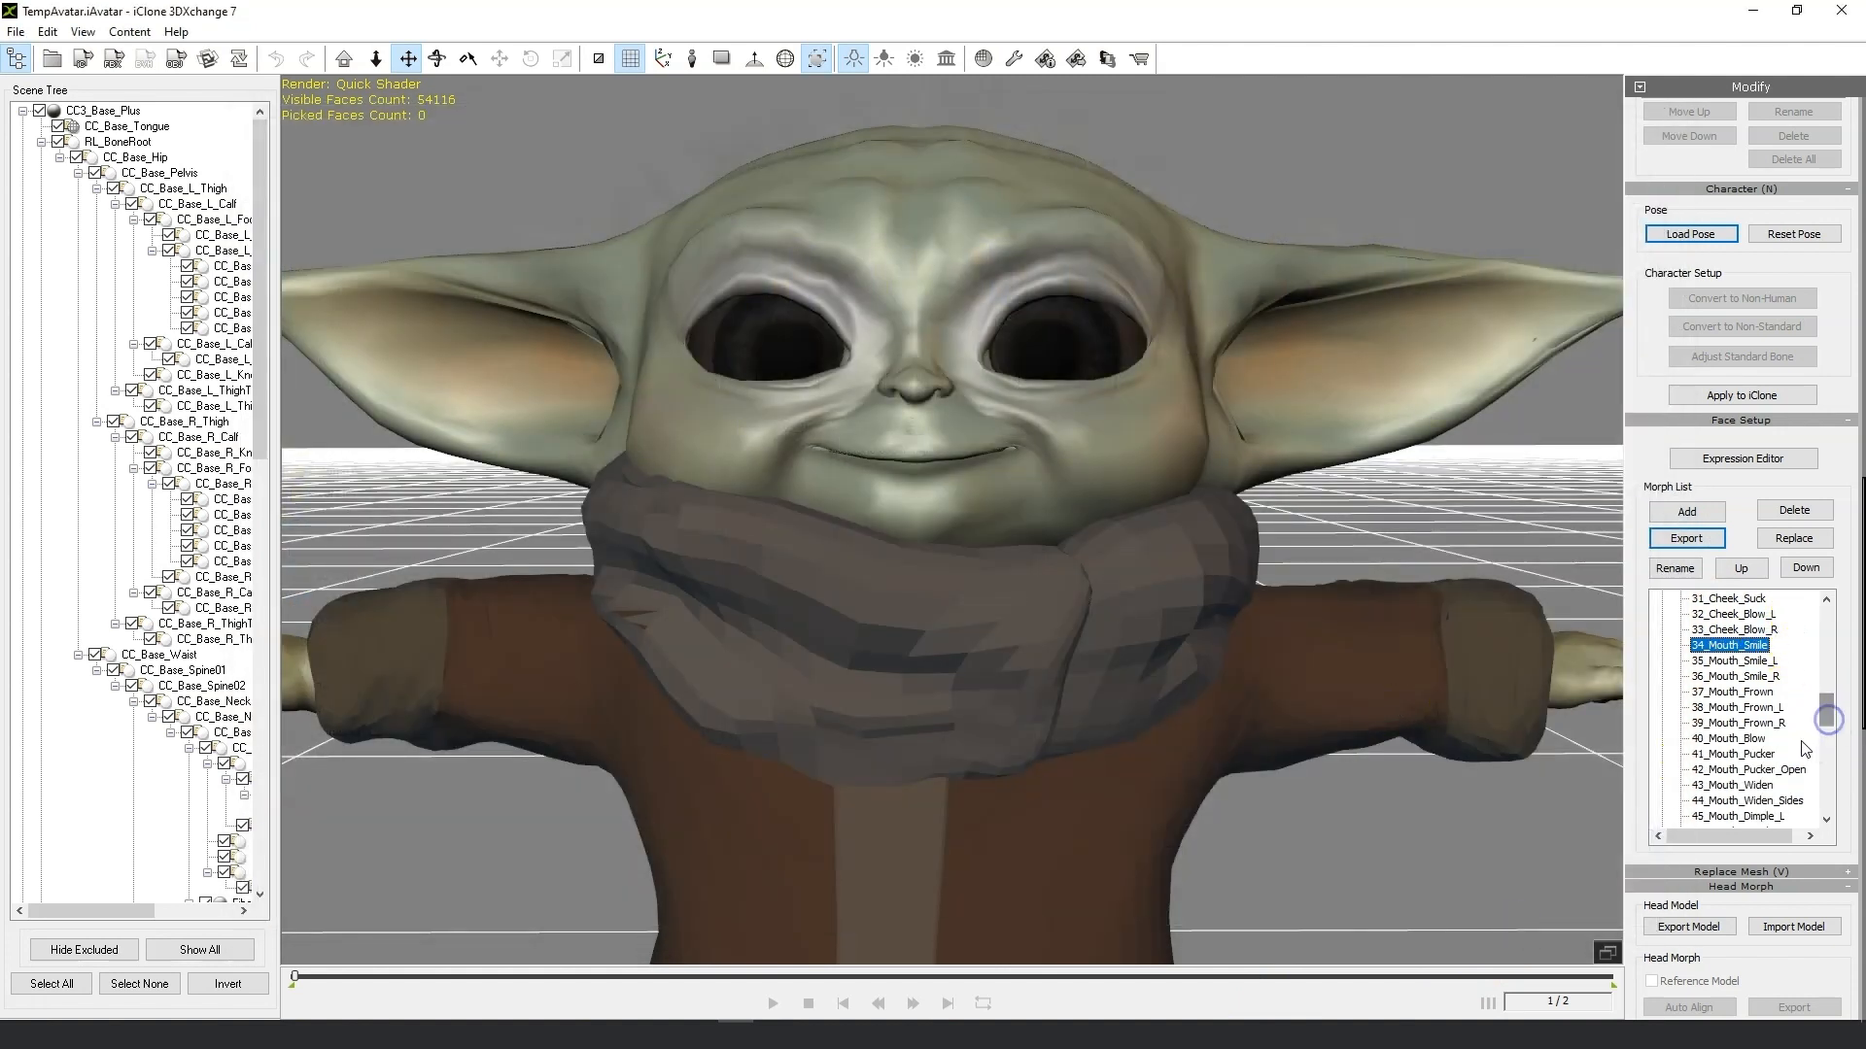
left_click(1772, 753)
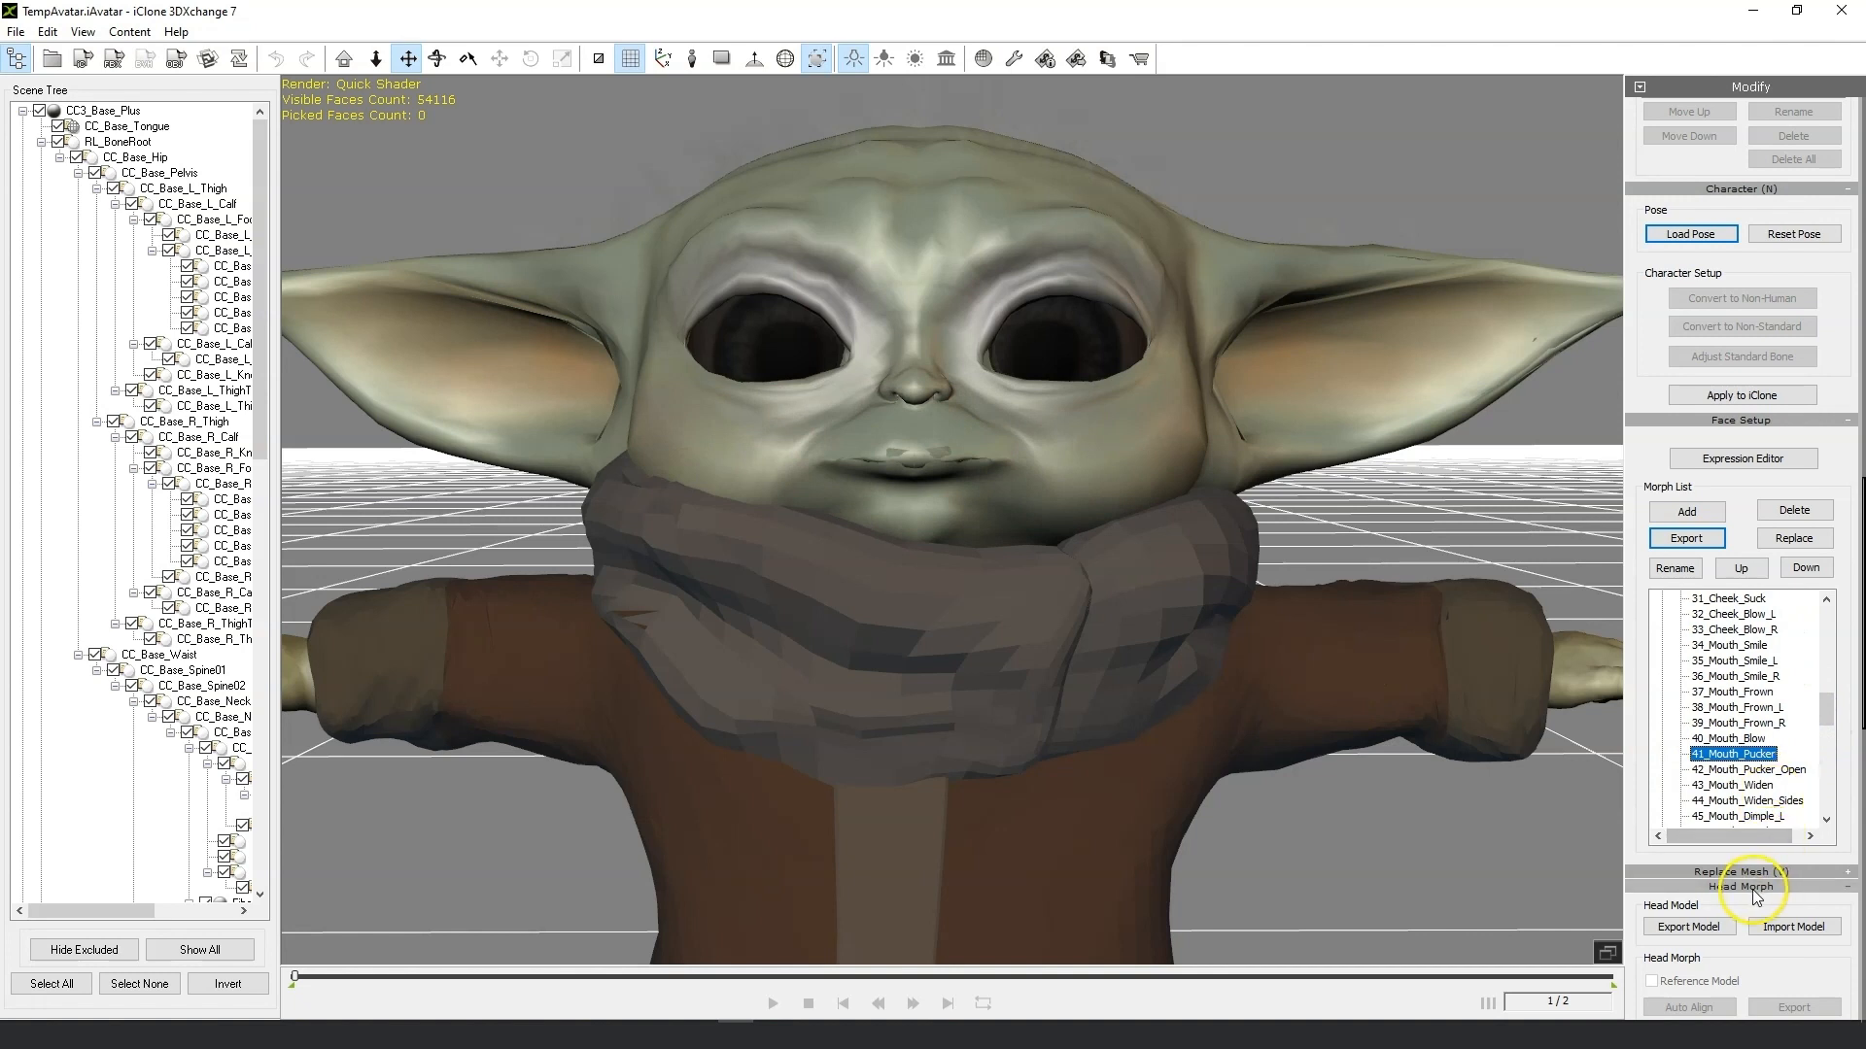
left_click(1709, 926)
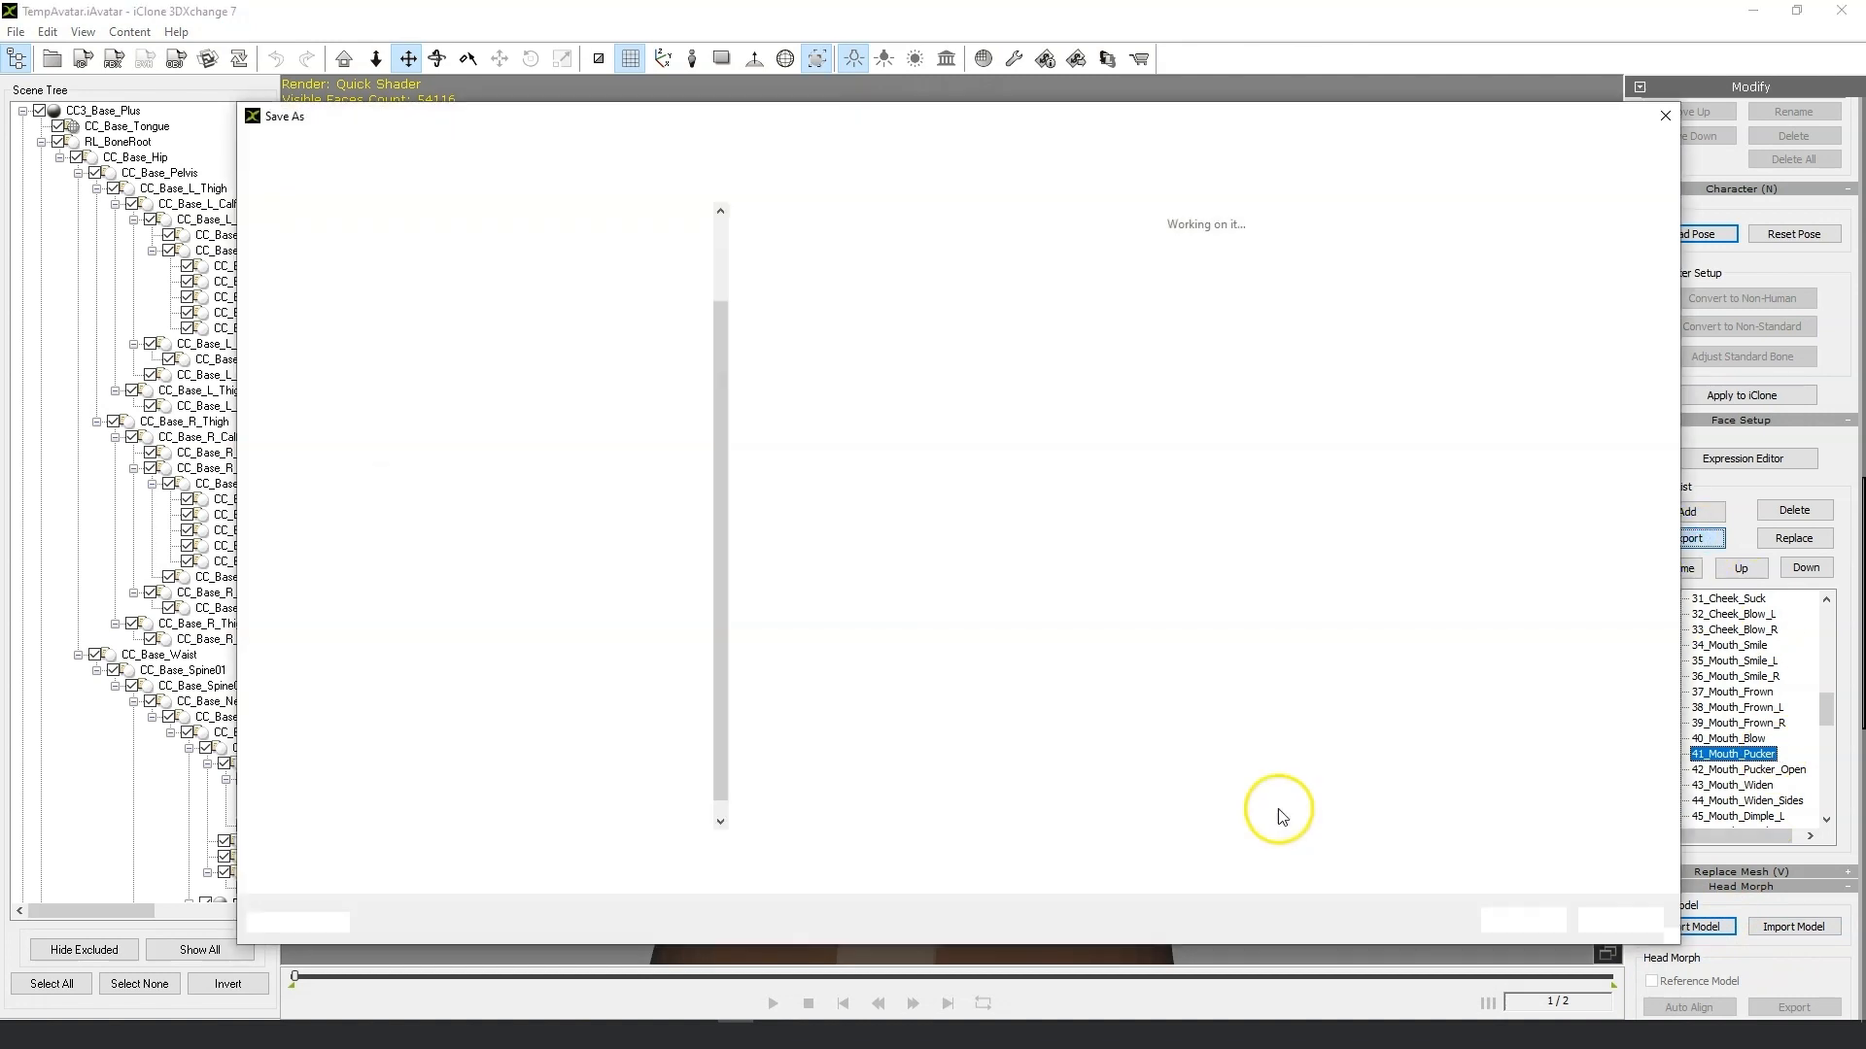
left_click(1527, 913)
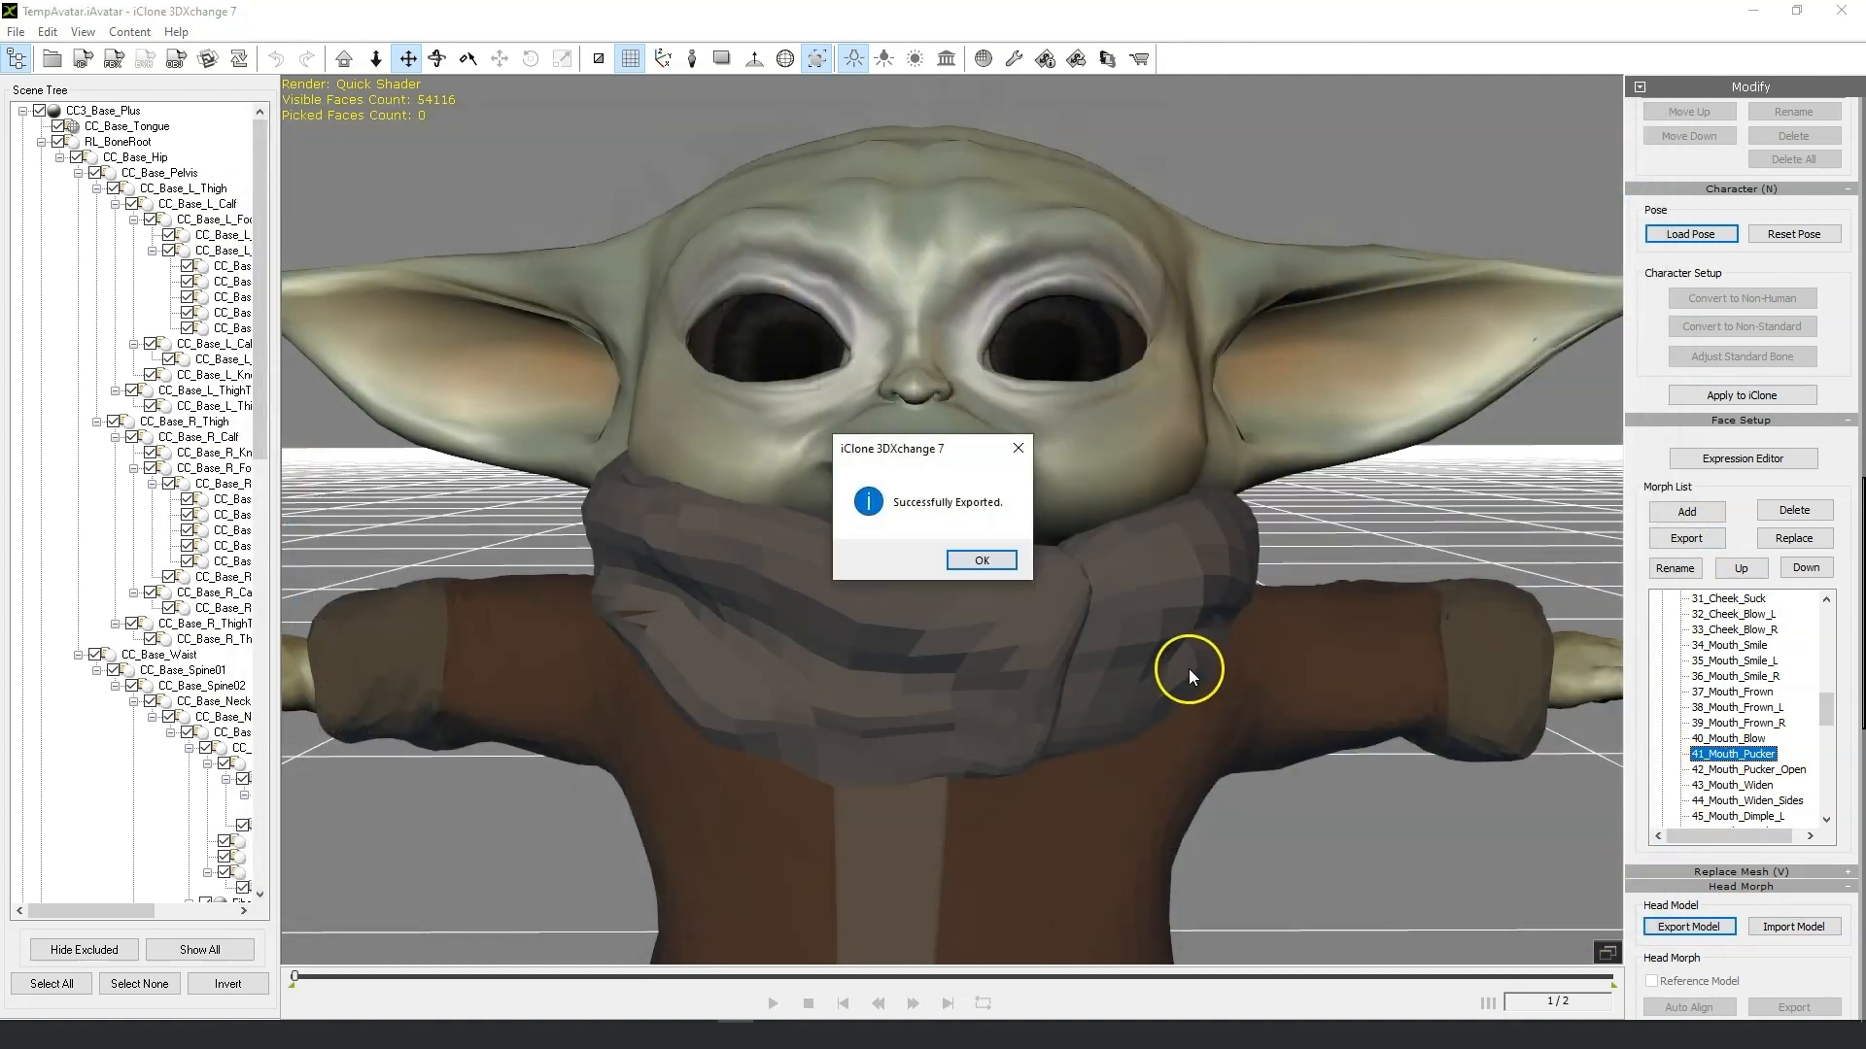
left_click(982, 560)
Step through the remaining morphs from 42_Mouth_Pucker_Open down to the tear line morphs, inspecting each expression.
left_click(1798, 771)
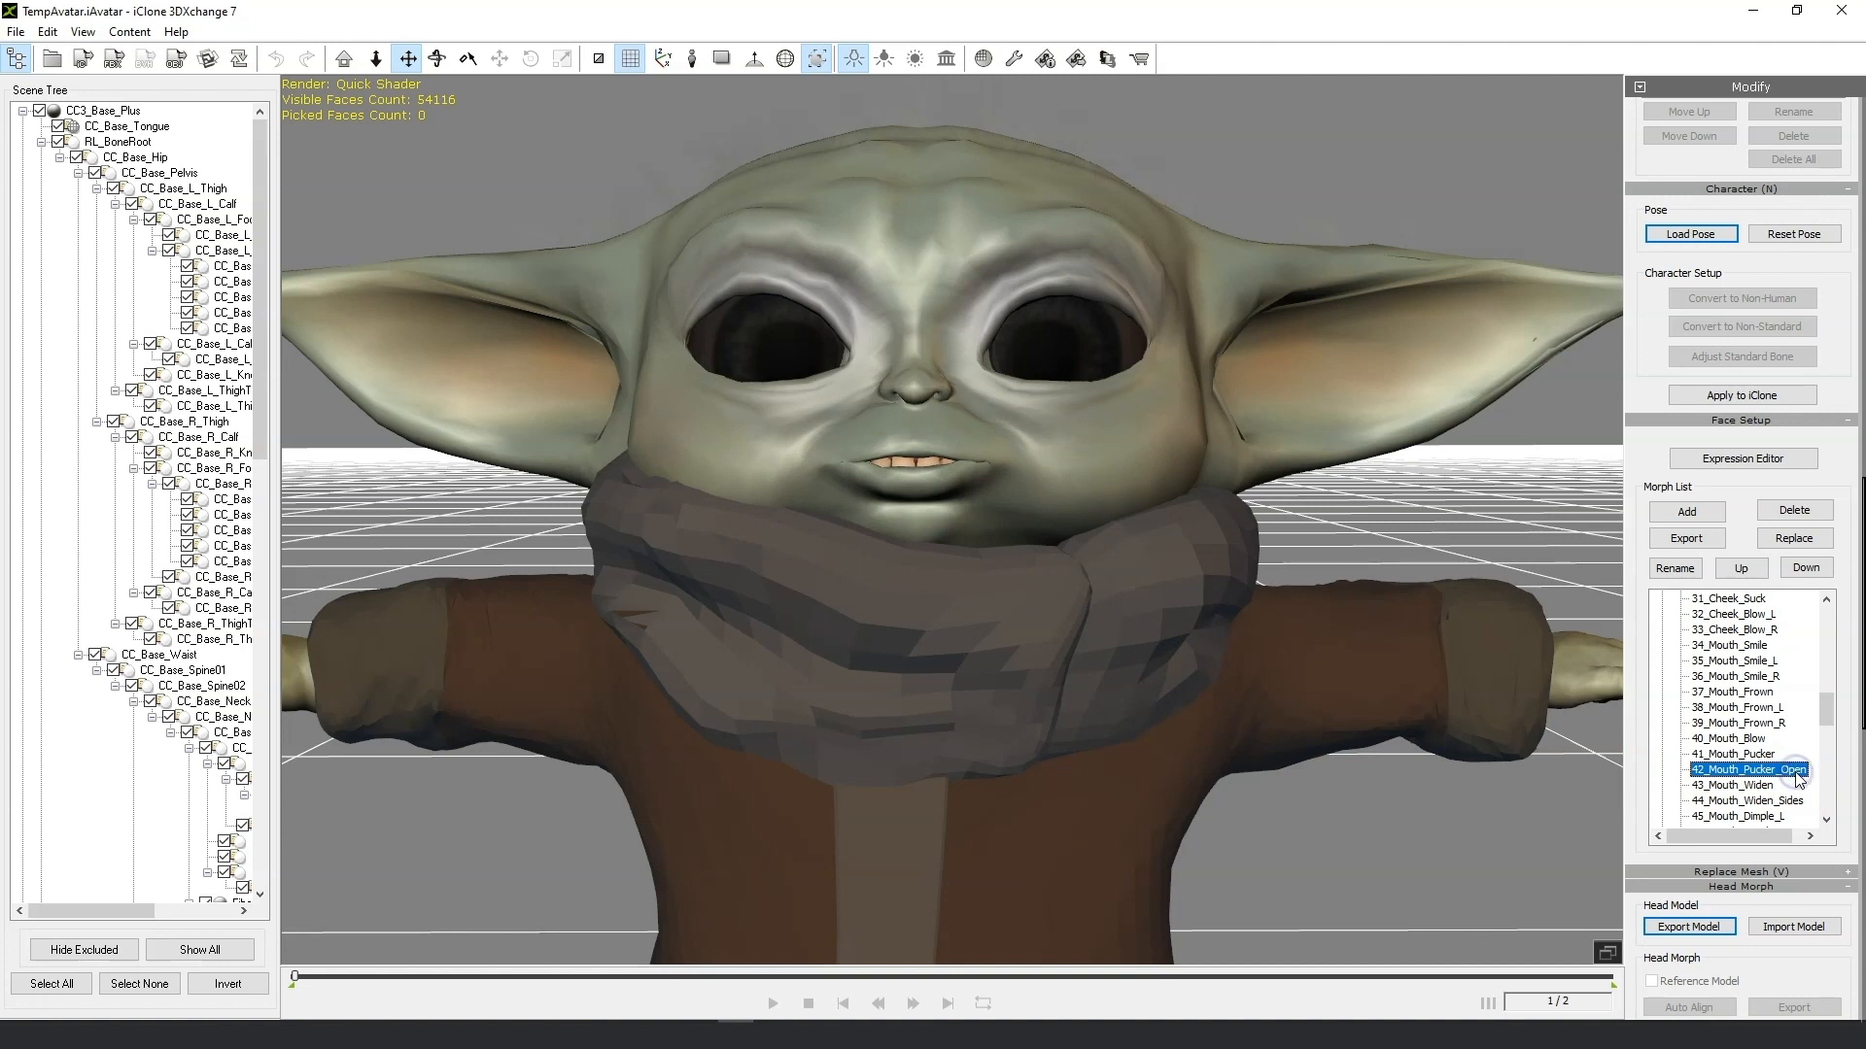
left_click(1769, 782)
key("Down")
key("Down")
key("Down")
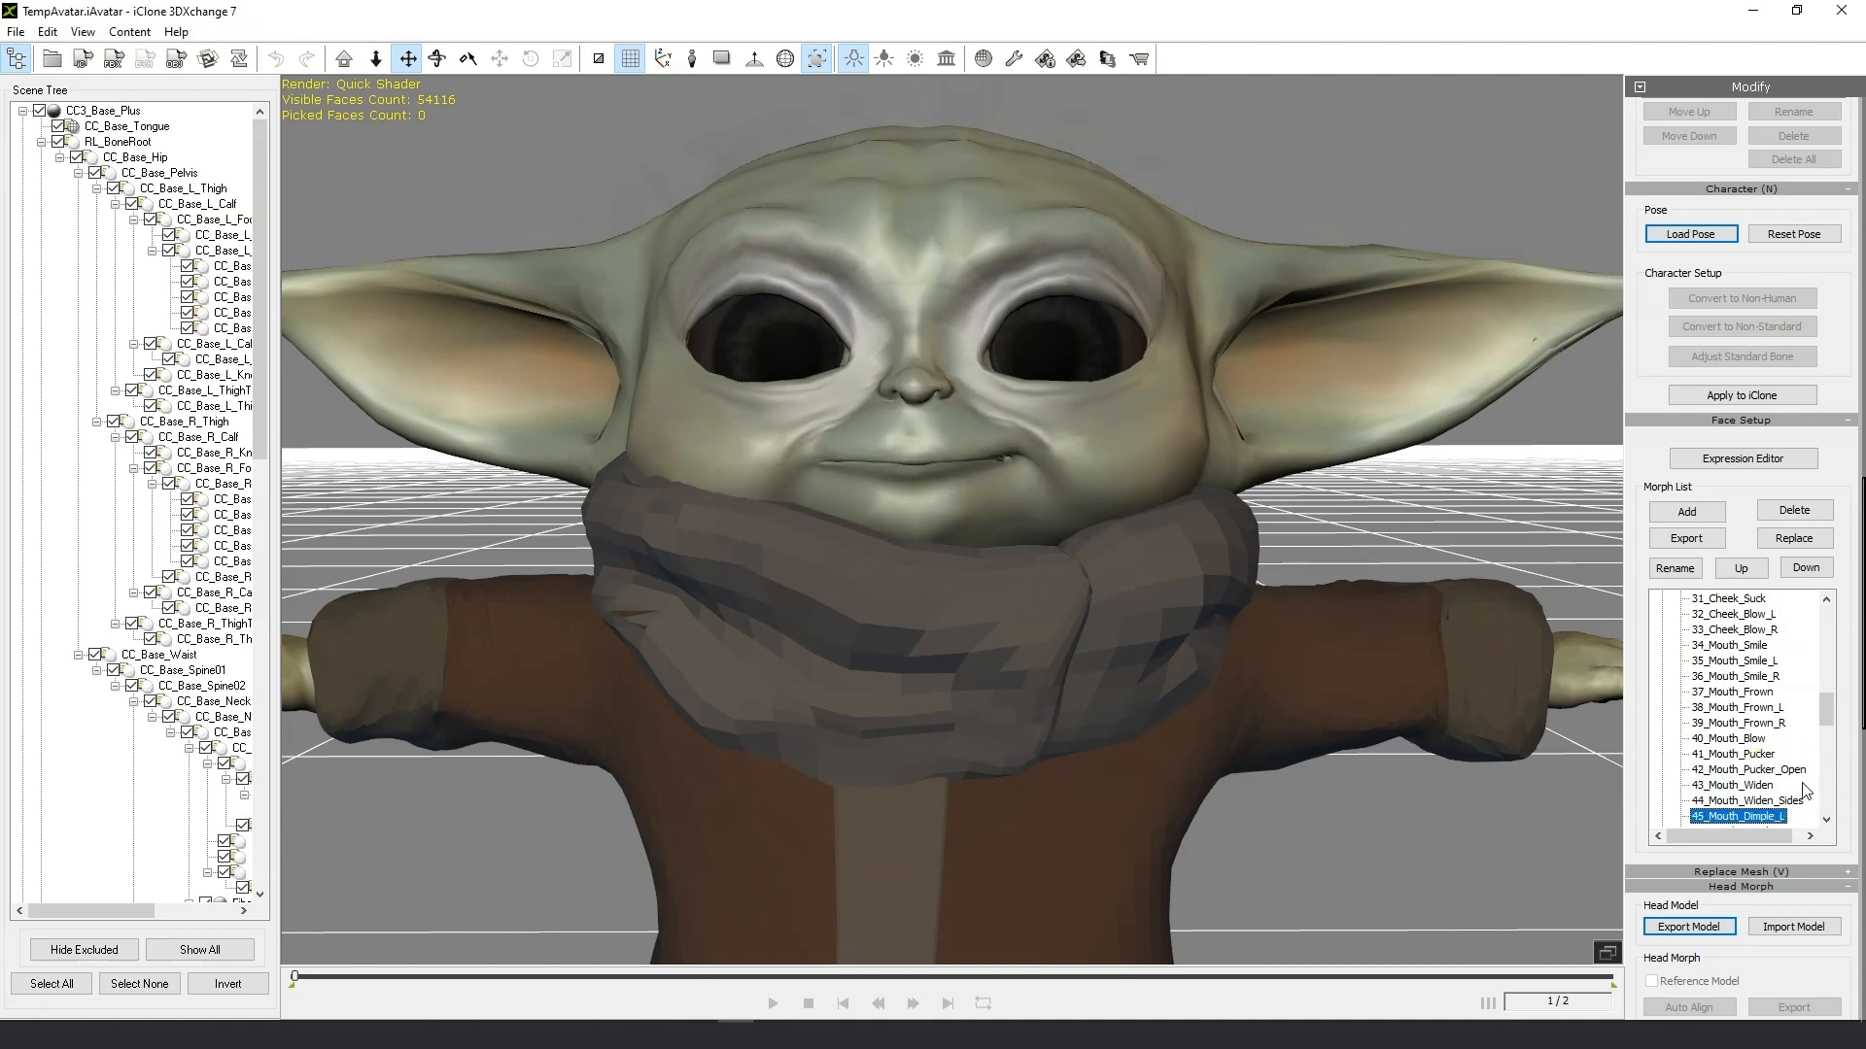
key("Down")
key("Down")
key("Down")
key("Down")
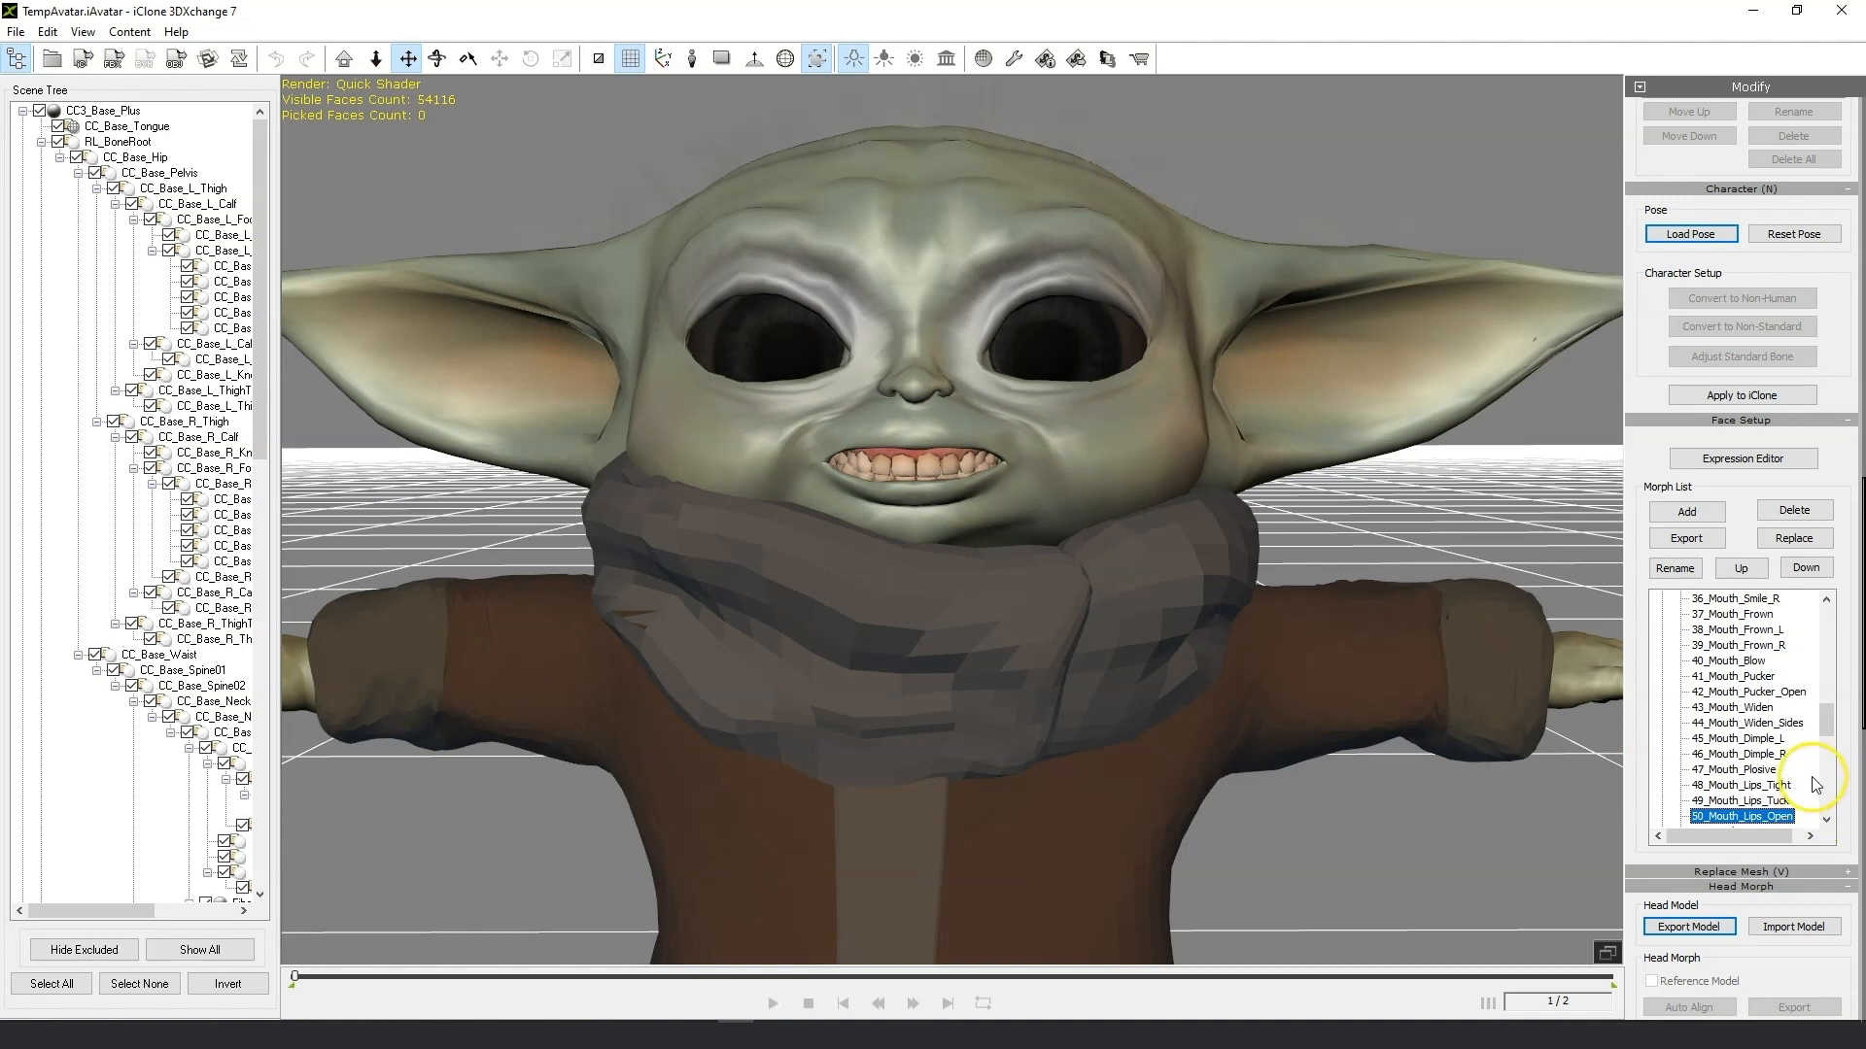
scroll(1815, 784, "down", 1)
key("Down")
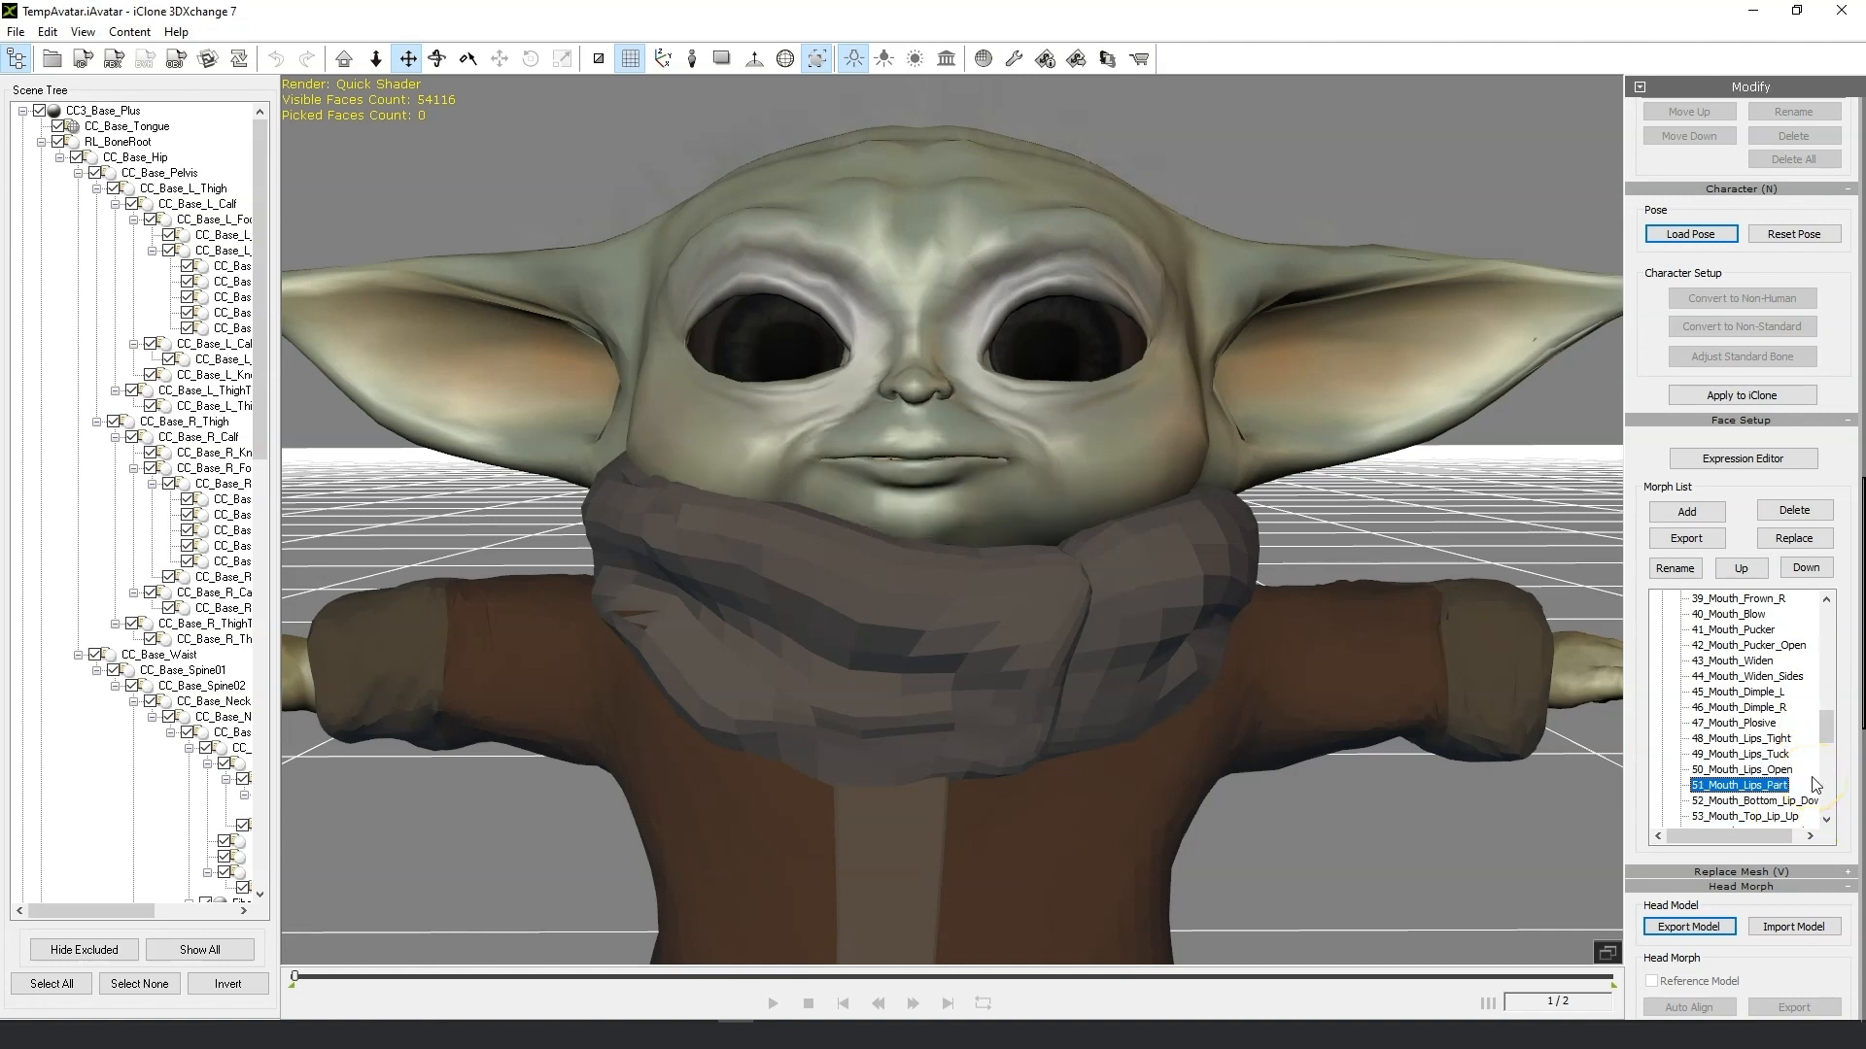
key("Down")
key("Down")
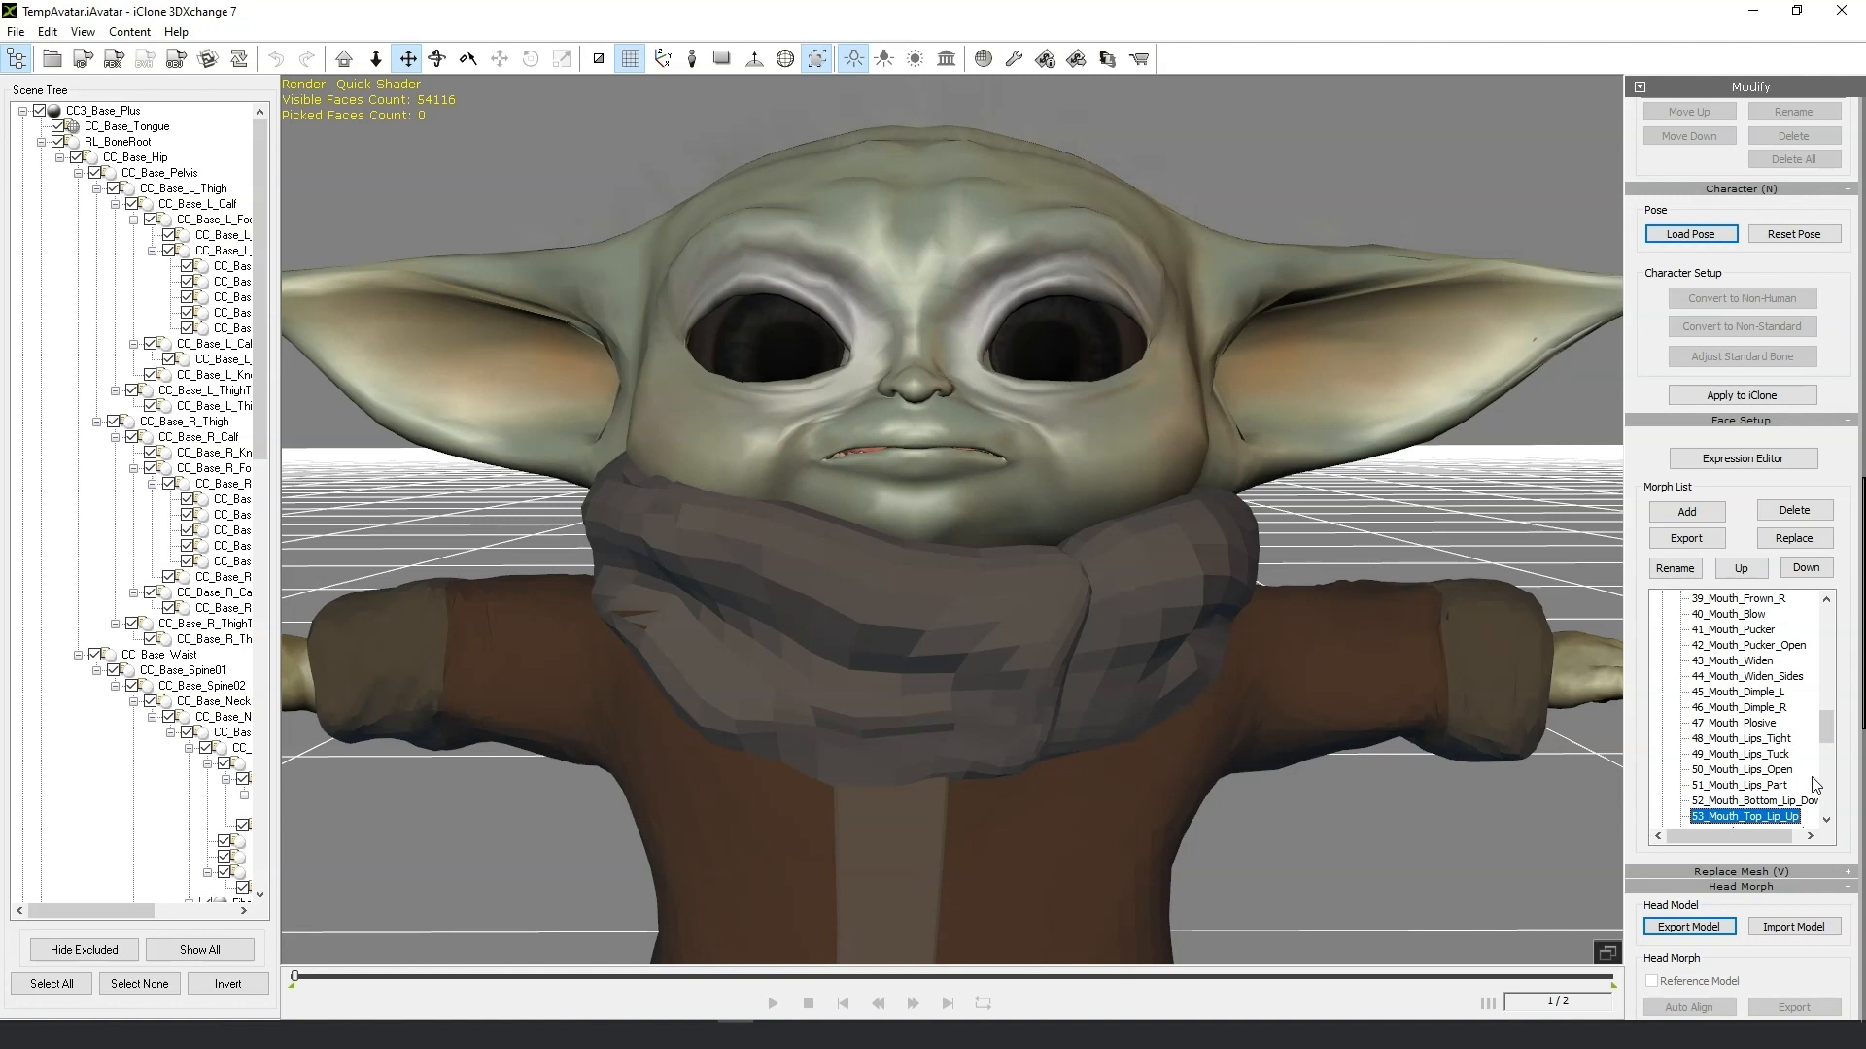
key("Down")
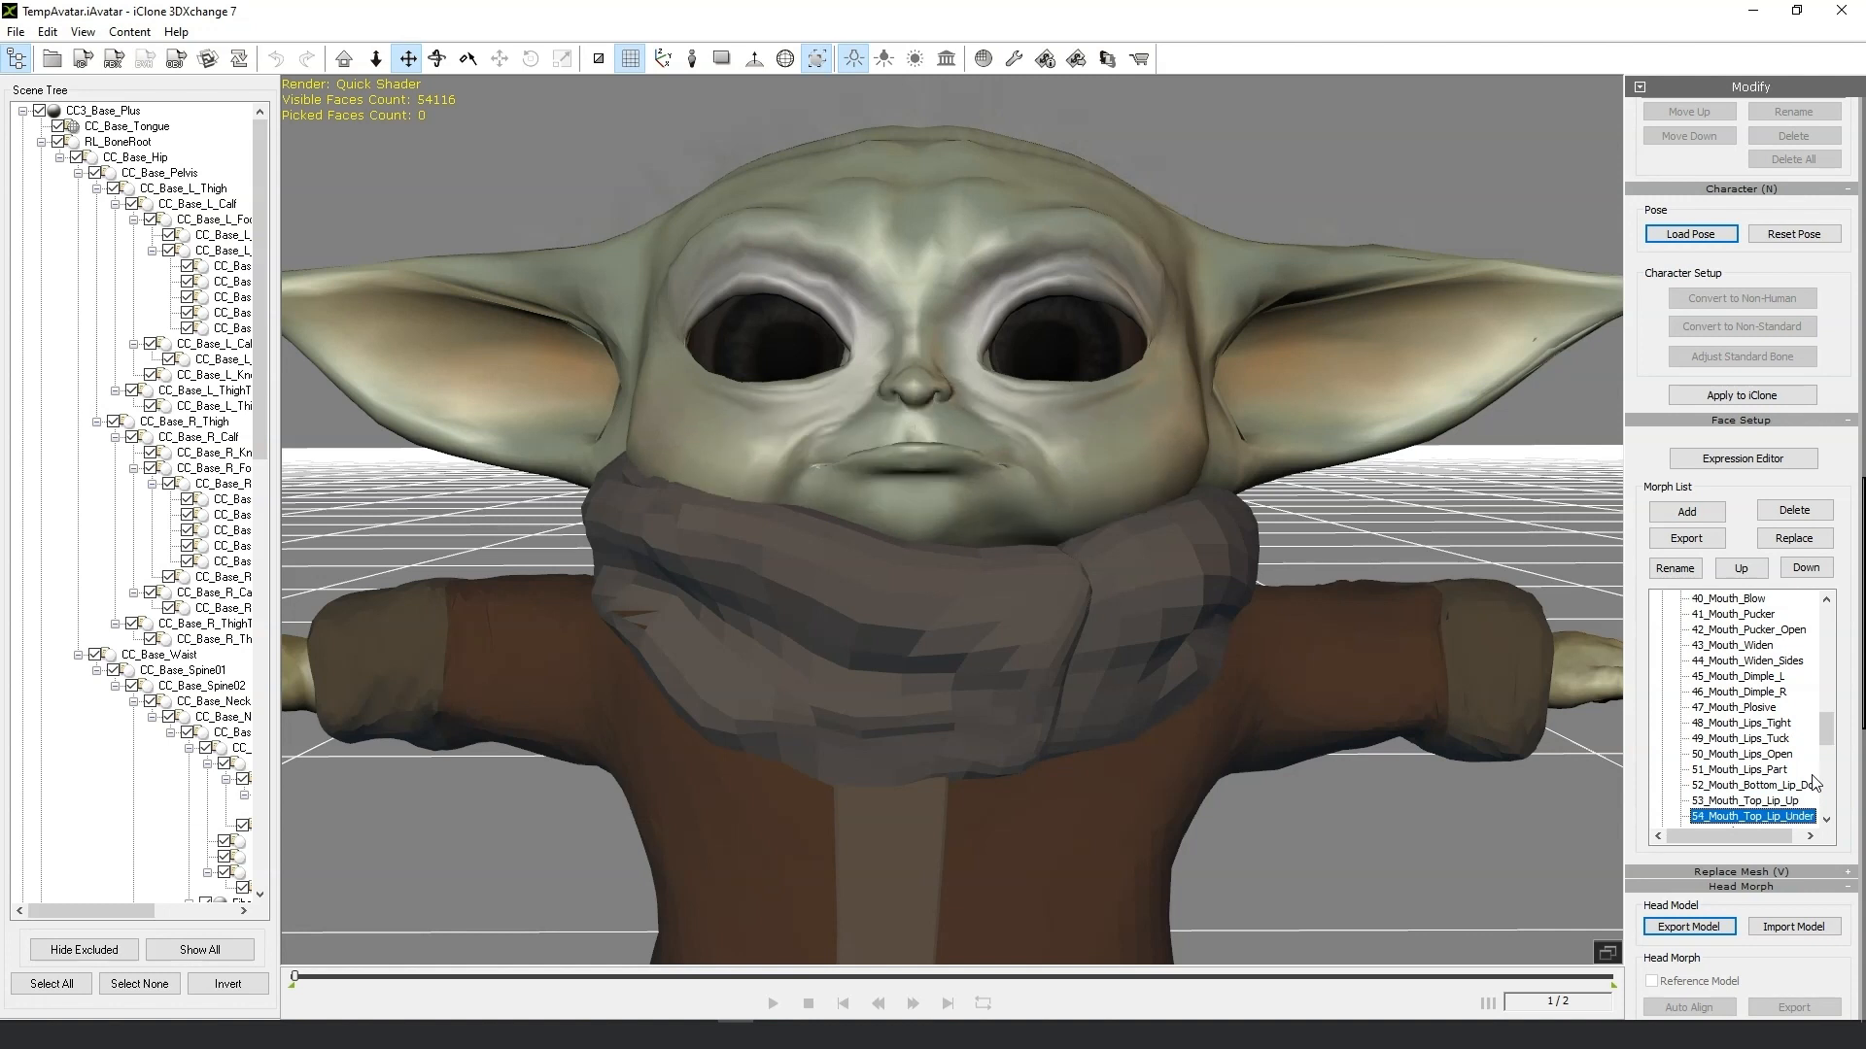
key("Down")
key("Down")
key("Down")
key("Down")
key("Down")
key("Down")
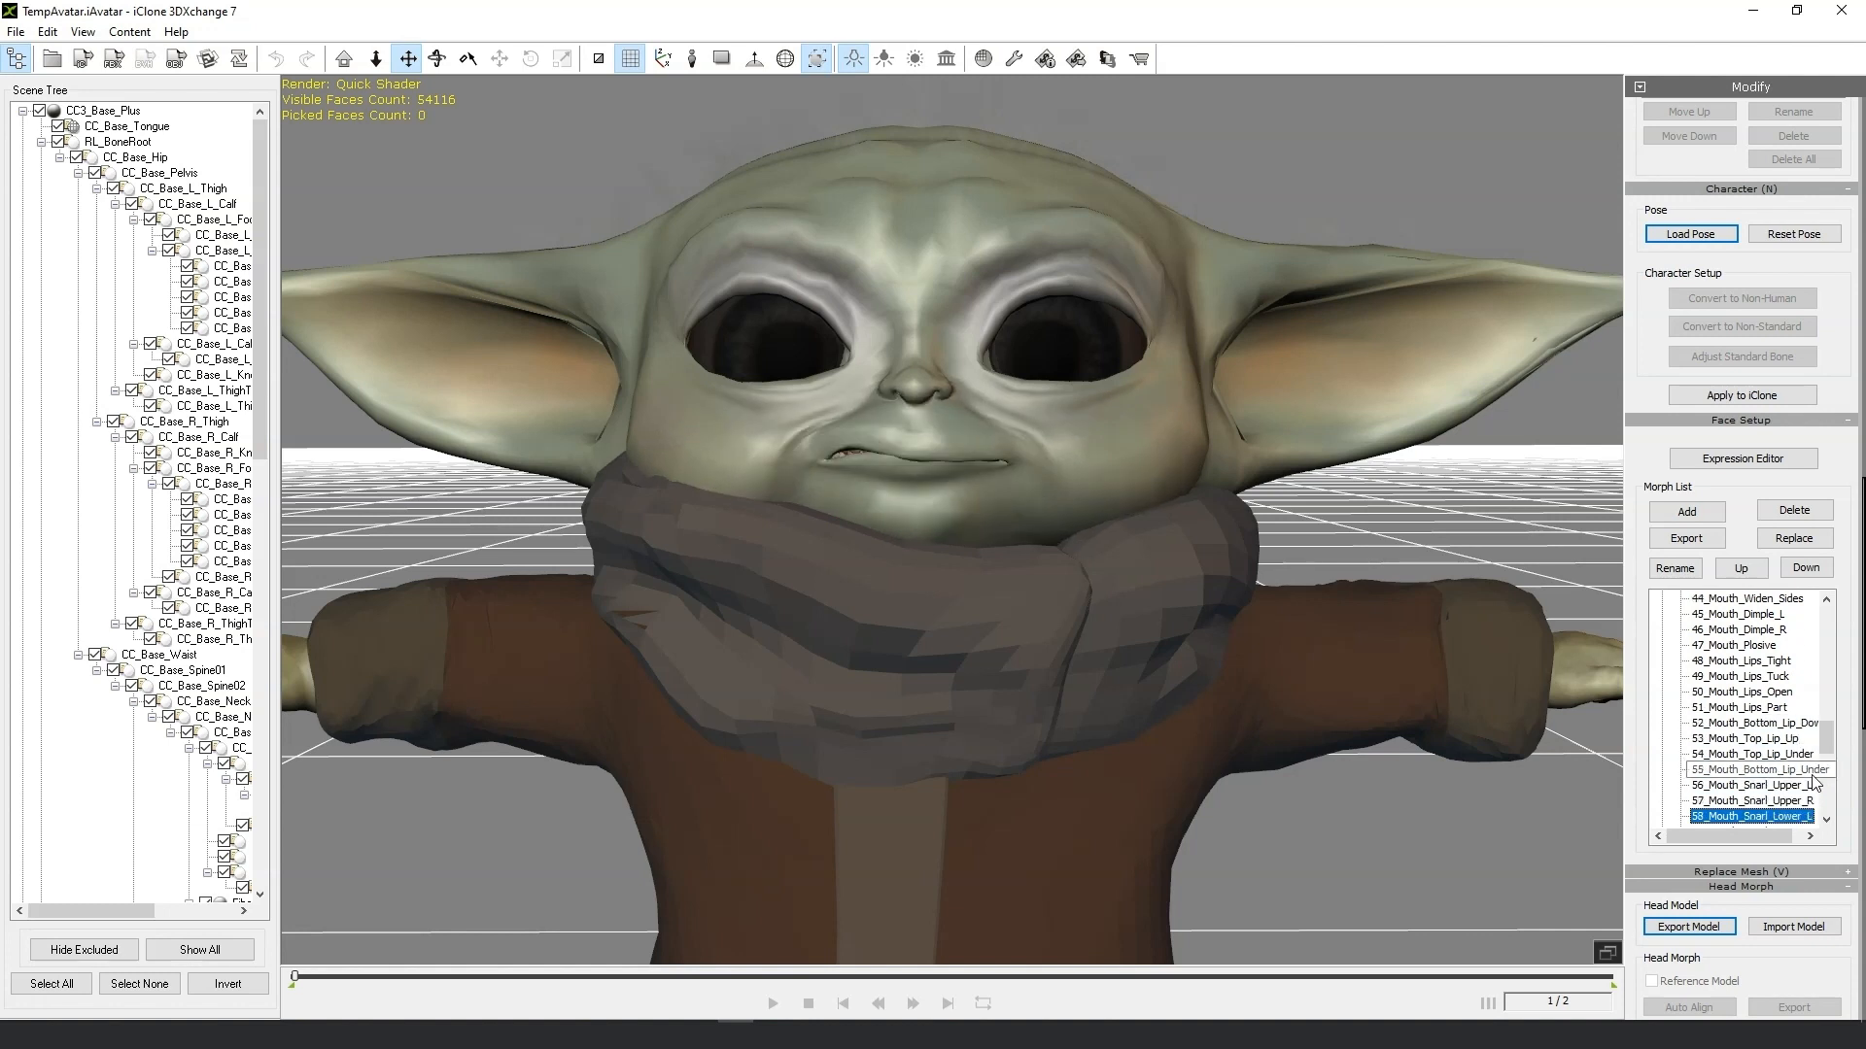
key("Down")
key("Down")
key("Down")
key("Down")
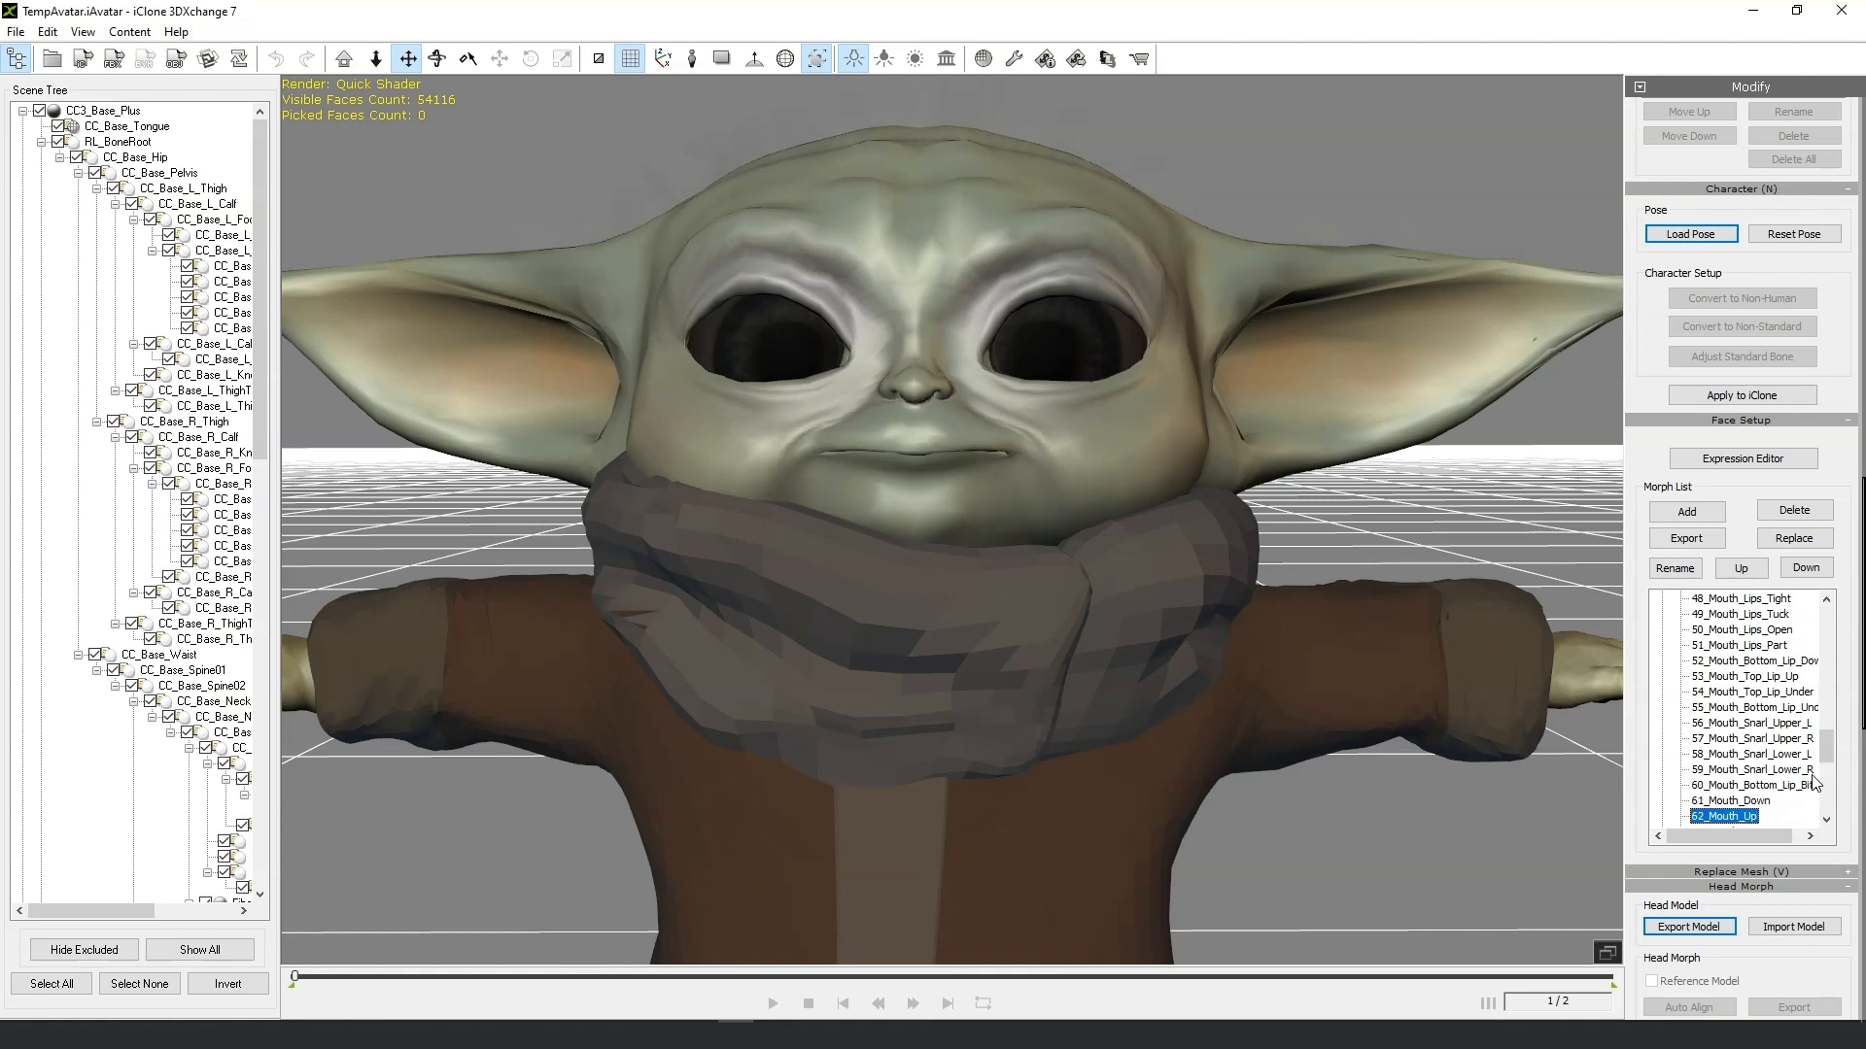
key("Down")
key("Down")
key("Down")
key("Down")
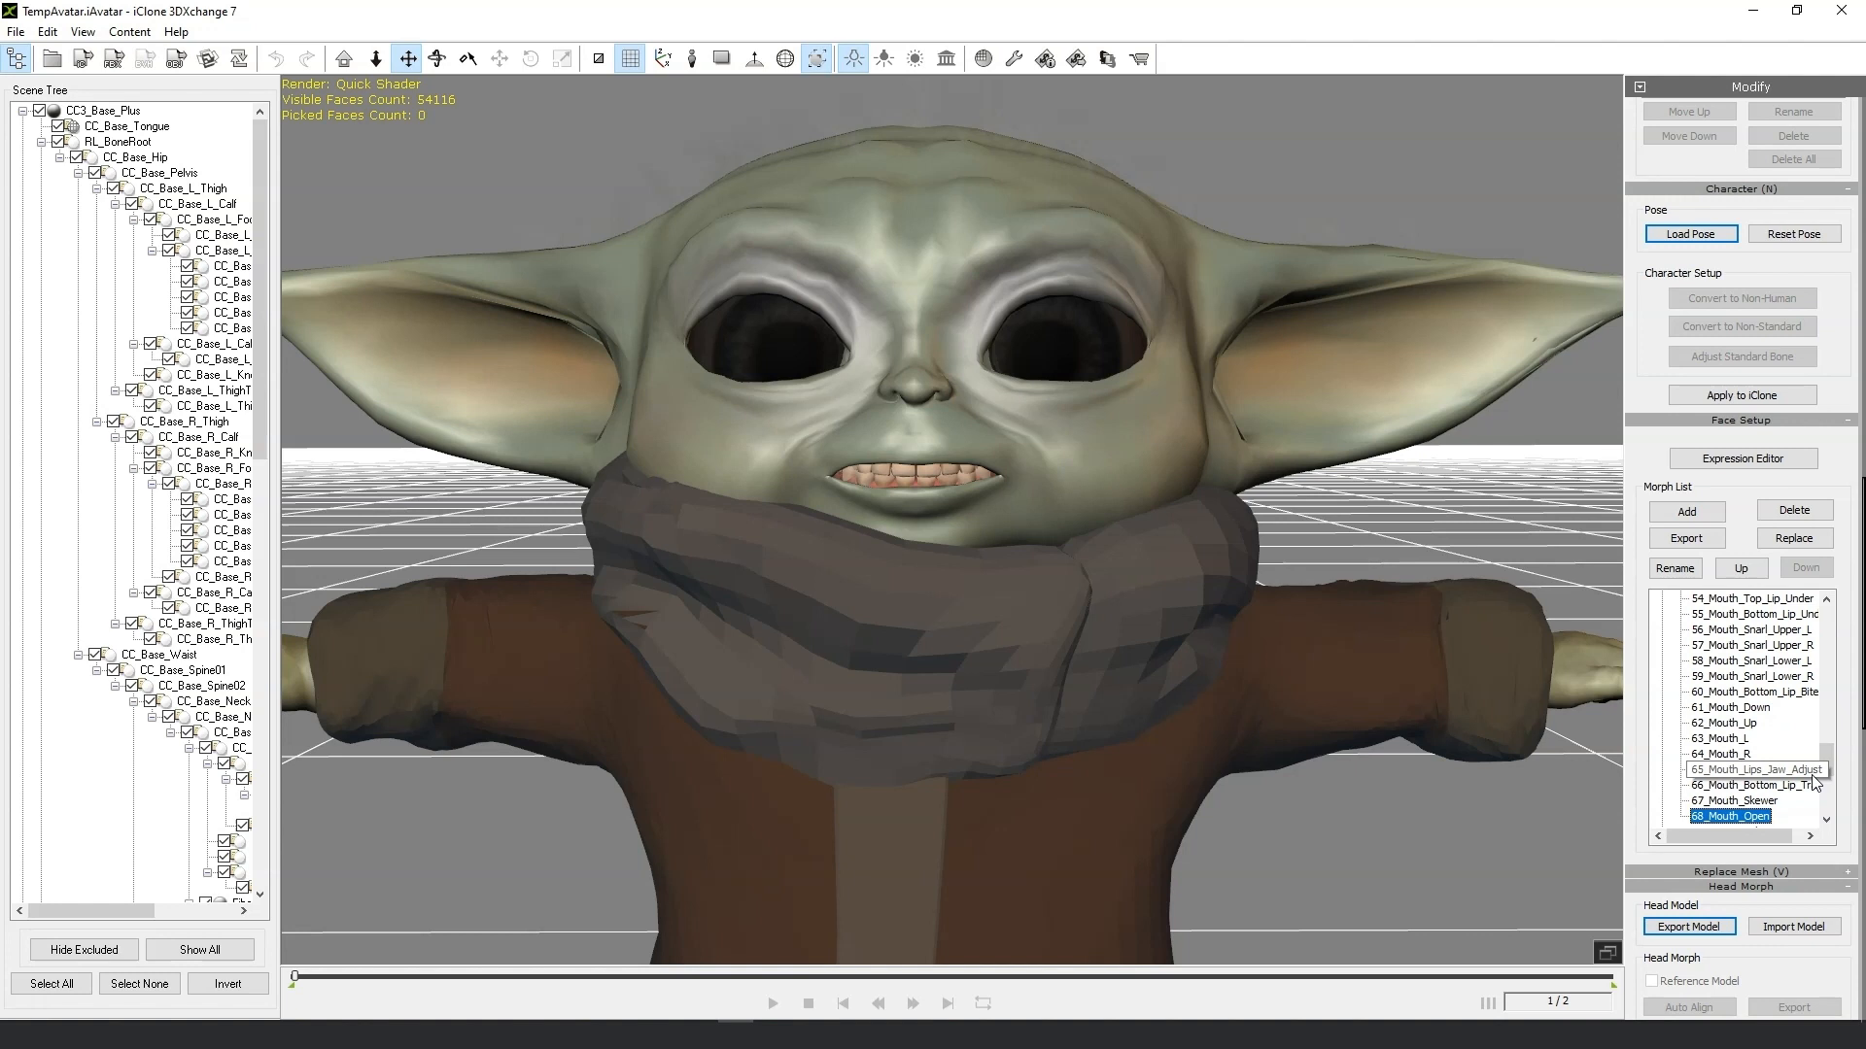
key("Down")
key("Down")
key("Down")
key("Down")
key("Down")
key("Down")
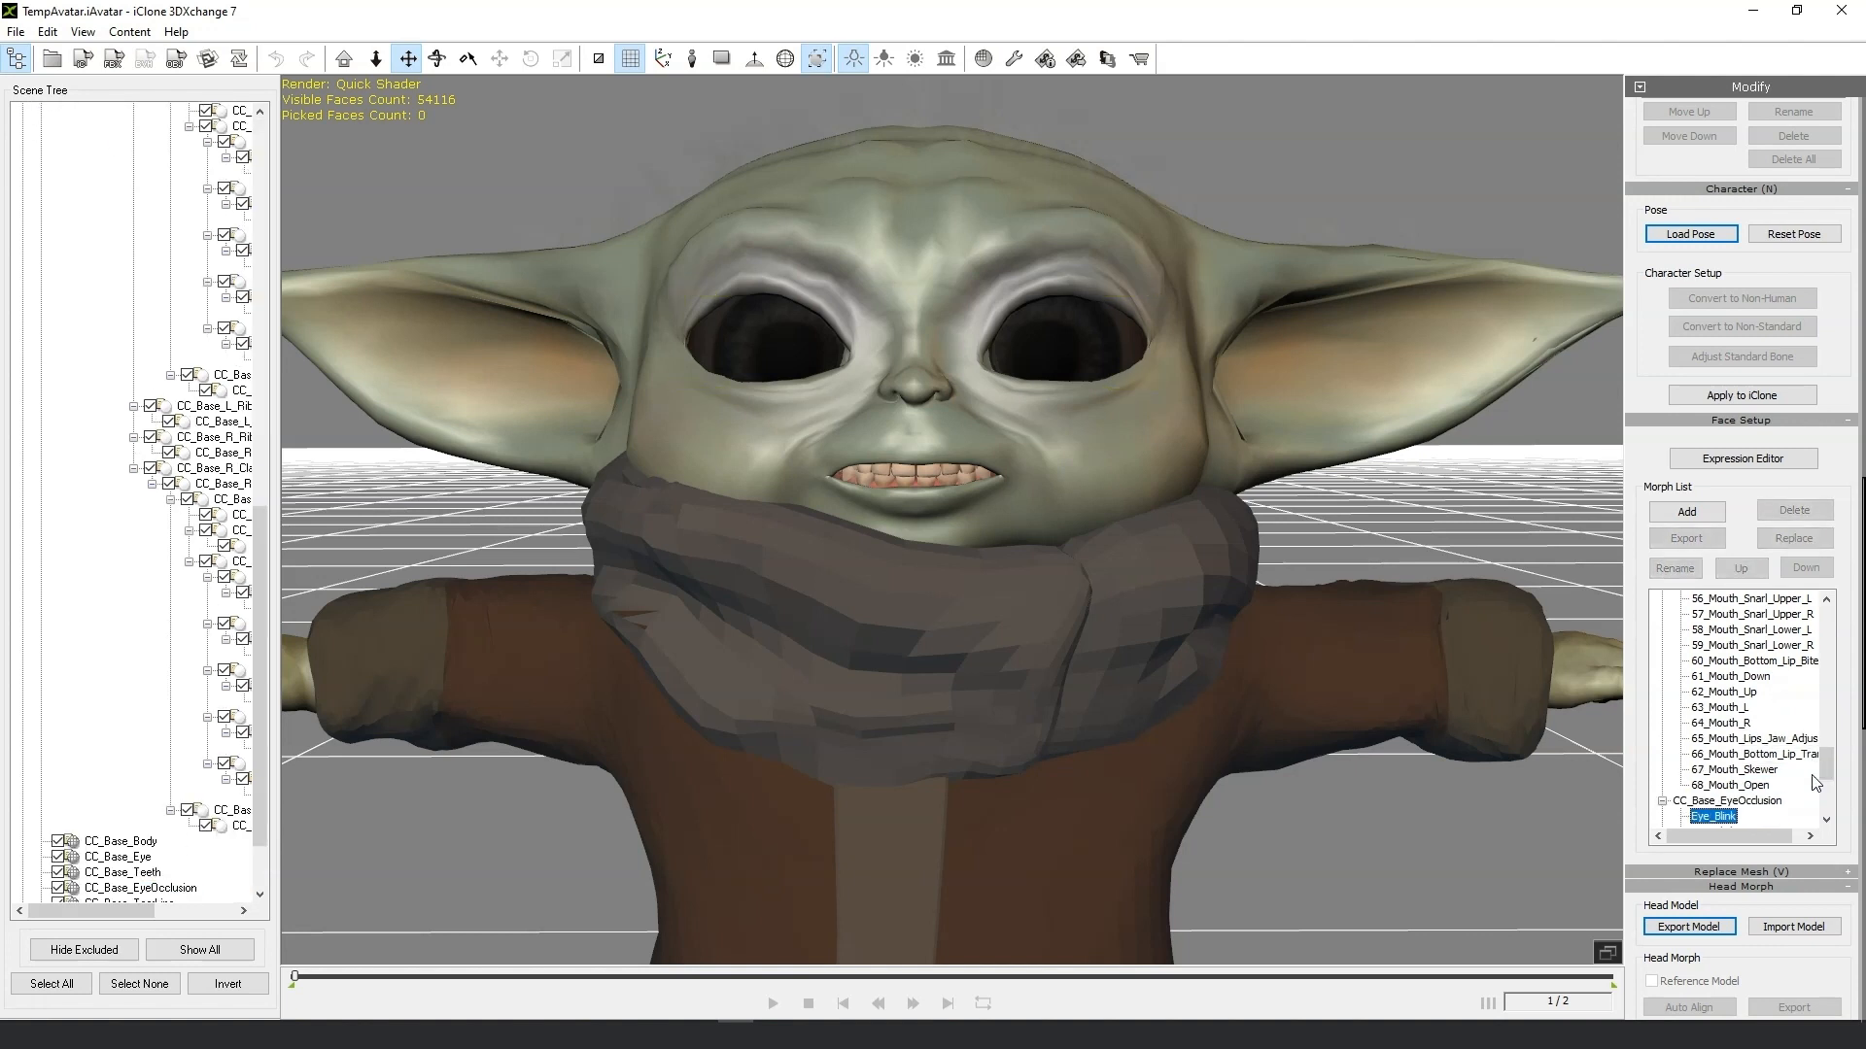
key("Down")
key("Down")
key("Down")
key("Down")
key("Down")
key("Down")
key("Down")
key("Down")
key("Down")
key("Down")
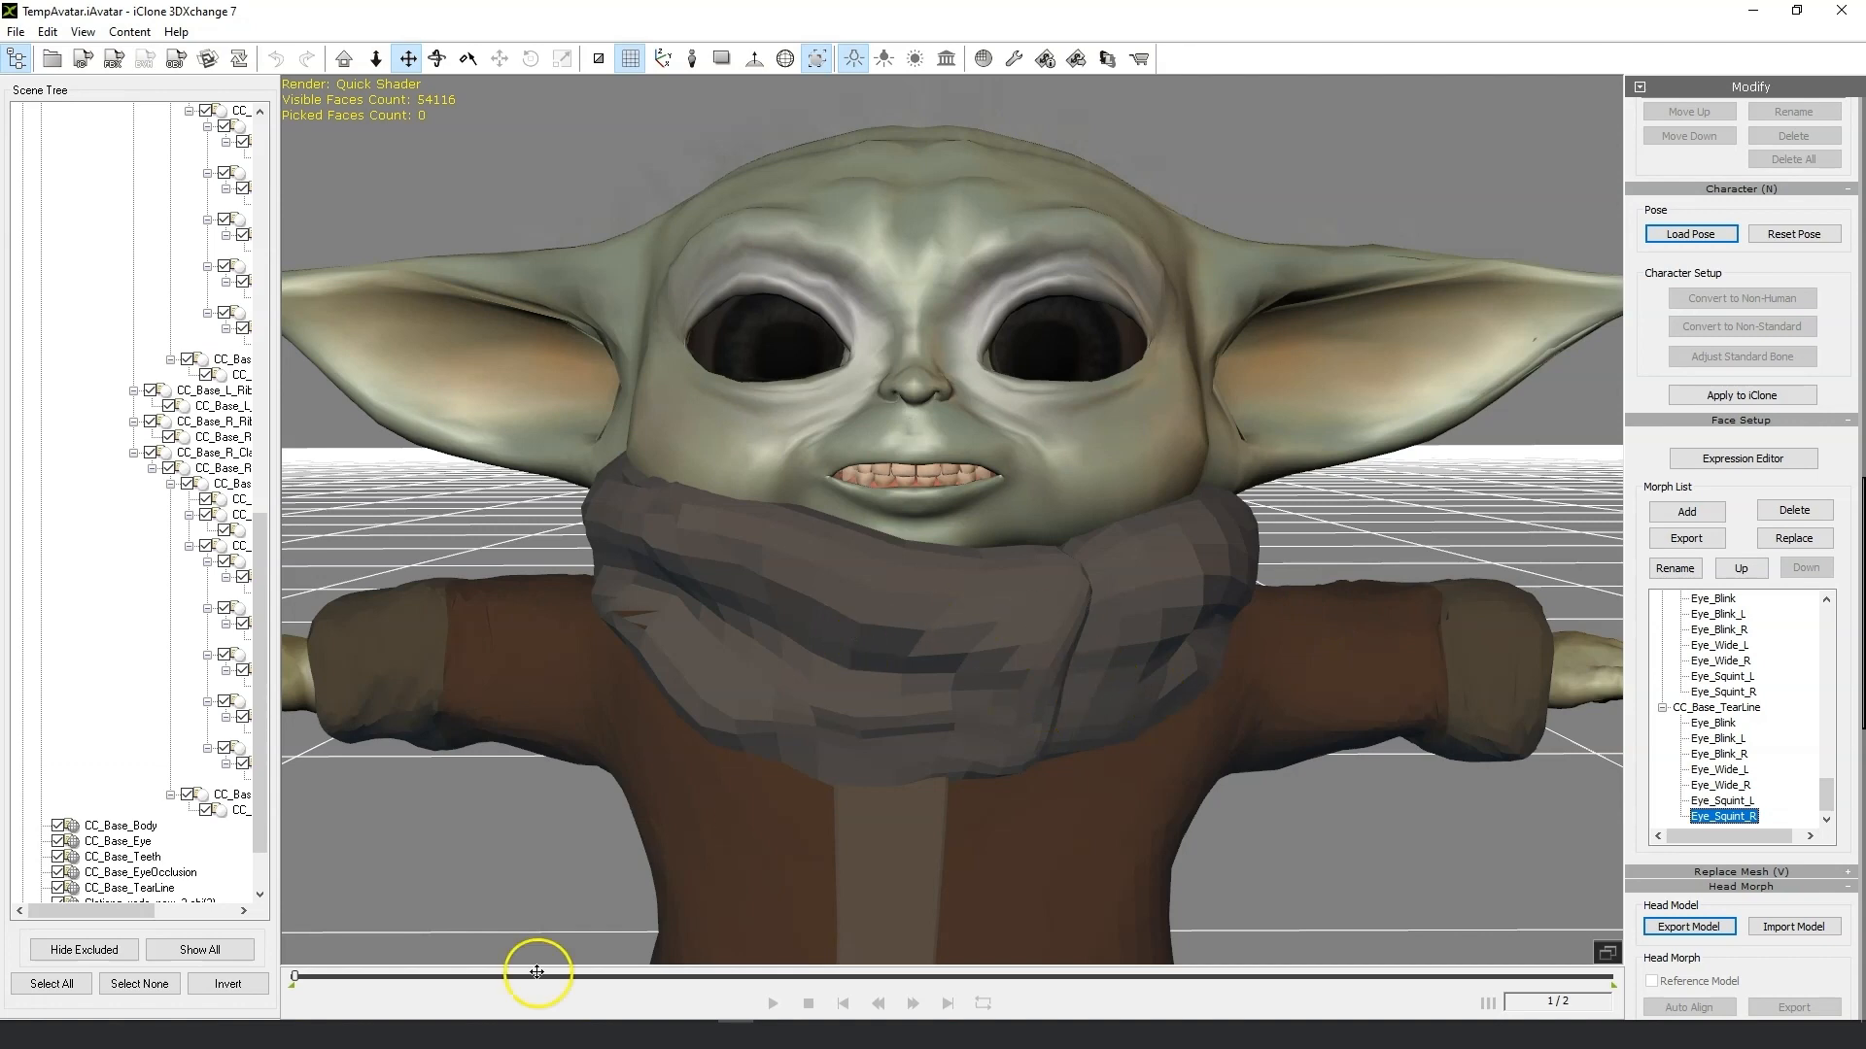
Switch to ZBrush and dismiss the Load Tool dialog.
left_click(353, 1034)
mouse_move(804, 665)
right_mouse_down()
mouse_move(845, 658)
mouse_move(828, 660)
right_mouse_up()
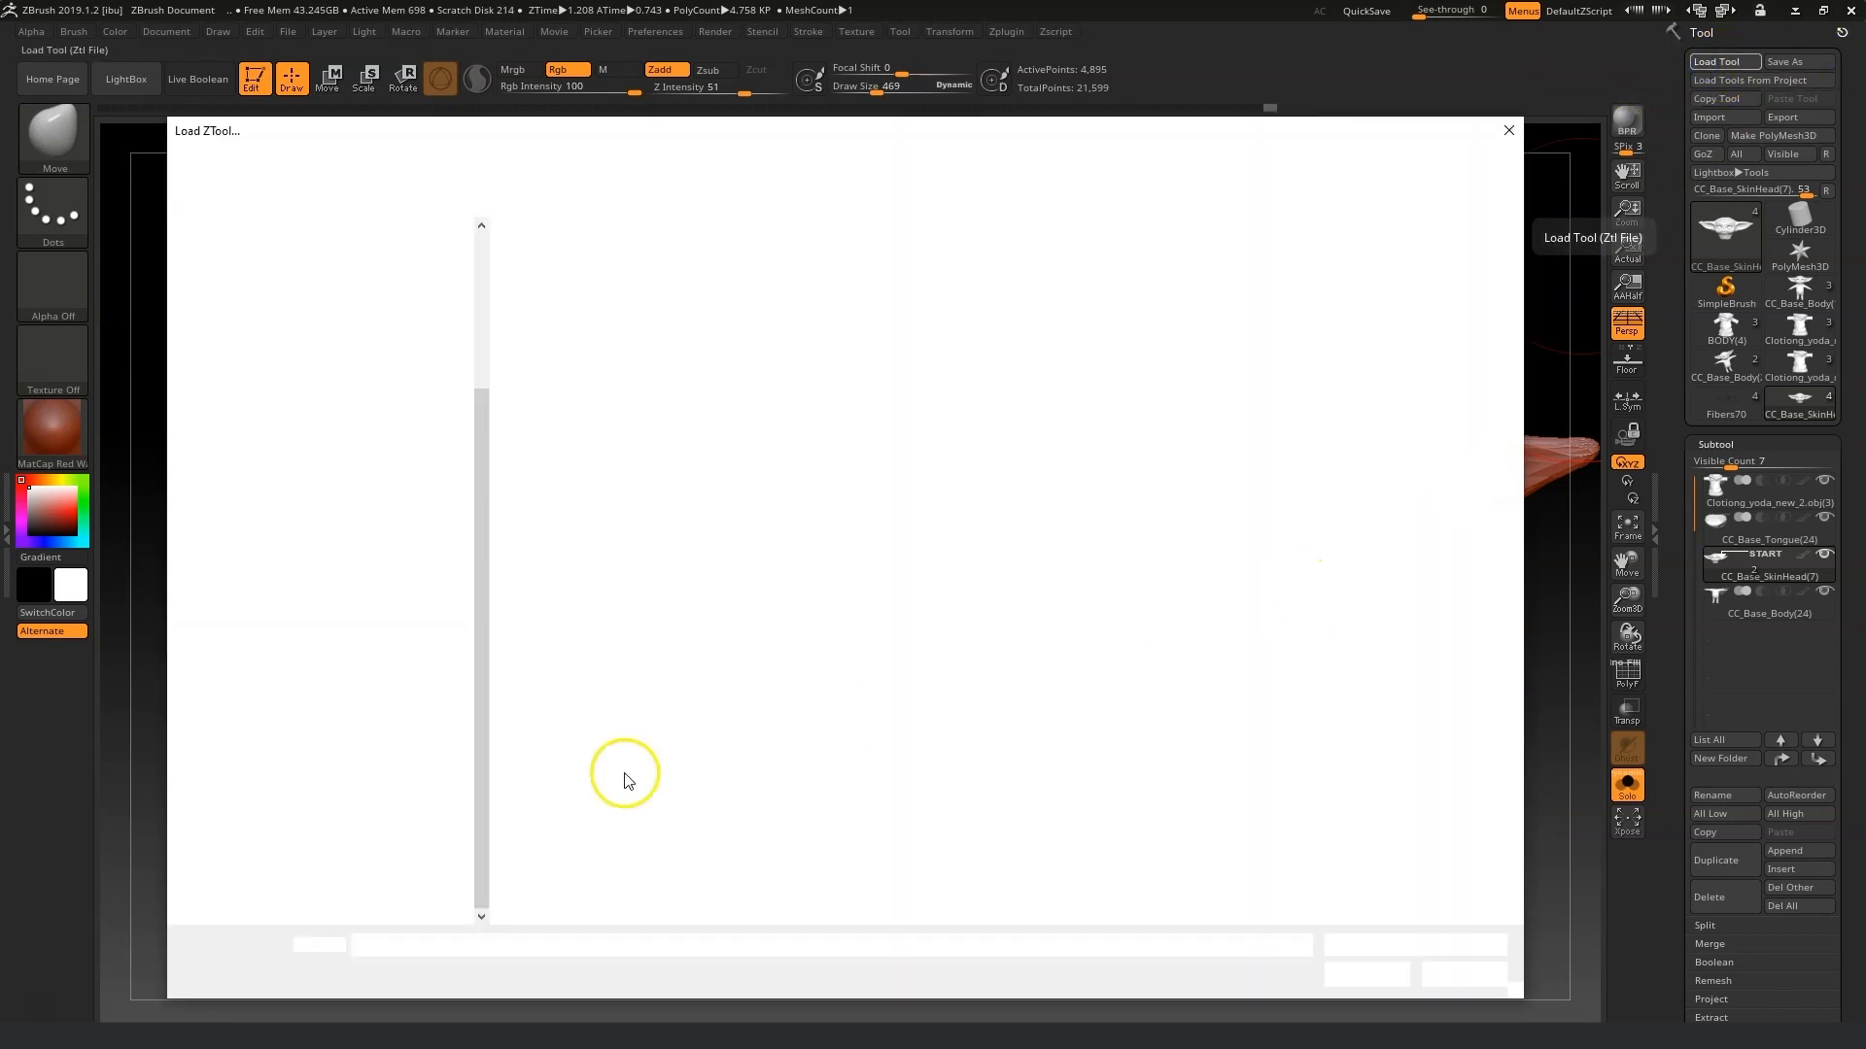
left_click(1501, 136)
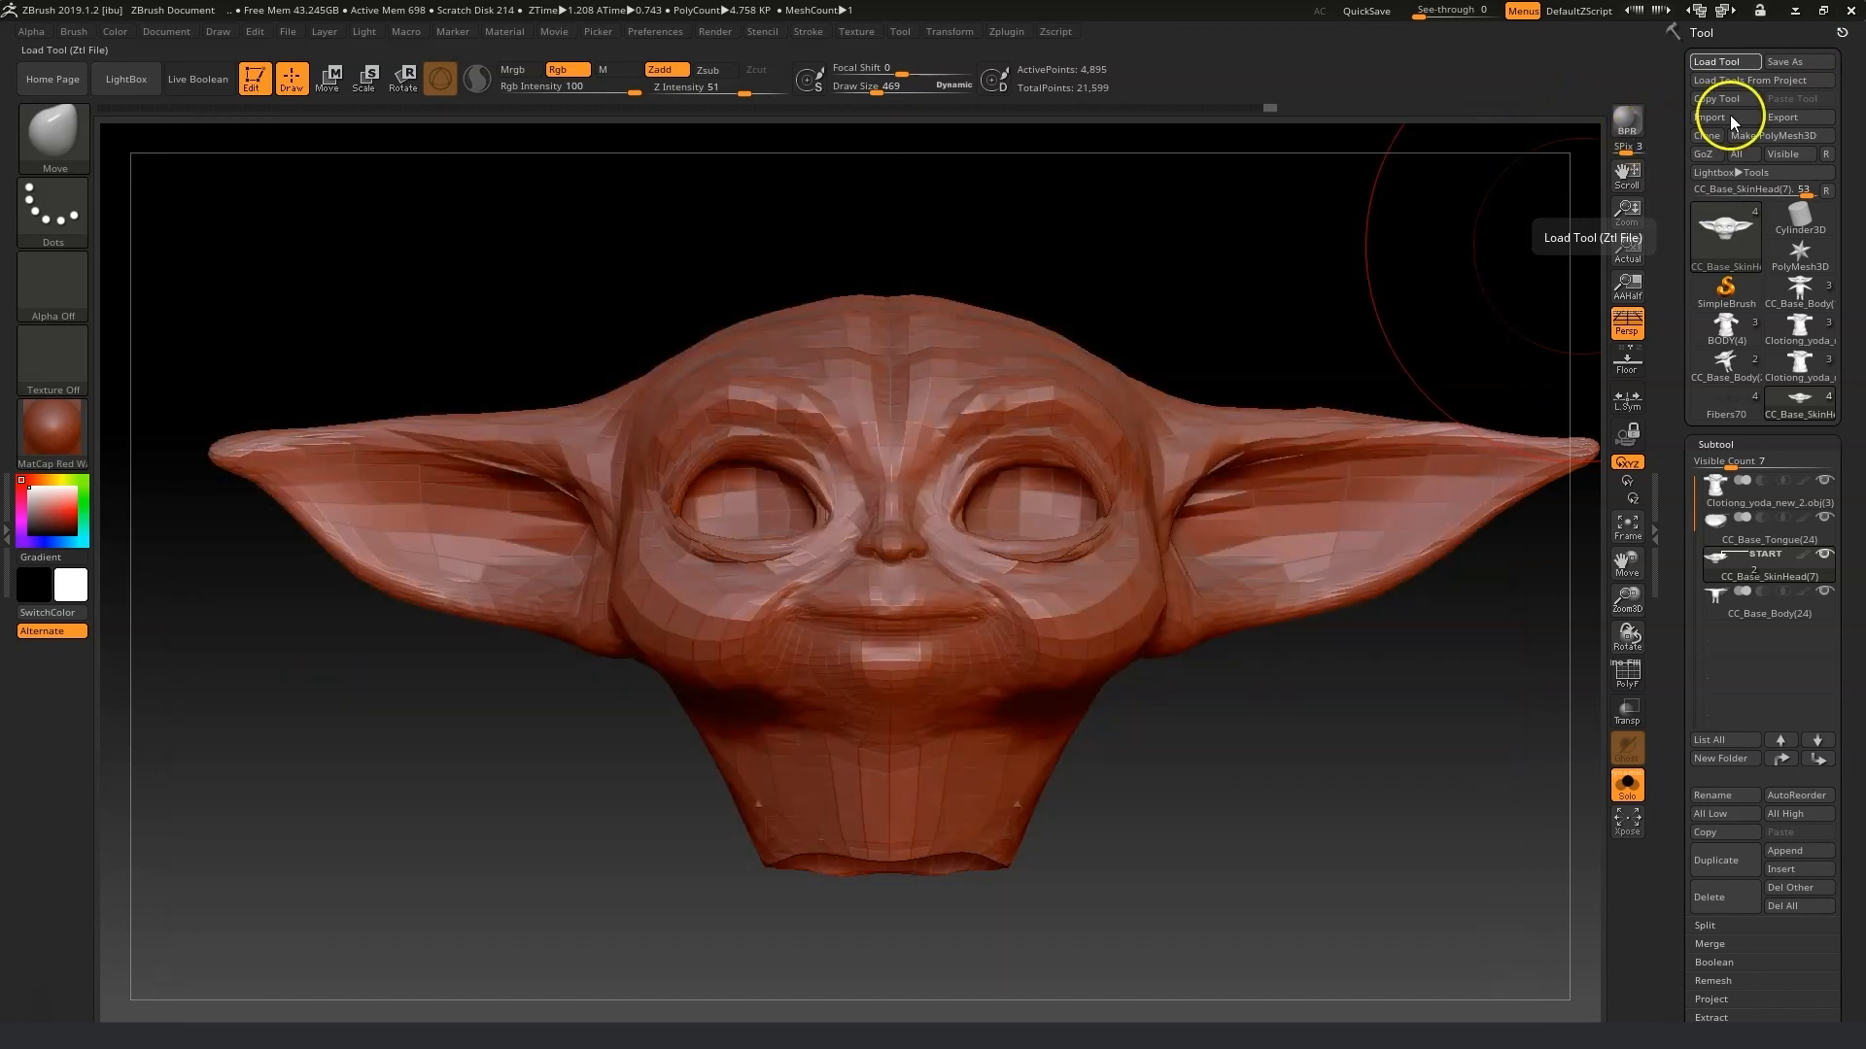
Select the Cylinder3D tool and import the 04_Tight-O OBJ from the Morph fix folder.
left_click(1786, 221)
left_click(1711, 117)
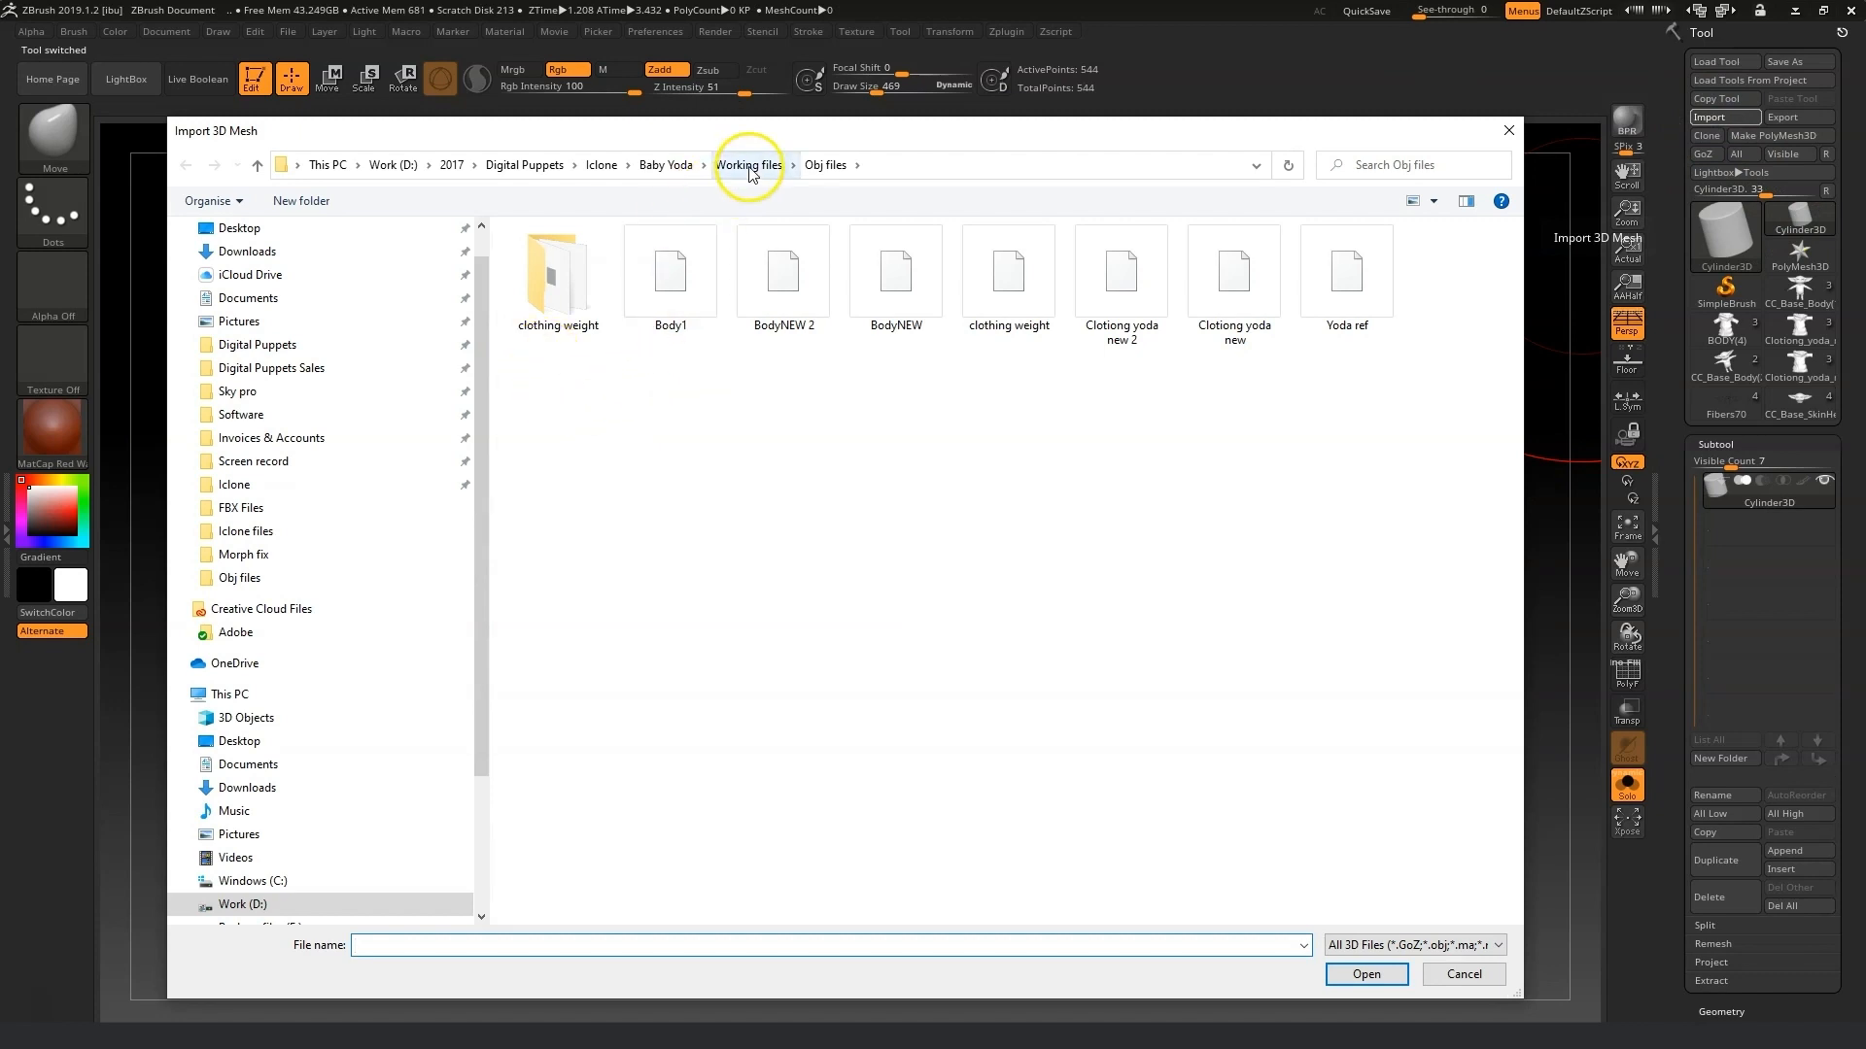
left_click(742, 165)
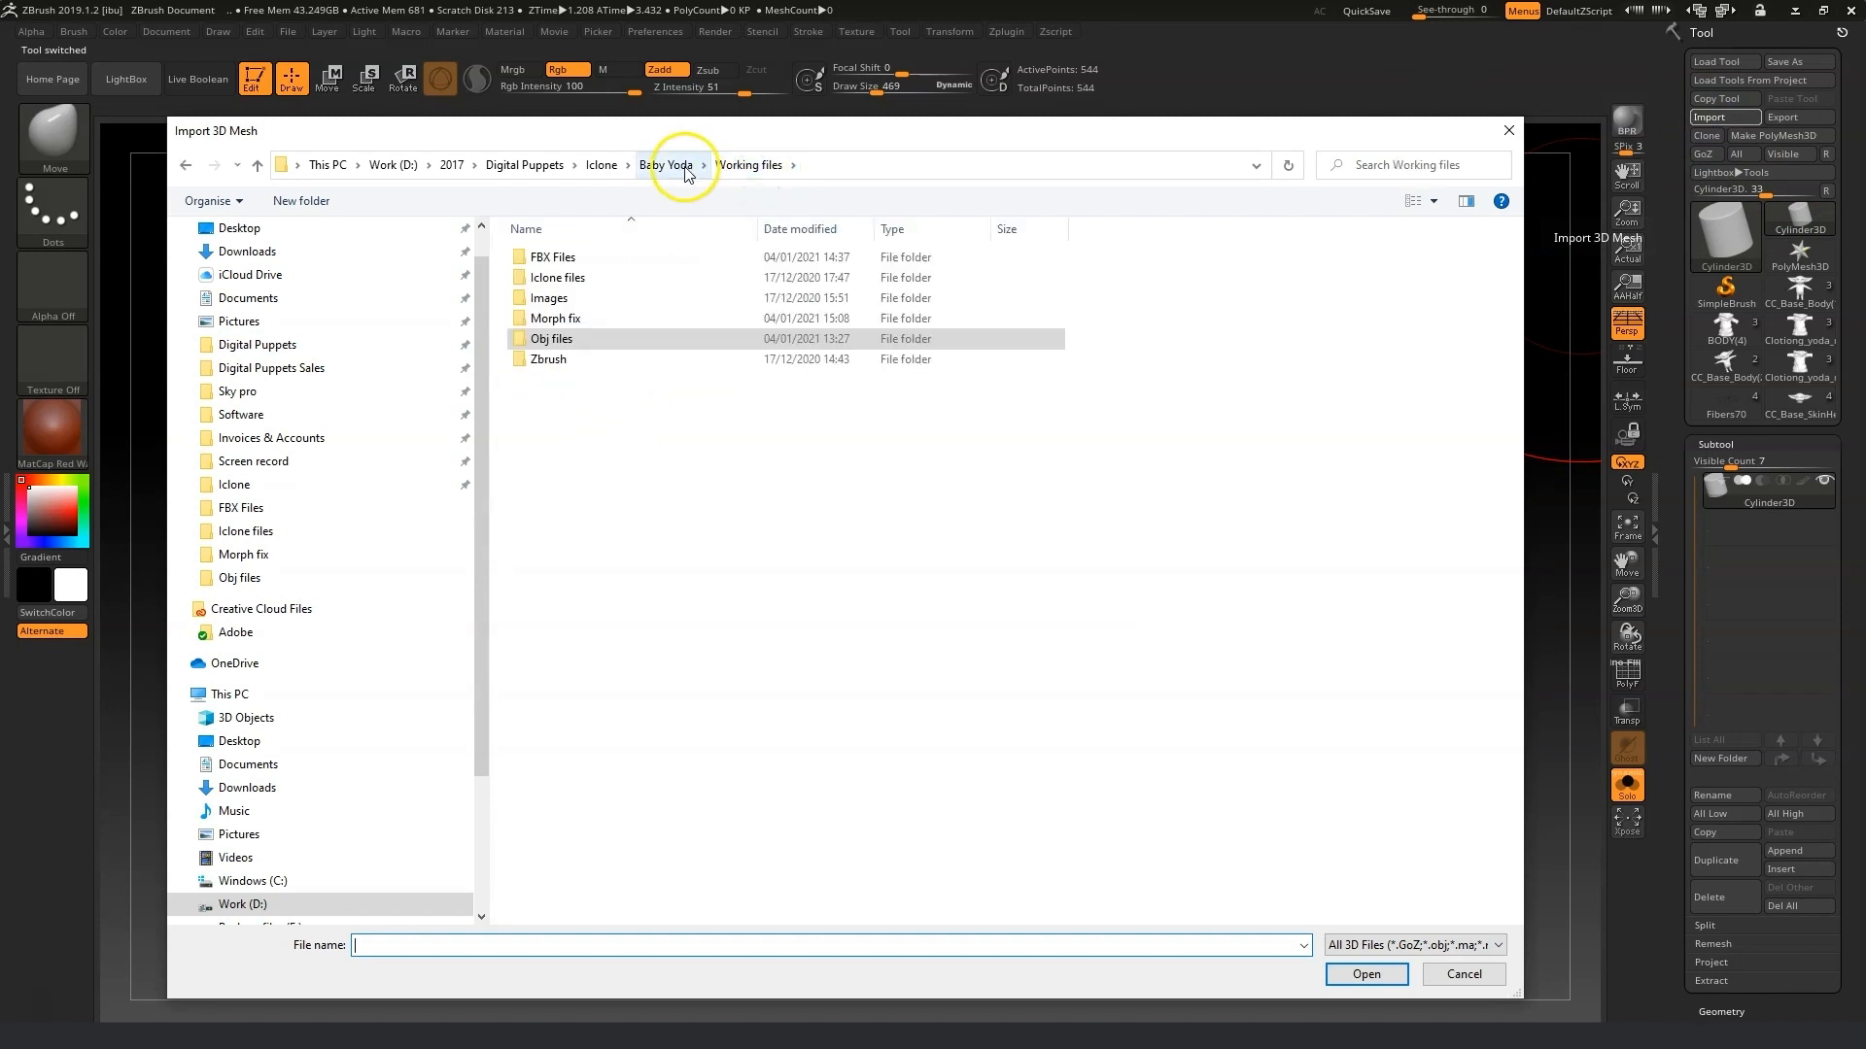
double_click(568, 319)
left_click(670, 399)
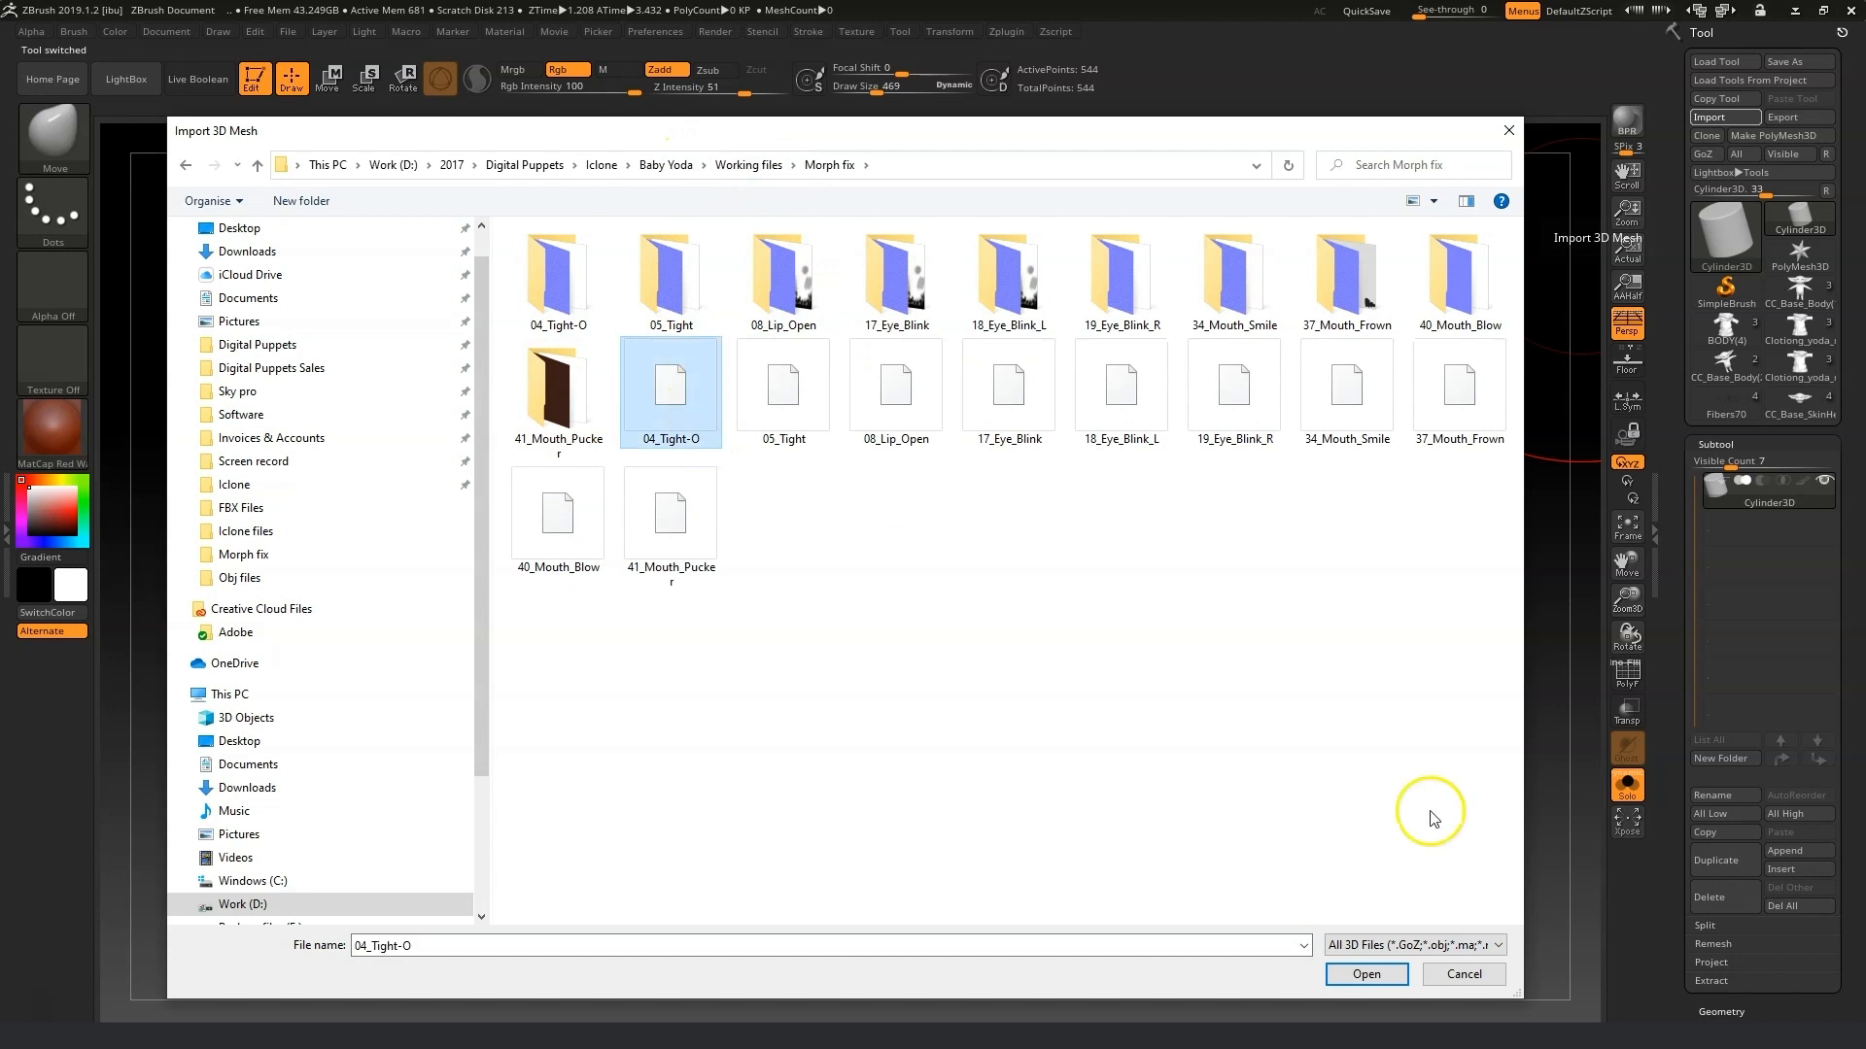
left_click(1366, 973)
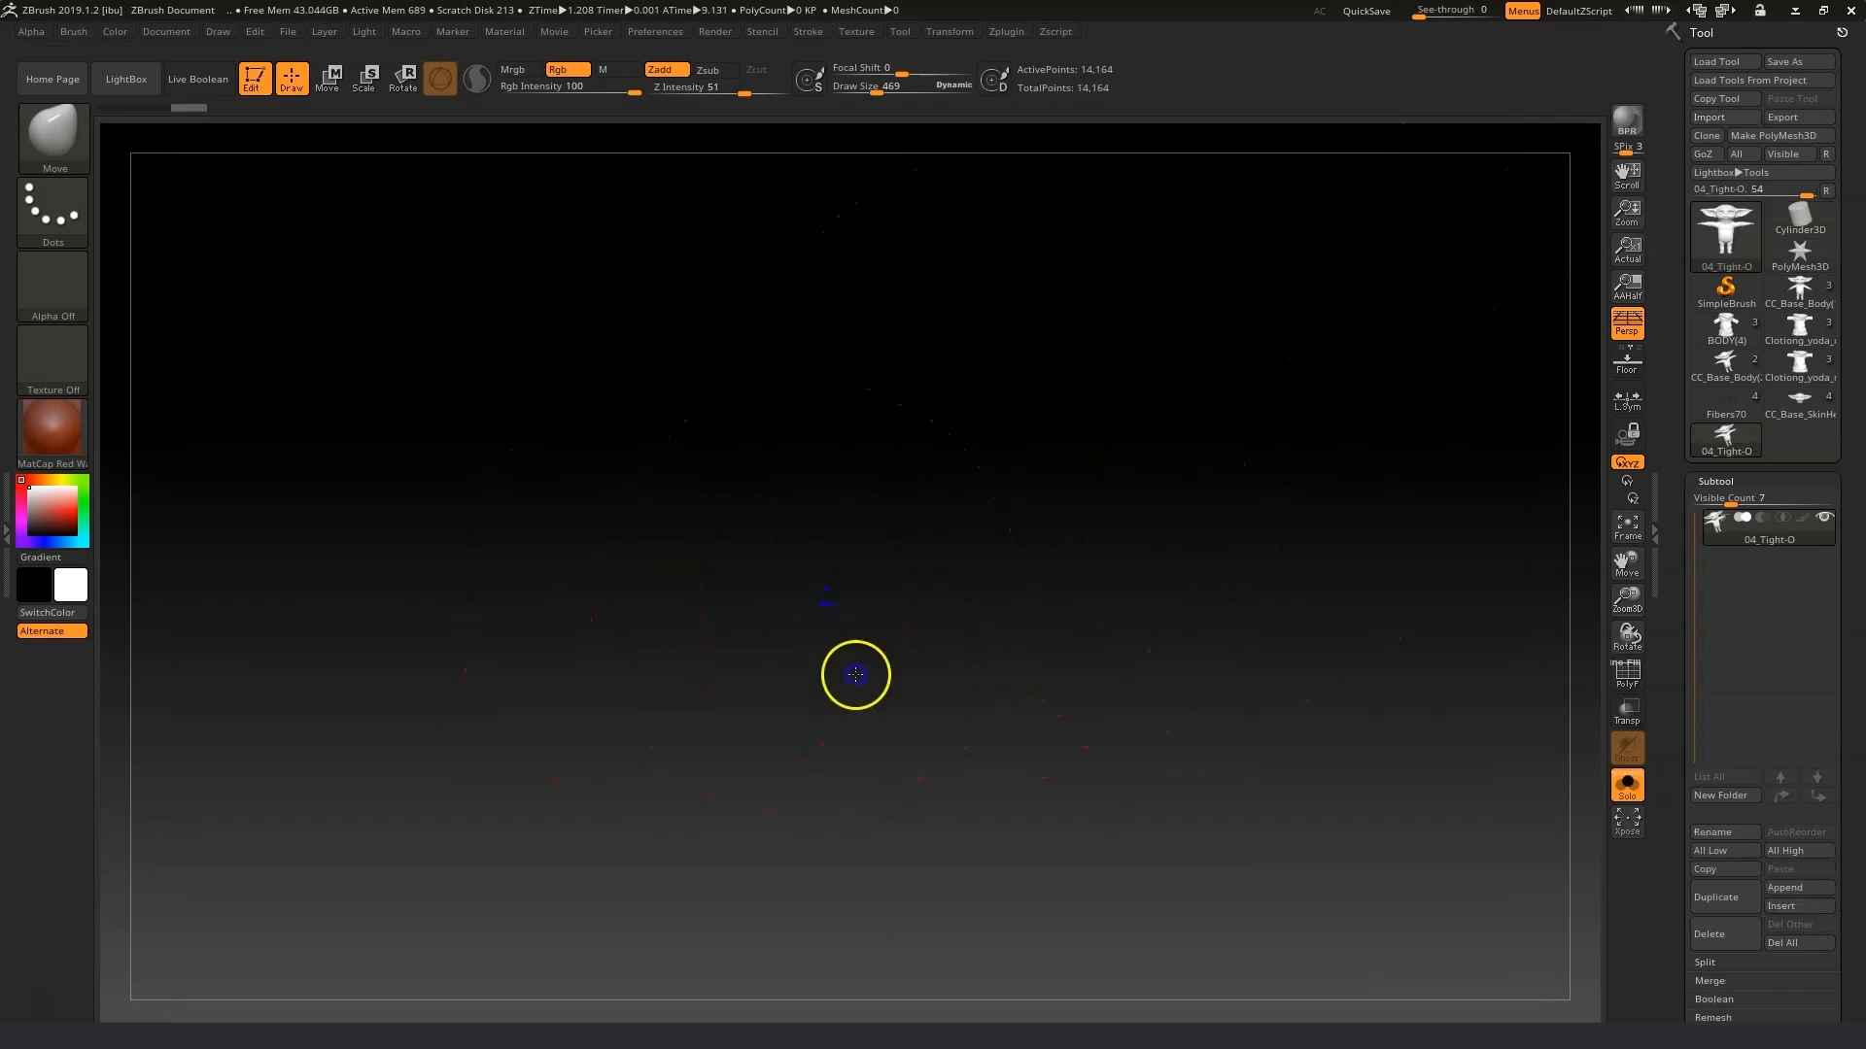
Frame the imported mesh and rotate and zoom in to examine its face.
left_click(1627, 528)
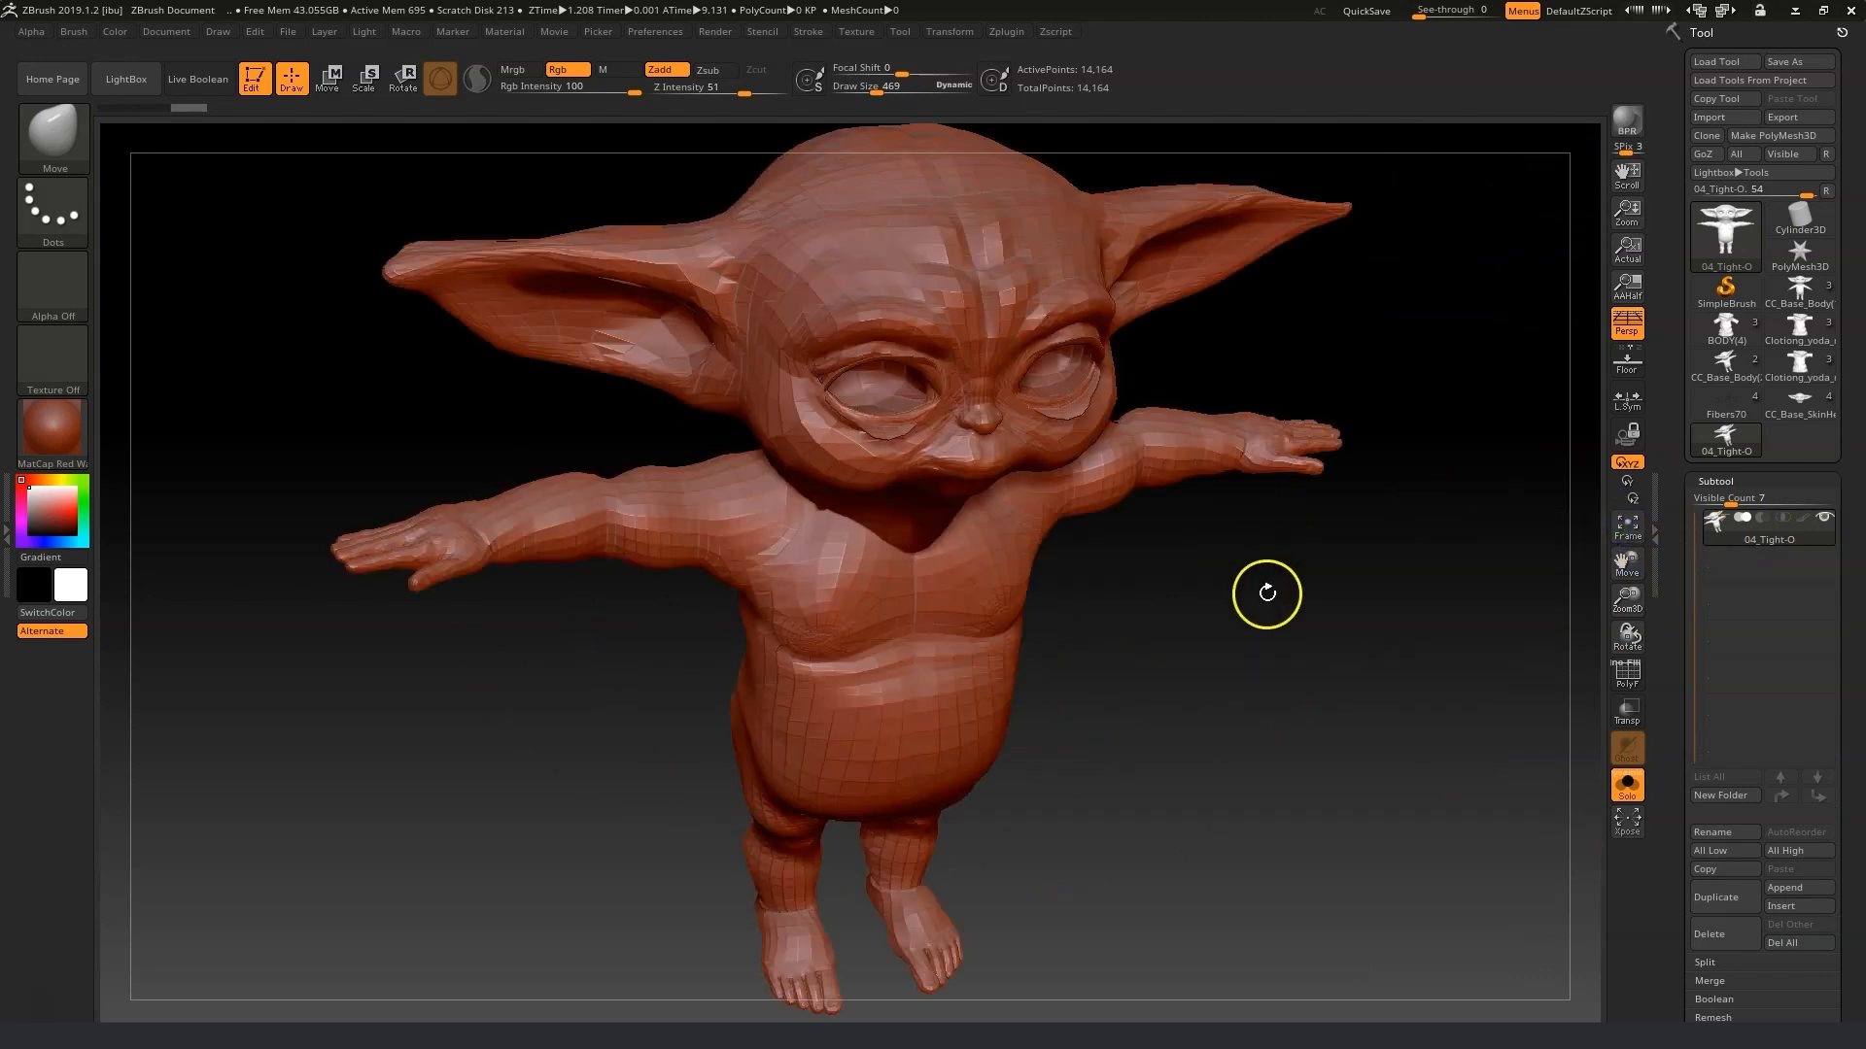
left_click_drag(1269, 583, 1226, 505)
mouse_move(1623, 564)
left_mouse_down()
mouse_move(1626, 673)
mouse_move(1641, 579)
left_mouse_up()
left_click_drag(1638, 600, 1603, 750)
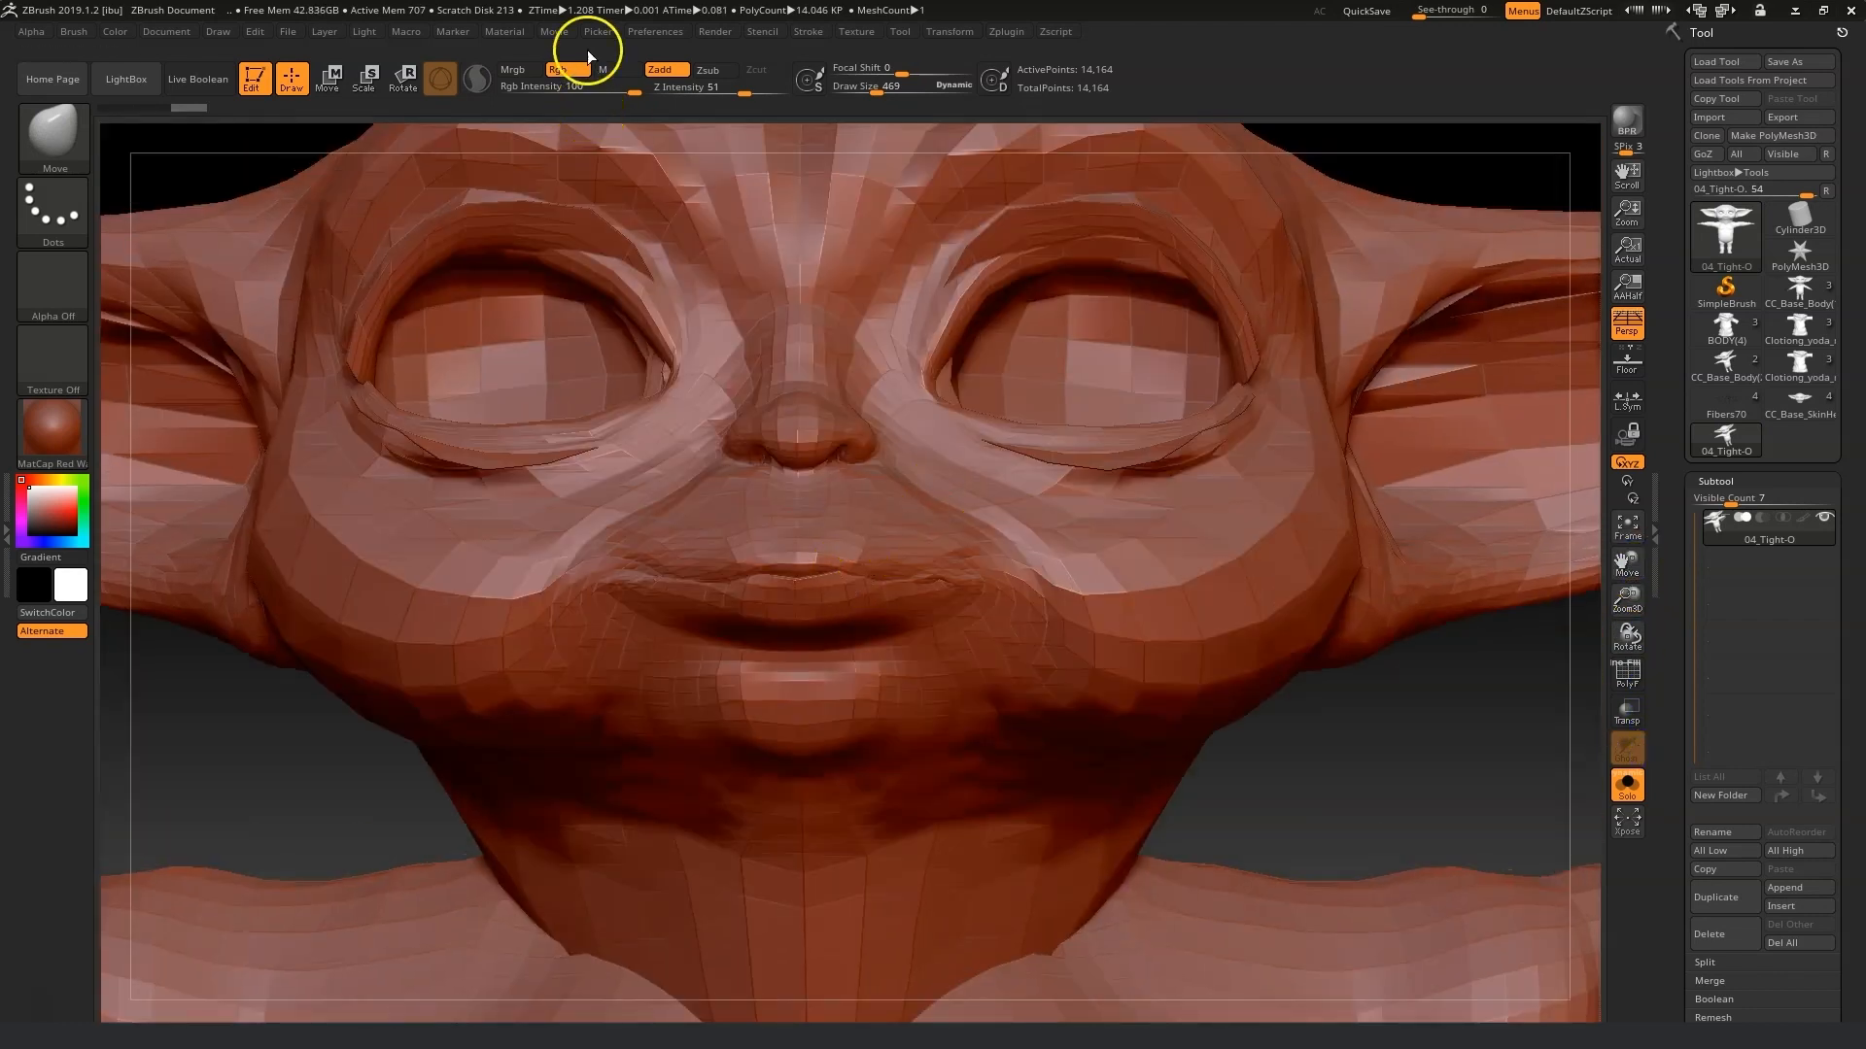
In the Draw preferences, set Dynamic Brush Scale to 1 and Max Brush Size to 10.
left_click(655, 31)
left_click(757, 446)
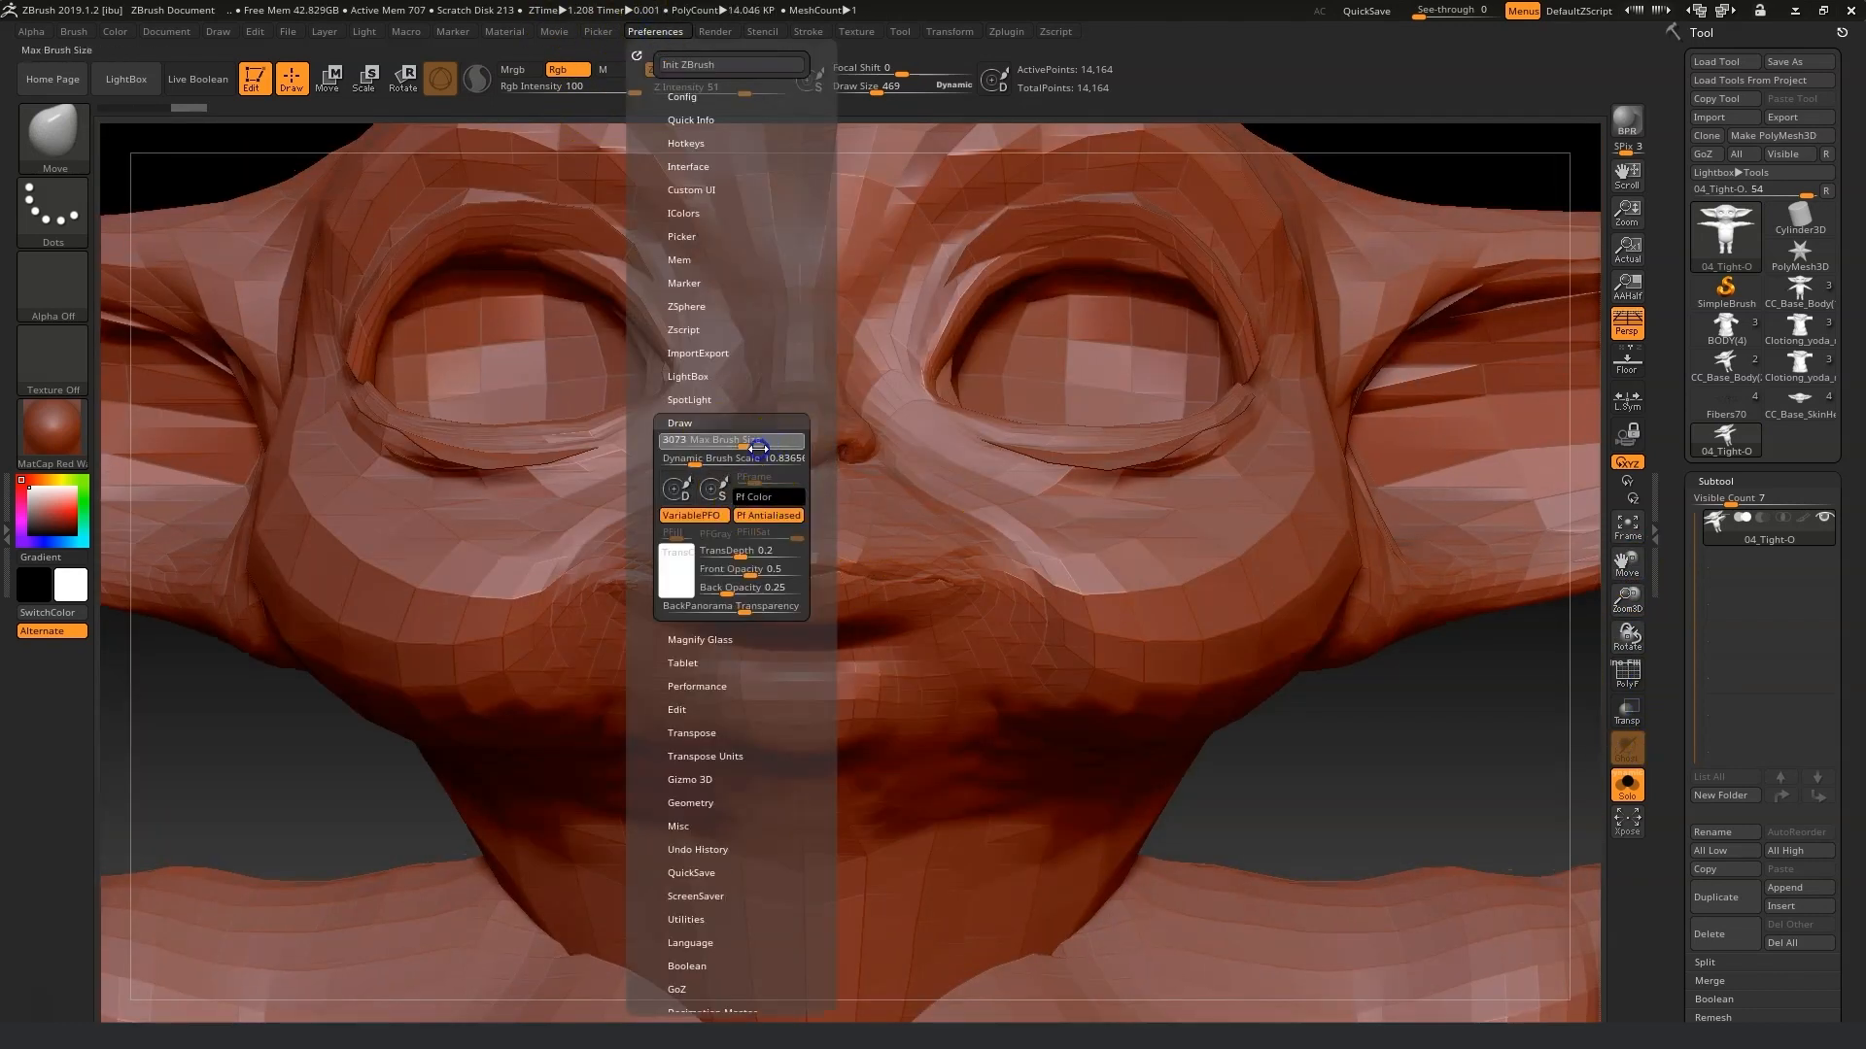
left_click(694, 458)
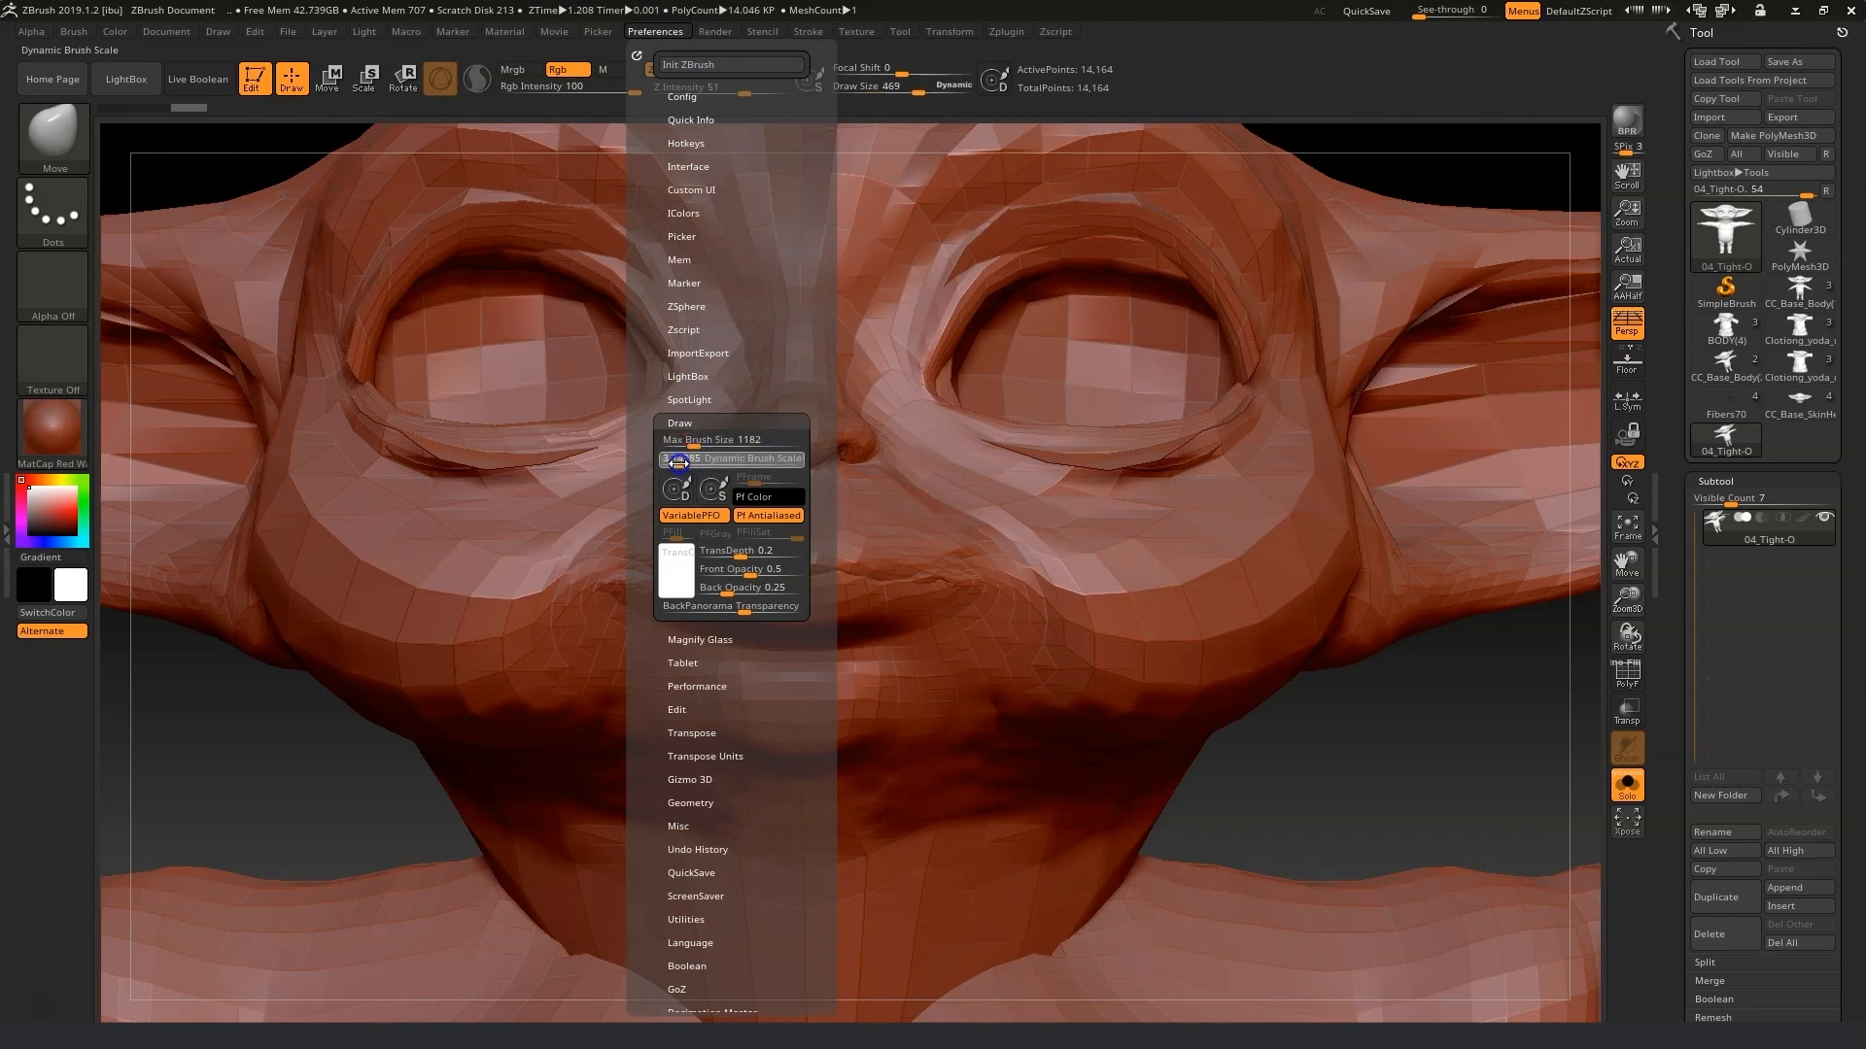
left_click_drag(639, 468, 673, 463)
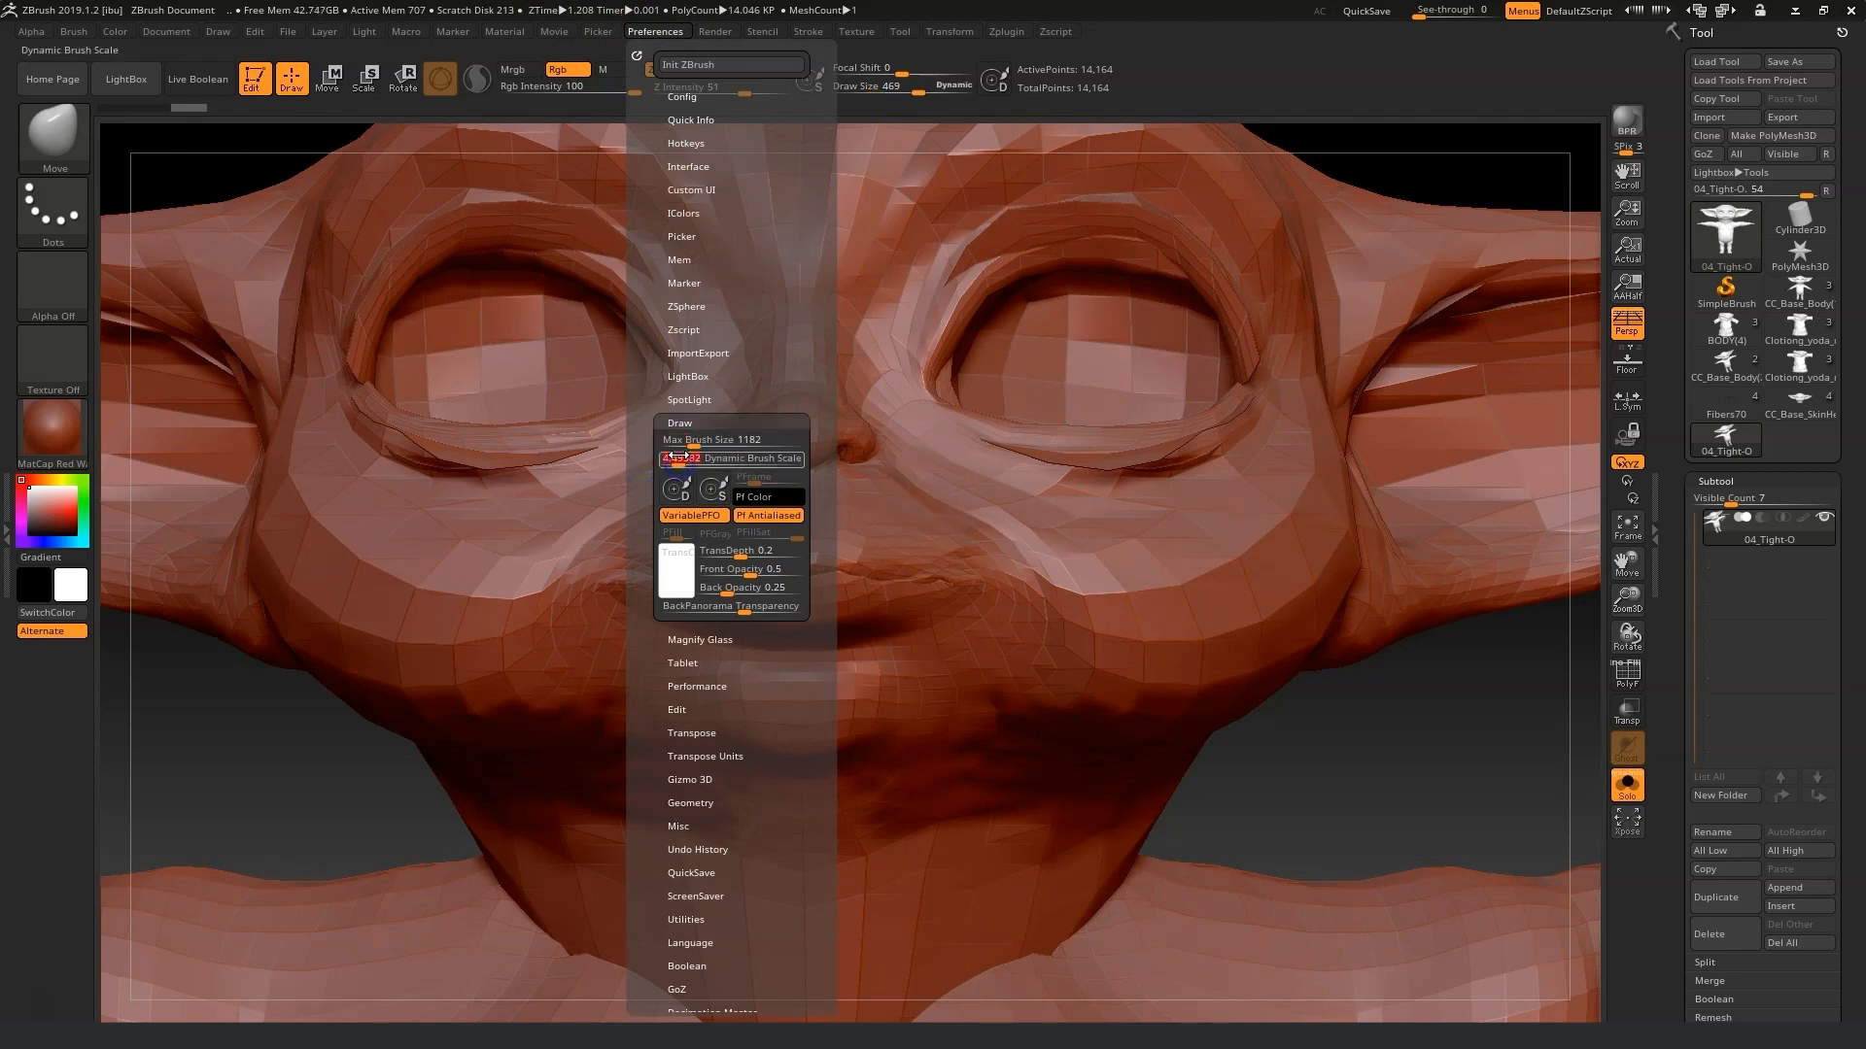
type("1")
key("Return")
left_click(681, 443)
type("10")
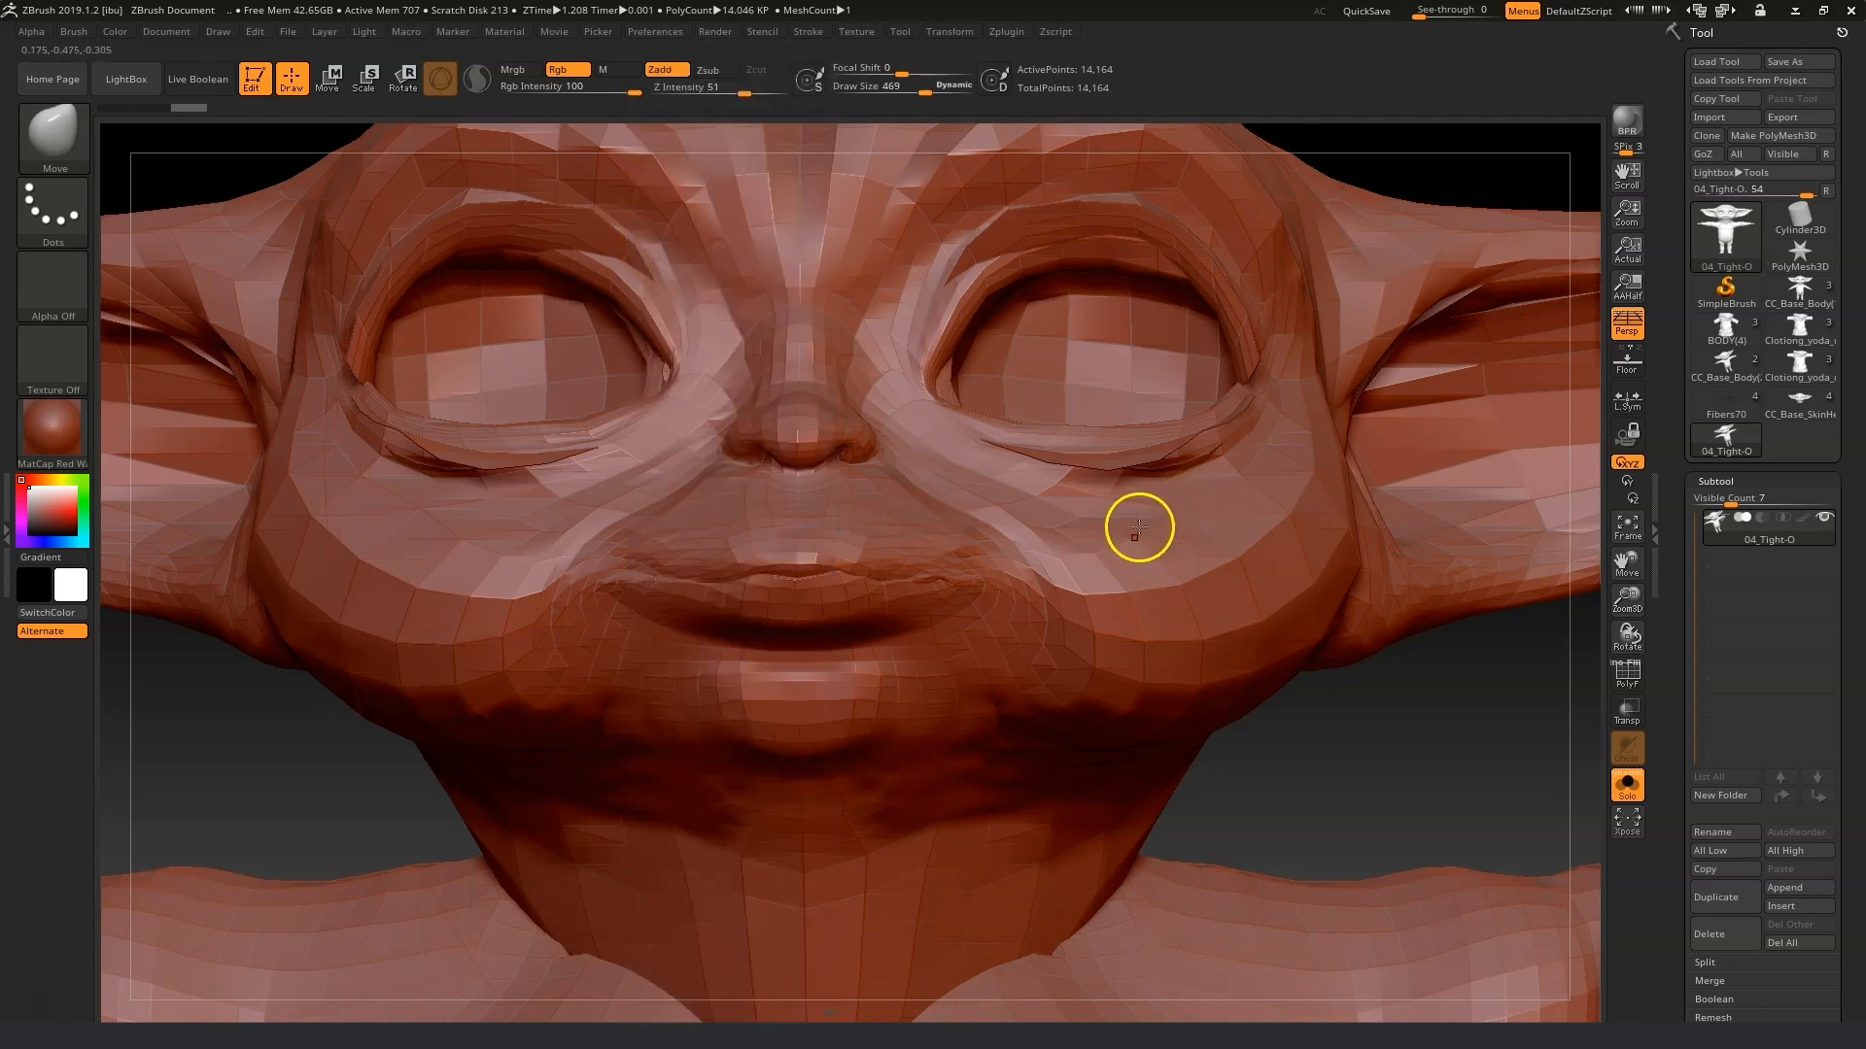
Switch to the Move Topology brush and reduce the draw size to 26.
left_click_drag(908, 86, 875, 96)
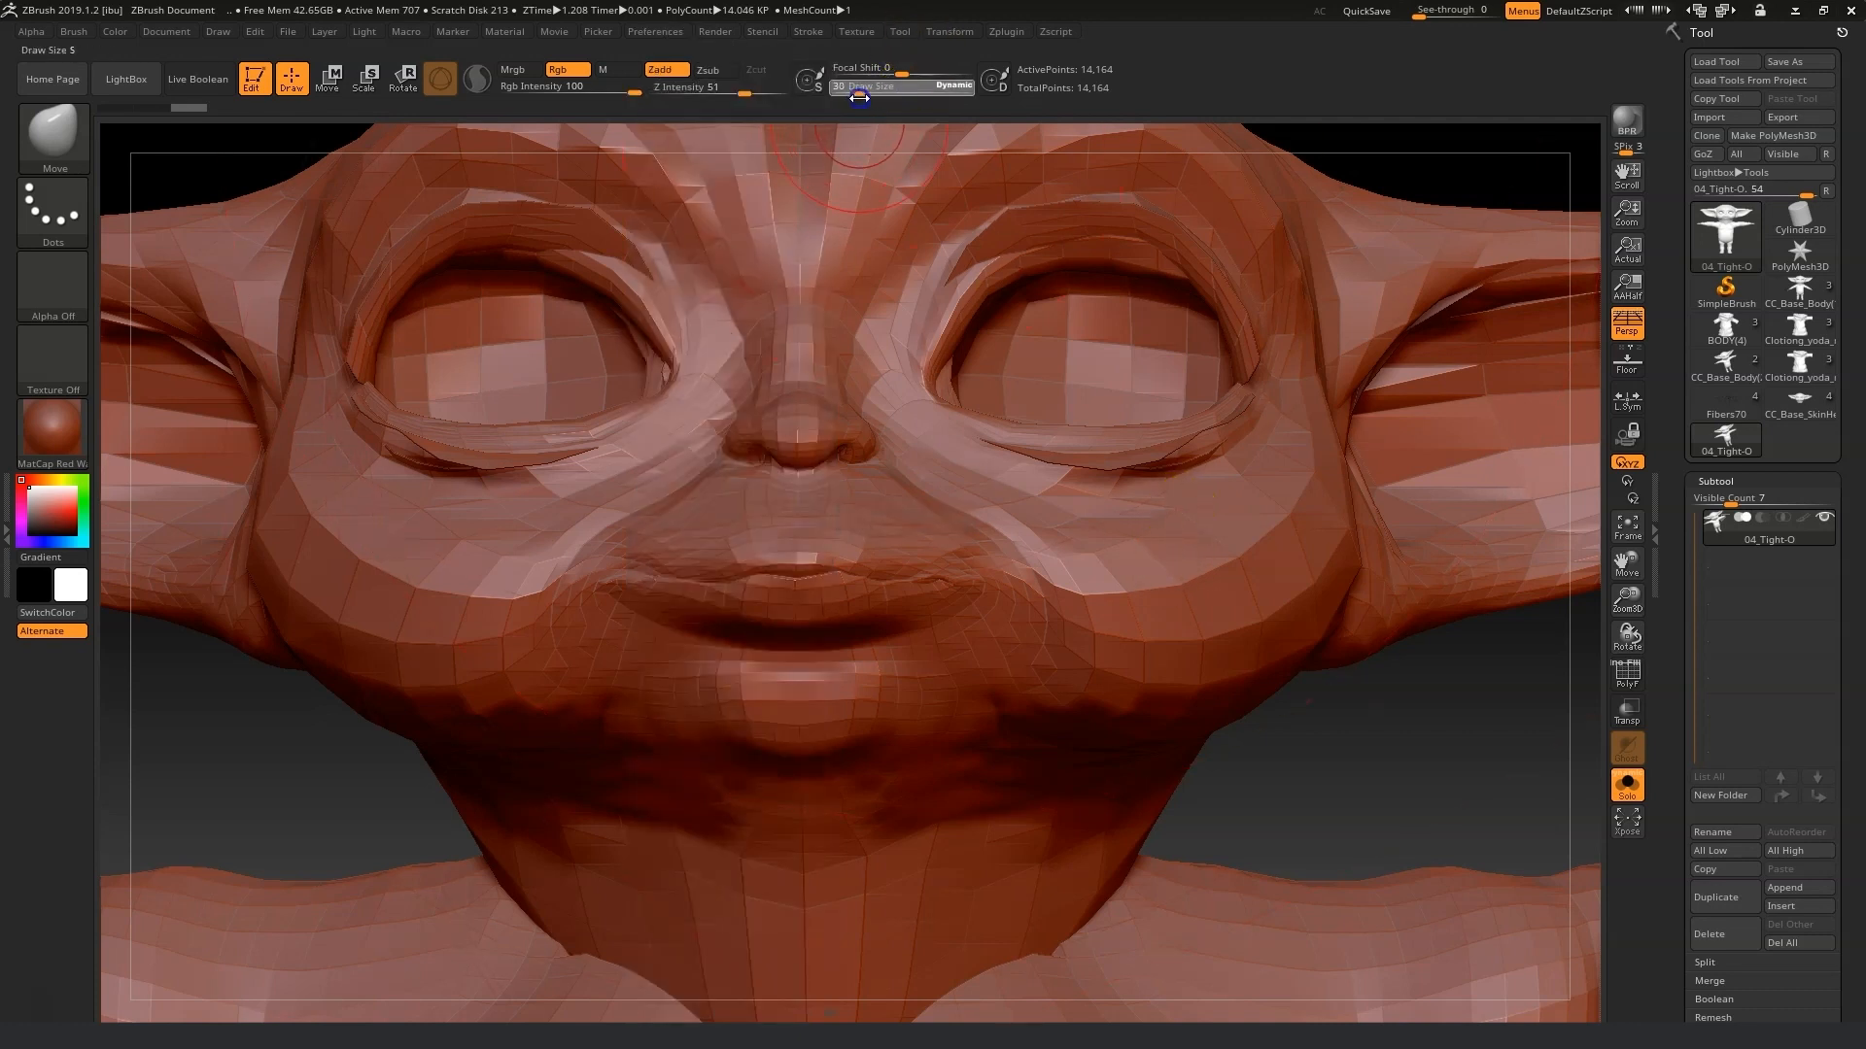
left_click(34, 136)
left_click(470, 179)
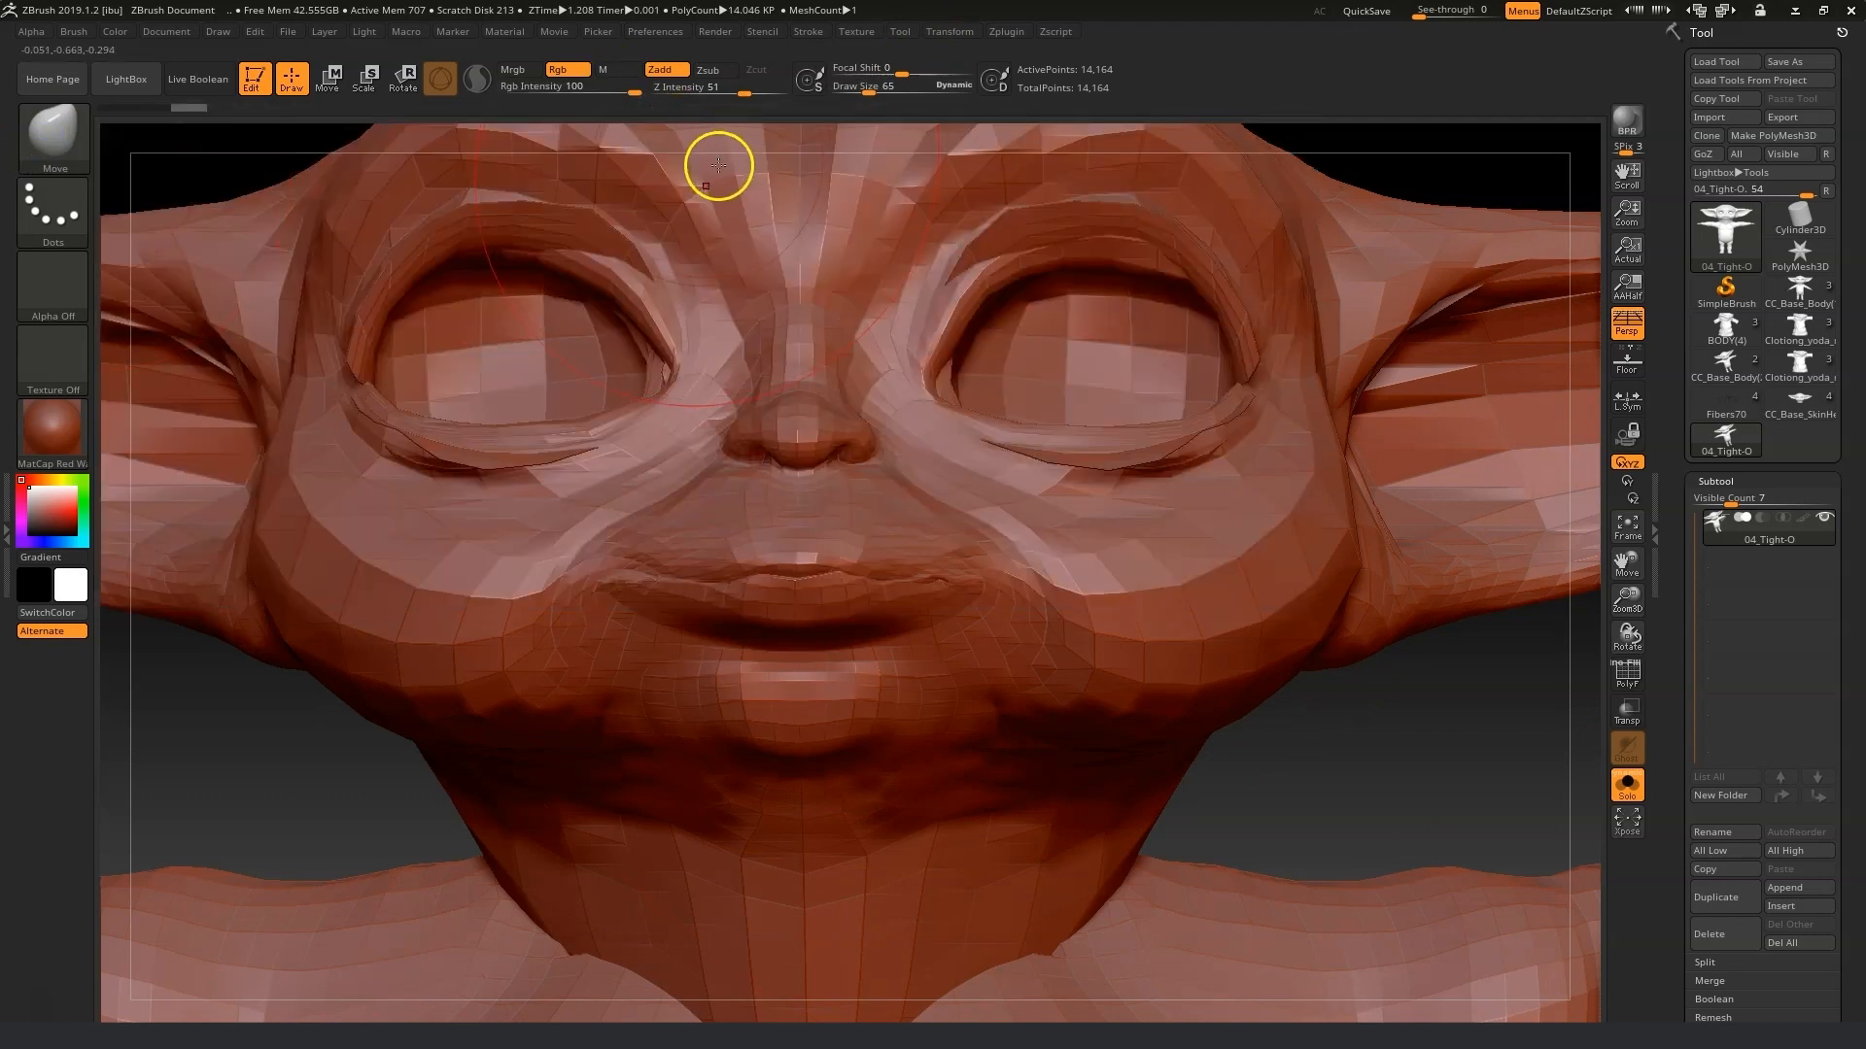
left_click(34, 138)
left_click(716, 150)
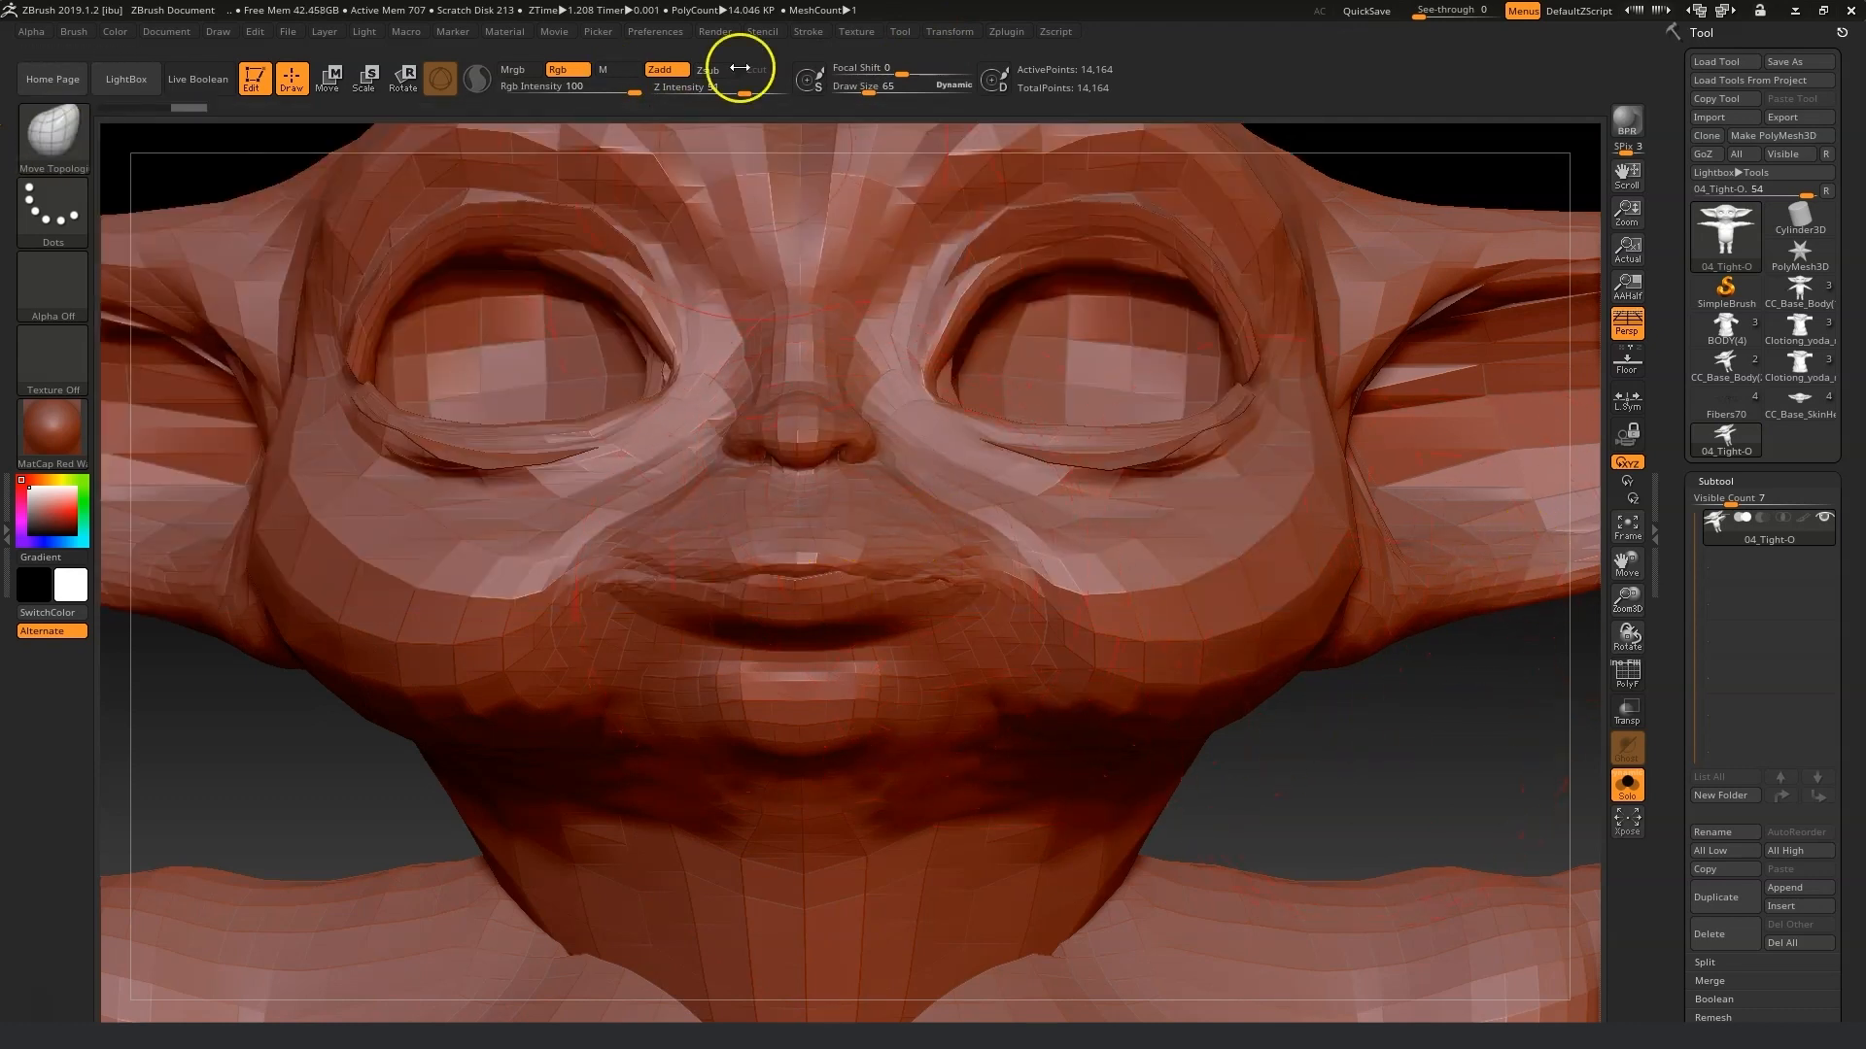
left_click_drag(893, 94, 864, 95)
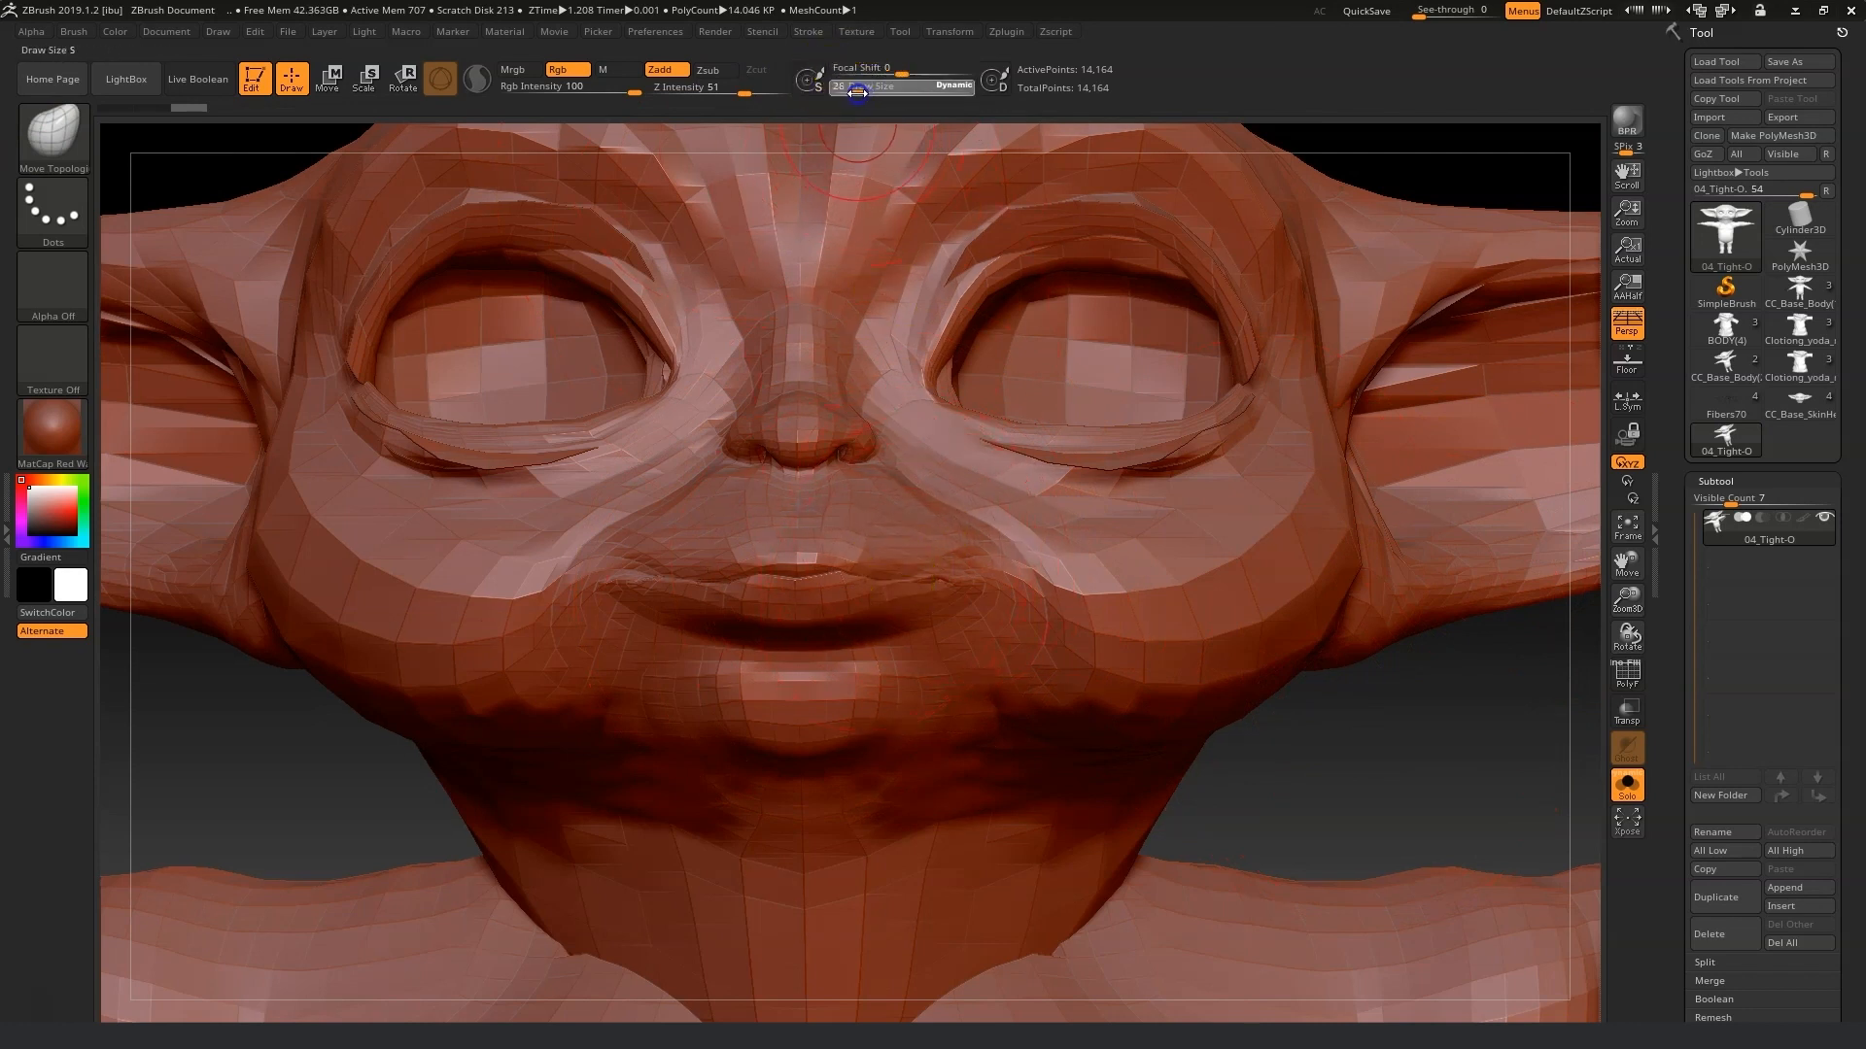
Sculpt the 04_Tight-O lips closer together around the mouth.
key("shift")
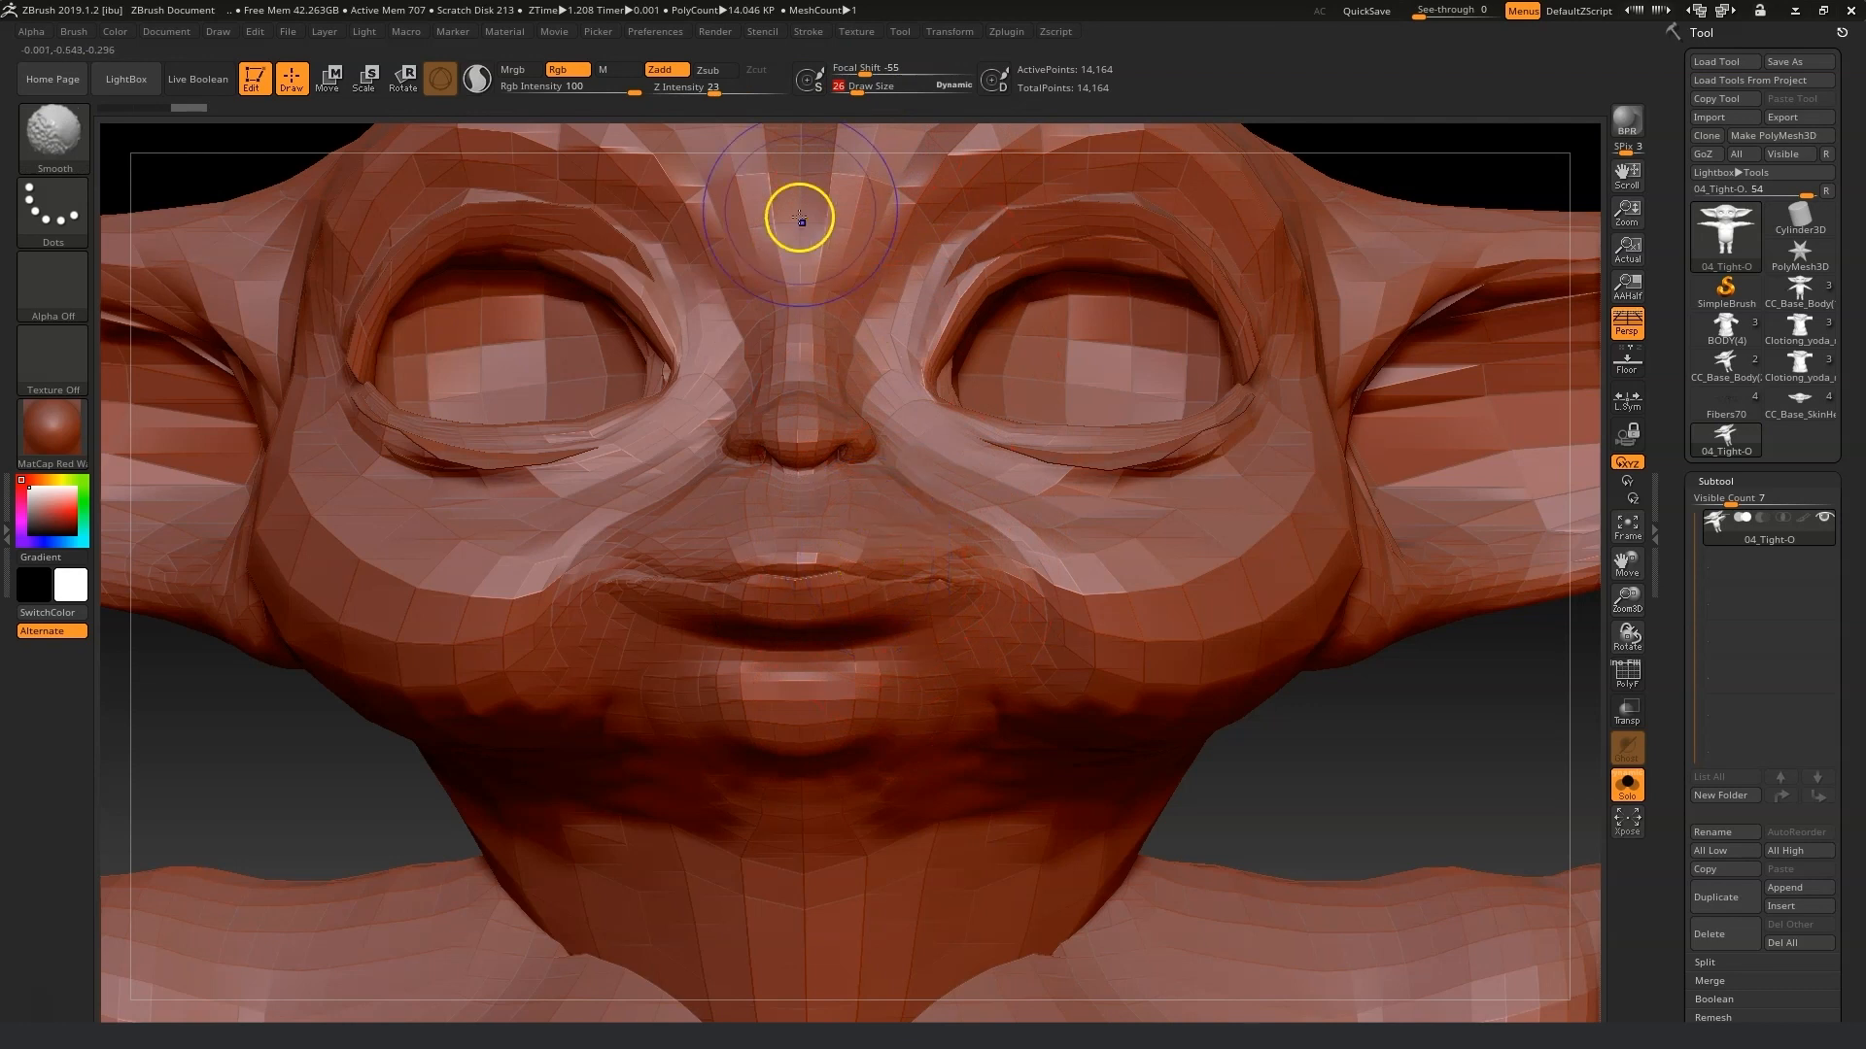
mouse_move(863, 575)
left_mouse_down("shift")
mouse_move(895, 554)
mouse_move(857, 559)
mouse_move(845, 600)
mouse_move(939, 581)
left_mouse_up("shift")
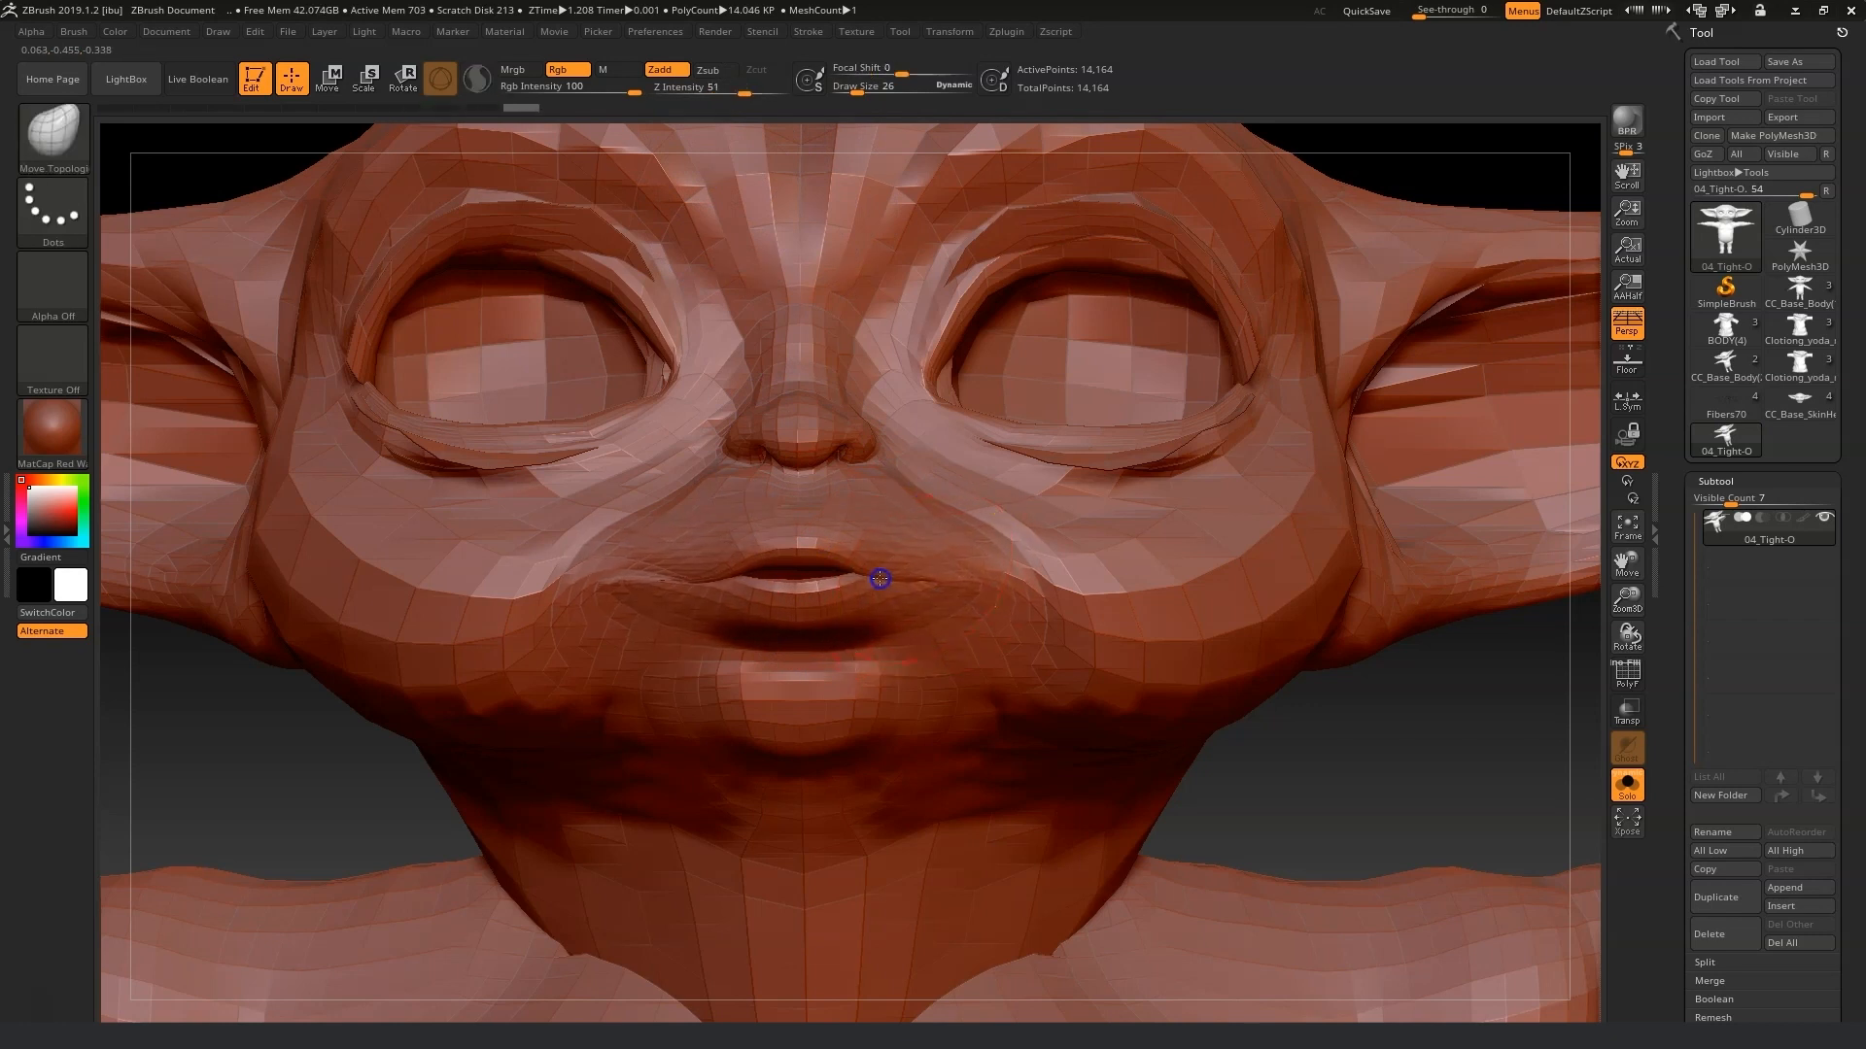
Export the fixed 04_Tight-O mesh as an OBJ into the Morph fix folder, replacing the original.
mouse_move(1478, 758)
left_mouse_down()
mouse_move(1396, 754)
mouse_move(1462, 750)
left_mouse_up()
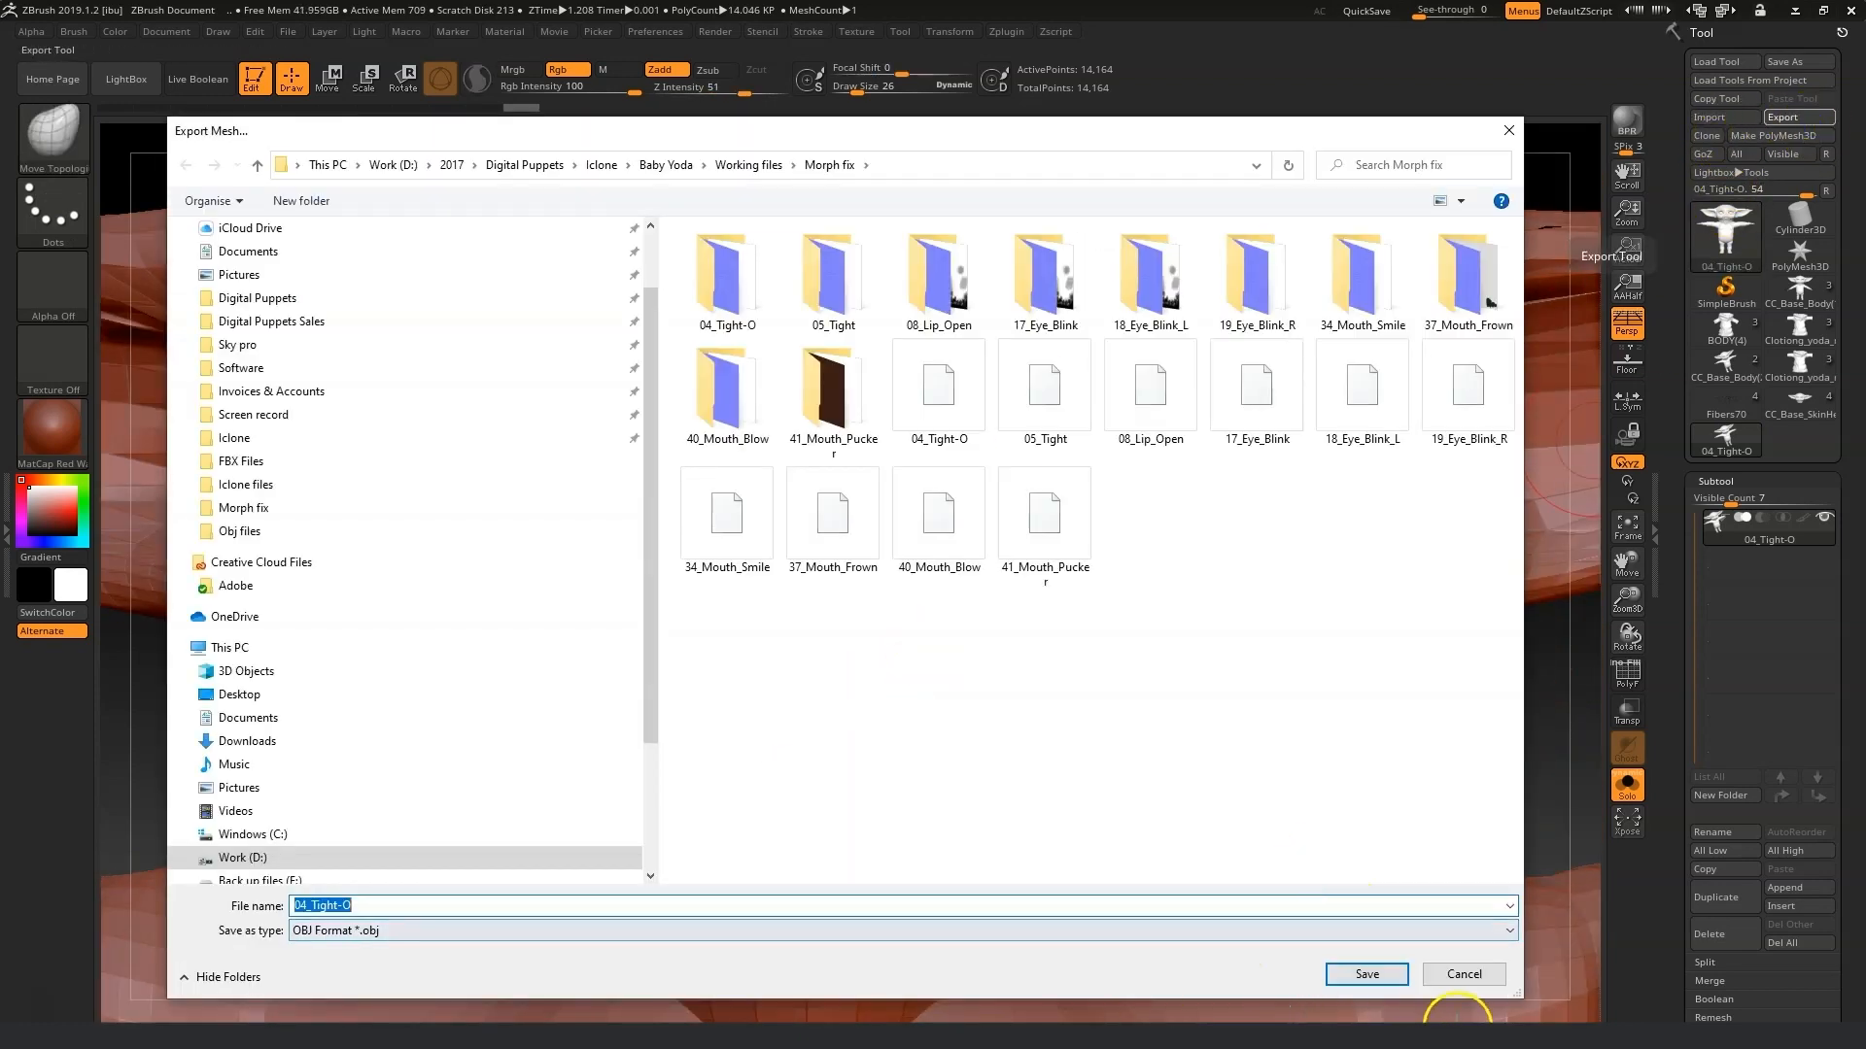
left_click(1370, 975)
left_click(972, 533)
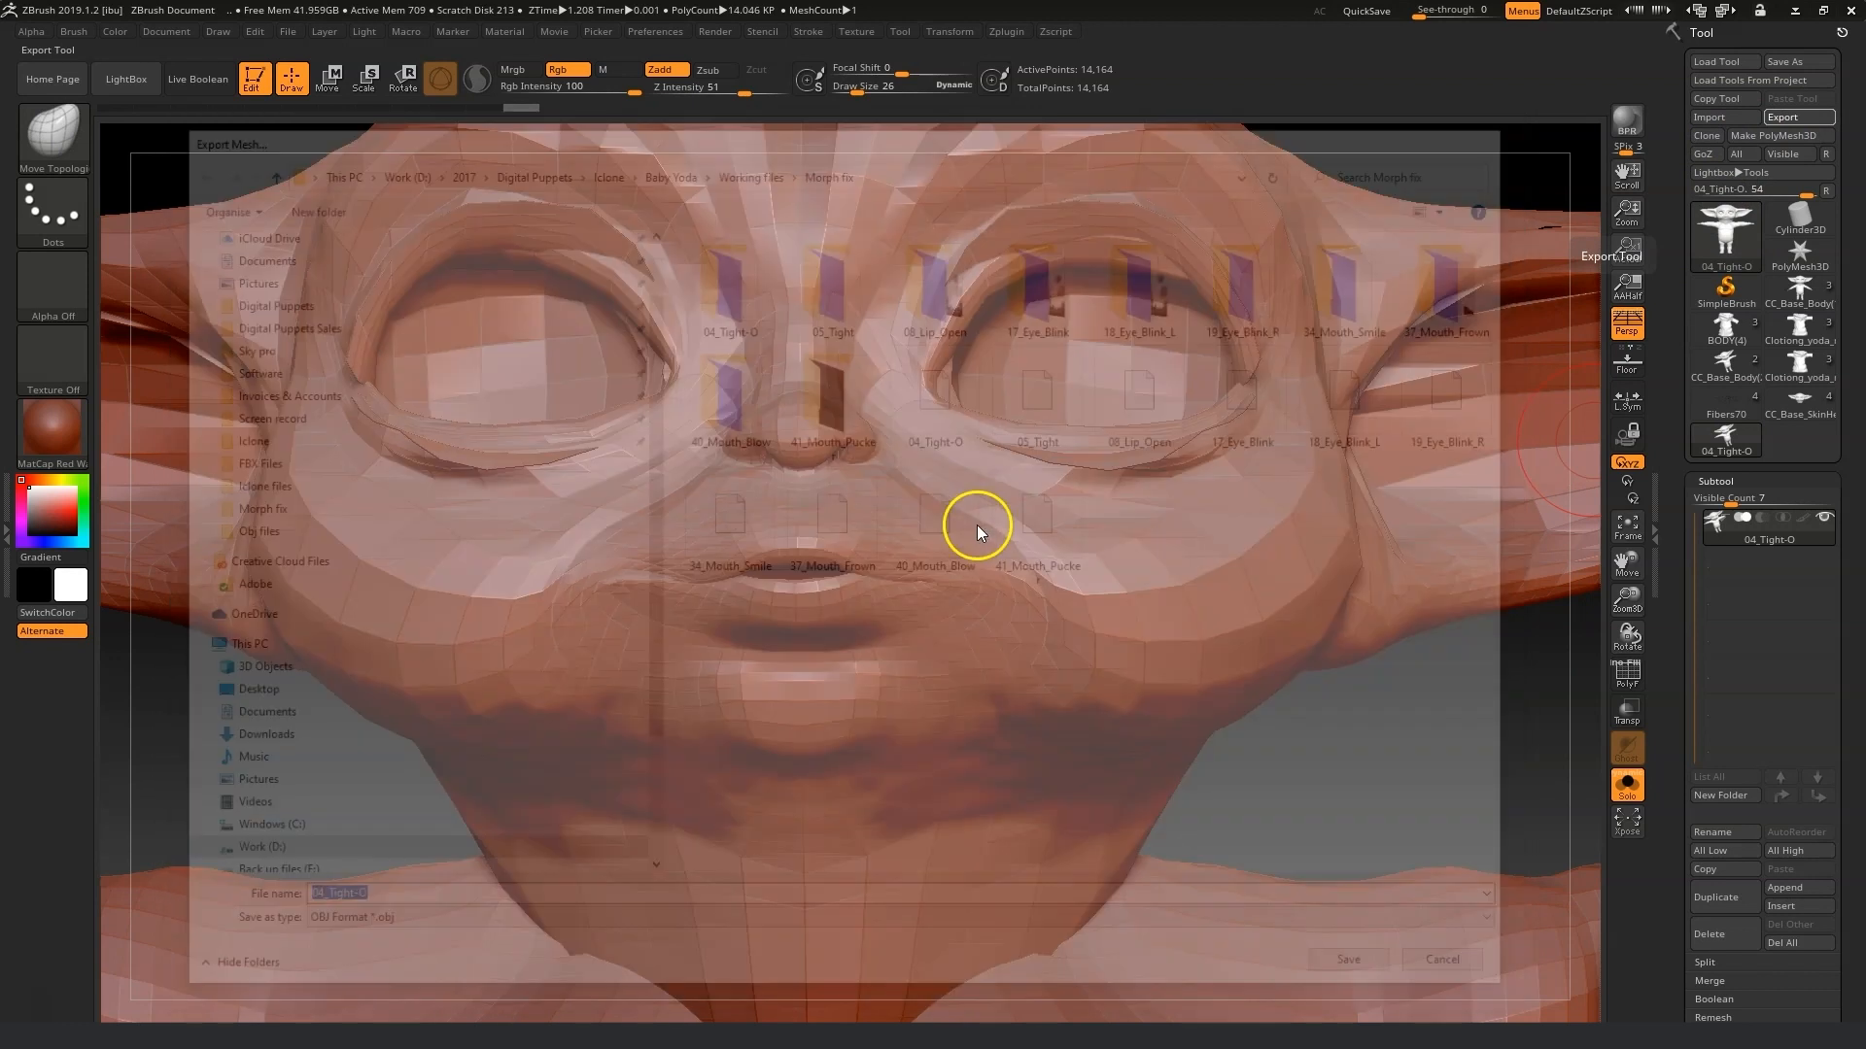
Import the 05_Tight OBJ from the Morph fix folder.
left_click(1708, 122)
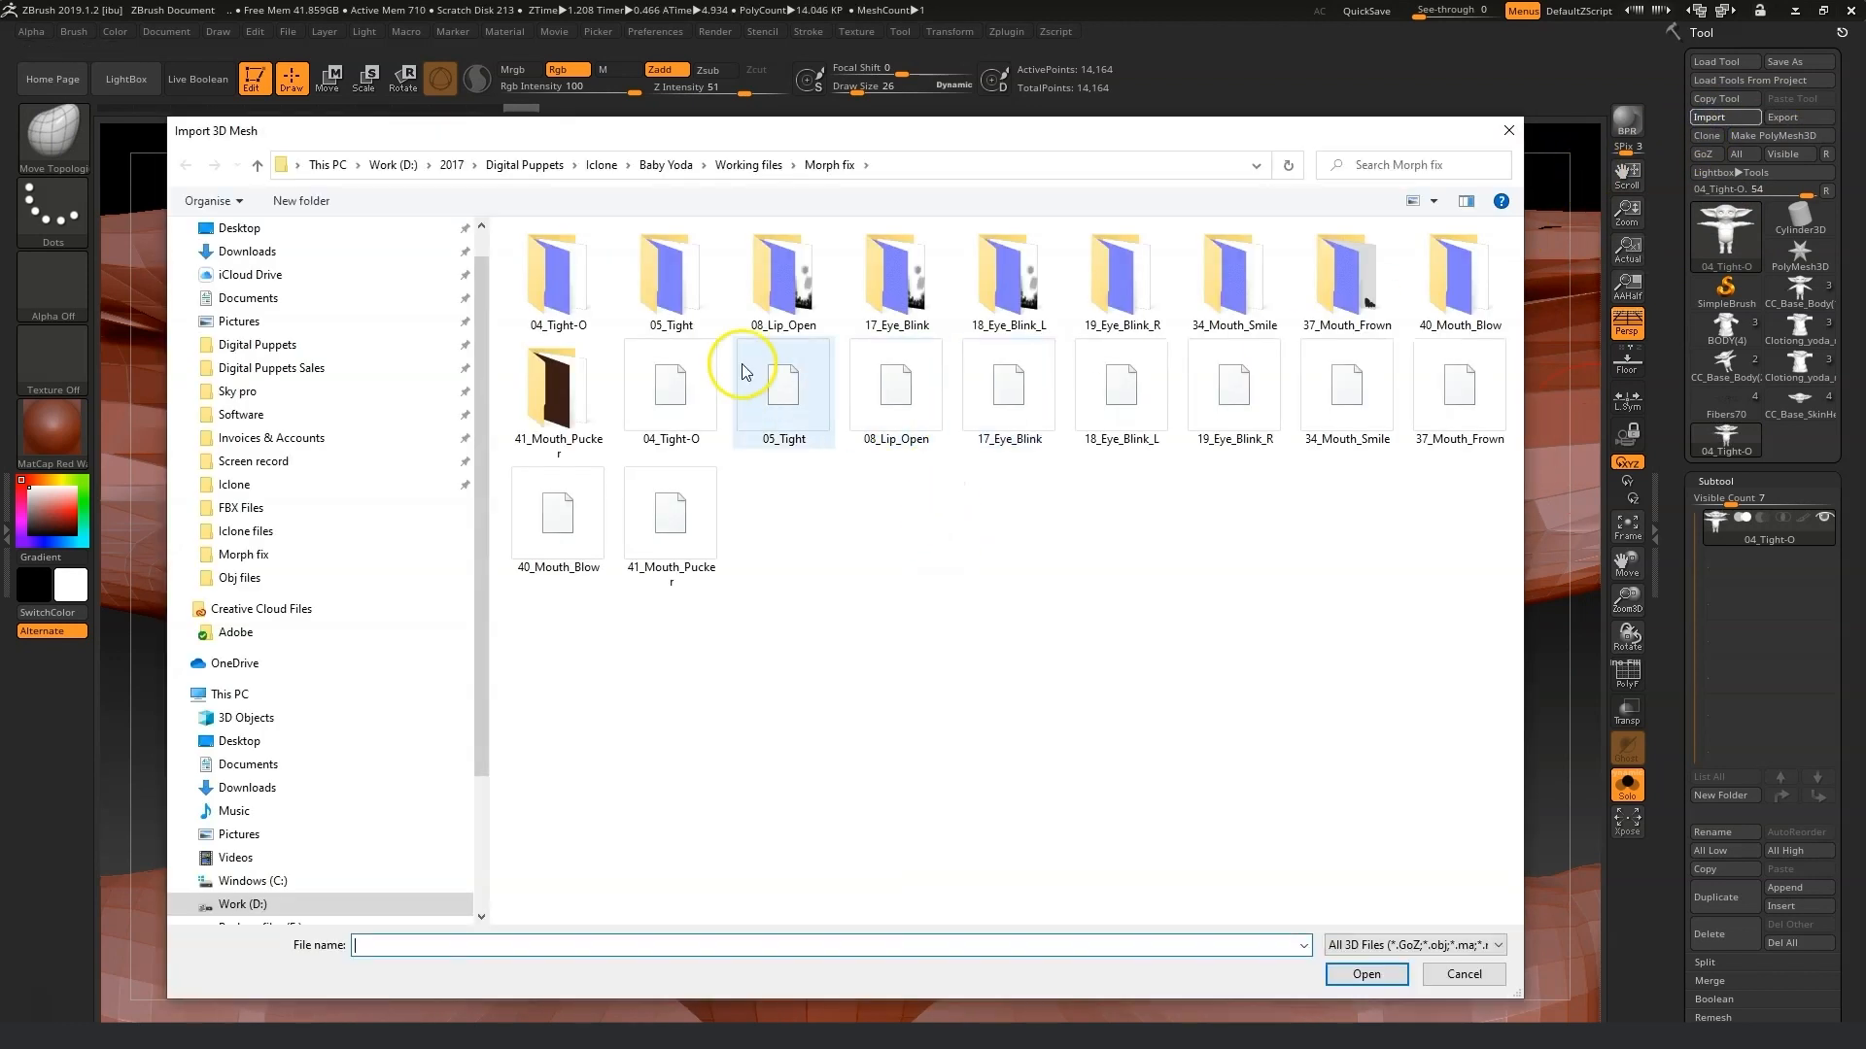
left_click(743, 372)
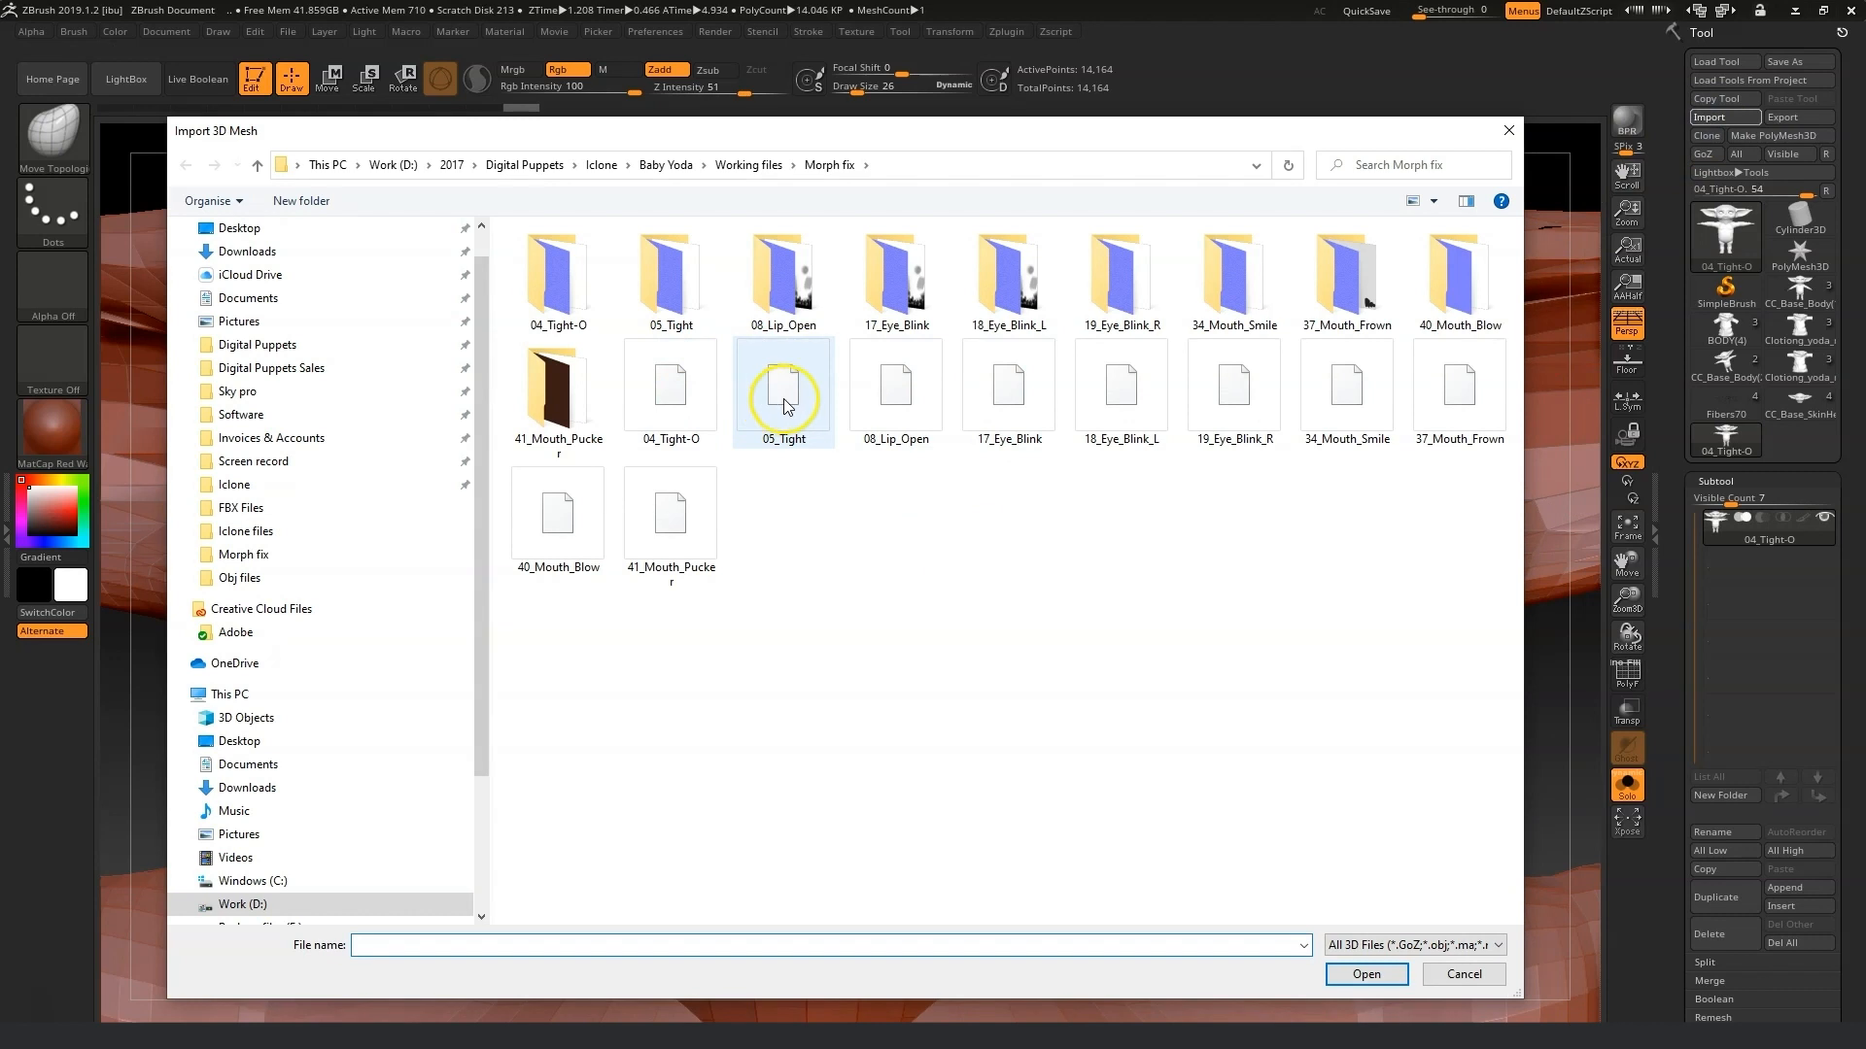
left_click(1366, 975)
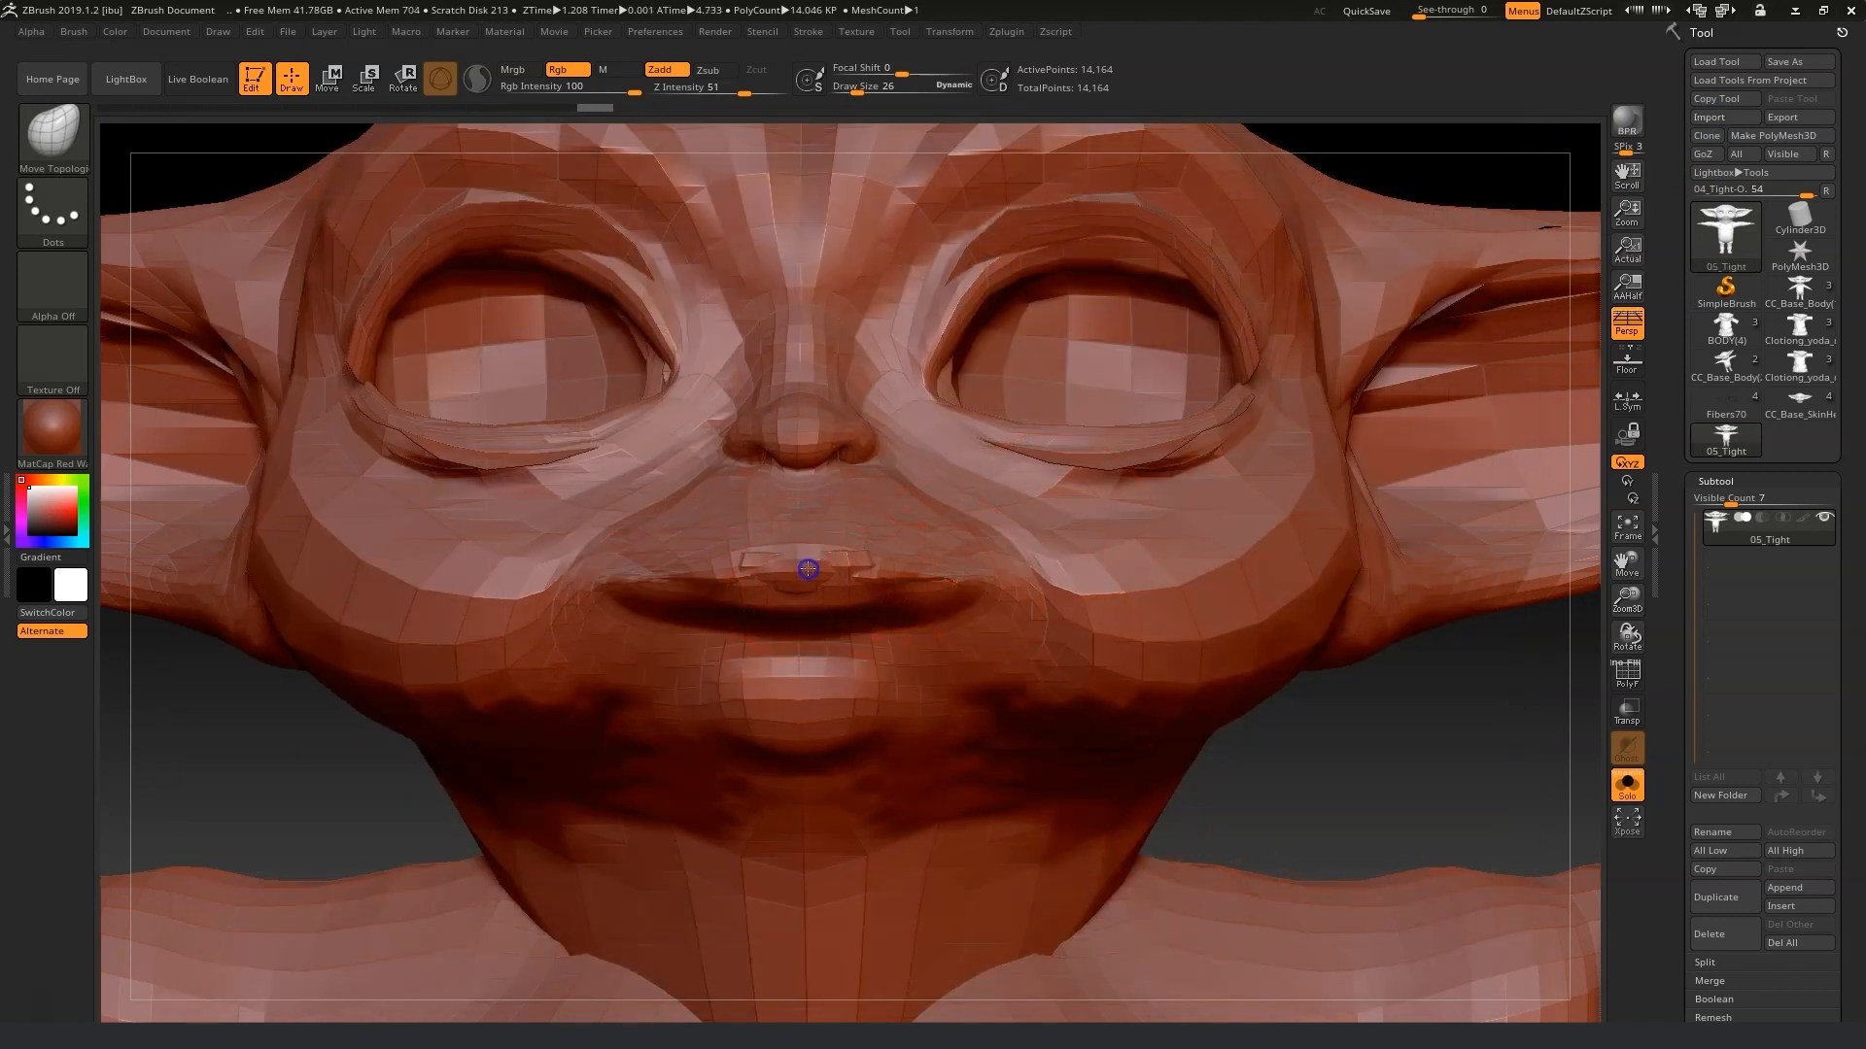
Sculpt the 05_Tight mouth, moving and smoothing the lips into shape.
key("shift")
mouse_move(803, 596)
left_mouse_down("shift")
mouse_move(849, 583)
mouse_move(825, 570)
left_mouse_up("shift")
left_click_drag(867, 585, 861, 572, "shift")
left_click_drag(864, 576, 855, 537)
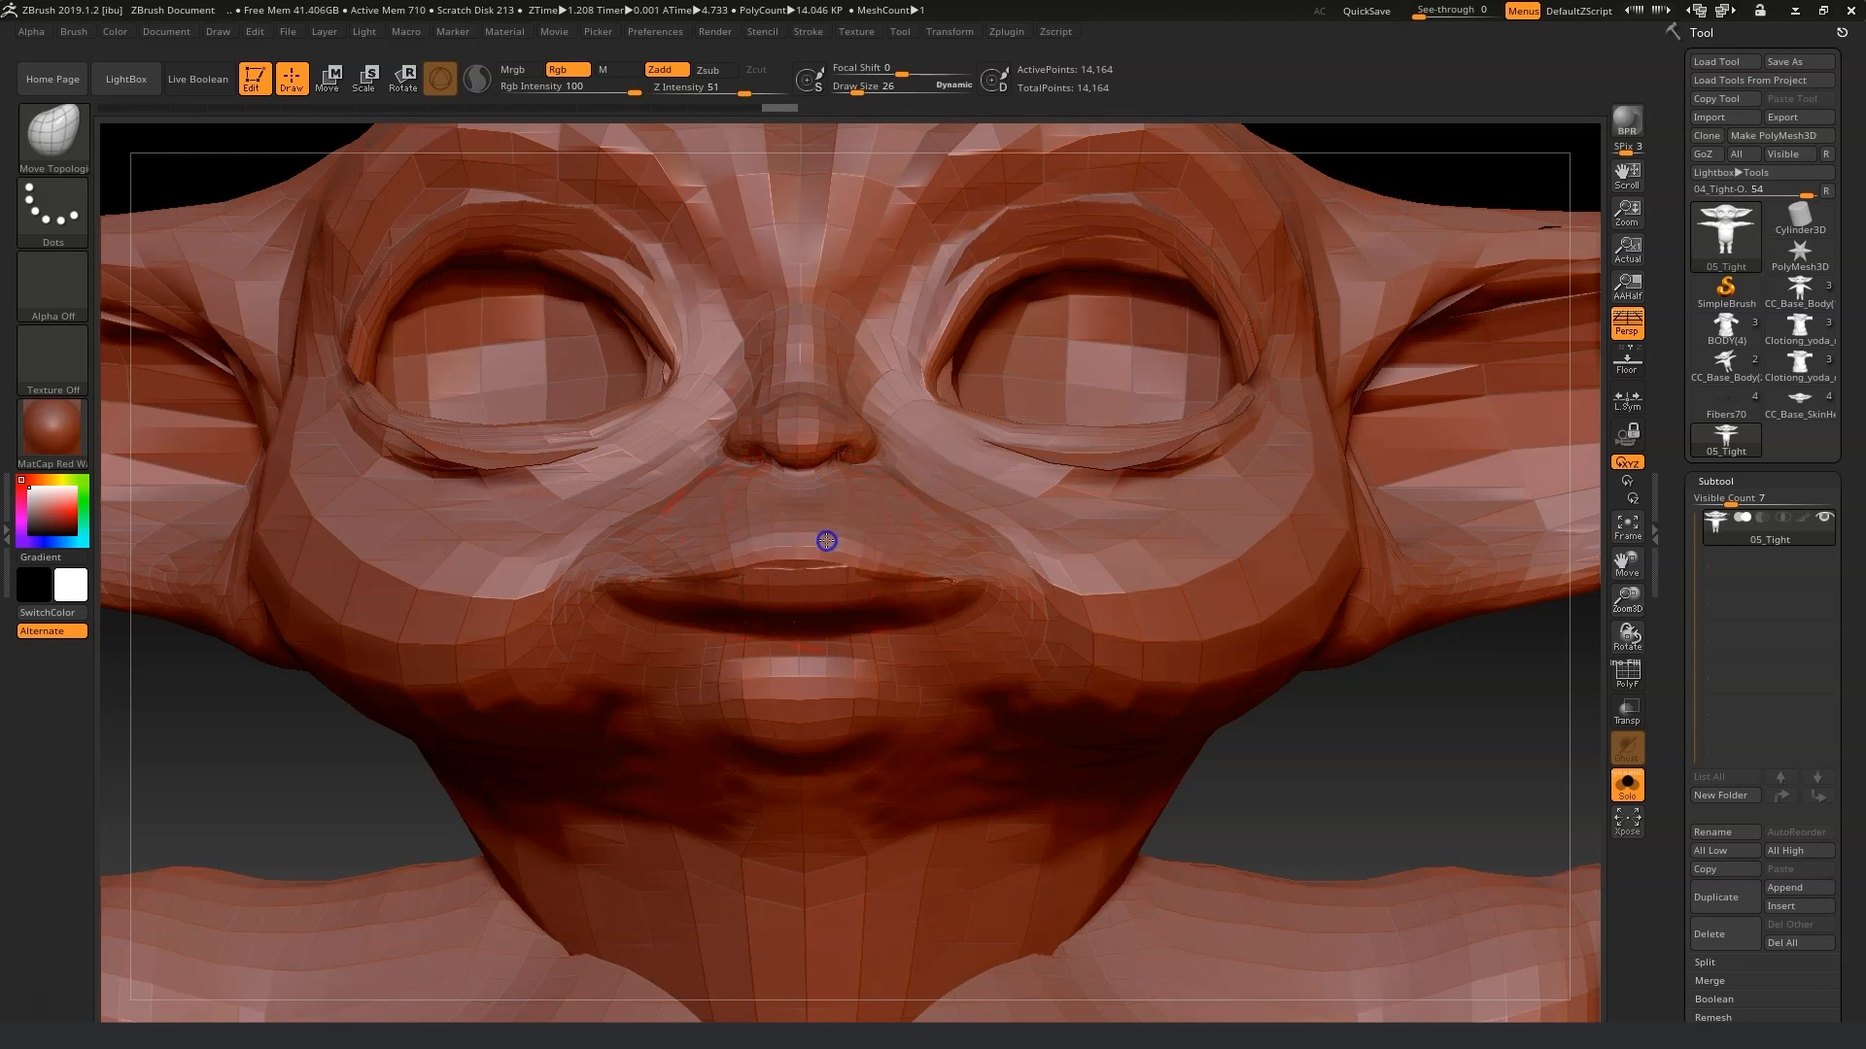
mouse_move(828, 578)
left_mouse_down()
mouse_move(827, 600)
mouse_move(899, 554)
left_mouse_up()
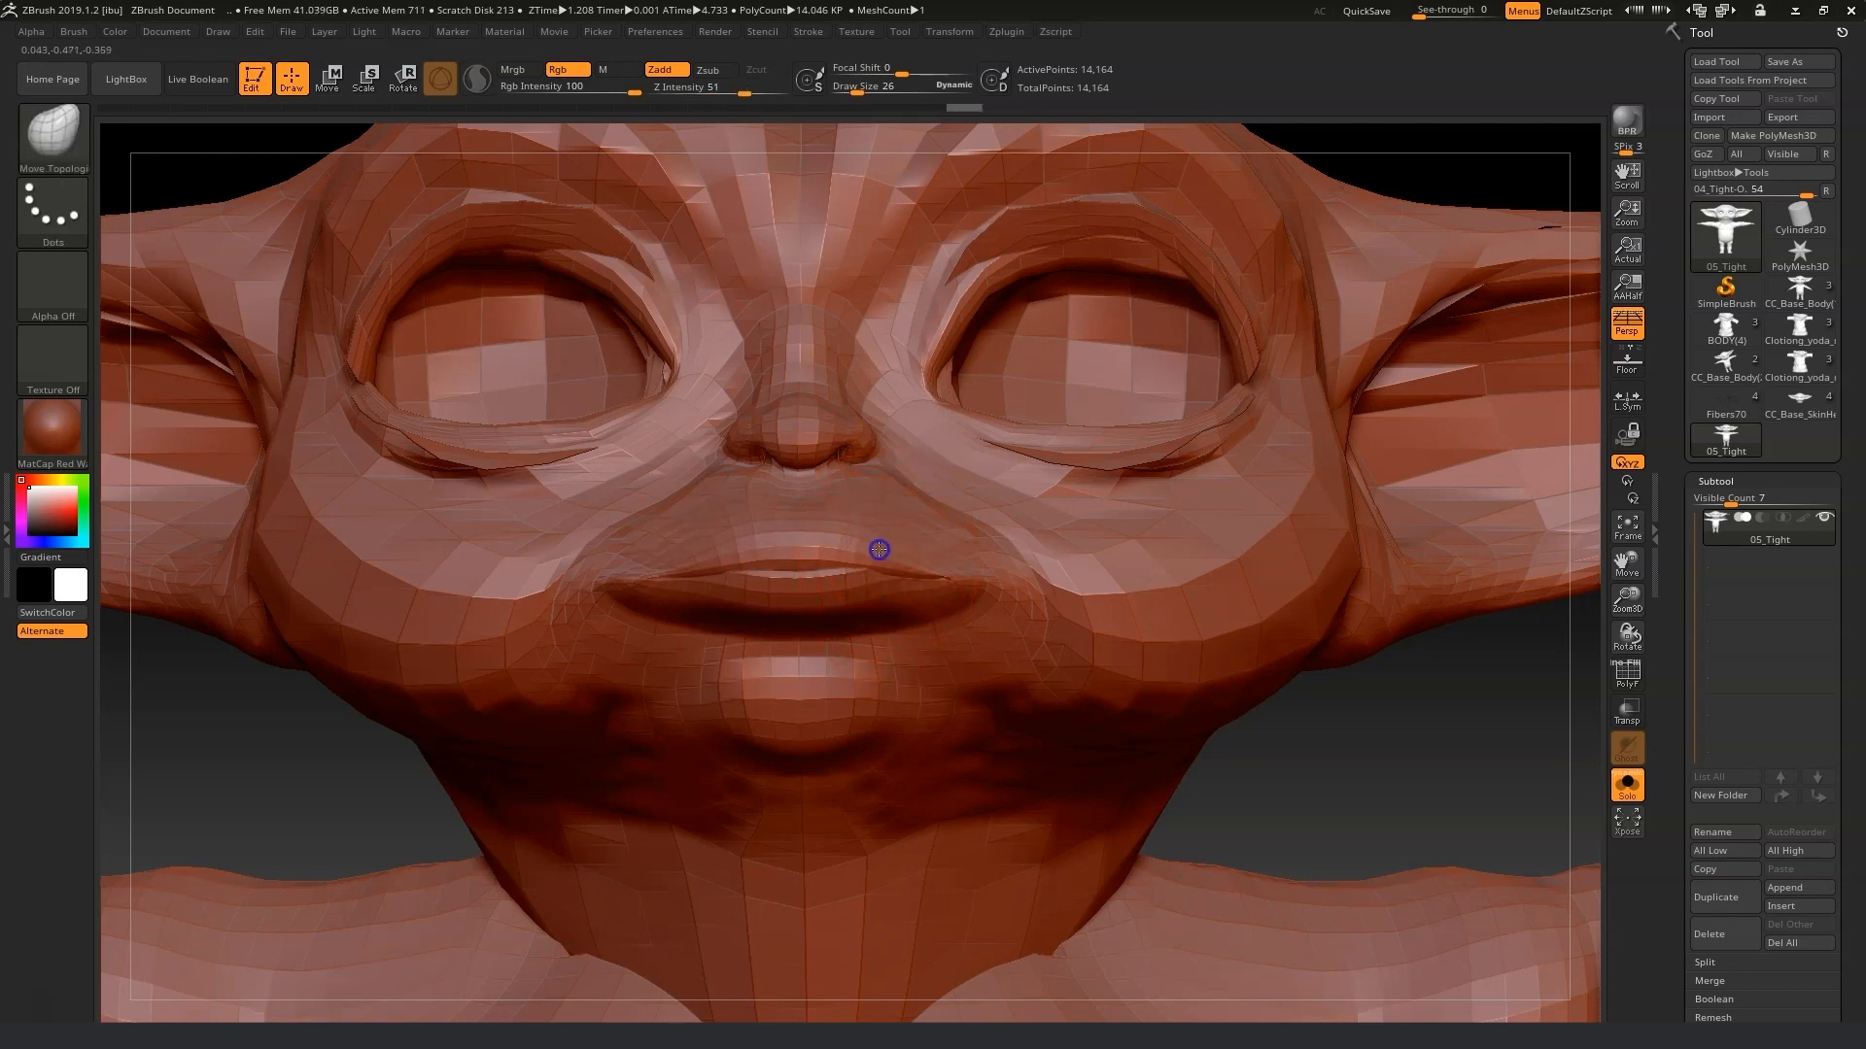
Export the fixed 05_Tight mesh as an OBJ into the Morph fix folder, replacing the original.
right_click_drag(1366, 749, 1250, 741)
mouse_move(945, 575)
right_mouse_down()
mouse_move(496, 738)
mouse_move(874, 632)
mouse_move(866, 612)
mouse_move(924, 574)
right_mouse_up()
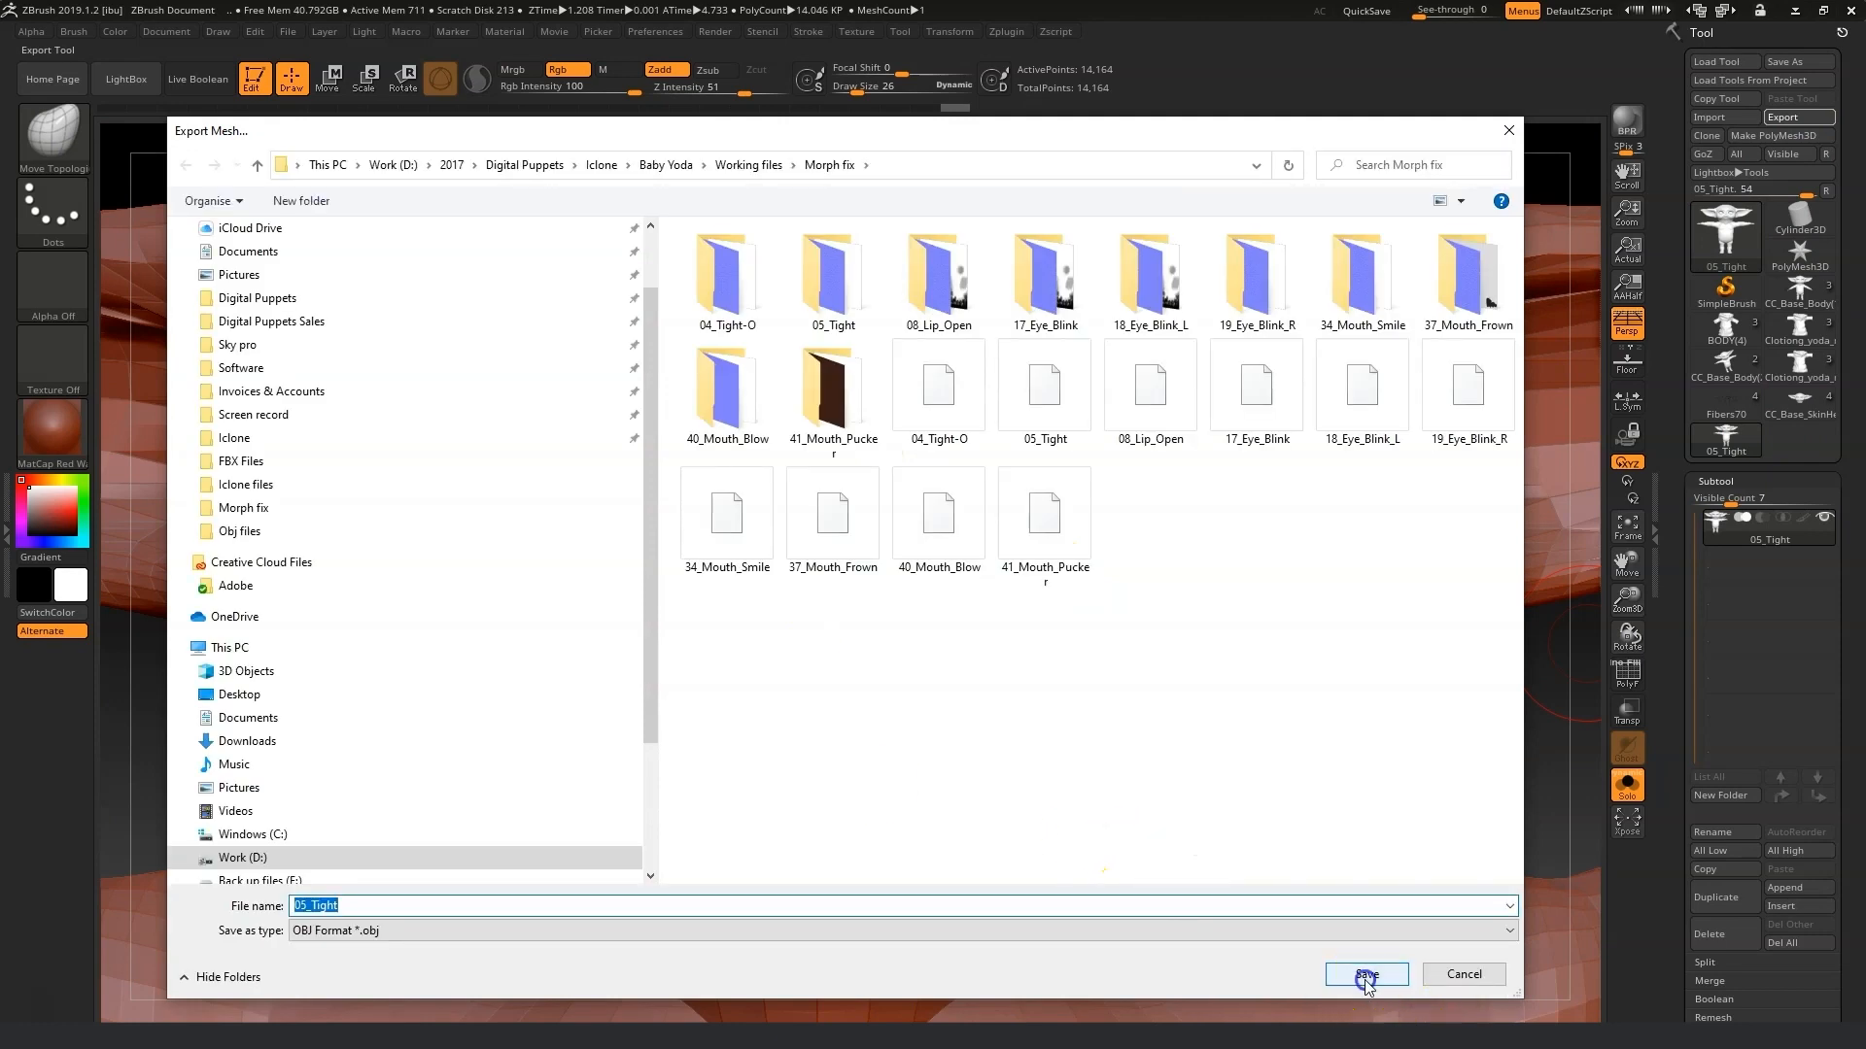
left_click(1365, 974)
left_click(1011, 524)
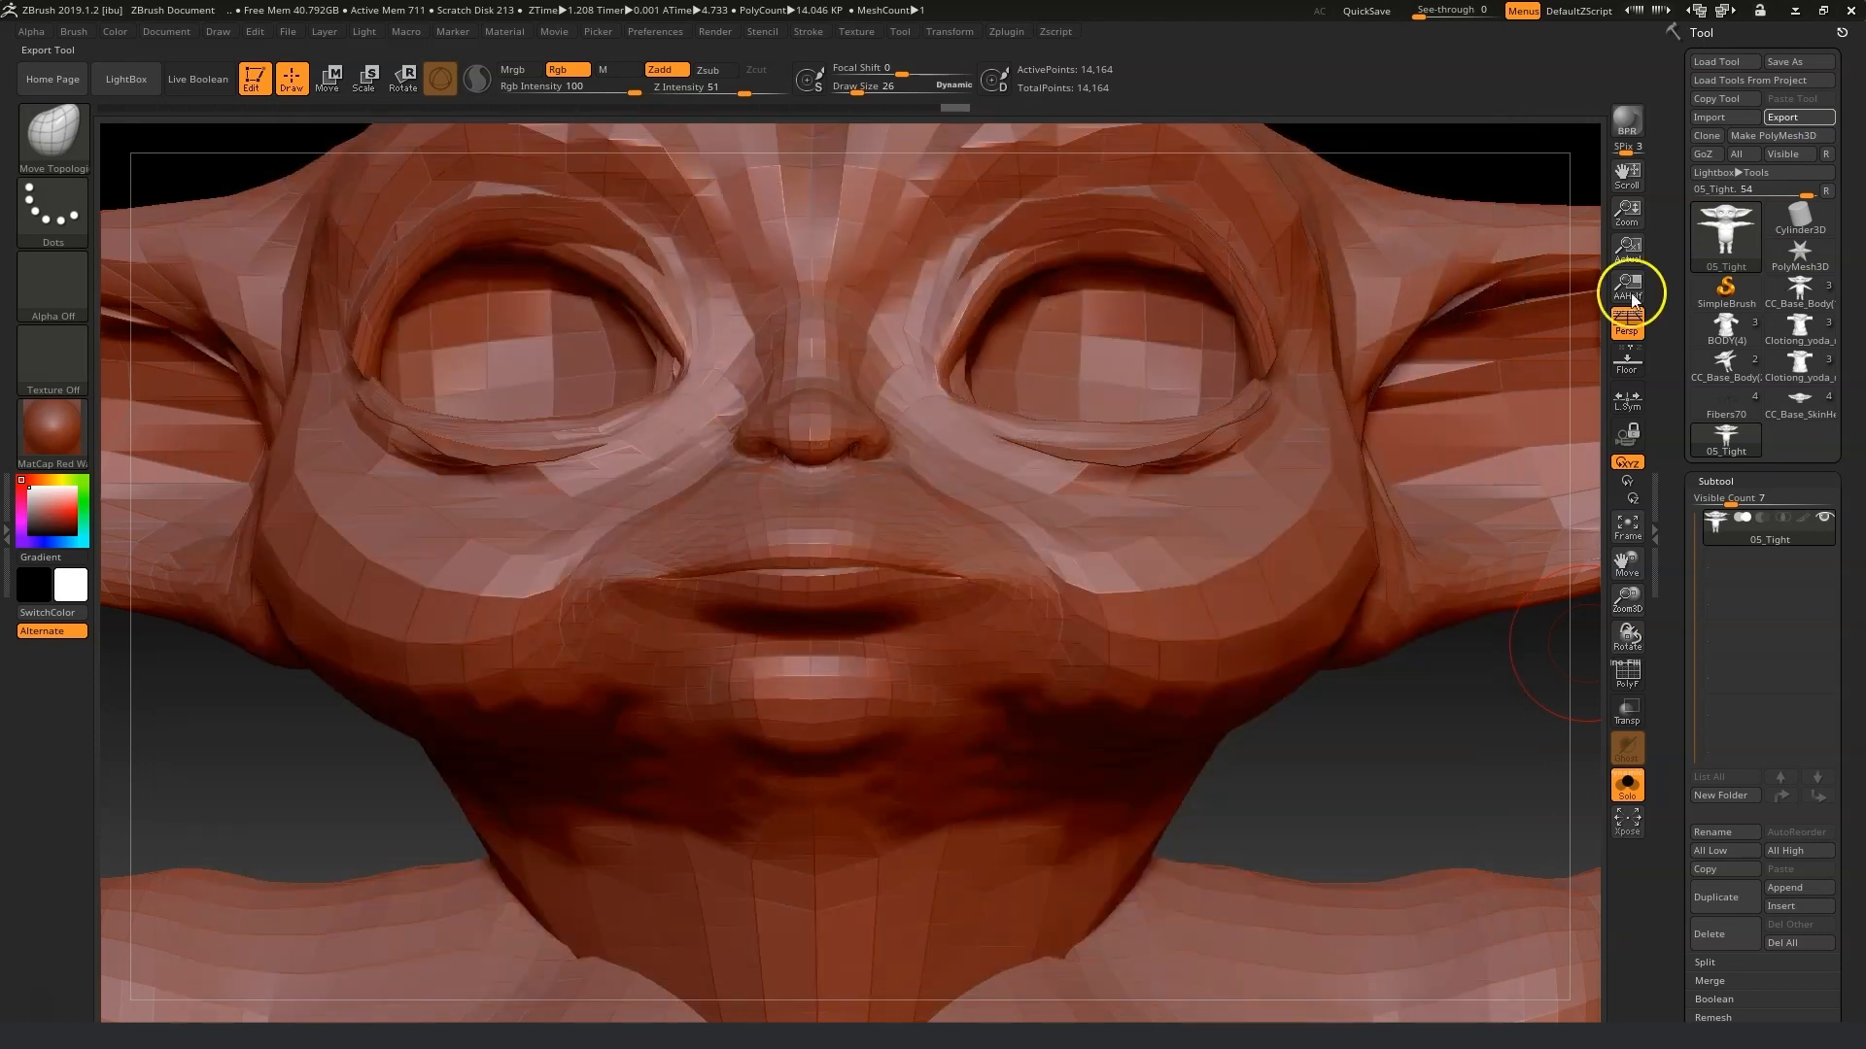
Import the 08_Lip_Open OBJ from the Morph fix folder.
left_click(1708, 118)
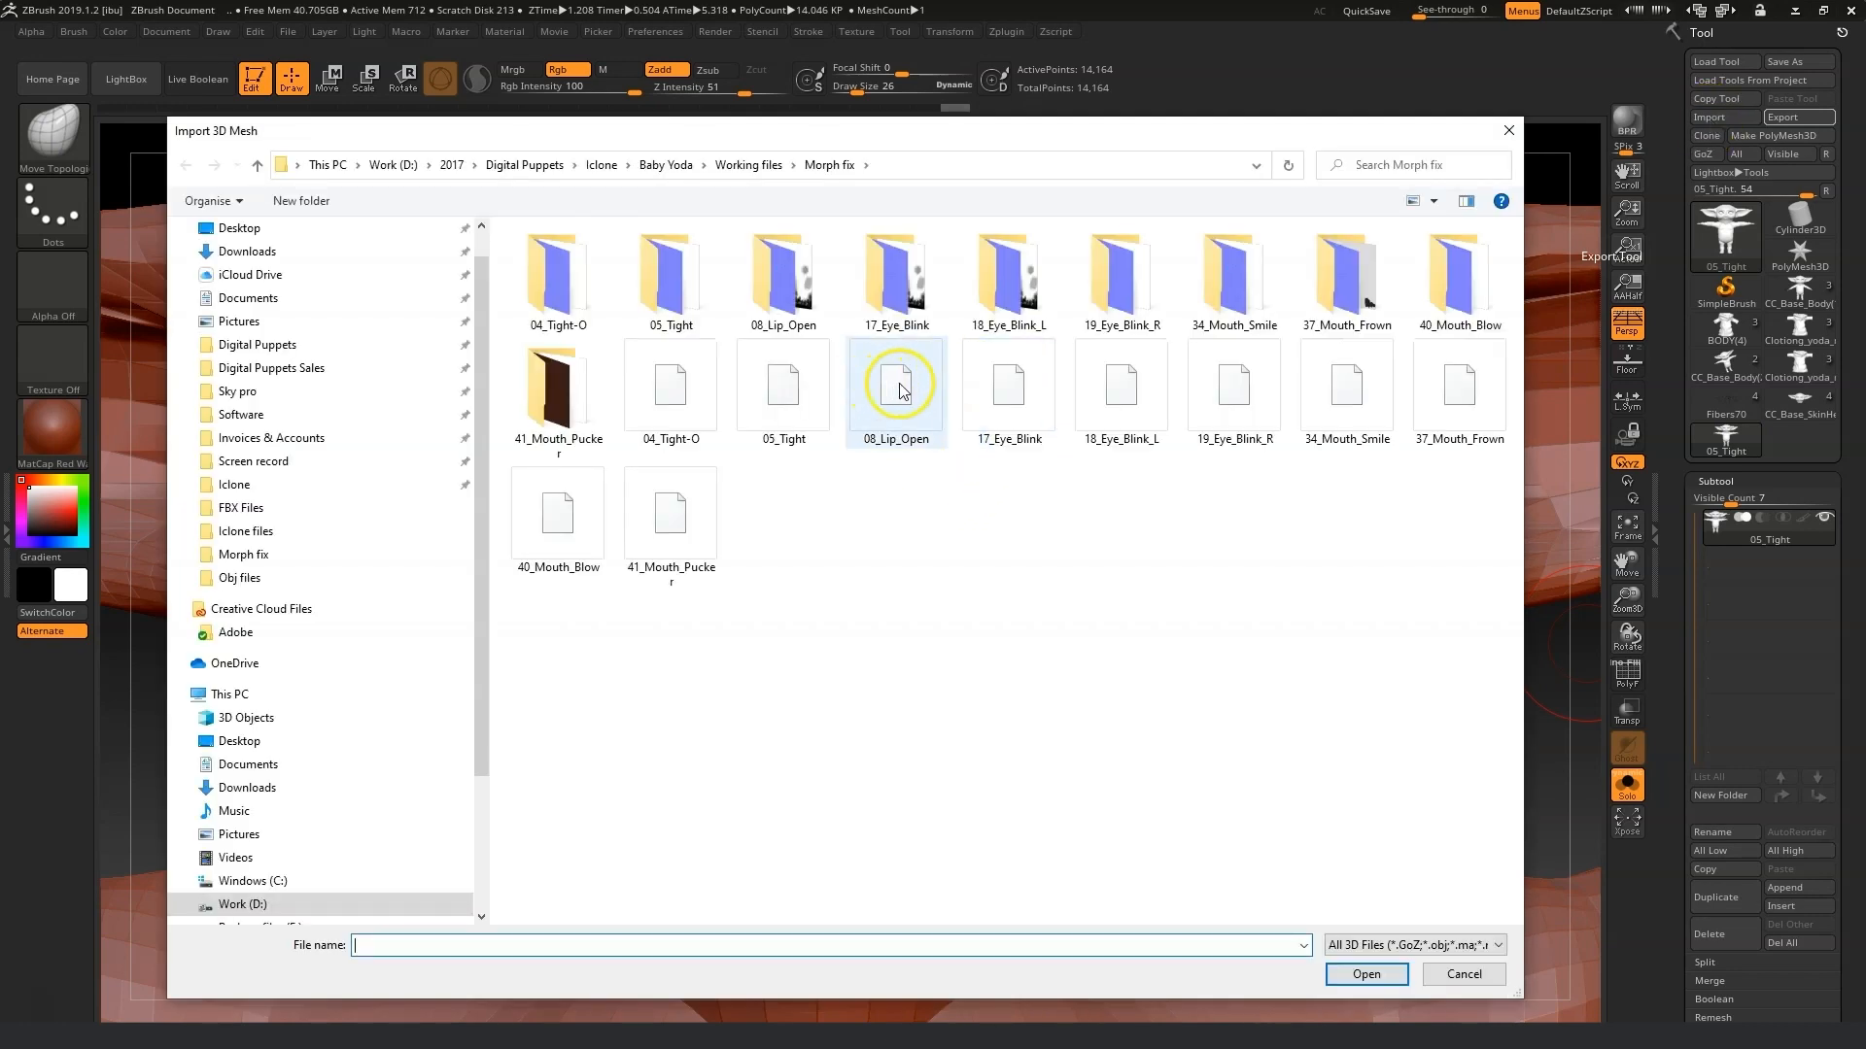
left_click(898, 390)
left_click(1367, 974)
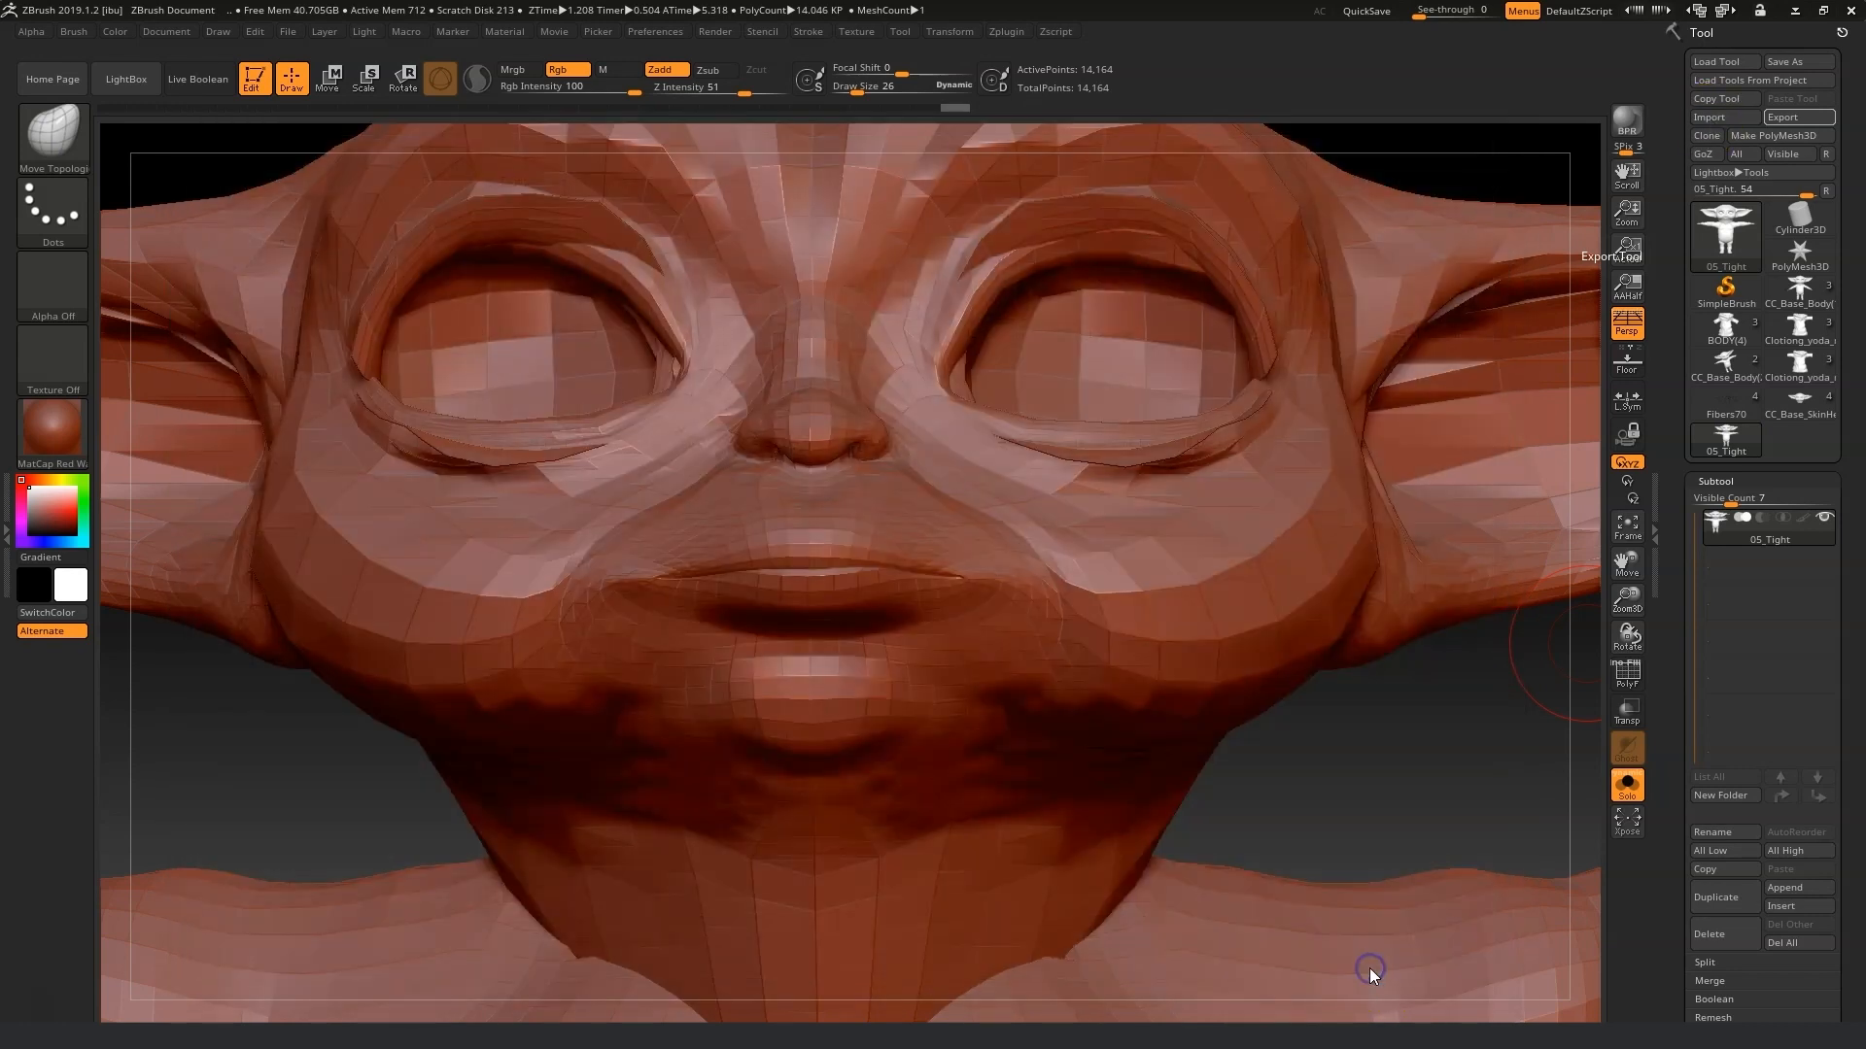
Adjust the 08_Lip_Open mouth and export it as an OBJ over the original in Morph fix.
left_click_drag(854, 555, 920, 592)
key("shift")
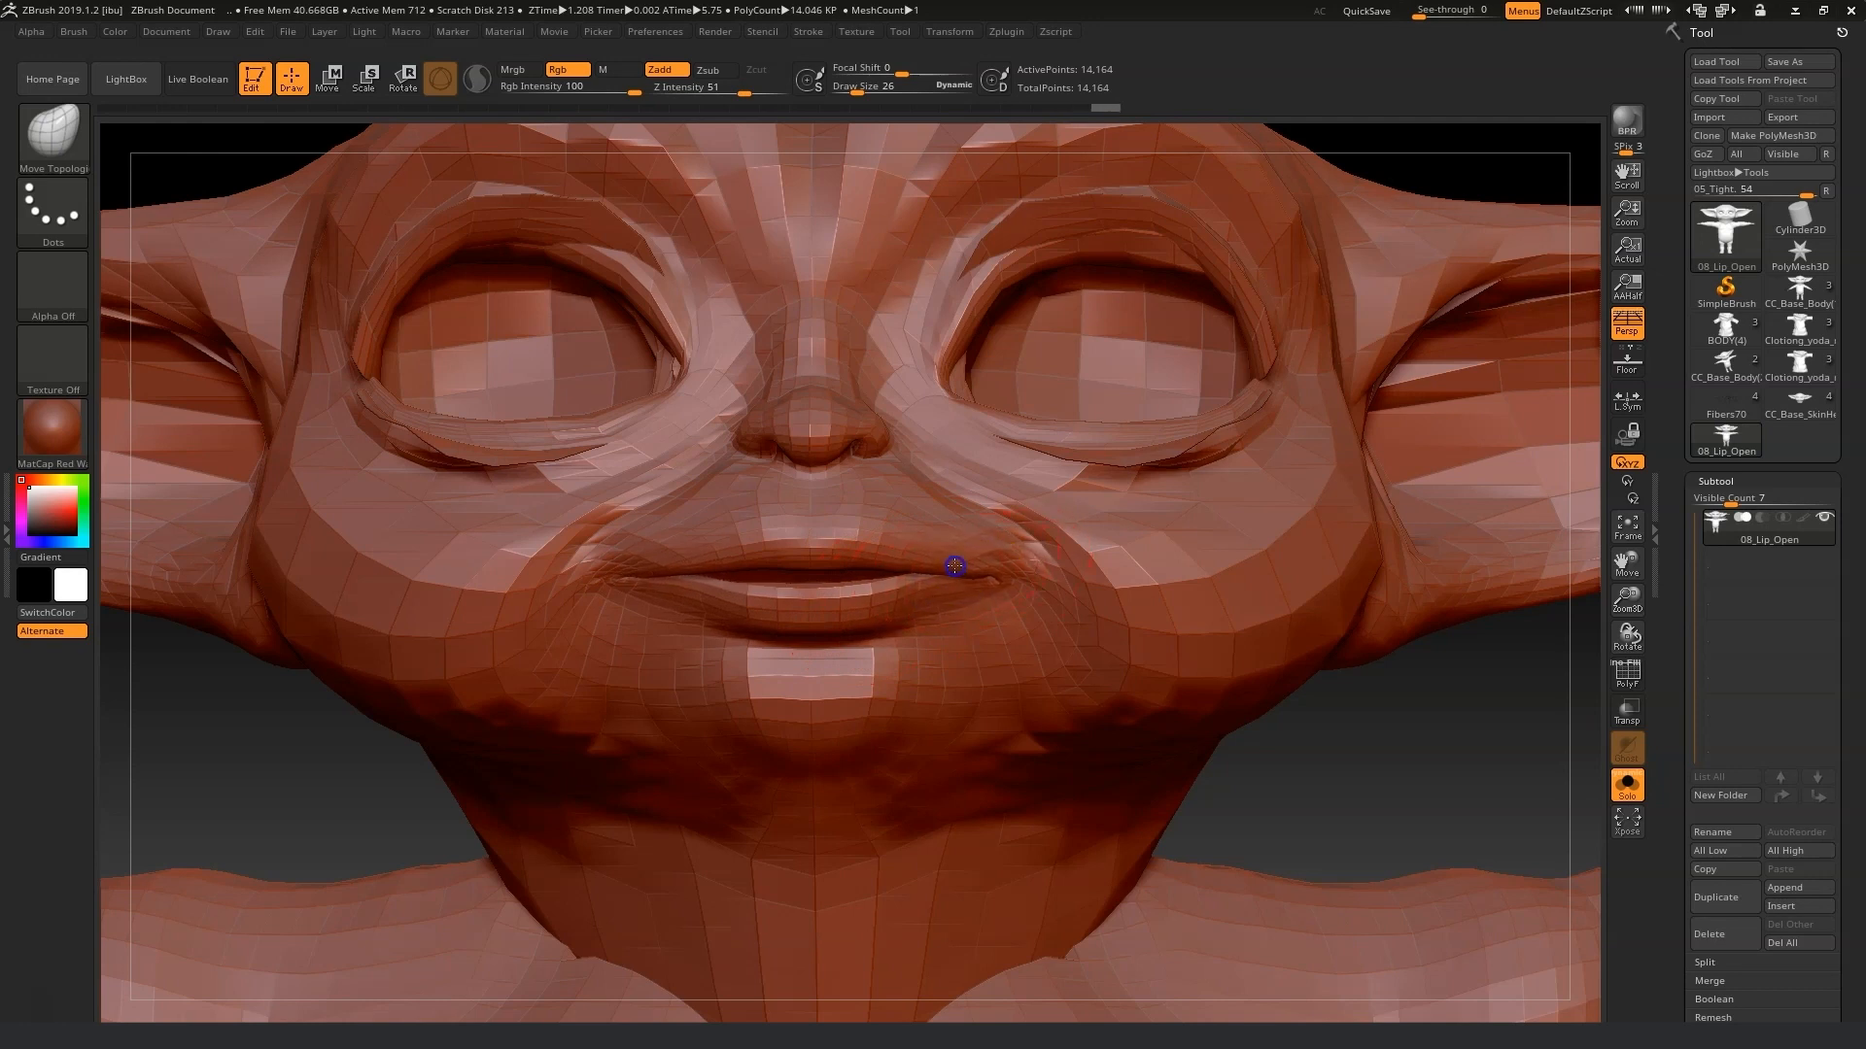
left_click(1781, 118)
left_click(1365, 972)
left_click(980, 521)
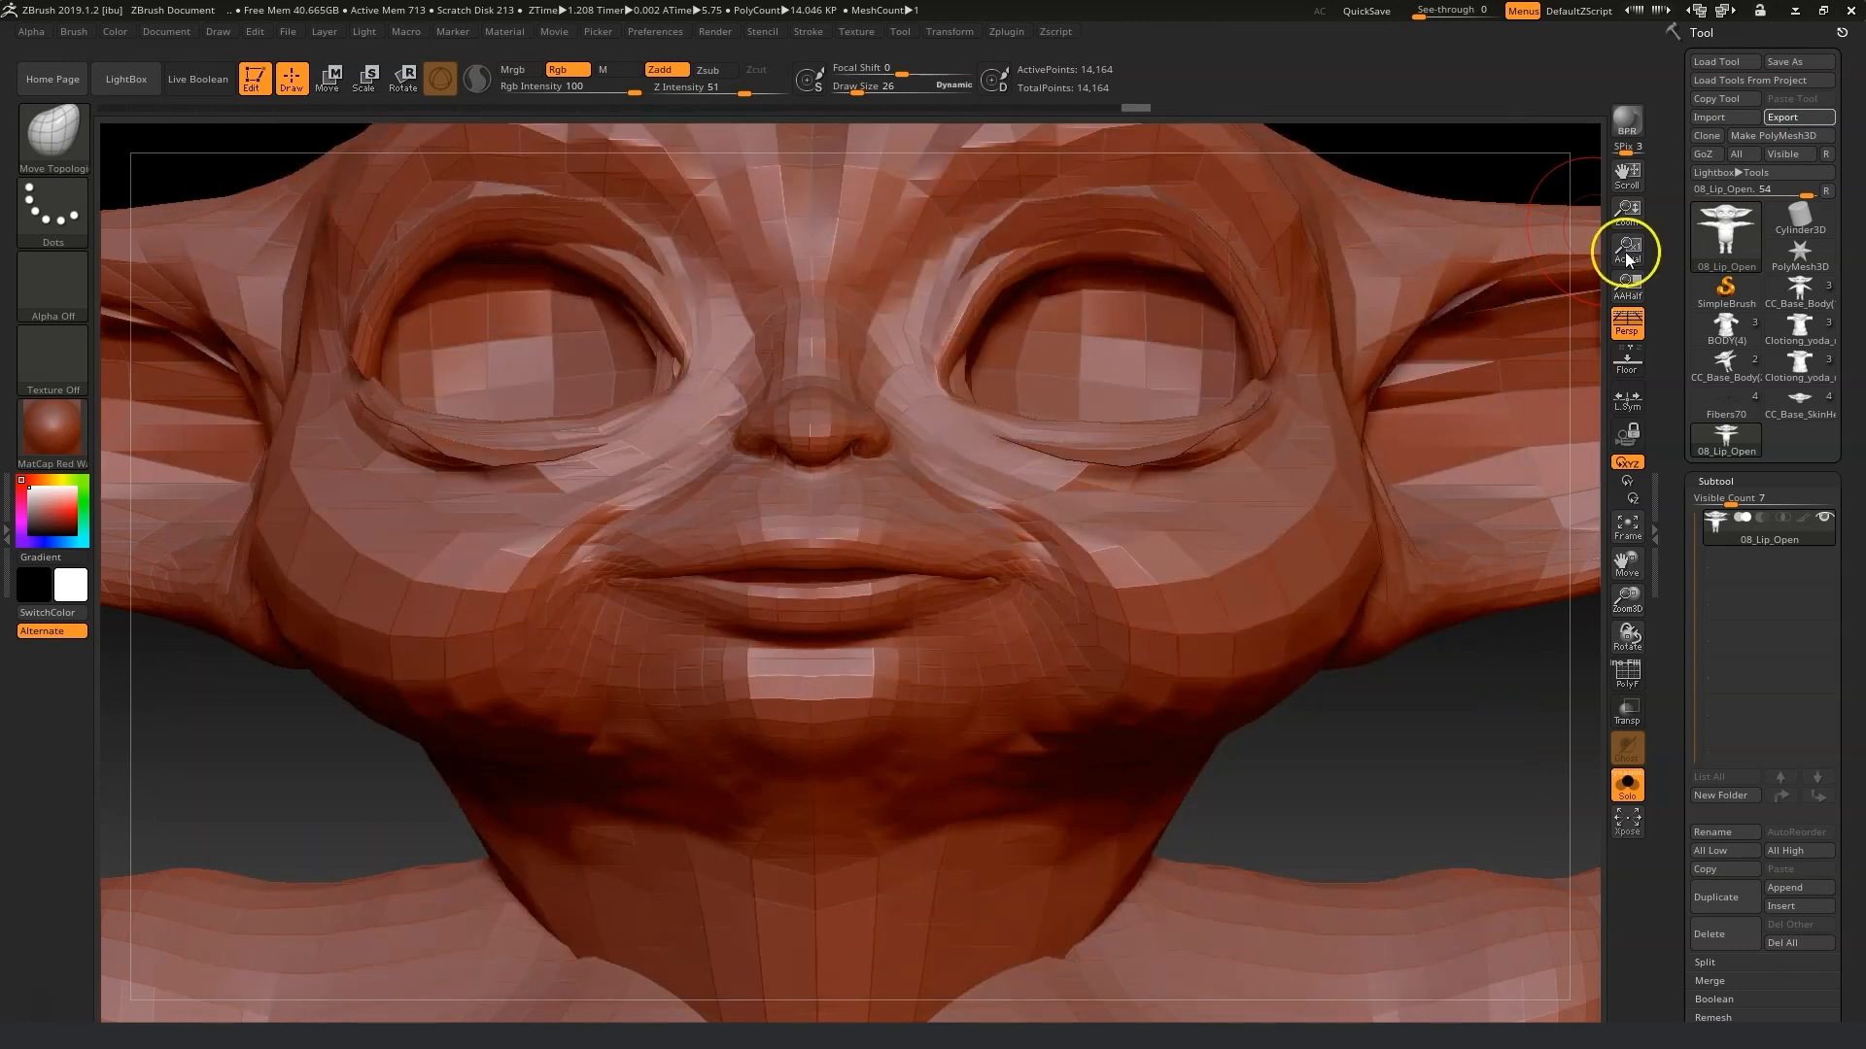
Import the 17_Eye_Blink OBJ from the Morph fix folder.
left_click(1718, 117)
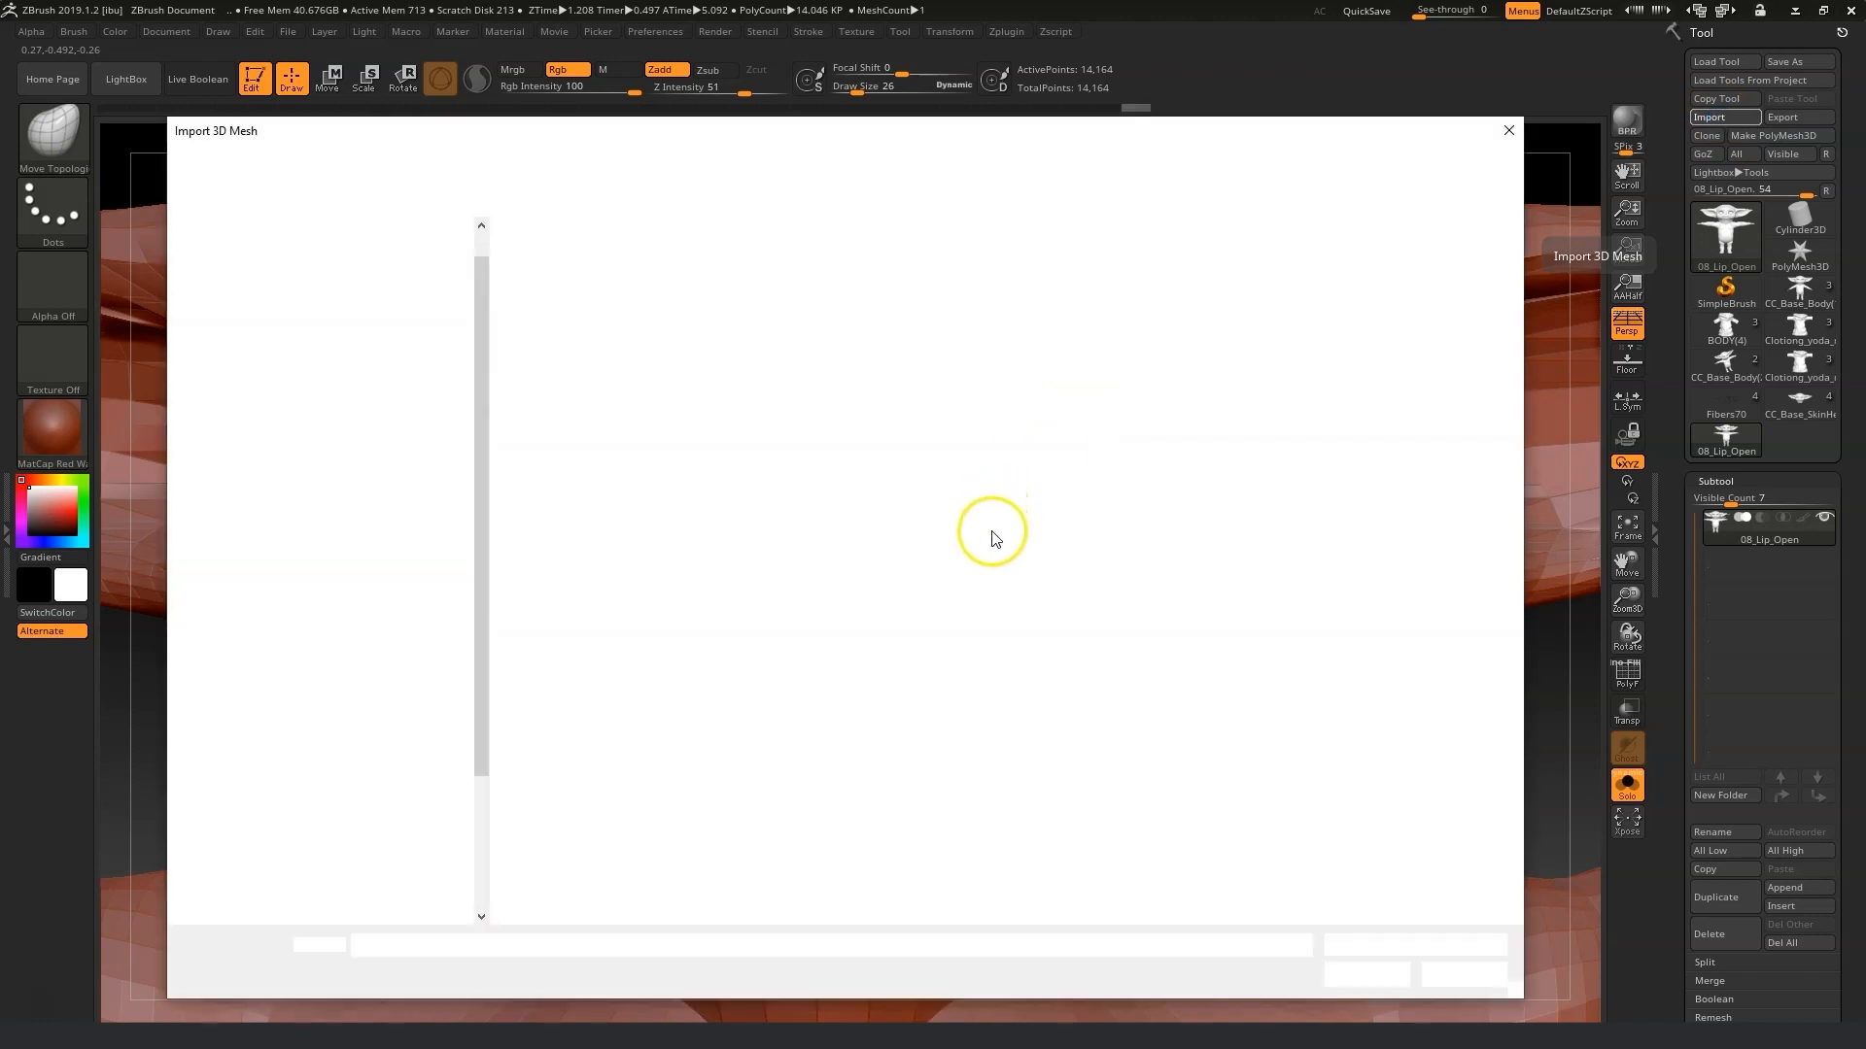
left_click(1037, 381)
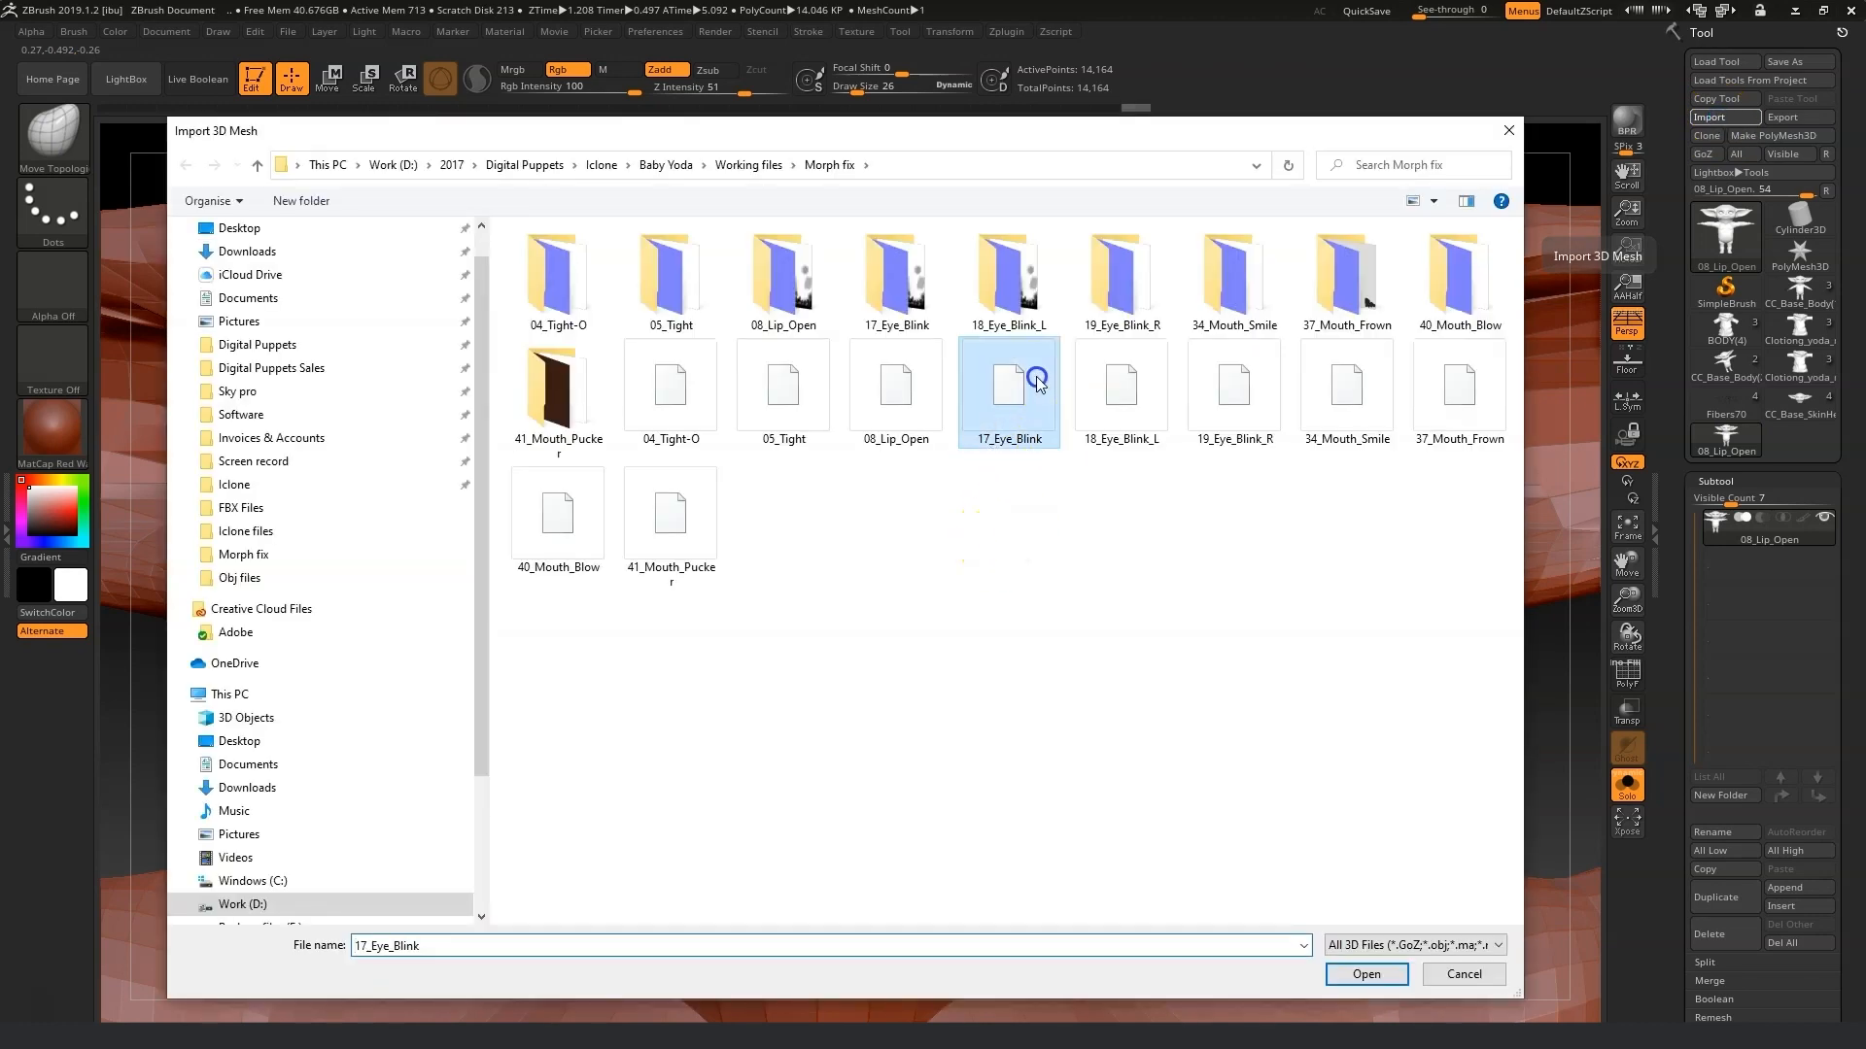
left_click(1385, 979)
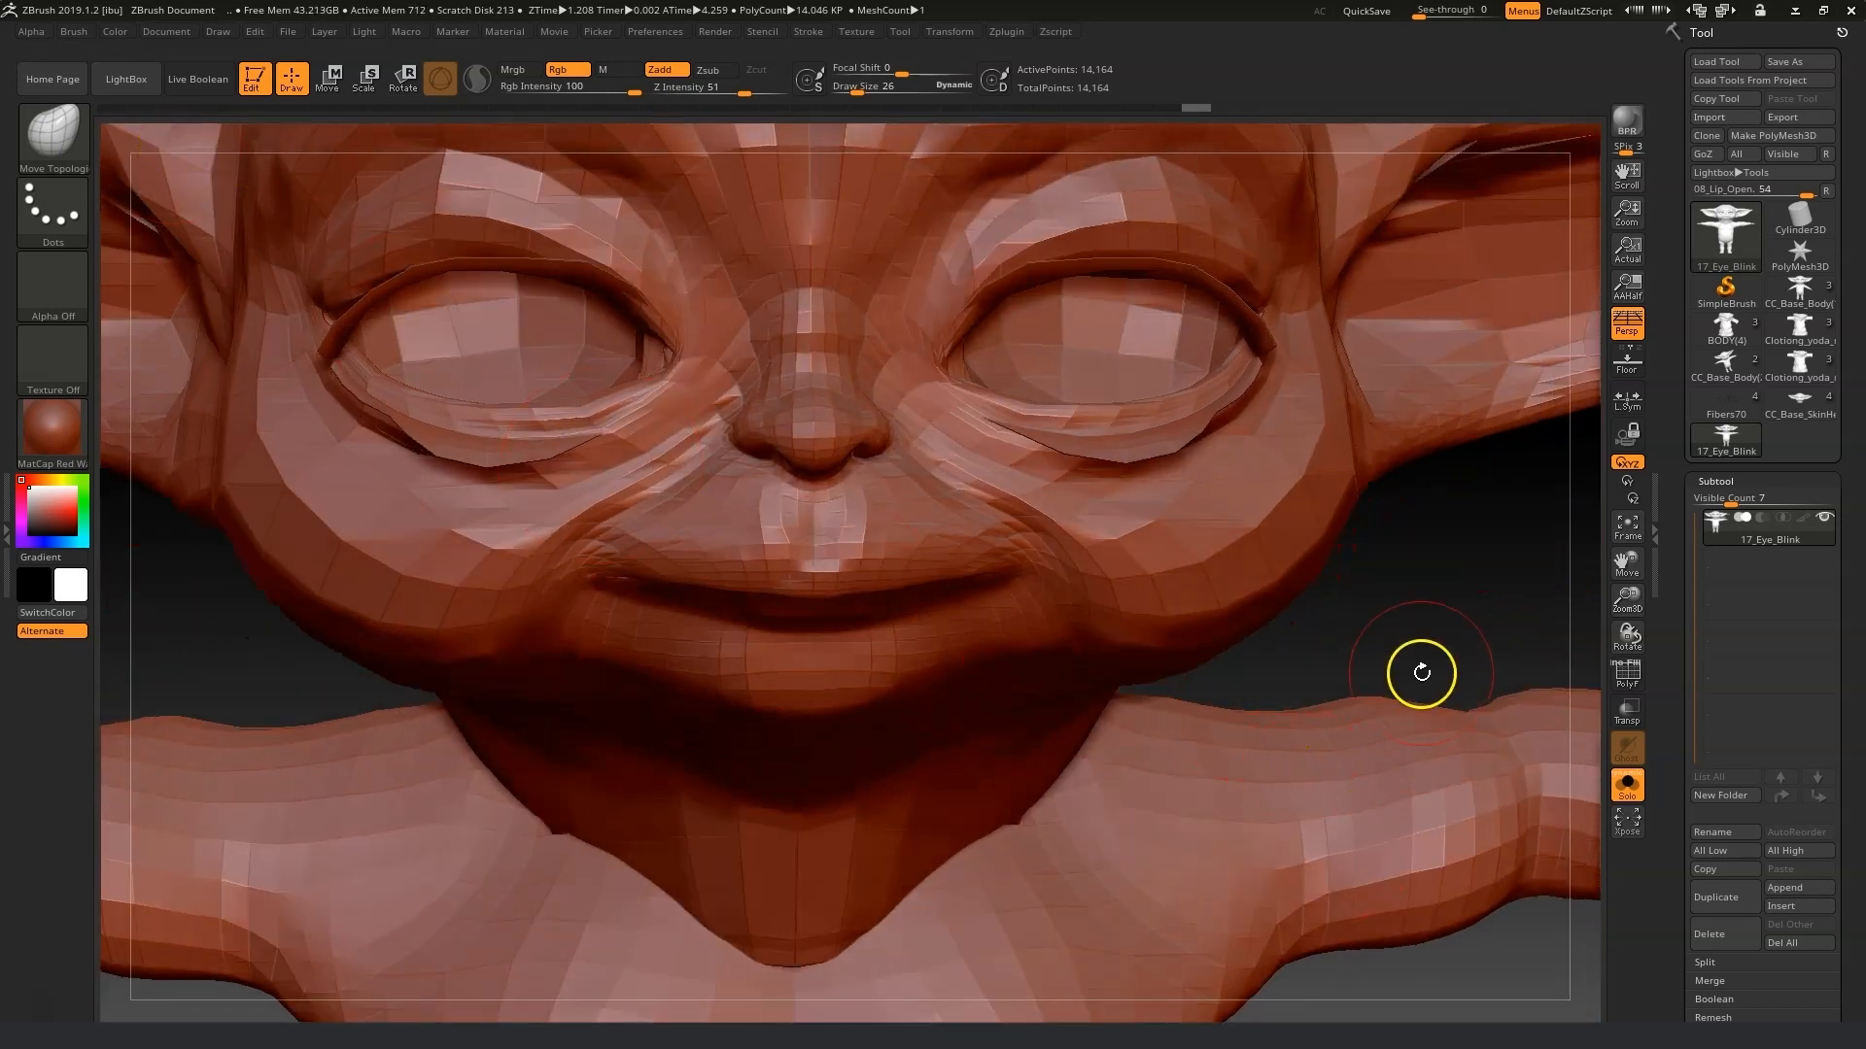
Isolate the face polygroup of the 17_Eye_Blink mesh, hiding the other parts.
left_click_drag(1422, 673, 1420, 645)
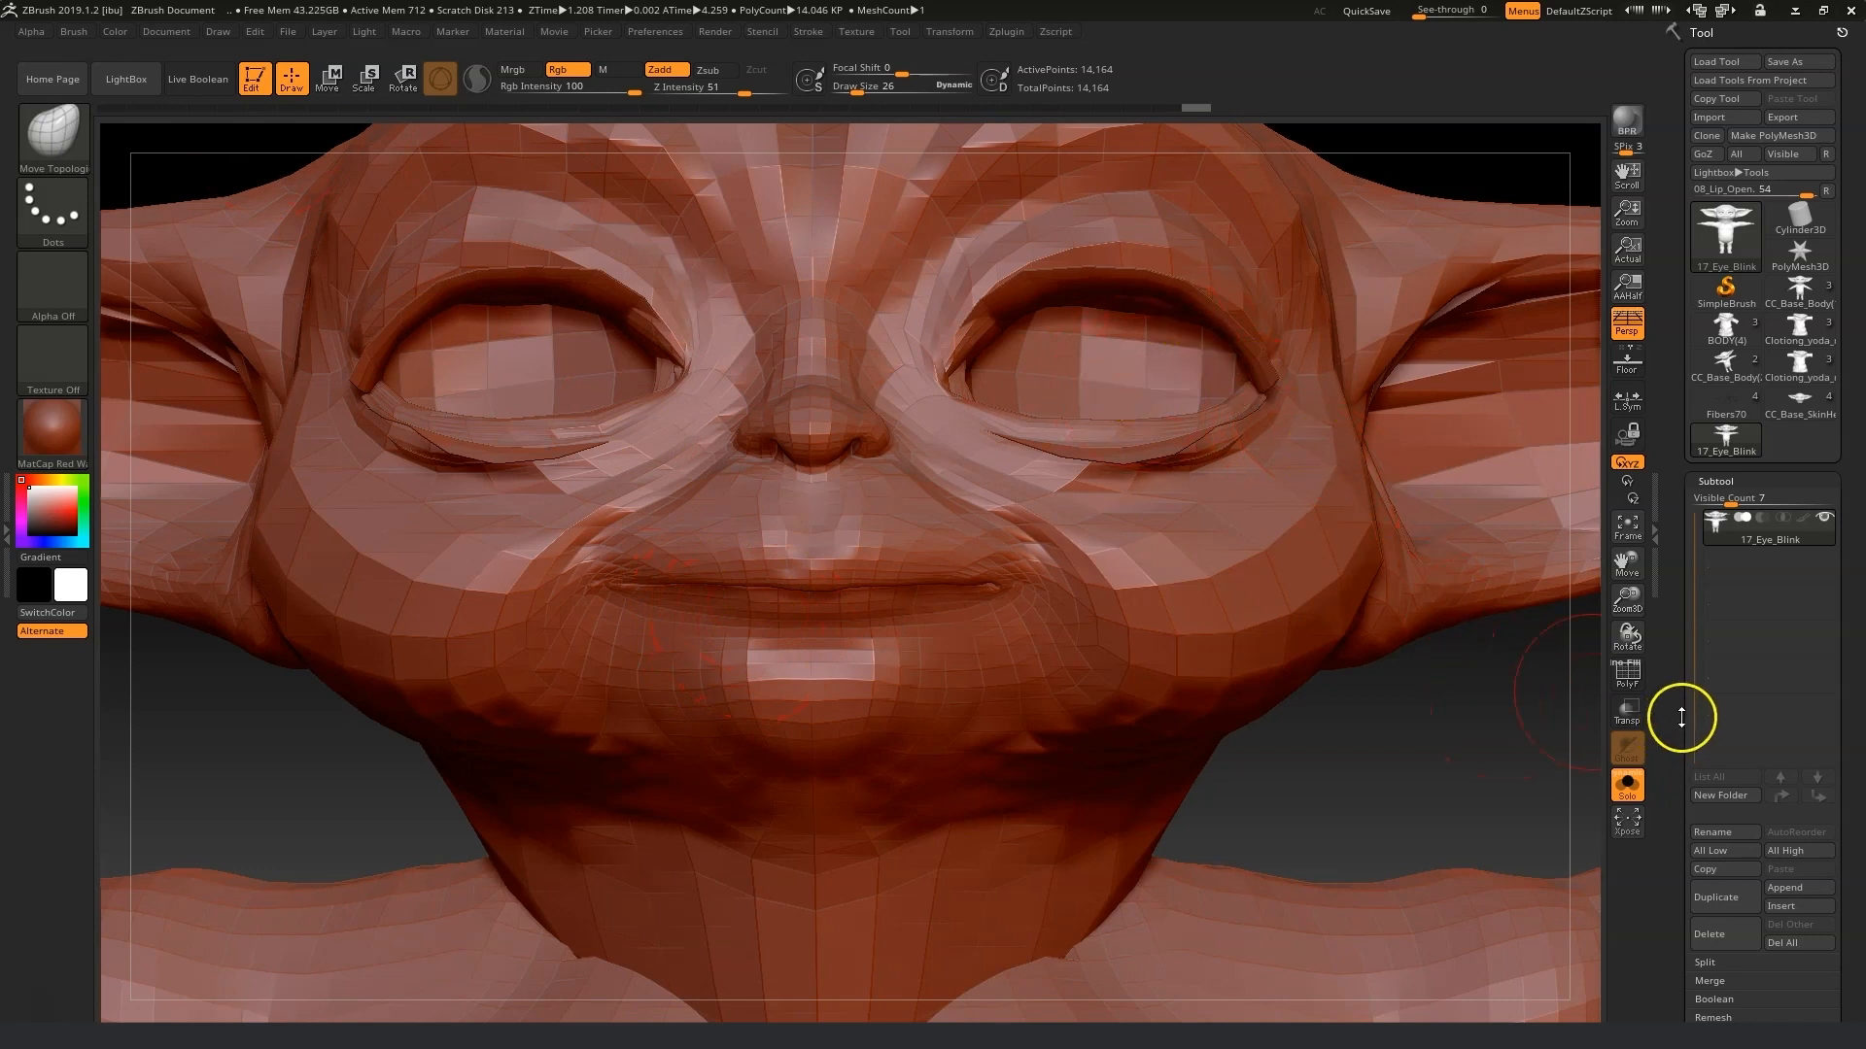
left_click_drag(1847, 982, 1813, 731)
left_click(1725, 585)
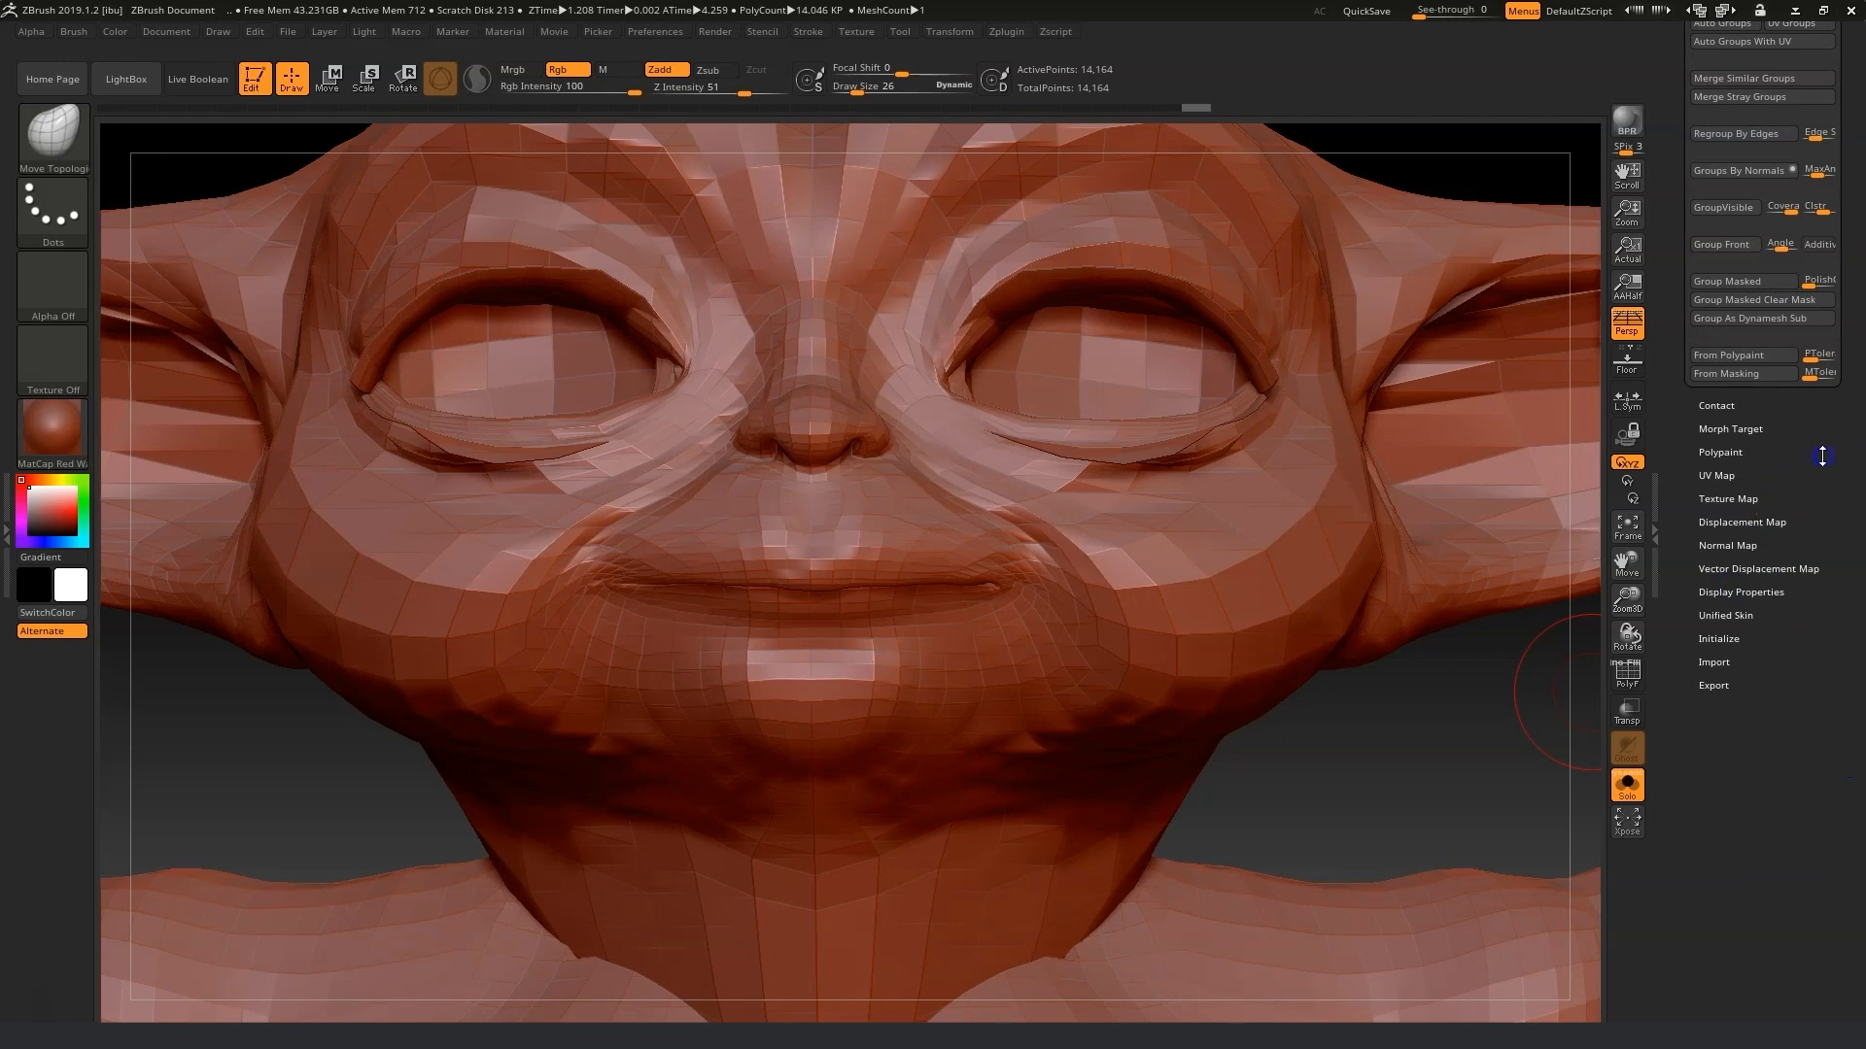
left_click_drag(1822, 456, 1824, 484)
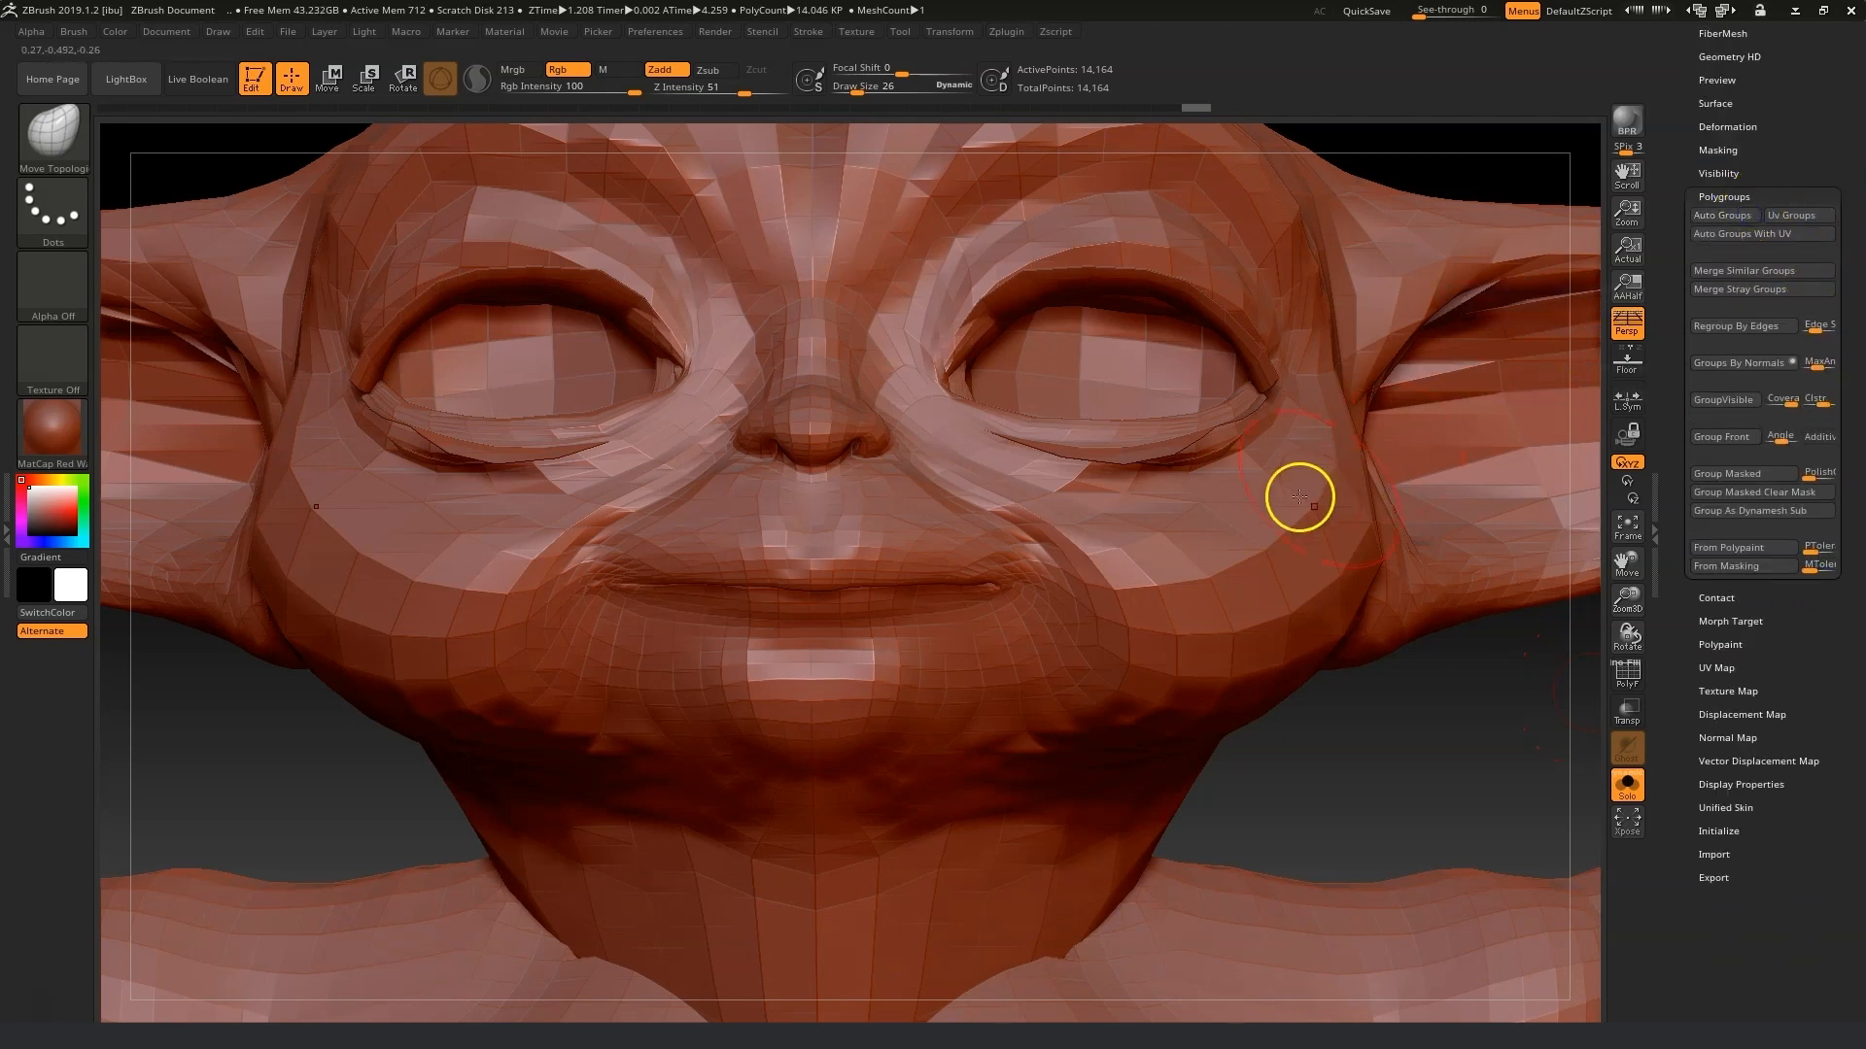
key("ctrl+shift")
left_click(1241, 553, "ctrl+shift")
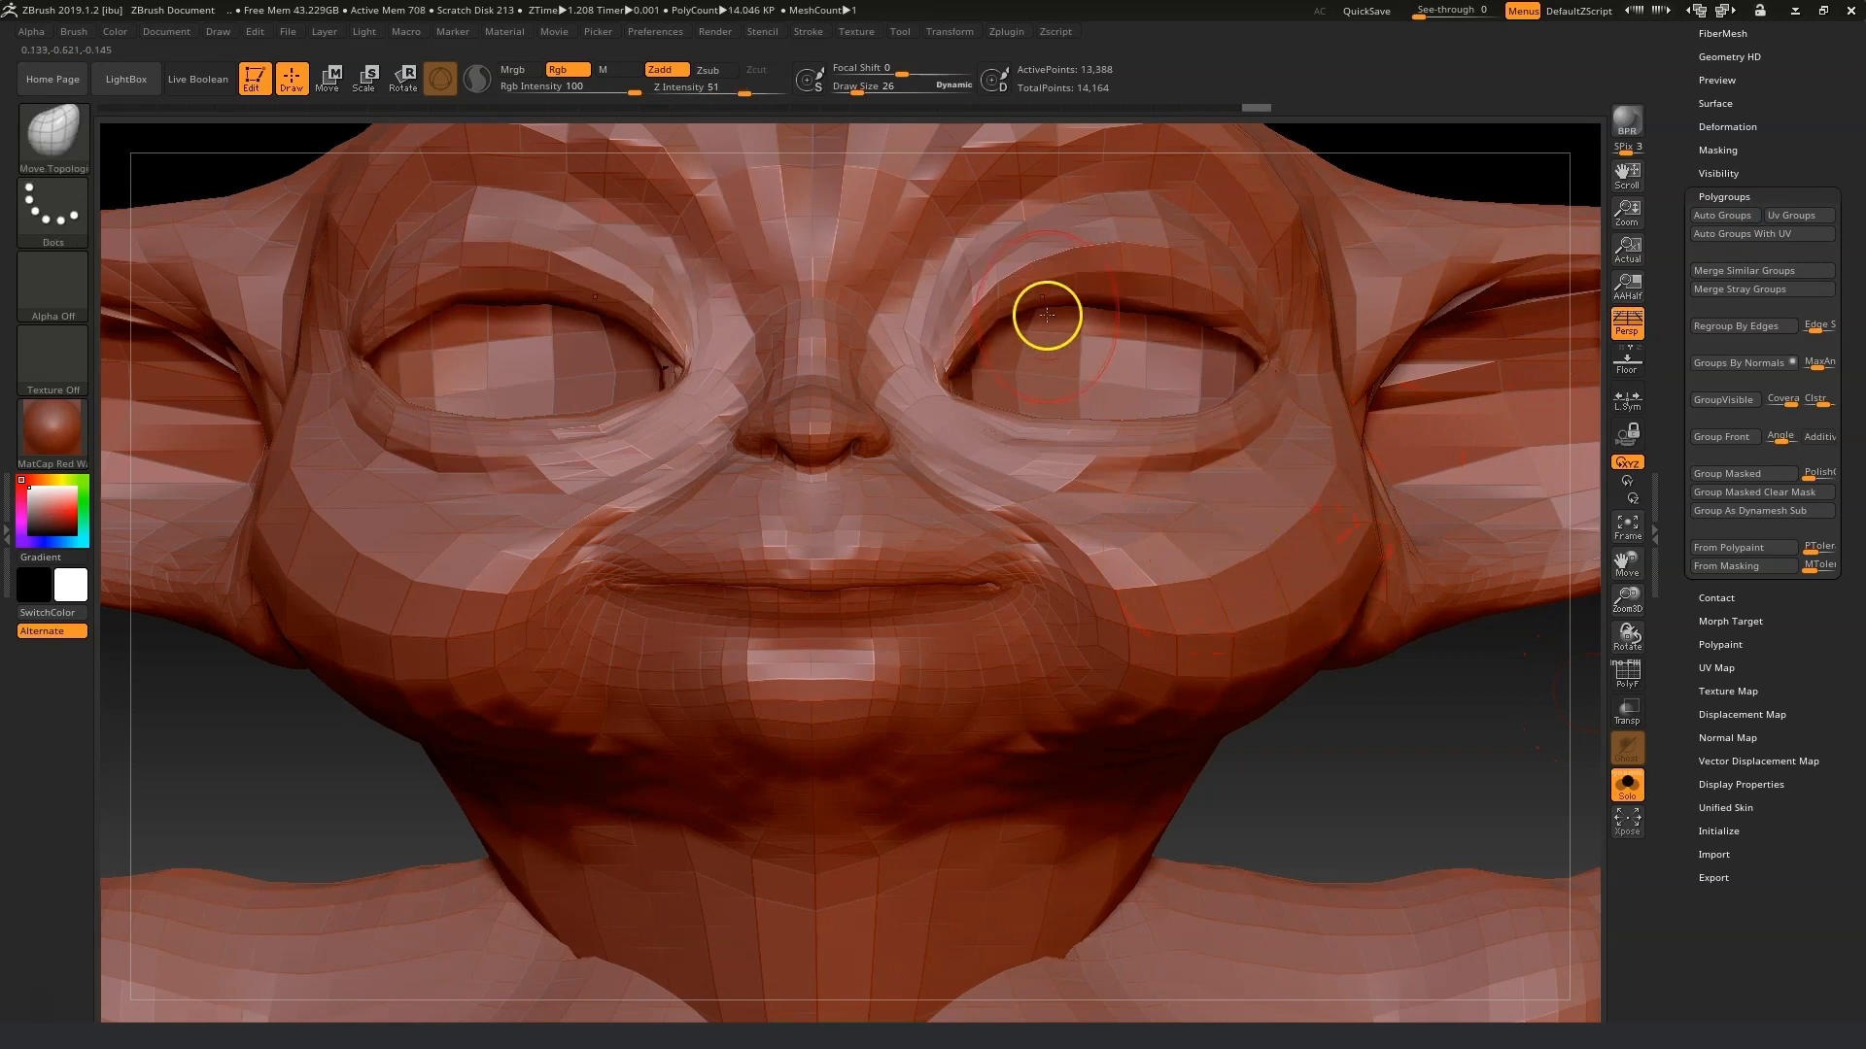
left_click_drag(1475, 774, 1408, 770)
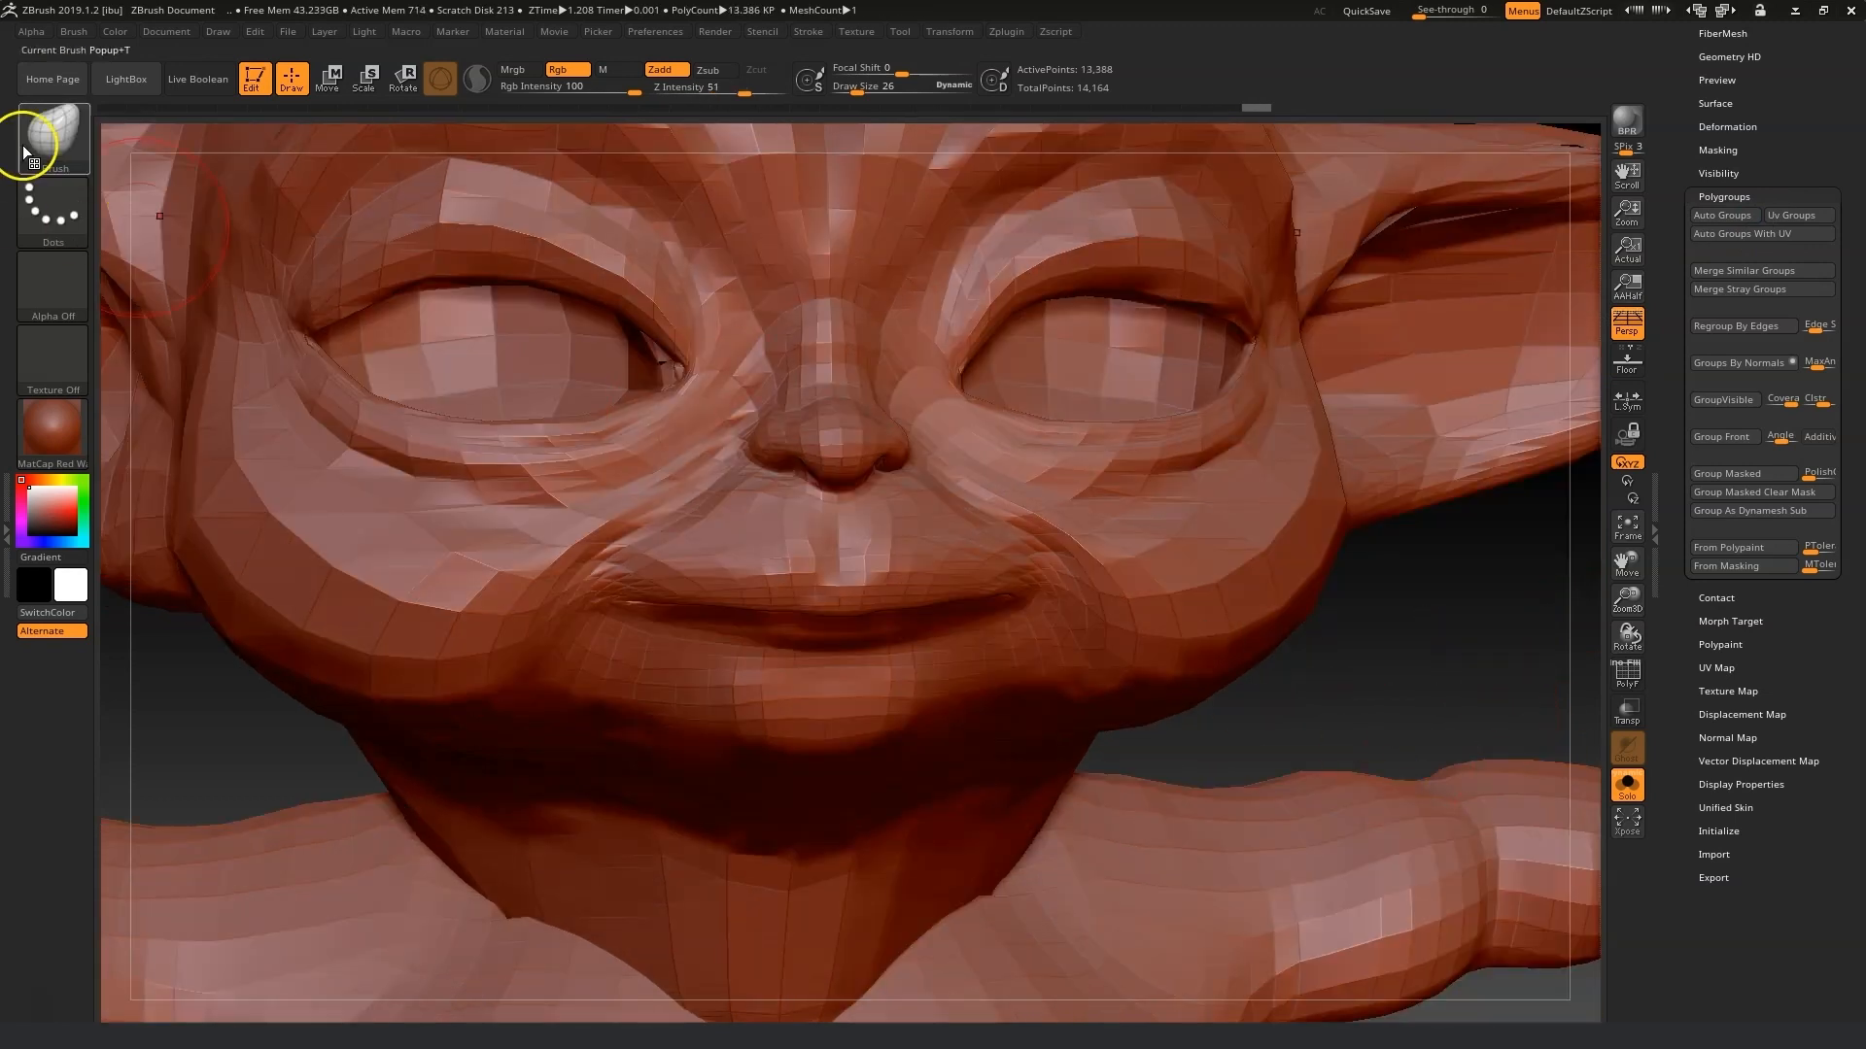
Set the Move Topology draw size to 42 and pull the upper eyelids down to close the eyes.
left_click(41, 126)
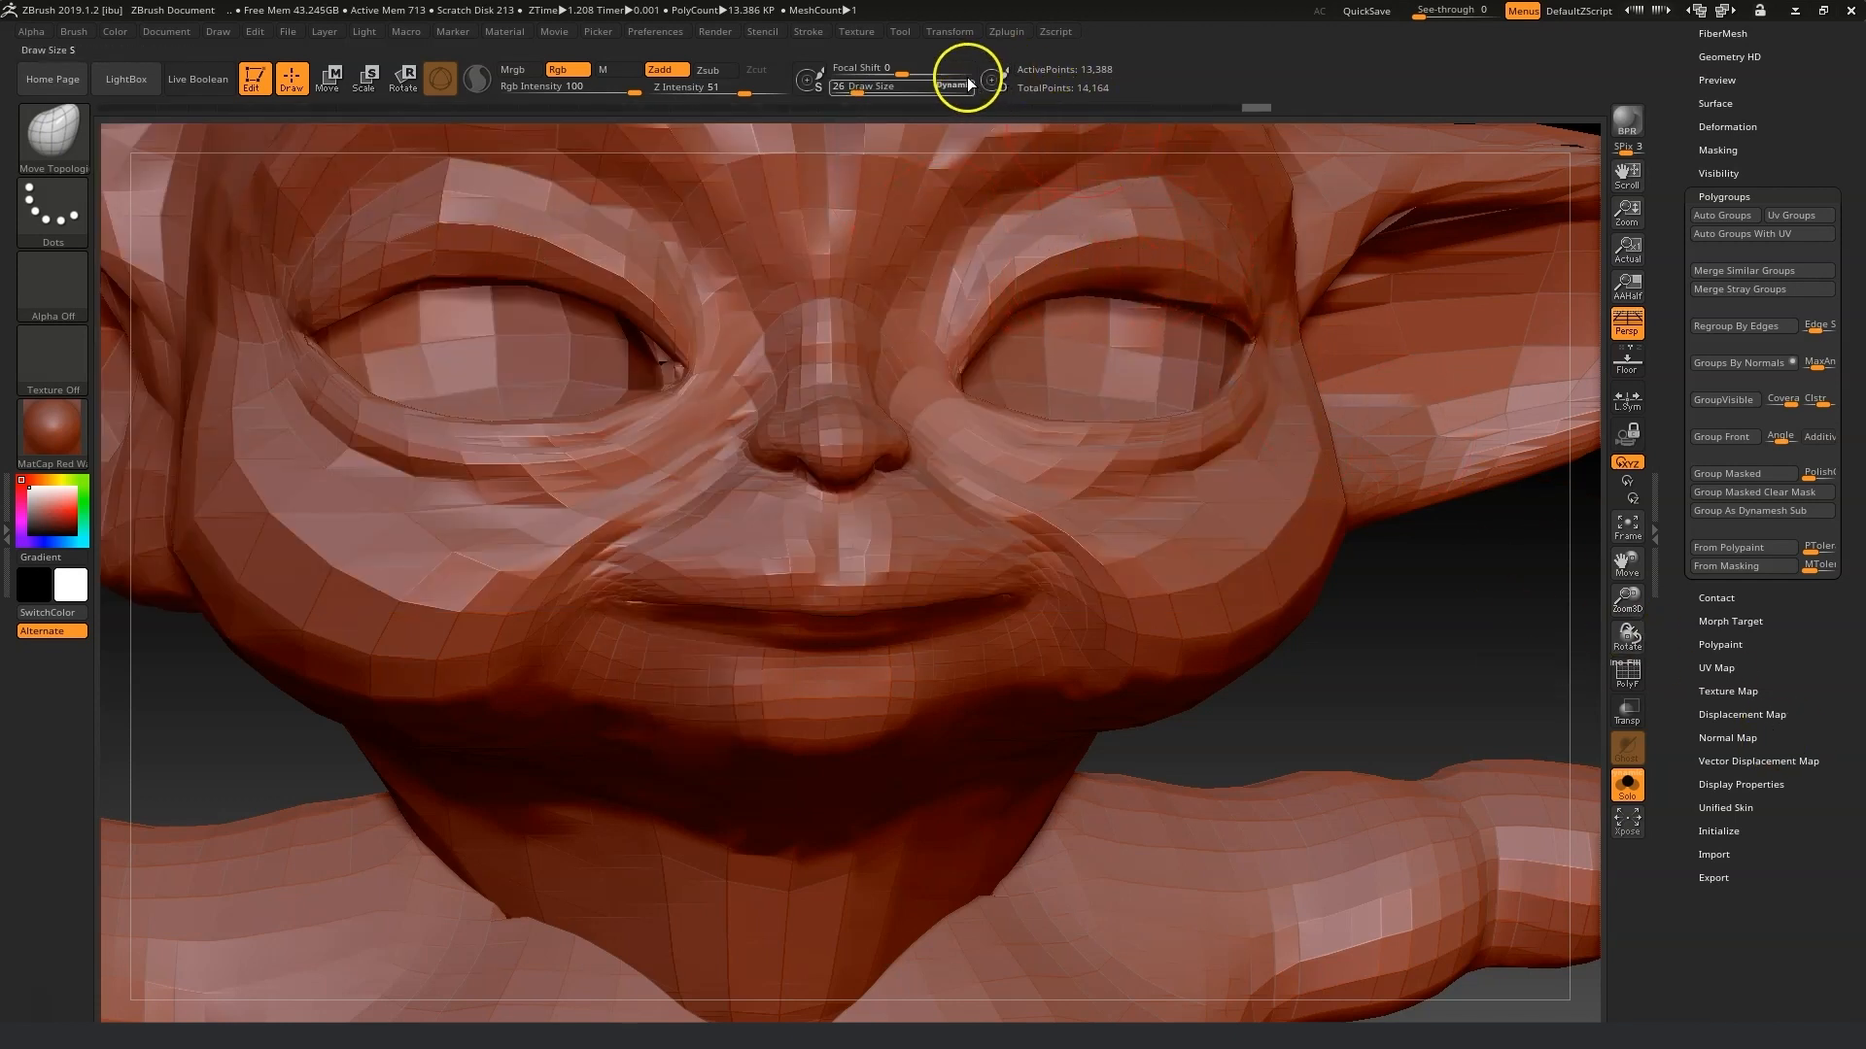
left_click_drag(870, 83, 862, 87)
left_click_drag(1133, 258, 1192, 379)
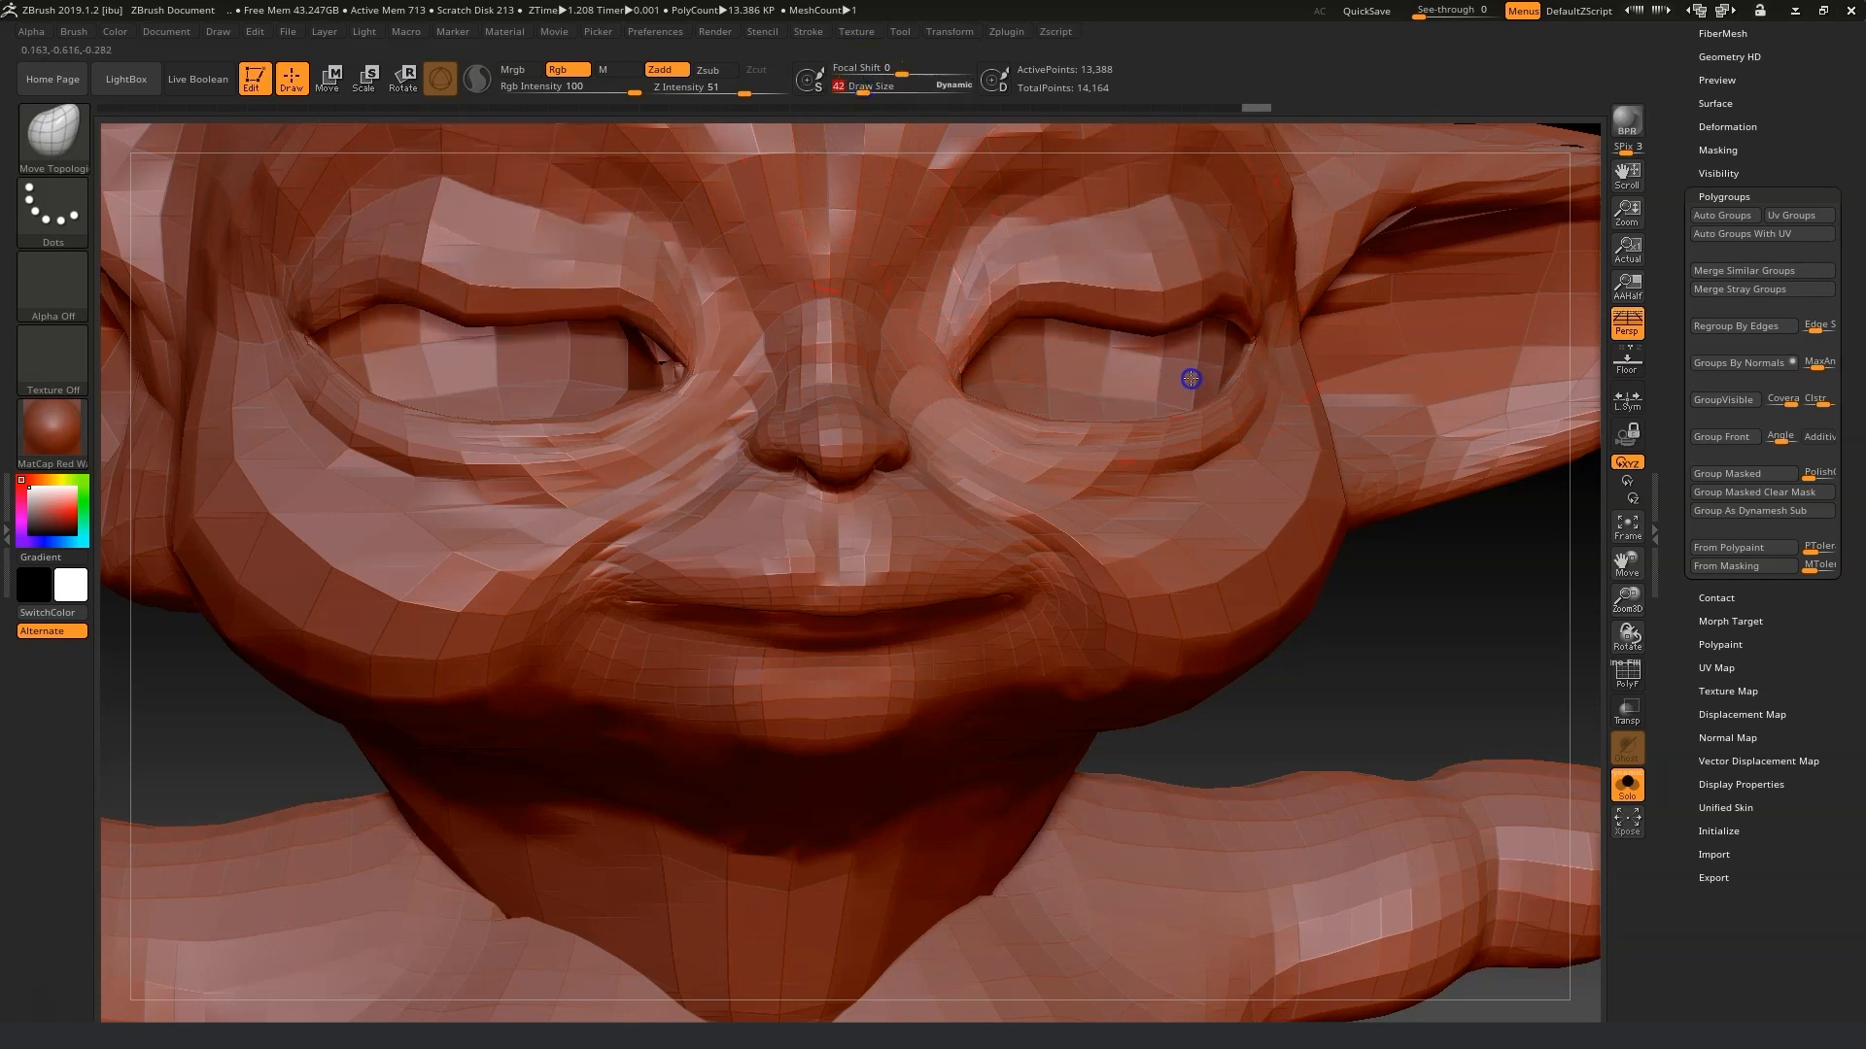
left_click_drag(1417, 663, 1535, 653)
left_click_drag(1049, 288, 1116, 374)
left_click_drag(1134, 304, 1145, 353)
mouse_move(1390, 529)
left_mouse_down()
mouse_move(1474, 596)
mouse_move(1495, 588)
left_mouse_up()
left_click_drag(1278, 236, 1329, 333)
left_click_drag(1220, 260, 1266, 361)
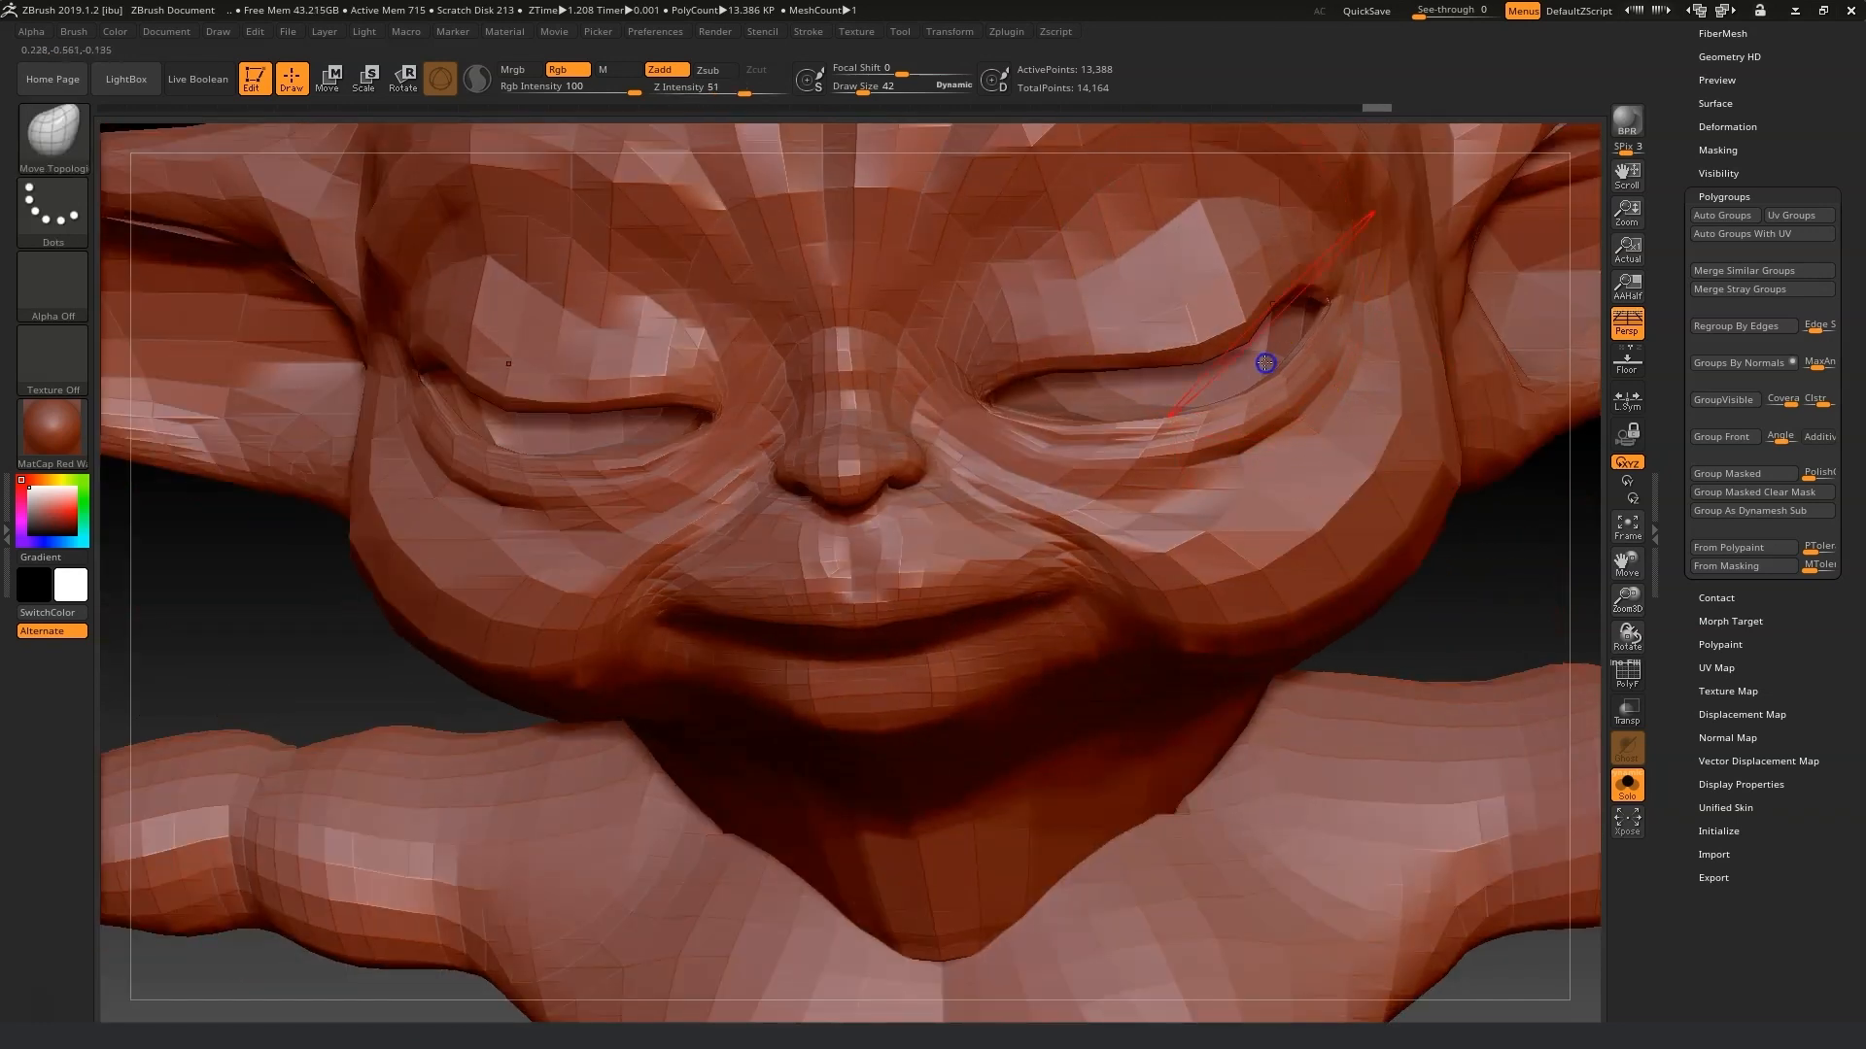
left_click_drag(1282, 294, 1304, 322)
Reduce the Move Topological draw size to 28 and refine the closed upper eyelids along both eyes.
left_click_drag(892, 93, 859, 88)
left_click_drag(1552, 577, 1521, 605)
left_click_drag(1119, 351, 1114, 444)
mouse_move(1023, 333)
left_mouse_down()
mouse_move(1020, 405)
mouse_move(1250, 375)
mouse_move(1239, 362)
left_mouse_up()
left_click_drag(1399, 399, 1324, 288)
mouse_move(1185, 240)
left_mouse_down()
mouse_move(1188, 274)
mouse_move(1279, 272)
mouse_move(1035, 289)
left_mouse_up()
left_click_drag(995, 270, 1008, 298)
left_click_drag(1003, 313, 1003, 295)
left_click_drag(1137, 342, 1232, 307)
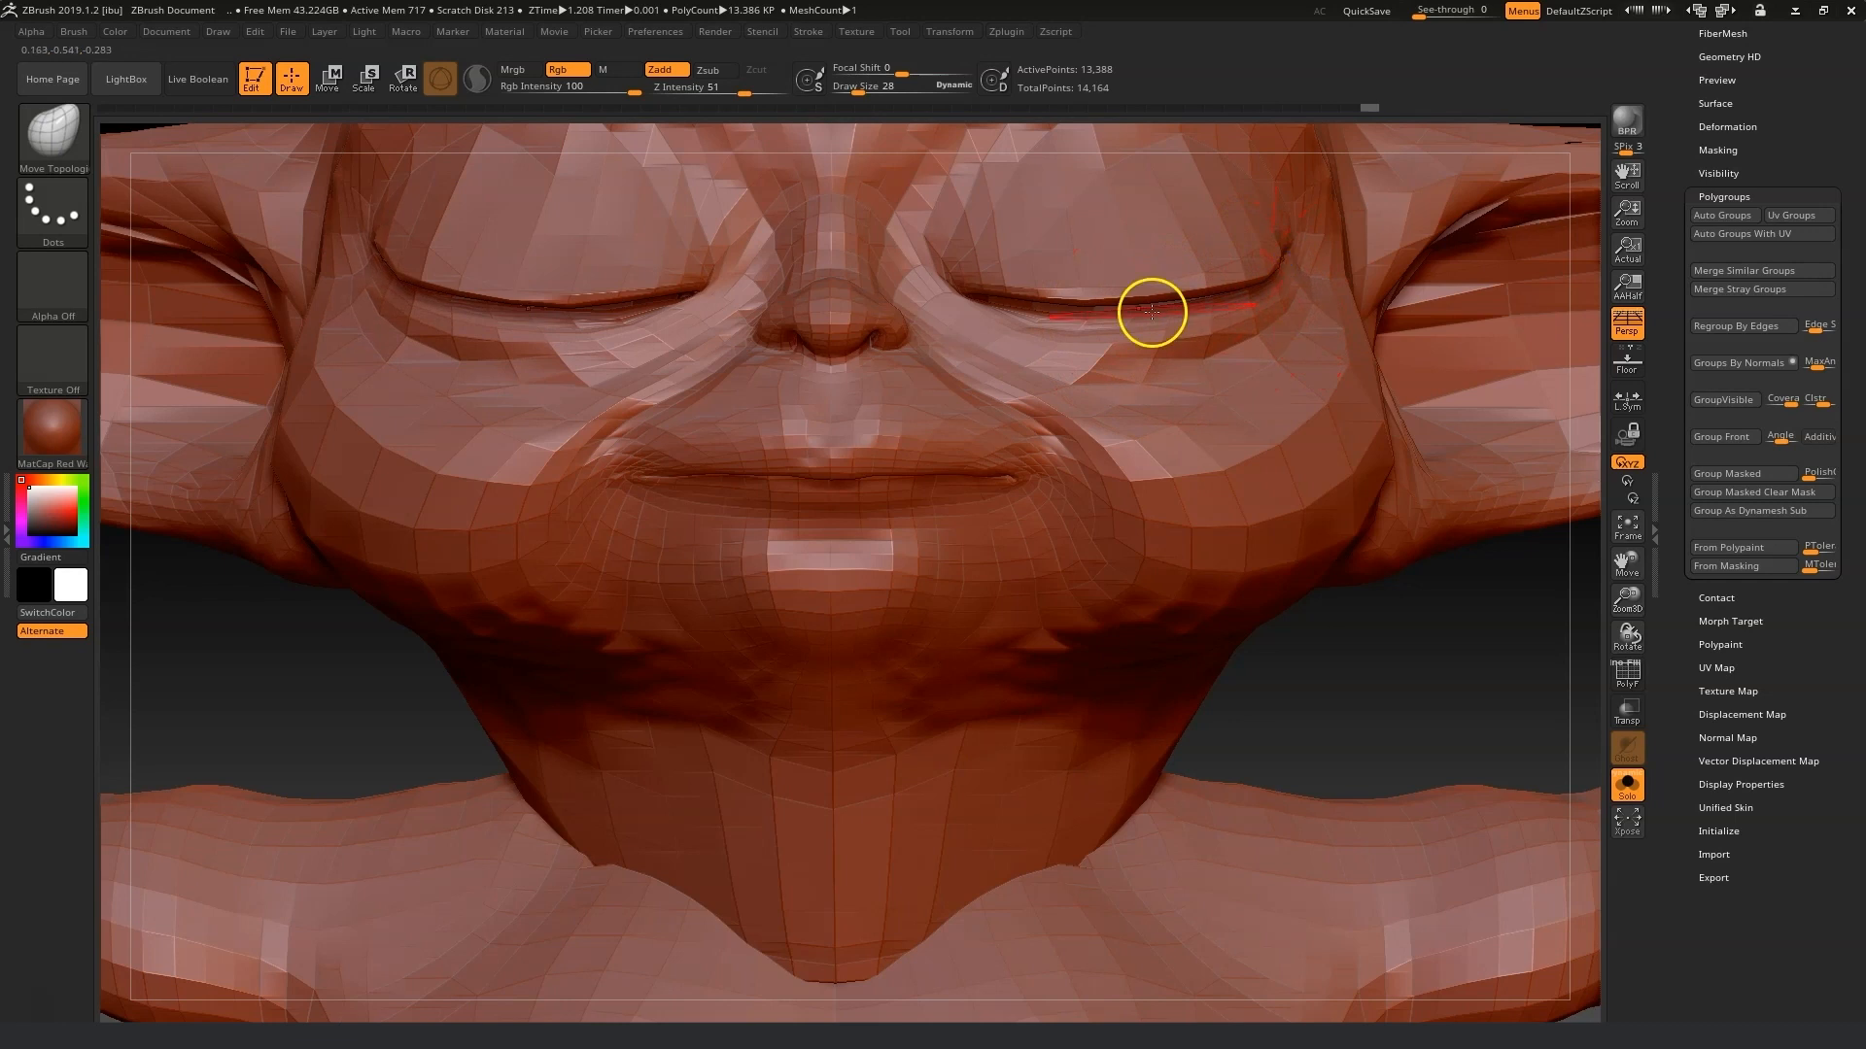
mouse_move(1097, 314)
left_mouse_down()
mouse_move(1010, 300)
mouse_move(1028, 289)
left_mouse_up()
Reshape the eyelid edges and corners from side angles, smoothing the lid surface.
mouse_move(1462, 634)
left_mouse_down()
mouse_move(1361, 632)
mouse_move(1292, 661)
left_mouse_up()
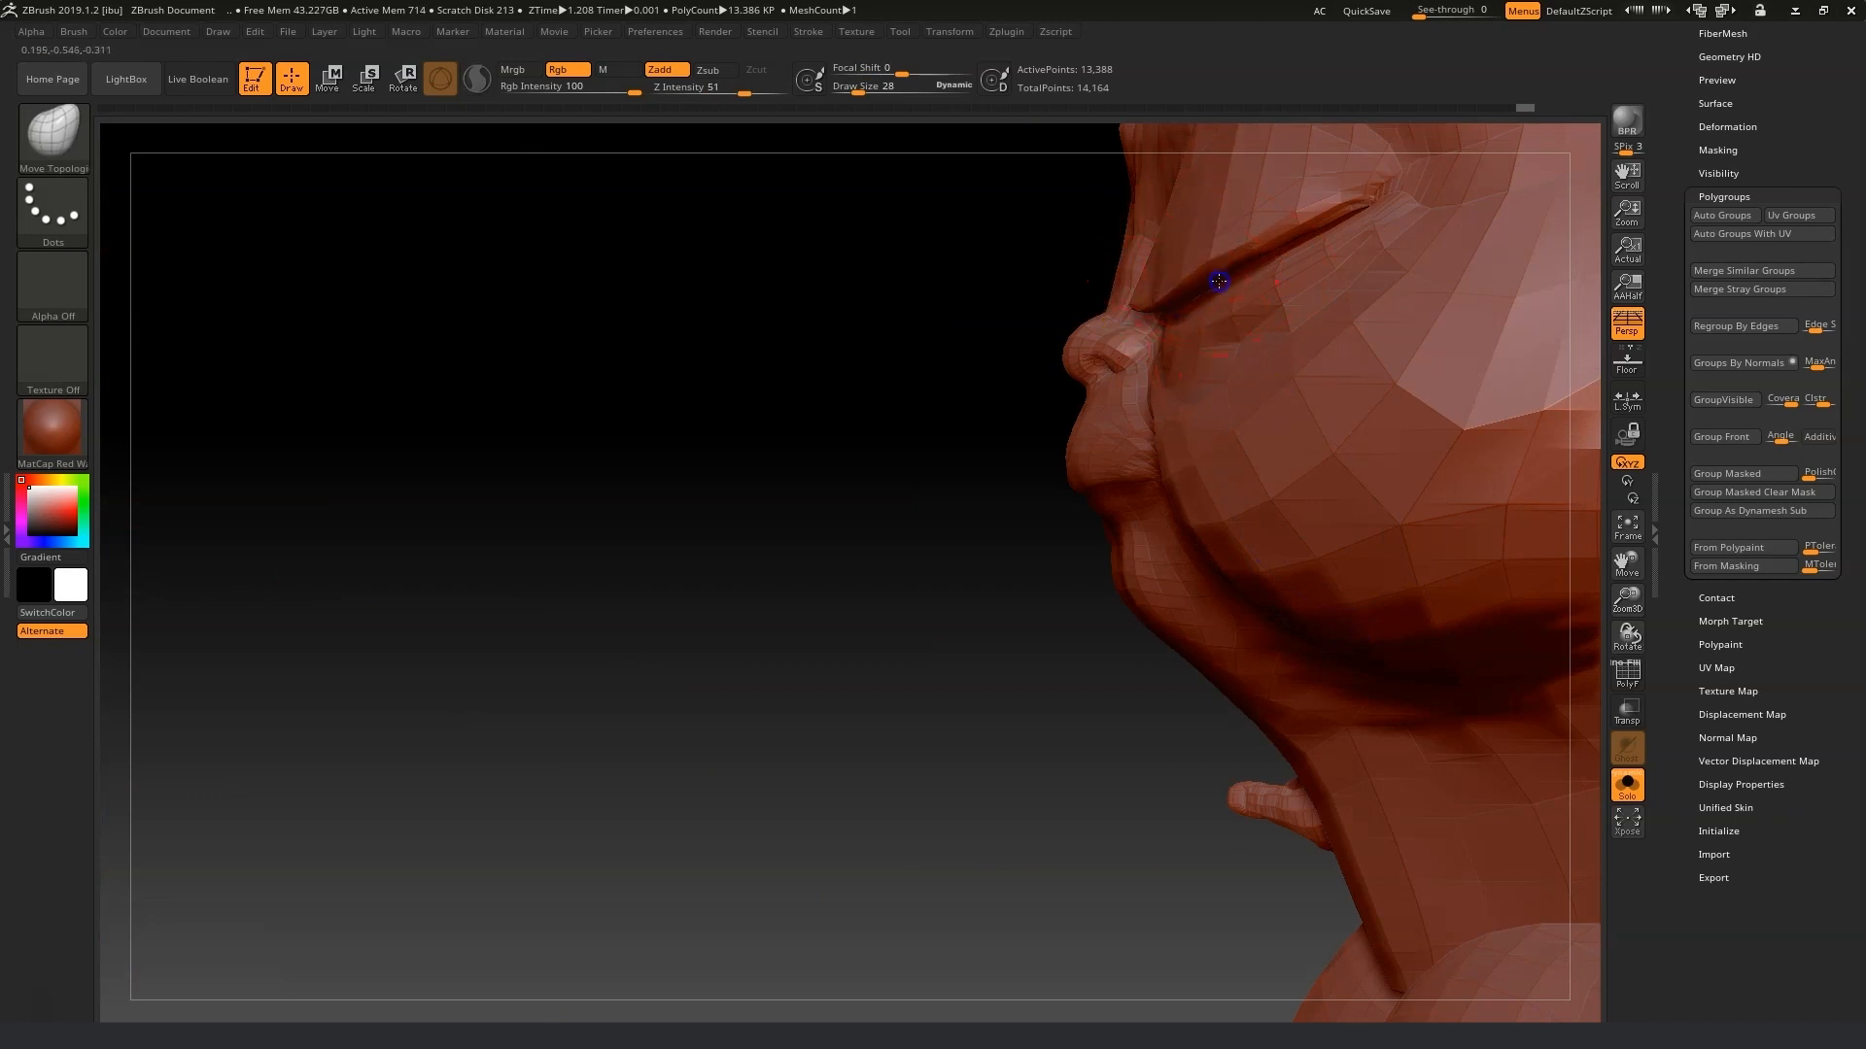
left_click_drag(929, 425, 952, 434)
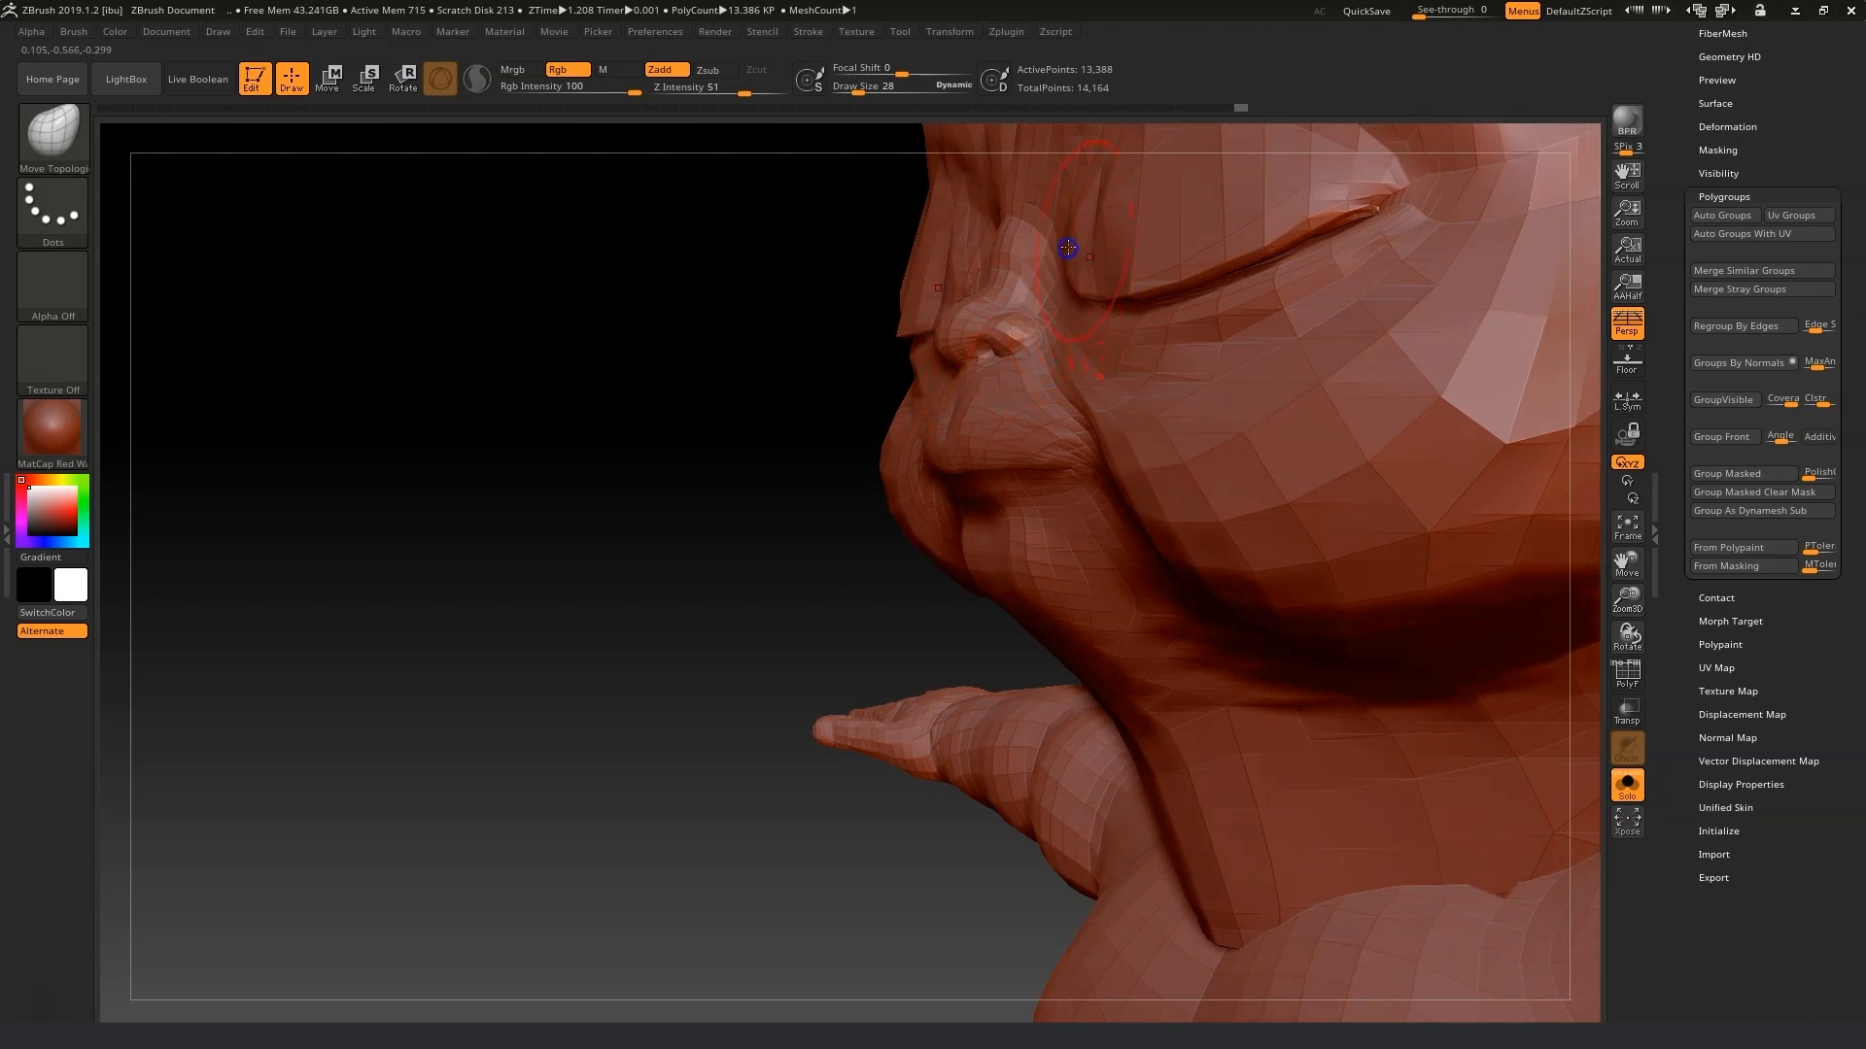
key("shift")
left_click_drag(791, 354, 791, 299, "shift")
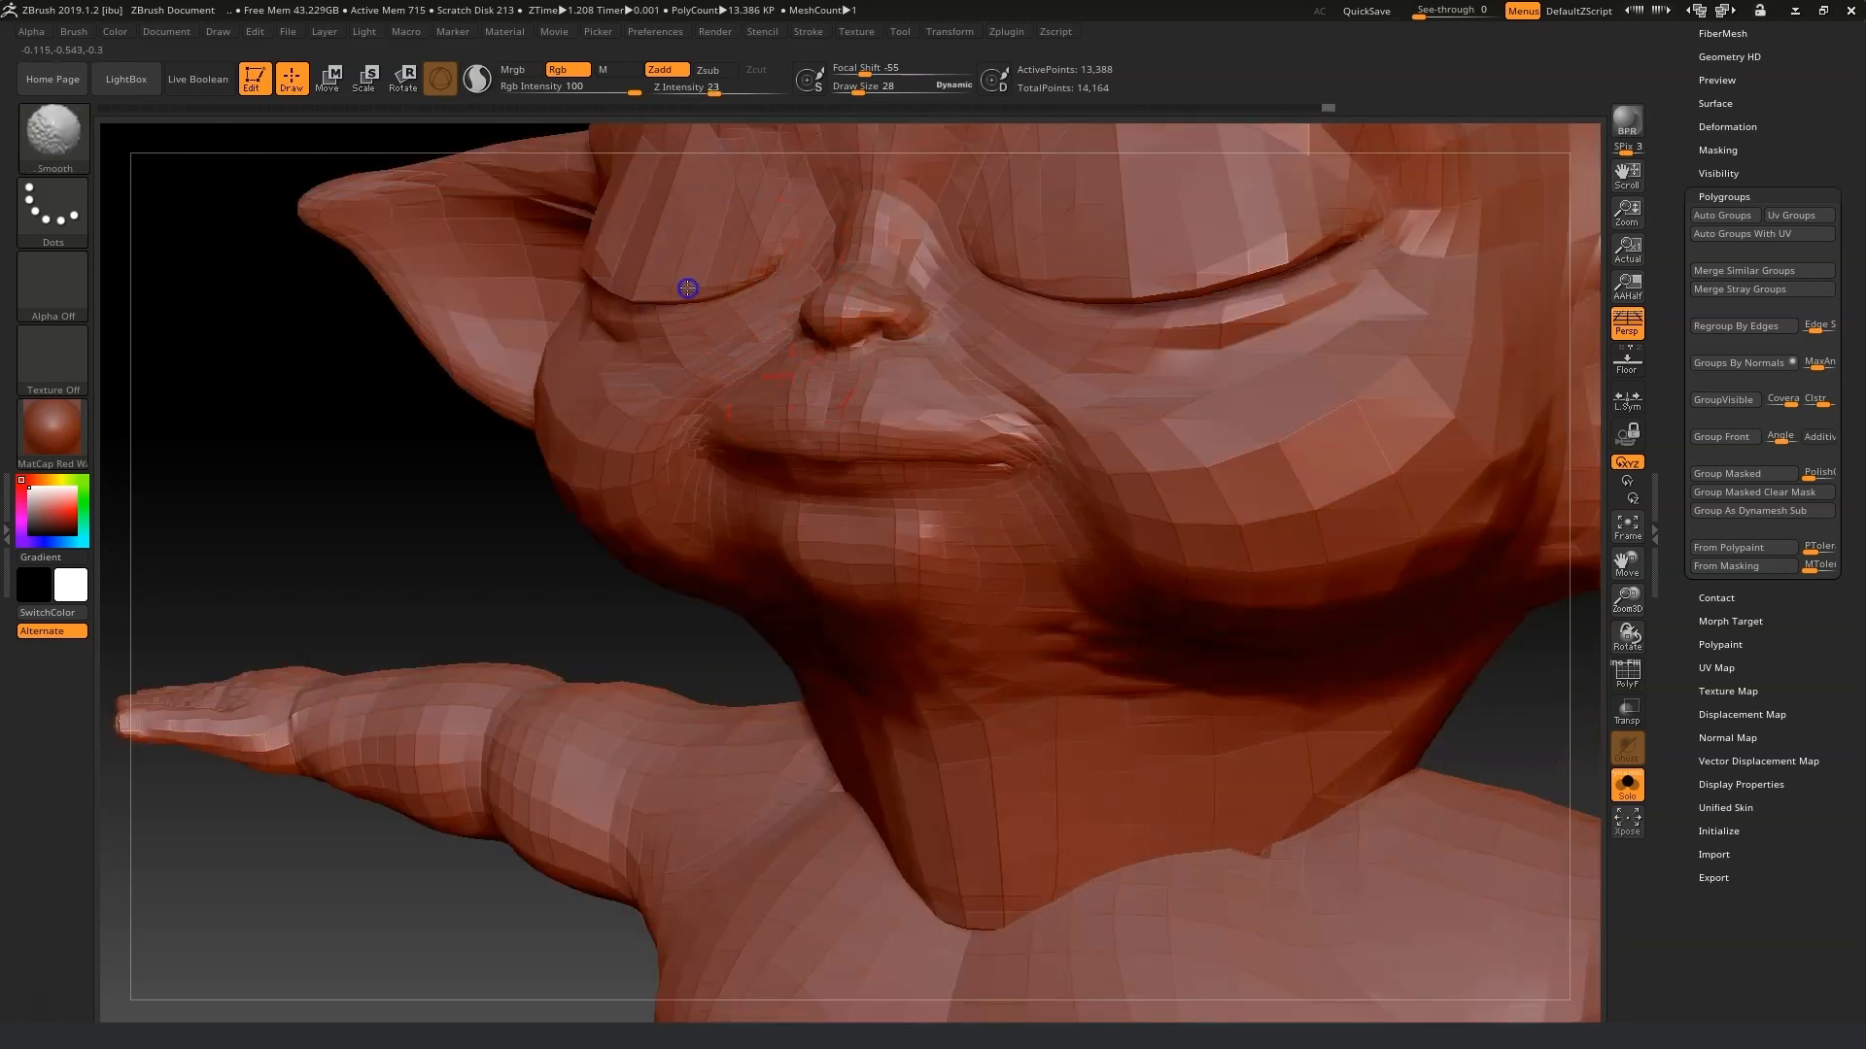
left_click_drag(1627, 562, 1416, 638)
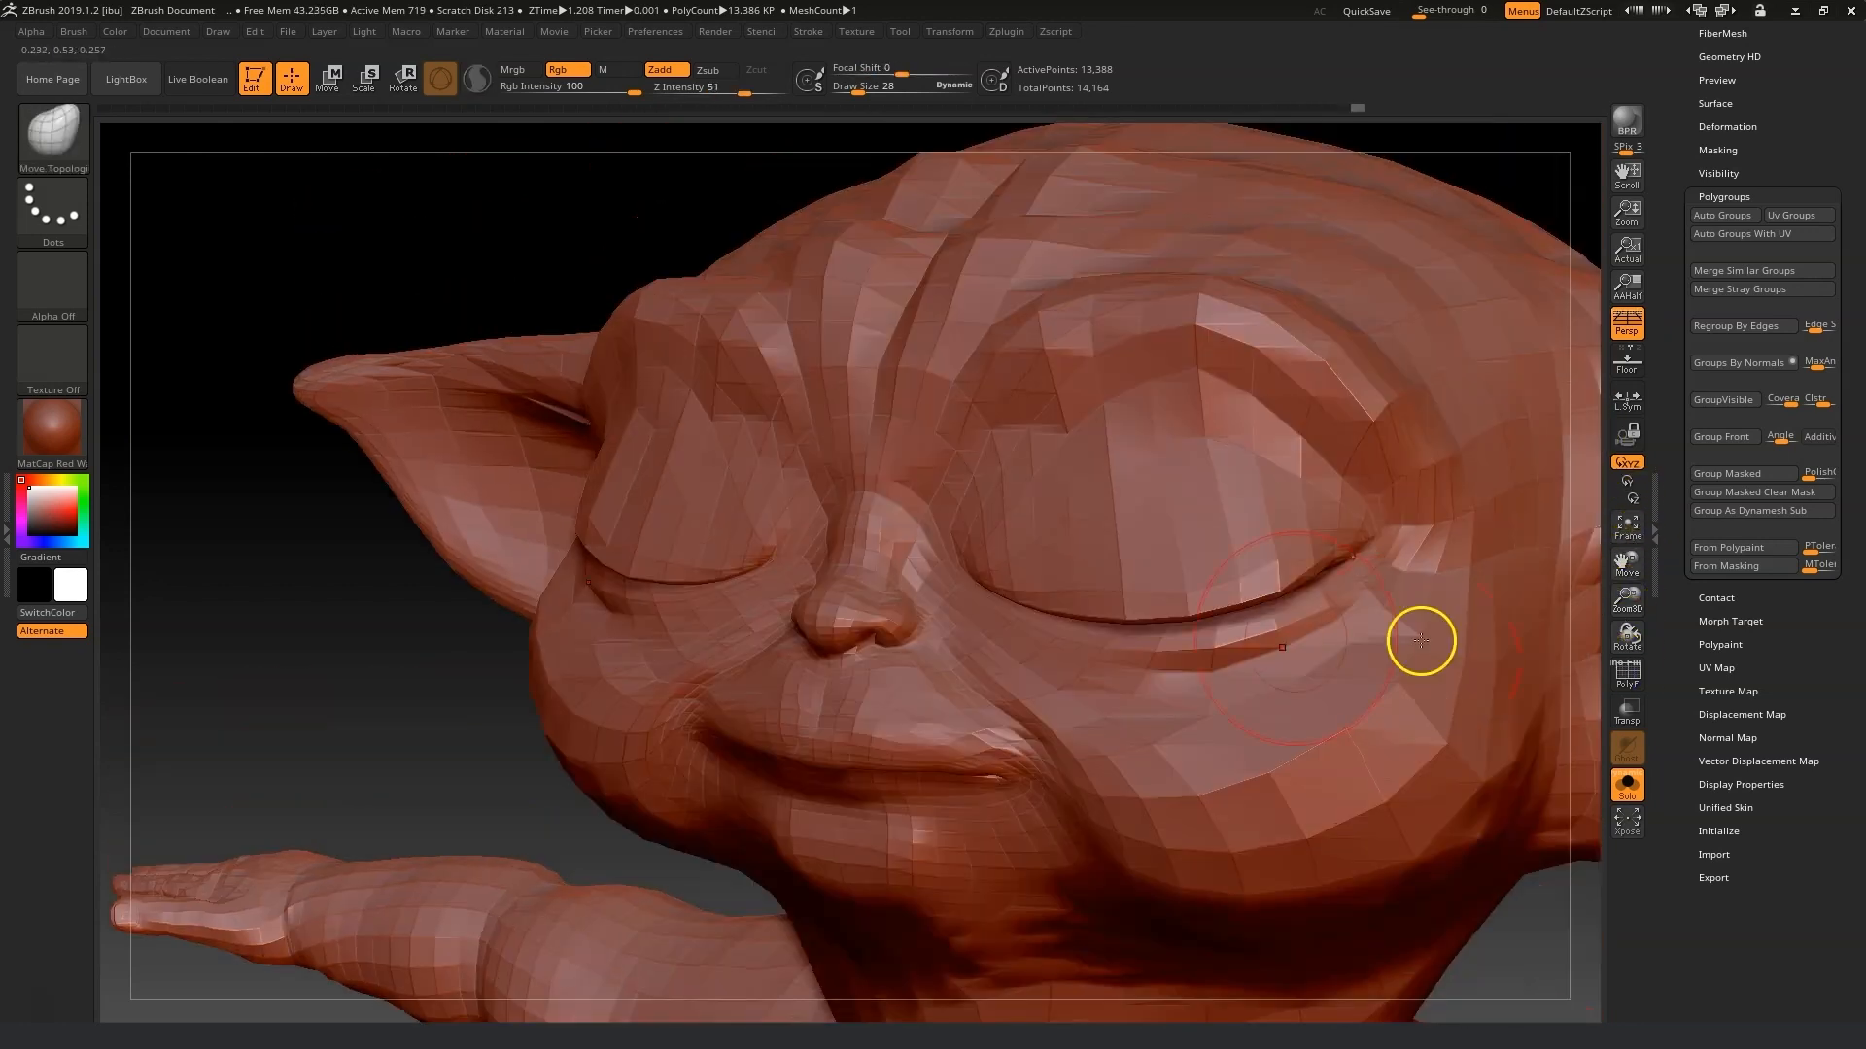
left_click_drag(390, 235, 652, 453)
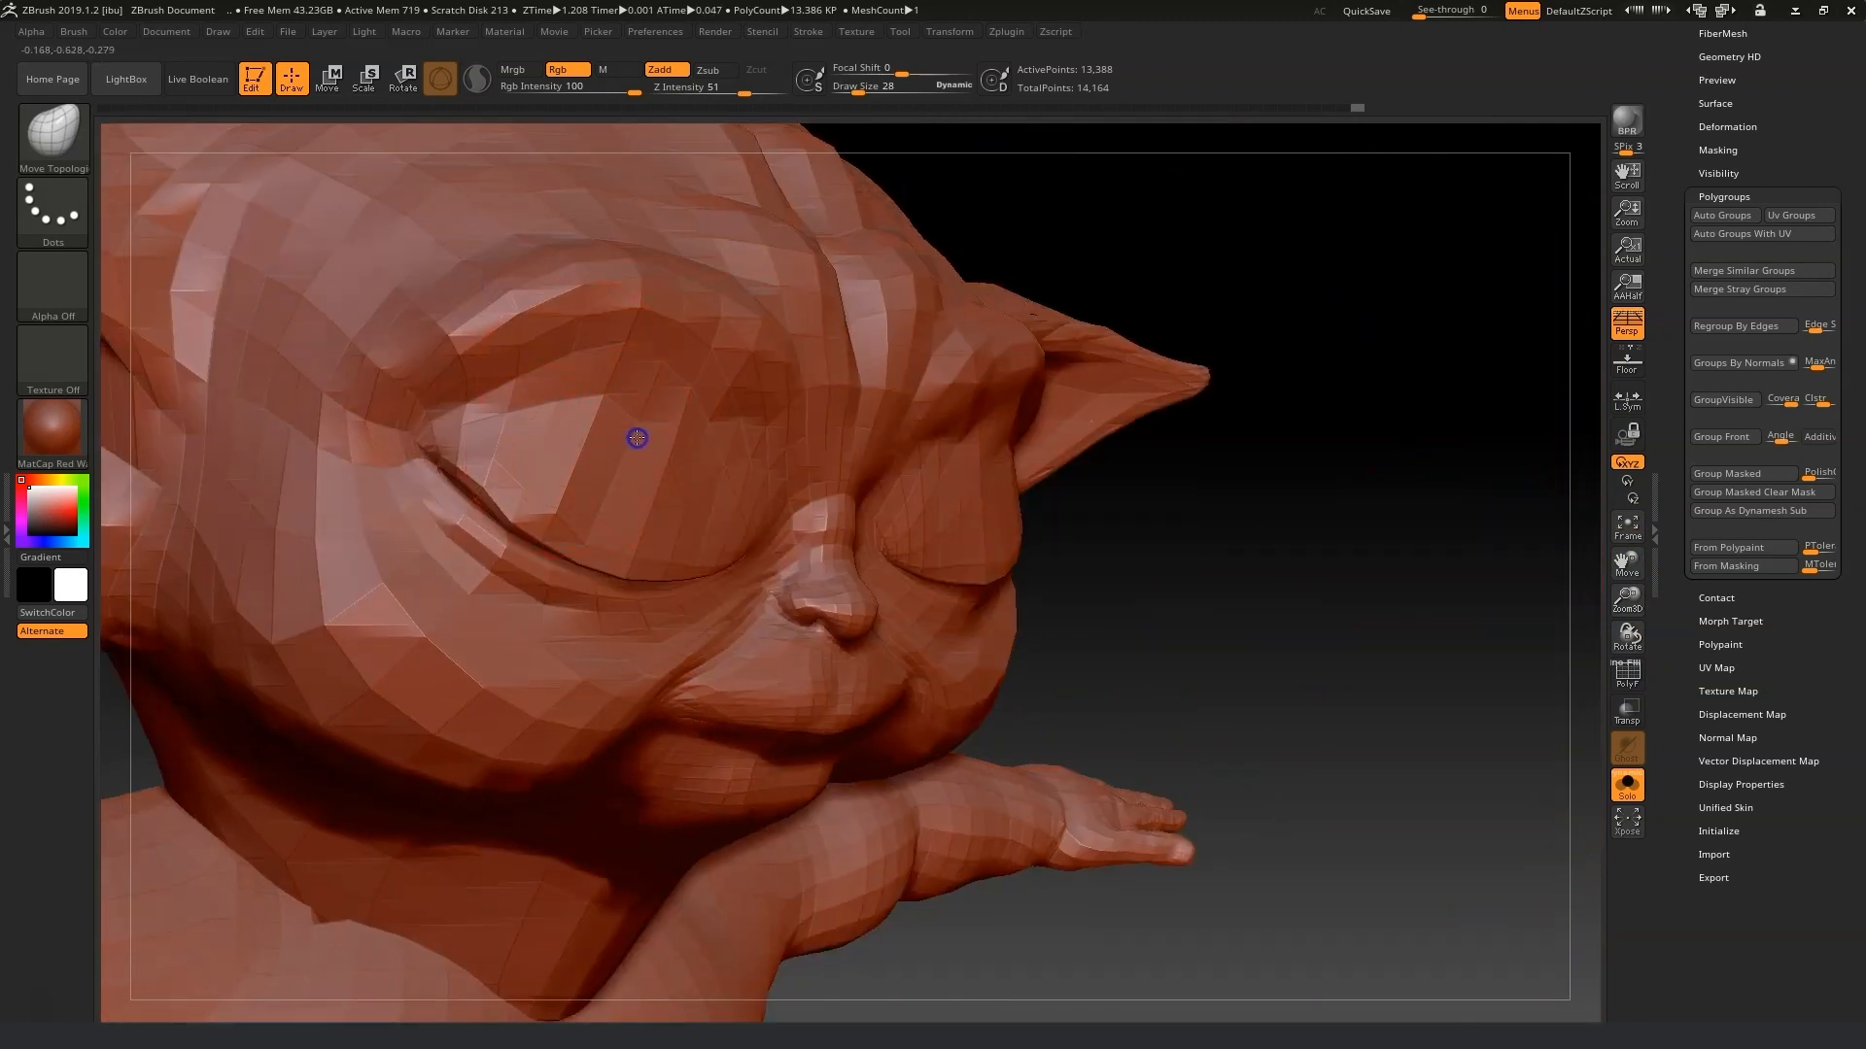
left_click_drag(1190, 579, 1234, 606)
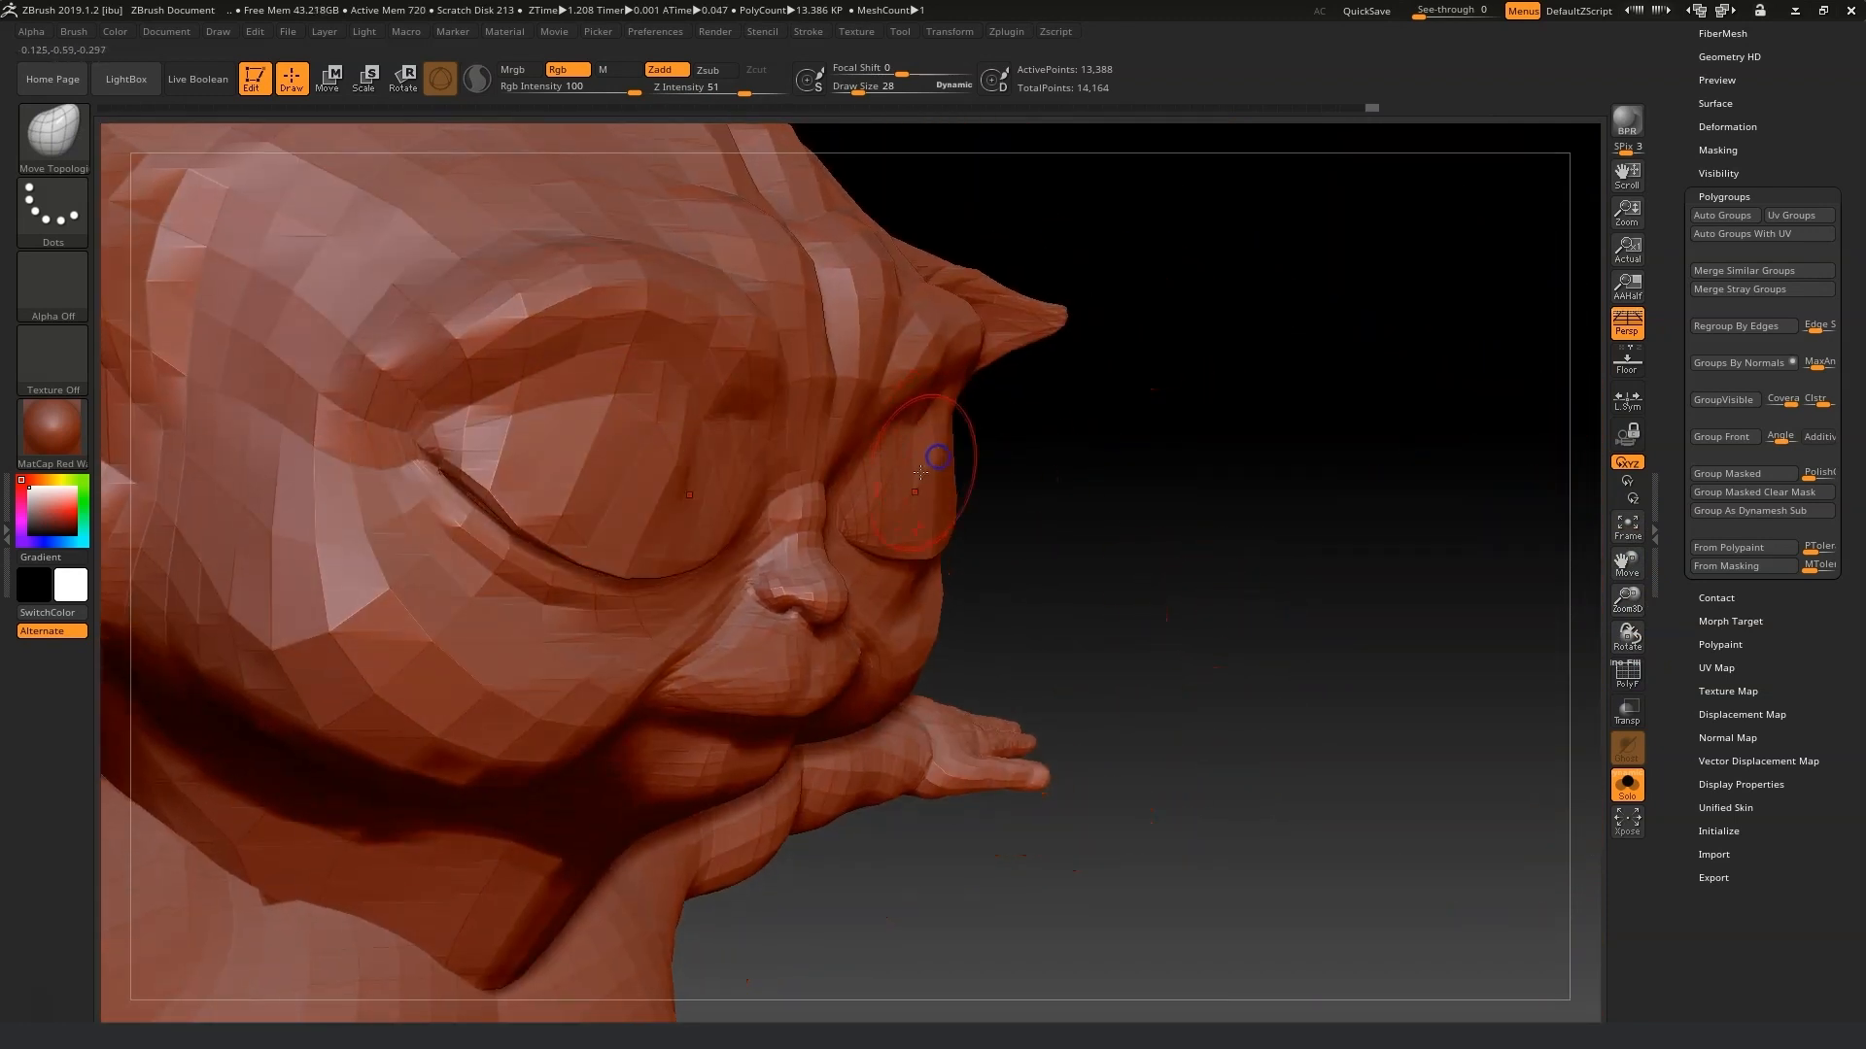
left_click_drag(956, 461, 966, 417)
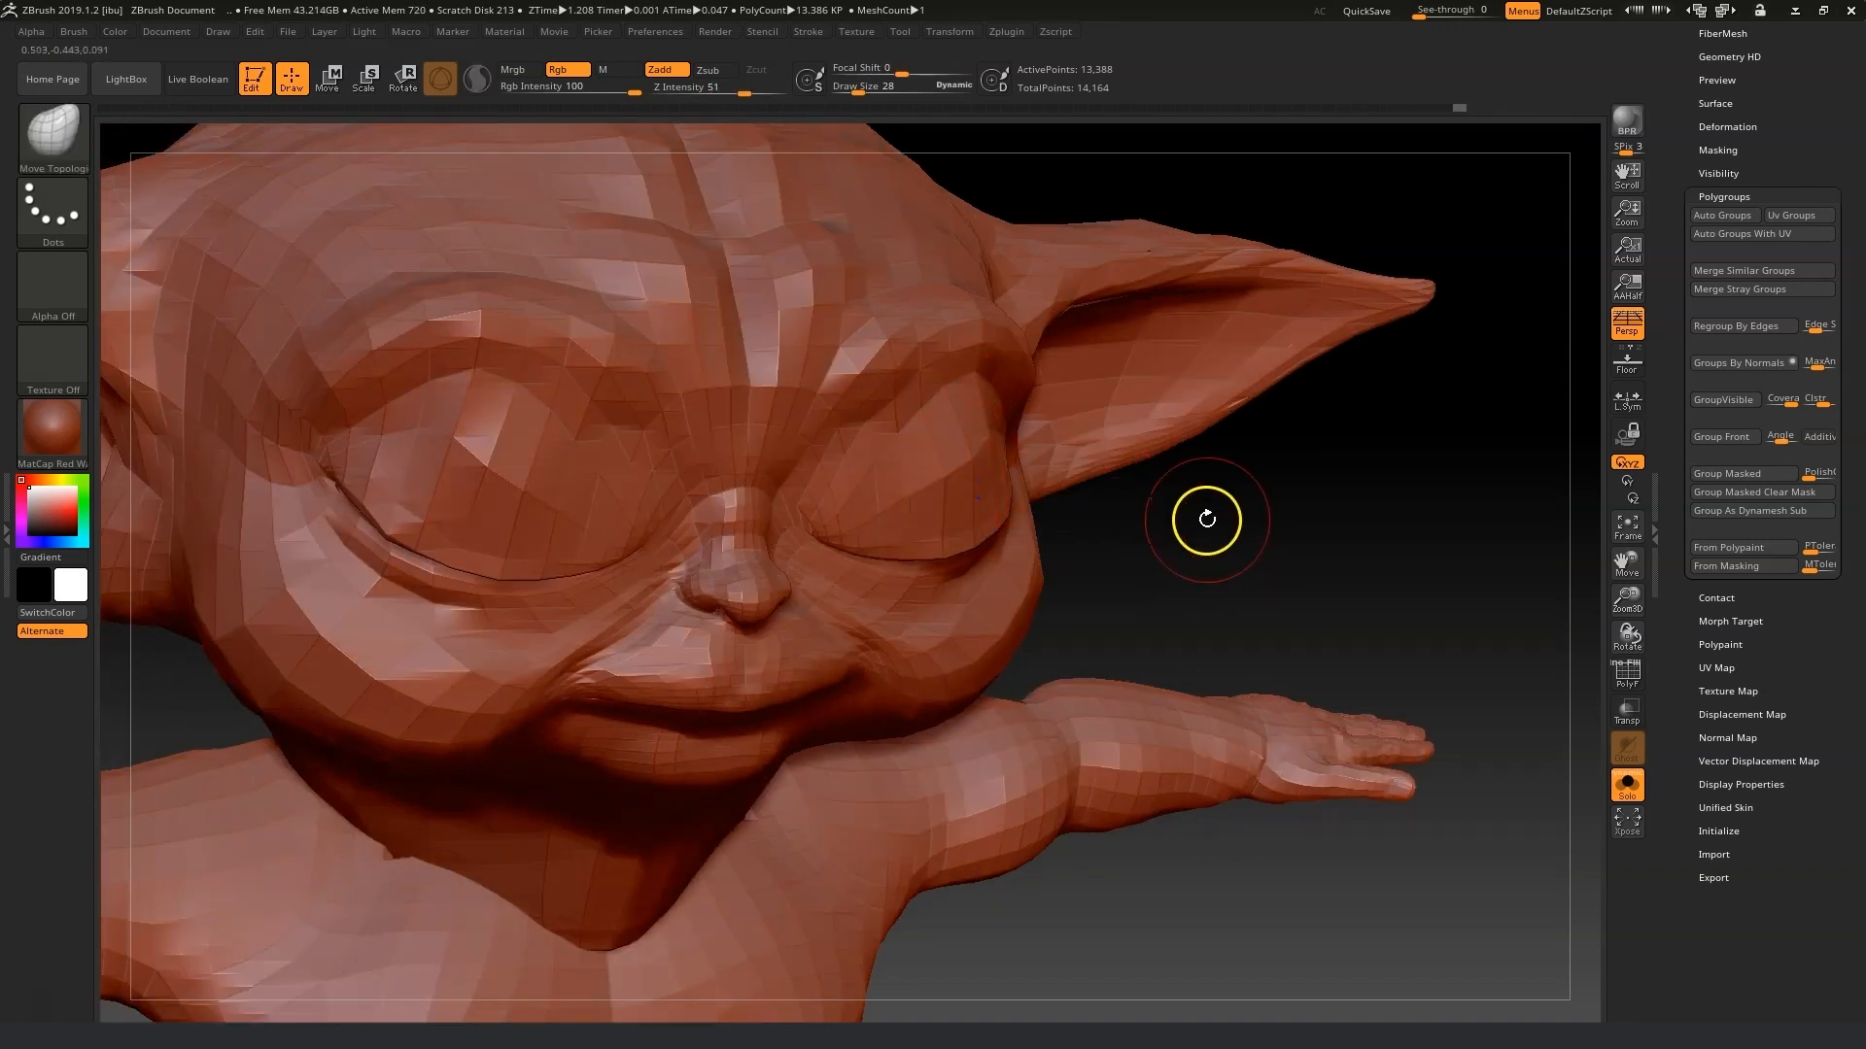
Tweak both closed eyelids from the front, smooth the lid creases, and unhide the rest of the model.
left_click_drag(1206, 519, 1103, 521)
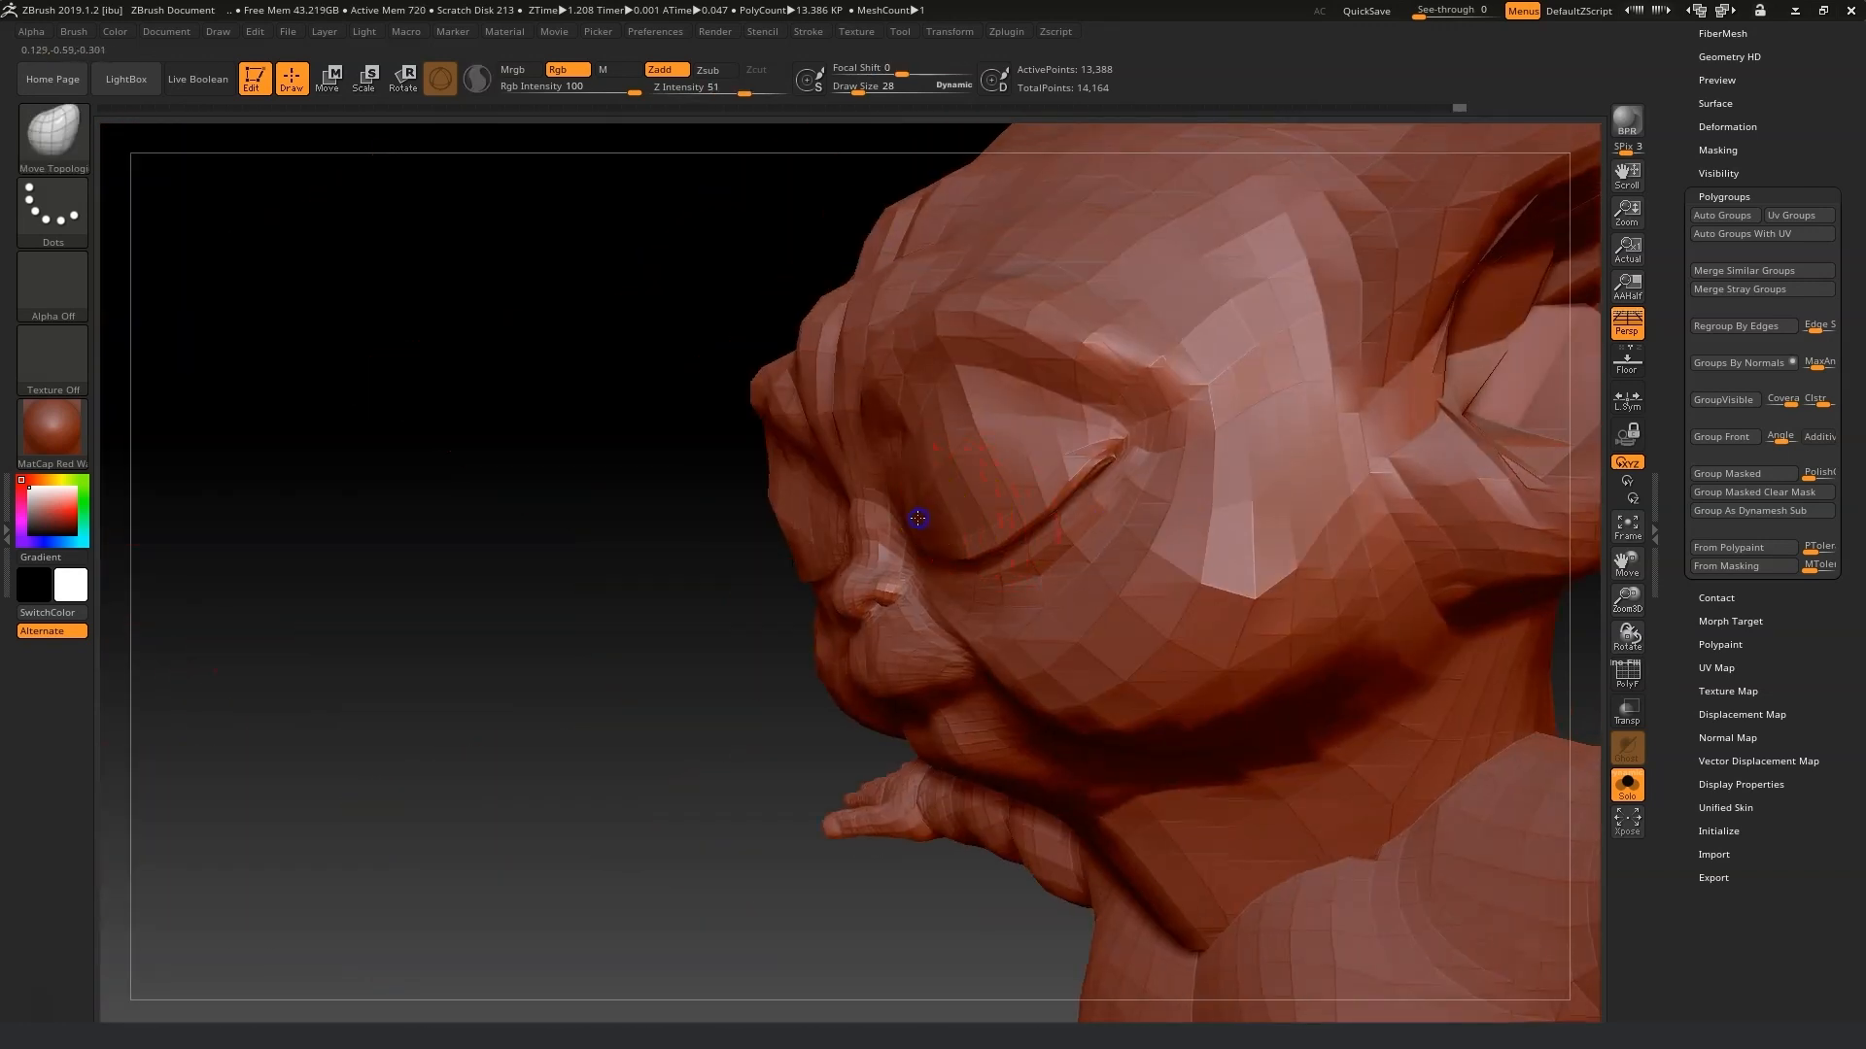
left_click_drag(757, 482, 813, 471, "shift")
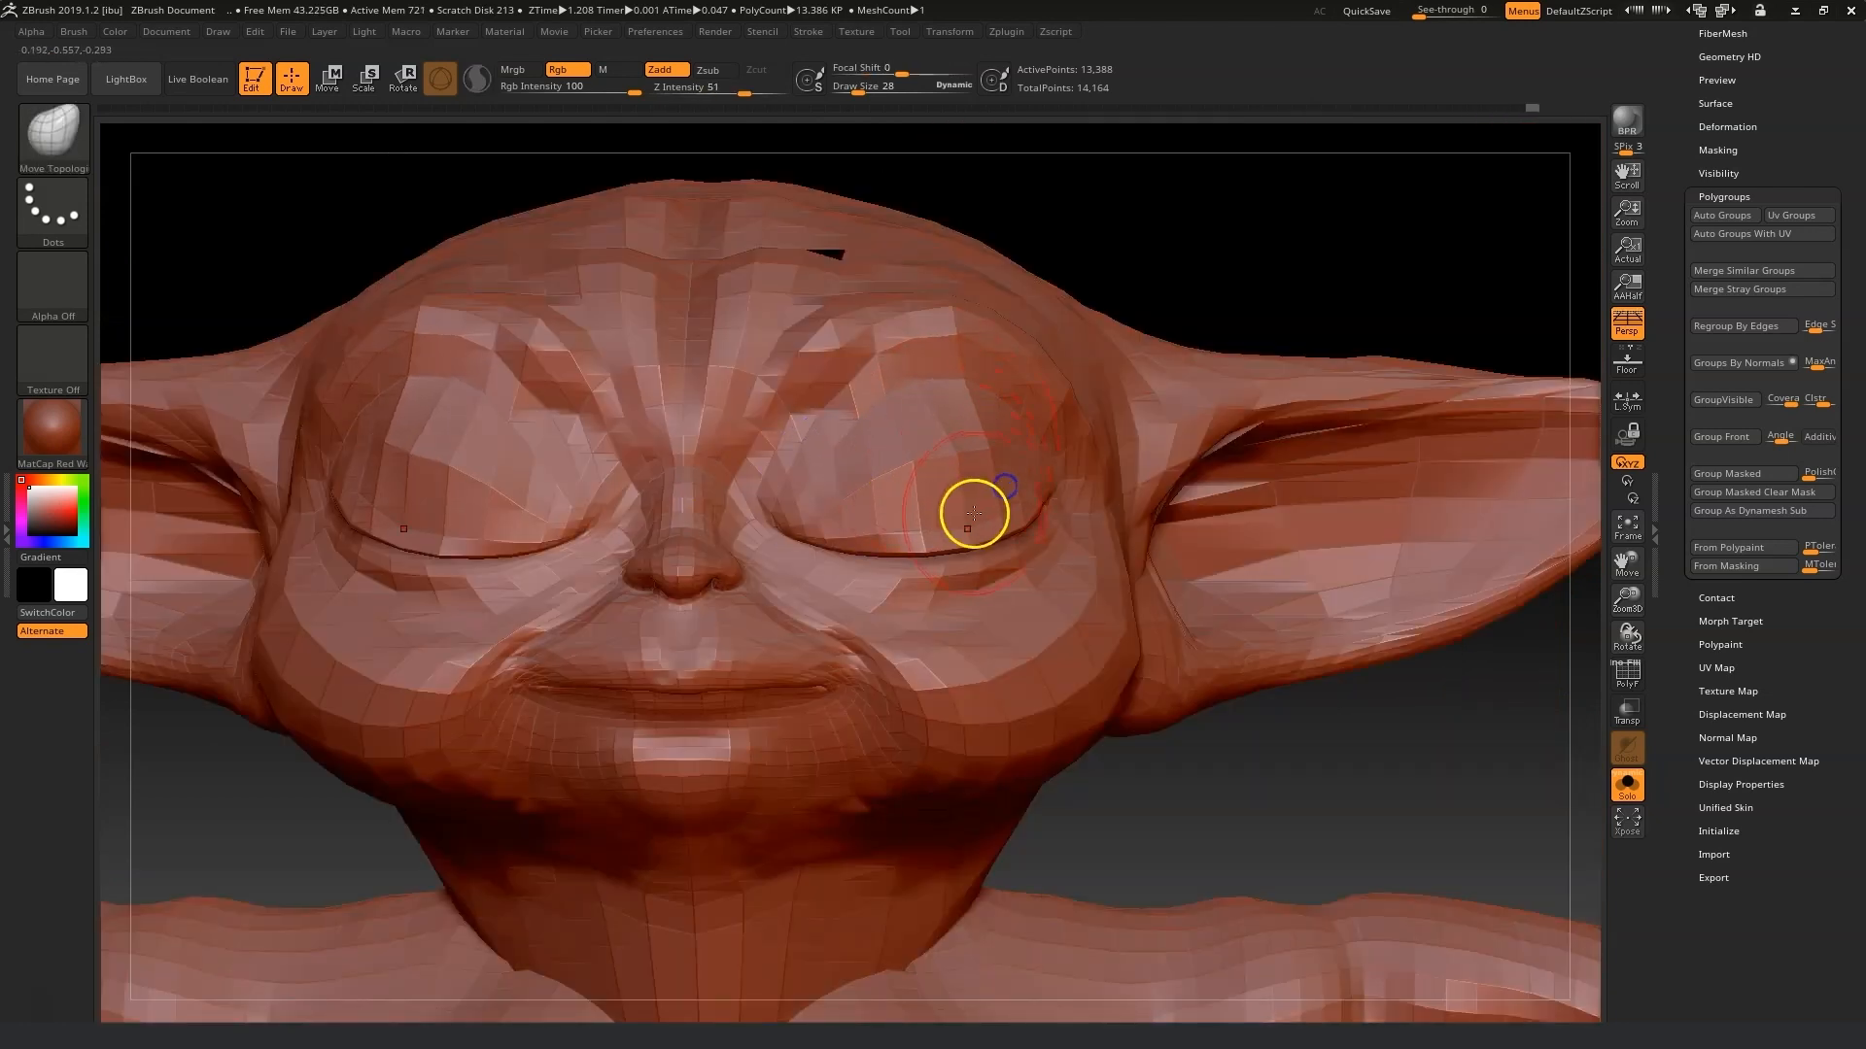
left_click_drag(1325, 778, 1103, 570)
left_click_drag(1129, 647, 1128, 656)
mouse_move(417, 459)
left_mouse_down()
mouse_move(359, 459)
mouse_move(447, 493)
left_mouse_up()
left_click_drag(1071, 671, 1098, 708, "shift")
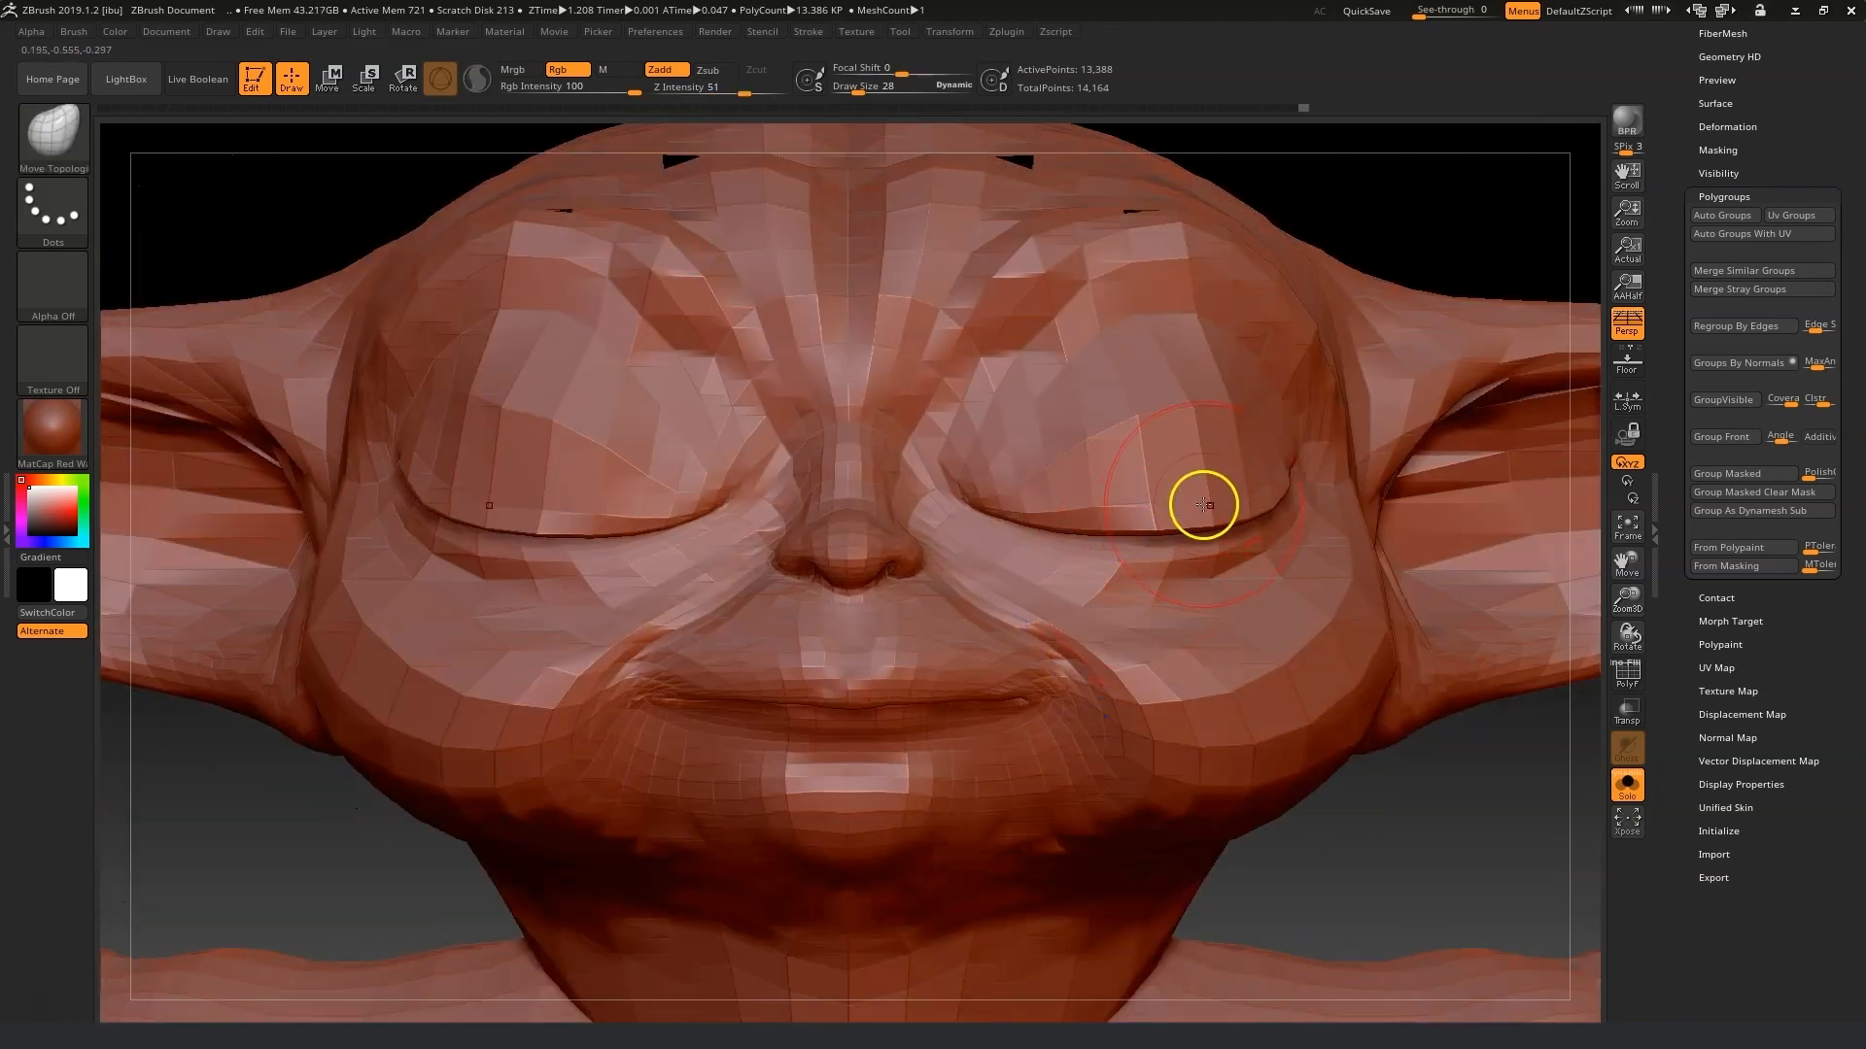
key("shift")
mouse_move(1303, 460)
left_mouse_down("shift")
mouse_move(1233, 420)
mouse_move(1281, 427)
left_mouse_up("shift")
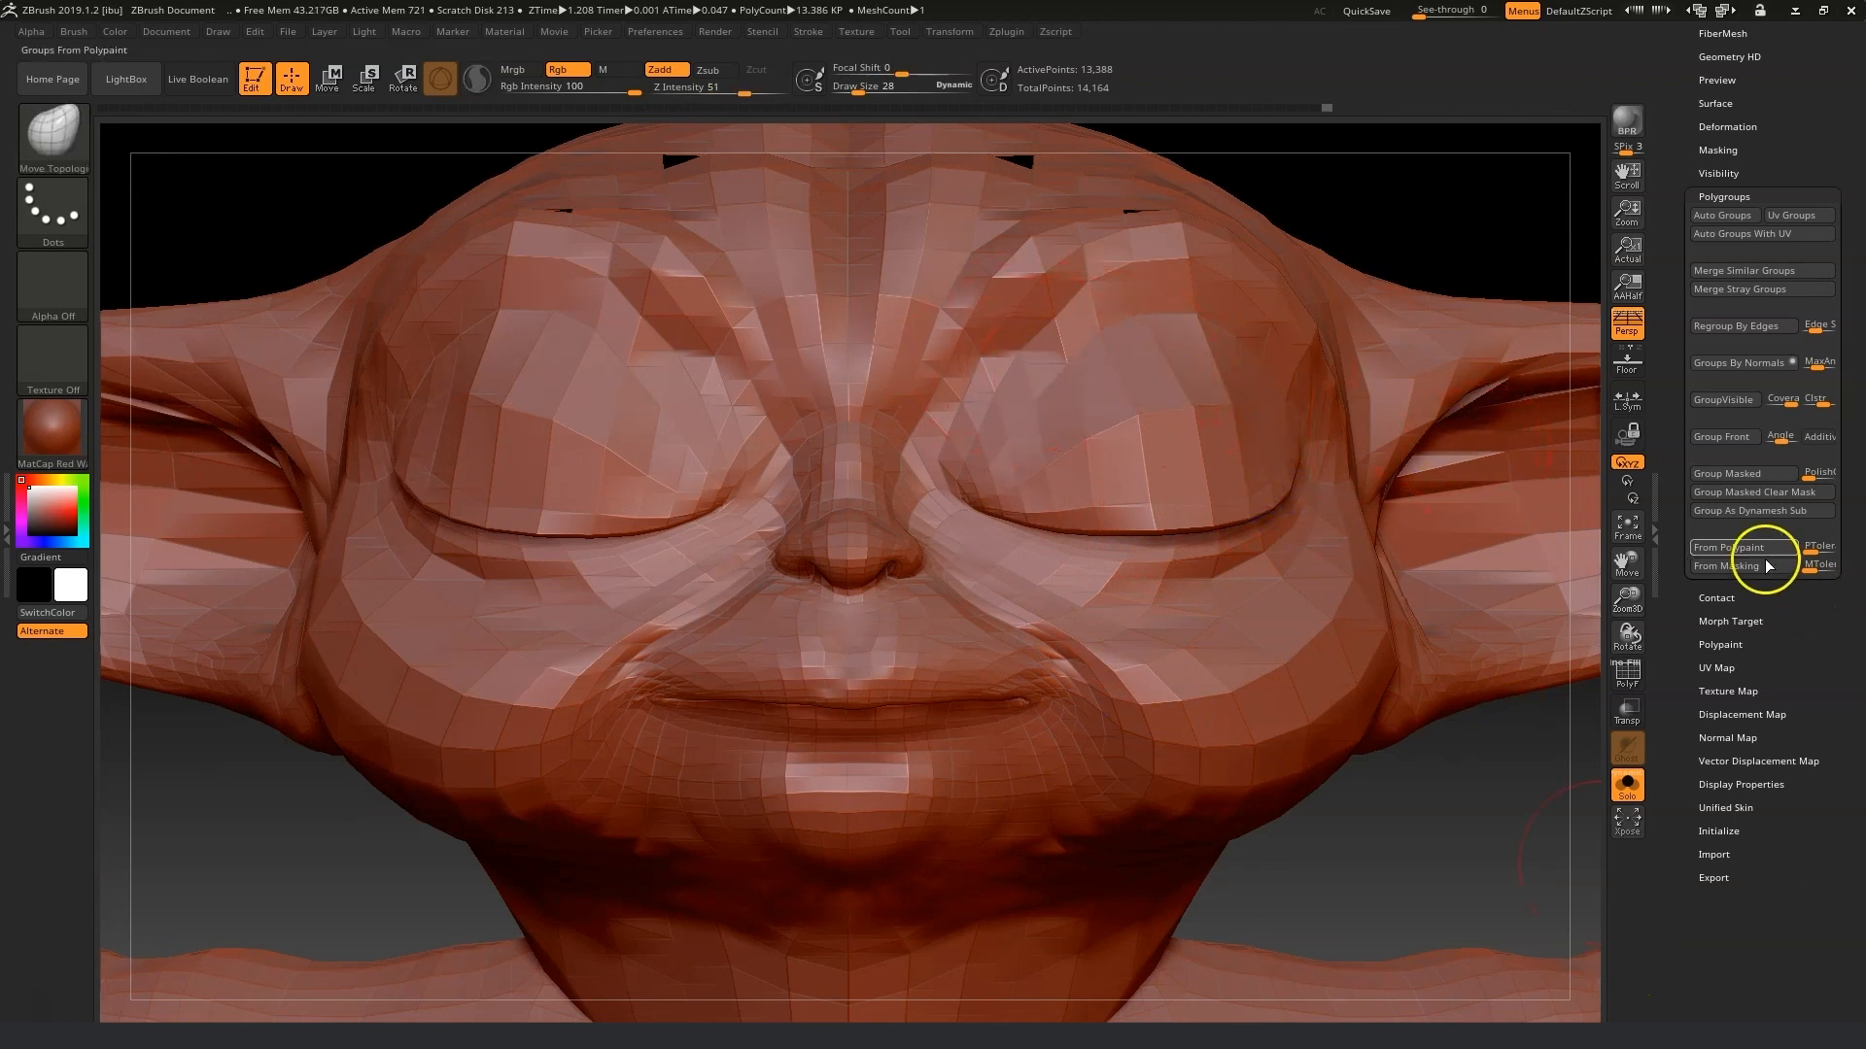
mouse_move(1628, 596)
left_mouse_down()
mouse_move(1553, 604)
mouse_move(1429, 670)
mouse_move(1420, 654)
mouse_move(1438, 663)
left_mouse_up()
key("shift")
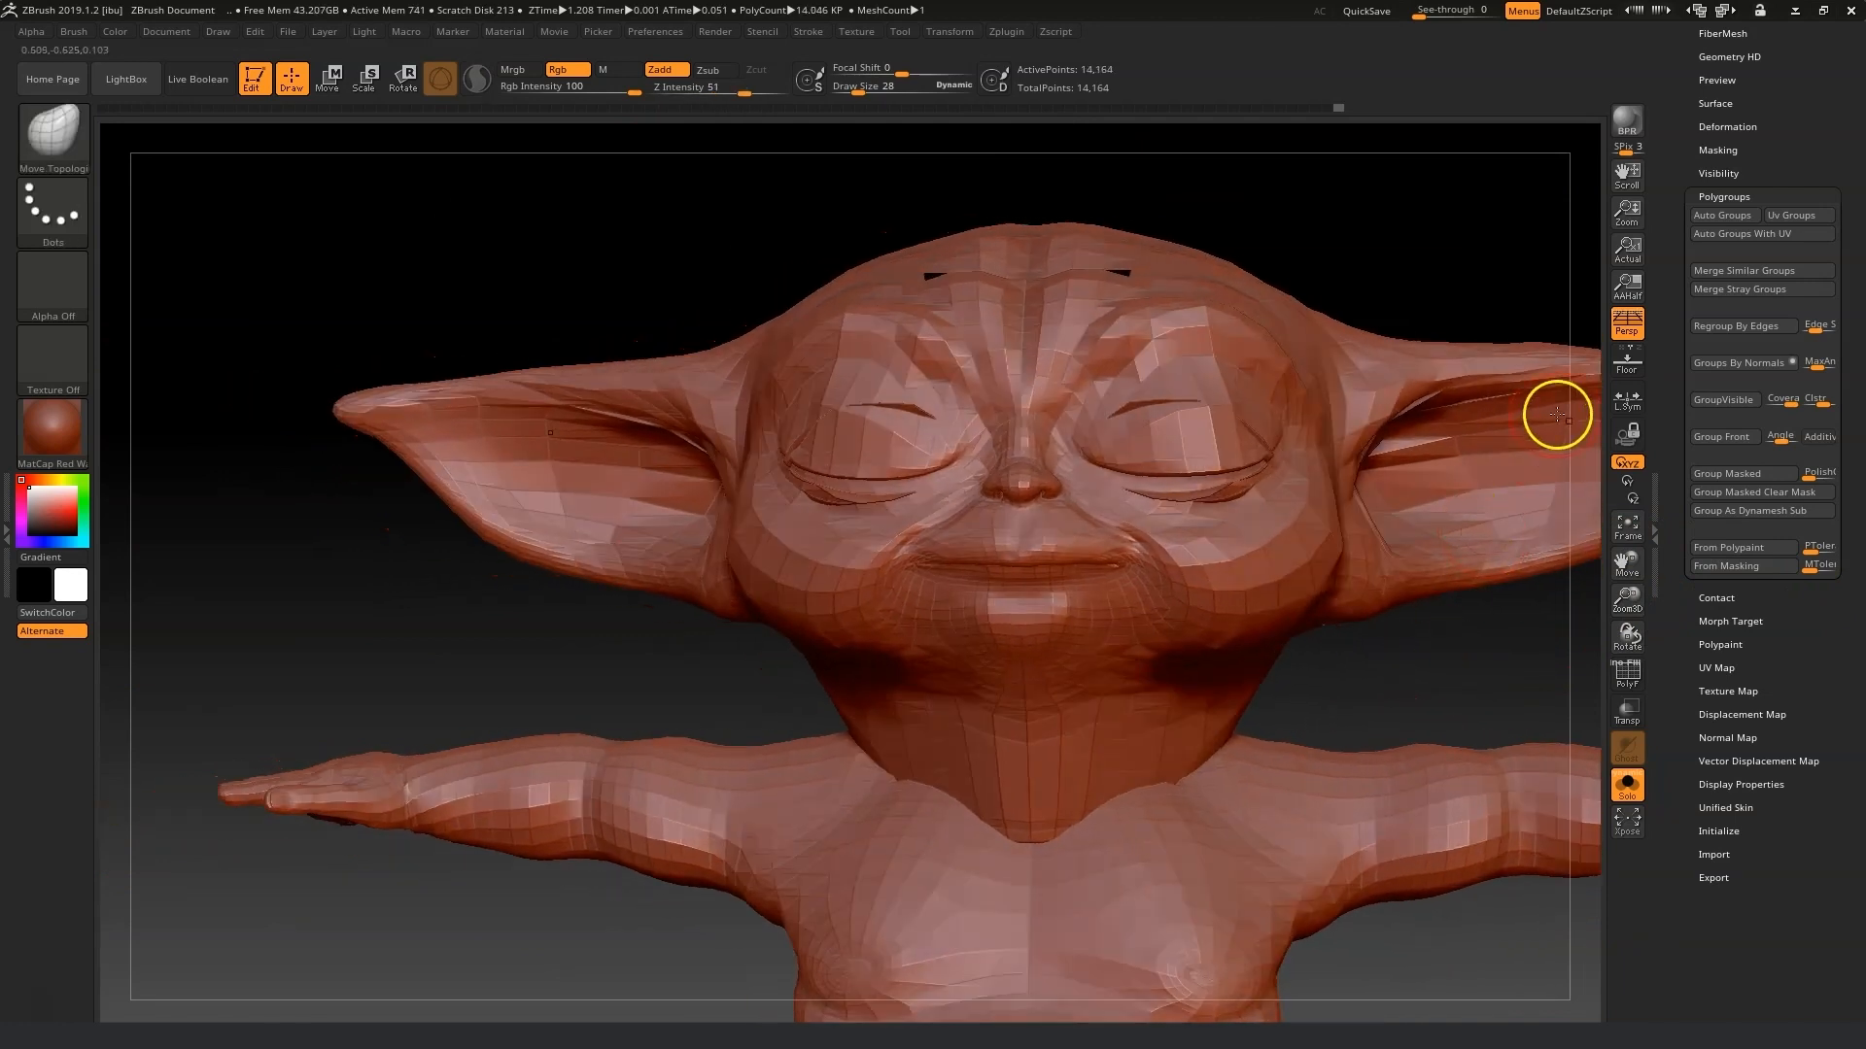
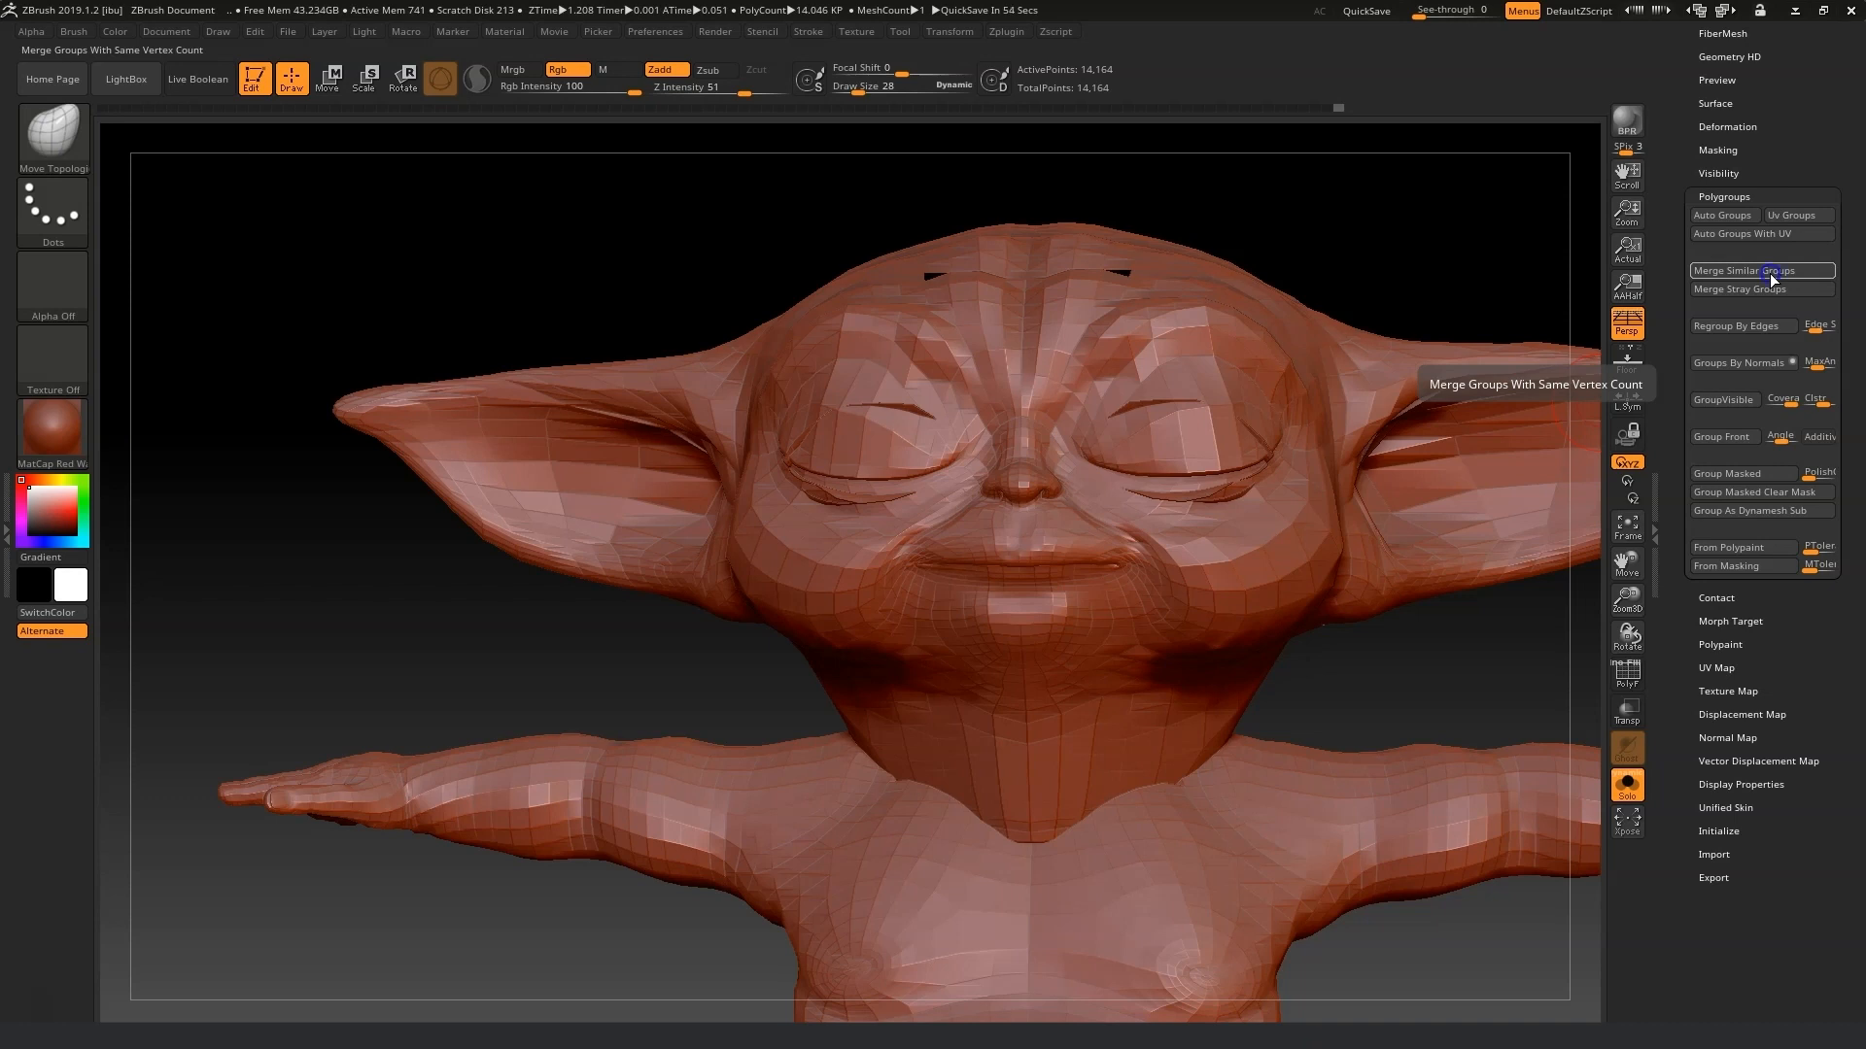
Toggle the polyframe display on and off to inspect the closed-eye mesh topology.
left_click(1629, 673)
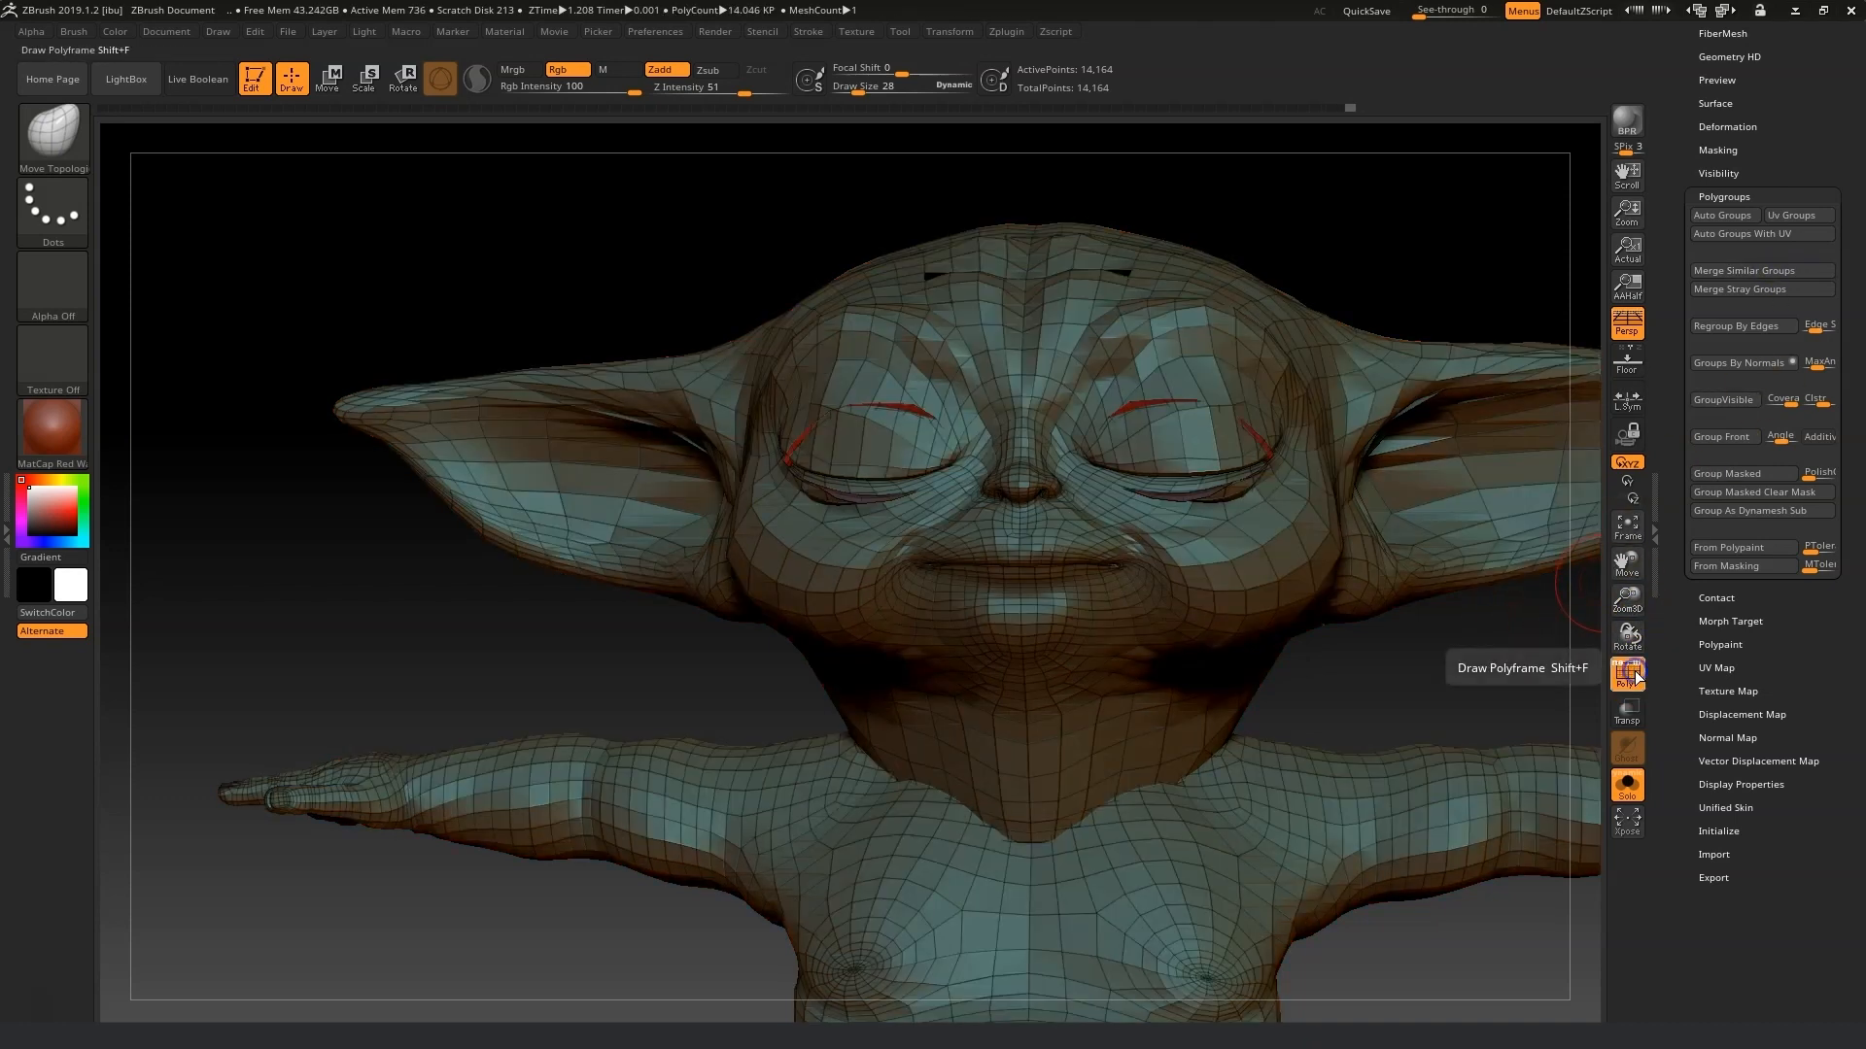
left_click(1738, 404)
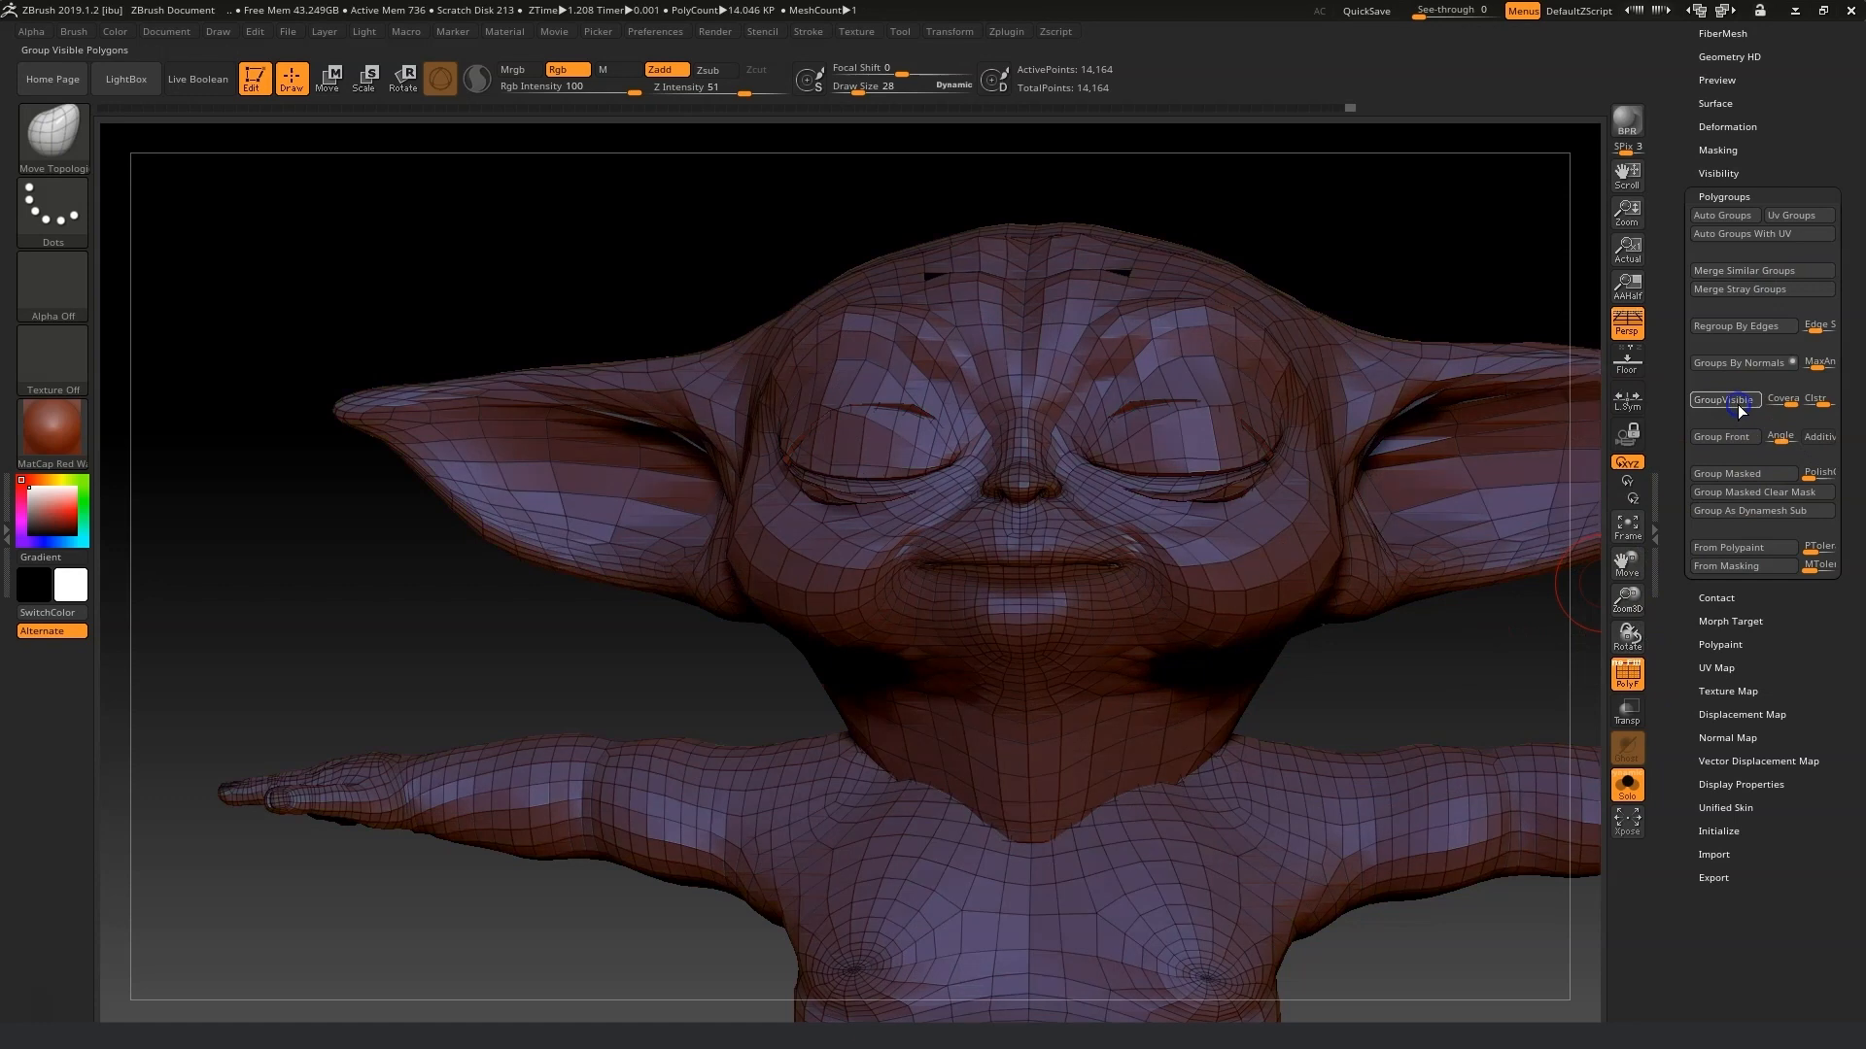
left_click(1637, 677)
left_click_drag(1429, 668, 1422, 664)
Export the blink mesh as 17_Eye_Blink.obj into the Morph fix folder, replacing the existing file.
left_click_drag(1773, 178, 1802, 331)
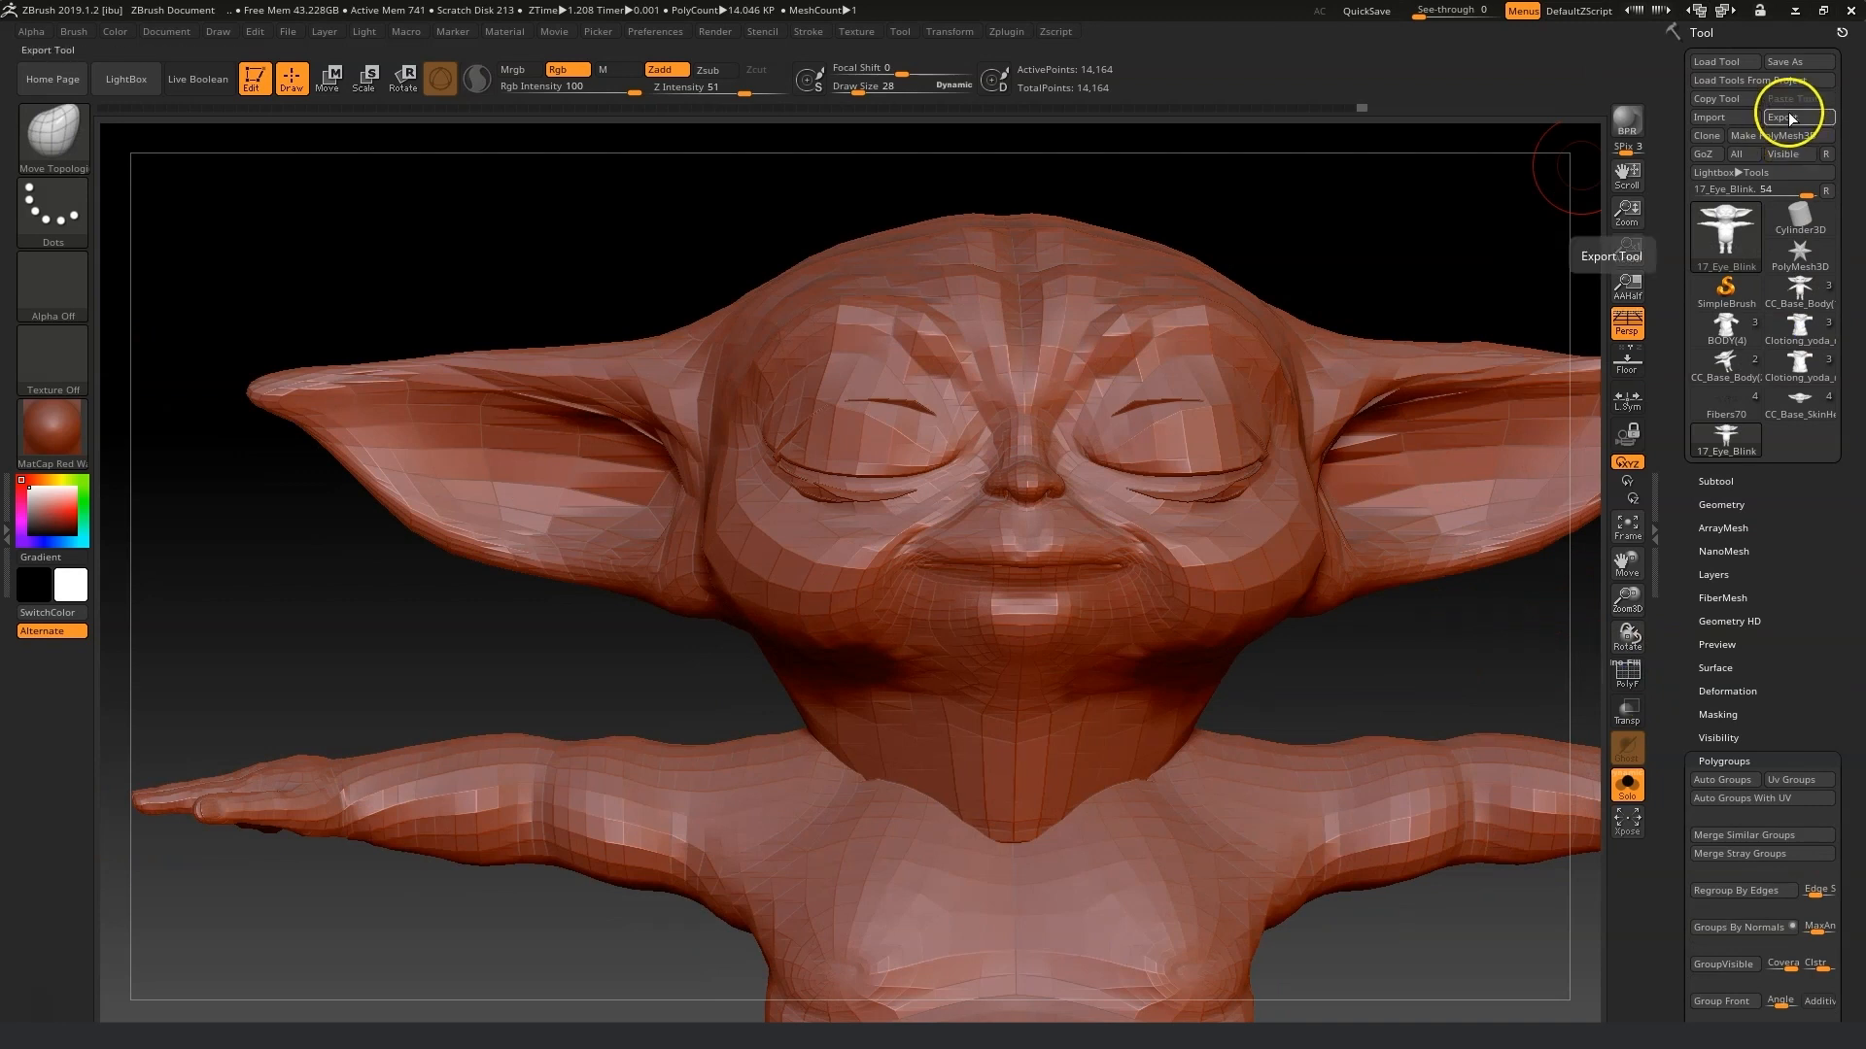
mouse_move(1512, 654)
left_mouse_down()
mouse_move(1454, 650)
mouse_move(1472, 659)
left_mouse_up()
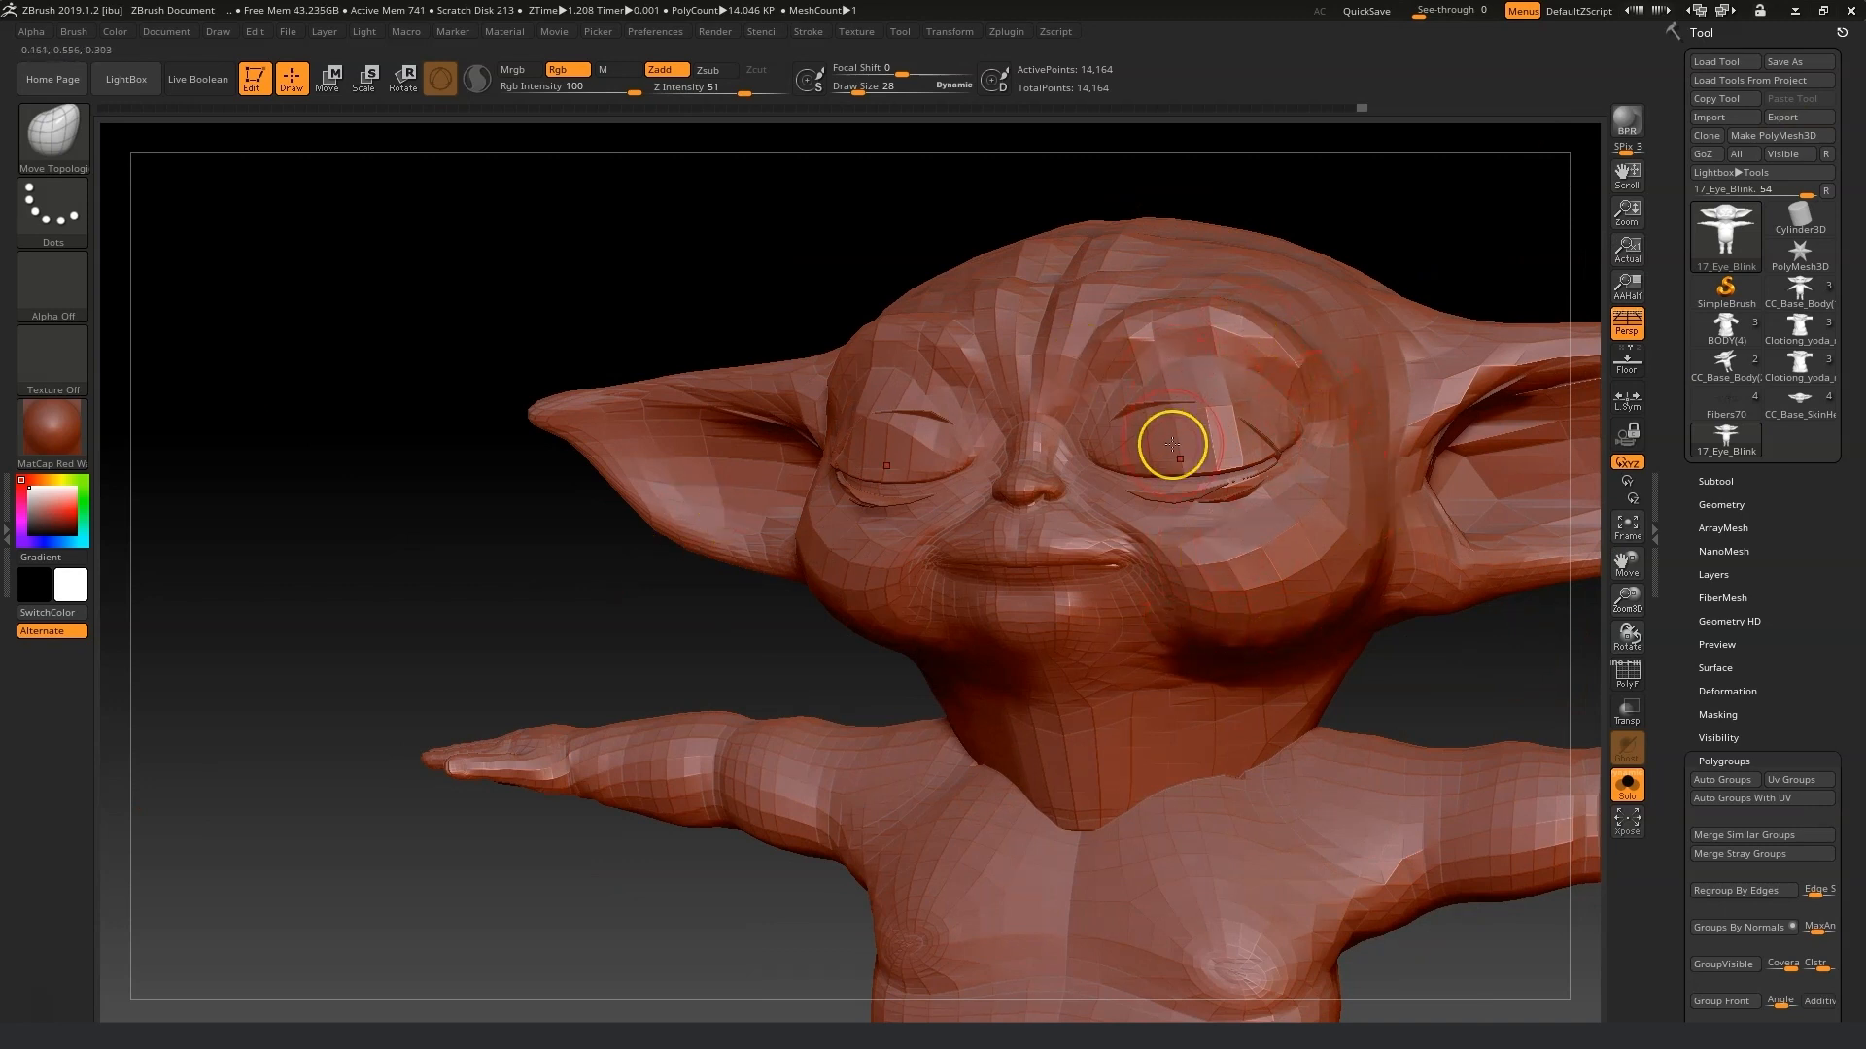
left_click(1797, 115)
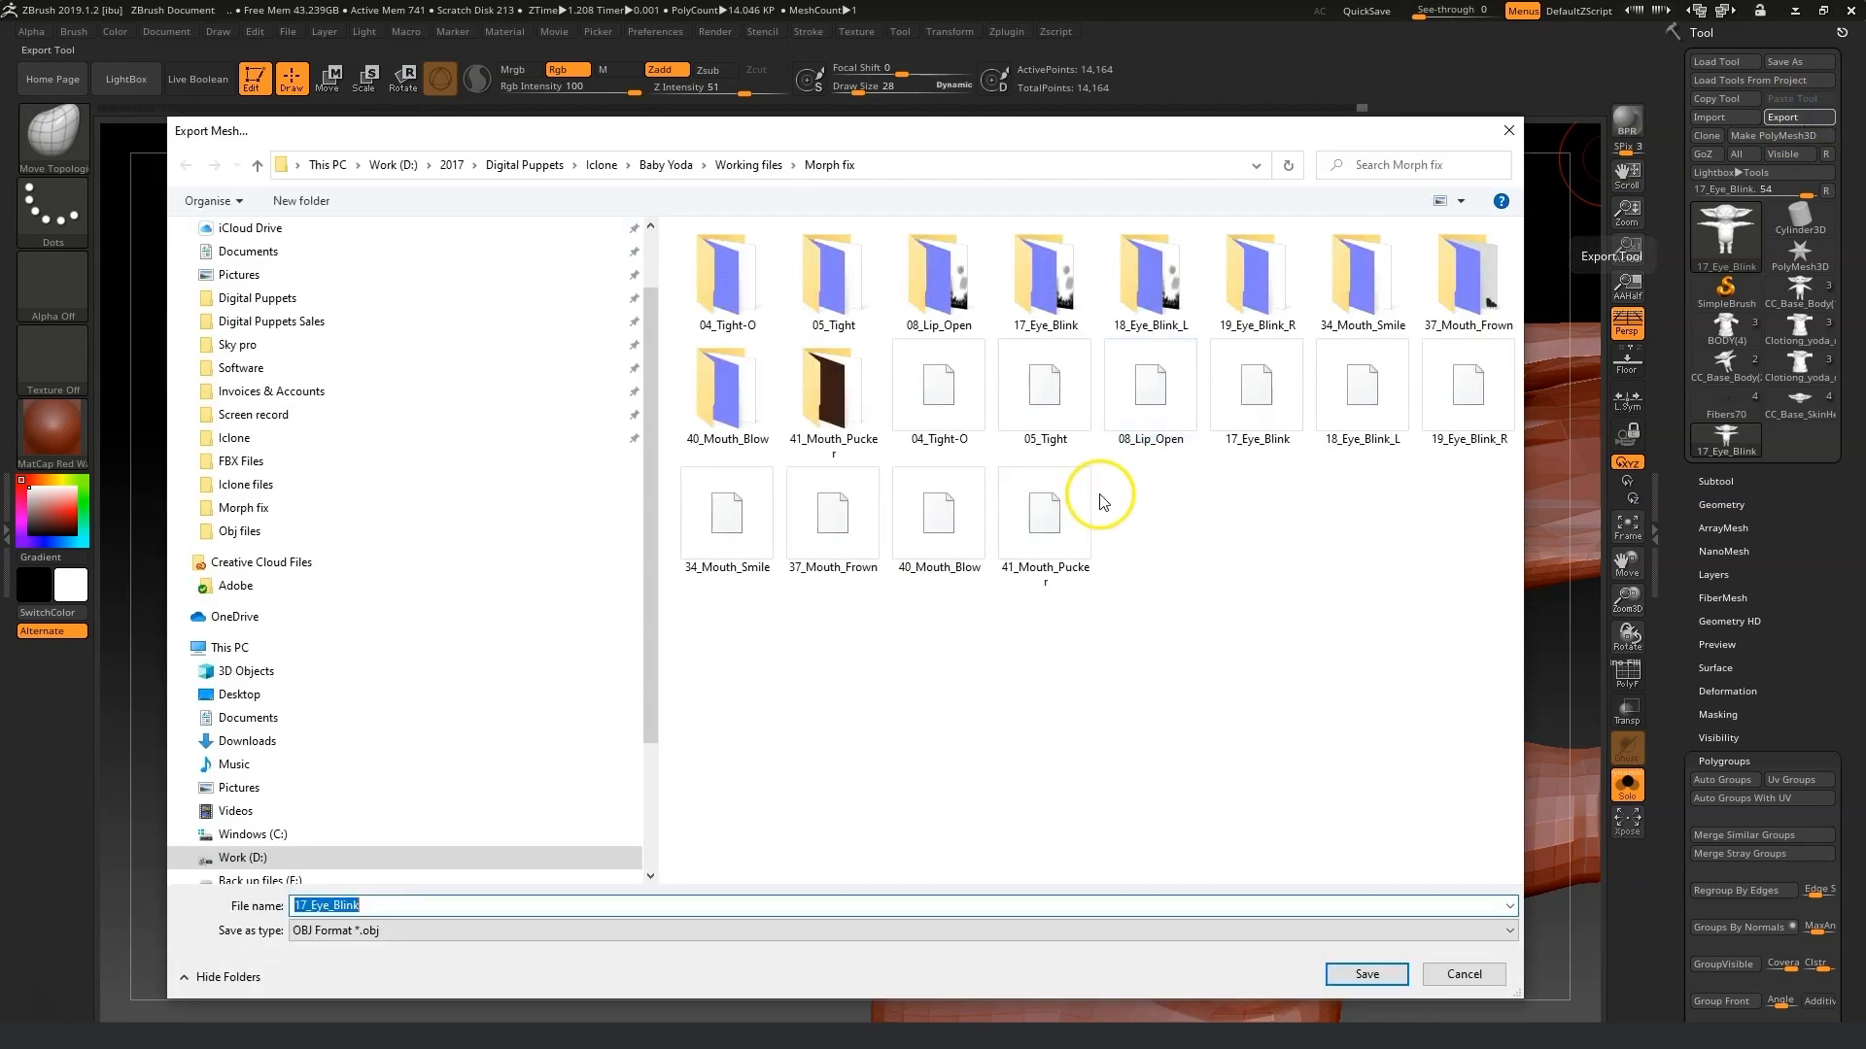
left_click(1263, 408)
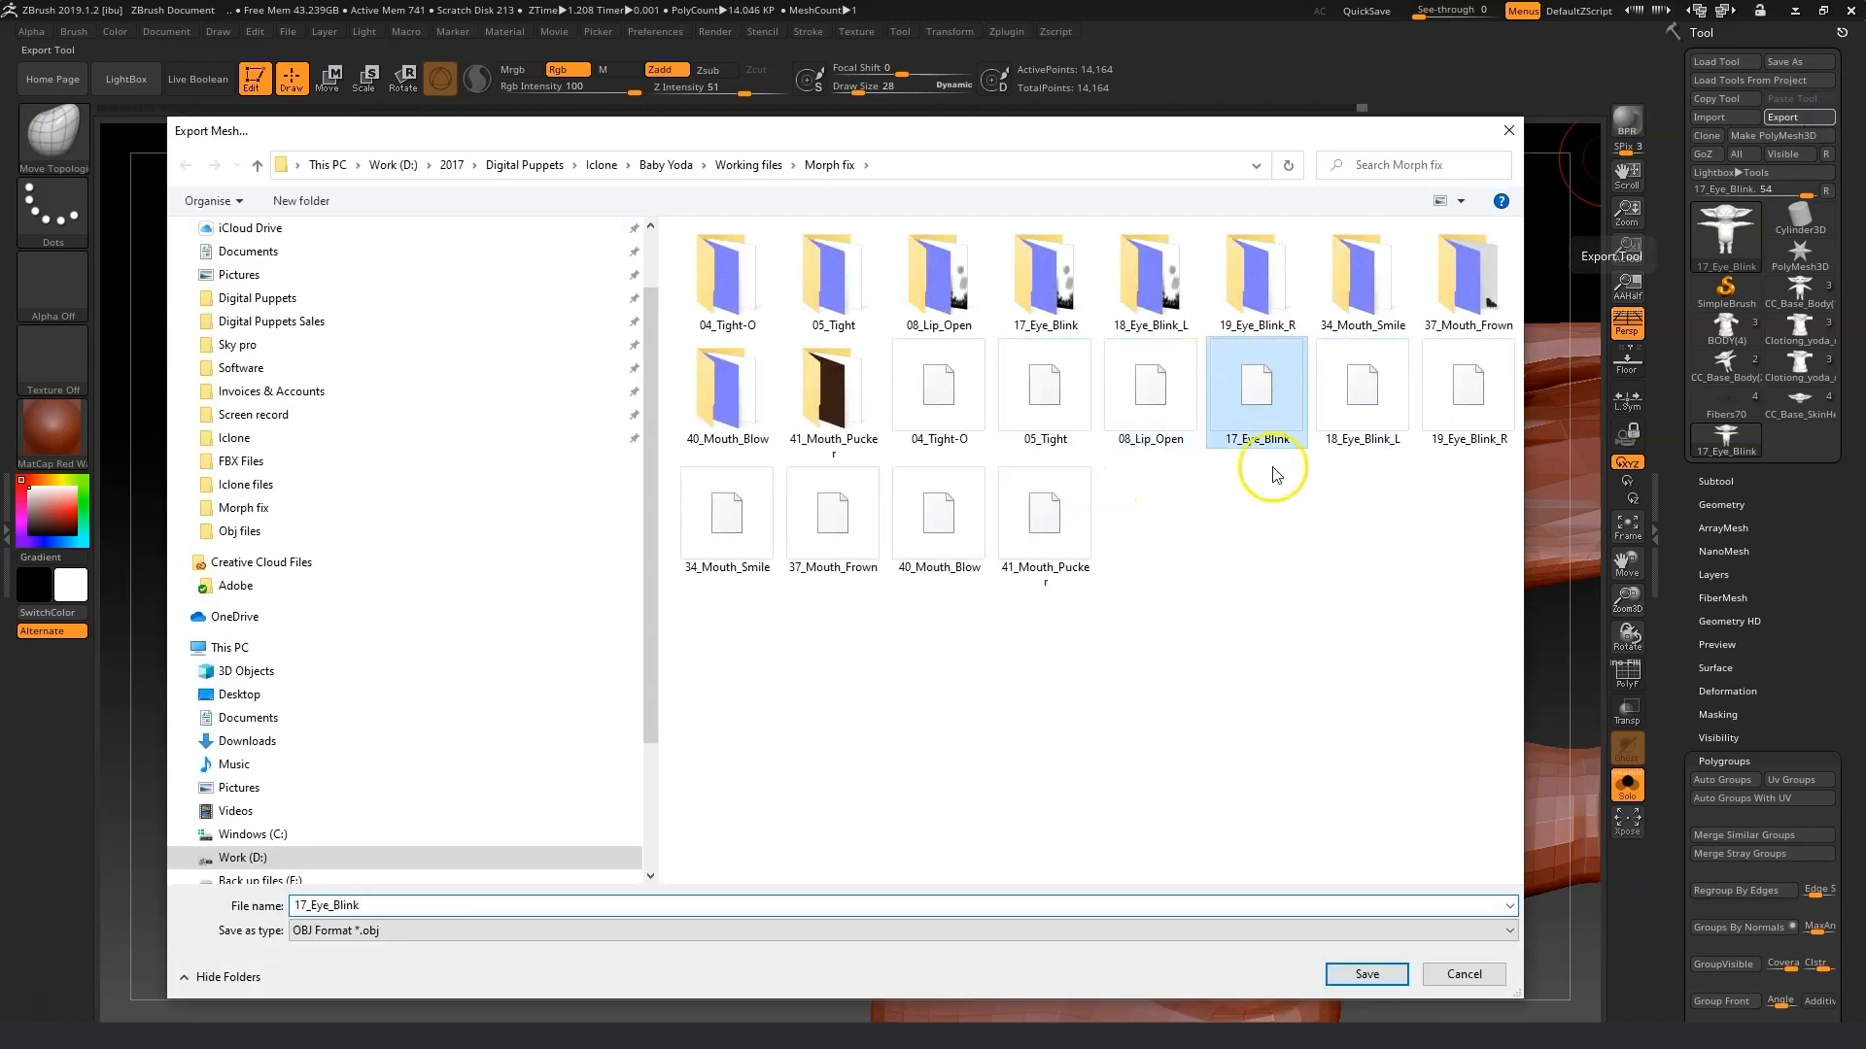
left_click(1390, 977)
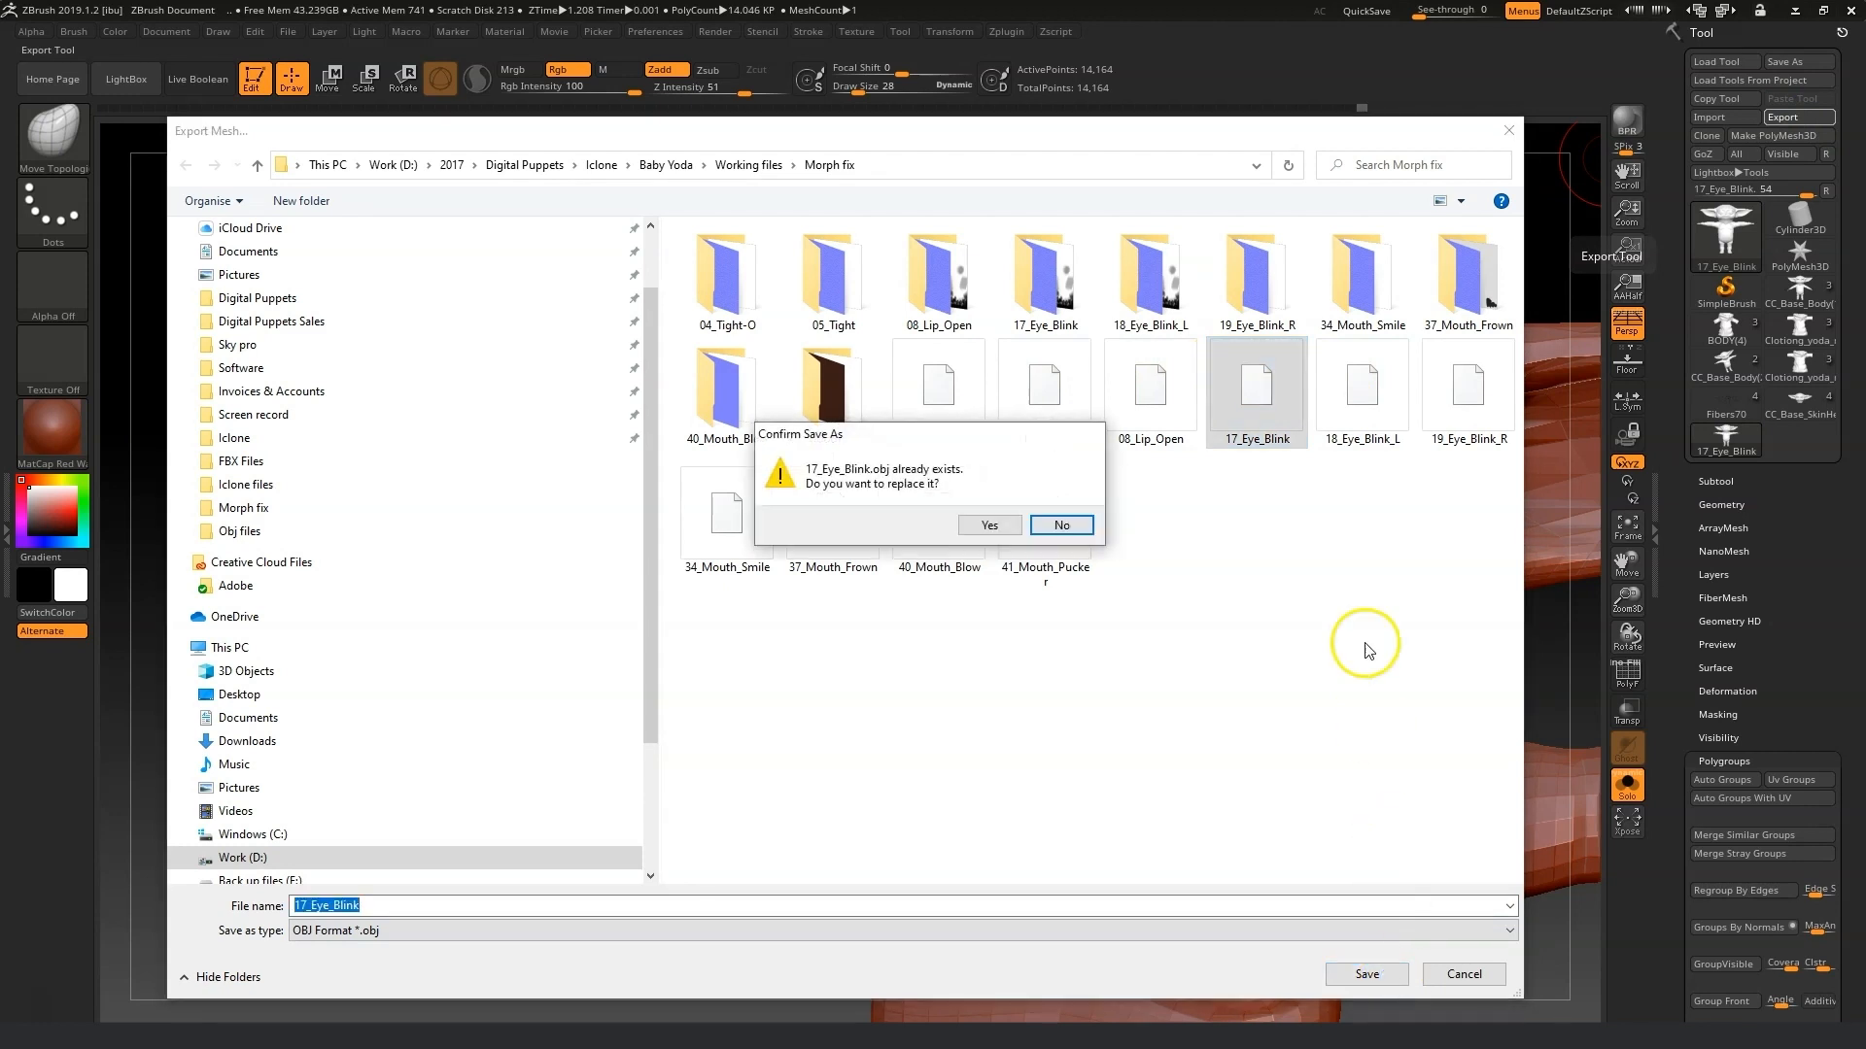
left_click(987, 525)
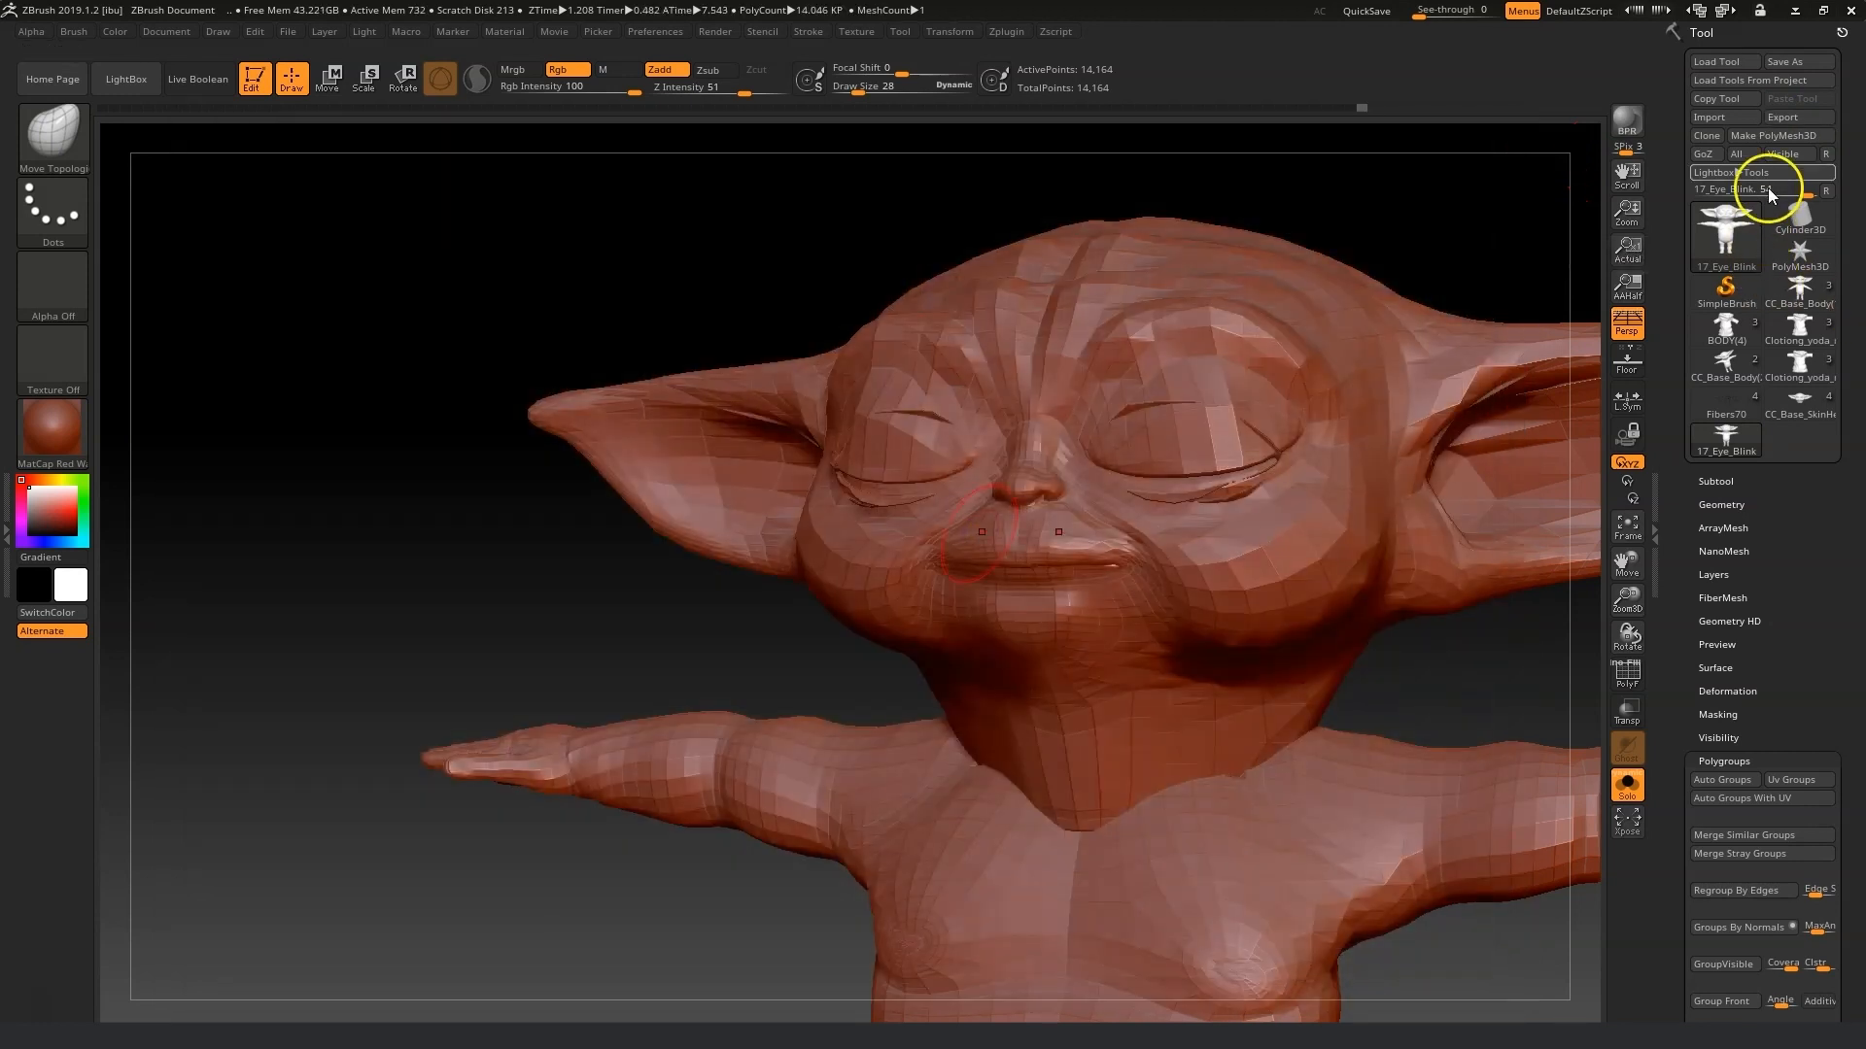
Import 18_Eye_Blink_L.obj from the Morph fix folder as the next morph to fix.
left_click(1712, 119)
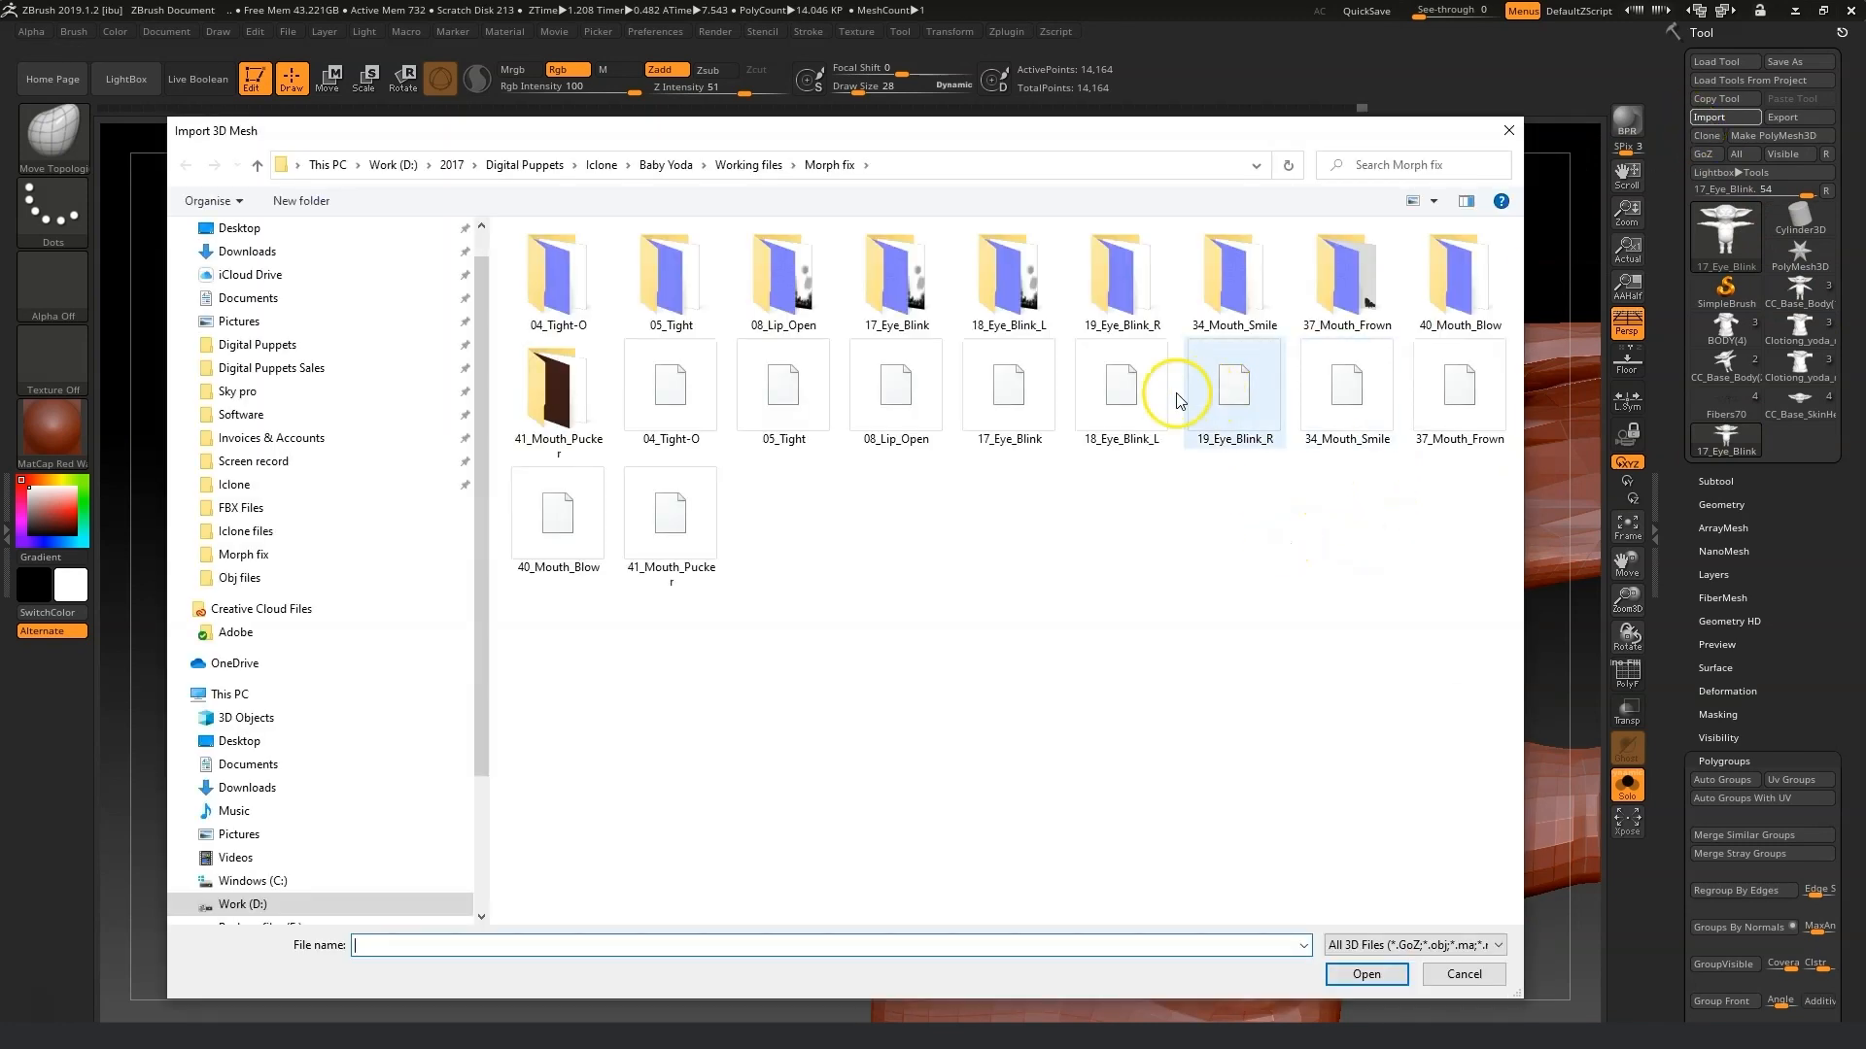
left_click(1125, 408)
left_click(1376, 978)
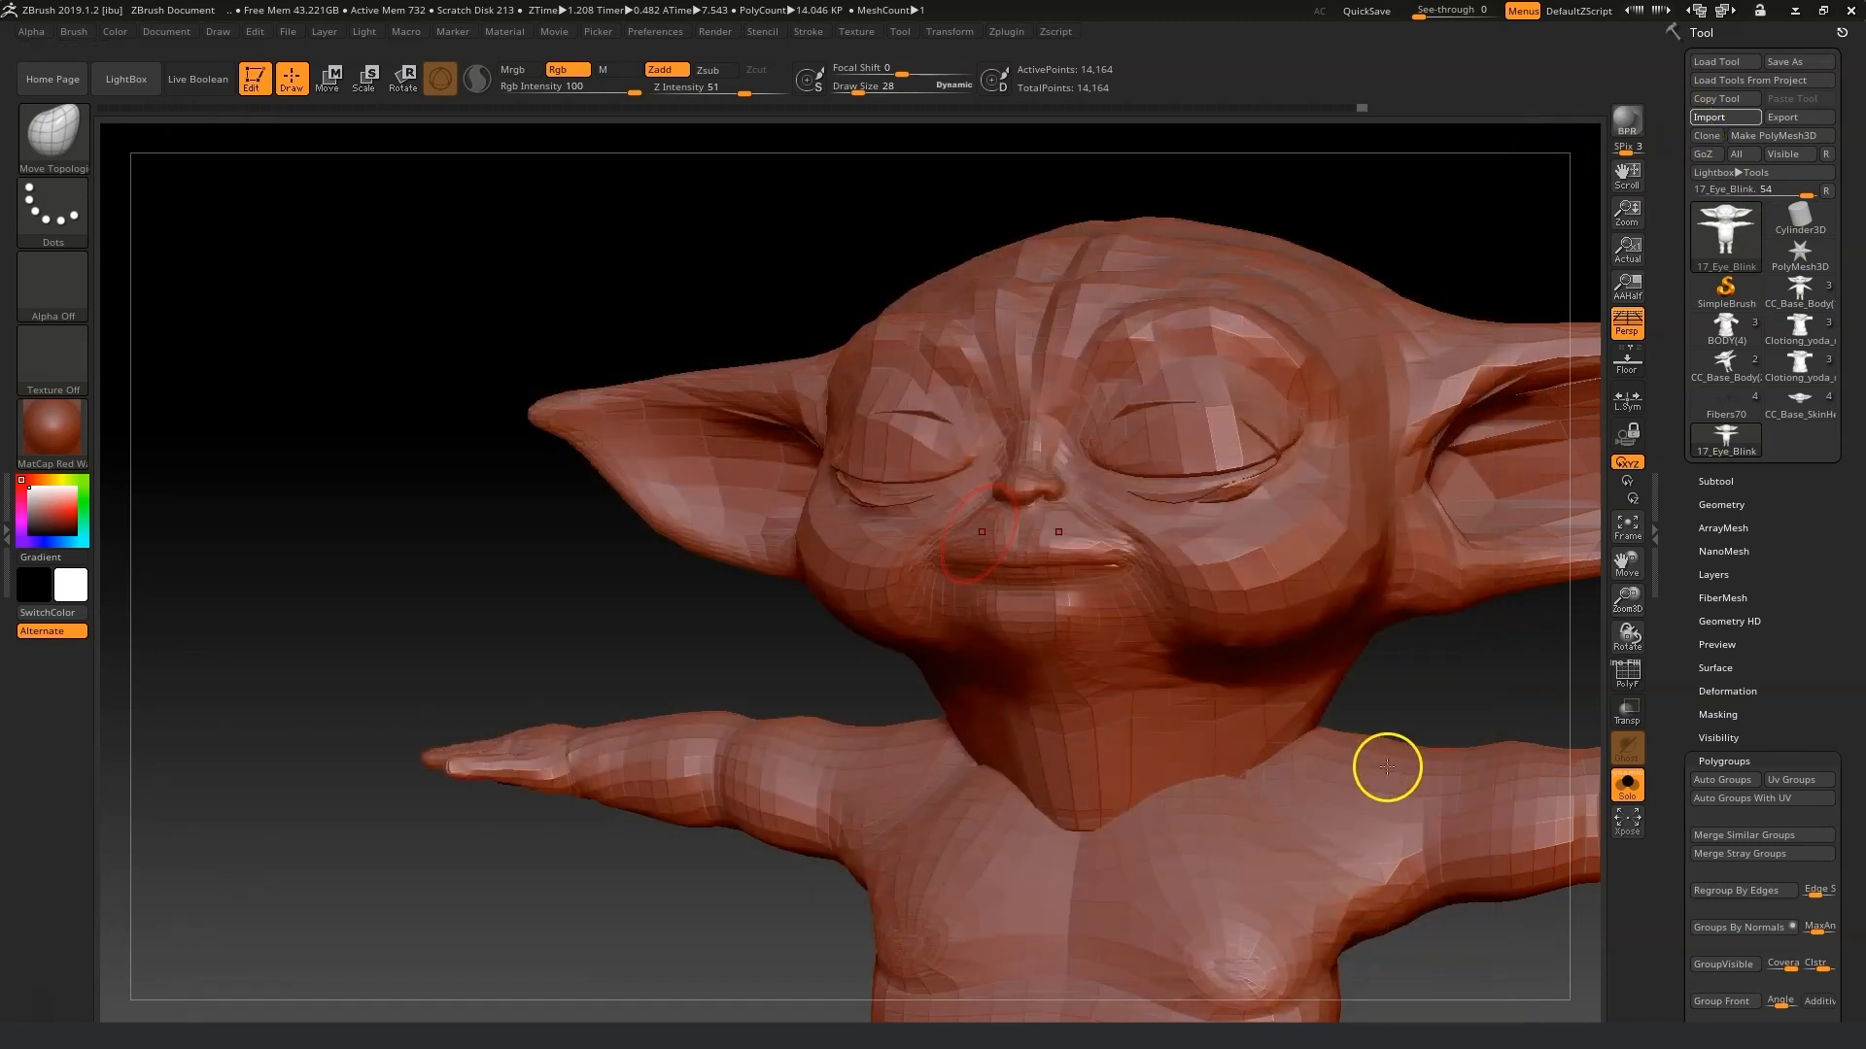
mouse_move(1458, 684)
left_mouse_down()
mouse_move(1432, 685)
mouse_move(1478, 678)
left_mouse_up()
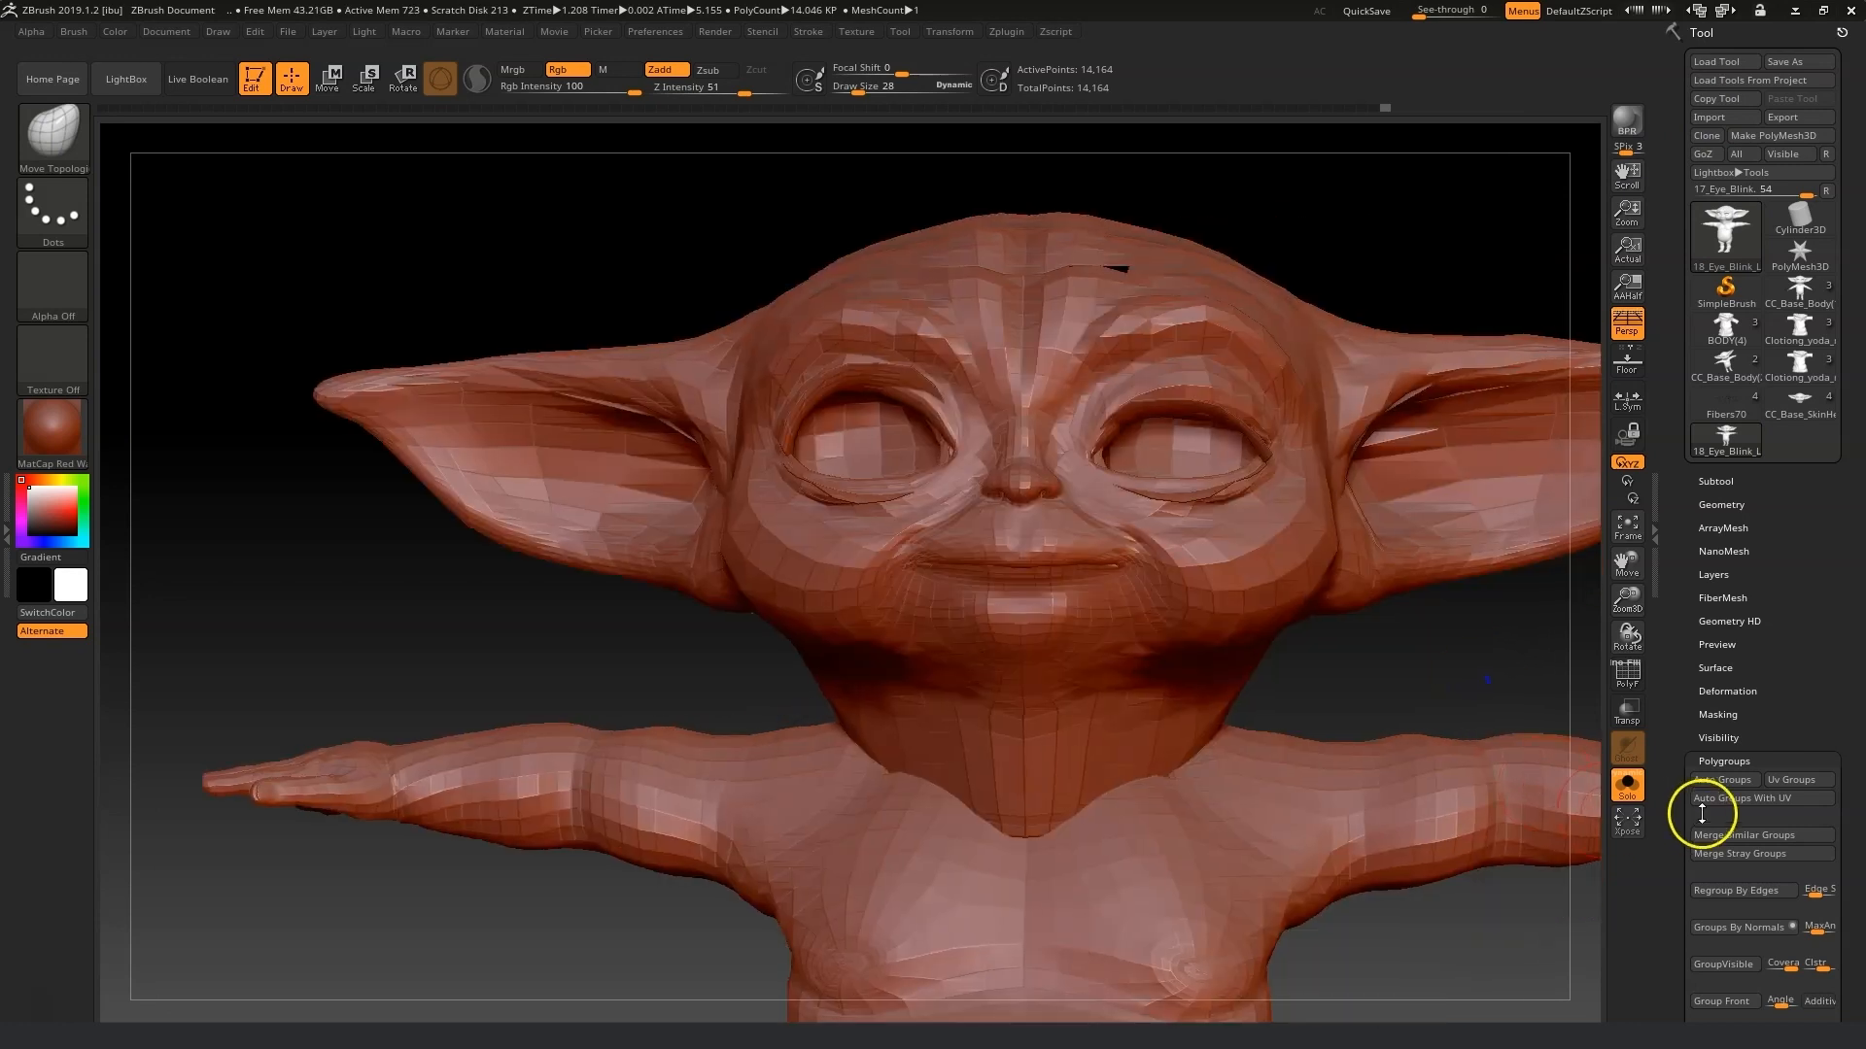
Set the Move Topological draw size to 45 and pull the character's left upper eyelid down to close it.
left_click(1741, 783)
left_click(1295, 508, "ctrl+shift")
left_click_drag(1479, 716, 1514, 764)
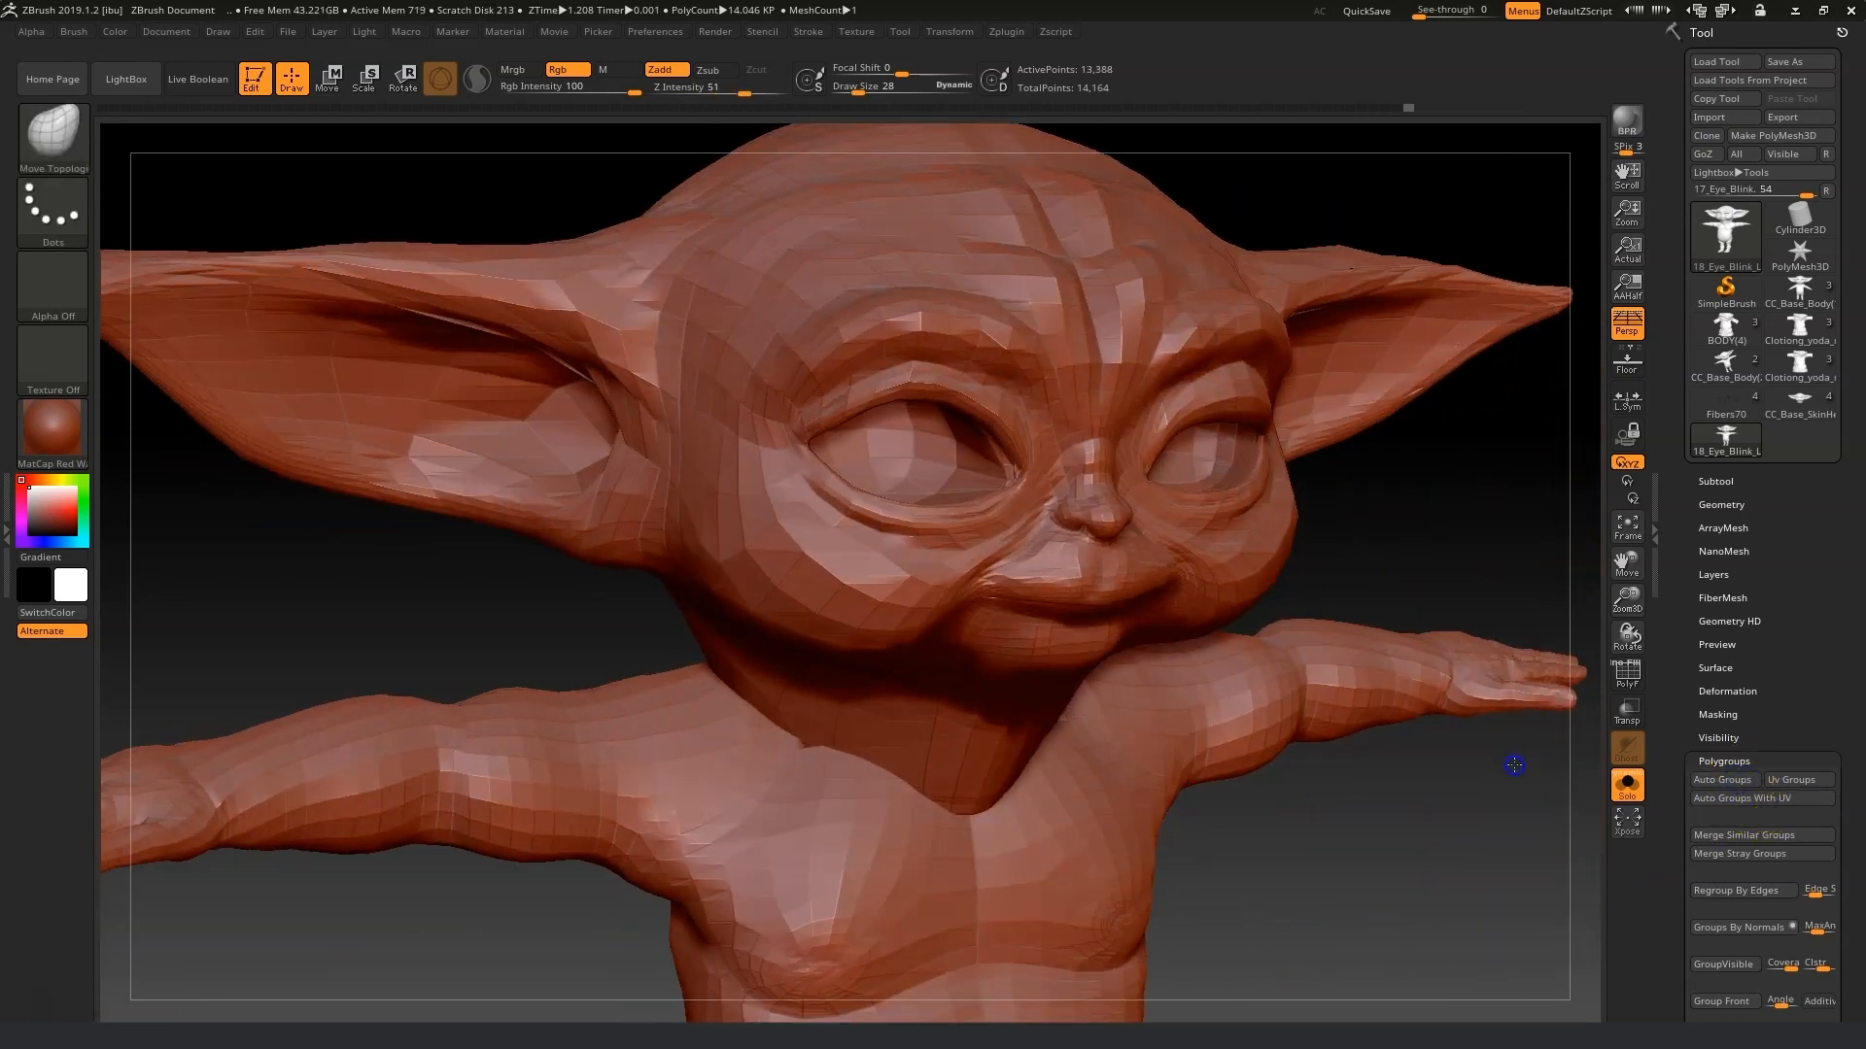
left_click_drag(857, 93, 862, 95)
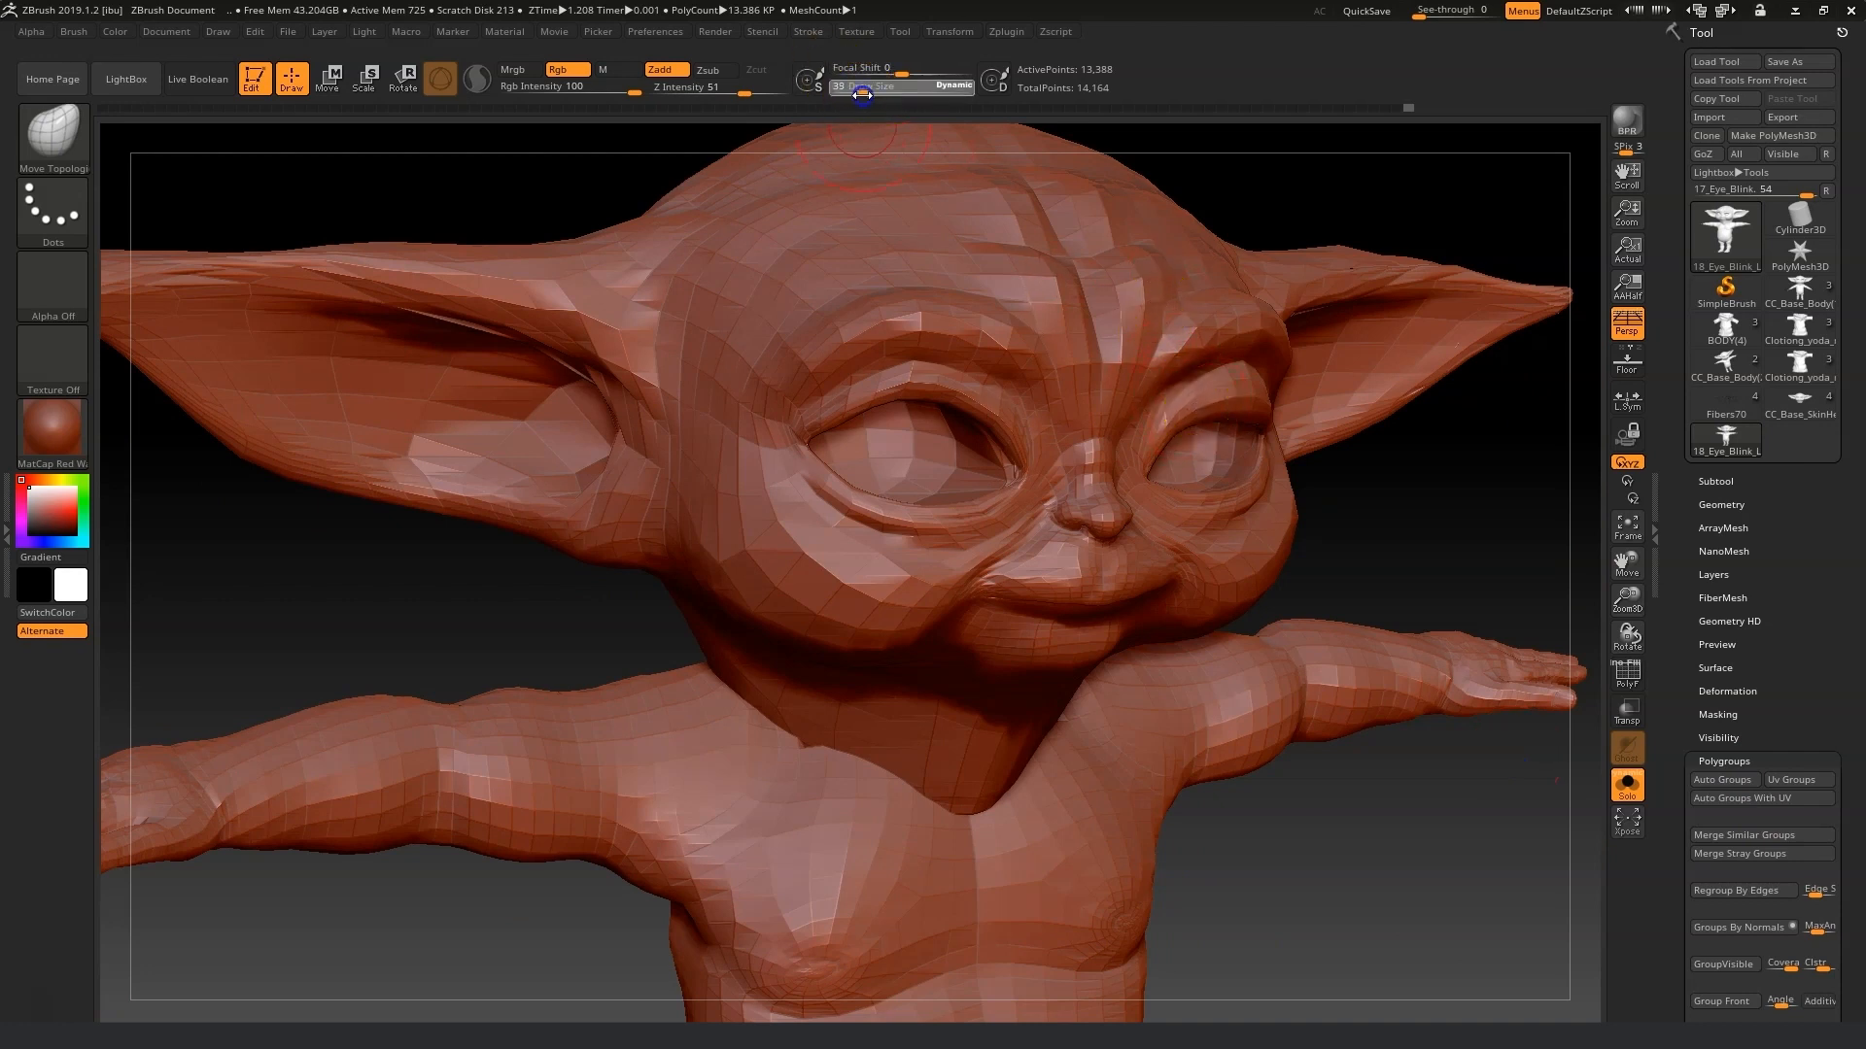
left_click_drag(1197, 419, 1214, 476)
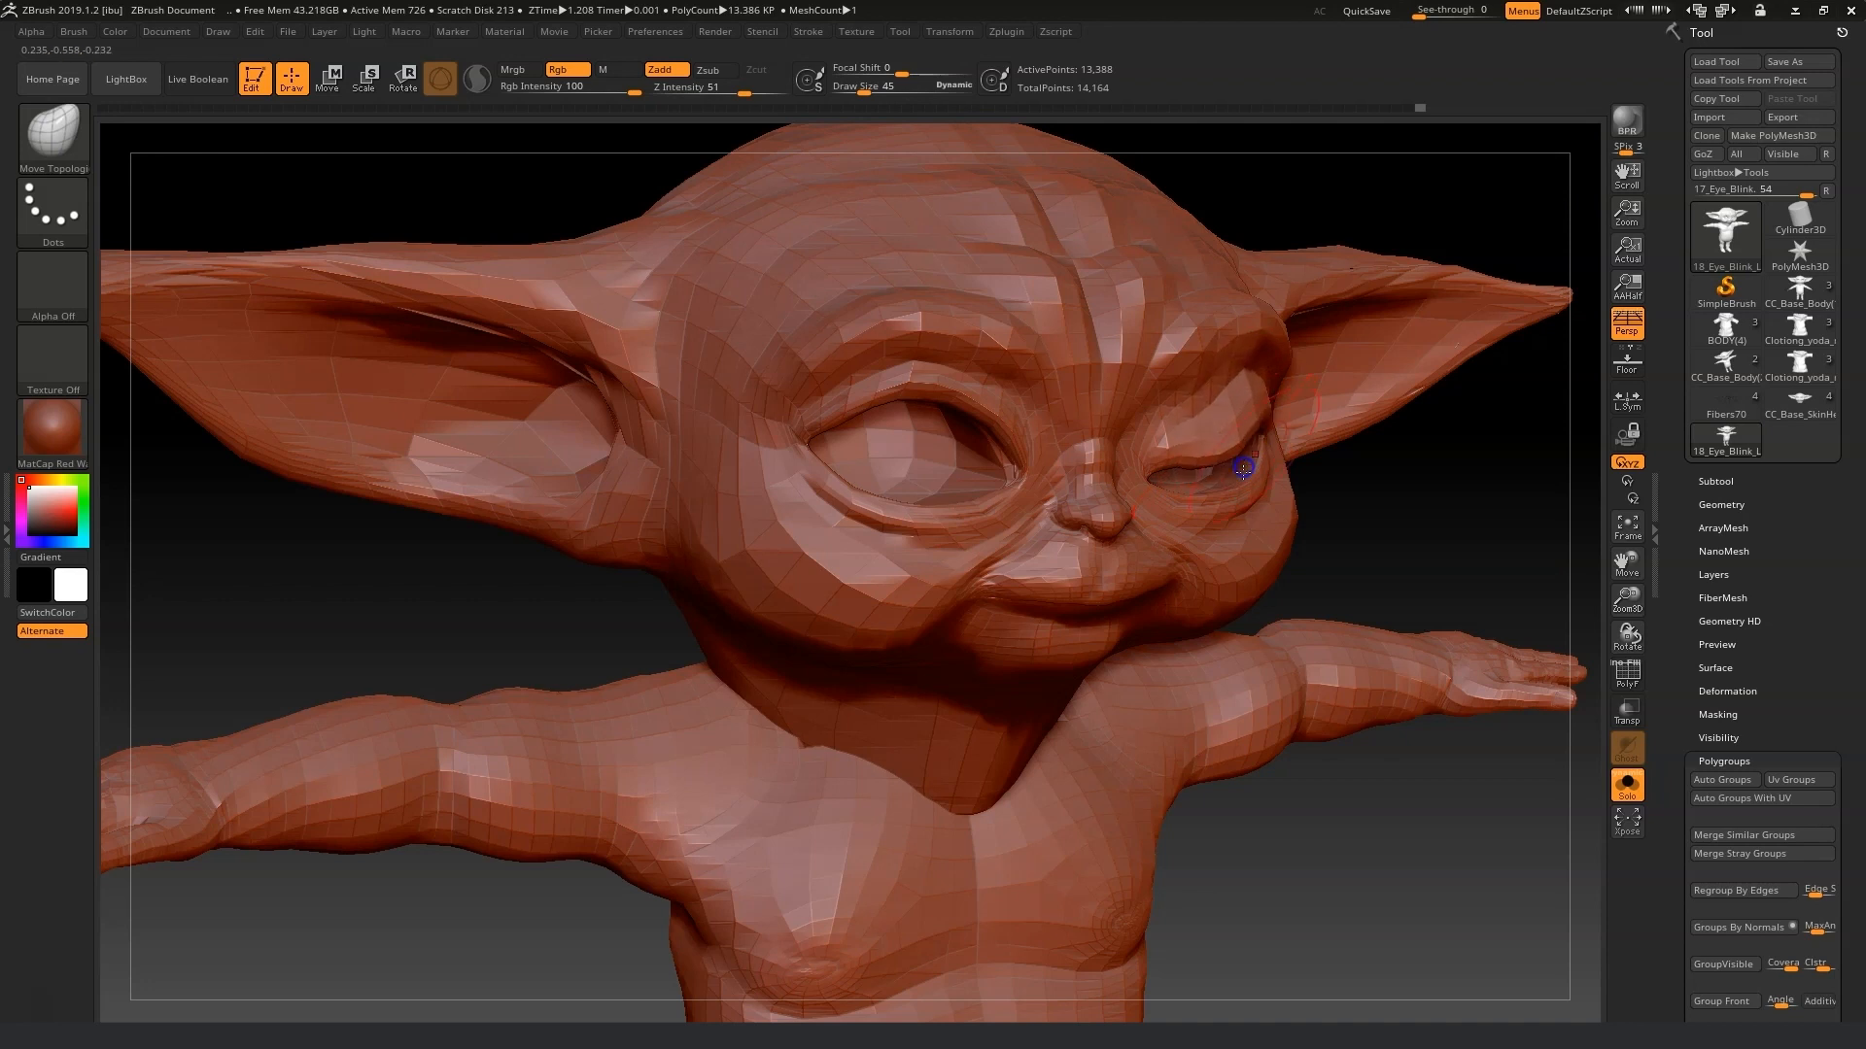
left_click_drag(1379, 512, 1301, 507)
left_click_drag(1311, 418, 1299, 459)
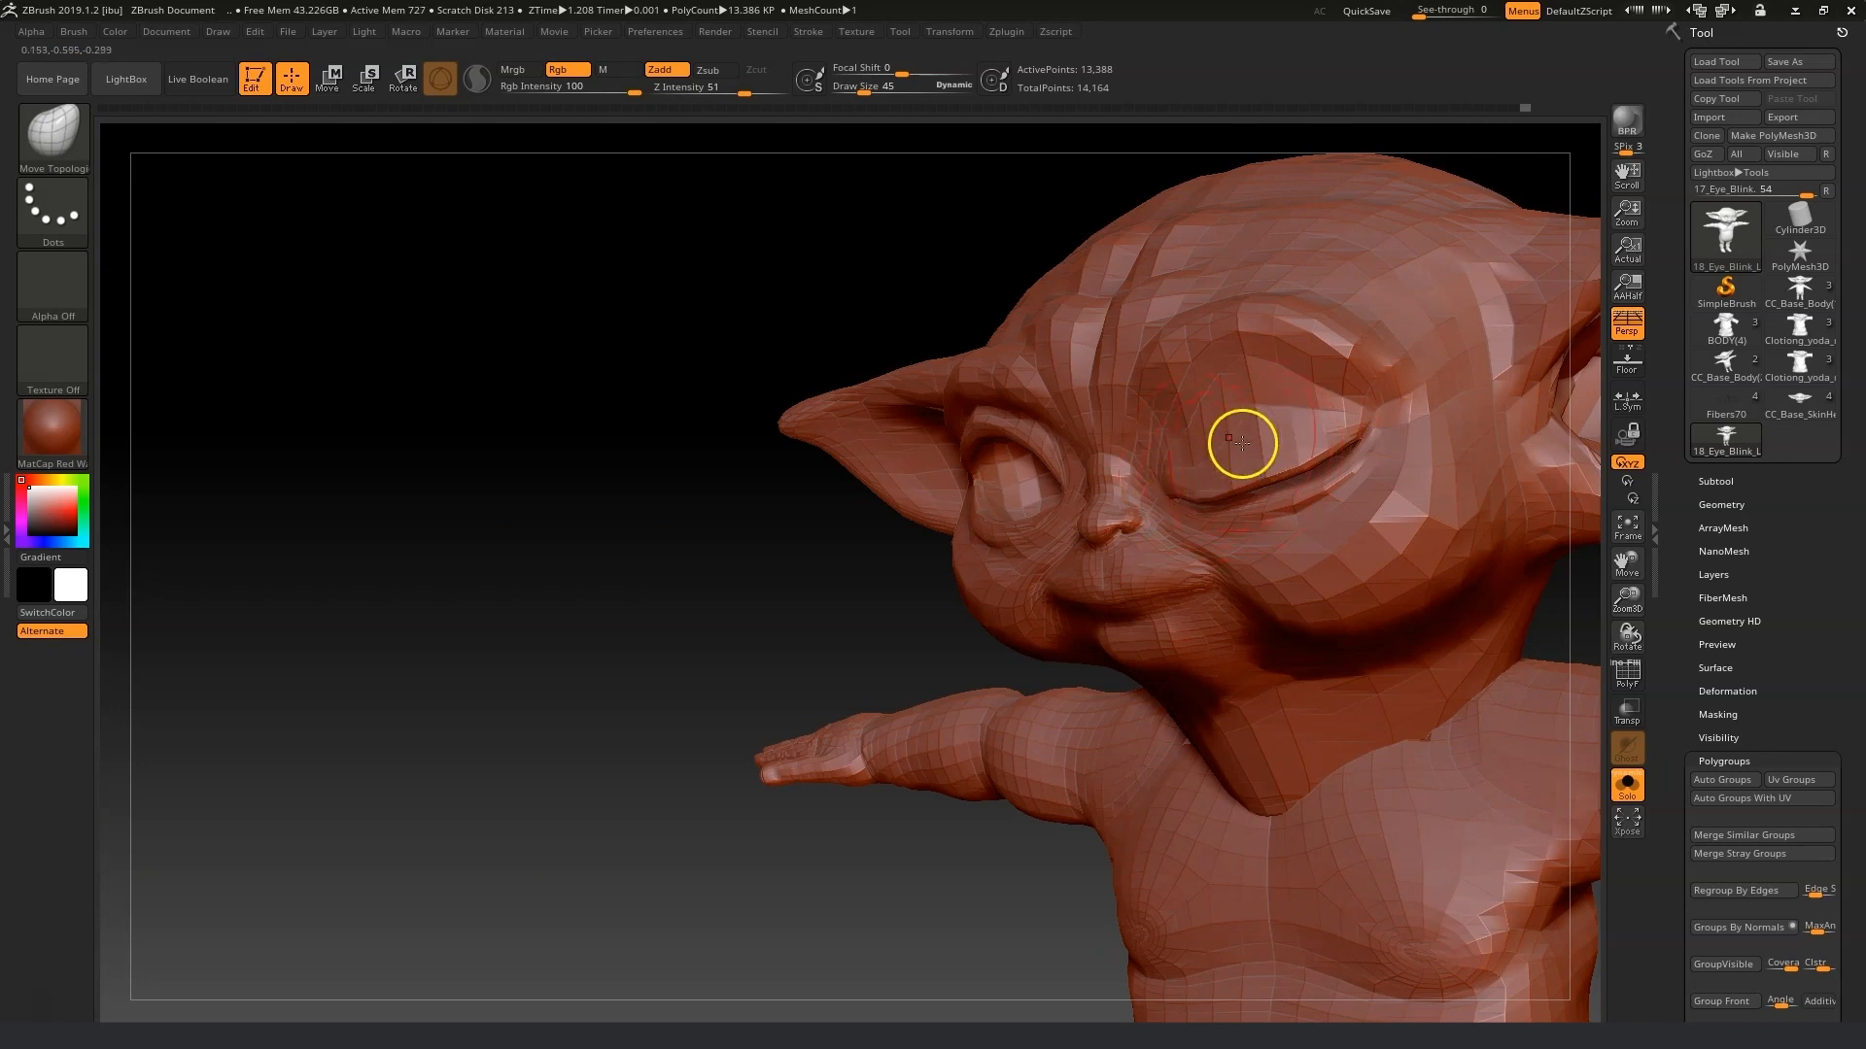
mouse_move(1311, 445)
left_mouse_down()
mouse_move(1307, 465)
mouse_move(1328, 458)
left_mouse_up()
Smooth and reshape the closed left eyelid from a side angle.
left_click_drag(948, 607, 822, 632)
key("shift")
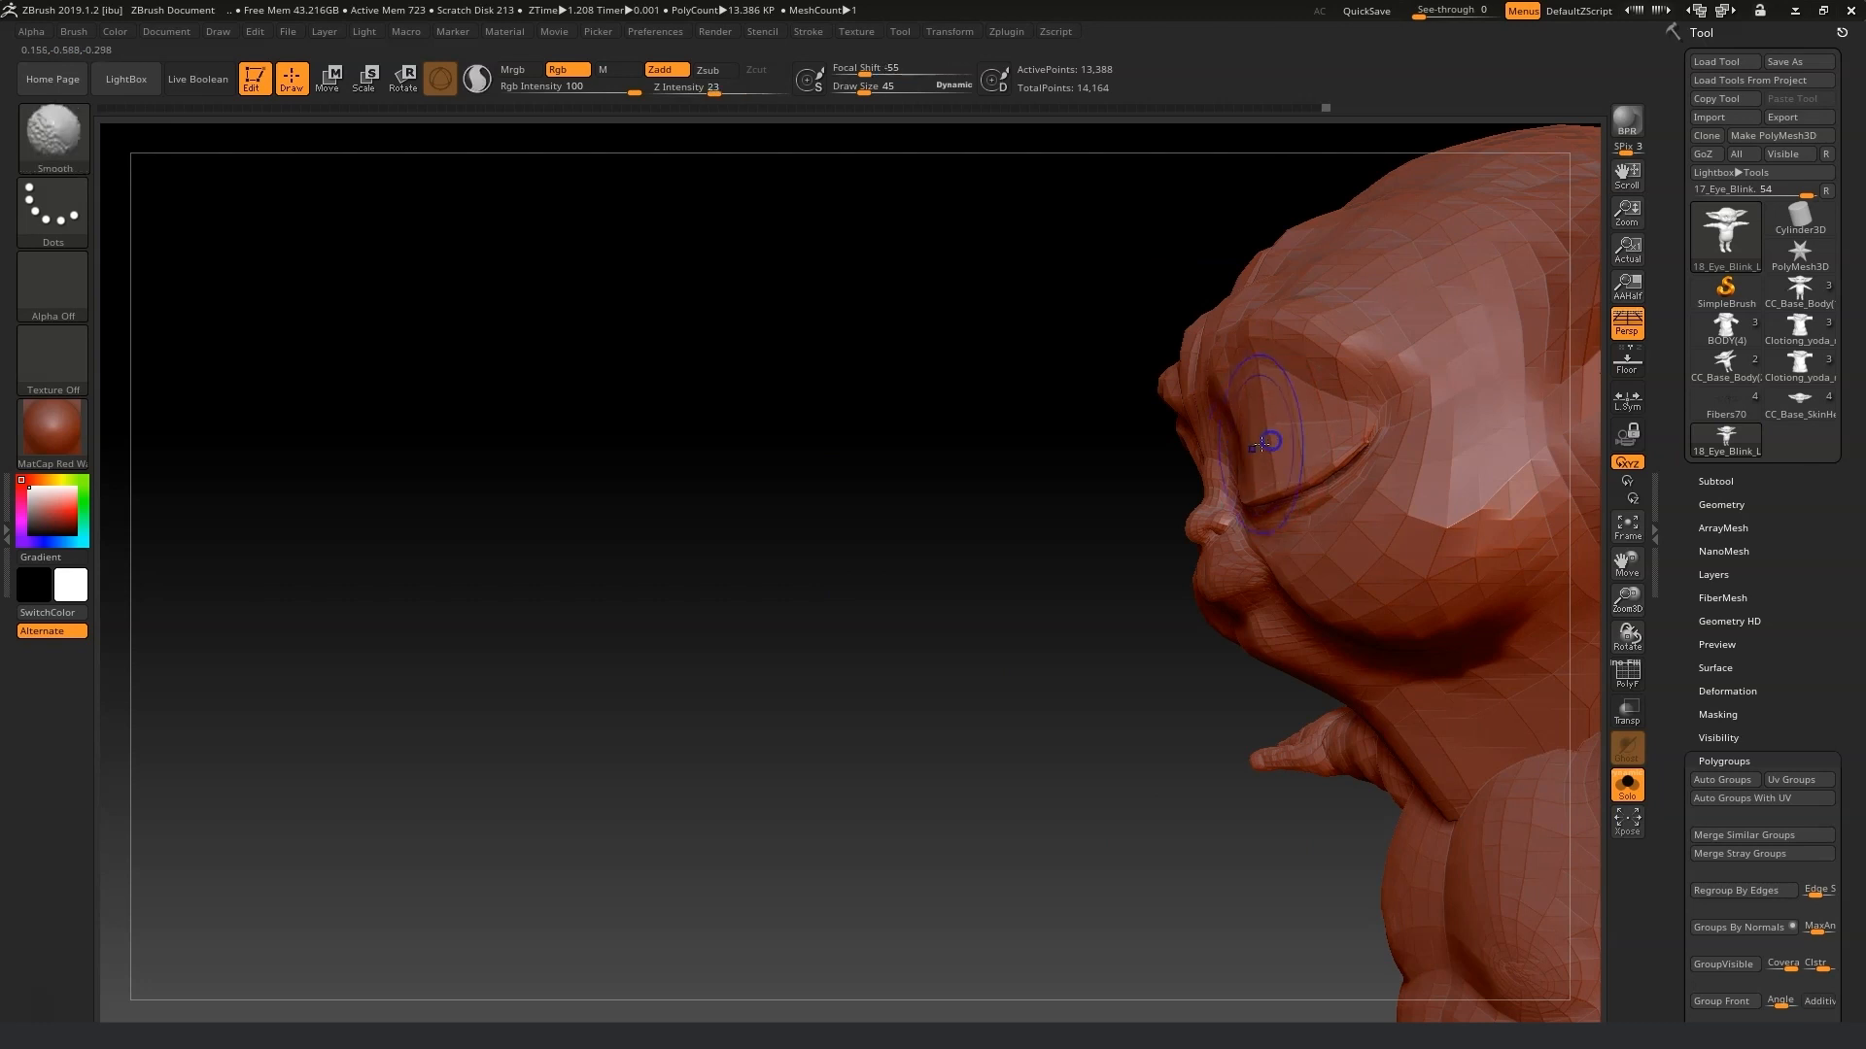
mouse_move(1272, 456)
right_mouse_down()
mouse_move(1075, 470)
mouse_move(1301, 449)
right_mouse_up()
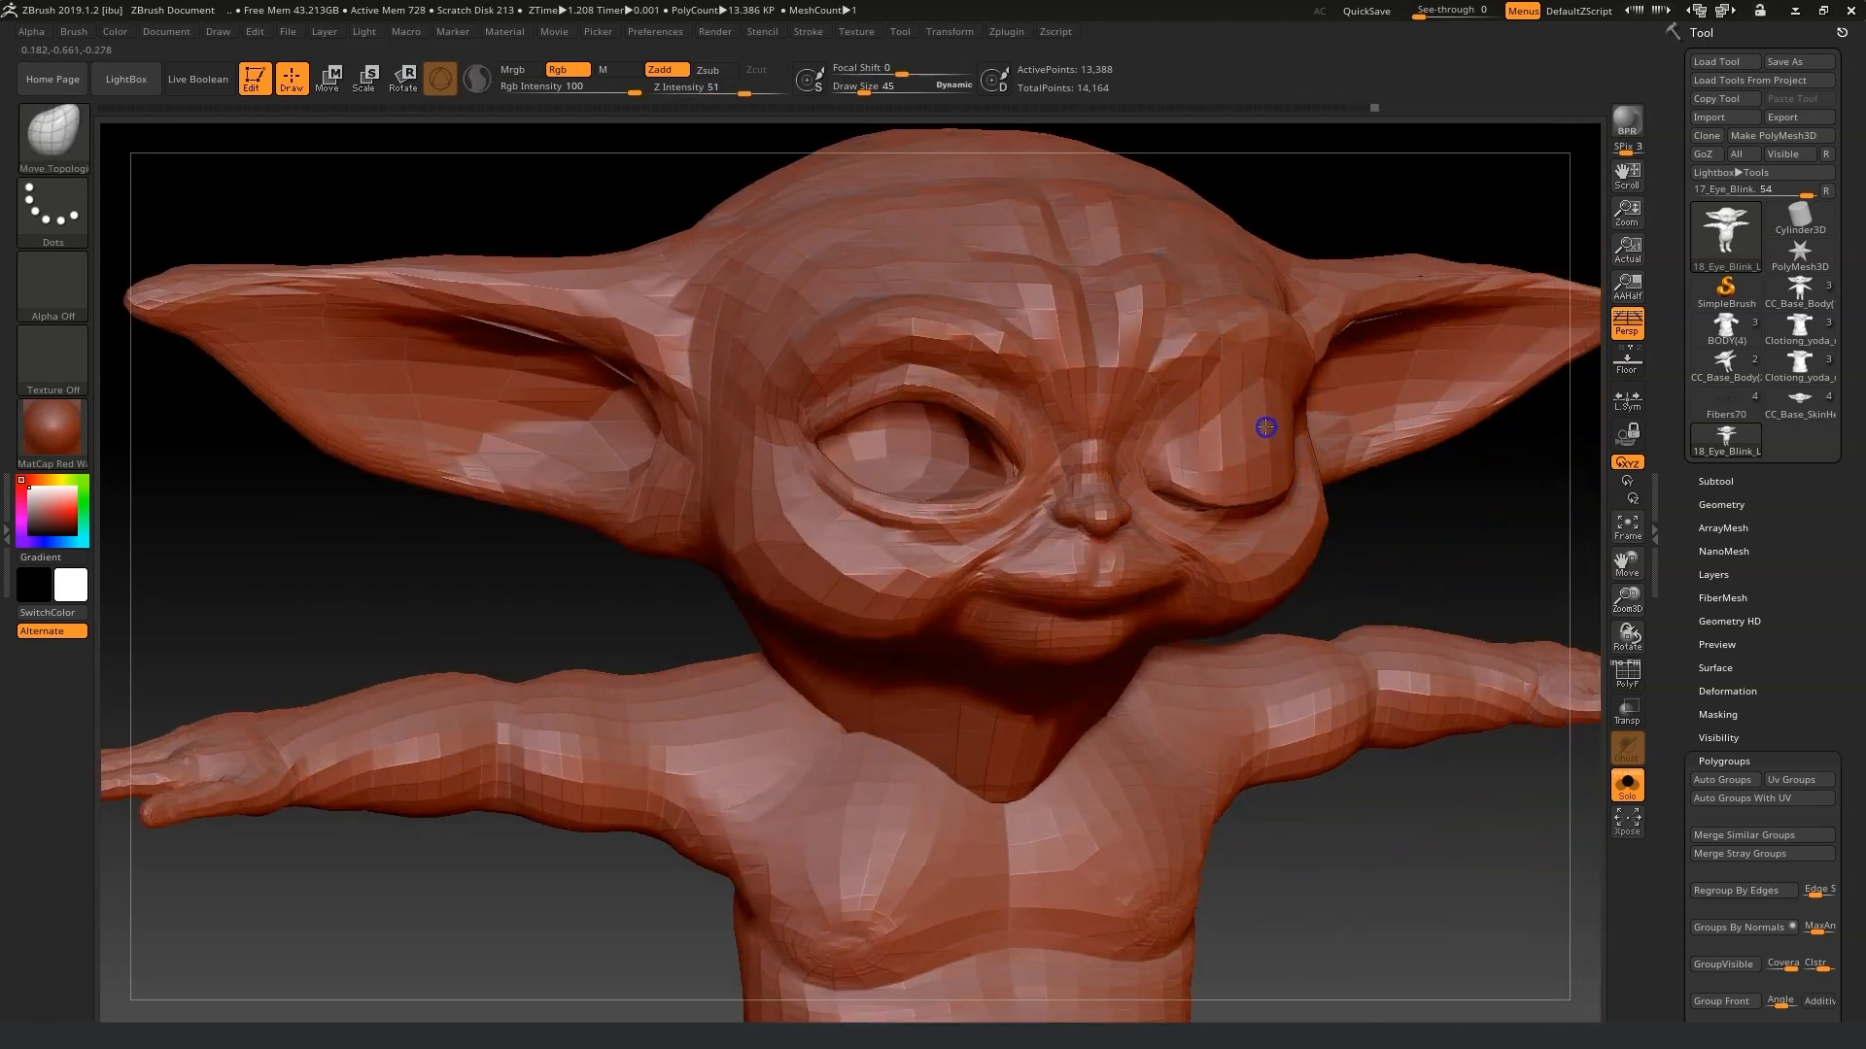
mouse_move(1221, 446)
right_mouse_down()
mouse_move(1420, 534)
mouse_move(1197, 457)
right_mouse_up()
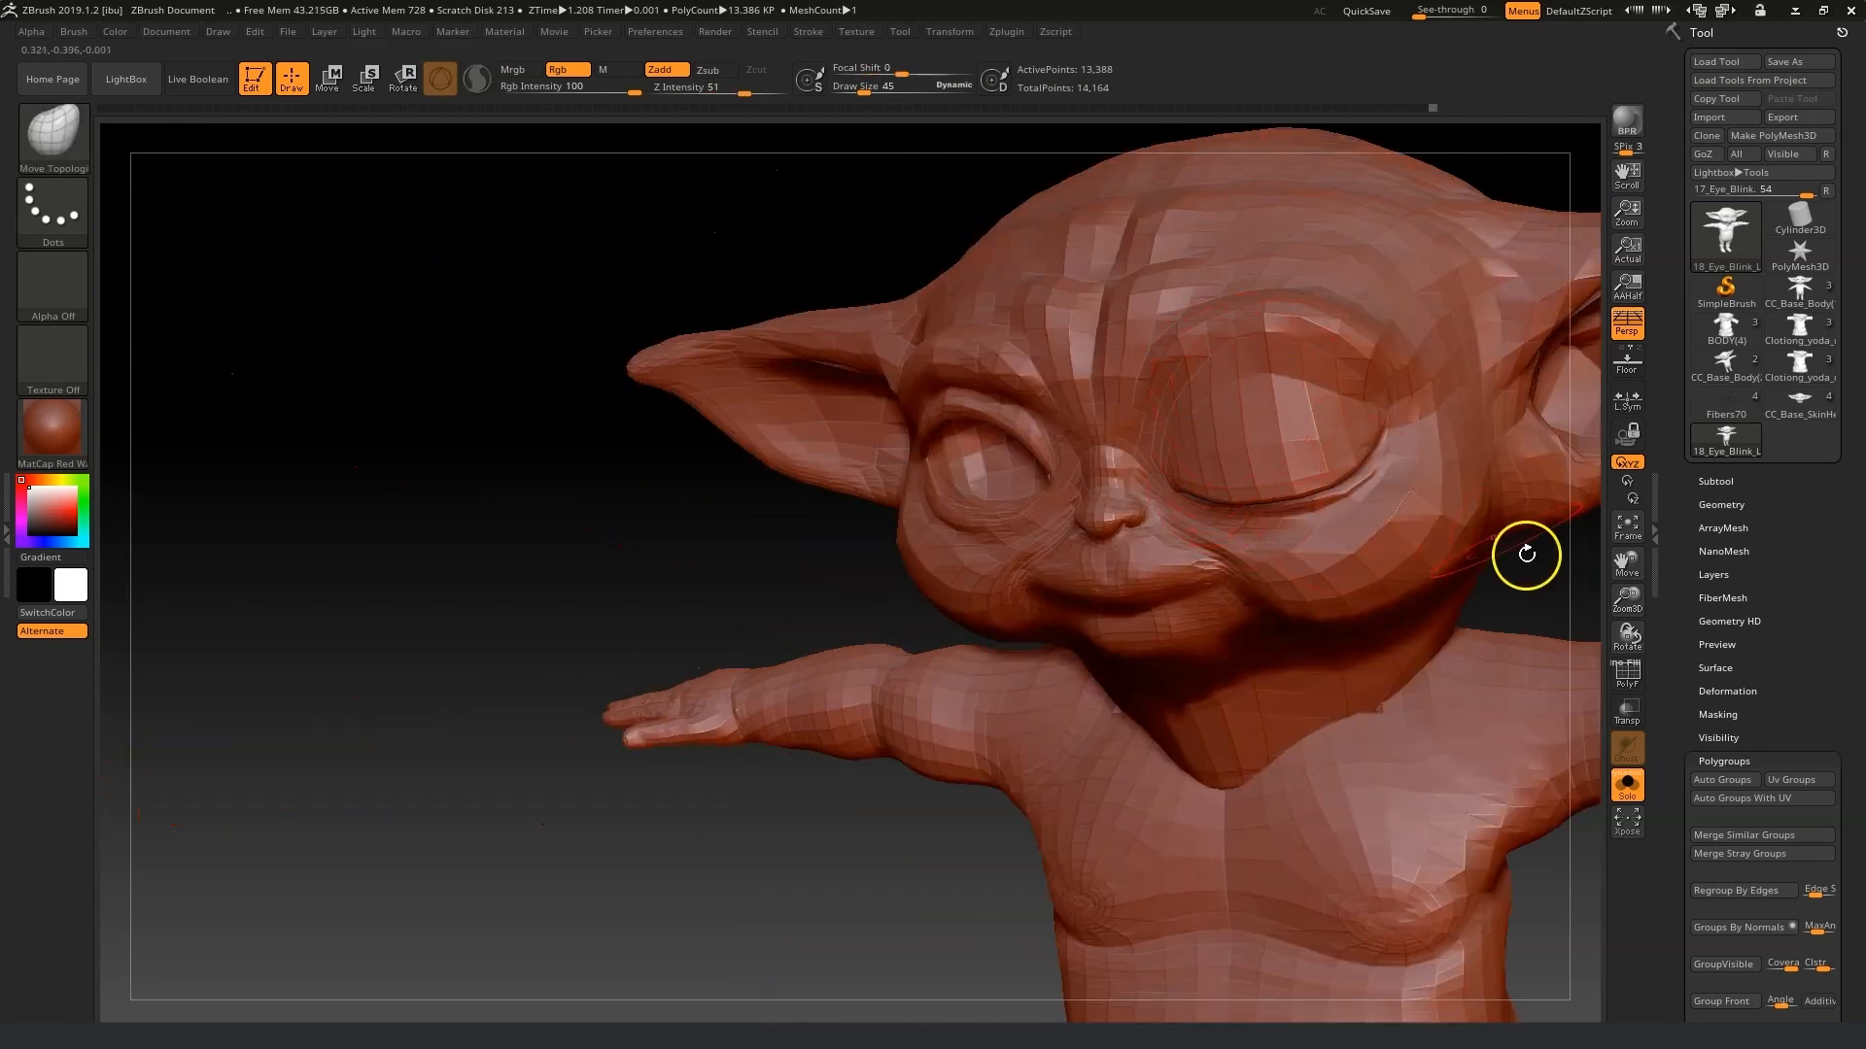
mouse_move(1520, 541)
right_mouse_down()
mouse_move(1040, 570)
mouse_move(1065, 581)
mouse_move(1268, 506)
right_mouse_up()
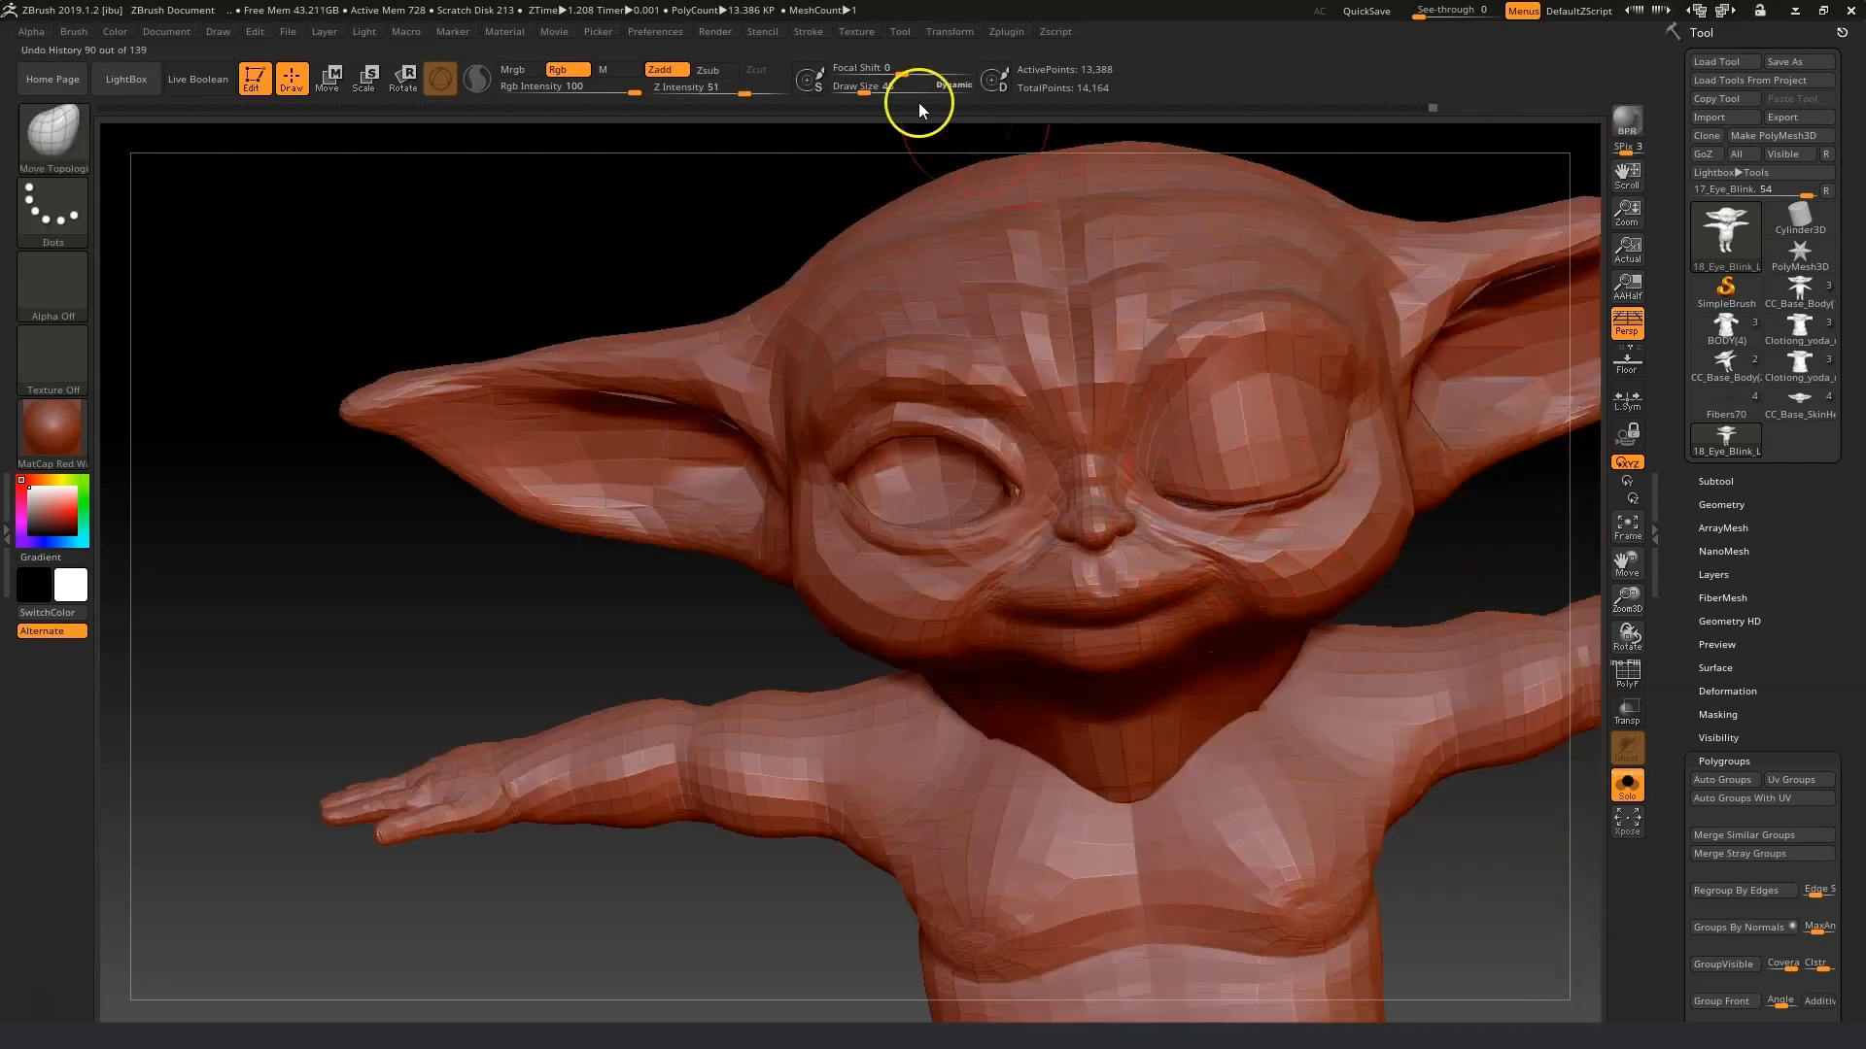
Reduce the draw size to 26 and refine the closed left eyelid edge from front and side views.
left_click_drag(866, 91, 859, 97)
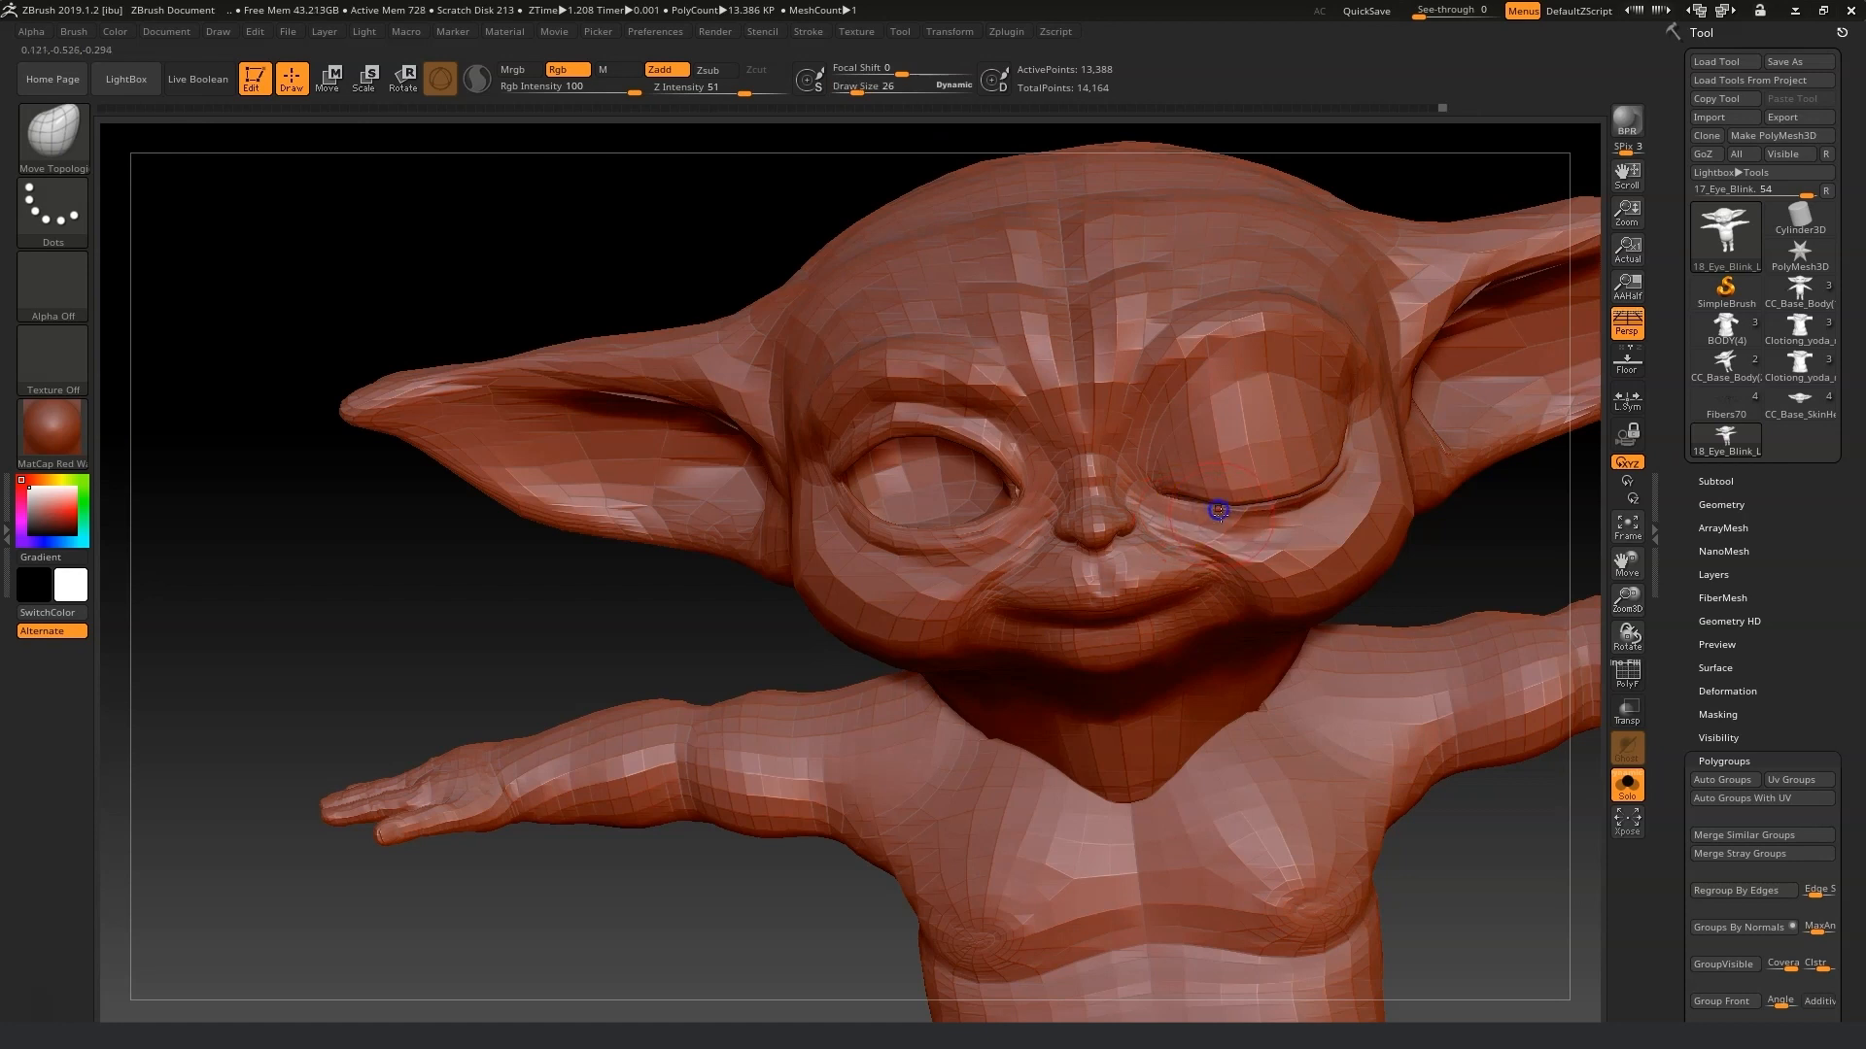
right_click_drag(1353, 497, 1311, 508)
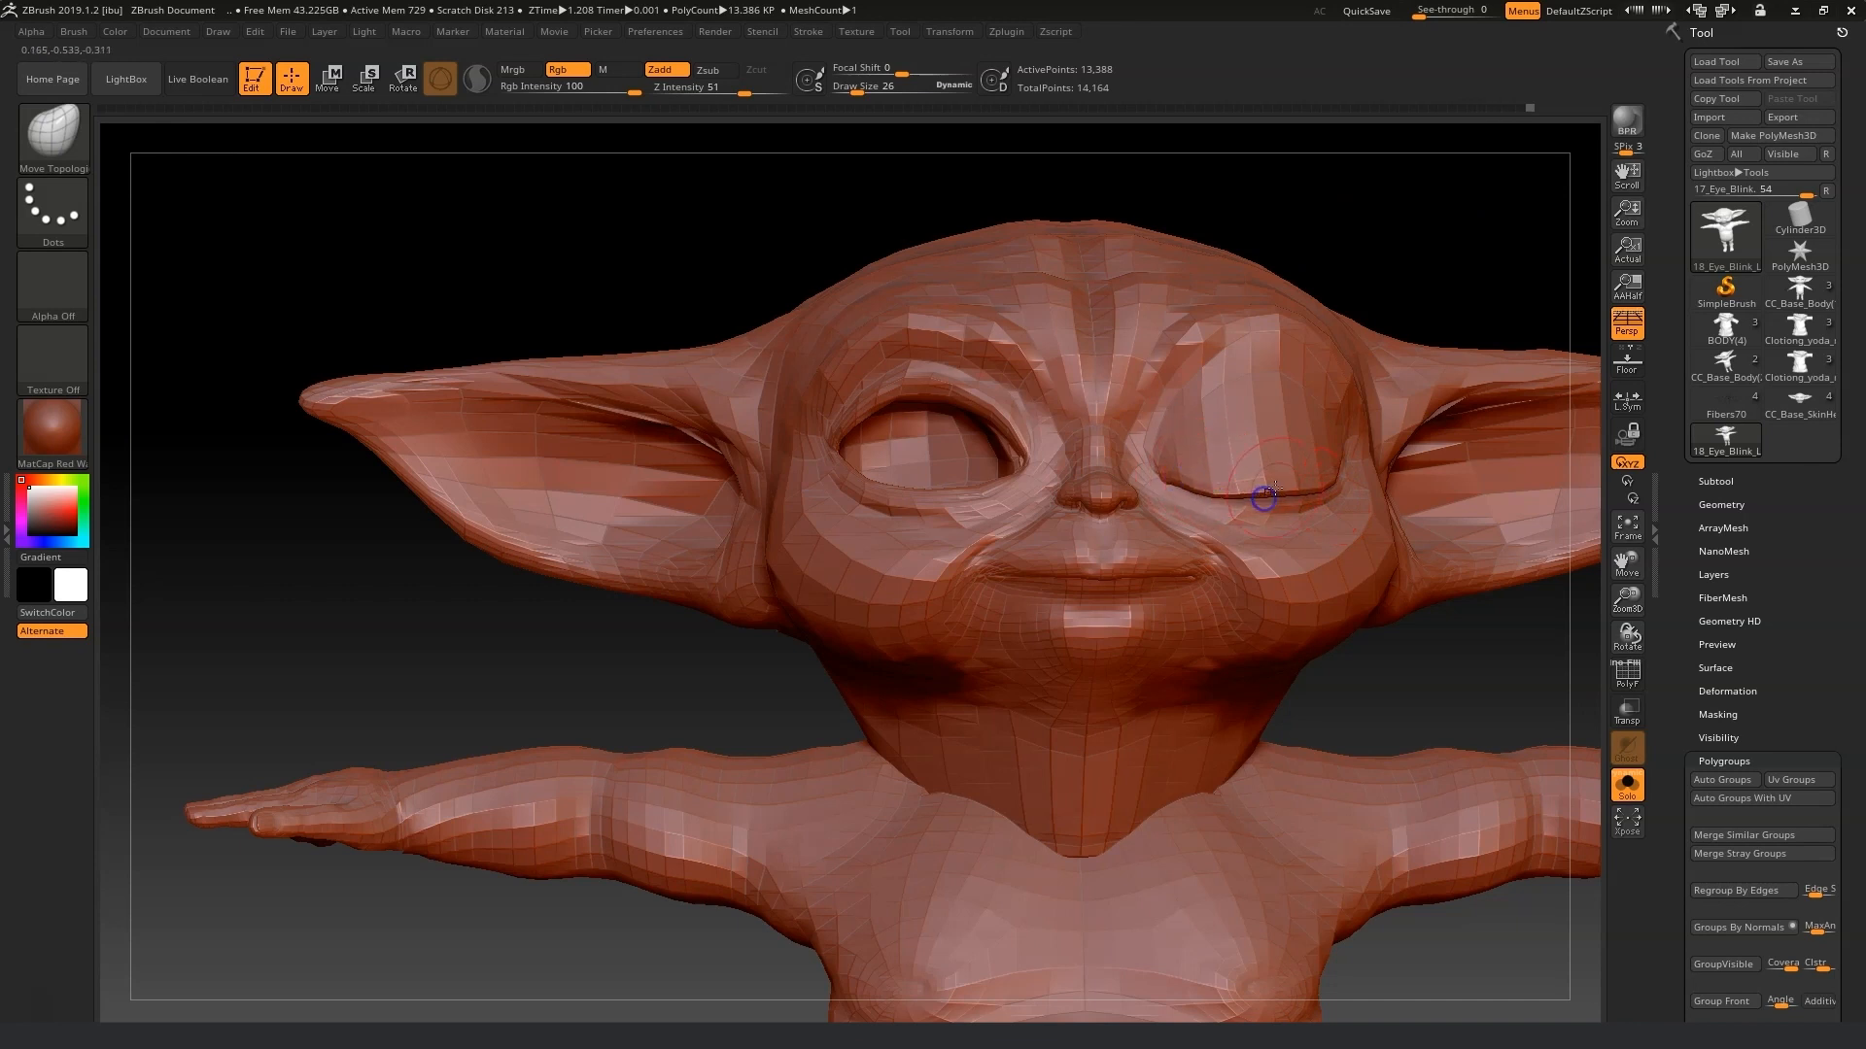
left_click_drag(1265, 494, 1225, 488, "shift")
left_click_drag(1457, 655, 1375, 641)
mouse_move(1237, 483)
left_mouse_down("shift")
mouse_move(1223, 487)
mouse_move(1322, 474)
left_mouse_up("shift")
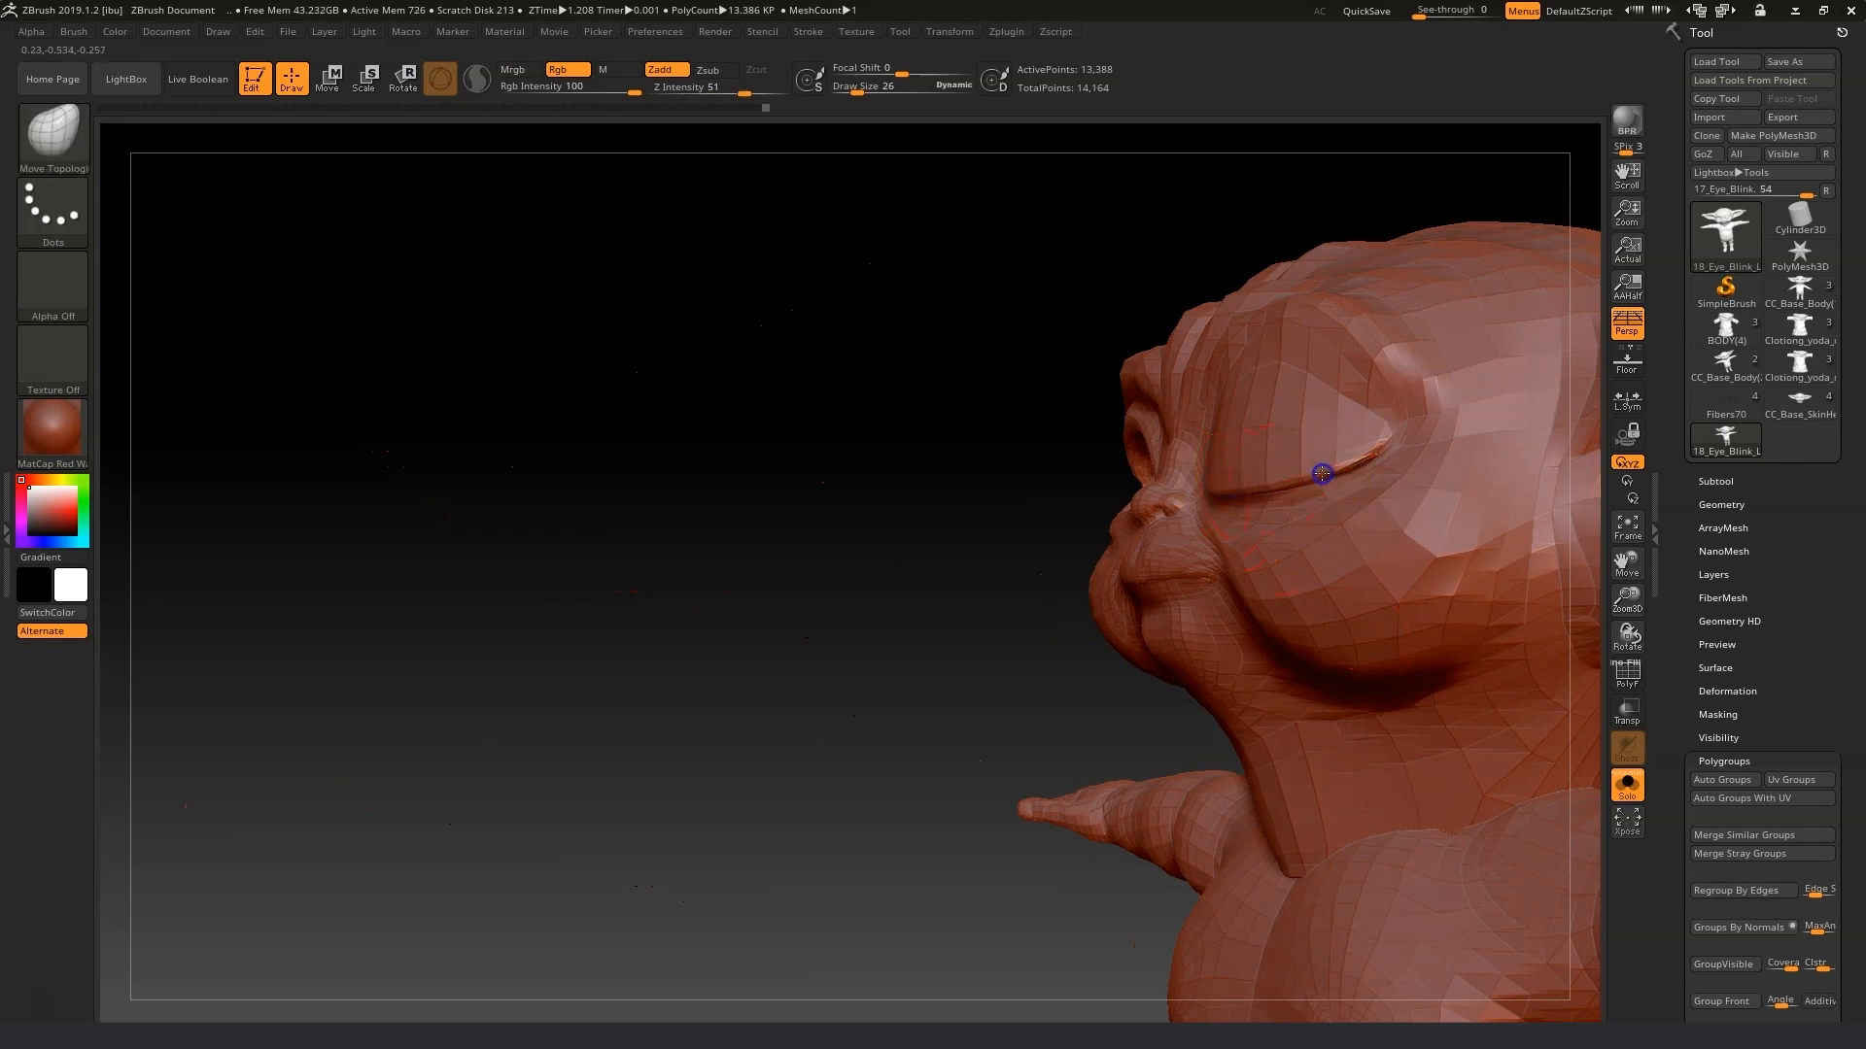
left_click_drag(1018, 506, 1146, 516)
mouse_move(1541, 508)
left_mouse_down()
mouse_move(1491, 524)
mouse_move(1342, 491)
mouse_move(1353, 516)
mouse_move(1366, 491)
left_mouse_up()
left_click_drag(492, 720, 516, 708)
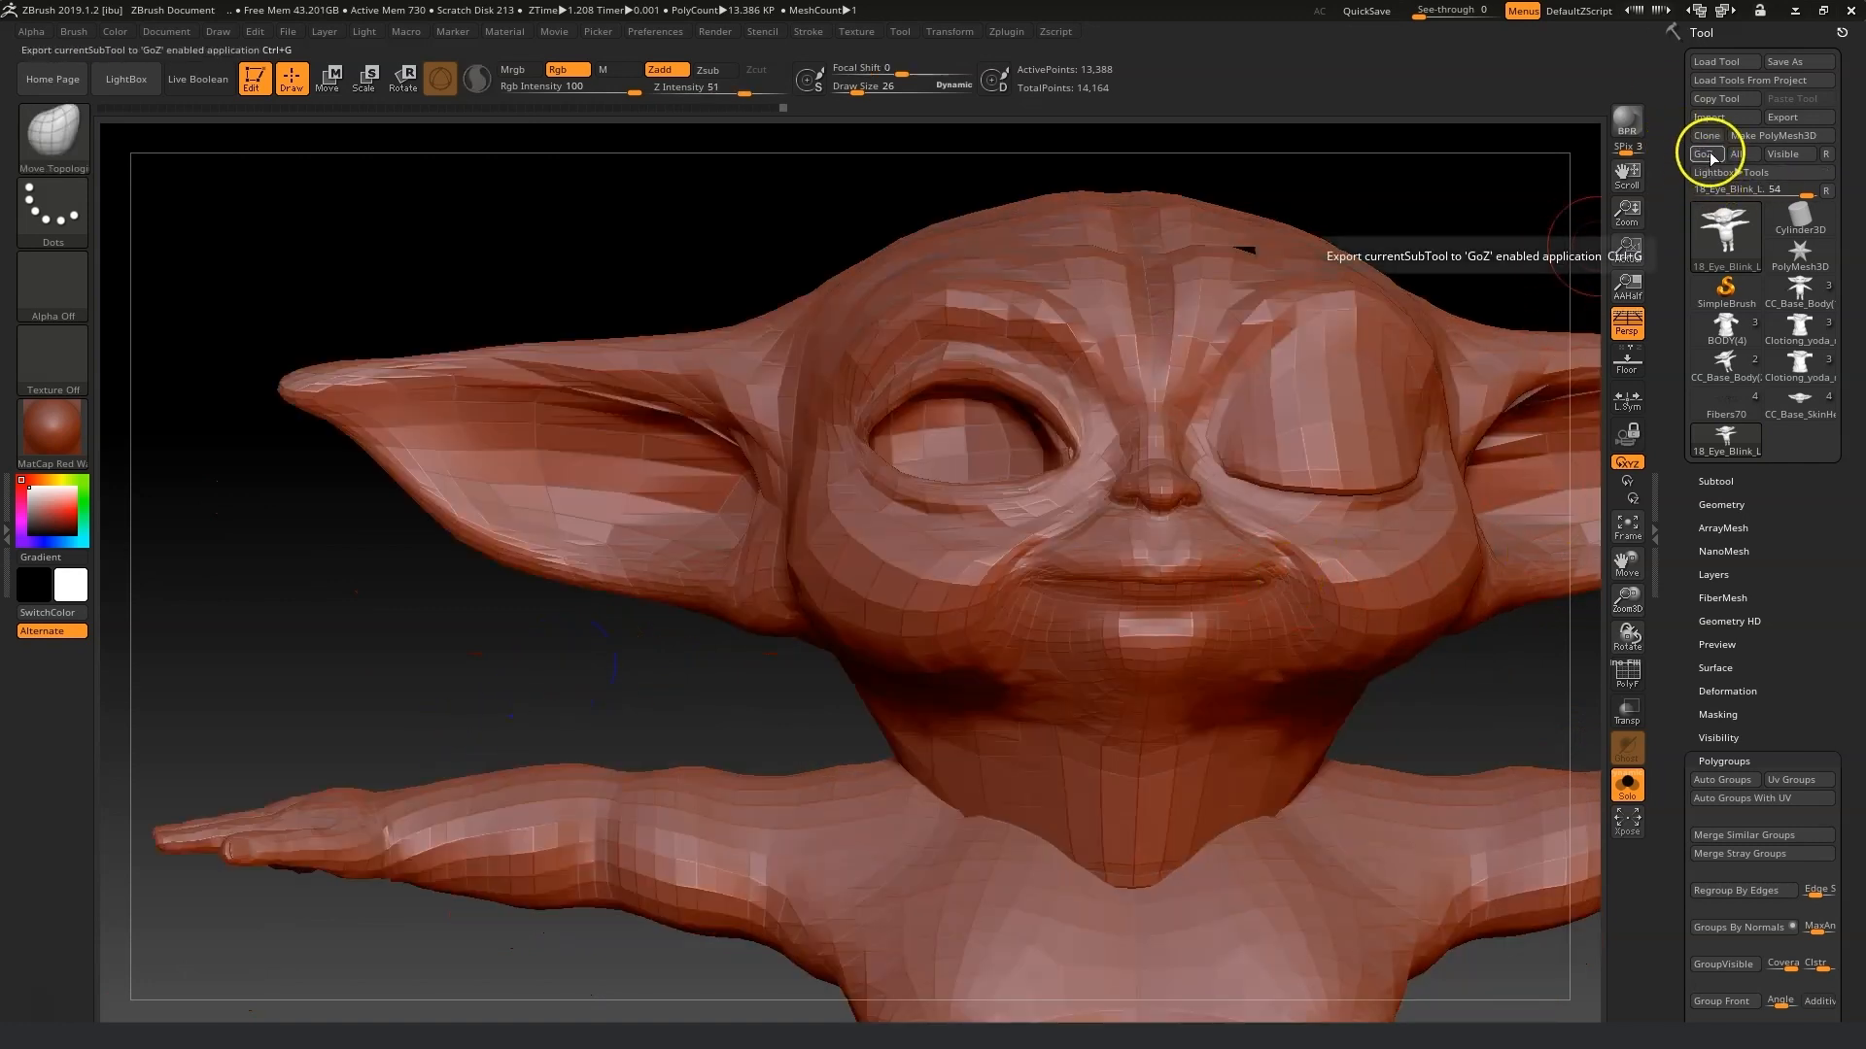
Show the whole model and toggle the polyframe display to check the left-blink mesh.
key("ctrl+shift")
left_click(1452, 669, "ctrl+shift")
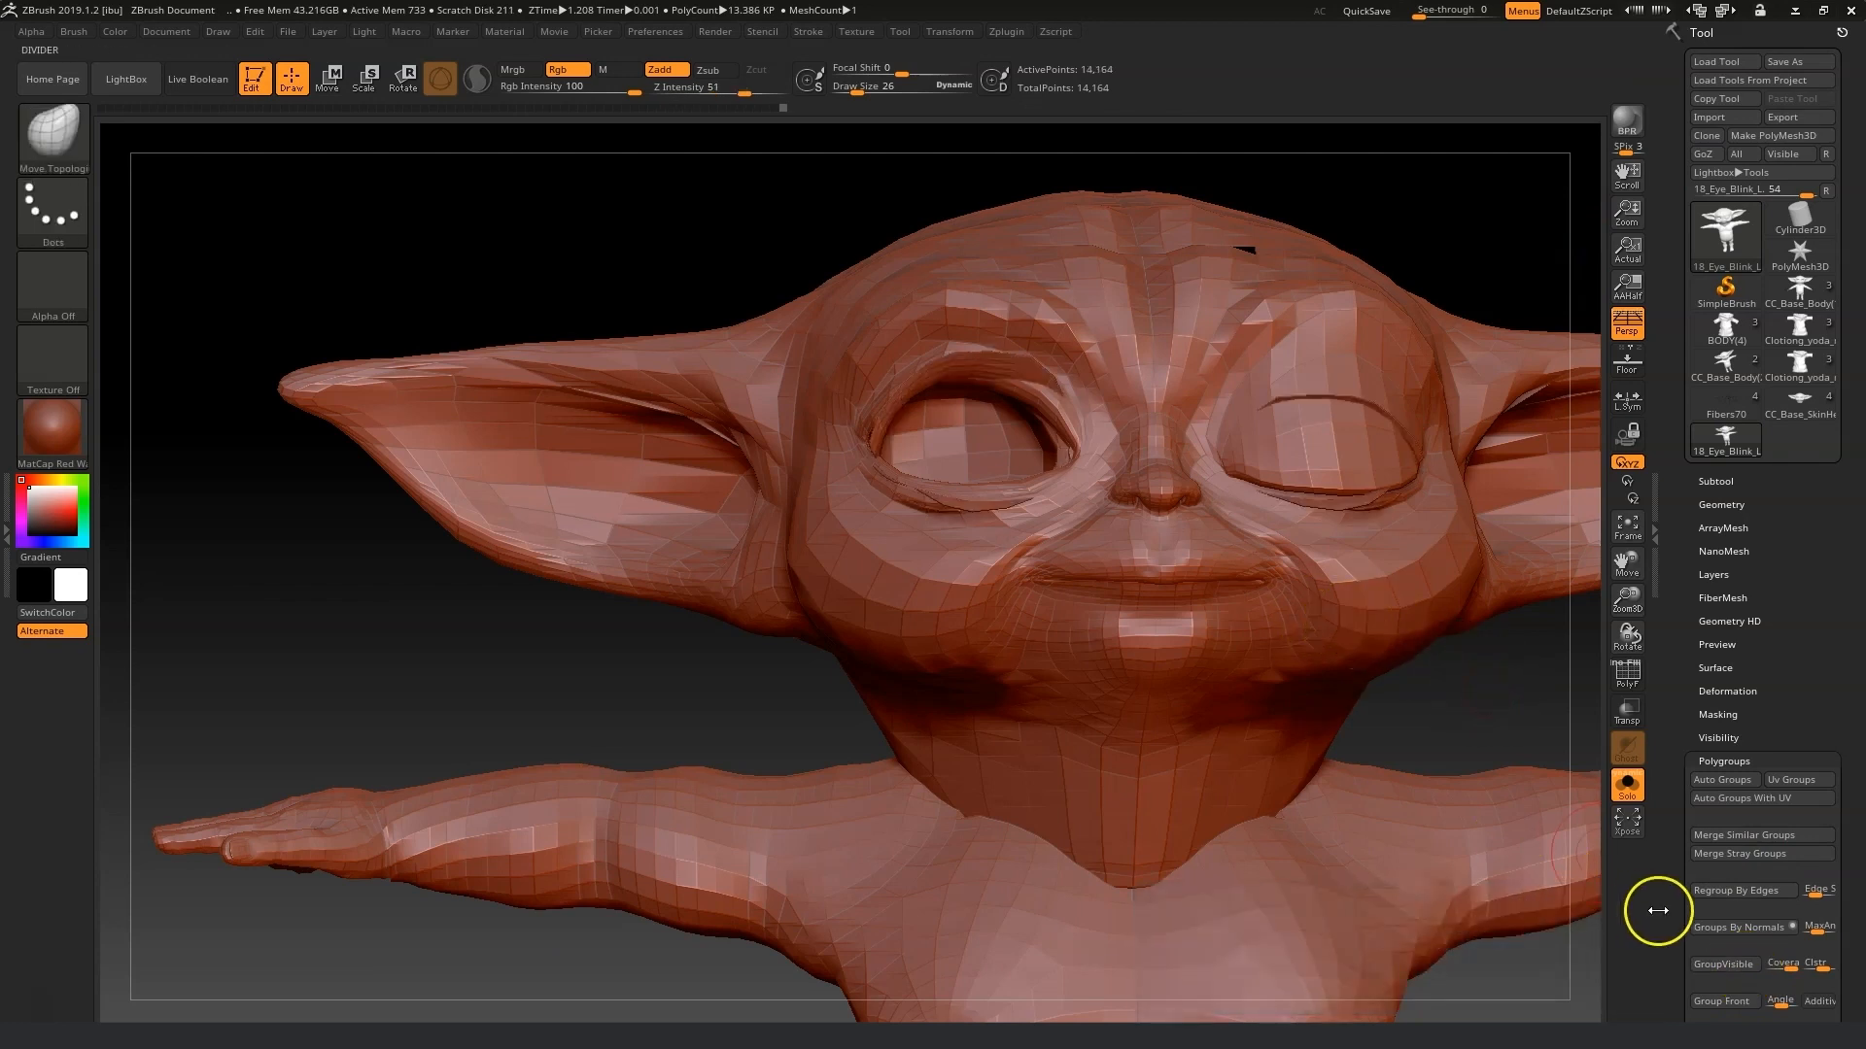
left_click(1723, 965)
left_click(1627, 673)
left_click(1628, 678)
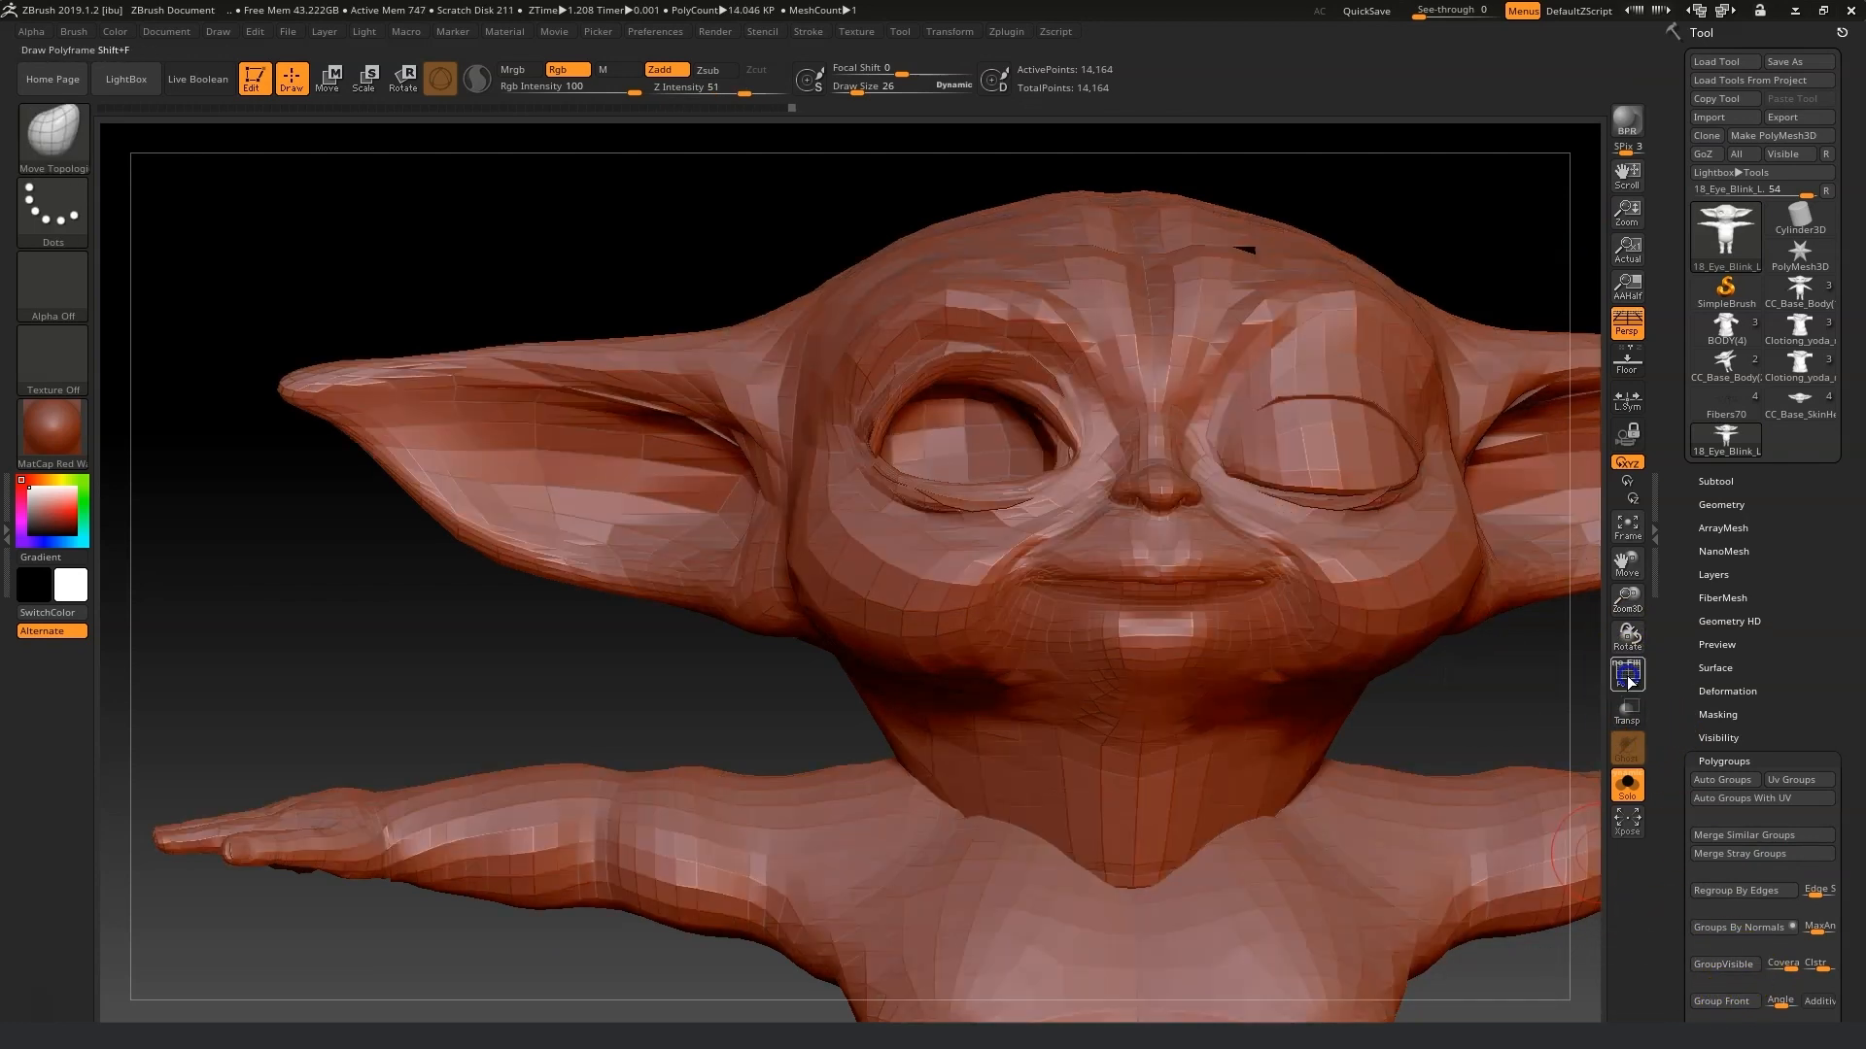
Export the mesh as 18_Eye_Blink_L.obj into the Morph fix folder, replacing the existing file.
left_click(1784, 117)
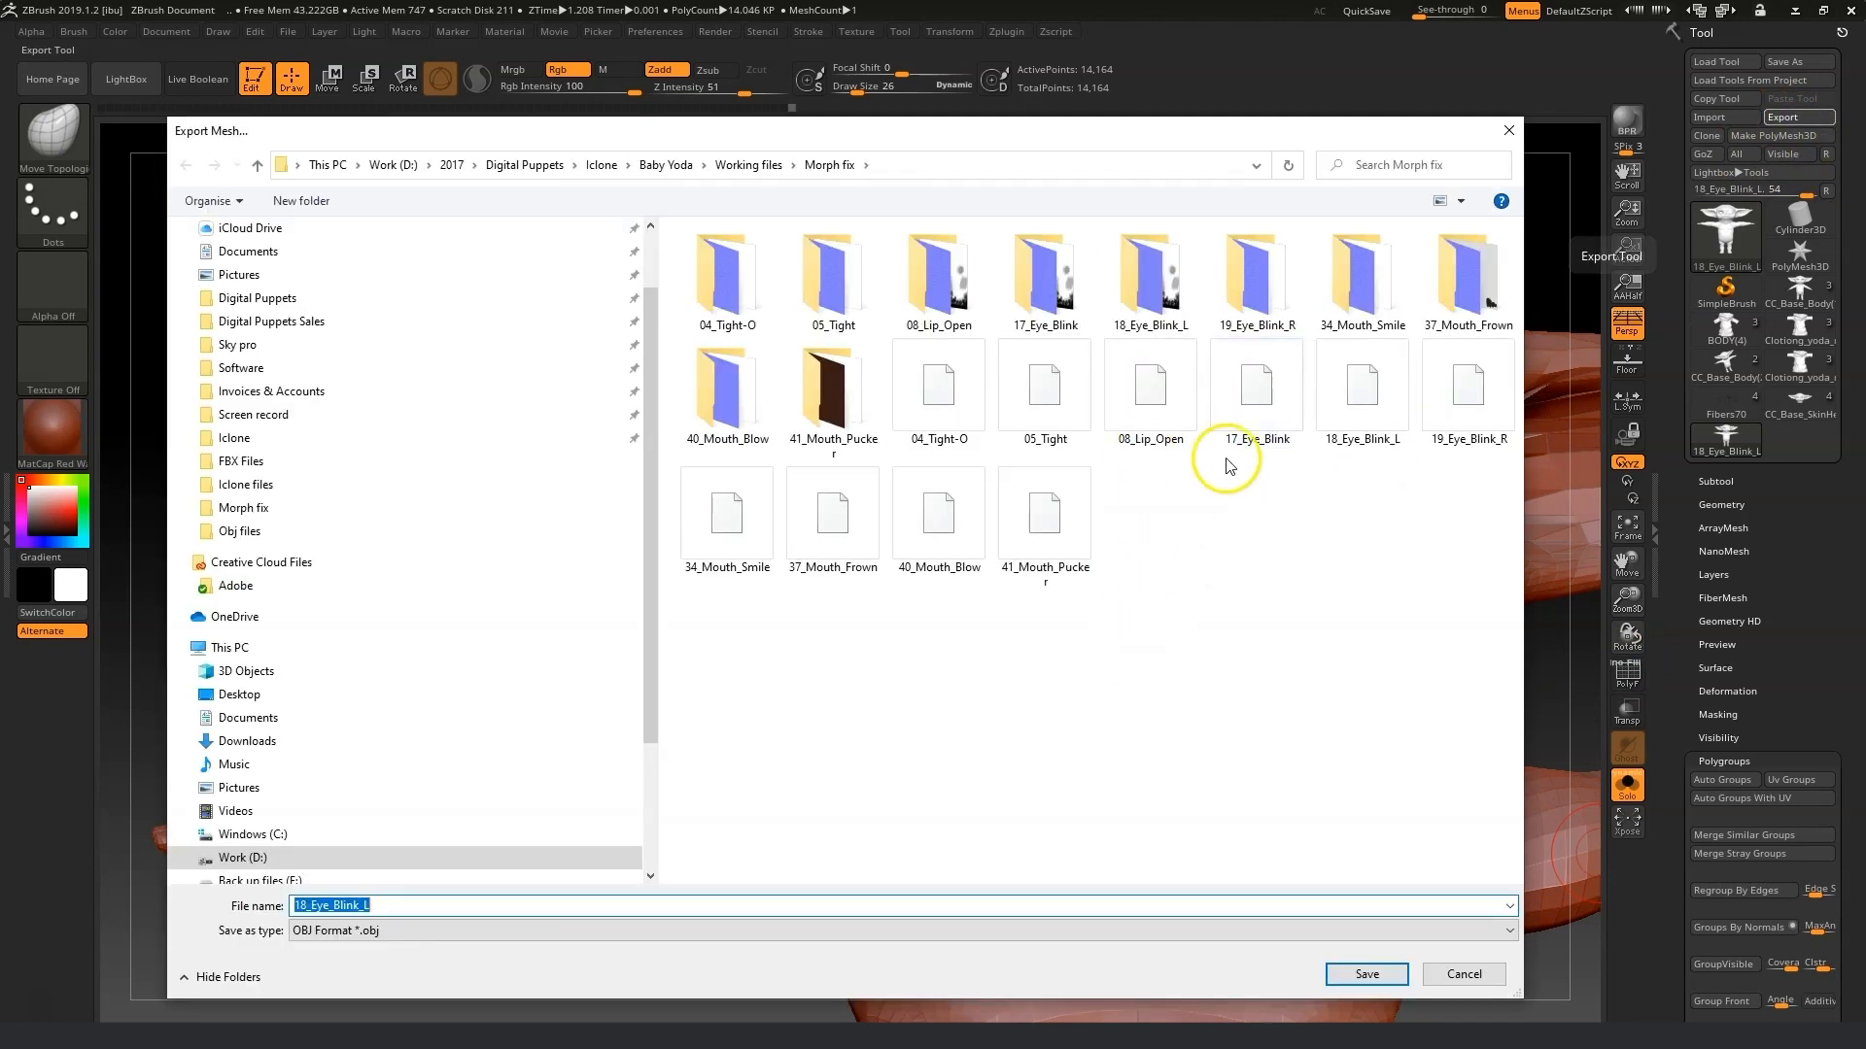
left_click(1370, 394)
left_click(1367, 974)
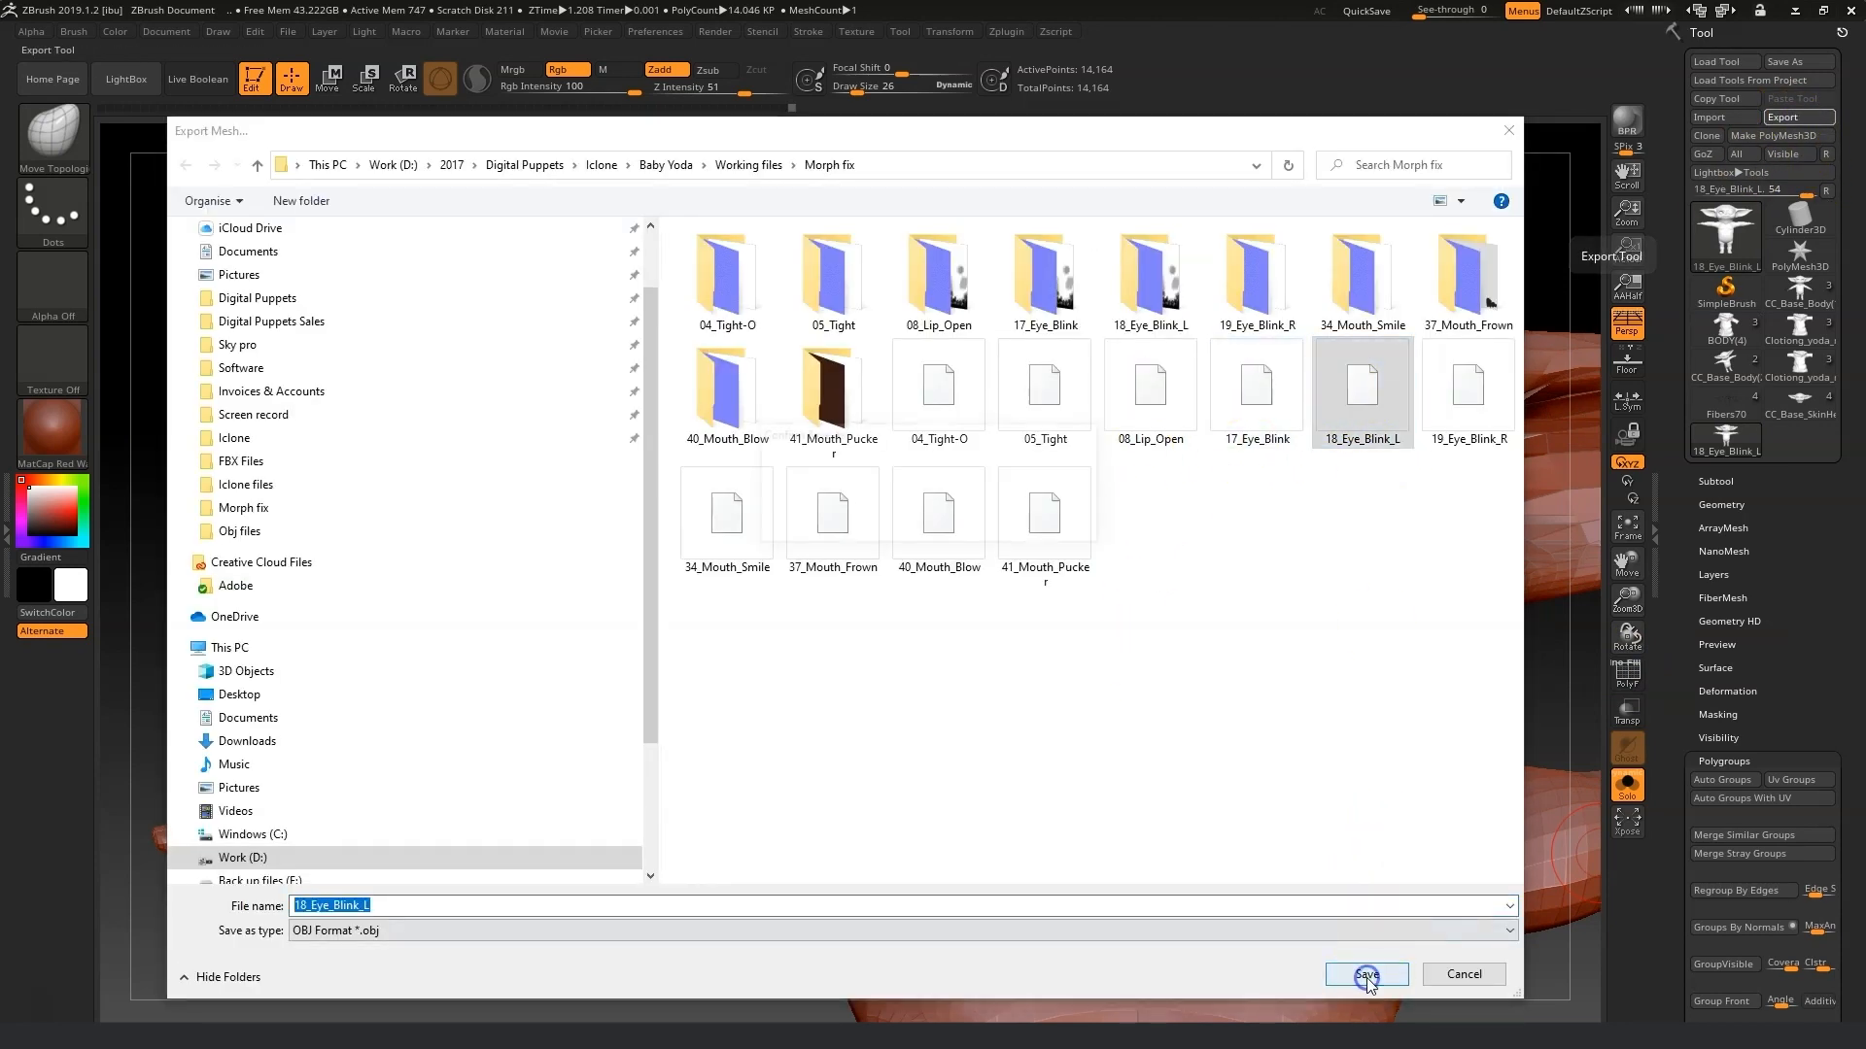
left_click(989, 526)
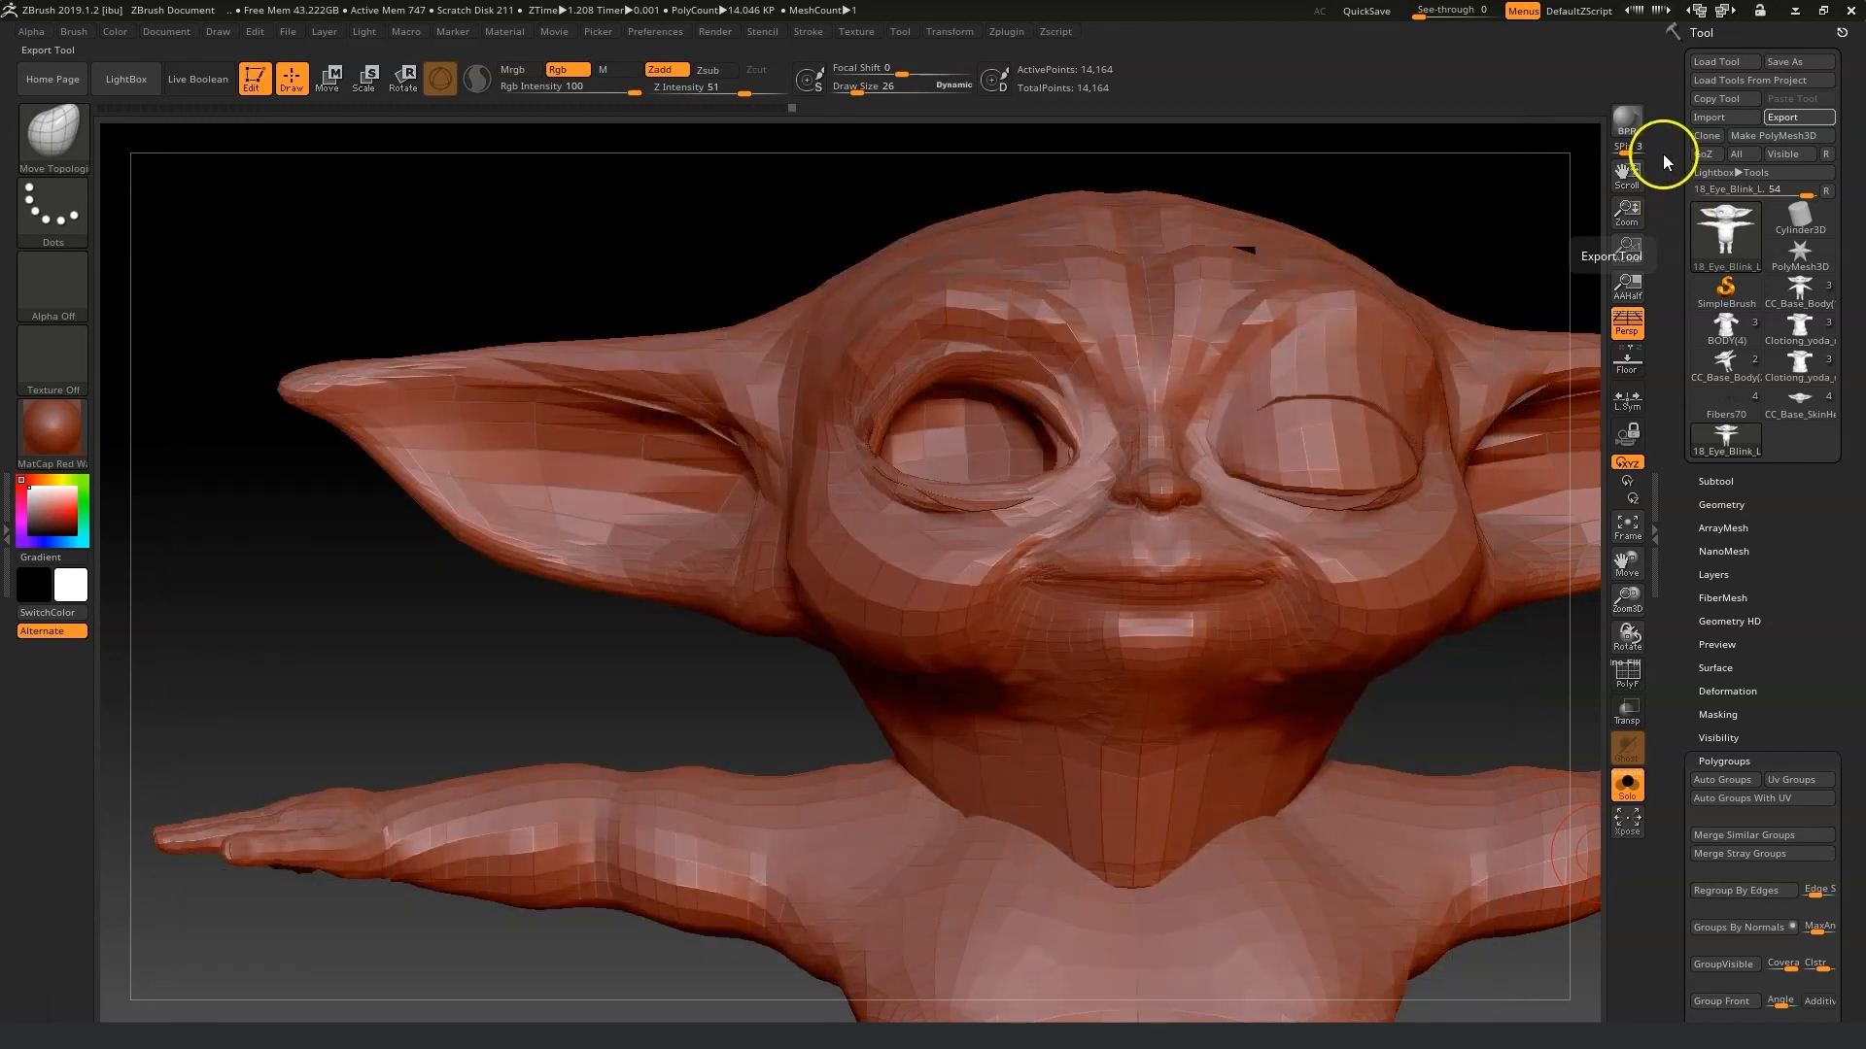
Import 19_Eye_Blink_R.obj from the Morph fix folder as the next morph to fix.
left_click(1712, 118)
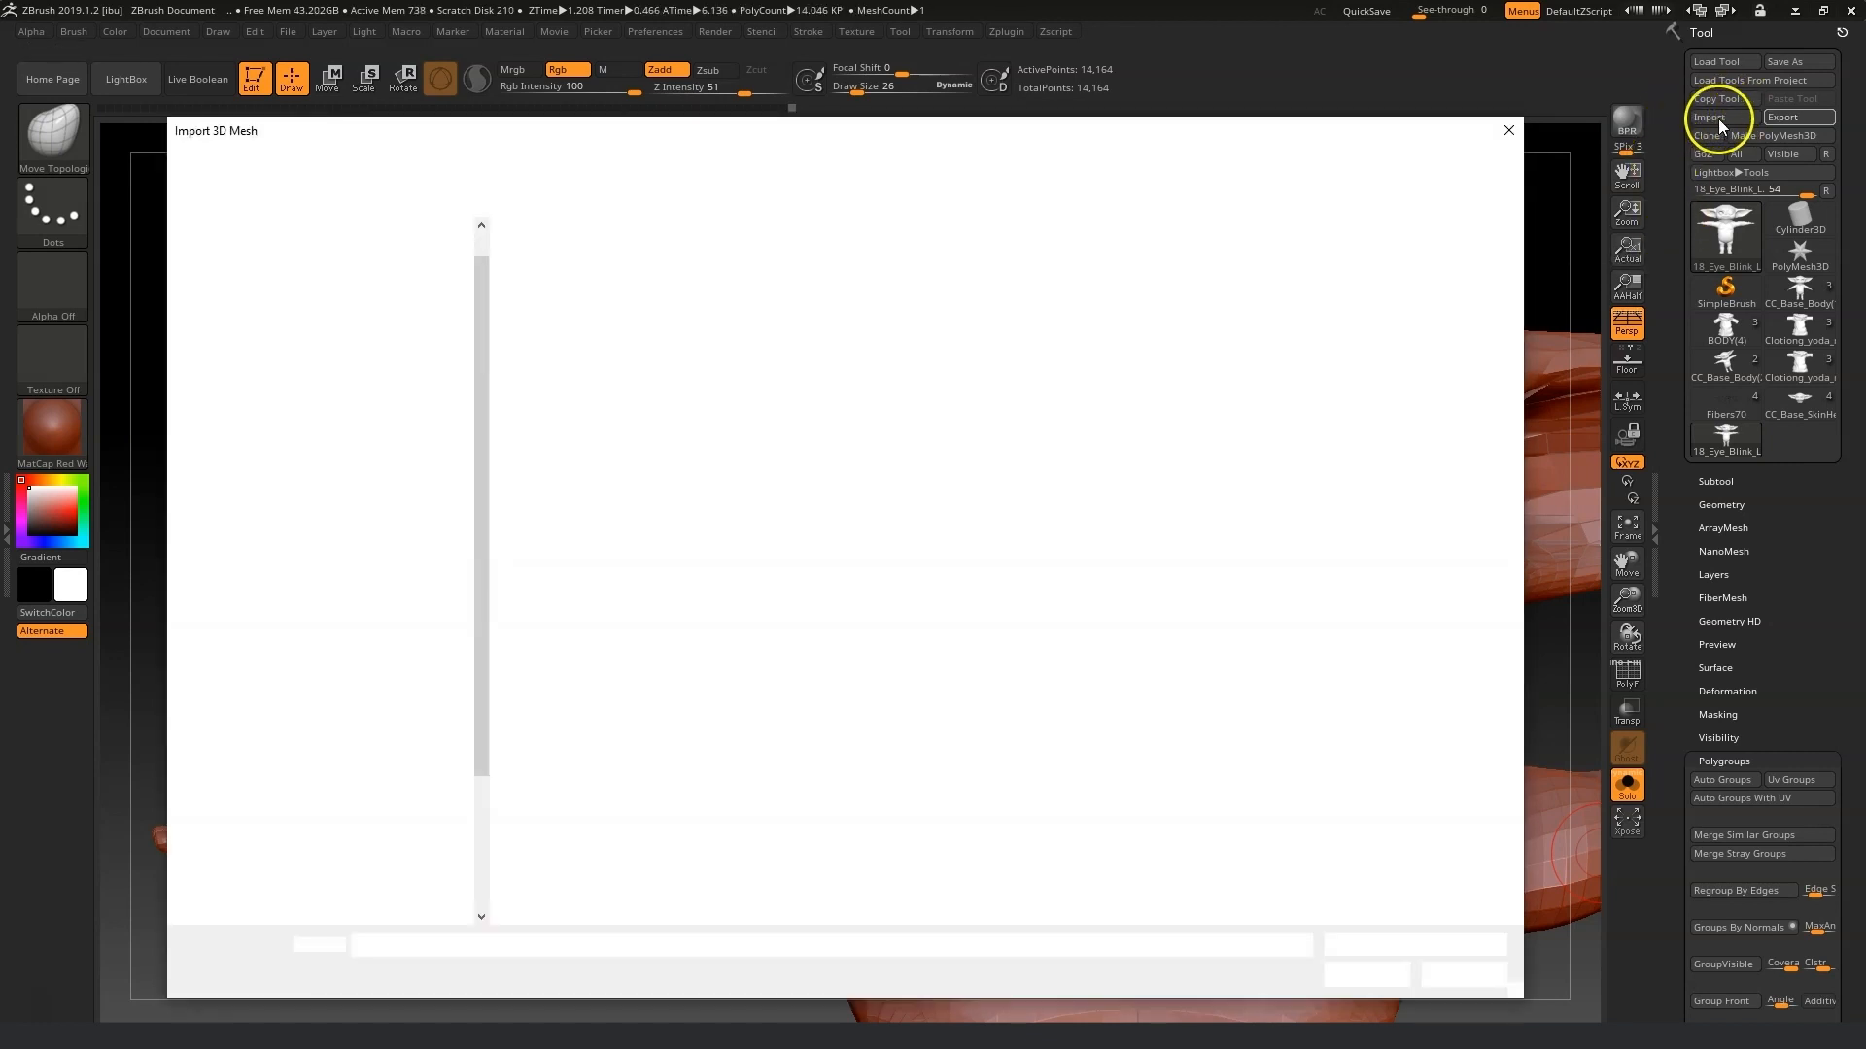
left_click(1262, 406)
left_click(1370, 974)
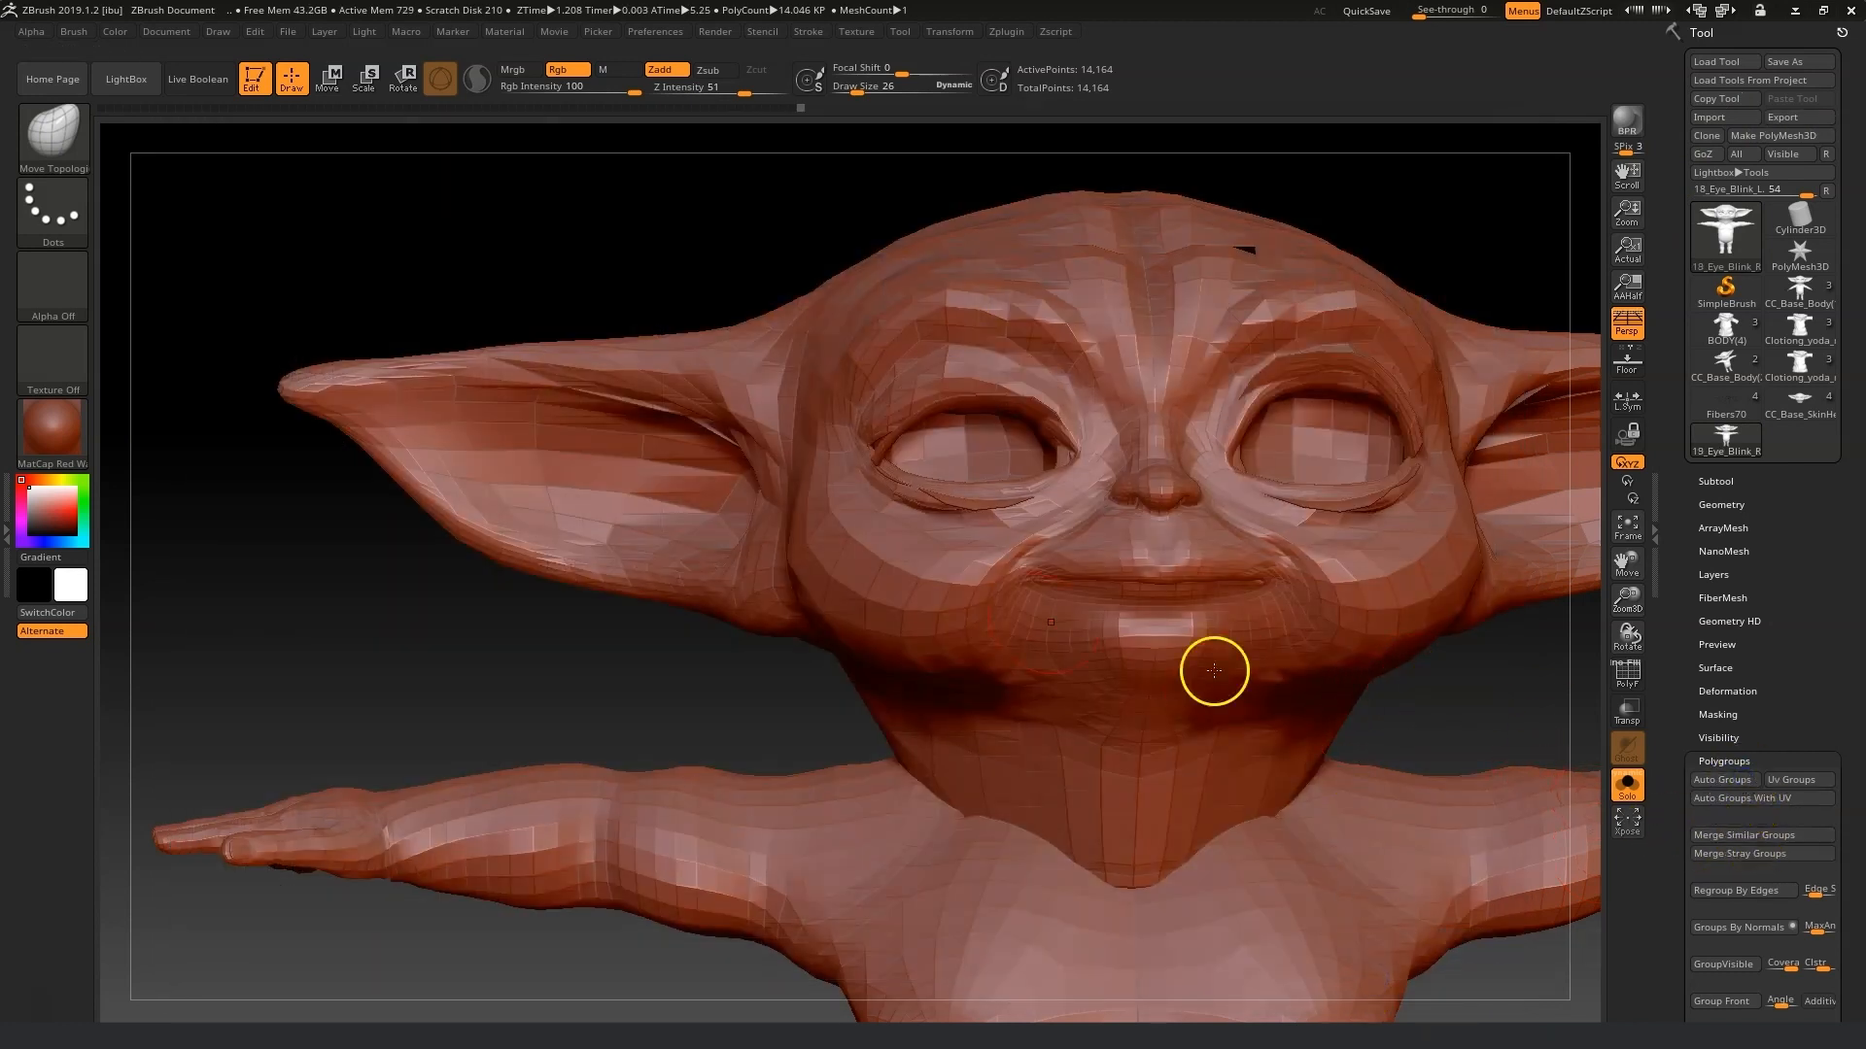
mouse_move(641, 637)
left_mouse_down()
mouse_move(592, 650)
mouse_move(647, 694)
left_mouse_up()
Set the draw size to 28 and pull the character's right upper eyelid down to close it.
left_click(862, 95)
left_click_drag(864, 93, 865, 93)
left_click_drag(958, 387, 1024, 482)
left_click_drag(1016, 412, 1031, 455)
left_click_drag(919, 400, 935, 451)
mouse_move(968, 442)
left_mouse_down()
mouse_move(965, 491)
mouse_move(867, 464)
left_mouse_up()
left_click_drag(863, 87, 861, 89)
left_click_drag(1353, 520, 1277, 516)
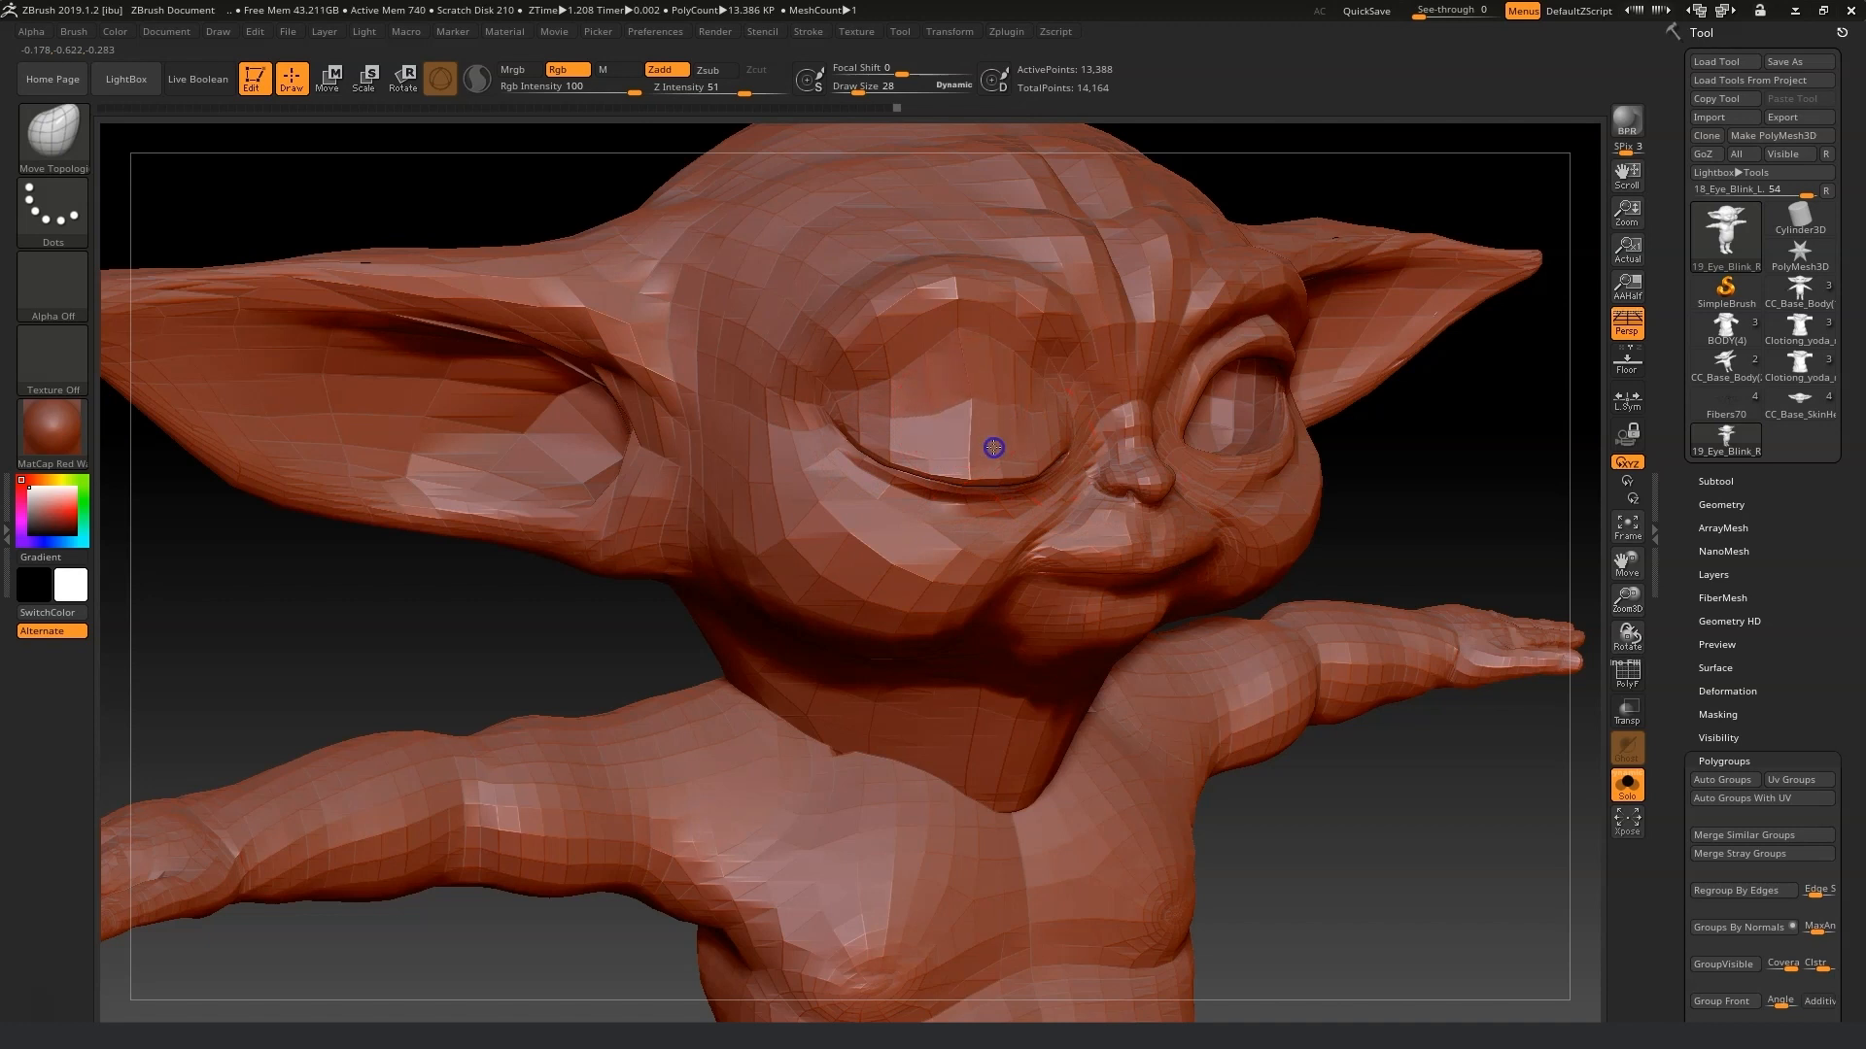
Increase the draw size to 42 and reshape the closed right eyelid from a side angle.
left_click_drag(1401, 764, 976, 388)
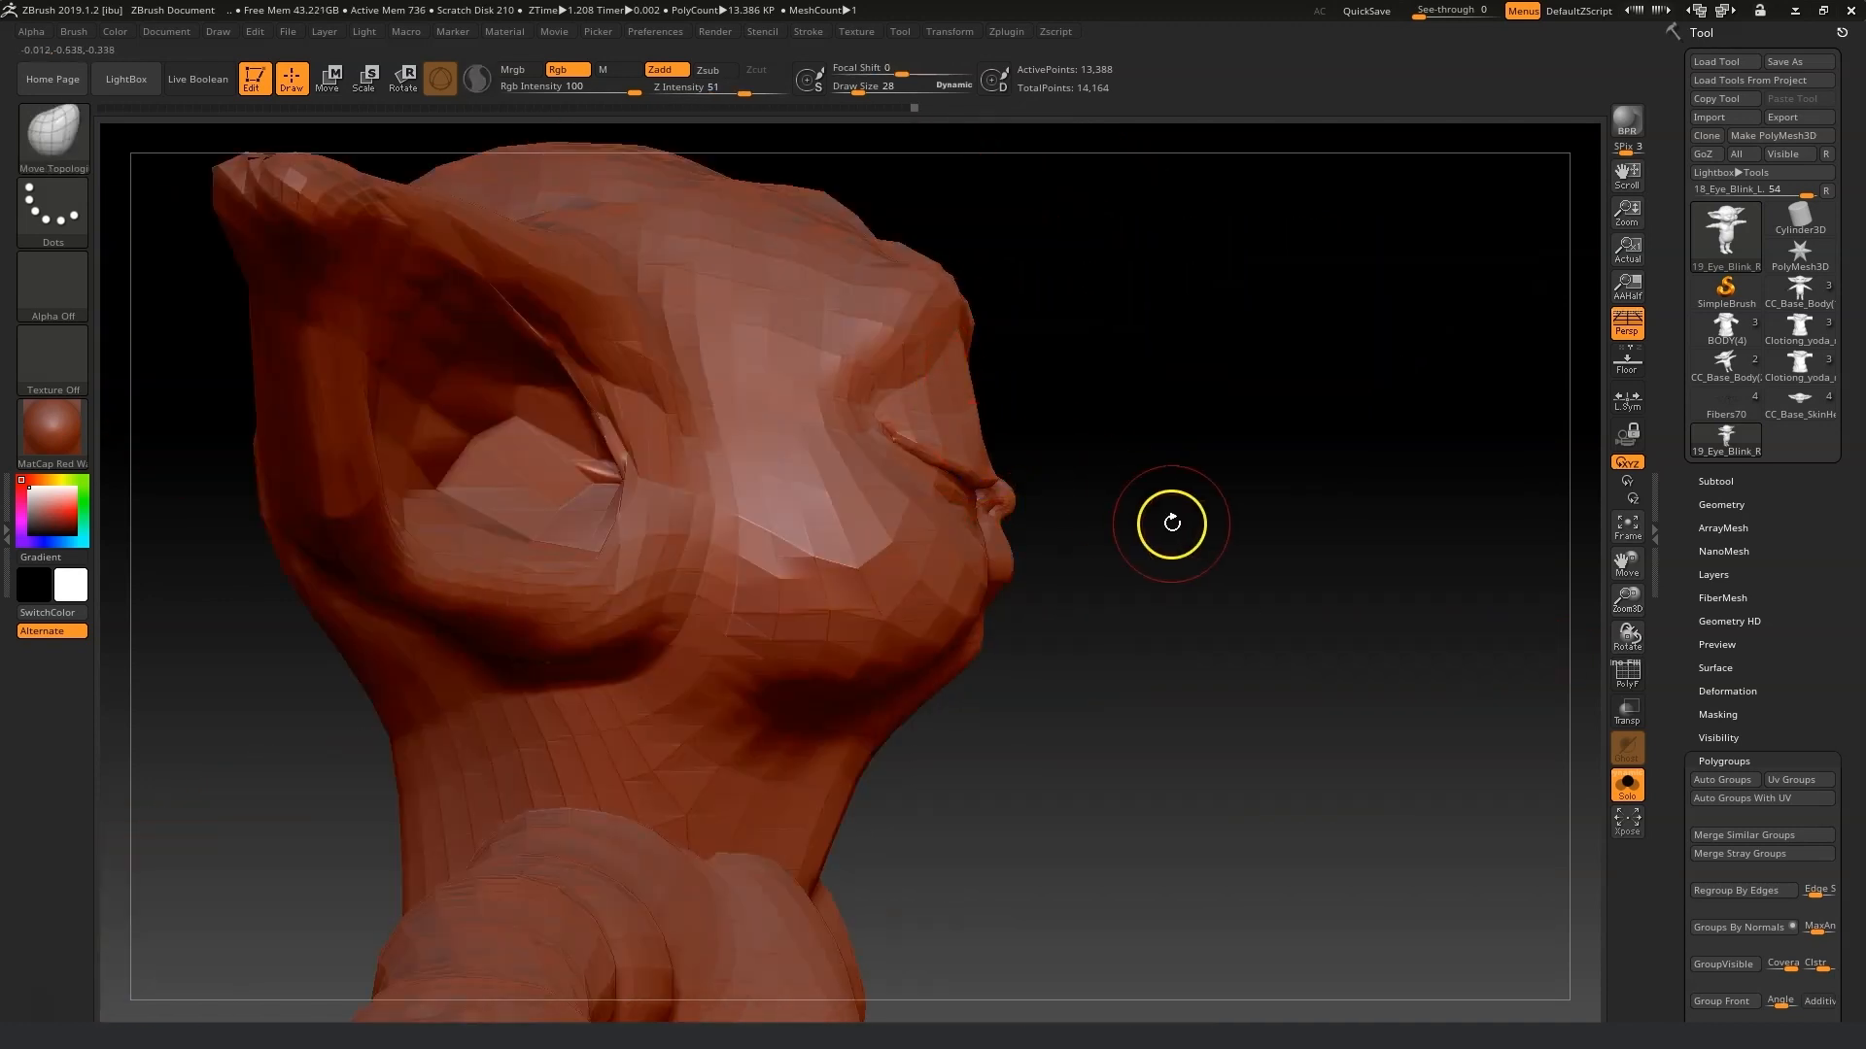
left_click_drag(1171, 522, 1083, 525)
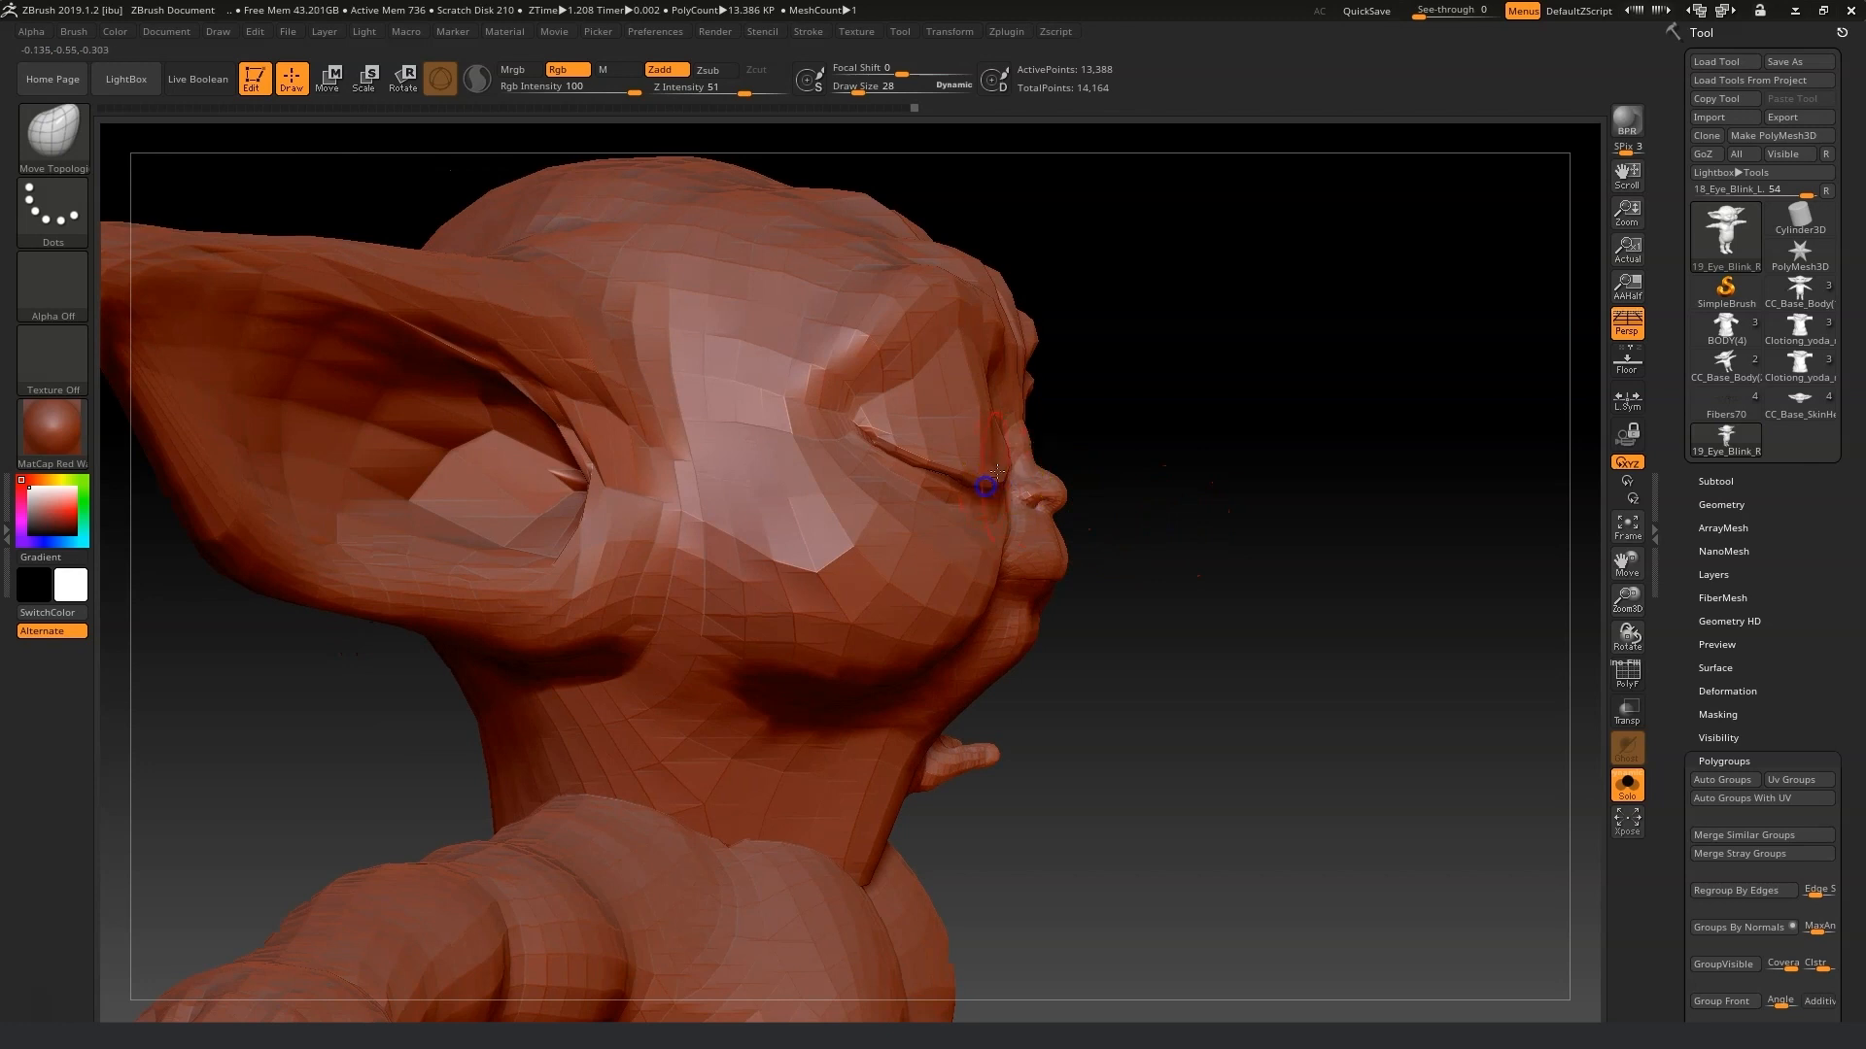
left_click_drag(822, 88, 861, 91)
mouse_move(1173, 430)
left_mouse_down()
mouse_move(1245, 463)
mouse_move(1093, 467)
mouse_move(1292, 479)
mouse_move(1042, 437)
left_mouse_up()
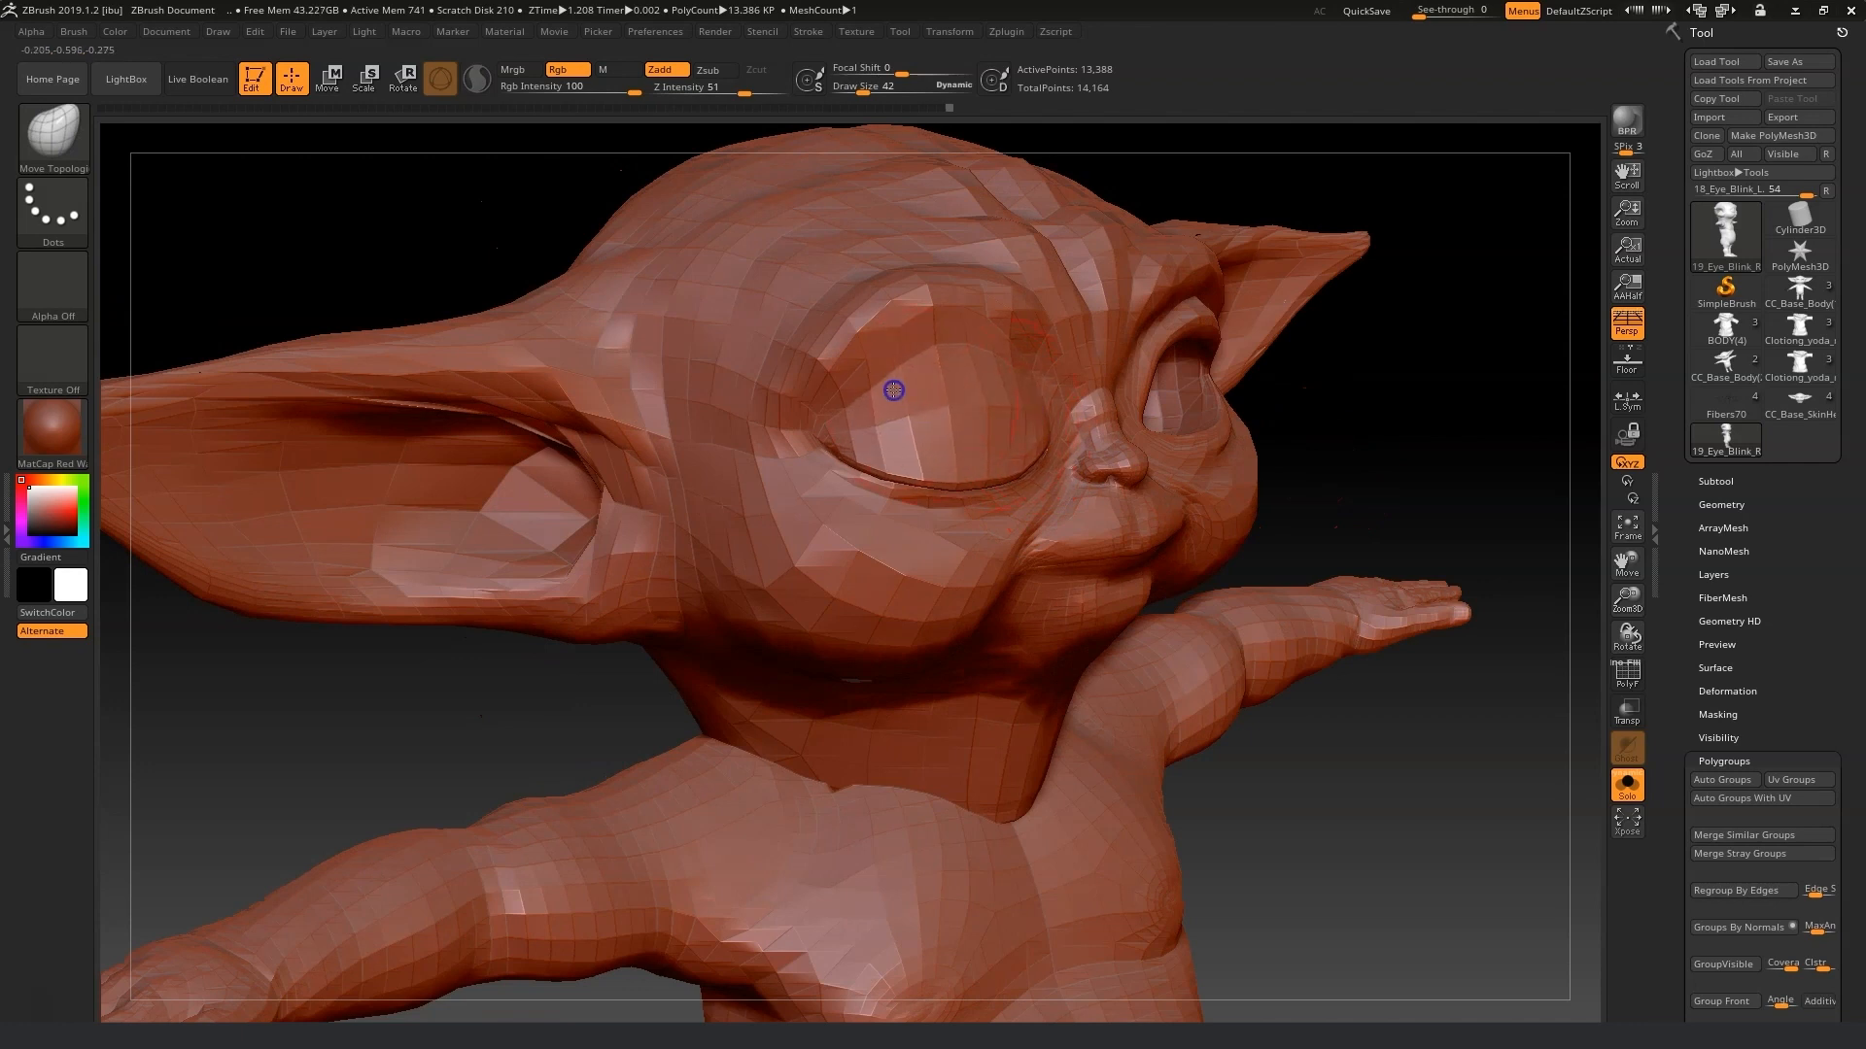
left_click_drag(1332, 496, 933, 467)
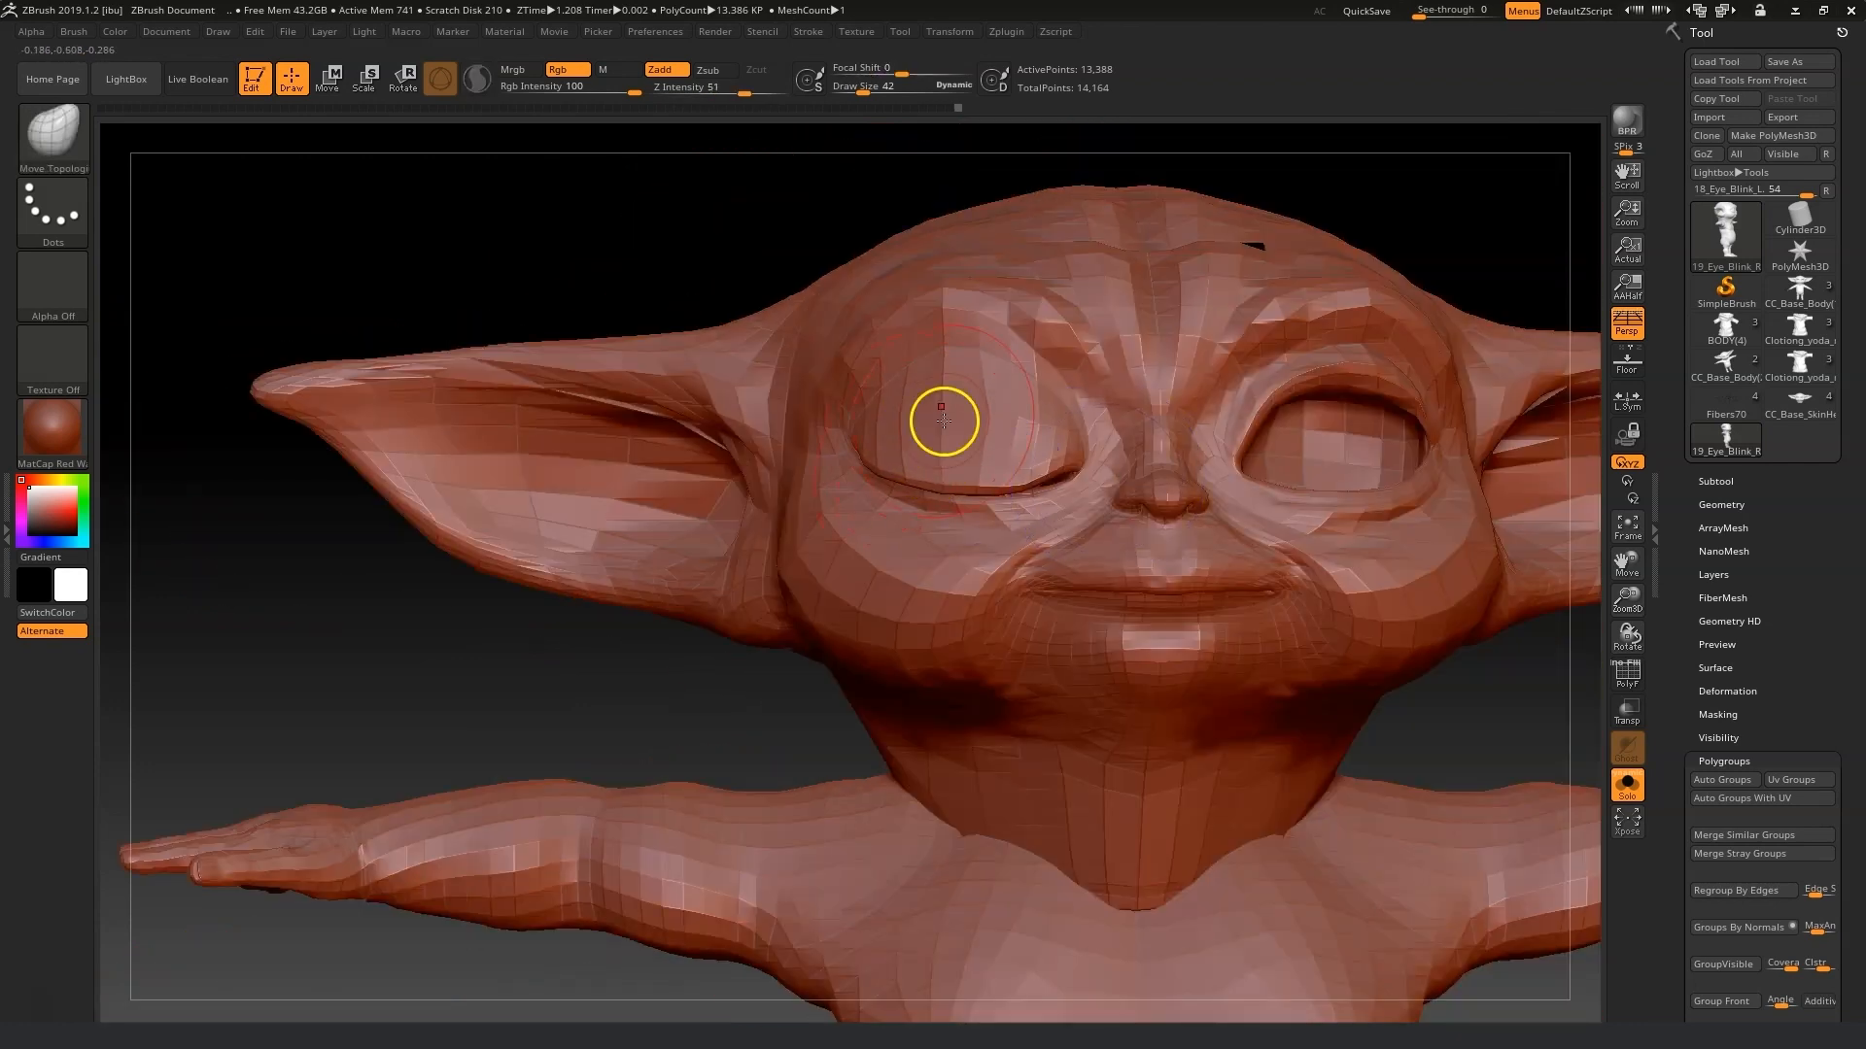
Reduce the draw size to 23 and export the mesh as 19_Eye_Blink_R.obj into Morph fix, replacing the existing file.
left_click_drag(865, 92, 854, 93)
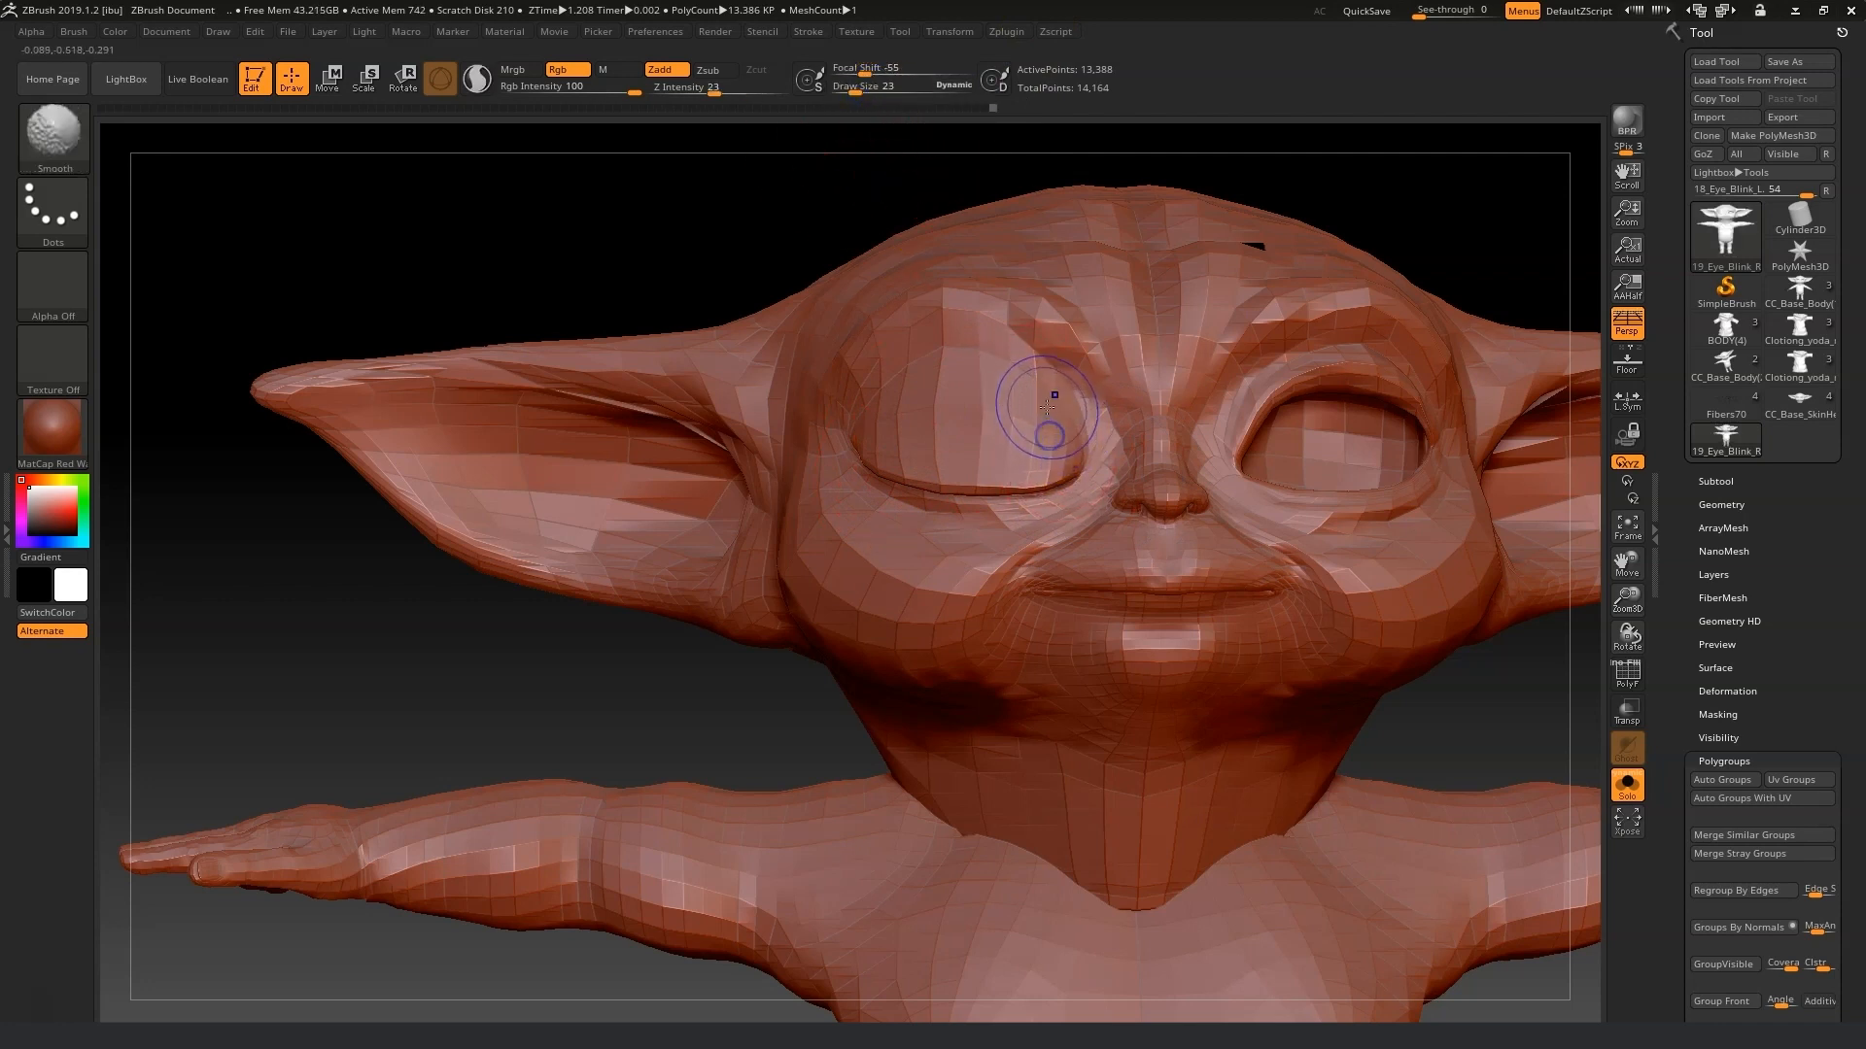
left_click(1774, 118)
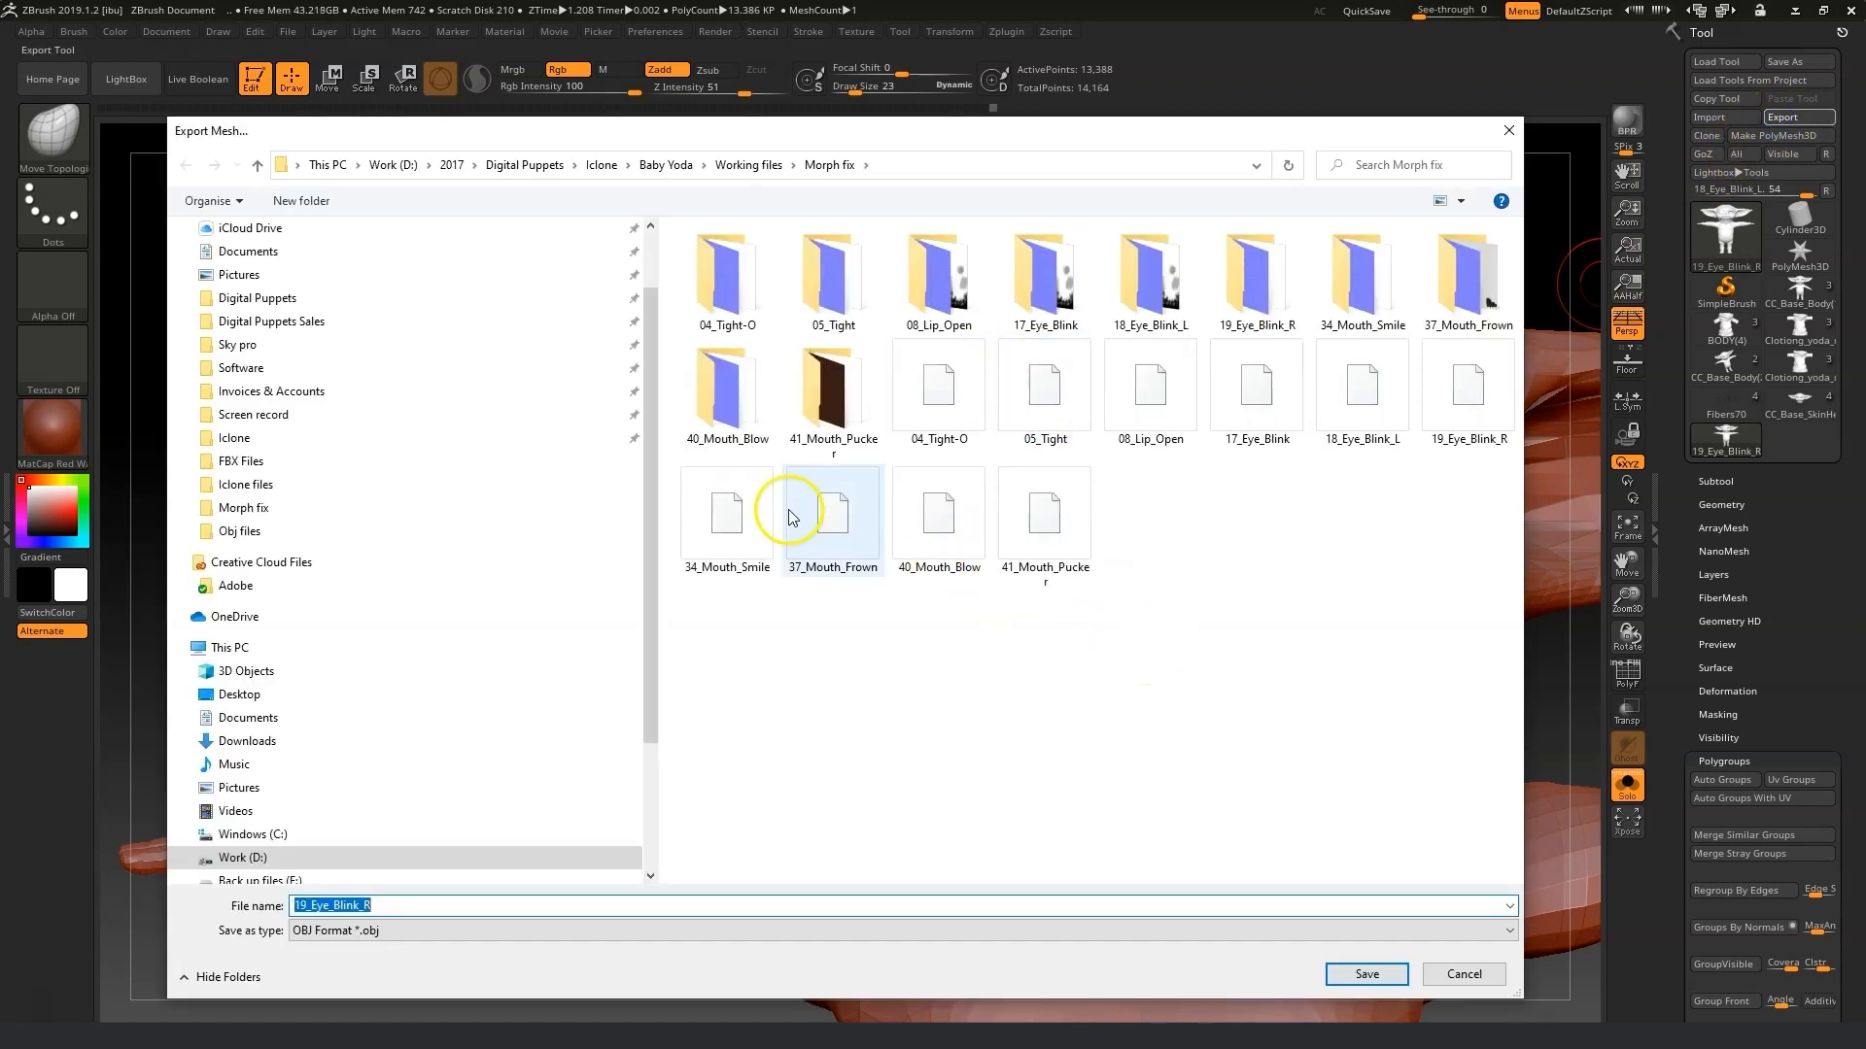
left_click(1361, 974)
left_click(983, 524)
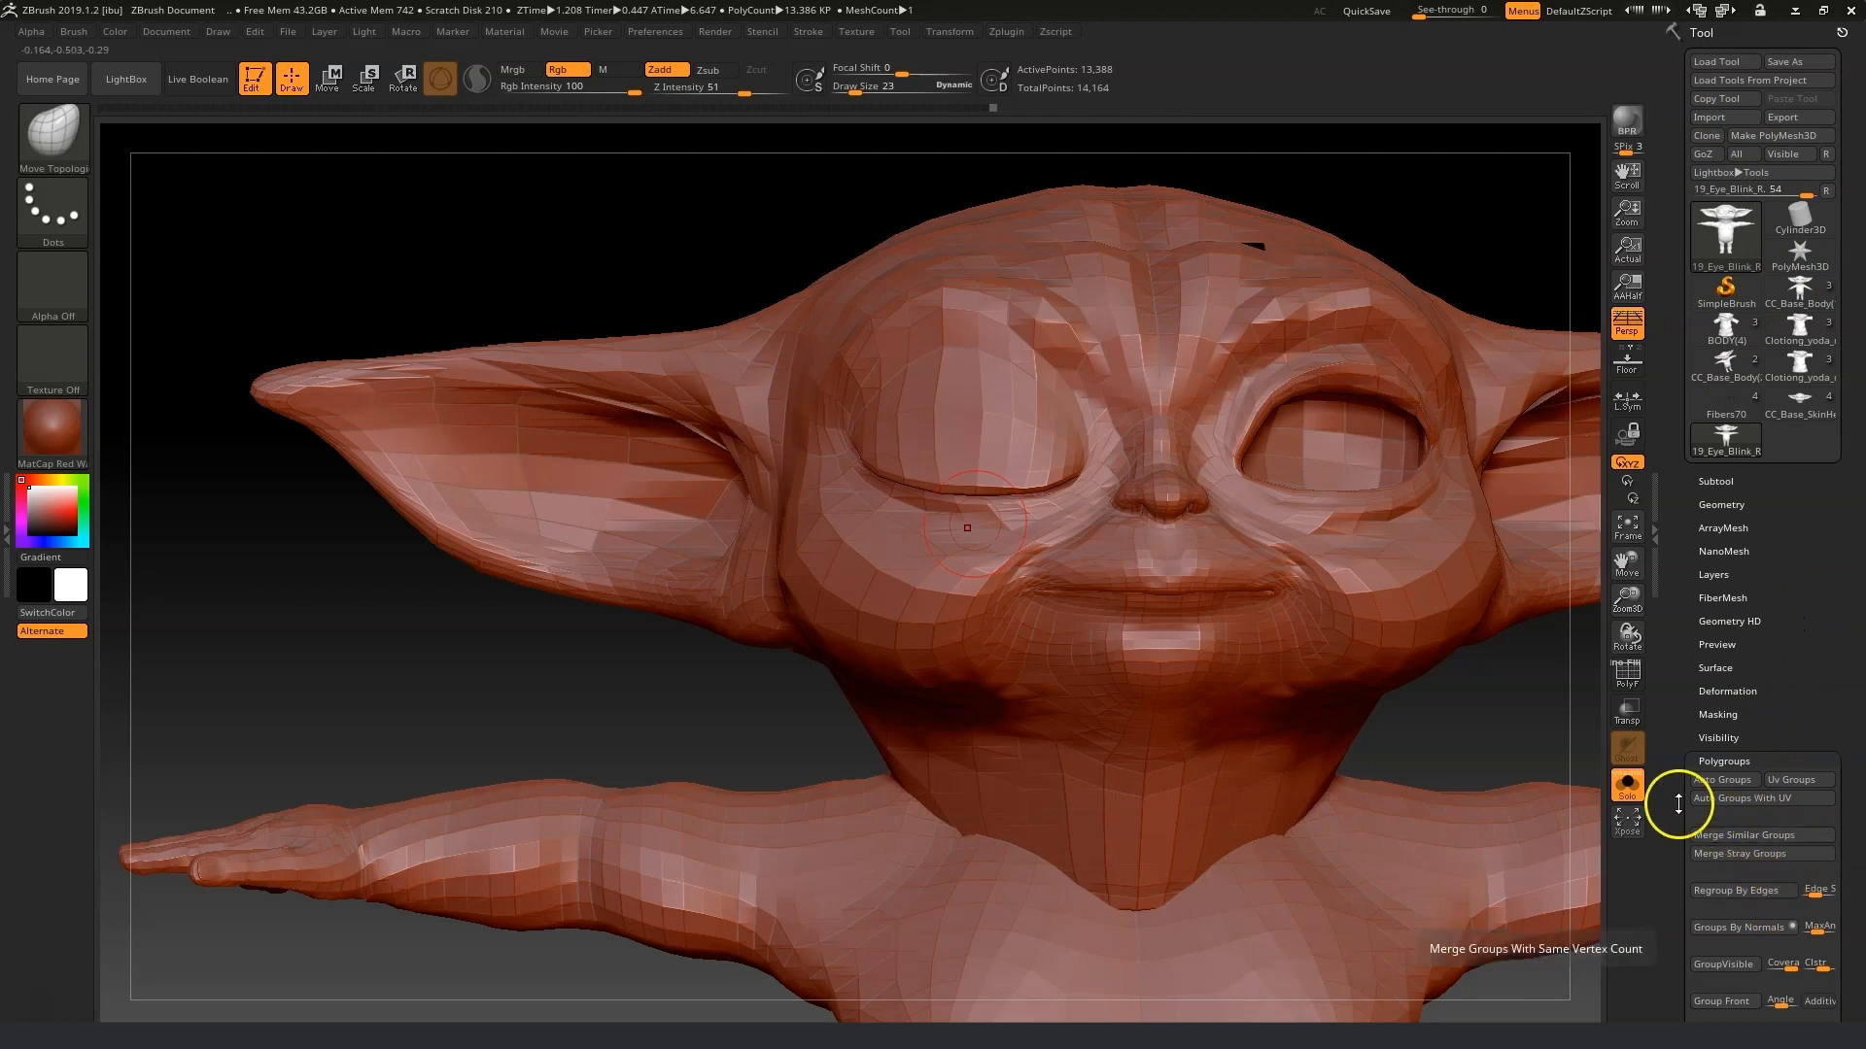
Check the closed right eyelid with the polyframe overlay, then export 19_Eye_Blink_R.obj again, replacing the file.
left_click(1437, 729, "ctrl+shift")
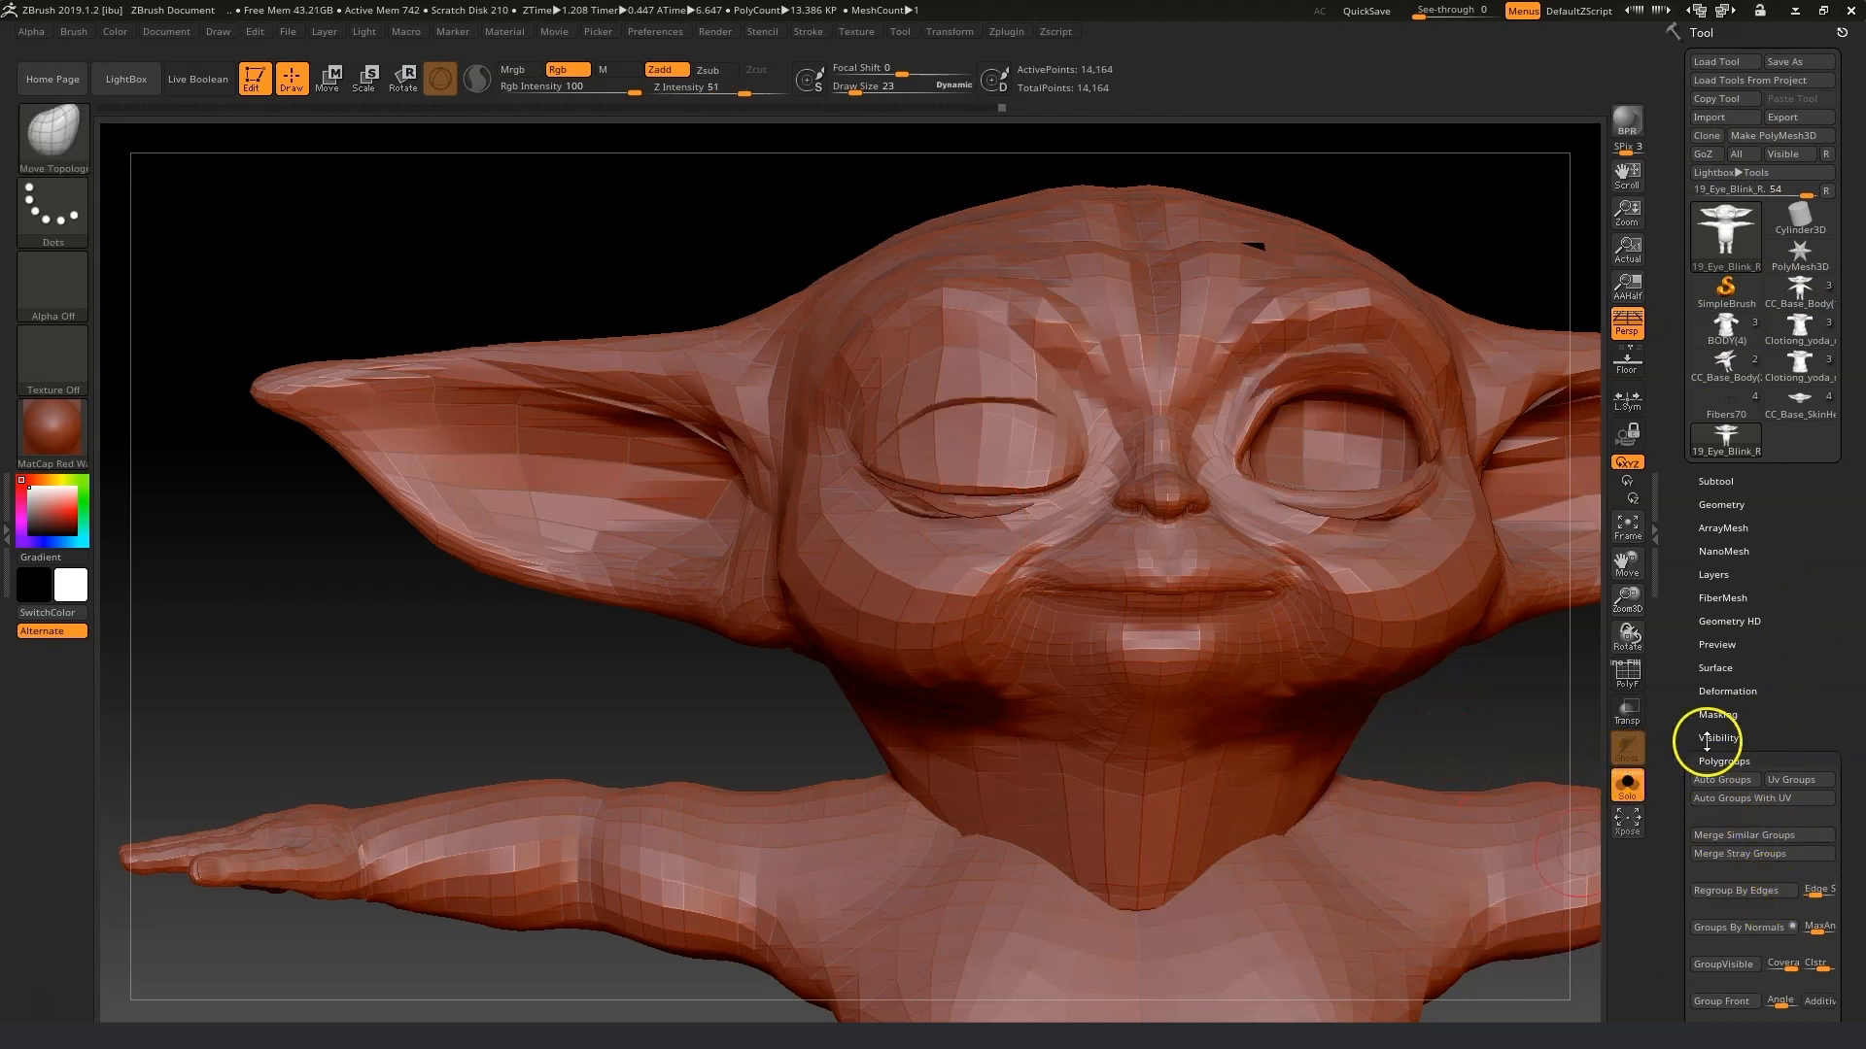
left_click(1626, 672)
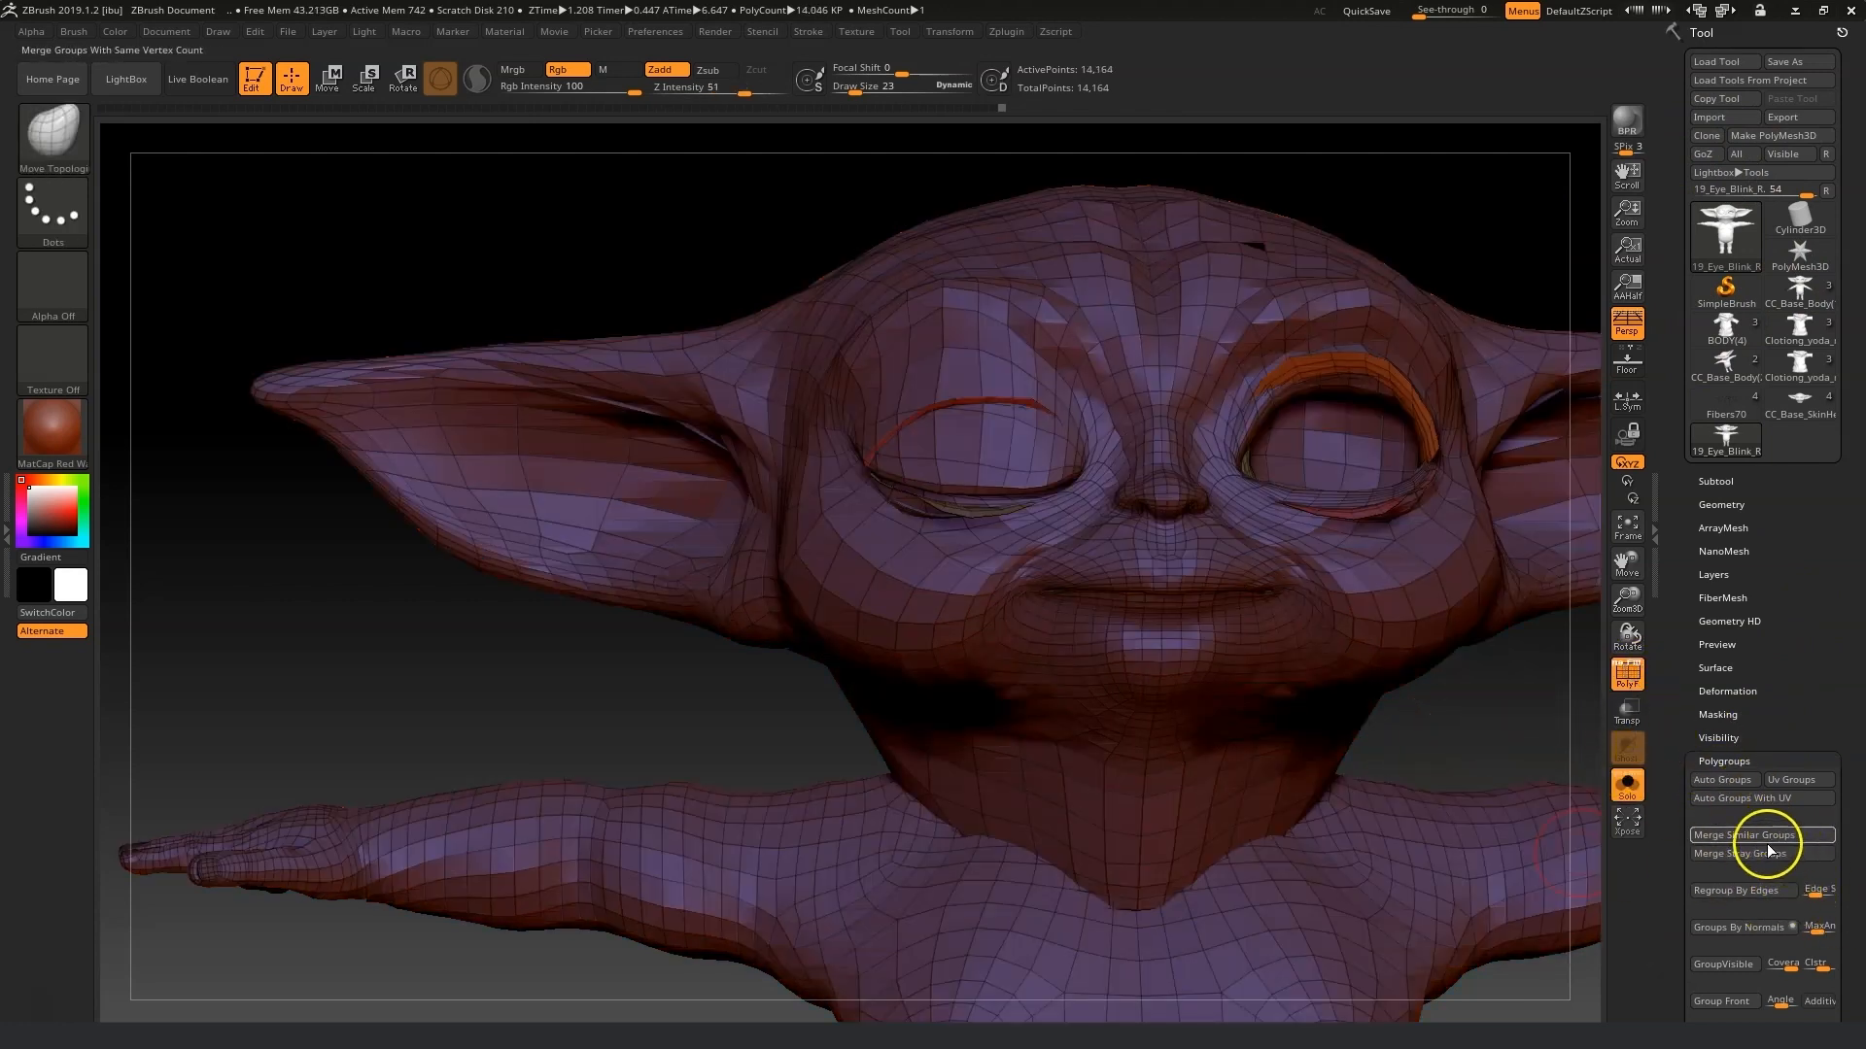
left_click(1722, 964)
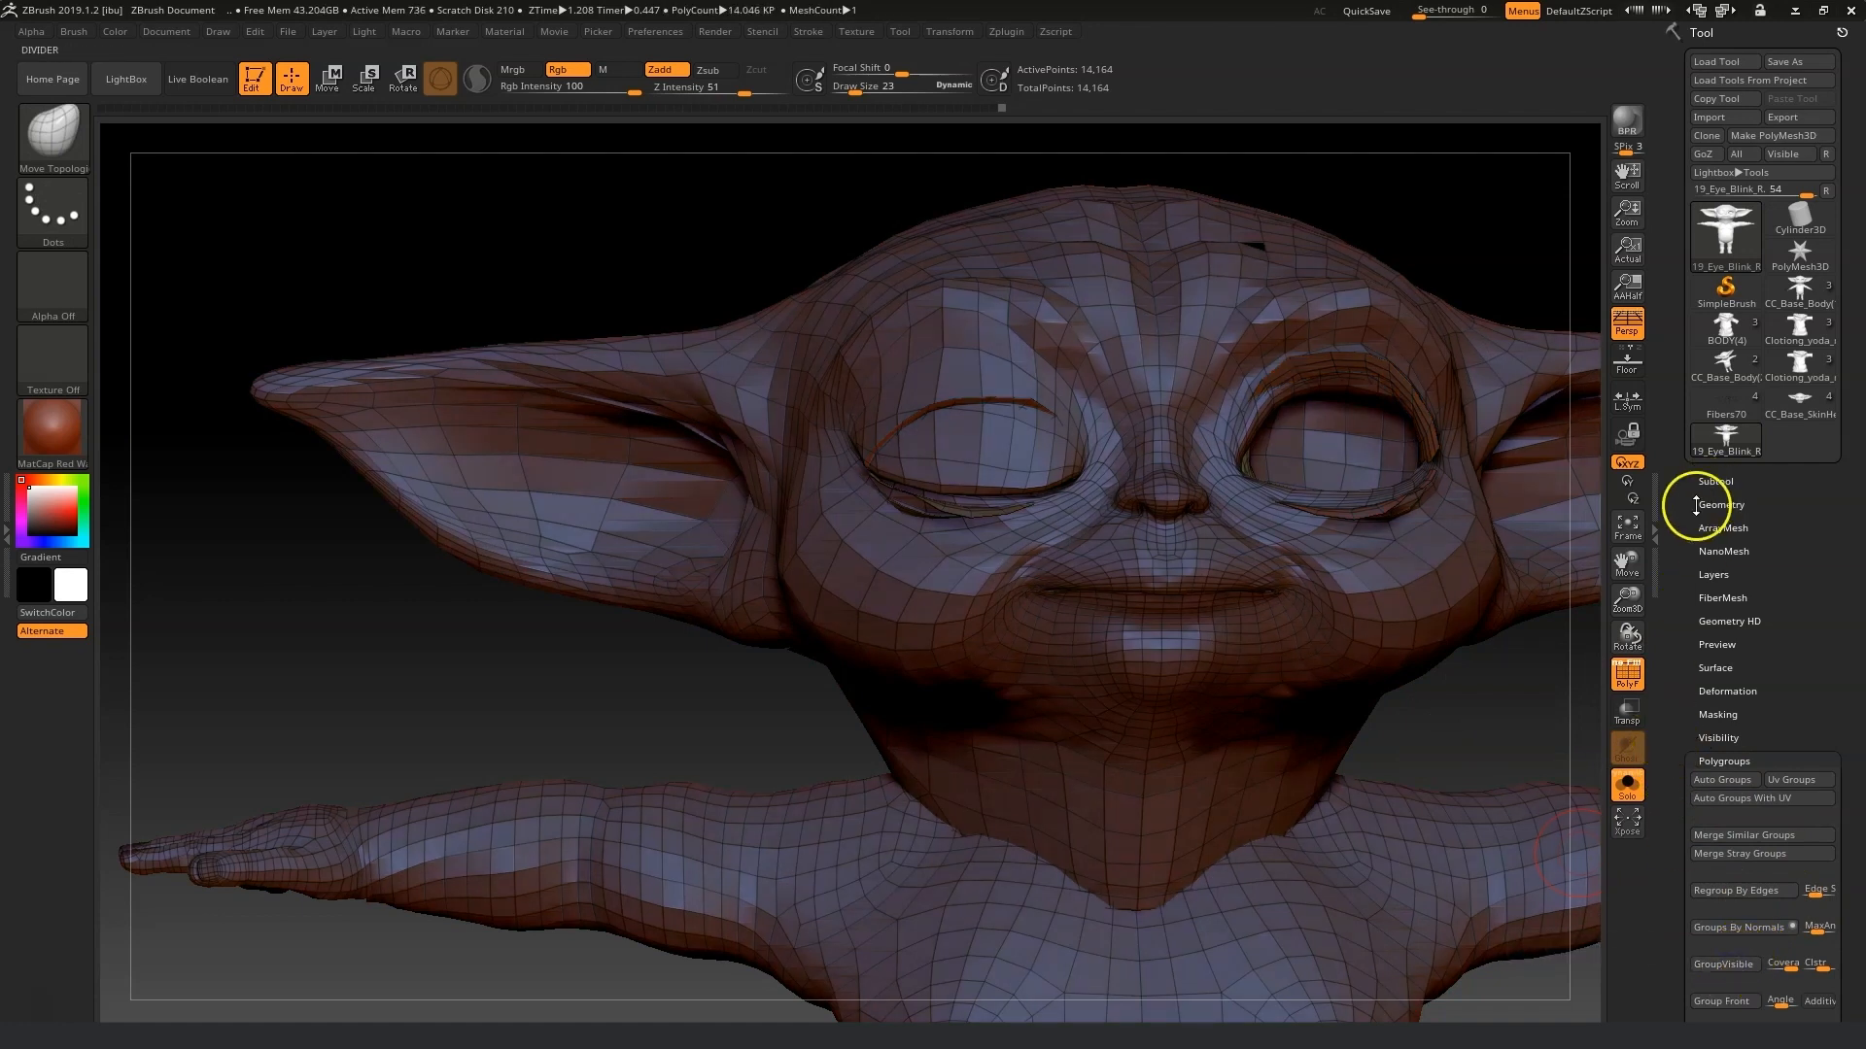
left_click(1627, 673)
left_click(1790, 120)
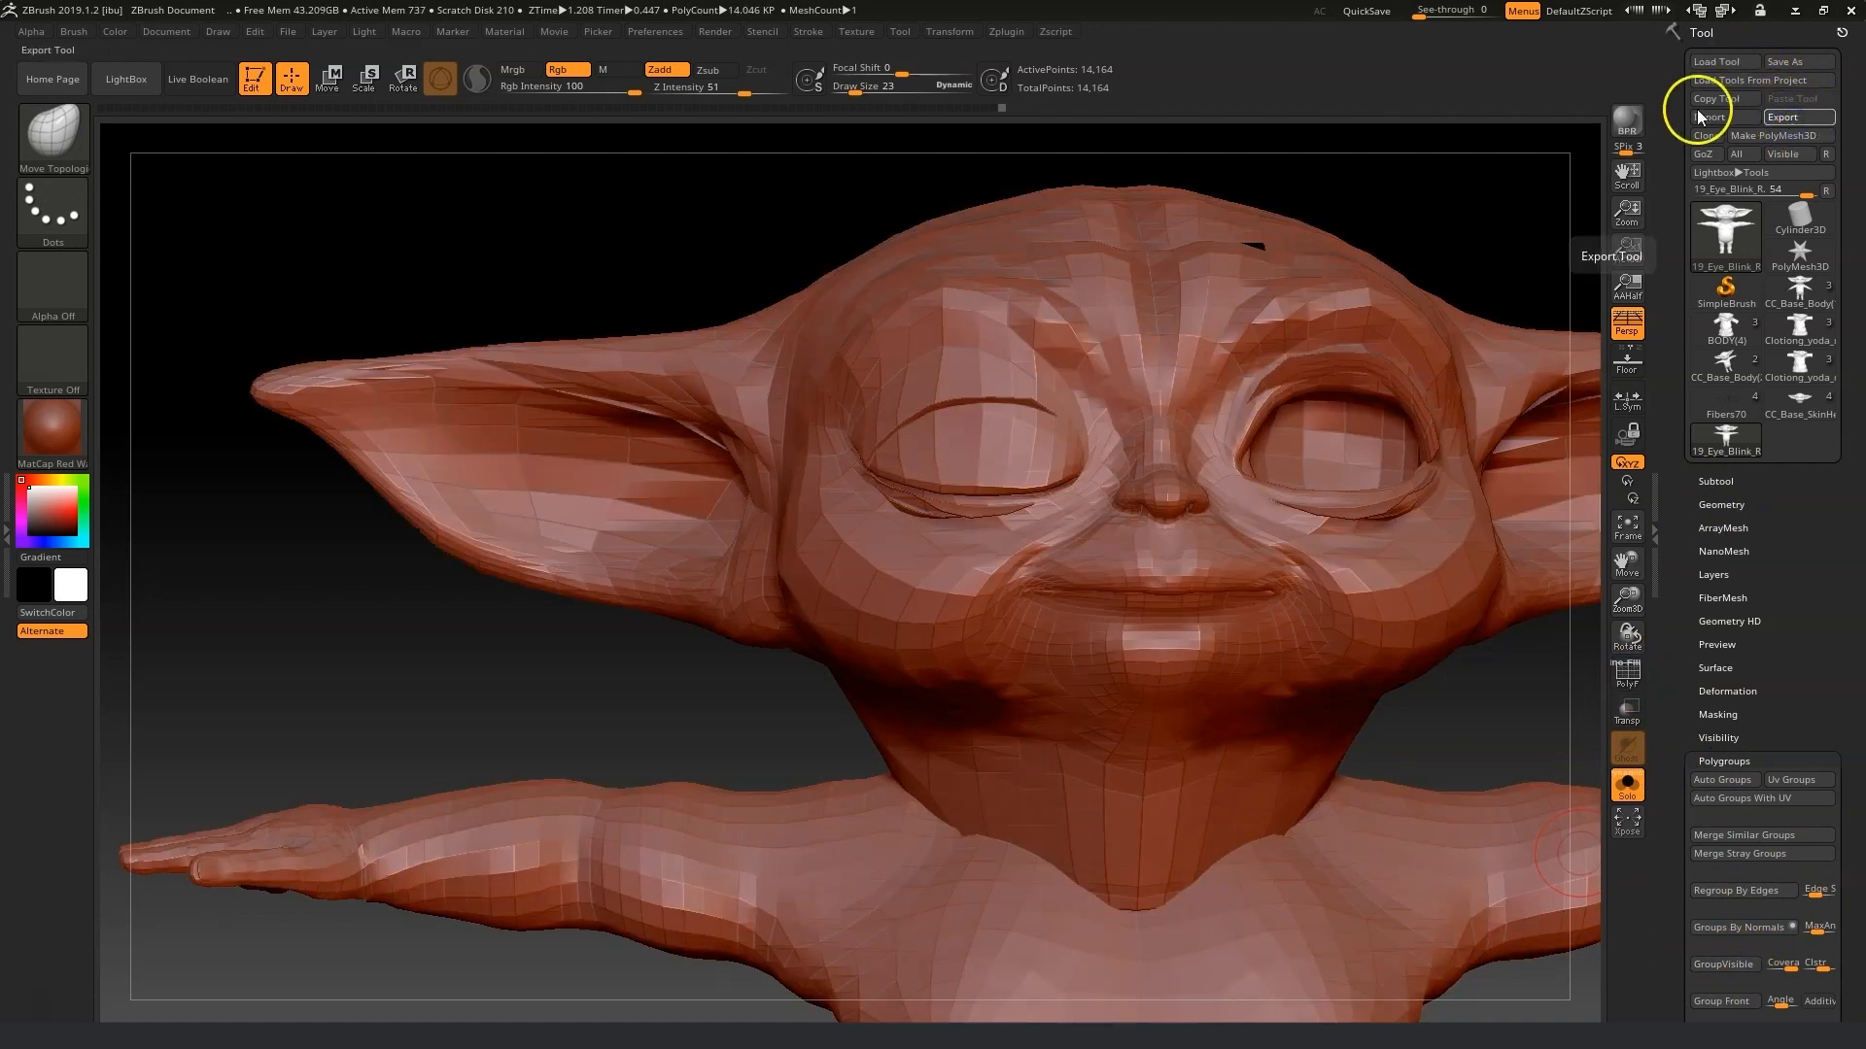
left_click(1366, 974)
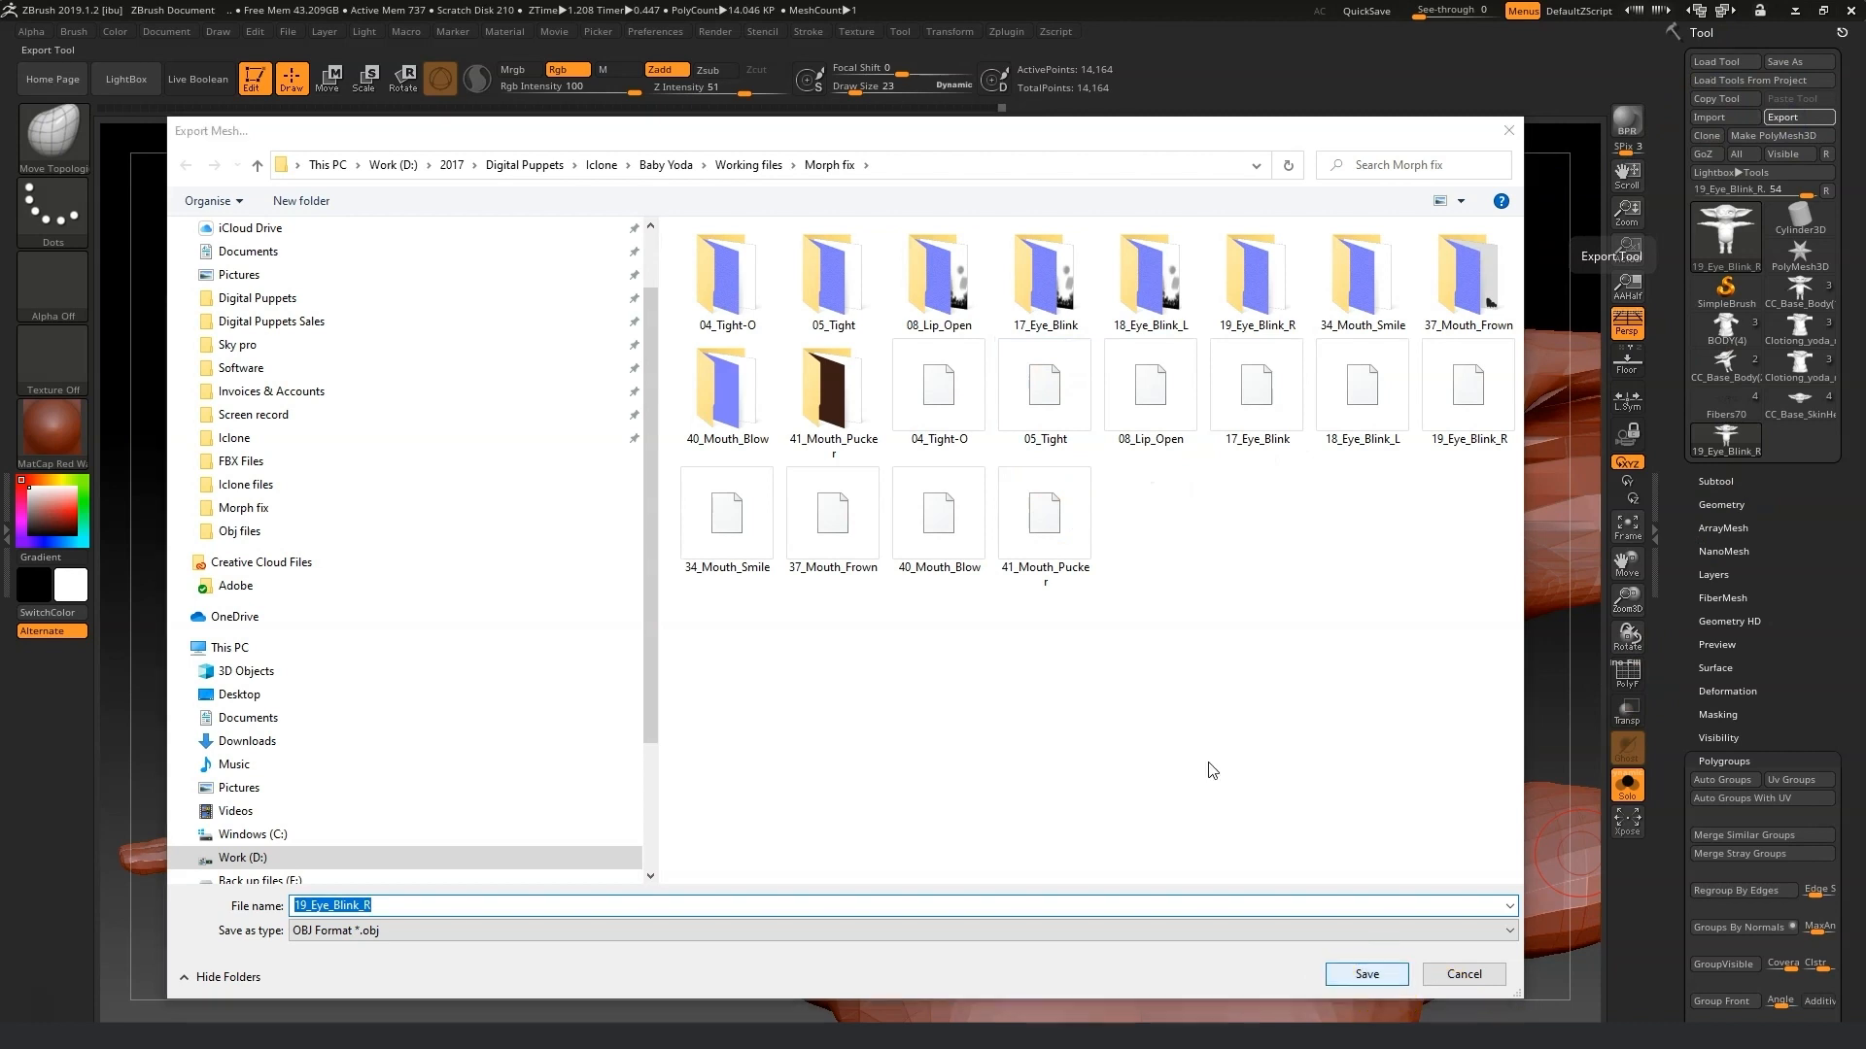
left_click(1045, 521)
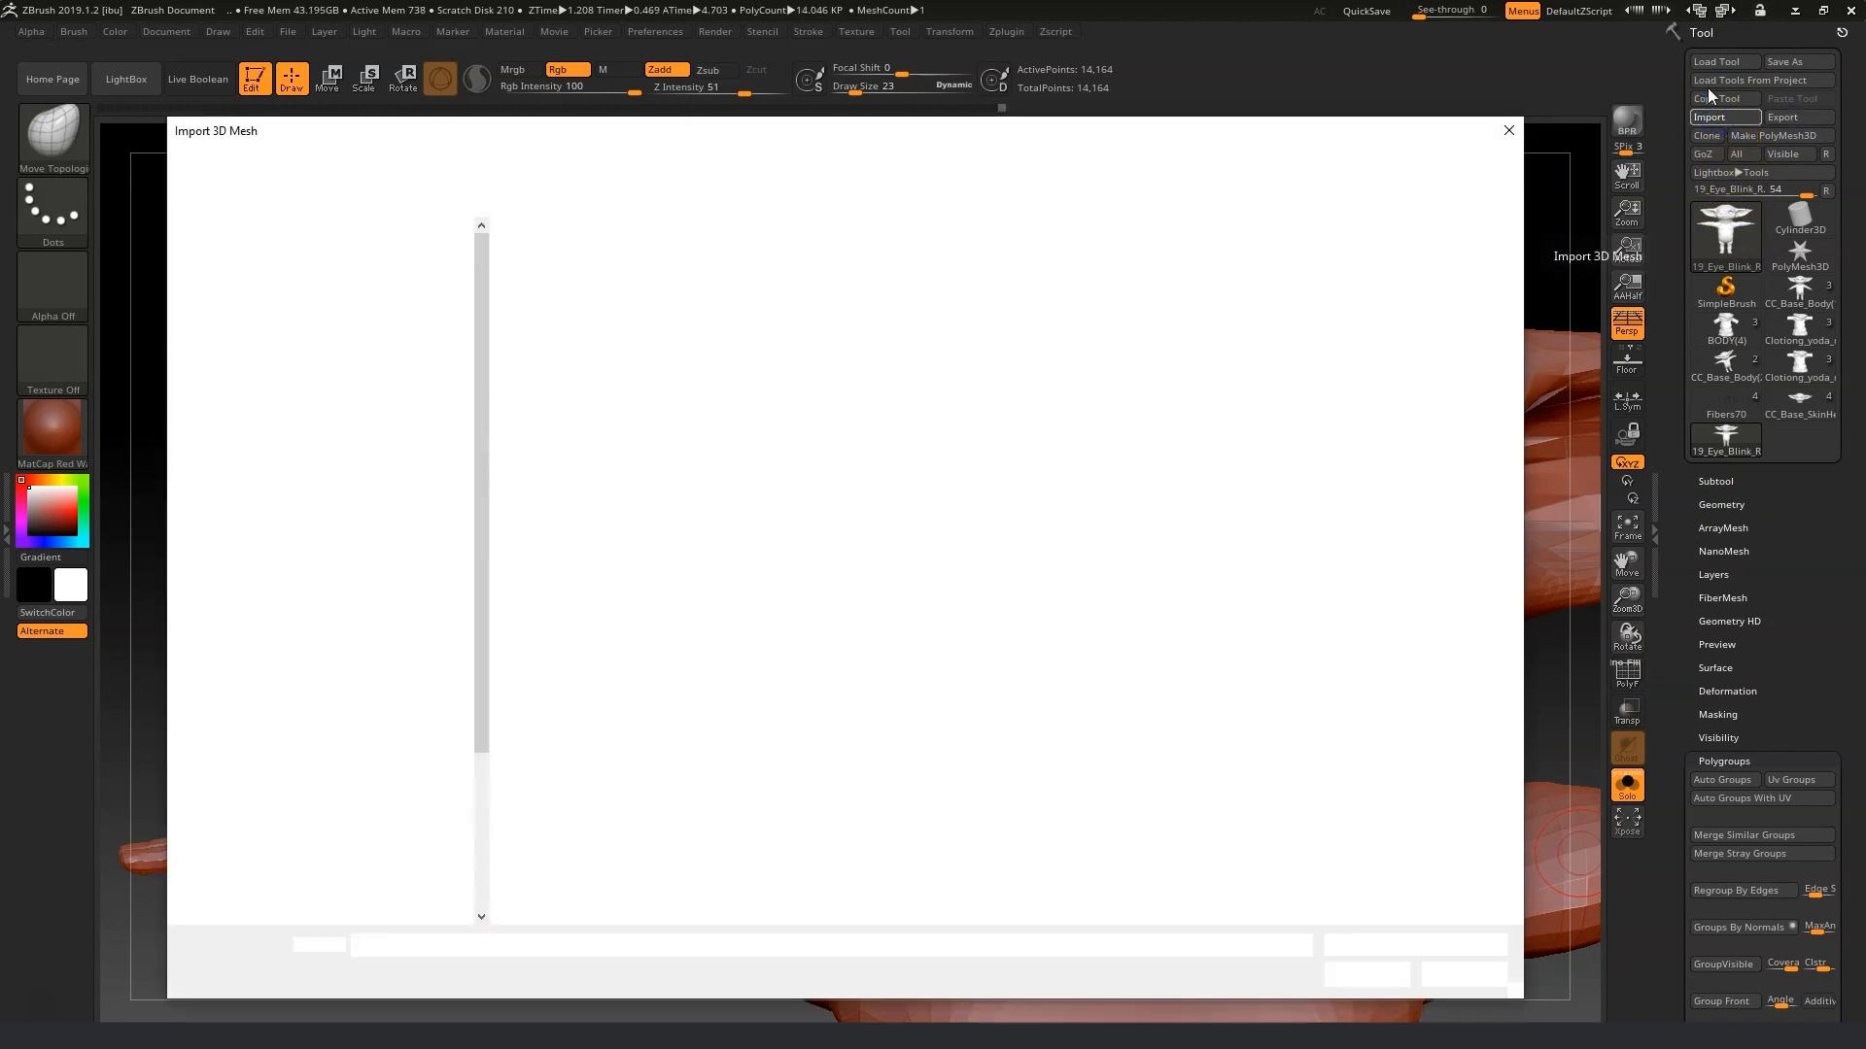
Import 34_Mouth_Smile.obj from Morph fix, set the draw size to 65 and refine the smile around the mouth.
left_click(1353, 389)
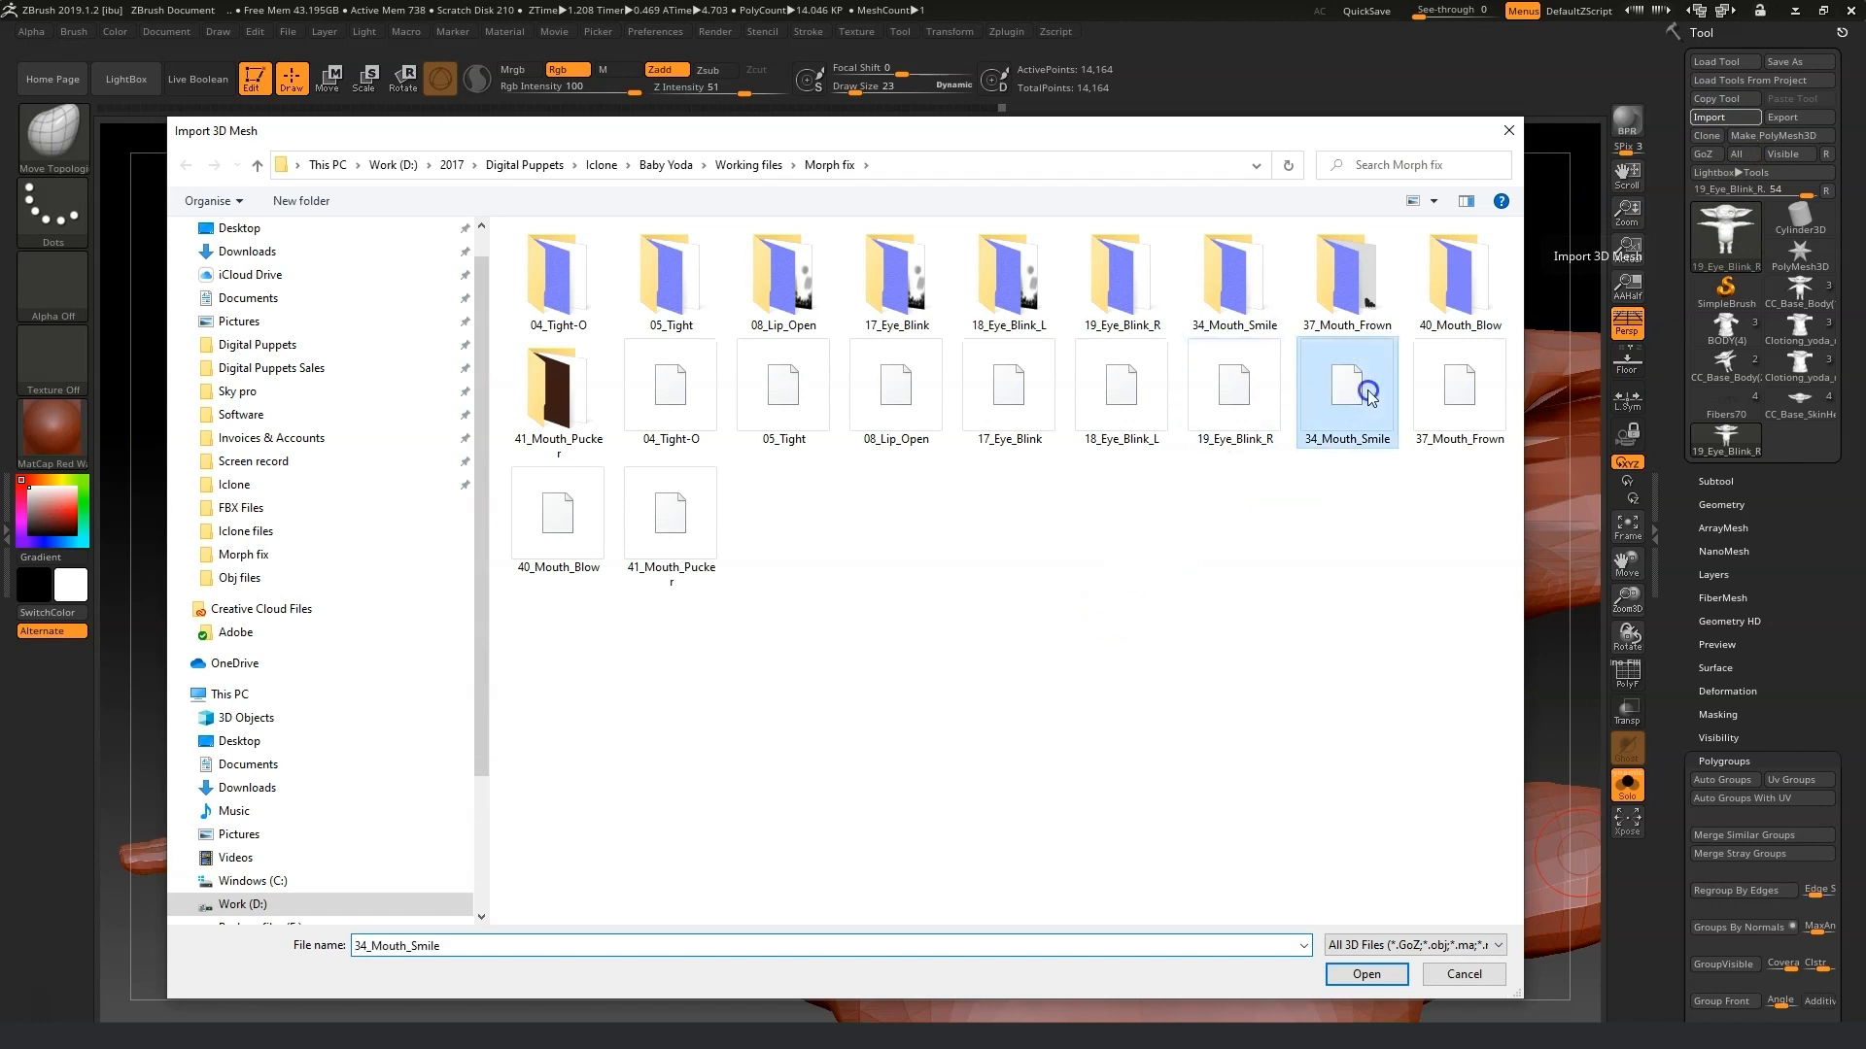
left_click(1390, 977)
left_click_drag(1623, 559, 1415, 581)
left_click_drag(833, 85, 869, 98)
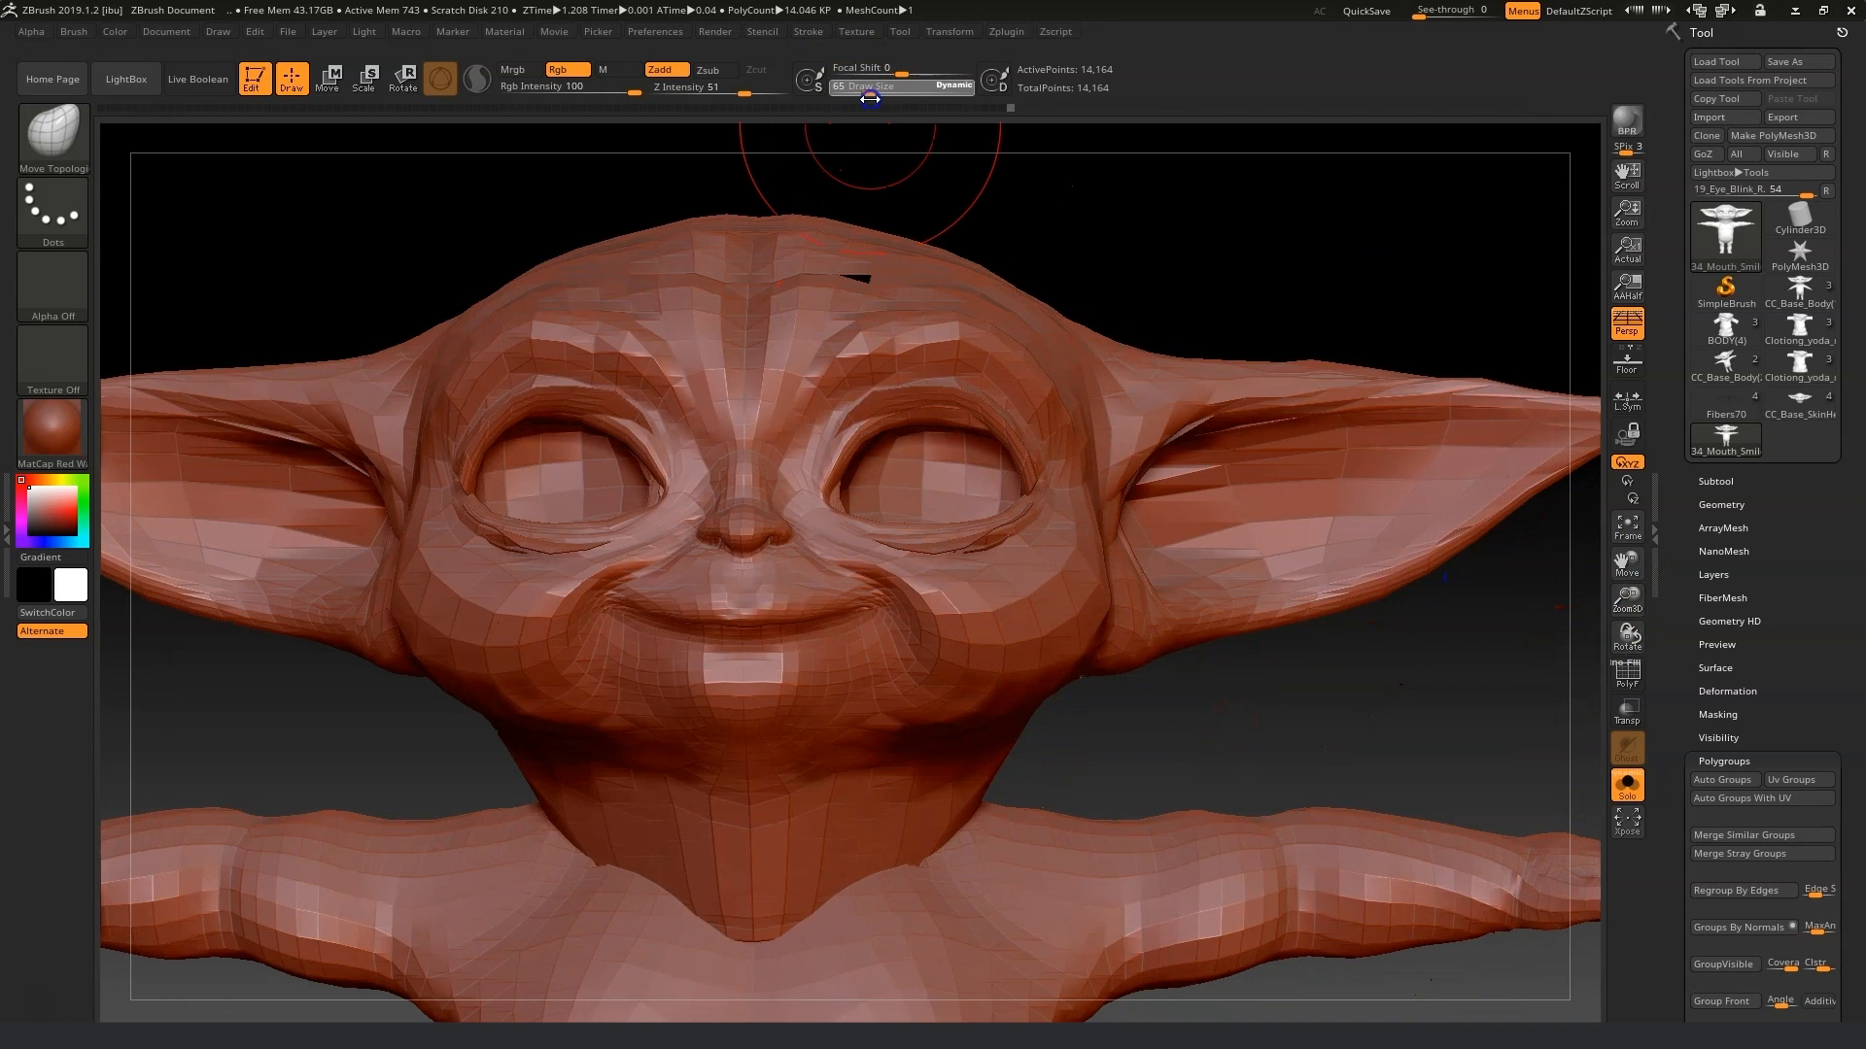
left_click_drag(1160, 800, 1111, 811)
left_click_drag(809, 627, 823, 629)
left_click_drag(473, 715, 506, 704)
left_click_drag(810, 627, 809, 627)
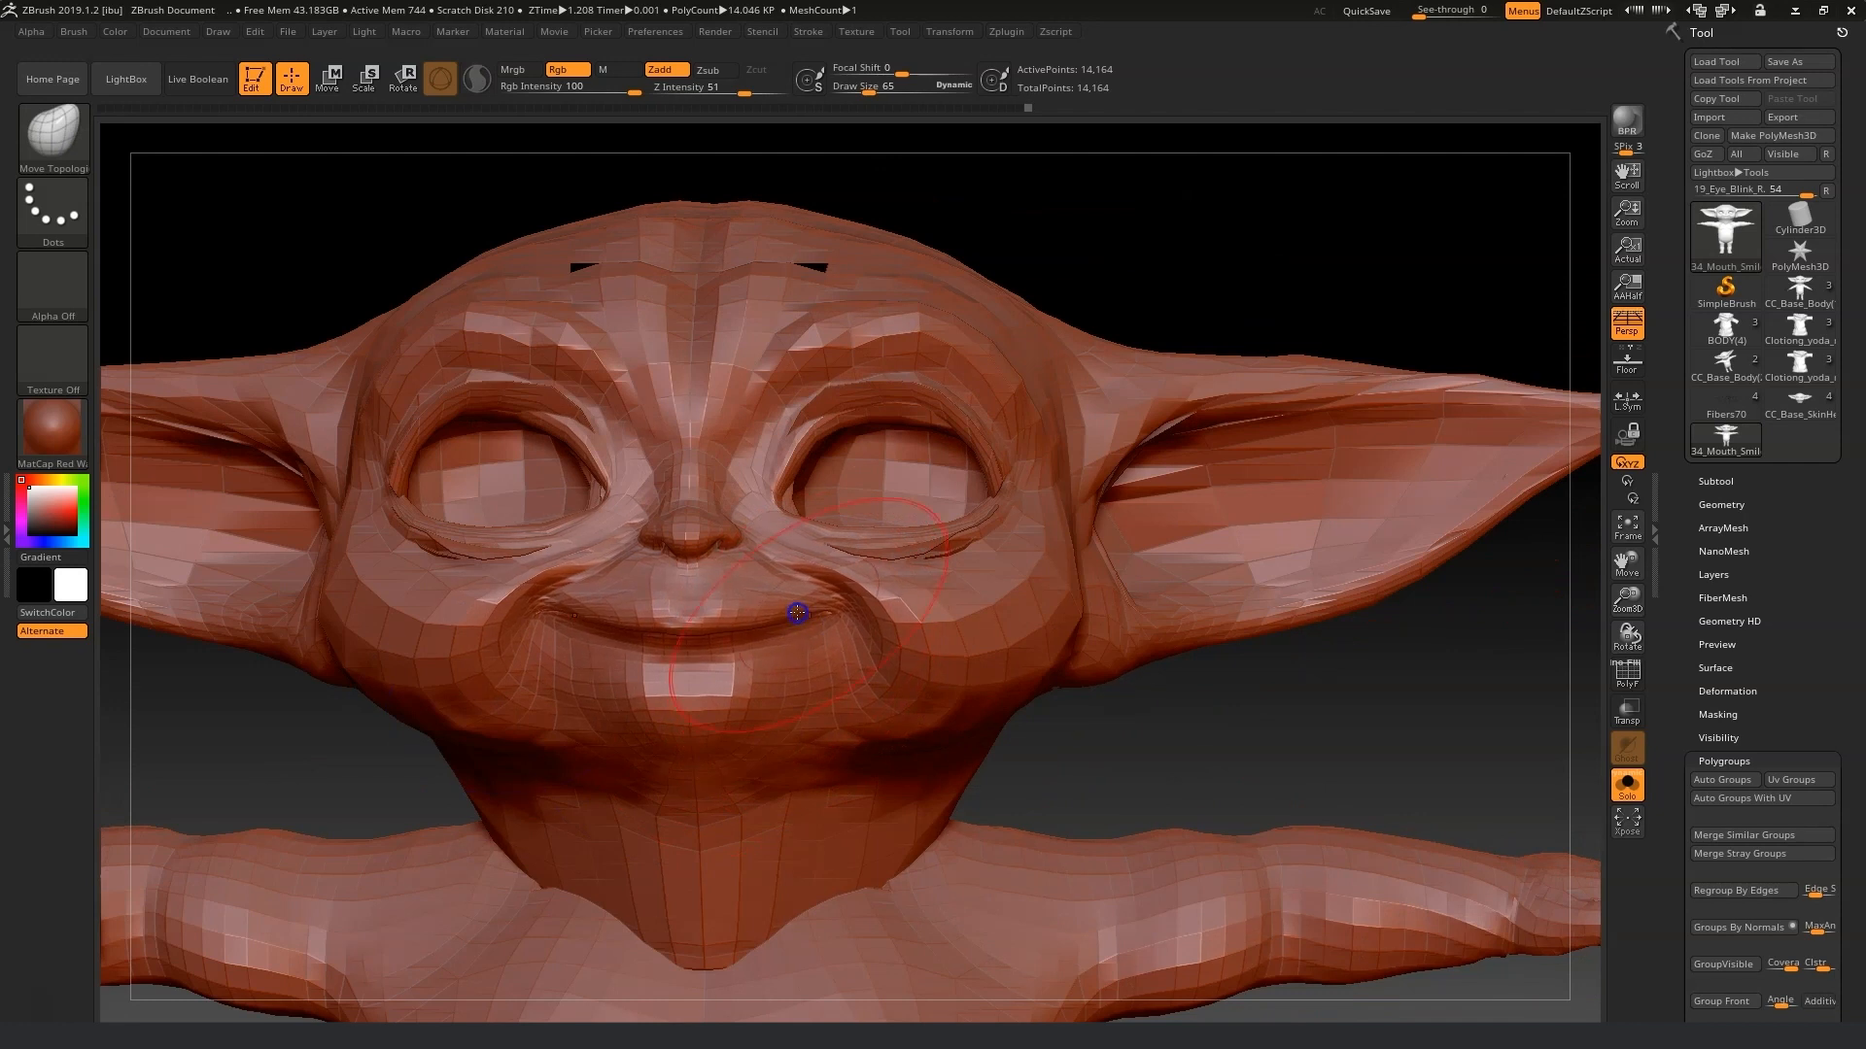
Raise the draw size to 266 and reshape the ear tips with broad strokes.
left_click_drag(1626, 600, 1557, 633)
mouse_move(924, 85)
left_mouse_down()
mouse_move(862, 86)
mouse_move(903, 88)
left_mouse_up()
left_click_drag(1374, 479, 1381, 464)
left_click_drag(1255, 465, 1253, 453)
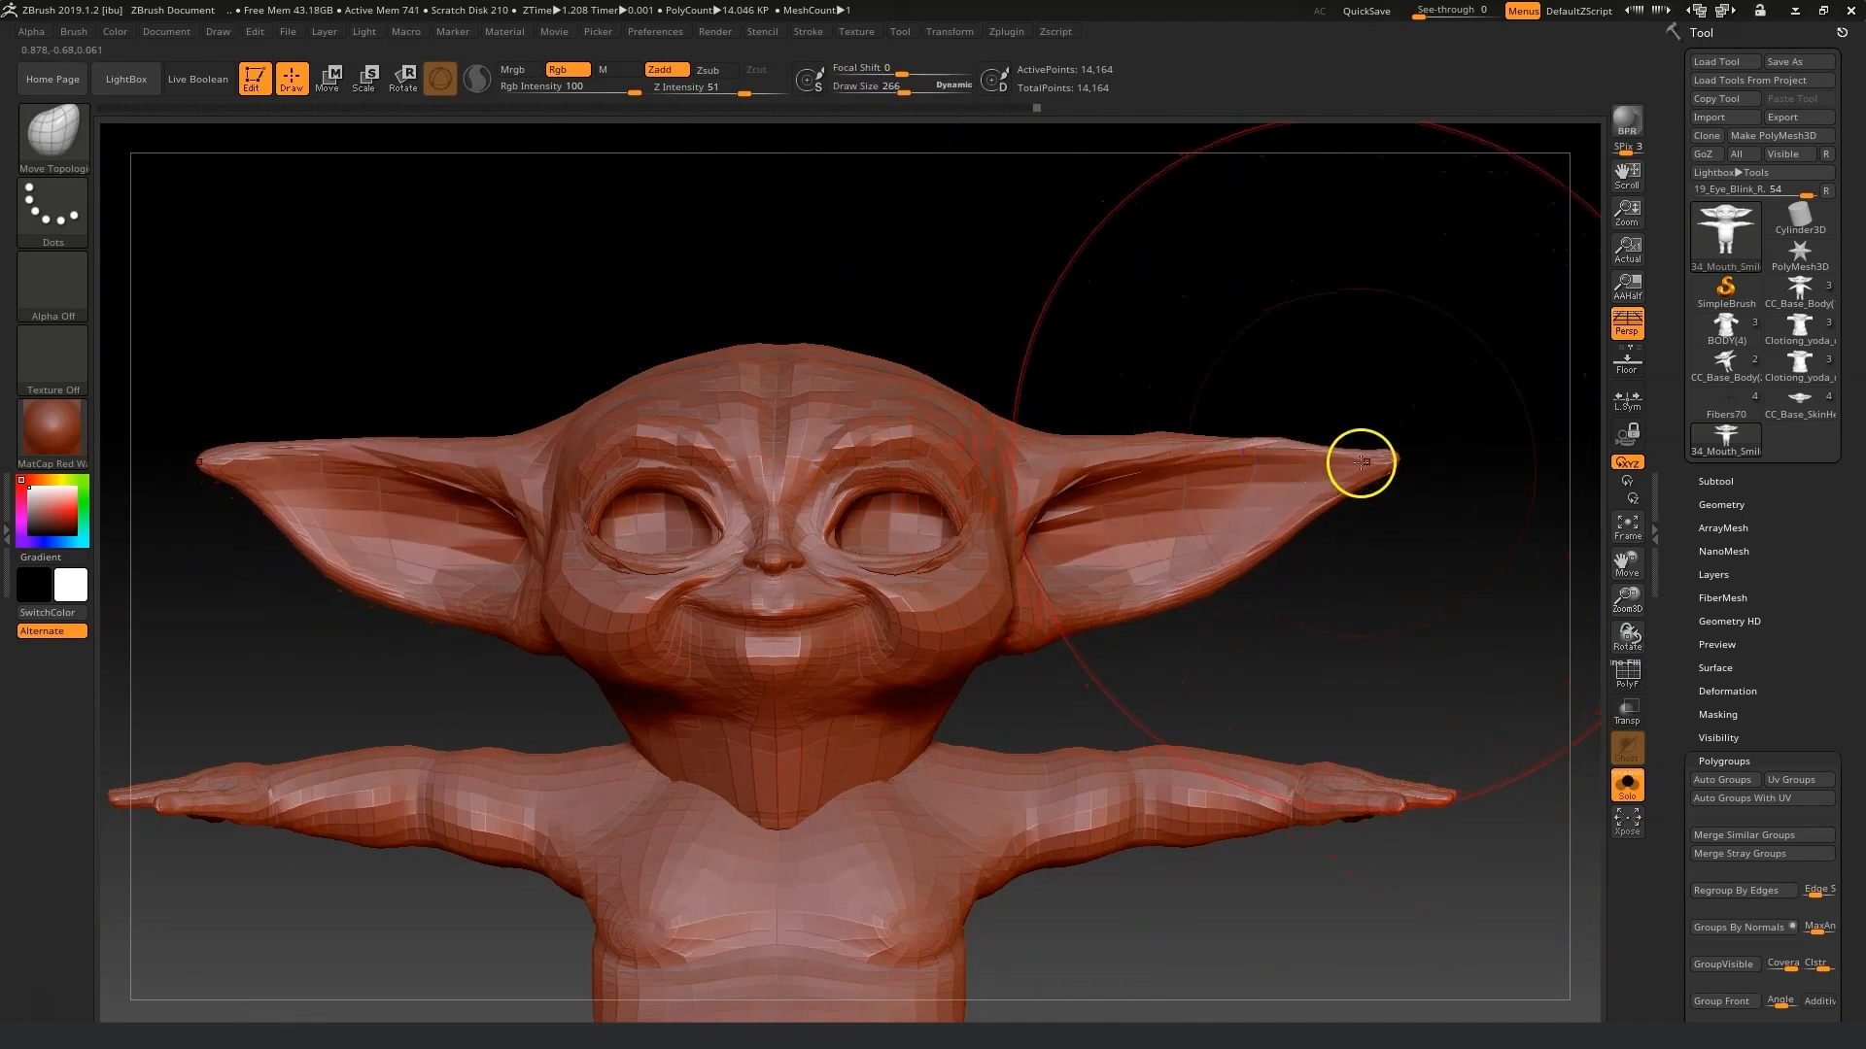
left_click_drag(1387, 453, 1374, 416)
mouse_move(1378, 499)
left_mouse_down()
mouse_move(1251, 521)
mouse_move(1452, 457)
mouse_move(1425, 429)
mouse_move(1461, 417)
left_mouse_up()
left_click_drag(950, 667, 1089, 622, "shift")
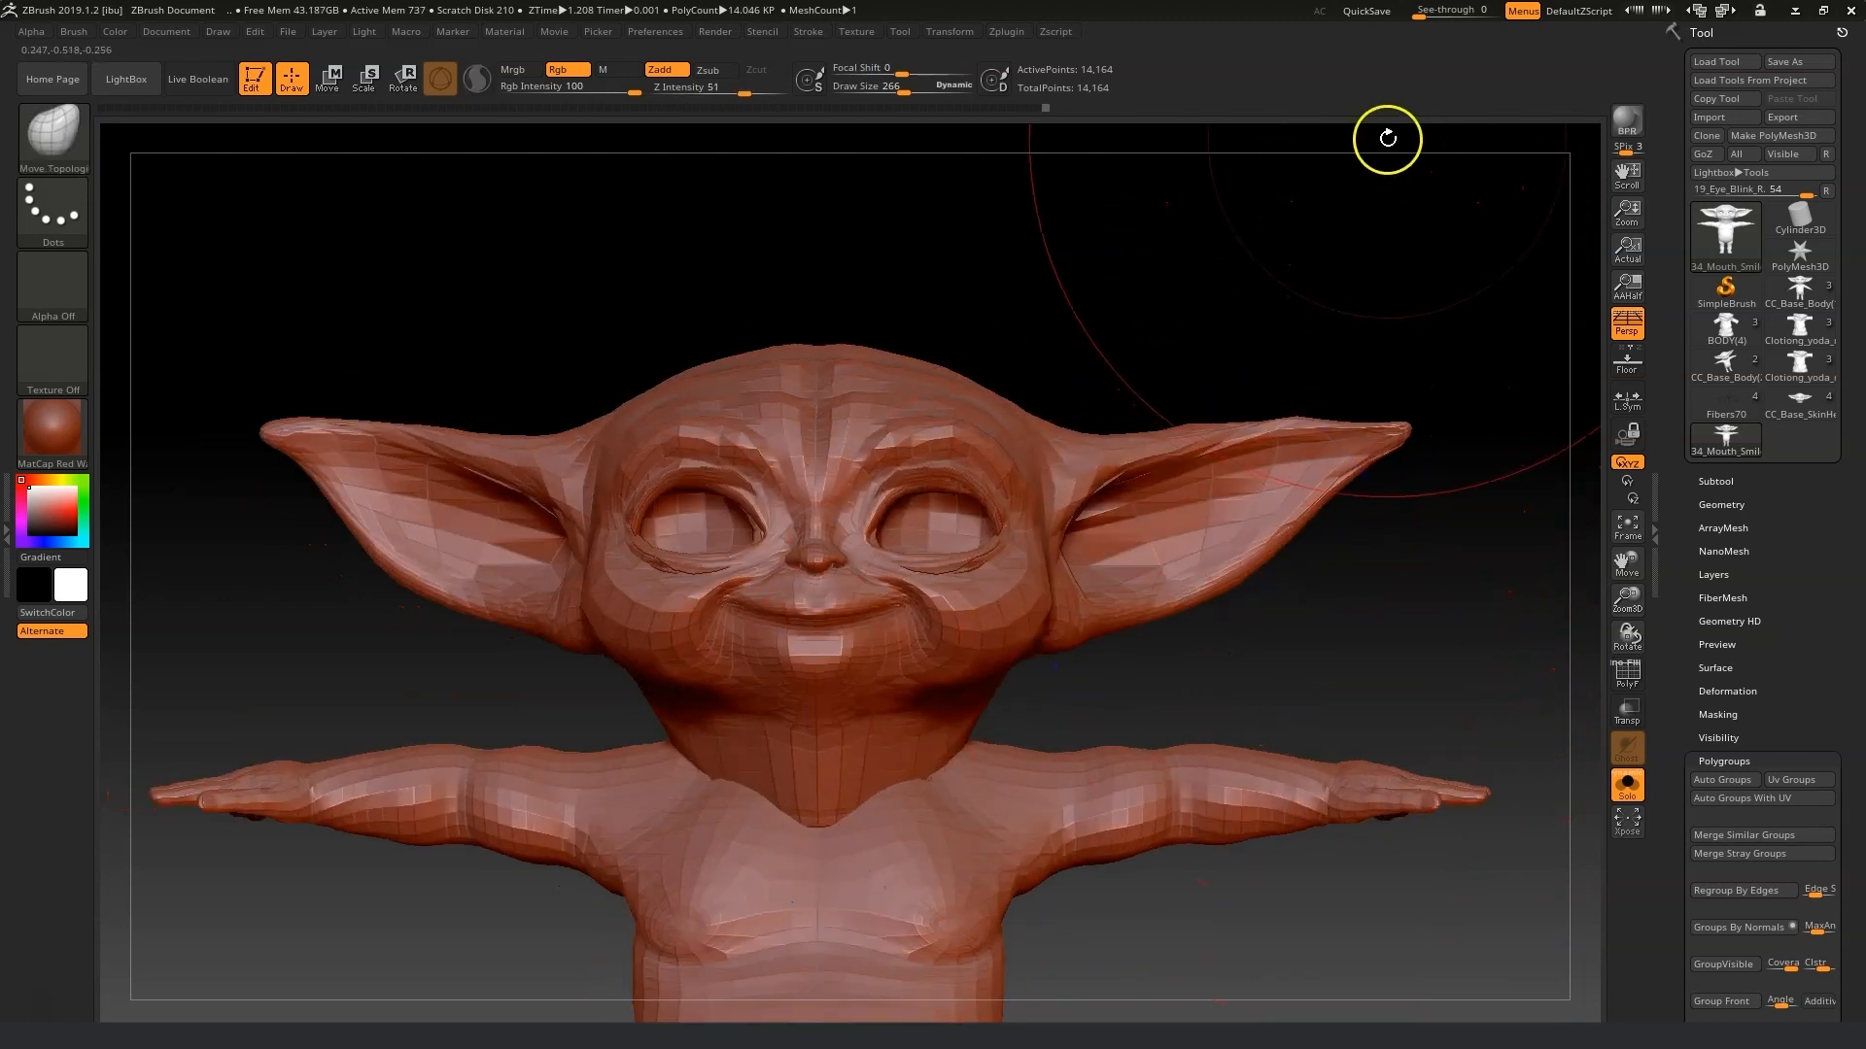
Export the smile mesh as 34_Mouth_Smile.obj into Morph fix, replacing the existing file.
left_click(1794, 118)
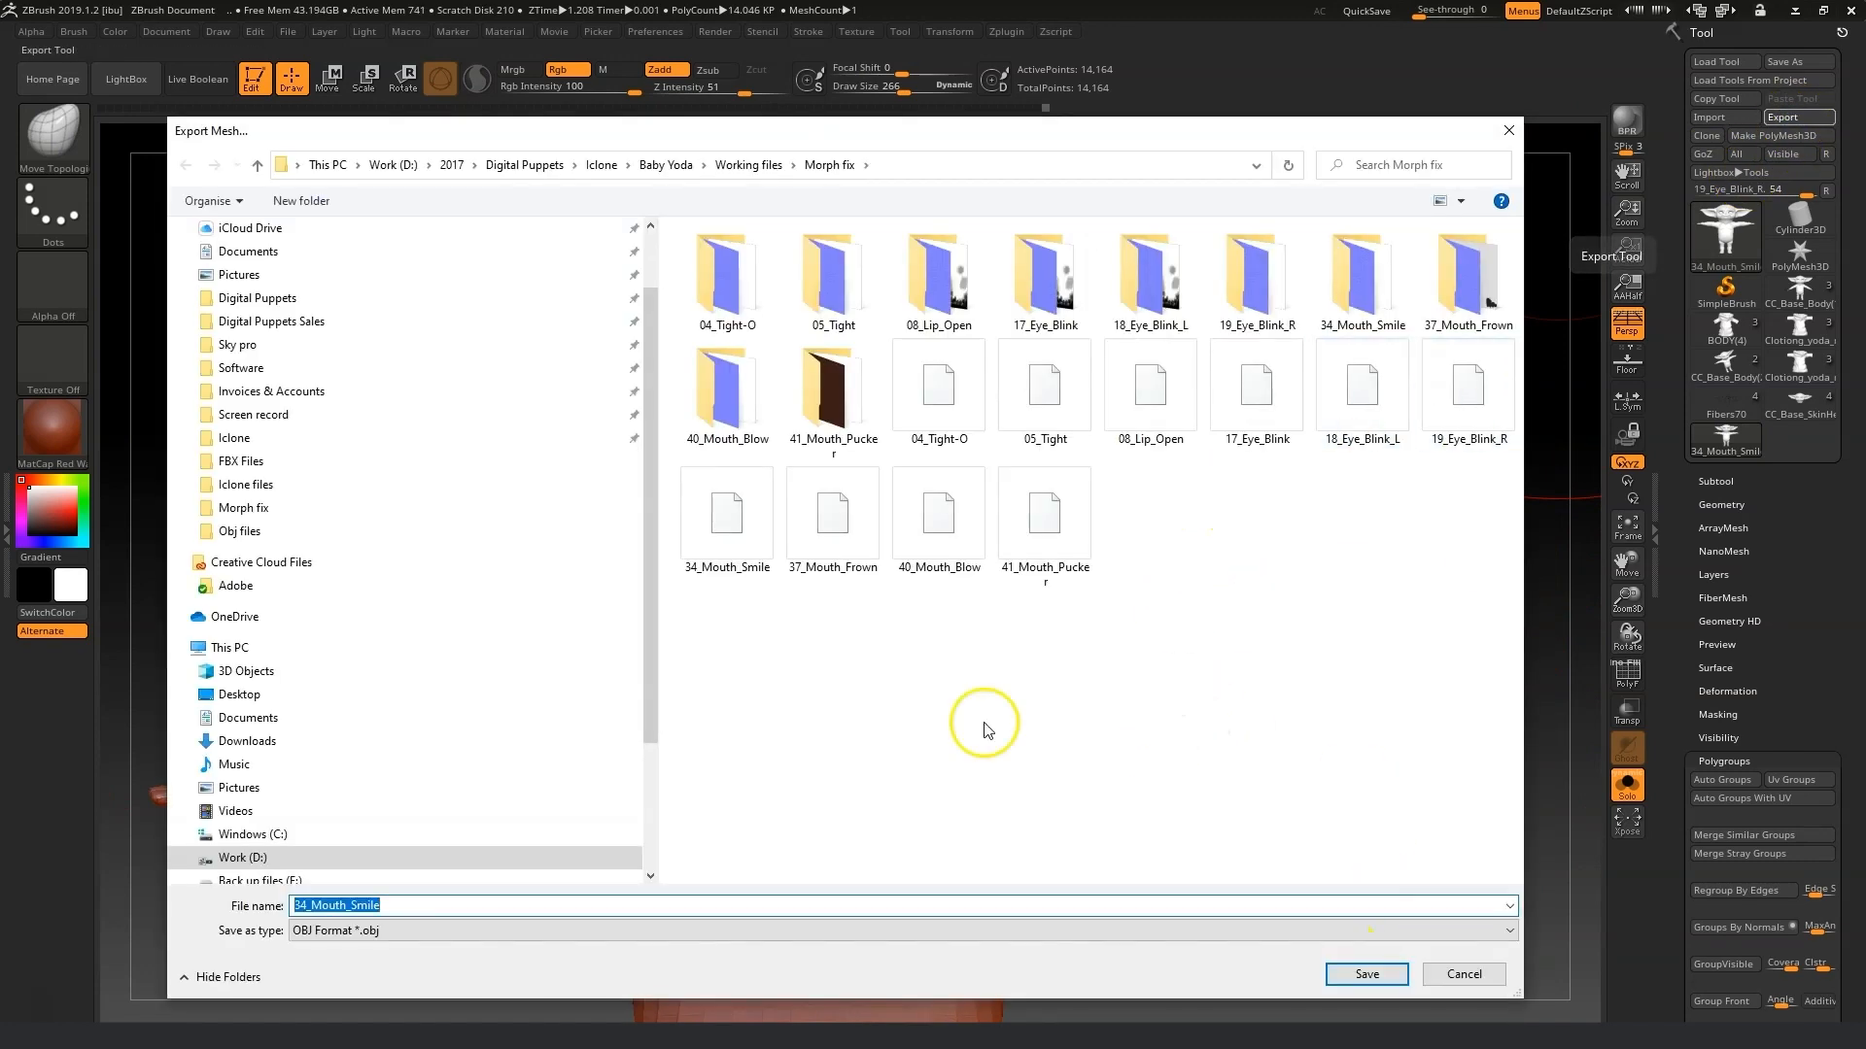
left_click(1372, 978)
left_click(989, 524)
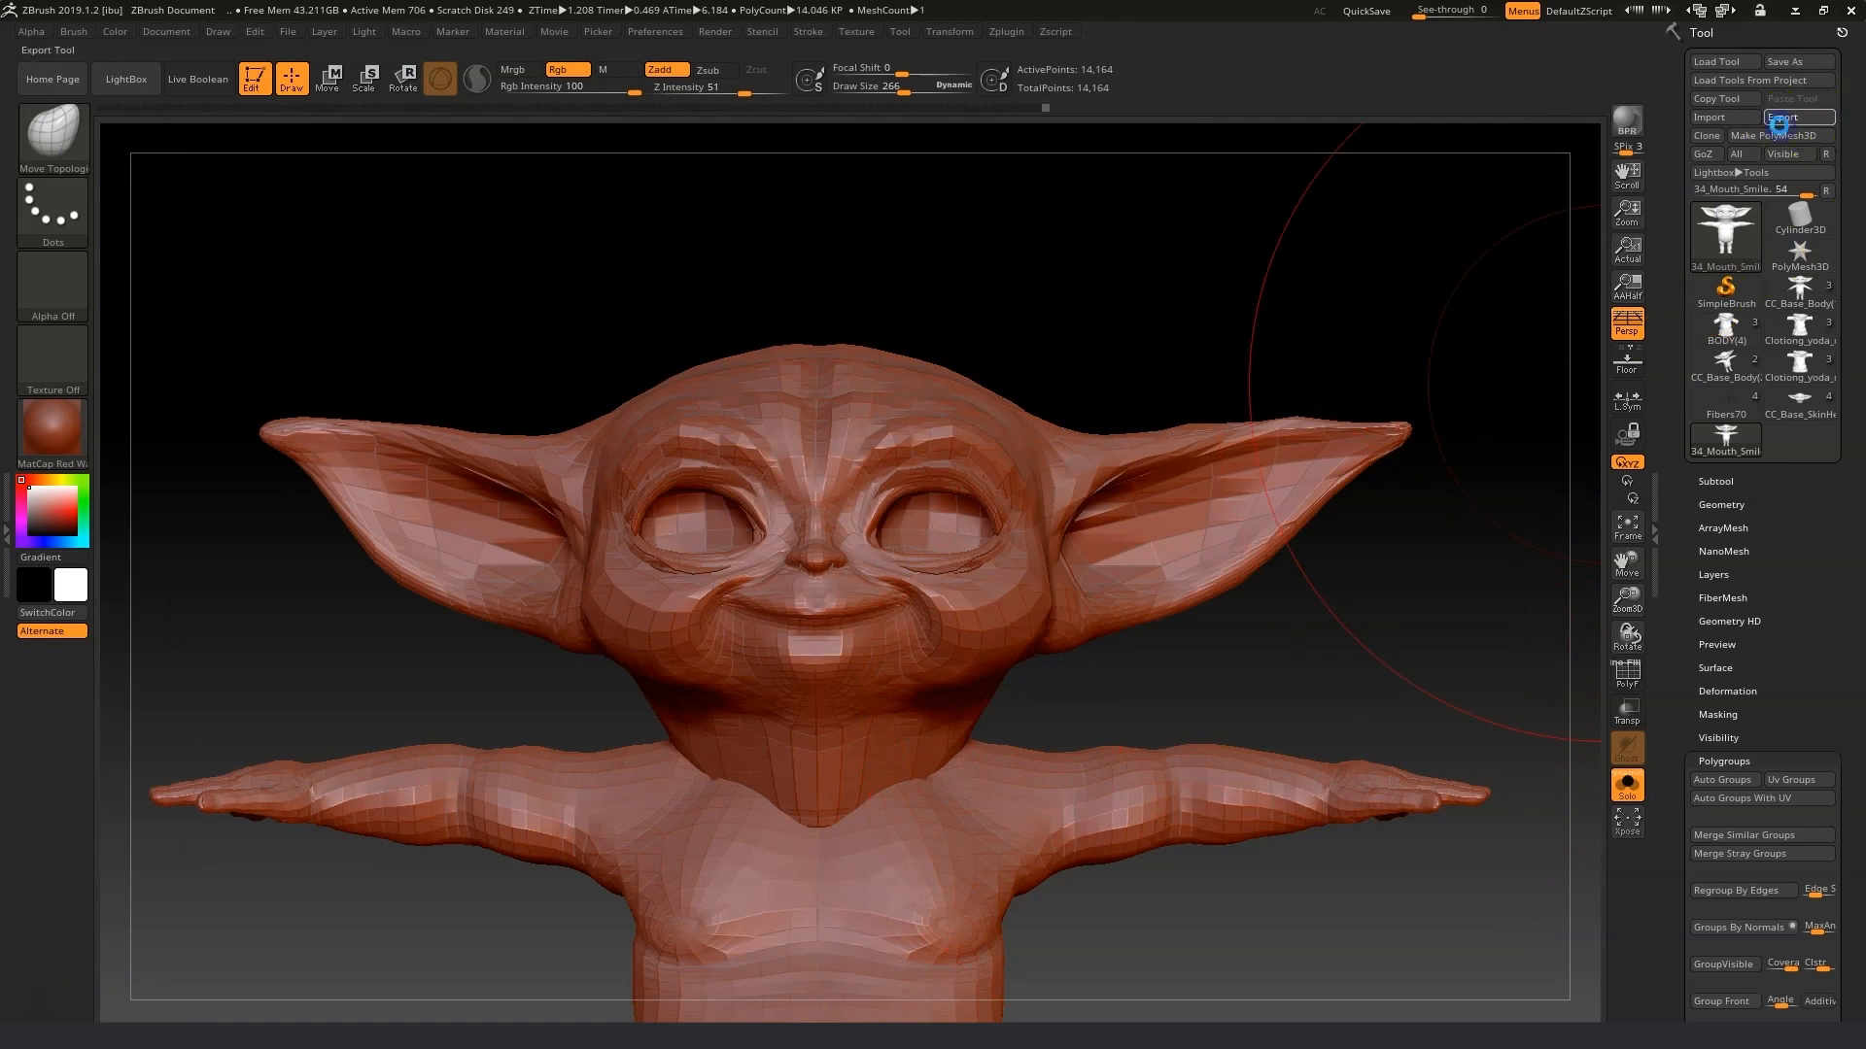
left_click(1778, 118)
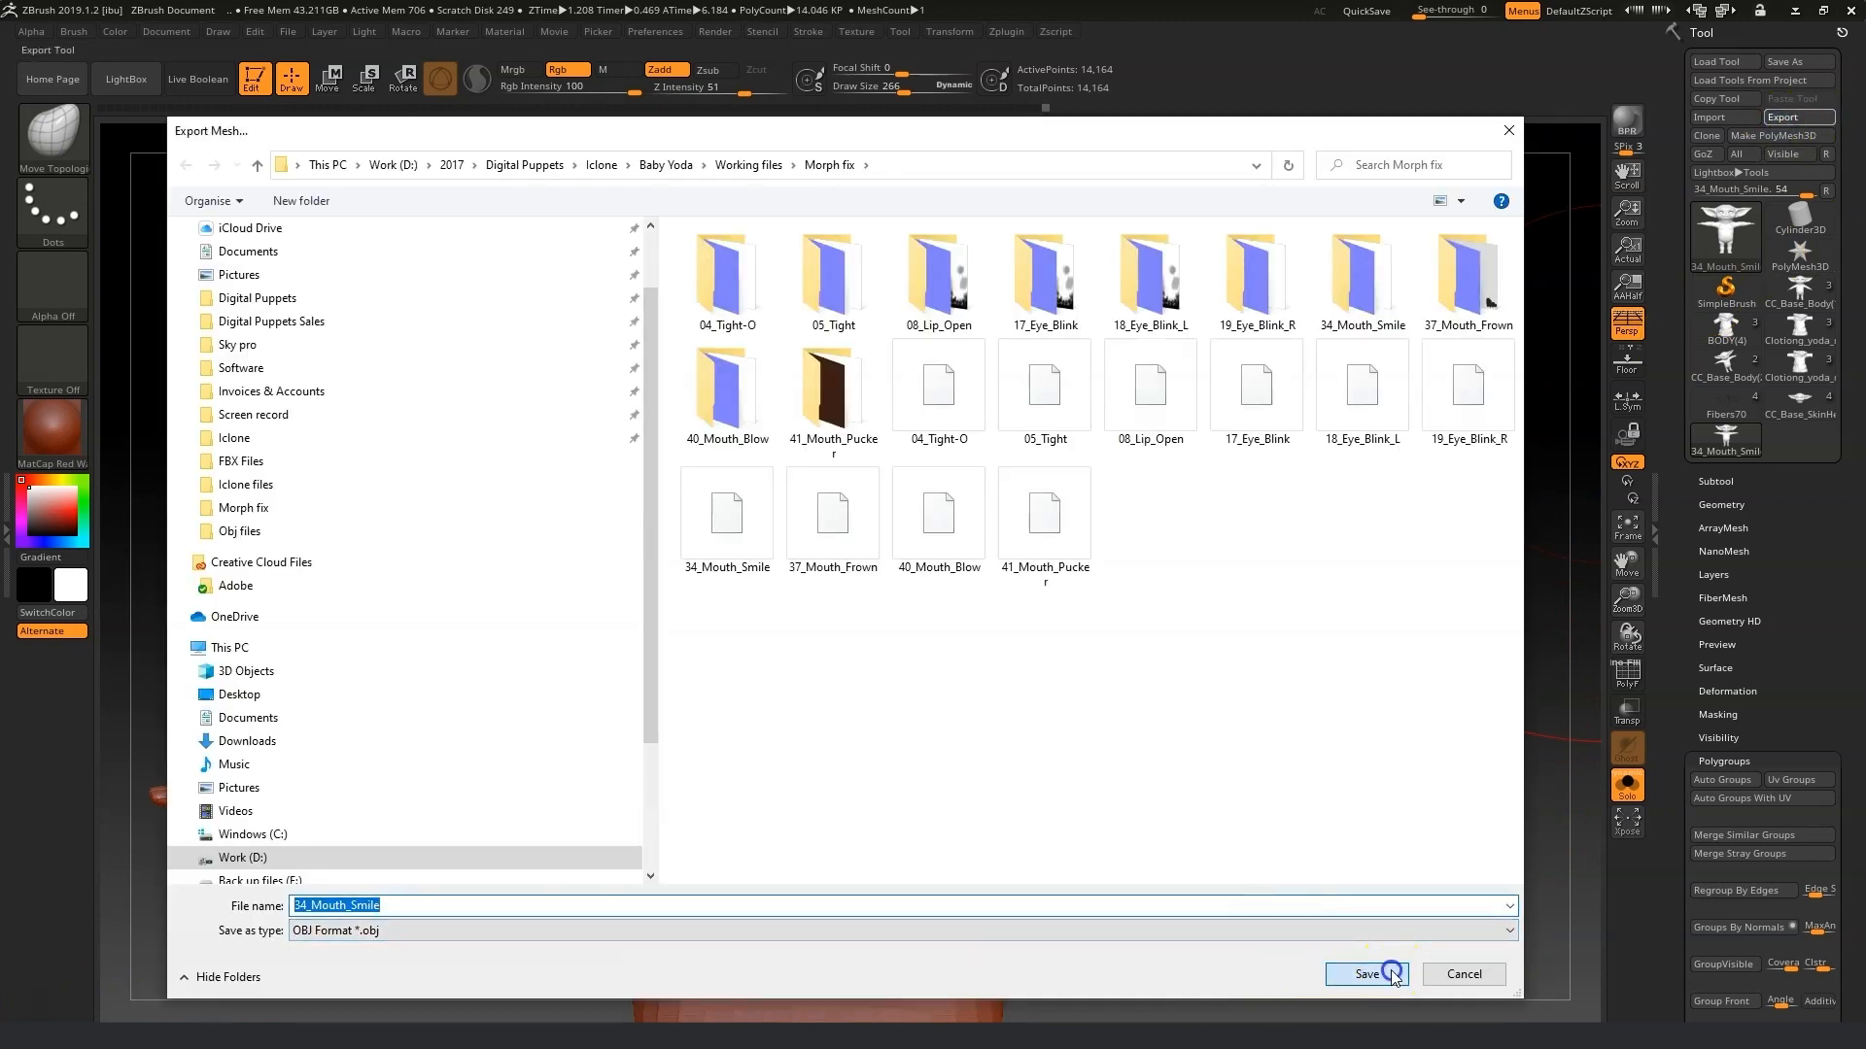
left_click(1392, 975)
left_click(991, 526)
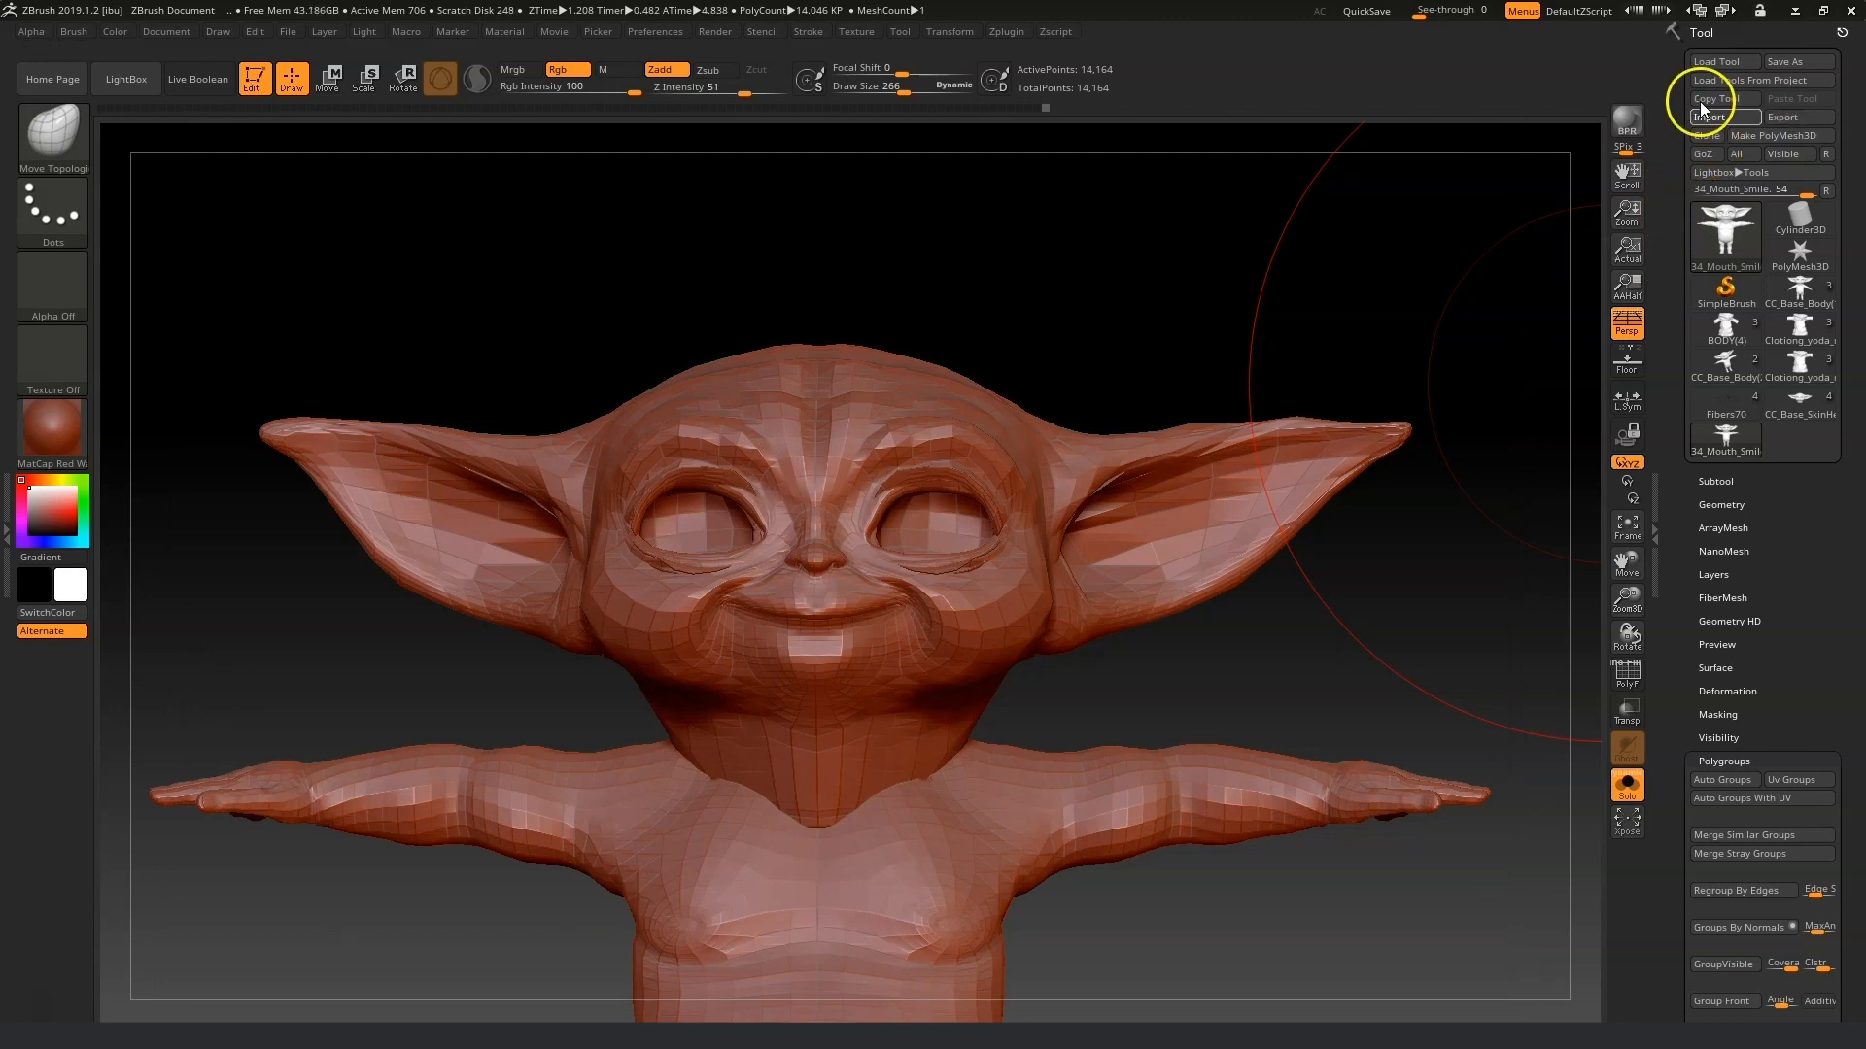
Import 37_Mouth_Frown.obj from the Morph fix folder and adjust the ear shape with one broad stroke.
left_click(1716, 117)
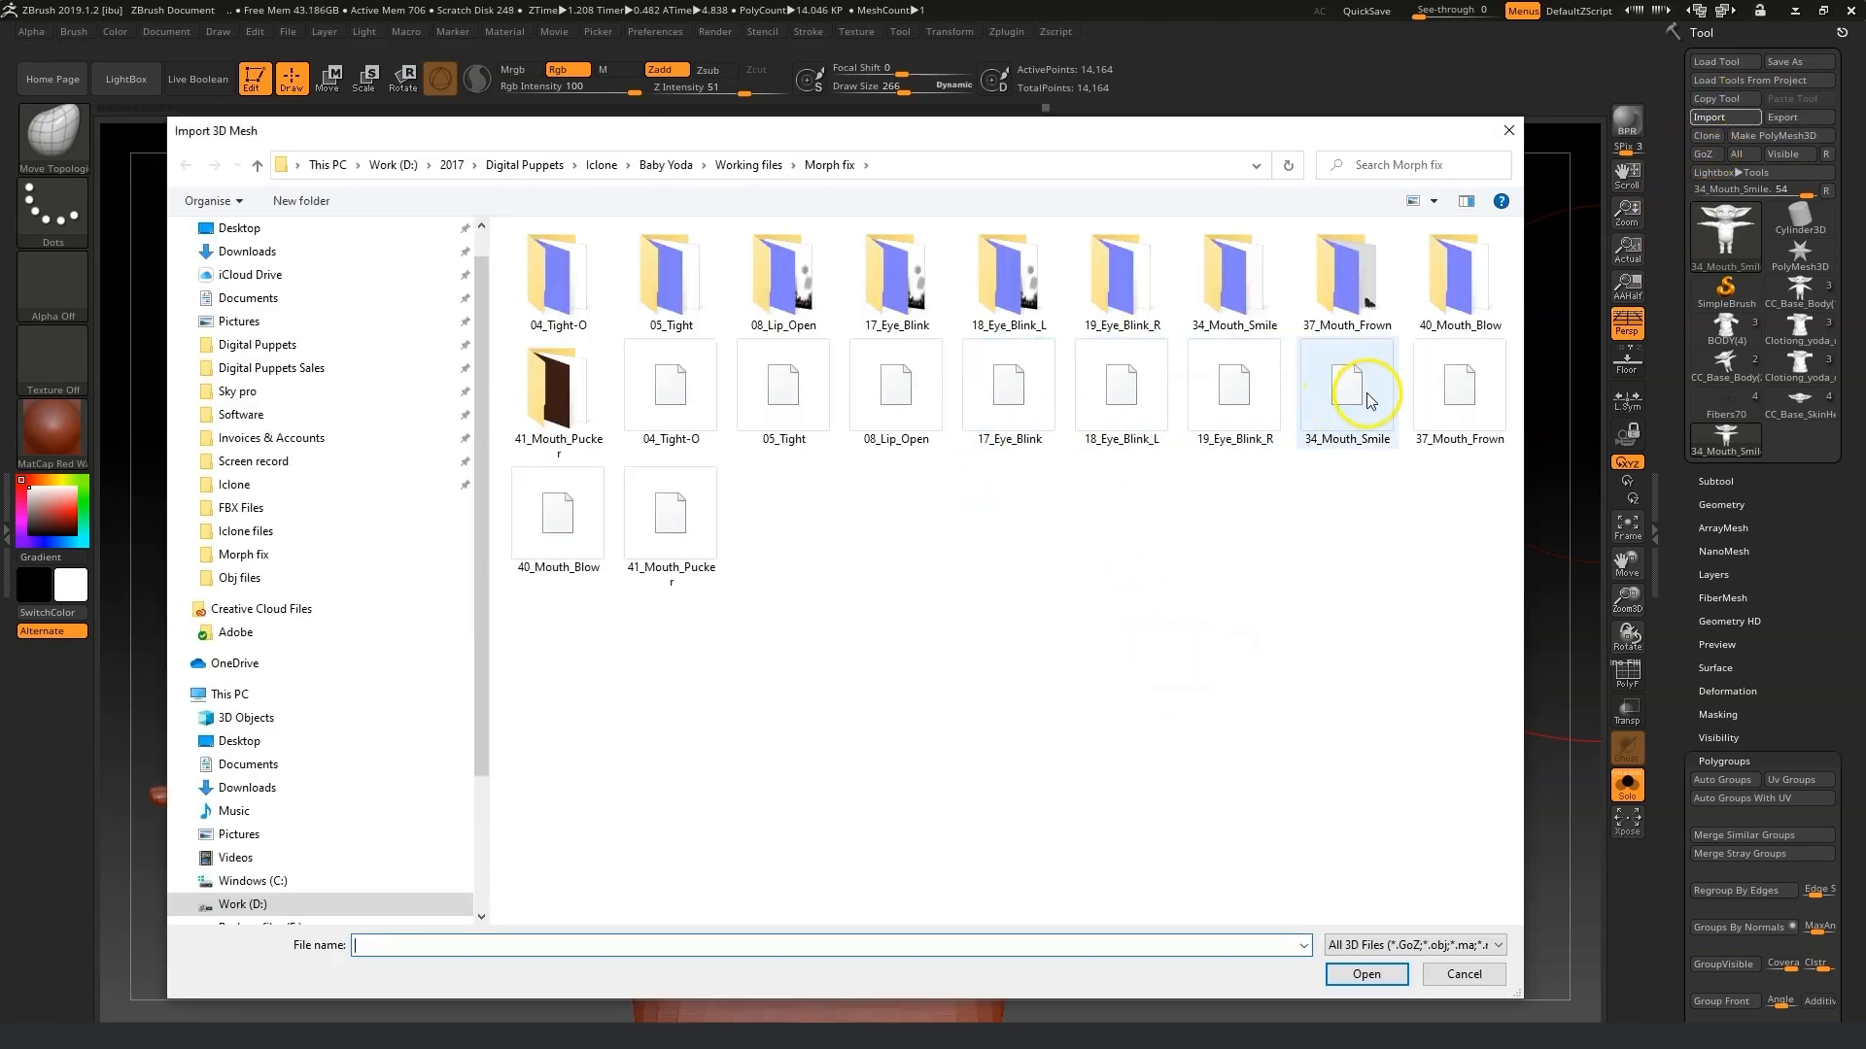
left_click(1469, 387)
left_click(1335, 984)
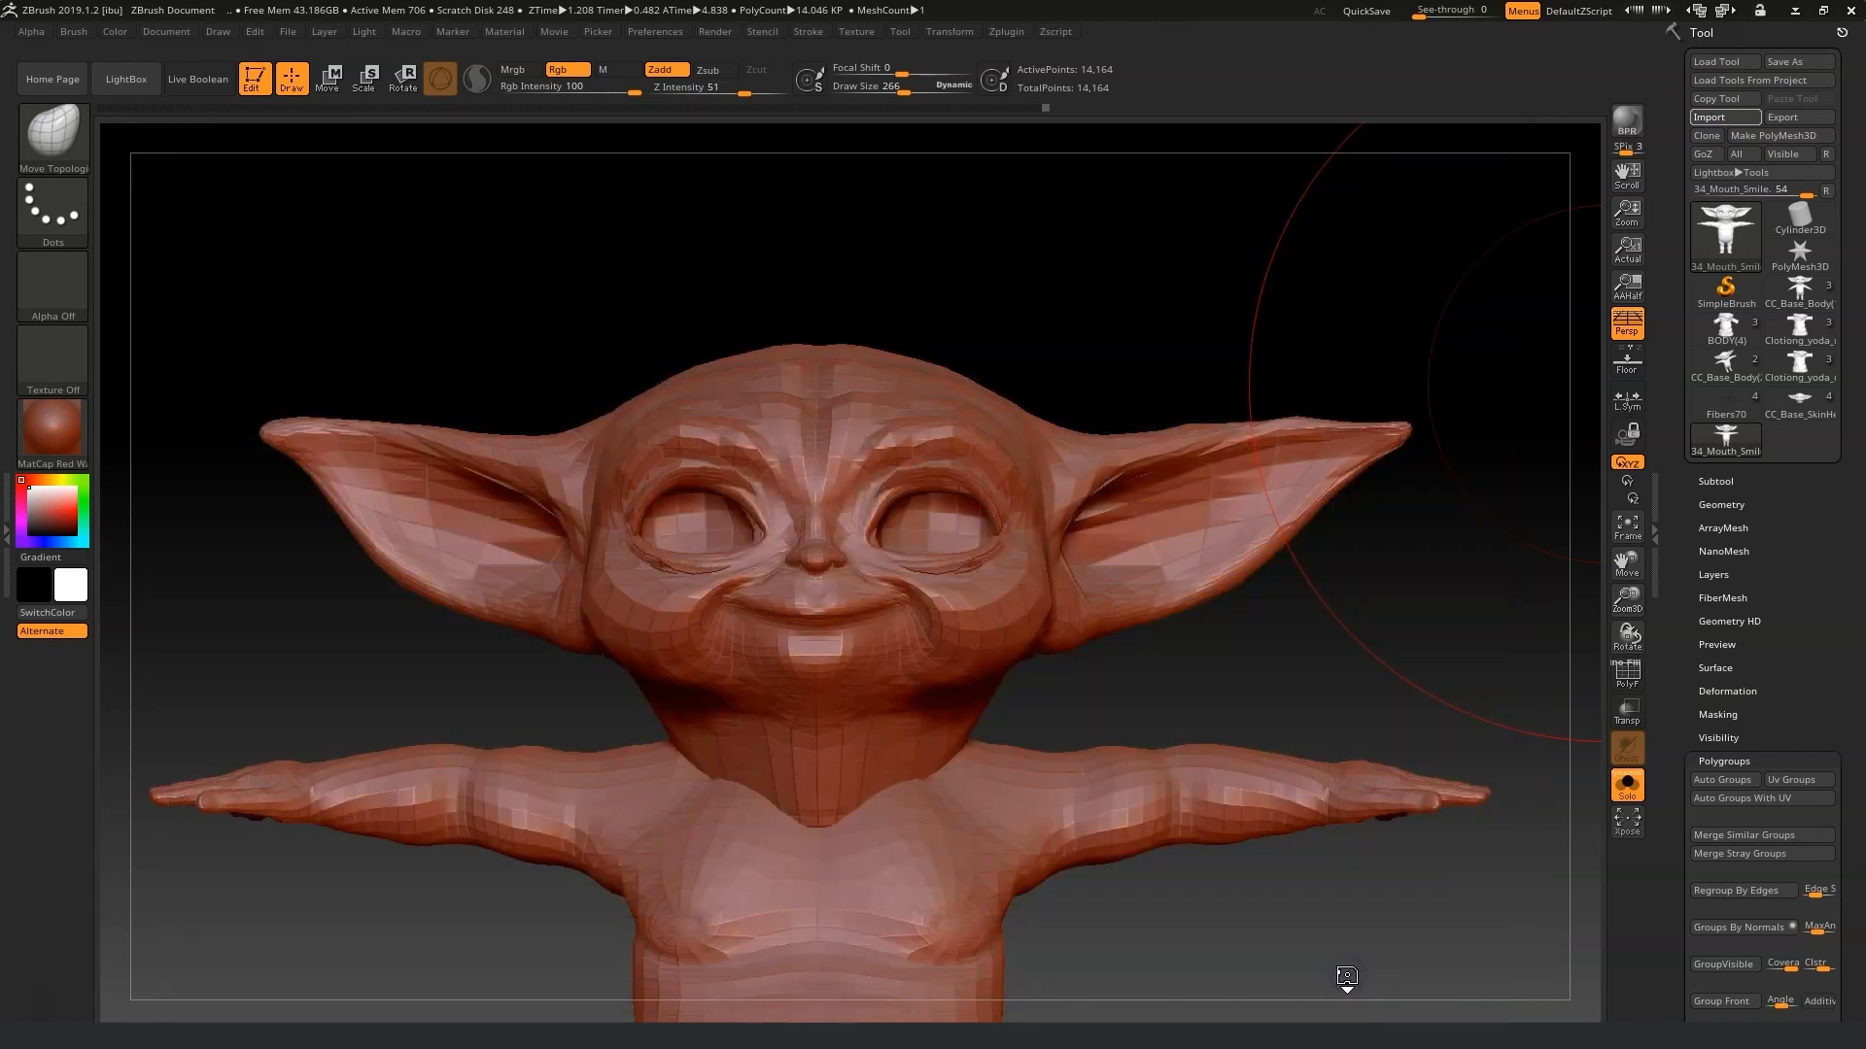
mouse_move(1410, 489)
left_mouse_down()
mouse_move(1396, 595)
mouse_move(1416, 579)
mouse_move(1387, 556)
mouse_move(1416, 583)
mouse_move(1418, 650)
mouse_move(1396, 642)
left_mouse_up()
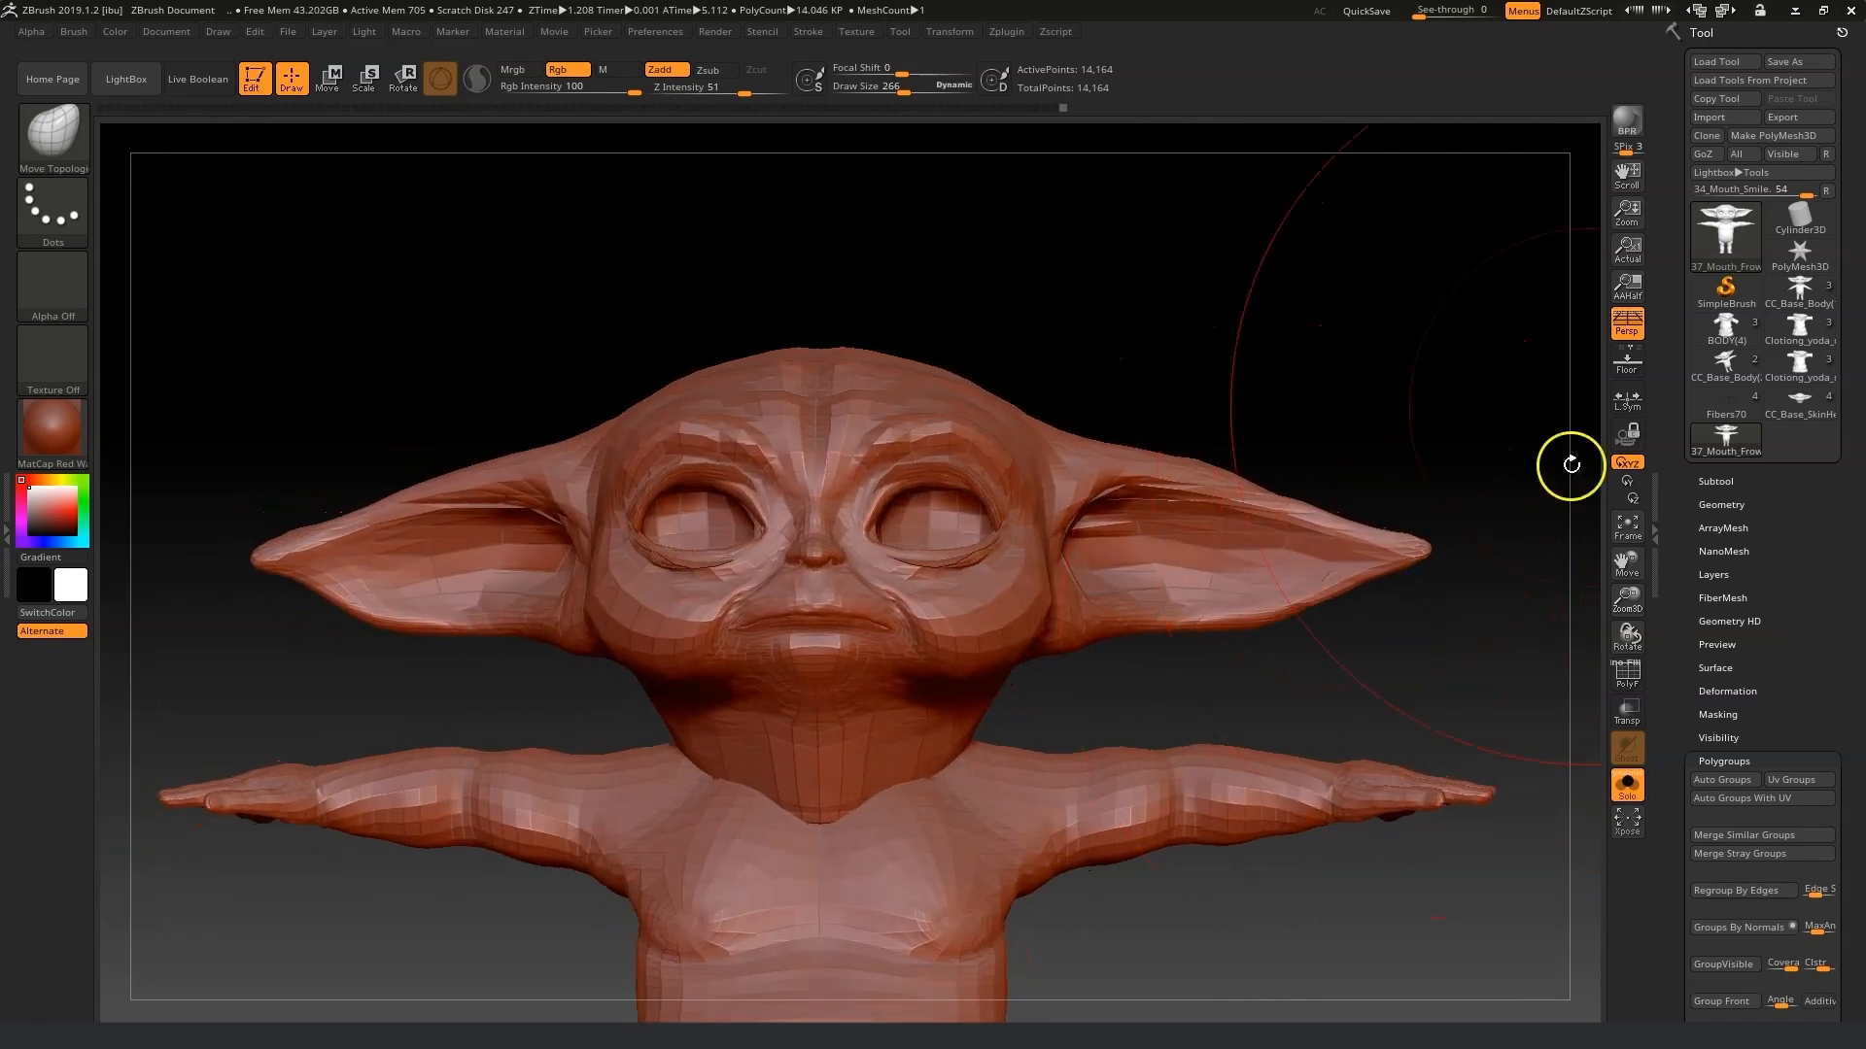
Export the frown mesh as 37_Mouth_Frown.obj into Morph fix, replacing the existing file.
left_click(1774, 116)
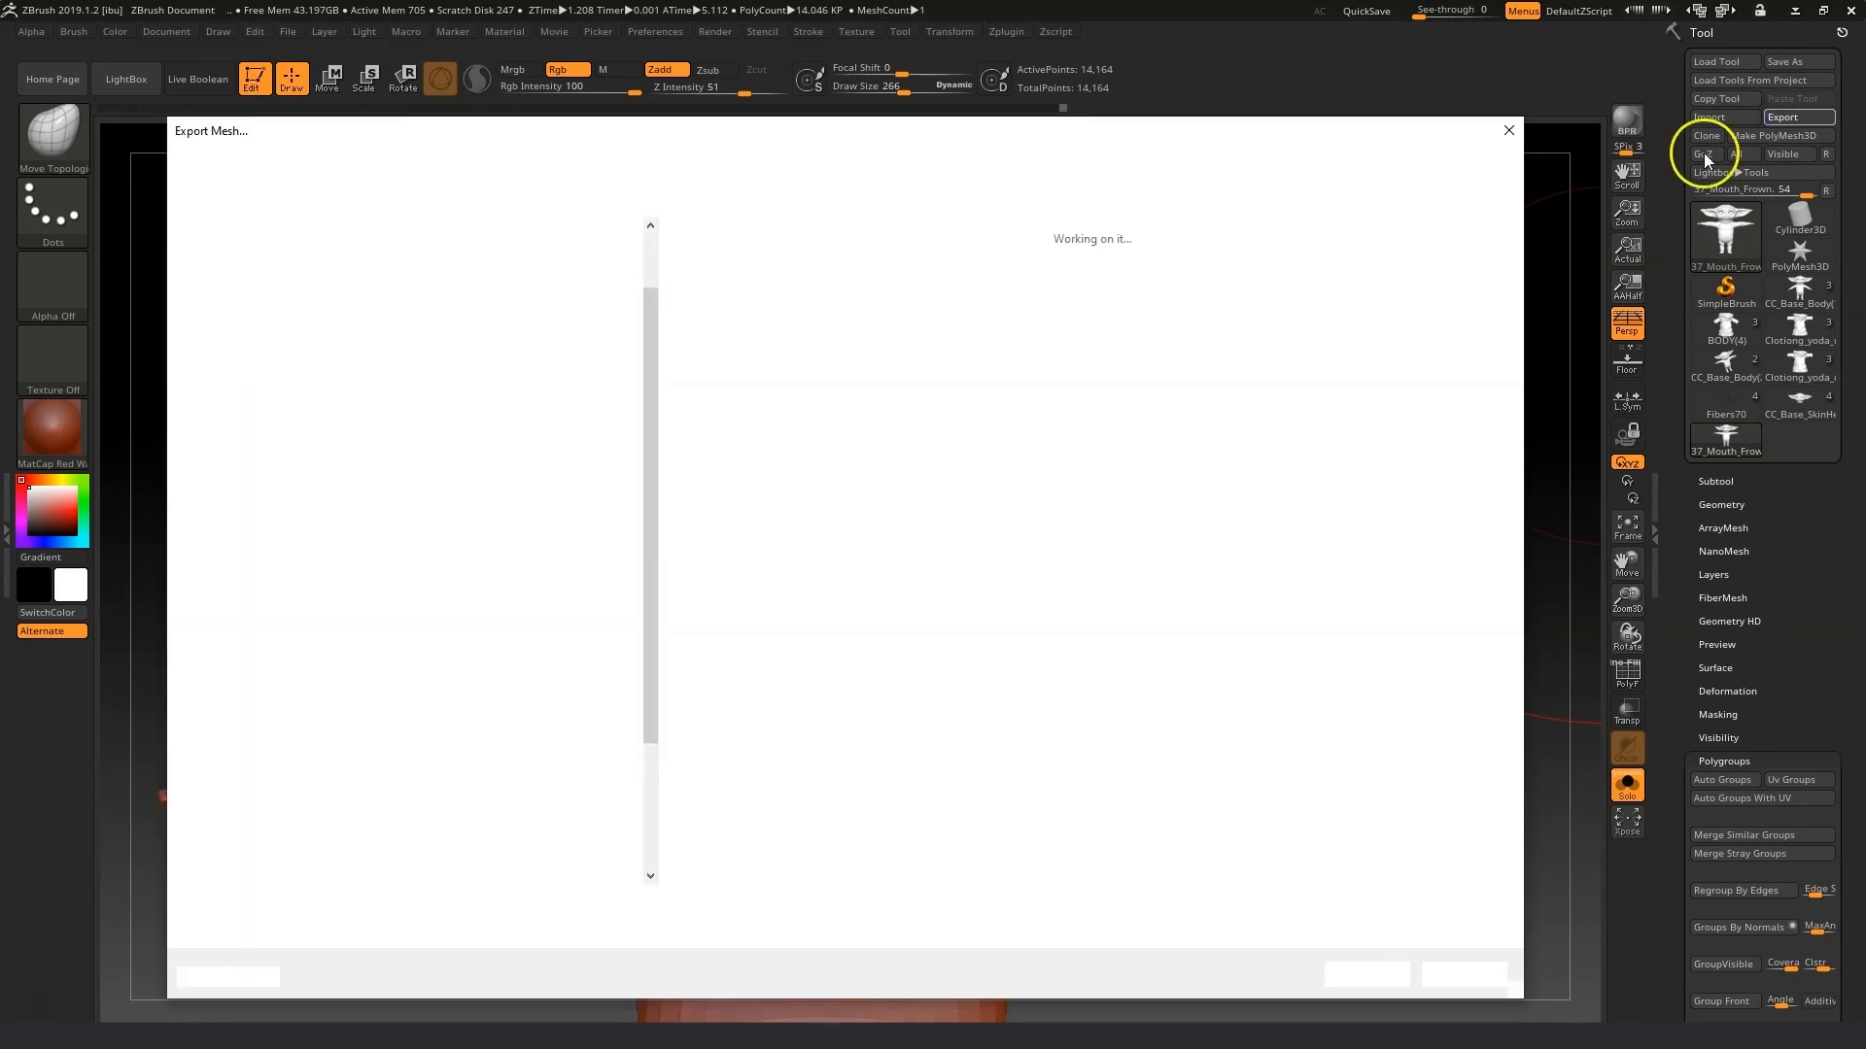
left_click(1367, 975)
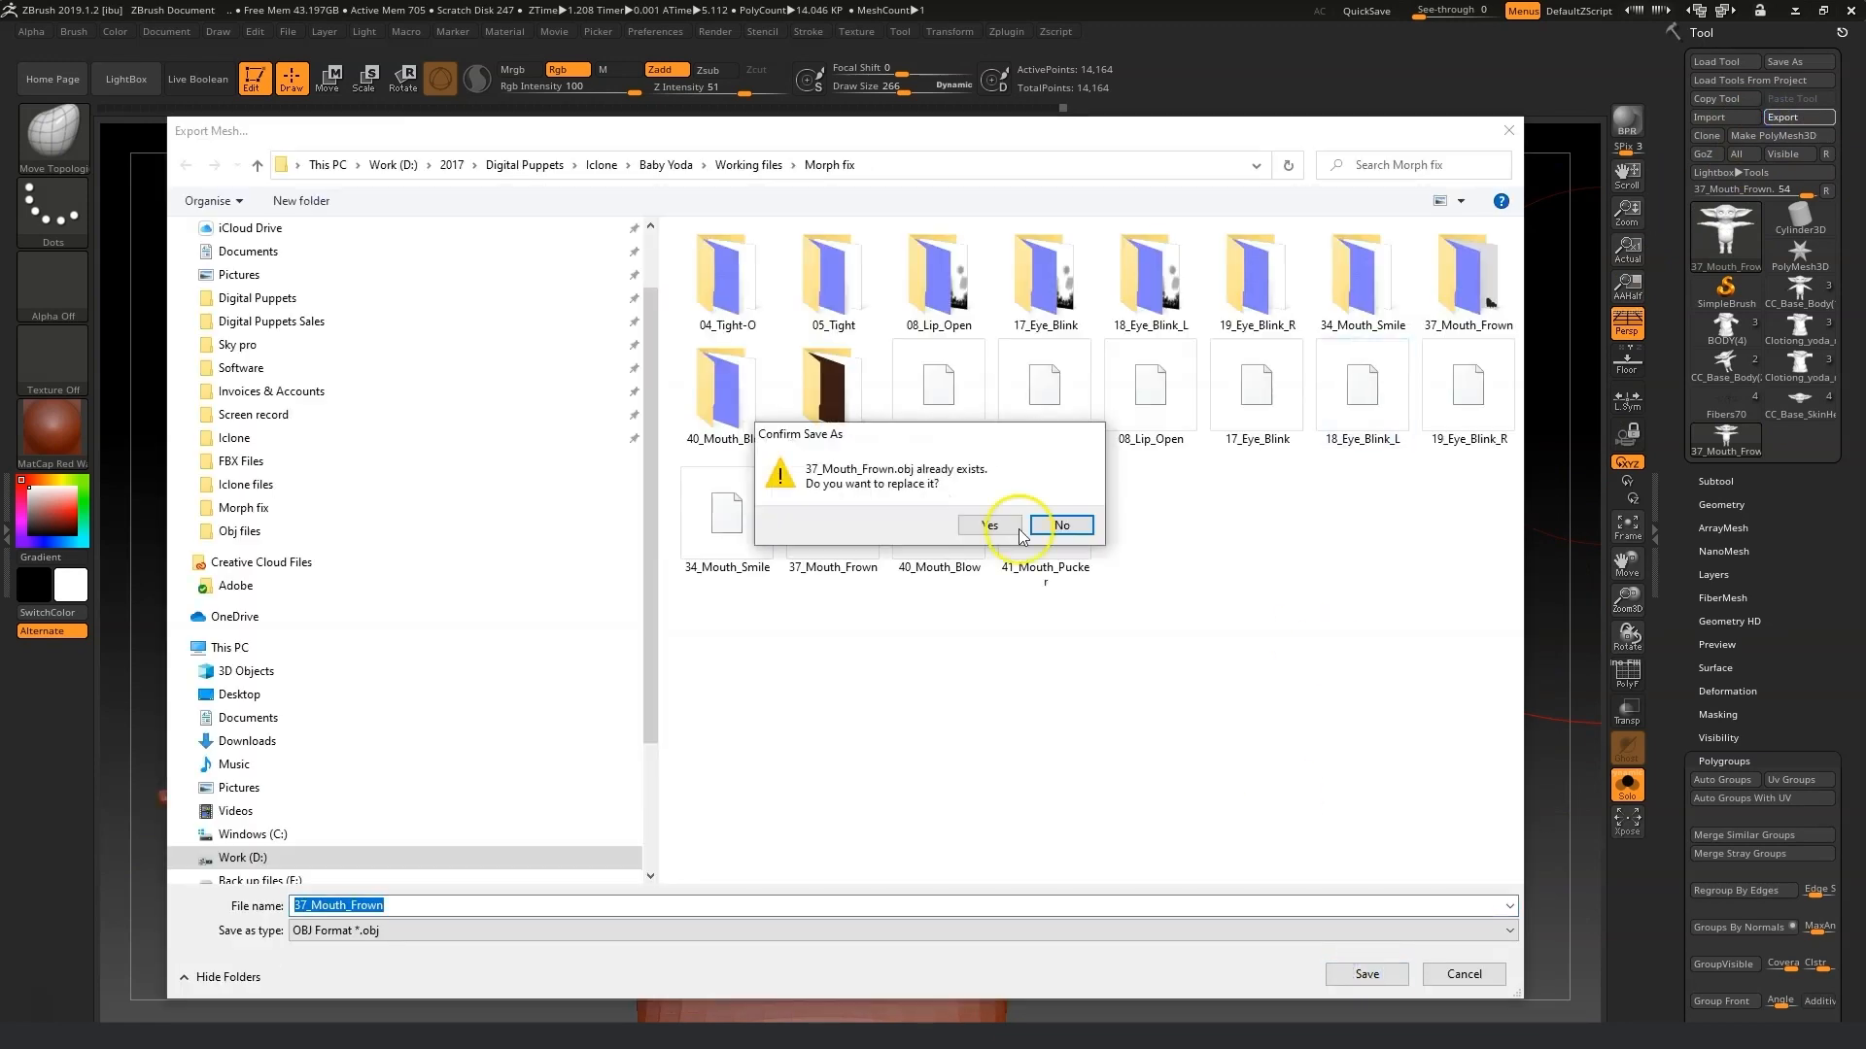
left_click(988, 526)
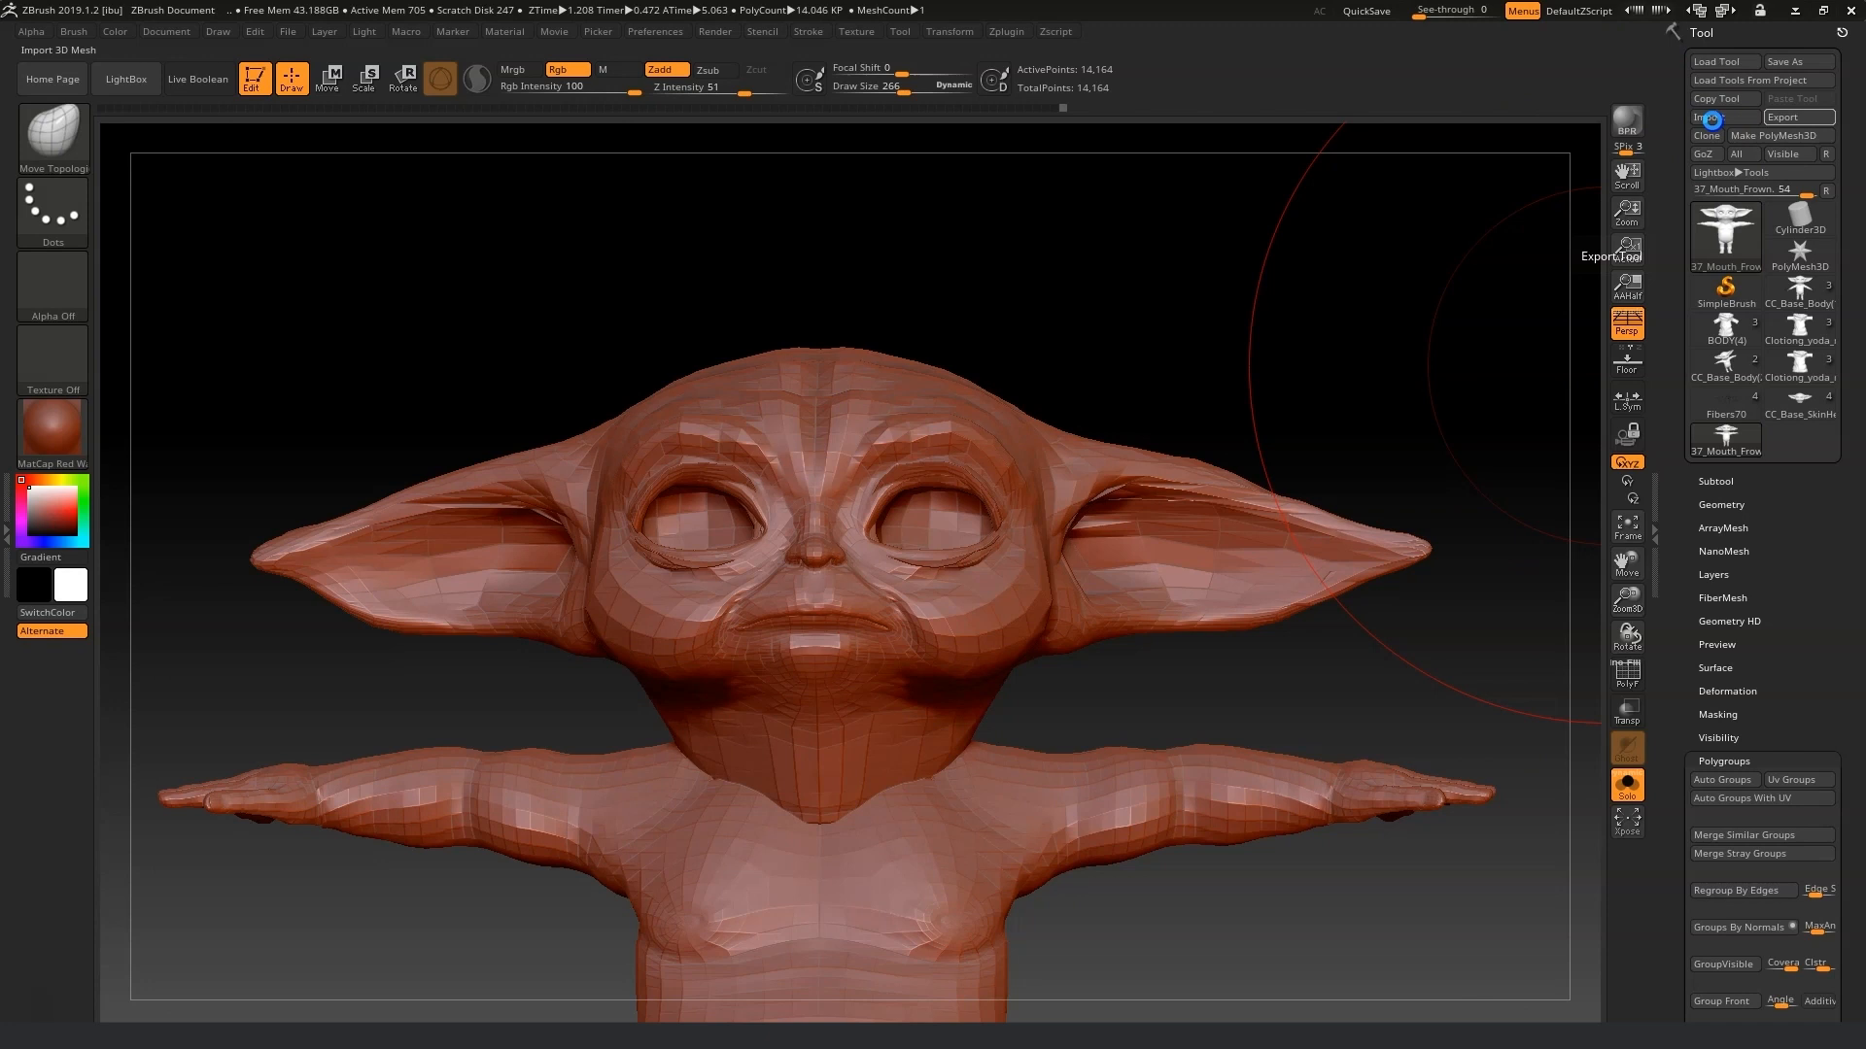
Import 40_Mouth_Blow.obj from the Morph fix folder.
left_click(1712, 119)
double_click(688, 556)
left_click(1712, 117)
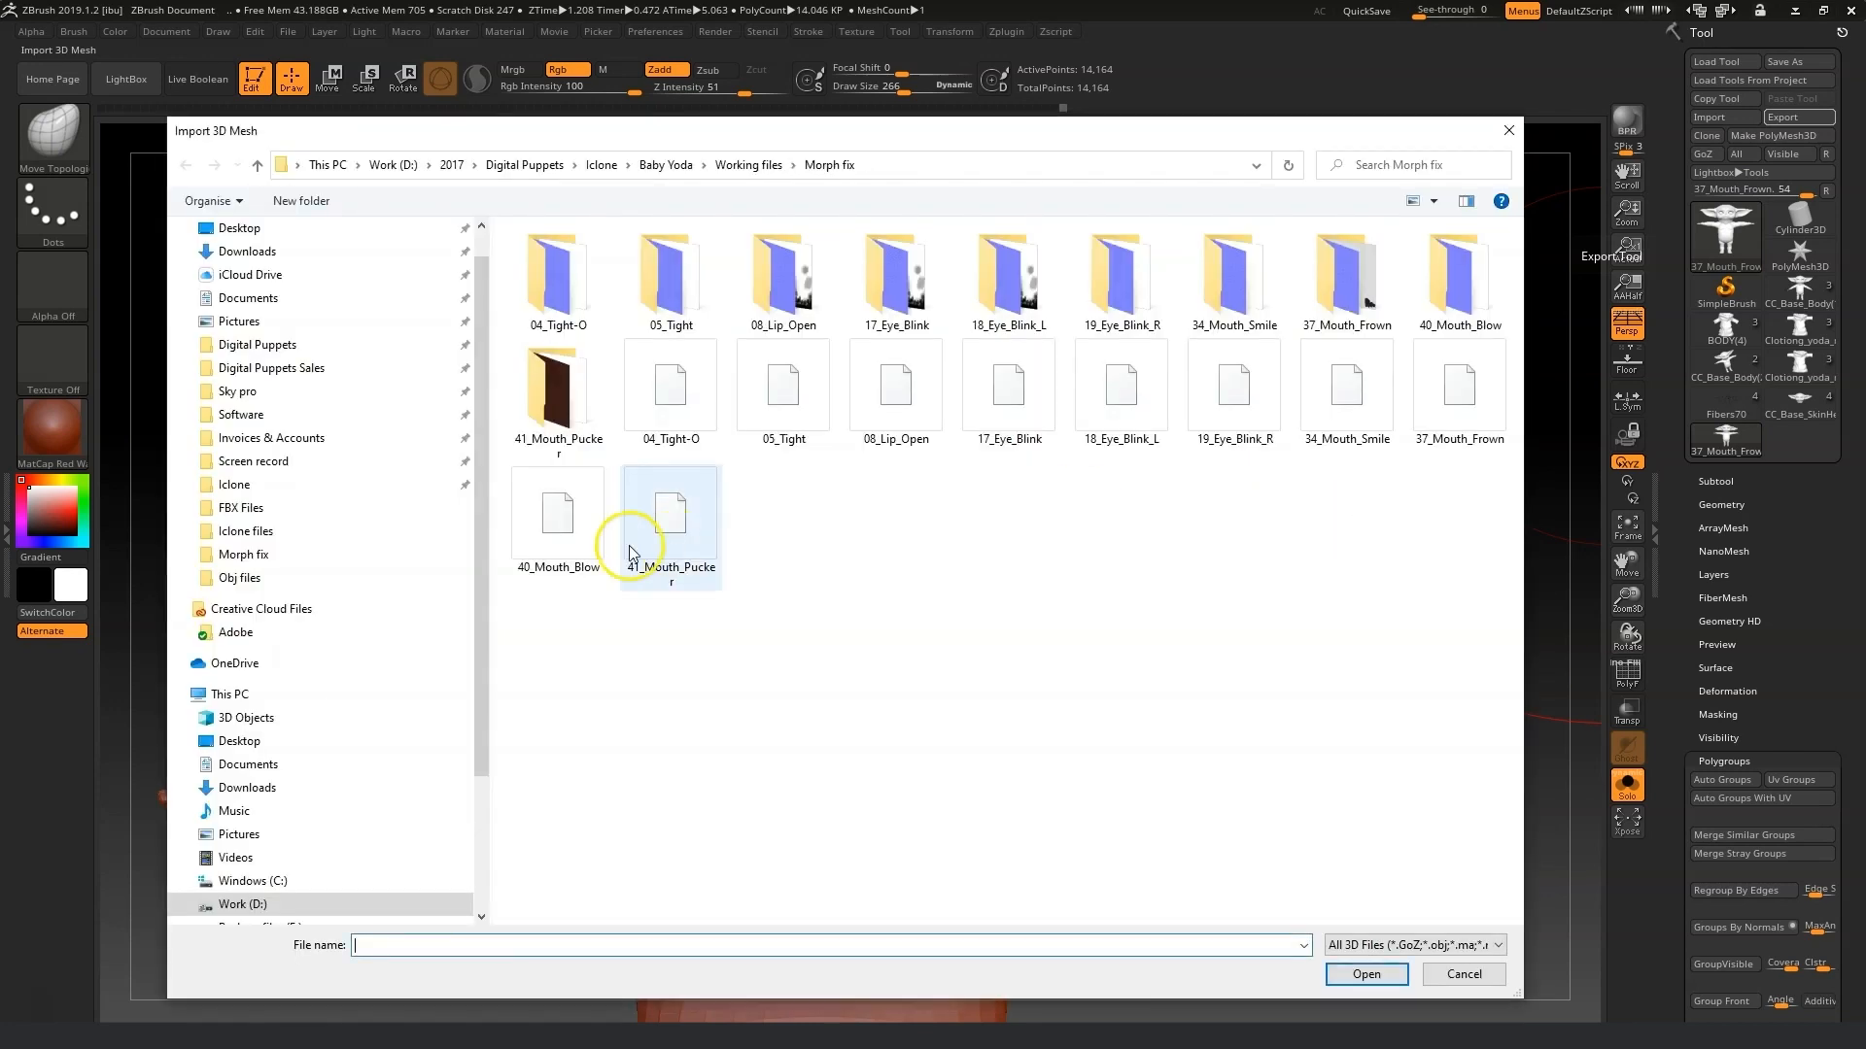
left_click(538, 522)
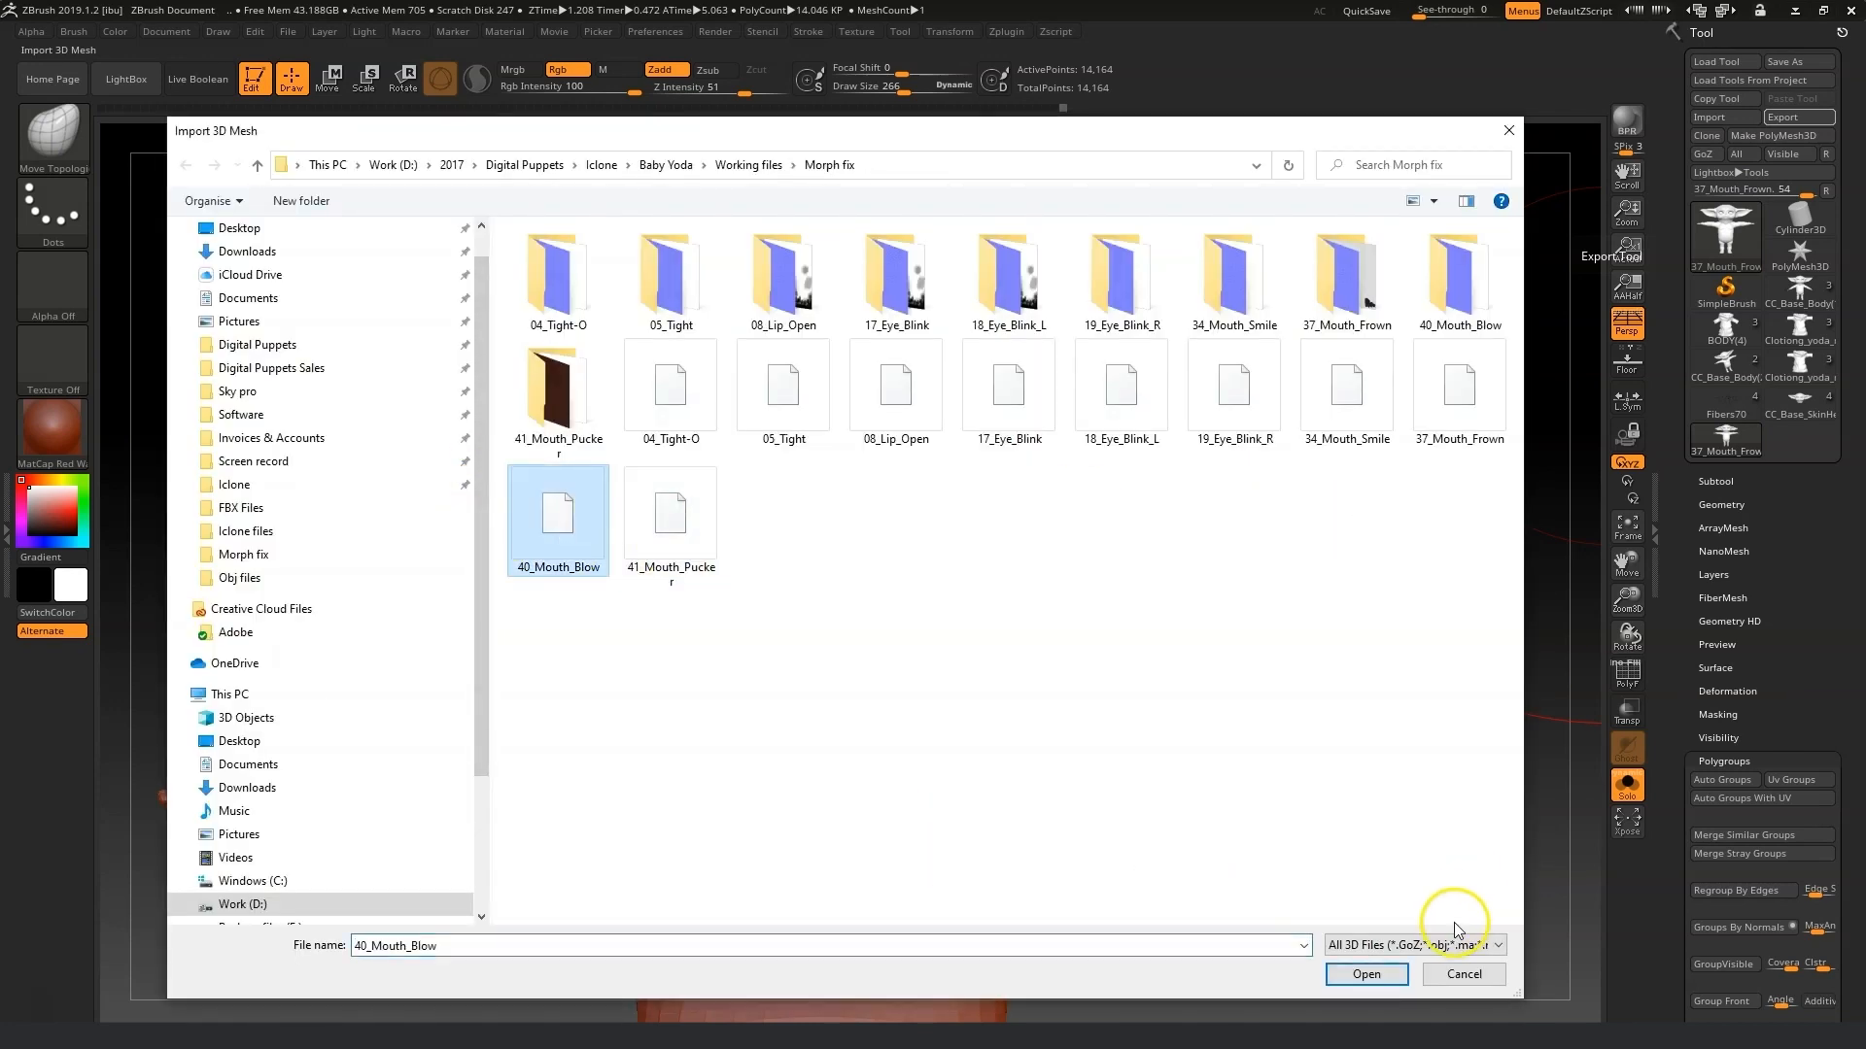
left_click(1400, 976)
Set the draw size to 36 and reshape the lips for the blowing expression.
mouse_move(1625, 610)
left_mouse_down()
mouse_move(1629, 596)
mouse_move(1635, 644)
left_mouse_up()
left_click_drag(1625, 572, 1858, 533)
left_click_drag(903, 93, 868, 100)
left_click_drag(933, 583, 992, 564, "shift")
left_click_drag(861, 97, 859, 98)
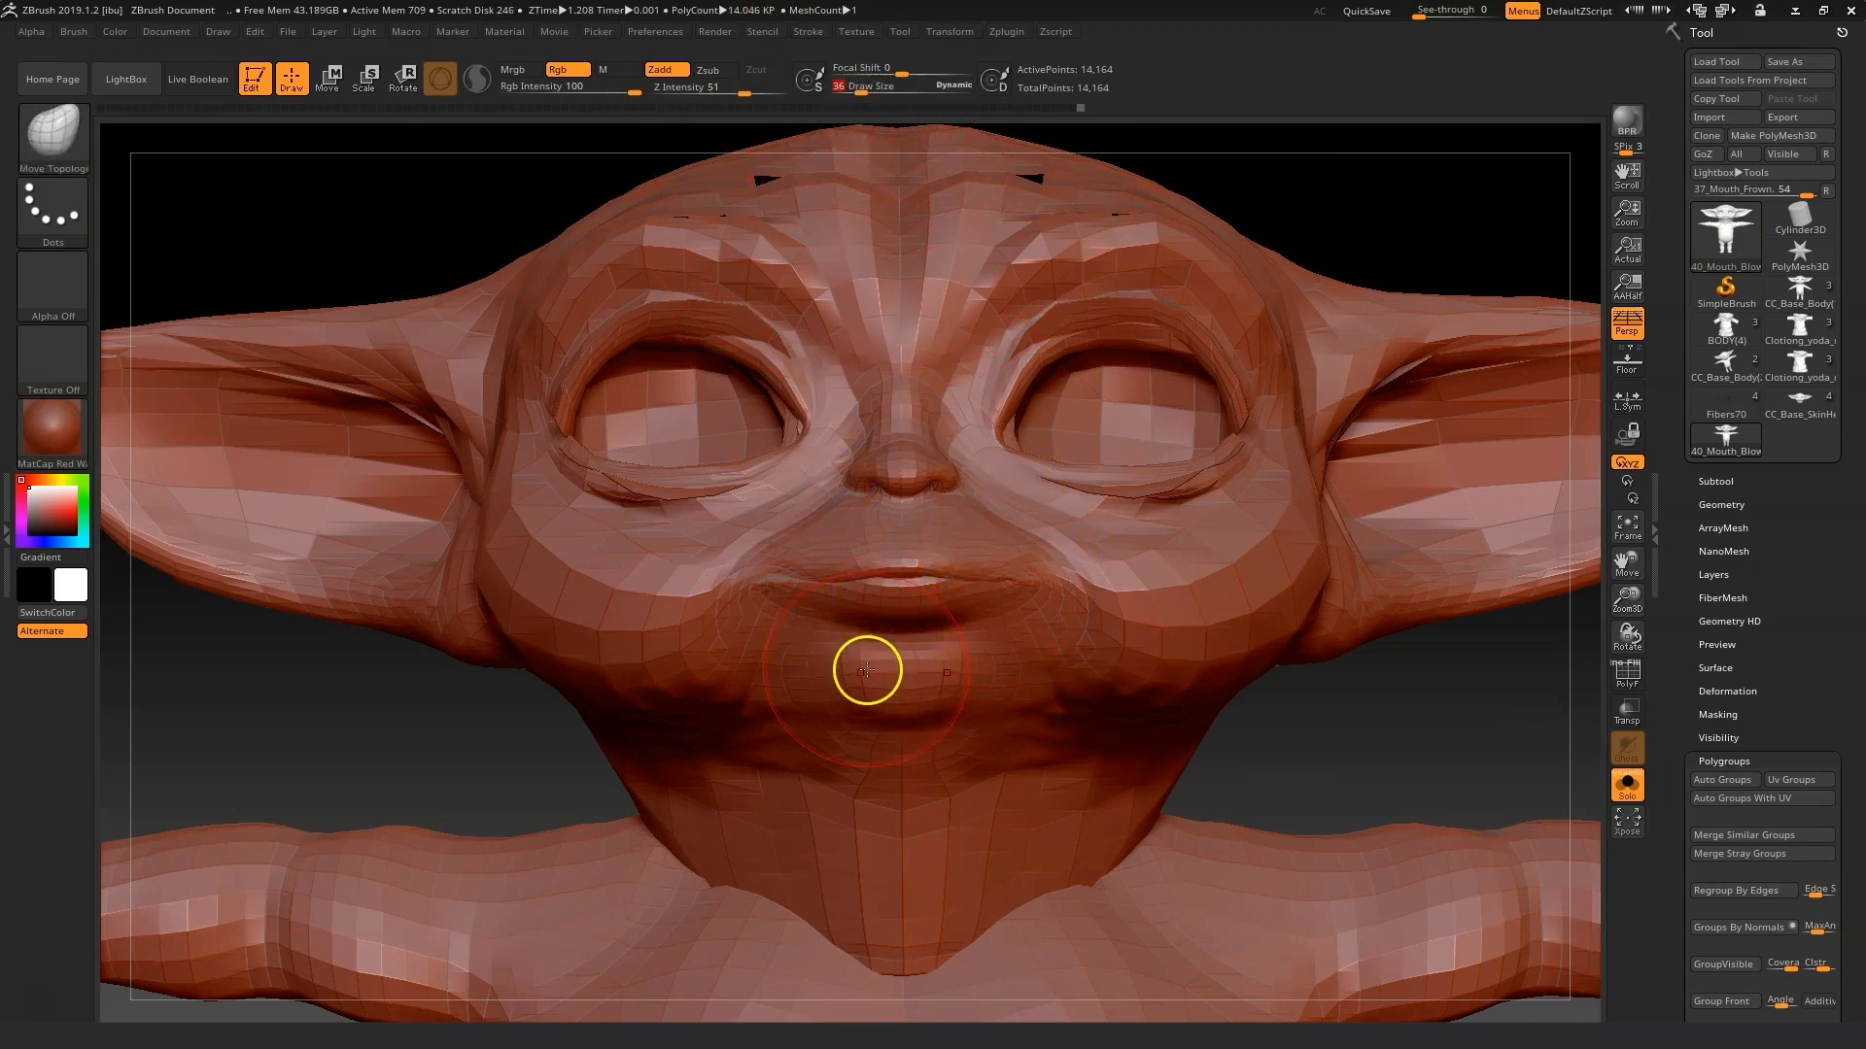
mouse_move(893, 591)
left_mouse_down()
mouse_move(919, 615)
mouse_move(933, 546)
left_mouse_up()
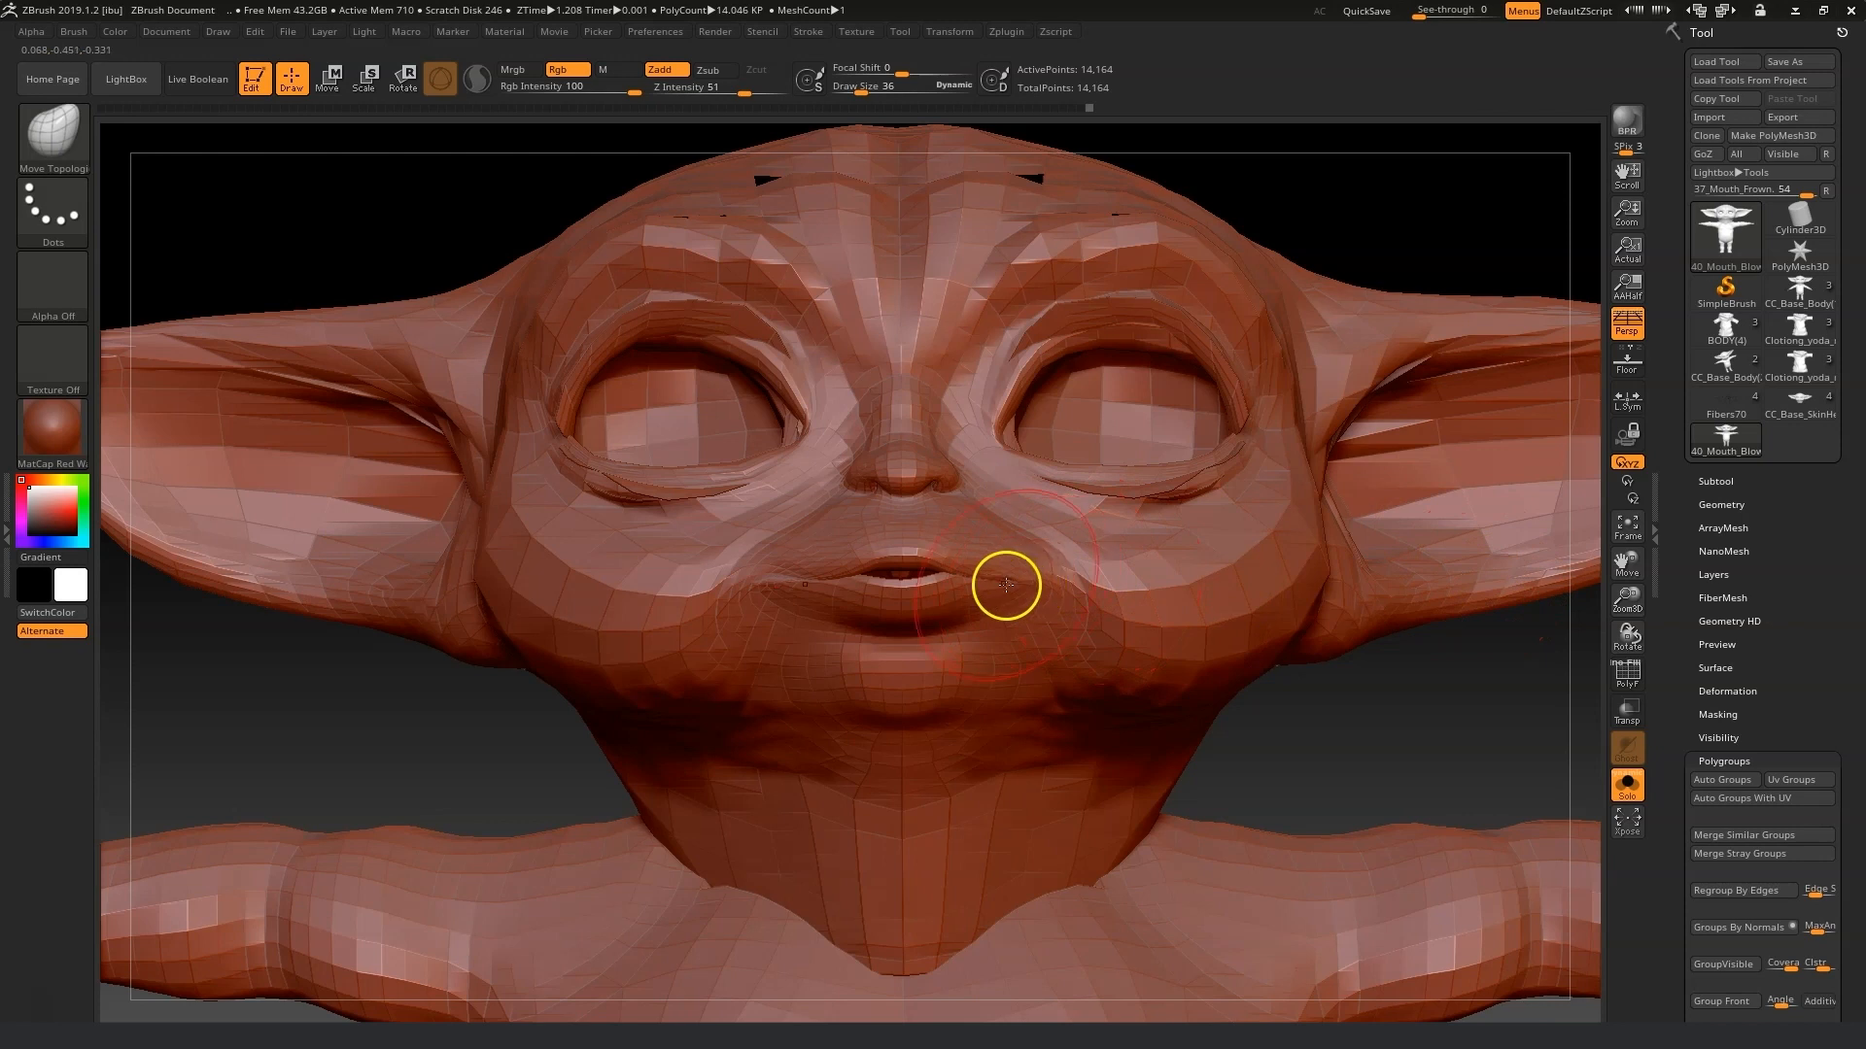
key("shift")
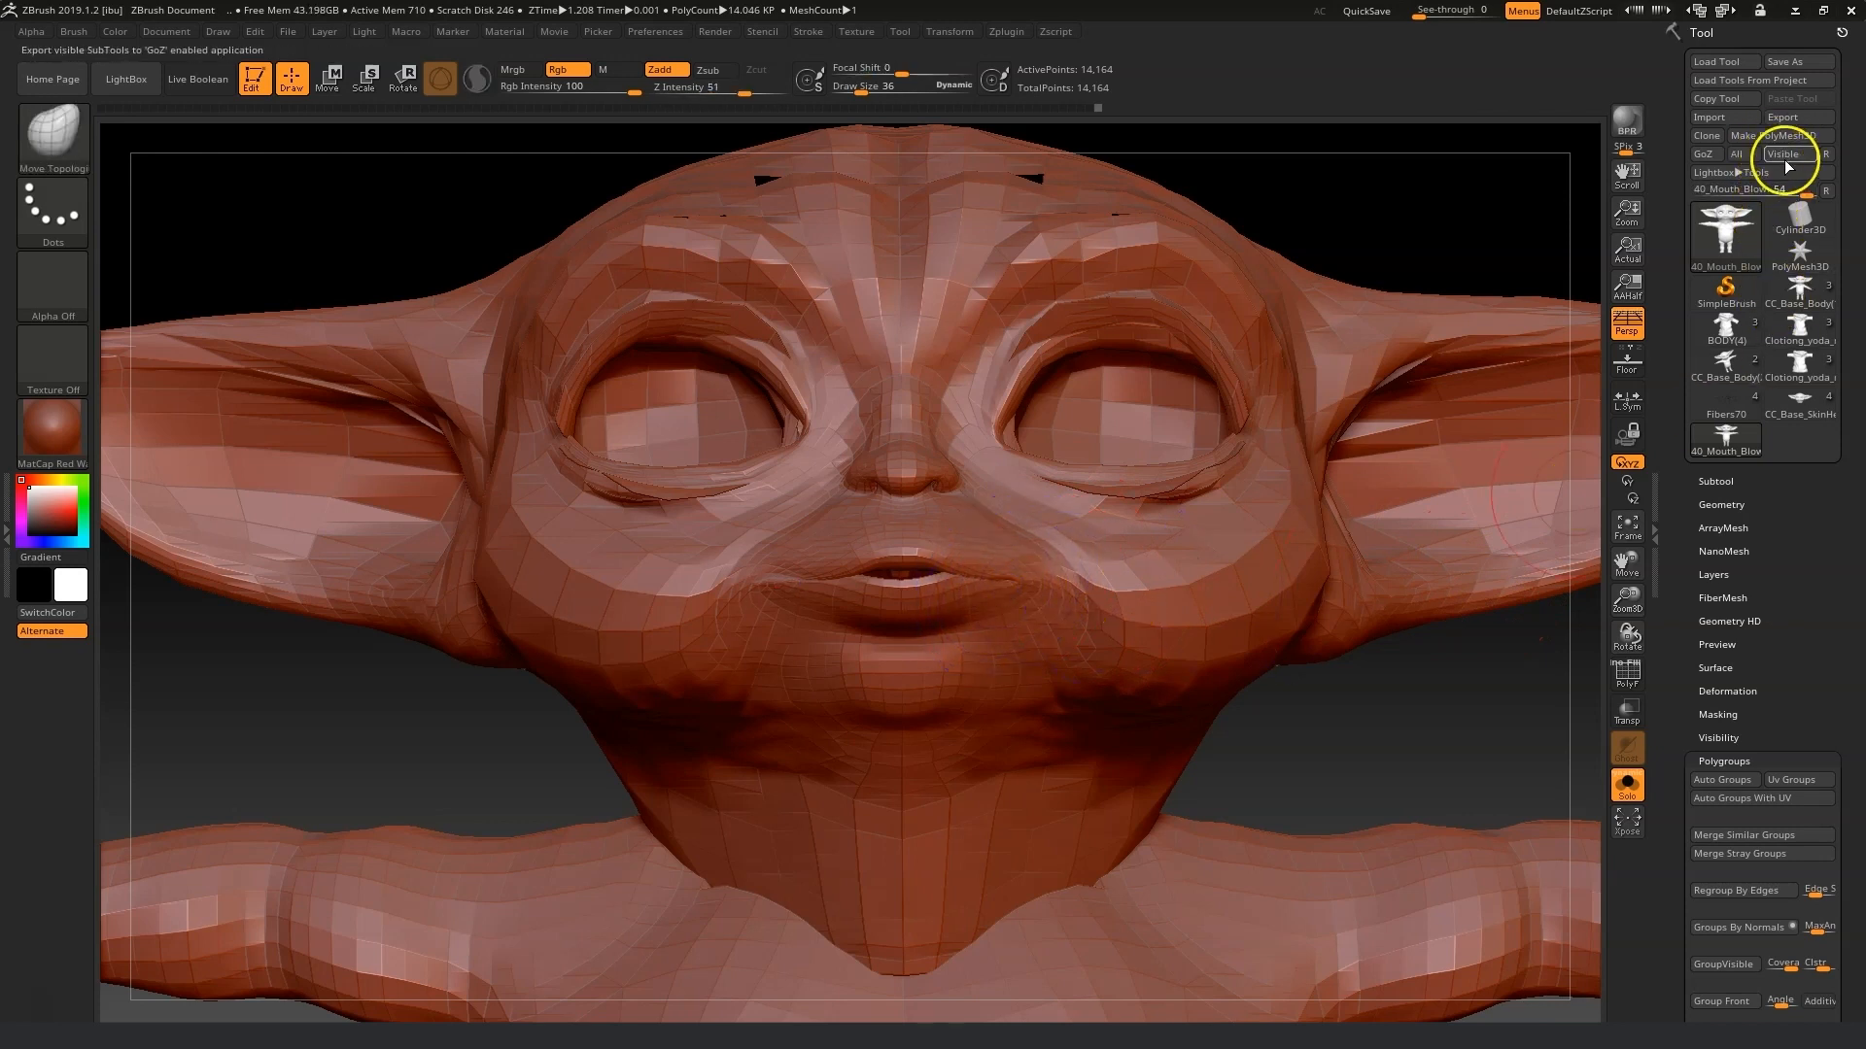
Export the mesh as 40_Mouth_Blow.obj into Morph fix, replacing the existing file.
left_click(1792, 118)
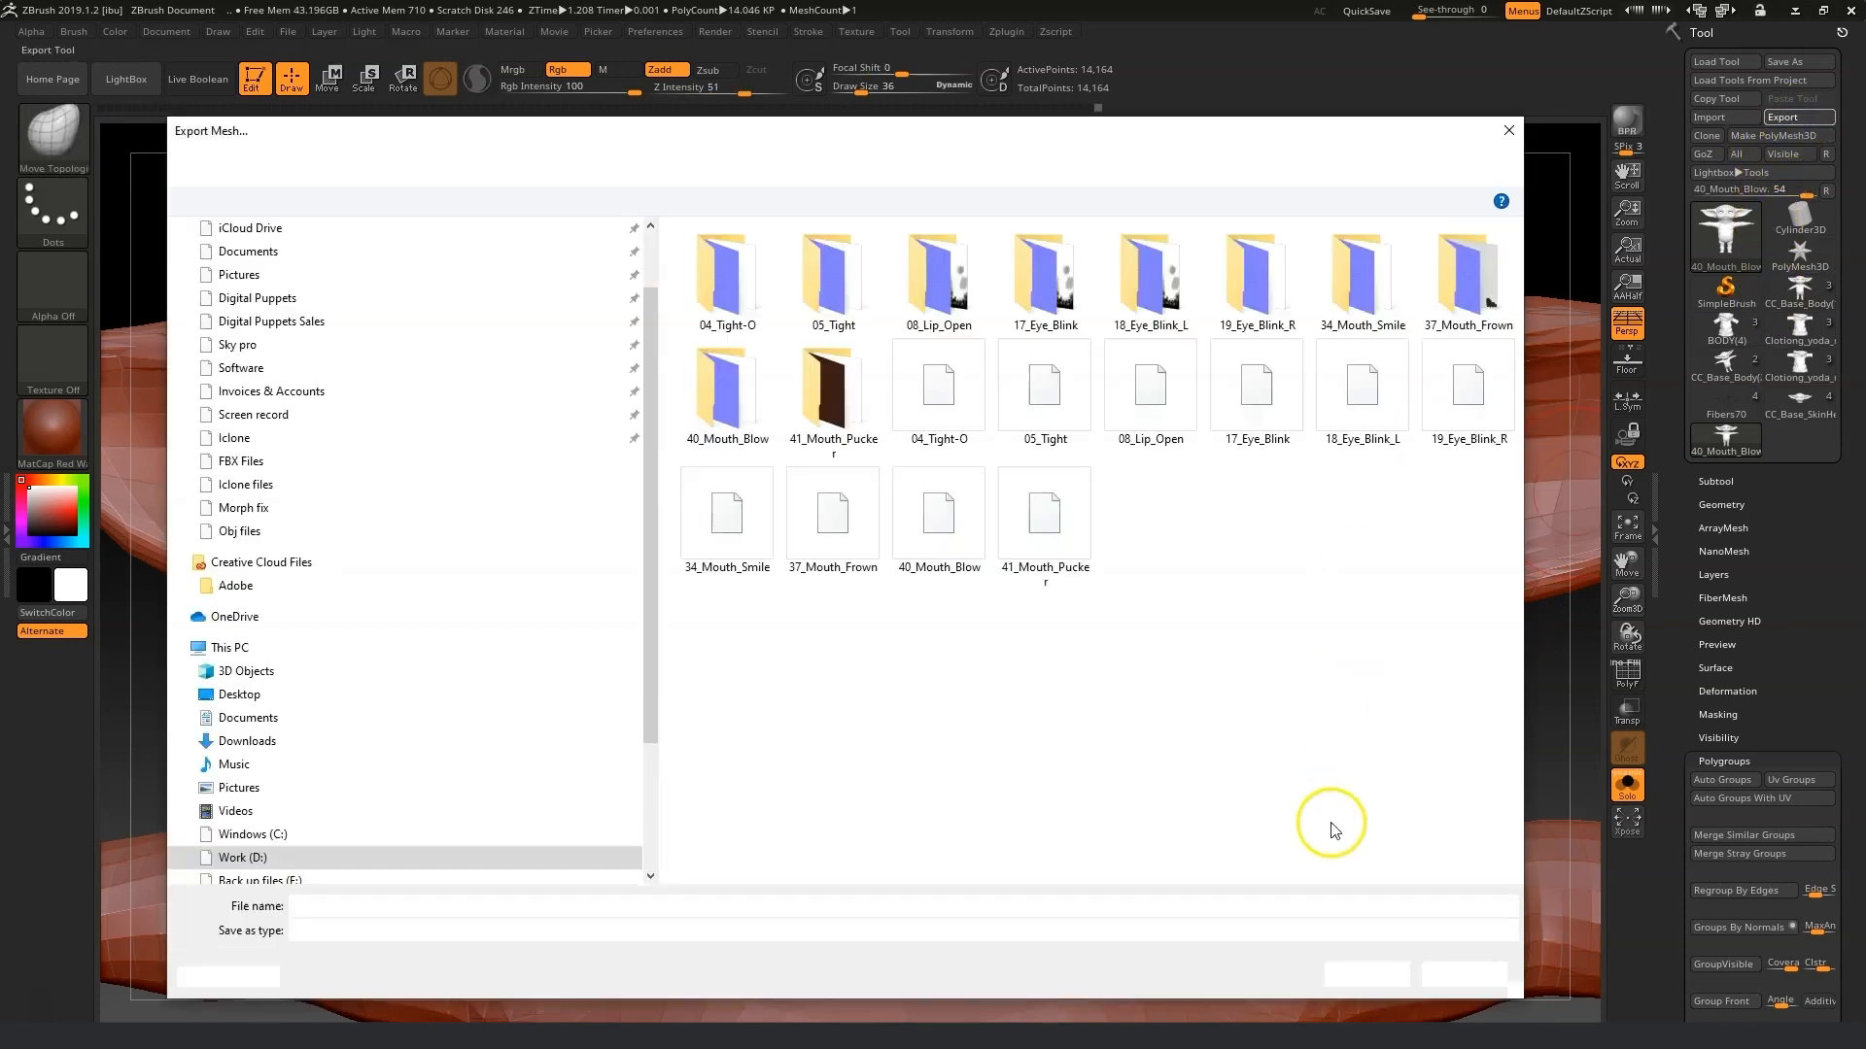
left_click(1384, 975)
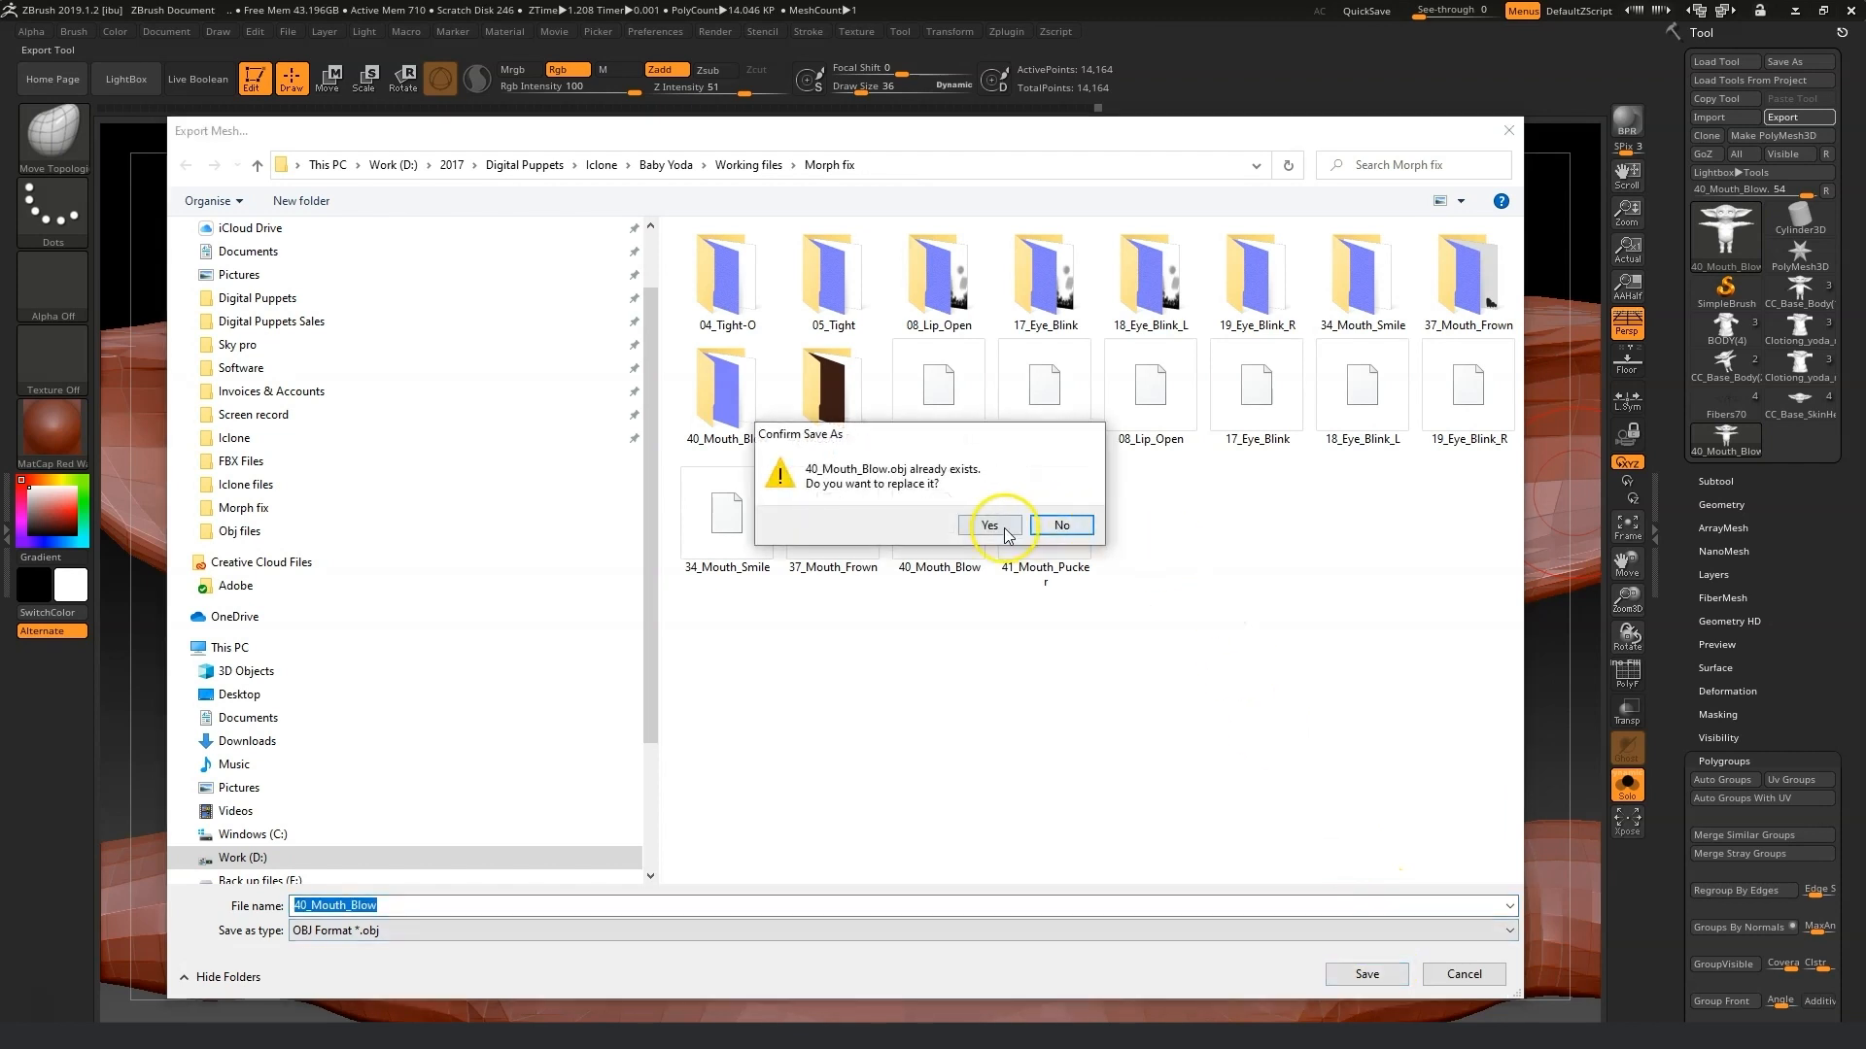
left_click(1114, 526)
Import 41_Mouth_Pucker.obj from the Morph fix folder.
left_click(1702, 119)
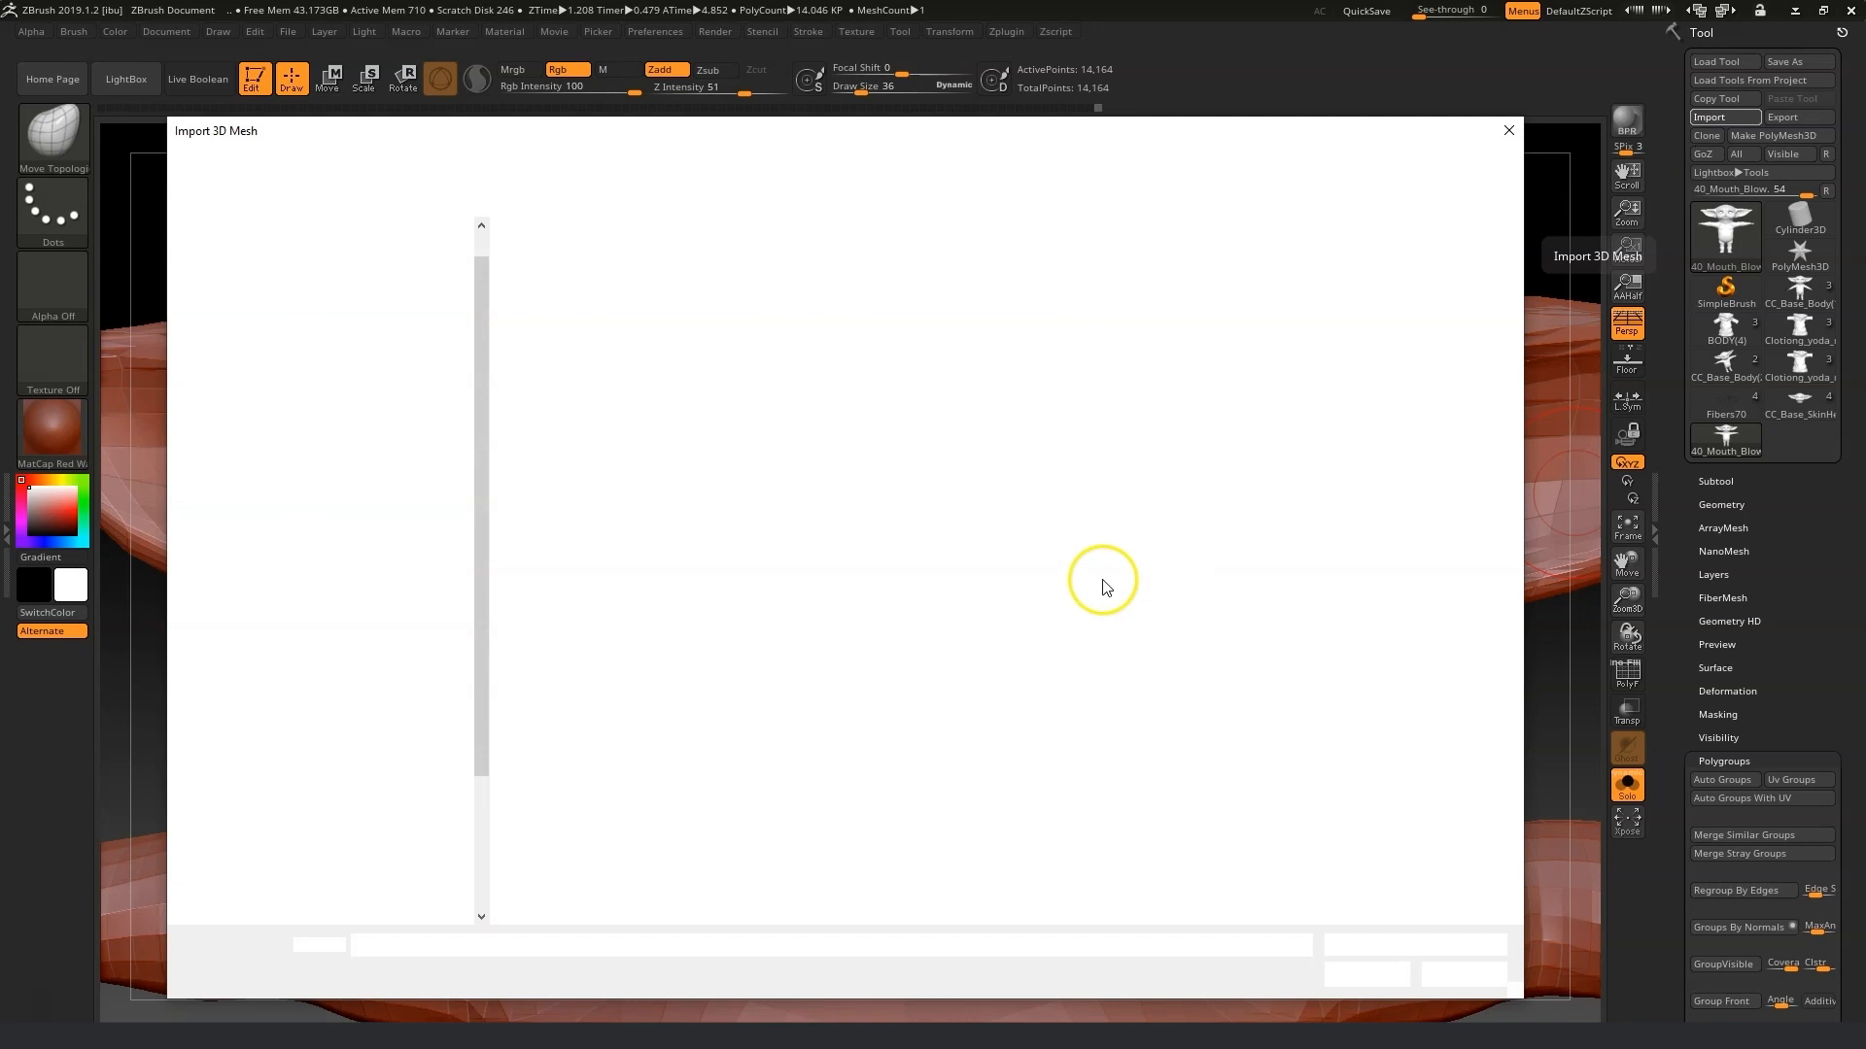
left_click(691, 568)
left_click(1366, 974)
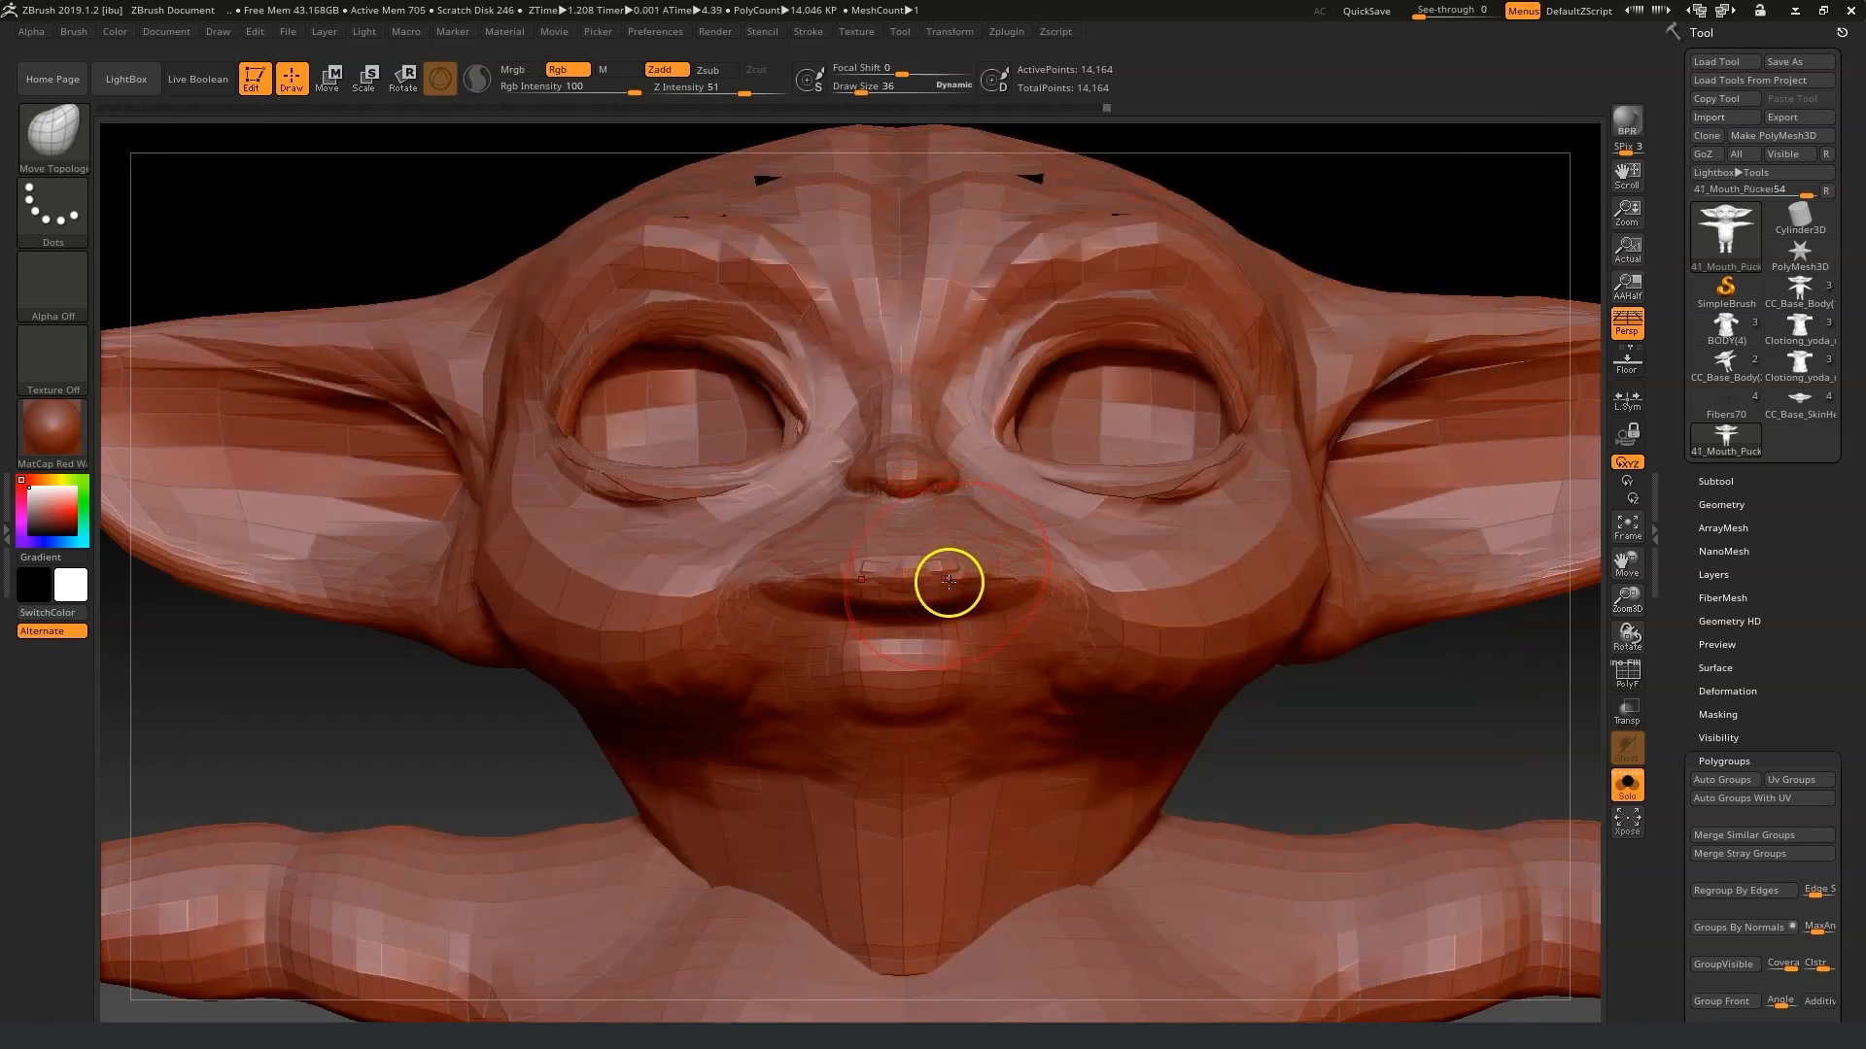
Smooth and reshape the lips for the pucker expression, undoing one stray stroke.
mouse_move(918, 580)
left_mouse_down()
mouse_move(918, 597)
mouse_move(952, 588)
left_mouse_up()
key("ctrl+z")
key("shift")
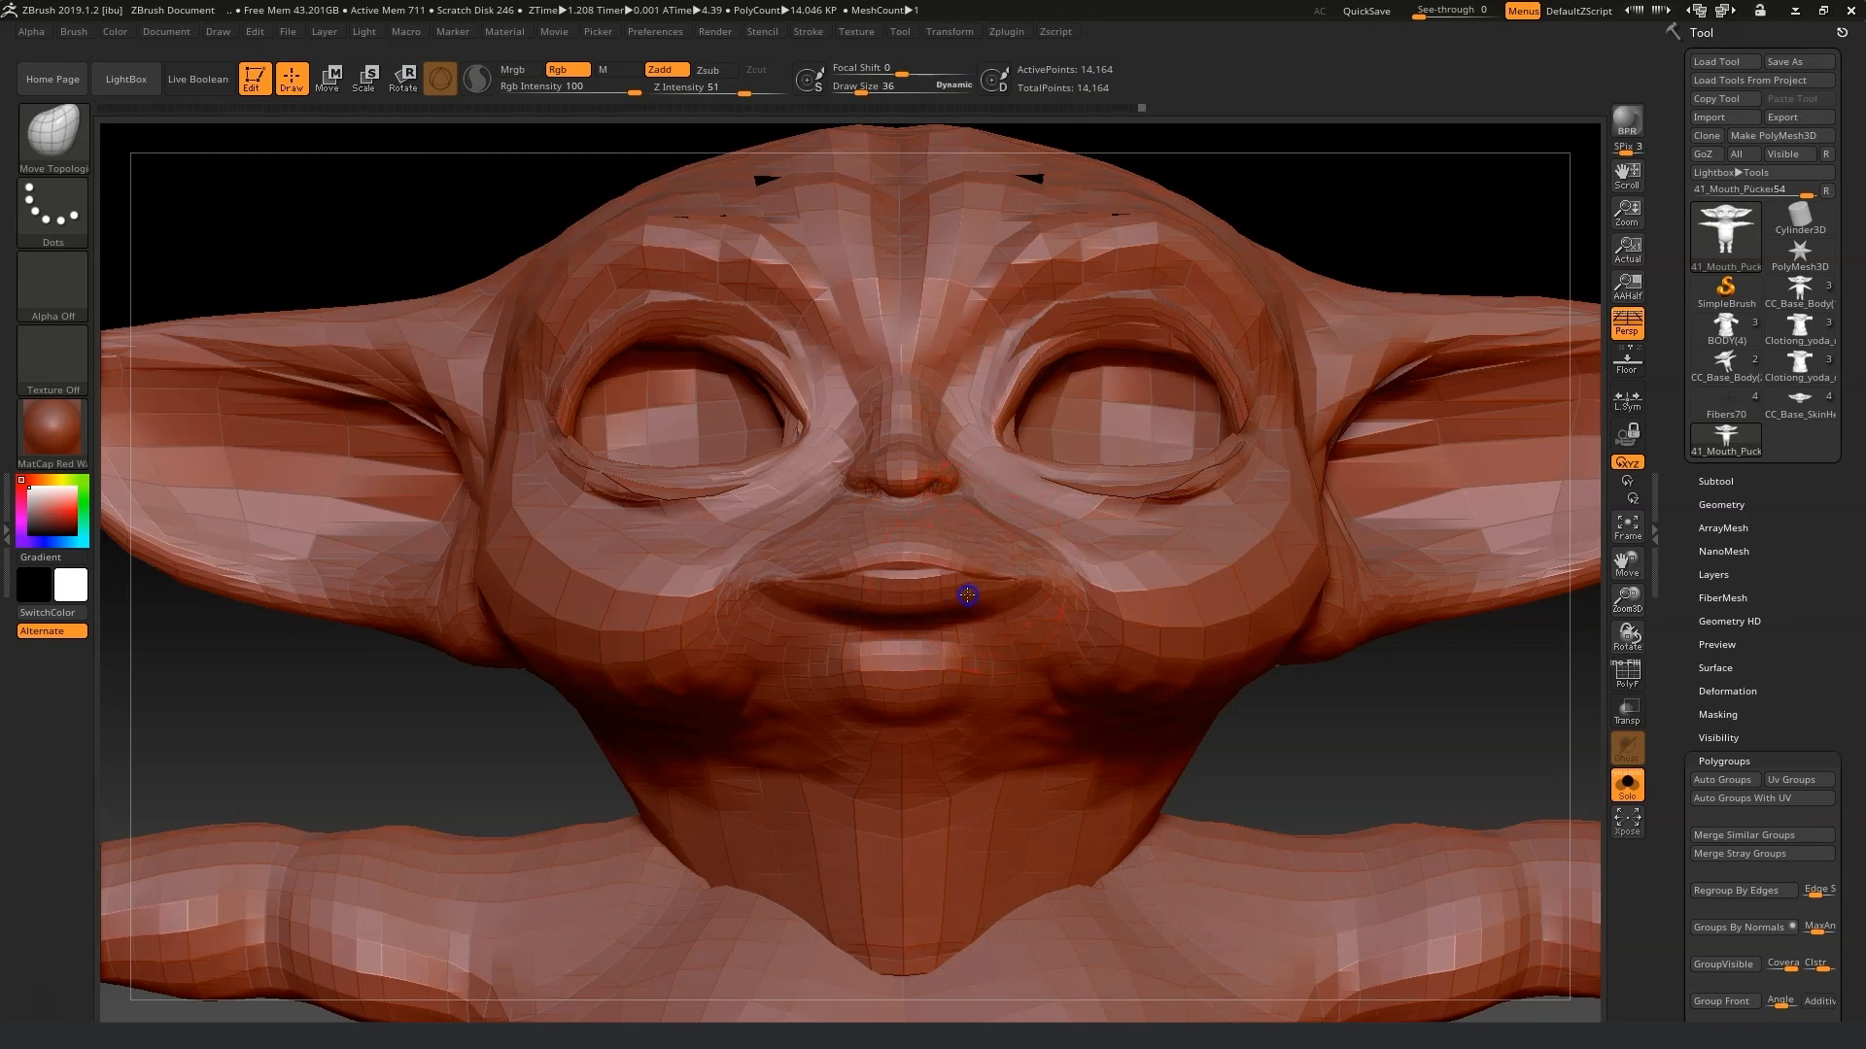
key("shift")
left_click_drag(959, 574, 960, 562)
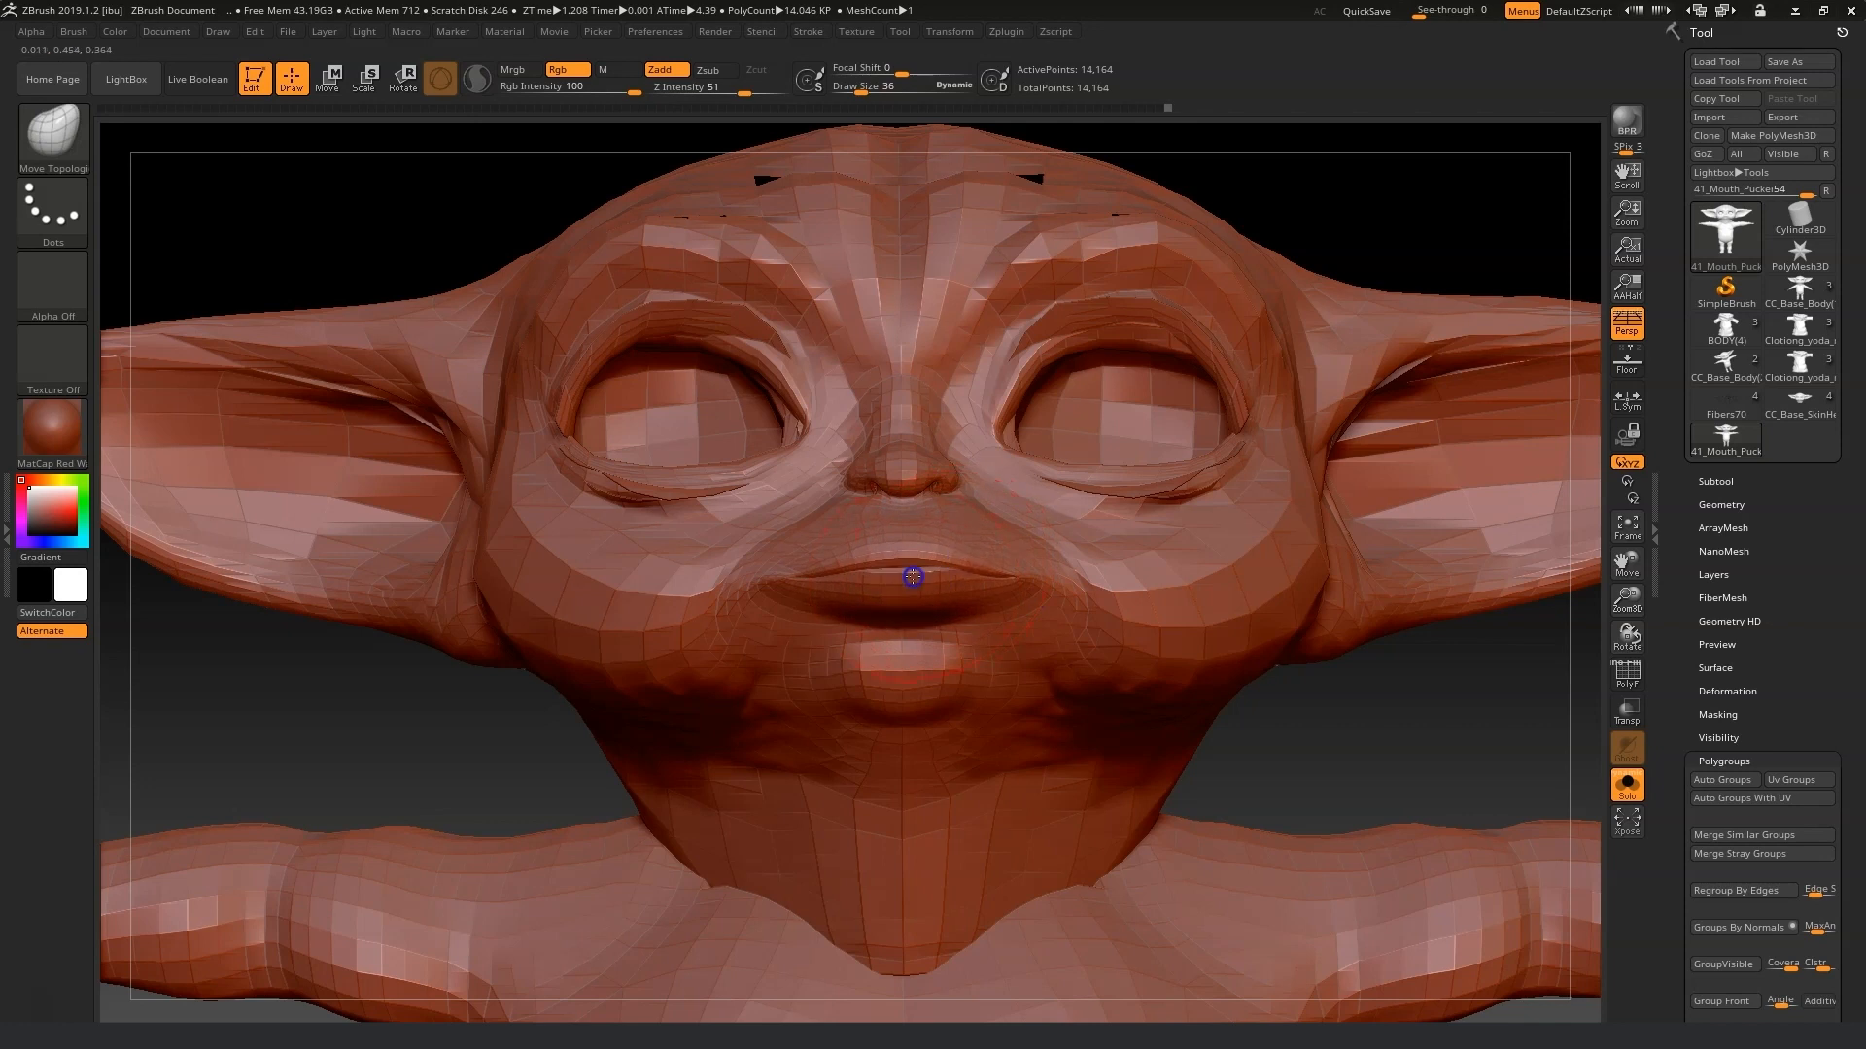
left_click_drag(1357, 679, 1286, 679)
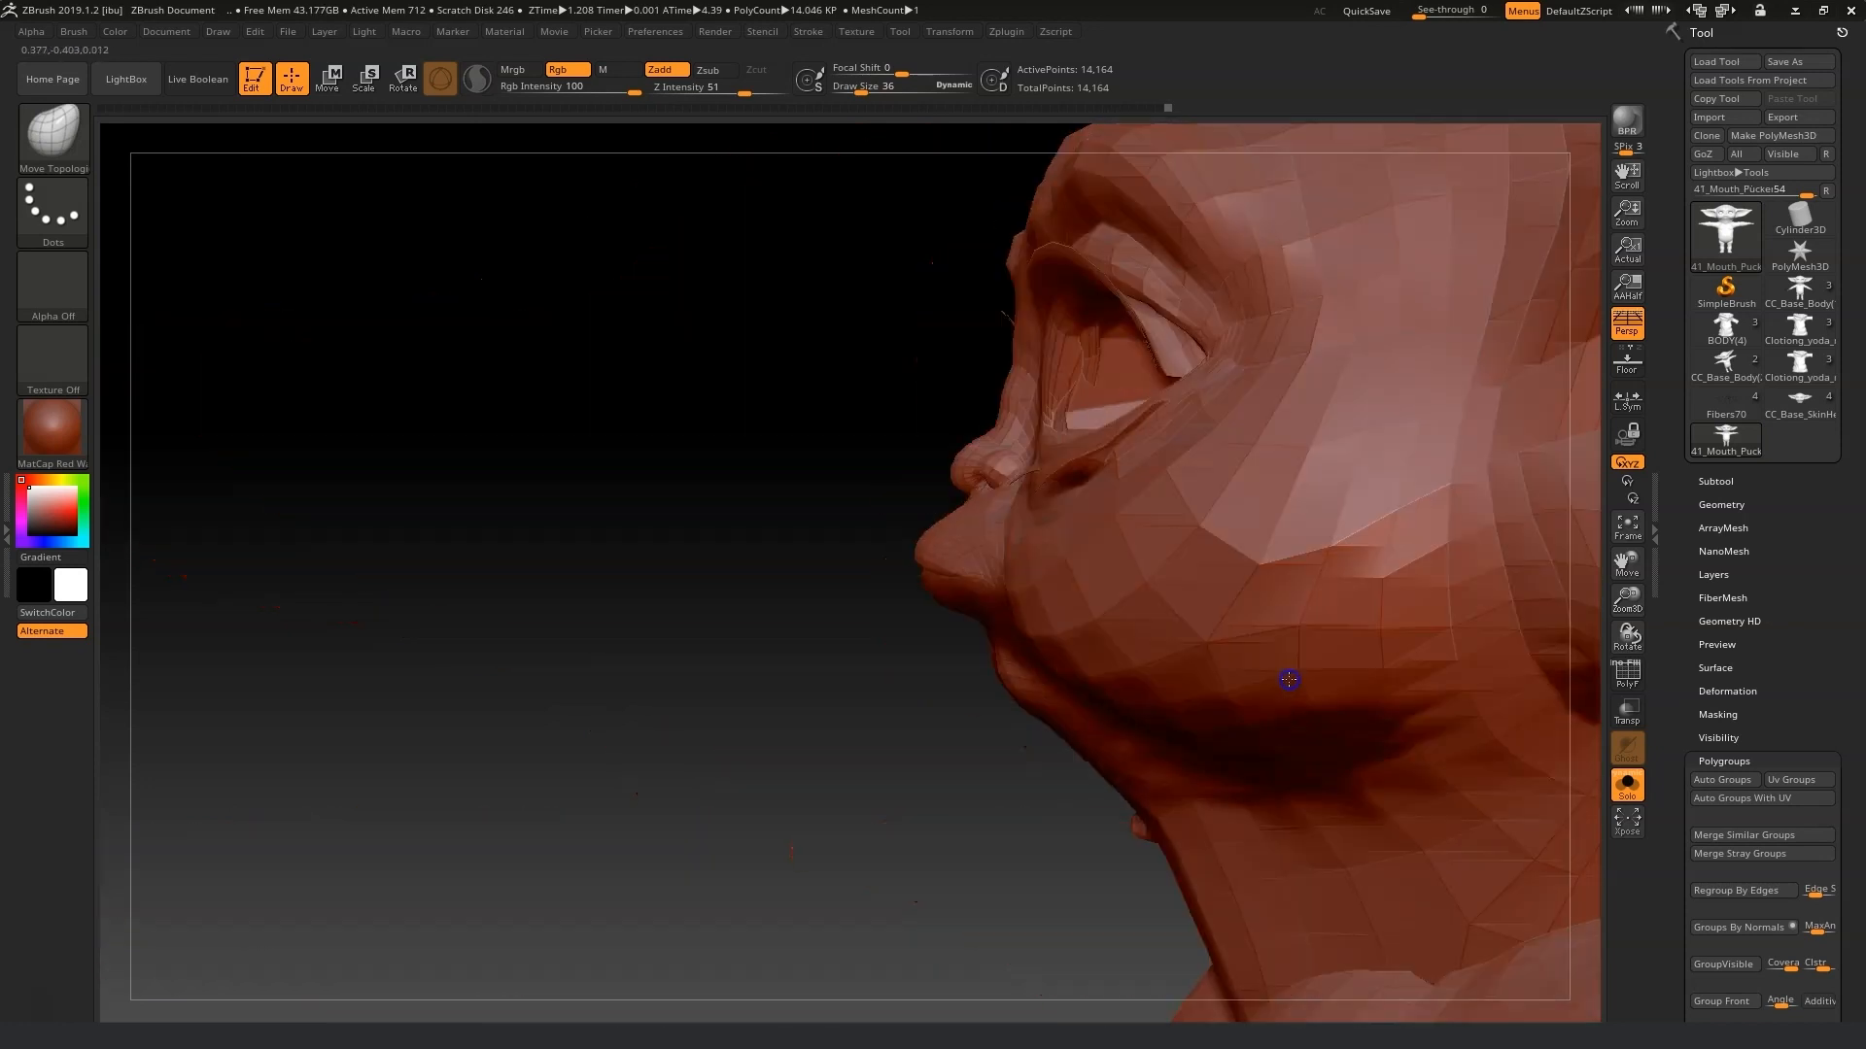
left_click_drag(965, 580, 937, 533)
left_click_drag(814, 651, 924, 657)
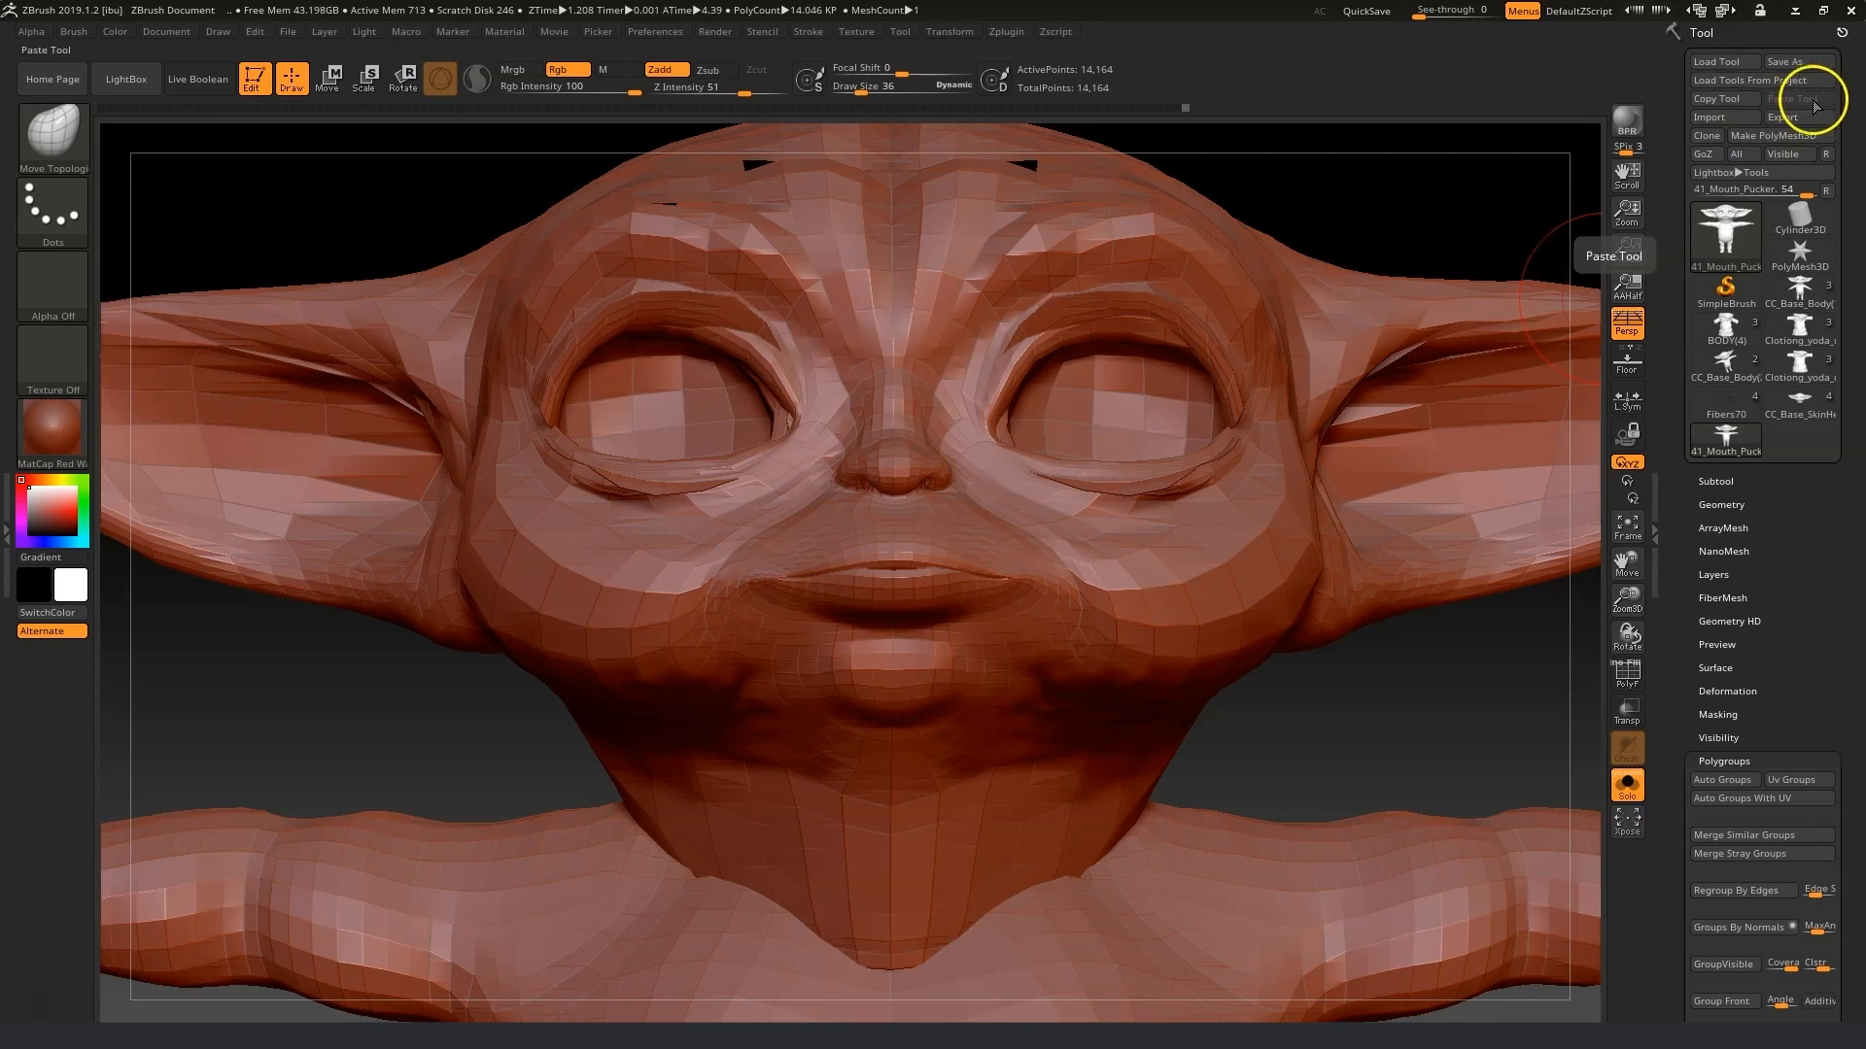
Export the mesh as 41_Mouth_Pucker.obj into Morph fix, replacing the existing file.
left_click(1785, 118)
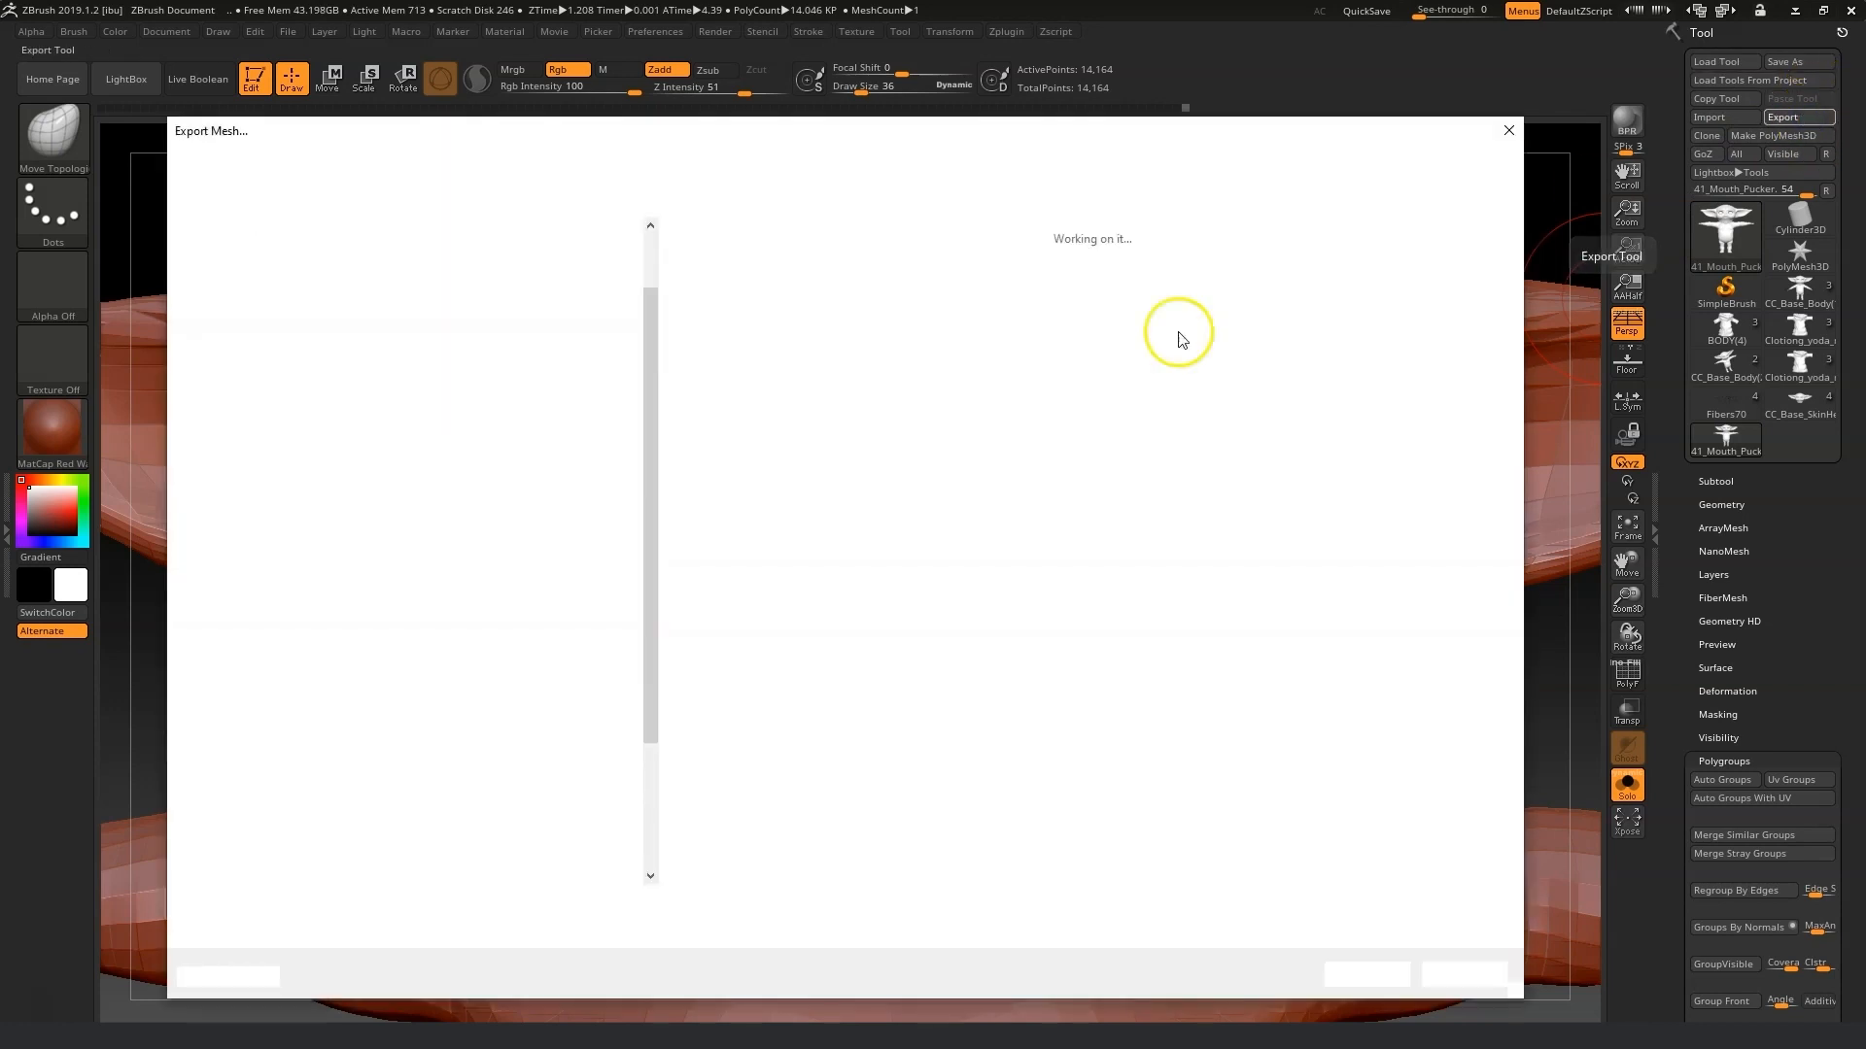
left_click(1360, 963)
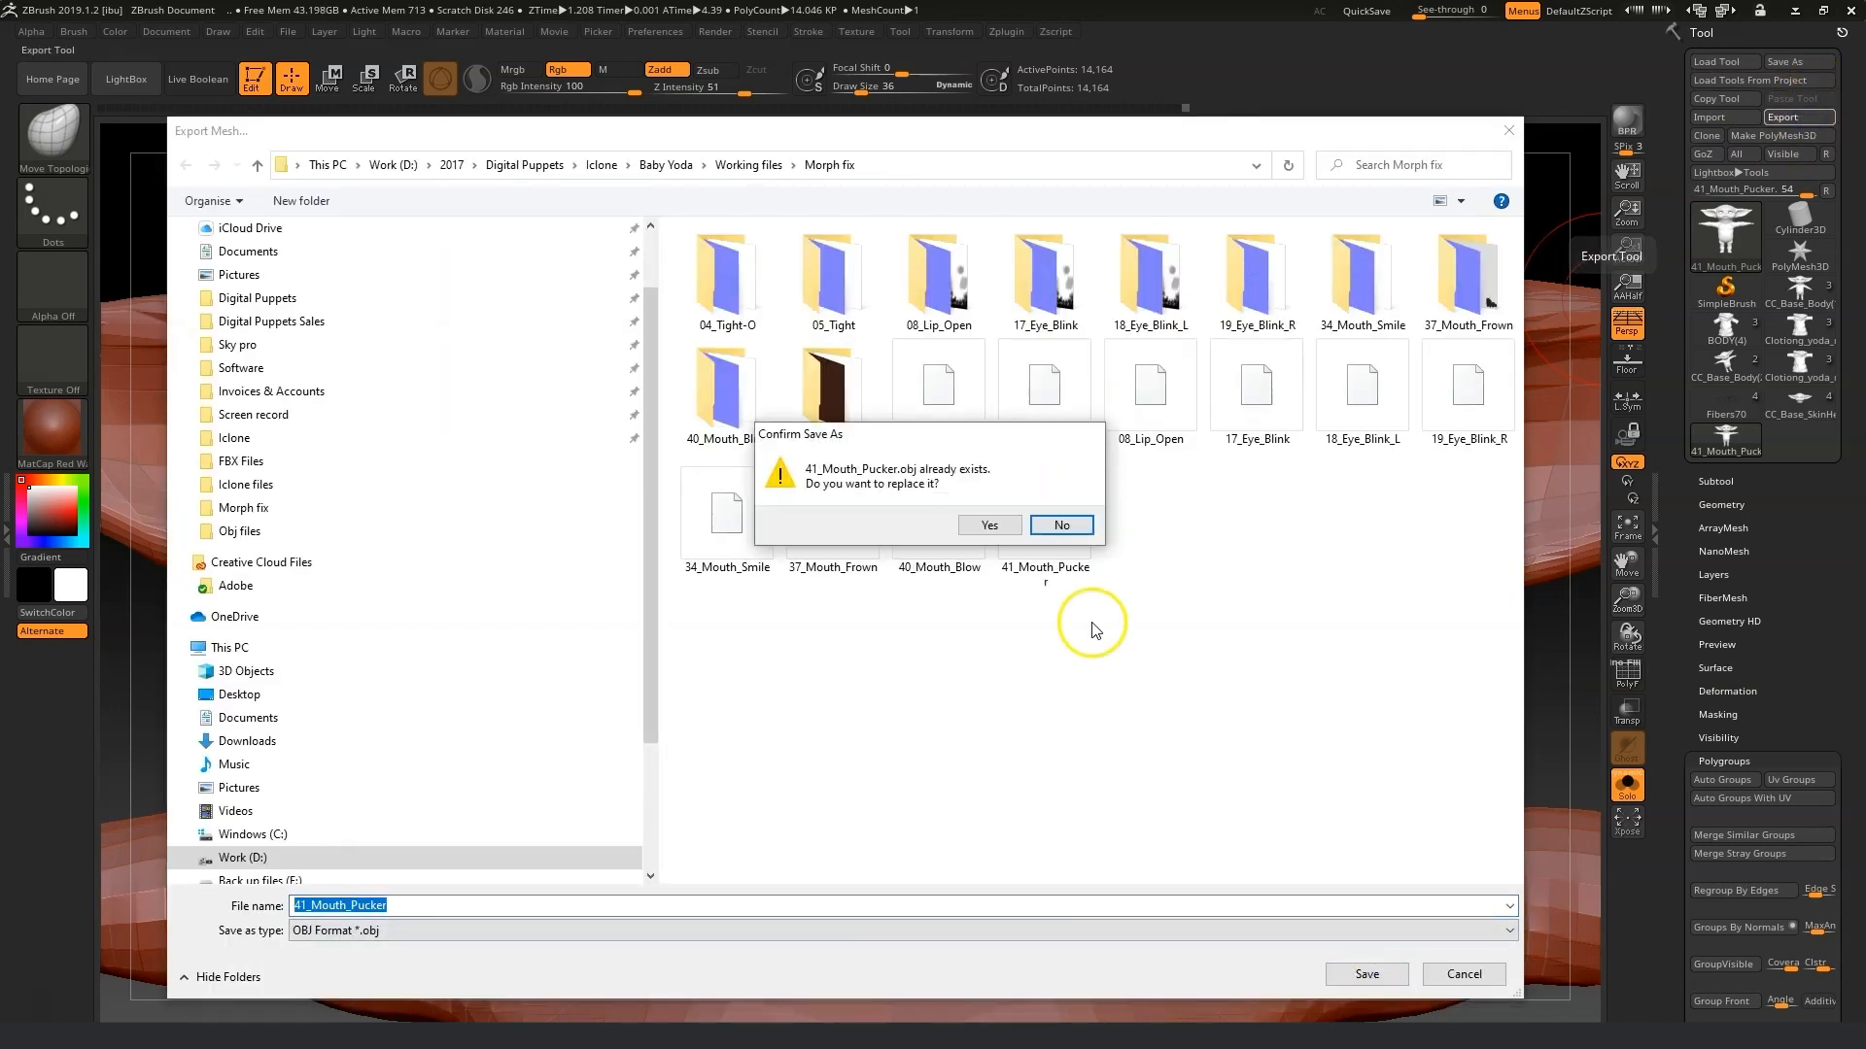
left_click(998, 533)
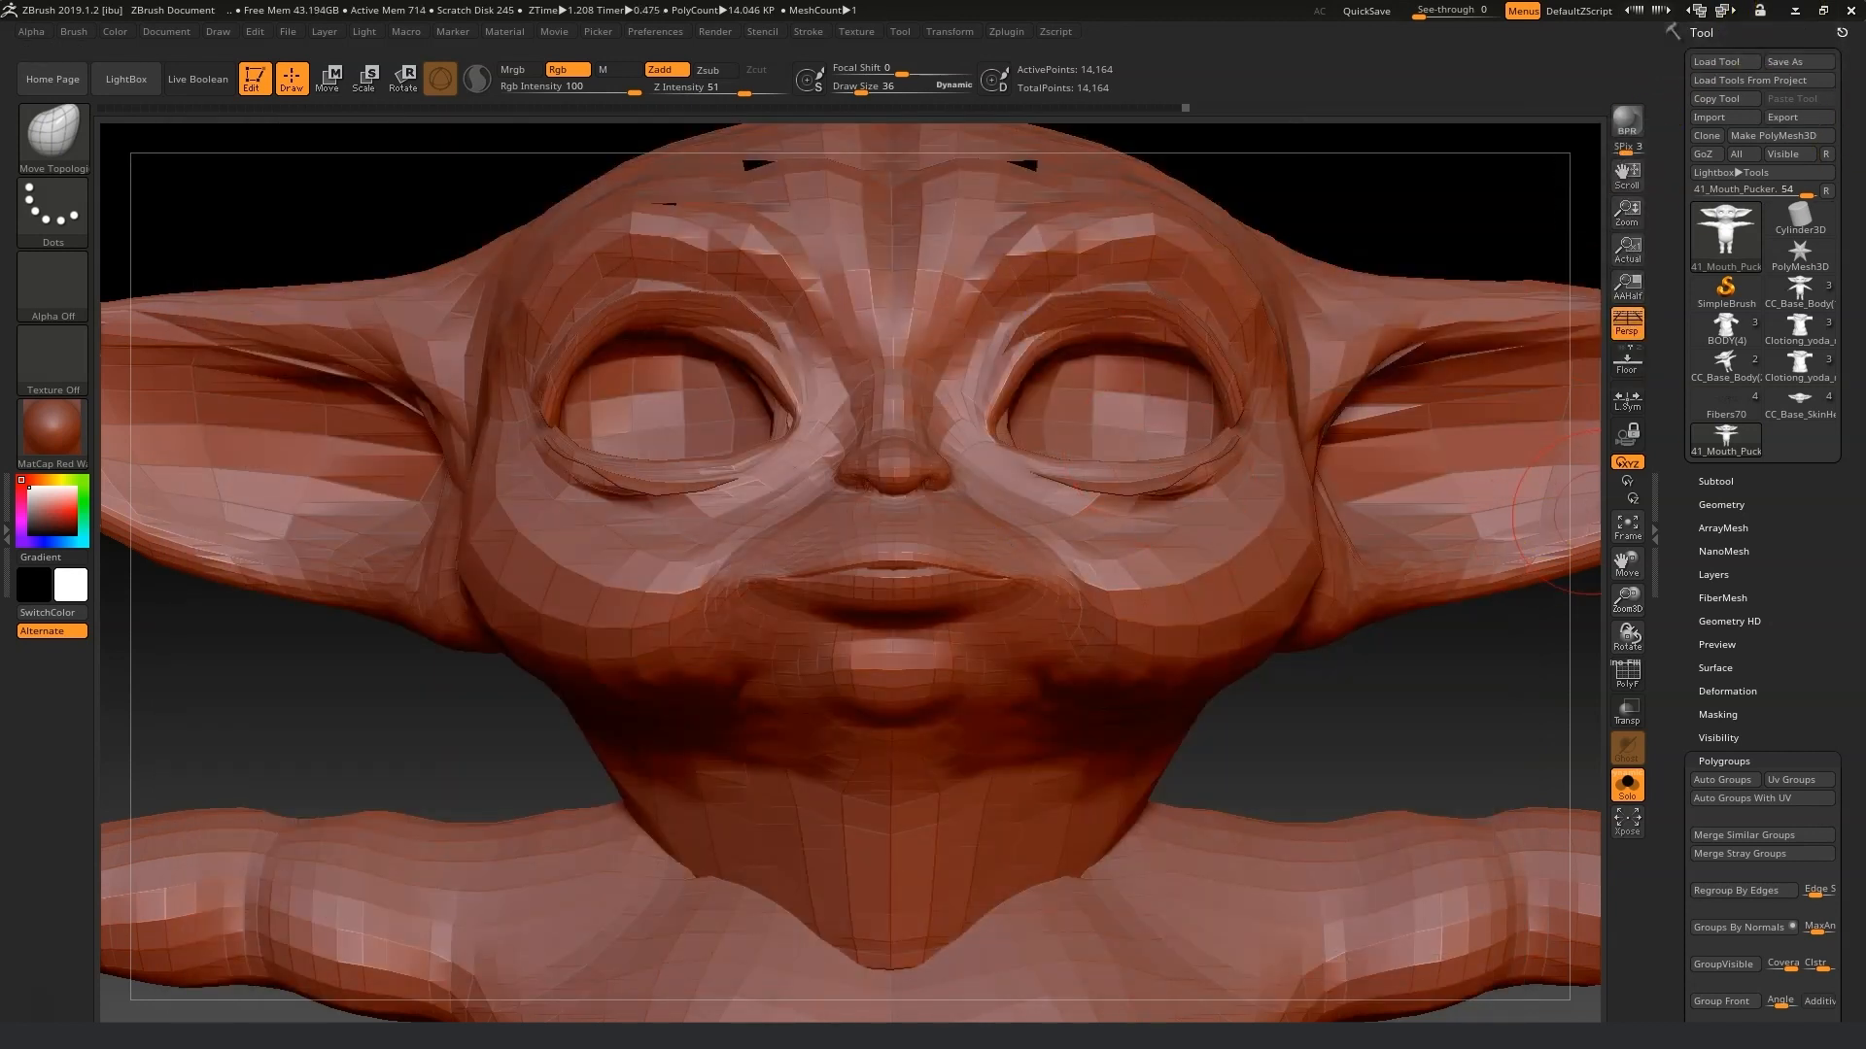
Switch to iClone 3DXchange and replace the 04_Tight-O morph with 04_Tight-O.obj from the Morph fix folder.
left_click(1797, 14)
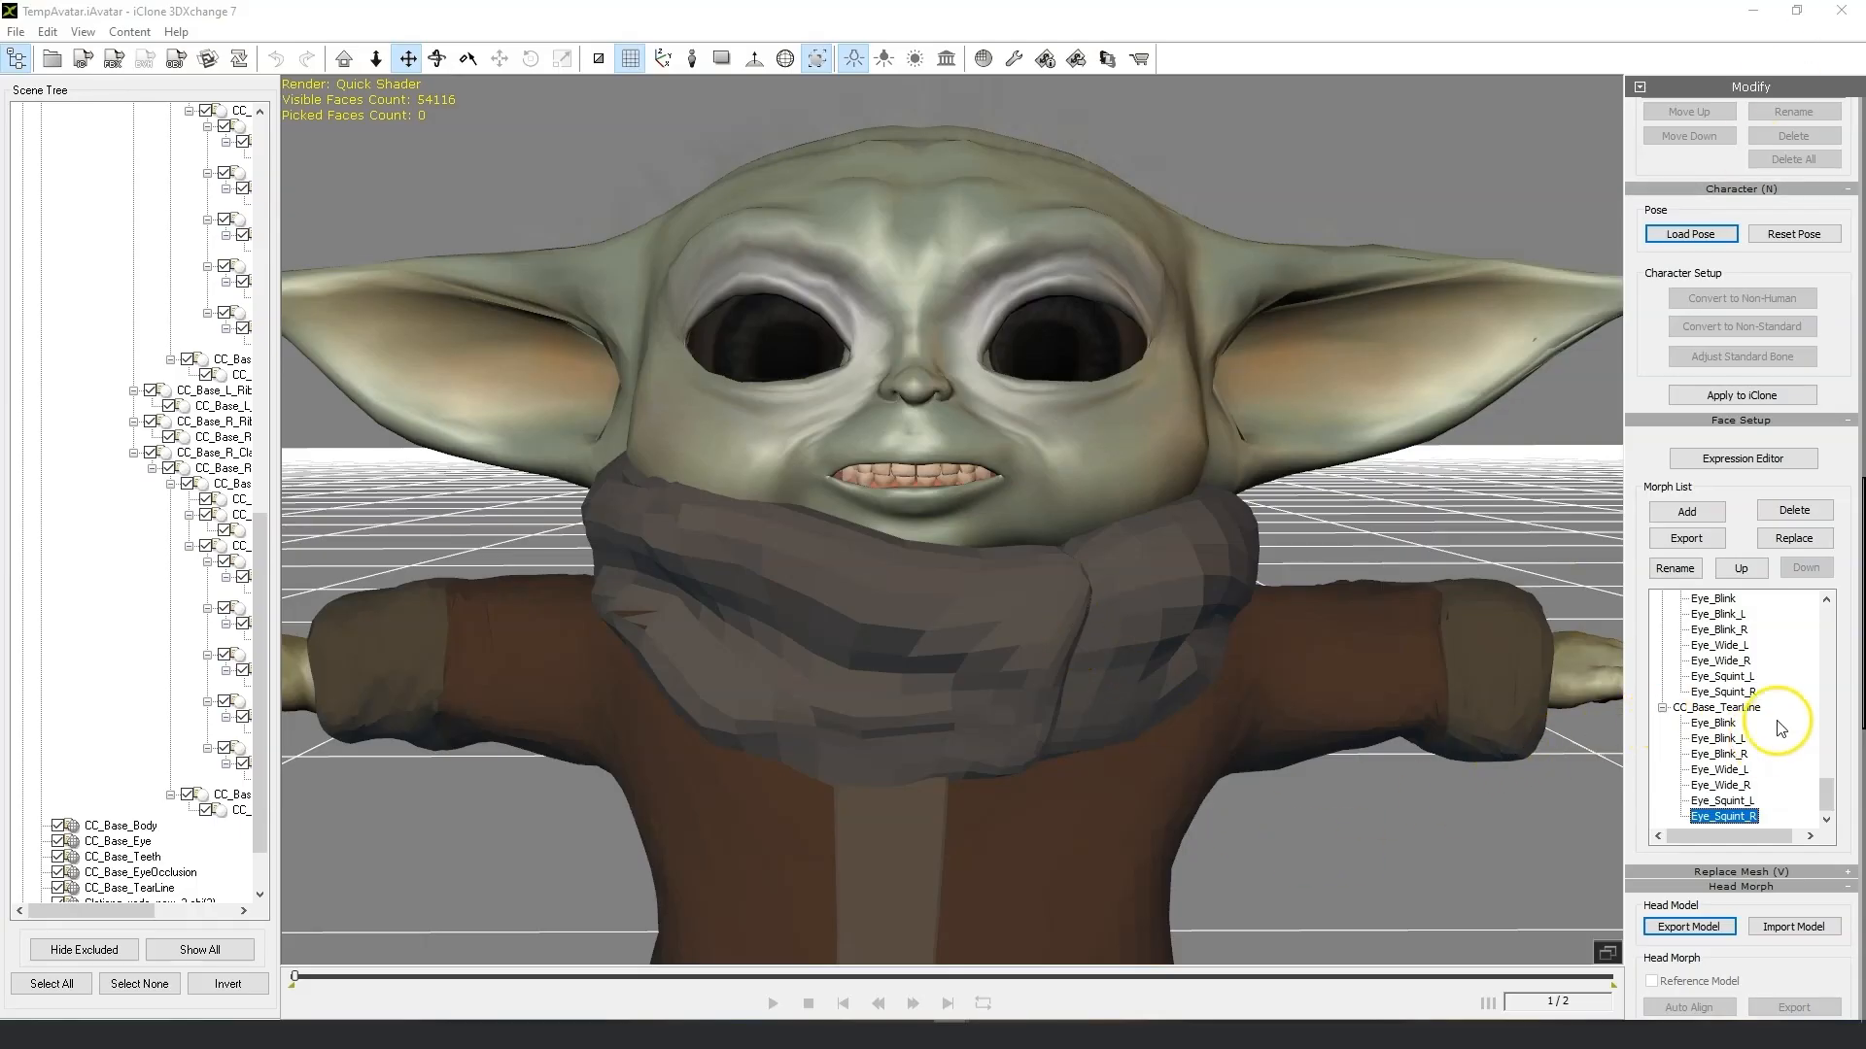
left_click_drag(1826, 803, 1828, 630)
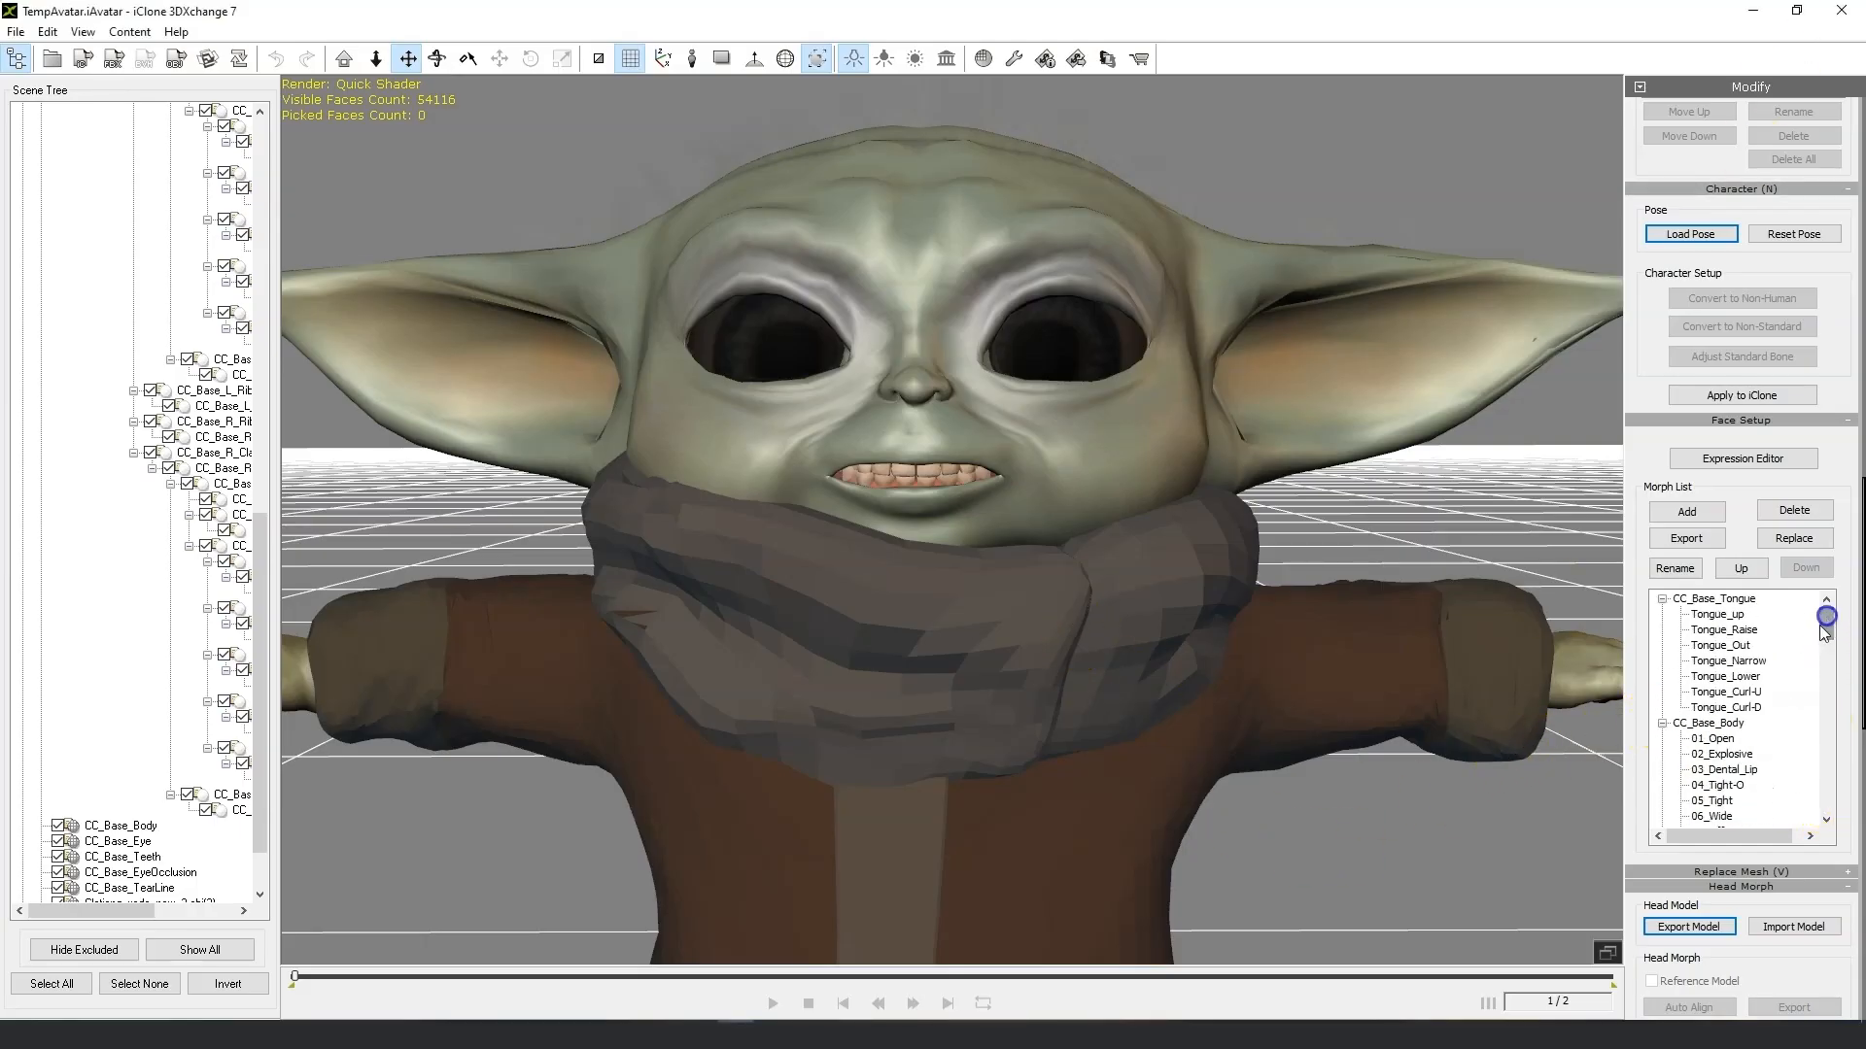
left_click(1710, 740)
left_click(1737, 754)
left_click(1751, 768)
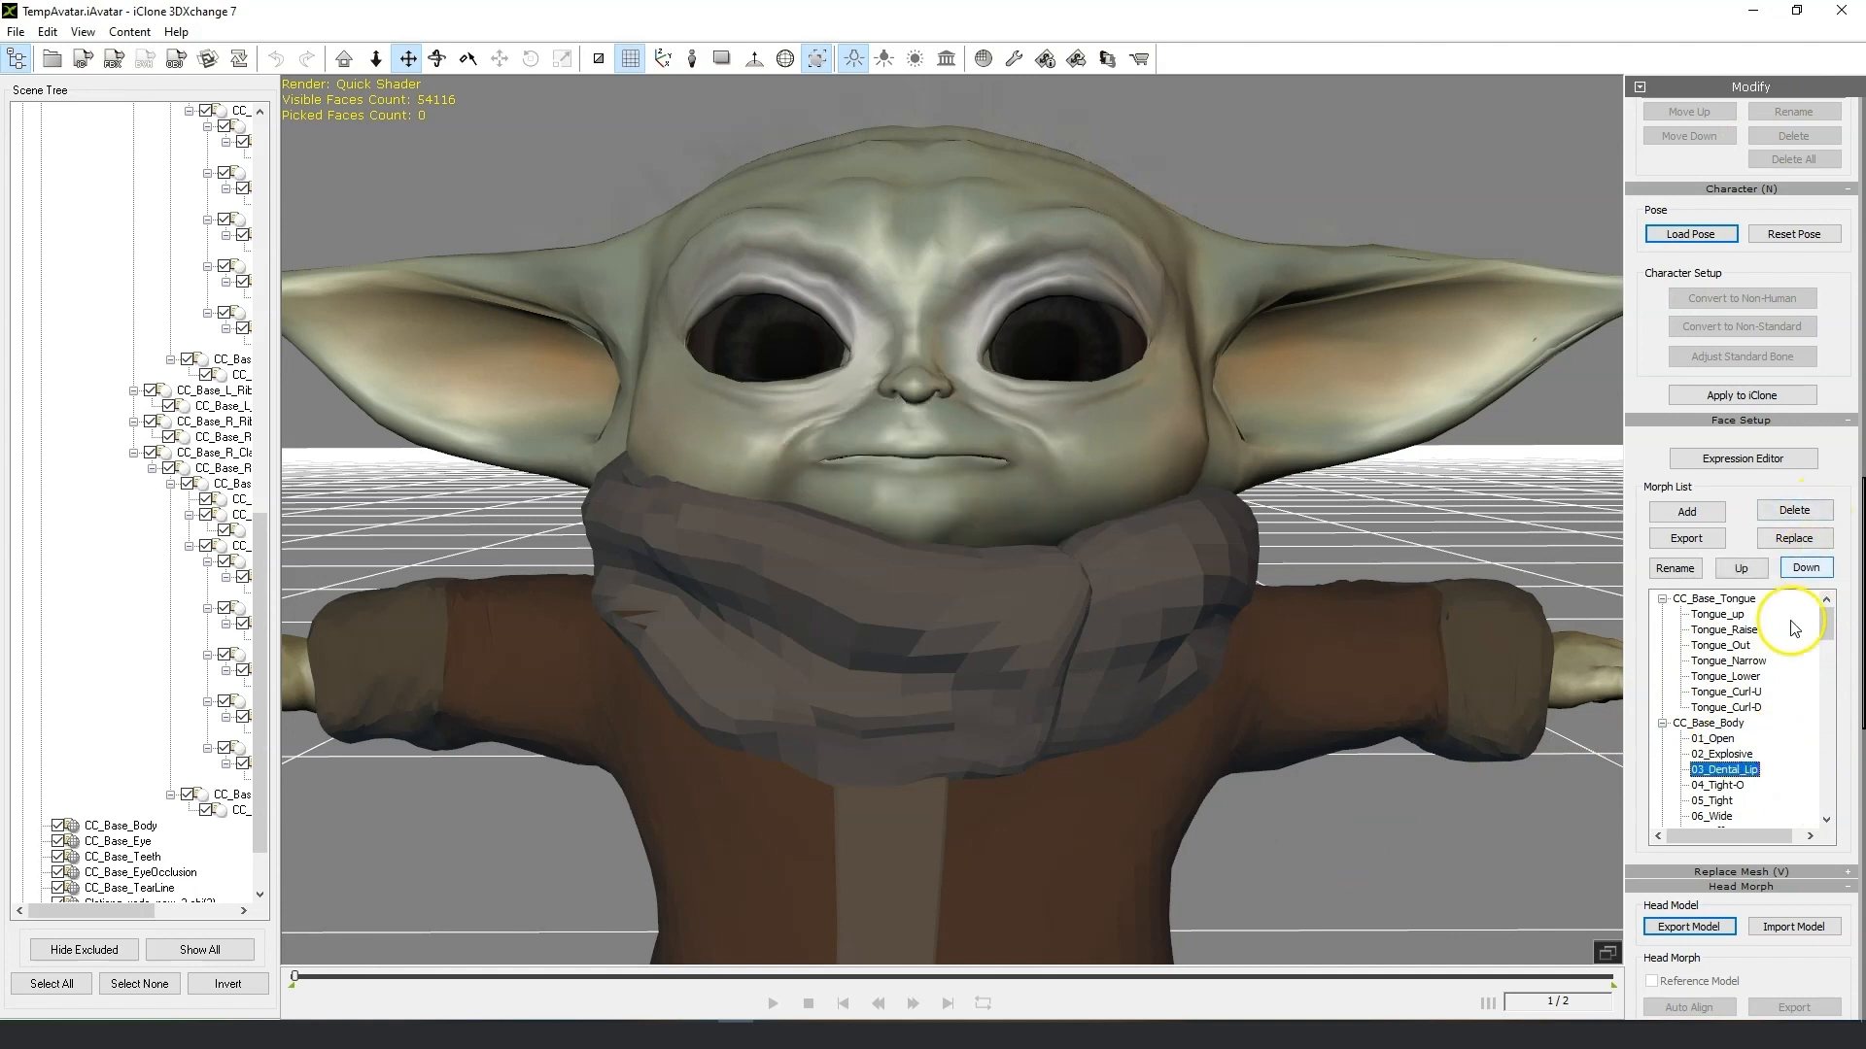
left_click(1730, 785)
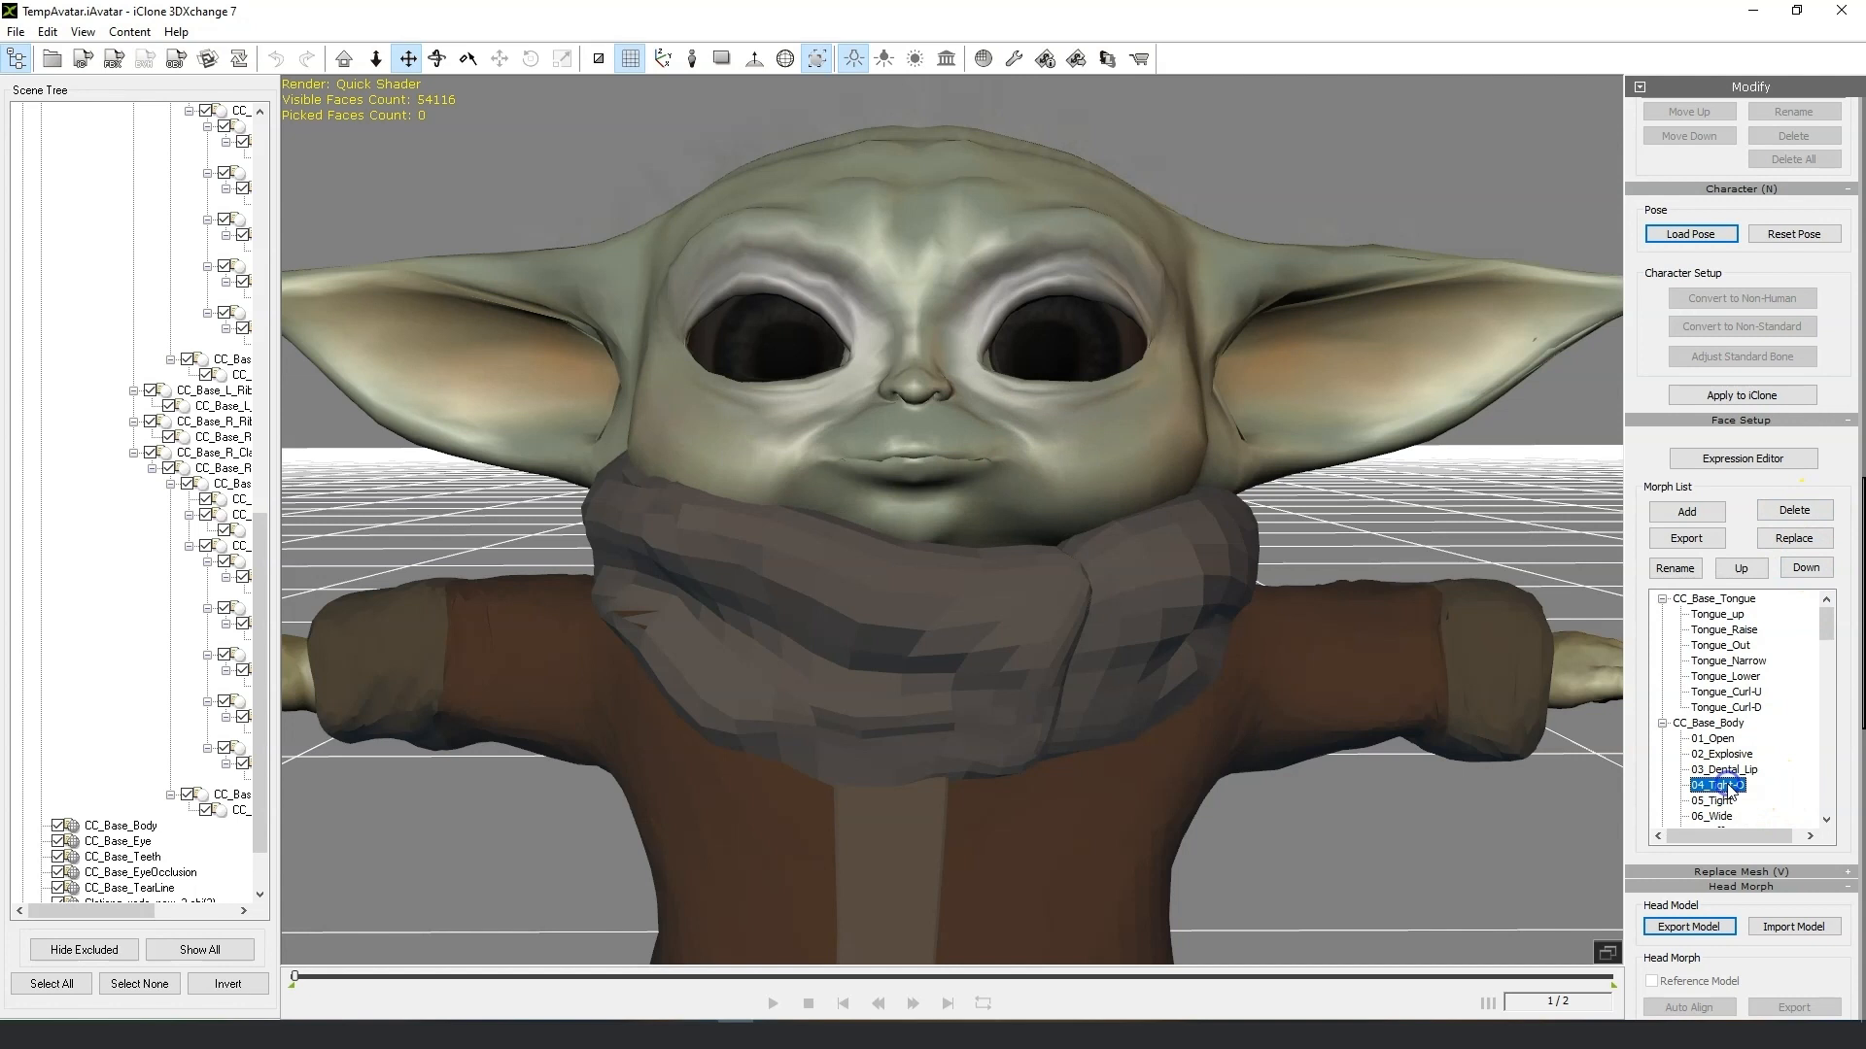
left_click(1795, 536)
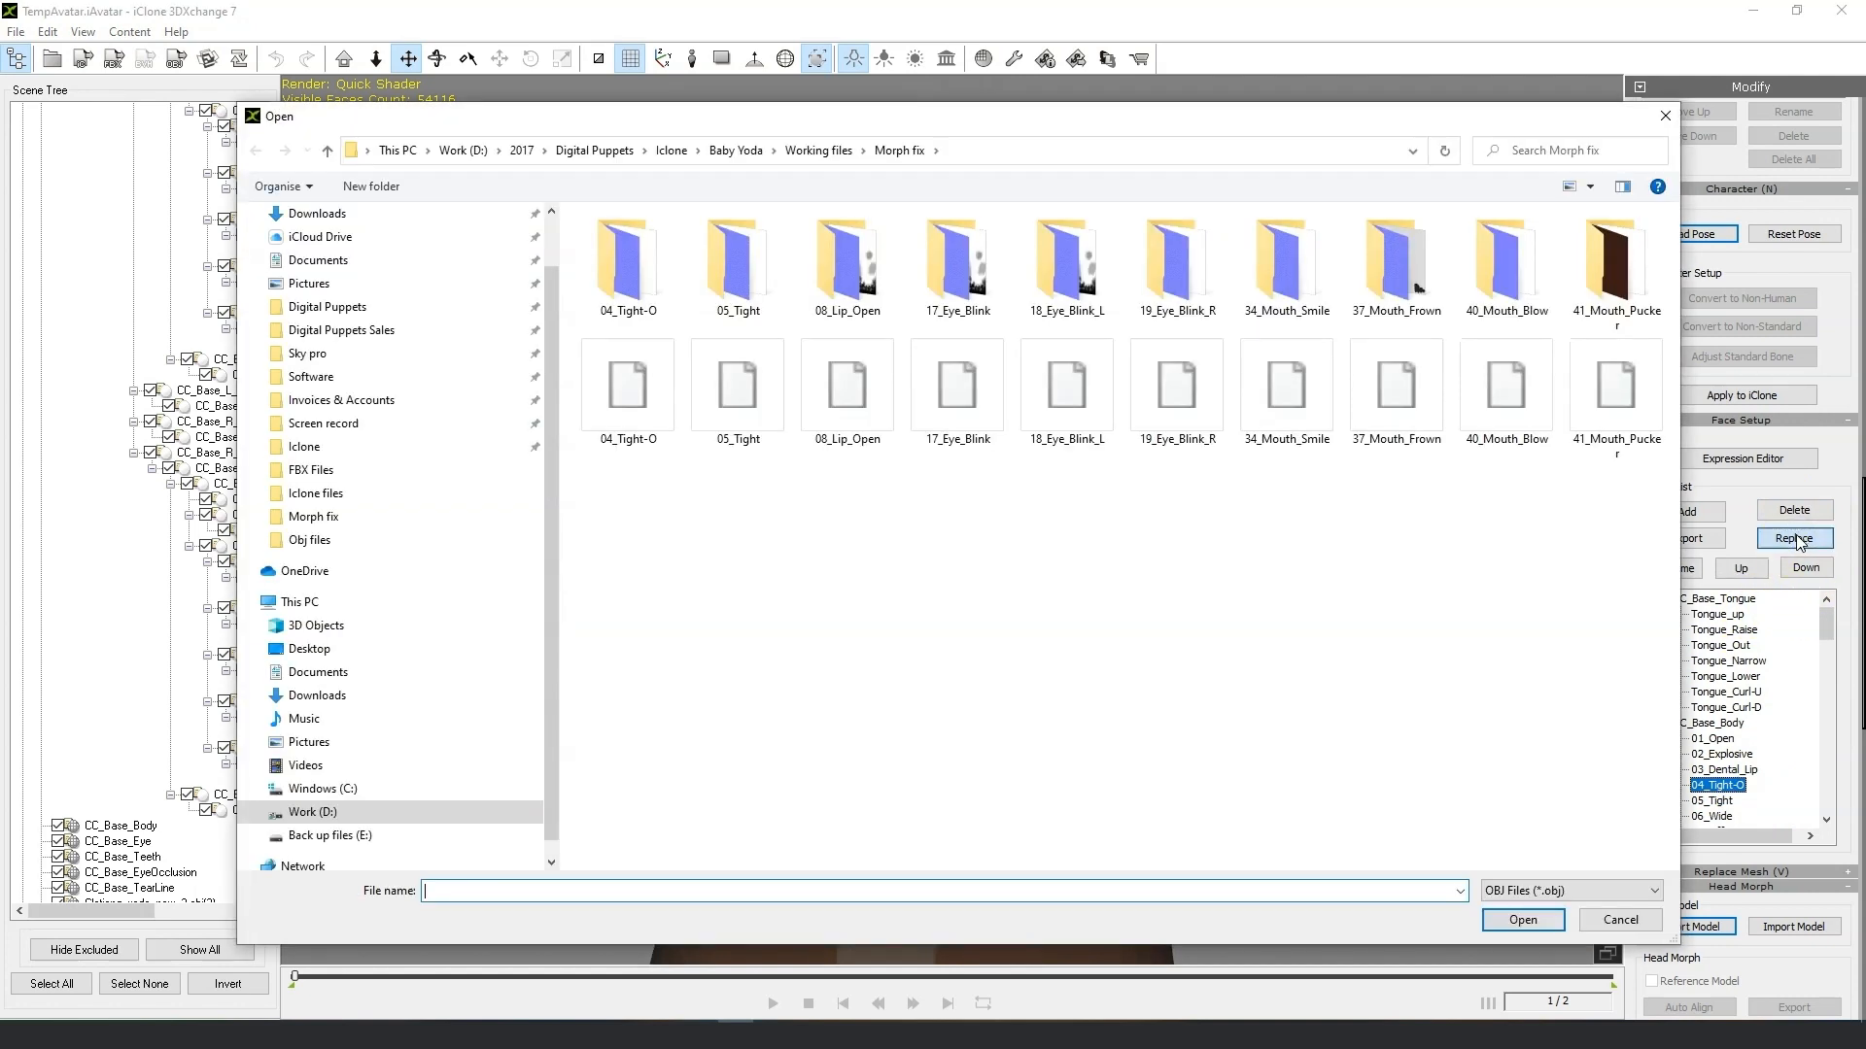
left_click(644, 380)
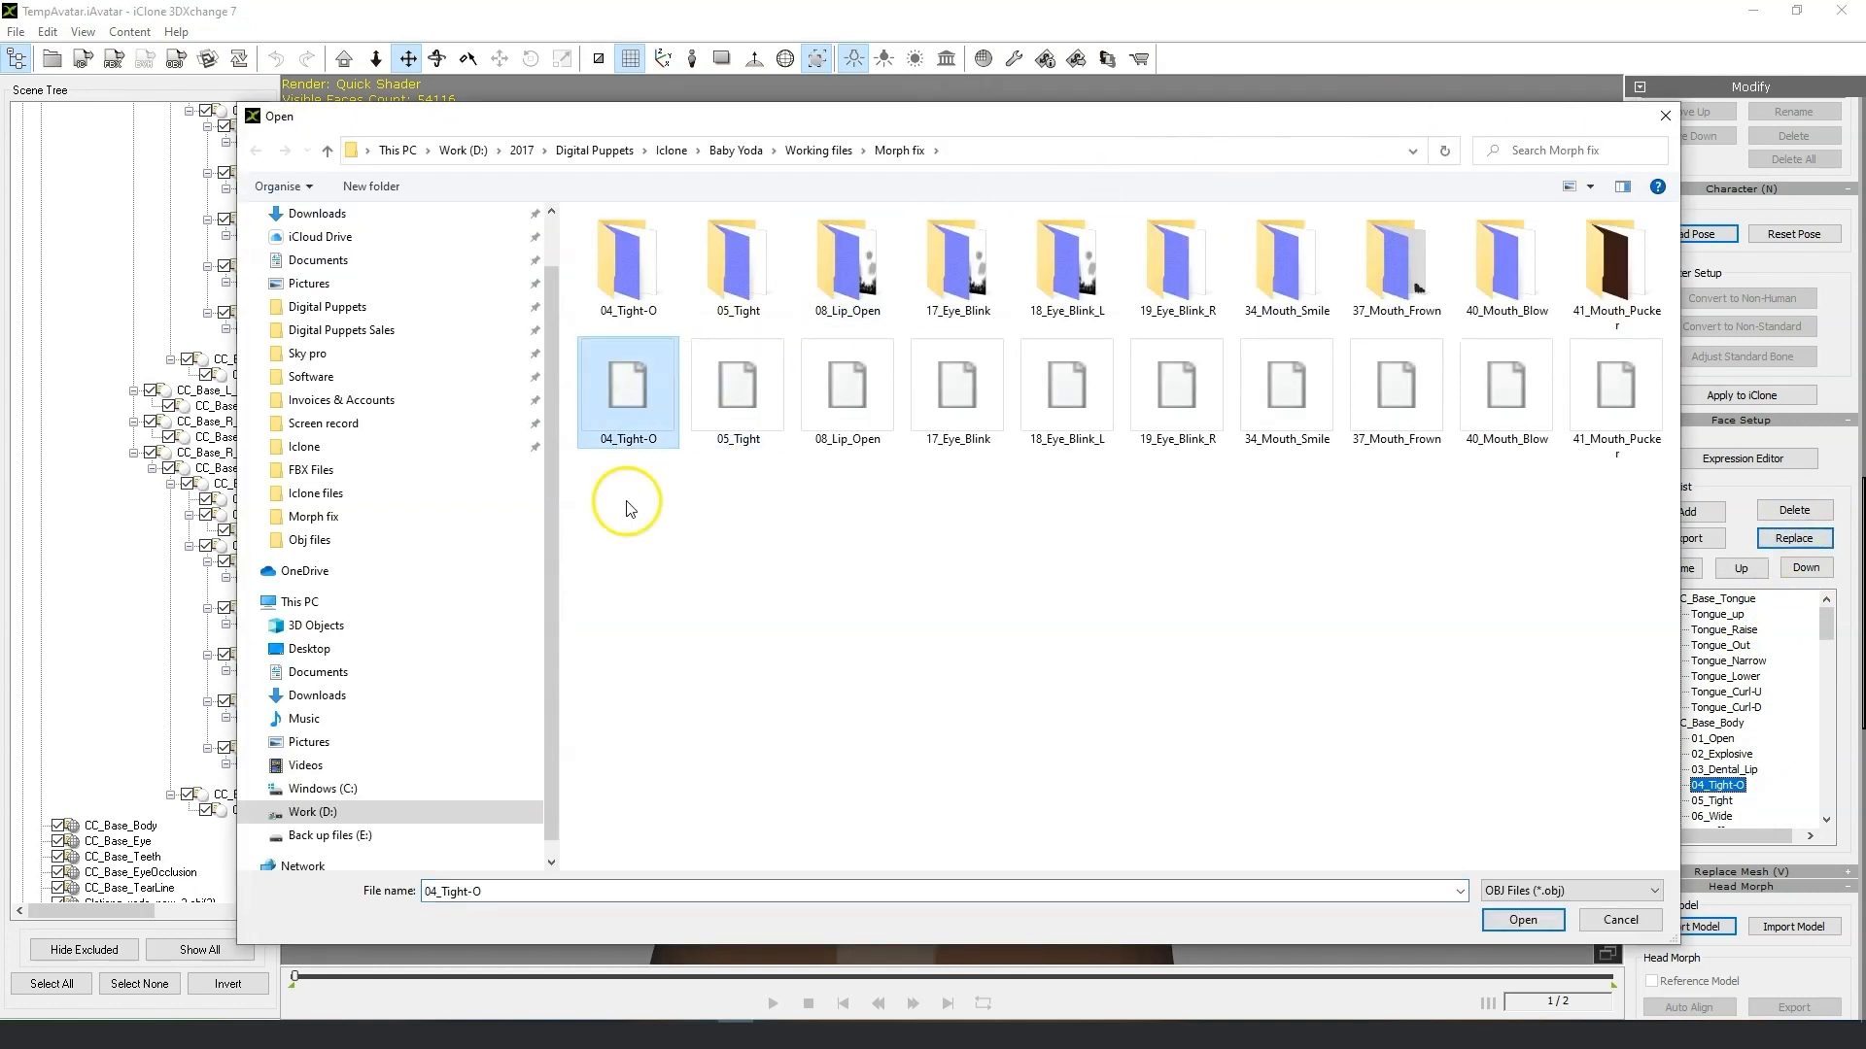
left_click(1504, 935)
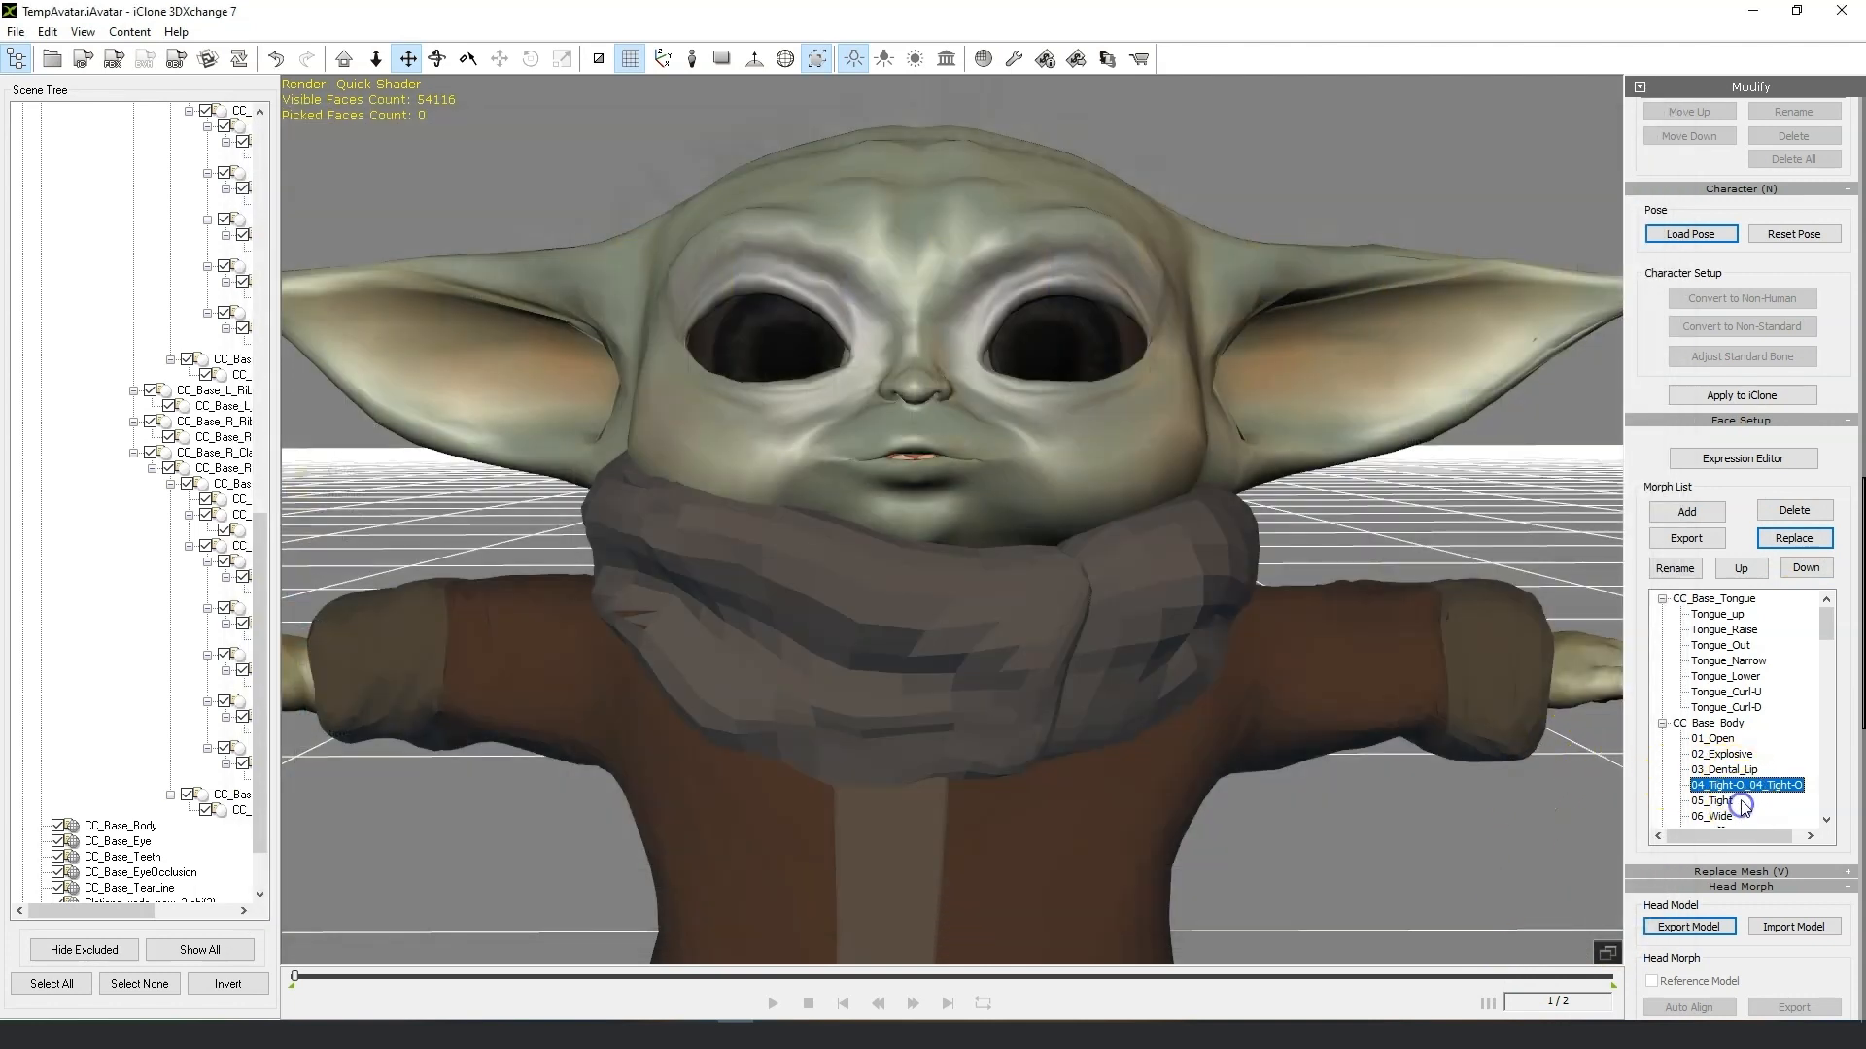
Replace the 05_Tight morph with 05_Tight.obj from the Morph fix folder.
left_click(1728, 802)
left_click(1795, 540)
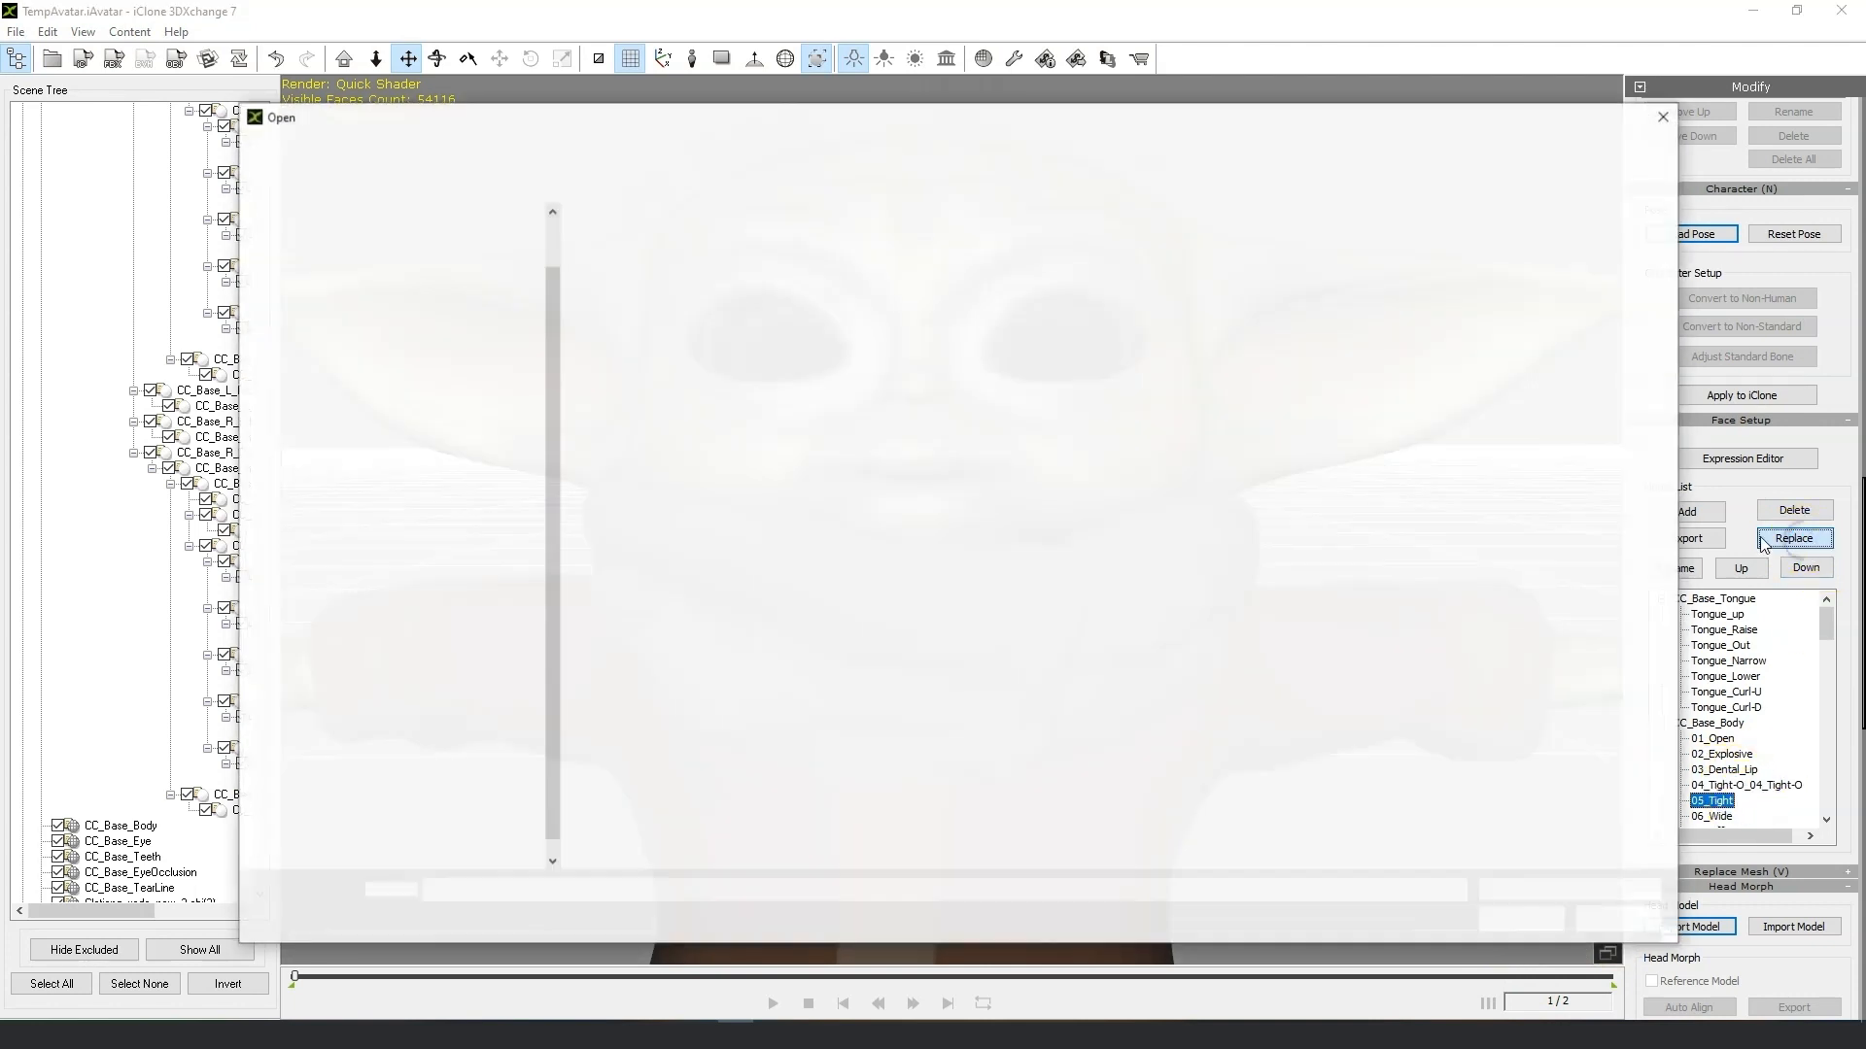
left_click(729, 413)
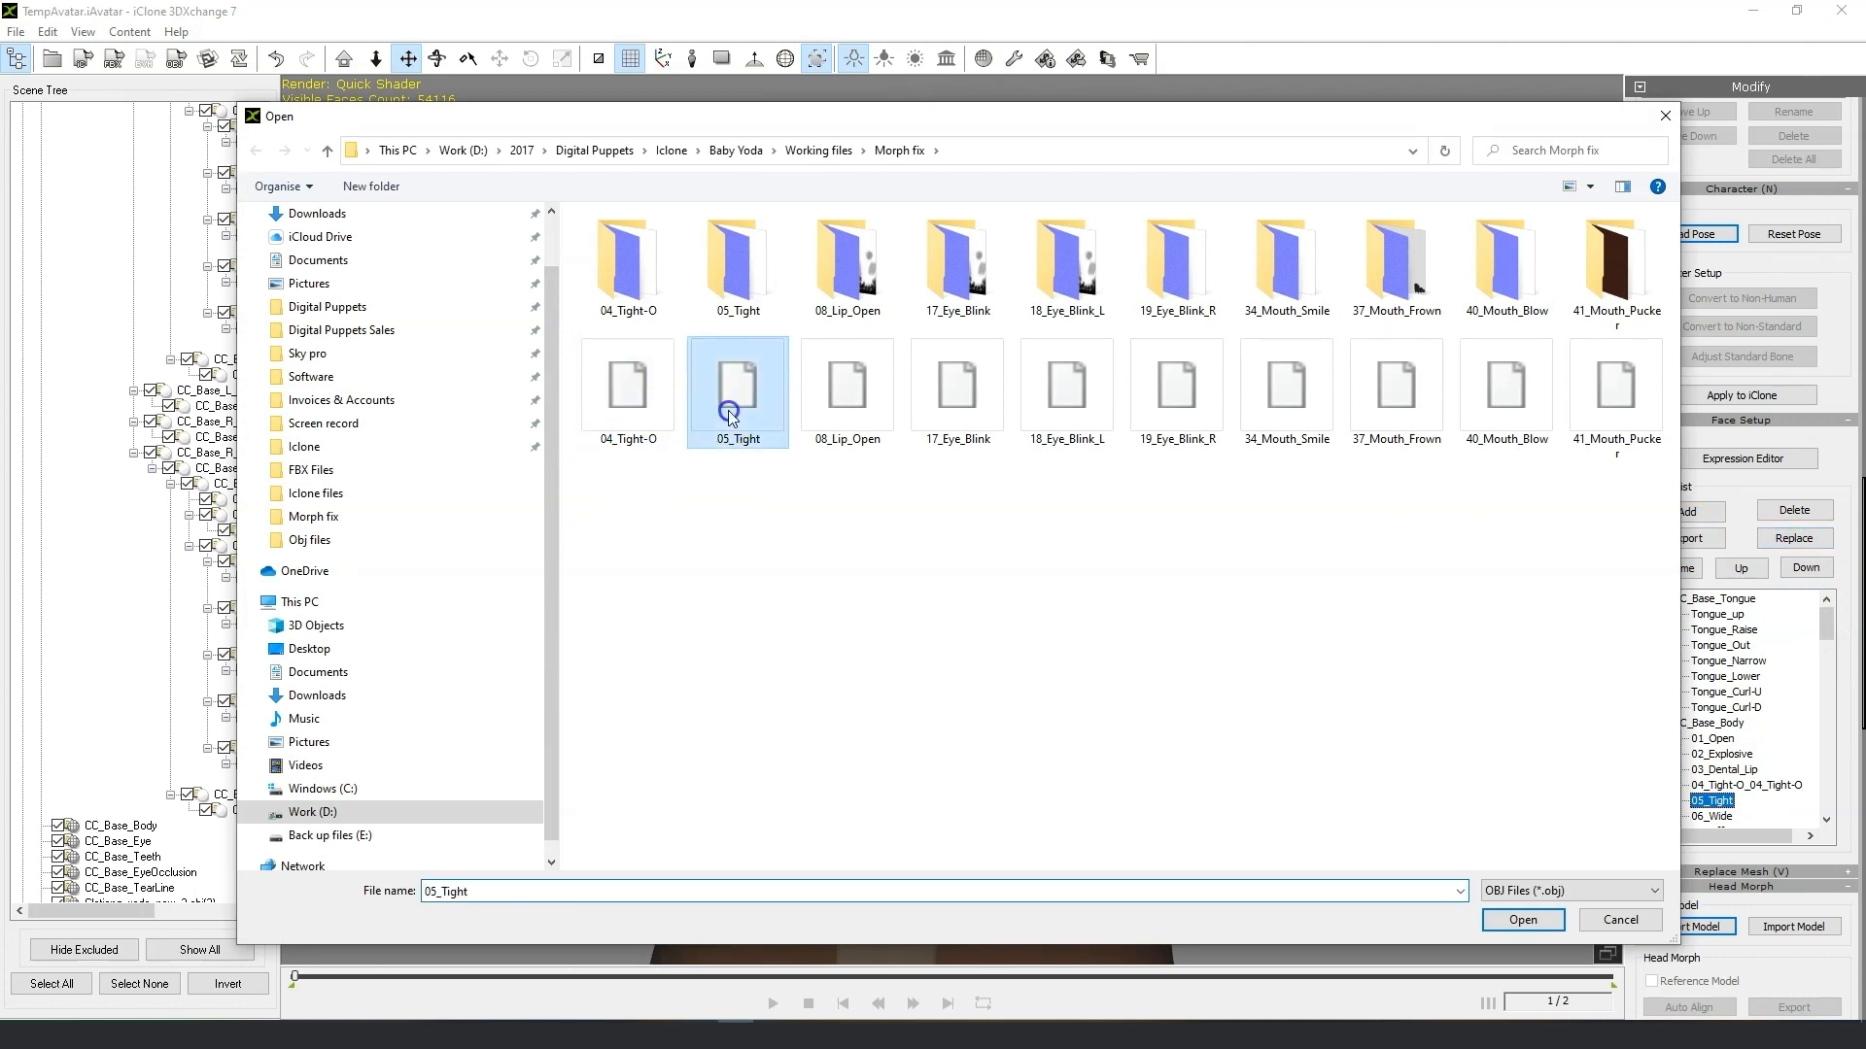
left_click(1522, 919)
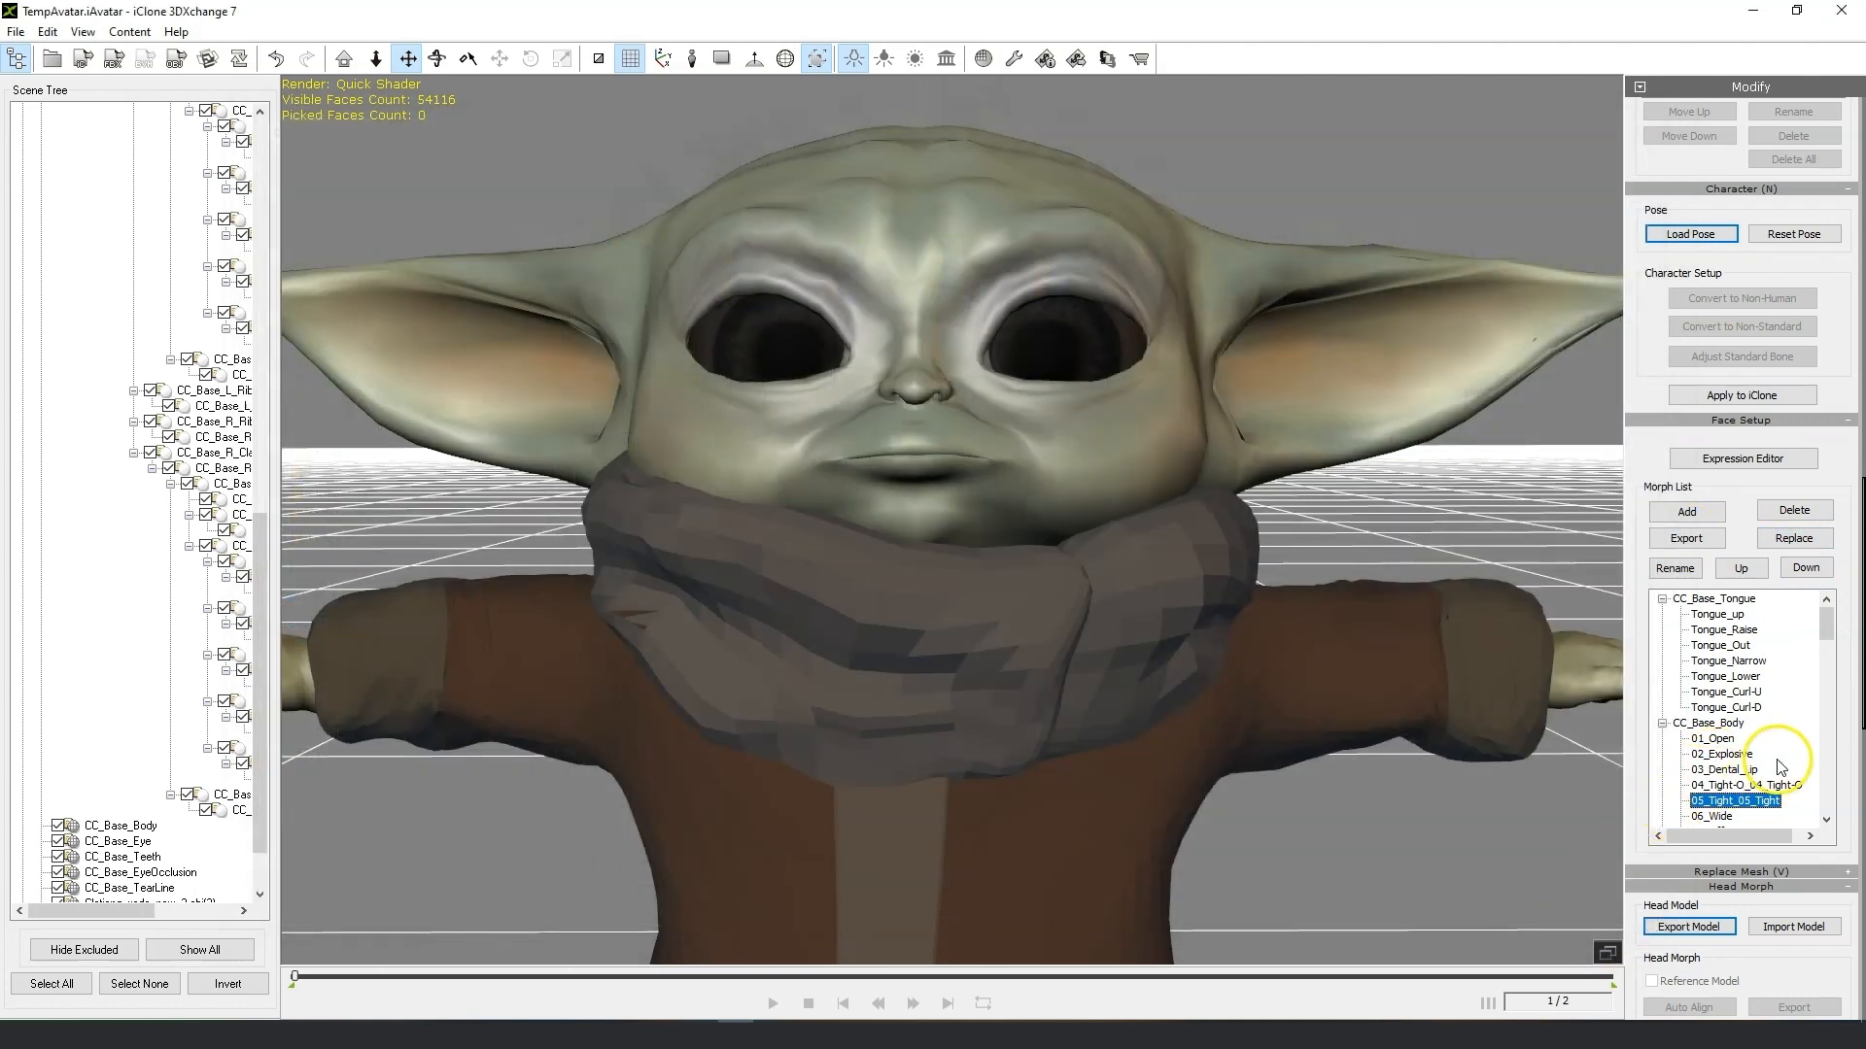
Replace the 08_Lip_Open morph with 08_Lip_Open.obj from the Morph fix folder.
scroll(1778, 772, "down", 2)
left_click(1739, 755)
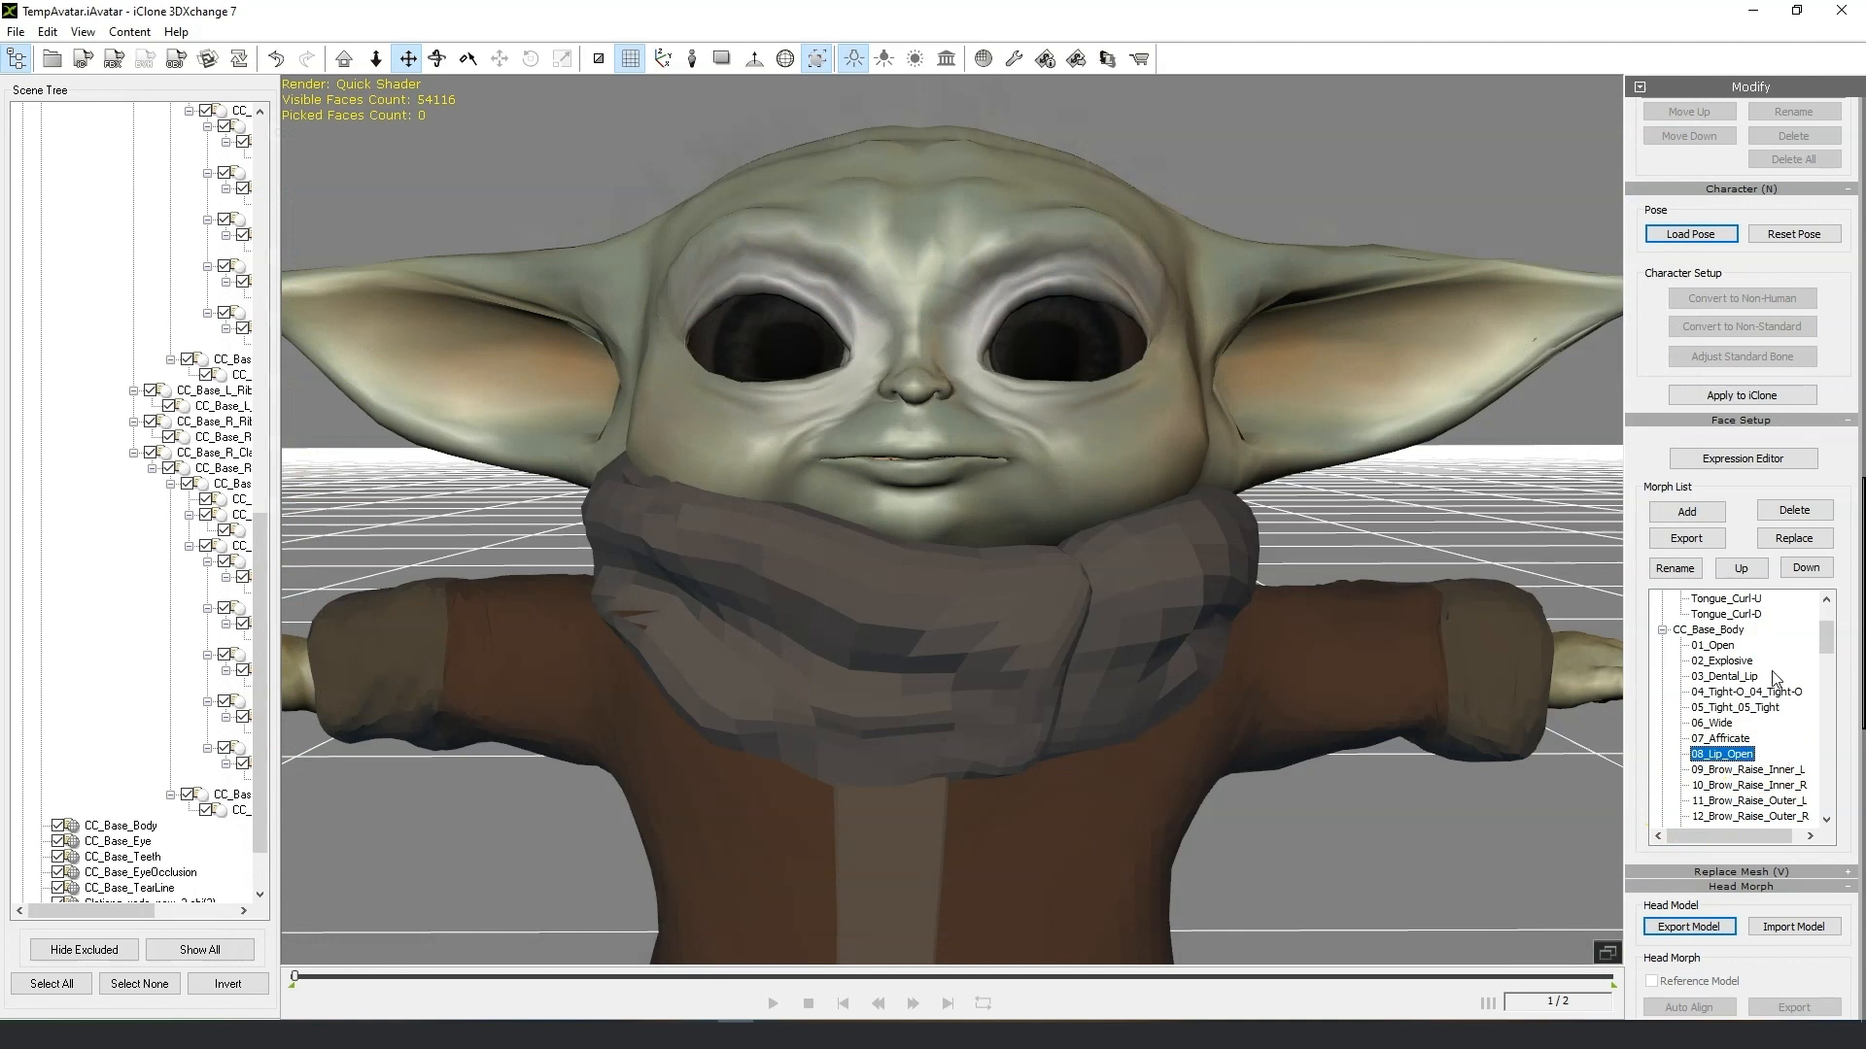
left_click(1804, 539)
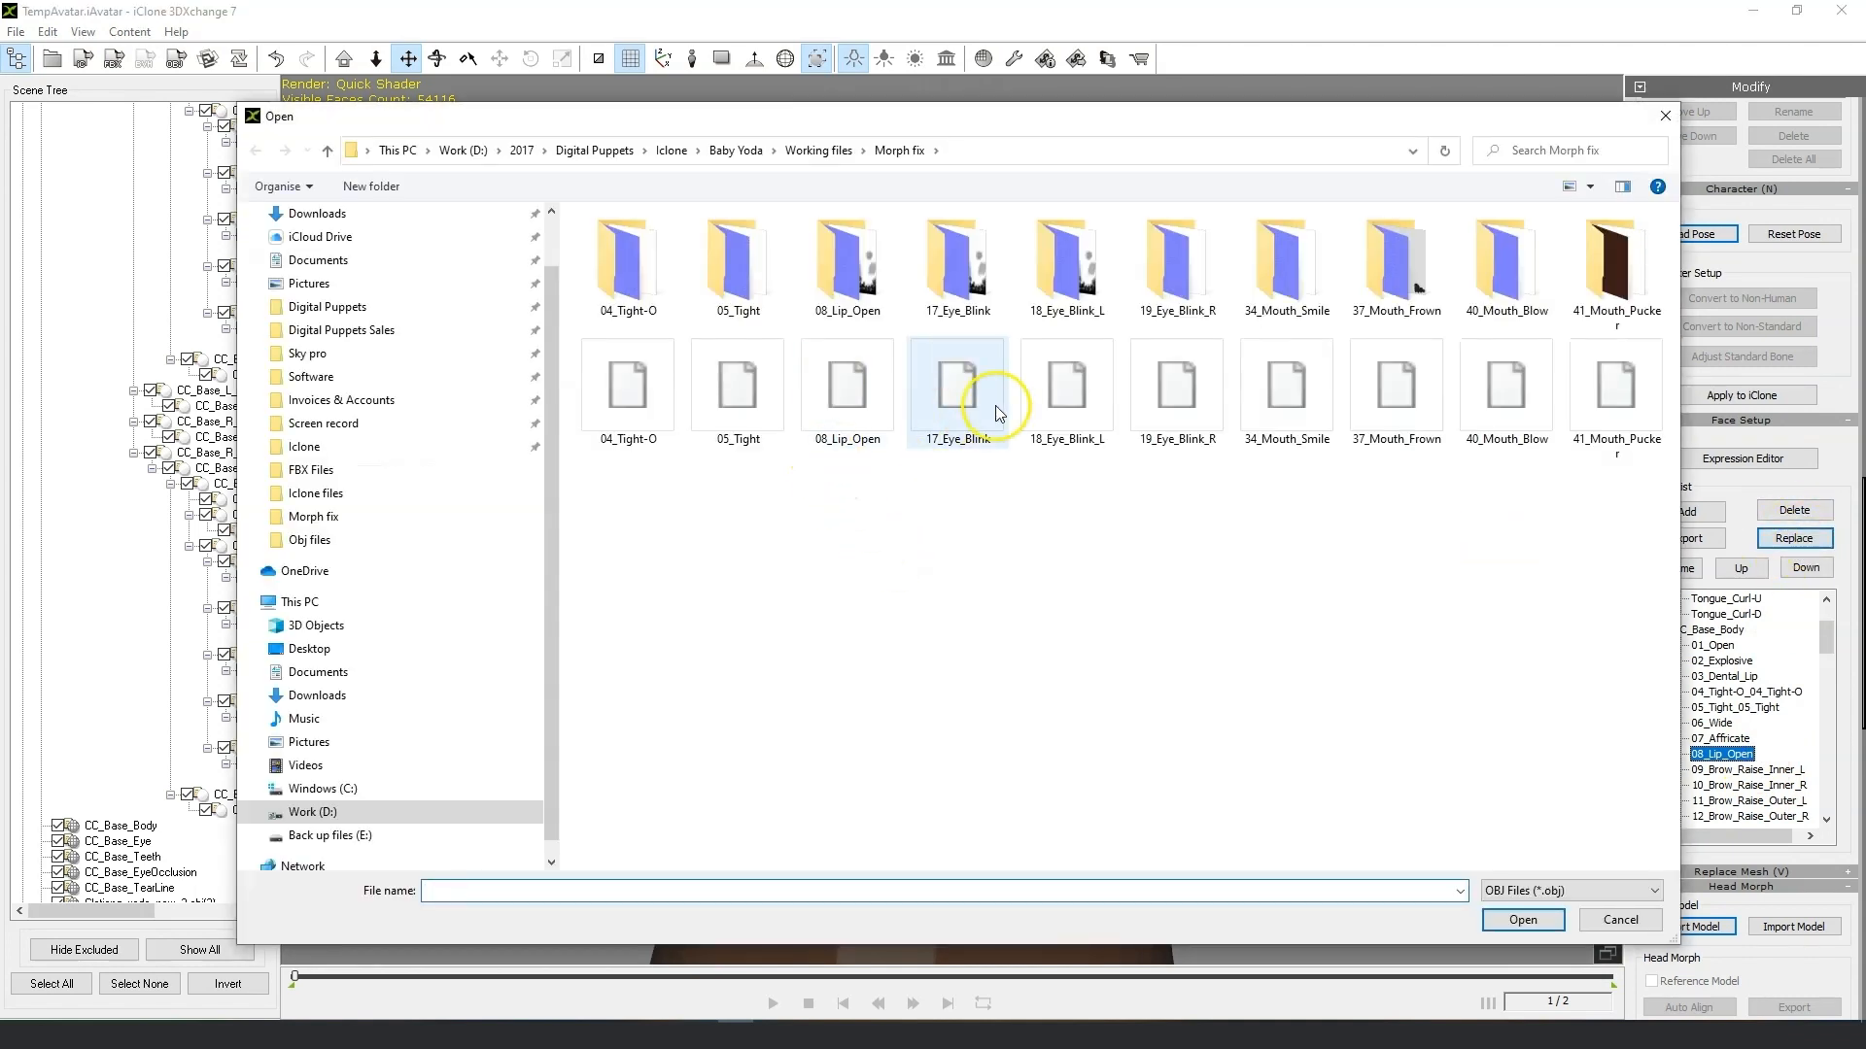
left_click(875, 408)
left_click(1523, 919)
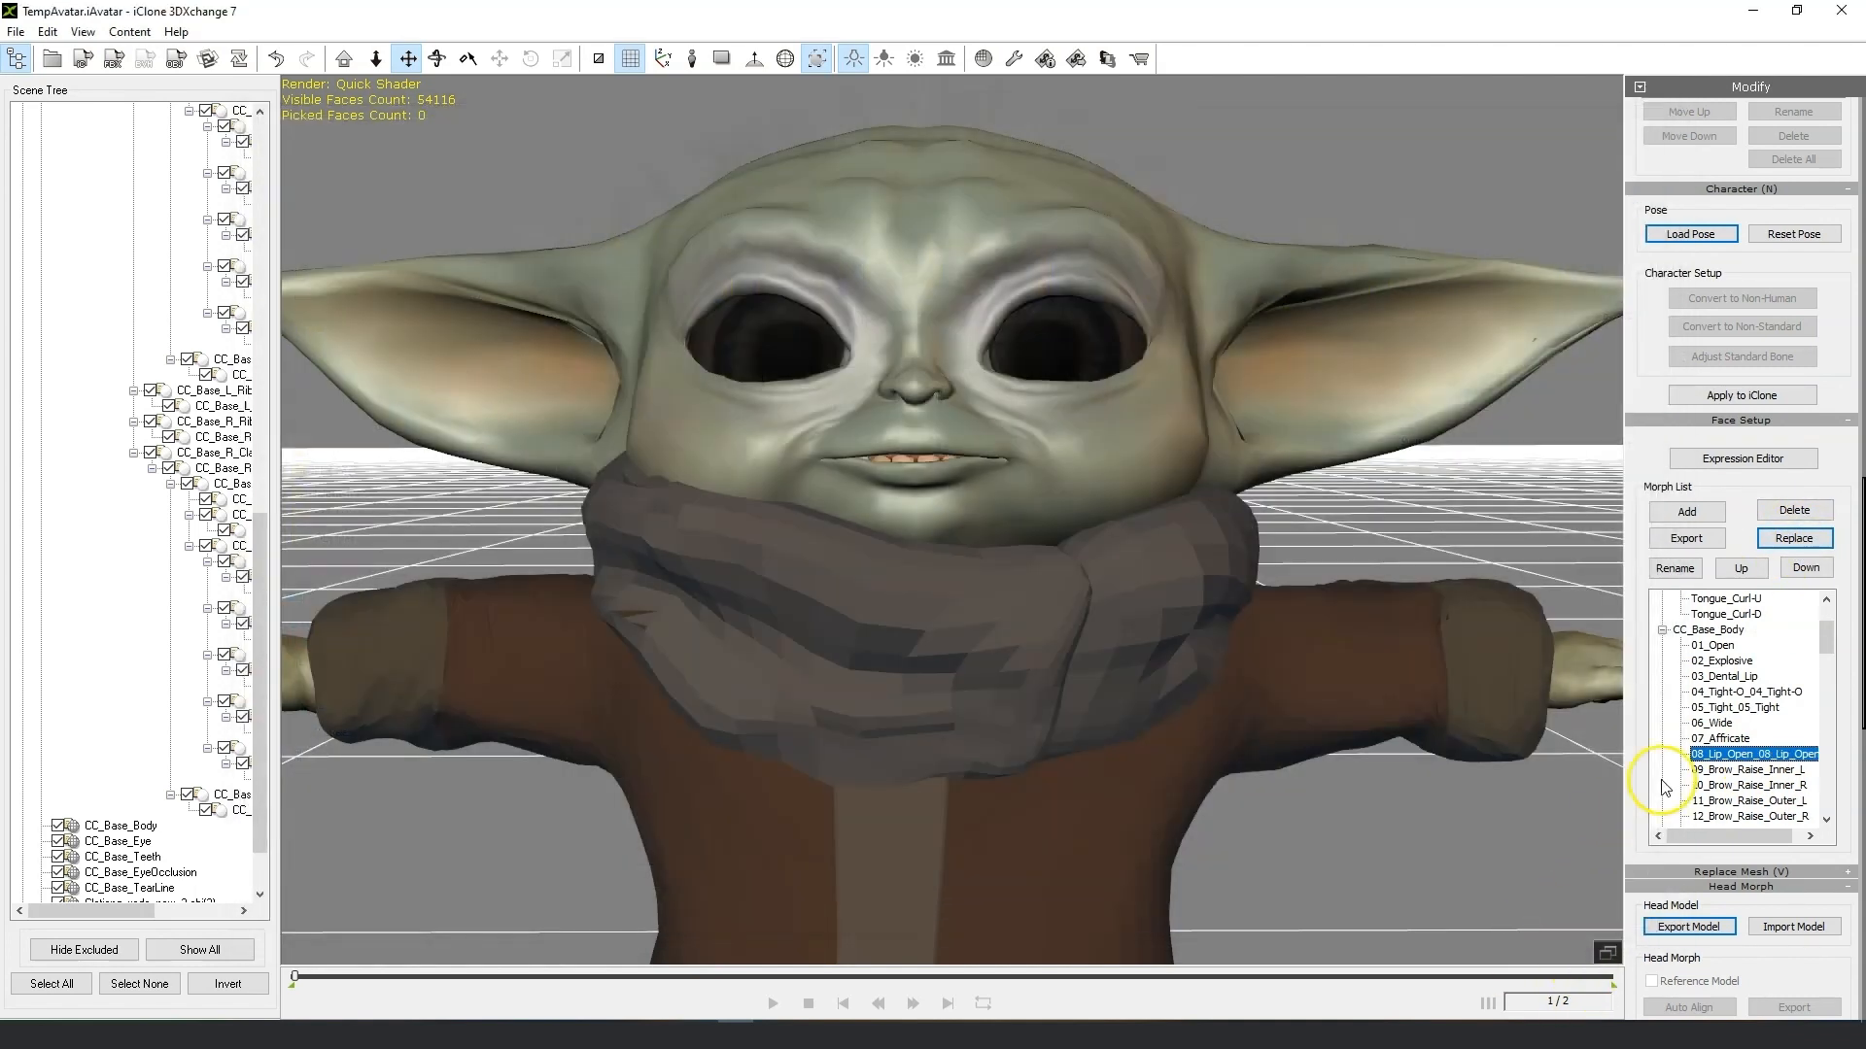
Replace the 17_Eye_Blink morph with 17_Eye_Blink.obj from the Morph fix folder.
scroll(1713, 762, "down", 2)
scroll(1798, 752, "down", 1)
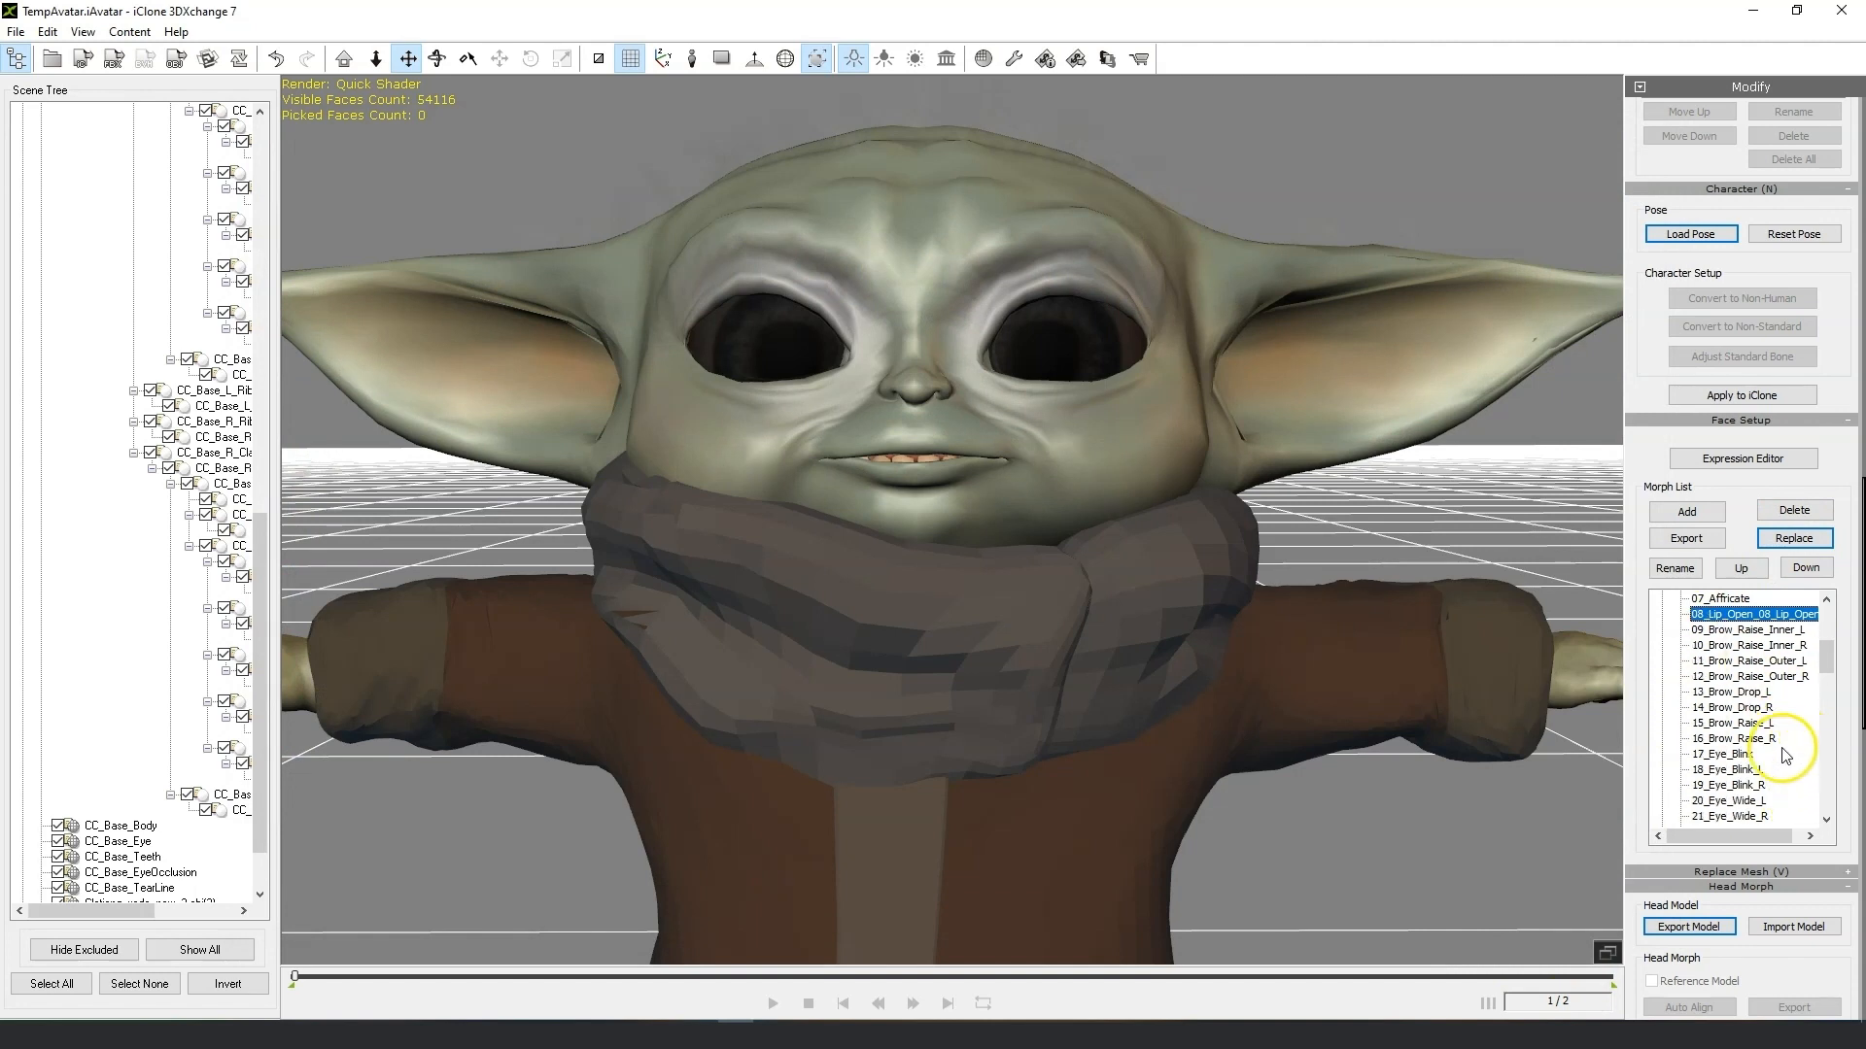
left_click(1729, 756)
left_click(1788, 540)
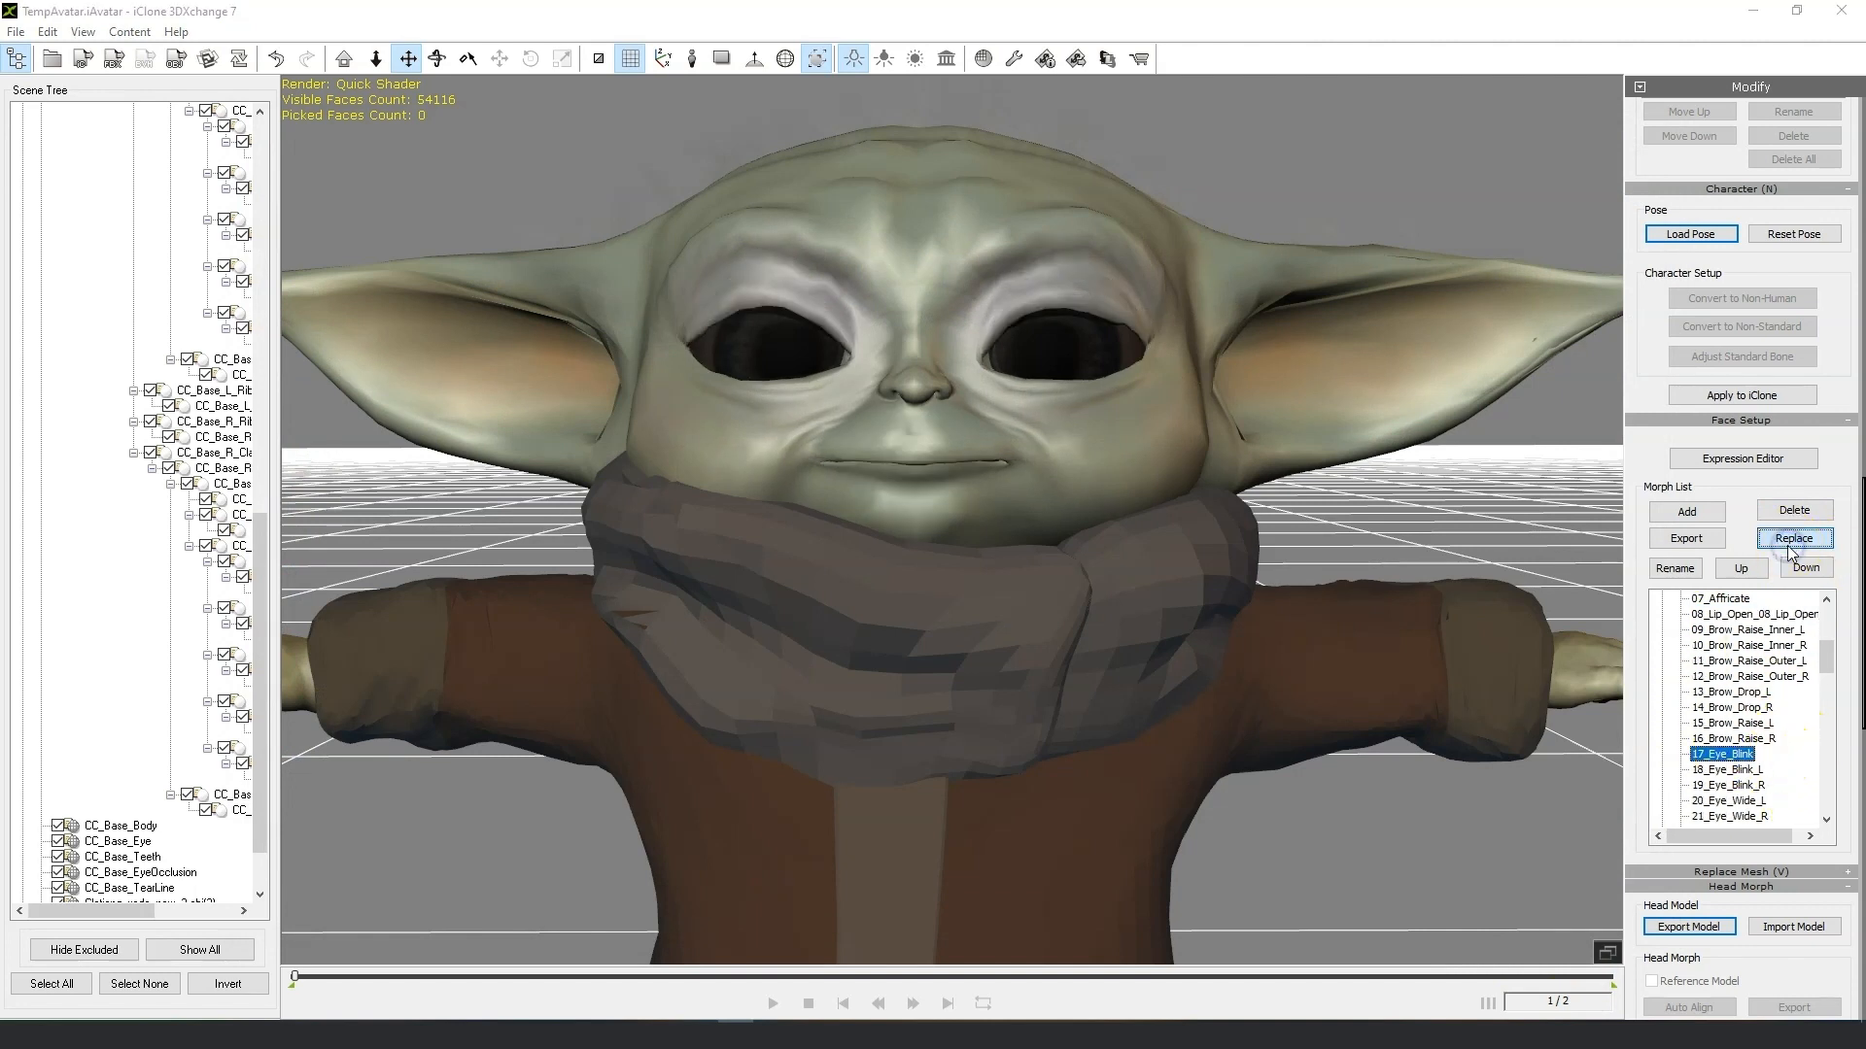
left_click(957, 389)
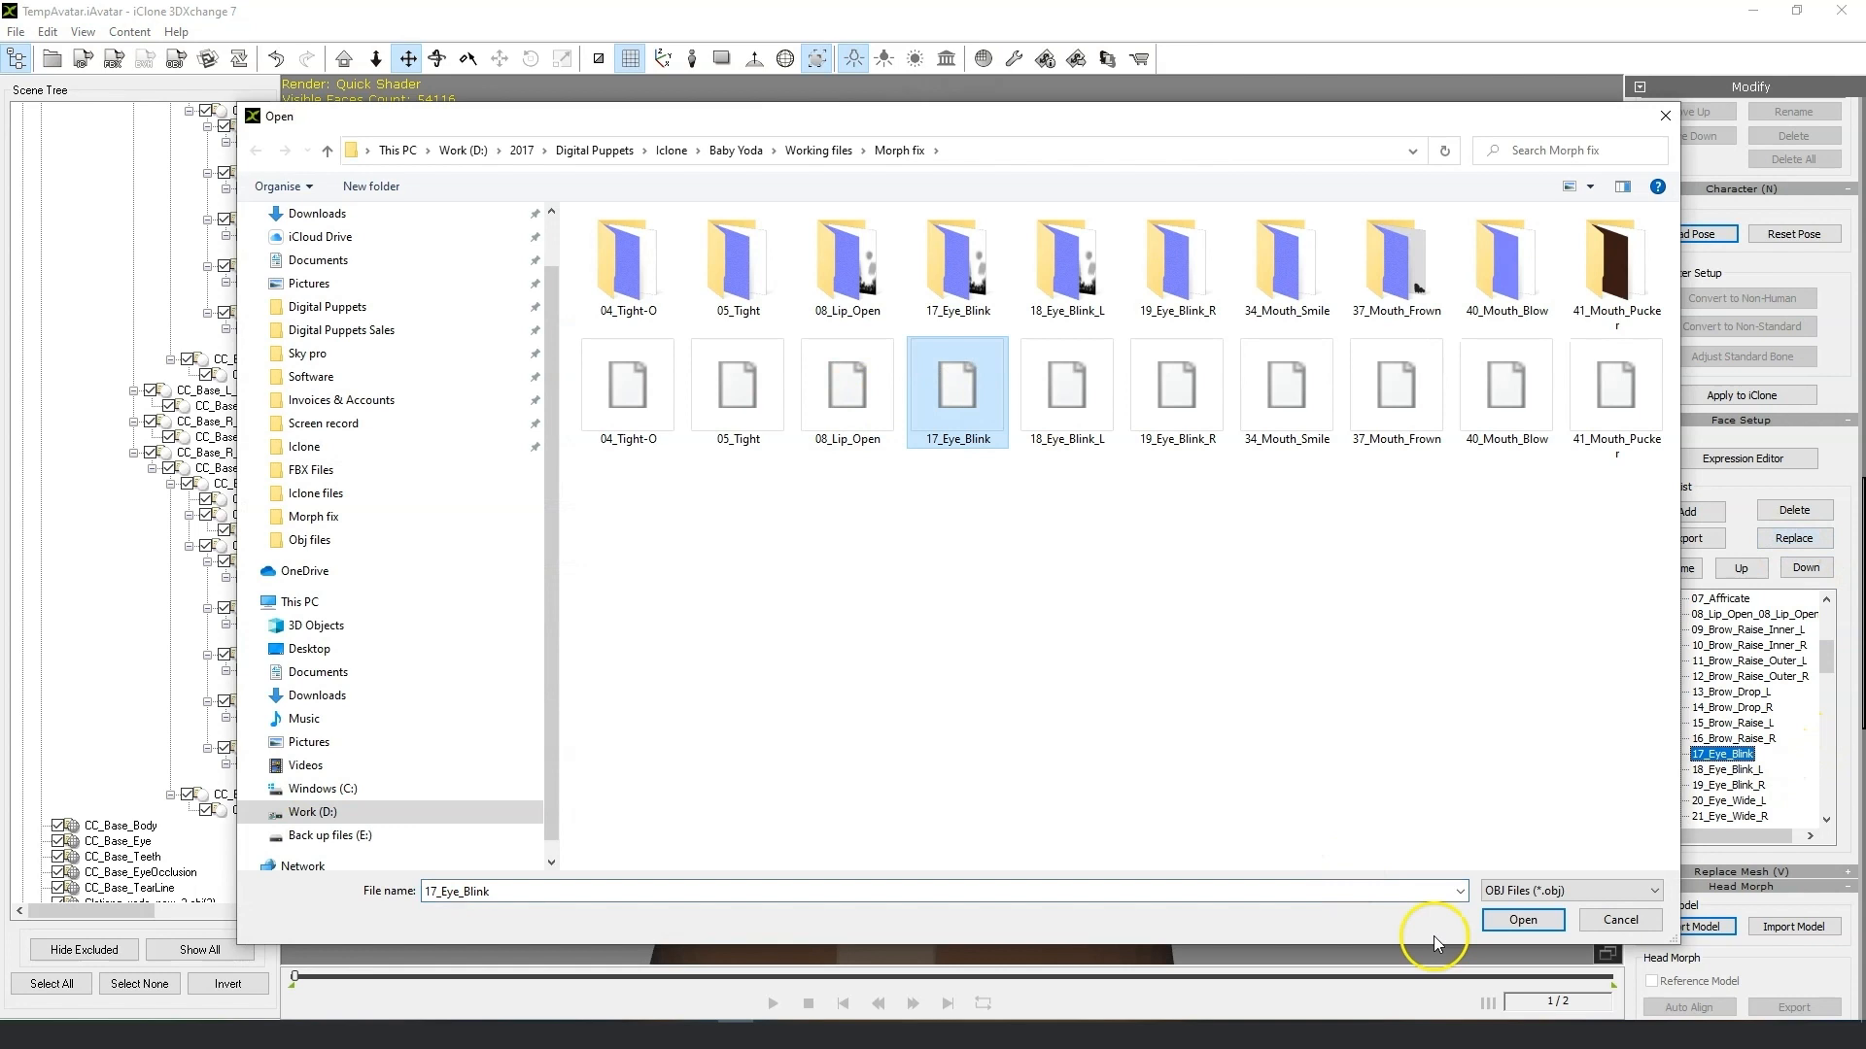
left_click(1545, 919)
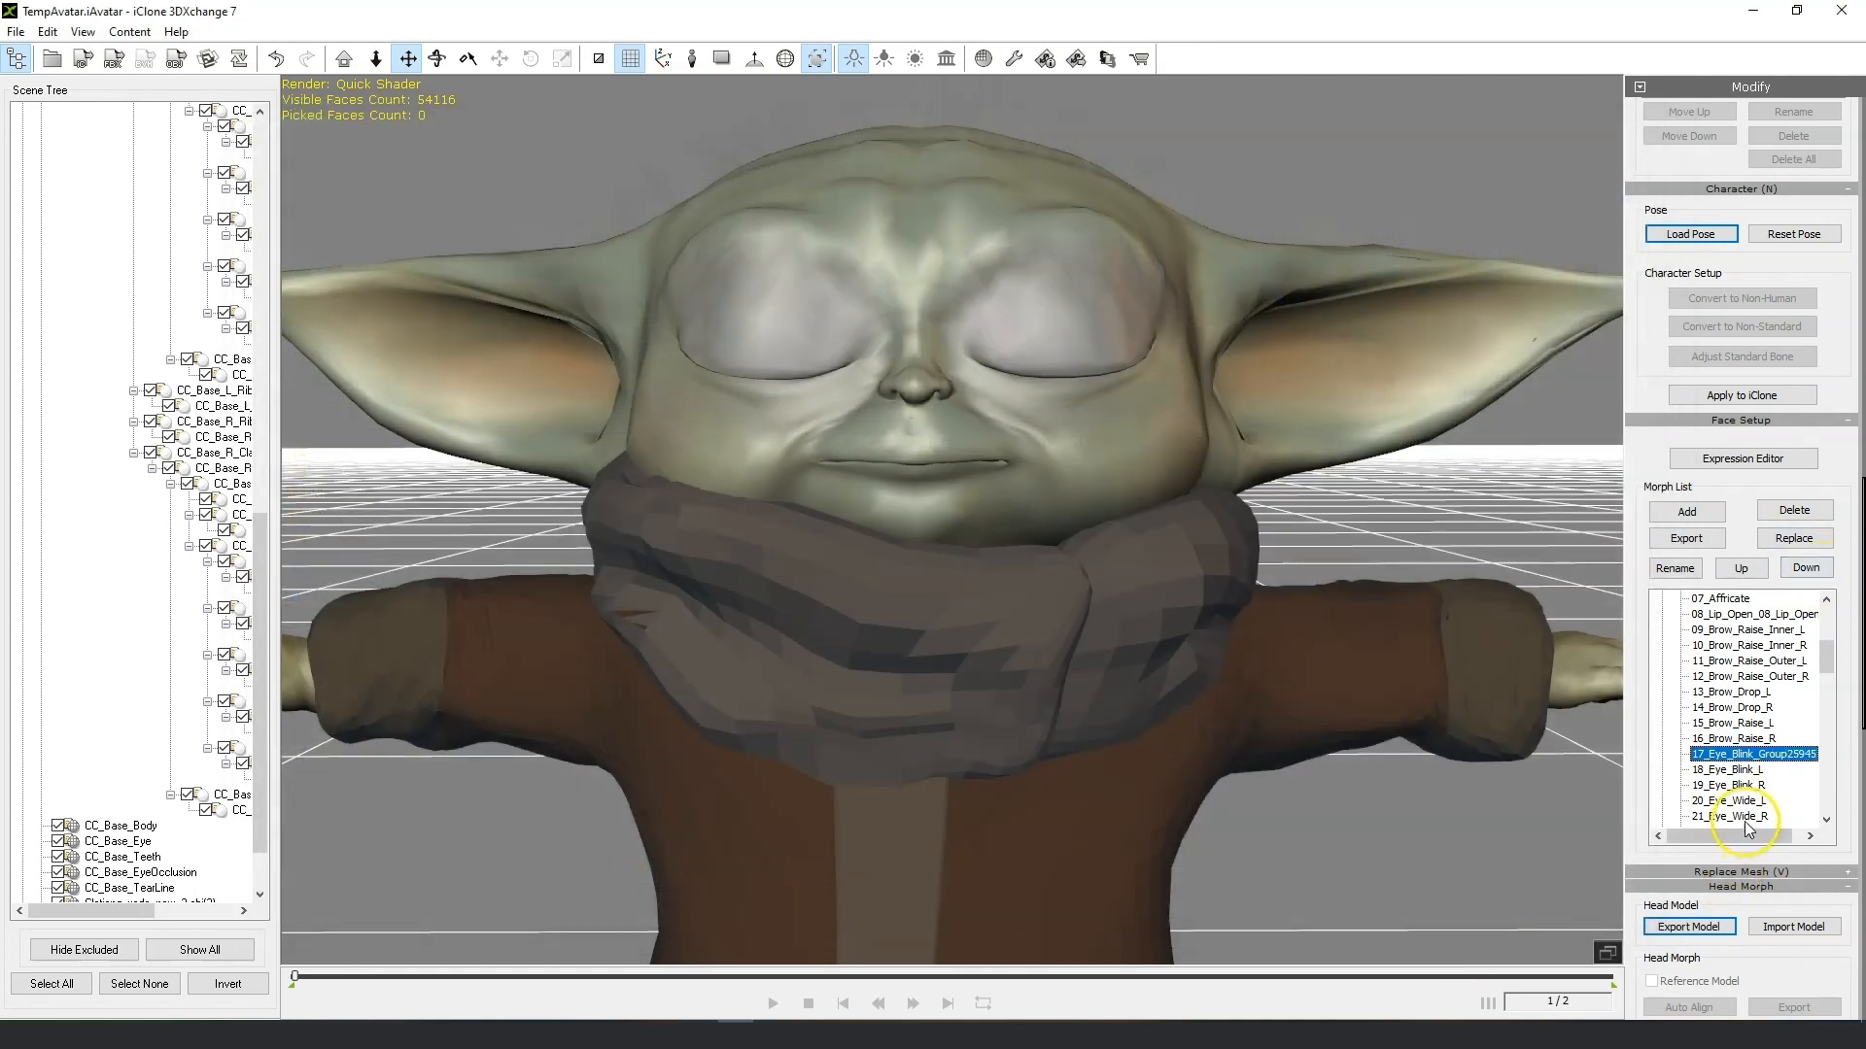
Replace the 18_Eye_Blink_L morph with 18_Eye_Blink_L.obj from the Morph fix folder.
left_click(1755, 771)
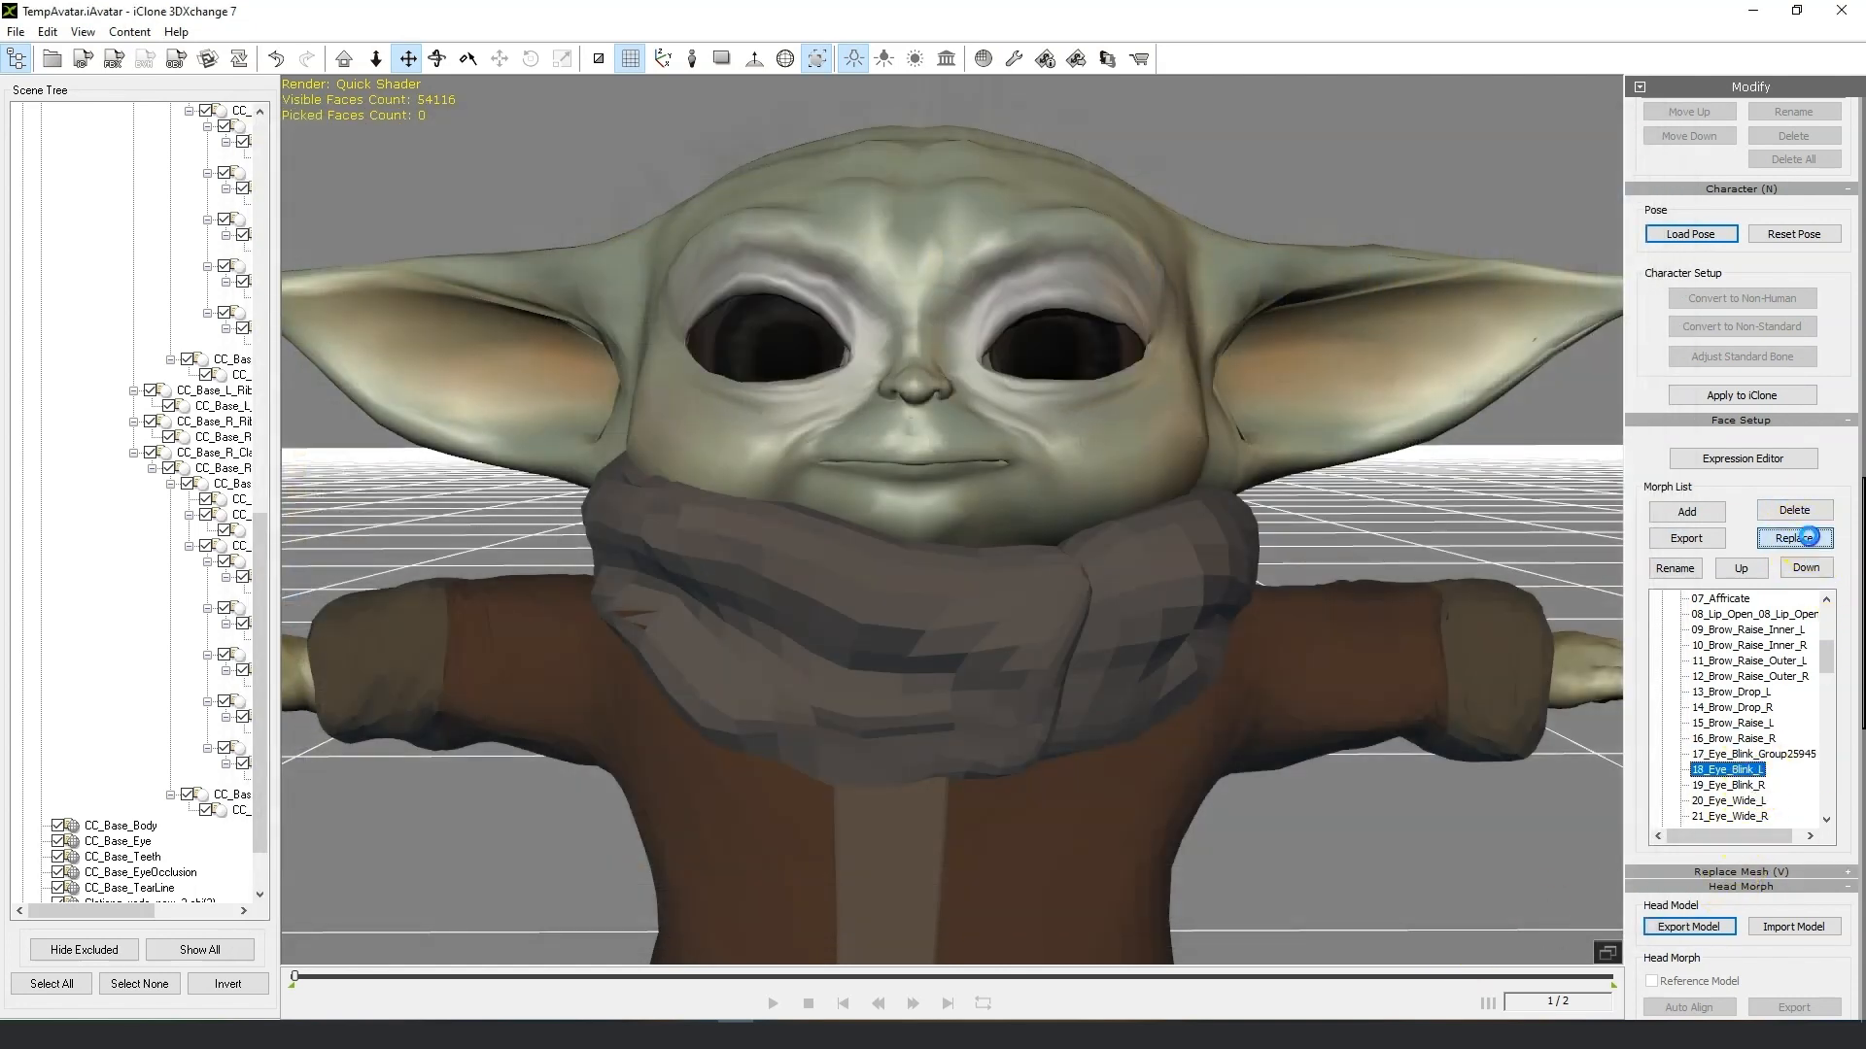
left_click(1808, 537)
left_click(1072, 390)
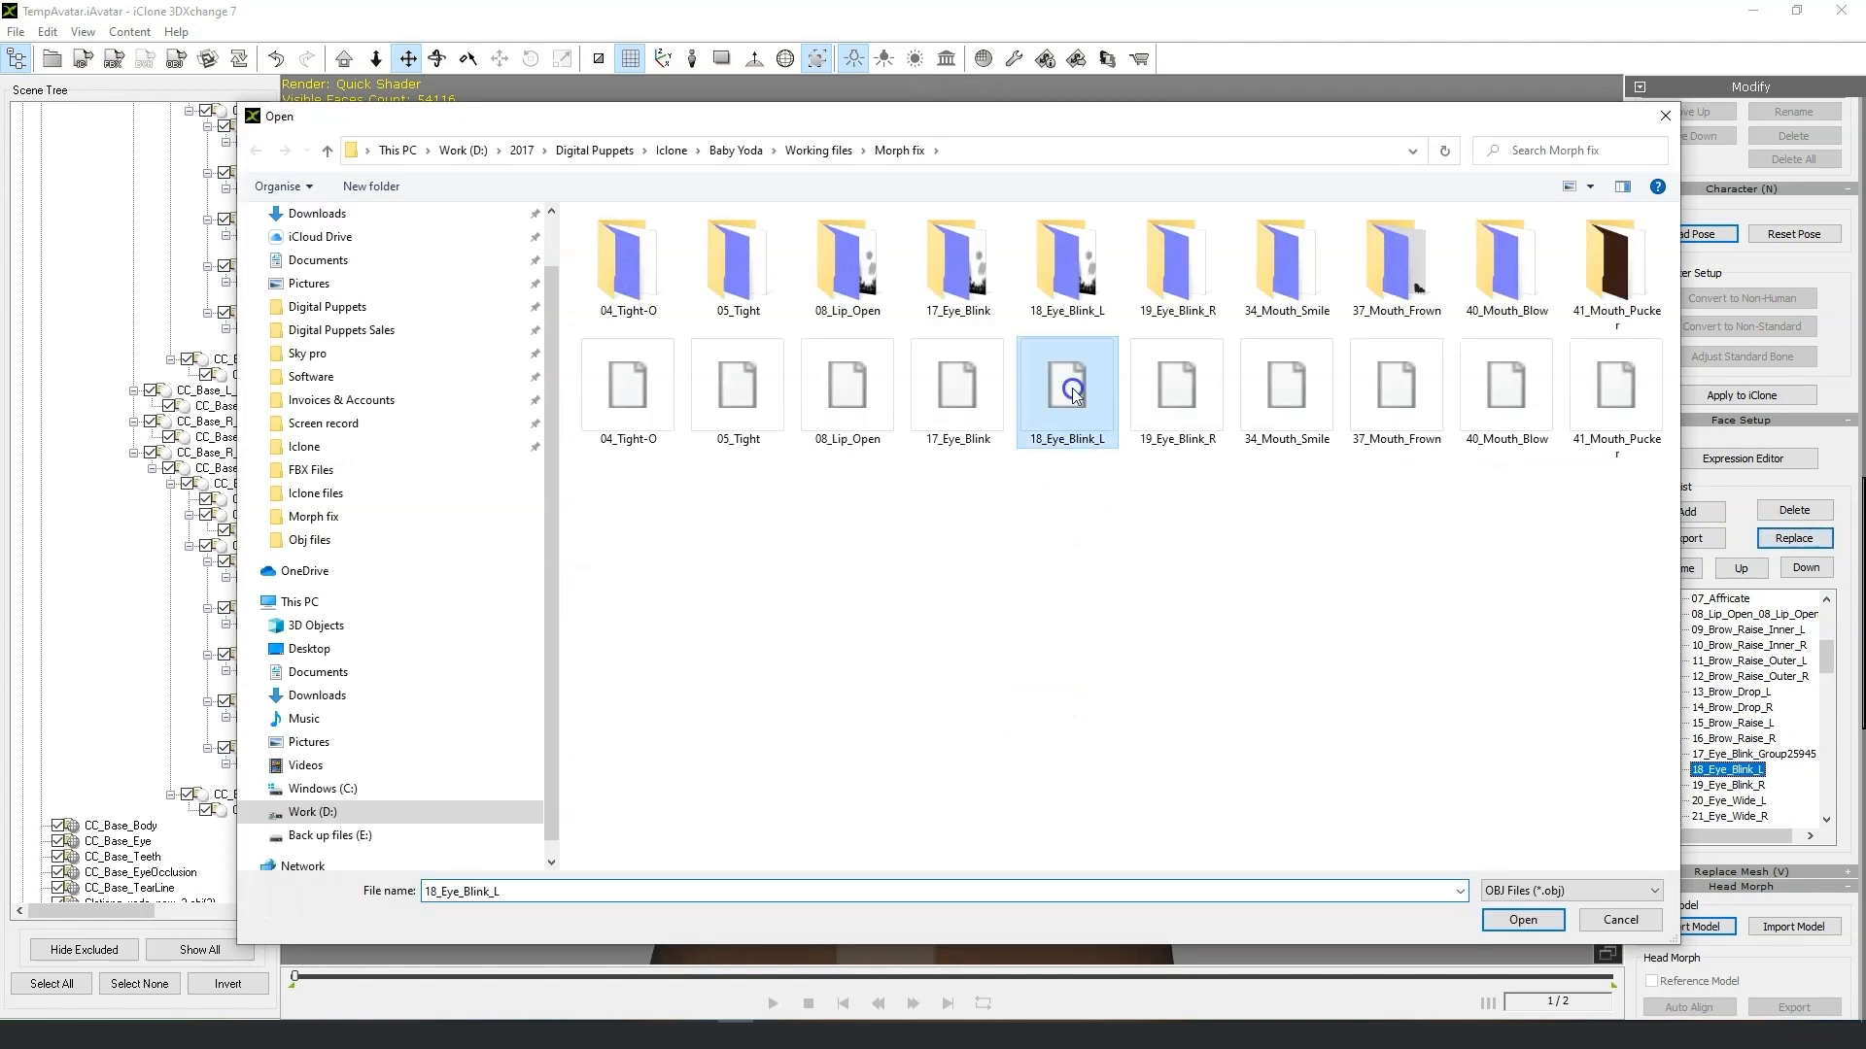
left_click(1502, 920)
Replace the 19_Eye_Blink_R morph with 19_Eye_Blink_R.obj from the Morph fix folder.
left_click(1739, 786)
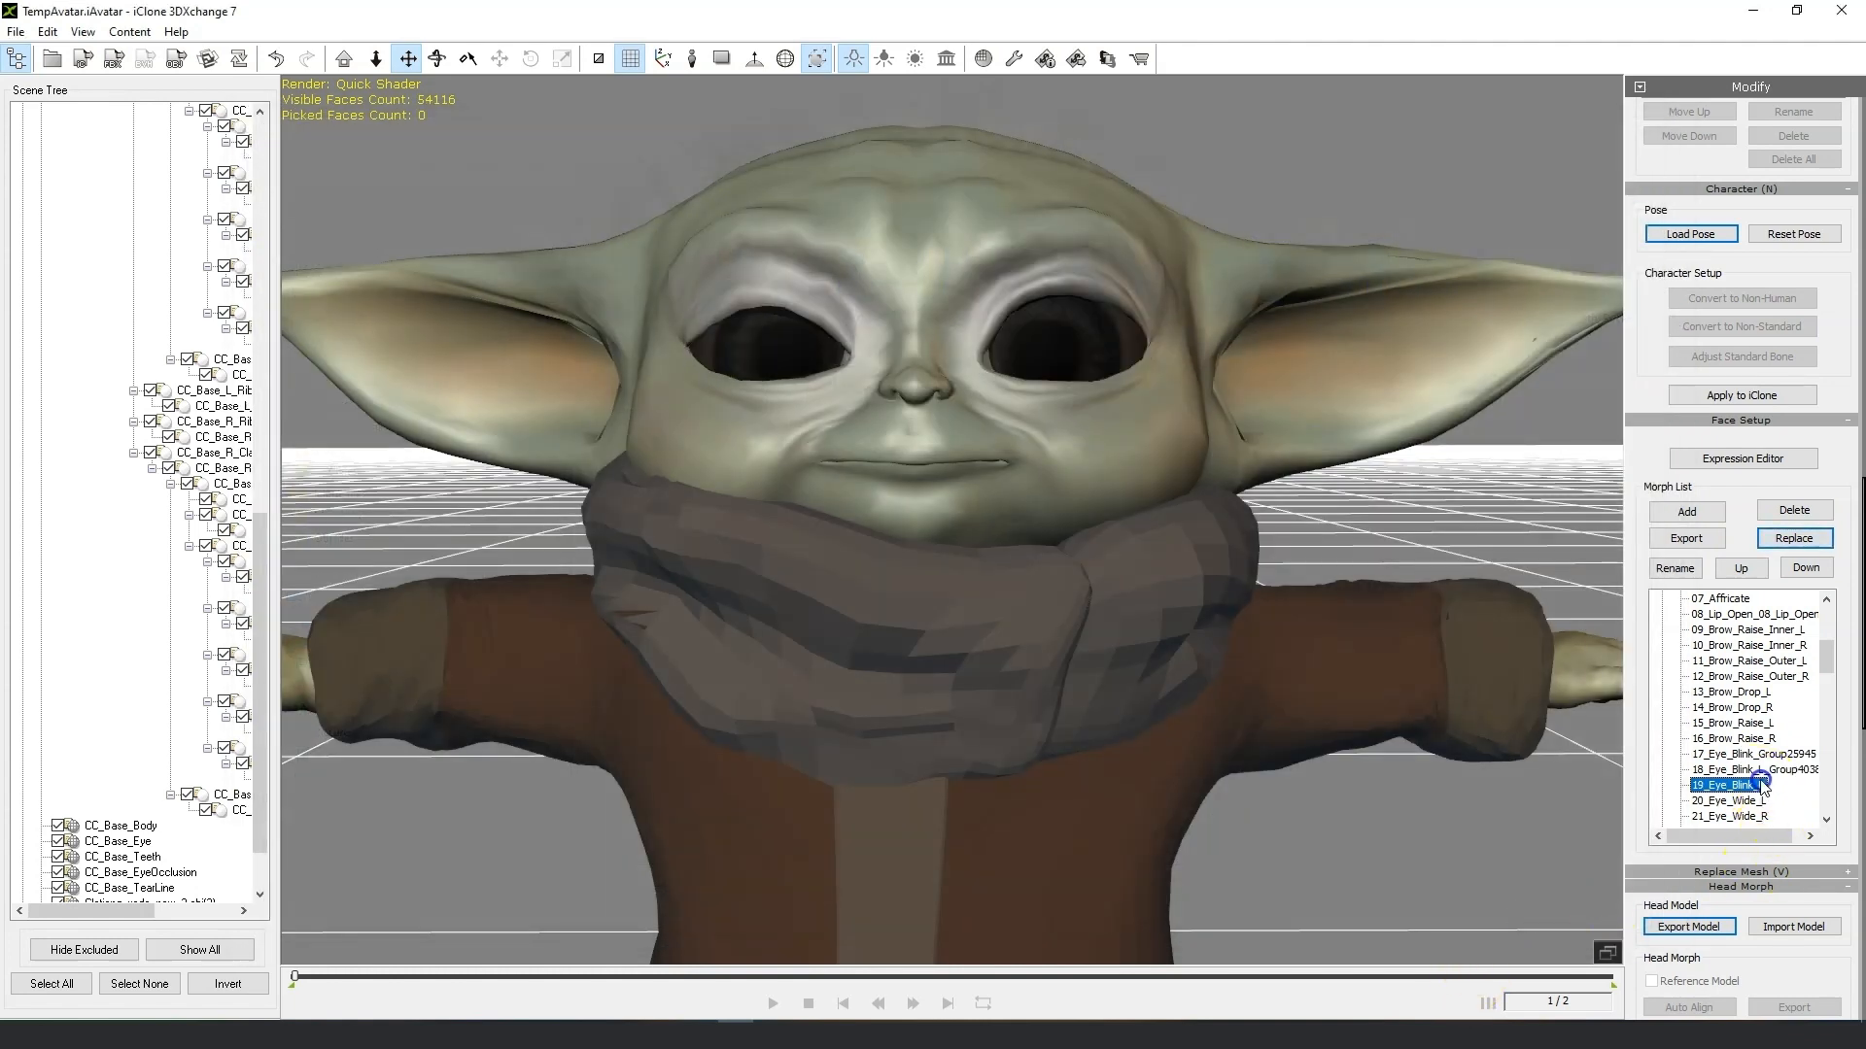
left_click(1788, 540)
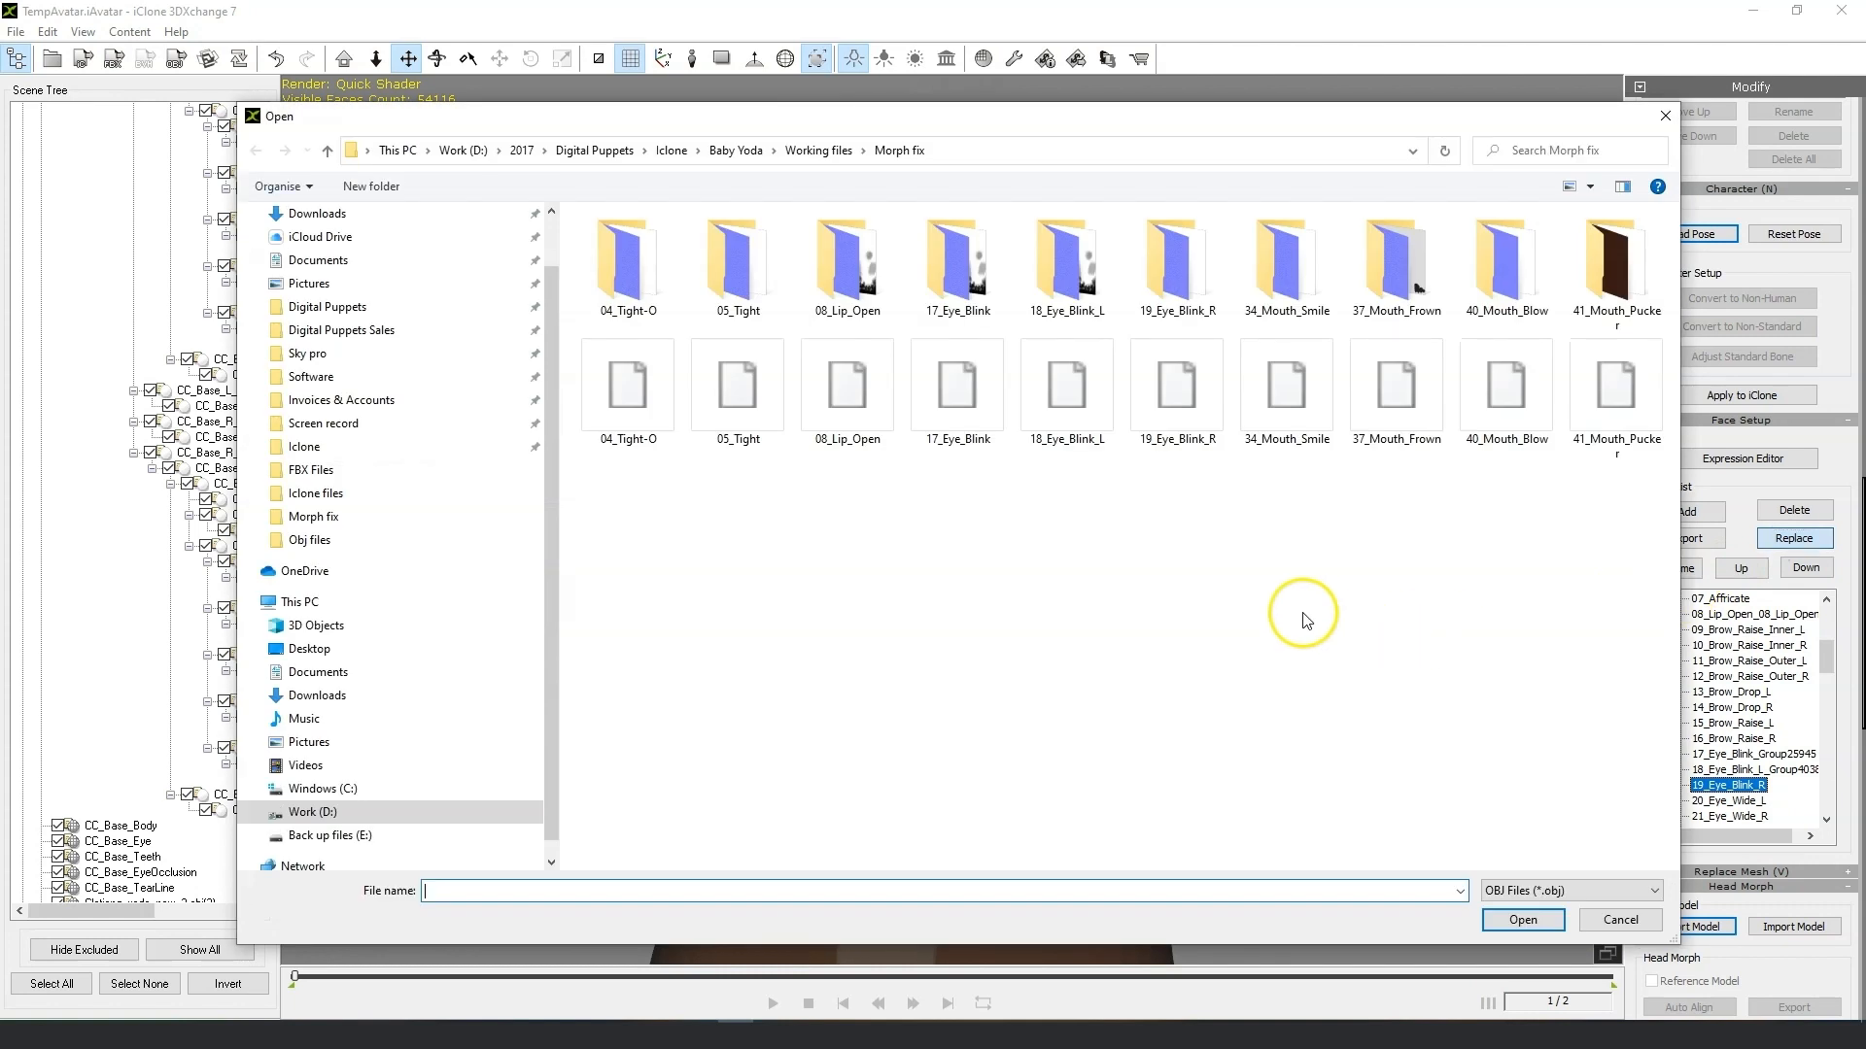
left_click(1194, 380)
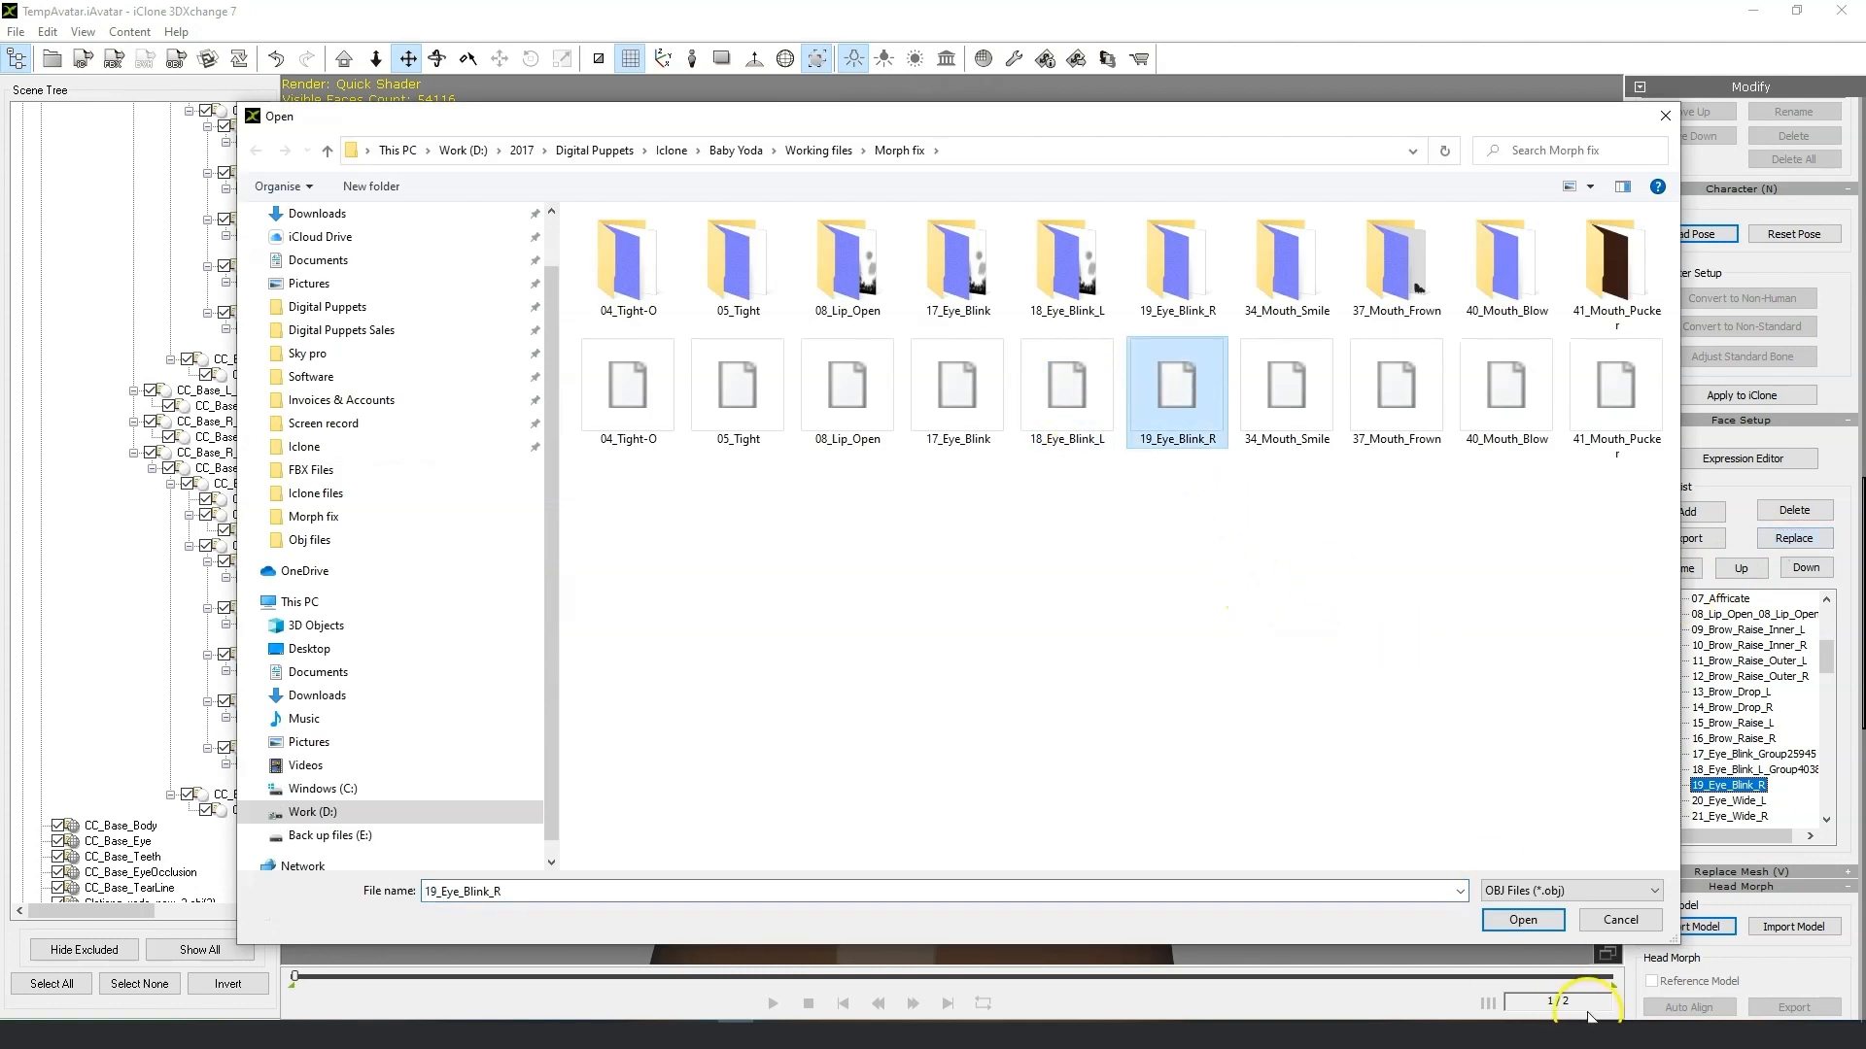
left_click(1483, 918)
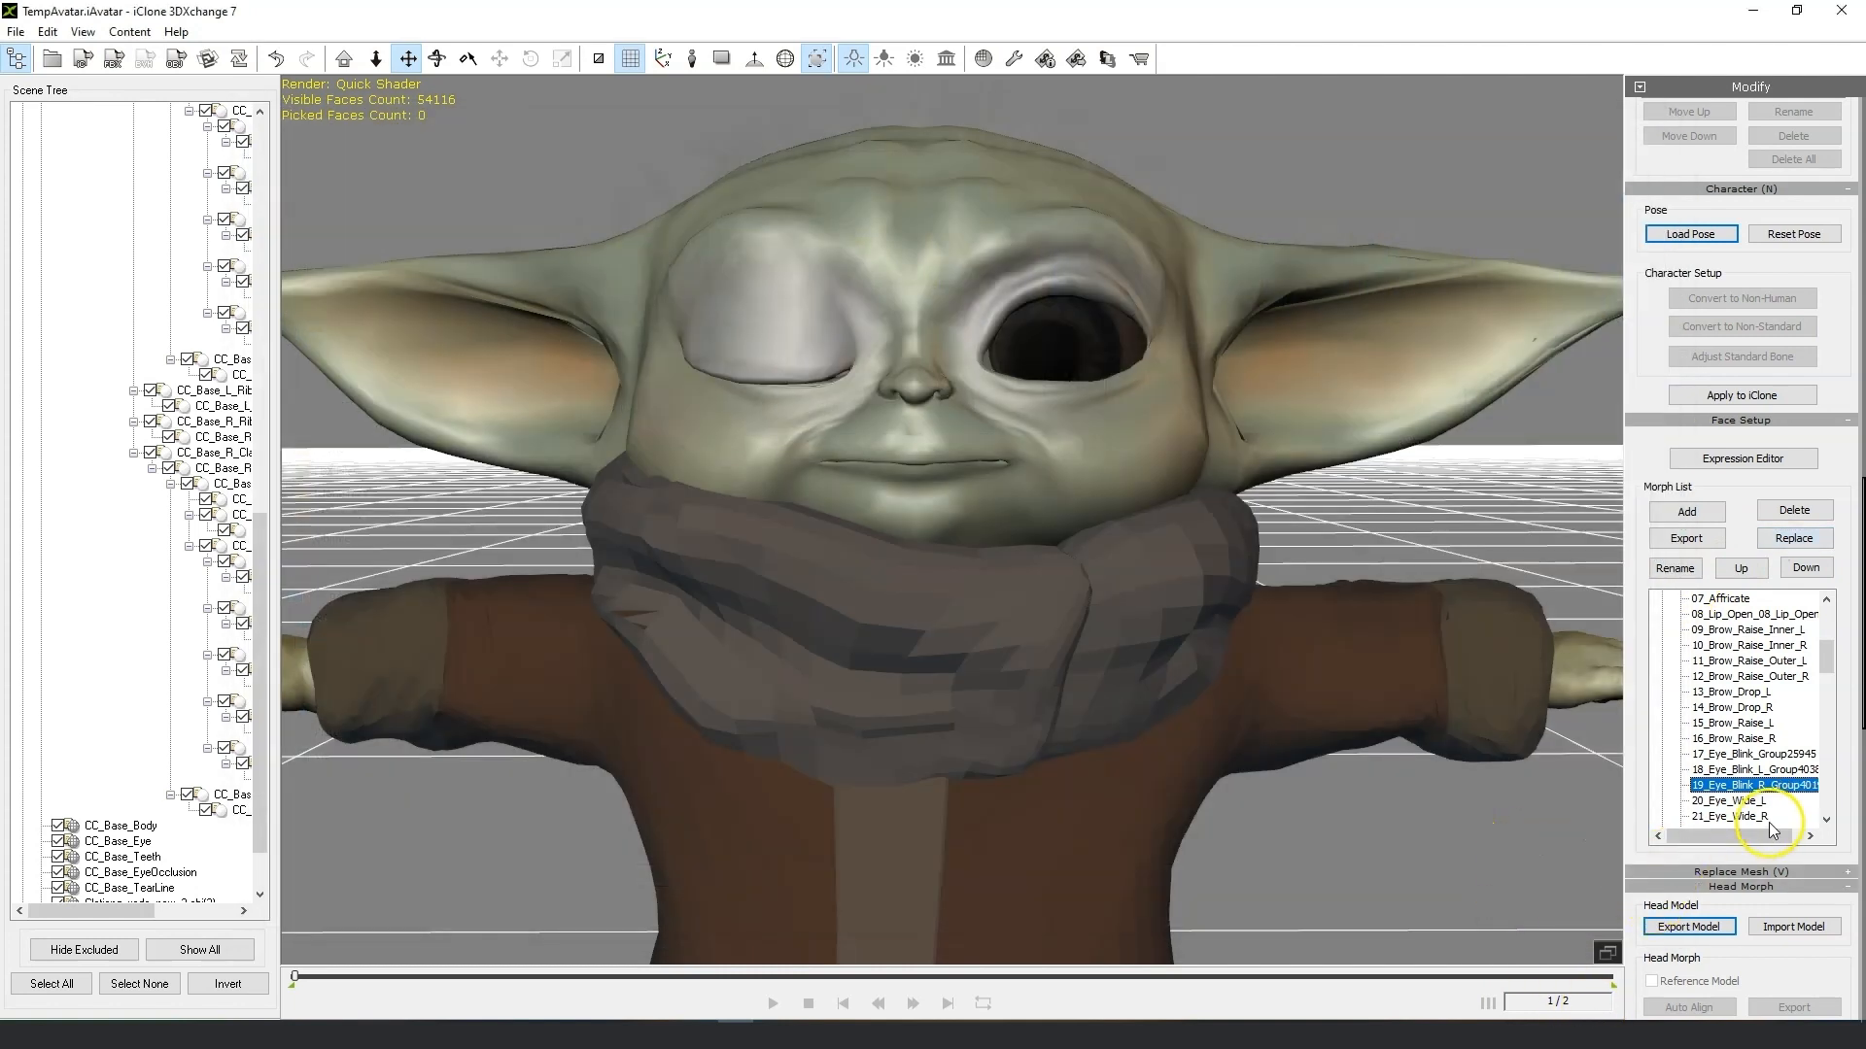
Replace the 34_Mouth_Smile morph with 34_Mouth_Smile.obj from the Morph fix folder.
left_click_drag(1828, 693, 1828, 701)
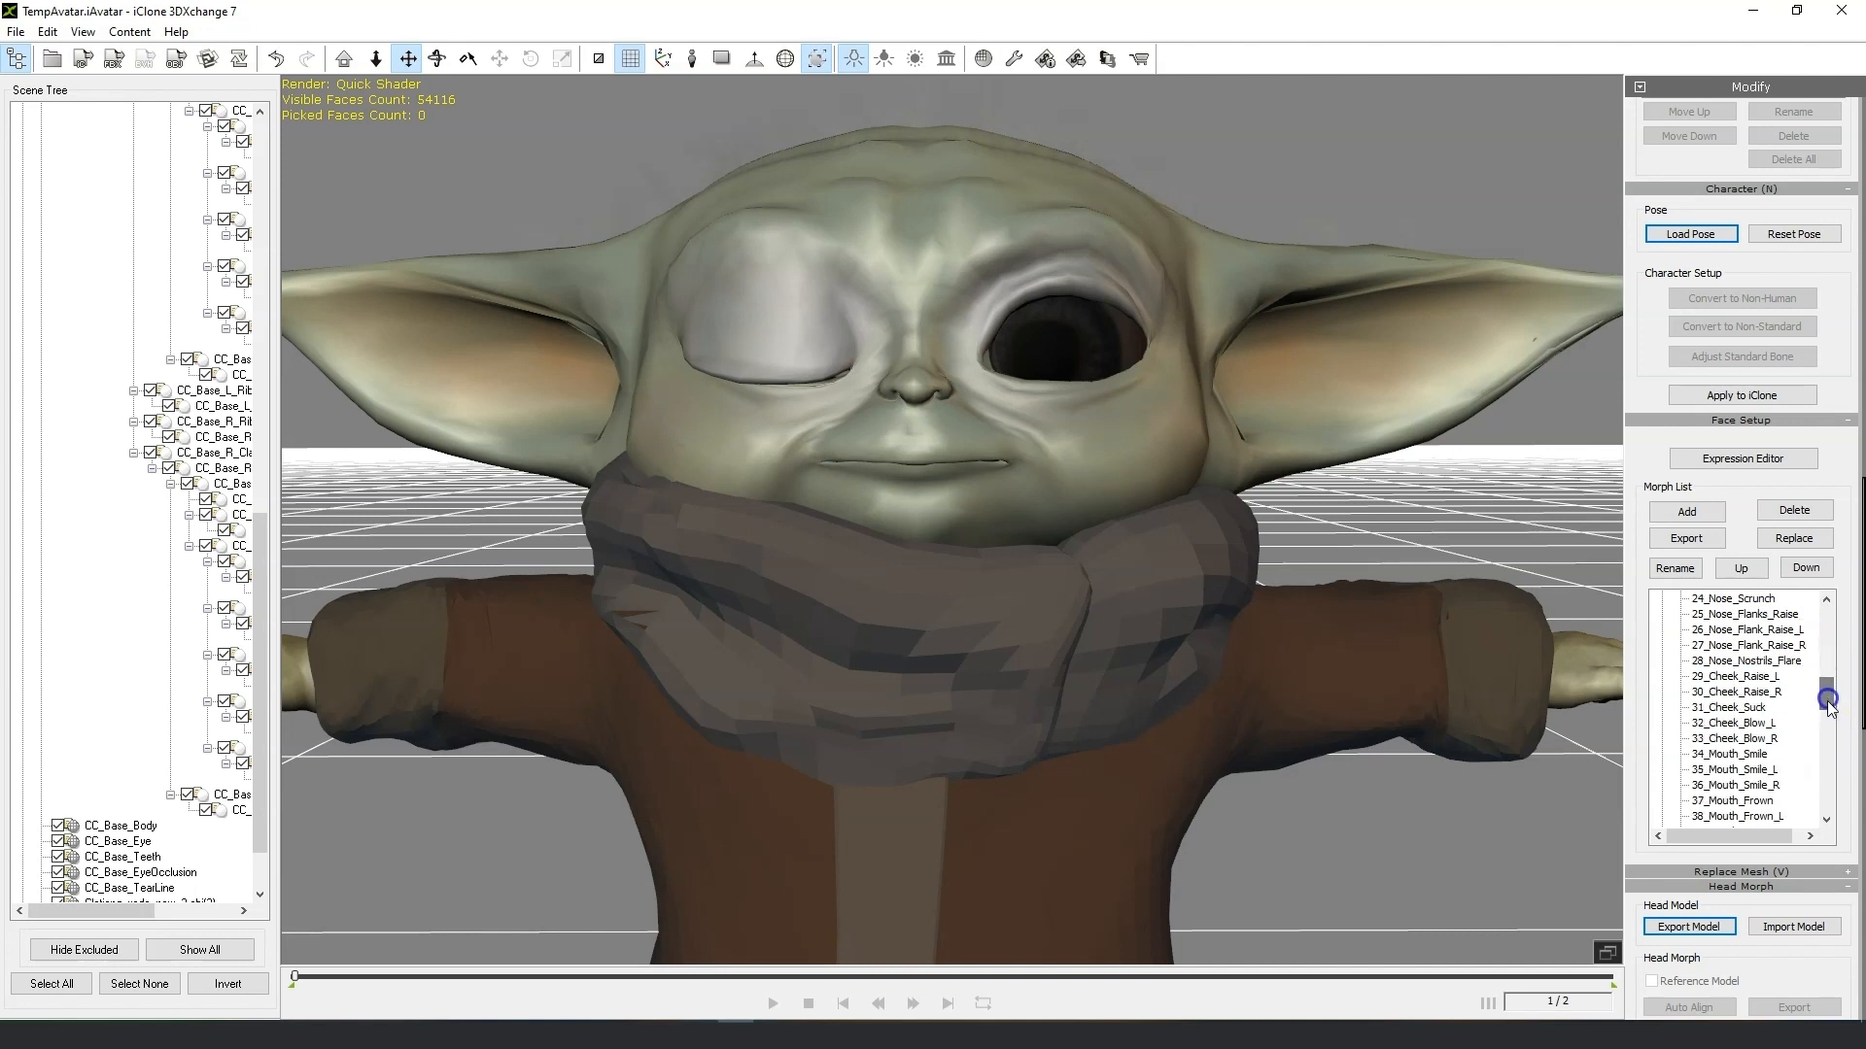
left_click(1737, 754)
left_click(1817, 539)
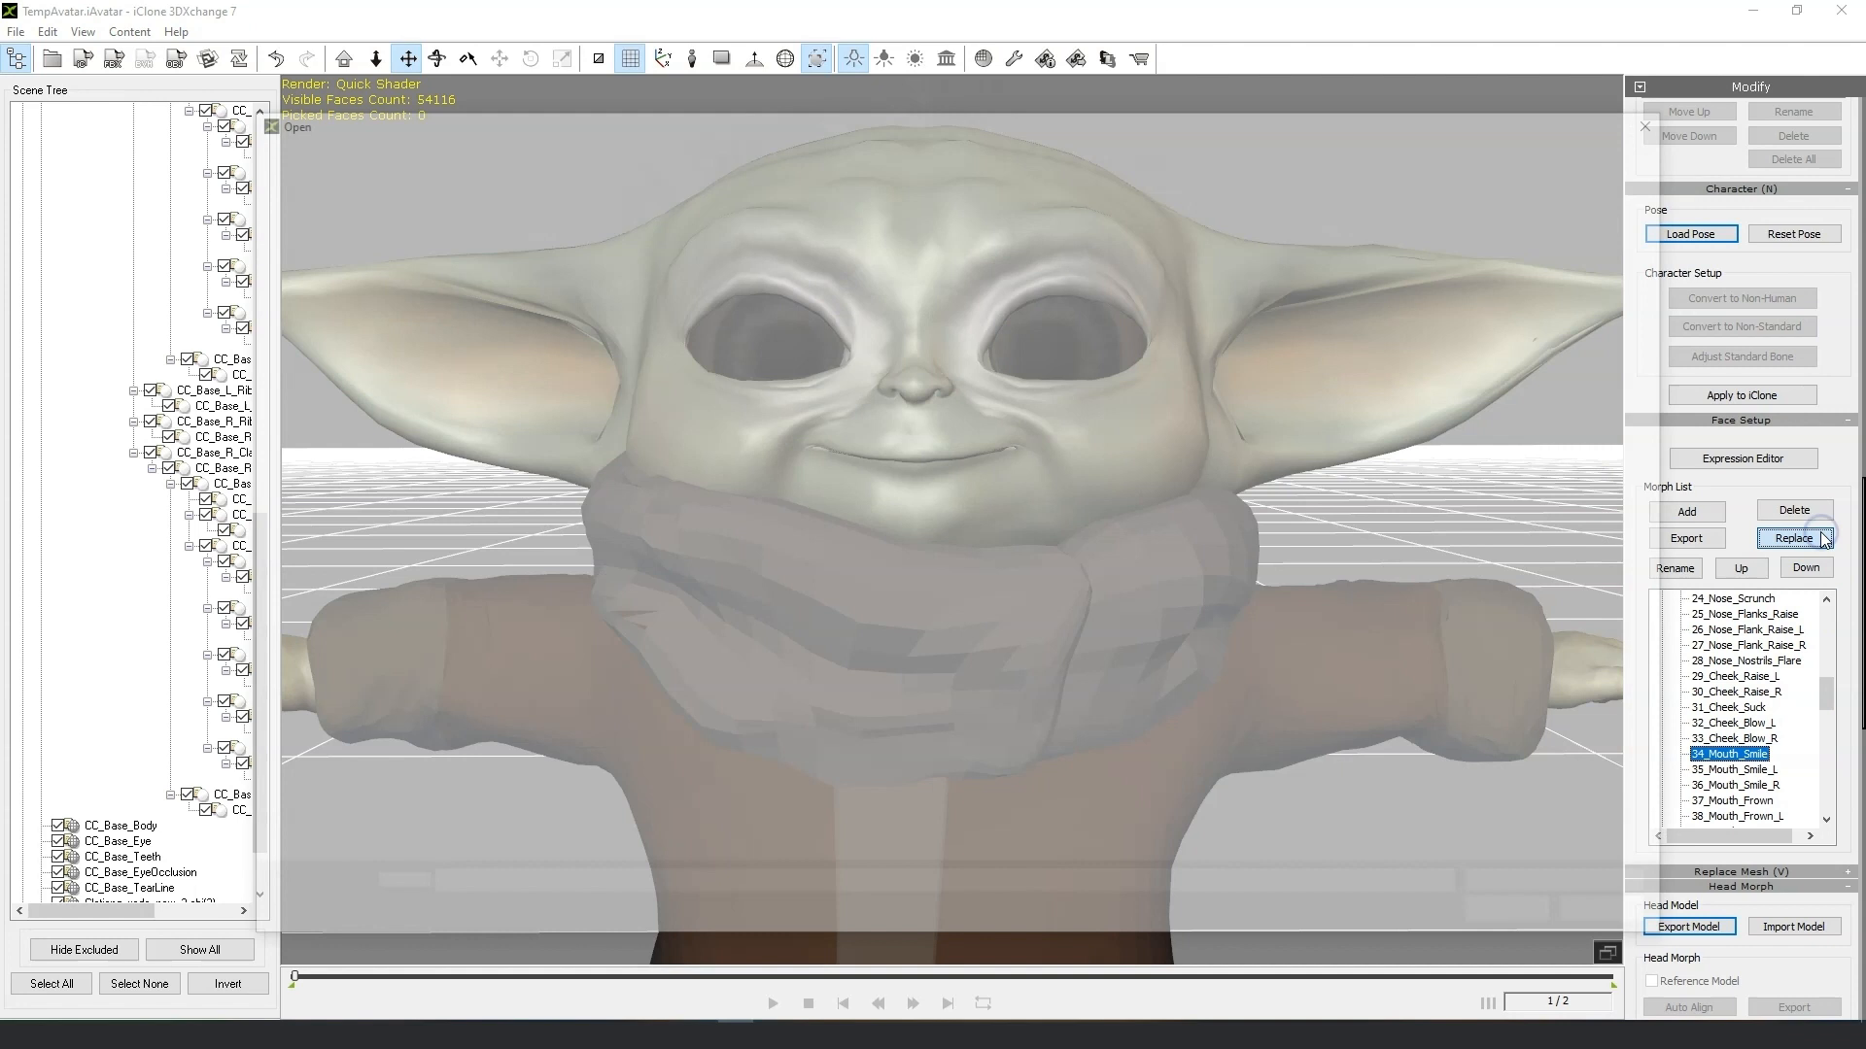
left_click(1295, 388)
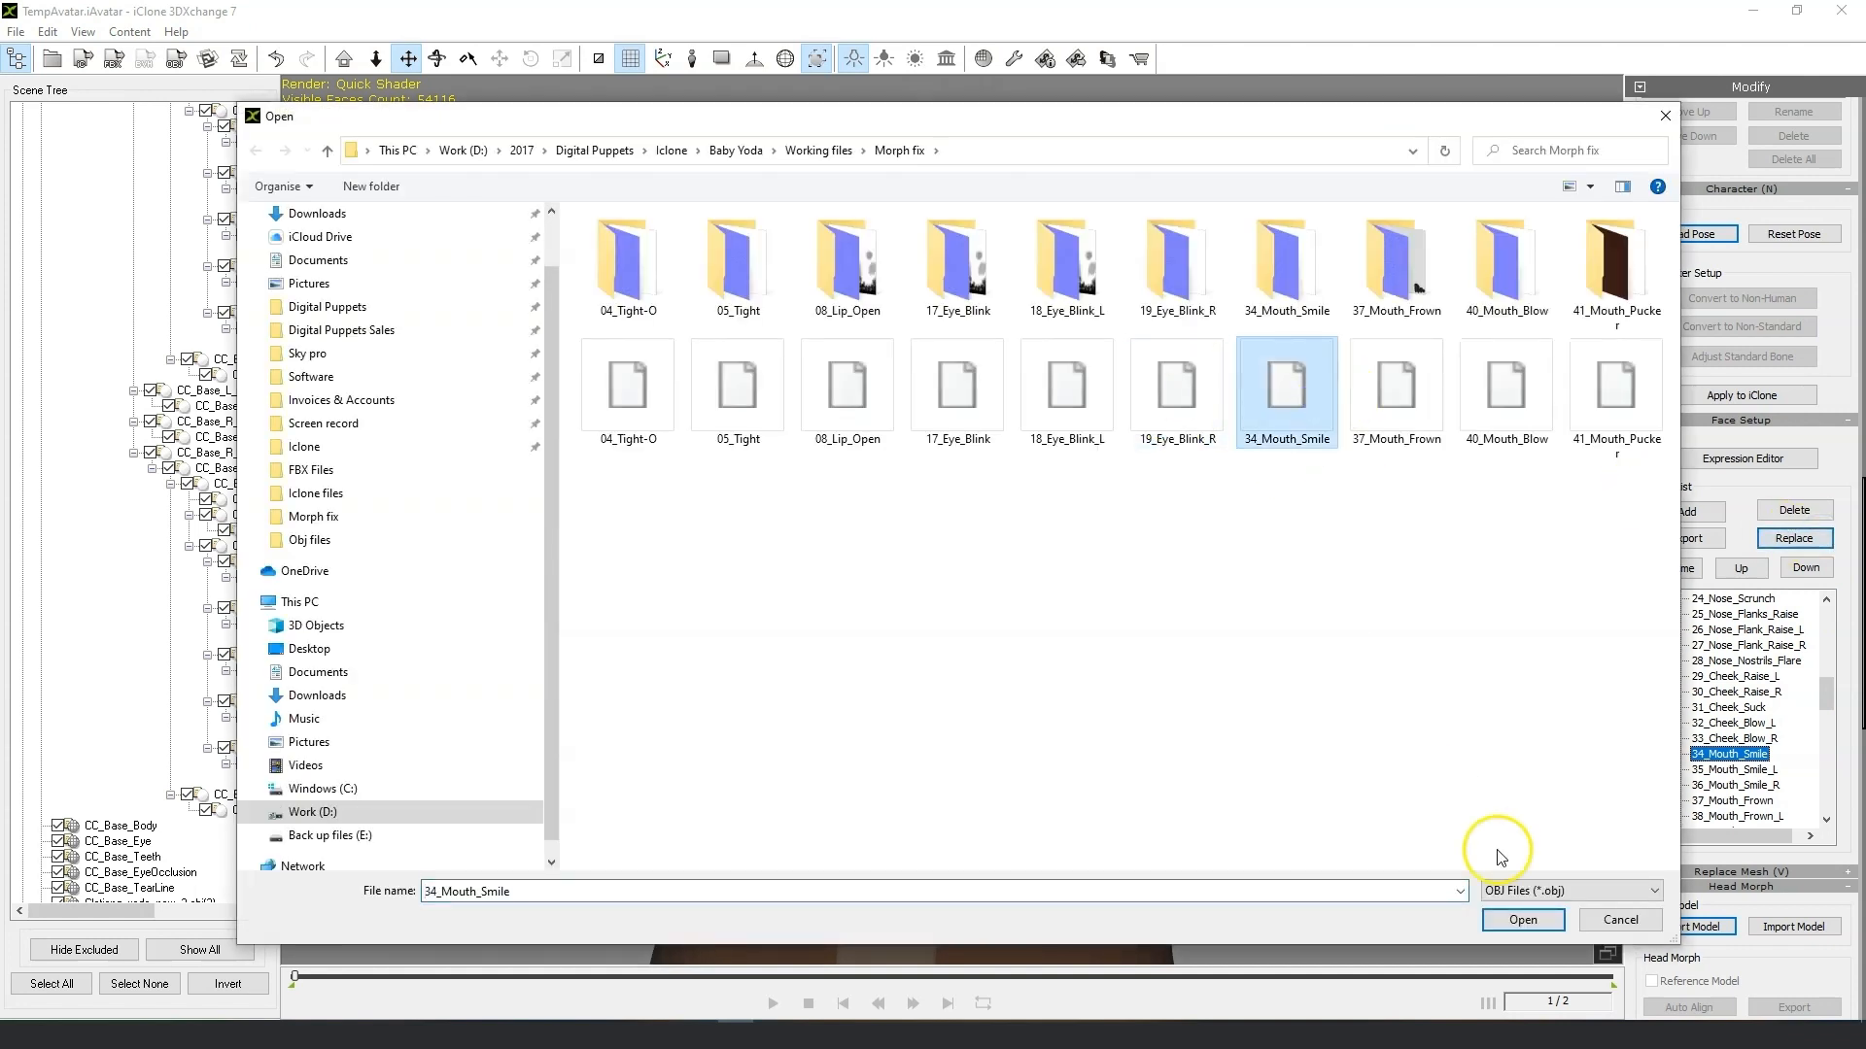
left_click(1523, 920)
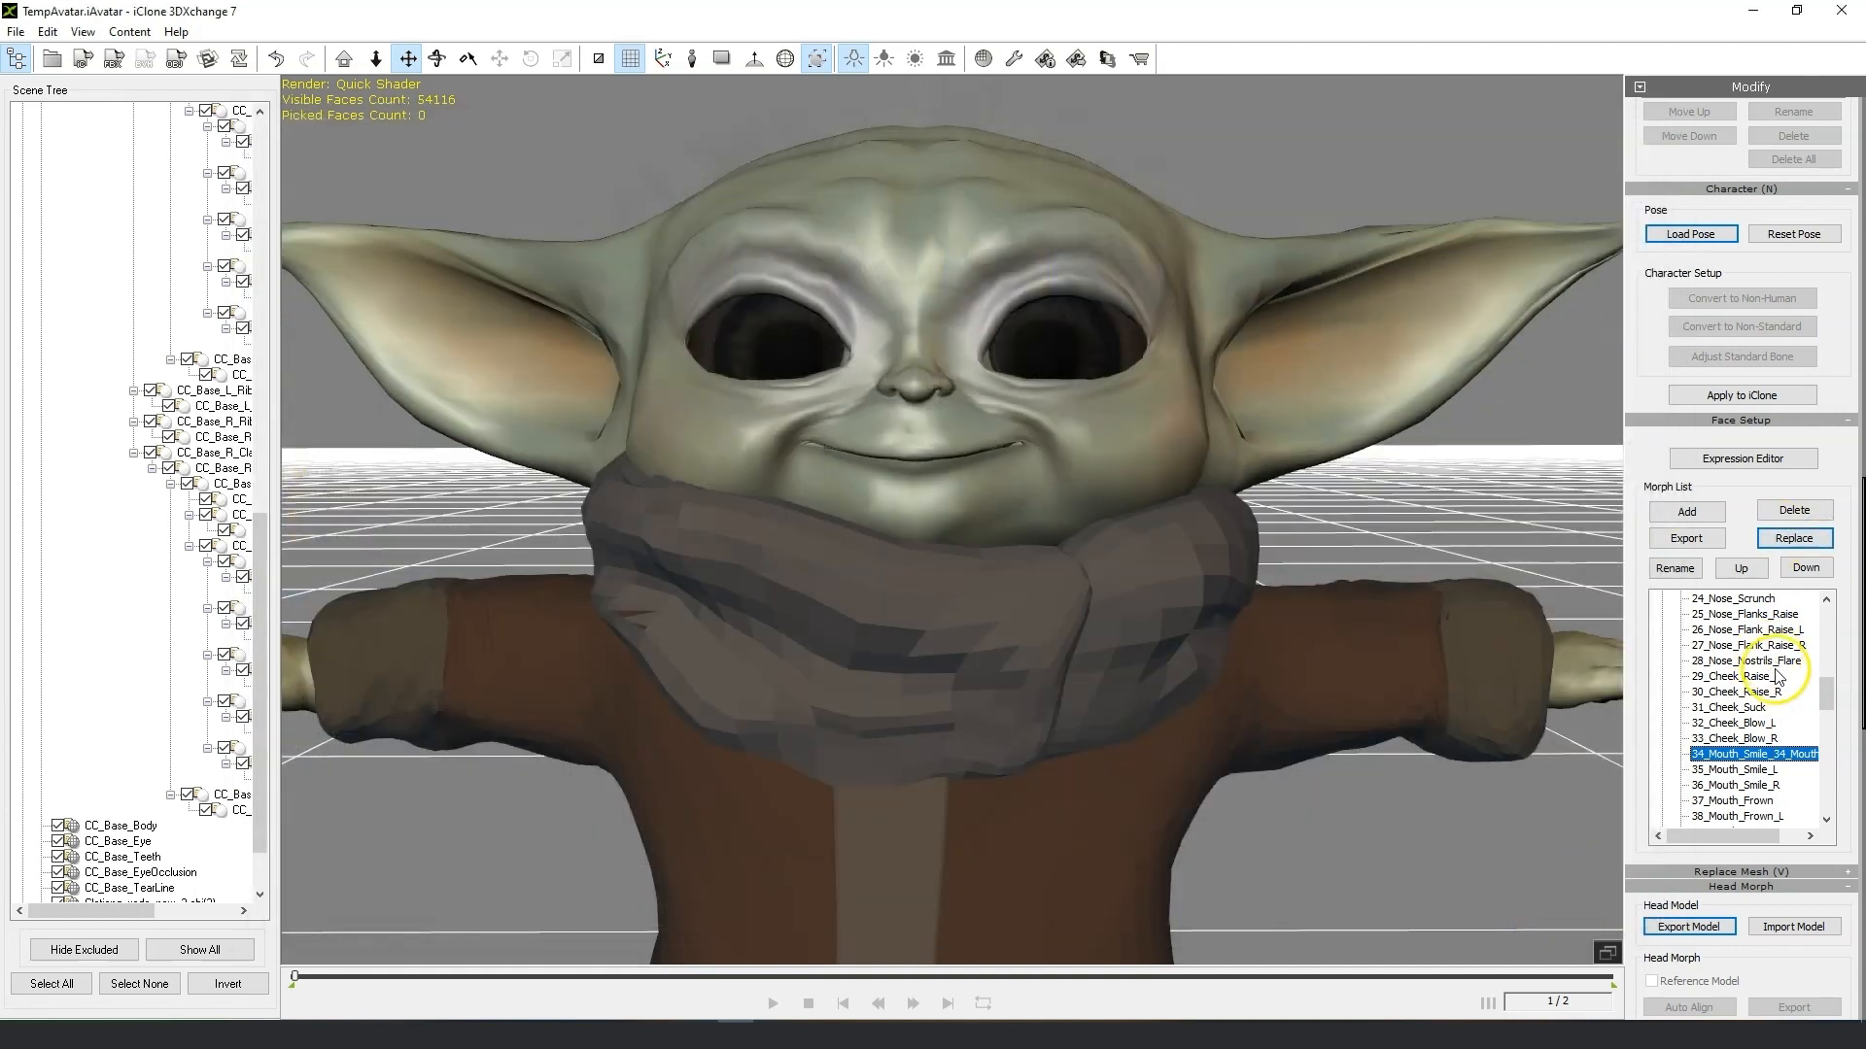
Replace the 37_Mouth_Frown morph with 37_Mouth_Frown.obj from the Morph fix folder.
left_click_drag(1827, 688, 1828, 699)
left_click(1770, 755)
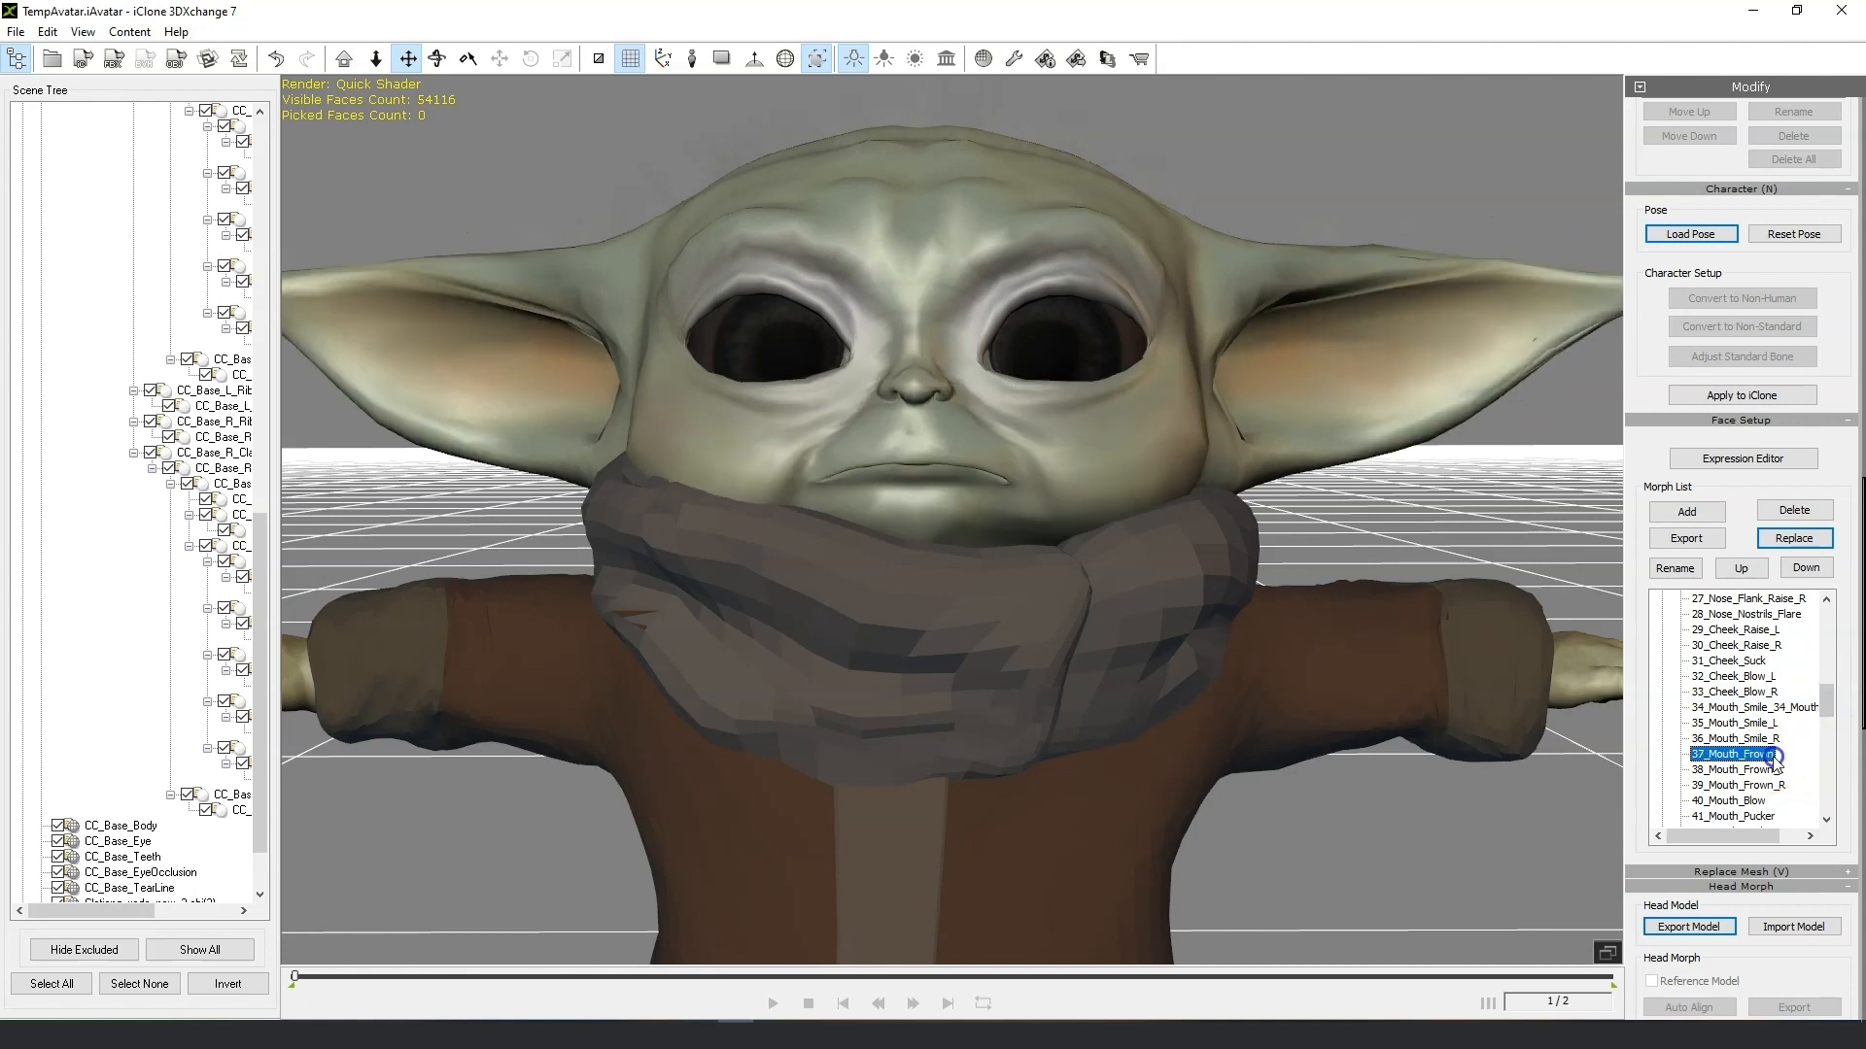
left_click(1795, 538)
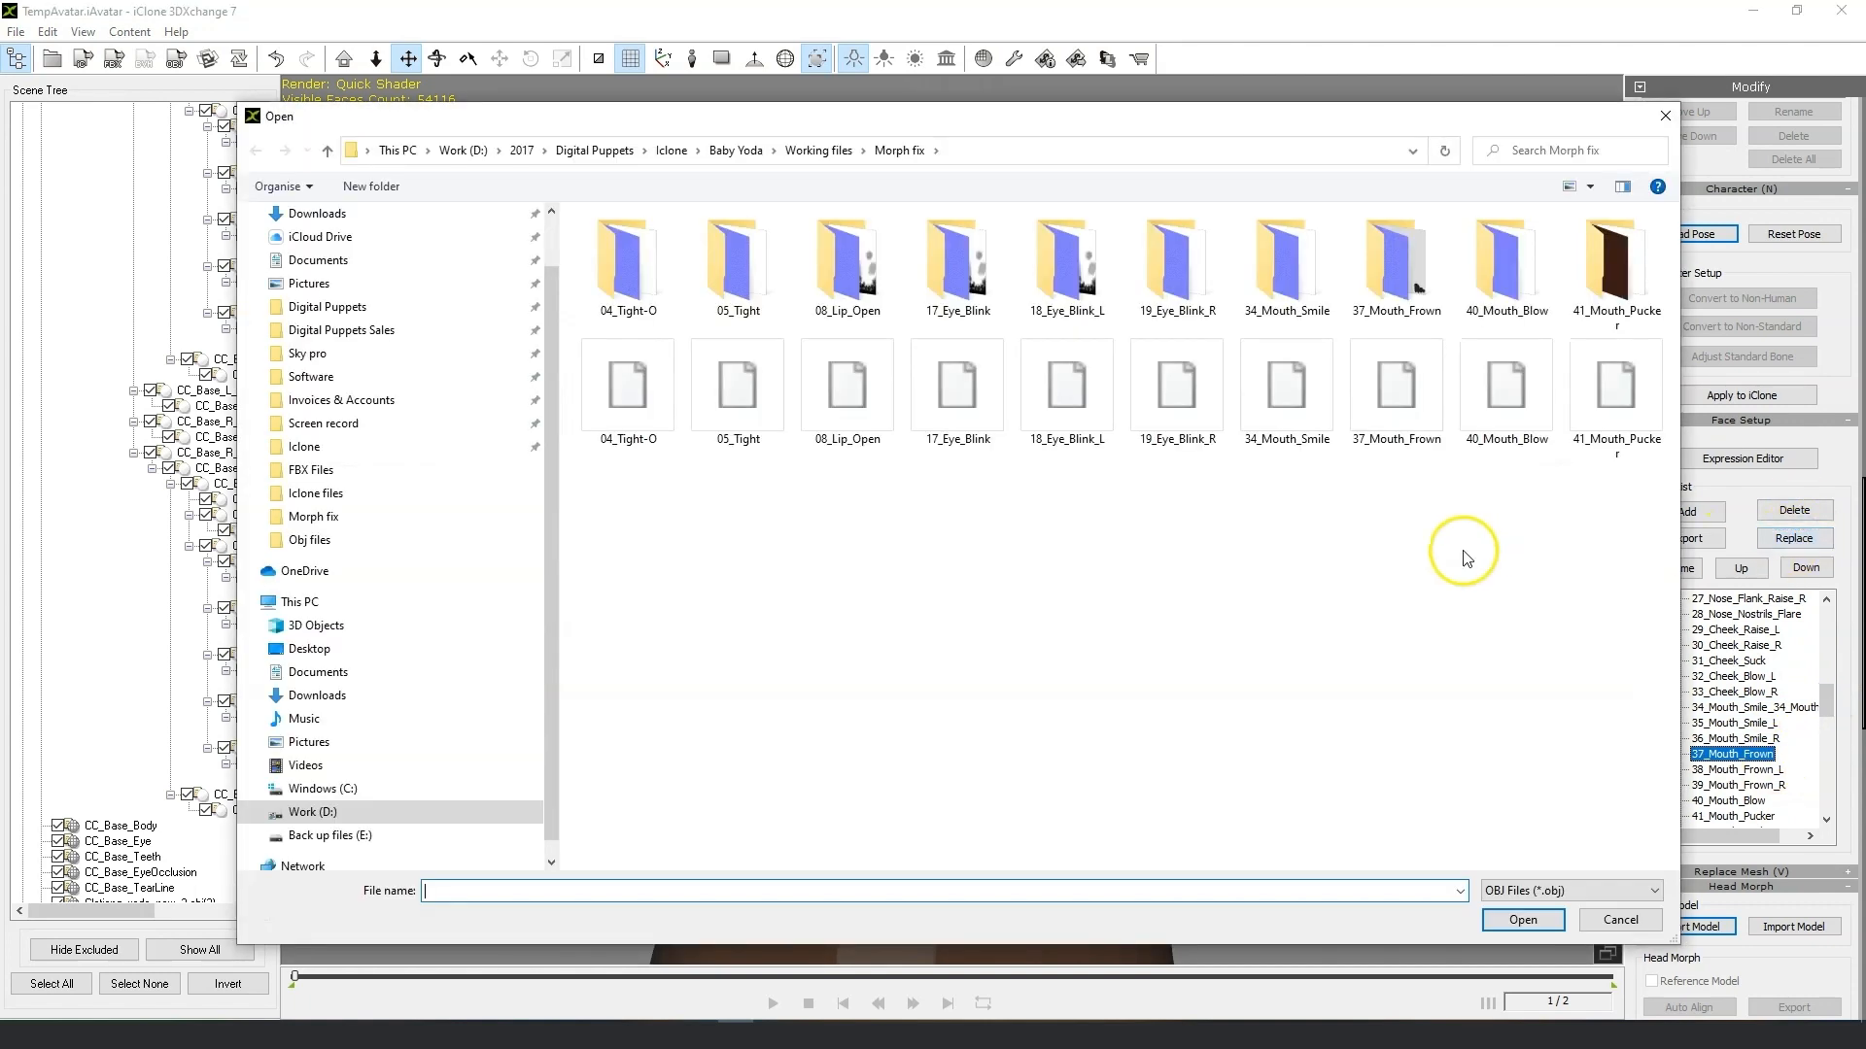
left_click(1425, 378)
left_click(1520, 919)
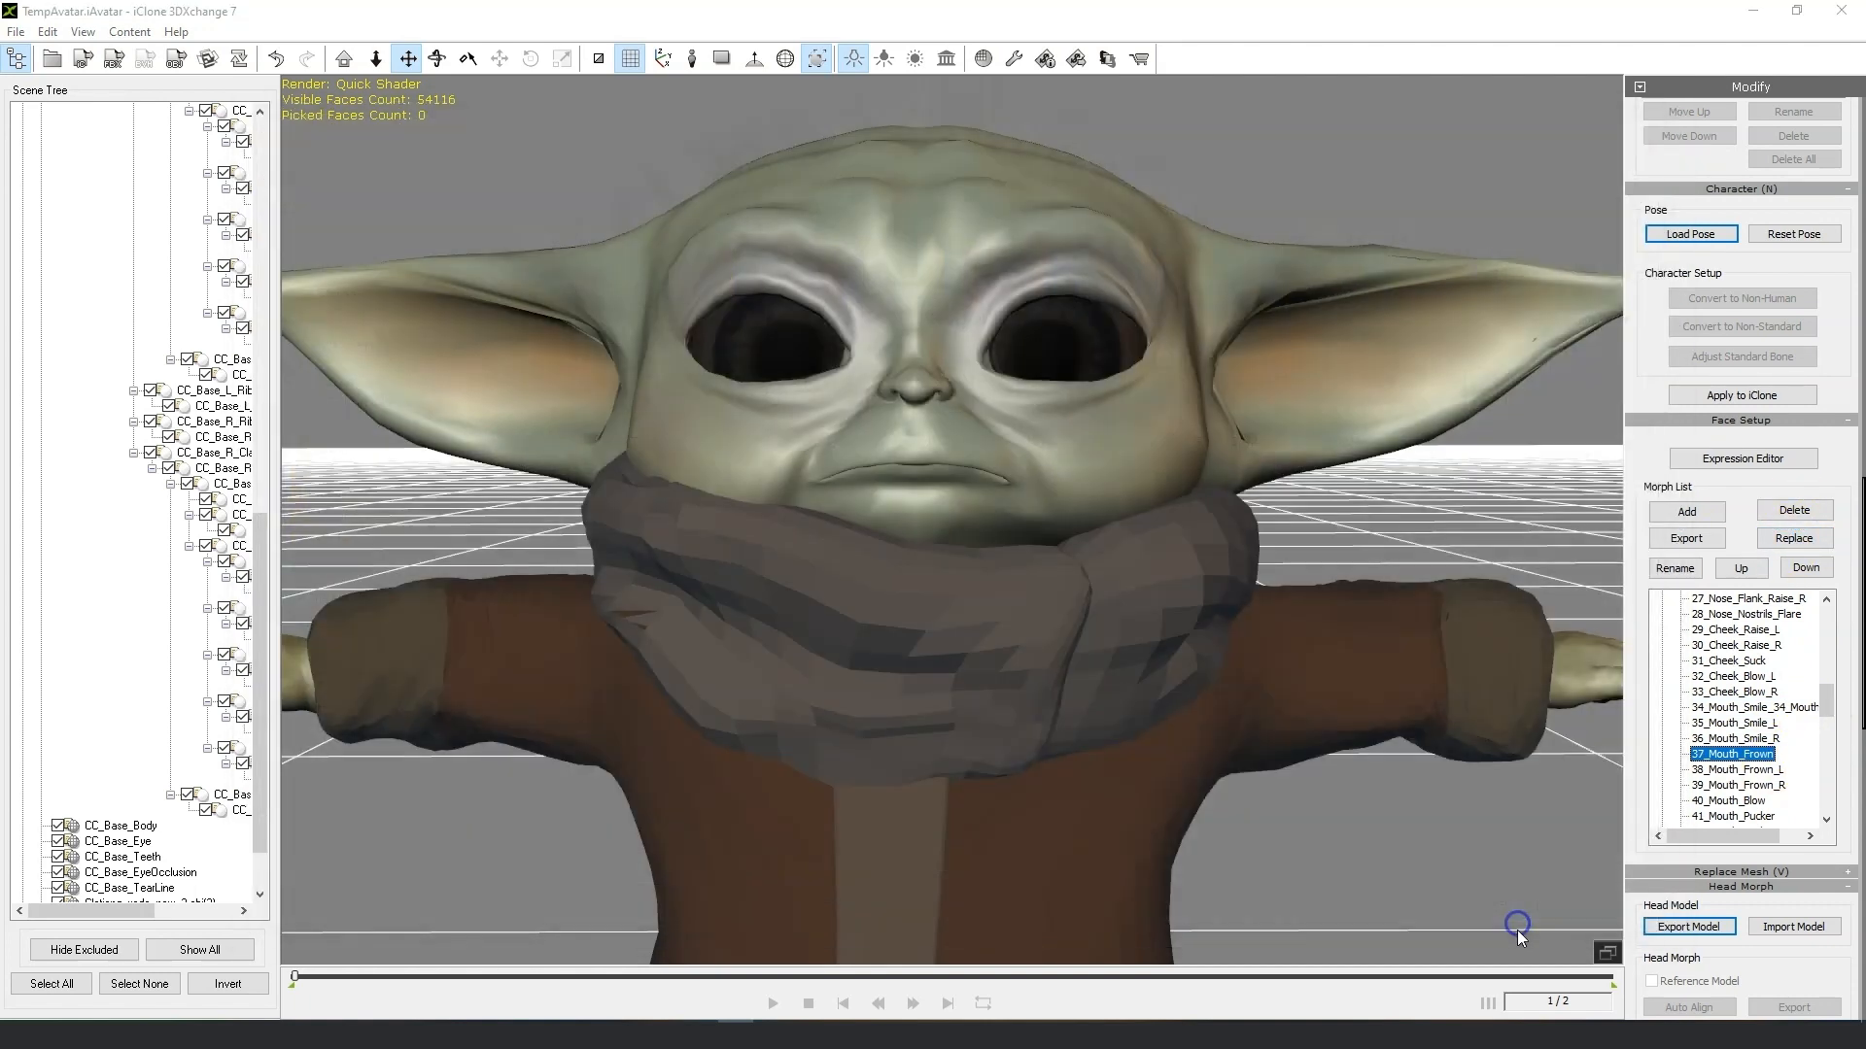
Replace the 40_Mouth_Blow morph with 40_Mouth_Blow.obj from the Morph fix folder.
left_click_drag(1825, 701, 1825, 713)
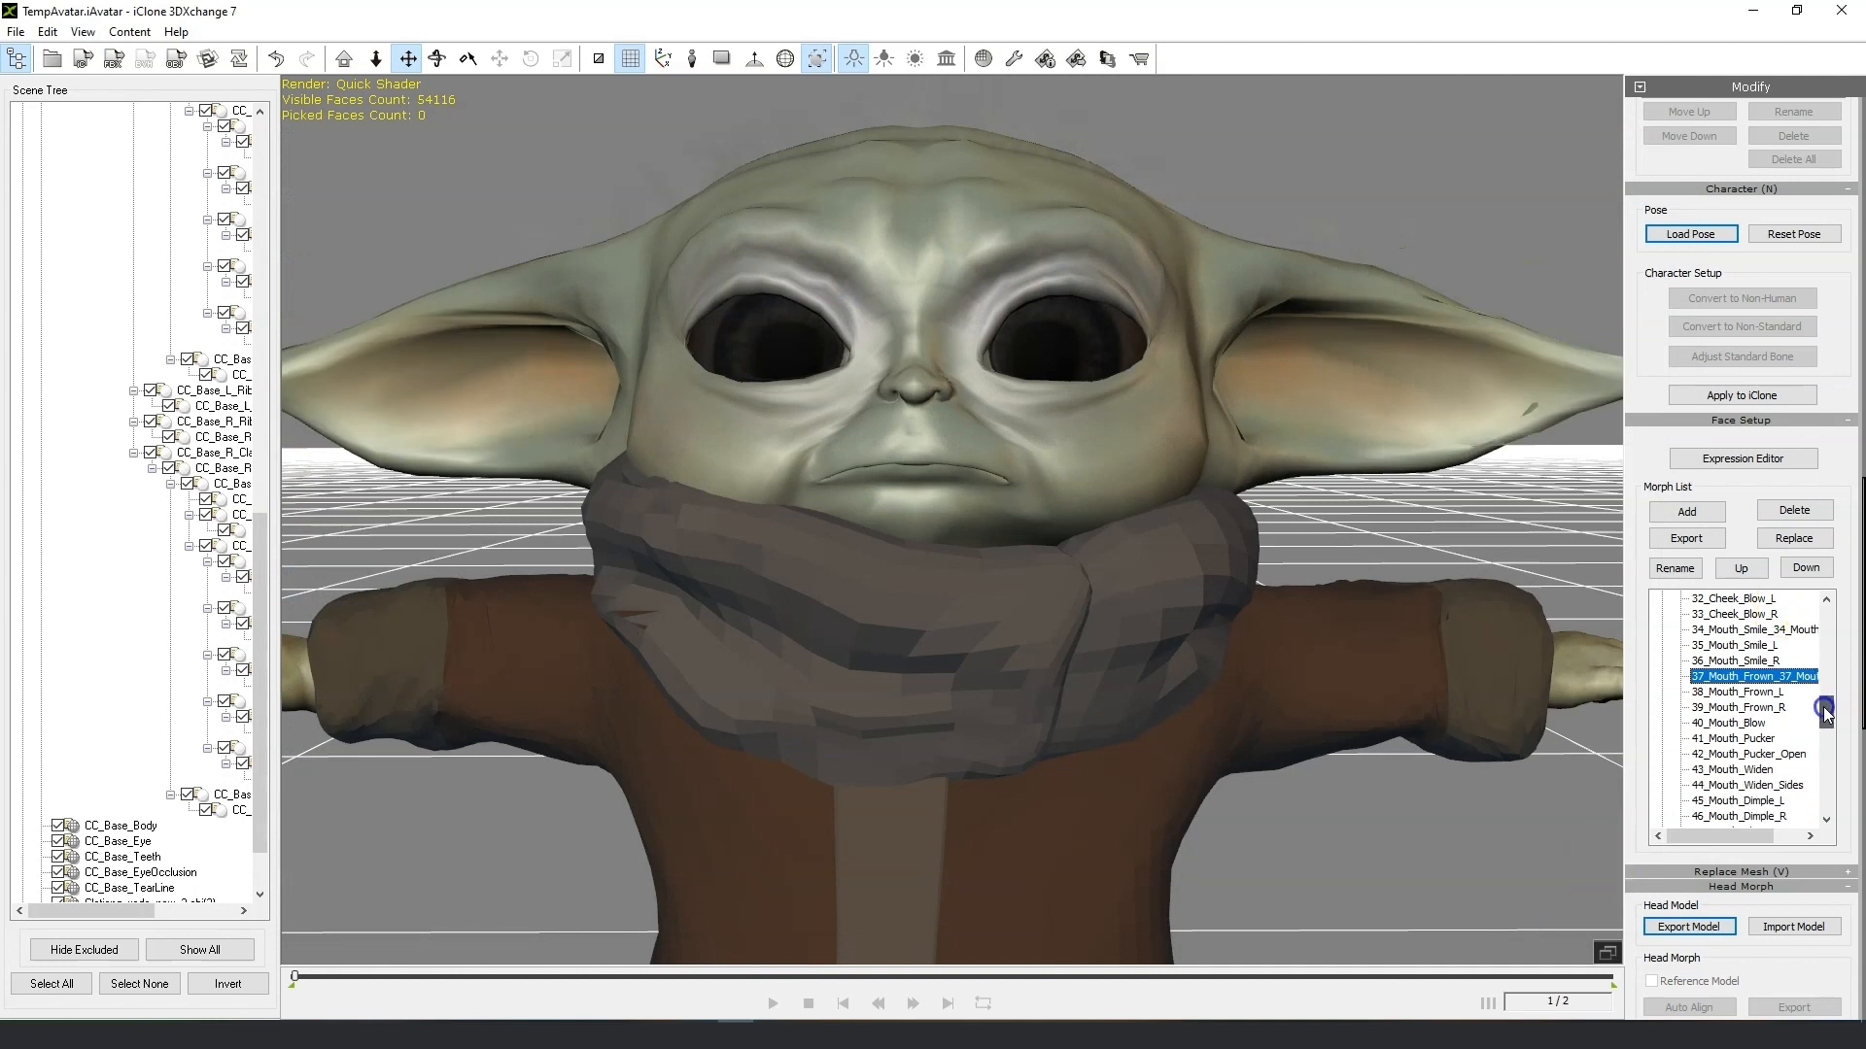
left_click(1740, 723)
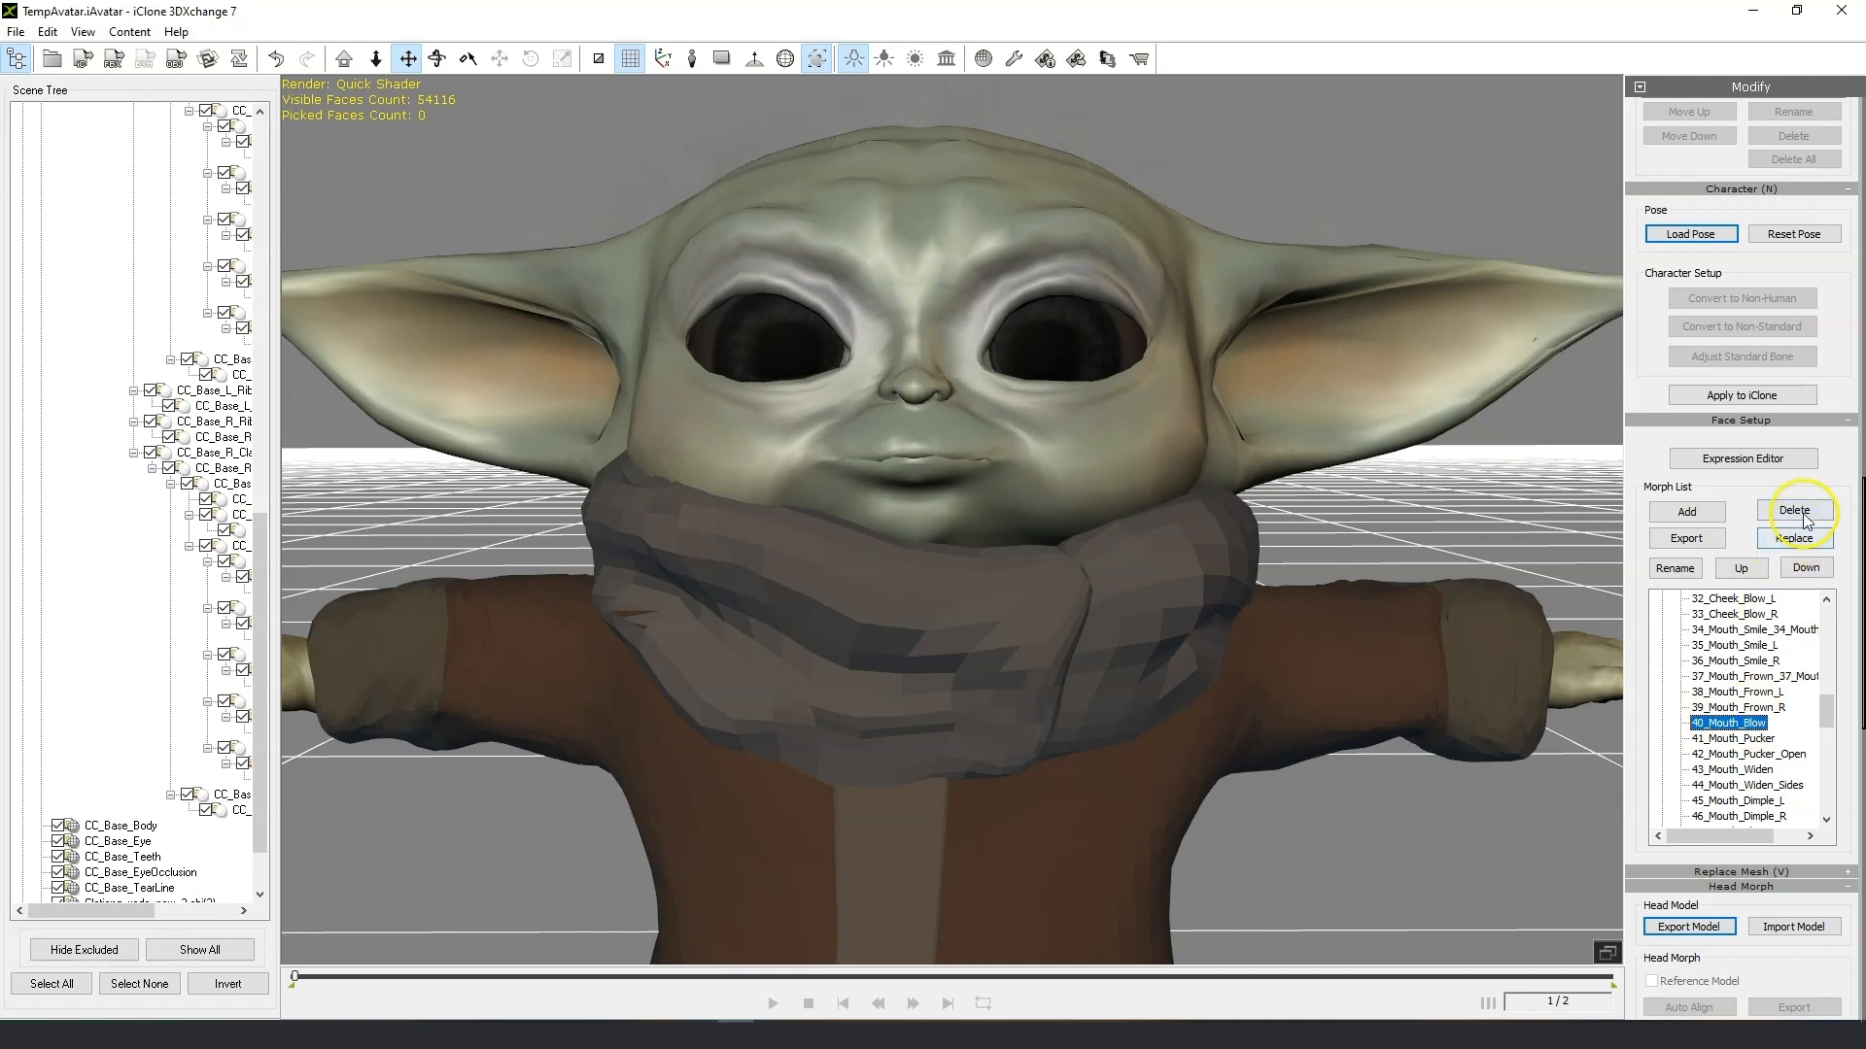
left_click(1811, 545)
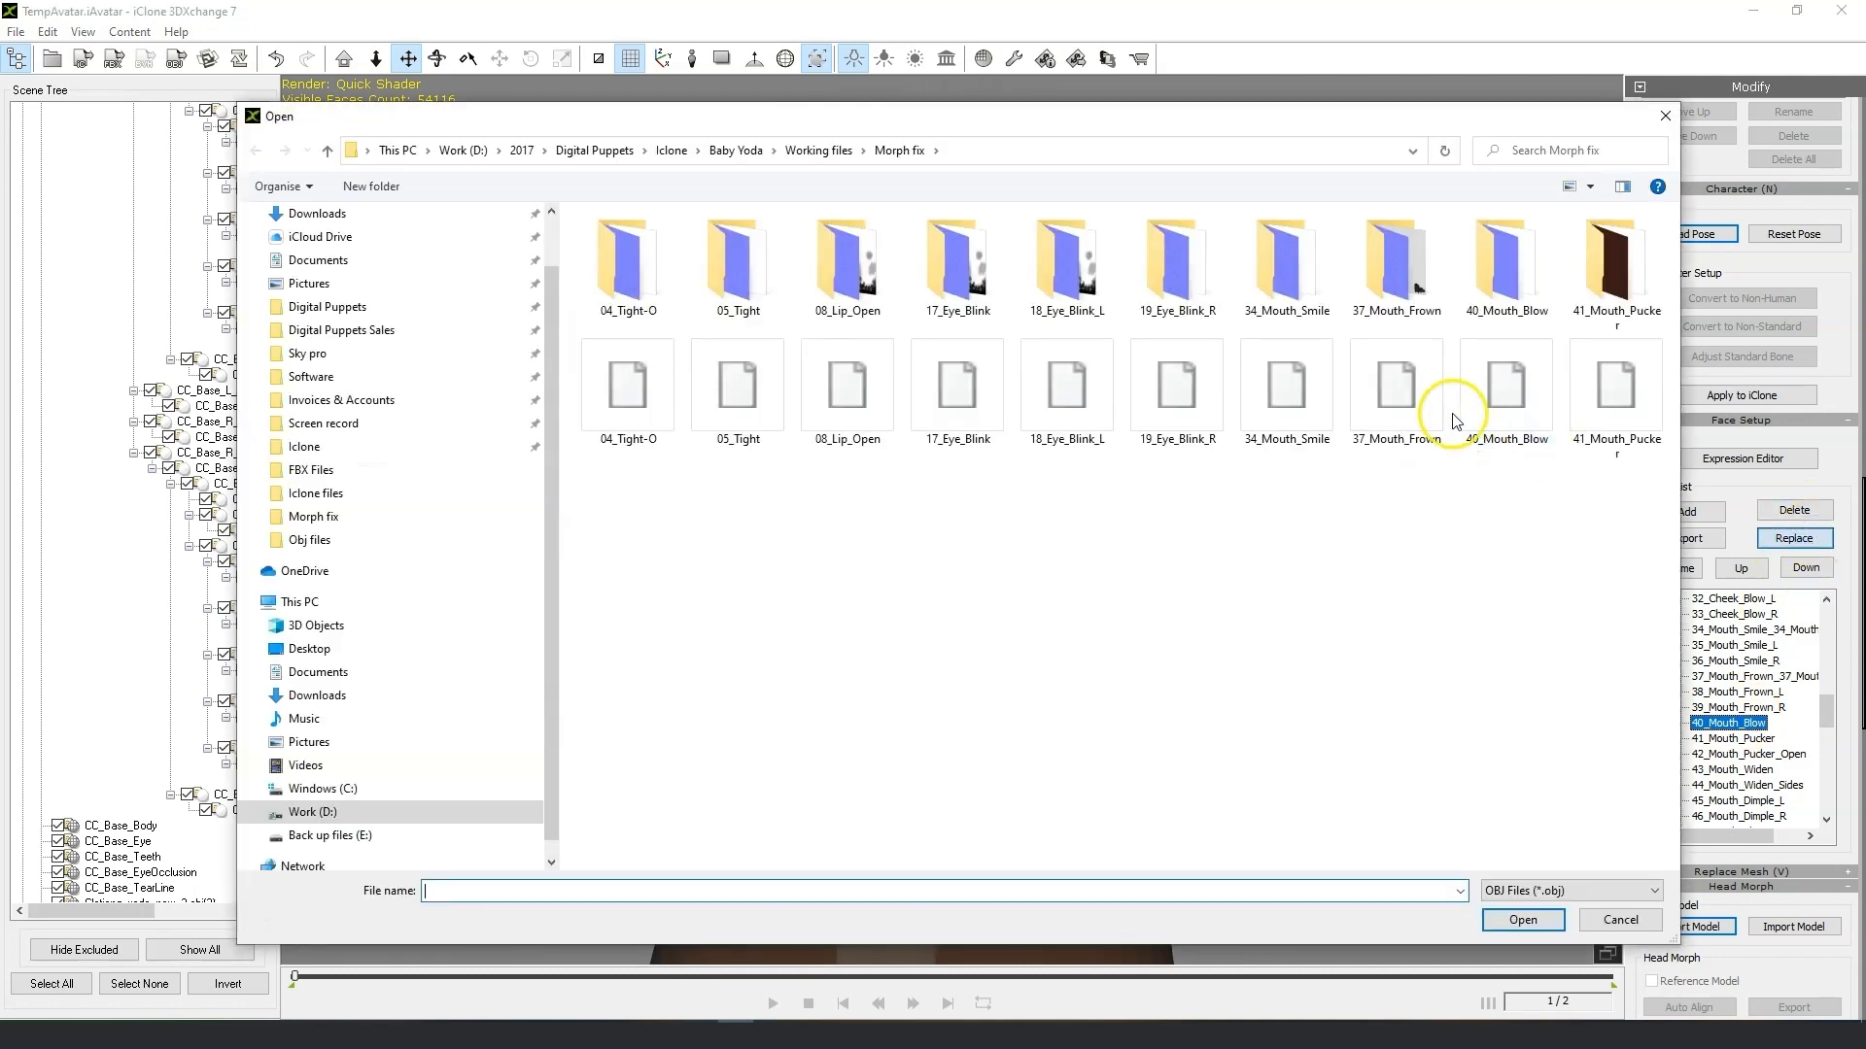
left_click(1512, 393)
left_click(1521, 919)
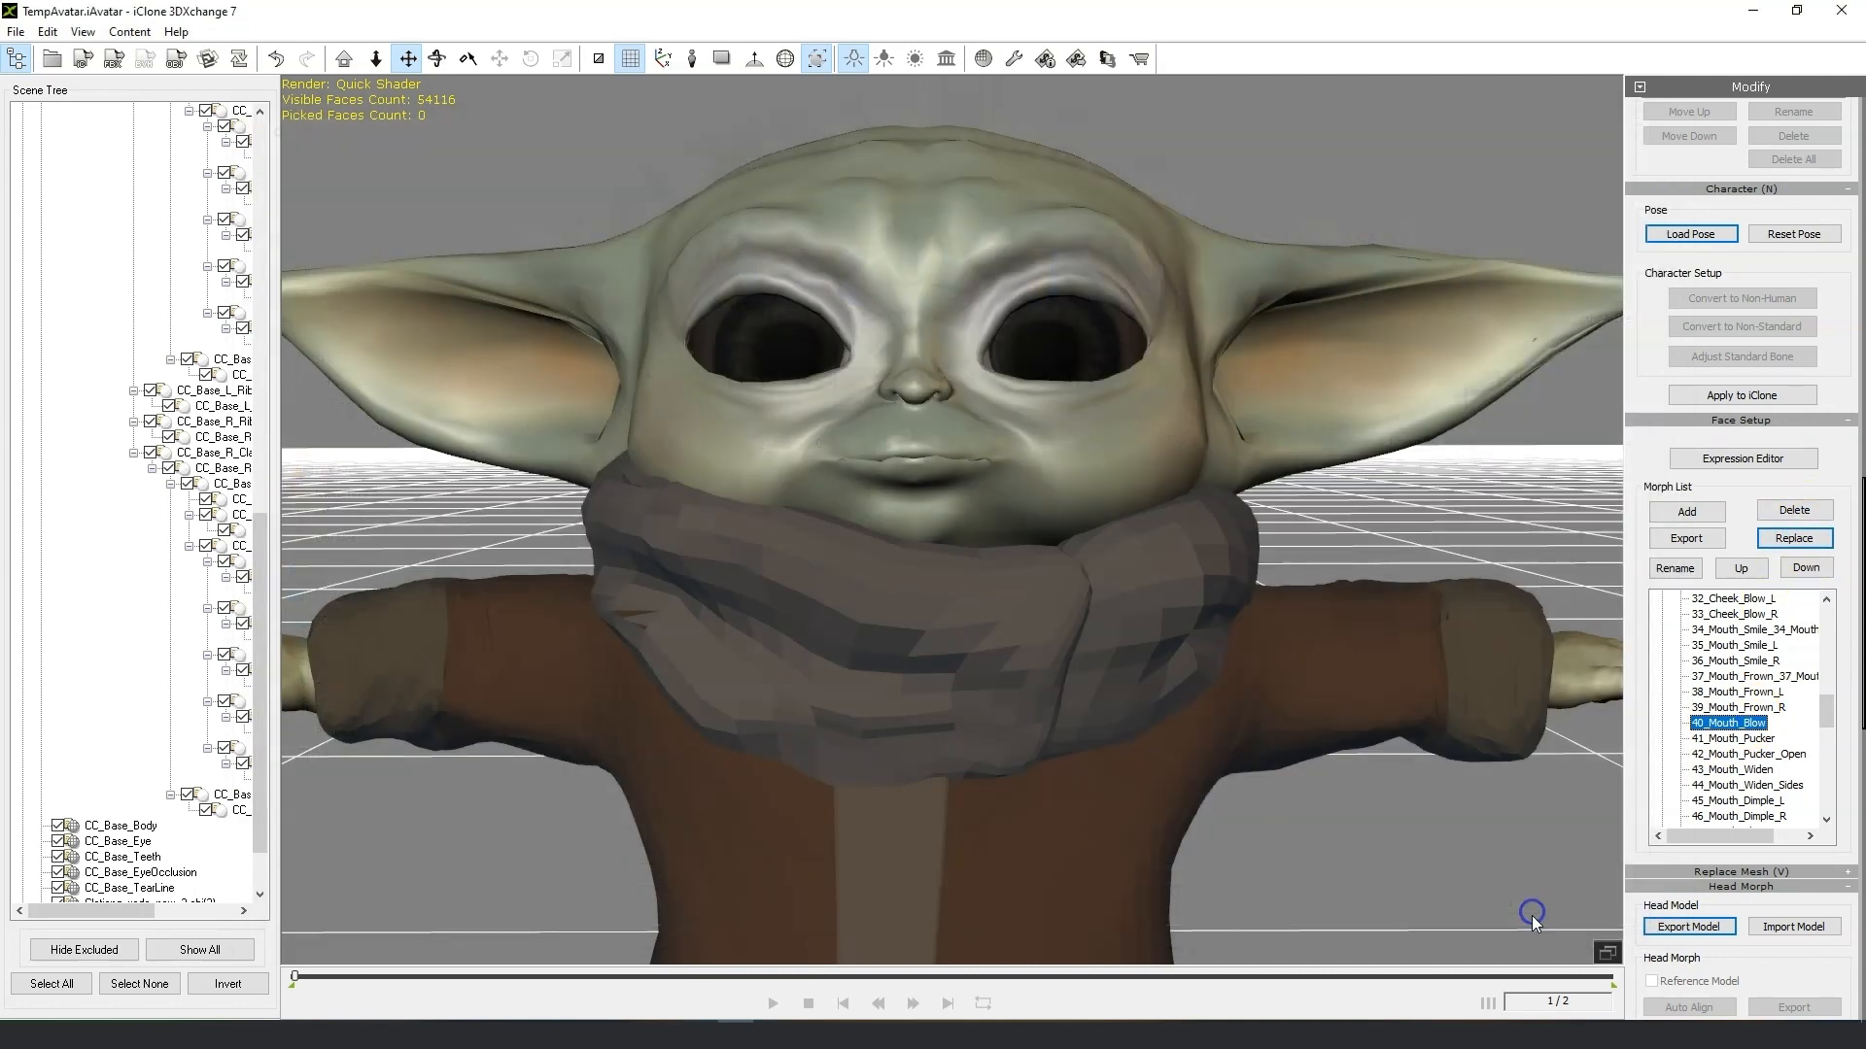
Replace the 41_Mouth_Pucker morph with 41_Mouth_Pucker.obj from the Morph fix folder.
left_click(1740, 738)
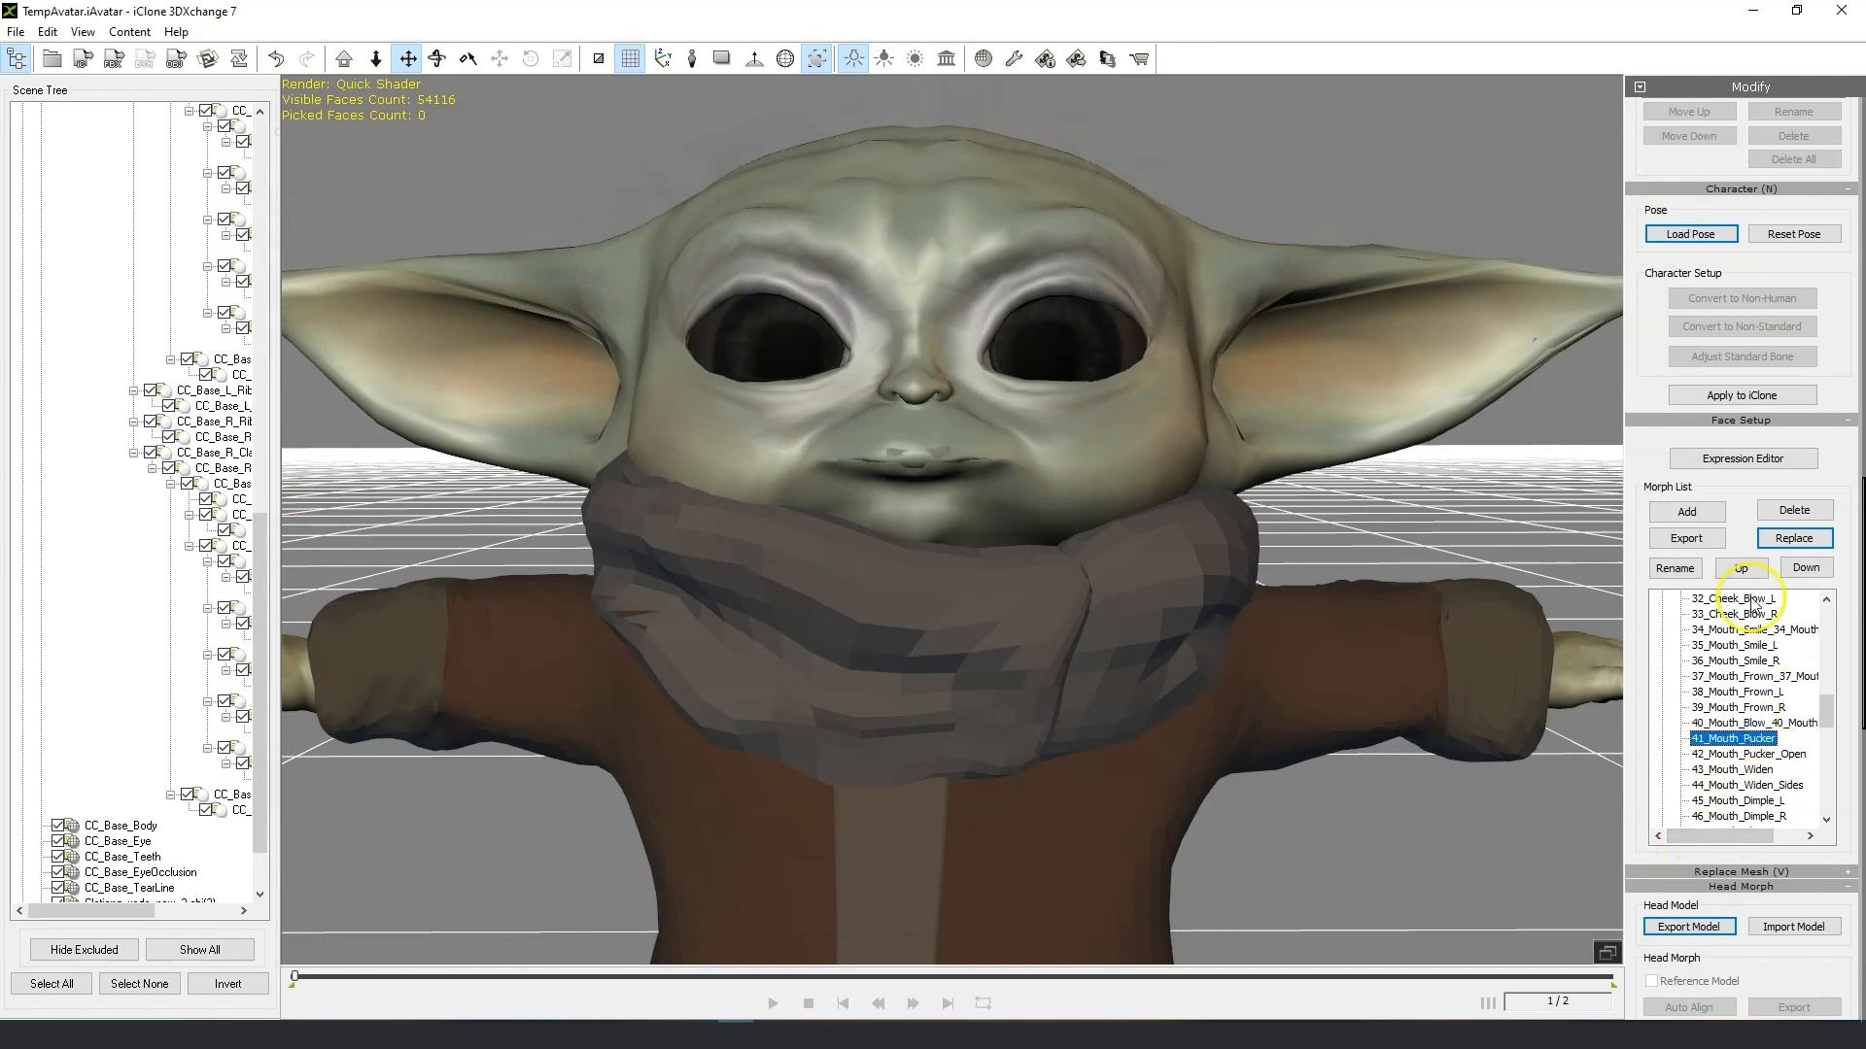
left_click(1786, 544)
left_click(1608, 383)
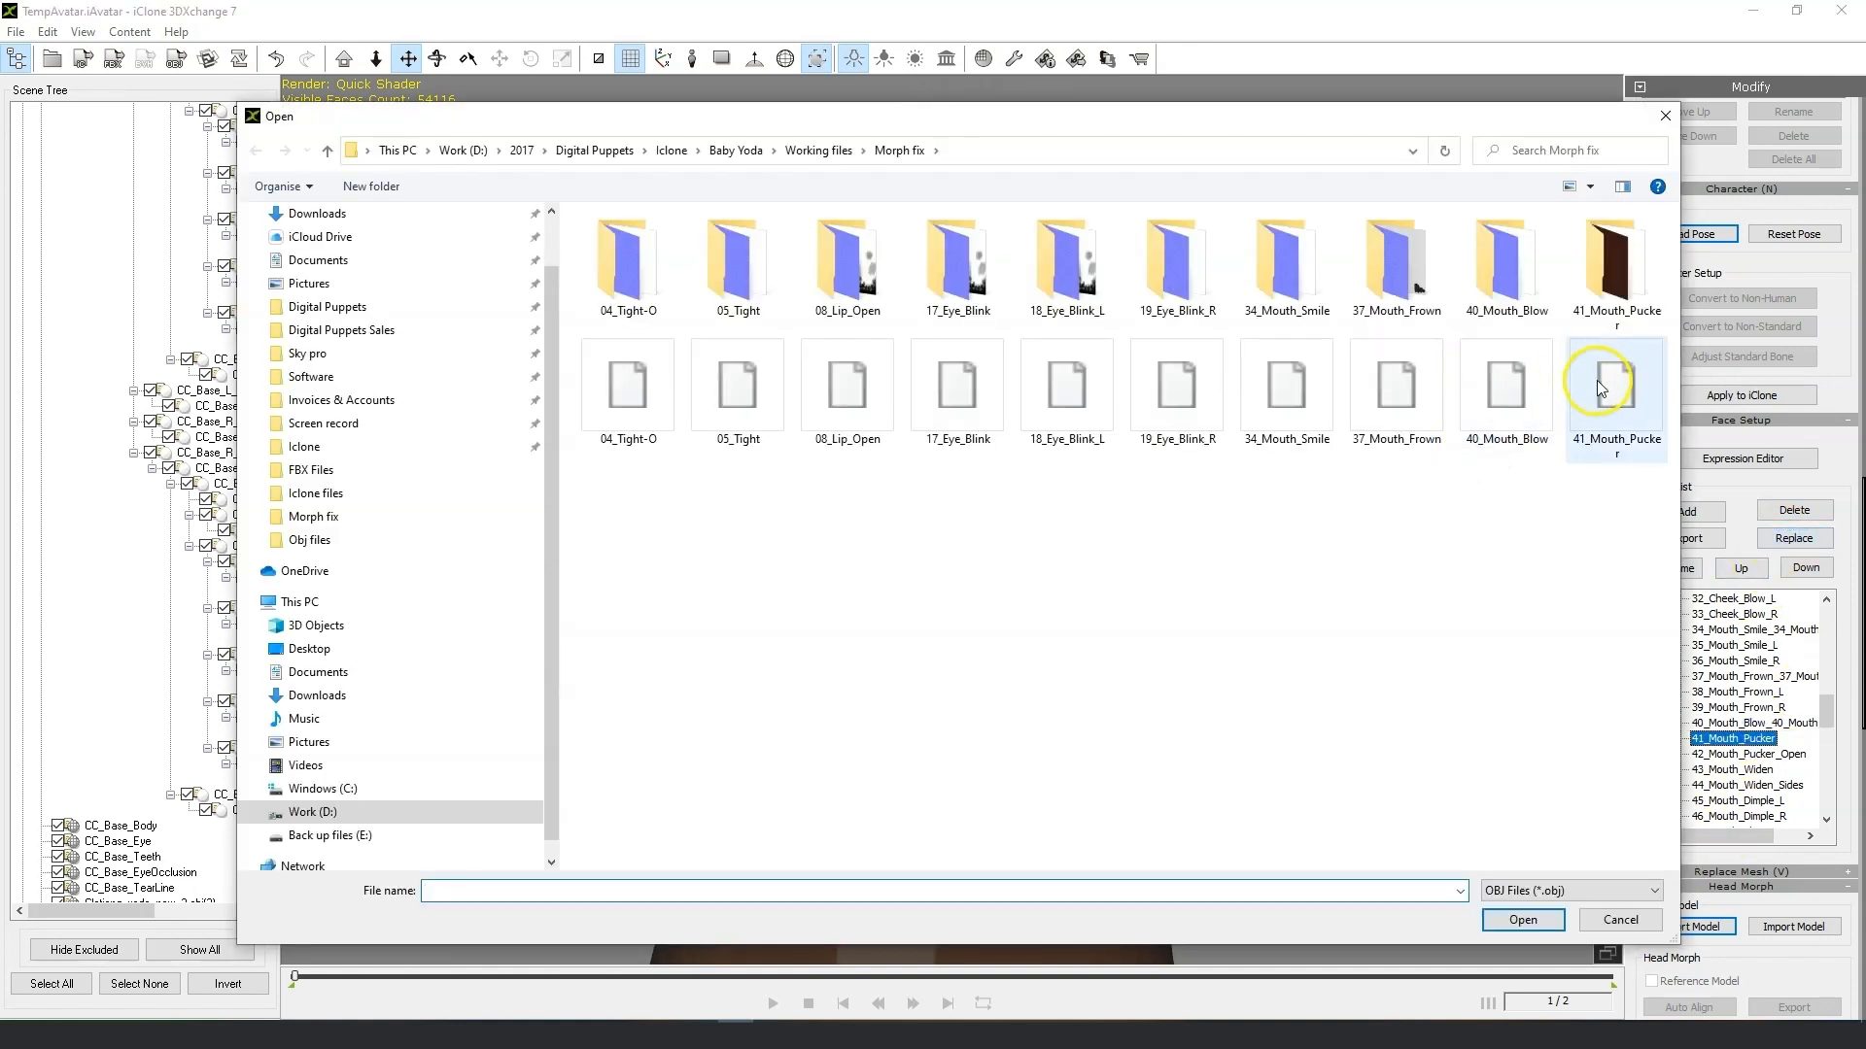
left_click(1562, 928)
Open the Expression Editor and preview the Upward, Downward, Leftward and Rightward head orientation poses.
left_click(989, 536)
scroll(989, 536, "down", 5)
scroll(989, 536, "up", 5)
right_click_drag(989, 530, 1105, 525)
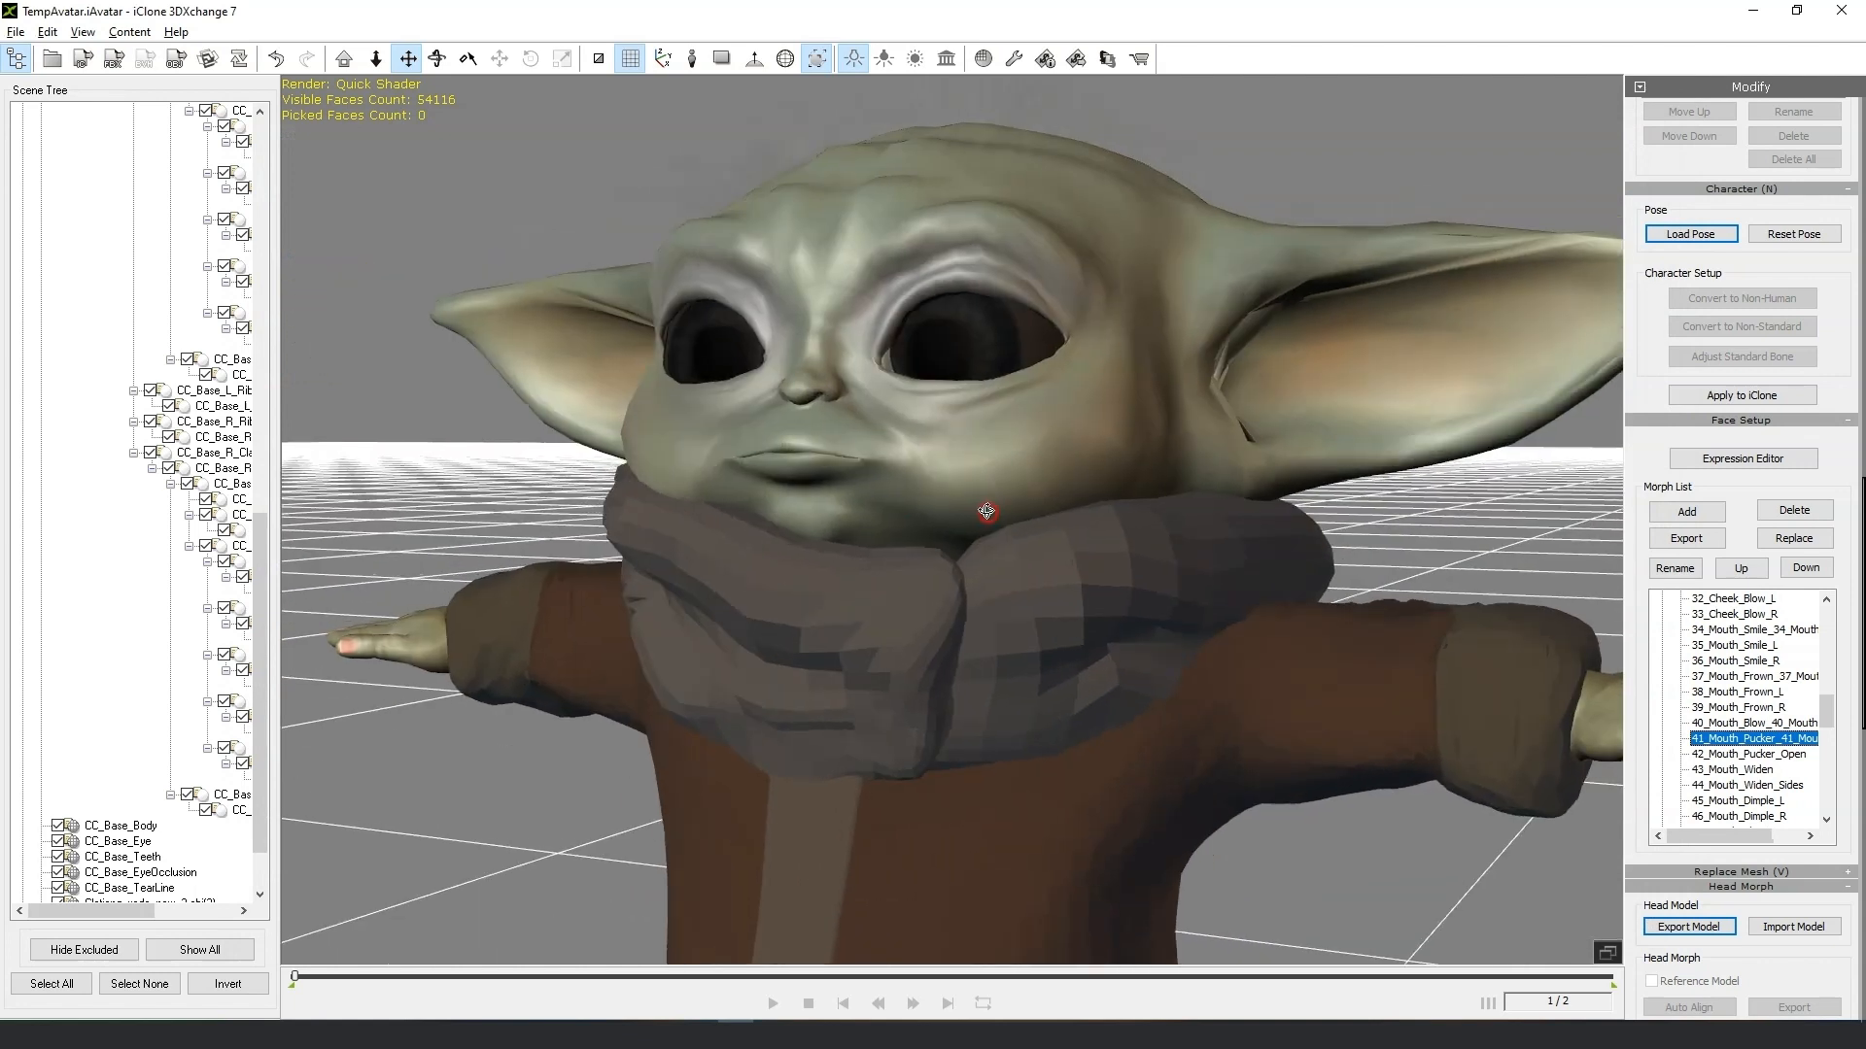
left_click(1762, 460)
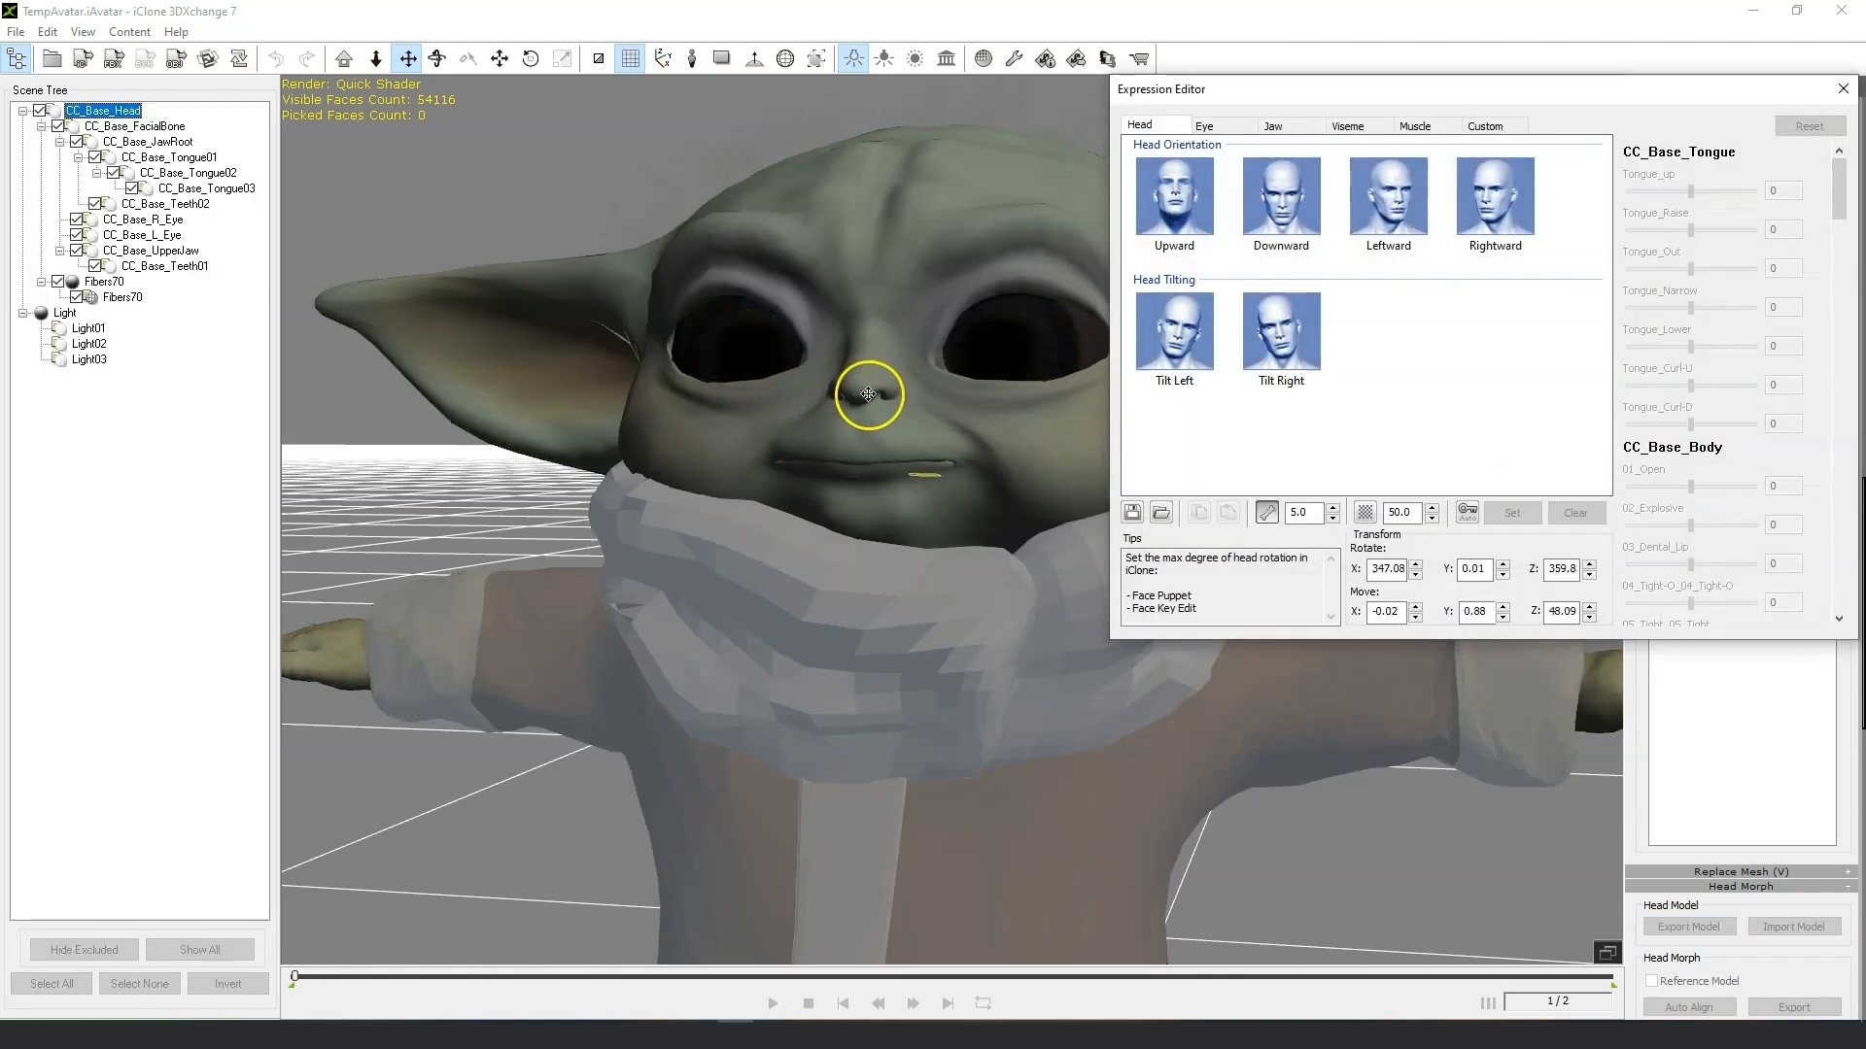
left_click_drag(1326, 92, 1446, 226)
left_click(1026, 352)
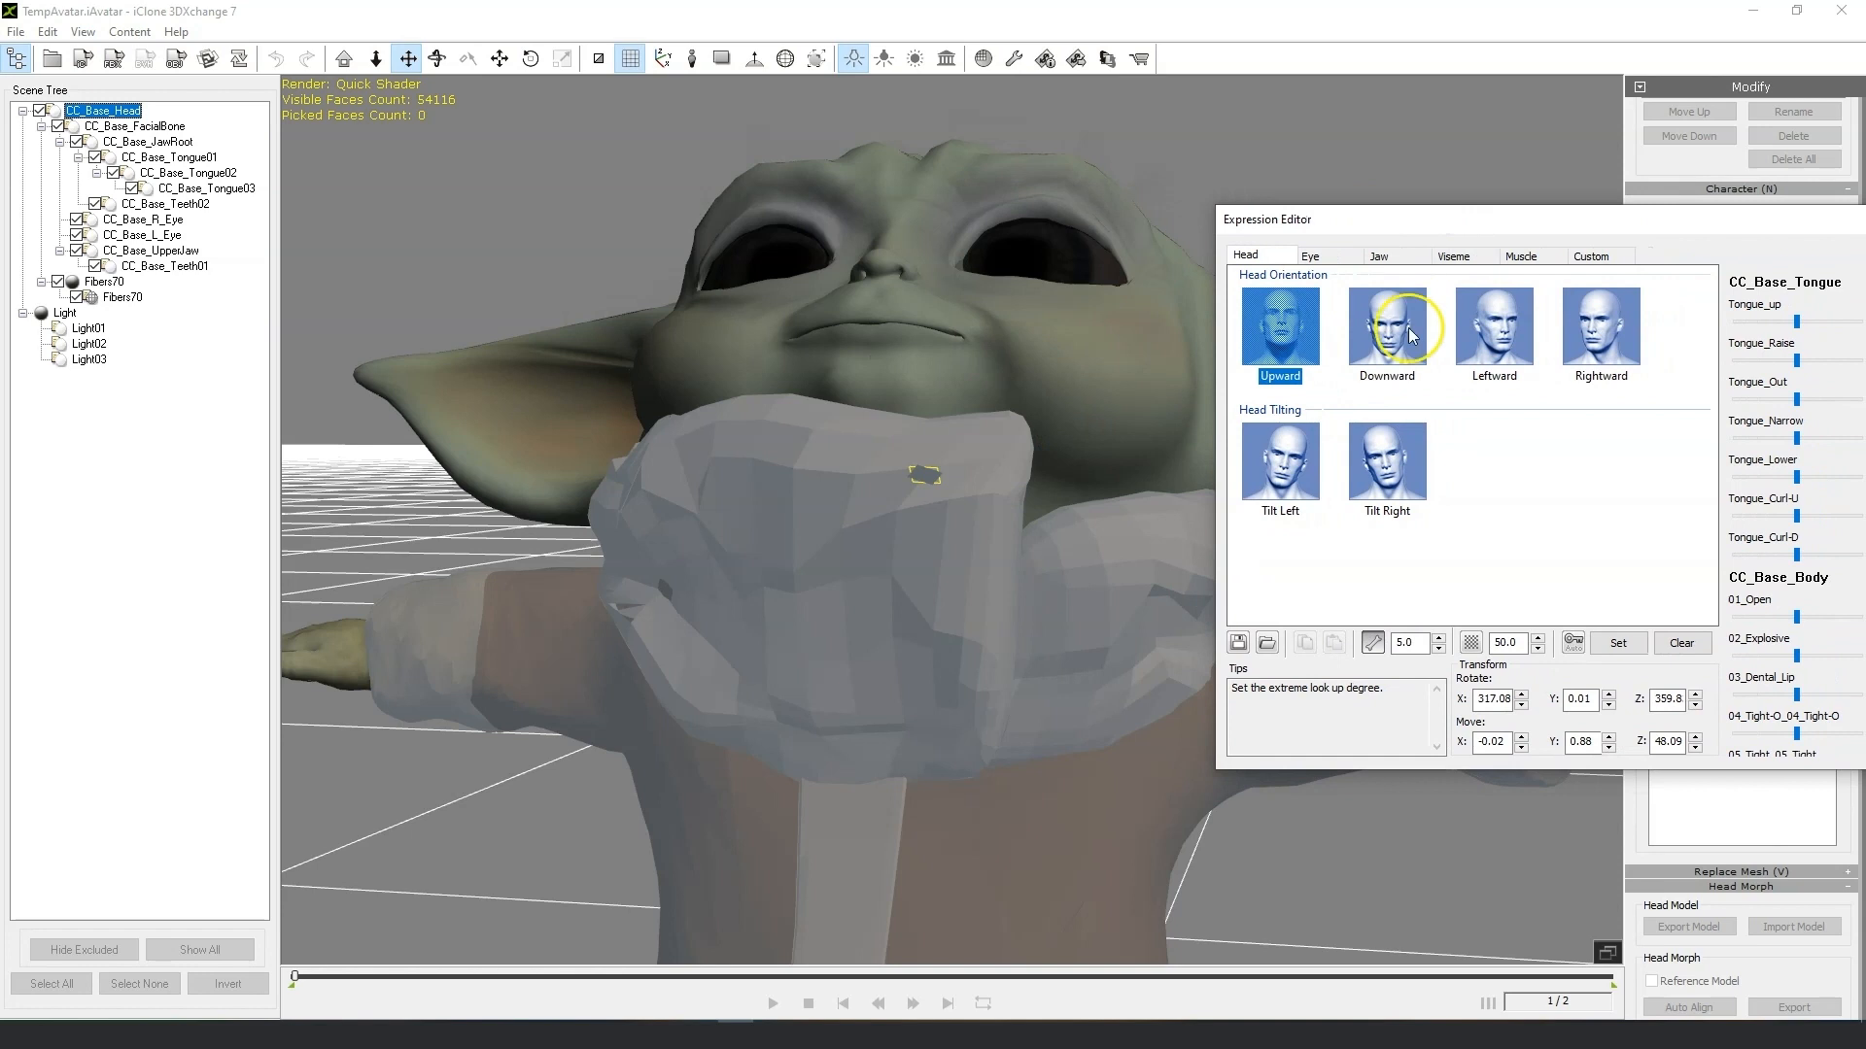
left_click(1416, 328)
left_click(1521, 352)
left_click(1608, 353)
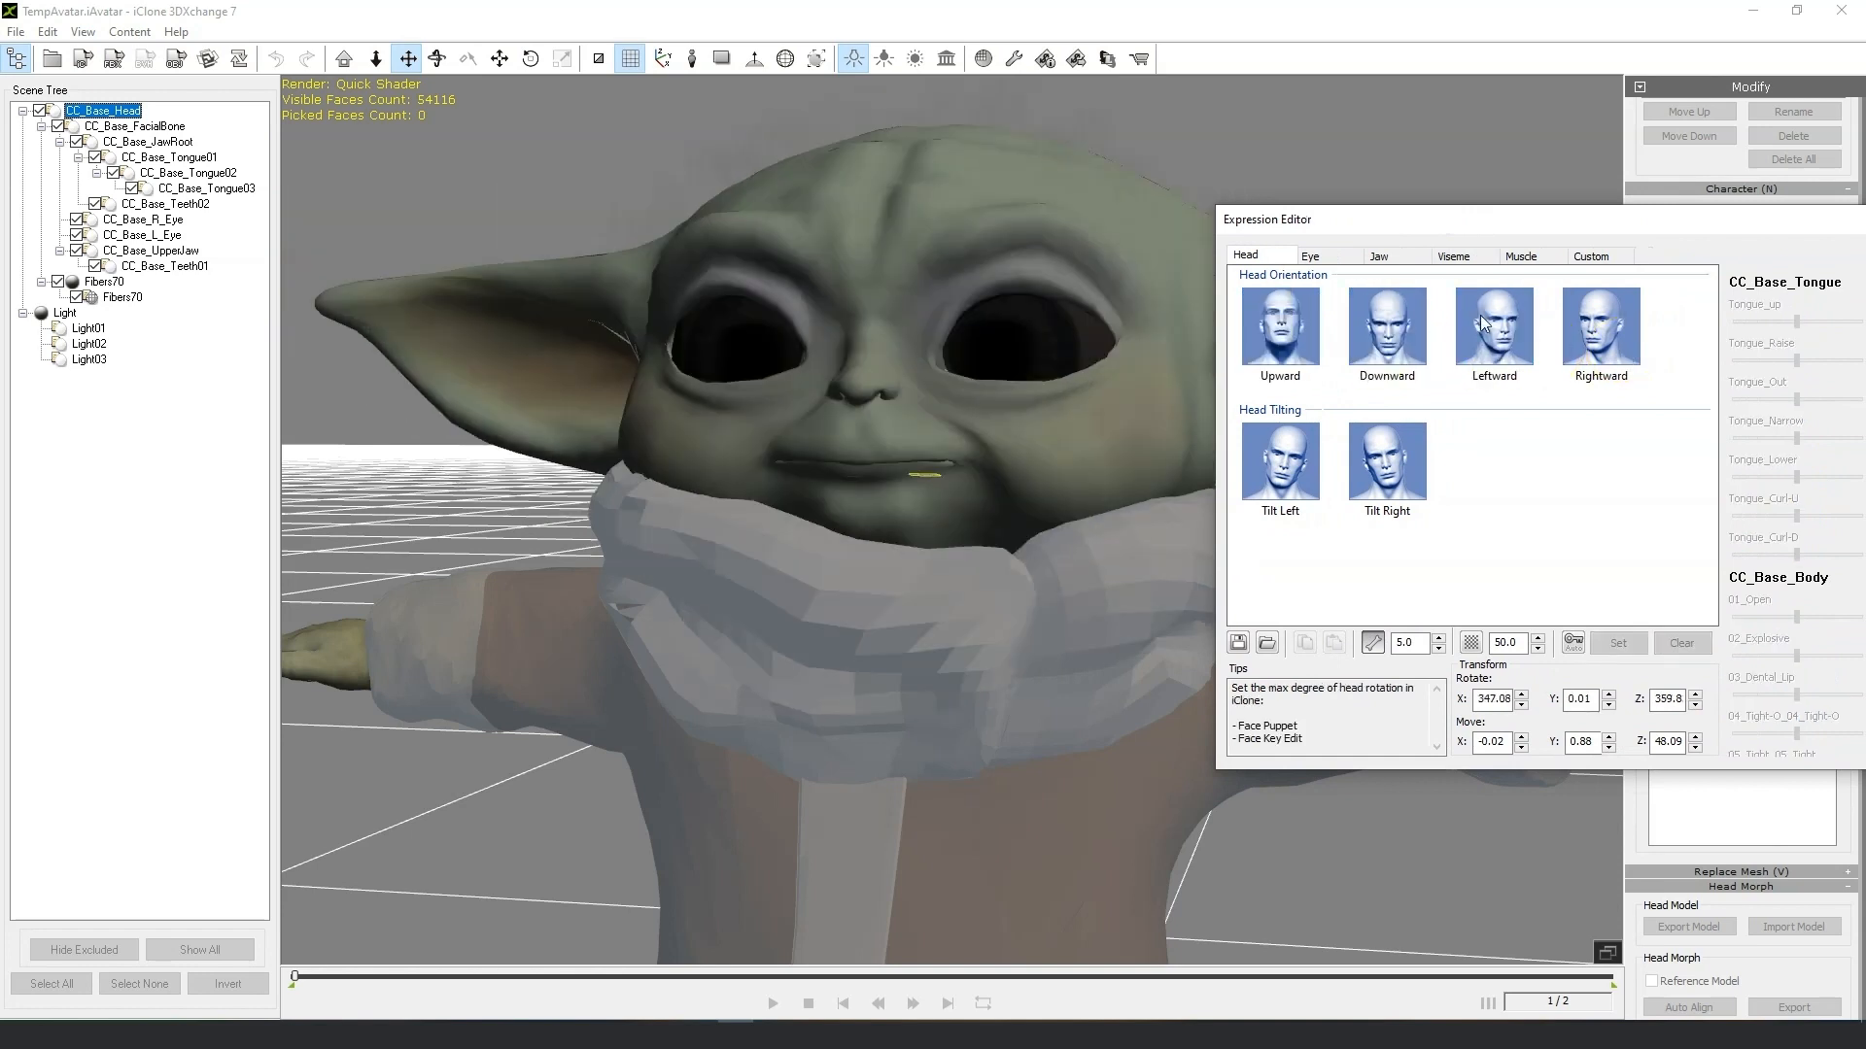
Preview the both-eyes Rightward, Leftward, Downward and Upward look poses in the Eye section.
left_click(1308, 255)
left_click(1296, 338)
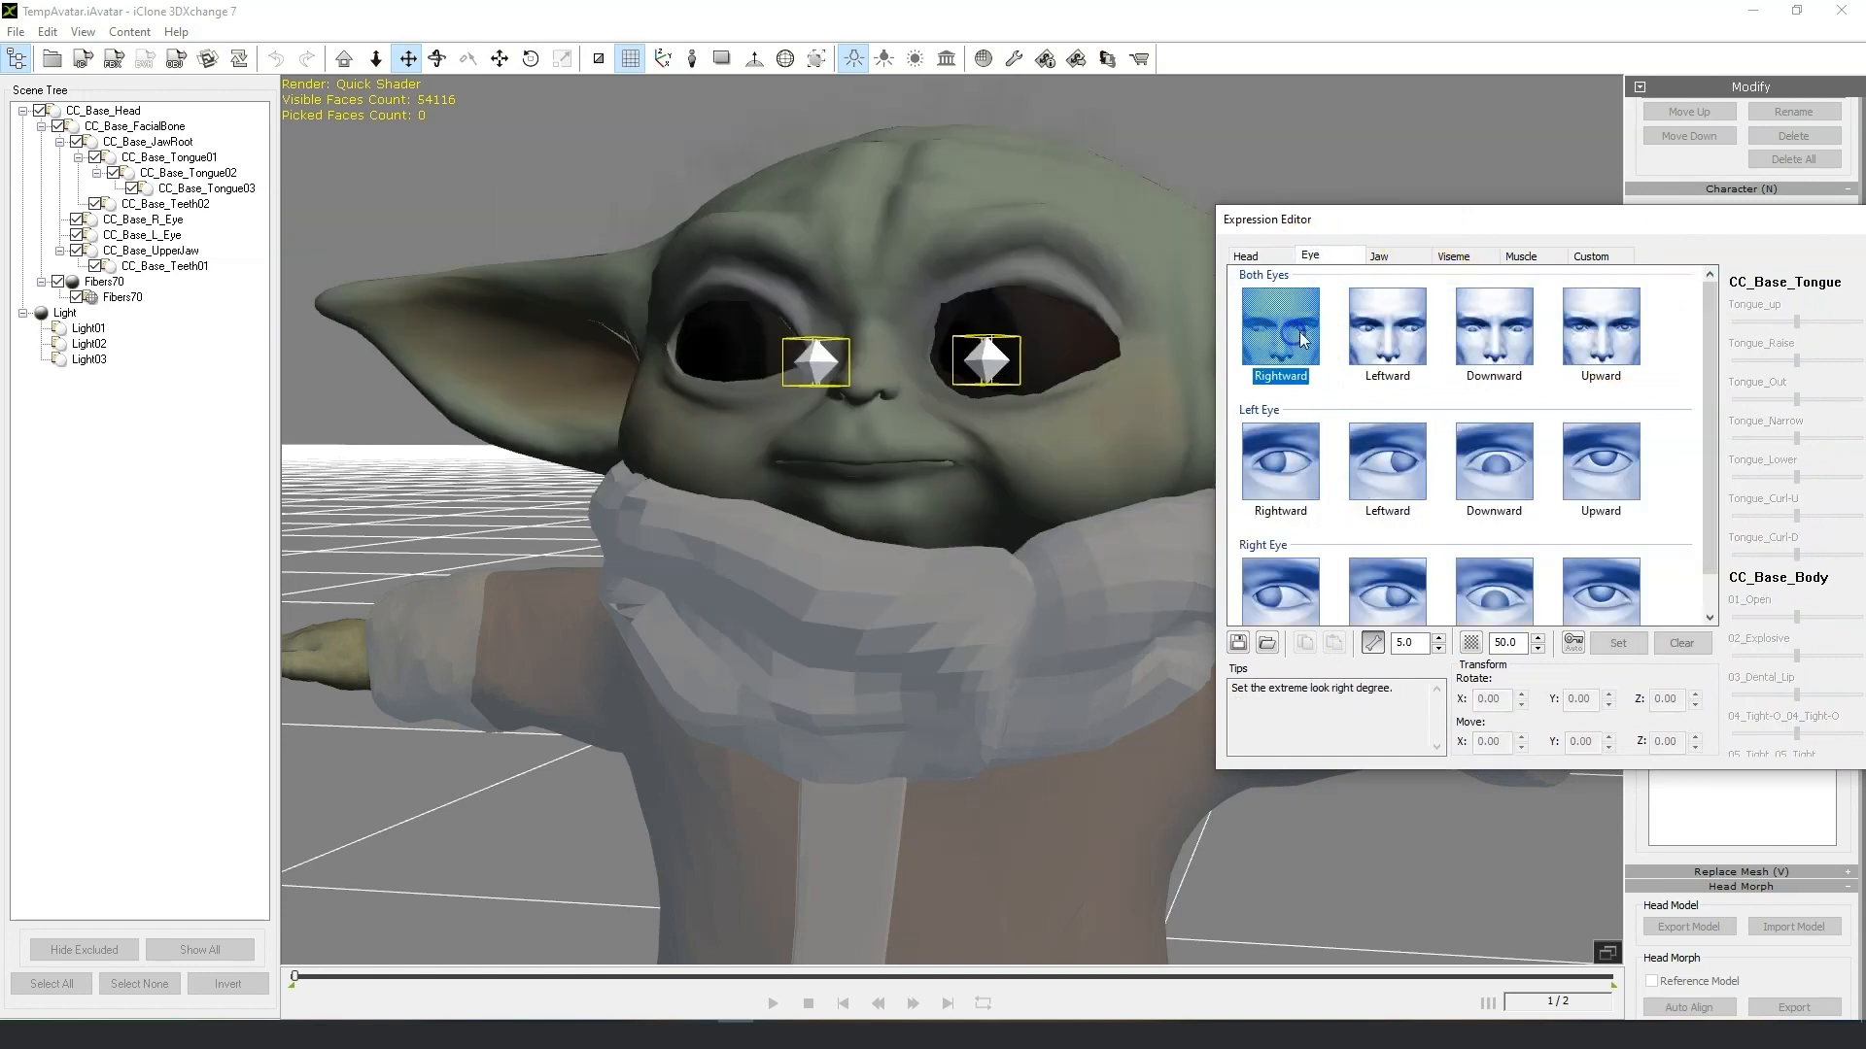
left_click(1425, 328)
left_click(1599, 338)
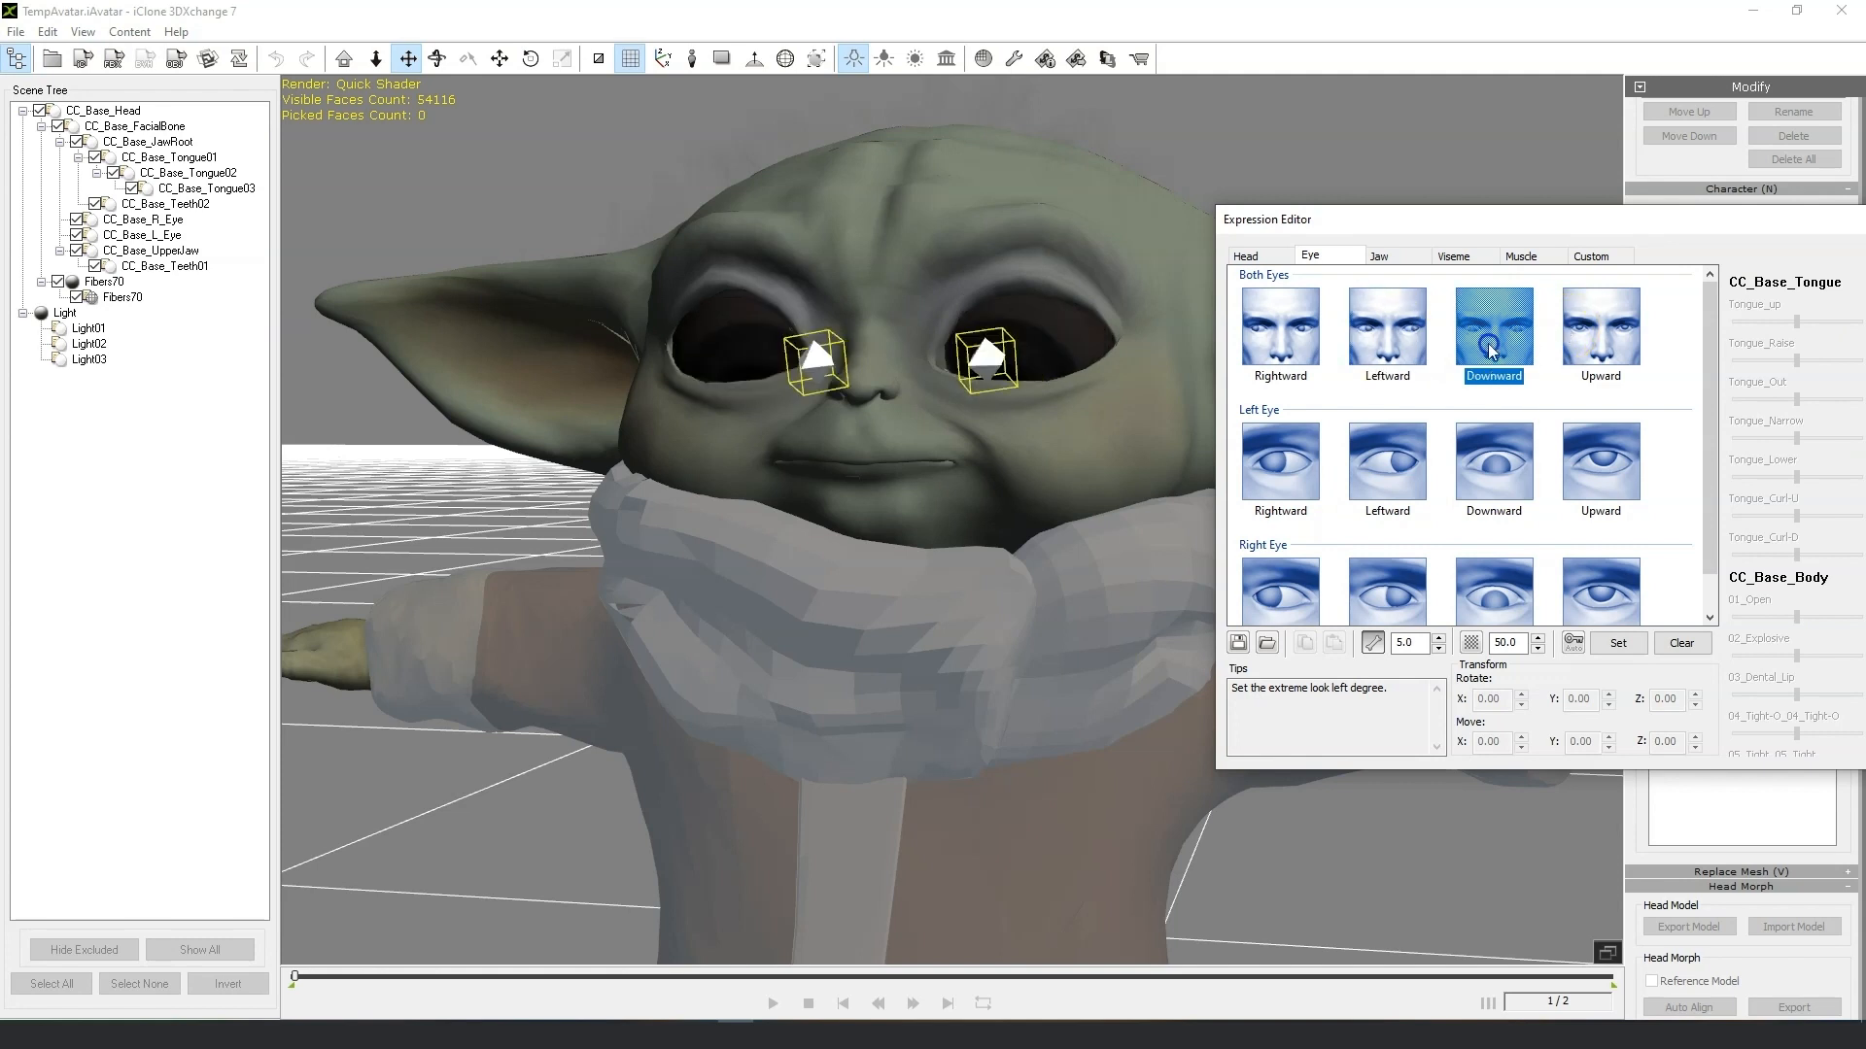
left_click(1609, 342)
left_click(1285, 361)
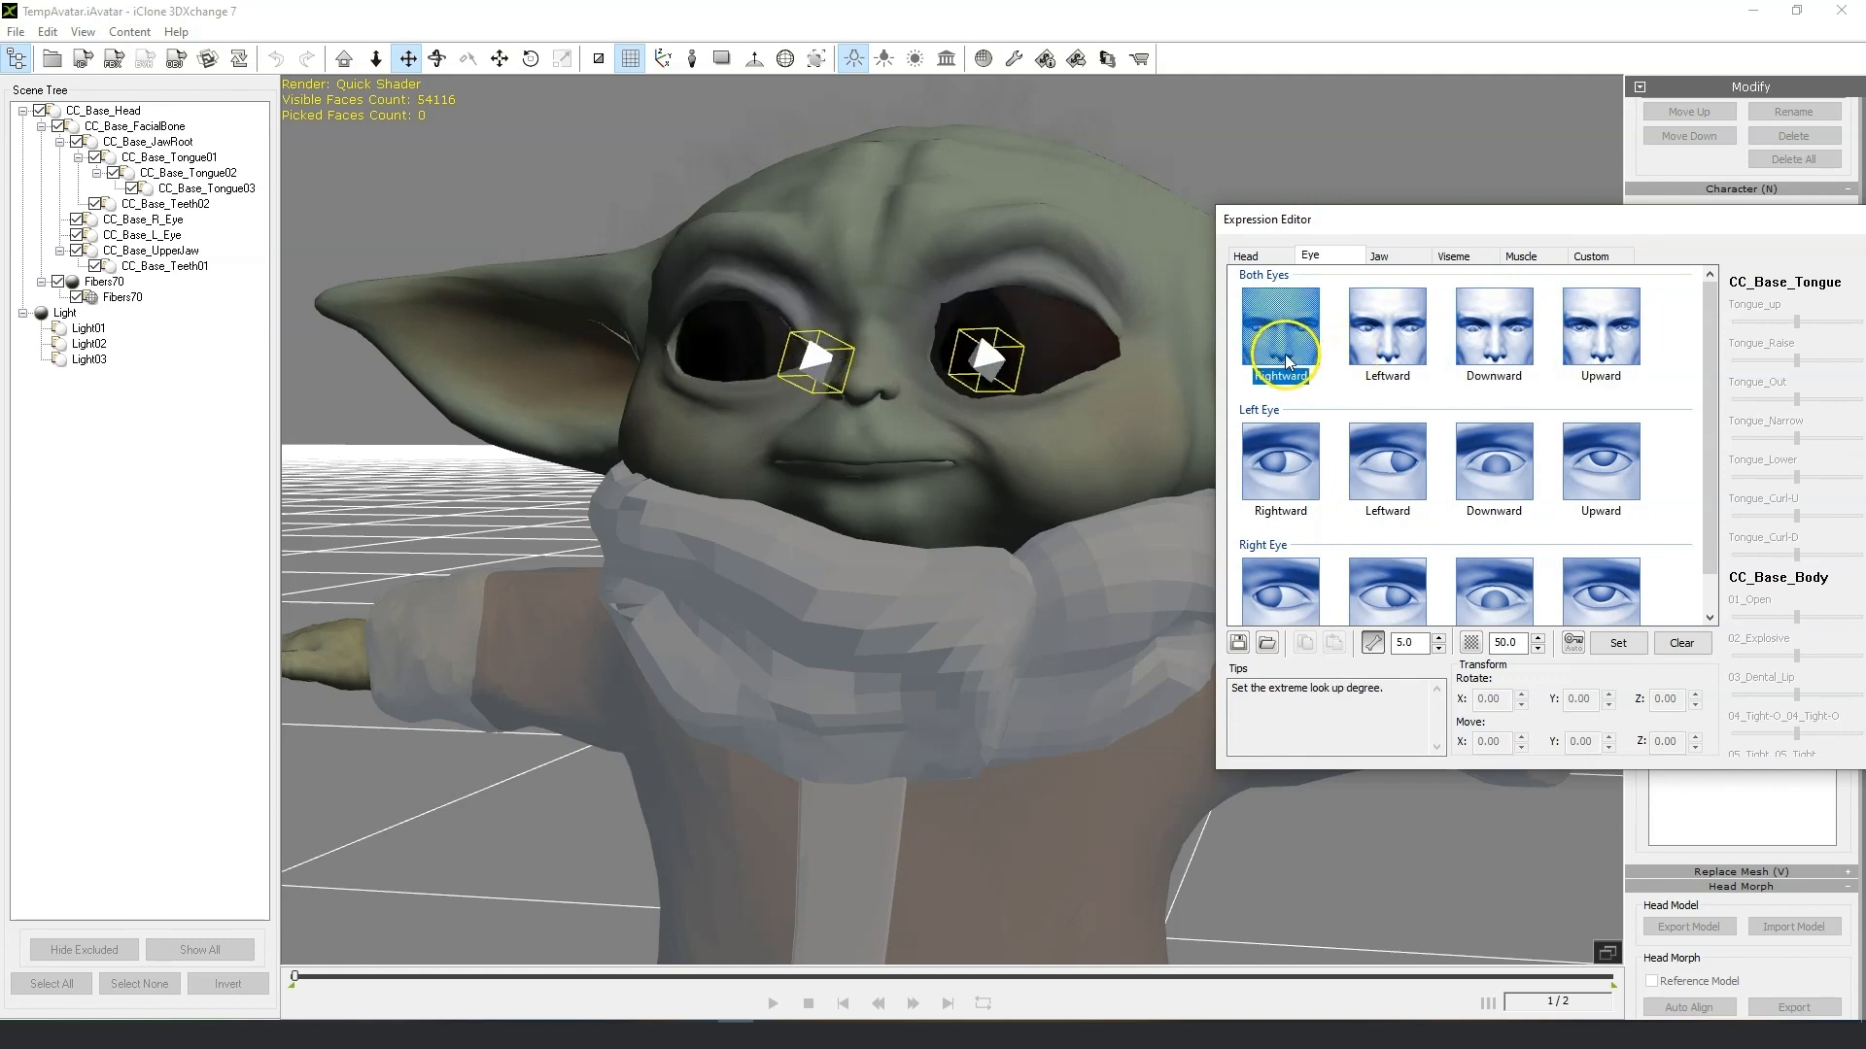
left_click(1399, 358)
left_click(1492, 351)
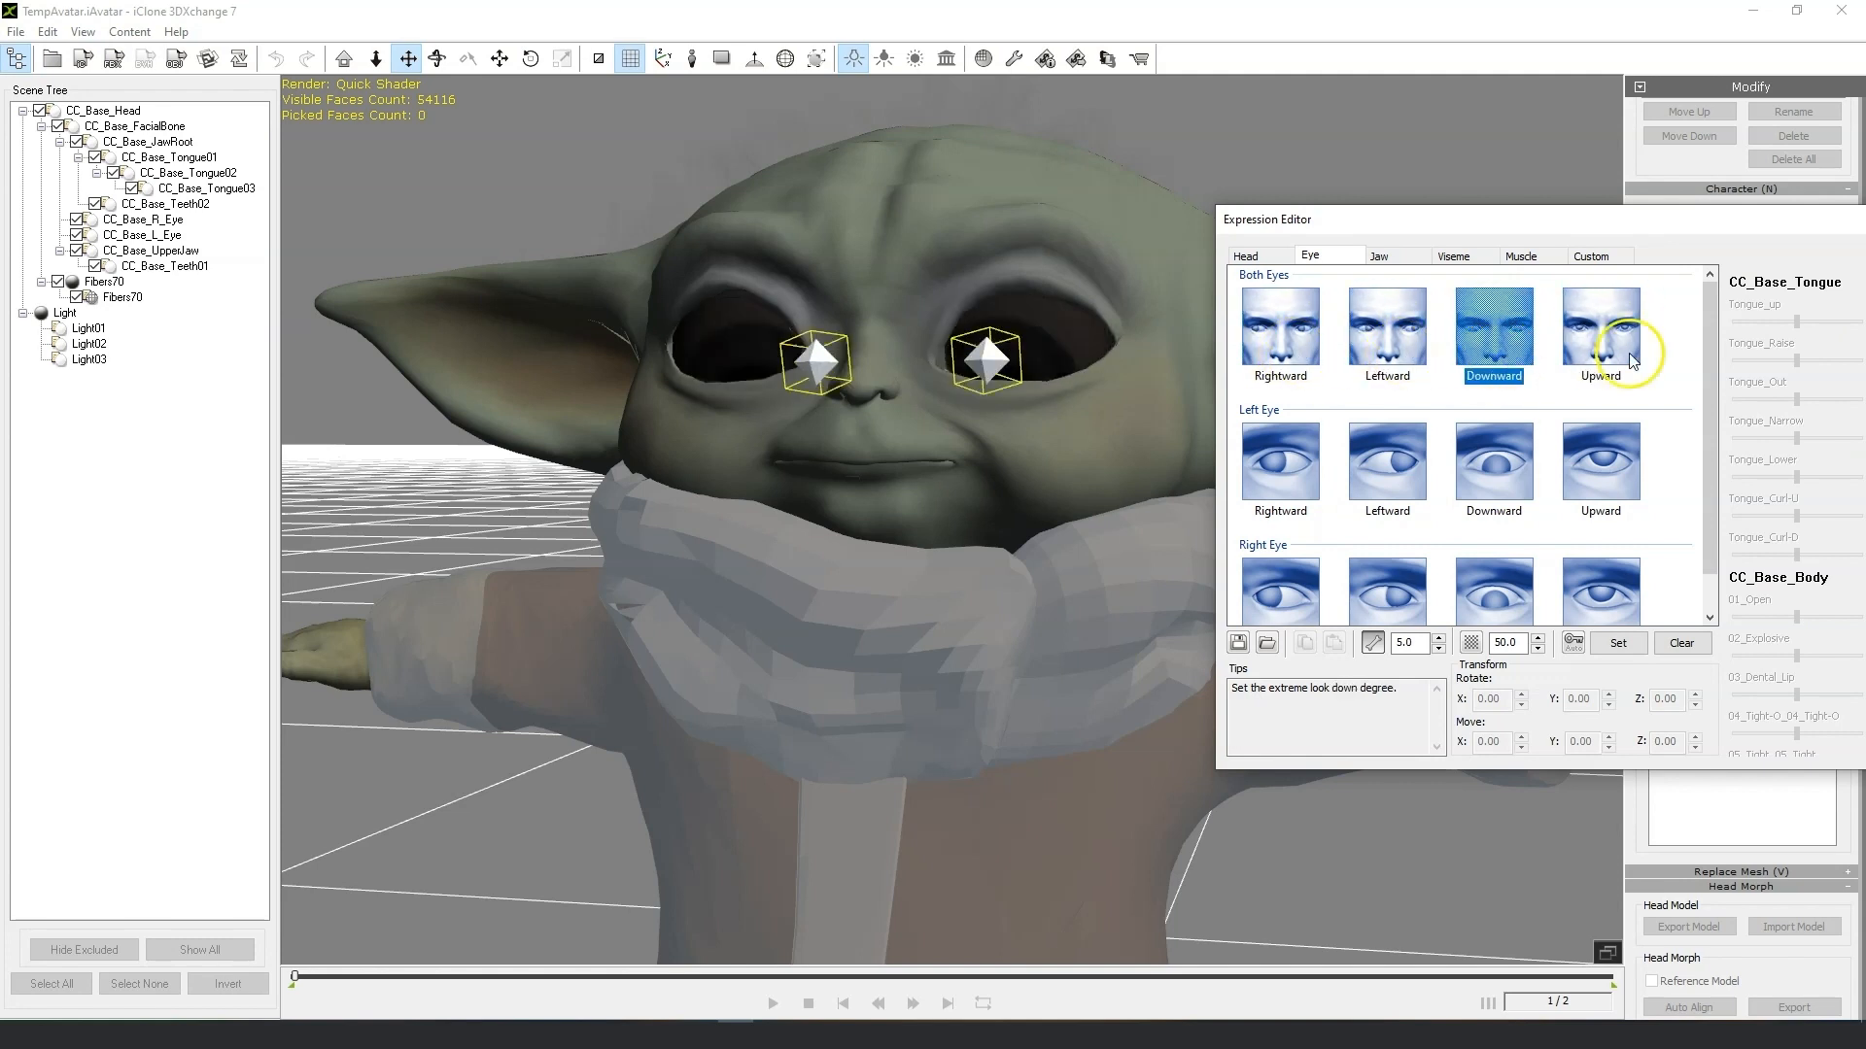
left_click(1593, 360)
Preview the Drop Jaw, Leftward and Rightward jaw poses.
left_click(1389, 256)
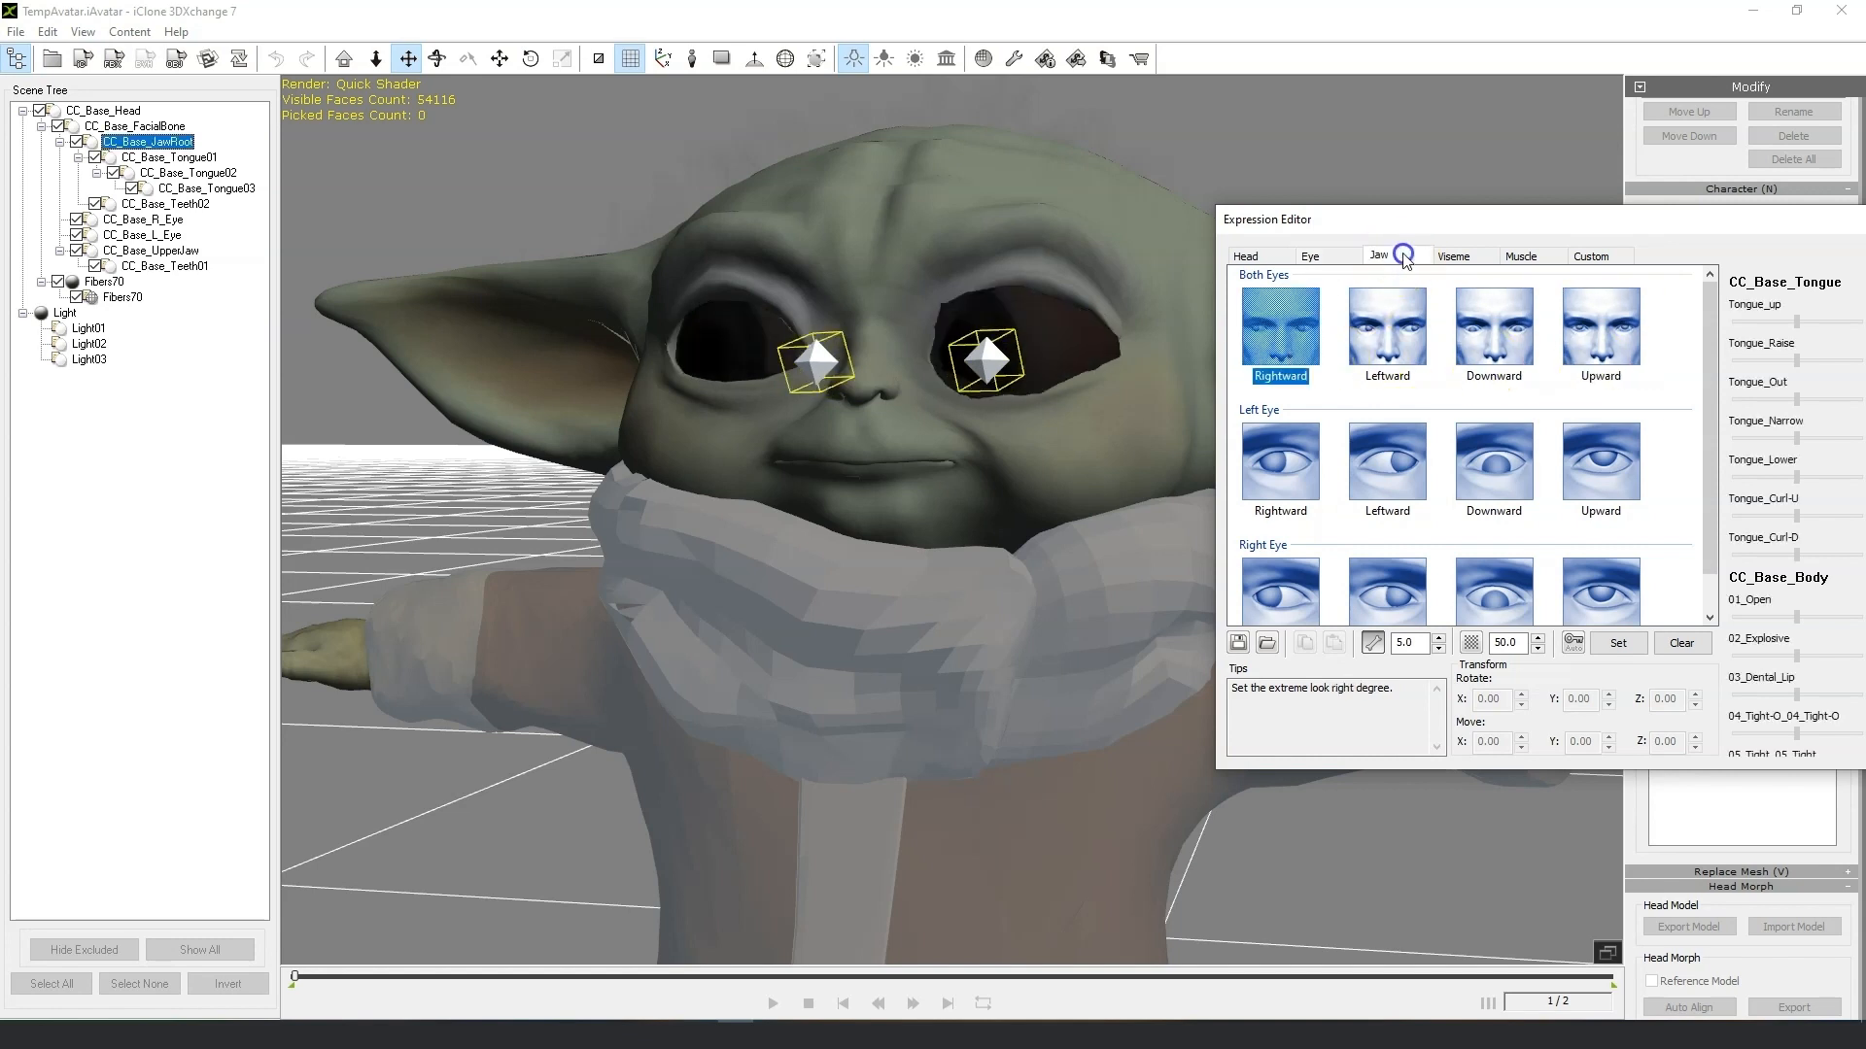
left_click(1304, 347)
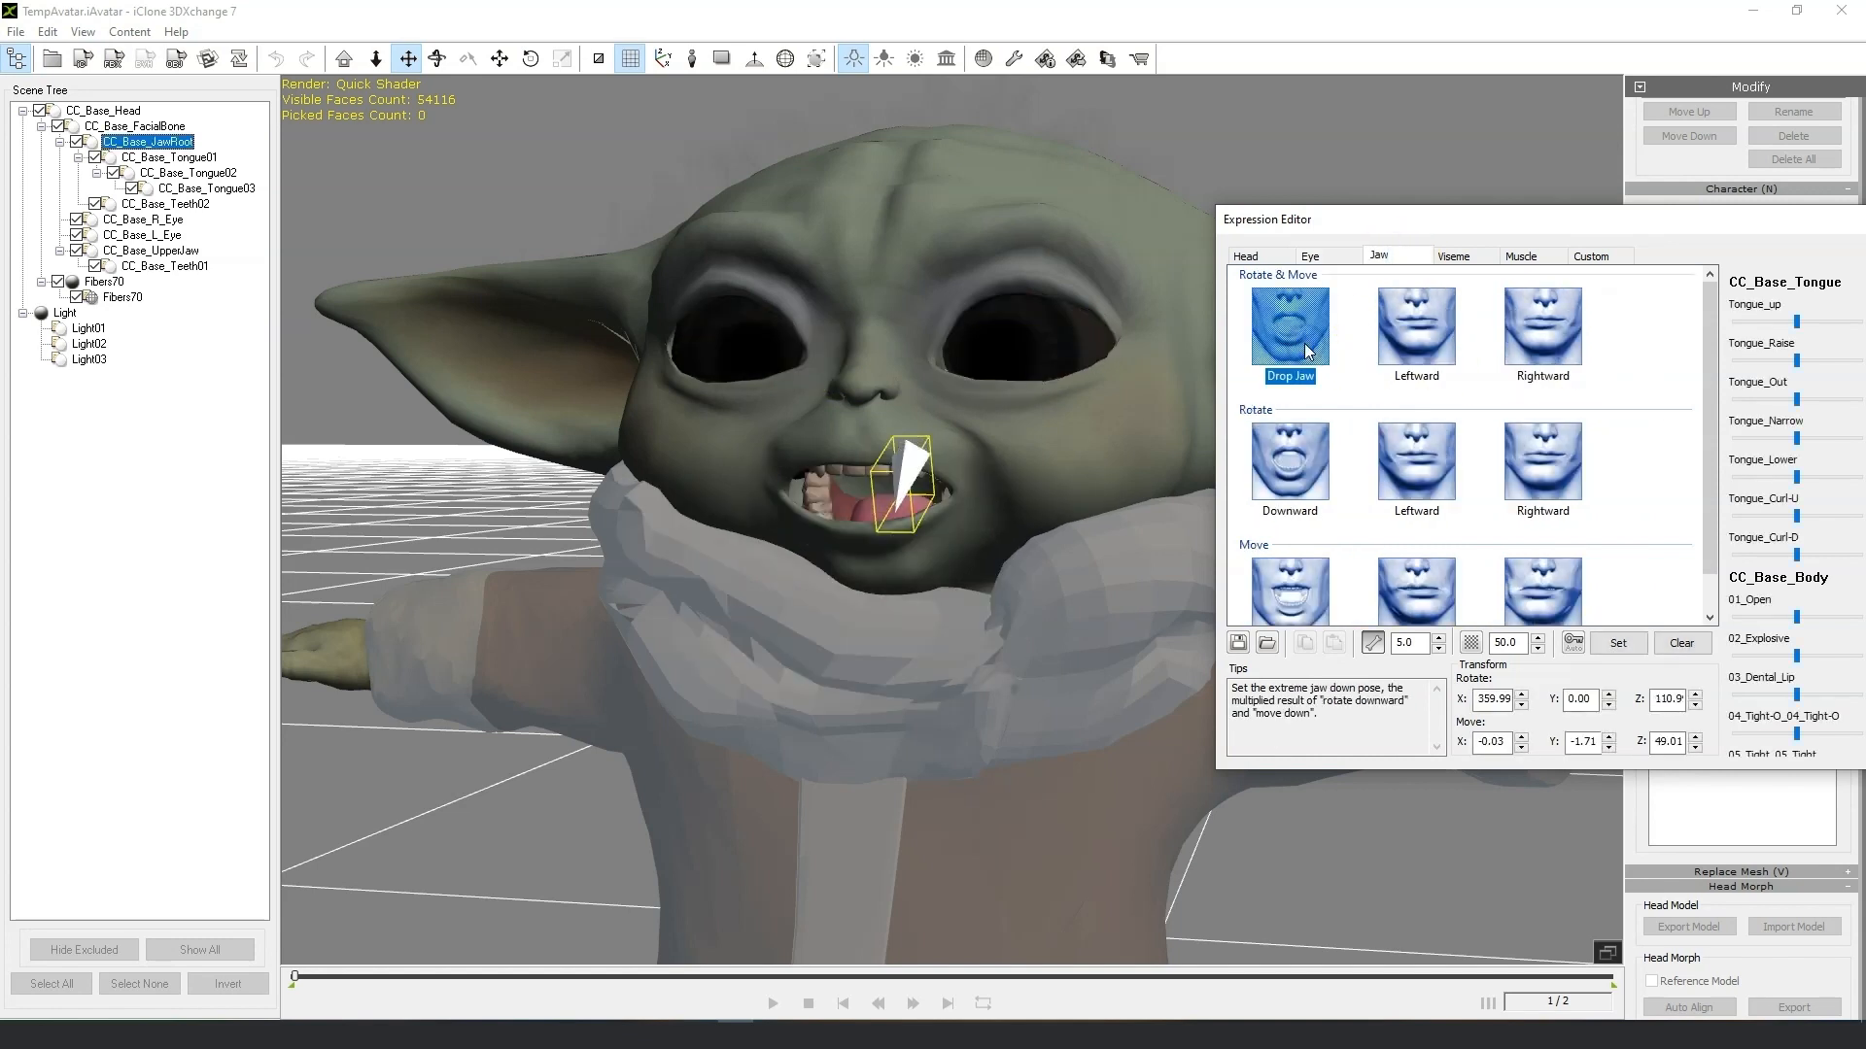
left_click(1416, 329)
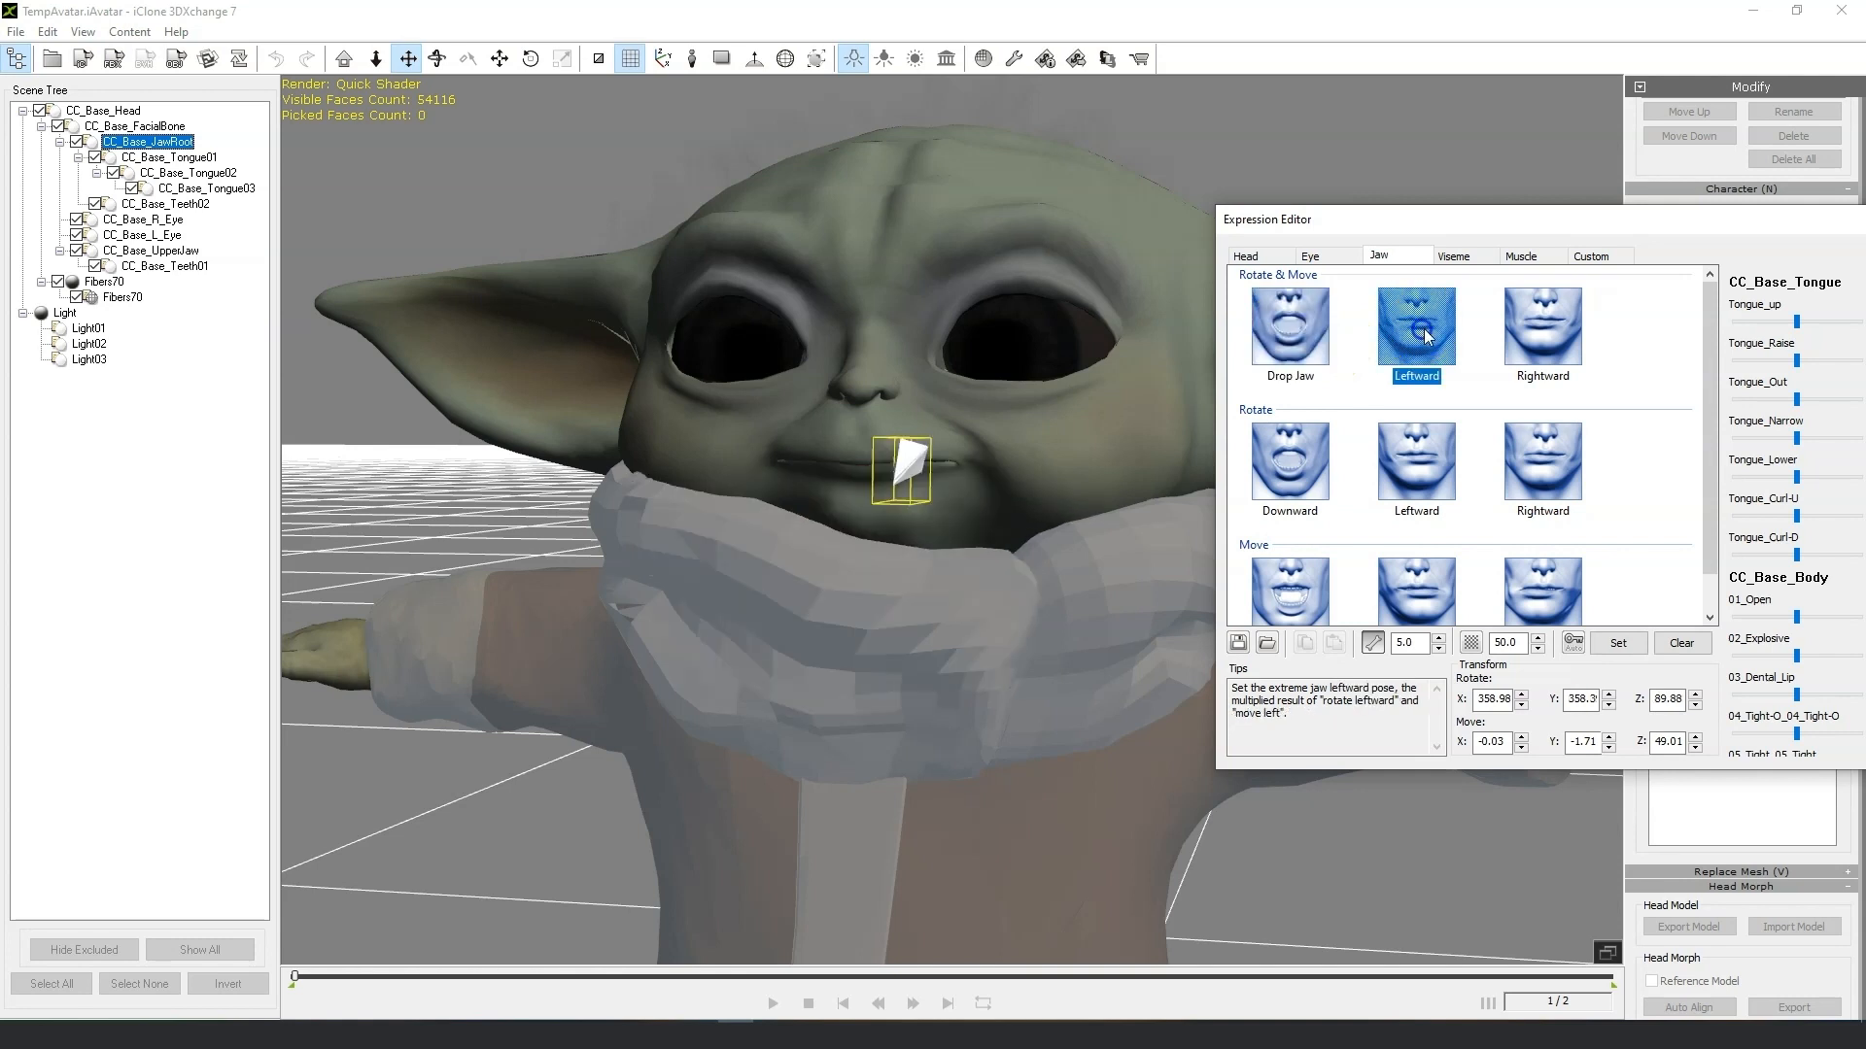
left_click(1542, 328)
Preview the Open, Explosive, Upper Dental and Tight O visemes on the model.
left_click(1454, 258)
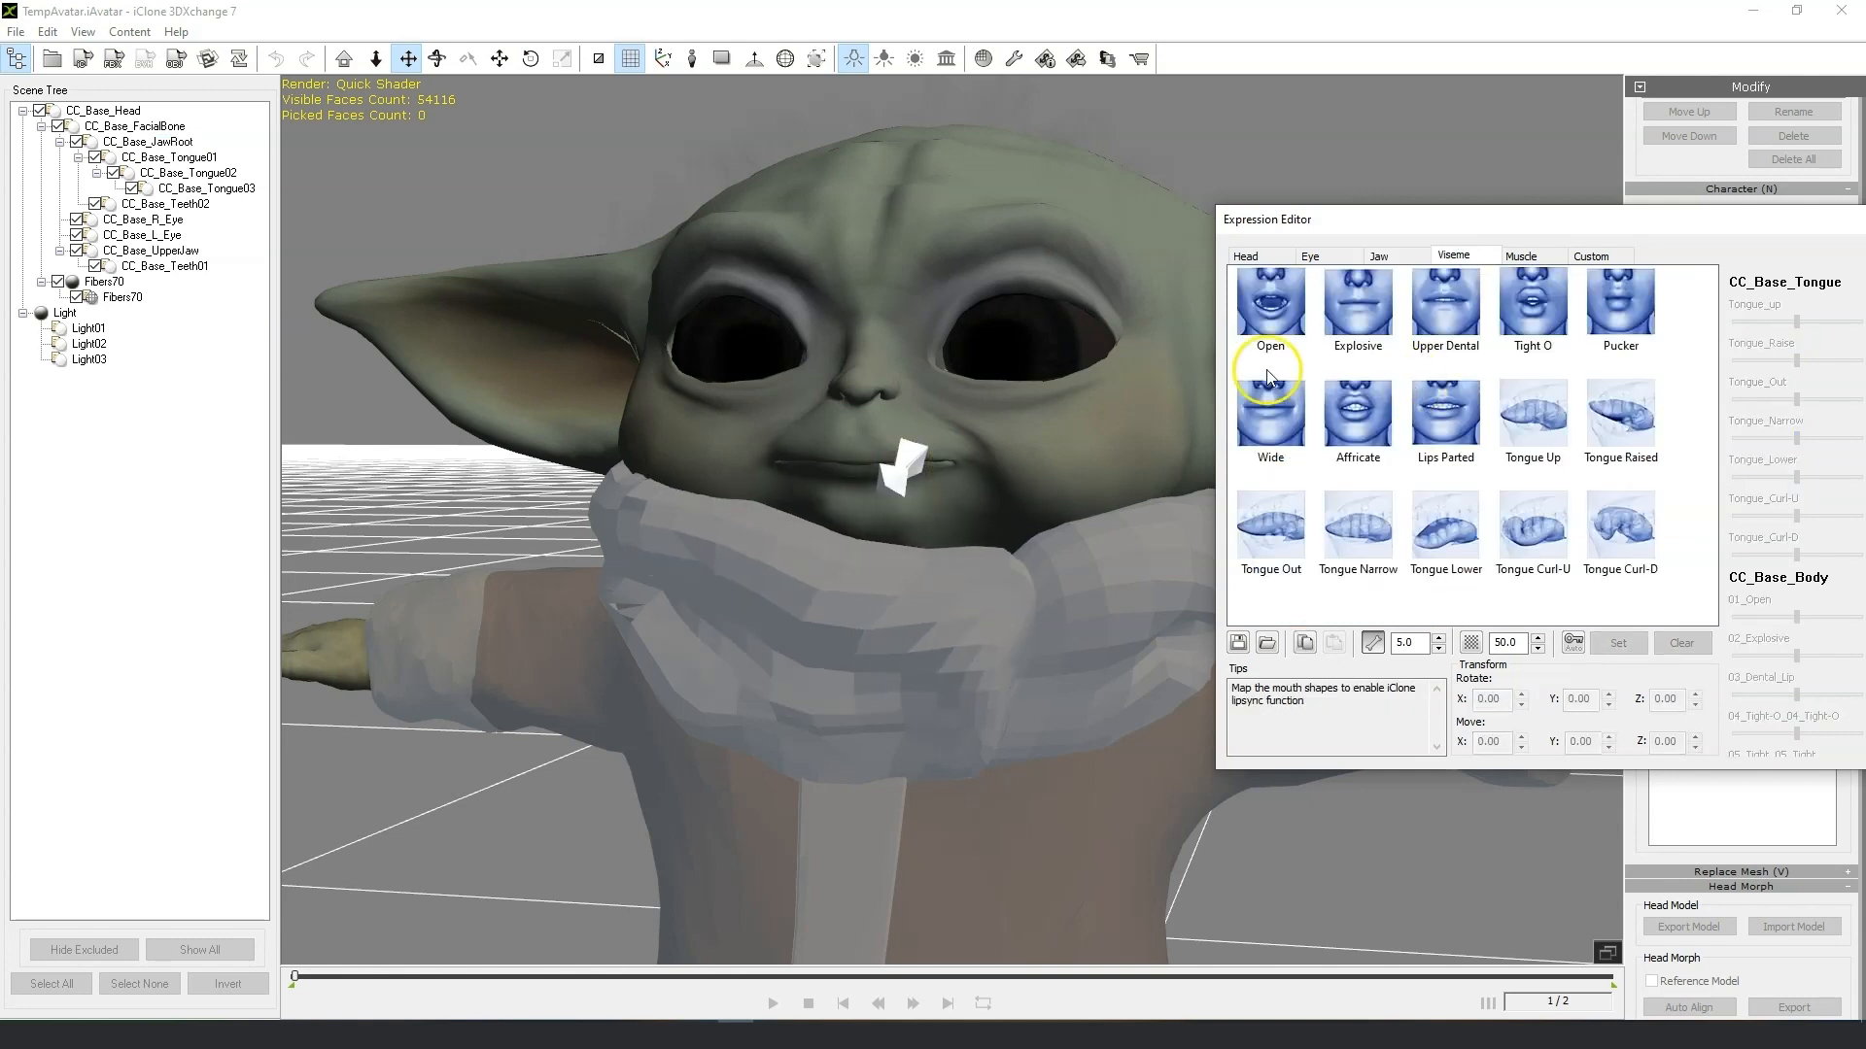
left_click(1270, 303)
left_click_drag(1374, 222, 1250, 300)
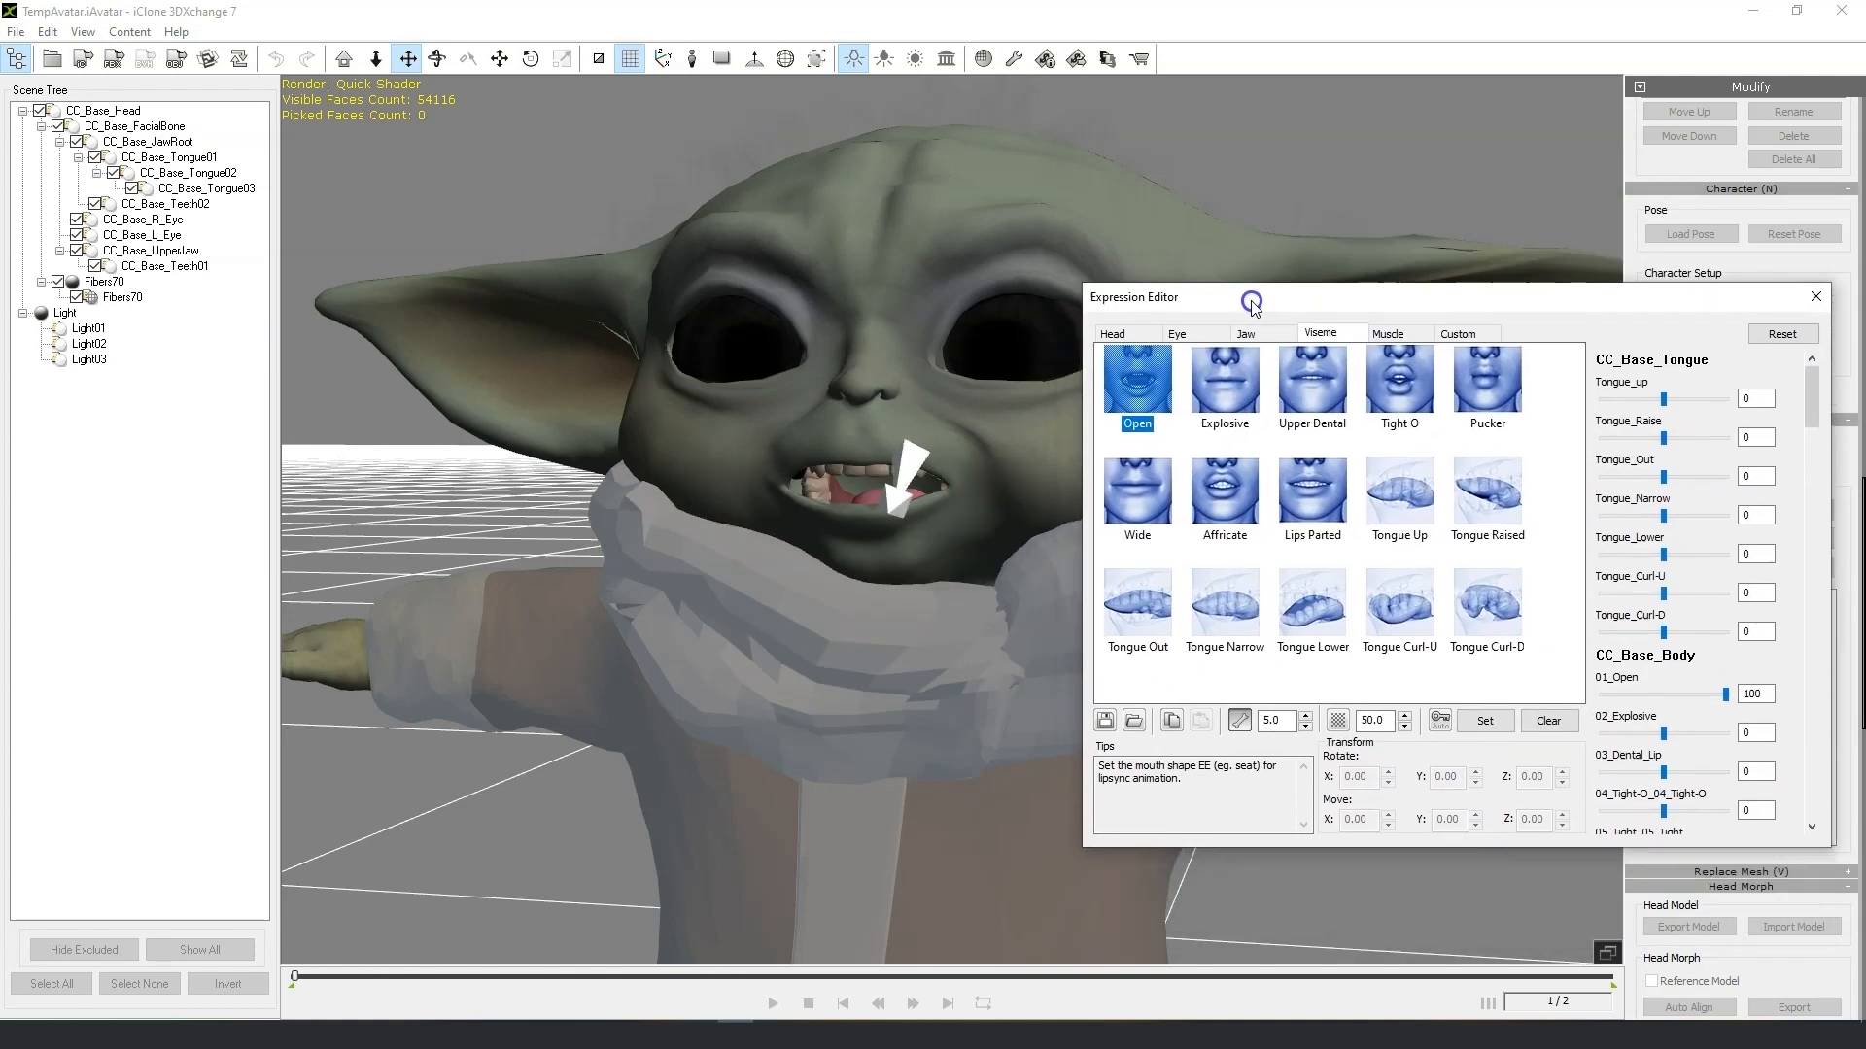
right_click_drag(826, 527, 908, 424)
left_click(1227, 387)
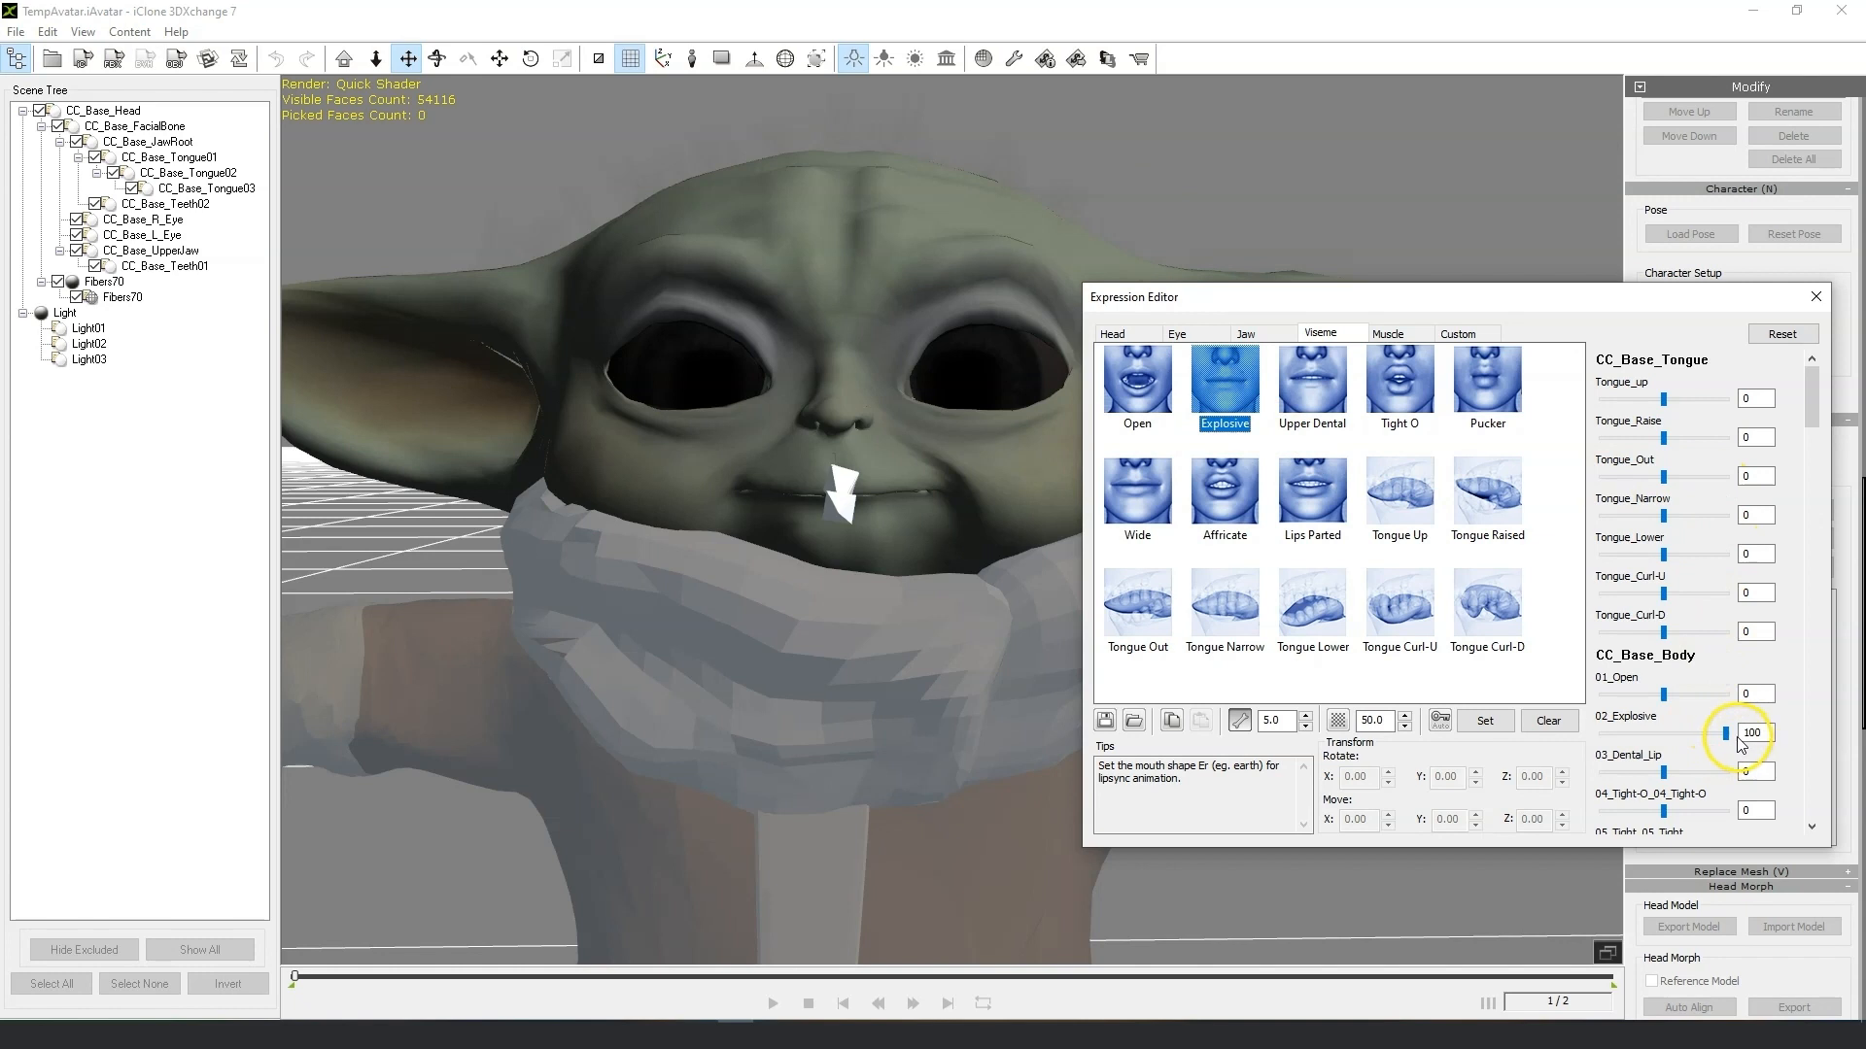
mouse_move(1724, 738)
left_mouse_down()
mouse_move(1658, 740)
mouse_move(1748, 740)
left_mouse_up()
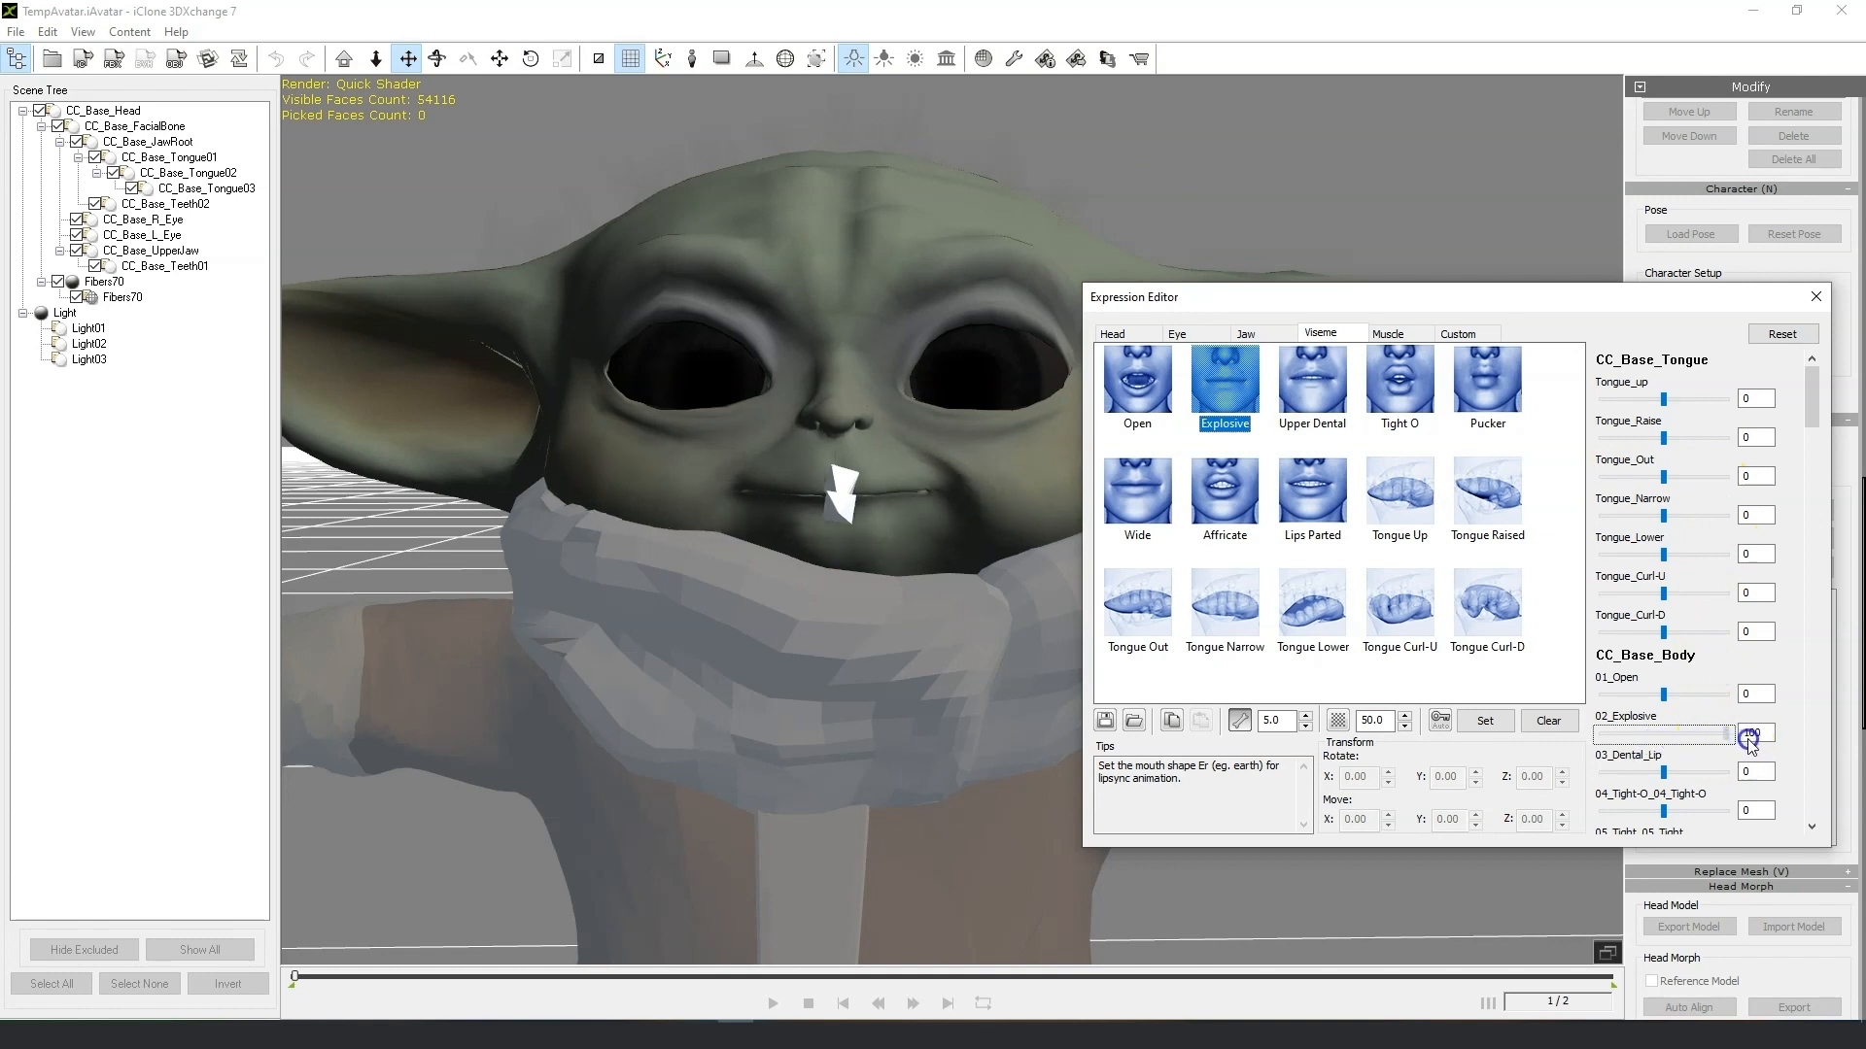
left_click(1328, 387)
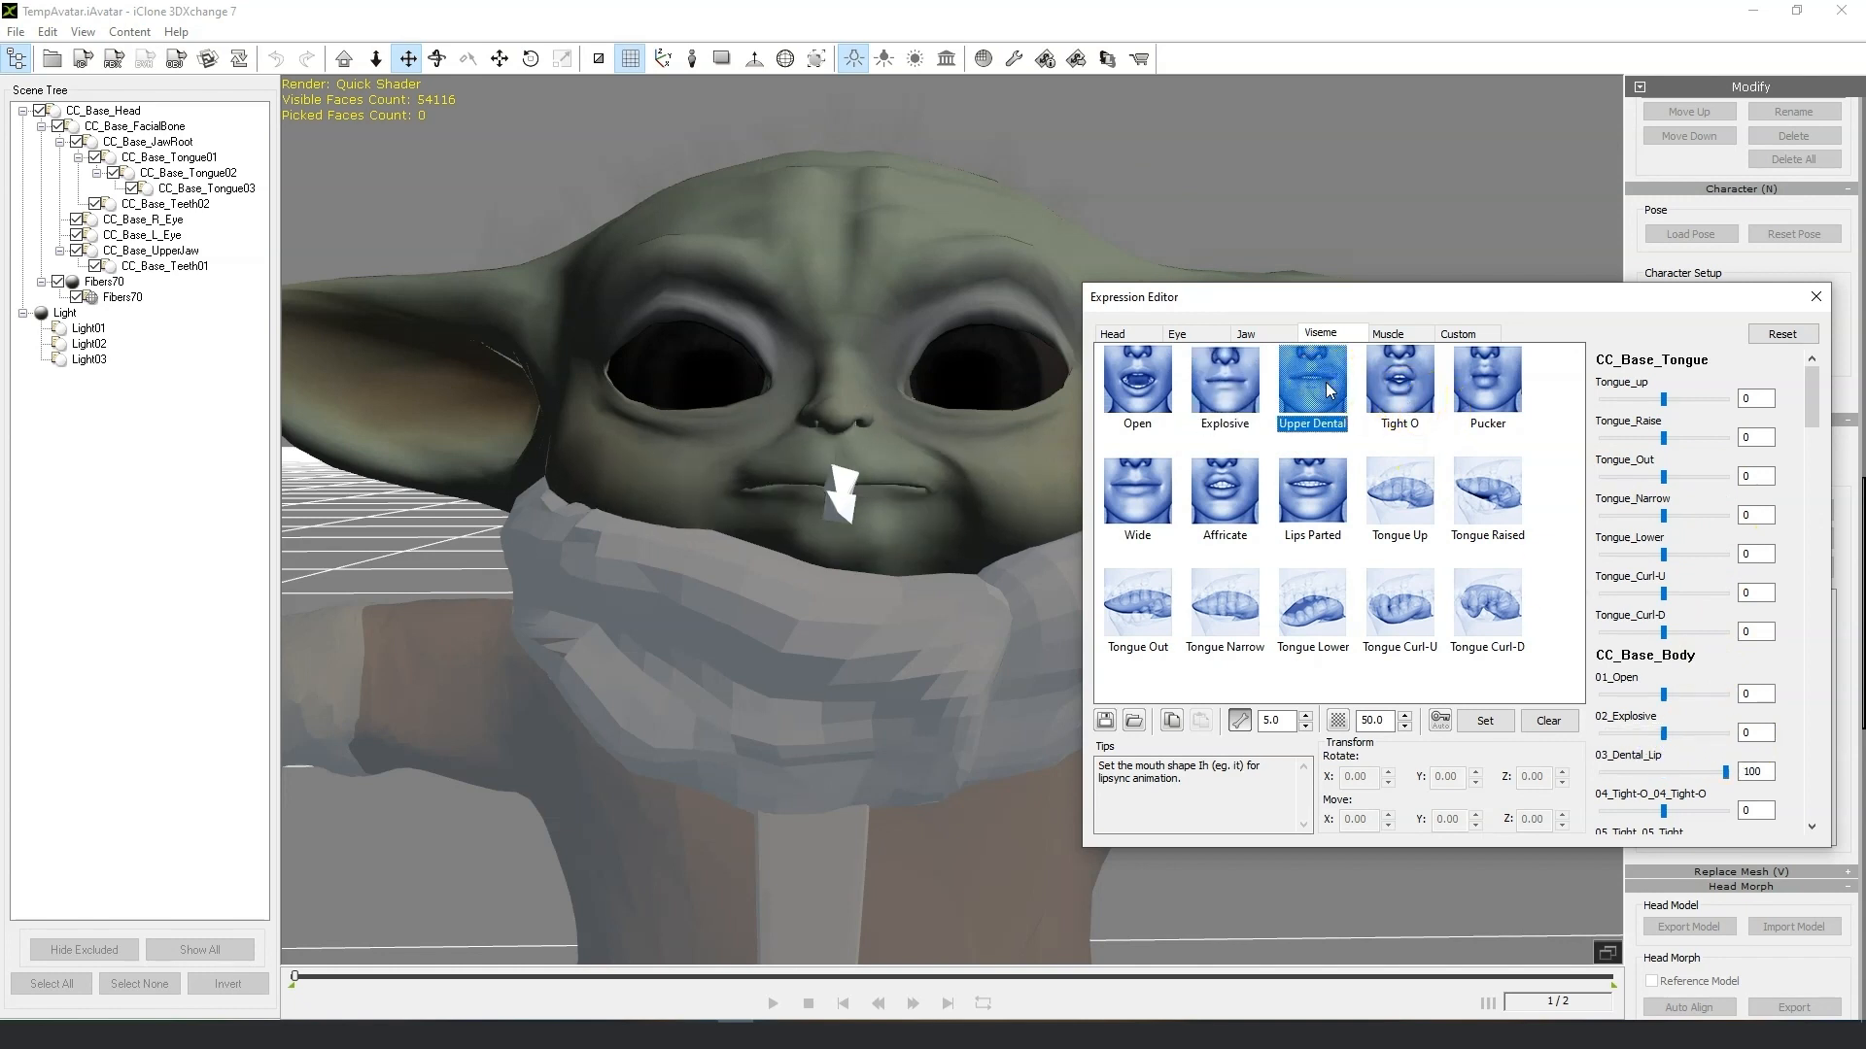
left_click(1414, 403)
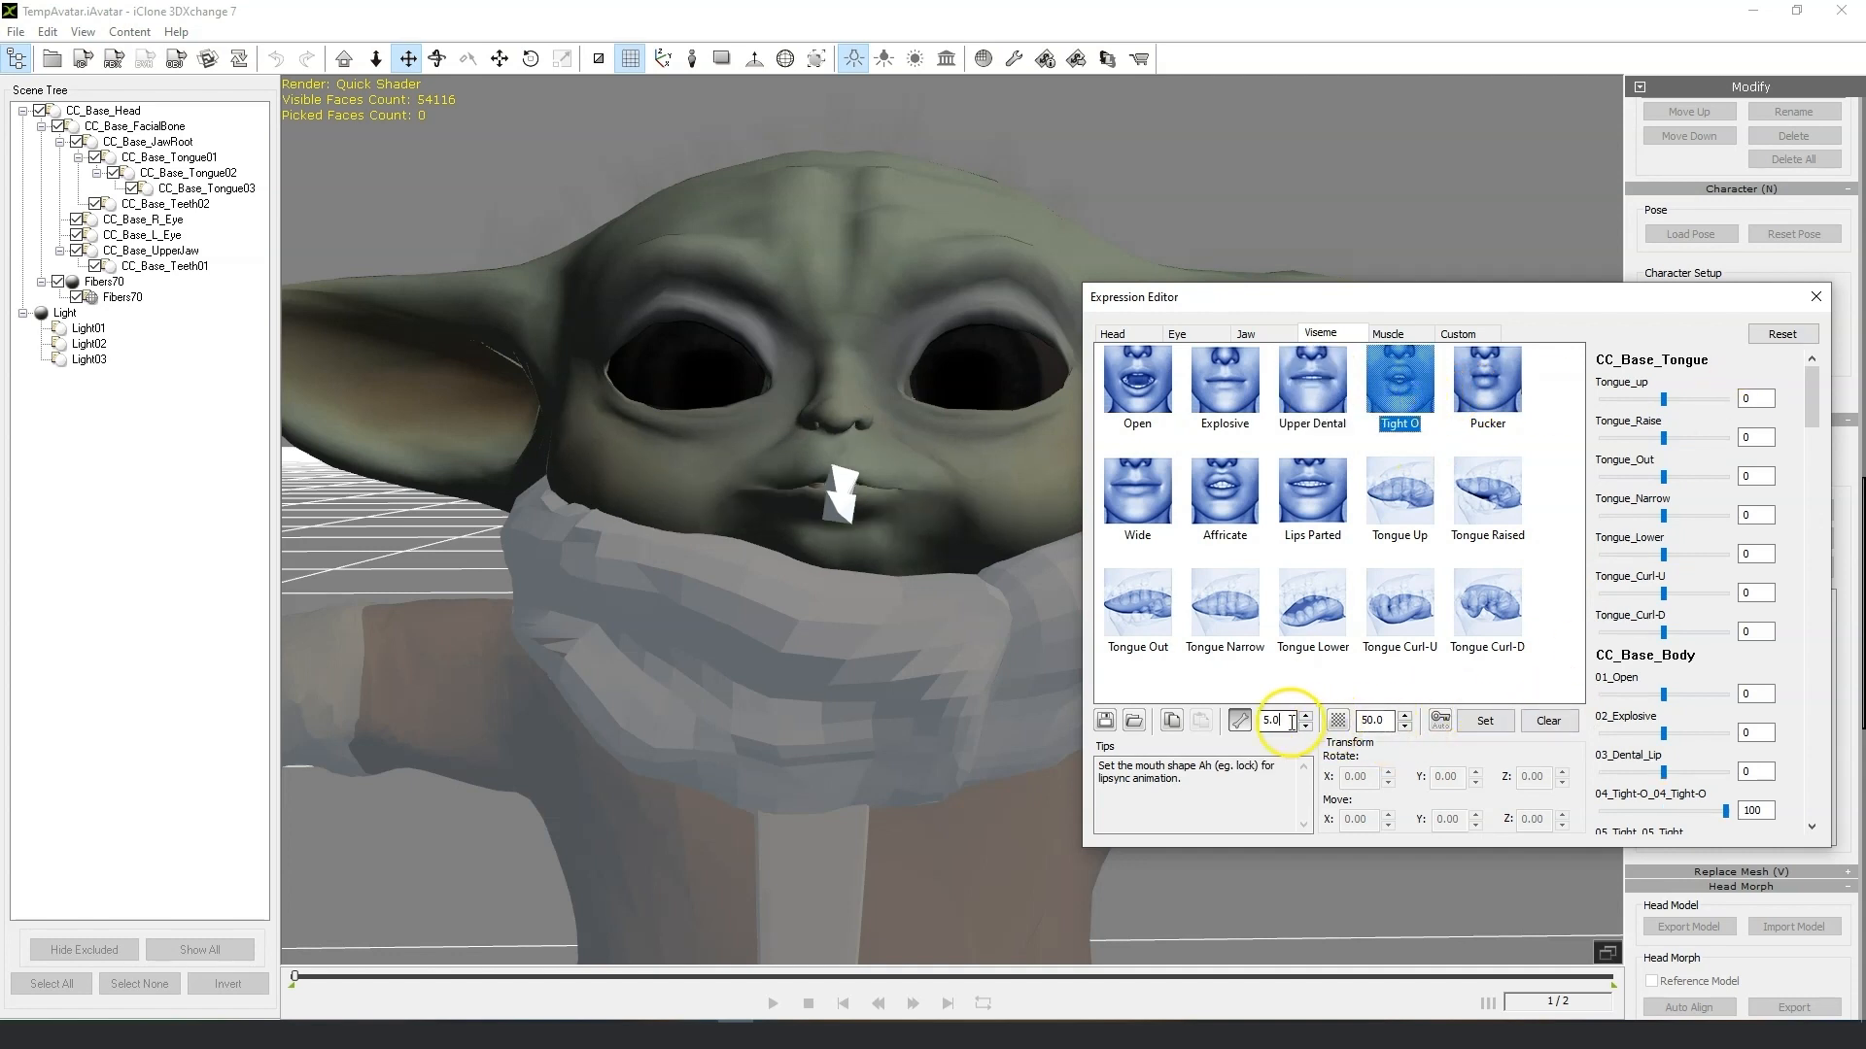
Set the slider step to 0.1 and check the Tight O and Pucker viseme morph sliders.
left_click(1173, 724)
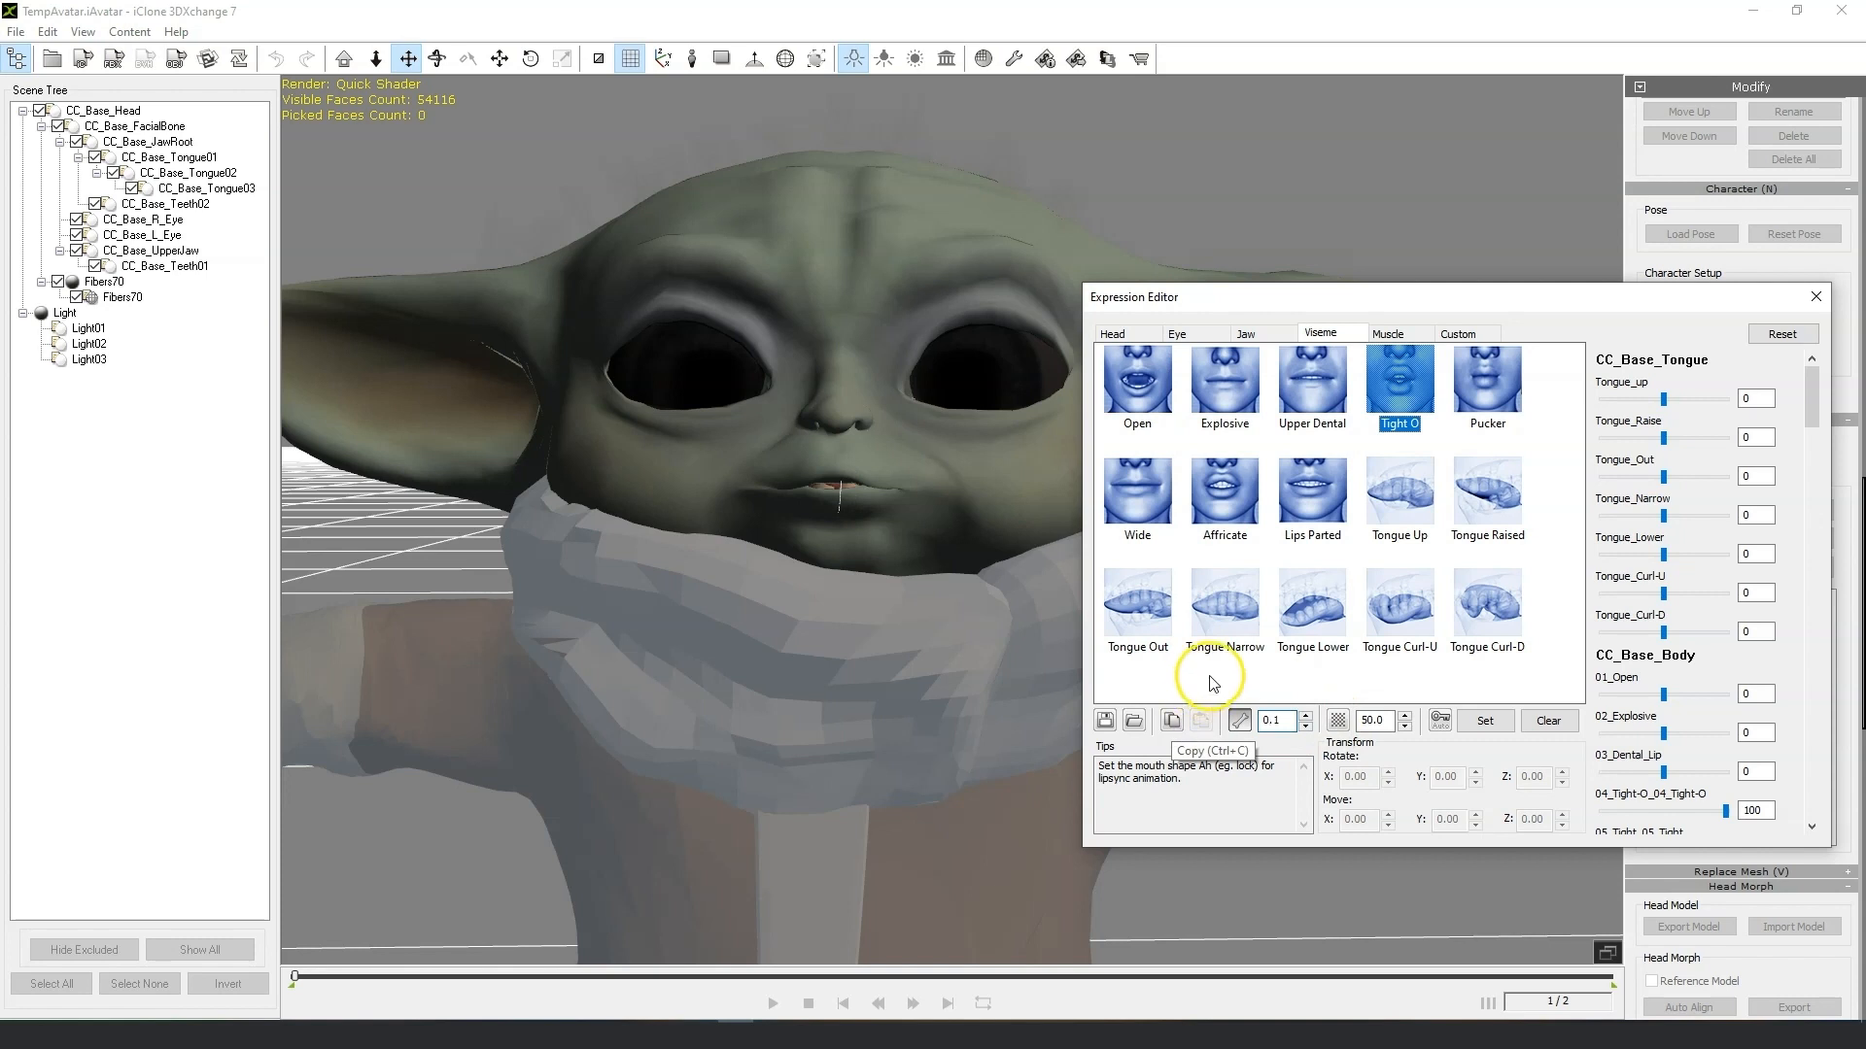
left_click_drag(1732, 817, 1720, 809)
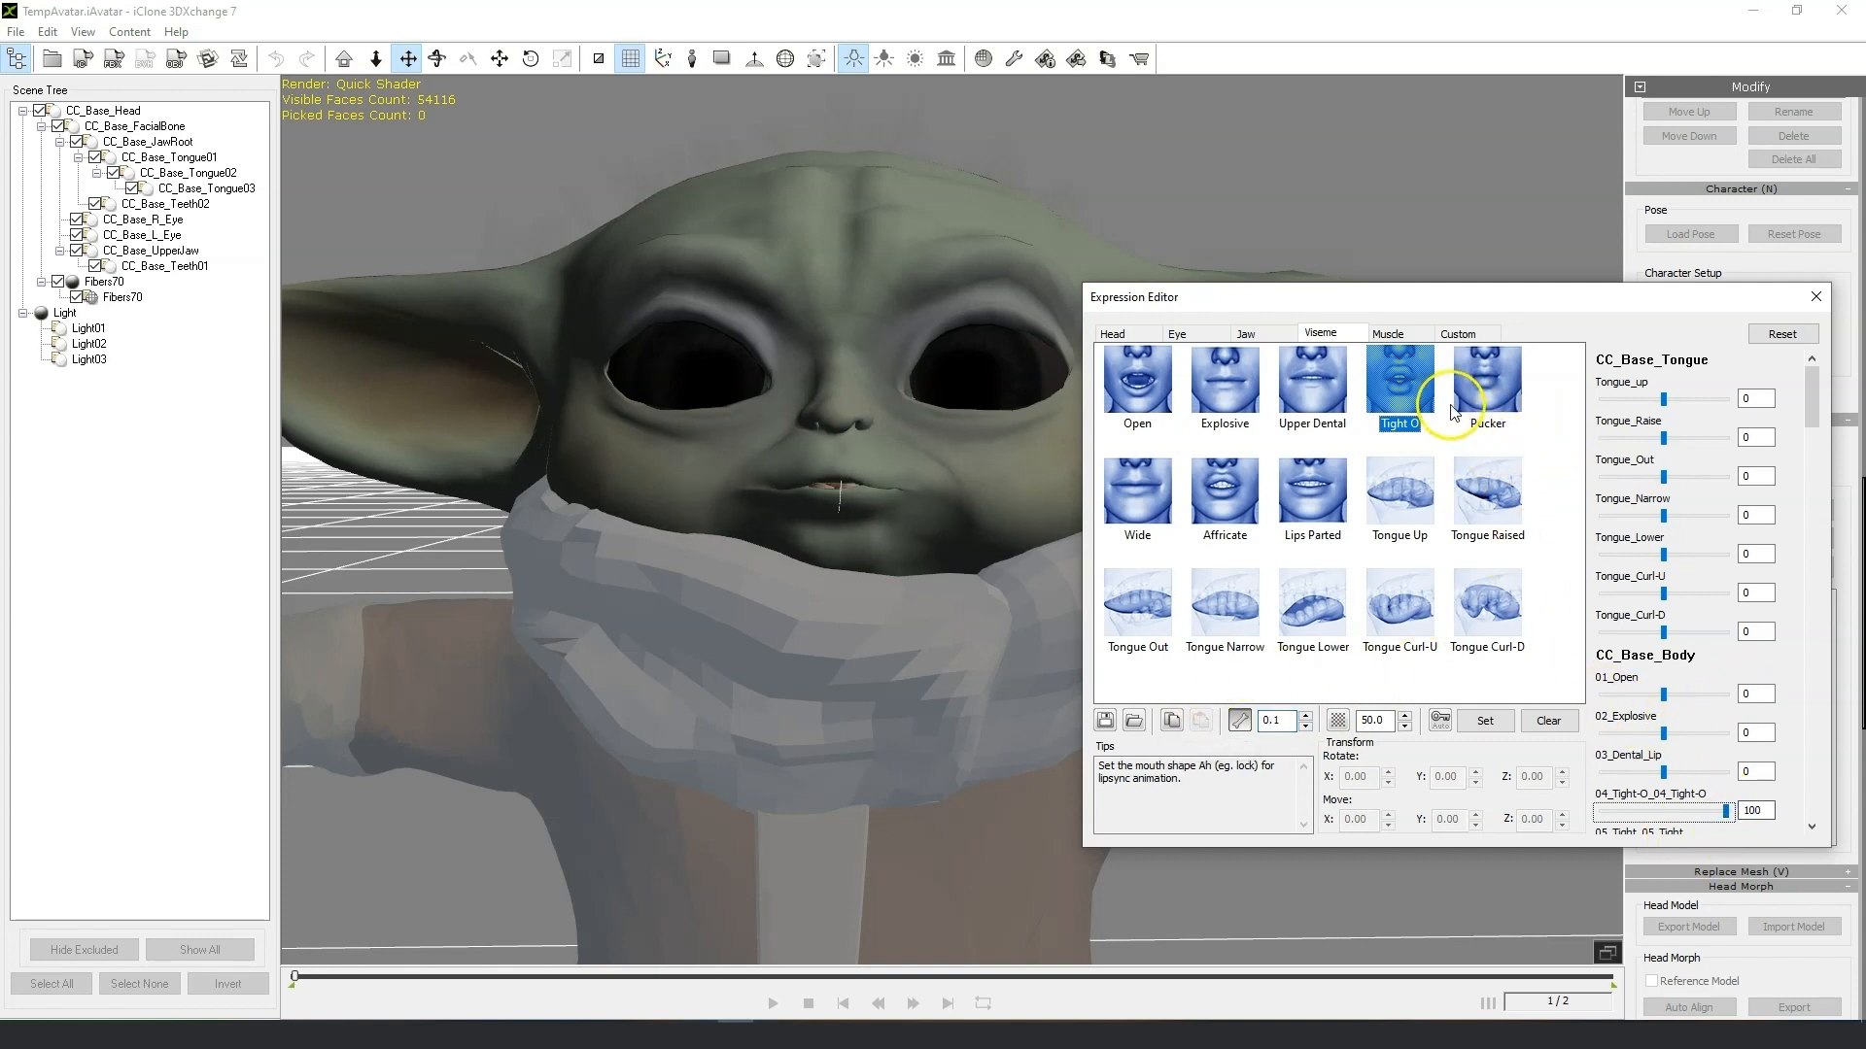
left_click(1504, 392)
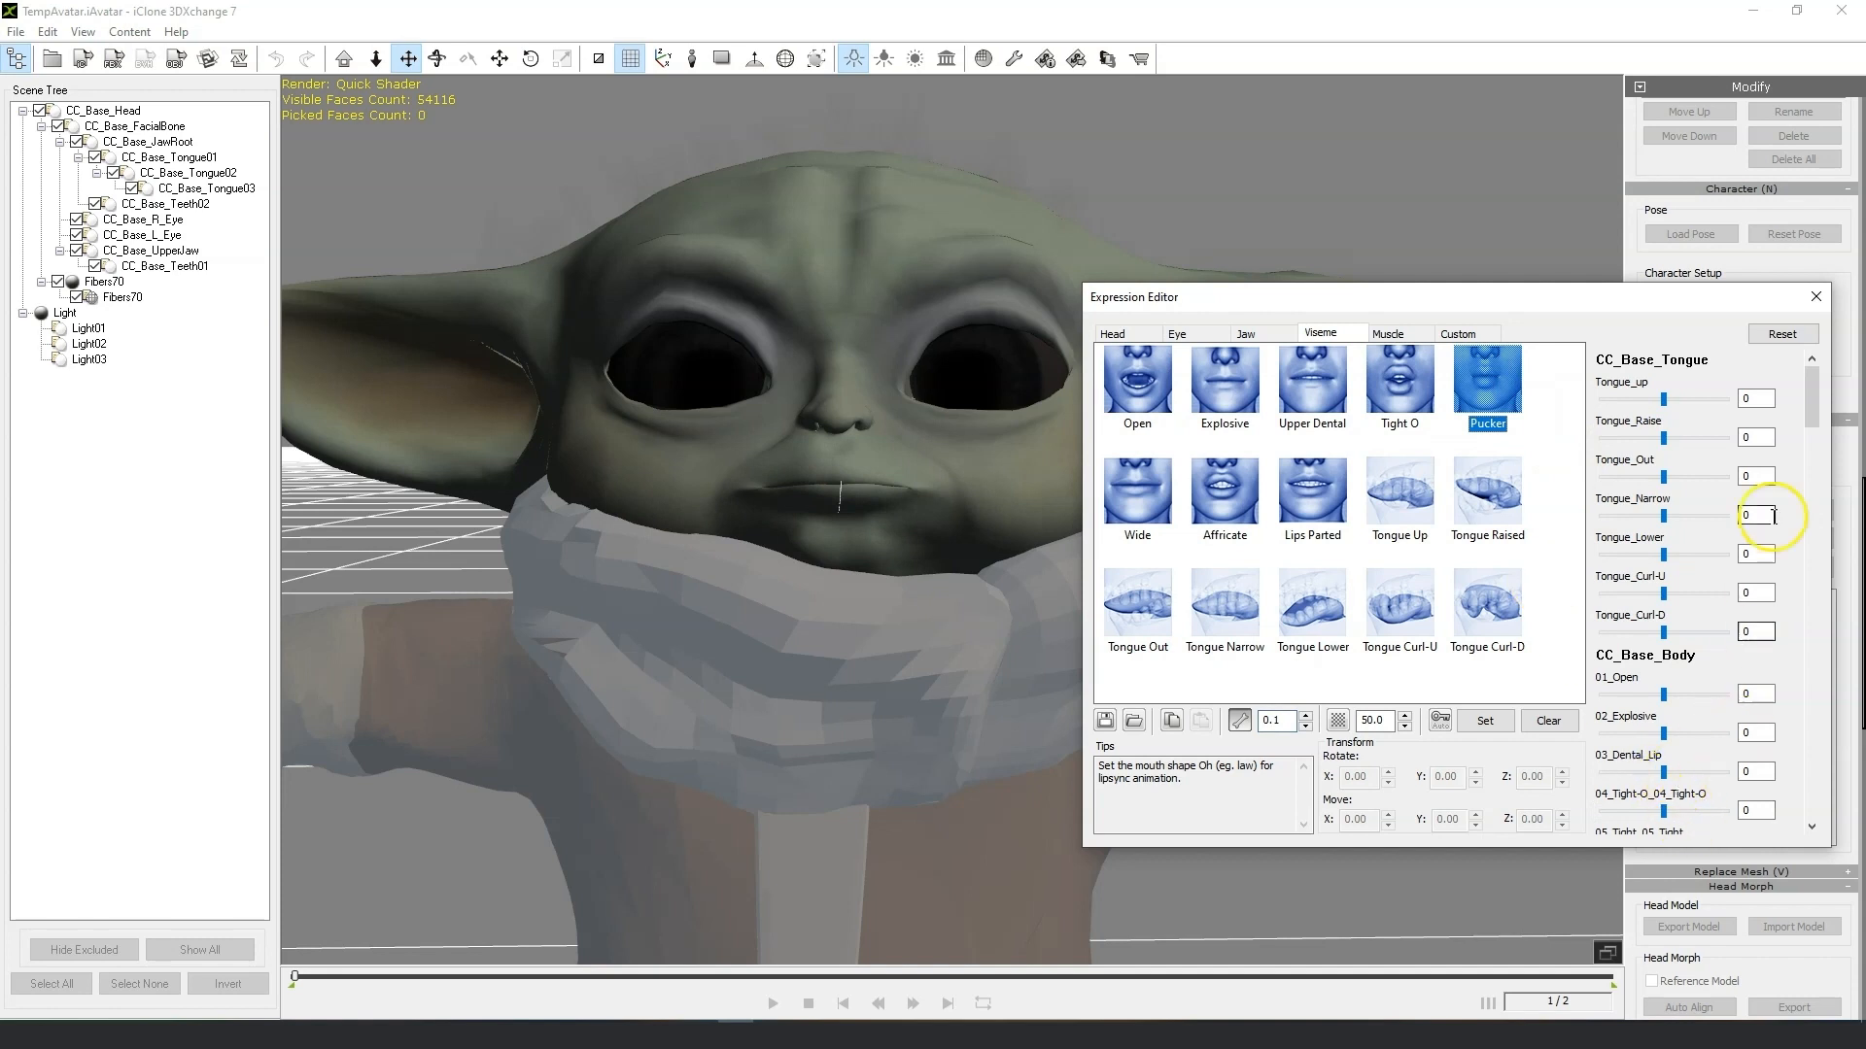
left_click_drag(1812, 414, 1817, 457)
left_click_drag(1725, 514, 1713, 524)
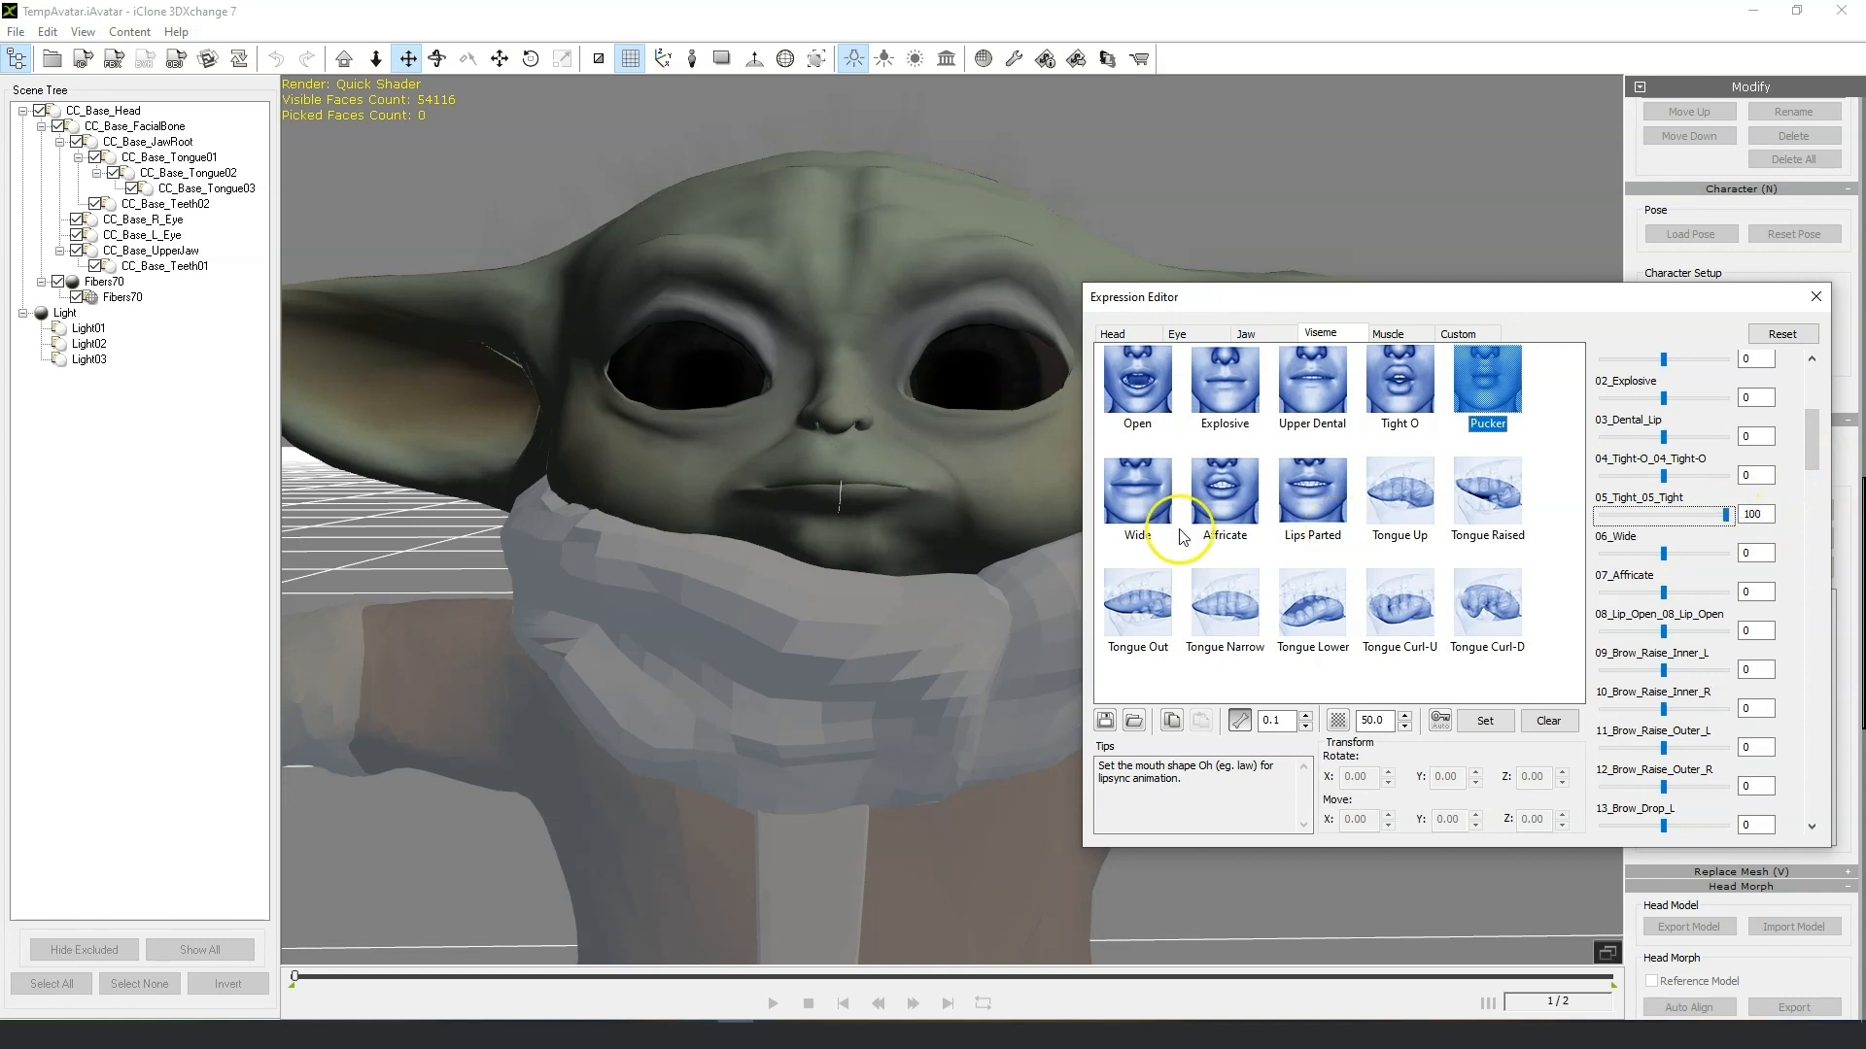
Check the Wide, Affricate and Lips Parted visemes, setting Lips Parted with 08_Lip_Open_08_Lip_Open at 100.
left_click(1145, 502)
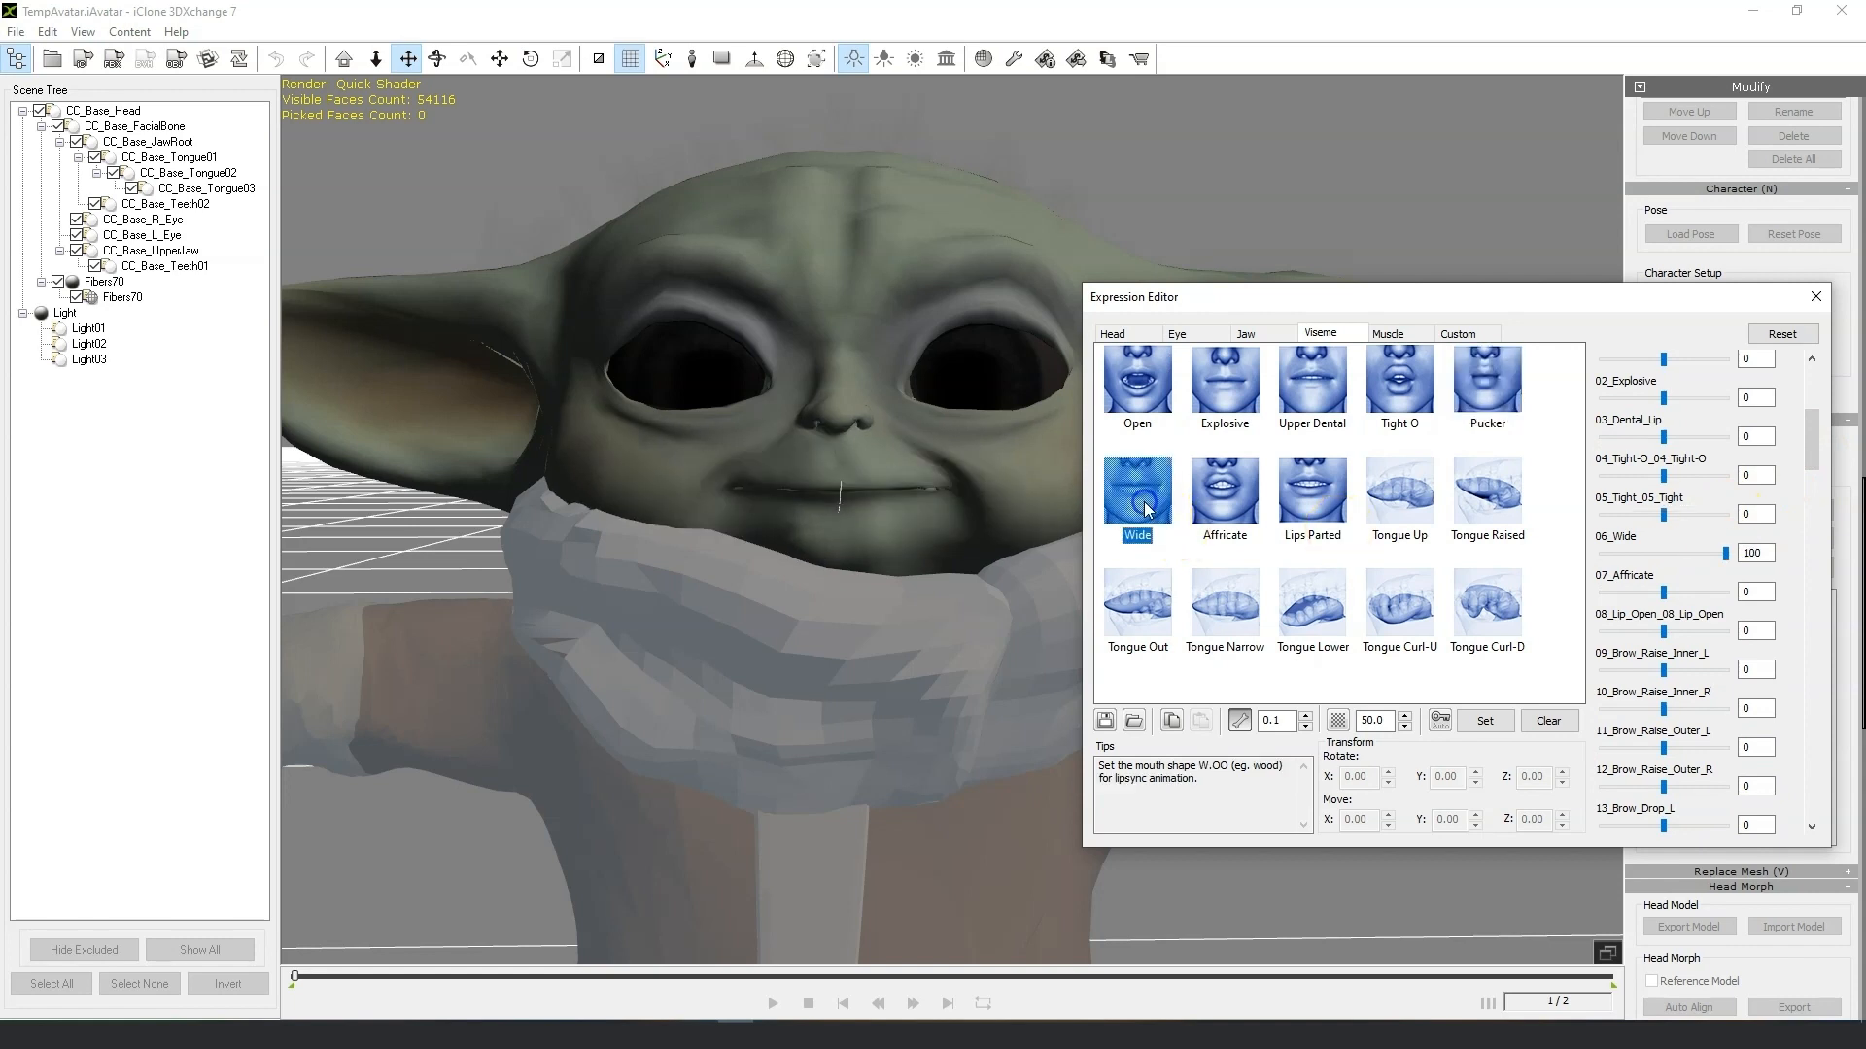
left_click(1222, 509)
left_click(1726, 595)
left_click(1320, 499)
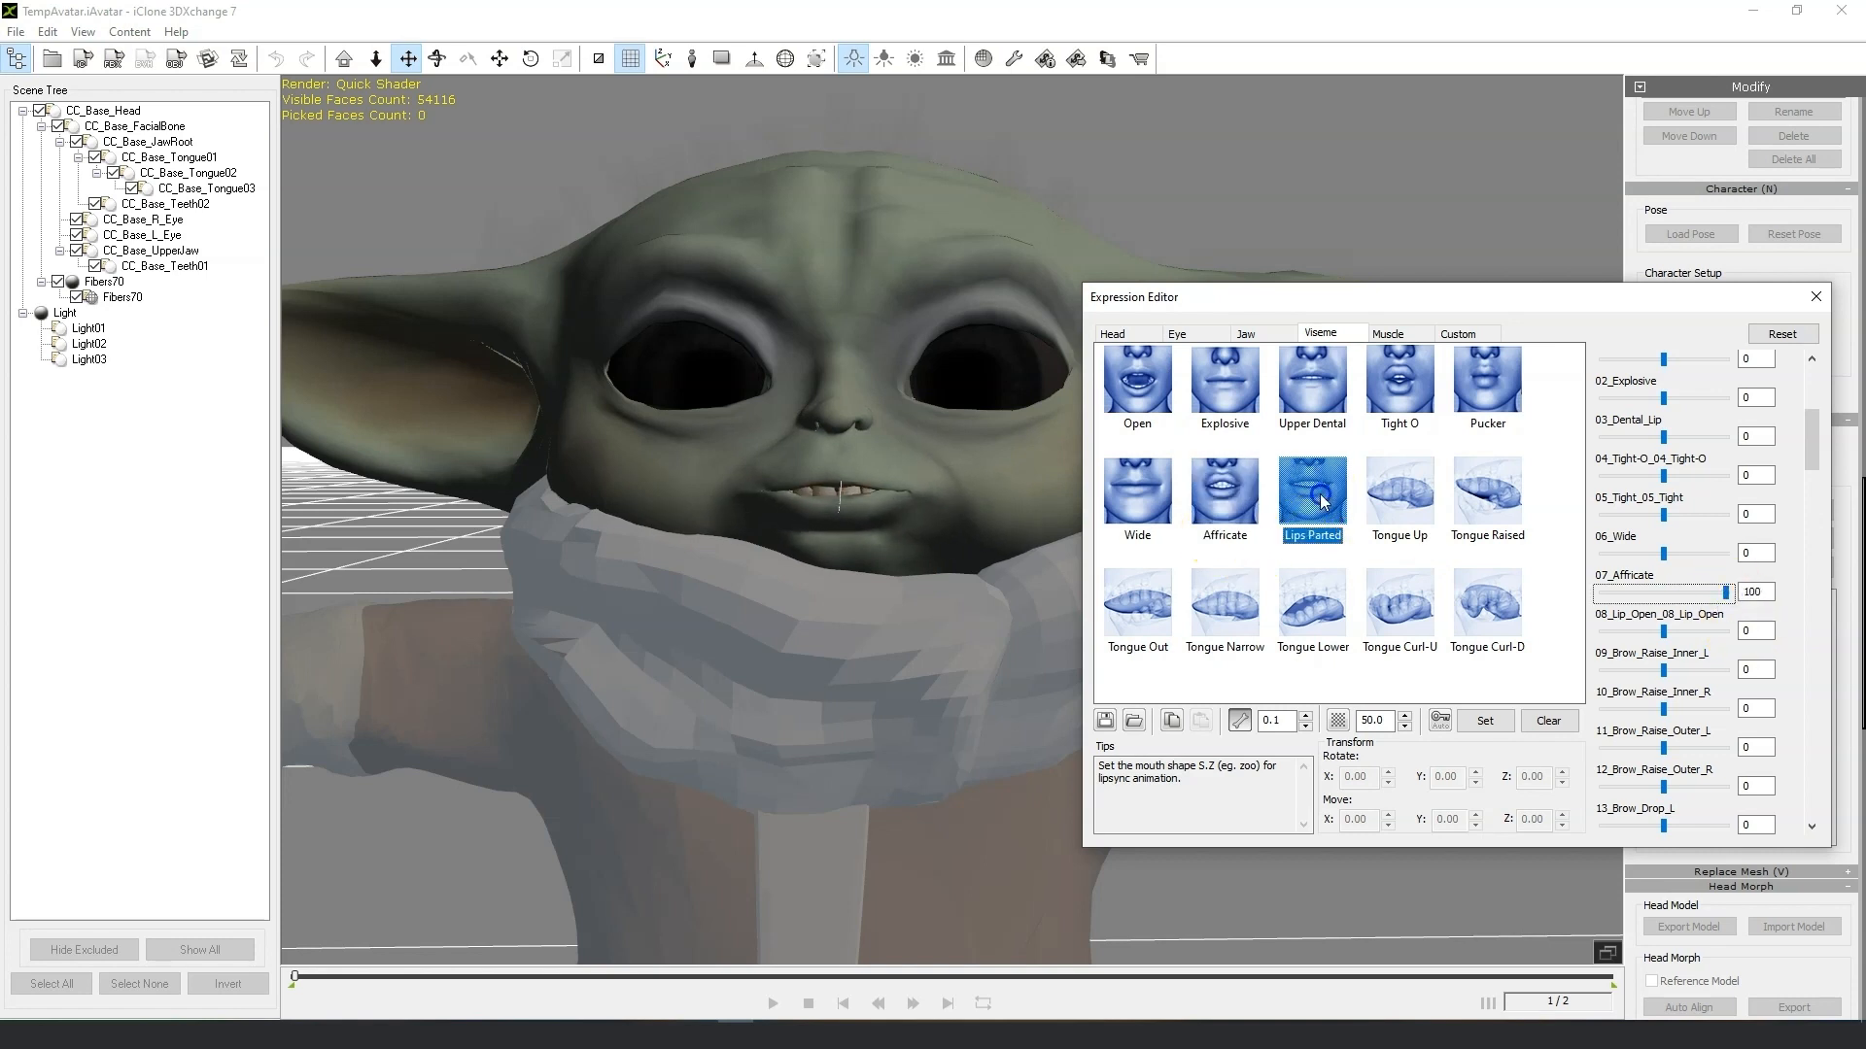
left_click(1726, 633)
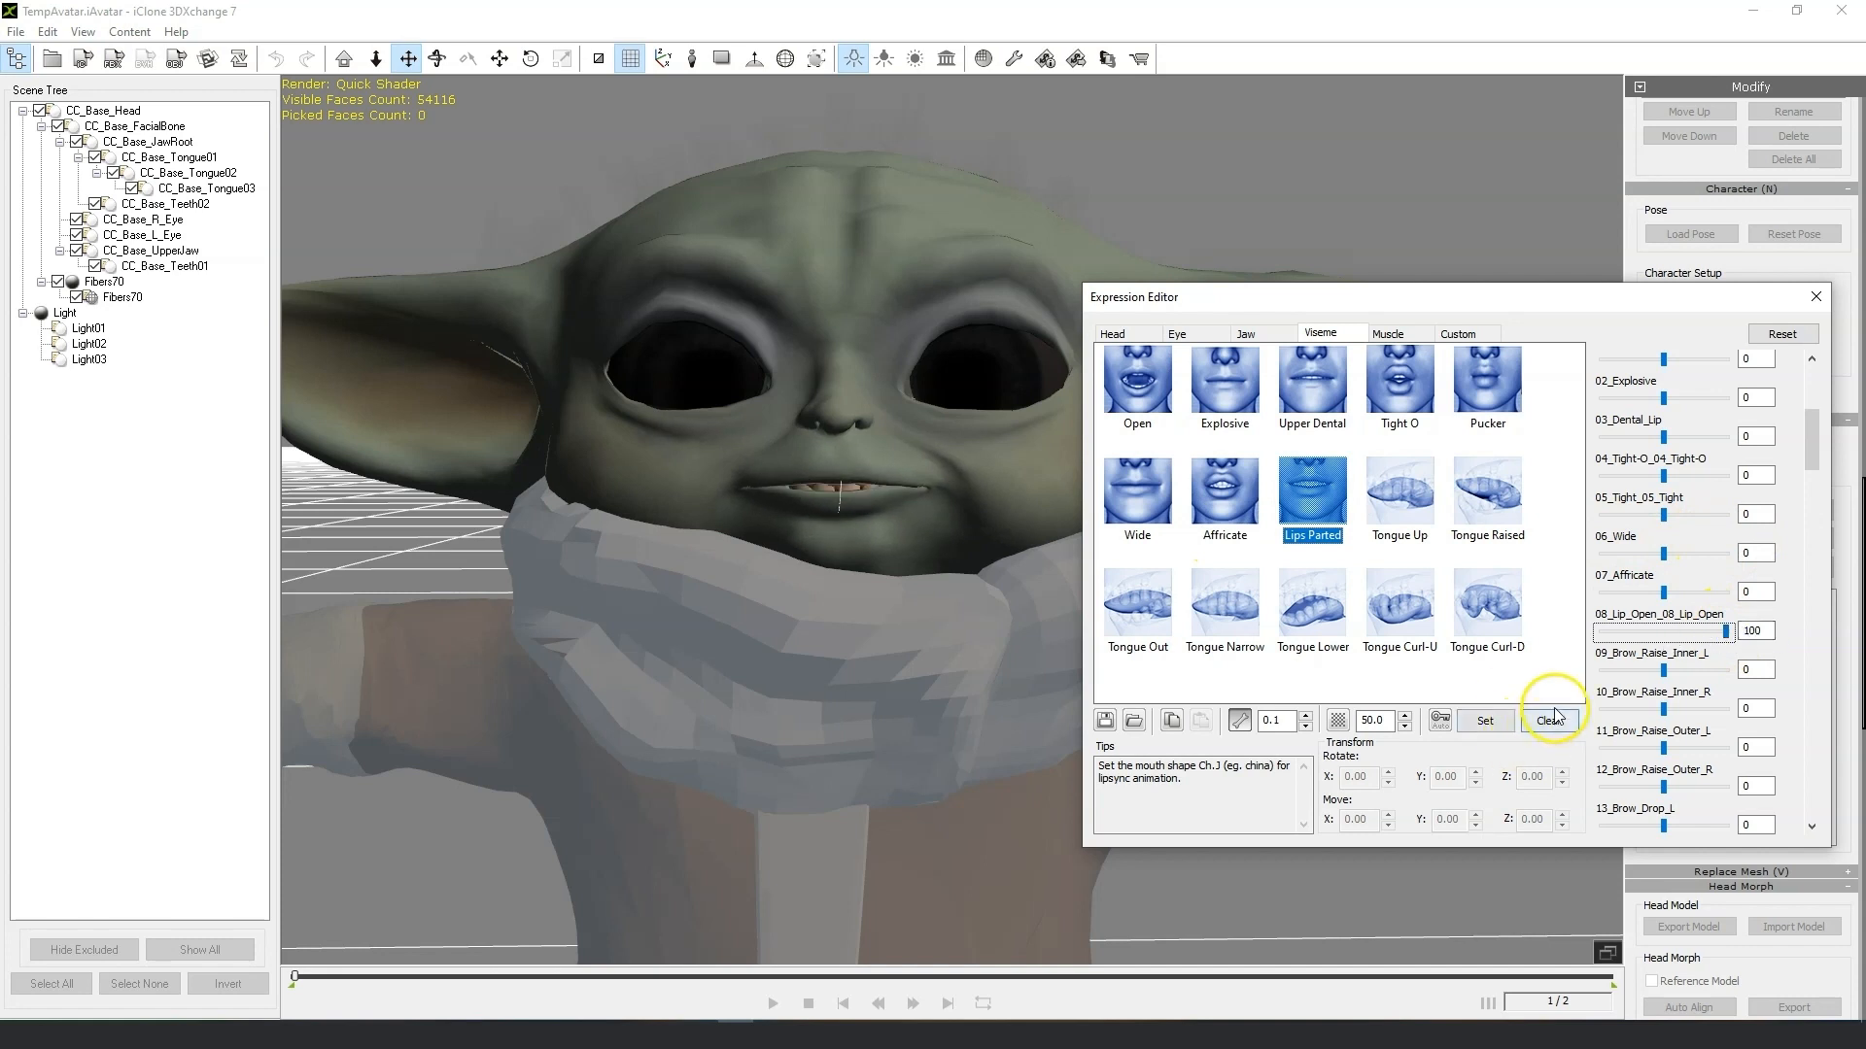
left_click_drag(1724, 636, 1735, 634)
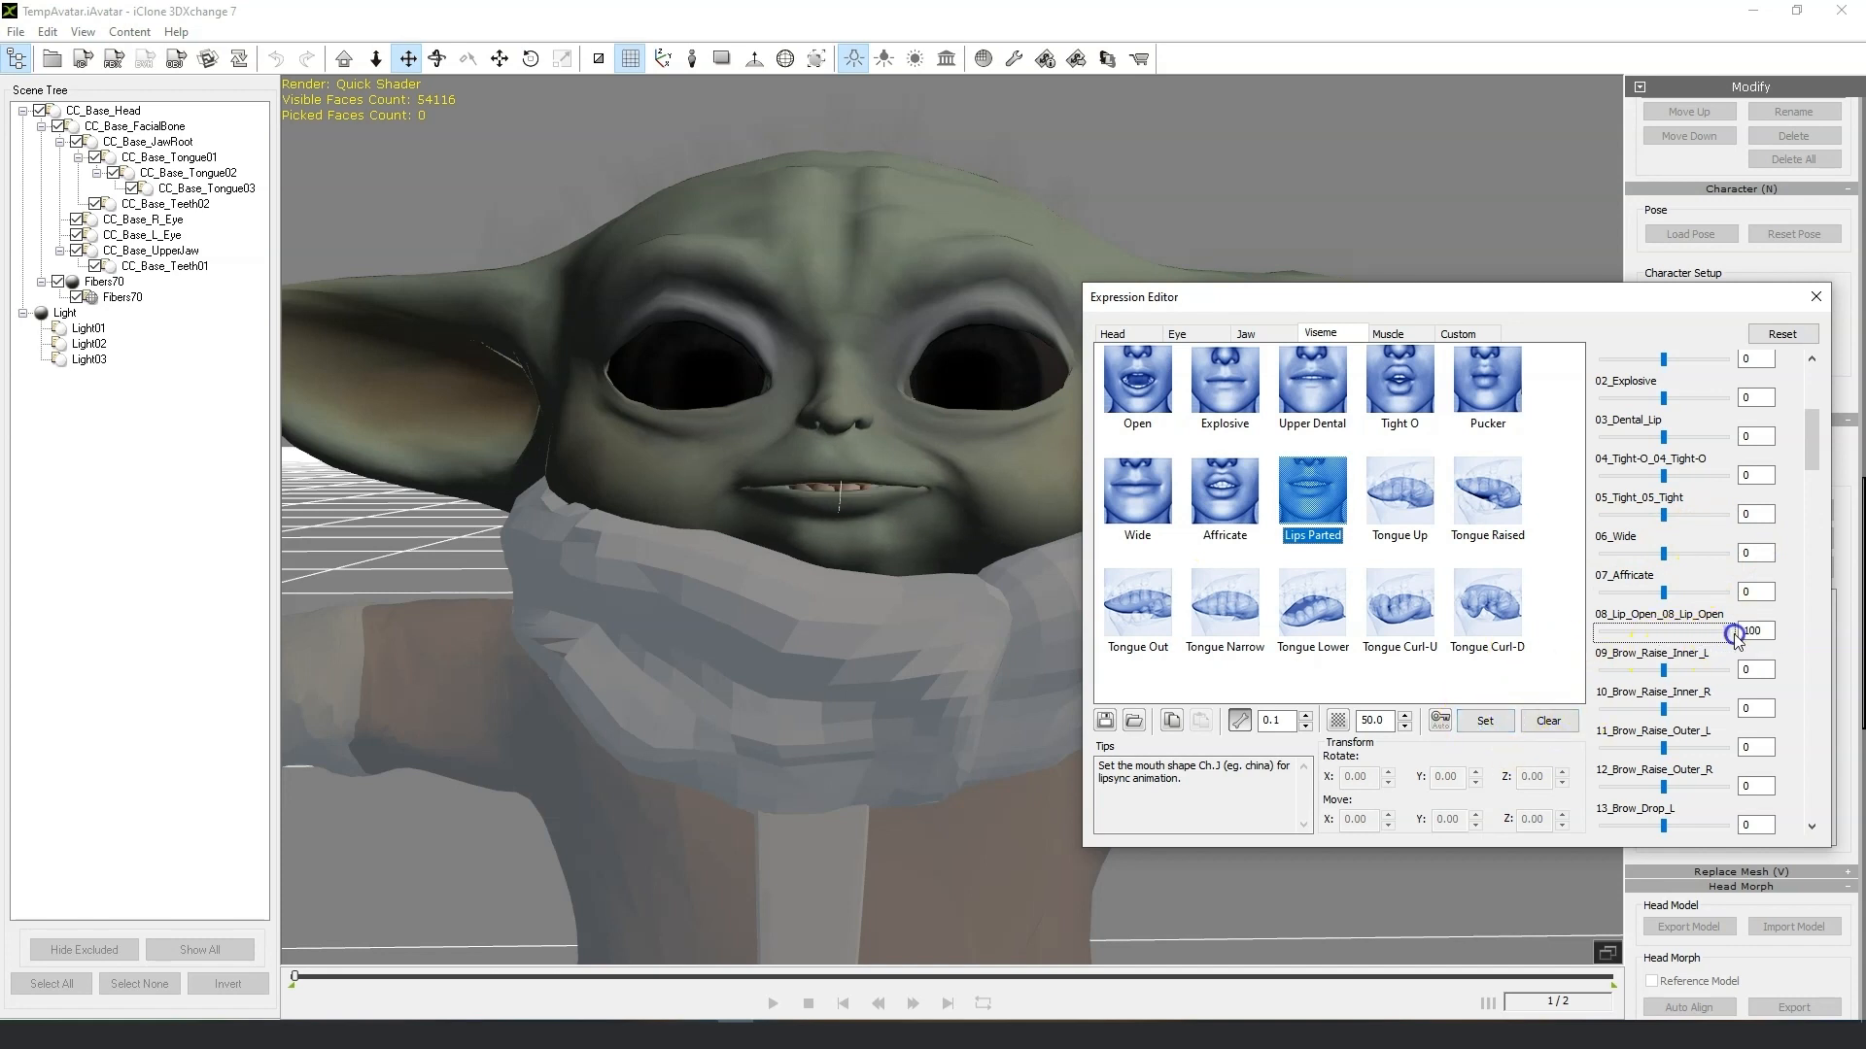
left_click(1485, 723)
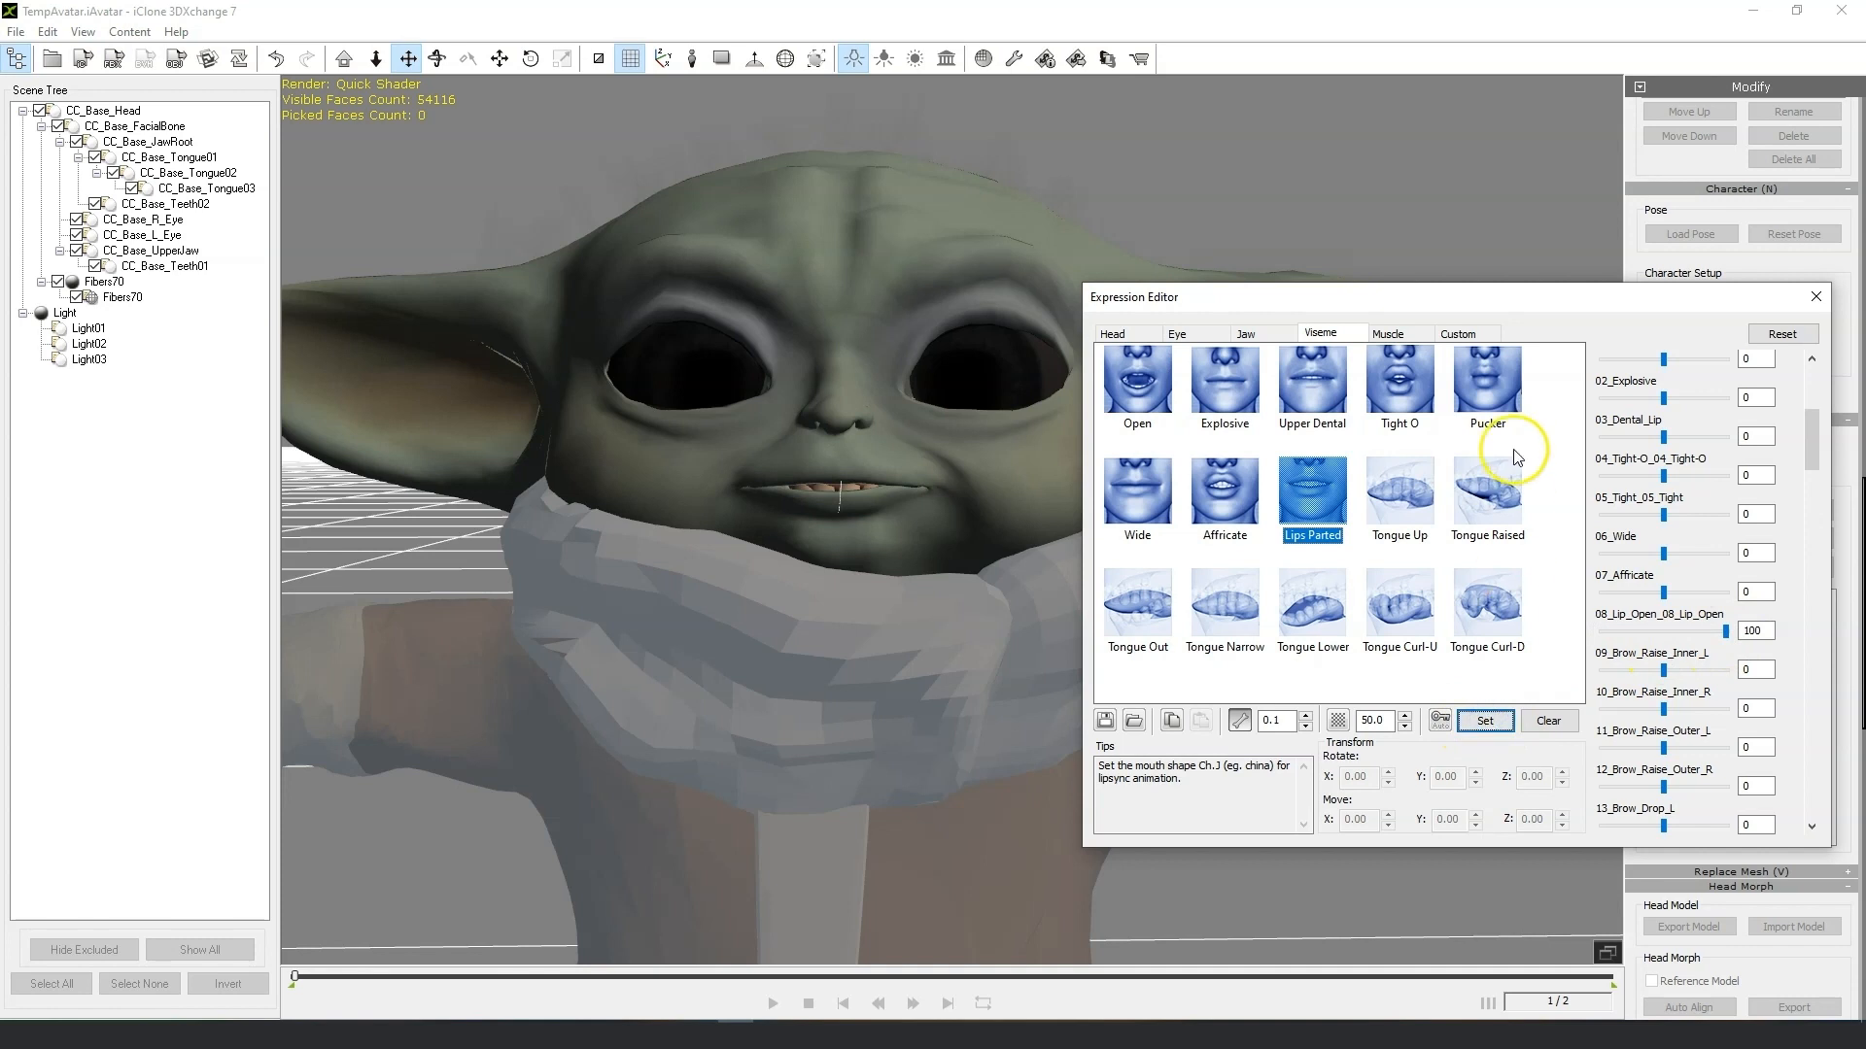
Browse the Muscle presets, previewing the brow, nose and cheek poses on the model.
left_click(1399, 336)
left_click(1147, 403)
left_click(1205, 399)
left_click(1332, 418)
scroll(1397, 544, "down", 5)
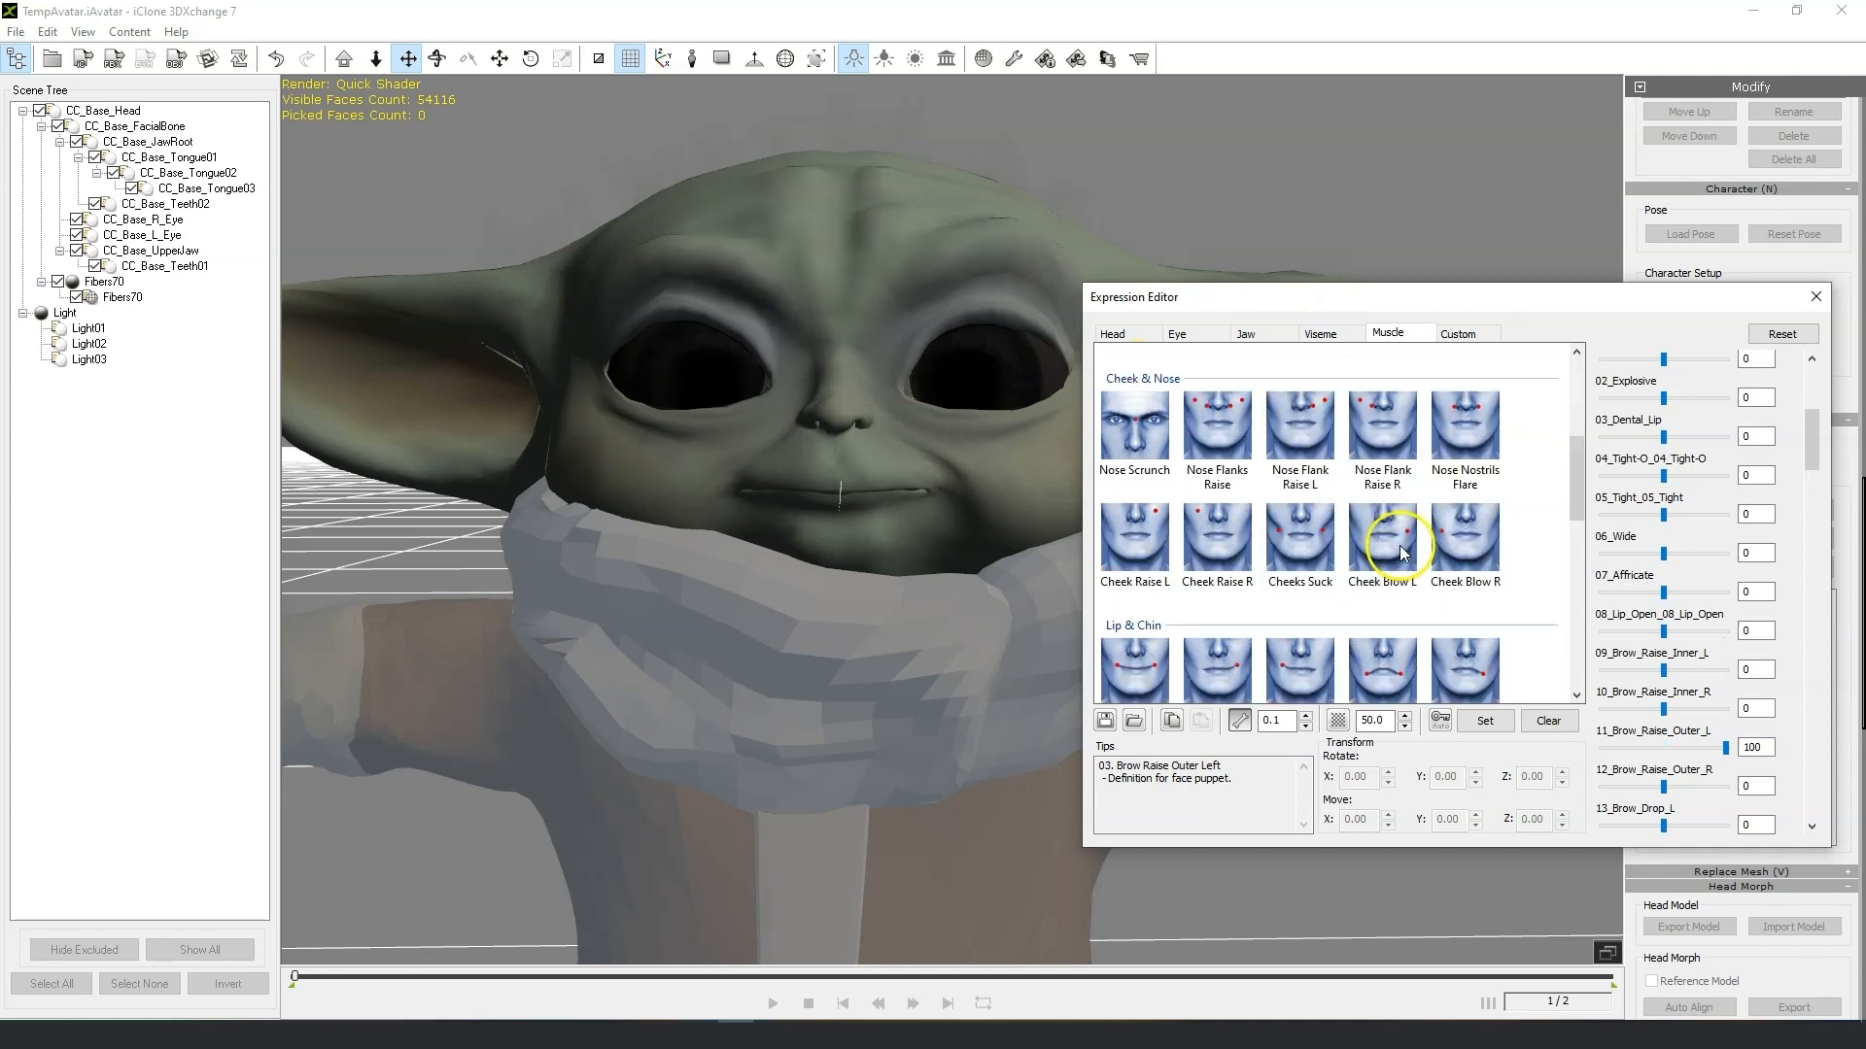
left_click(1297, 448)
left_click(1464, 433)
left_click(1382, 432)
left_click(1381, 539)
scroll(1380, 573, "down", 5)
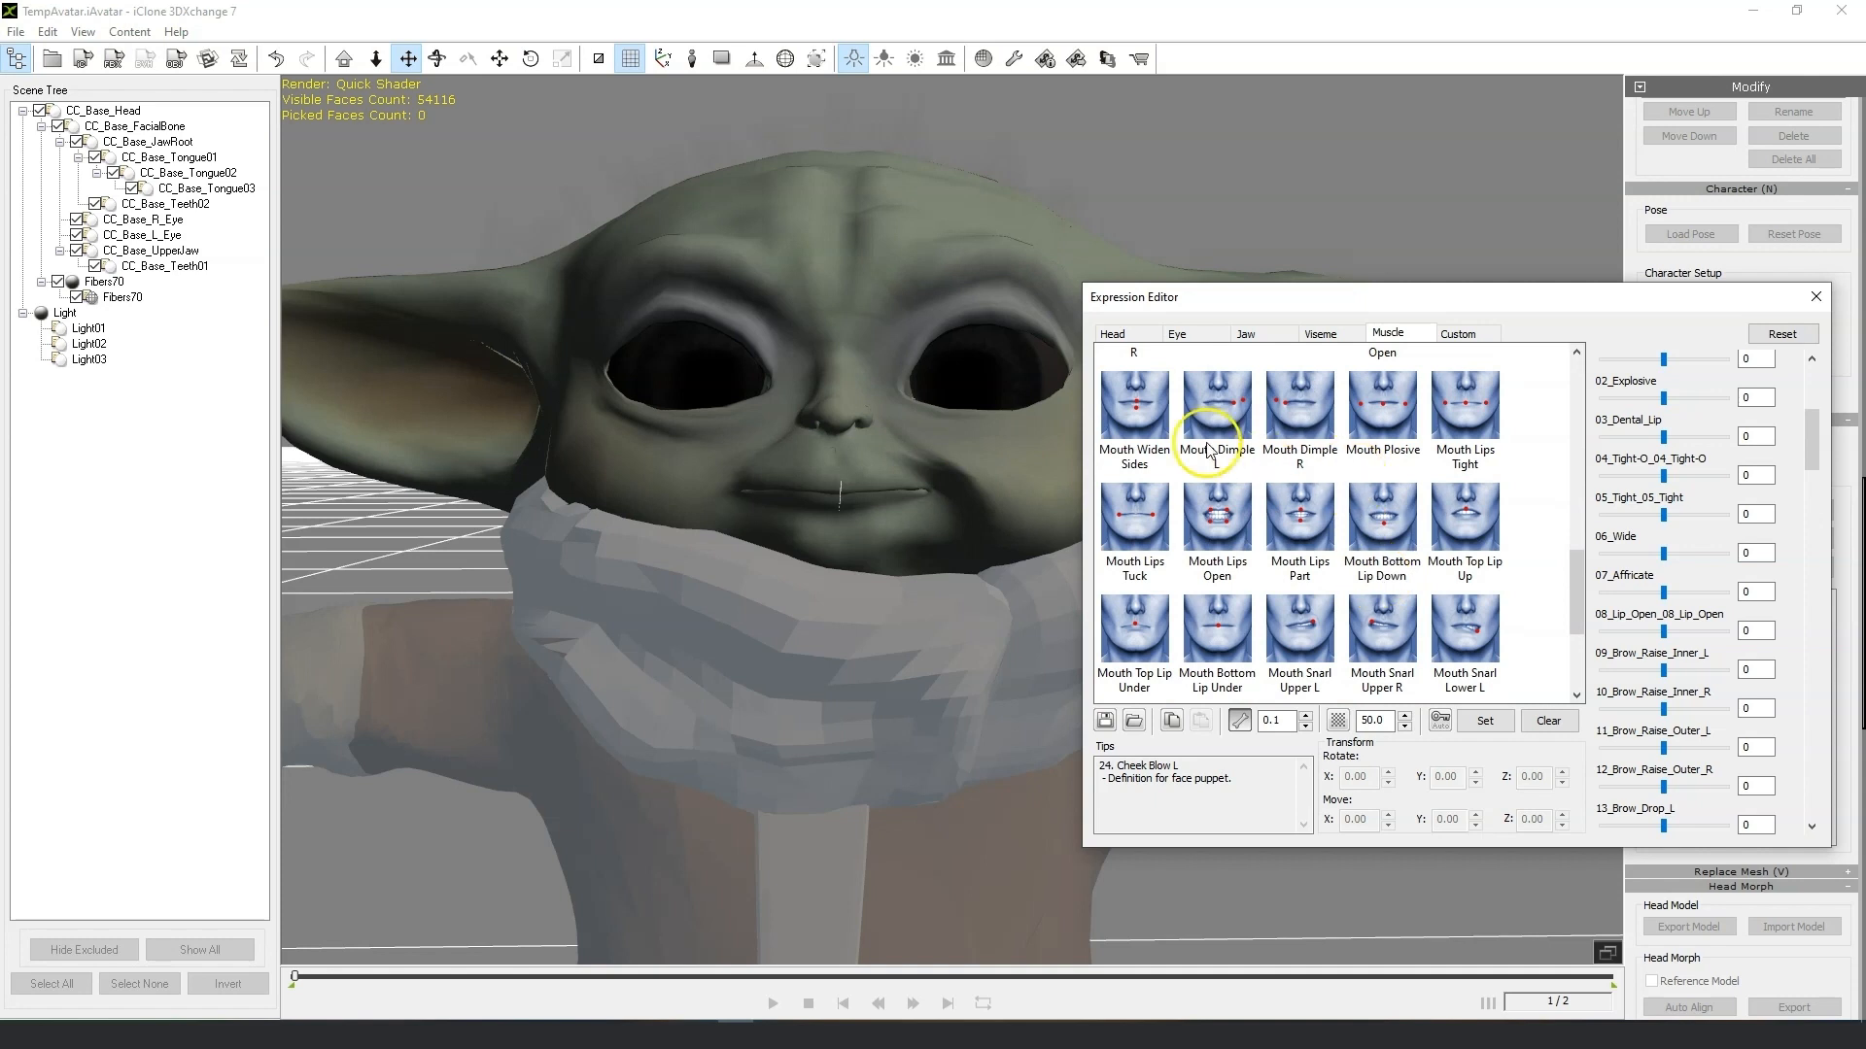
Preview the mouth muscle presets on the model and set 53_Mouth_Top_Lip_Up to 100.
left_click(1137, 413)
left_click(1212, 416)
left_click(1327, 404)
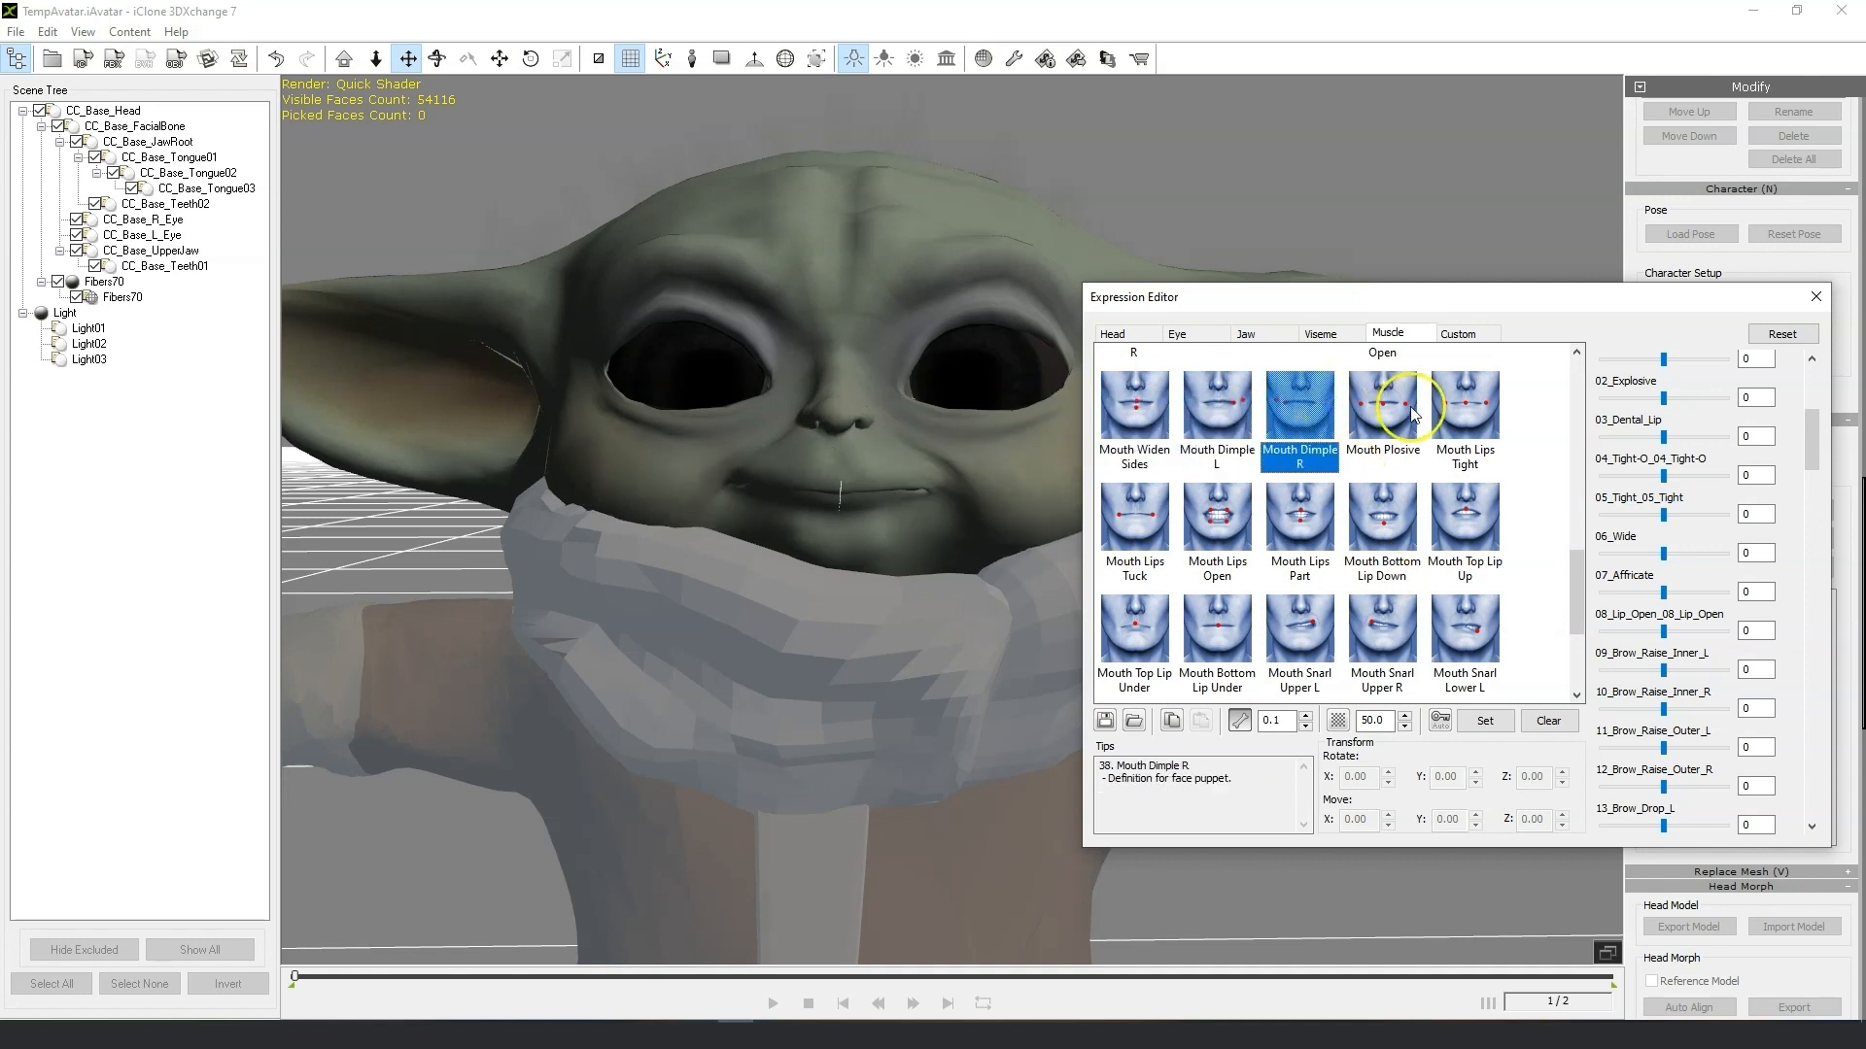
left_click(1389, 406)
left_click(1466, 406)
left_click(1467, 515)
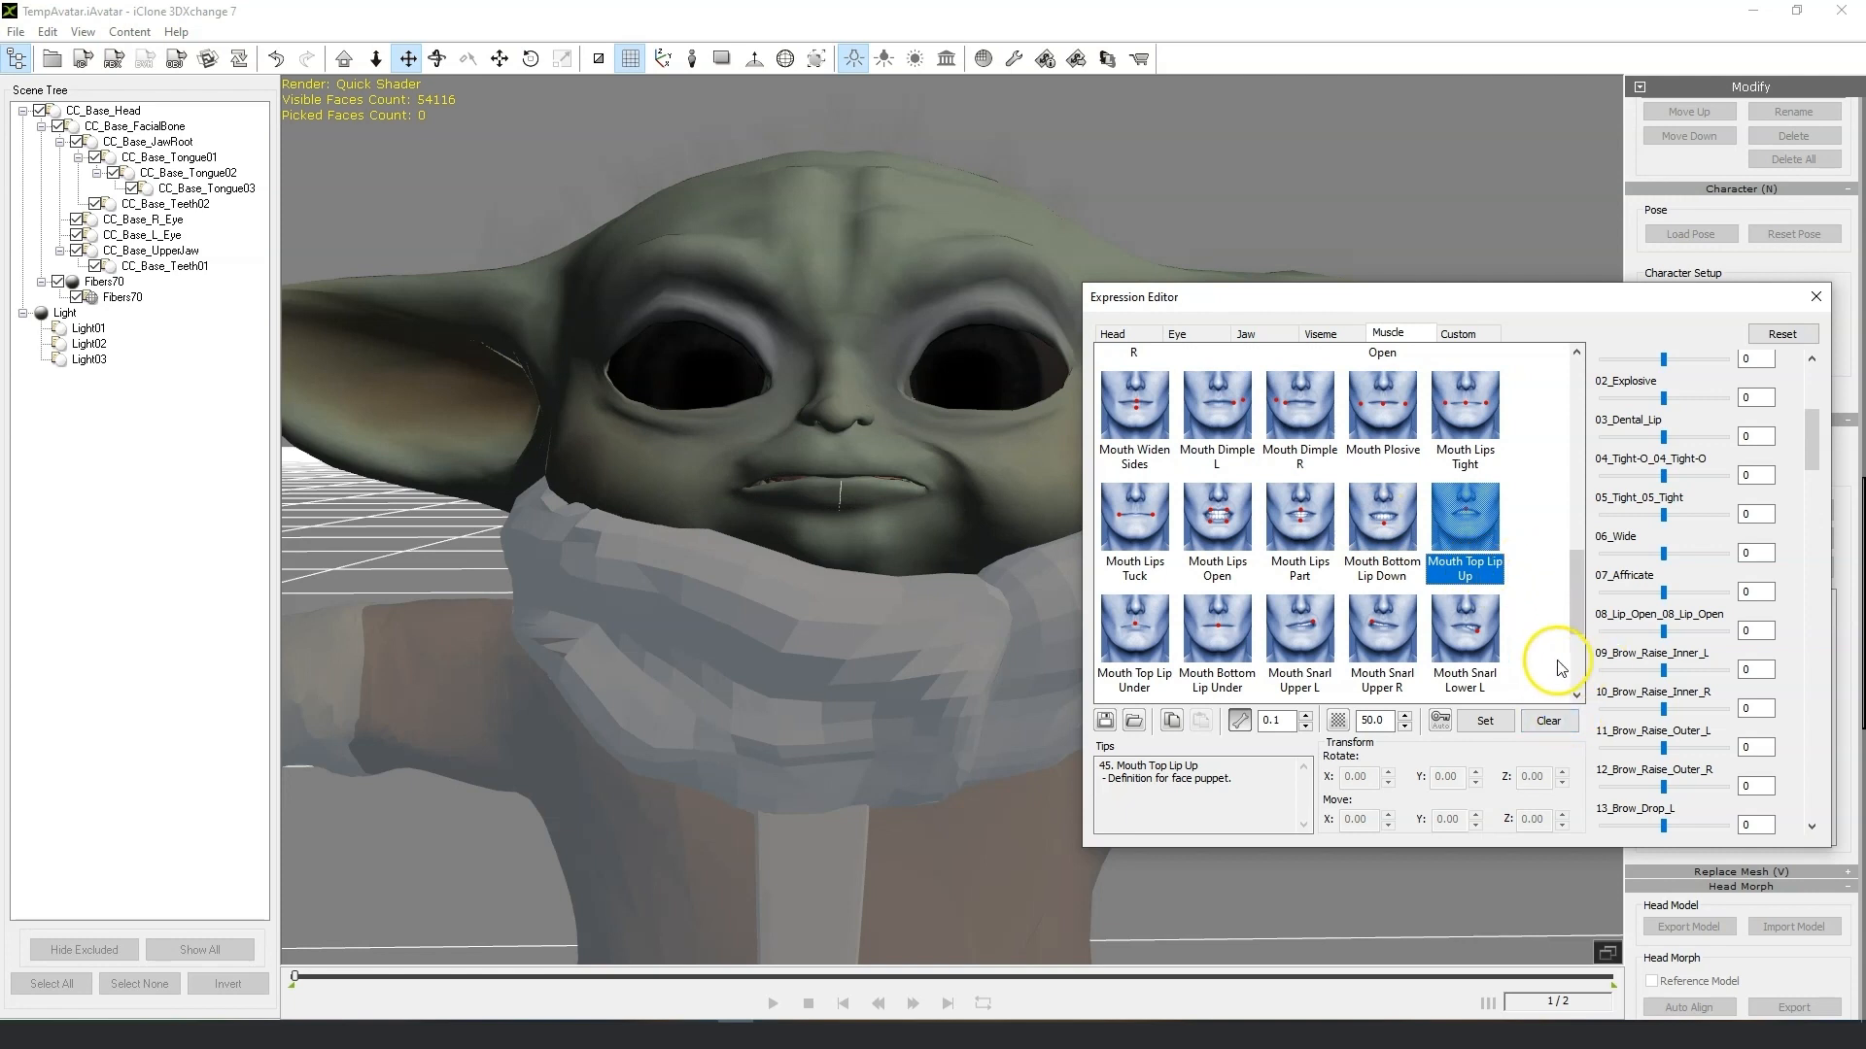
left_click(1384, 520)
left_click(1479, 526)
left_click(1758, 554)
left_click_drag(1842, 302, 1846, 668)
mouse_move(1727, 650)
left_mouse_down()
mouse_move(1696, 650)
mouse_move(1762, 650)
left_mouse_up()
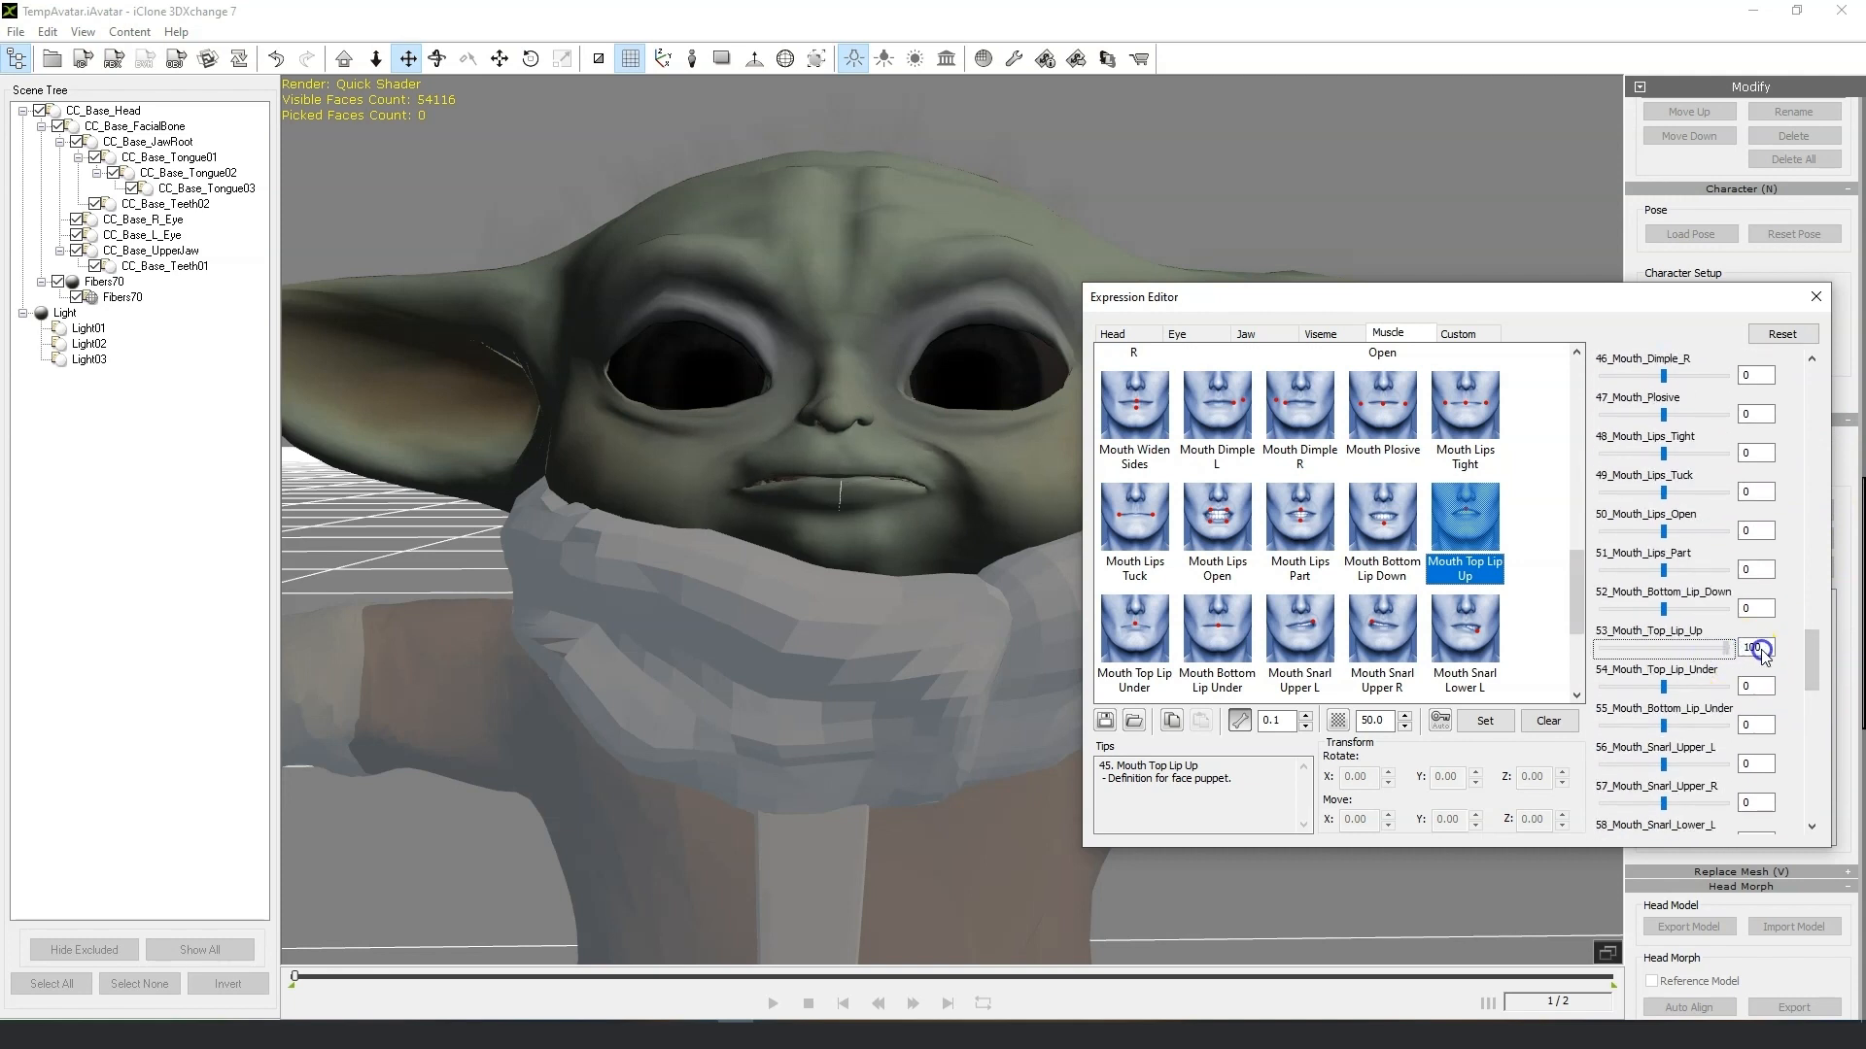
Preview the lip tuck, lip under and snarl presets and set 54_Mouth_Top_Lip_Under to 100.
left_click(1381, 515)
left_click(1149, 521)
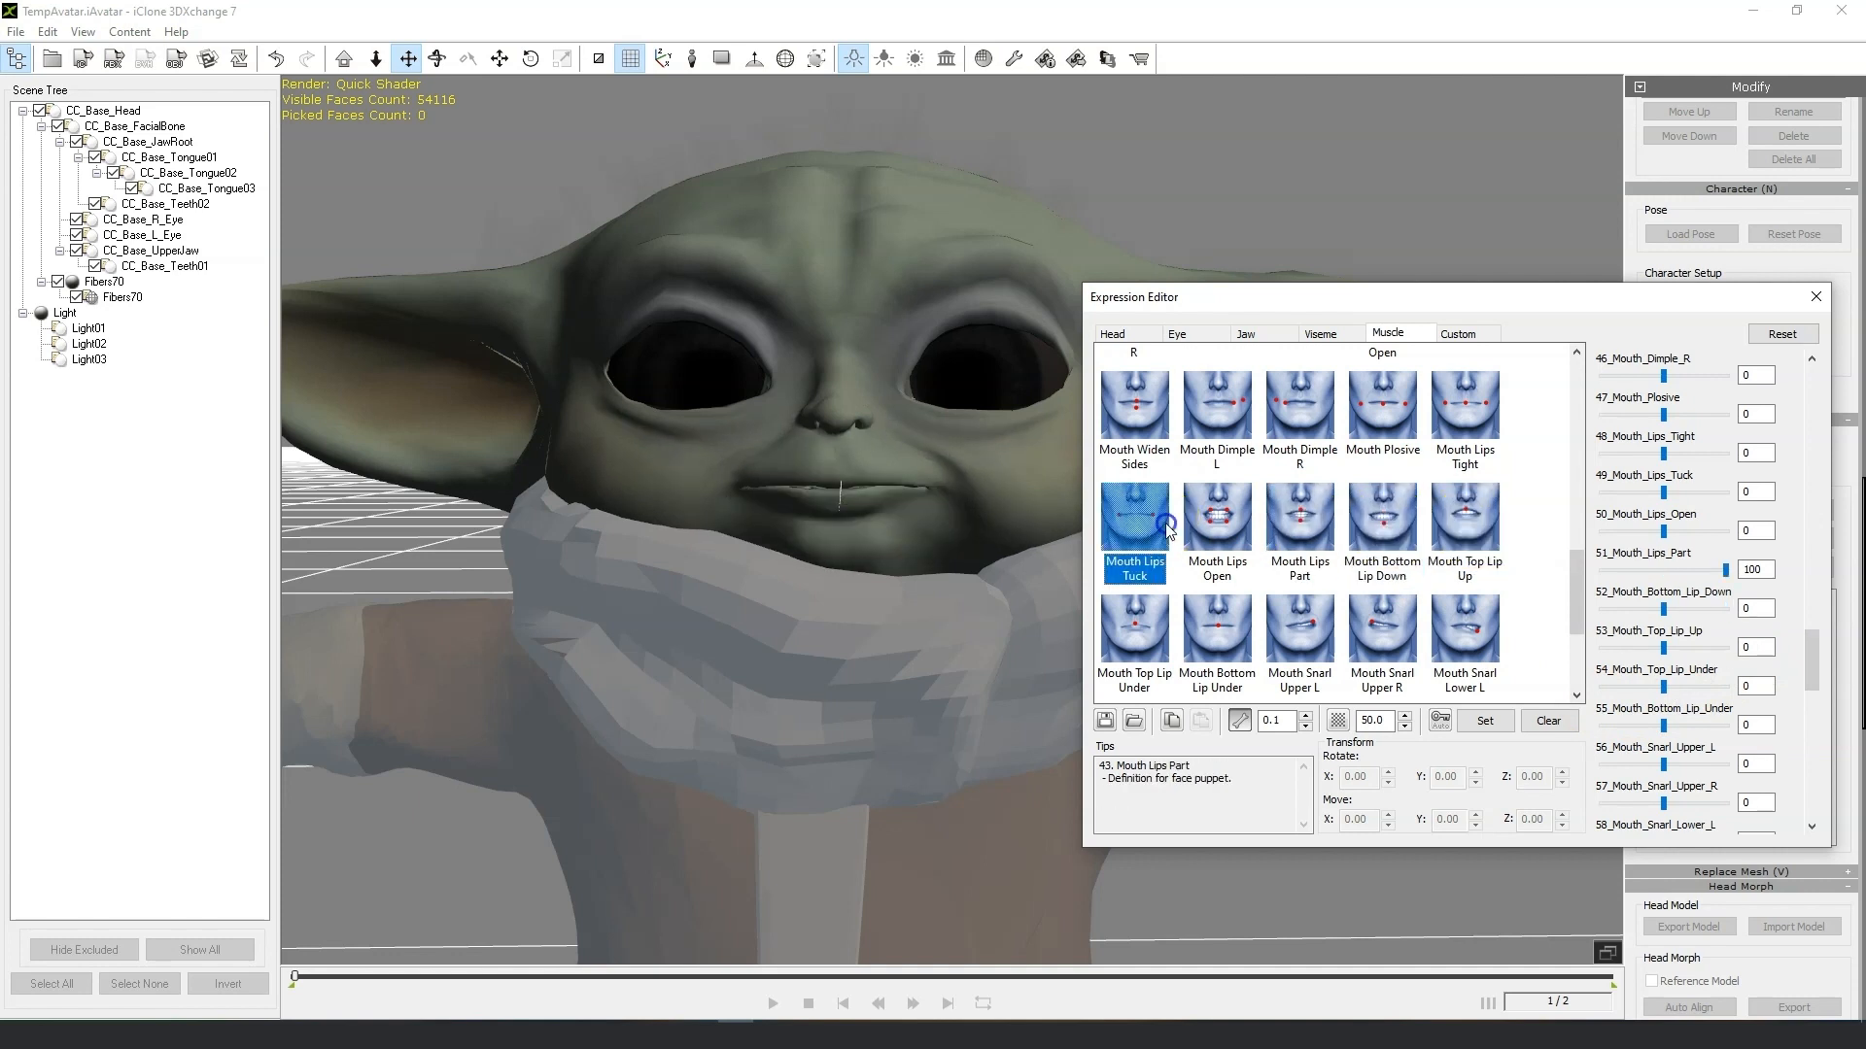
left_click(1150, 631)
left_click(1271, 630)
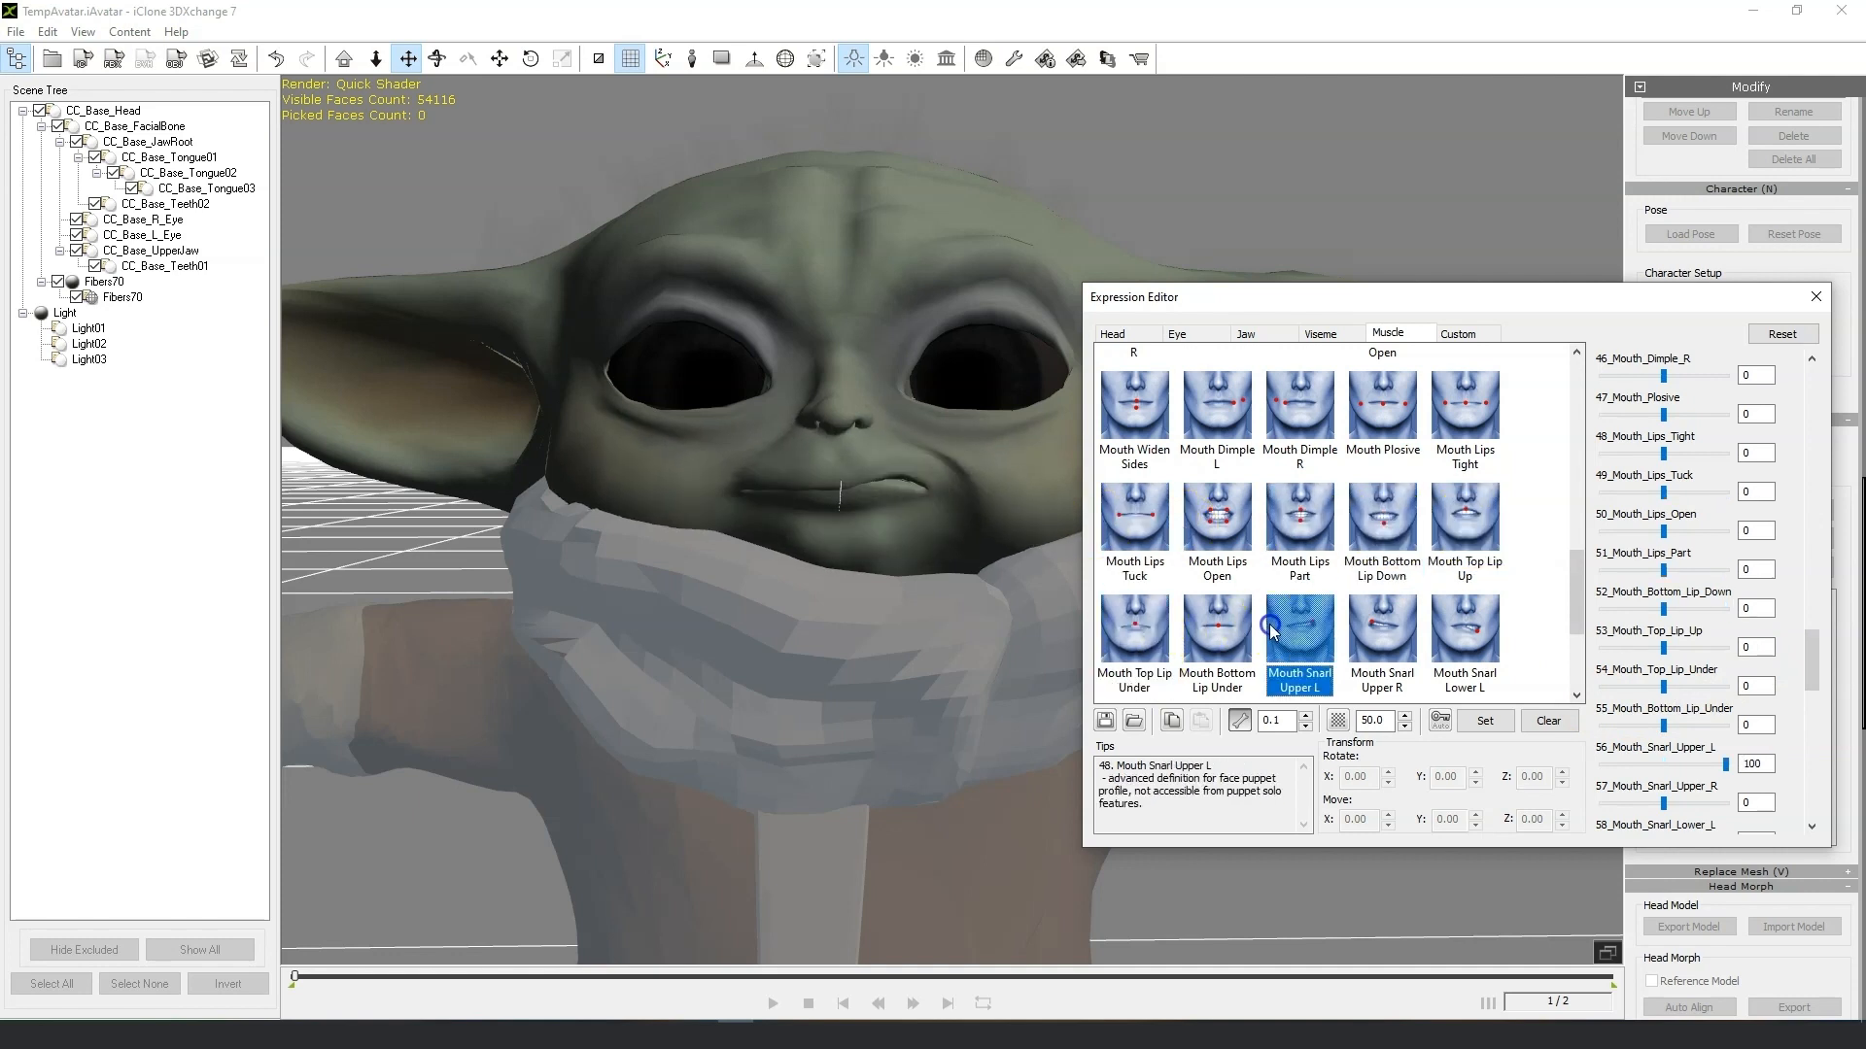
left_click(1154, 625)
left_click_drag(1726, 686, 1779, 699)
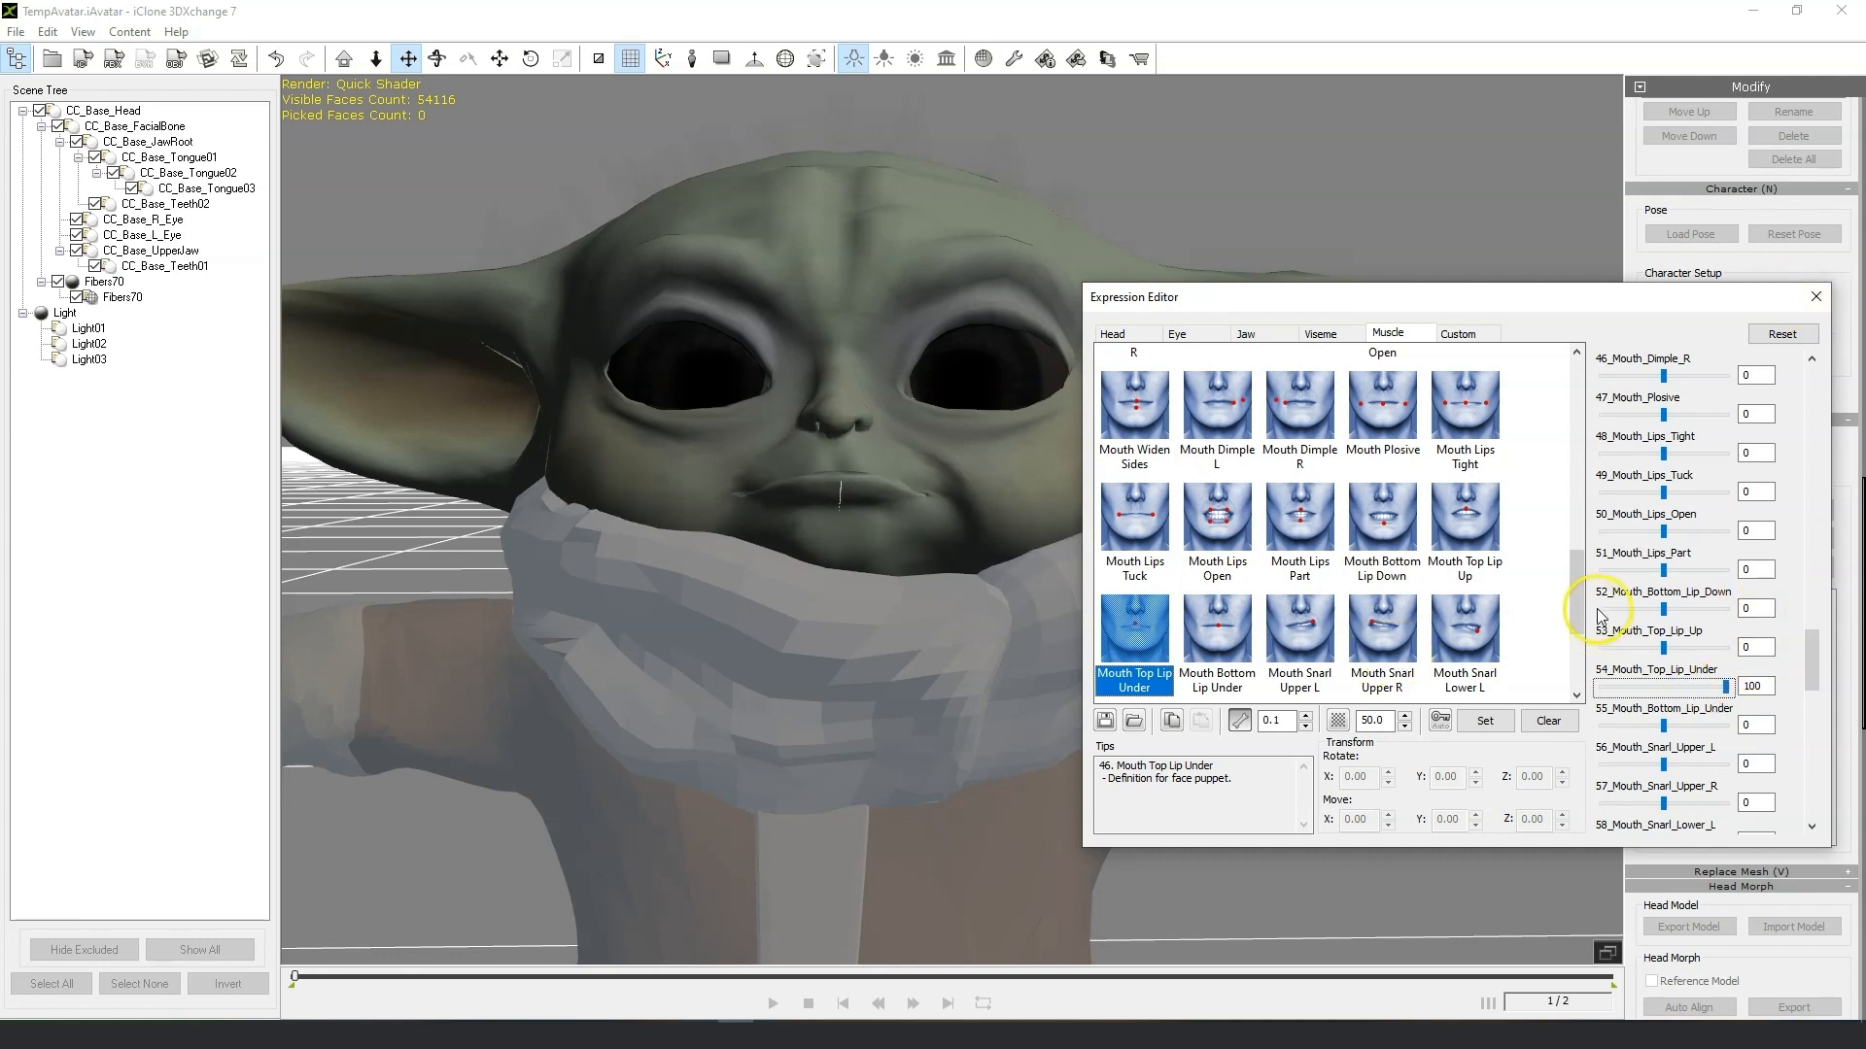
Preview the remaining mouth presets such as Bottom Lip Bite, Mouth Open and Skewer, then close the Expression Editor.
scroll(1595, 608, "down", 2)
left_click(1216, 566)
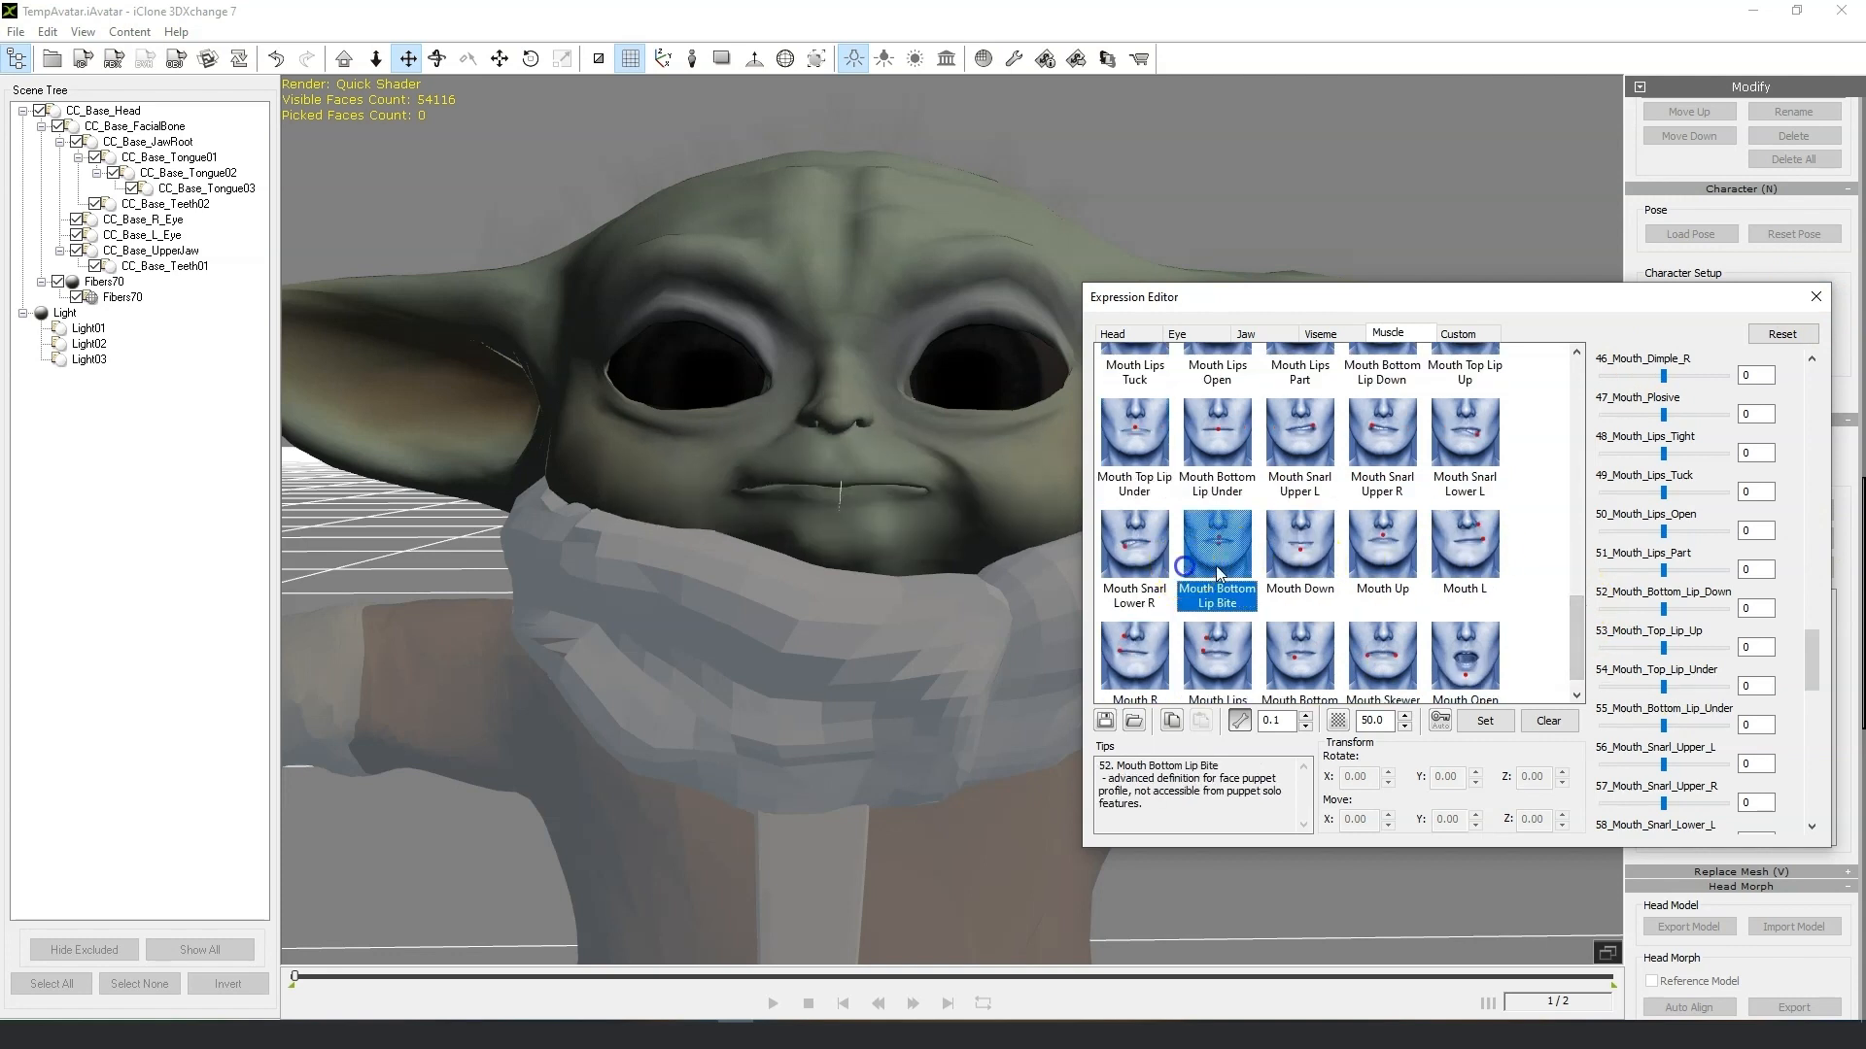
scroll(1447, 598, "down", 1)
left_click(1493, 632)
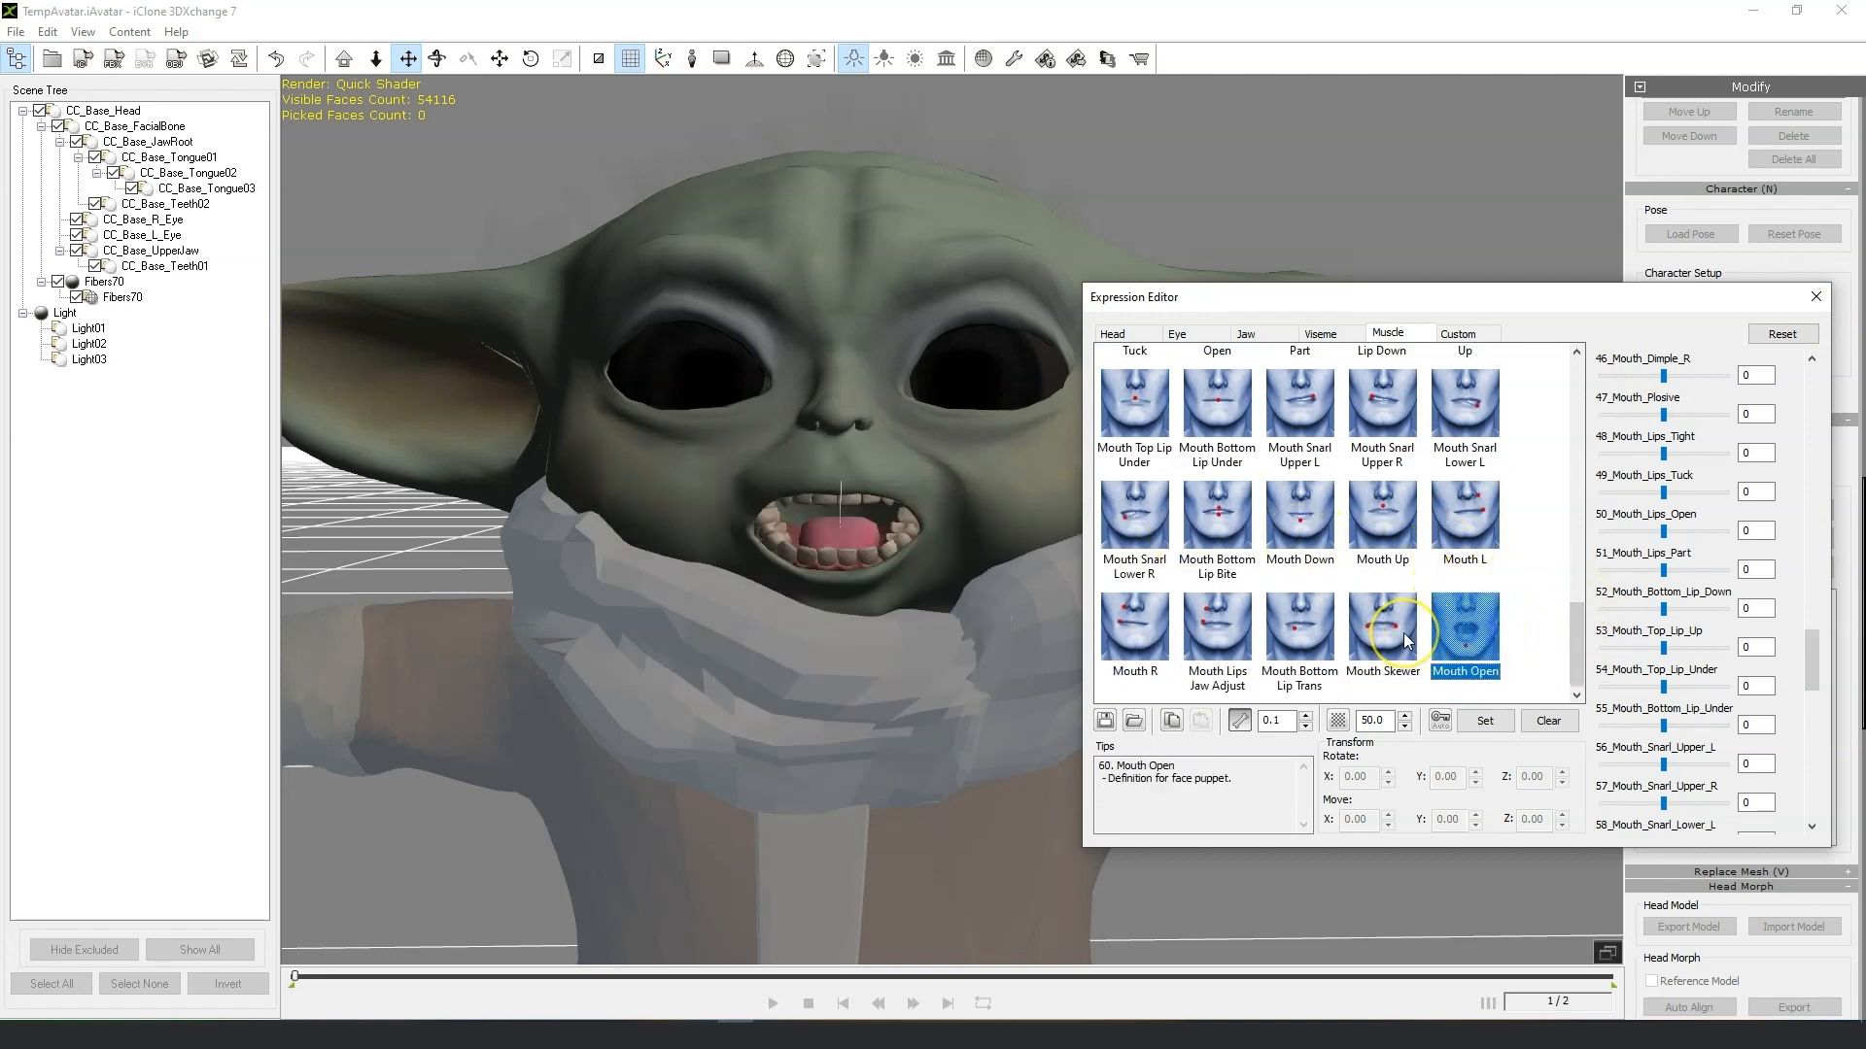
left_click(1399, 633)
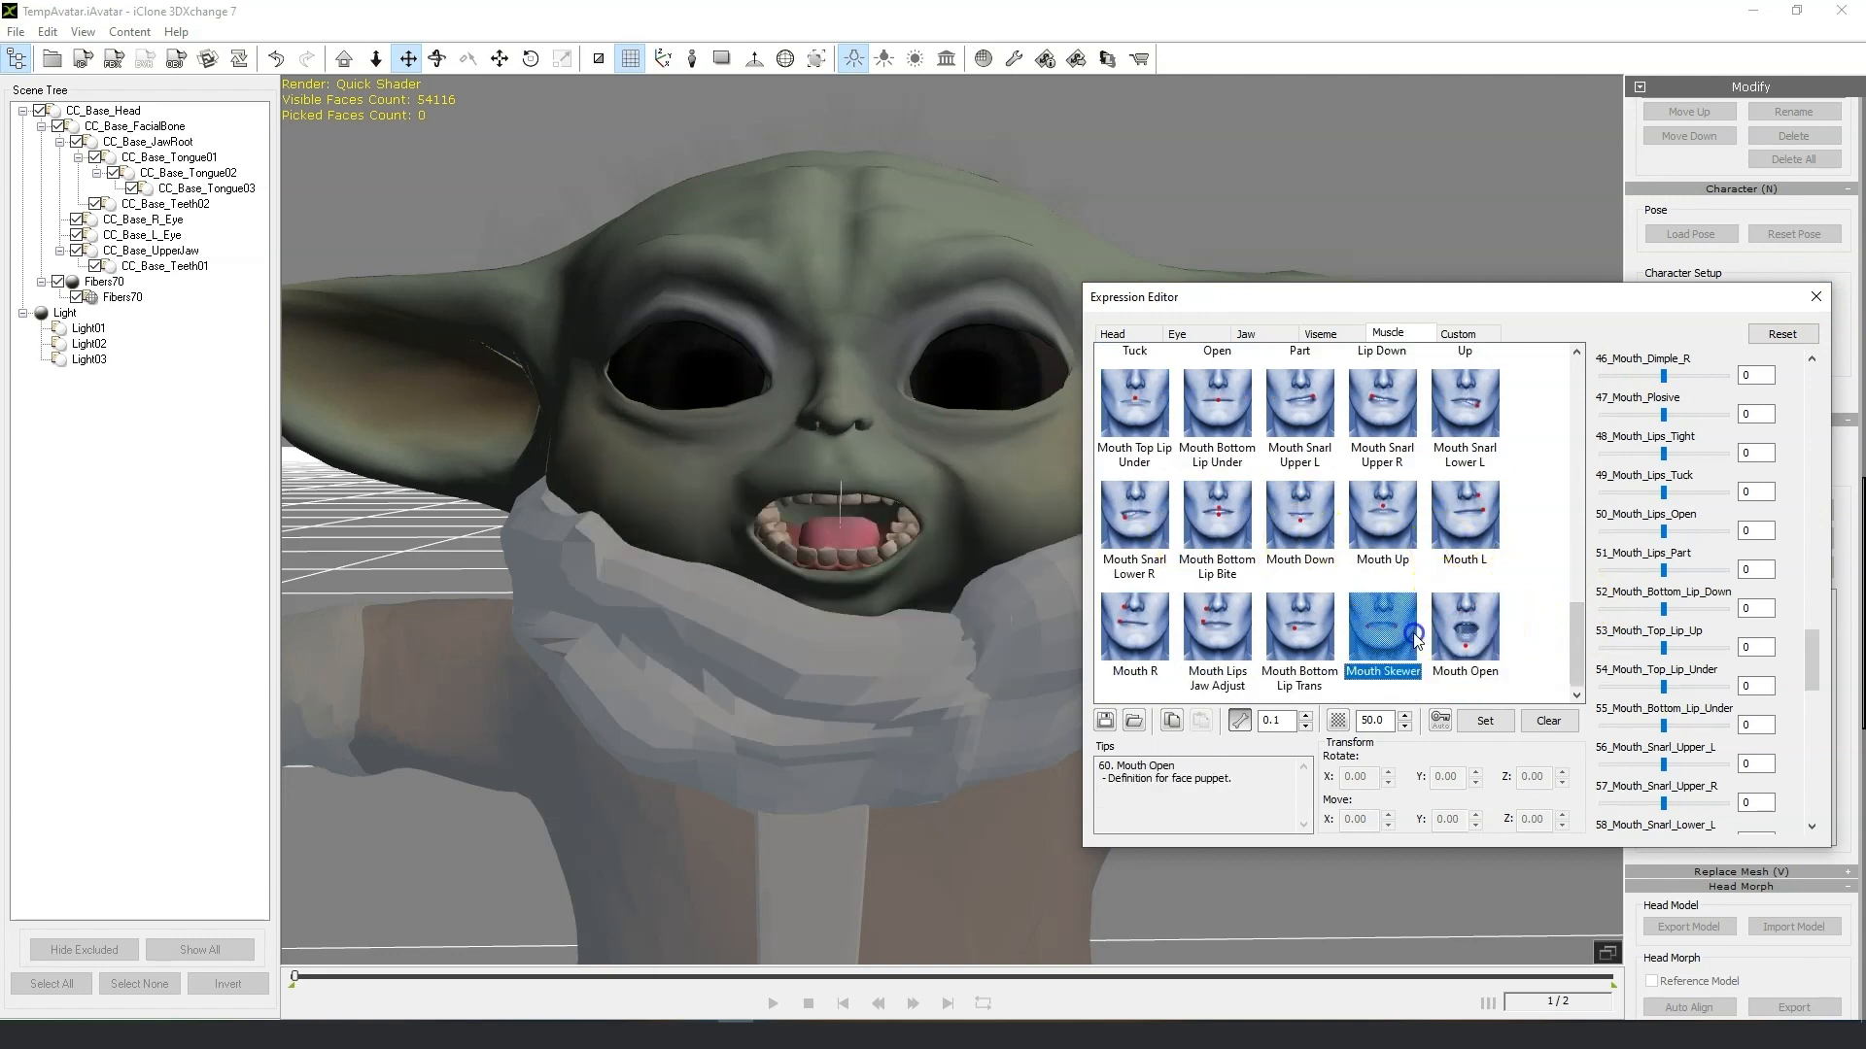
left_click(1242, 636)
left_click(1135, 629)
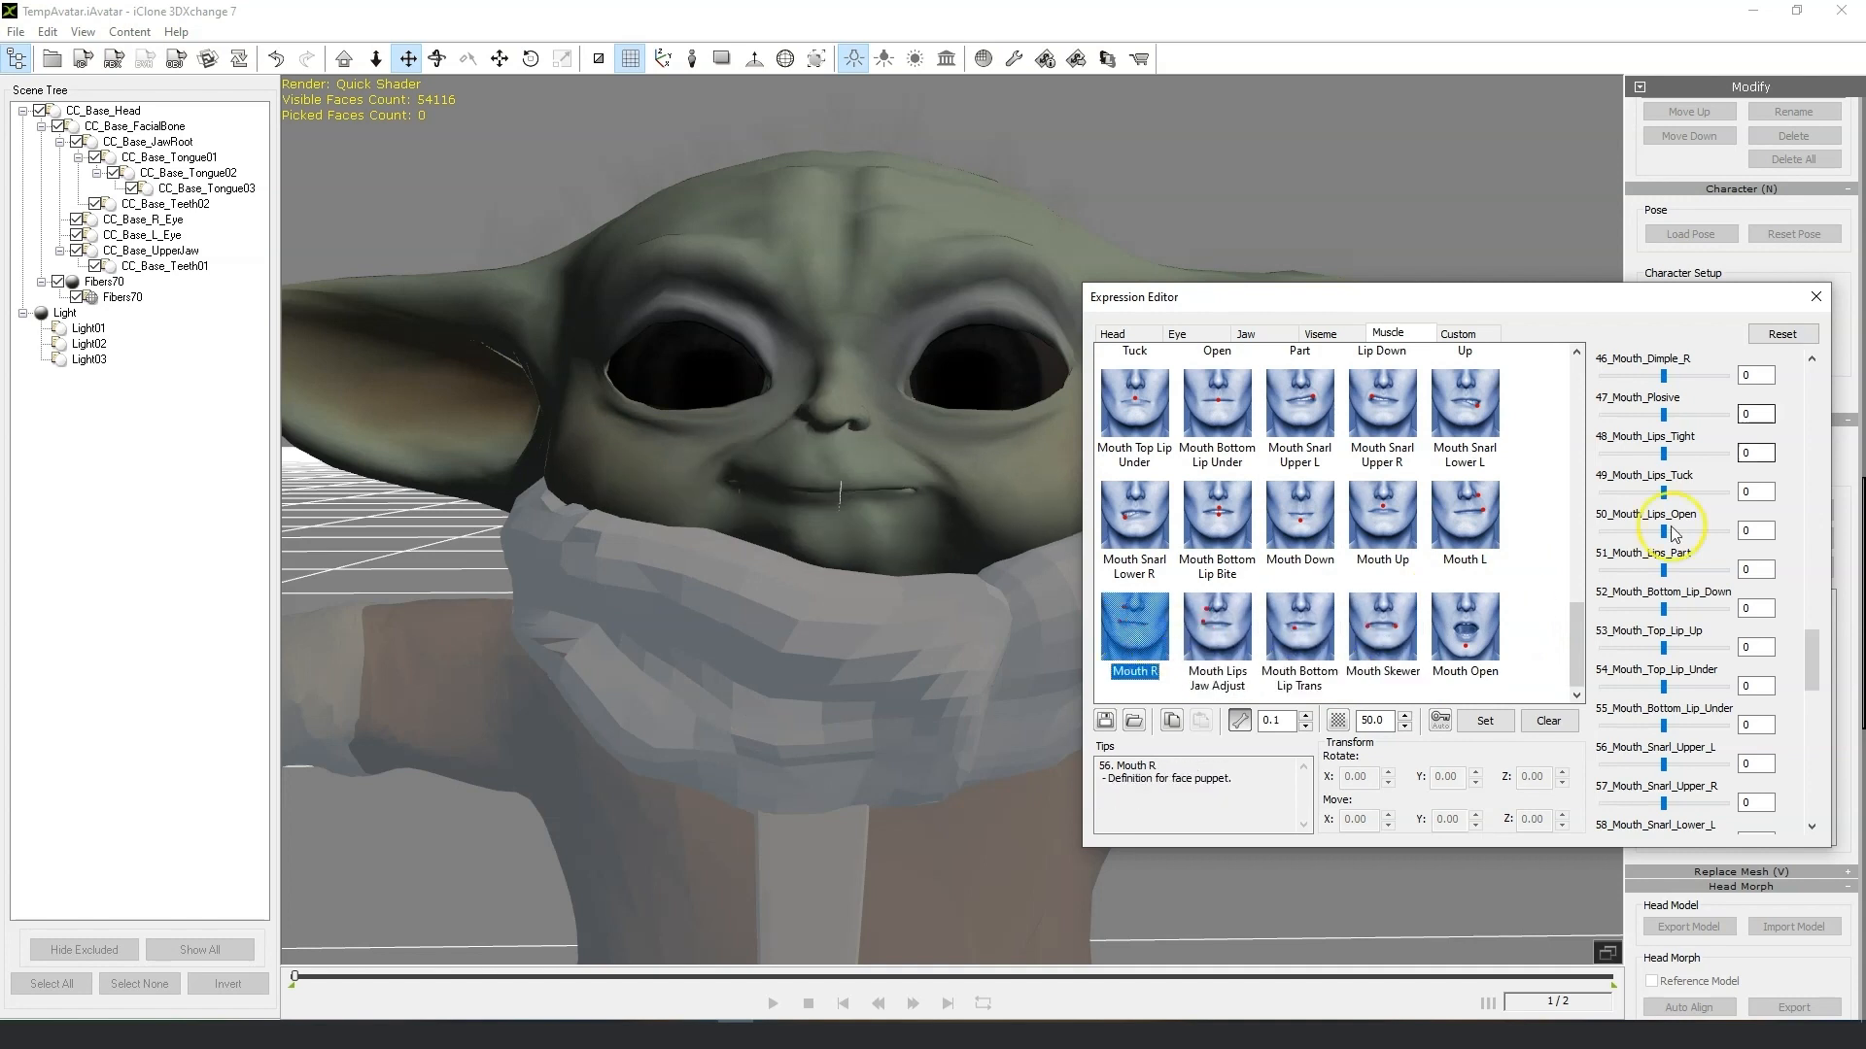
left_click(1814, 299)
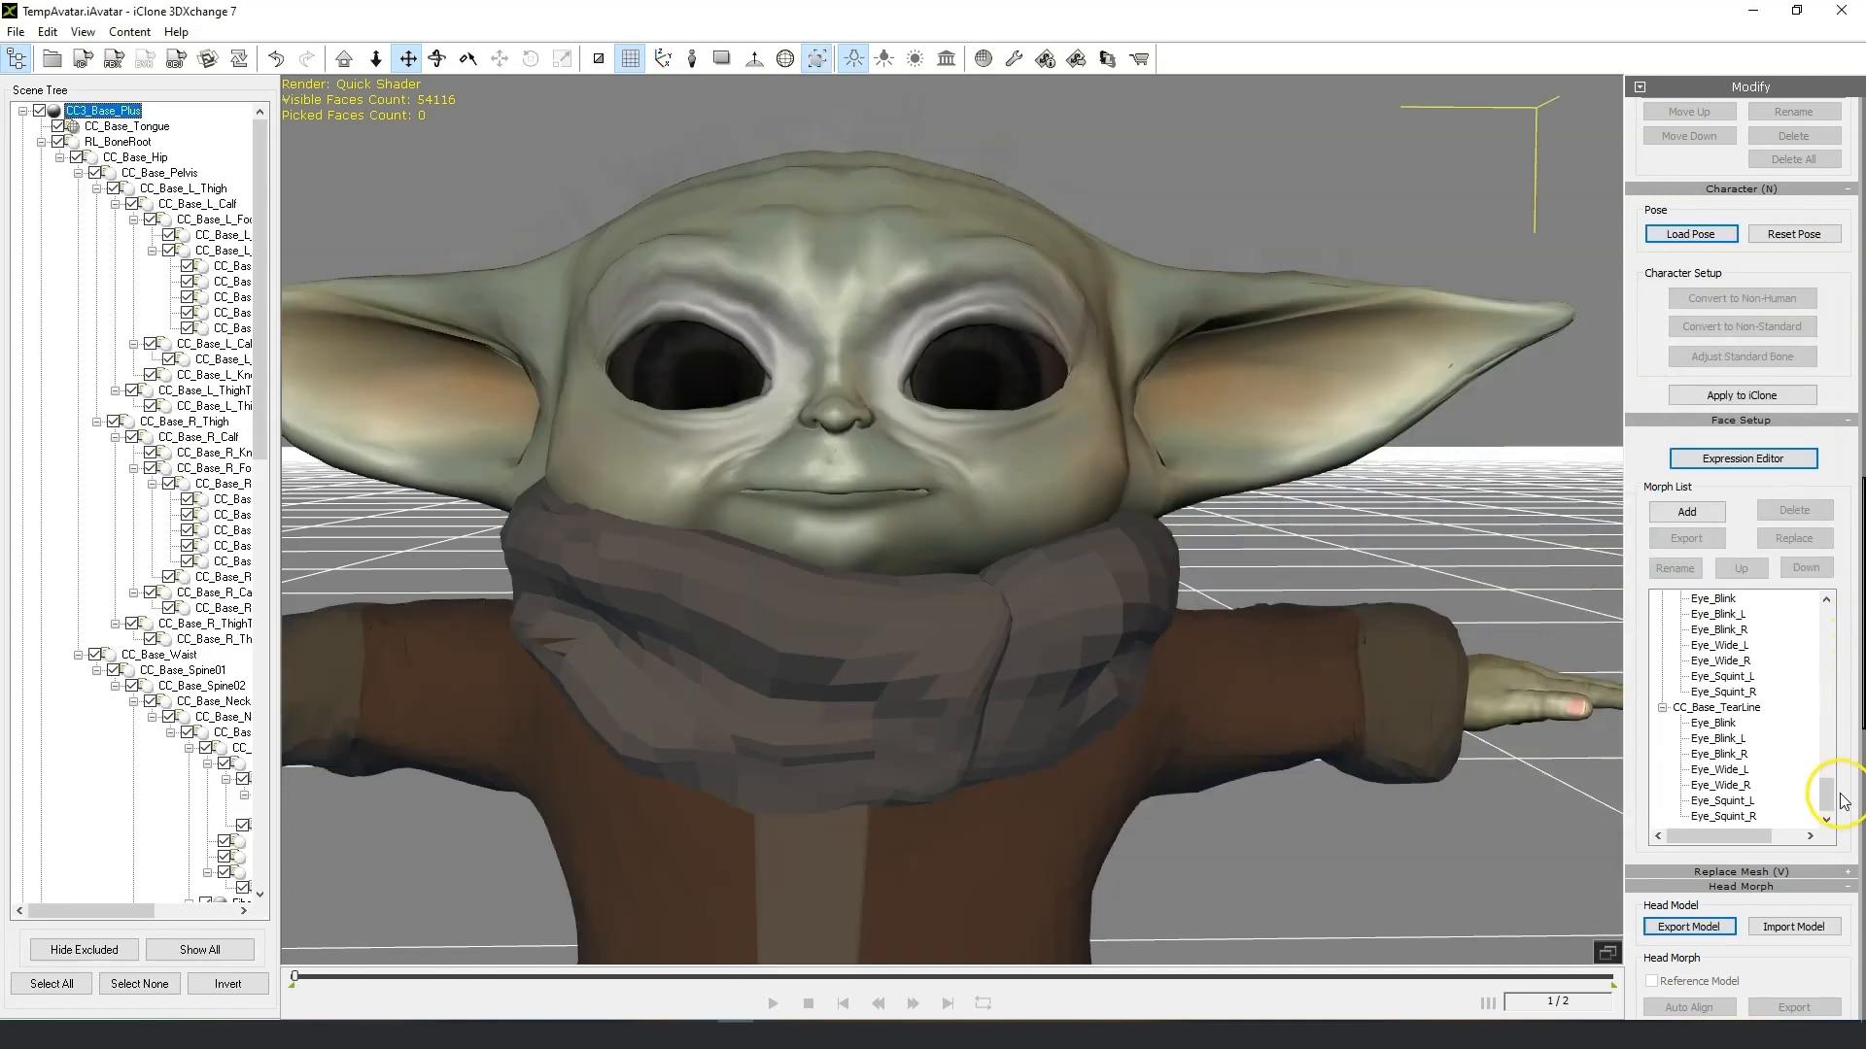
Apply the character to iClone and switch to the iClone project.
left_click_drag(1862, 710, 1863, 649)
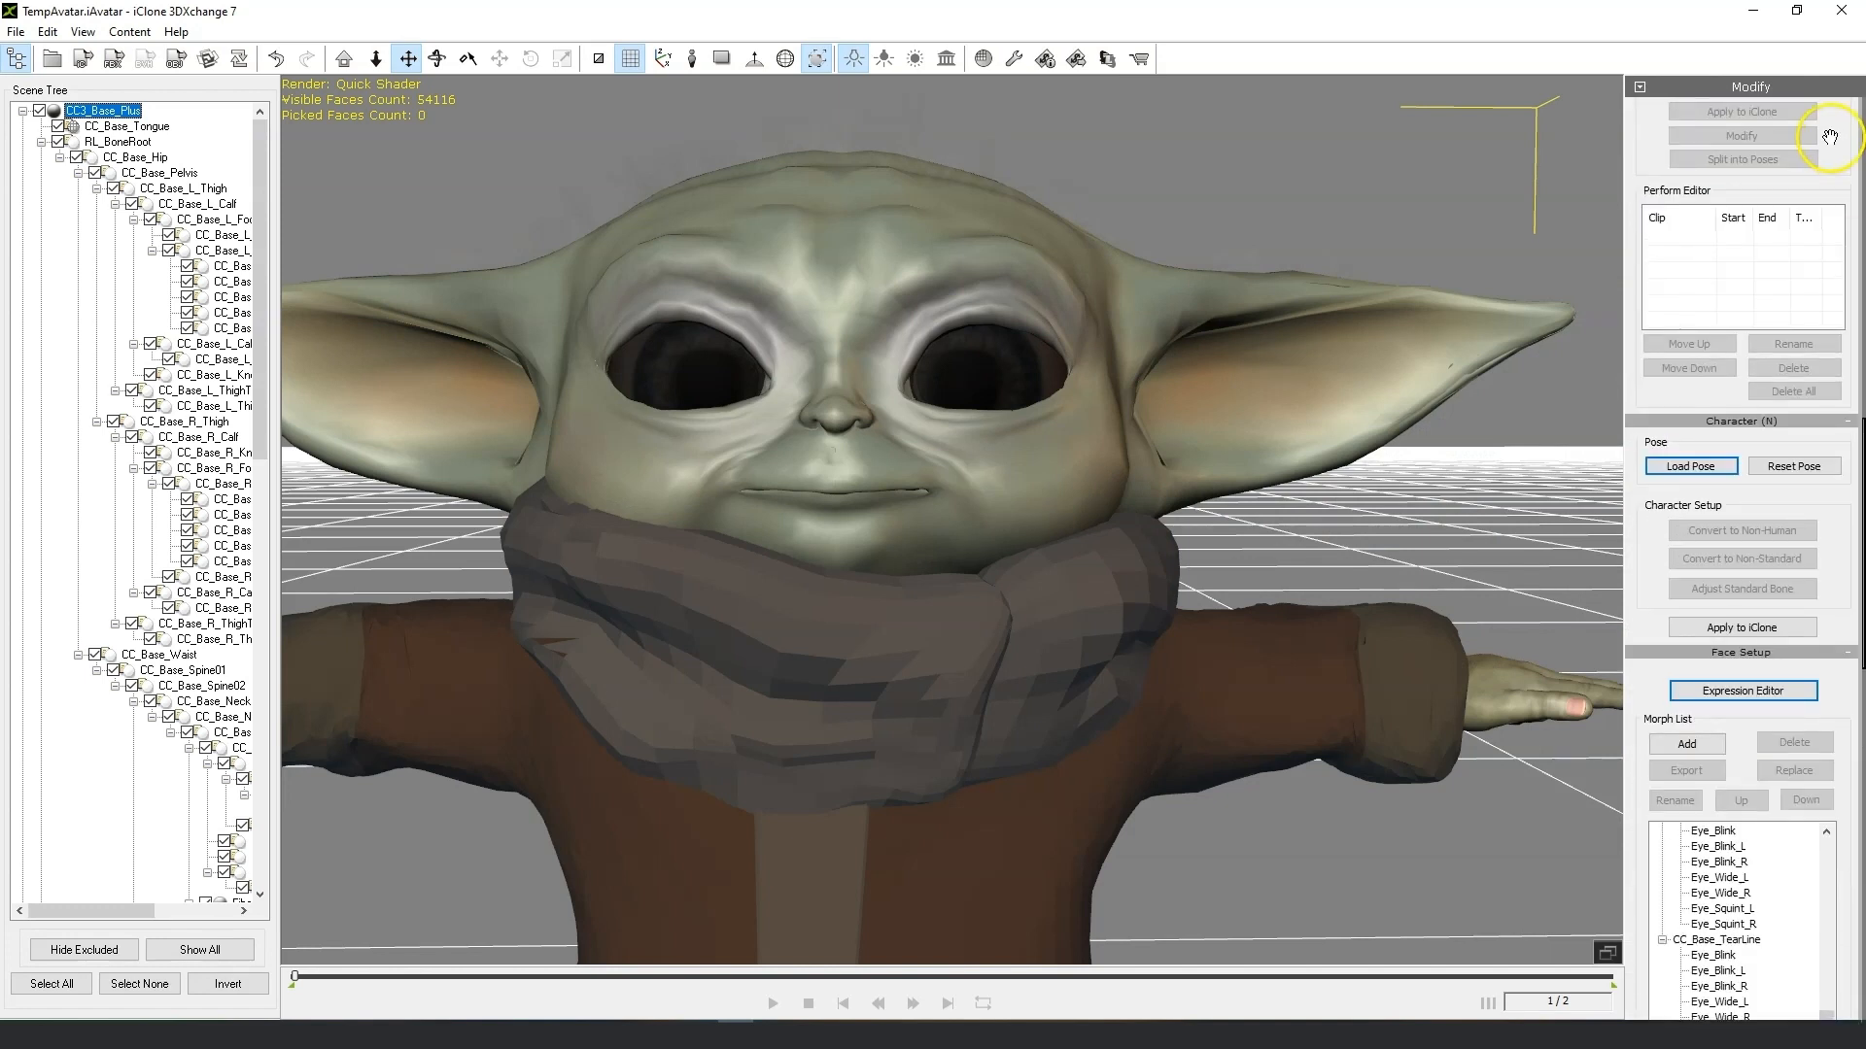
left_click_drag(1830, 137, 1830, 1048)
left_click_drag(1831, 132, 1245, 1047)
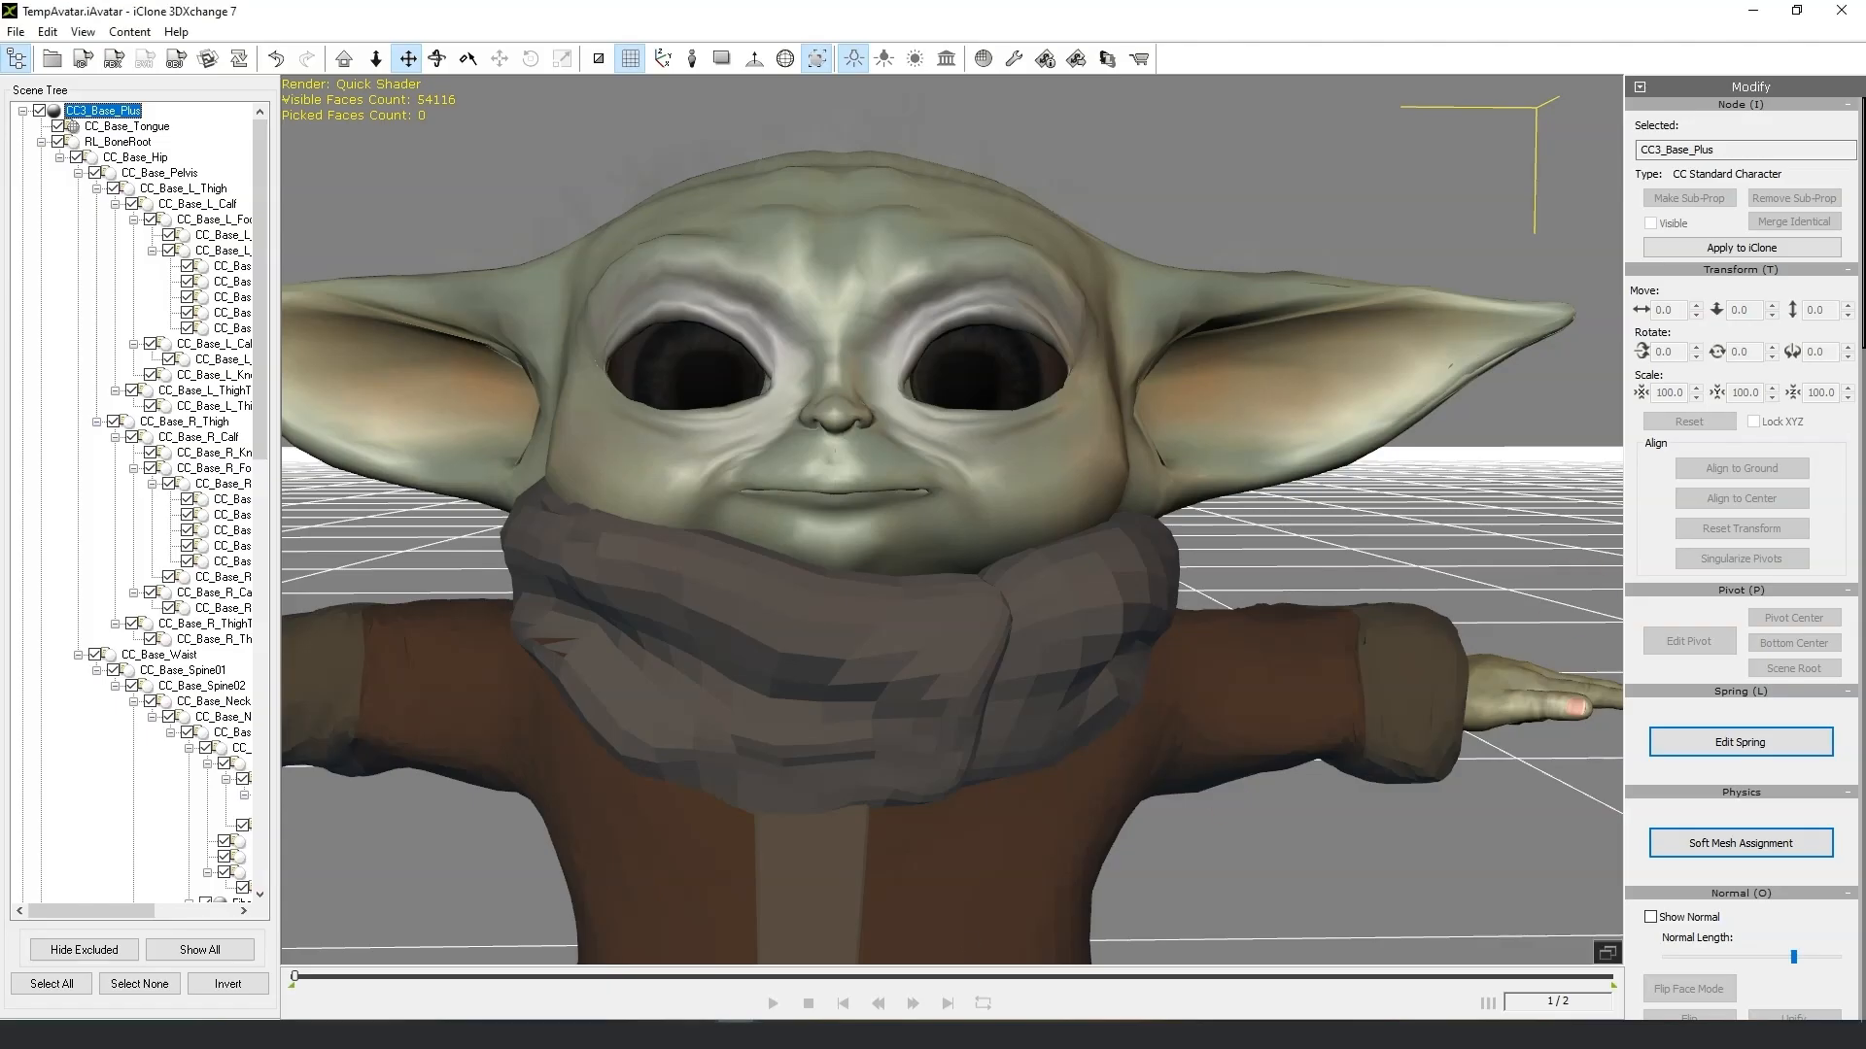
left_click(1756, 245)
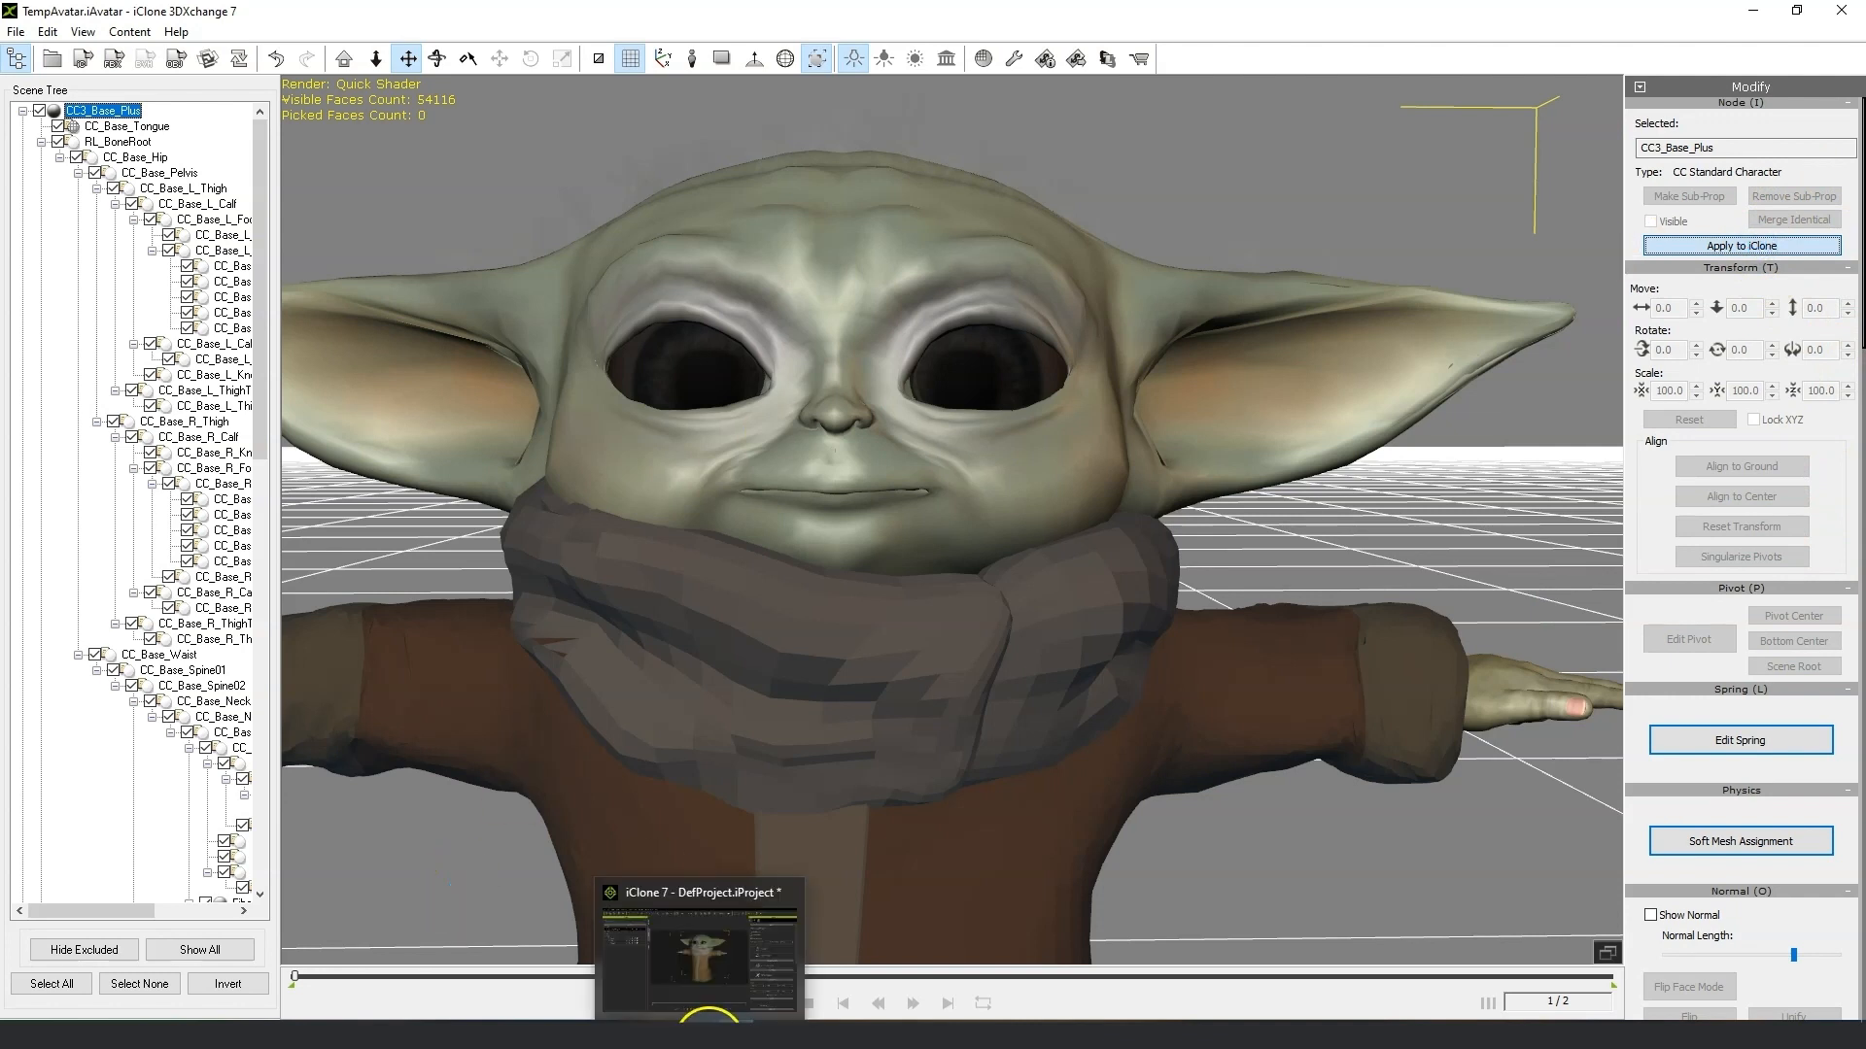
left_click(712, 1034)
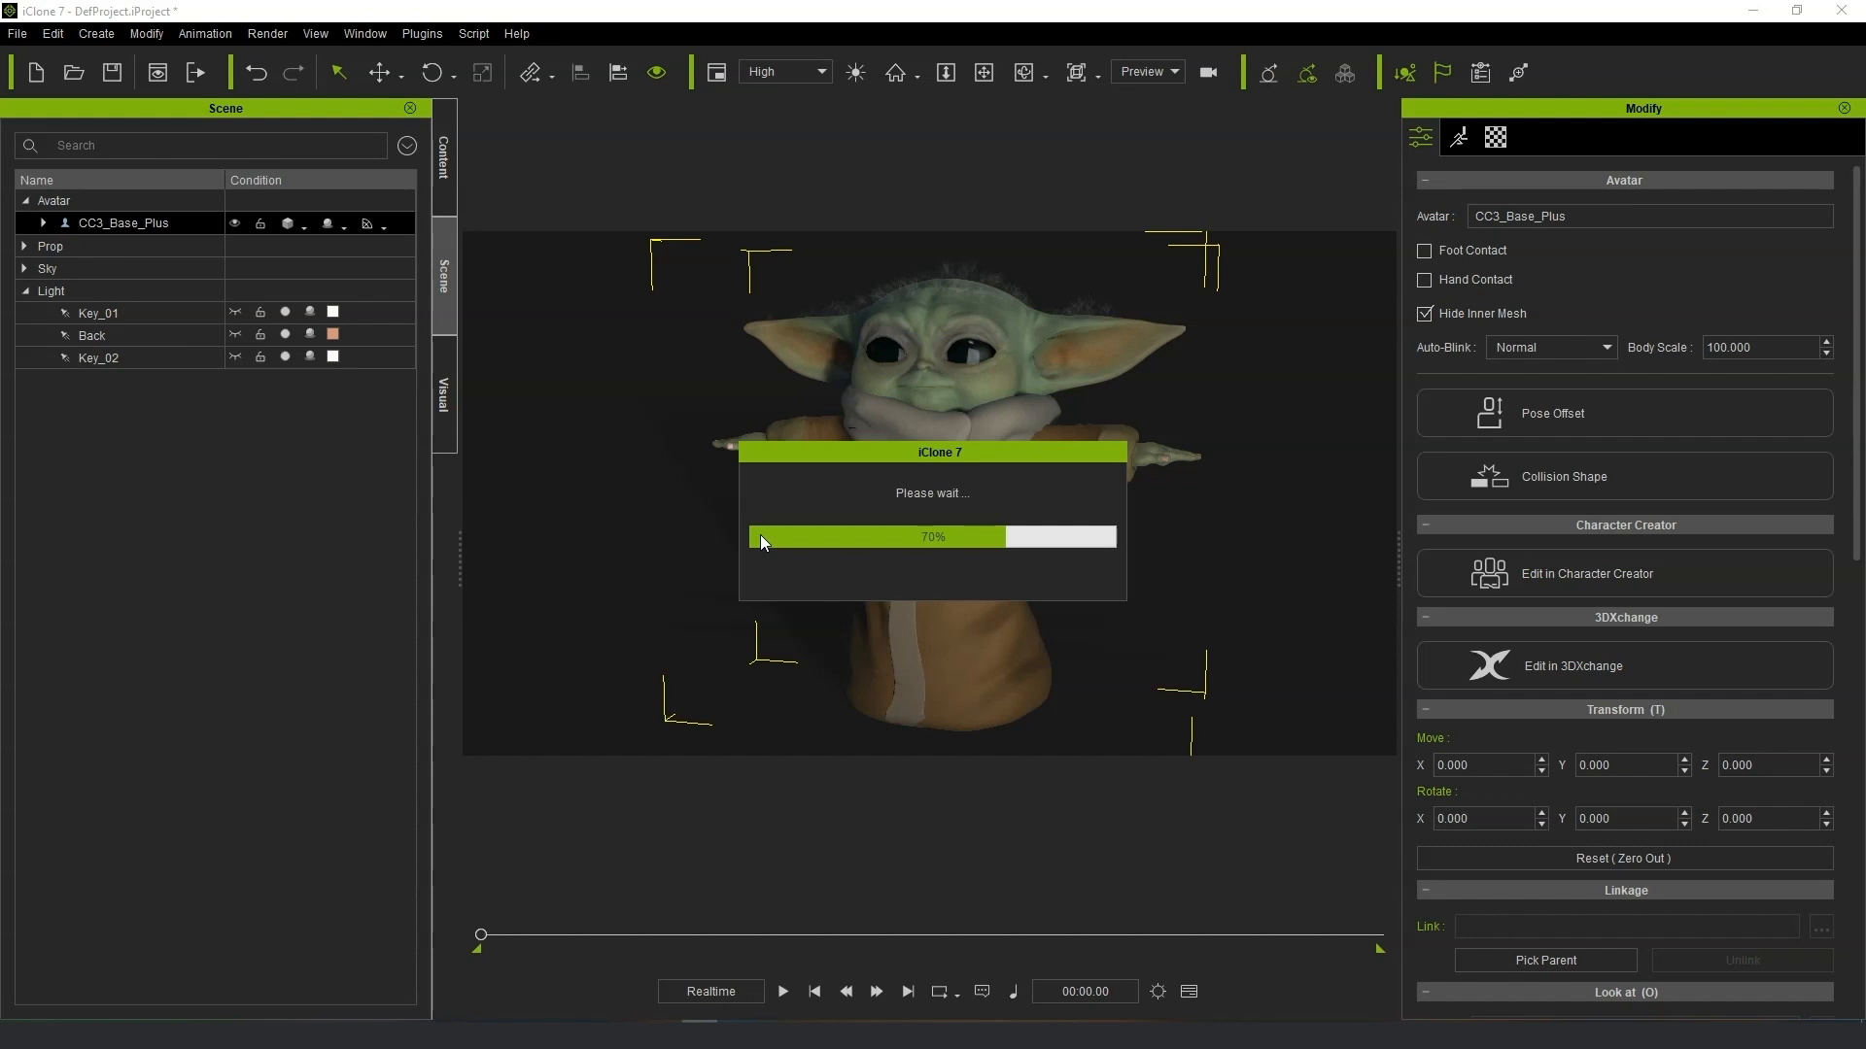
Inspect the updated avatar in the iClone viewport from several angles.
left_click(842, 634)
scroll(948, 389, "up", 5)
scroll(931, 452, "down", 3)
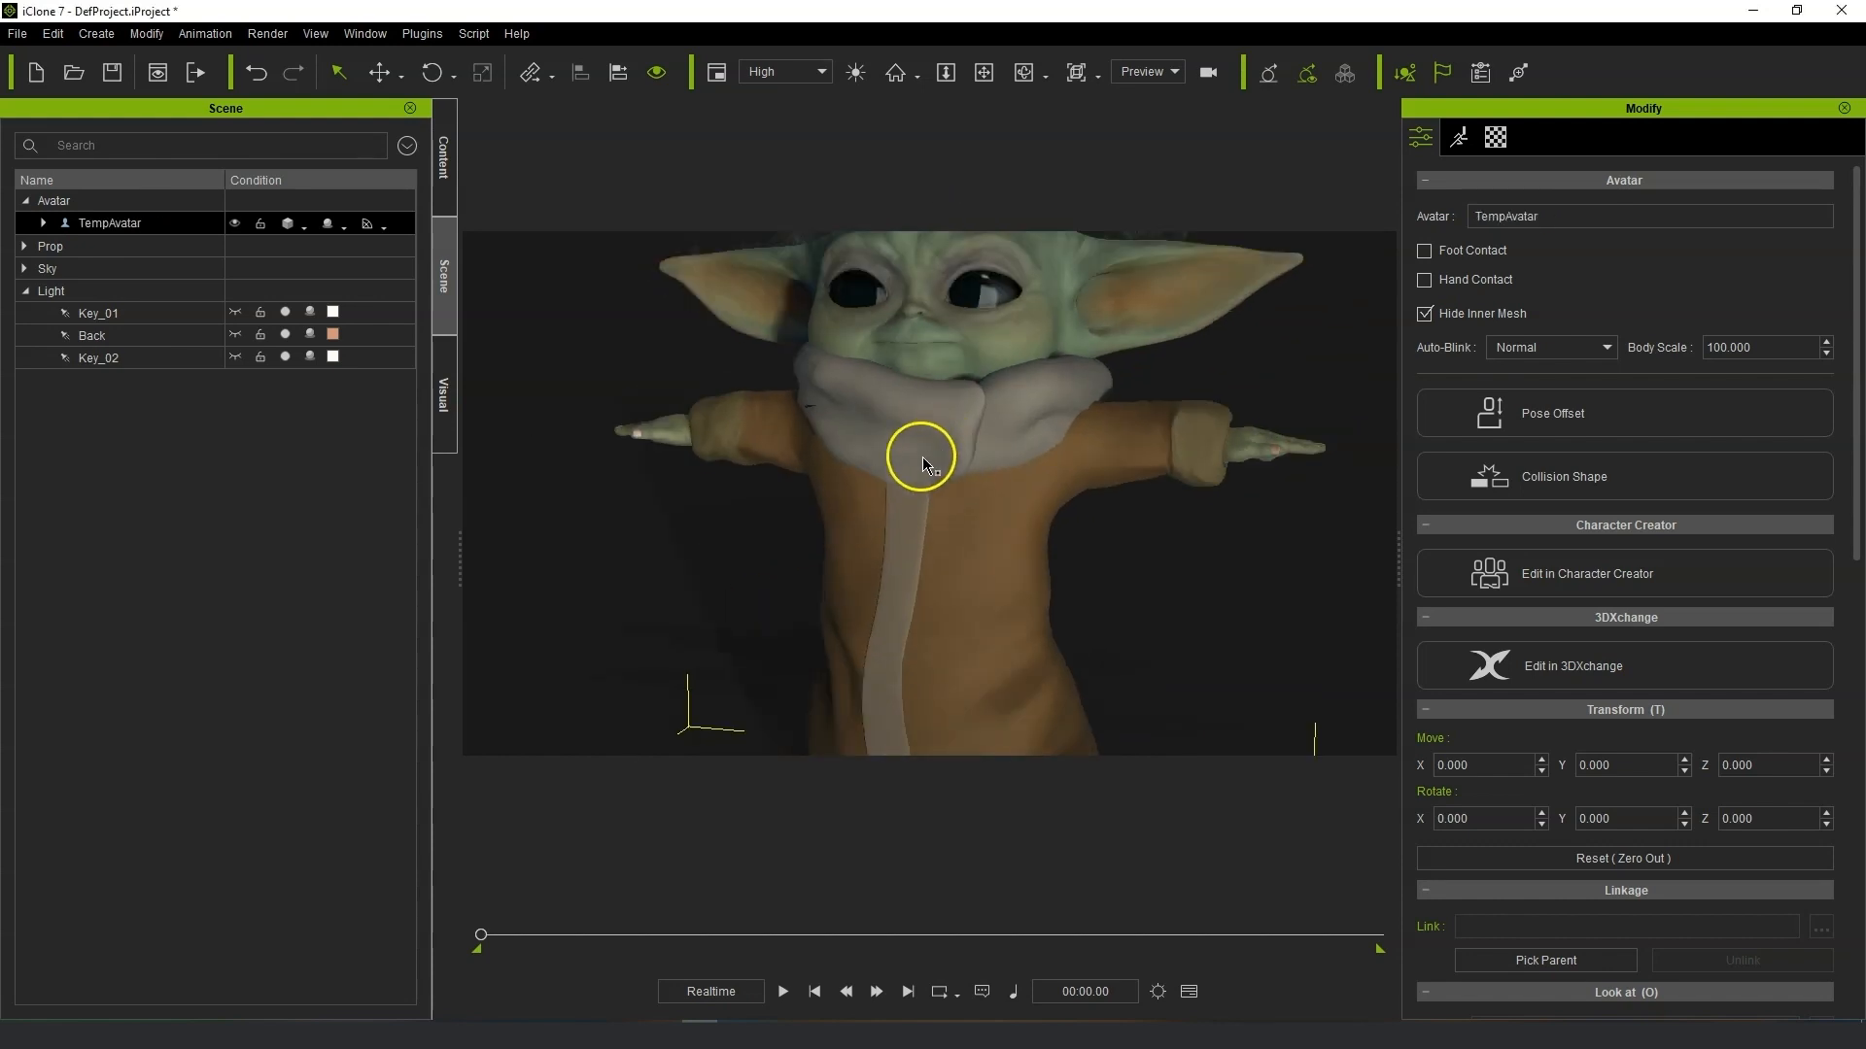
left_click_drag(923, 455, 1112, 407, "alt")
right_click_drag(1109, 375, 1091, 472, "alt")
middle_click_drag(1090, 471, 1092, 507)
mouse_move(1096, 508)
right_mouse_down()
mouse_move(1175, 545)
mouse_move(1126, 514)
right_mouse_up()
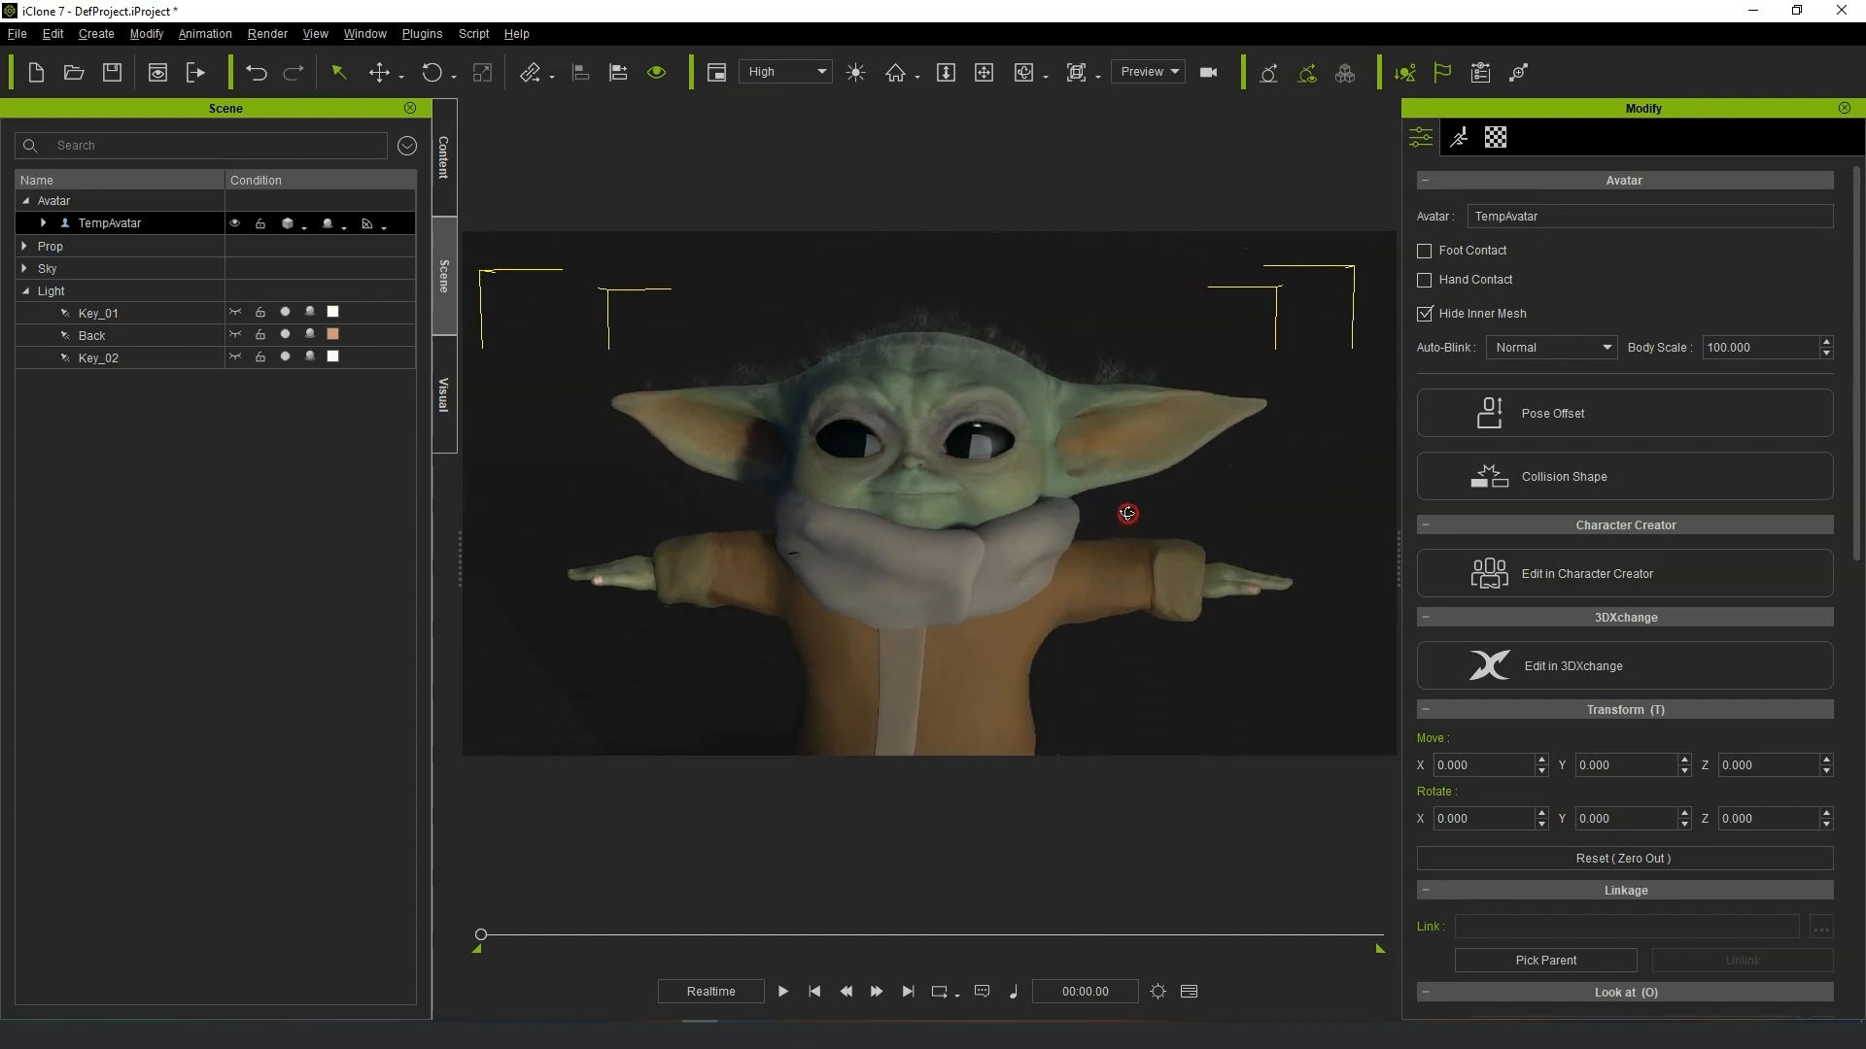
scroll(1093, 522, "up", 3)
mouse_move(1085, 523)
middle_mouse_down()
mouse_move(1157, 521)
mouse_move(1053, 540)
mouse_move(1066, 530)
middle_mouse_up()
scroll(1145, 541, "down", 2)
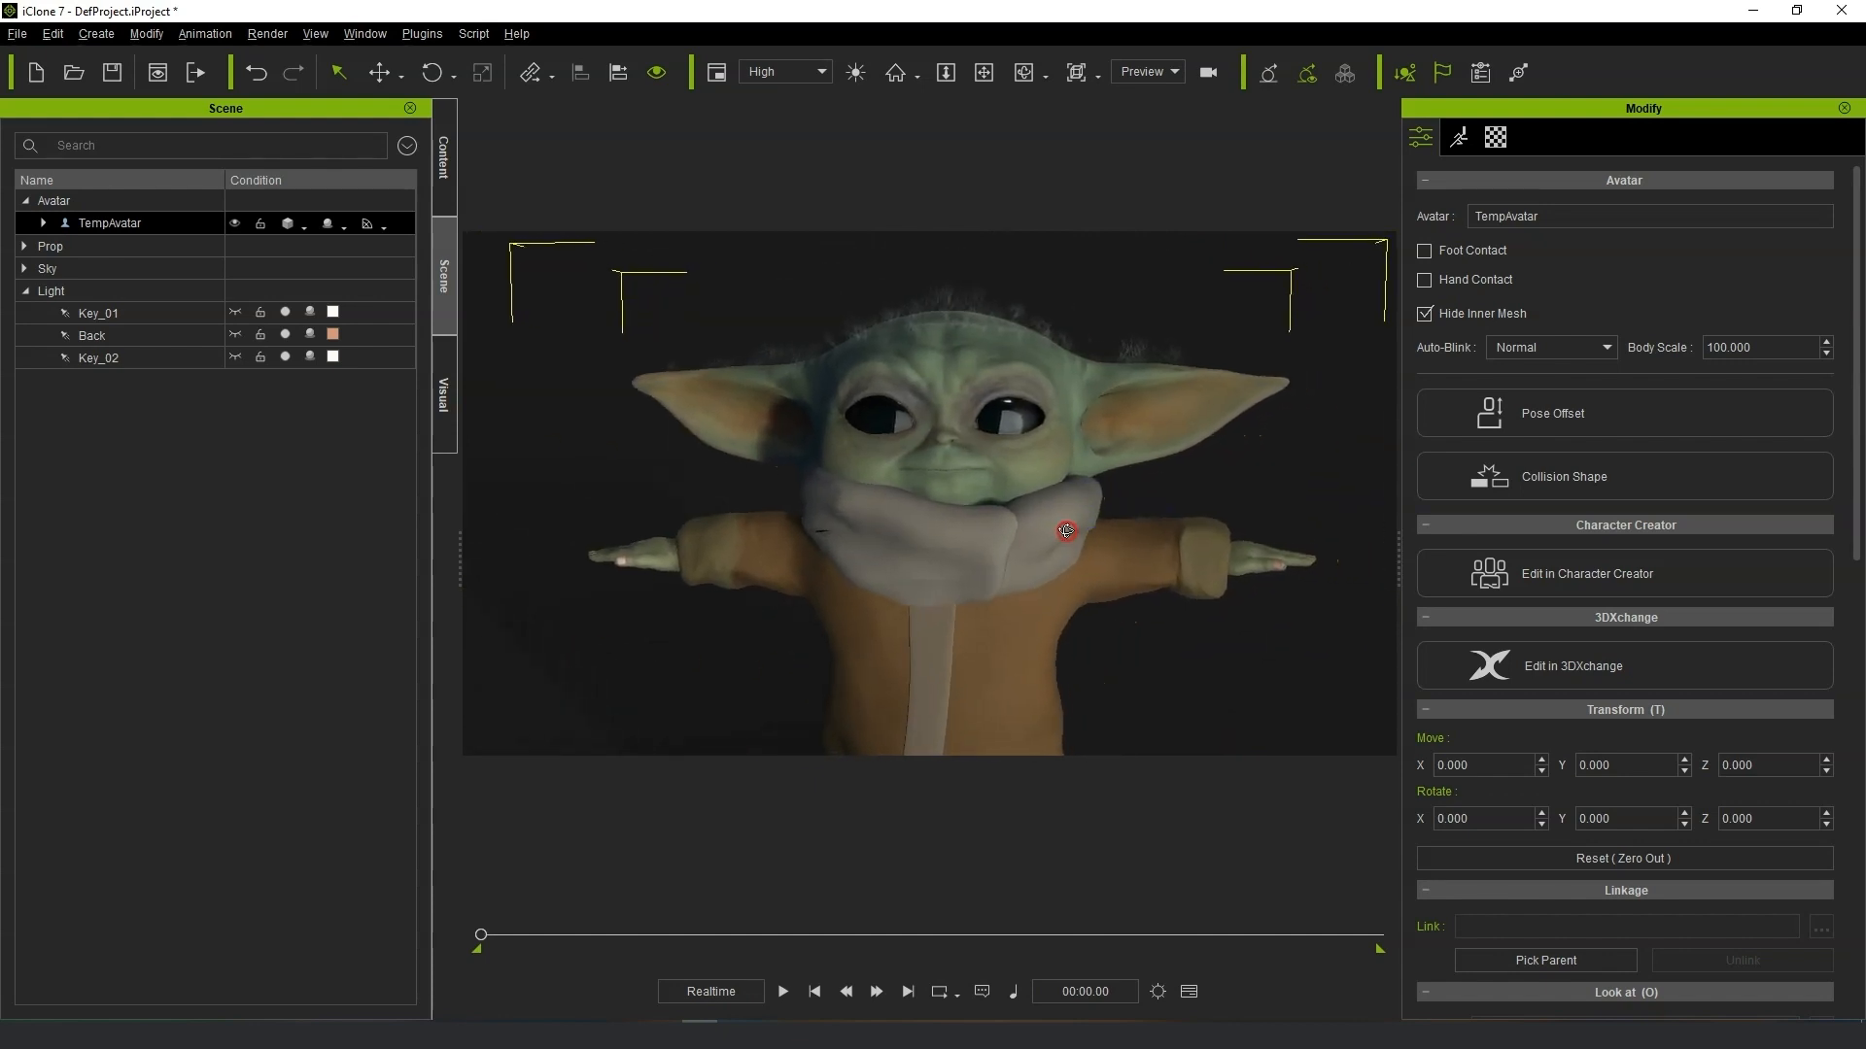
left_click(862, 528)
Open the Motion LIVE plugin and start a live face-capture preview on the avatar.
left_click(412, 35)
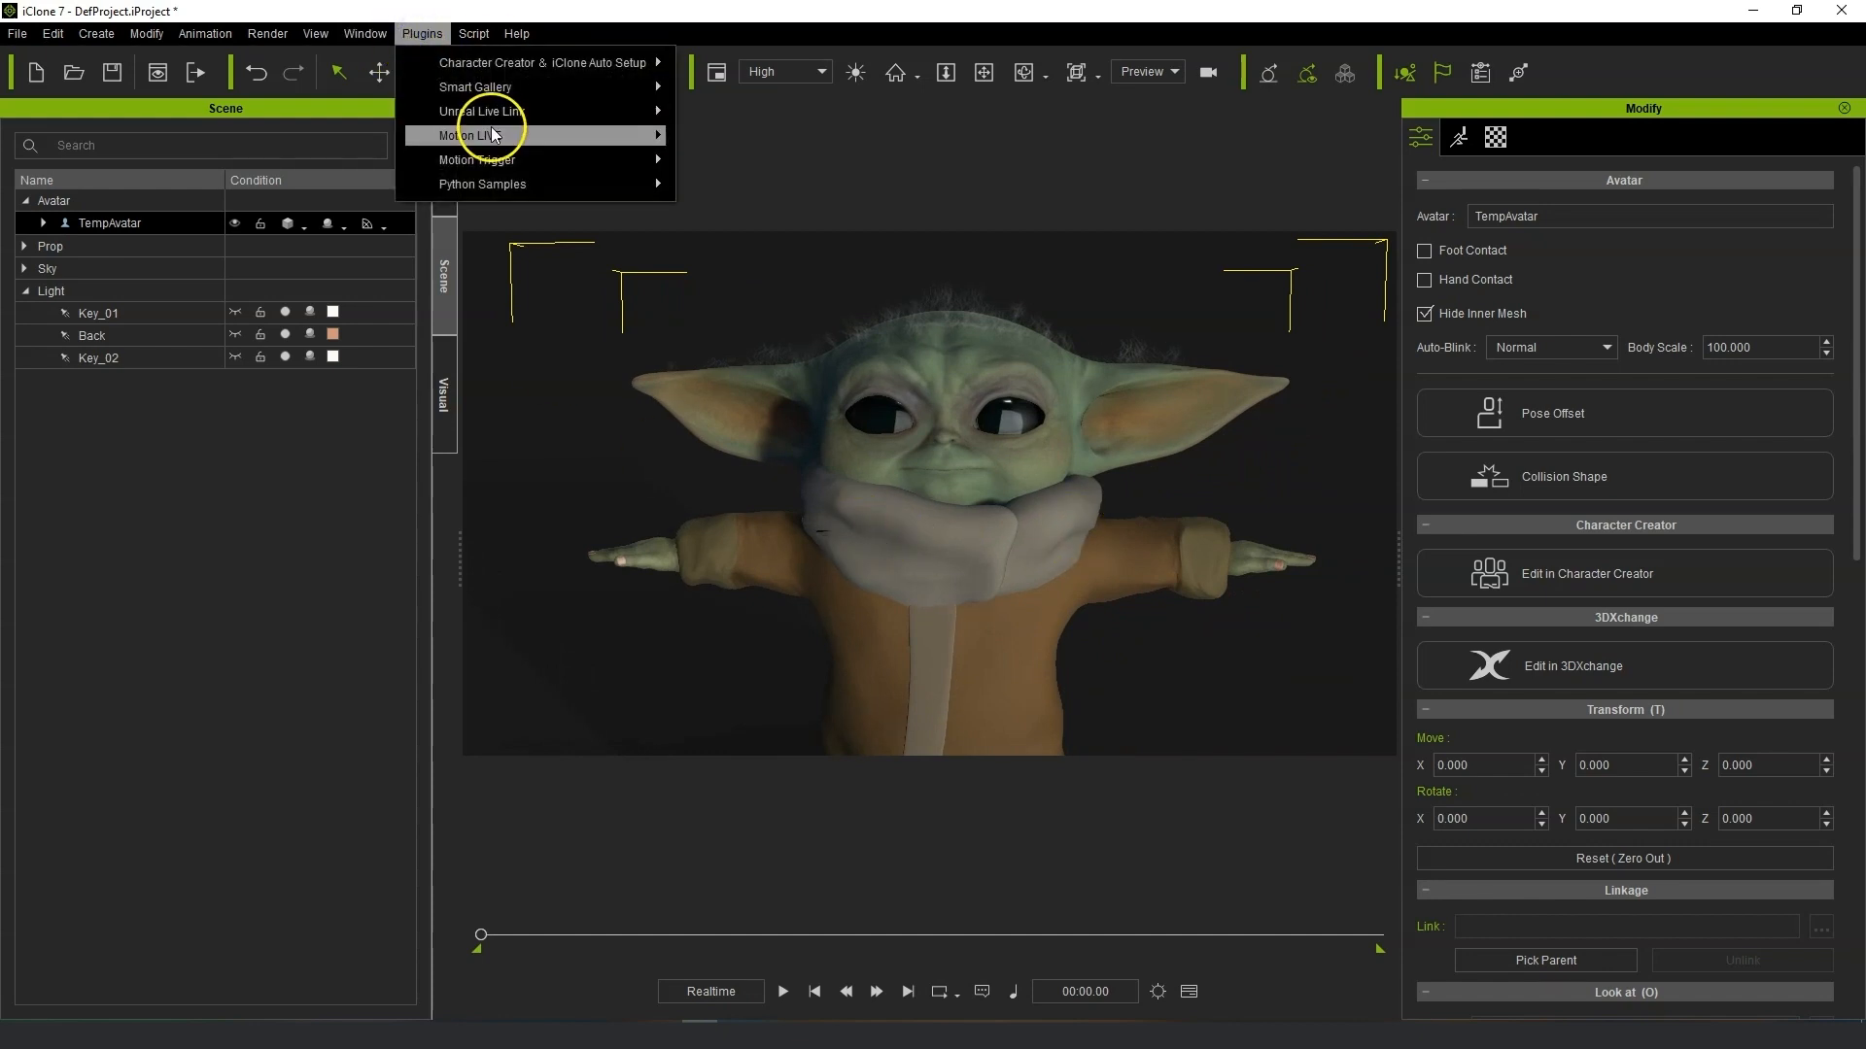
mouse_move(486, 135)
left_click(761, 136)
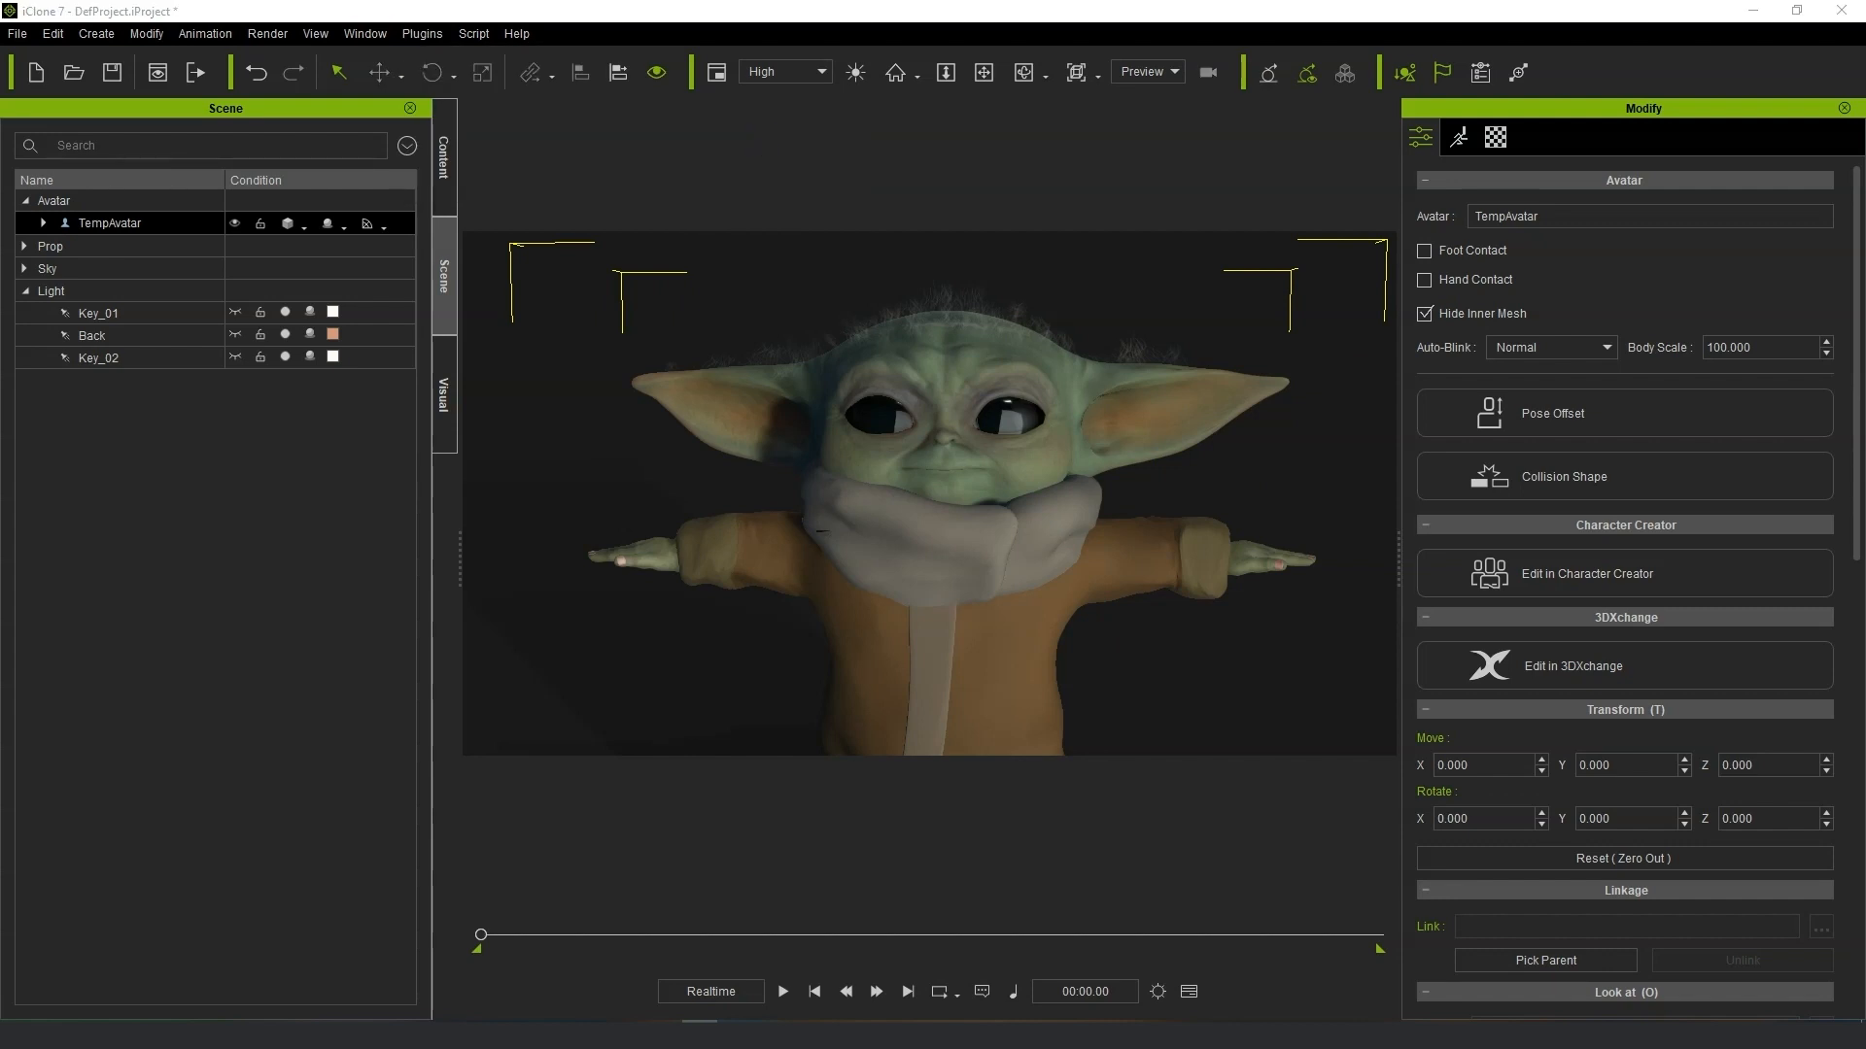
key("space")
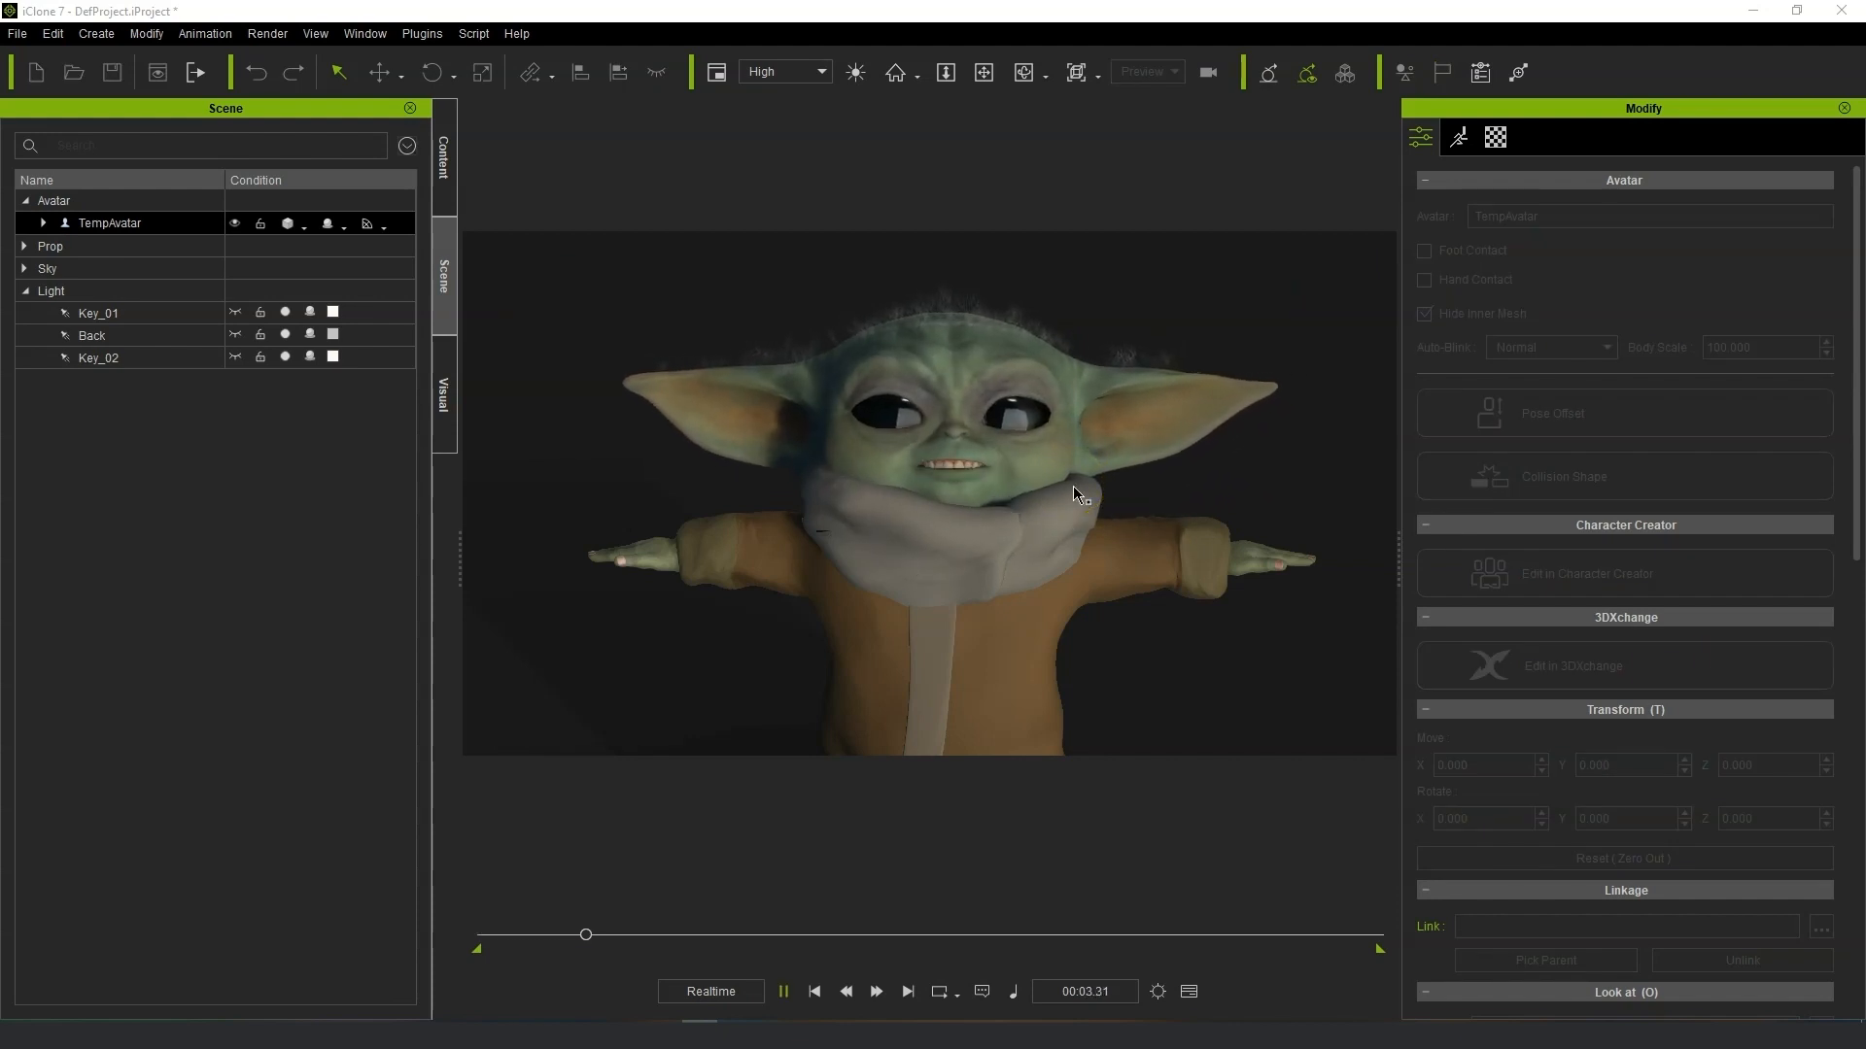
Reposition the Motion LIVE panel and scroll down to its strength sliders while previewing.
scroll(1071, 486, "up", 1)
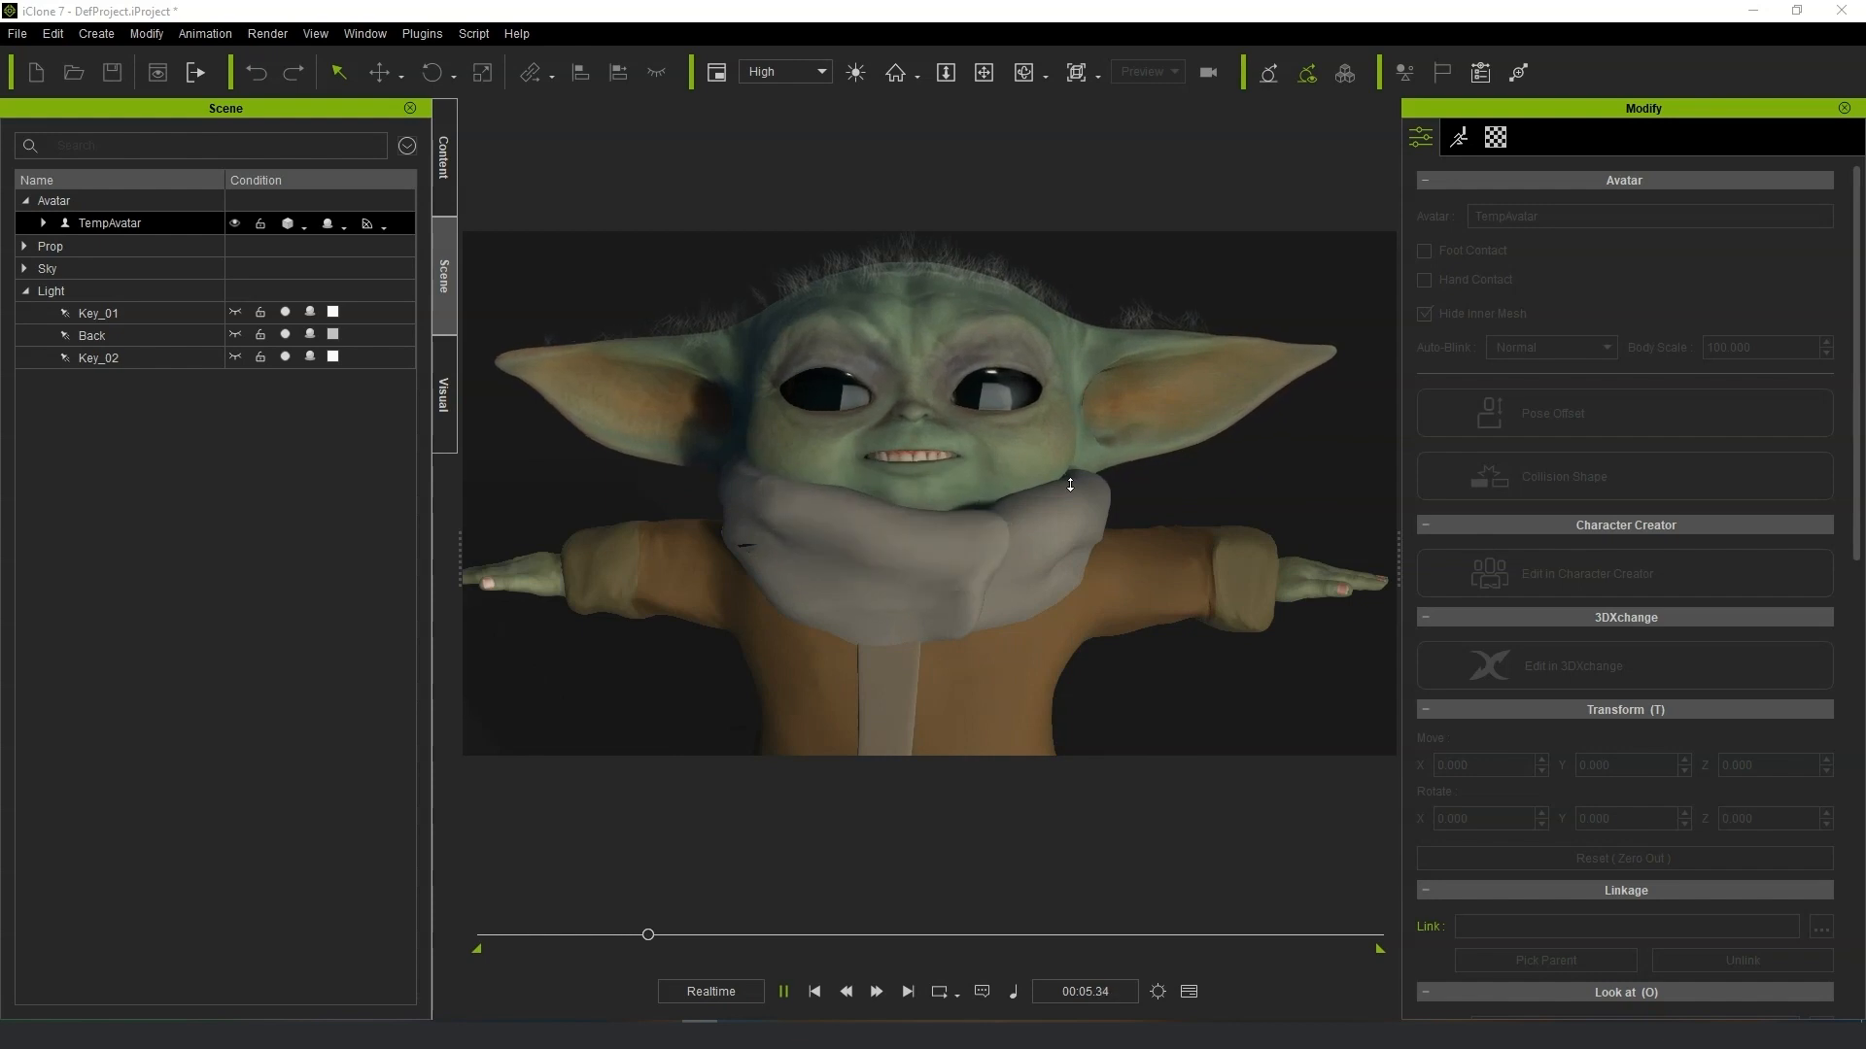
mouse_move(1096, 472)
middle_mouse_down()
mouse_move(1125, 429)
mouse_move(1111, 439)
middle_mouse_up()
left_click(1112, 476)
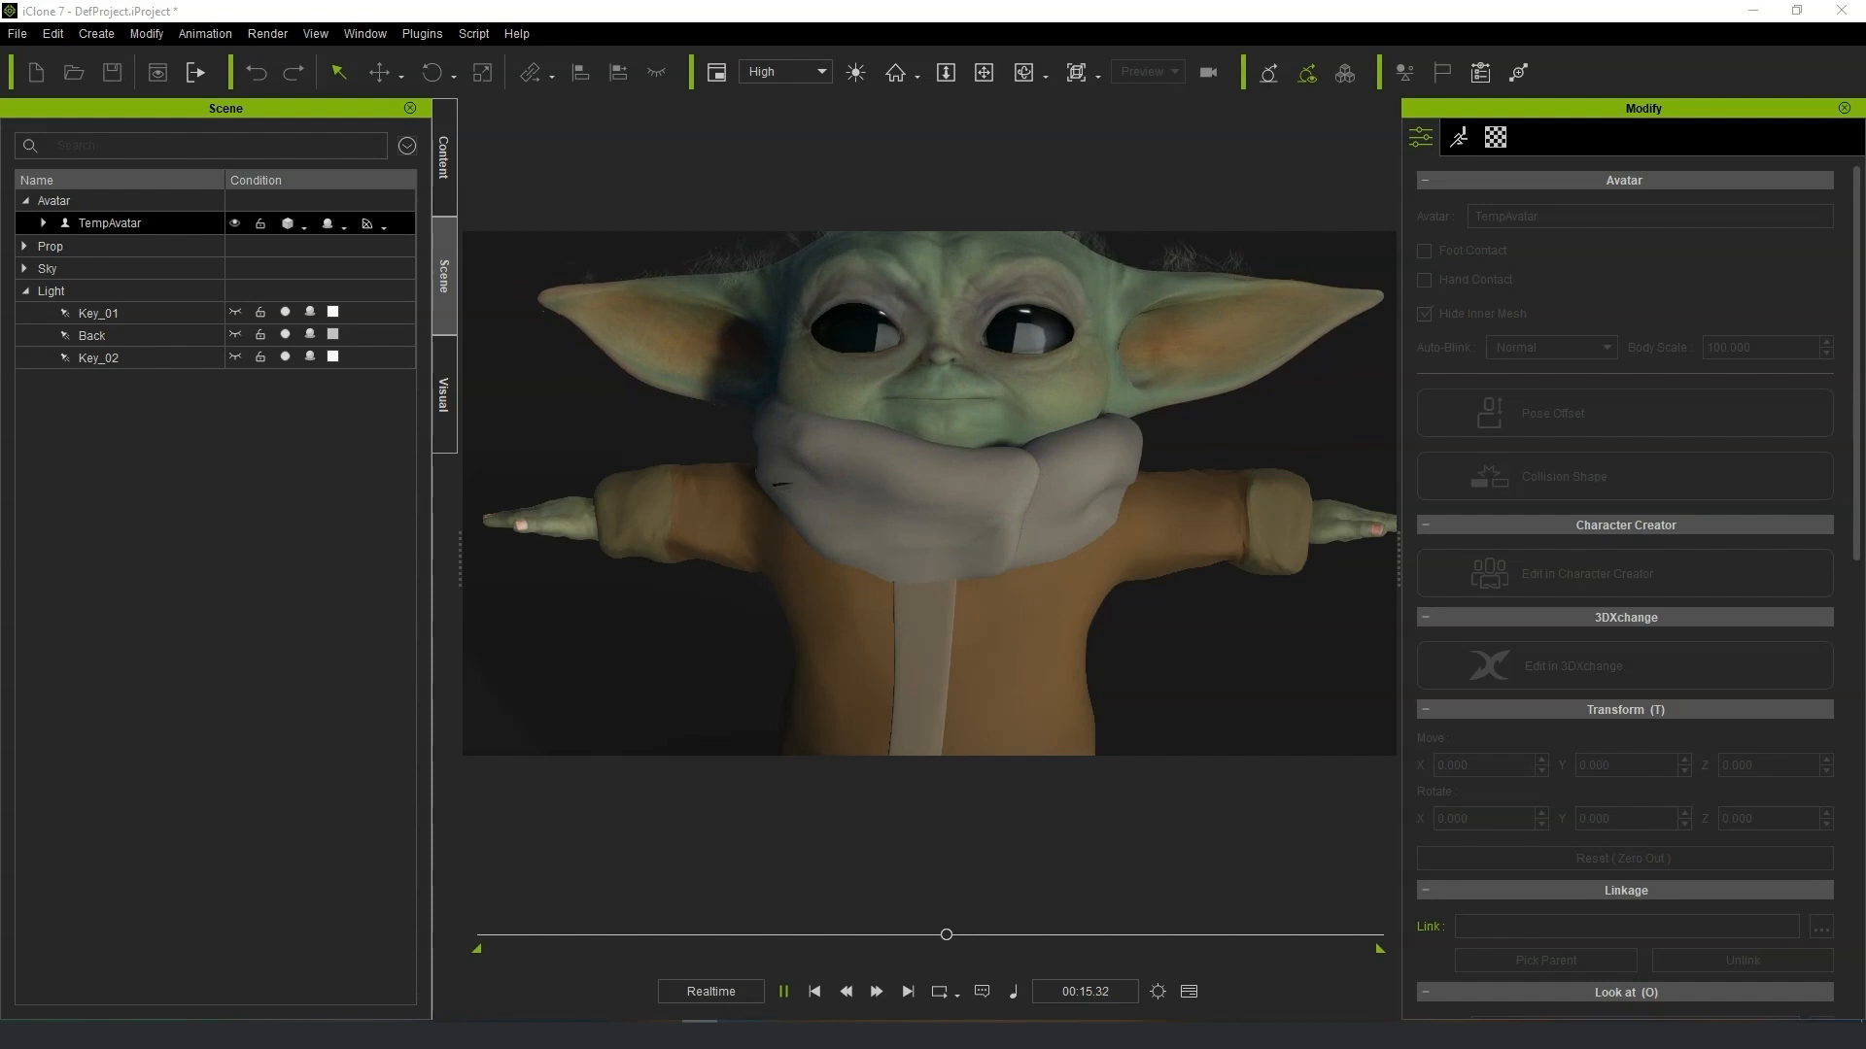
left_click_drag(1354, 437, 1547, 367)
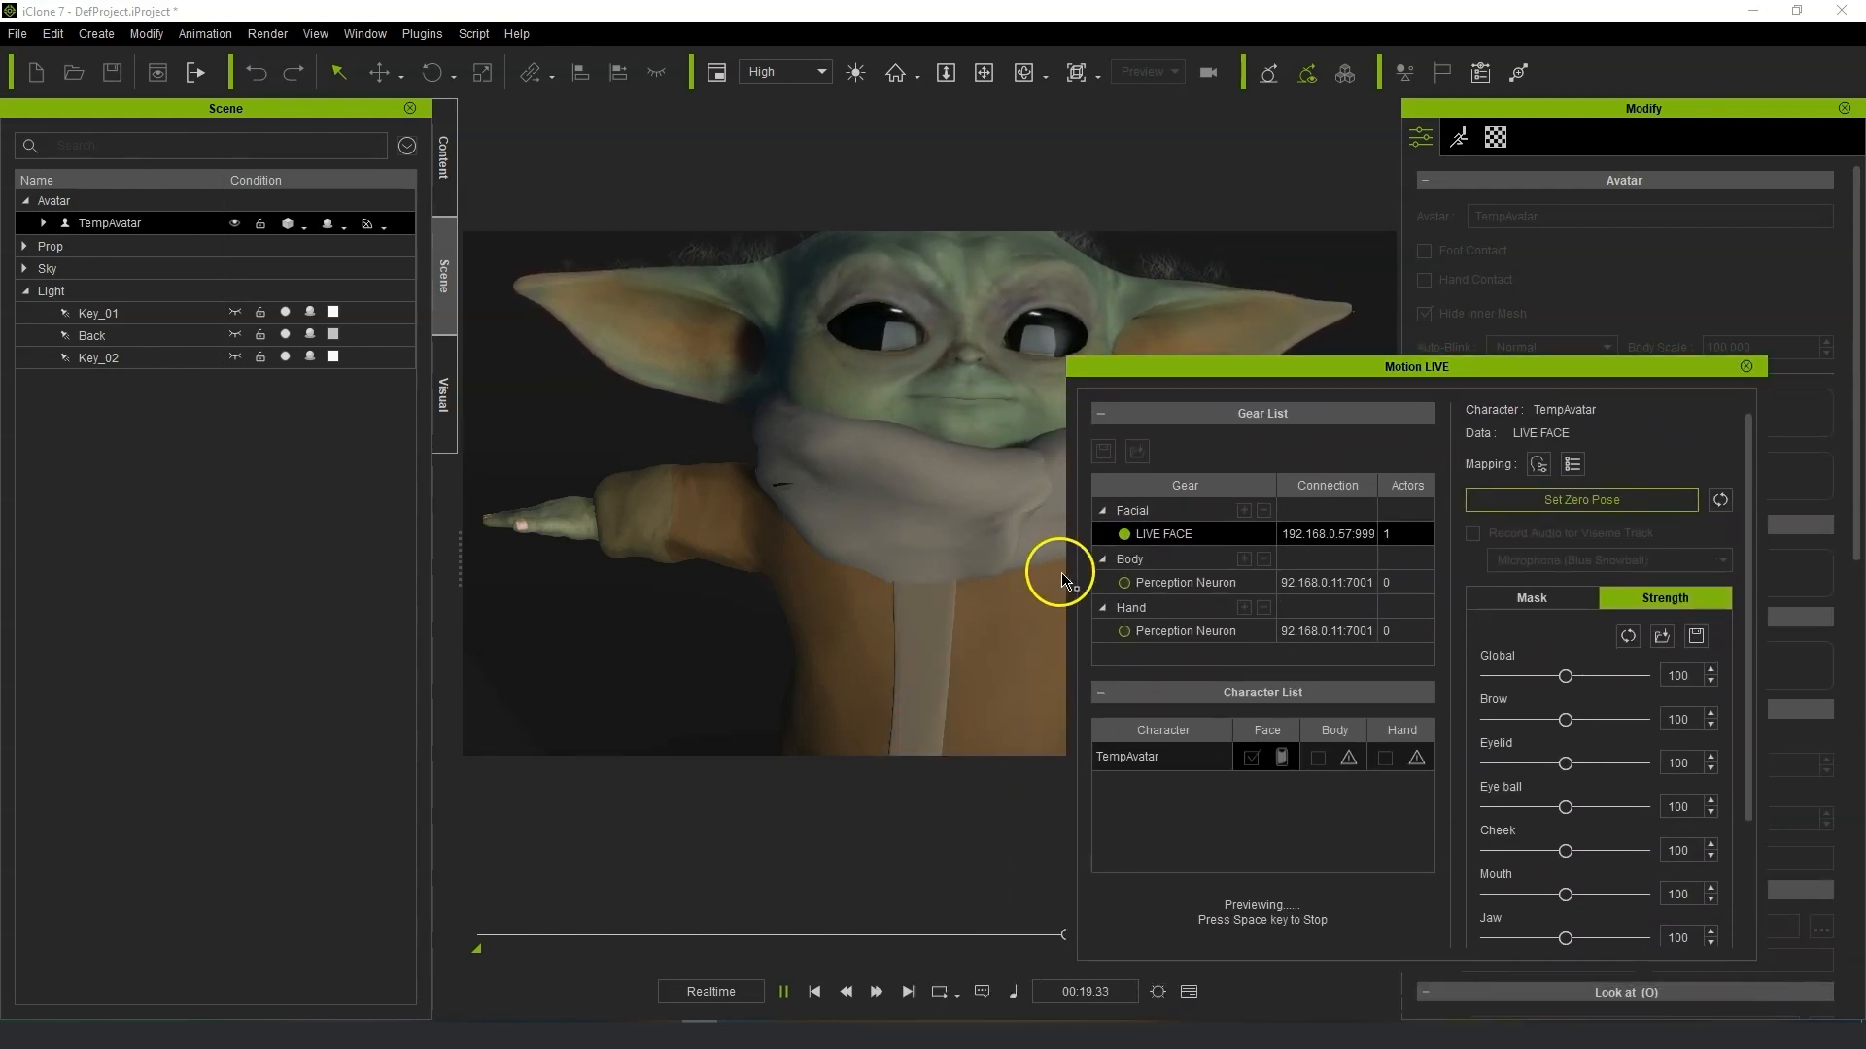
left_click_drag(1372, 377, 1443, 423)
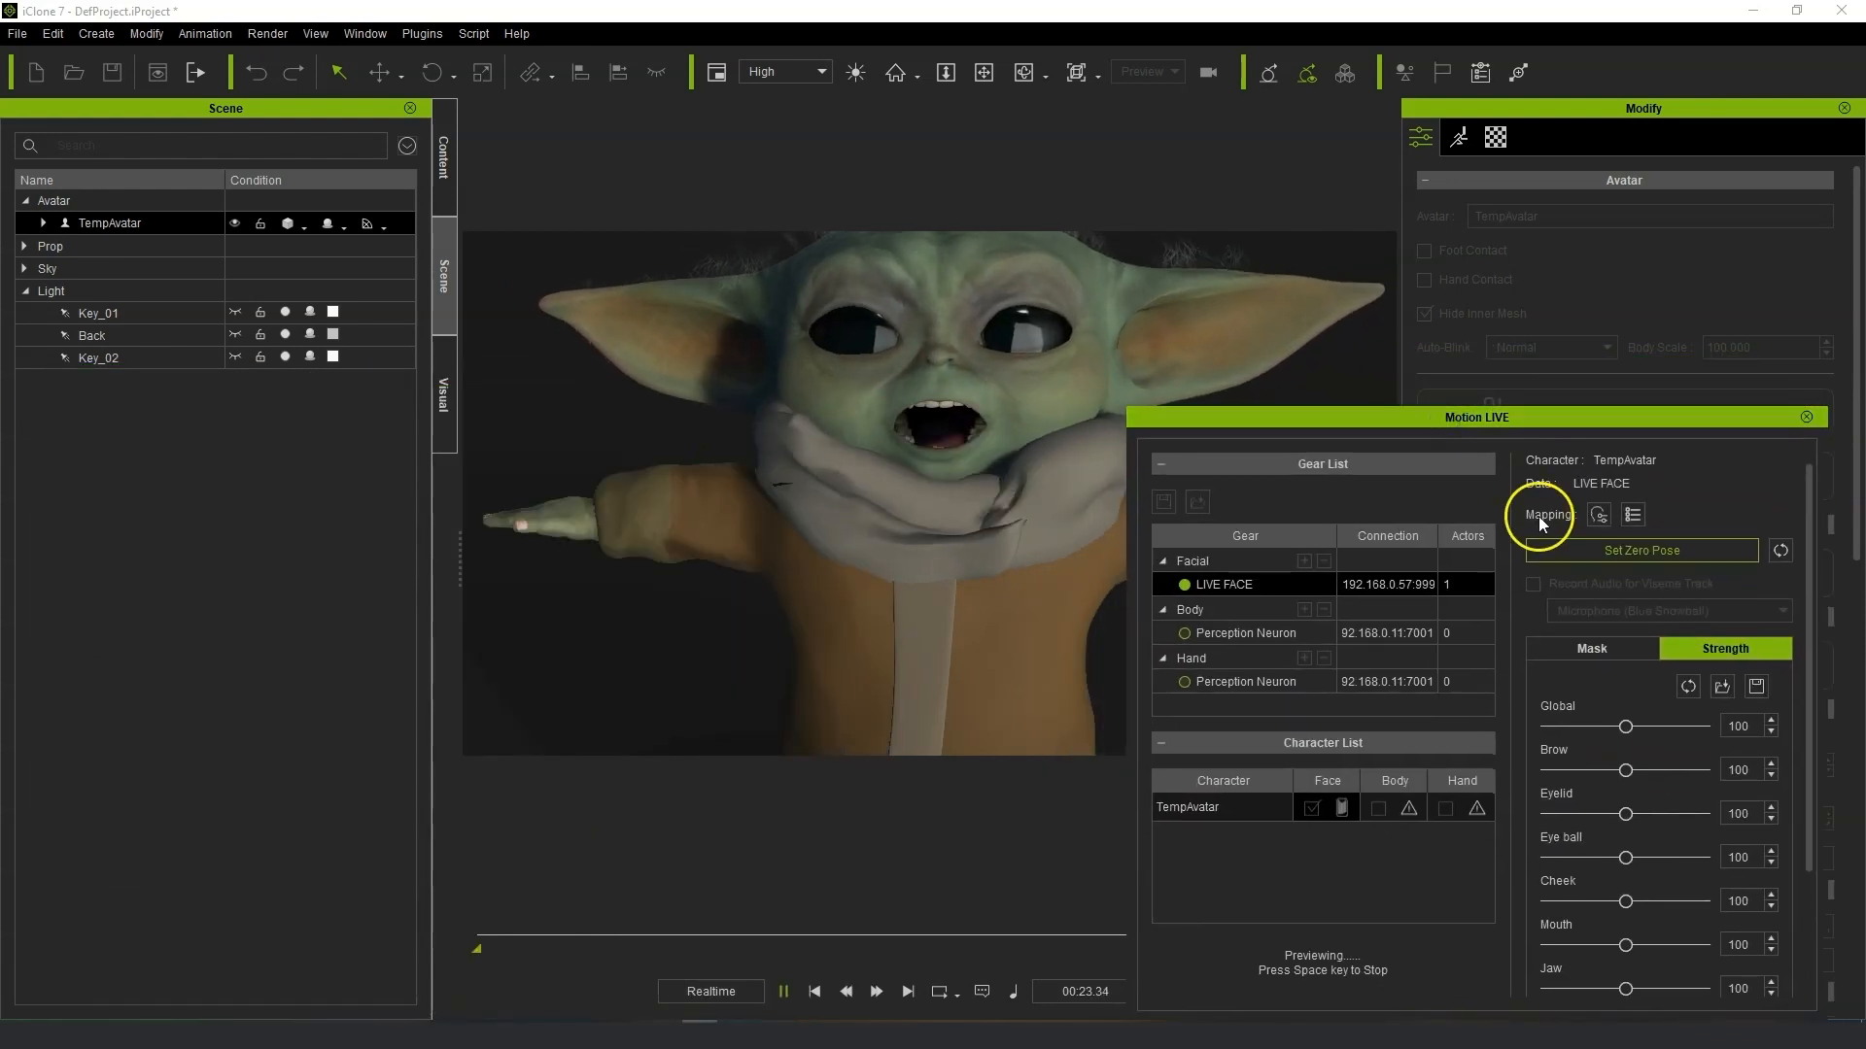
left_click_drag(1807, 746, 1792, 895)
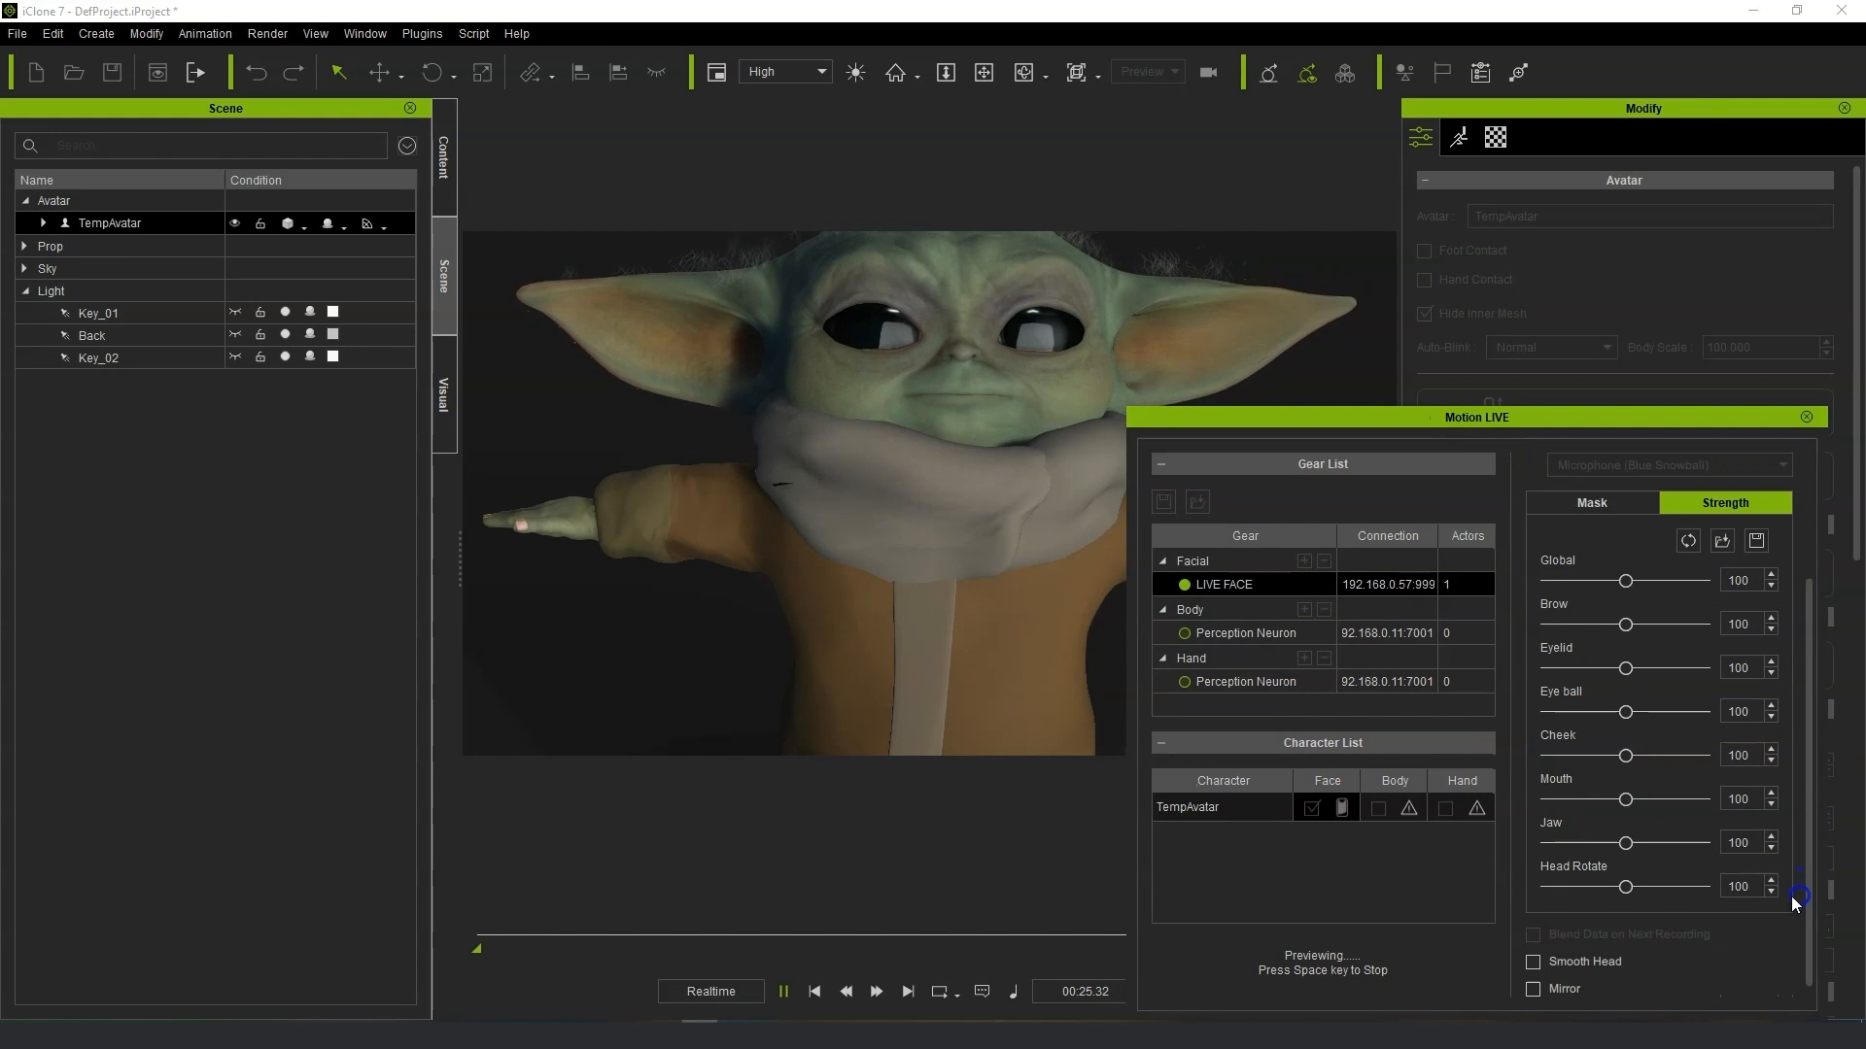
Set the Jaw strength to 86 and raise the Mouth strength to 144.
left_click_drag(1628, 843, 1605, 845)
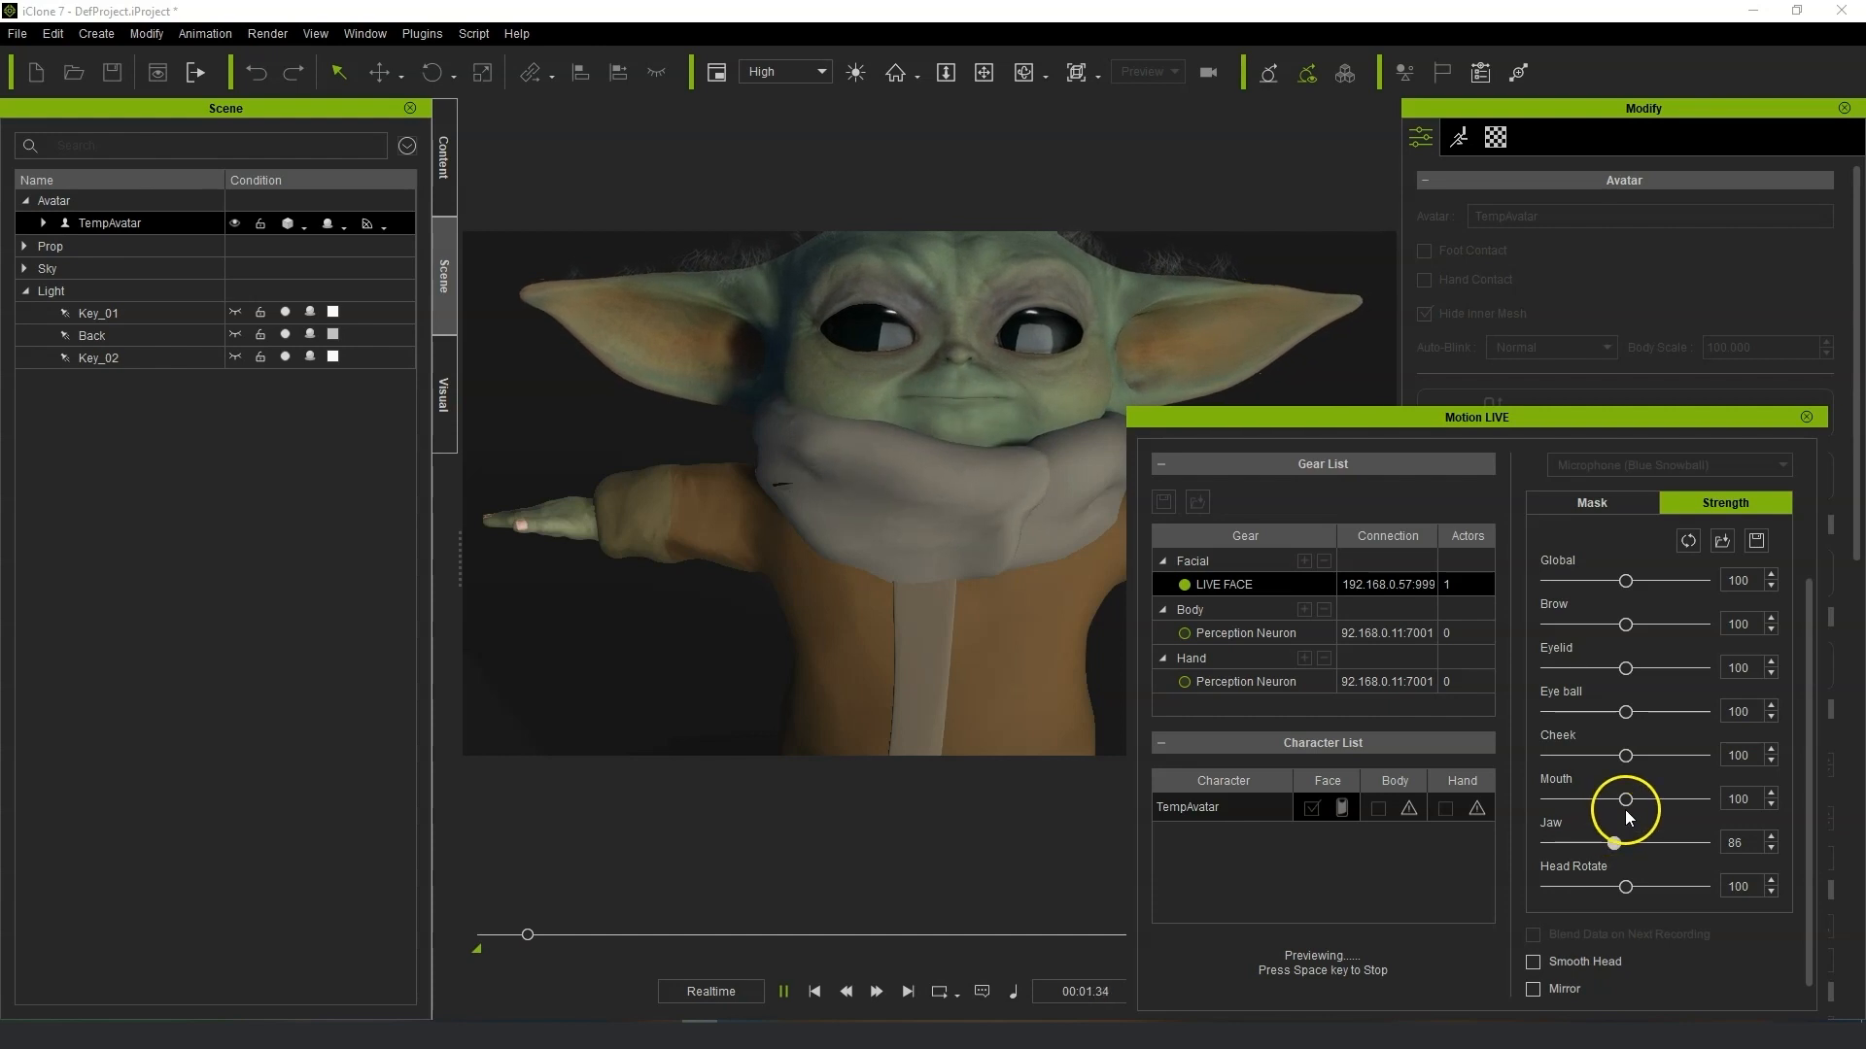
left_click_drag(1657, 807, 1661, 810)
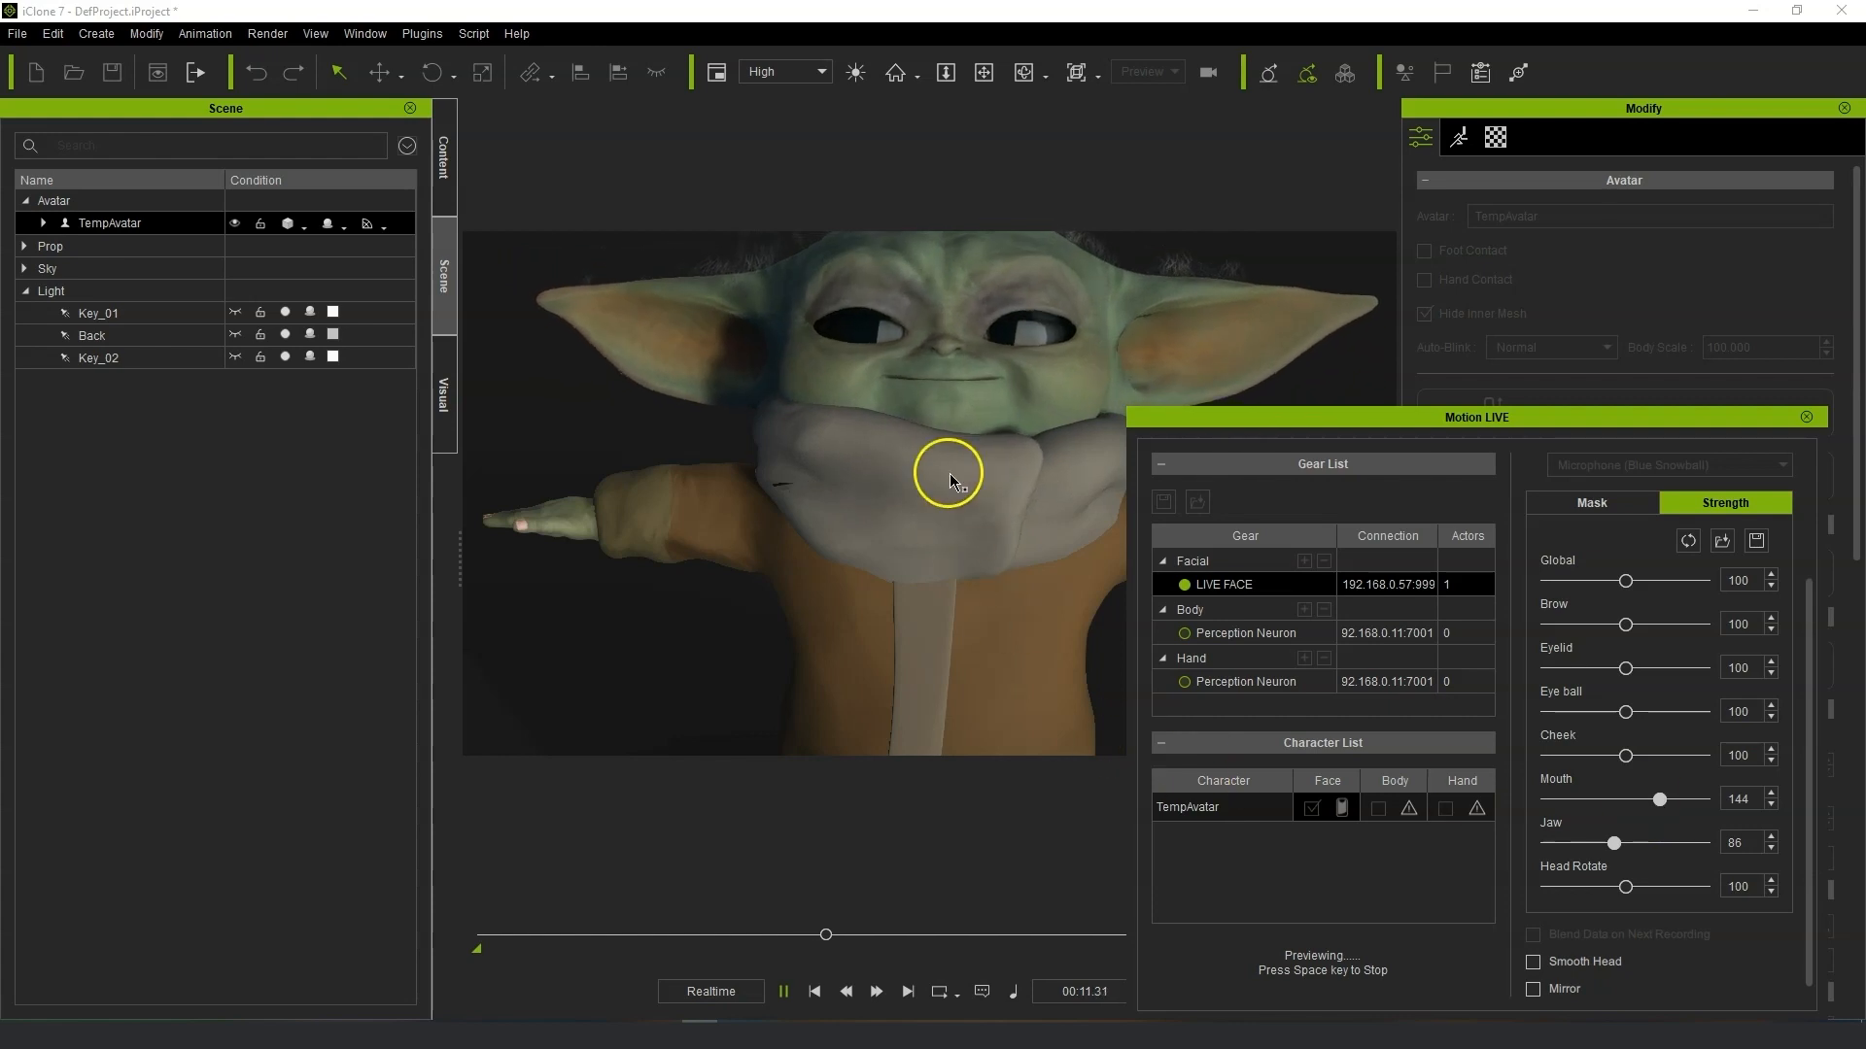
Watch the live facial preview from different angles, then stop the preview.
scroll(950, 480, "down", 3)
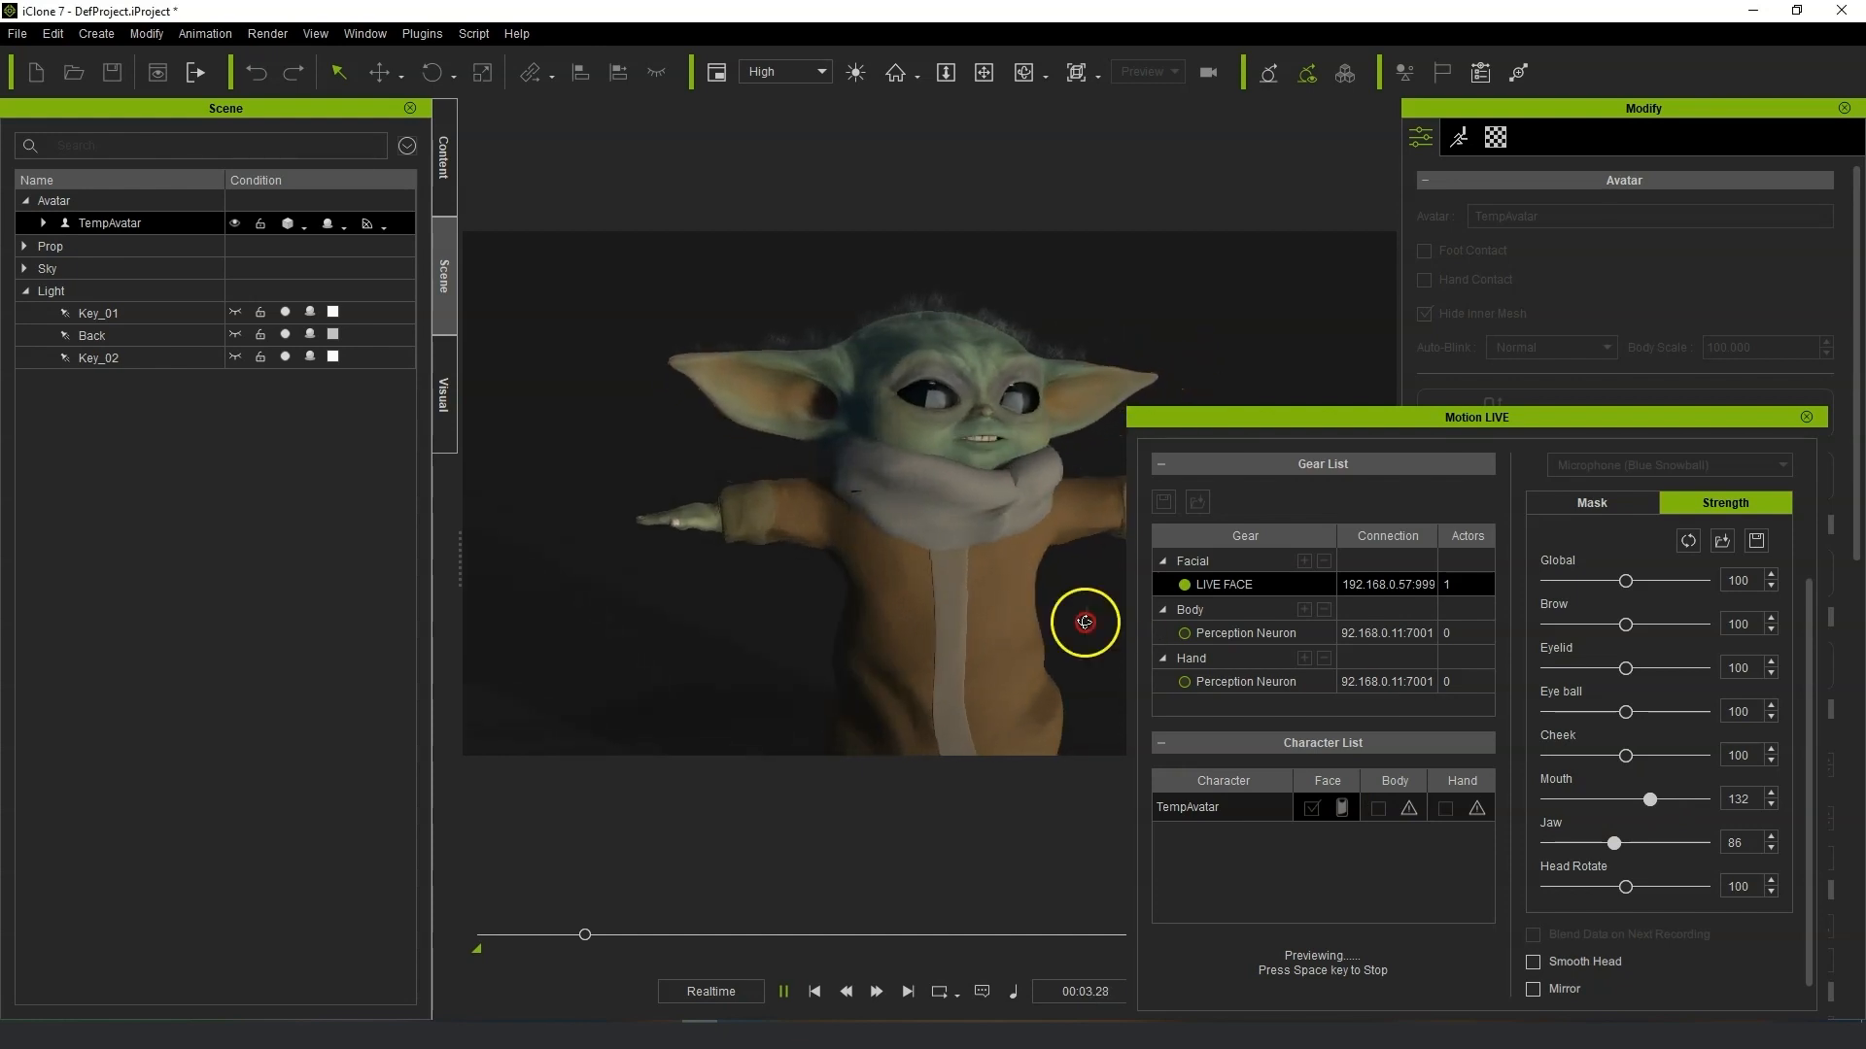
scroll(967, 623, "up", 2)
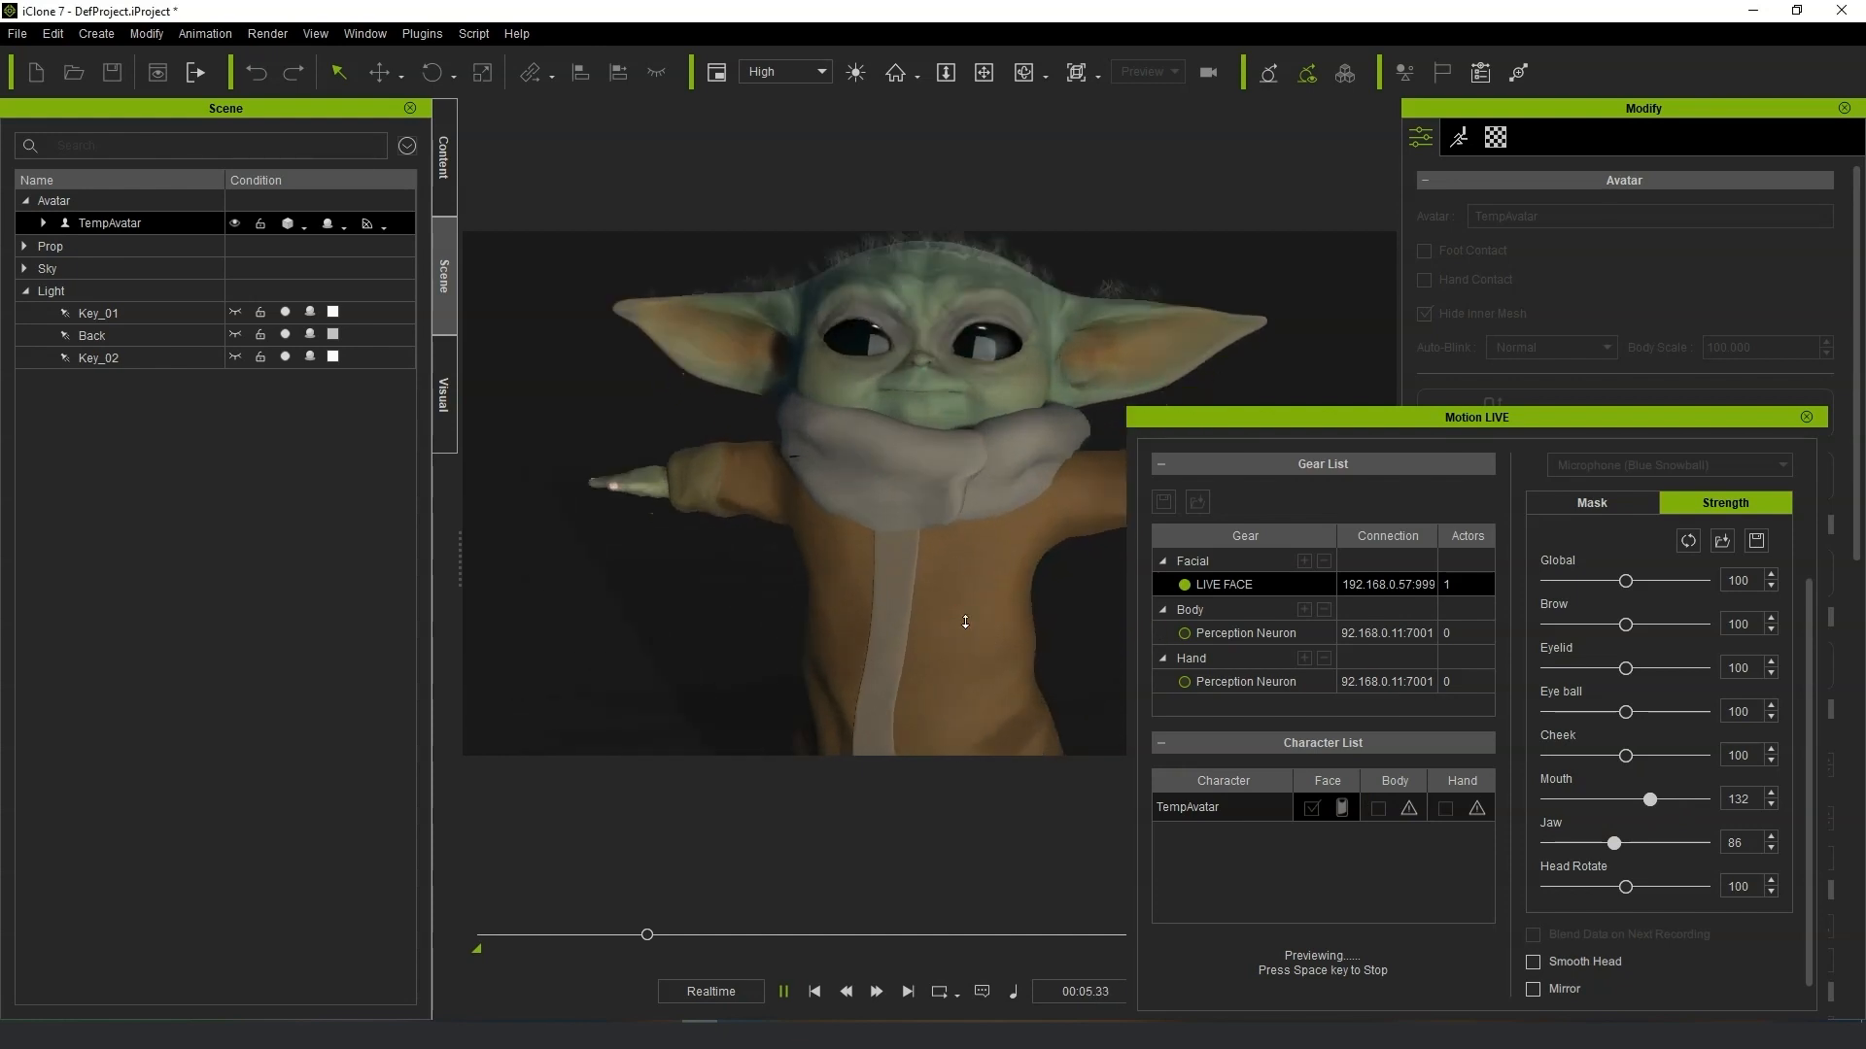
left_click_drag(1030, 534, 981, 539, "alt")
mouse_move(981, 539)
middle_mouse_down()
mouse_move(1020, 516)
mouse_move(984, 516)
middle_mouse_up()
scroll(876, 518, "down", 2)
scroll(875, 518, "down", 2)
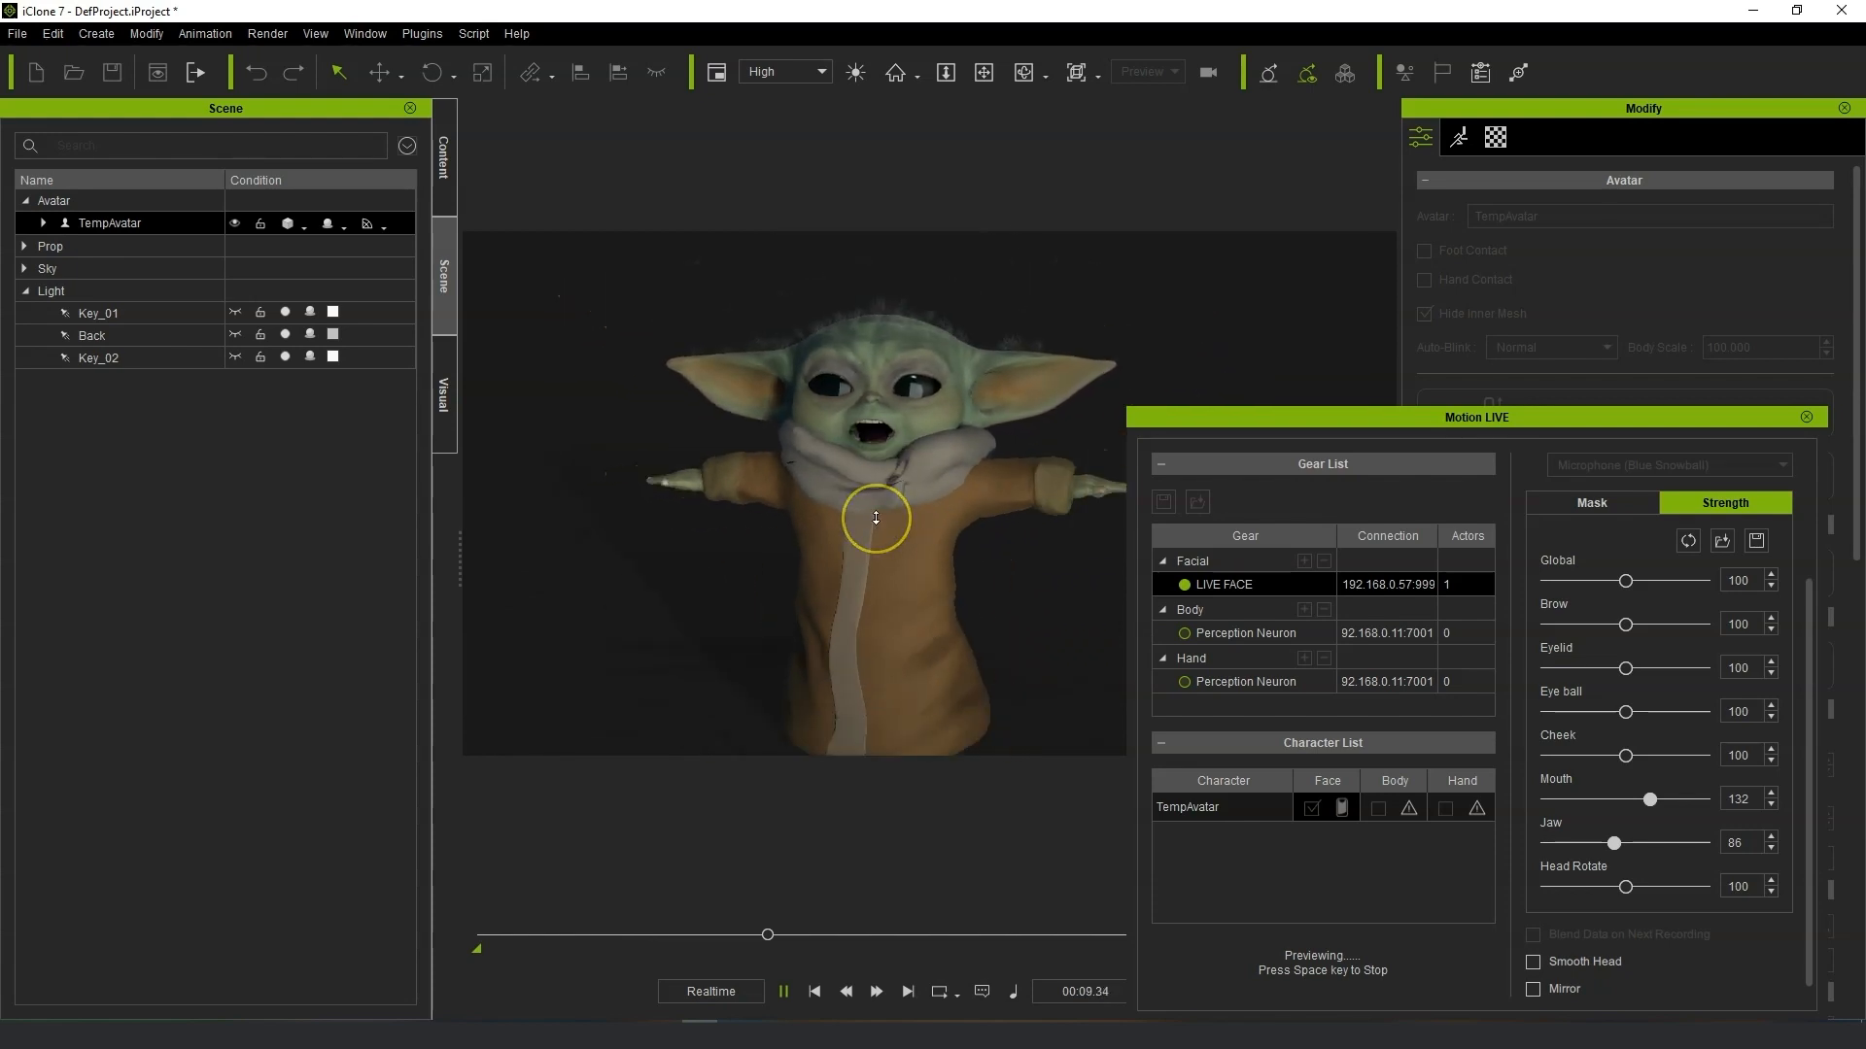
scroll(875, 518, "up", 2)
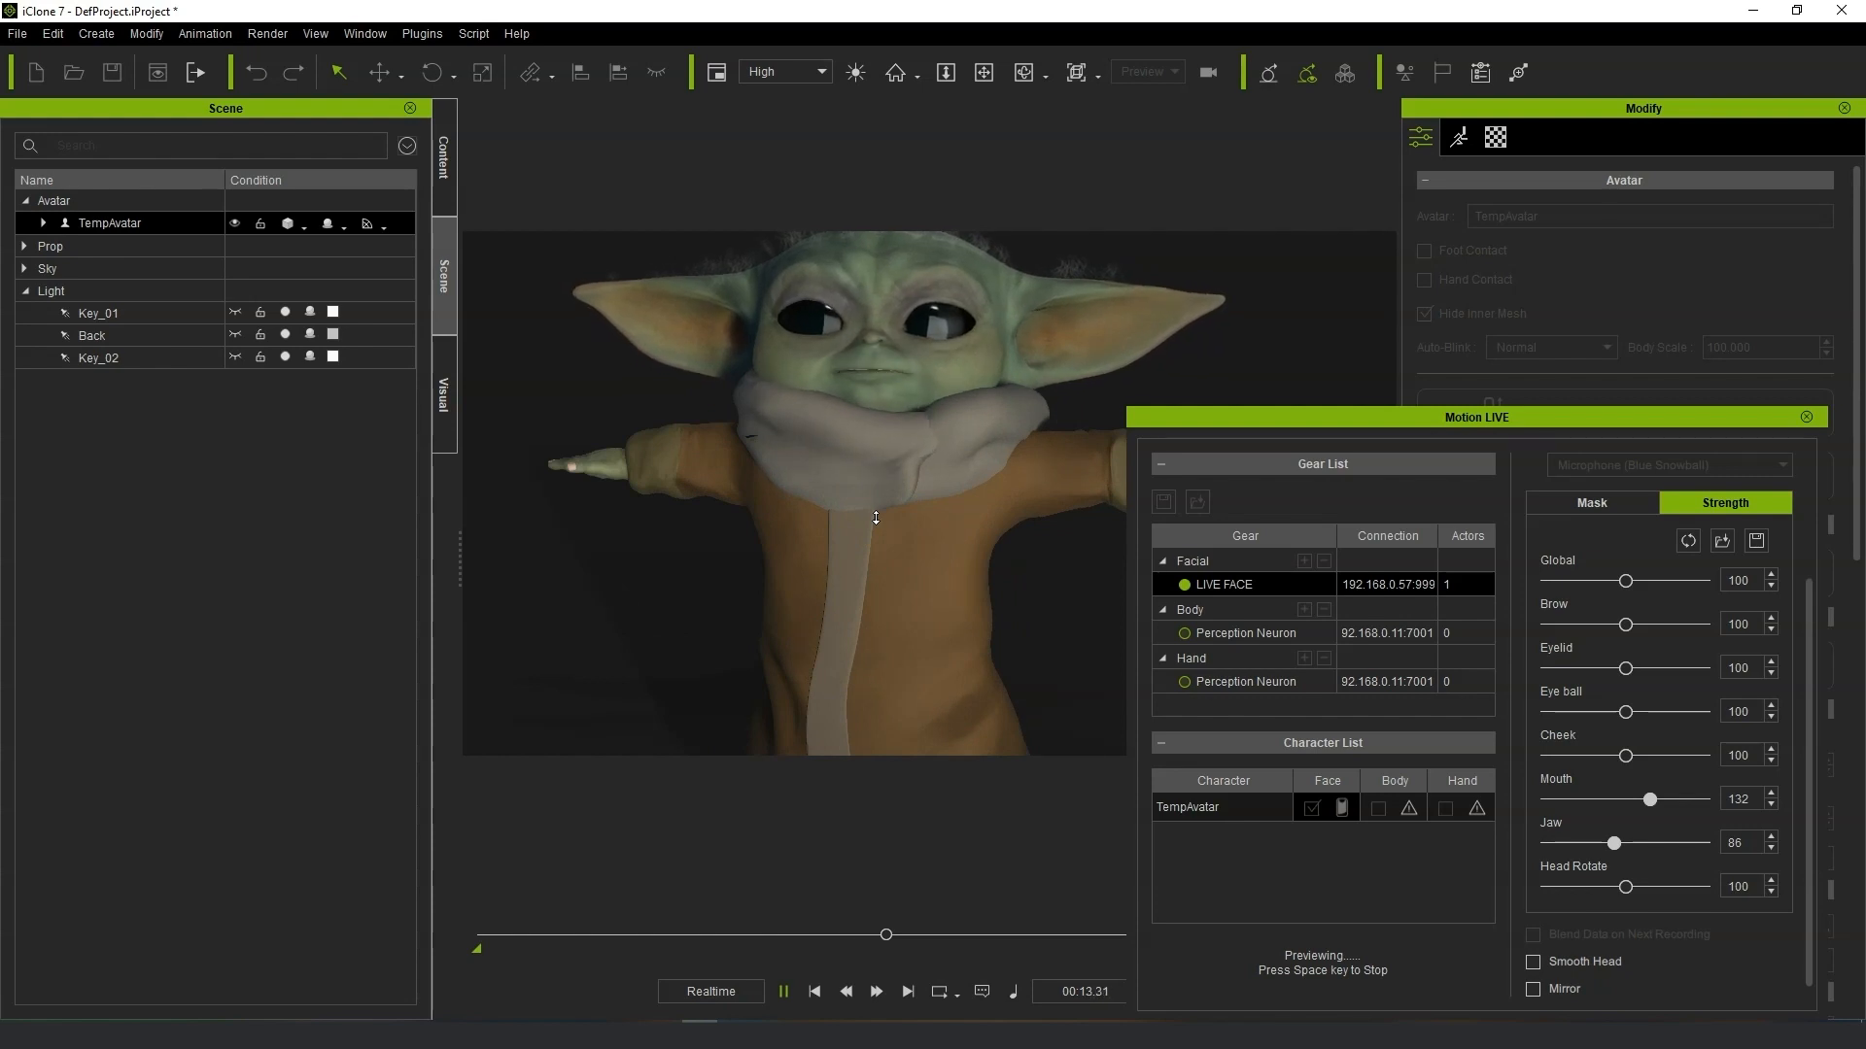
key("space")
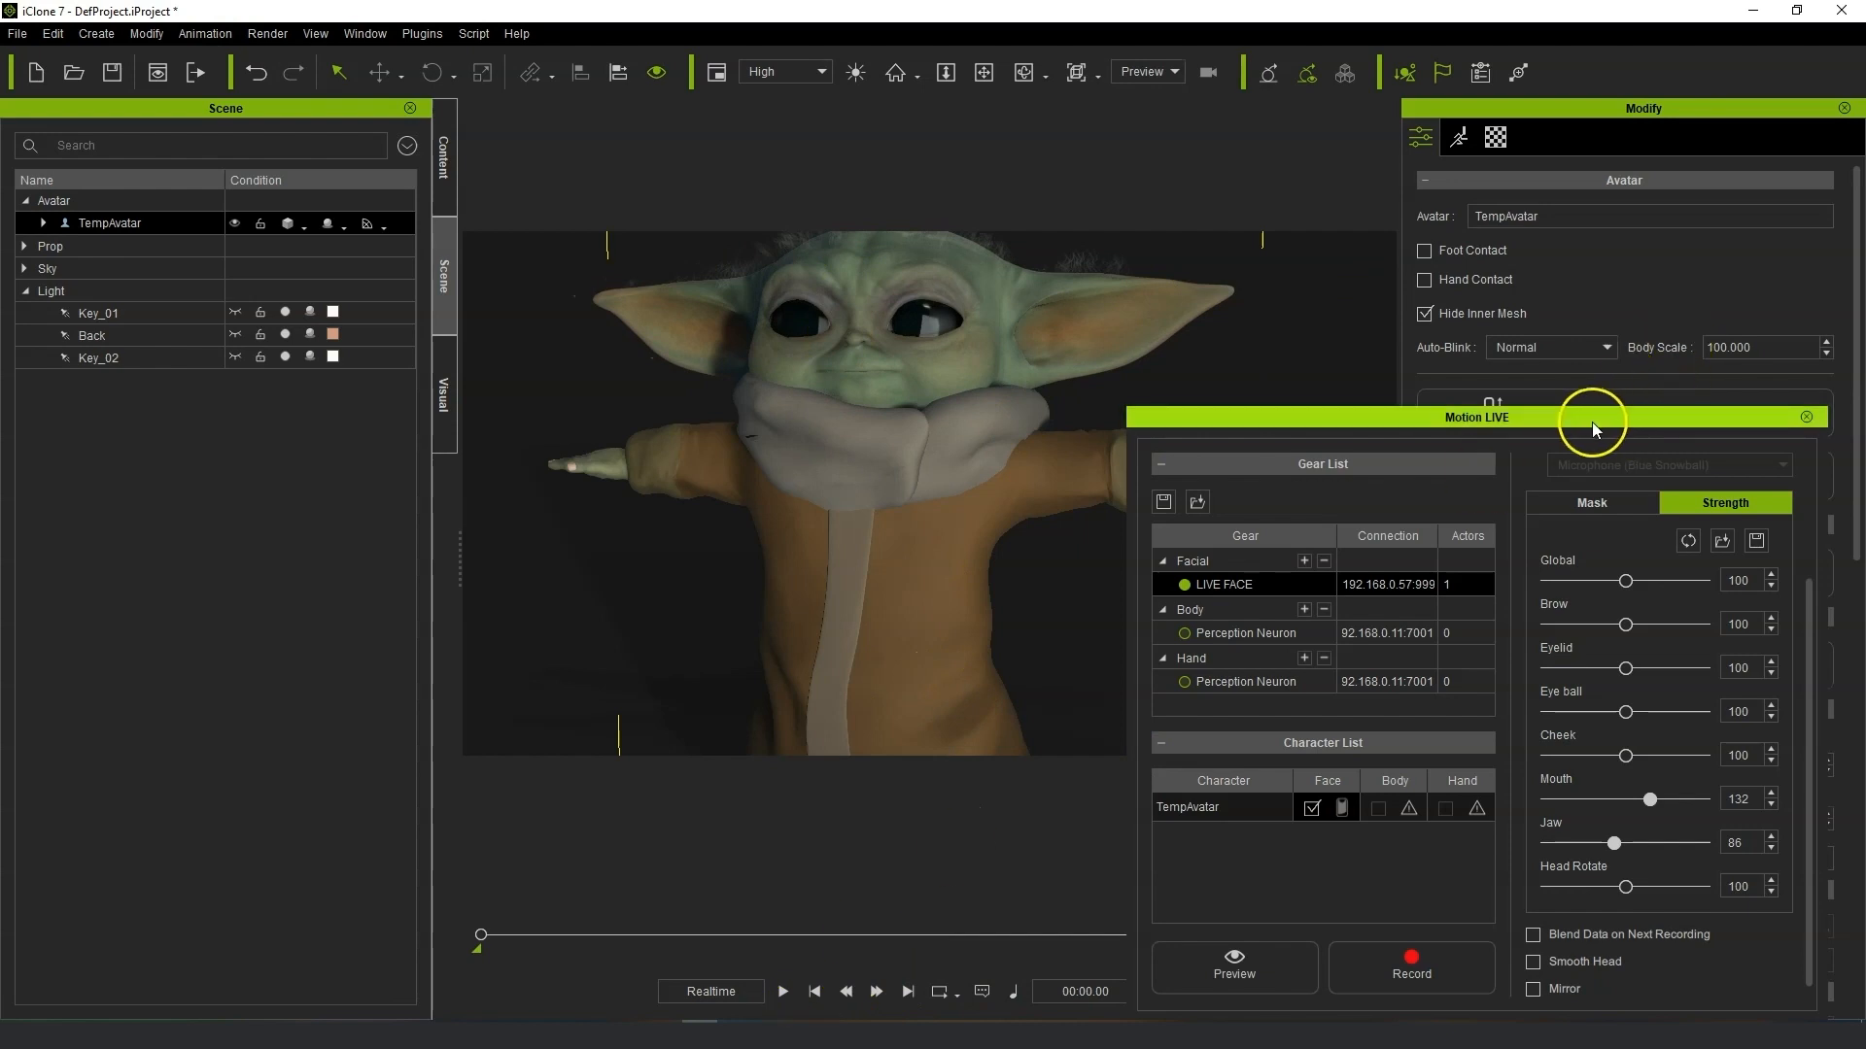
Move the Motion LIVE panel aside and open the avatar in Character Creator, discarding the project without saving and replacing all.
left_click_drag(1594, 423, 1865, 425)
left_click(1631, 564)
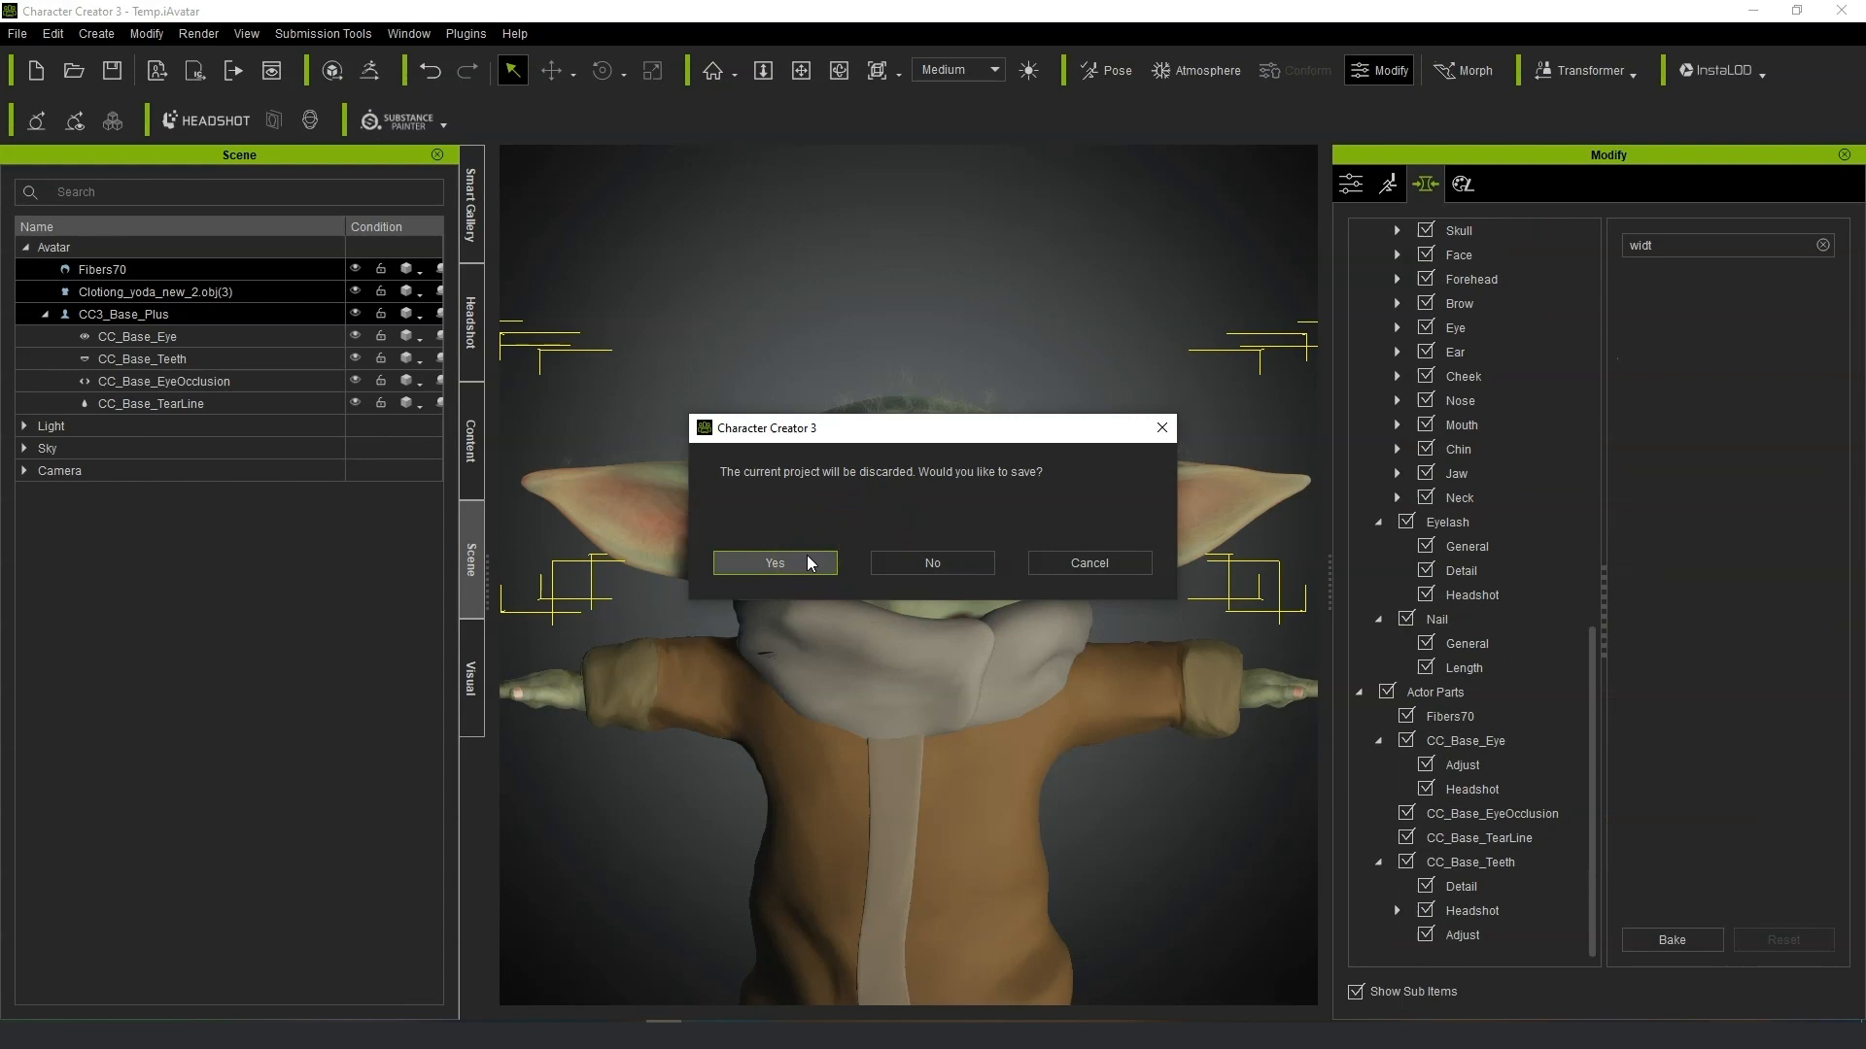
left_click(919, 564)
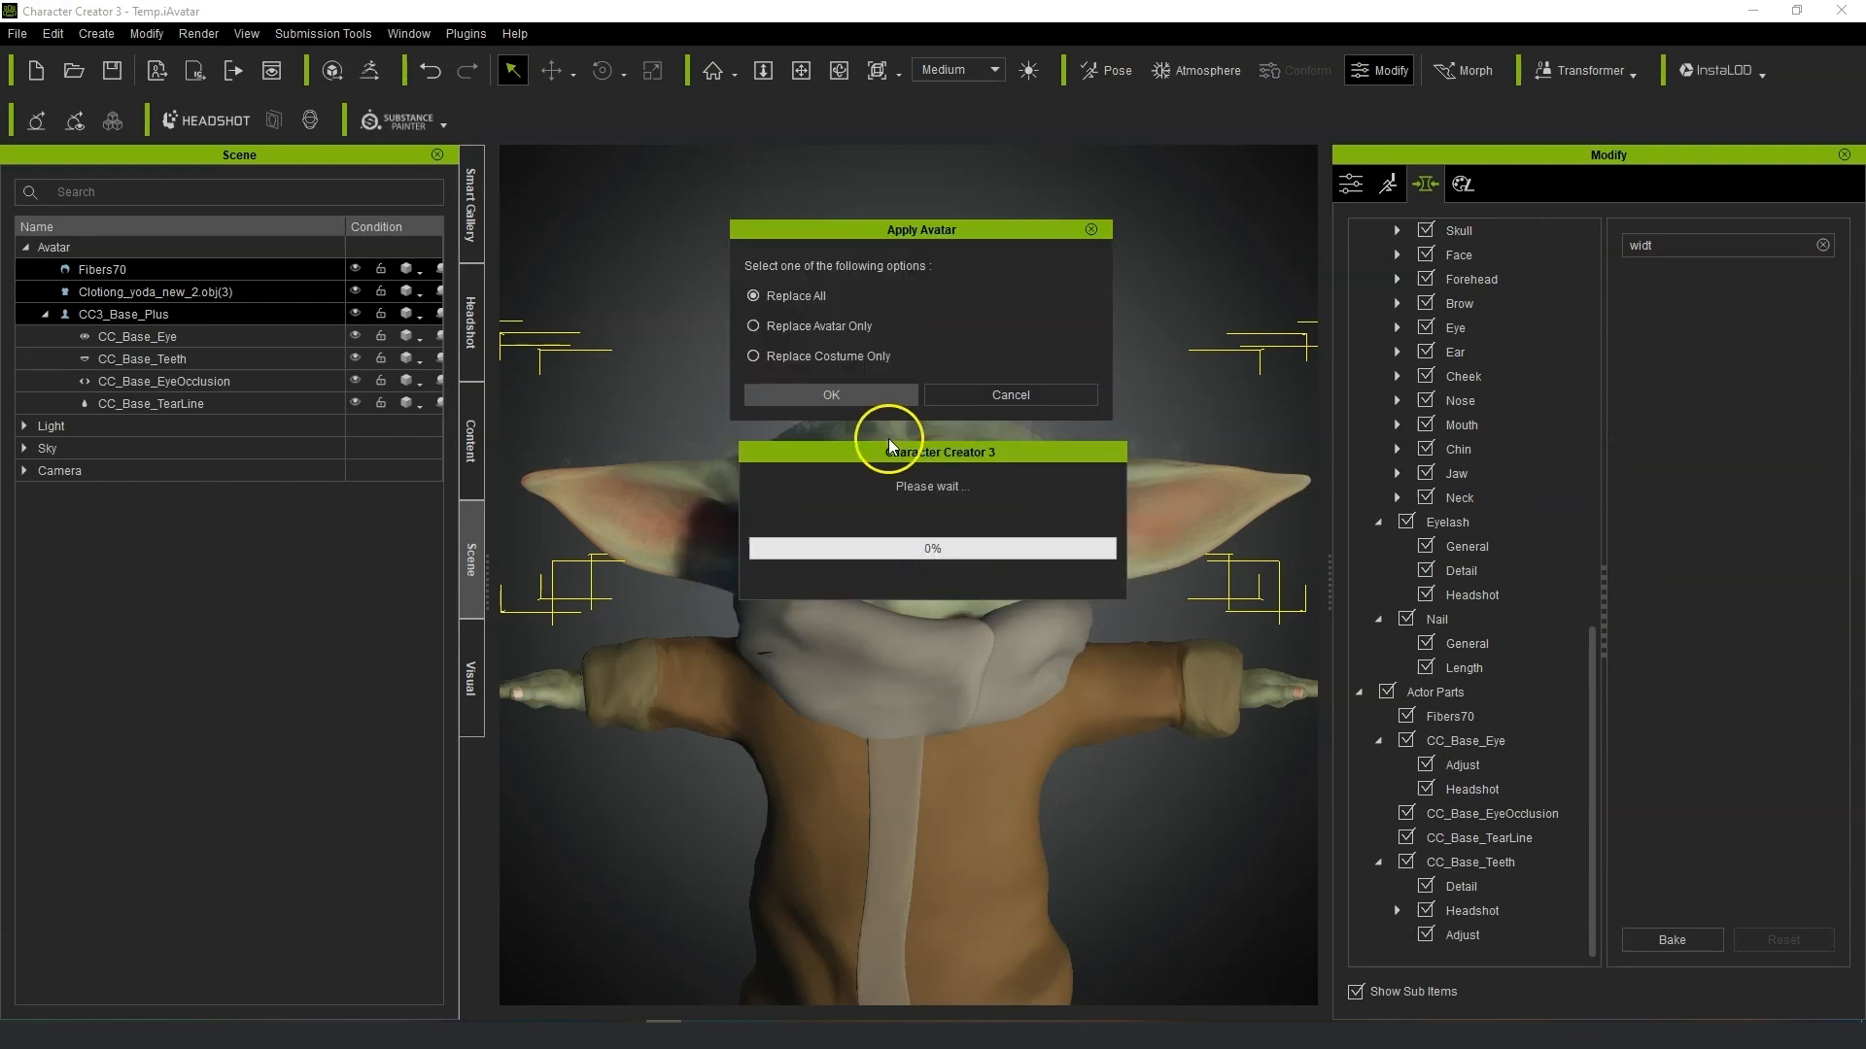
left_click(845, 399)
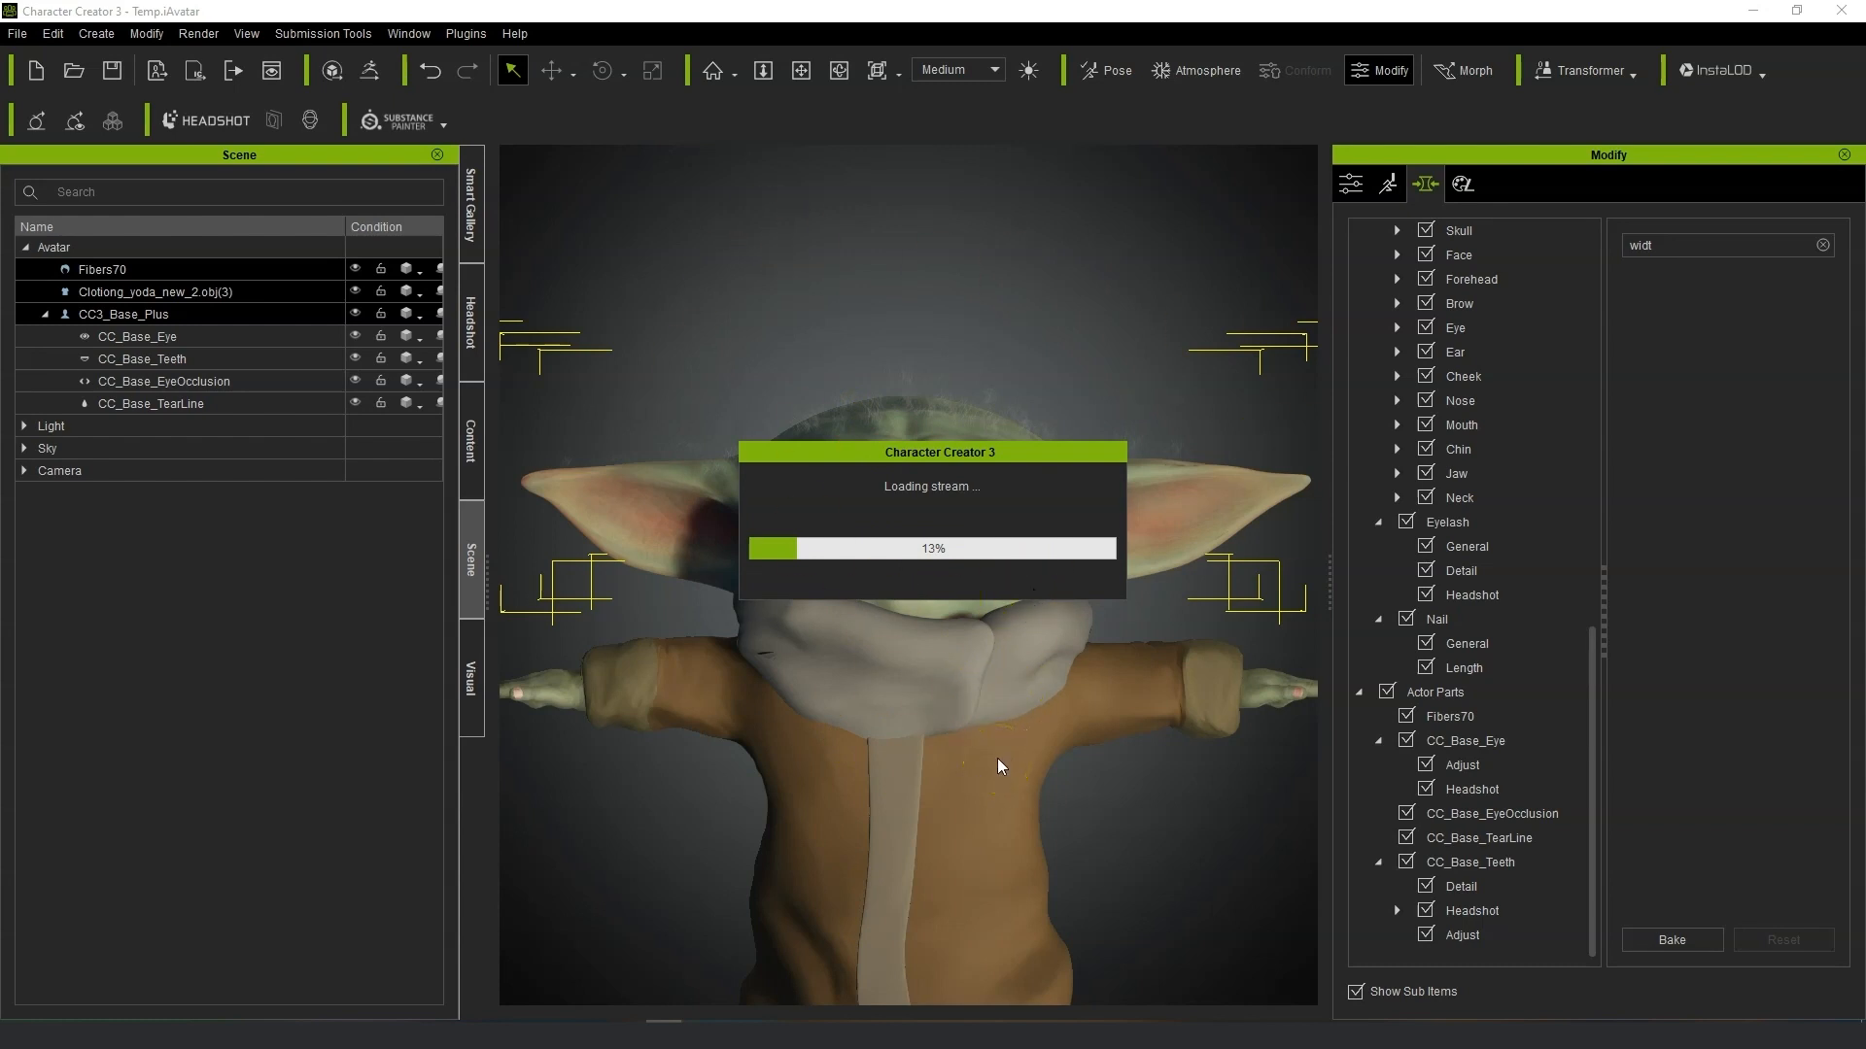
Select the avatar's CC_Base_Teeth part and filter the morph sliders by "hei".
left_click(145, 33)
left_click(251, 168)
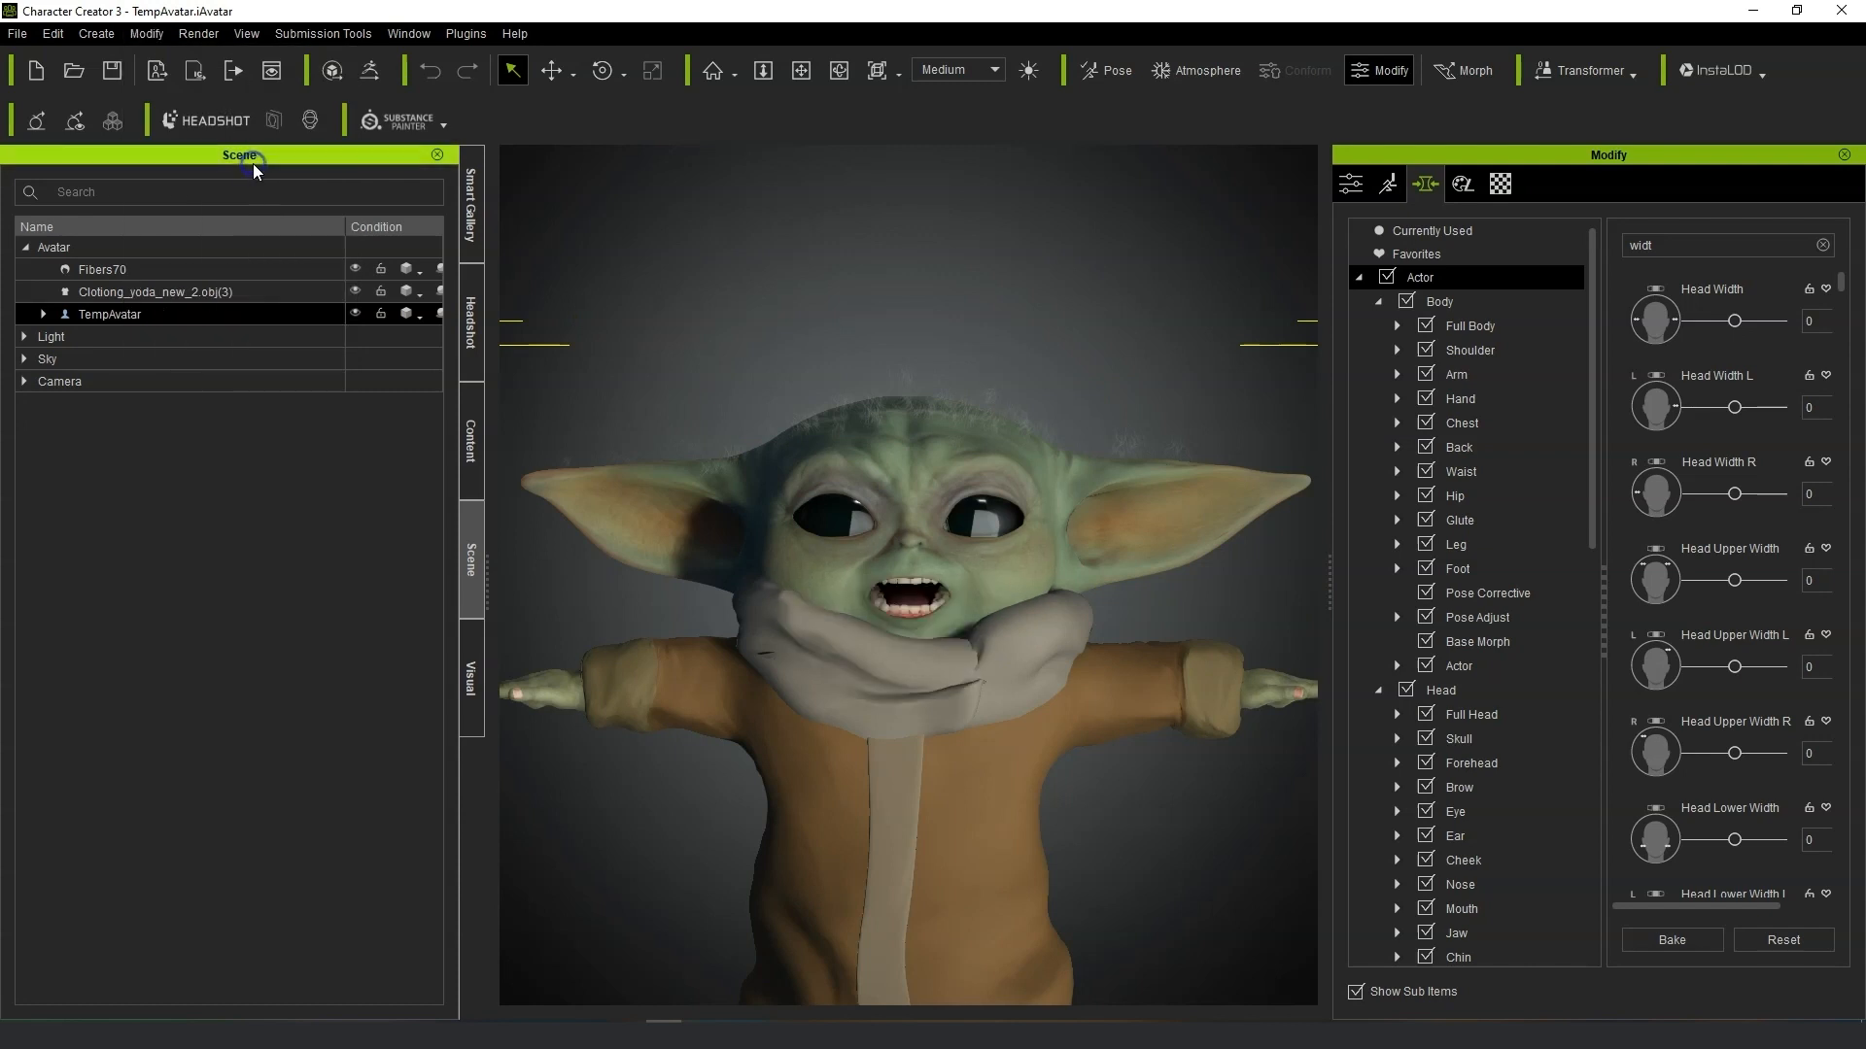
scroll(1166, 579, "up", 2)
left_click(1520, 667)
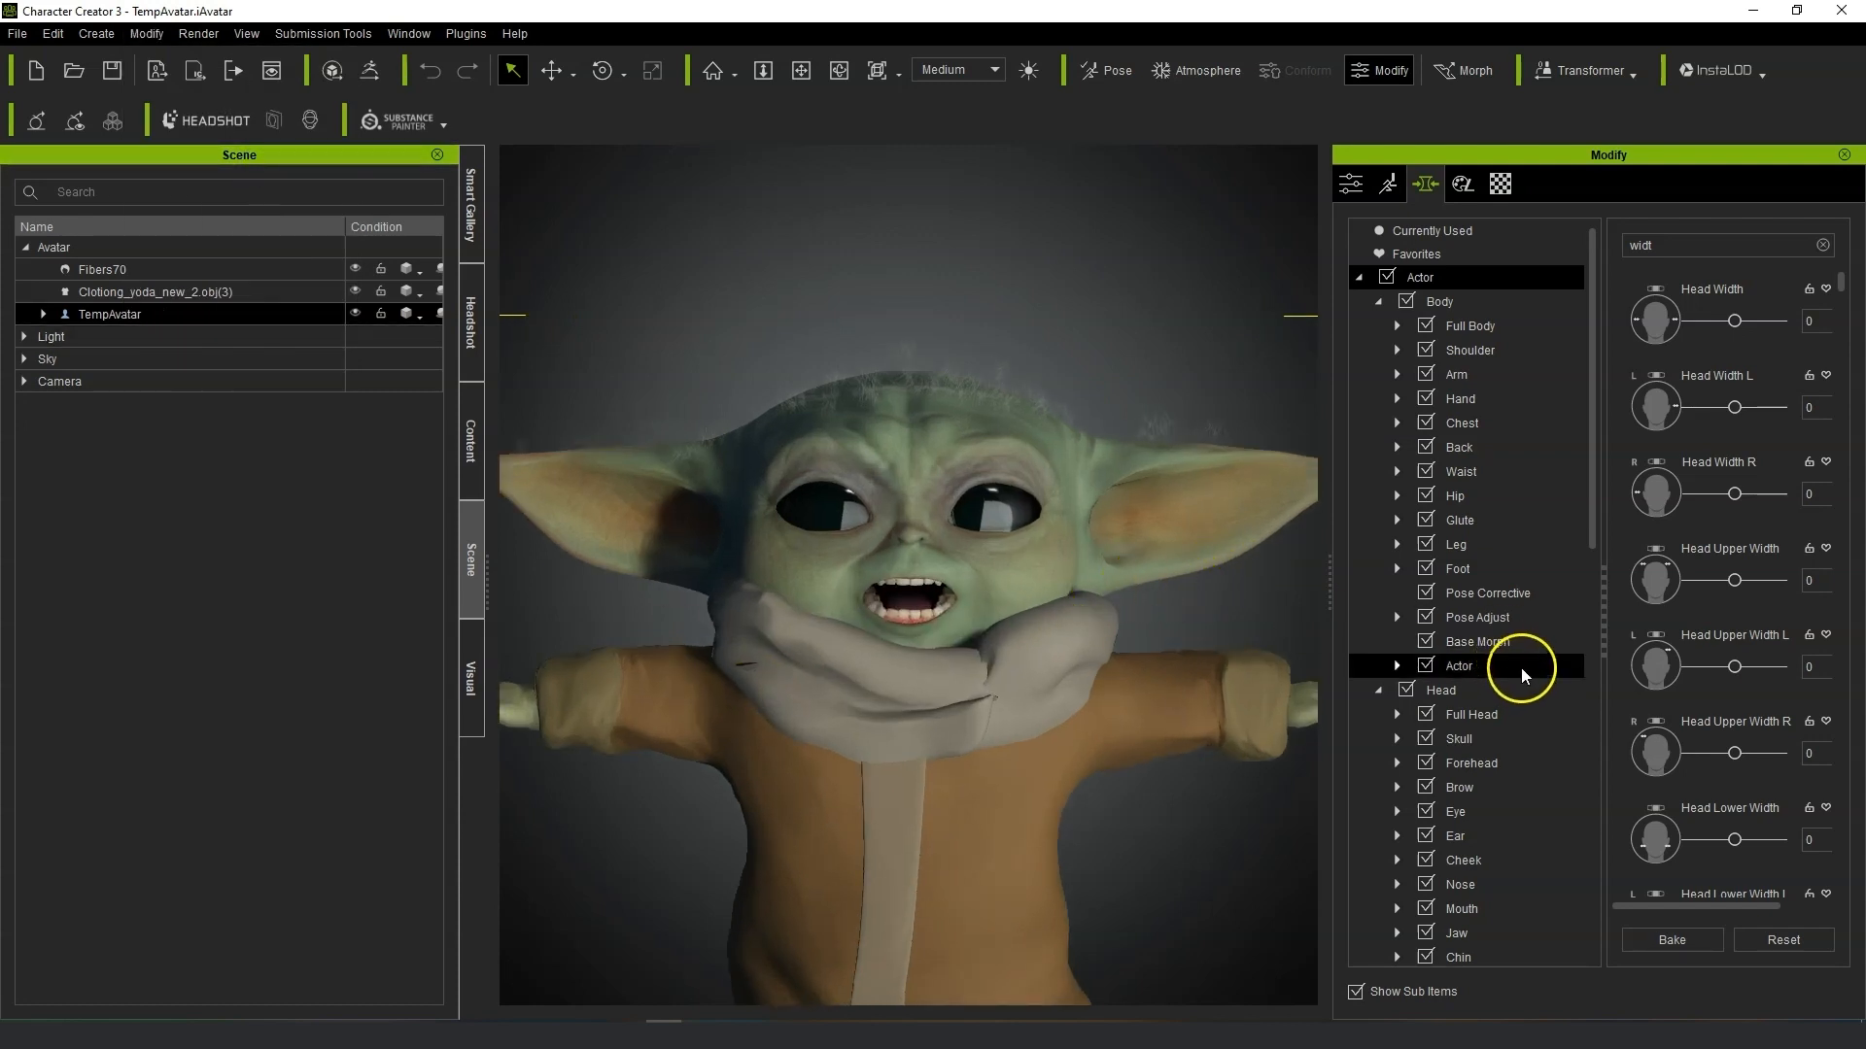
scroll(1530, 685, "down", 7)
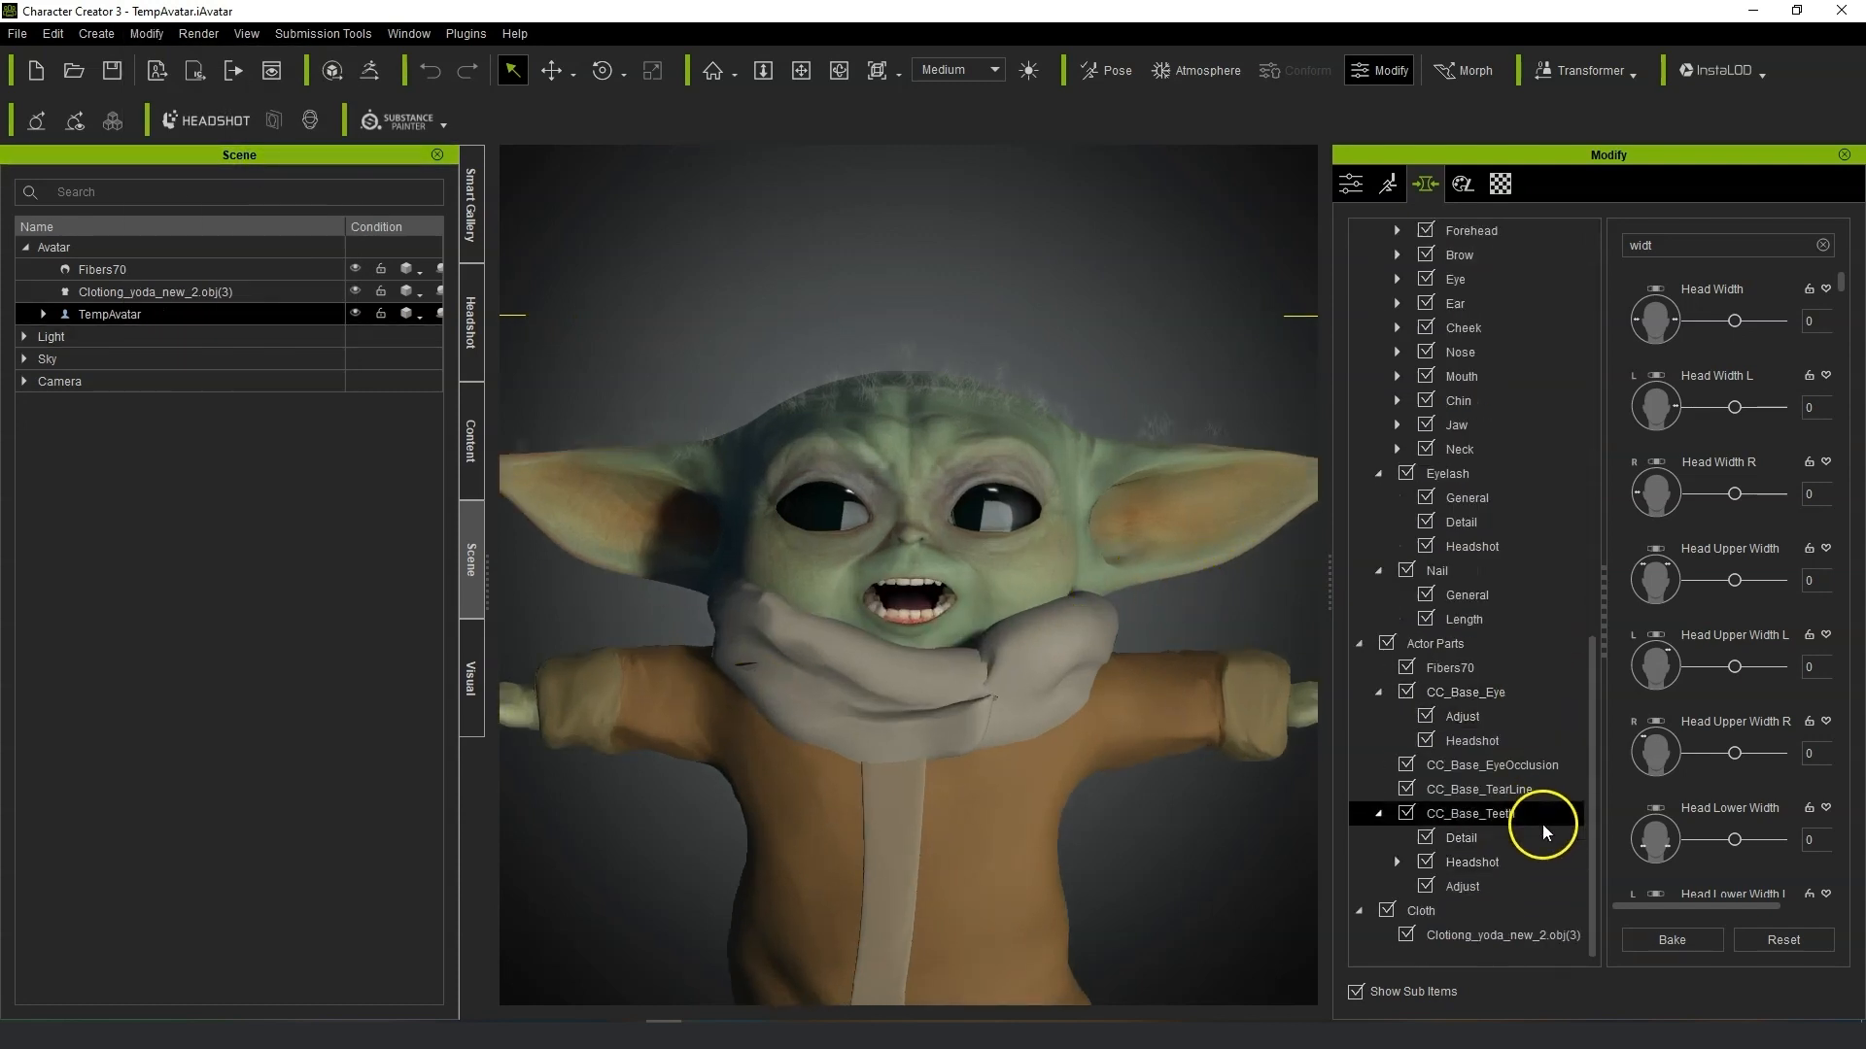
left_click(1542, 822)
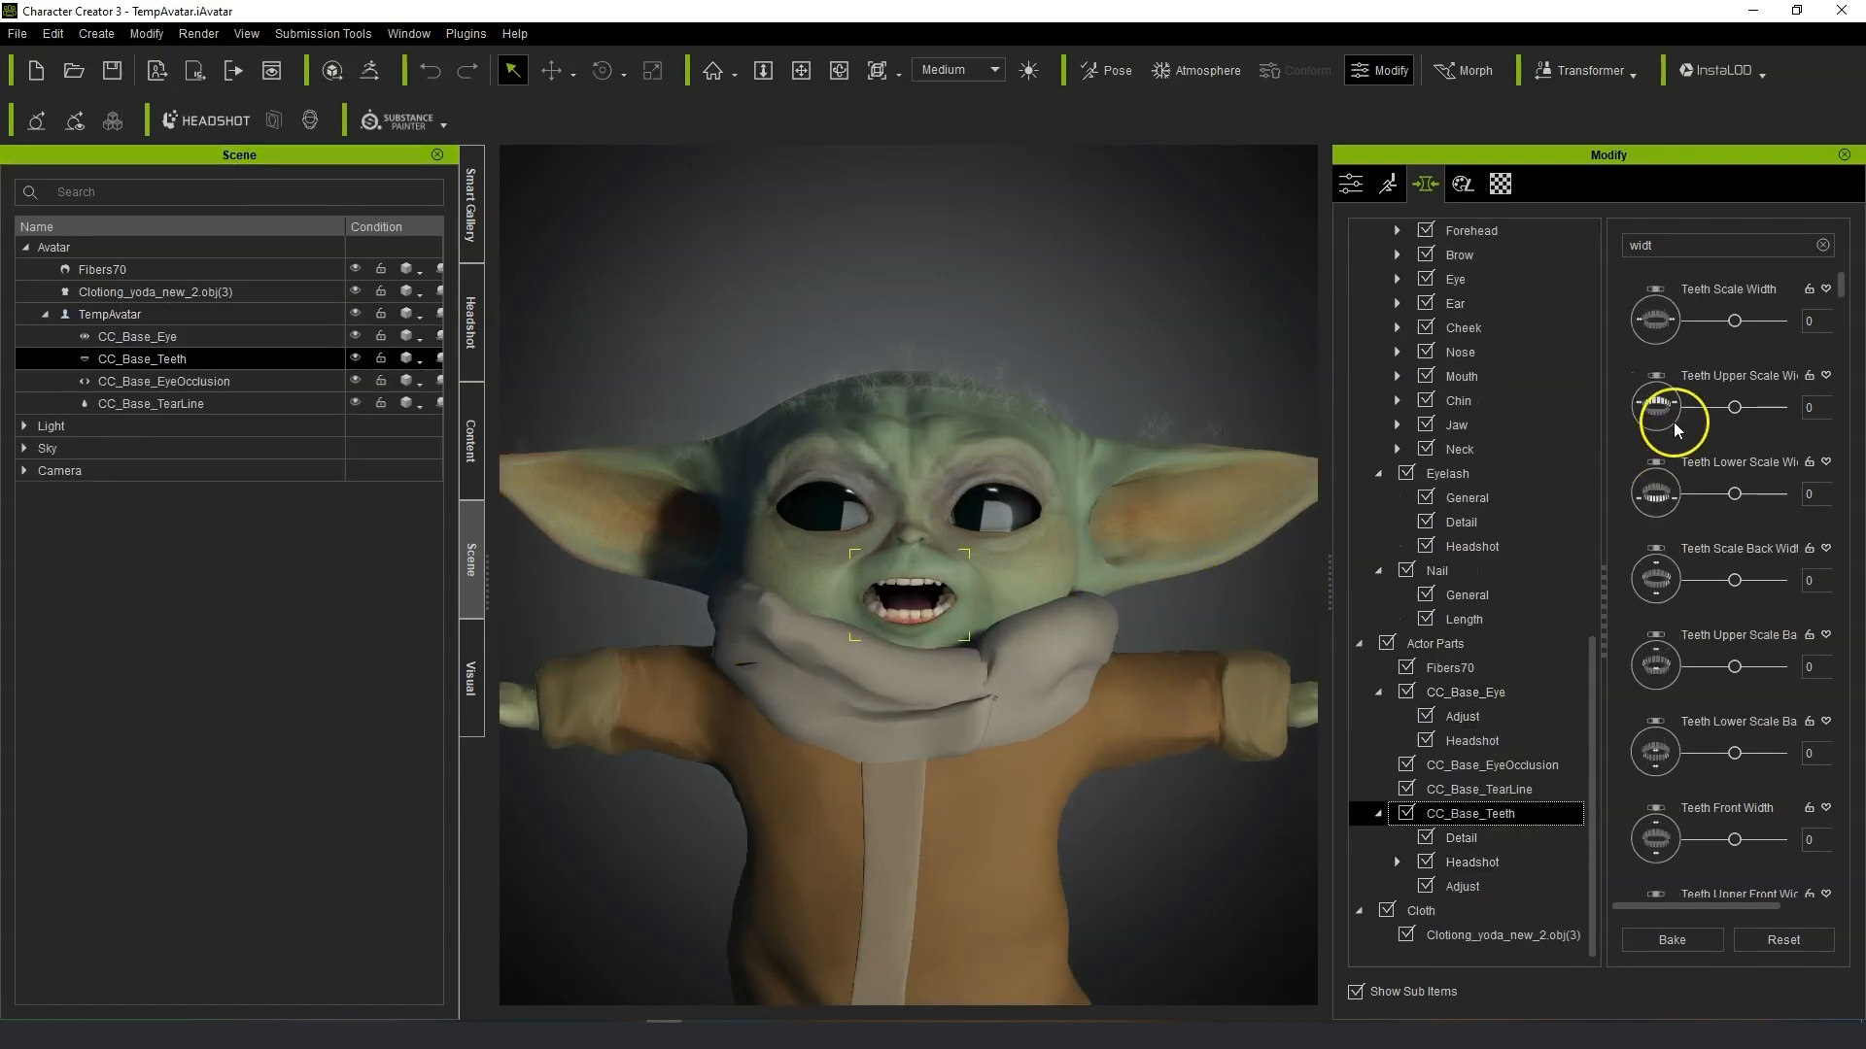
double_click(1673, 244)
type("hei")
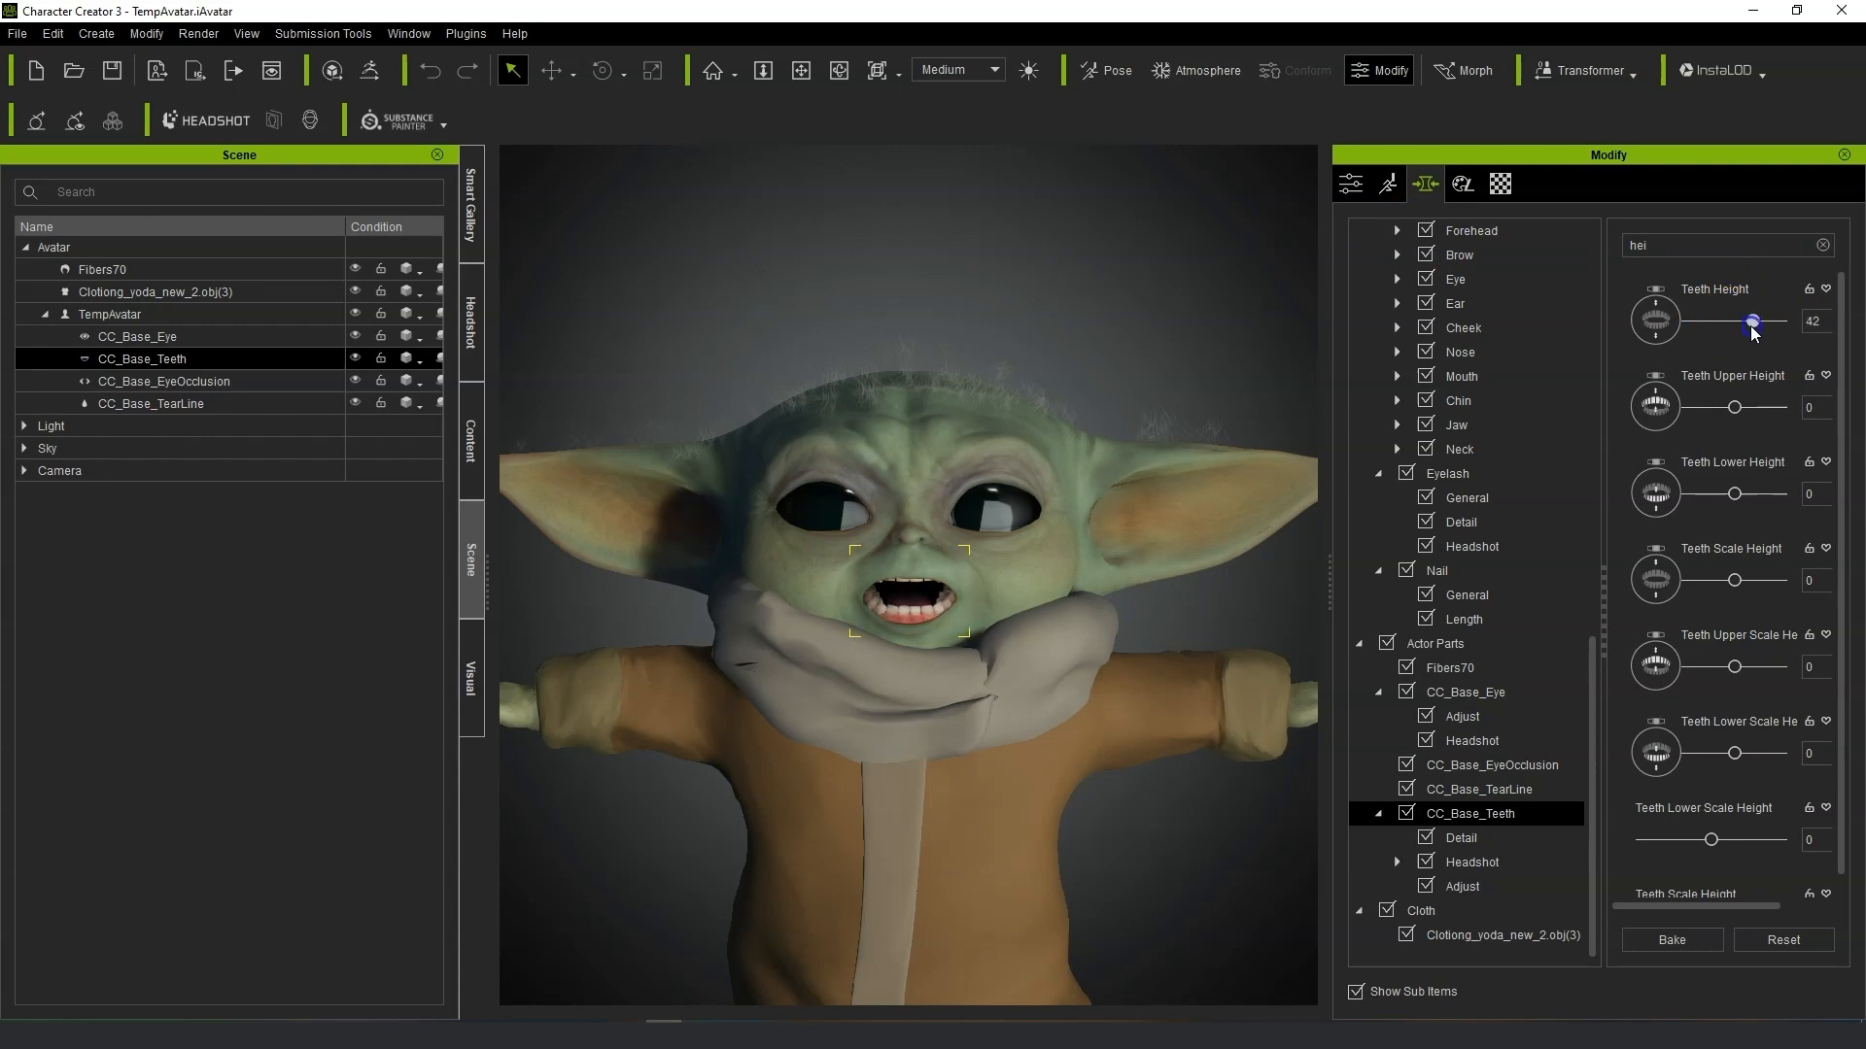
Send the avatar to iClone and open the Motion LIVE plugin.
left_click(197, 73)
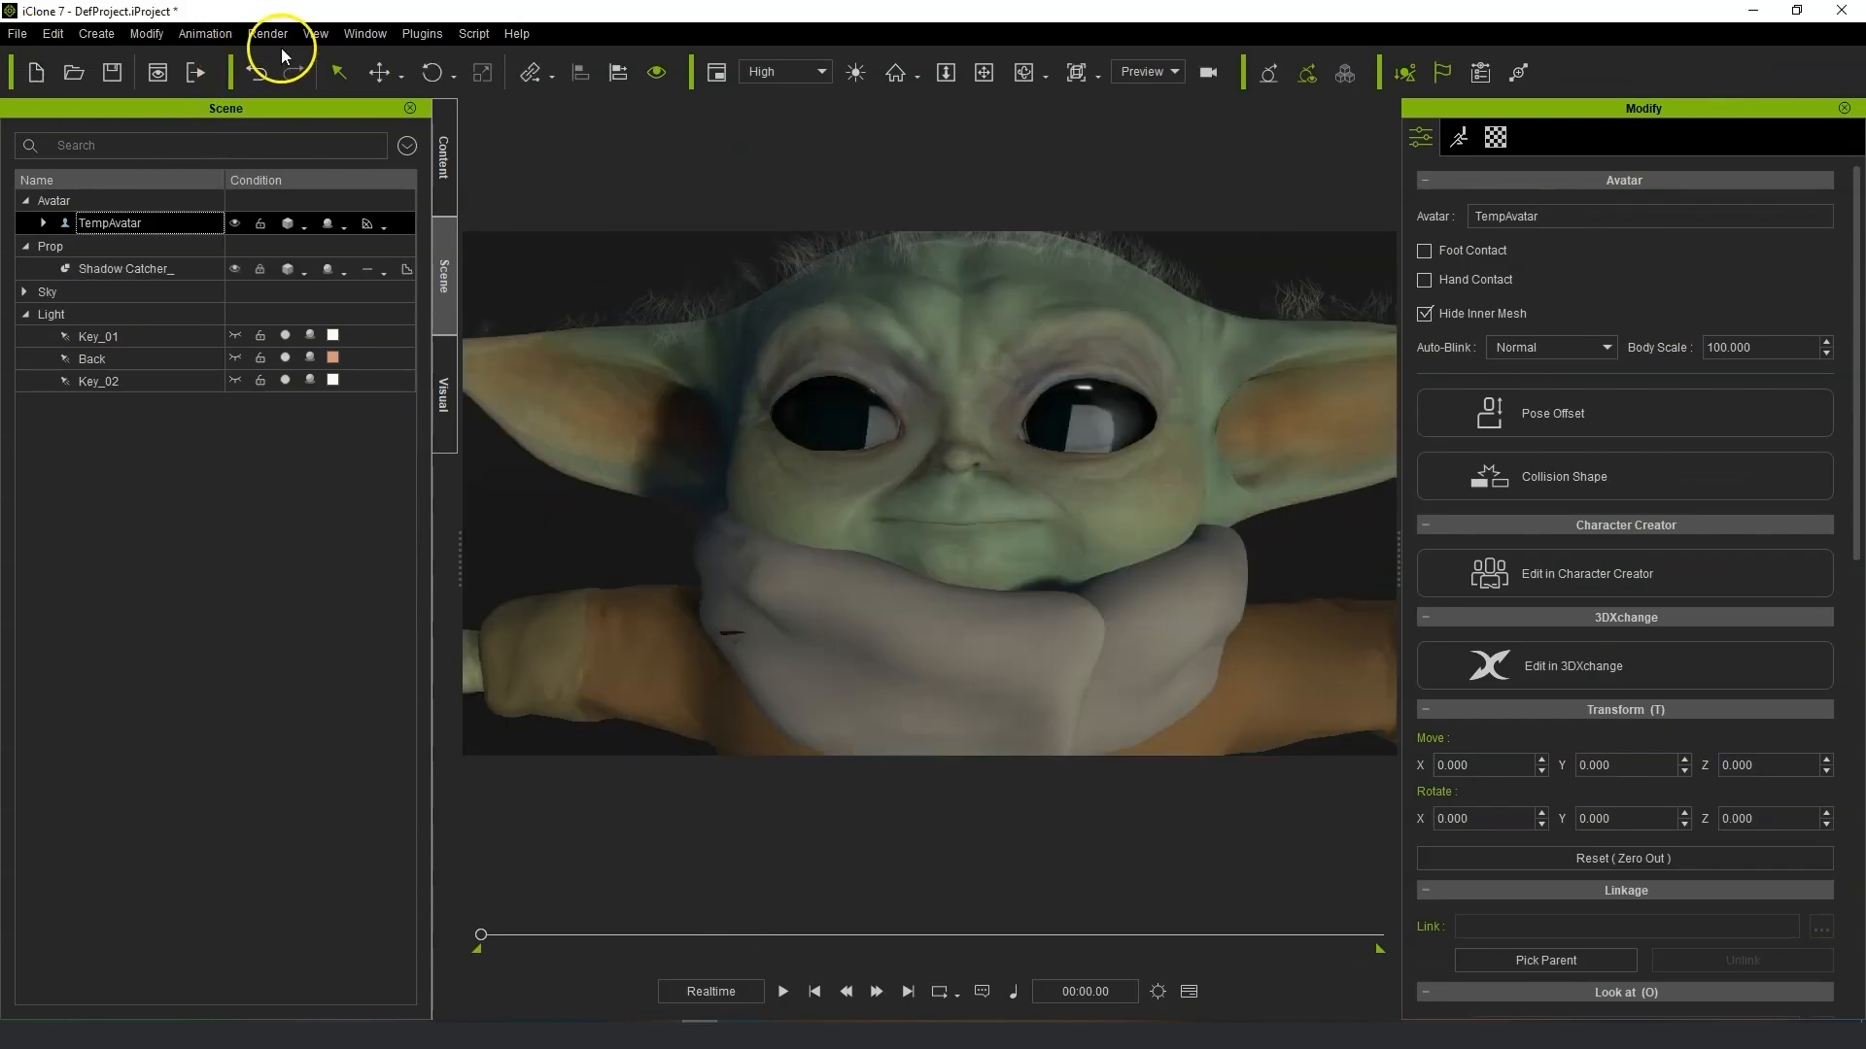
left_click(421, 35)
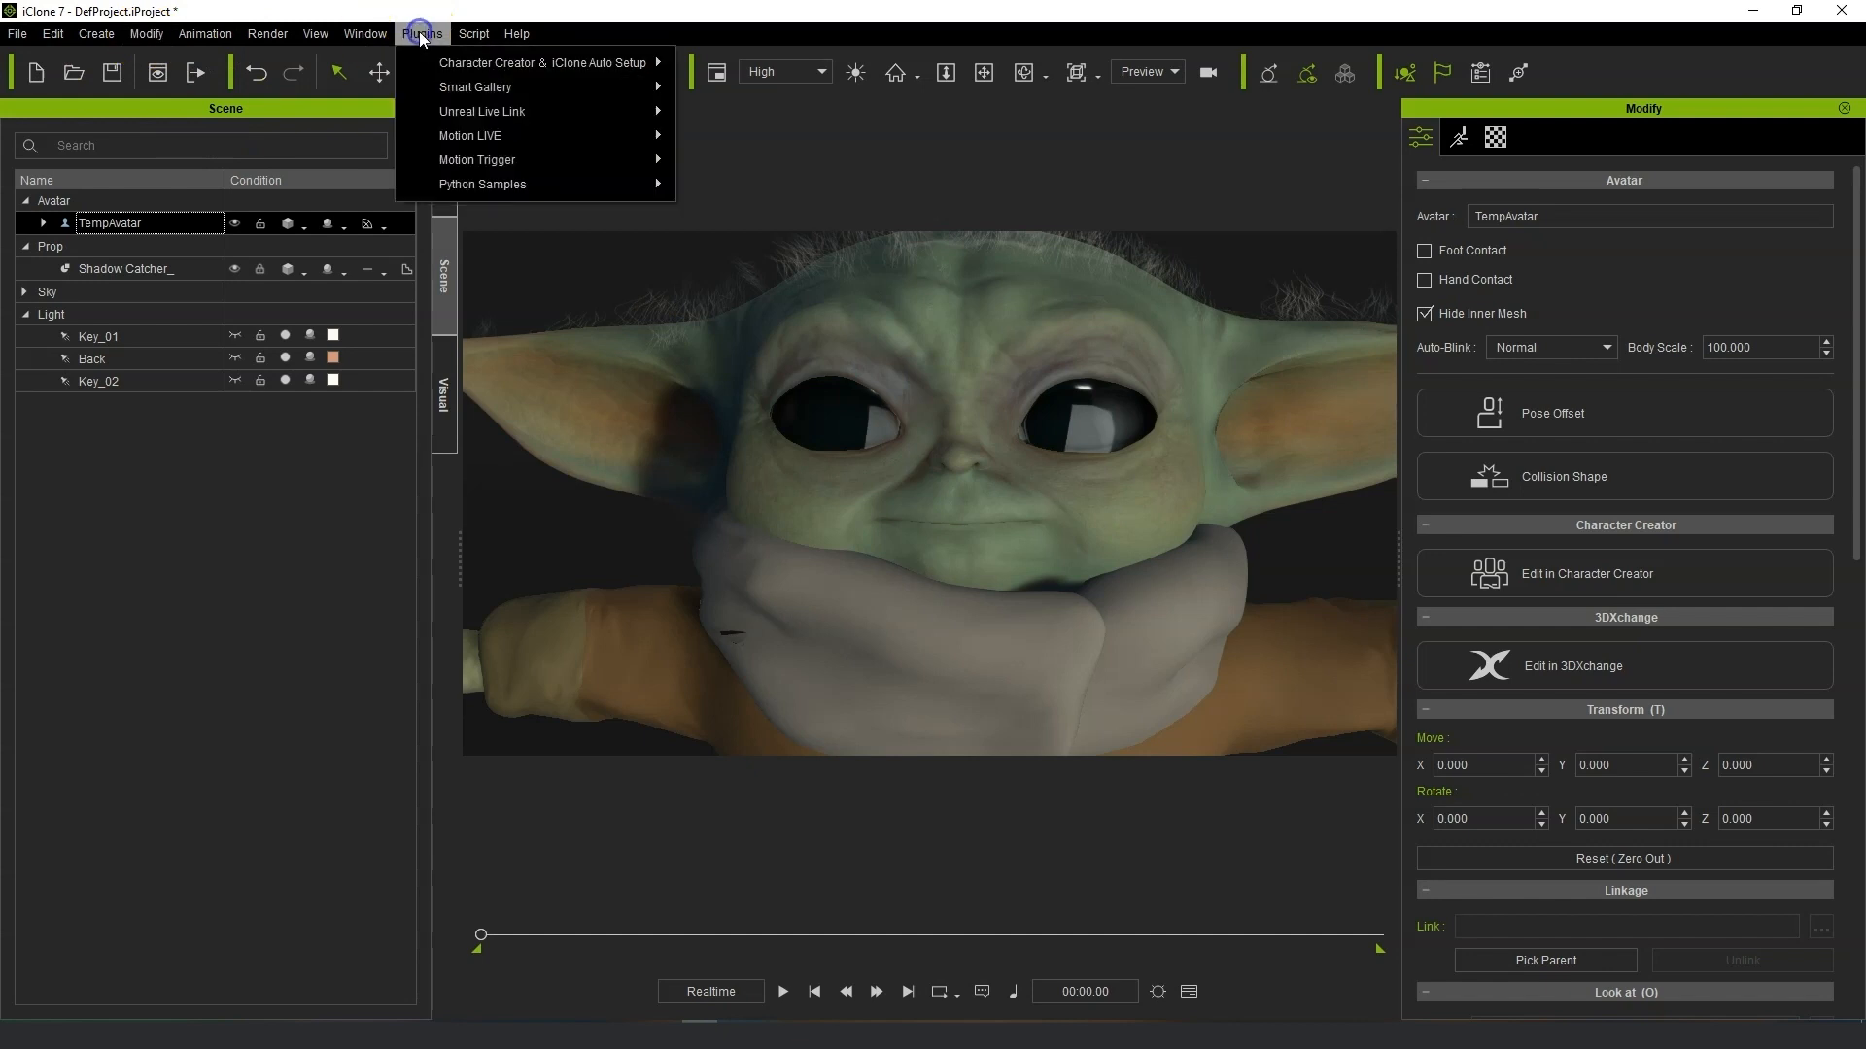
mouse_move(489, 130)
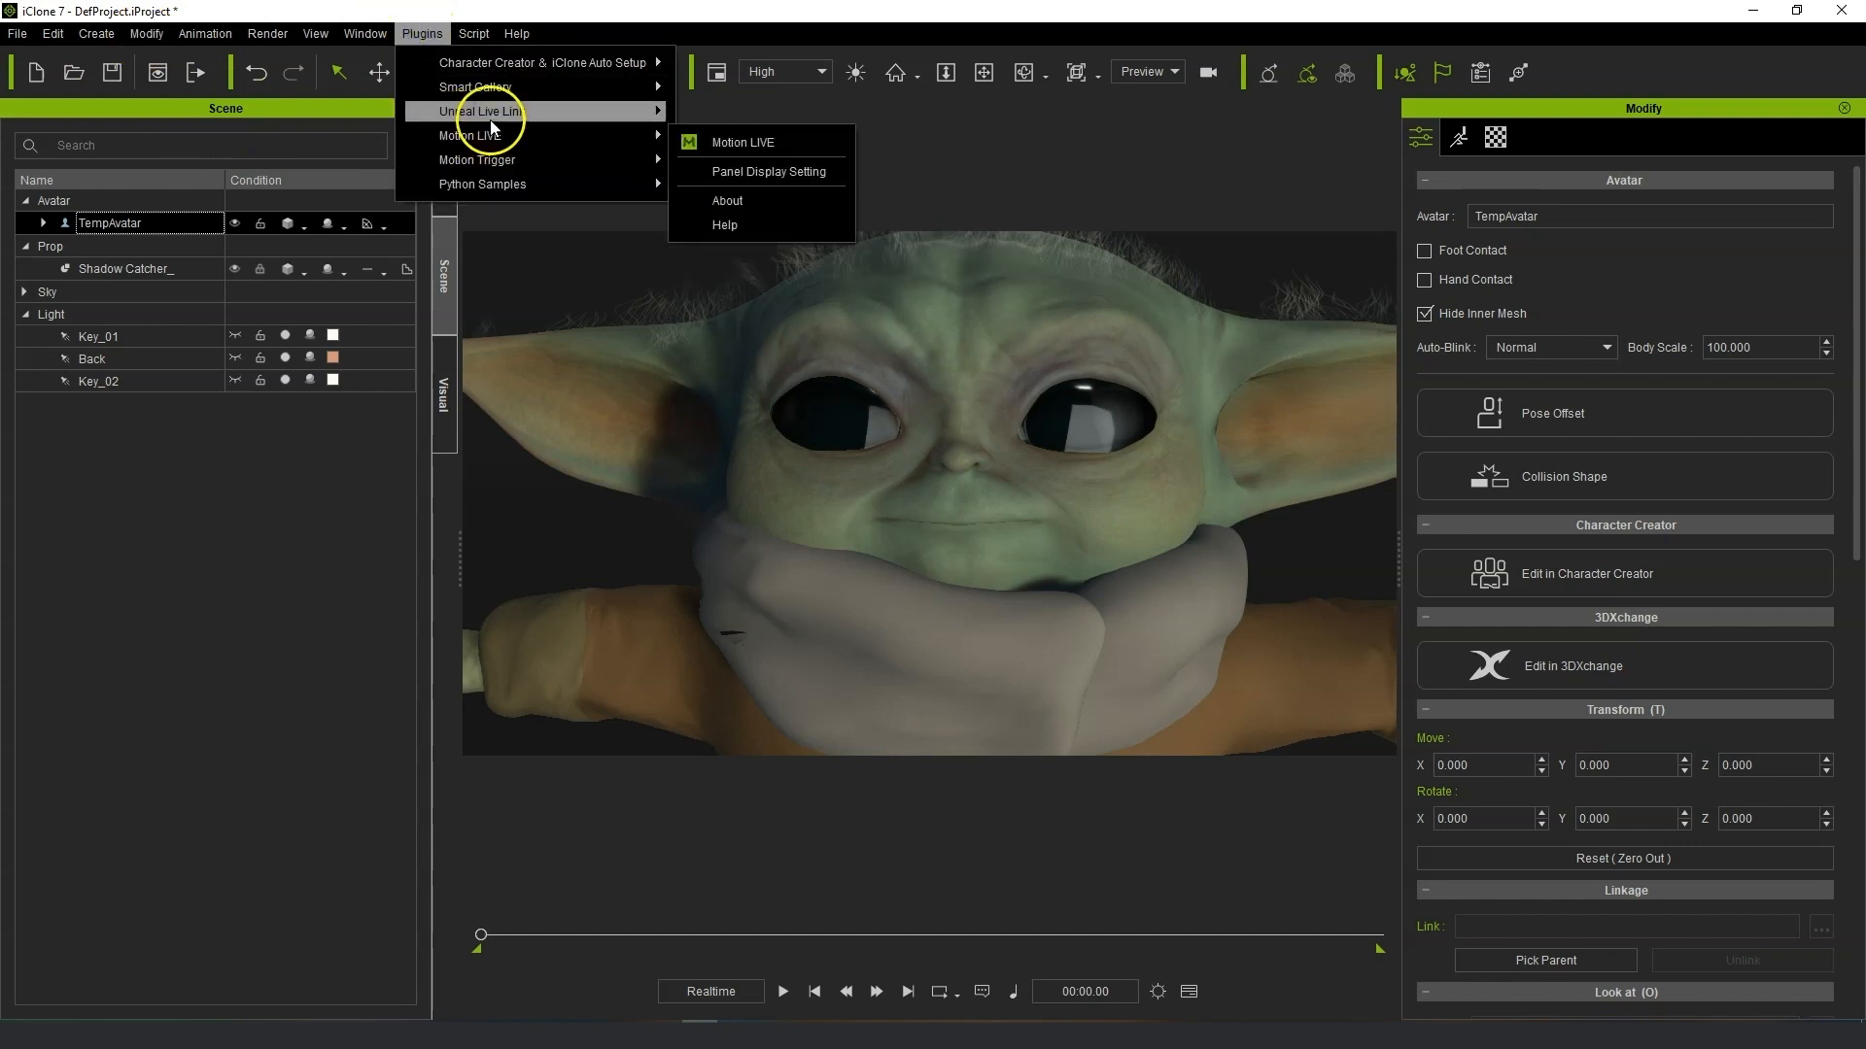
left_click(777, 142)
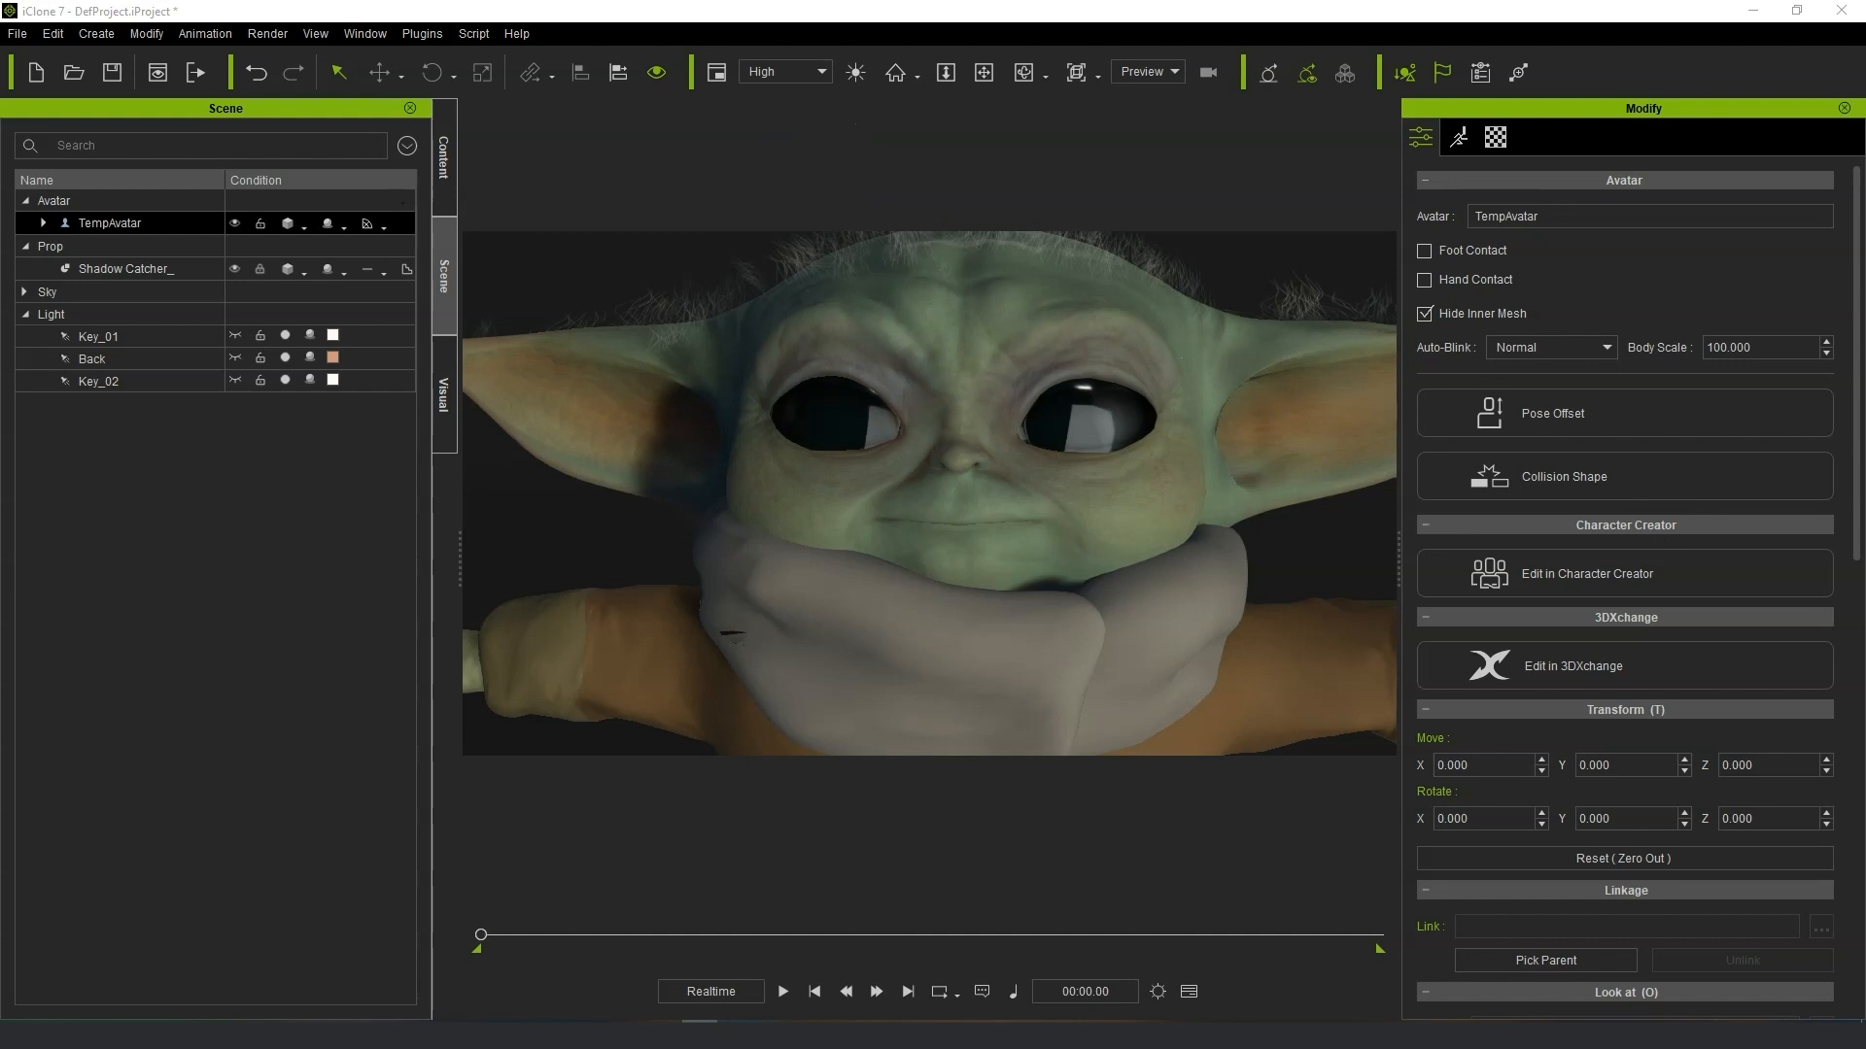
Play and stop the timeline, confirming that Motion LIVE servers will be disconnected.
key("space")
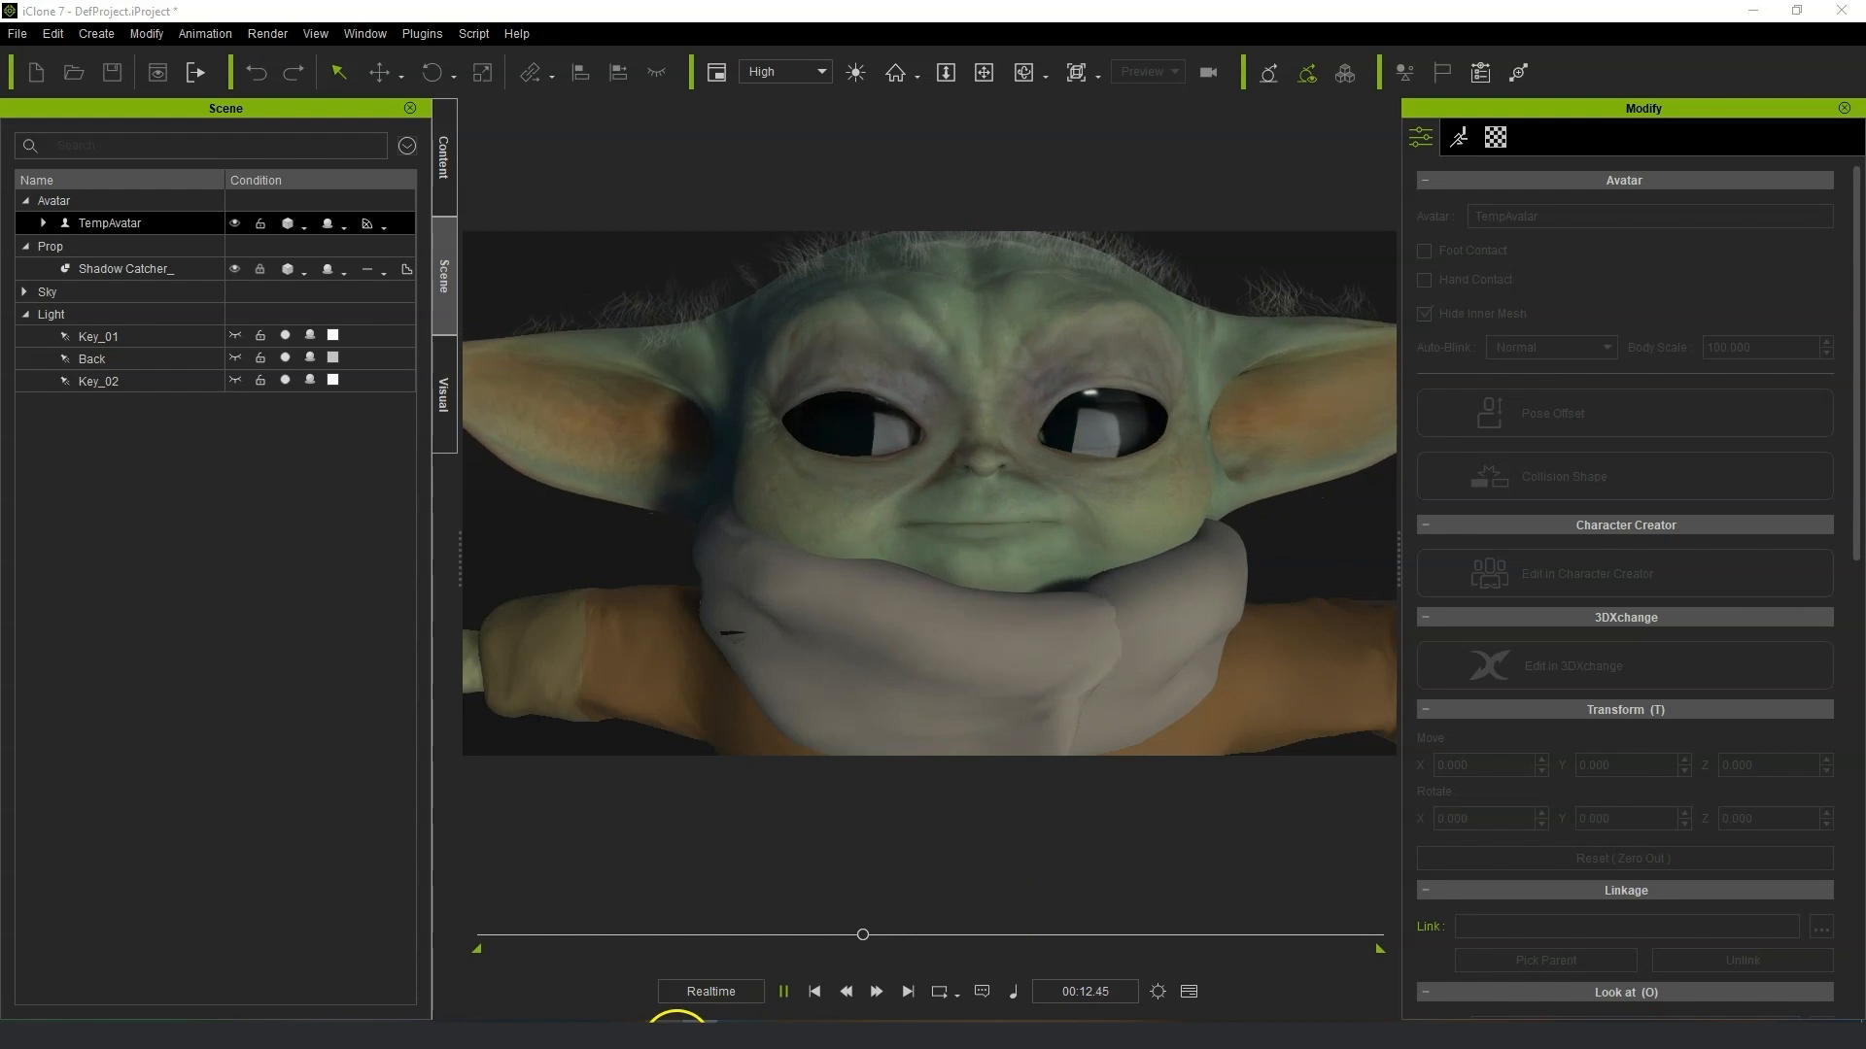
key("space")
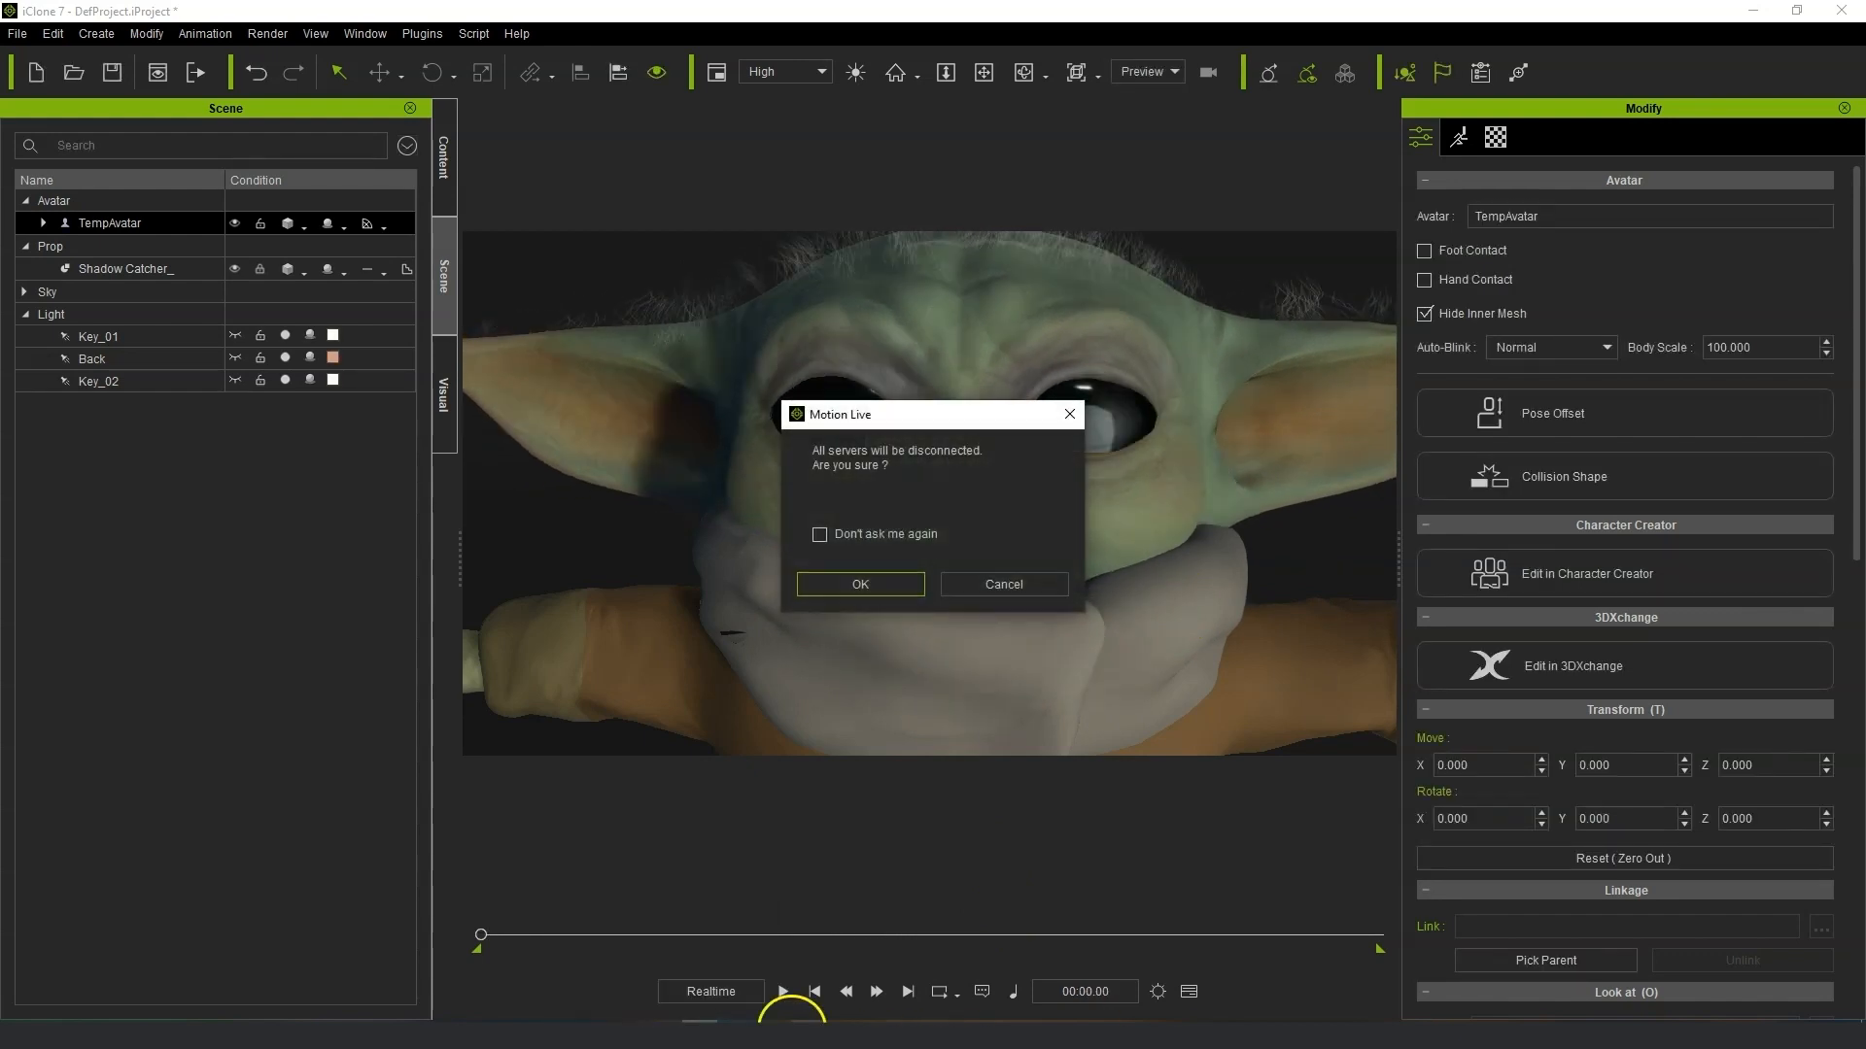
left_click(870, 589)
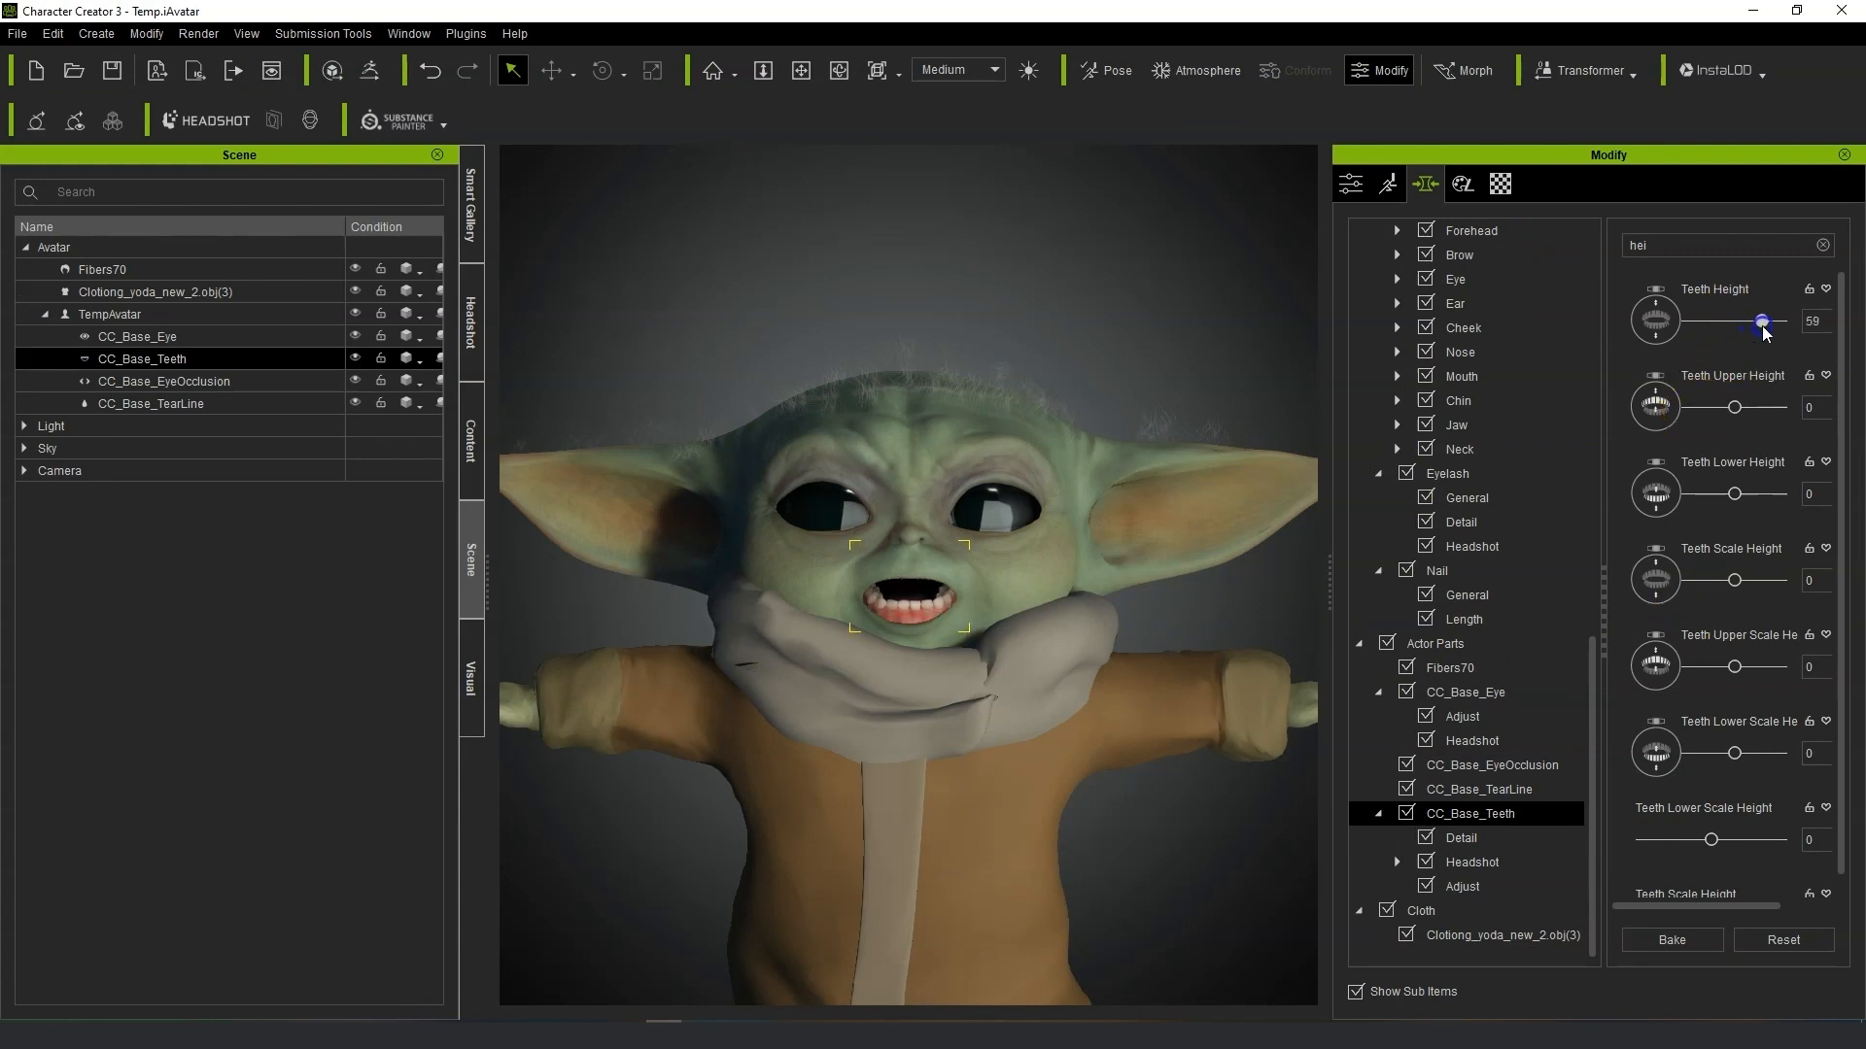
Bake the Teeth Height morph at 59 and send the updated avatar back to iClone.
left_click(1672, 940)
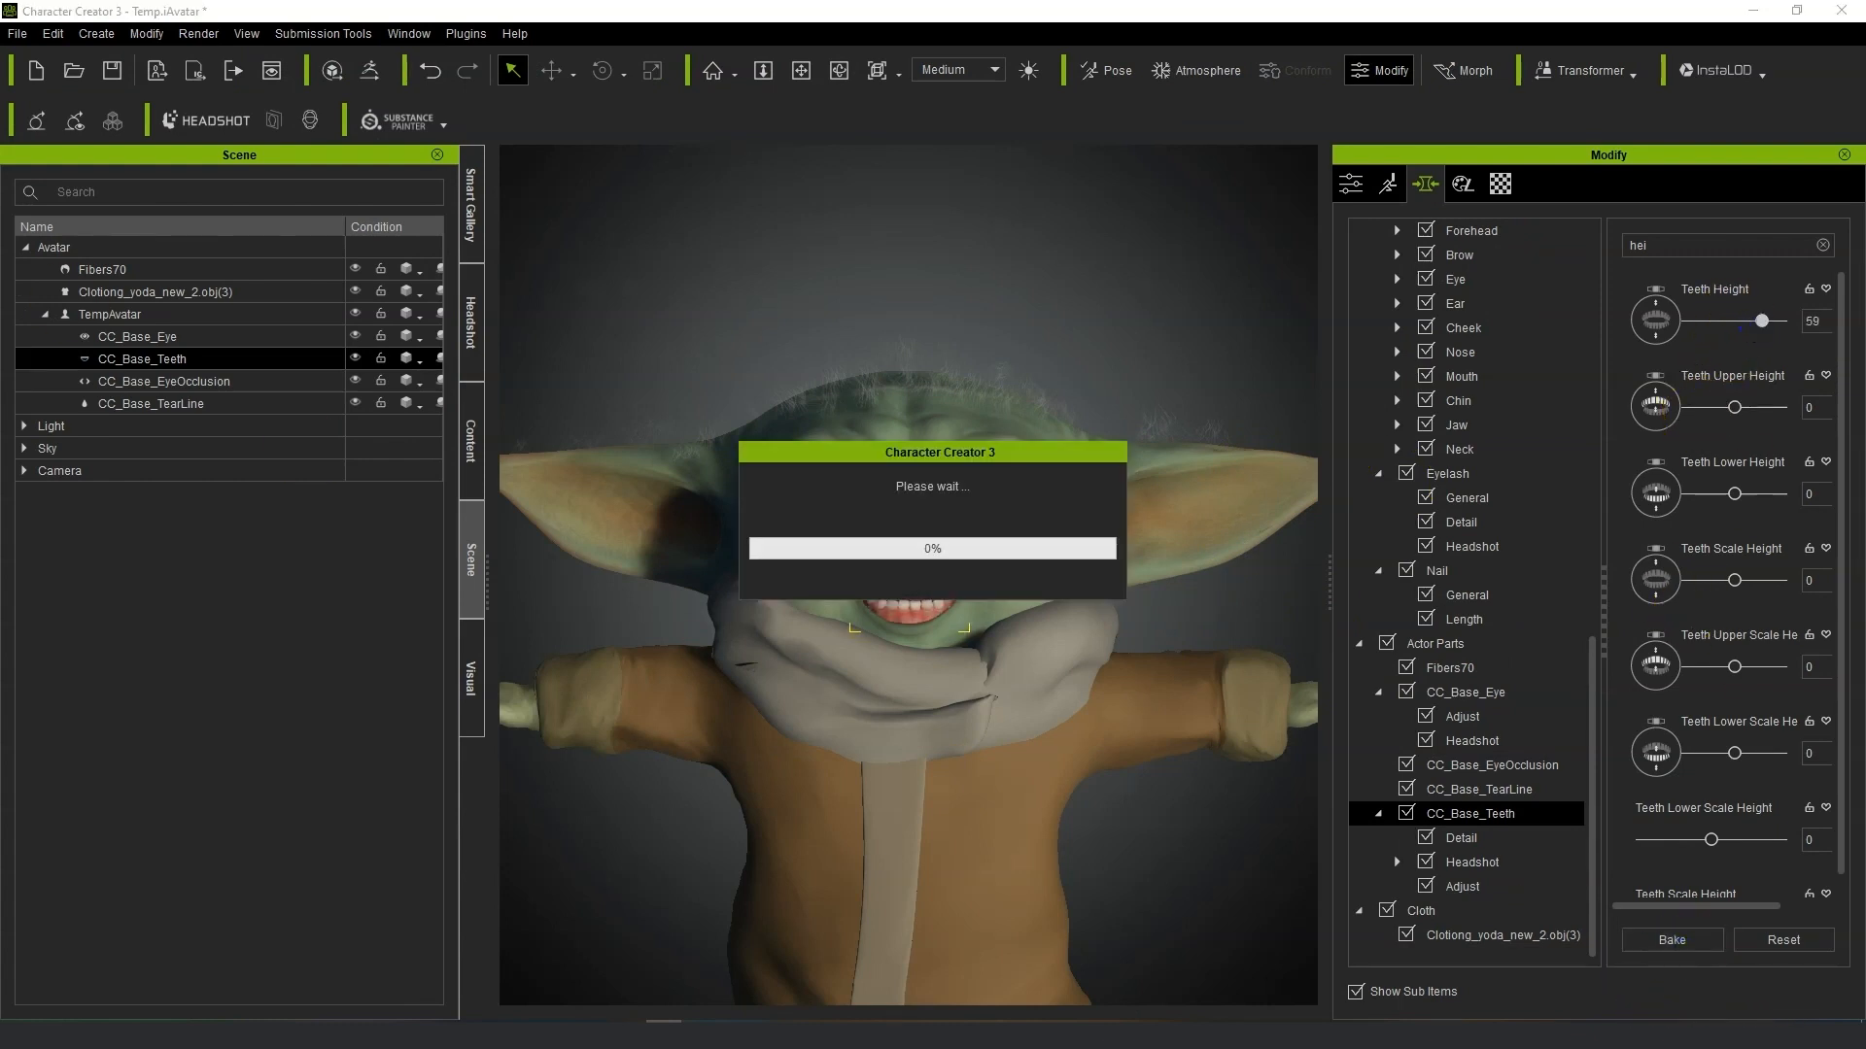
left_click(156, 71)
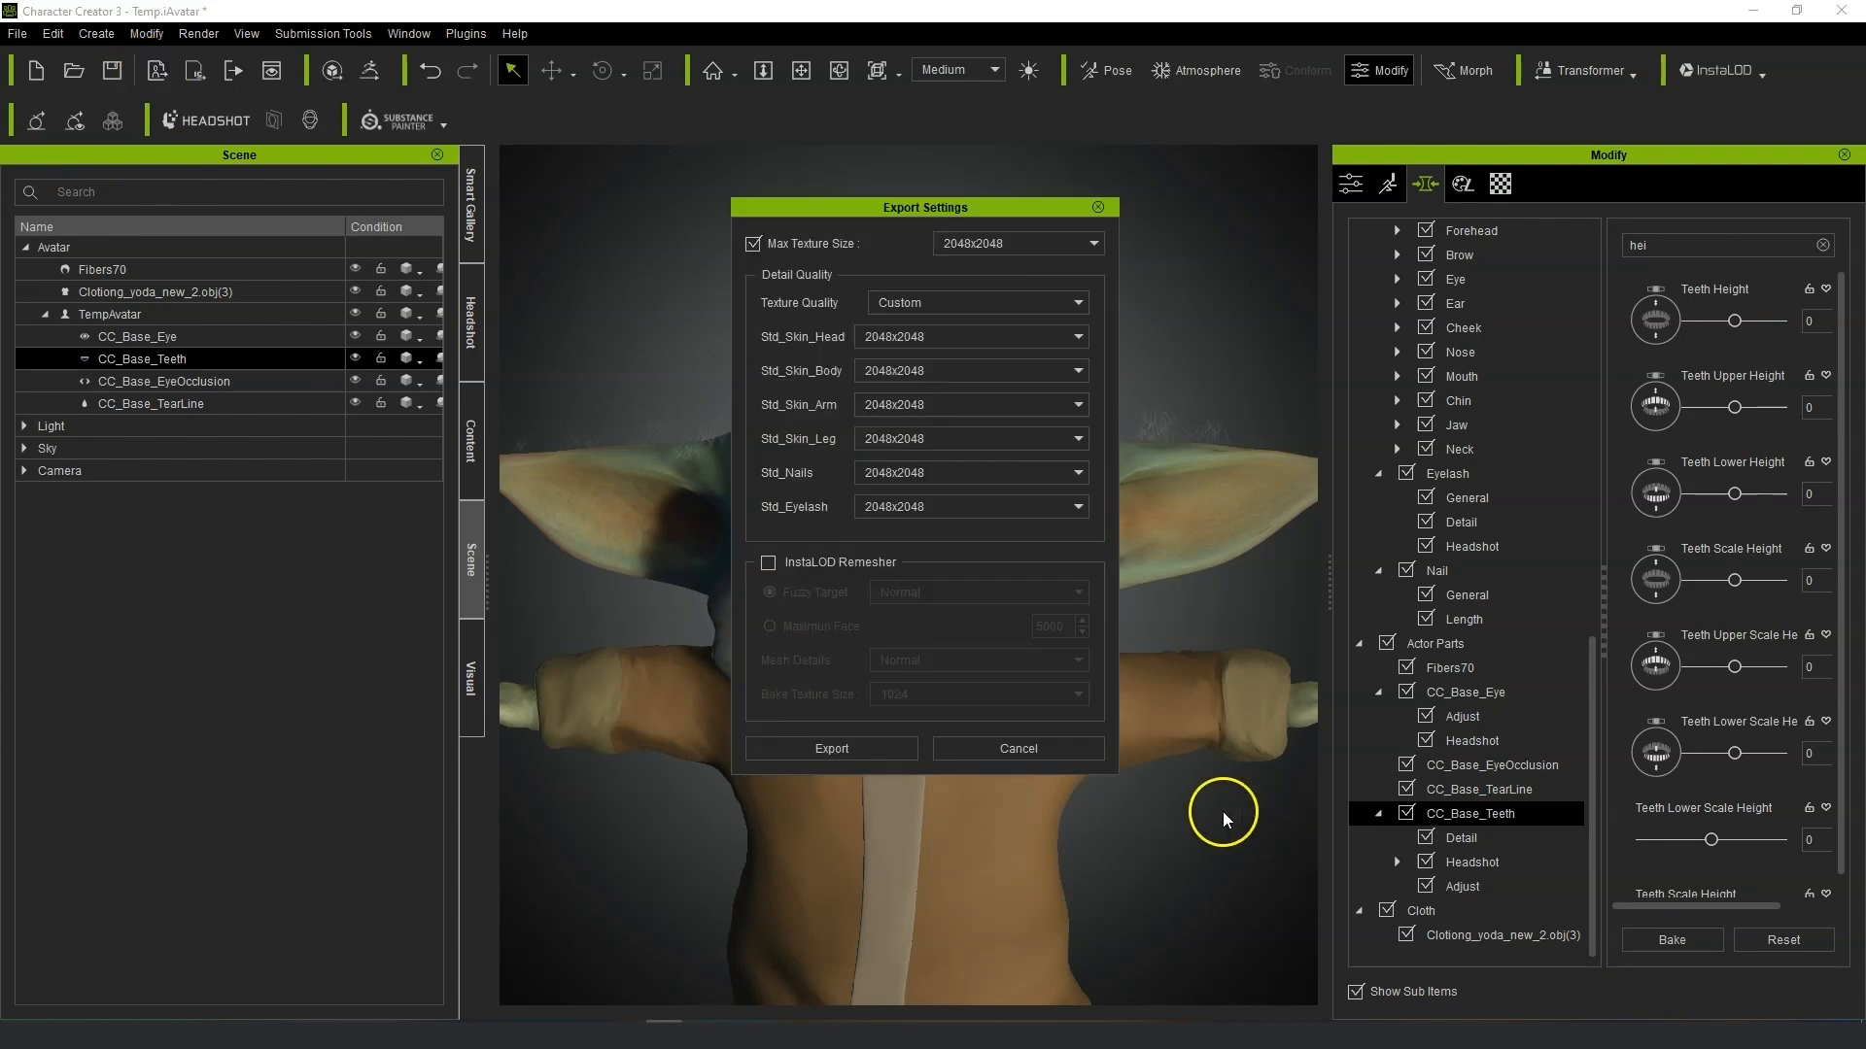
left_click(1044, 749)
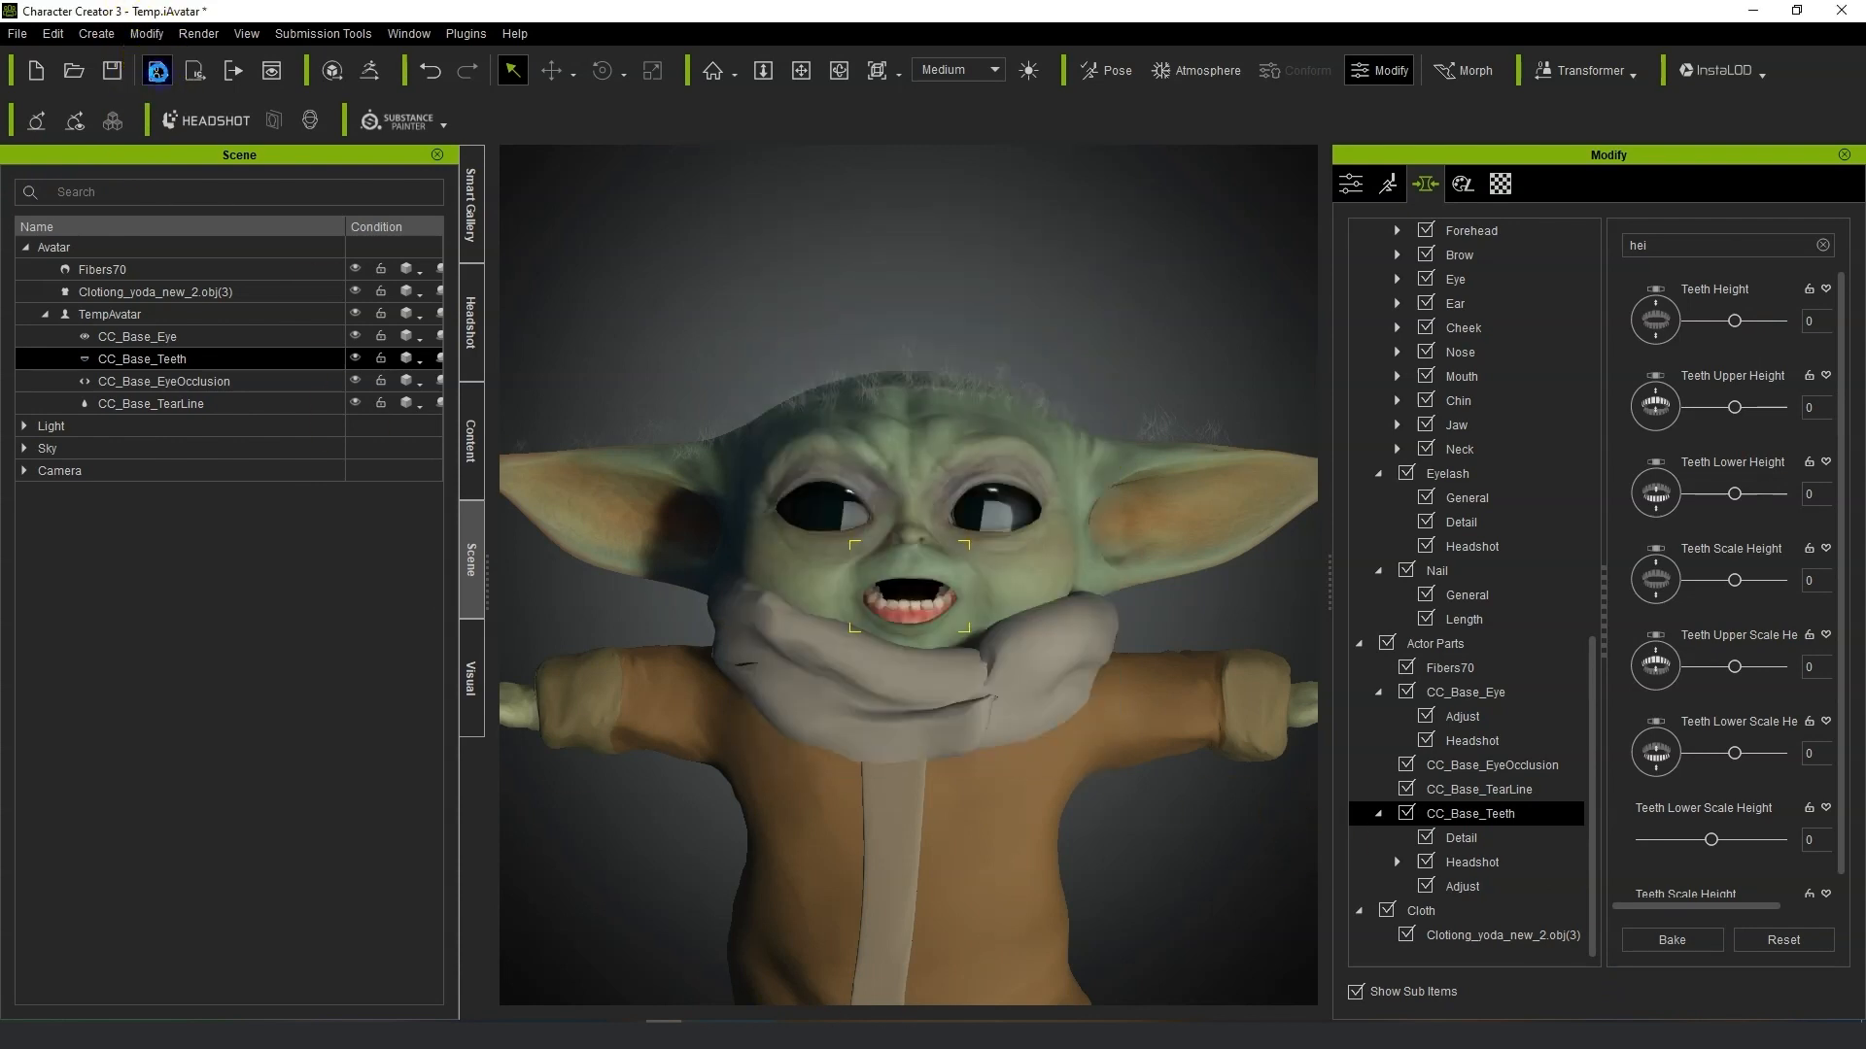
left_click(158, 73)
left_click(1095, 201)
left_click(194, 70)
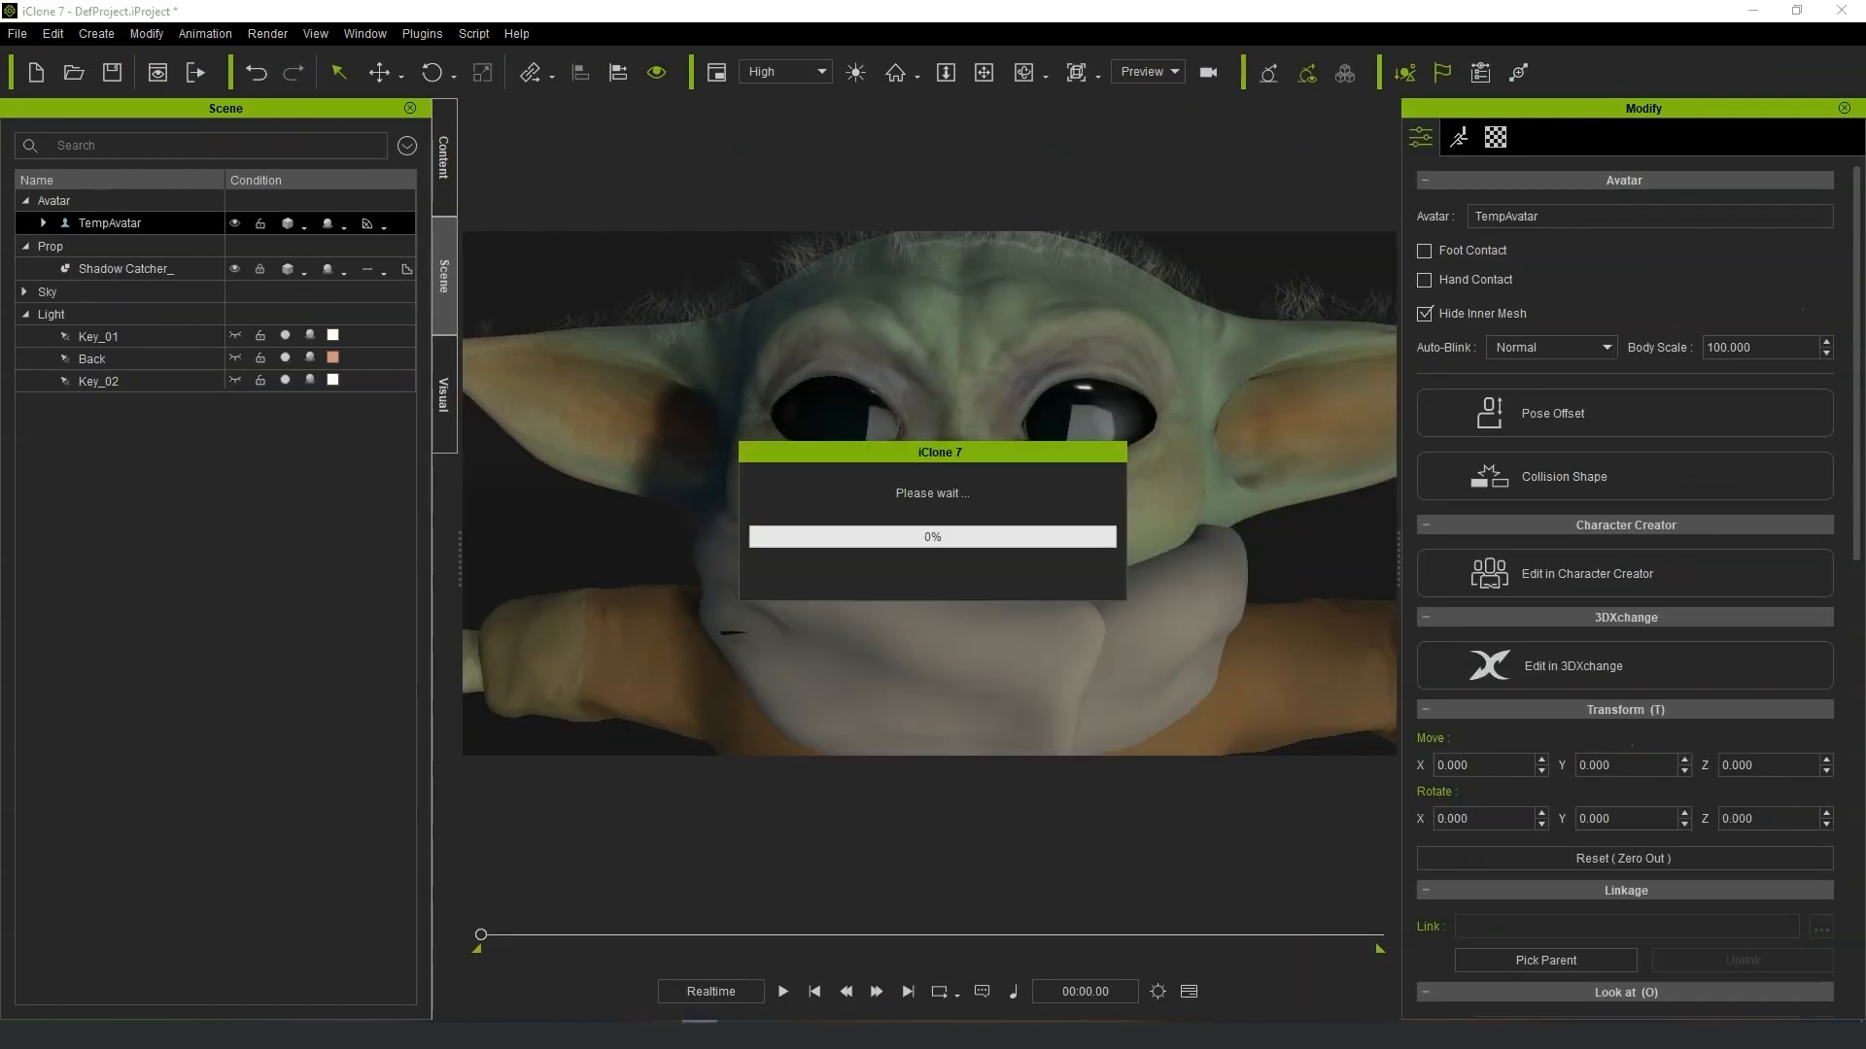
Open Motion LIVE and play back the animation to check the avatar's face and teeth.
left_click(417, 37)
left_click(550, 138)
left_click(743, 142)
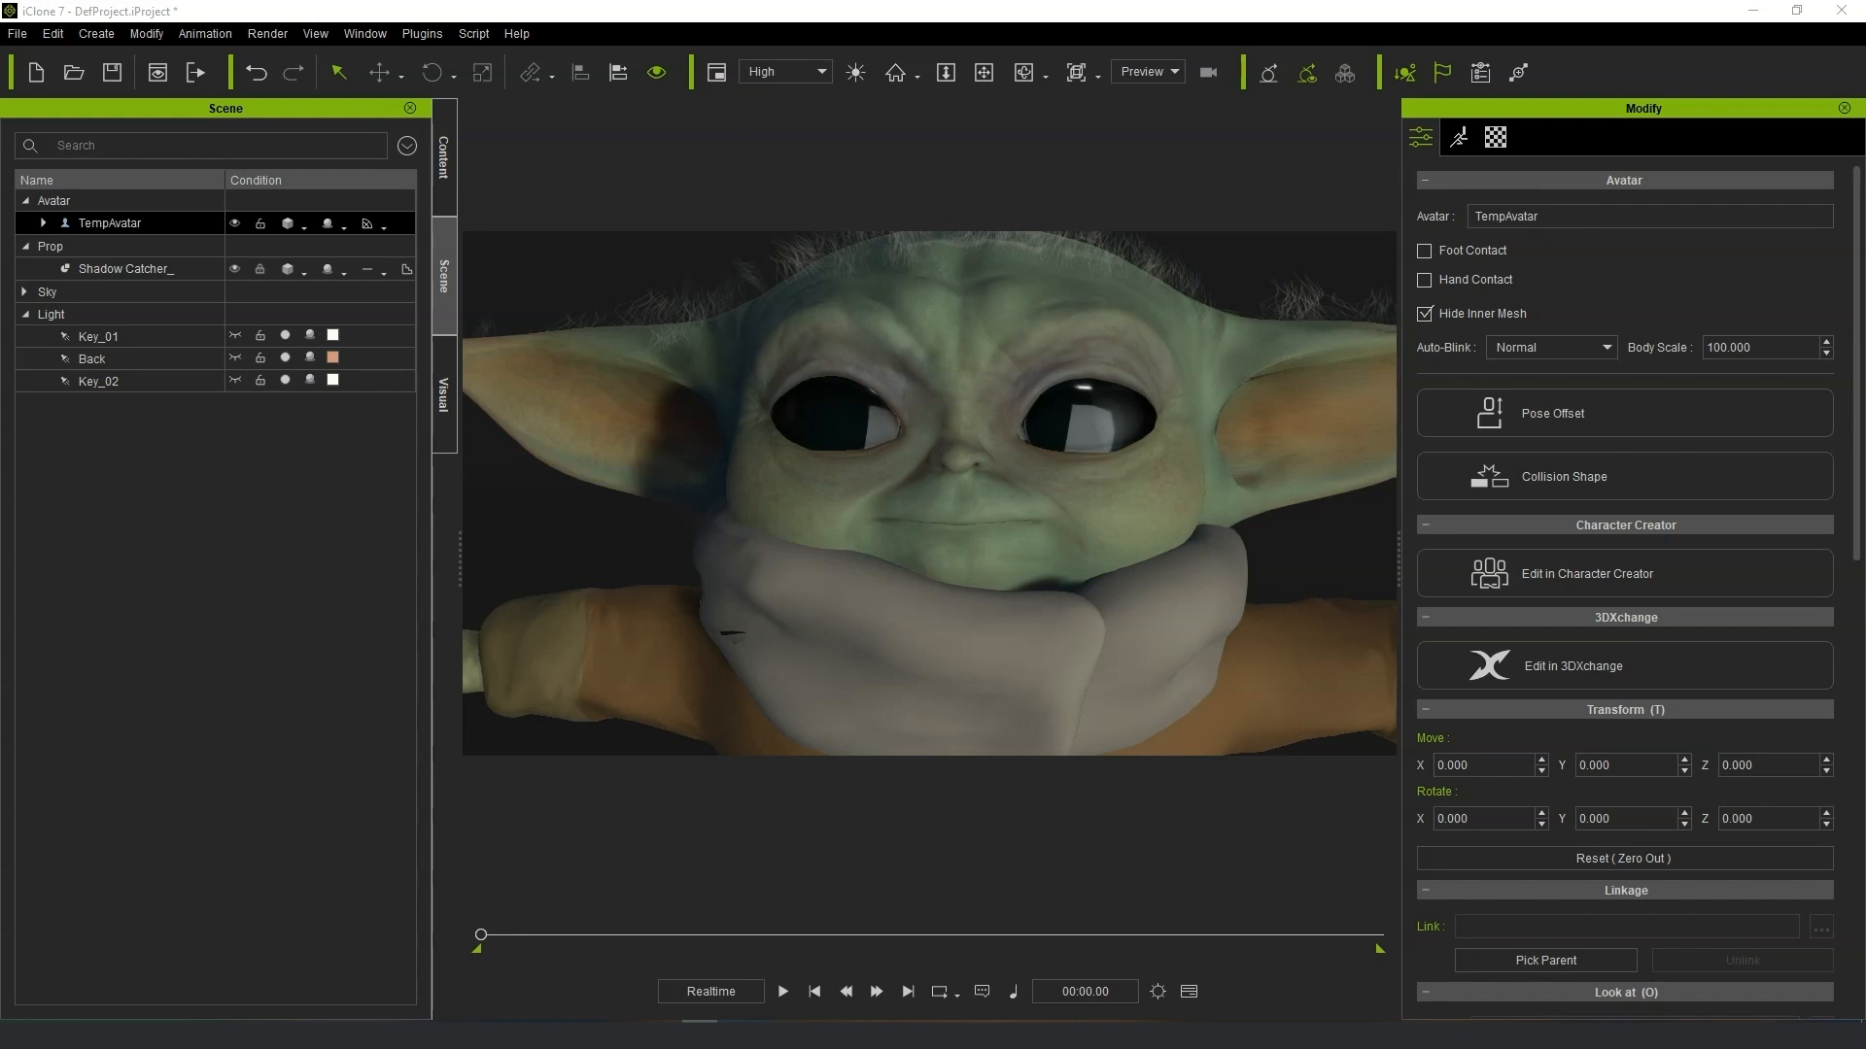
key("space")
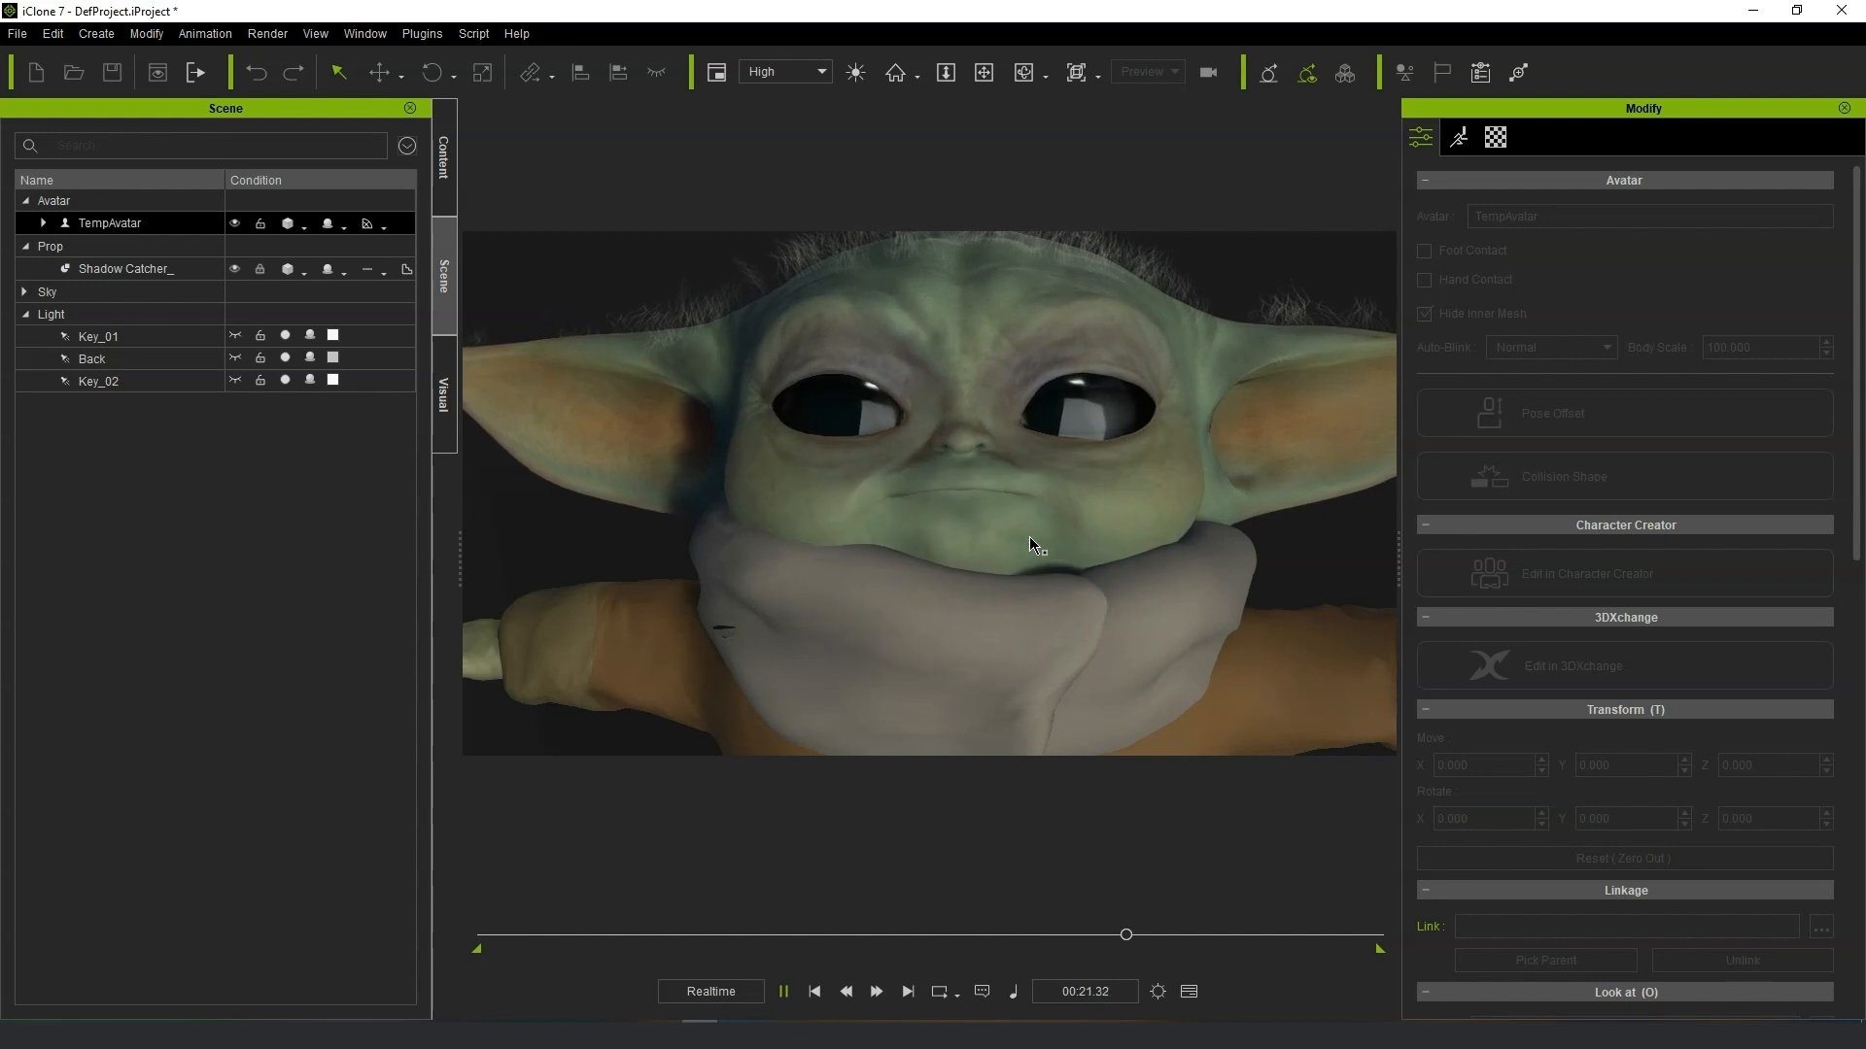
left_click(1099, 404)
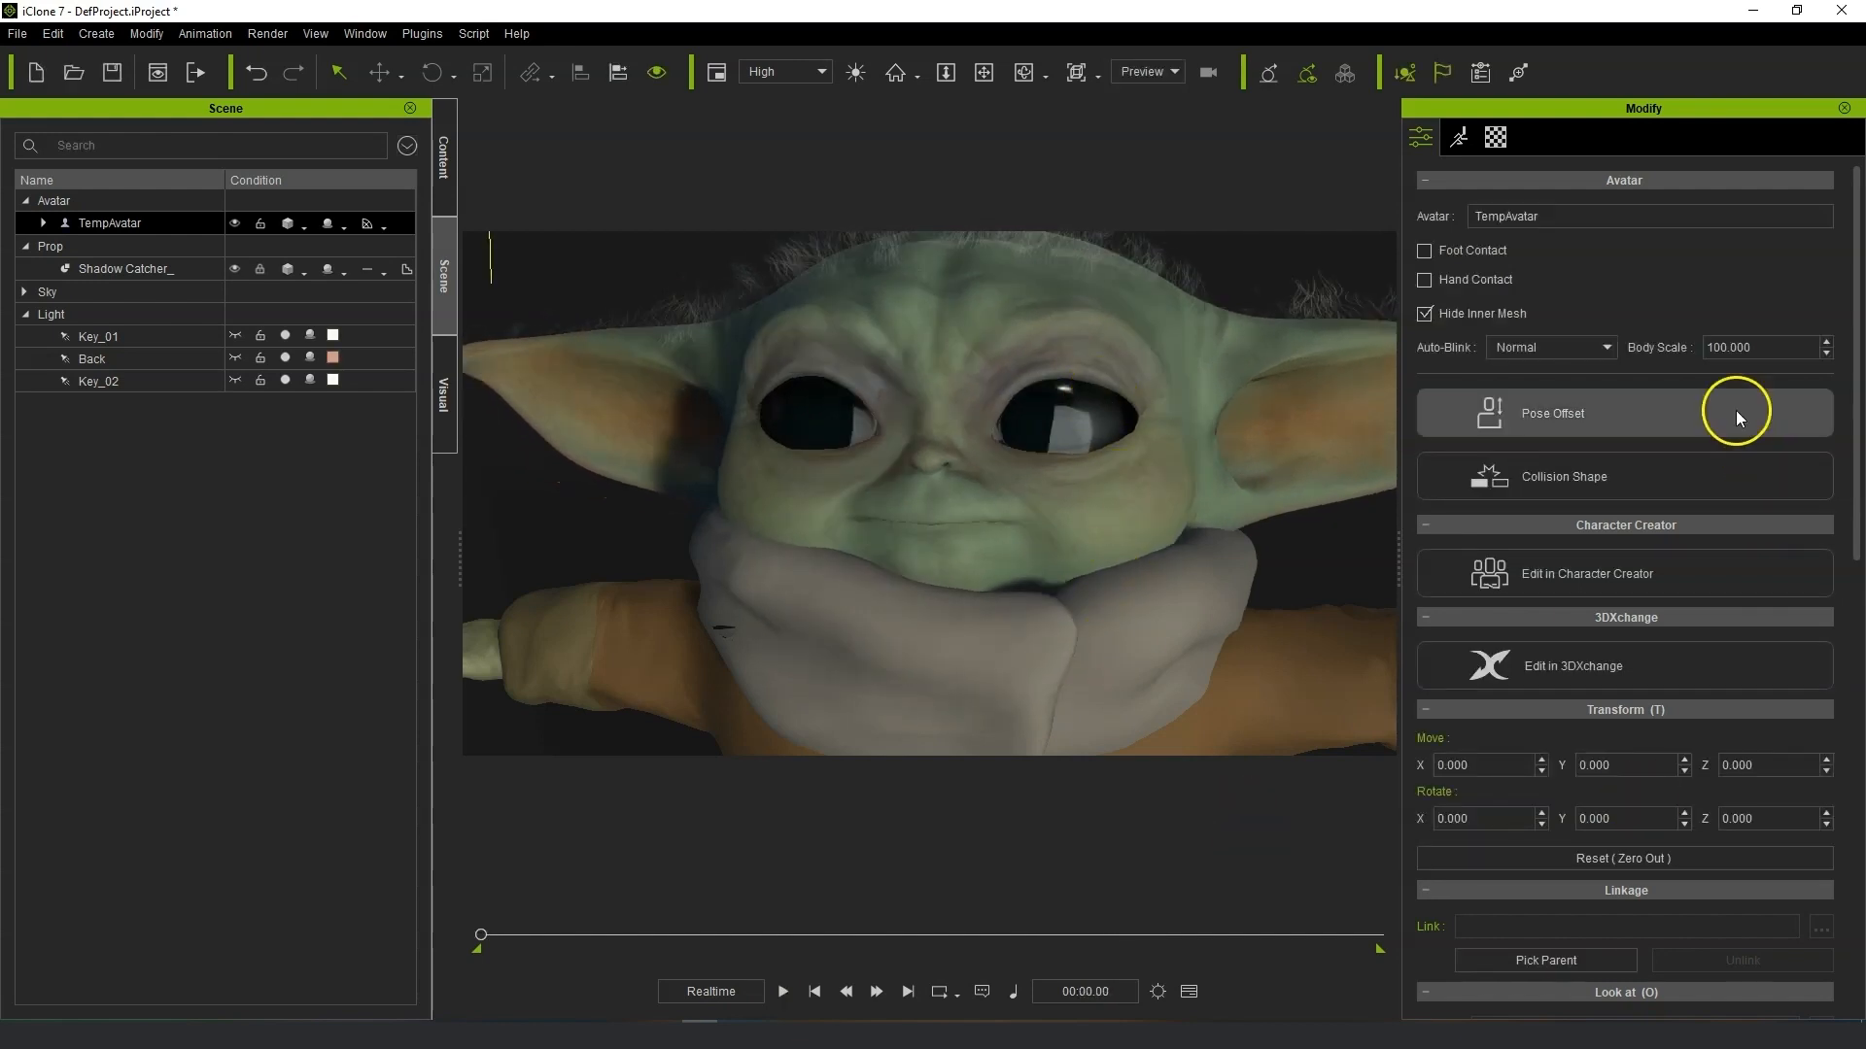
Send the avatar to 3DXchange for editing without exporting the current character.
left_click(1629, 575)
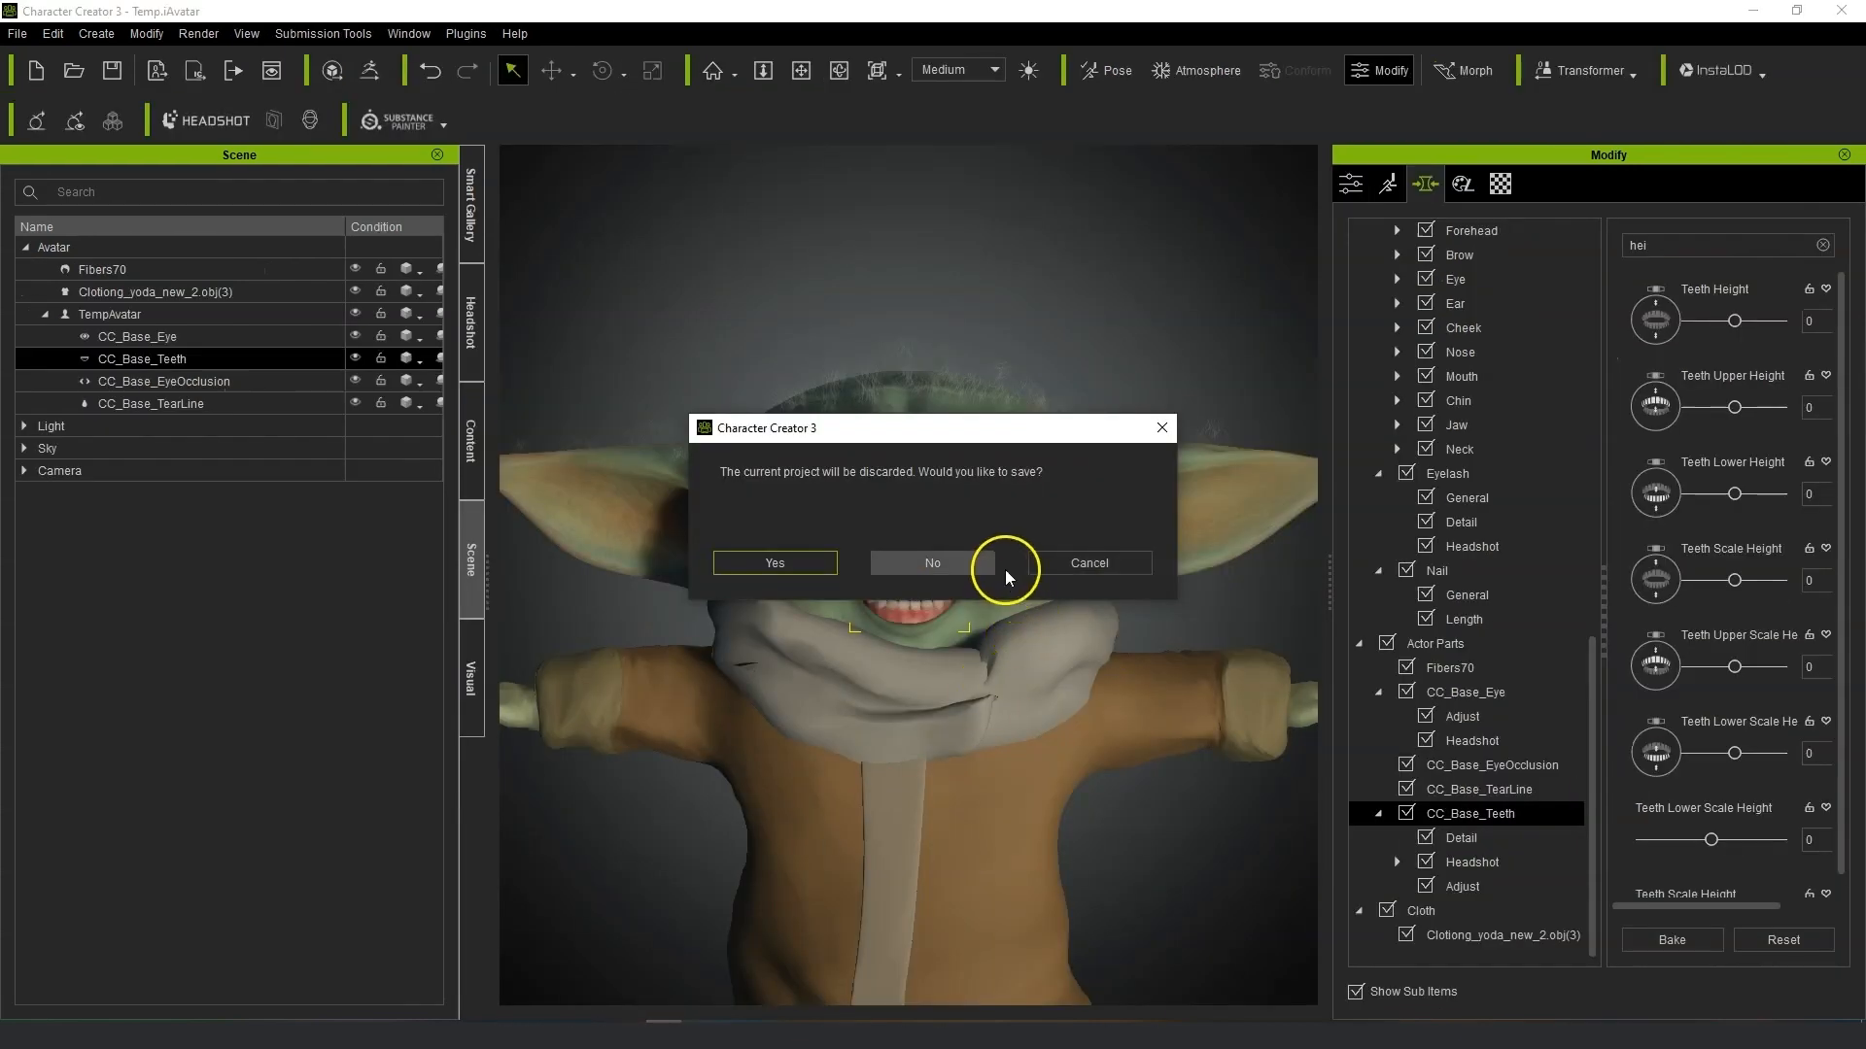
left_click(992, 565)
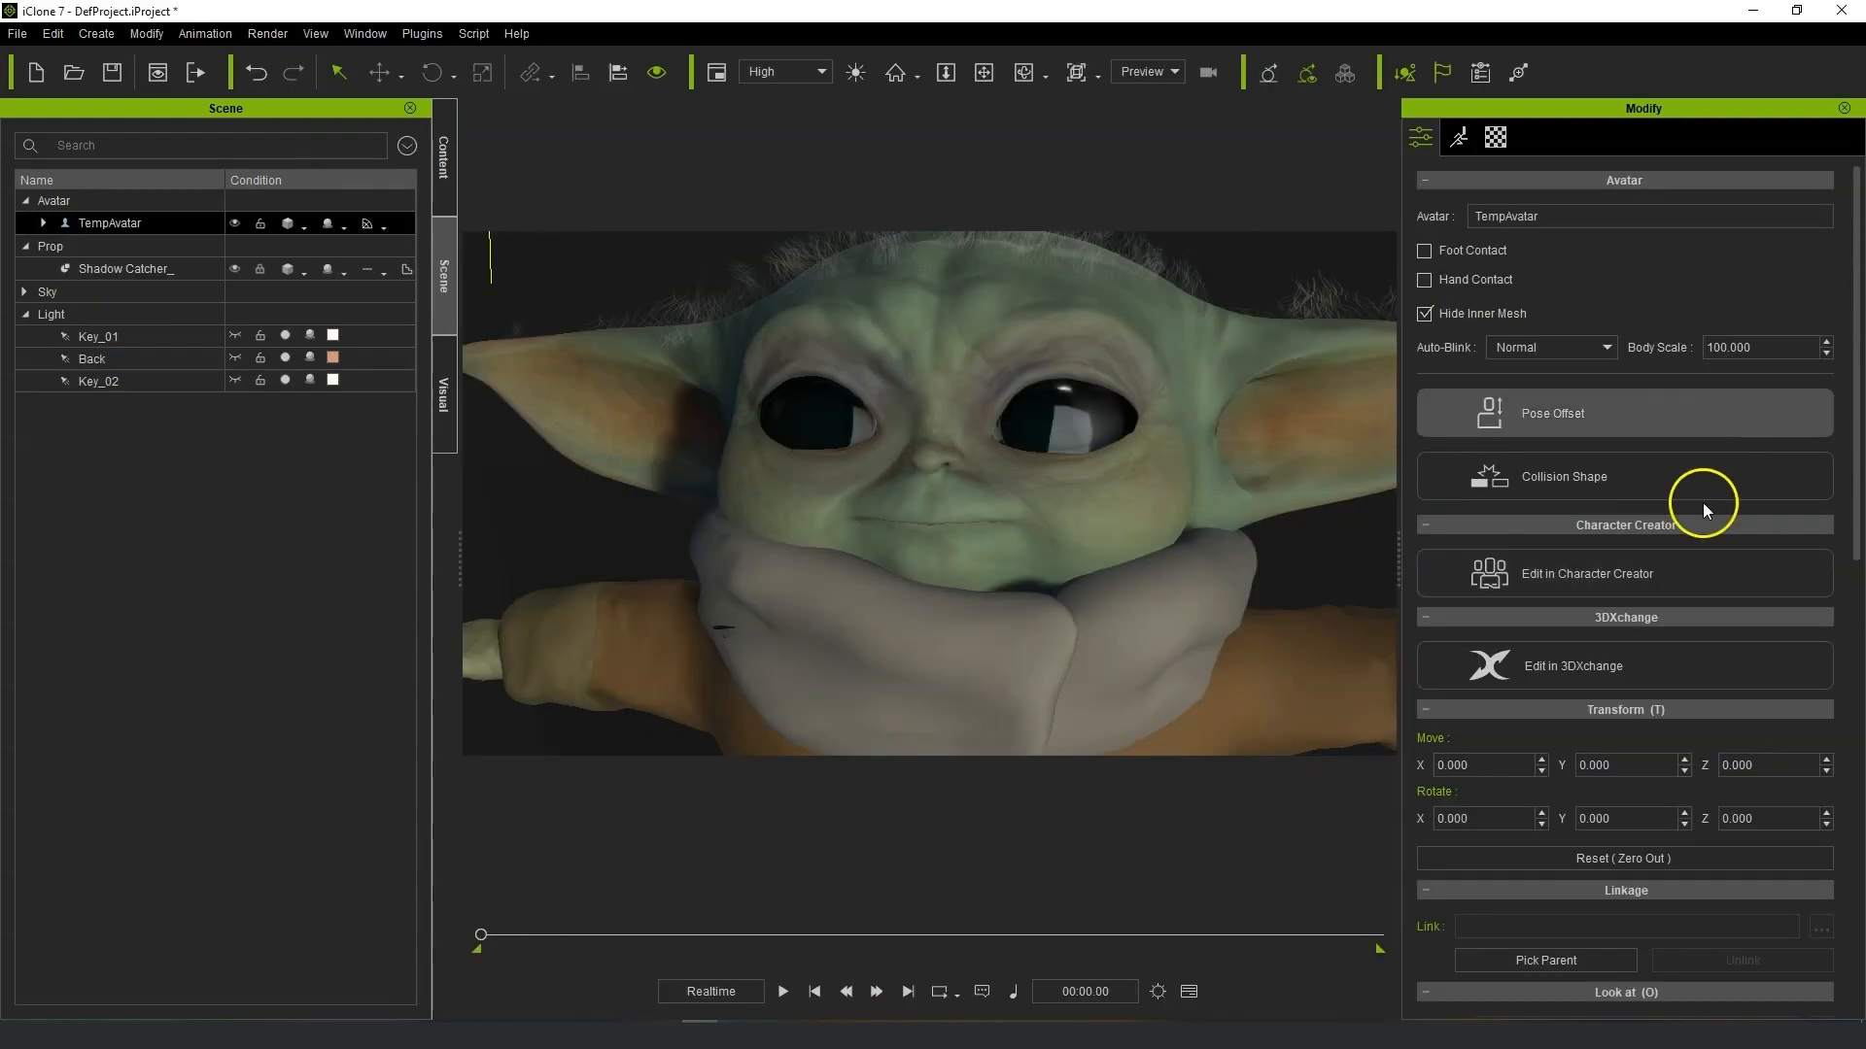
left_click(1663, 678)
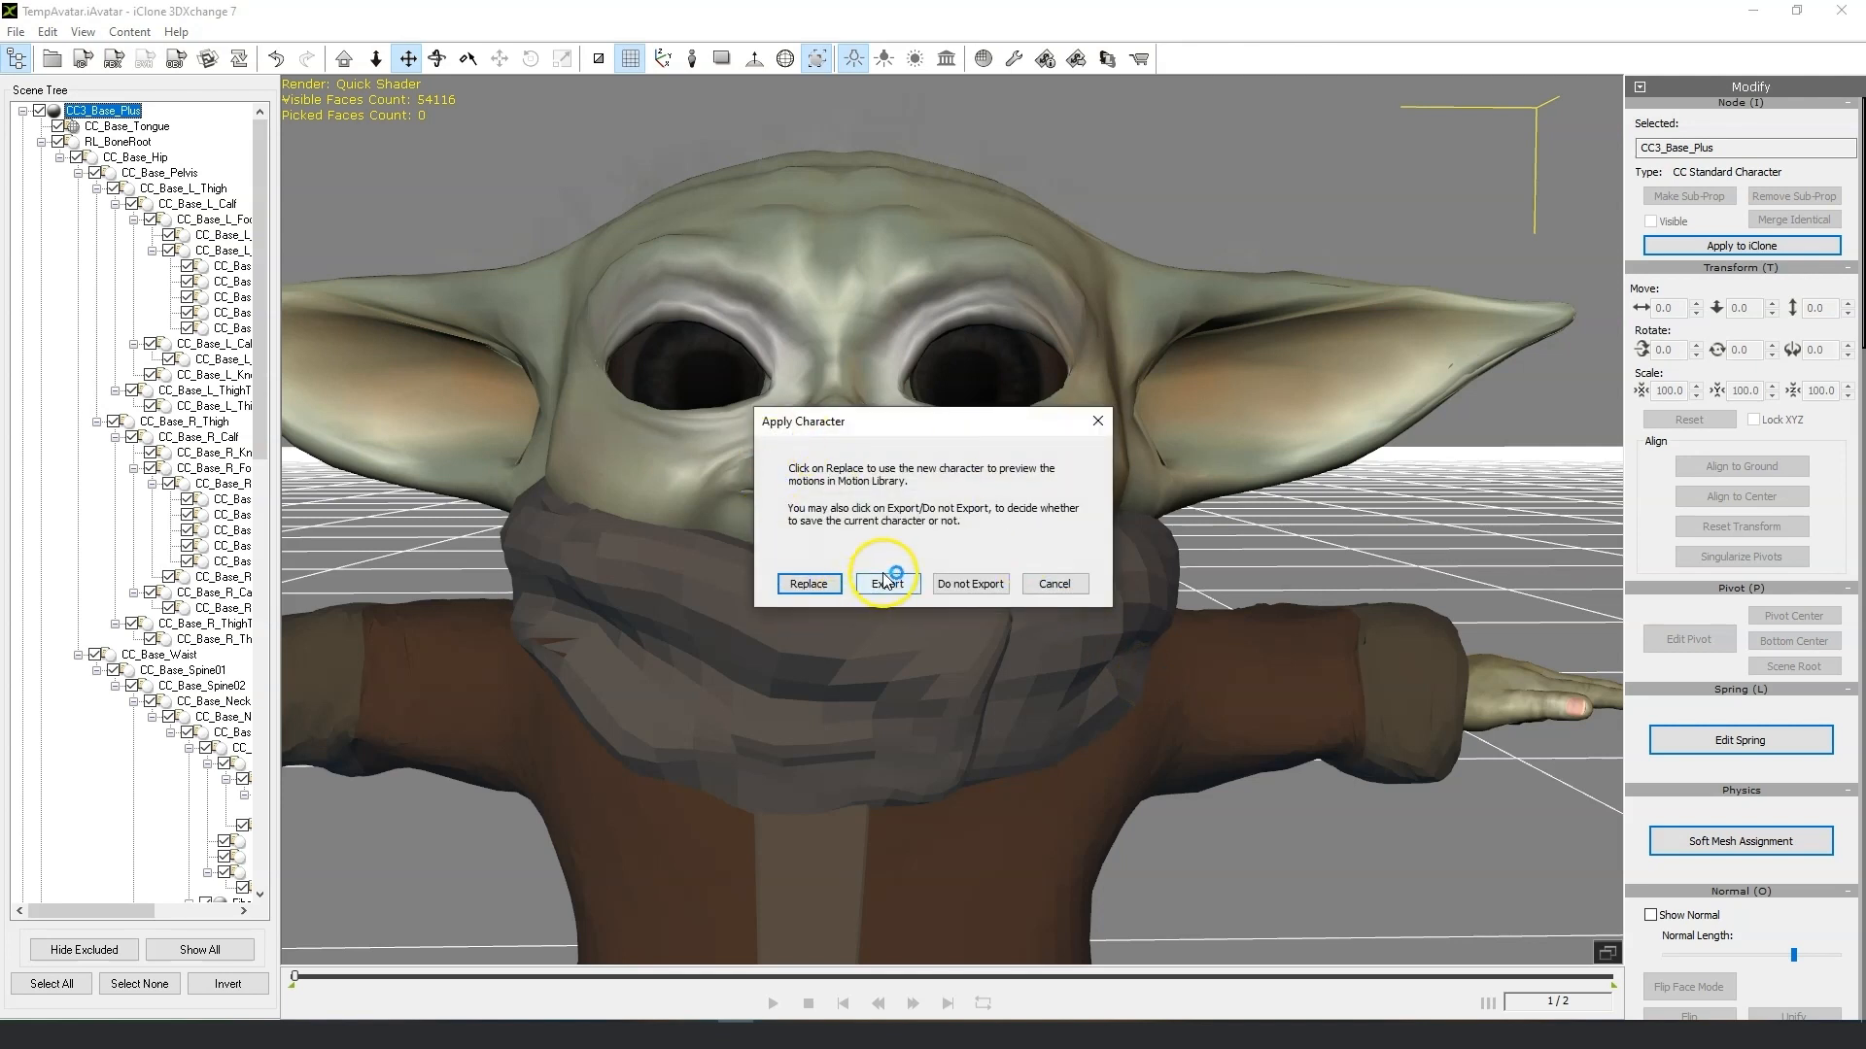
left_click(991, 584)
left_click(986, 555)
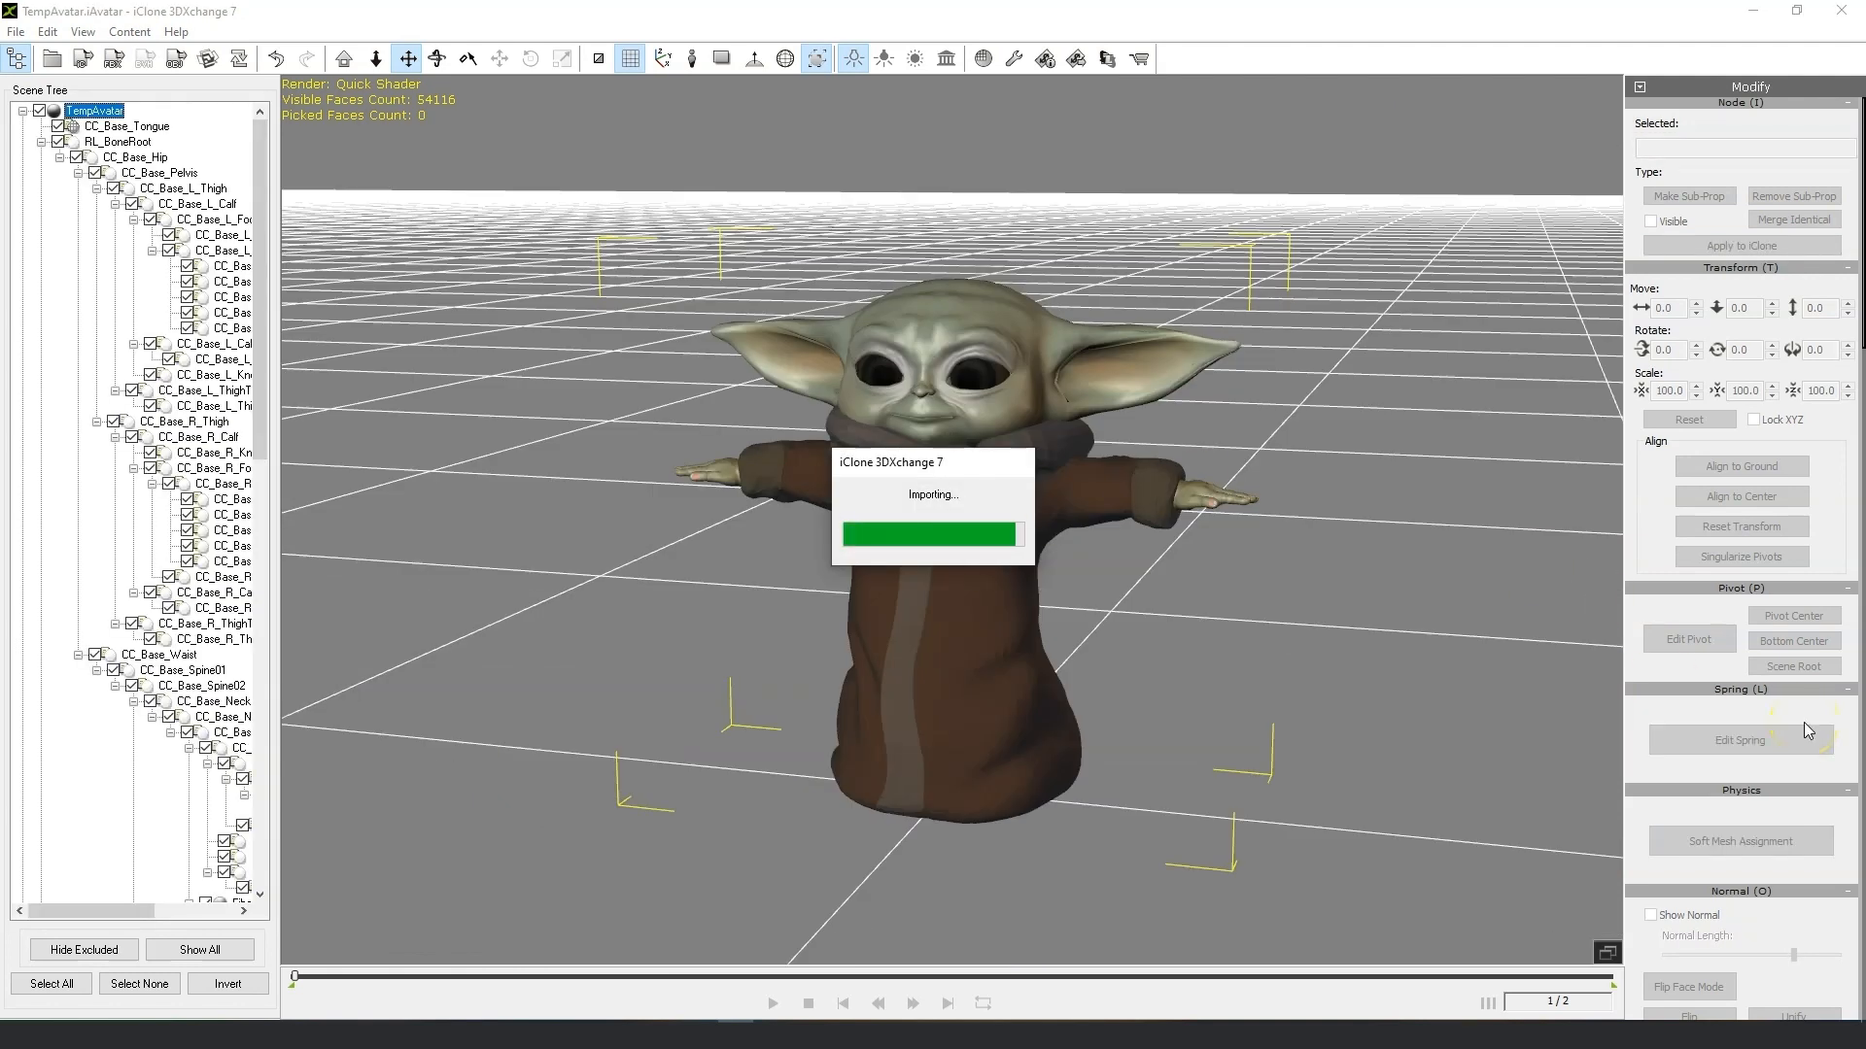
Open the Expression Editor and select the Mouth Top Lip Under expression in the Muscle category.
scroll(1803, 721, "down", 5)
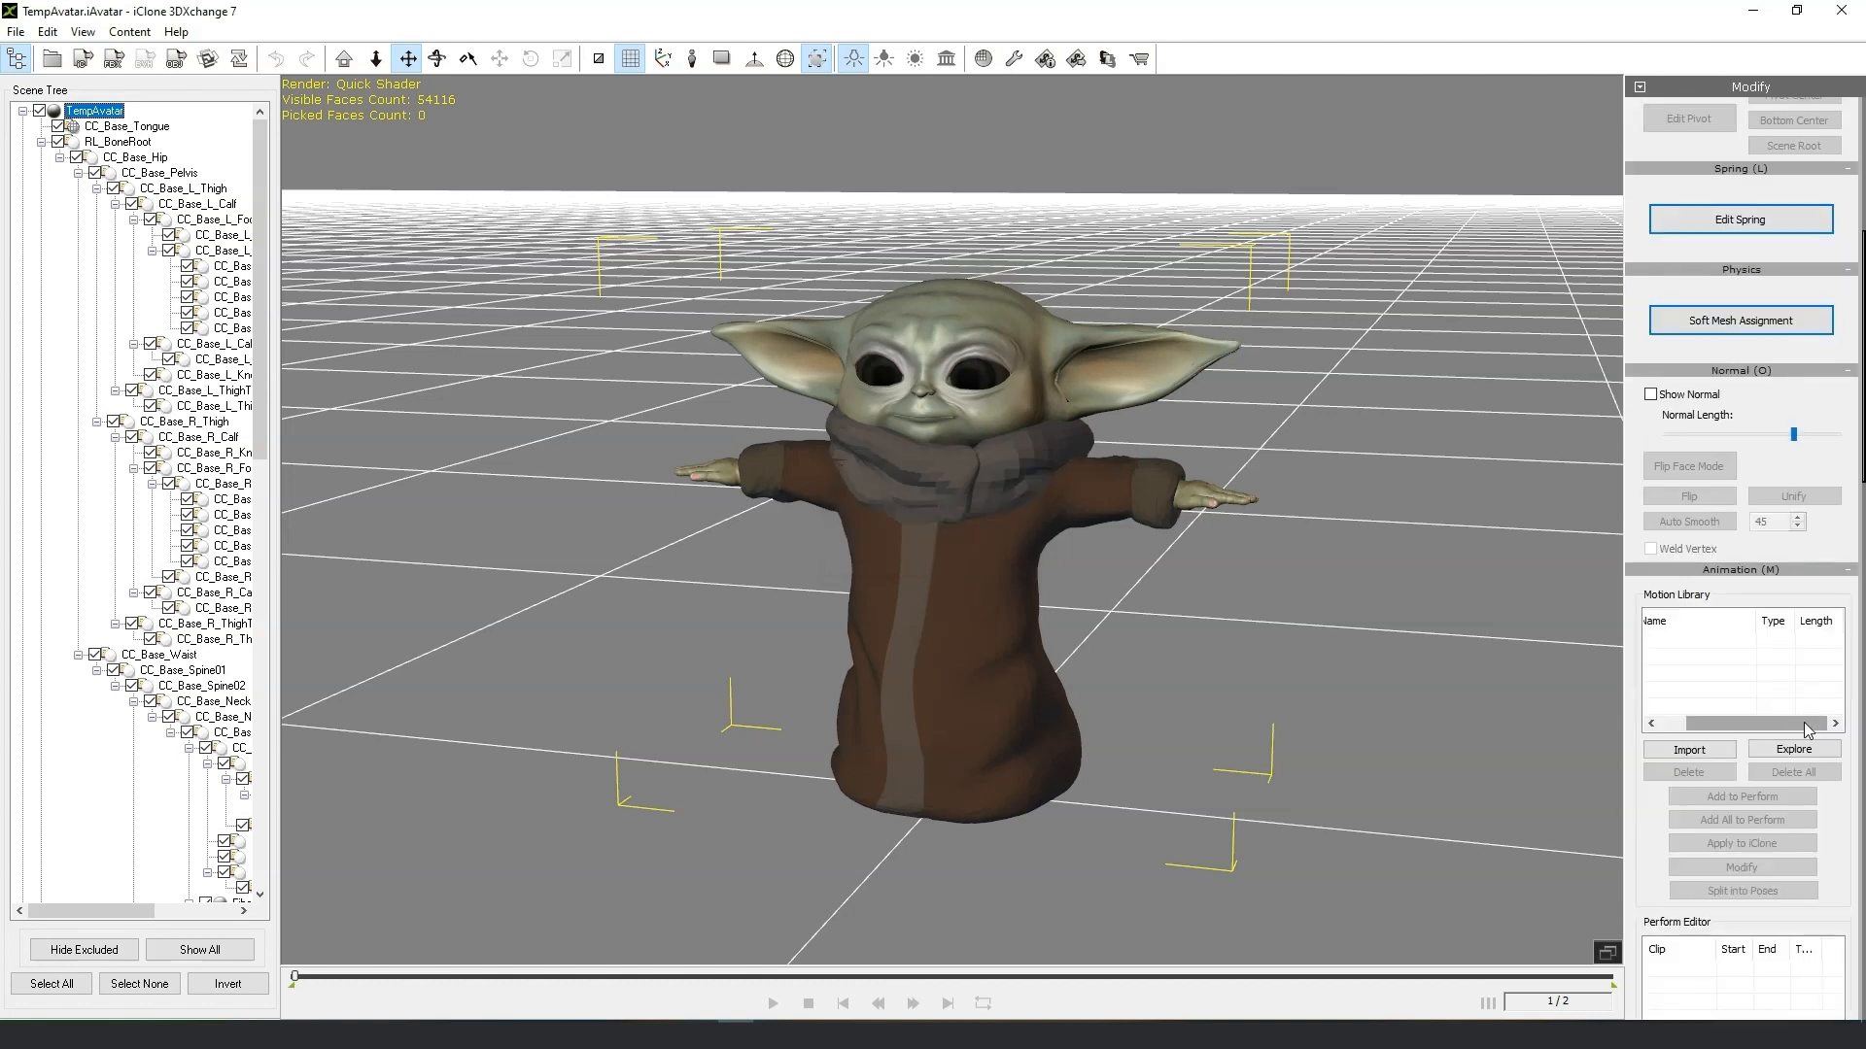
scroll(1819, 875, "down", 10)
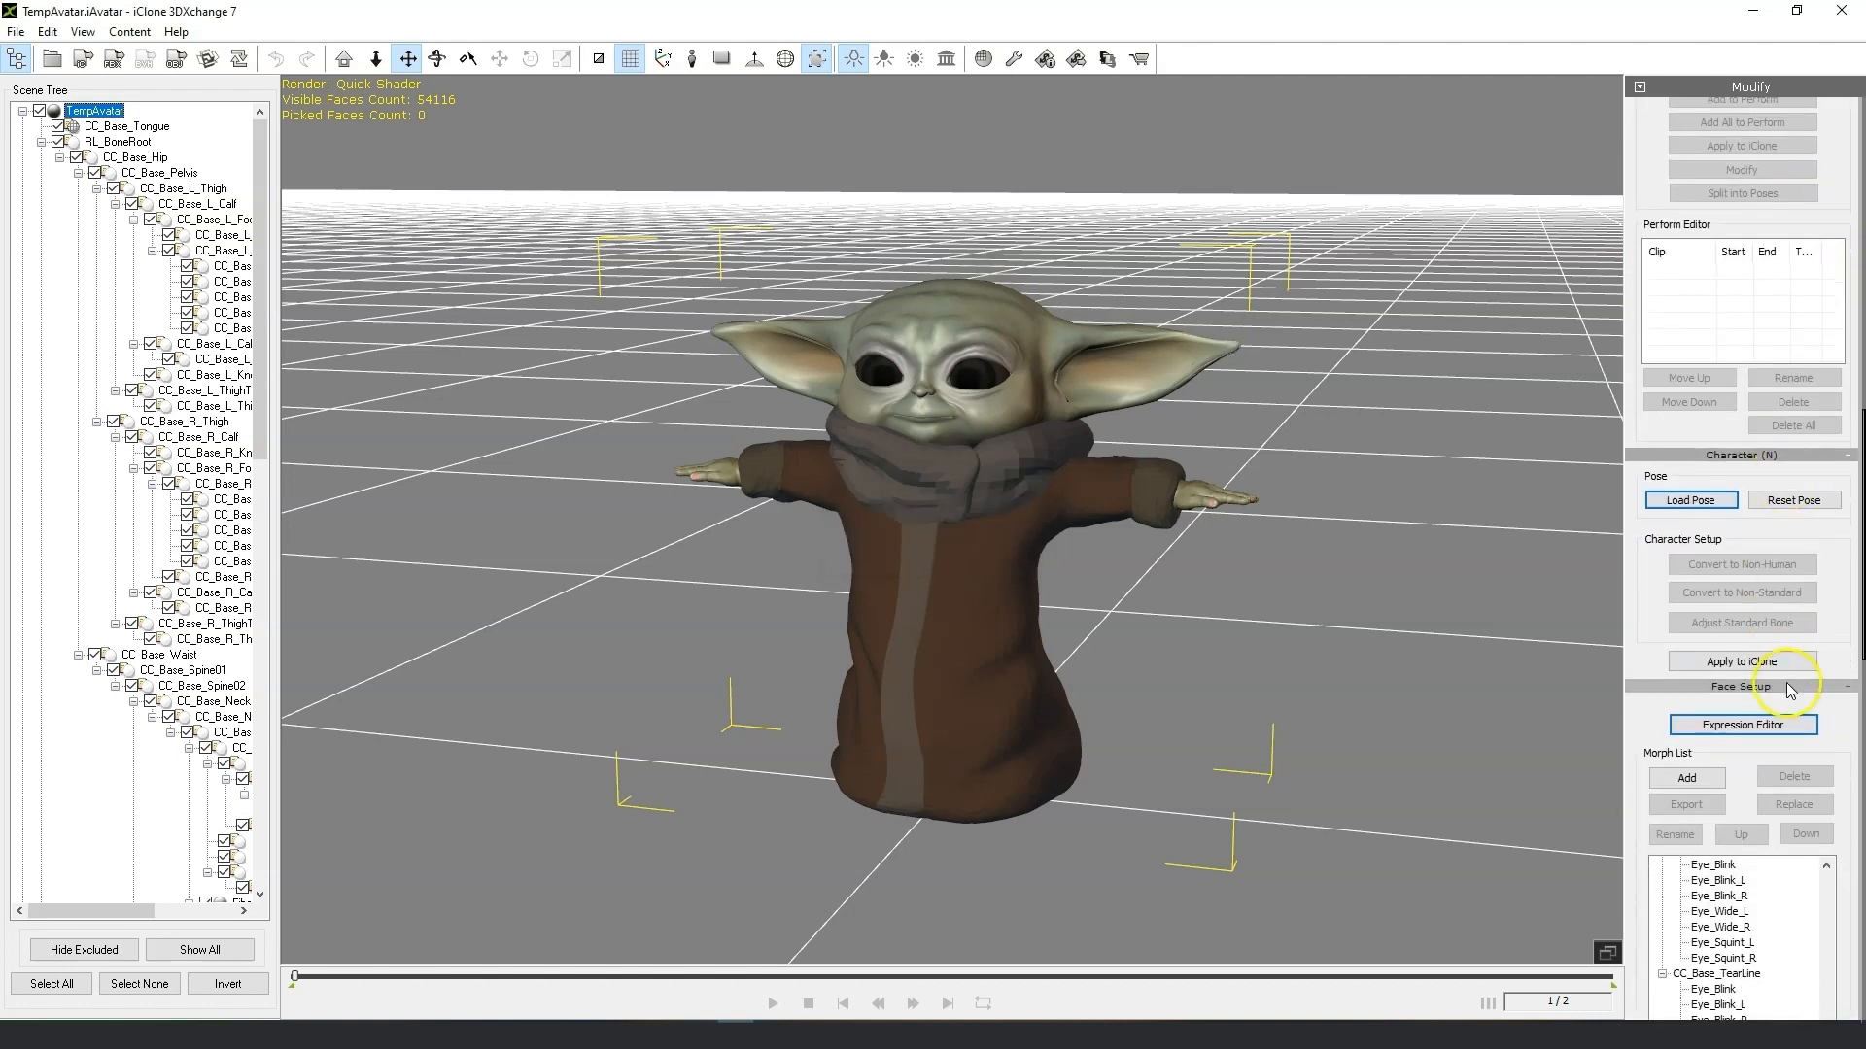
left_click(1750, 726)
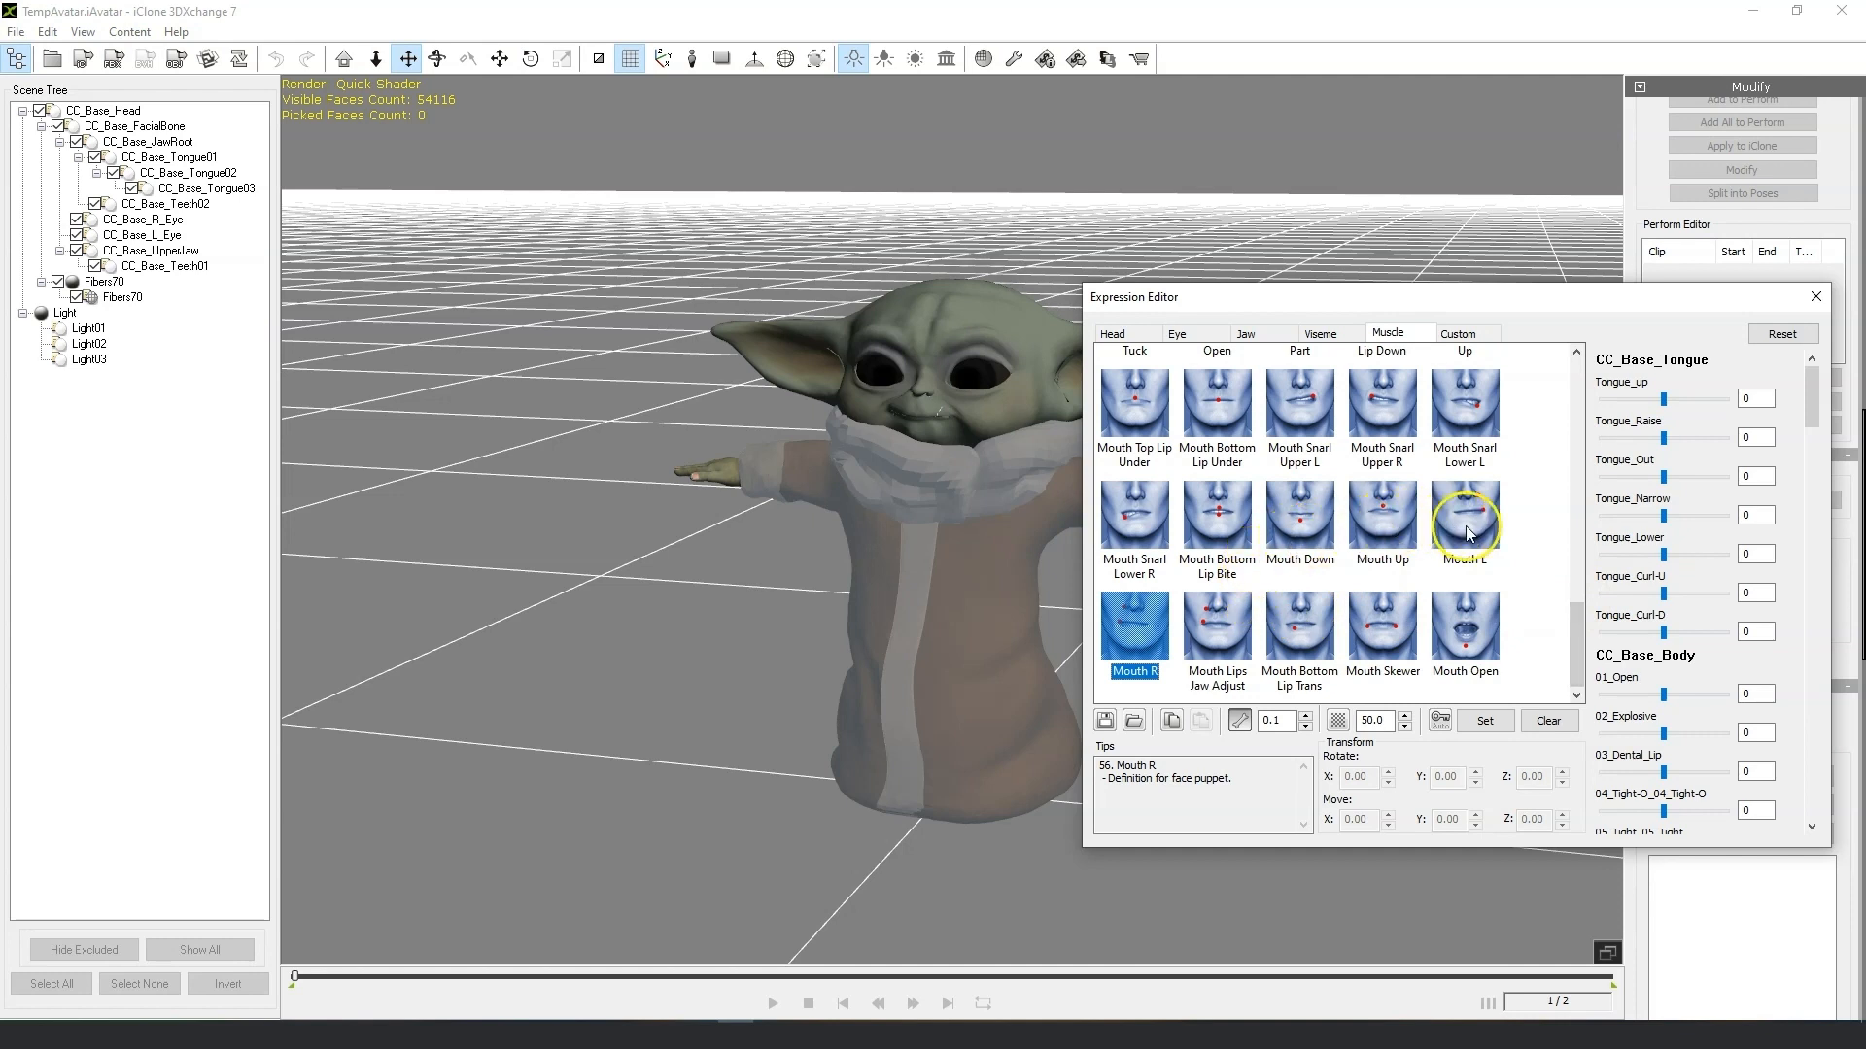
scroll(1467, 533, "up", 2)
left_click(1312, 333)
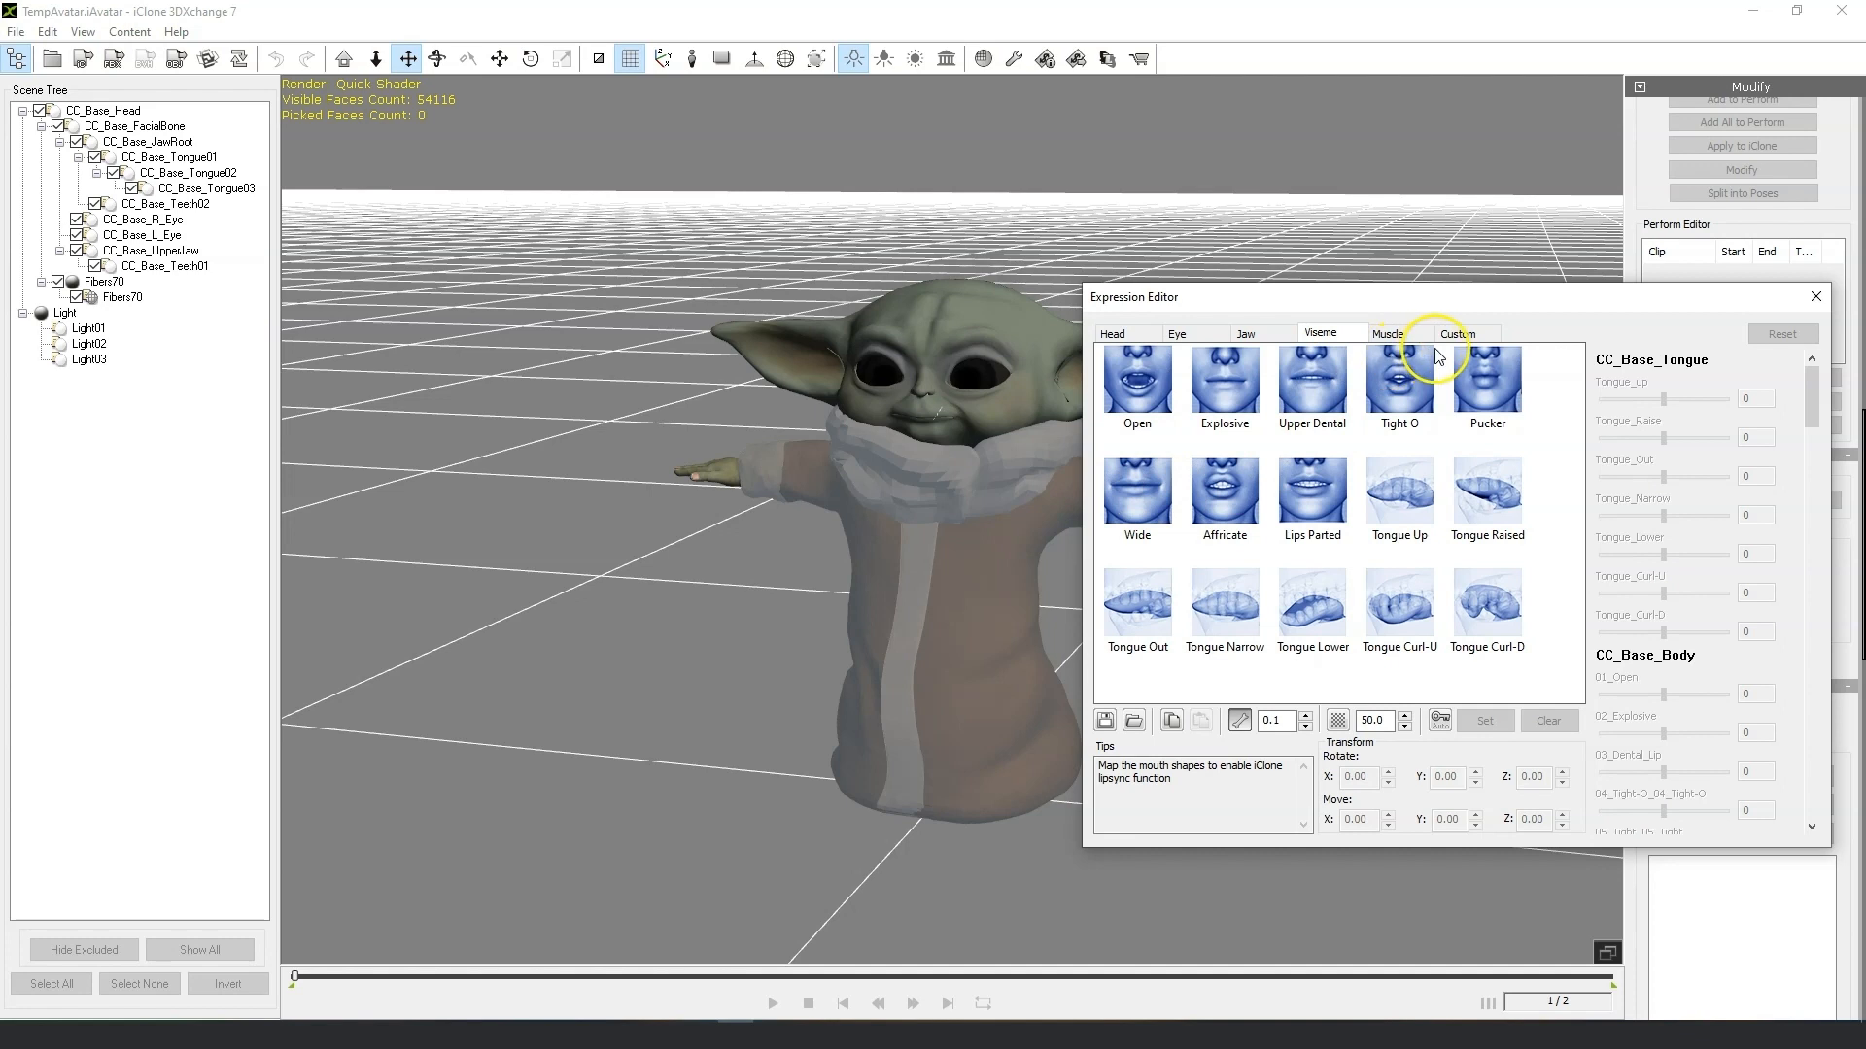
left_click(1388, 333)
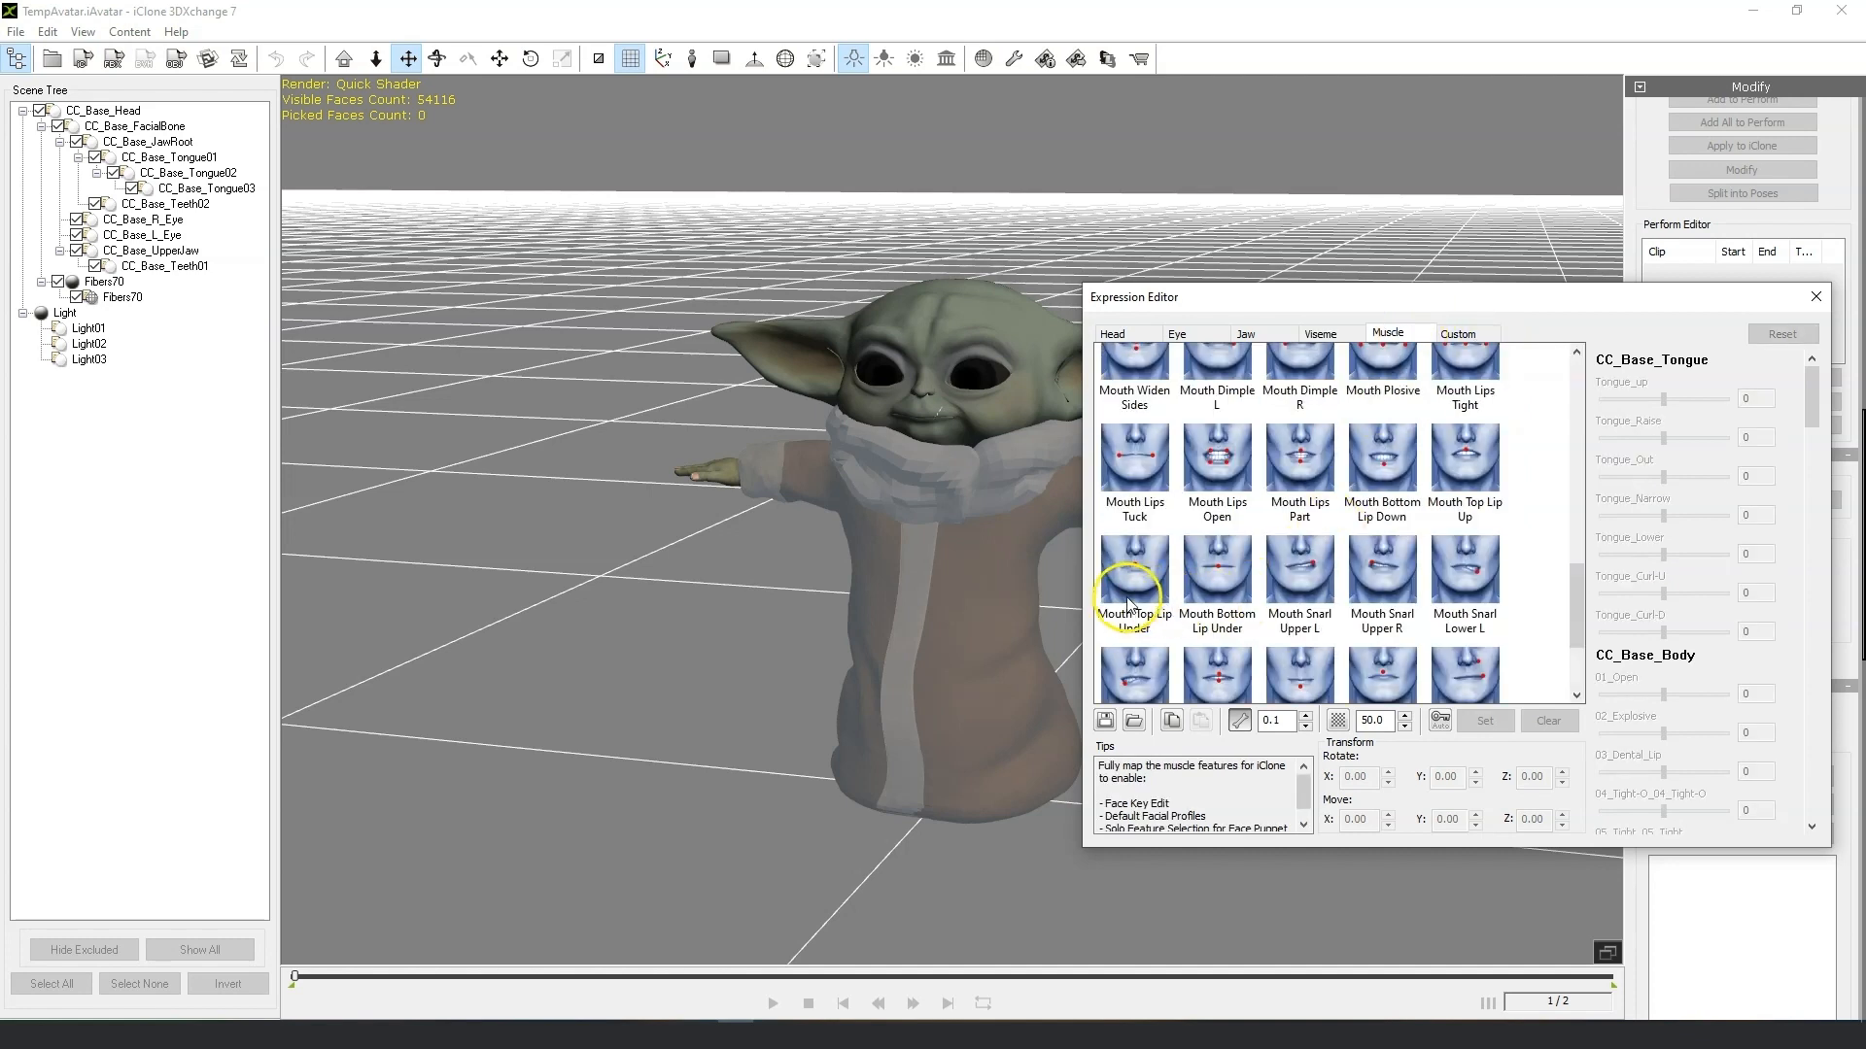
left_click(1134, 581)
Set the 54_Mouth_Top_Lip_Under morph to 42 and close the Expression Editor.
scroll(881, 412, "up", 5)
right_click_drag(829, 462, 930, 320)
left_click(1770, 479)
left_click_drag(1818, 410, 1814, 697)
left_click_drag(1711, 495, 1672, 500)
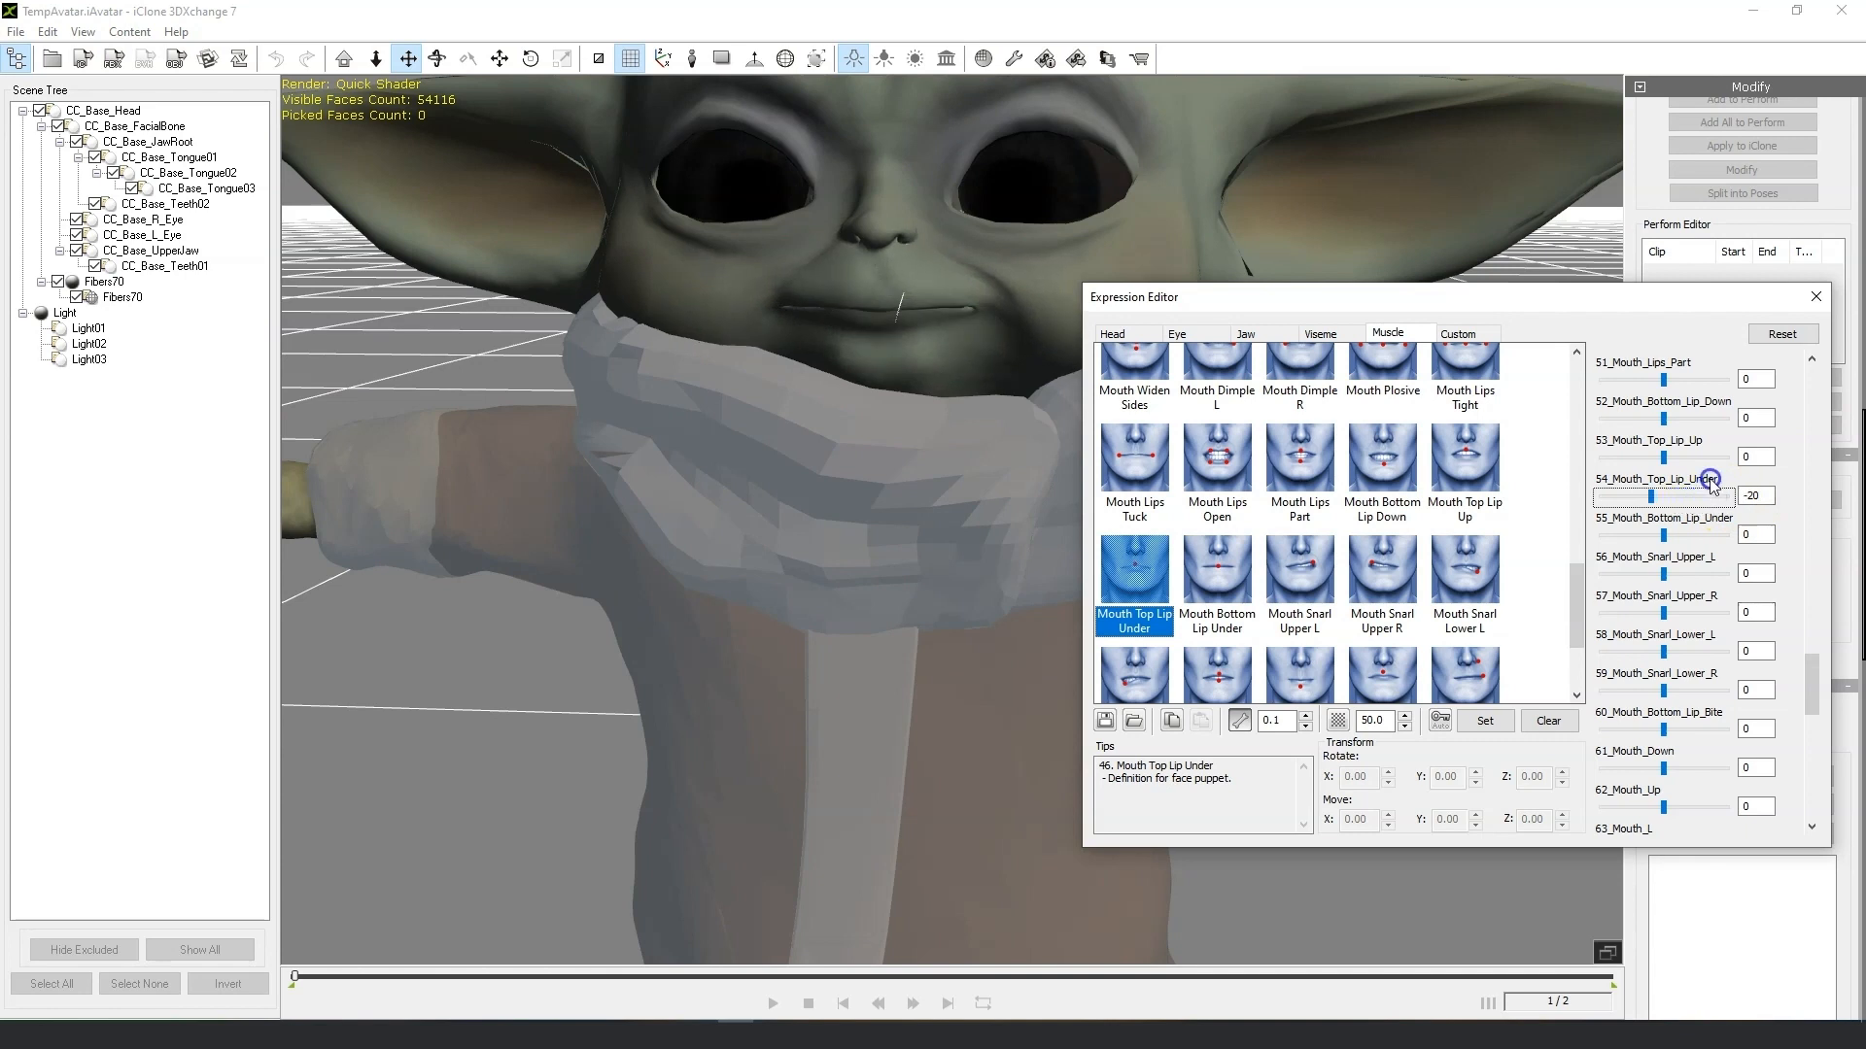
left_click_drag(1653, 501, 1694, 499)
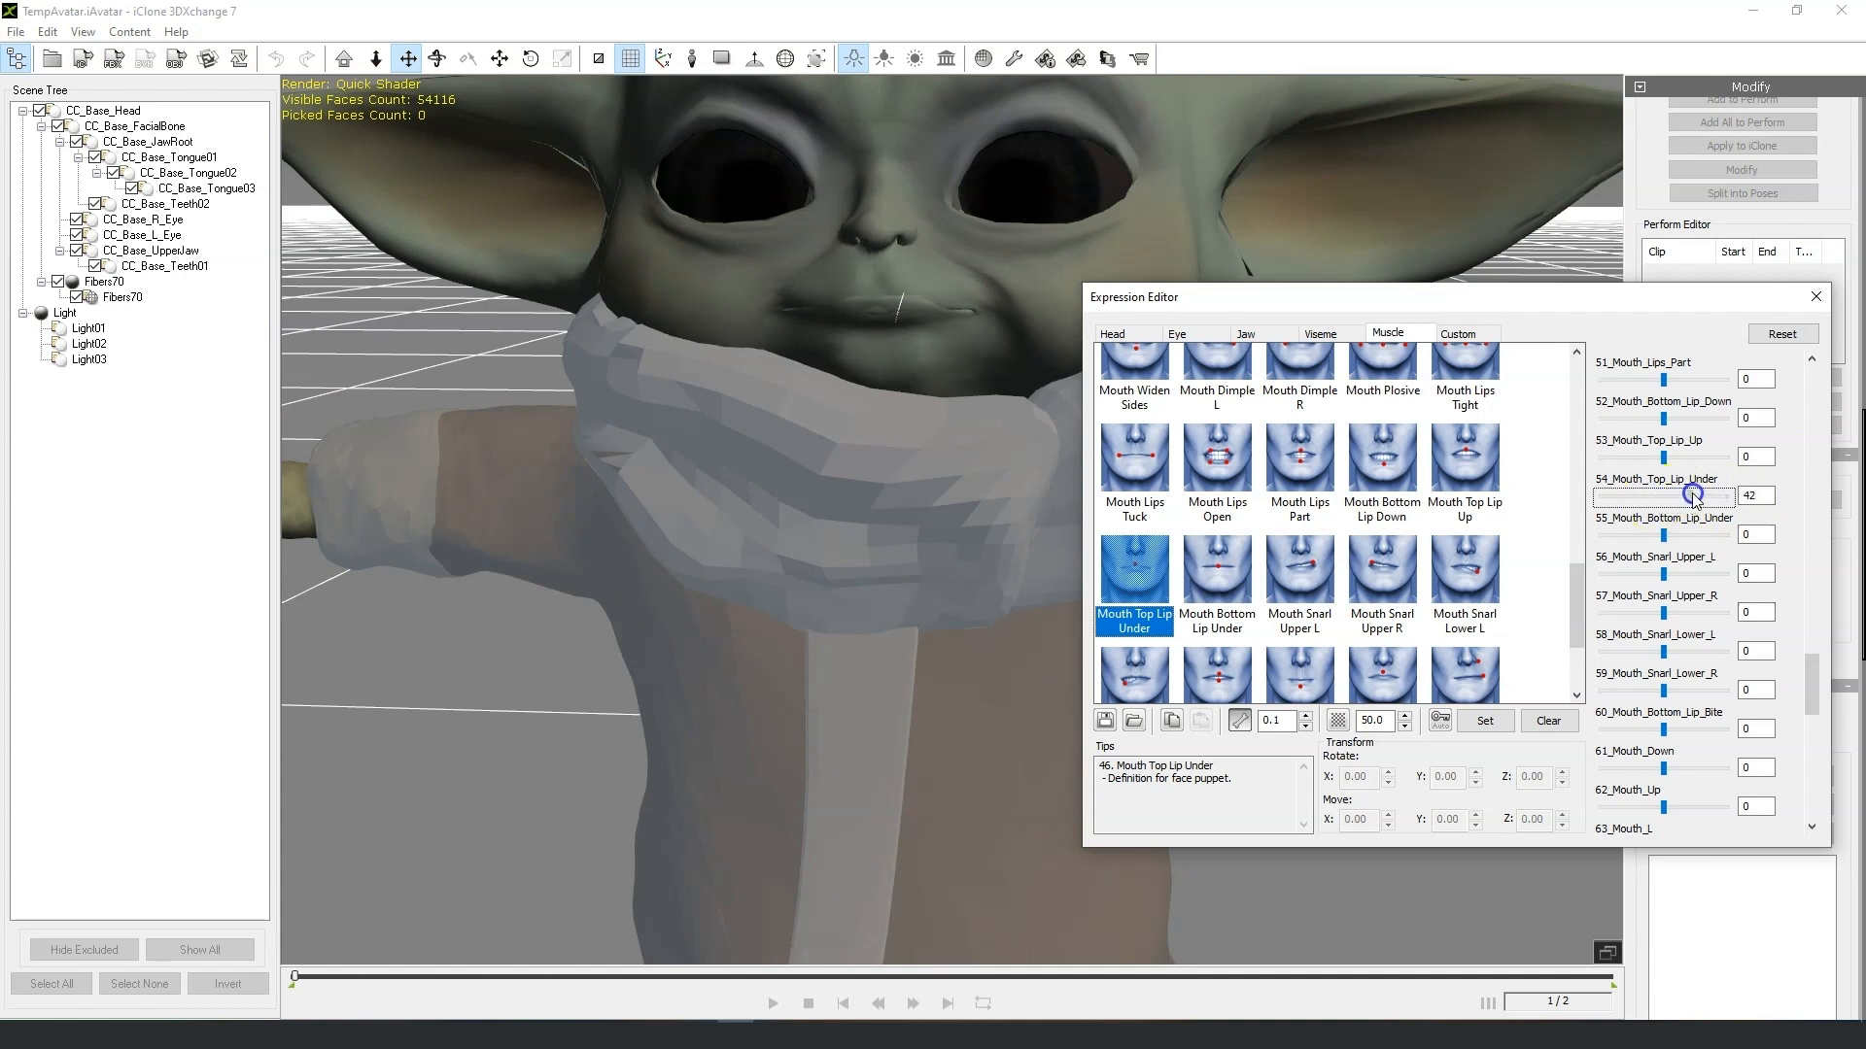
left_click(1815, 296)
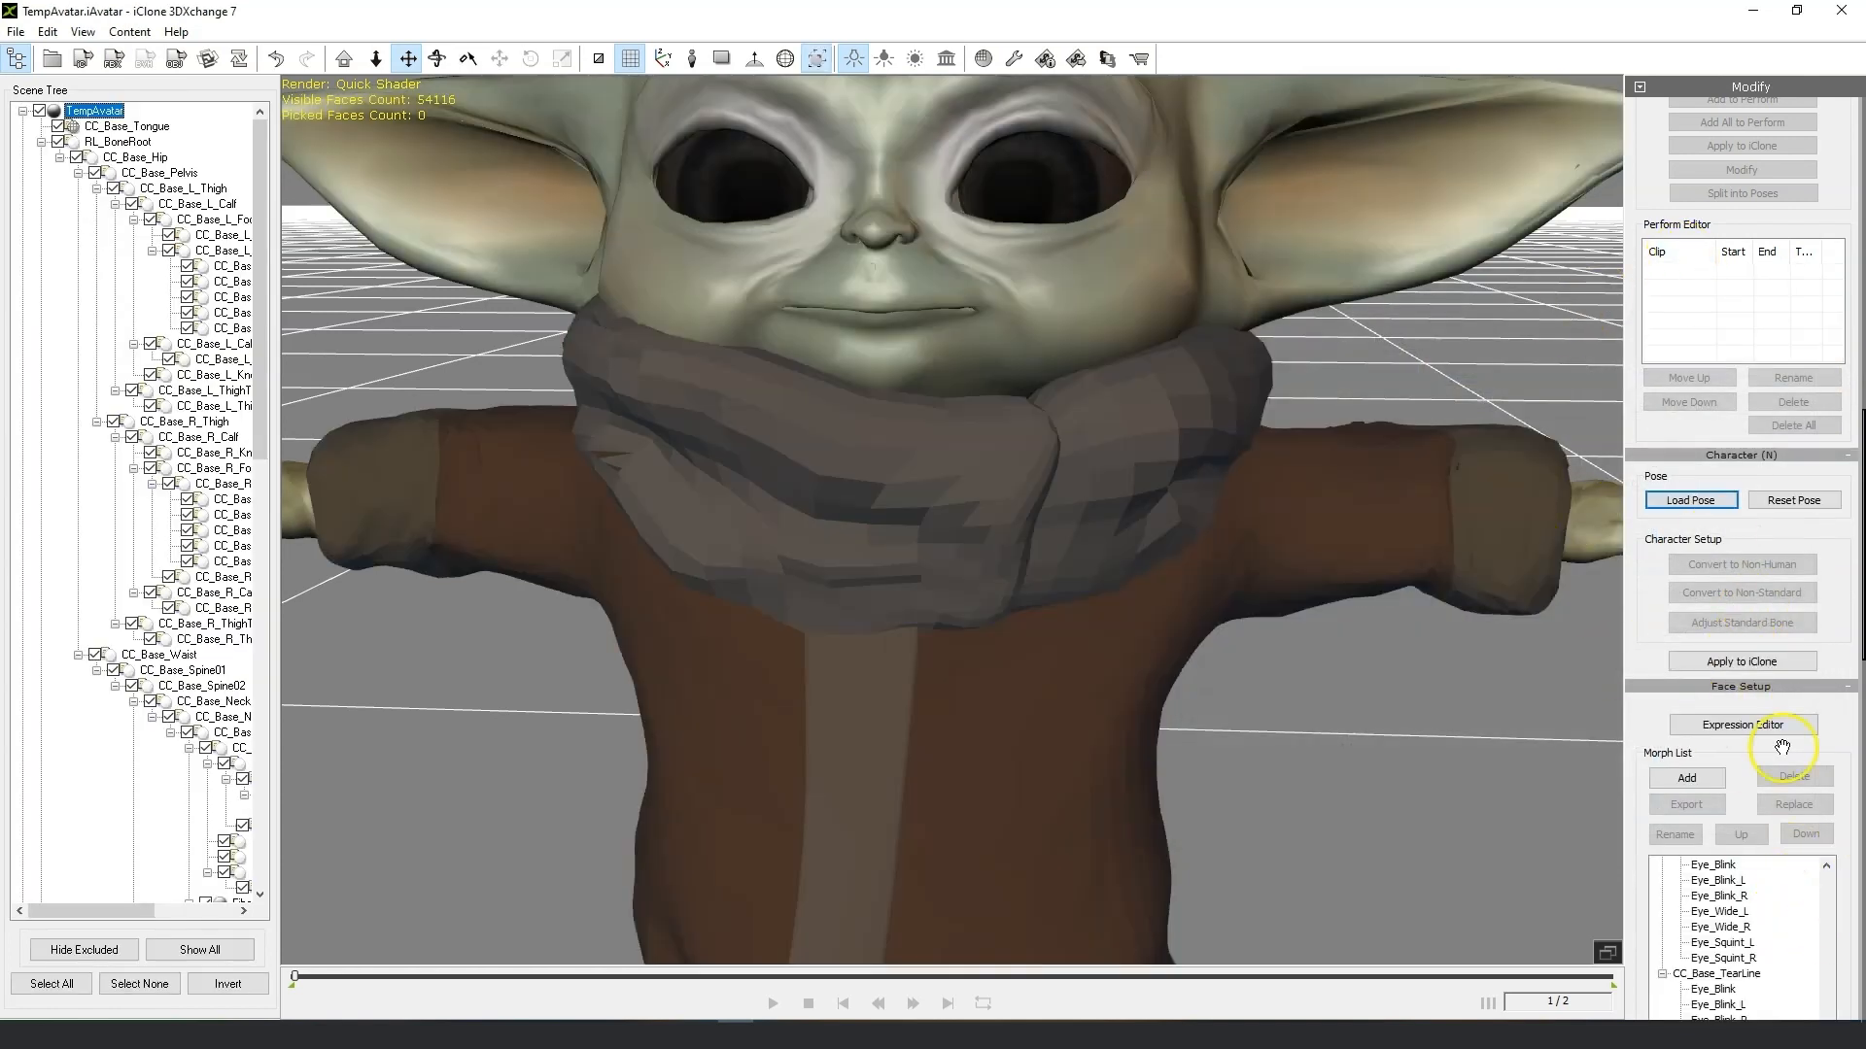
scroll(1784, 680, "down", 5)
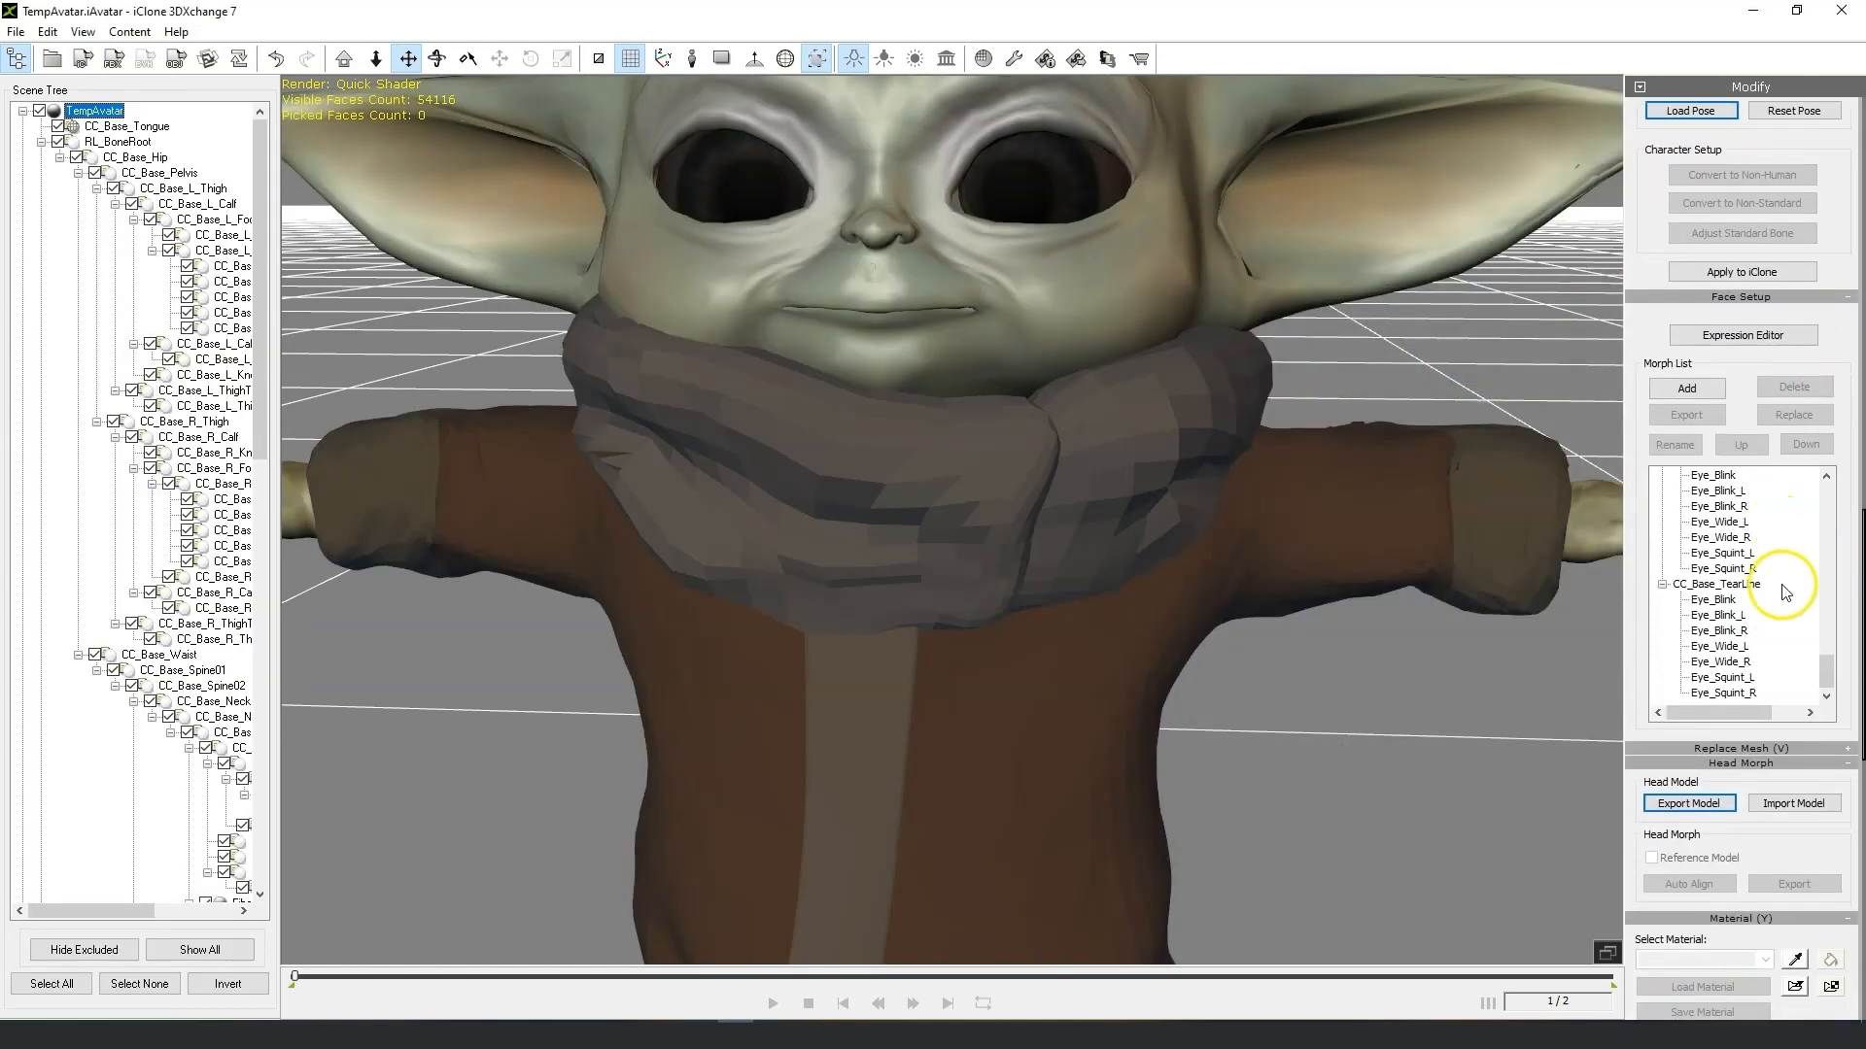
Preview the mouth morphs in the morph list, comparing the lip morphs on the avatar's face.
left_click_drag(1824, 668, 1825, 610)
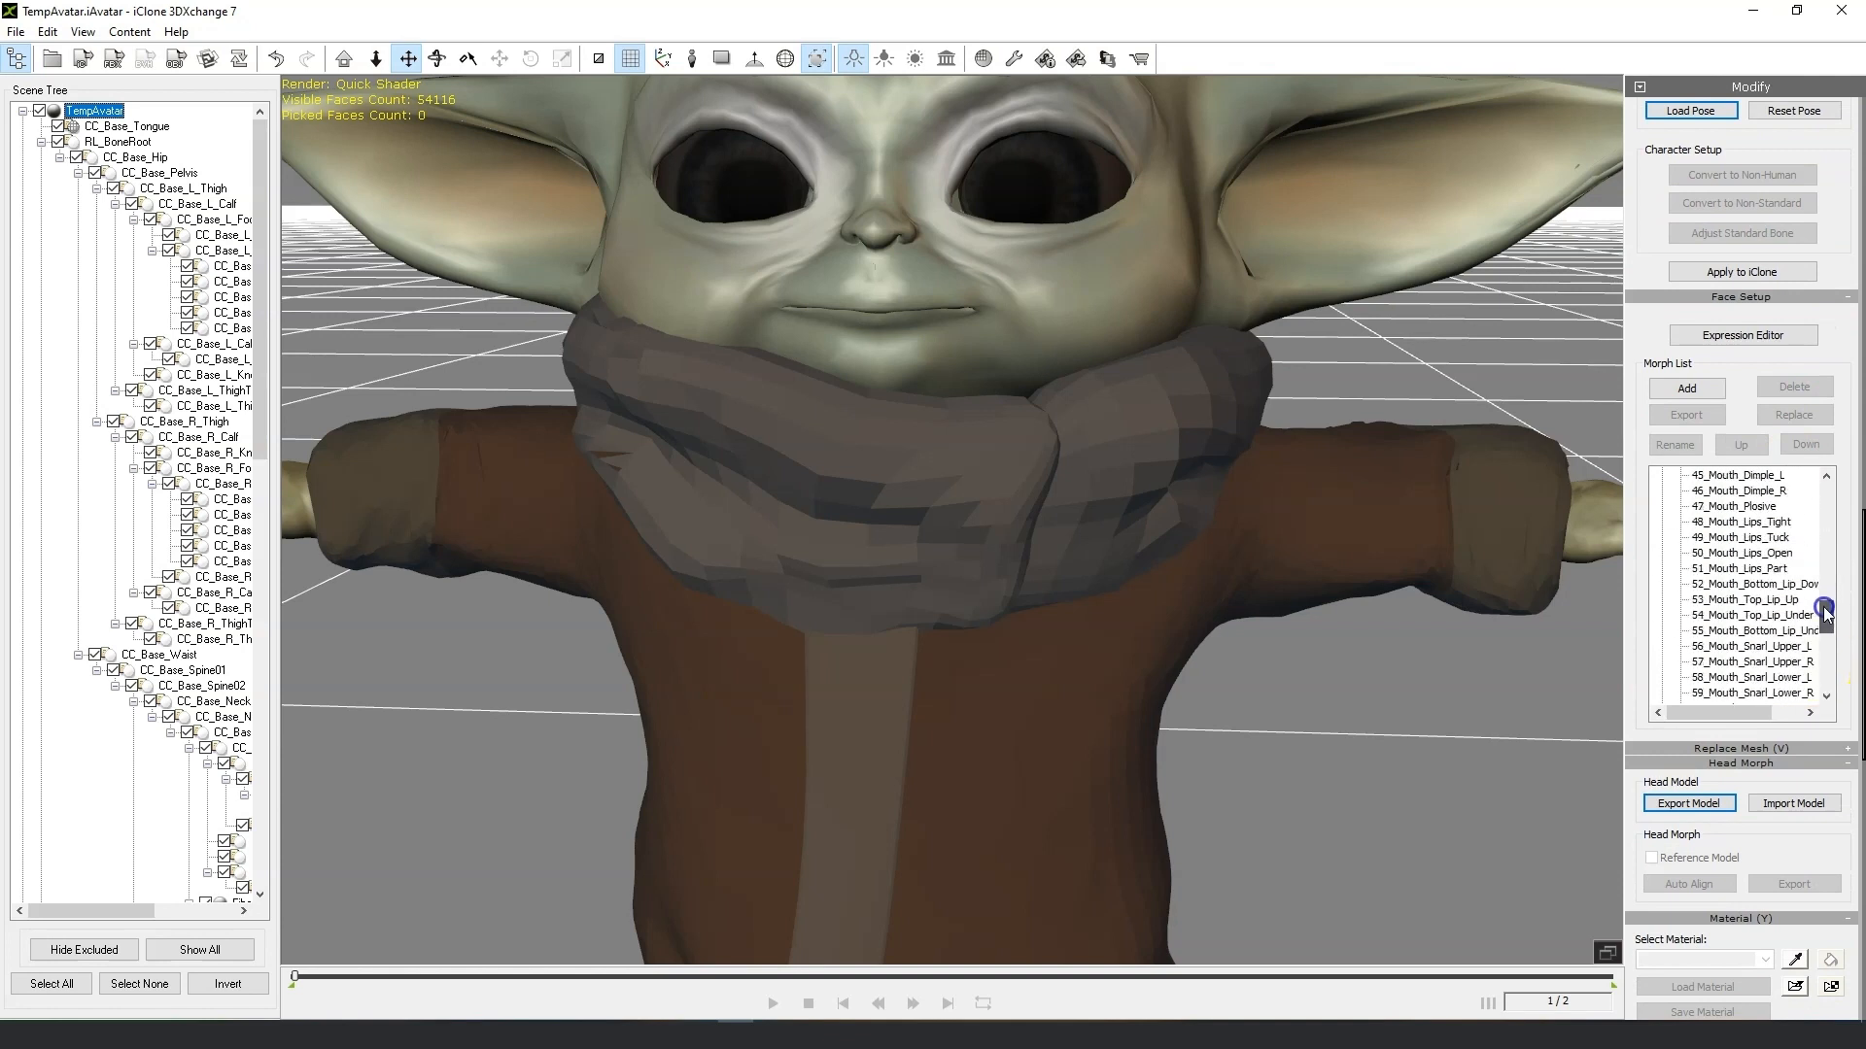
left_click(1791, 600)
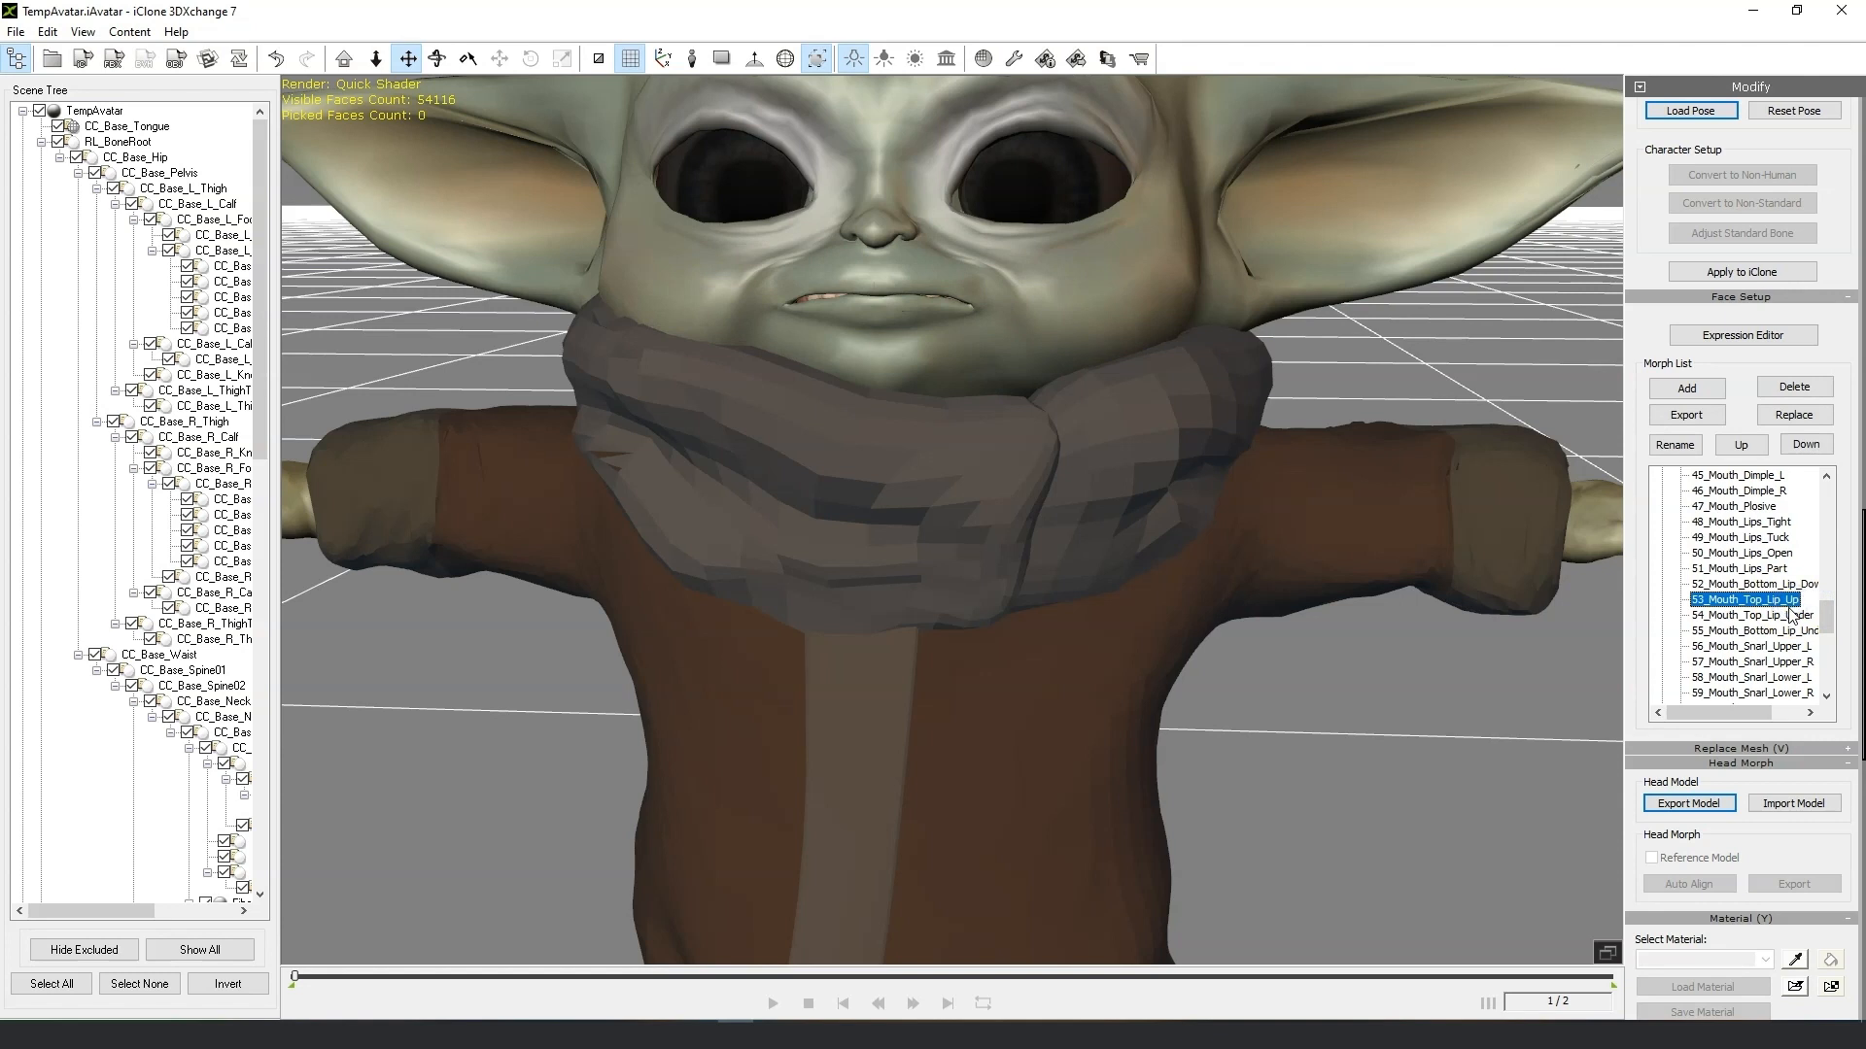
left_click(1789, 611)
left_click(1789, 600)
left_click(1783, 554)
left_click(1746, 525)
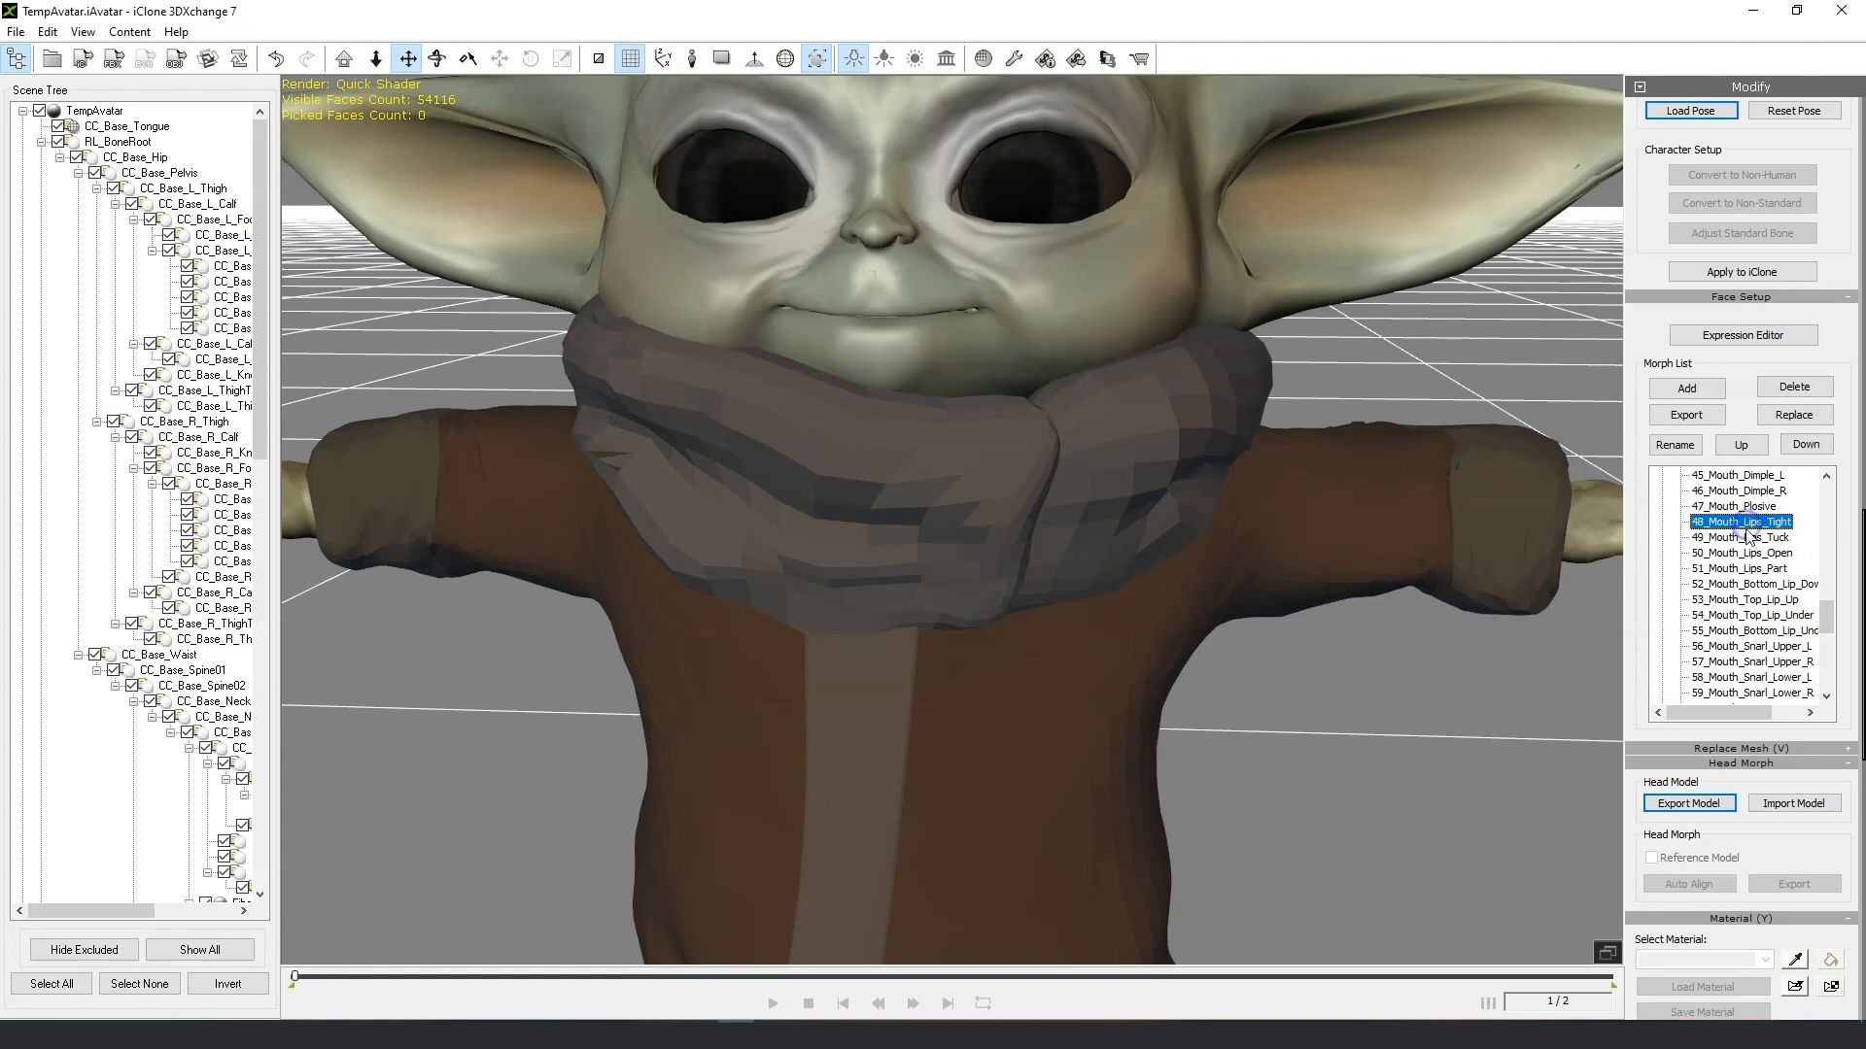
left_click(1773, 507)
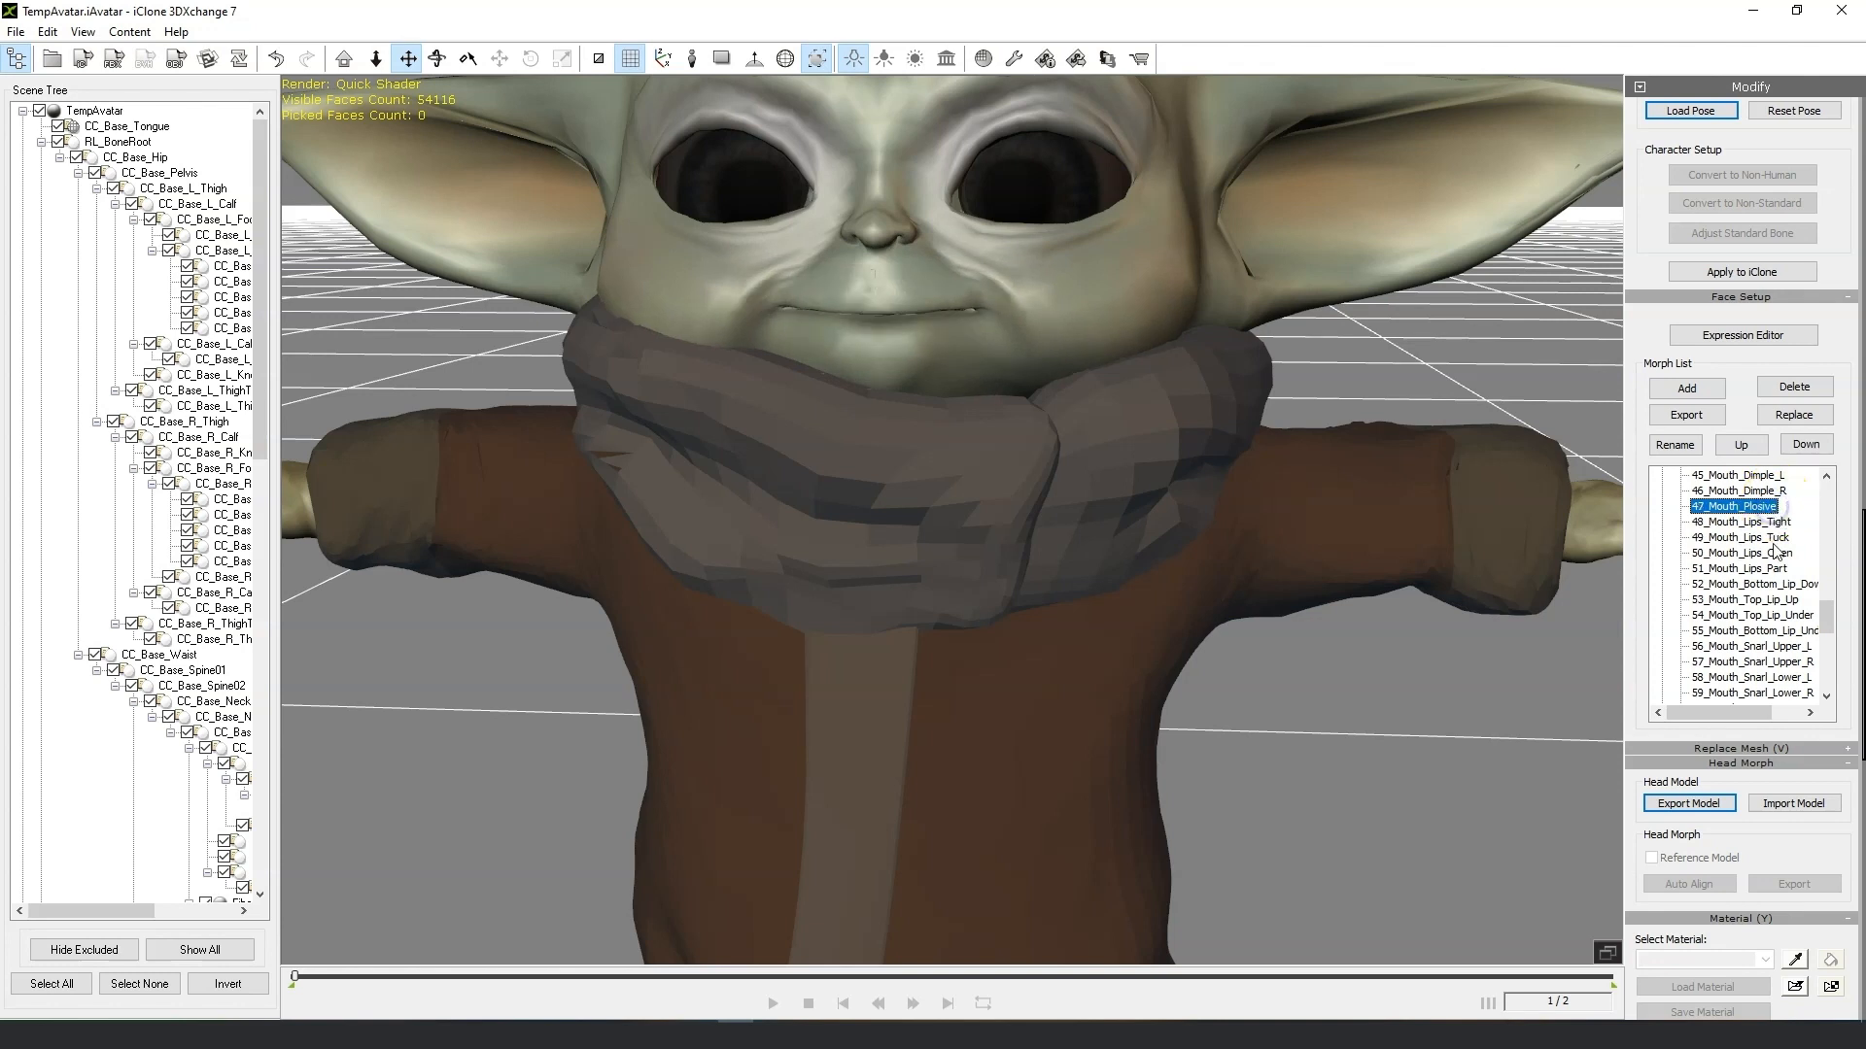
left_click(1793, 601)
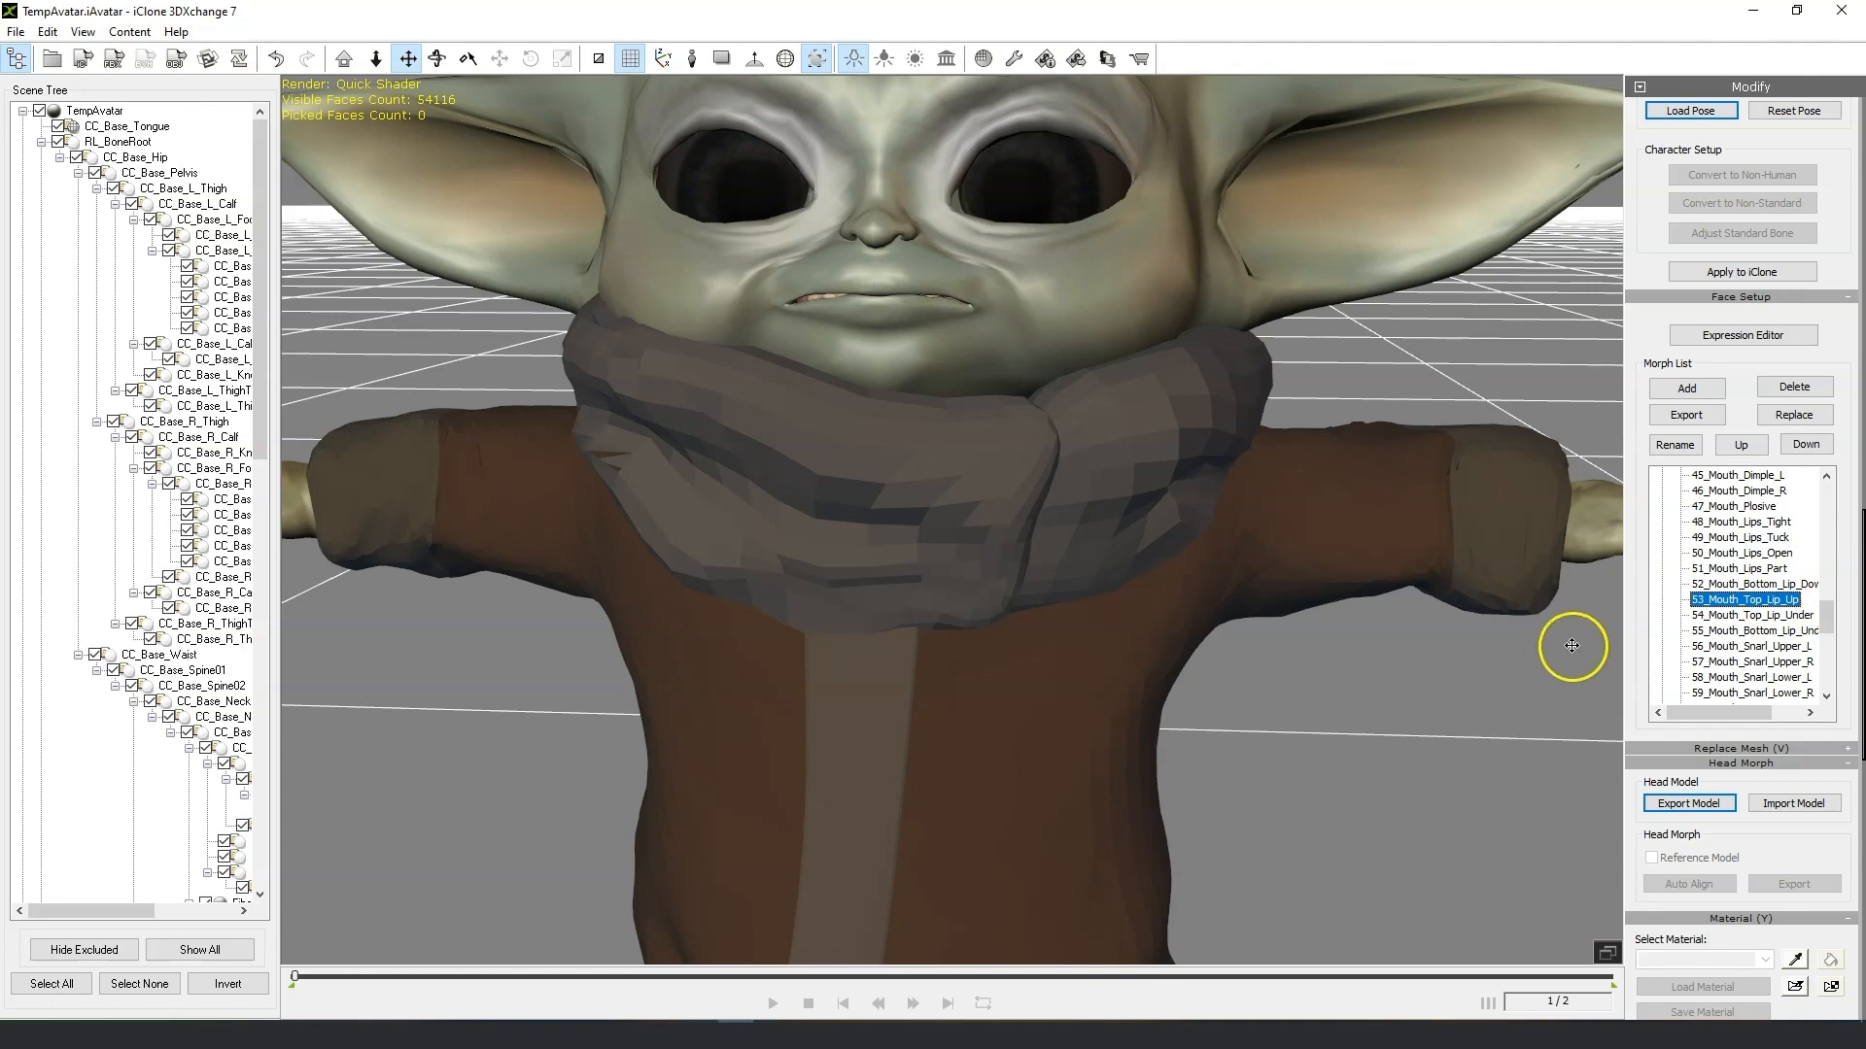
right_click_drag(1383, 638, 1548, 588)
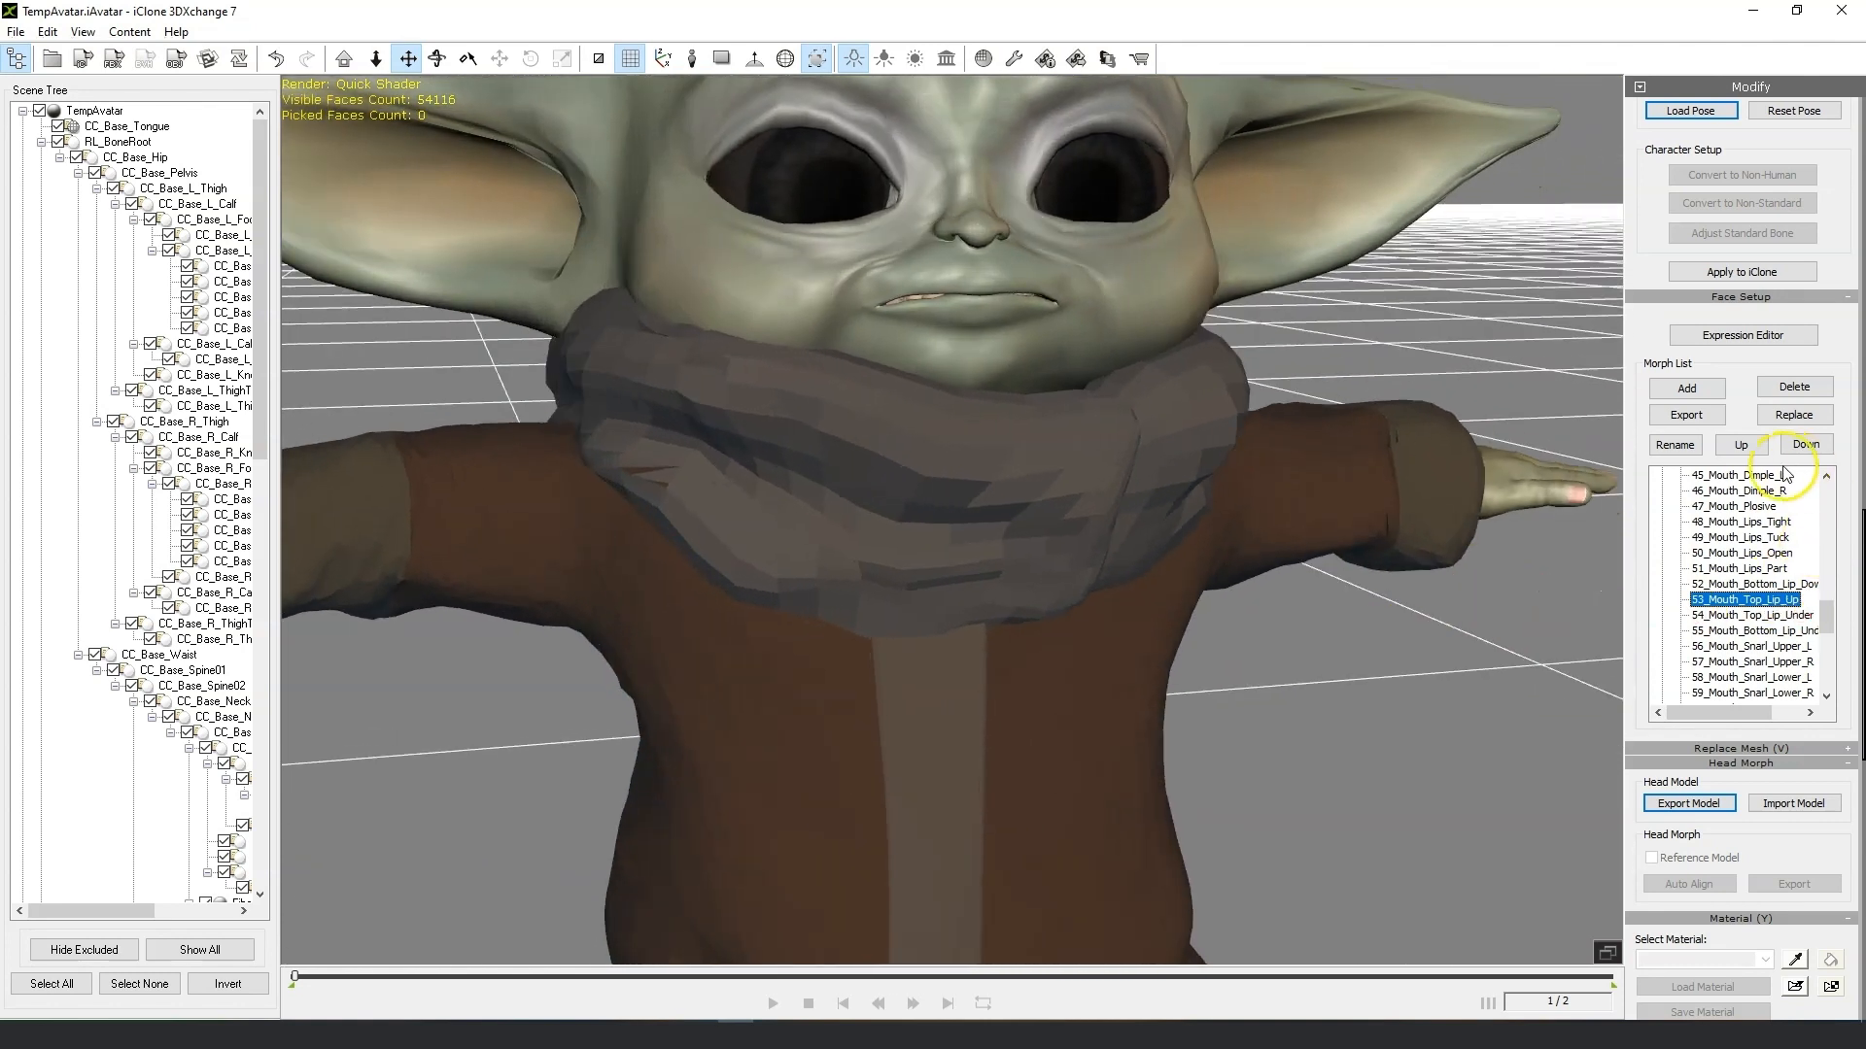
Export the 53_Mouth_Top_Lip_Up morph as an OBJ file into the Morph fix folder.
left_click(1766, 616)
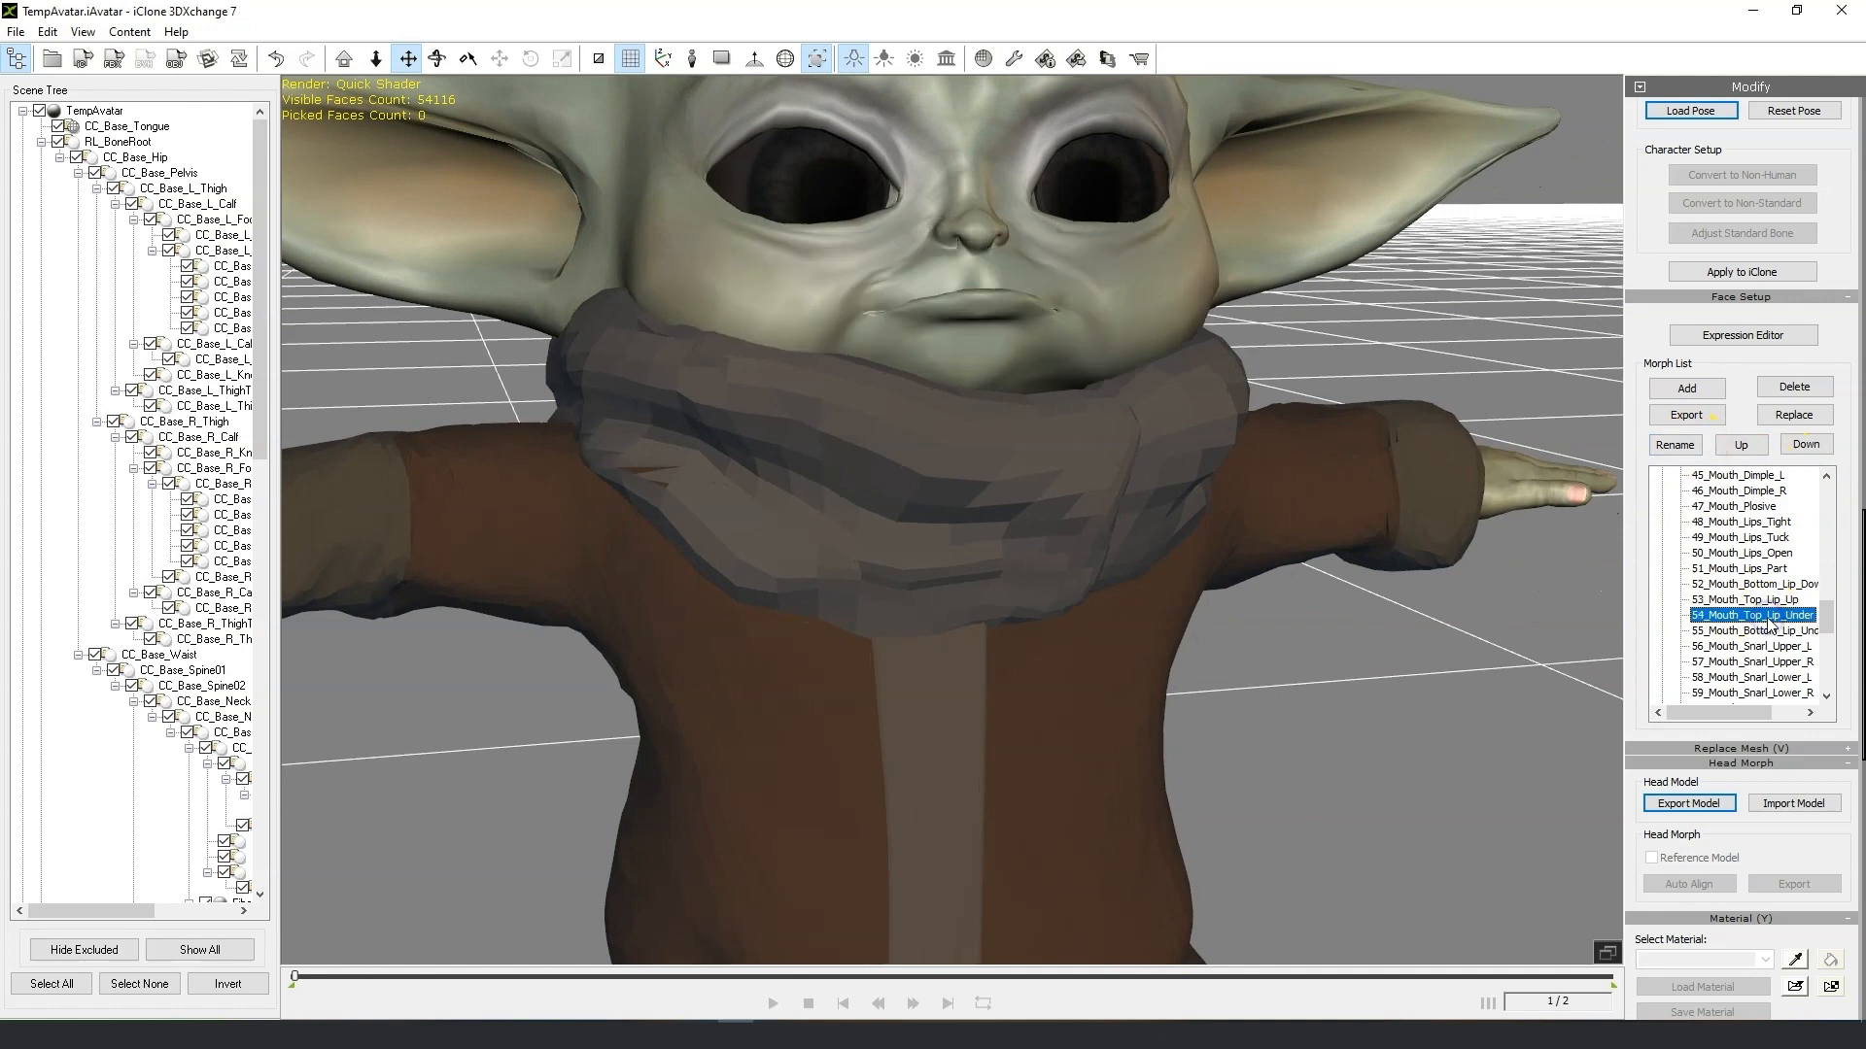
left_click(1763, 601)
left_click(1688, 416)
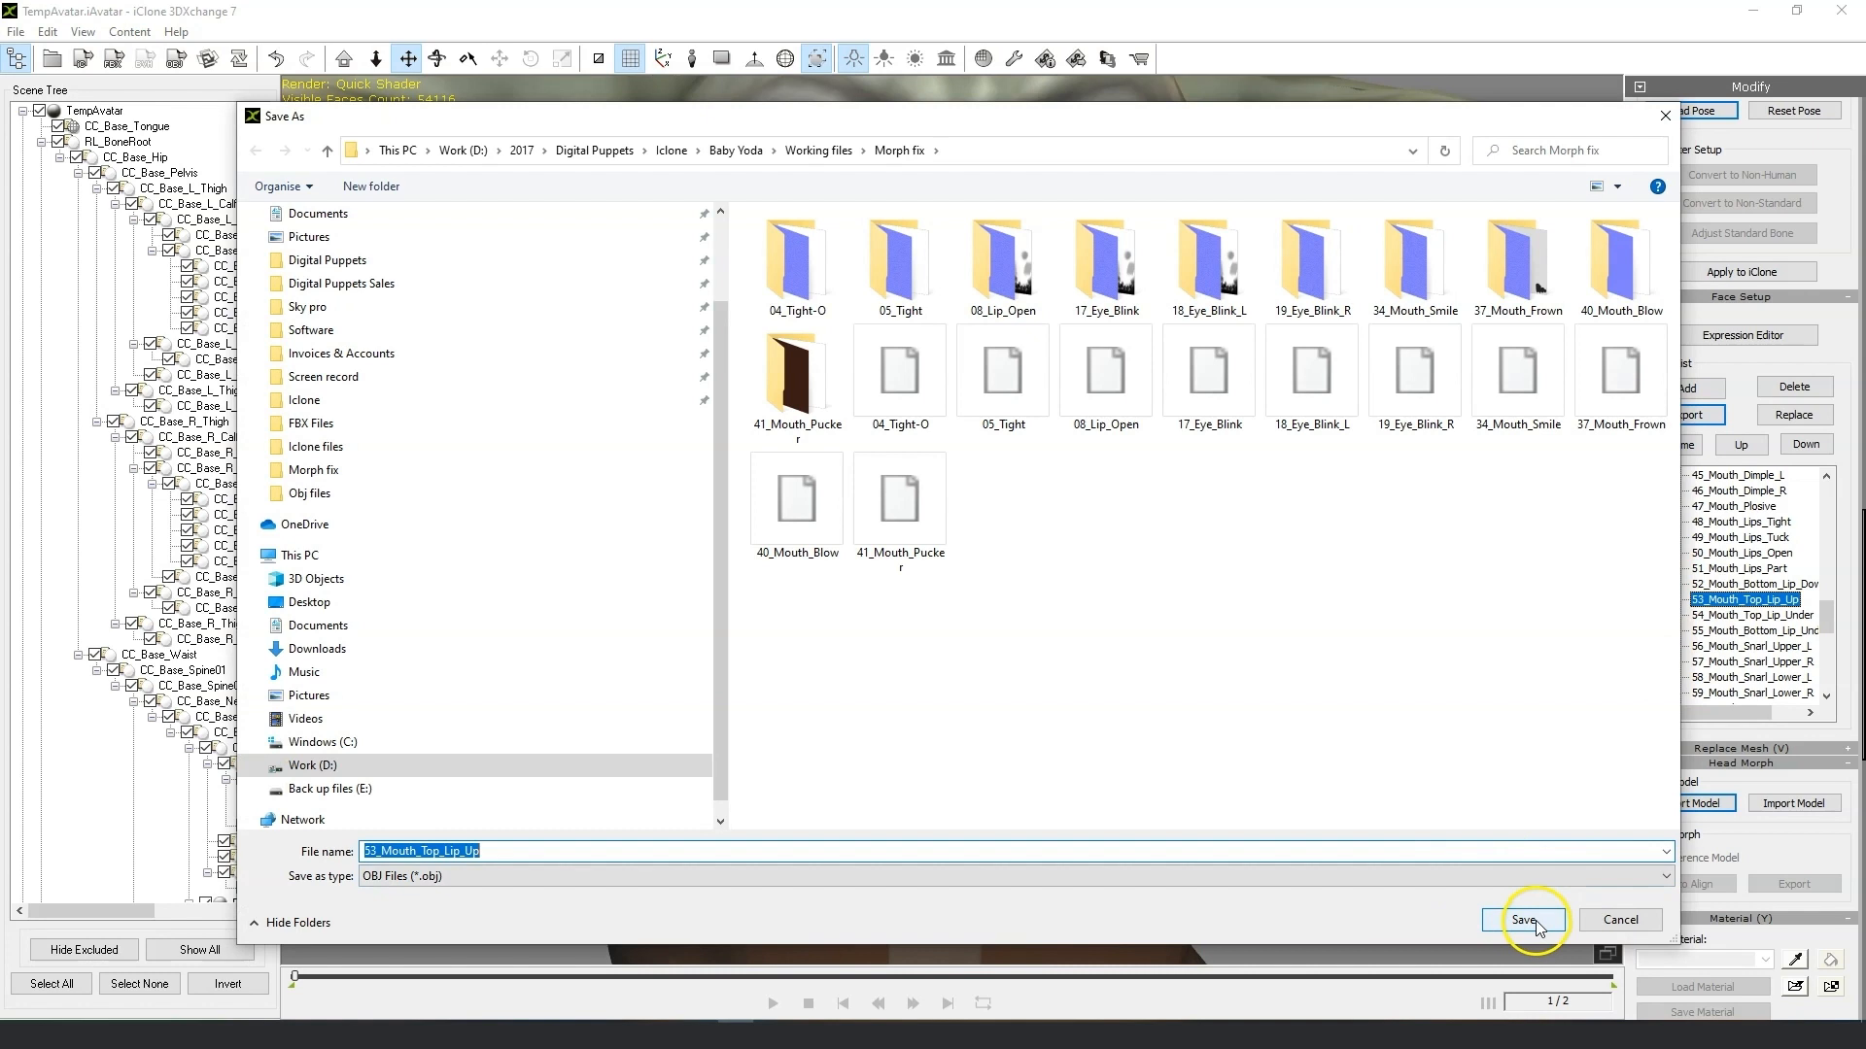
left_click(1523, 920)
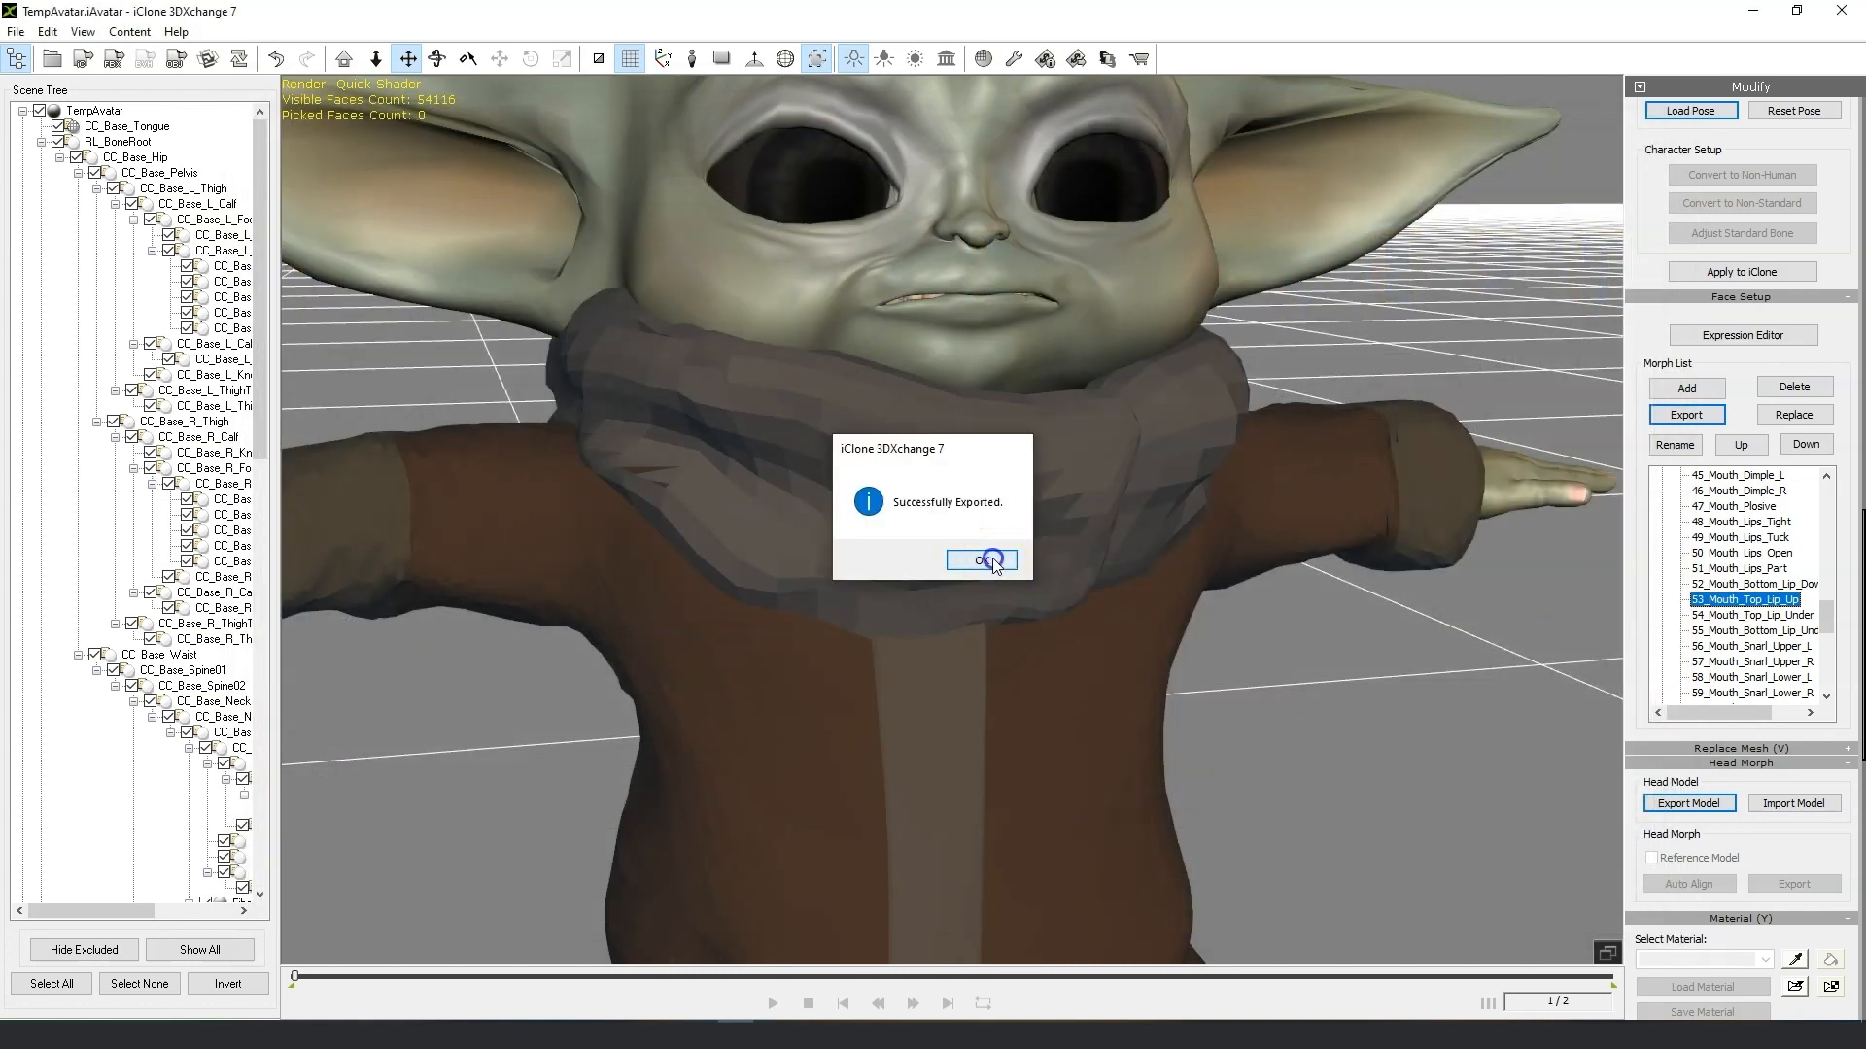
left_click(985, 556)
Export the 54_Mouth_Top_Lip_Under morph as an OBJ file into the Morph fix folder.
left_click(1730, 616)
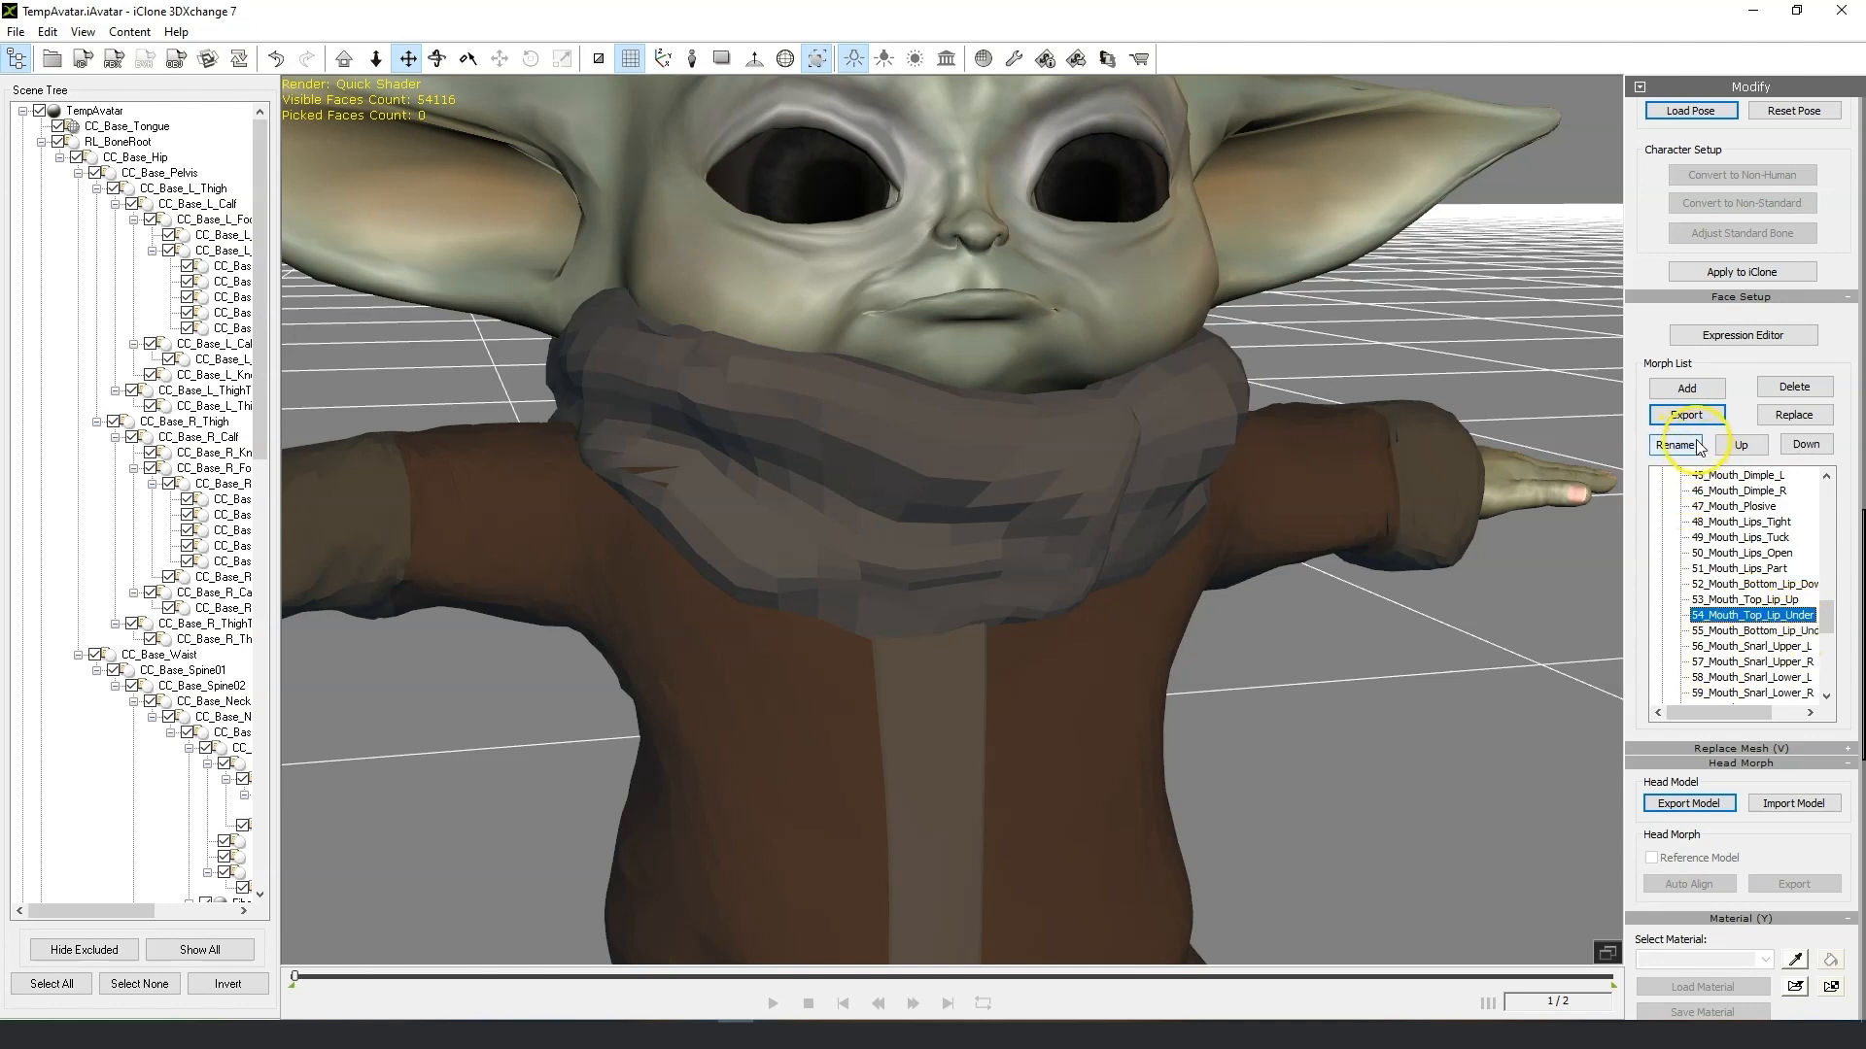
left_click(1687, 415)
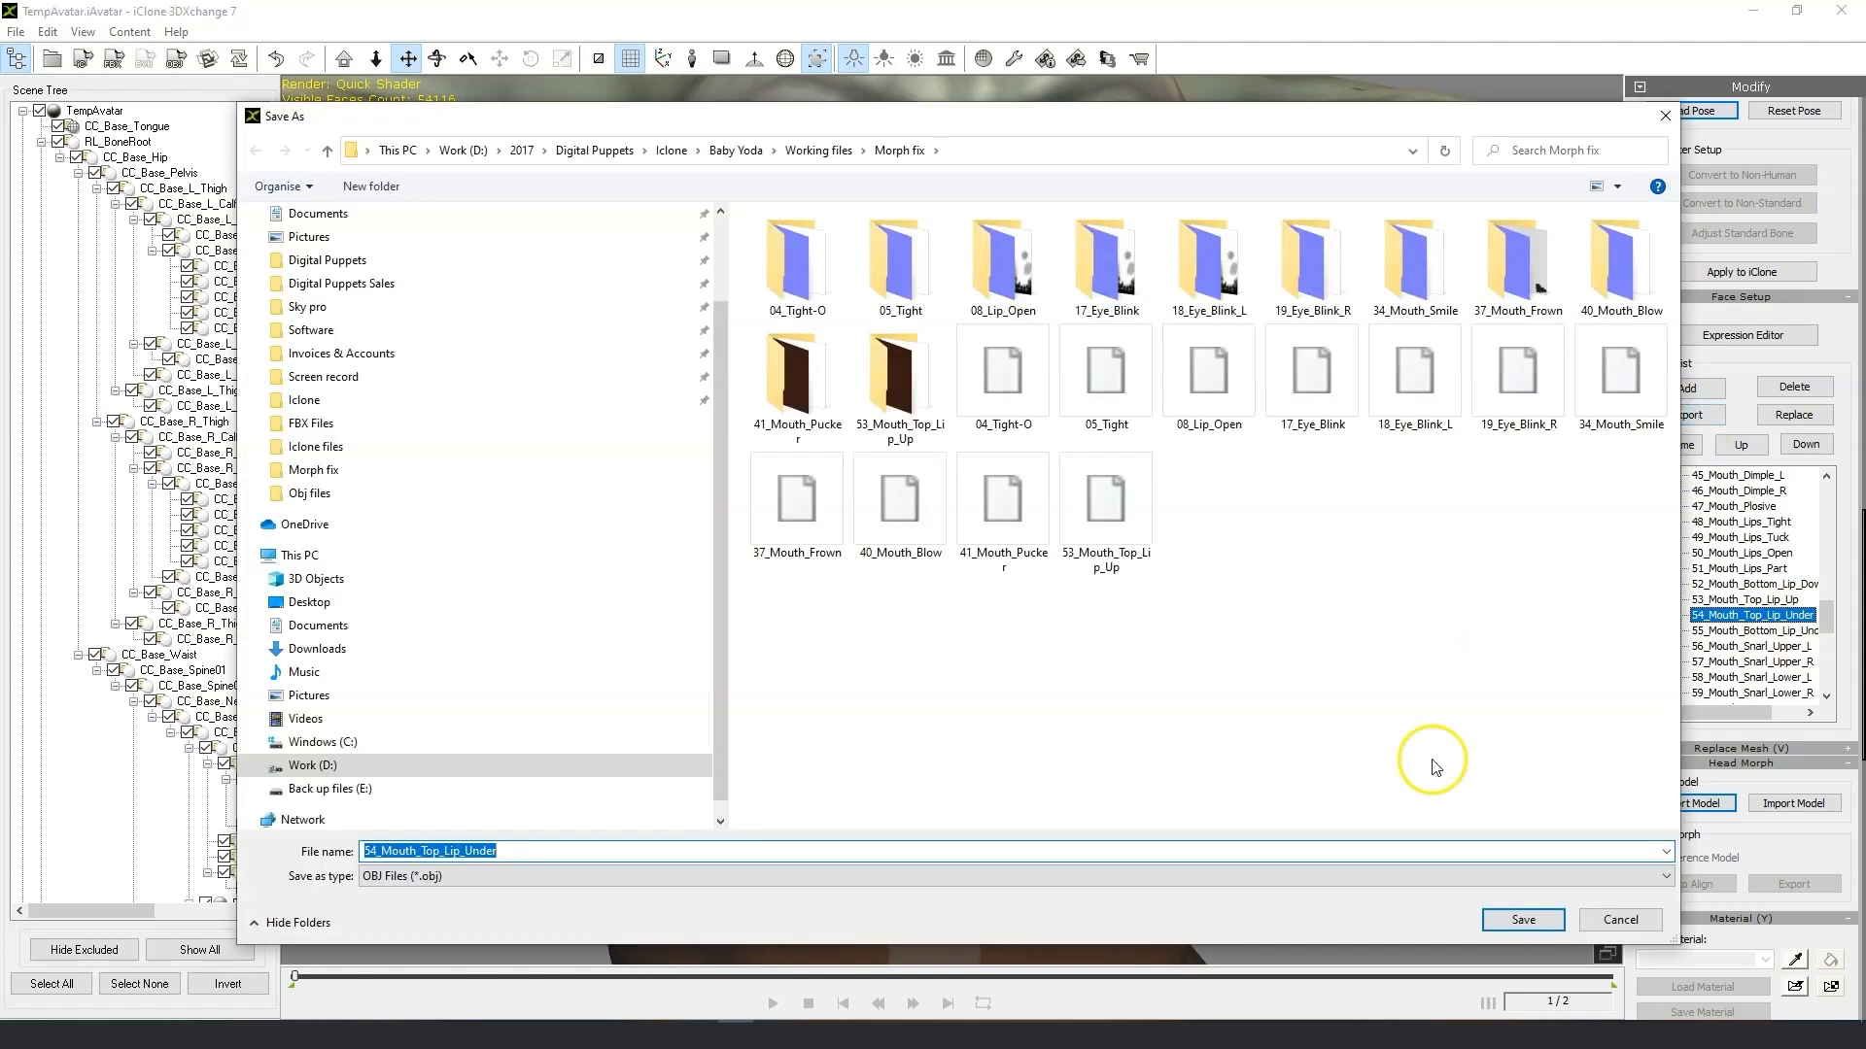
left_click(1524, 923)
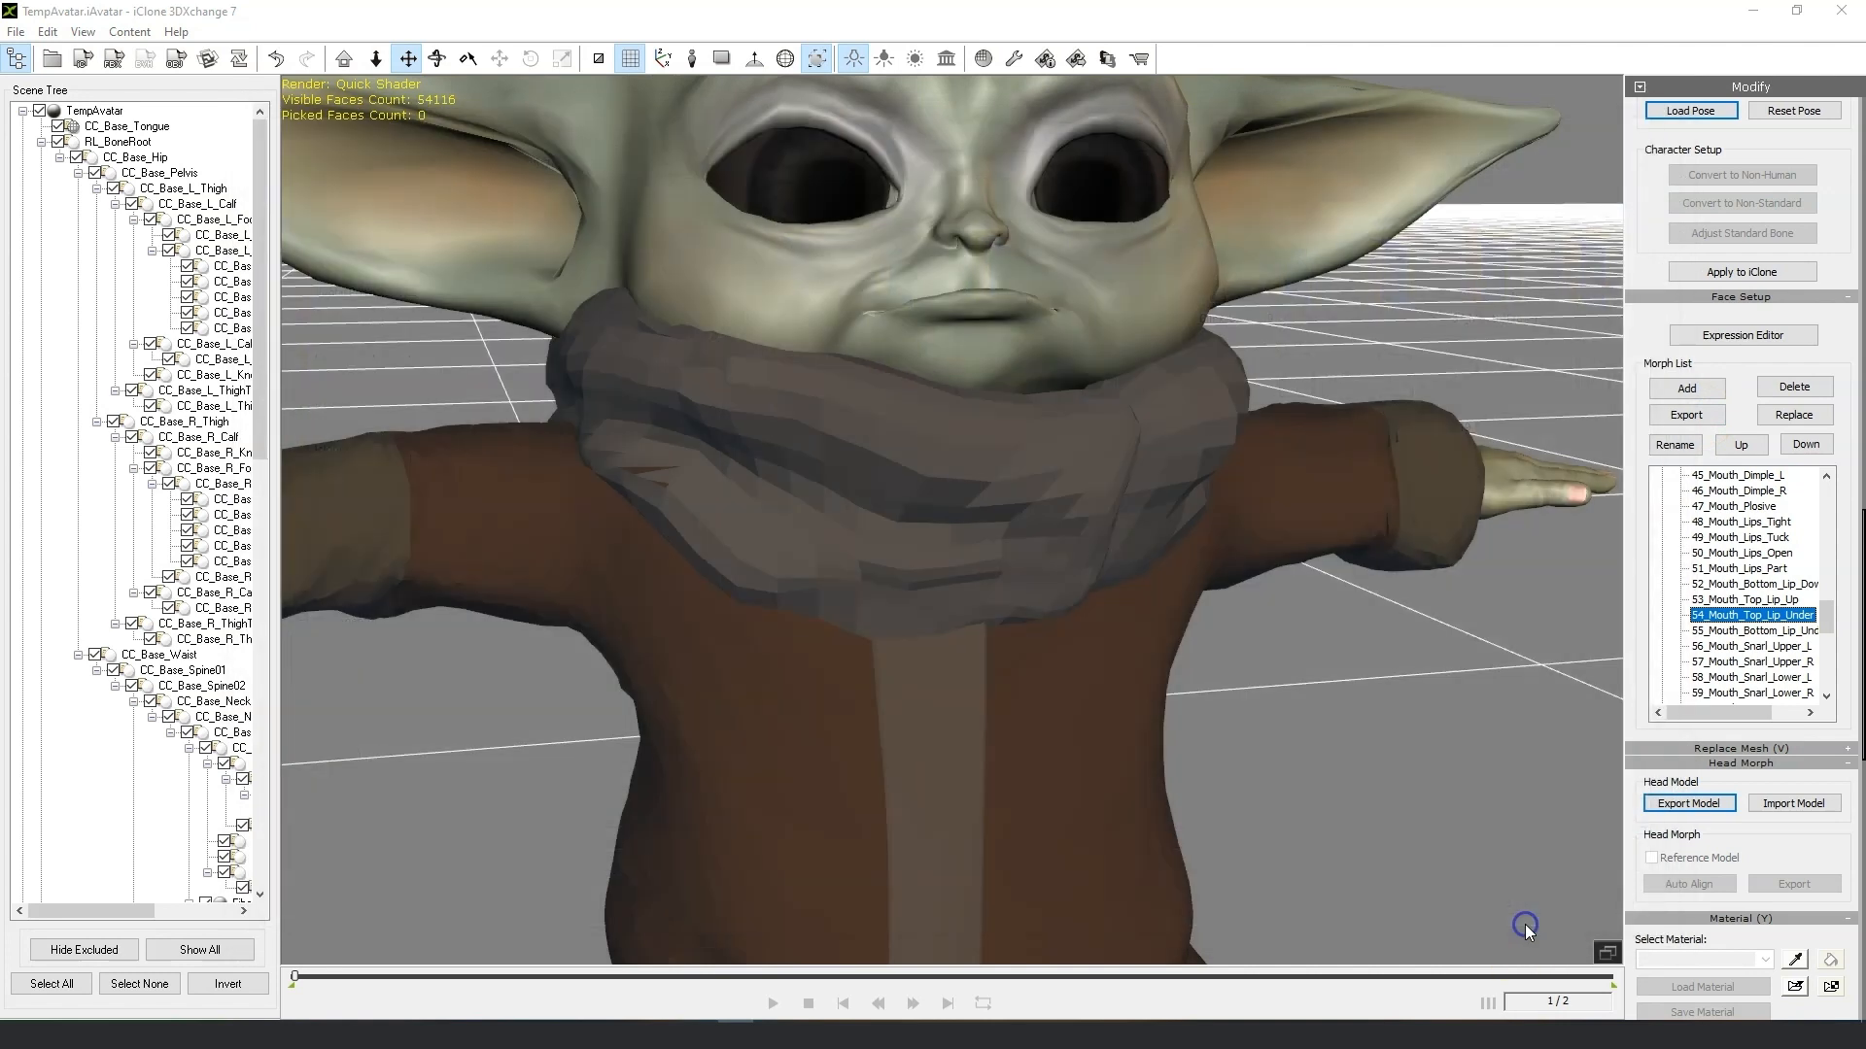
left_click(991, 562)
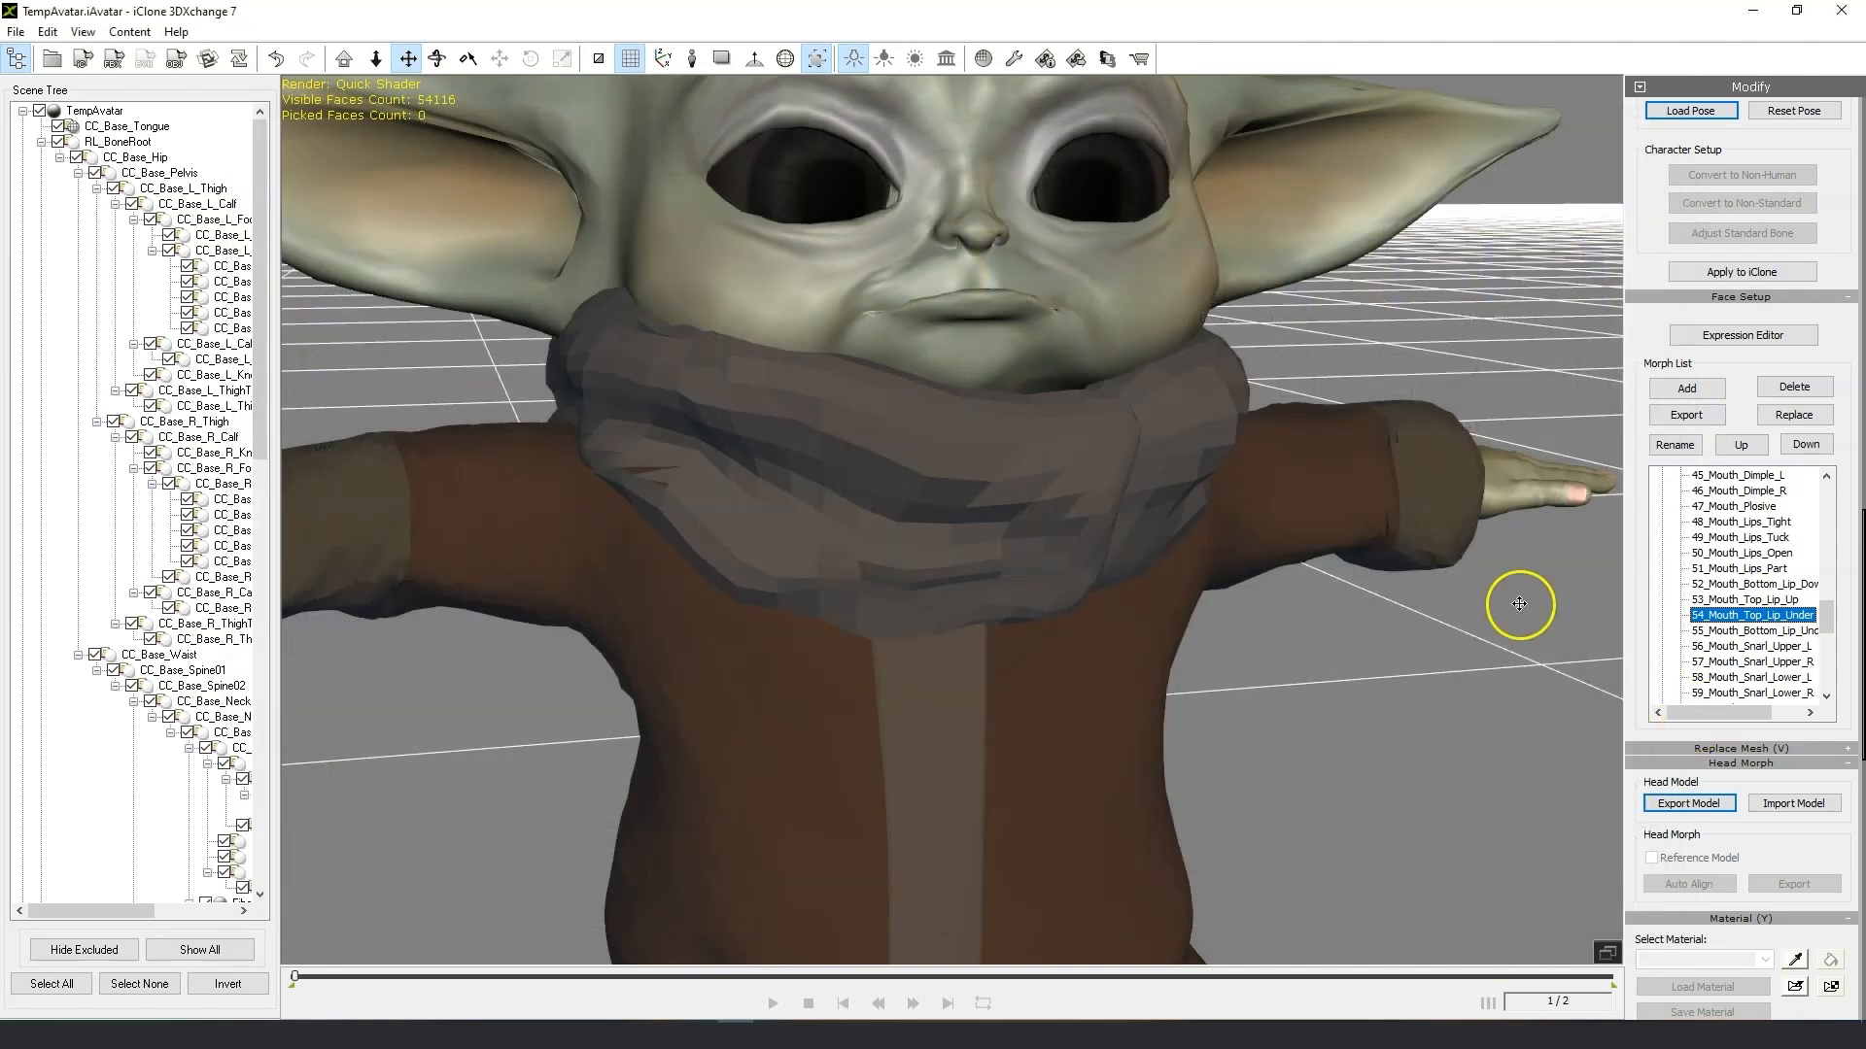
Export the 55_Mouth_Bottom_Lip_Under morph as an OBJ file into the Morph fix folder.
left_click(1734, 632)
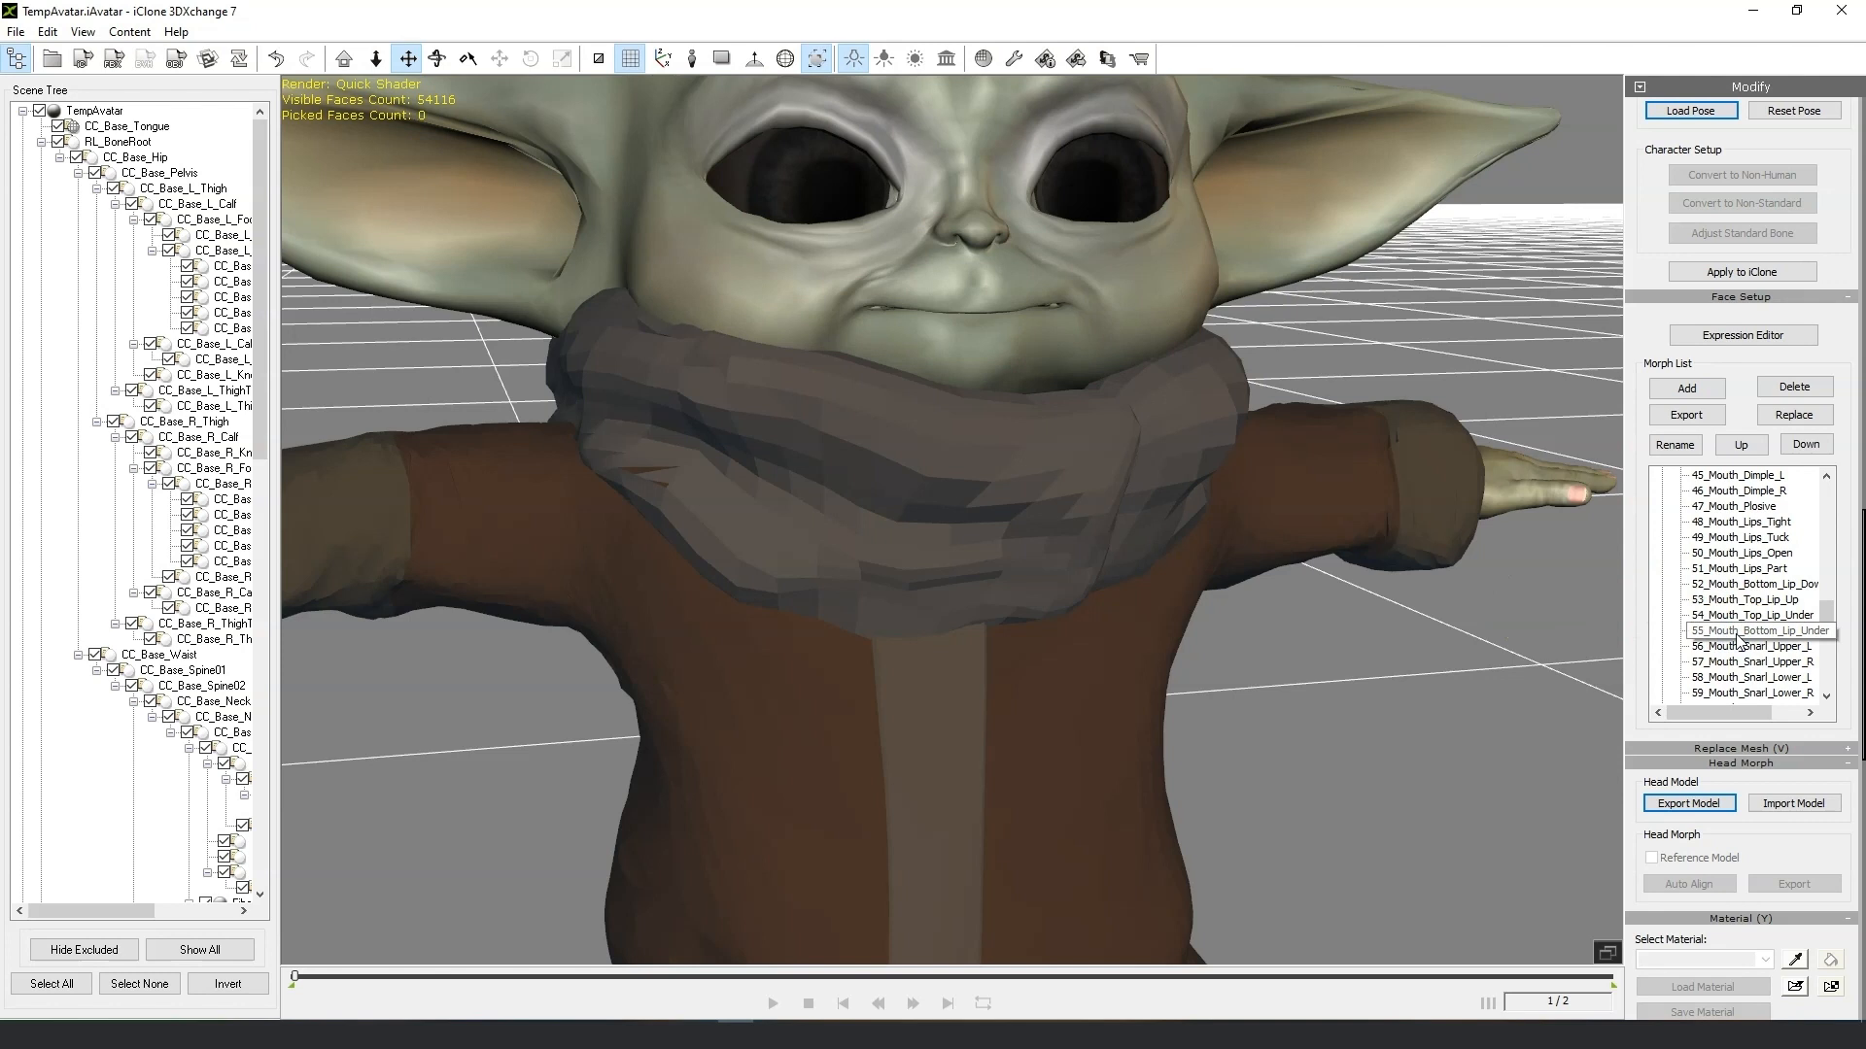
right_click_drag(1287, 671, 1215, 716)
scroll(778, 437, "up", 5)
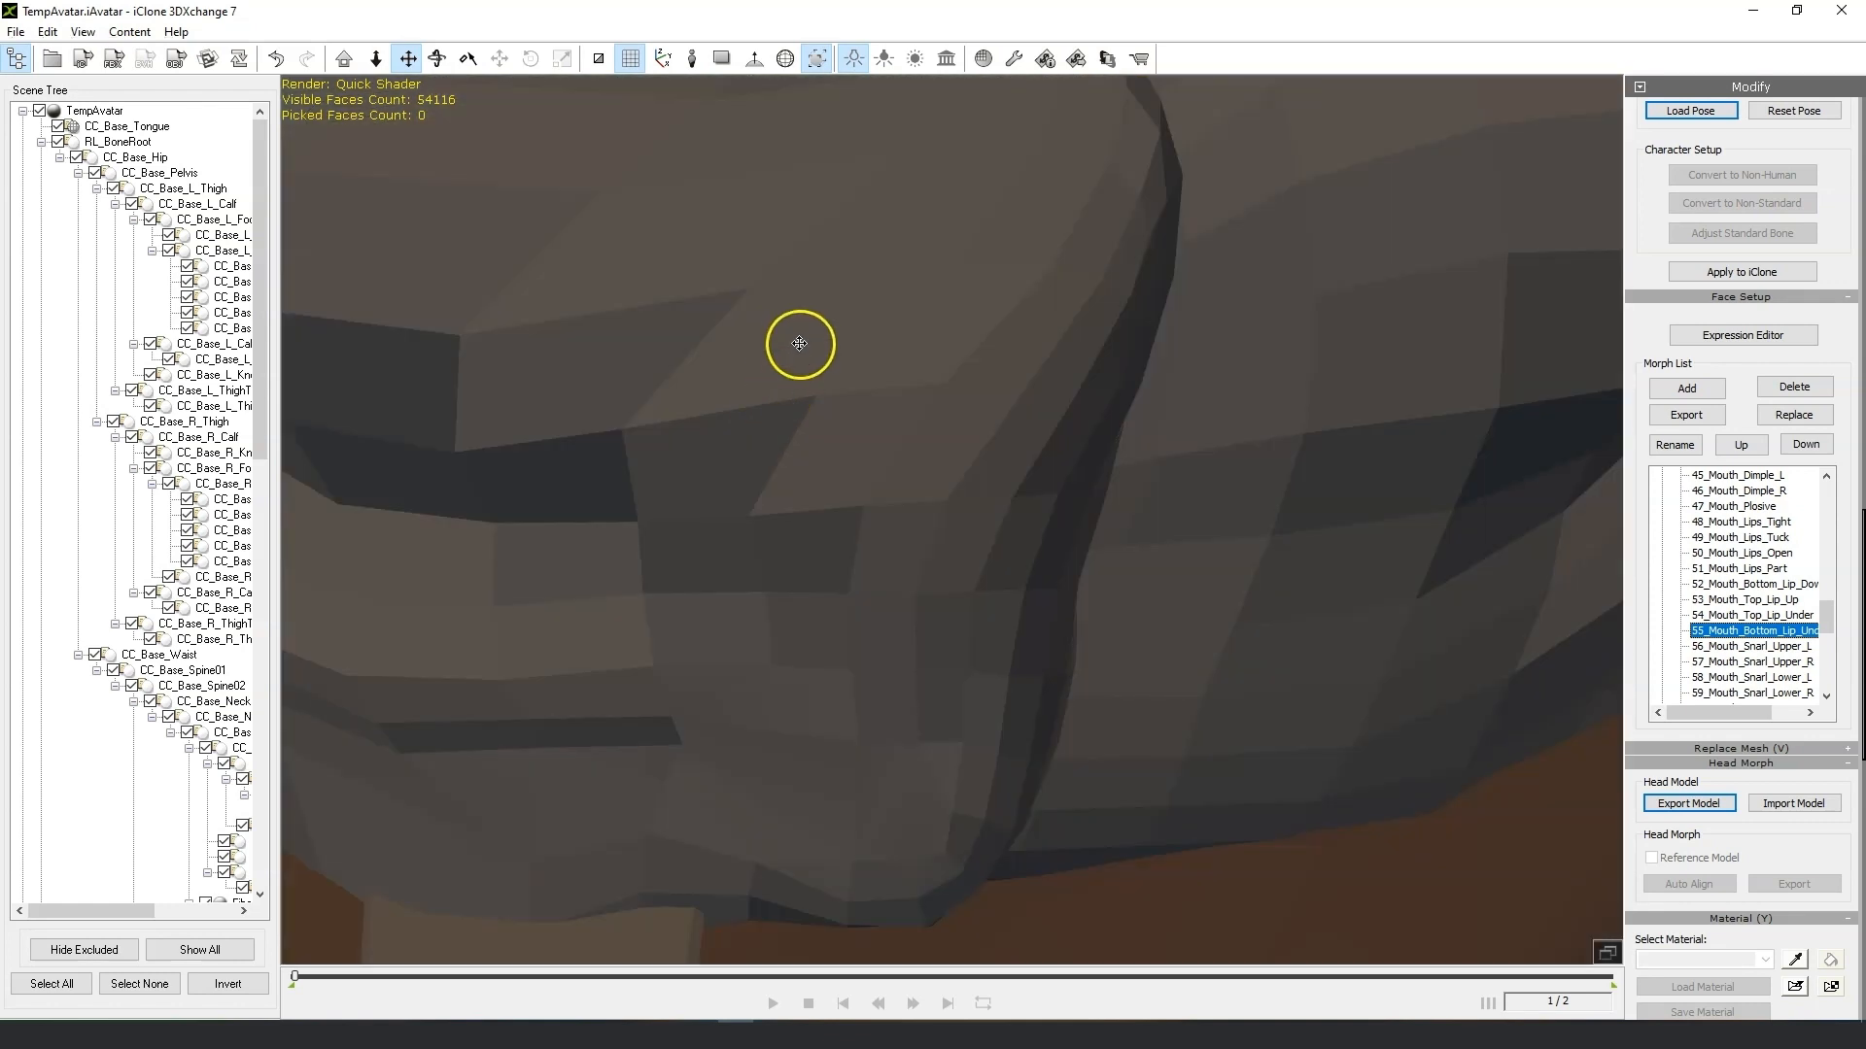
scroll(799, 343, "down", 5)
right_click_drag(770, 400, 971, 404)
scroll(986, 438, "down", 5)
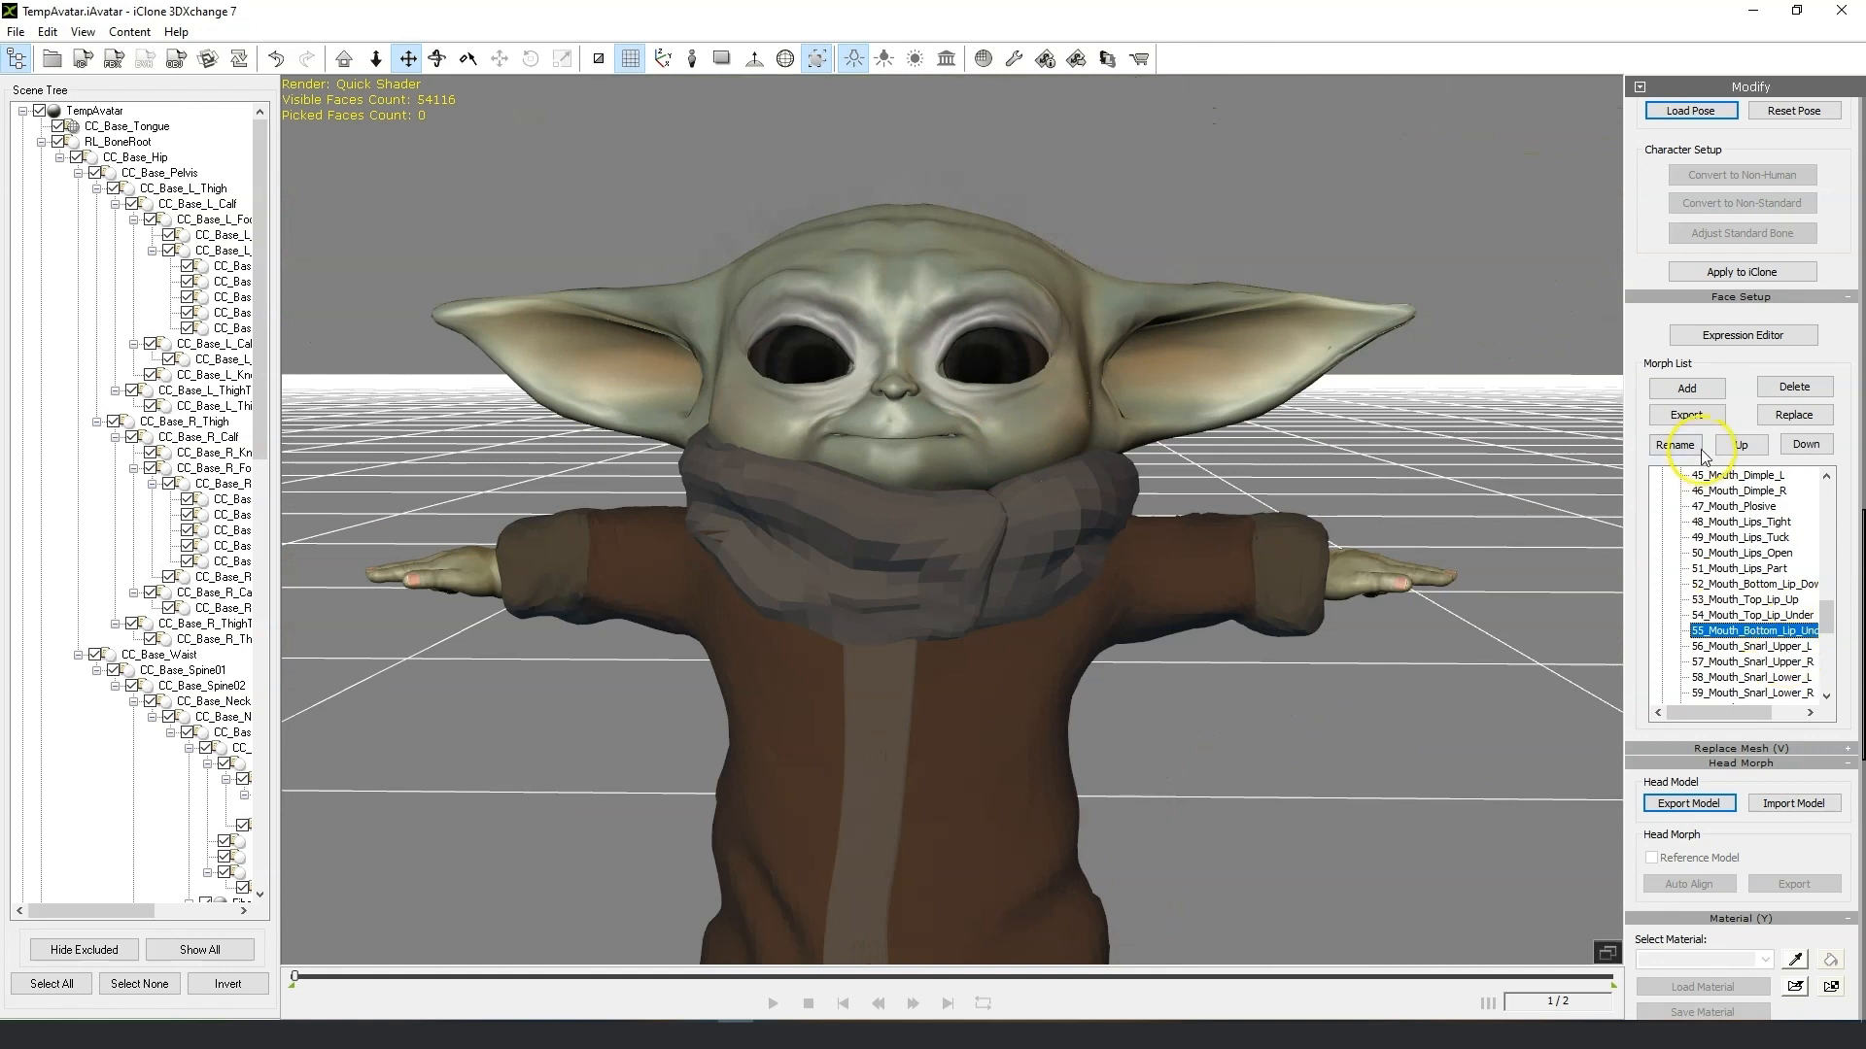
left_click(1699, 418)
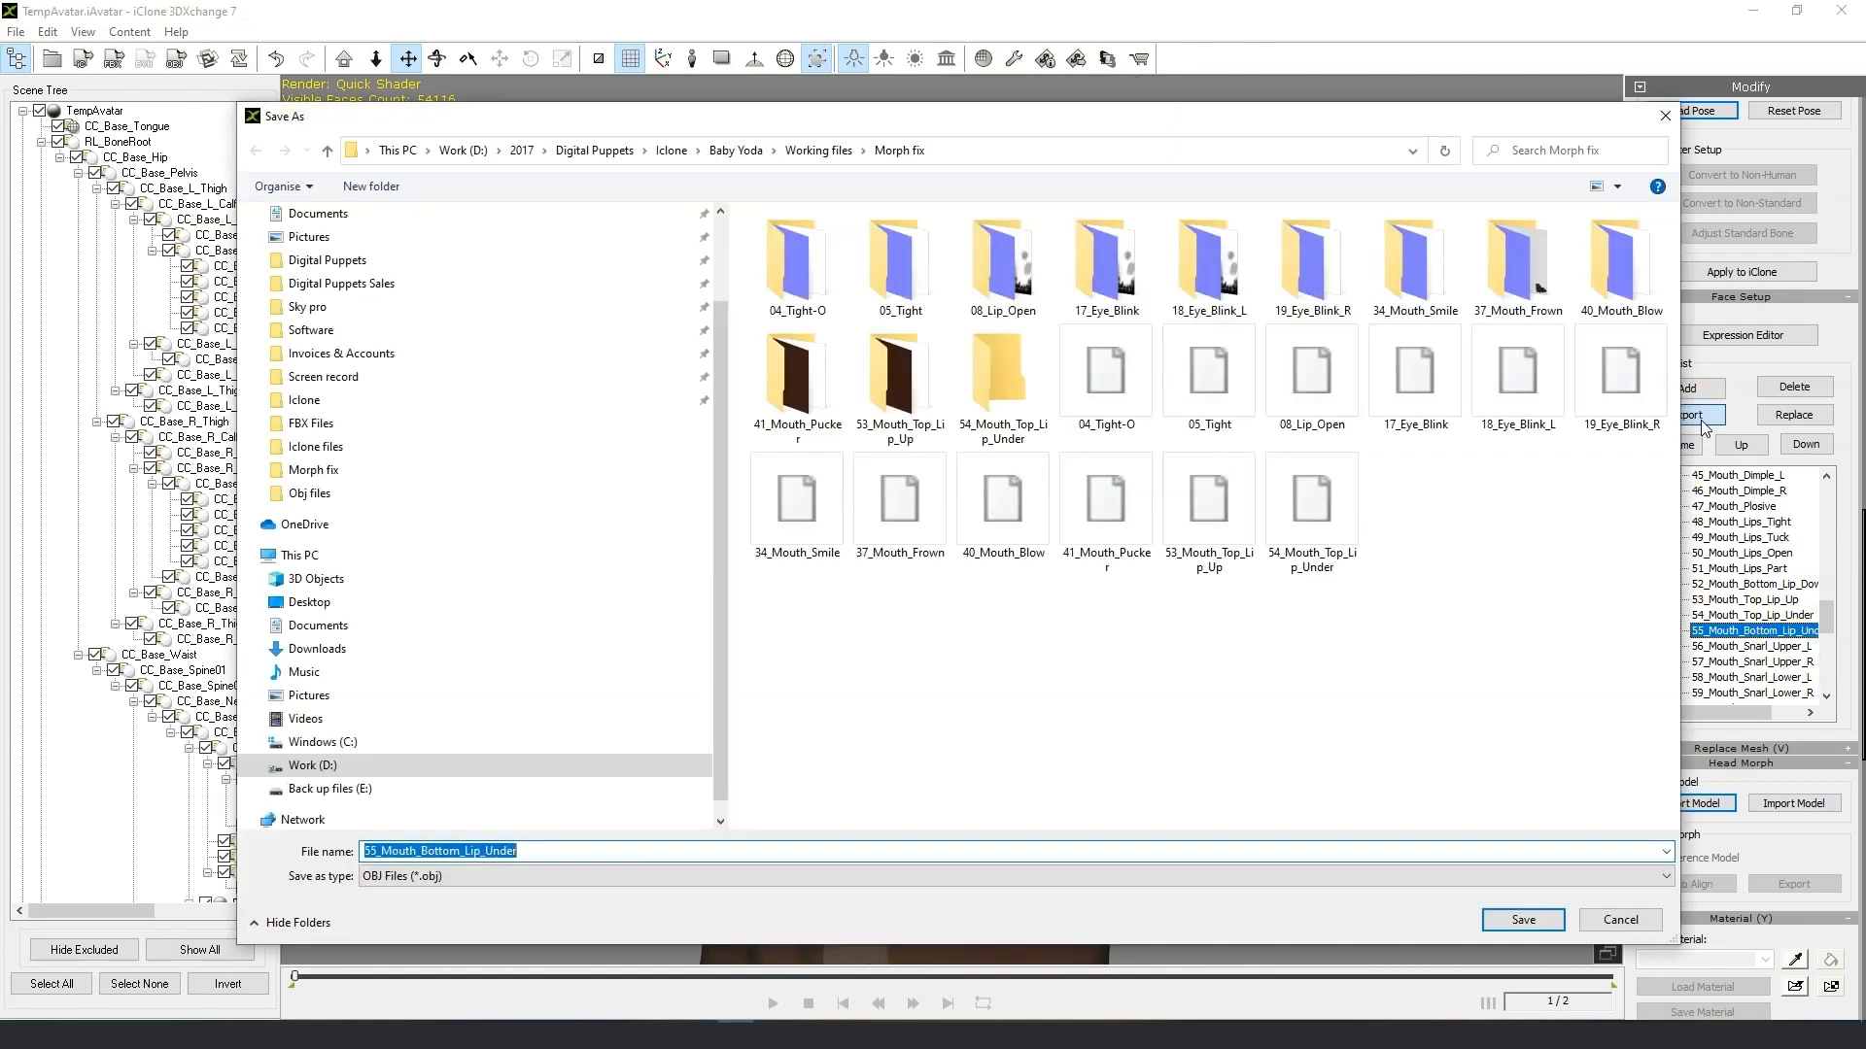
left_click(1523, 920)
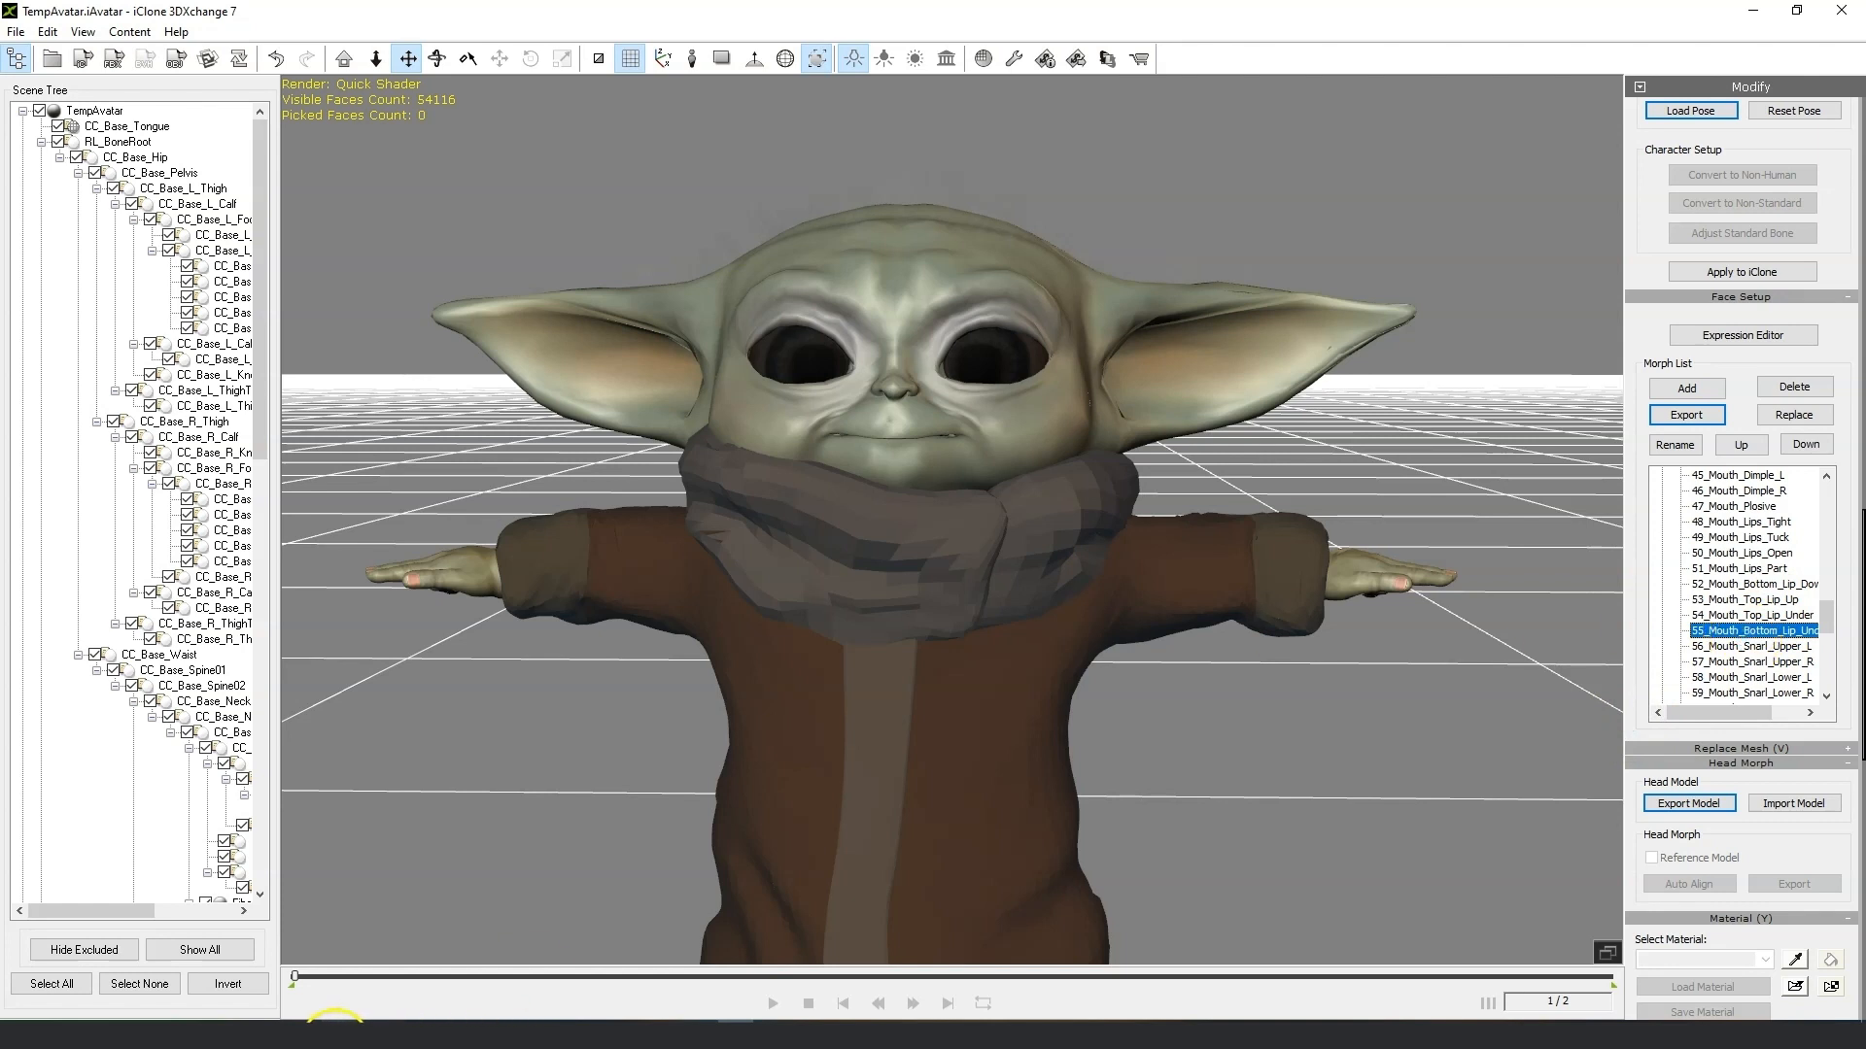
Switch to ZBrush and import the 53_Mouth_Top_Lip_Up OBJ from the Morph fix folder.
left_click(331, 1032)
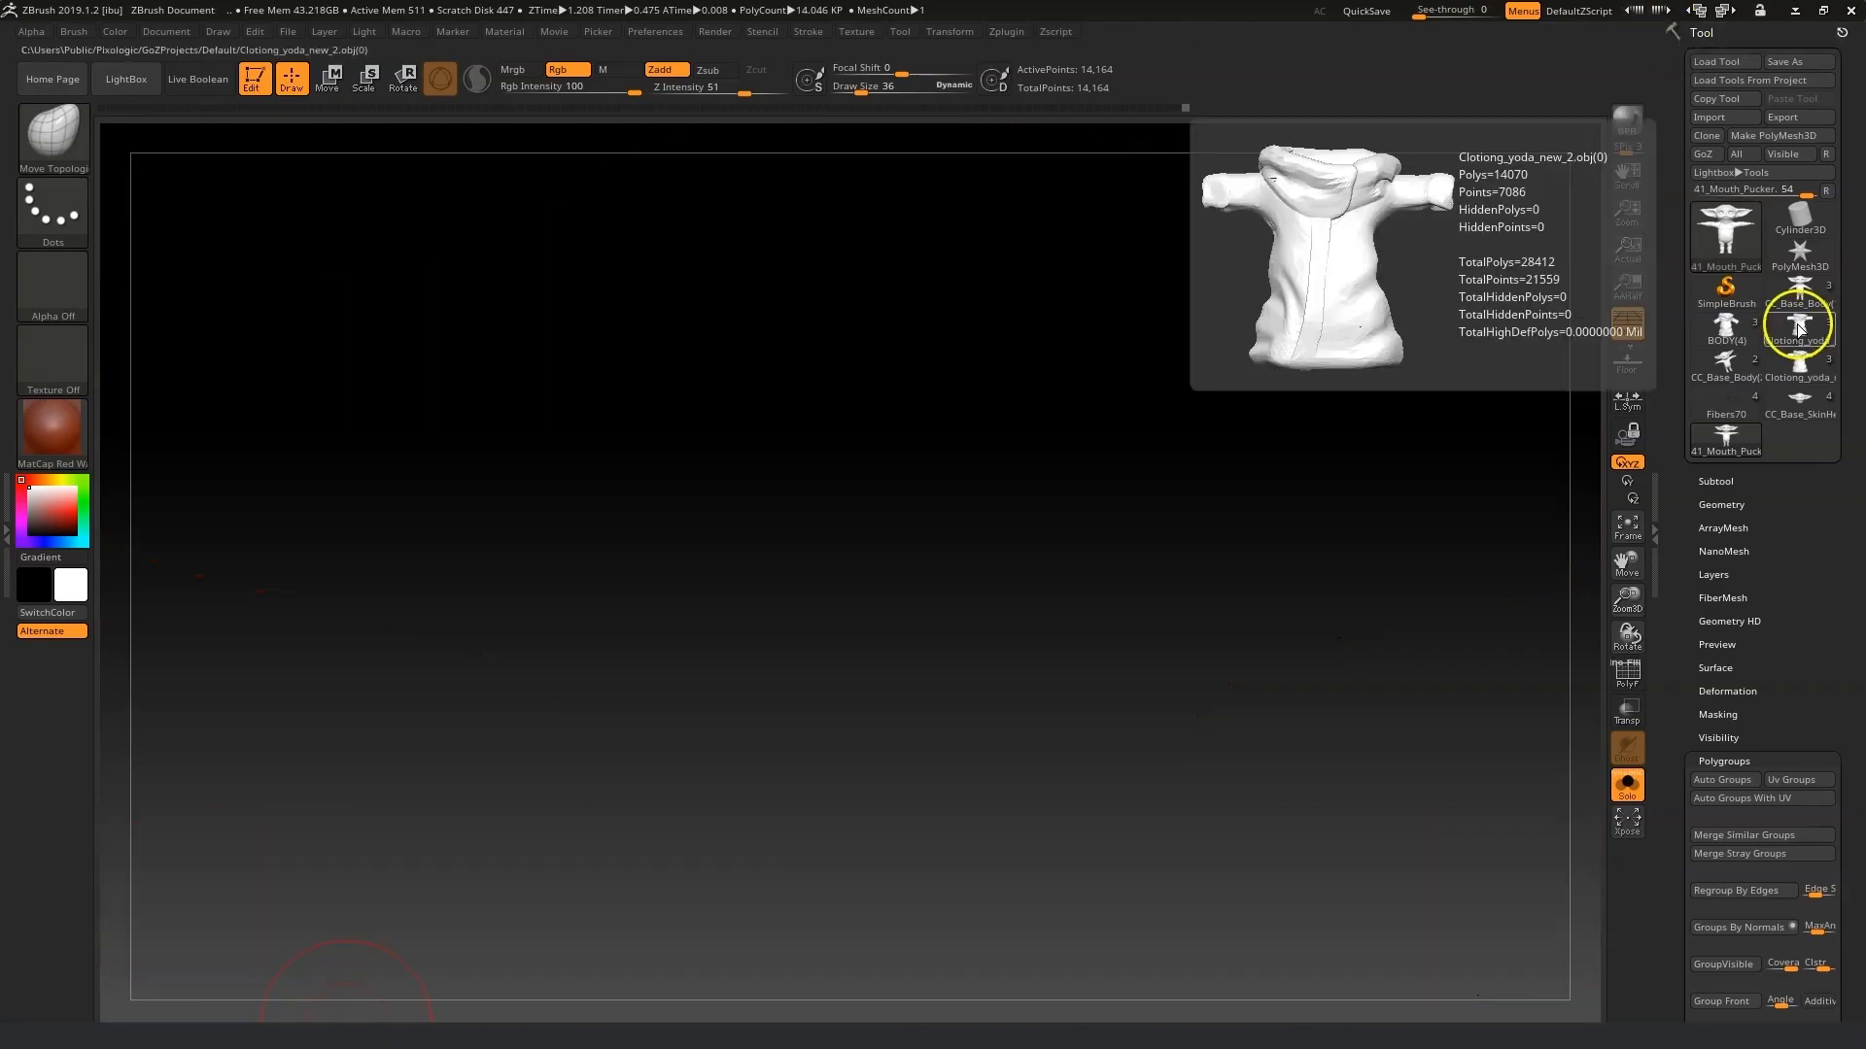
left_click(1718, 118)
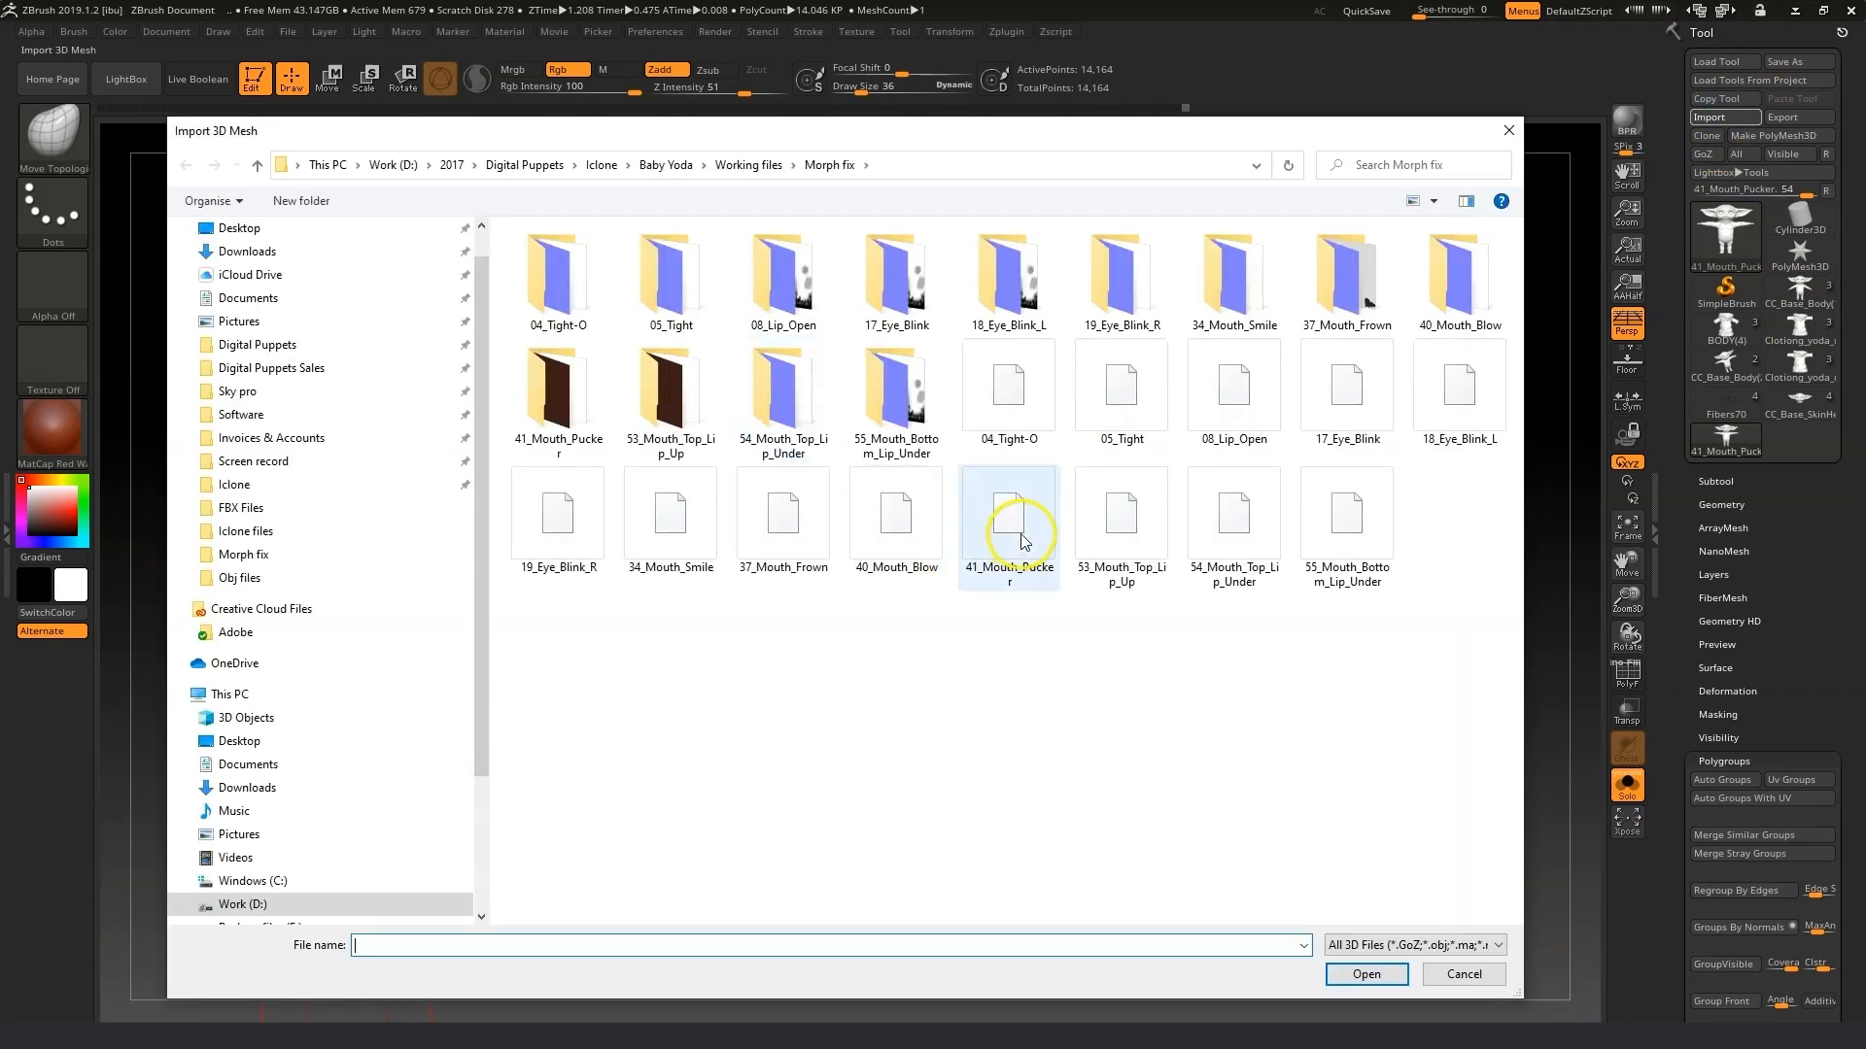
left_click(1093, 510)
left_click(1358, 974)
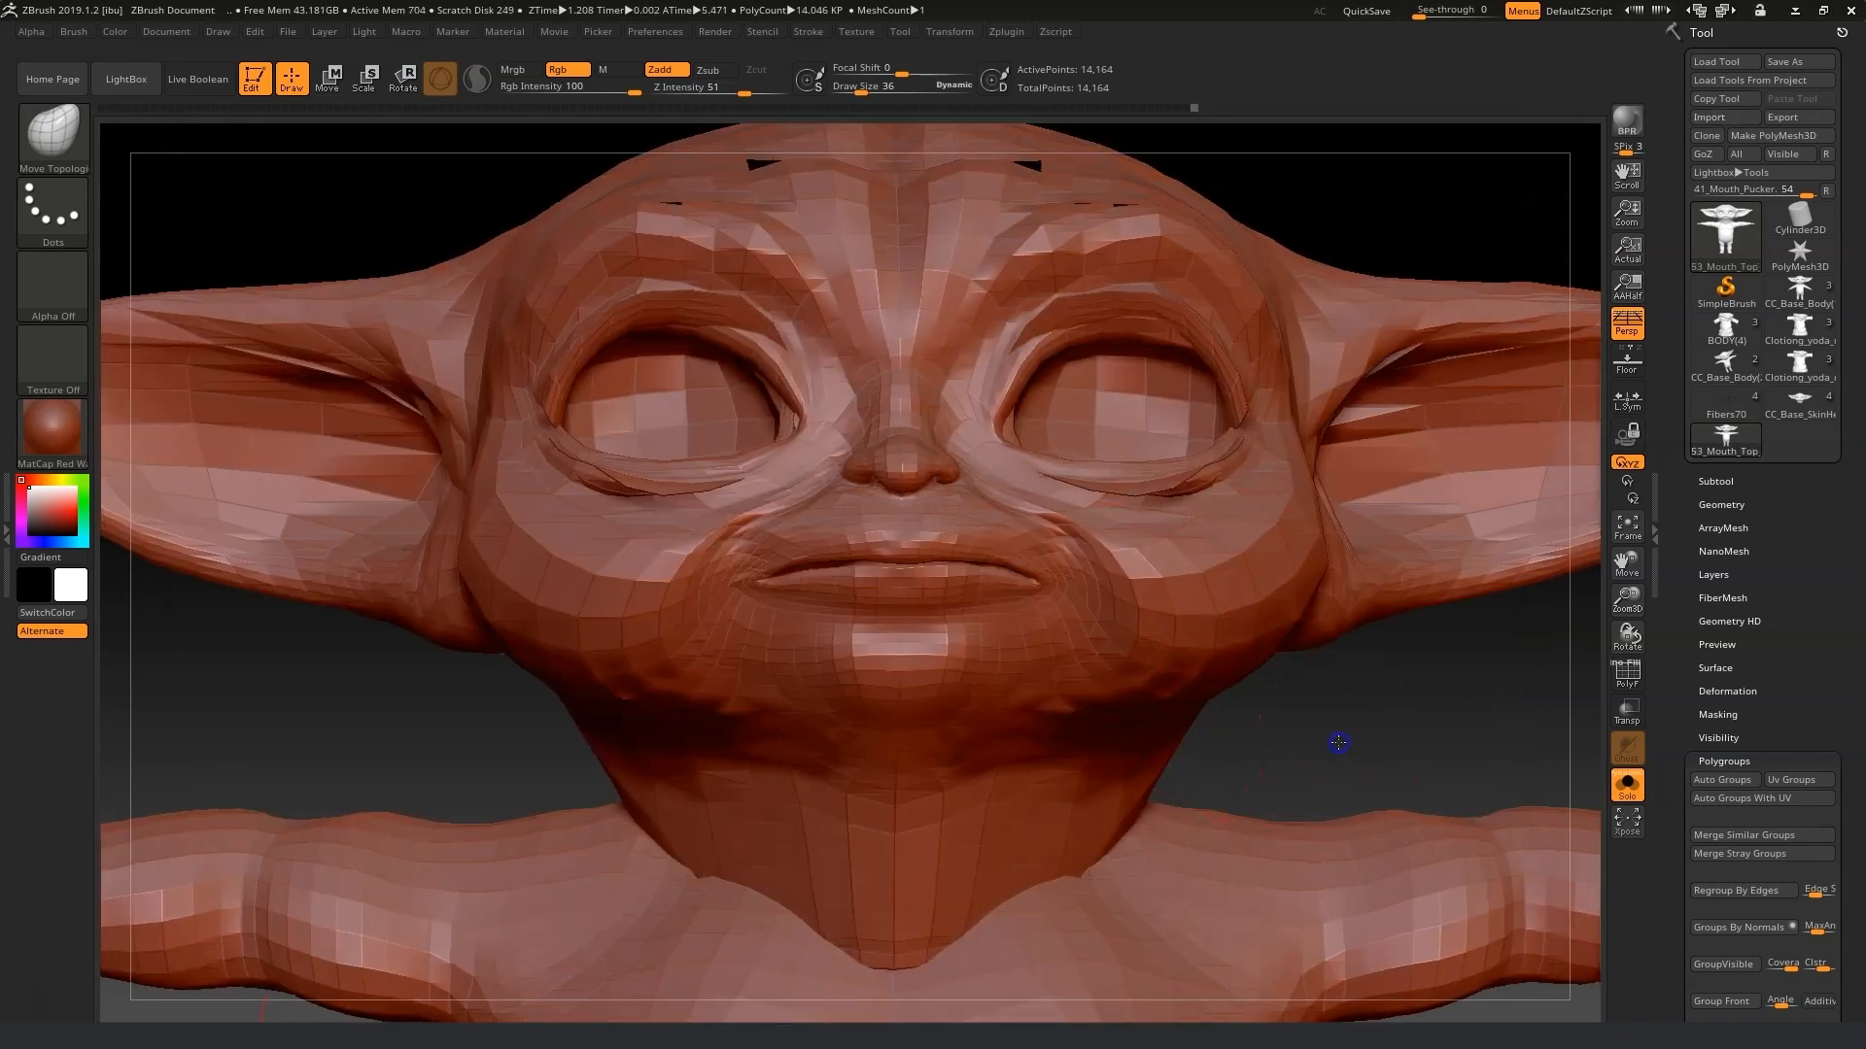
Reshape and smooth the upper lip of the 53_Mouth_Top_Lip_Up mesh with the Move Topologic brush at draw size 28.
left_click_drag(1630, 604, 1632, 629)
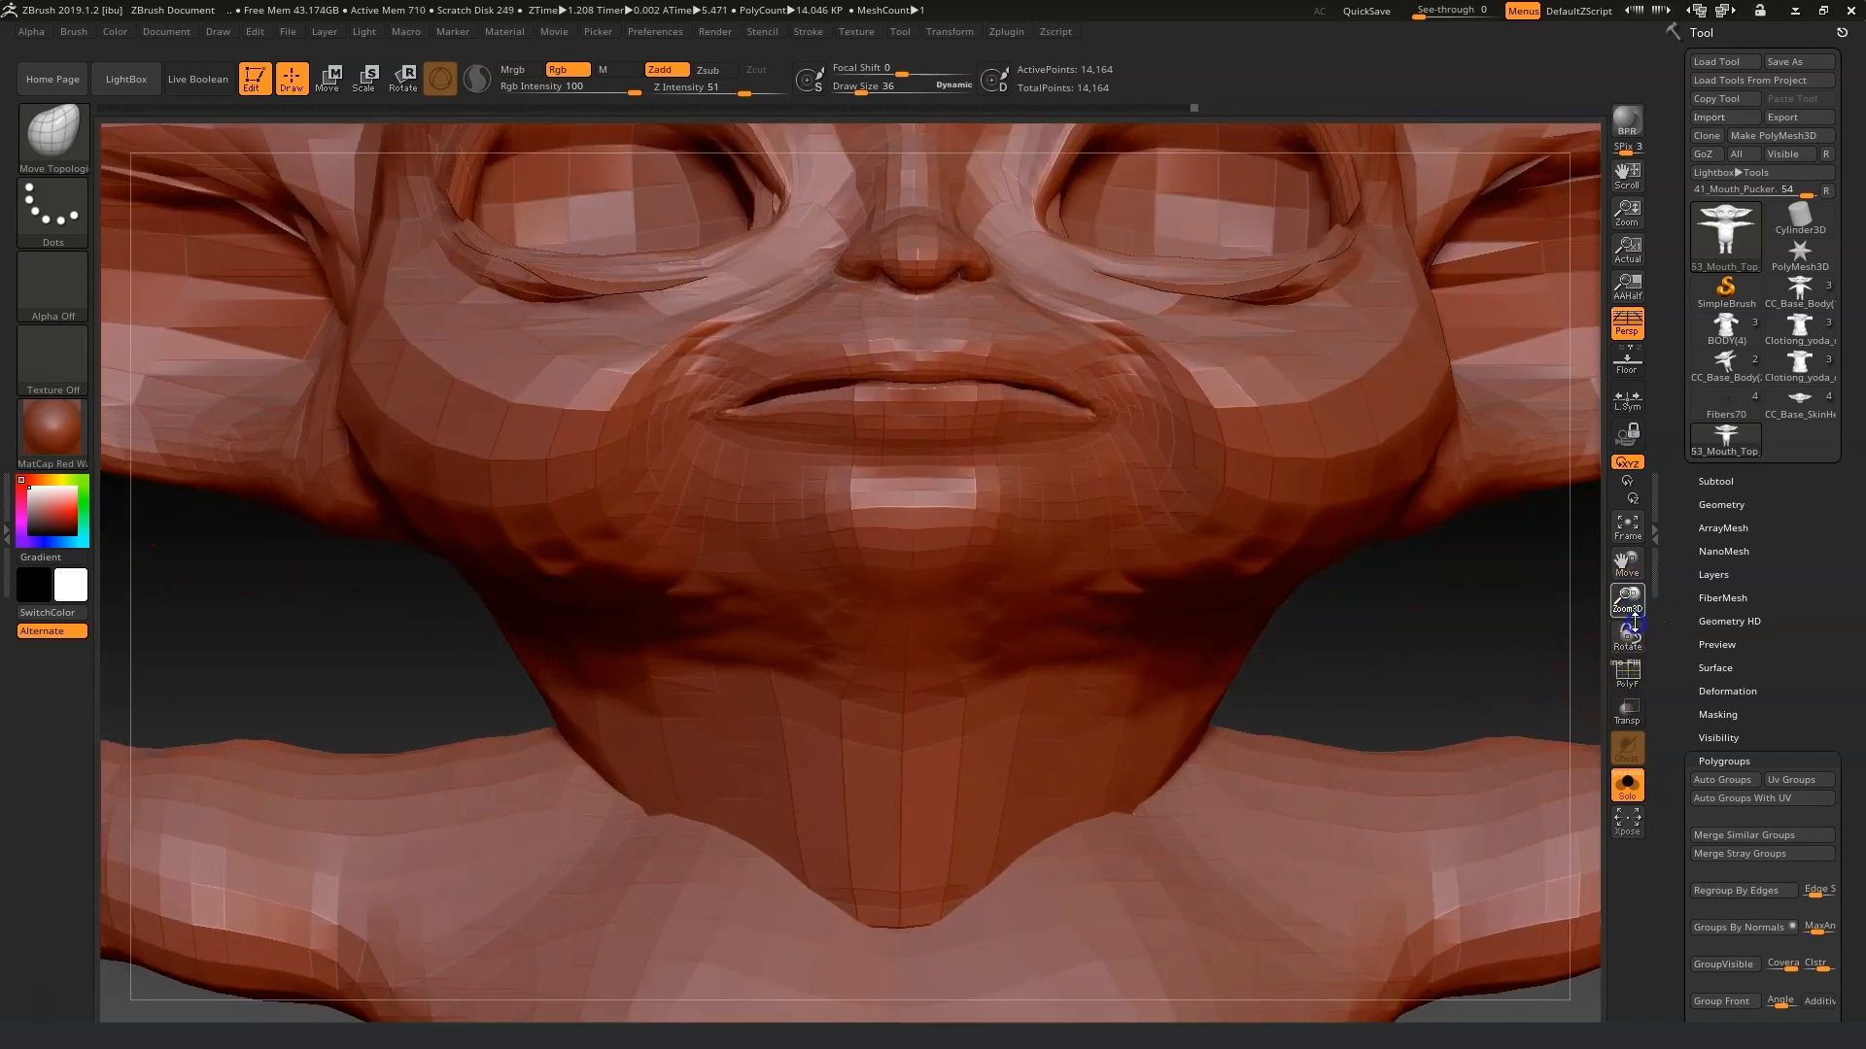
left_click_drag(864, 90, 858, 90)
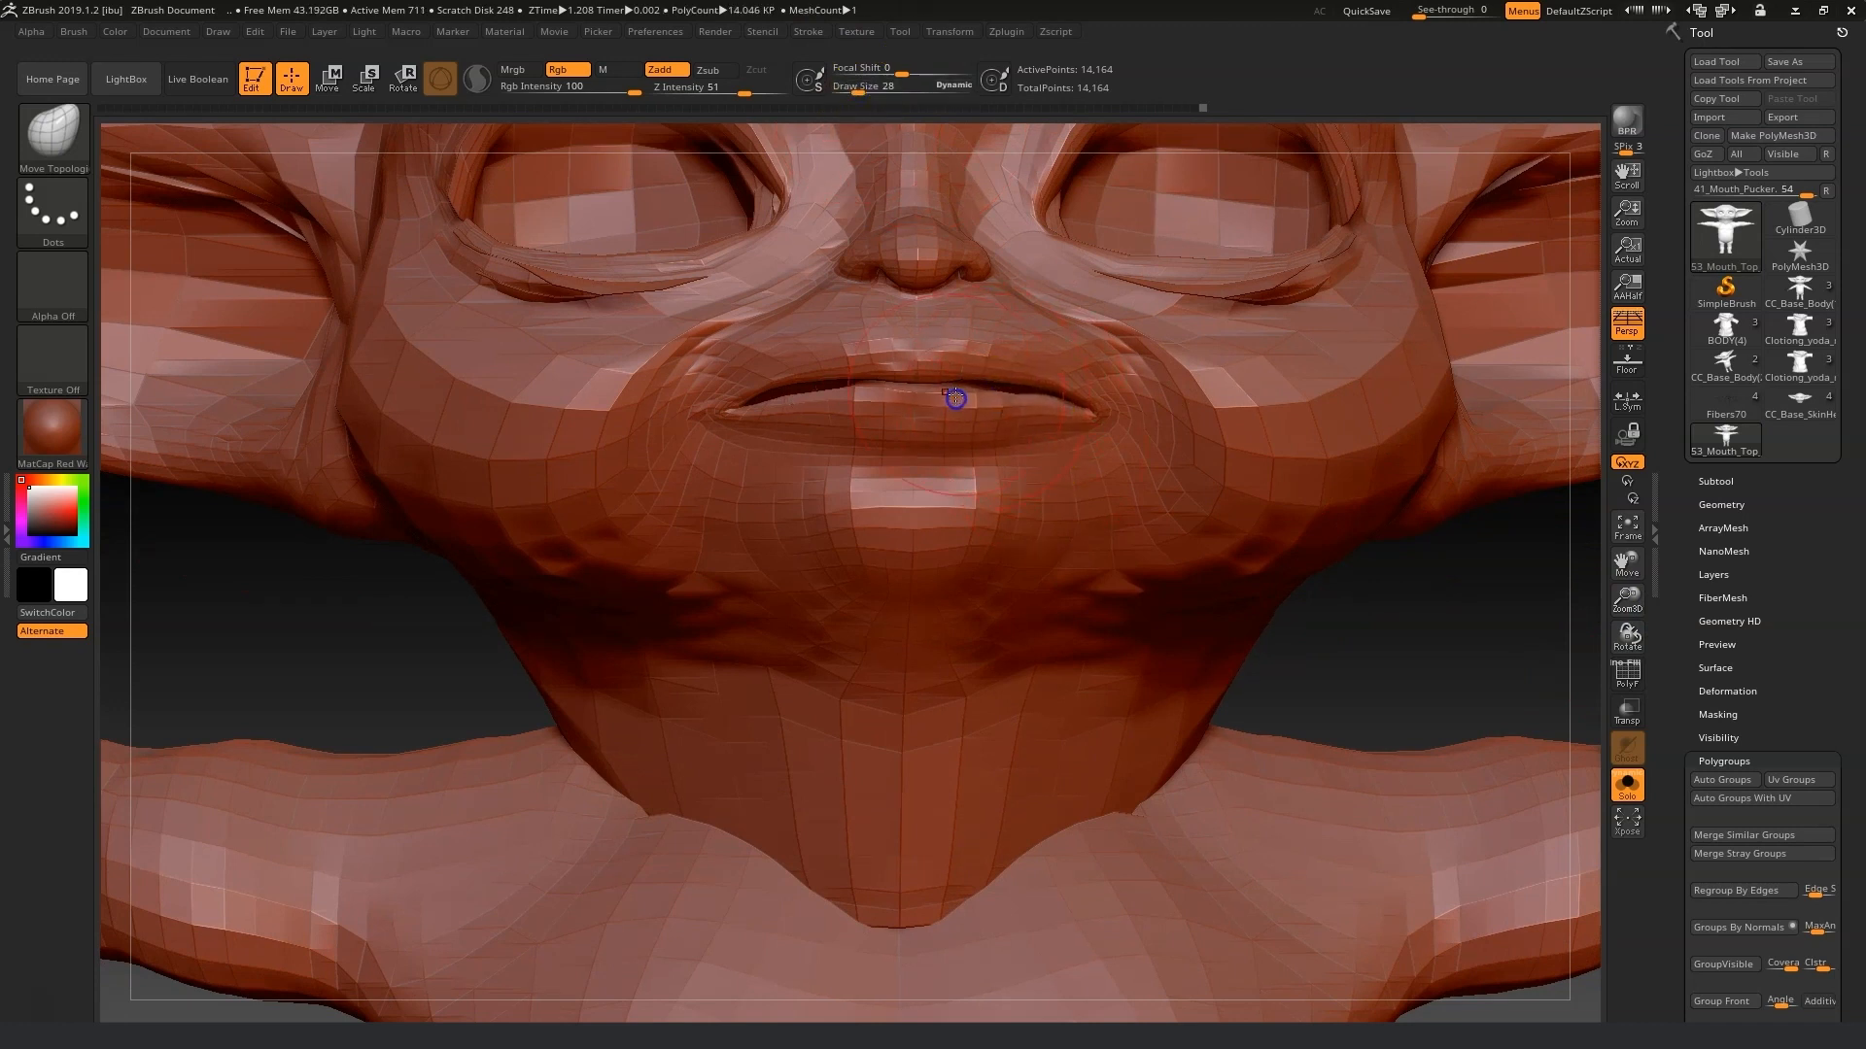
key("shift")
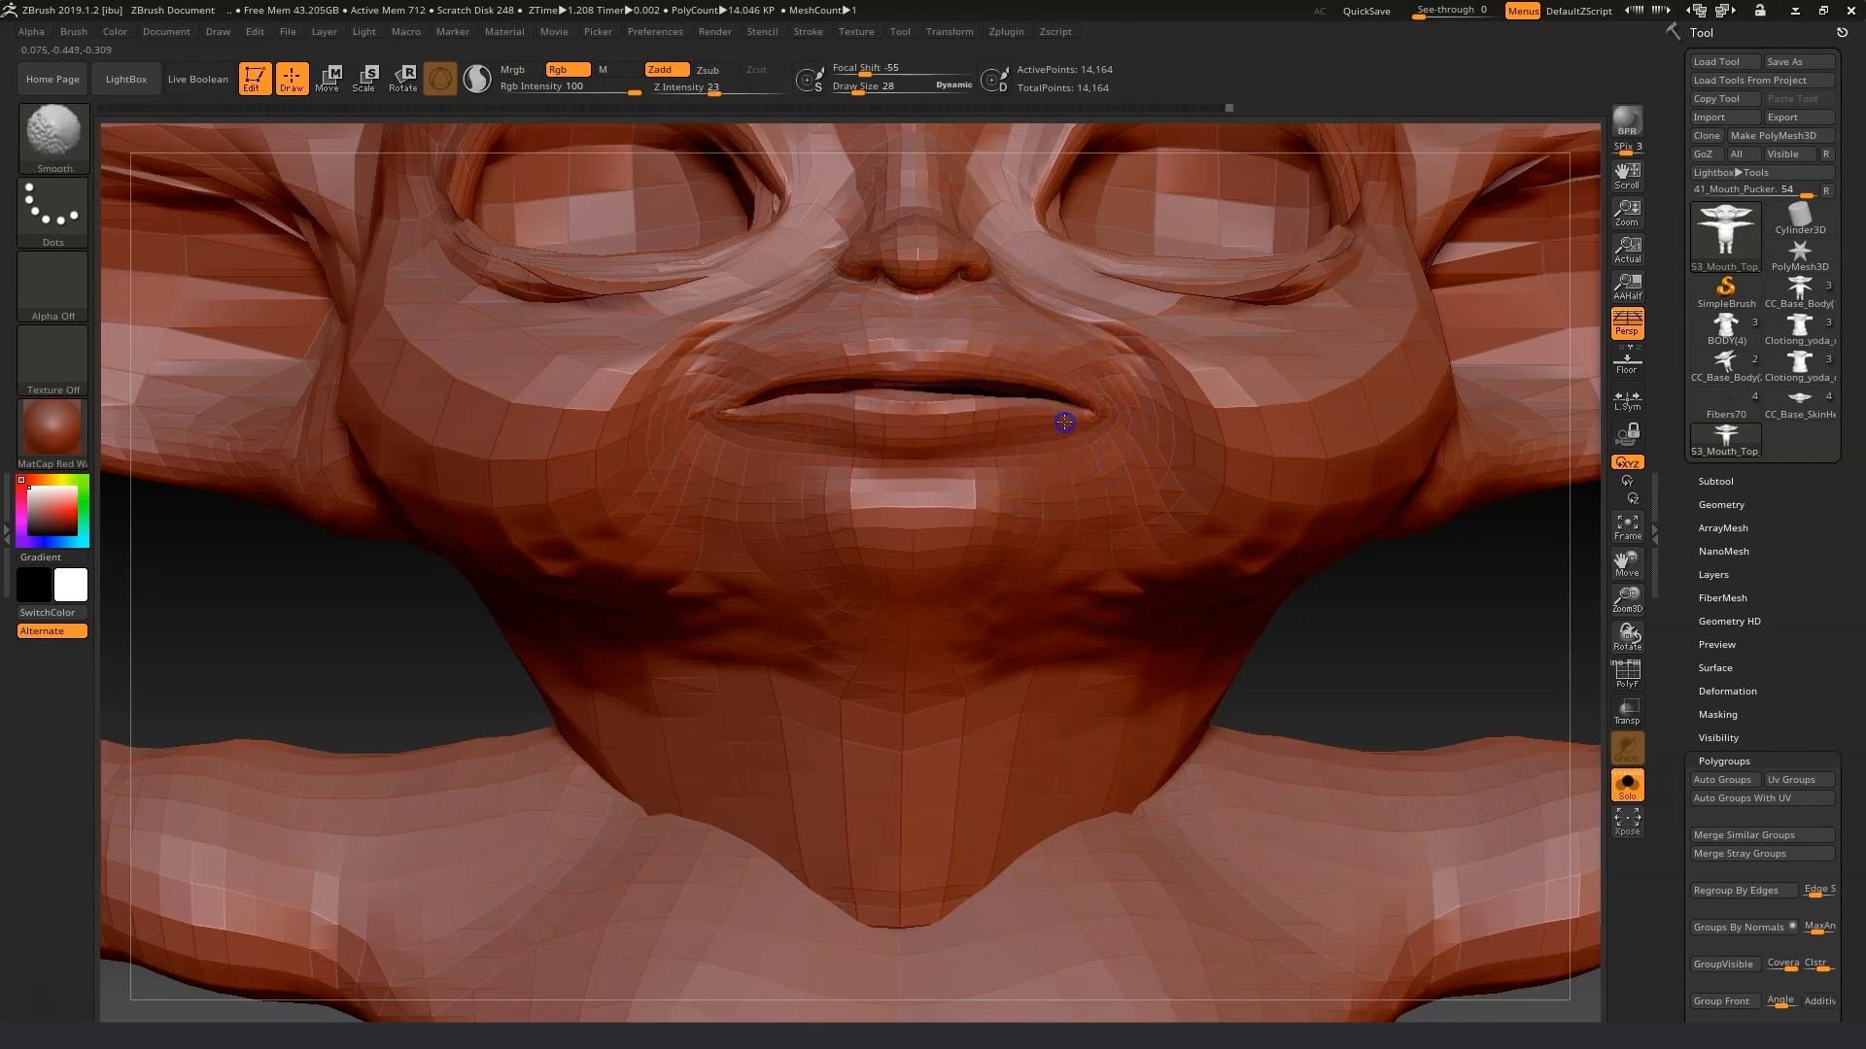
left_click_drag(966, 354, 977, 360)
left_click_drag(842, 356, 843, 353)
left_click_drag(1010, 368, 1010, 362)
left_click_drag(781, 421, 919, 400, "shift")
mouse_move(1491, 609)
left_mouse_down()
mouse_move(1441, 583)
mouse_move(1501, 686)
mouse_move(1487, 679)
left_mouse_up()
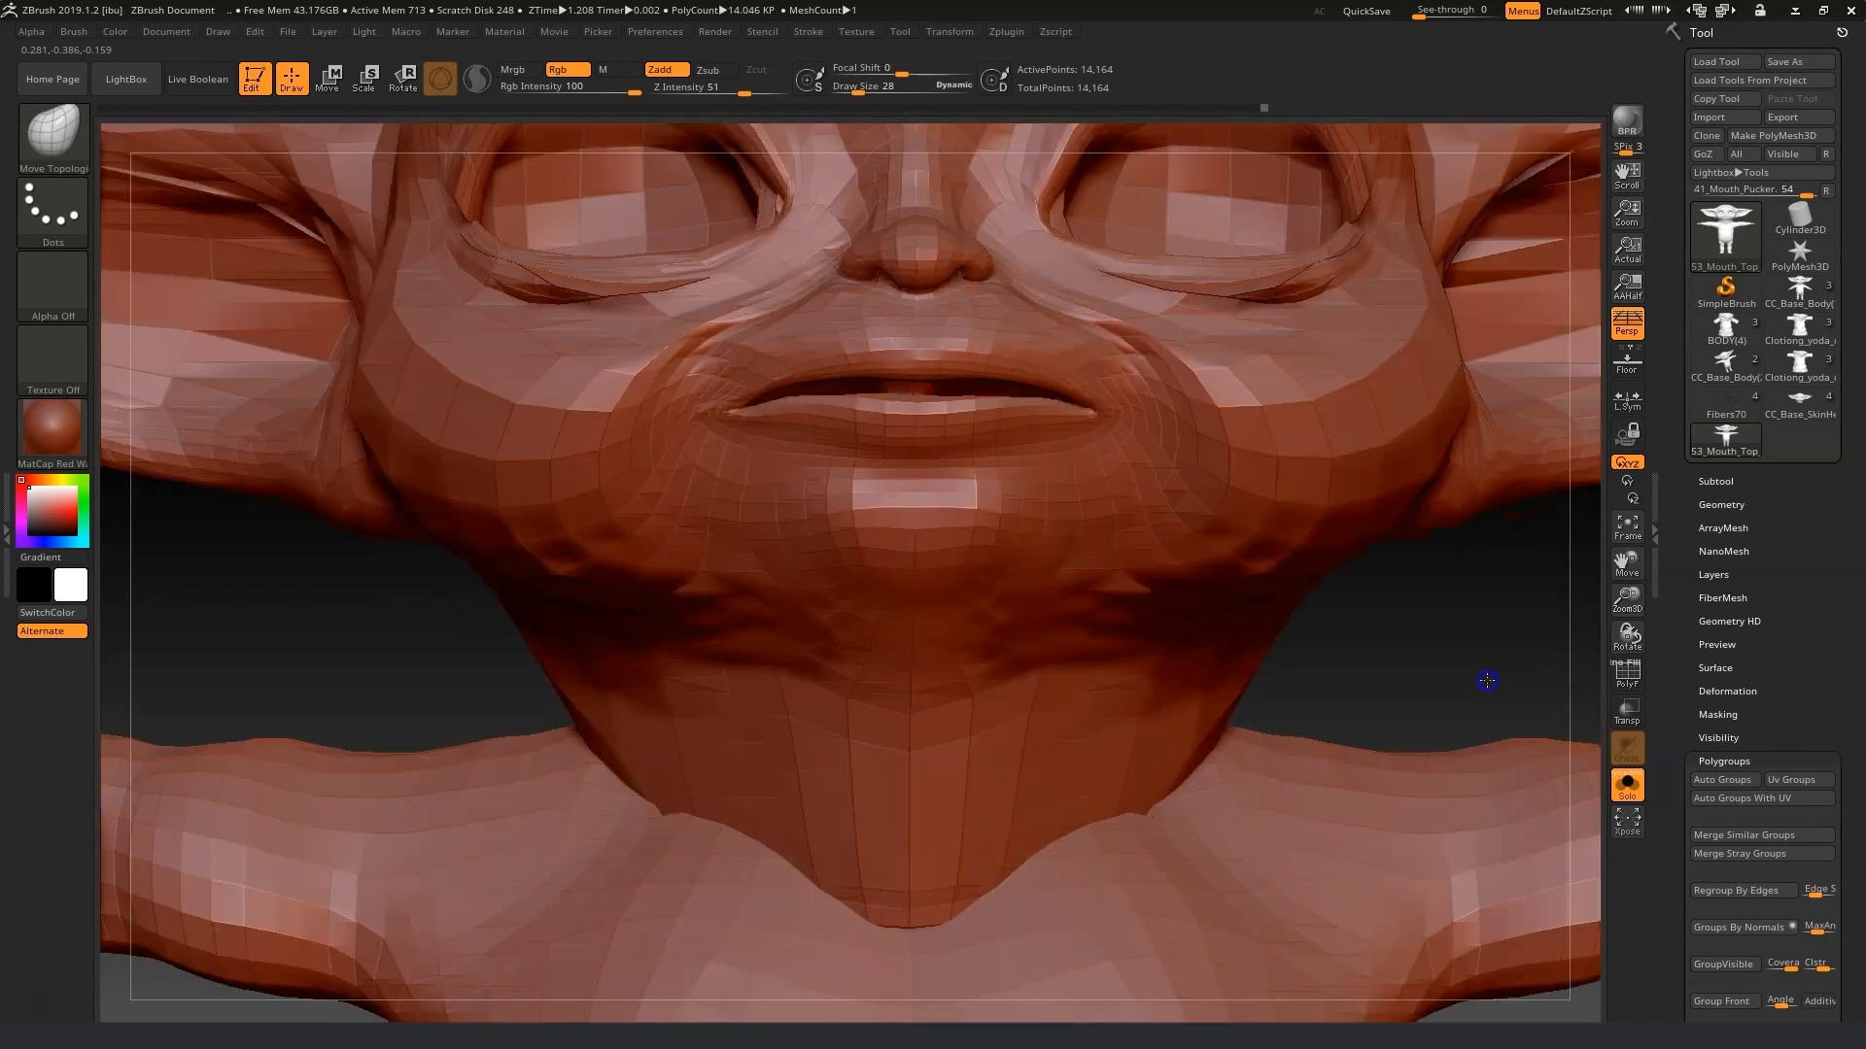
Export the edited mesh over 53_Mouth_Top_Lip_Up.obj in the Morph fix folder.
left_click(1797, 122)
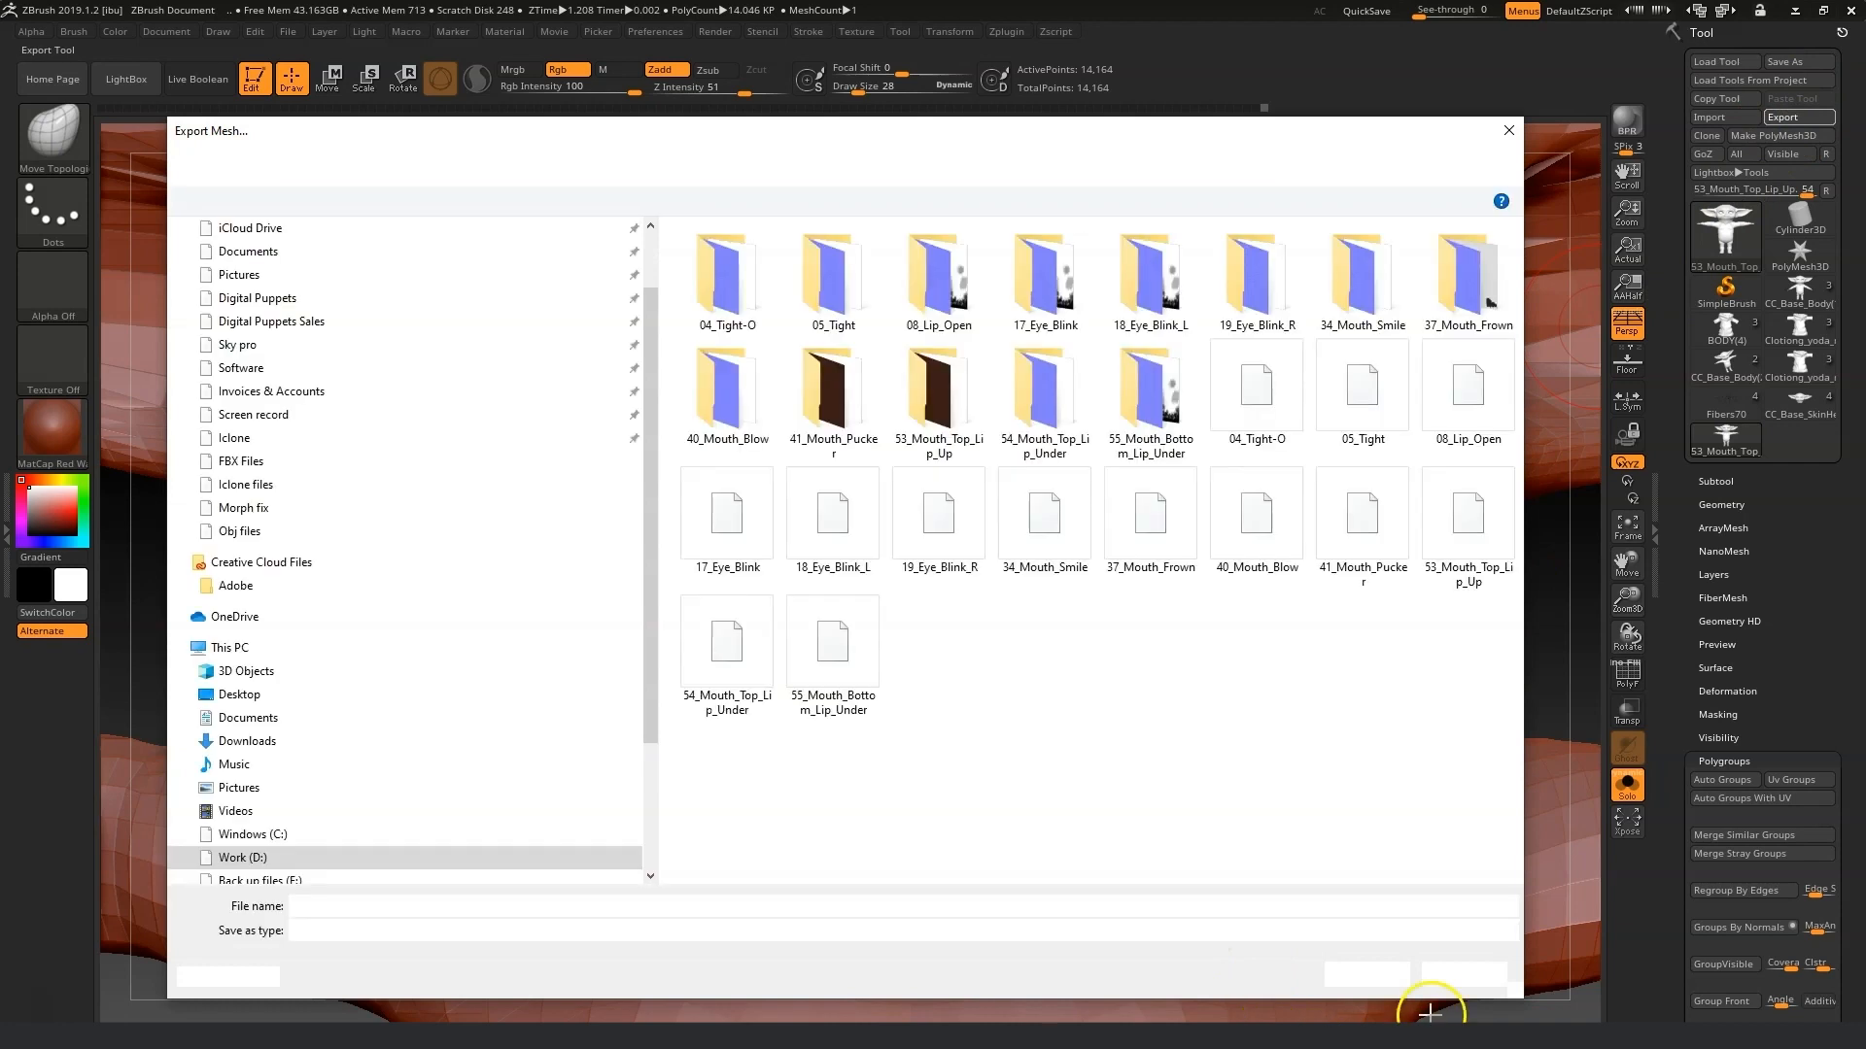
left_click(1366, 975)
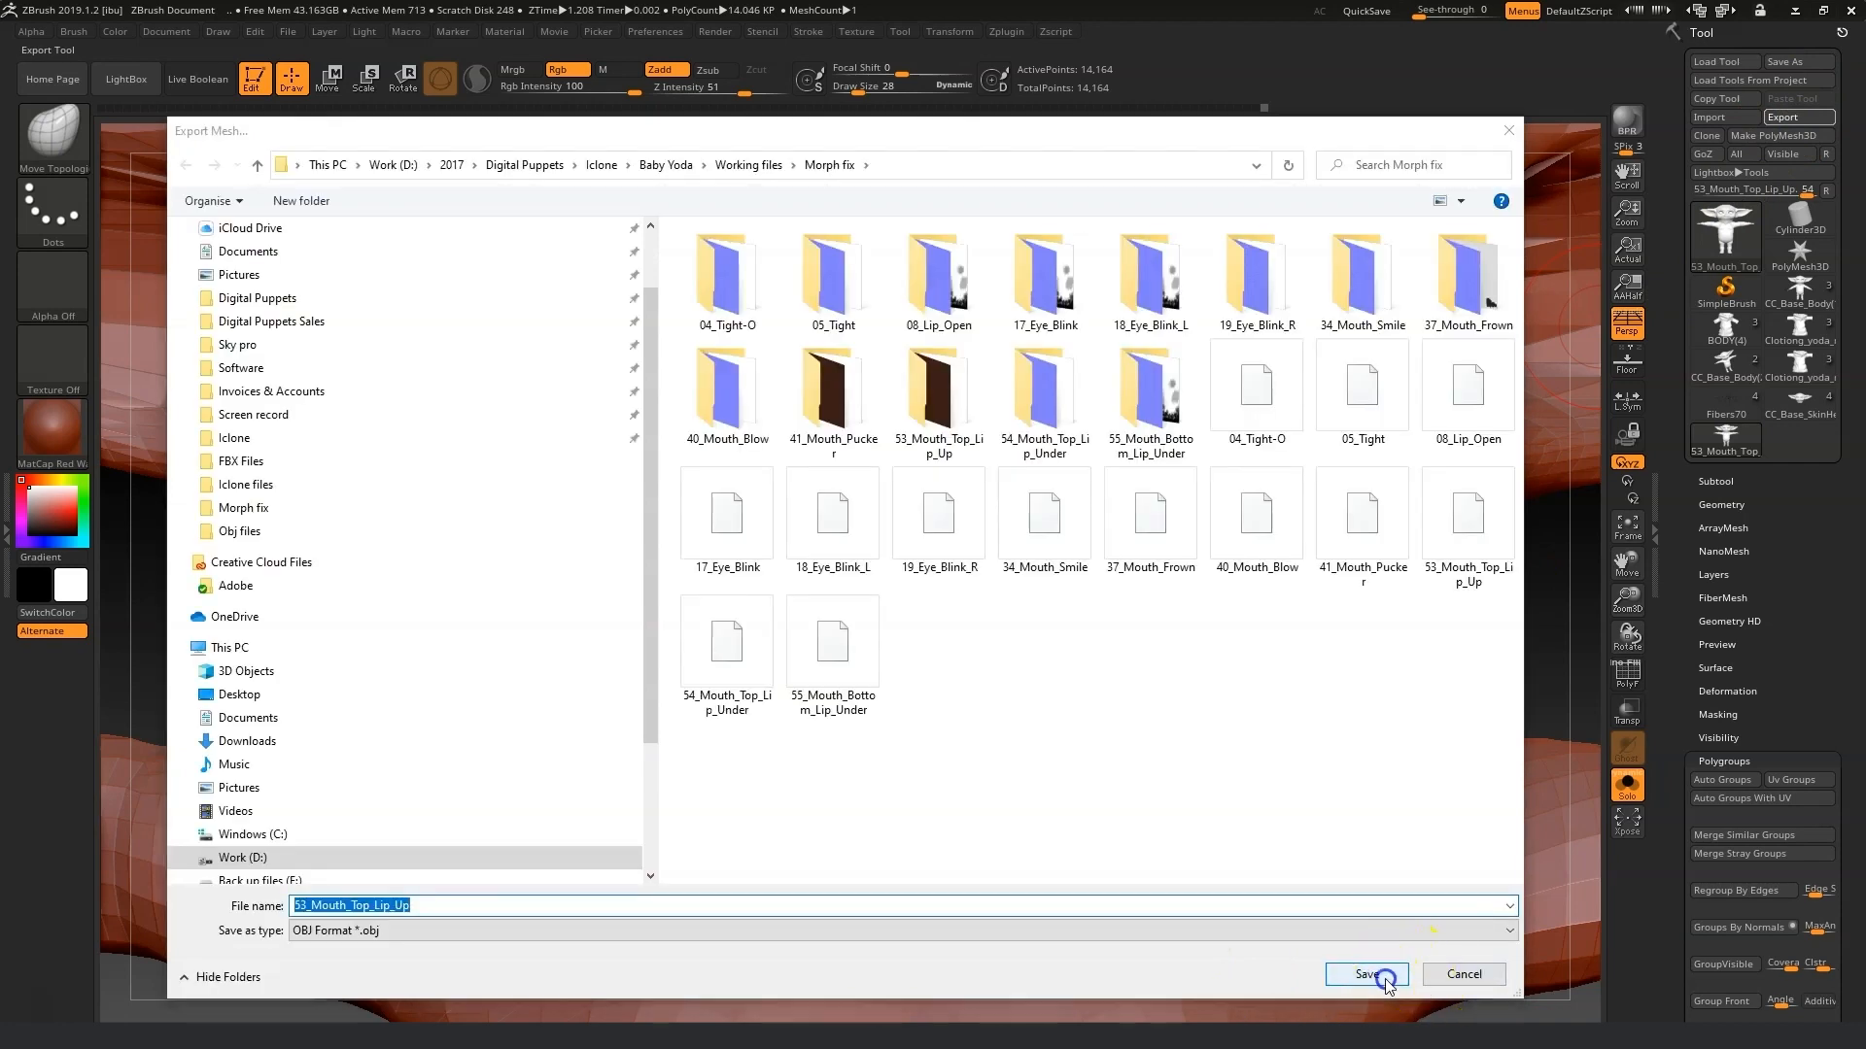
left_click(1054, 522)
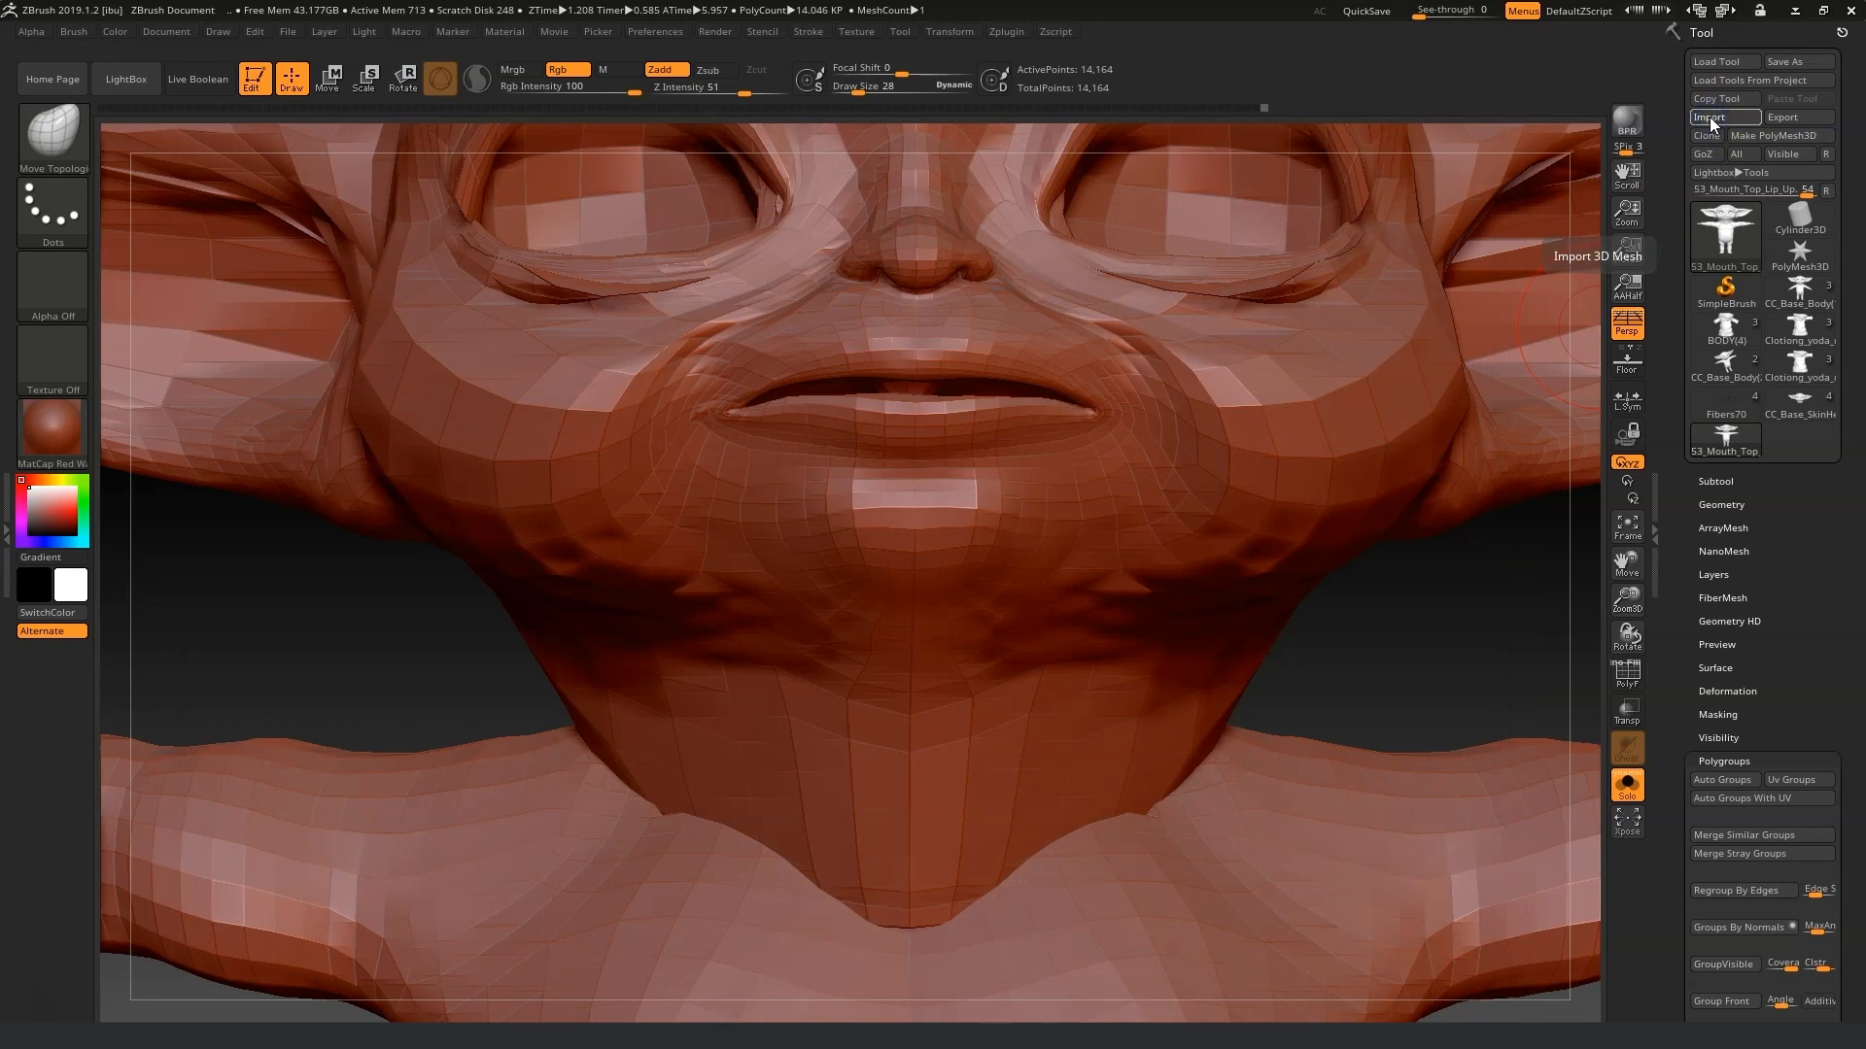
Import the 54_Mouth_Top_Lip_Under OBJ from the Morph fix folder.
left_click(1711, 117)
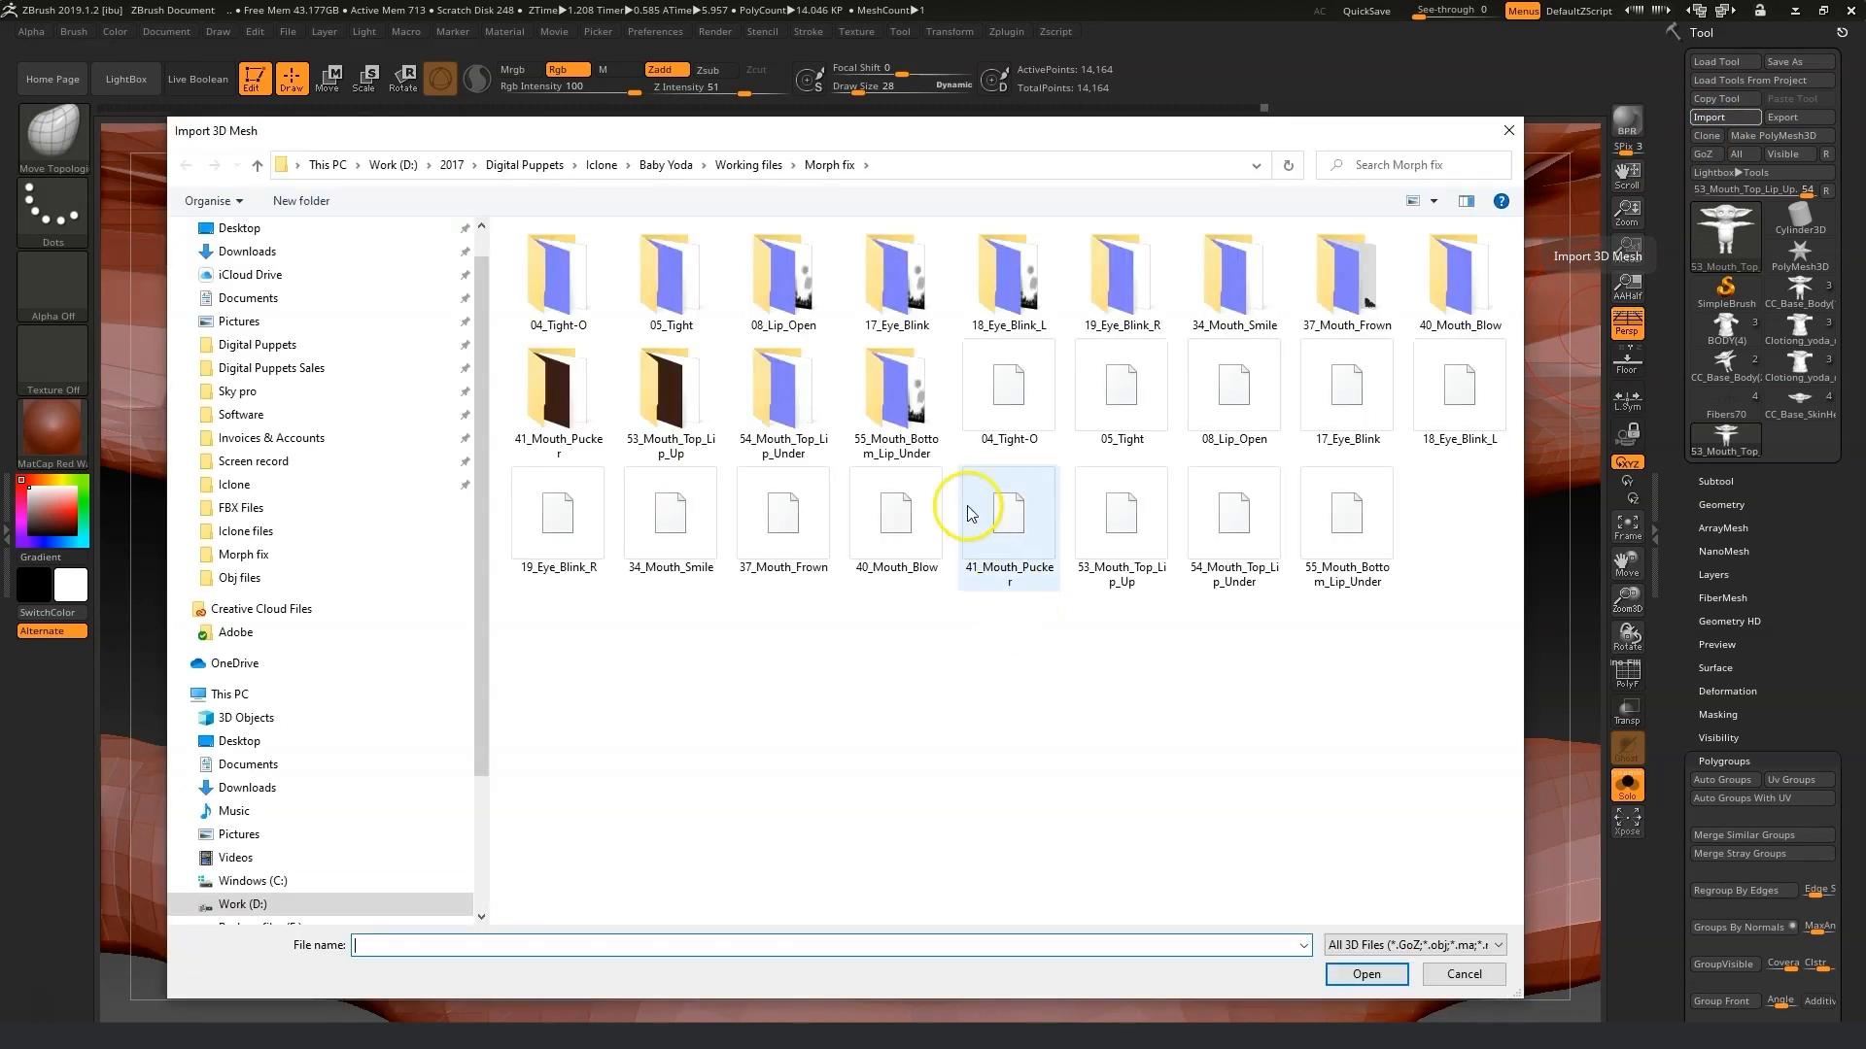
left_click(1232, 520)
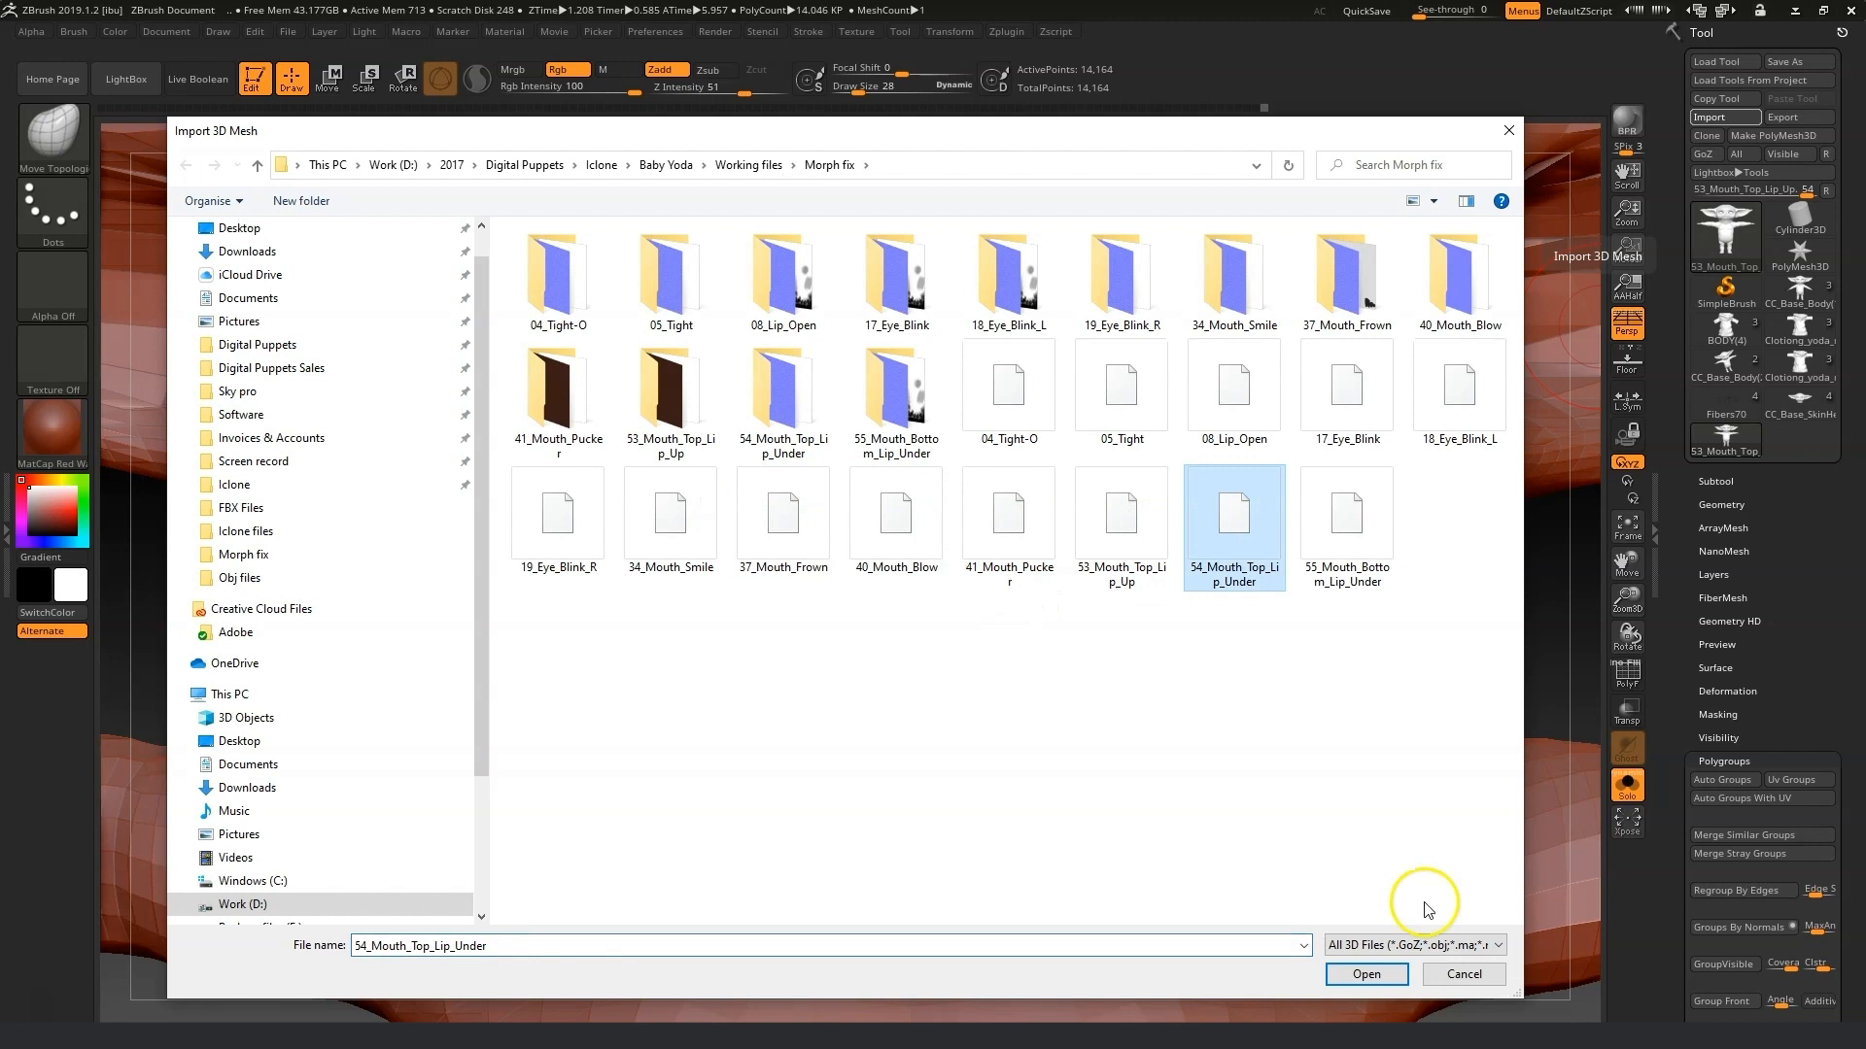
left_click(1366, 974)
Sculpt the 54_Mouth_Top_Lip_Under lips, masking and moving the lip edges and smoothing around the mouth corners.
mouse_move(1414, 669)
left_mouse_down()
mouse_move(1365, 672)
mouse_move(1445, 671)
left_mouse_up()
left_click_drag(941, 385, 933, 417)
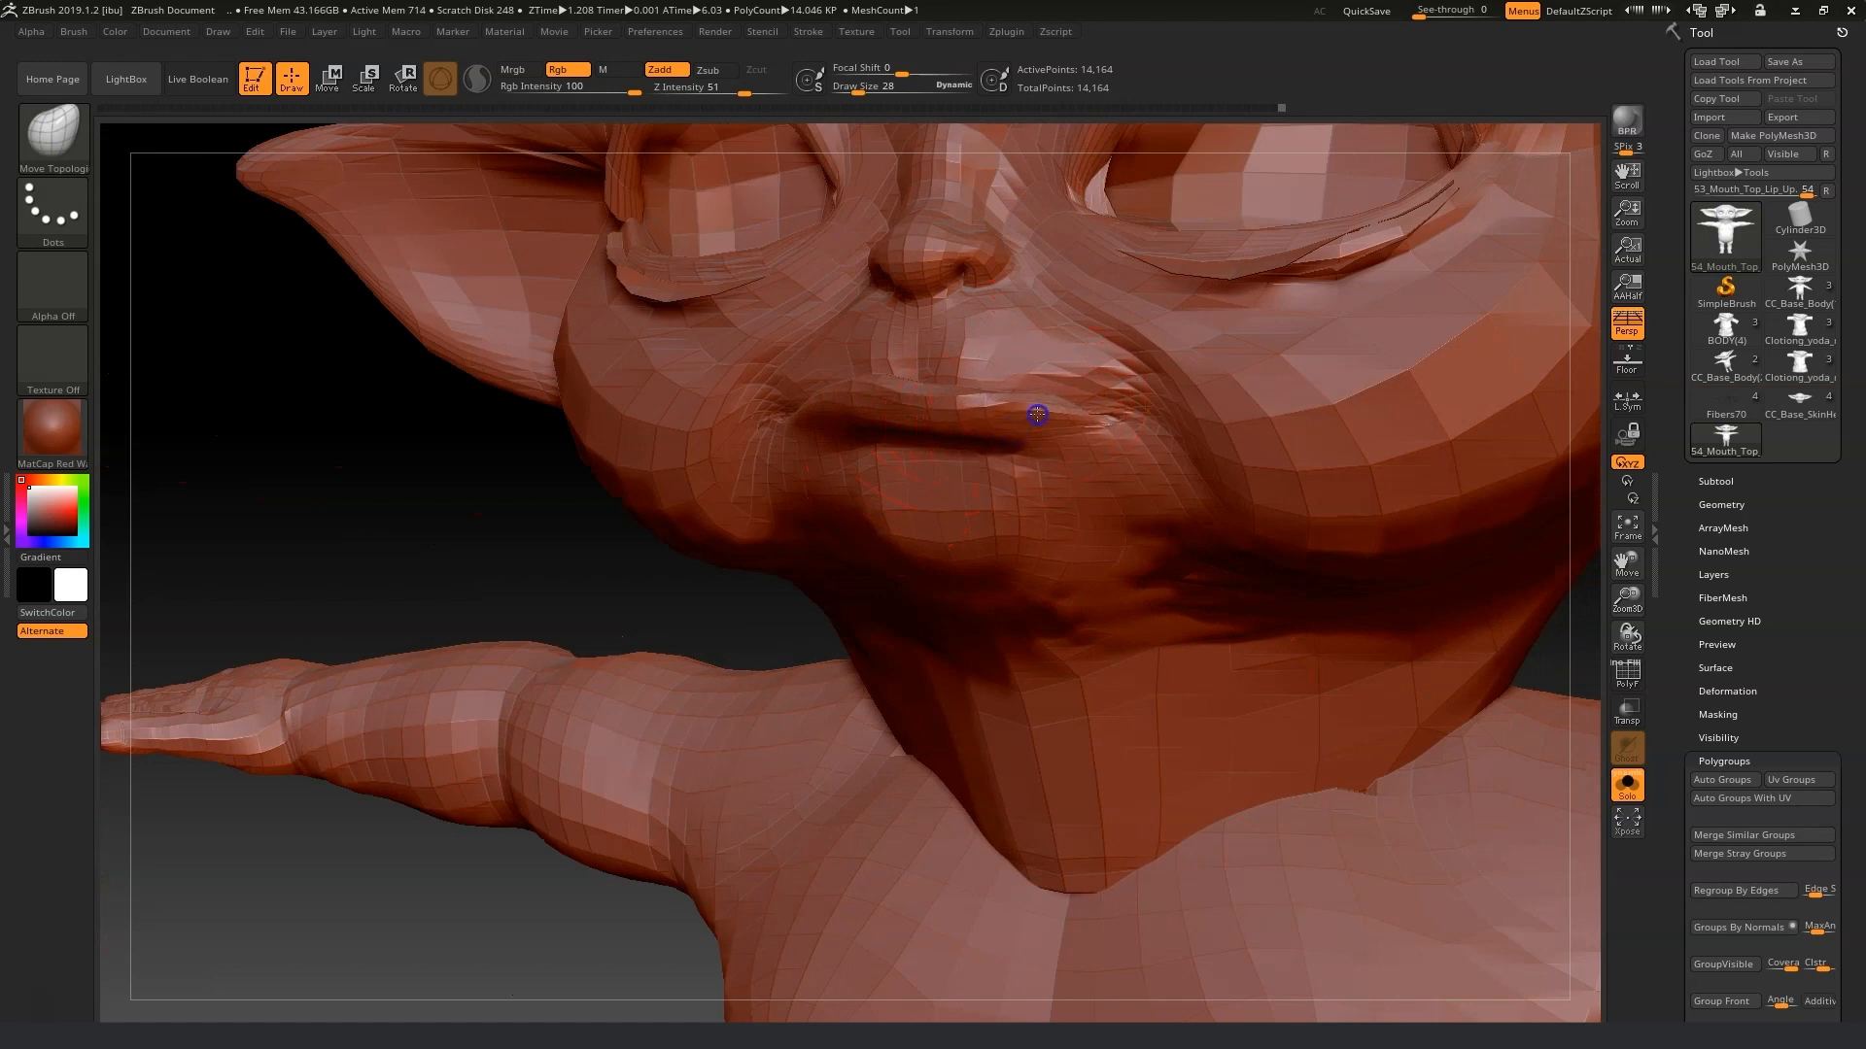
key("ctrl")
left_click_drag(1021, 405, 1023, 419)
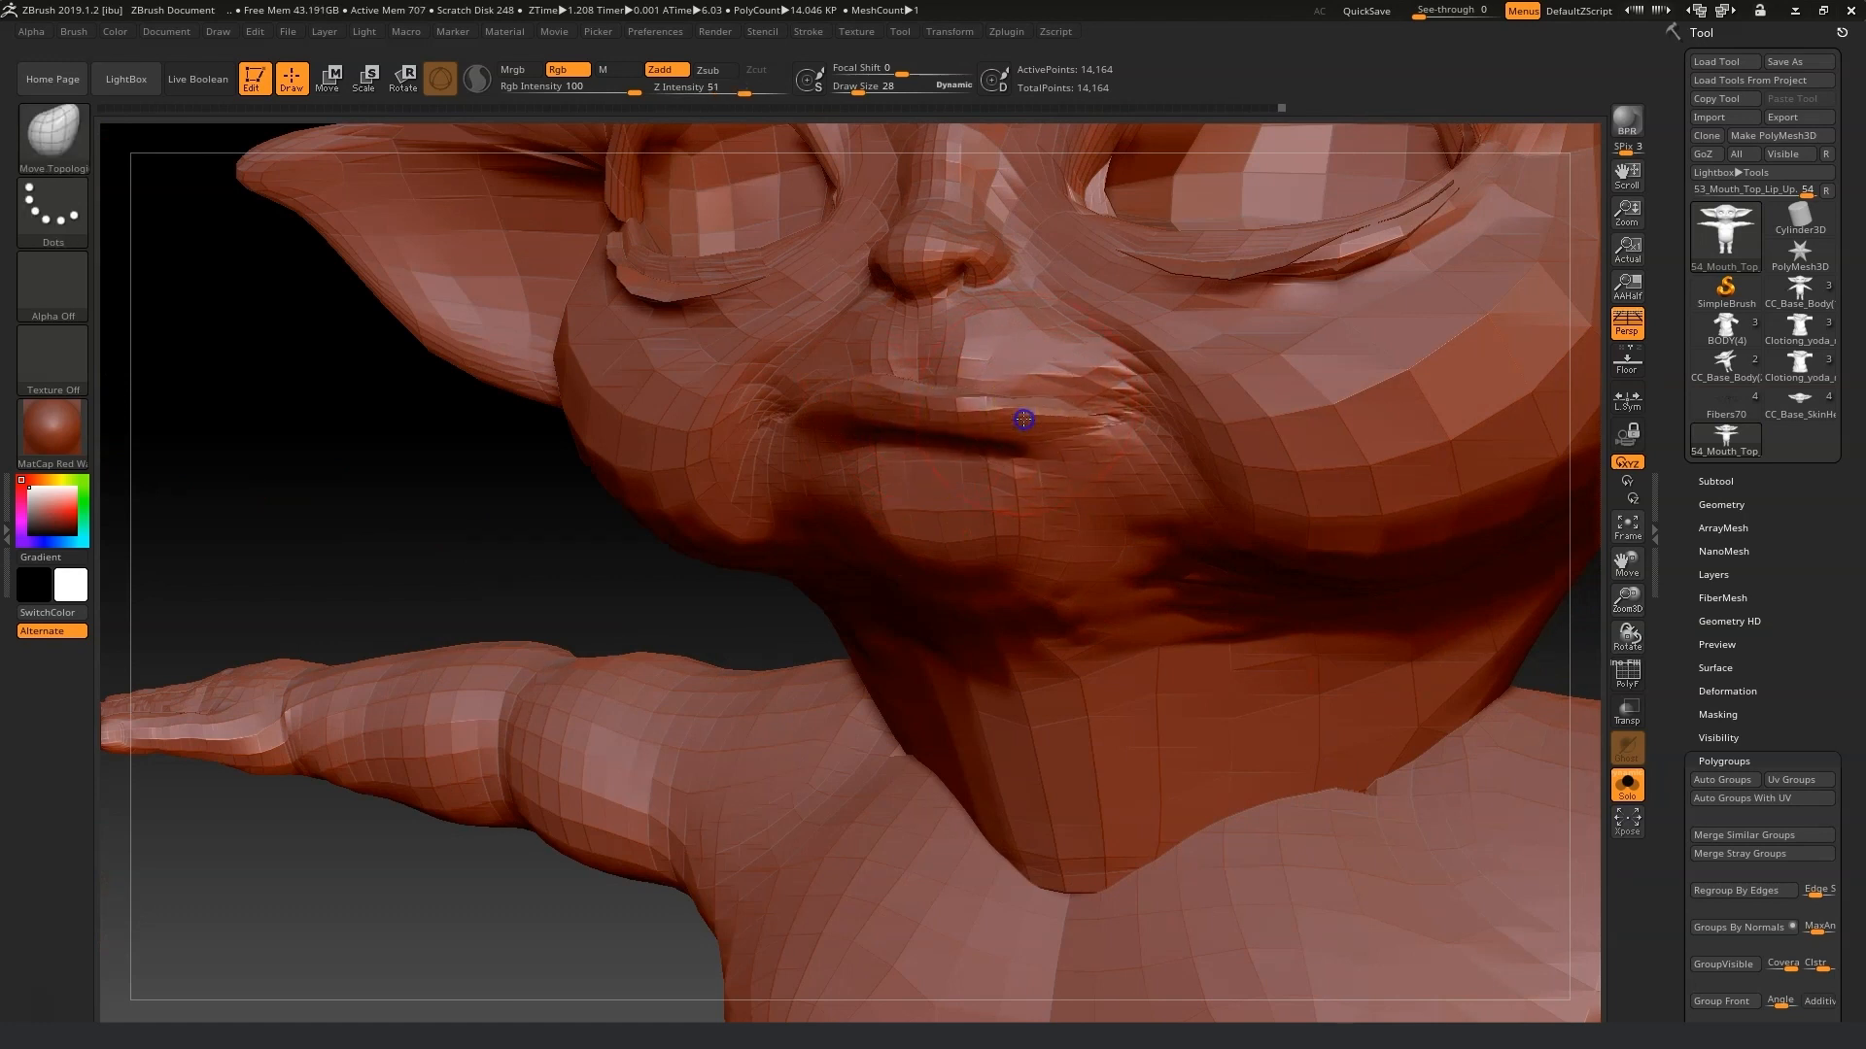
mouse_move(837, 405)
left_mouse_down()
mouse_move(833, 430)
mouse_move(876, 418)
mouse_move(842, 411)
left_mouse_up()
key("shift")
left_click_drag(1037, 412, 1062, 421, "shift")
mouse_move(582, 527)
left_mouse_down()
mouse_move(838, 446)
mouse_move(866, 379)
left_mouse_up()
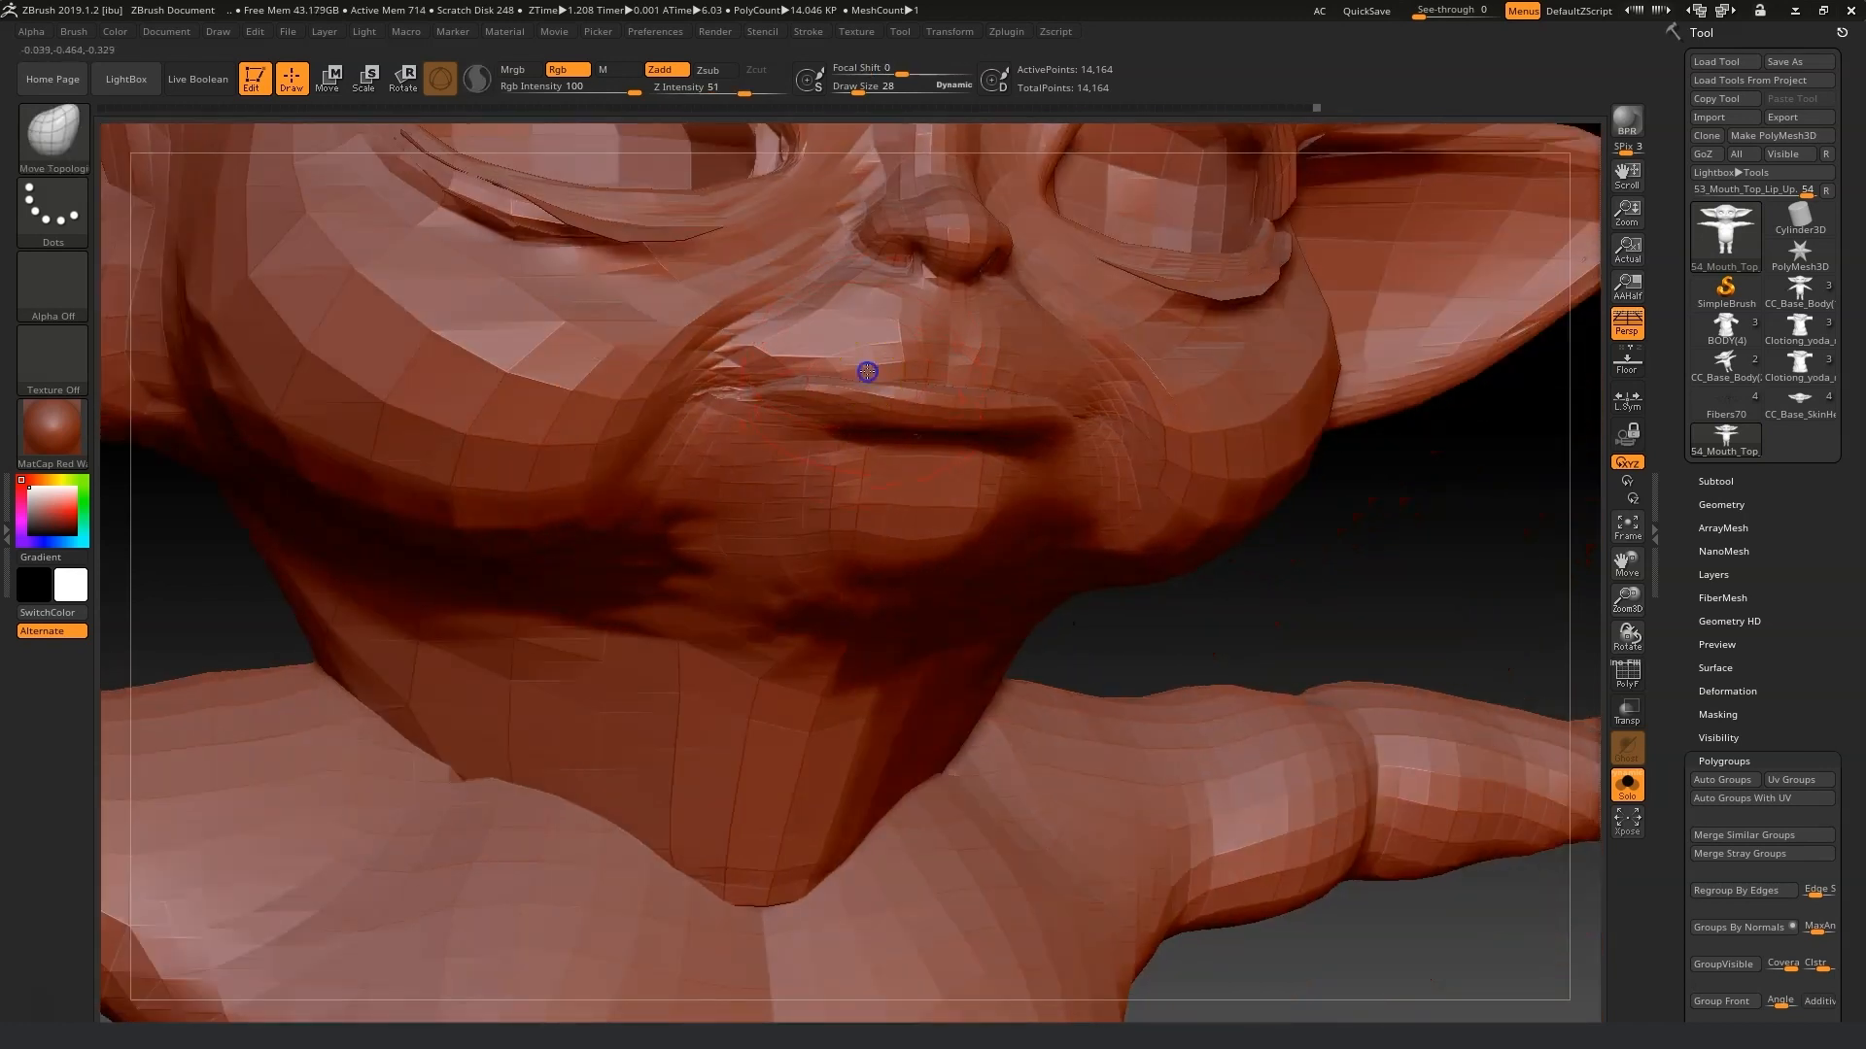
mouse_move(1234, 544)
left_mouse_down()
mouse_move(1250, 553)
mouse_move(1075, 399)
left_mouse_up()
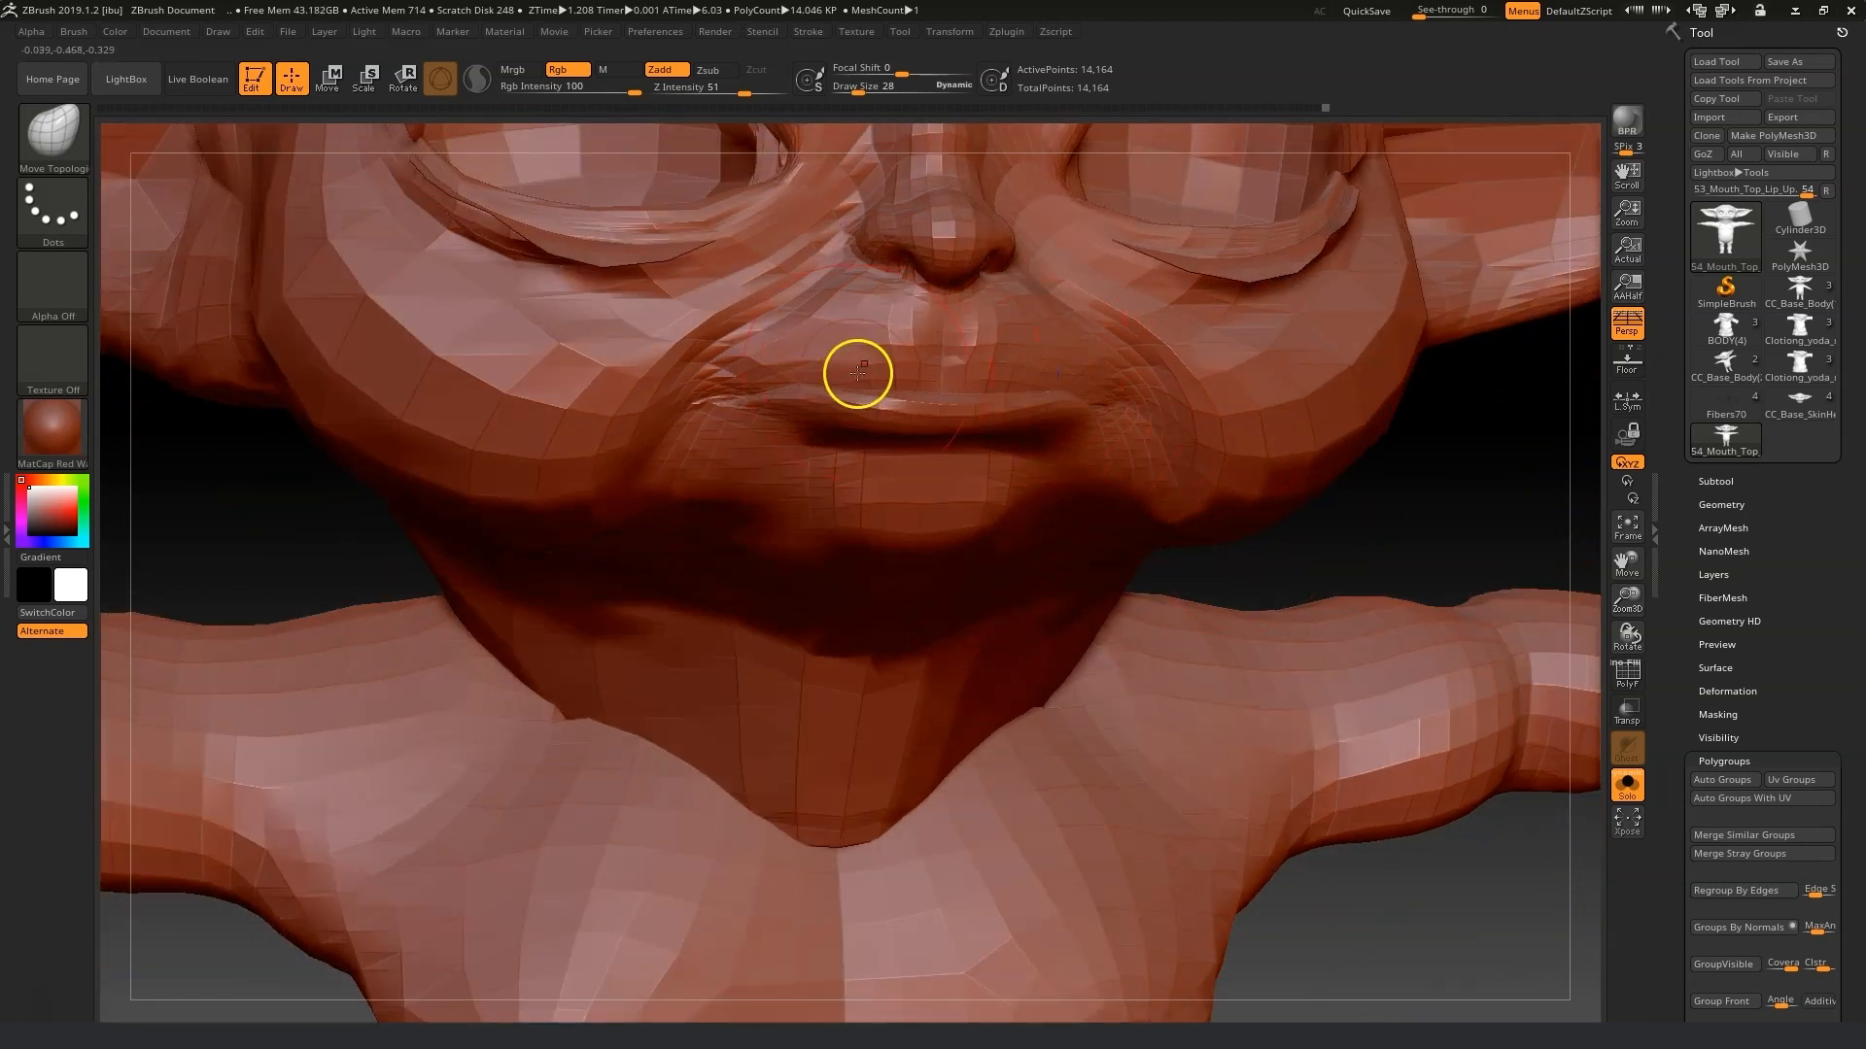
key("shift")
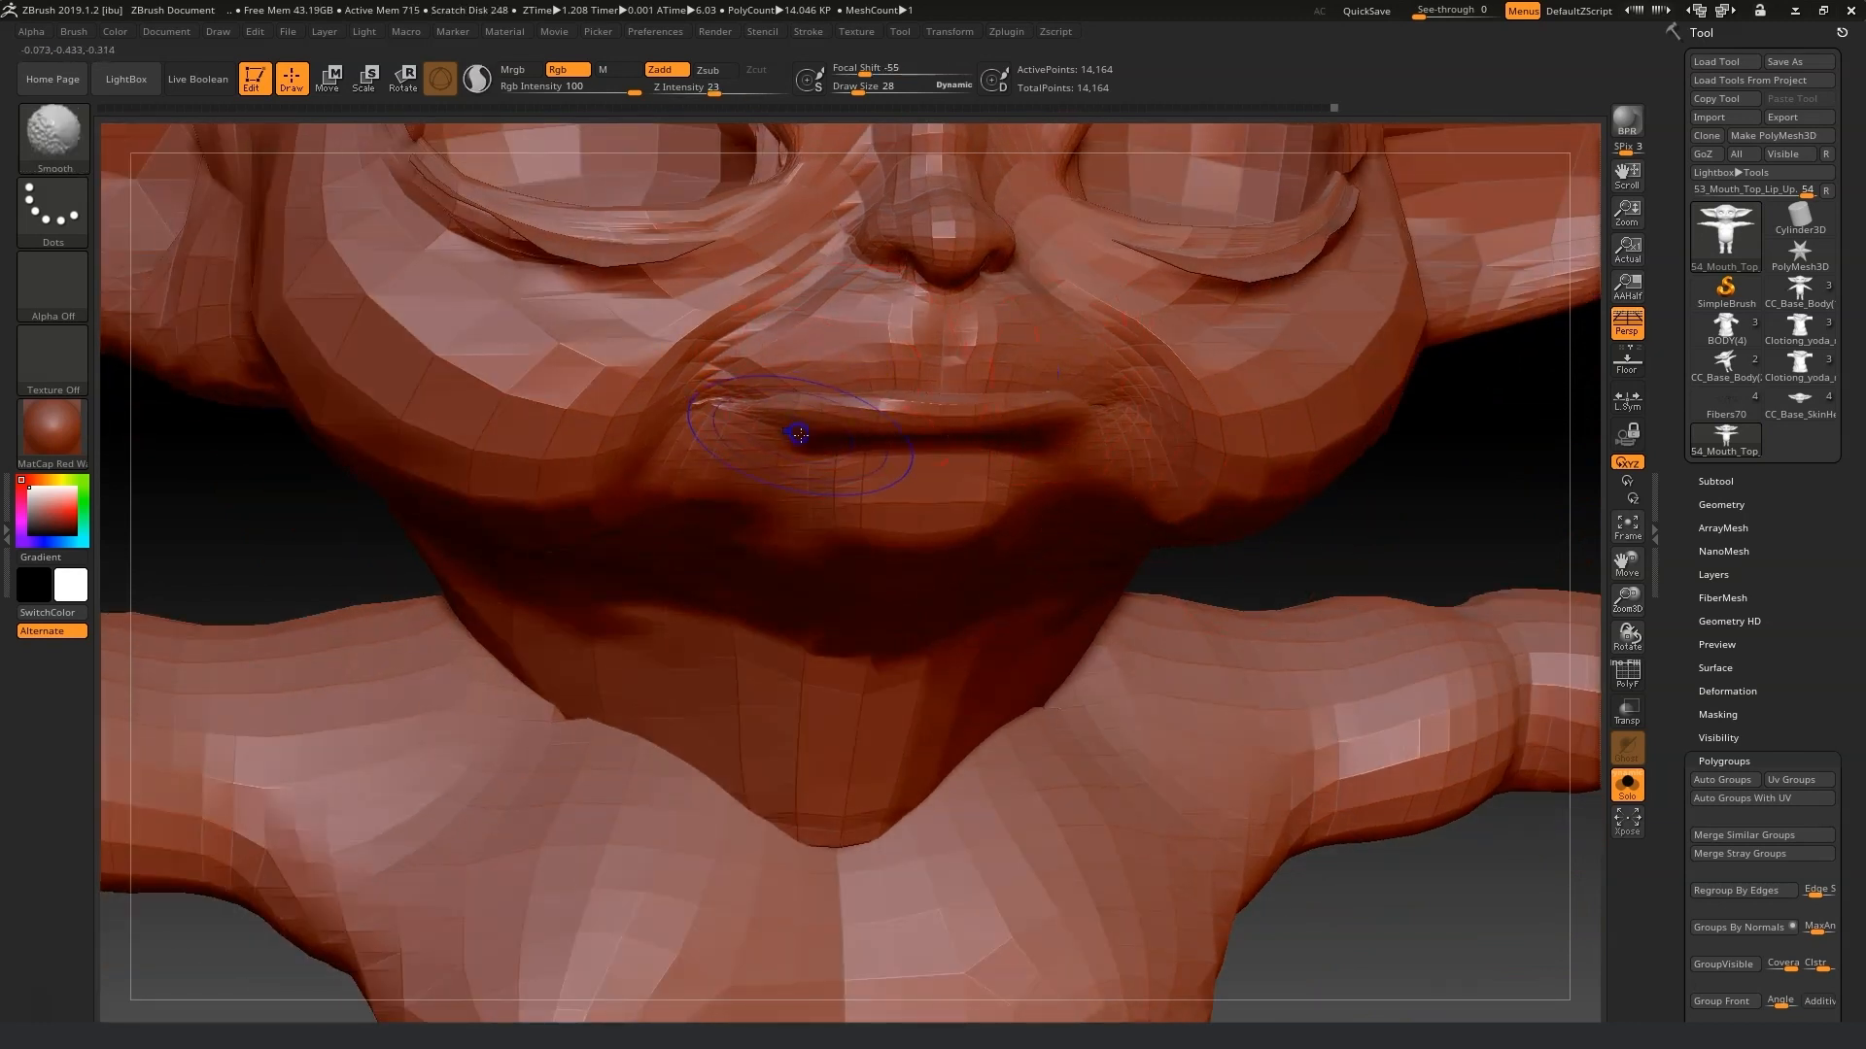
key("ctrl")
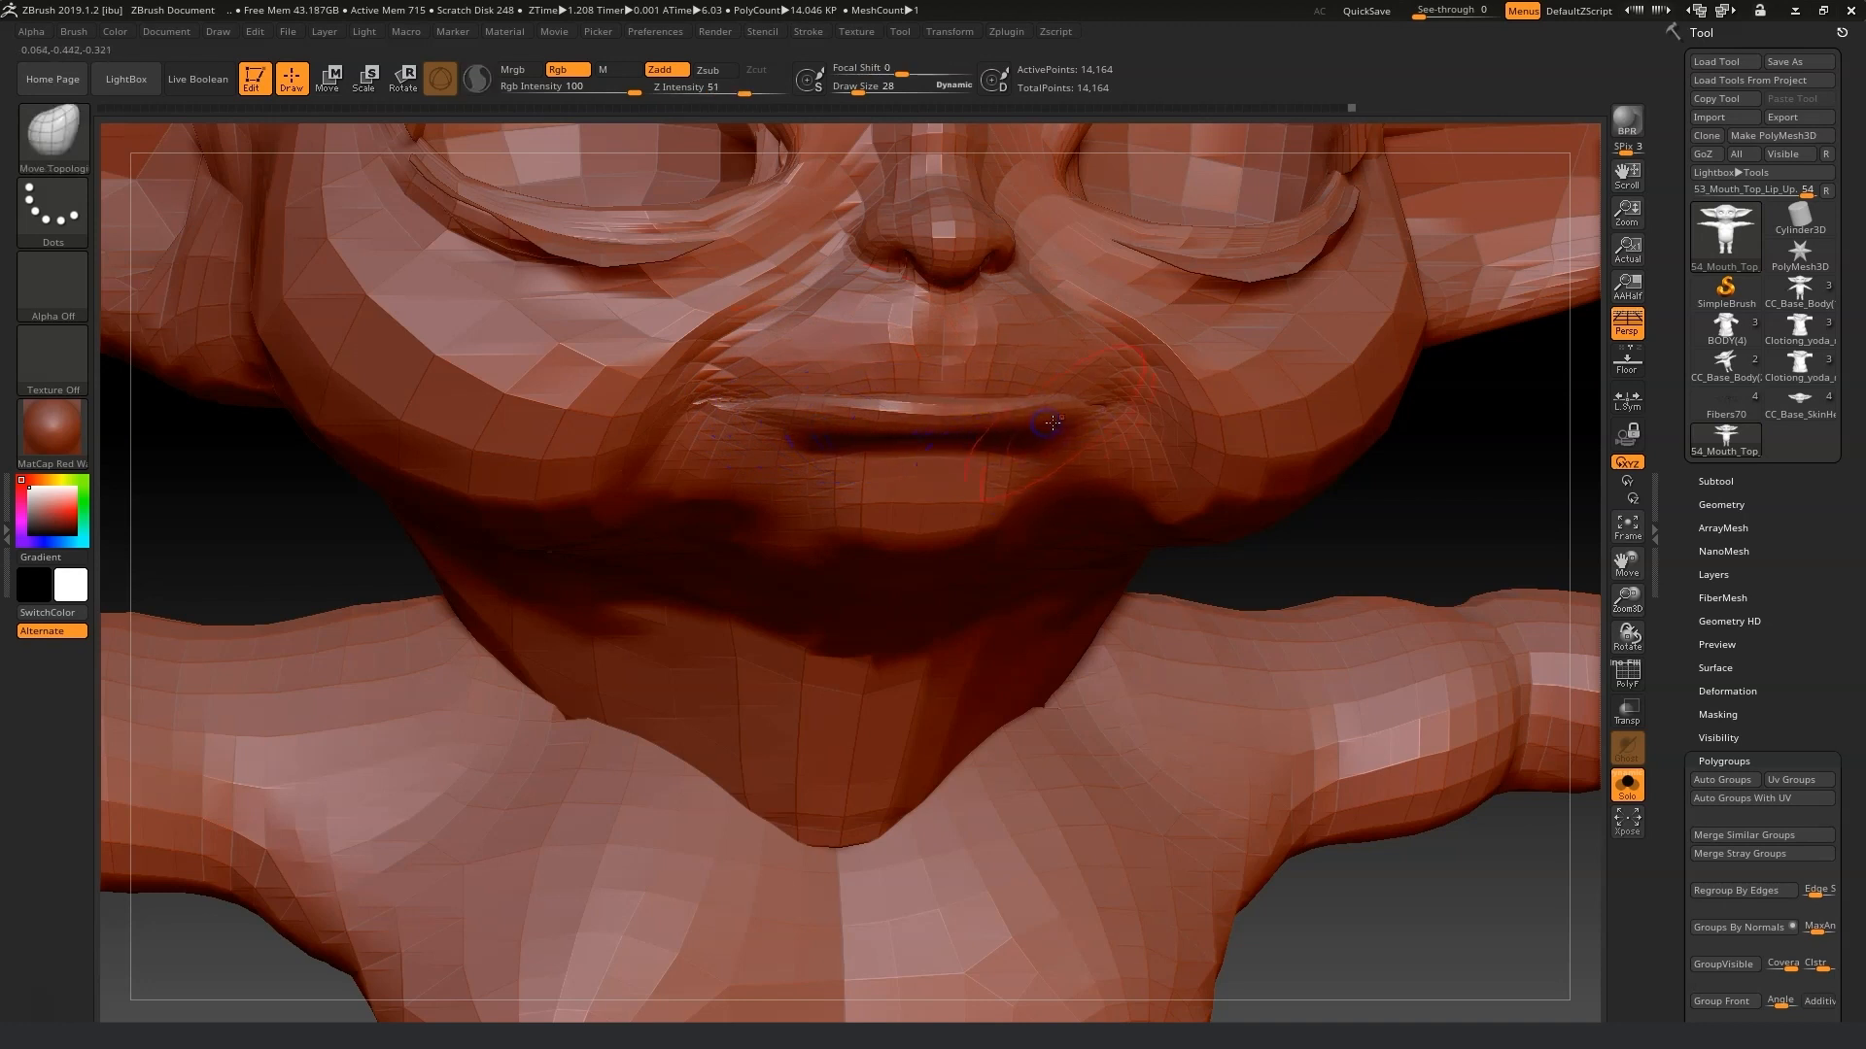
Refine the upper lip tuck from several angles, pulling the lip edges inward with the Move Topologic brush.
left_click_drag(1518, 537, 1428, 486)
mouse_move(1034, 444)
left_mouse_down()
mouse_move(1030, 462)
mouse_move(1075, 412)
mouse_move(823, 420)
mouse_move(775, 442)
mouse_move(916, 417)
mouse_move(969, 437)
mouse_move(880, 424)
left_mouse_up()
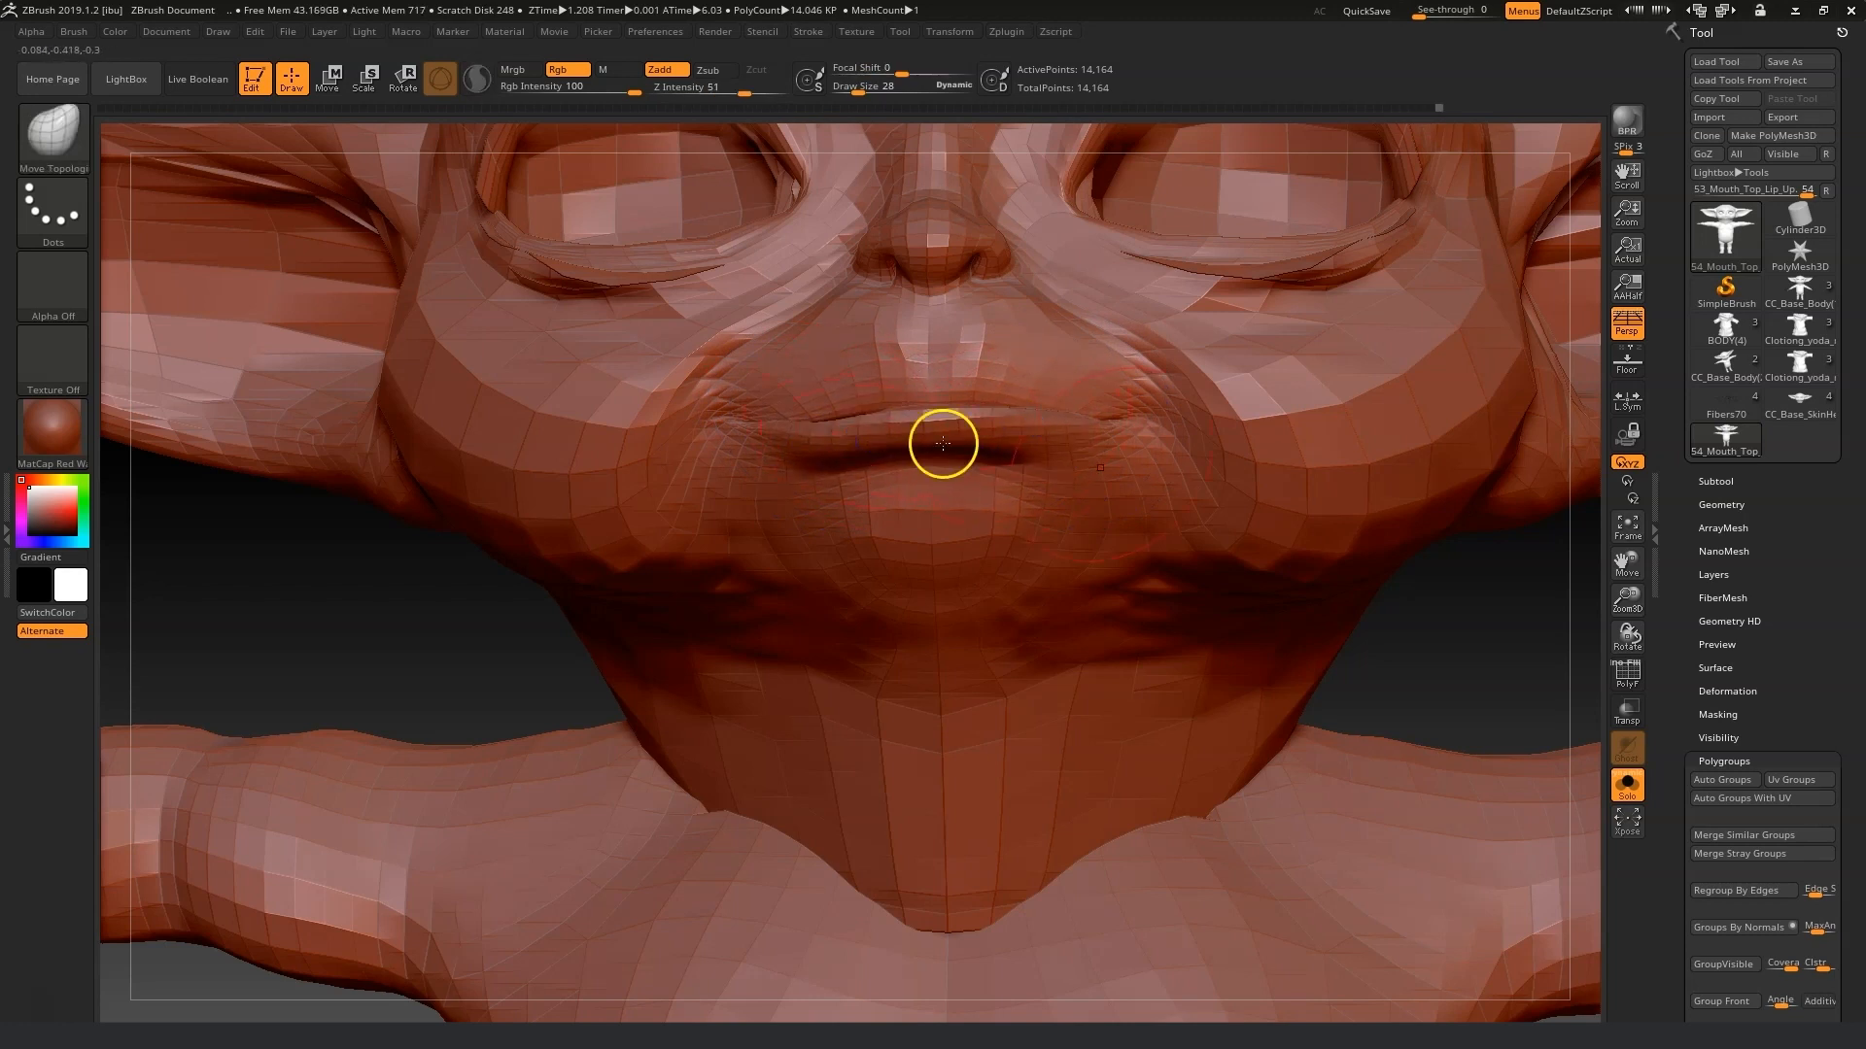
left_click_drag(1461, 608, 1477, 666)
mouse_move(1056, 443)
left_mouse_down()
mouse_move(1033, 425)
mouse_move(953, 432)
left_mouse_up()
left_click_drag(1416, 563, 870, 444)
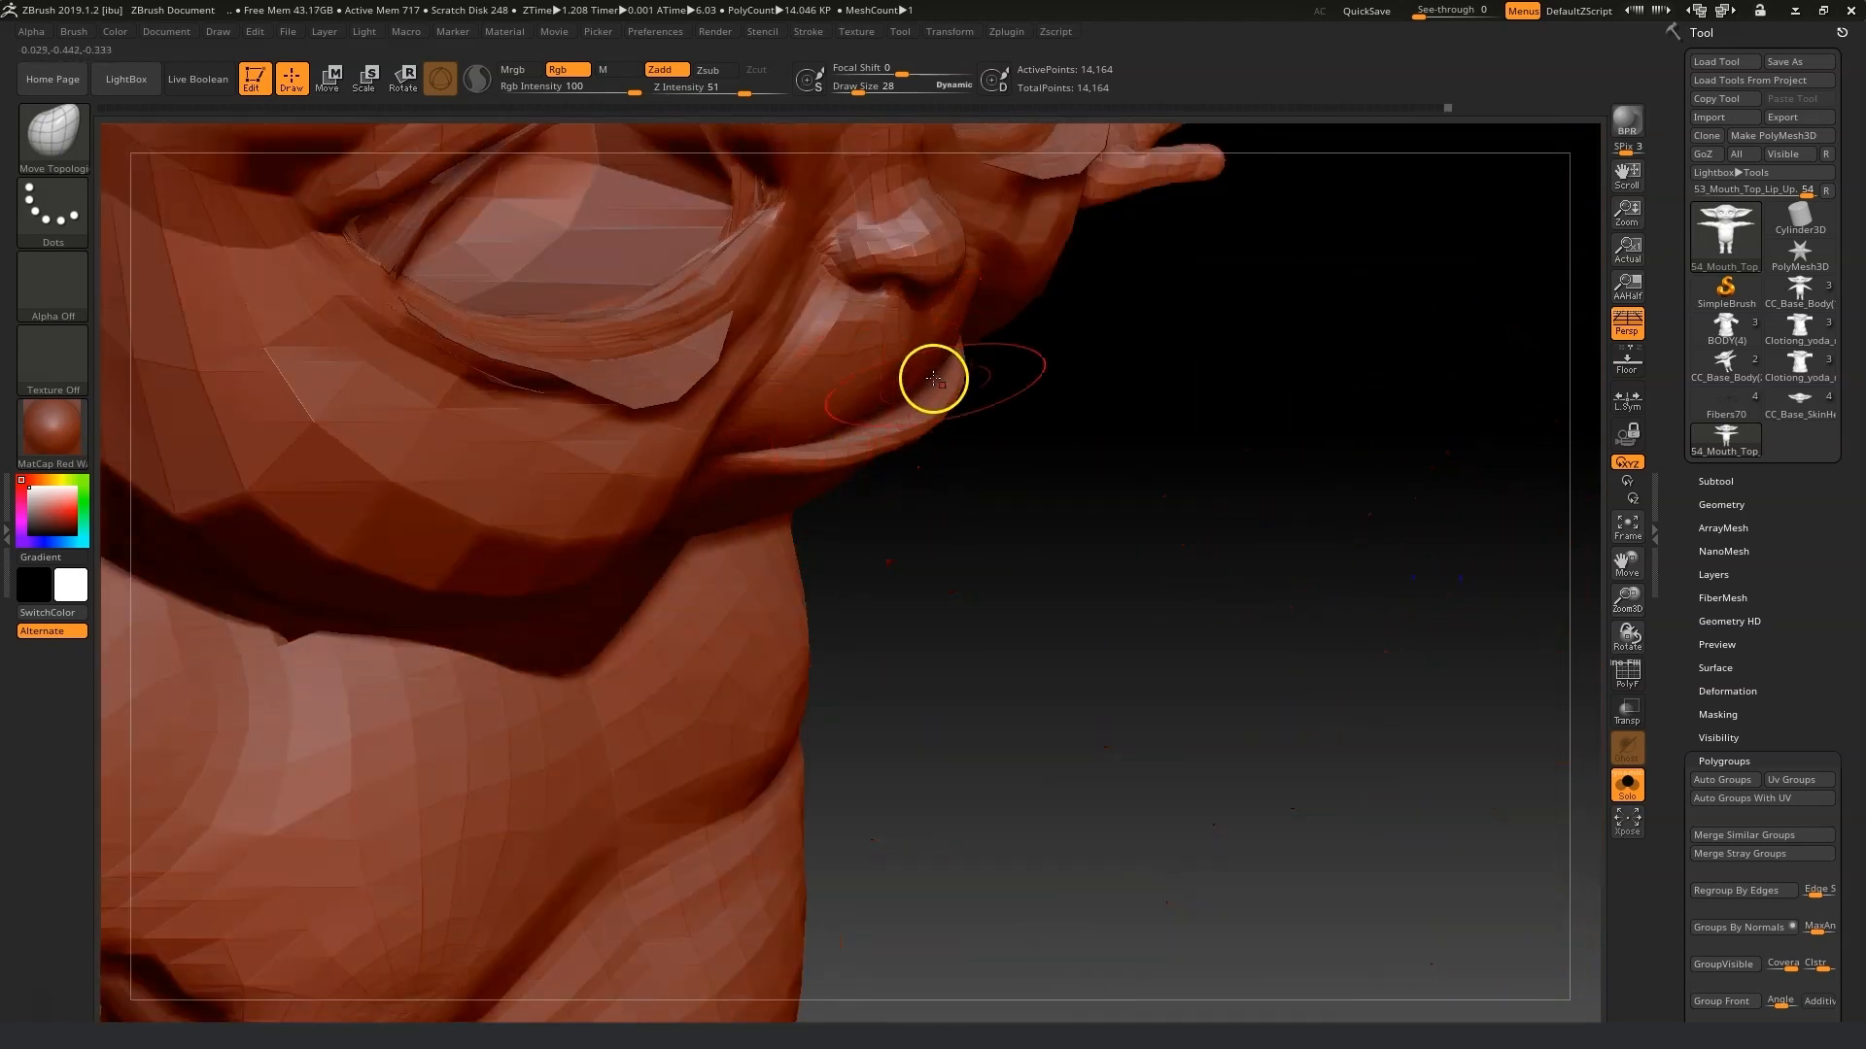
mouse_move(819, 461)
left_mouse_down()
mouse_move(806, 437)
mouse_move(1108, 462)
mouse_move(960, 449)
left_mouse_up()
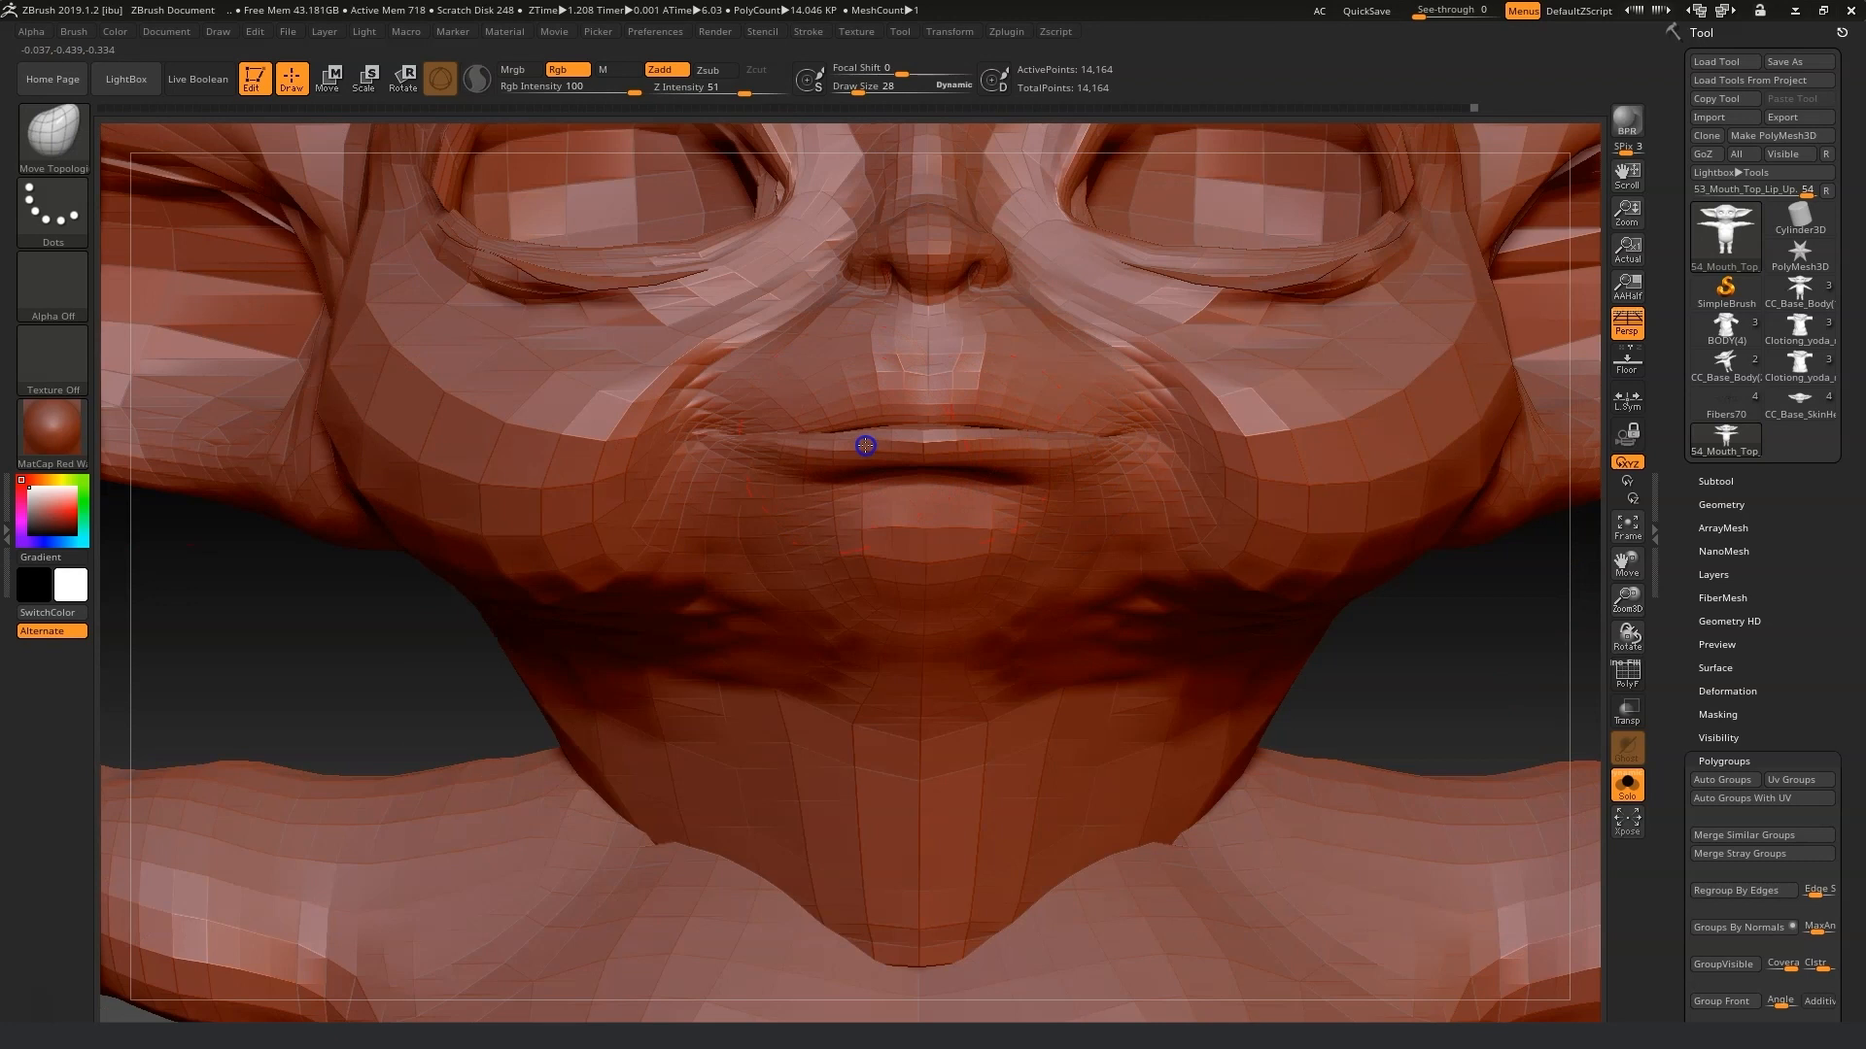
key("shift")
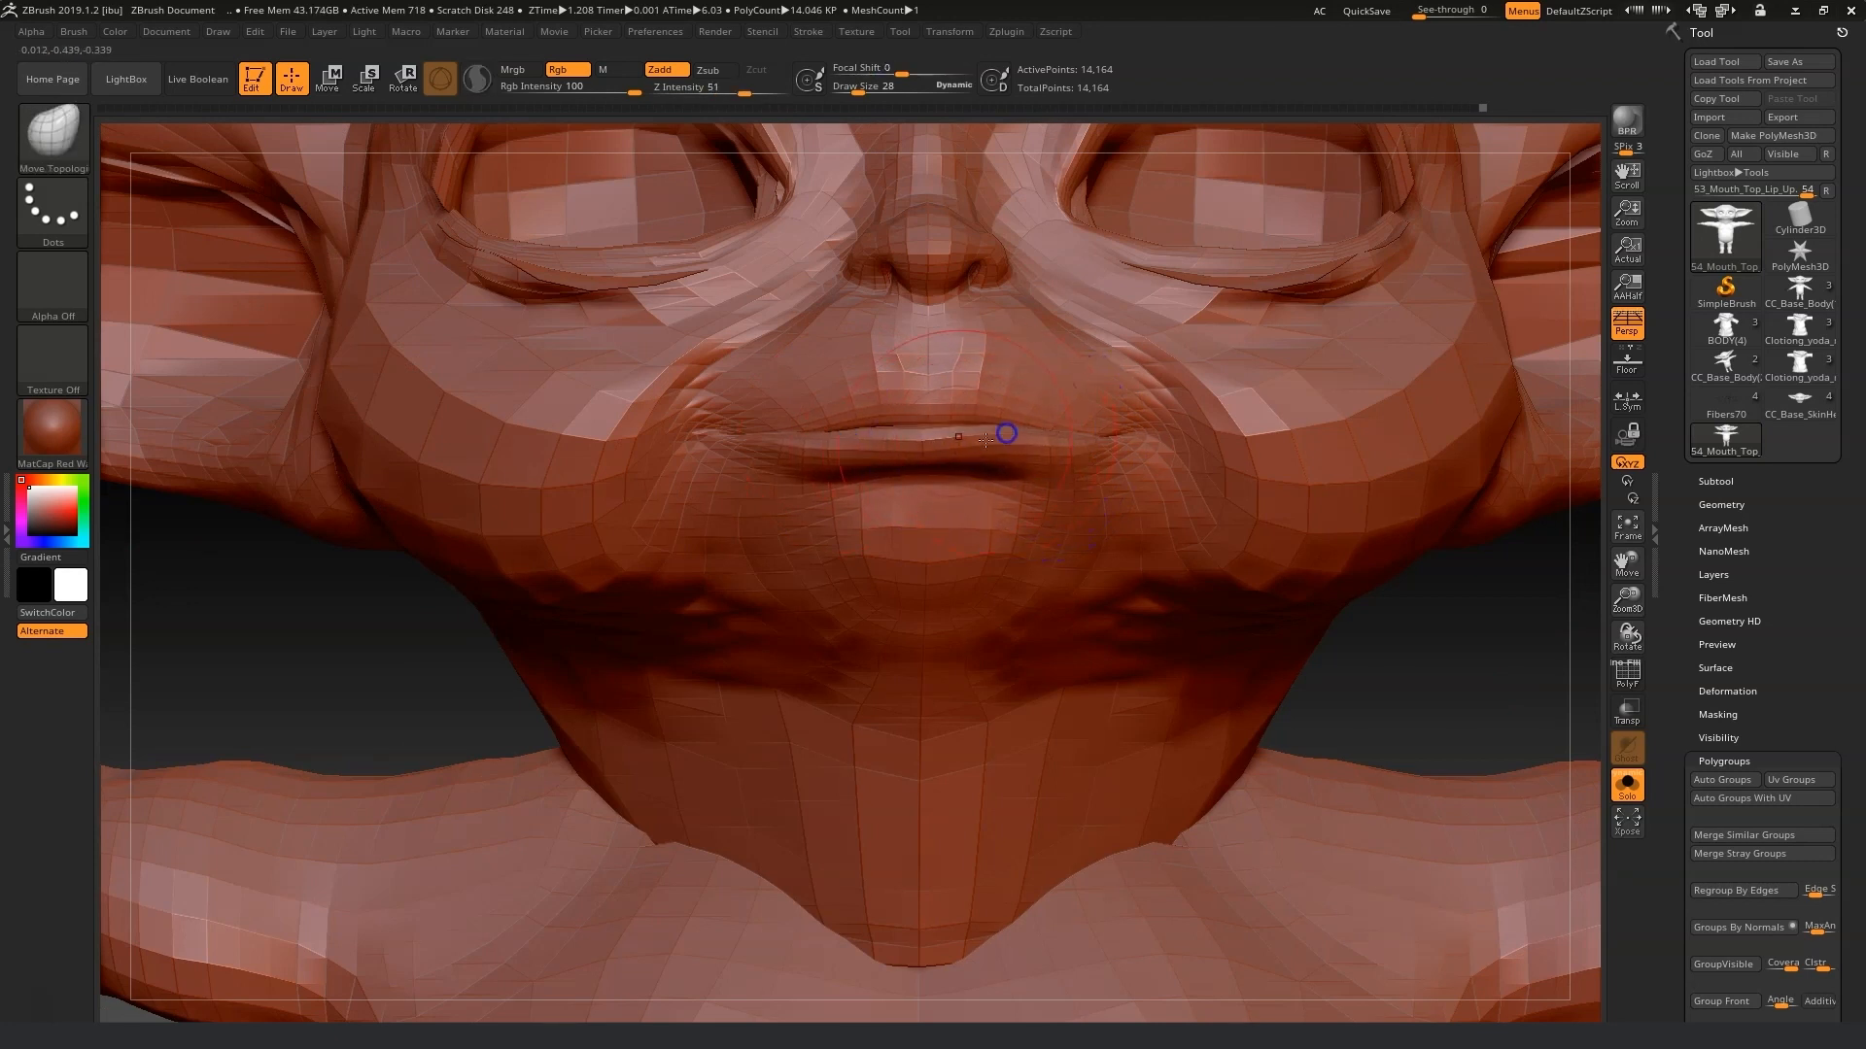
key("shift")
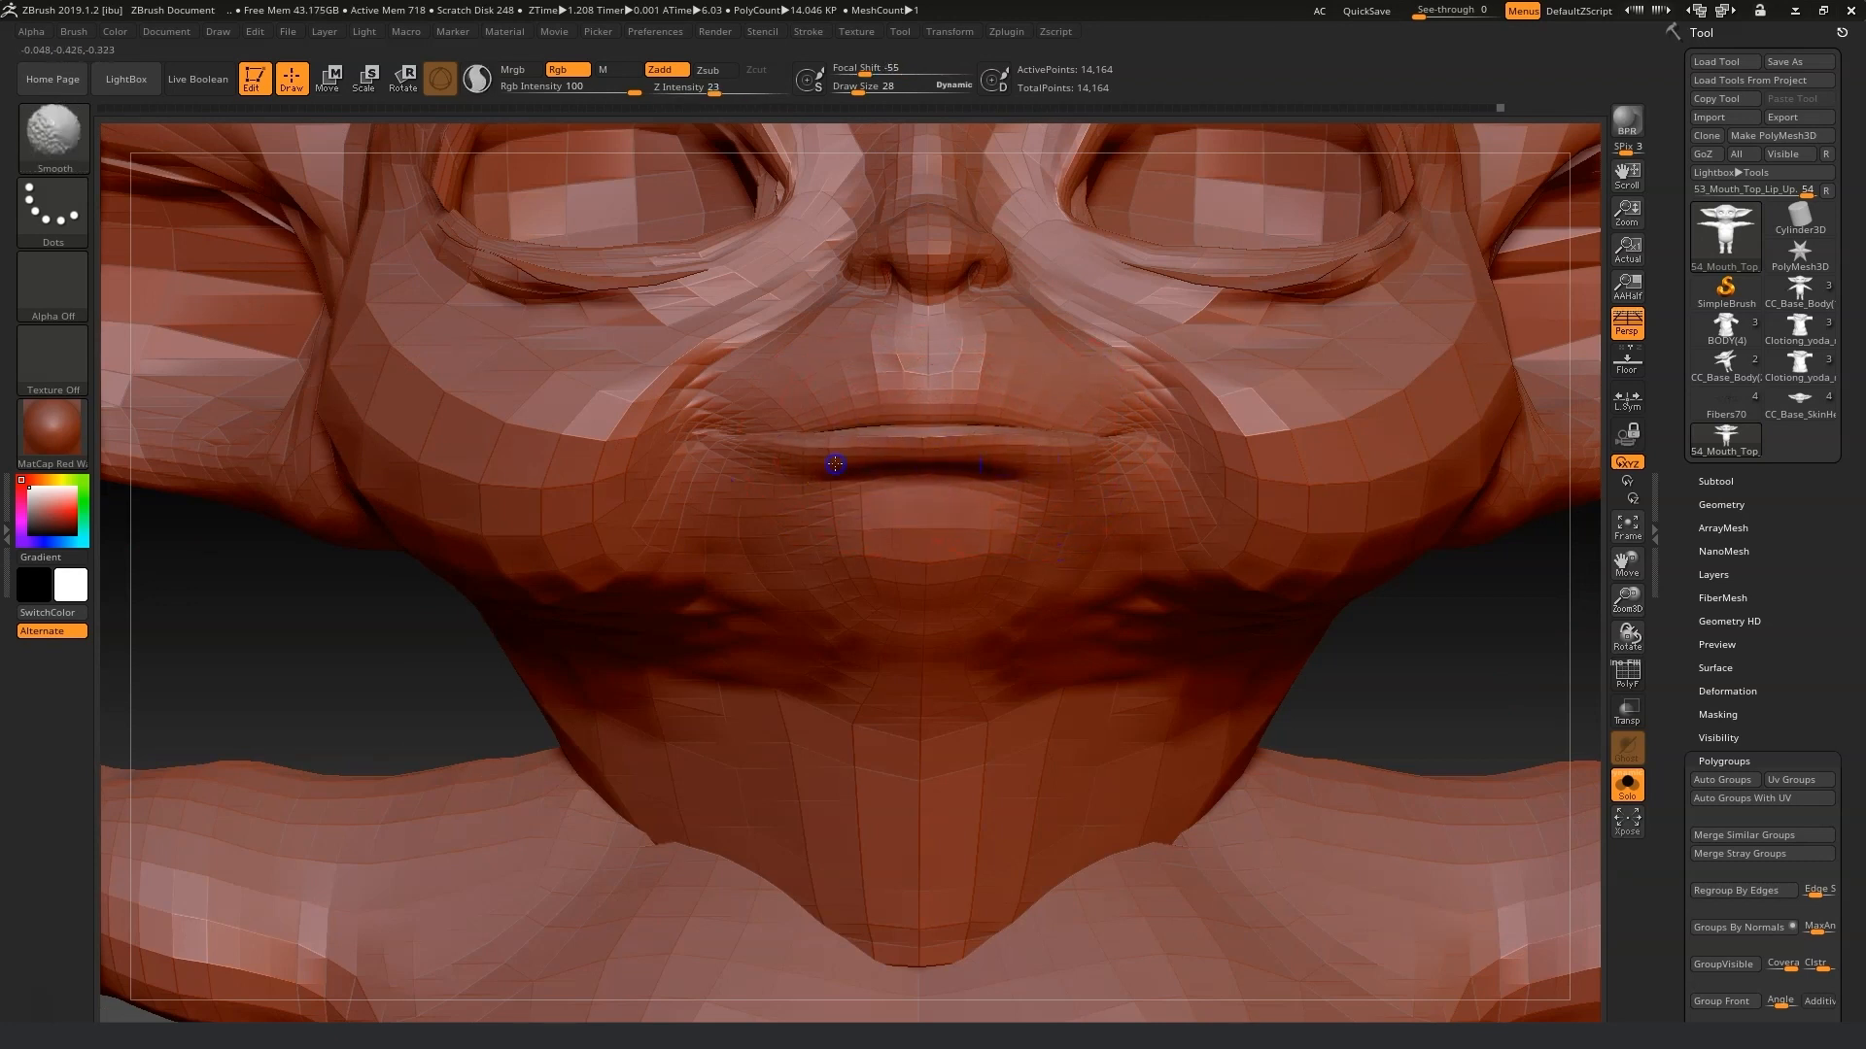
left_click_drag(1412, 624, 976, 529)
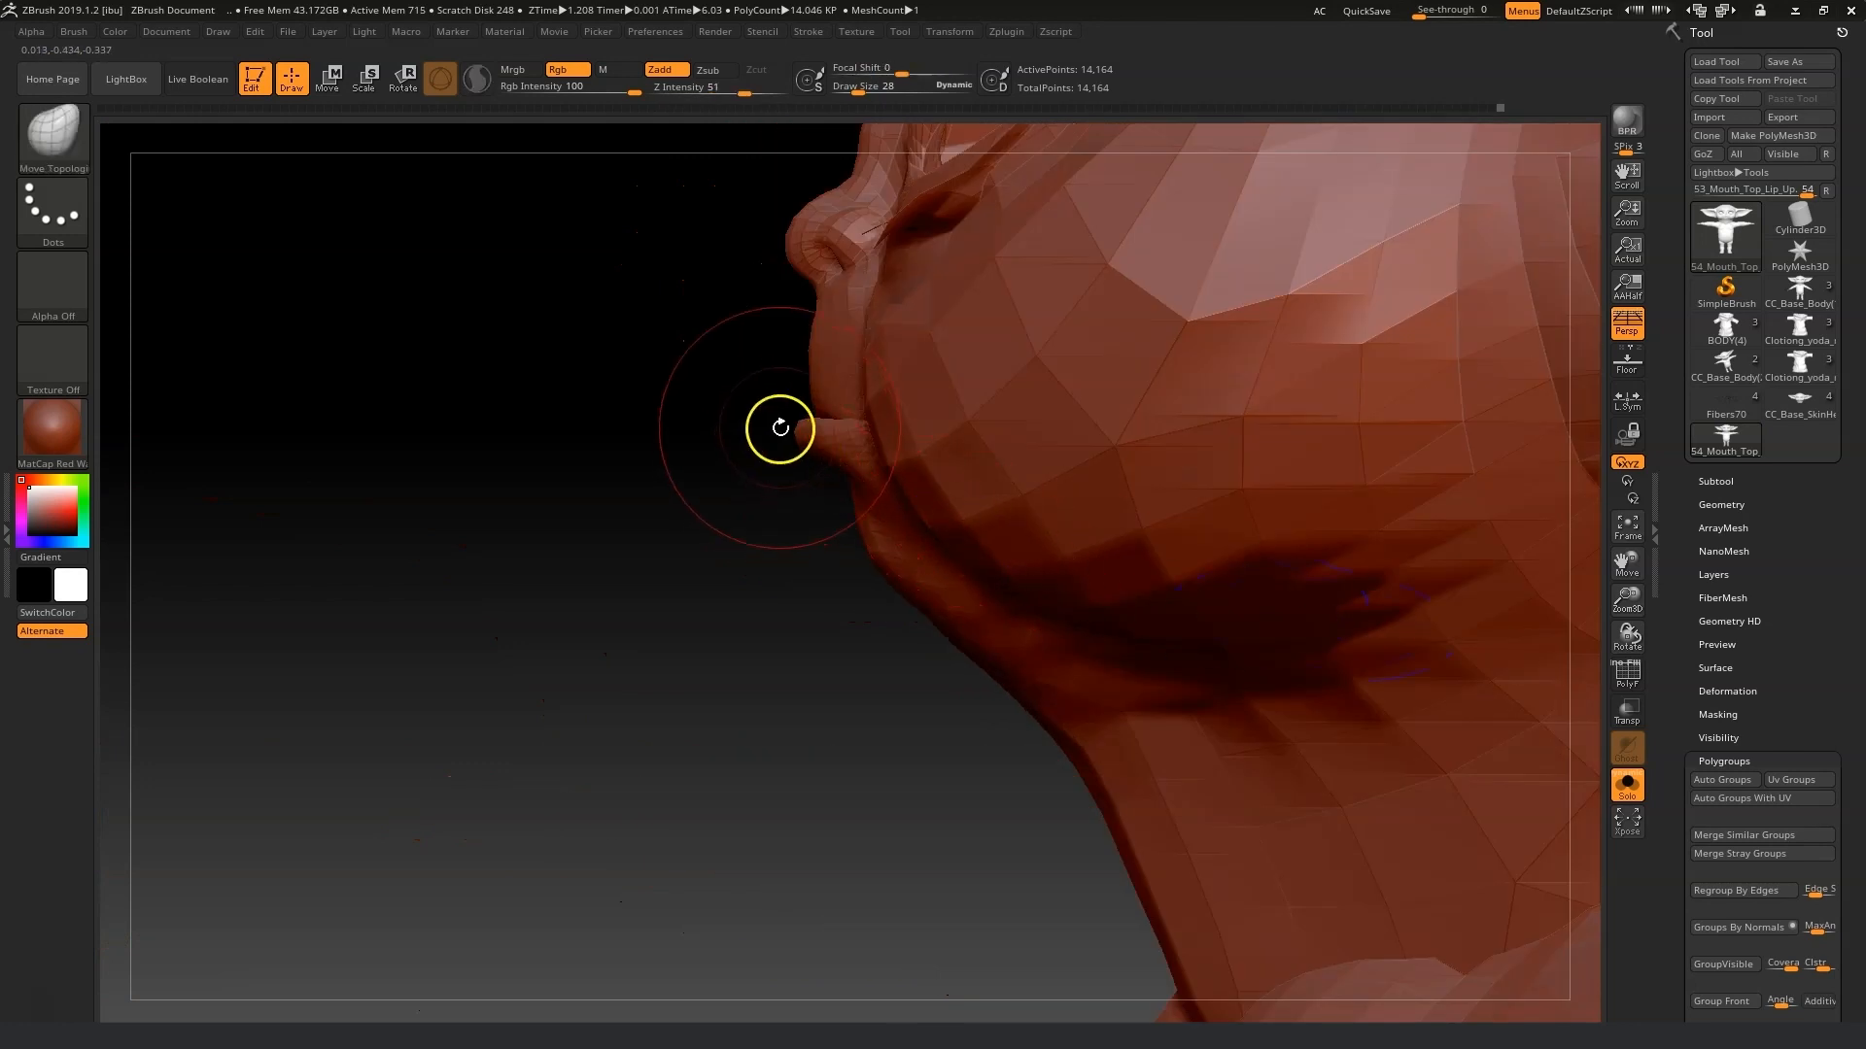
left_click_drag(741, 457, 486, 505)
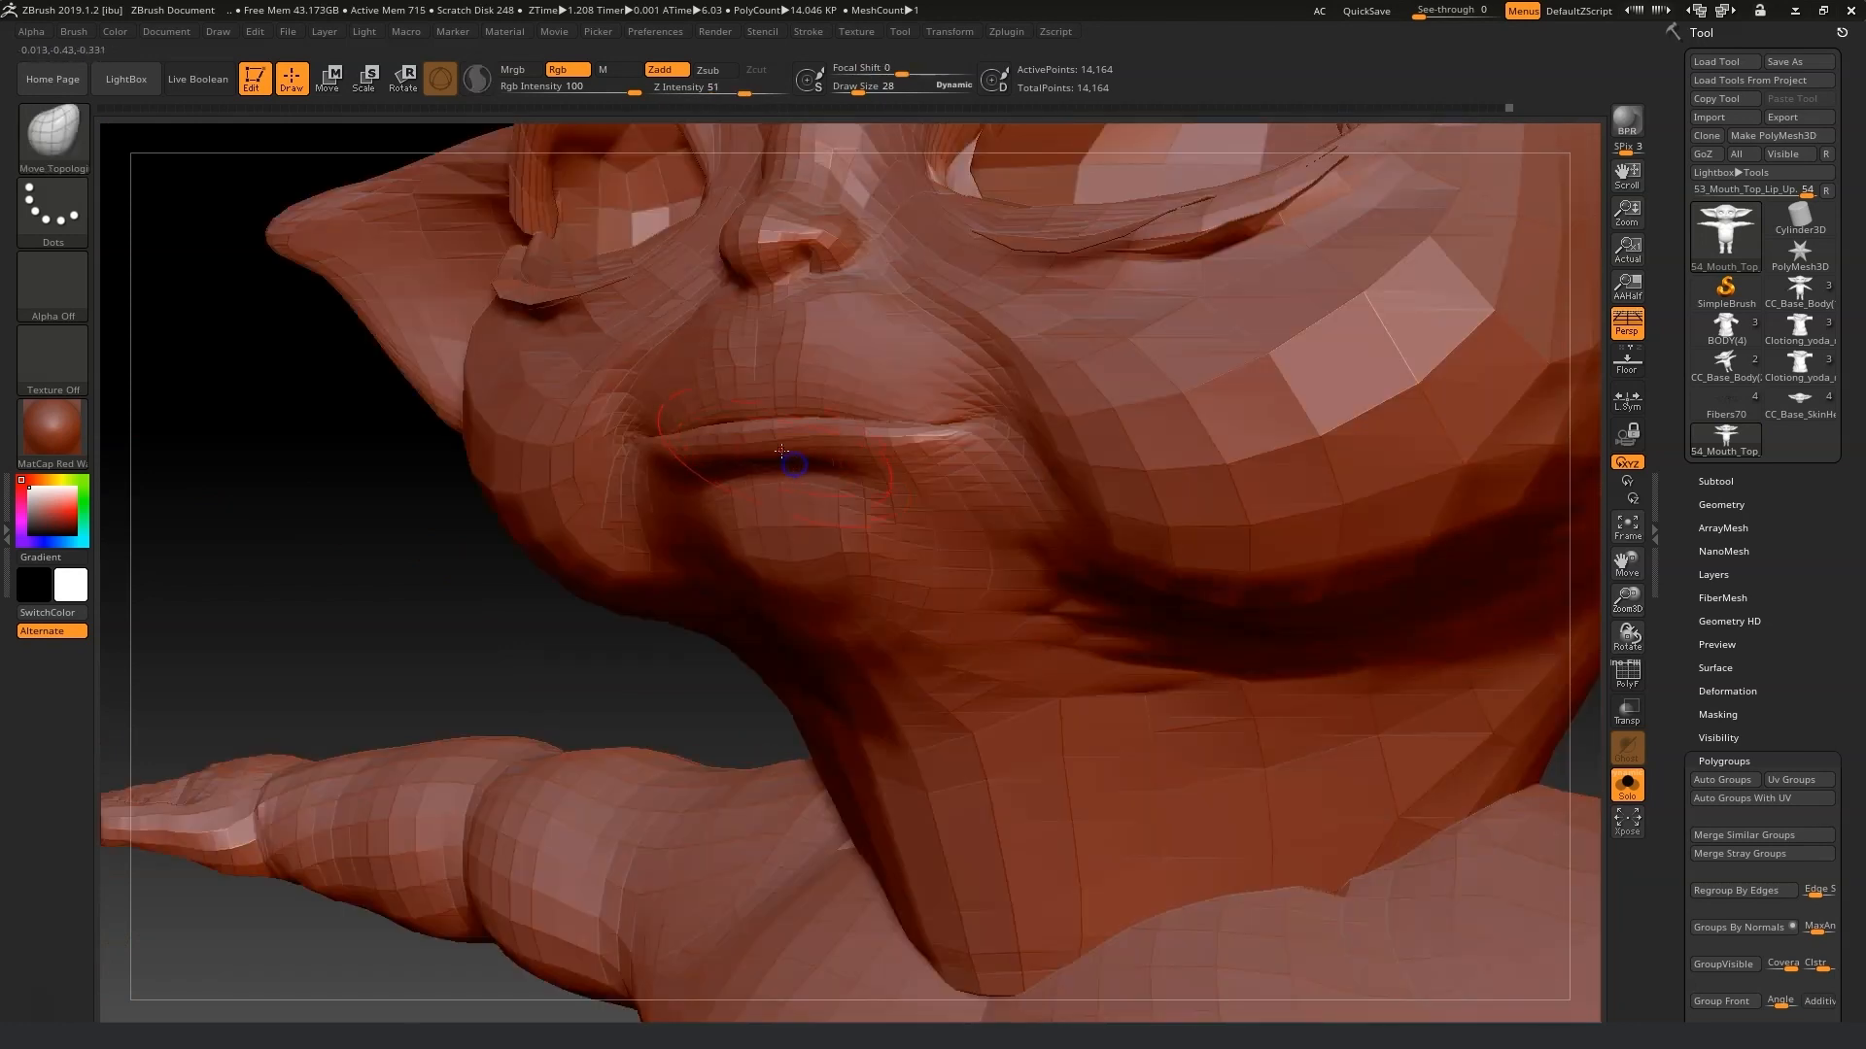
mouse_move(450, 595)
left_mouse_down()
mouse_move(392, 671)
mouse_move(505, 583)
left_mouse_up()
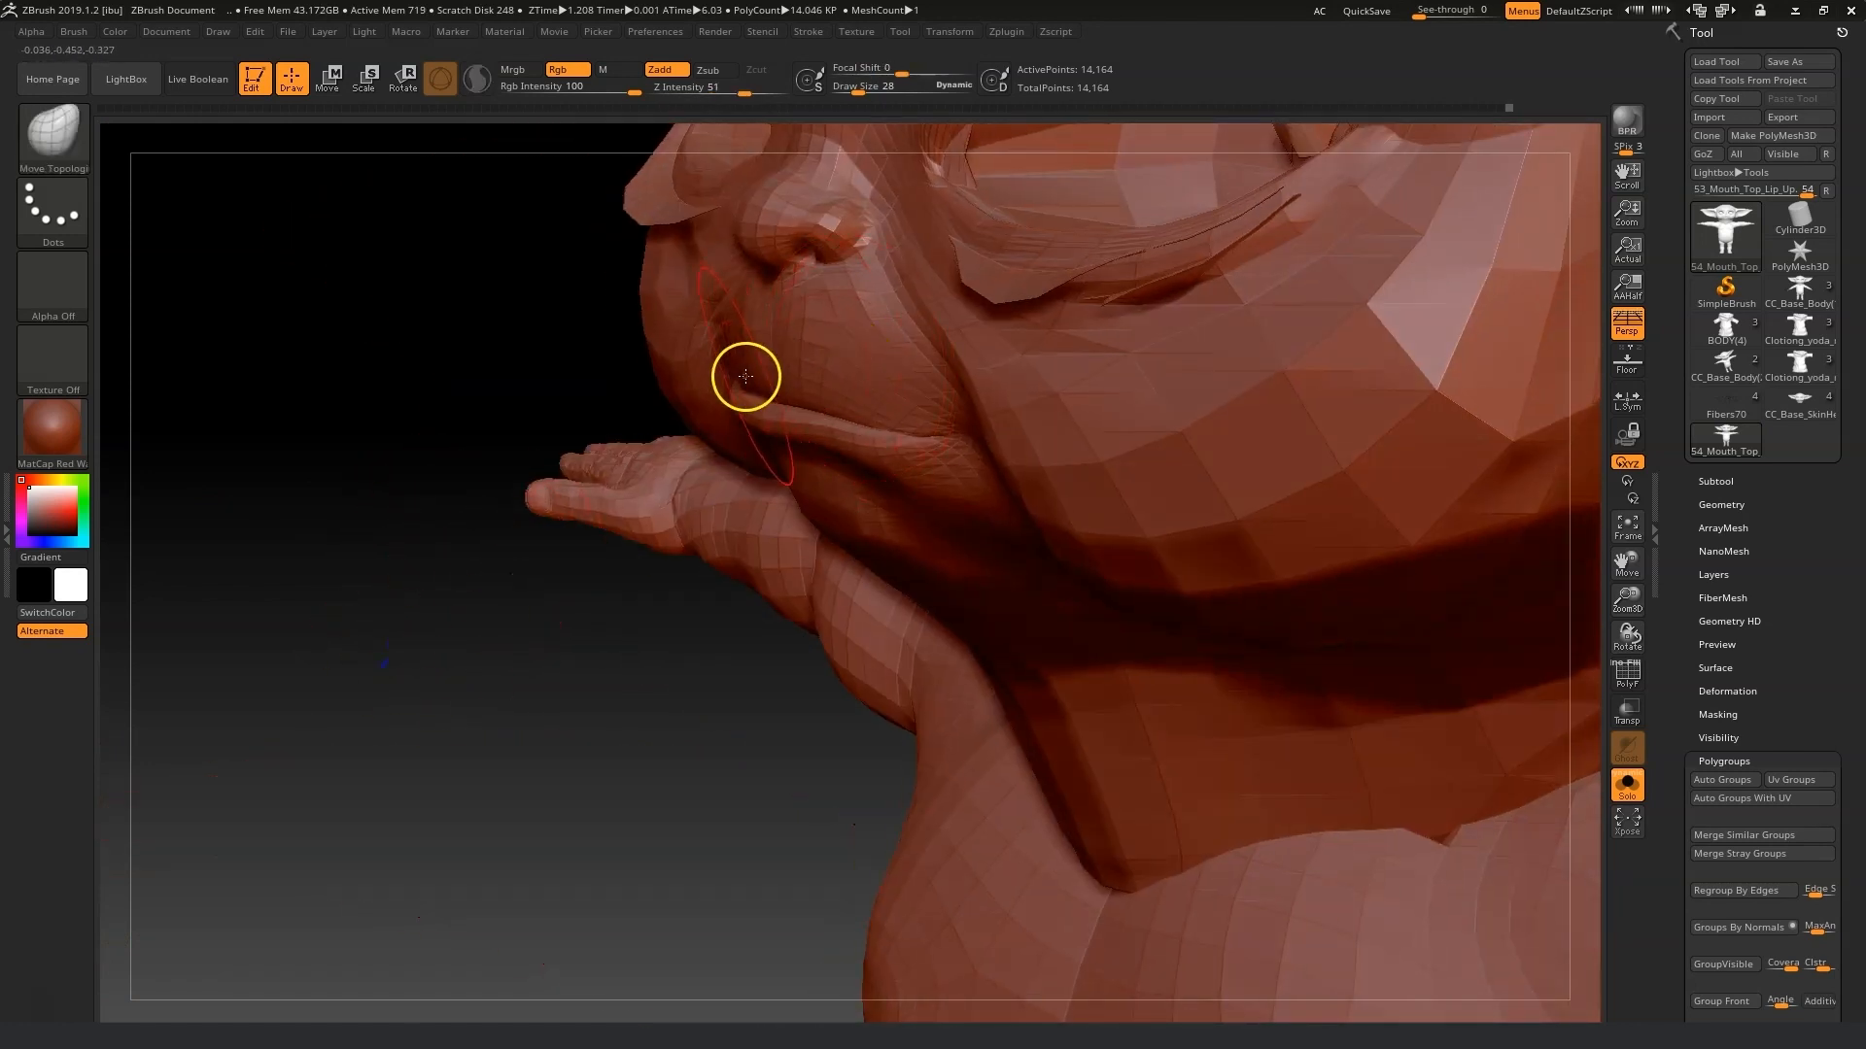
left_click_drag(609, 457, 952, 435)
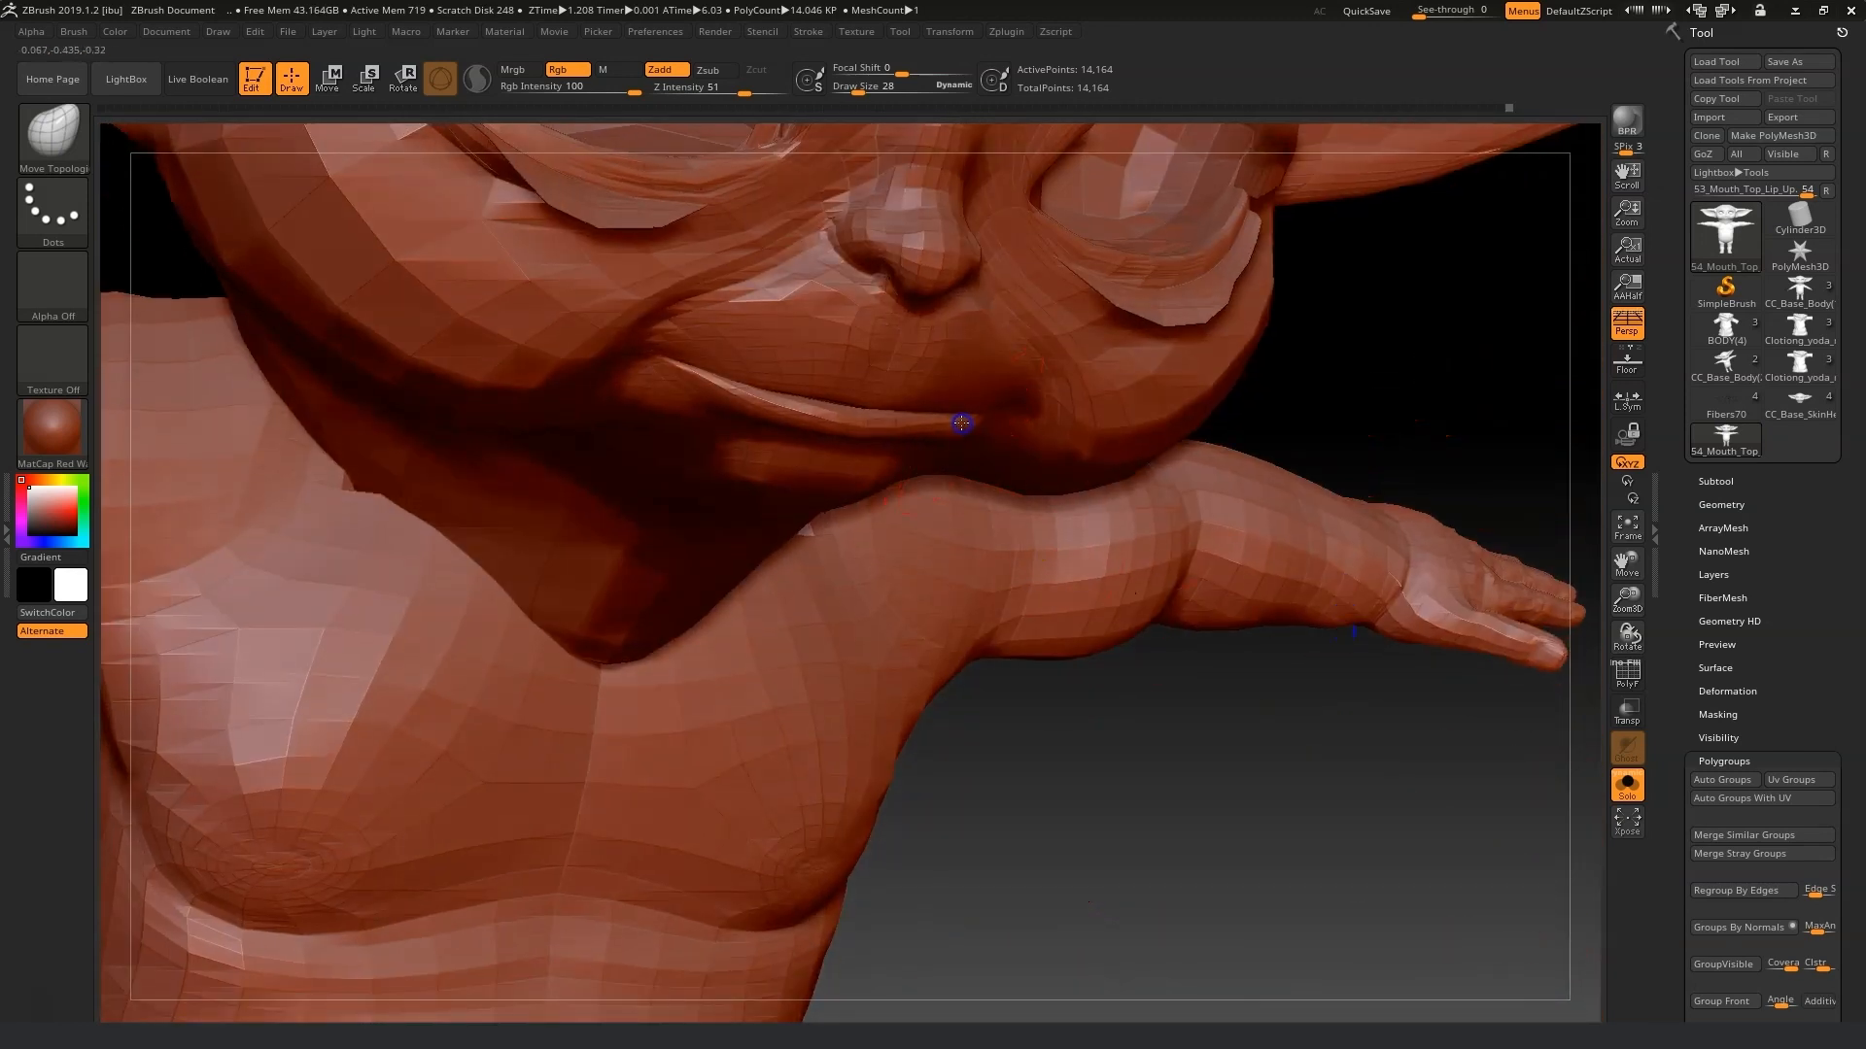
left_click_drag(1506, 439, 1011, 421)
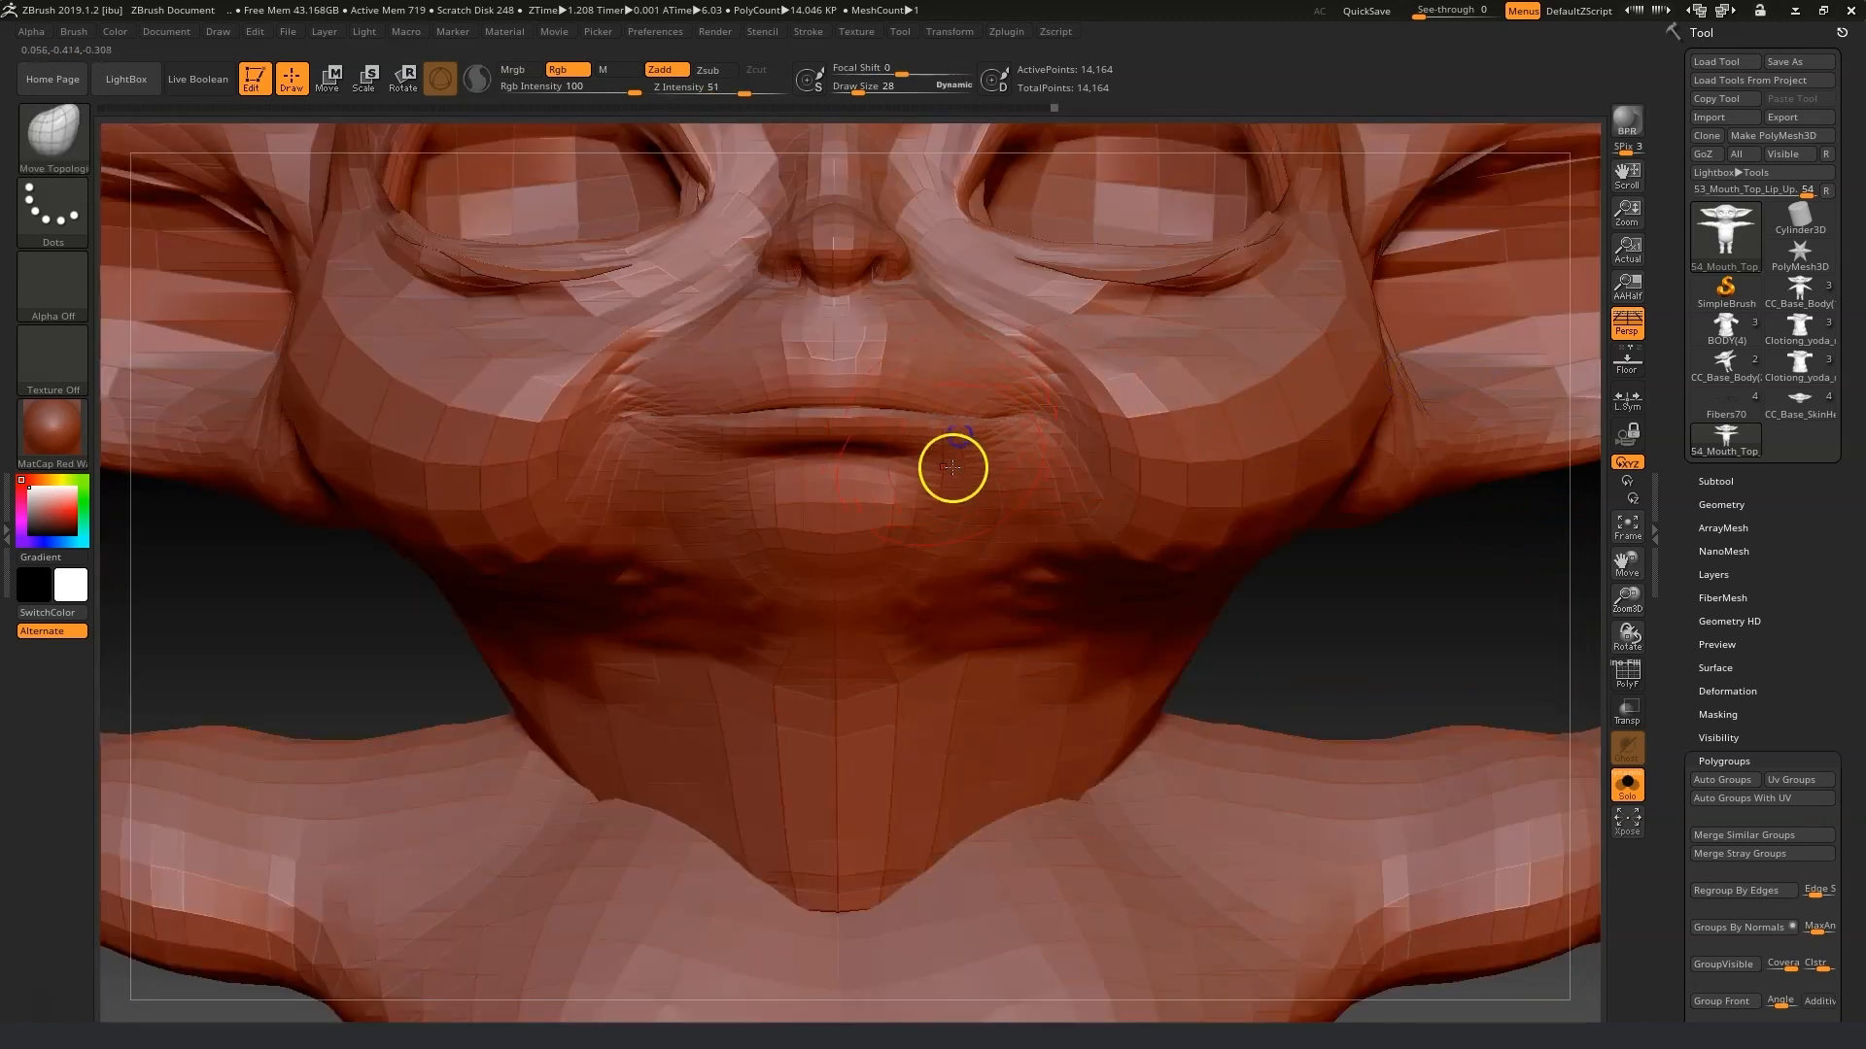
left_click(771, 429)
left_click(874, 424)
left_click(842, 417)
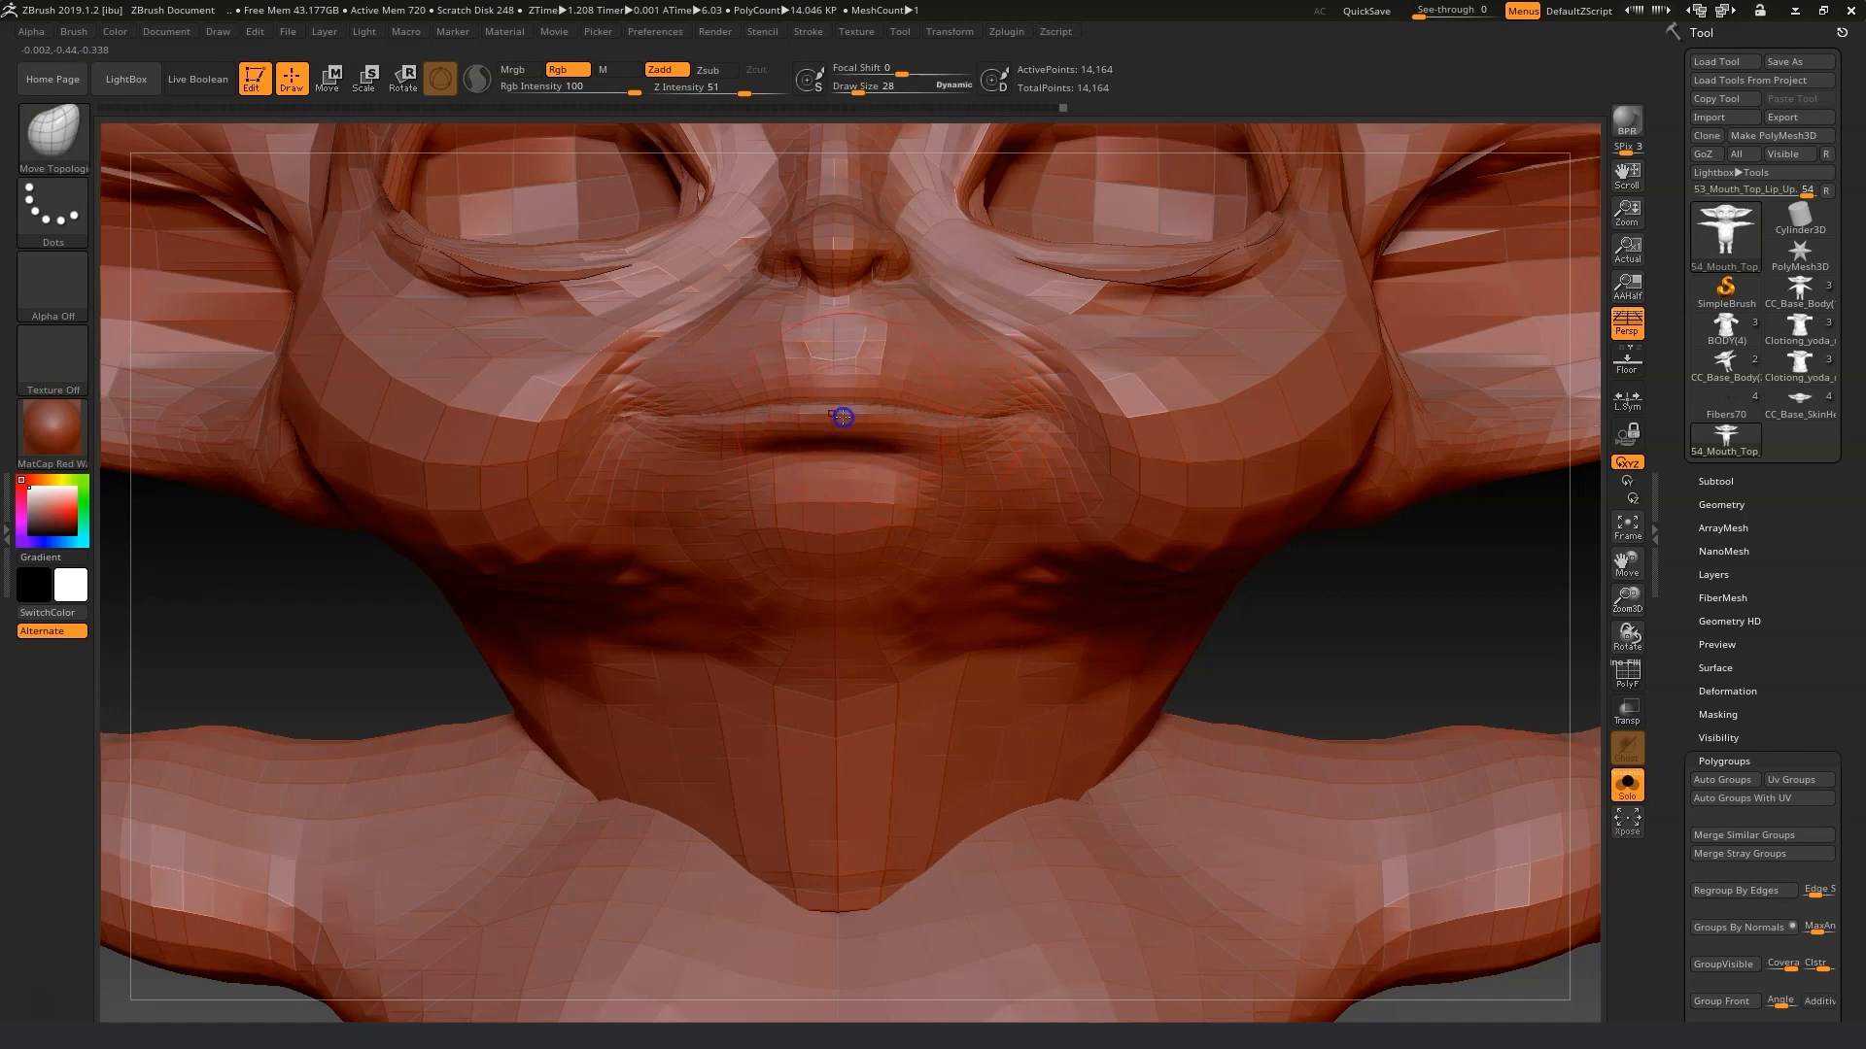
left_click(709, 389)
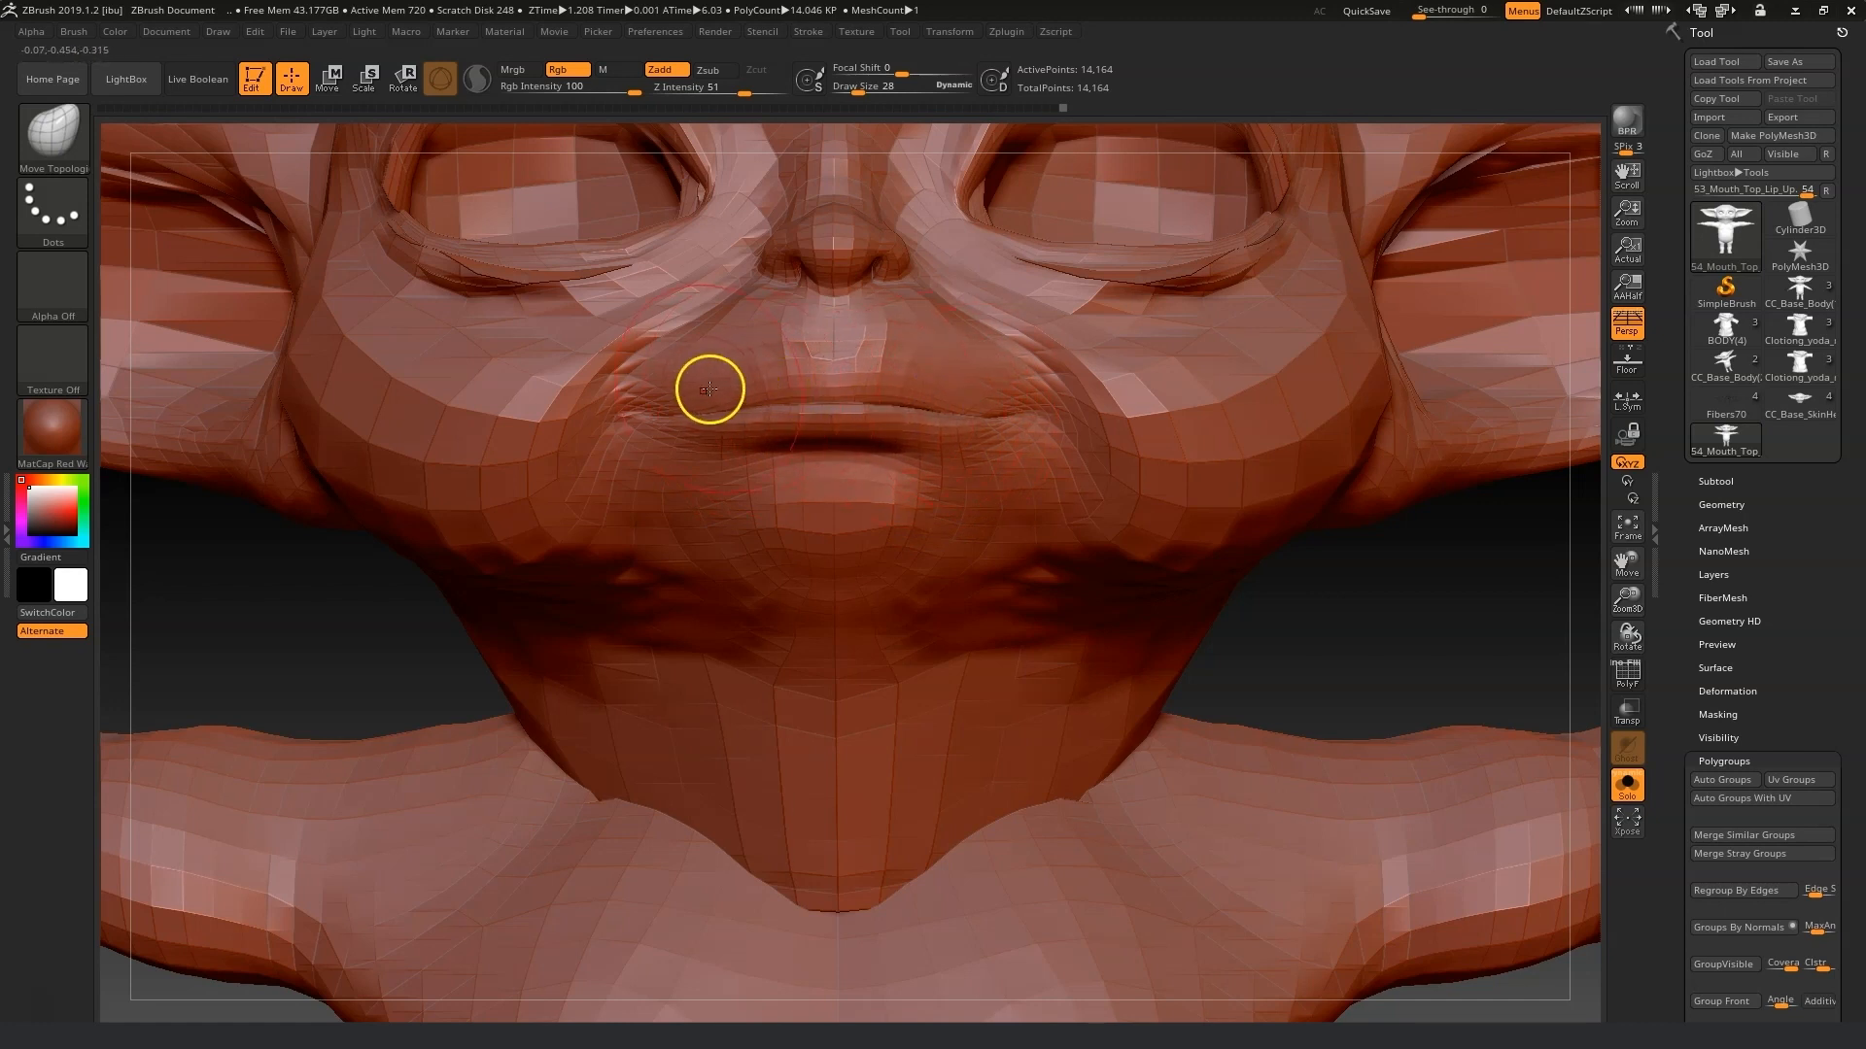
left_click(899, 389)
Export the edited mesh over 54_Mouth_Top_Lip_Under.obj in the Morph fix folder.
left_click(1800, 119)
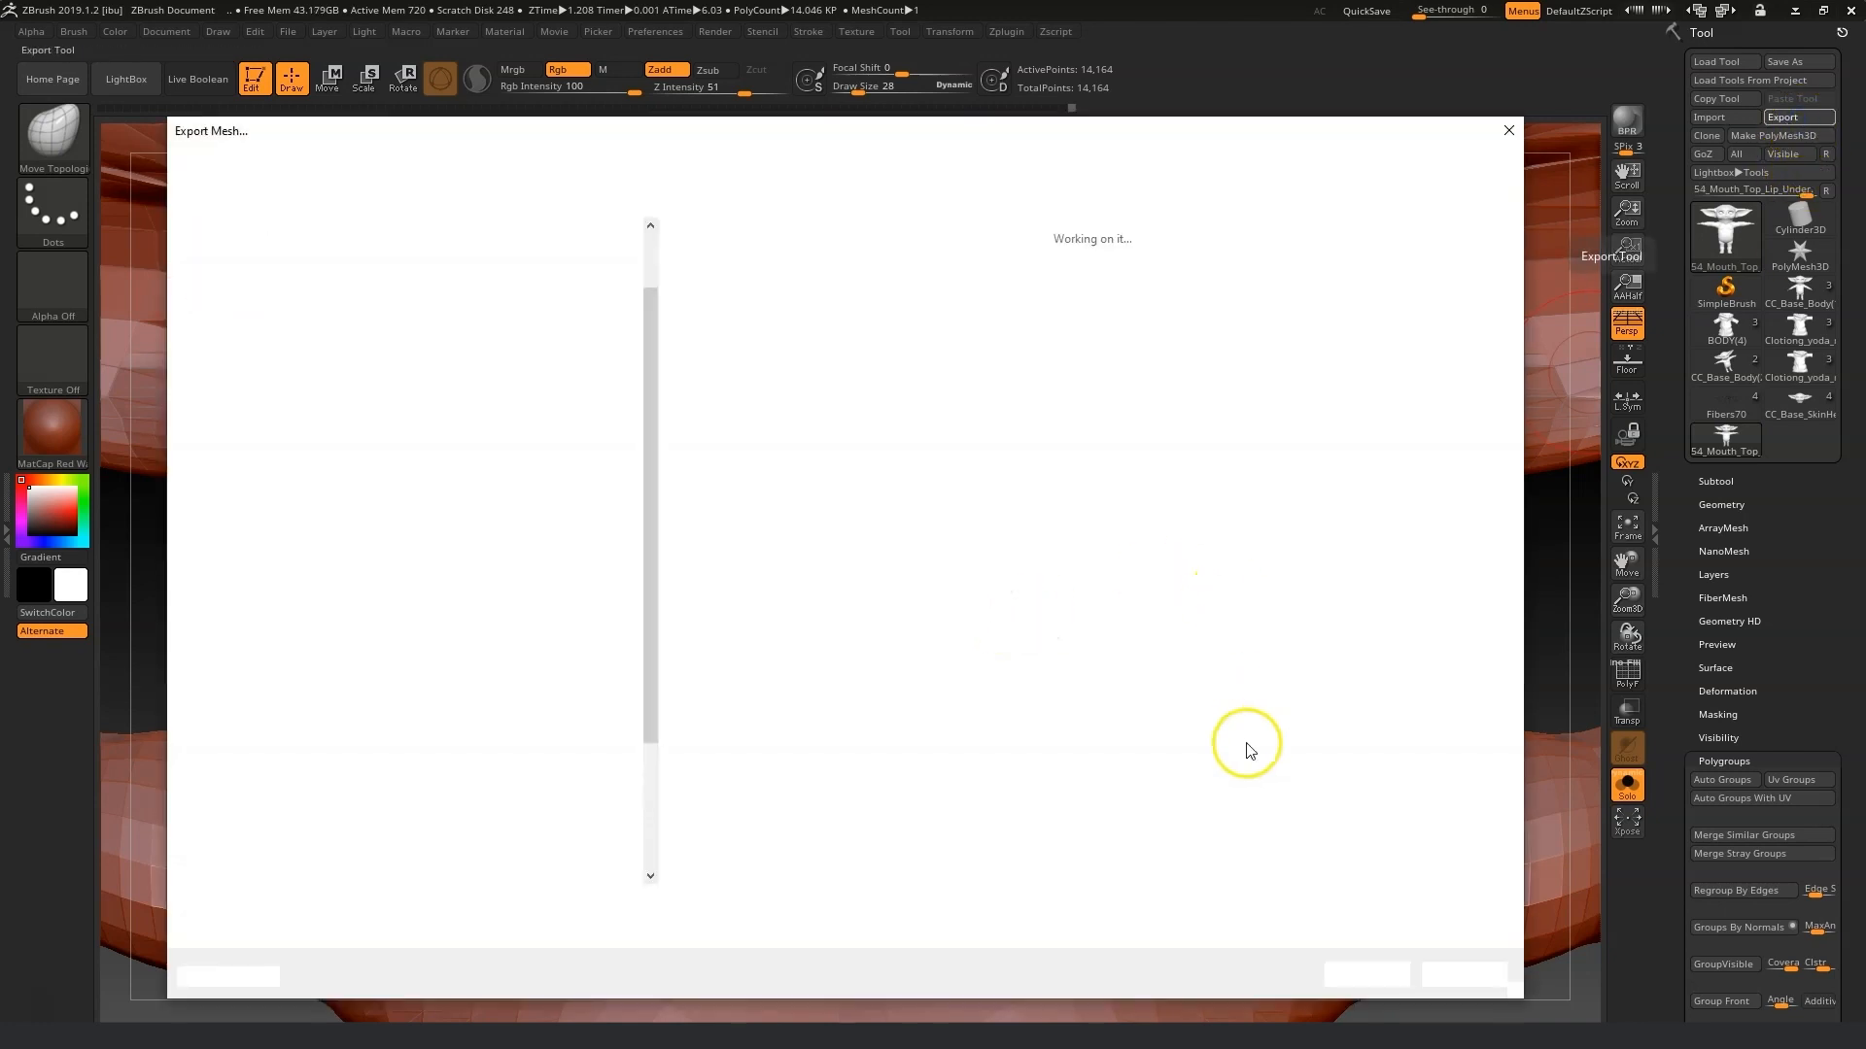
left_click(1370, 980)
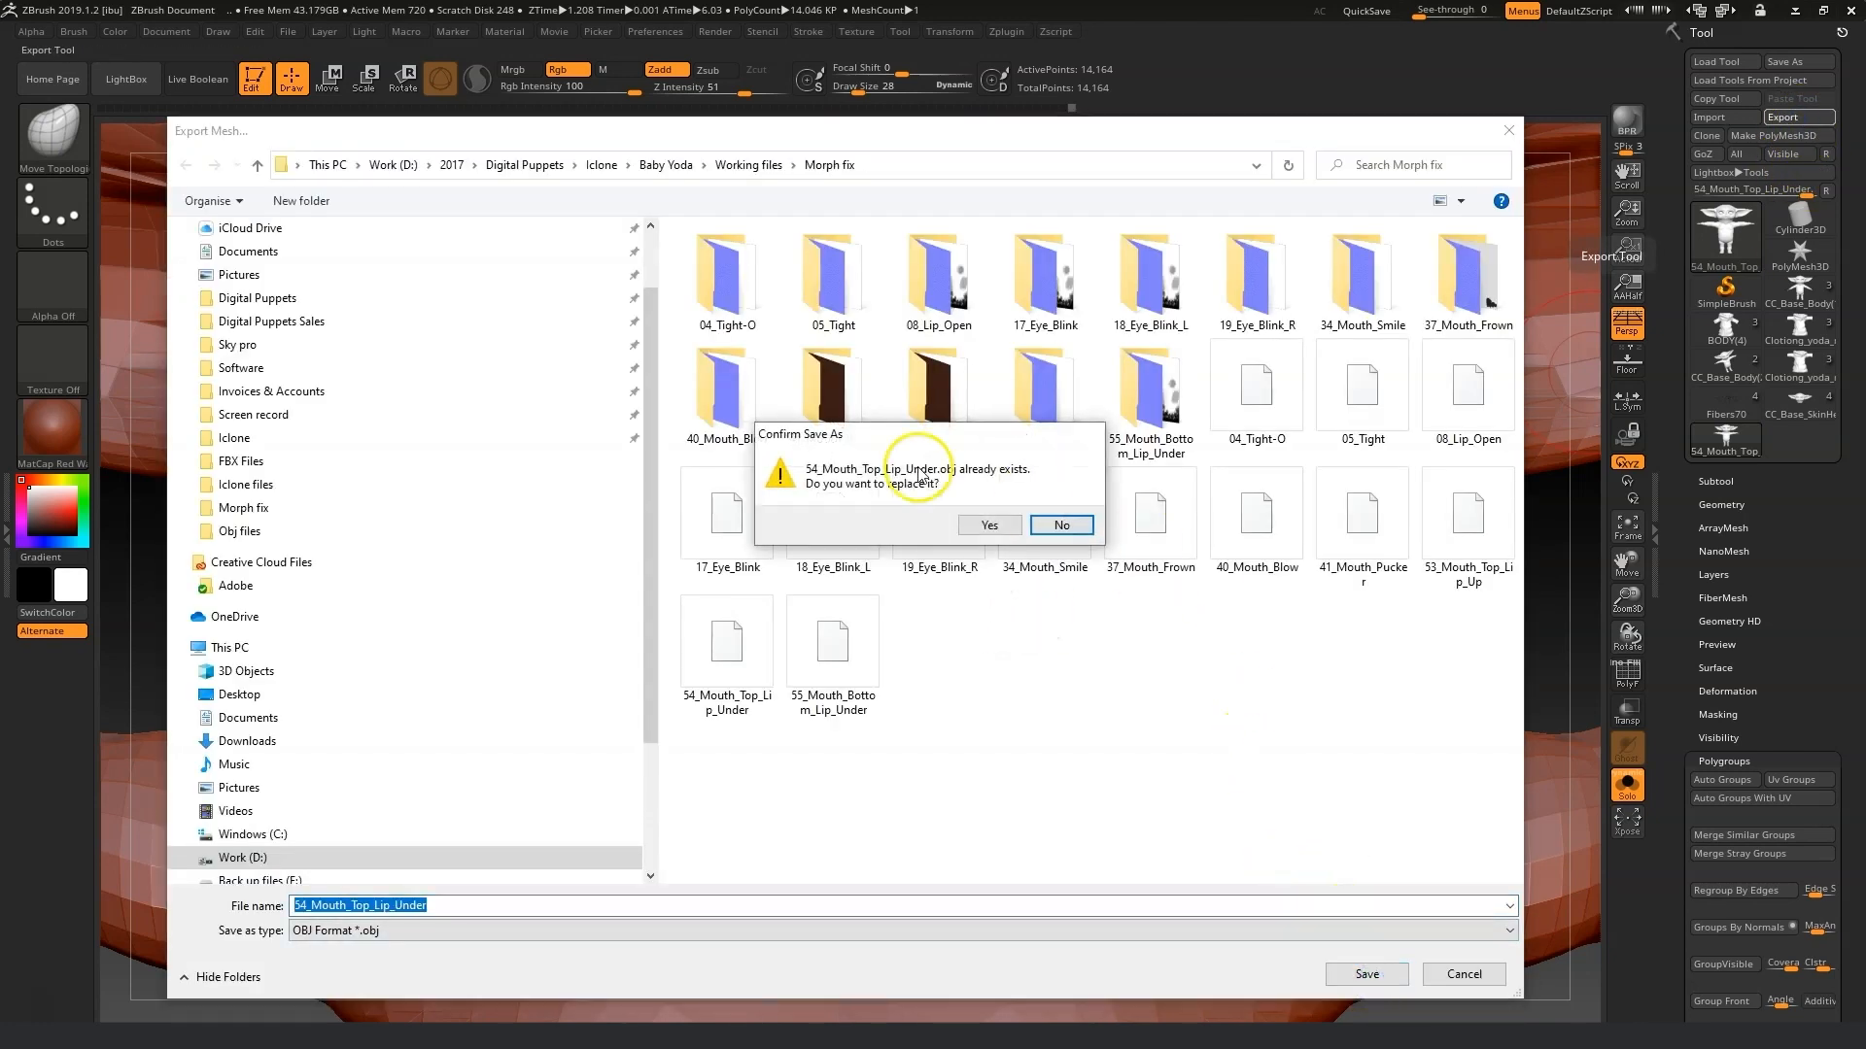
left_click(989, 524)
Re-import the saved 54_Mouth_Top_Lip_Under OBJ to check the fixed lip shape.
left_click(1714, 117)
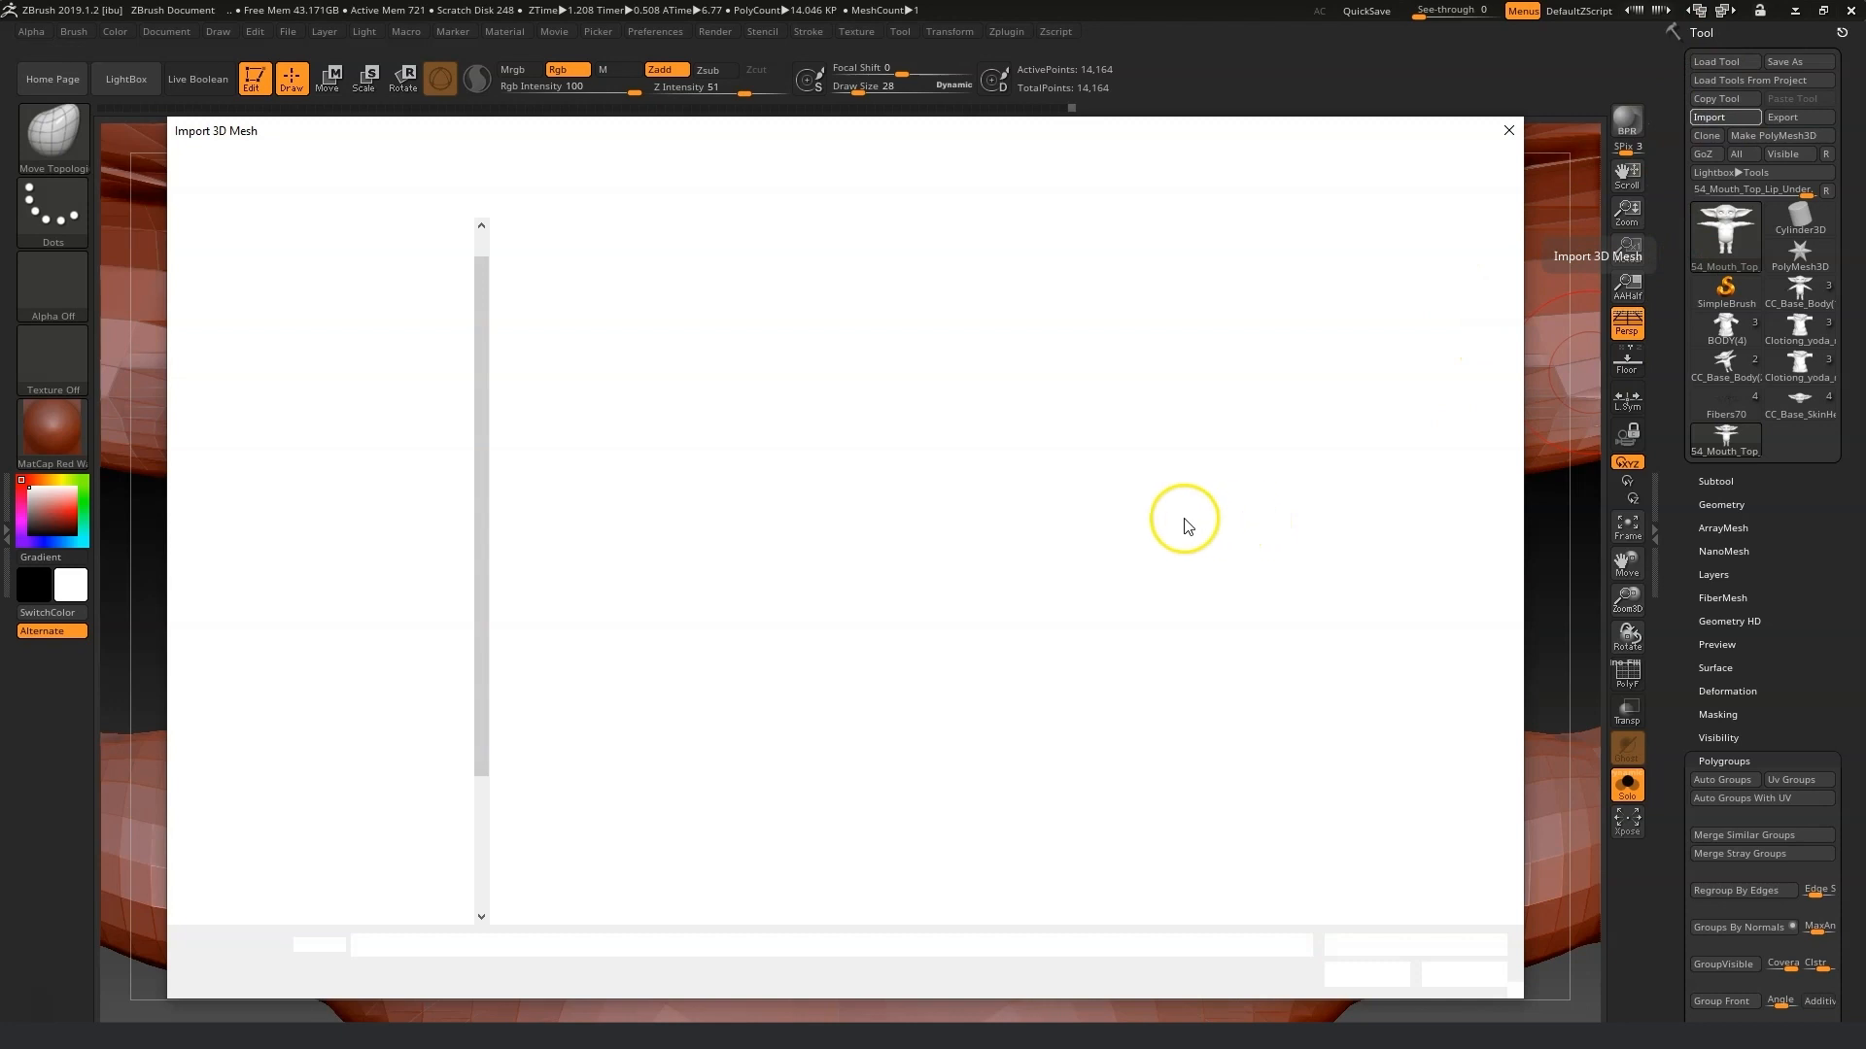
left_click(1234, 520)
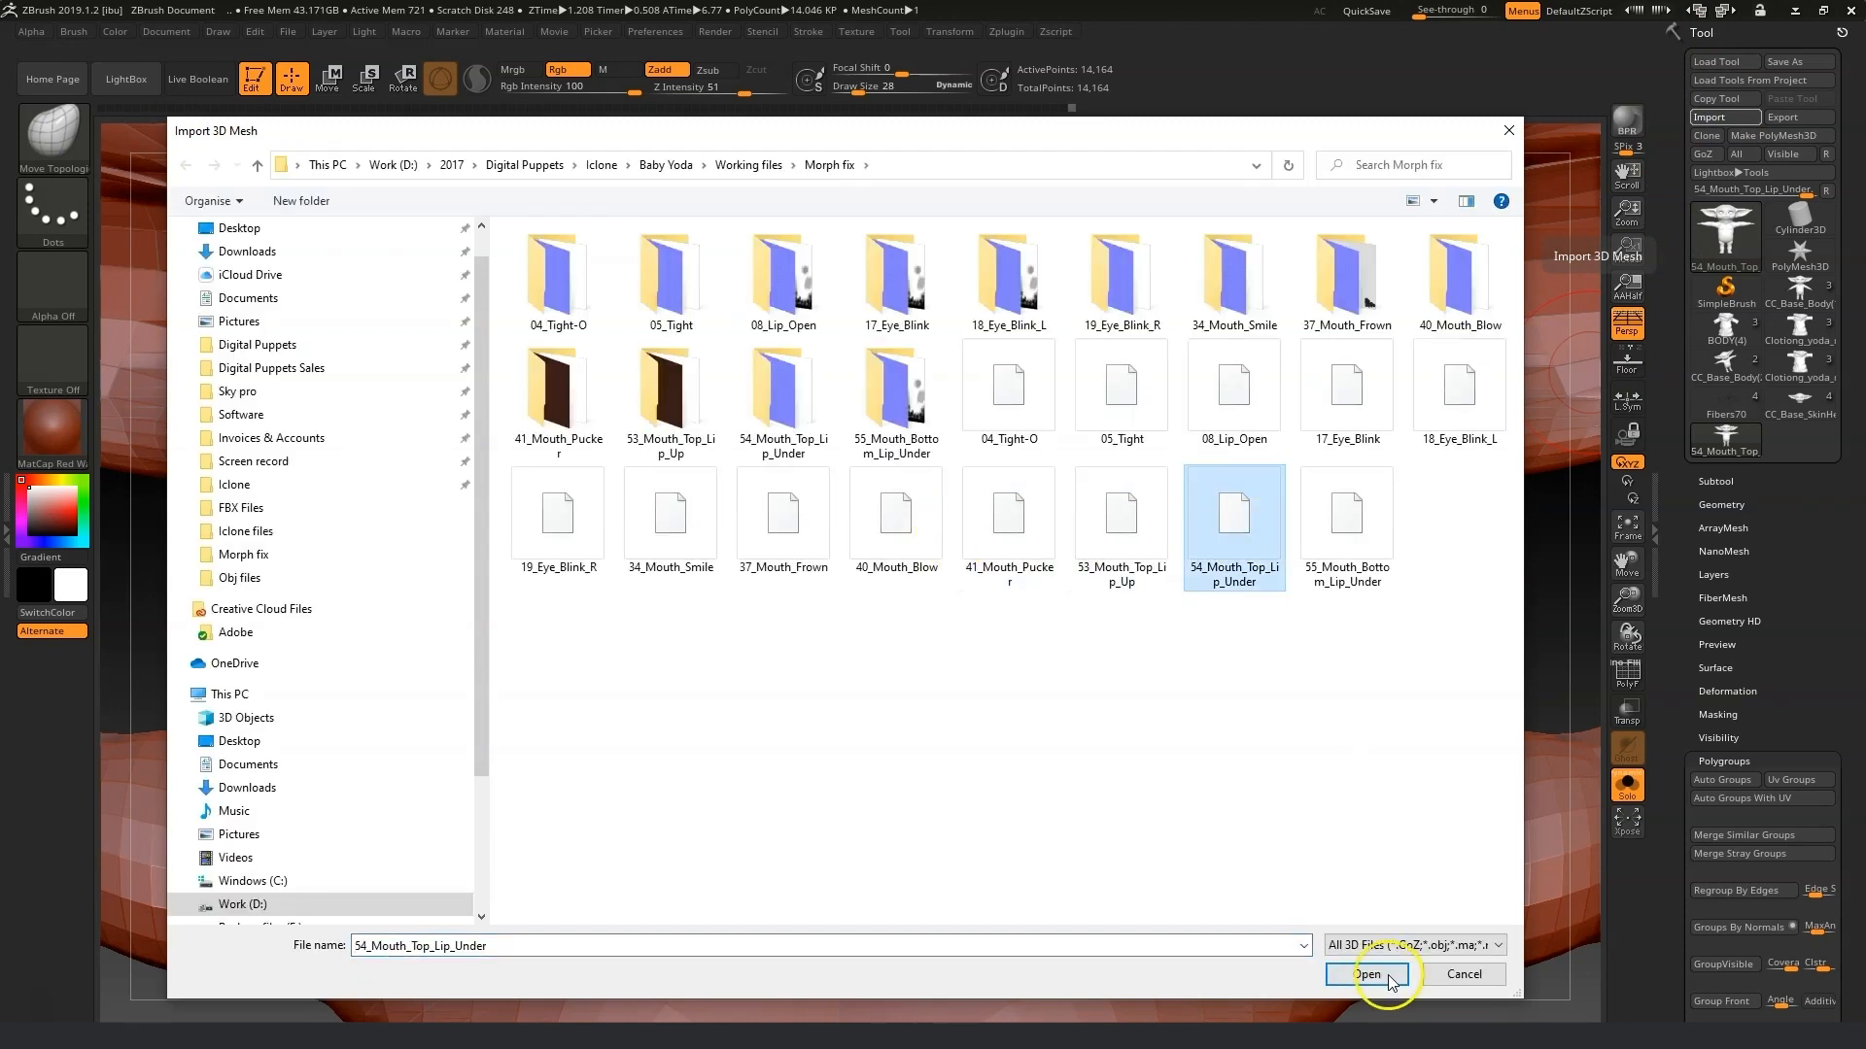
left_click(1385, 978)
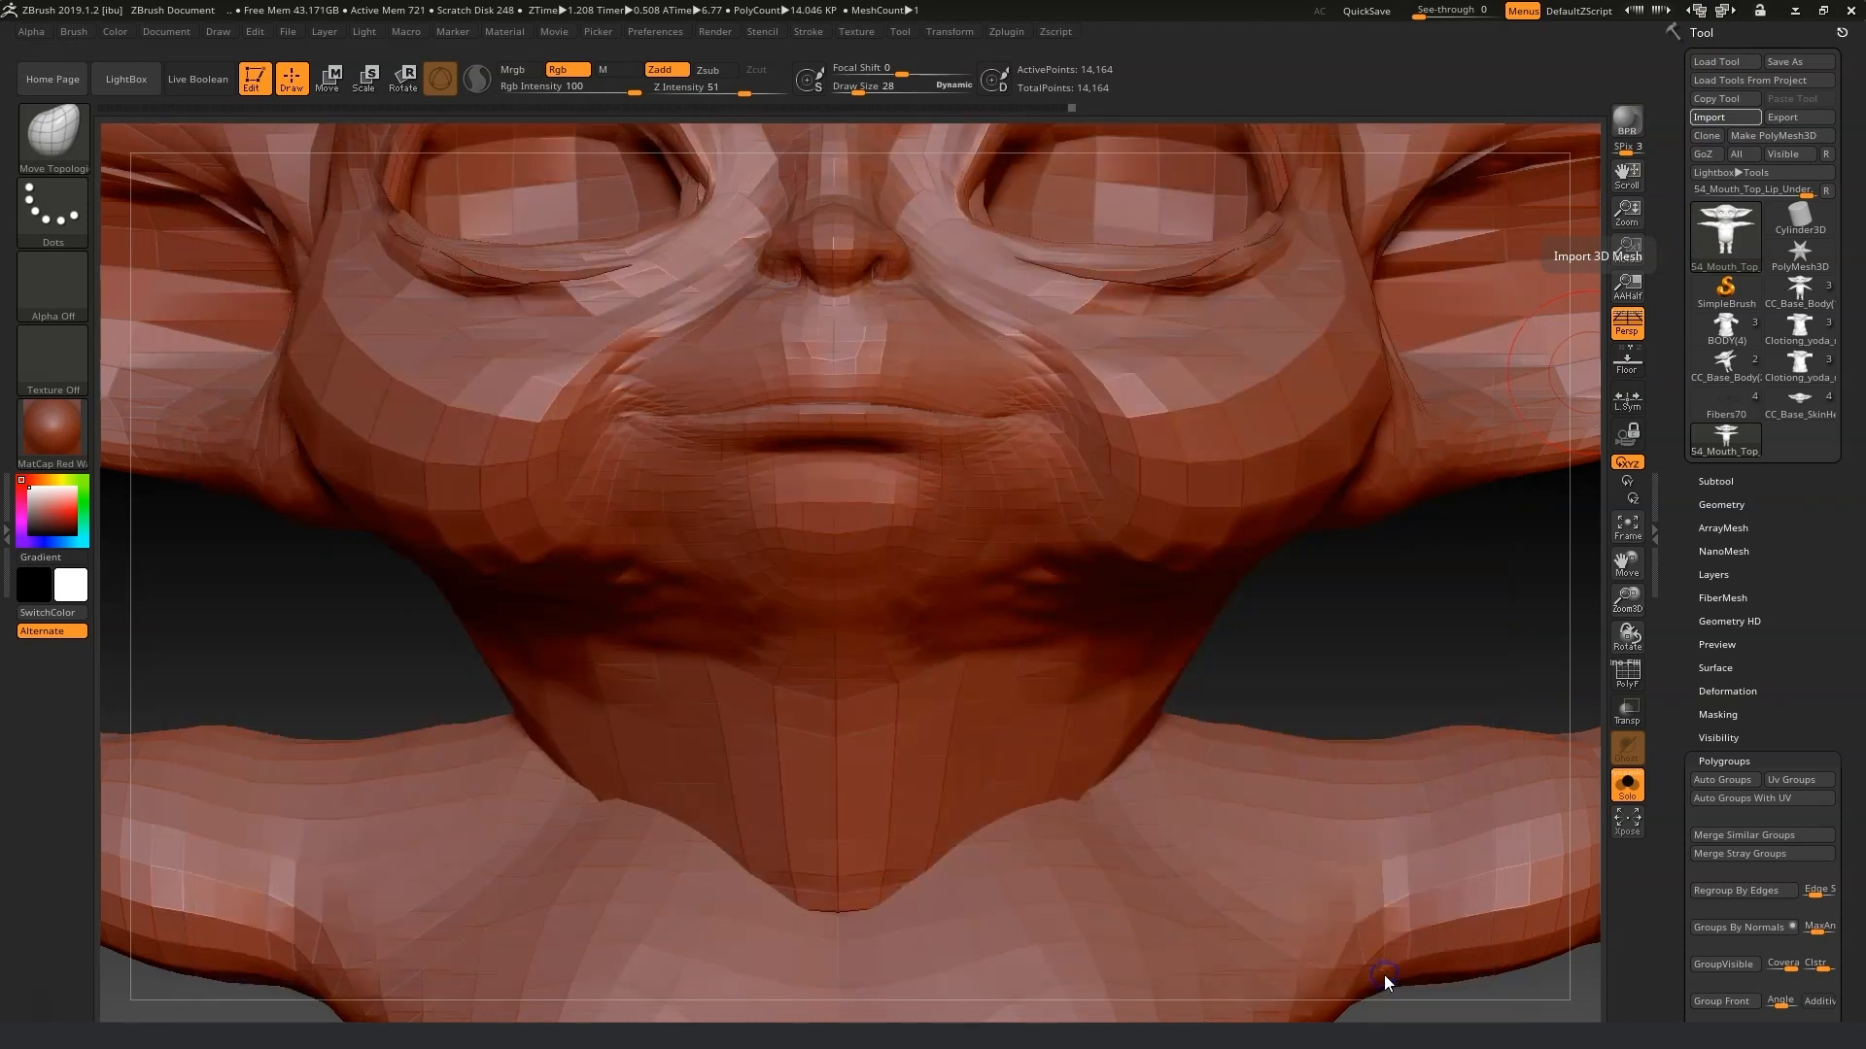
Import the 55_Mouth_Bottom_Lip_Under OBJ from the Morph fix folder into ZBrush.
mouse_move(1415, 625)
left_mouse_down()
mouse_move(1390, 633)
mouse_move(1417, 628)
left_mouse_up()
left_click(1726, 116)
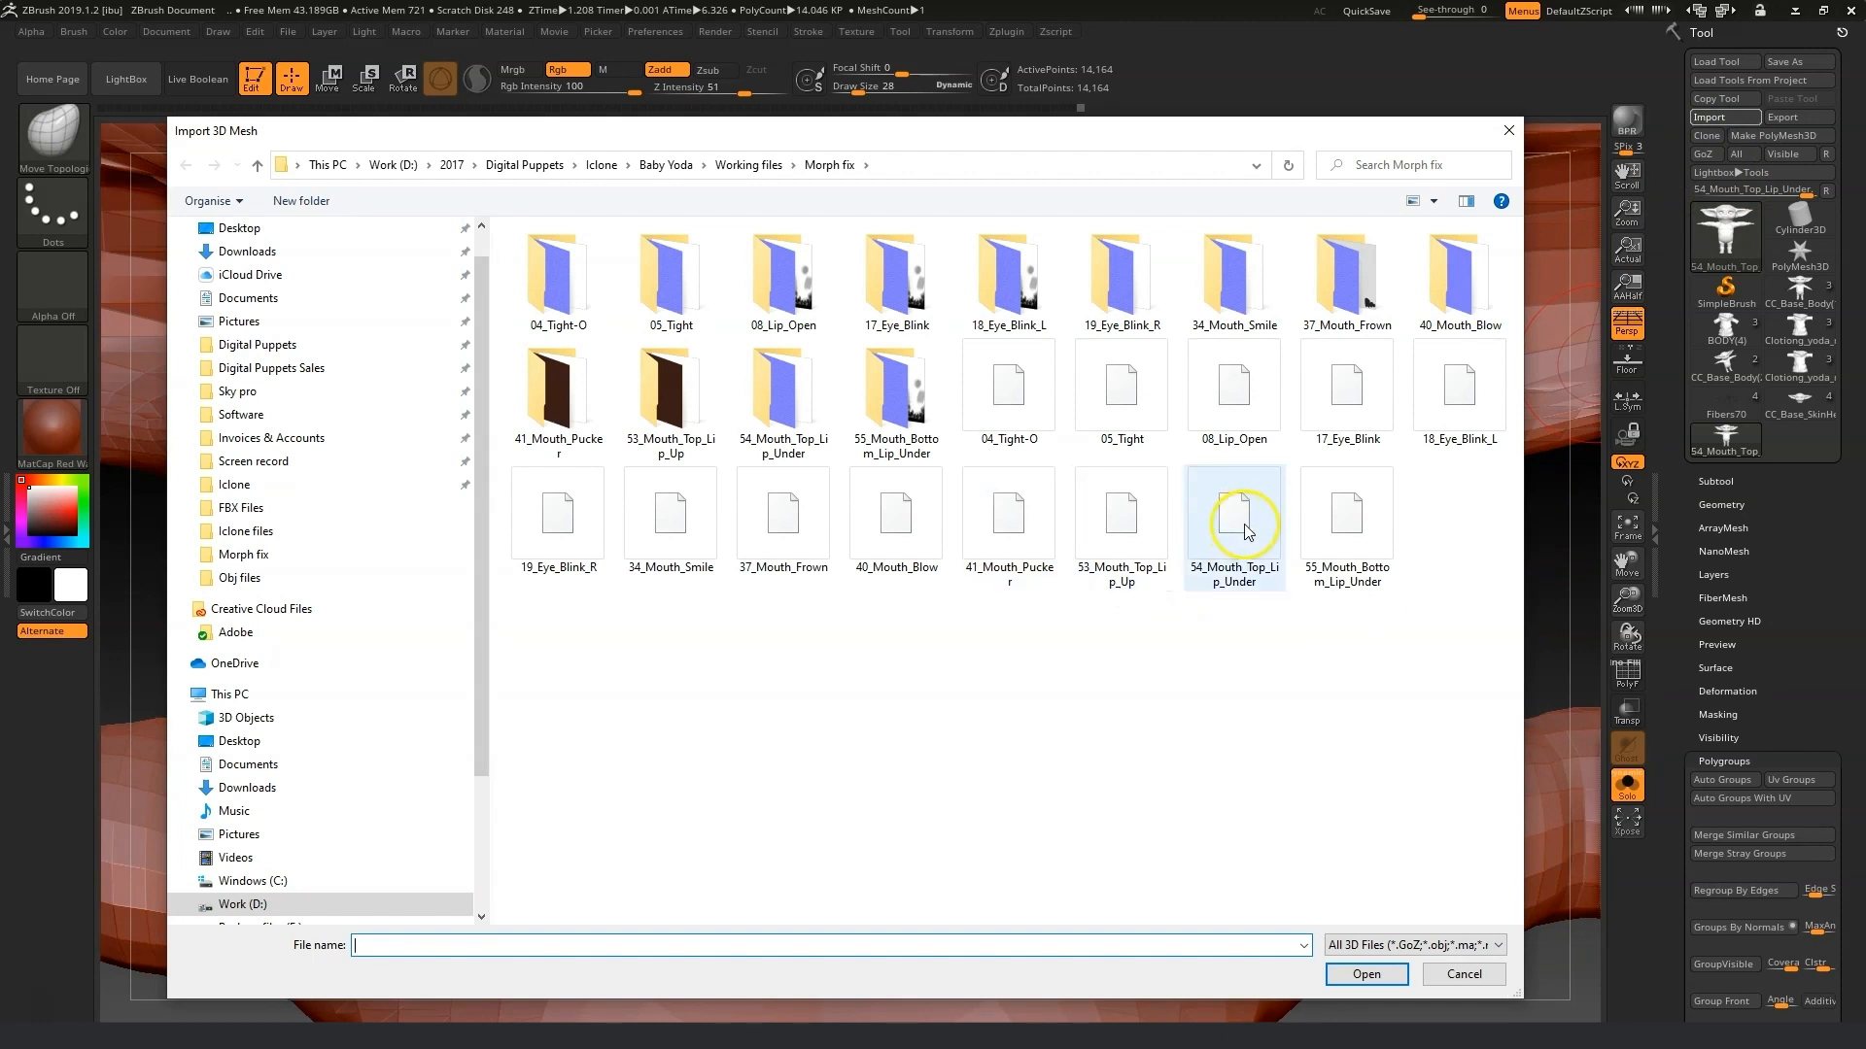
left_click(1329, 529)
left_click(1368, 976)
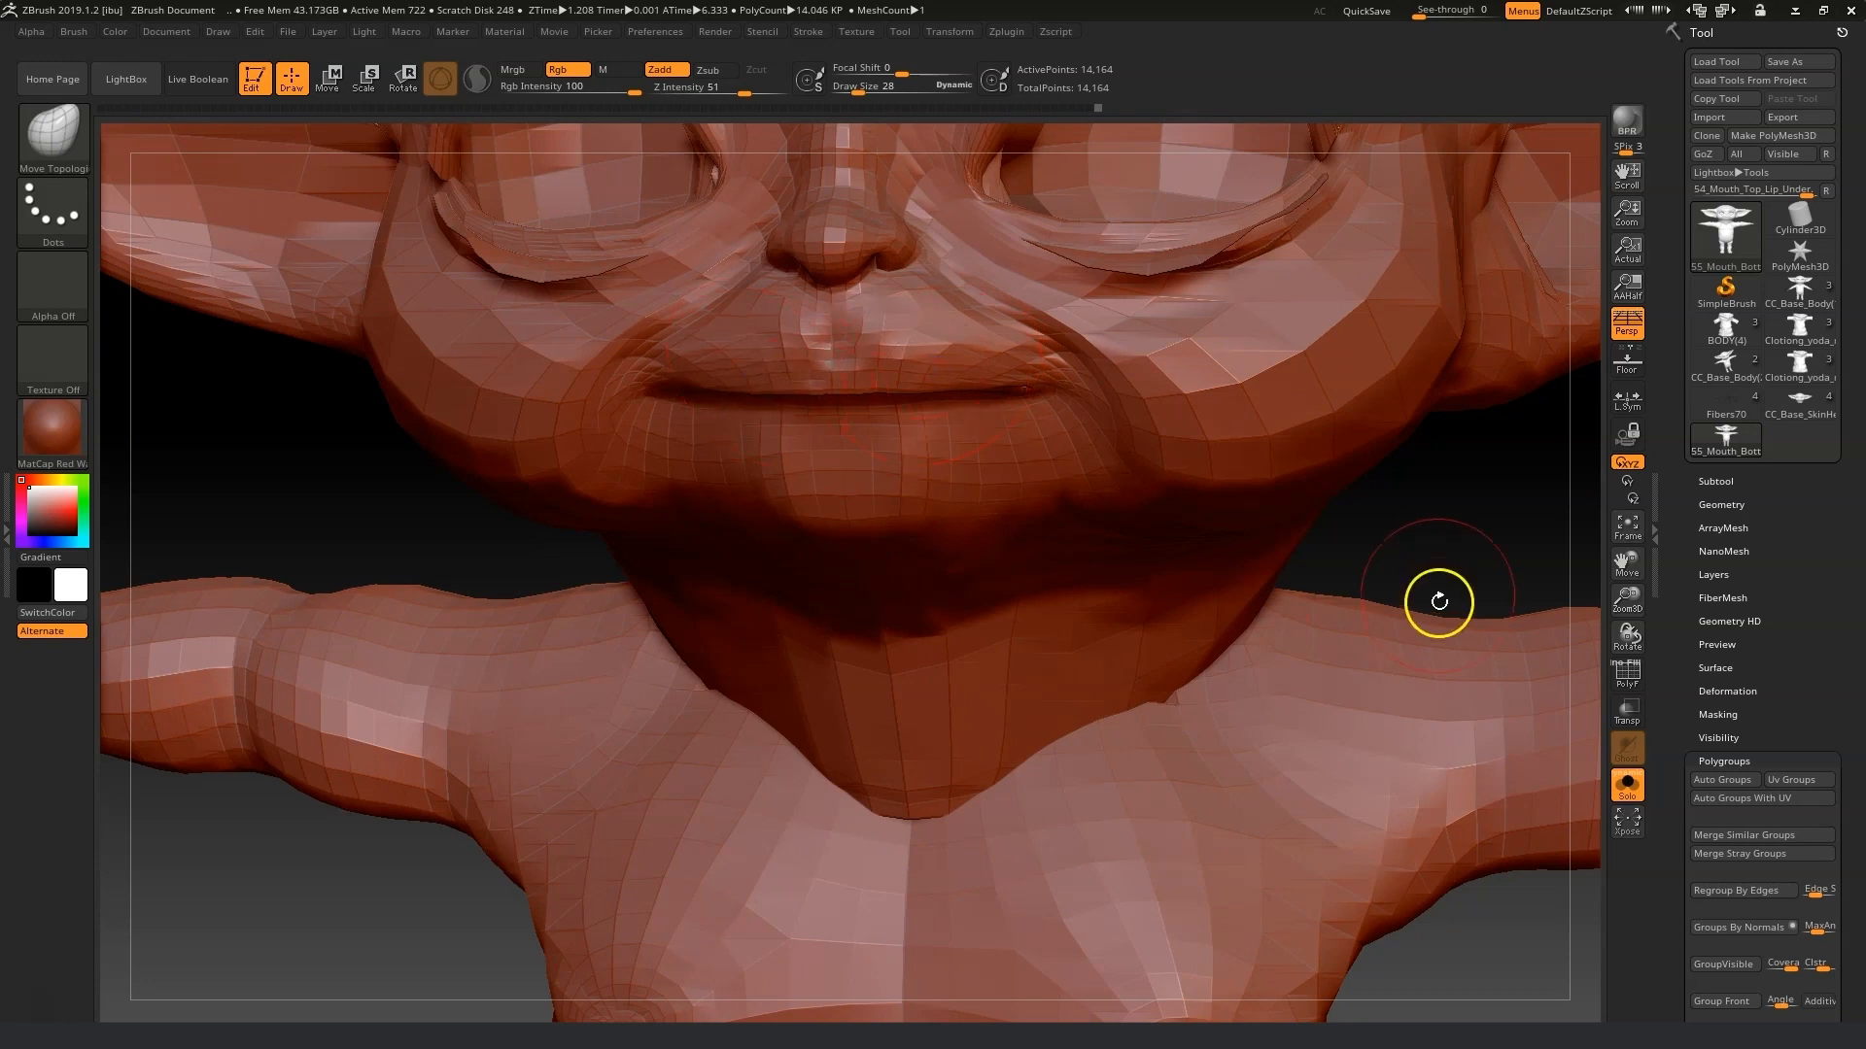
Reshape the lower lip with the Move Topologic brush, smoothing the mouth corner and setting draw size to 10.
left_click_drag(1438, 601, 1478, 521)
mouse_move(1432, 632)
left_mouse_down()
mouse_move(1424, 523)
mouse_move(1365, 525)
left_mouse_up()
mouse_move(844, 374)
left_mouse_down("shift")
mouse_move(892, 352)
mouse_move(805, 349)
mouse_move(748, 400)
left_mouse_up("shift")
mouse_move(481, 416)
left_mouse_down()
mouse_move(516, 446)
mouse_move(568, 446)
left_mouse_up()
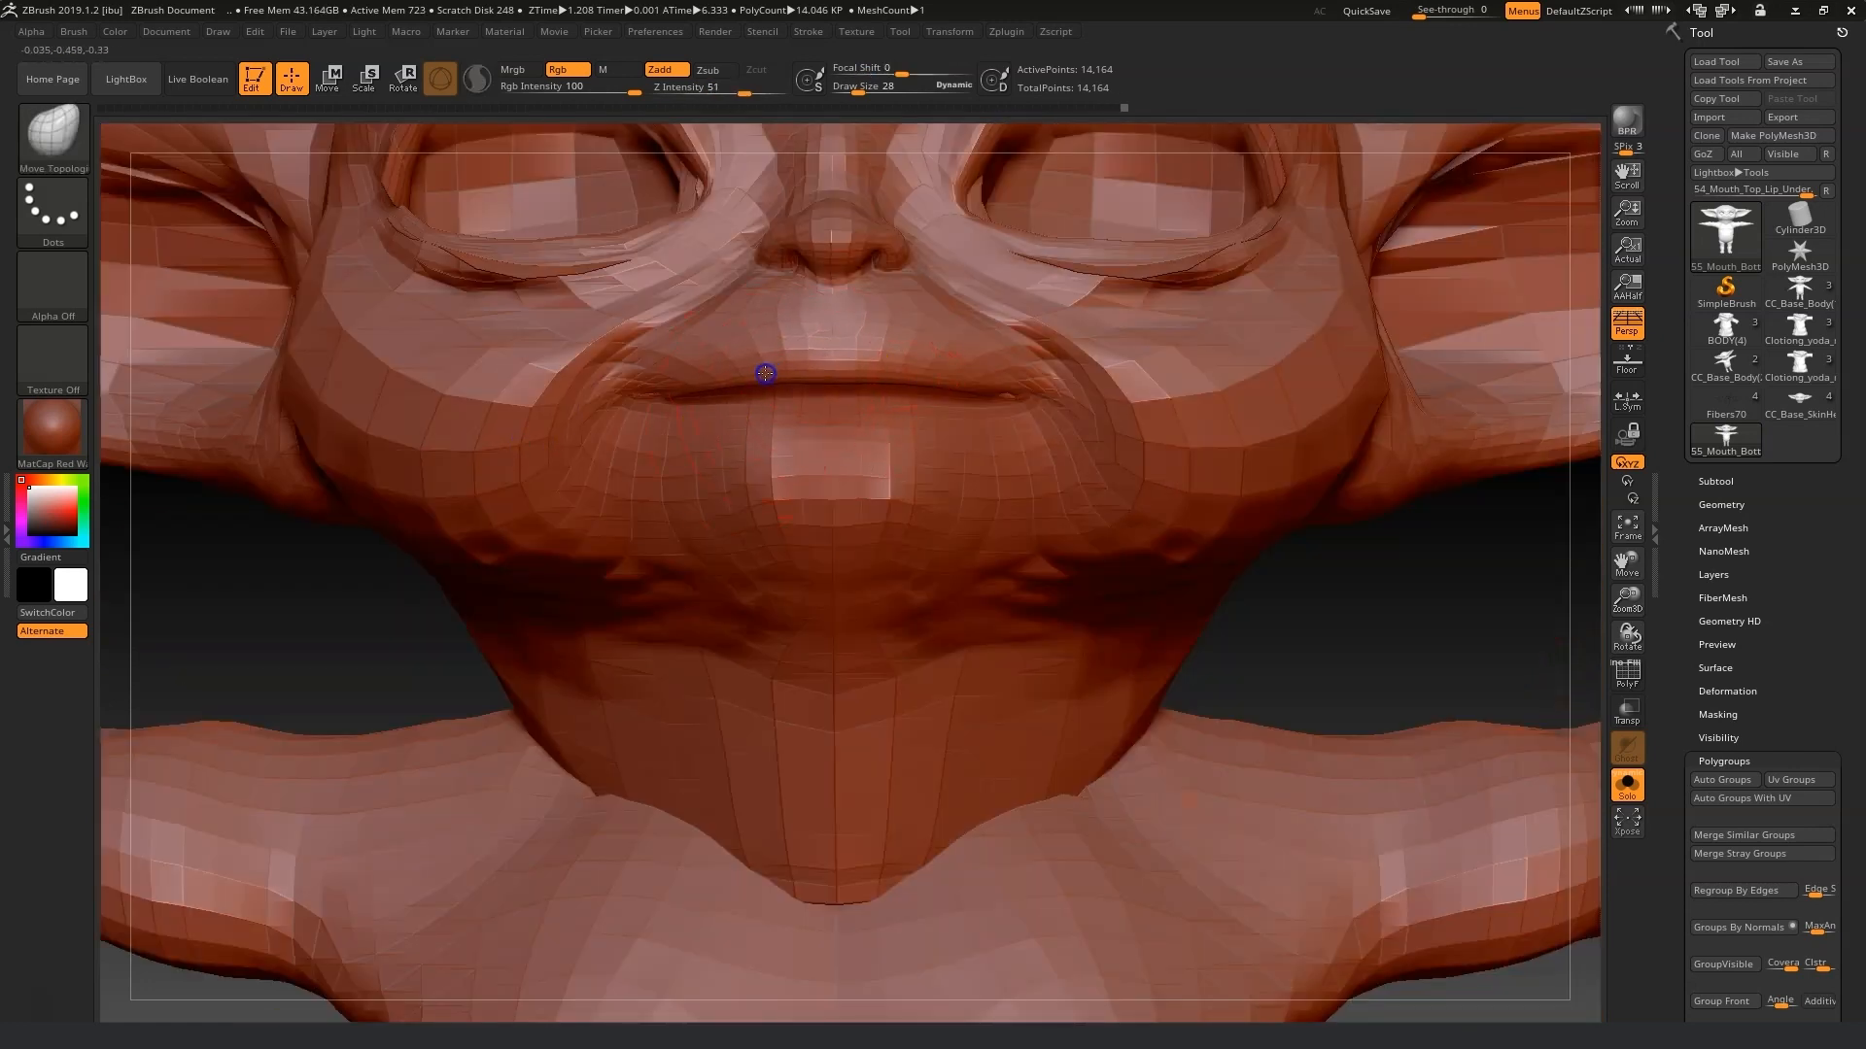
left_click_drag(916, 371, 916, 369)
left_click_drag(1408, 608, 1496, 559)
key("shift")
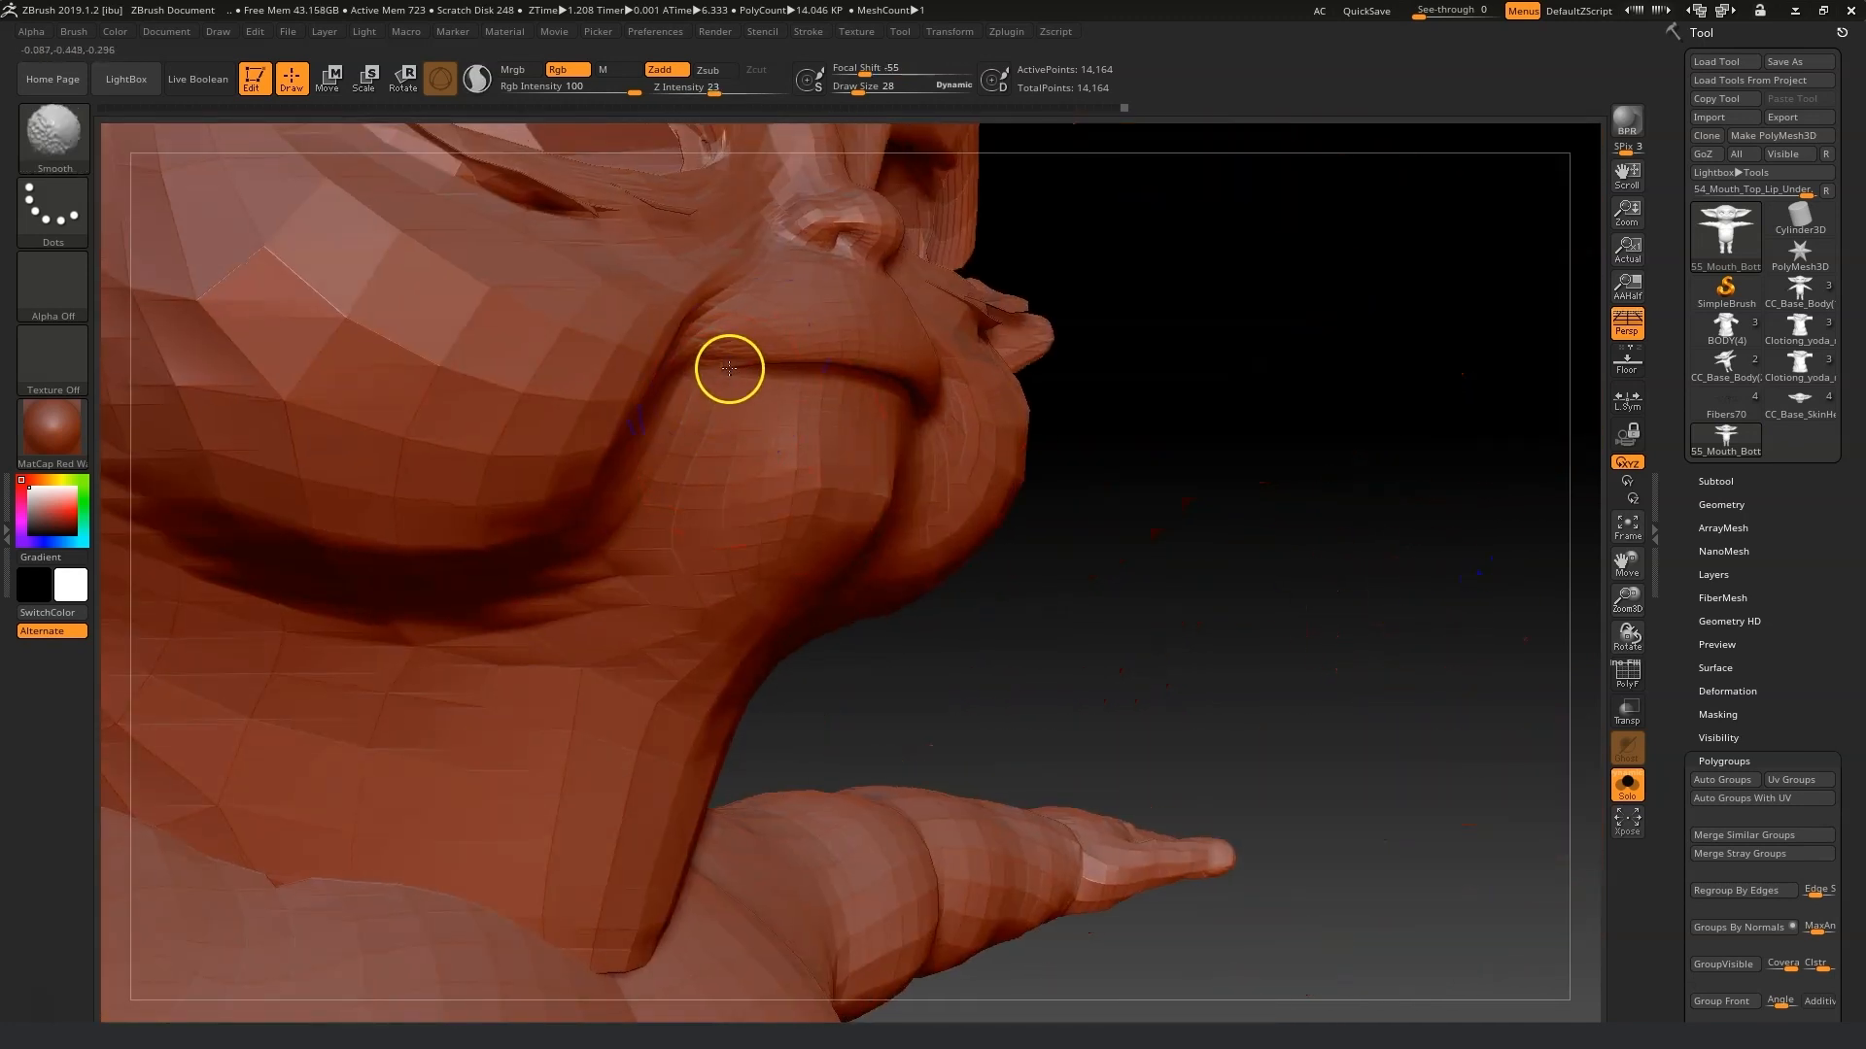
left_click_drag(729, 373, 745, 360, "shift")
left_click_drag(857, 91, 849, 96)
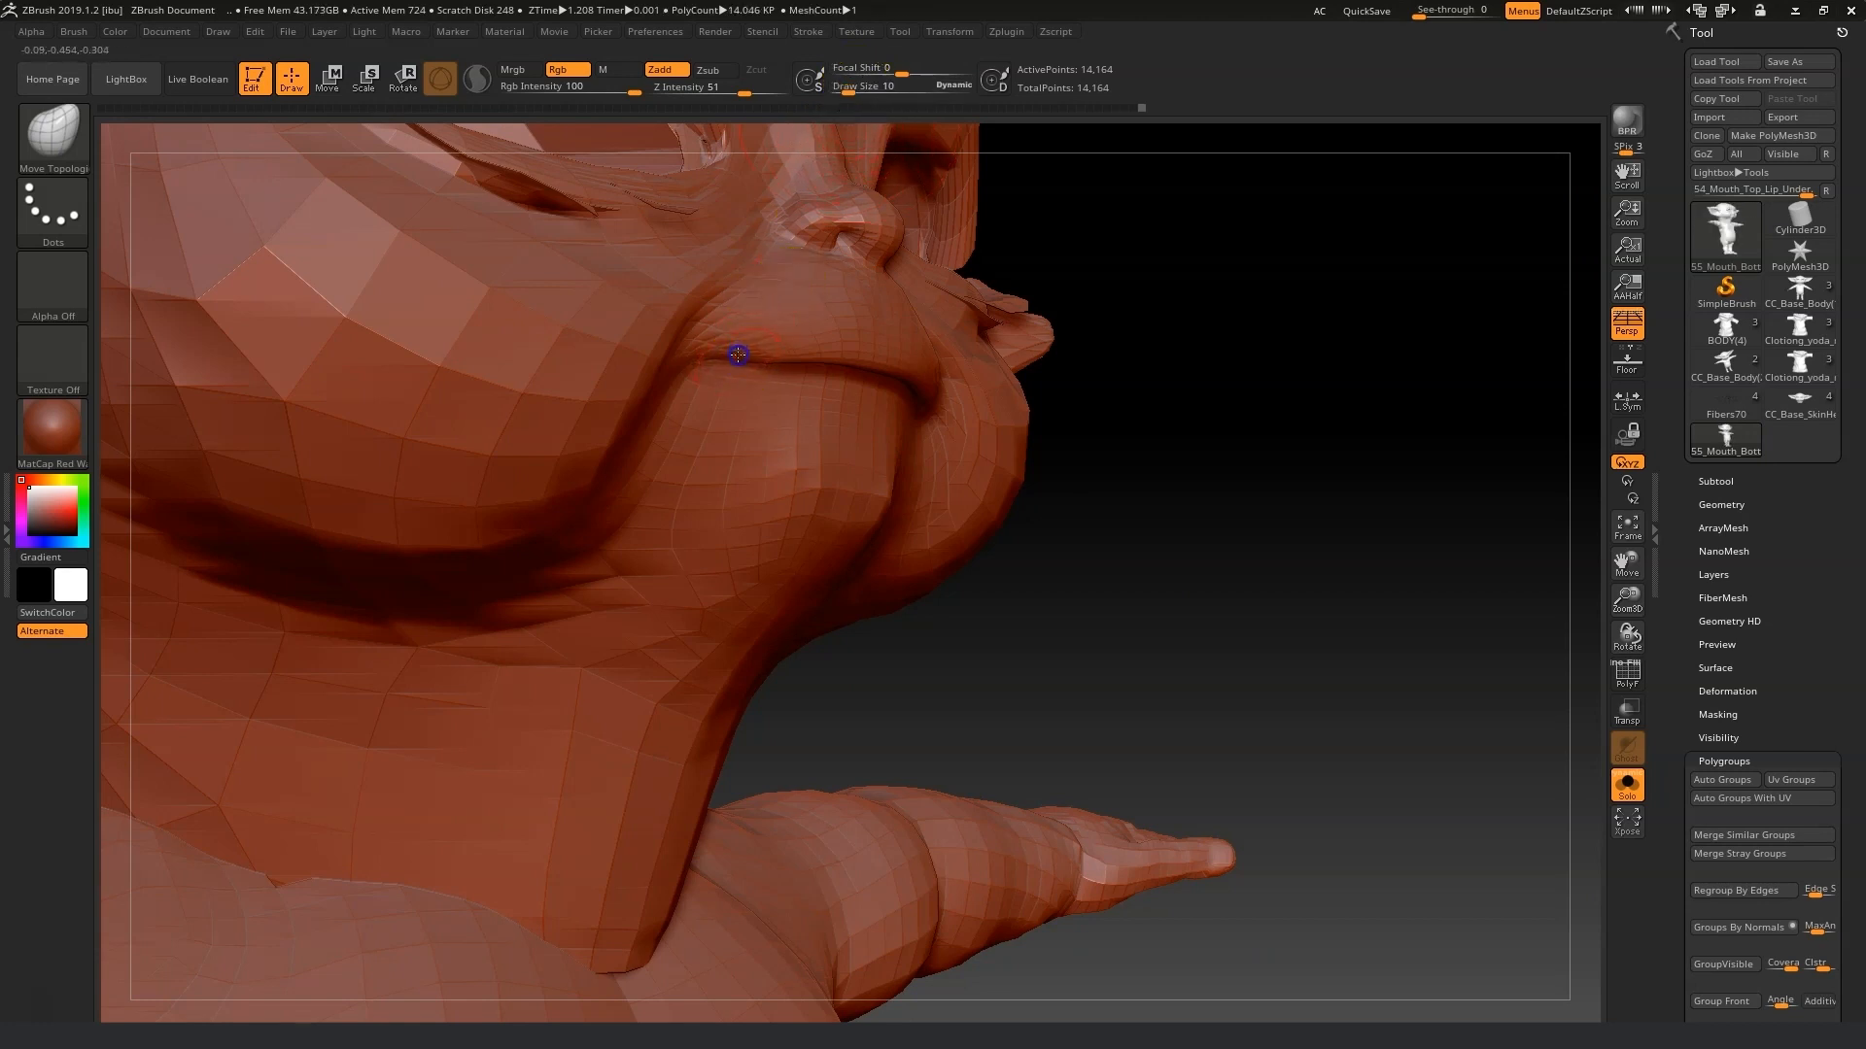
key("shift")
left_click_drag(1205, 622, 1125, 466, "shift")
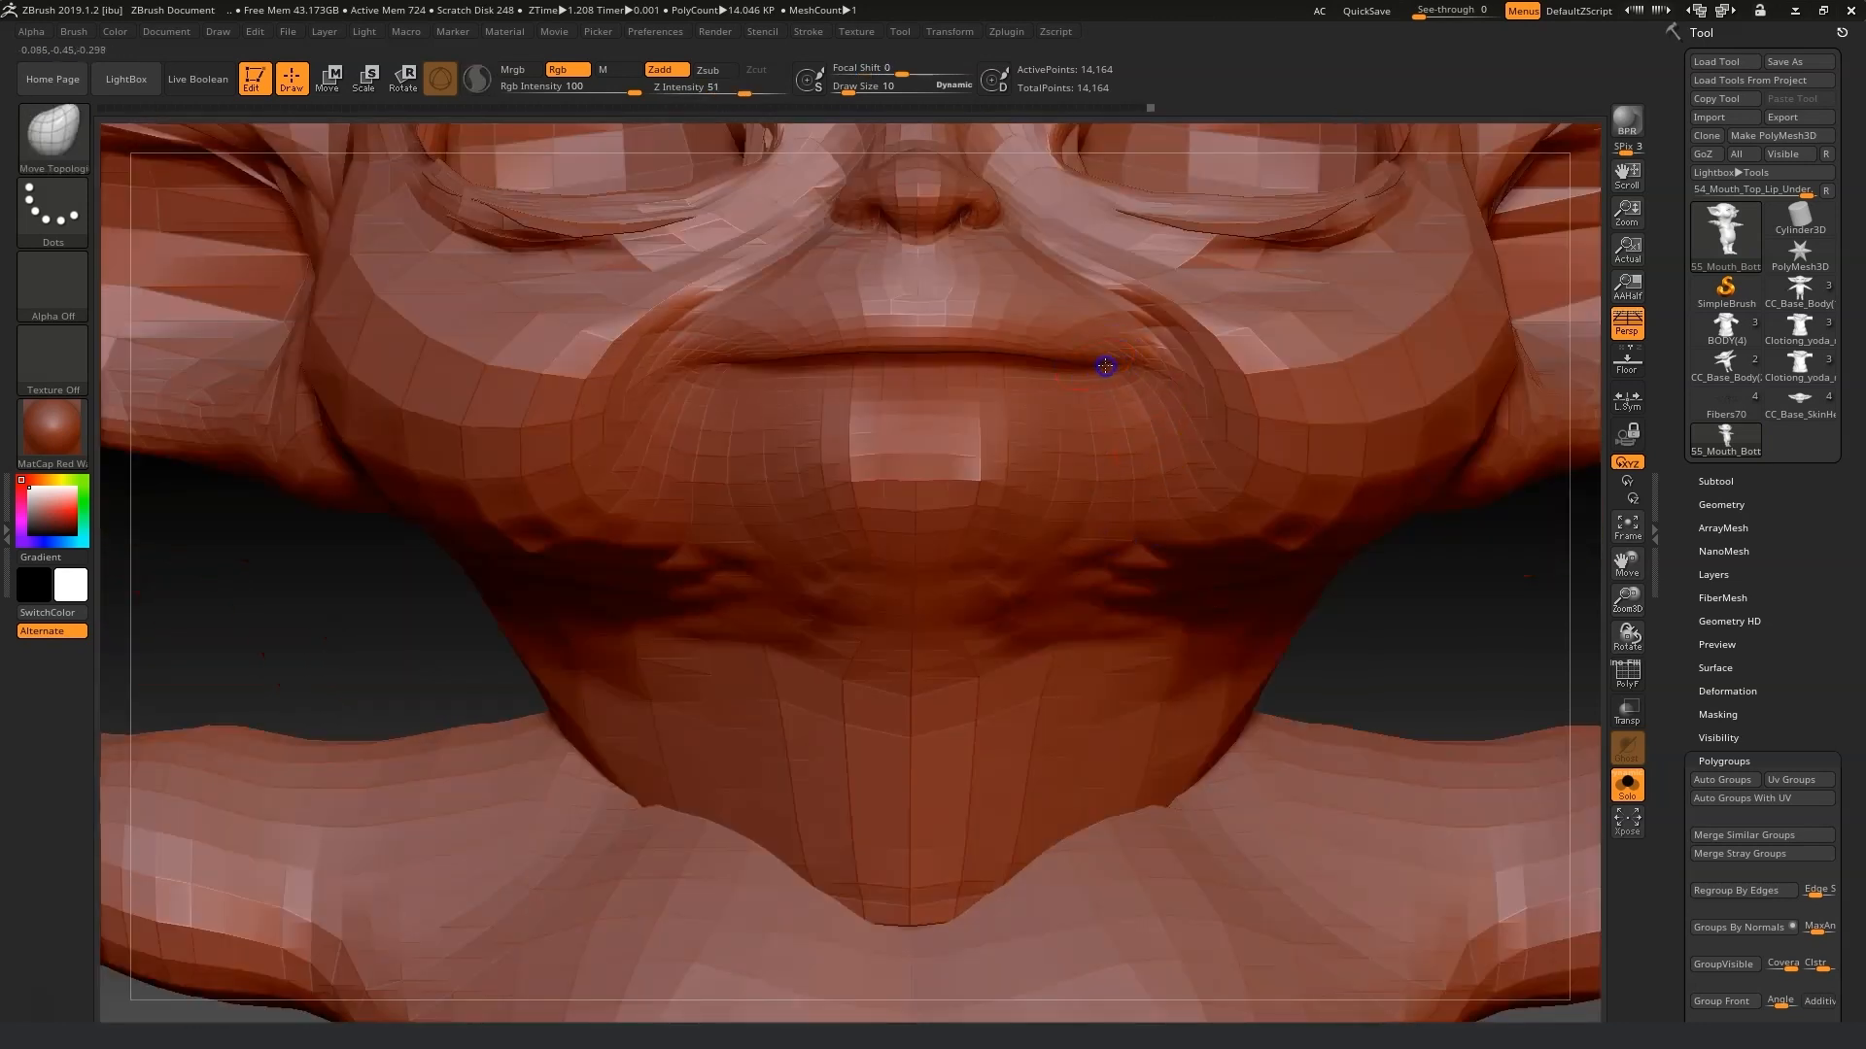
left_click_drag(1629, 642, 1440, 588)
Export the edited mesh over 55_Mouth_Bottom_Lip_Under.obj in the Morph fix folder.
left_click(1793, 117)
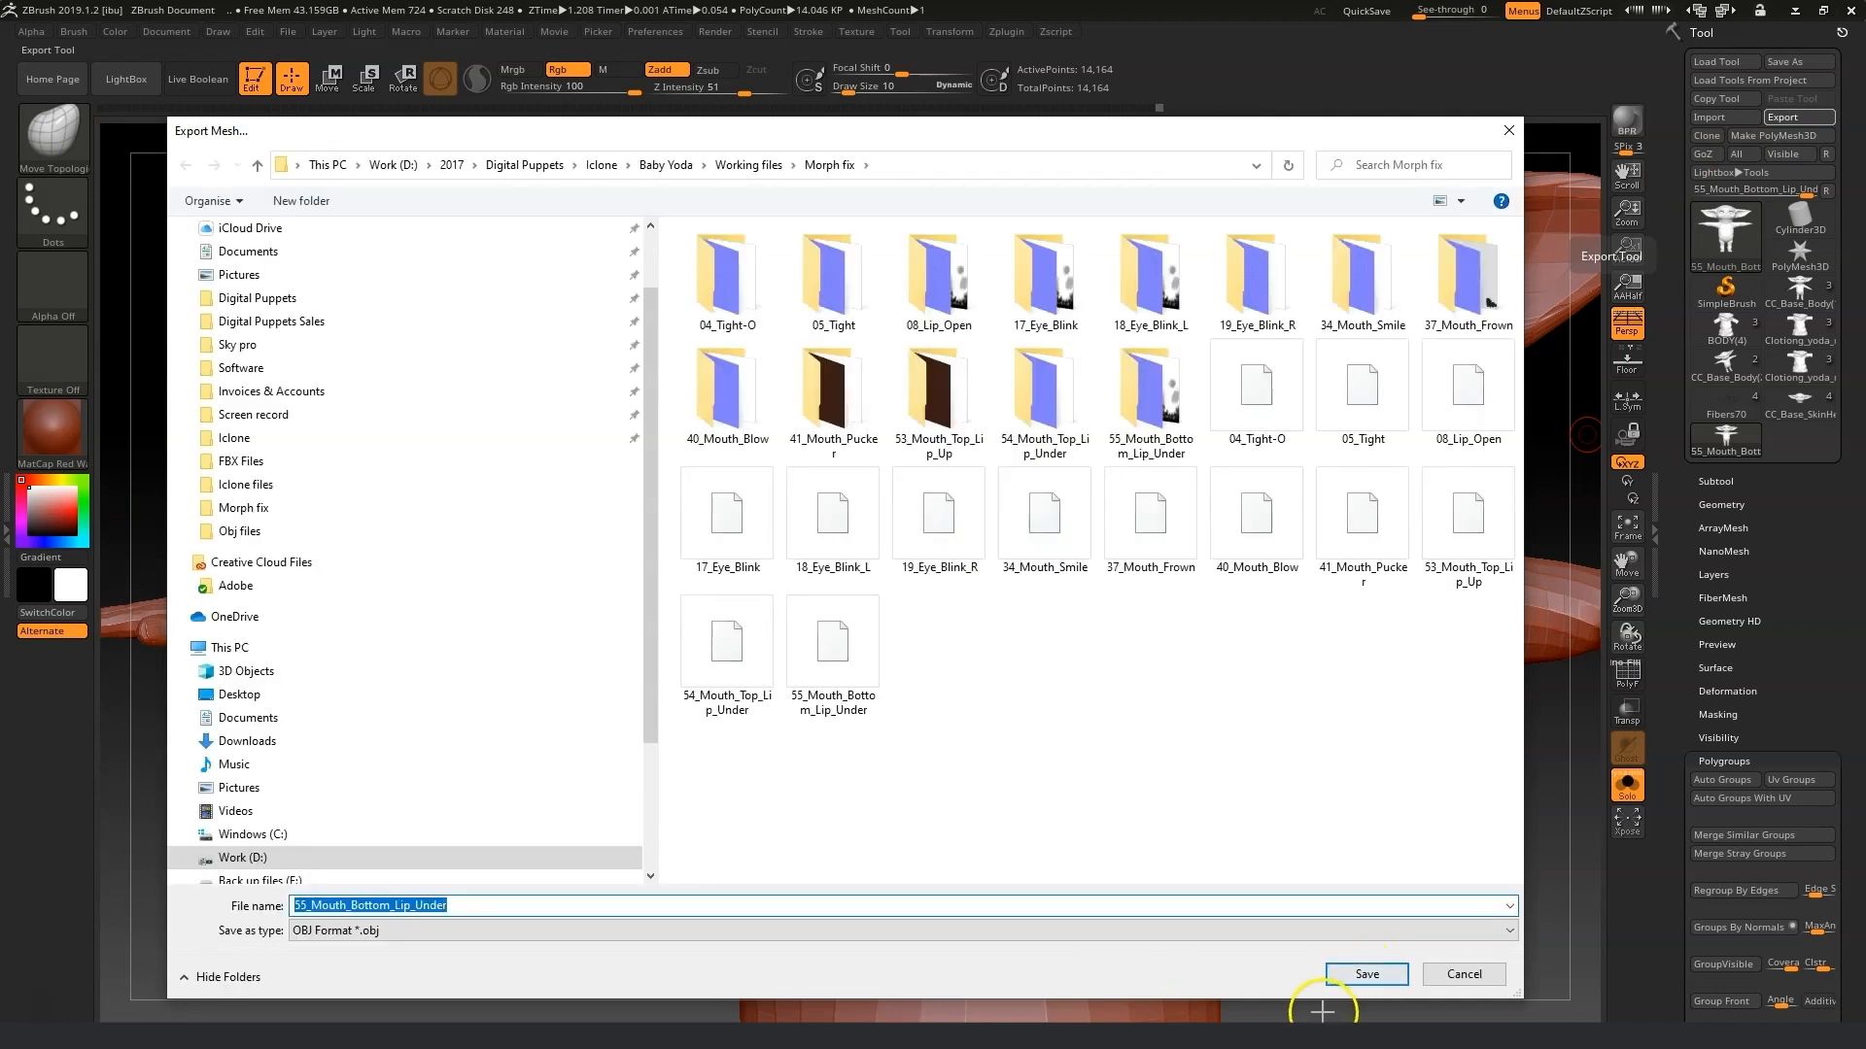
left_click(1356, 975)
left_click(1008, 523)
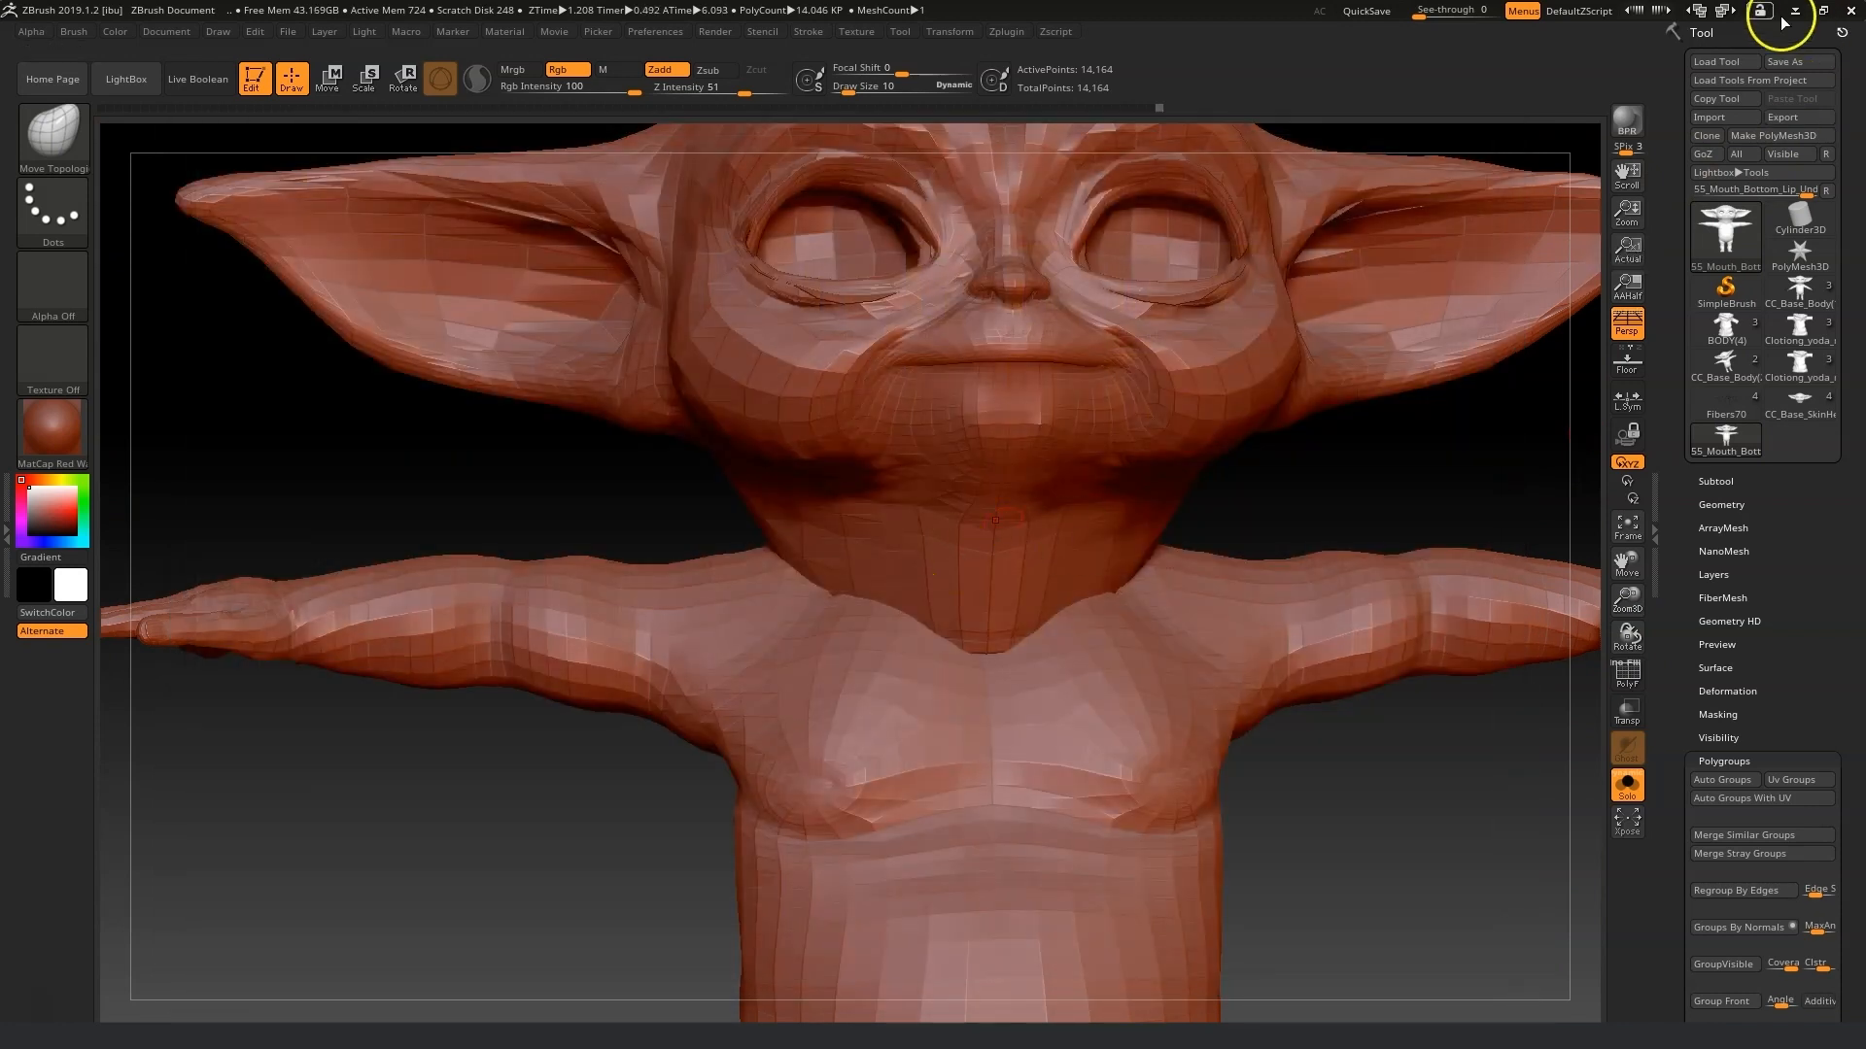
Switch to 3DXchange and replace the 53_Mouth_Top_Lip_Up morph with the 53_Mouth_Top_Lip_Up OBJ.
left_click(1796, 11)
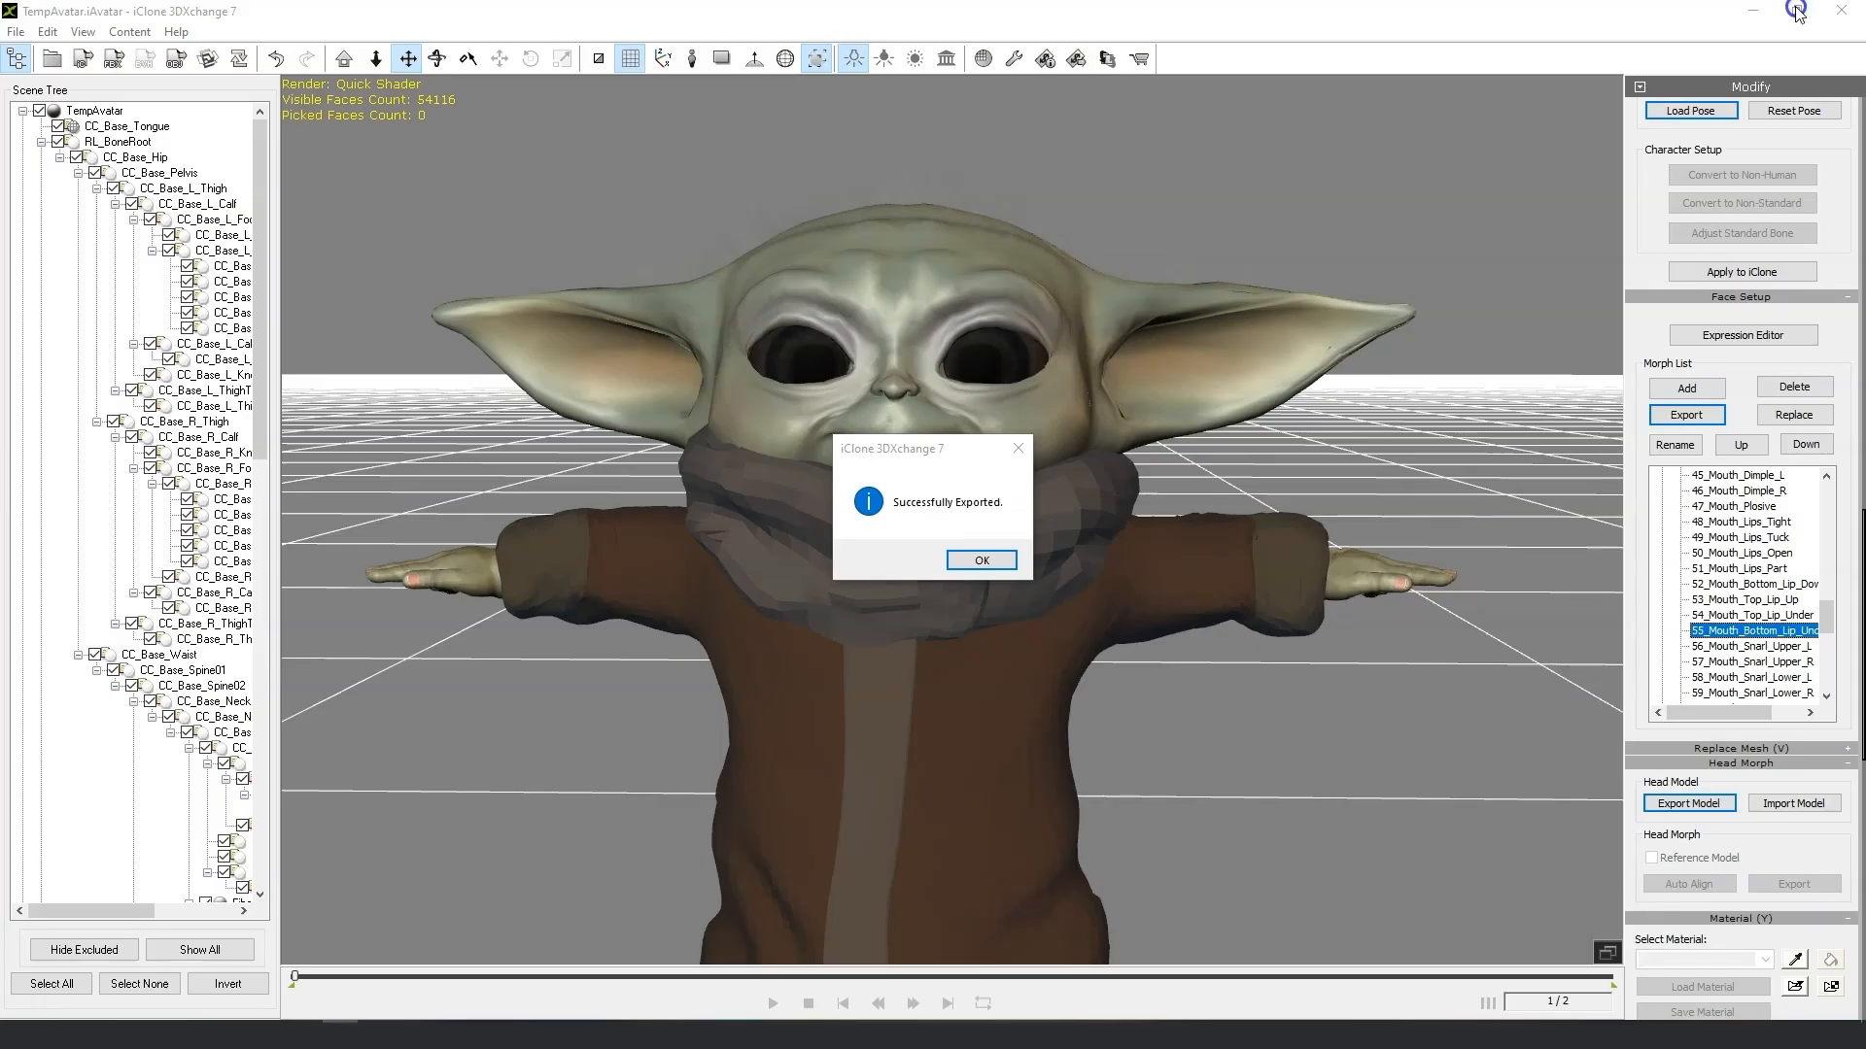
left_click(980, 561)
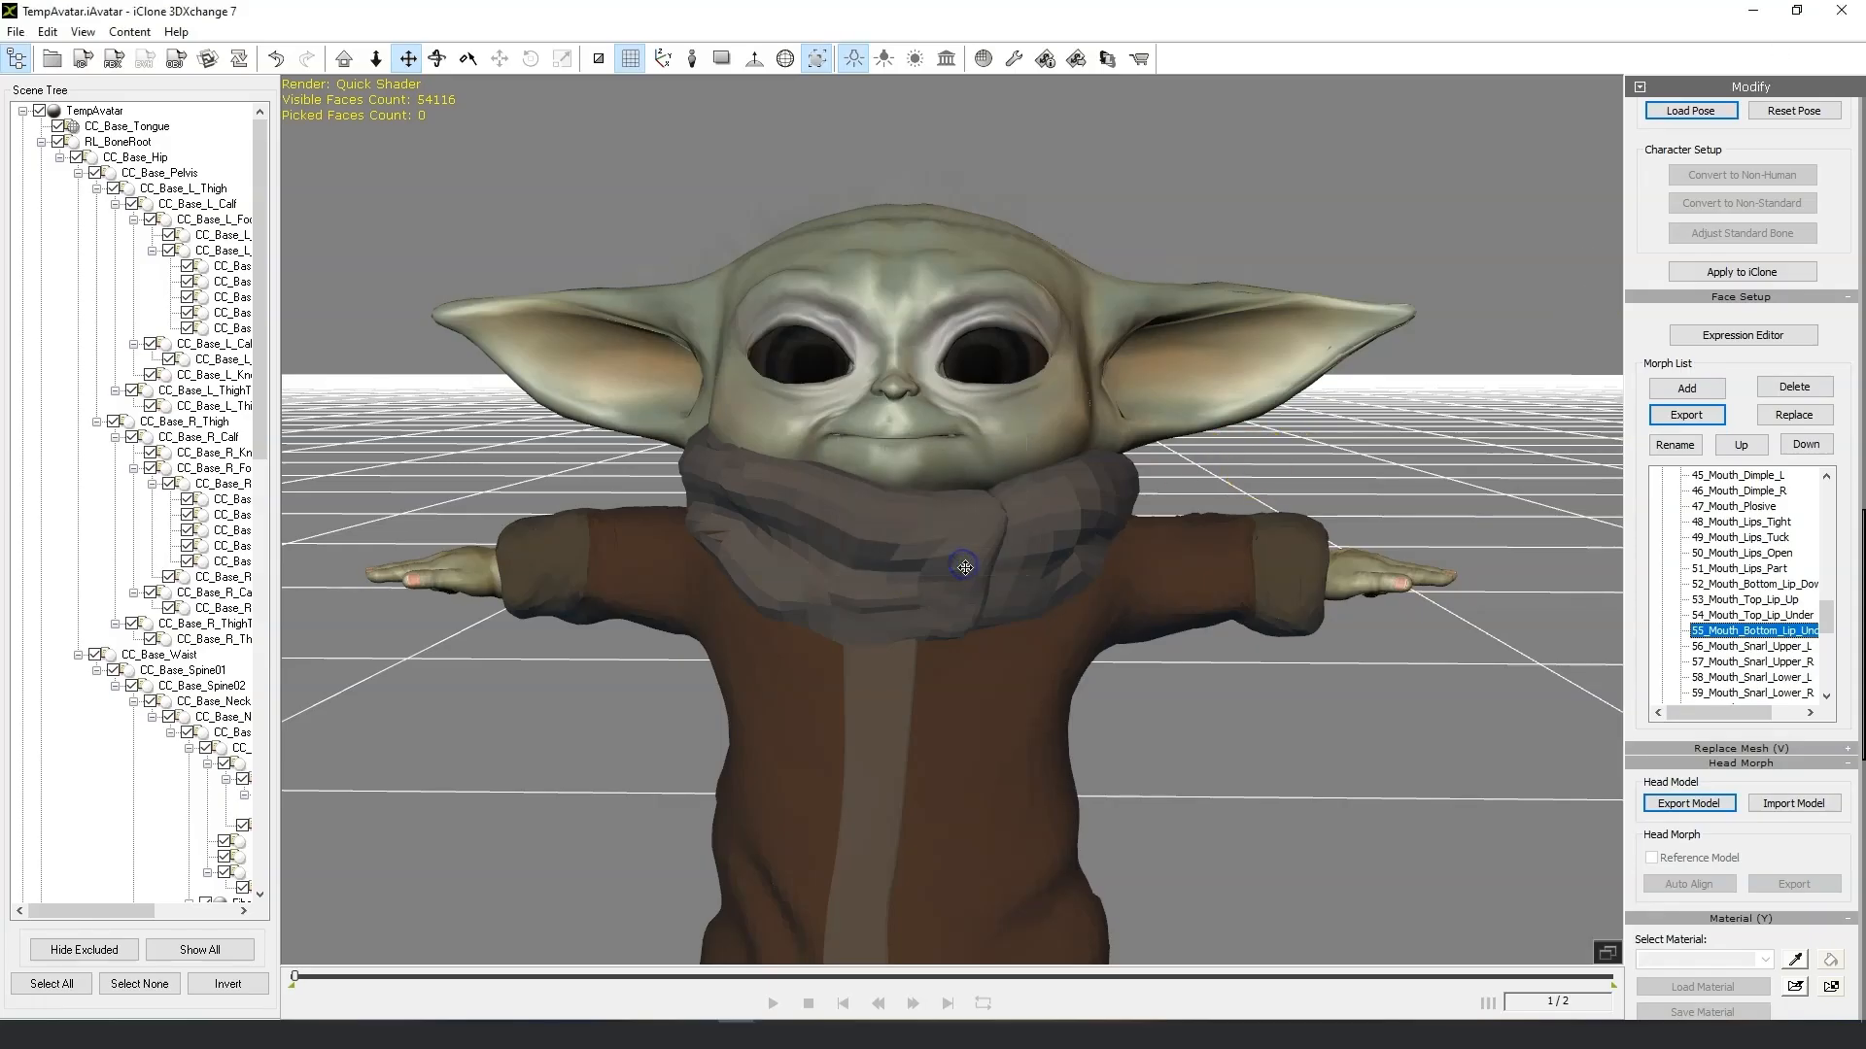
left_click(1763, 586)
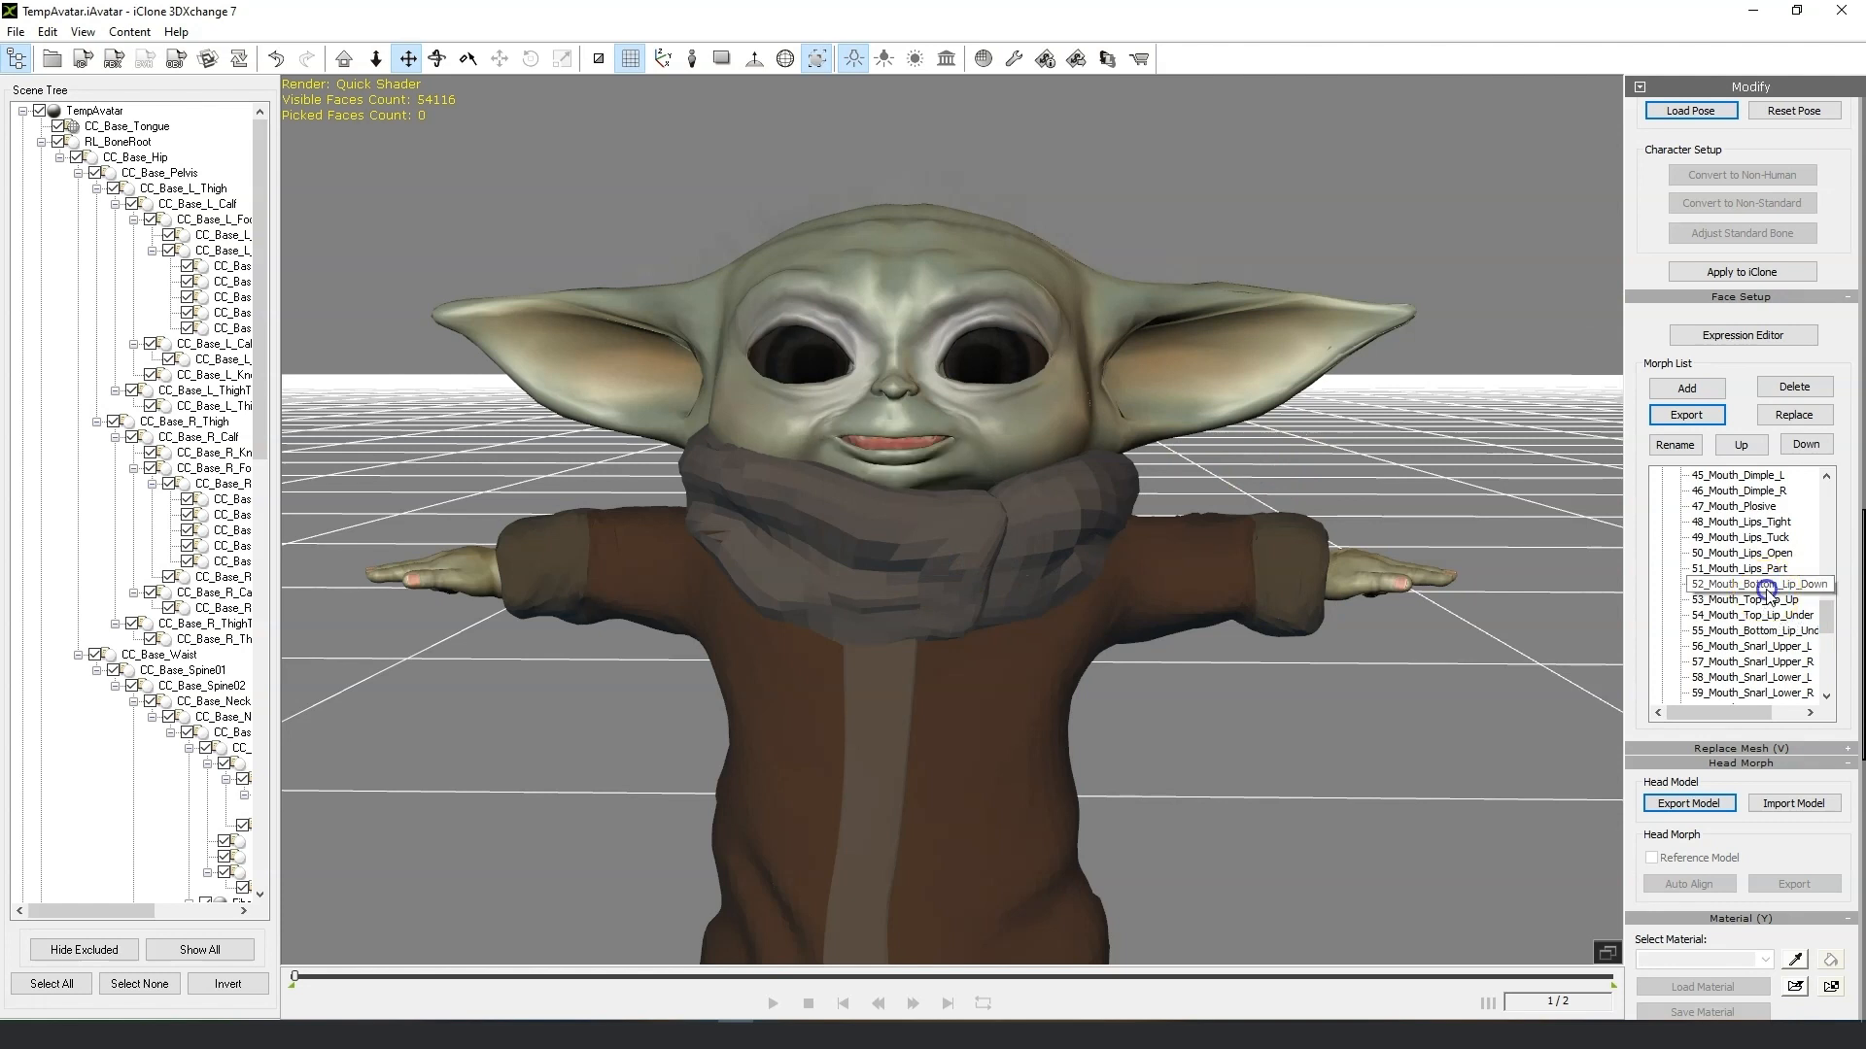
left_click(1766, 598)
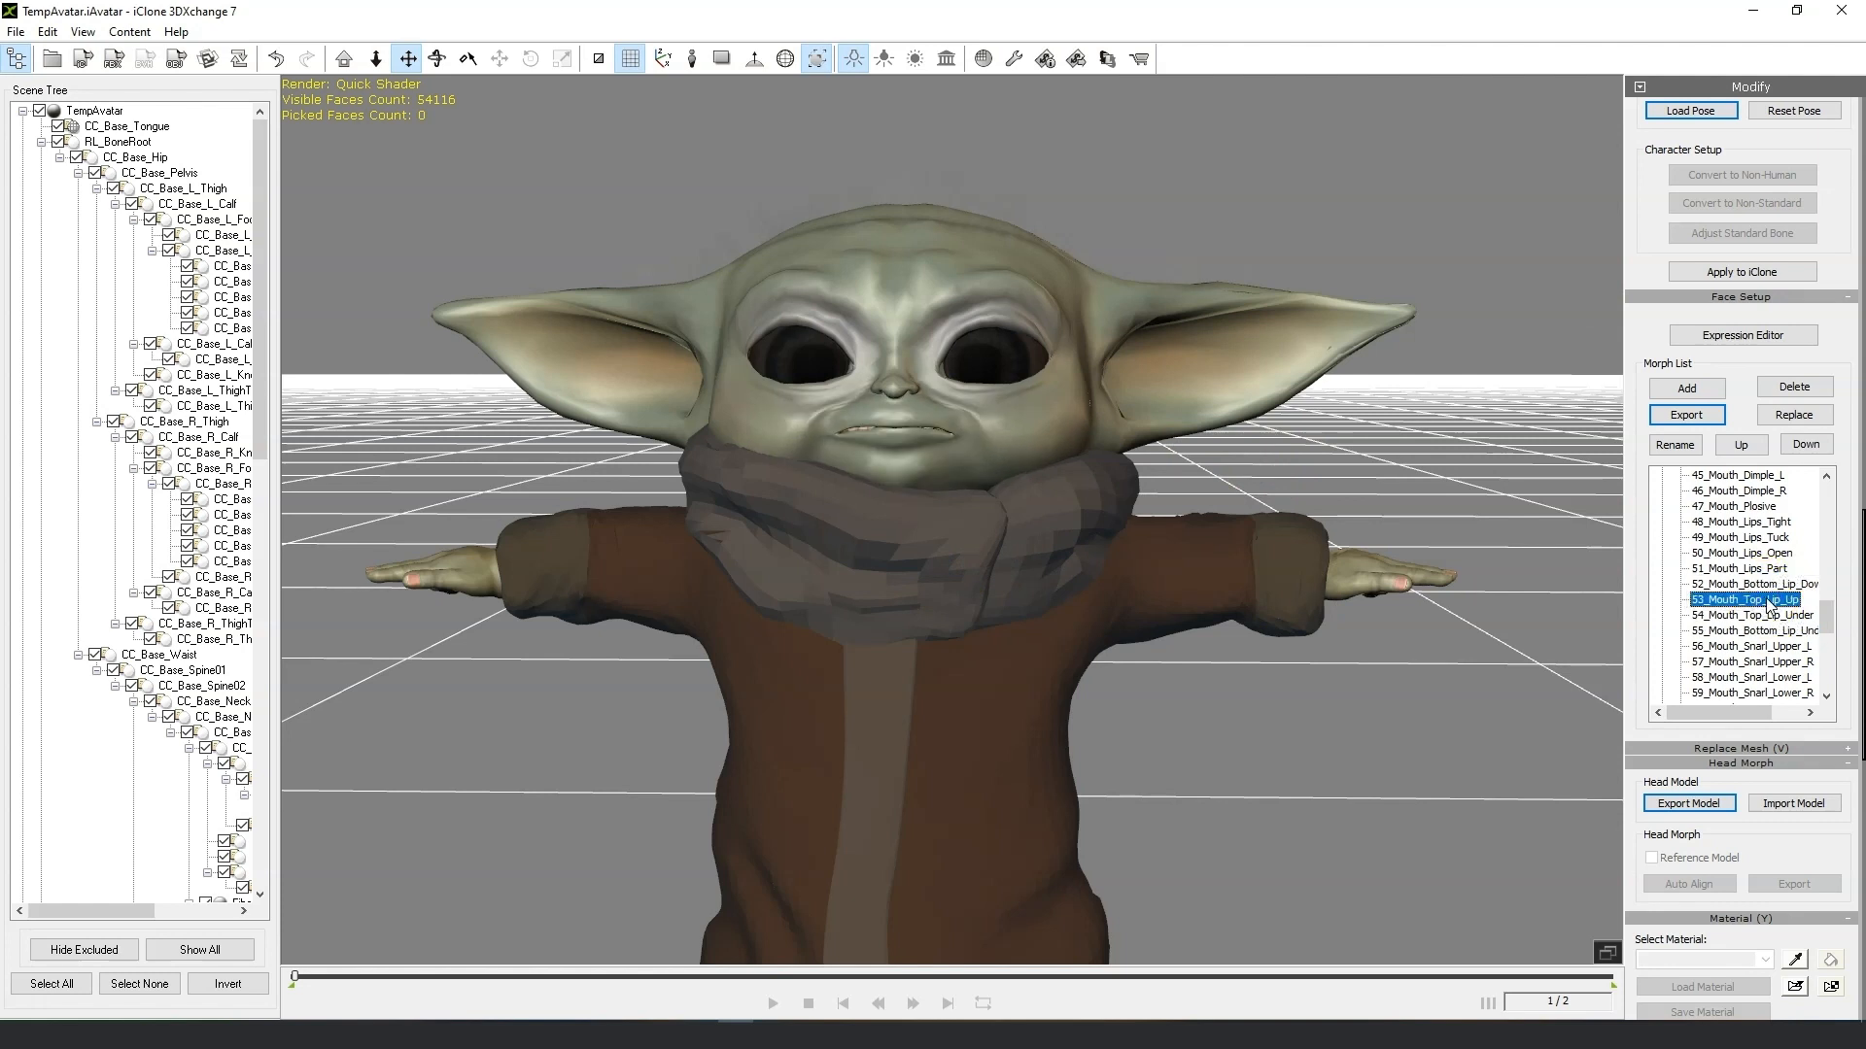
left_click(1773, 416)
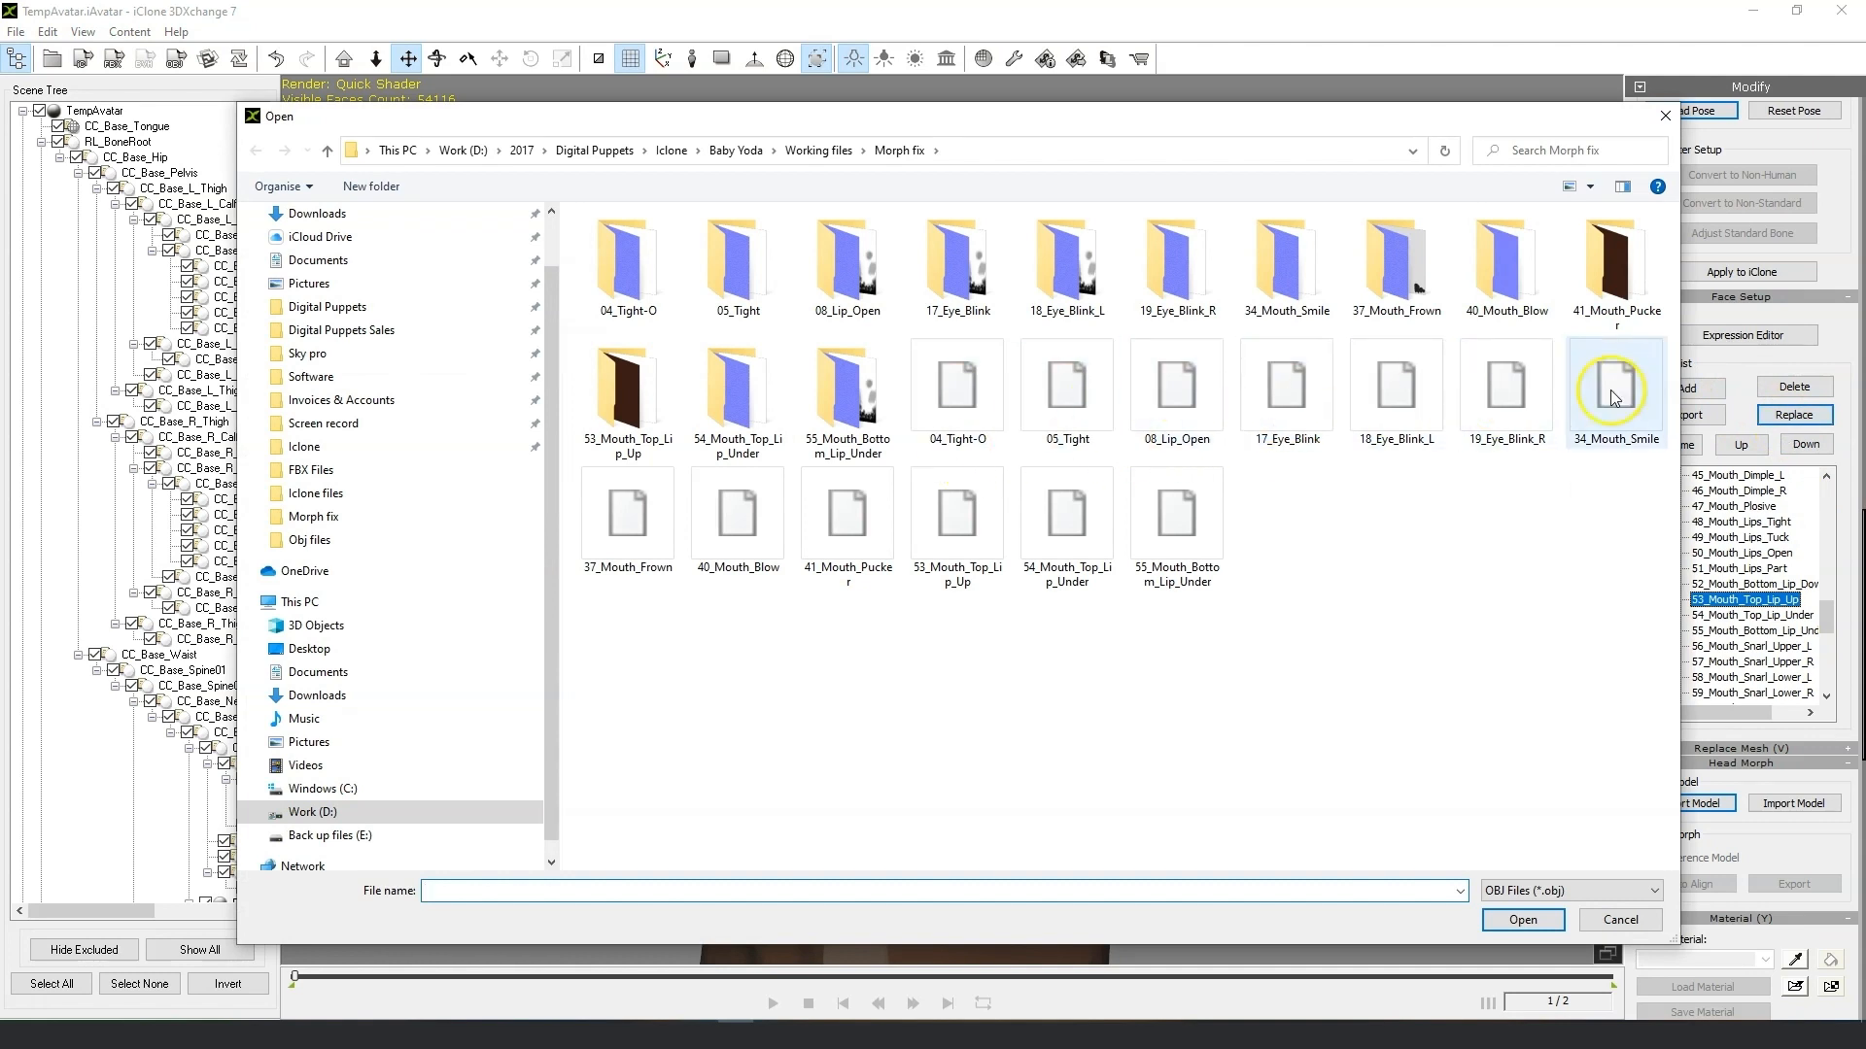
left_click(999, 509)
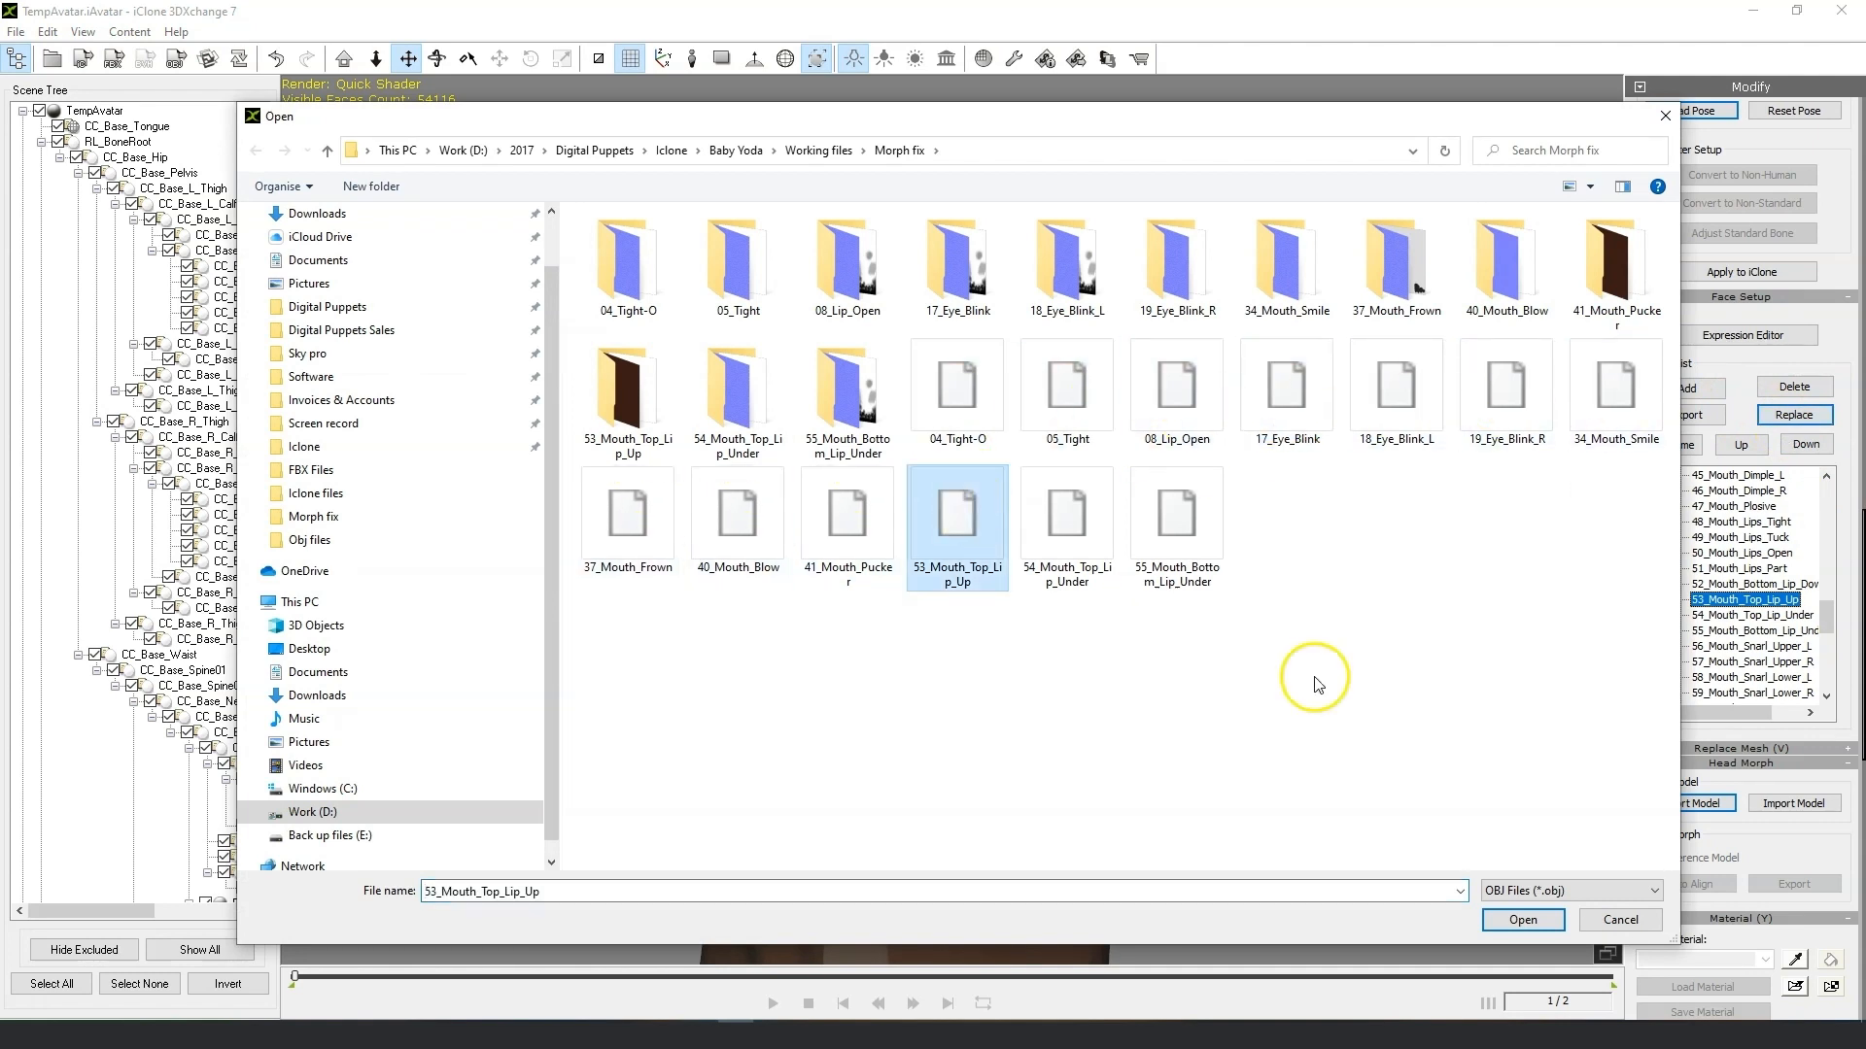
left_click(1523, 920)
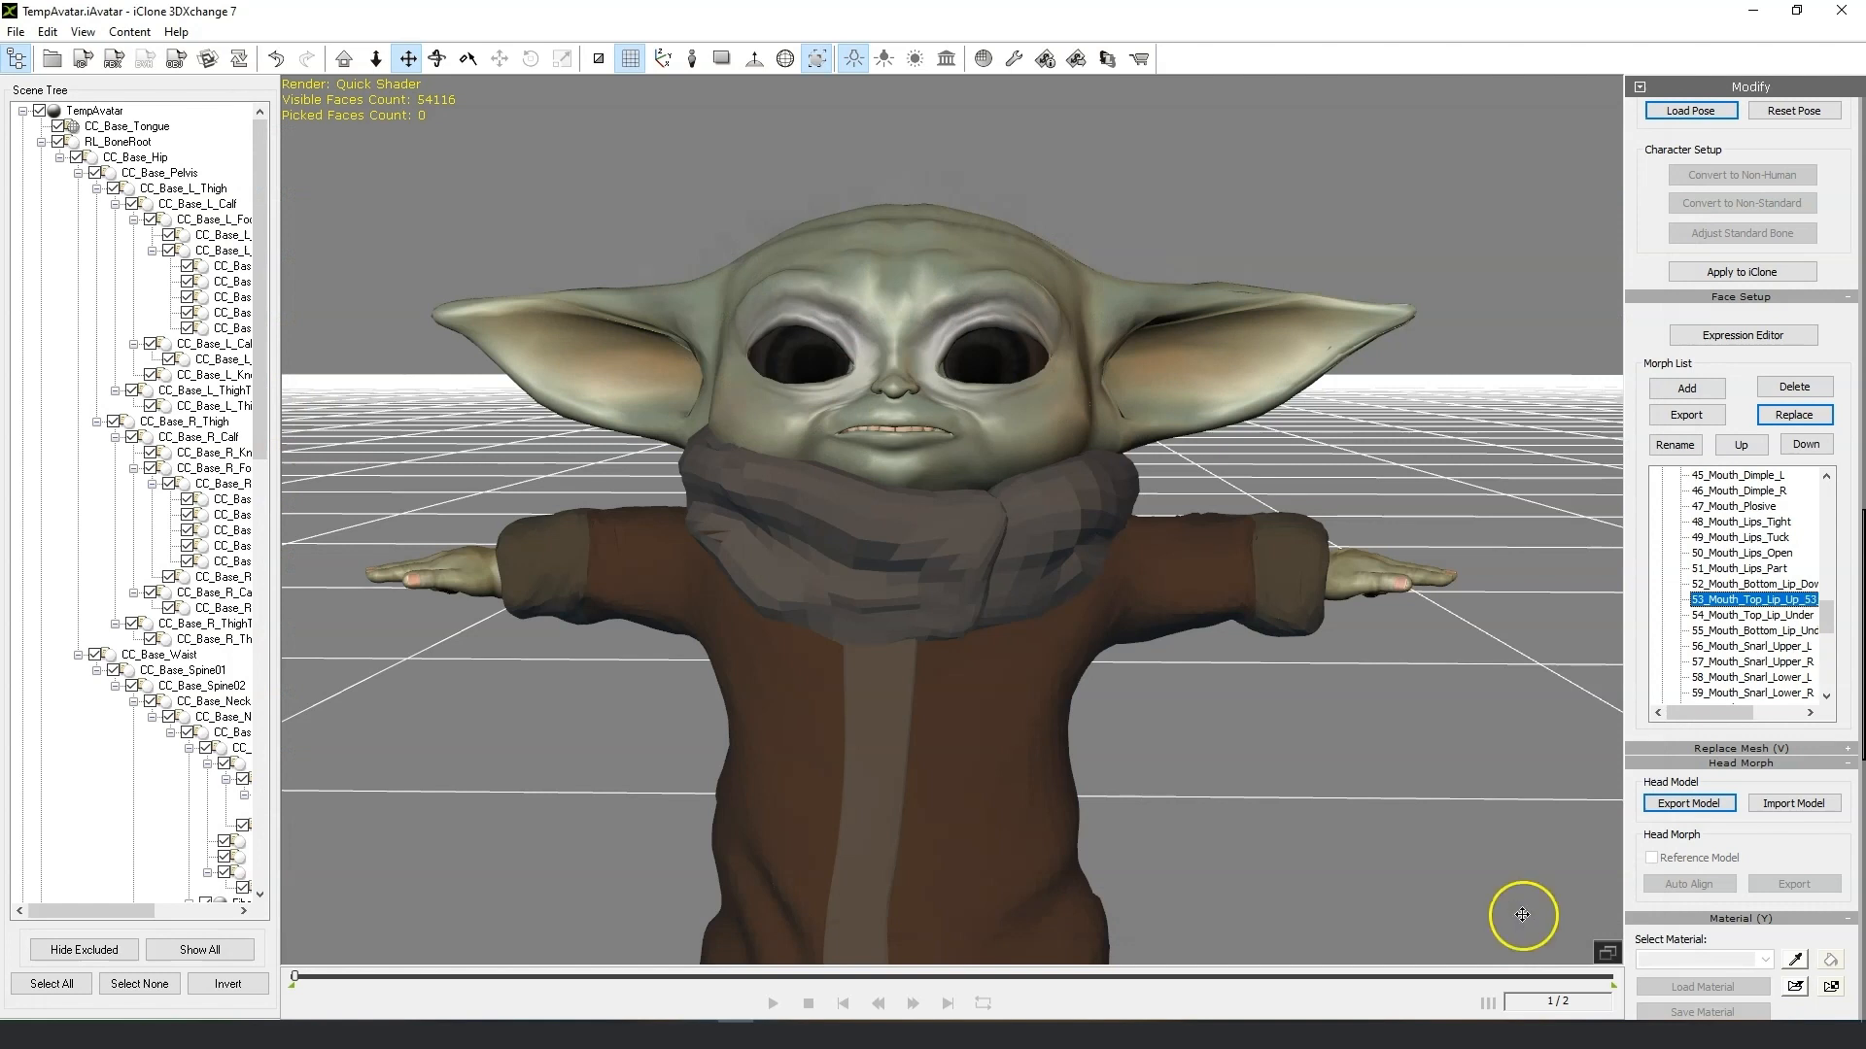
Replace the 54_Mouth_Top_Lip_Under morph with the 54_Mouth_Top_Lip_Under OBJ.
left_click(1749, 616)
left_click(1793, 416)
left_click(1067, 524)
left_click(1542, 920)
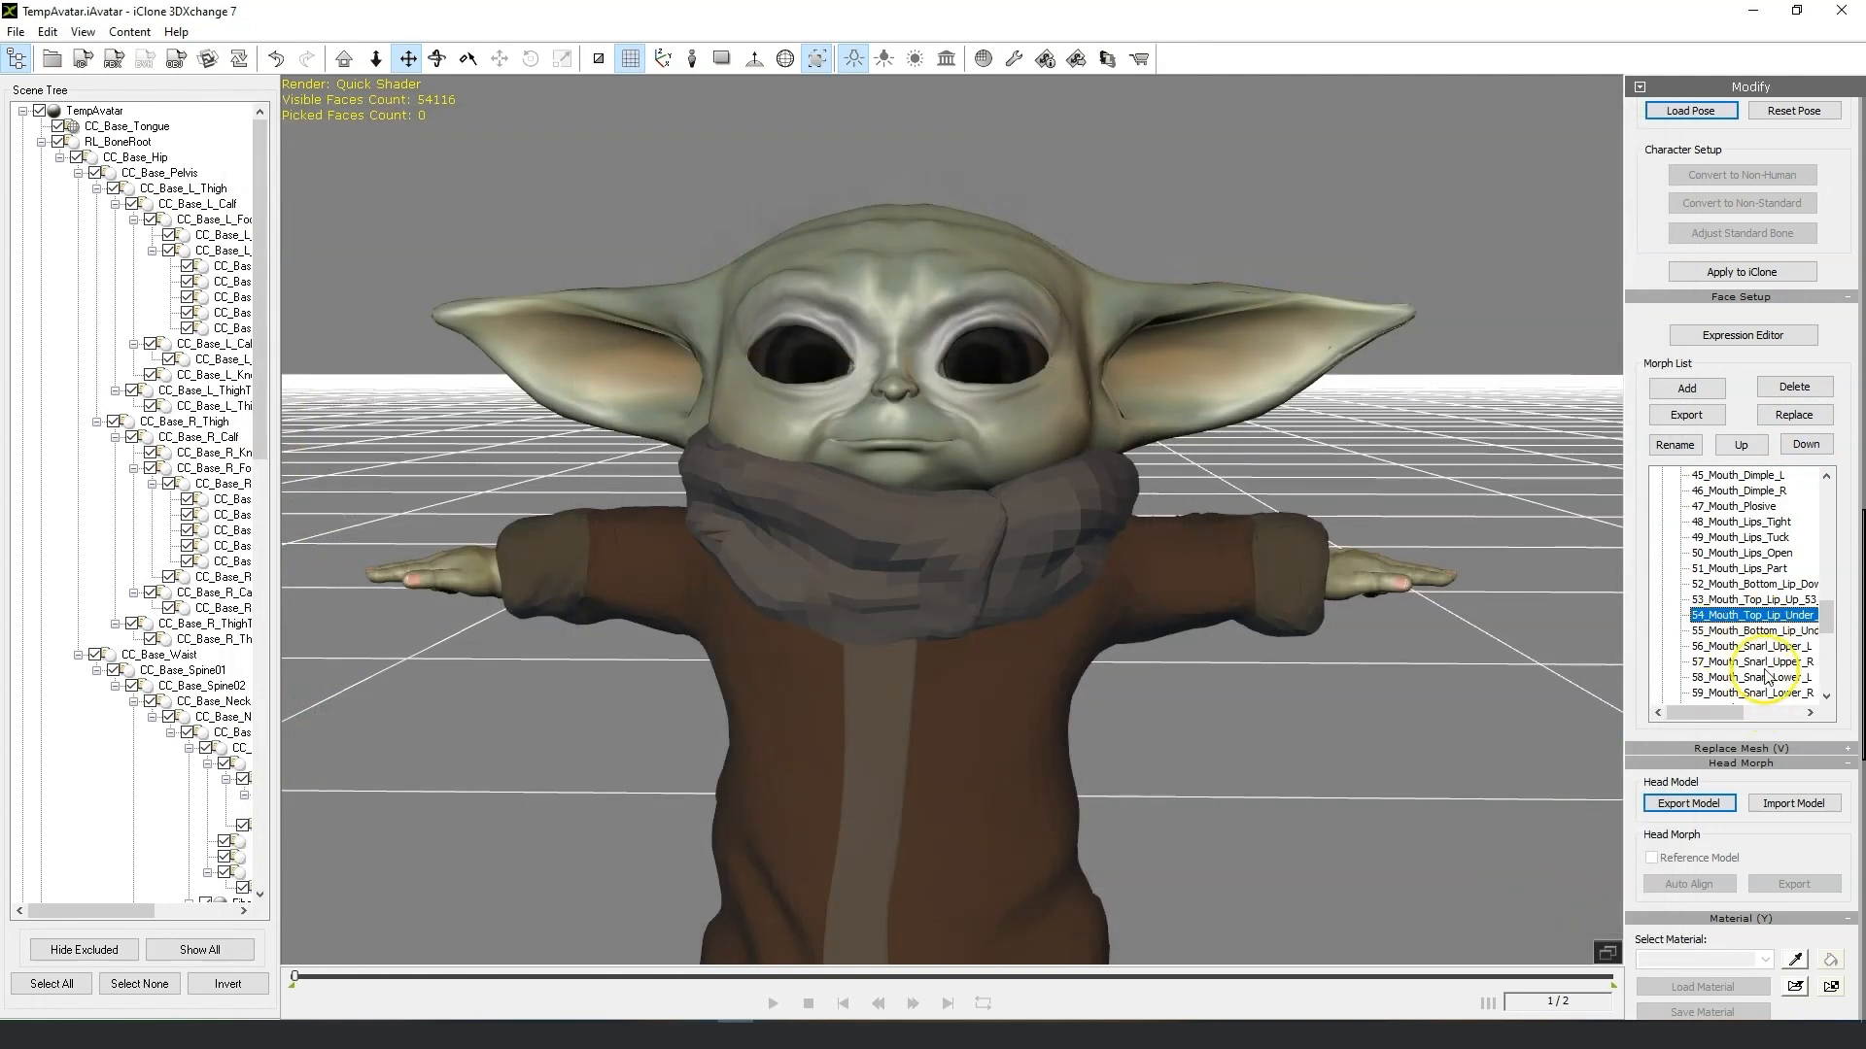
Replace the 55_Mouth_Bottom_Lip_Under morph with its fixed OBJ and reselect the 54 morph to check it.
left_click(1756, 630)
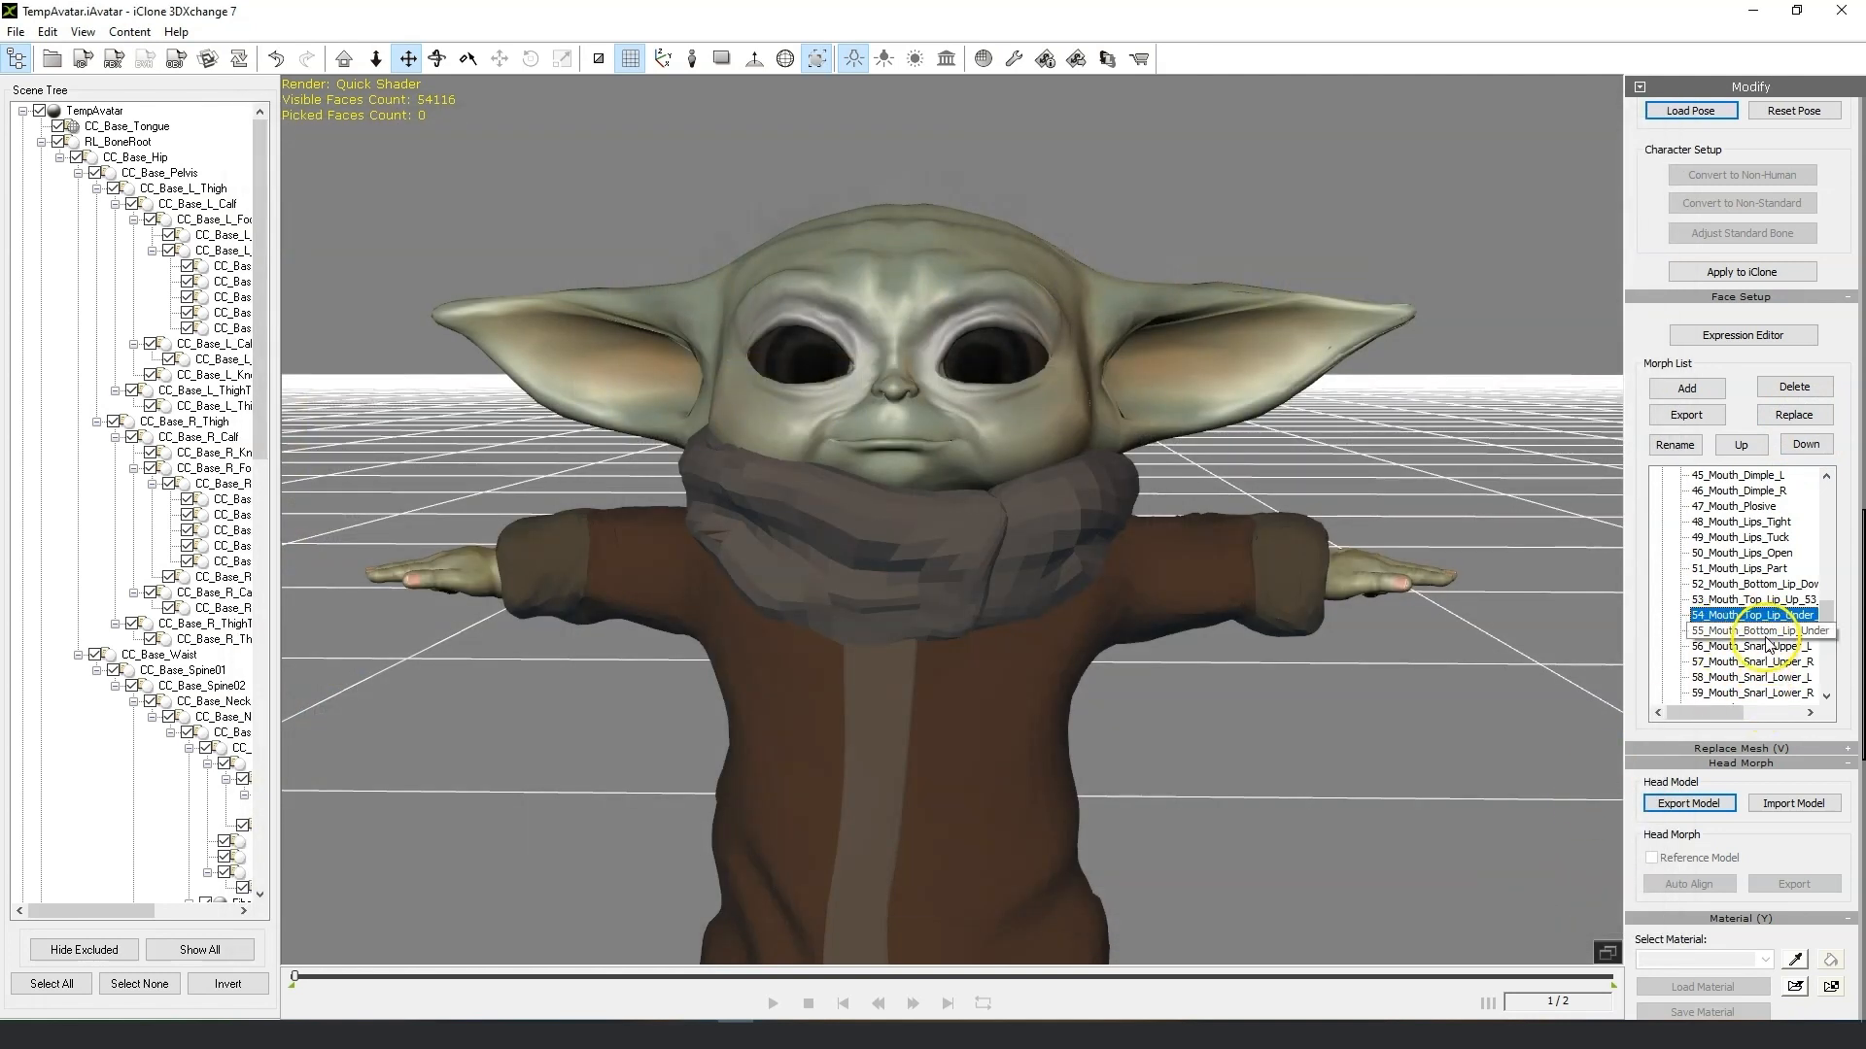
left_click(1794, 415)
left_click(1177, 525)
left_click(1528, 921)
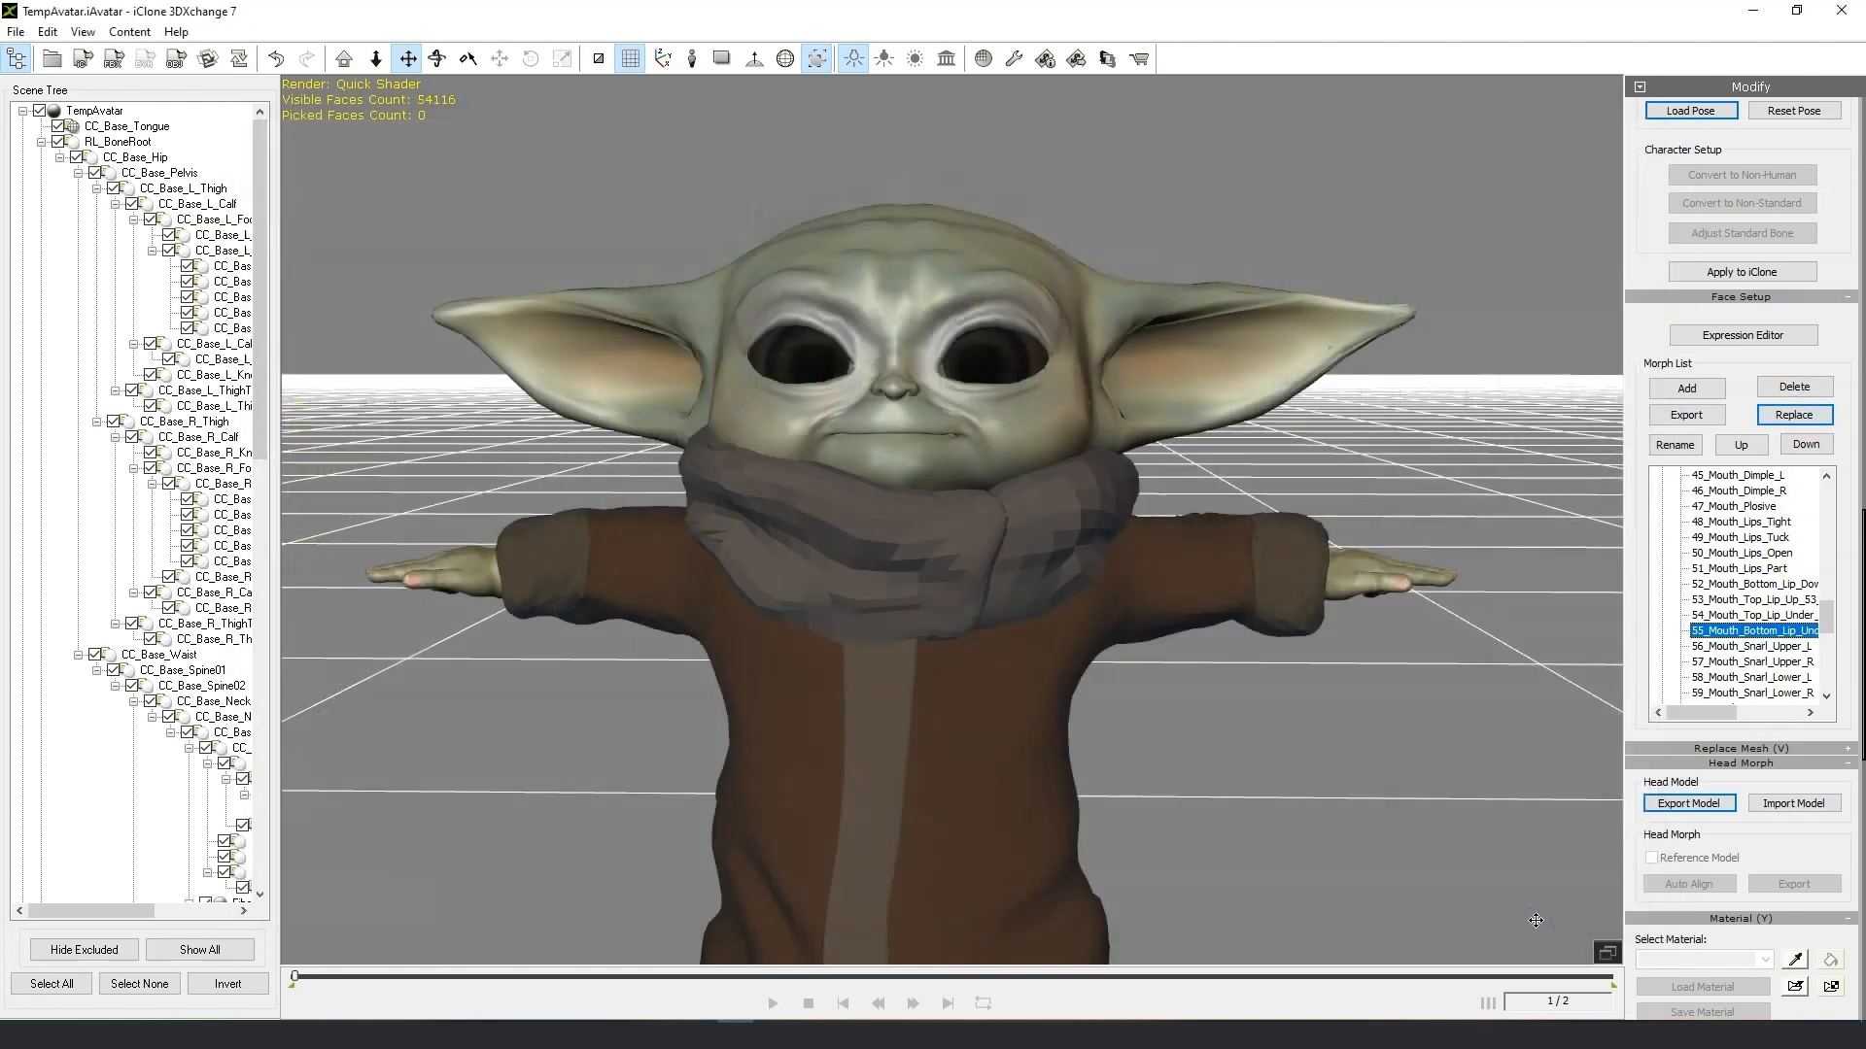
left_click(1749, 615)
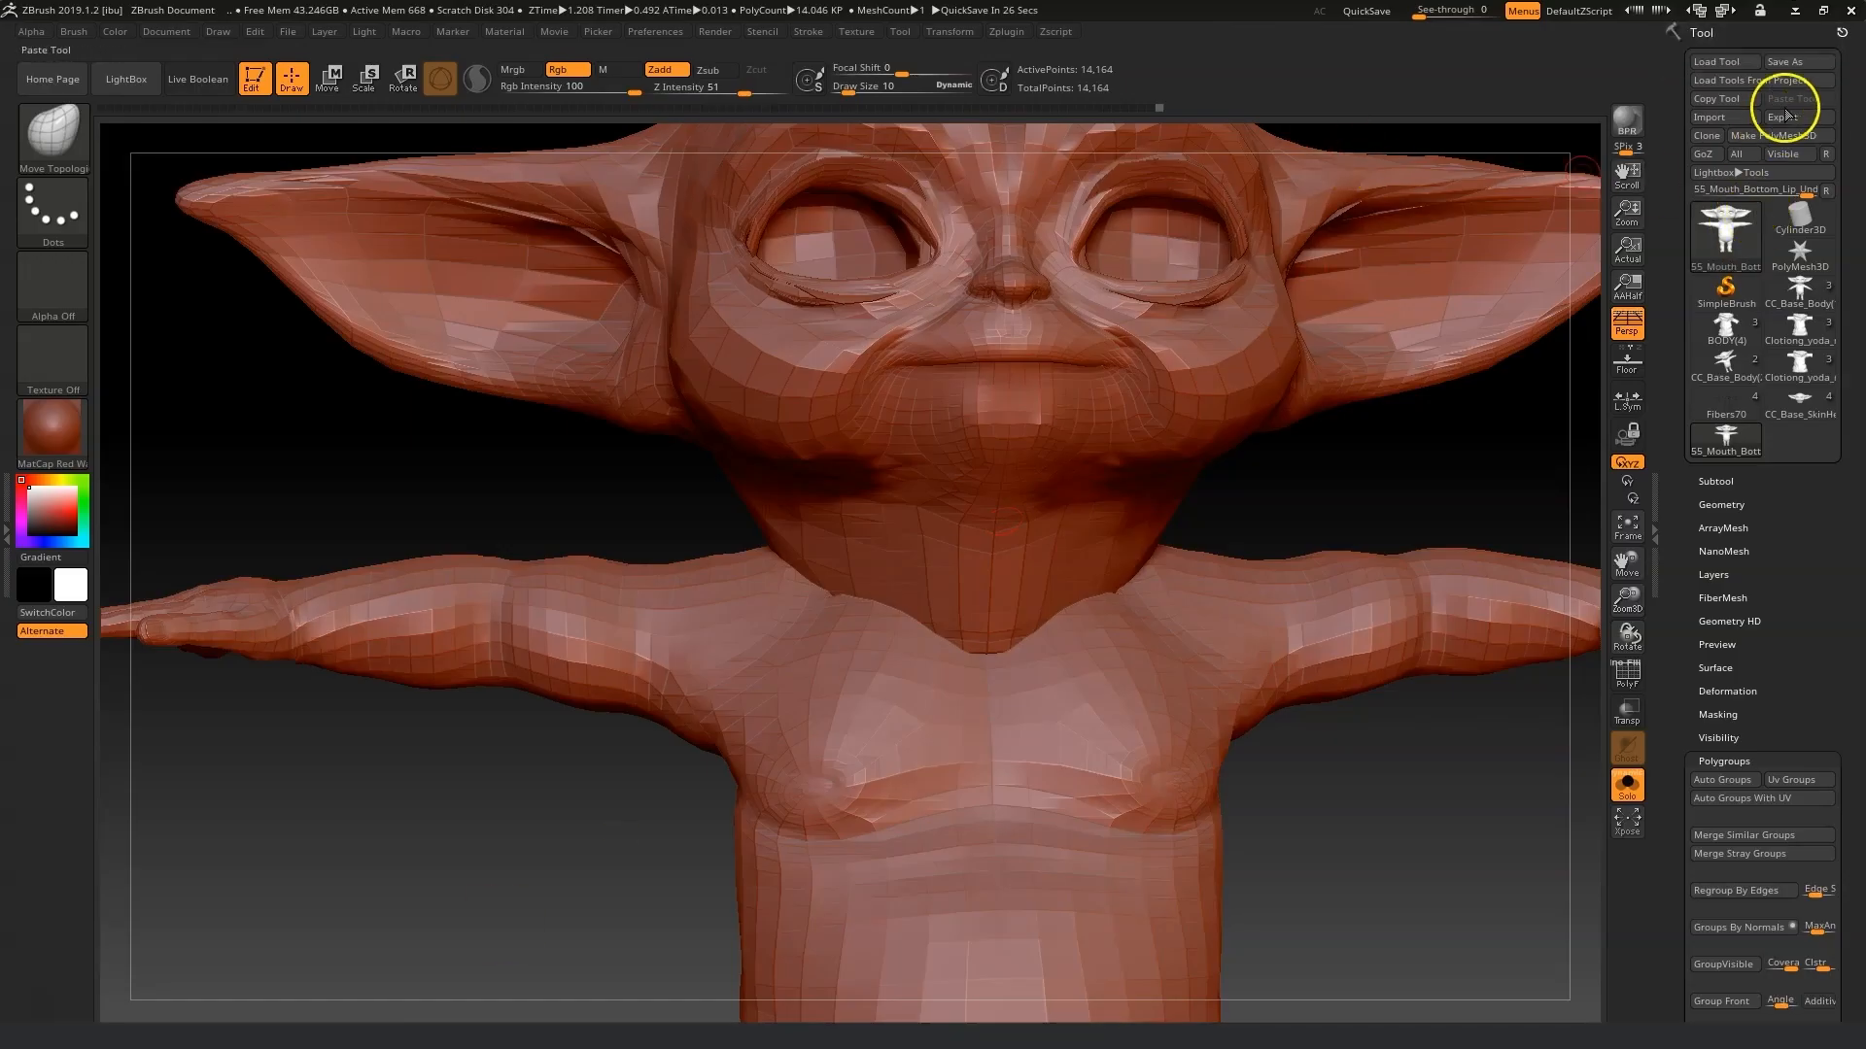
Import the 54_Mouth_Top_Lip_Under OBJ back into ZBrush.
left_click(1716, 118)
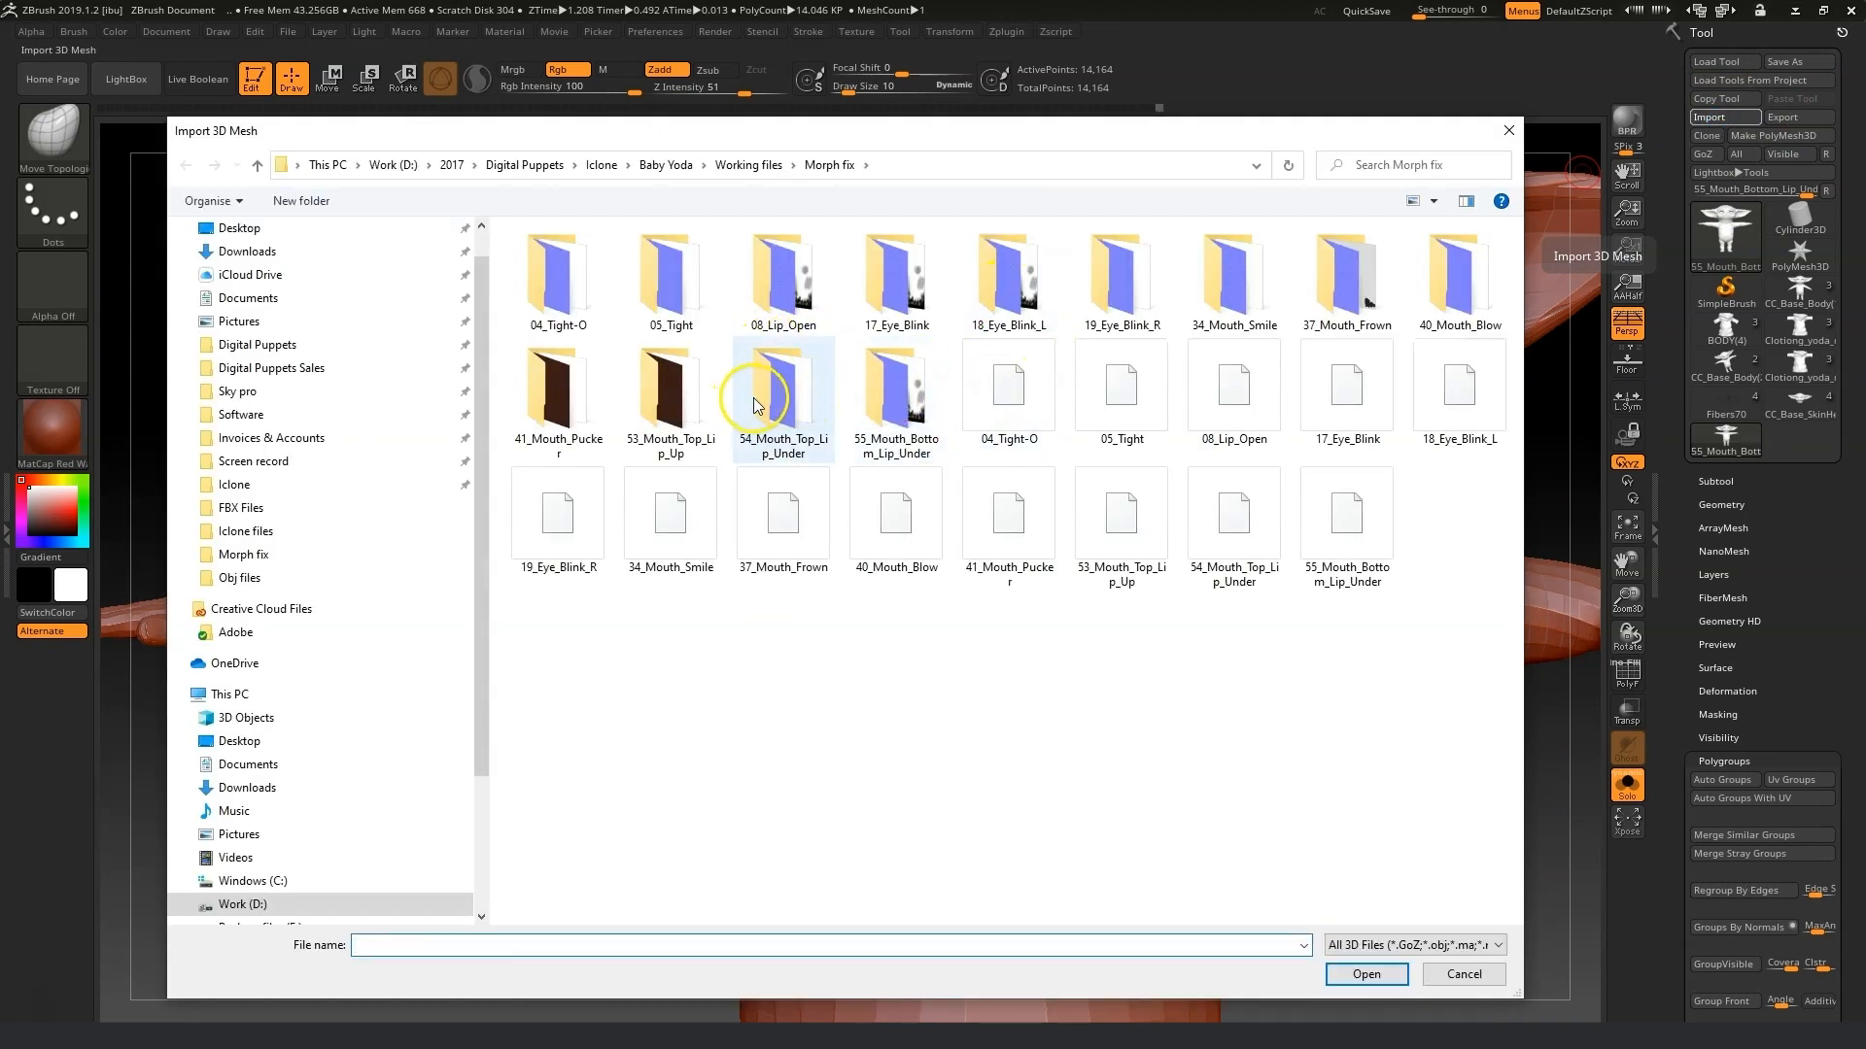
left_click(1230, 525)
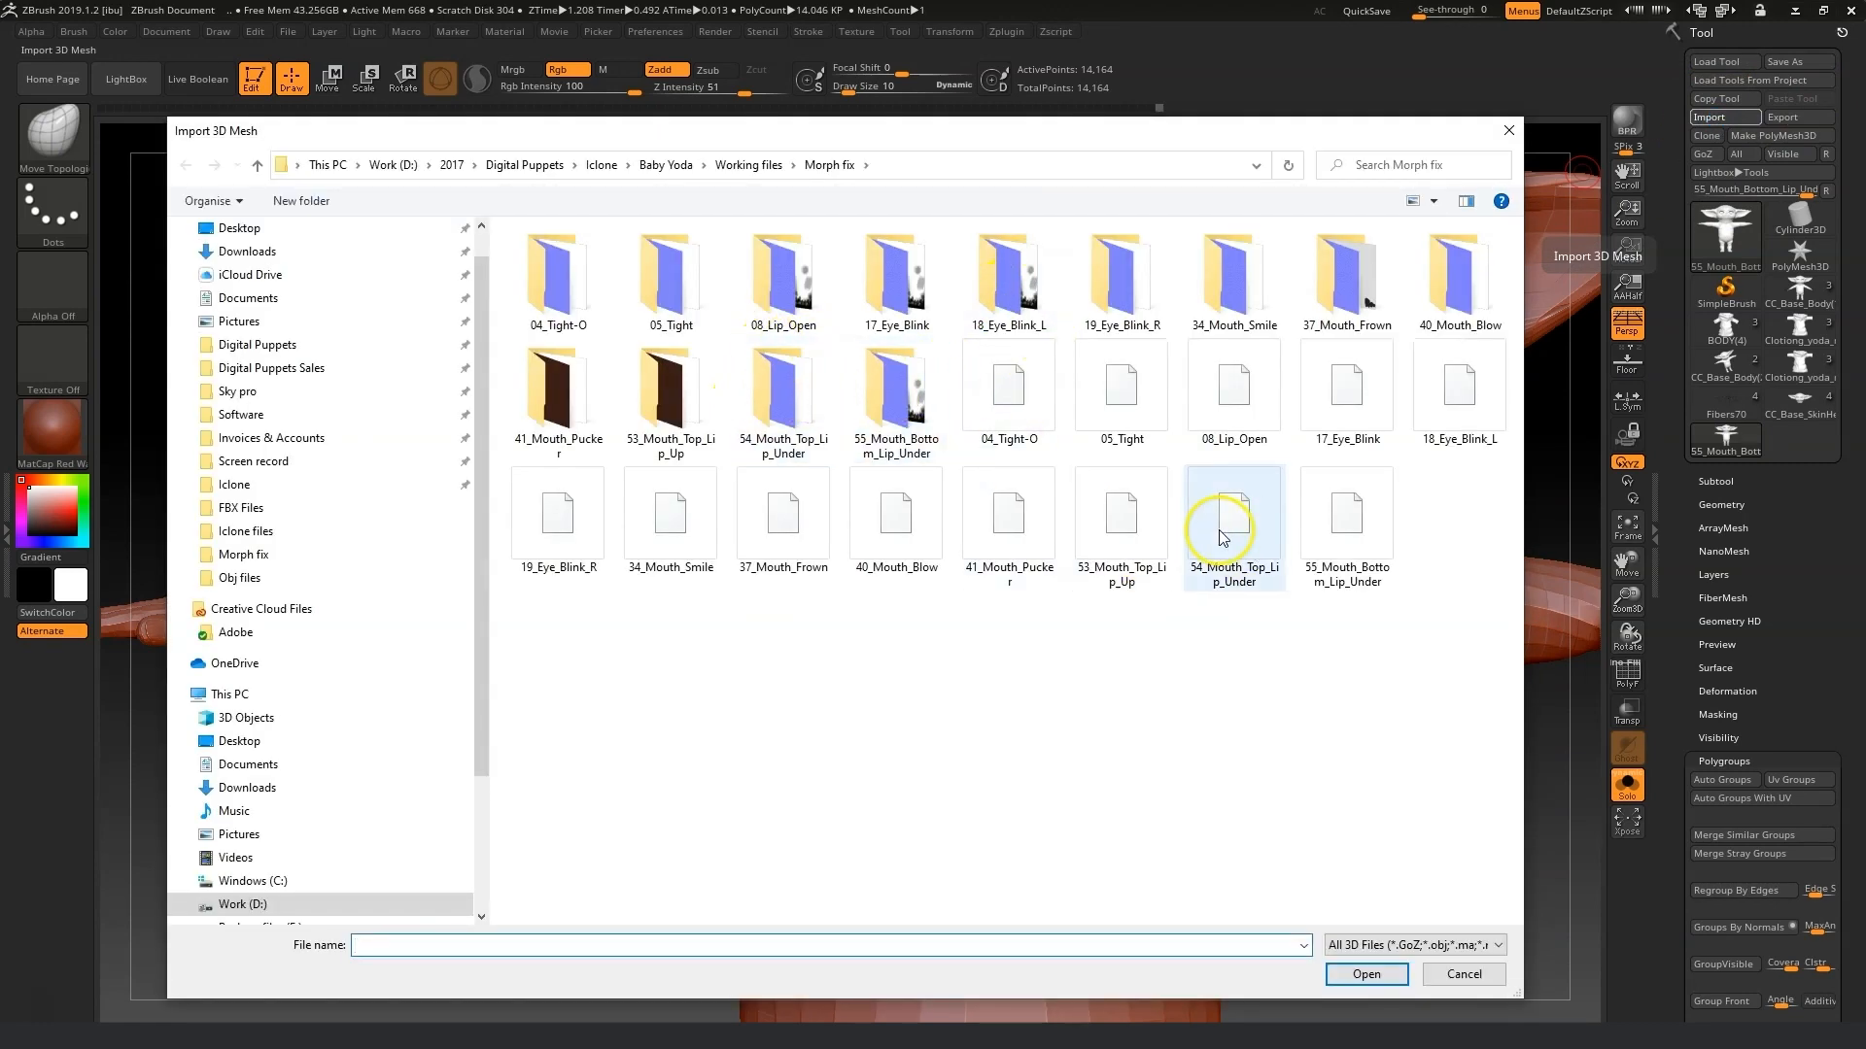
left_click(1368, 974)
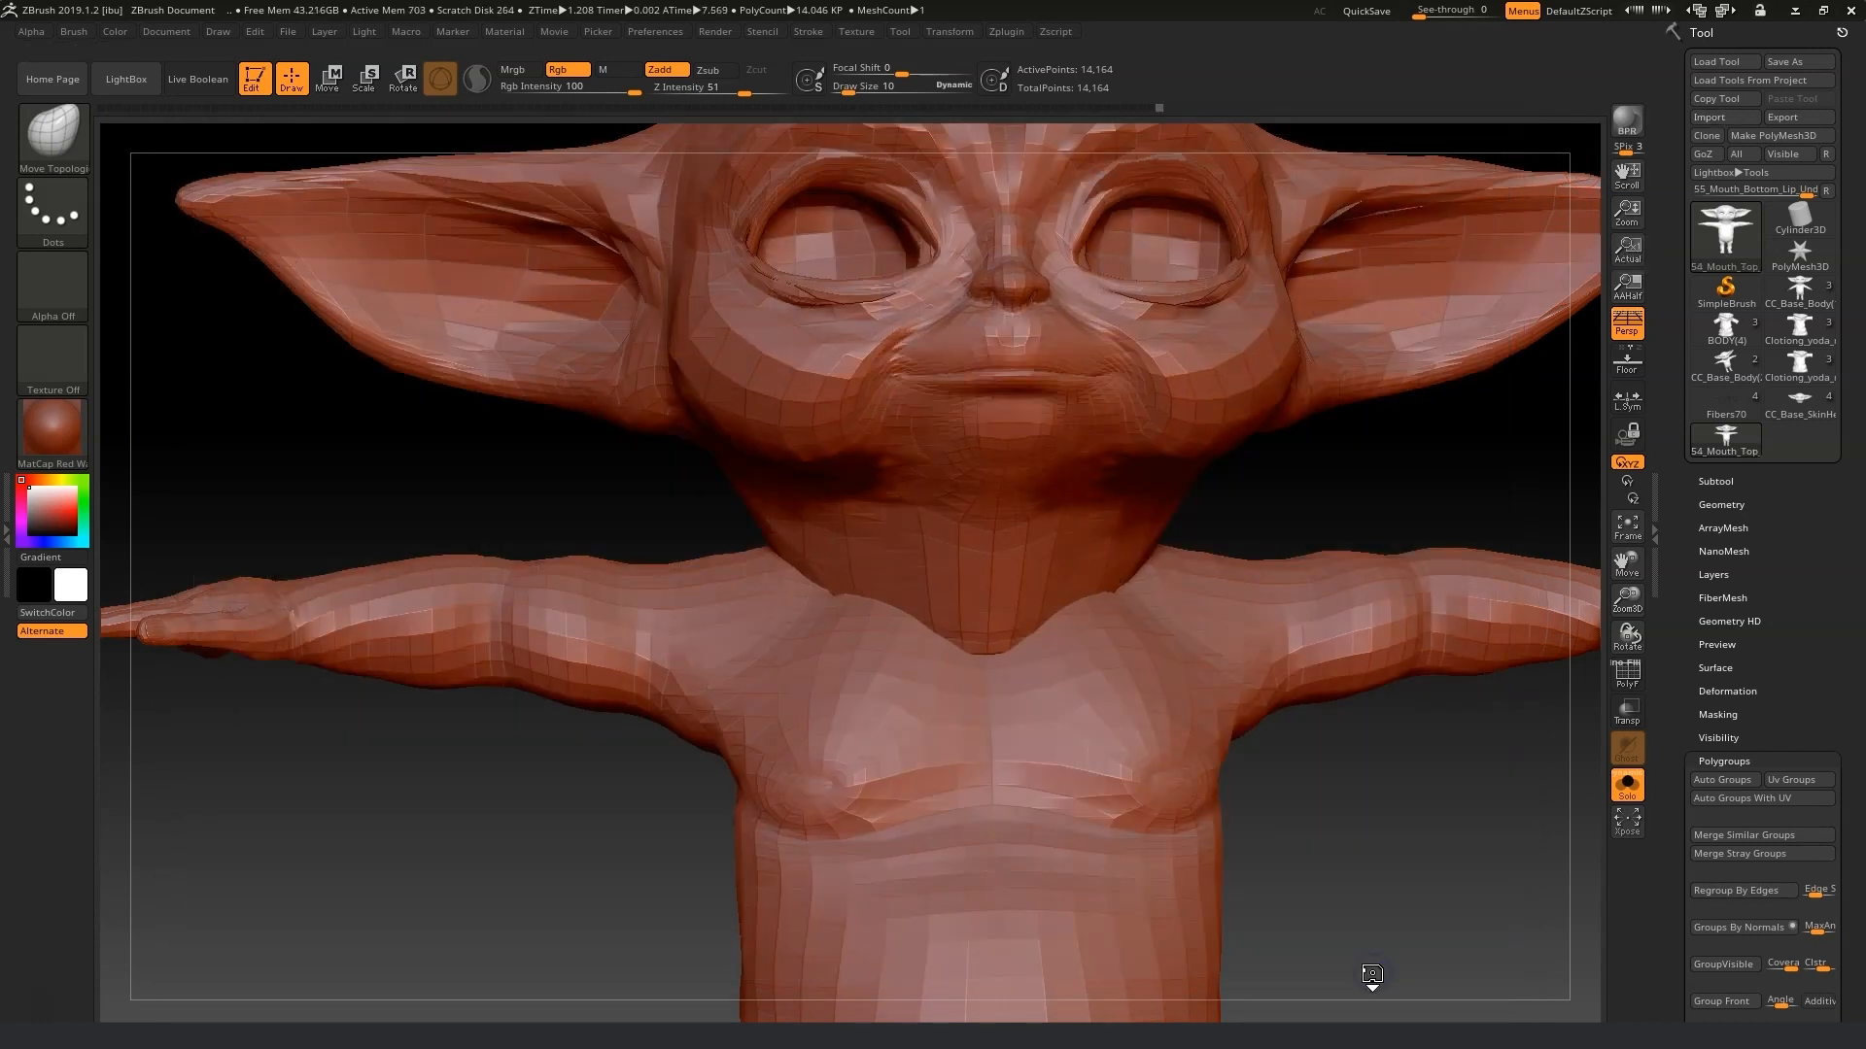
Switch to the Move brush with draw size 51 and nudge the upper lip.
left_click_drag(837, 86, 868, 93)
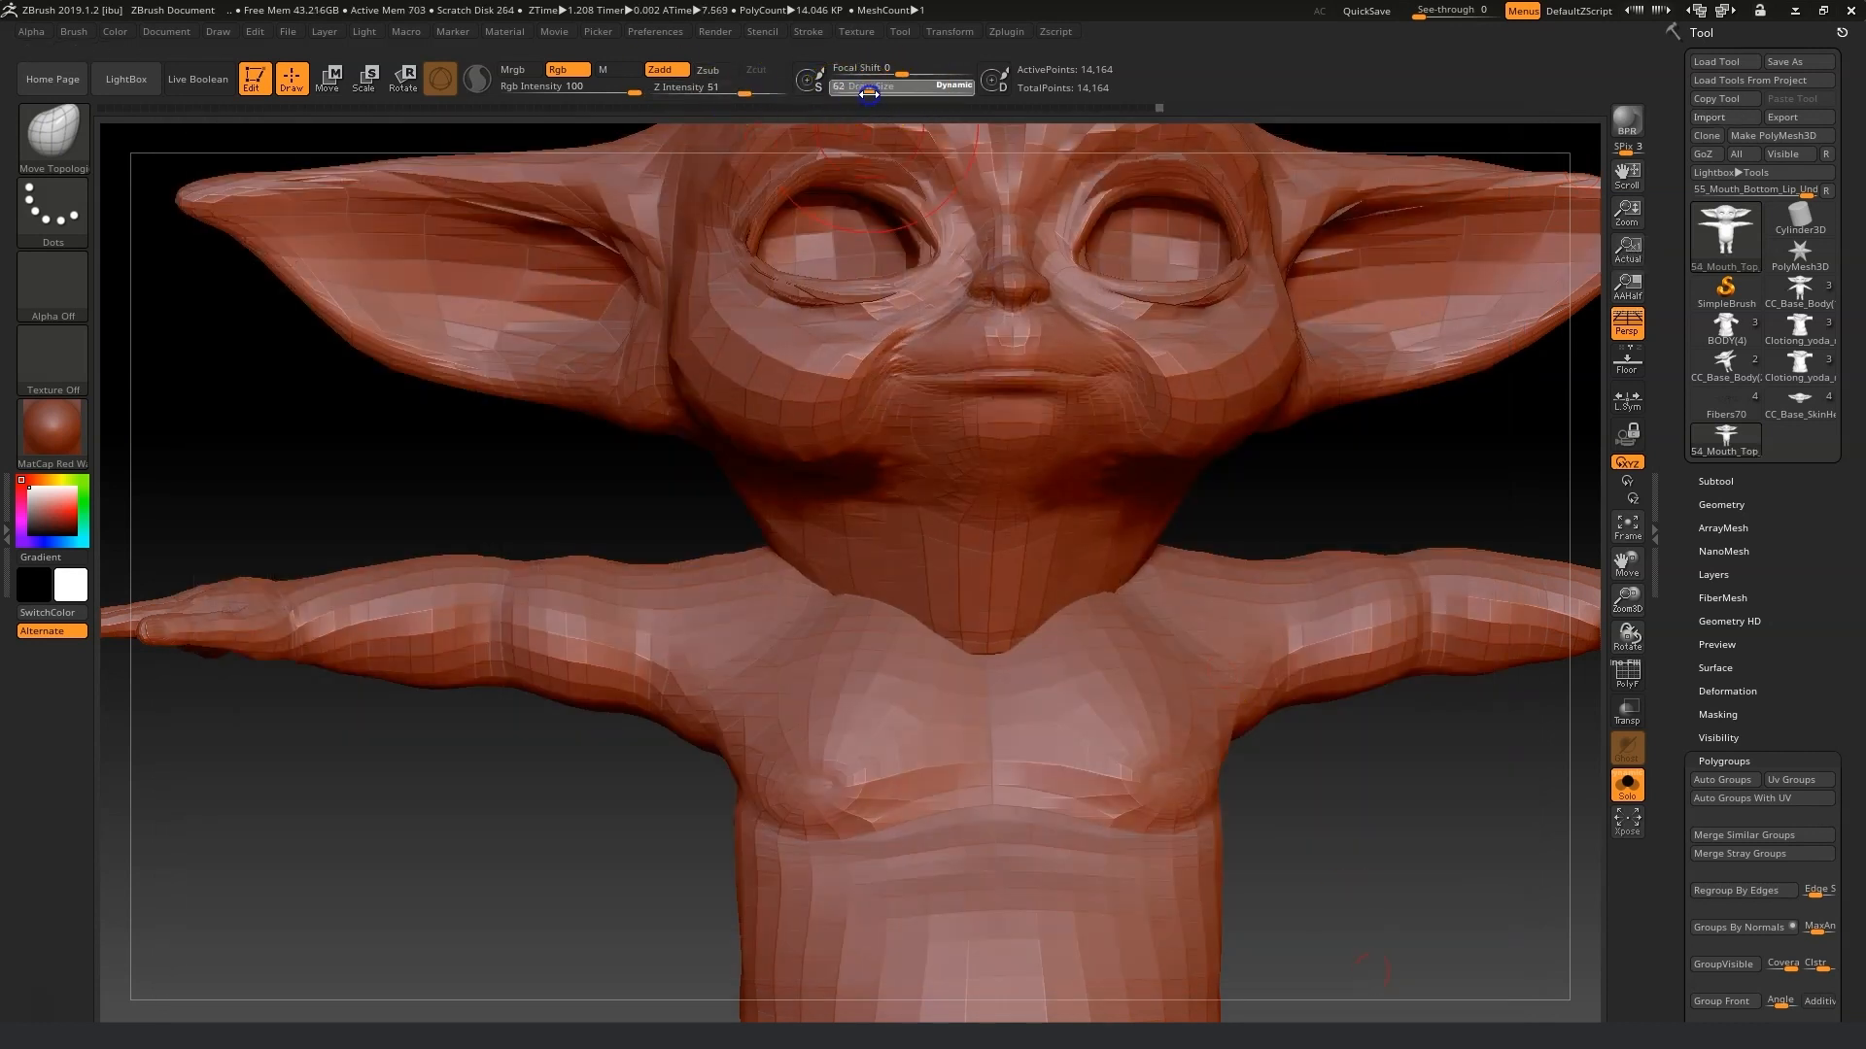
left_click(50, 134)
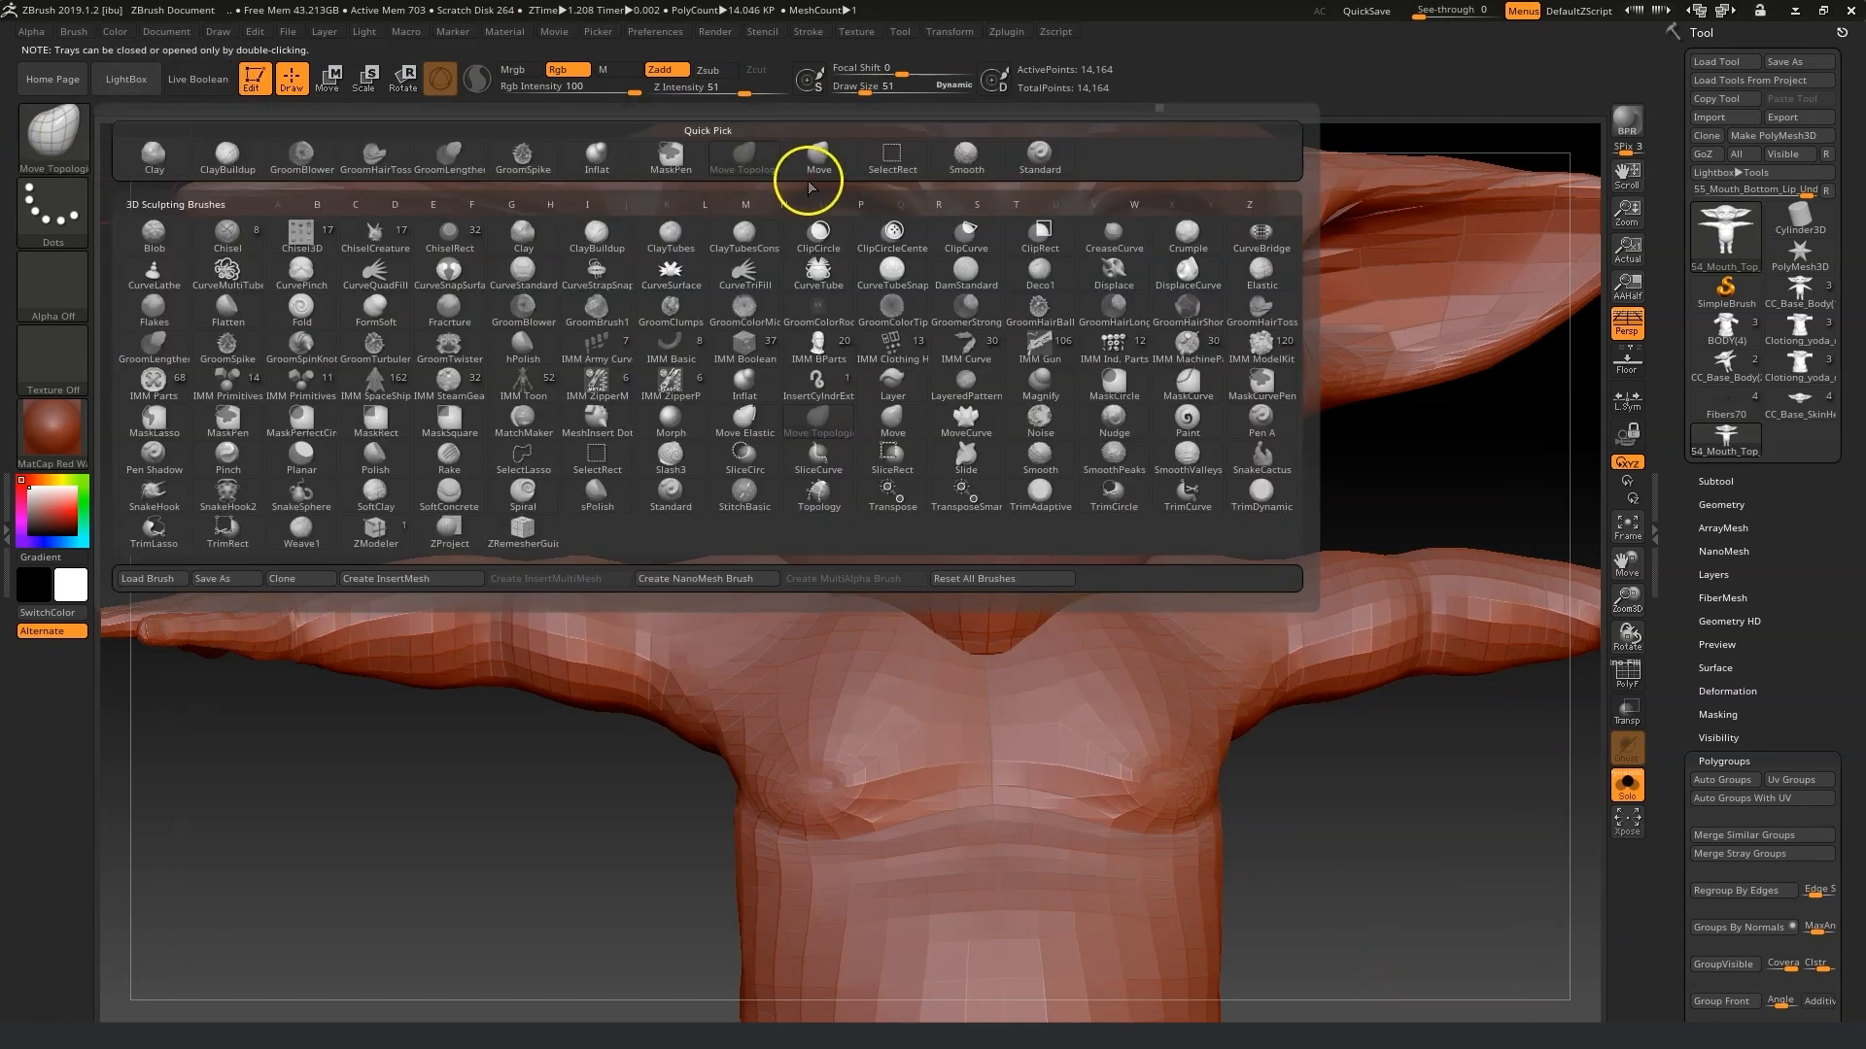
left_click(792, 165)
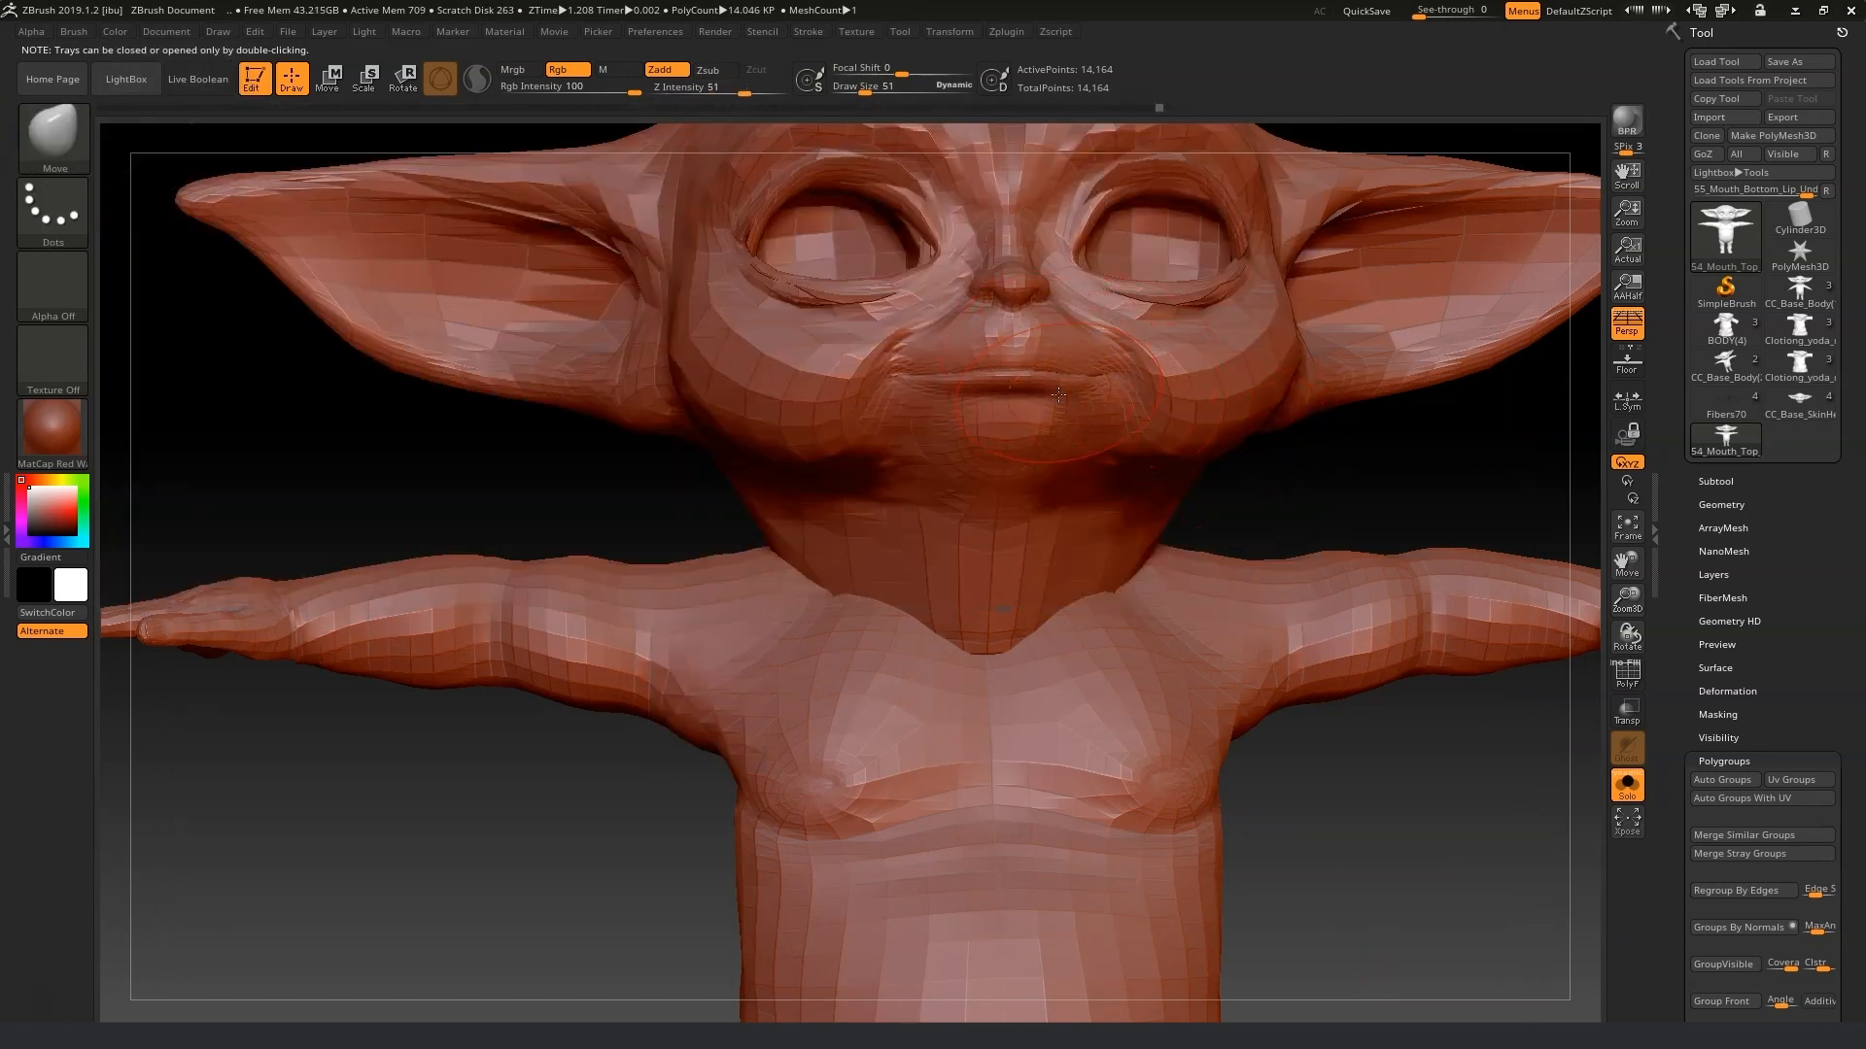
left_click_drag(1053, 374, 1054, 369)
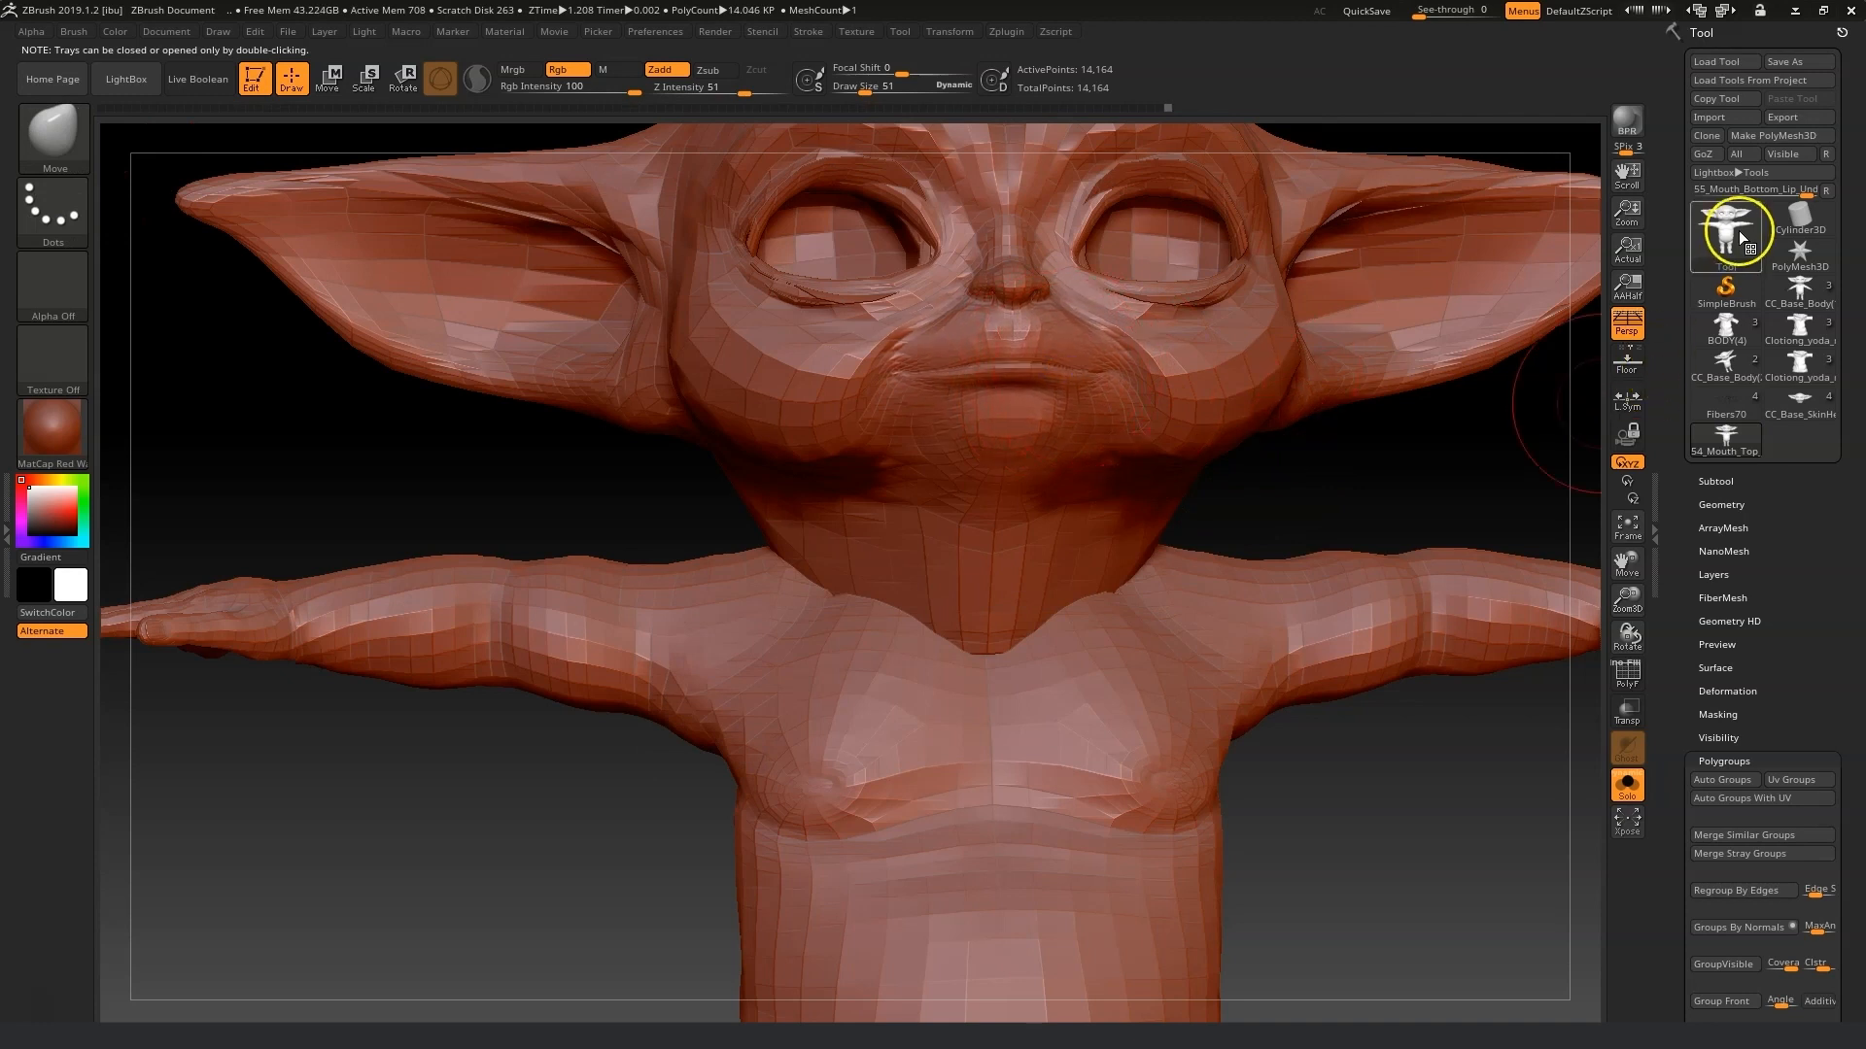
Export the mesh over 54_Mouth_Top_Lip_Under.obj in the Morph fix folder.
left_click(1788, 122)
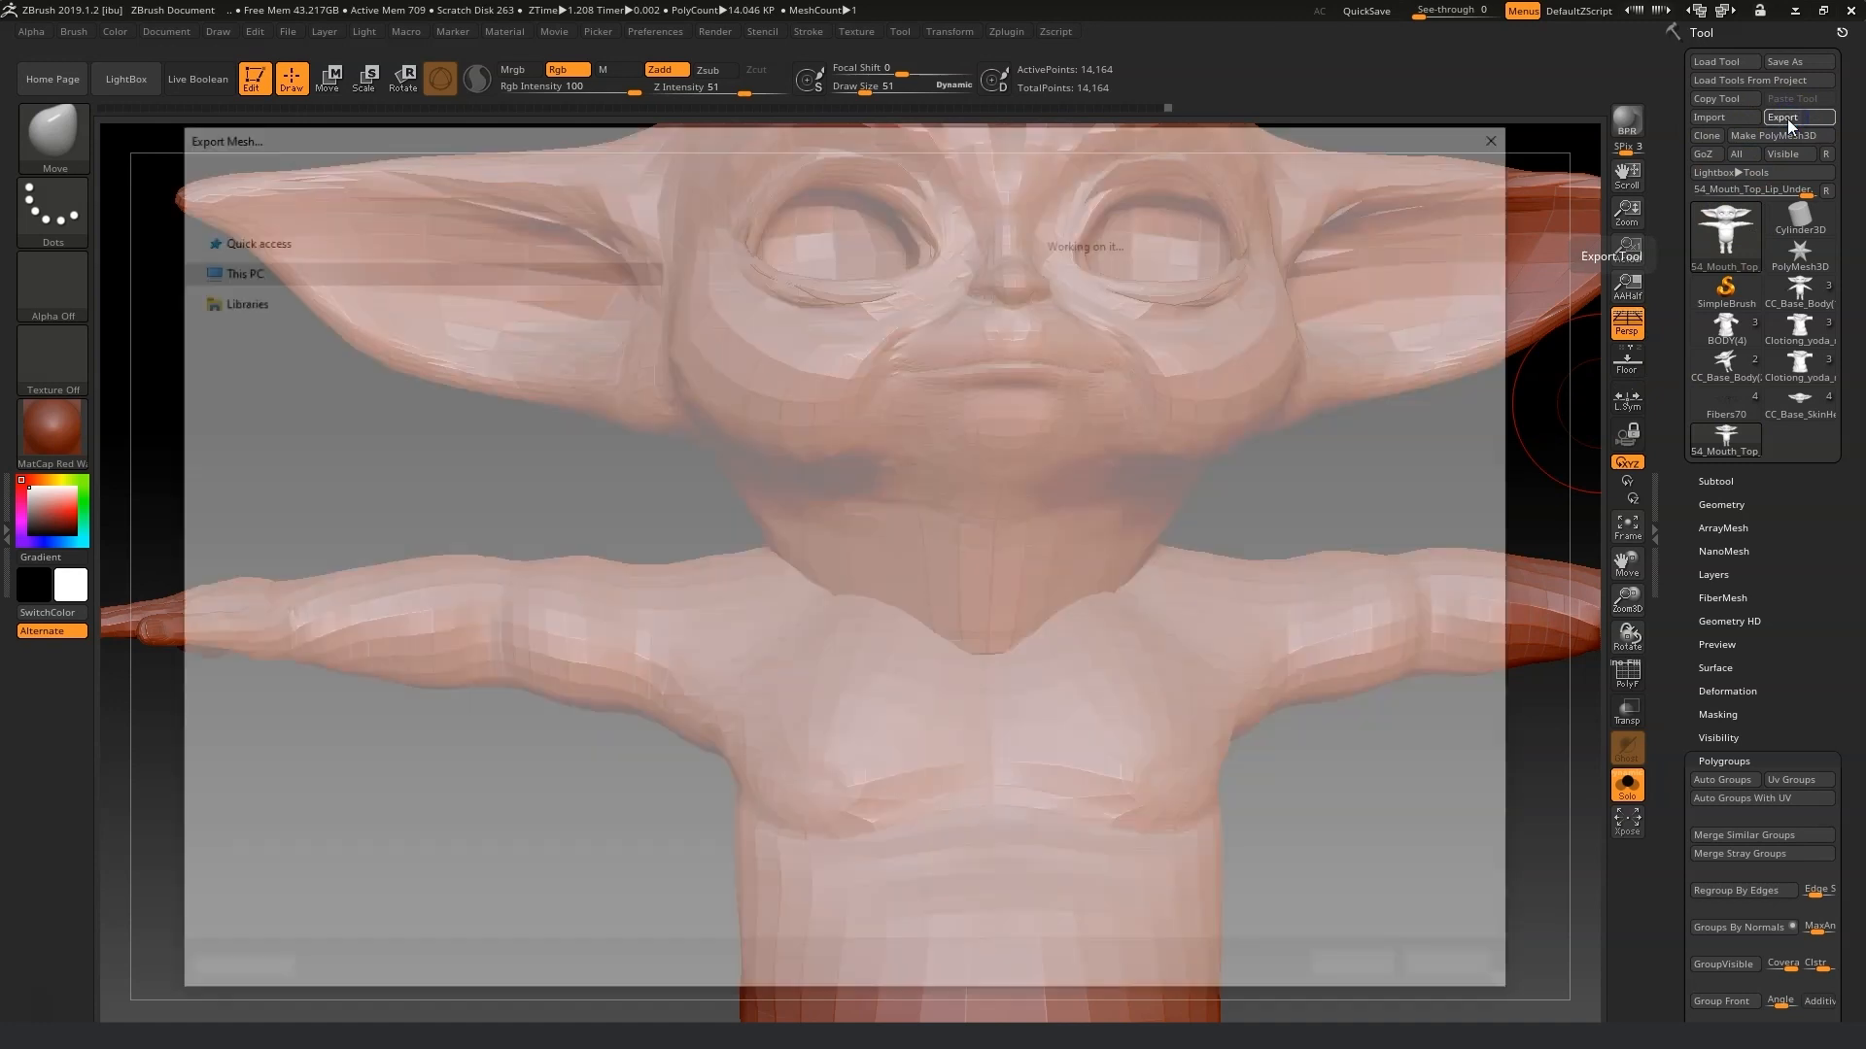
left_click(1395, 967)
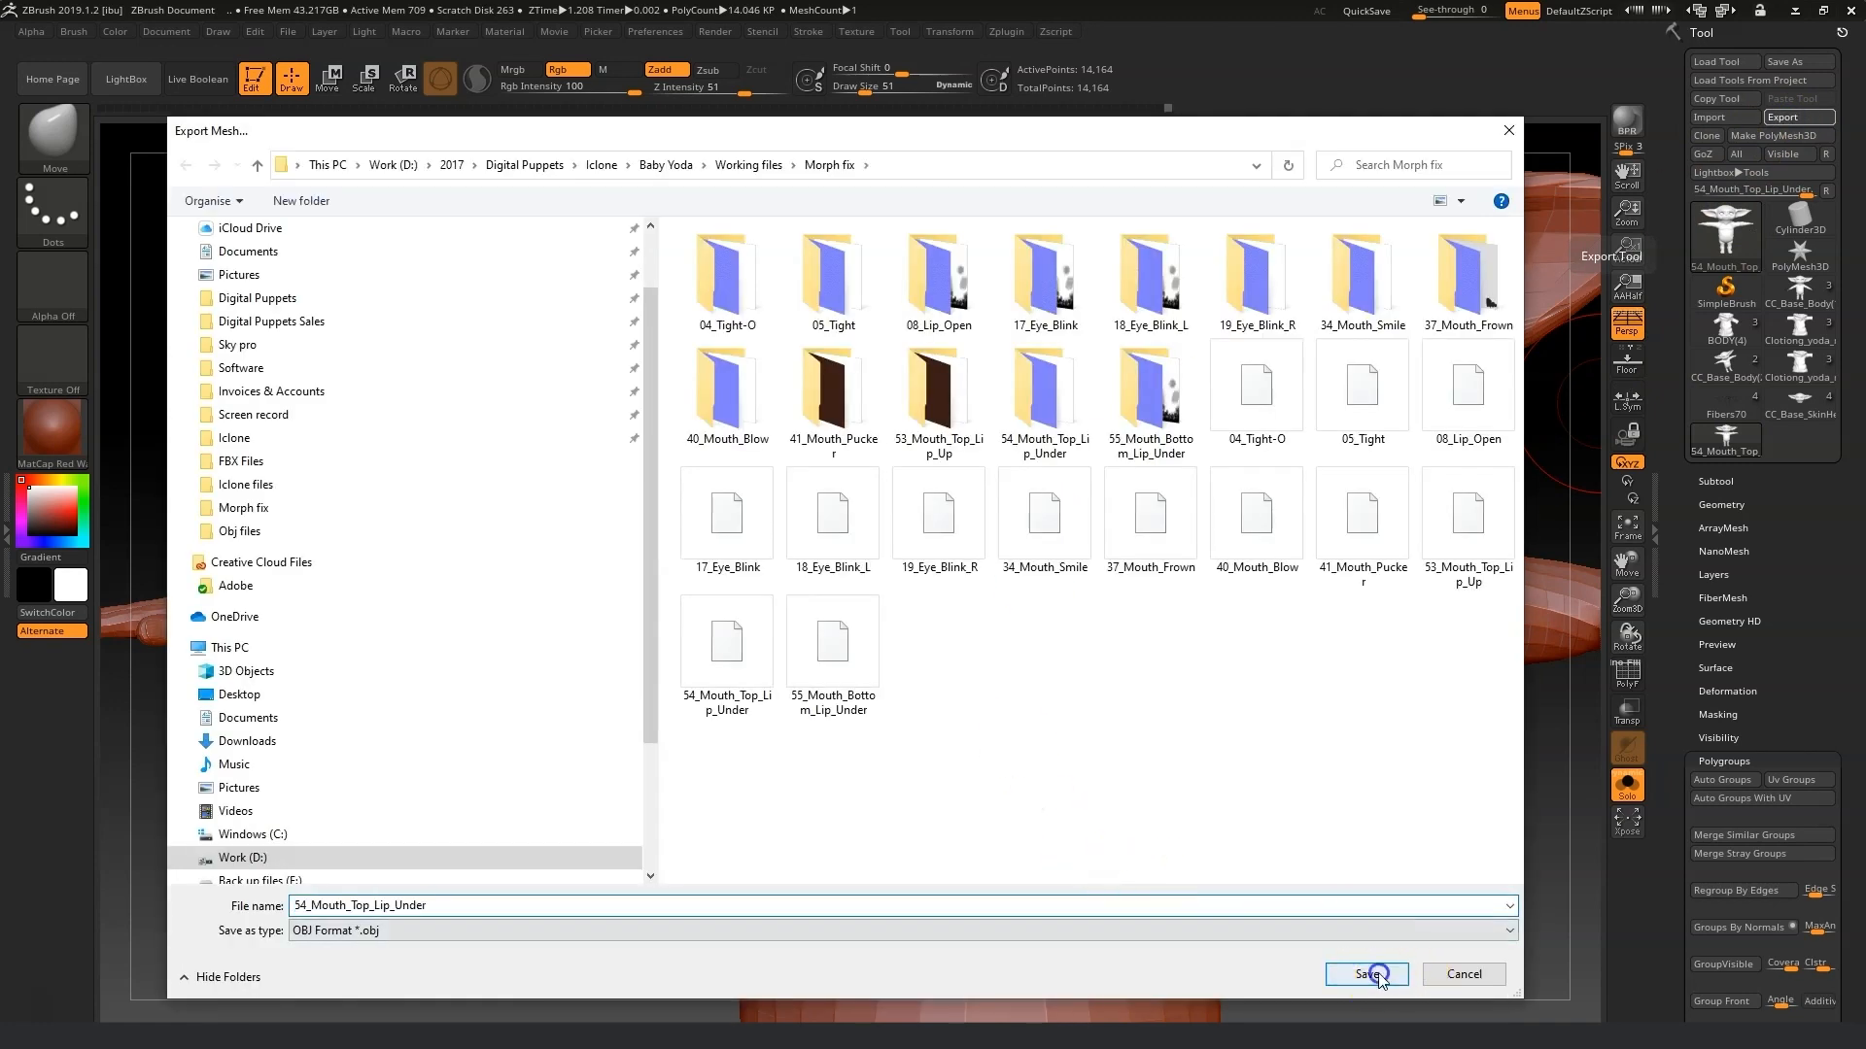
left_click(989, 526)
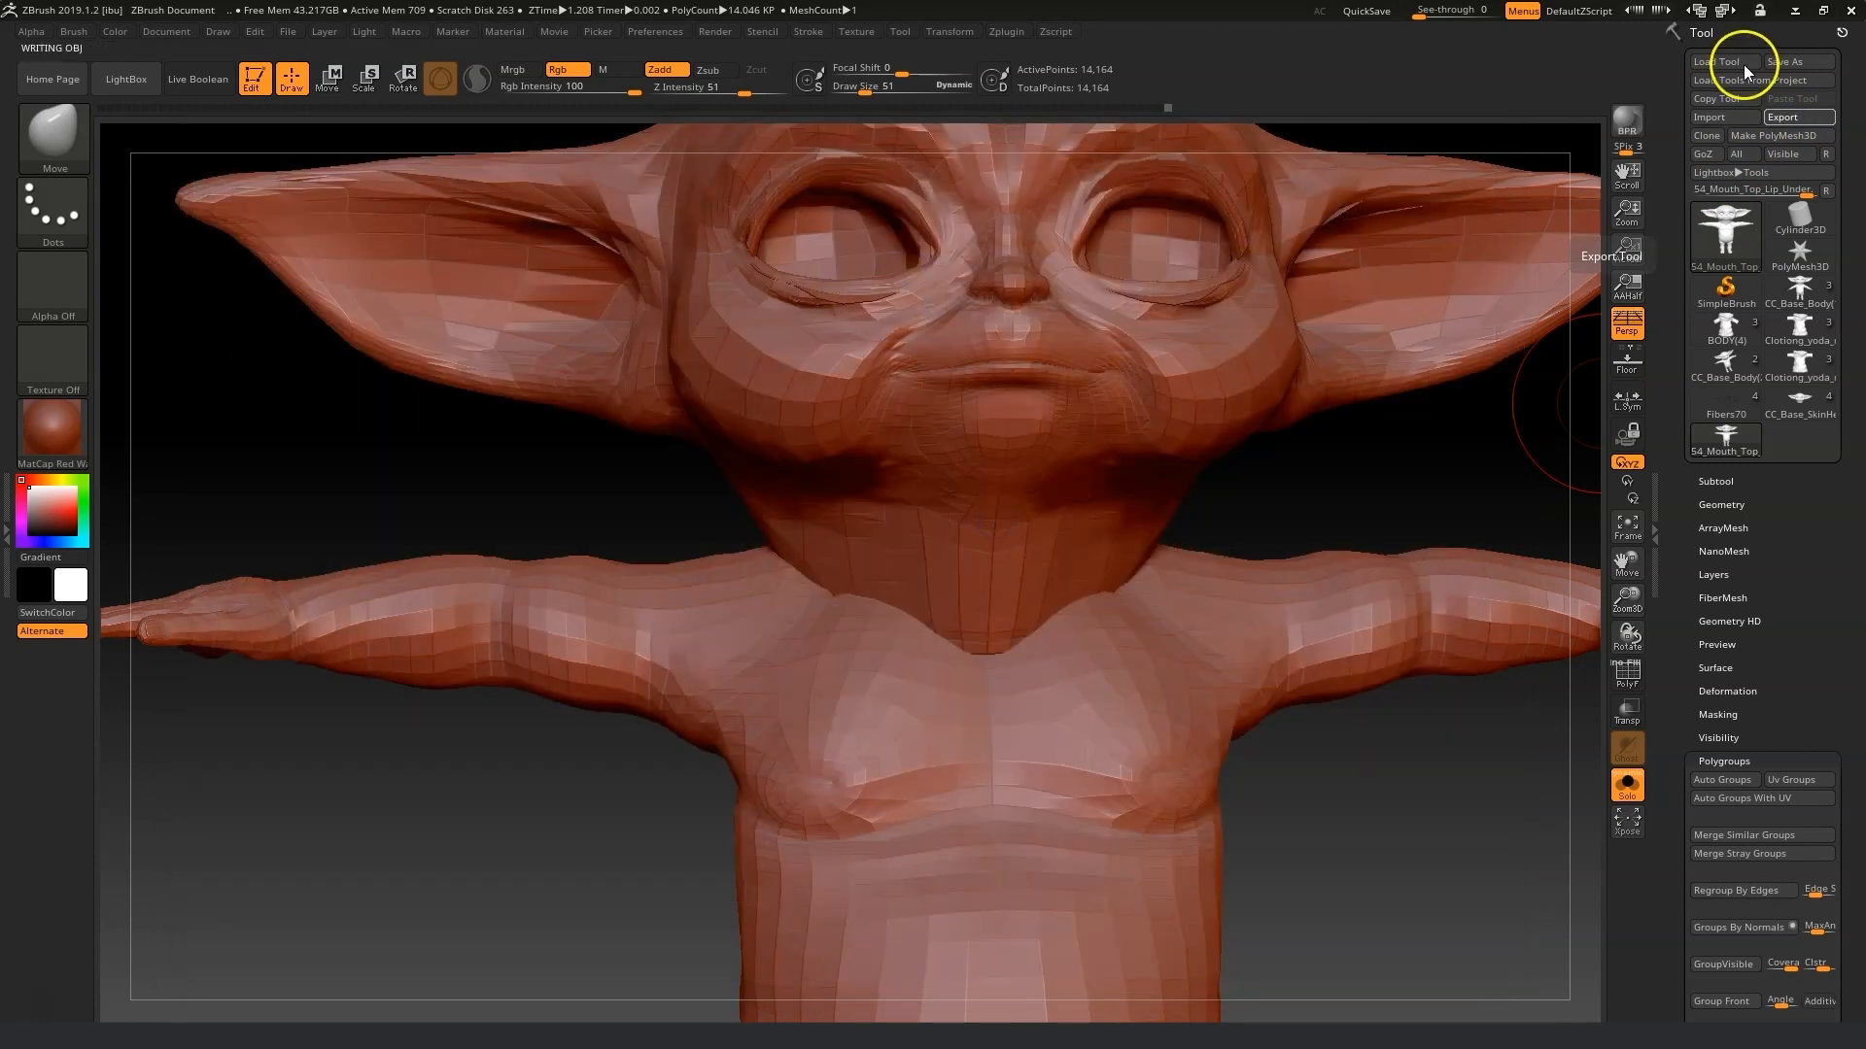
Switch to 3DXchange and replace the 54_Mouth_Top_Lip_Under morph with the updated OBJ.
left_click(1796, 10)
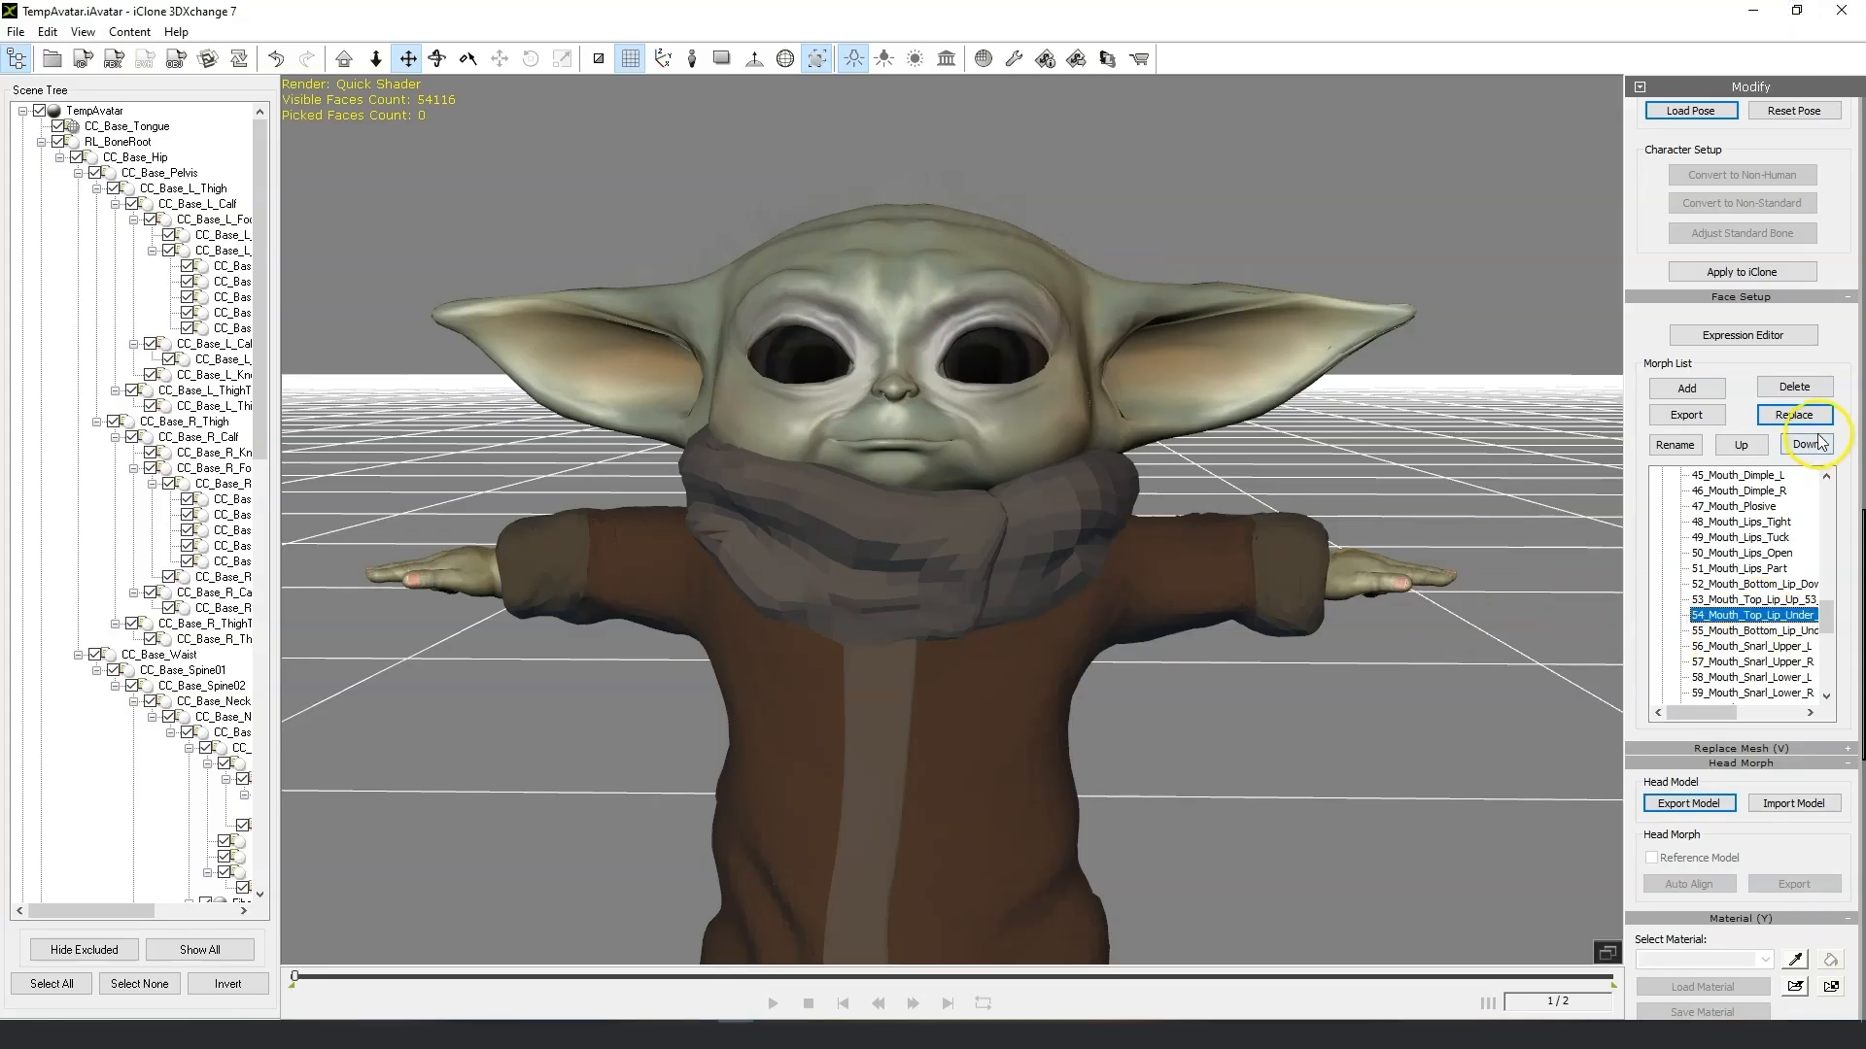
left_click(1797, 408)
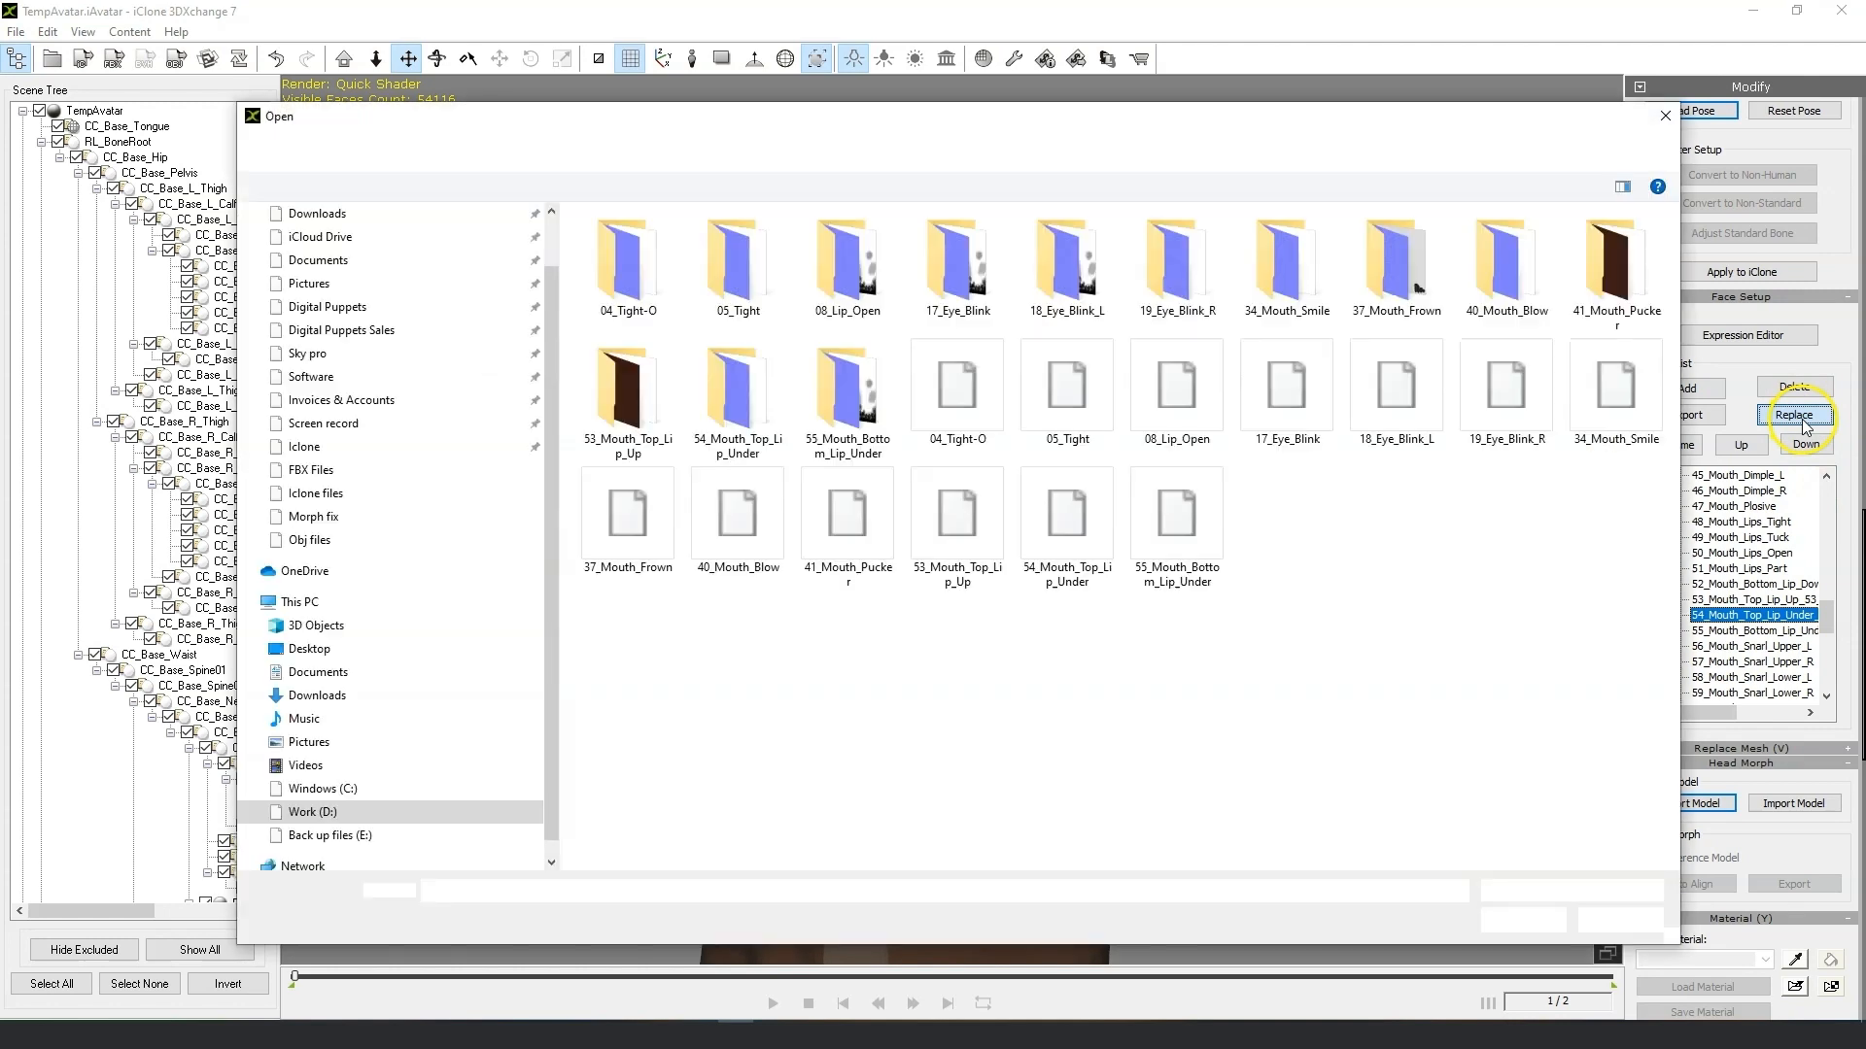
left_click(1049, 519)
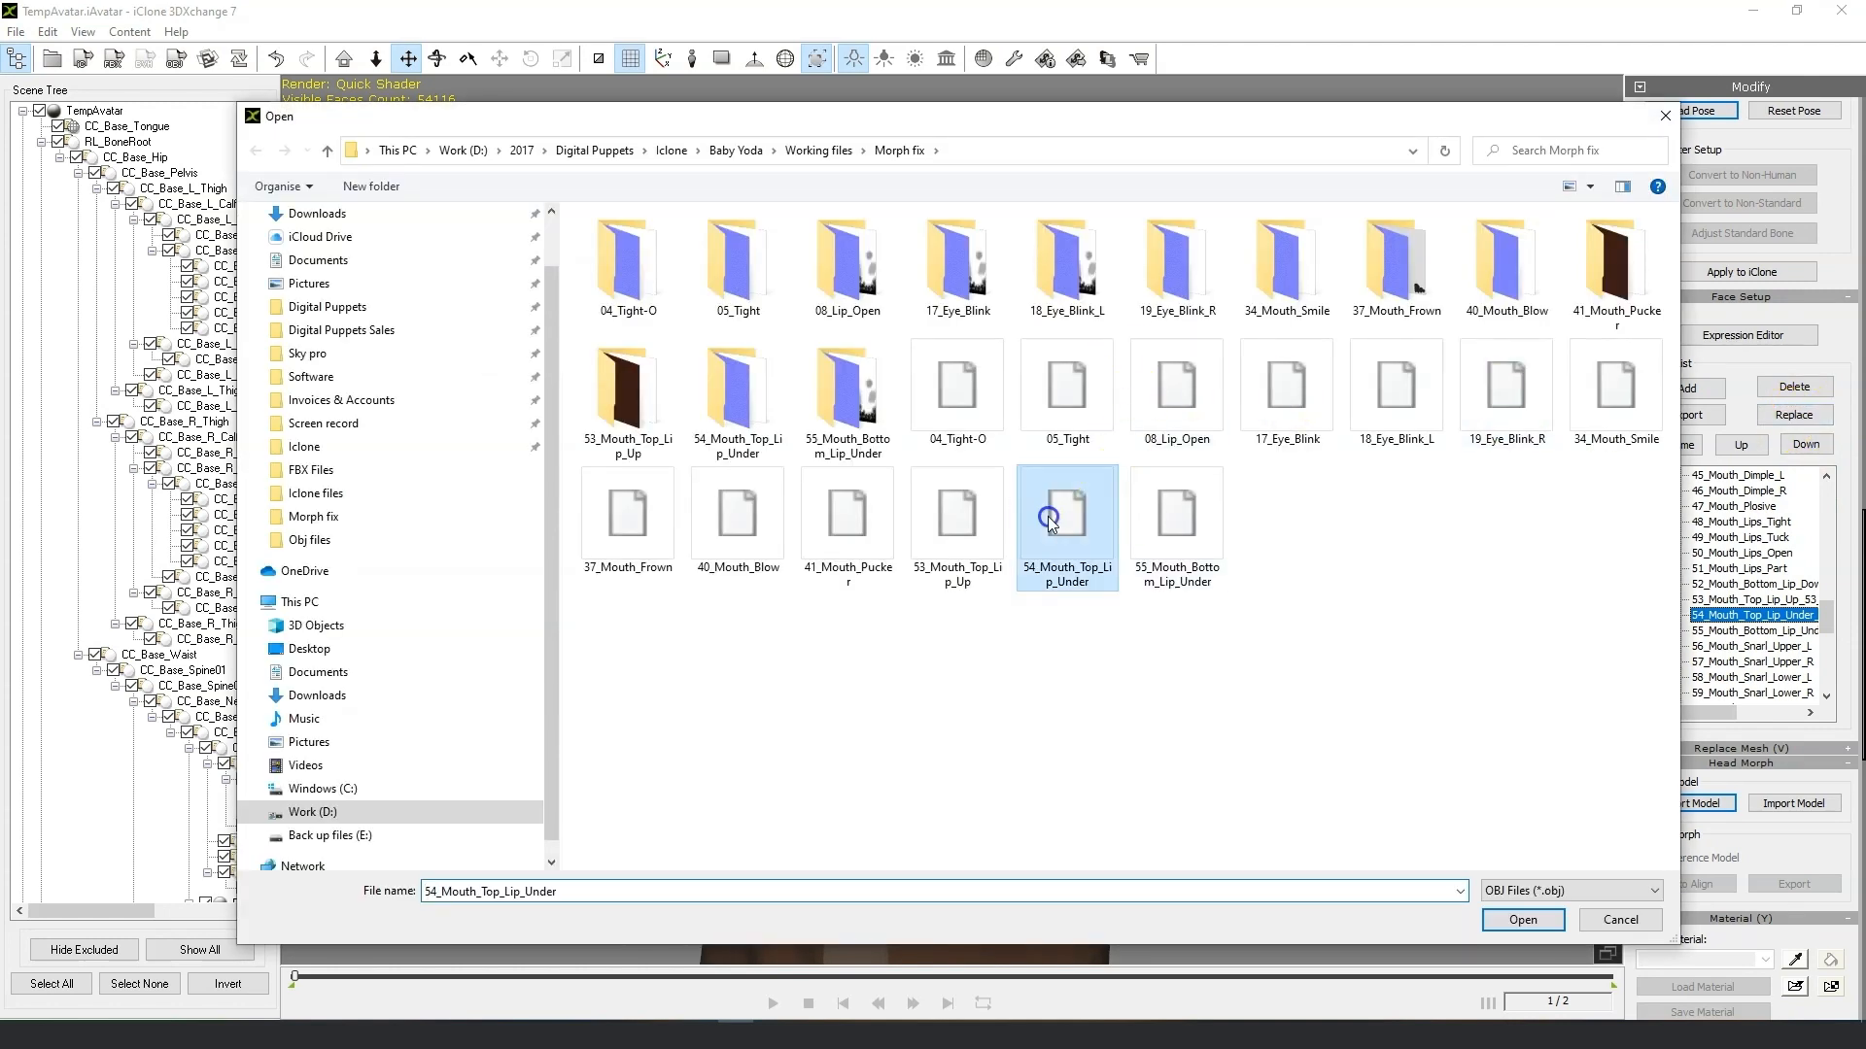
left_click(1523, 920)
Open the Expression Editor, pick the Mouth Top Lip Under muscle expression and set its 54 morph slider to about 63.
left_click(1757, 334)
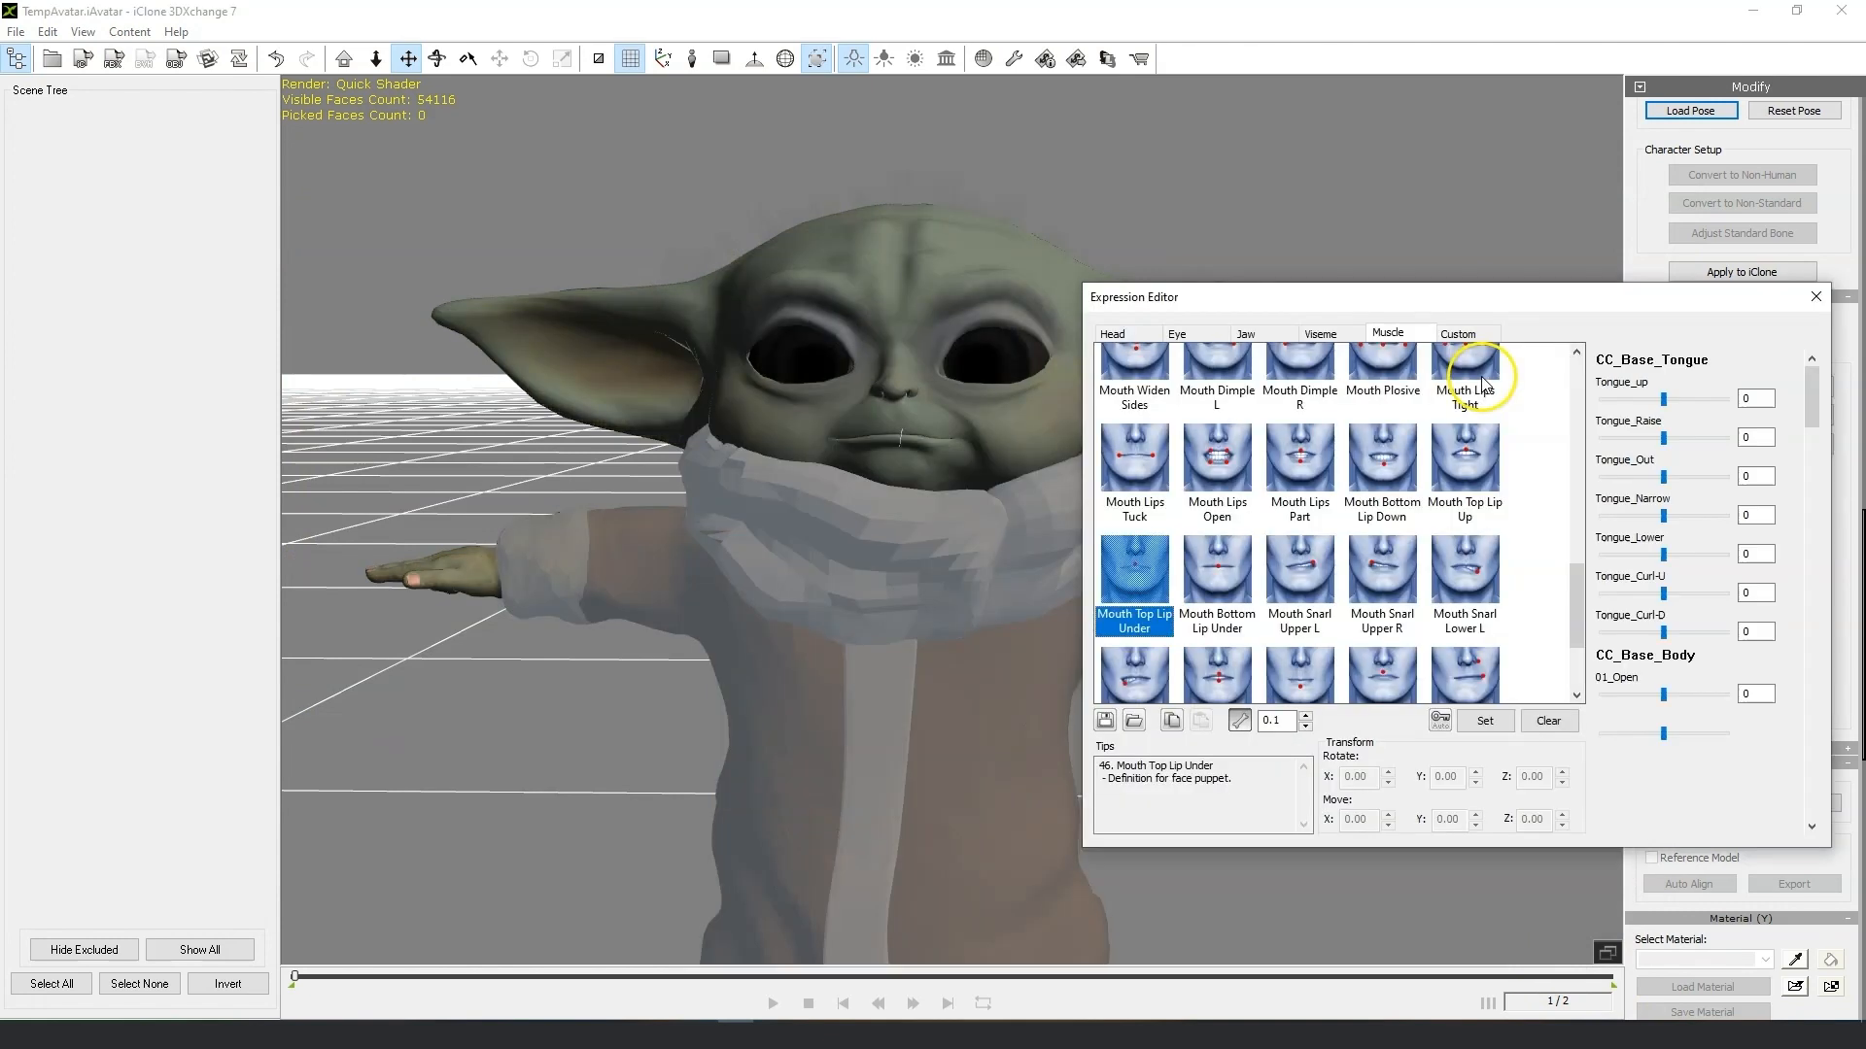
left_click(1202, 569)
left_click(1158, 576)
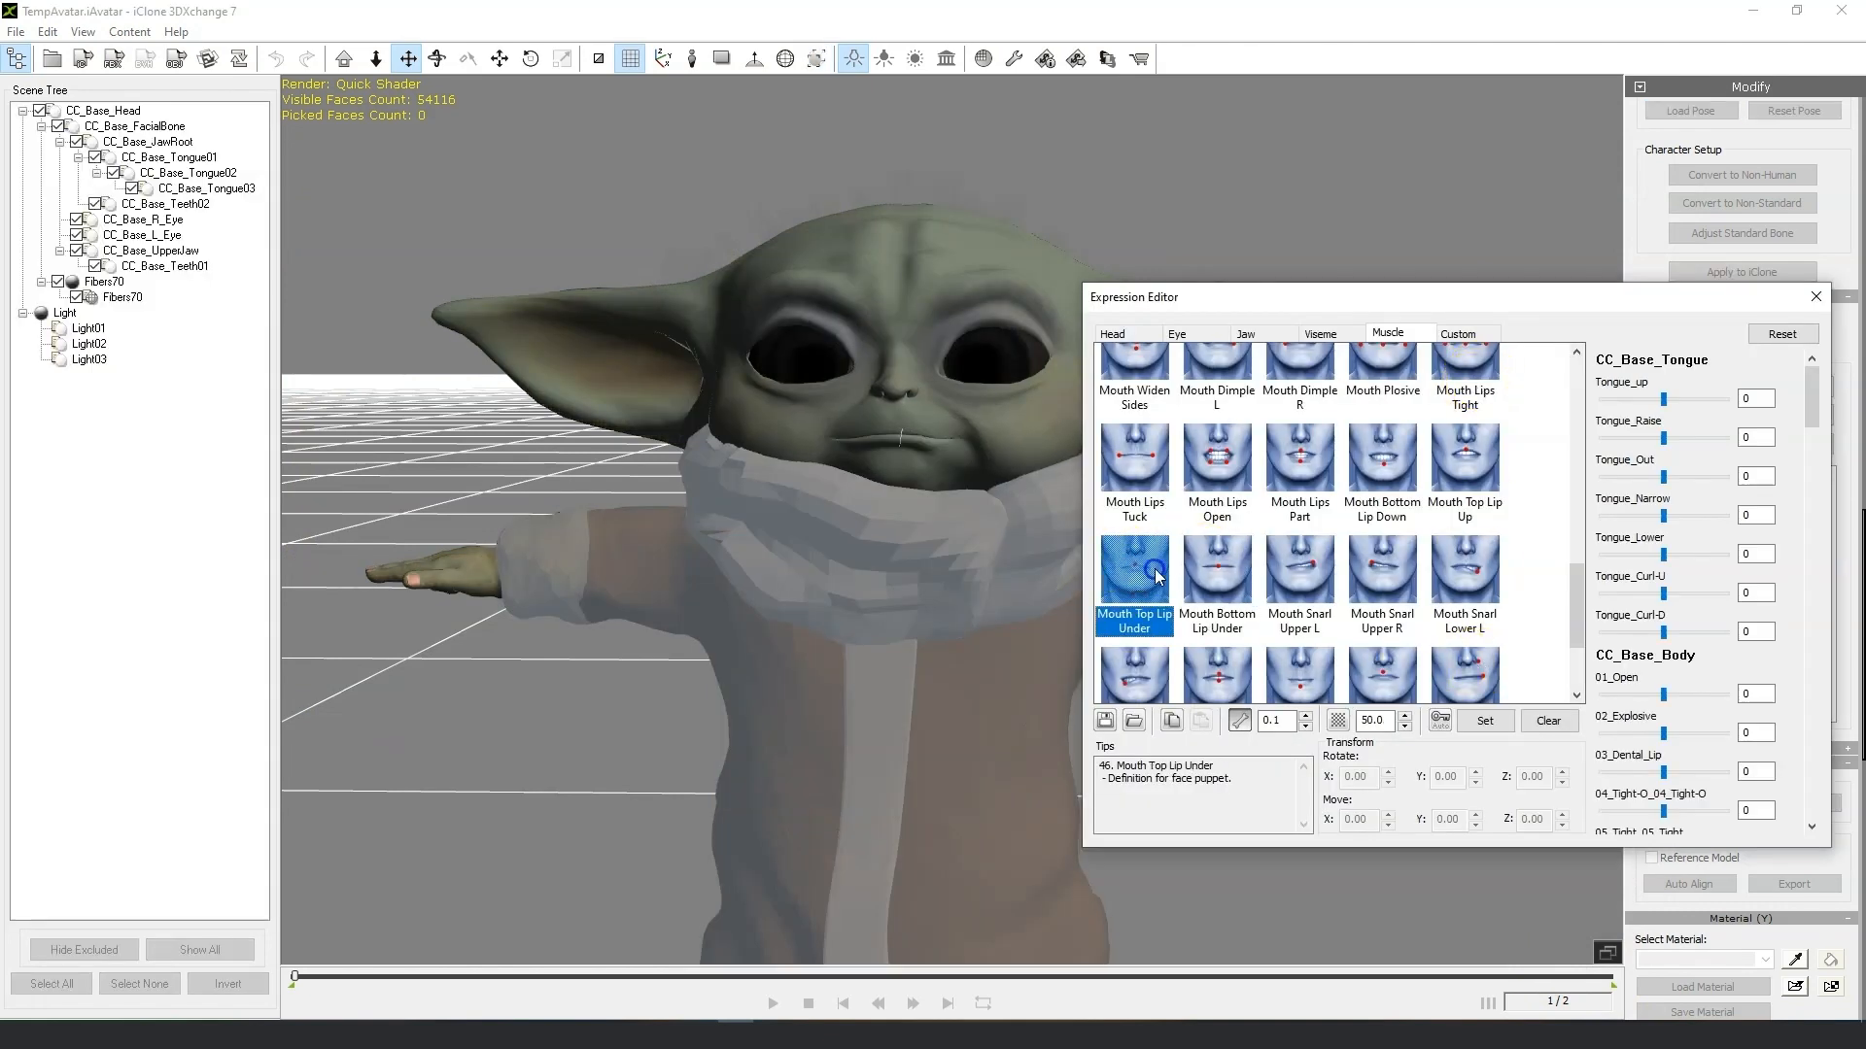
left_click_drag(1811, 394, 1680, 689)
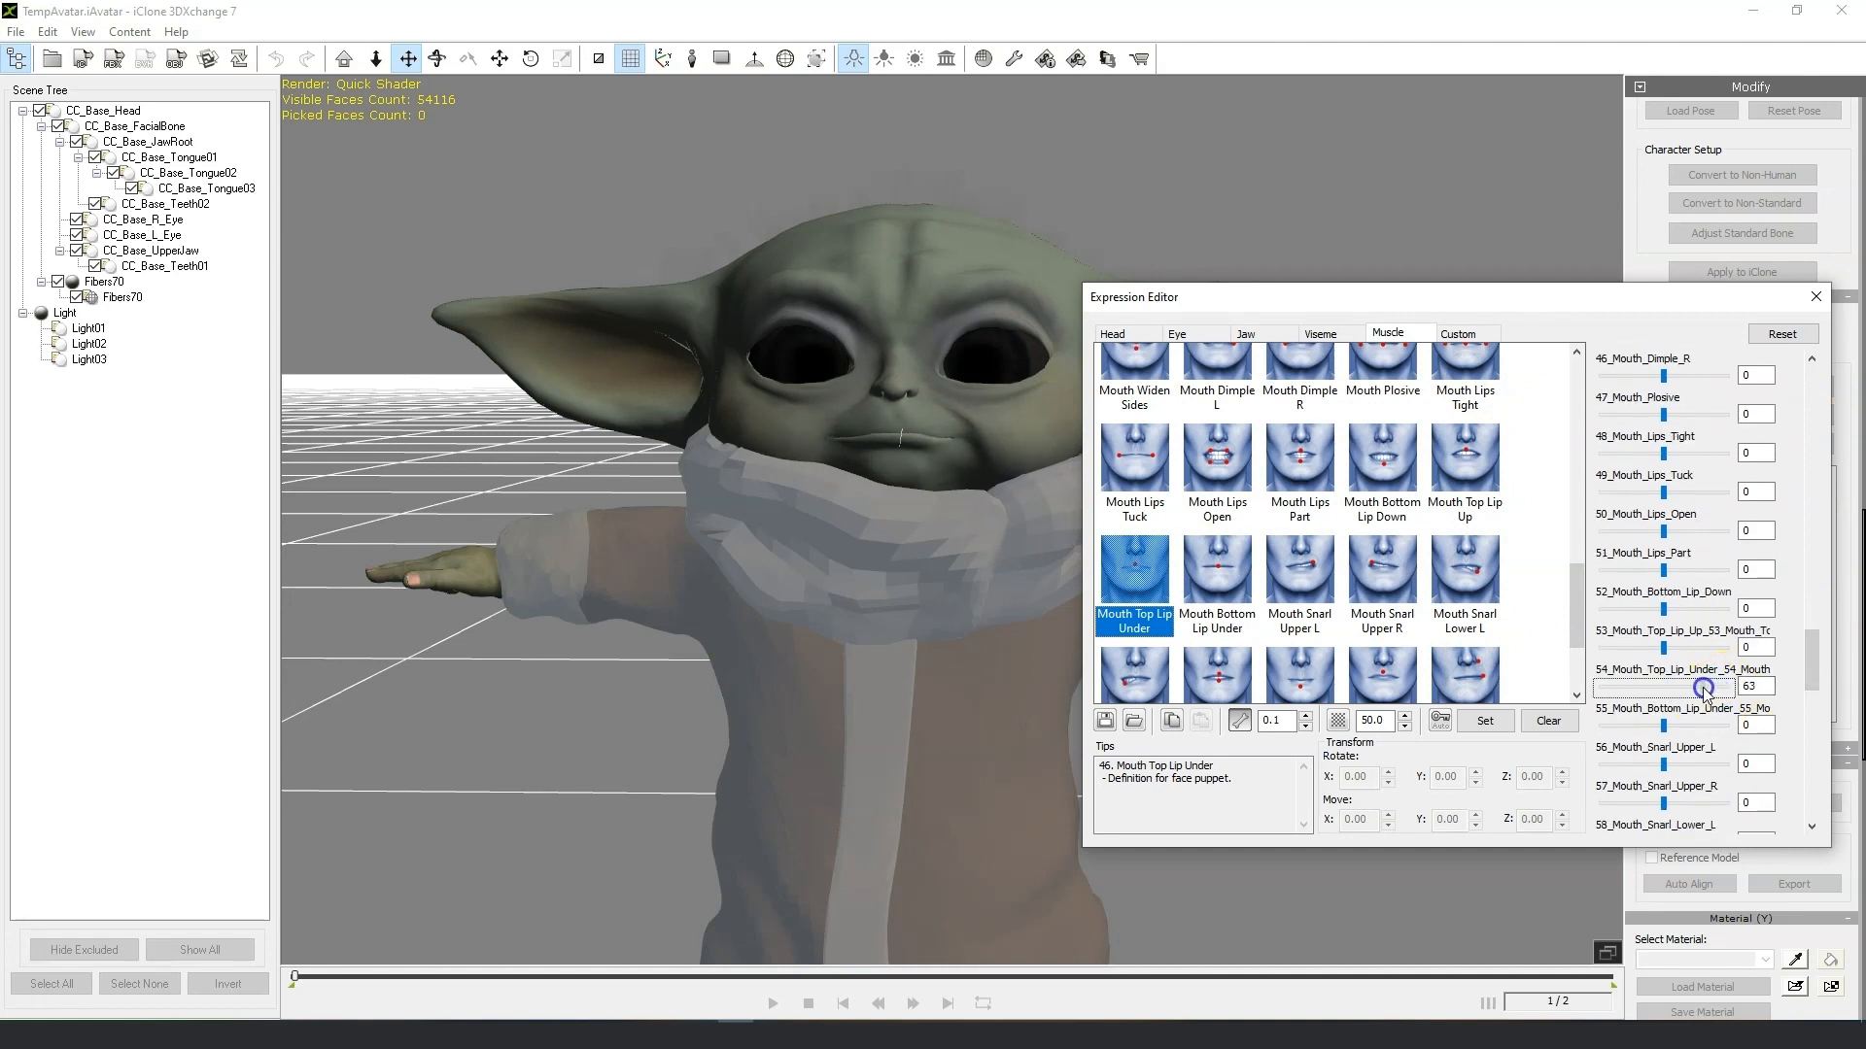
Lower the Mouth Top Lip Under's 54 morph slider to 59, then select Mouth Bottom Lip Under and adjust its 55 slider.
mouse_move(1705, 689)
left_mouse_down()
mouse_move(1656, 691)
mouse_move(1705, 691)
left_mouse_up()
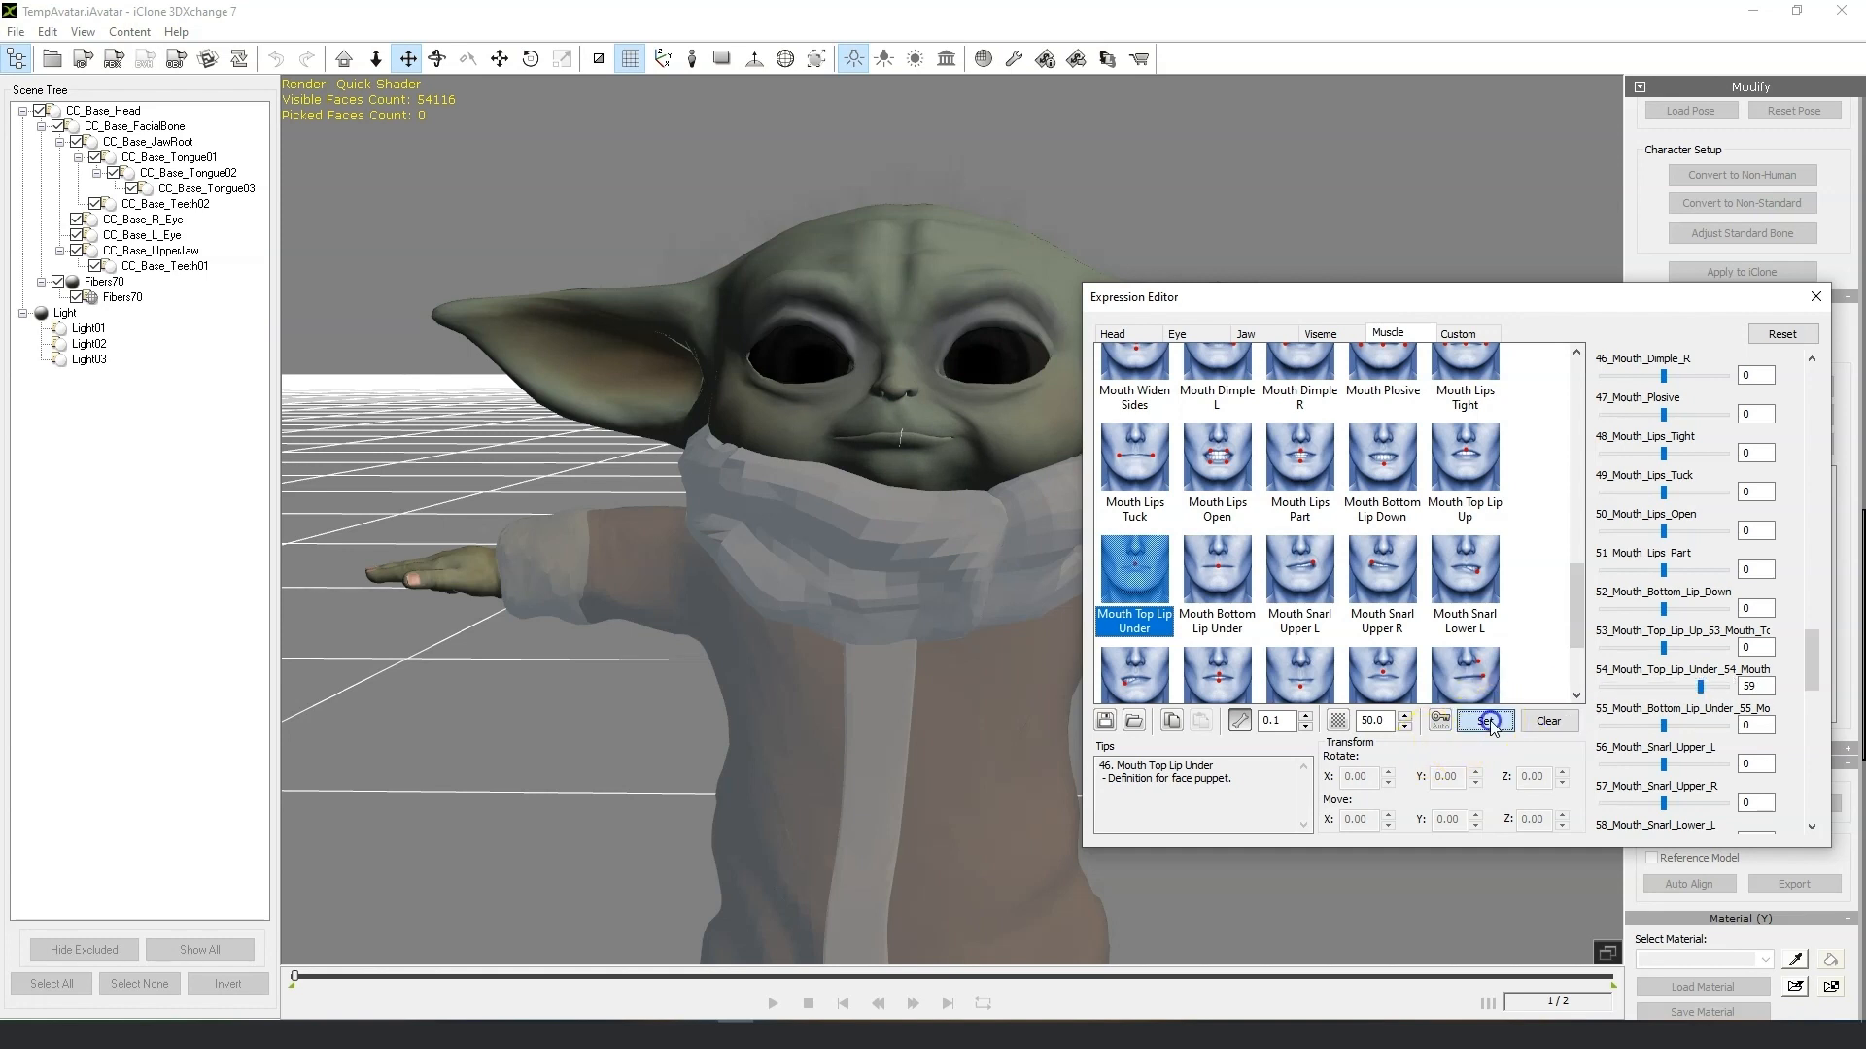
left_click(1220, 586)
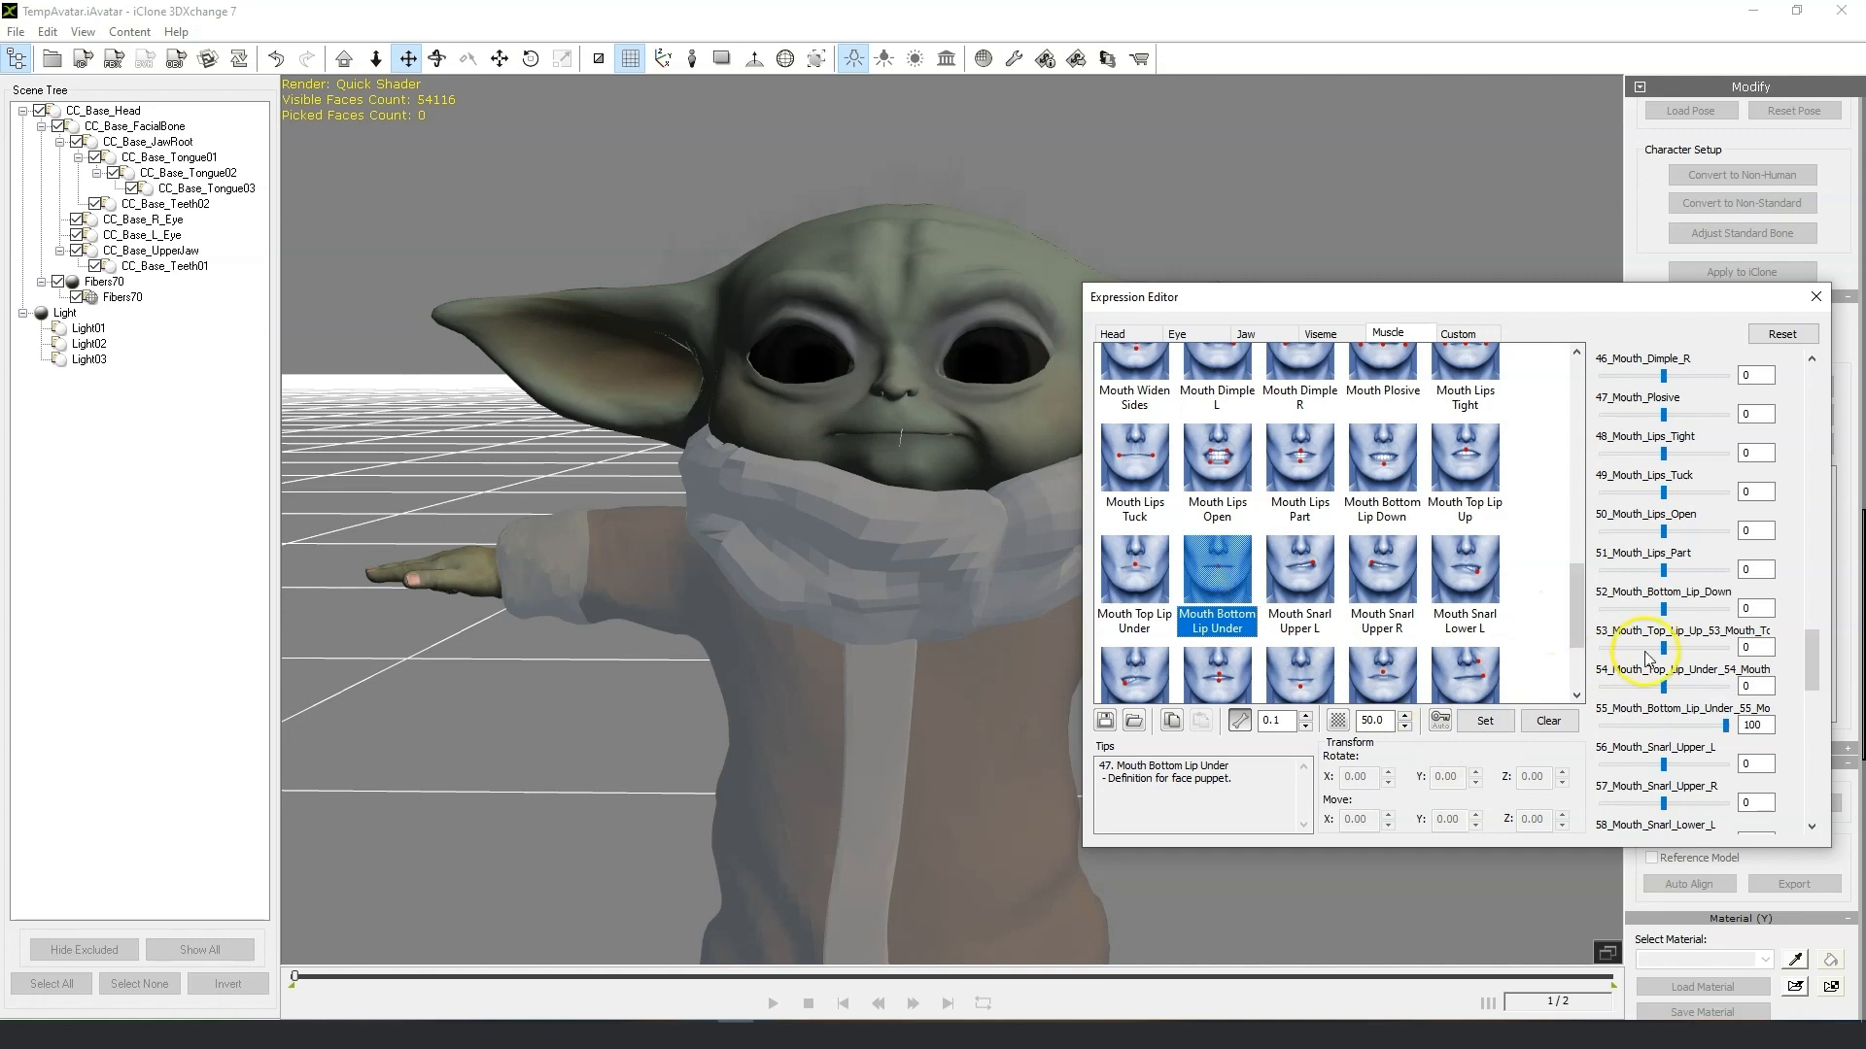
mouse_move(1719, 727)
left_mouse_down()
mouse_move(1676, 726)
mouse_move(1707, 727)
left_mouse_up()
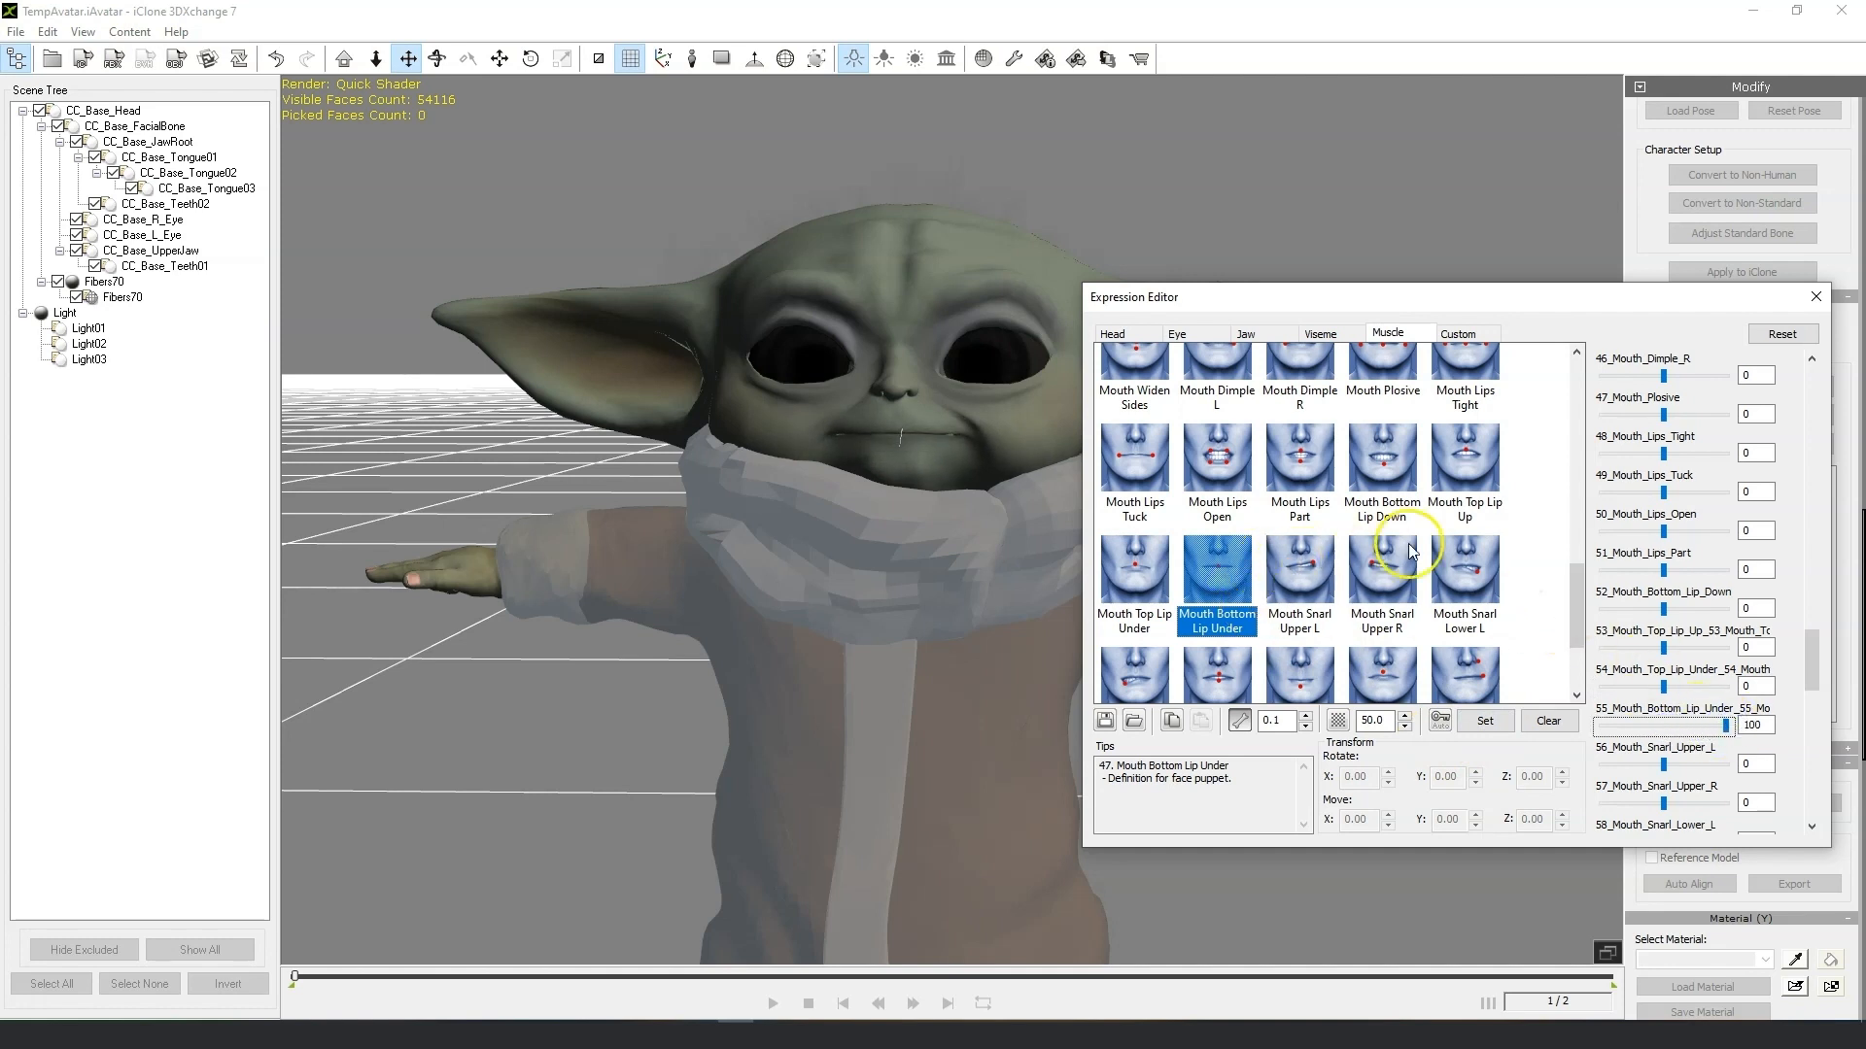
Select the Mouth Top Lip Up expression, set its 53 morph slider to 100 and close the Expression Editor.
left_click(1469, 459)
mouse_move(1725, 648)
left_mouse_down()
mouse_move(1640, 660)
mouse_move(1755, 653)
left_mouse_up()
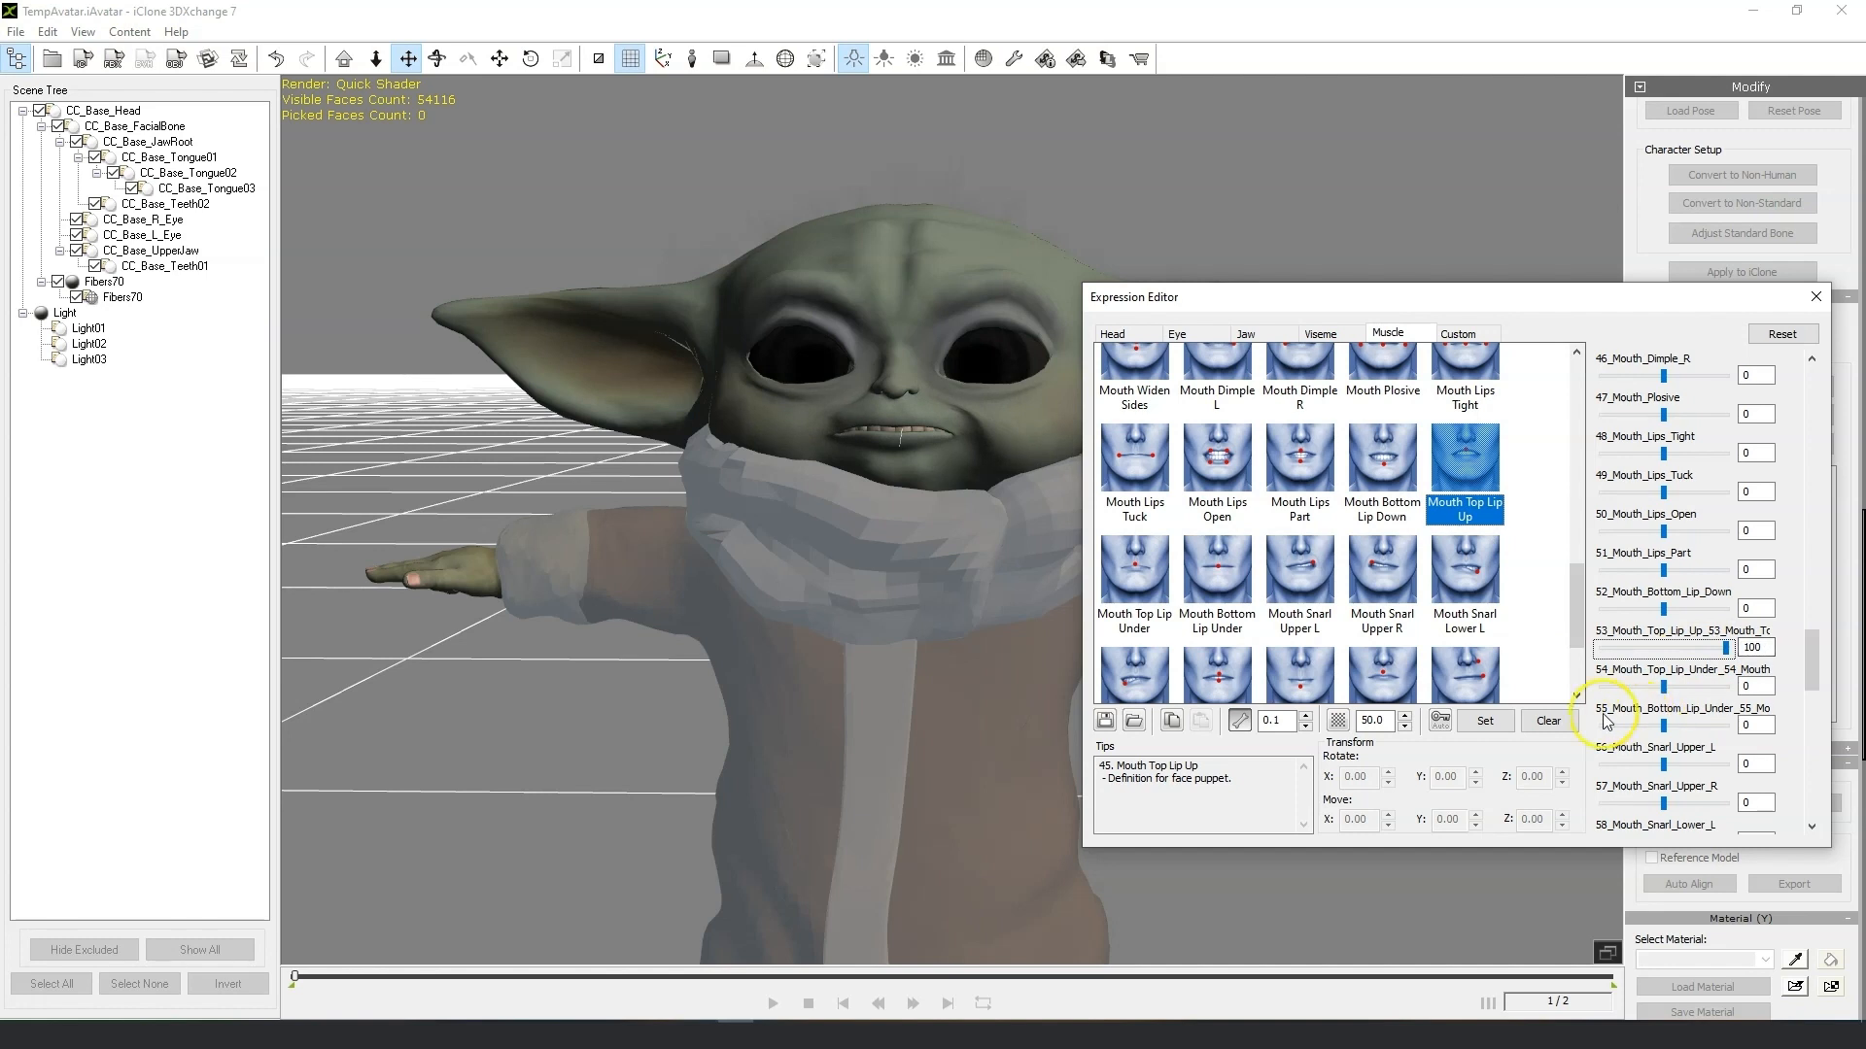
left_click(1817, 297)
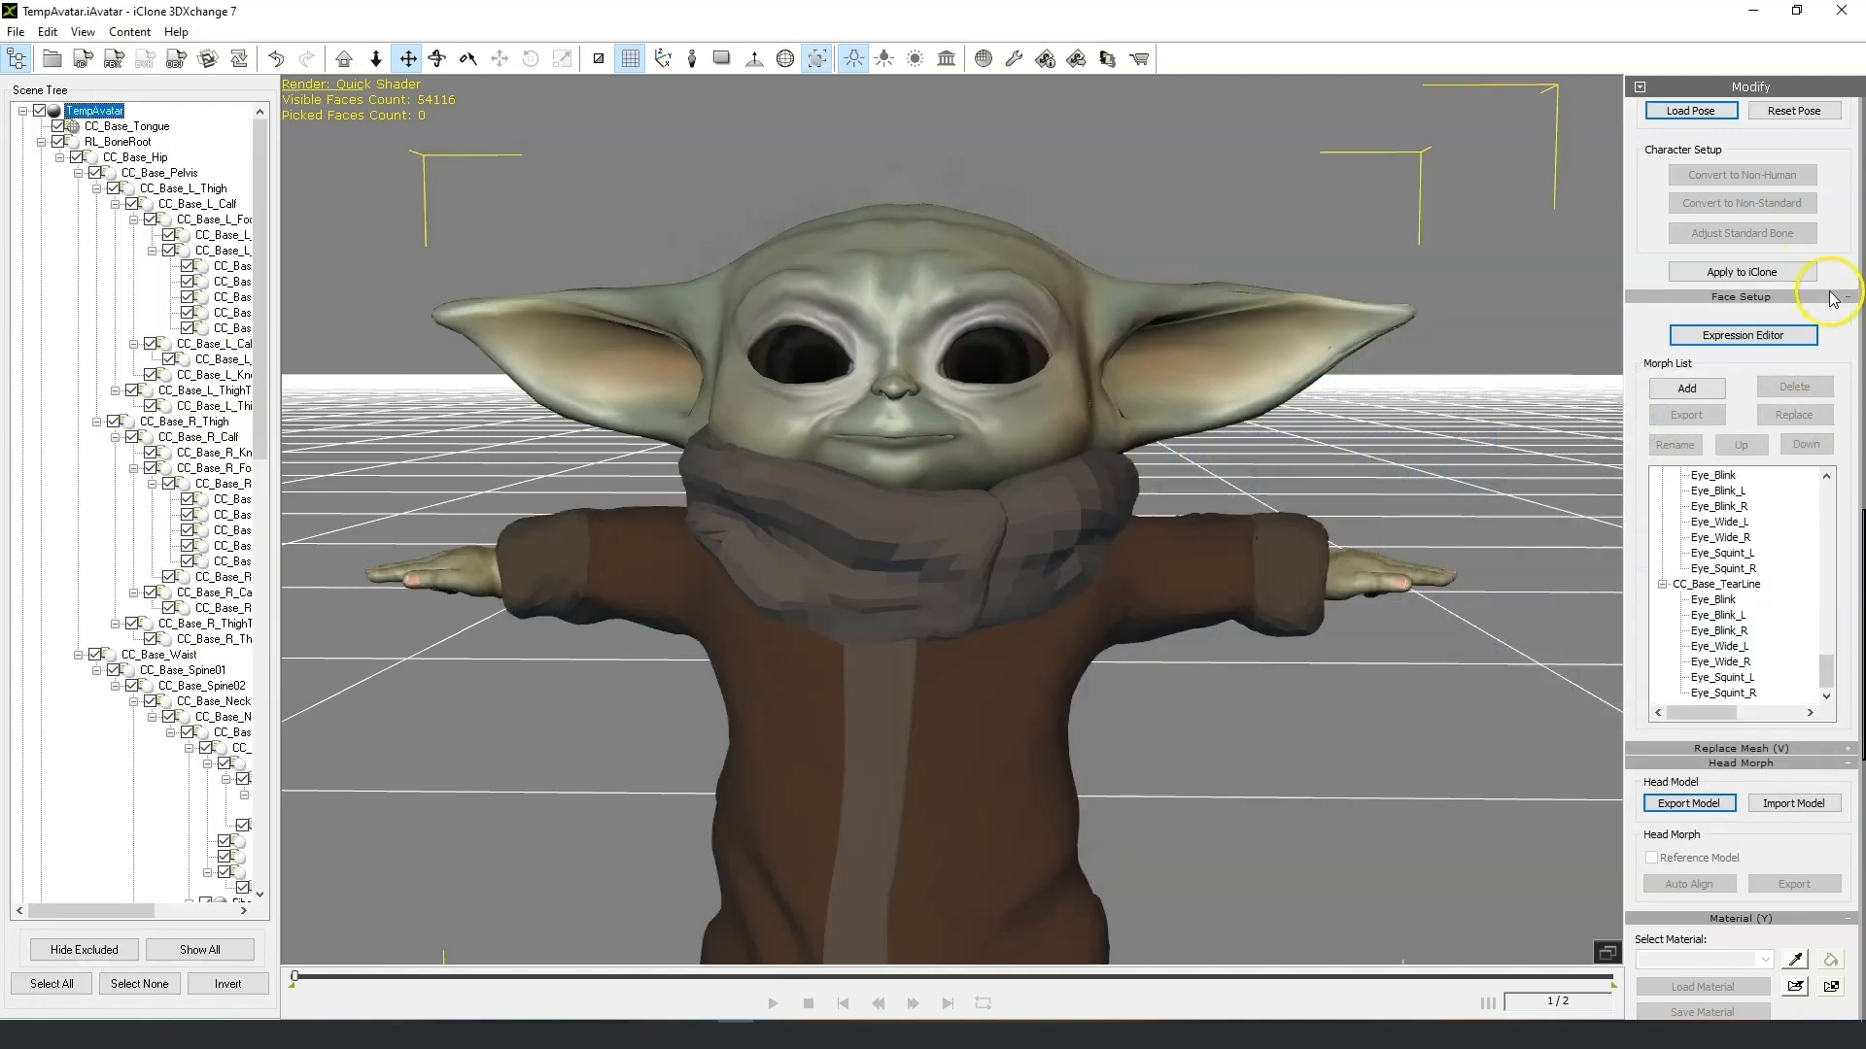
Apply the updated character to iClone.
scroll(1820, 304, "up", 10)
scroll(1816, 416, "up", 10)
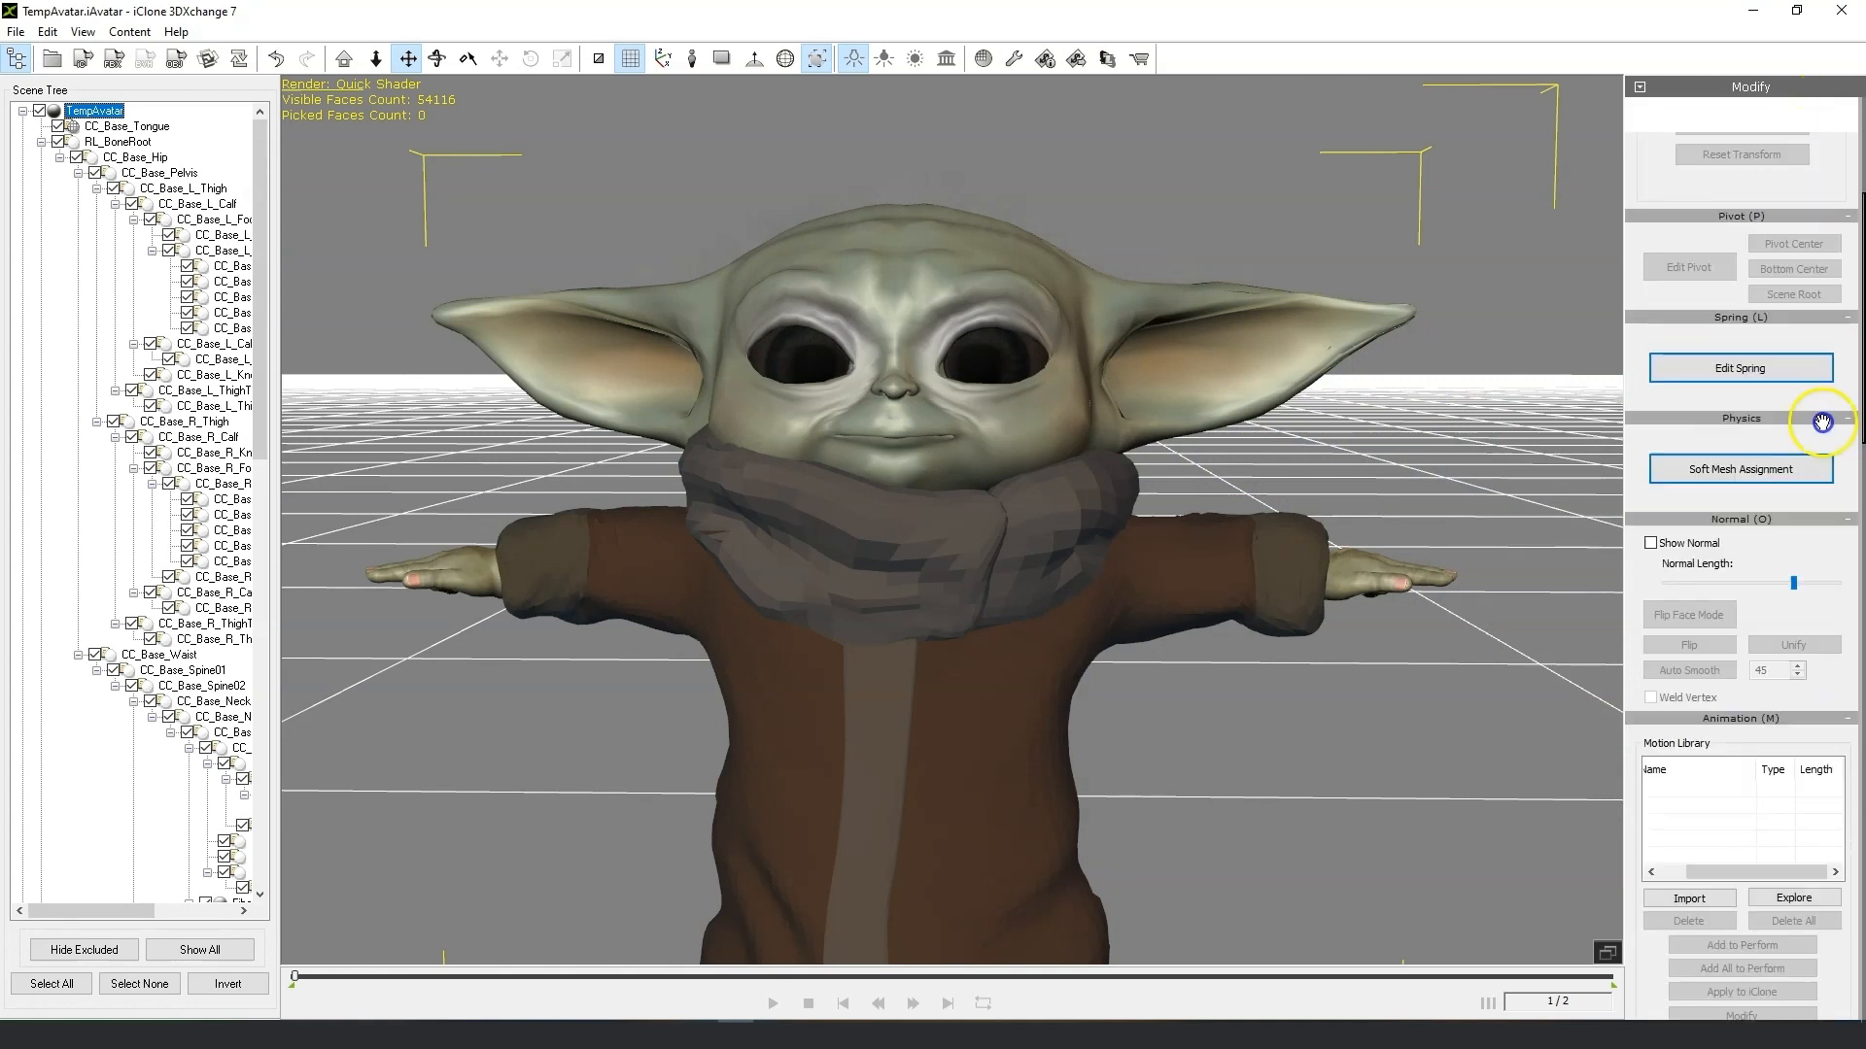
left_click(1736, 240)
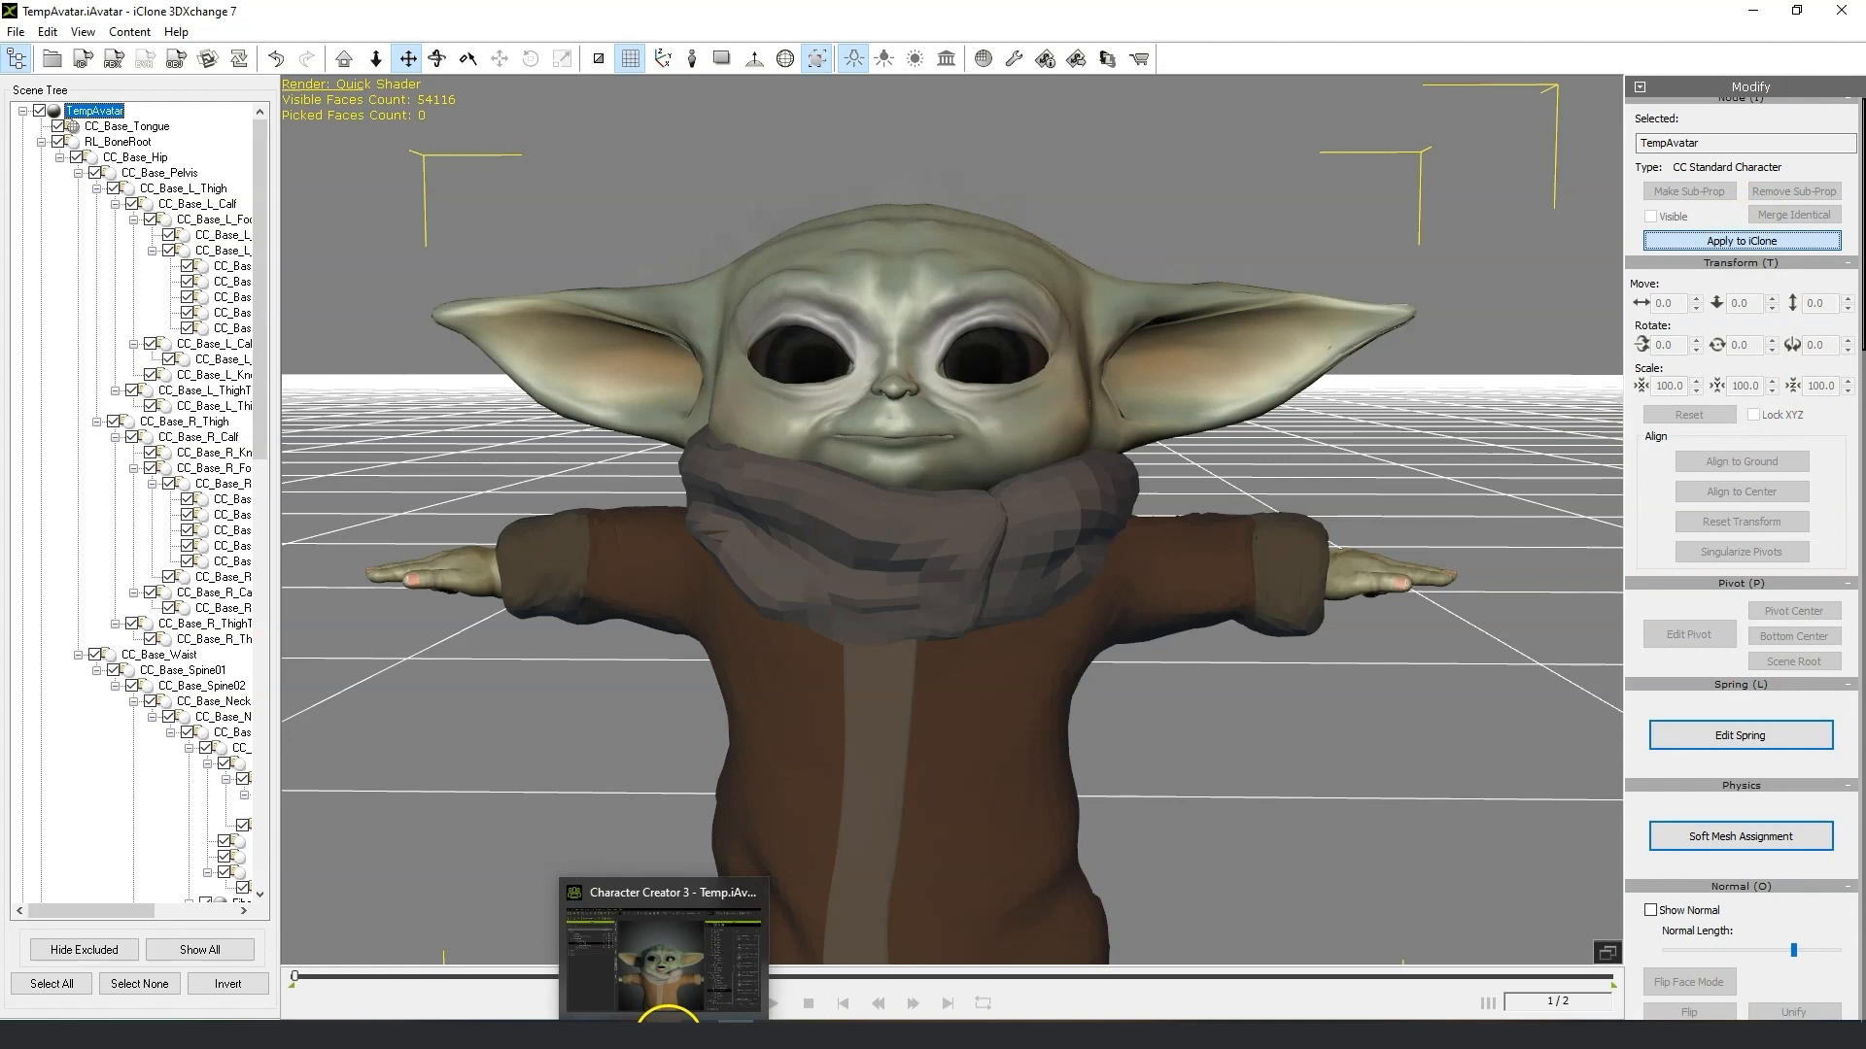
Switch to iClone and close the Motion LIVE panel, confirming that all servers disconnect.
left_click(693, 1036)
left_click(693, 1036)
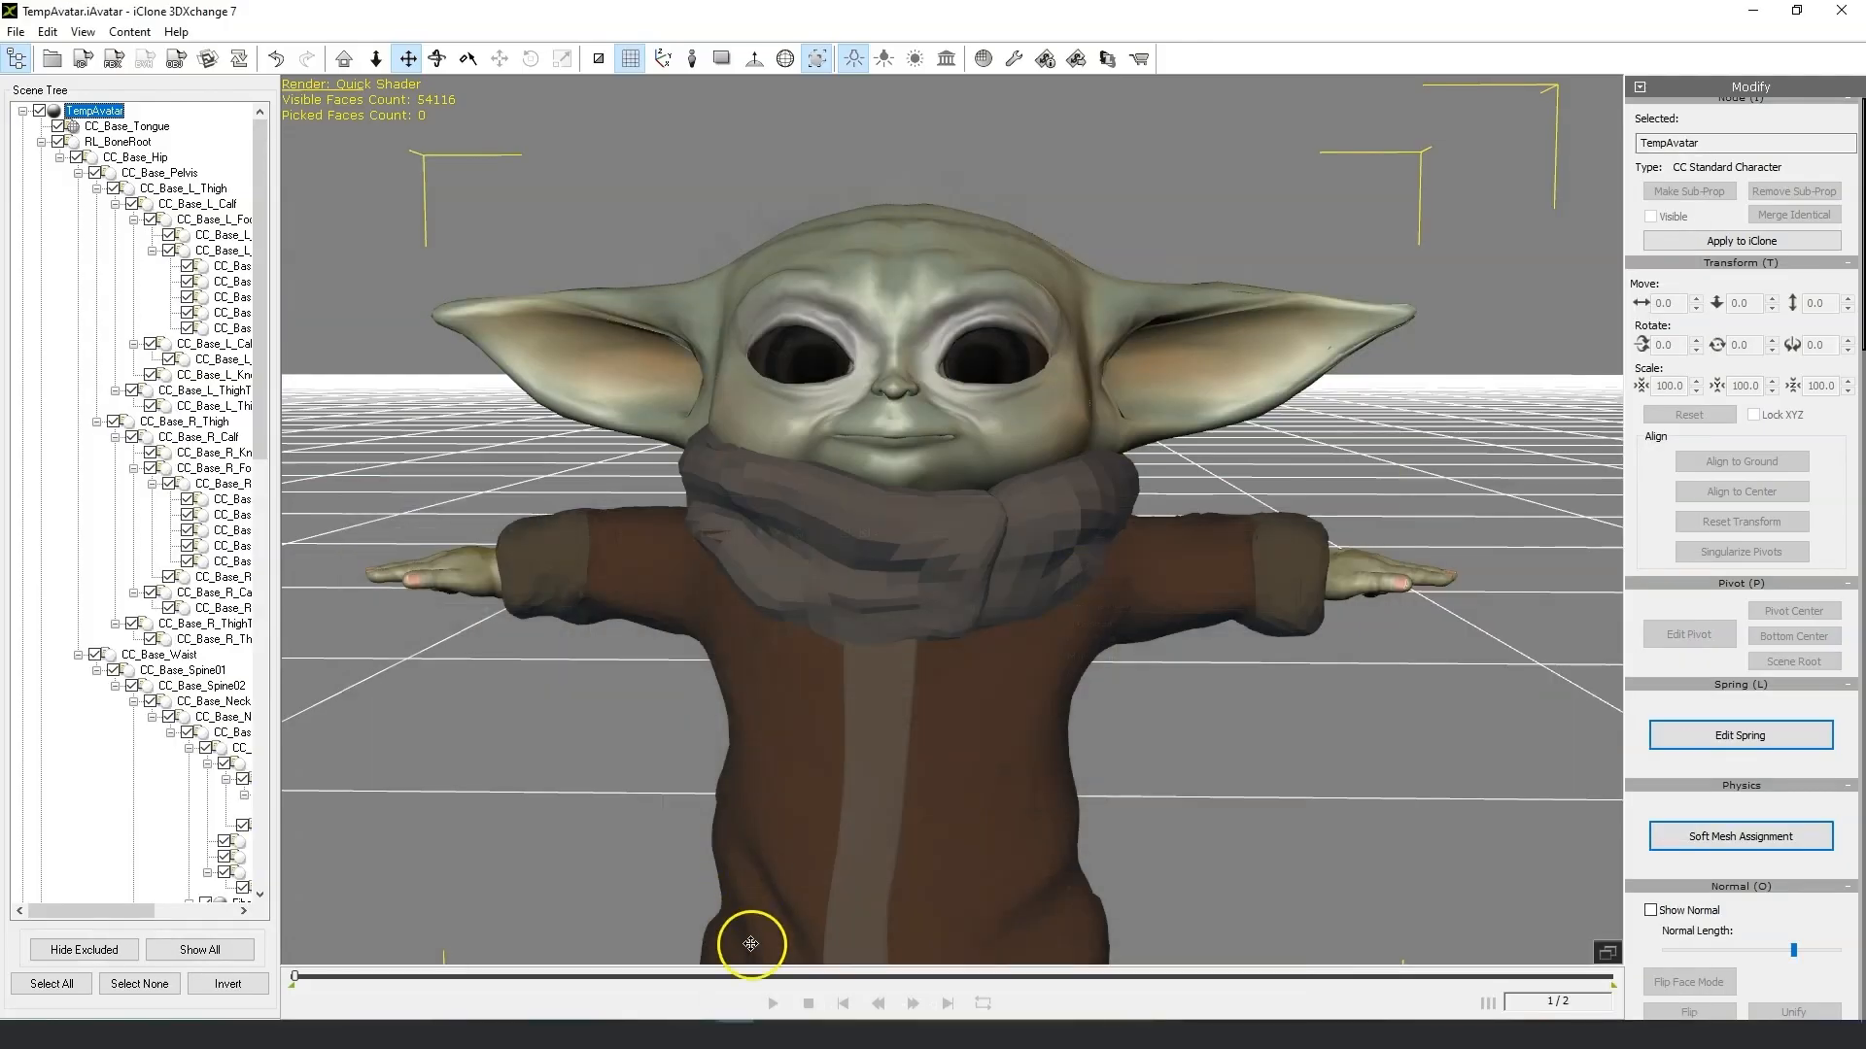
left_click(710, 1035)
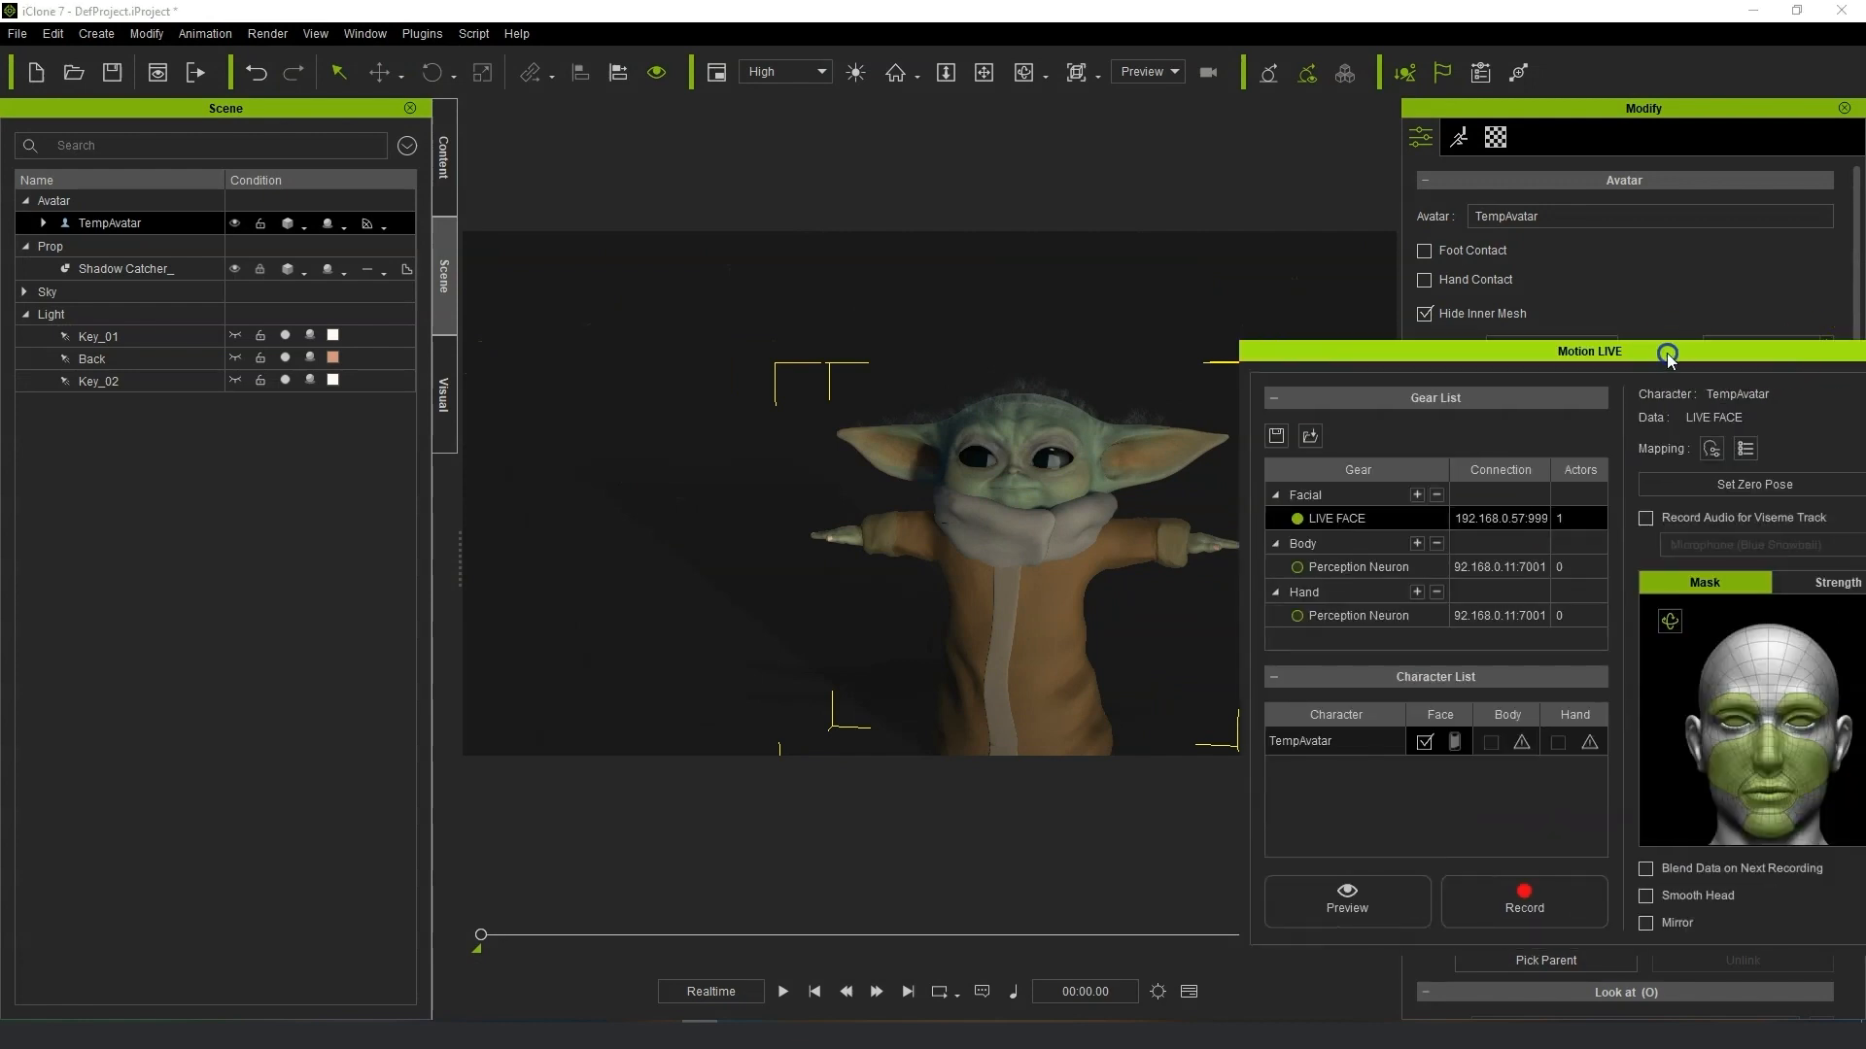
left_click(1776, 352)
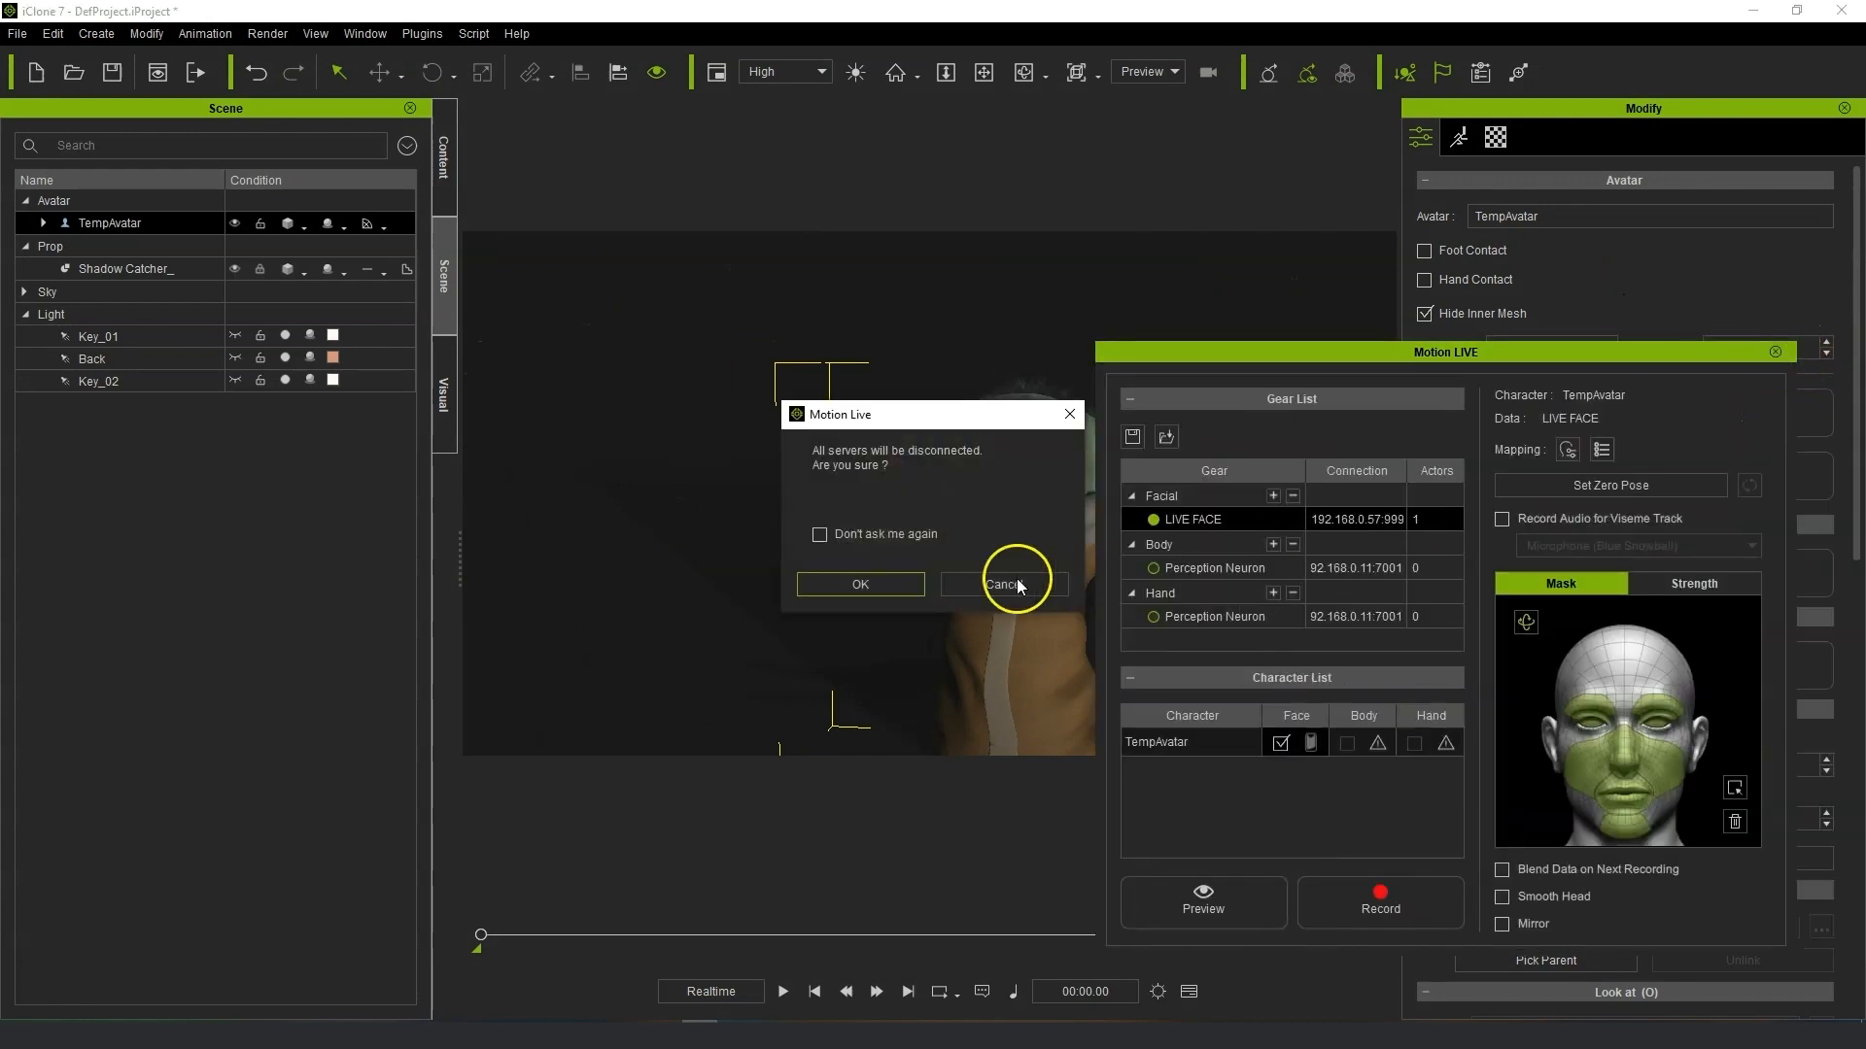
left_click(861, 583)
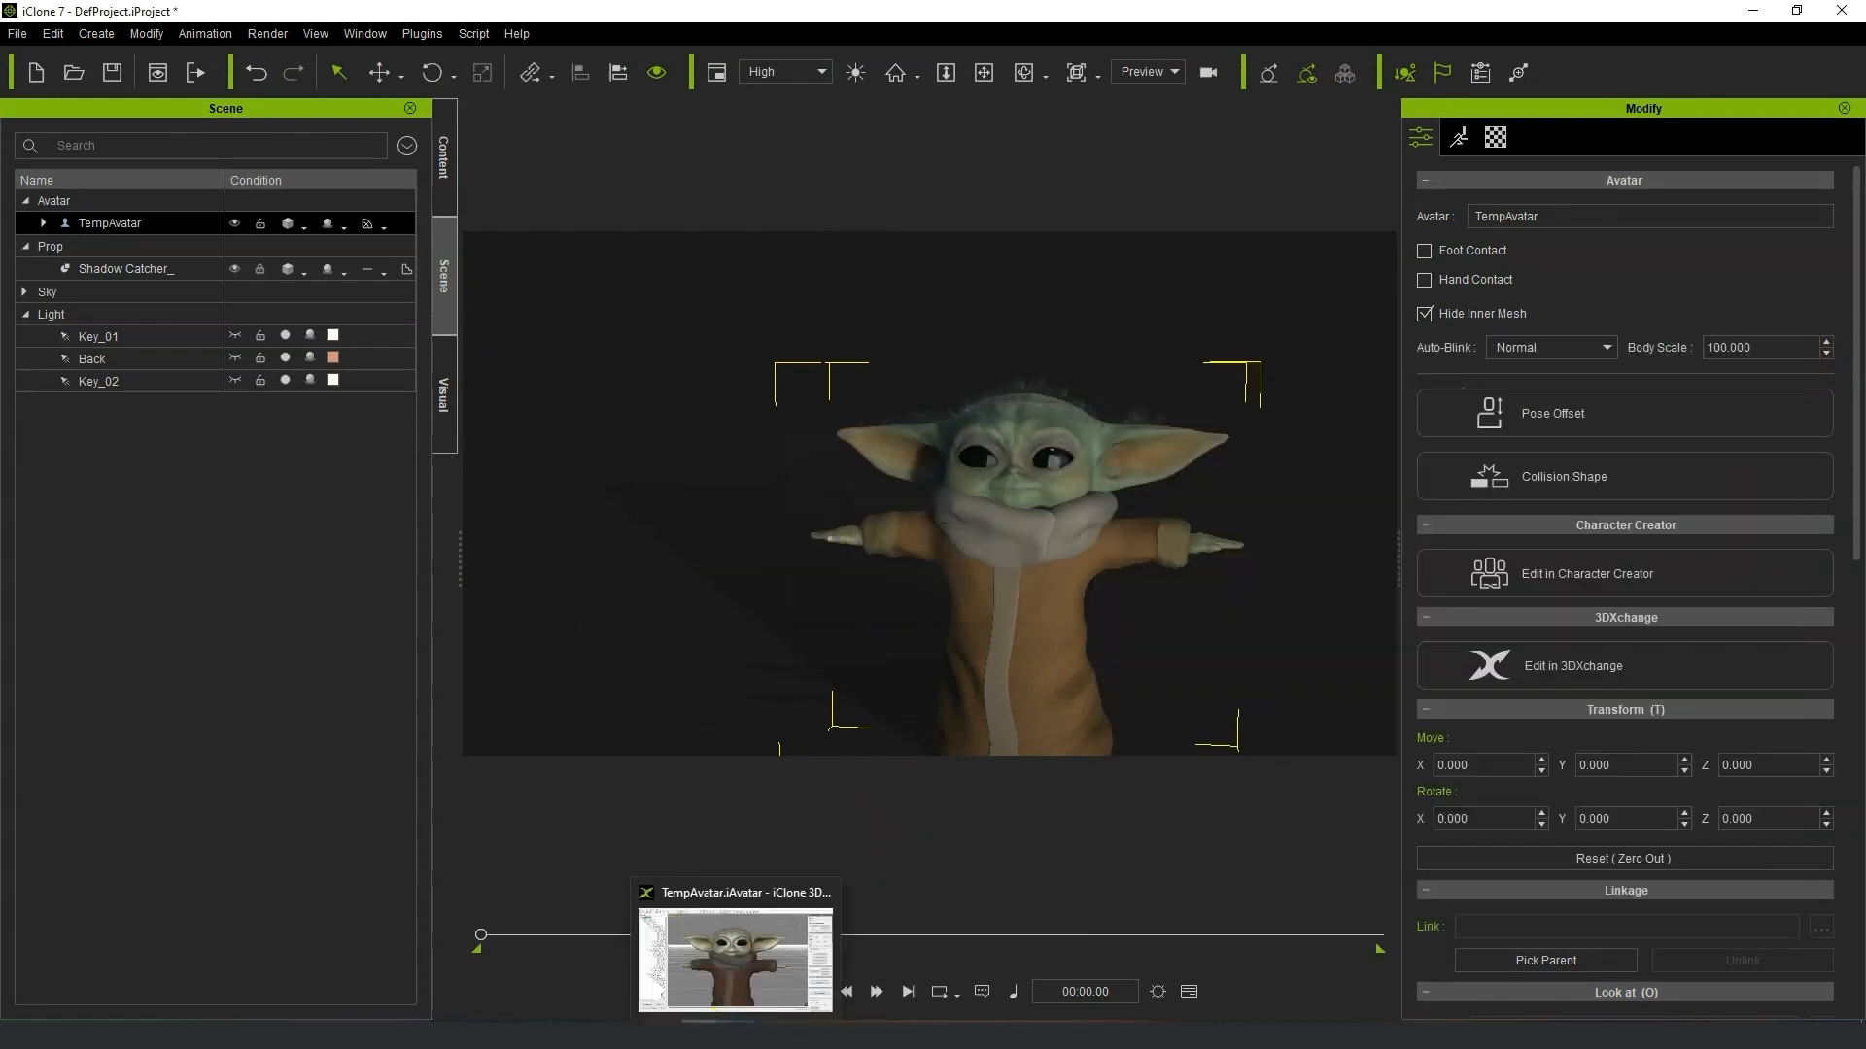
Reopen the Motion LIVE panel from the Plugins menu.
left_click(736, 1028)
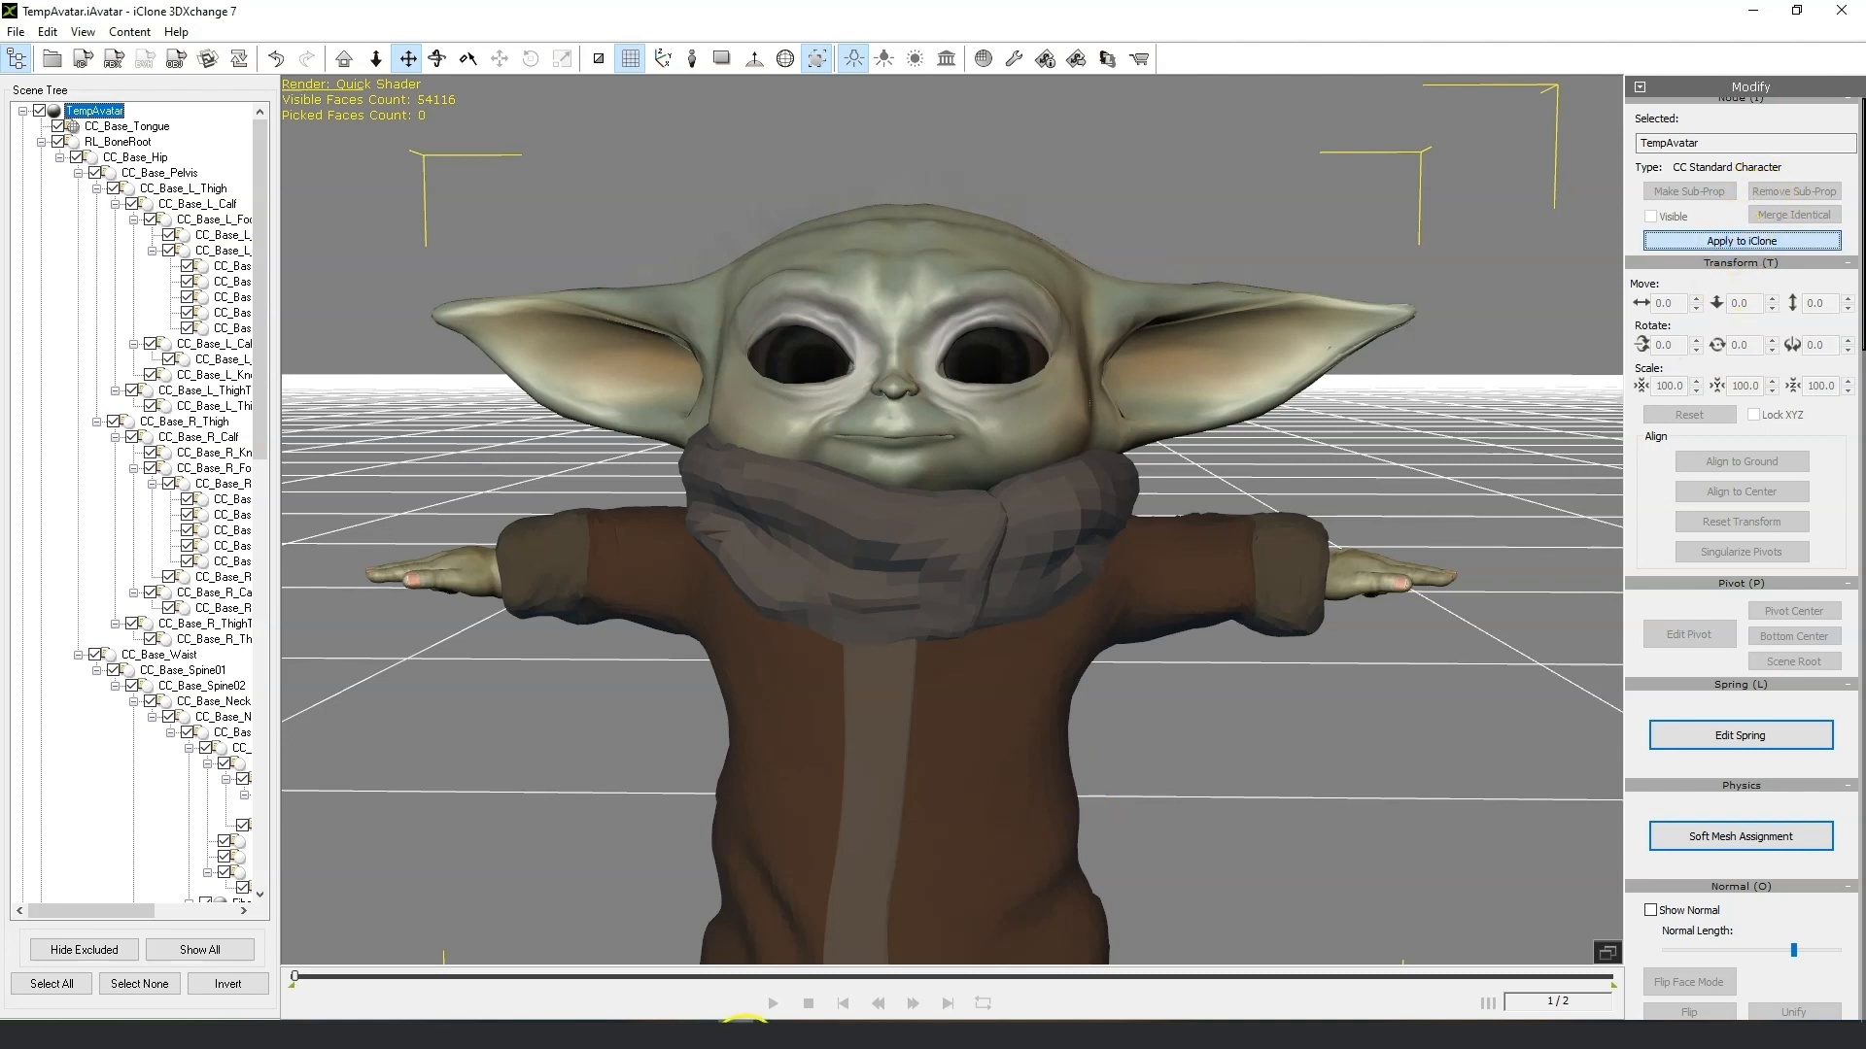
left_click(699, 1028)
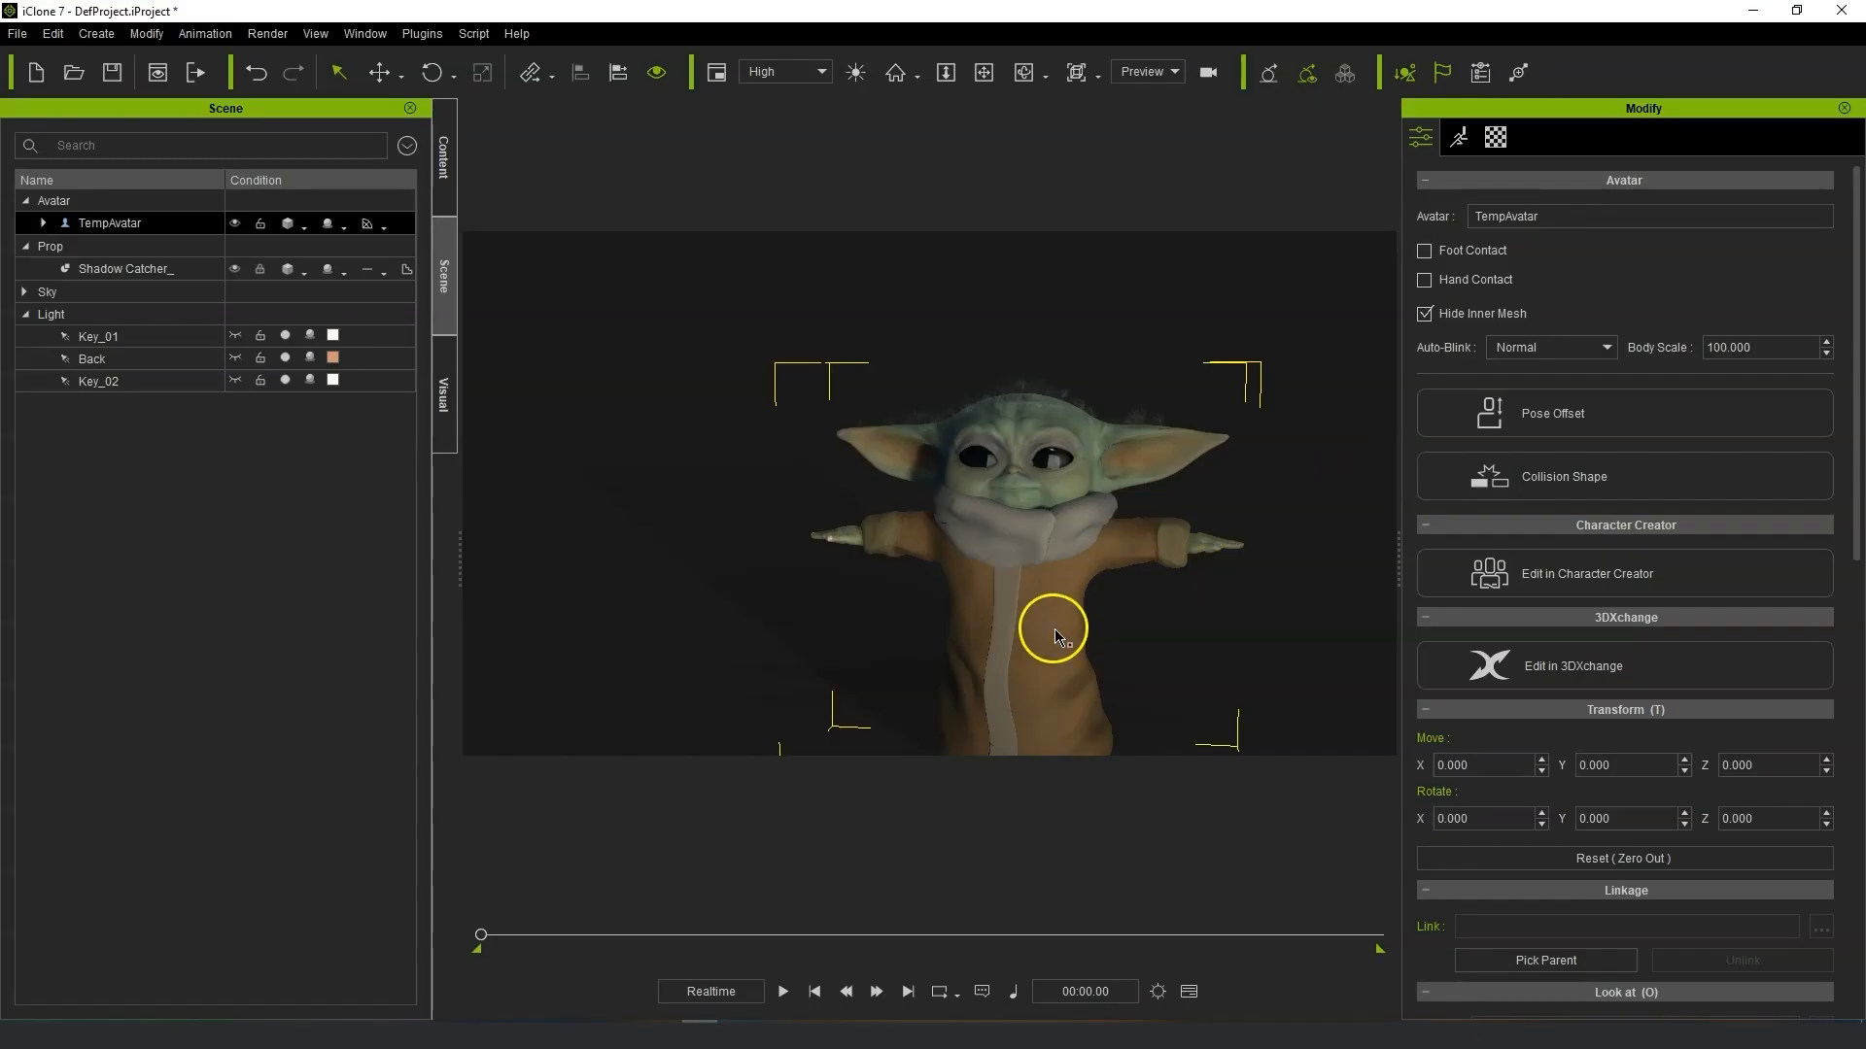
left_click_drag(1056, 630, 1061, 608)
scroll(1133, 563, "up", 2)
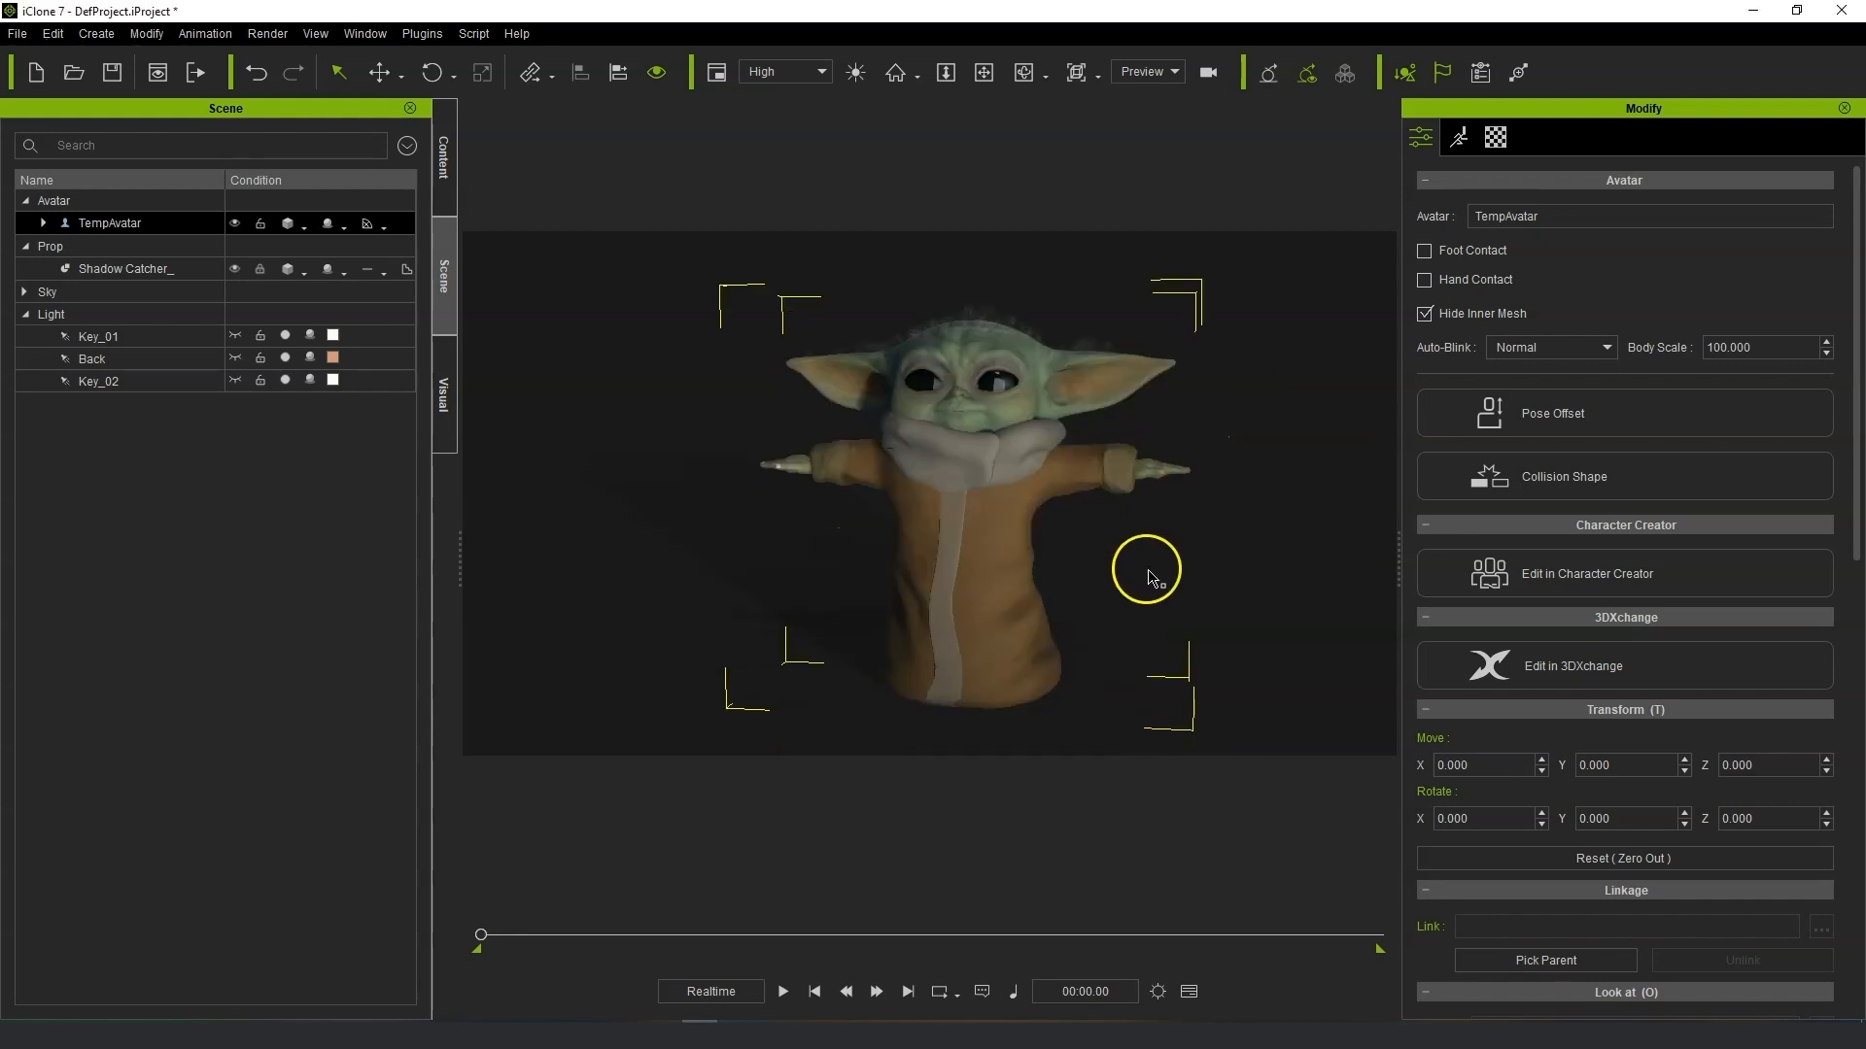
scroll(1124, 438, "up", 2)
scroll(1019, 370, "up", 2)
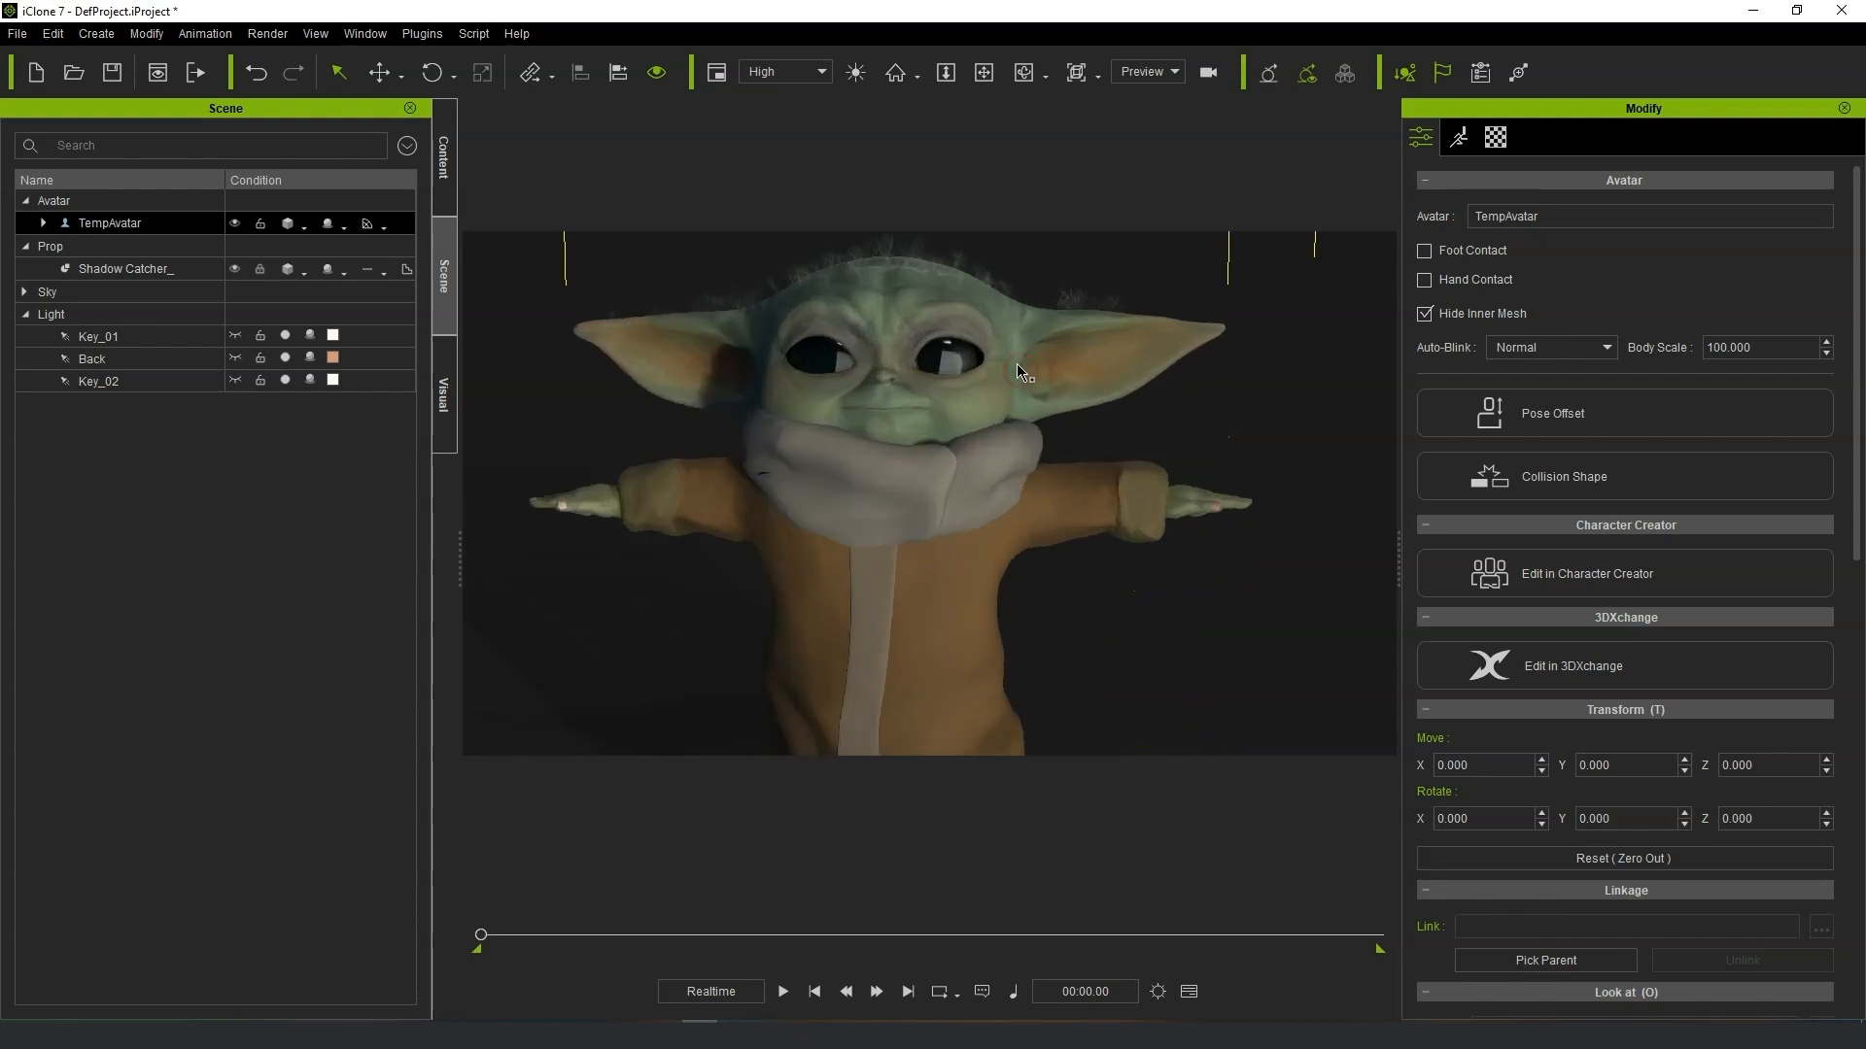
scroll(1019, 370, "up", 3)
left_click(403, 35)
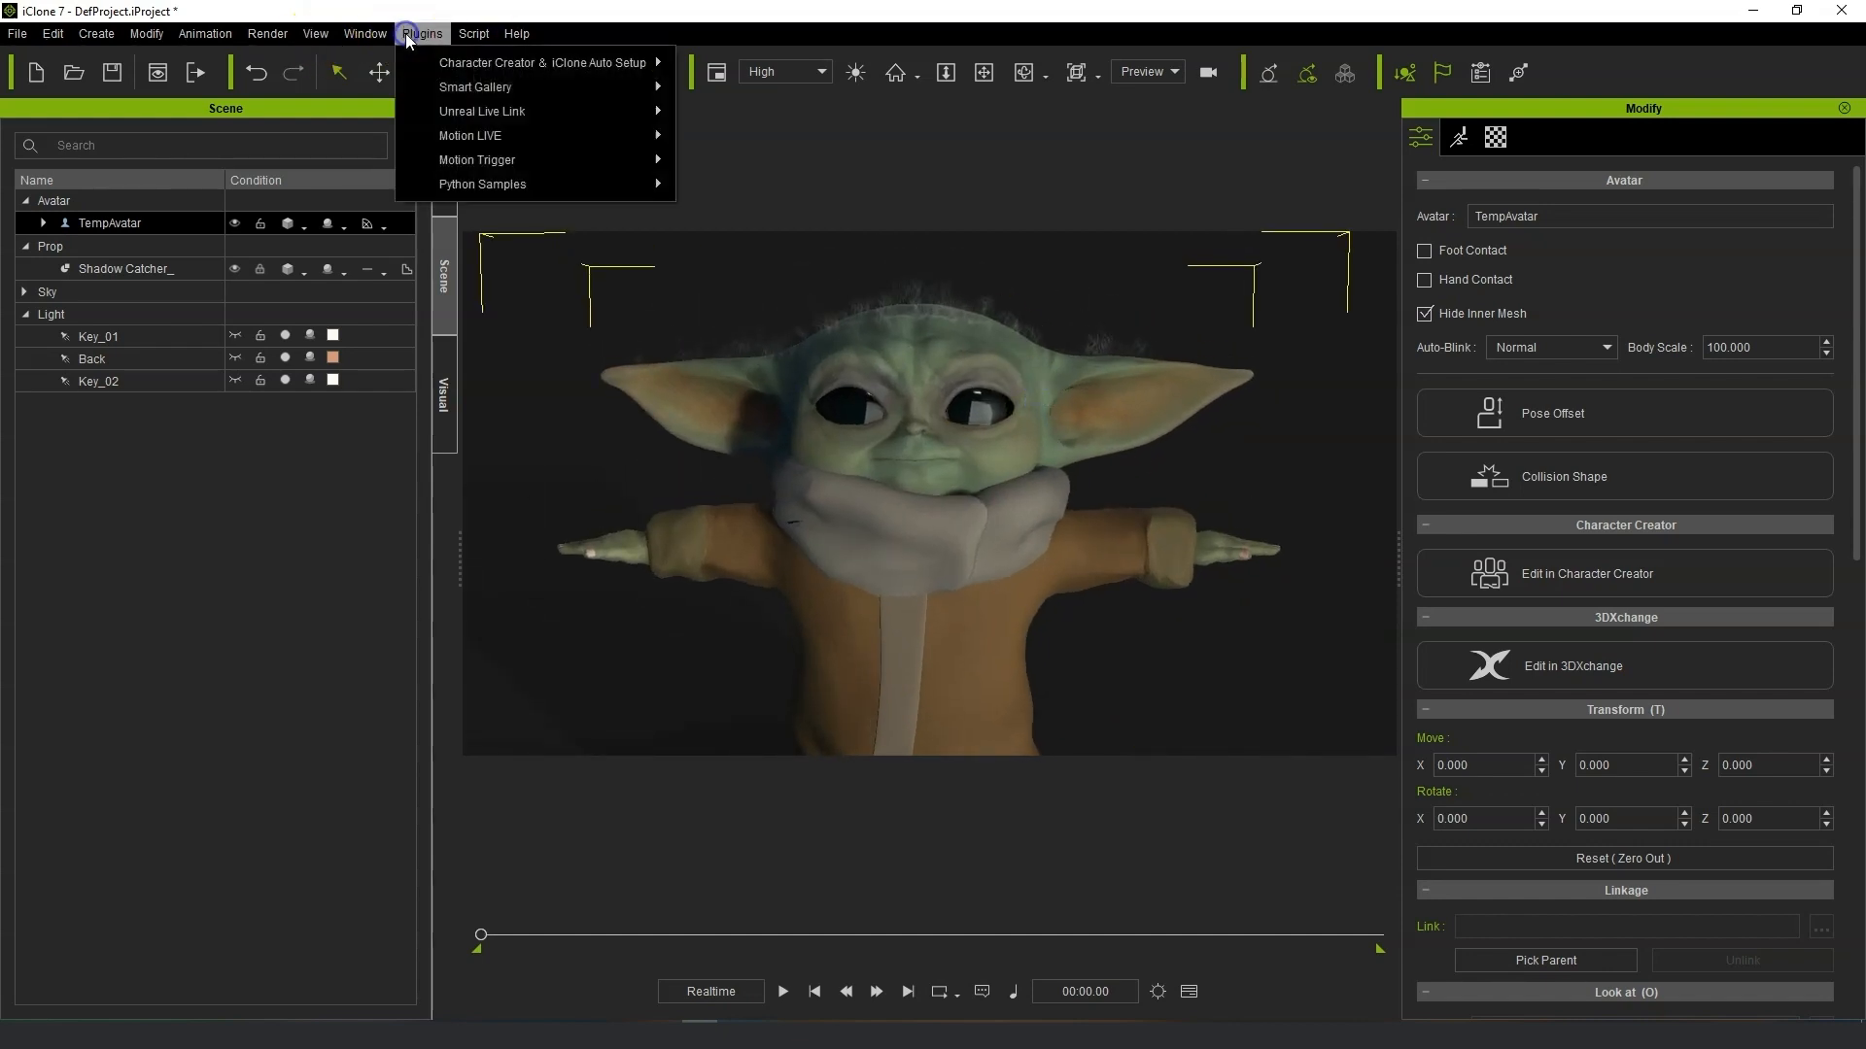
mouse_move(489, 138)
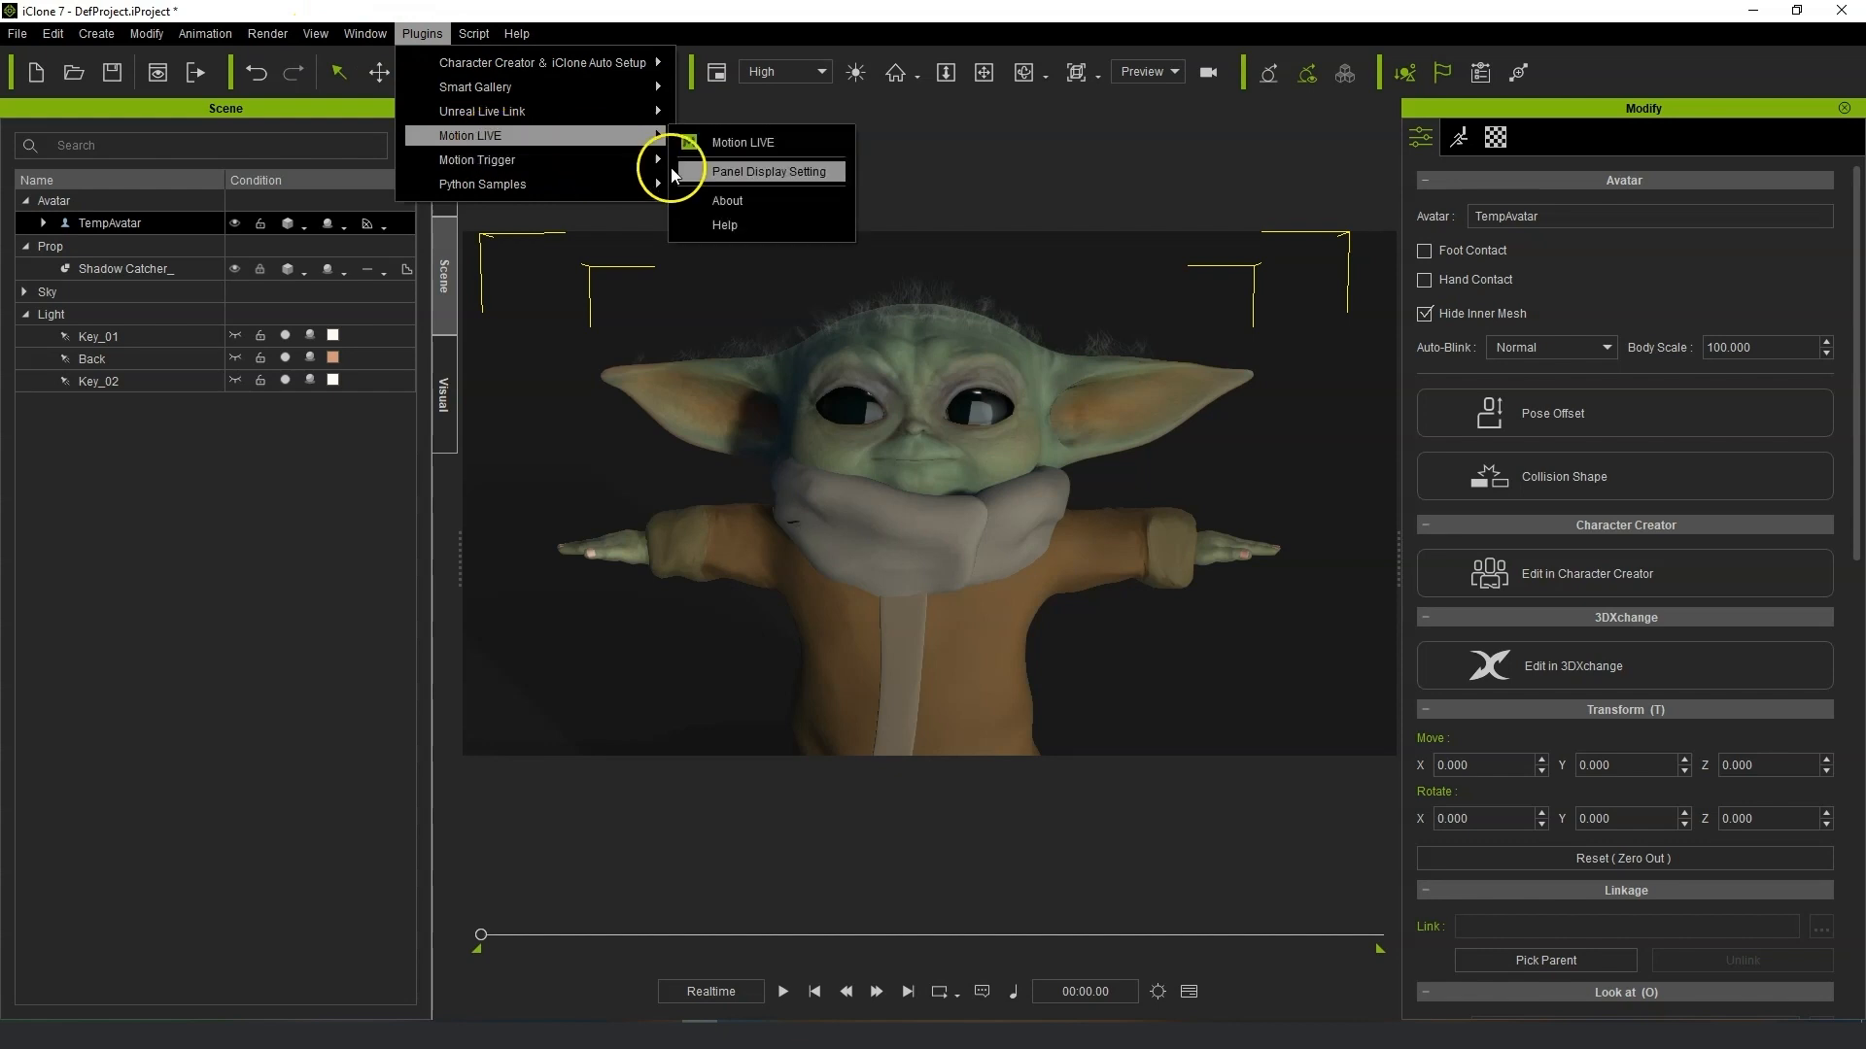
left_click(724, 144)
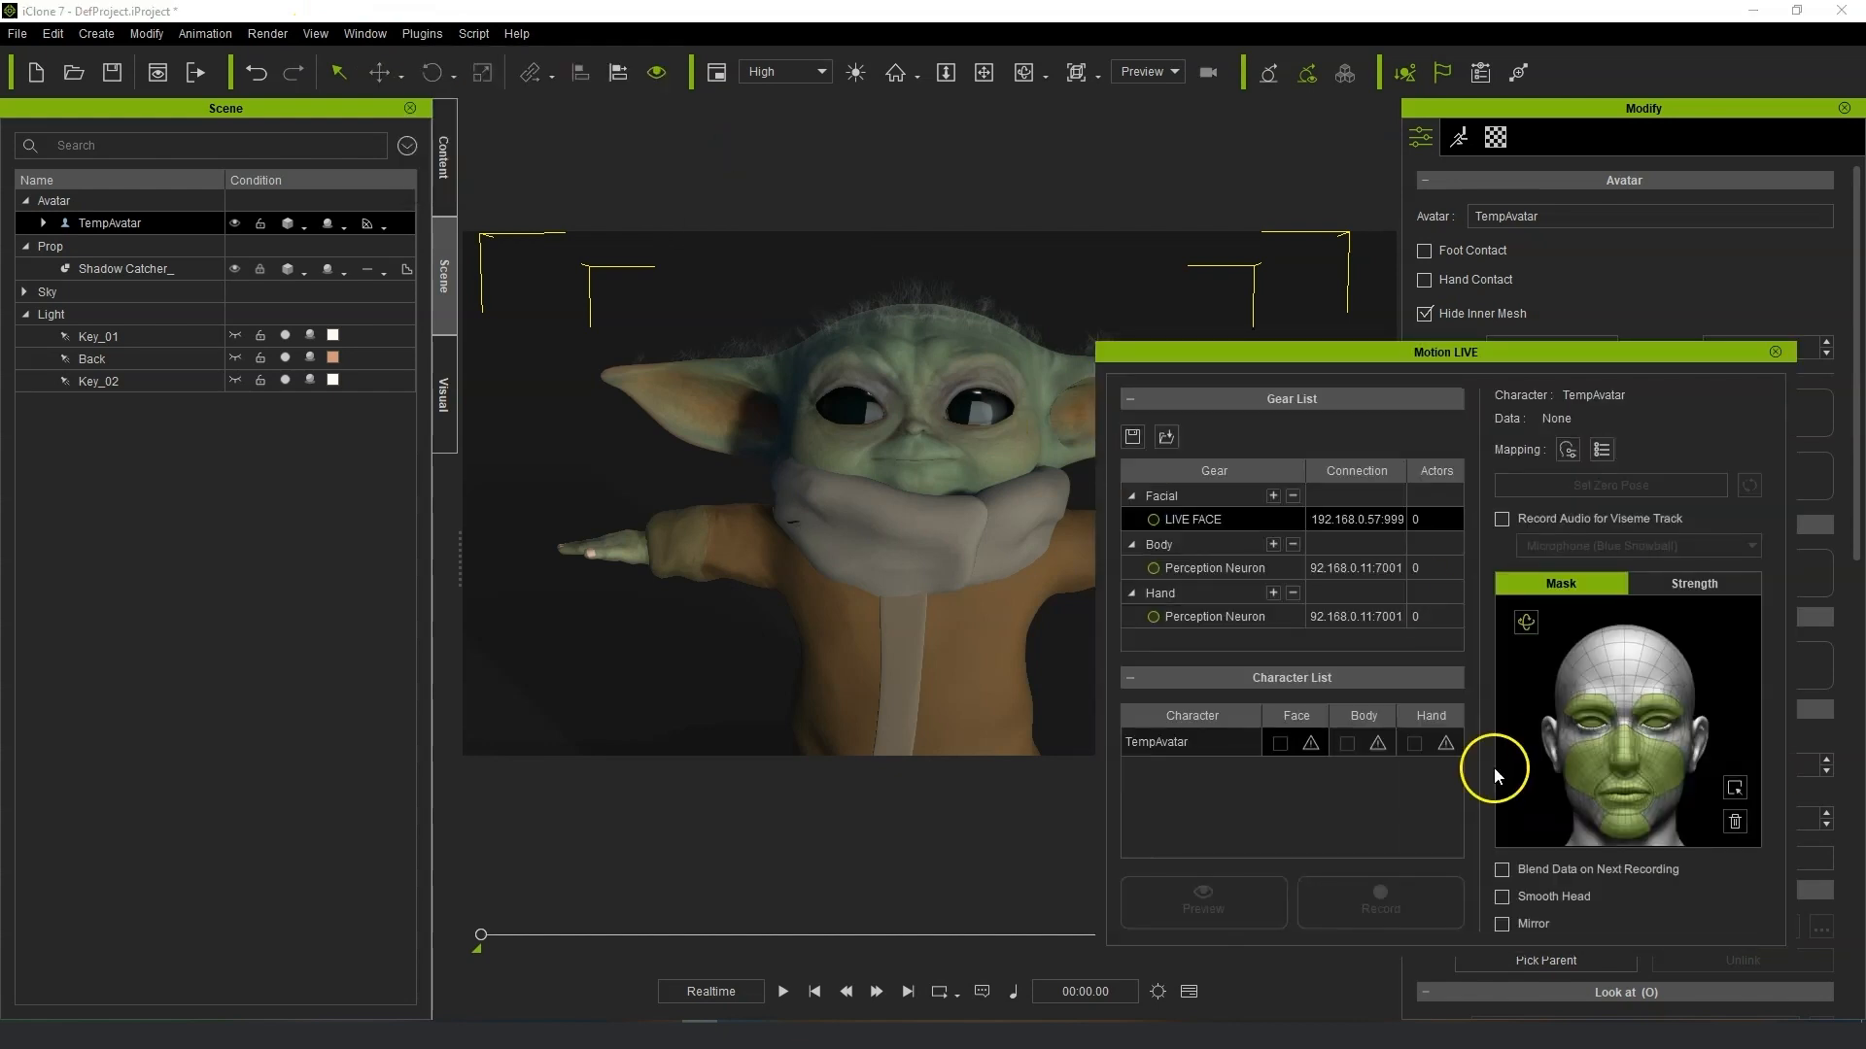
Enable face capture for TempAvatar, start the live preview and set the zero pose.
left_click(1317, 746)
left_click(1378, 755)
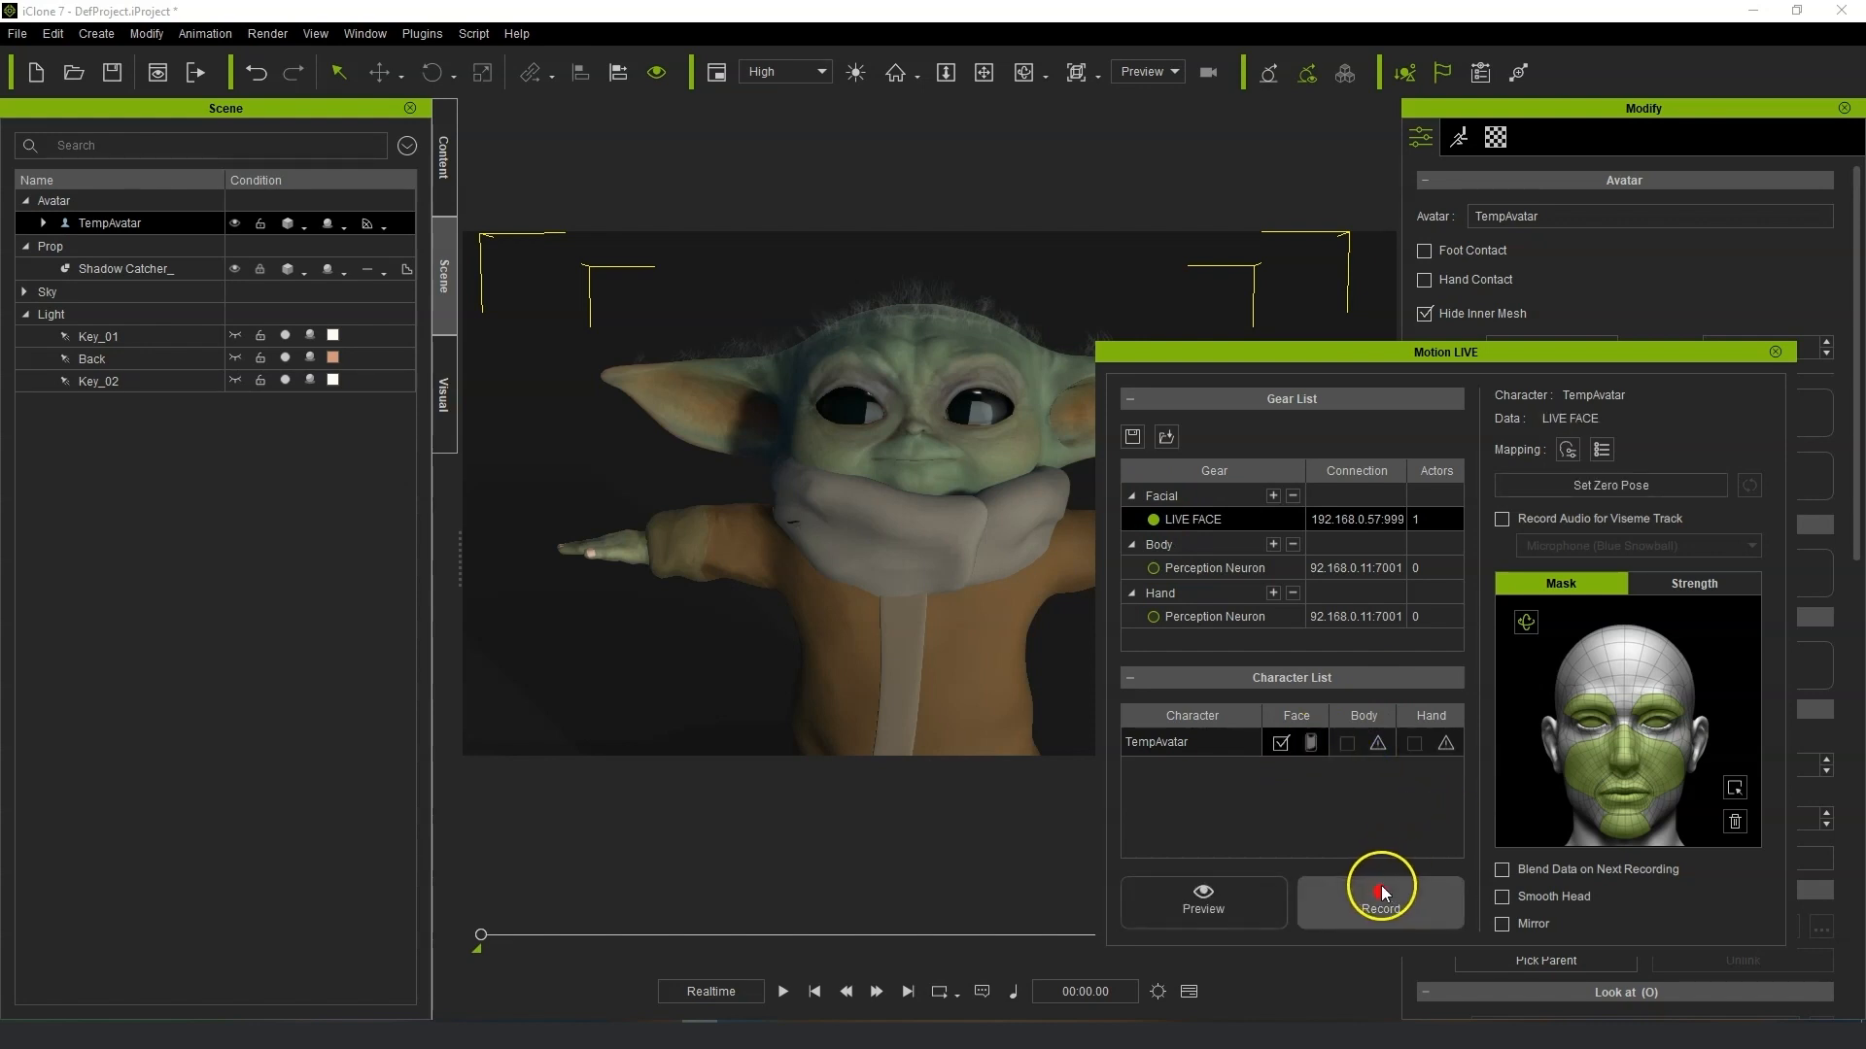
left_click(1236, 900)
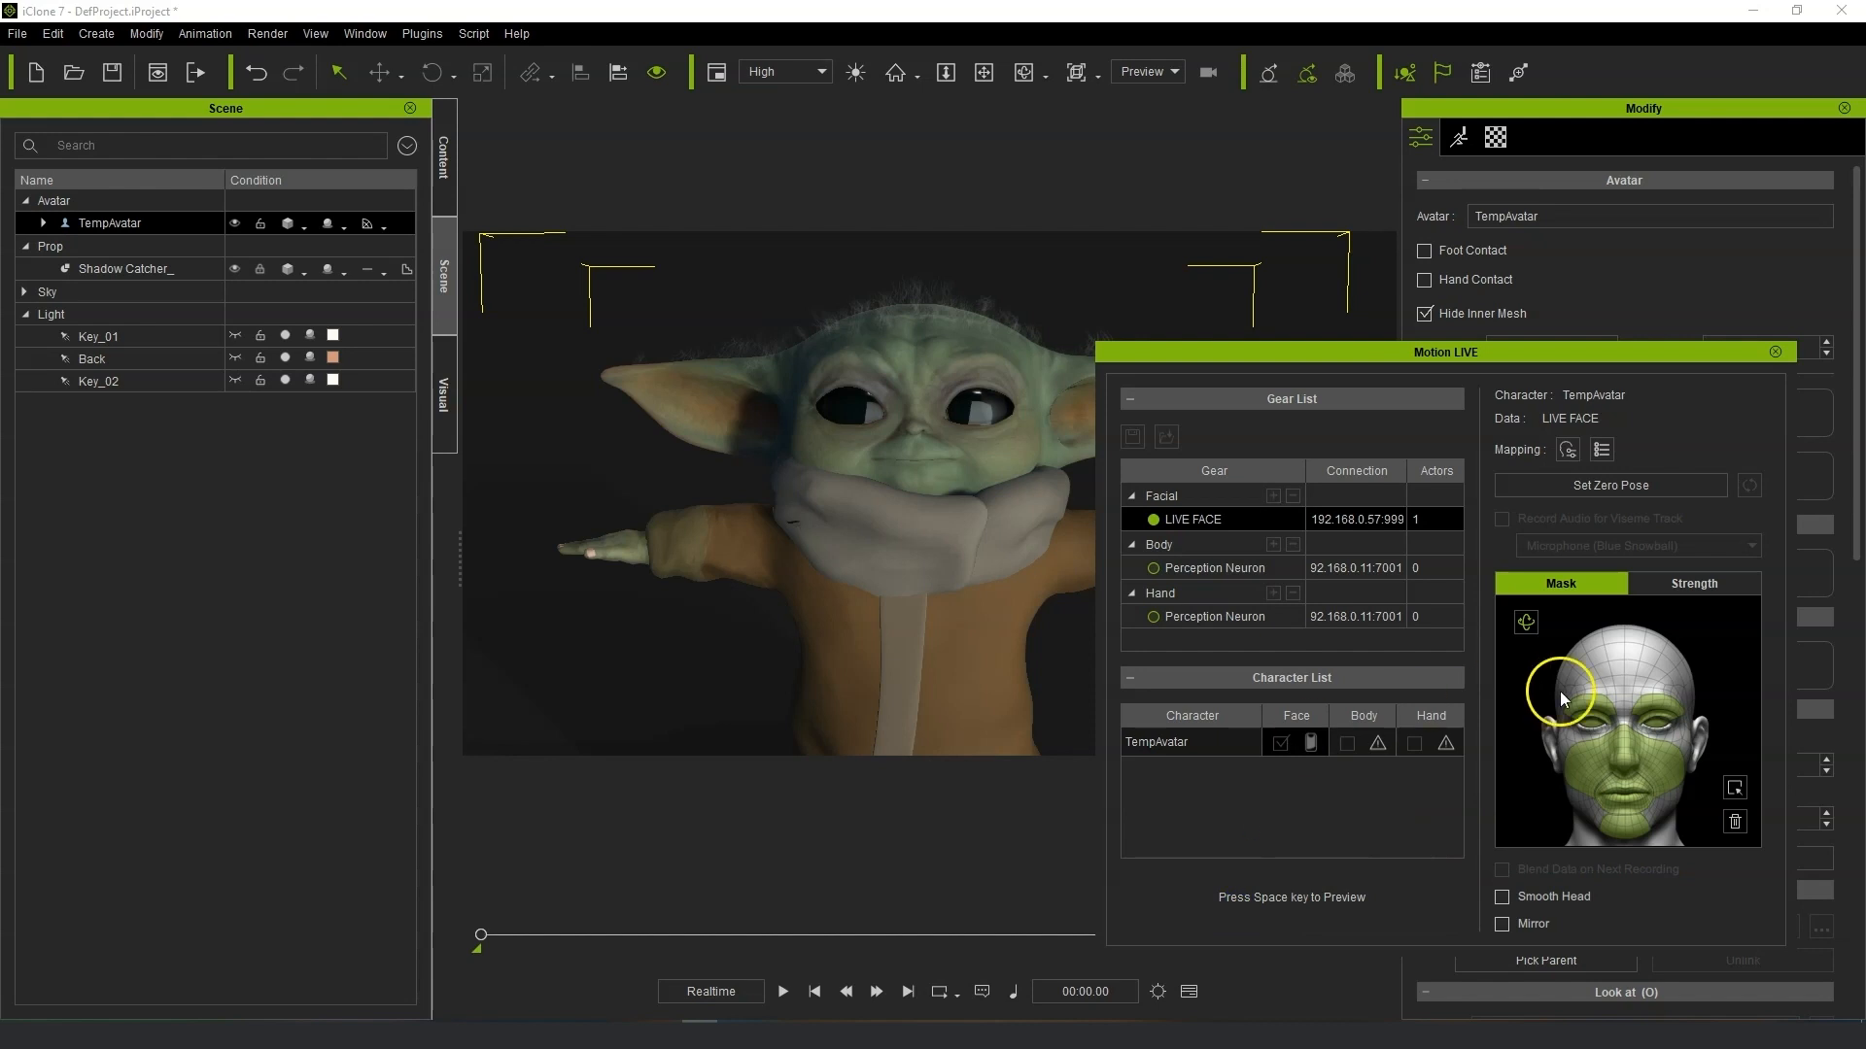
key("space")
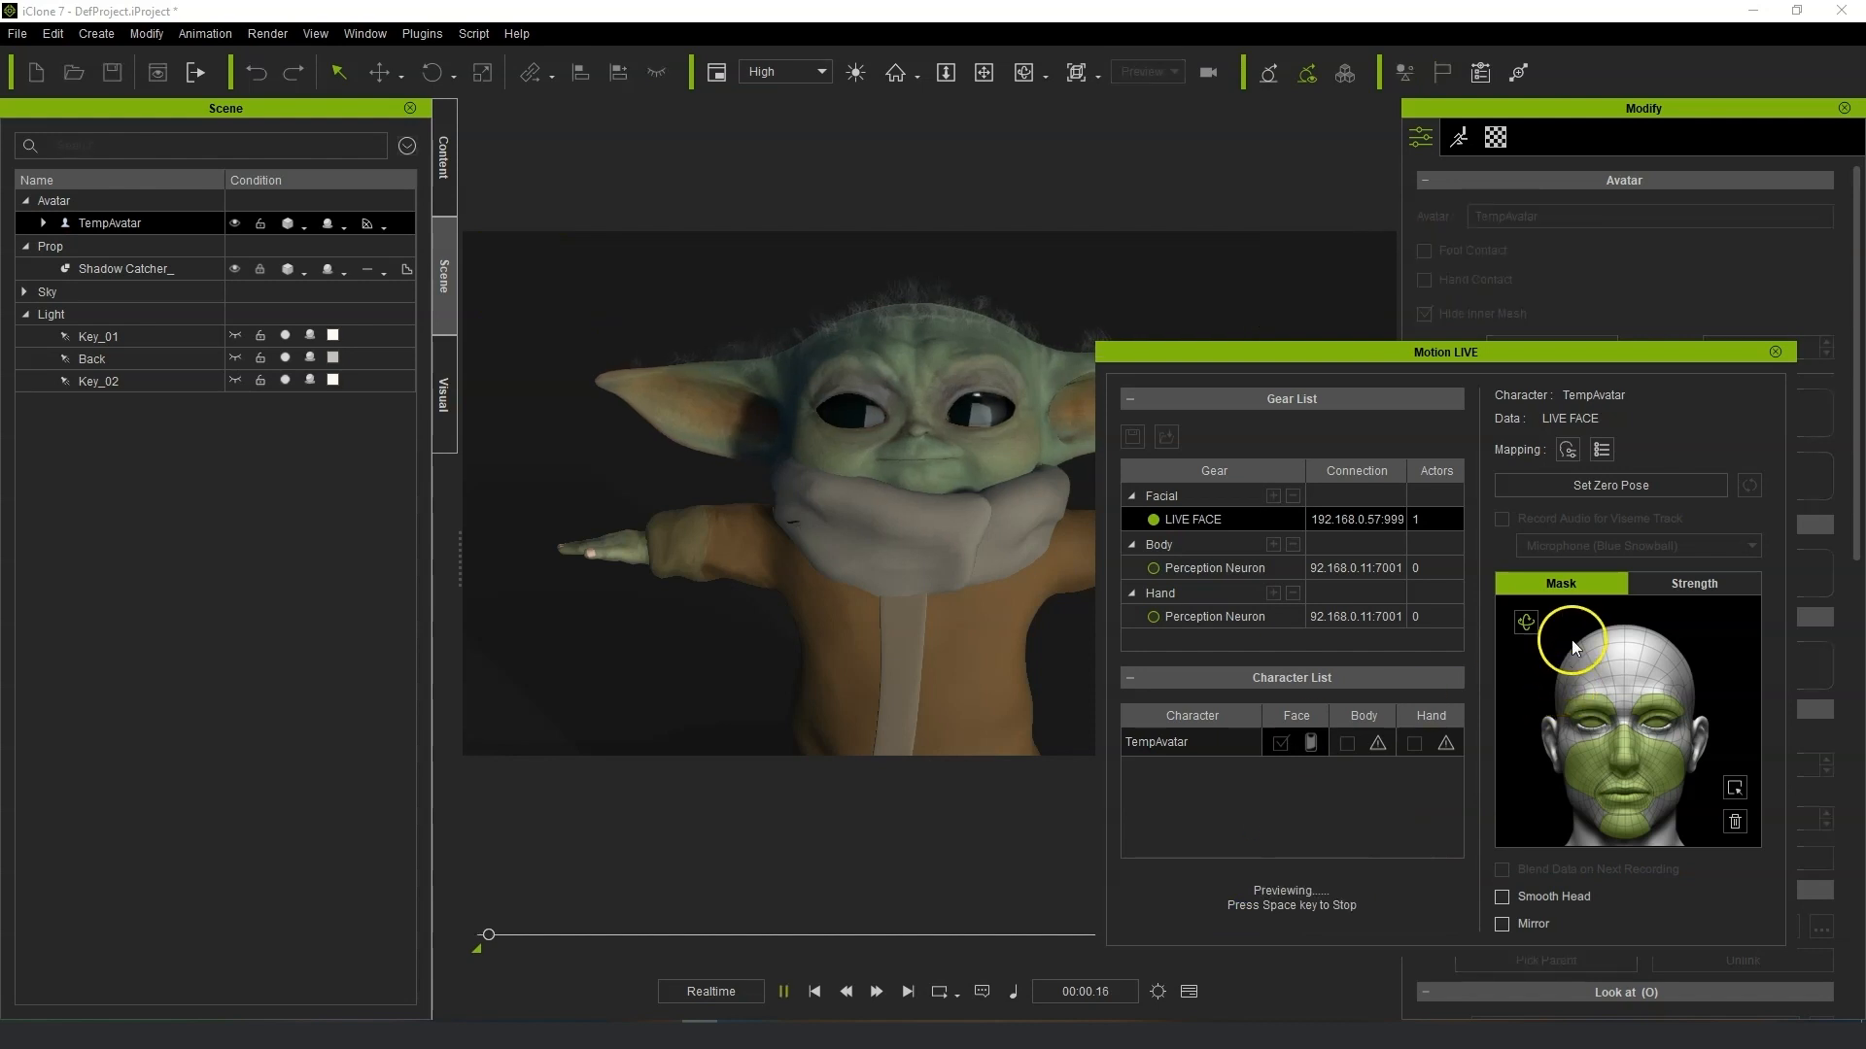
left_click(1642, 487)
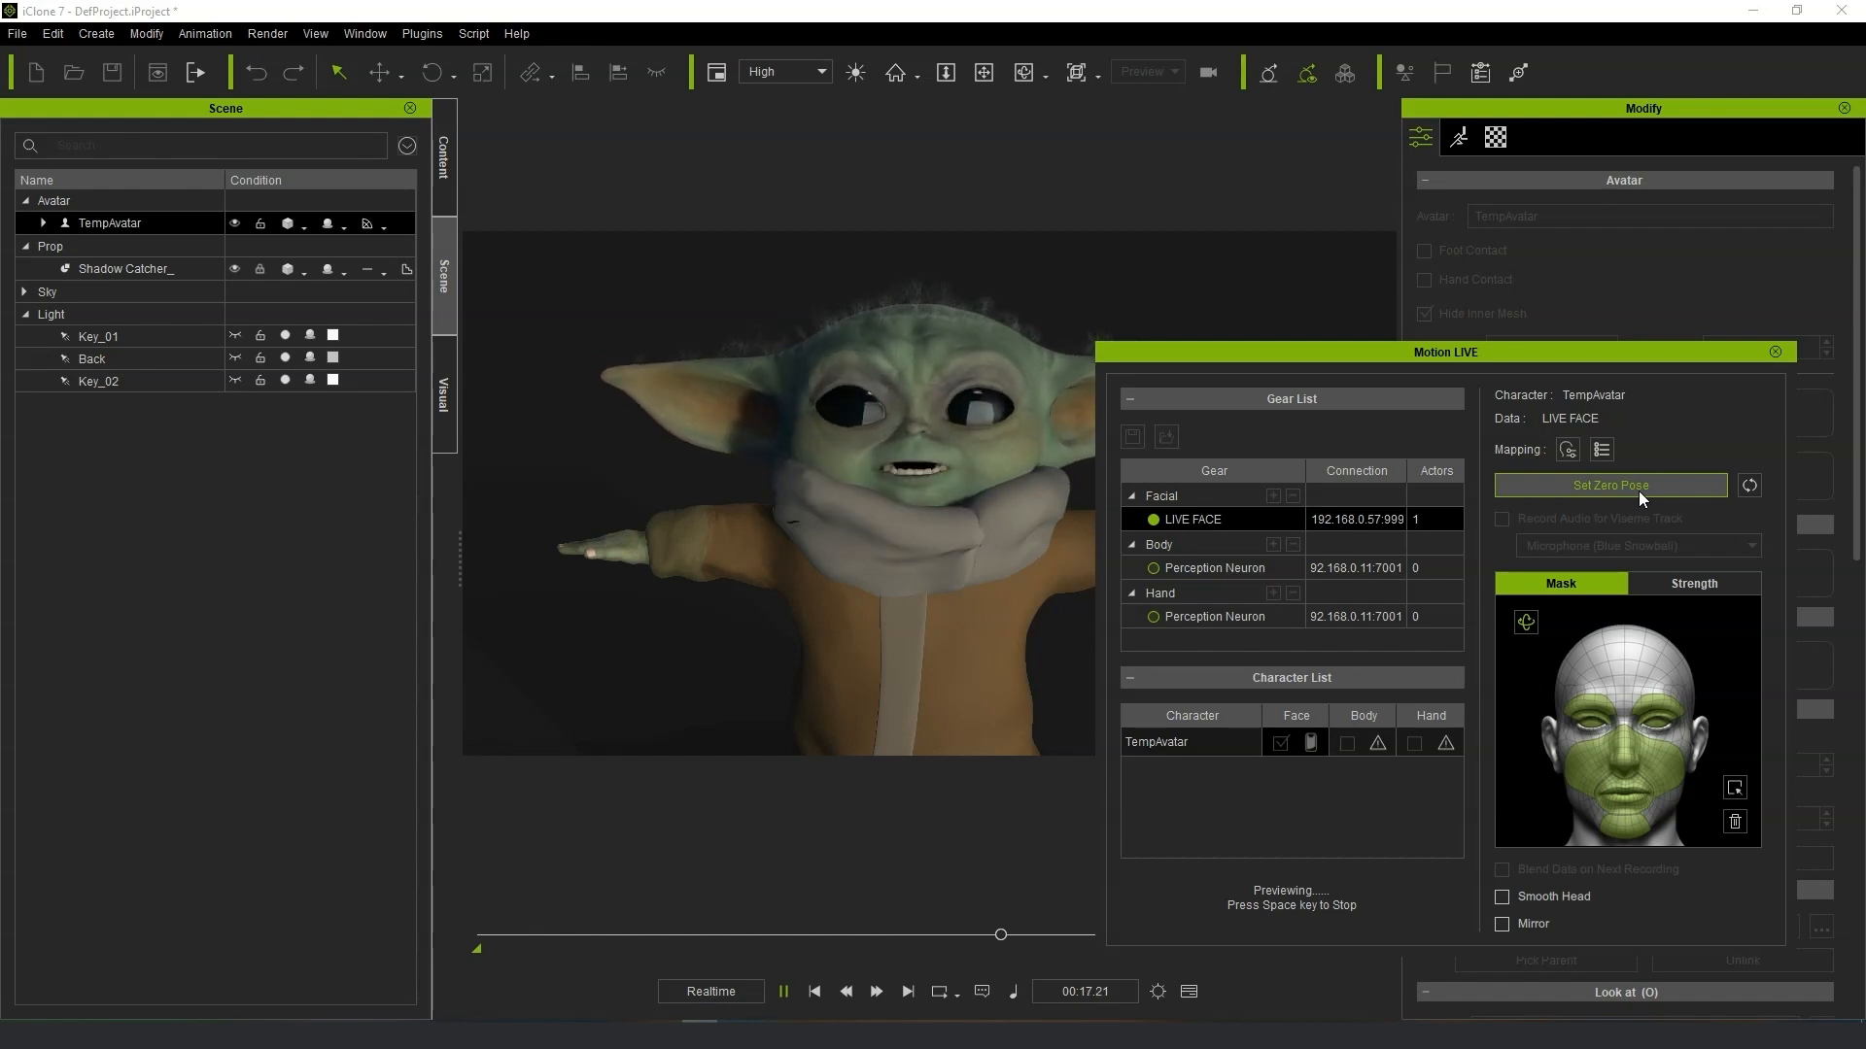
Open the Strength settings and set the Mouth strength to 148 and the Jaw strength to 107.
scroll(1008, 521, "up", 4)
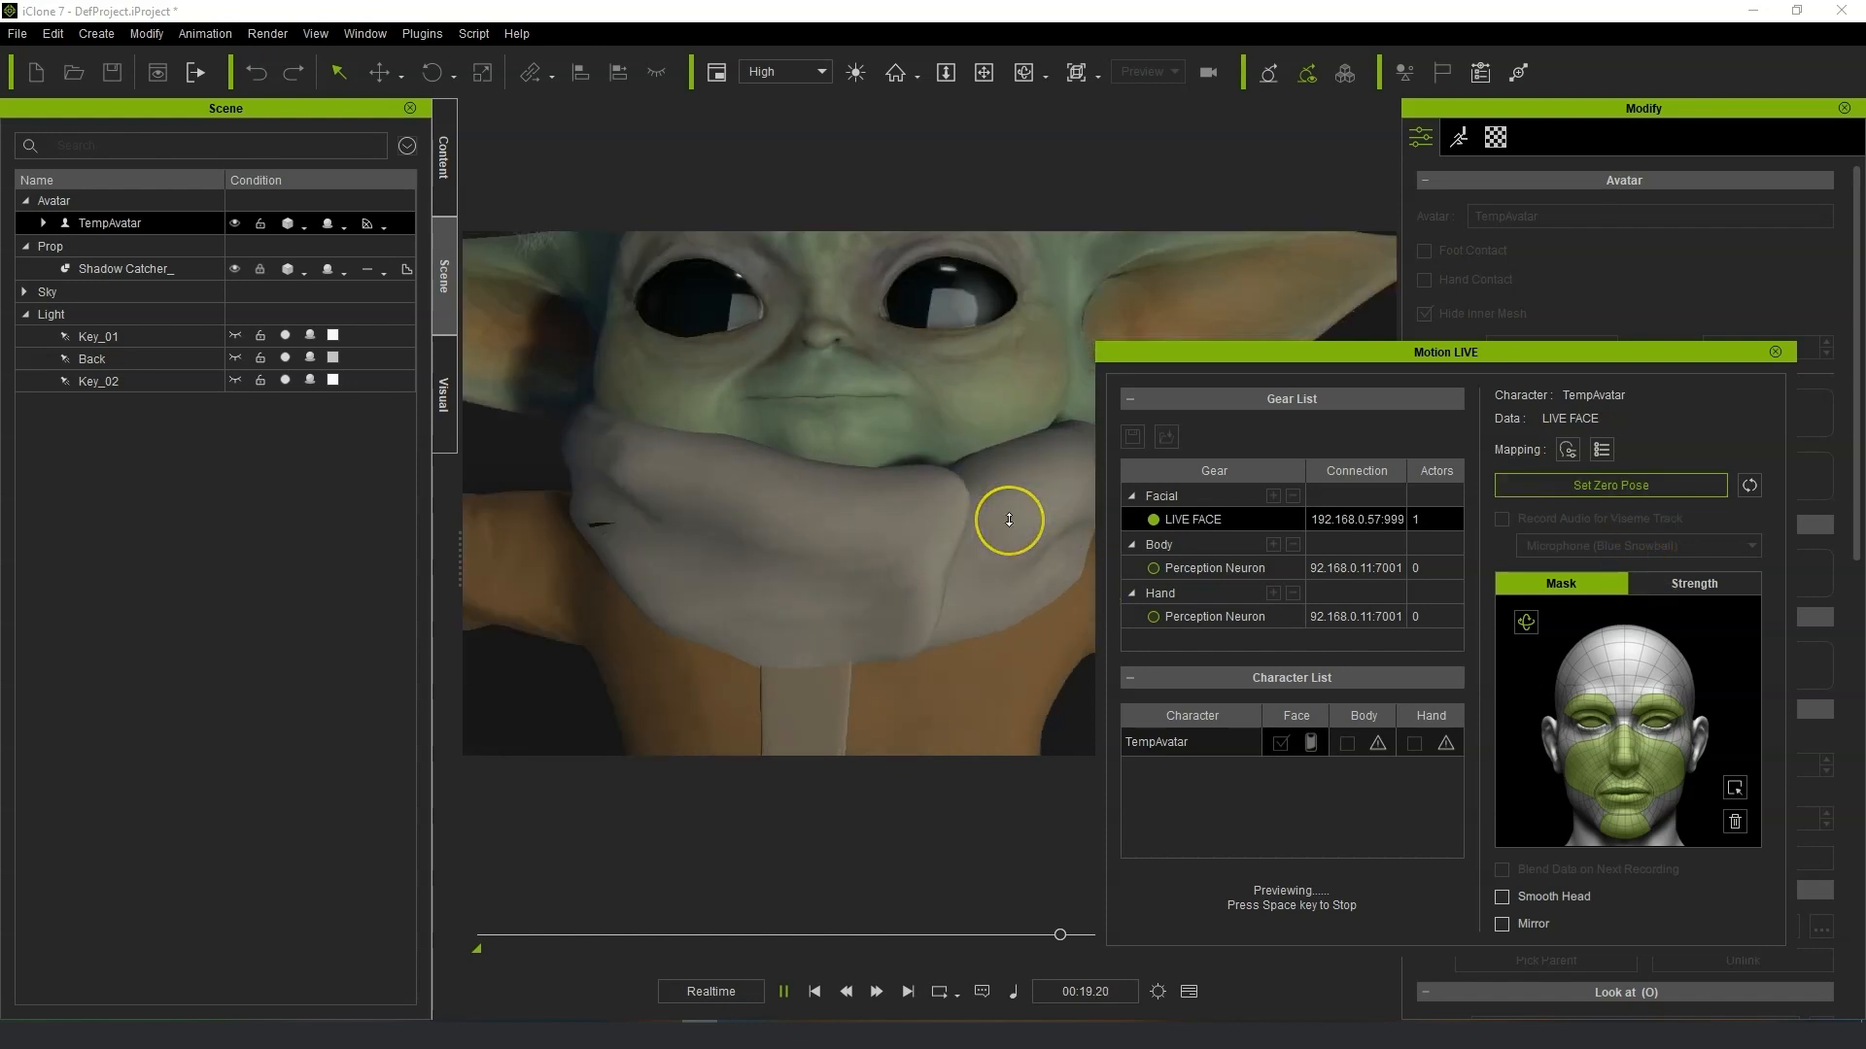
scroll(1009, 521, "down", 4)
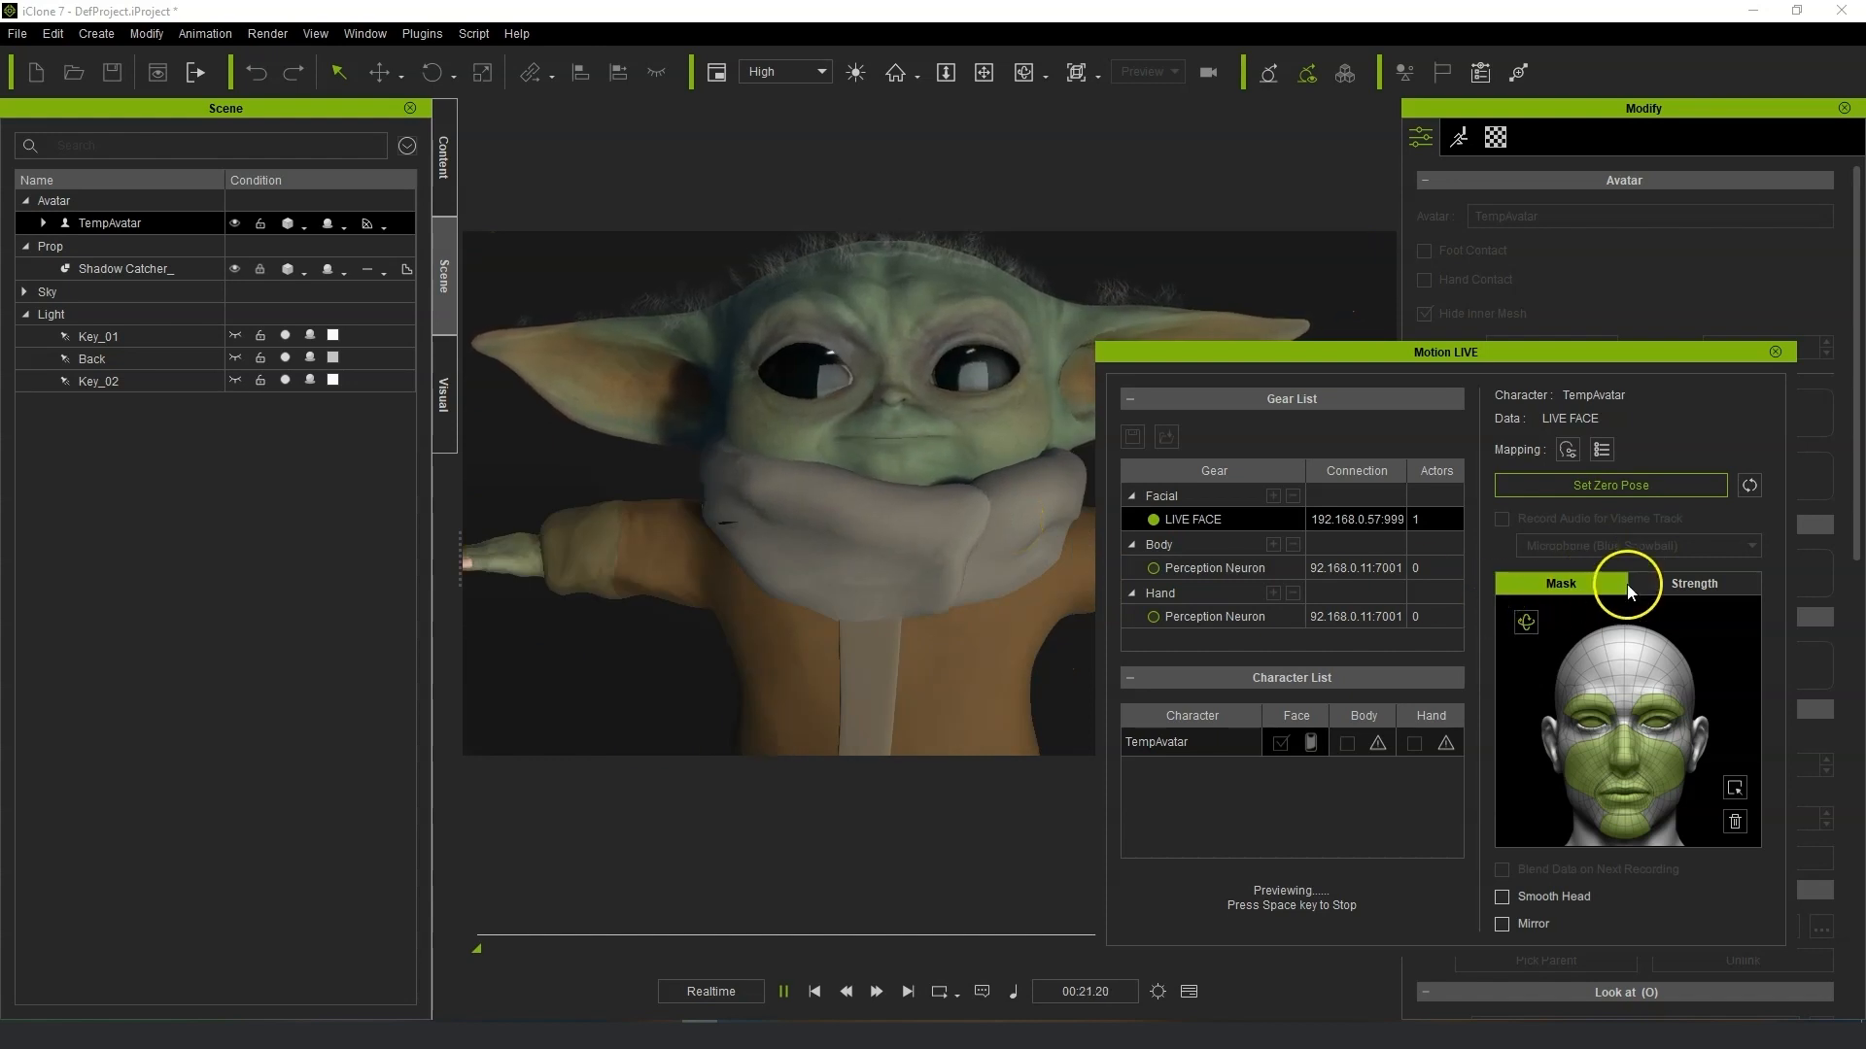
left_click(1633, 585)
left_click_drag(1594, 880, 1632, 882)
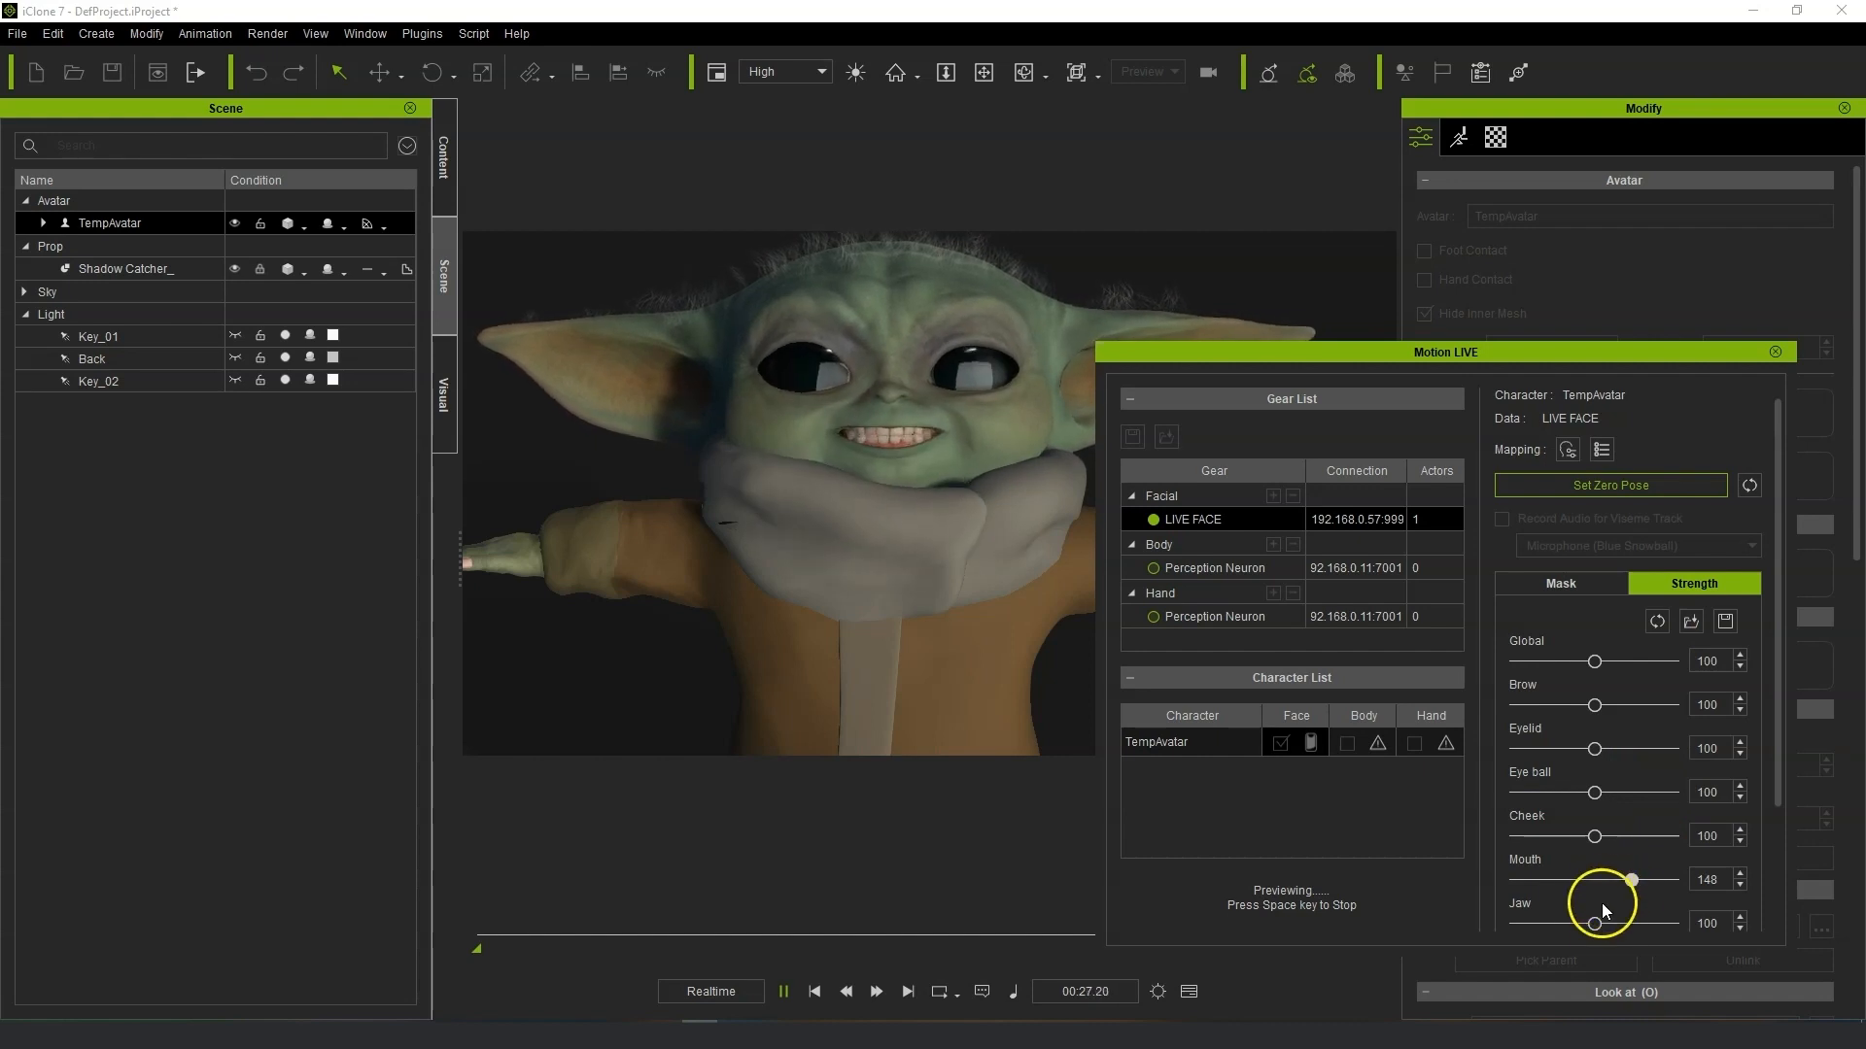
mouse_move(1585, 928)
left_mouse_down()
mouse_move(1535, 925)
mouse_move(1595, 927)
left_mouse_up()
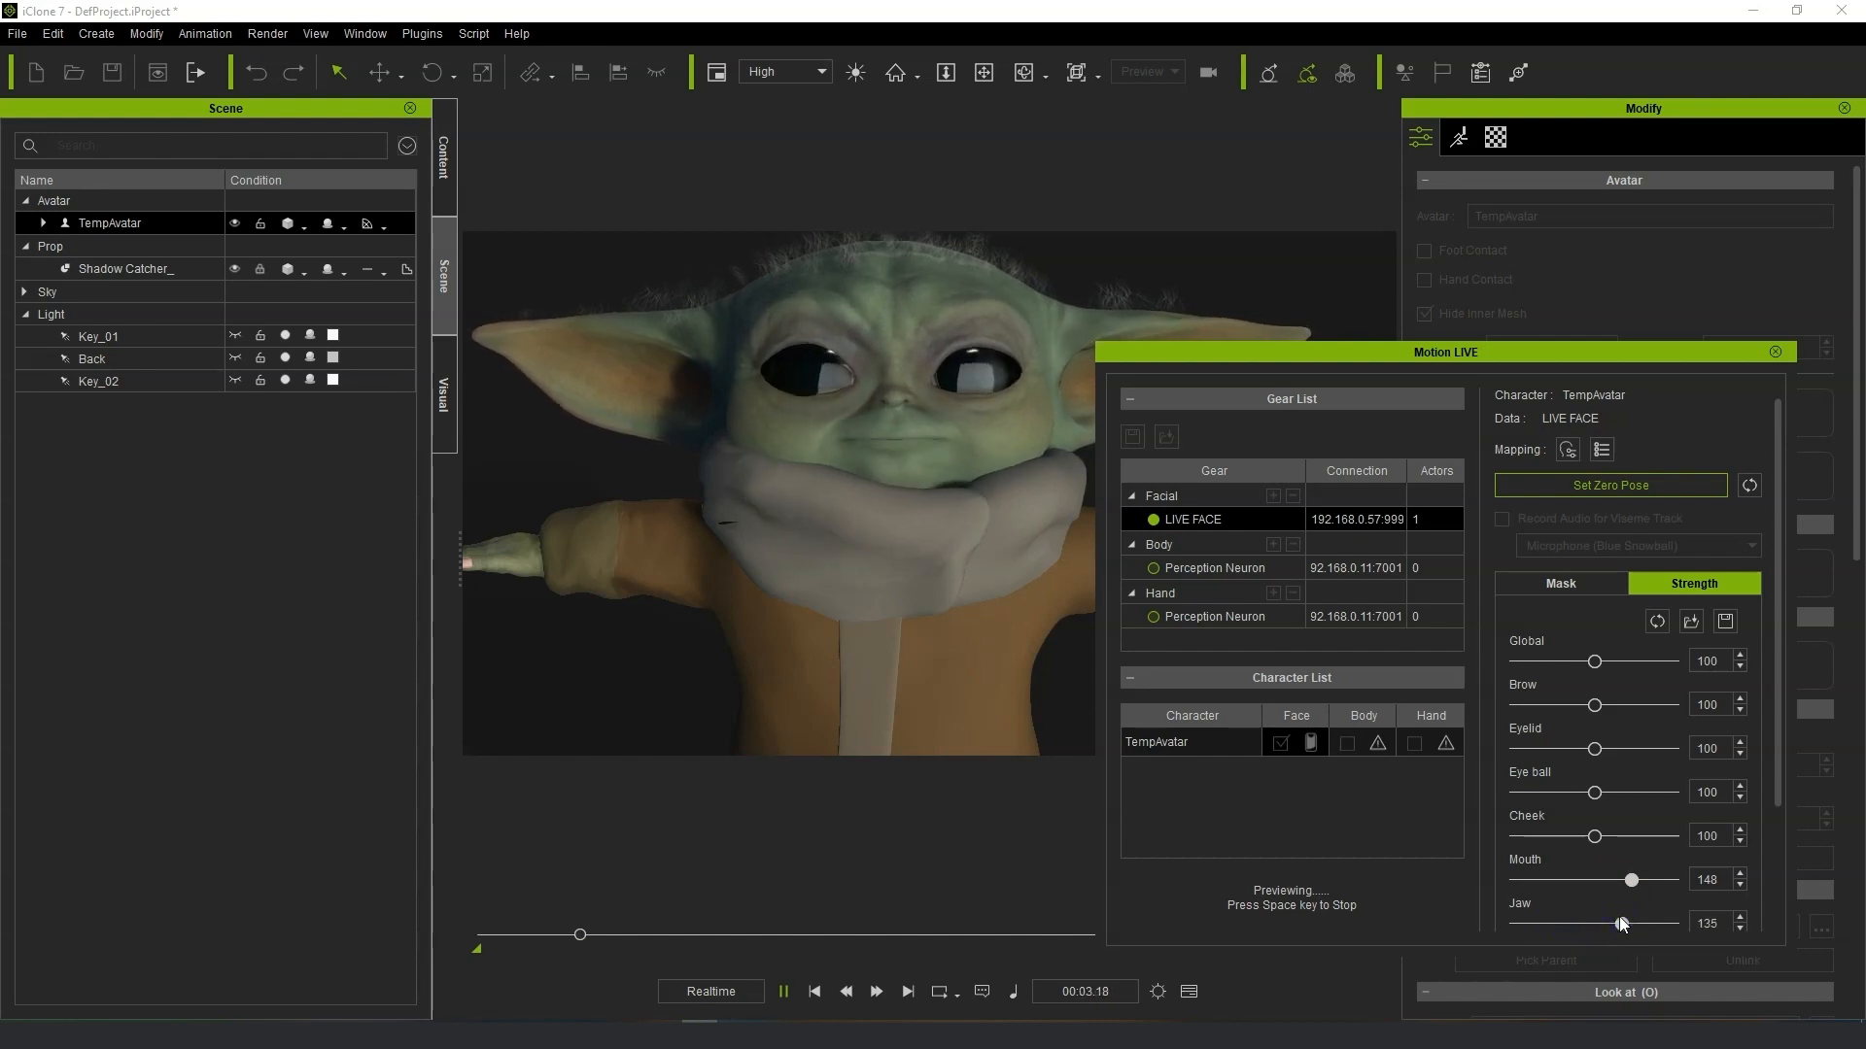
left_click_drag(1620, 921, 1599, 923)
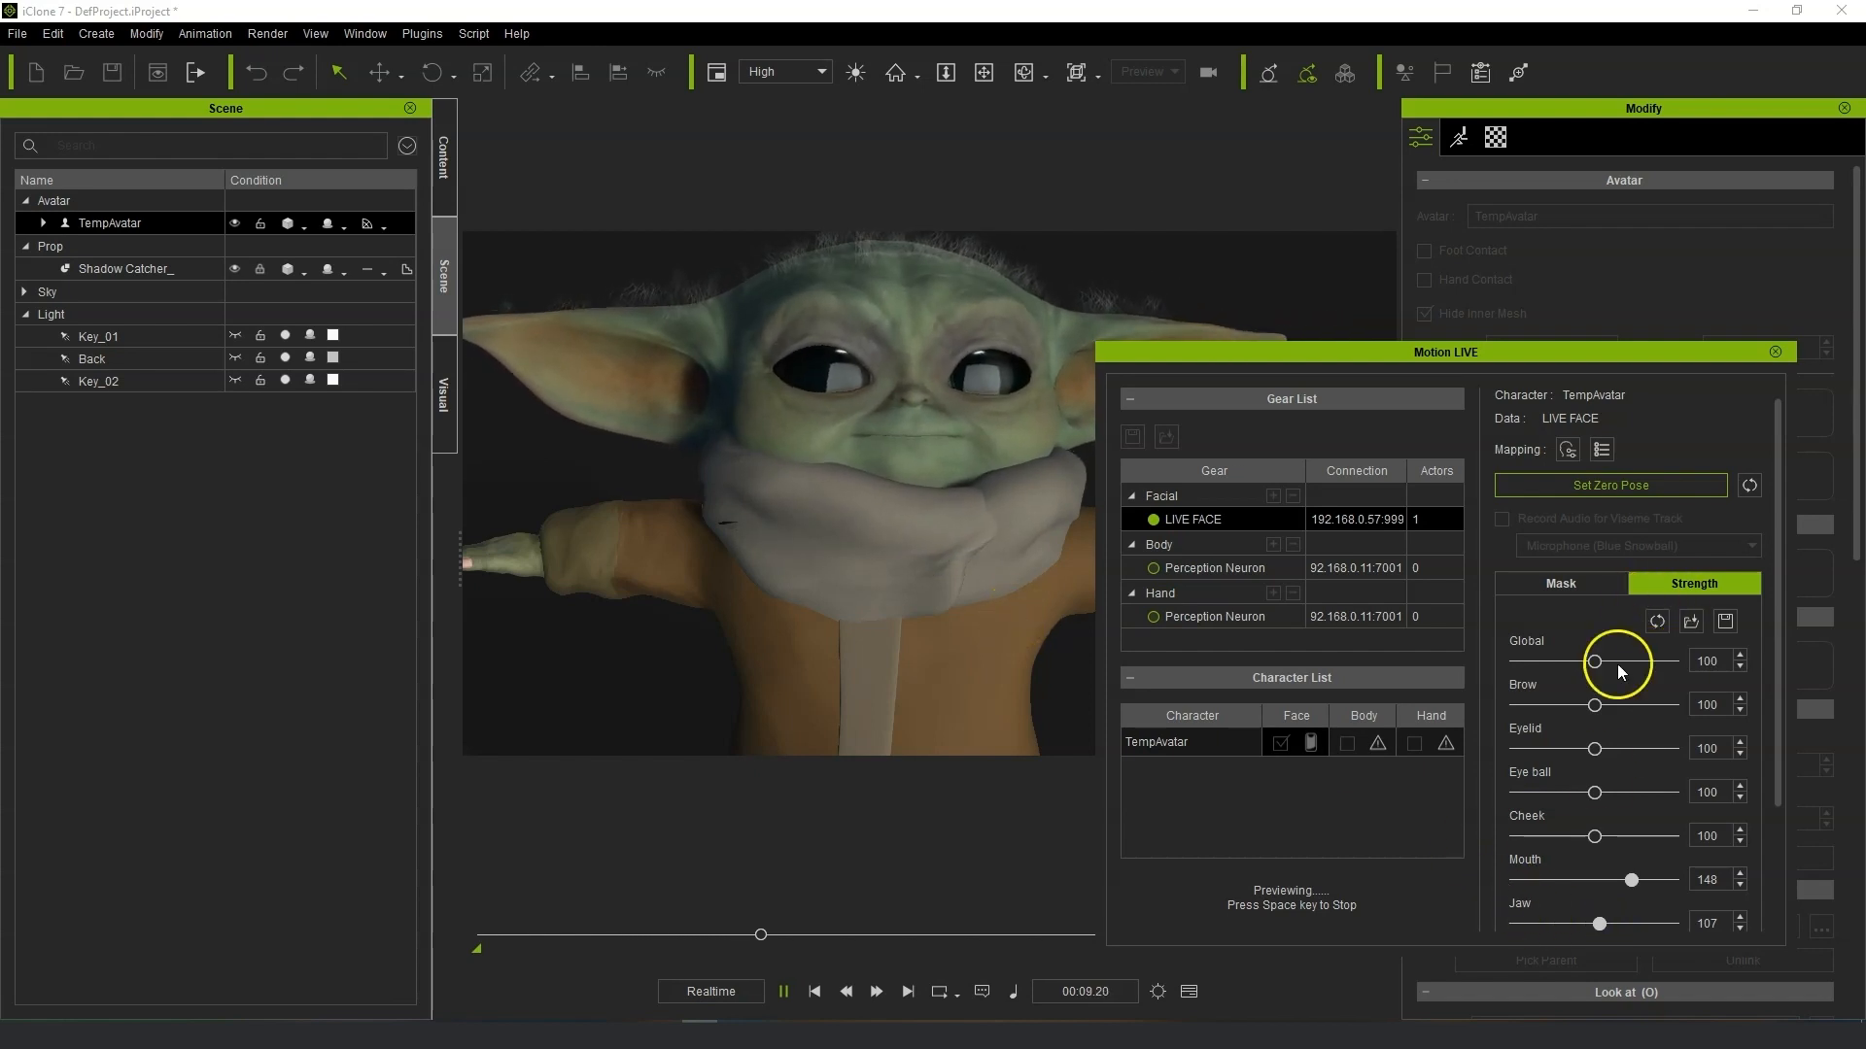
Set the Brow strength to 176.
left_click_drag(1595, 705, 1628, 710)
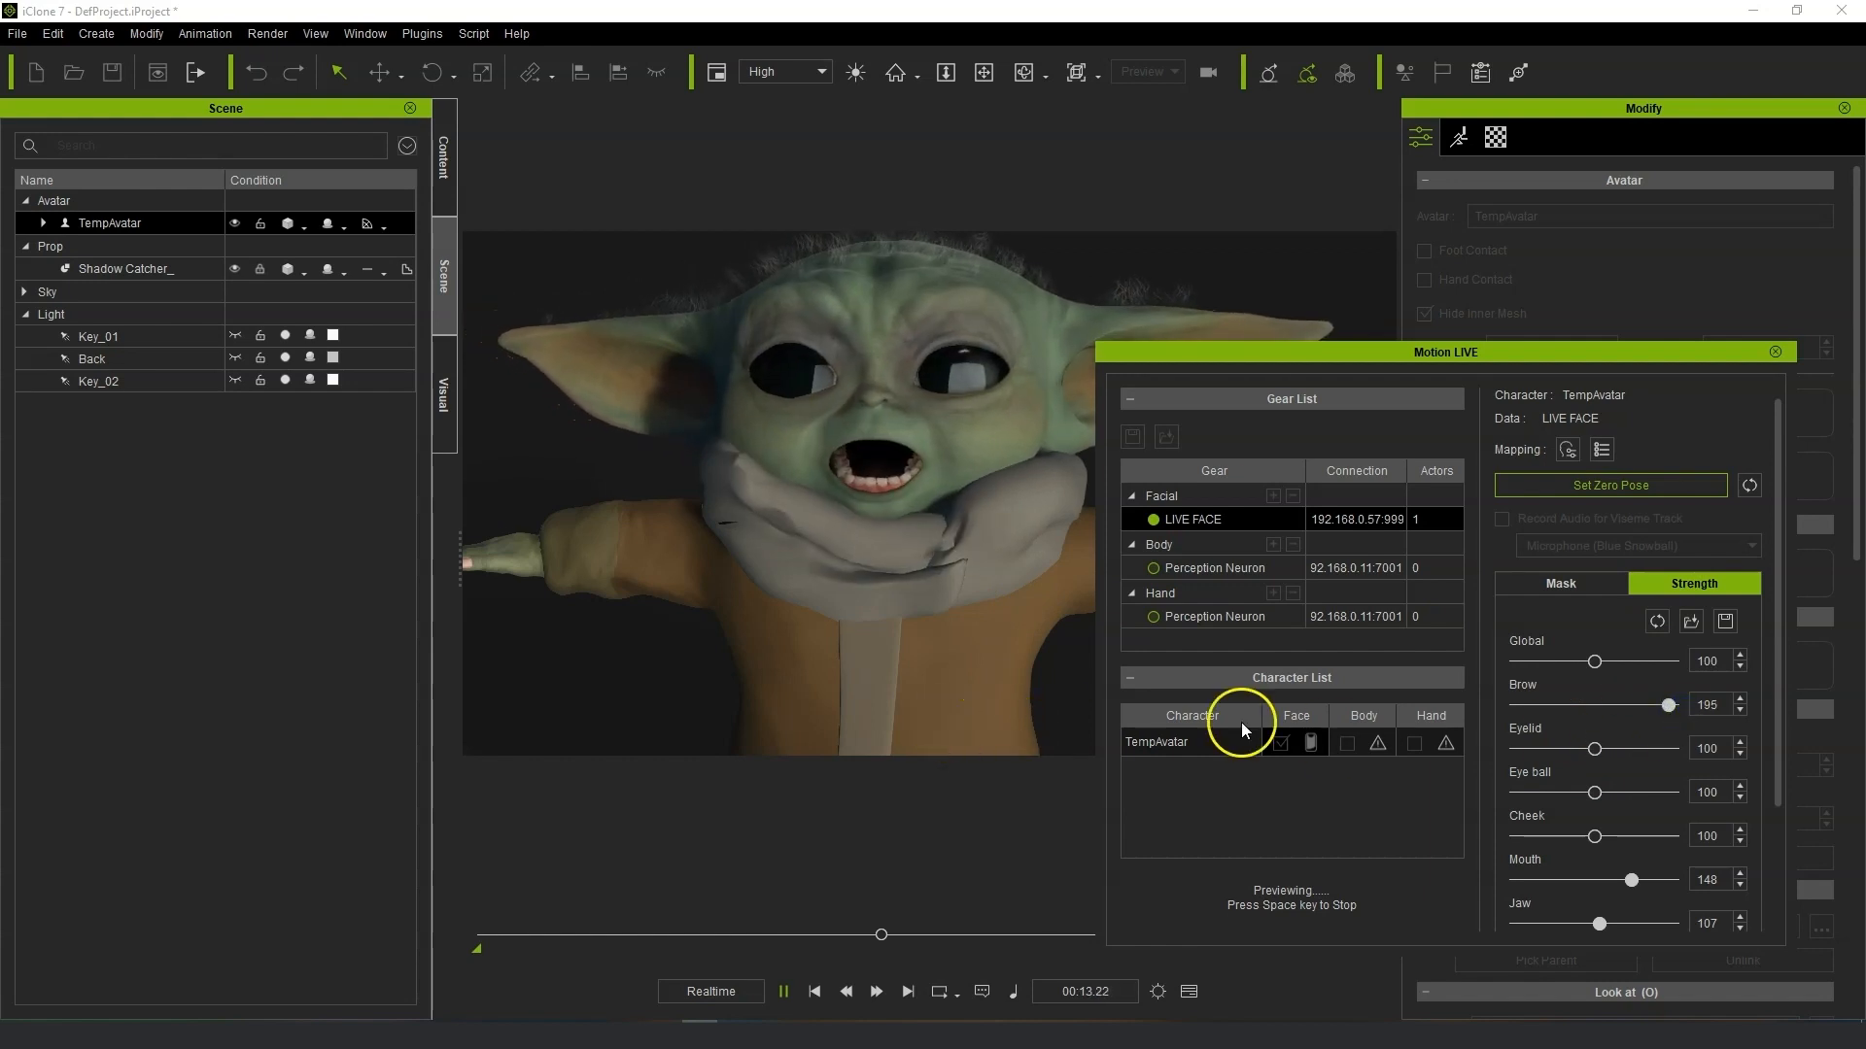
left_click(1665, 710)
left_click_drag(1652, 710, 1649, 711)
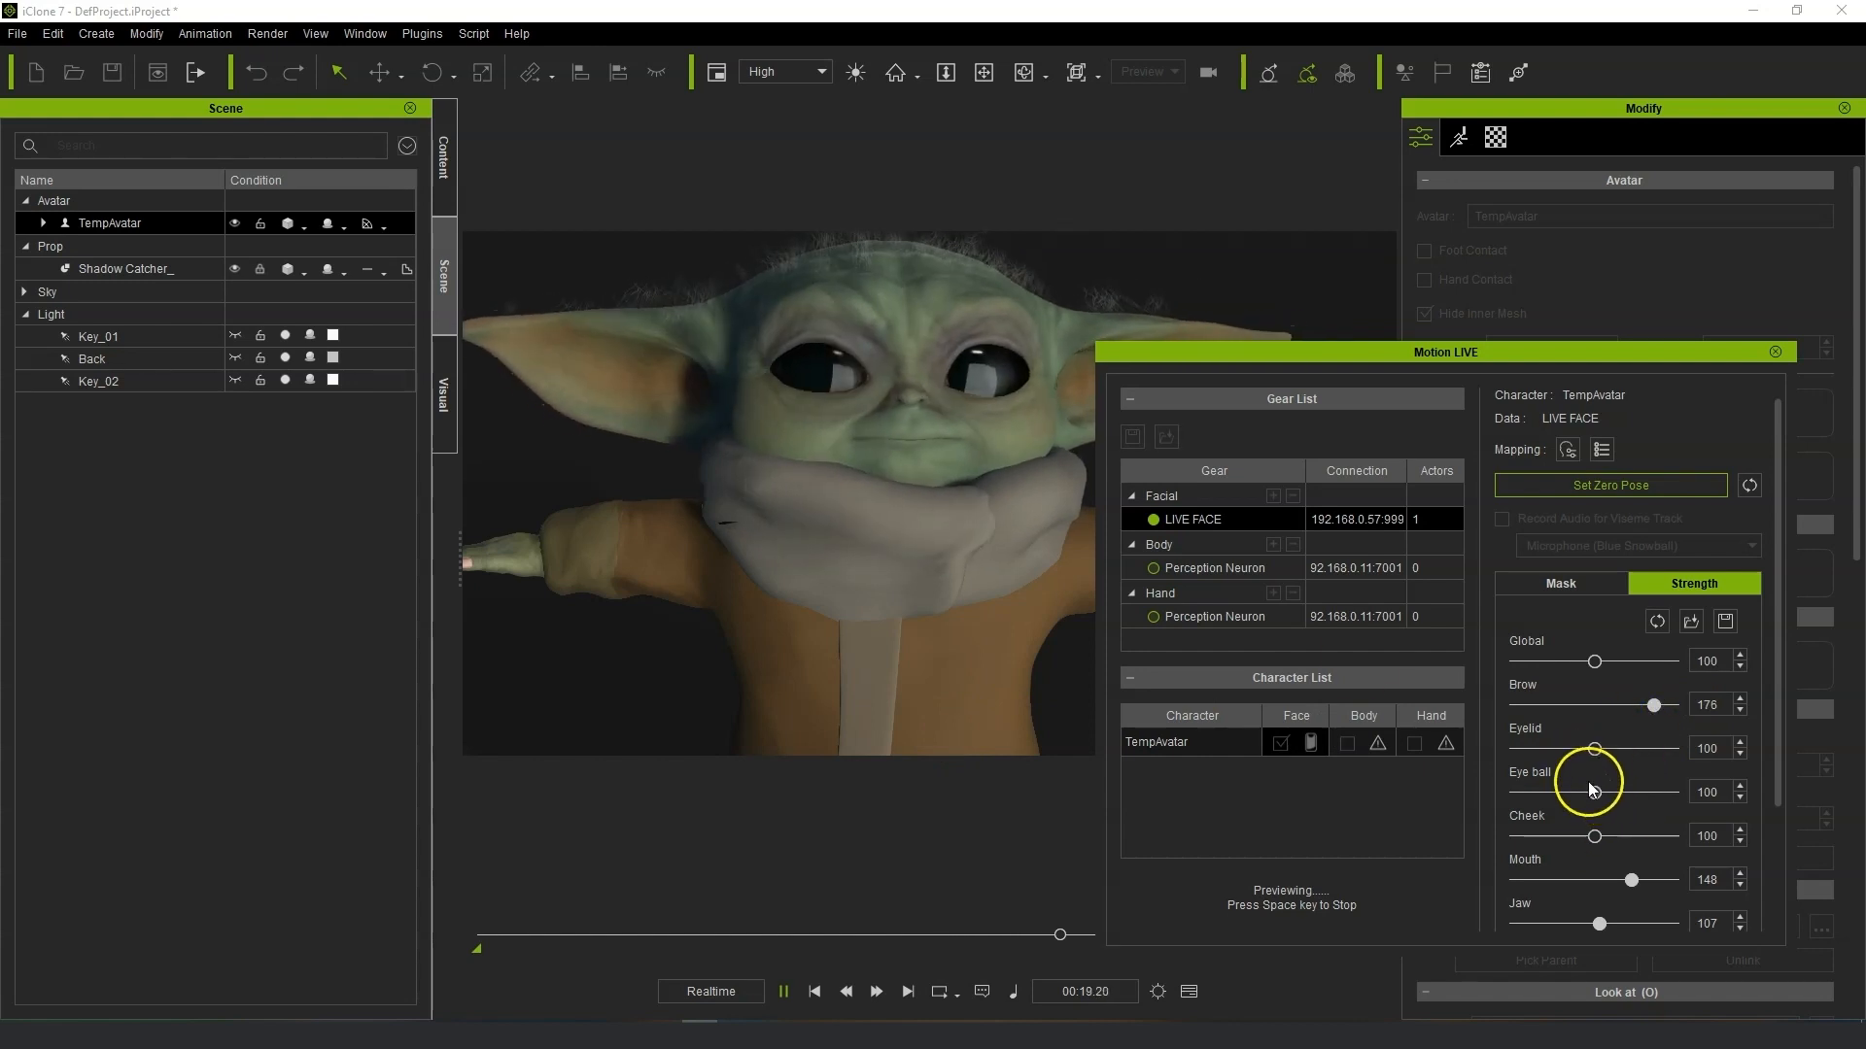
Move the Motion LIVE panel off the viewport and review the character's live facial preview from different angles.
left_click(1036, 525)
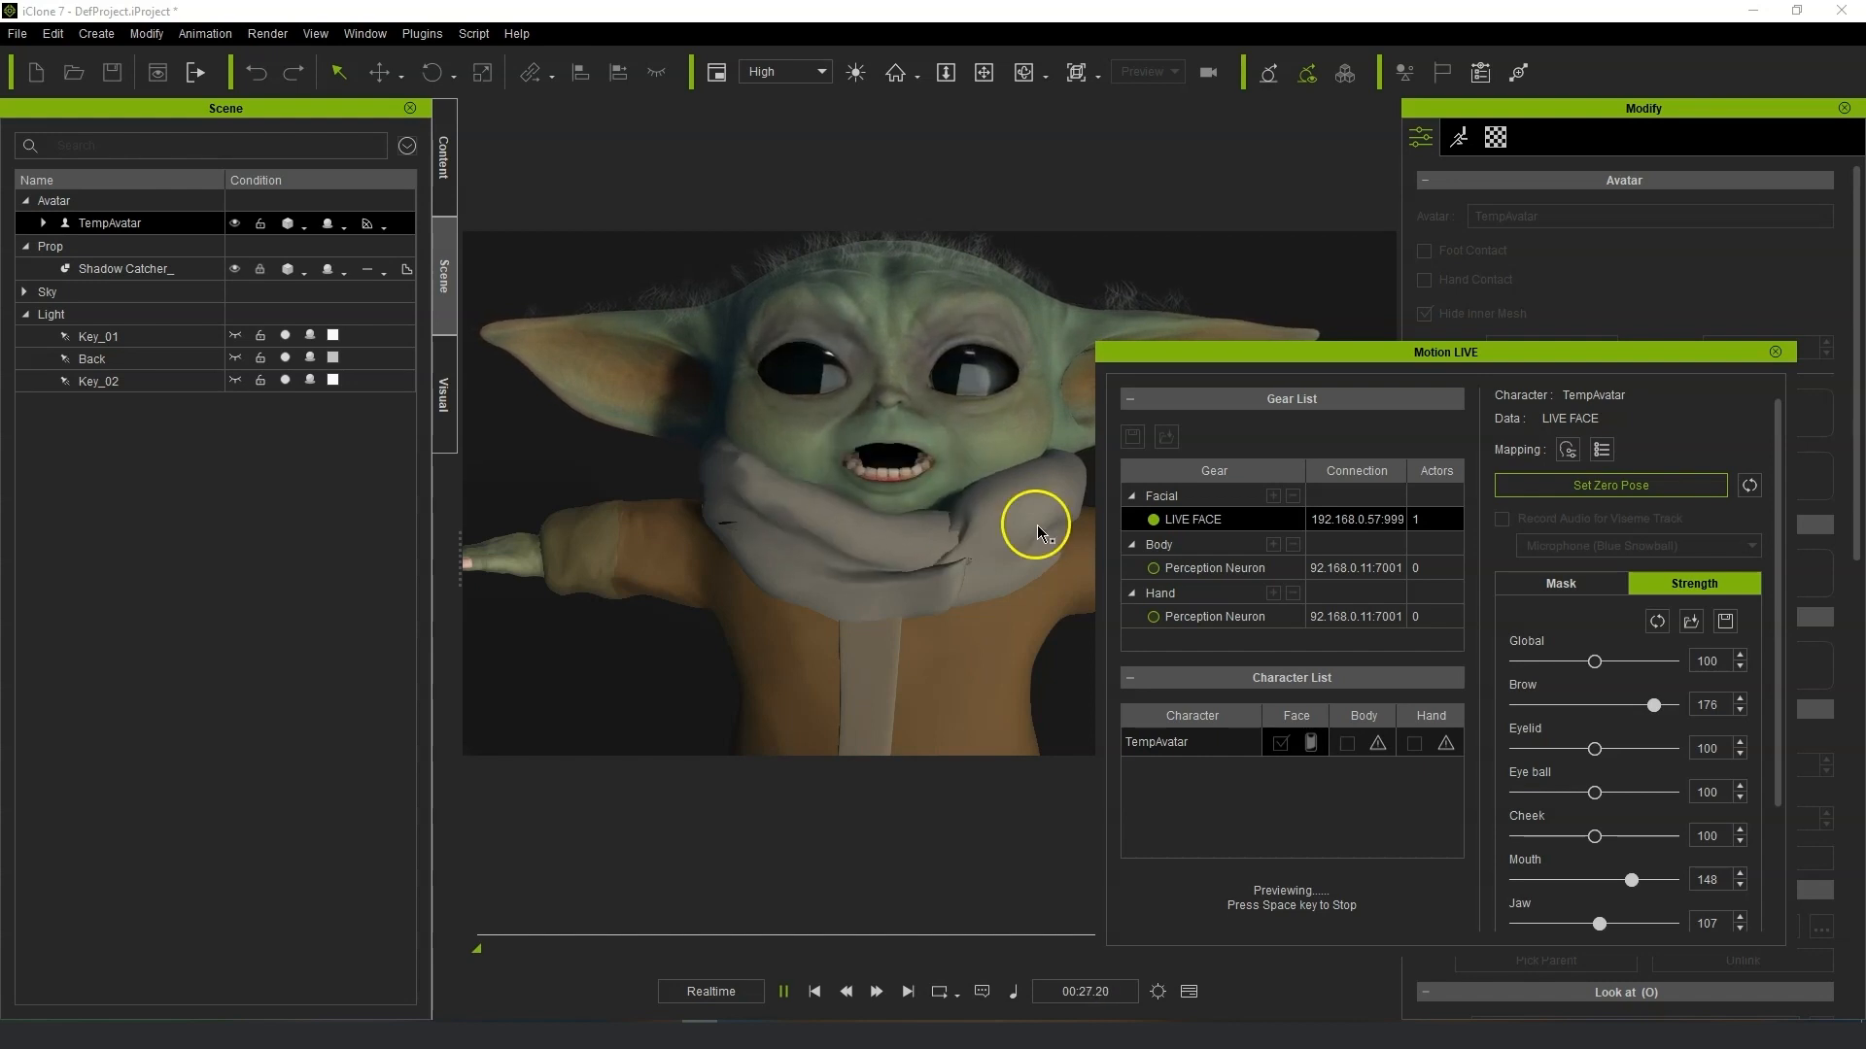
scroll(999, 512, "down", 3)
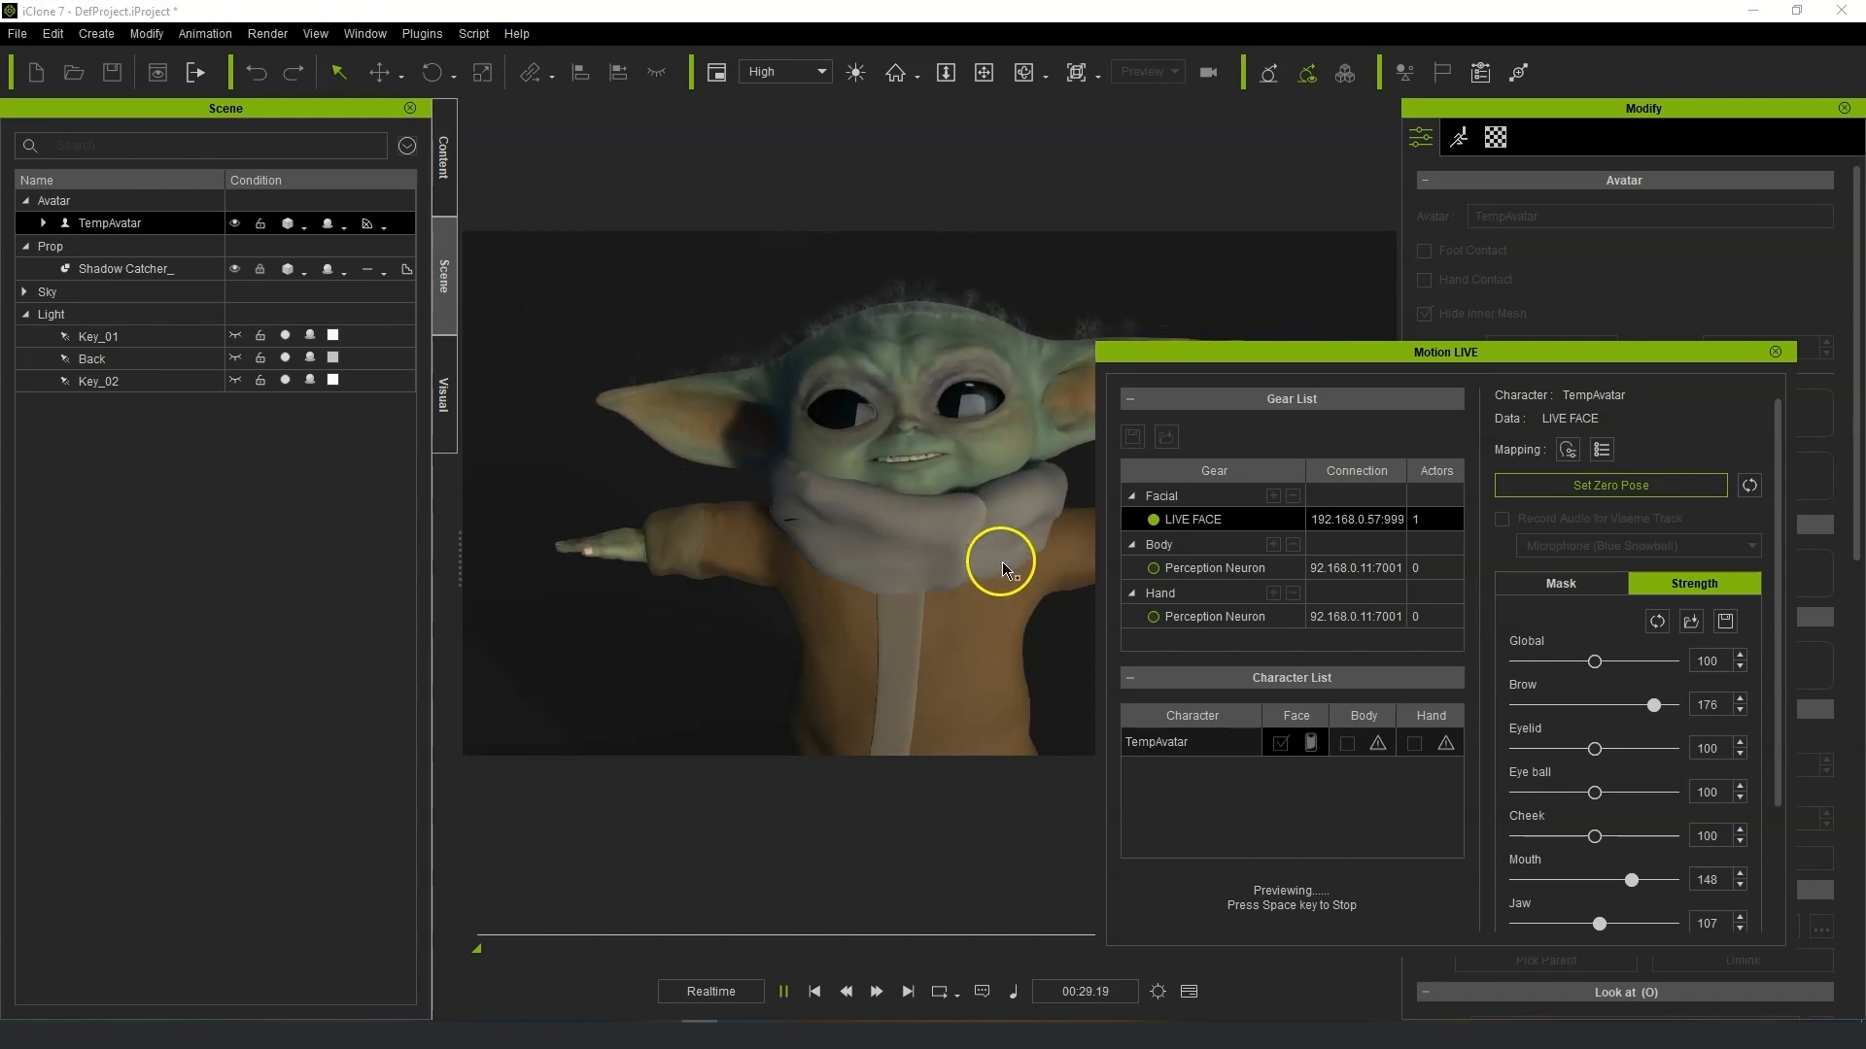
right_click_drag(1024, 553, 1191, 587)
left_click(1774, 354)
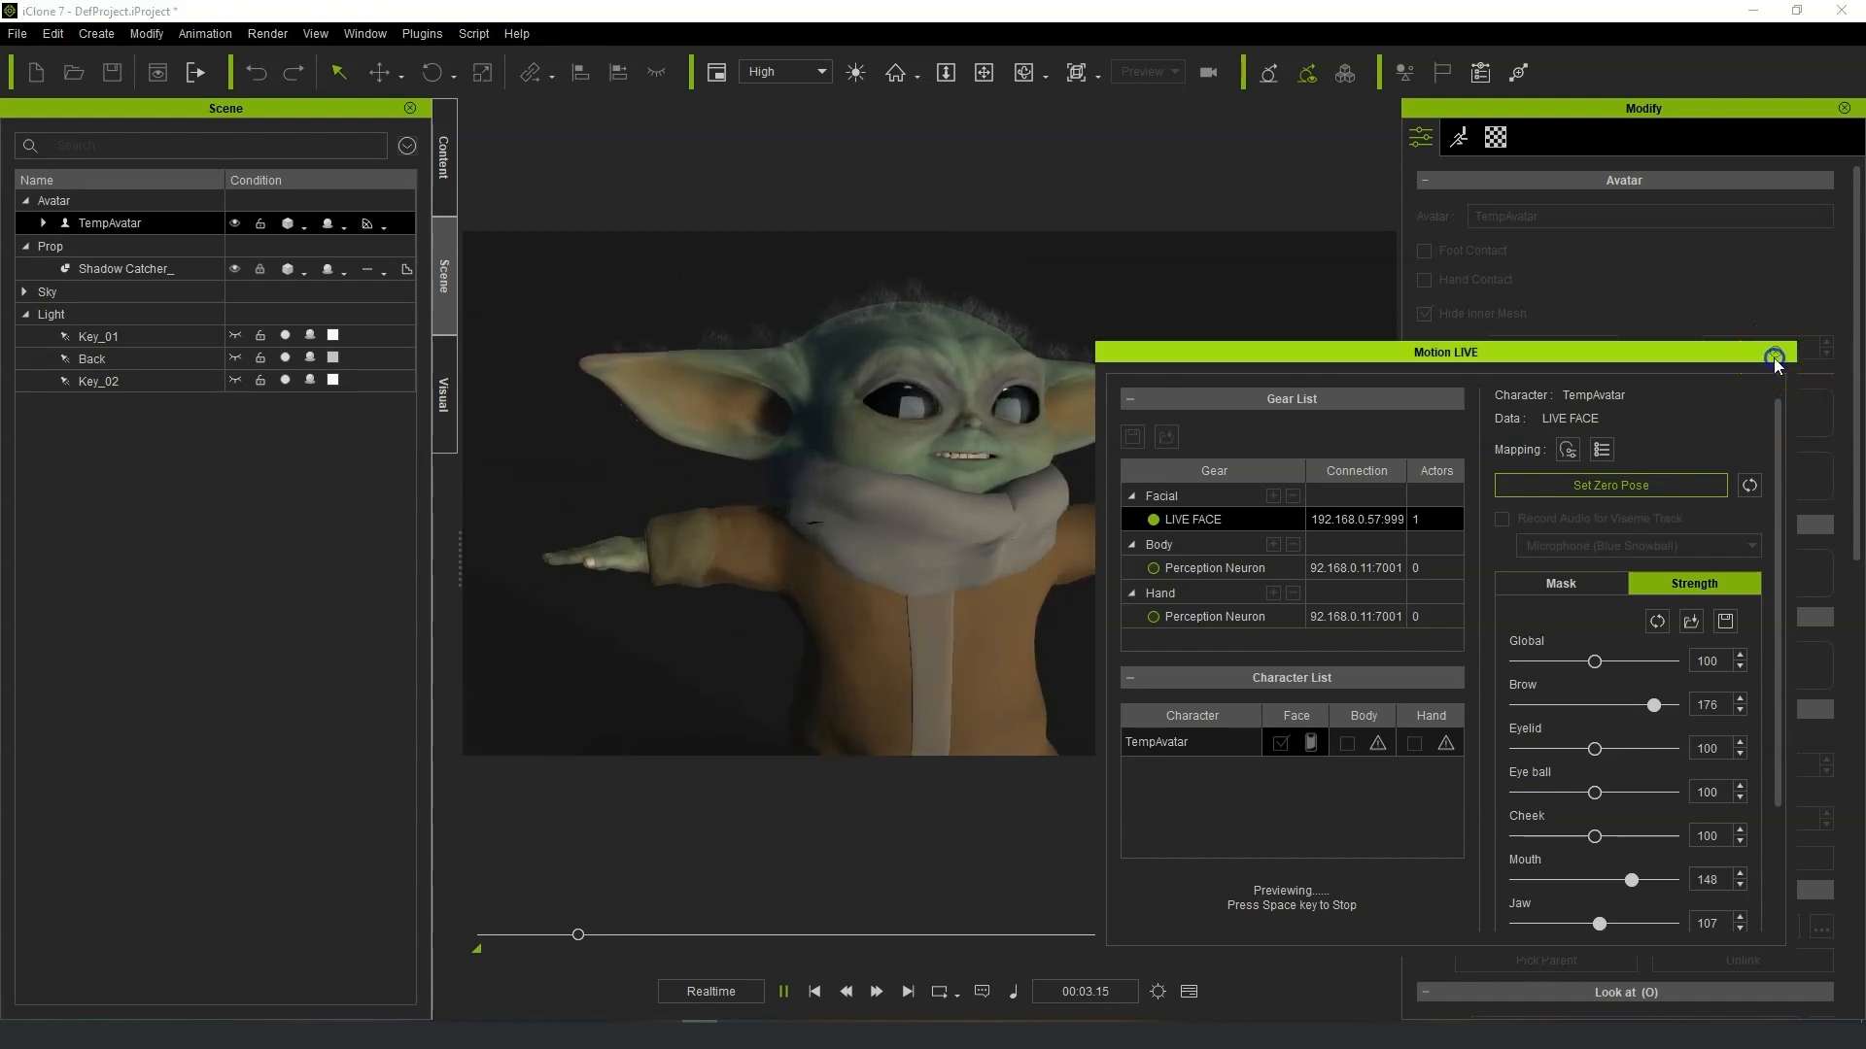
left_click(1030, 579)
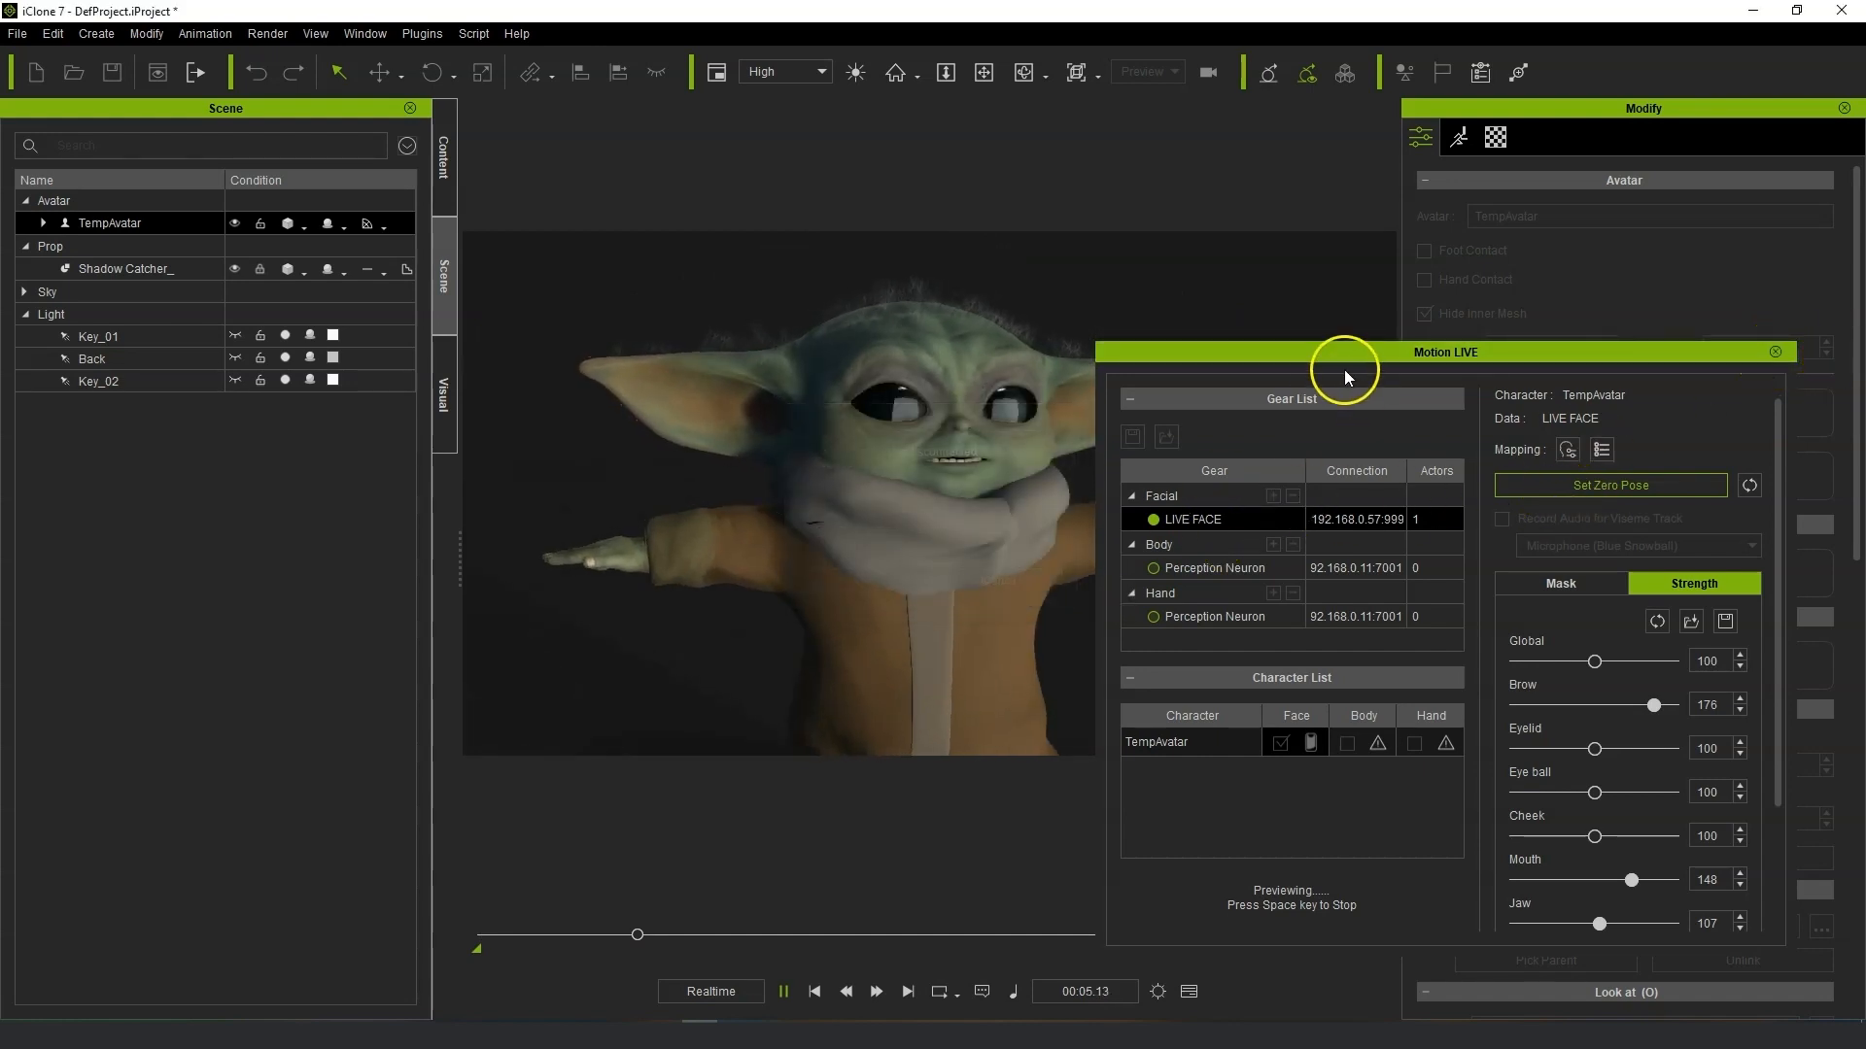
left_click_drag(1490, 357, 1865, 362)
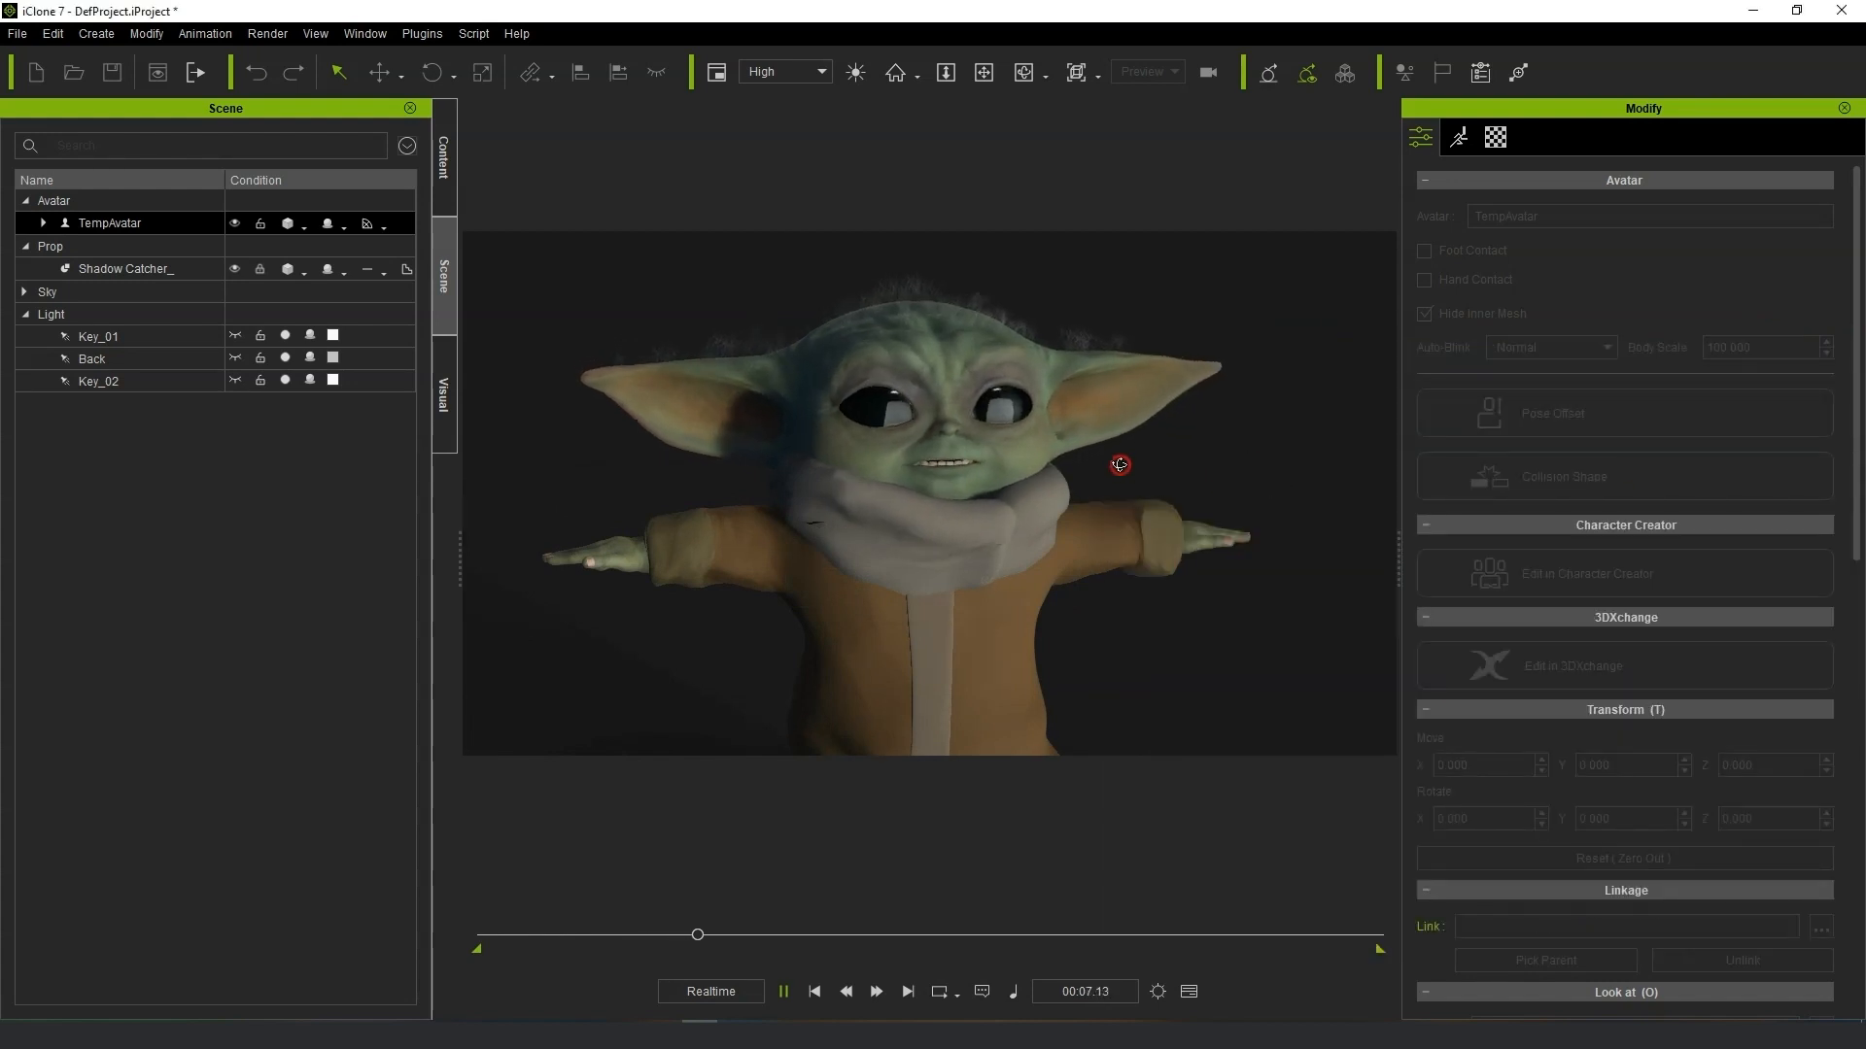
right_click_drag(1119, 465, 1087, 517)
middle_click_drag(1115, 479, 1117, 471)
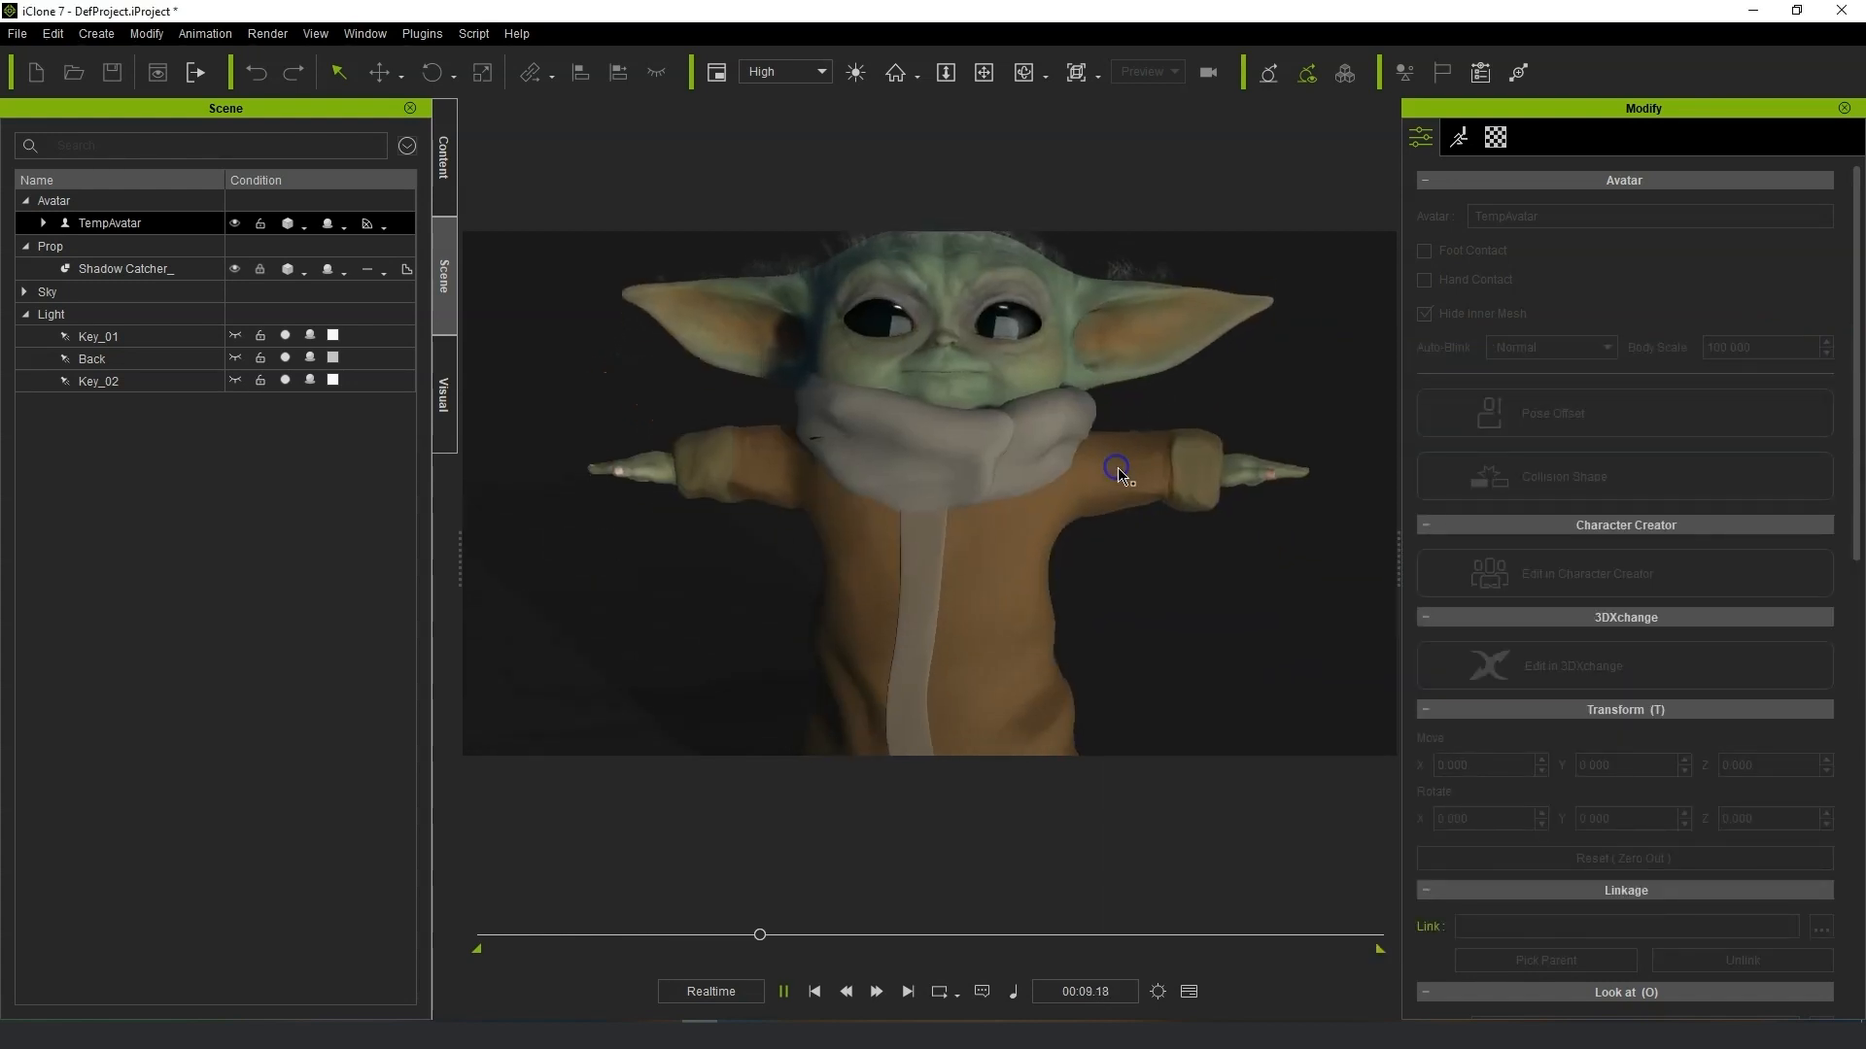
Examine the character's eyes, mouth and brows during live face capture from several closer and wider views.
scroll(1117, 470, "down", 4)
right_click_drag(1113, 474, 982, 485)
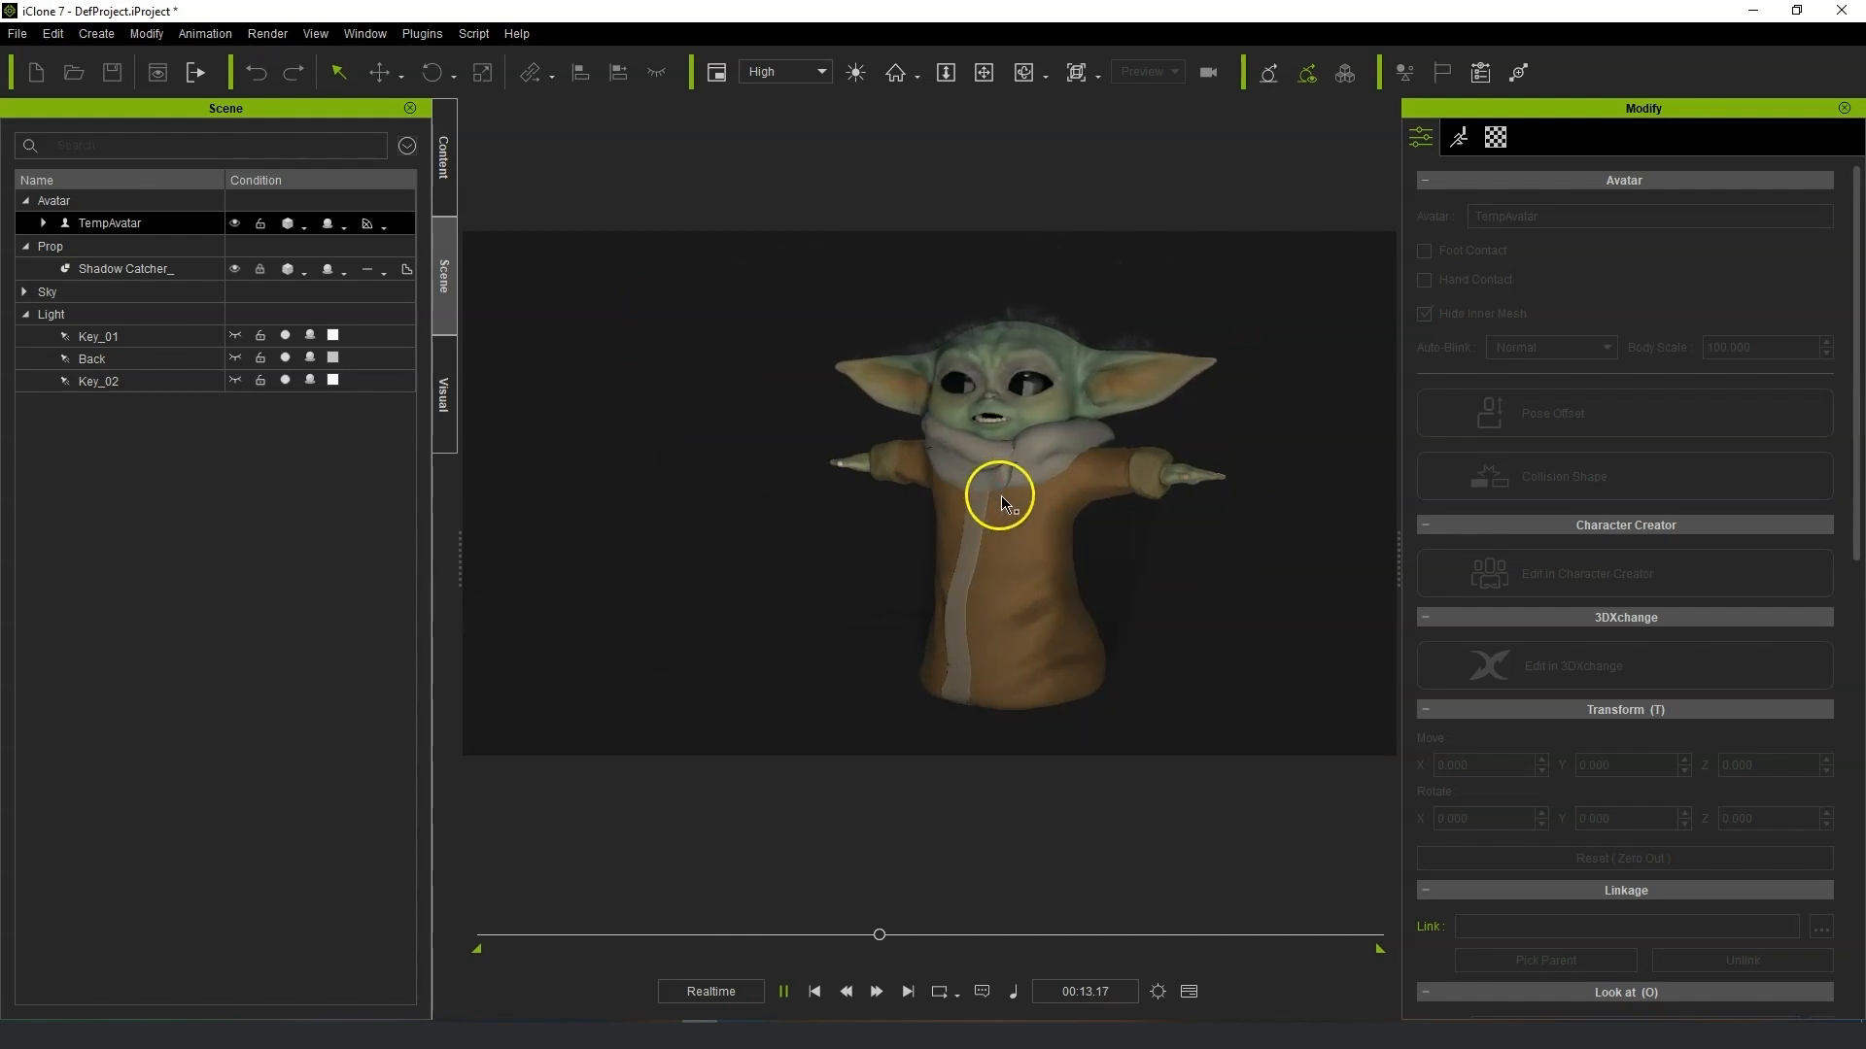
scroll(1002, 479, "up", 3)
right_click_drag(1204, 515, 1095, 539)
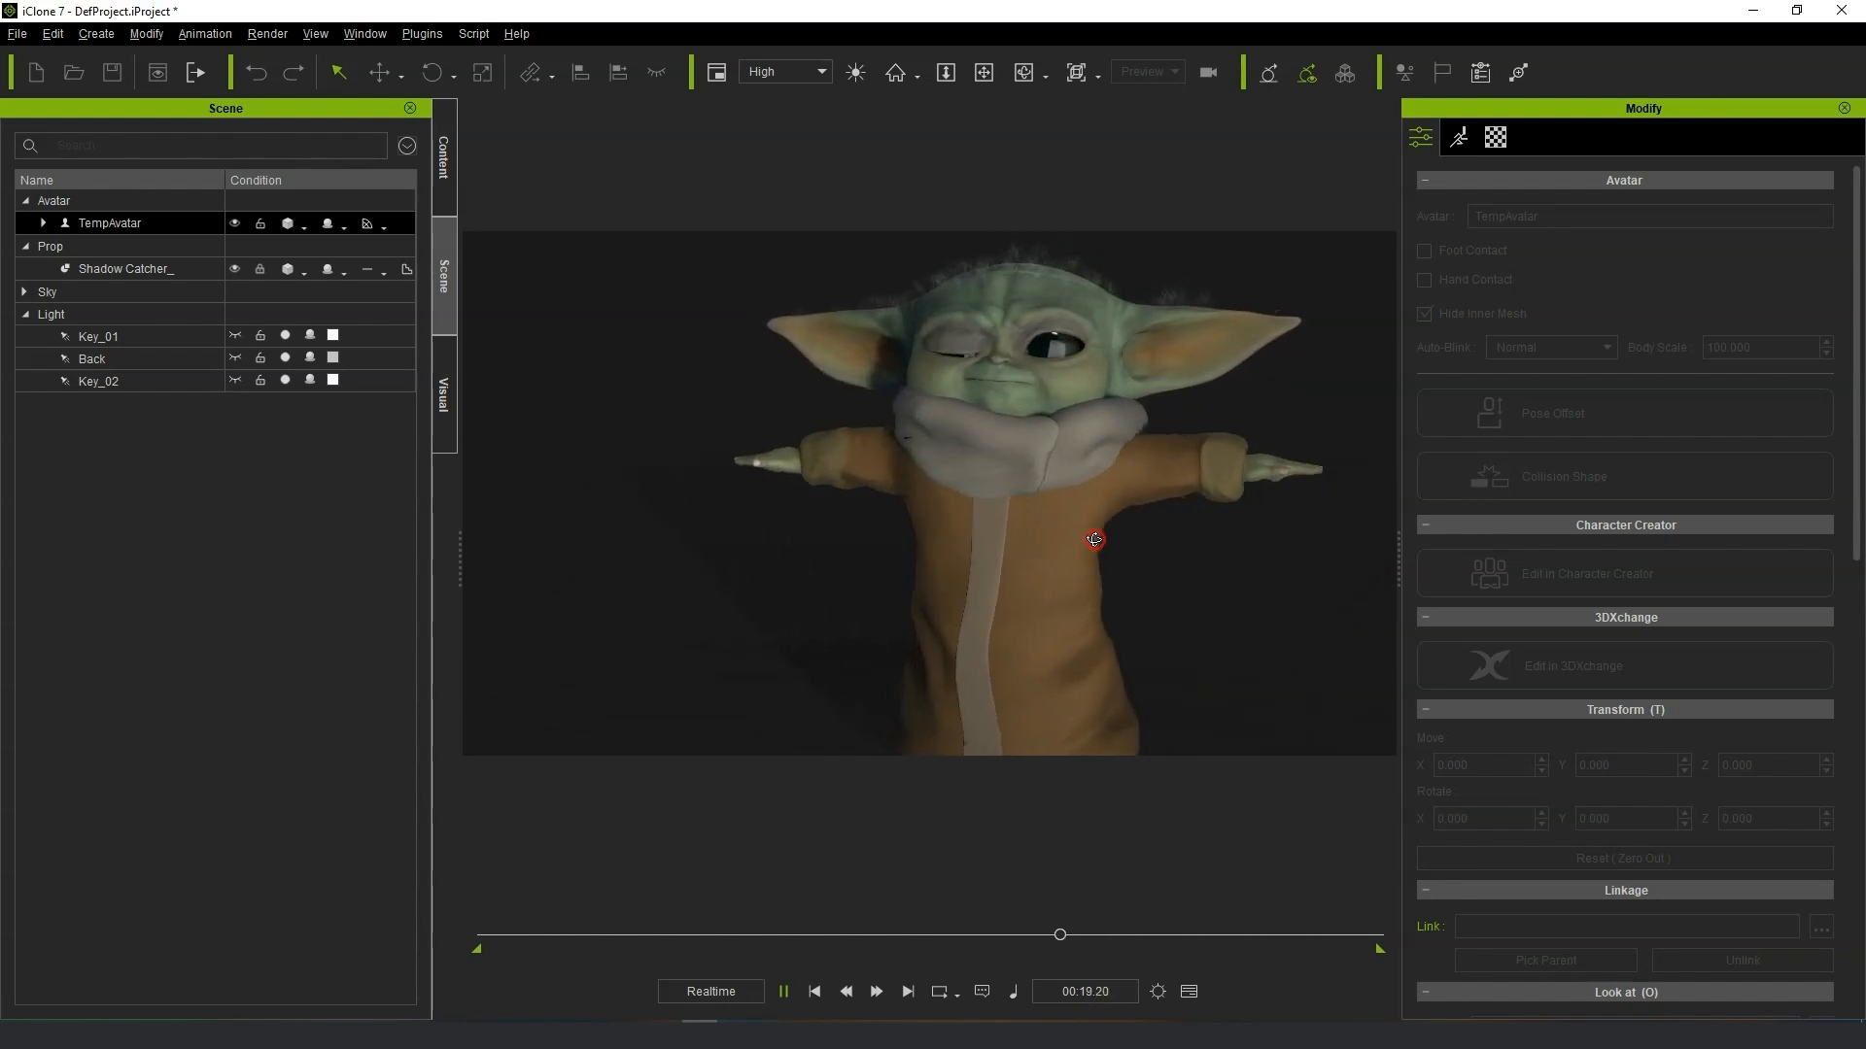
scroll(1096, 547, "down", 2)
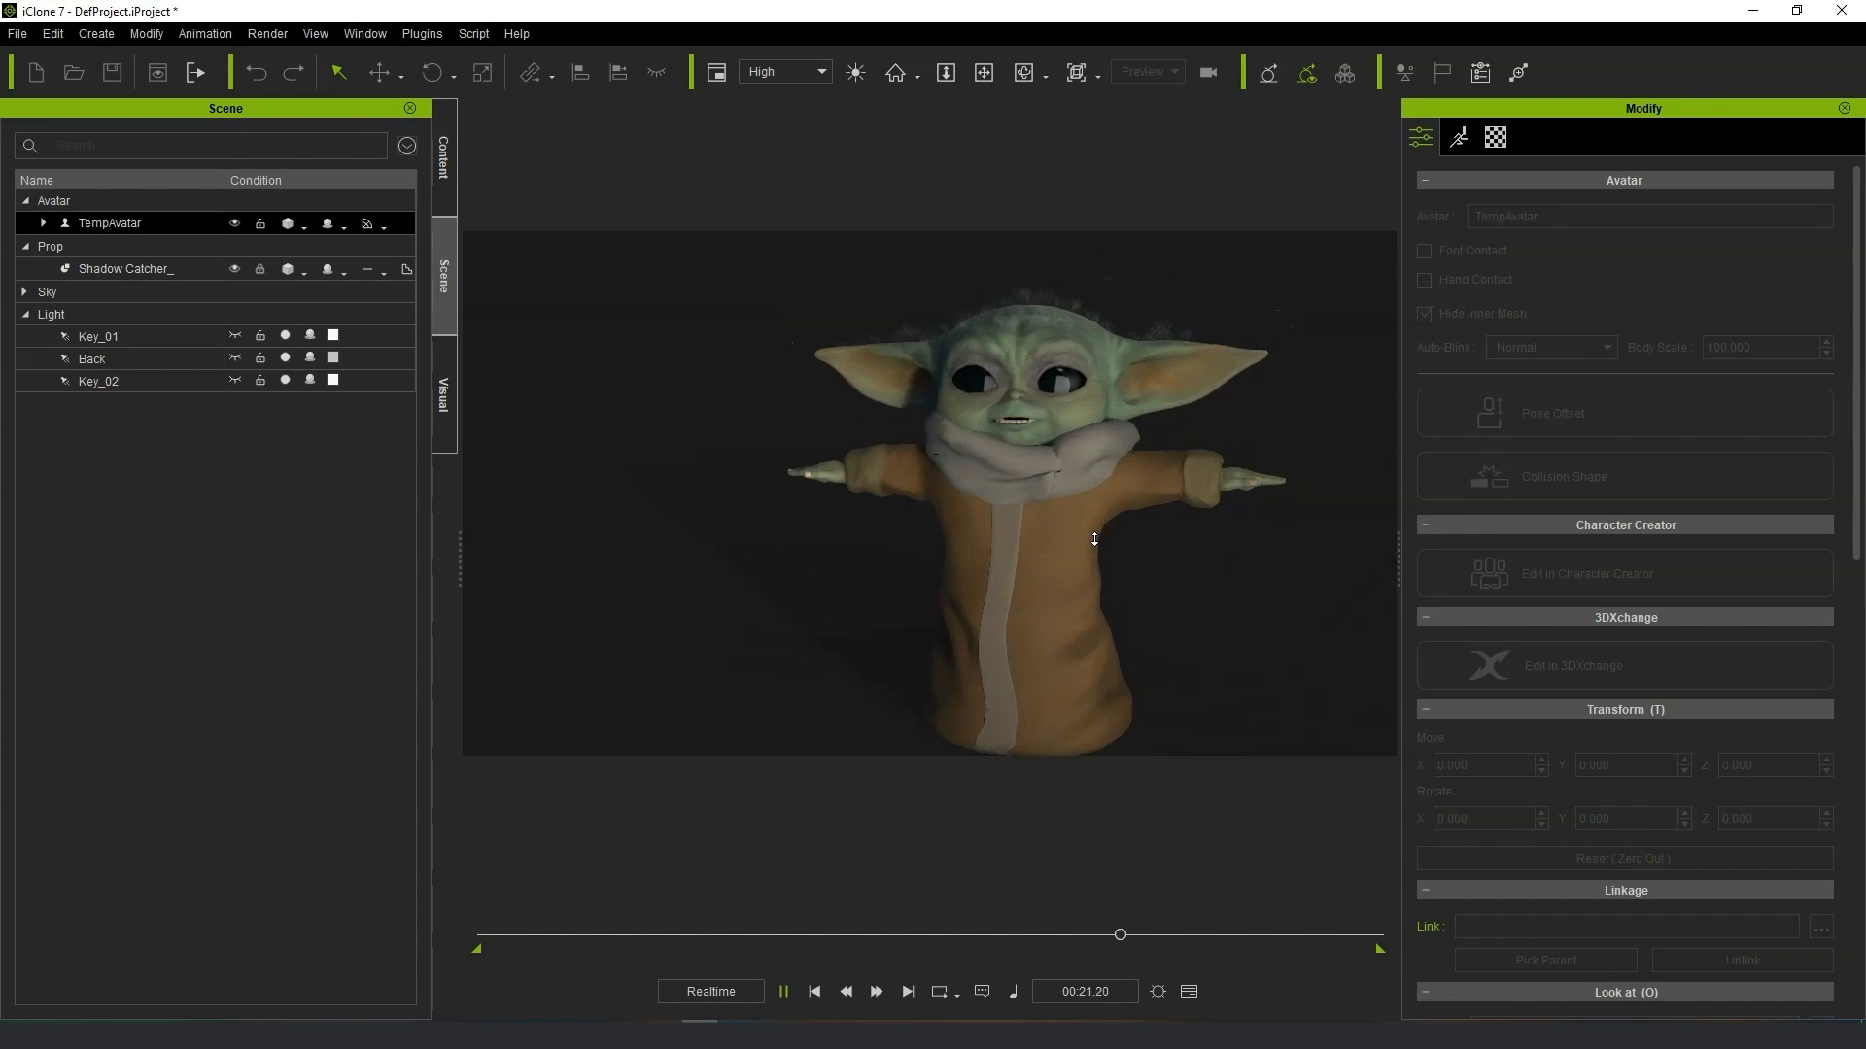
right_click_drag(1123, 544, 1069, 536)
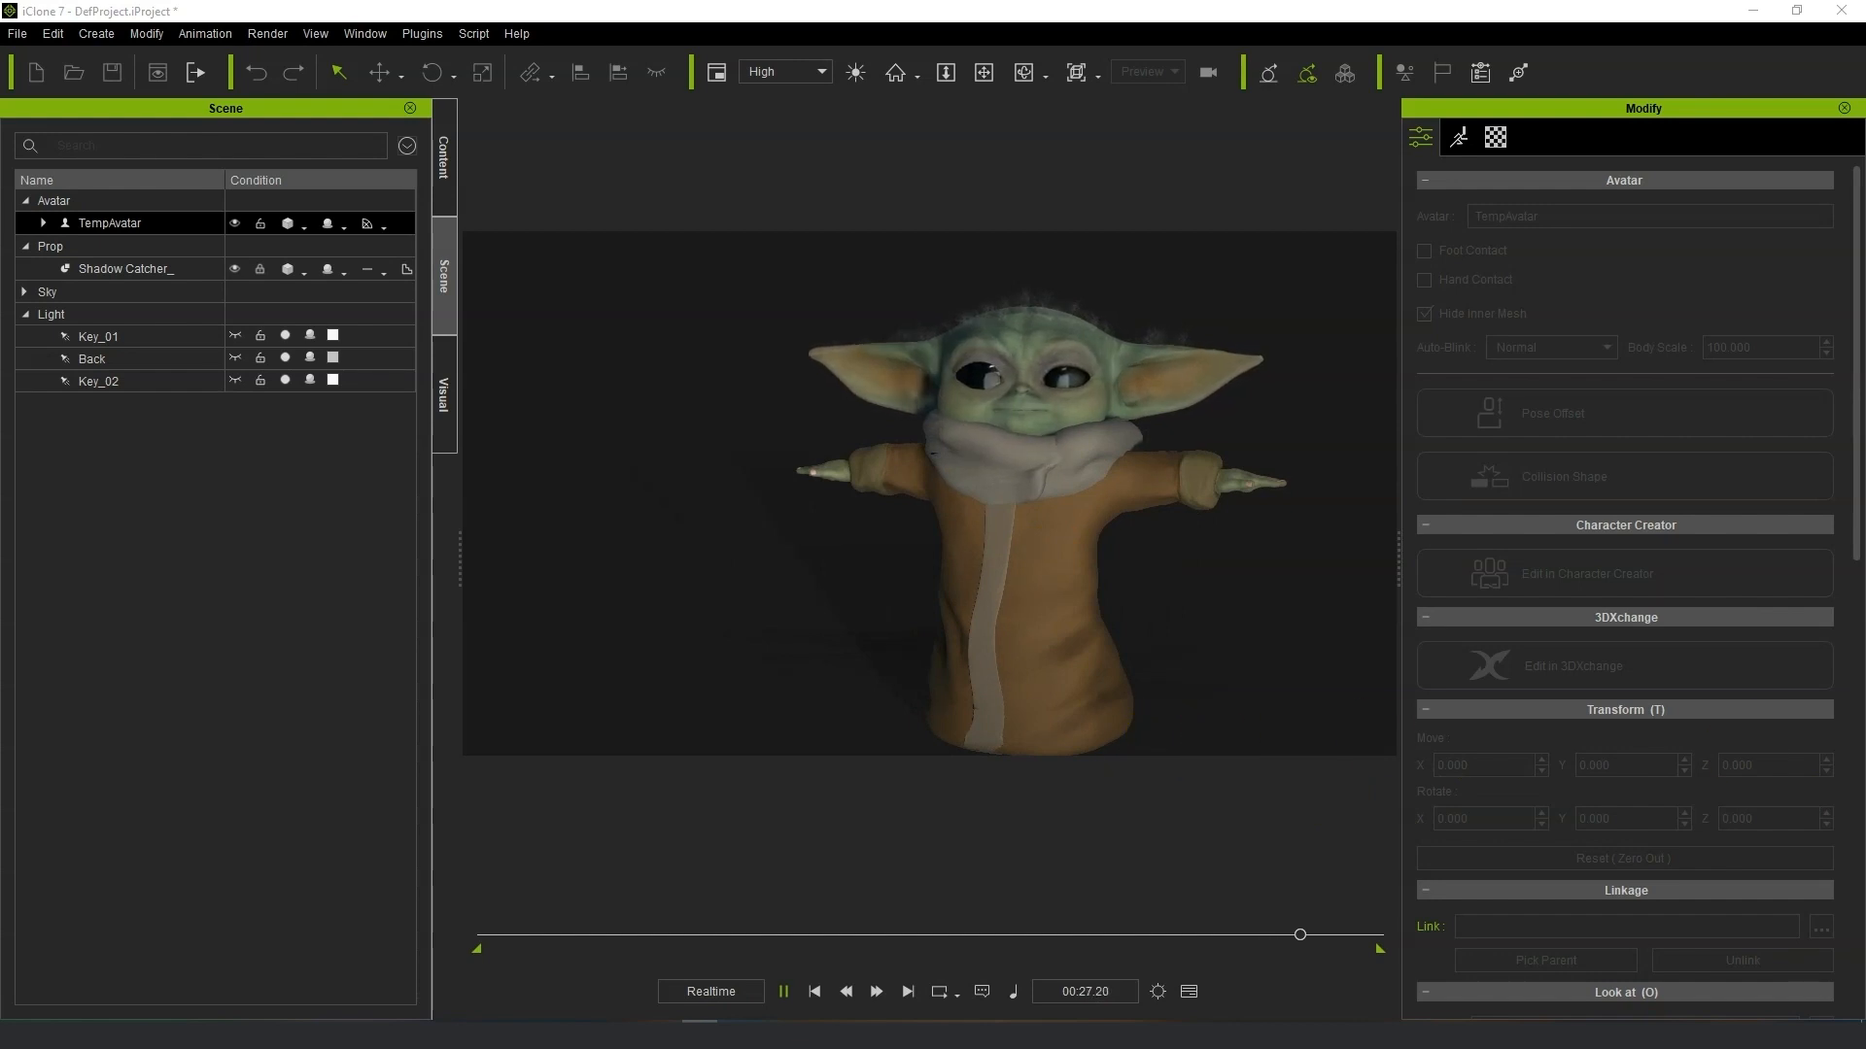
right_click_drag(952, 574, 1220, 556)
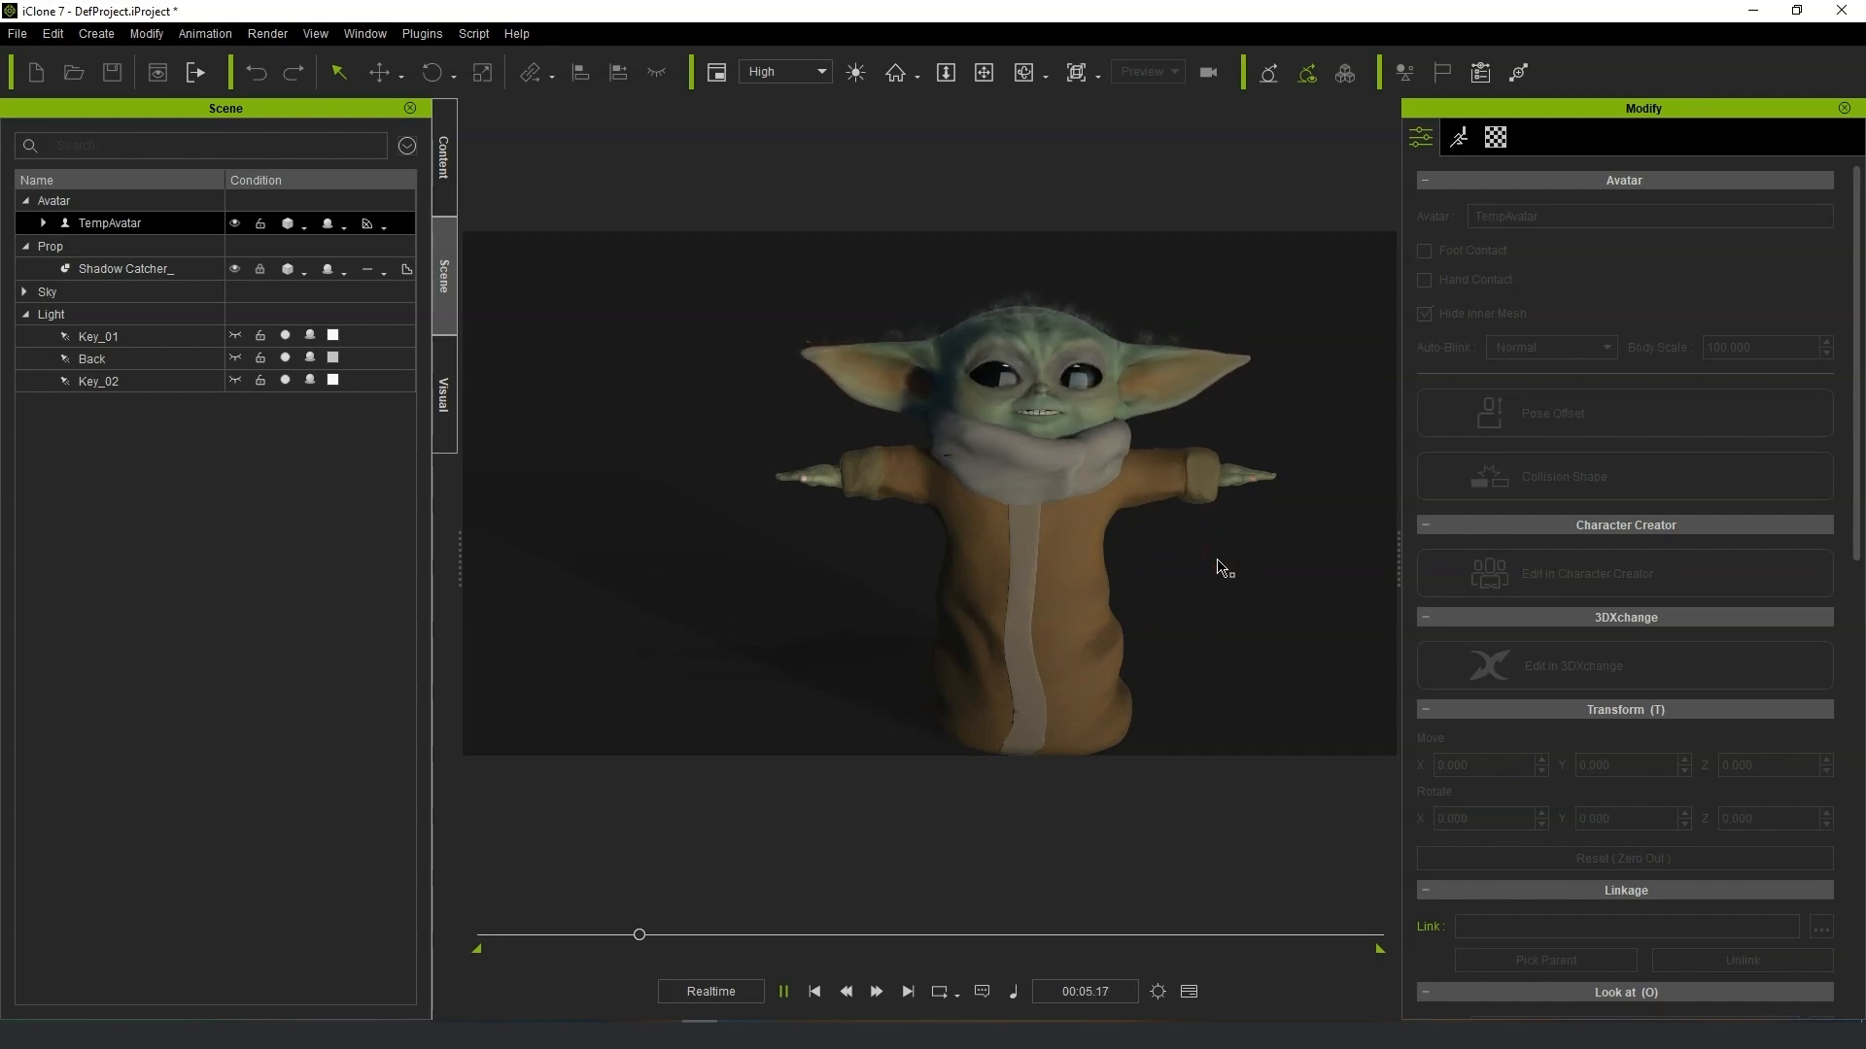
right_click_drag(1033, 566, 978, 587)
middle_click_drag(1055, 644, 1020, 550)
middle_click_drag(1111, 492, 1095, 587)
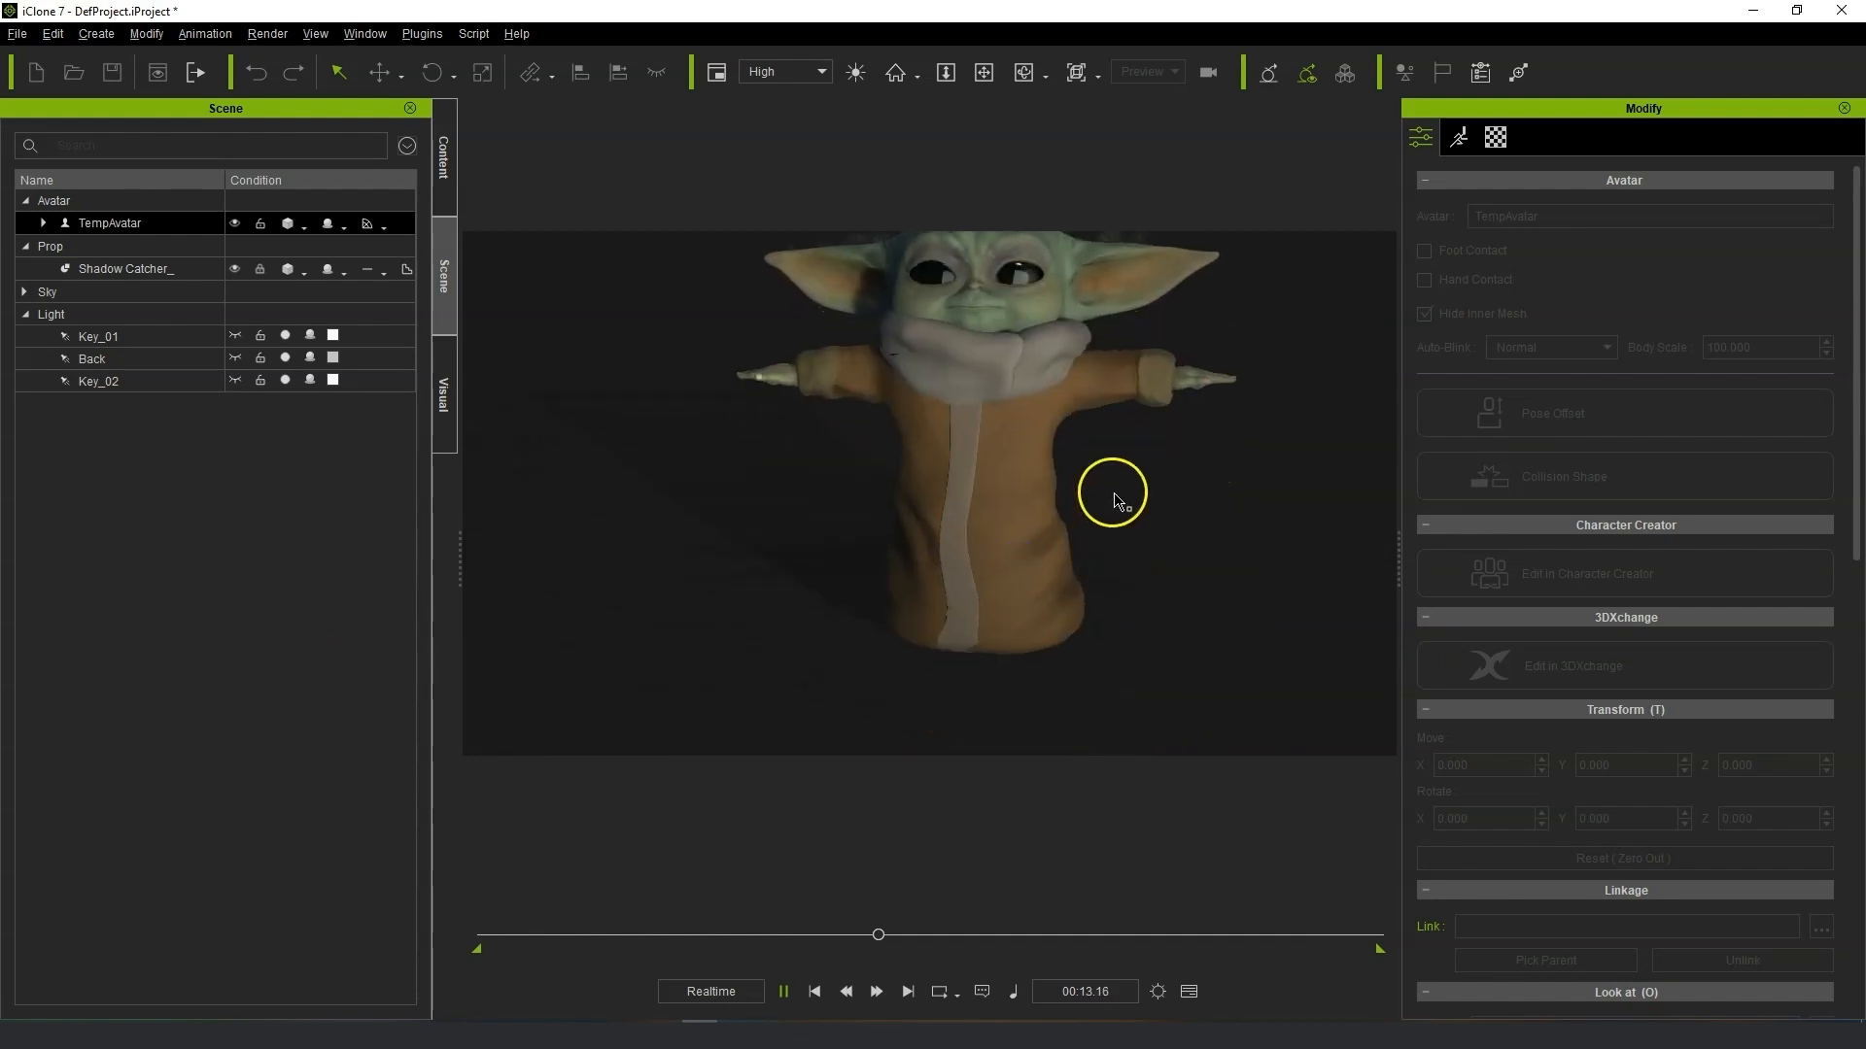
right_click_drag(1052, 546, 829, 521)
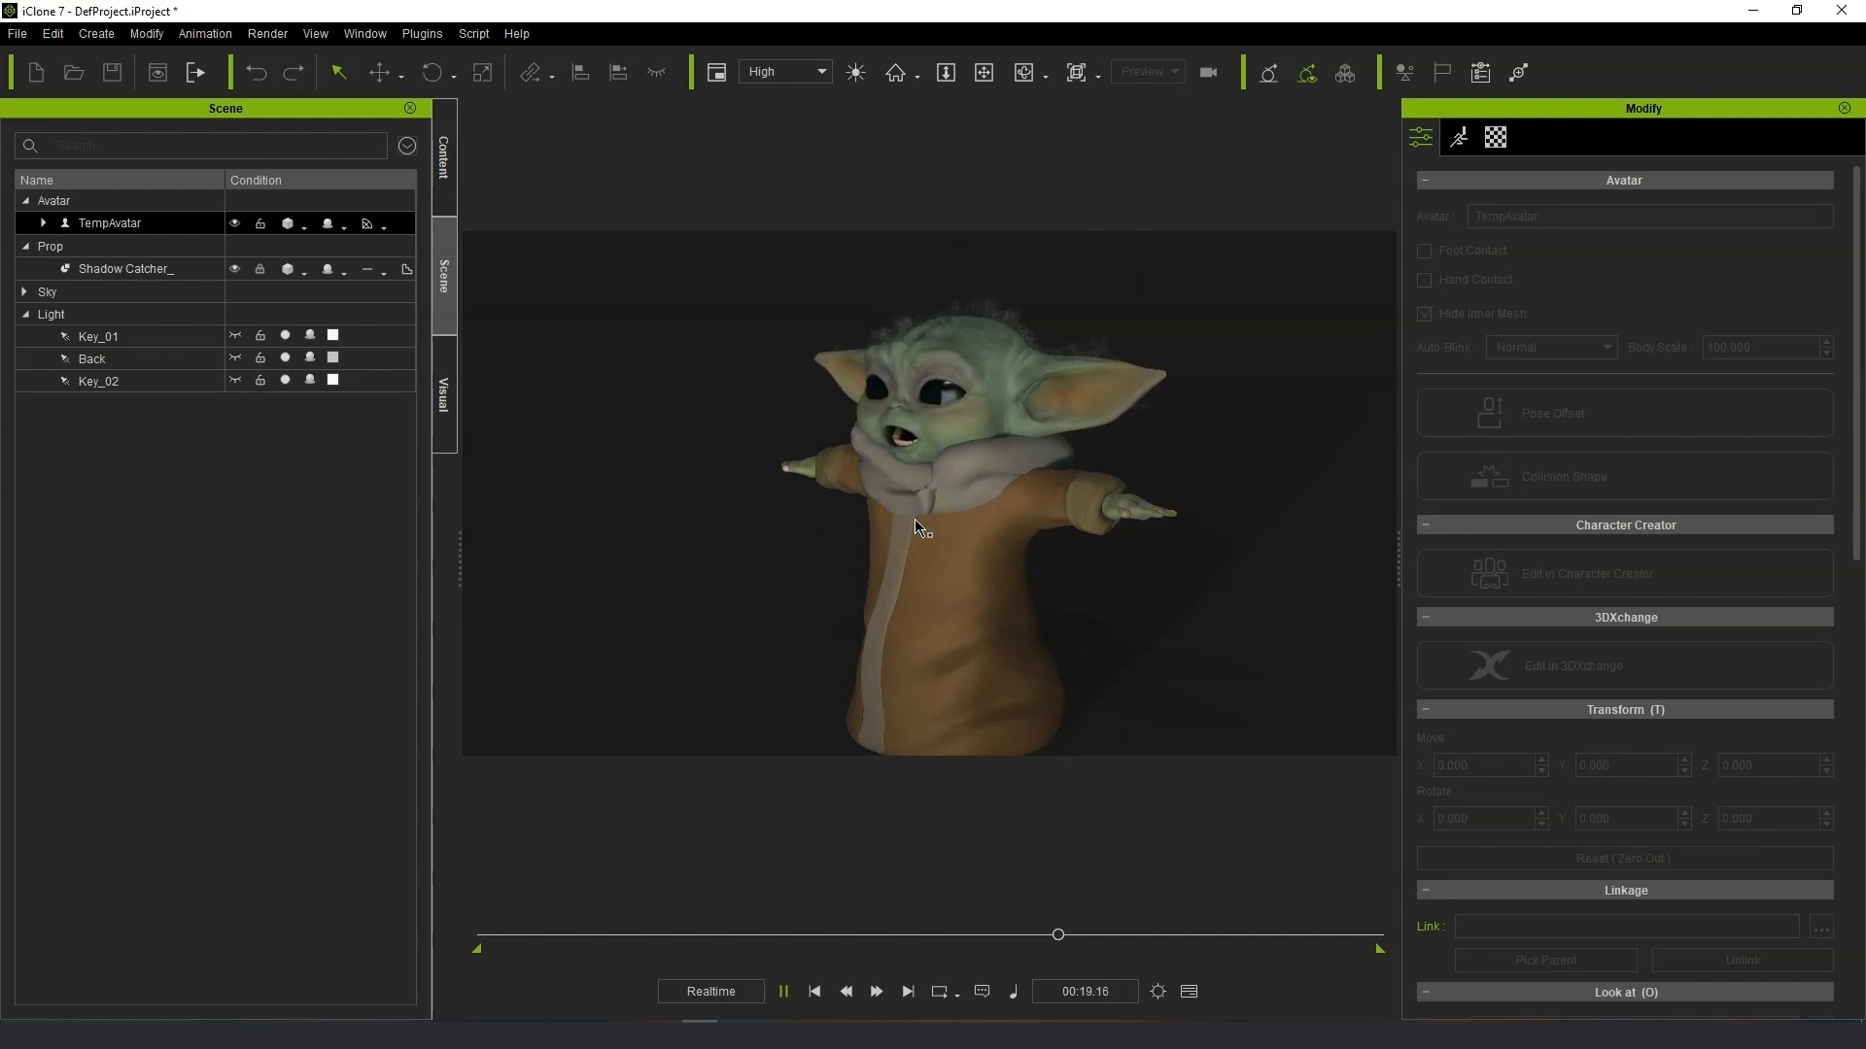
left_click(880, 490)
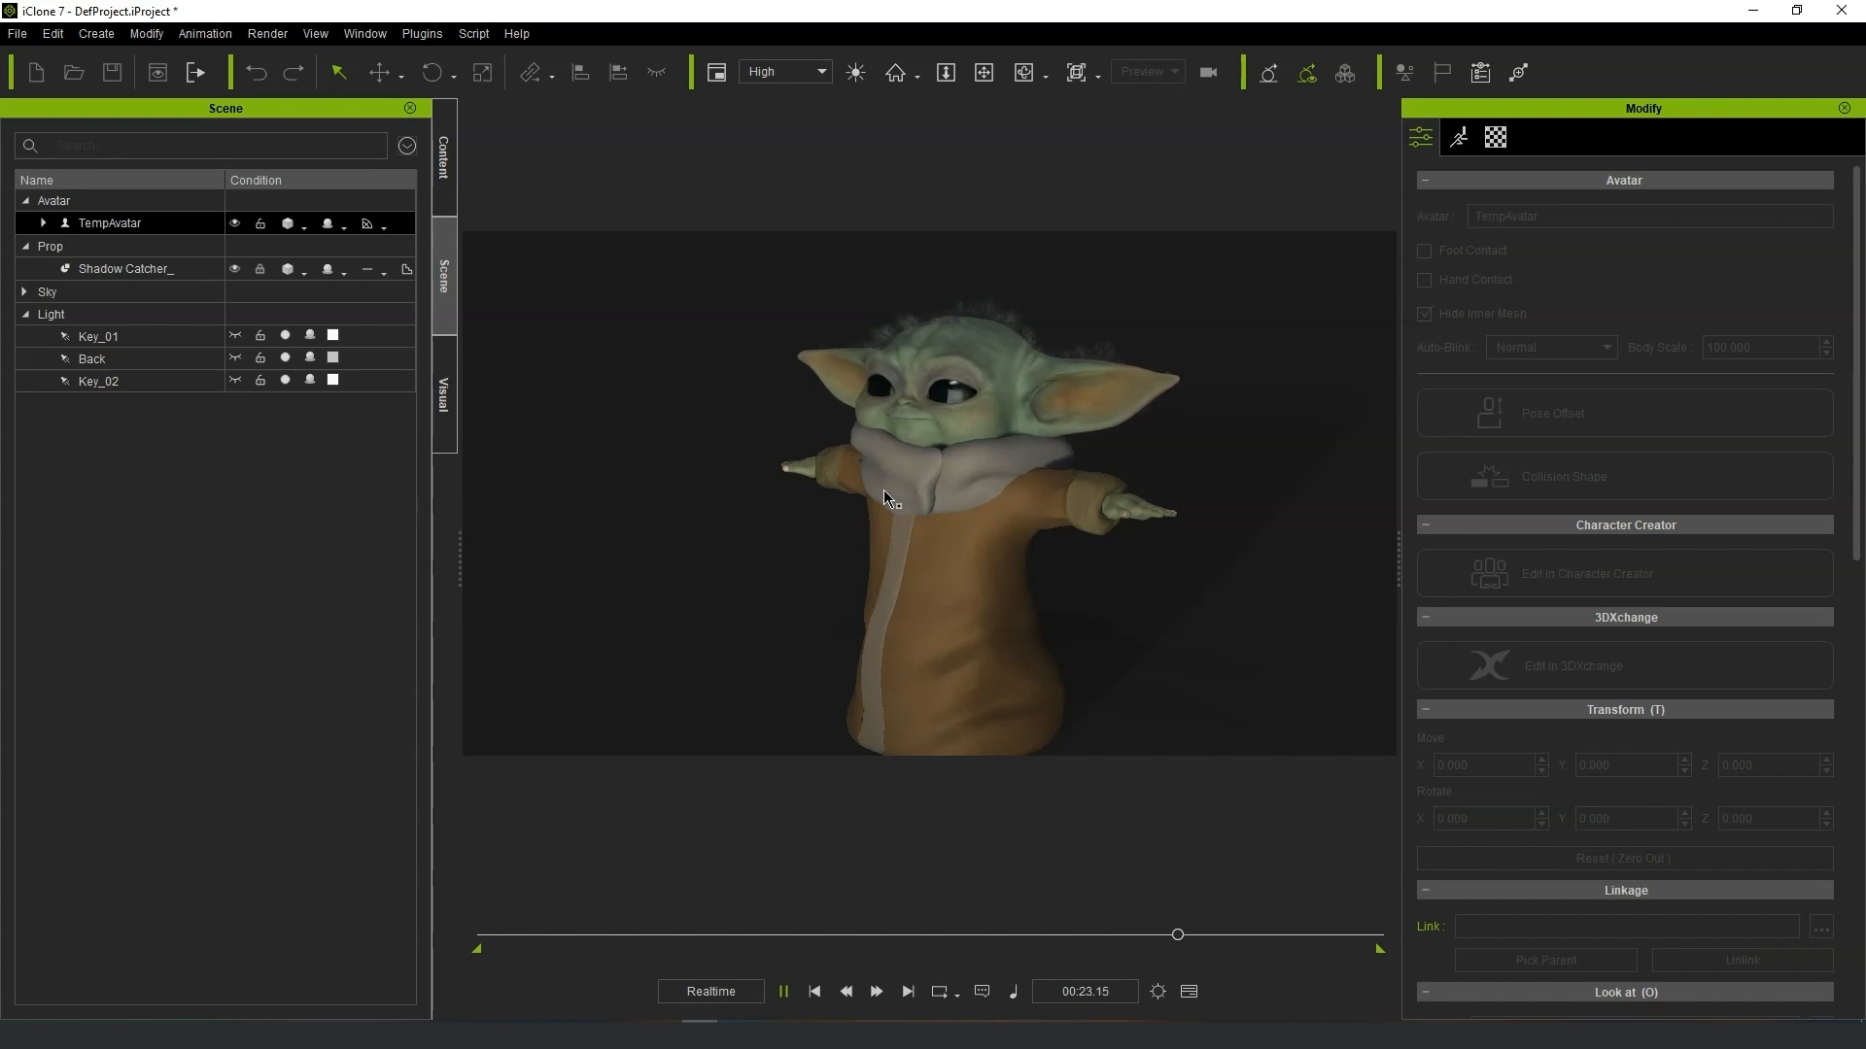
right_click_drag(884, 497, 1082, 501)
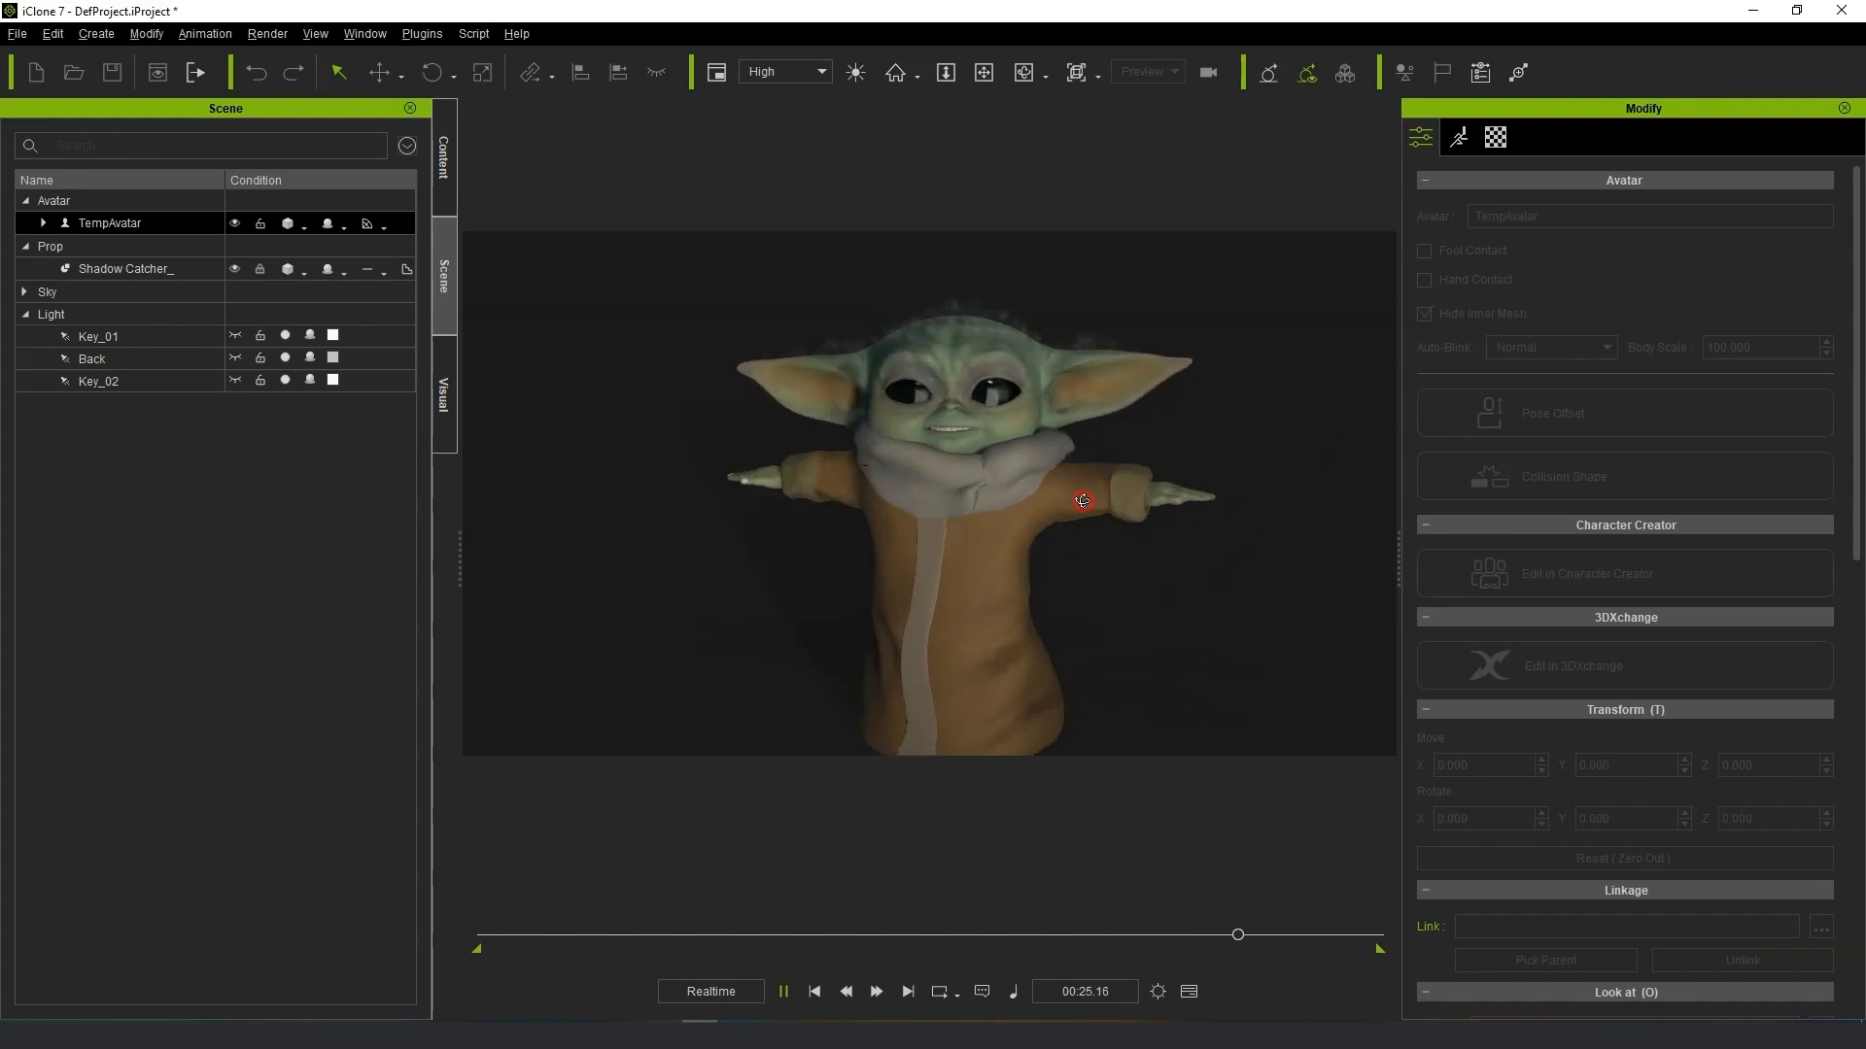
middle_click_drag(1074, 454, 1107, 426)
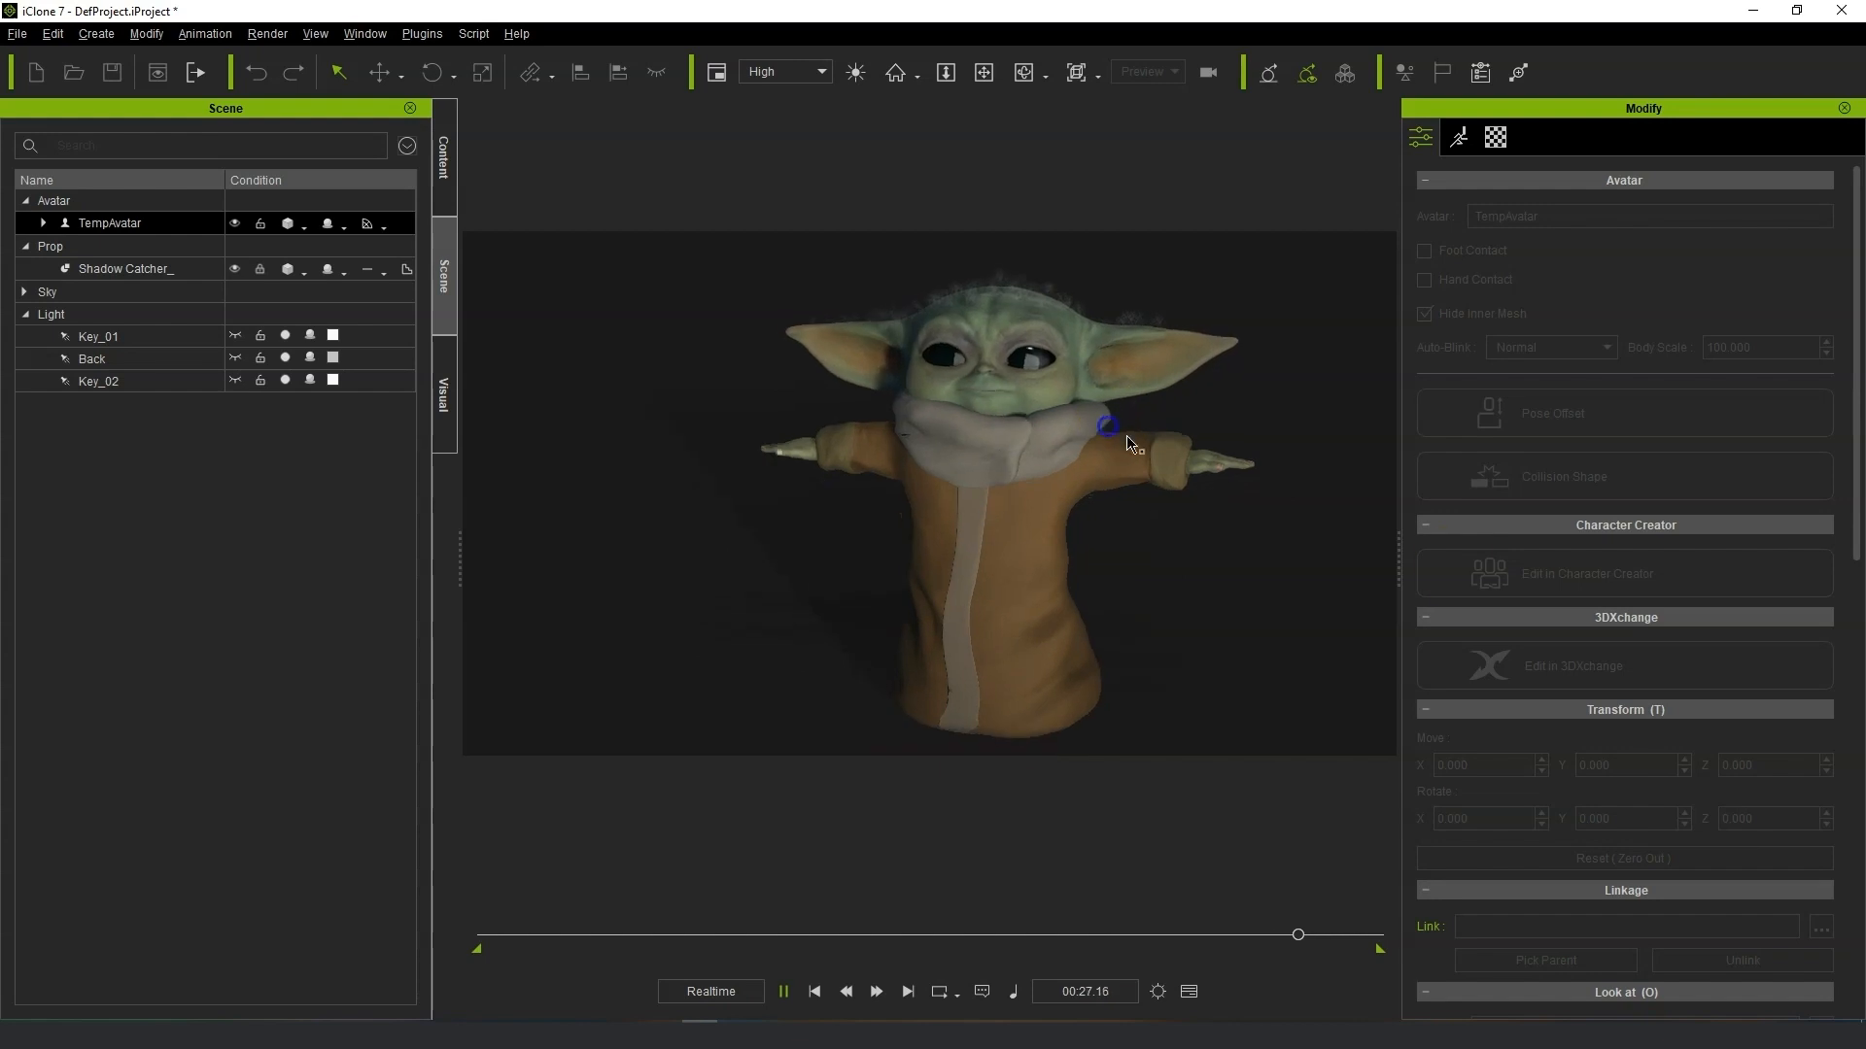
Open Edit Motion Layer and pull the character's hands down from the T-pose to rest at its sides.
left_click(1269, 381)
left_click(1461, 138)
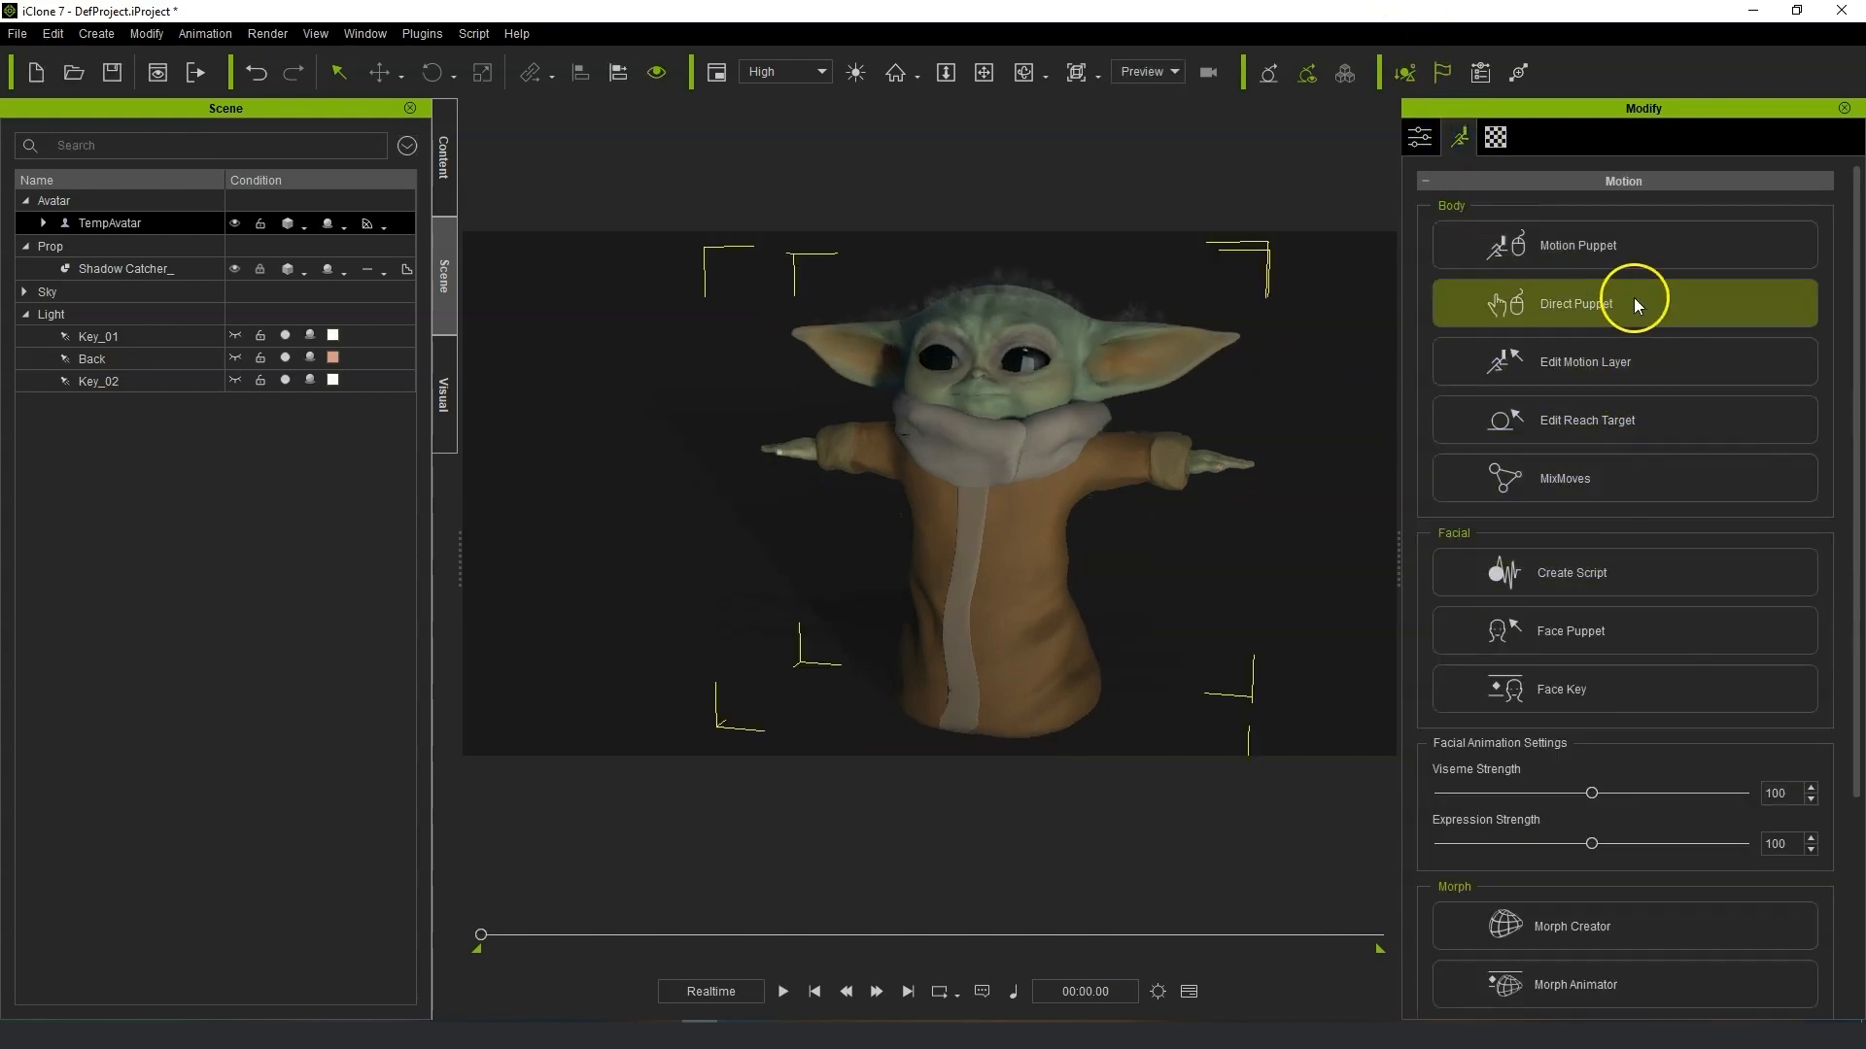
left_click(1646, 367)
left_click(1048, 480)
left_click_drag(1241, 433, 1194, 503)
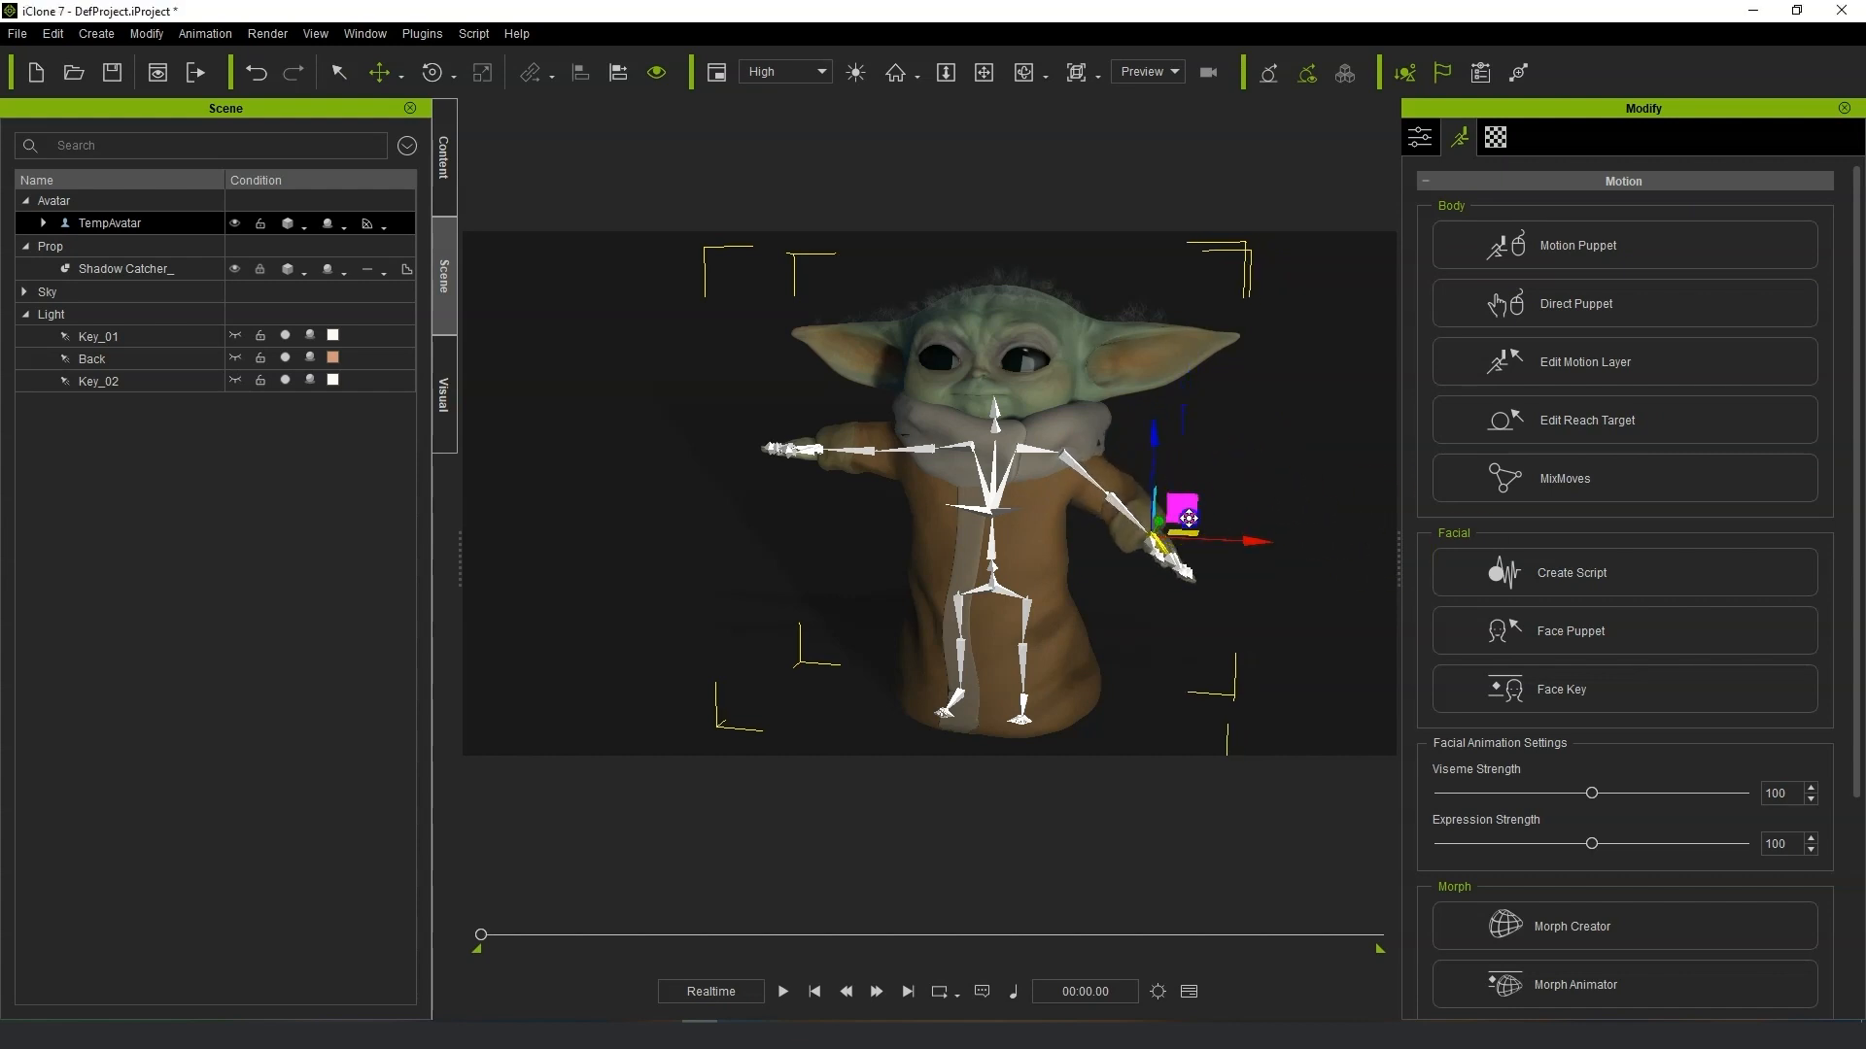
left_click_drag(1183, 518, 1140, 538)
scroll(1168, 633, "up", 5)
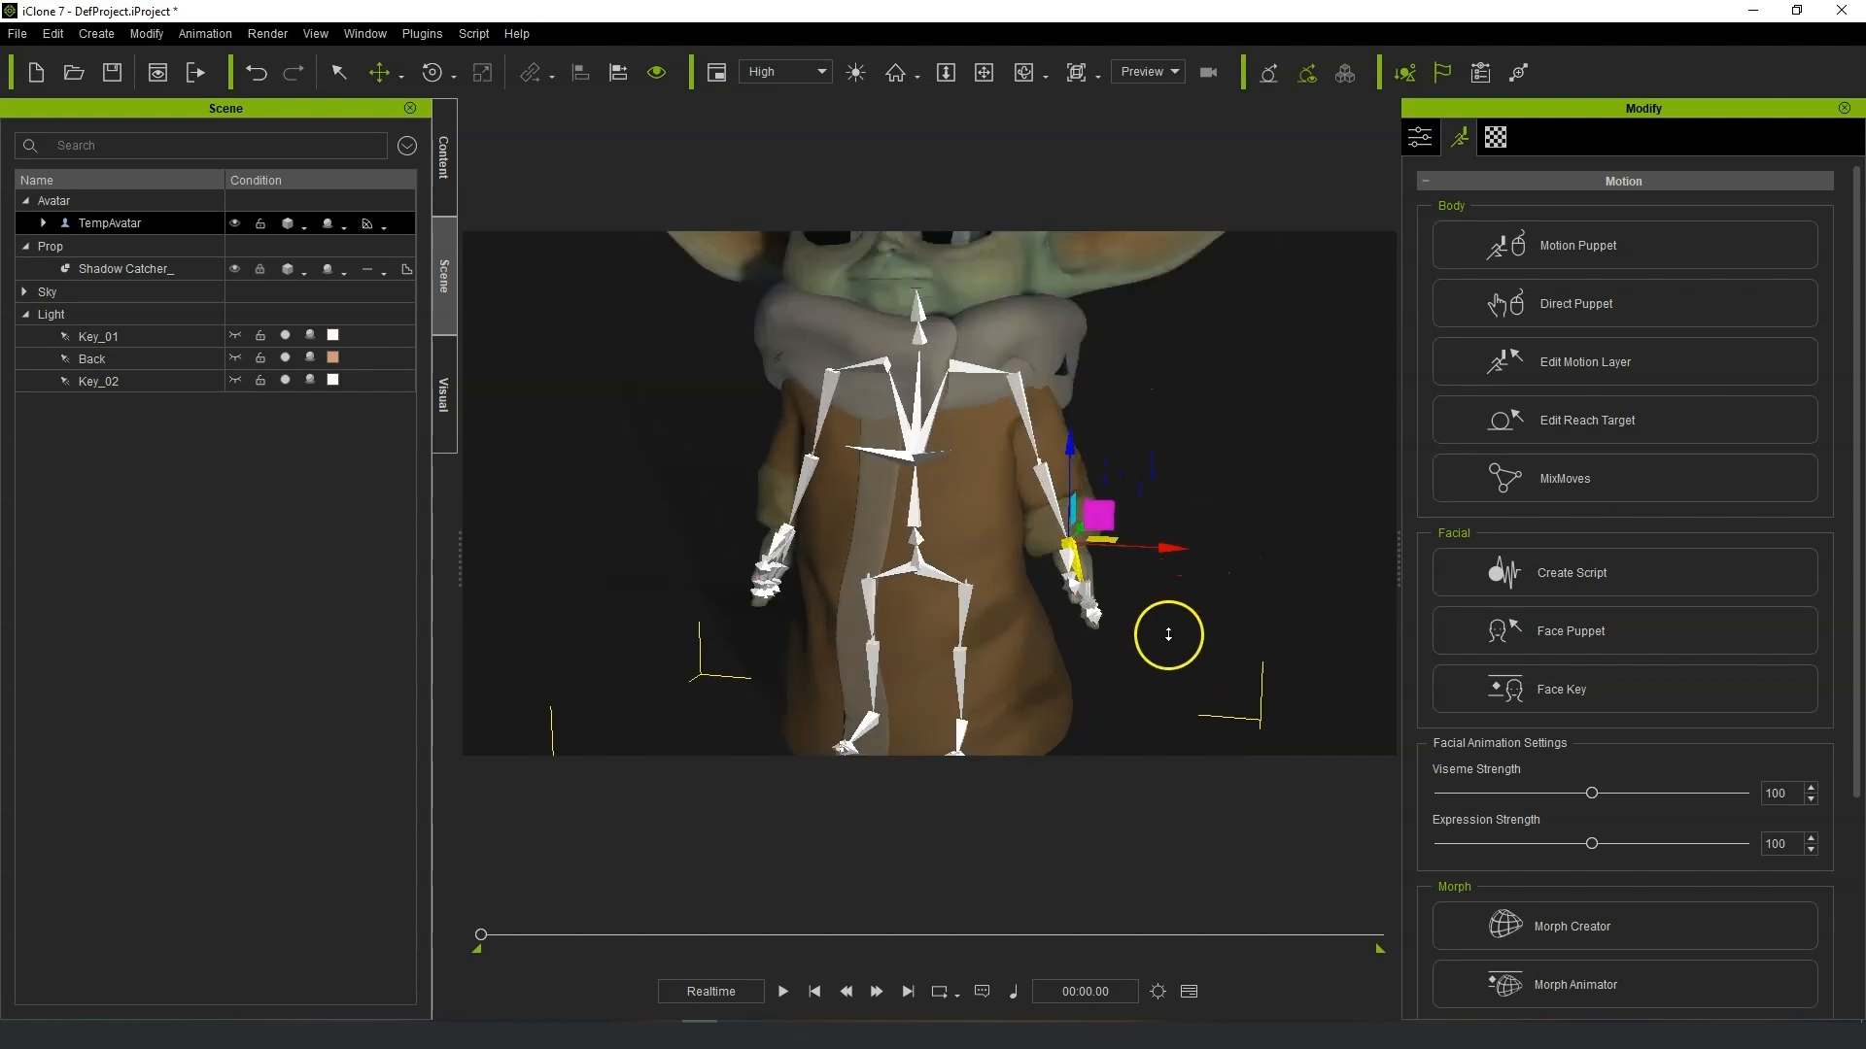
left_click_drag(1138, 522, 1124, 522)
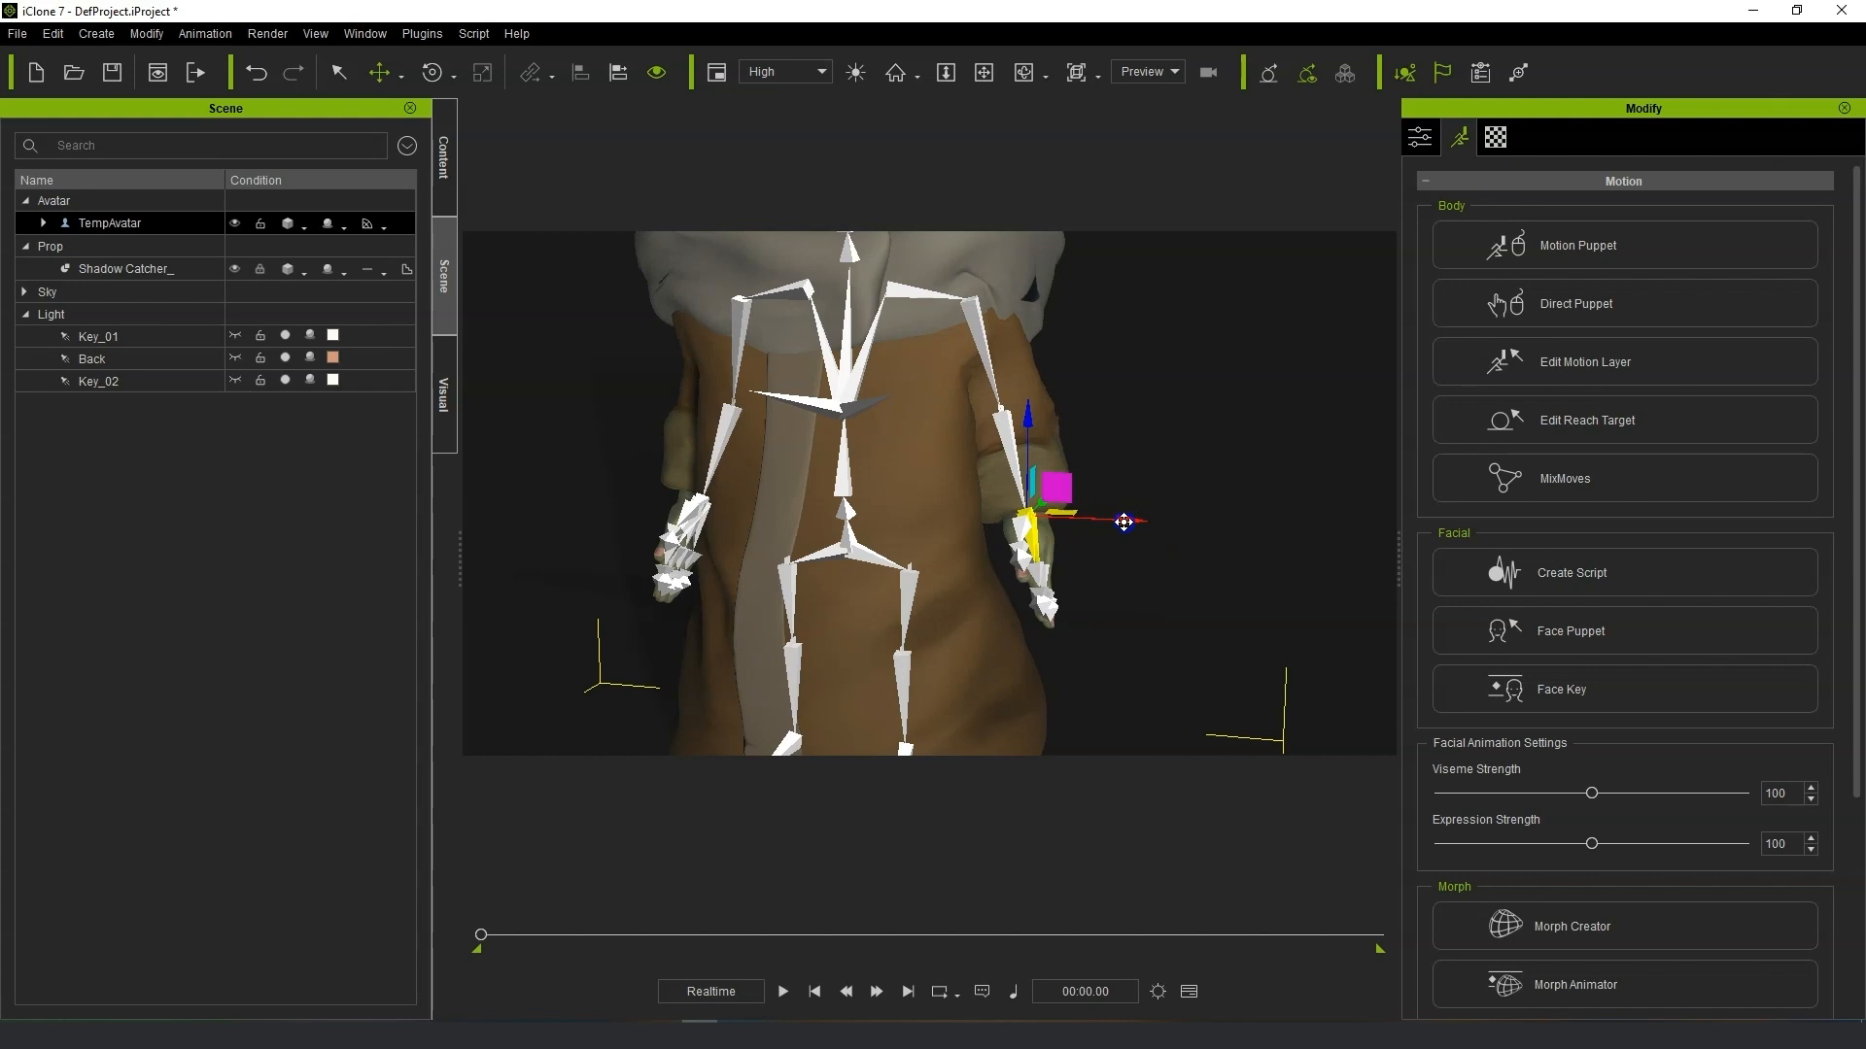
right_click_drag(965, 583, 994, 572)
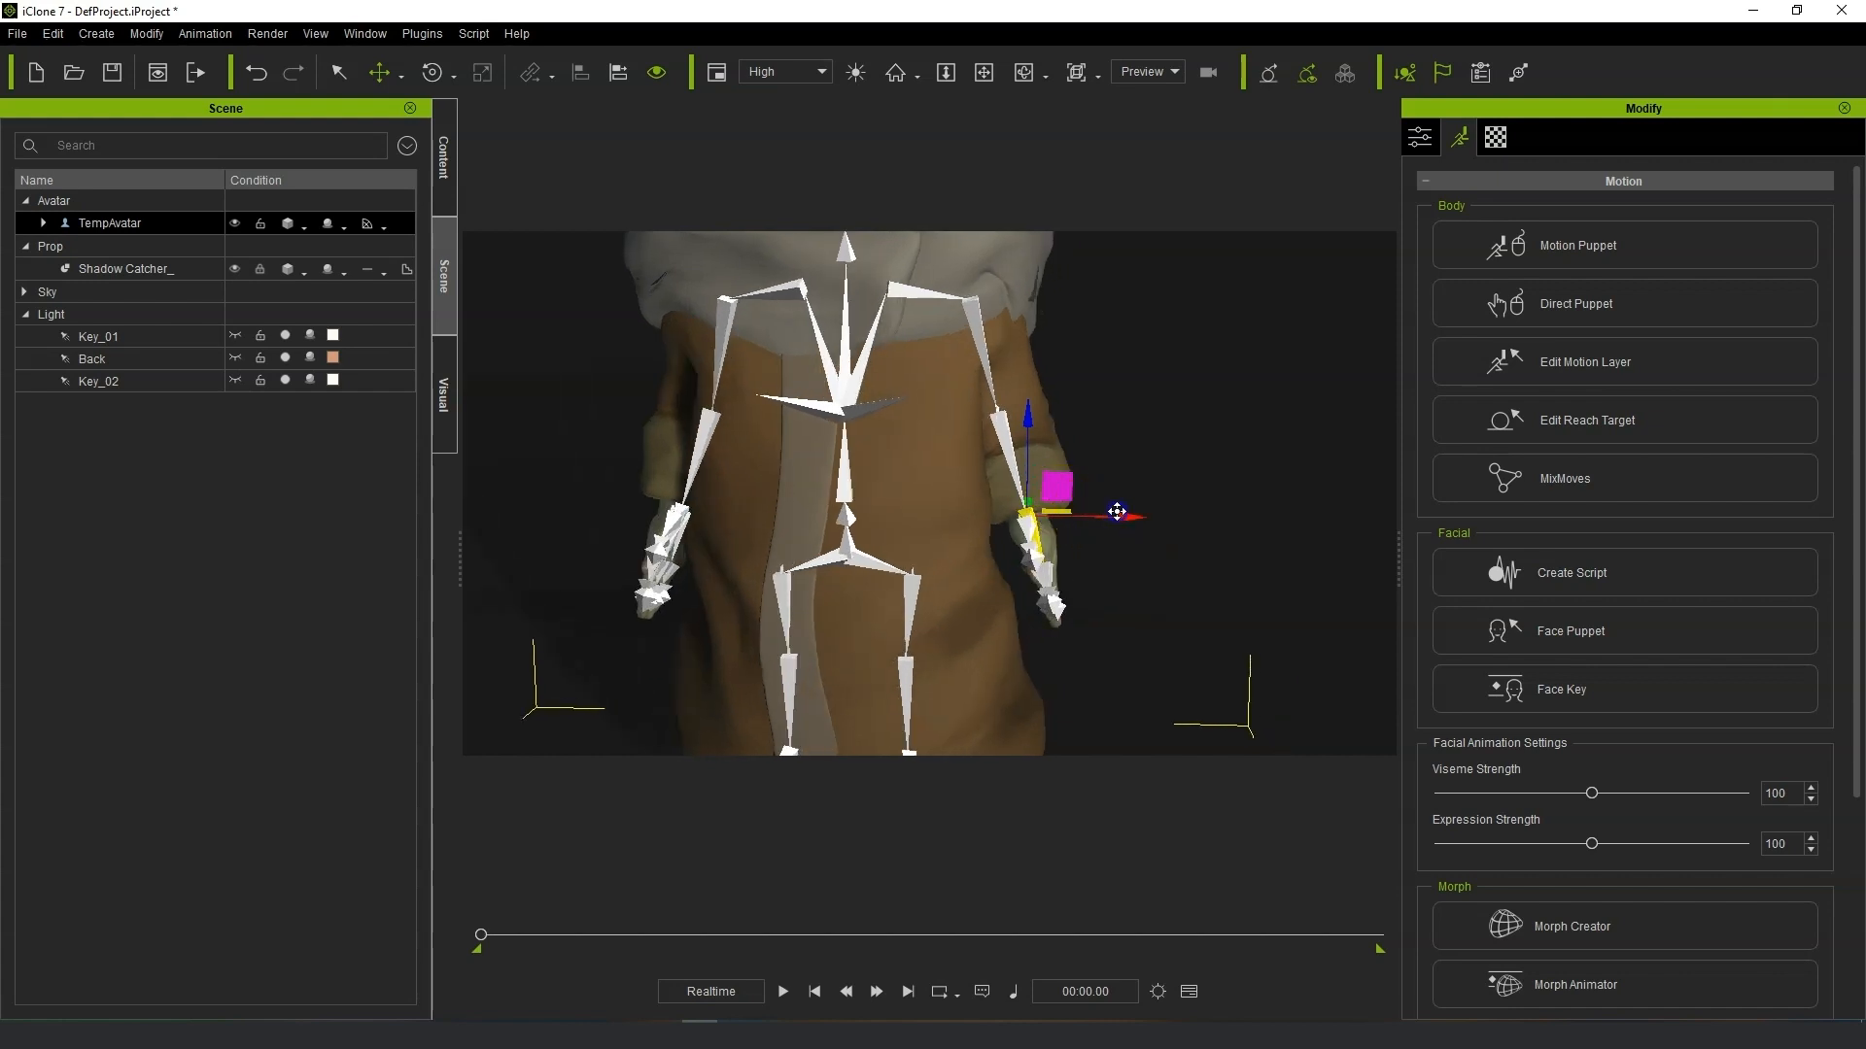
left_click_drag(1126, 520, 1137, 520)
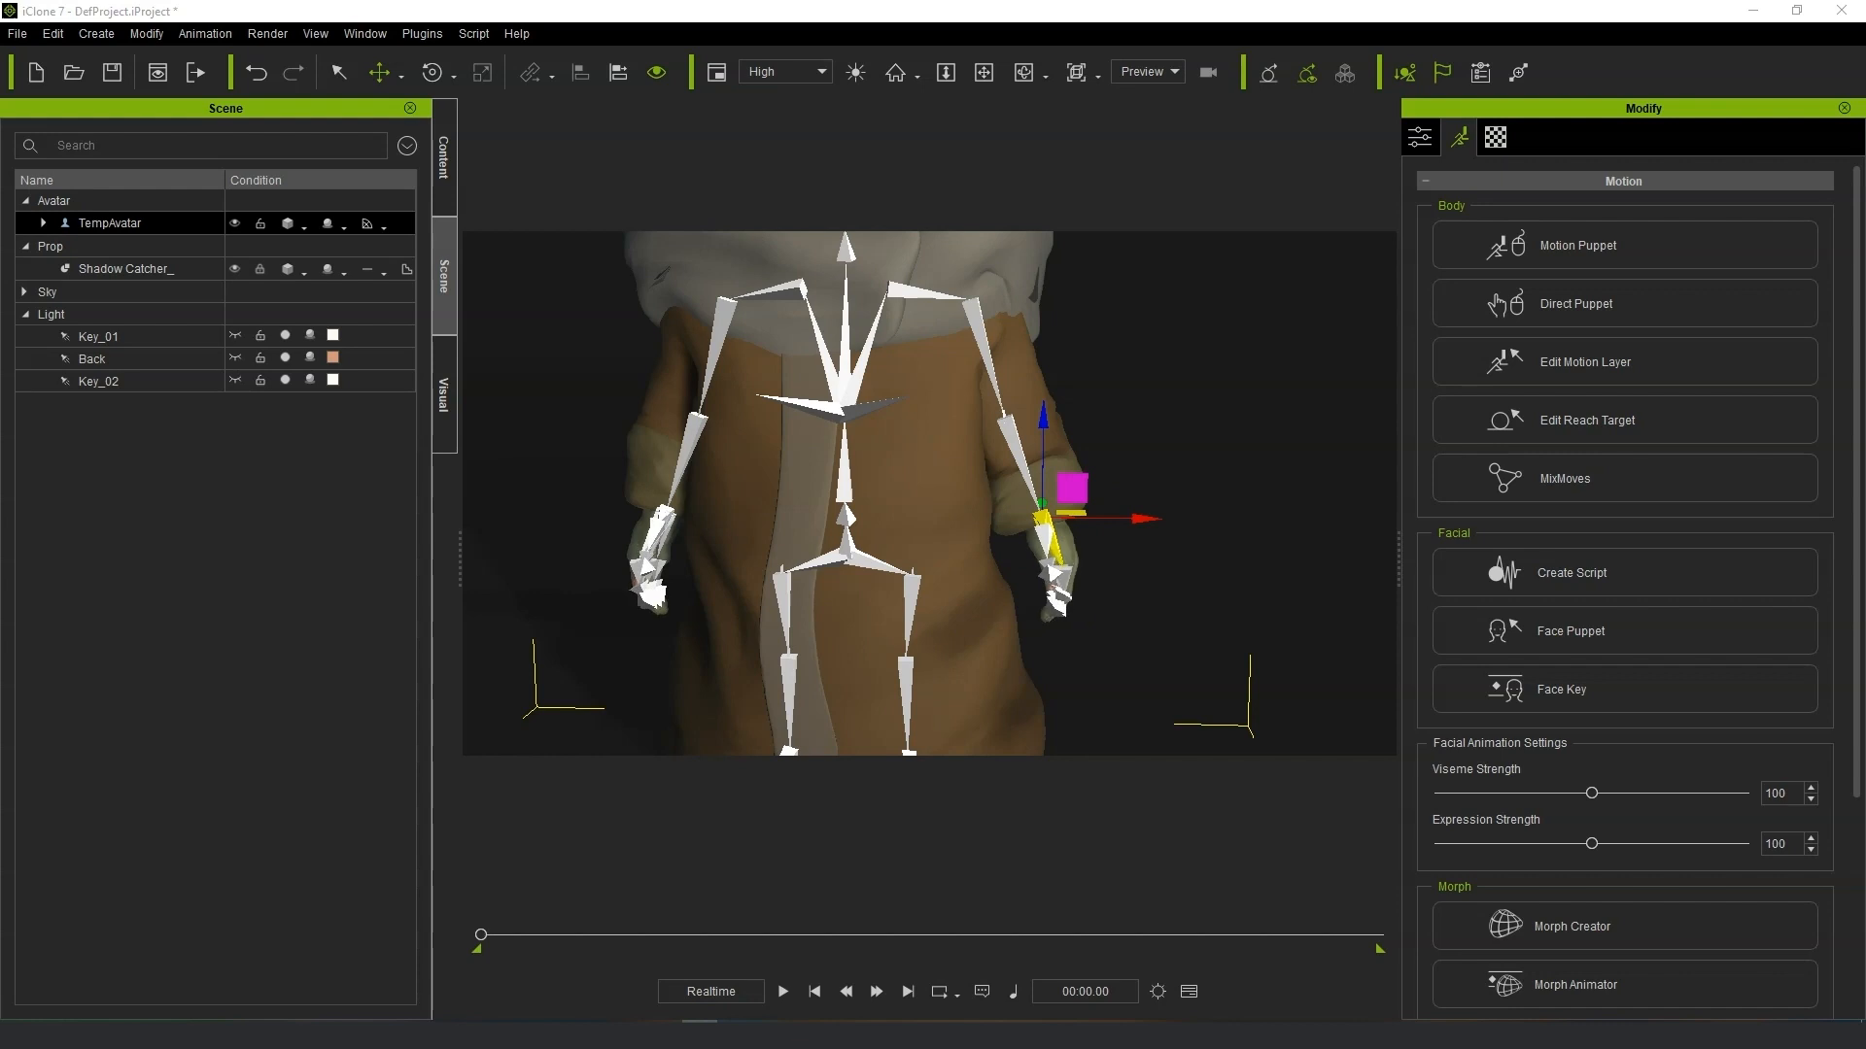
middle_click_drag(925, 493, 942, 506)
middle_click_drag(1280, 477, 1300, 483)
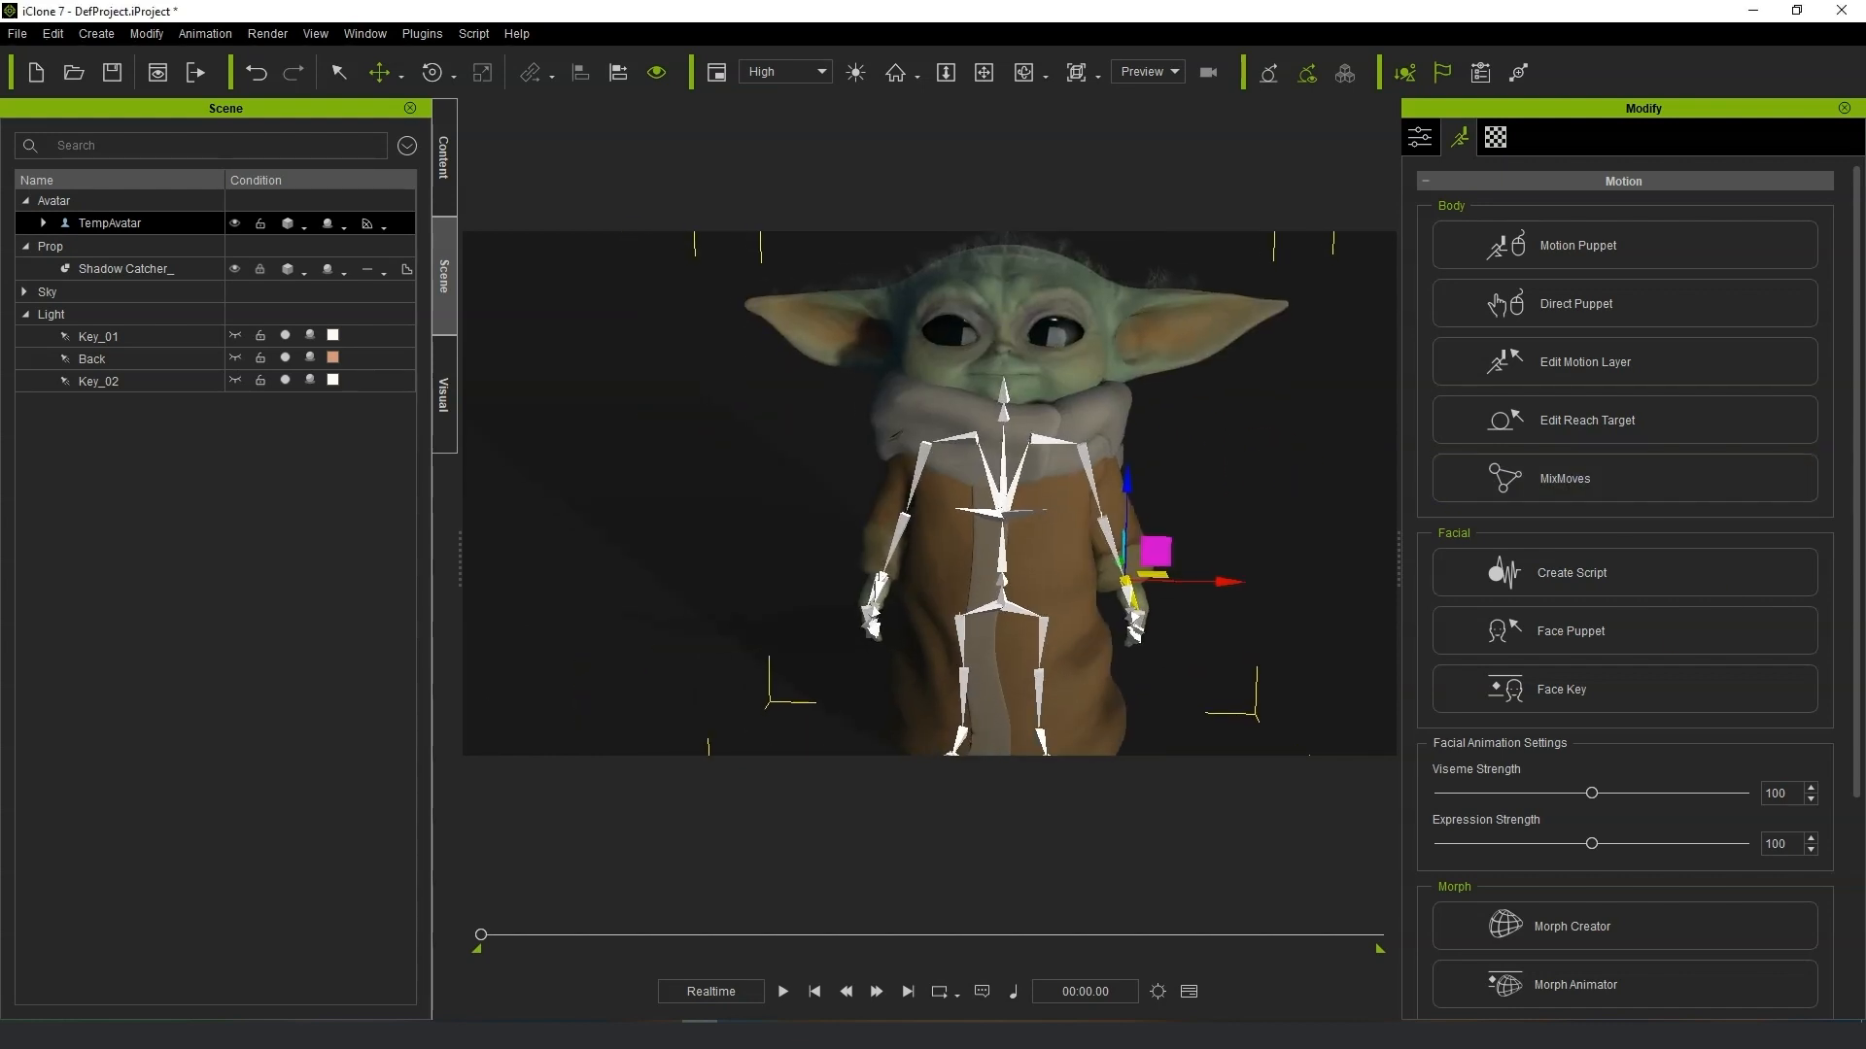
Adjust the hip bone and tilt the head slightly with the rotate gizmo to refine the resting pose.
left_click(992, 464)
left_click_drag(1005, 541, 1006, 536)
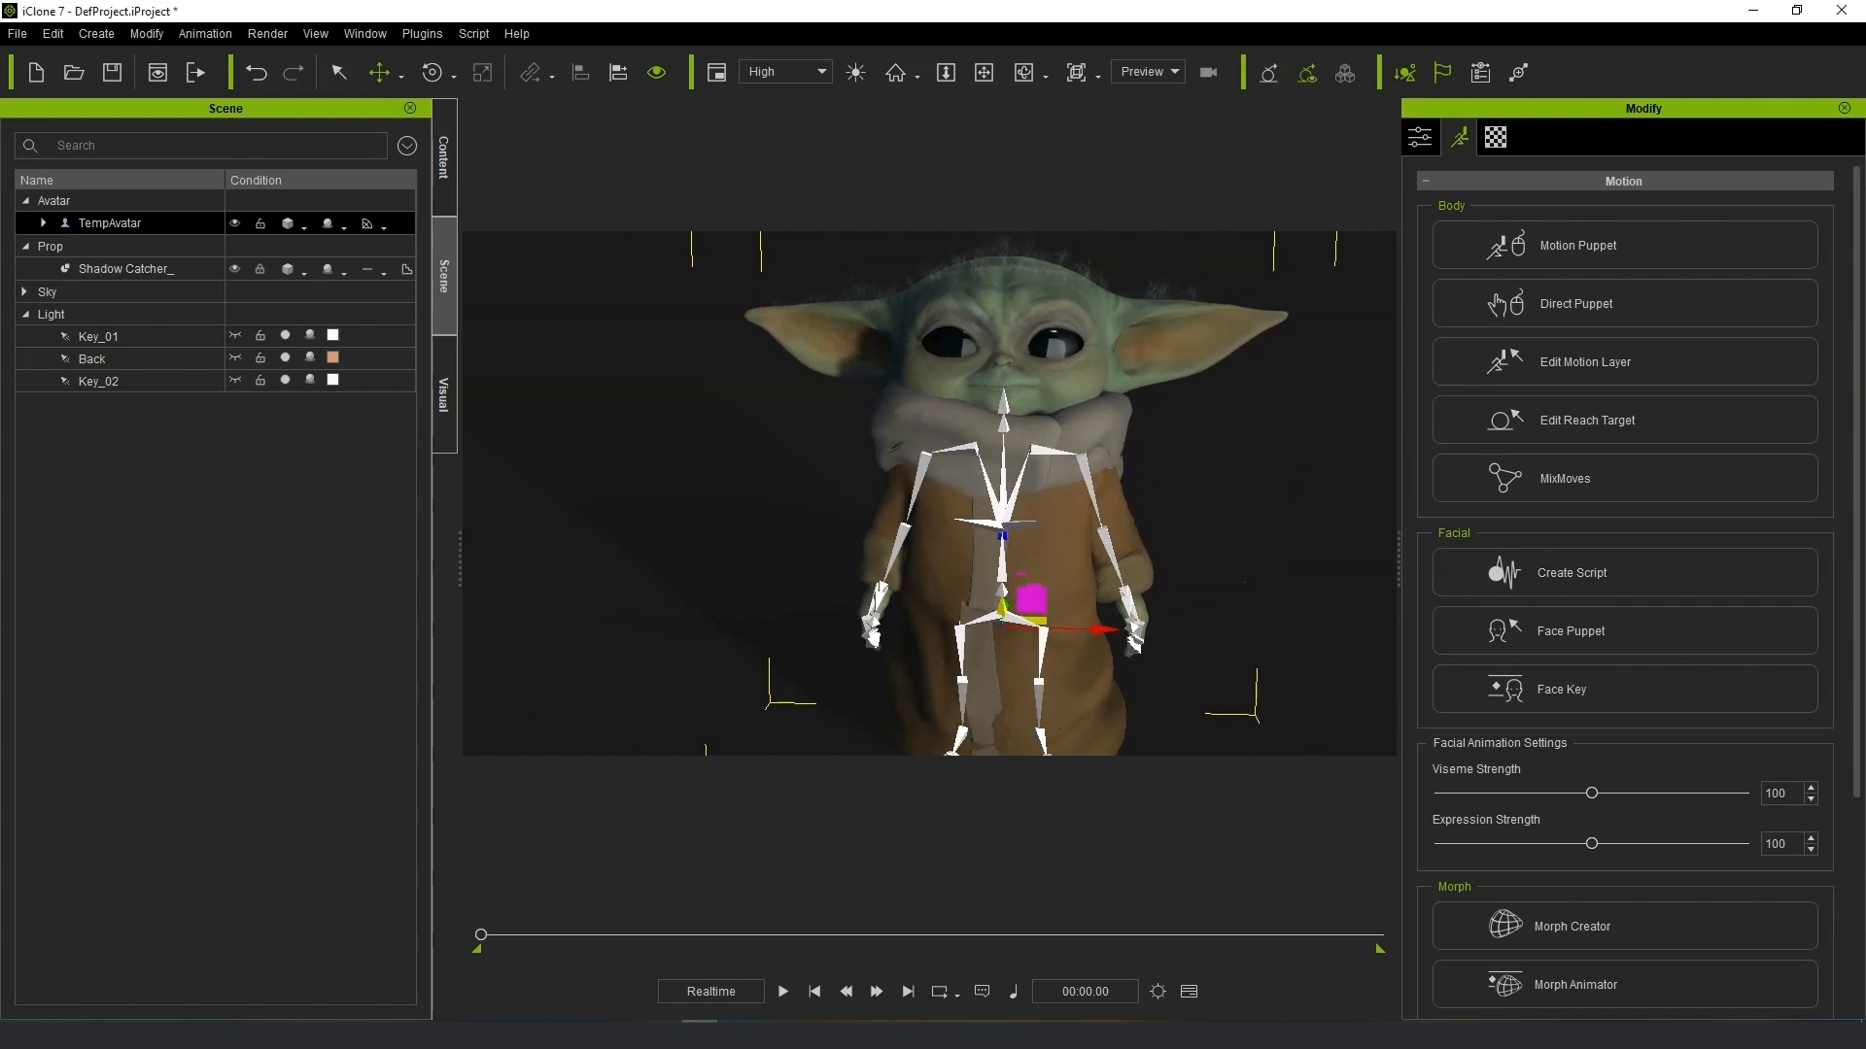
left_click(530, 70)
left_click_drag(998, 370, 1005, 442)
left_click_drag(1070, 341, 1076, 344)
right_click_drag(1141, 597, 1183, 572)
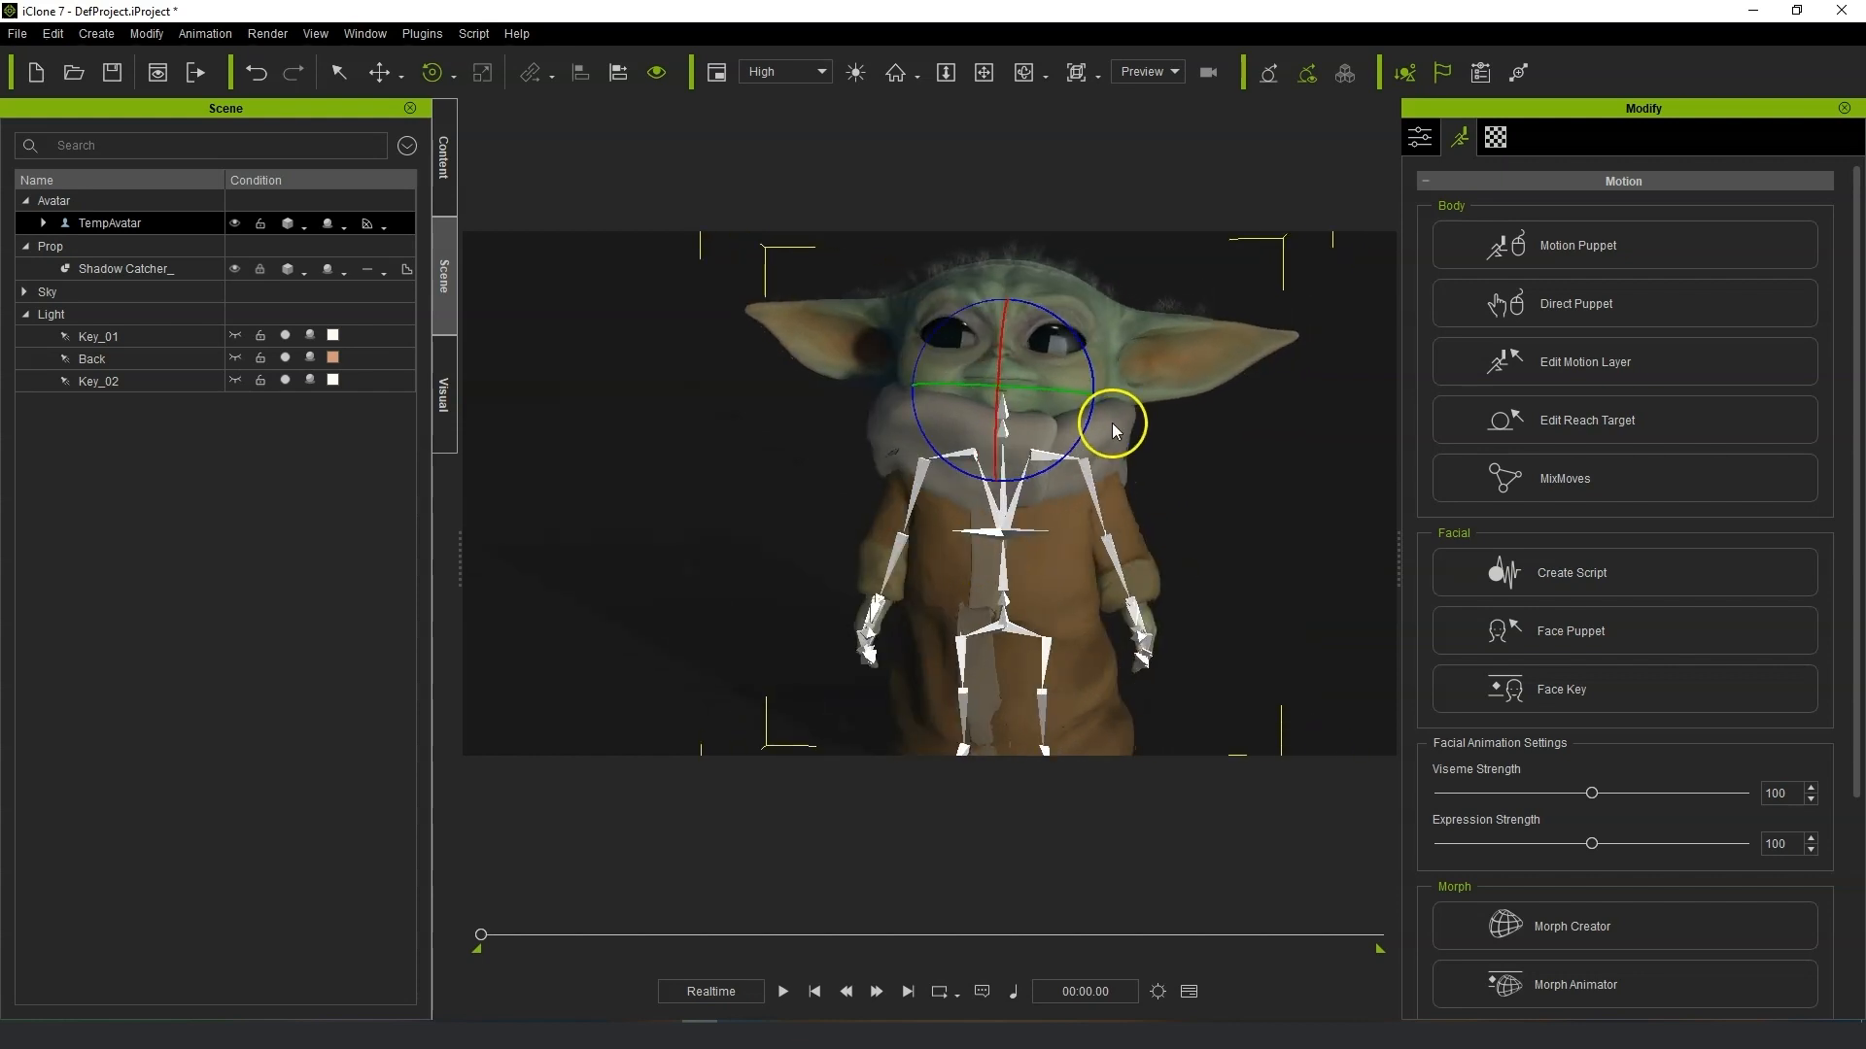
scroll(1112, 423, "down", 3)
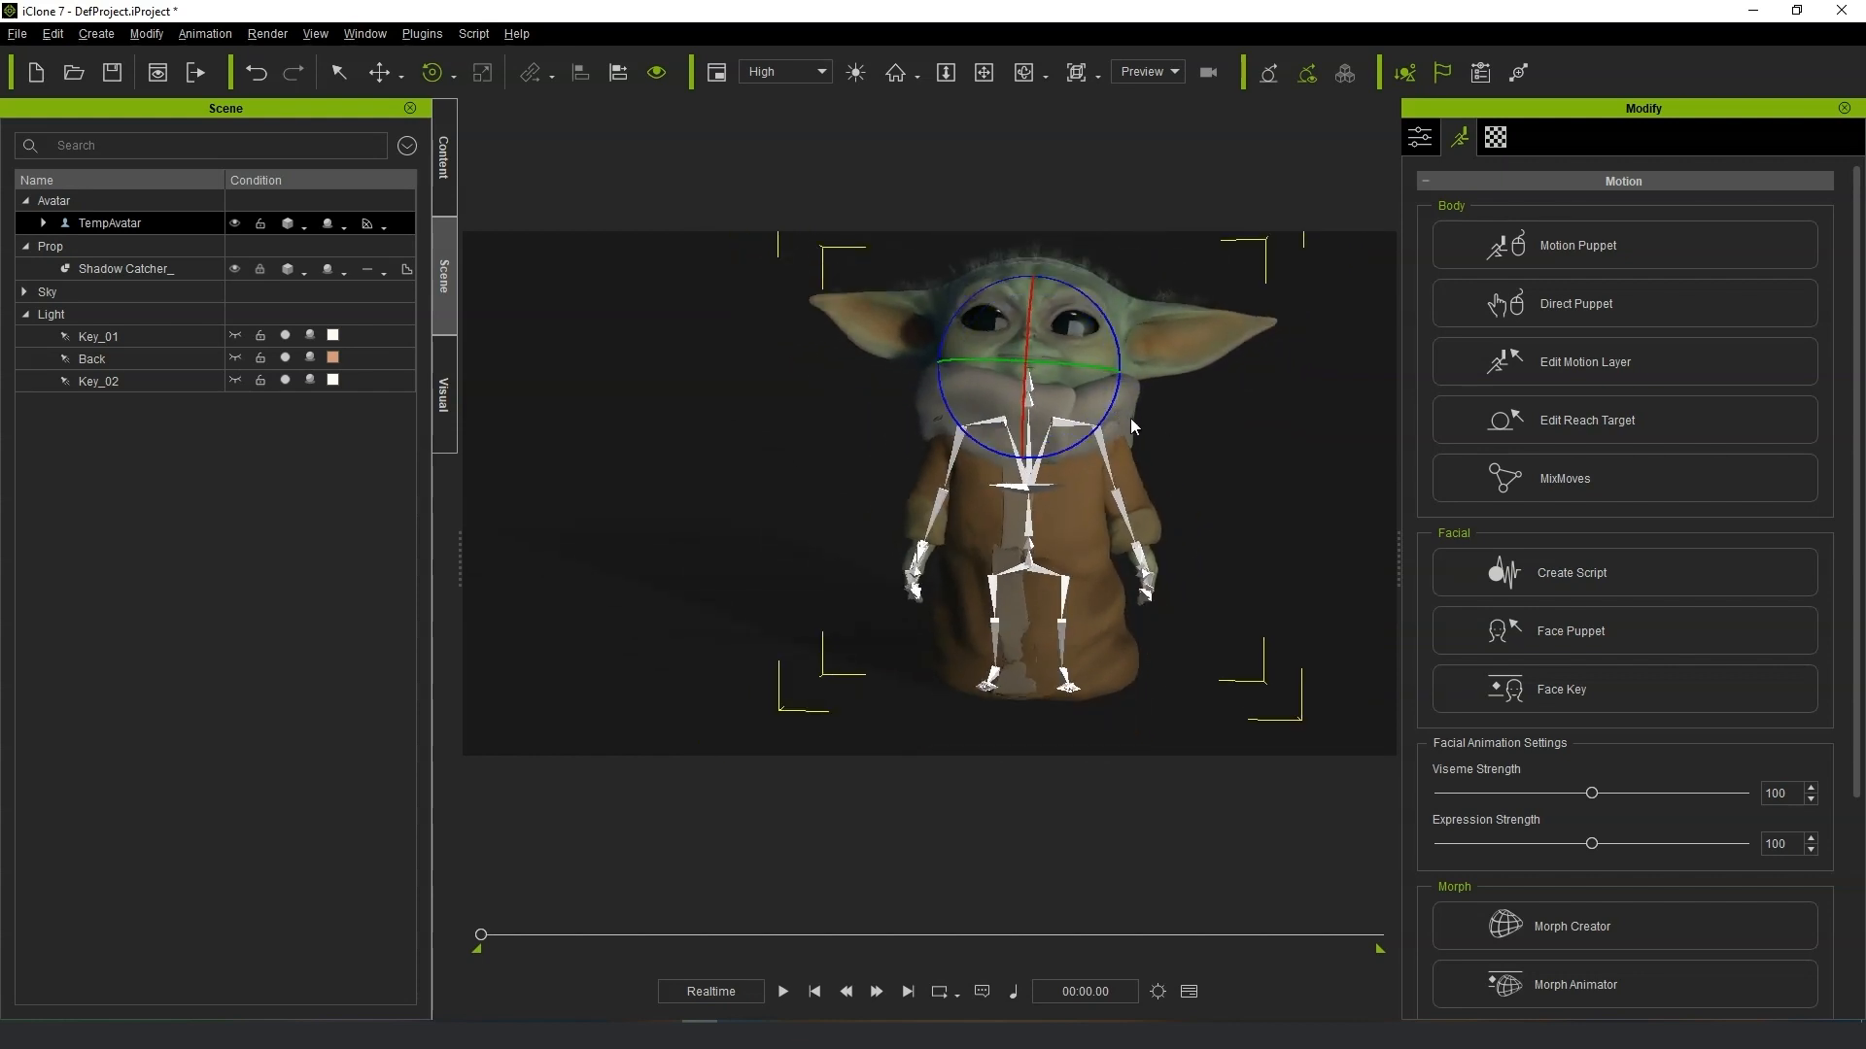
left_click_drag(1132, 426, 1110, 455)
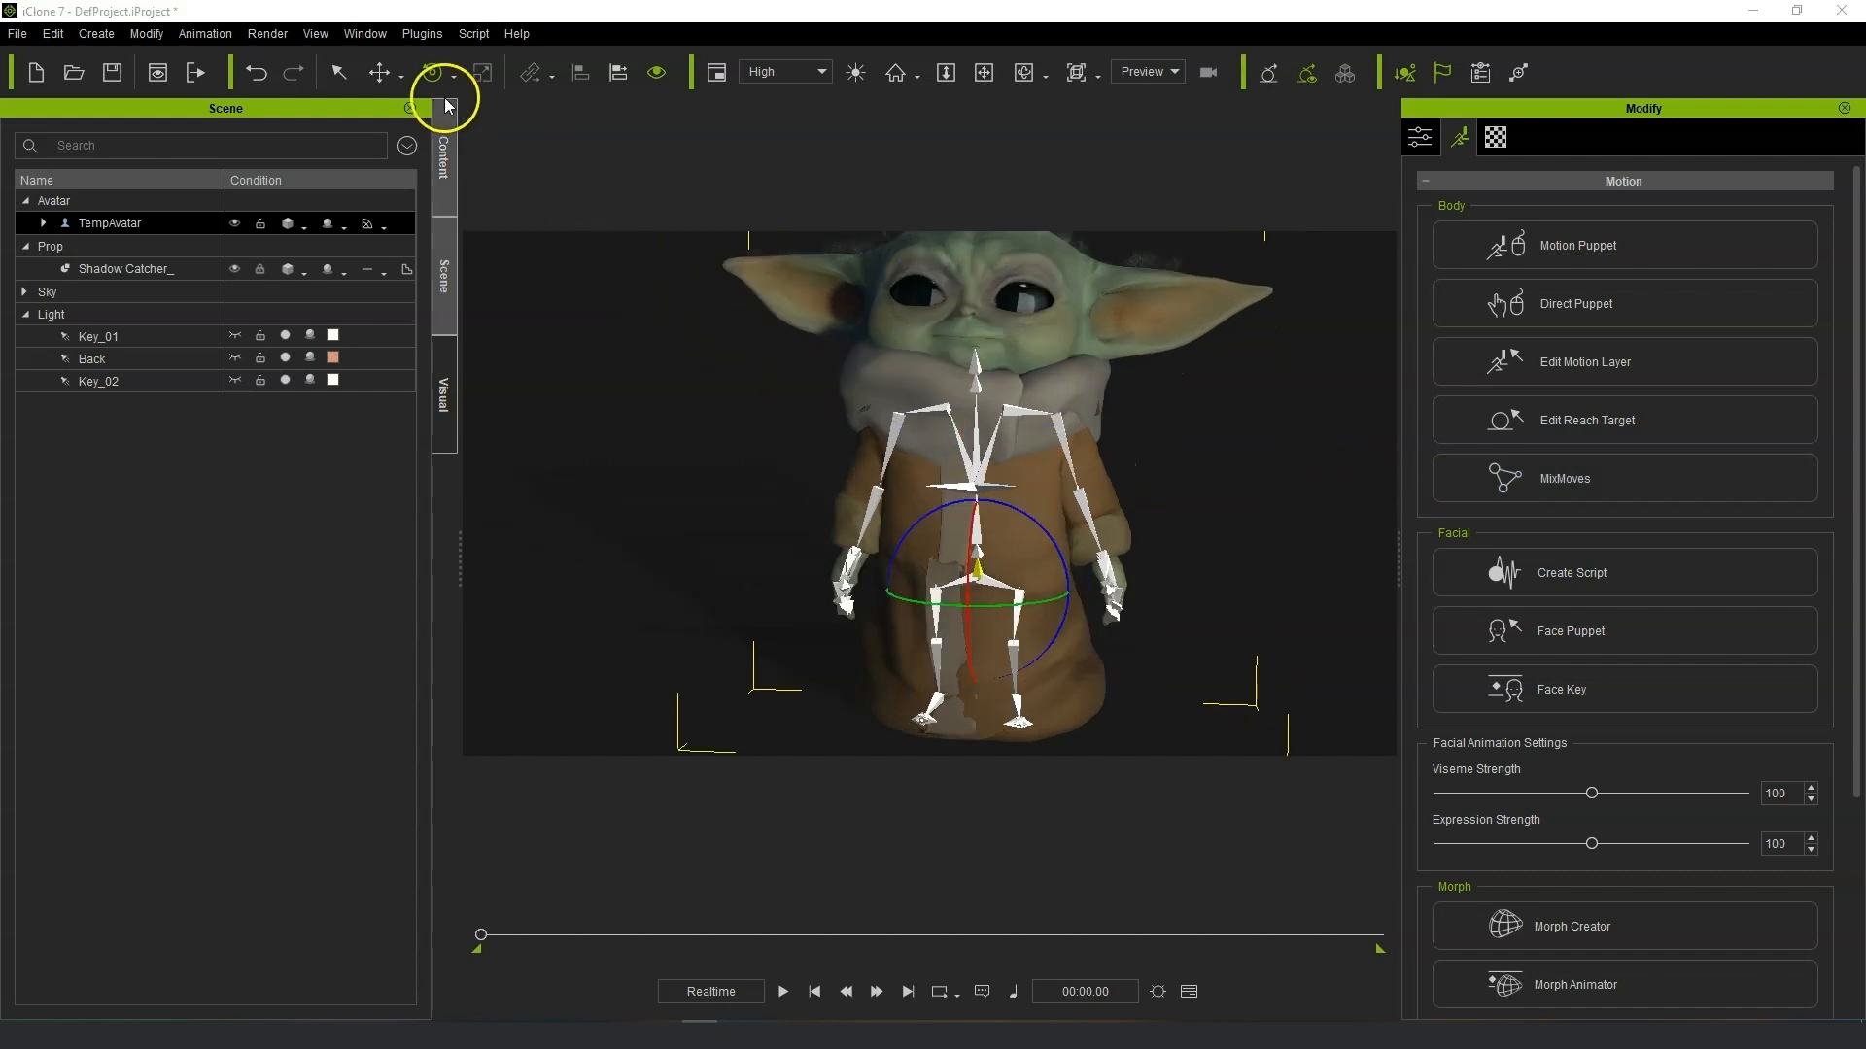
left_click(378, 73)
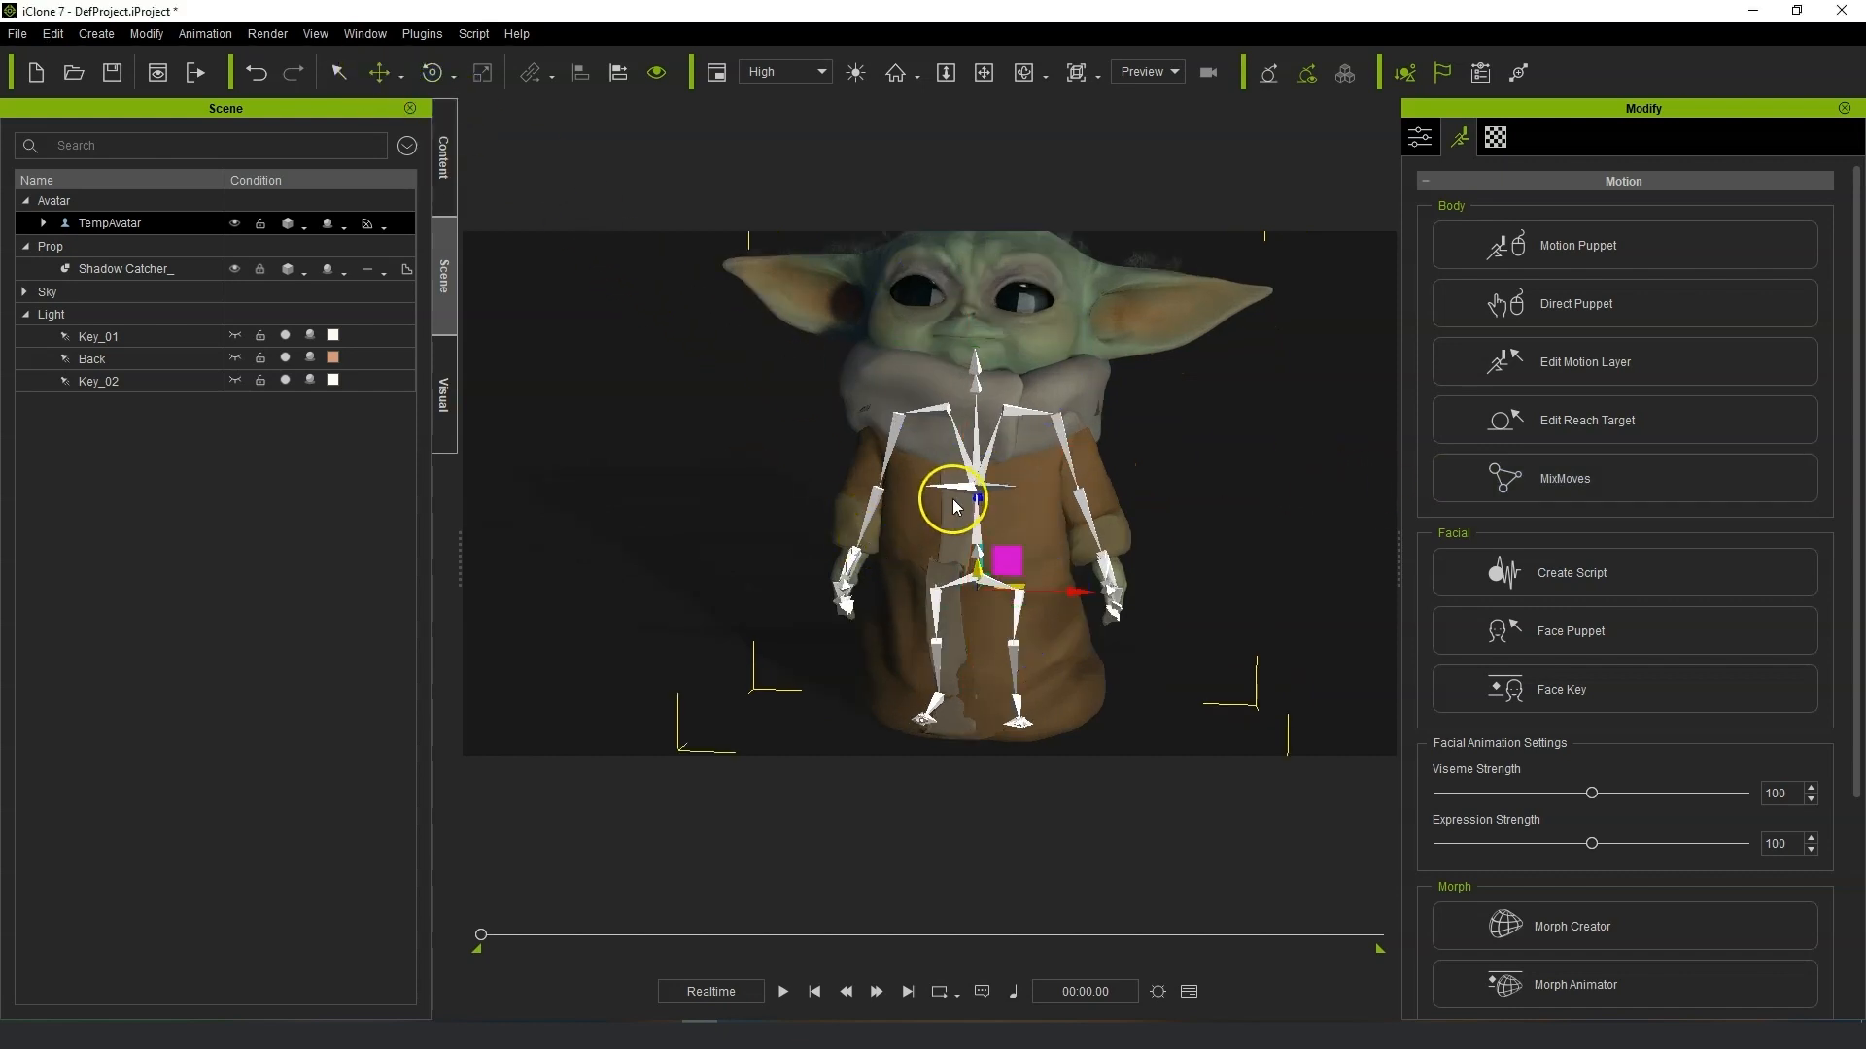
left_click_drag(978, 501, 977, 491)
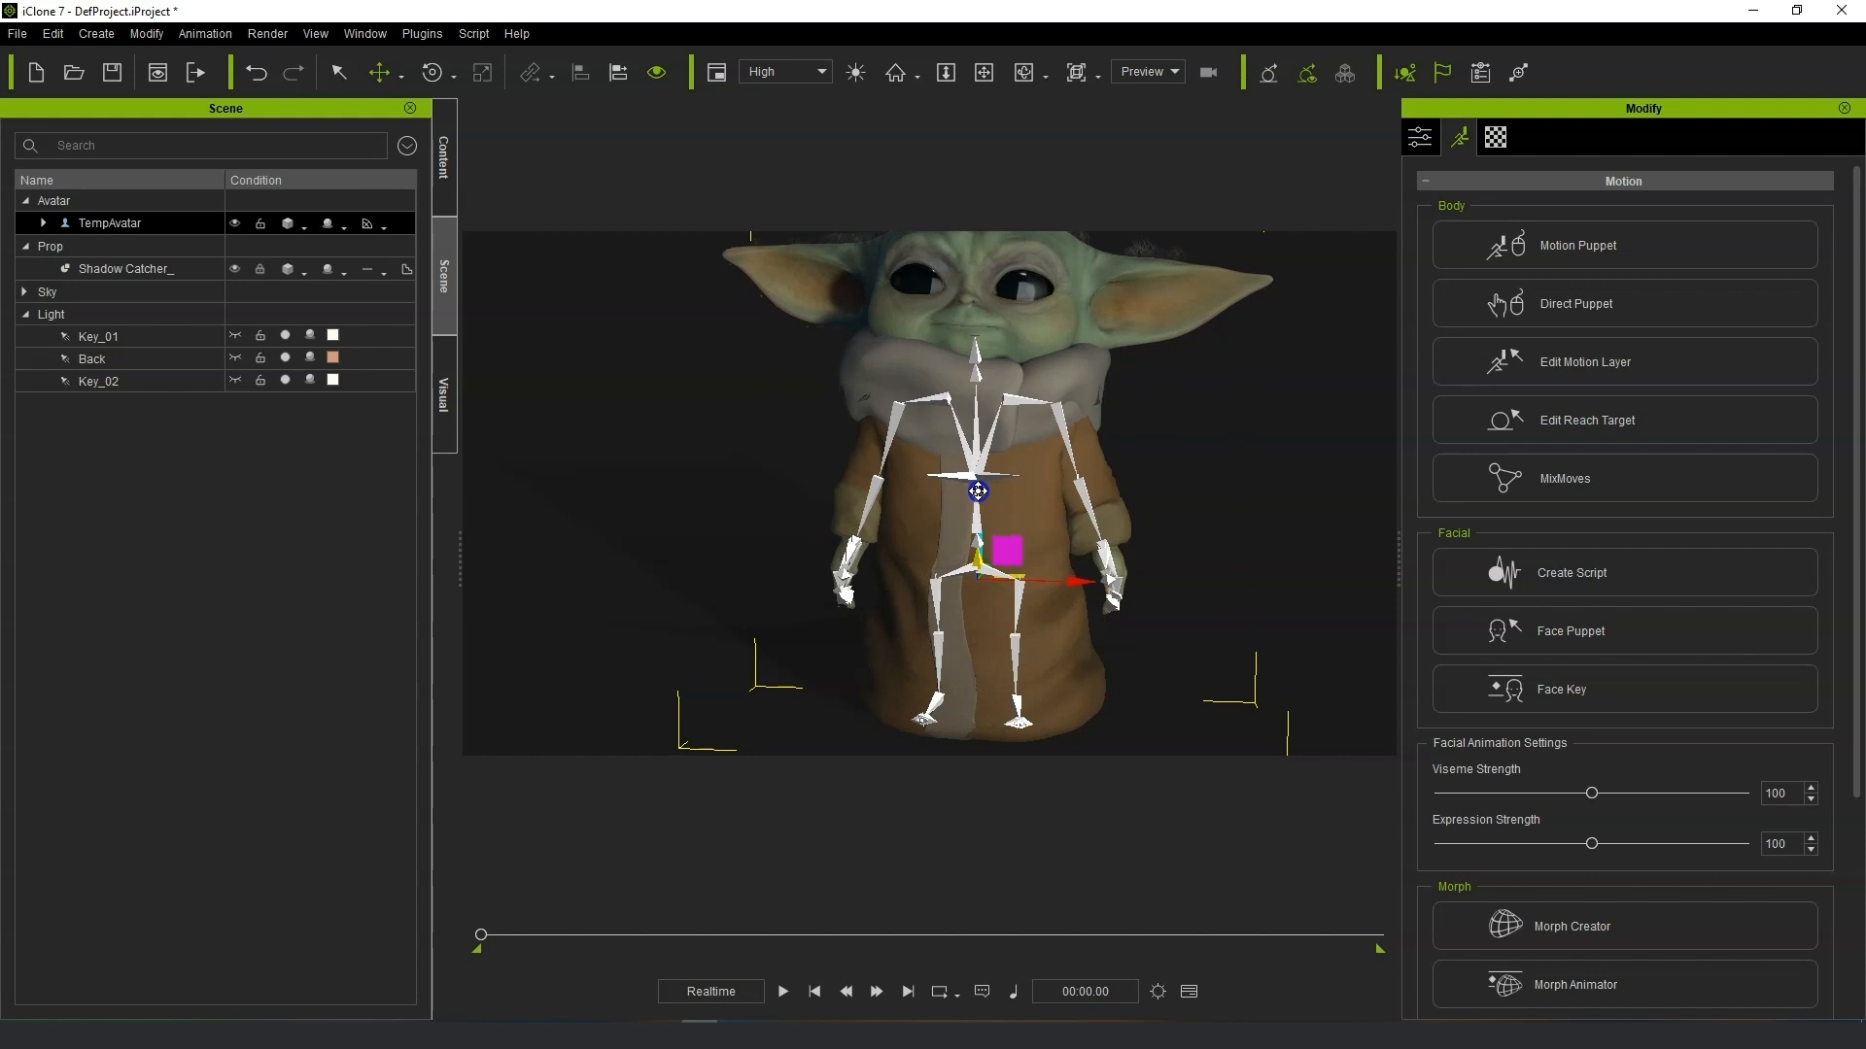
scroll(1137, 594, "down", 1)
middle_click_drag(1228, 412, 1295, 426)
scroll(1294, 426, "up", 1)
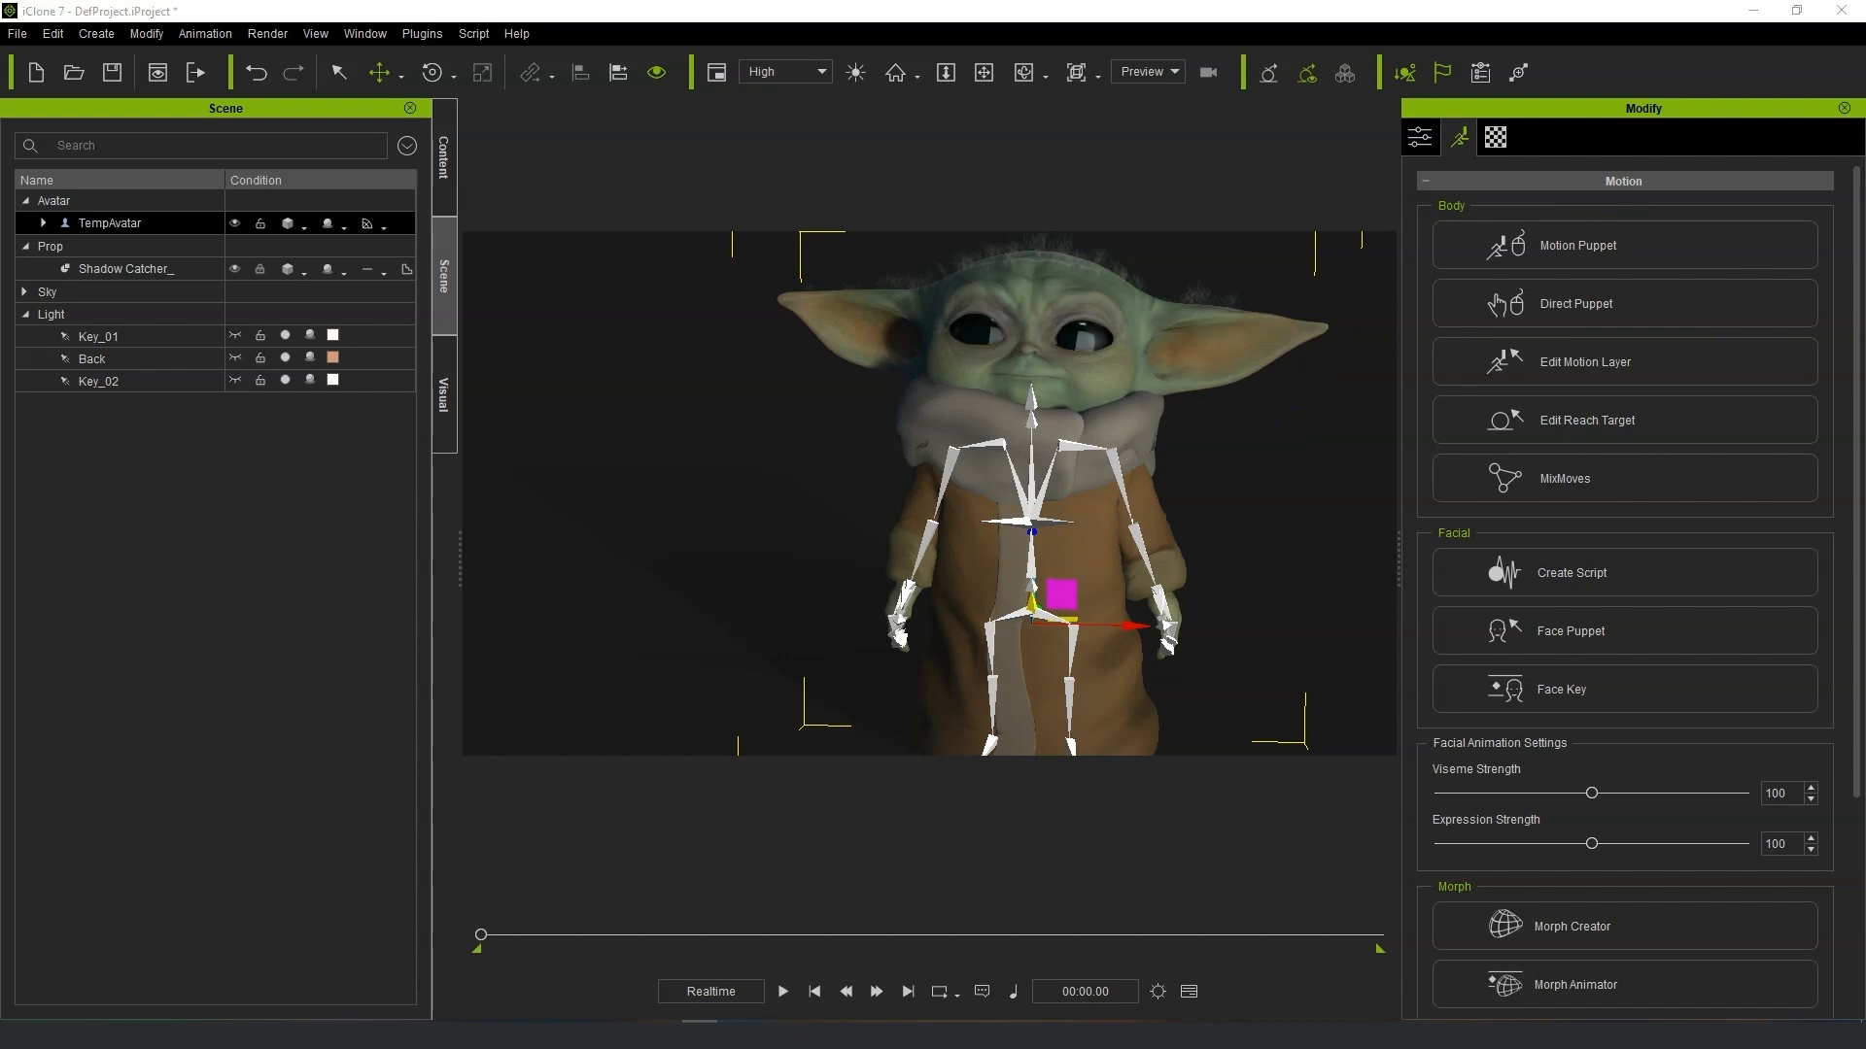
scroll(1196, 549, "down", 1)
middle_click_drag(1218, 529, 1231, 508)
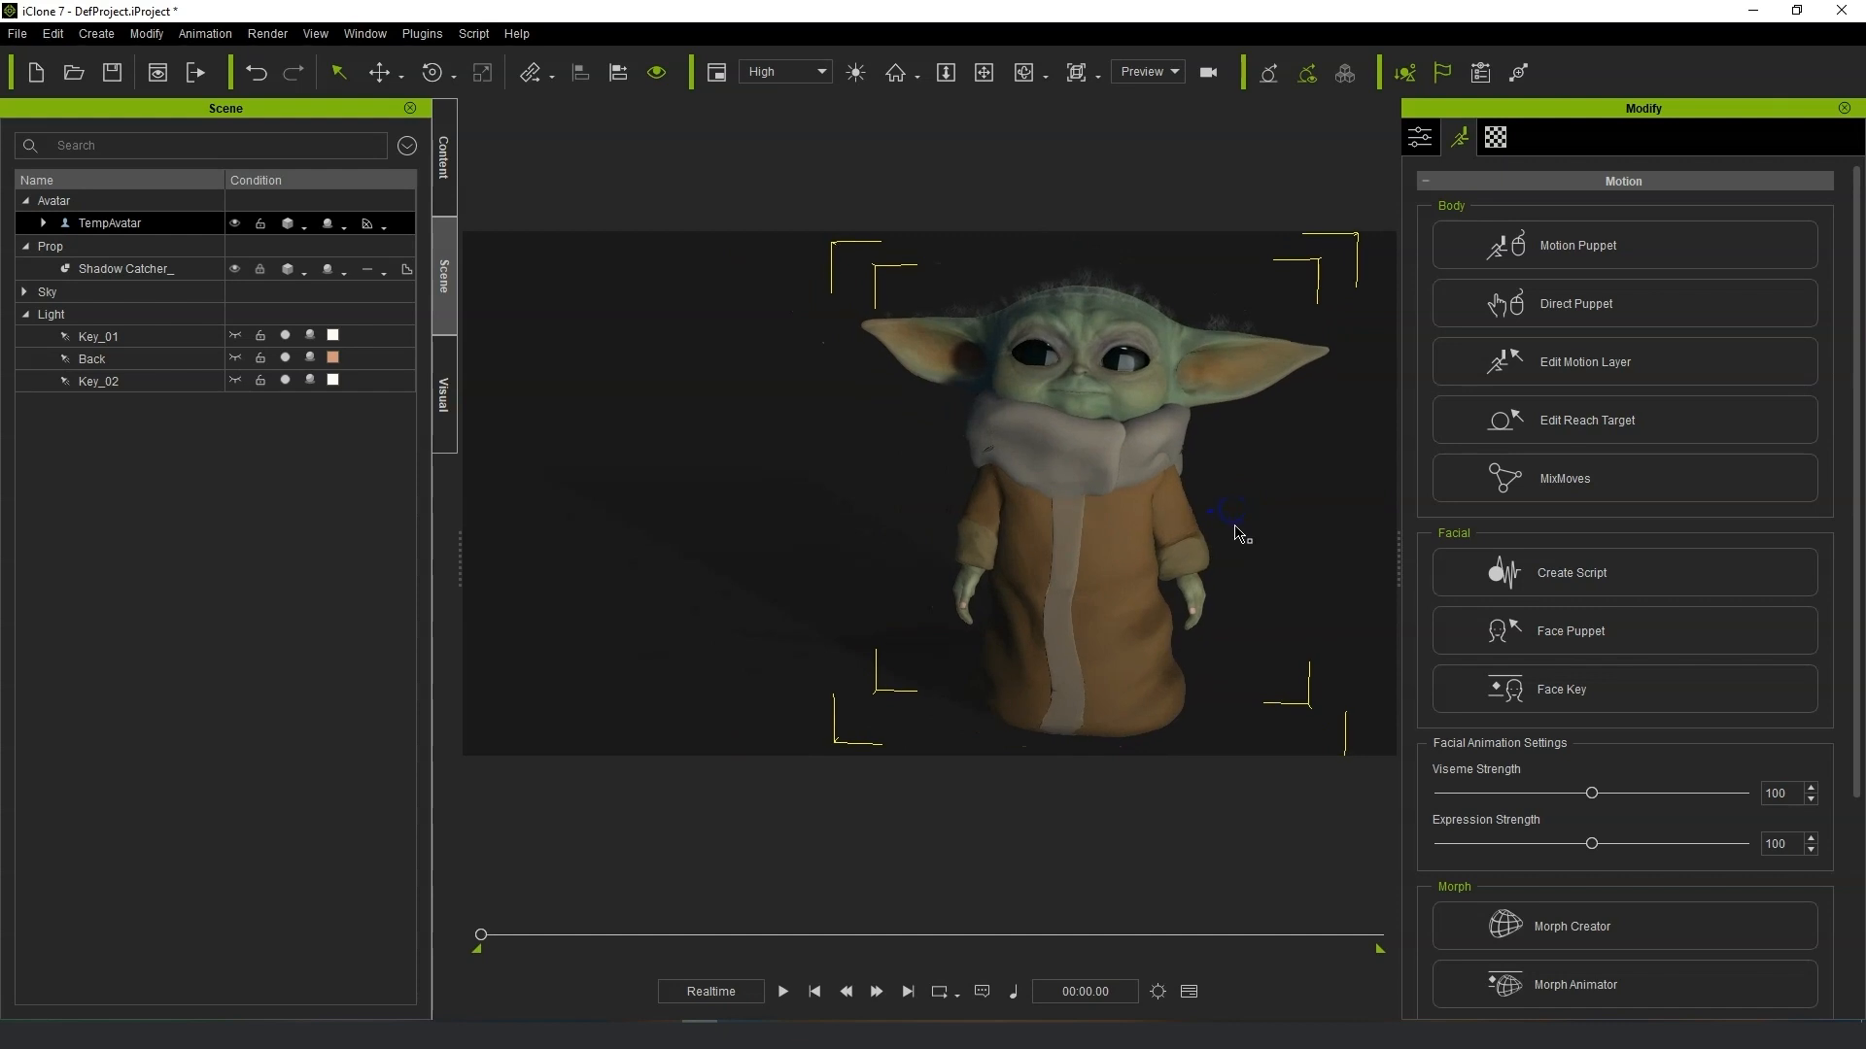
Open Motion Puppet, pick the 01_Natural idle motion and start previewing it on the character.
left_click(1653, 245)
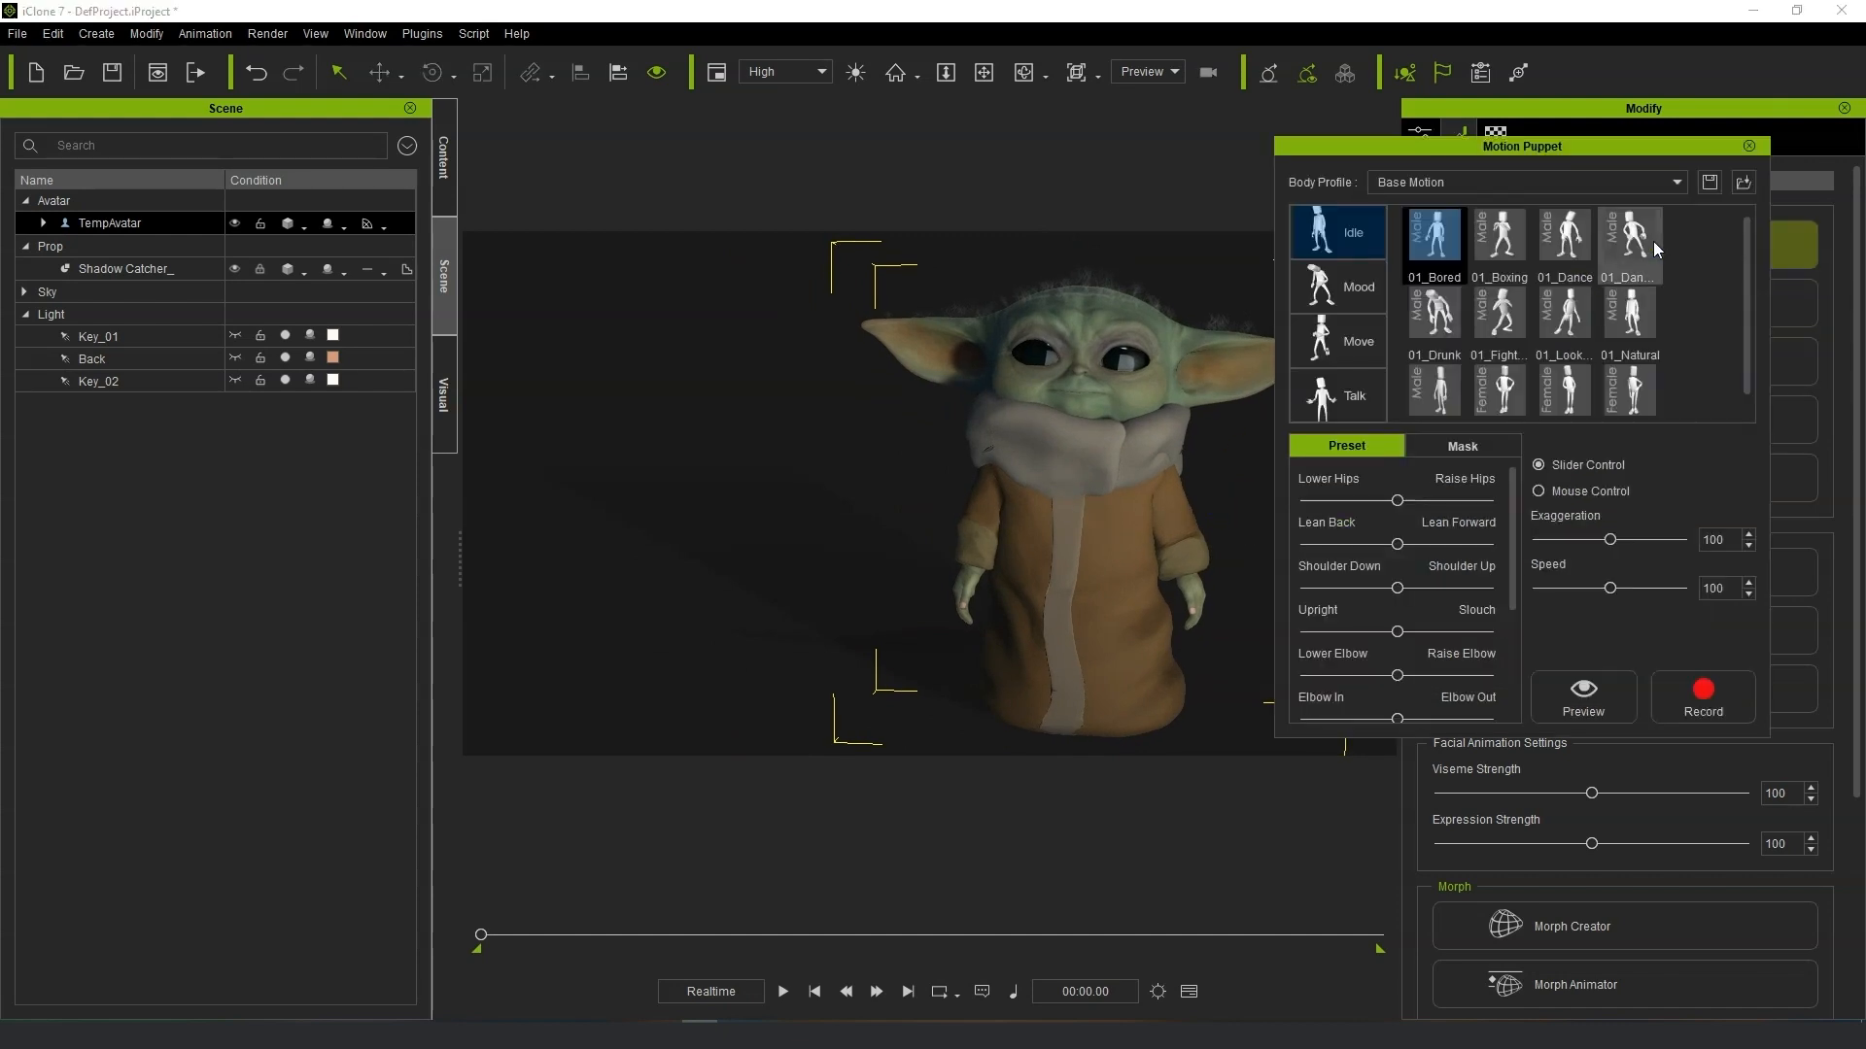
left_click(1445, 401)
left_click(1601, 691)
key("space")
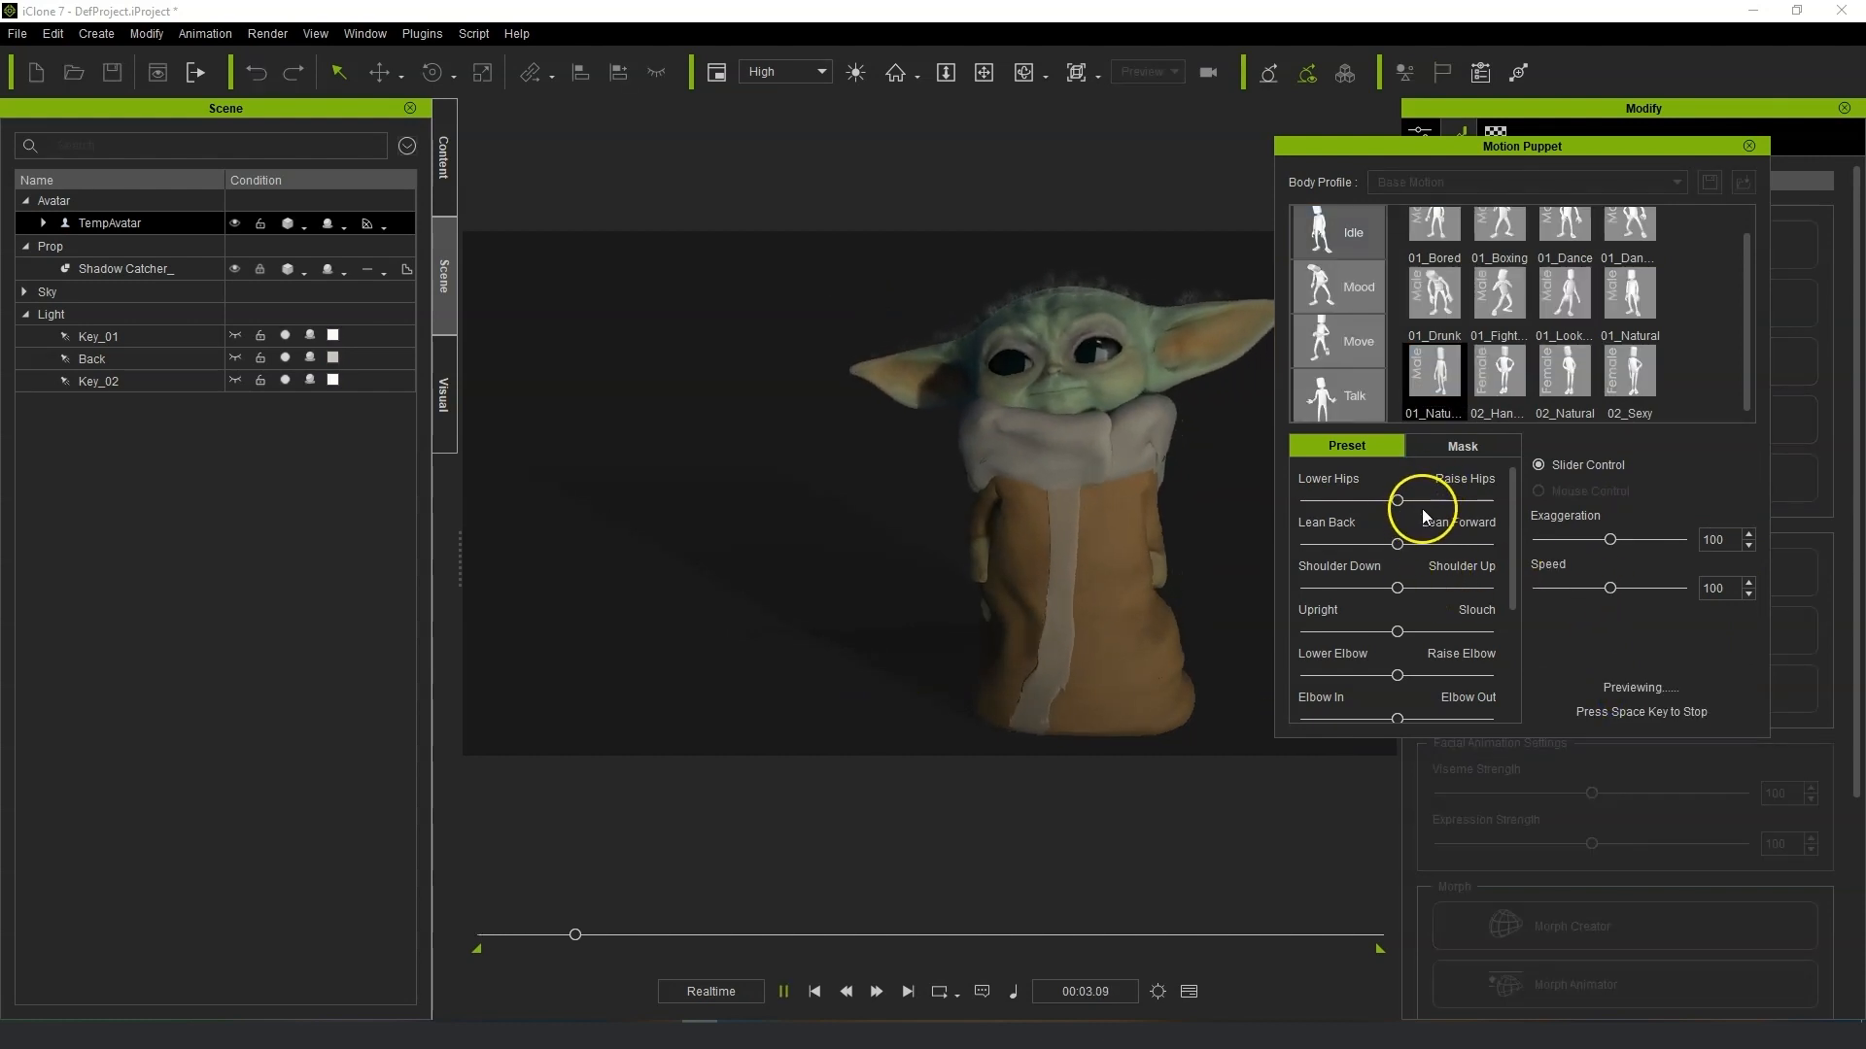
Tune the puppet motion with Exaggeration 52, Speed 77 and adjusted hip, shoulder, elbow and neck preset sliders.
left_click_drag(1610, 539, 1592, 589)
left_click(1543, 494)
left_click_drag(1396, 546, 1385, 503)
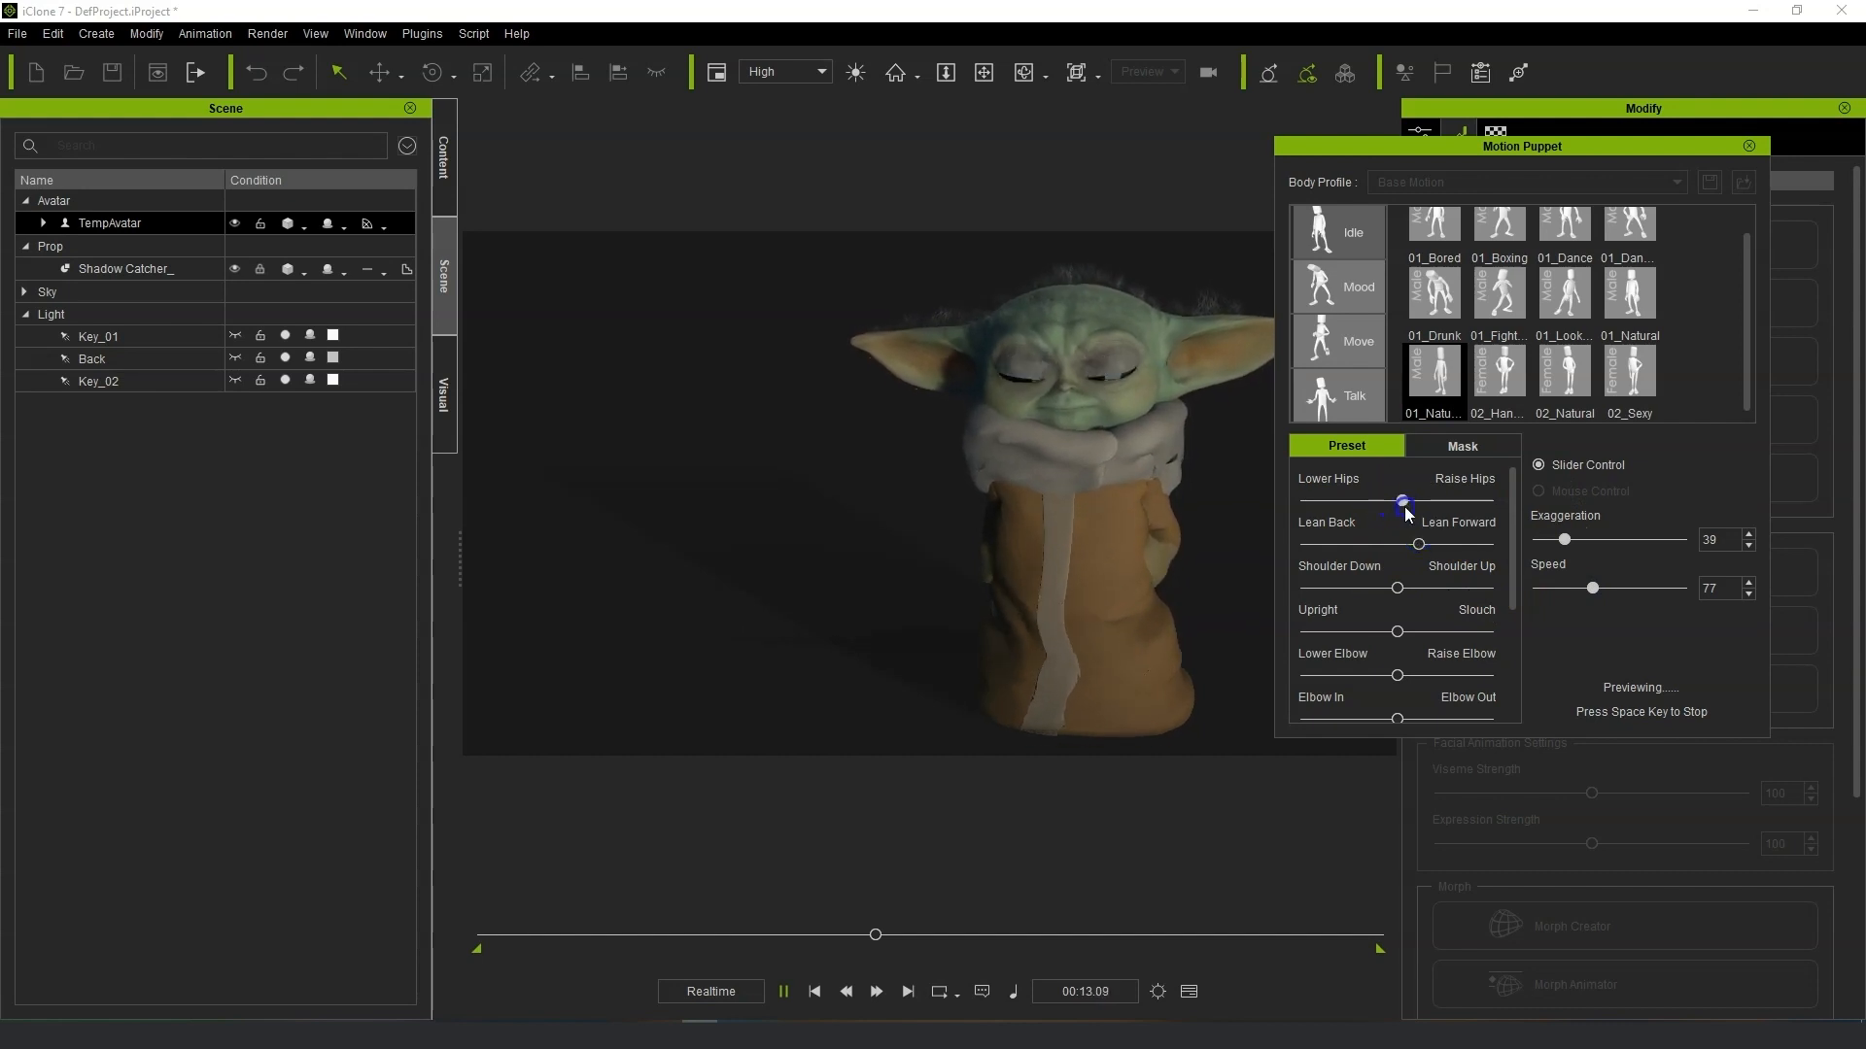
left_click_drag(1398, 631, 1414, 721)
left_click_drag(1513, 572, 1515, 623)
mouse_move(1393, 665)
left_mouse_down()
mouse_move(1439, 674)
mouse_move(1396, 671)
left_mouse_up()
mouse_move(1398, 713)
left_mouse_down()
mouse_move(1360, 717)
mouse_move(1392, 712)
left_mouse_up()
left_click_drag(1513, 608, 1384, 714)
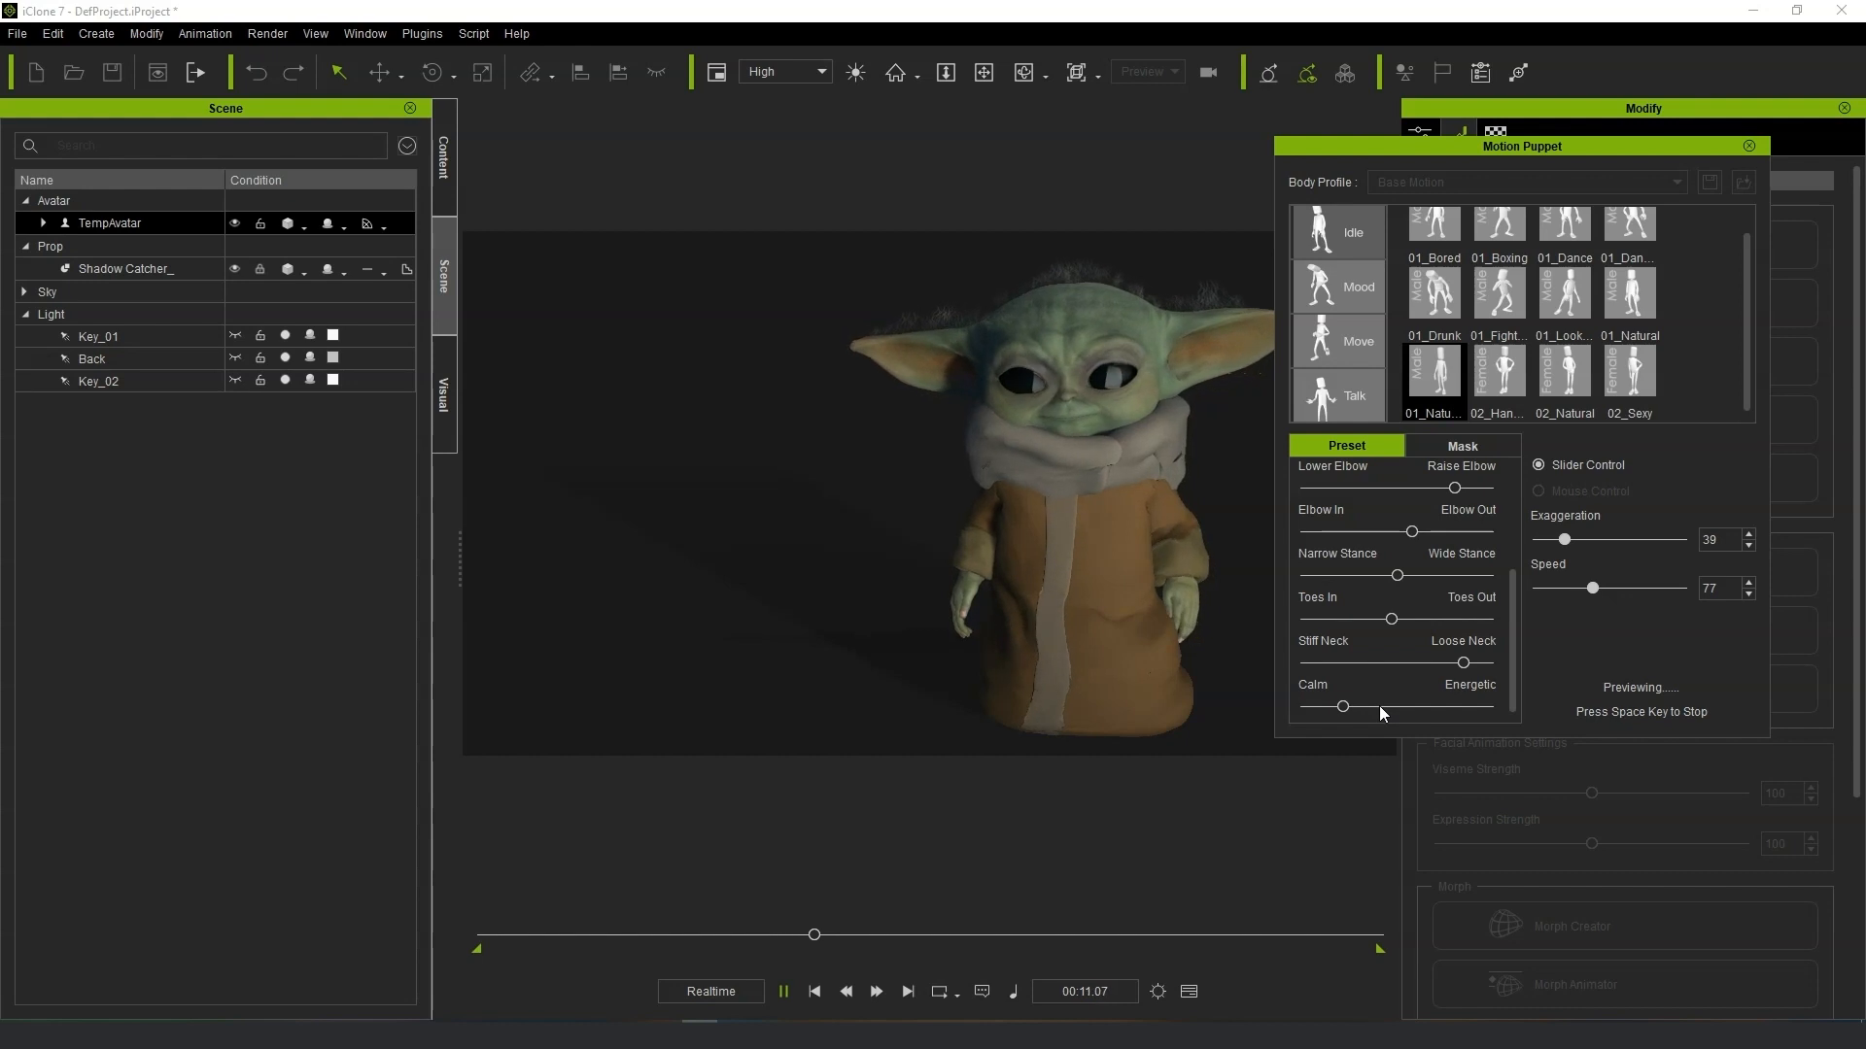
left_click_drag(1512, 638, 1512, 602)
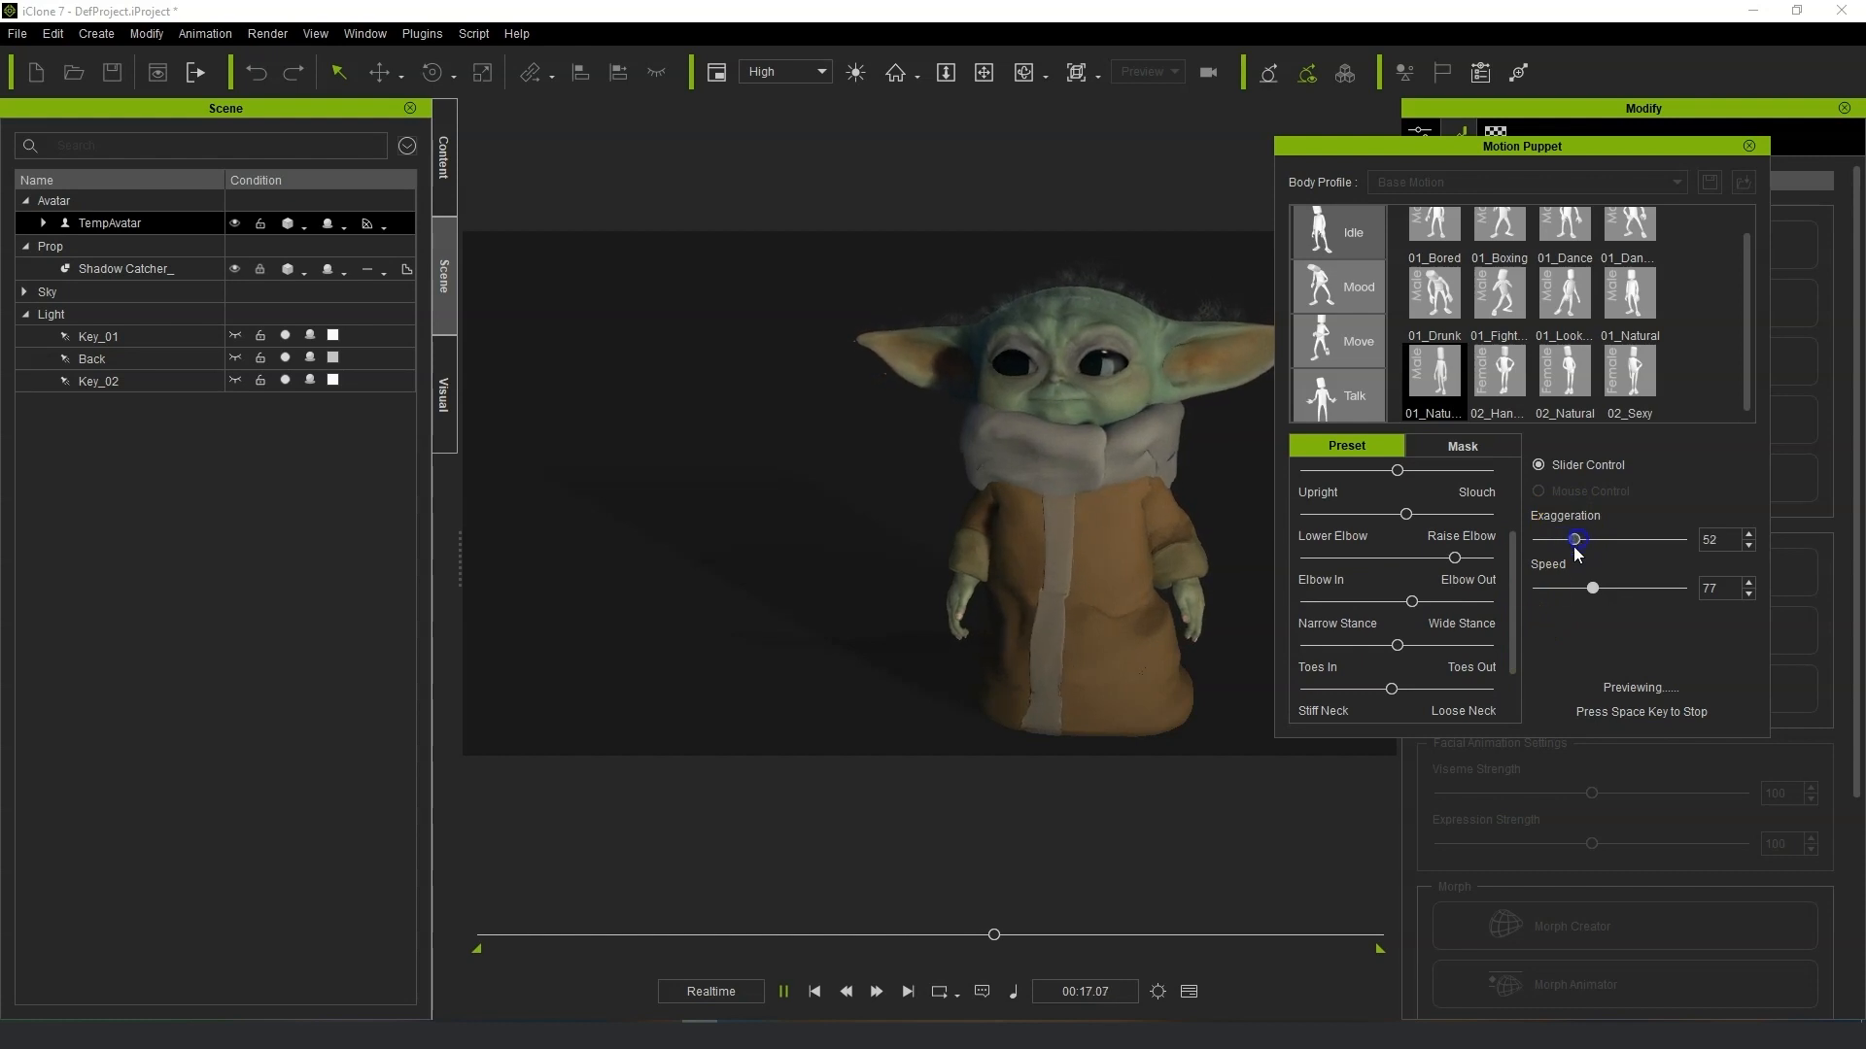
left_click_drag(1411, 601, 1476, 564)
left_click(1494, 563)
left_click_drag(1514, 566, 1423, 547)
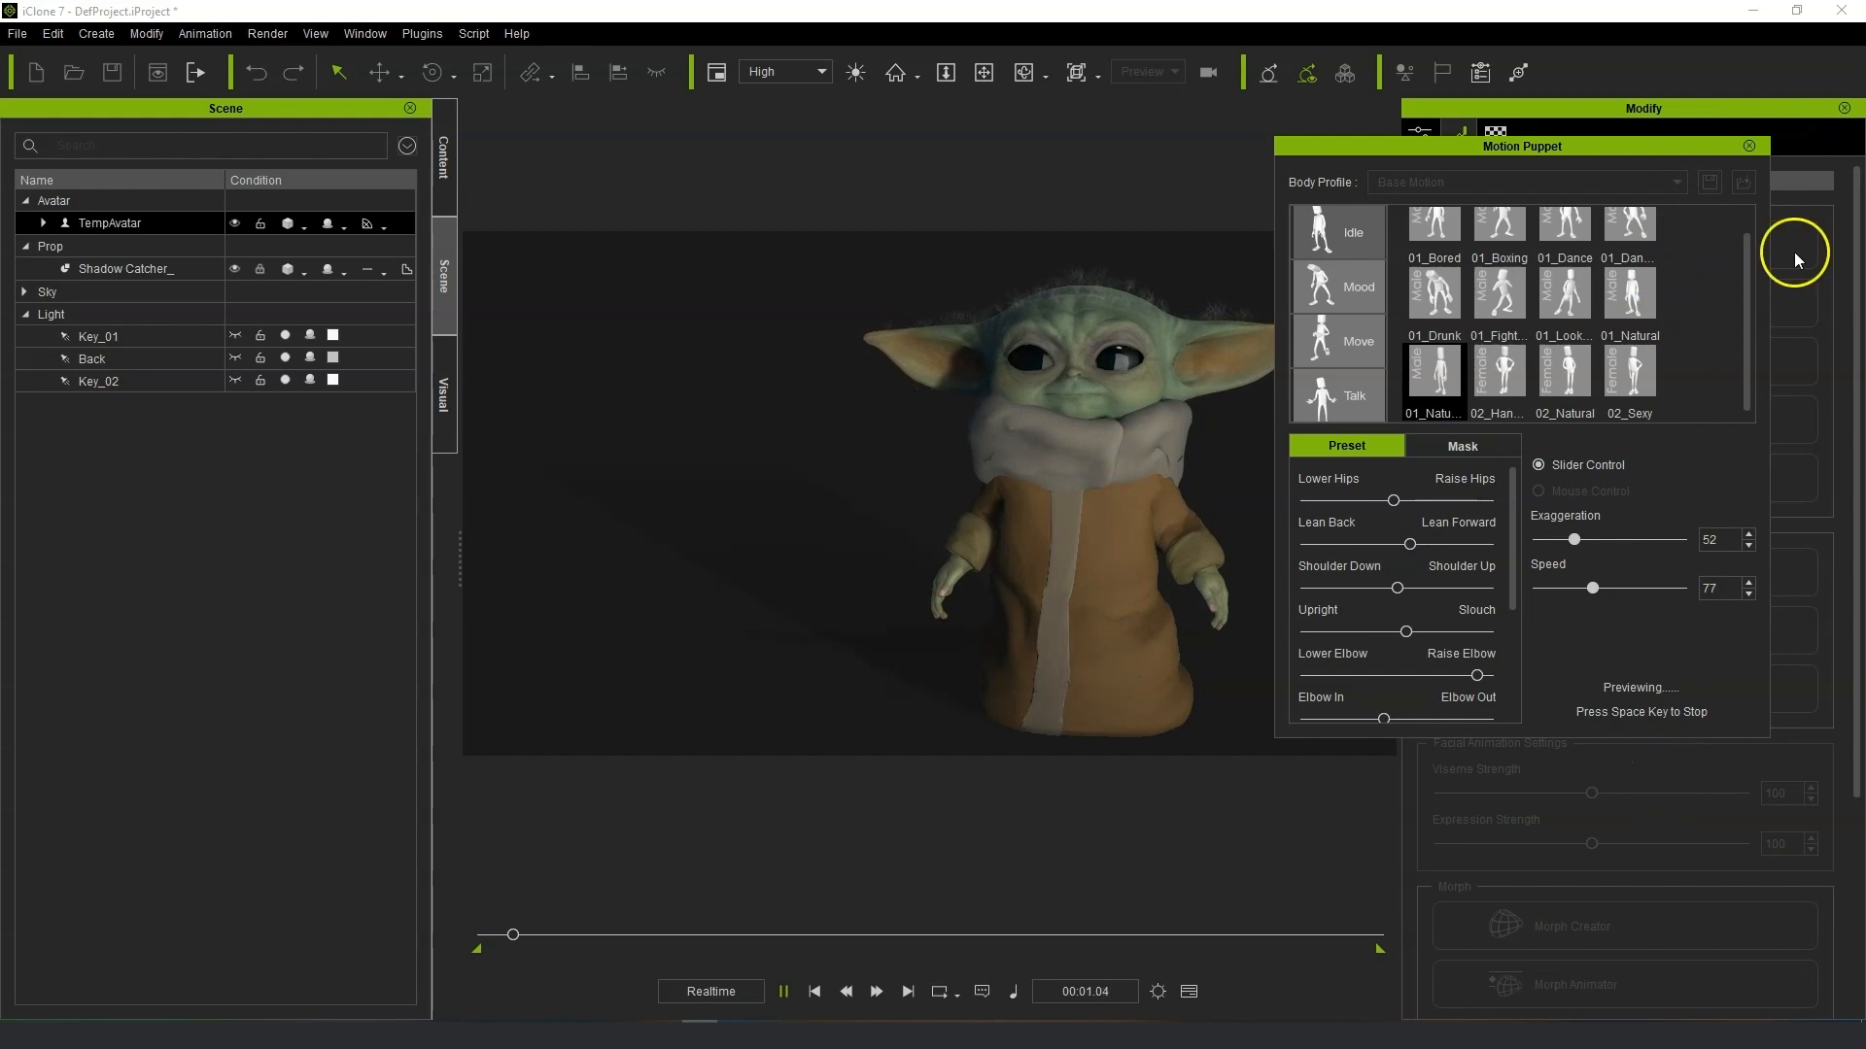
Record the tuned idle motion with Motion Puppet, close the panel and return to the timeline start.
key("space")
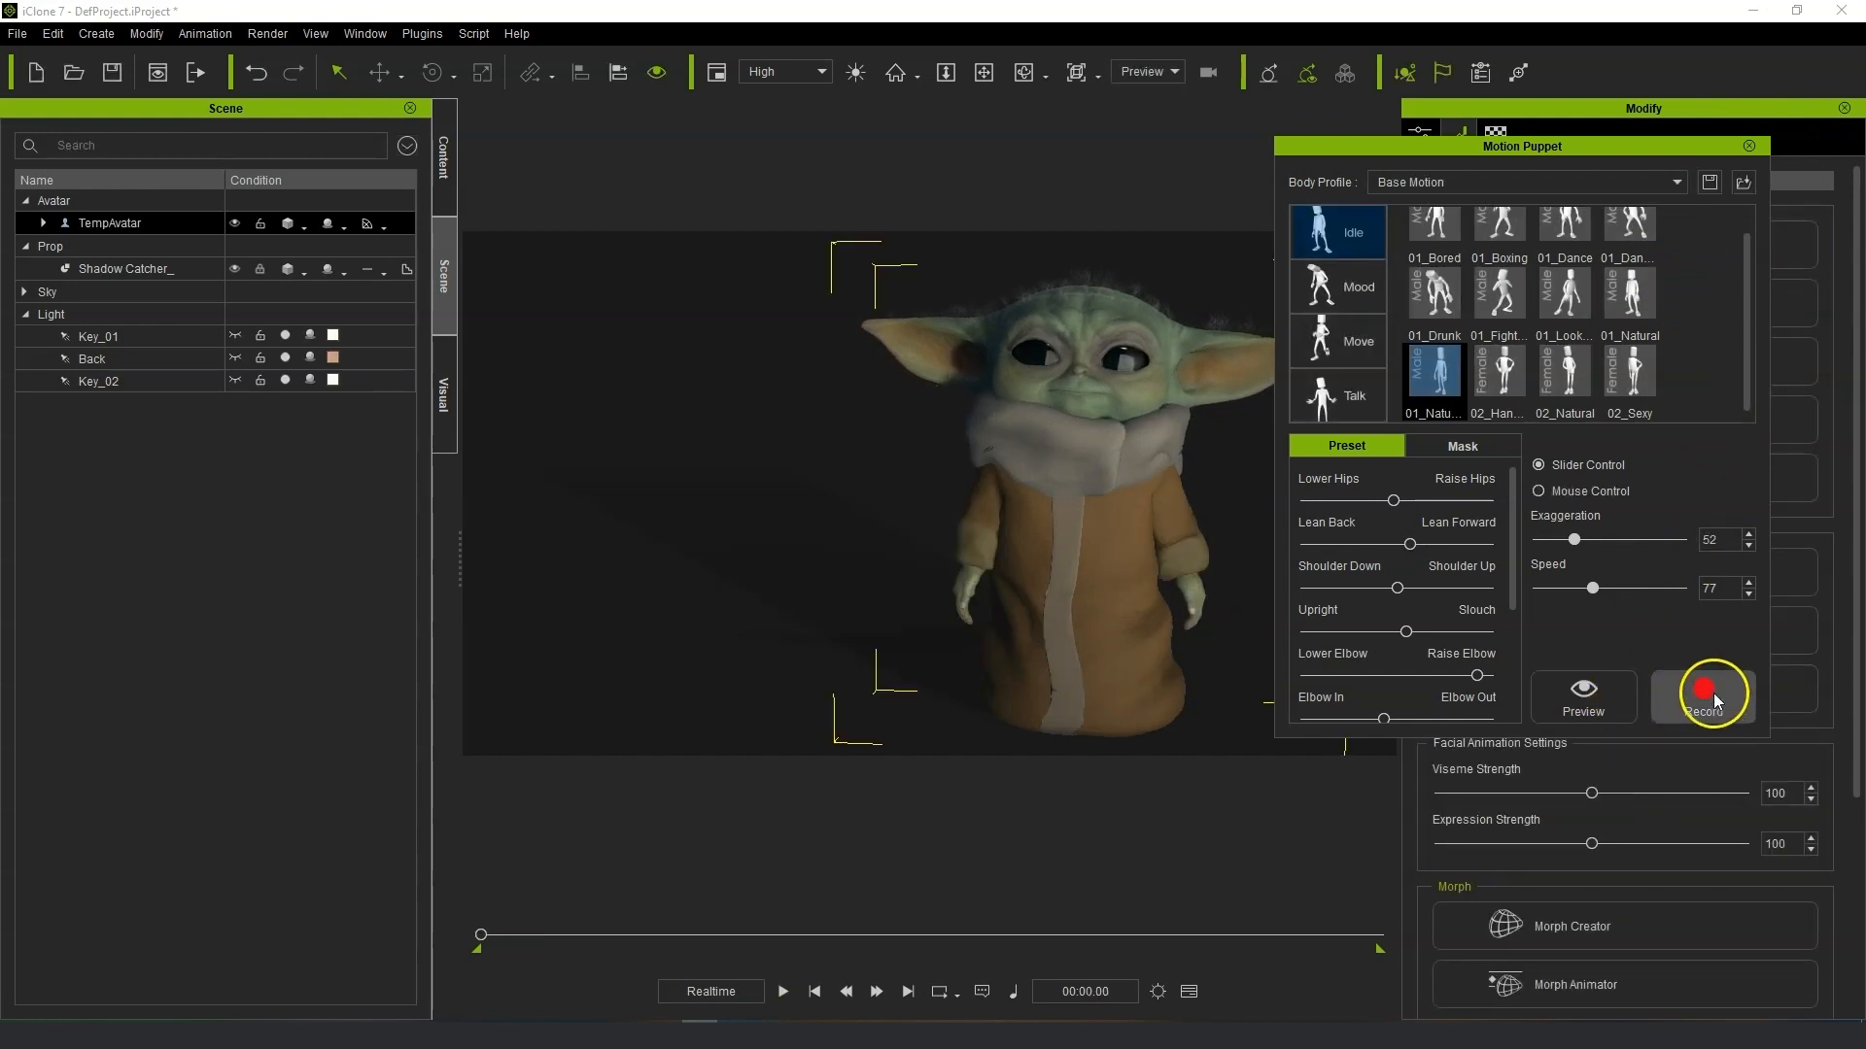
left_click(1710, 694)
key("space")
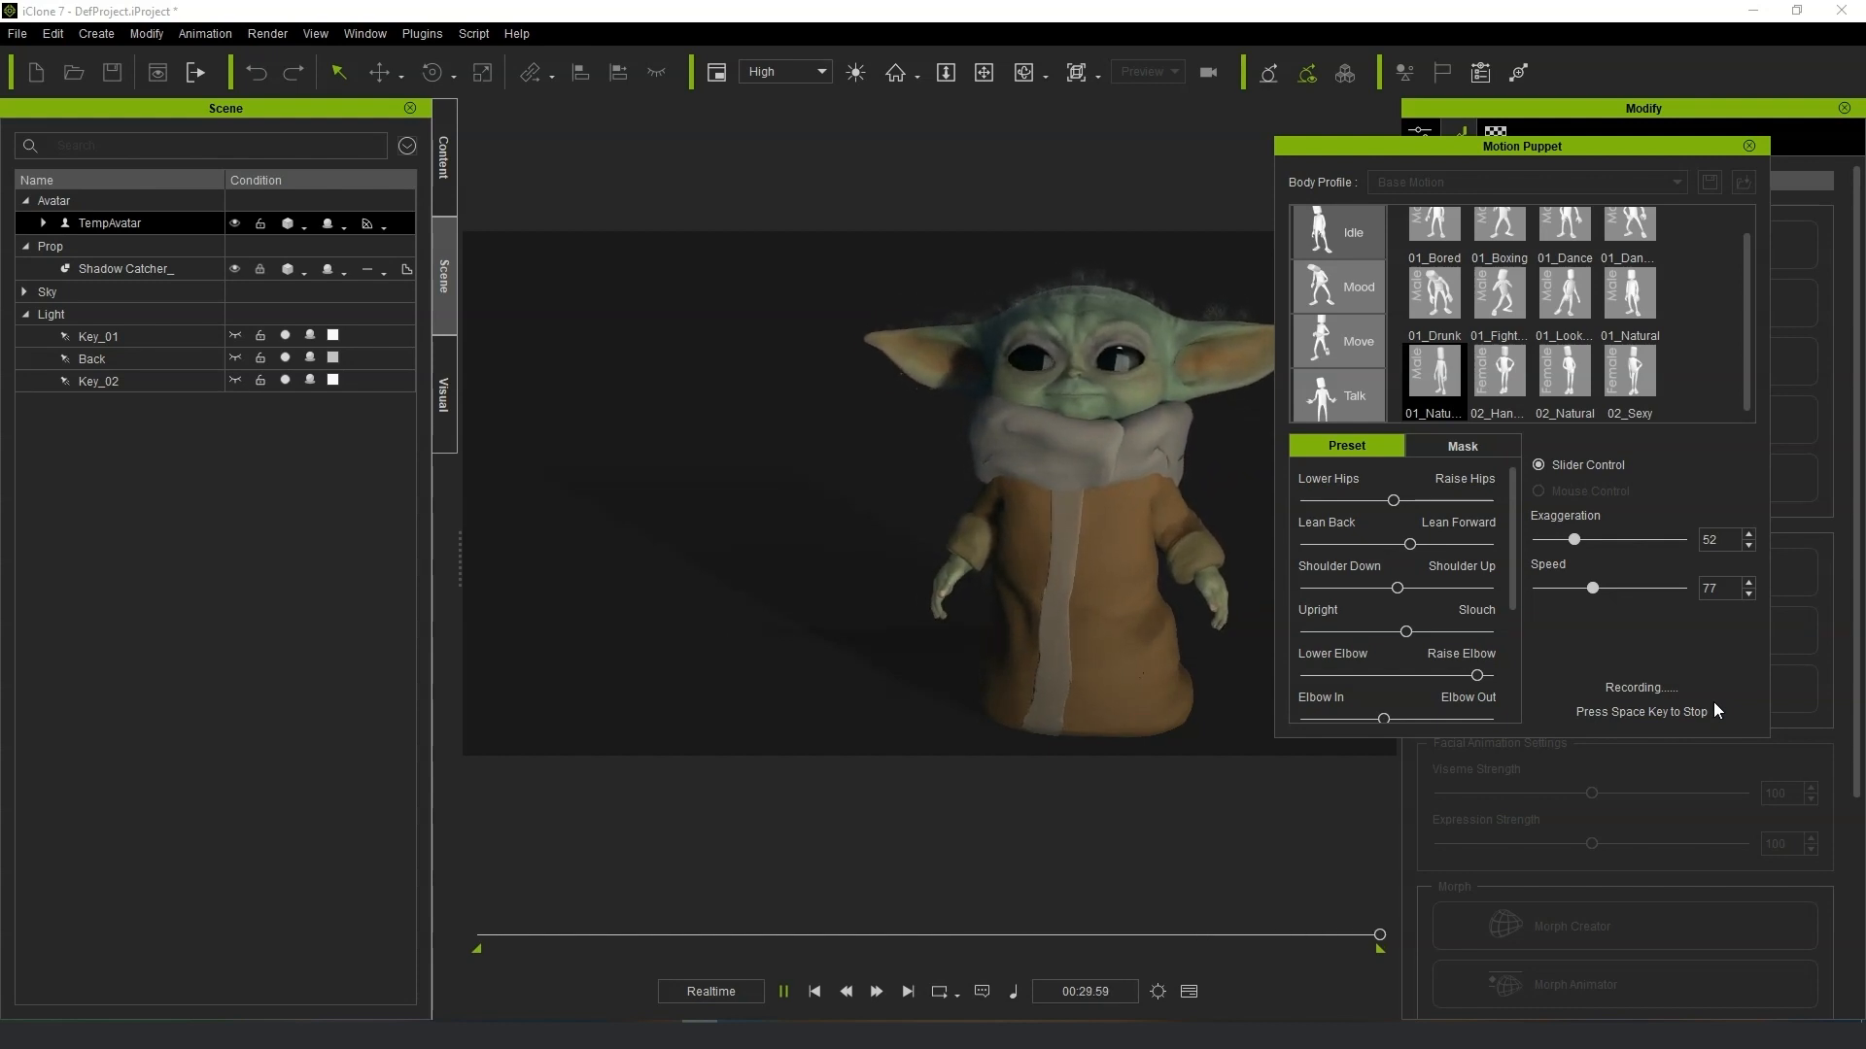
key("space")
left_click(1749, 146)
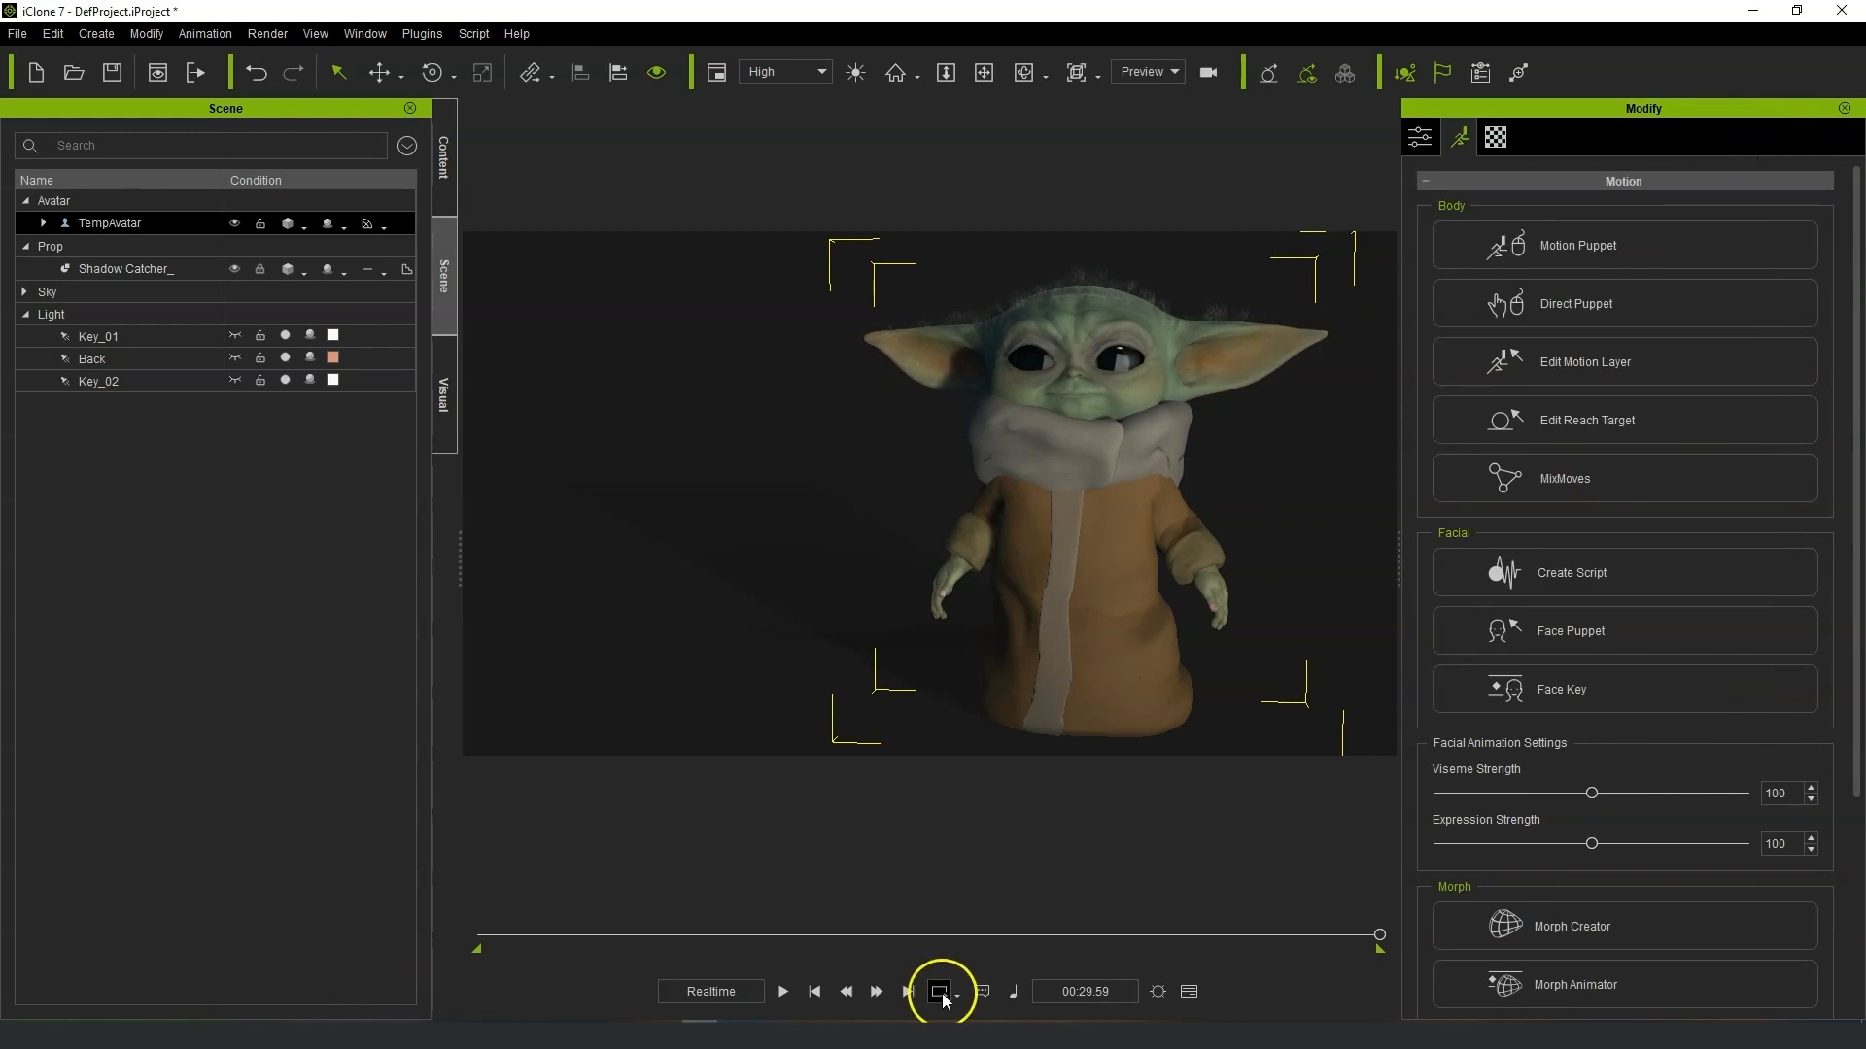
left_click(814, 991)
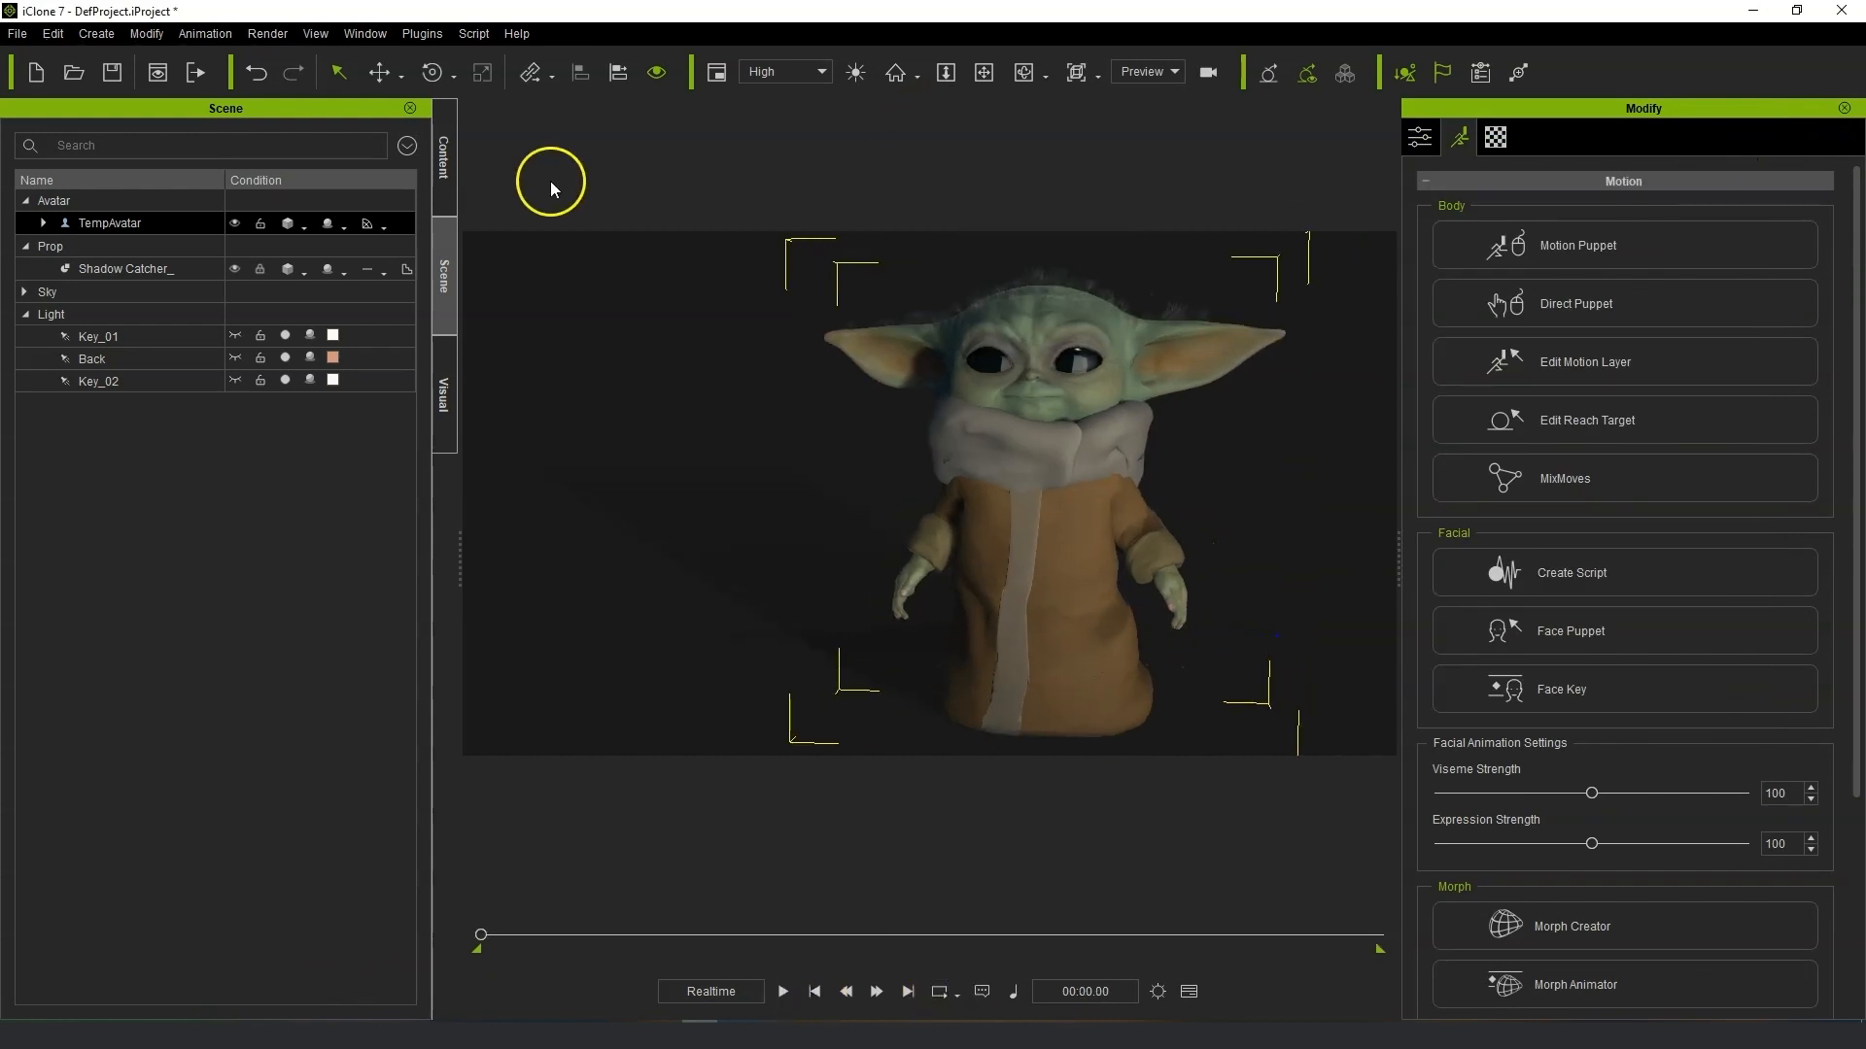
Locate Character Creator's Atmosphere template folder through Find File and copy it in Explorer.
left_click(443, 175)
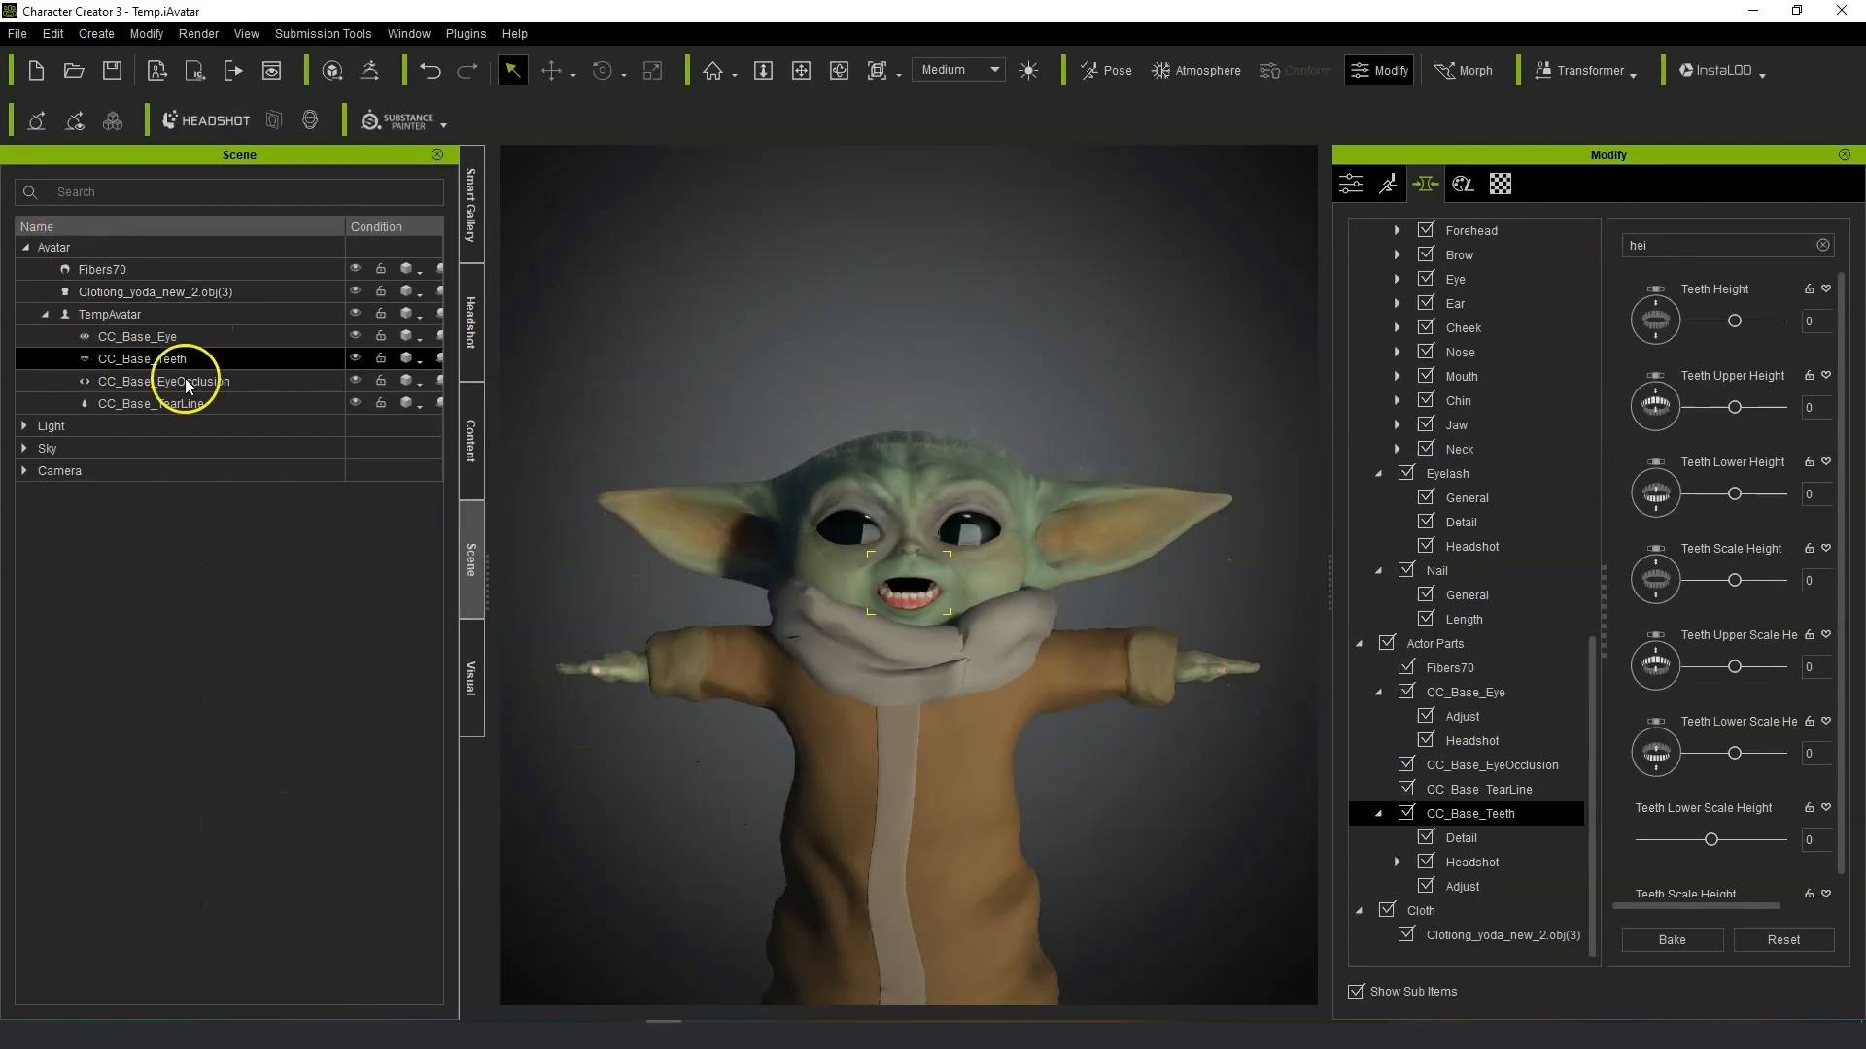
left_click(471, 442)
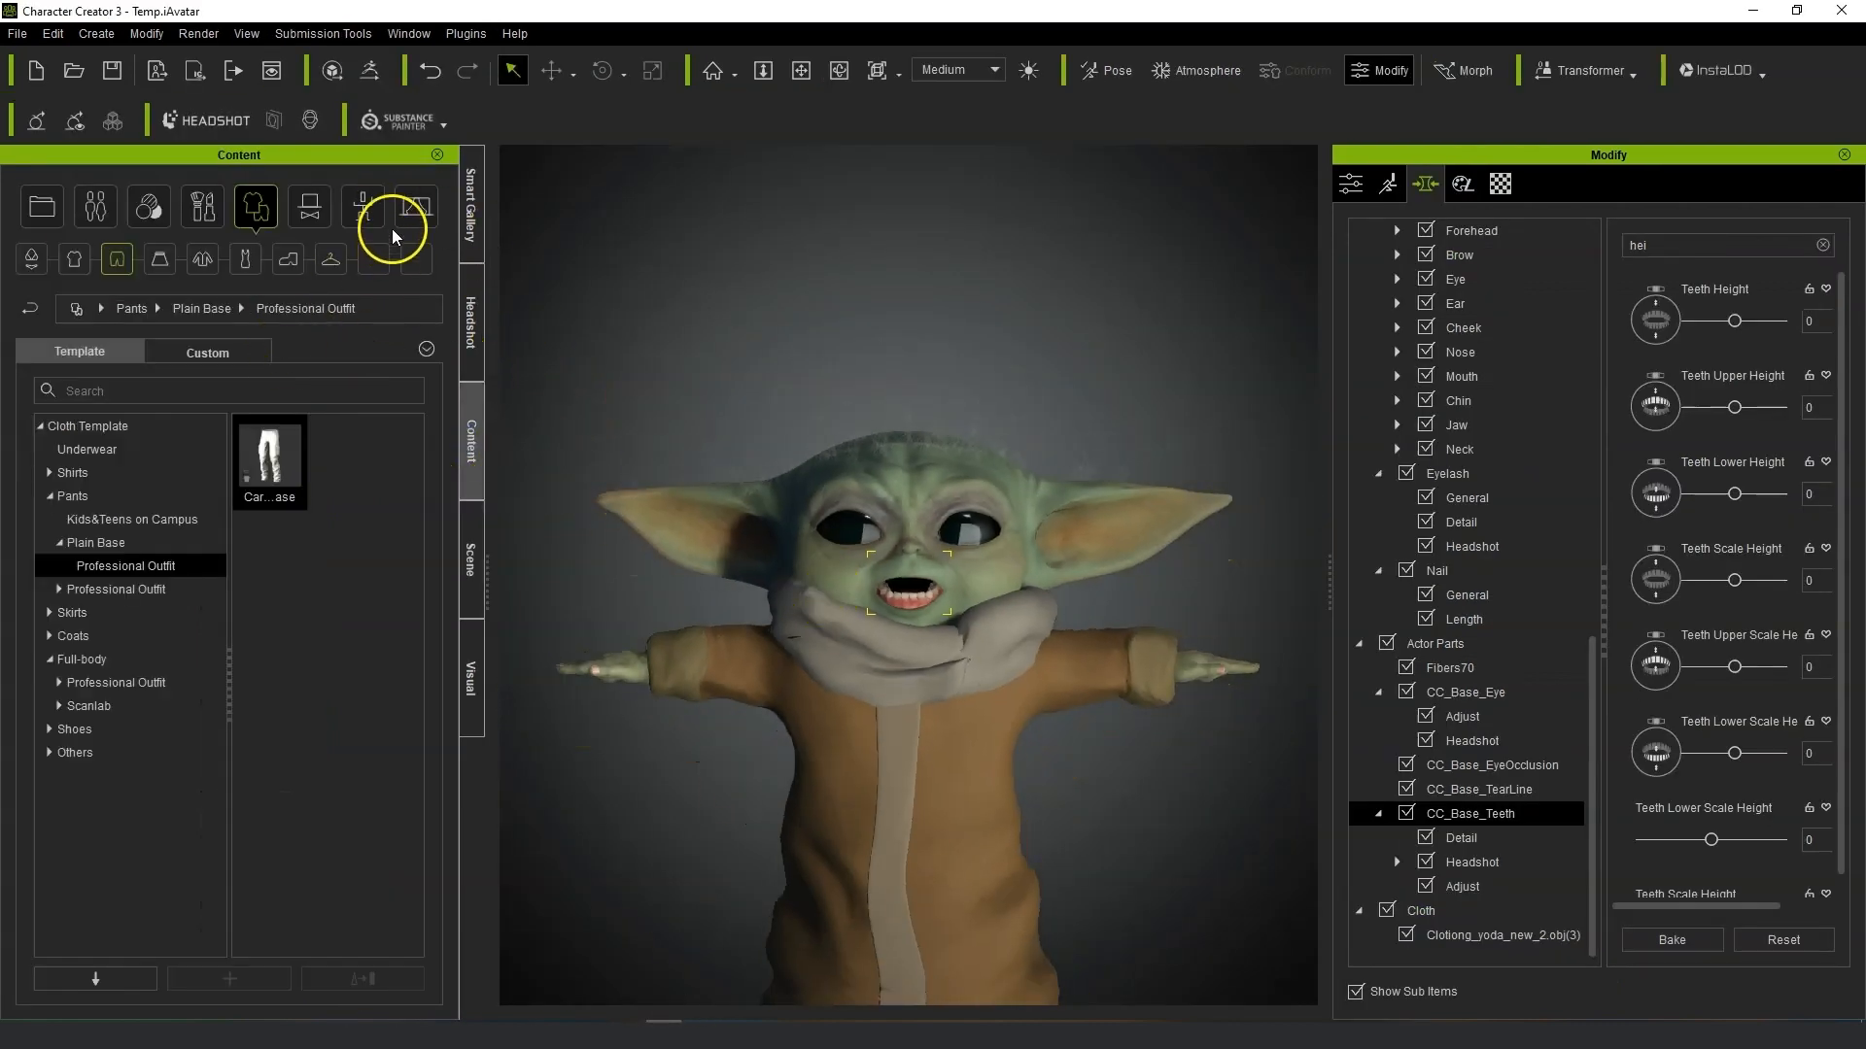
left_click(436, 215)
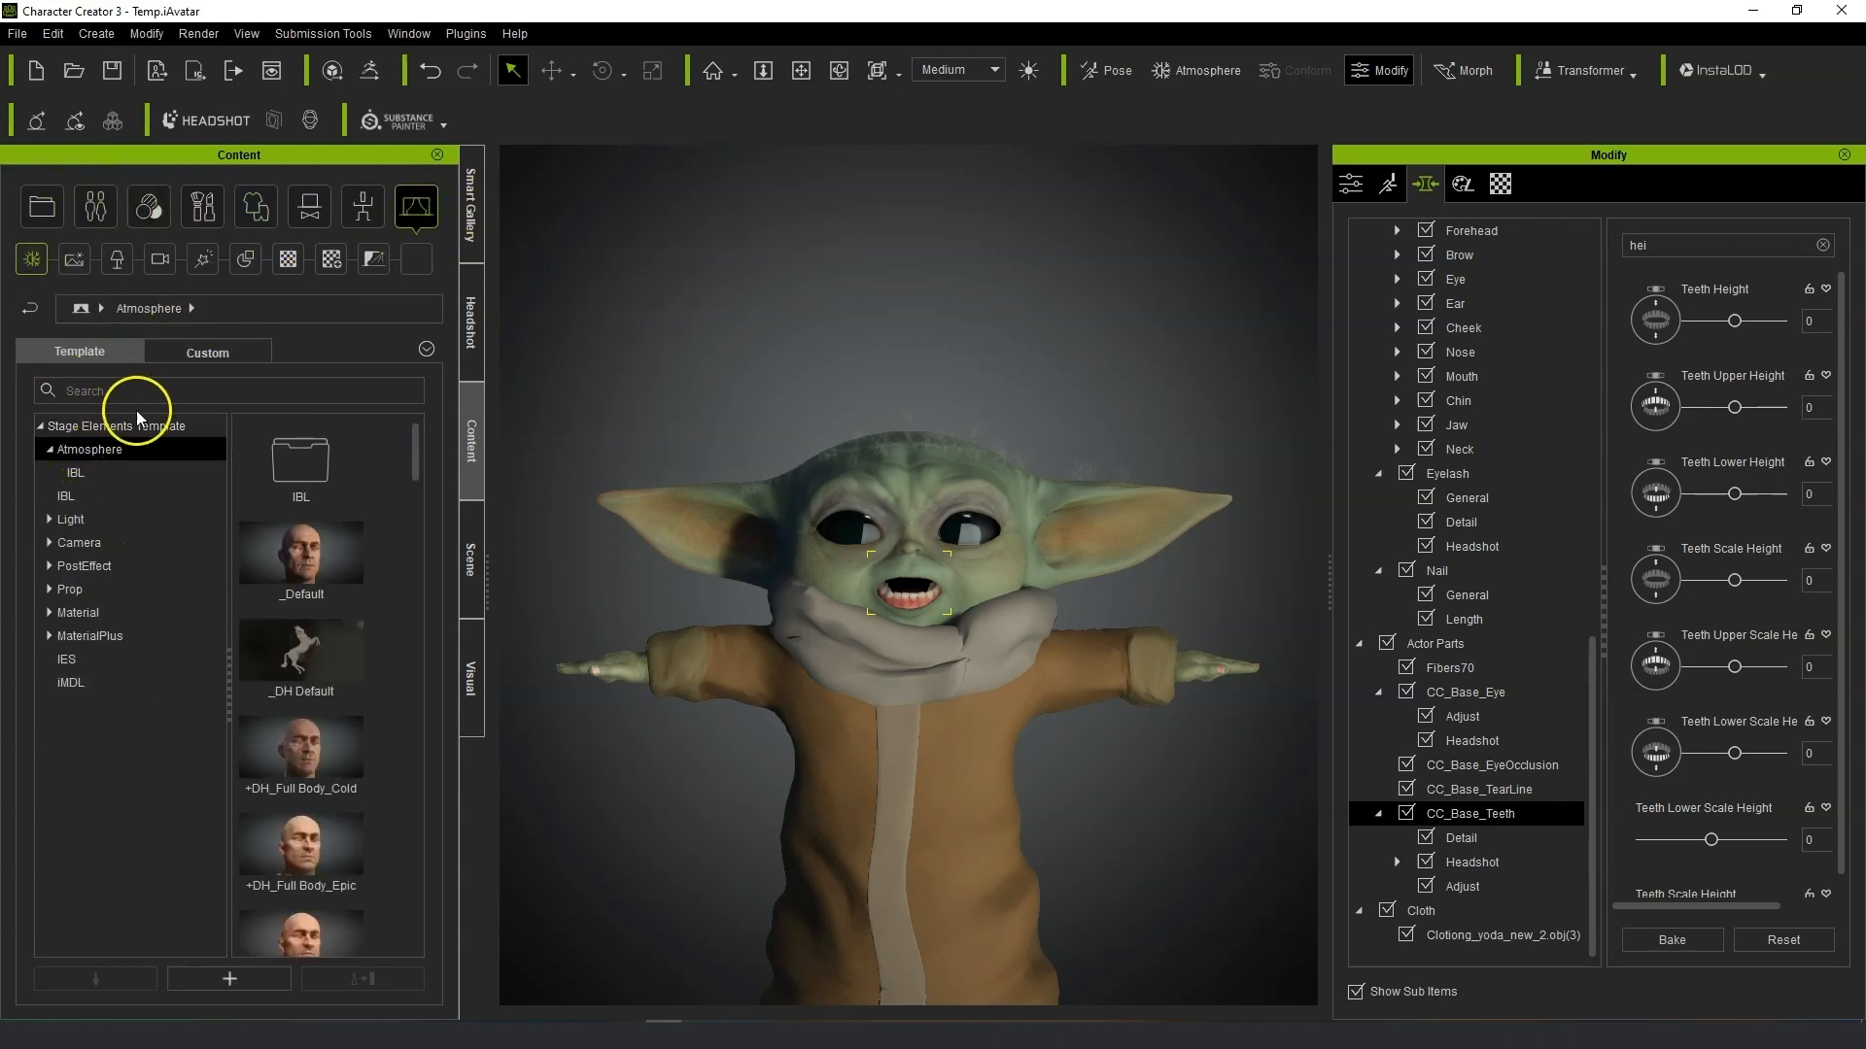
left_click(93, 453)
right_click(92, 453)
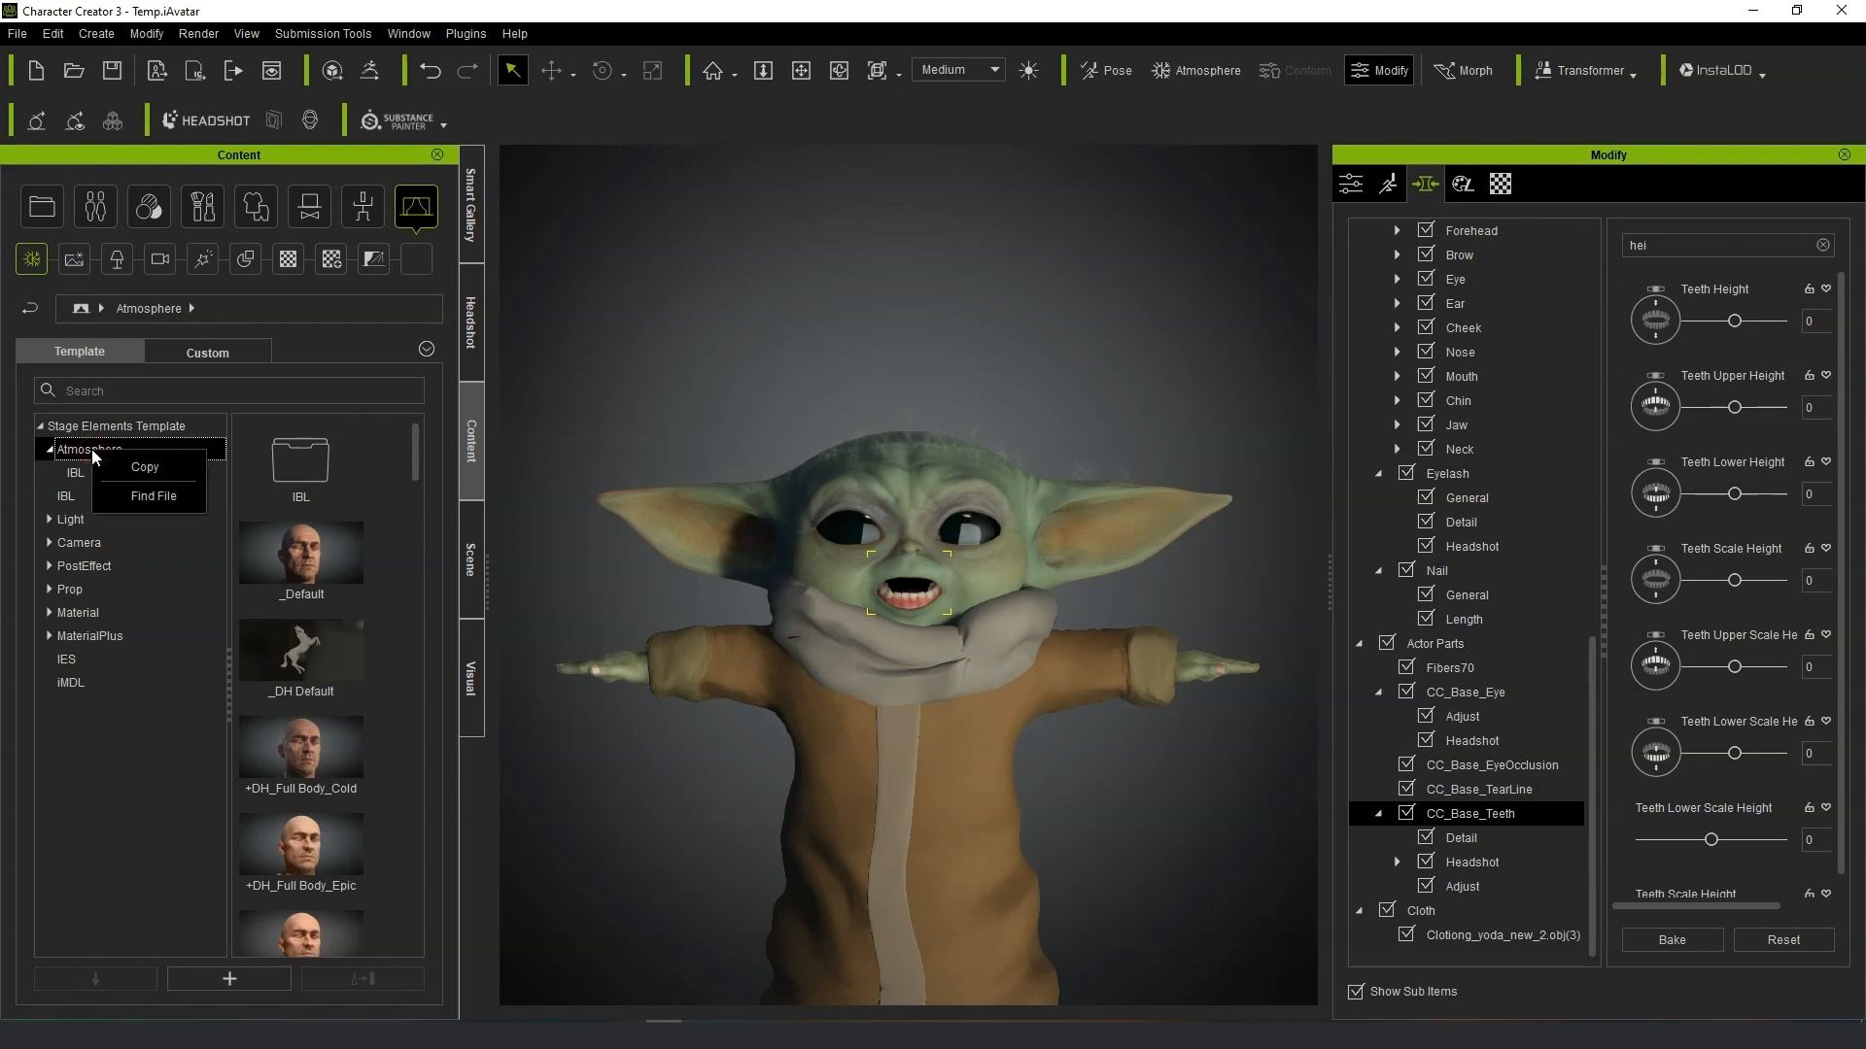
left_click(146, 496)
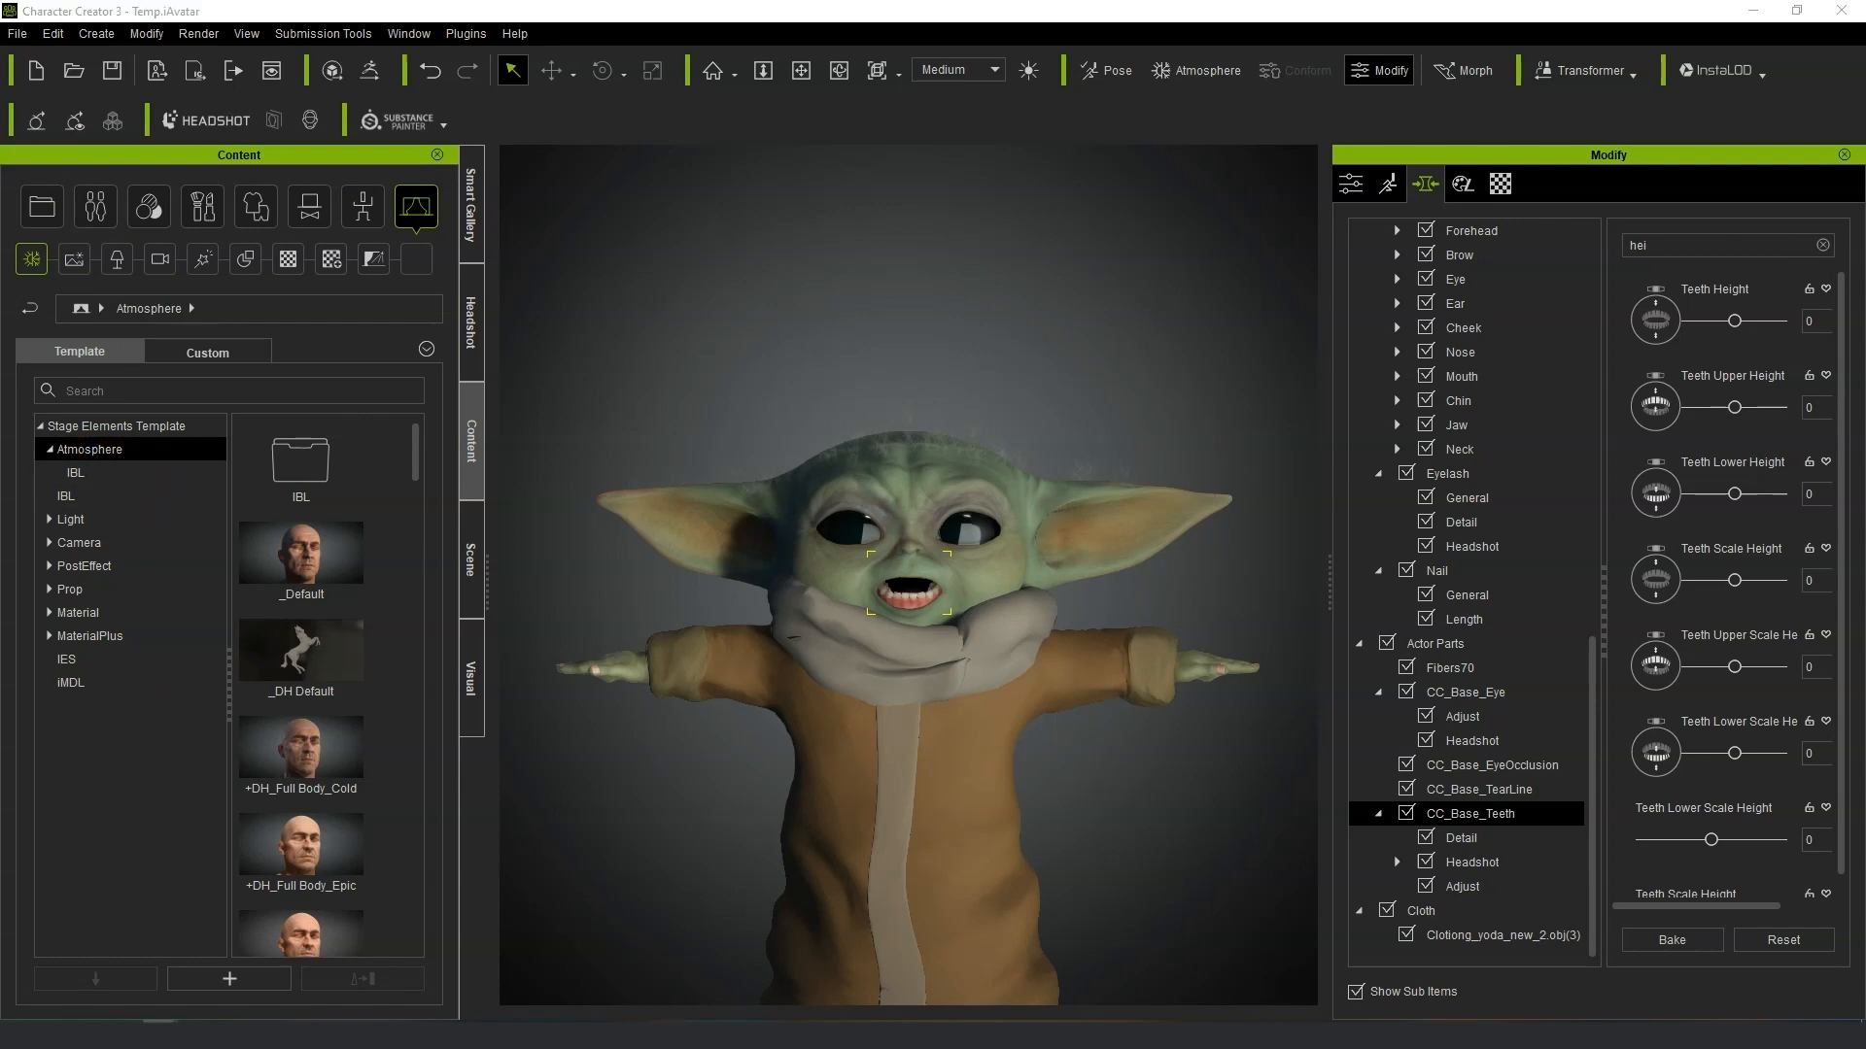
left_click_drag(1865, 146, 754, 128)
double_click(624, 350)
right_click(624, 350)
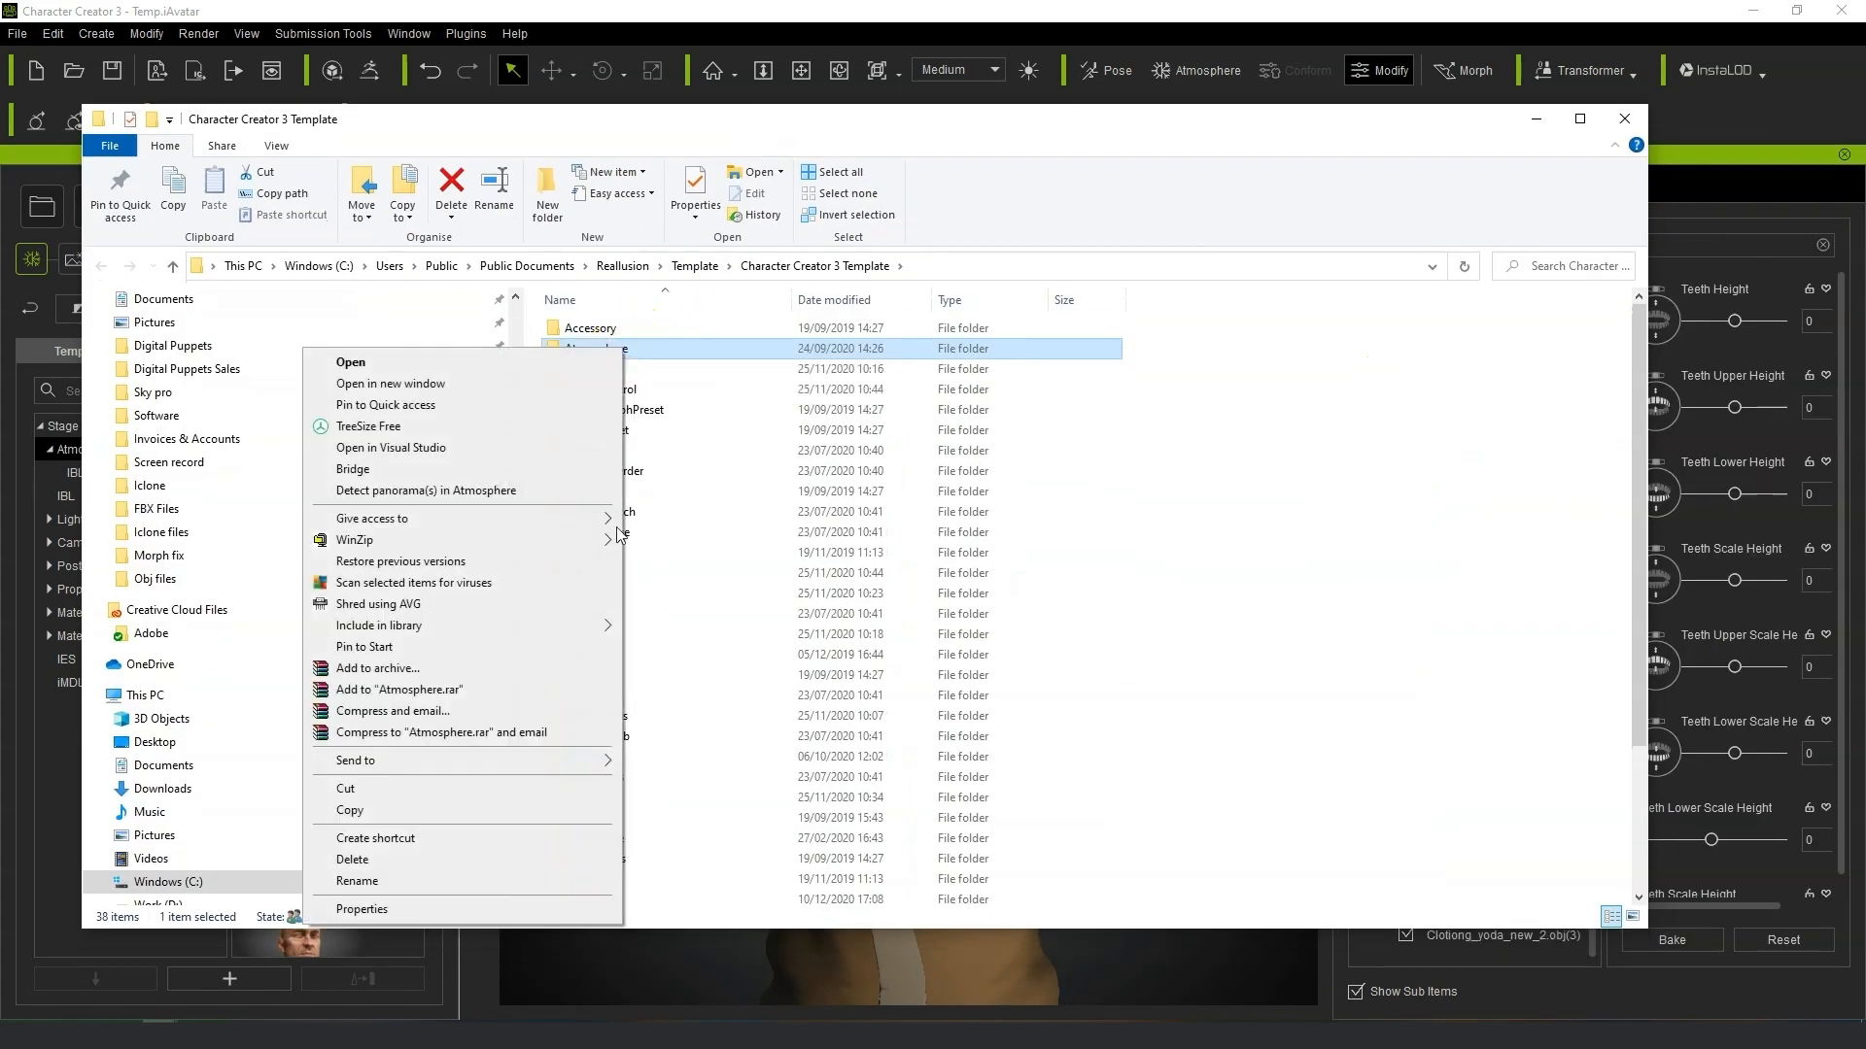
left_click(487, 812)
left_click(1623, 117)
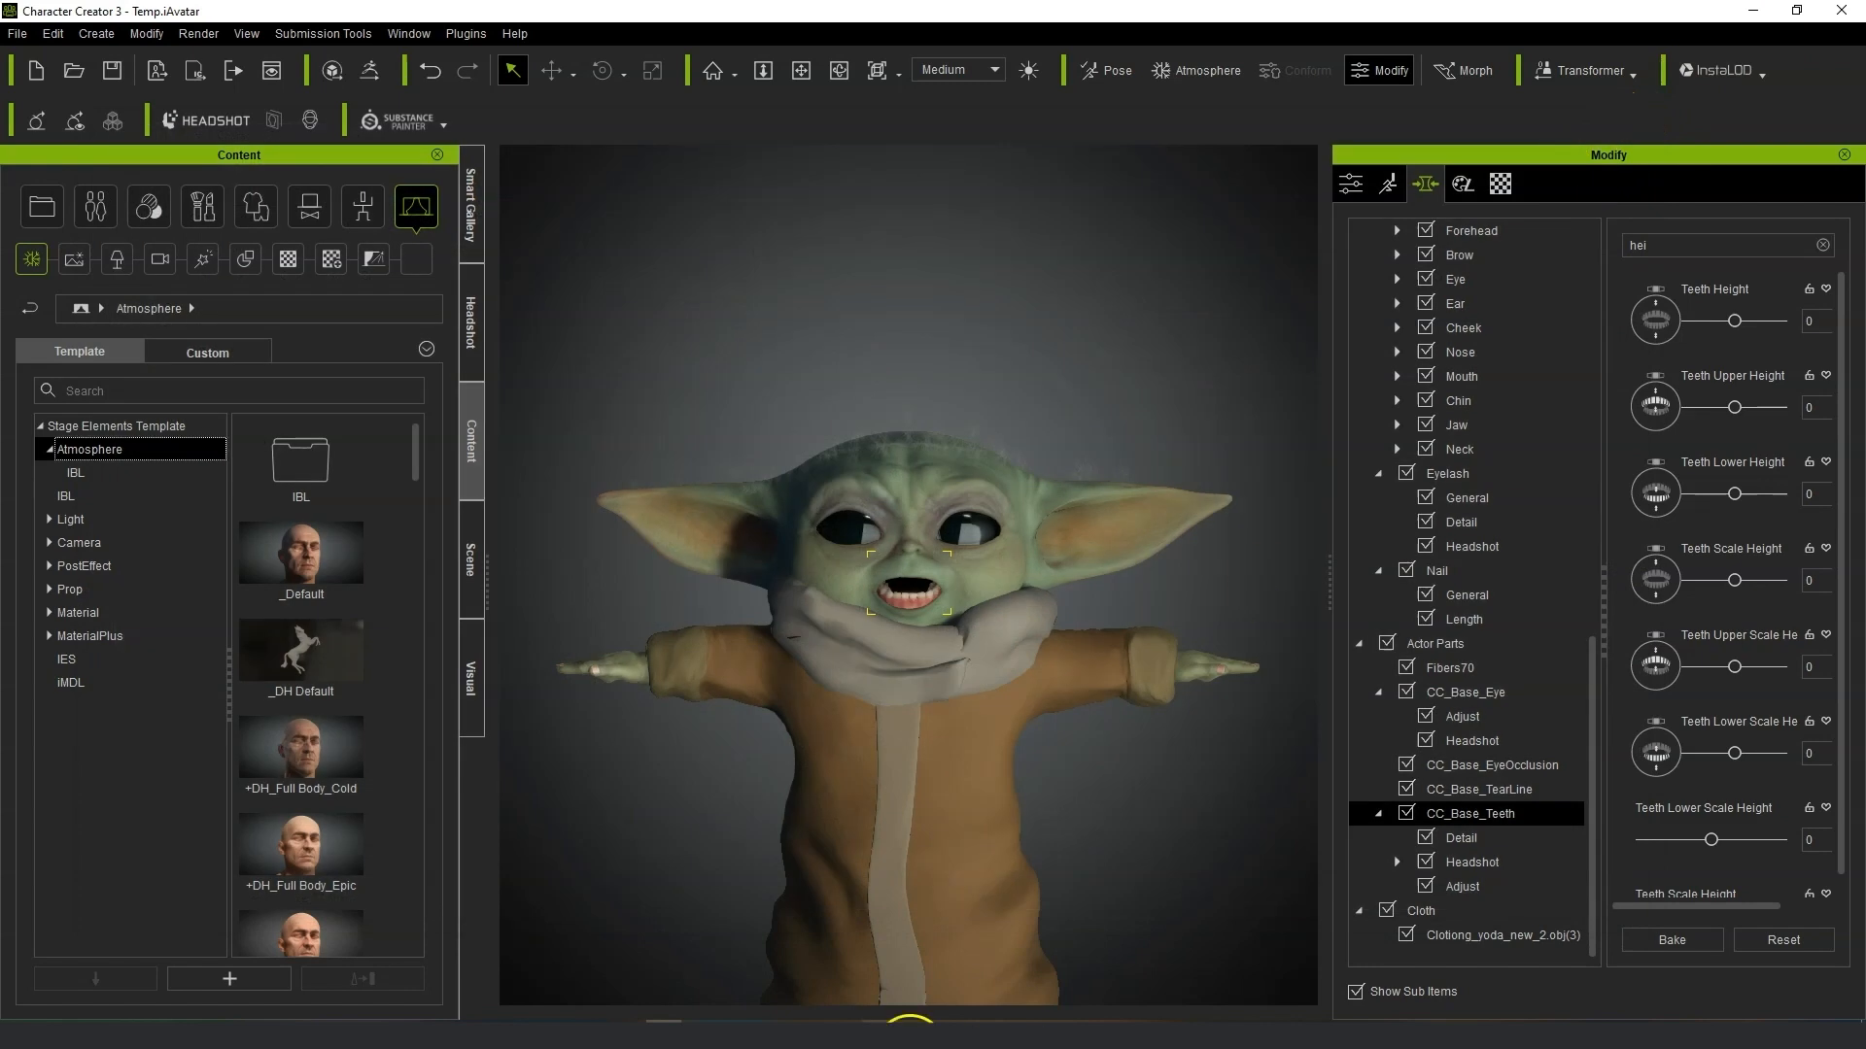
Back in iClone, open its Atmosphere template folder in Explorer and check the contents of its subfolders.
left_click(709, 1039)
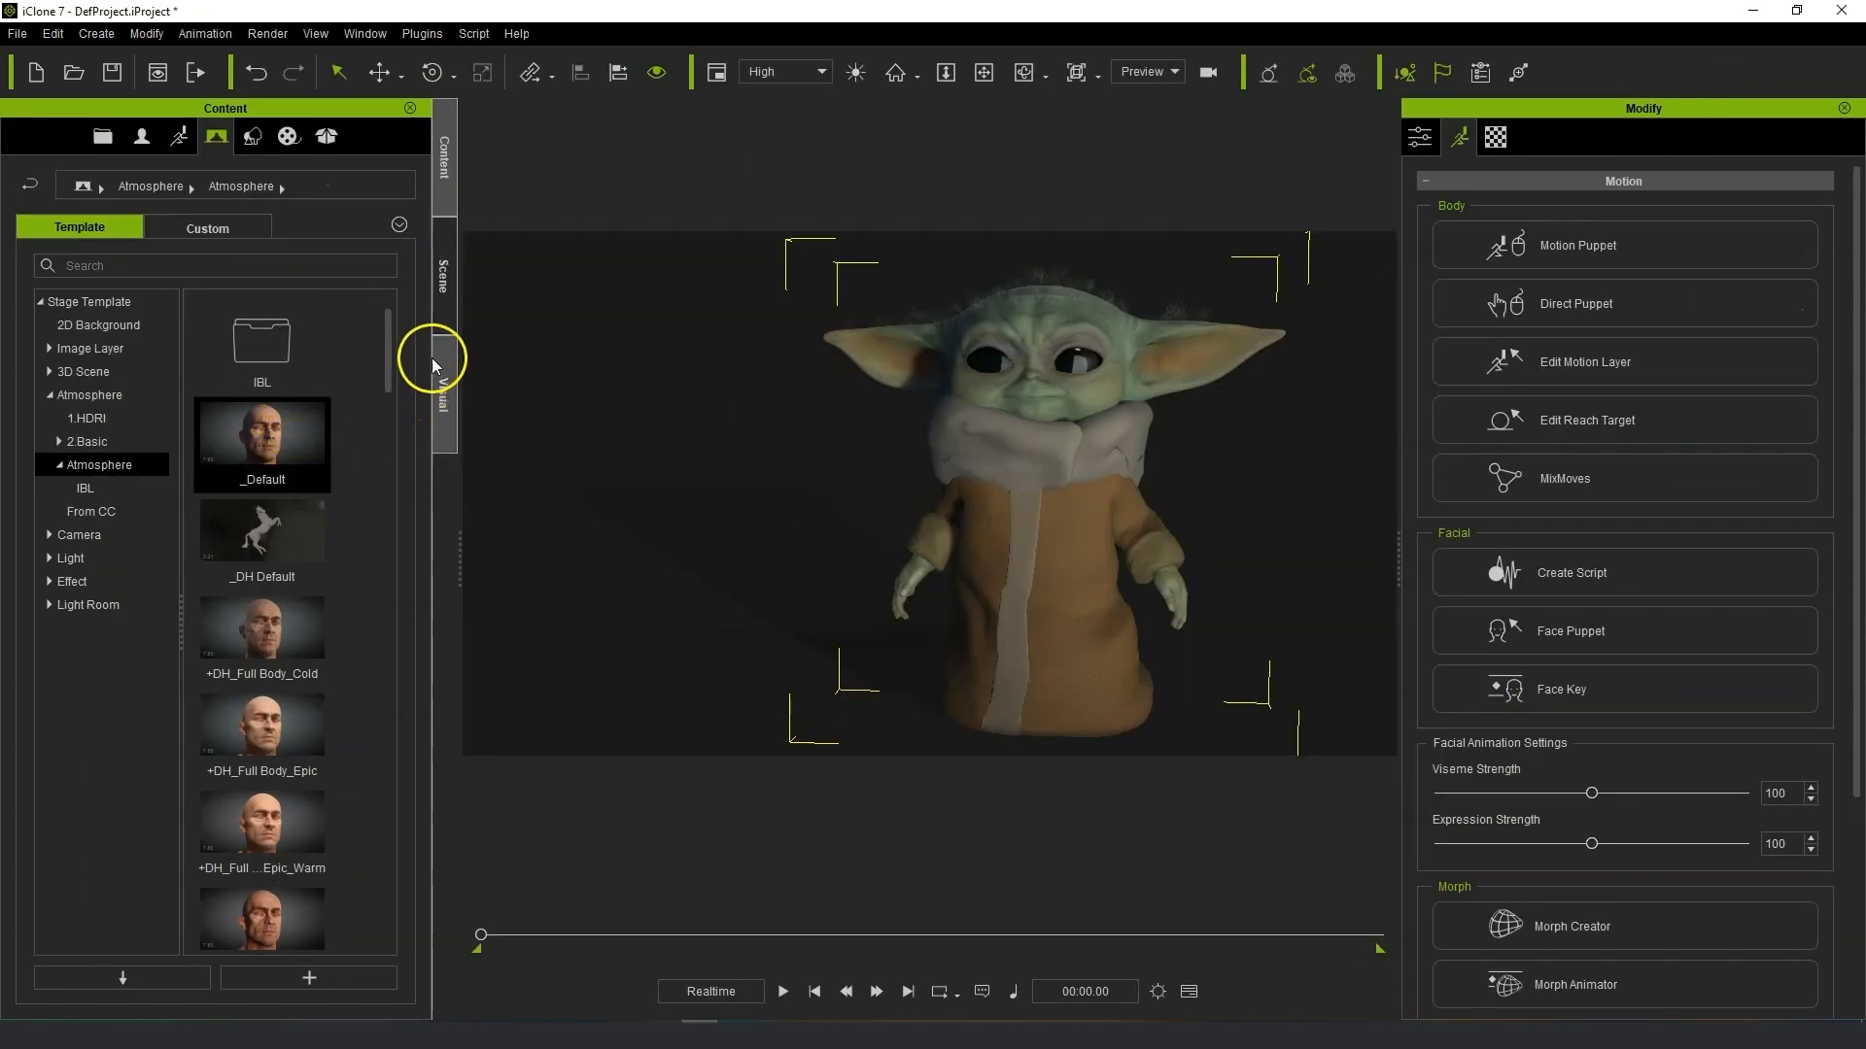
left_click(91, 396)
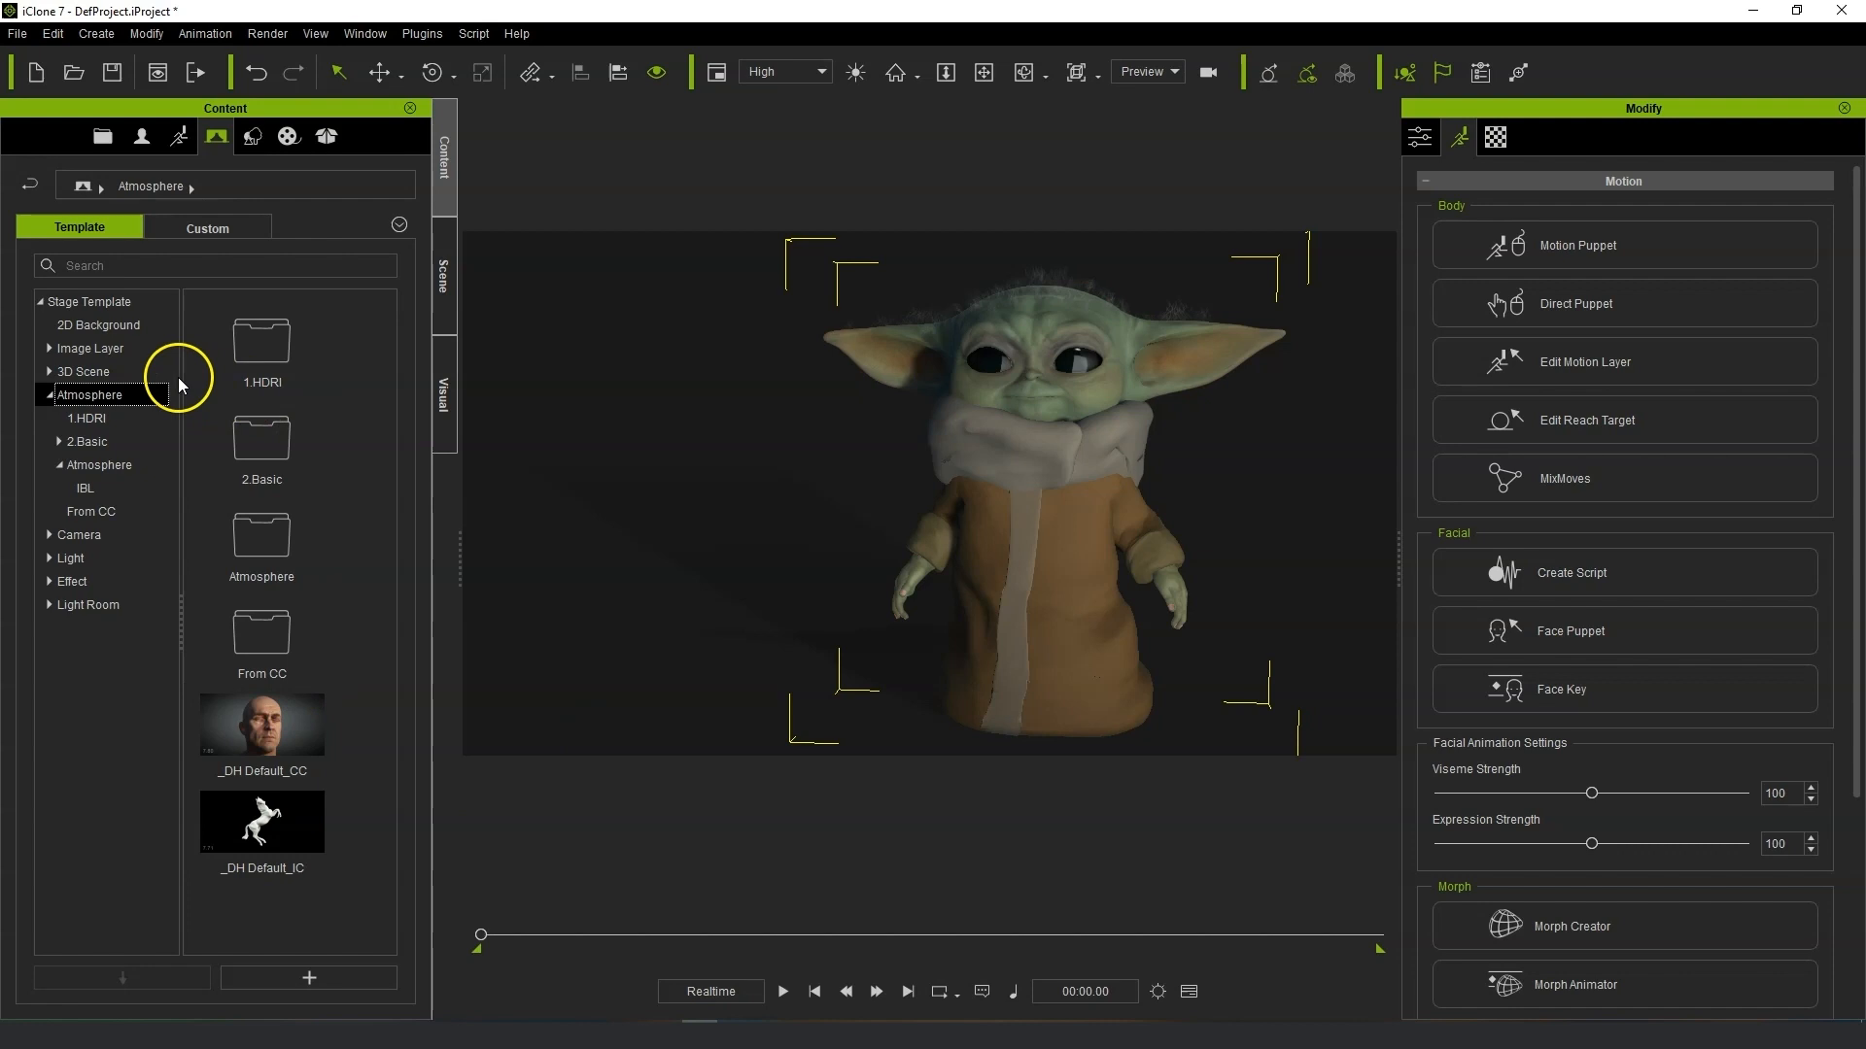
right_click(110, 401)
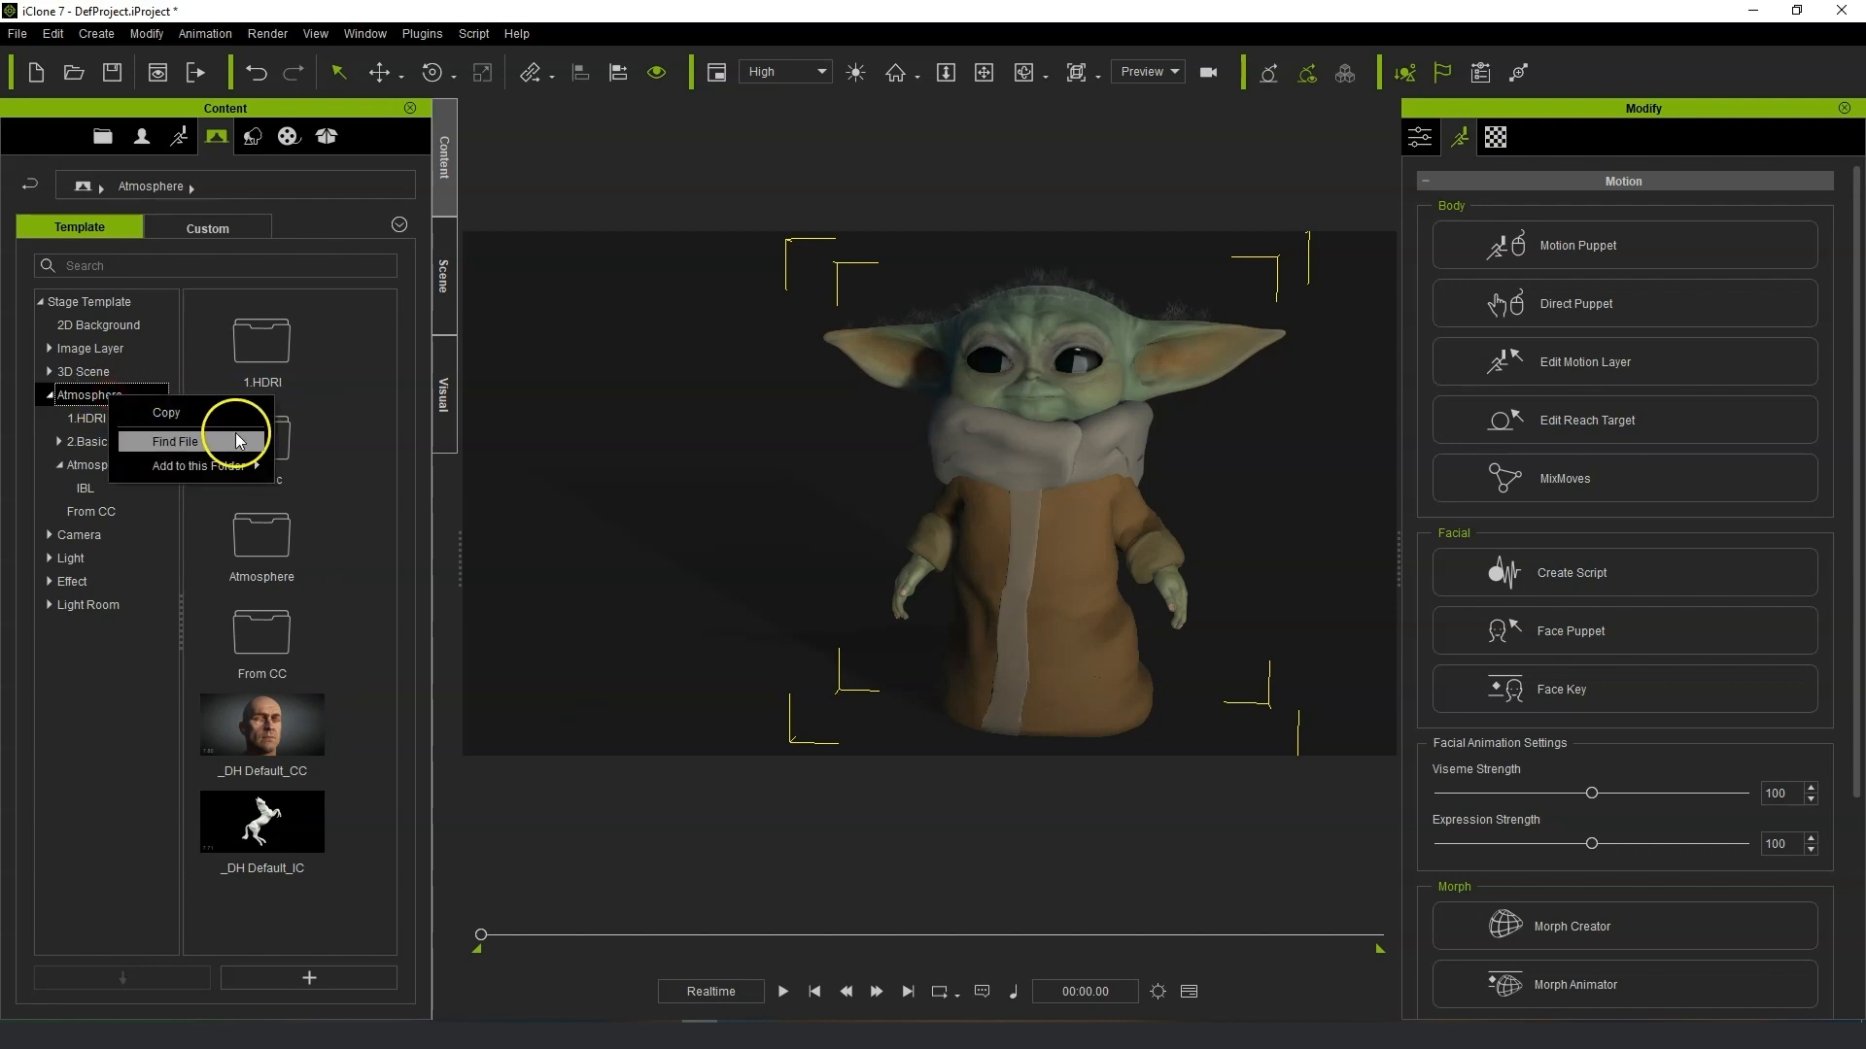
left_click(237, 440)
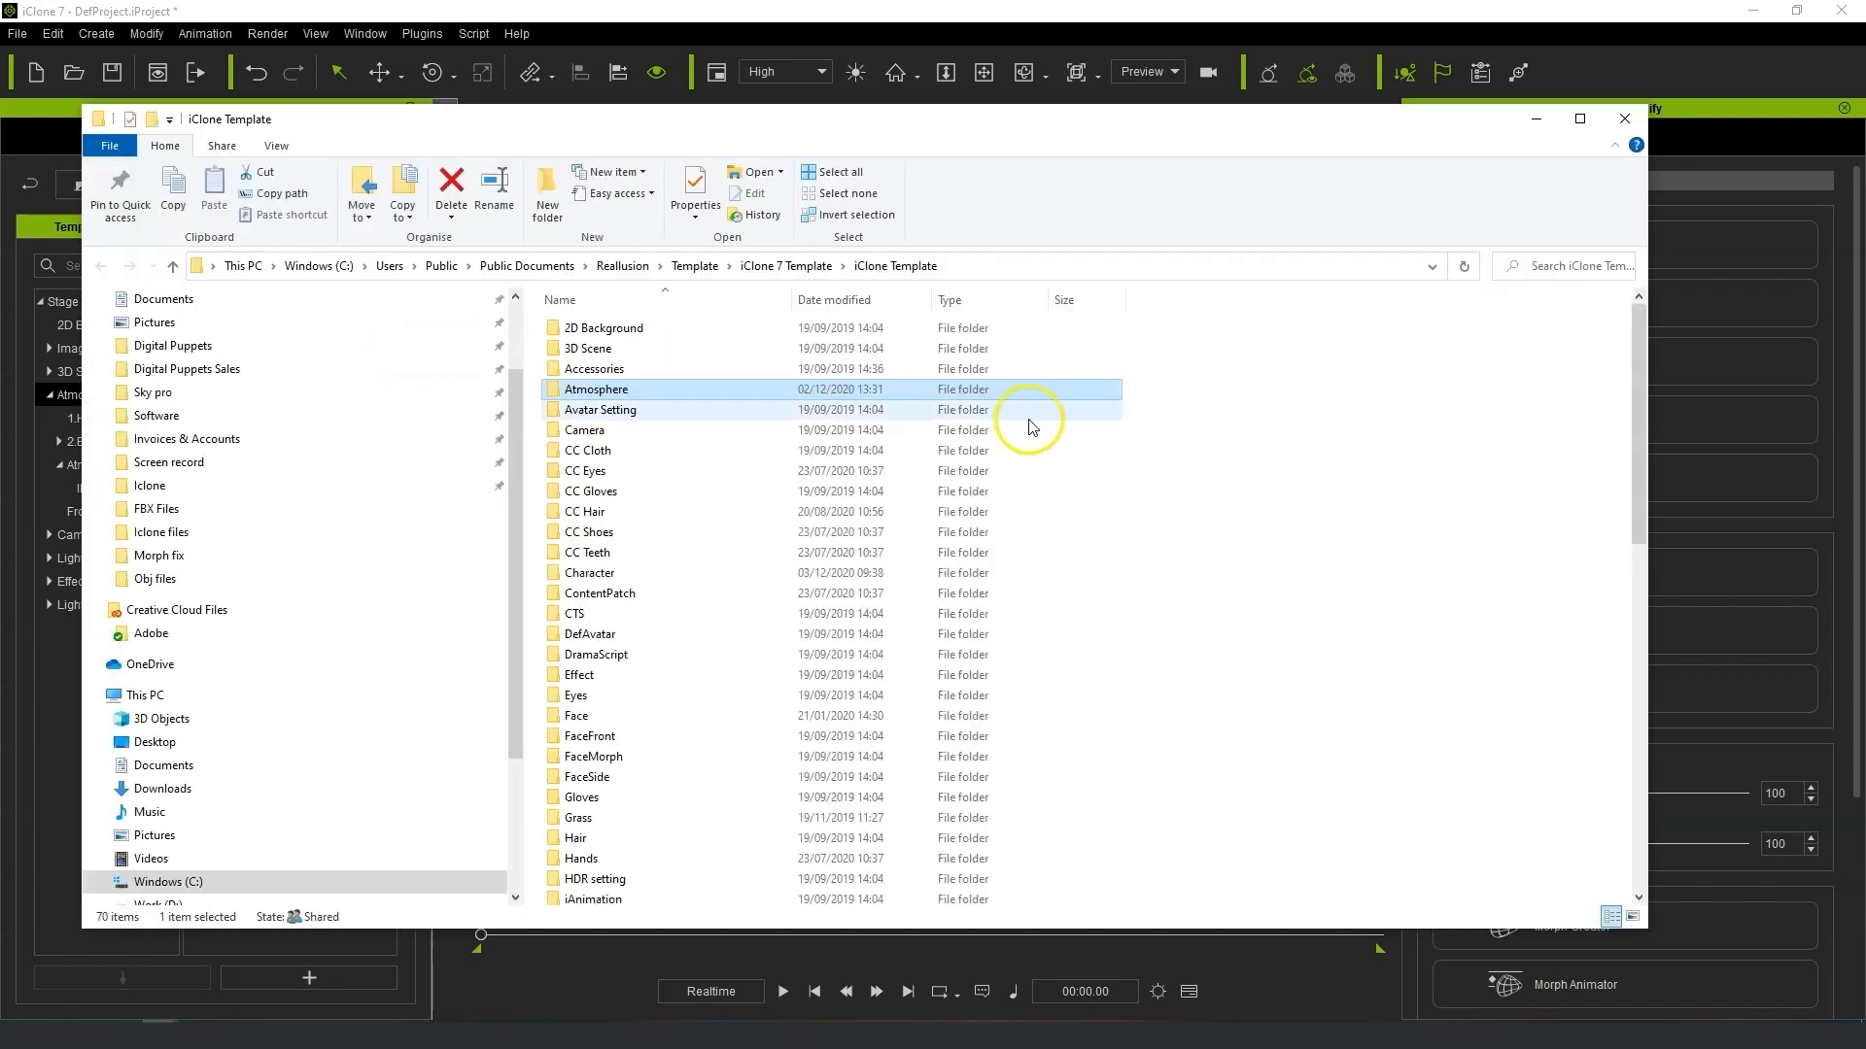
double_click(603, 391)
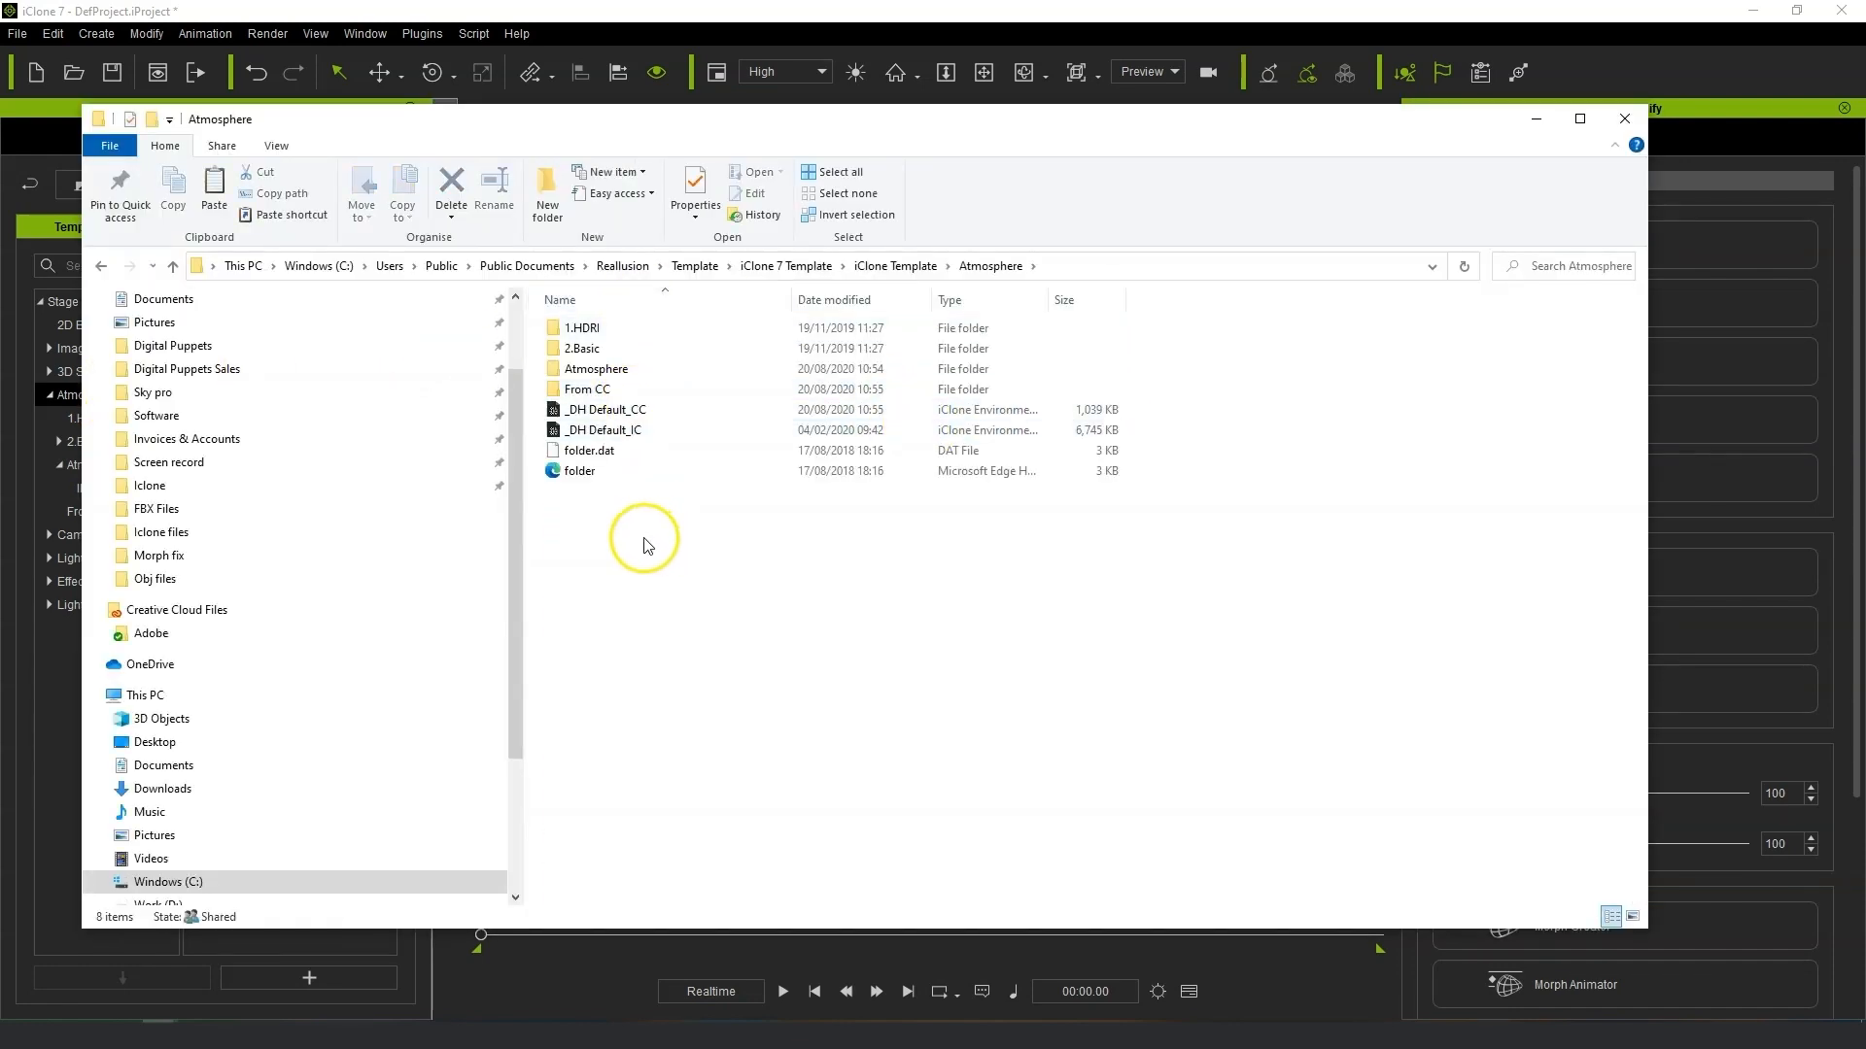
double_click(640, 378)
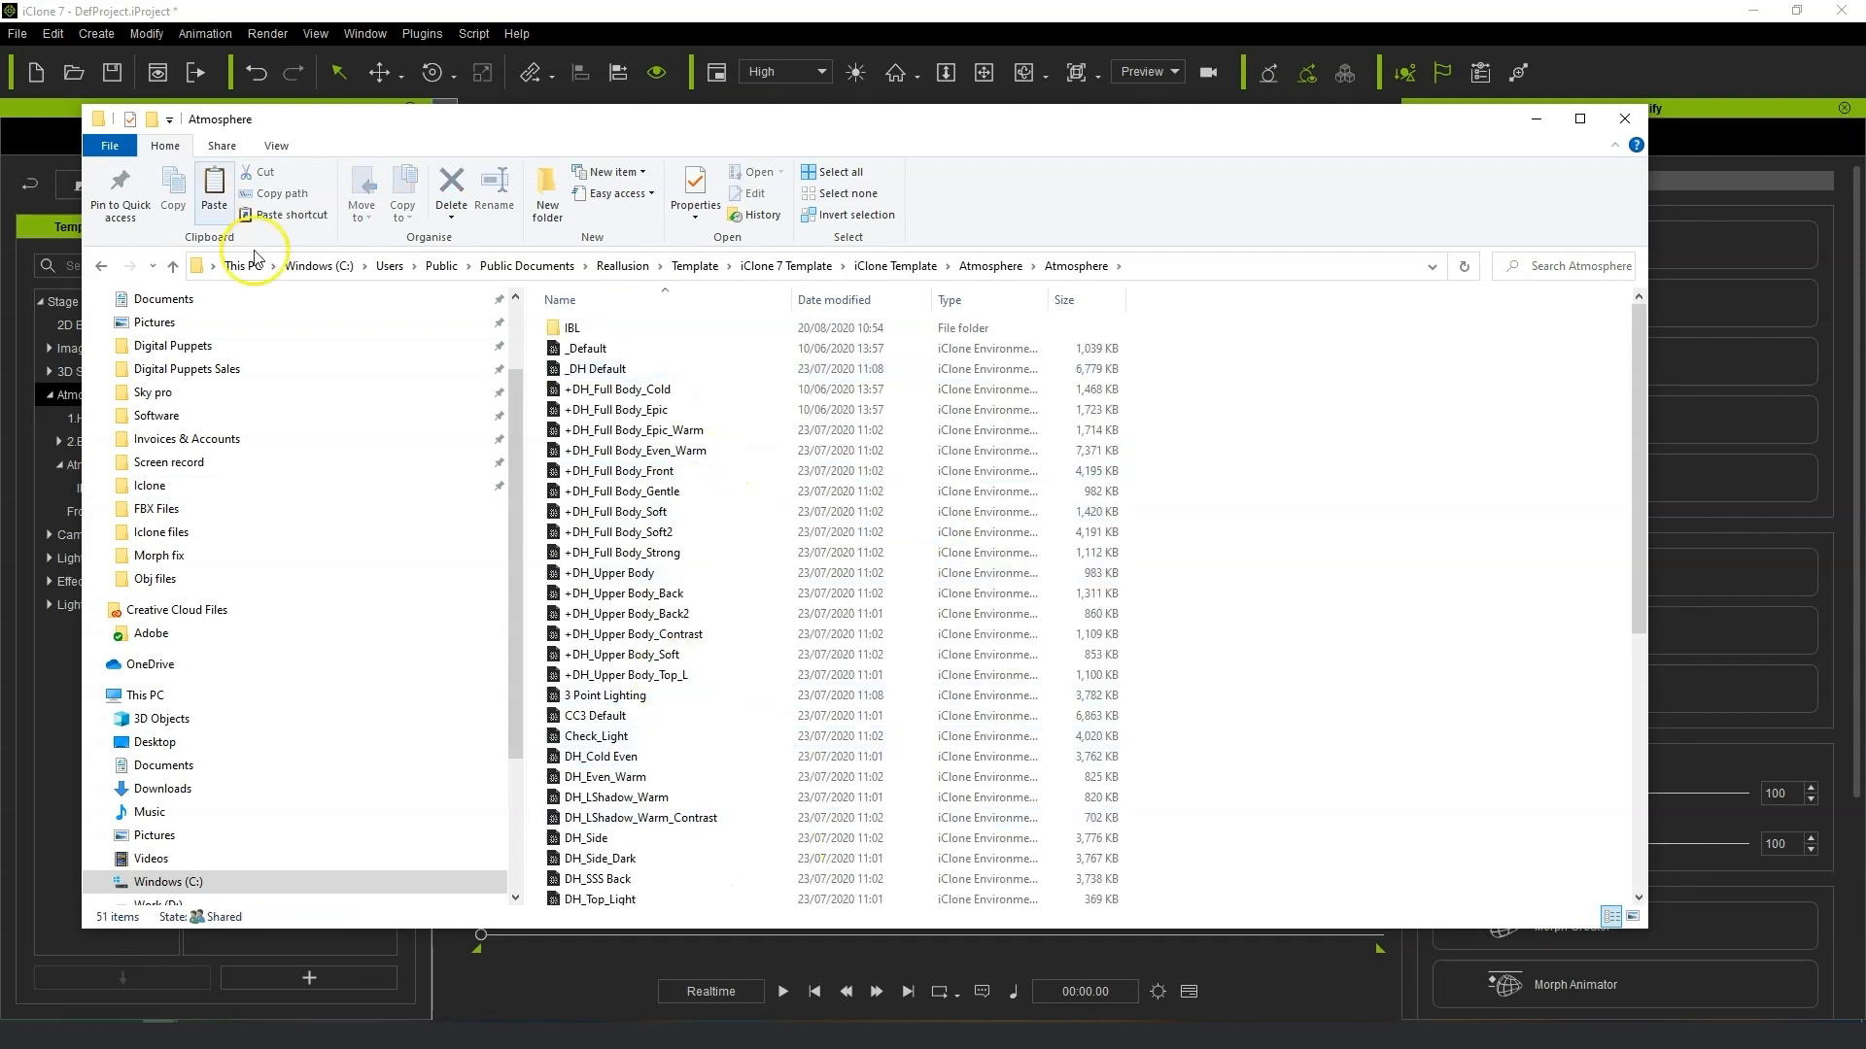
left_click(100, 265)
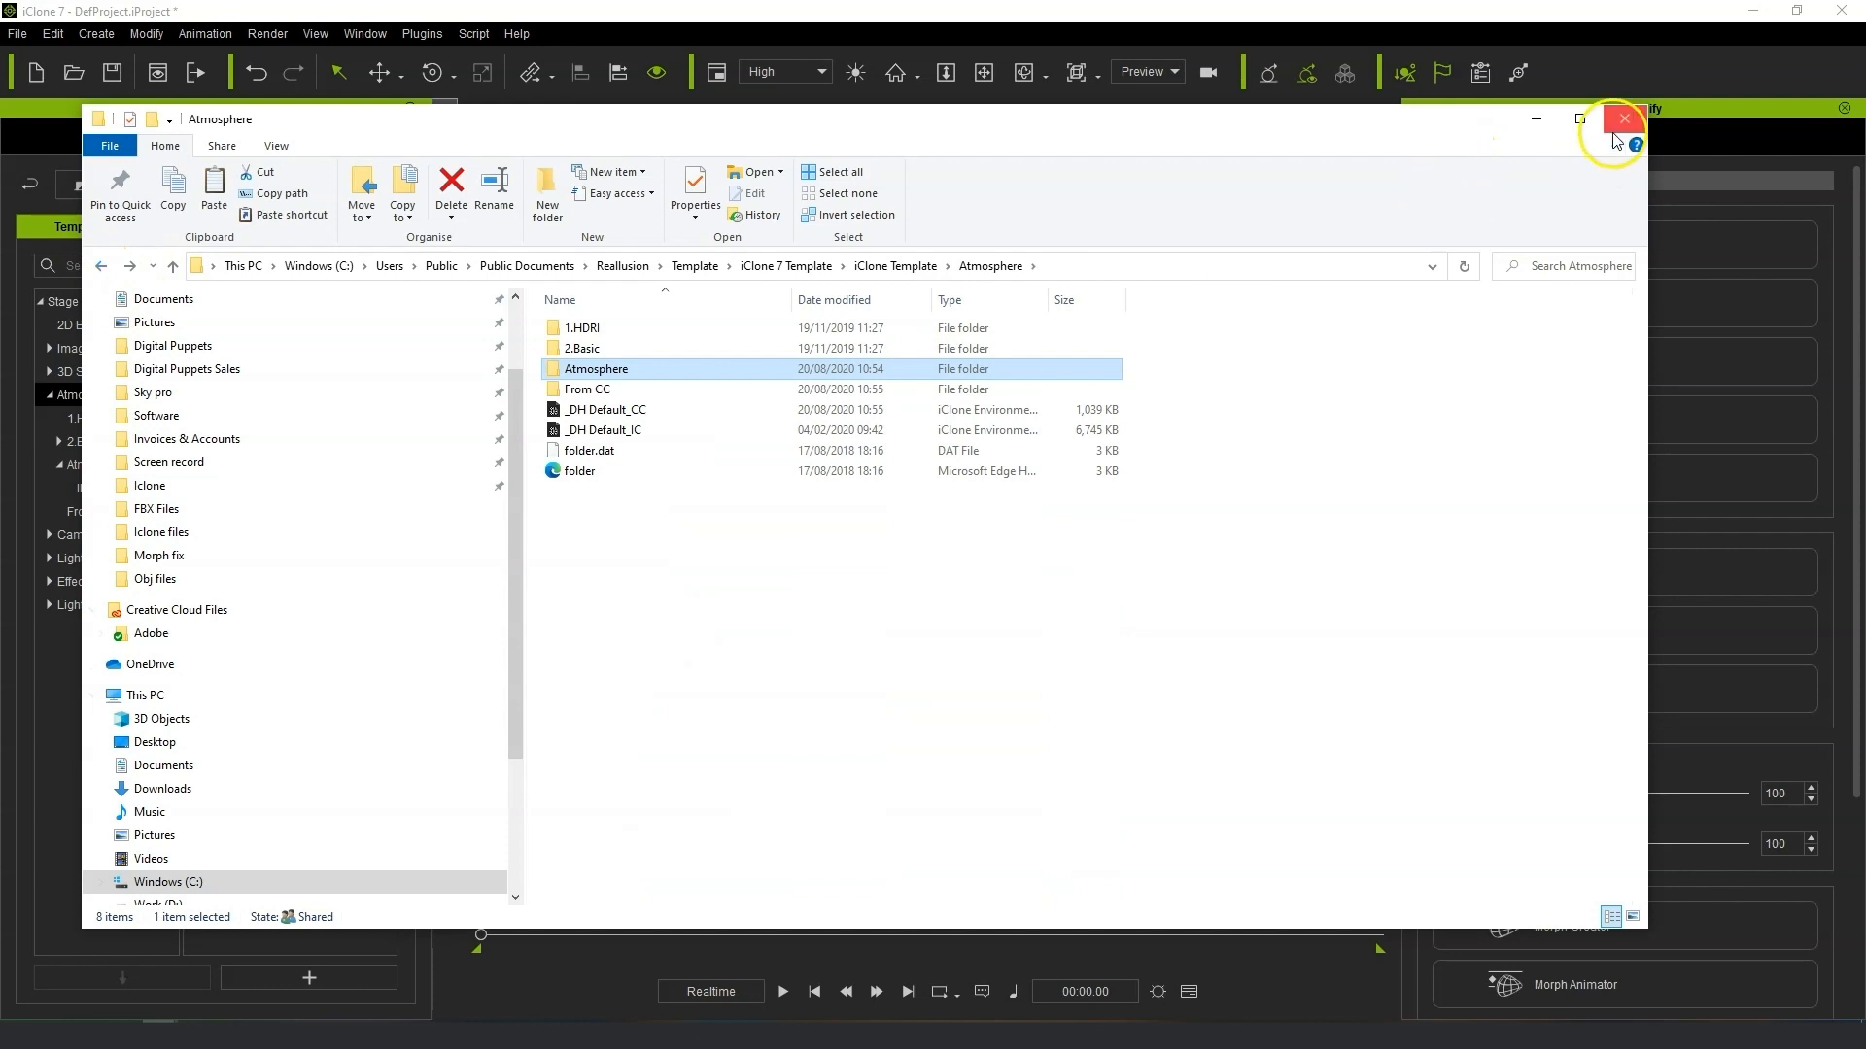
left_click(1624, 119)
Try the _Default, +DH_Full Body_Cold, +DH_Full Body_Epic and Epic_Warm atmosphere presets on the scene.
double_click(258, 542)
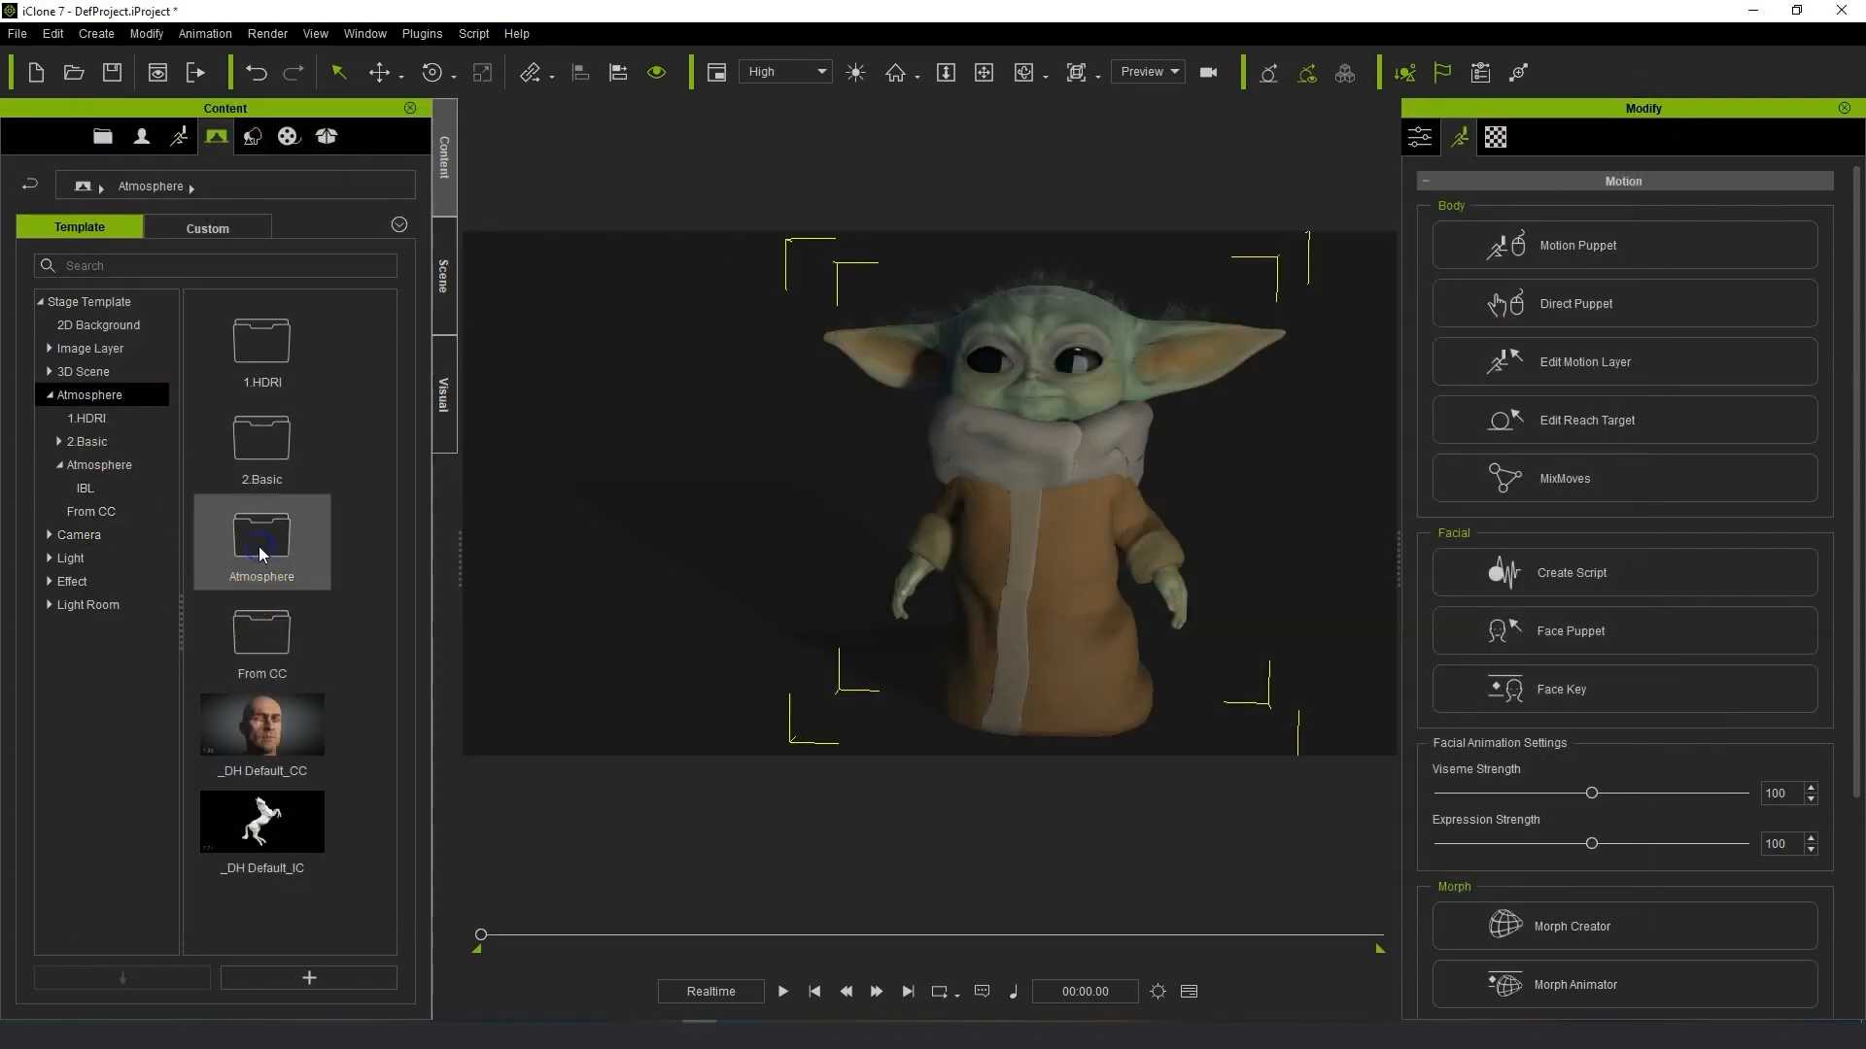
left_click(282, 528)
mouse_move(313, 416)
left_mouse_down()
mouse_move(1226, 555)
mouse_move(1133, 608)
mouse_move(1170, 696)
mouse_move(1169, 644)
left_mouse_up()
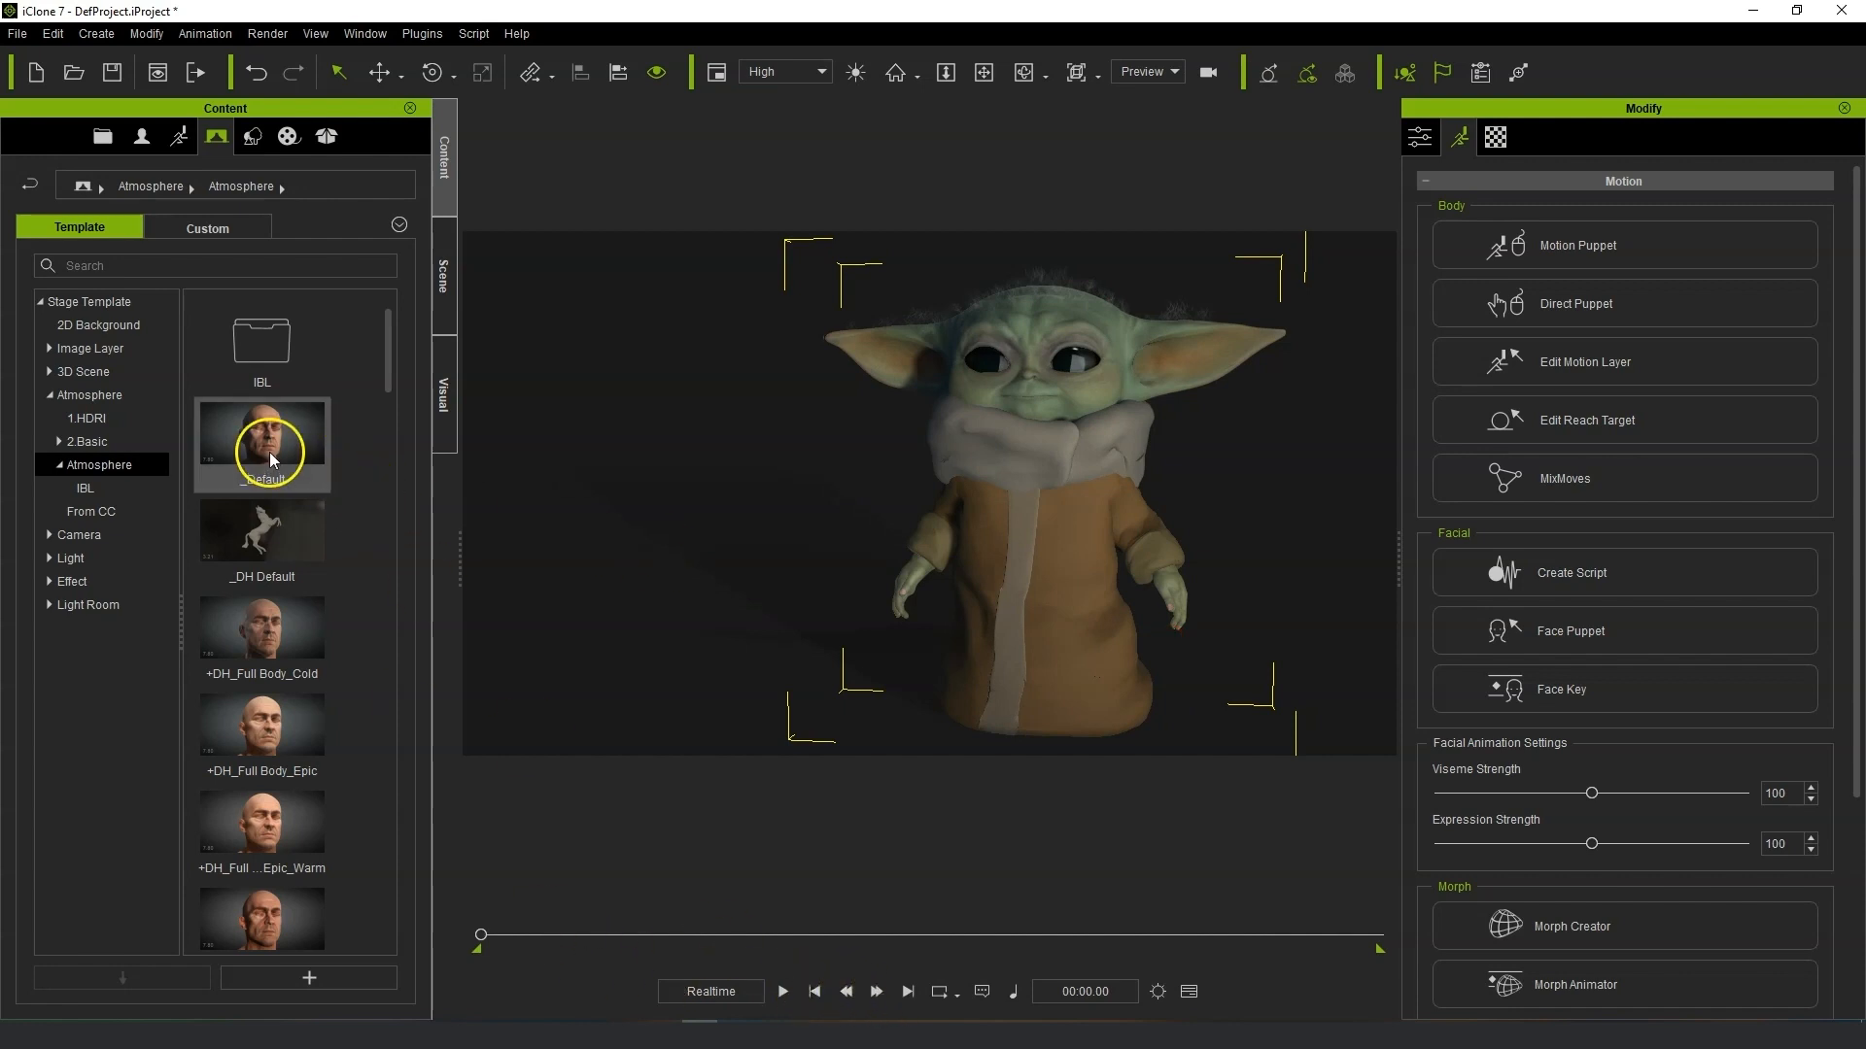
double_click(278, 635)
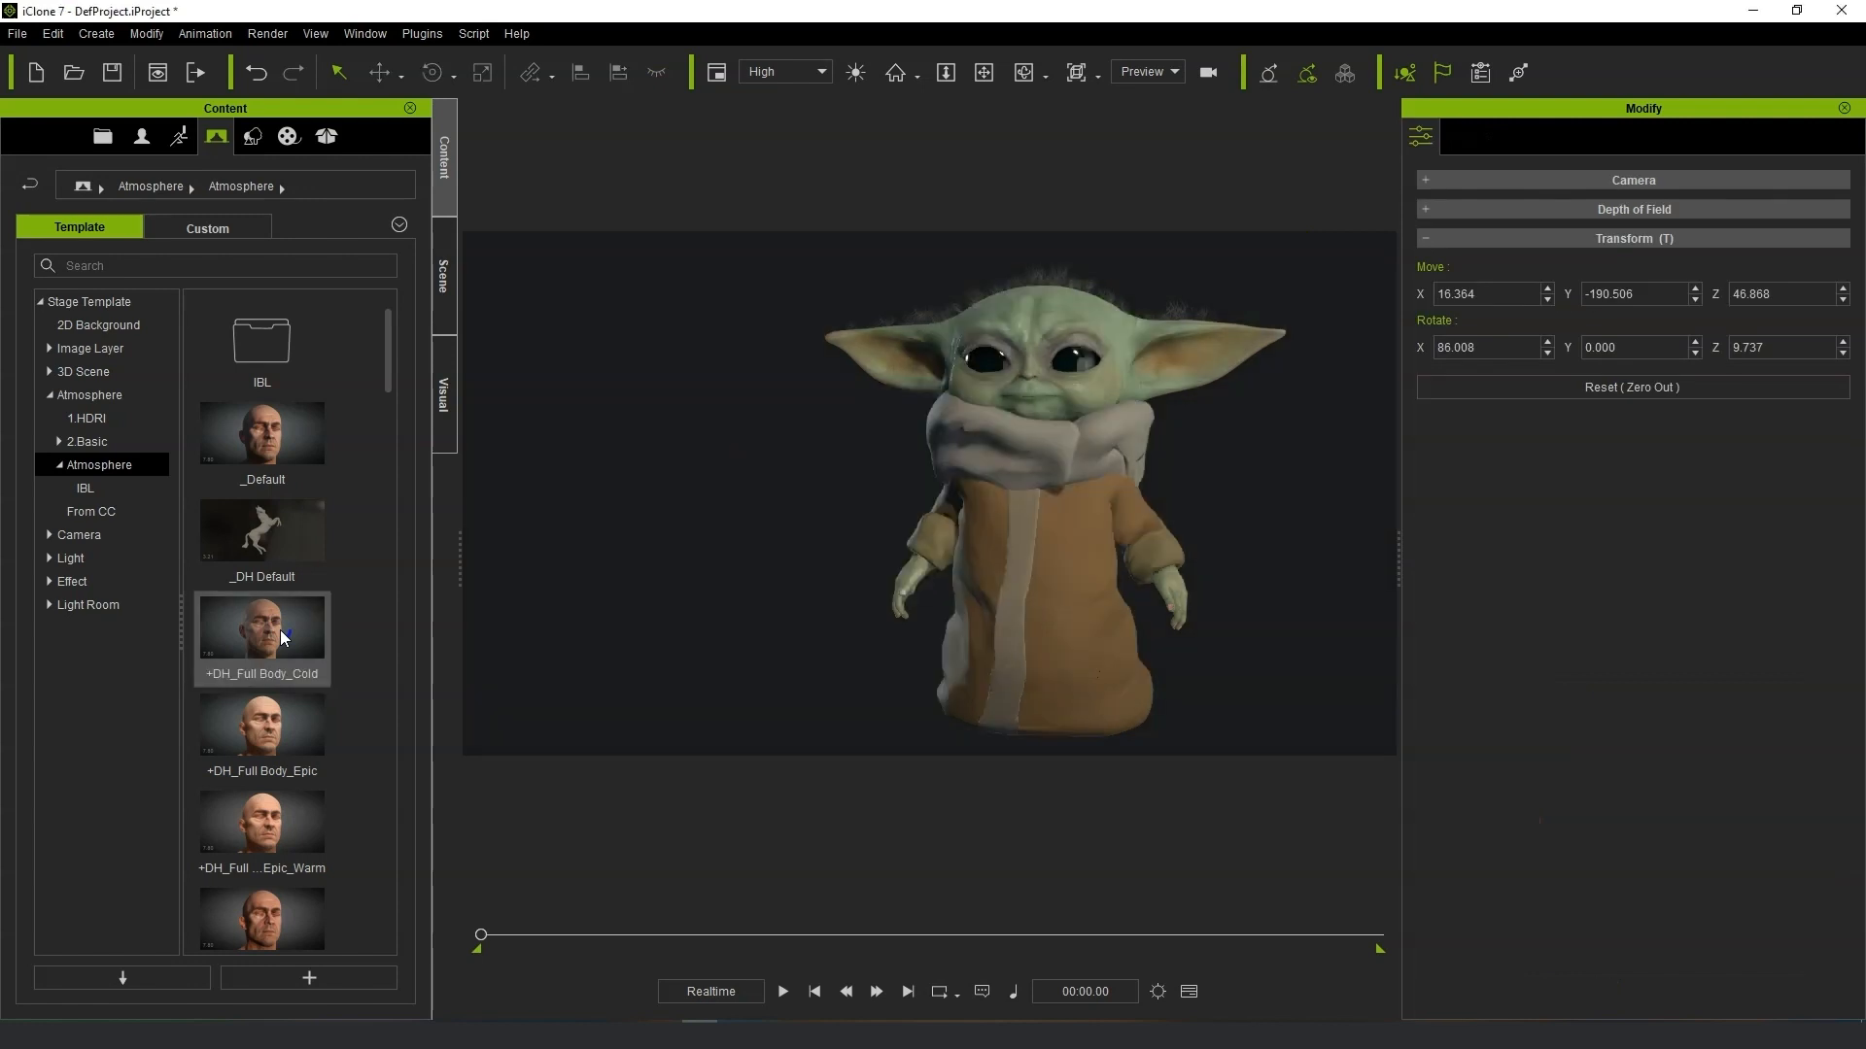
double_click(279, 725)
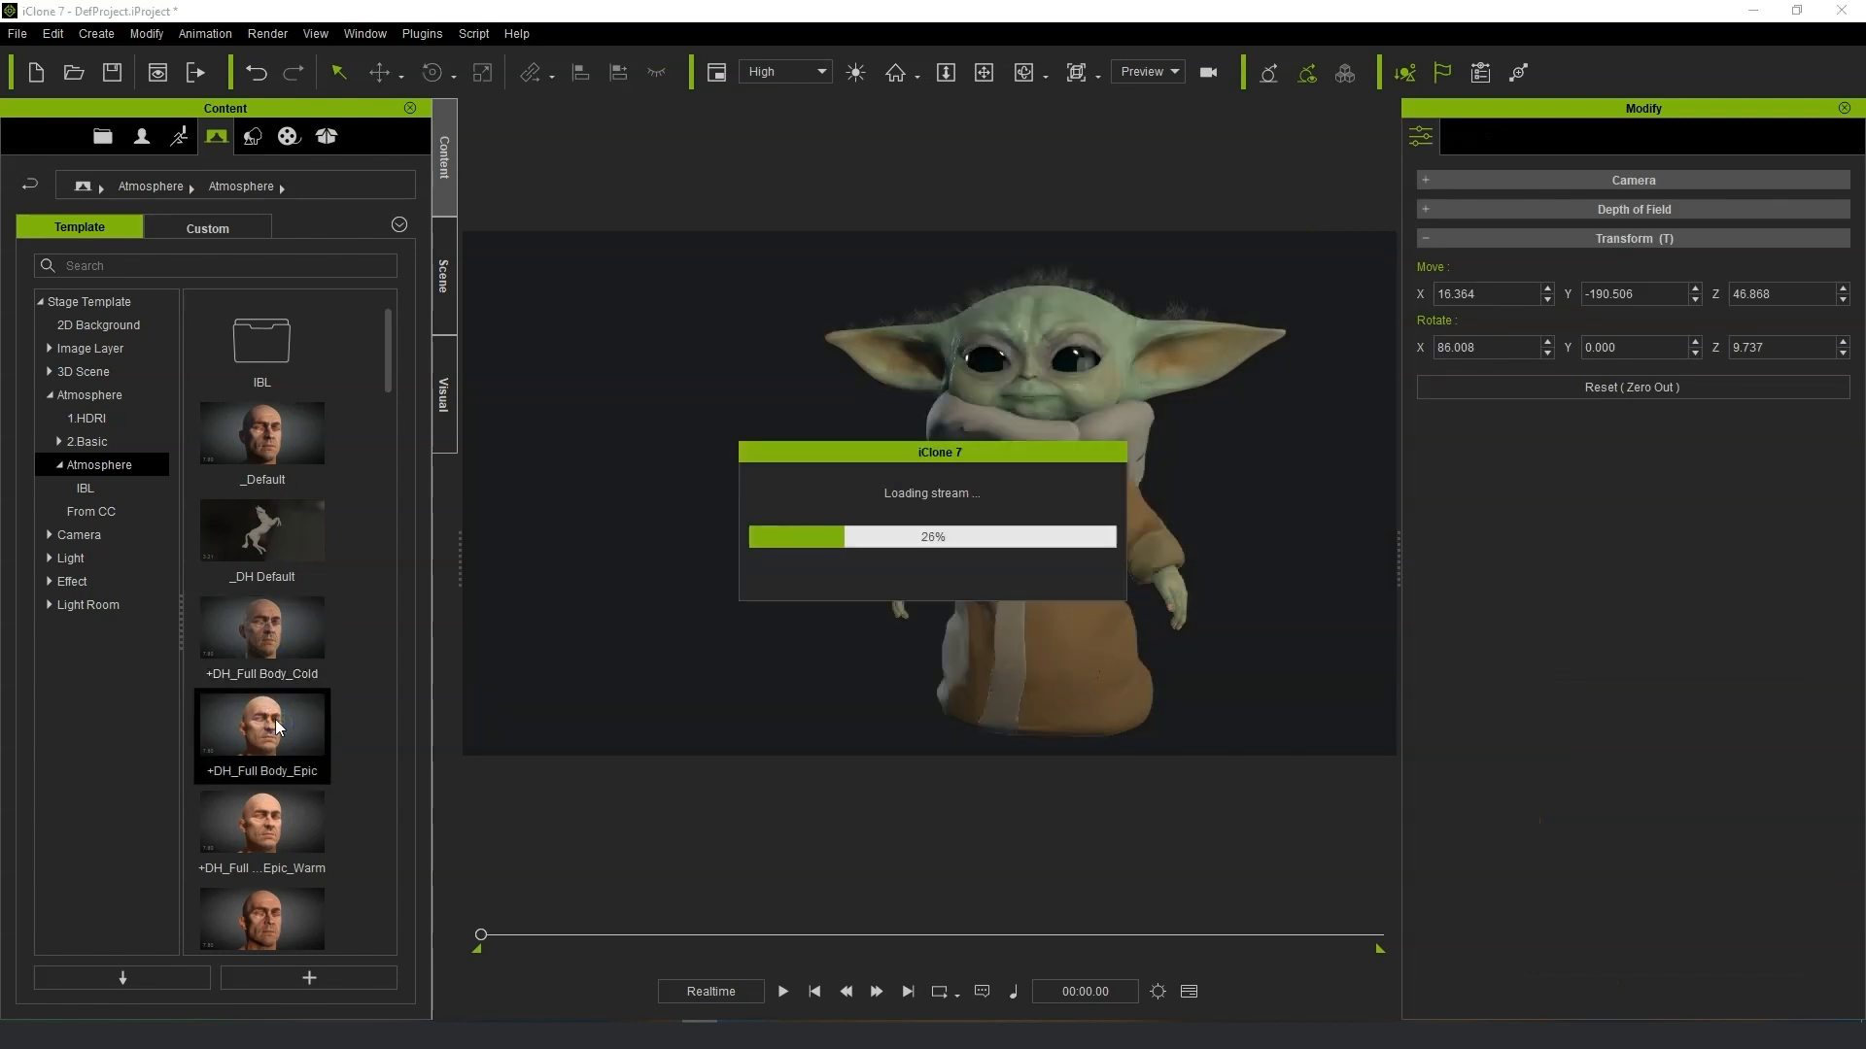
double_click(277, 824)
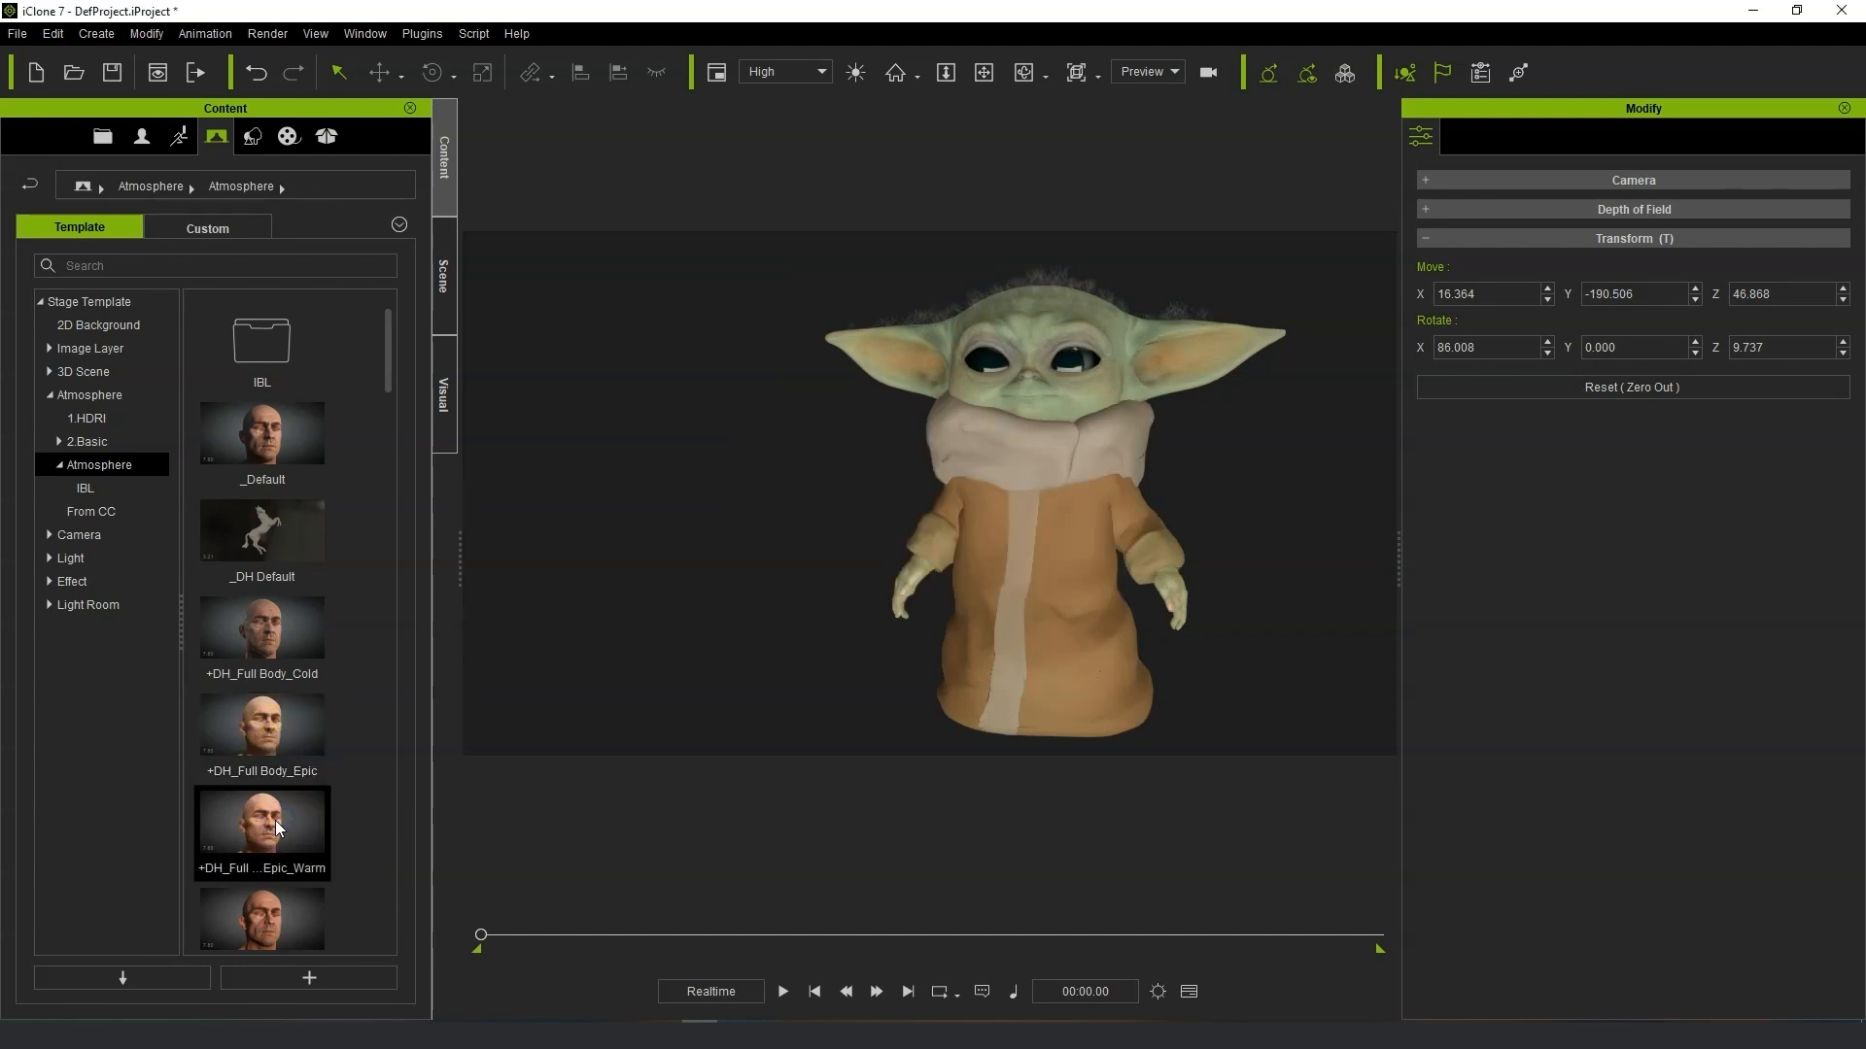
Try the Even_Warm, +DH_Full Body_Front, +DH_Full Body_Gentle and +DH_Full Body_Soft atmosphere presets.
scroll(280, 778, "down", 3)
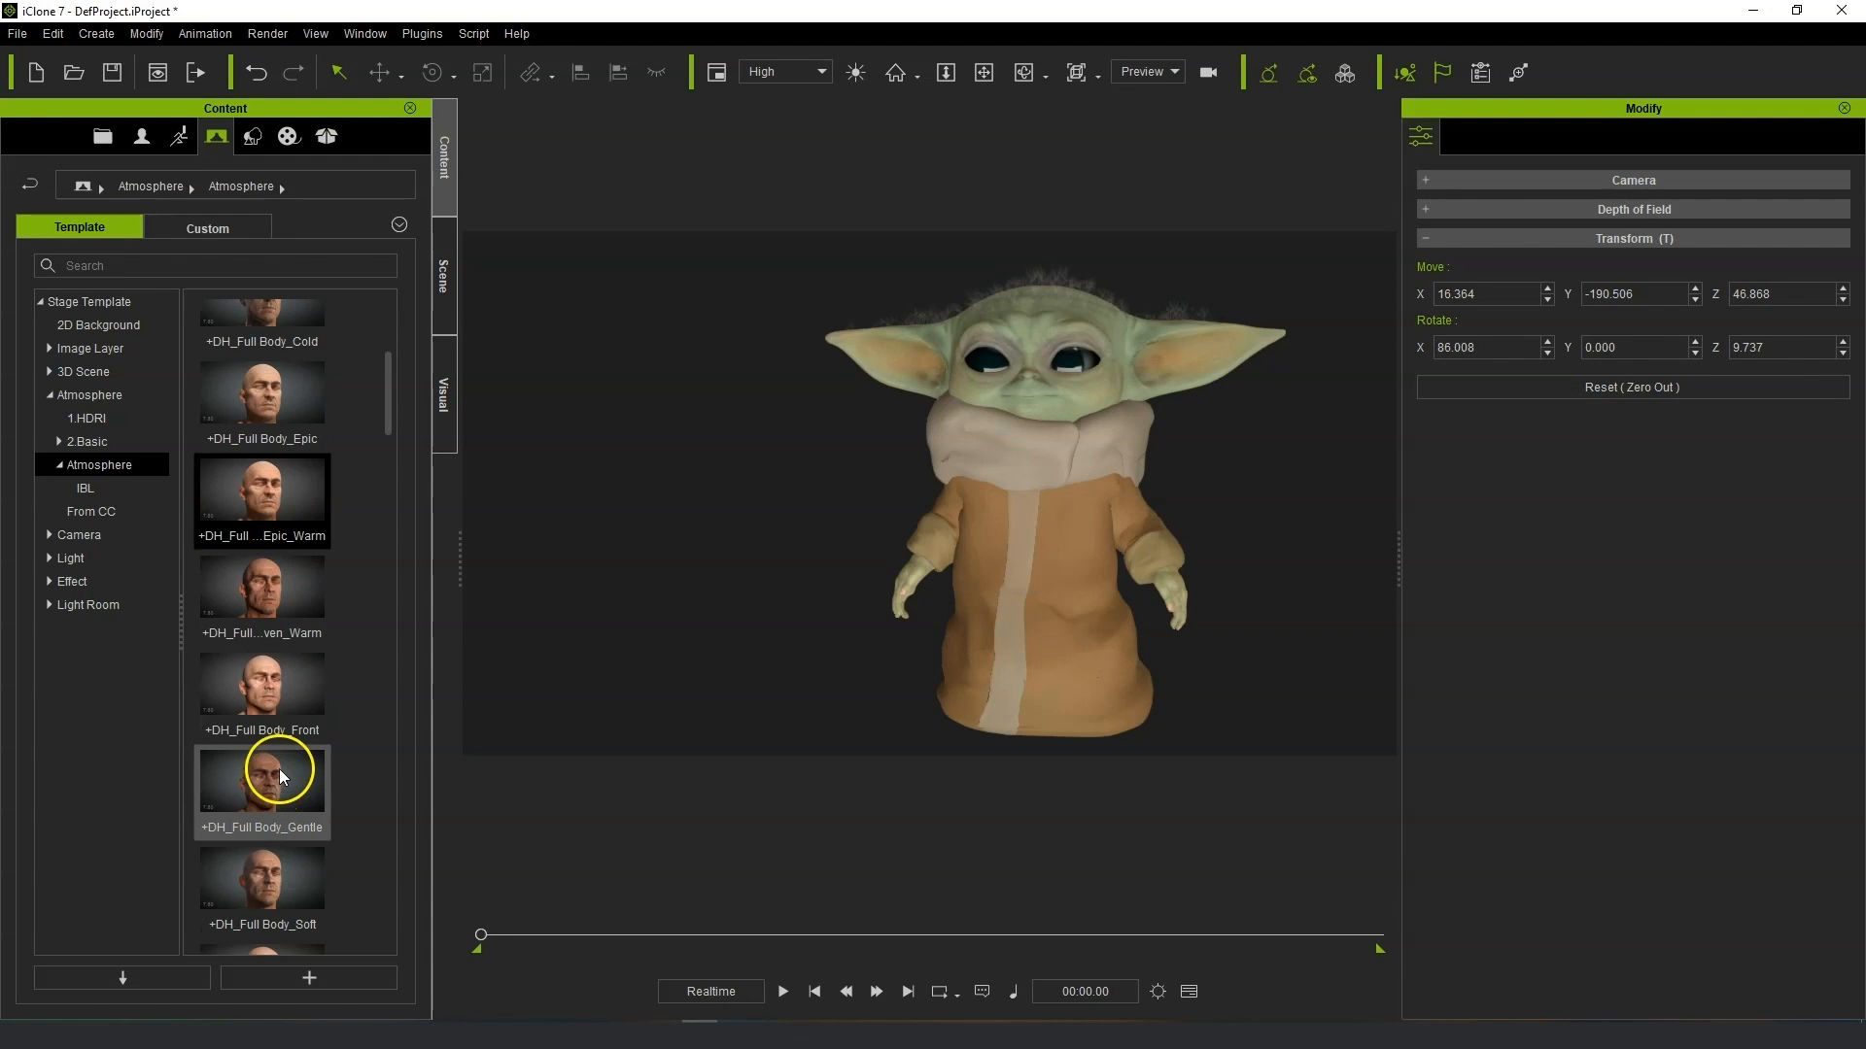
double_click(293, 590)
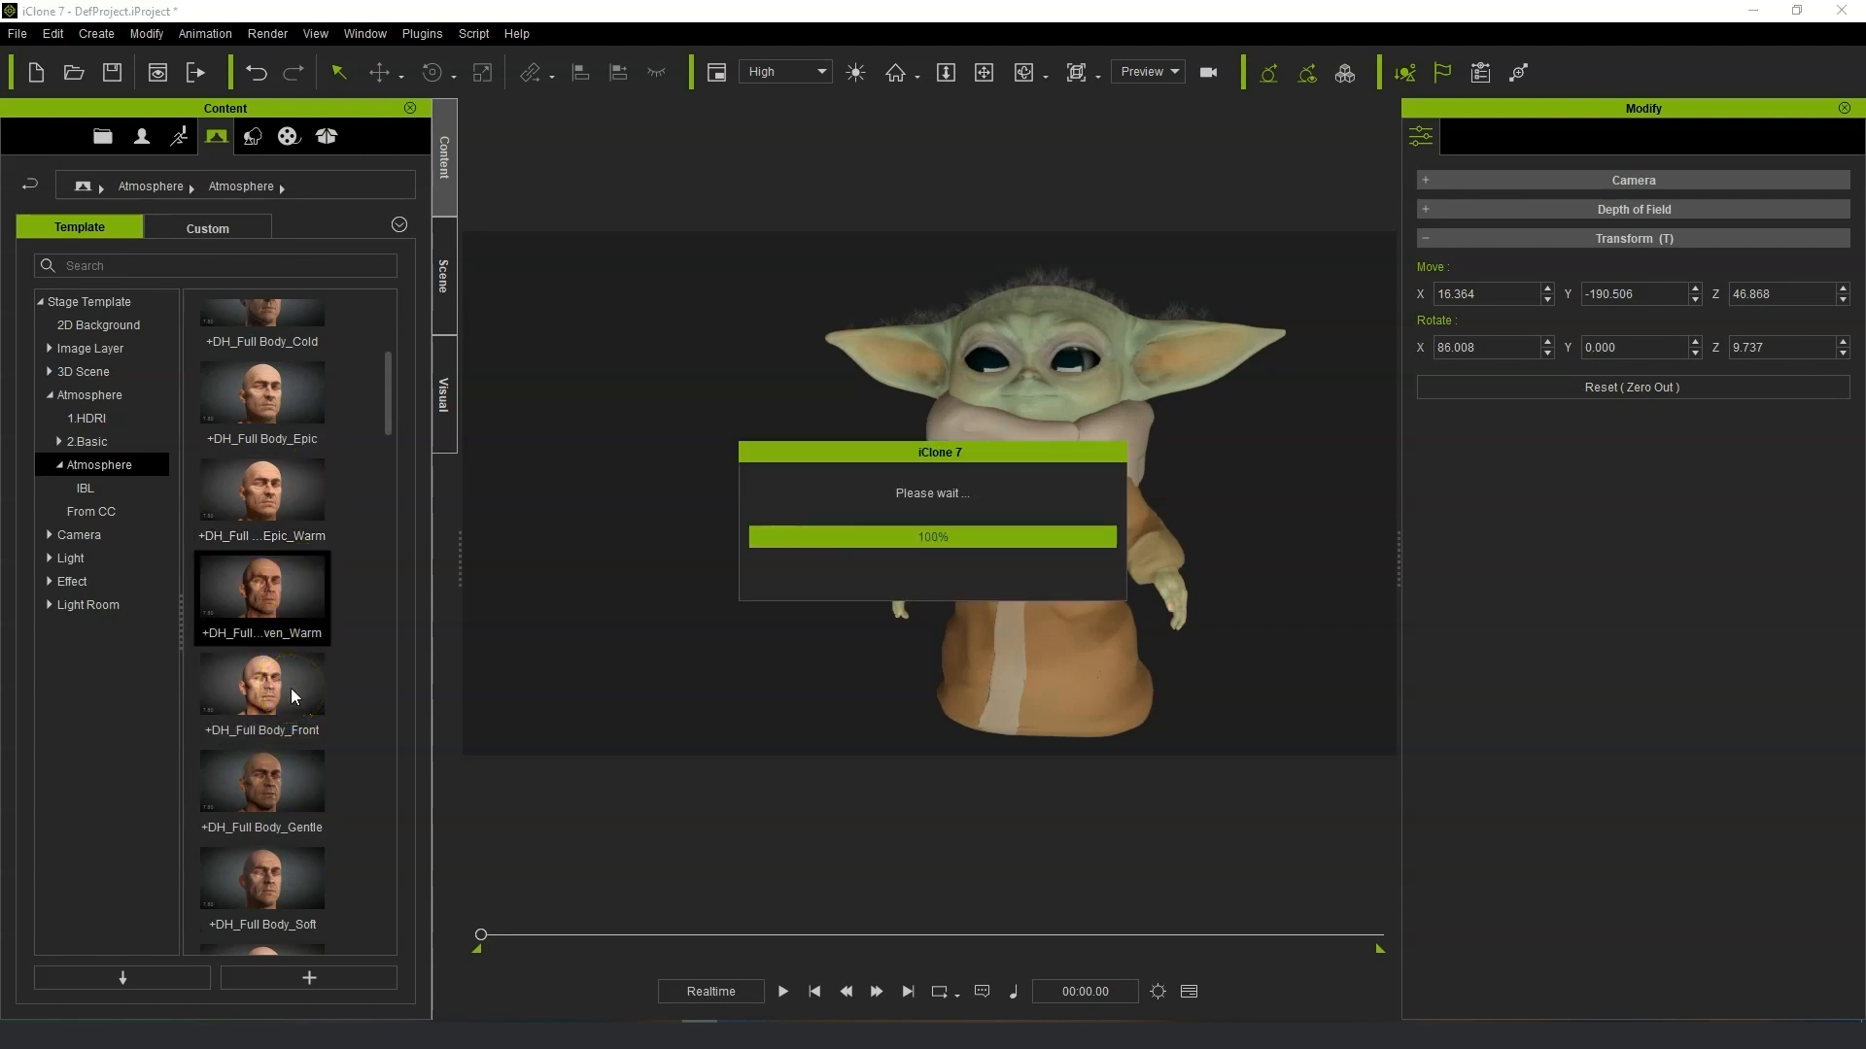
double_click(289, 688)
double_click(292, 769)
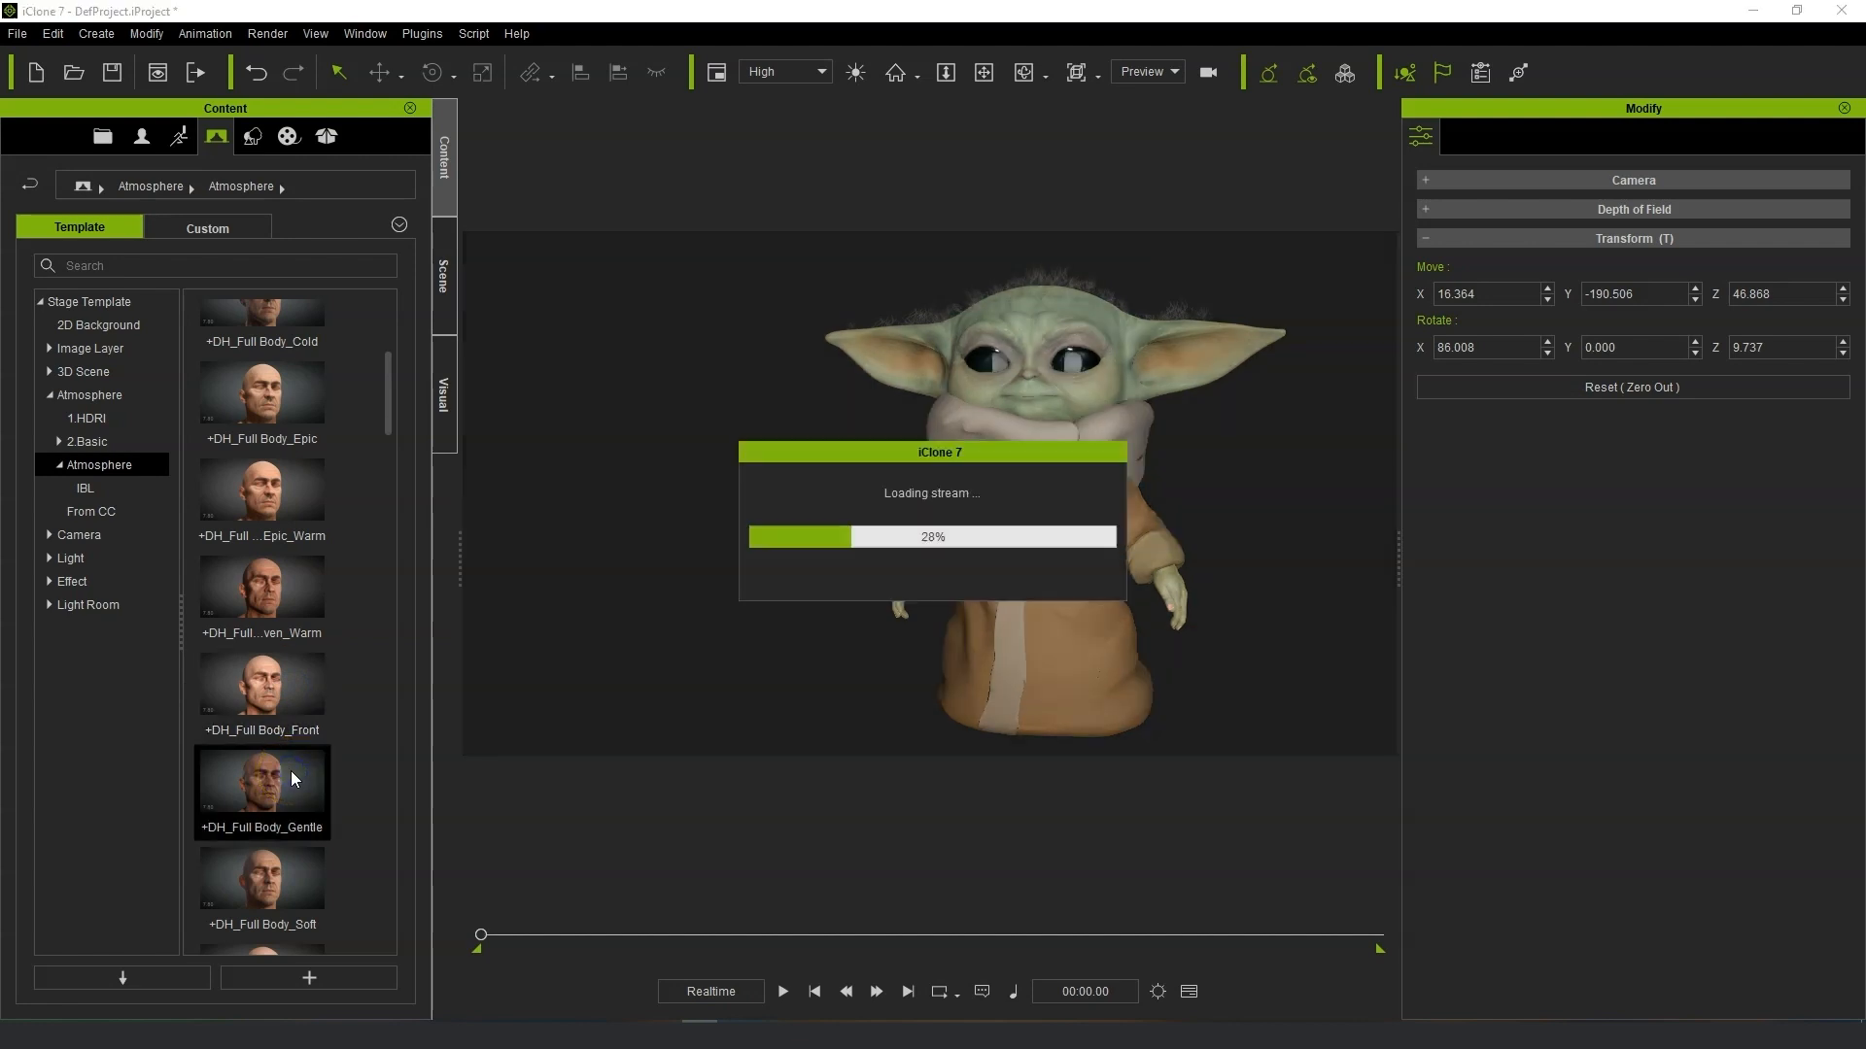
double_click(273, 894)
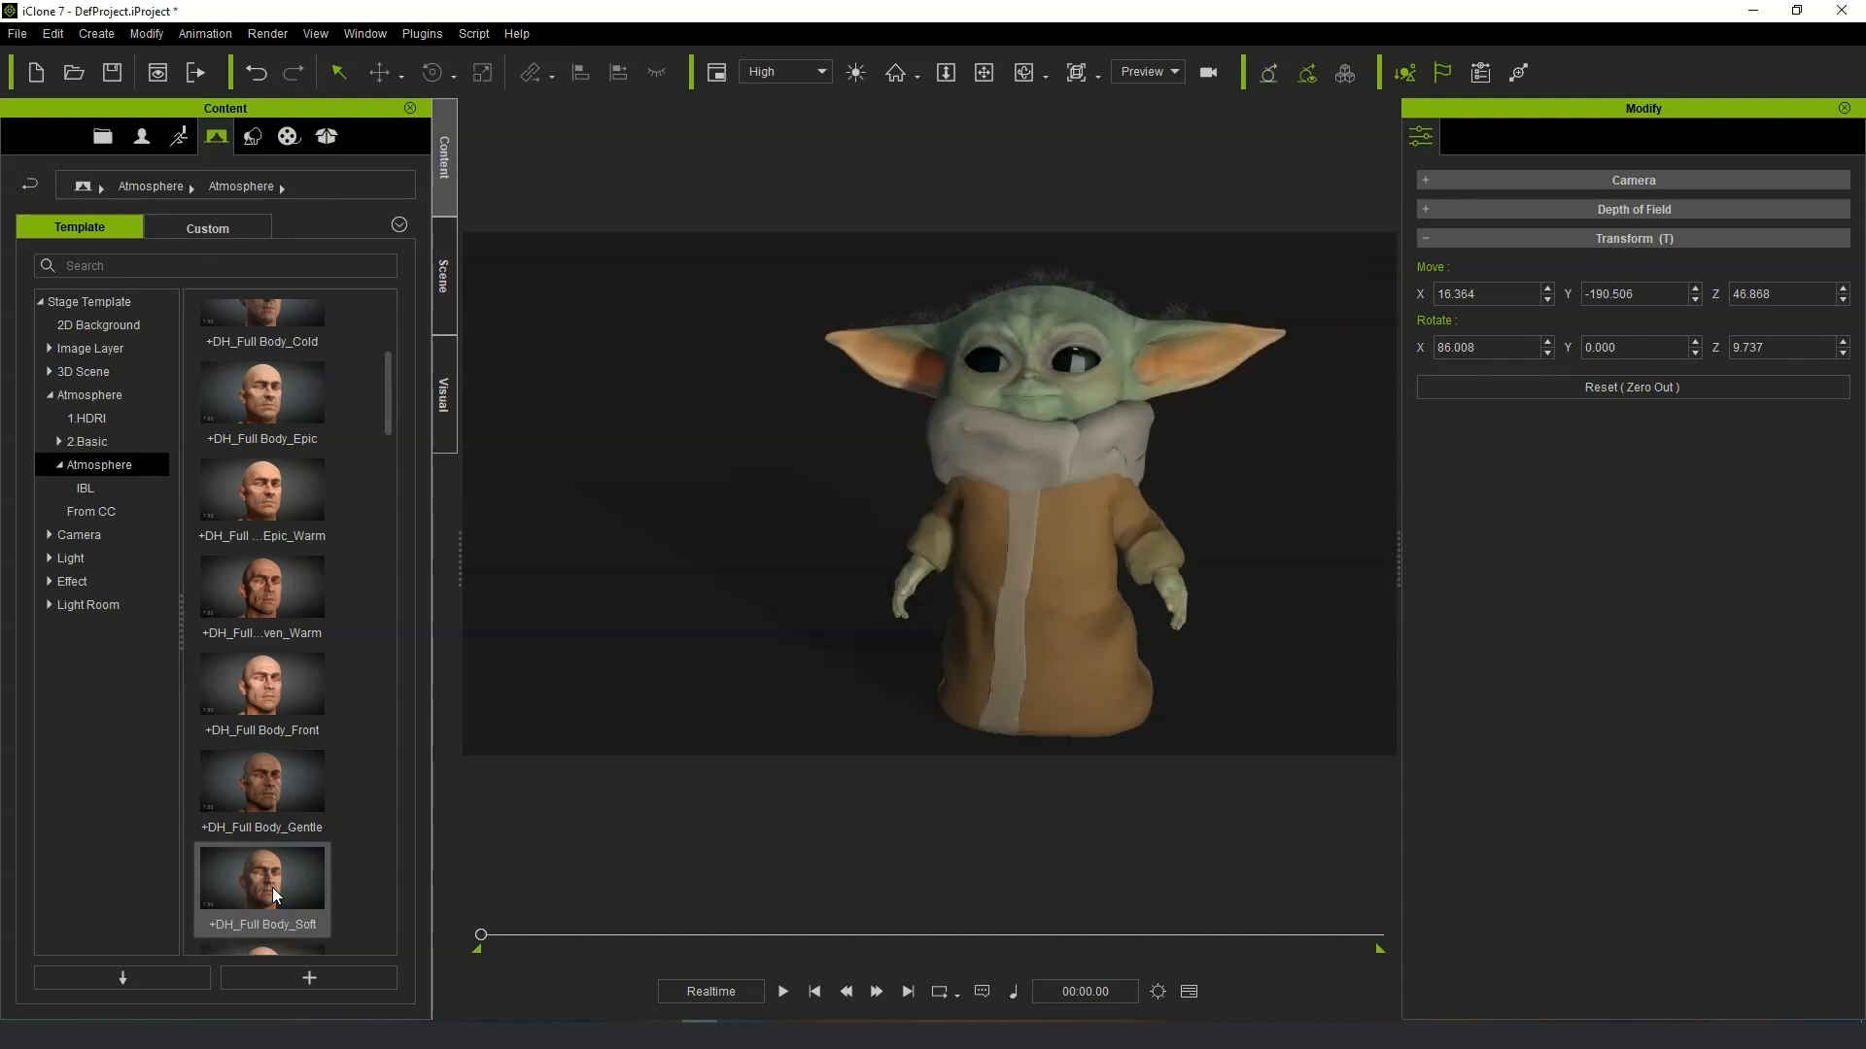
Examine the scene's atmosphere lights, selecting the head and foot lights and orbiting around the character.
right_click_drag(899, 596, 911, 587)
left_click(979, 646)
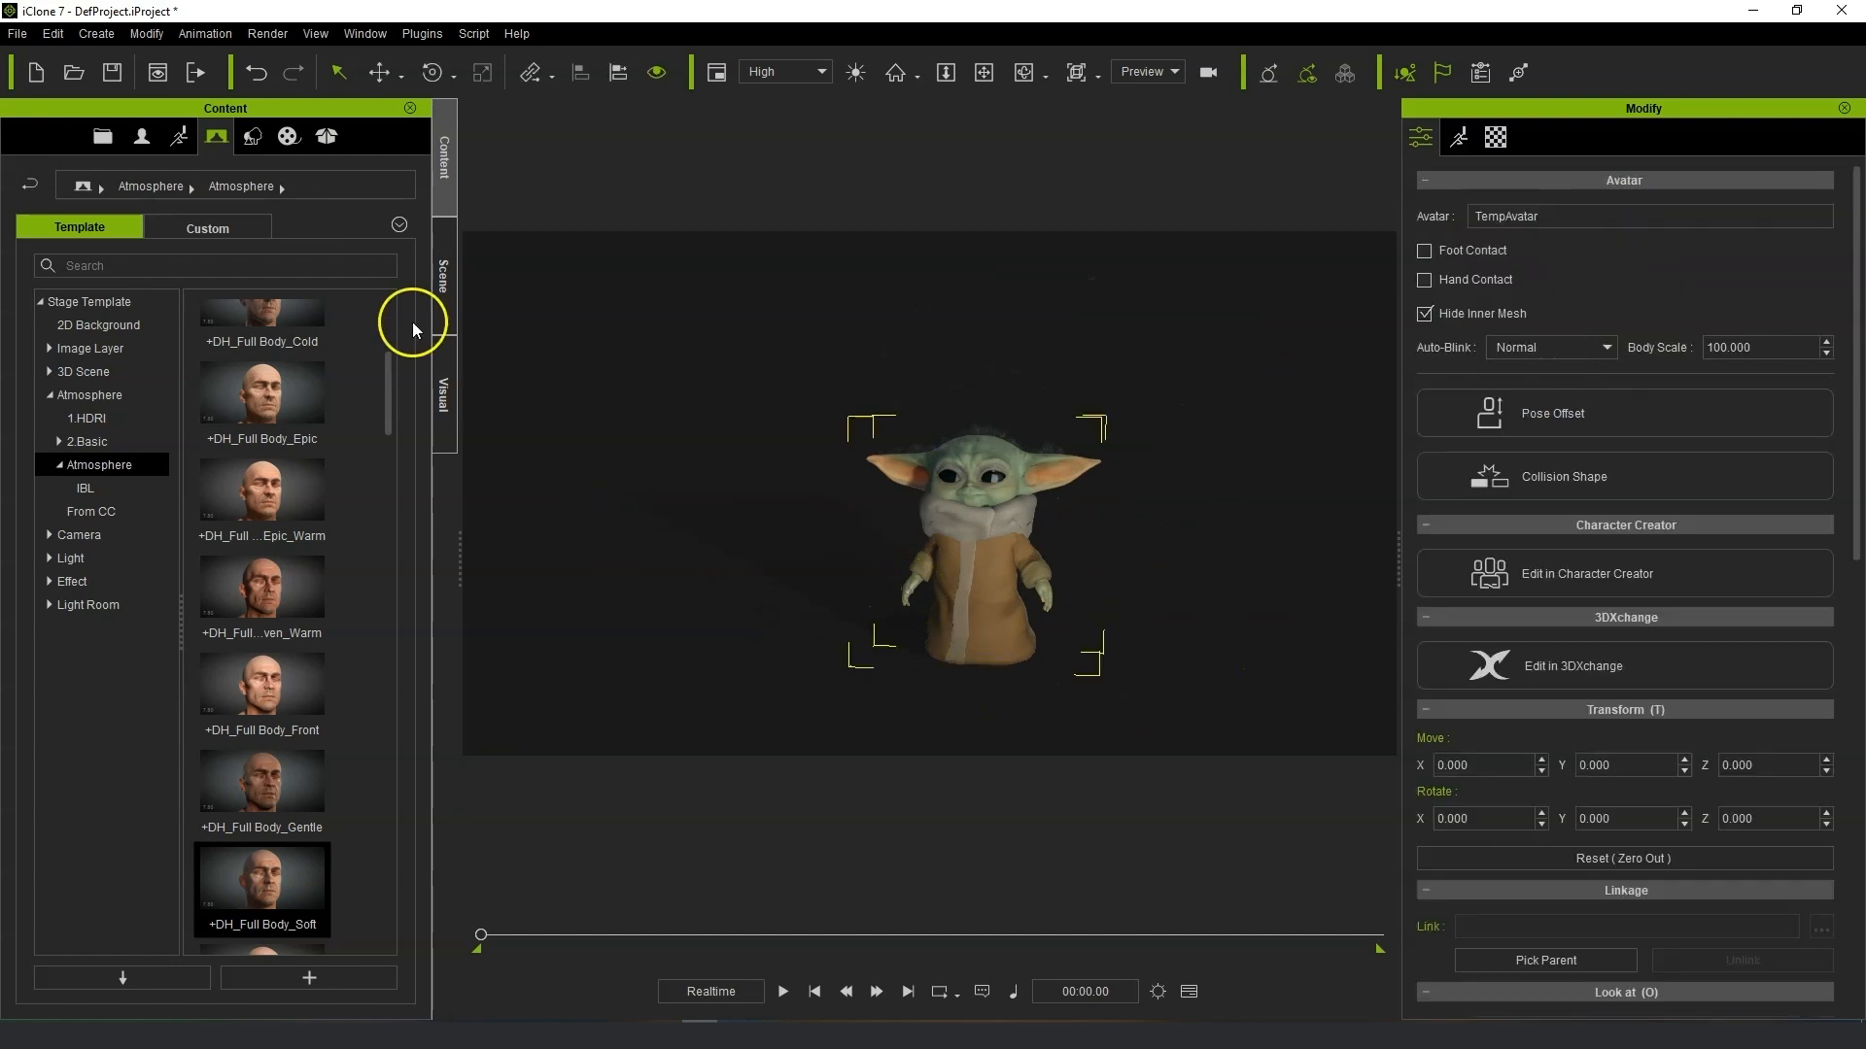
left_click(443, 282)
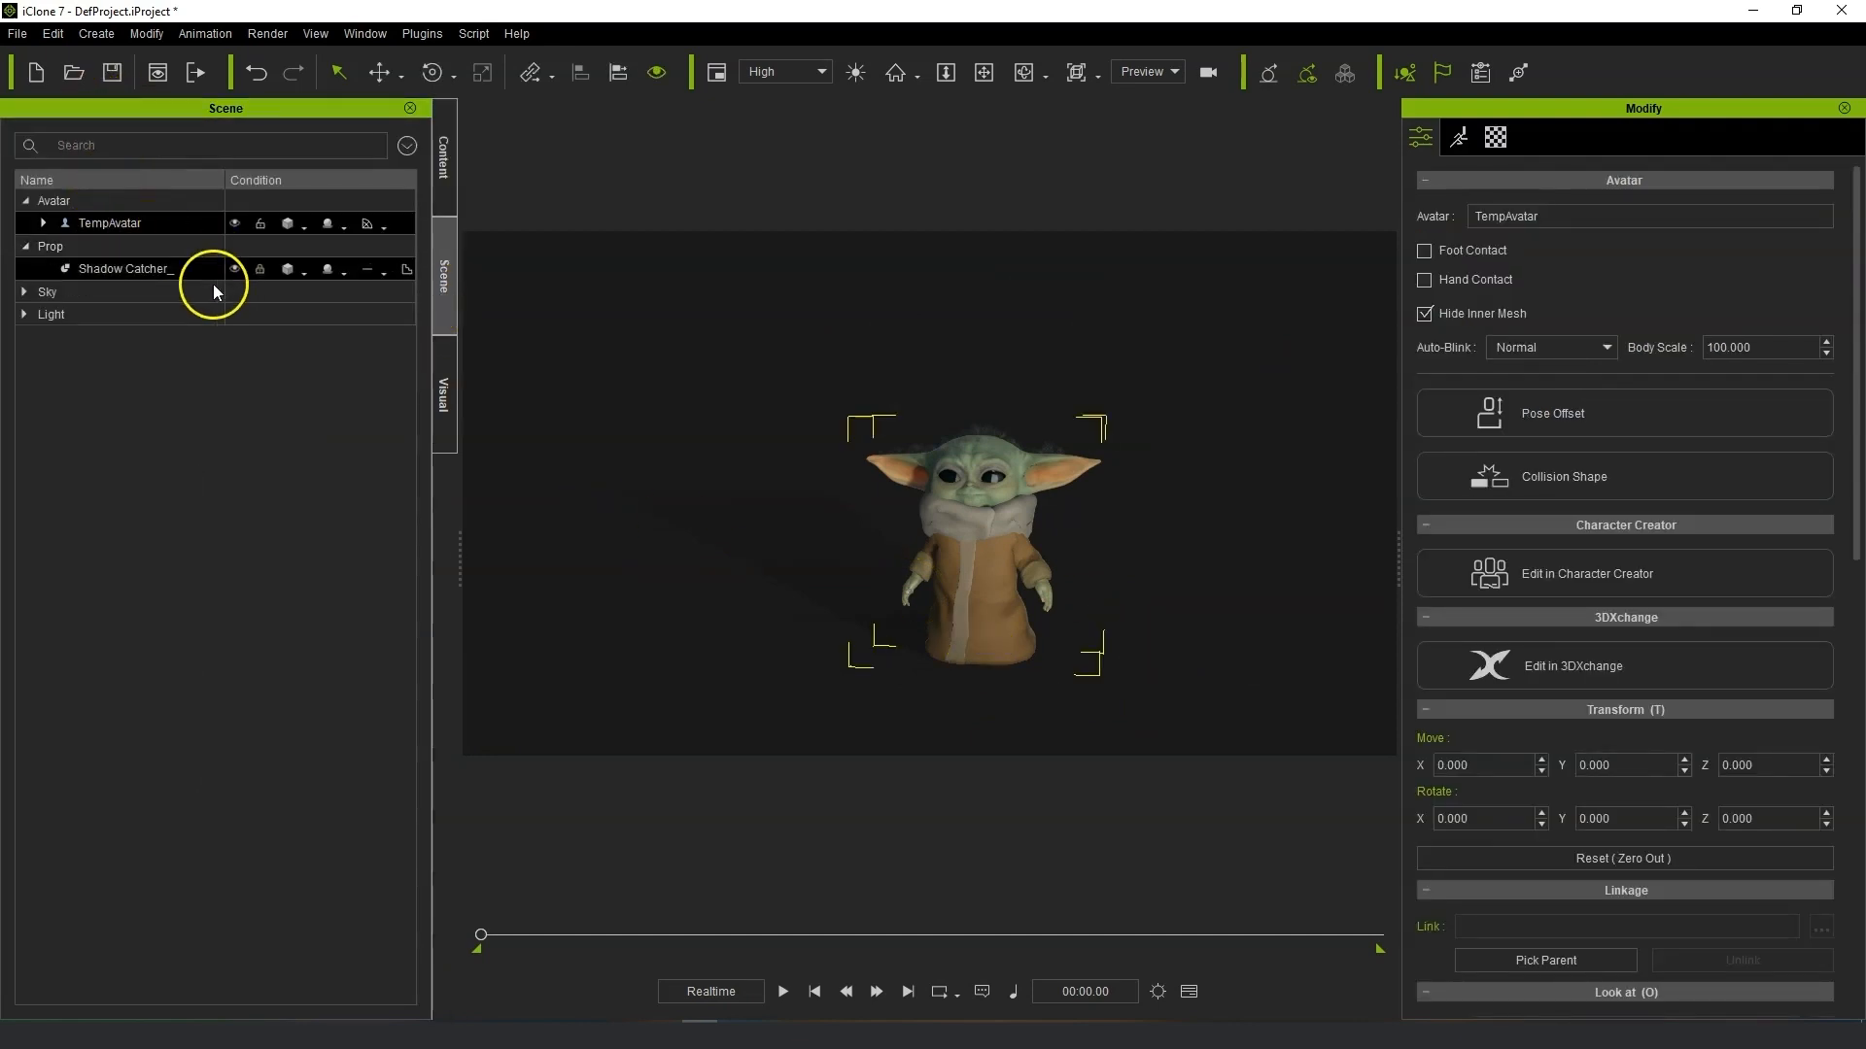
left_click(24, 314)
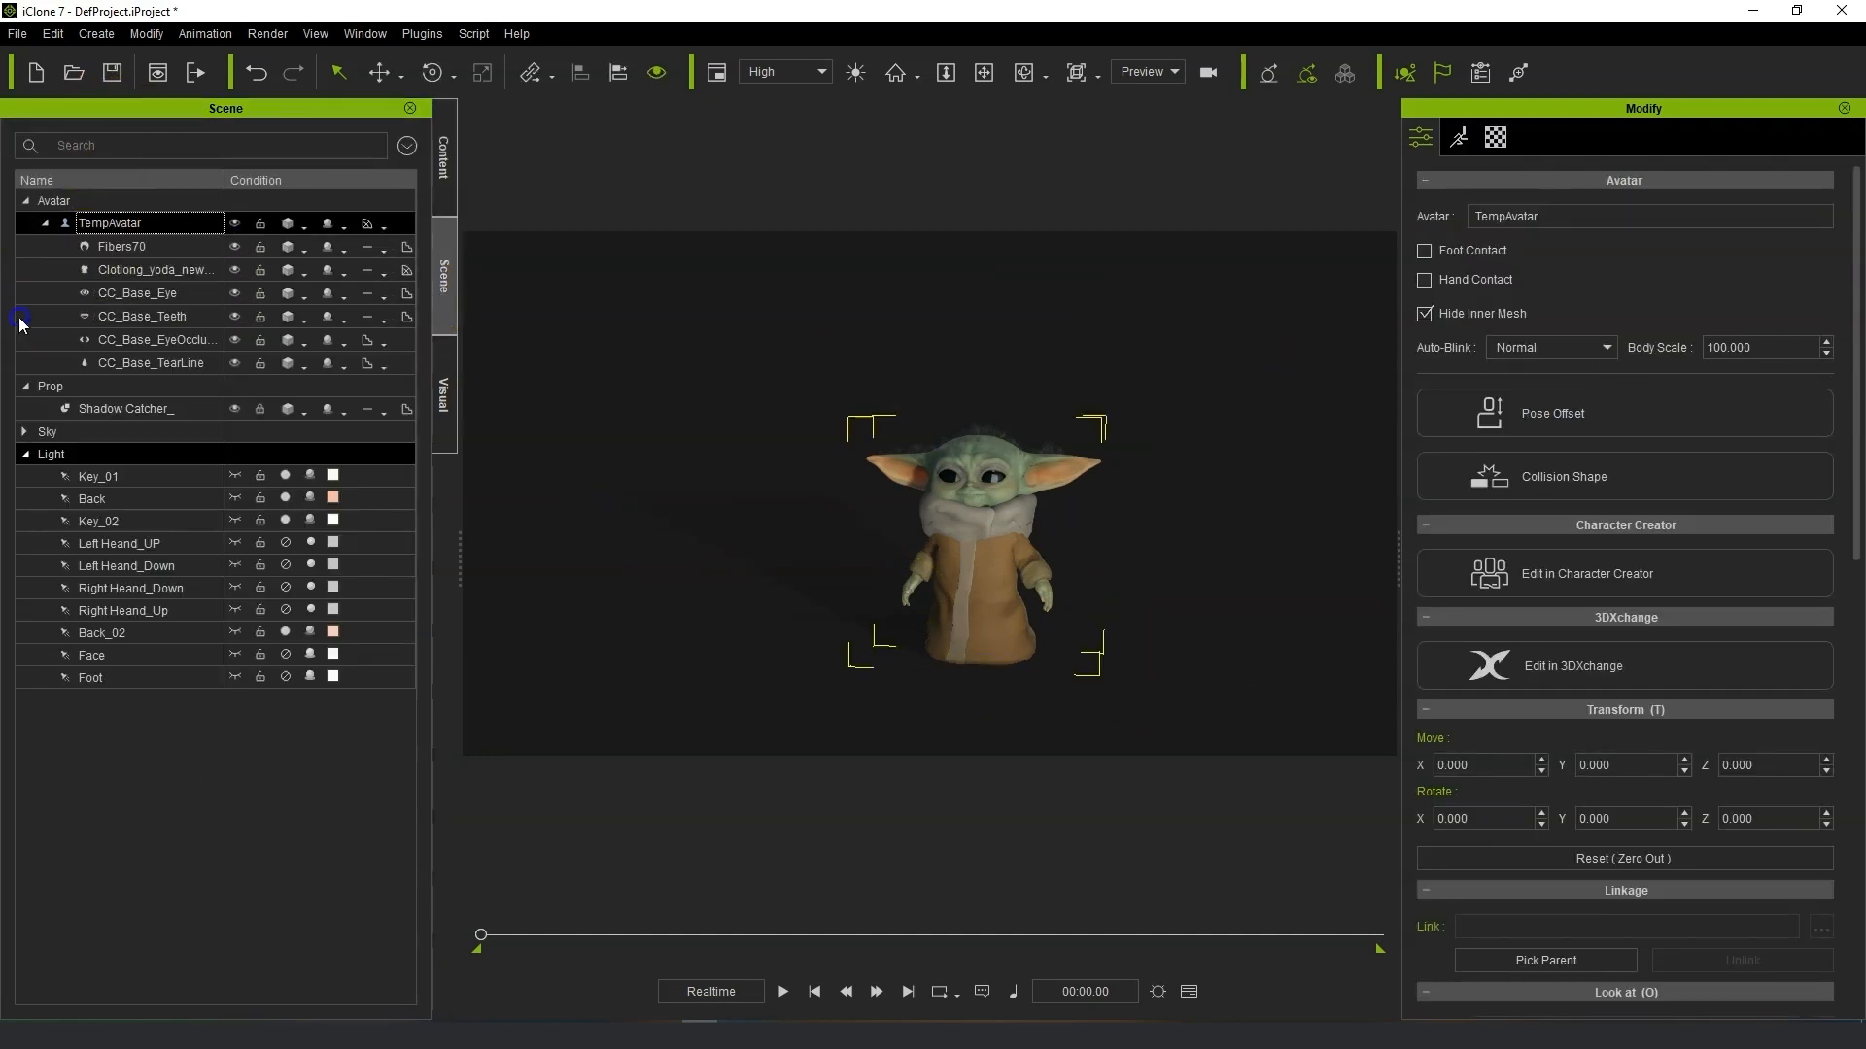
left_click(235, 671)
left_click(236, 655)
left_click(236, 587)
left_click(237, 565)
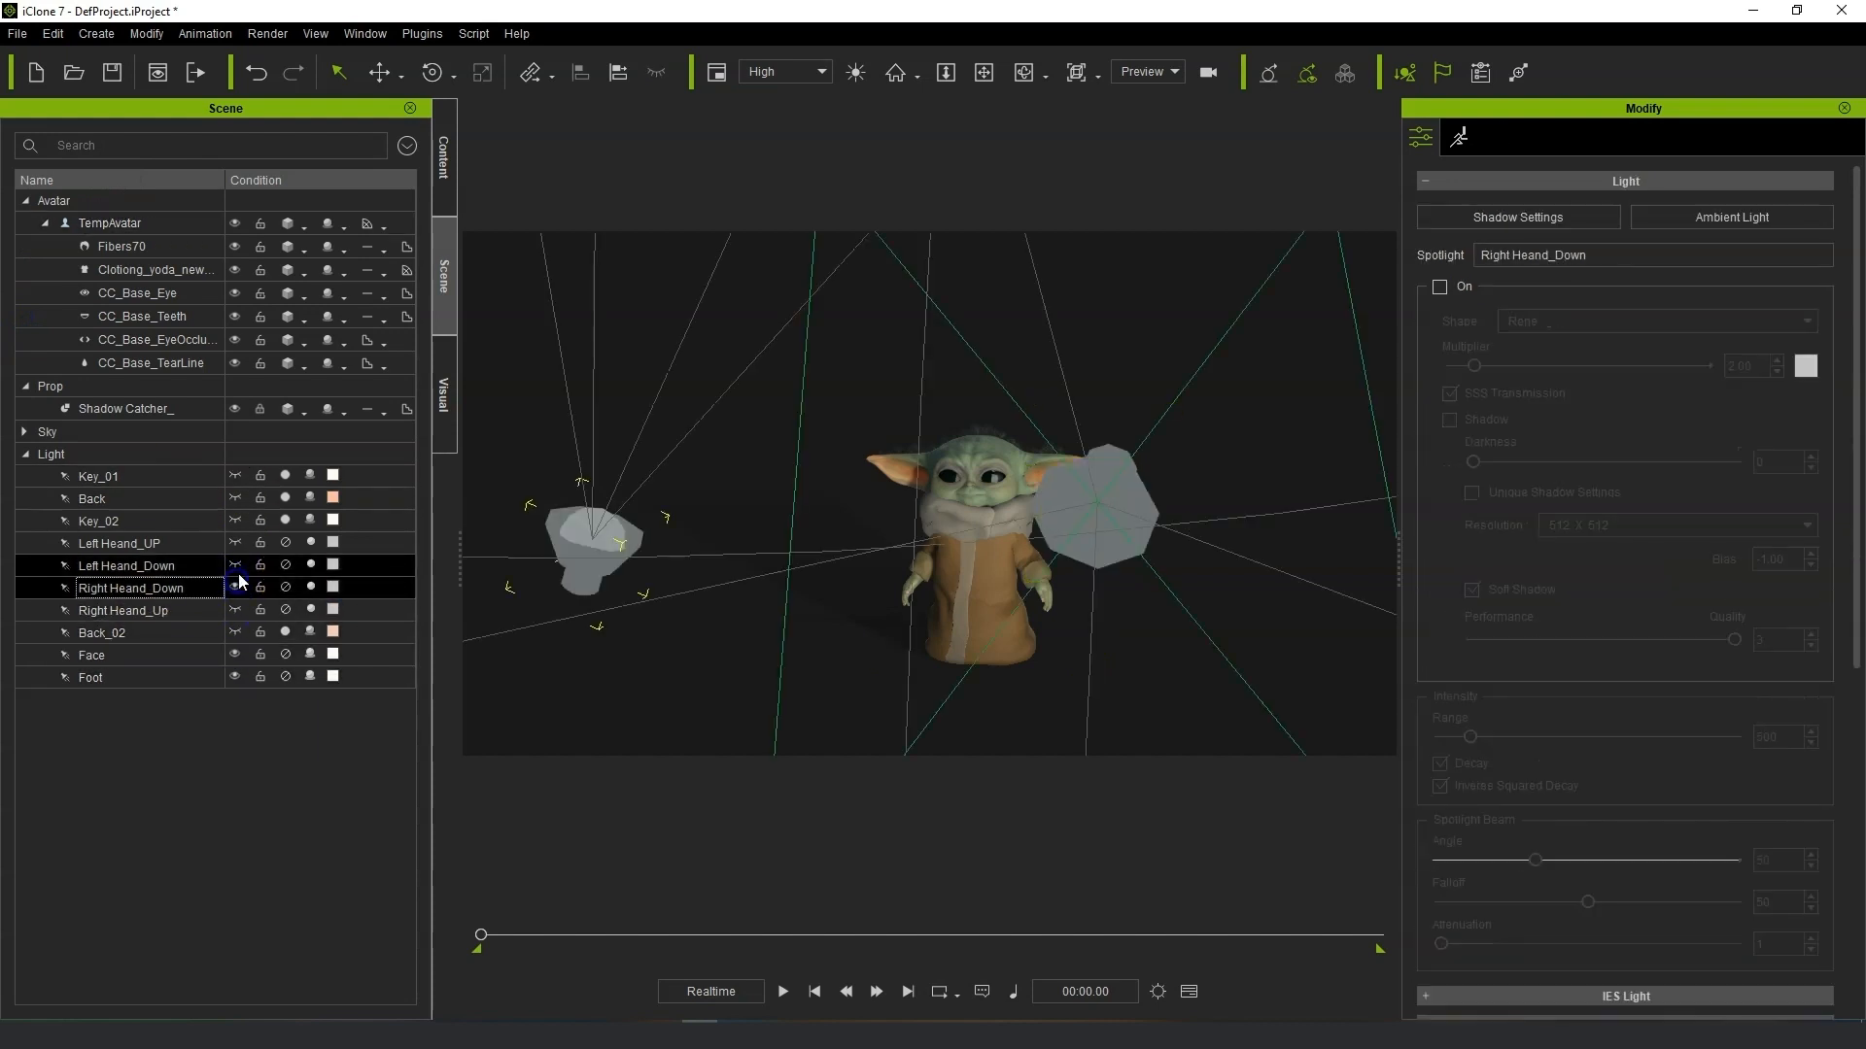
left_click(239, 541)
scroll(884, 479, "down", 8)
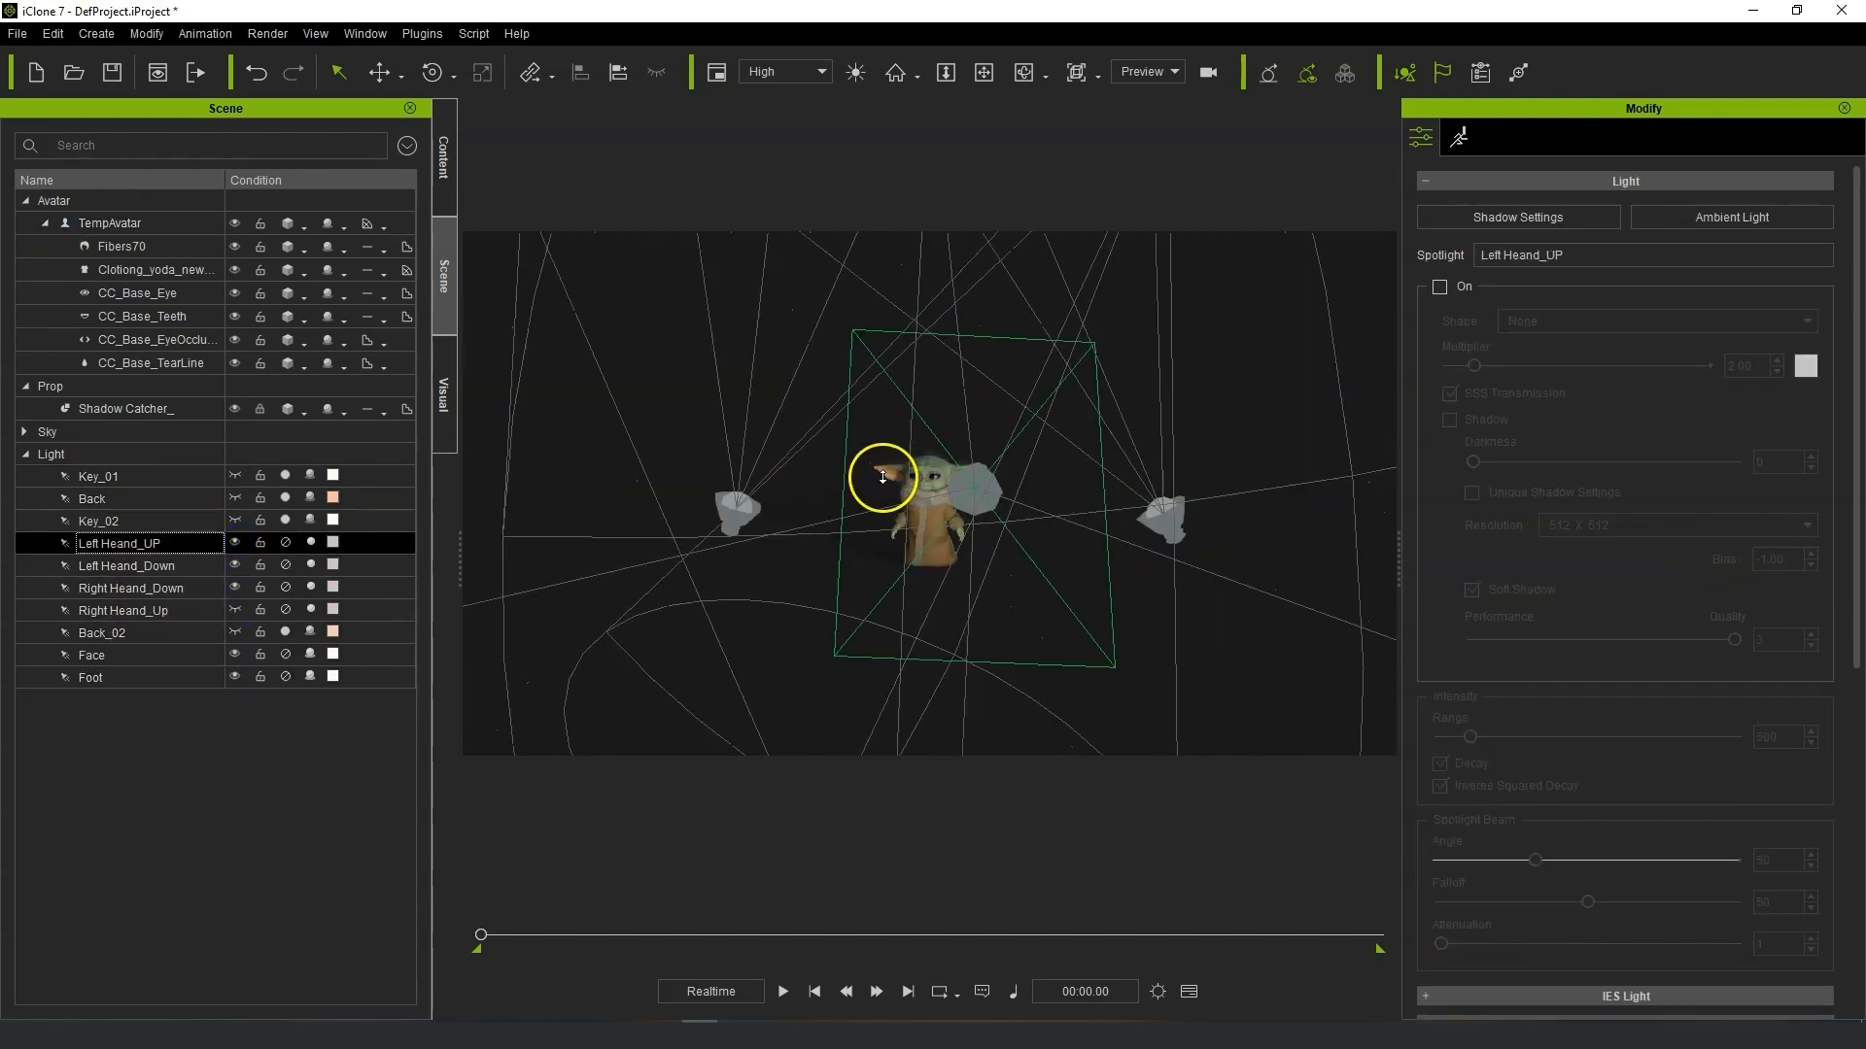
right_click_drag(1137, 463, 903, 529)
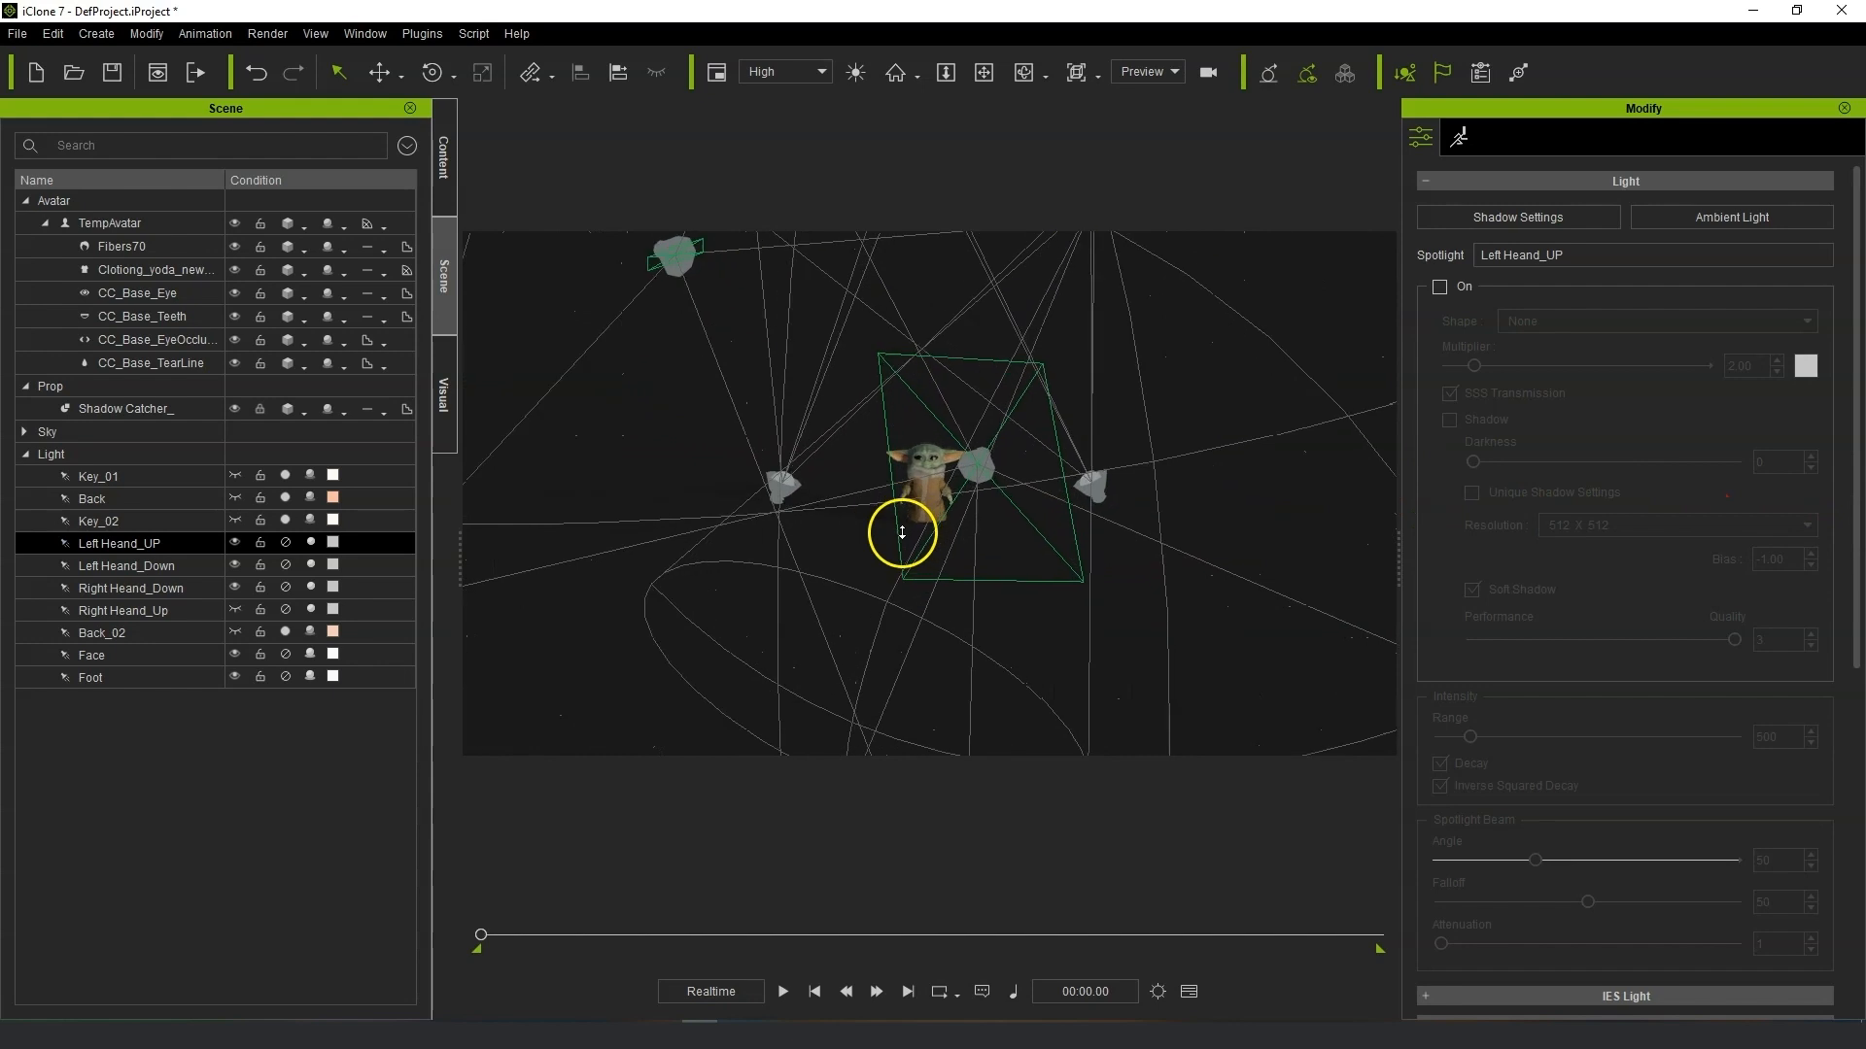
Reapply the _Default atmosphere preset from the Atmosphere template folder.
left_click(446, 209)
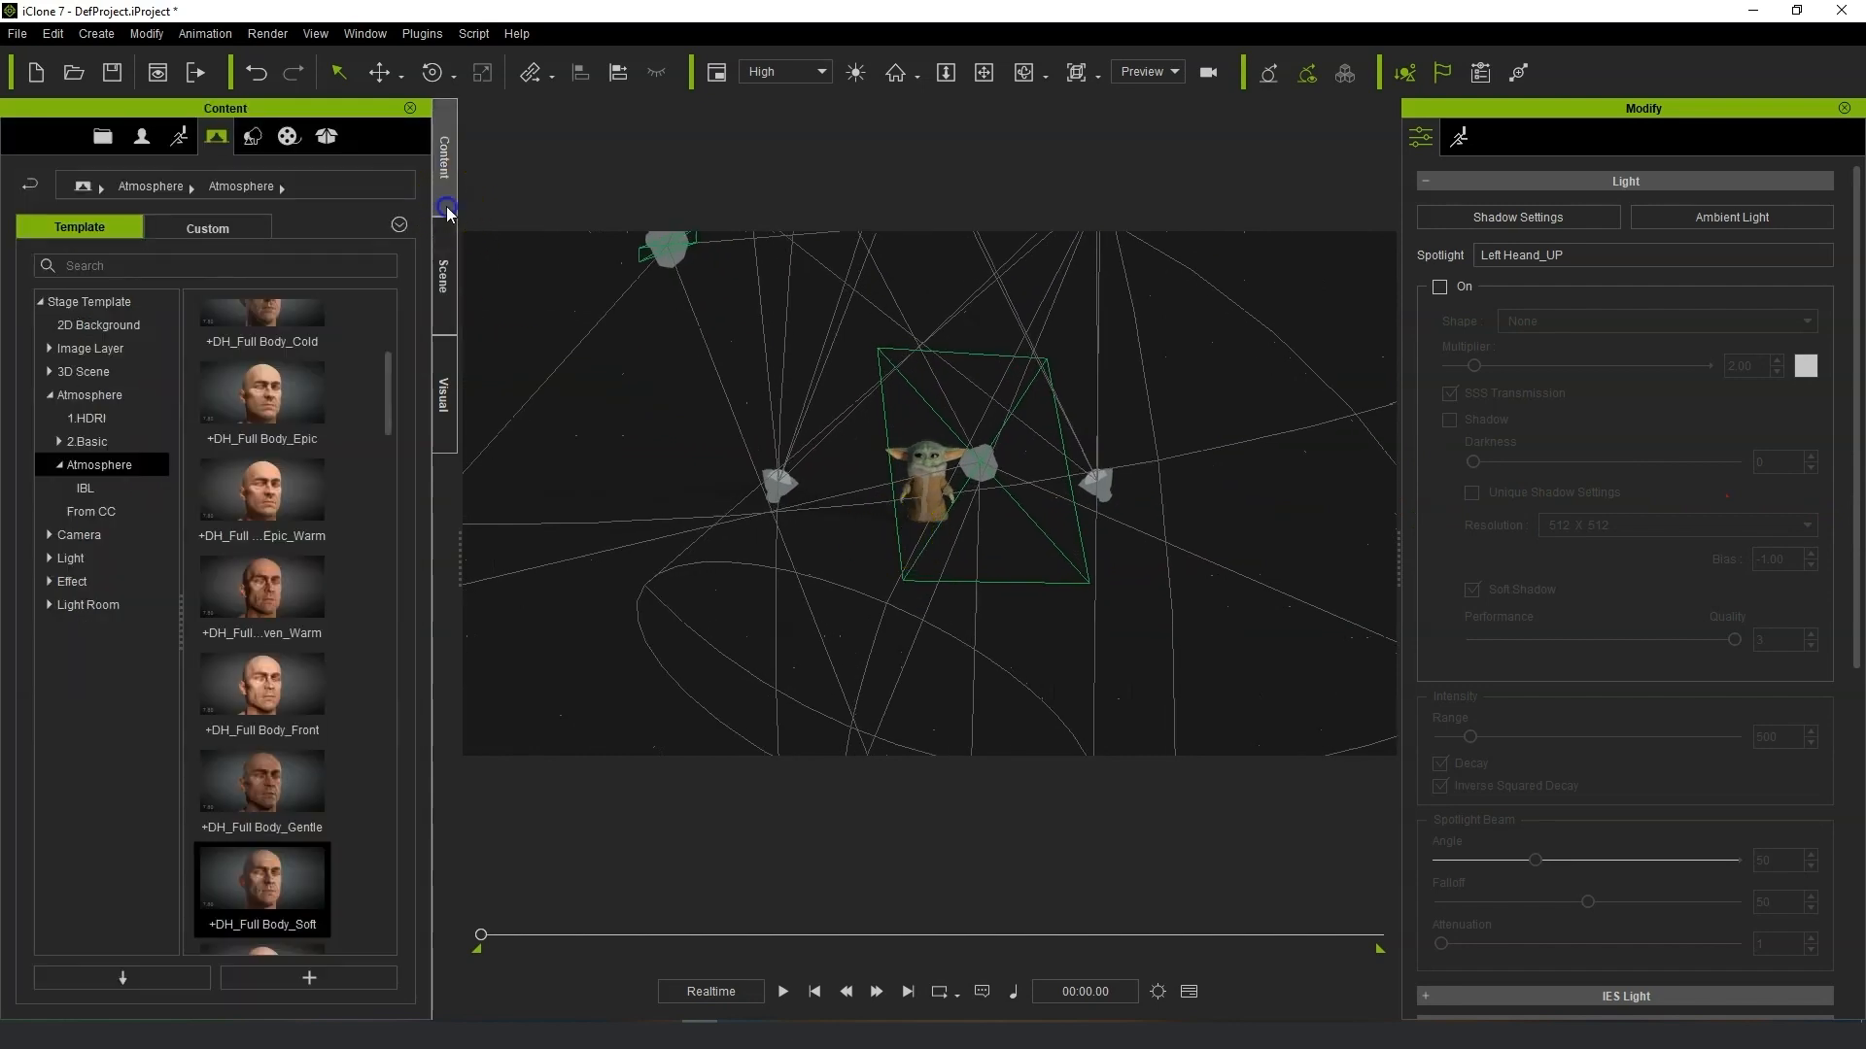
scroll(272, 418, "up", 3)
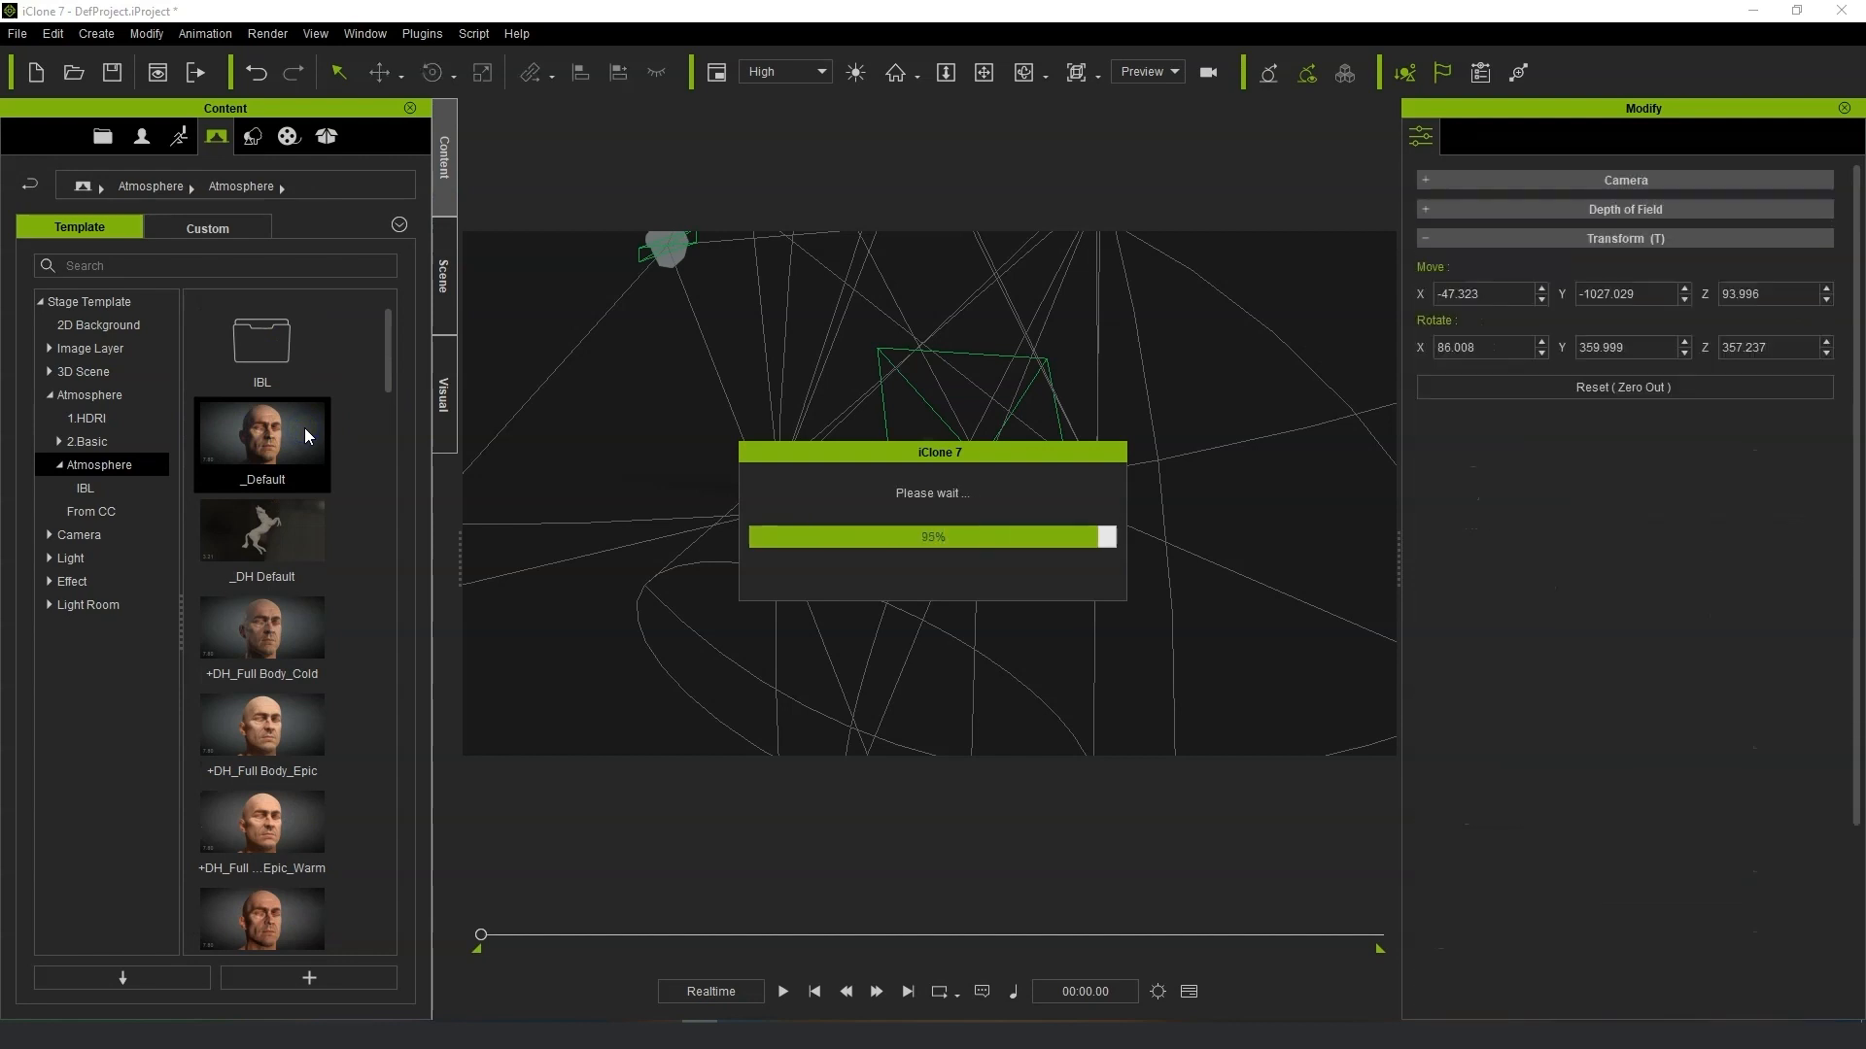
left_click(443, 291)
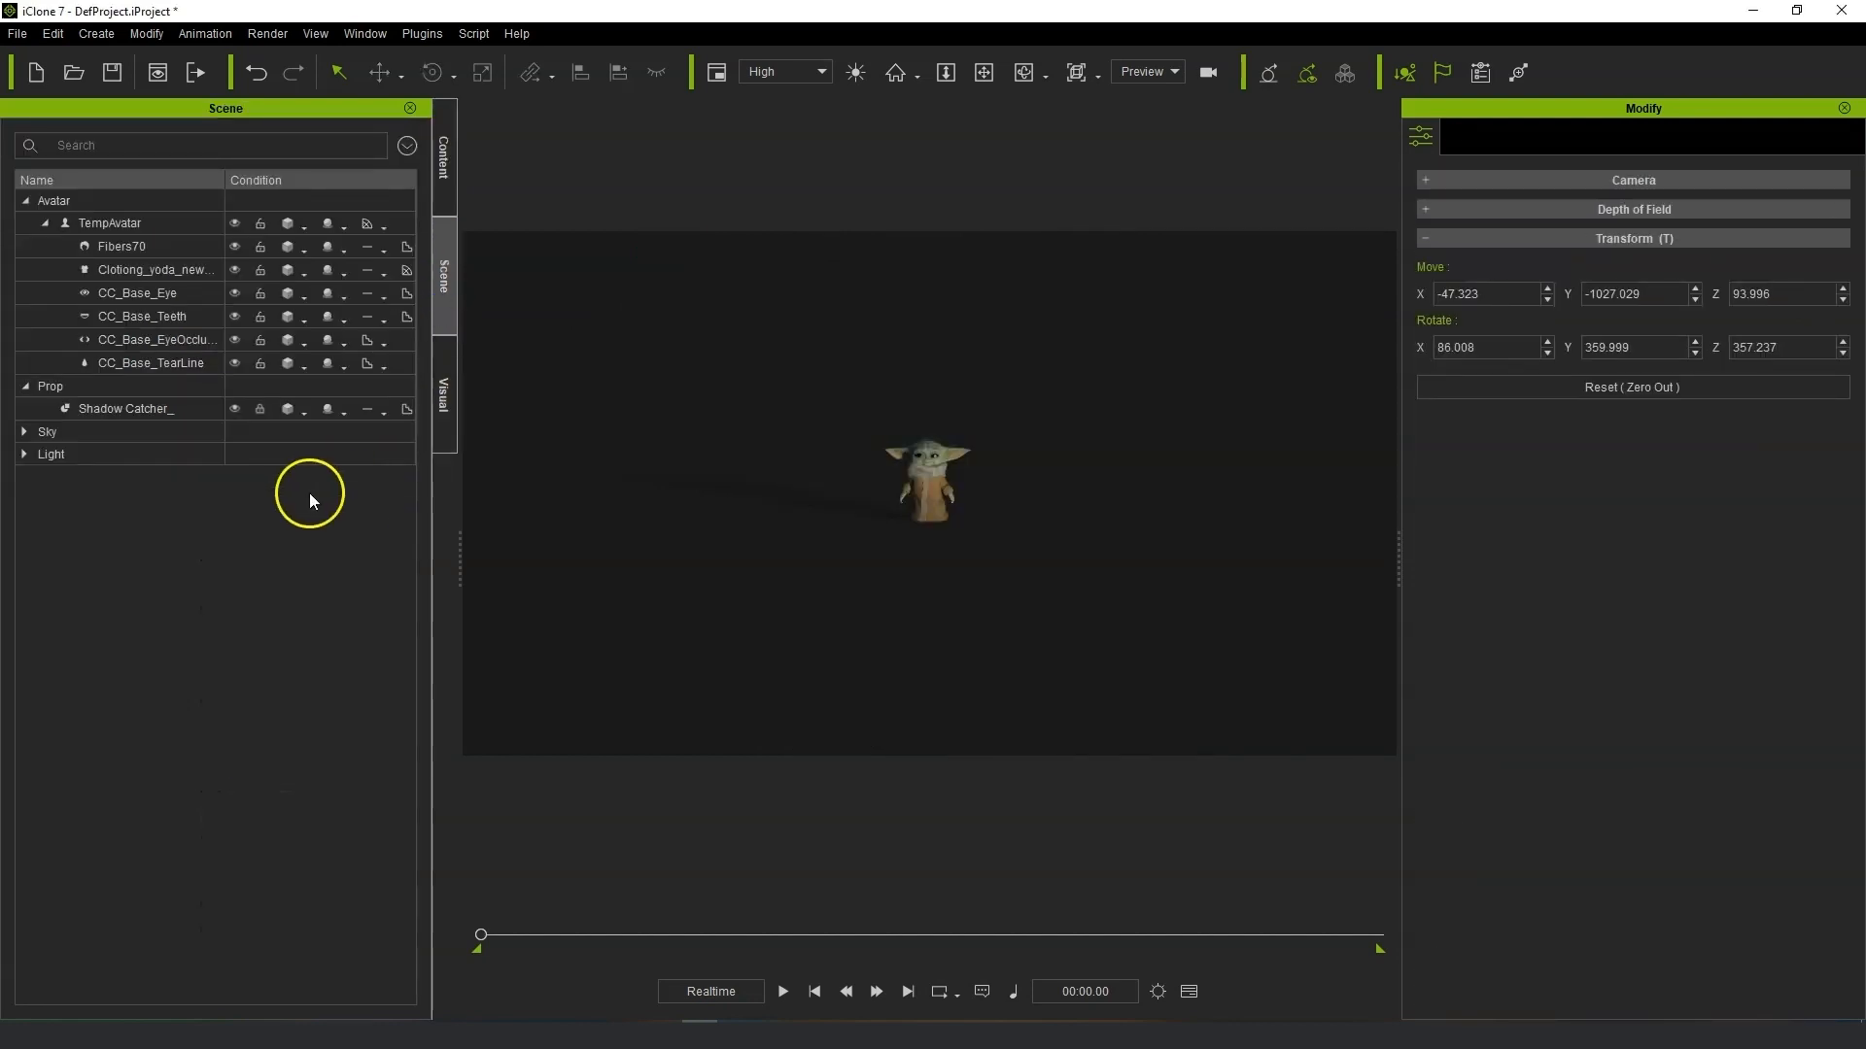
Expand the scene lights and inspect the Key_01 light's settings and placement around the character.
left_click(25, 453)
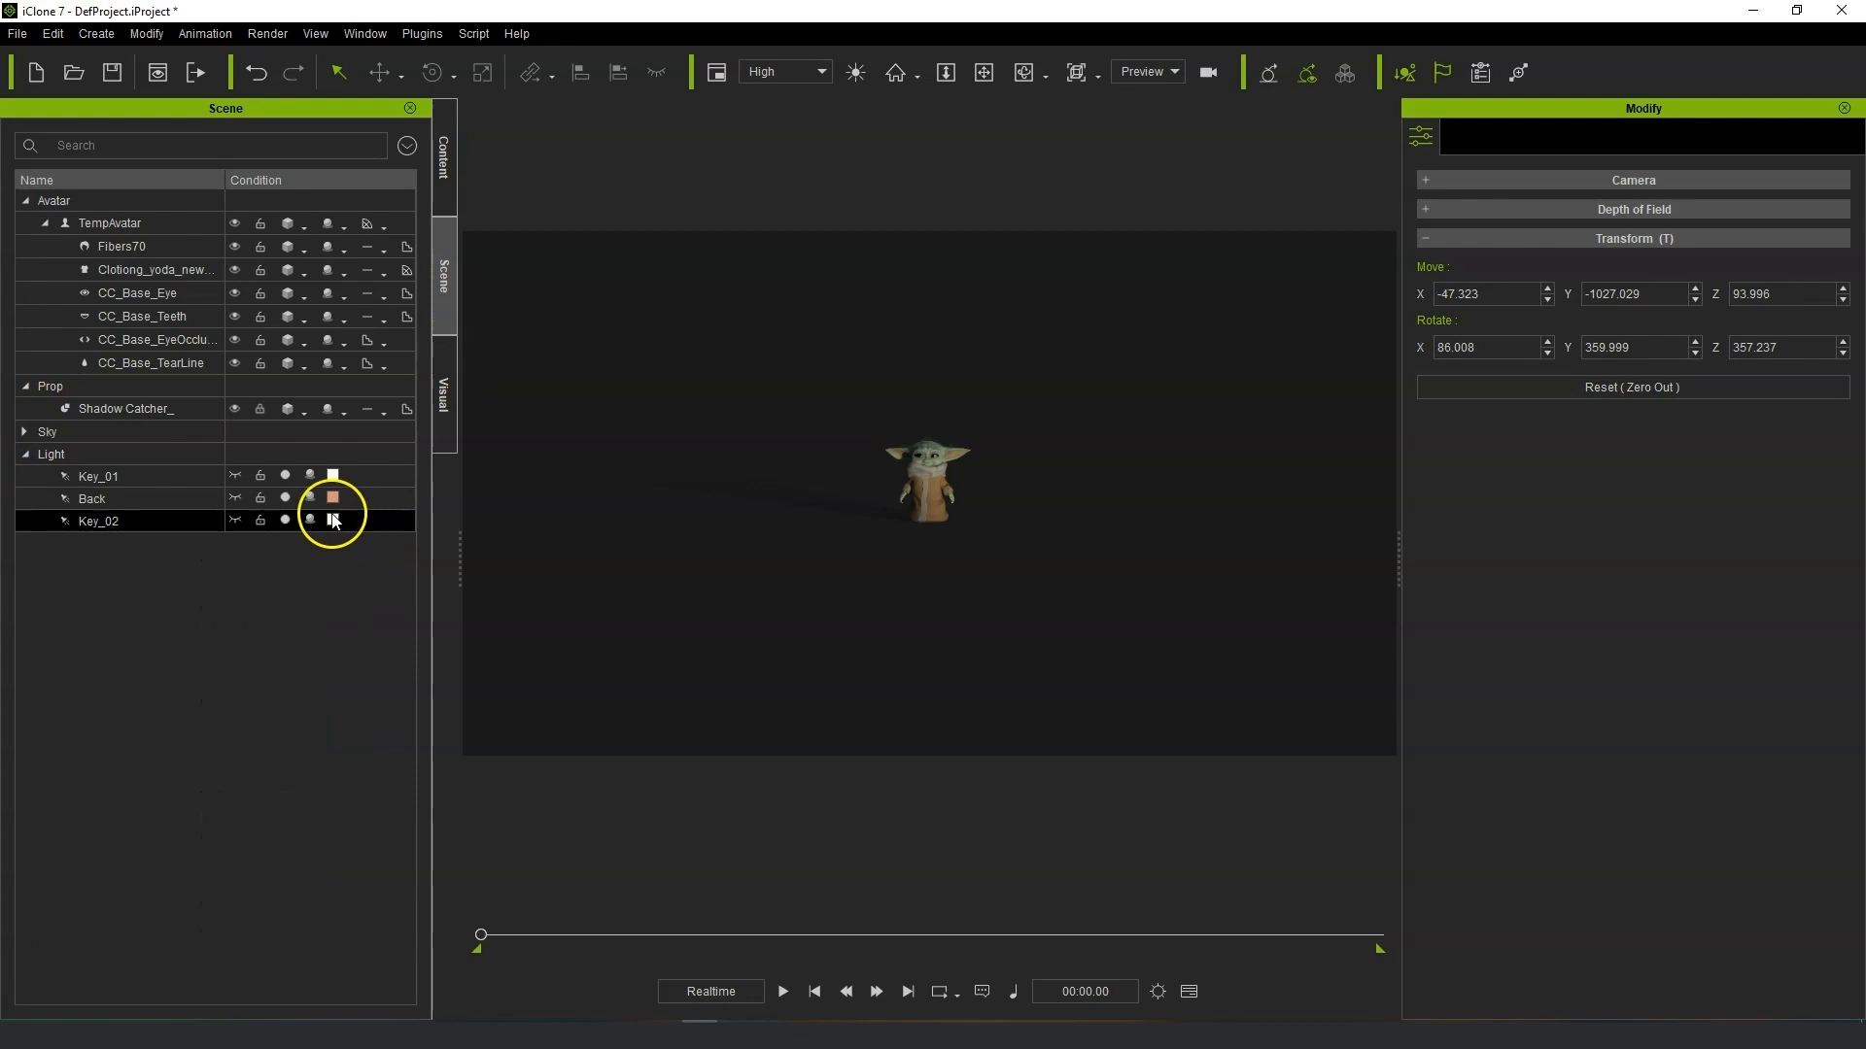
left_click(241, 474)
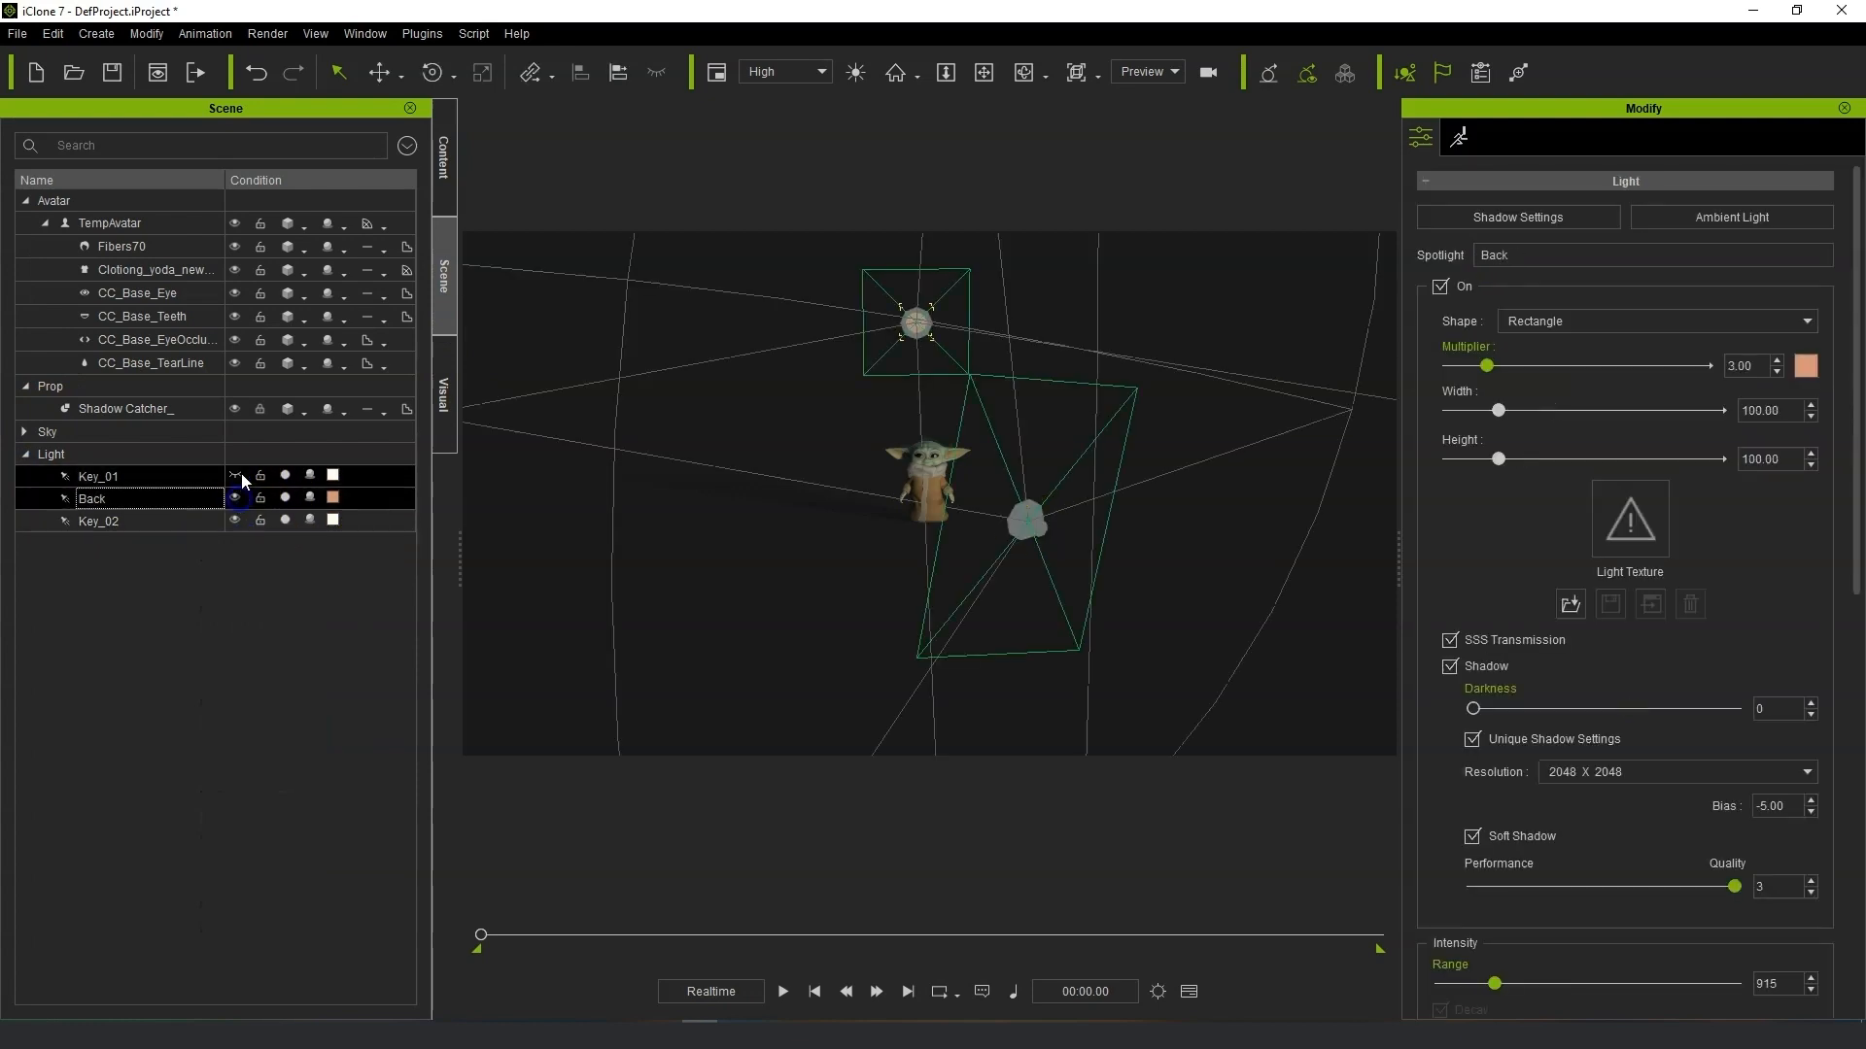
right_click_drag(957, 474, 1247, 454)
scroll(777, 583, "up", 2)
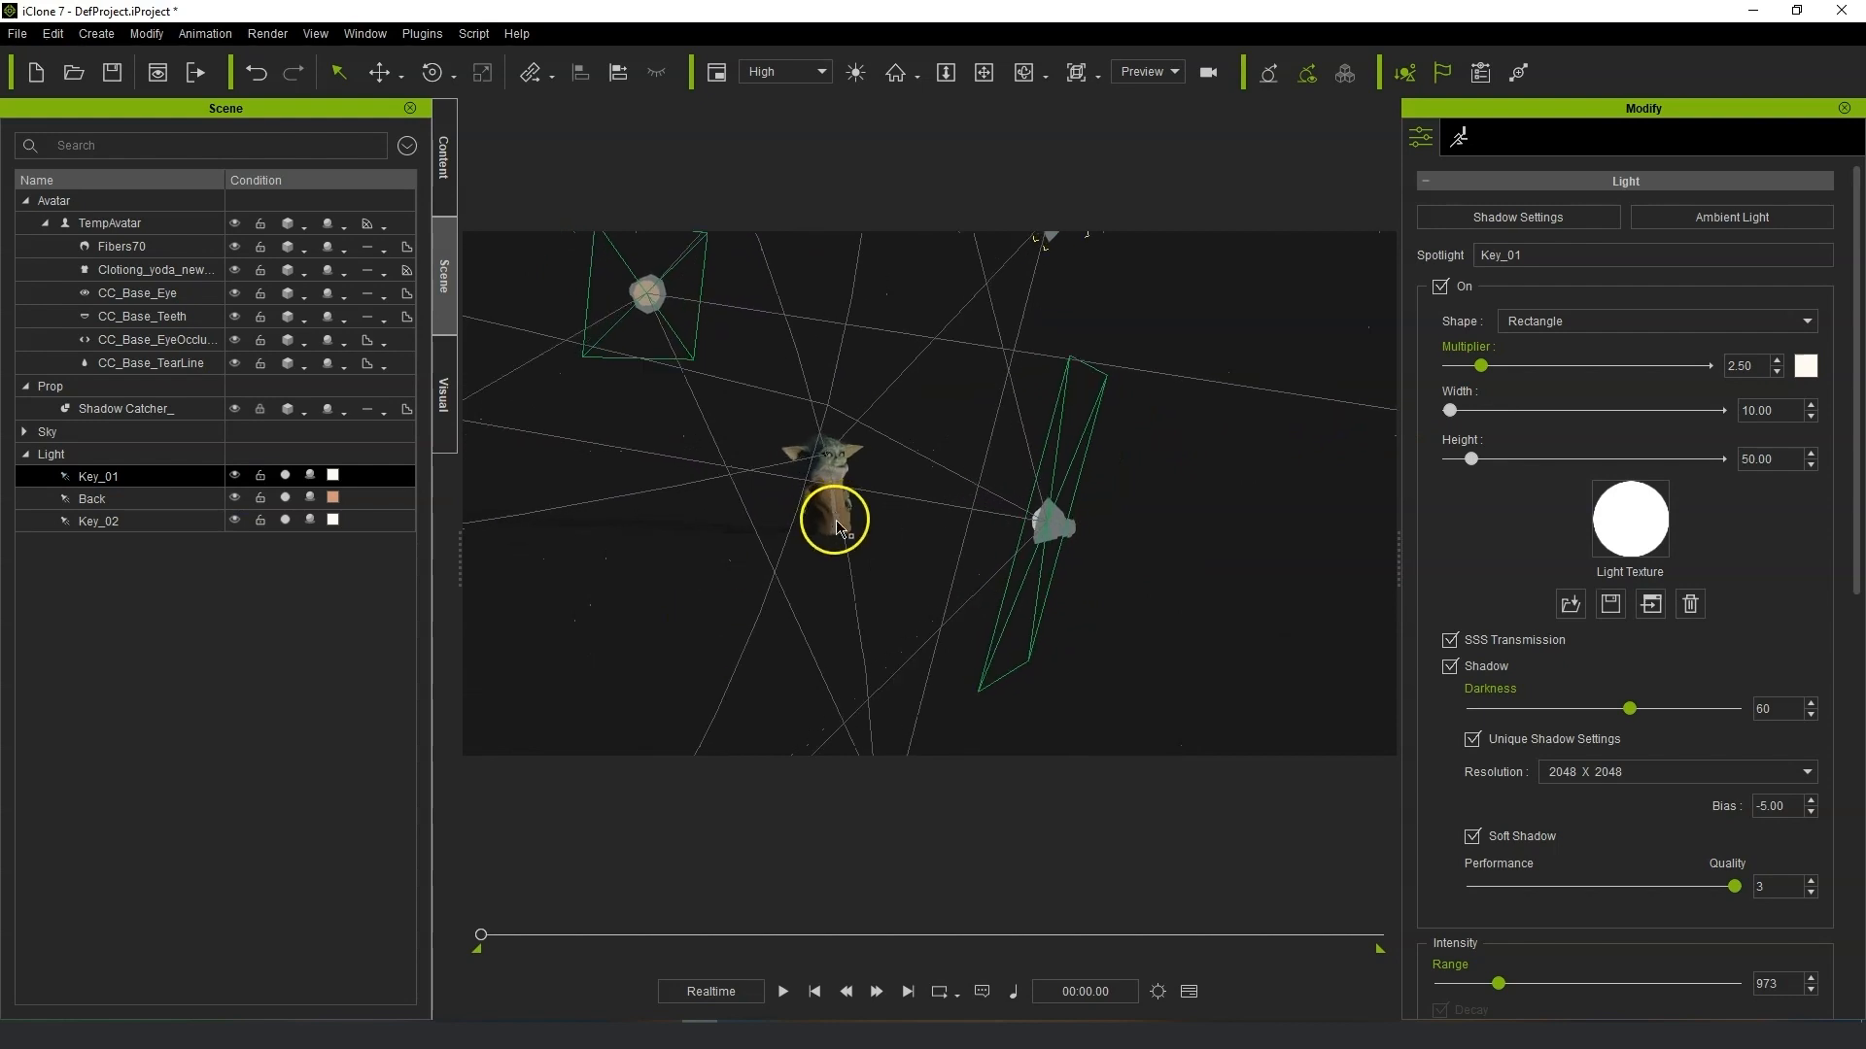
Select the avatar and set its body scale to 170.
left_click(833, 521)
scroll(898, 565, "up", 2)
scroll(898, 565, "up", 2)
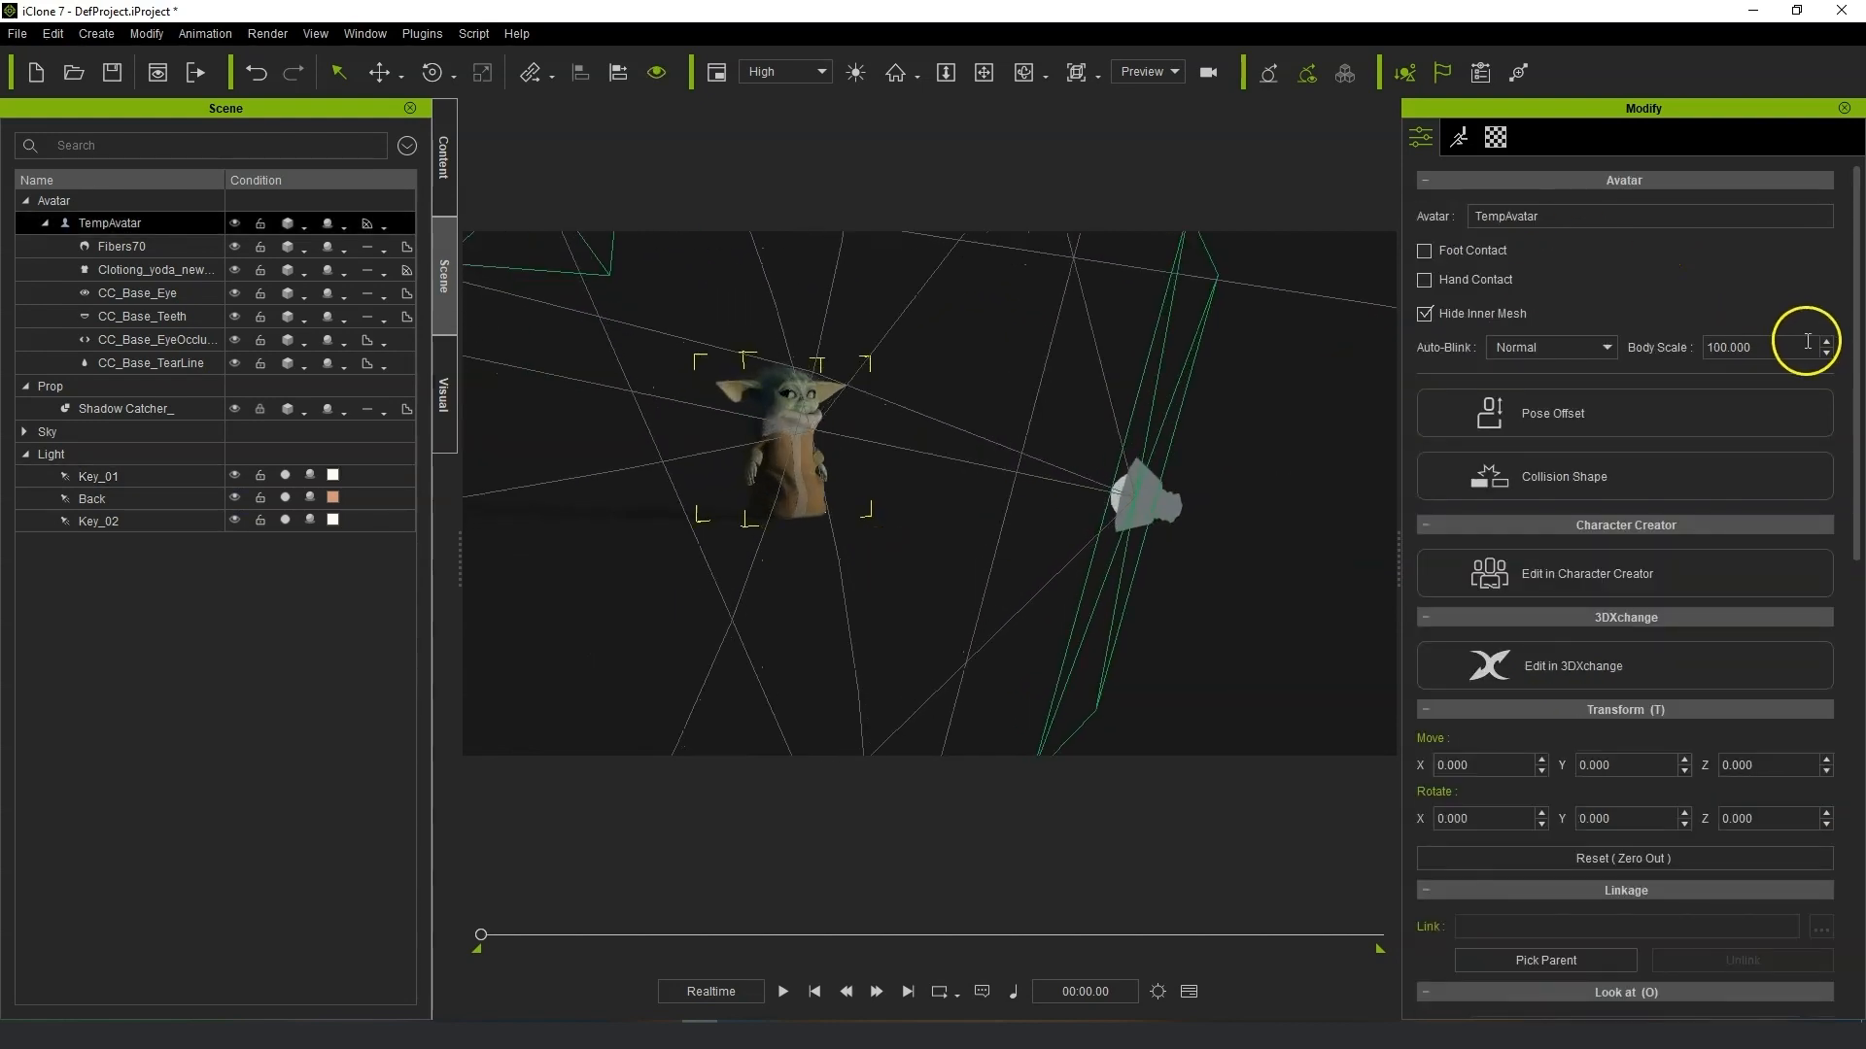
type("150")
key("Return")
right_click_drag(1214, 364, 930, 370)
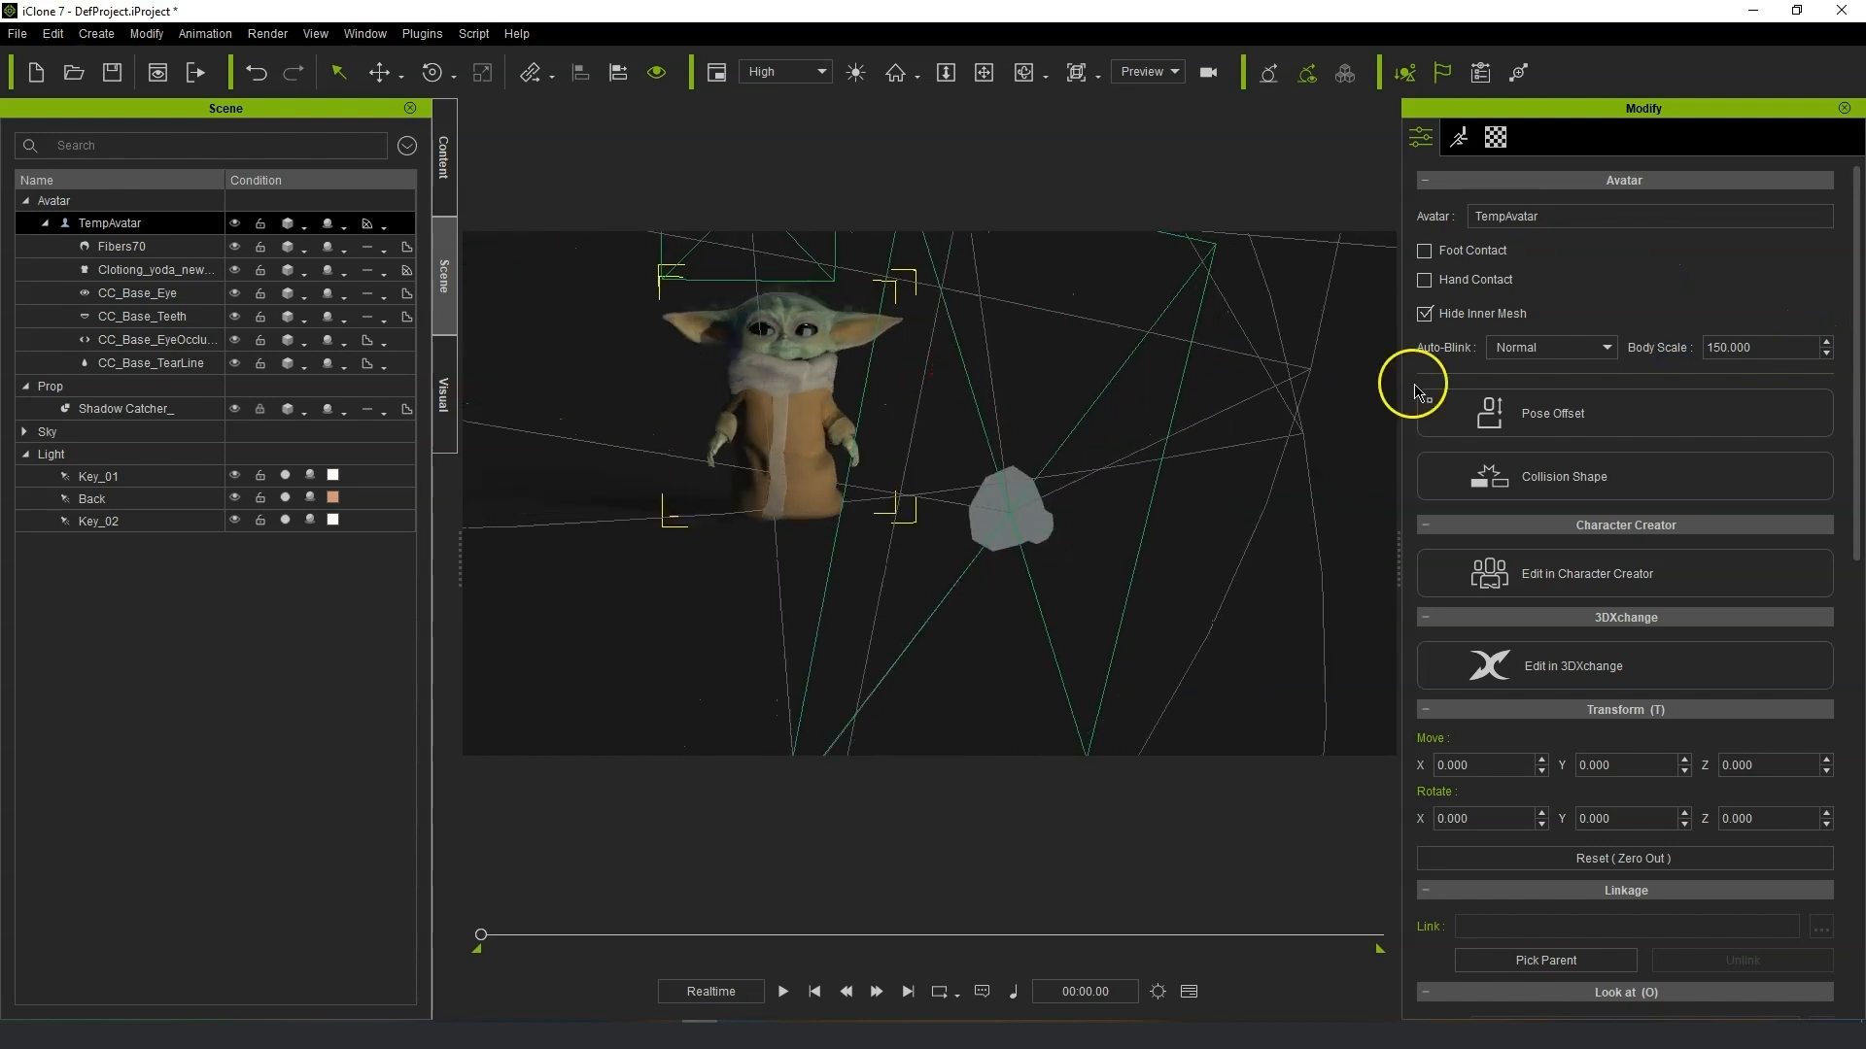
type("170")
key("Return")
left_click(1443, 348)
Hide the Key_01, Back and Key_02 light gizmos in the viewport.
middle_click_drag(917, 383, 933, 492)
scroll(920, 500, "up", 2)
scroll(874, 525, "up", 2)
right_click_drag(962, 570, 664, 455)
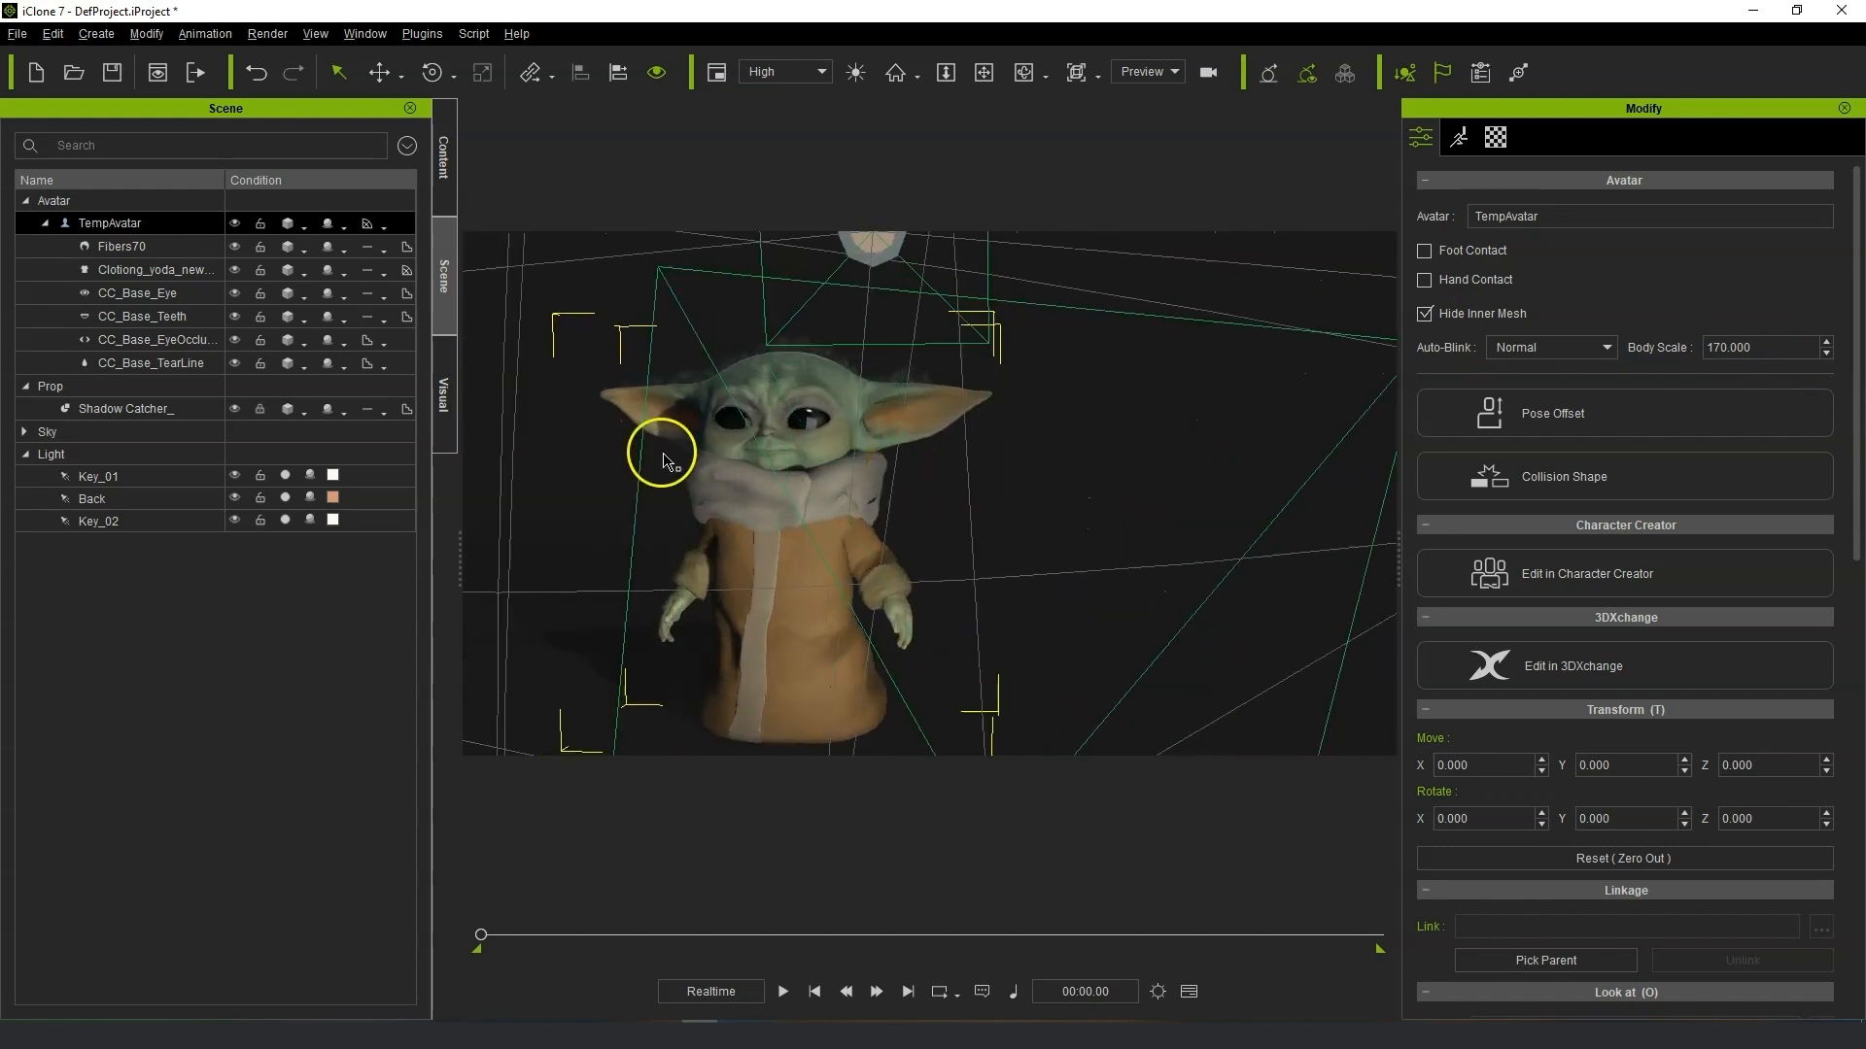
left_click(234, 475)
left_click(234, 498)
left_click(234, 520)
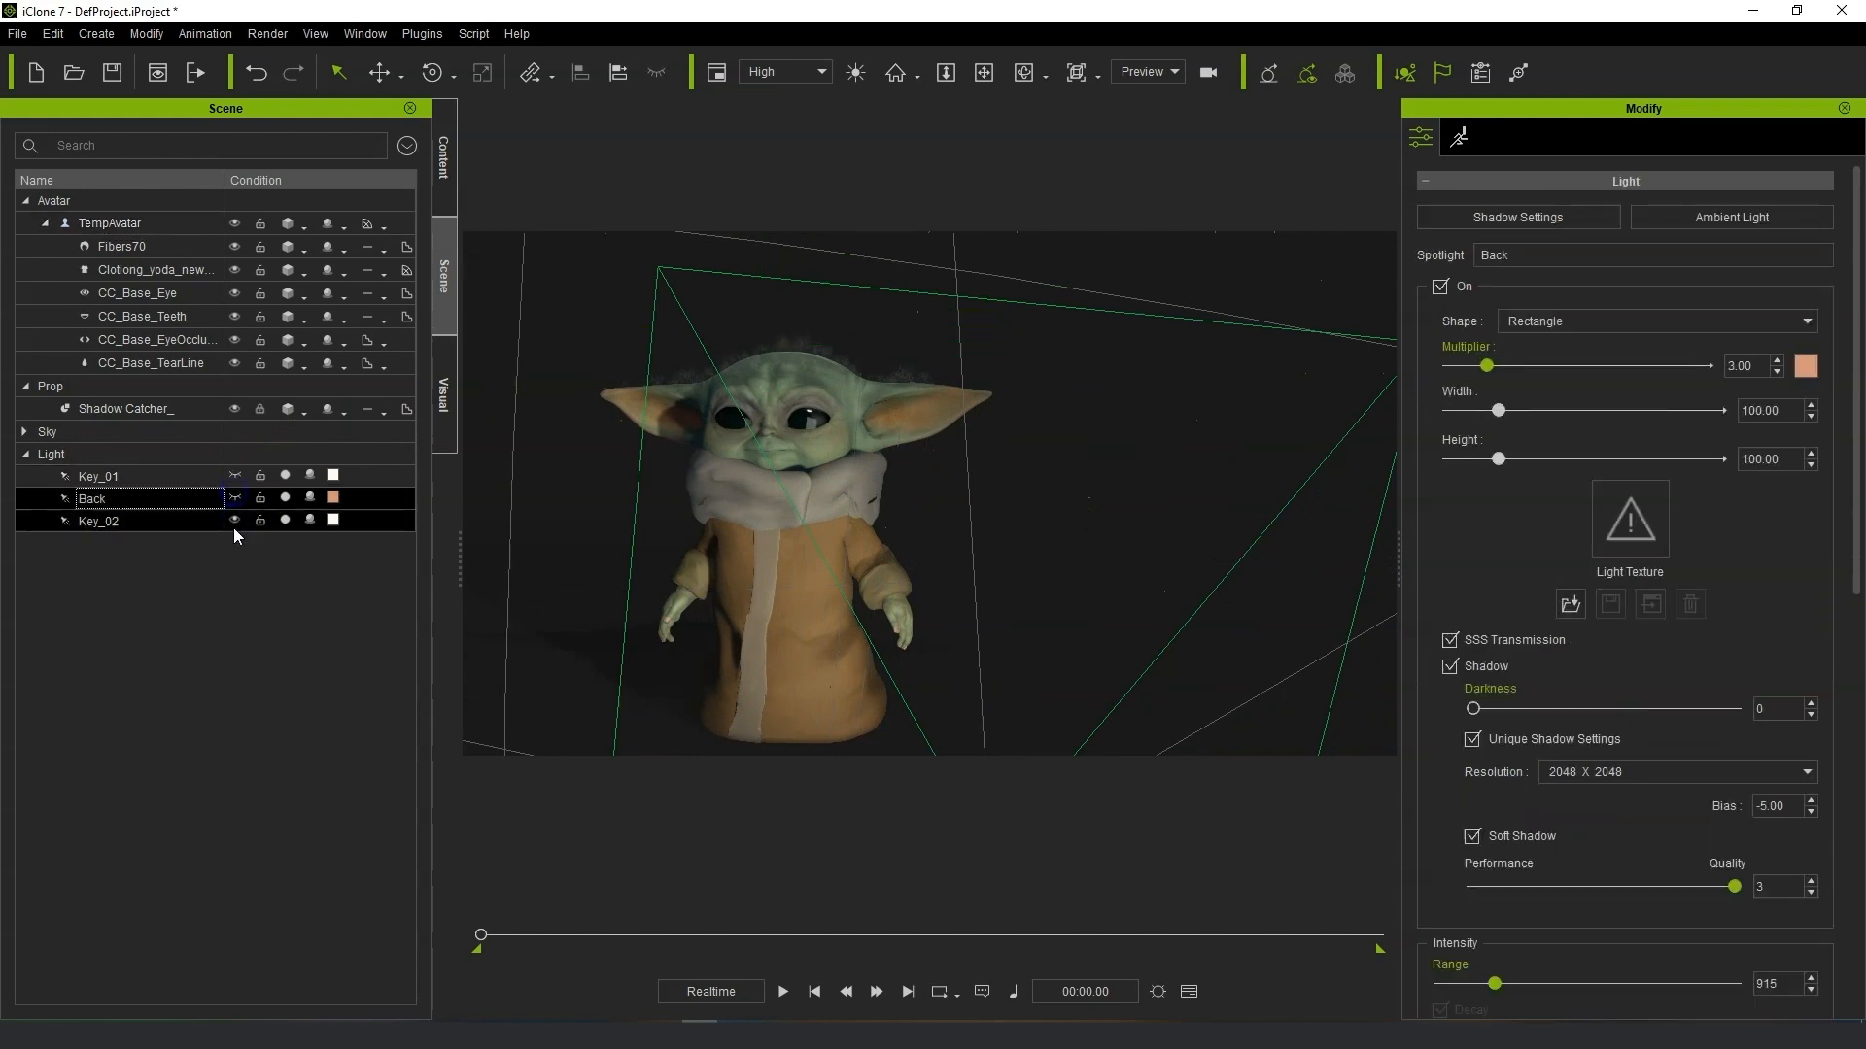
middle_click_drag(920, 513, 1135, 506)
scroll(1117, 526, "up", 2)
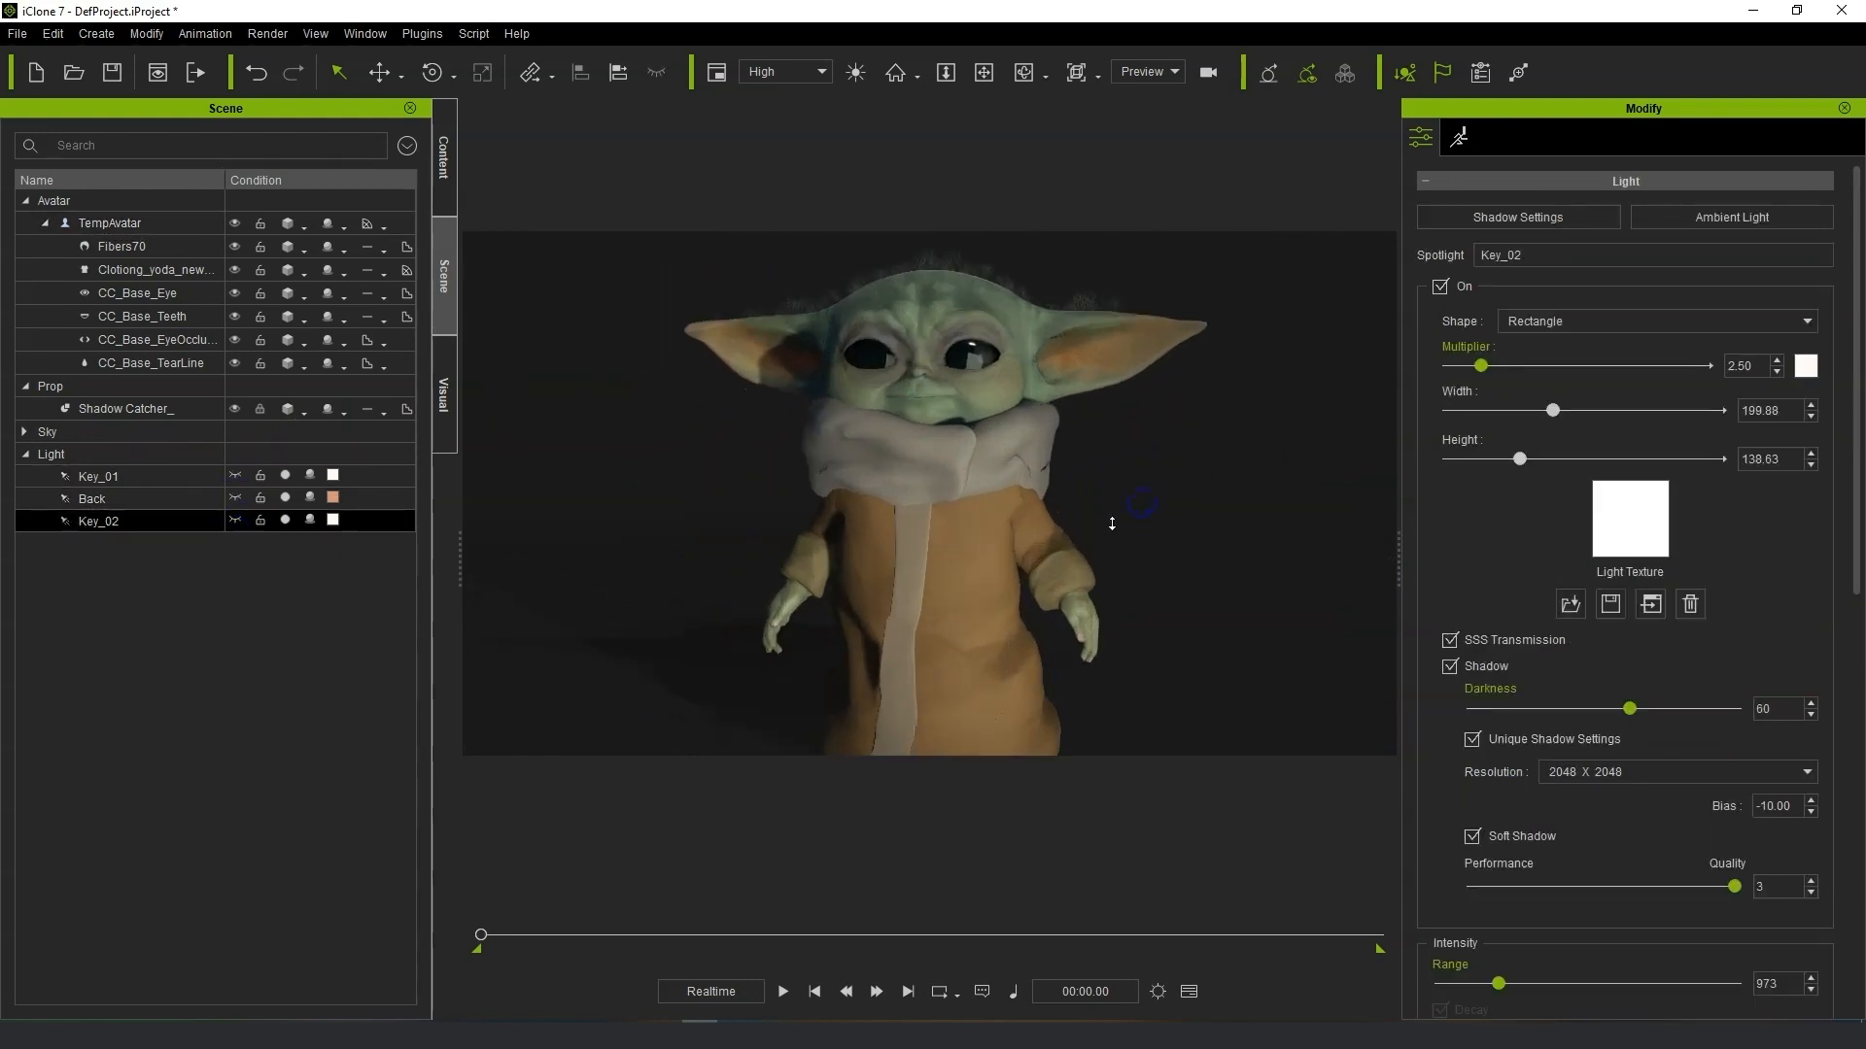
right_click_drag(1088, 513, 1142, 498)
middle_click_drag(1108, 499, 1195, 505)
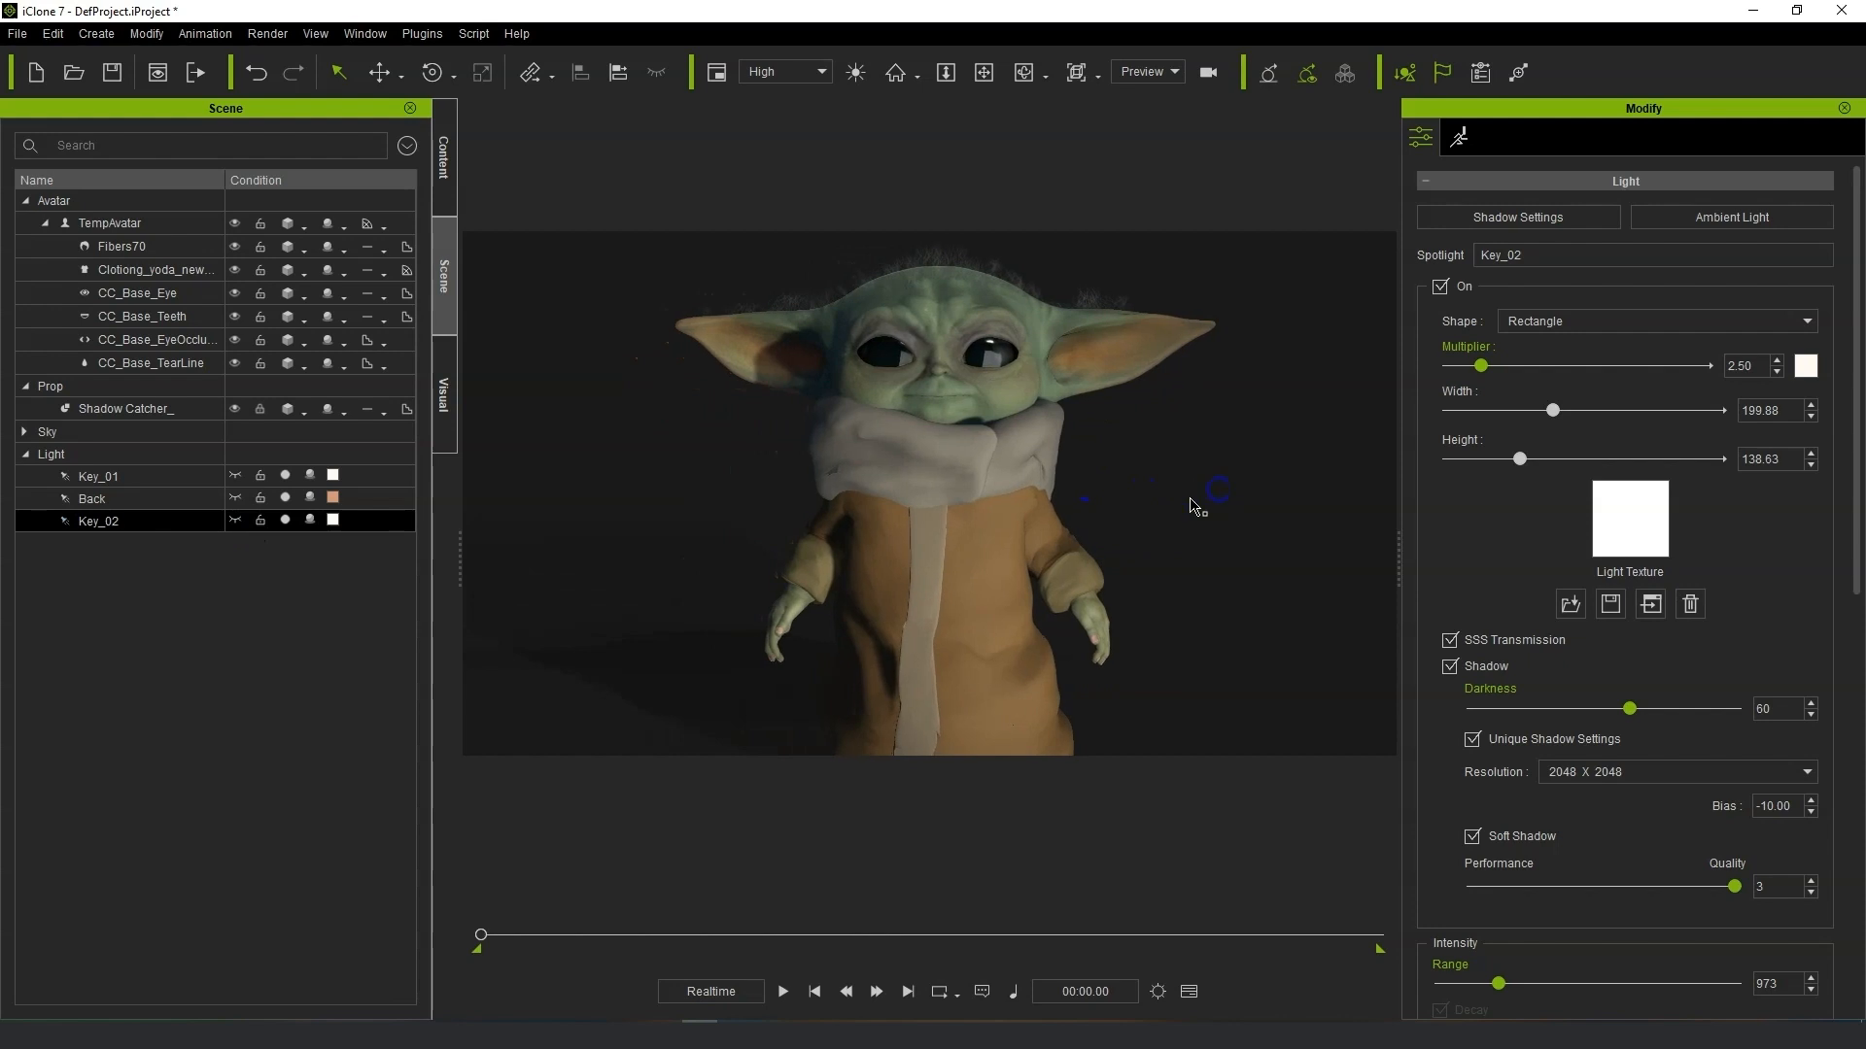
scroll(1117, 521, "down", 1)
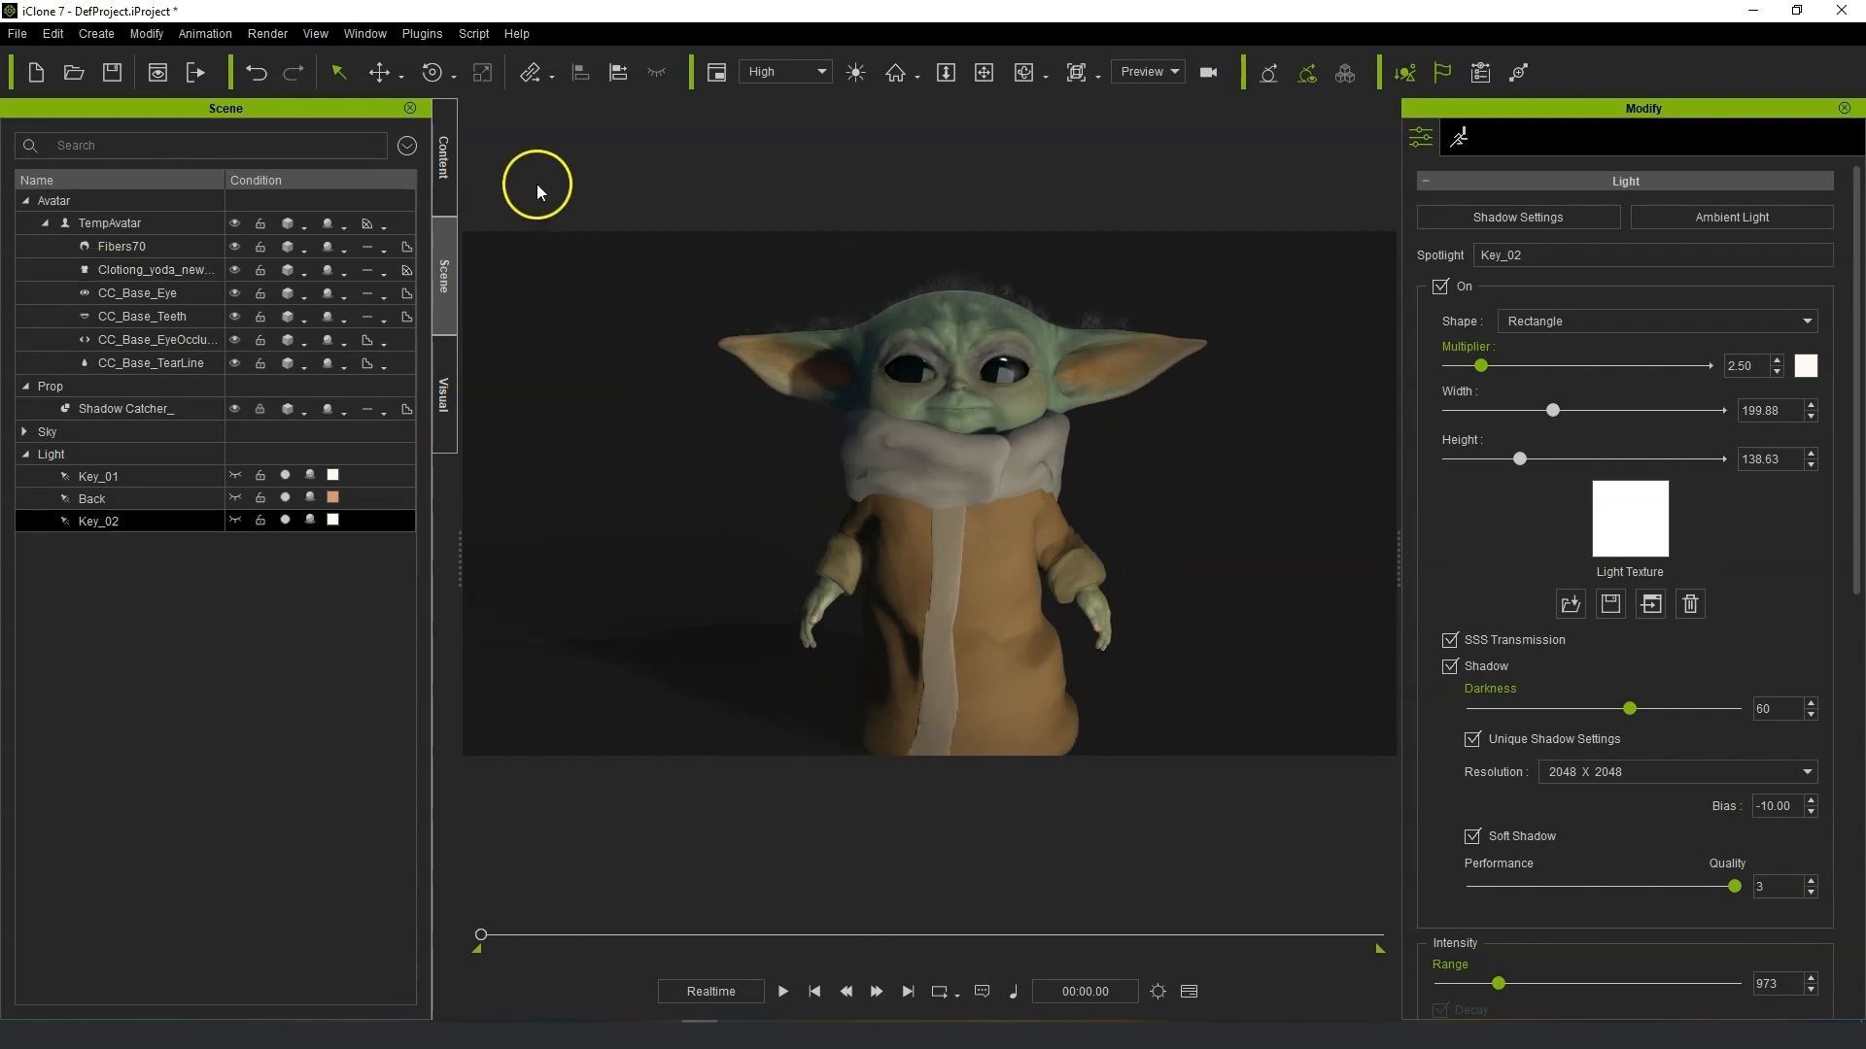
Try the +DH_Full Body_Cold, +DH_Full Body_Epic and Epic_Warm atmosphere presets.
left_click(441, 183)
scroll(277, 583, "down", 4)
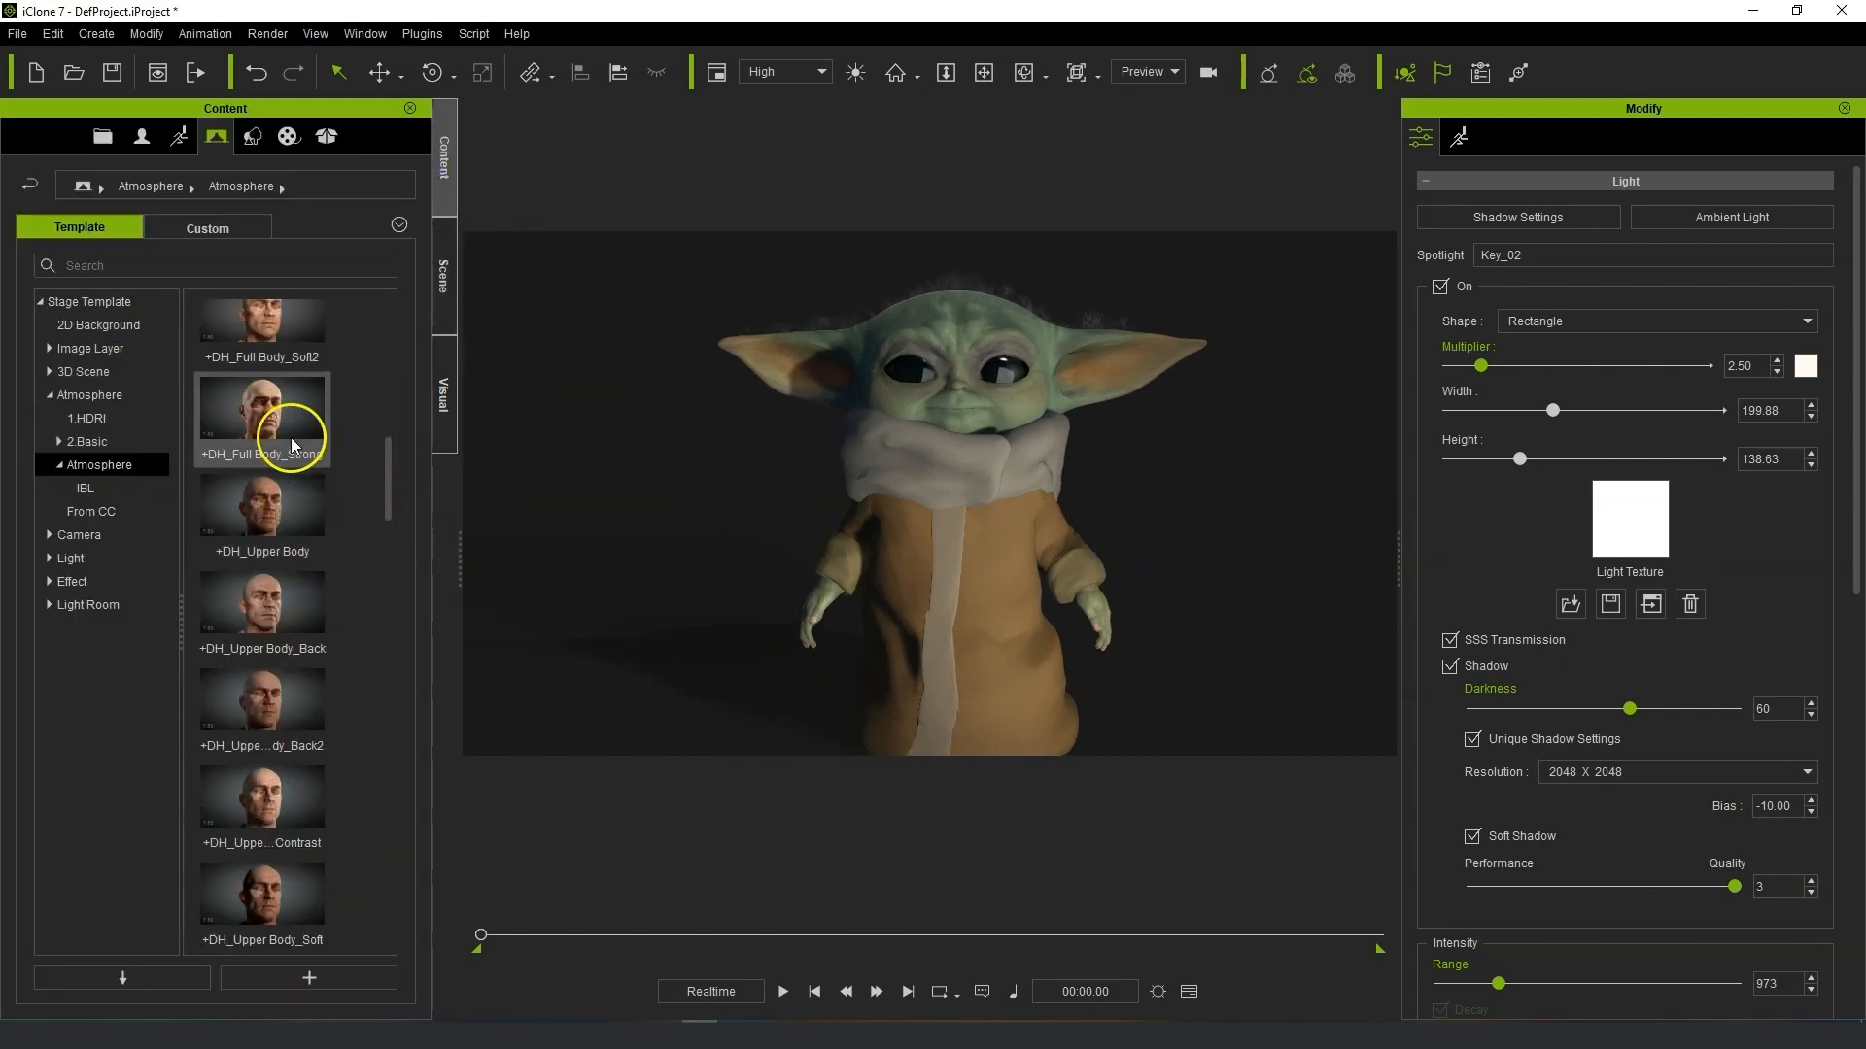
scroll(294, 416, "up", 4)
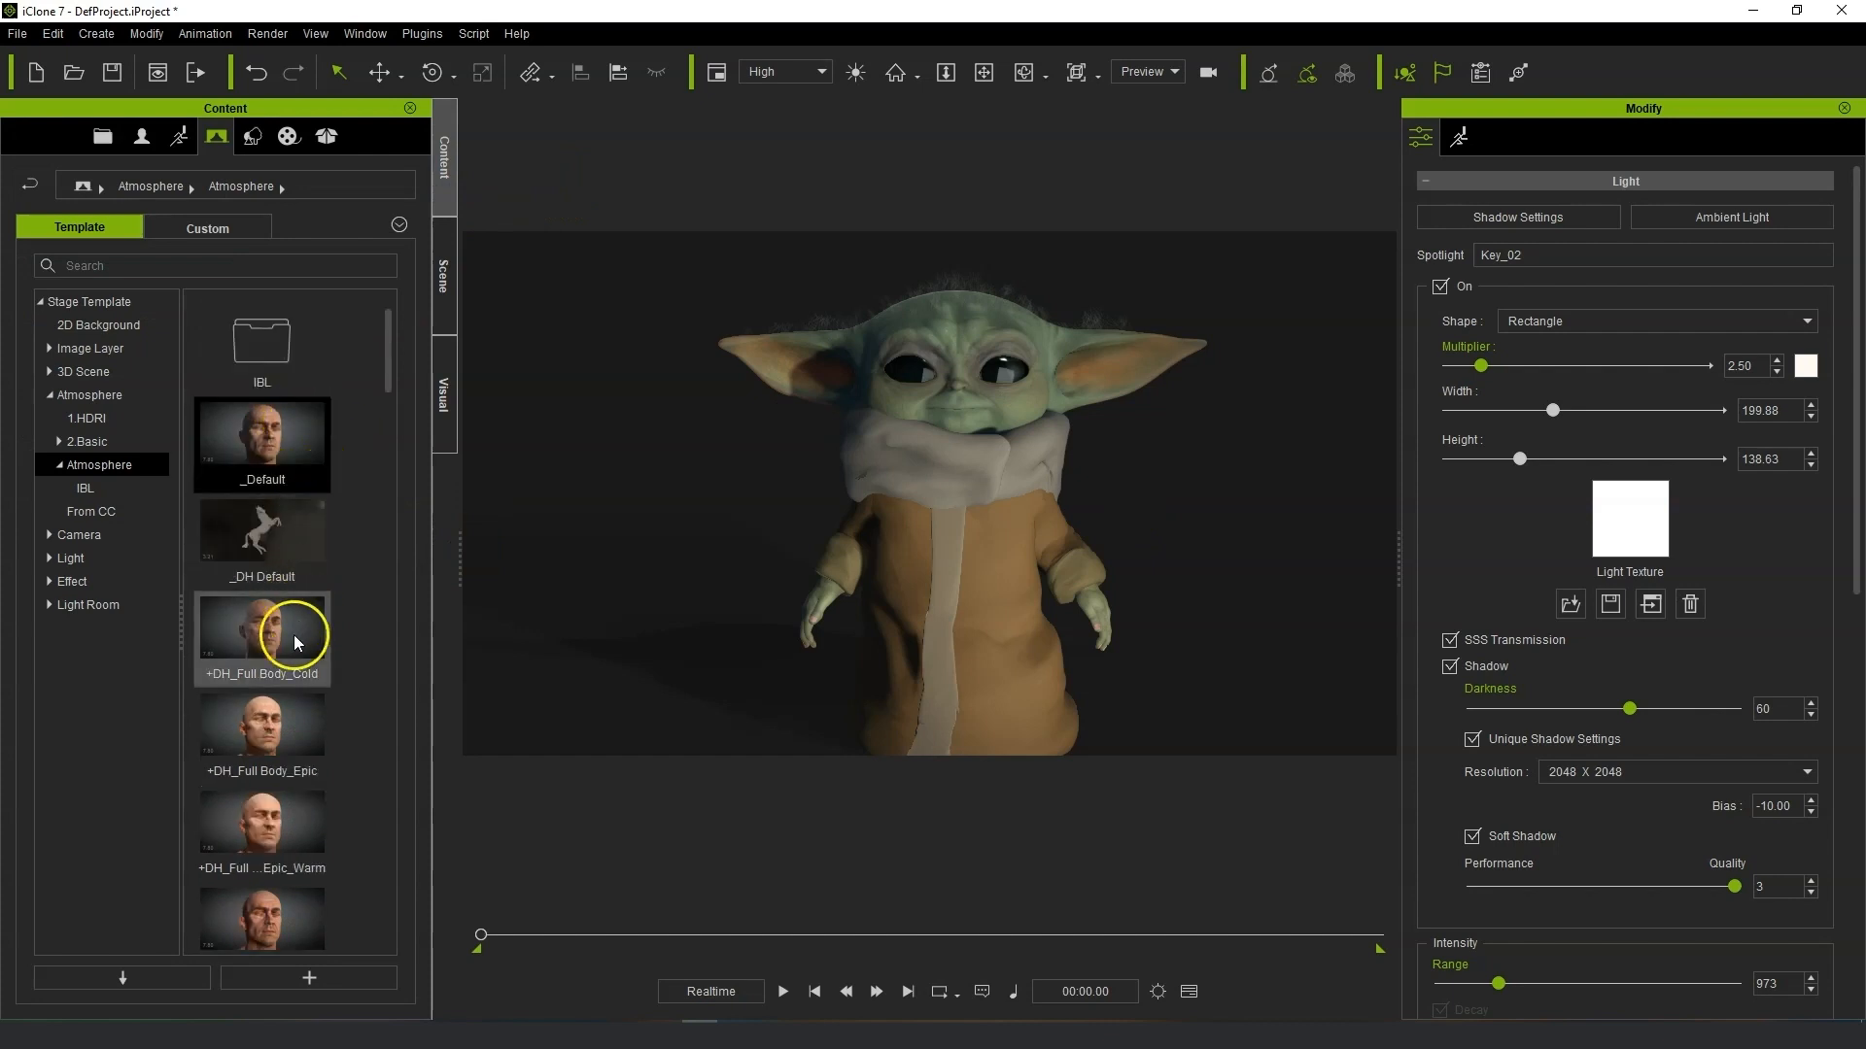
double_click(295, 671)
double_click(295, 721)
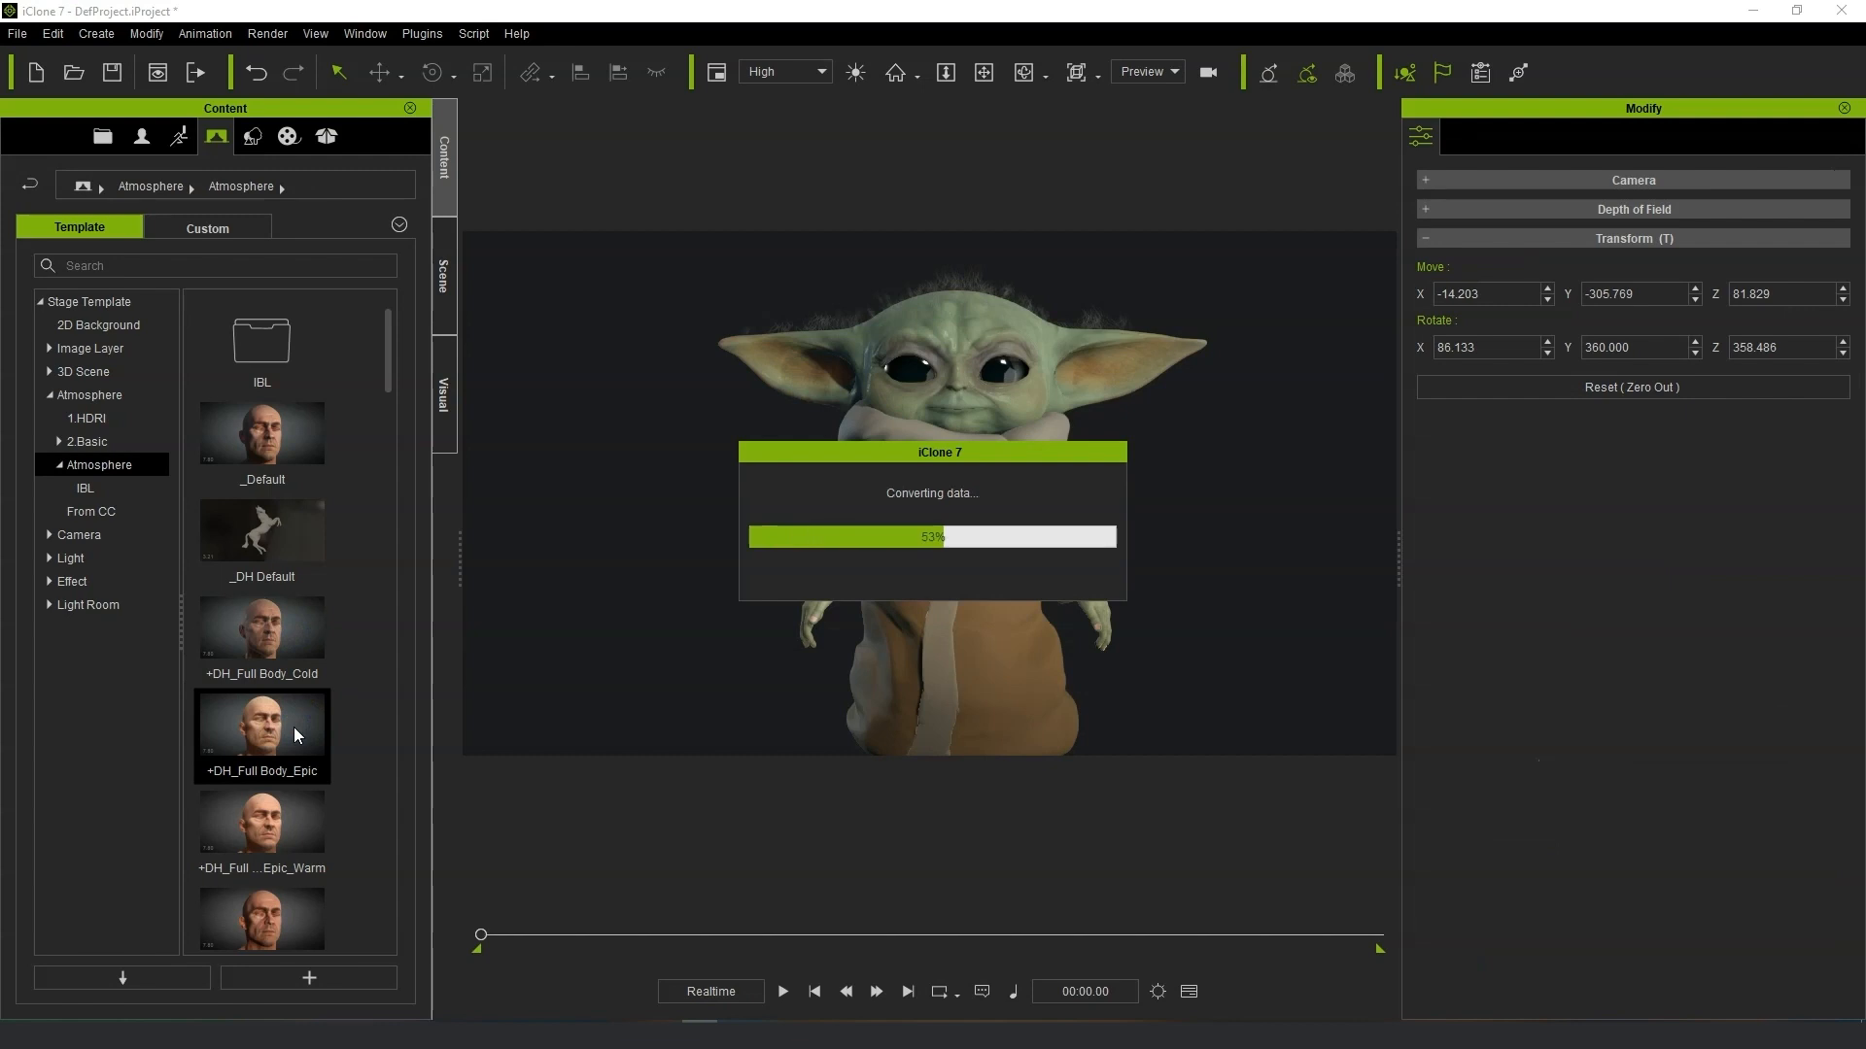
double_click(294, 821)
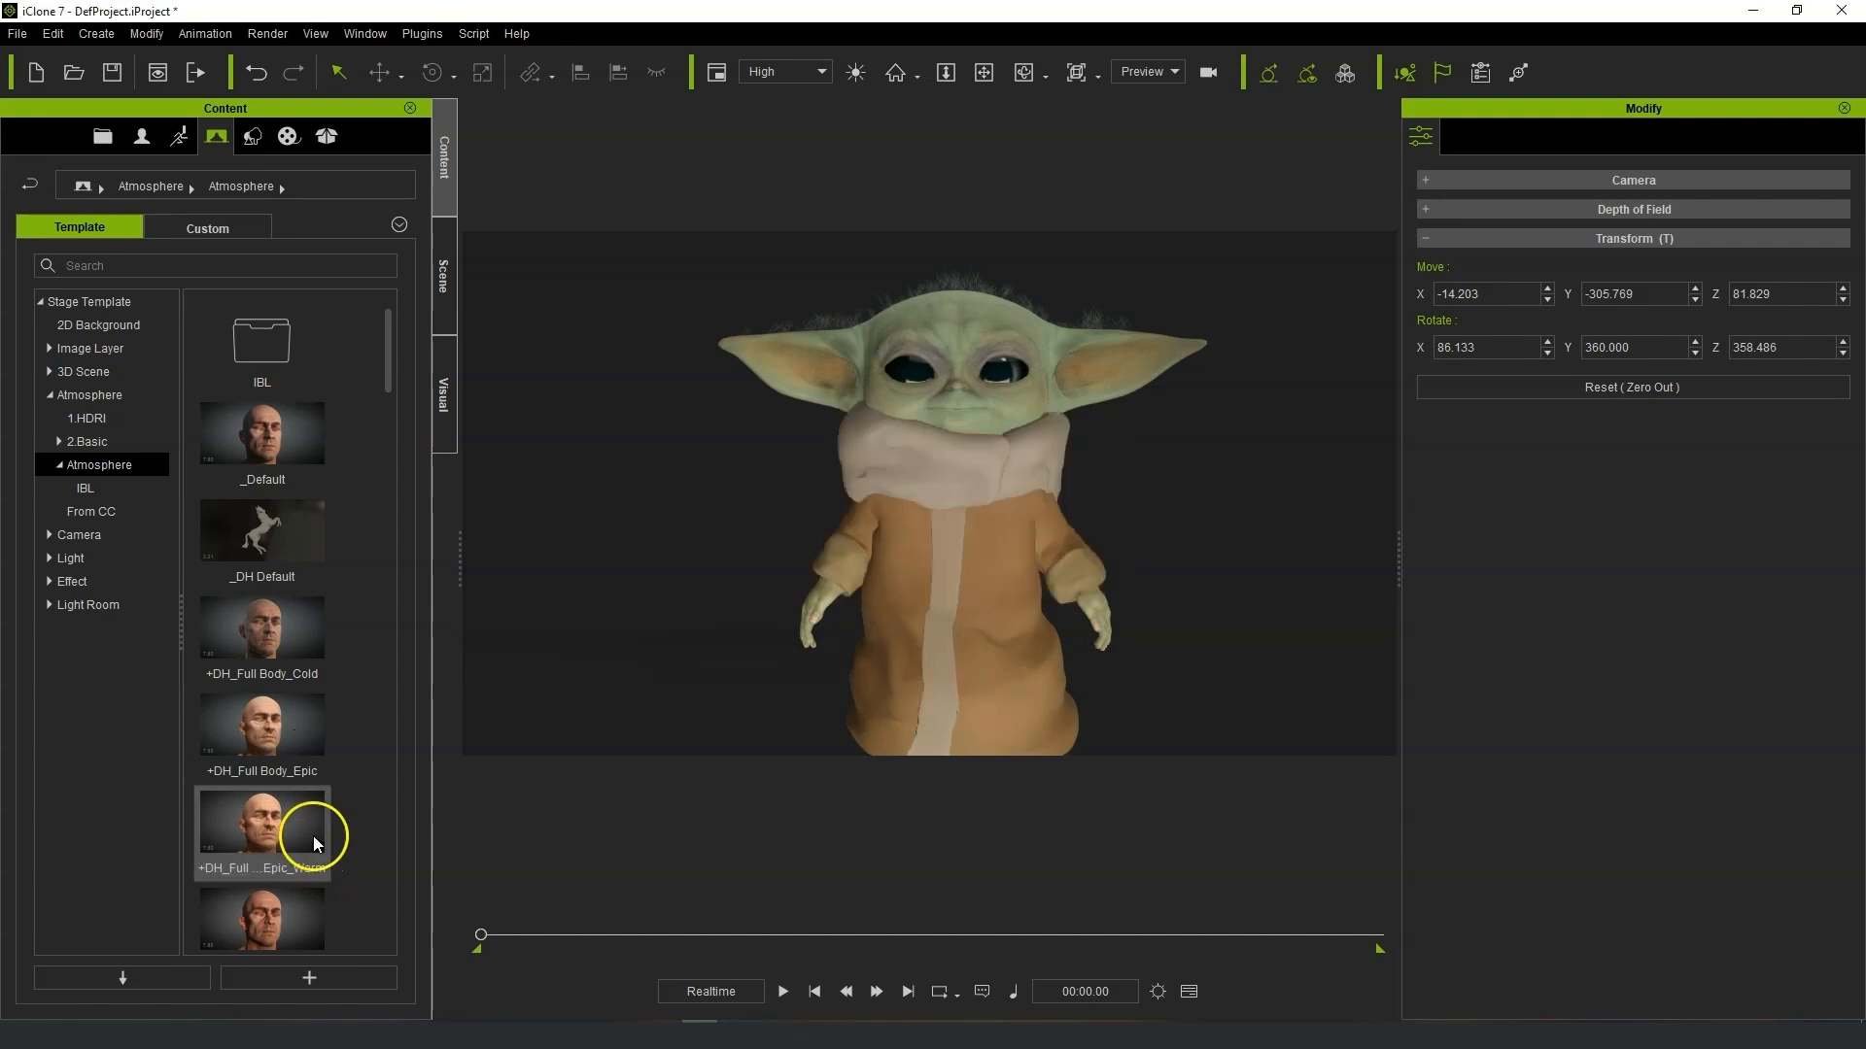
Try the Even_Warm, Front, Gentle, Soft, Soft2 and Strong full-body atmosphere presets.
scroll(329, 801, "down", 3)
double_click(287, 595)
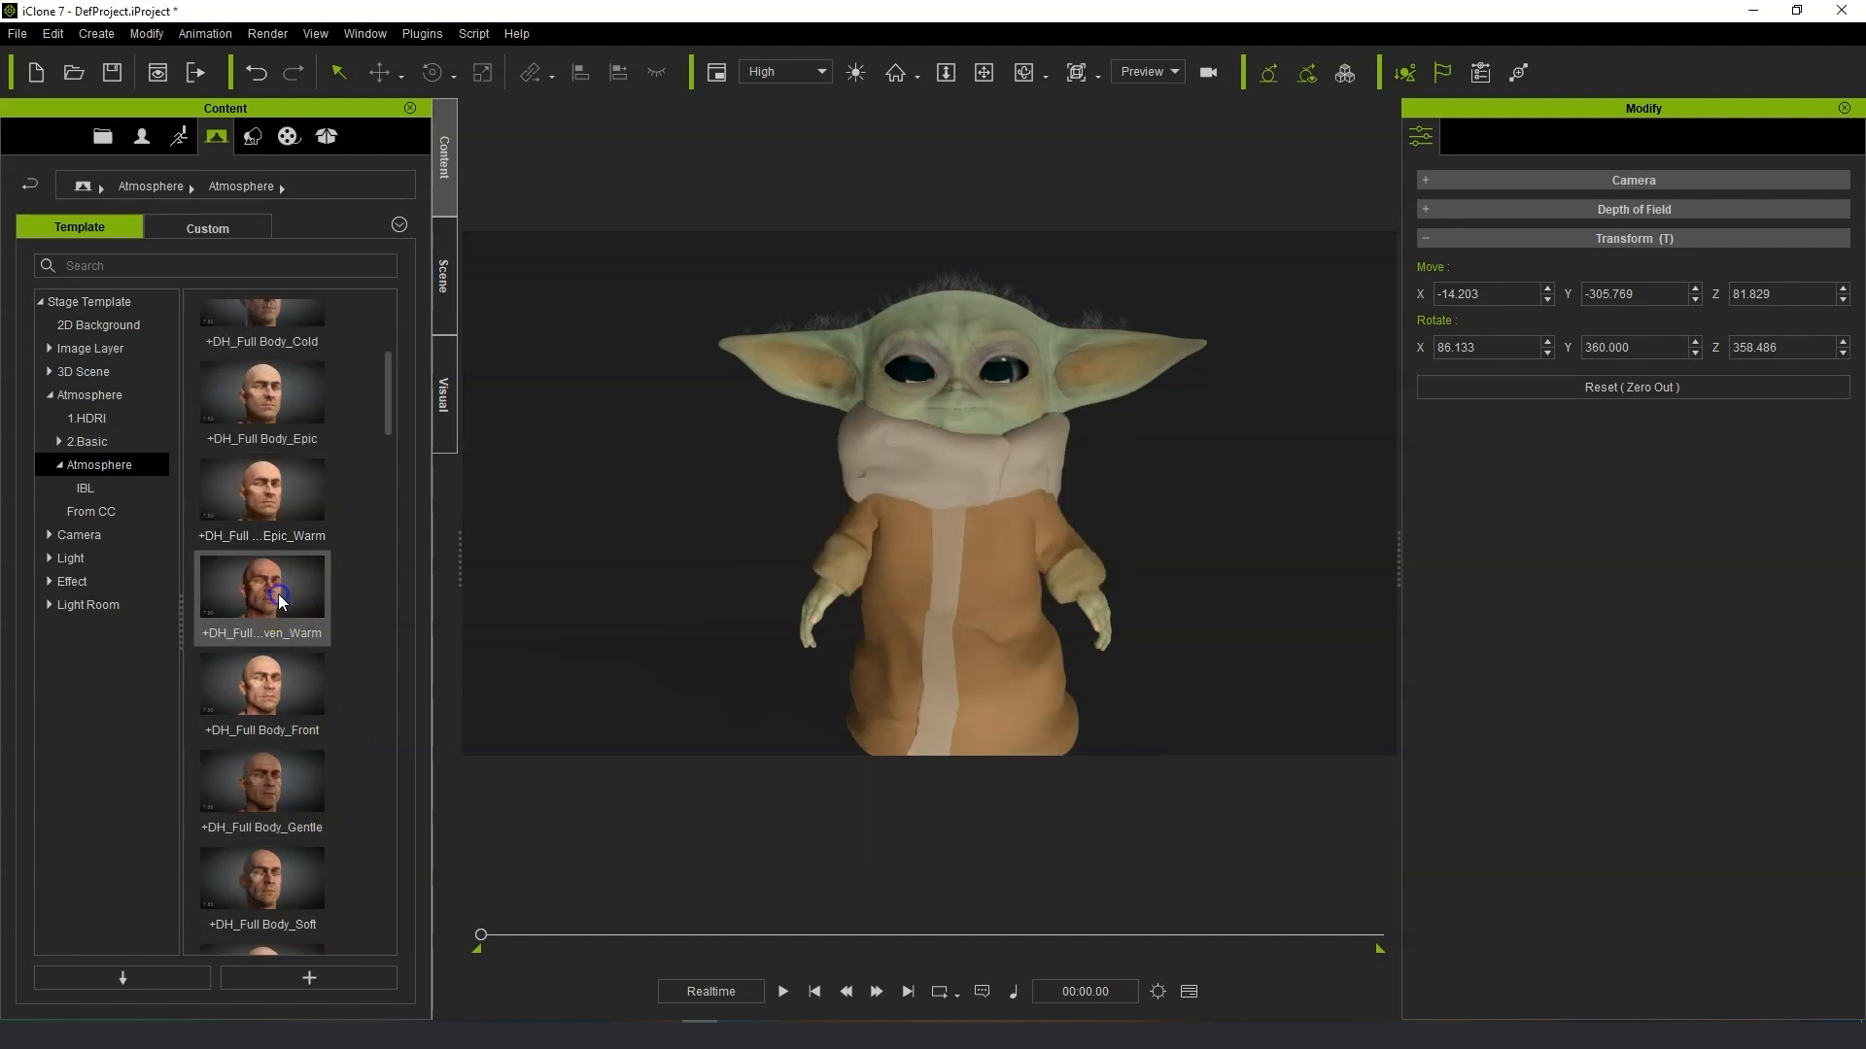
double_click(282, 696)
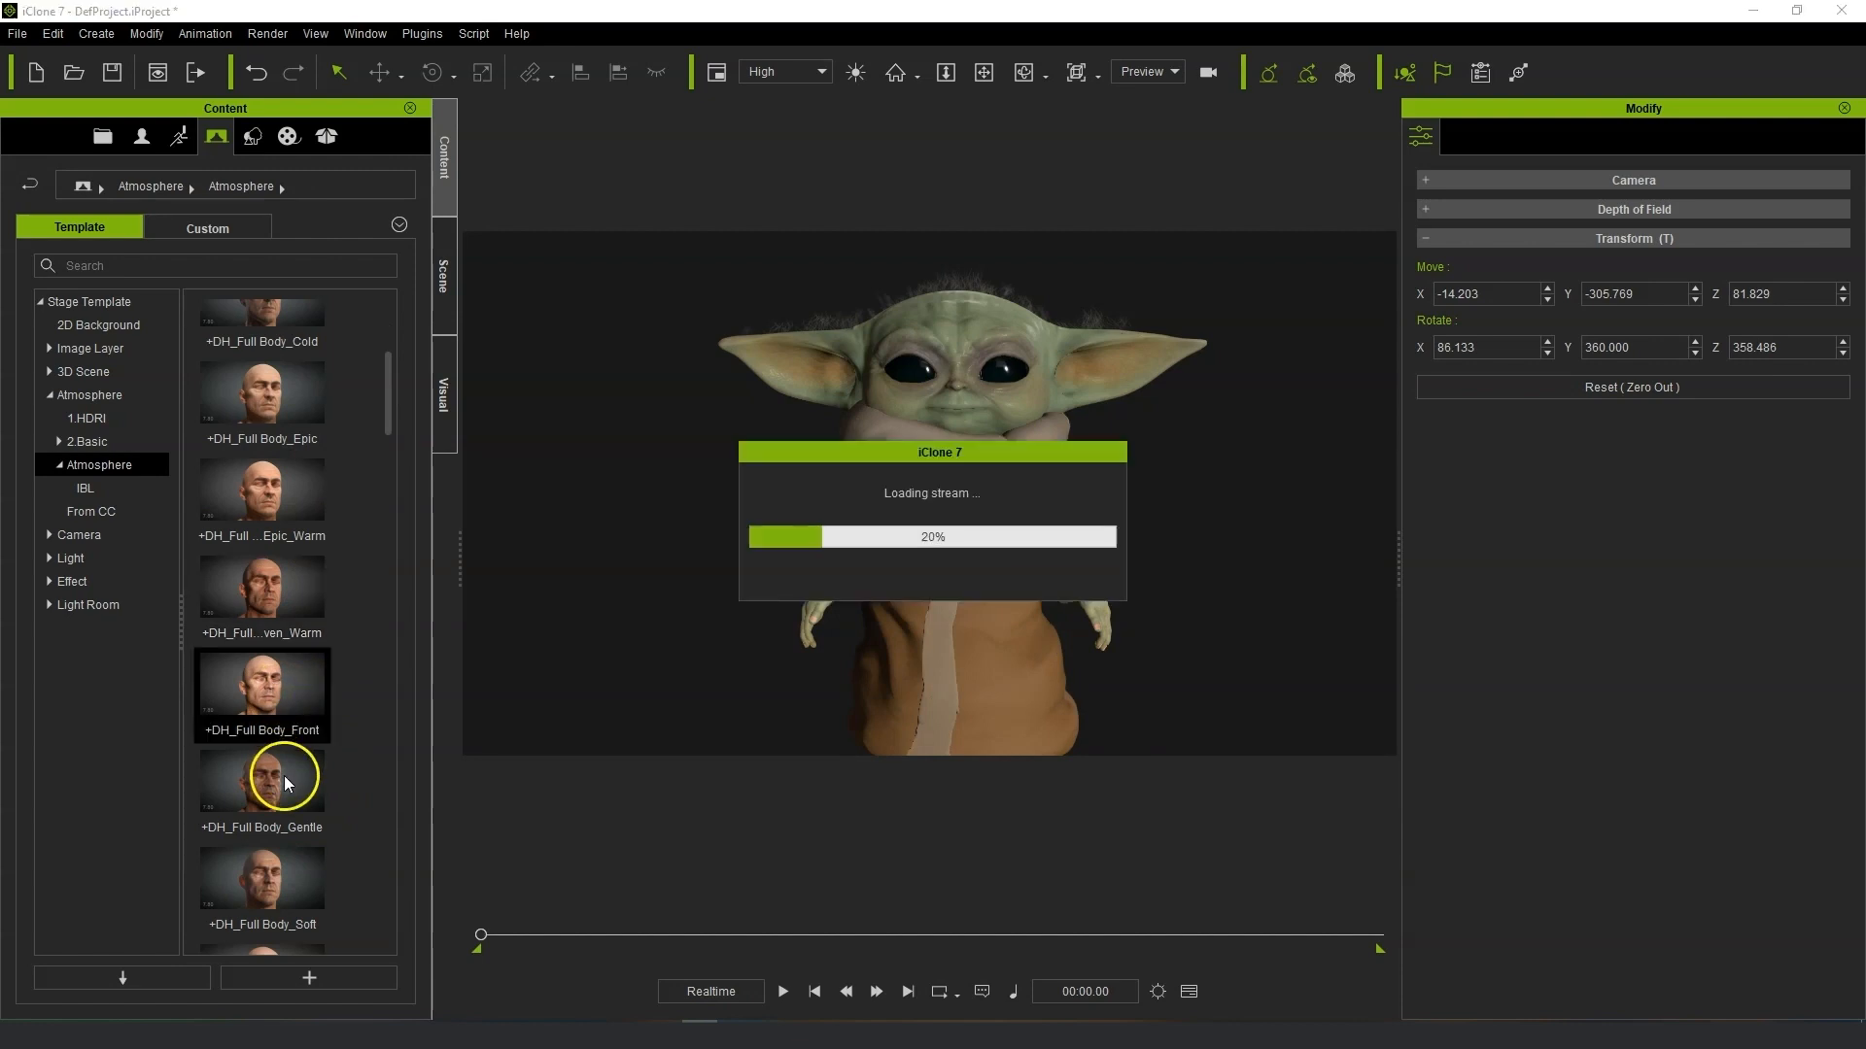
double_click(286, 787)
double_click(281, 890)
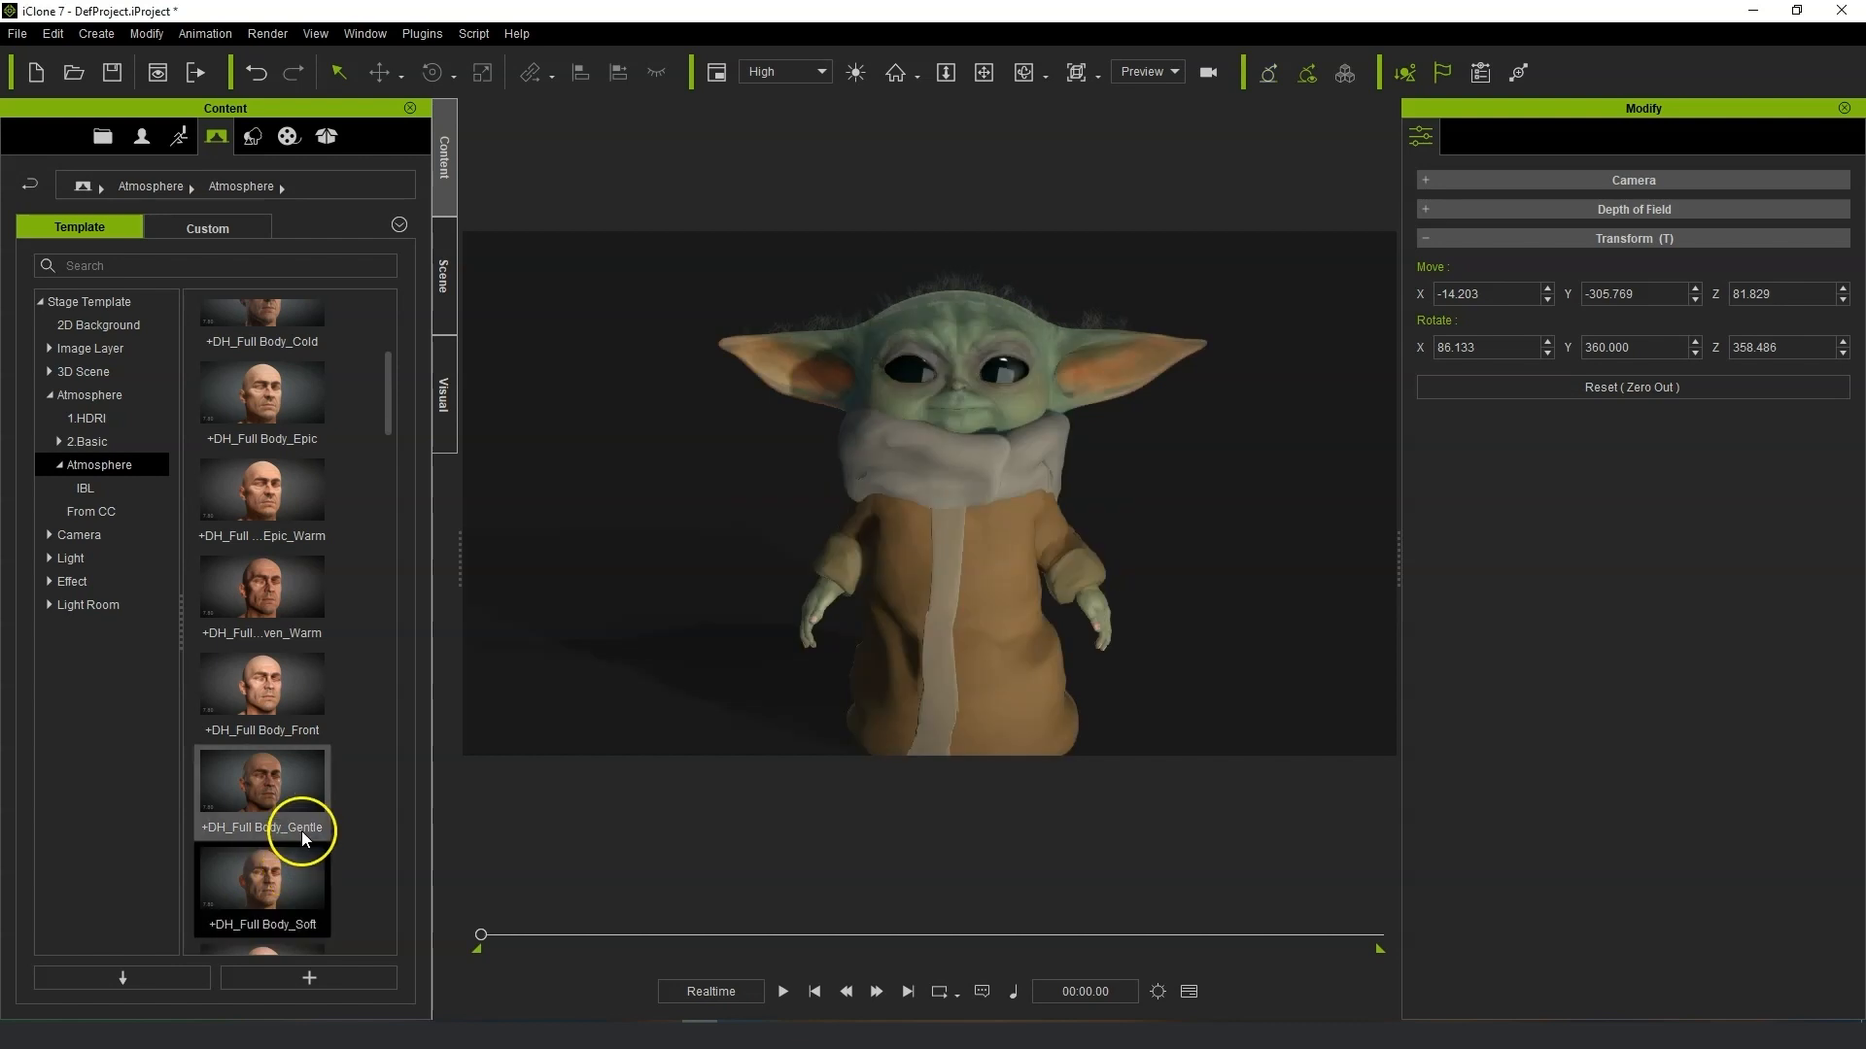
scroll(325, 807, "down", 3)
double_click(301, 651)
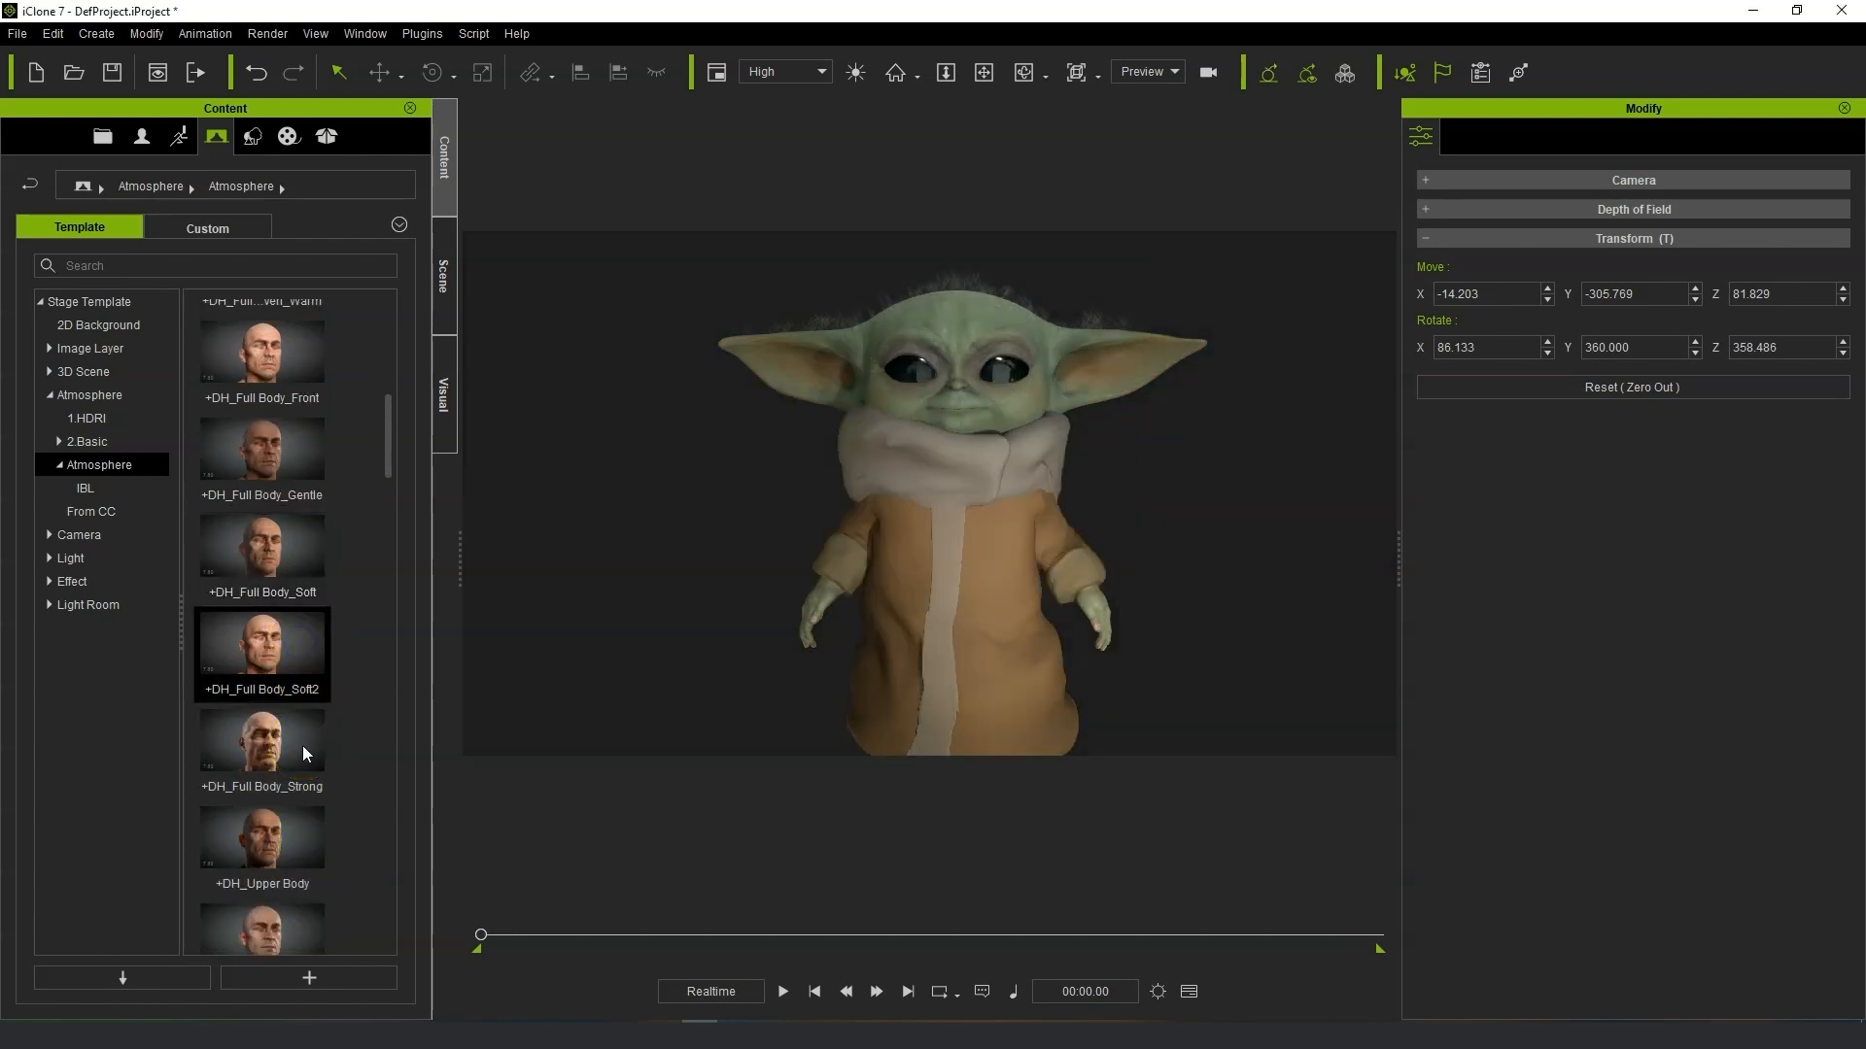
double_click(301, 746)
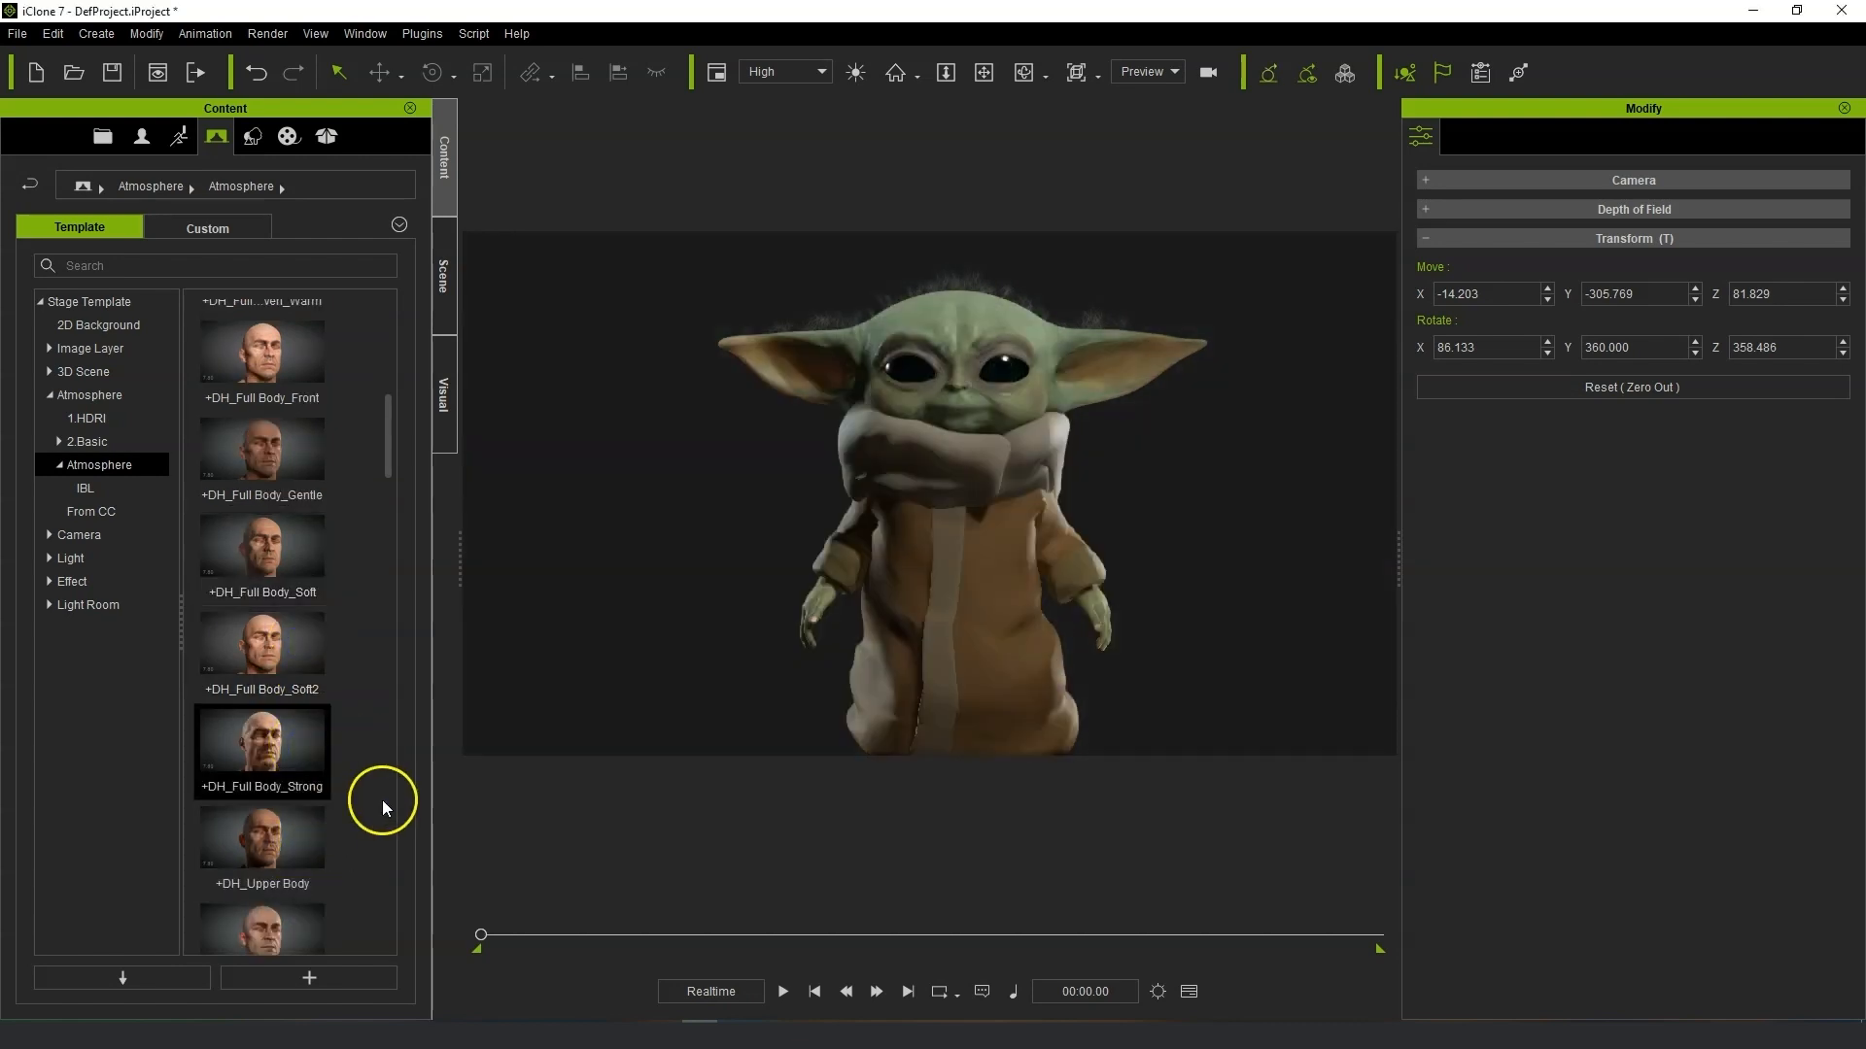
Try the +DH_Upper Body, Upper Body_Back, Back2, Contrast, Soft and Top_L atmosphere presets.
left_click_drag(387, 446, 392, 478)
double_click(284, 646)
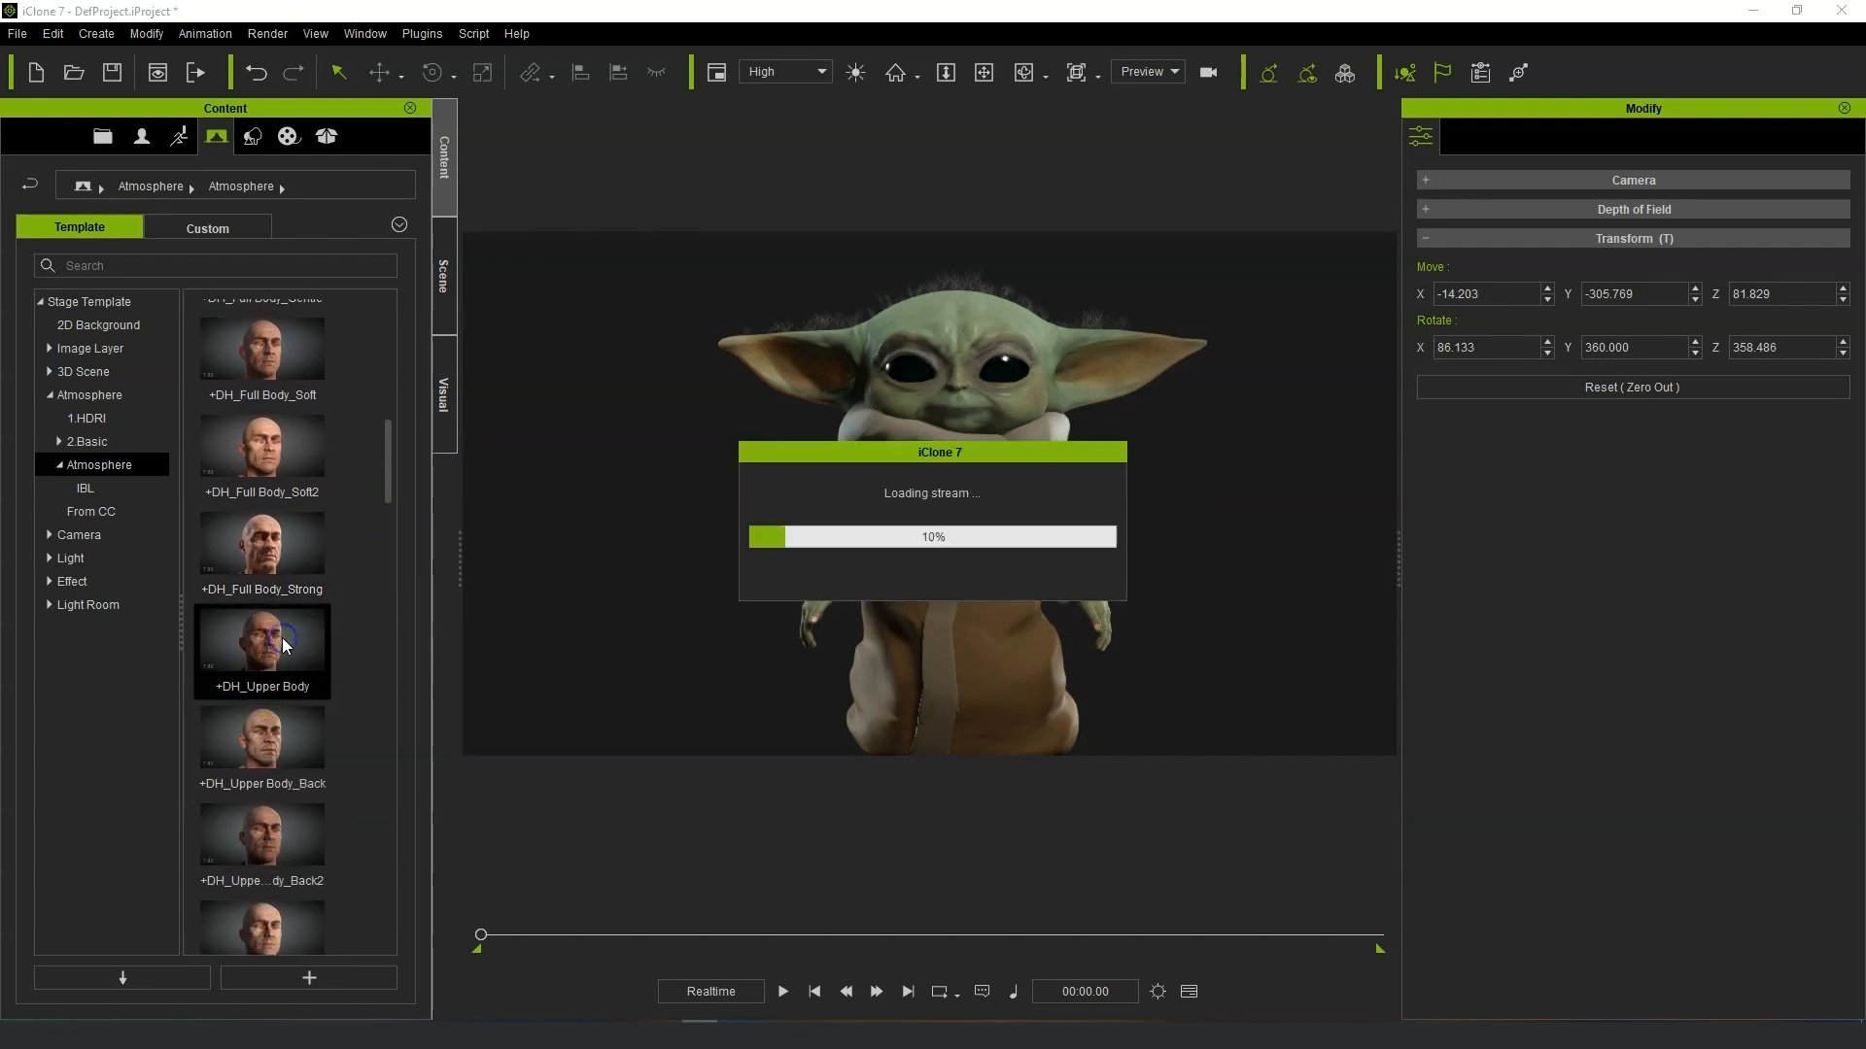
double_click(299, 749)
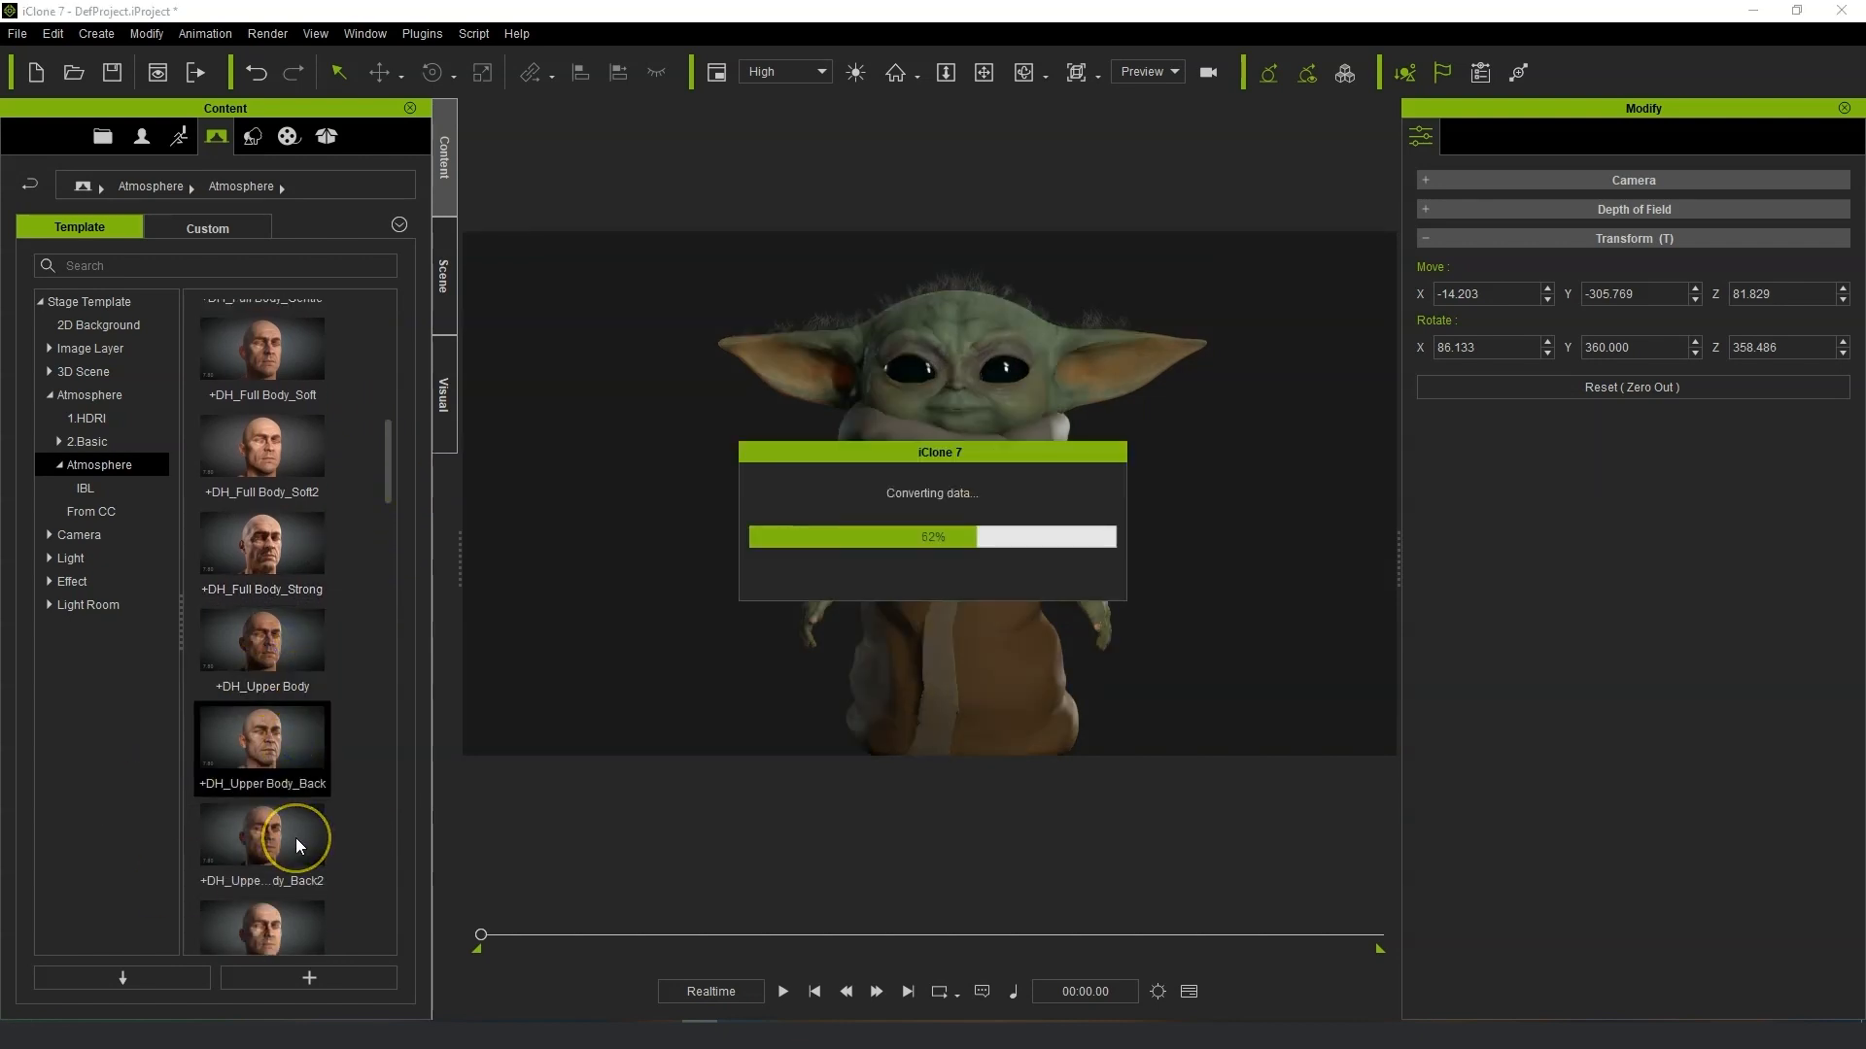
double_click(296, 838)
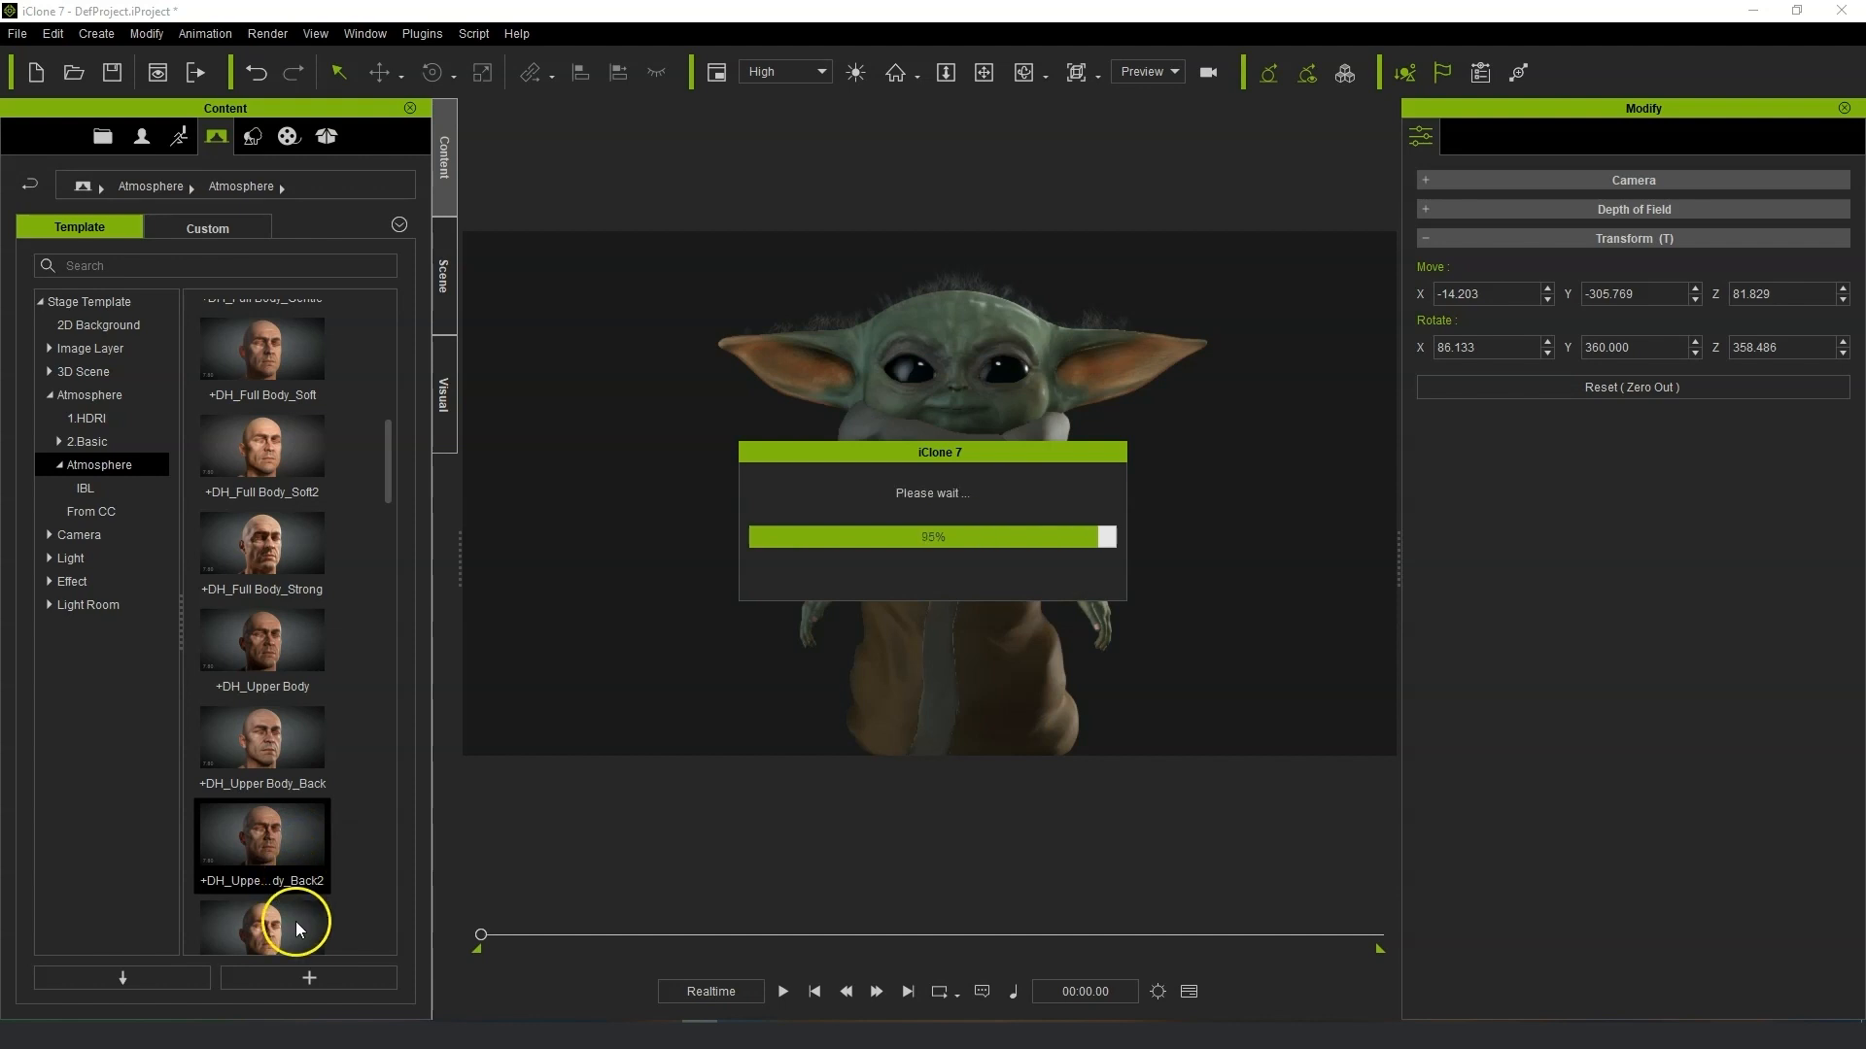
left_click_drag(390, 494, 387, 528)
double_click(259, 655)
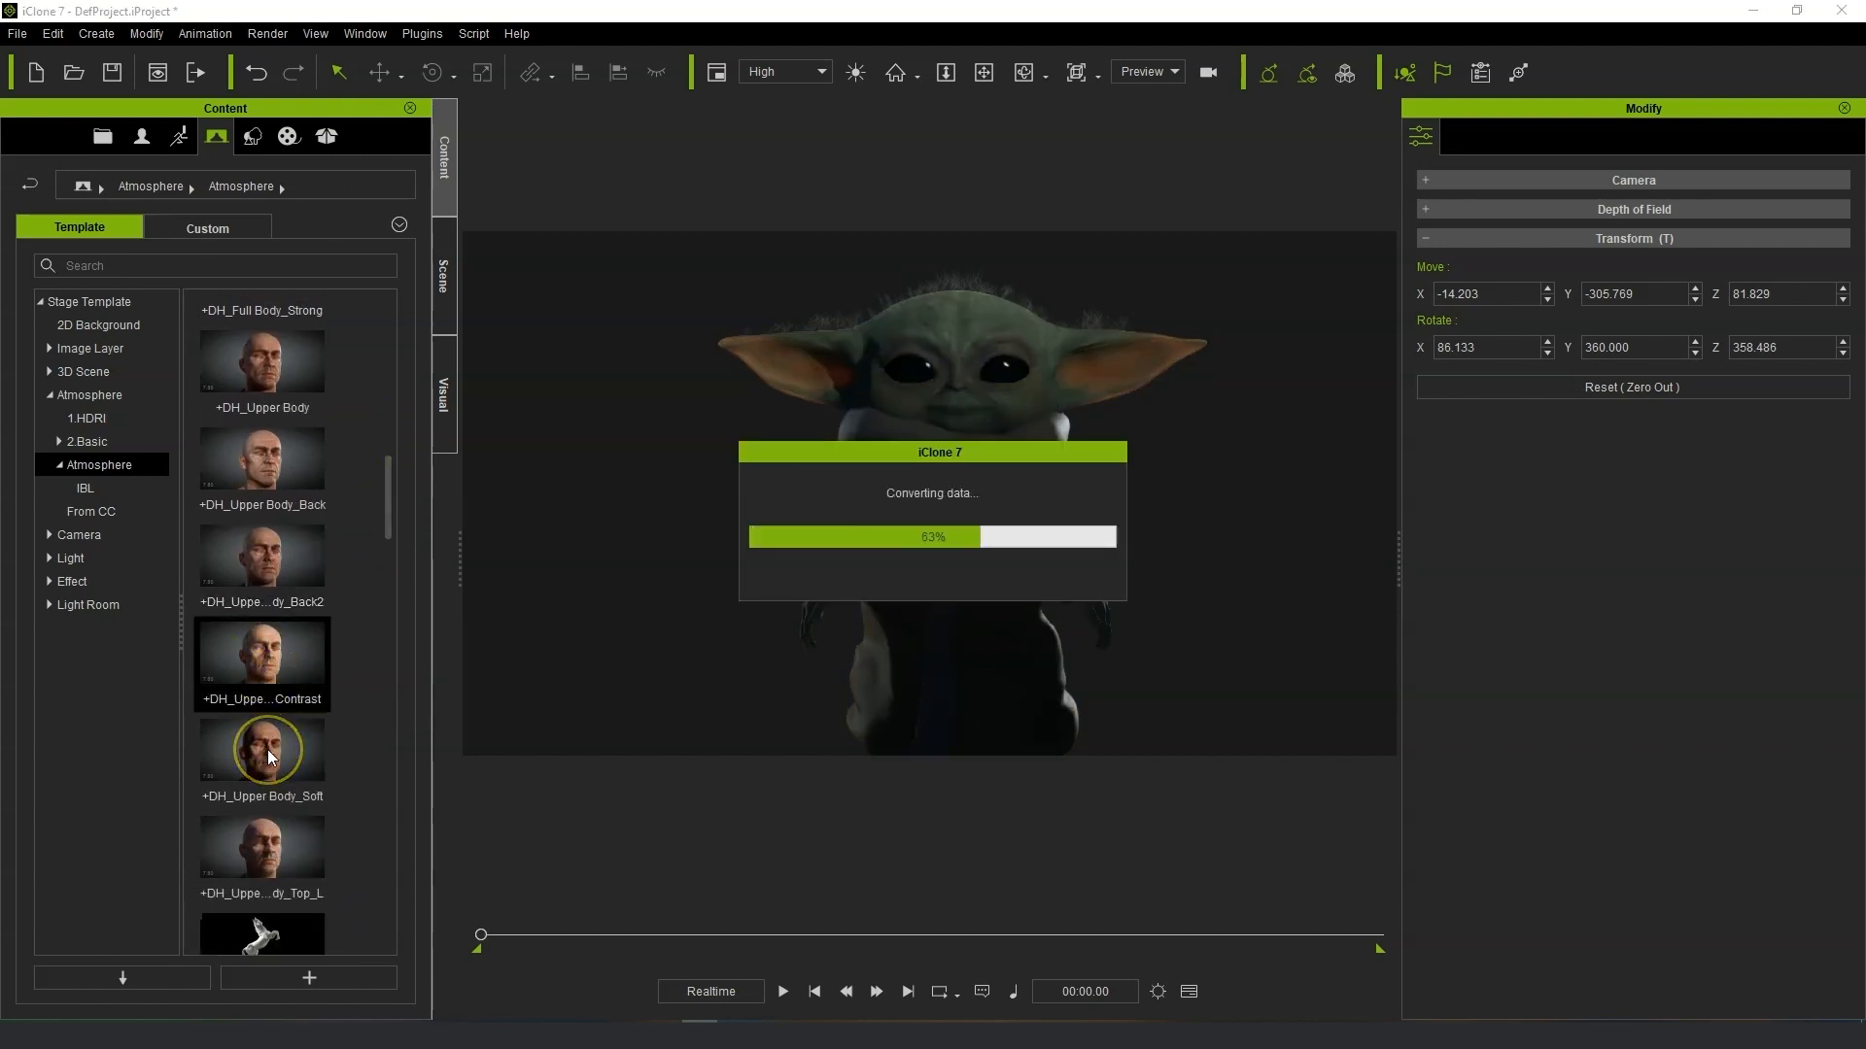
double_click(267, 750)
double_click(270, 853)
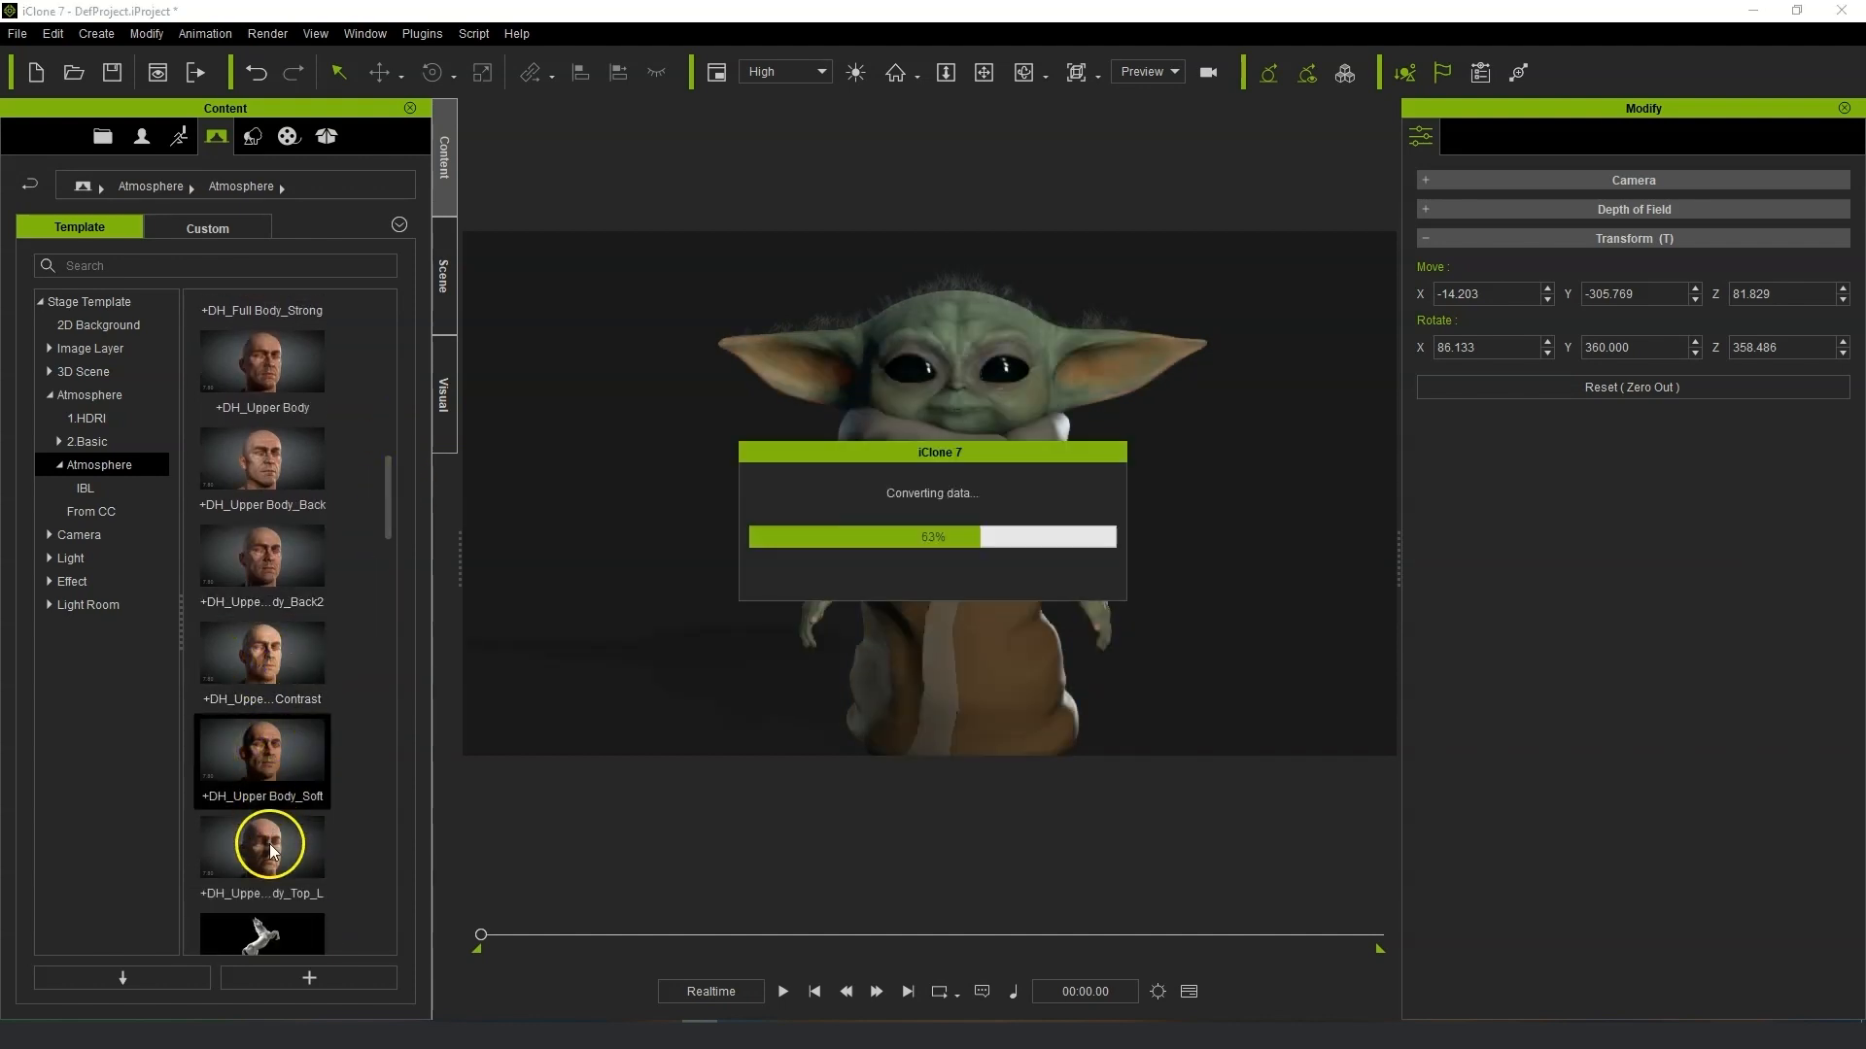
Try the CC3 Default, Check_Light and Top_L presets, finishing with the +DH_Upper Body_Contrast atmosphere.
left_click(384, 511)
left_click_drag(388, 510, 388, 562)
double_click(310, 666)
double_click(268, 723)
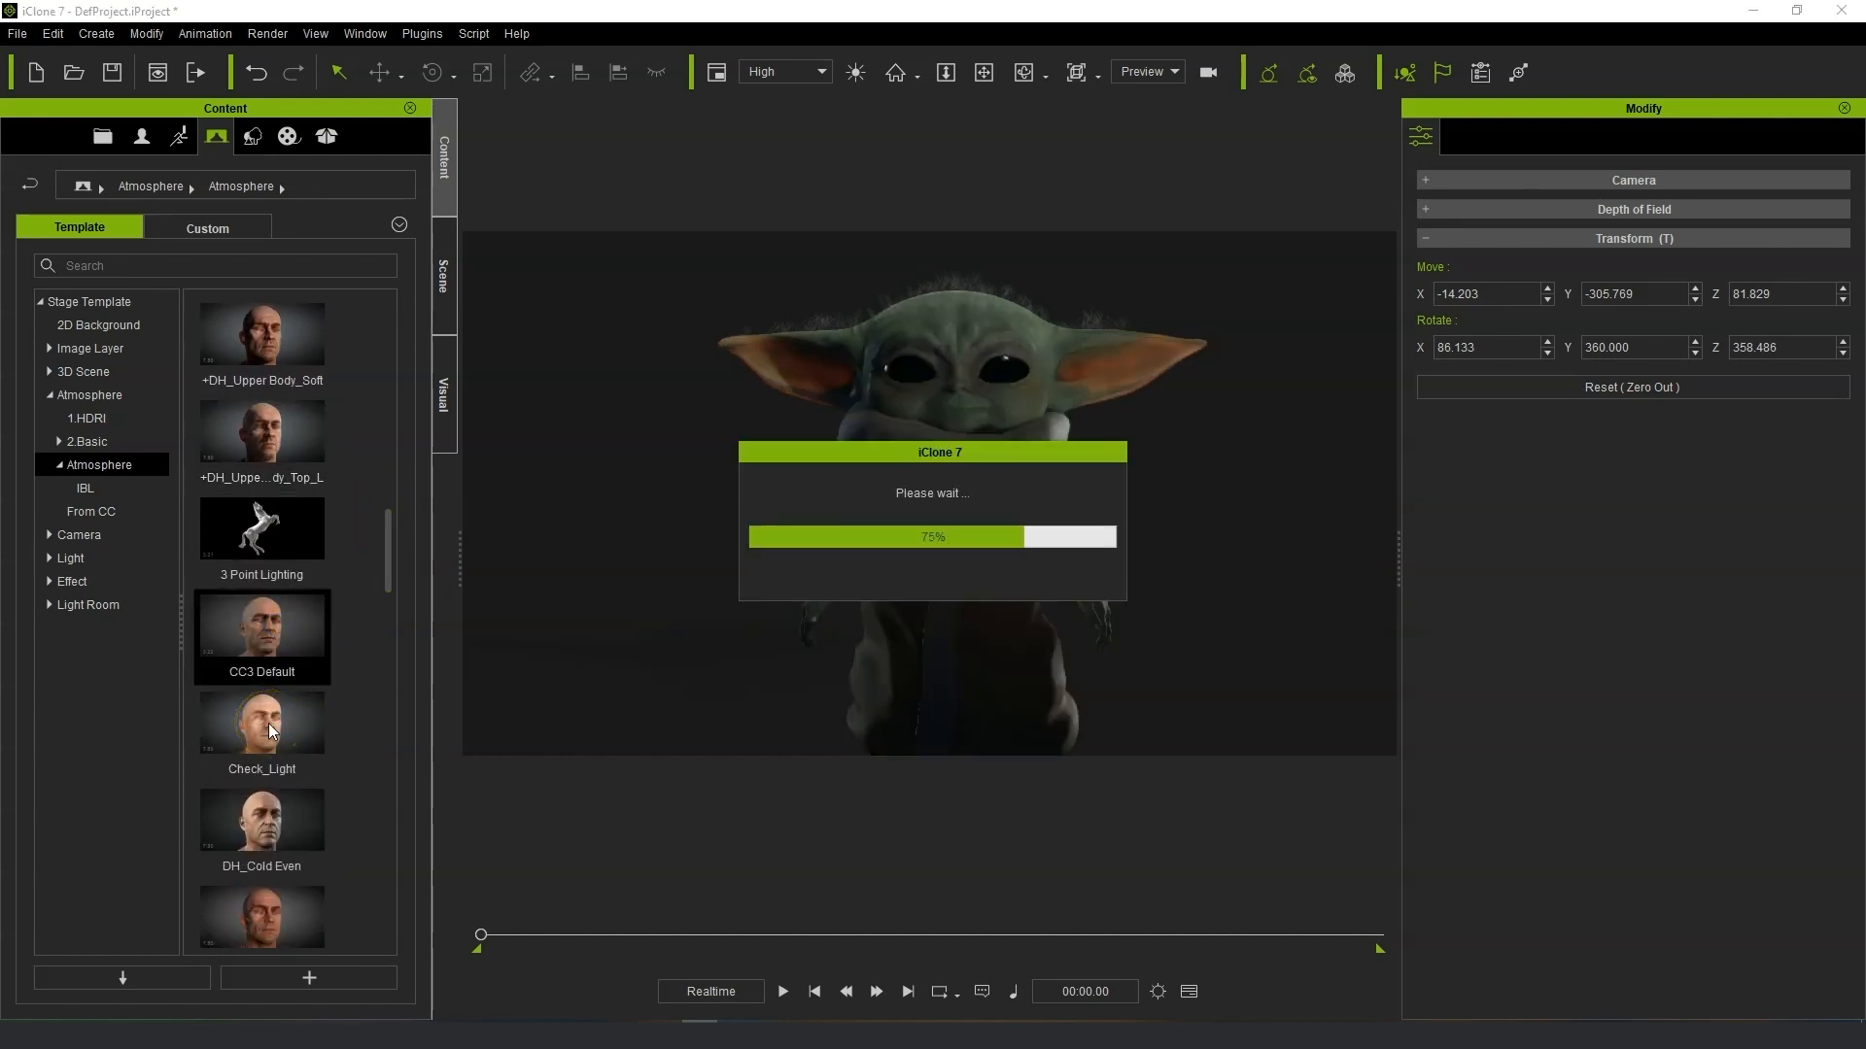
double_click(268, 723)
mouse_move(390, 559)
left_mouse_down()
mouse_move(389, 602)
mouse_move(385, 529)
left_mouse_up()
double_click(259, 783)
double_click(320, 595)
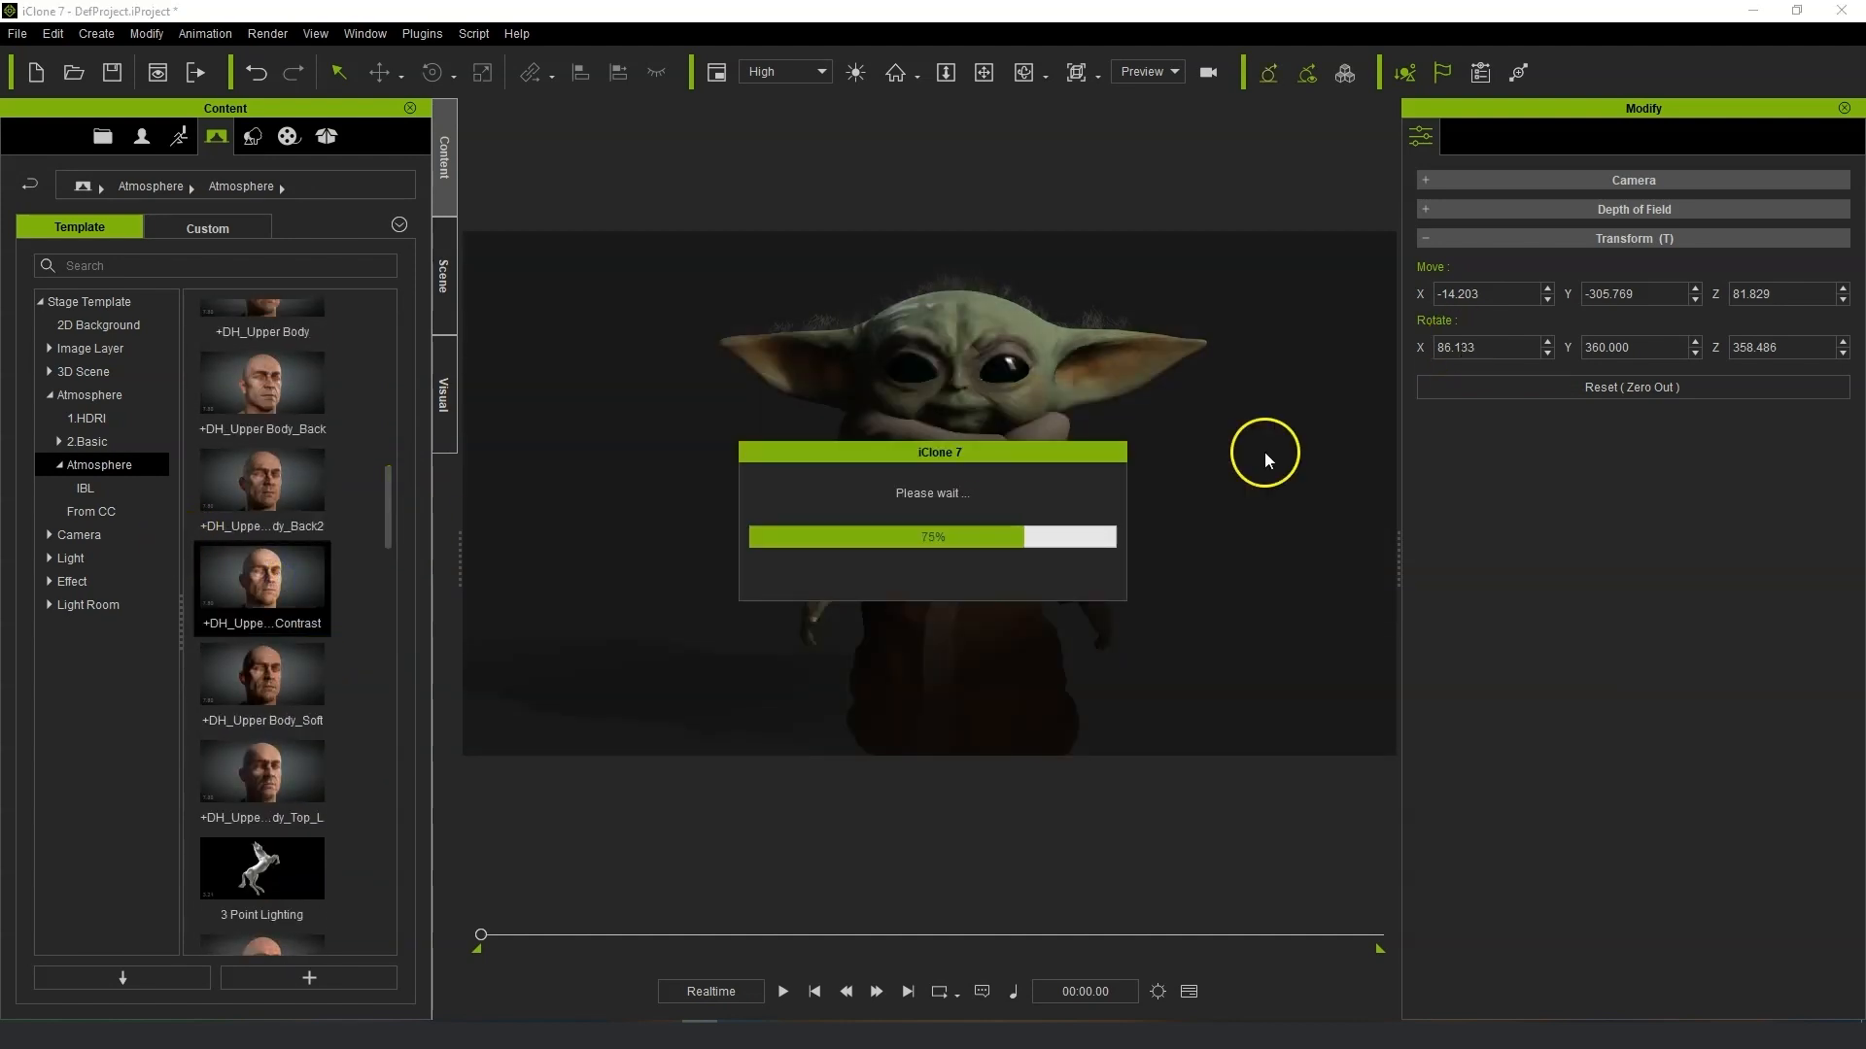
mouse_move(1107, 483)
right_mouse_down()
mouse_move(1112, 454)
mouse_move(1107, 498)
right_mouse_up()
scroll(1057, 402, "up", 3)
middle_click_drag(1039, 389, 868, 476)
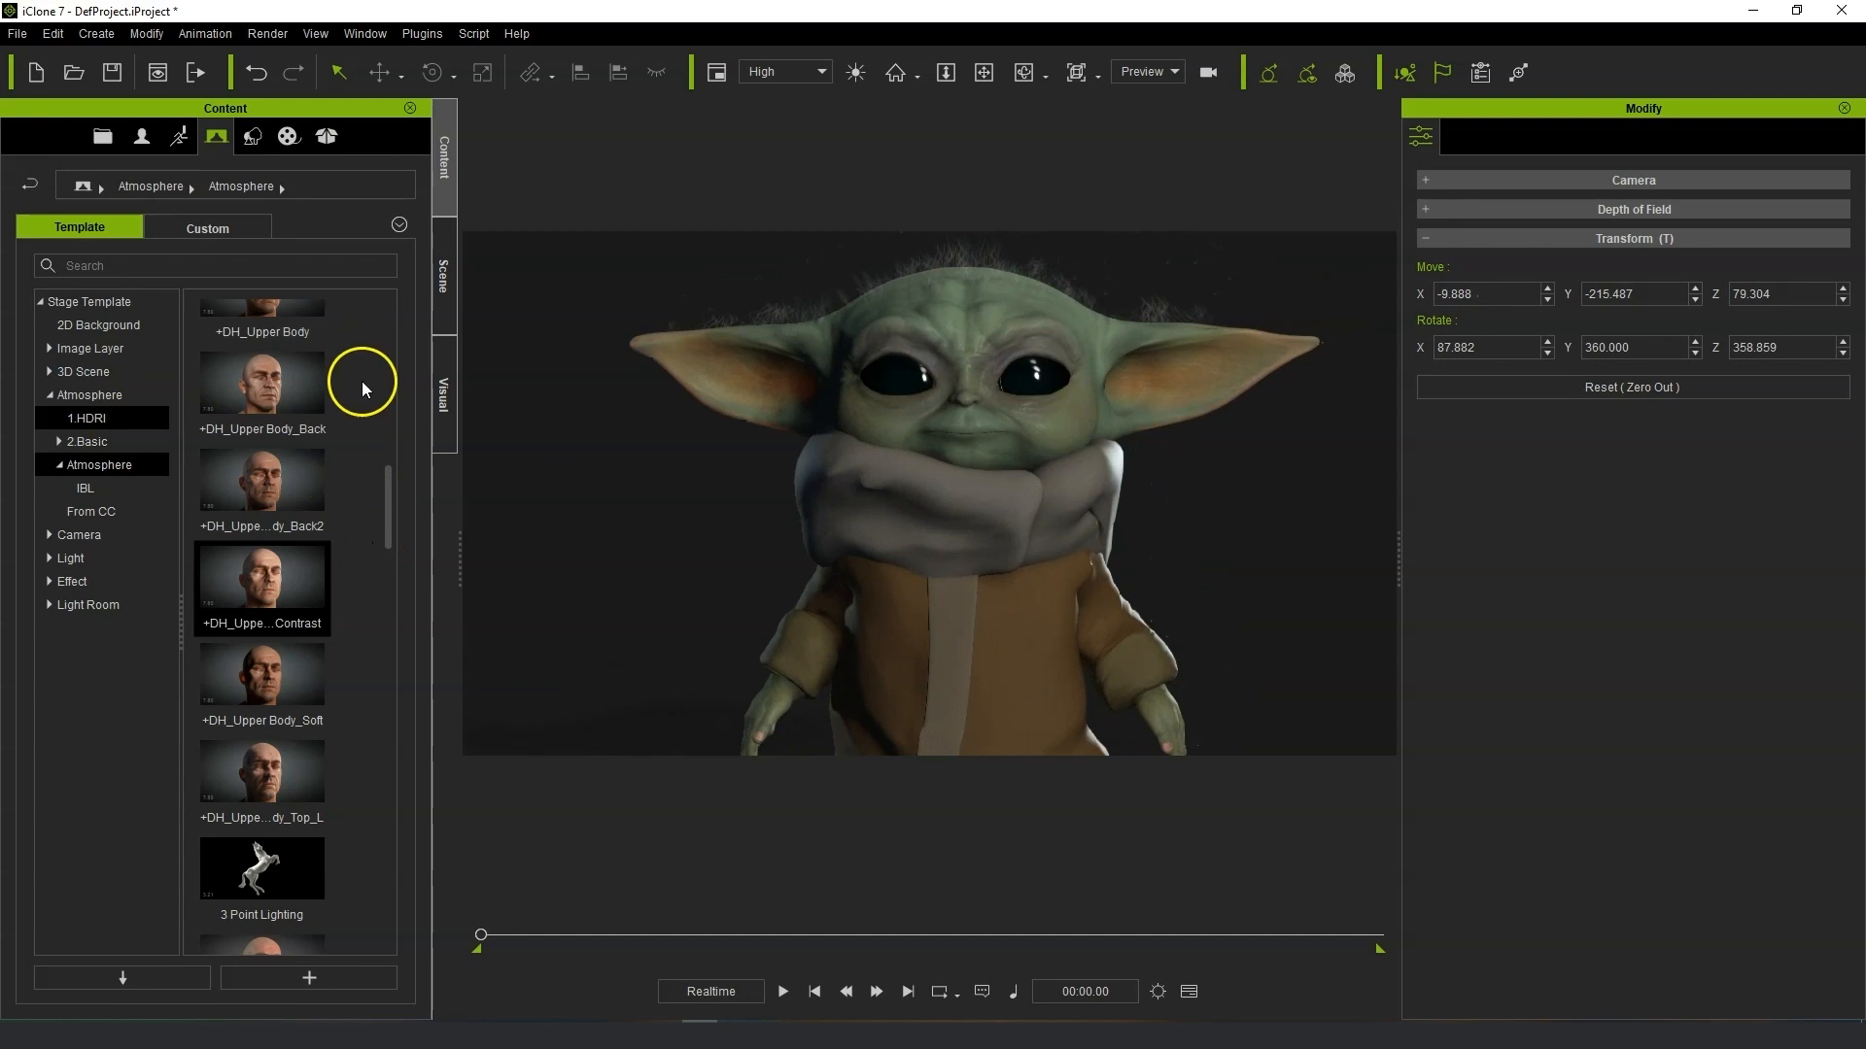
Expand the scene lights, toggle the Left light off and on, and lower its multiplier to 0.29.
left_click(449, 282)
left_click(24, 454)
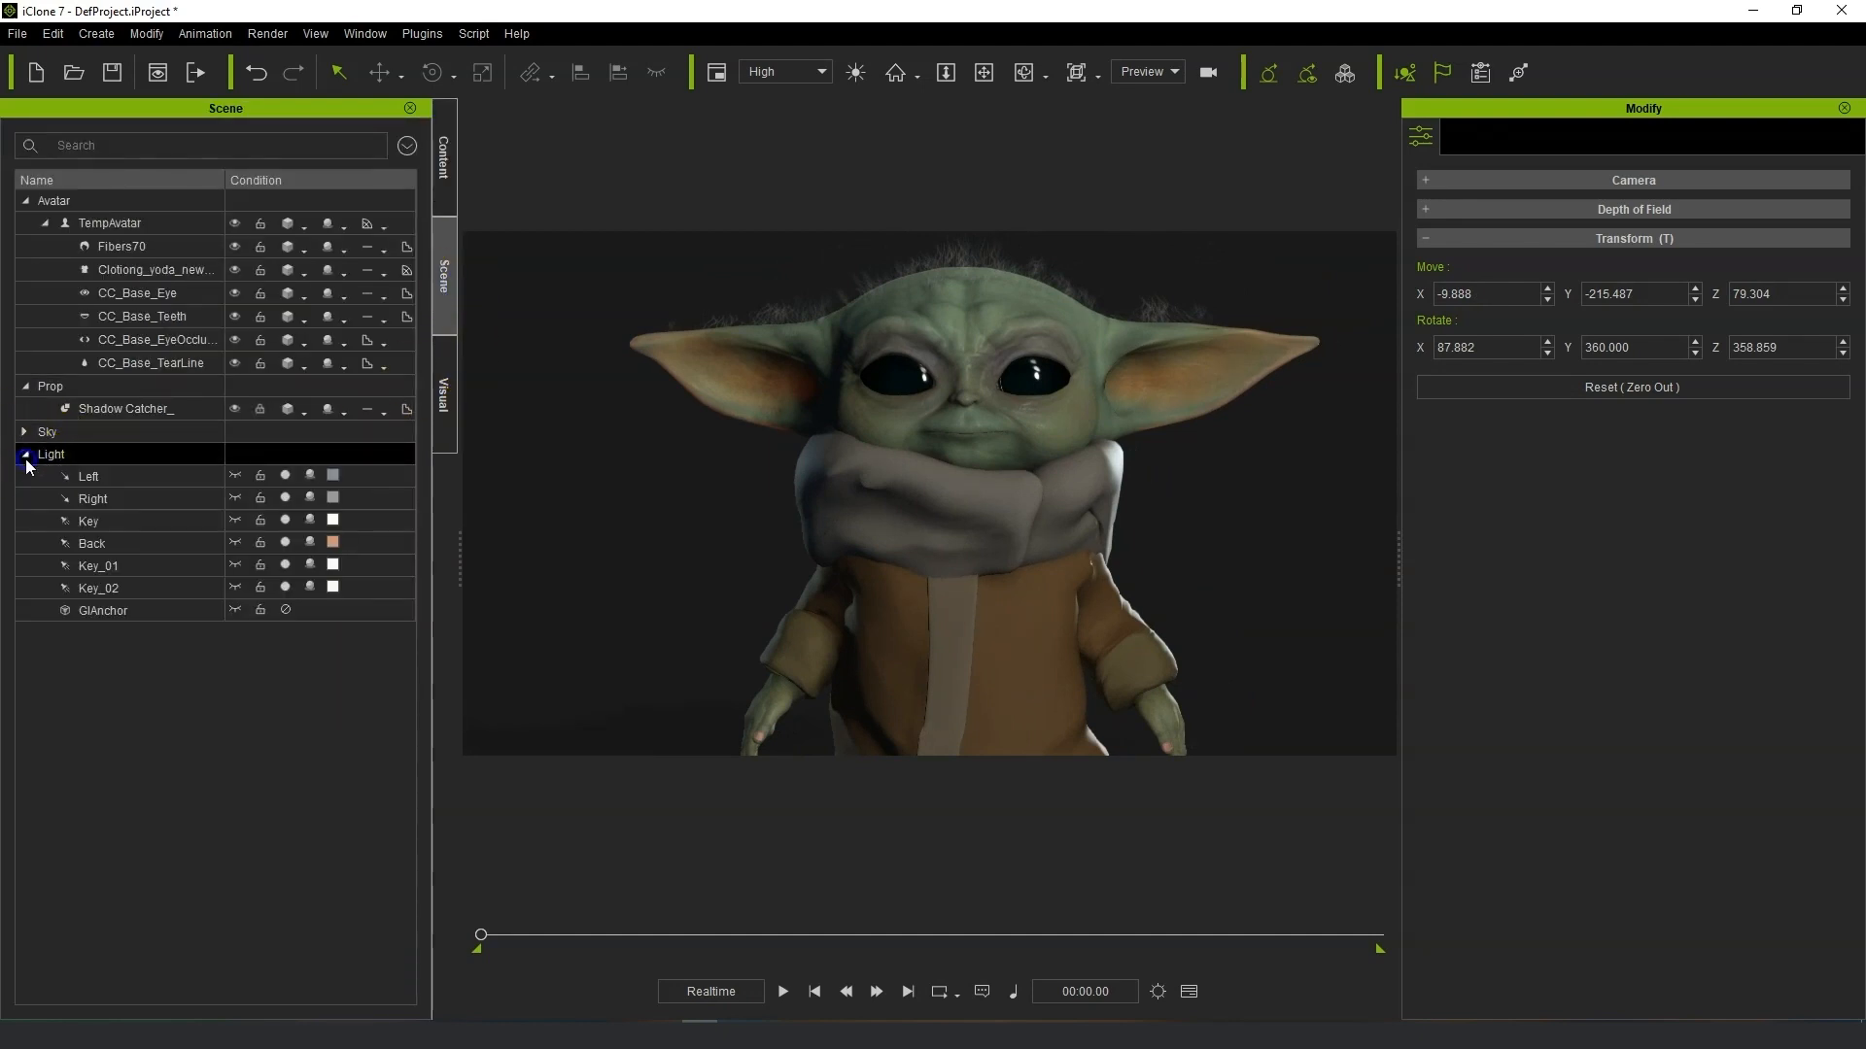
left_click(286, 475)
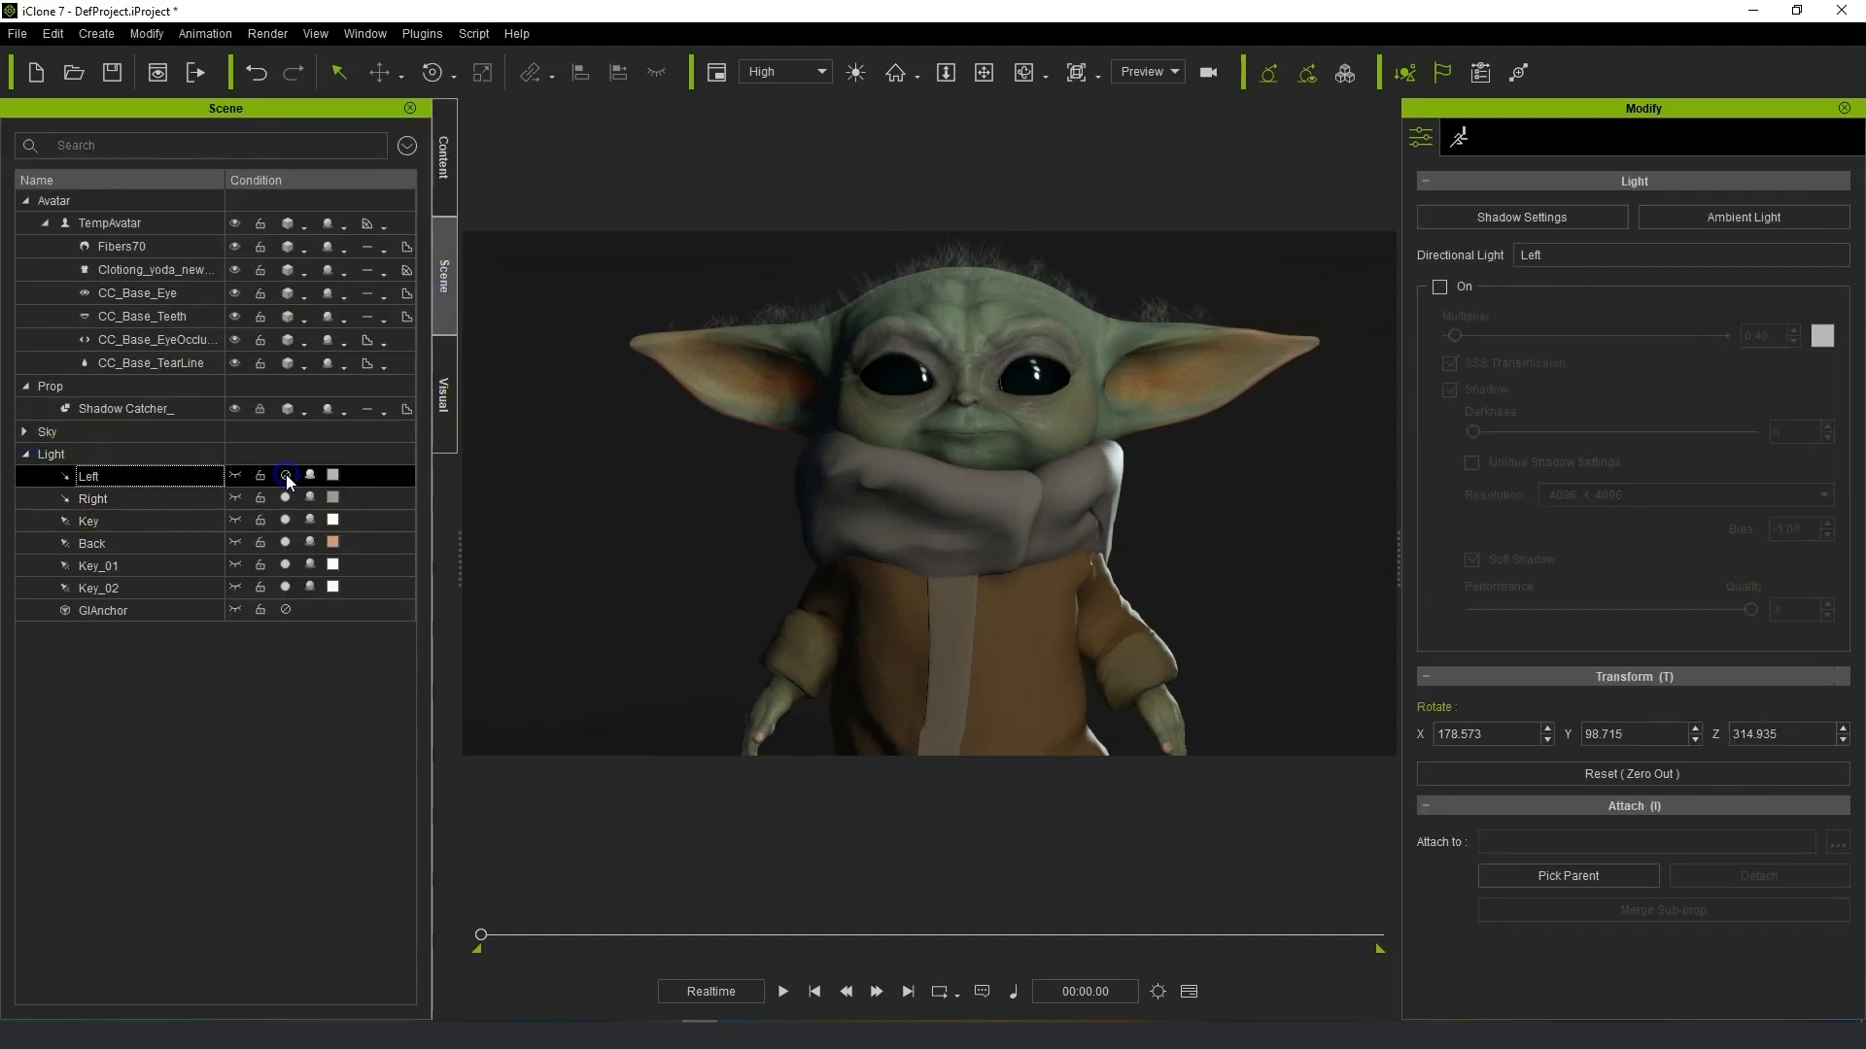
left_click(286, 474)
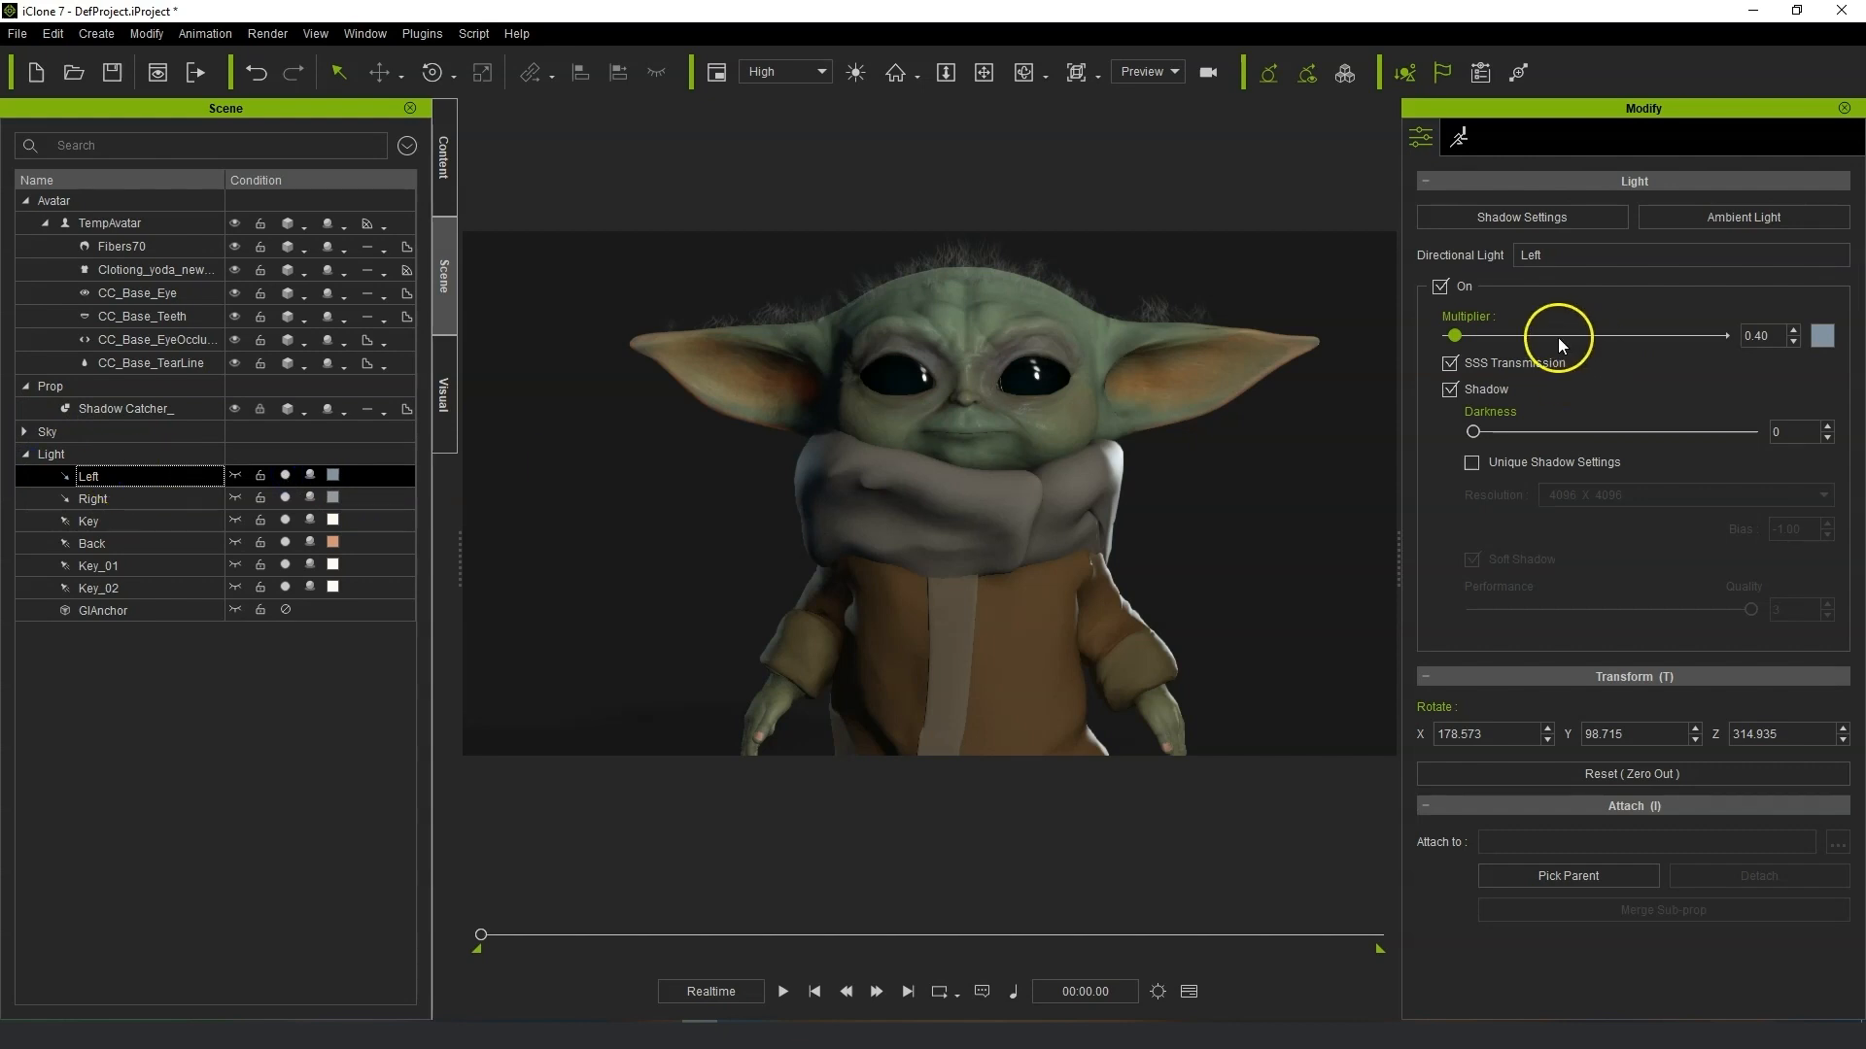
left_click_drag(1454, 338, 1451, 338)
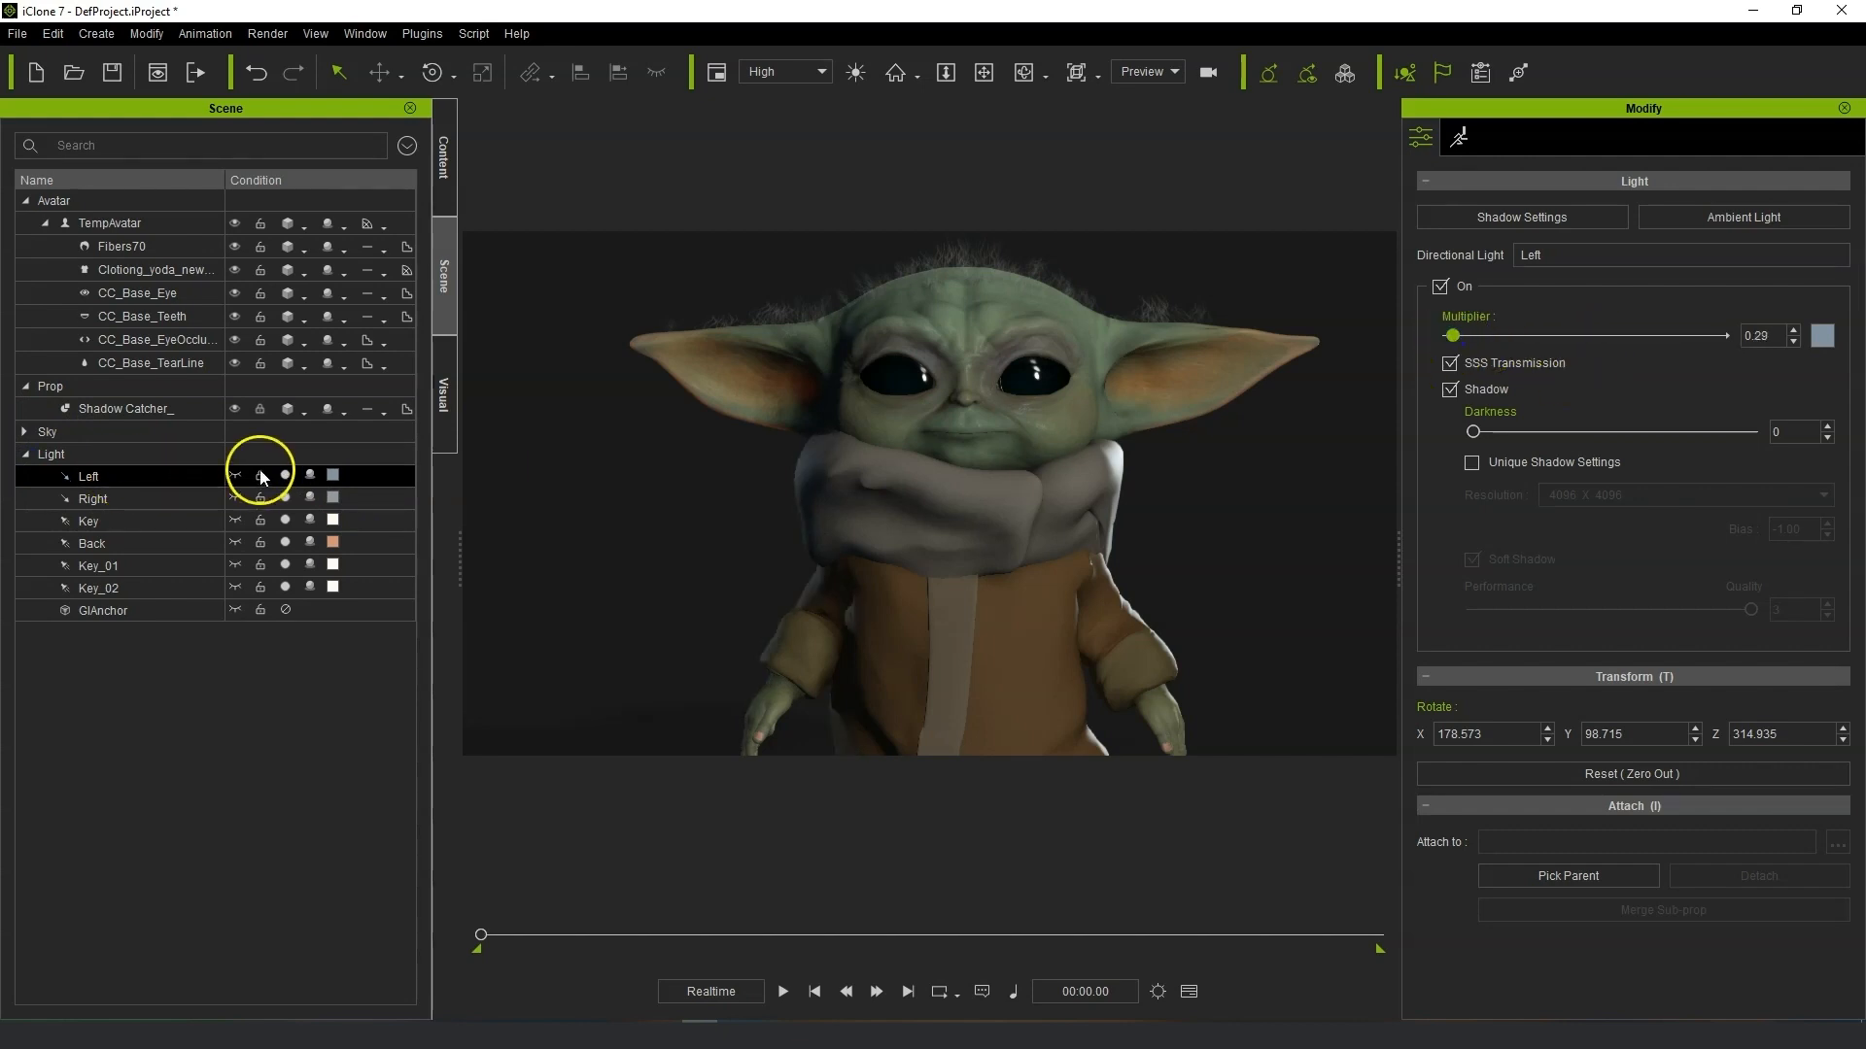
Toggle the Right, Key, Back and Key_01 lights off and back on to compare their contribution.
left_click(284, 500)
left_click(284, 500)
left_click(283, 520)
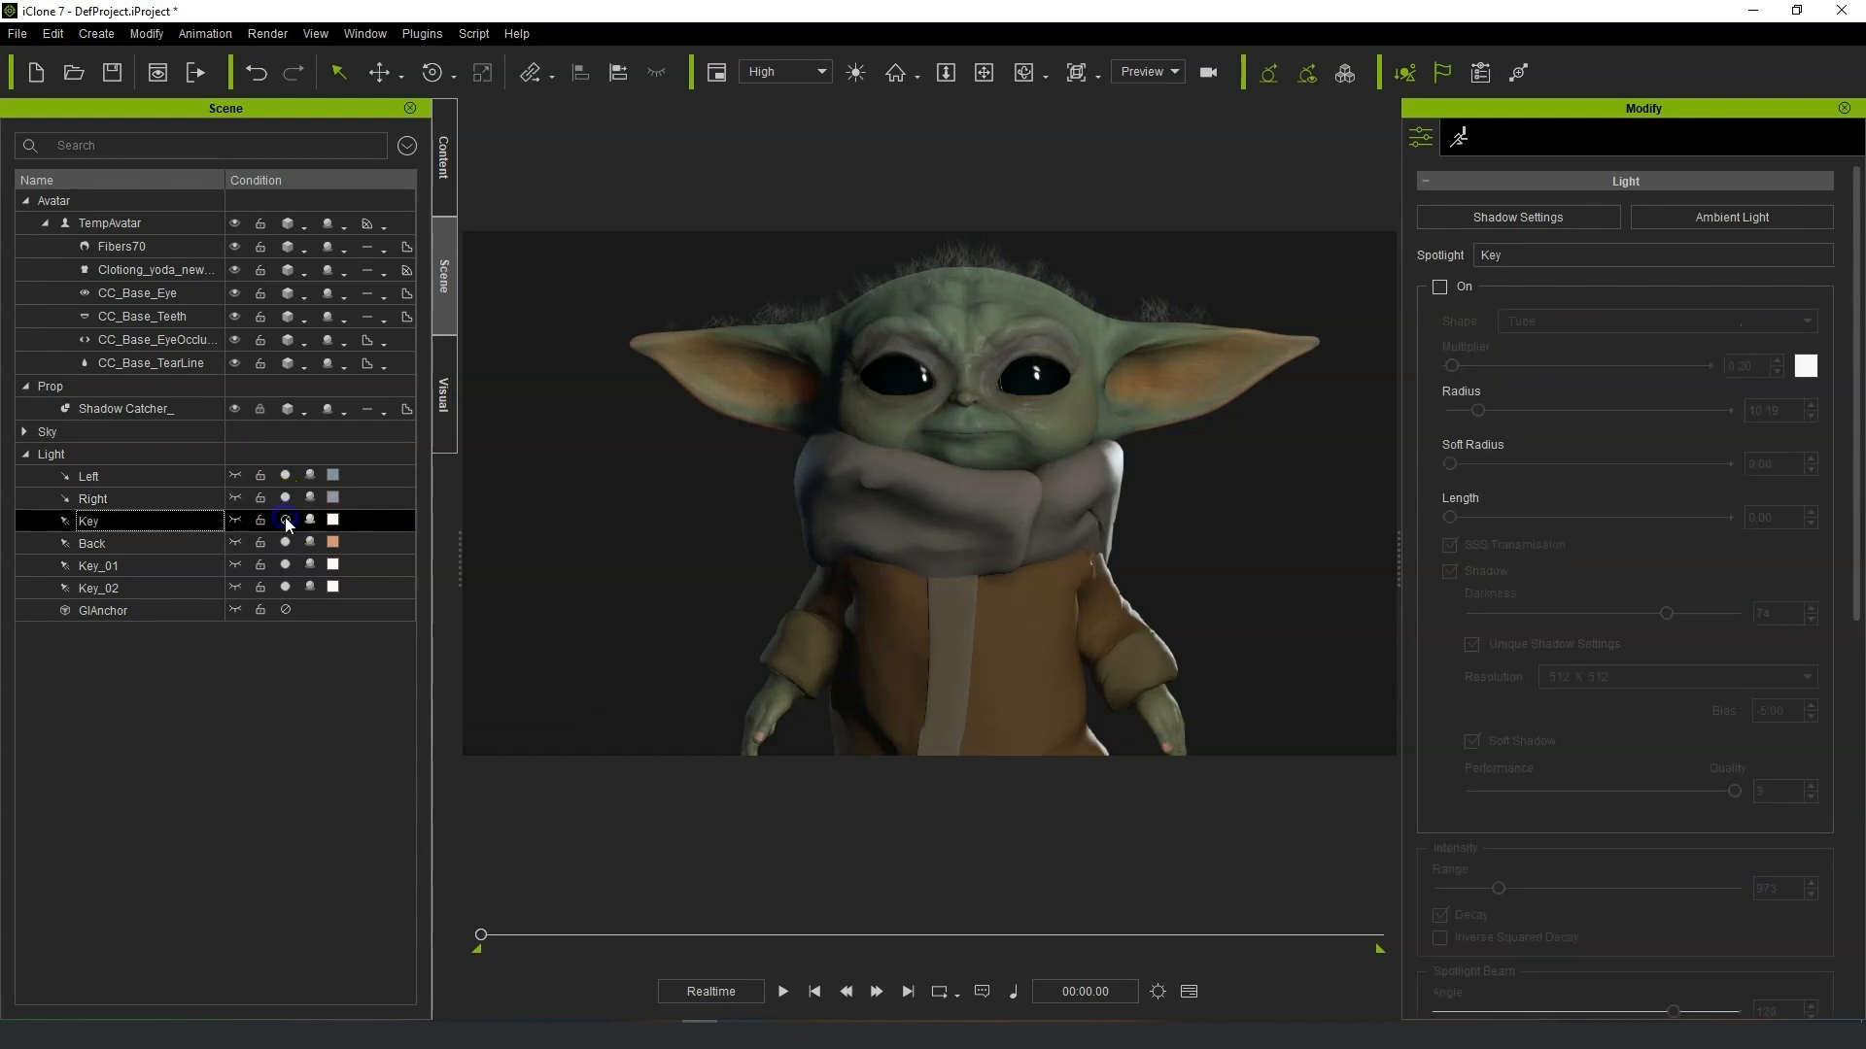
left_click(286, 520)
left_click(285, 542)
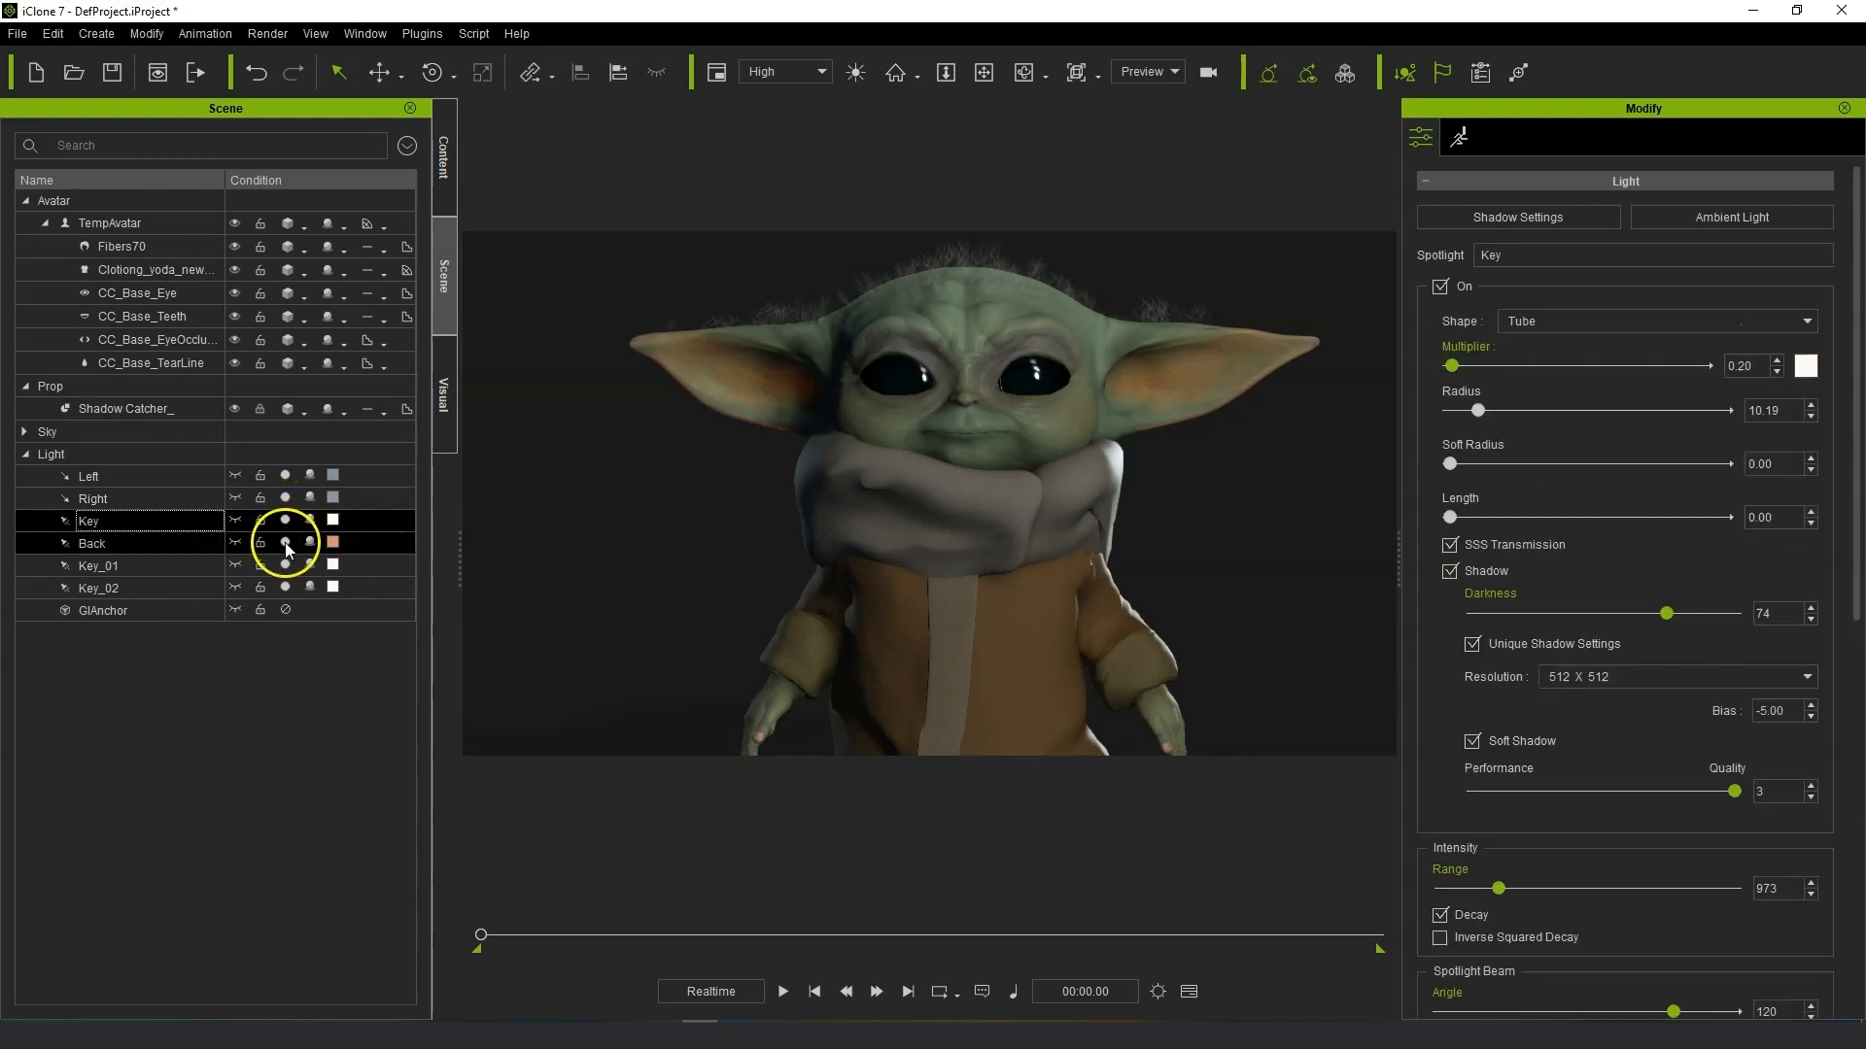
left_click(284, 542)
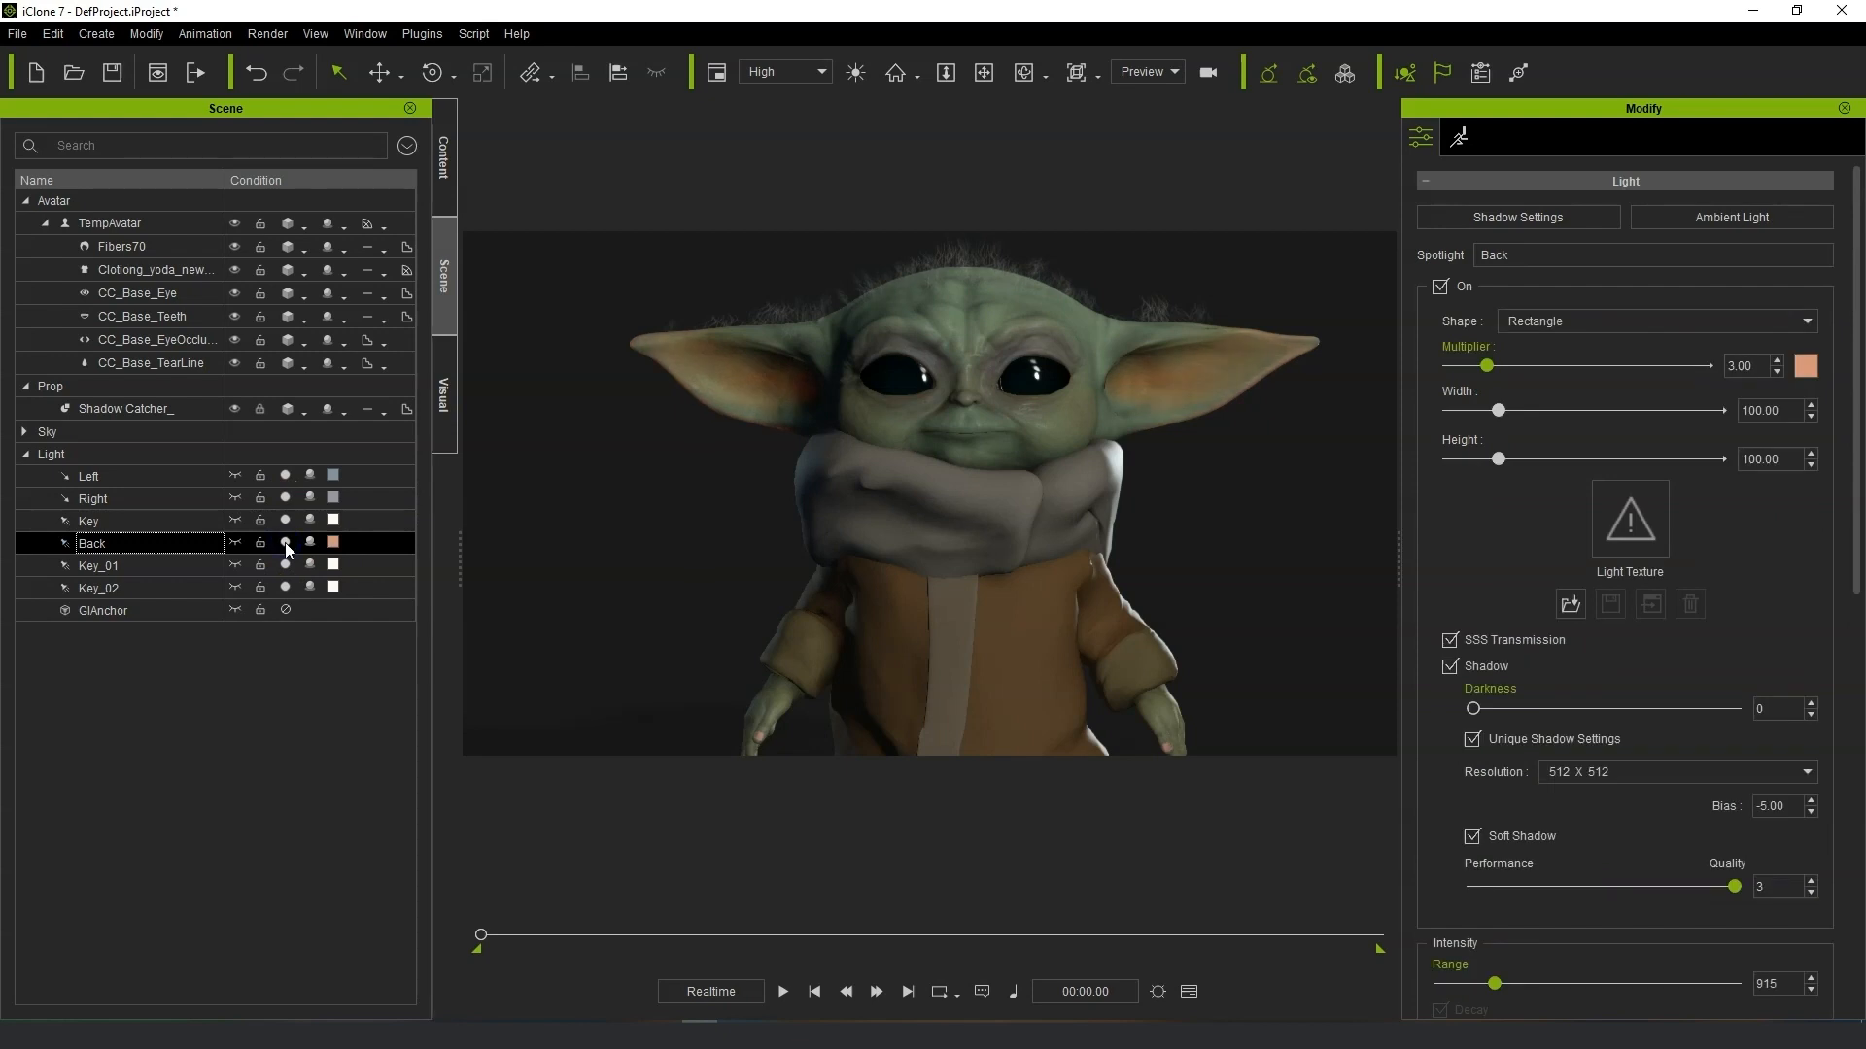
left_click(285, 565)
left_click(284, 565)
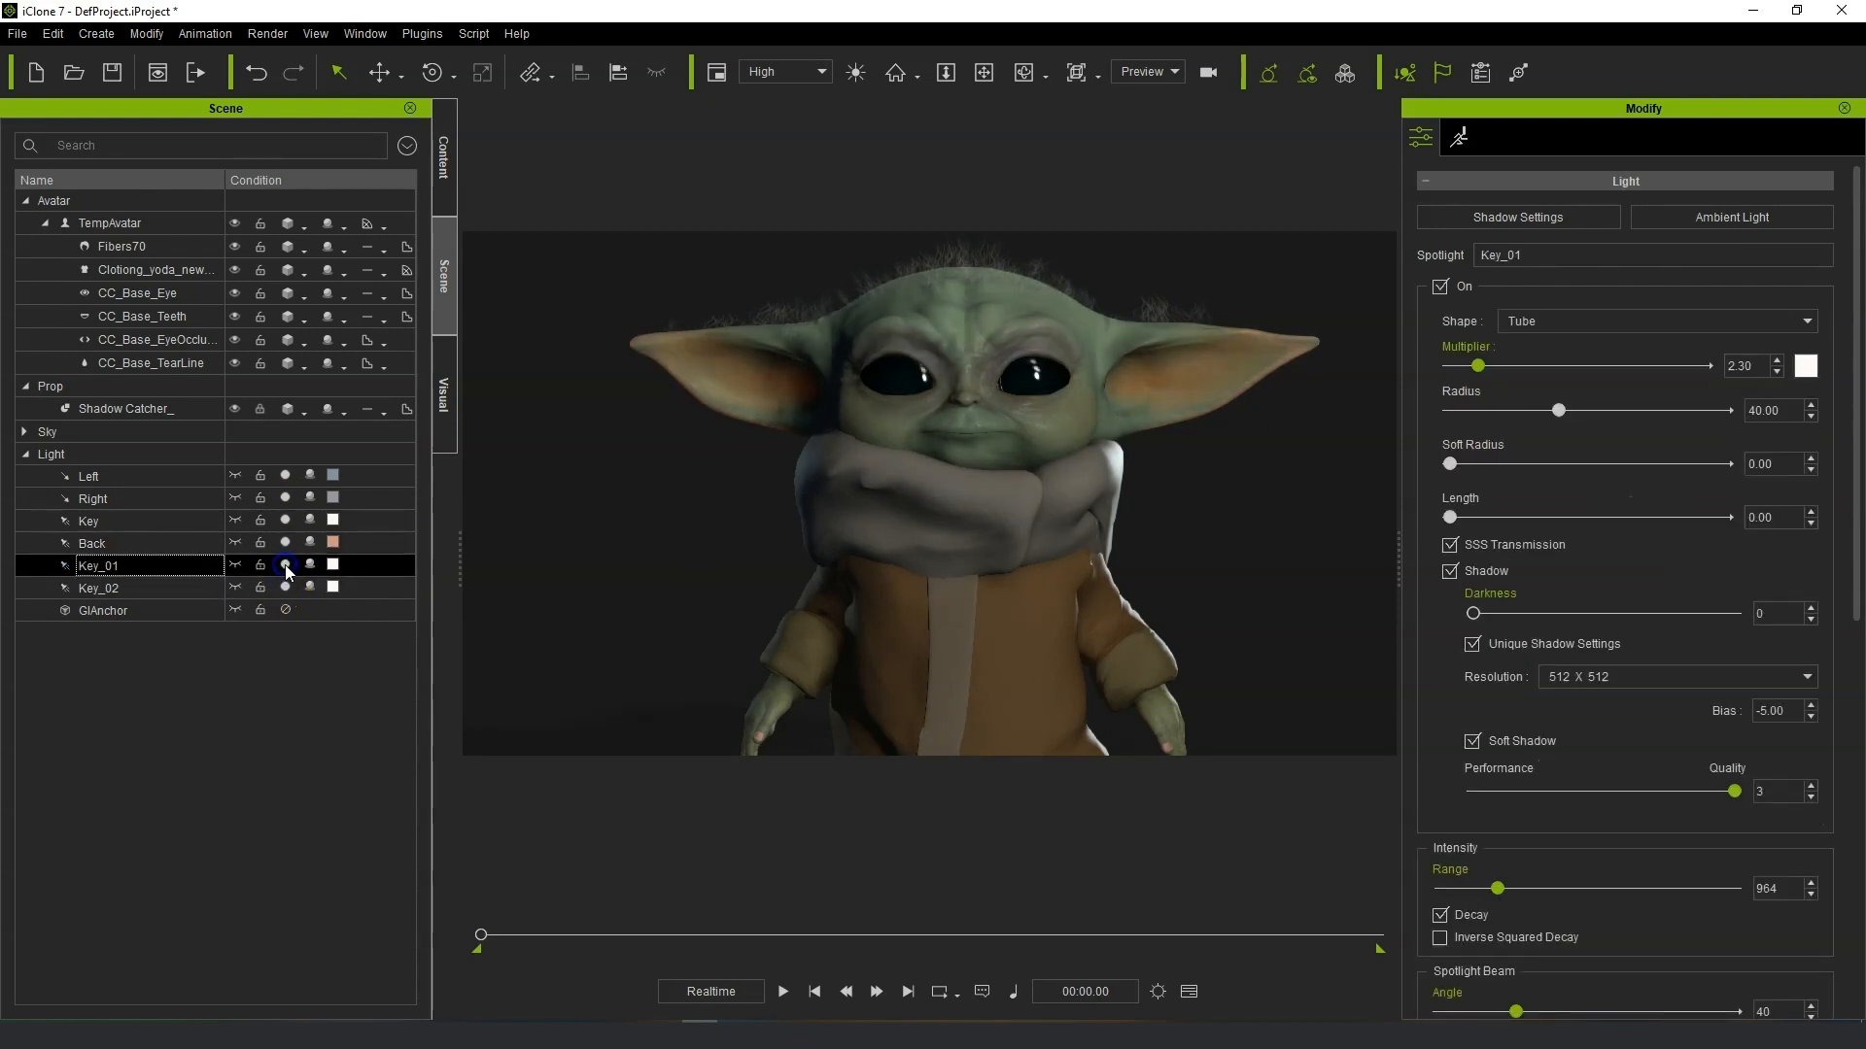
Toggle the Key_02 light off and on and set its multiplier to 0.71.
left_click(285, 588)
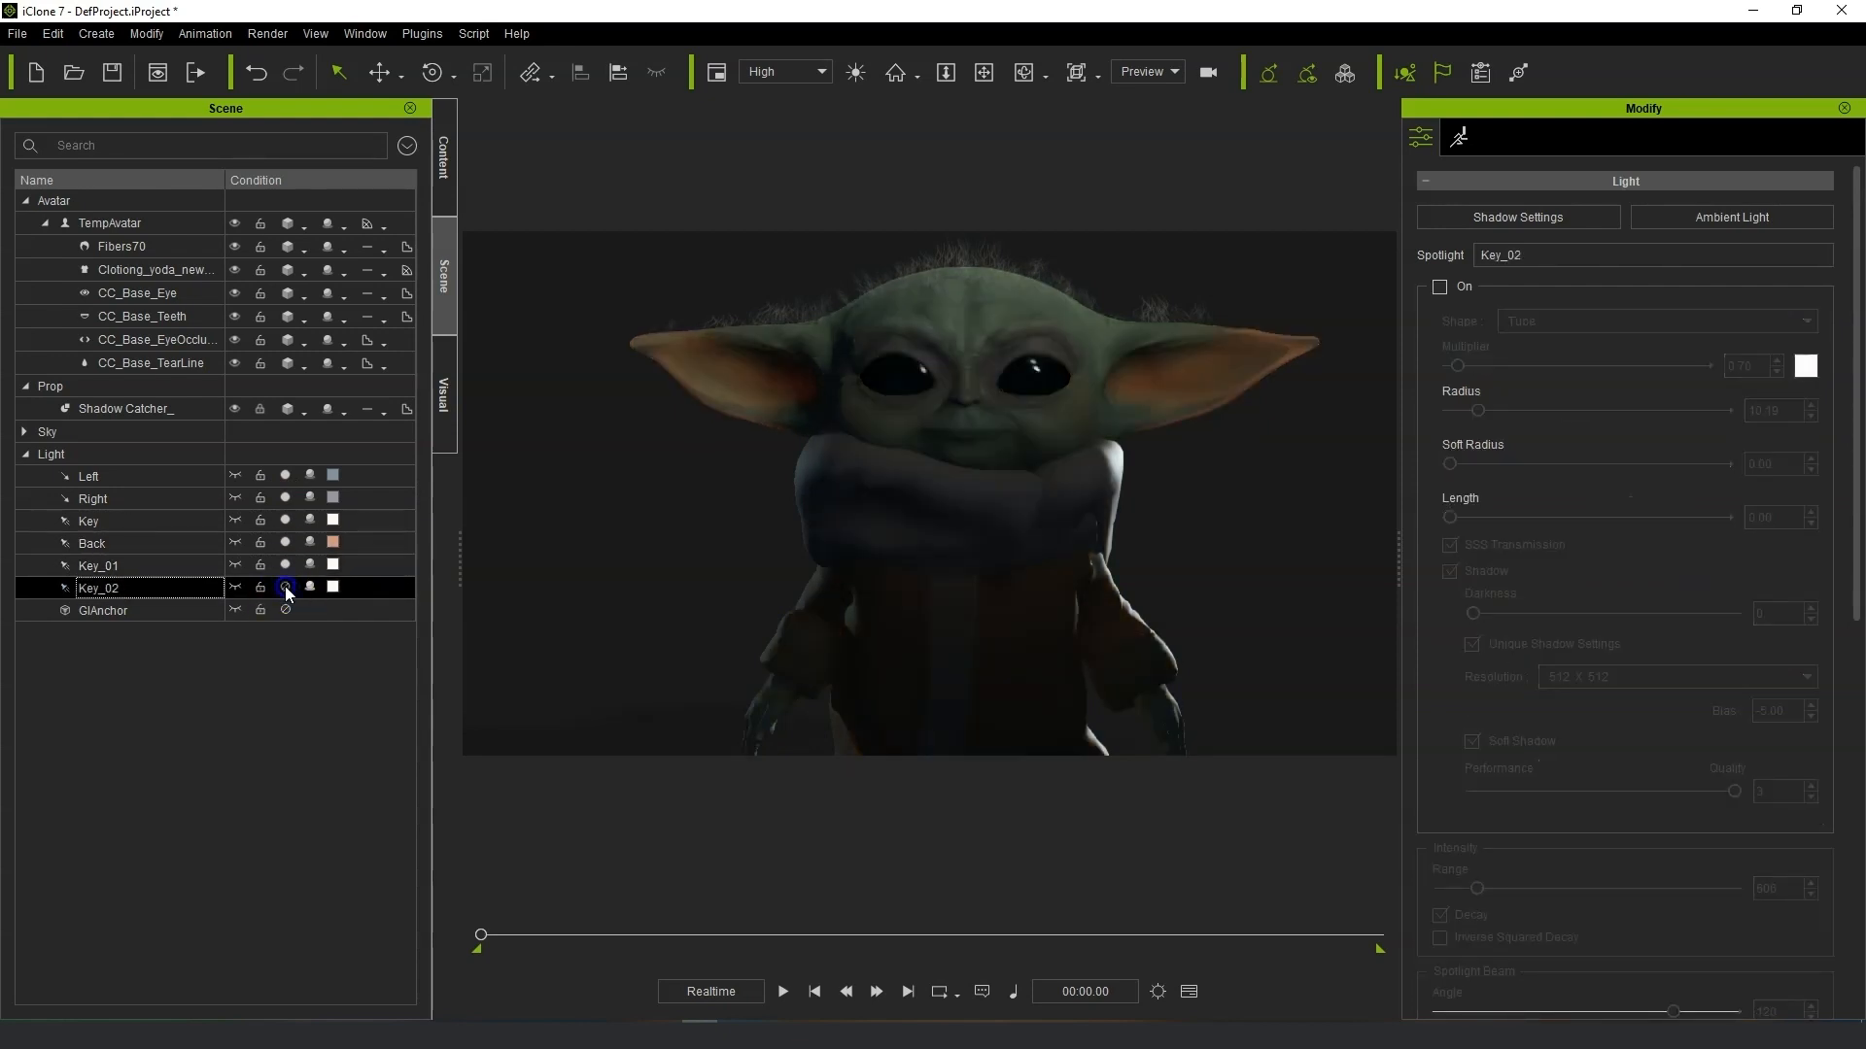
left_click(285, 588)
left_click_drag(1457, 366, 1459, 365)
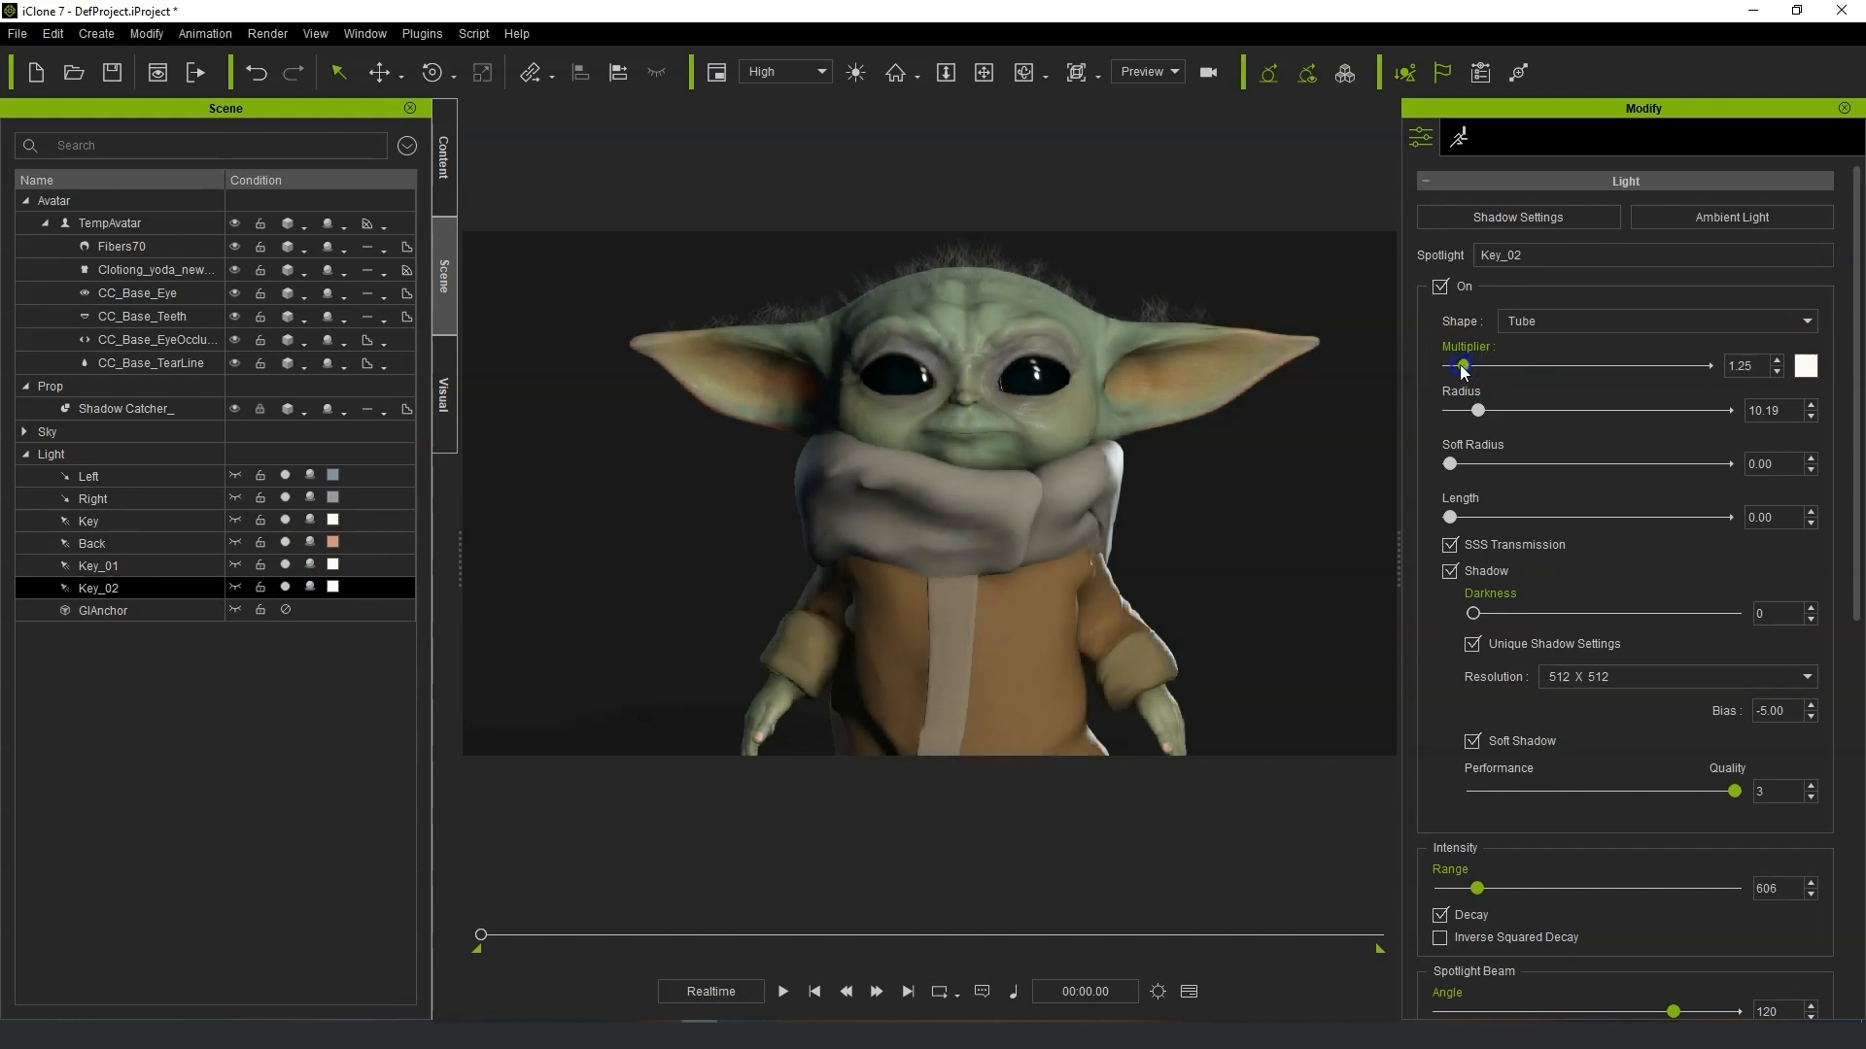
scroll(982, 480, "down", 1)
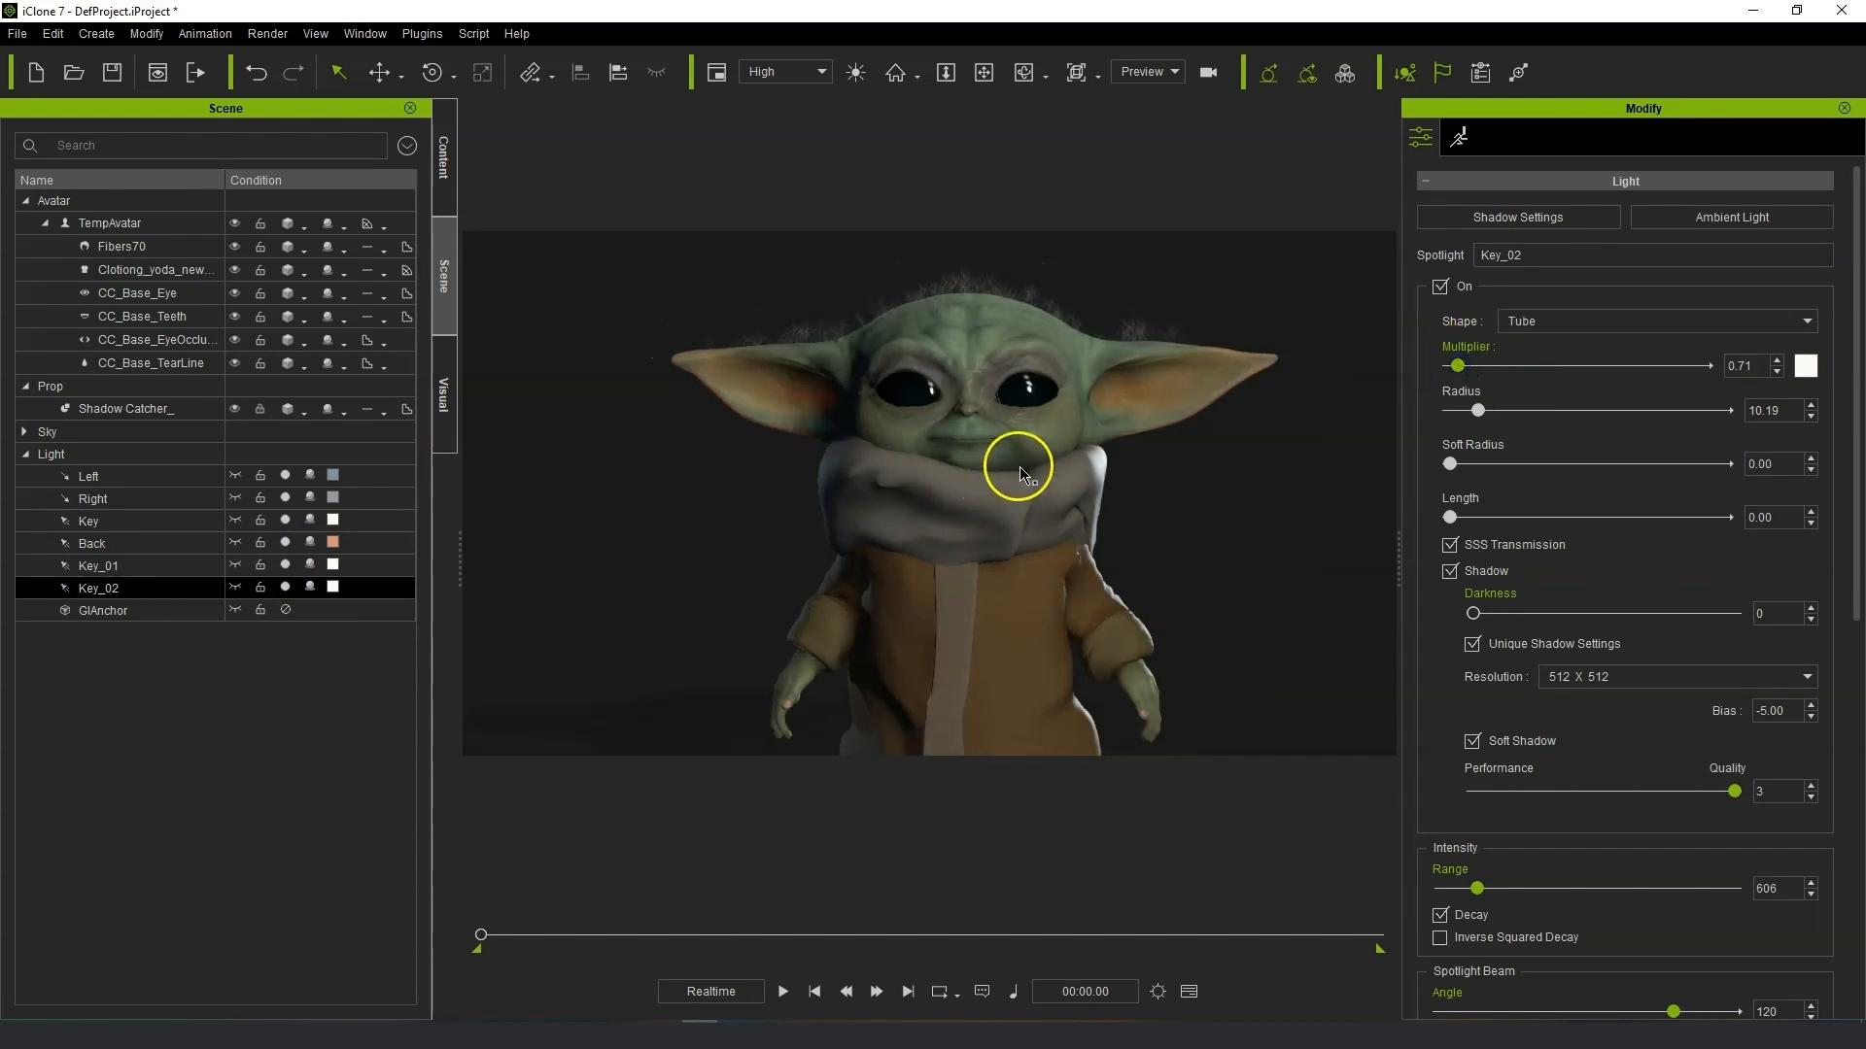
left_click_drag(1199, 338, 1091, 395, "alt")
scroll(1198, 354, "down", 2)
scroll(1081, 397, "up", 2)
scroll(1081, 397, "up", 1)
left_click(104, 456)
left_click(976, 327)
left_click(445, 163)
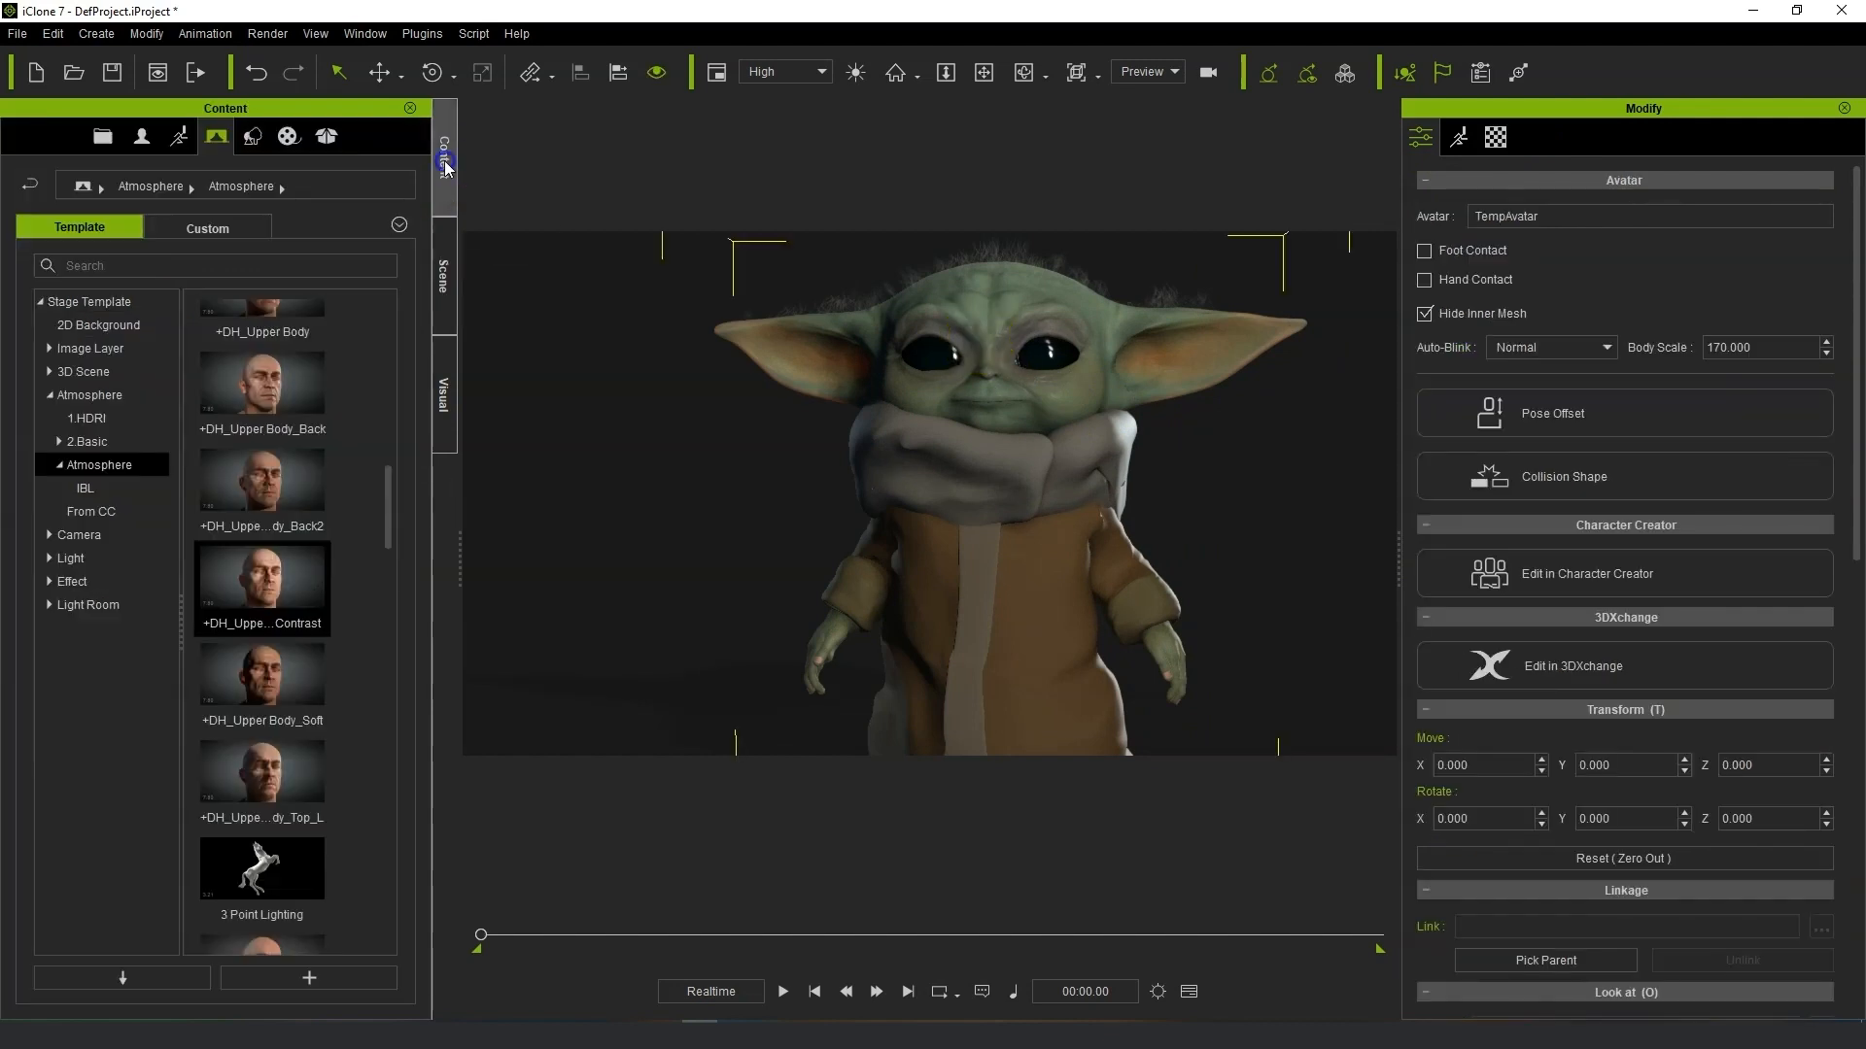
left_click(442, 291)
Edit the avatar's Std_Skin_Head shader, setting Specular to 0.080, Inner Mouth AO to 2.157 and SSS Radius to 2.915.
left_click(136, 226)
left_click(1496, 137)
scroll(1597, 527, "up", 10)
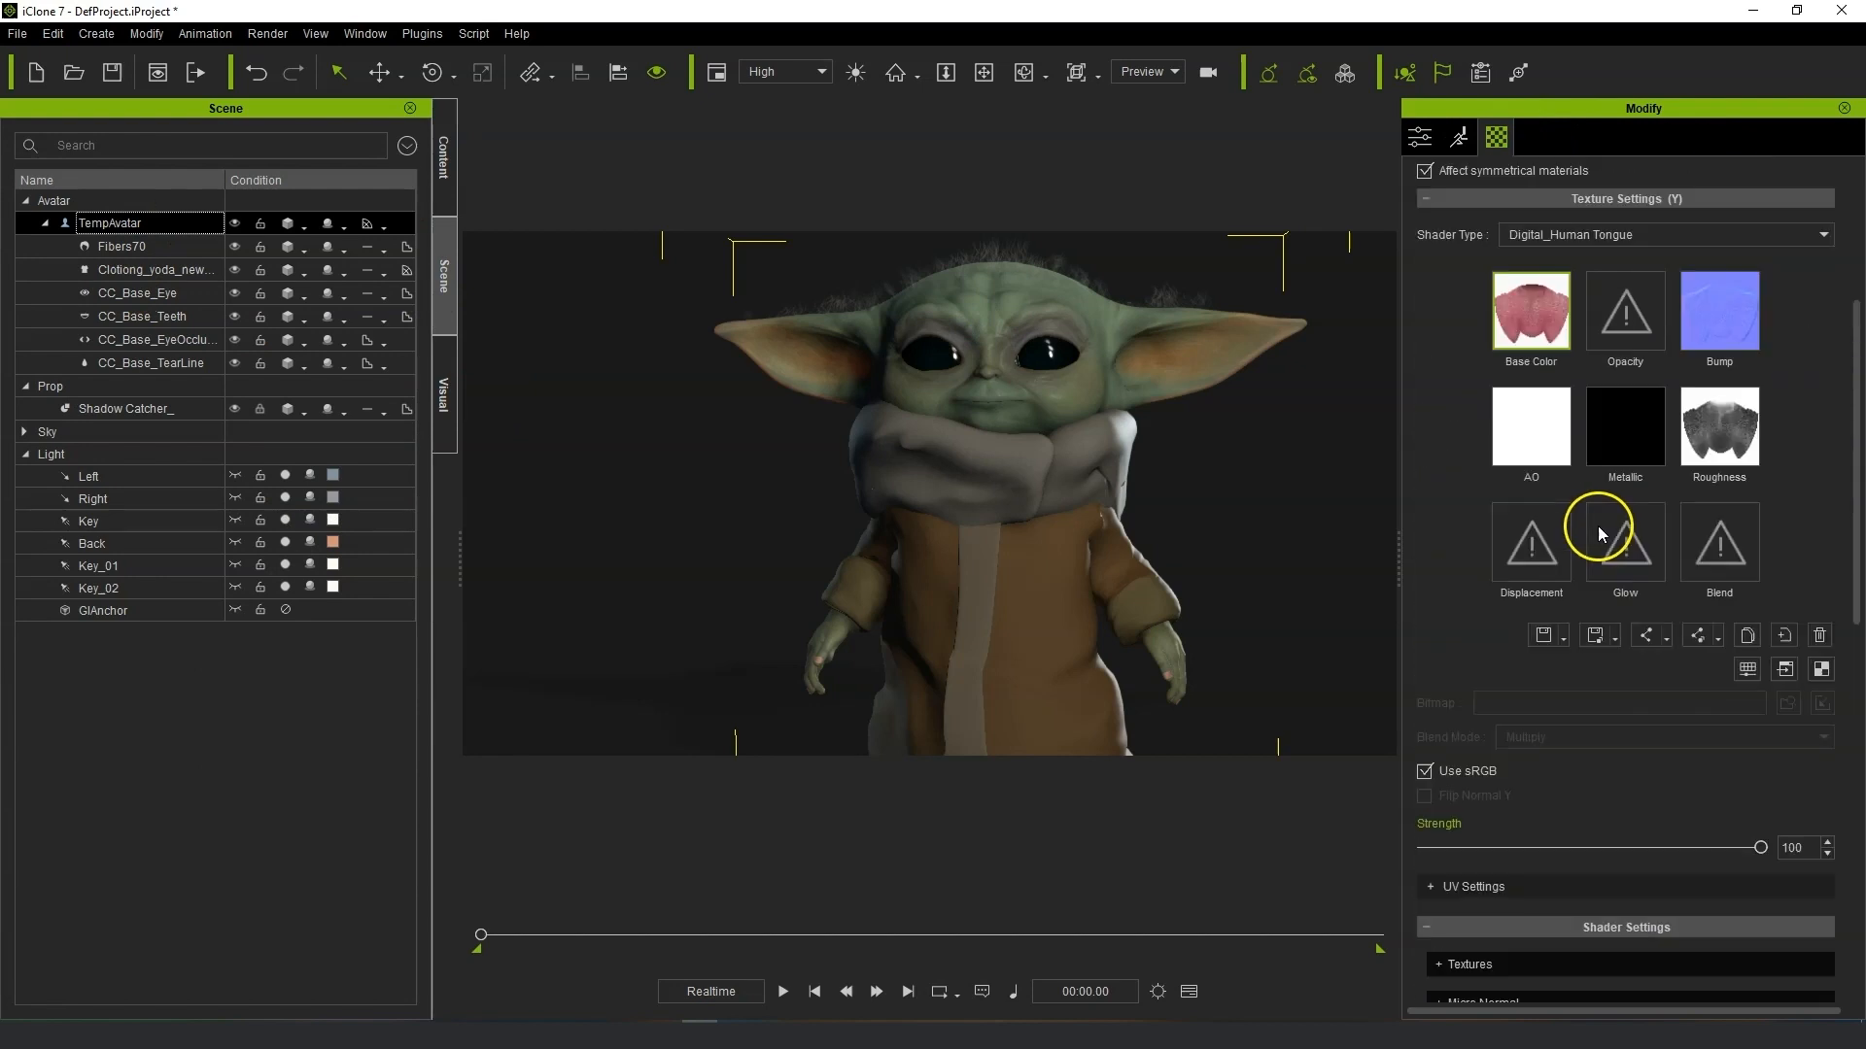
left_click(1574, 303)
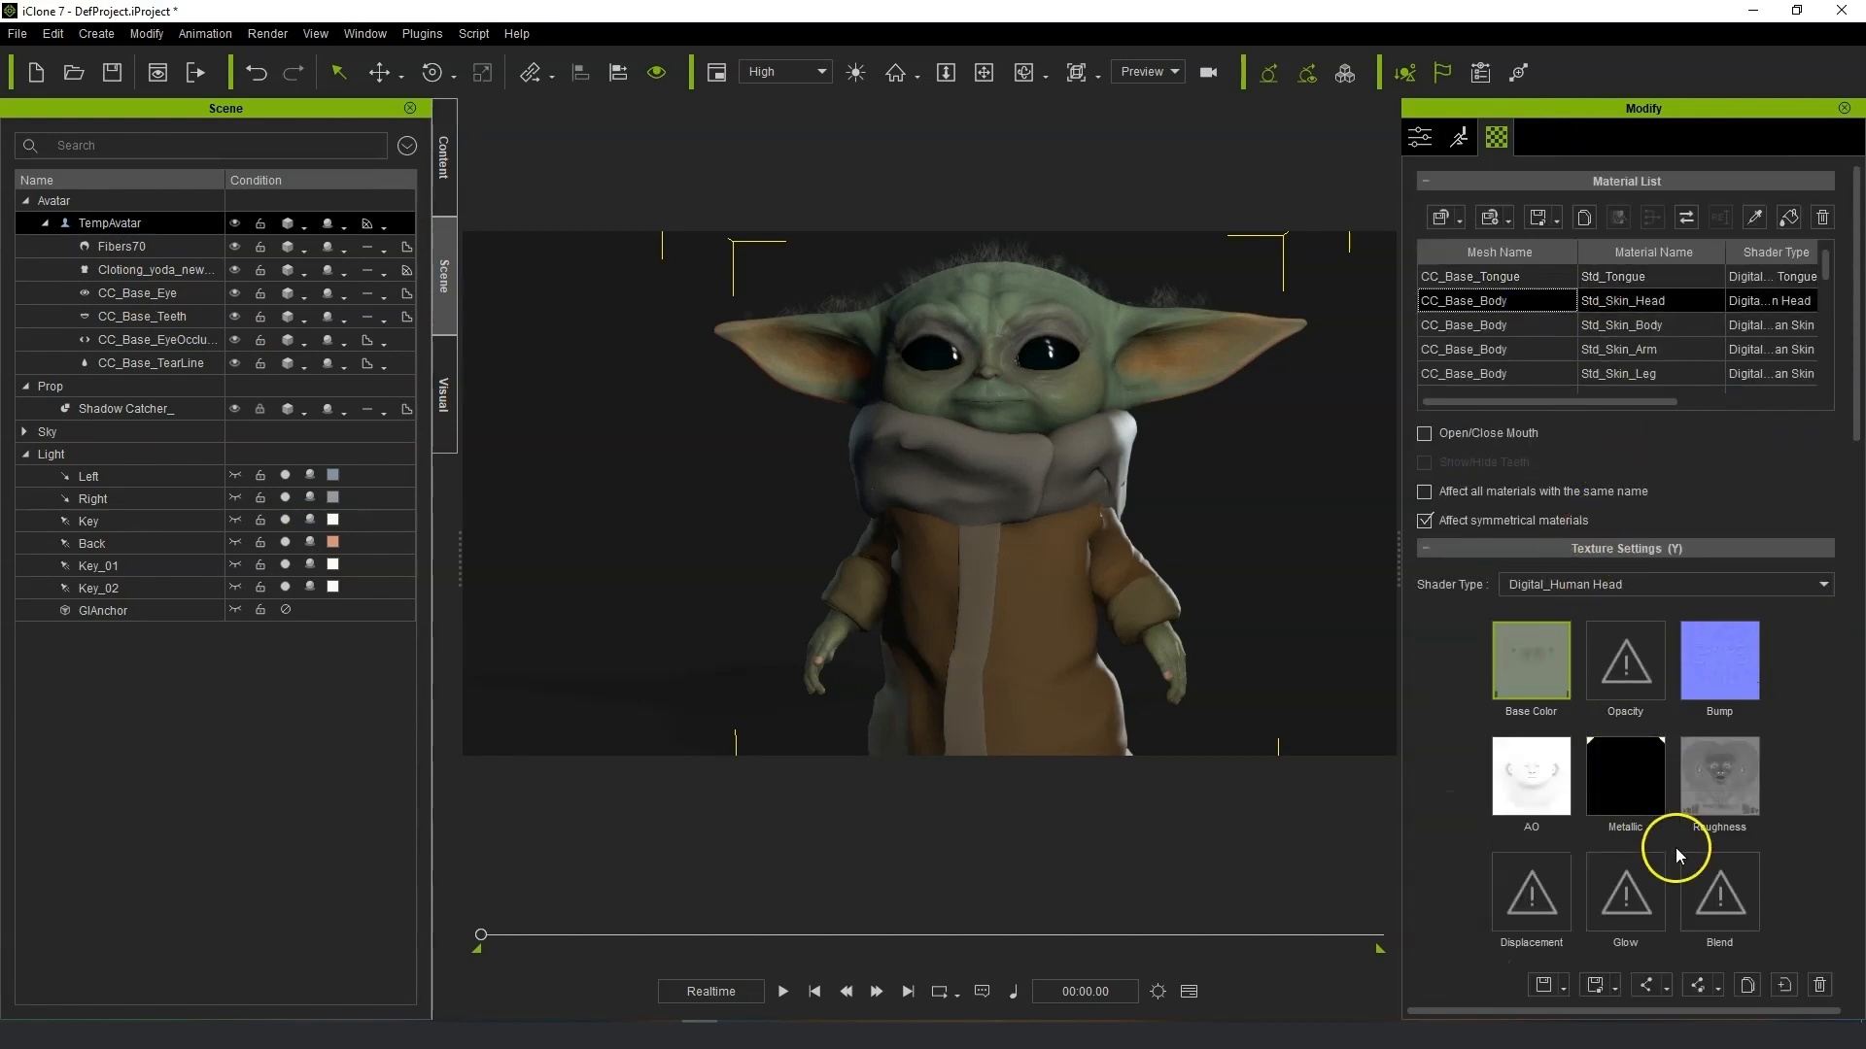
scroll(1675, 847, "down", 8)
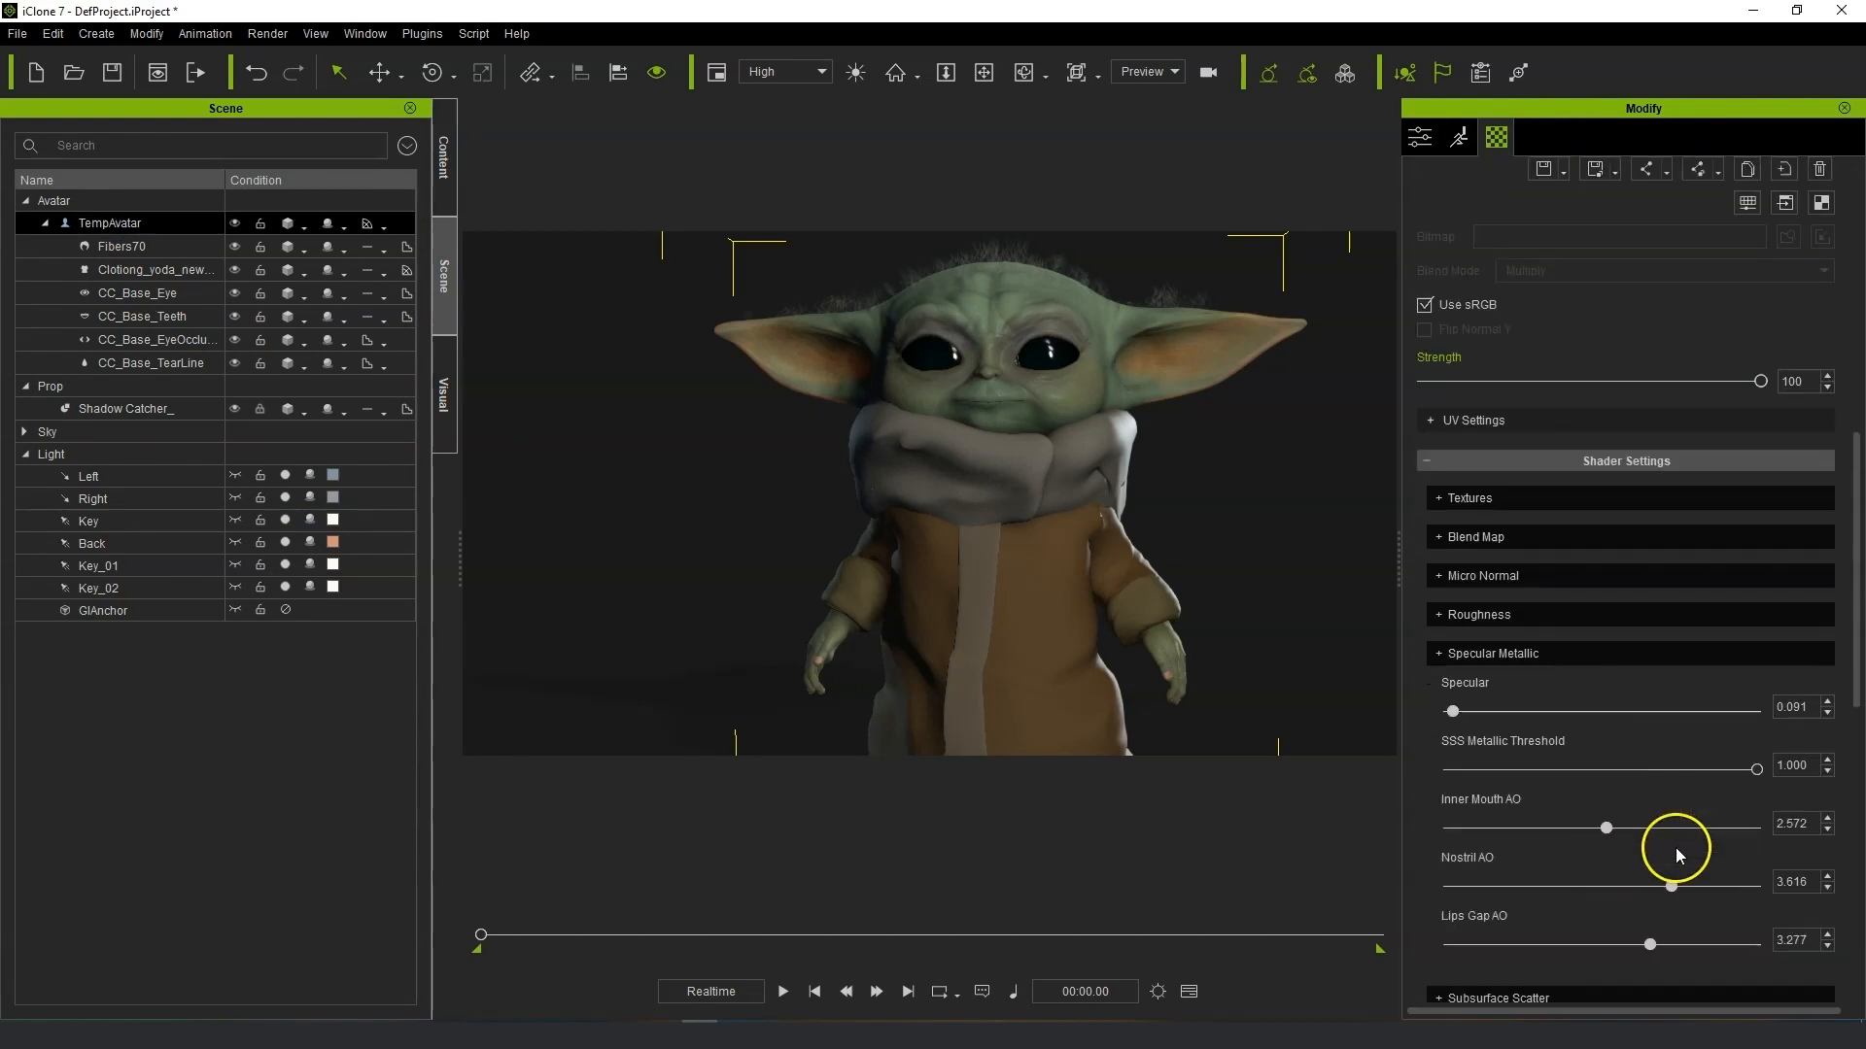
left_click(1439, 617)
left_click_drag(1587, 699, 1611, 702)
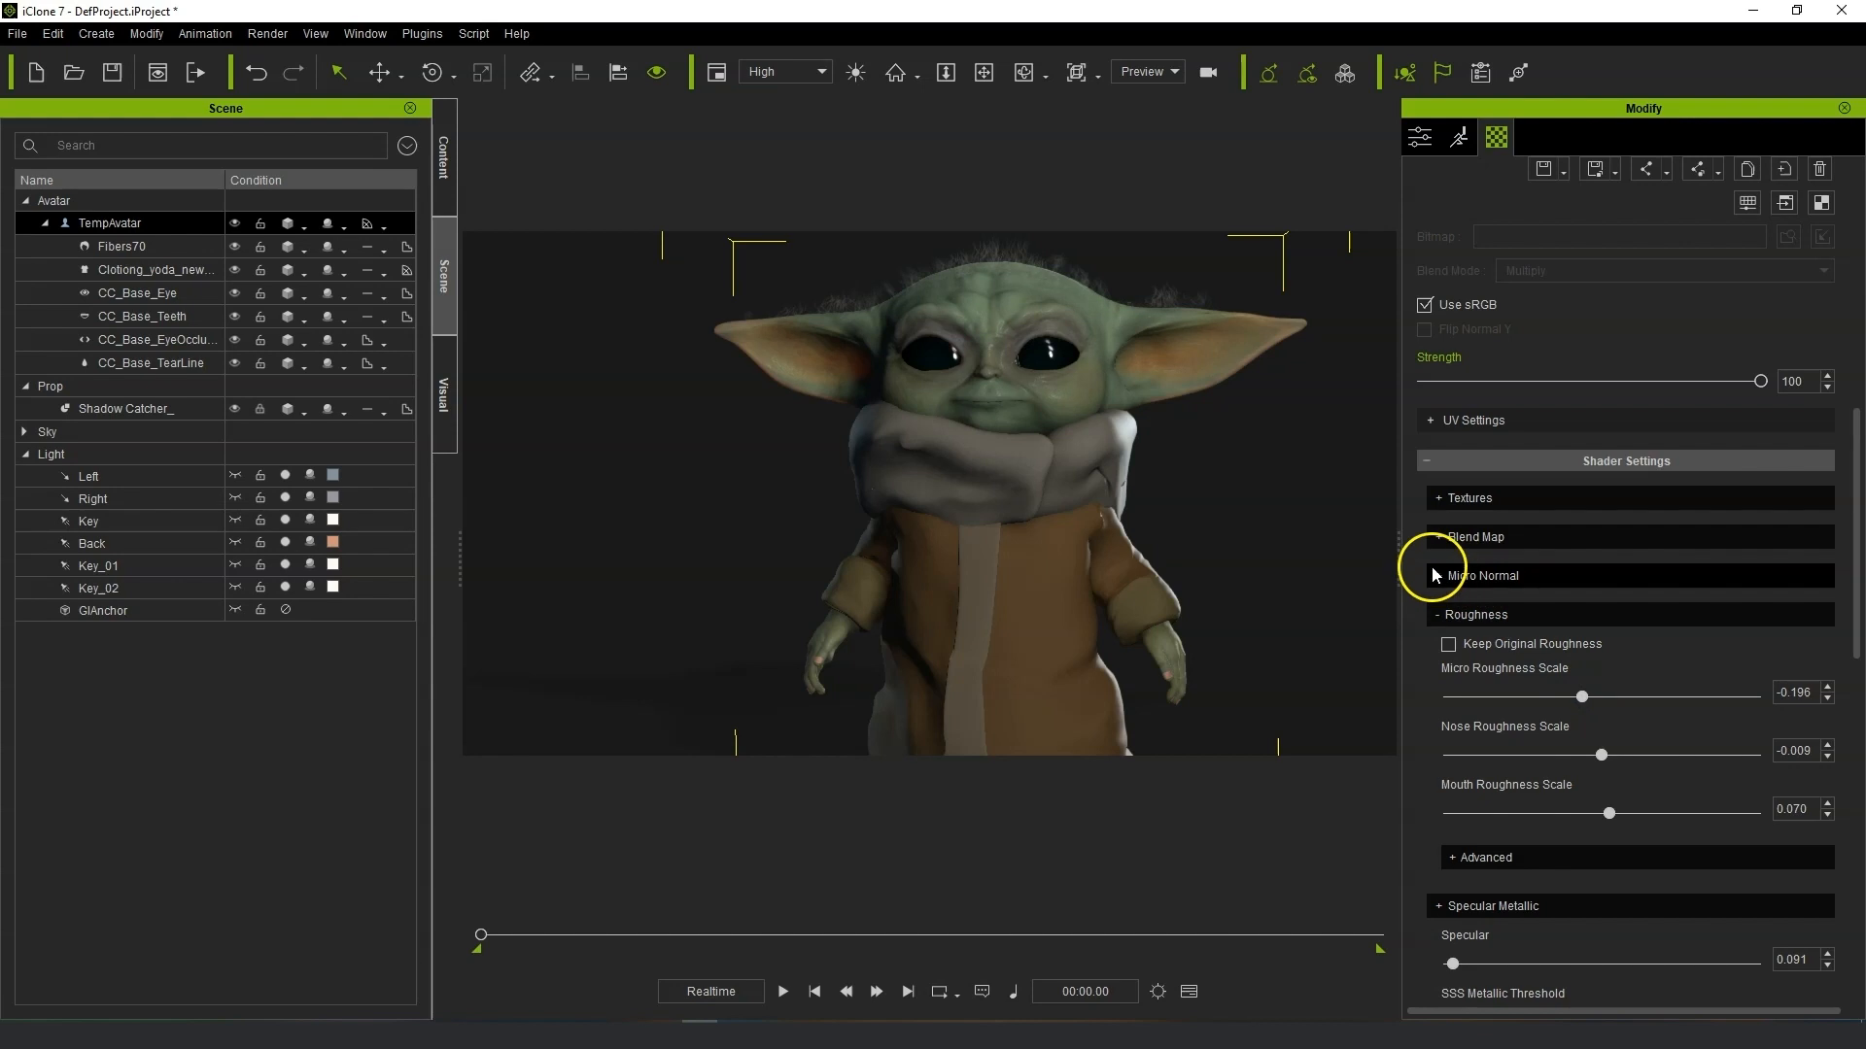
left_click(1439, 537)
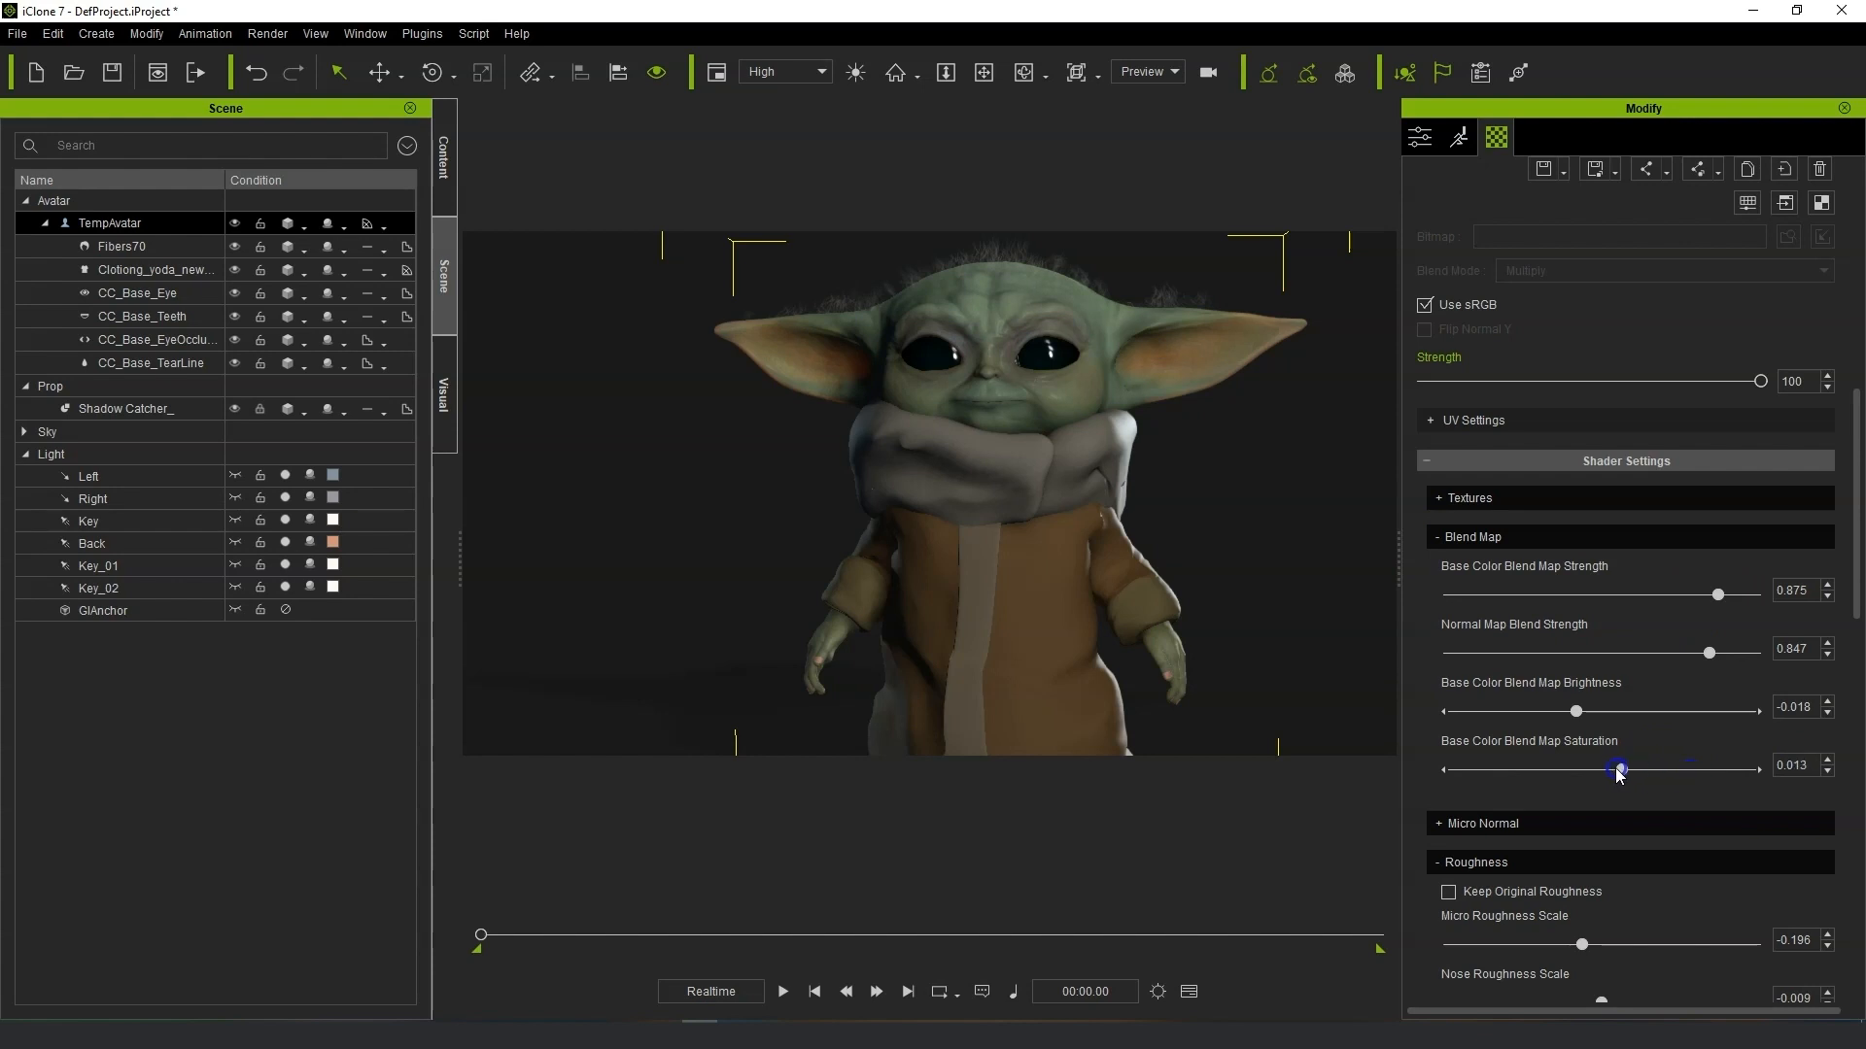
left_click_drag(1856, 564, 1857, 739)
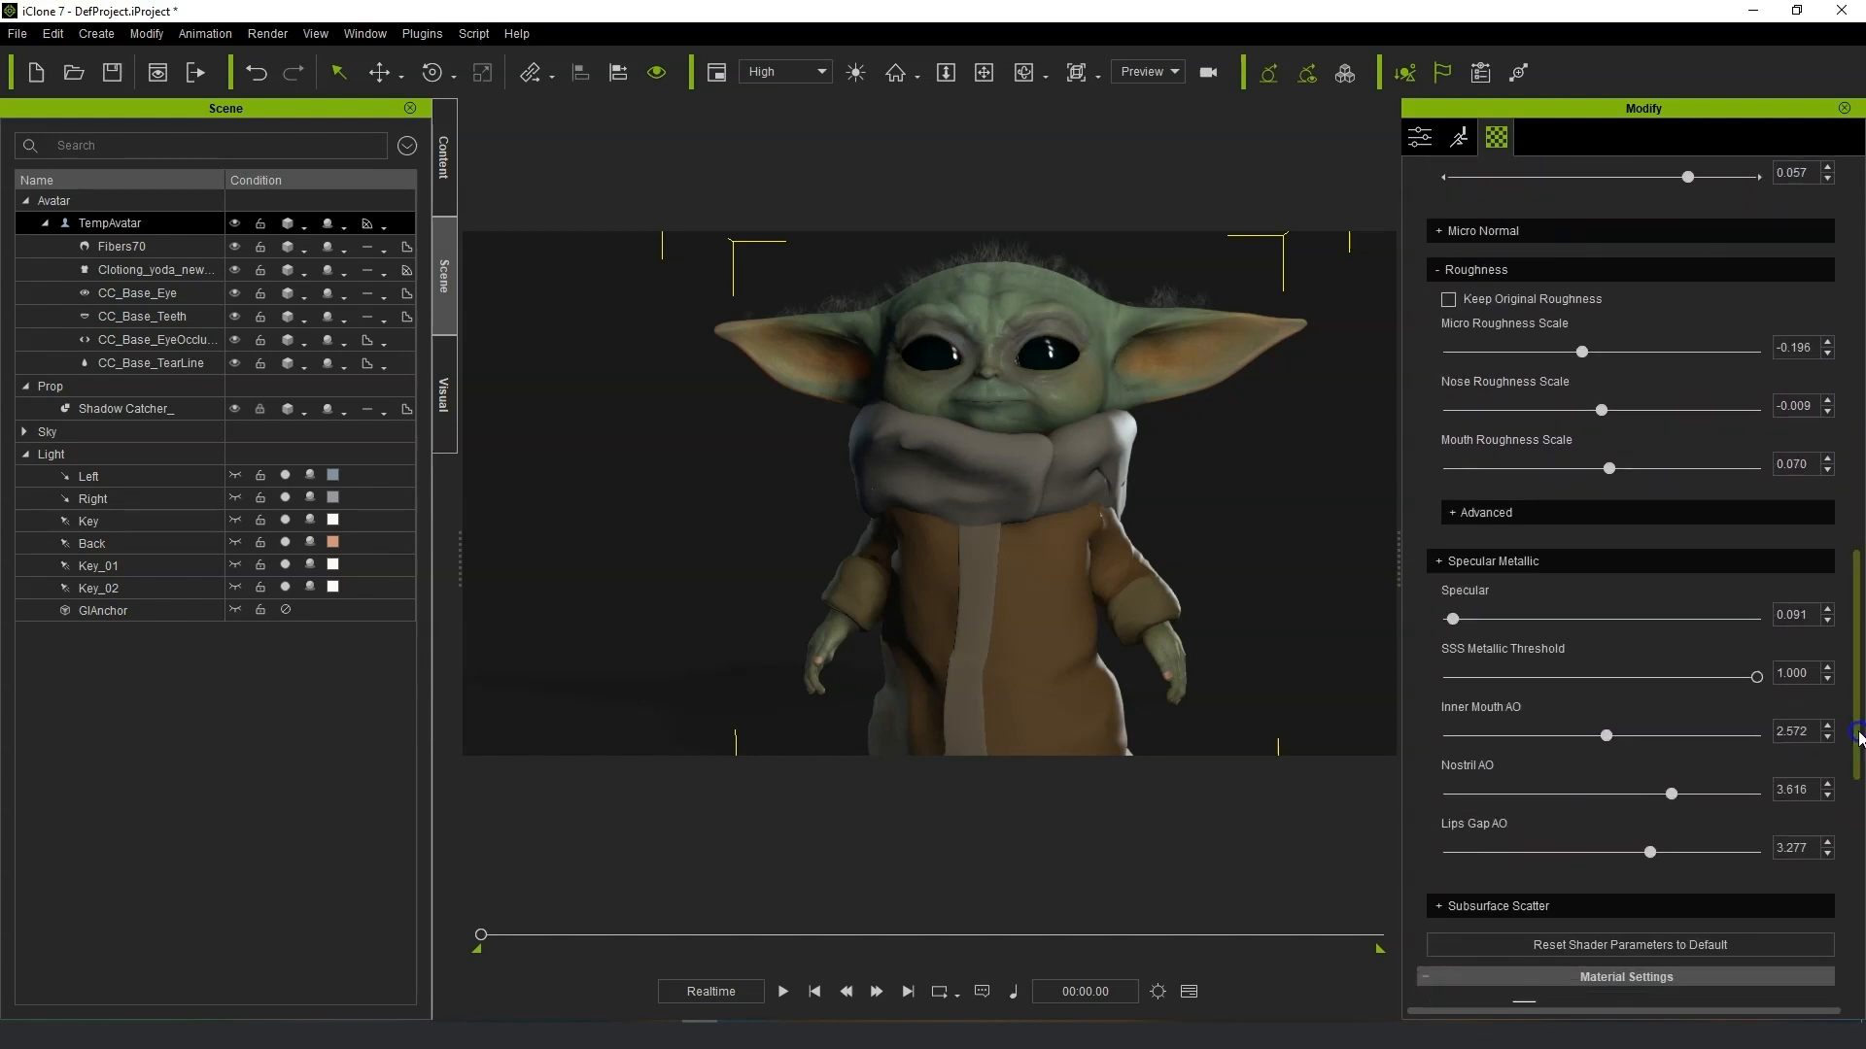
left_click_drag(1452, 620, 1478, 620)
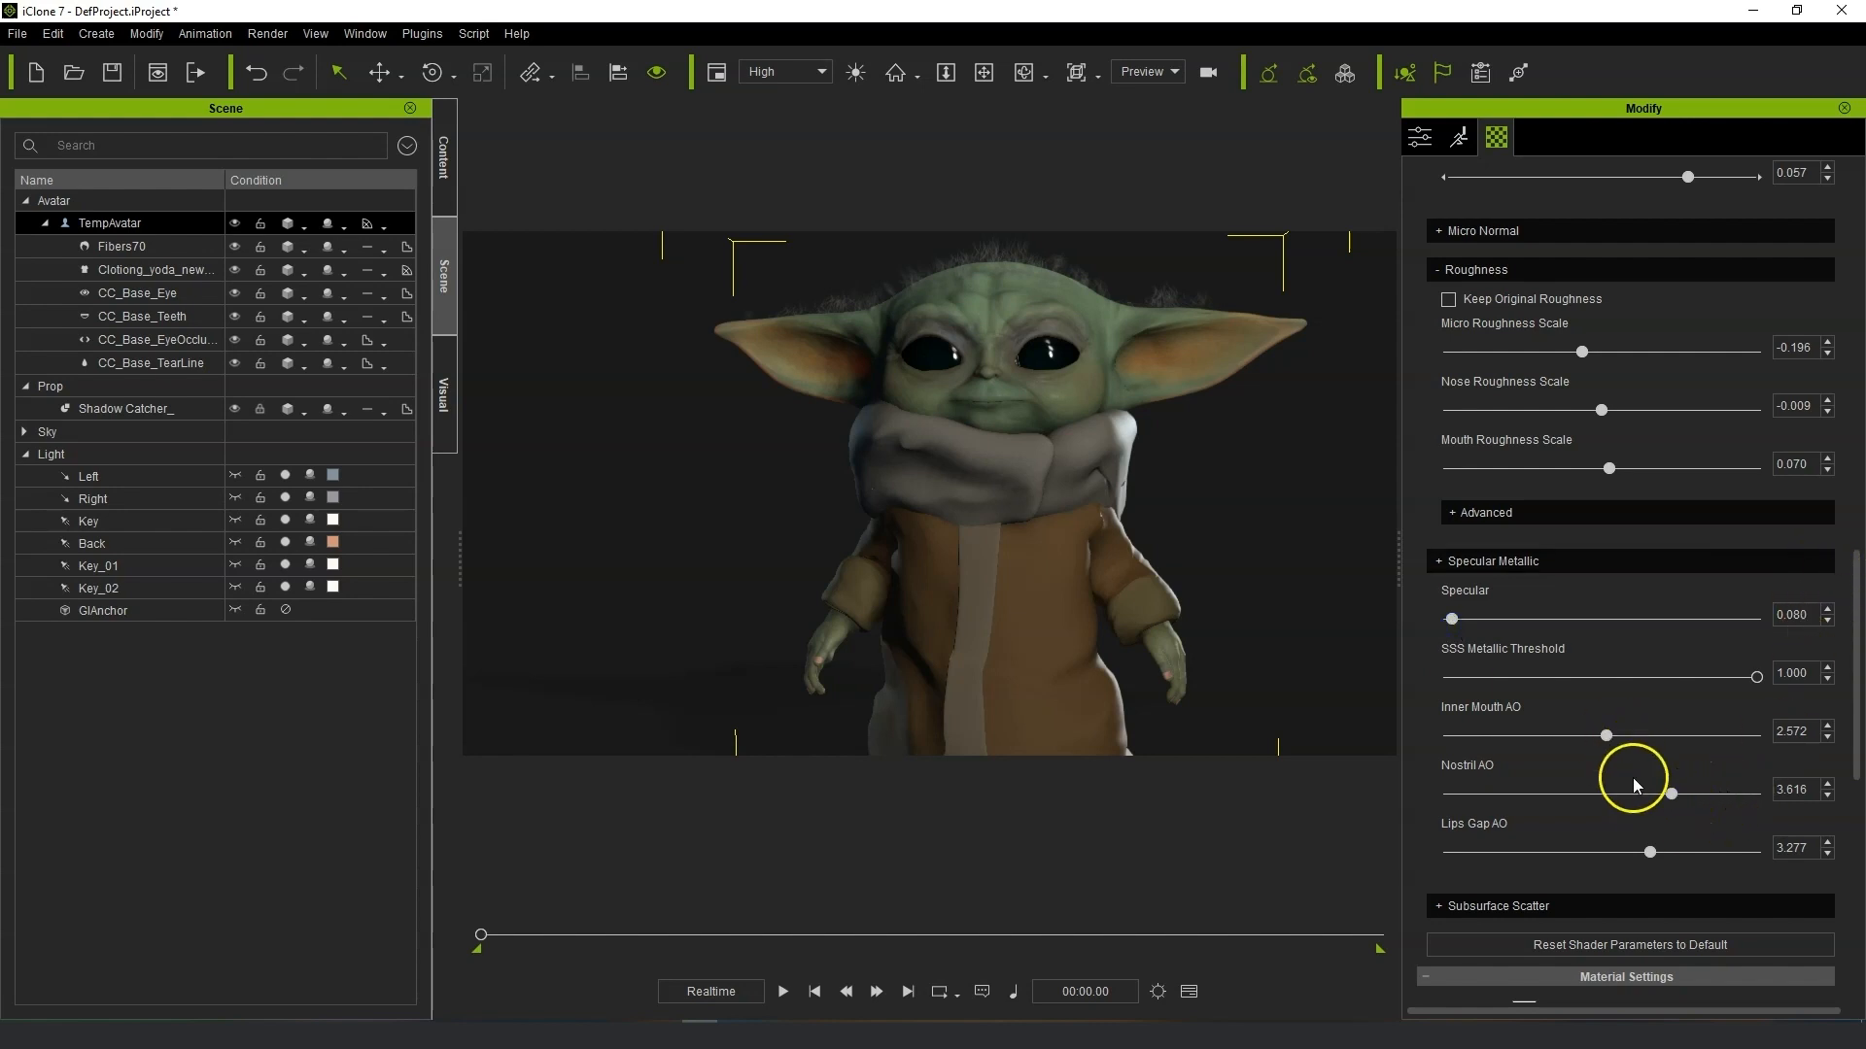
scroll(1835, 638, "down", 4)
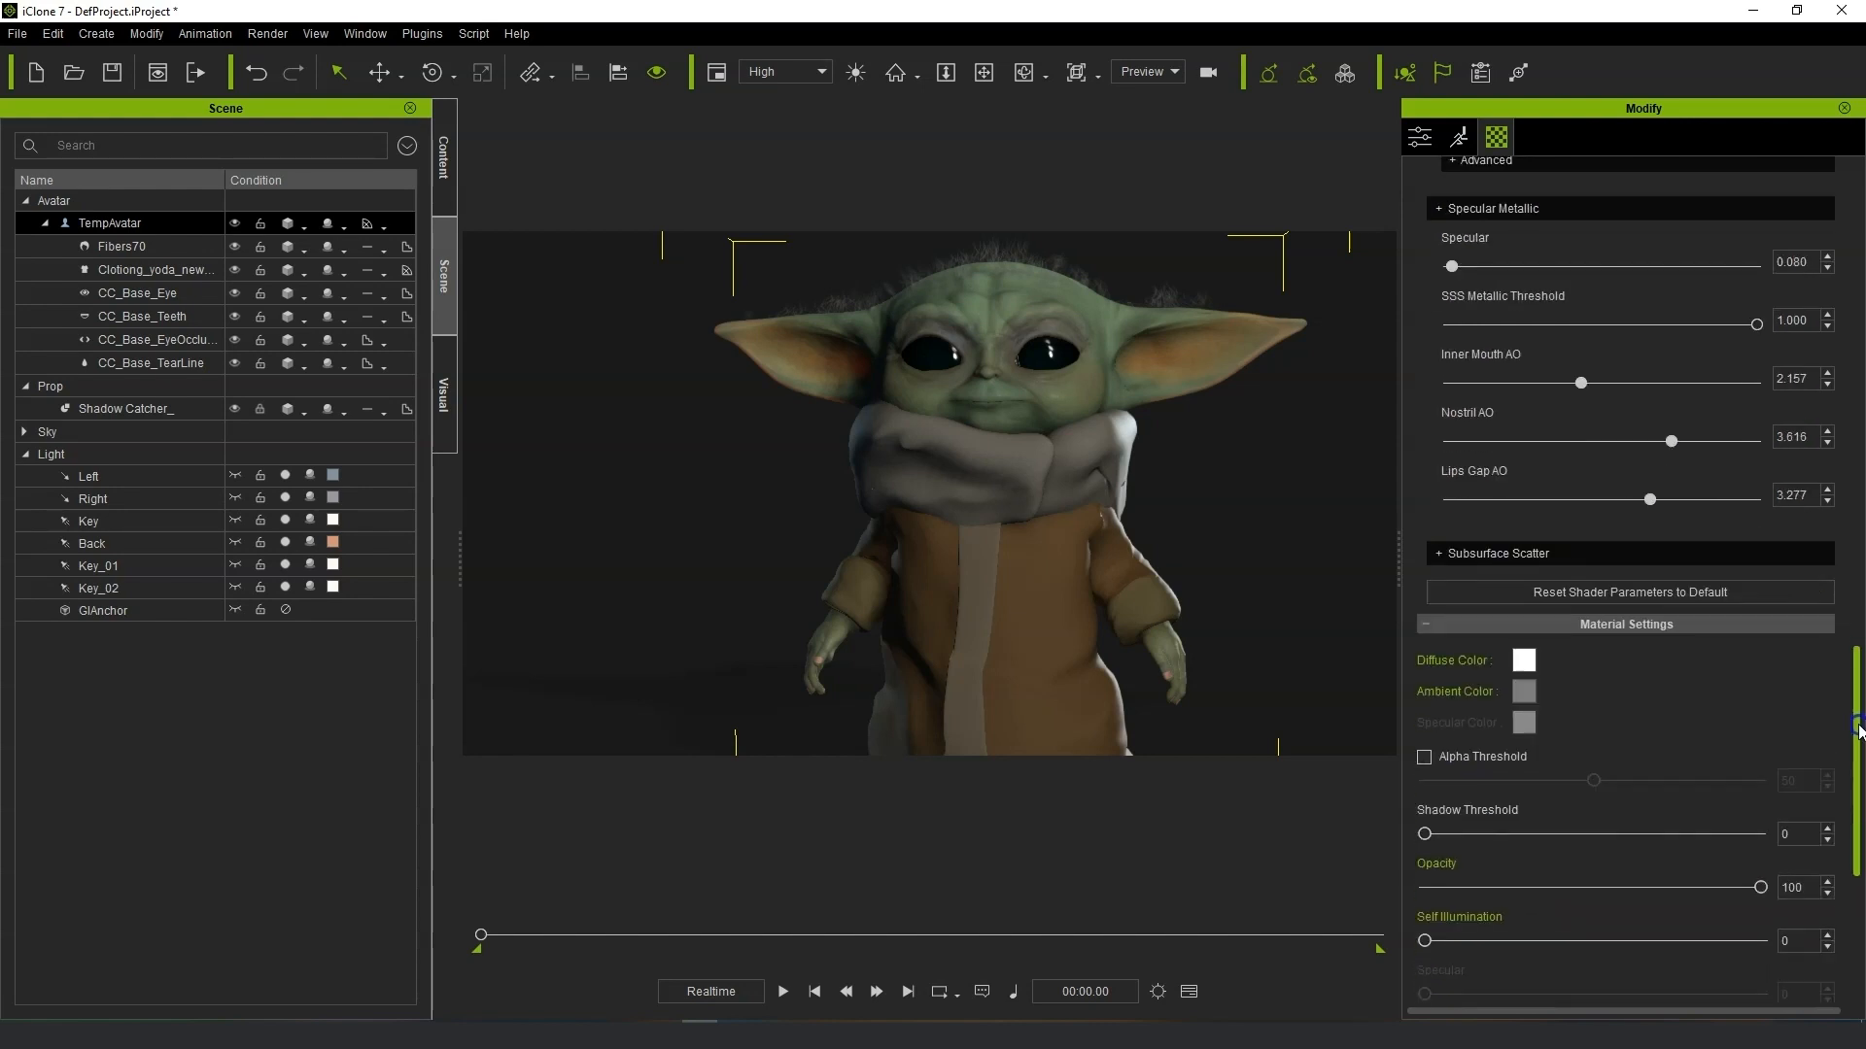
left_click(1492, 544)
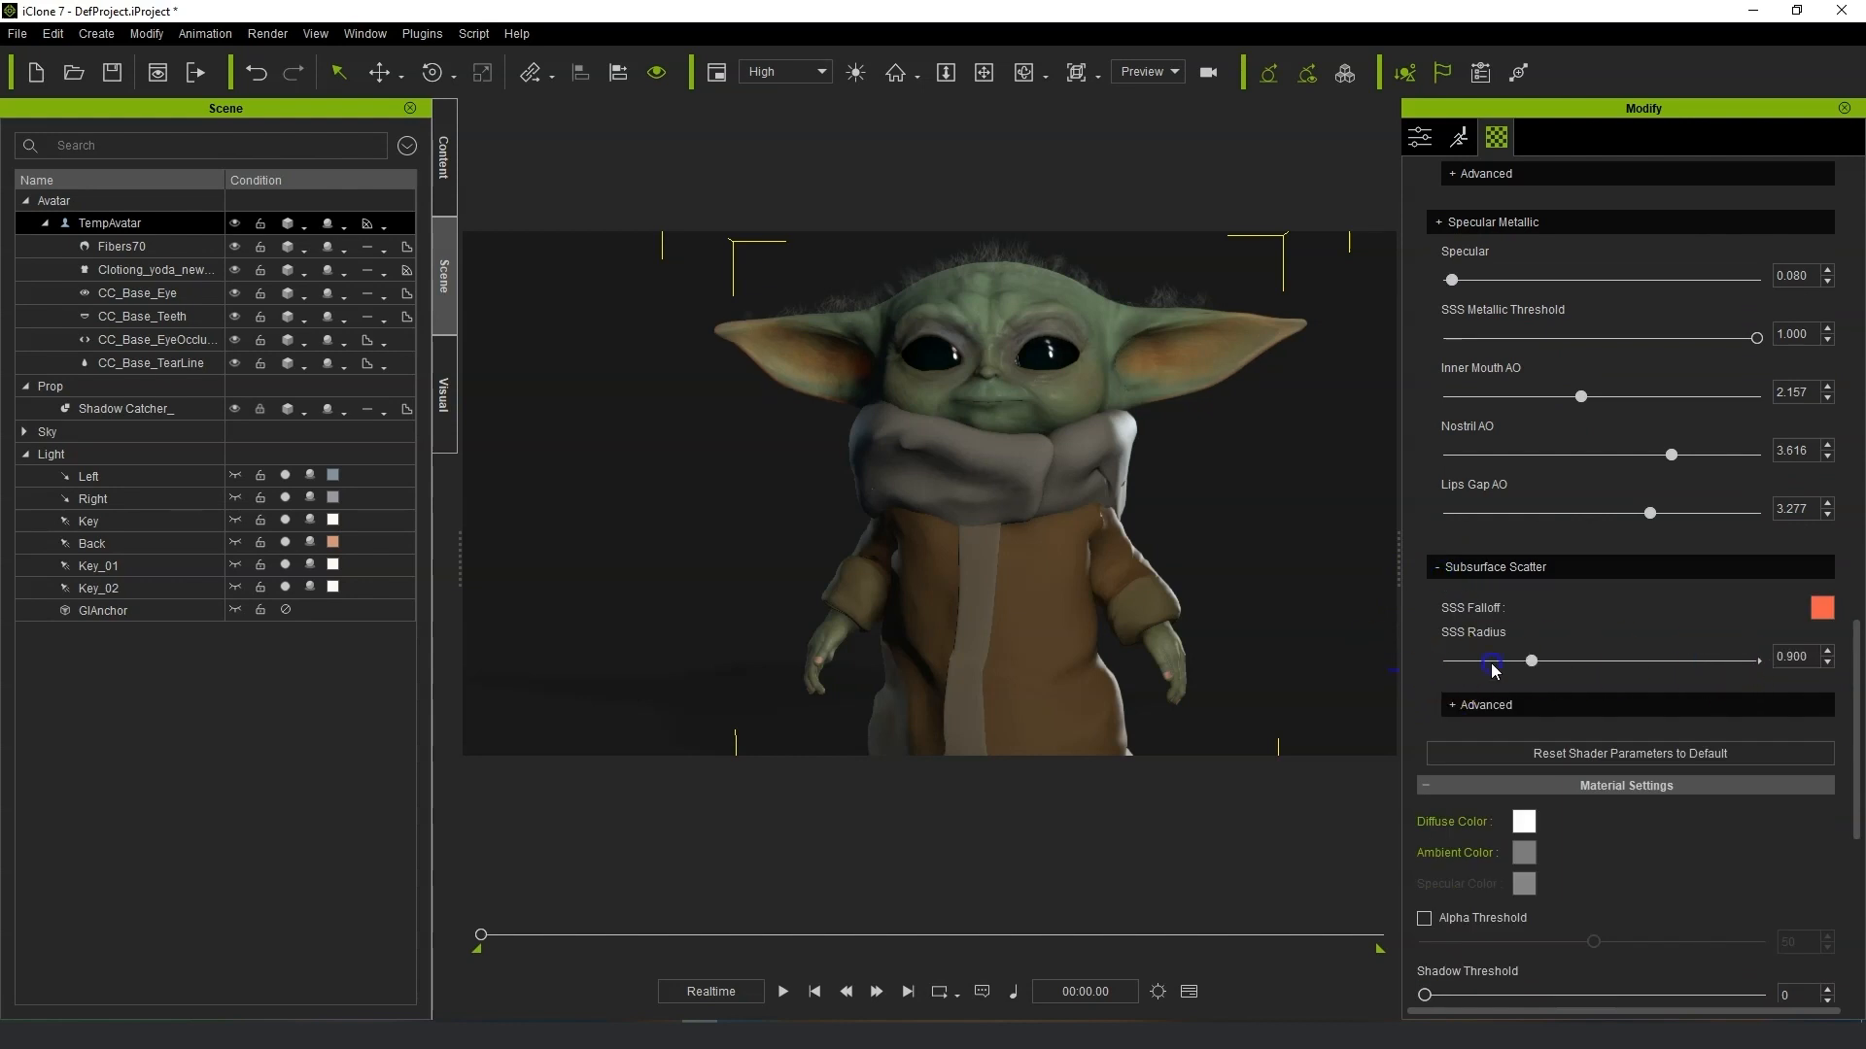
scroll(1080, 580, "down", 1)
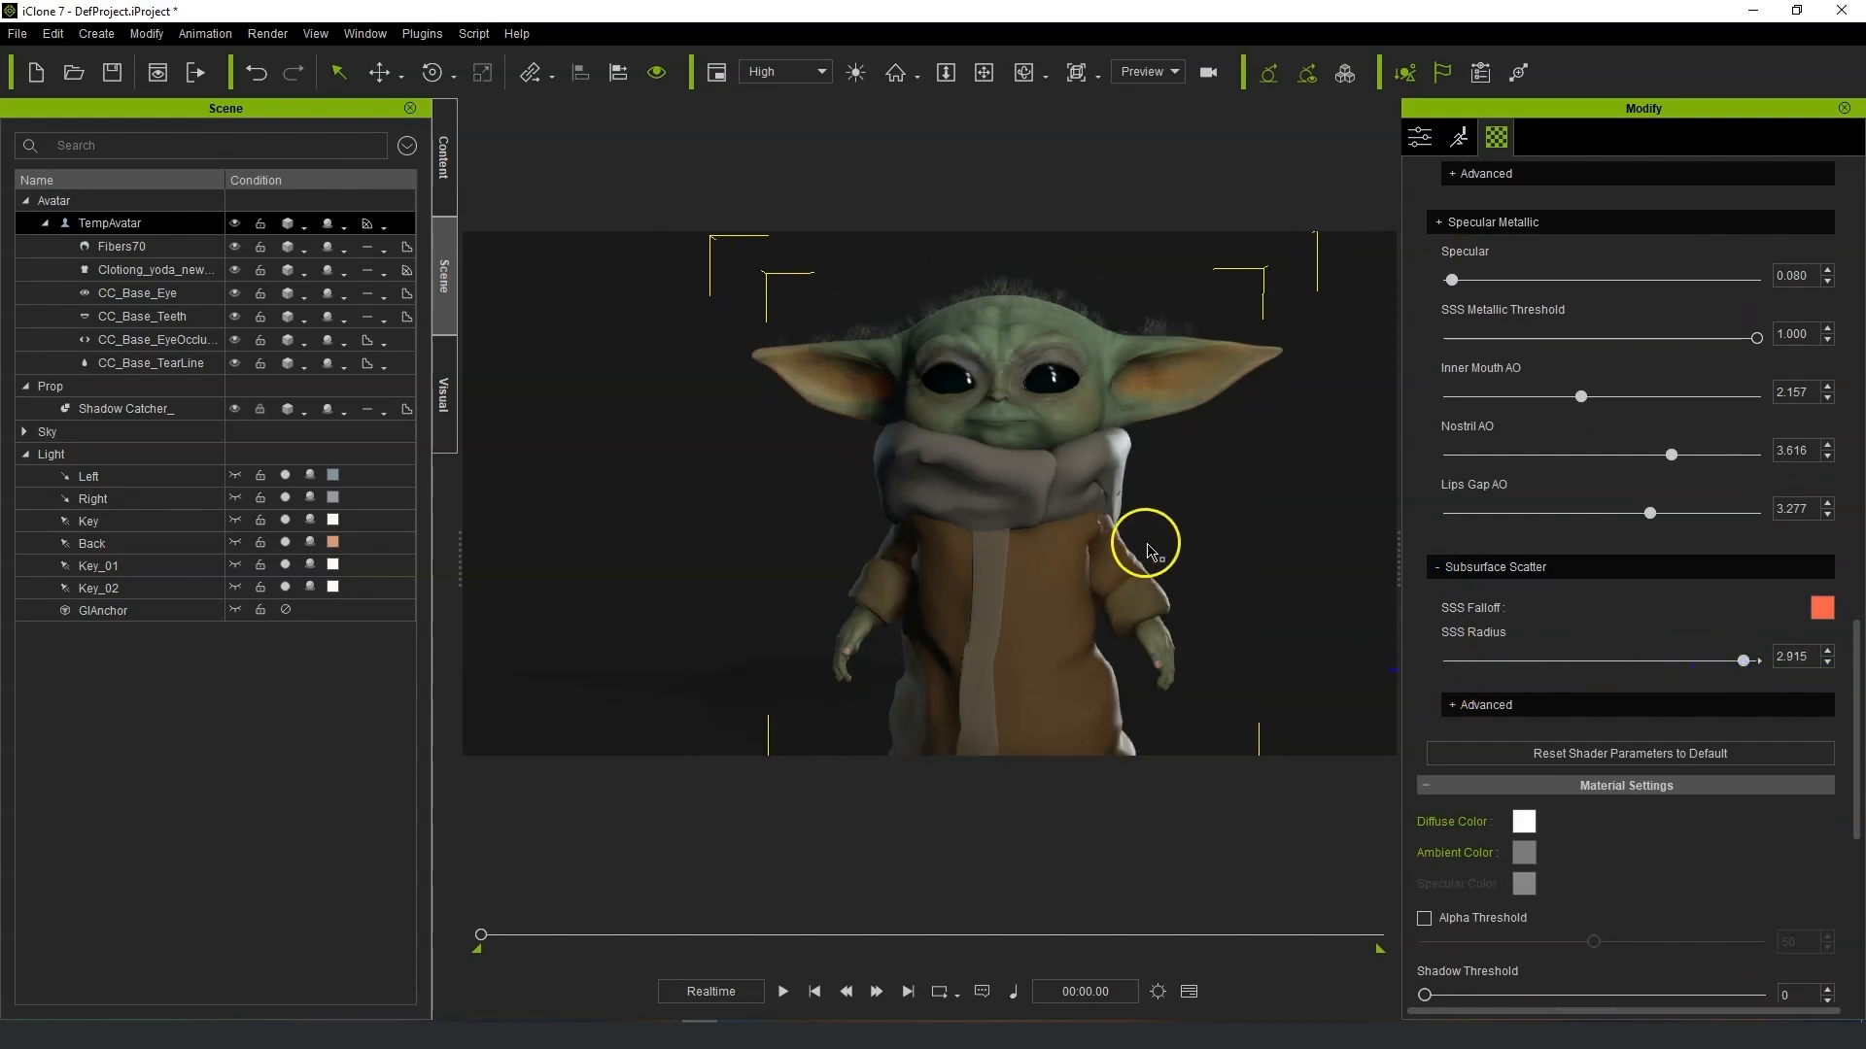
Set ambient occlusion Blend to 22, Strength to 37, Range to 8 and Sharpness to 12.
middle_click_drag(1147, 549, 1167, 509)
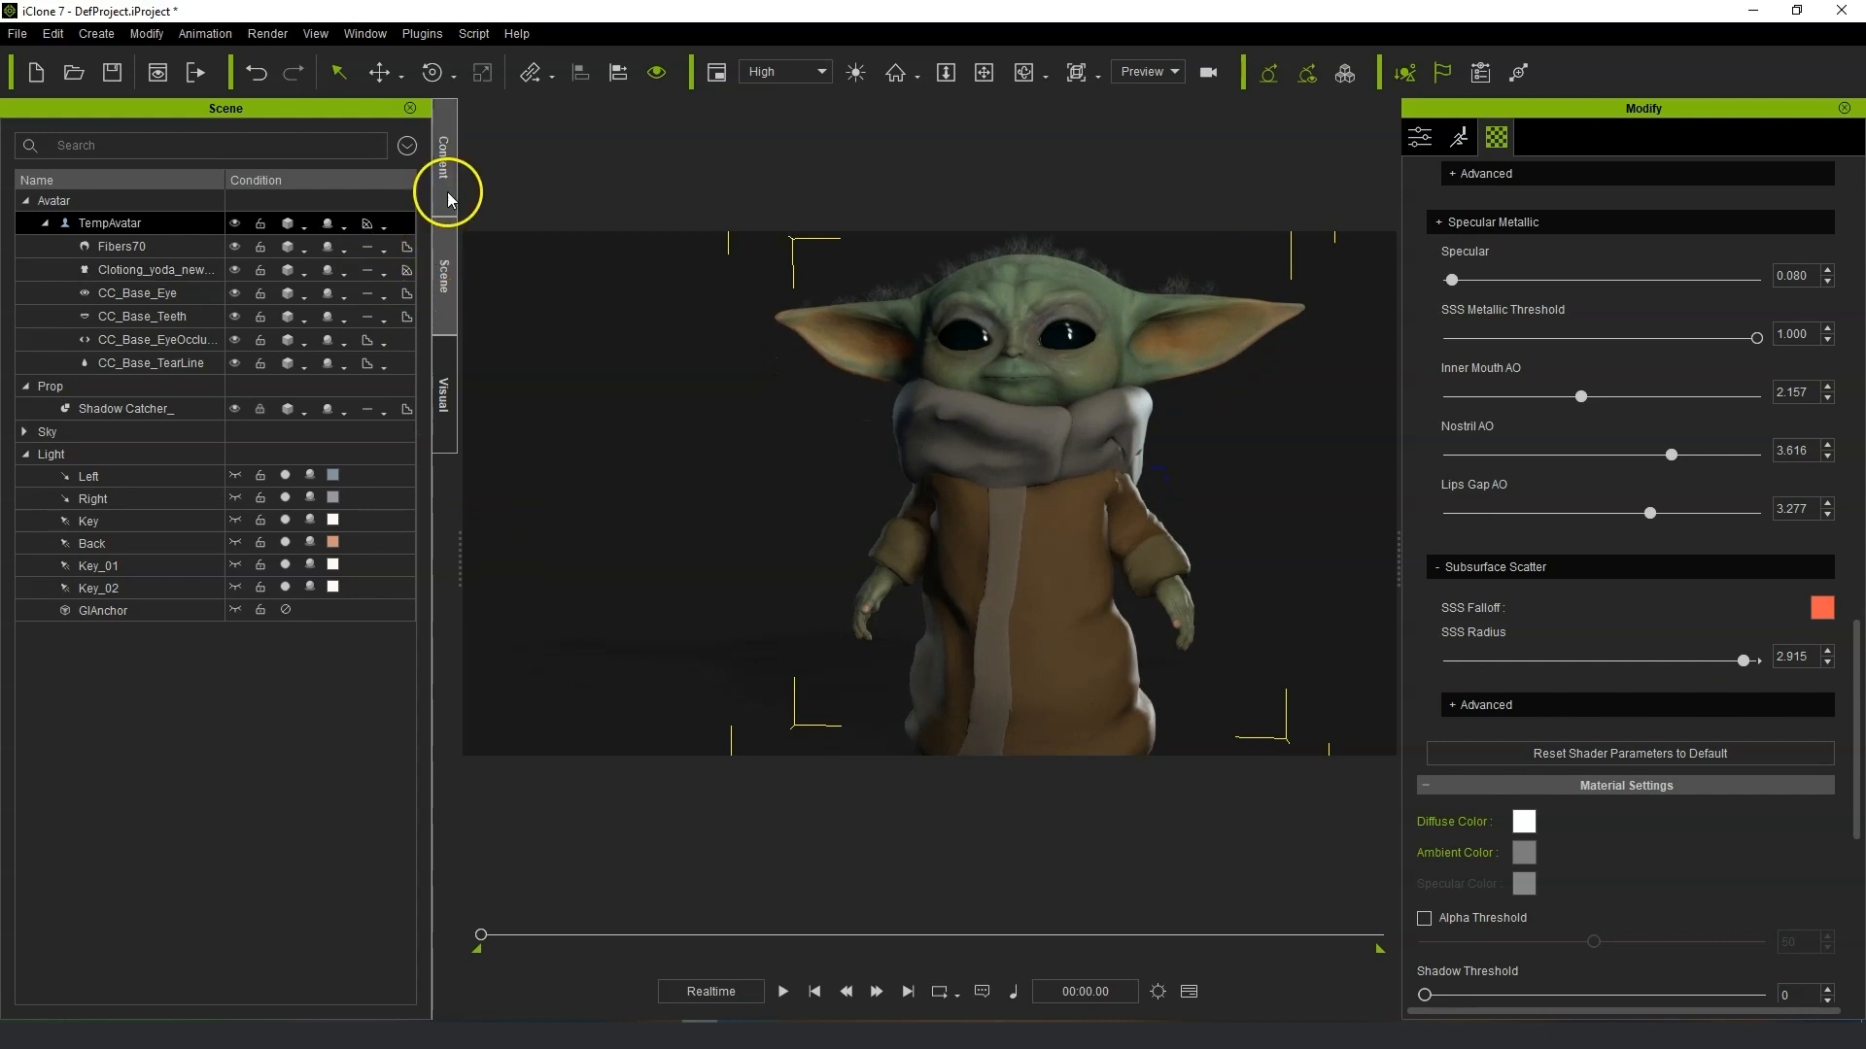
left_click(444, 404)
left_click(24, 285)
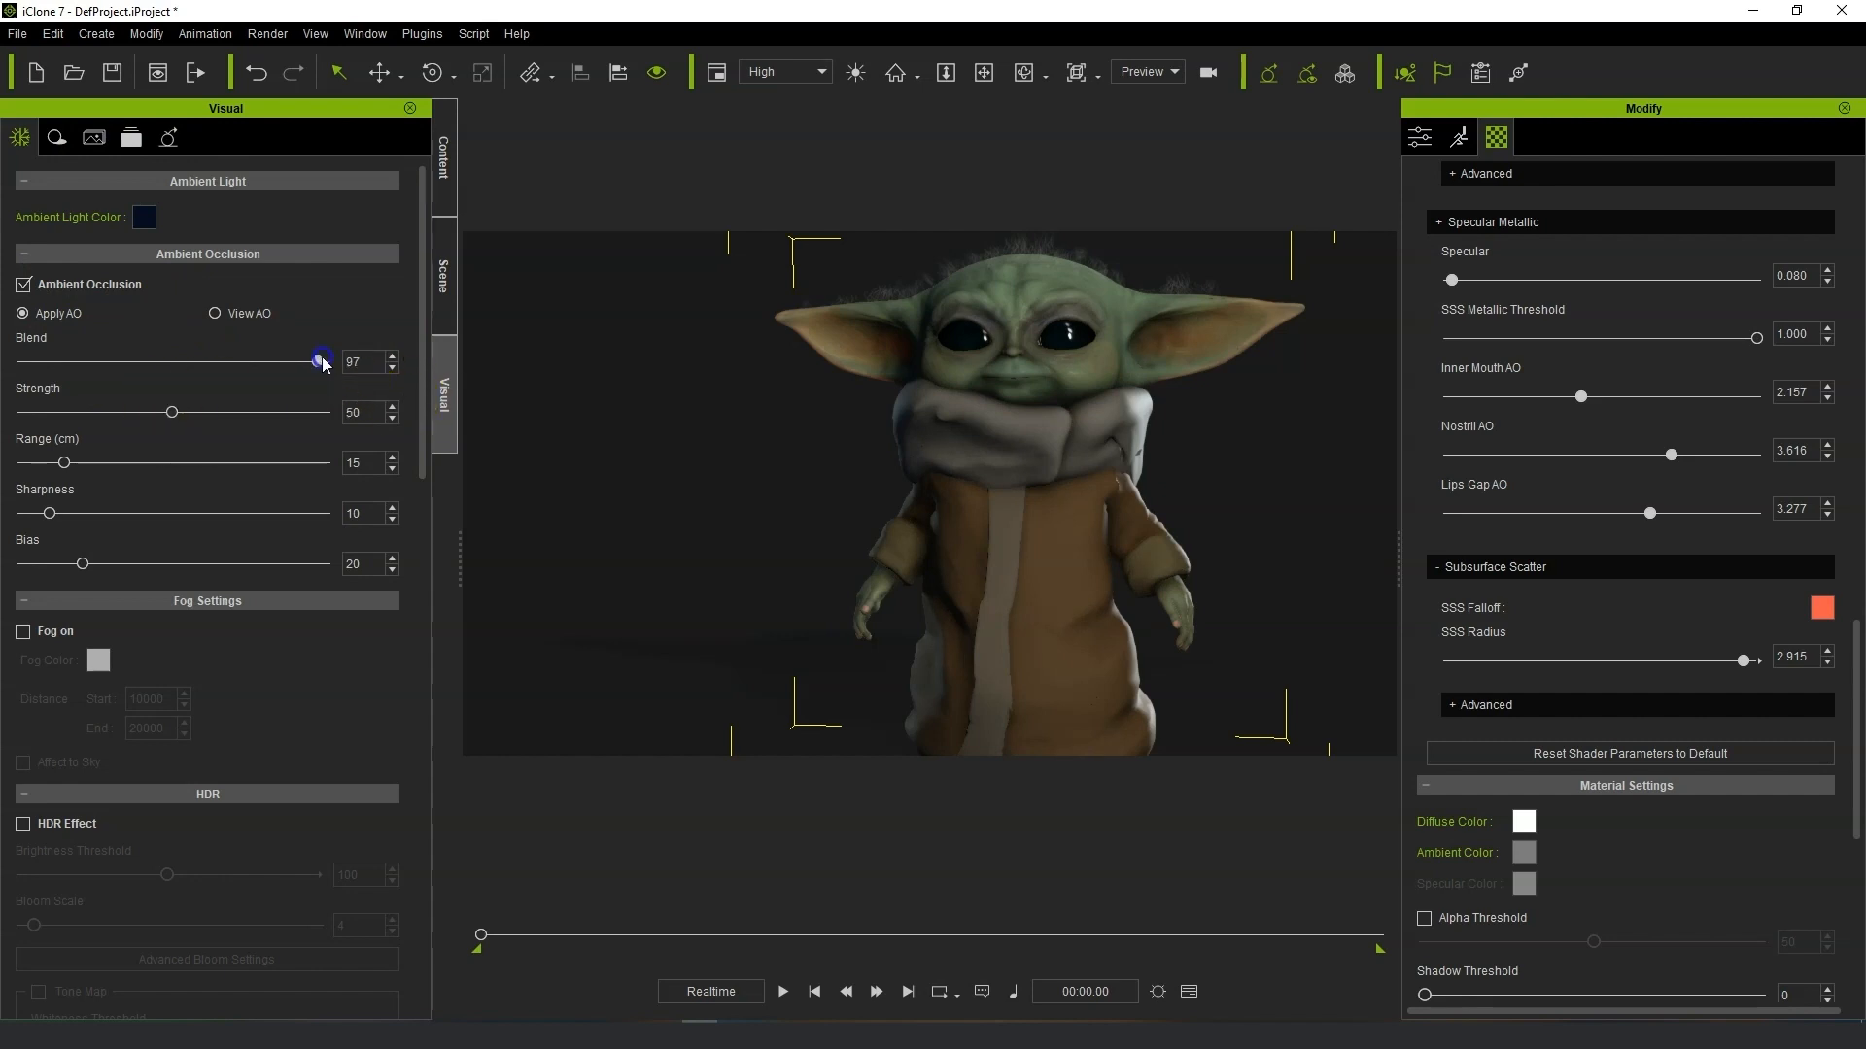
left_click_drag(323, 364, 35, 365)
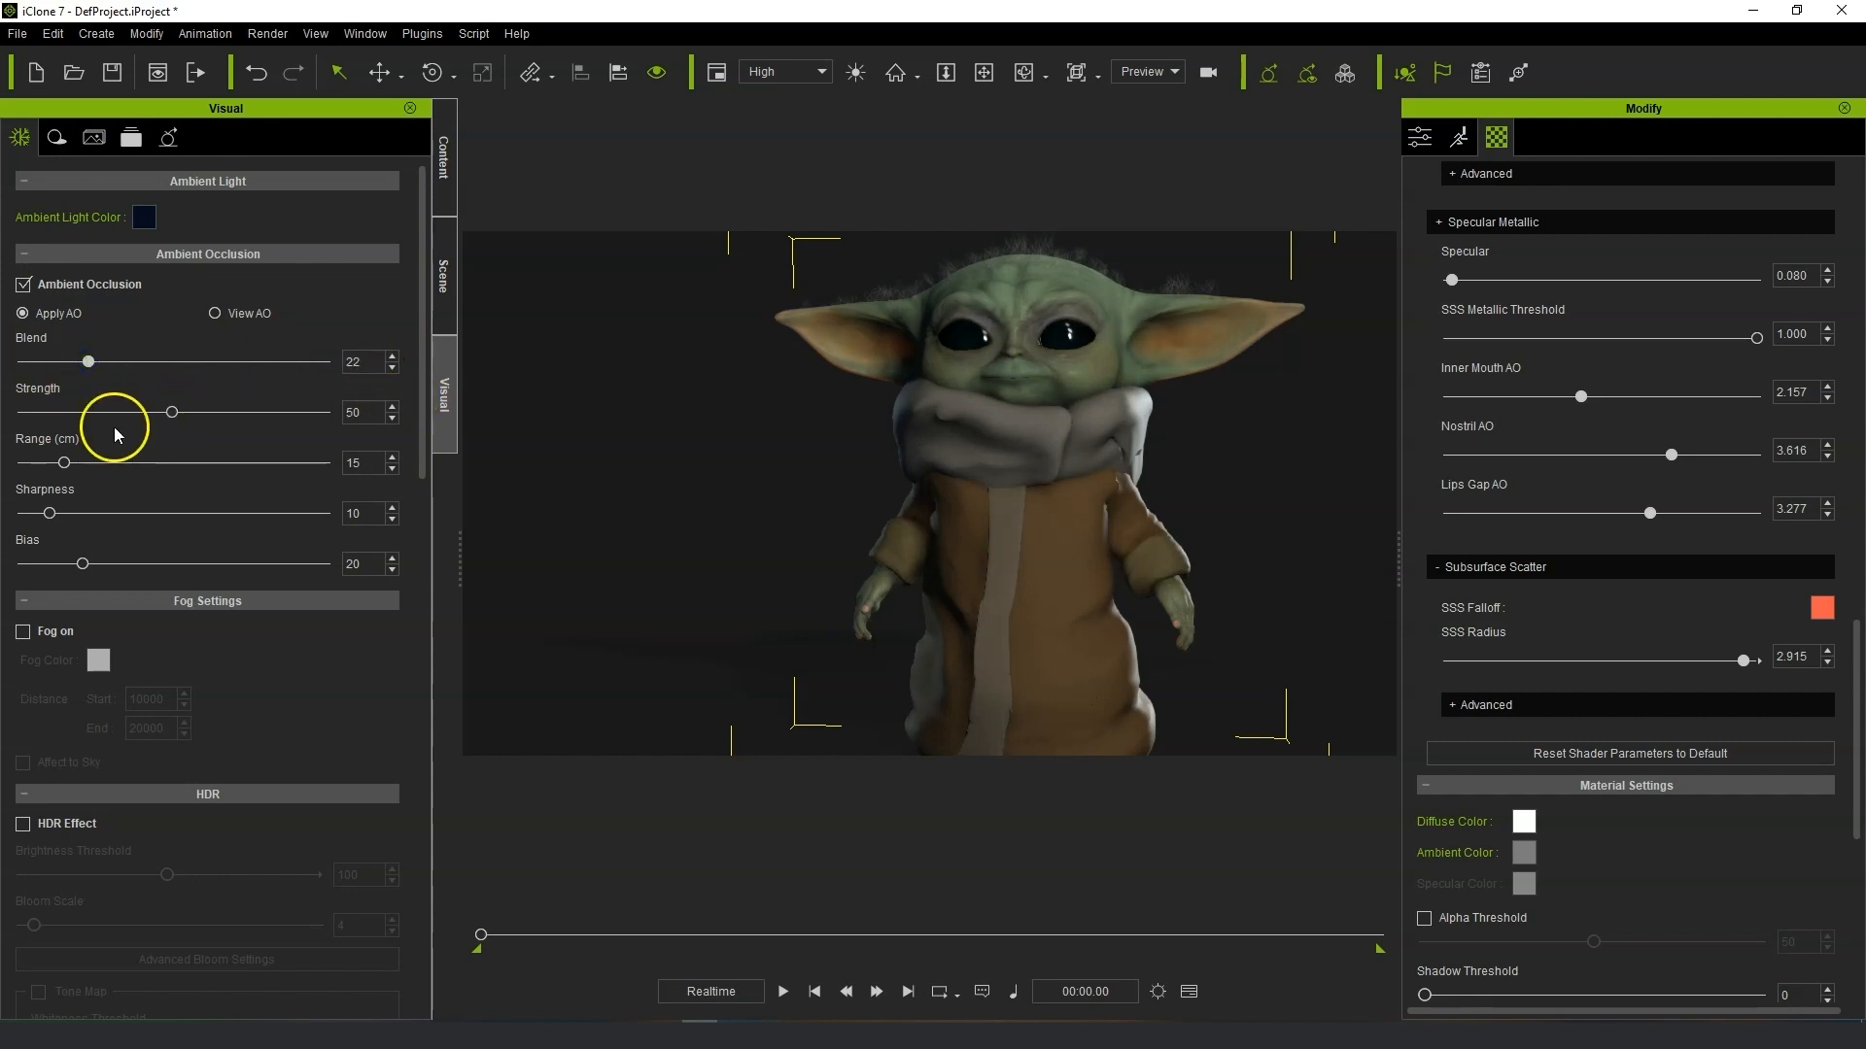
left_click_drag(173, 413, 296, 413)
left_click_drag(94, 415, 55, 513)
left_click(144, 512)
left_click(24, 286)
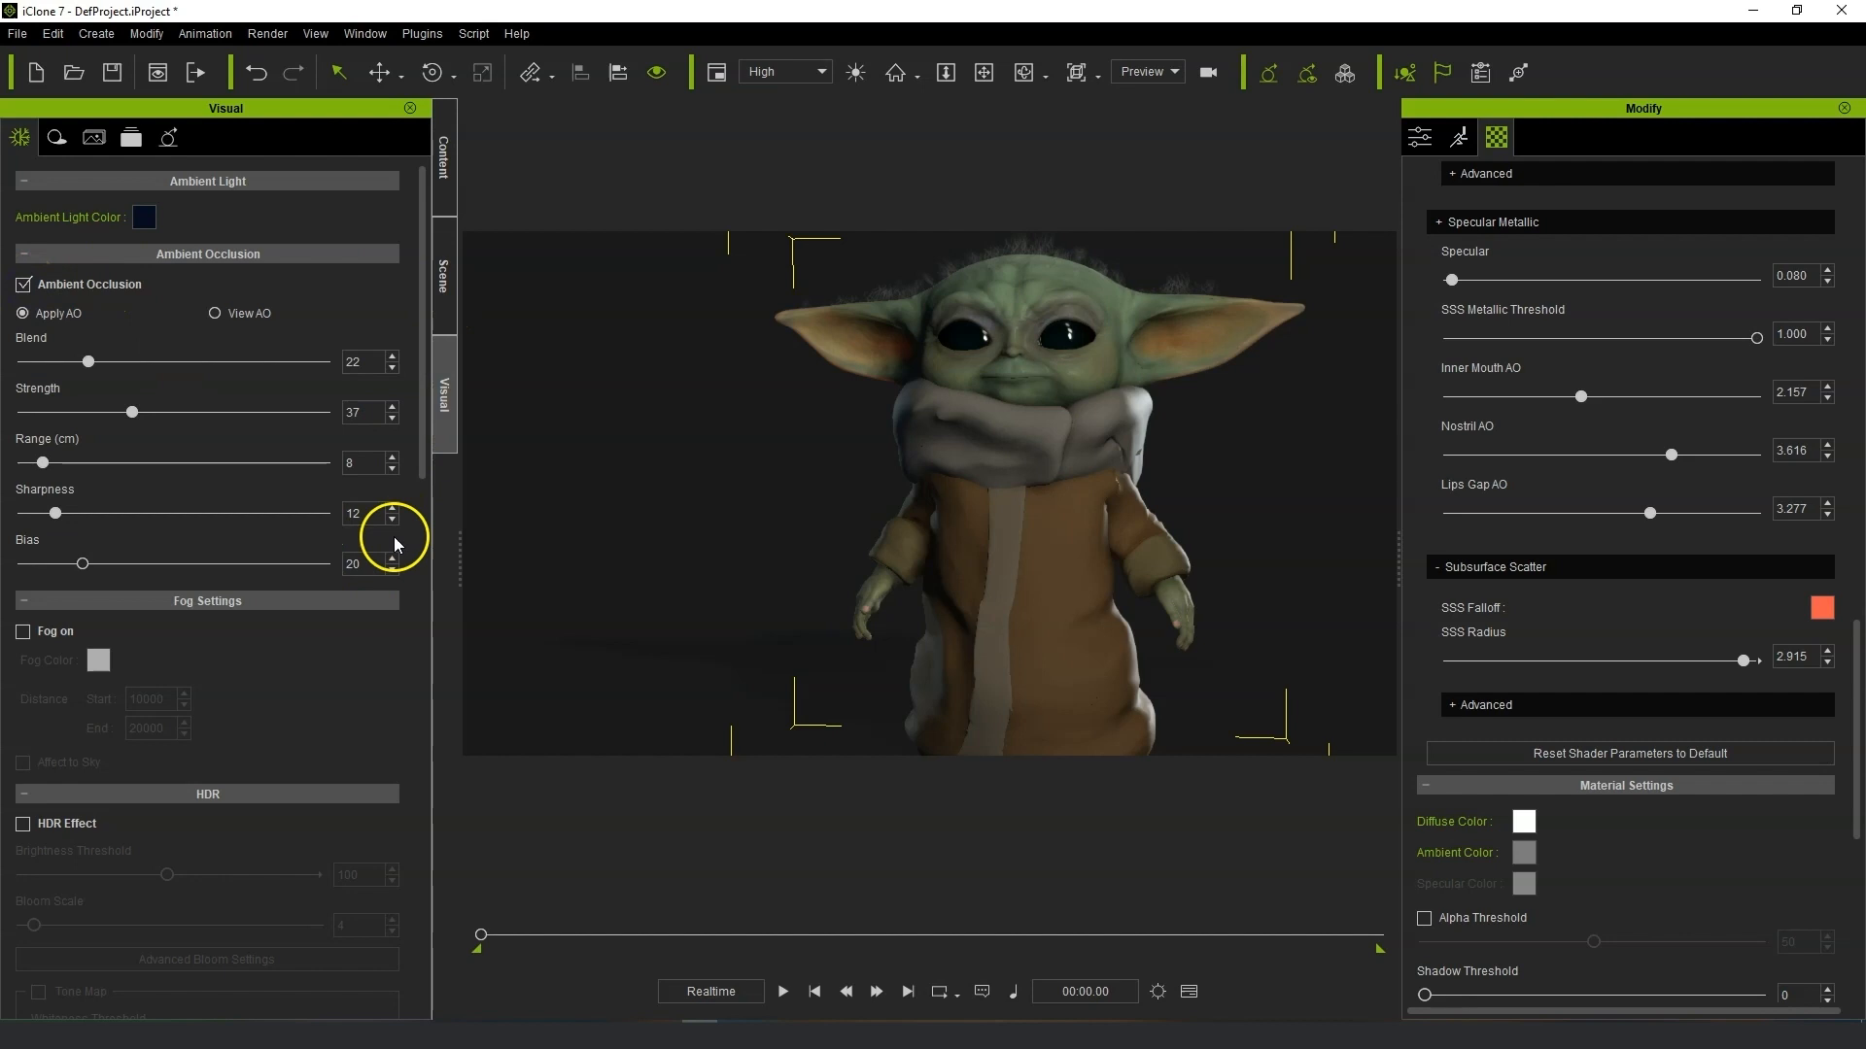
Enable the HDR effect with Brightness Threshold 34 and Bloom Scale 7.
scroll(313, 679, "down", 2)
left_click(28, 593)
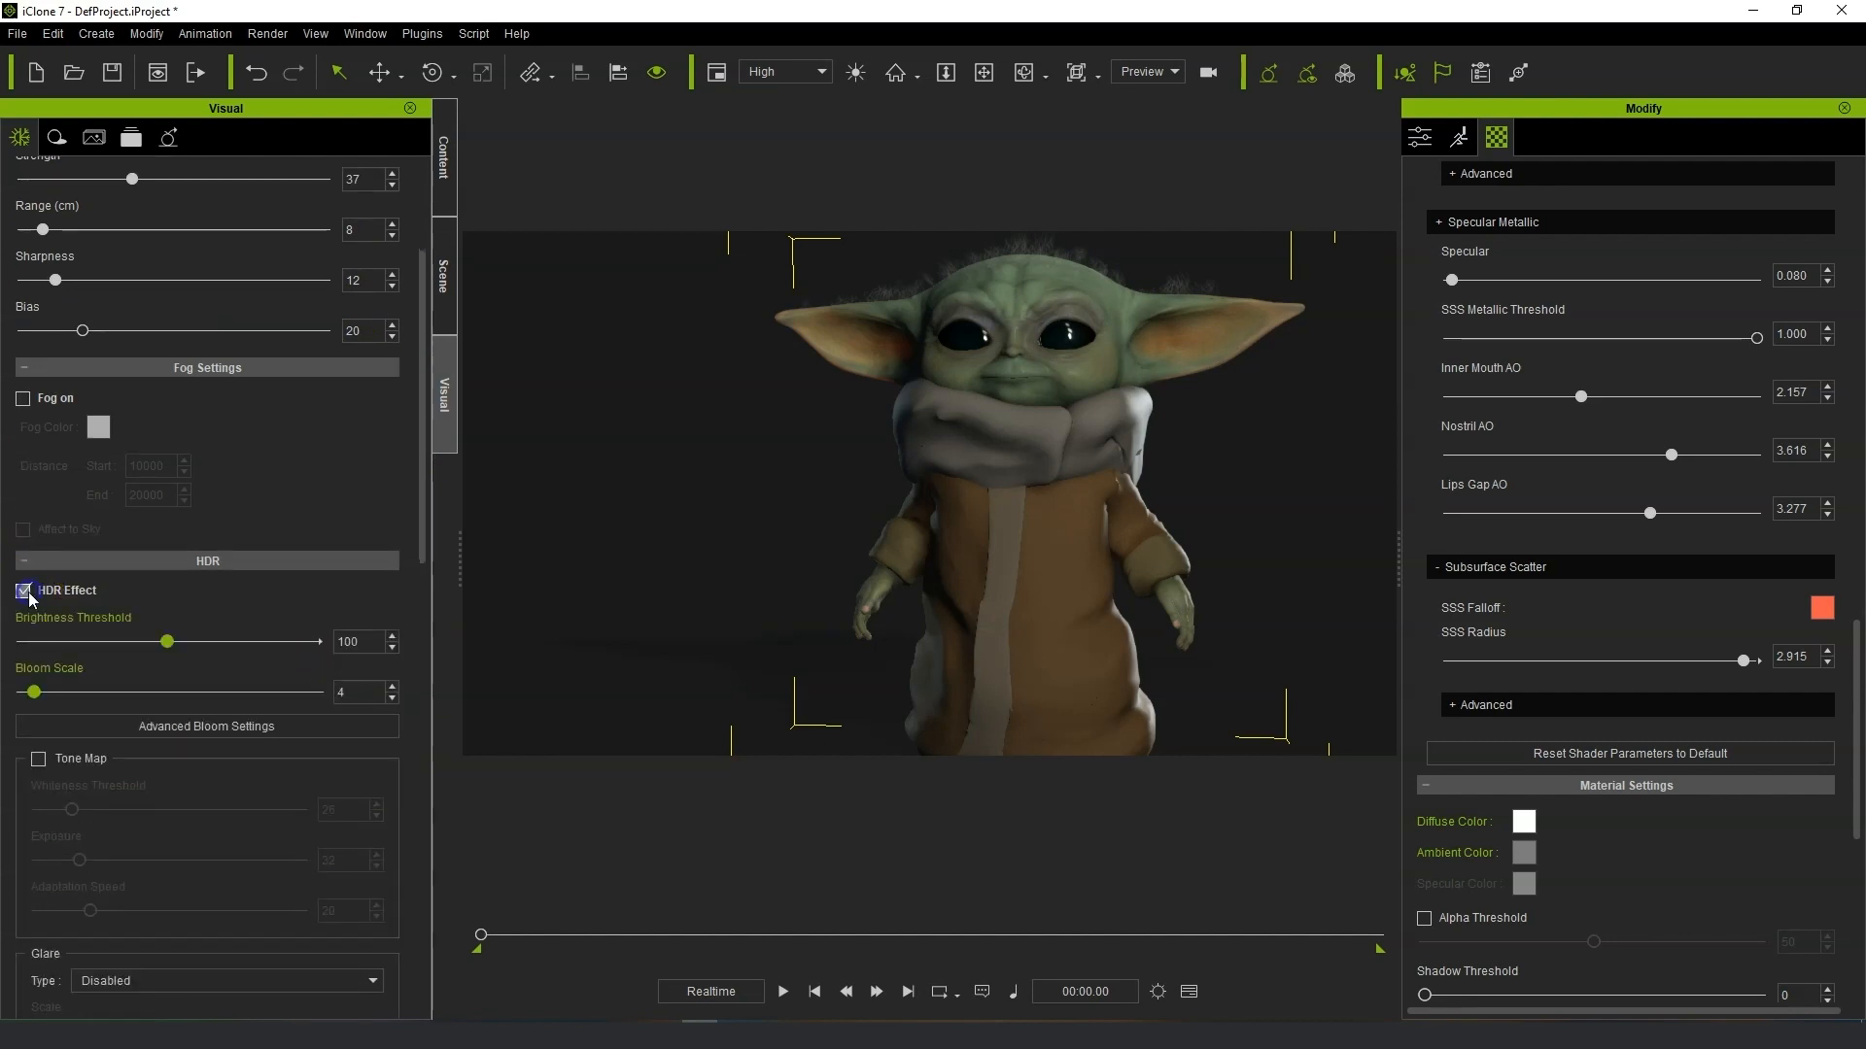
left_click_drag(37, 695, 92, 696)
left_click_drag(184, 649, 58, 688)
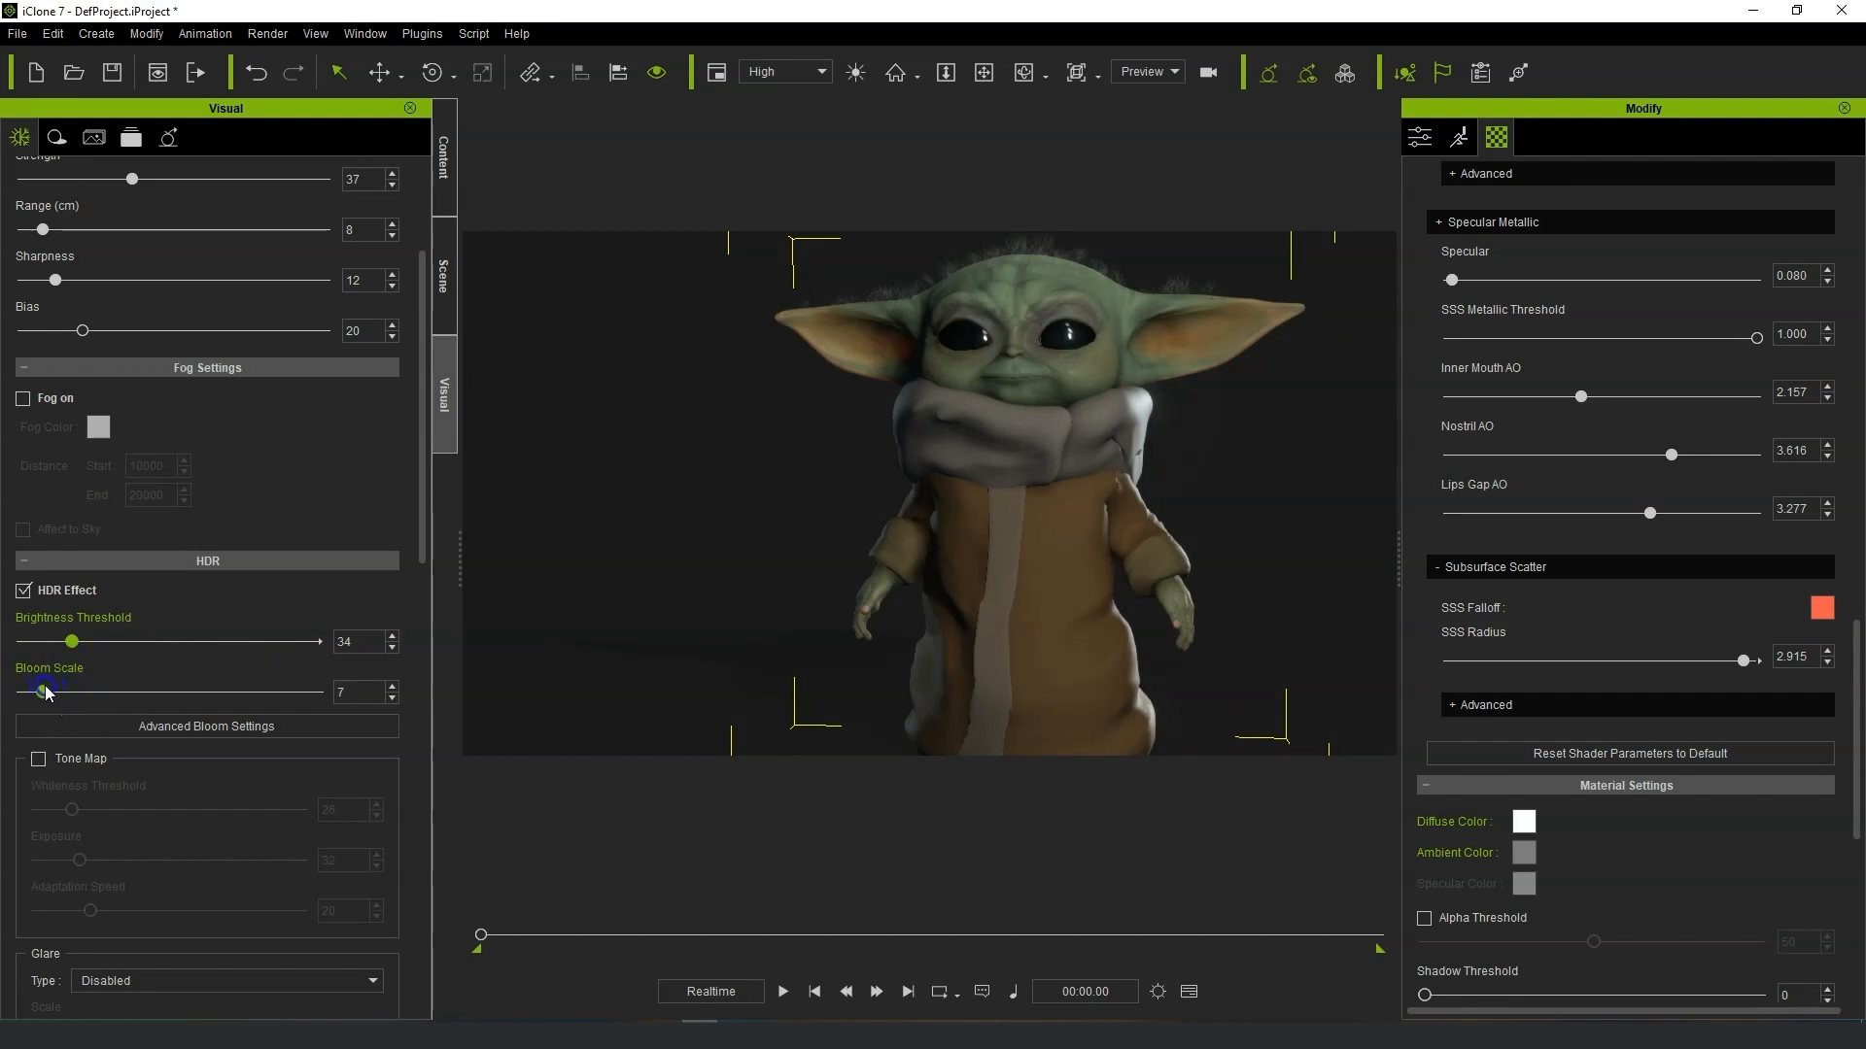
Enable Tone Map with Whiteness Threshold 110 and Exposure 86, toggling it off and on to compare.
scroll(38, 646, "down", 3)
left_click(39, 643)
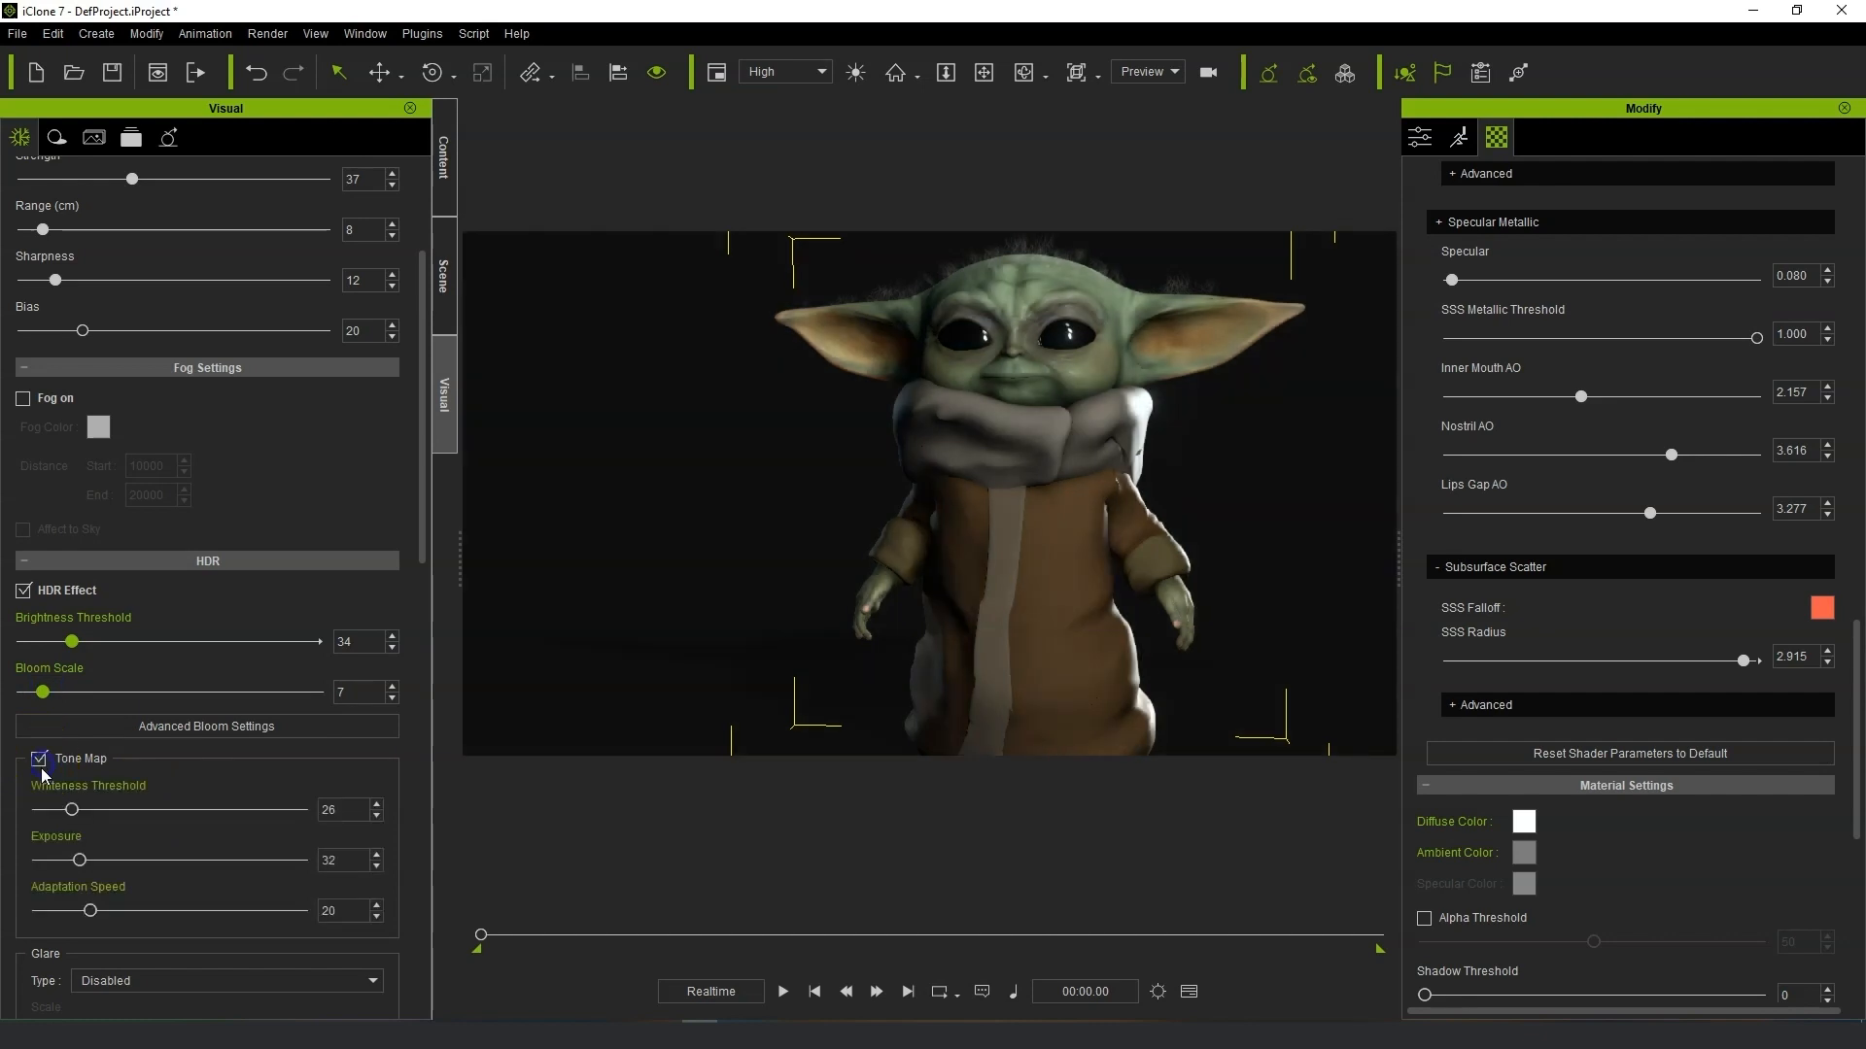
left_click_drag(79, 744, 180, 743)
left_click_drag(68, 696, 195, 706)
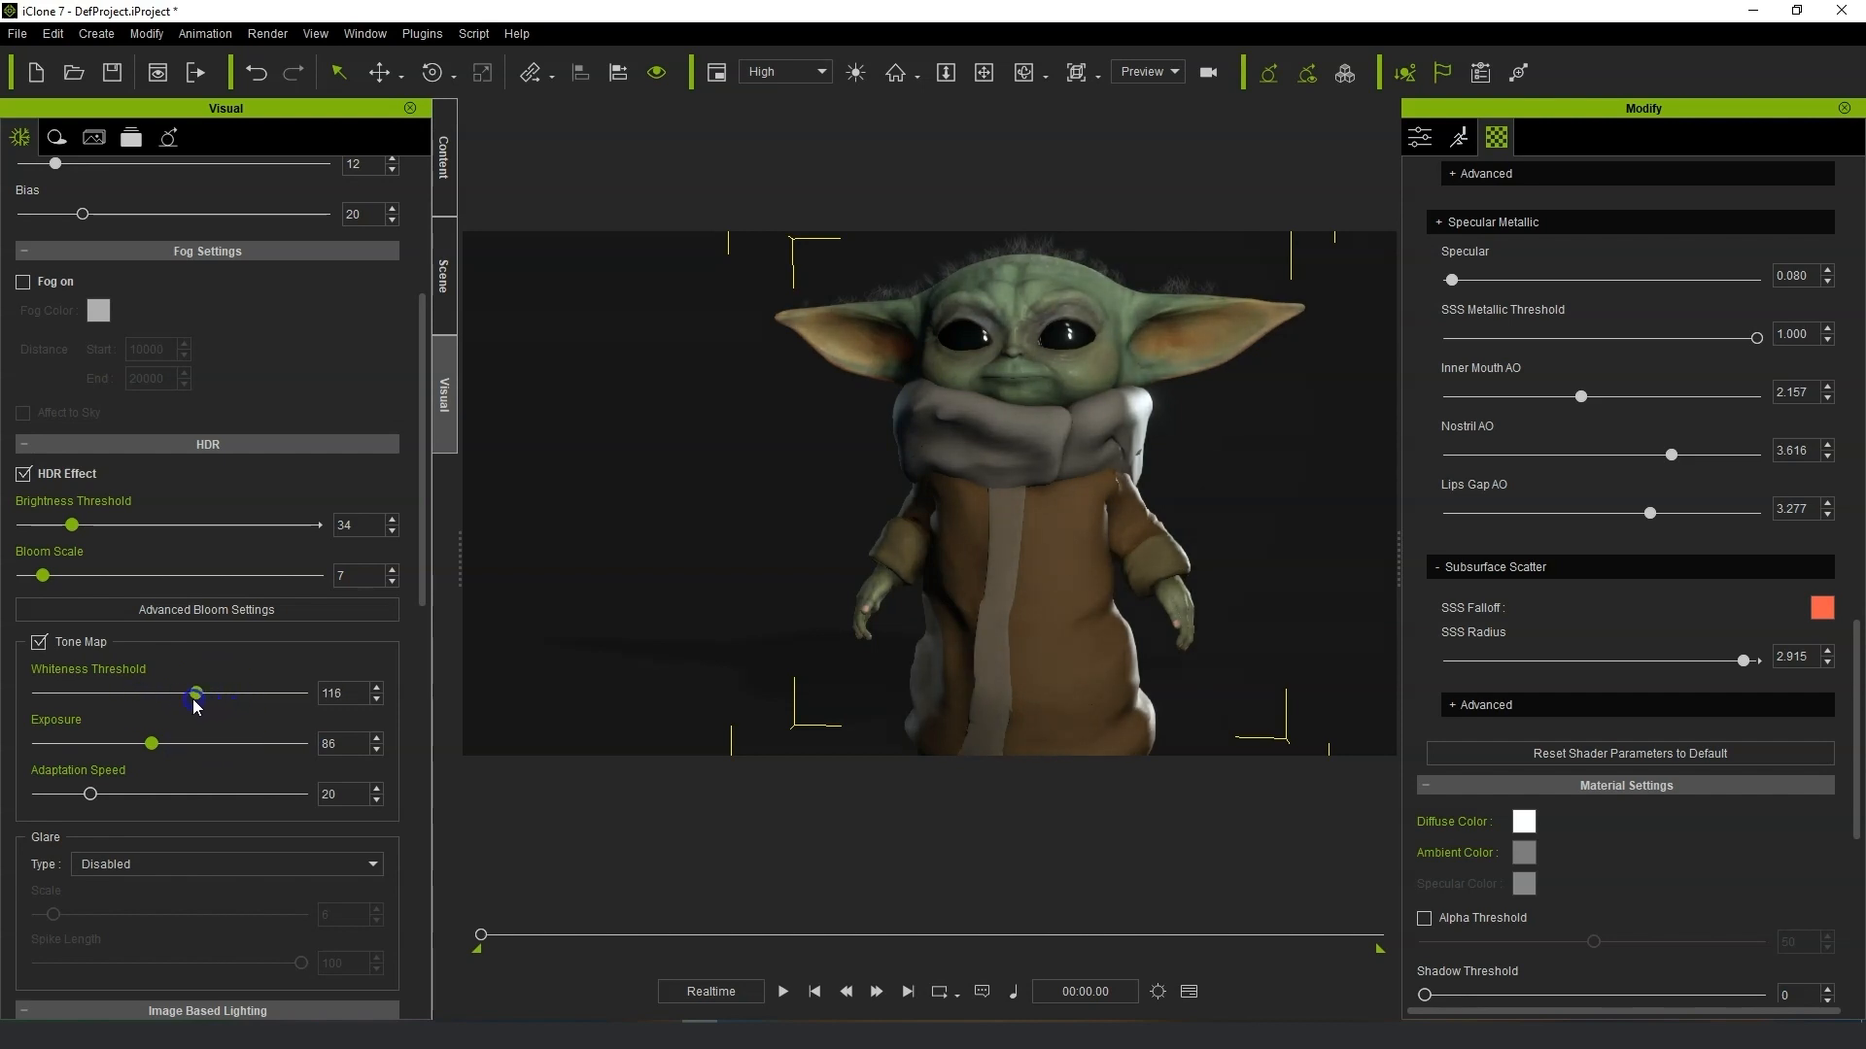
left_click(38, 643)
left_click(38, 644)
Activate image based lighting, load an HDRI image for it and adjust its strength.
scroll(245, 838, "down", 3)
scroll(195, 826, "down", 6)
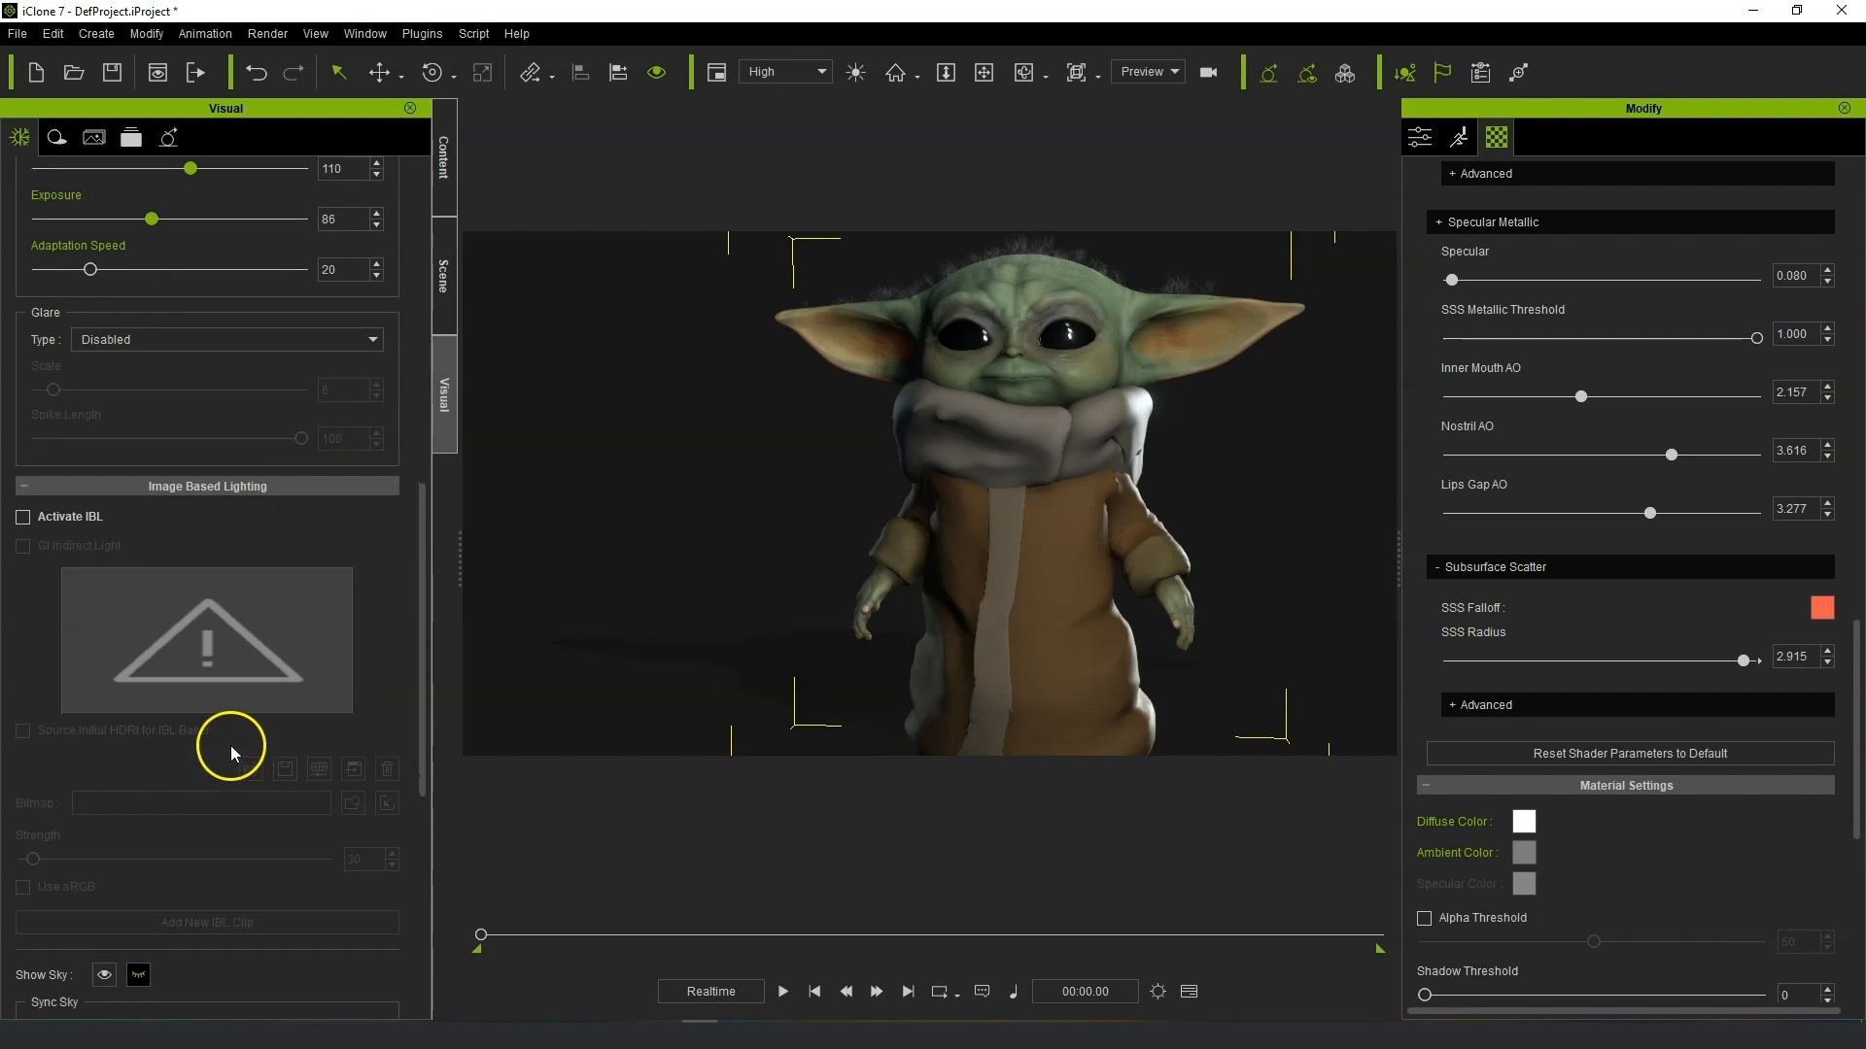
left_click(23, 517)
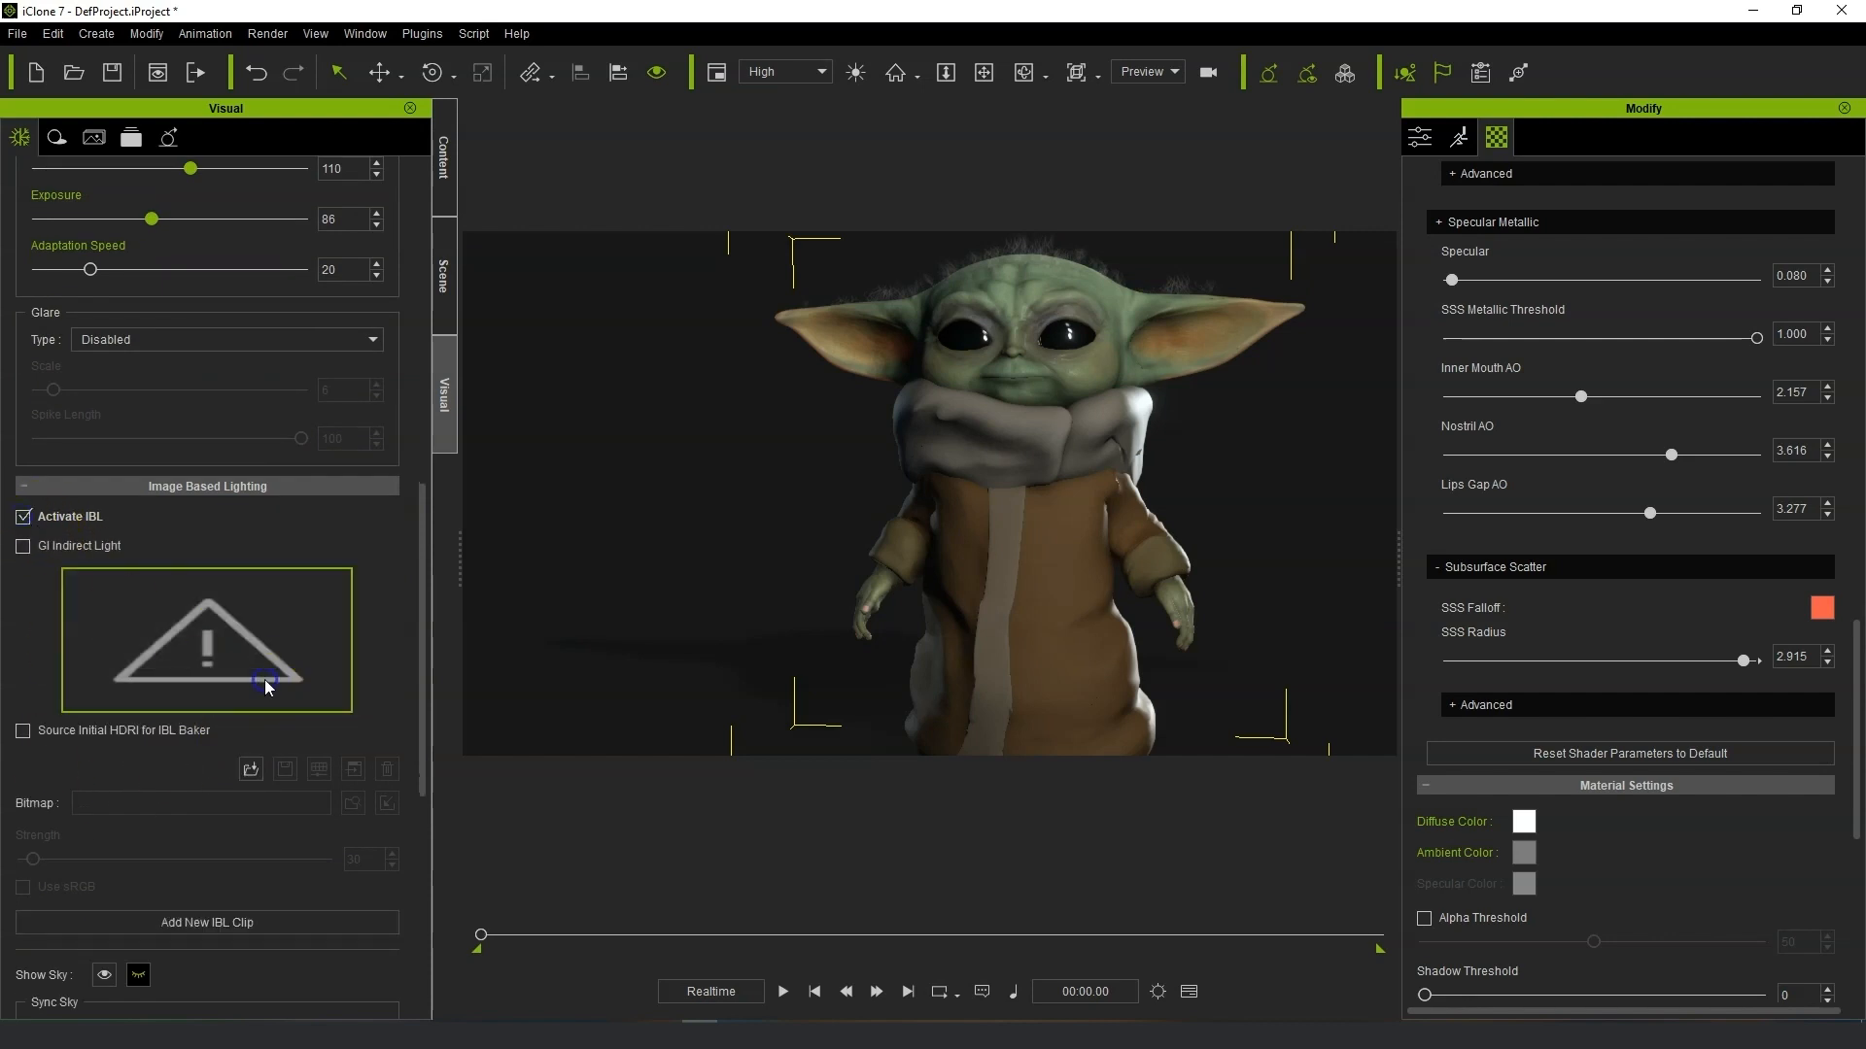
double_click(276, 597)
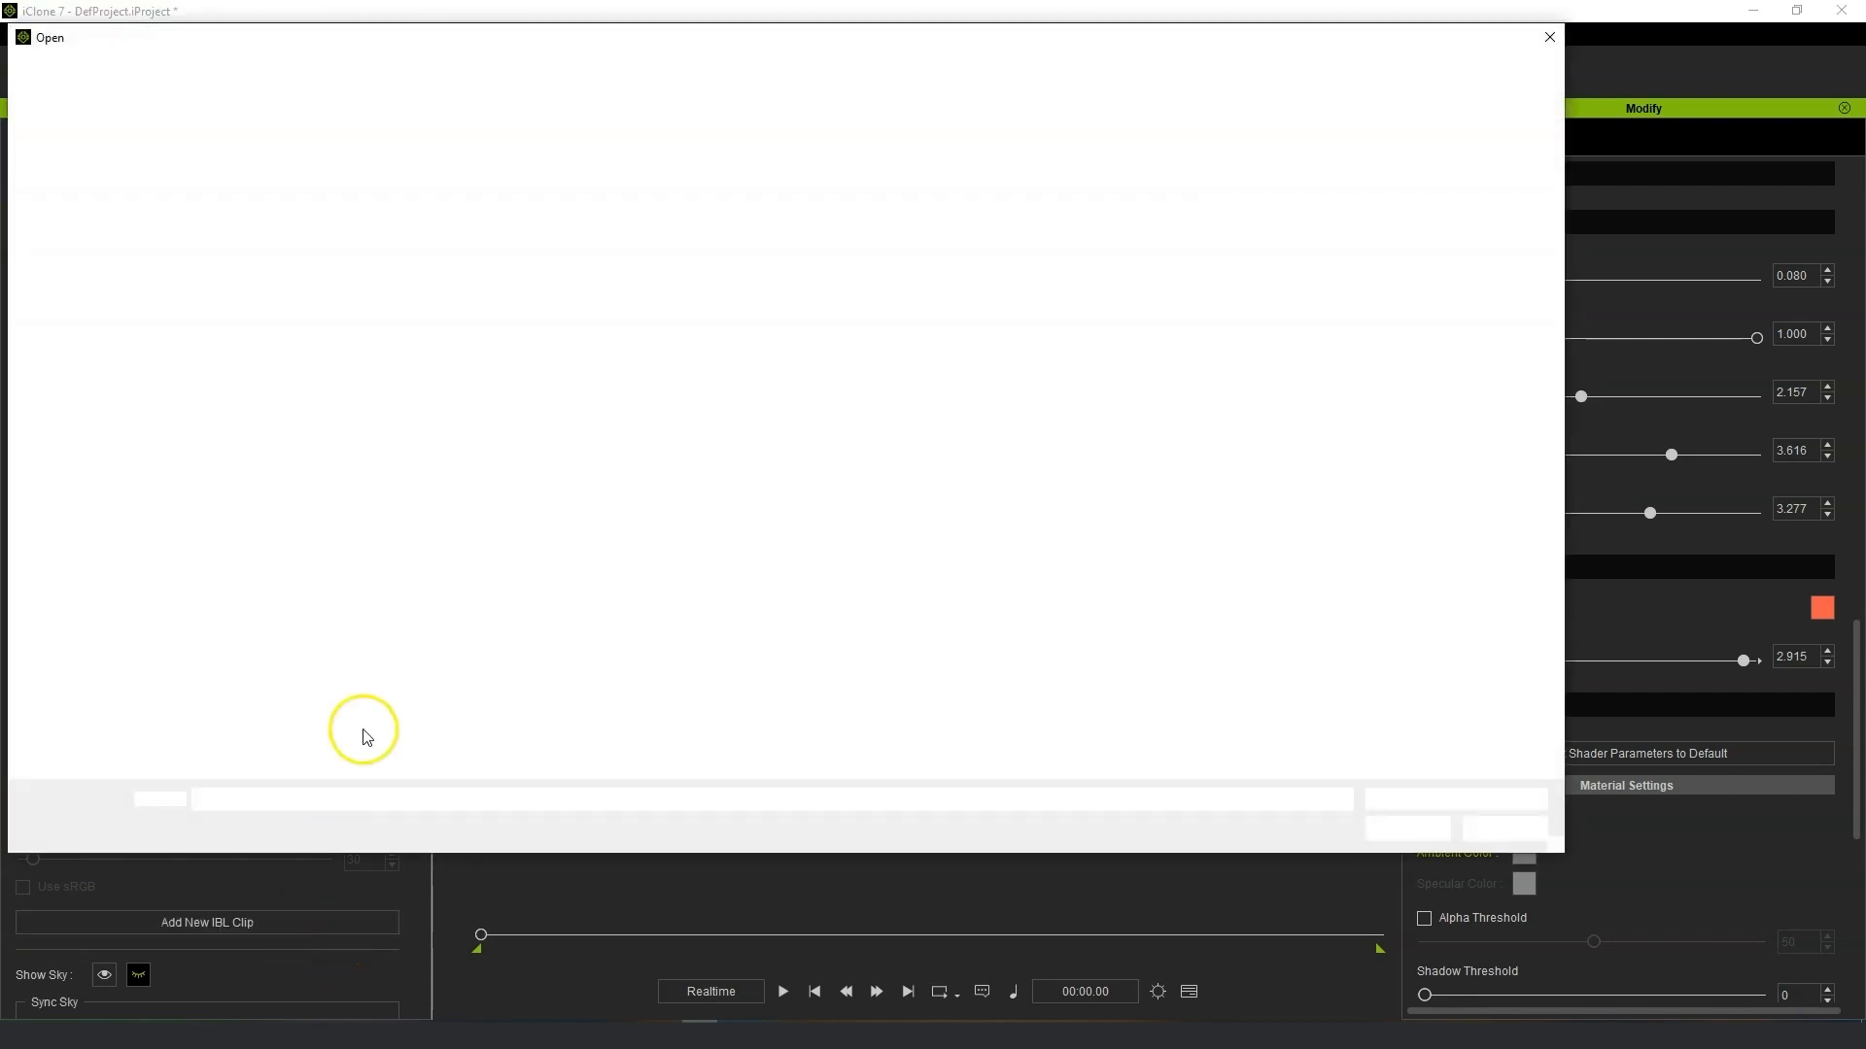
left_click(618, 183)
left_click(1405, 829)
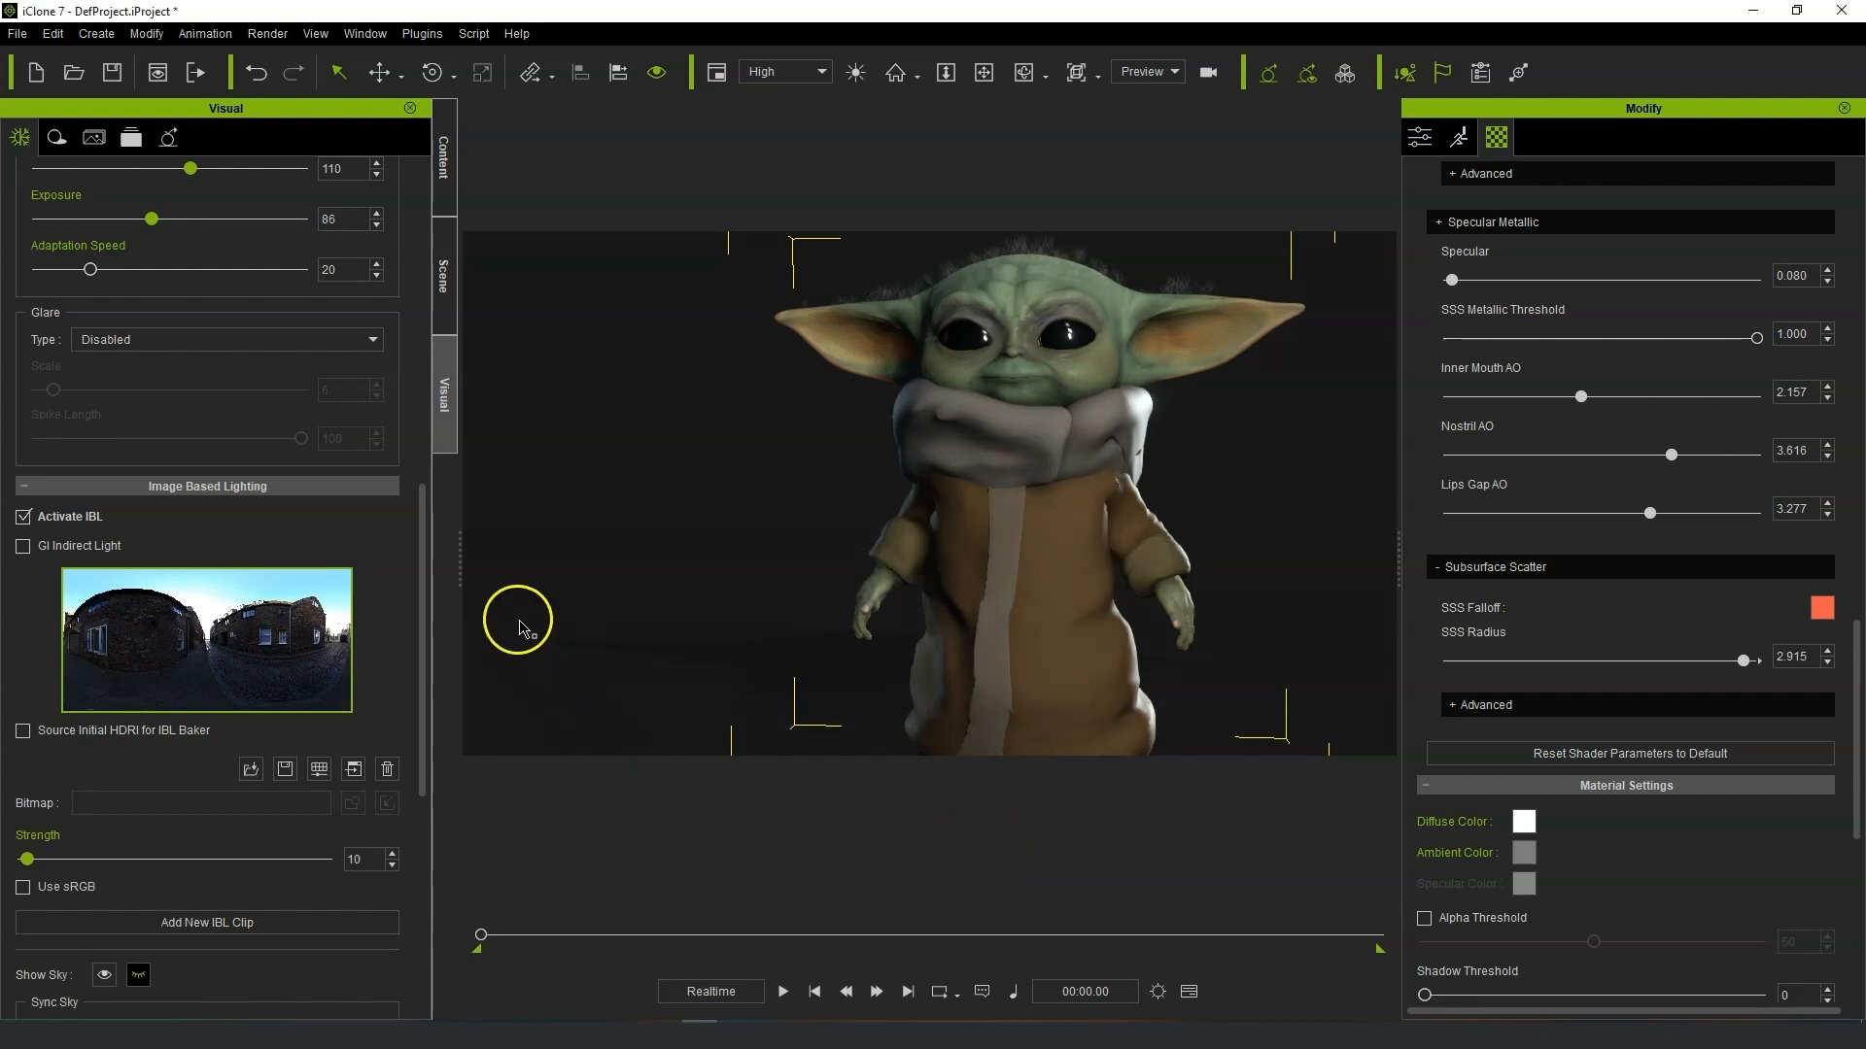
left_click_drag(27, 859, 39, 885)
Lower the ambient occlusion Blend slightly and toggle ambient occlusion off and back on.
scroll(426, 729, "up", 10)
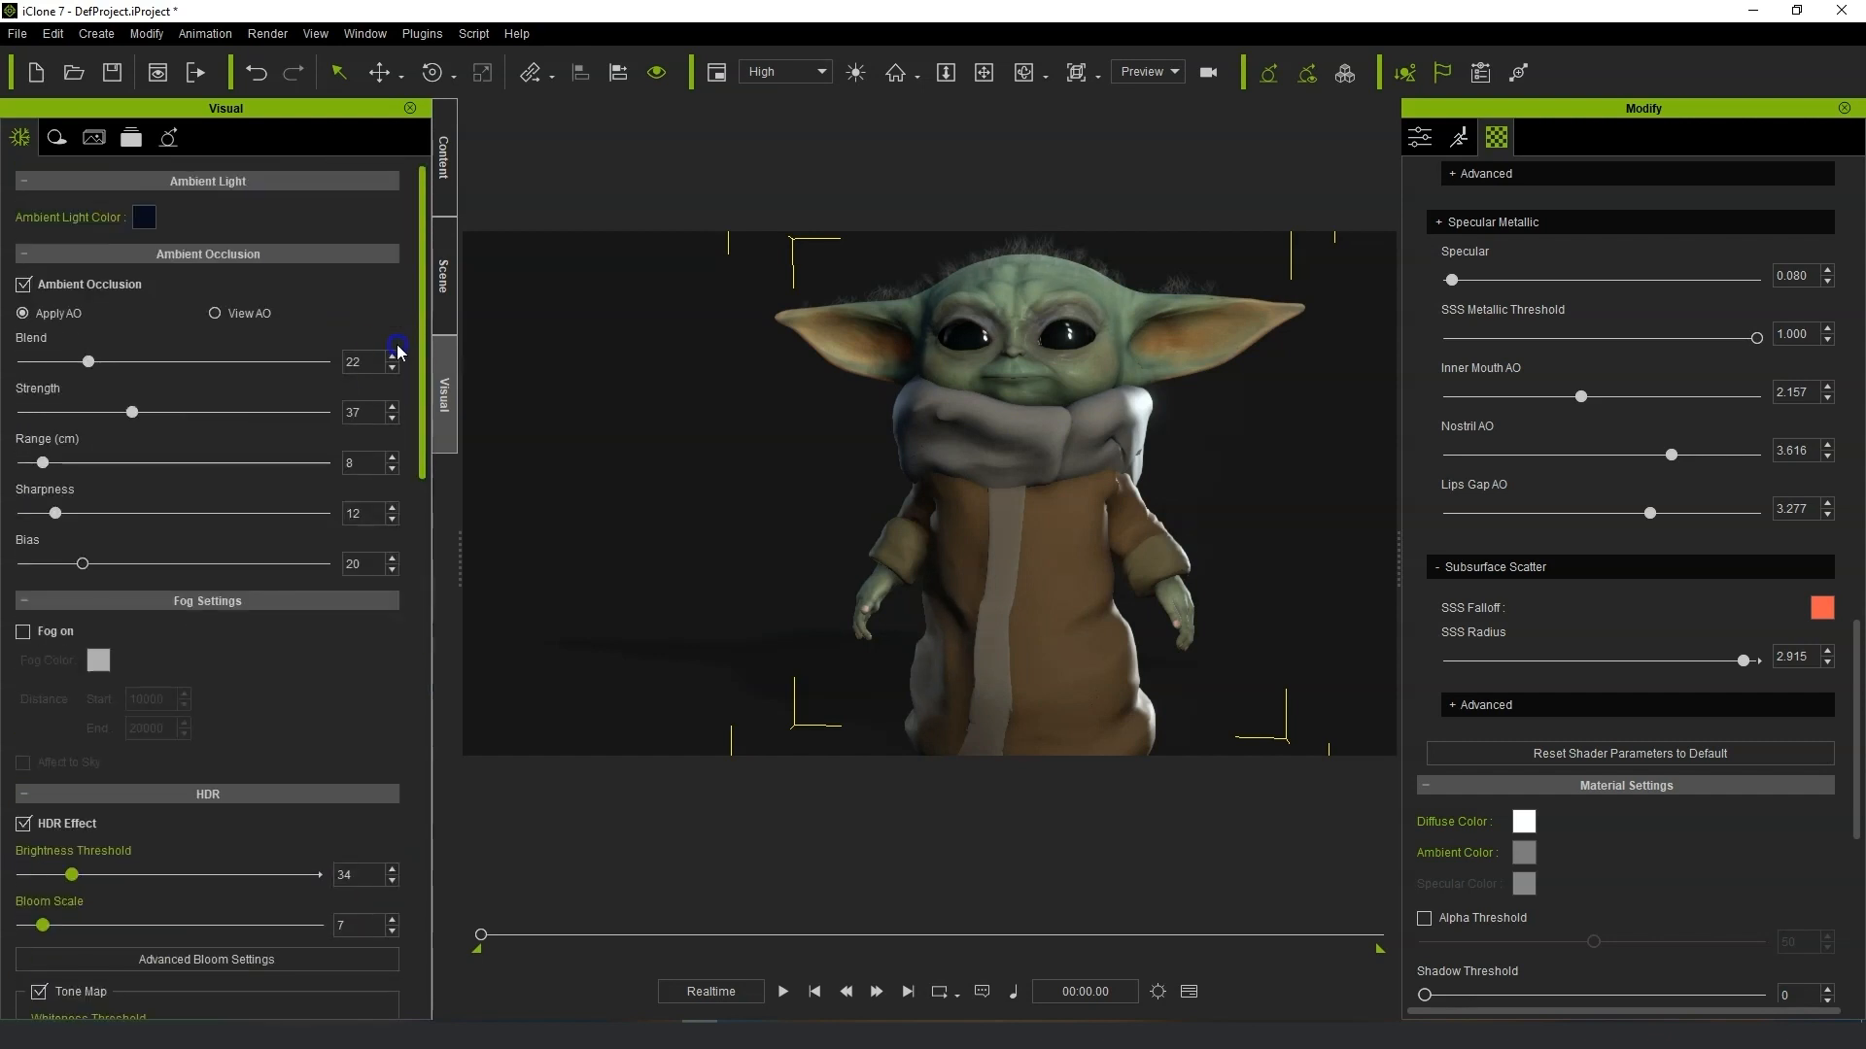
mouse_move(80, 367)
left_mouse_down()
mouse_move(29, 368)
mouse_move(59, 367)
left_mouse_up()
left_click(24, 286)
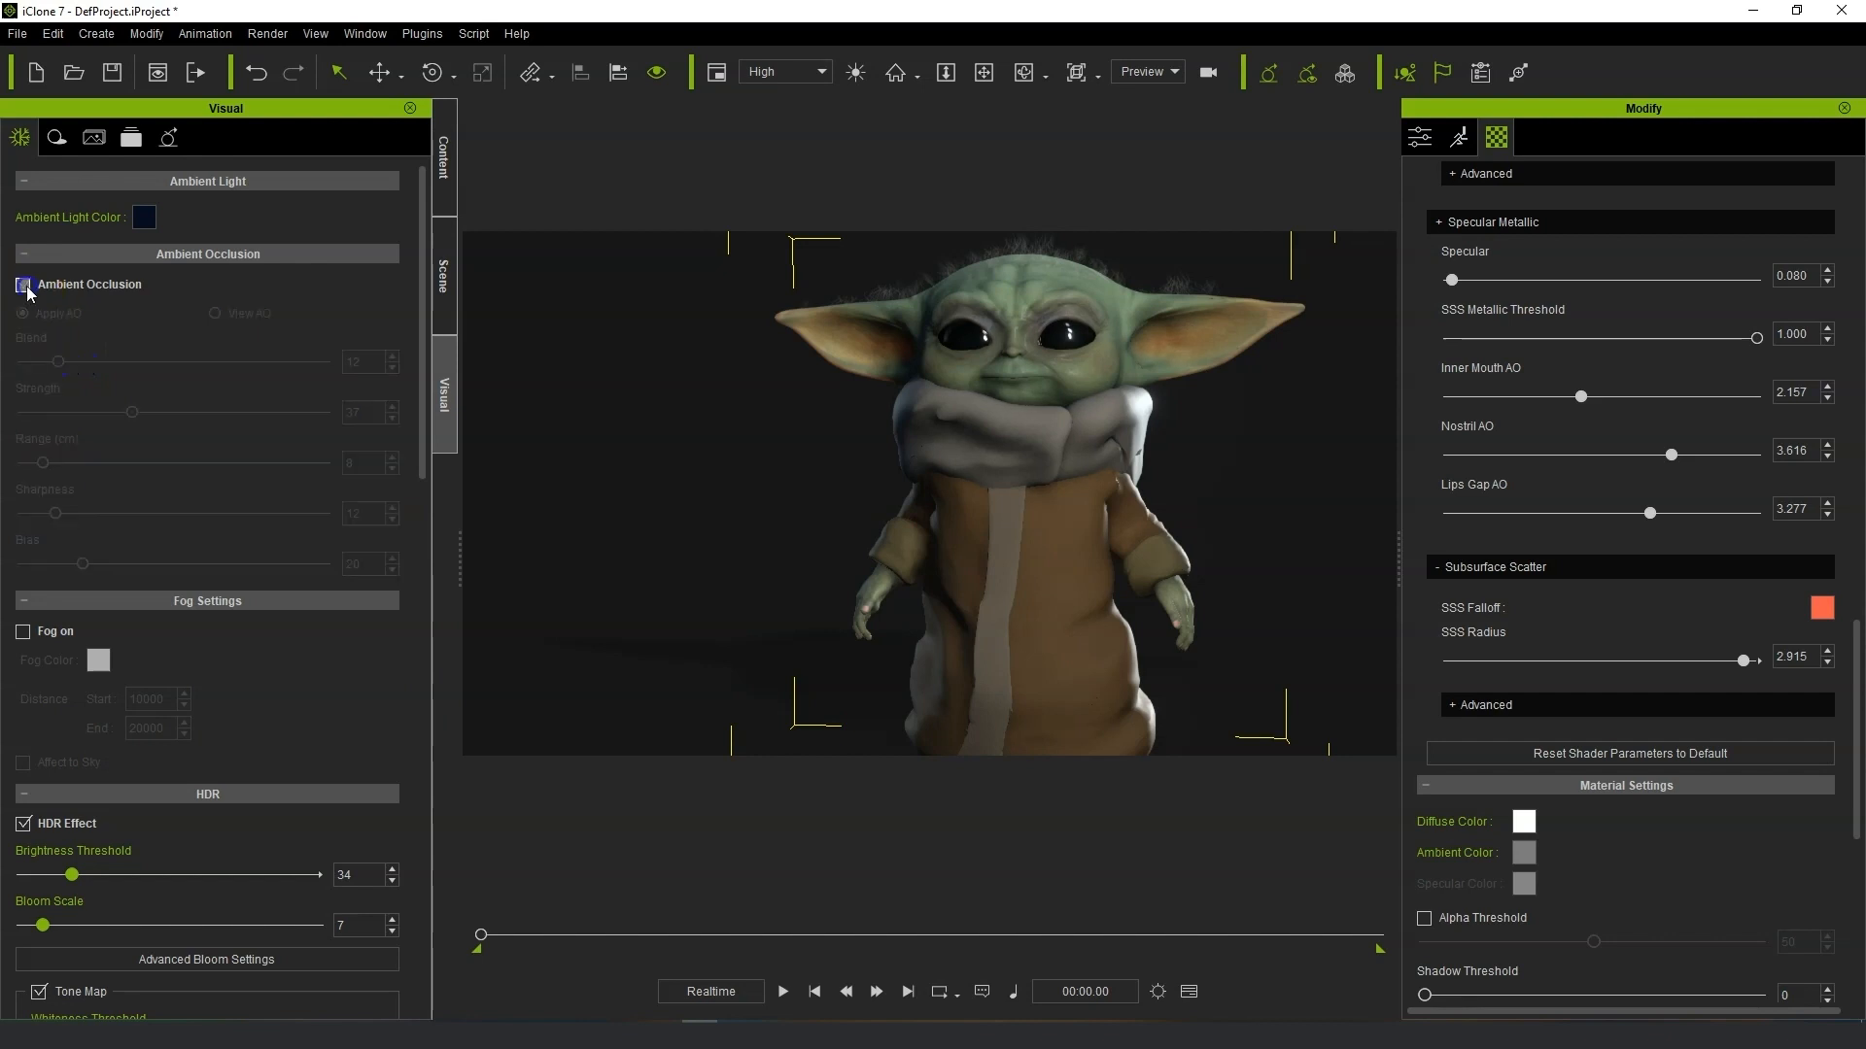
left_click(27, 287)
Inspect the shadow settings and toggle the Toon Shader on and off.
left_click_drag(425, 394, 406, 1020)
left_click_drag(407, 940, 456, 546)
left_click(64, 140)
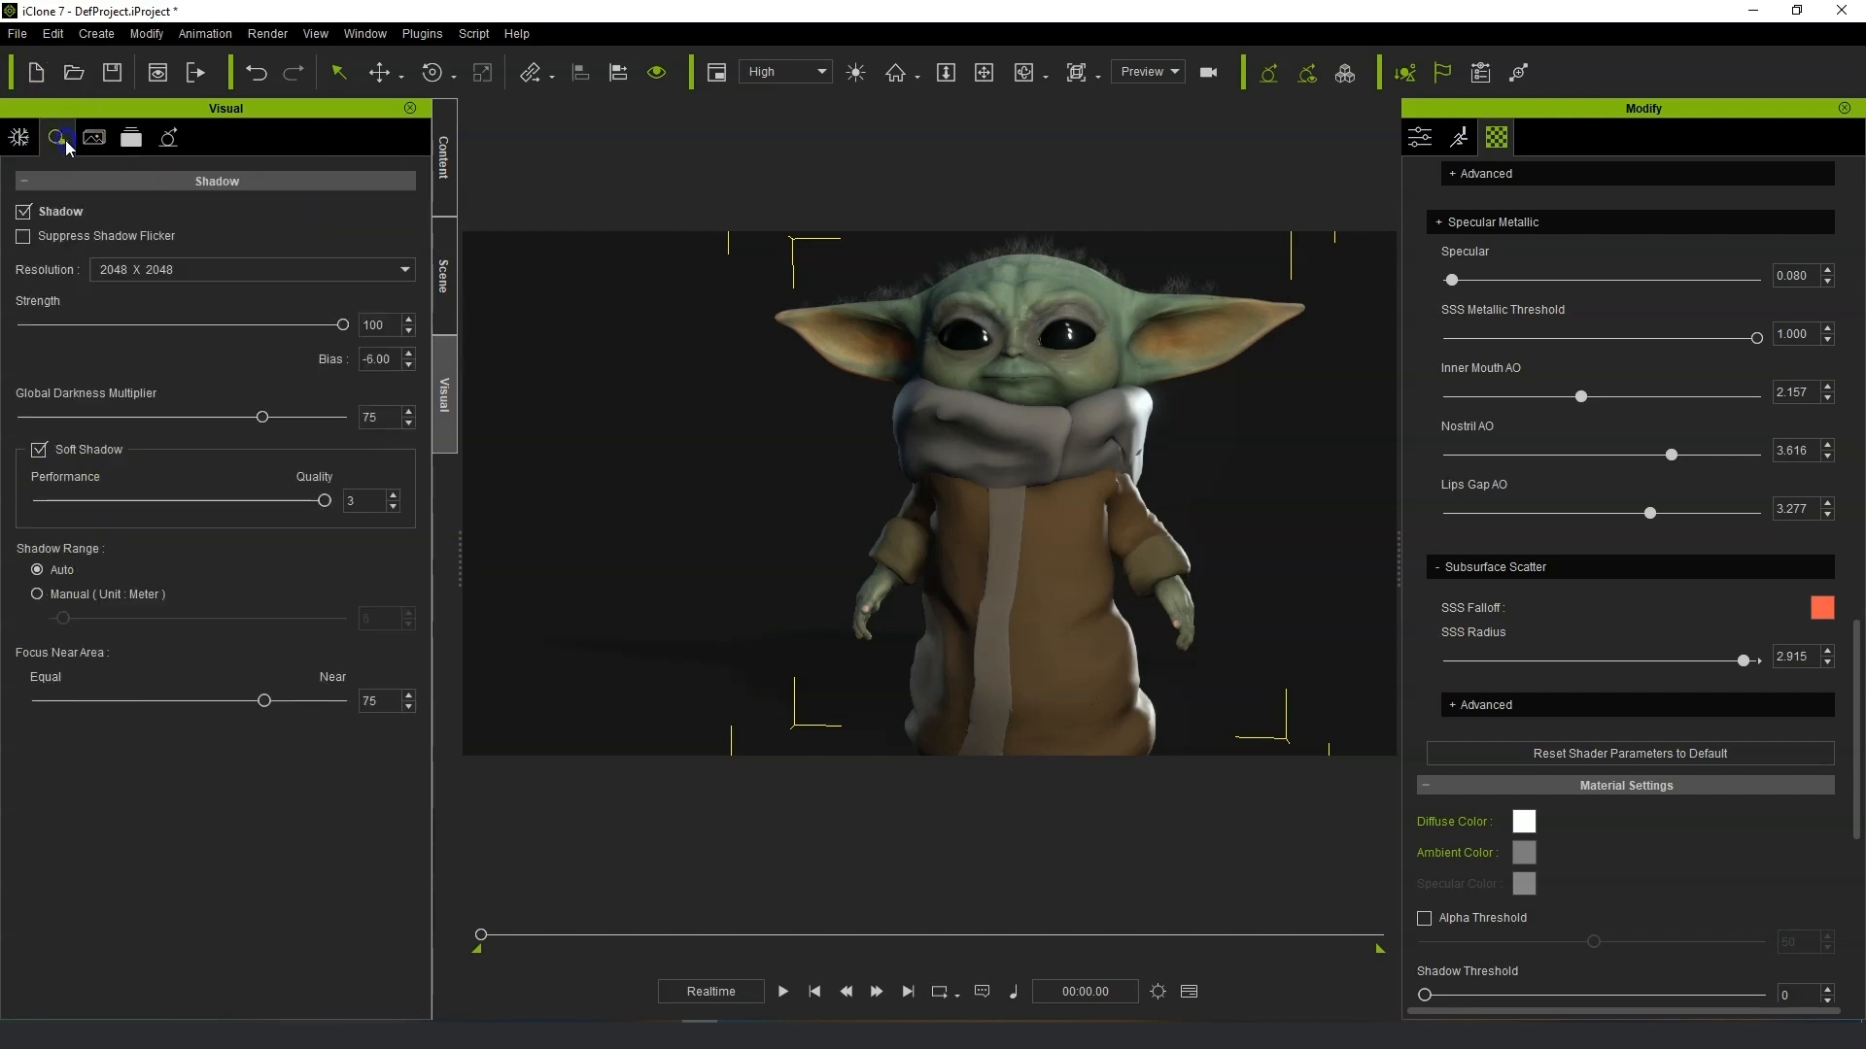
left_click(94, 137)
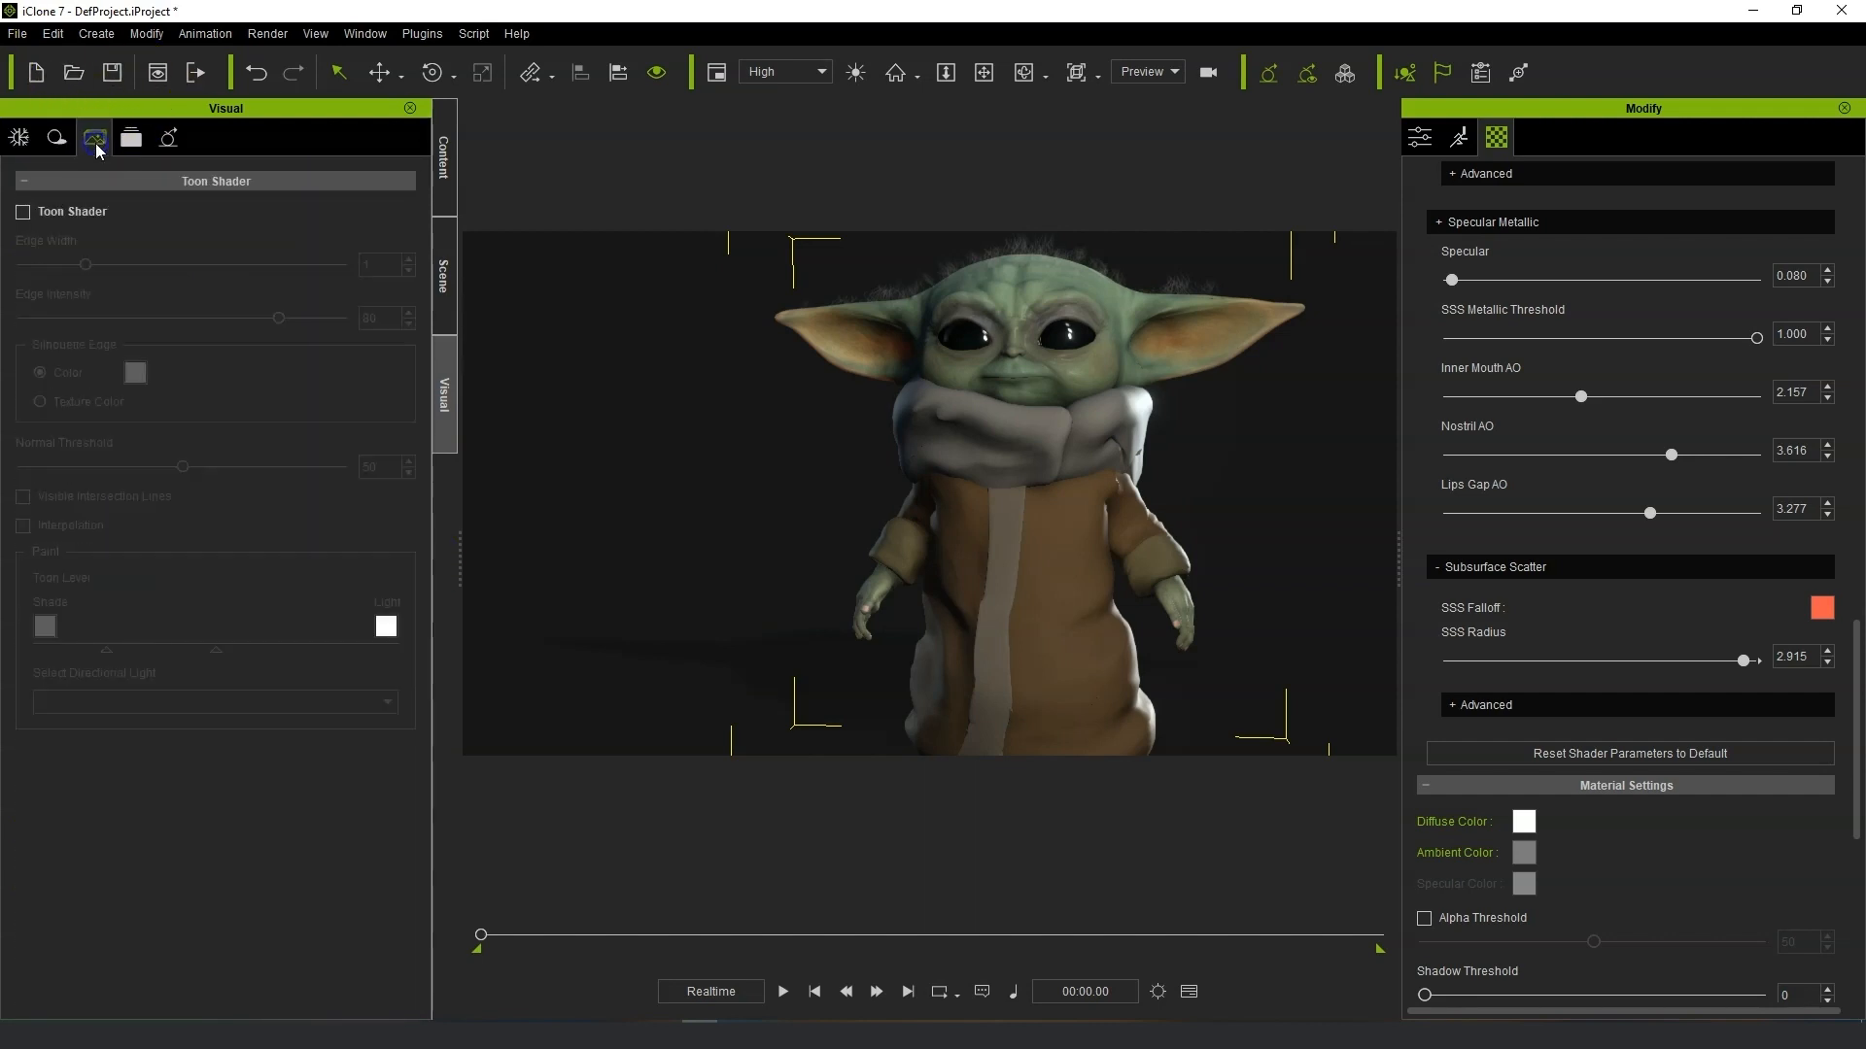
left_click(23, 211)
left_click(56, 214)
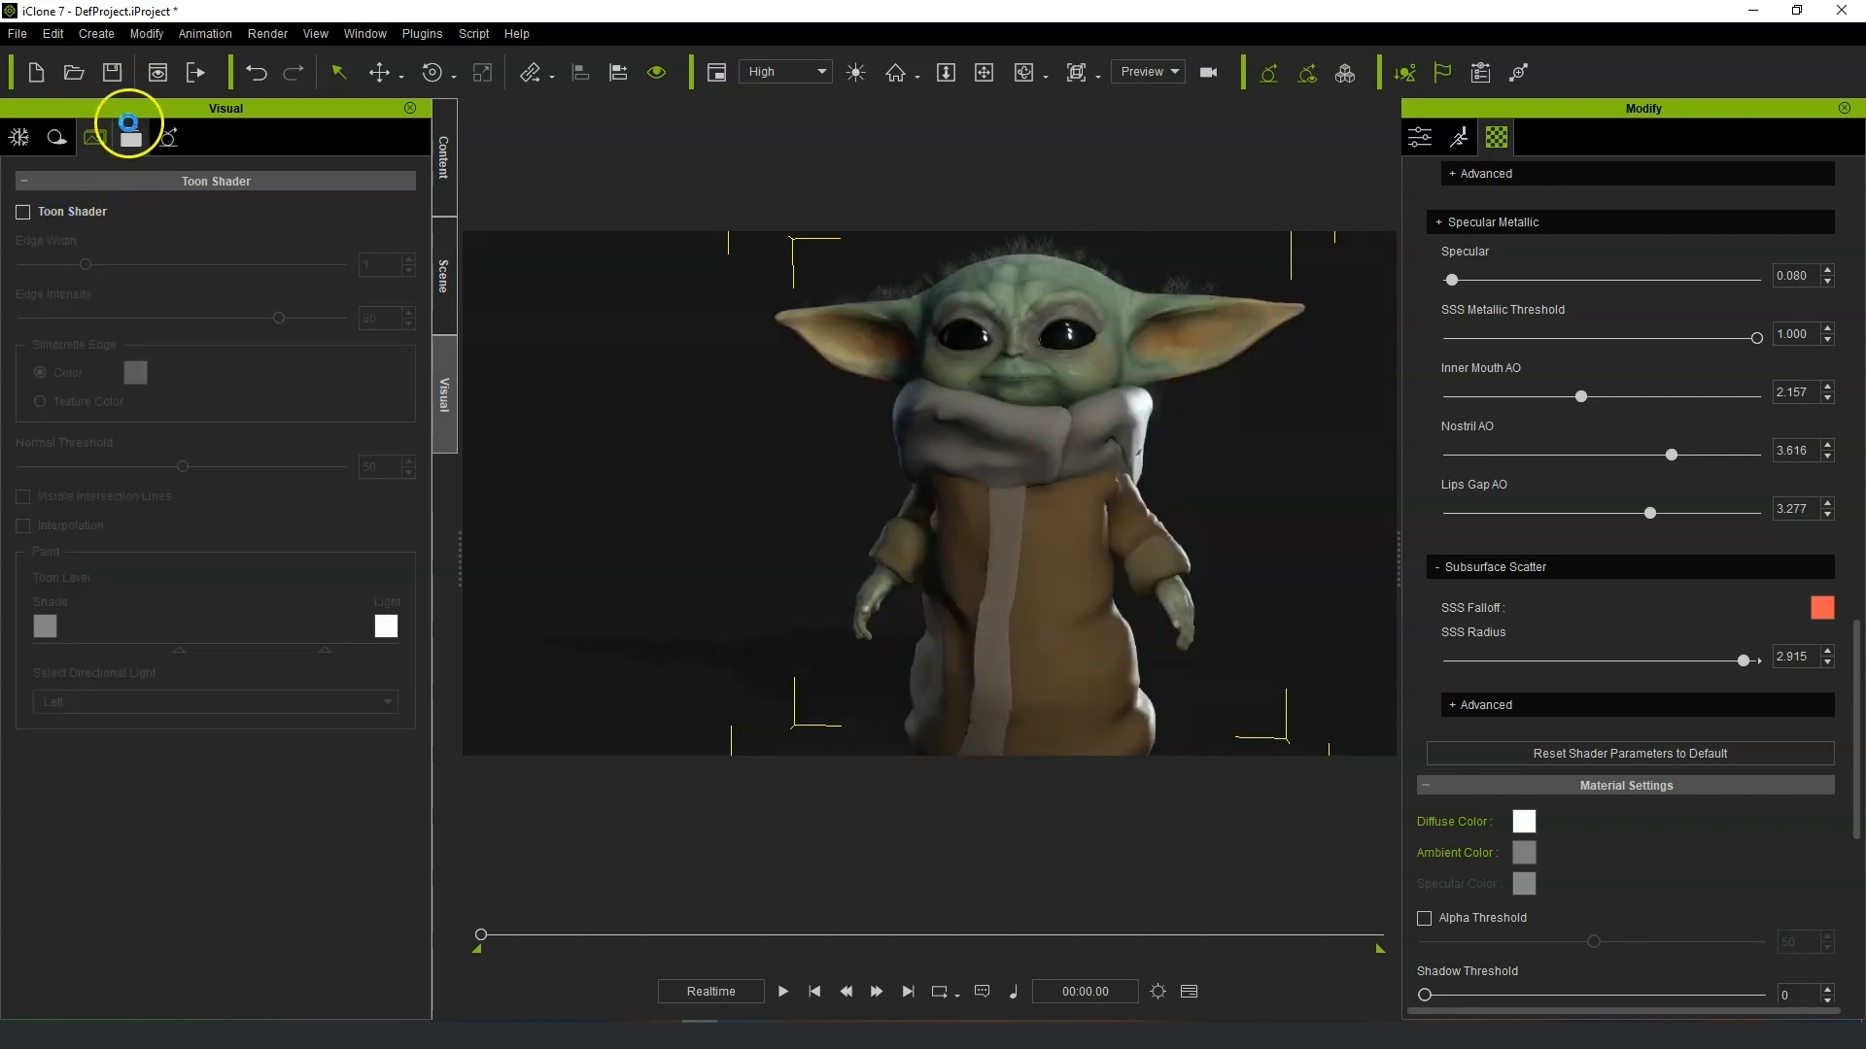
Turn off the Color_Filter post effect, toggling Contrast_D off and back on to compare.
left_click(131, 137)
left_click(28, 318)
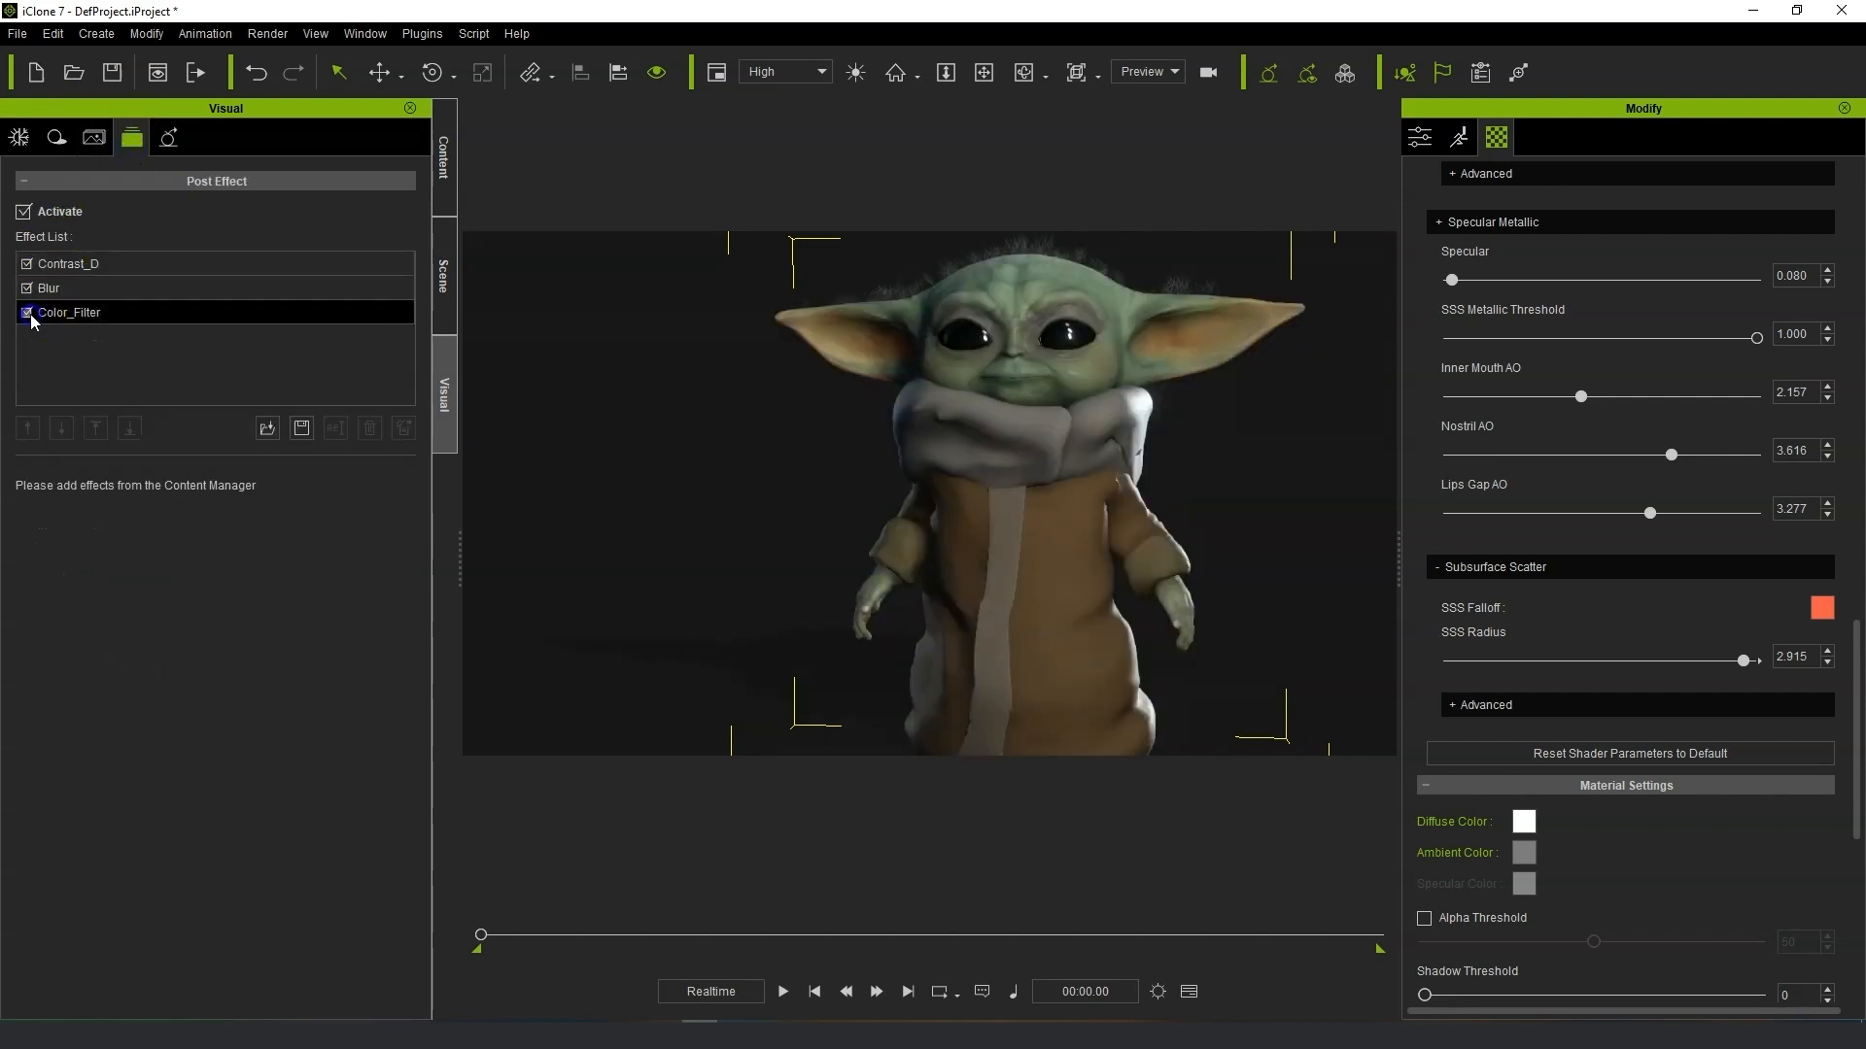
left_click(28, 313)
left_click(32, 288)
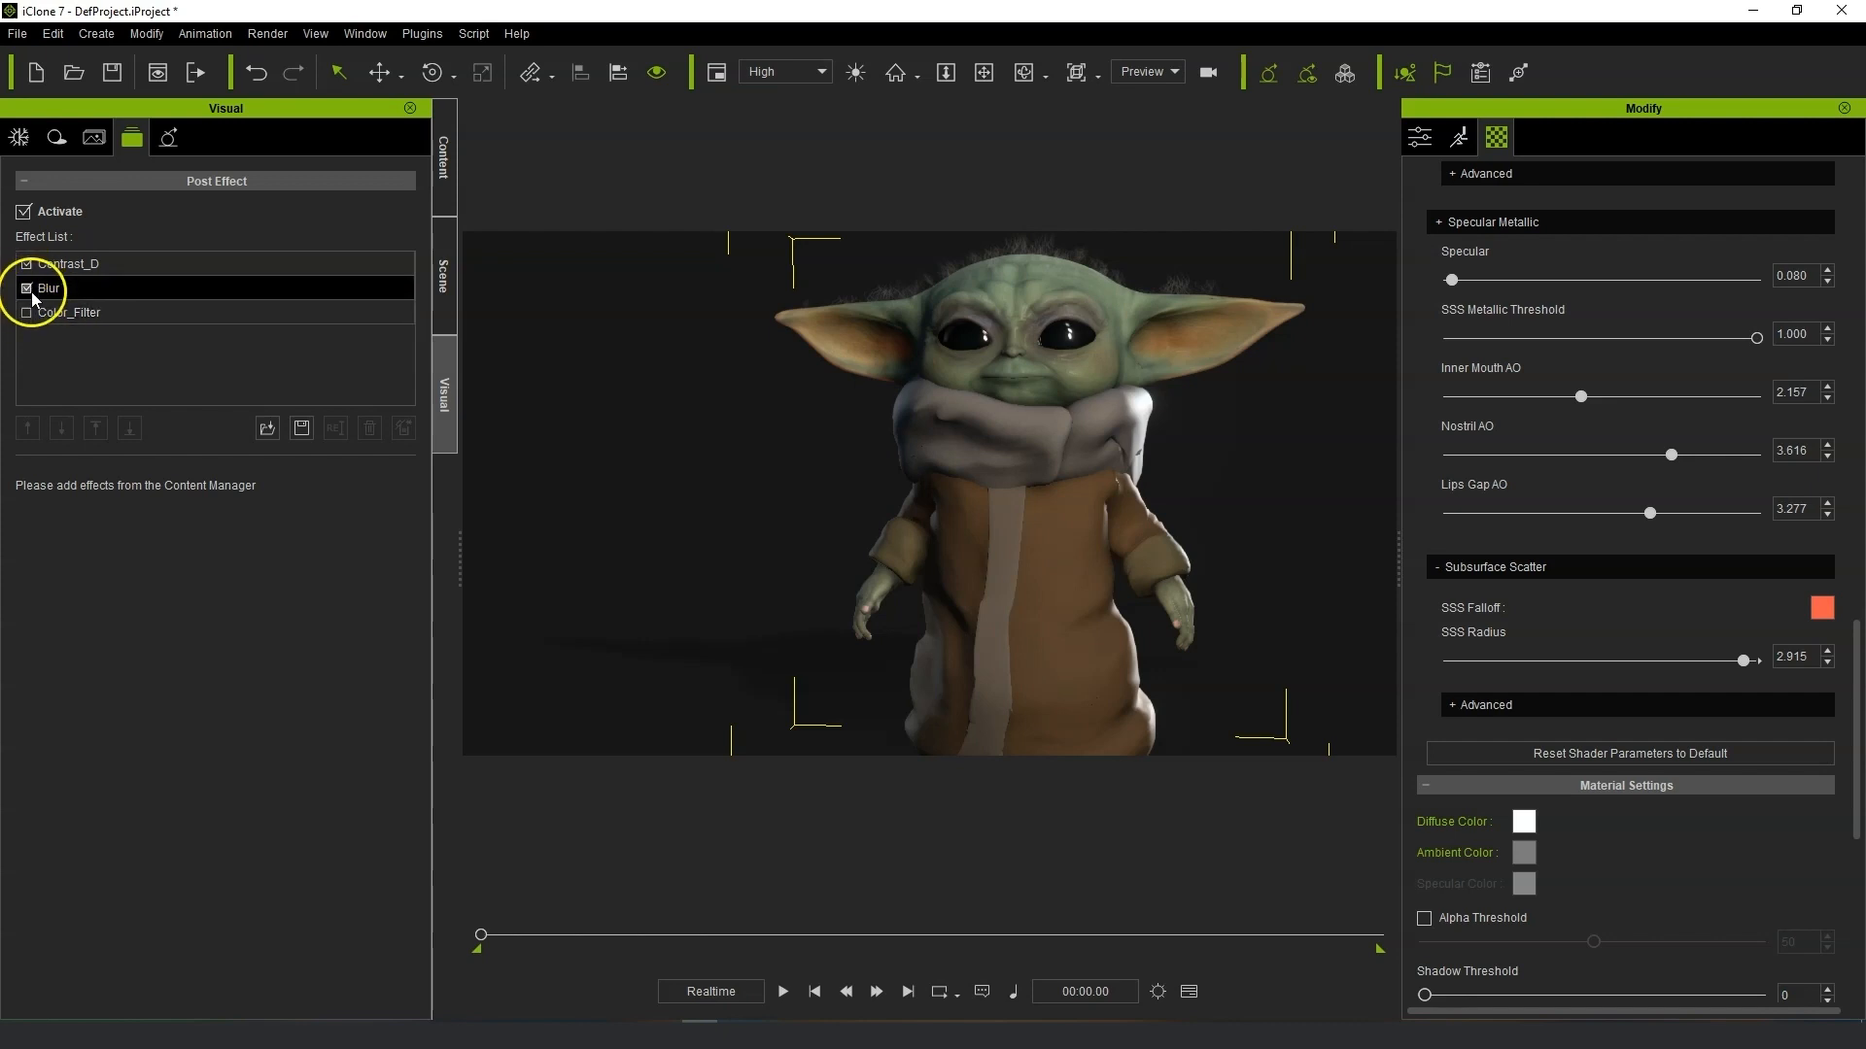
left_click(29, 264)
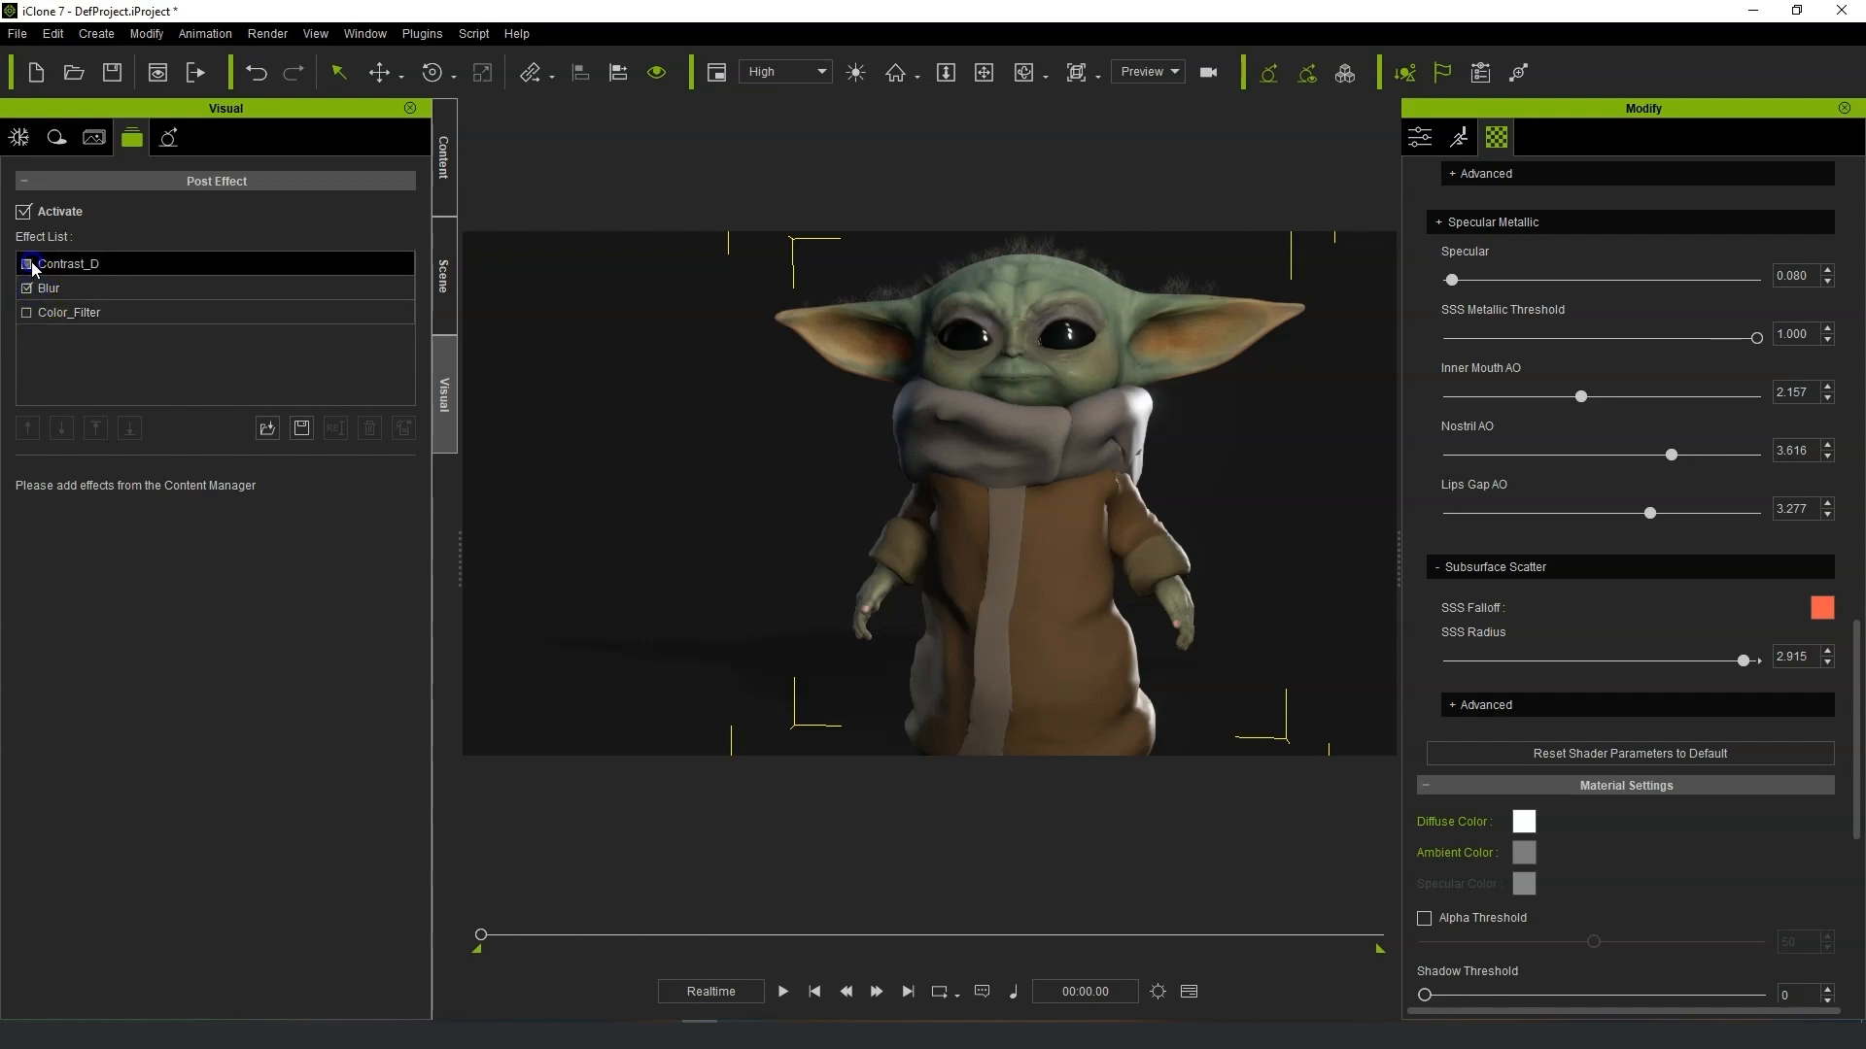
left_click(31, 264)
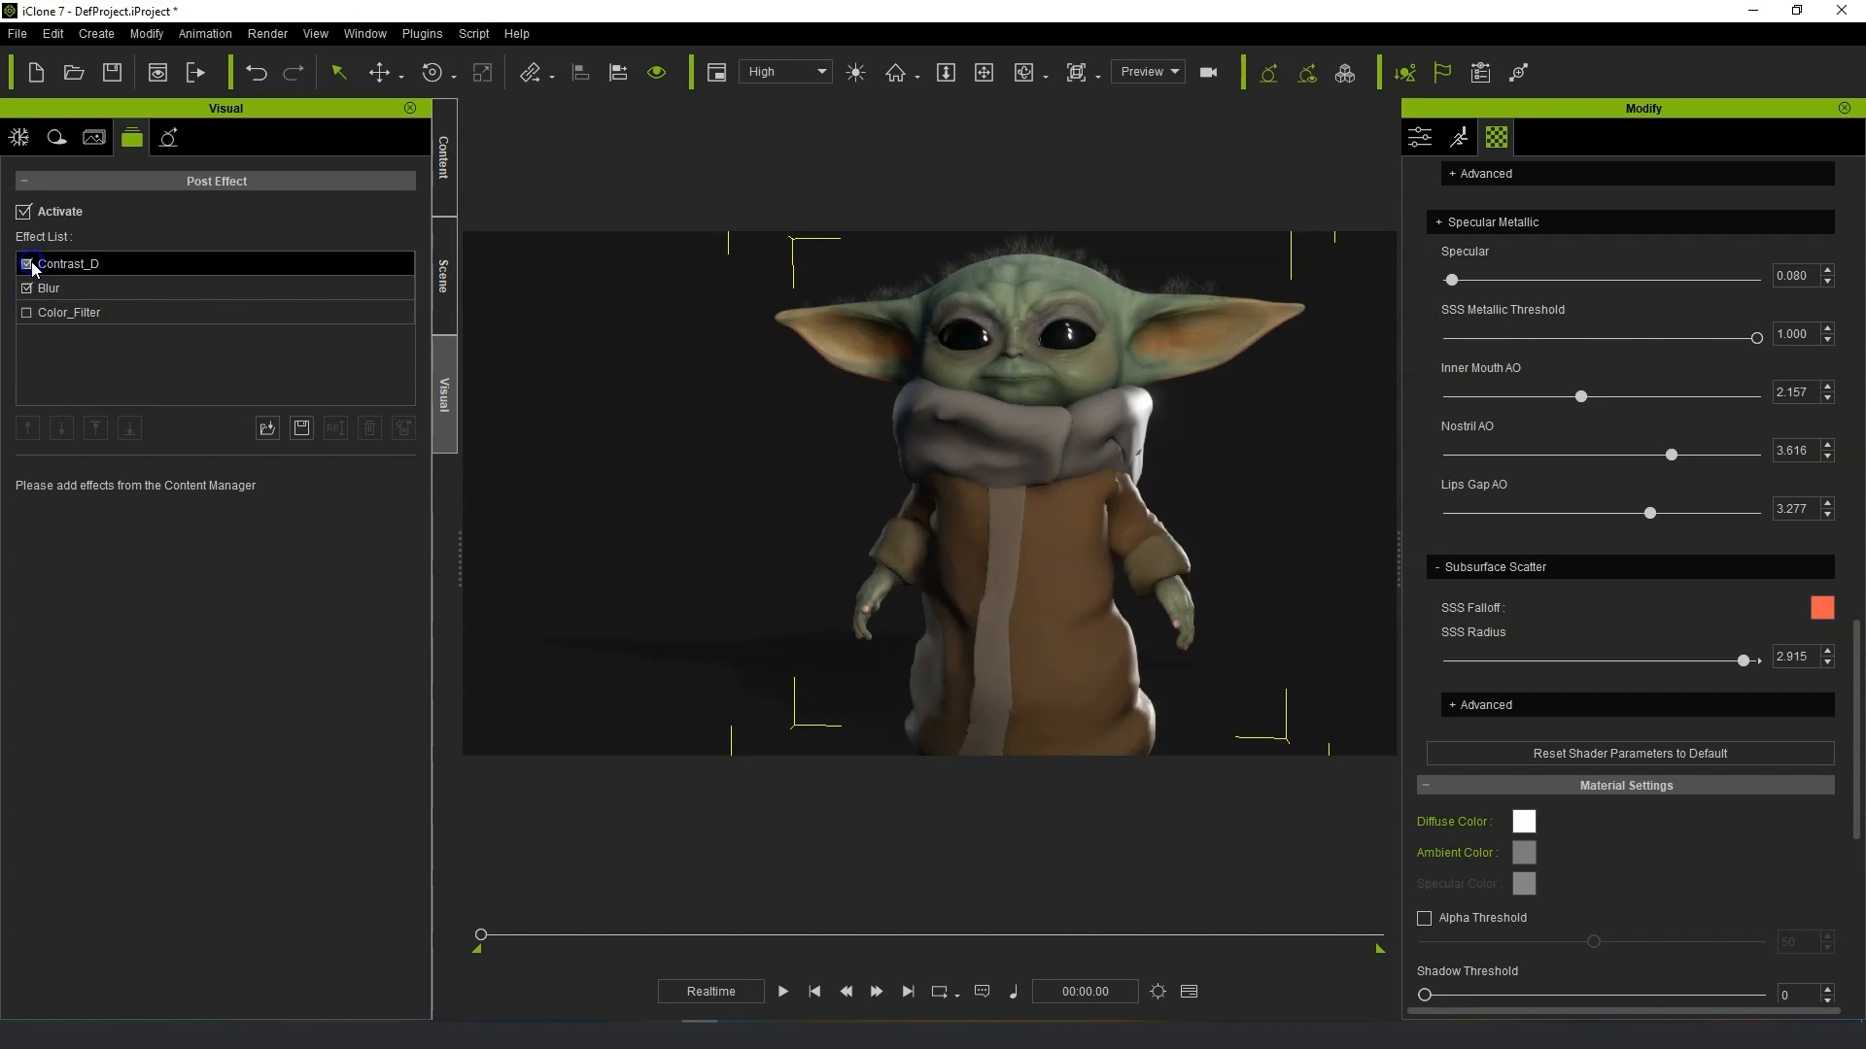
Set Global Illumination Ambient Strength to 13 and Bounce Strength to 2.6, toggling GI off and on.
left_click(171, 130)
mouse_move(92, 299)
left_mouse_down()
mouse_move(234, 299)
mouse_move(115, 263)
mouse_move(6, 264)
mouse_move(65, 277)
left_mouse_up()
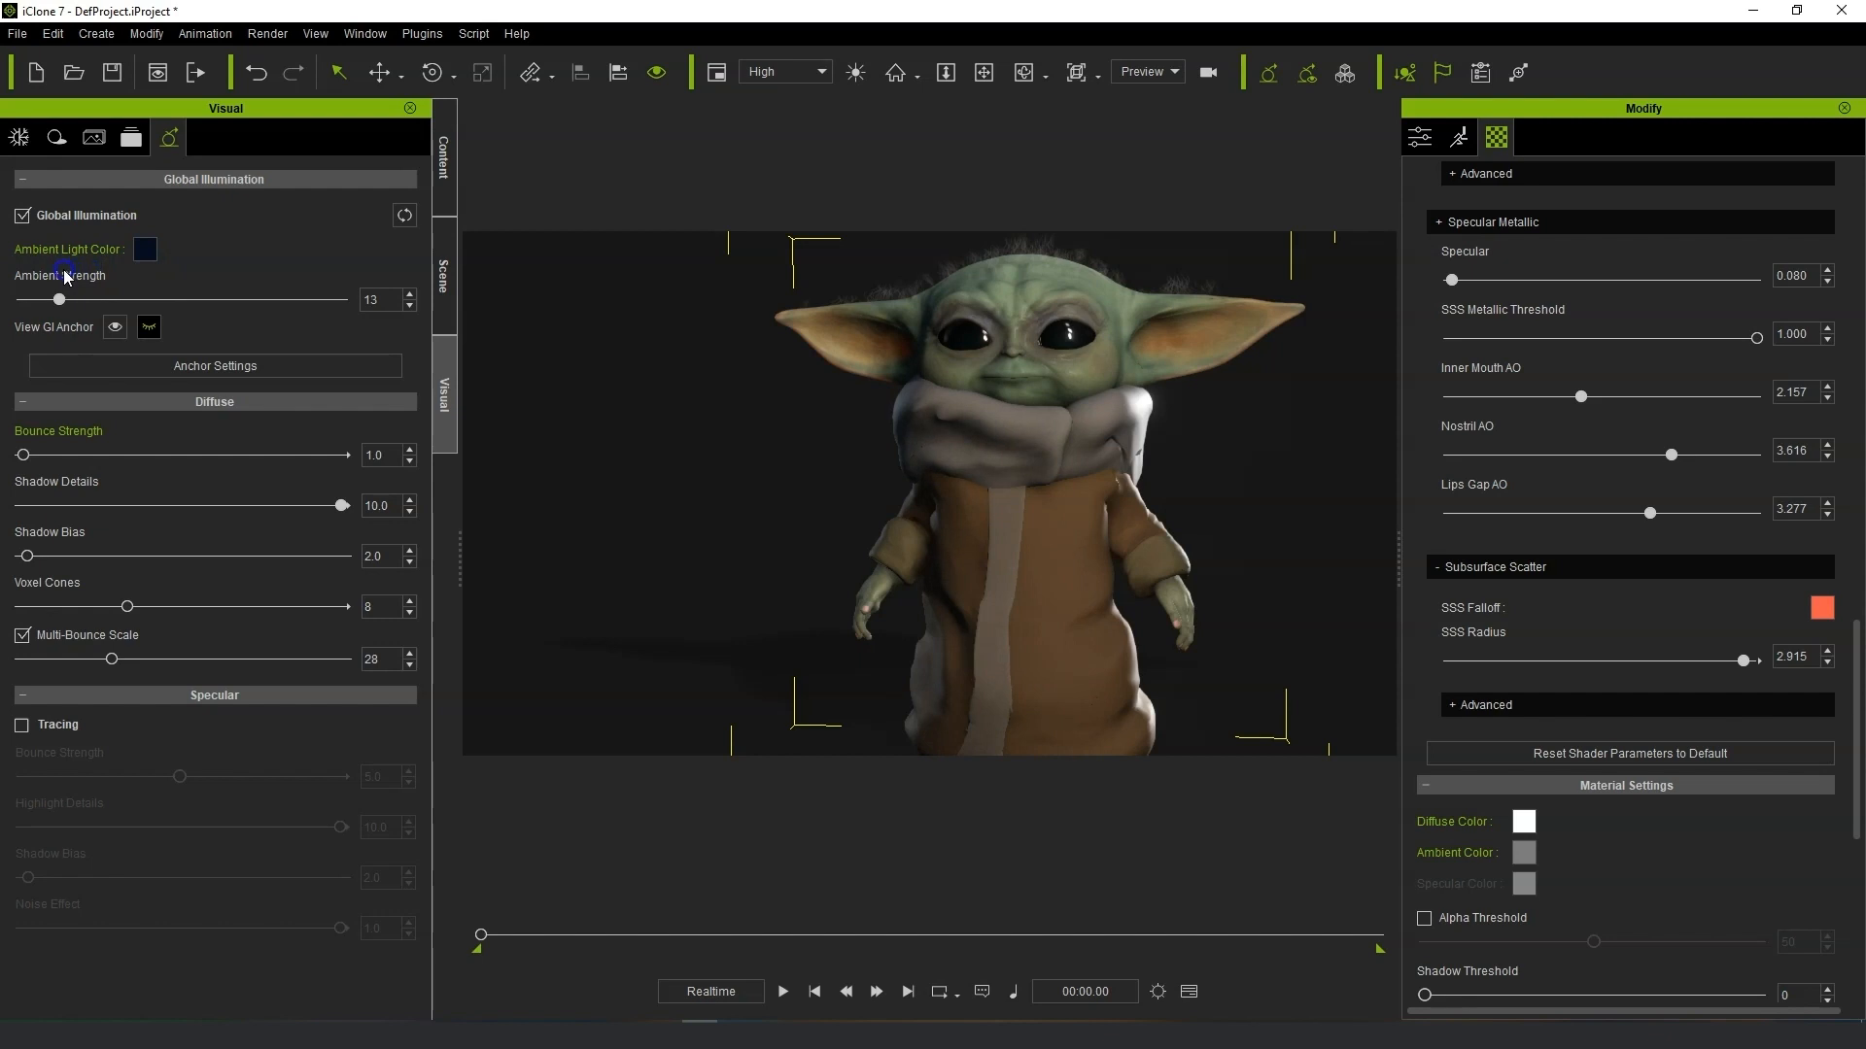
left_click(21, 215)
left_click(22, 216)
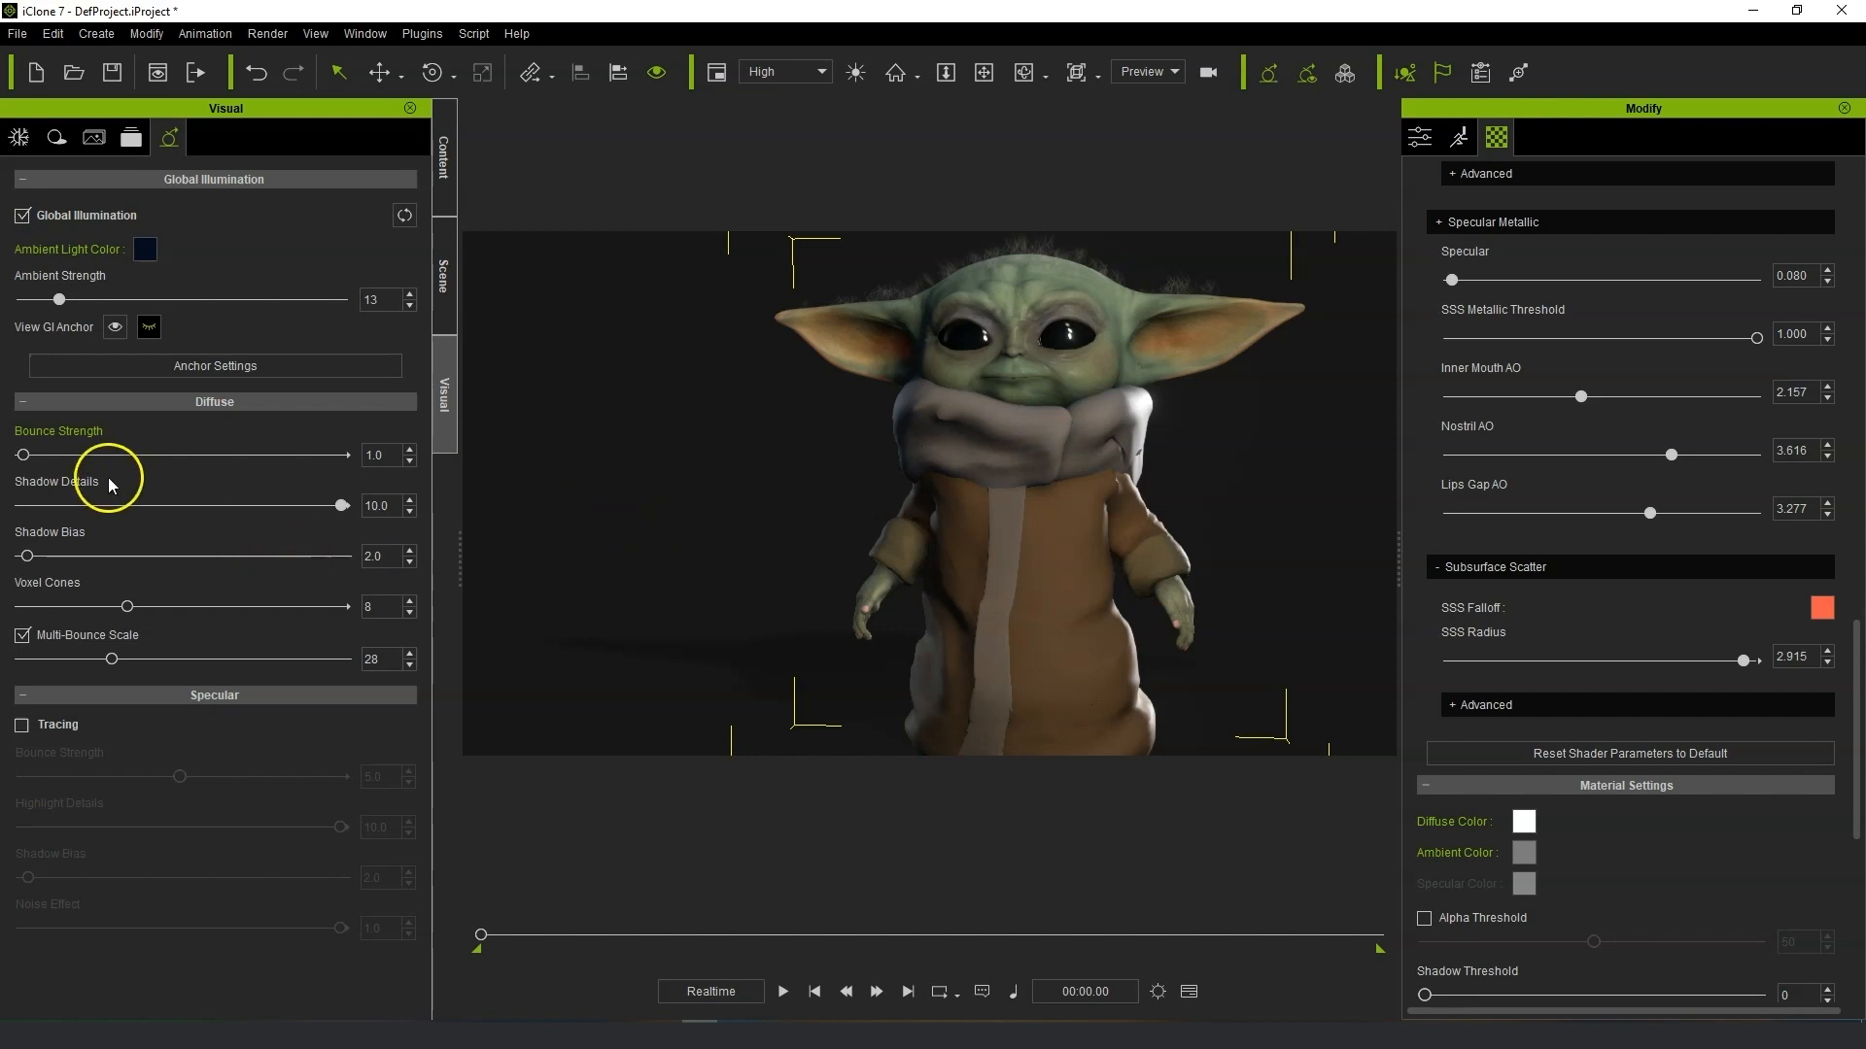
left_click_drag(34, 457, 36, 460)
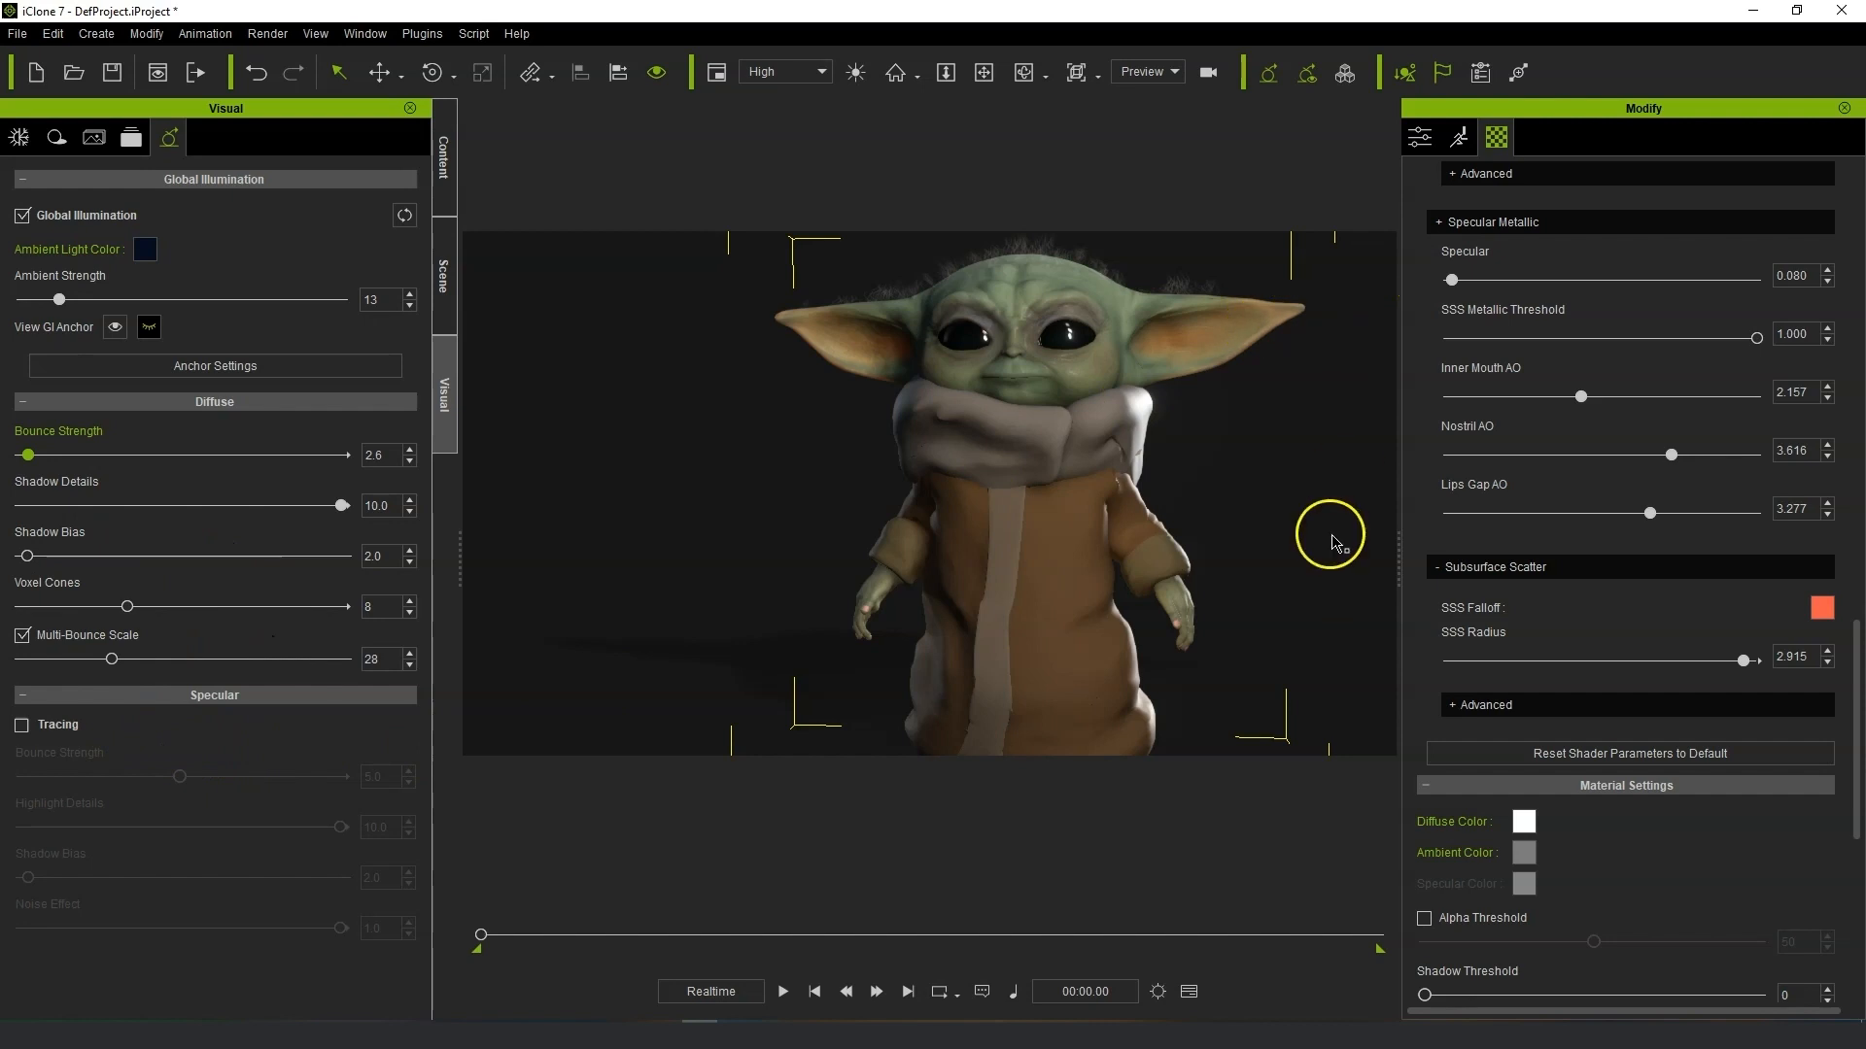
Launch the Motion LIVE plugin.
right_click_drag(1137, 590, 1215, 534)
scroll(1215, 527, "down", 2)
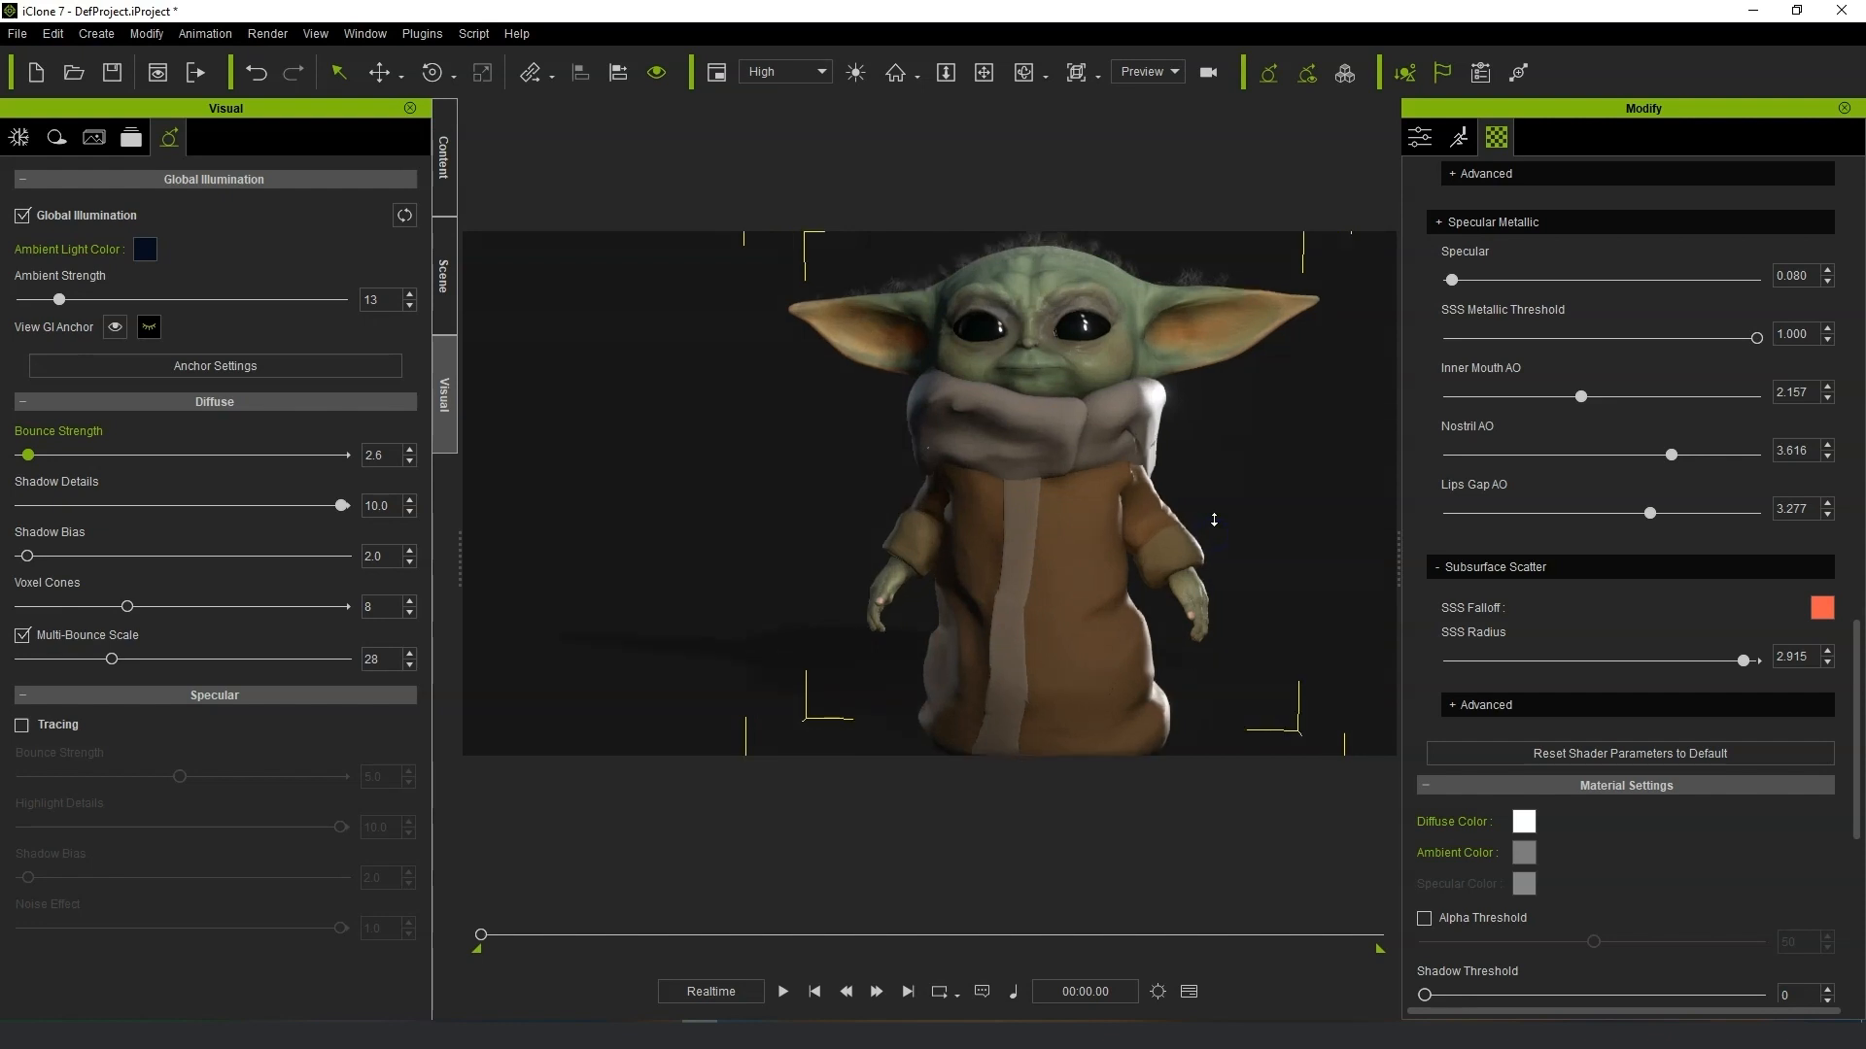
middle_click_drag(1216, 483, 1195, 483)
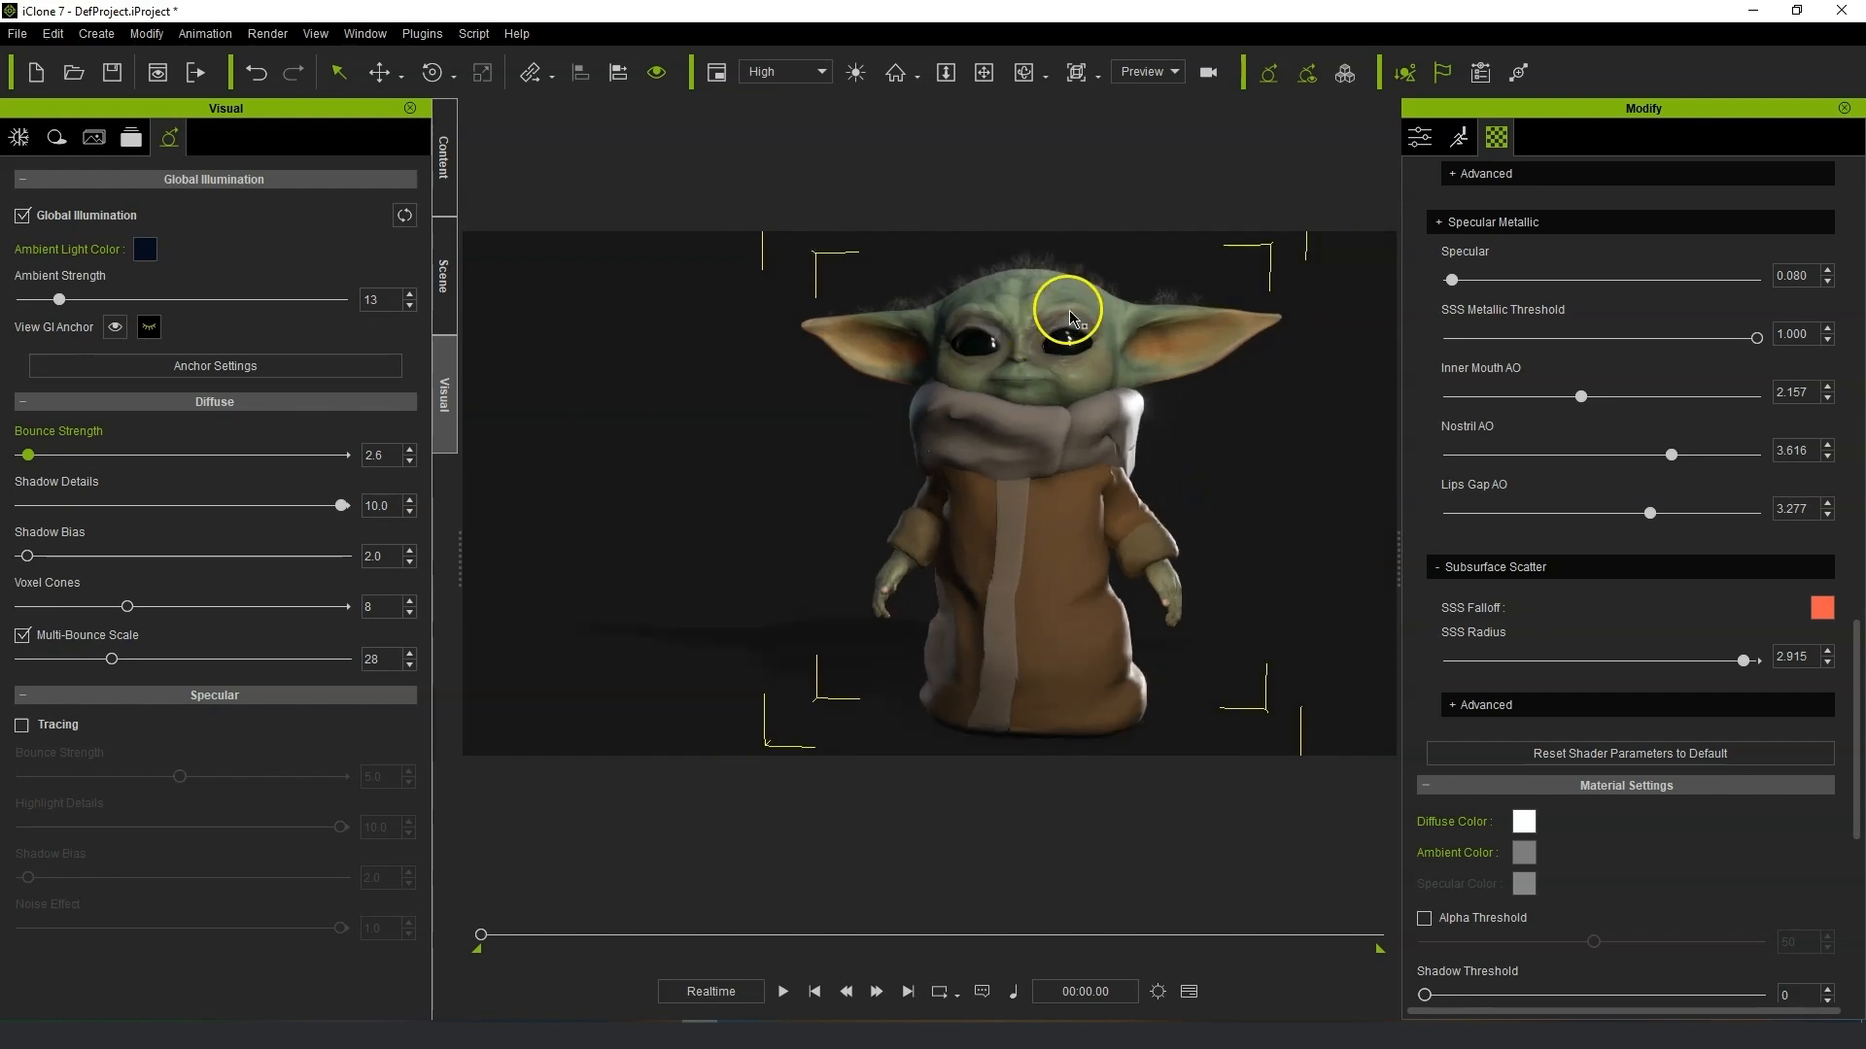
left_click(426, 33)
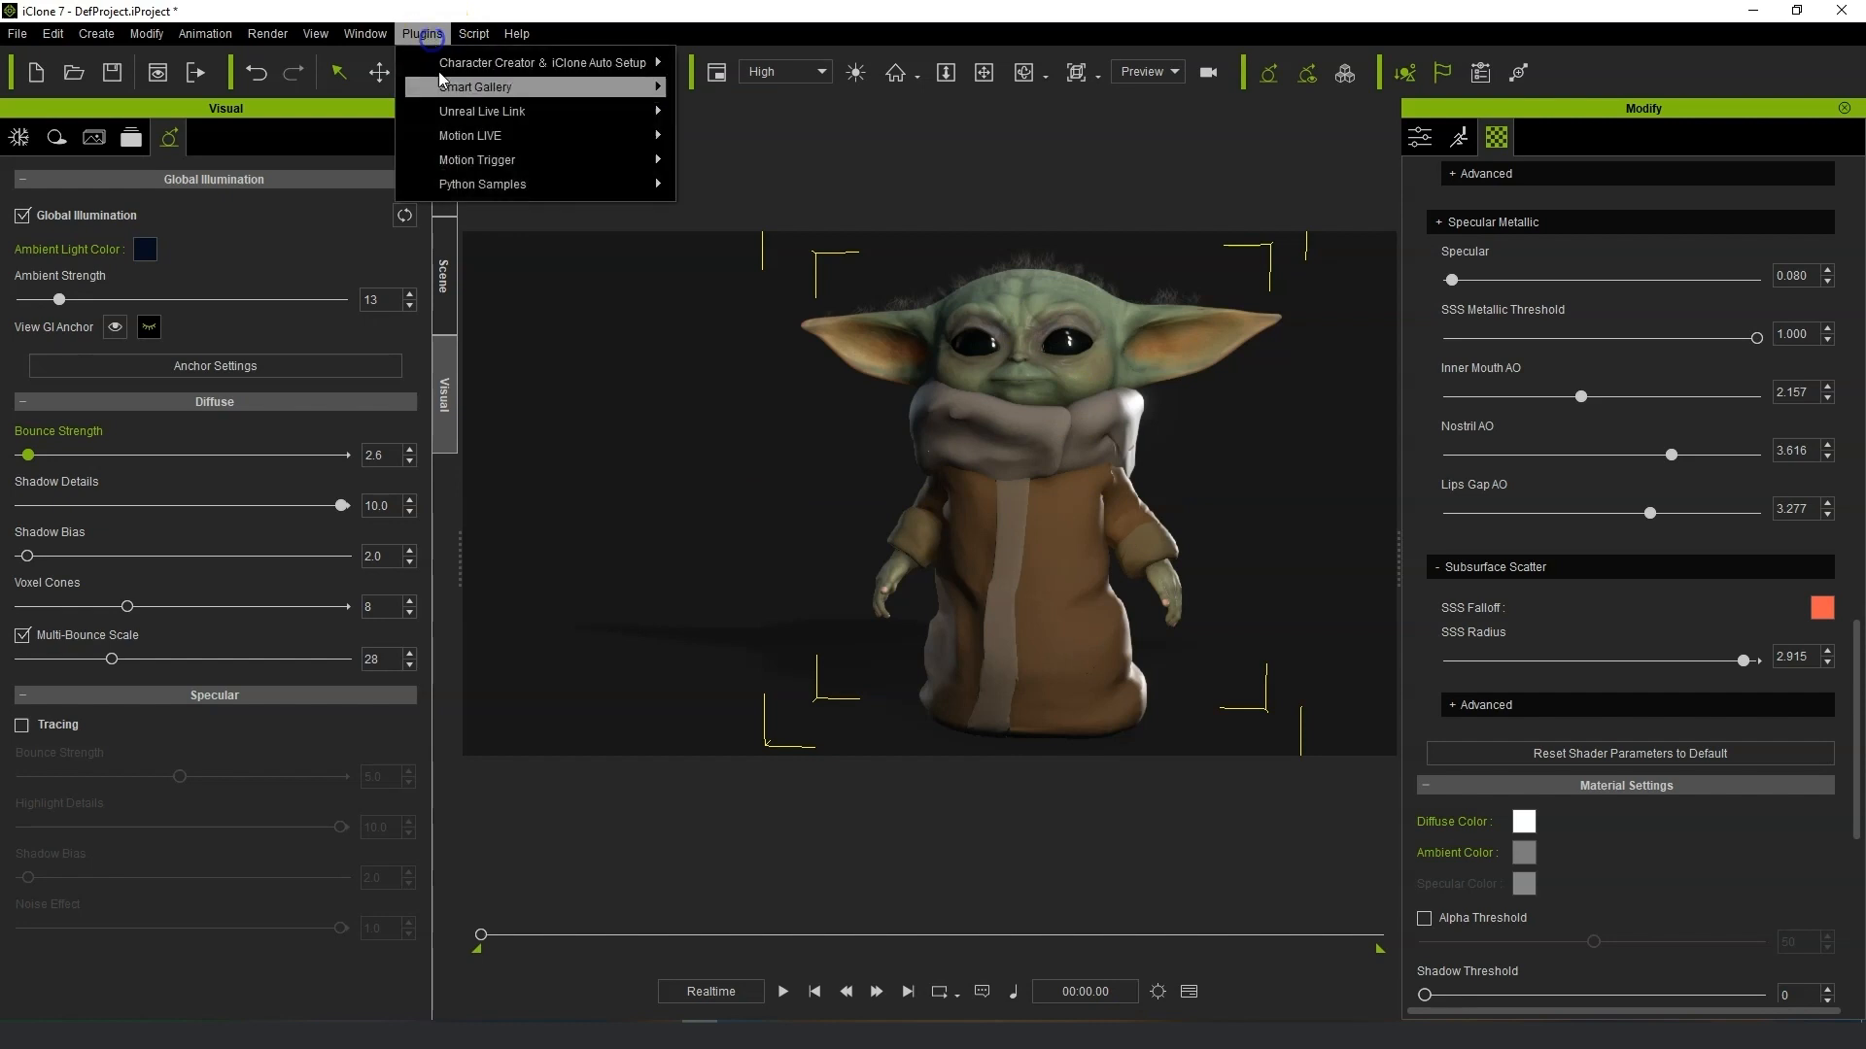
mouse_move(513, 157)
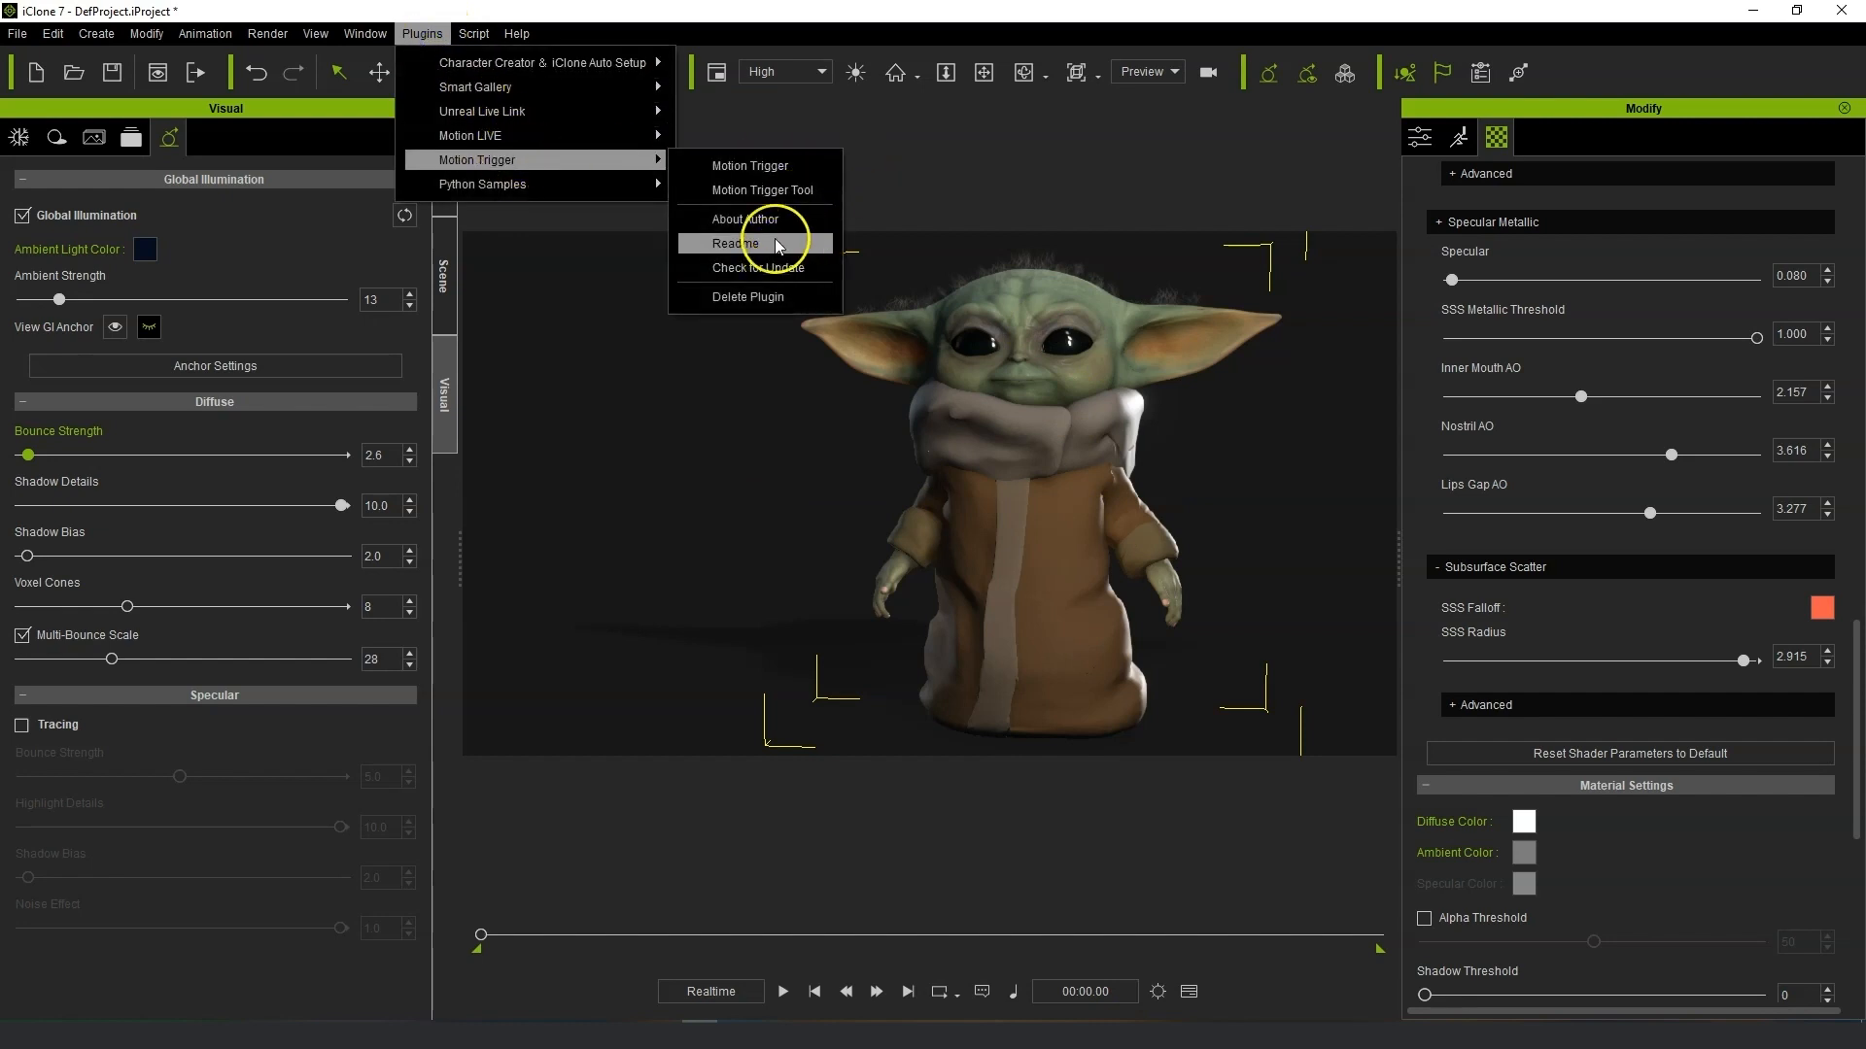
mouse_move(575, 132)
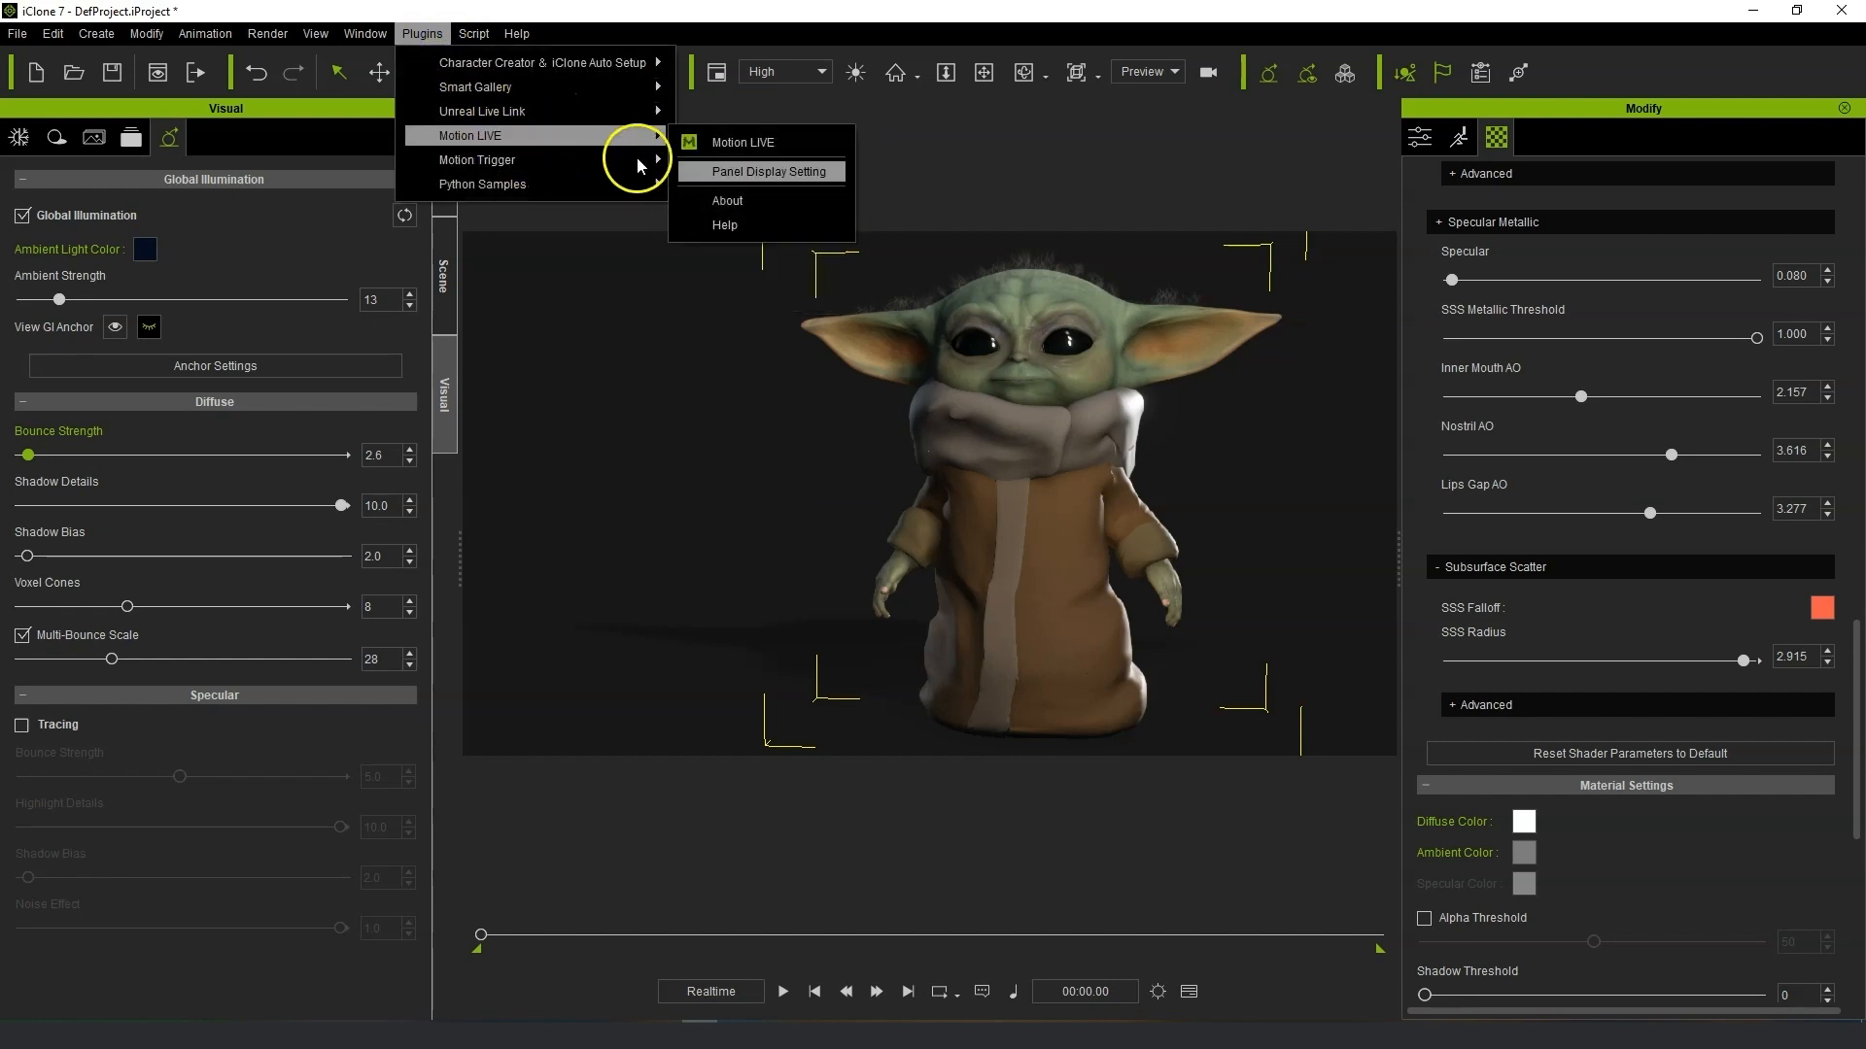
left_click(750, 146)
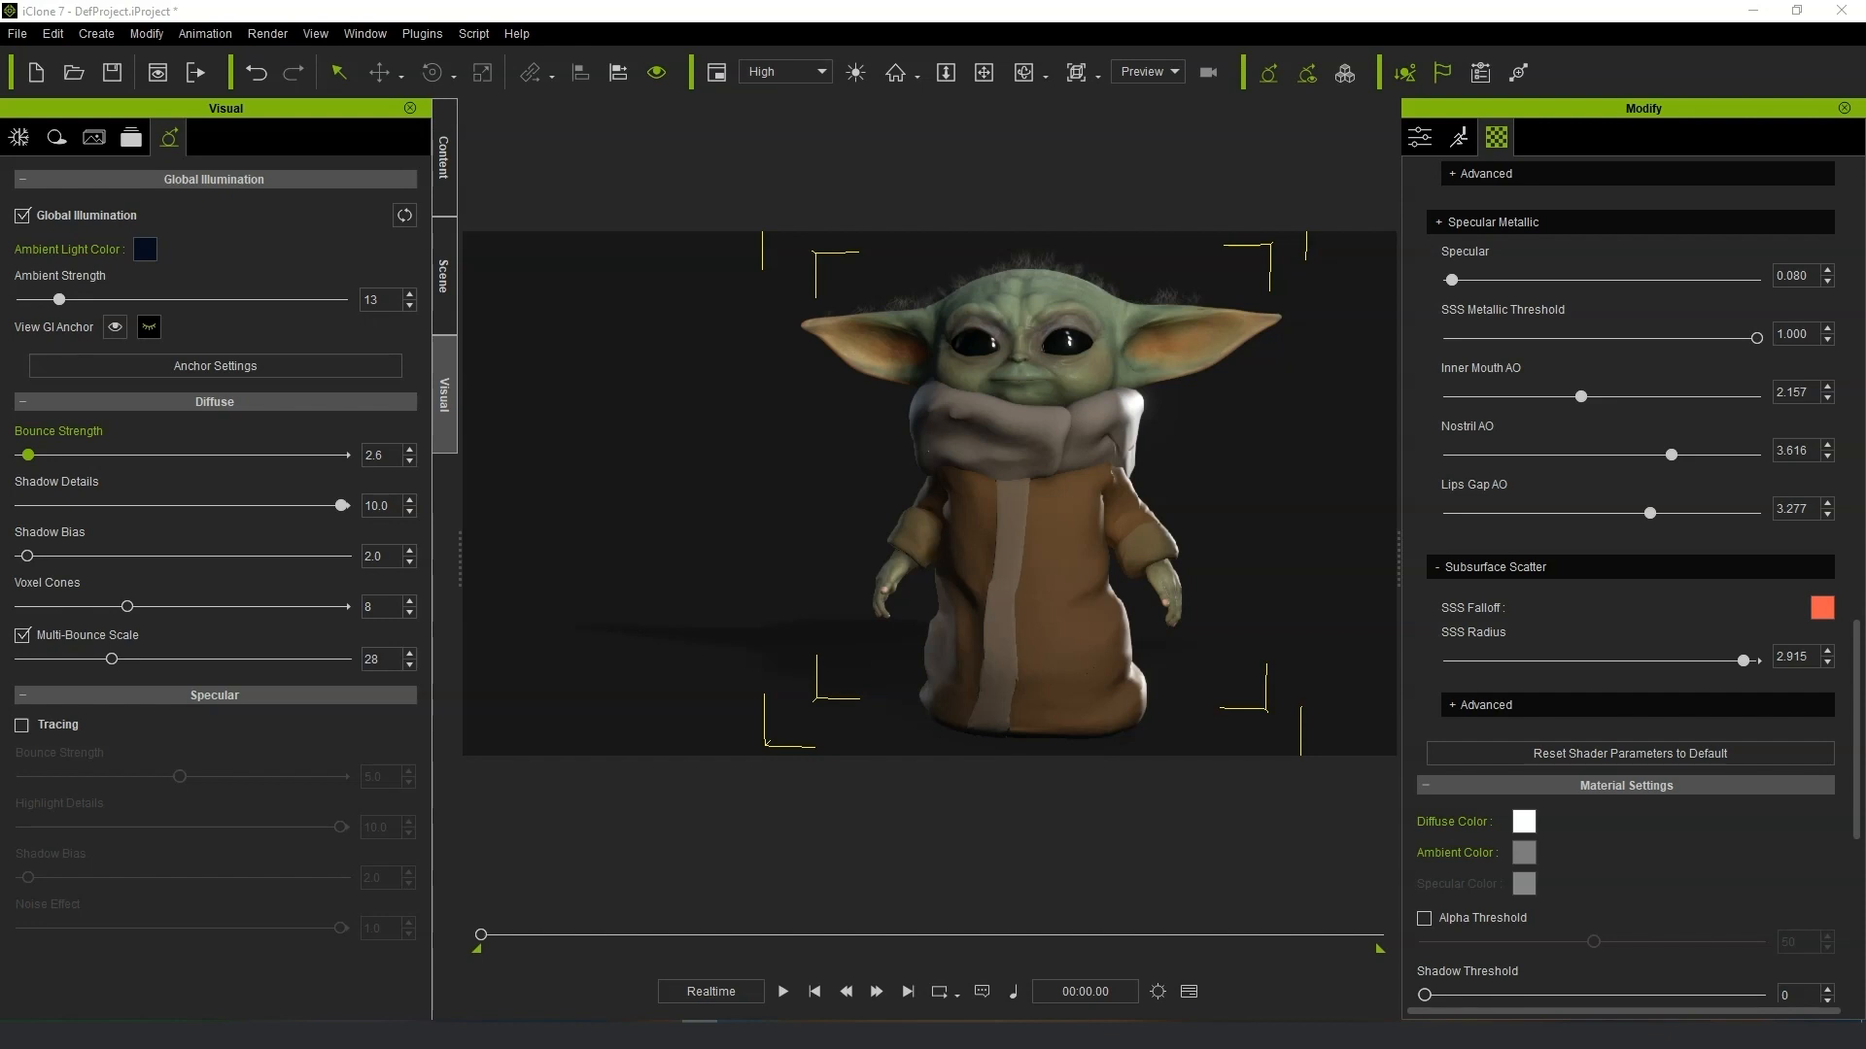
Play the animation and orbit around the character to review its motion, then stop playback.
key("space")
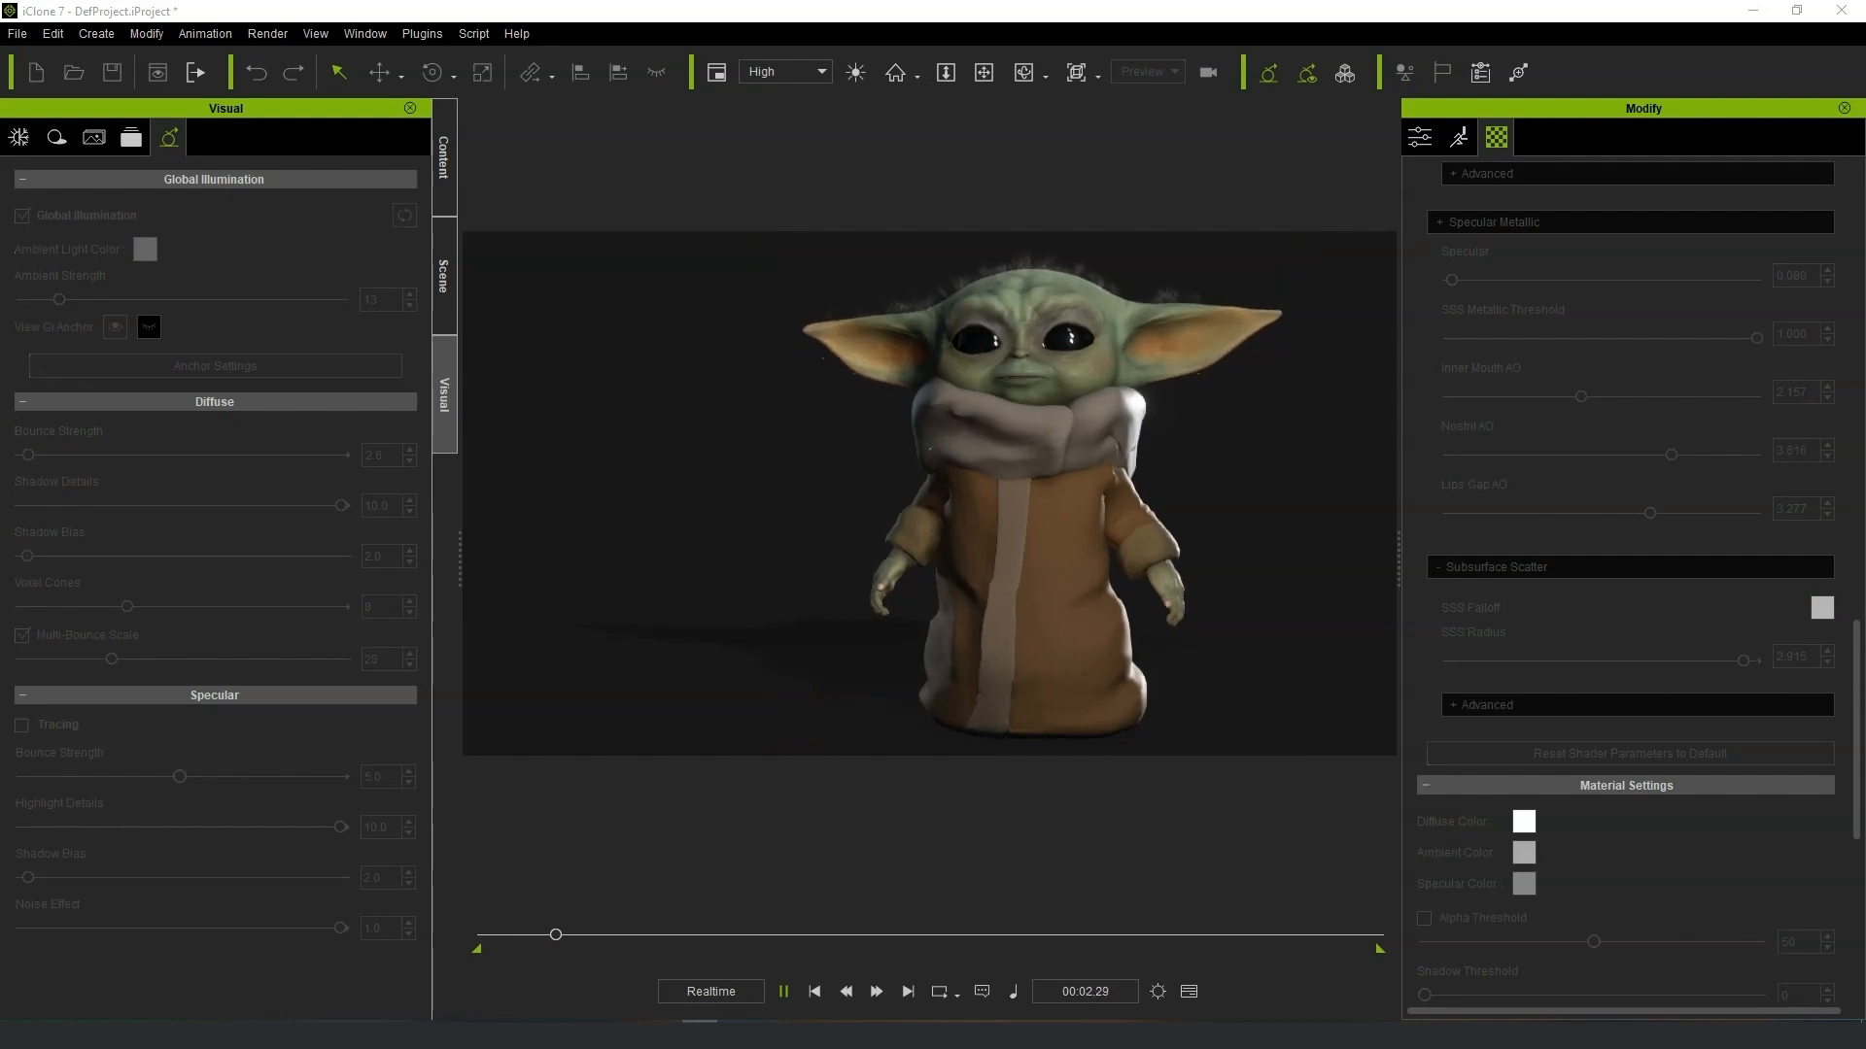
left_click(1053, 671)
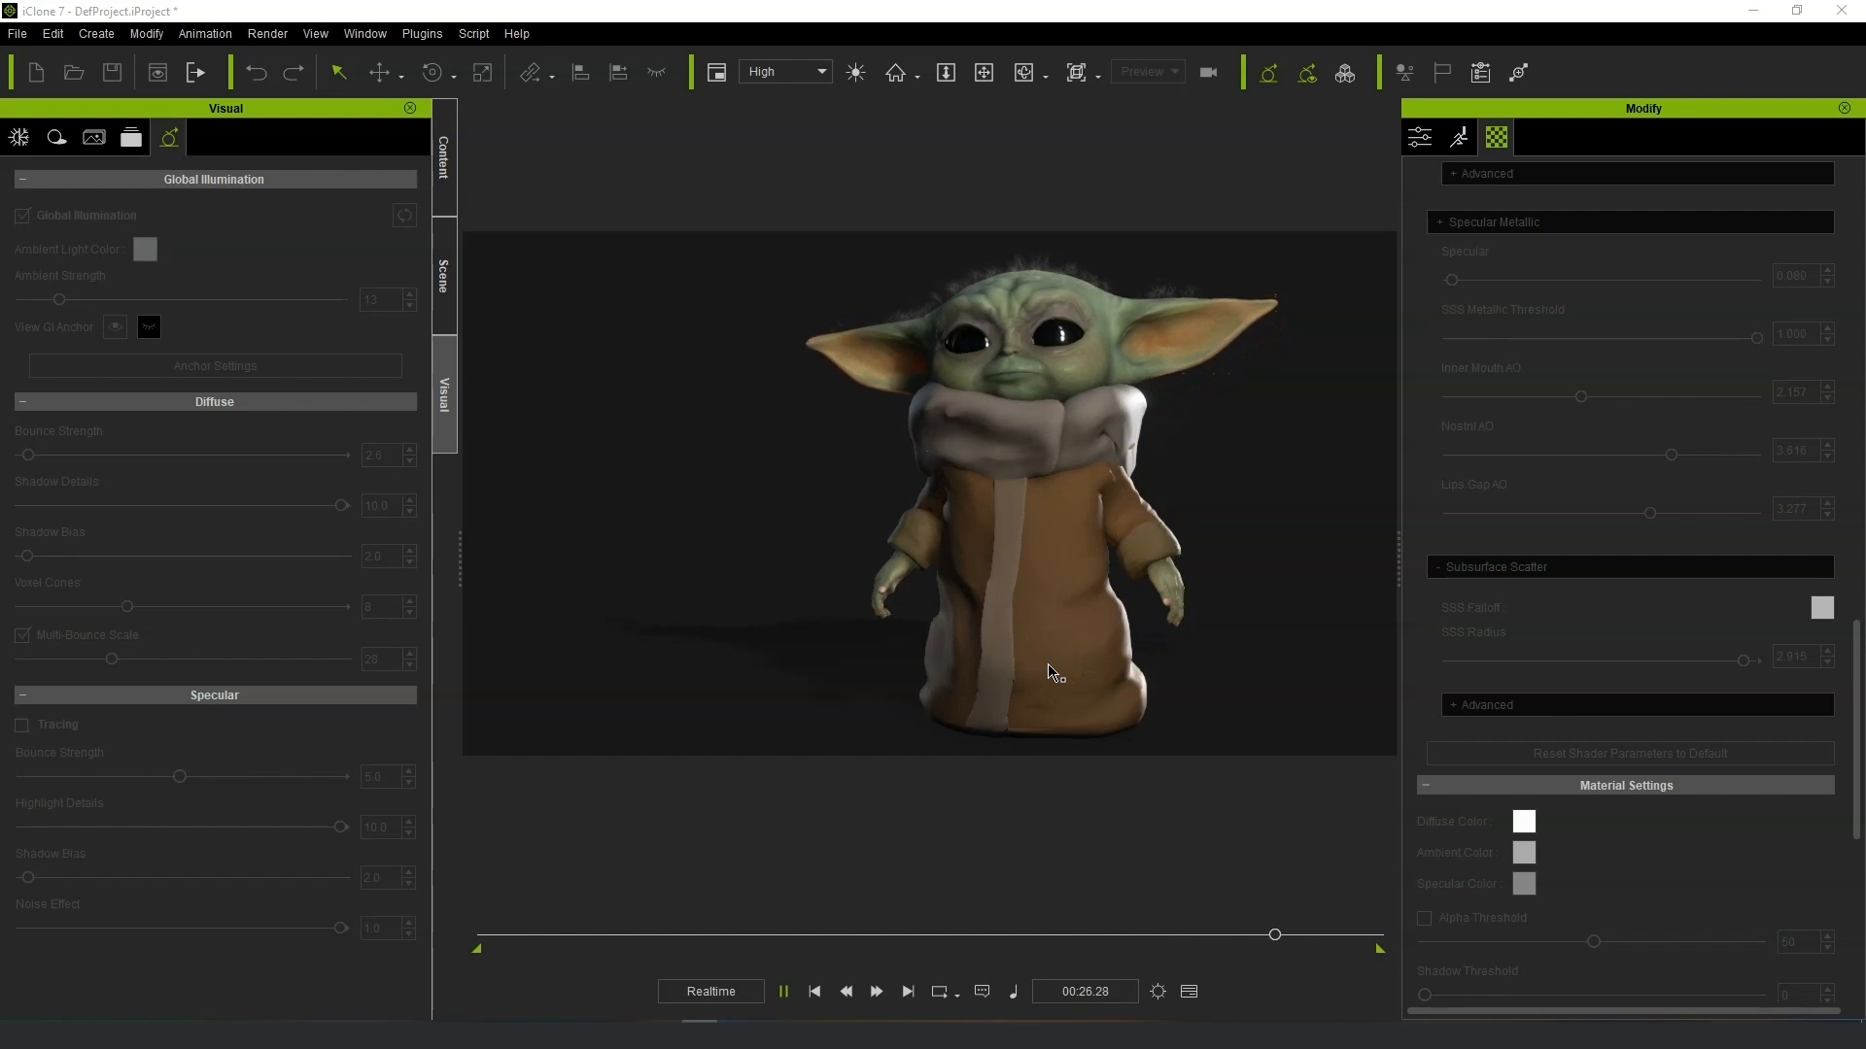
right_click_drag(1053, 542, 1026, 670)
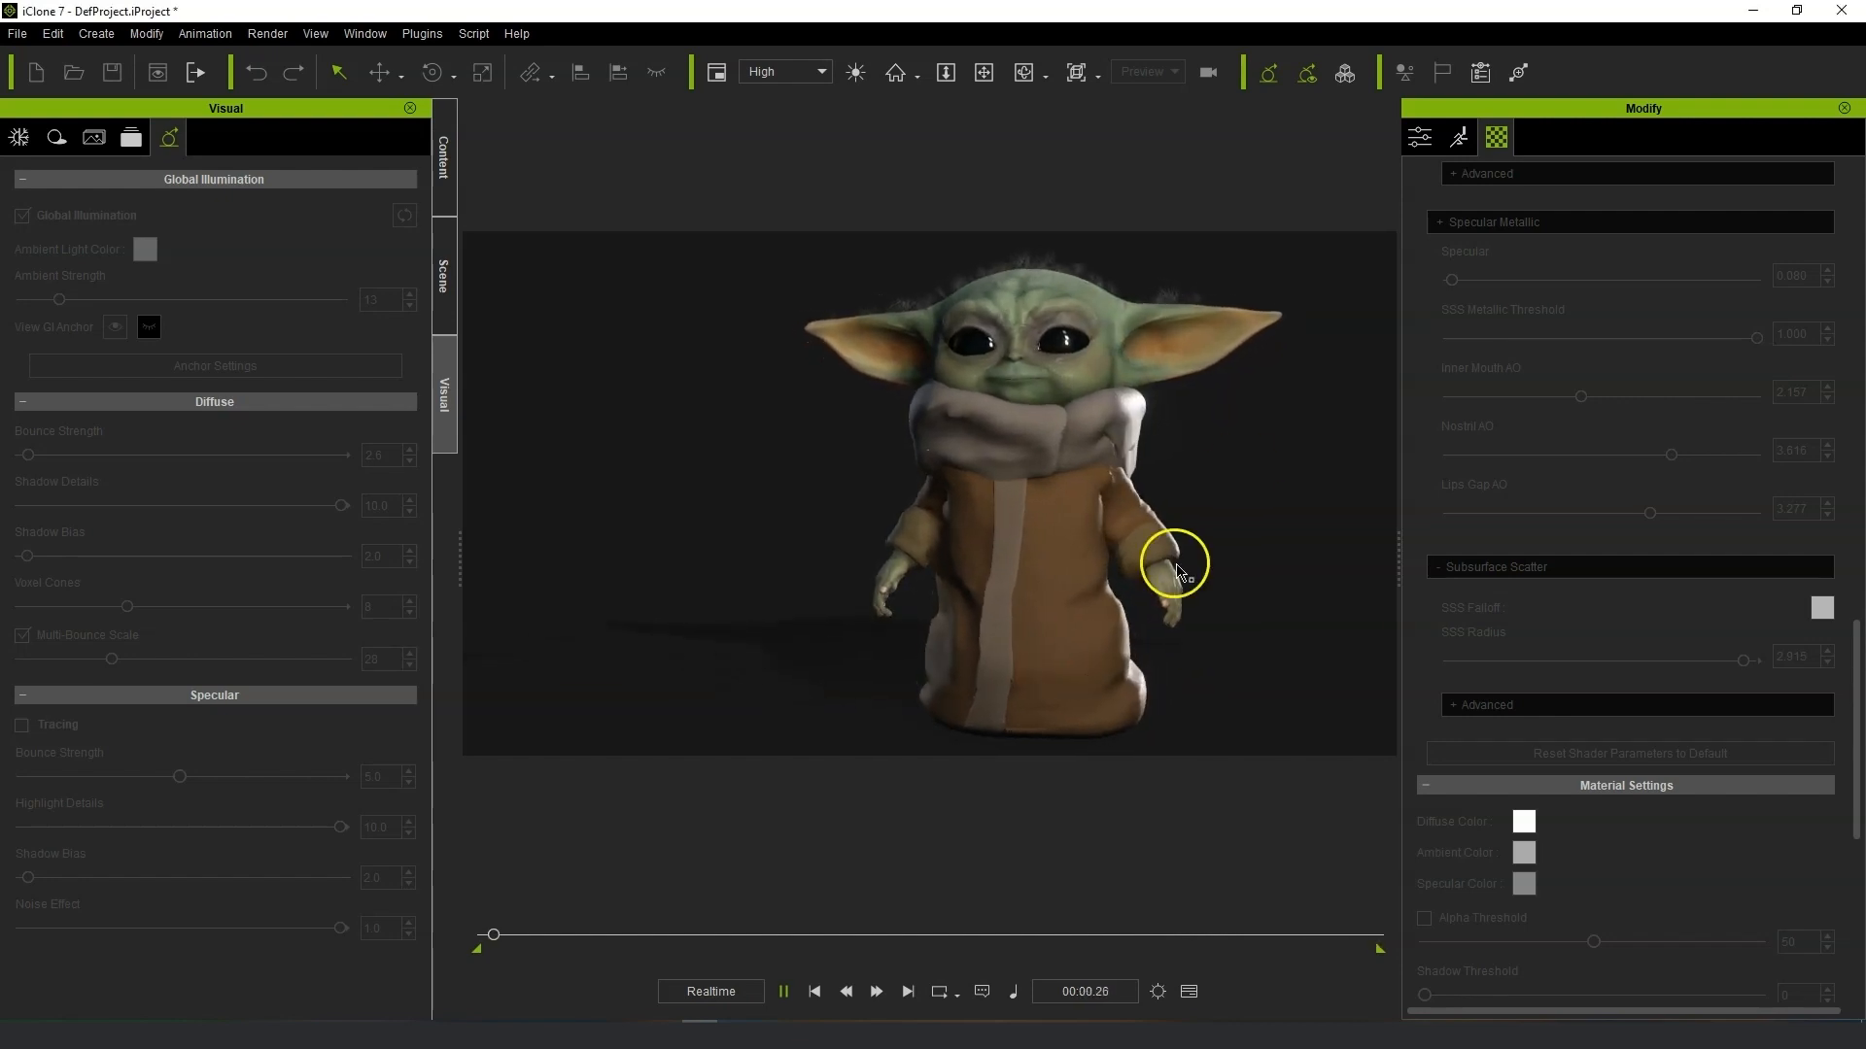
key("space")
Make the character look at the camera and raise the Look at Weight fully toward Head.
left_click(1430, 139)
scroll(1720, 826, "down", 5)
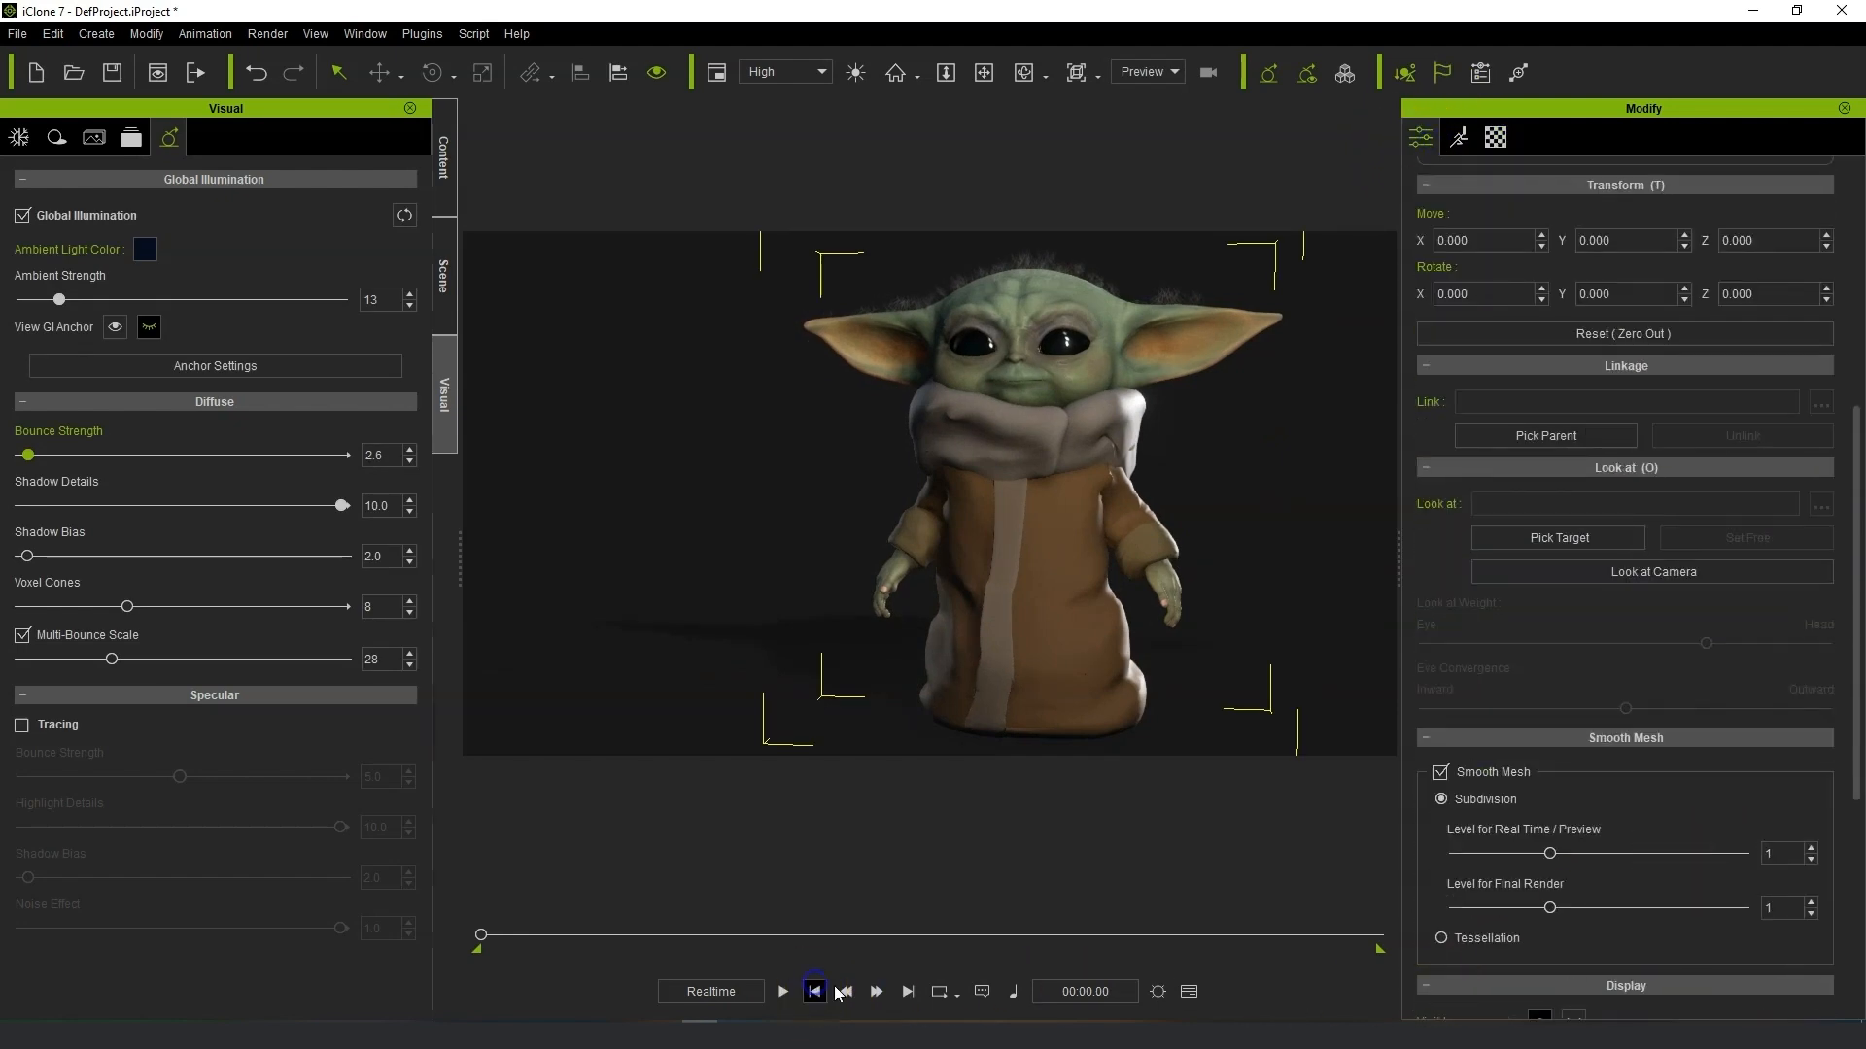
scroll(1656, 813, "down", 5)
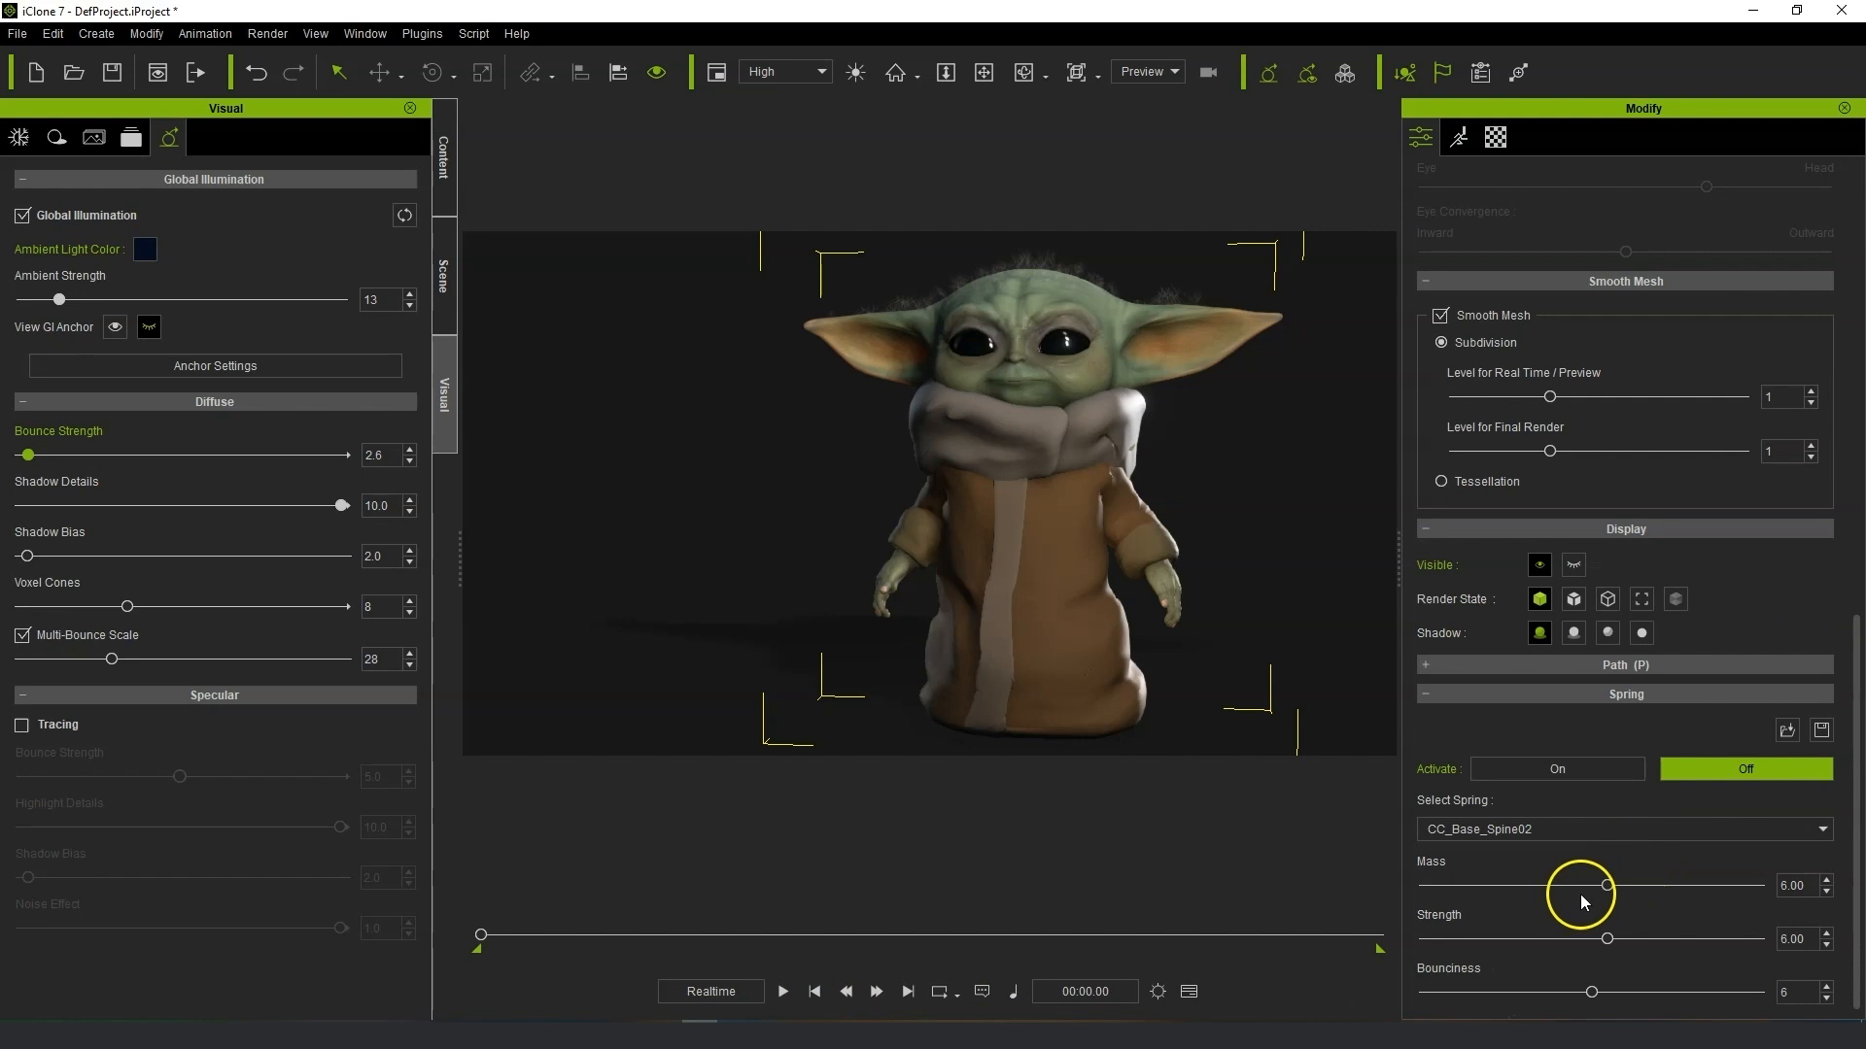
left_click_drag(1857, 819, 1857, 644)
left_click(1658, 495)
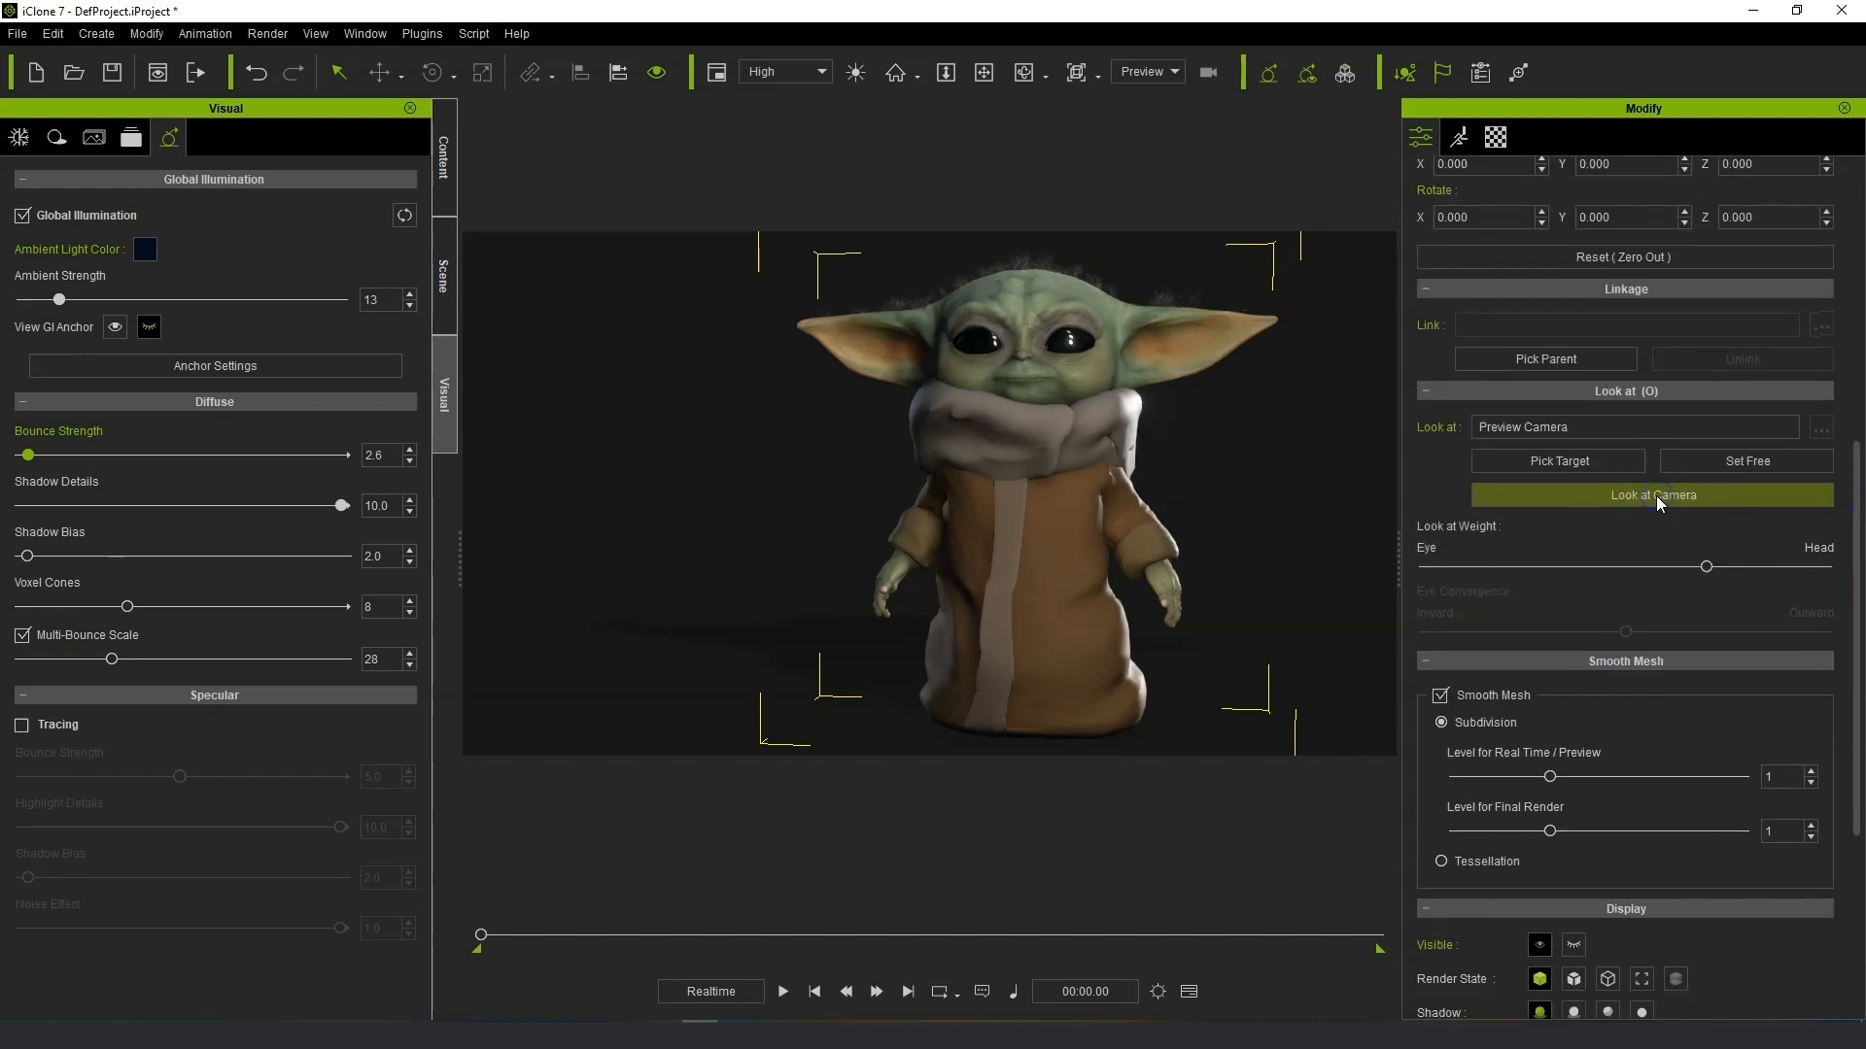
left_click_drag(1777, 571, 1801, 571)
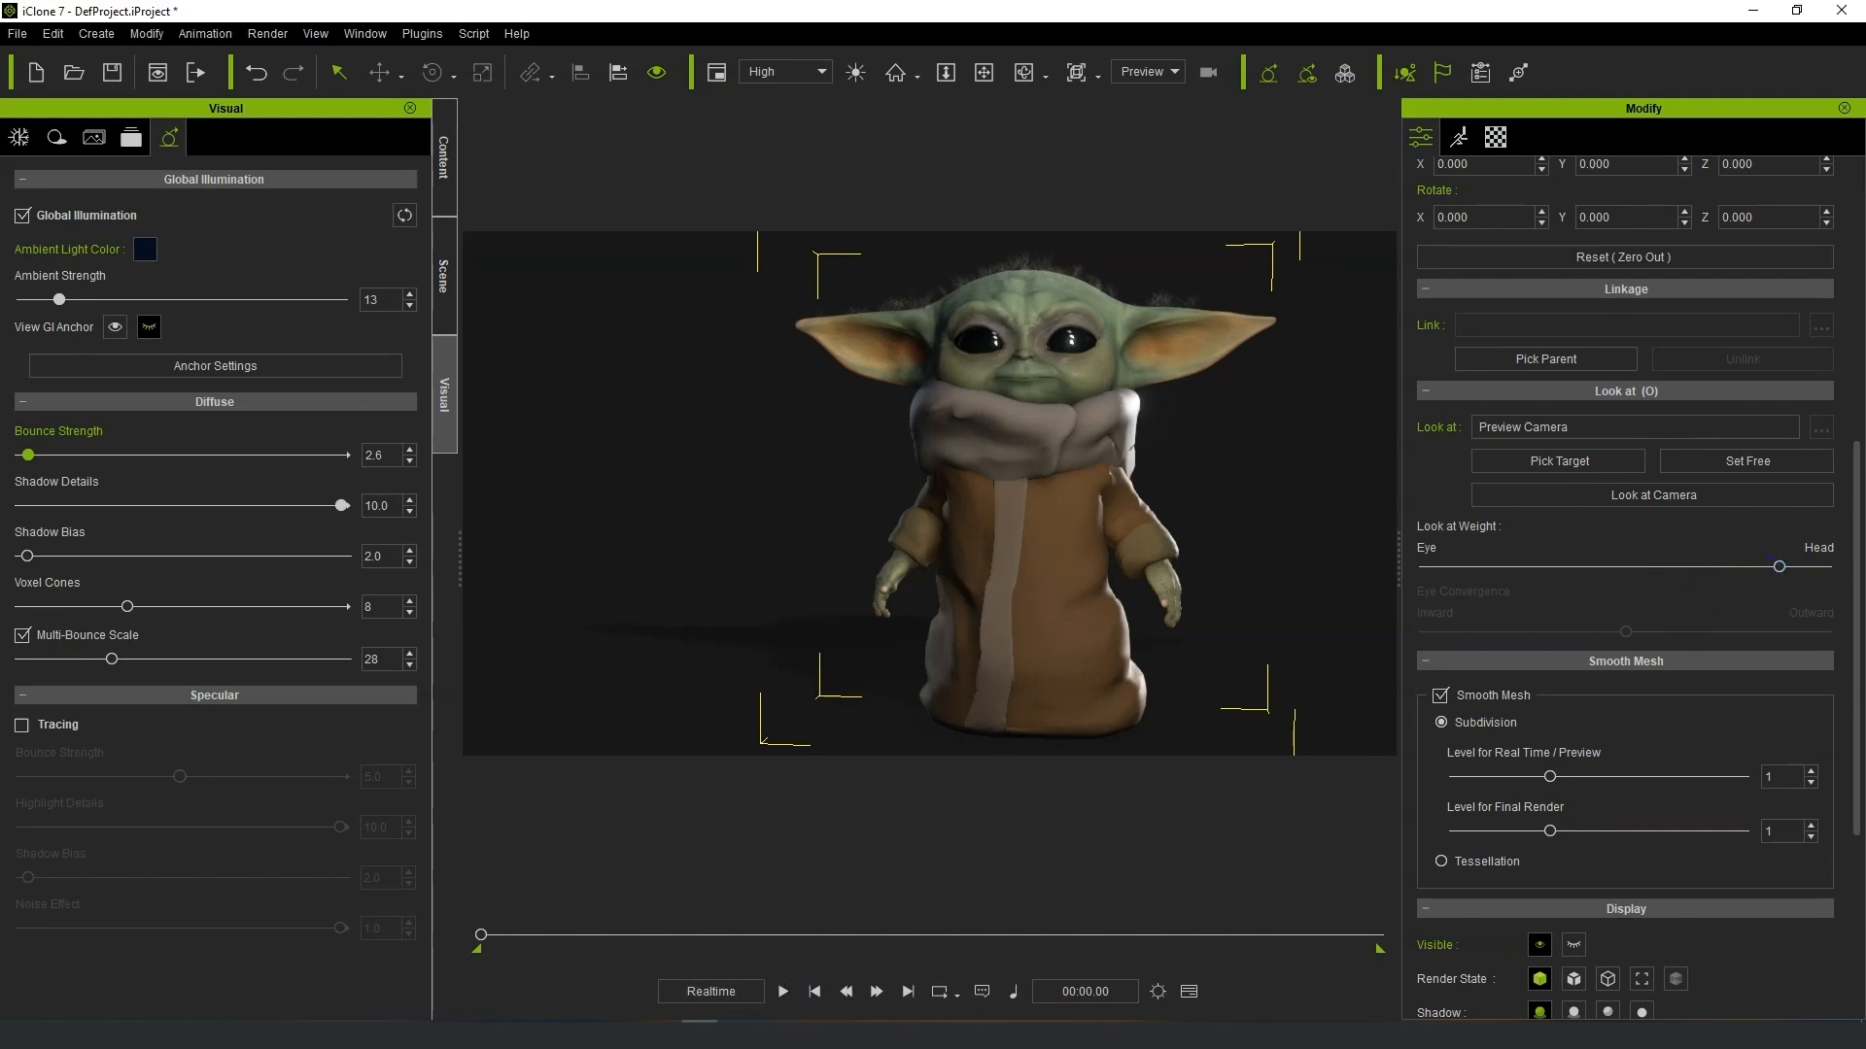
Play the animation and orbit the view to review the character's look-at behaviour.
key("space")
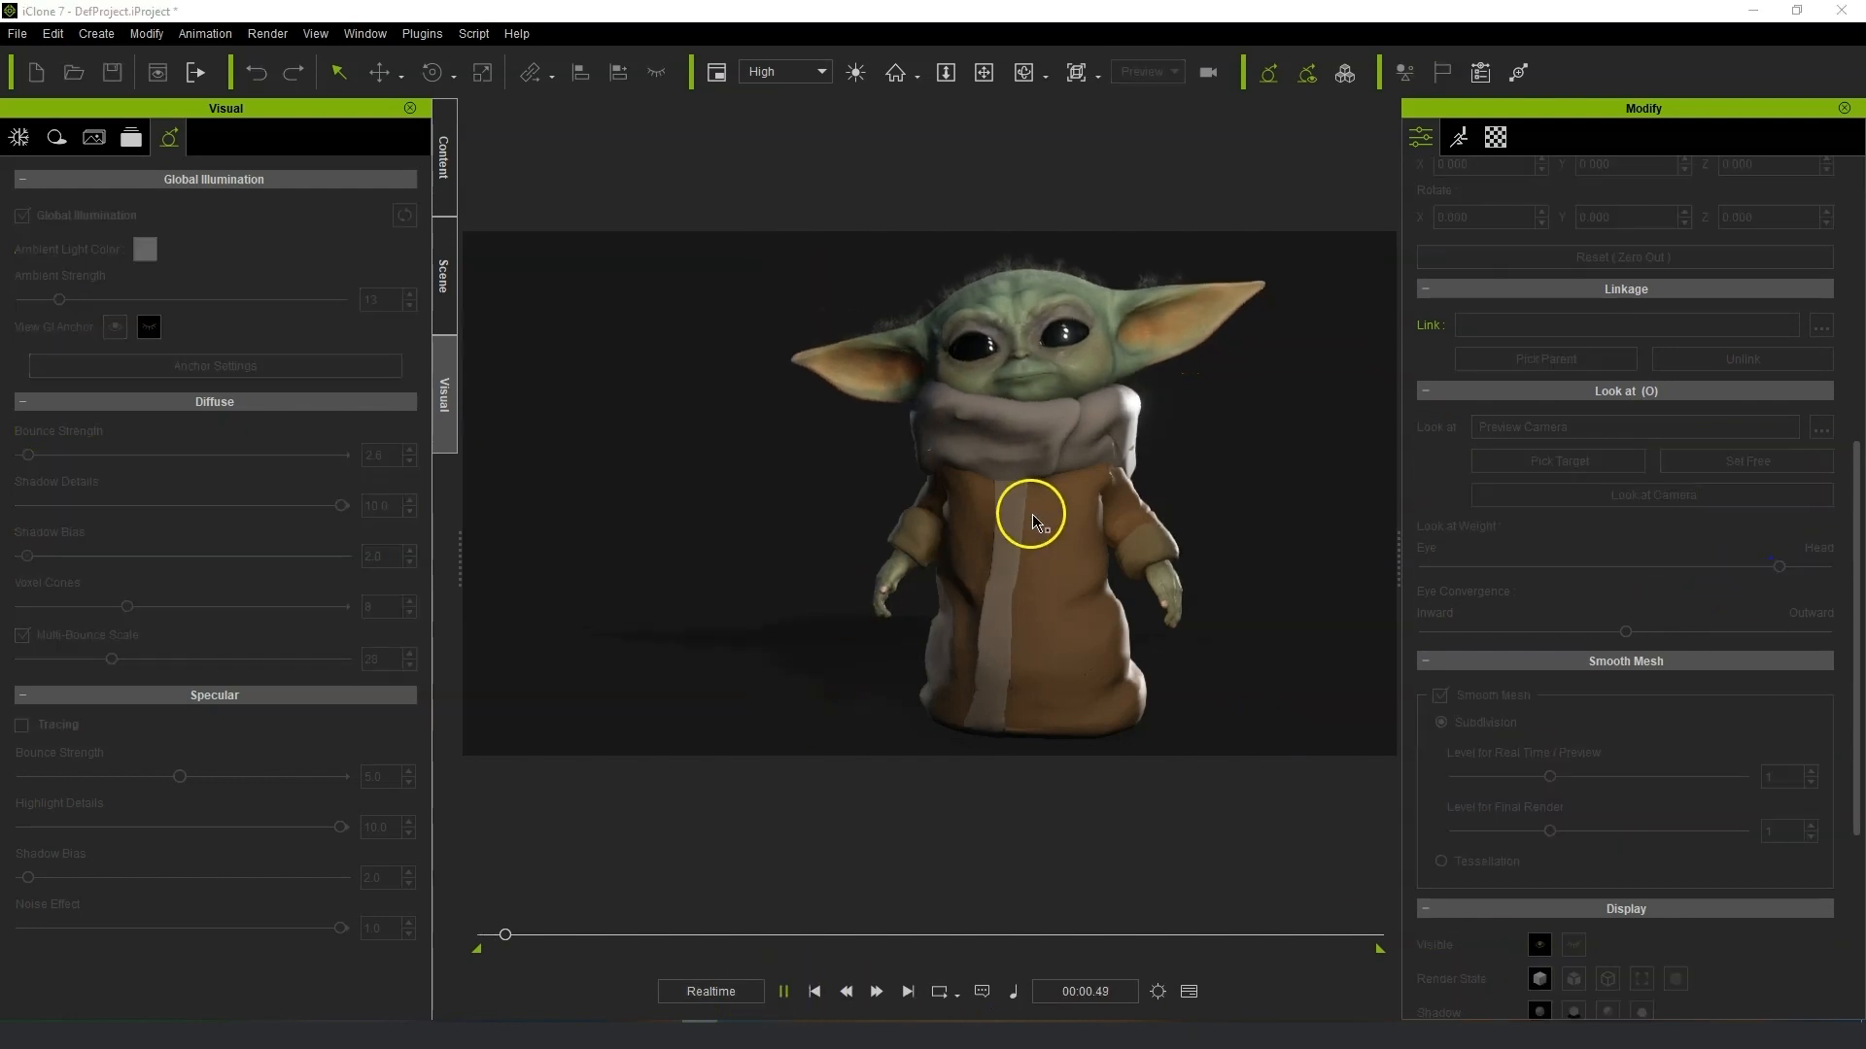
mouse_move(1229, 494)
right_mouse_down()
mouse_move(951, 494)
mouse_move(1458, 541)
mouse_move(1470, 595)
mouse_move(1522, 590)
mouse_move(1404, 679)
mouse_move(1109, 662)
right_mouse_up()
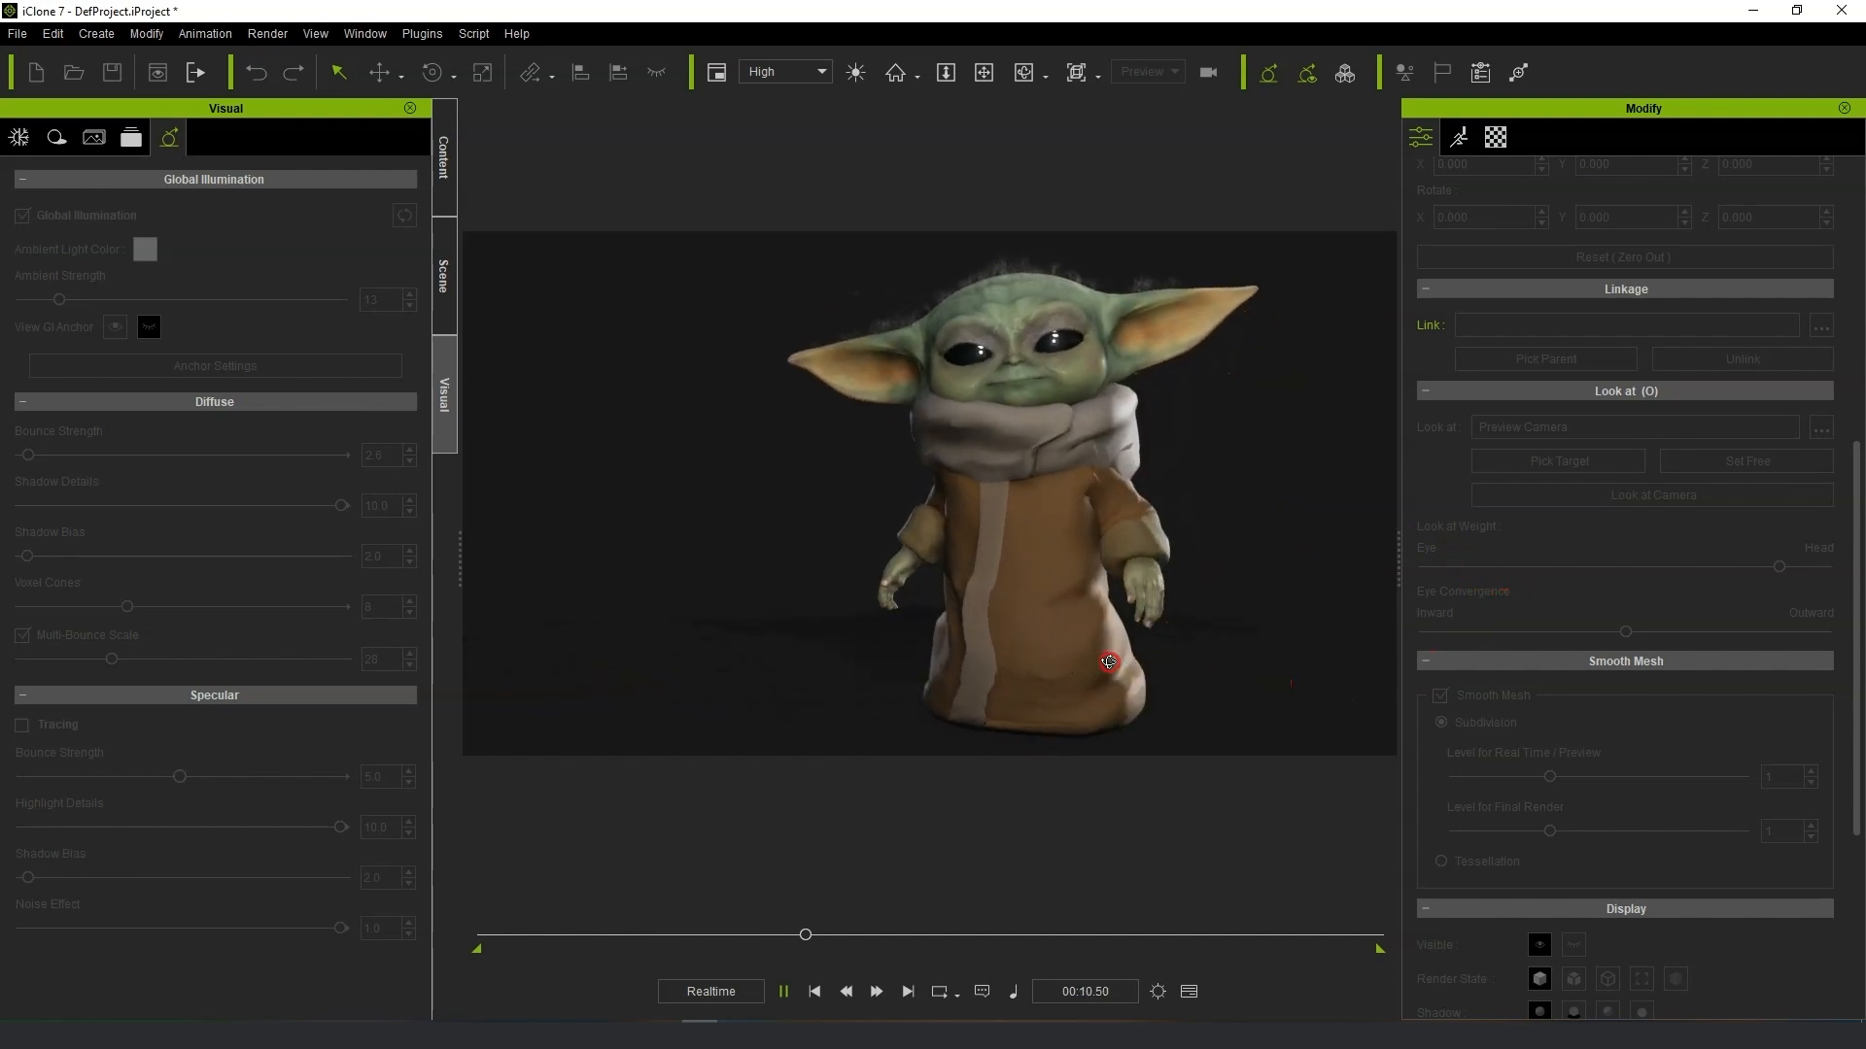
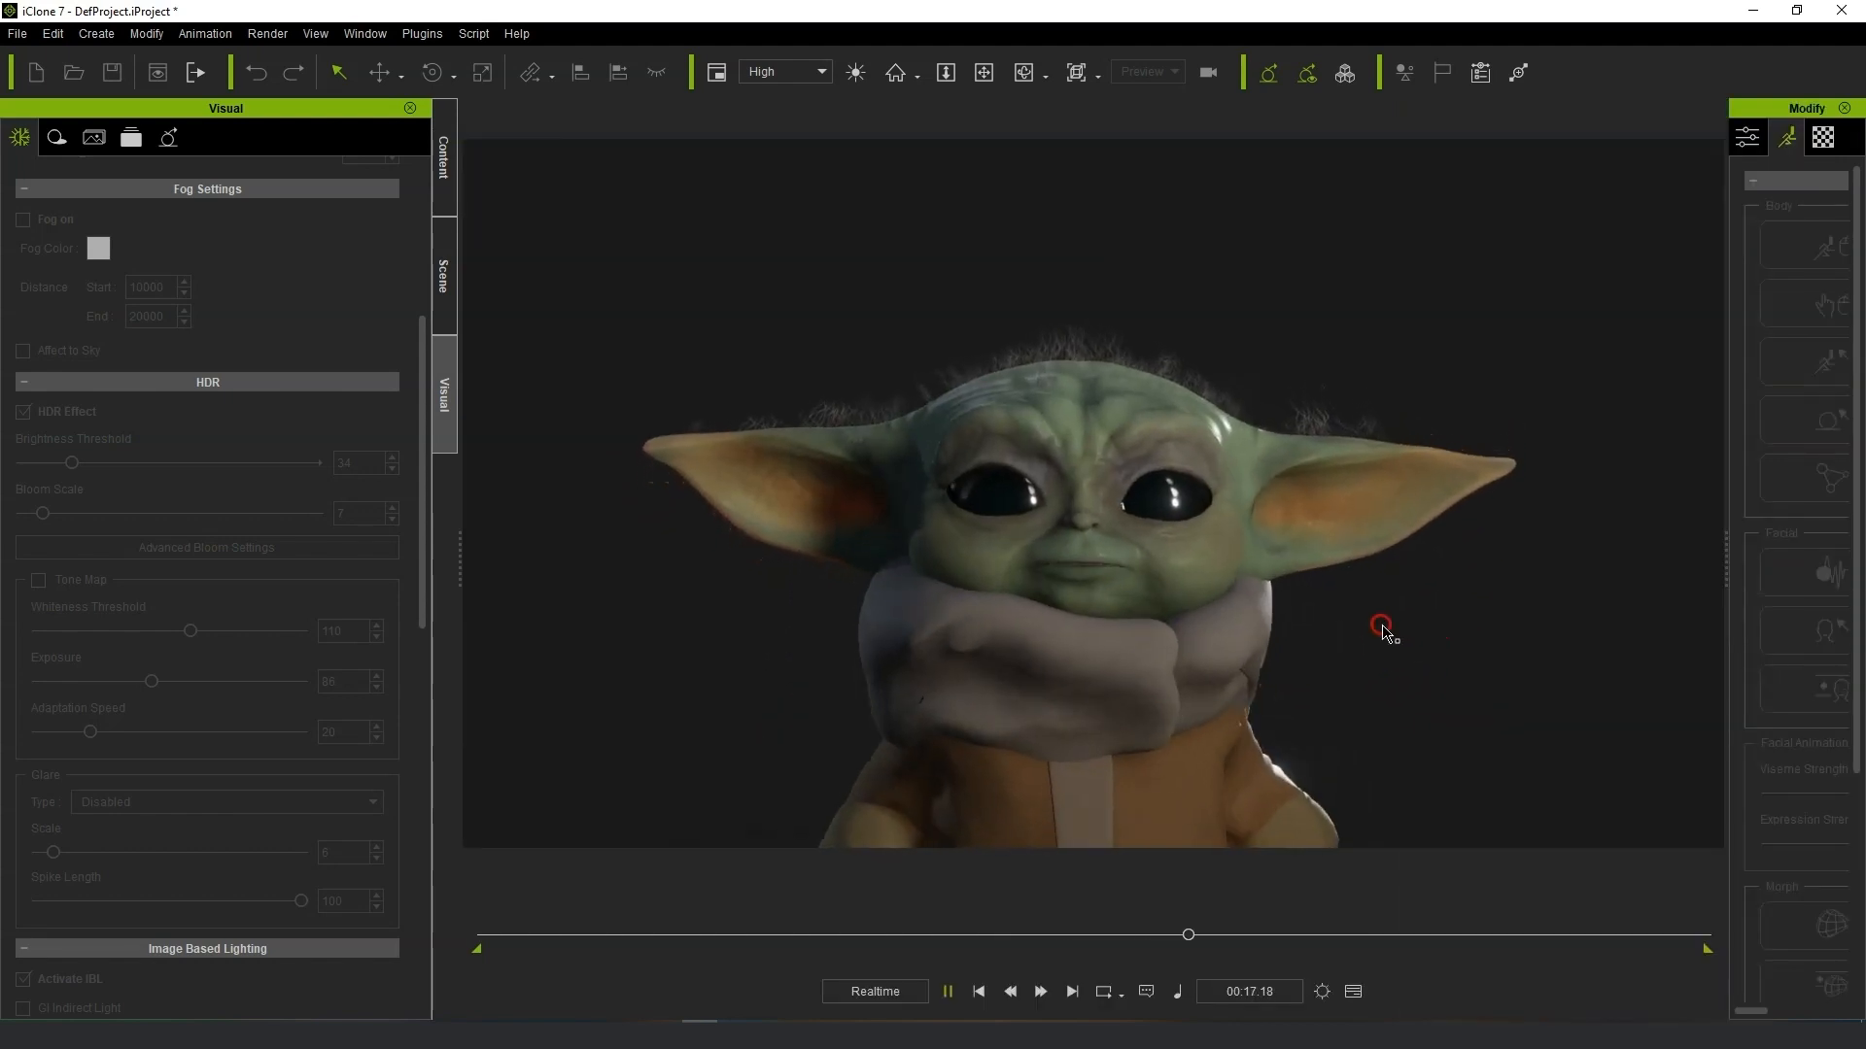
Move the Expression Mapping Panel beside Motion LIVE and turn on Hide zero value slider(s).
mouse_move(1370, 593)
left_mouse_down()
mouse_move(1362, 571)
mouse_move(1352, 671)
left_mouse_up()
right_click_drag(1351, 671, 1356, 671, "alt")
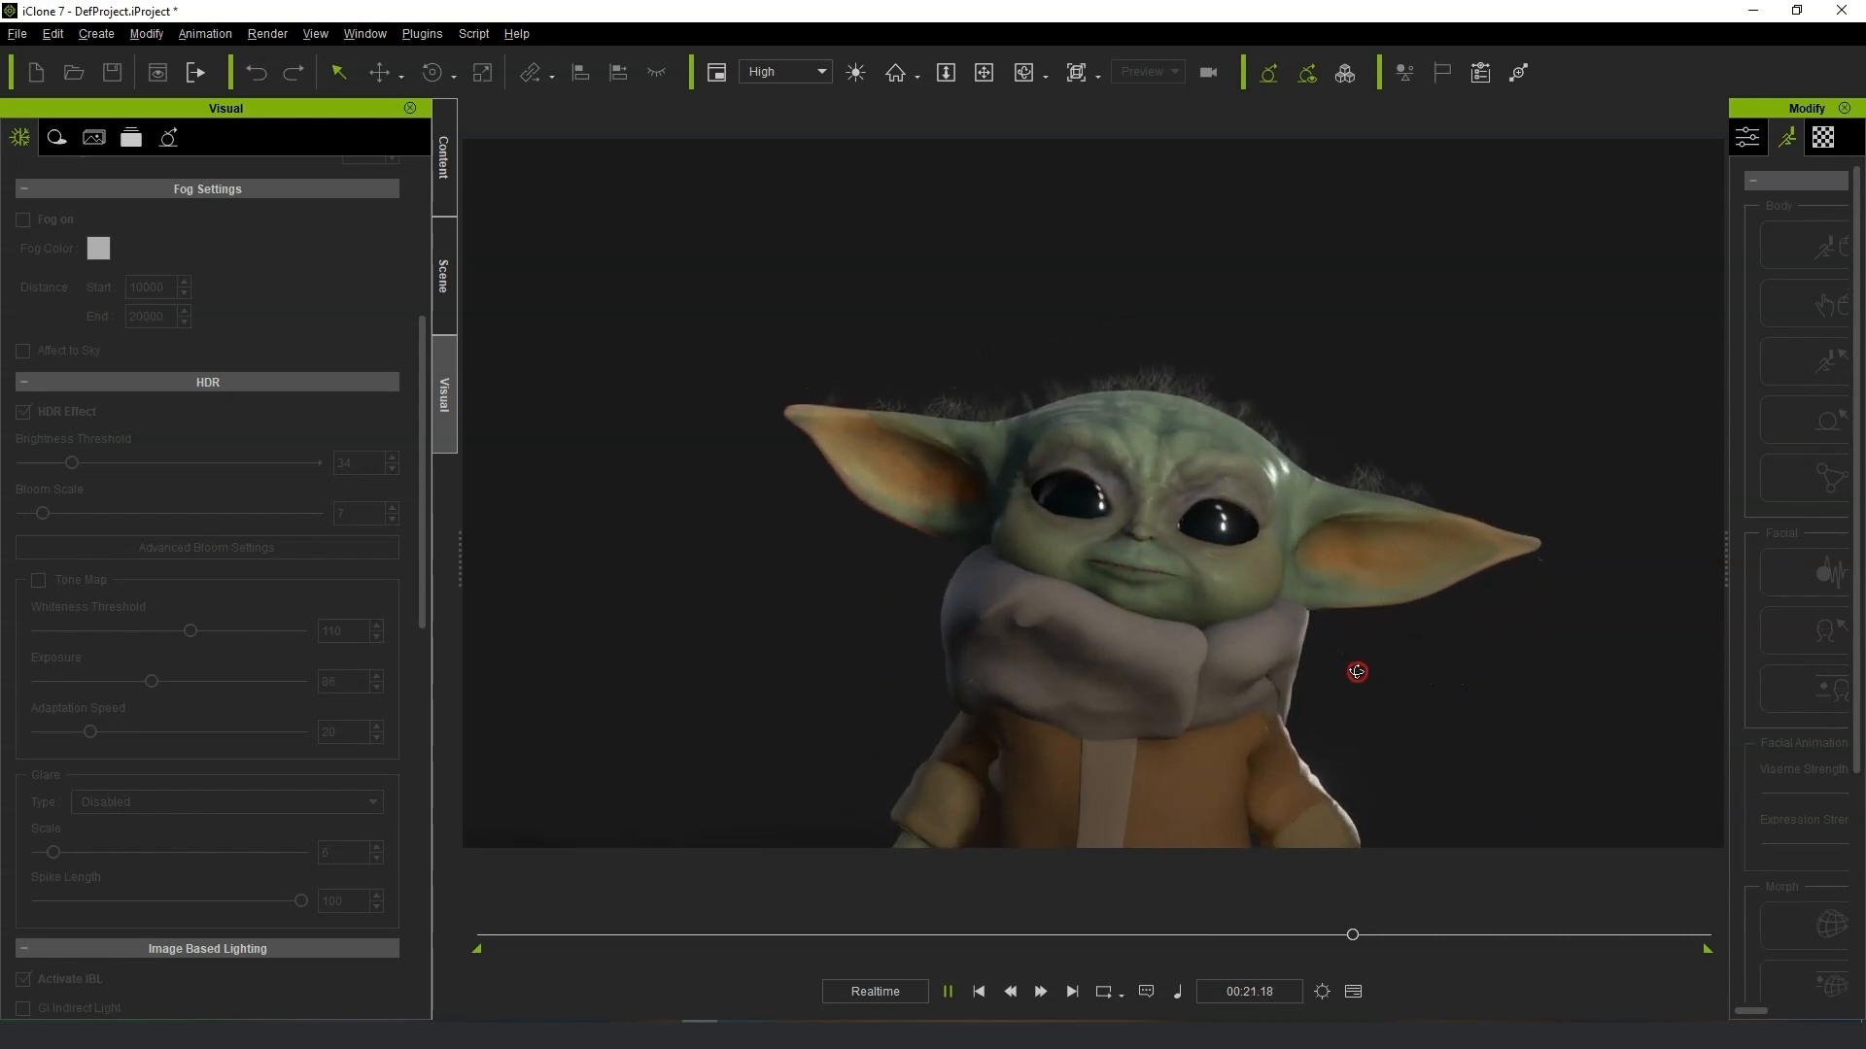
mouse_move(1865, 275)
left_mouse_down()
mouse_move(281, 281)
mouse_move(498, 231)
mouse_move(419, 187)
left_mouse_up()
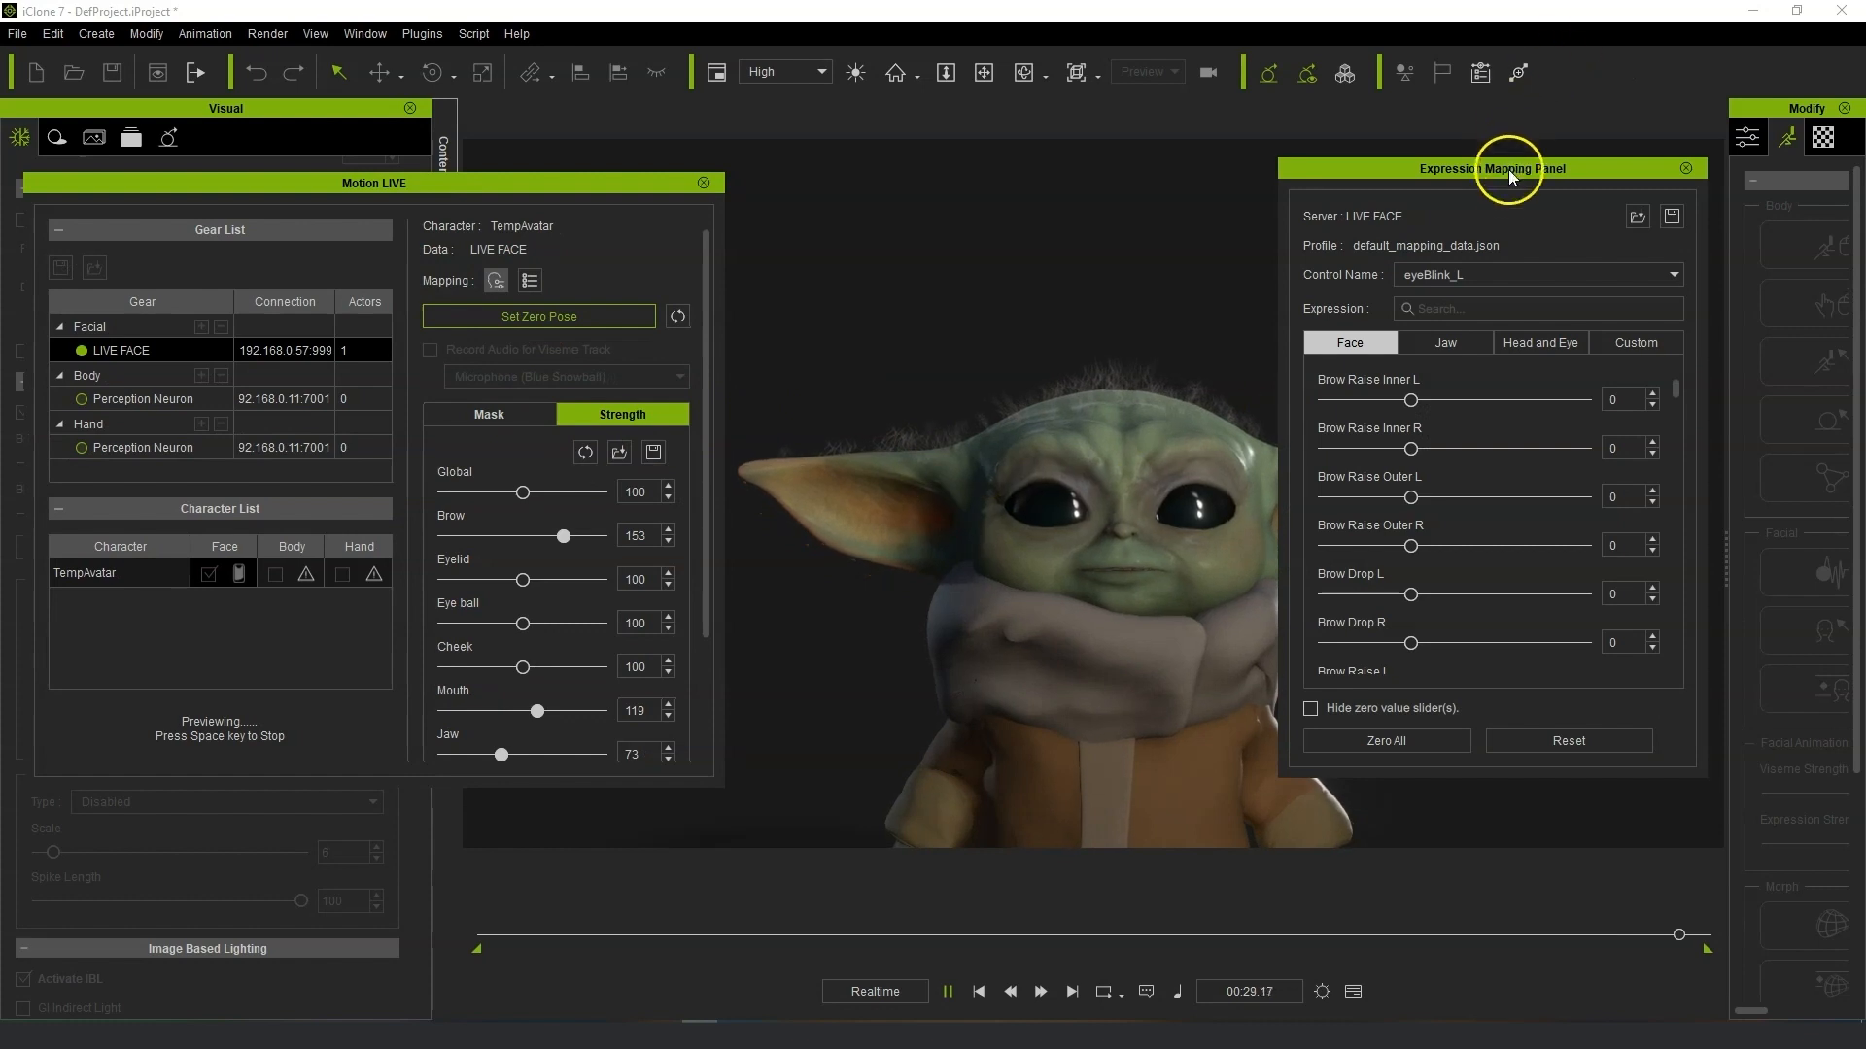
left_click_drag(1423, 171, 283, 192)
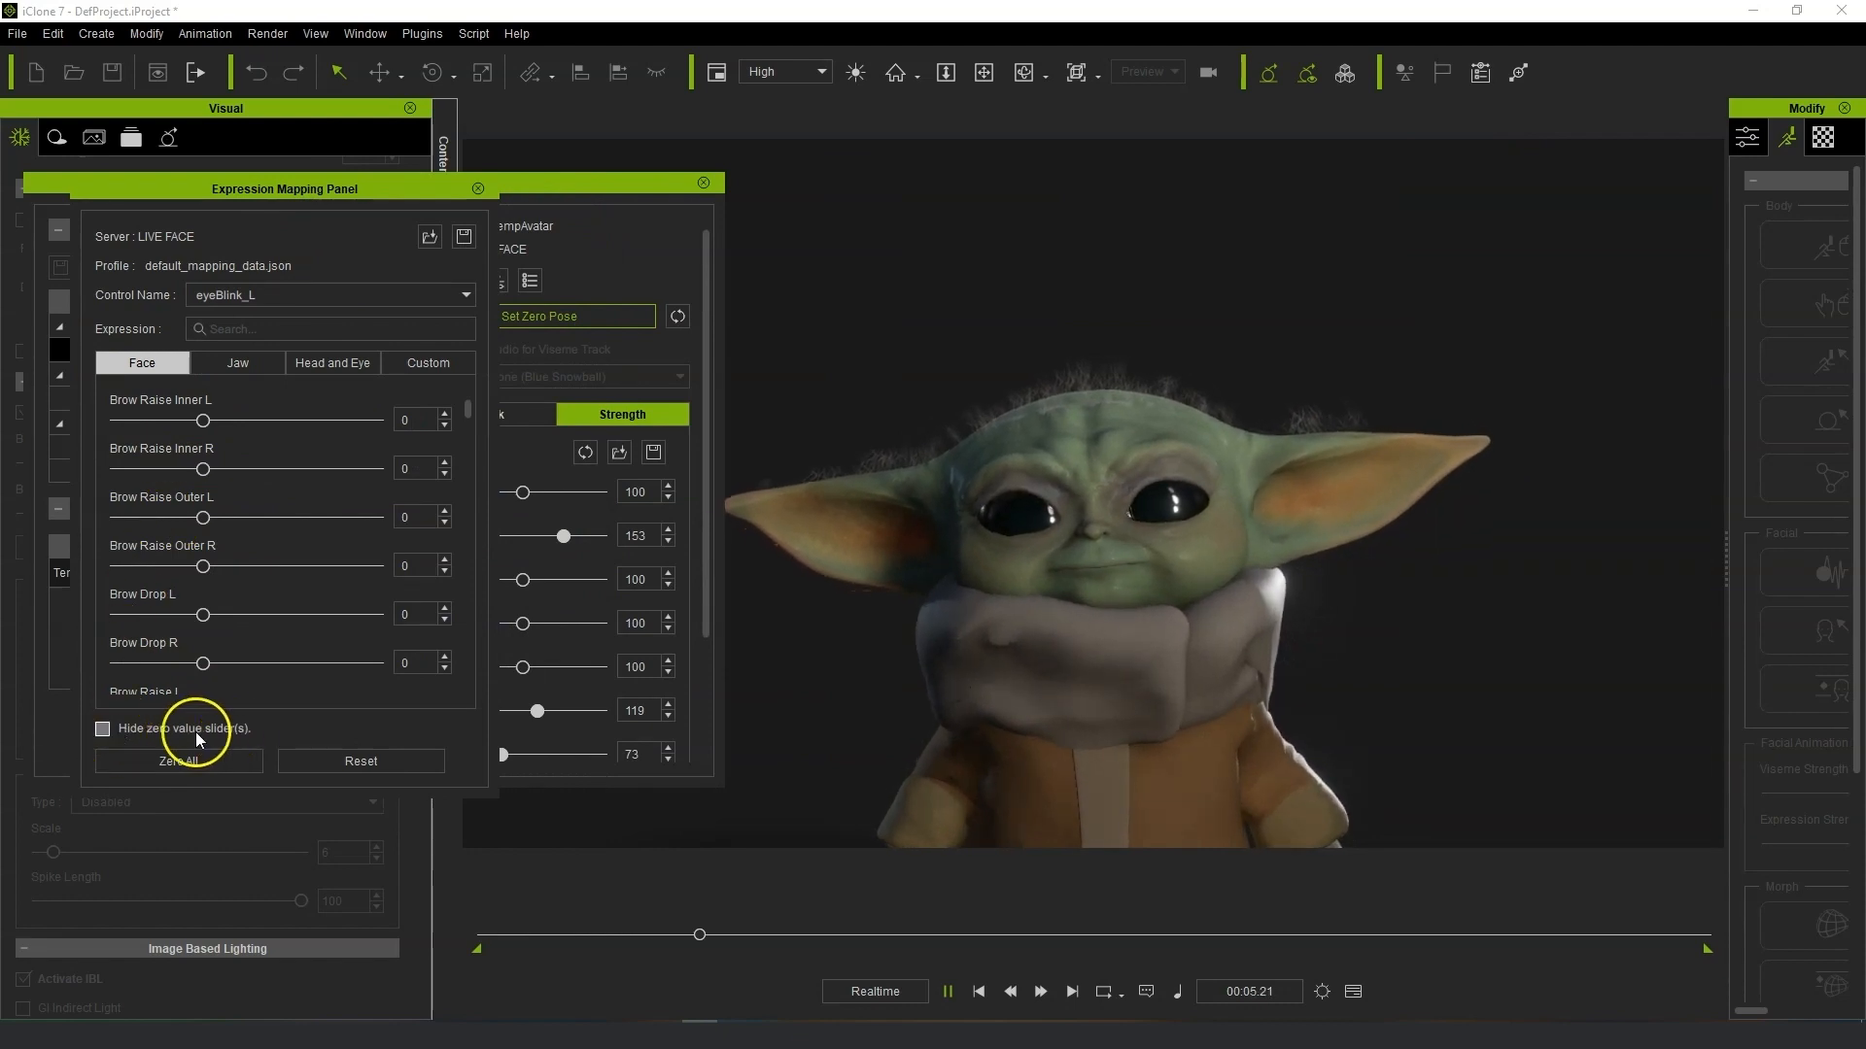
left_click(103, 730)
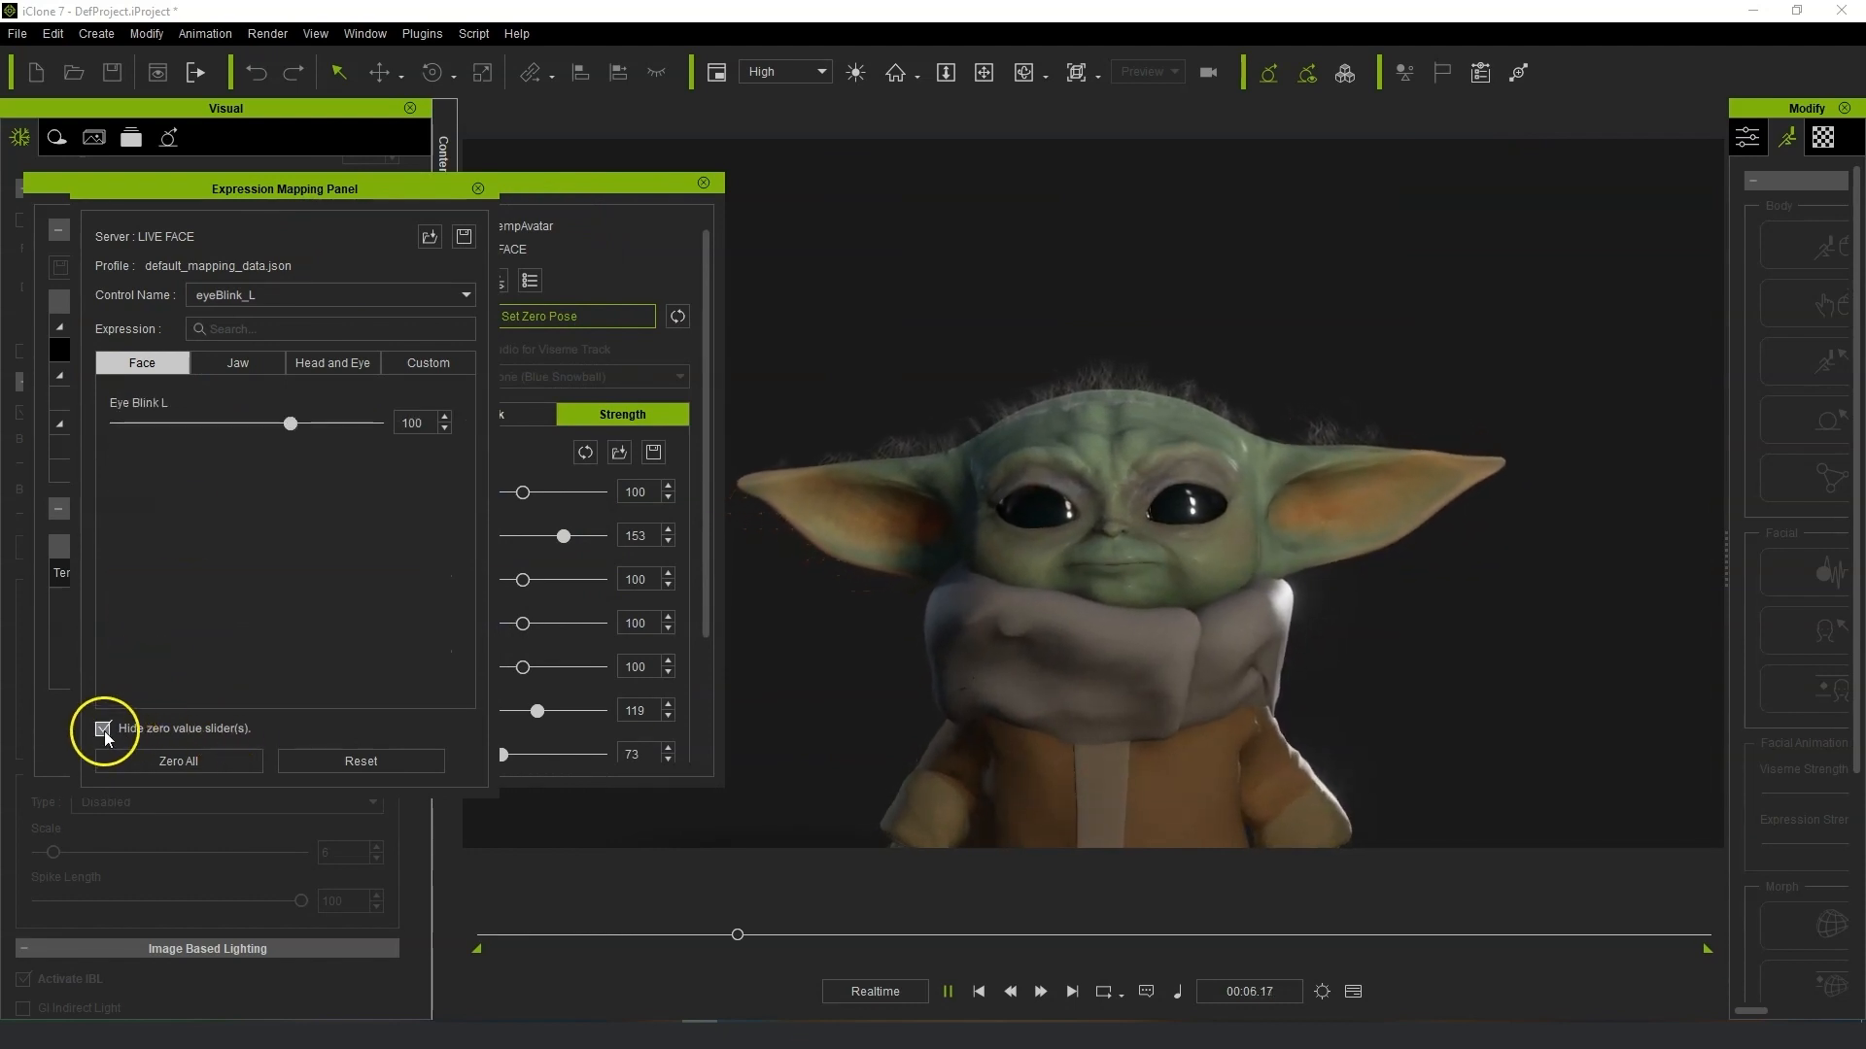
Select the mouthSmile_L control and set its Jaw Rotate Y to -13.
left_click(328, 295)
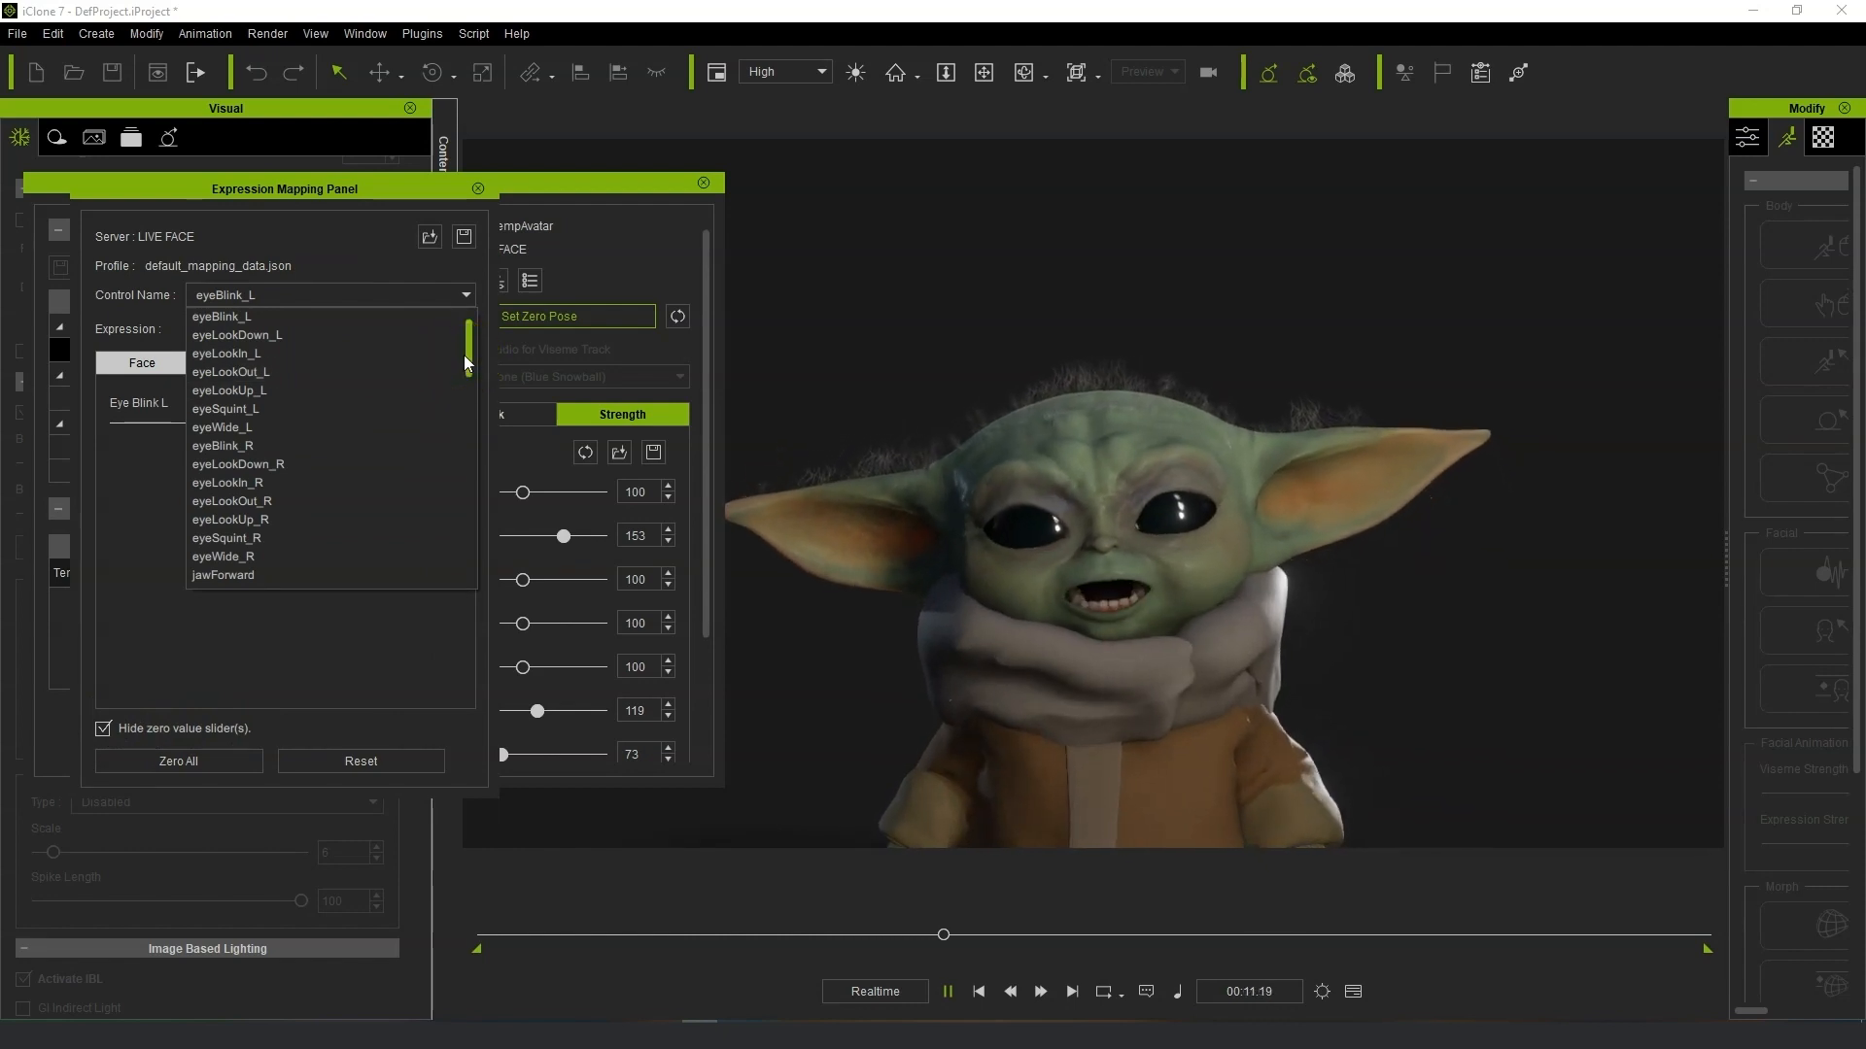
left_click_drag(463, 354, 470, 570)
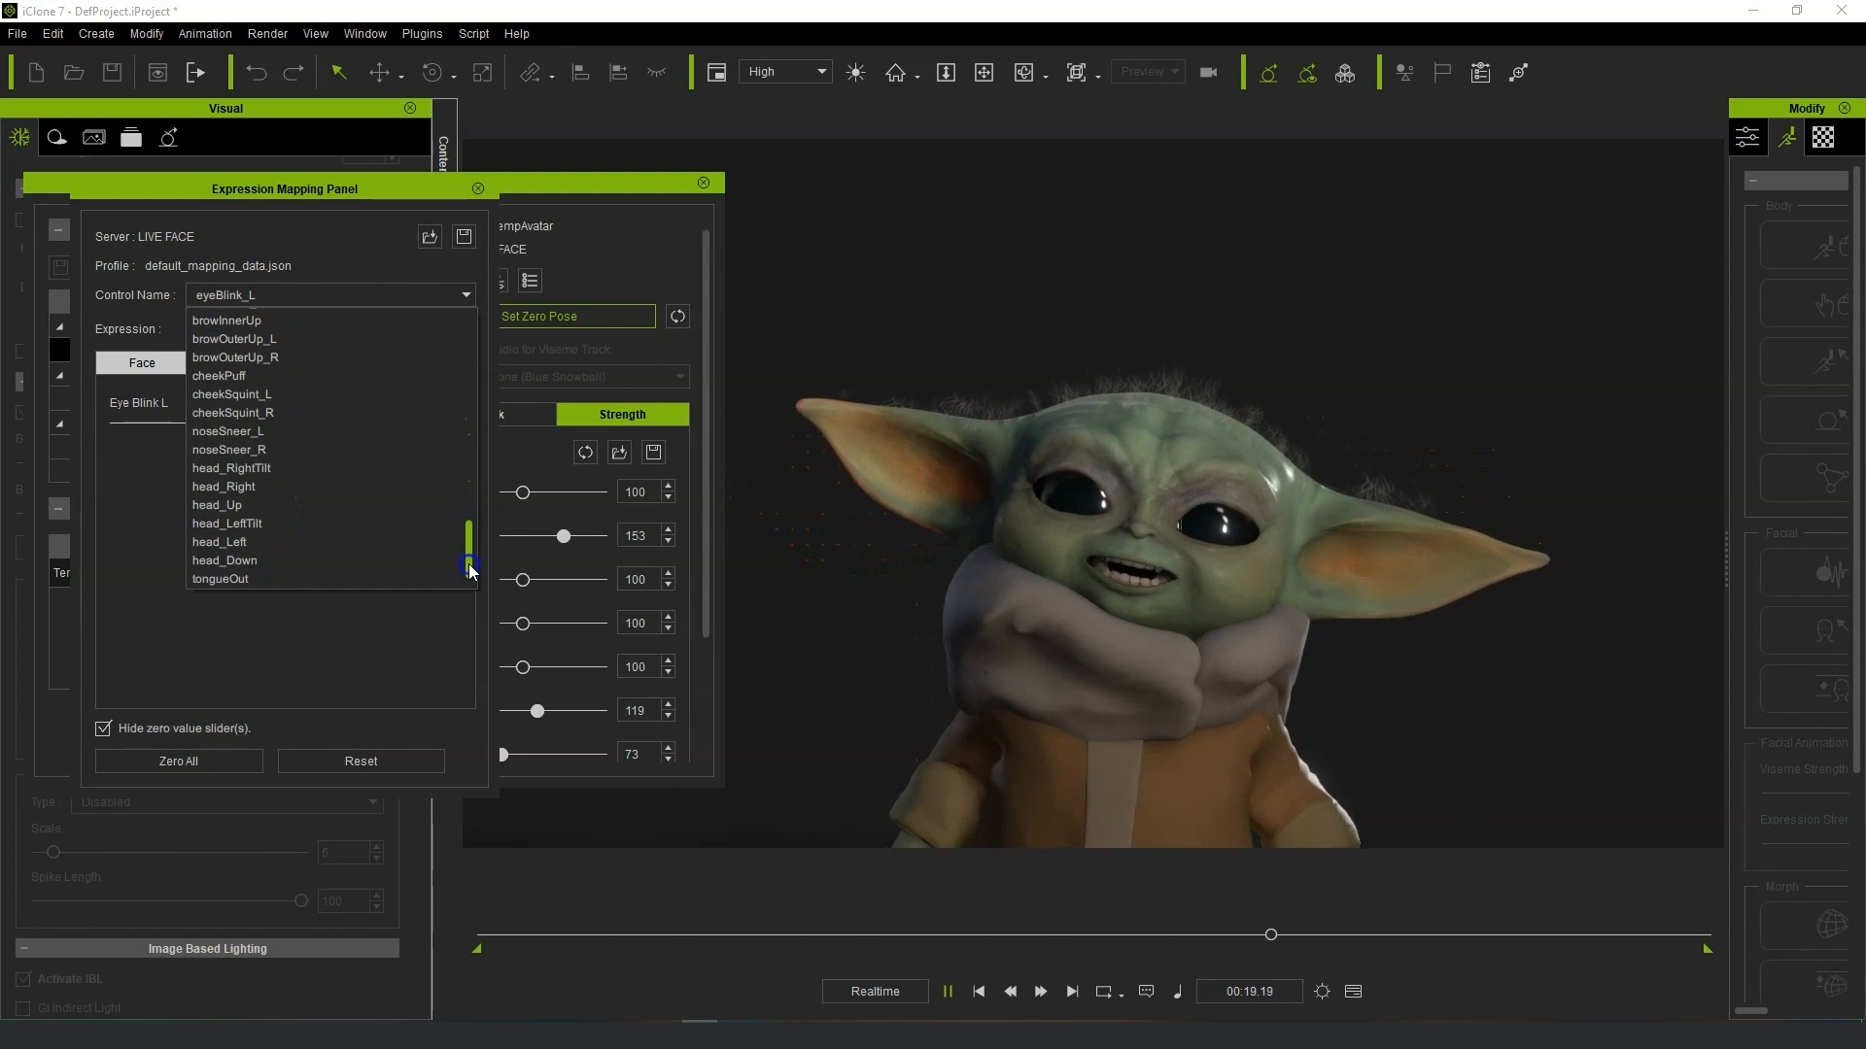
left_click_drag(470, 570, 467, 417)
left_click(379, 500)
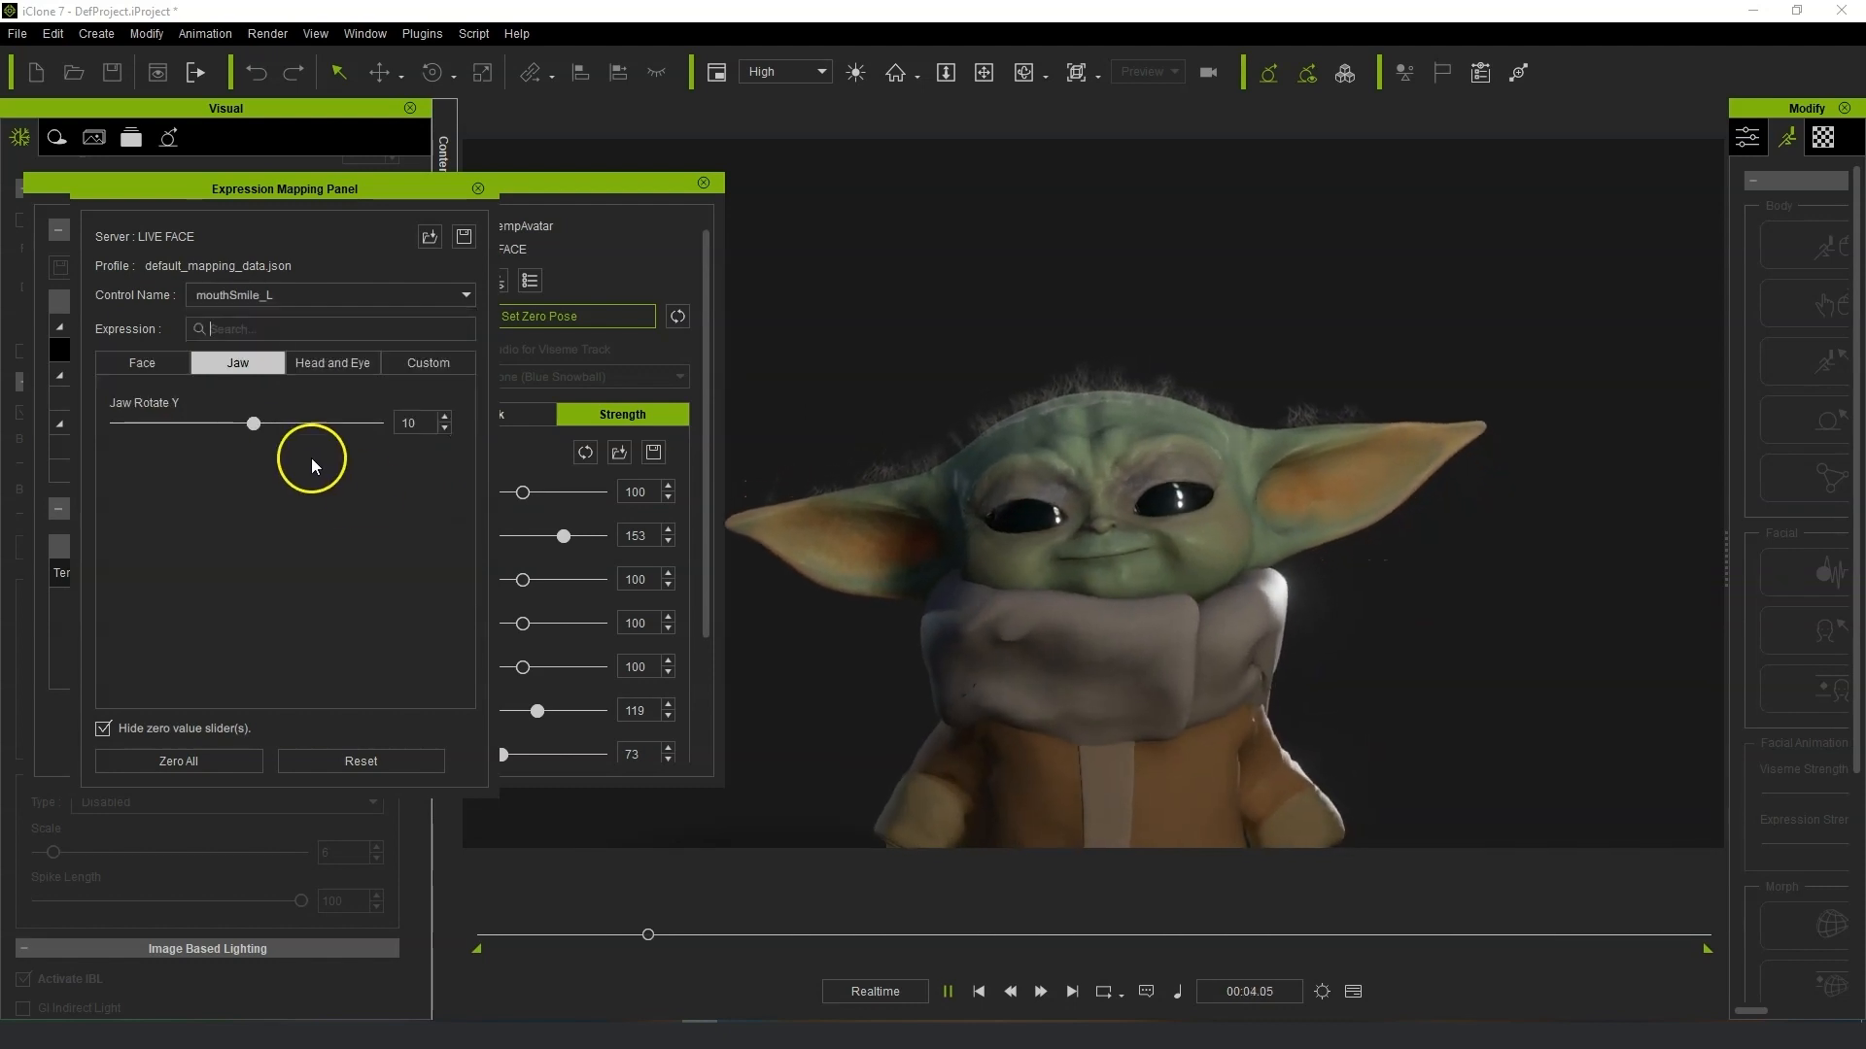
left_click_drag(249, 430, 234, 429)
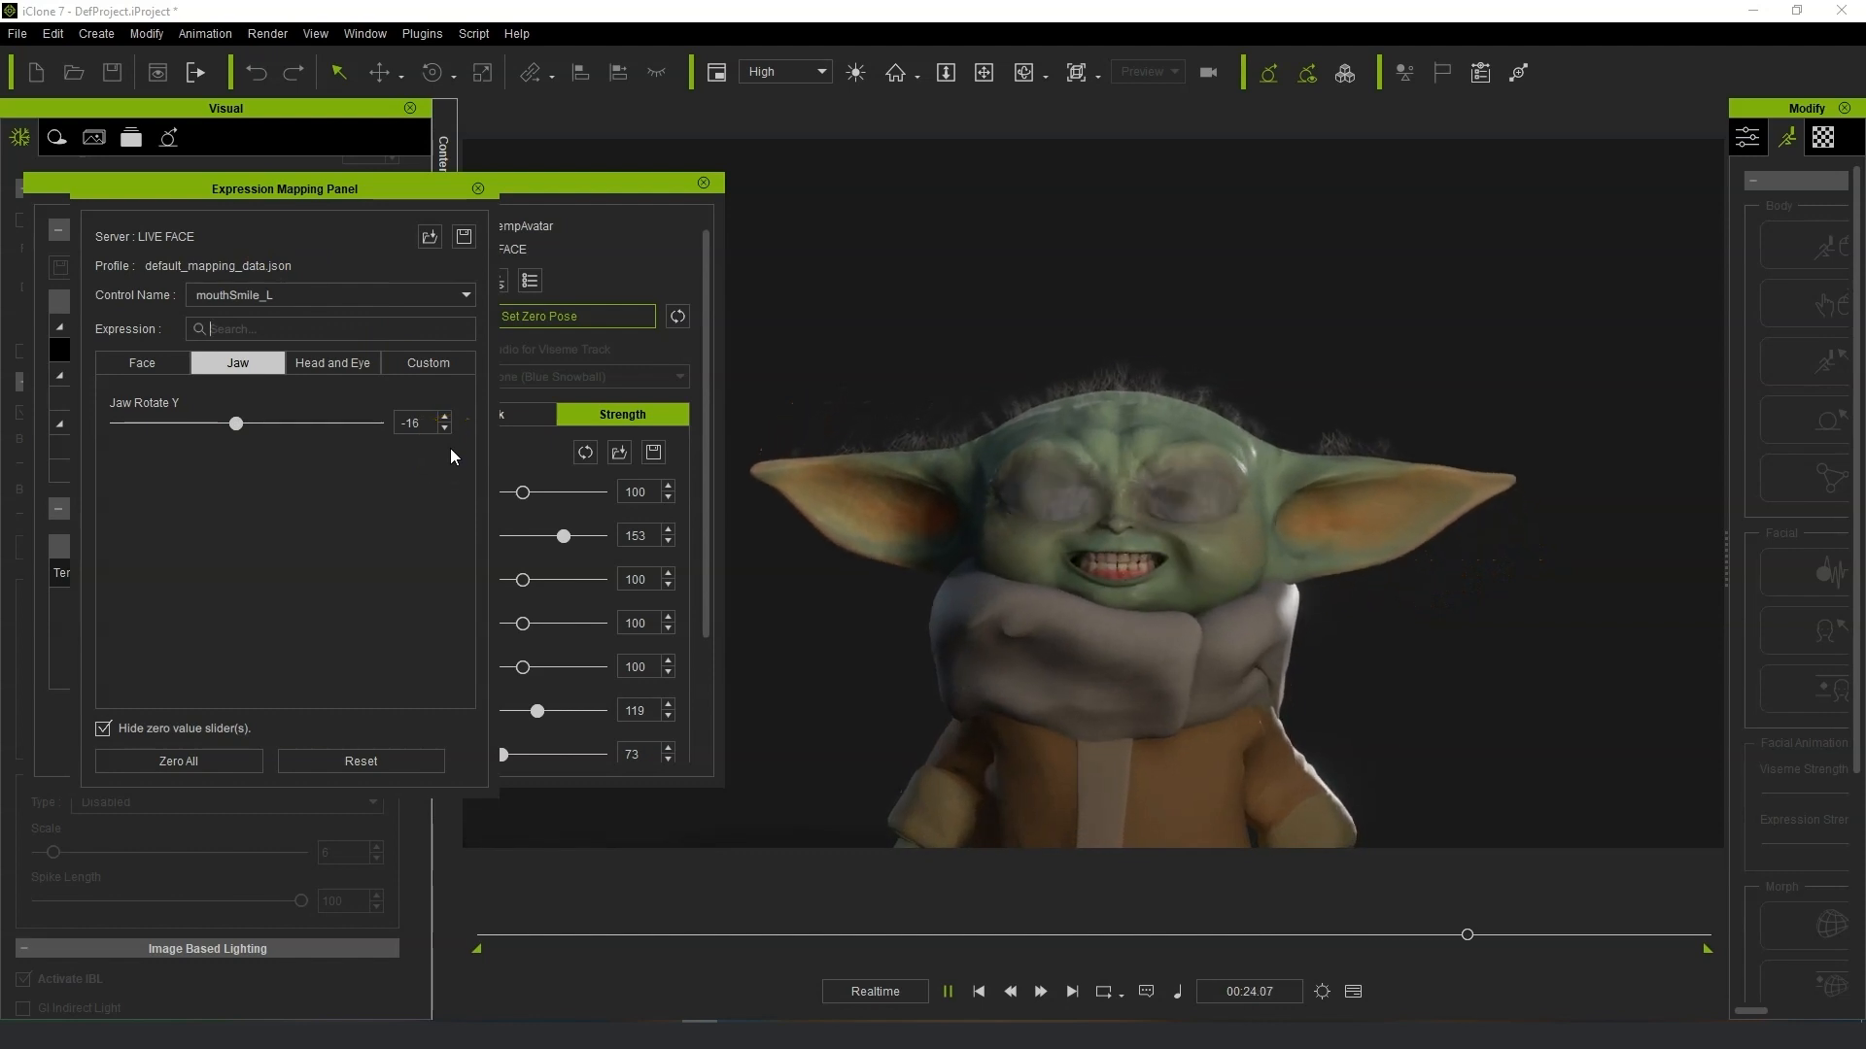
left_click_drag(244, 430, 277, 432)
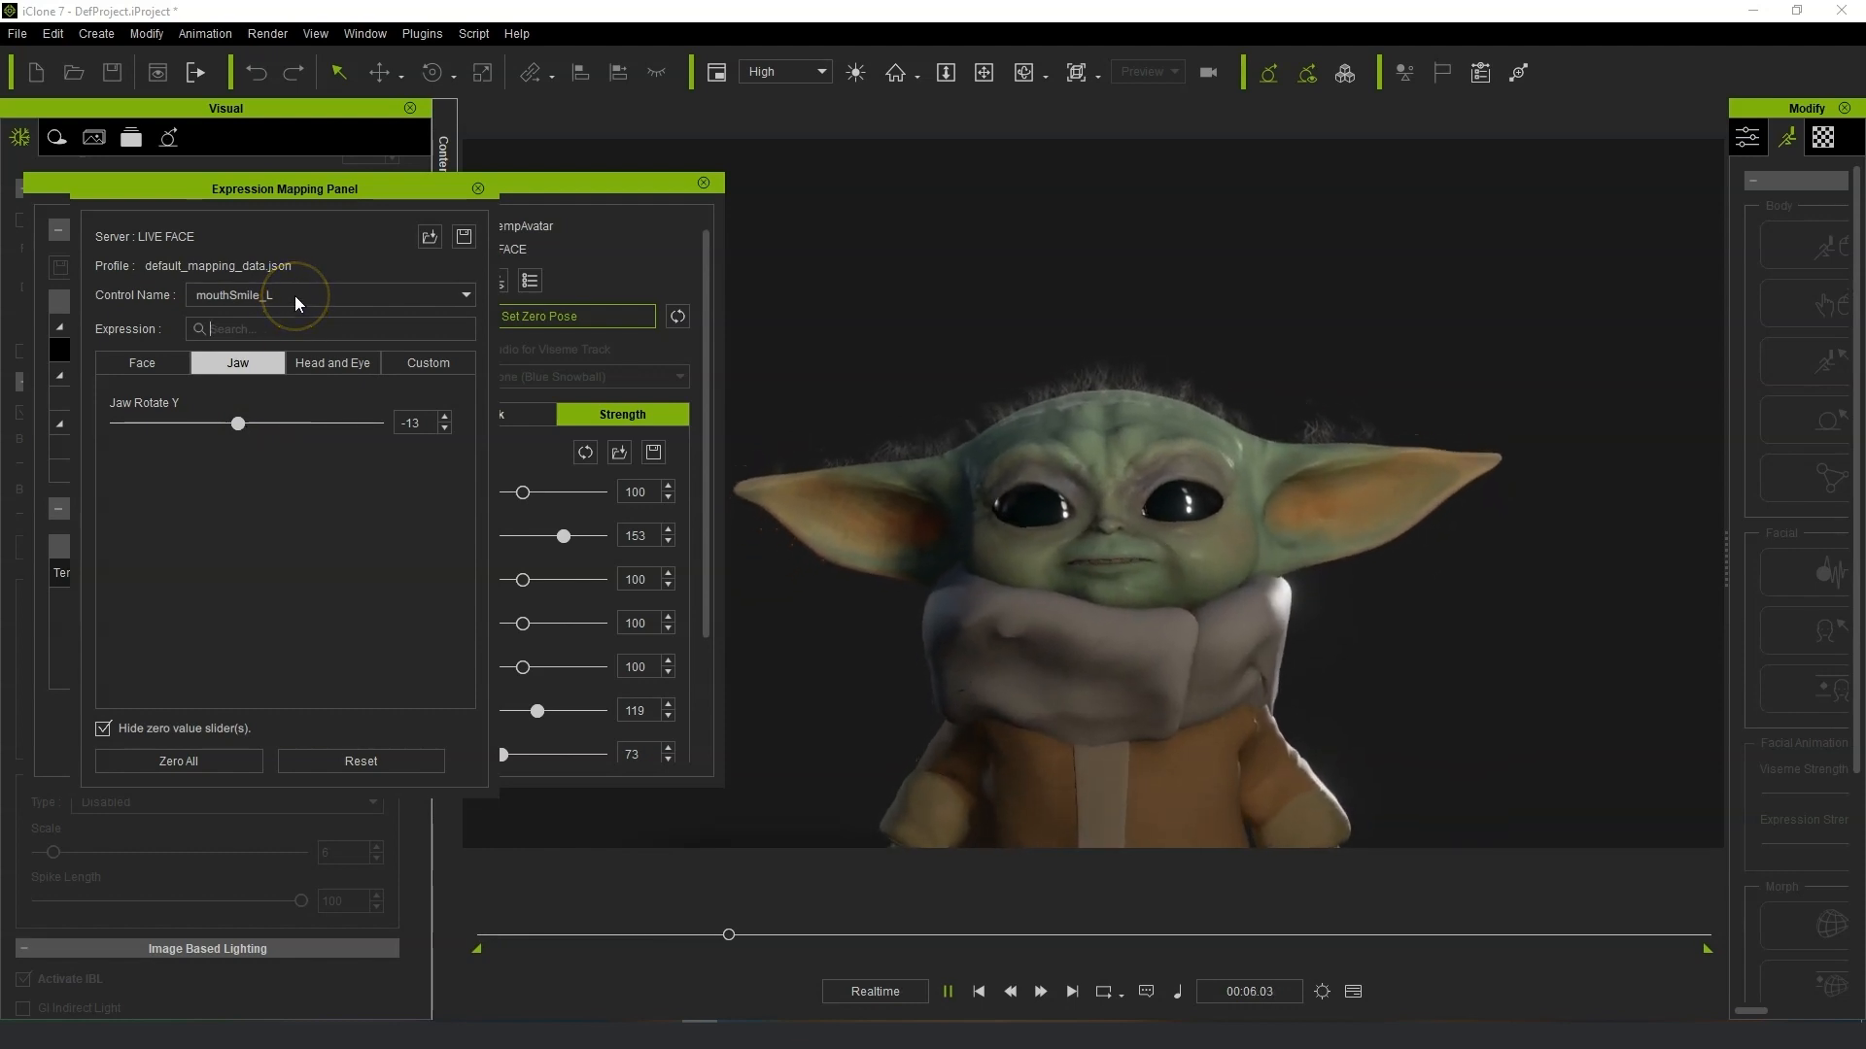
On the Face tab, set Mouth Smile L to 171, Mouth Dimple L to -19 and Mouth Widen to 7.
left_click(128, 362)
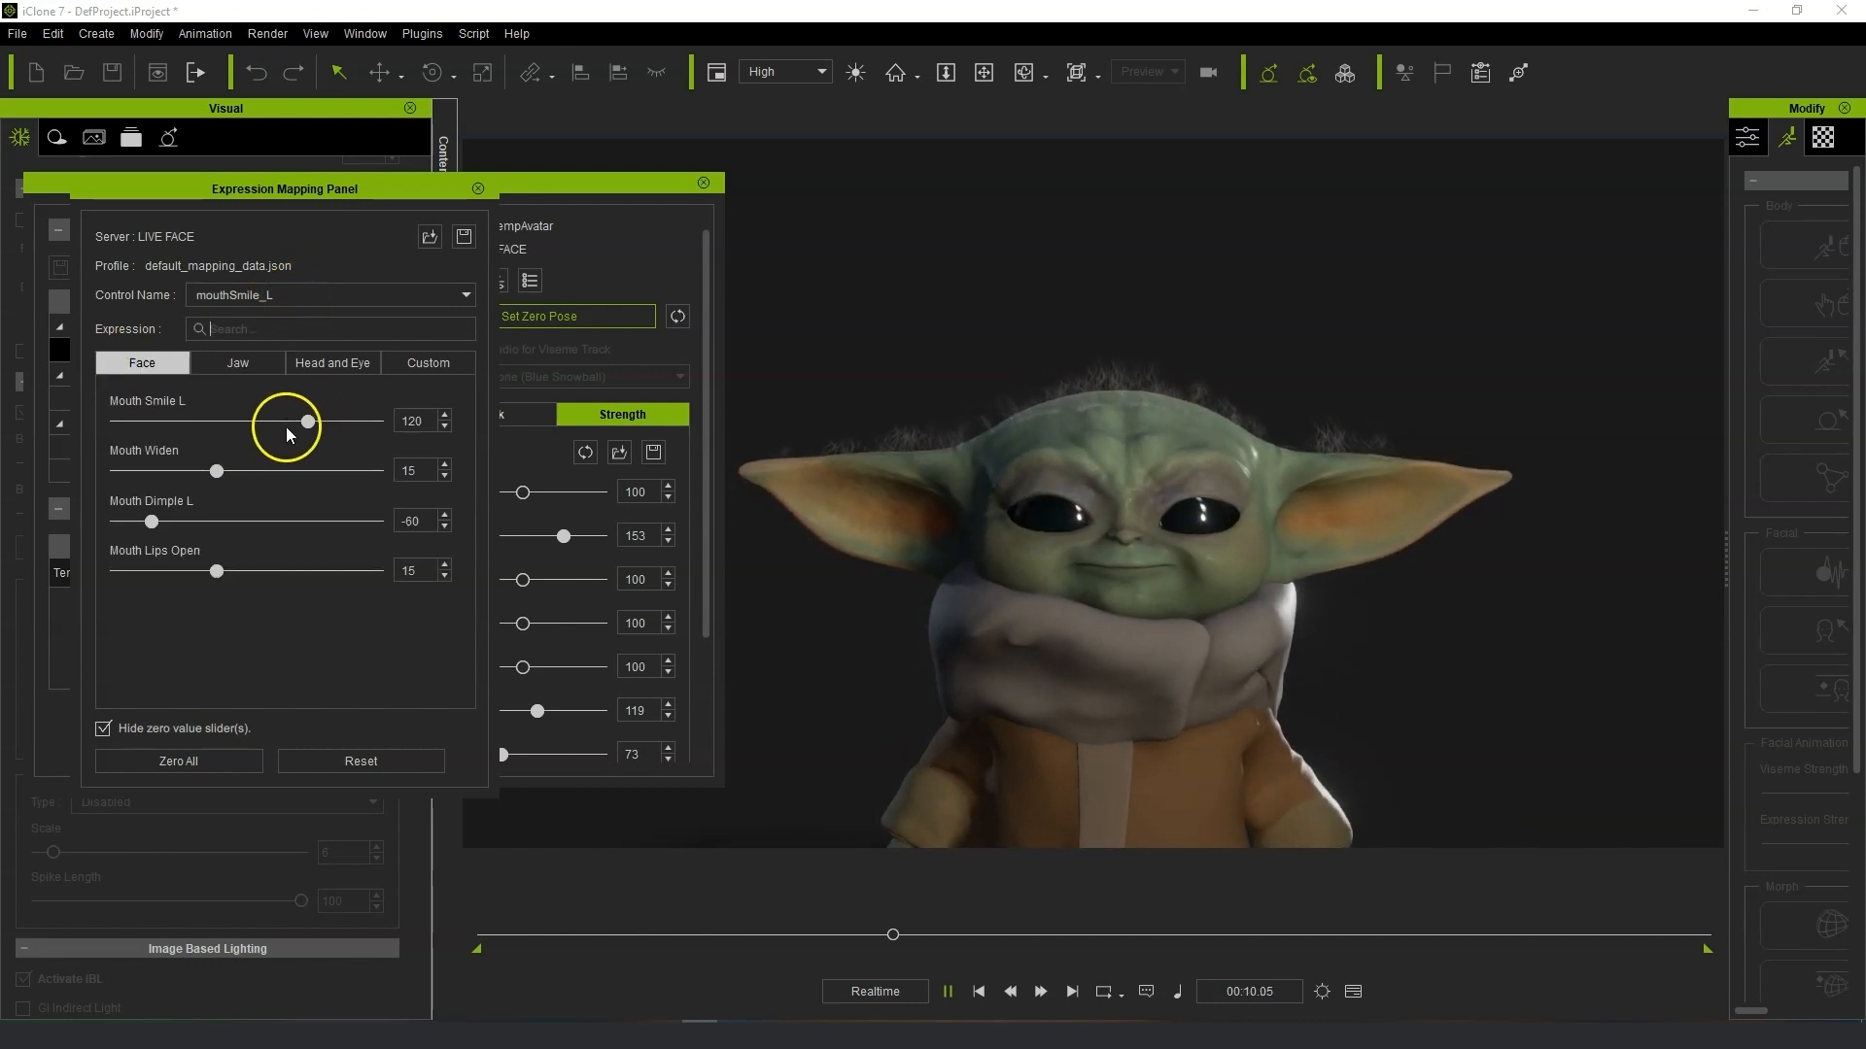
left_click_drag(345, 426, 387, 422)
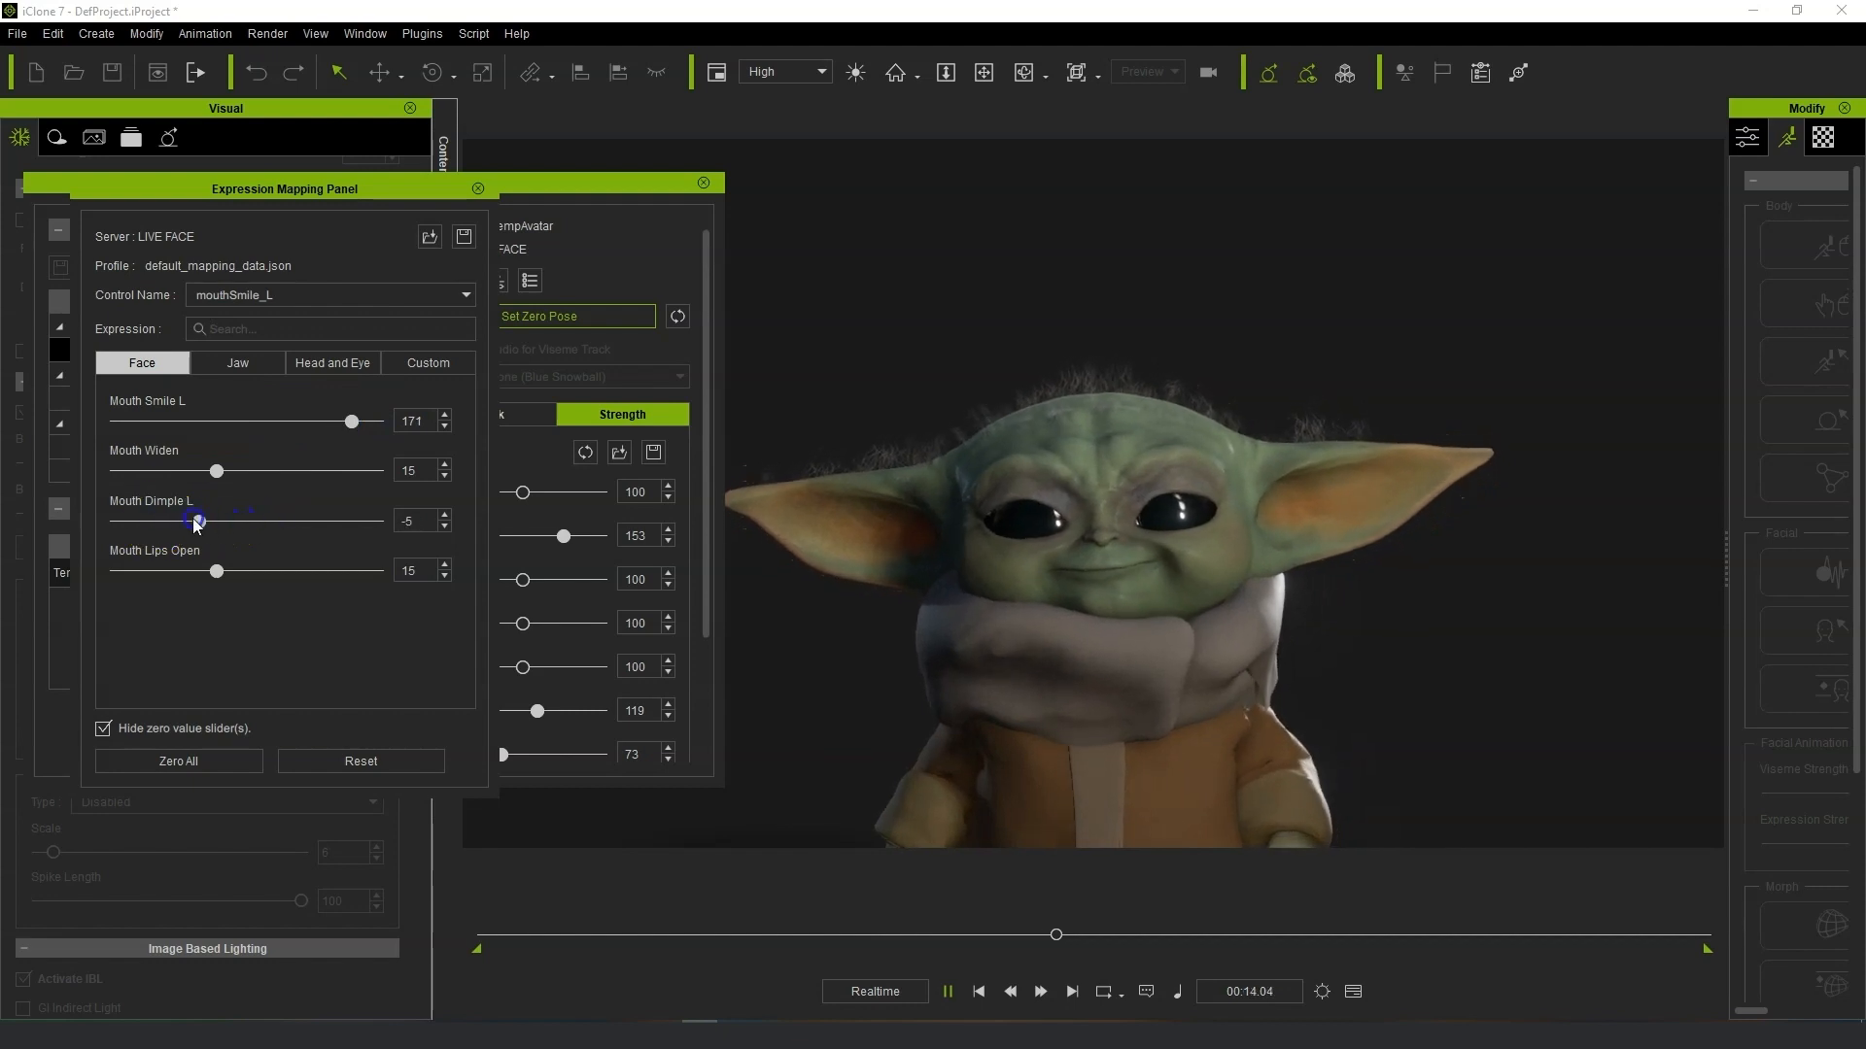
left_click_drag(258, 573, 235, 578)
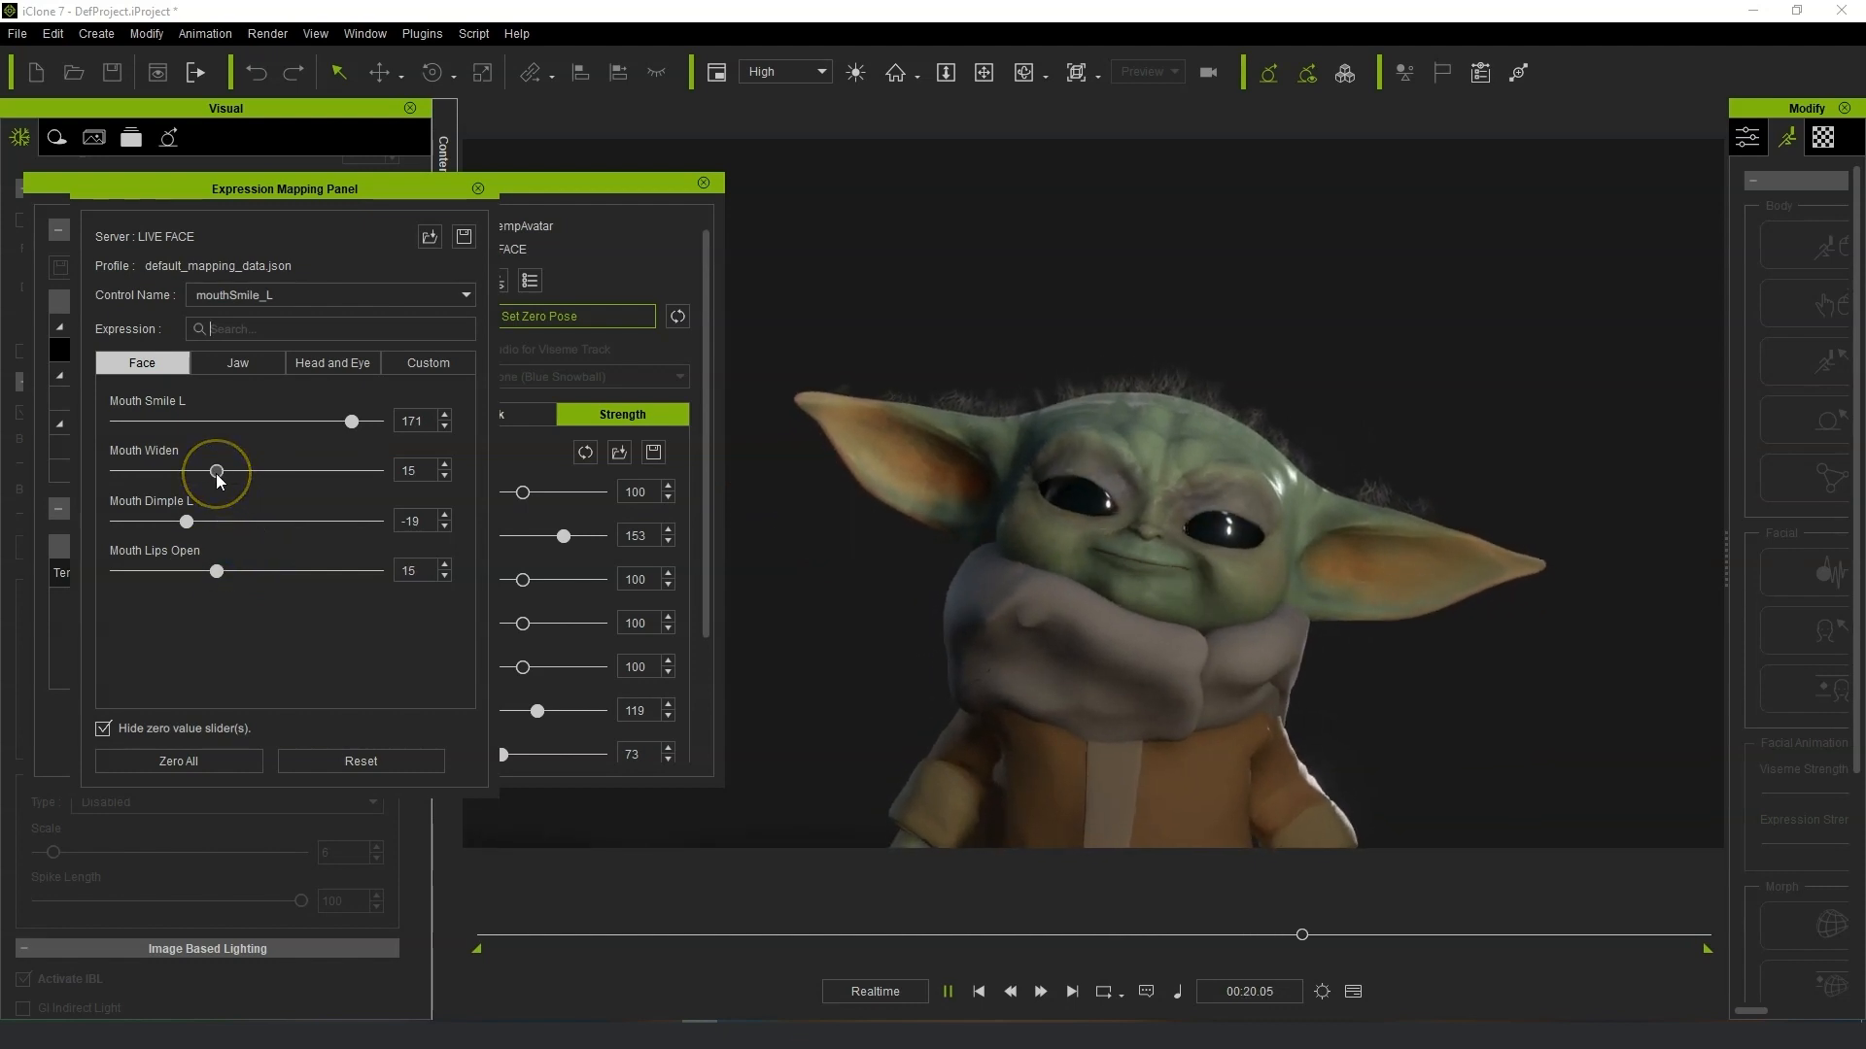
left_click_drag(216, 473, 250, 490)
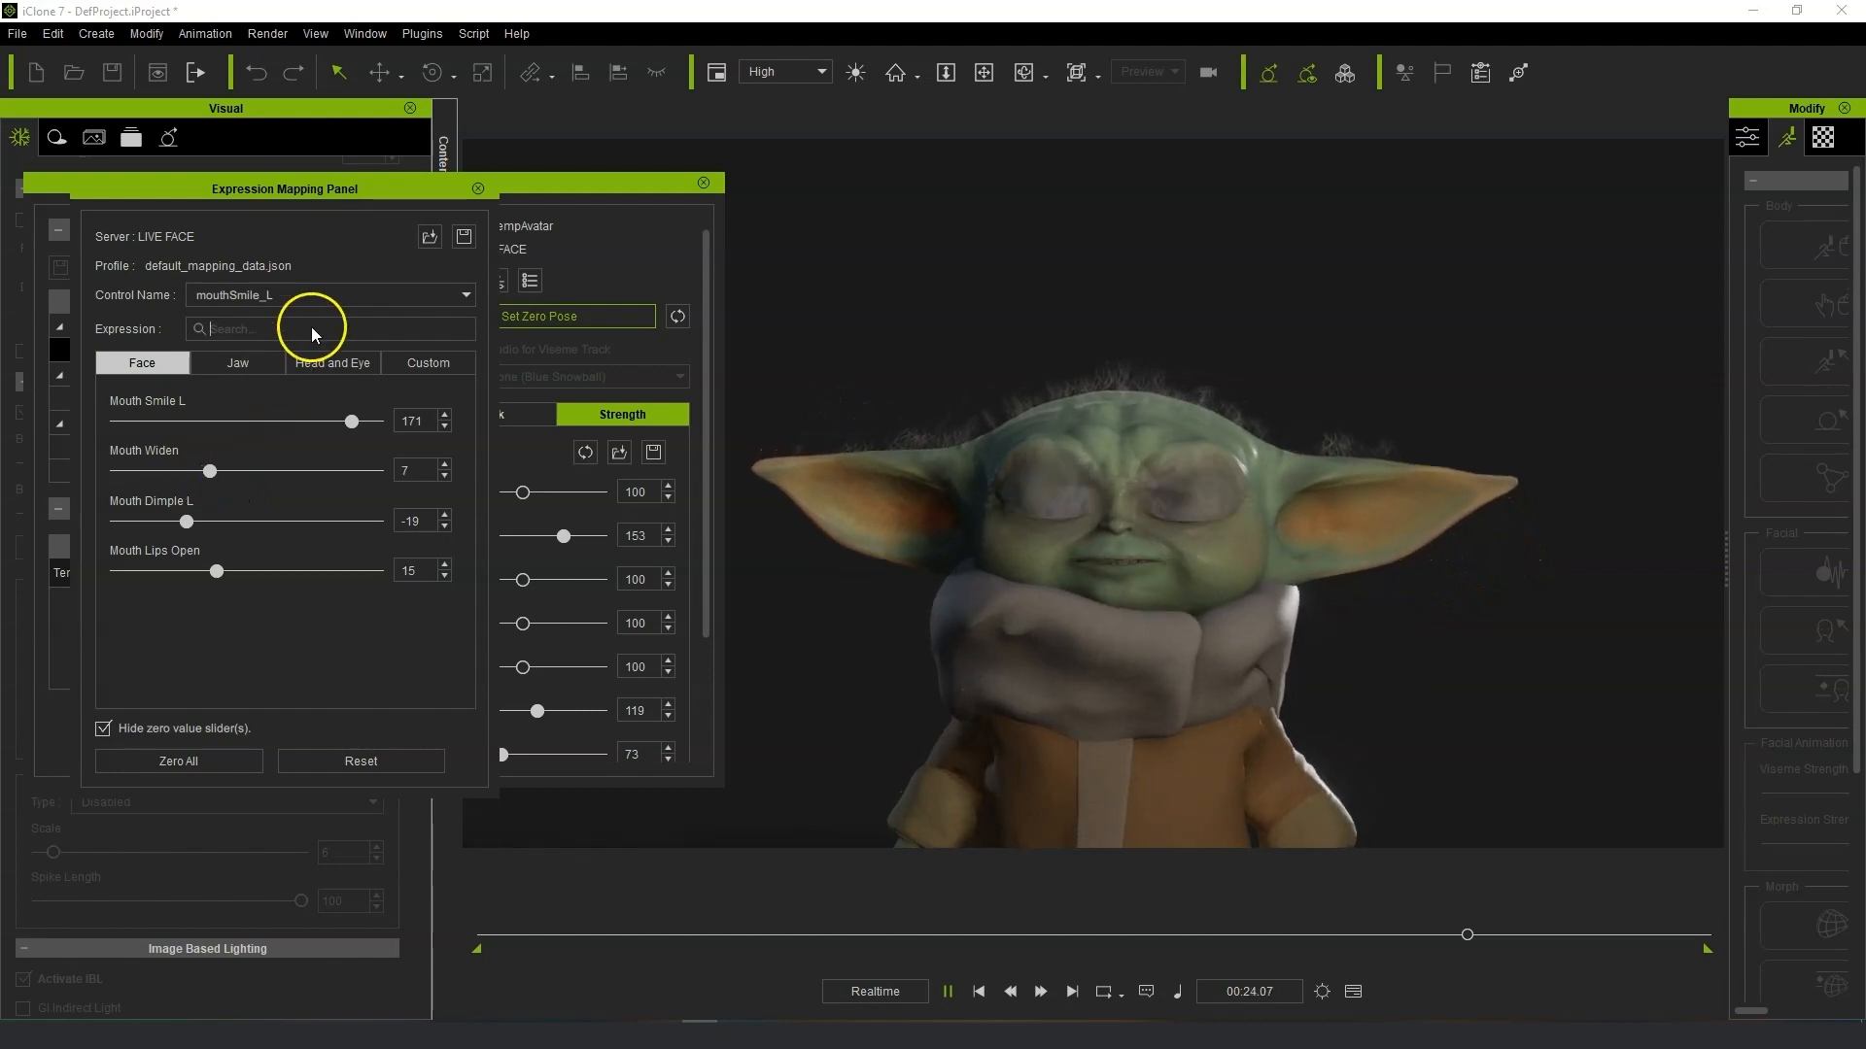
Switch to mouthSmile_R and set Mouth Smile R to 144, Mouth Widen to 42 and Mouth Dimple R to 30.
left_click(359, 301)
left_click(340, 323)
left_click_drag(291, 424, 310, 428)
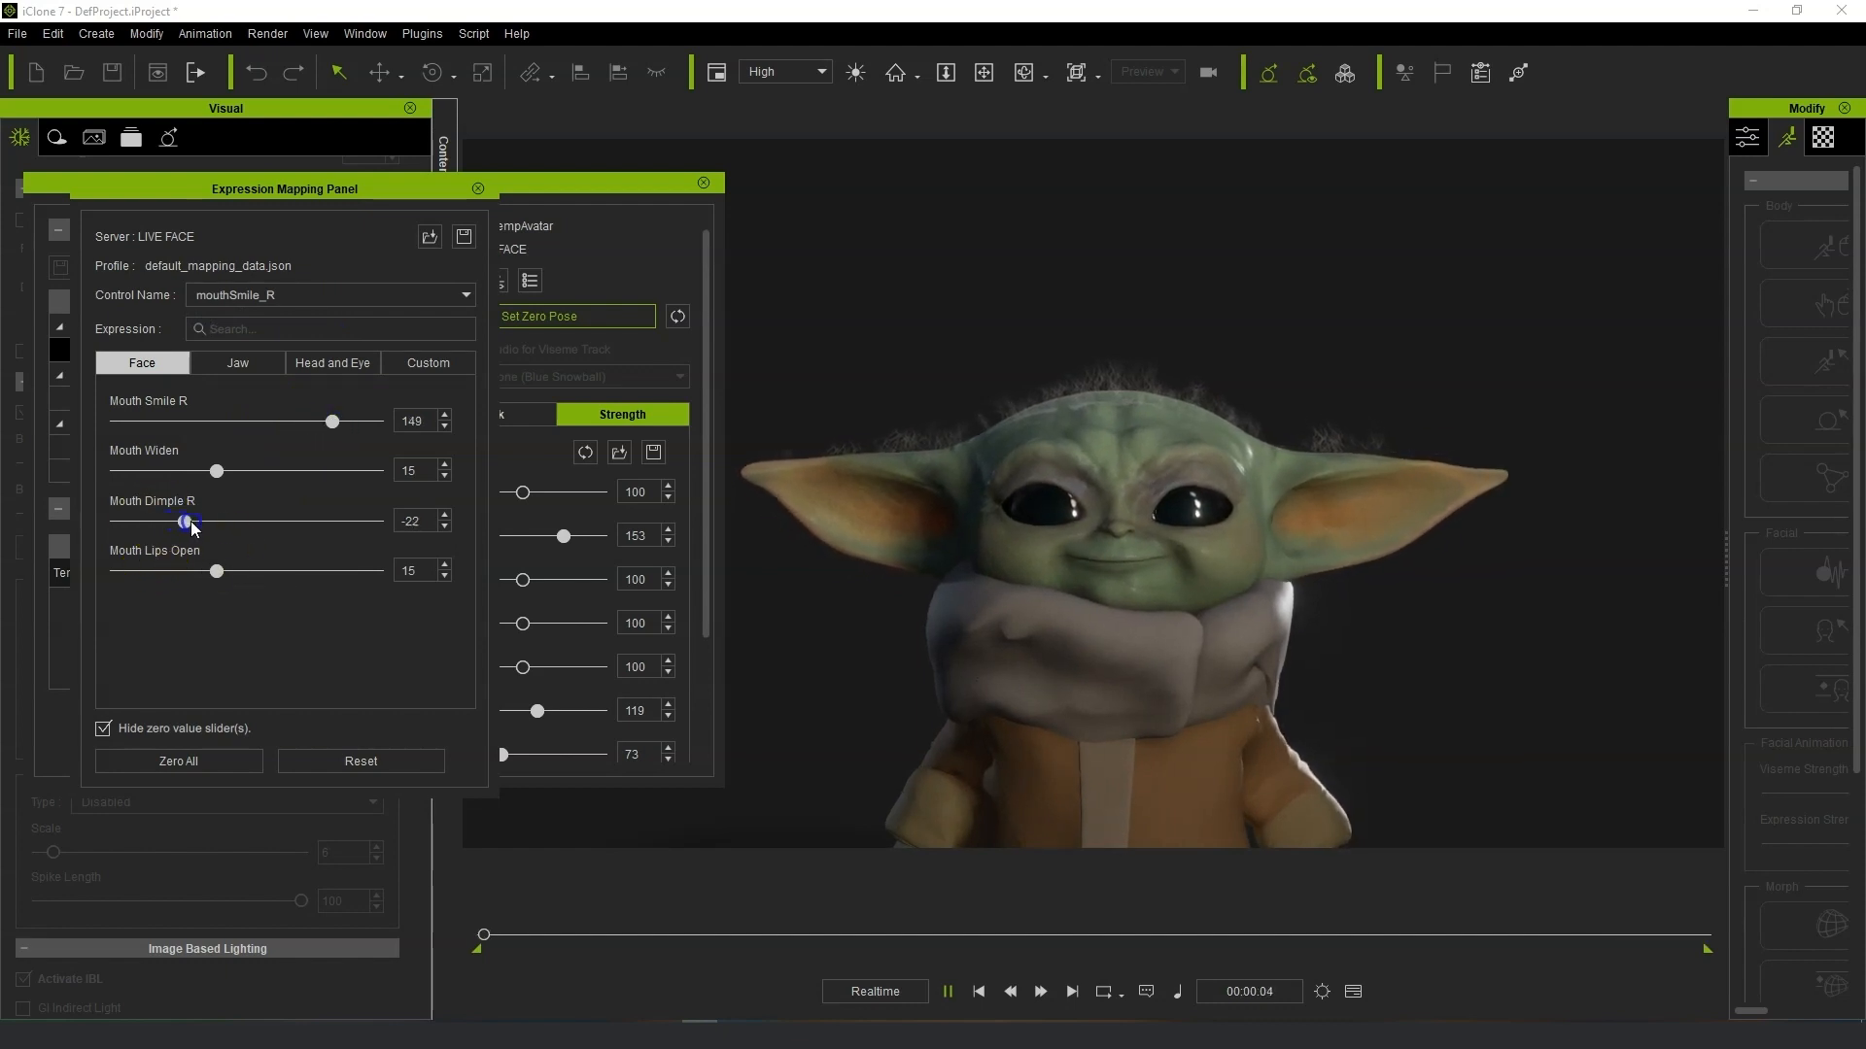
left_click_drag(261, 526, 242, 475)
left_click(333, 422)
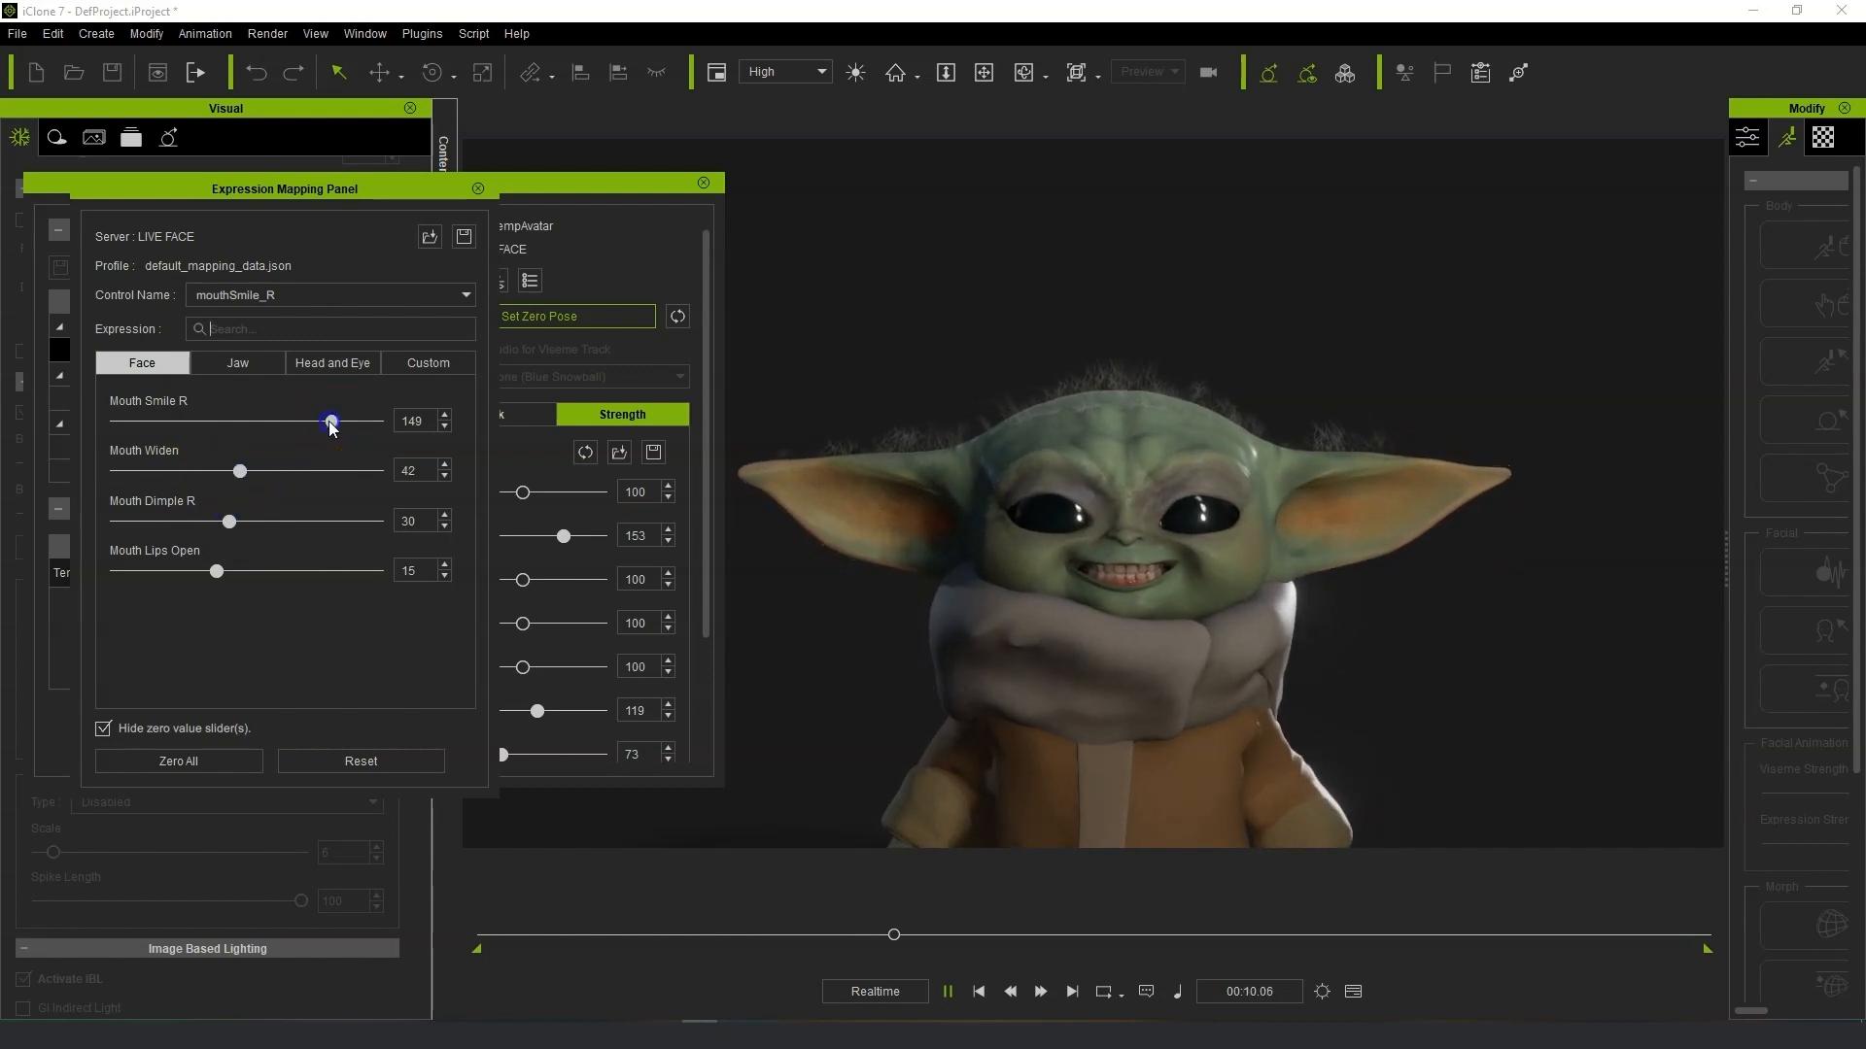
left_click_drag(333, 424, 334, 424)
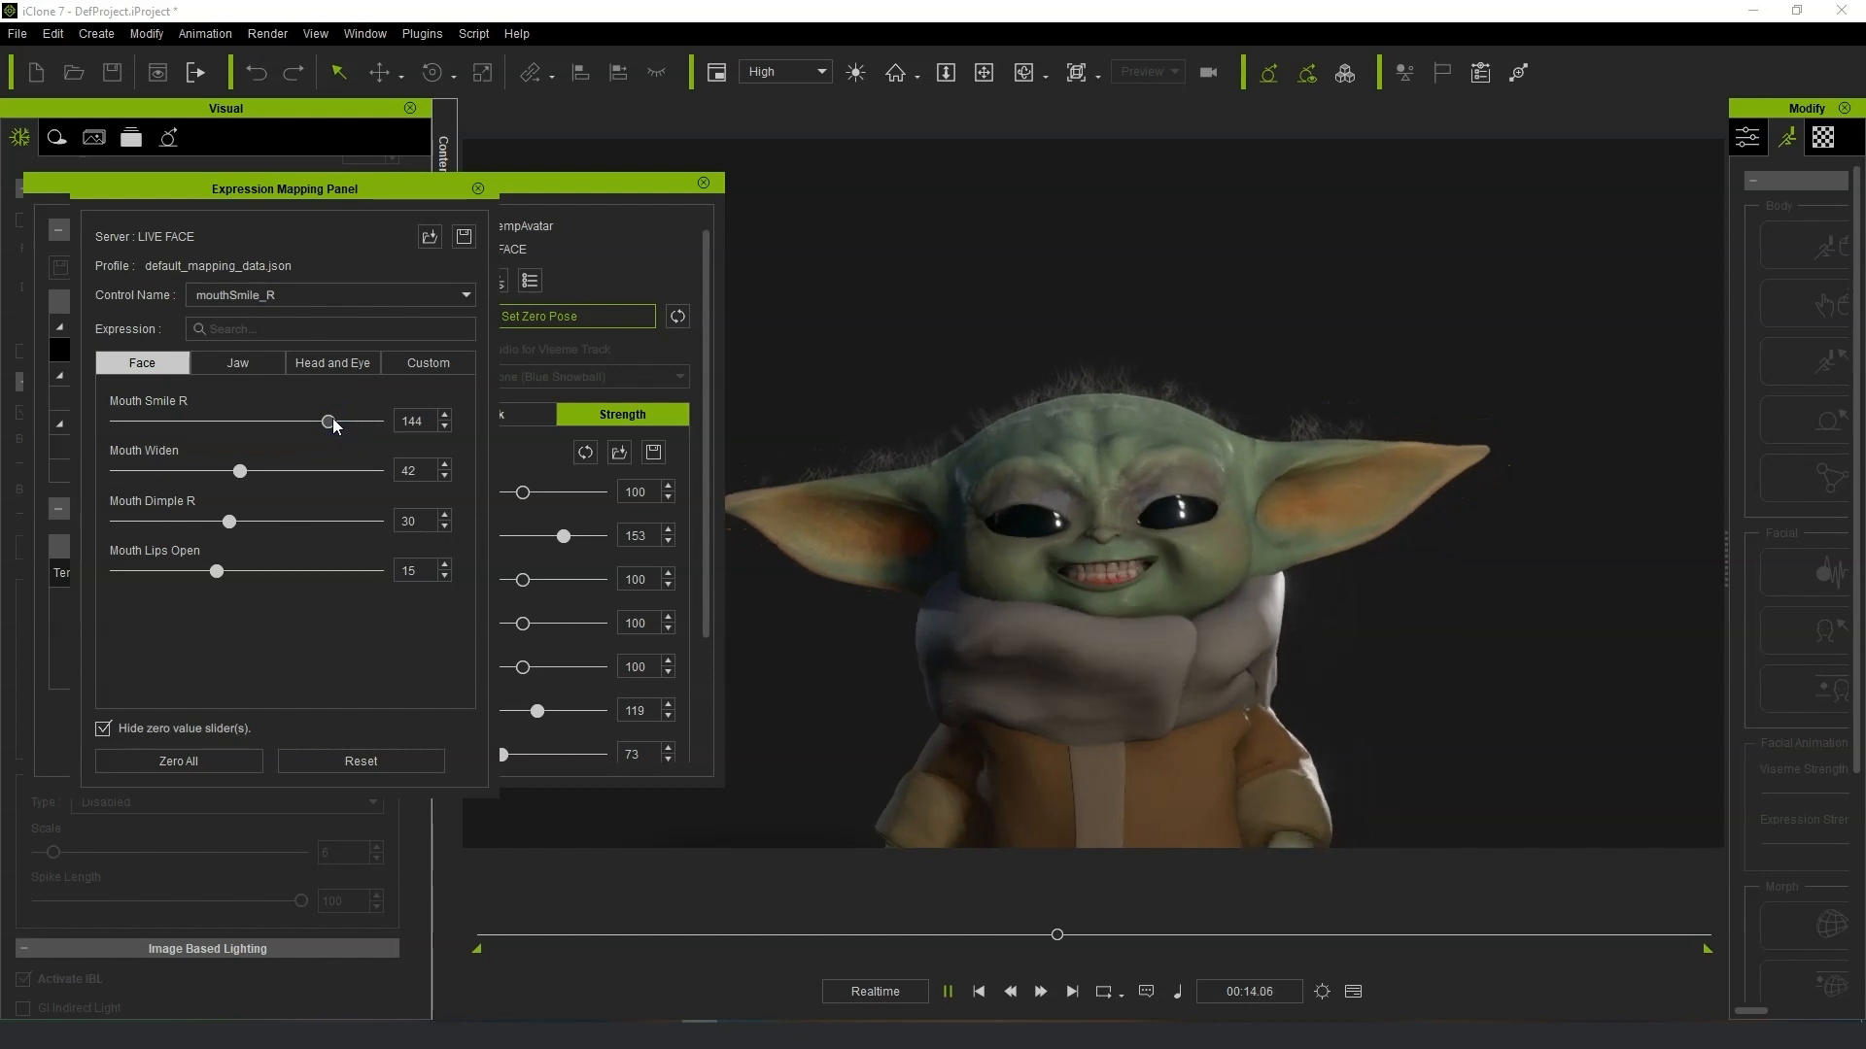
left_click(347, 413)
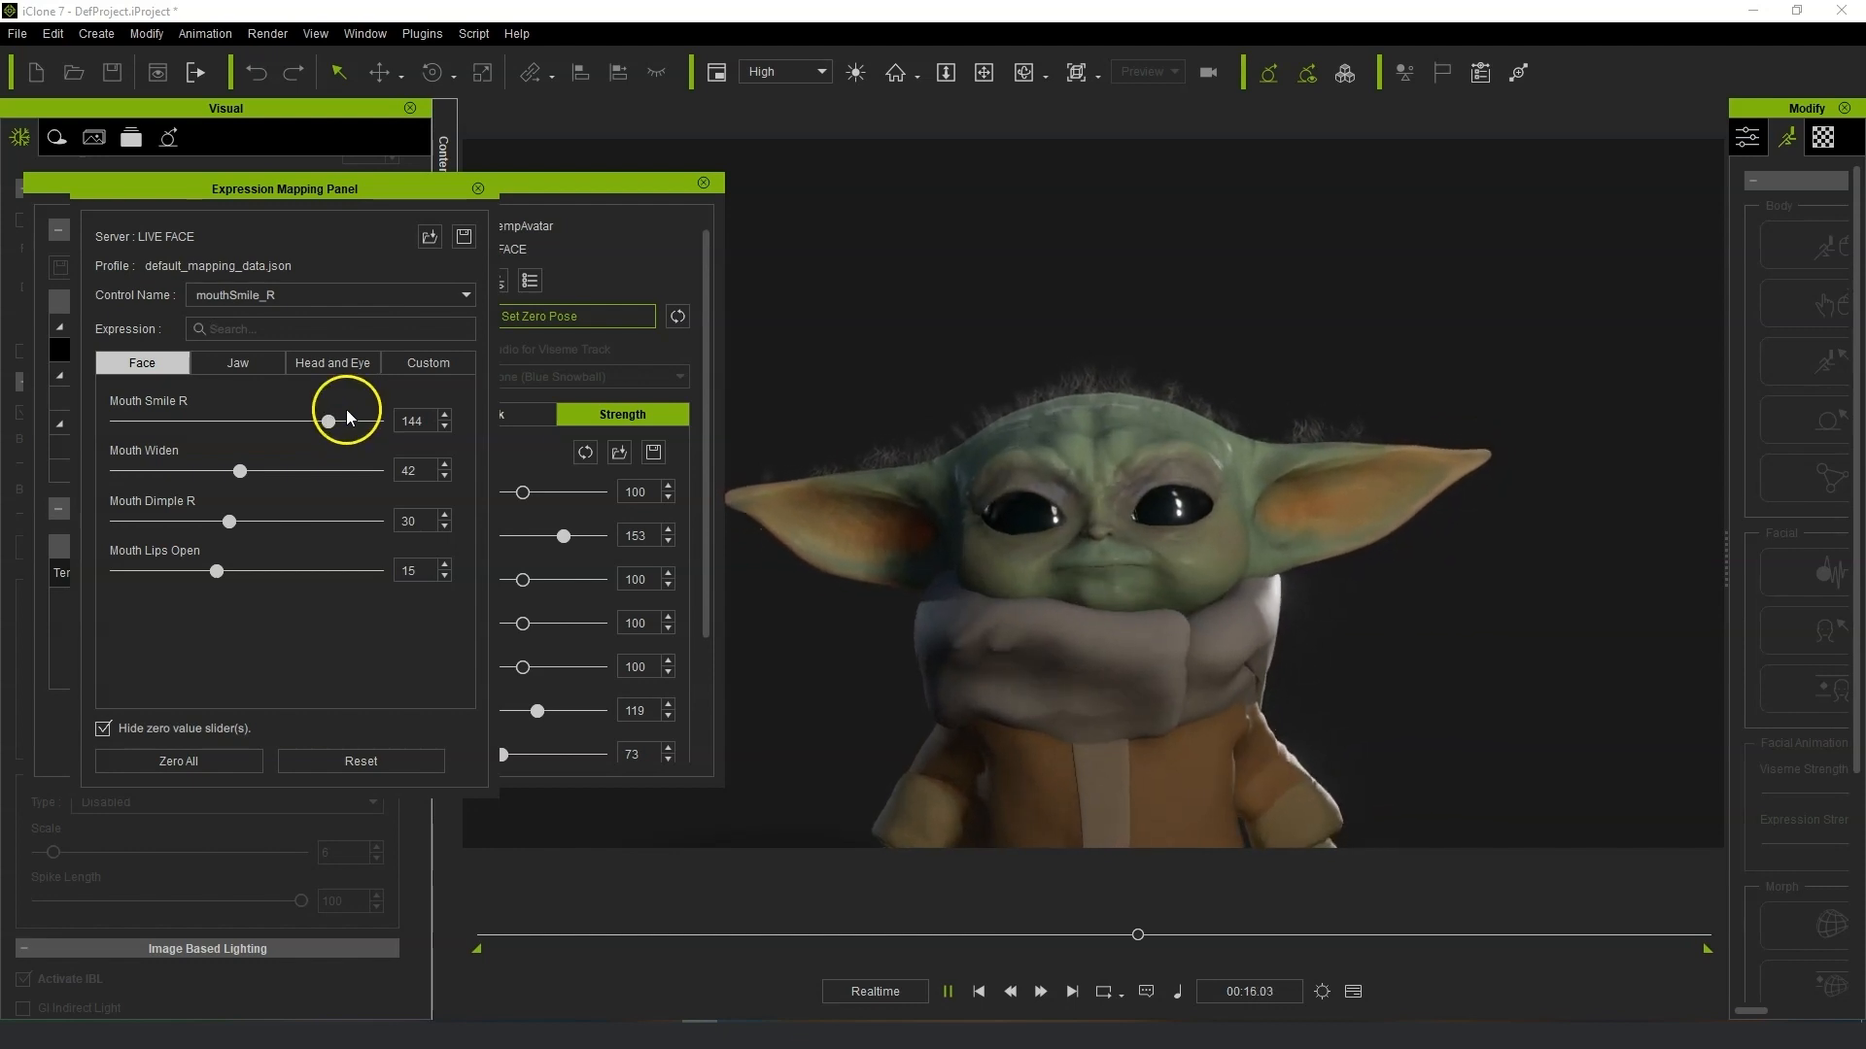
Switch to mouthFrown_L and set Mouth Frown L to 200, Mouth Widen to 95 and Mouth Down to 121.
left_click(386, 296)
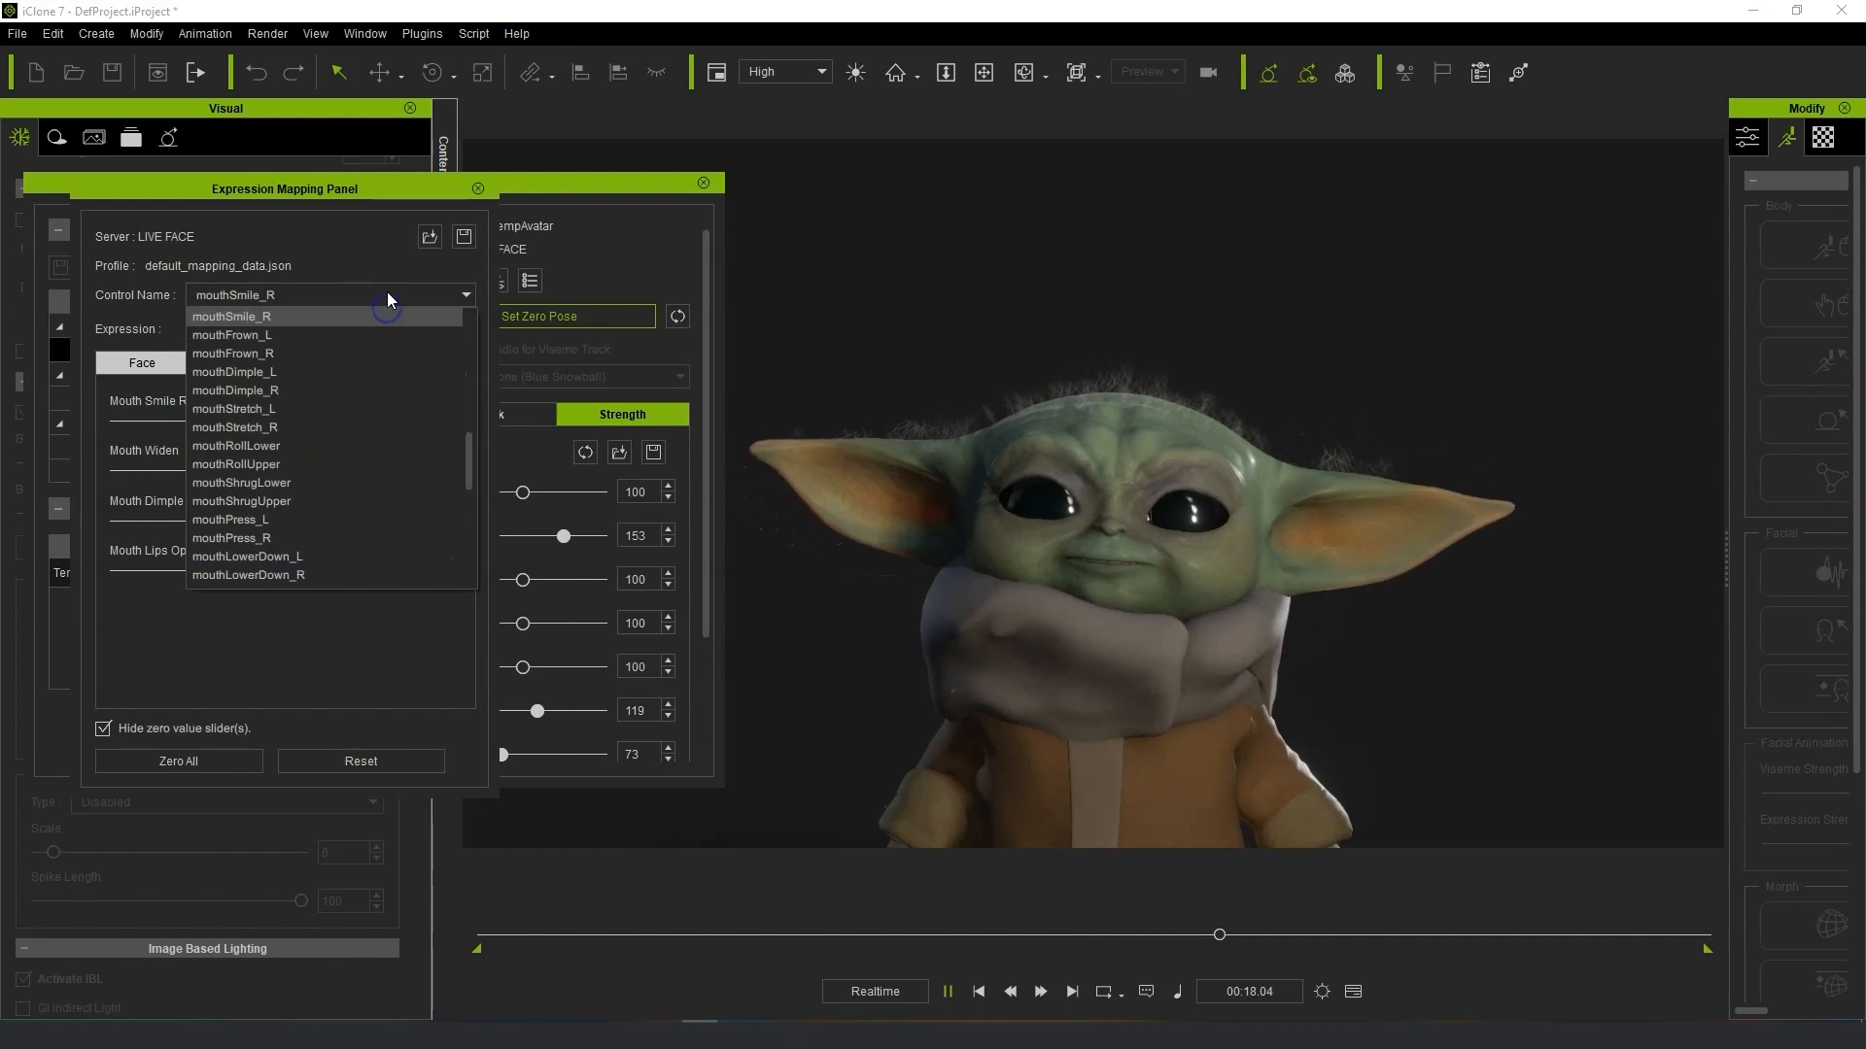
left_click(385, 332)
left_click(310, 425)
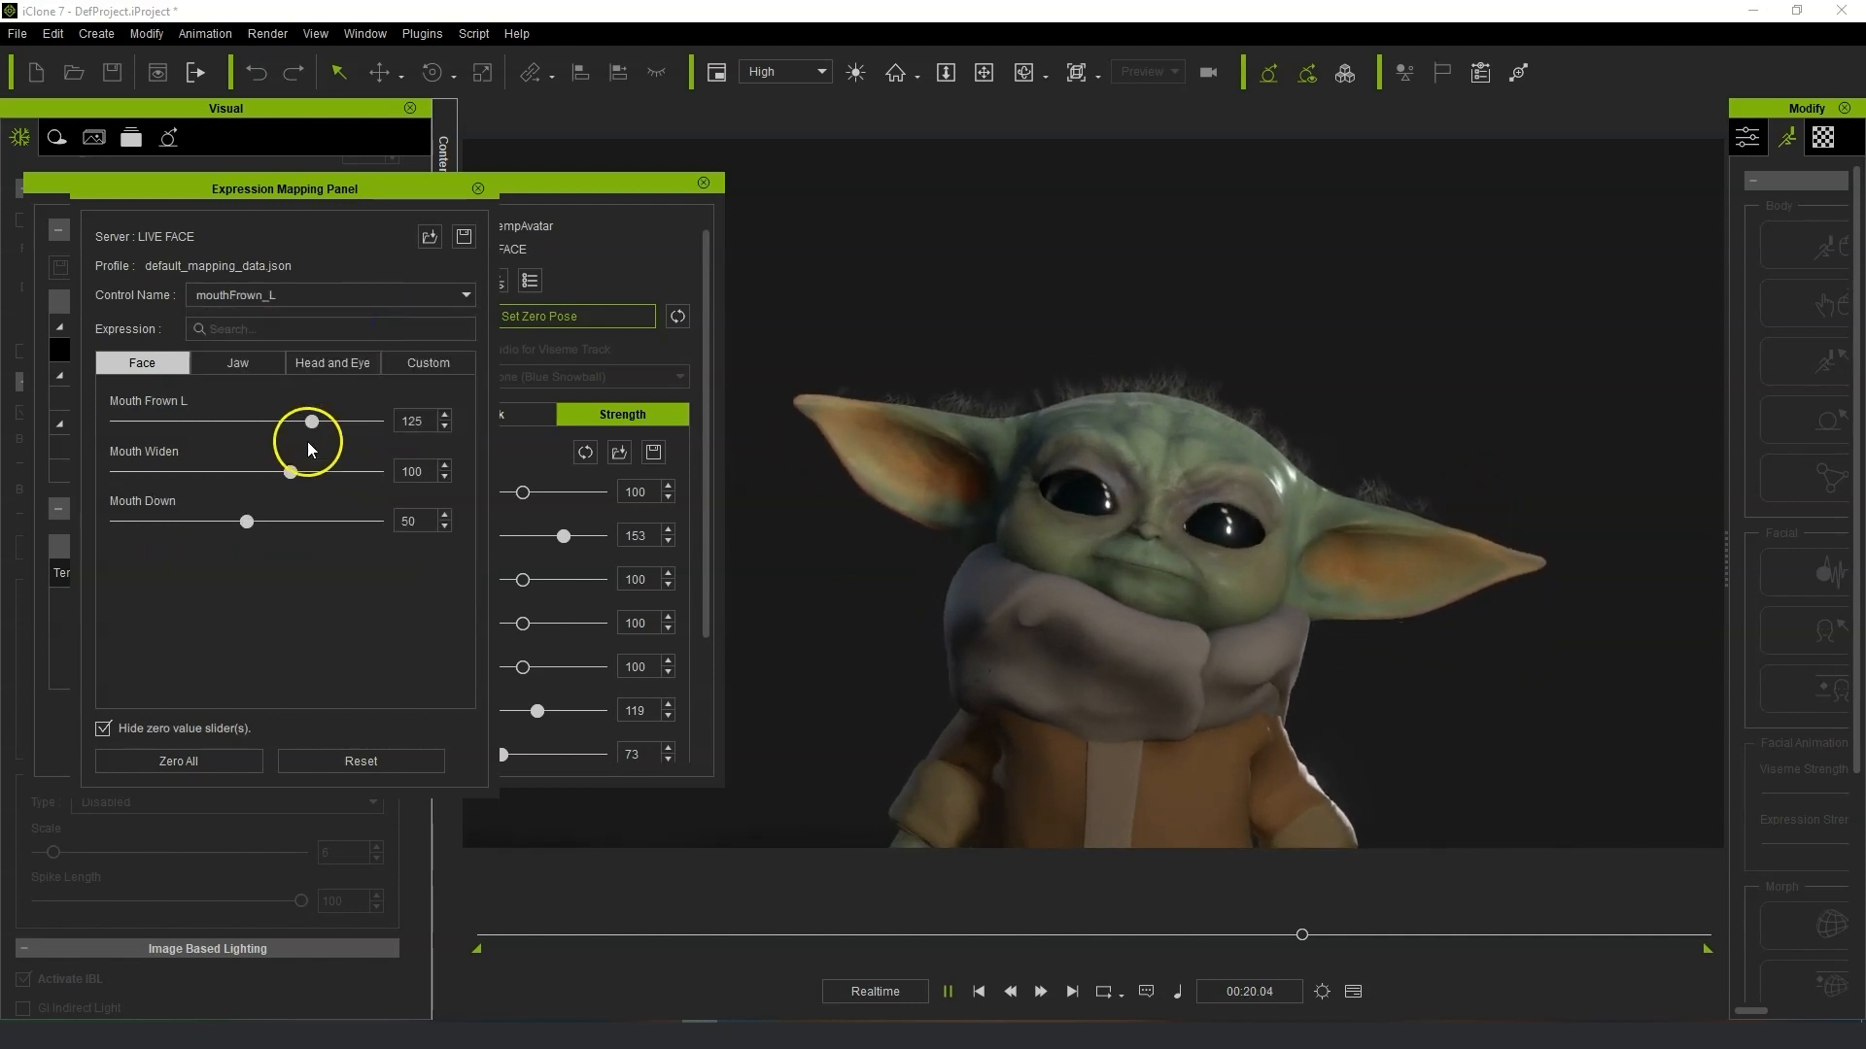
left_click_drag(315, 432, 404, 434)
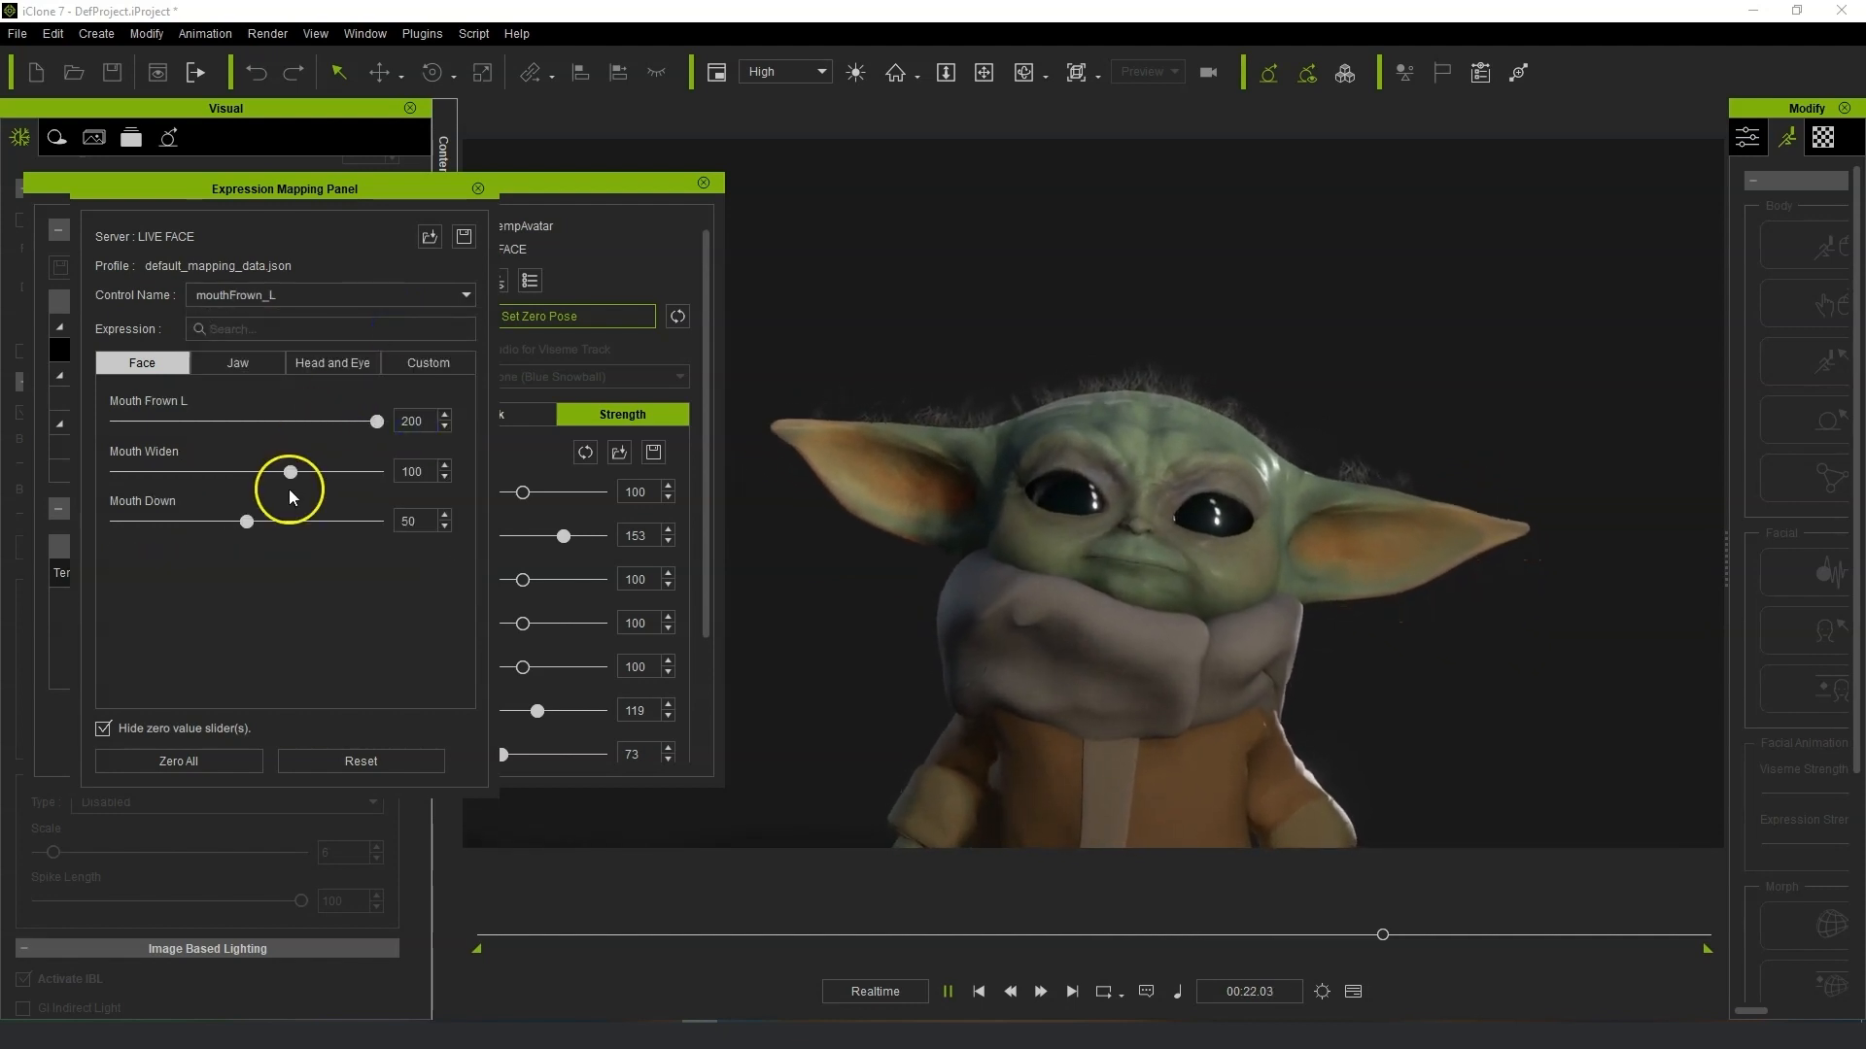
left_click_drag(296, 478, 223, 476)
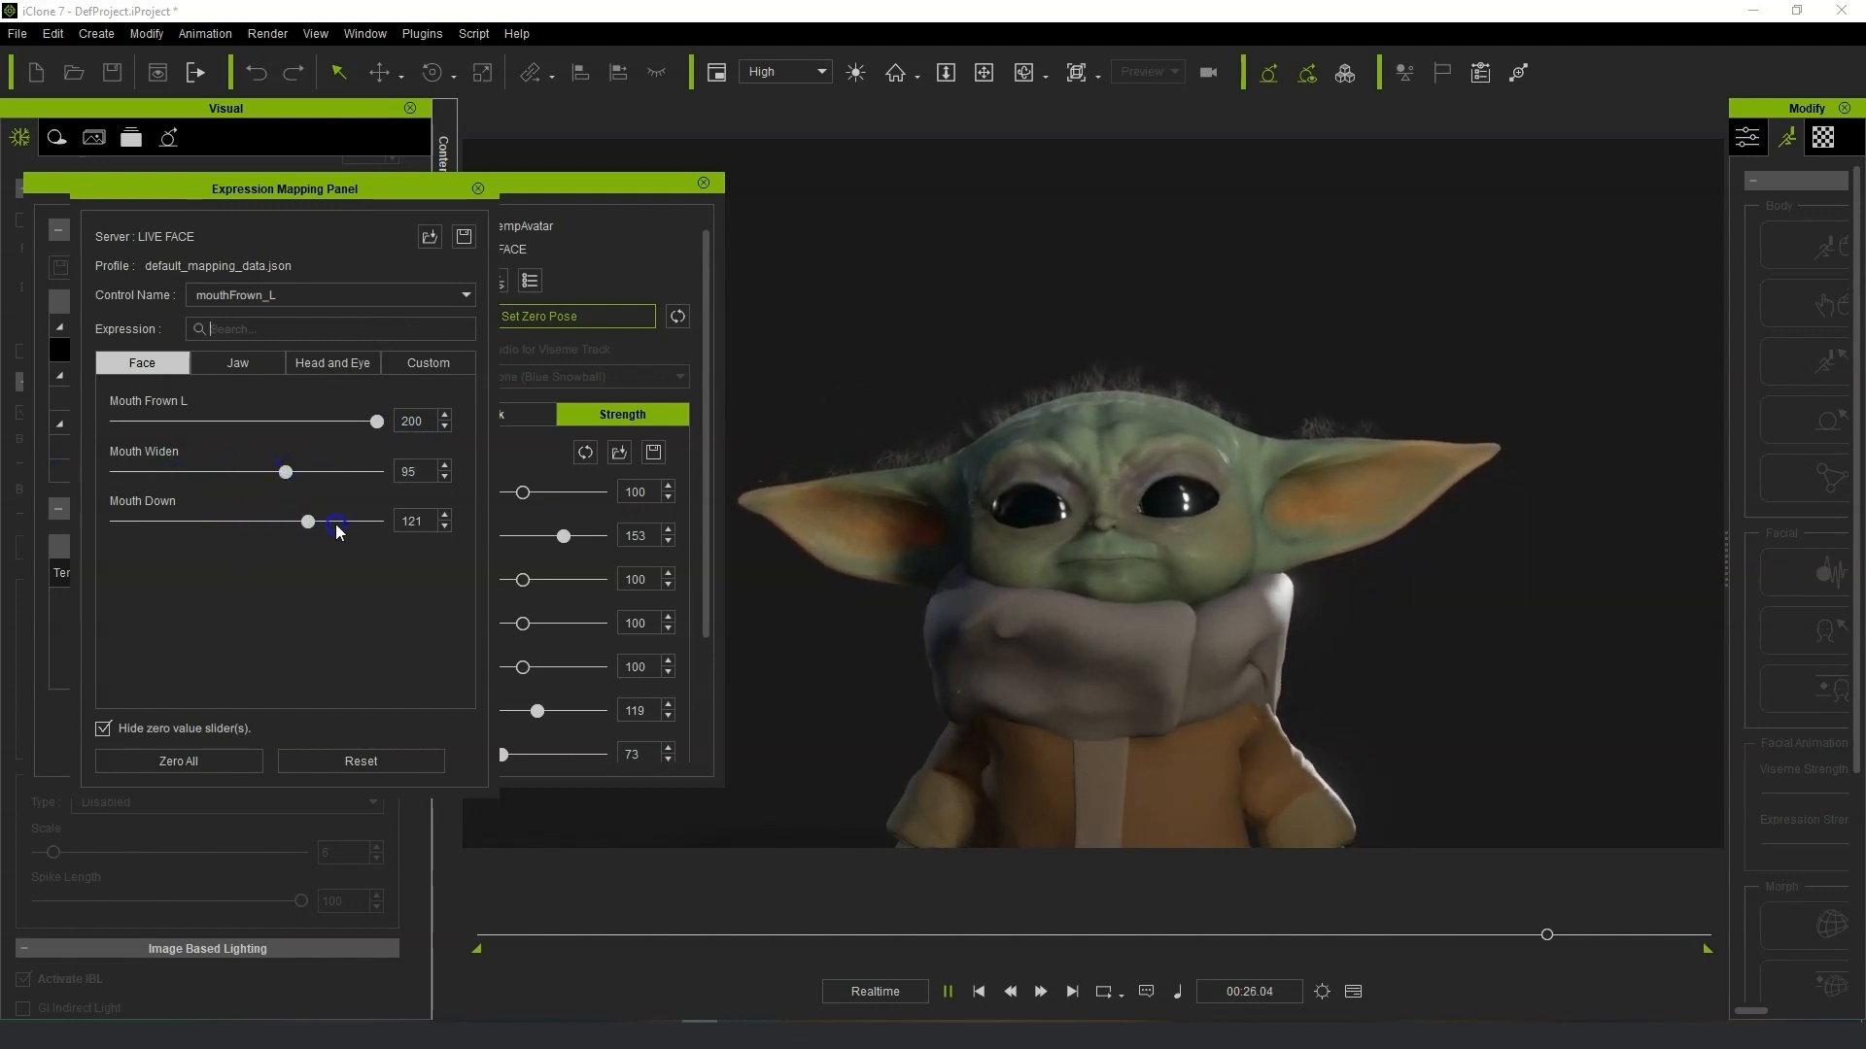
Switch to mouthFrown_R, set Mouth Frown R to 200 and raise the Mouth Down slider.
left_click(359, 293)
left_click(331, 334)
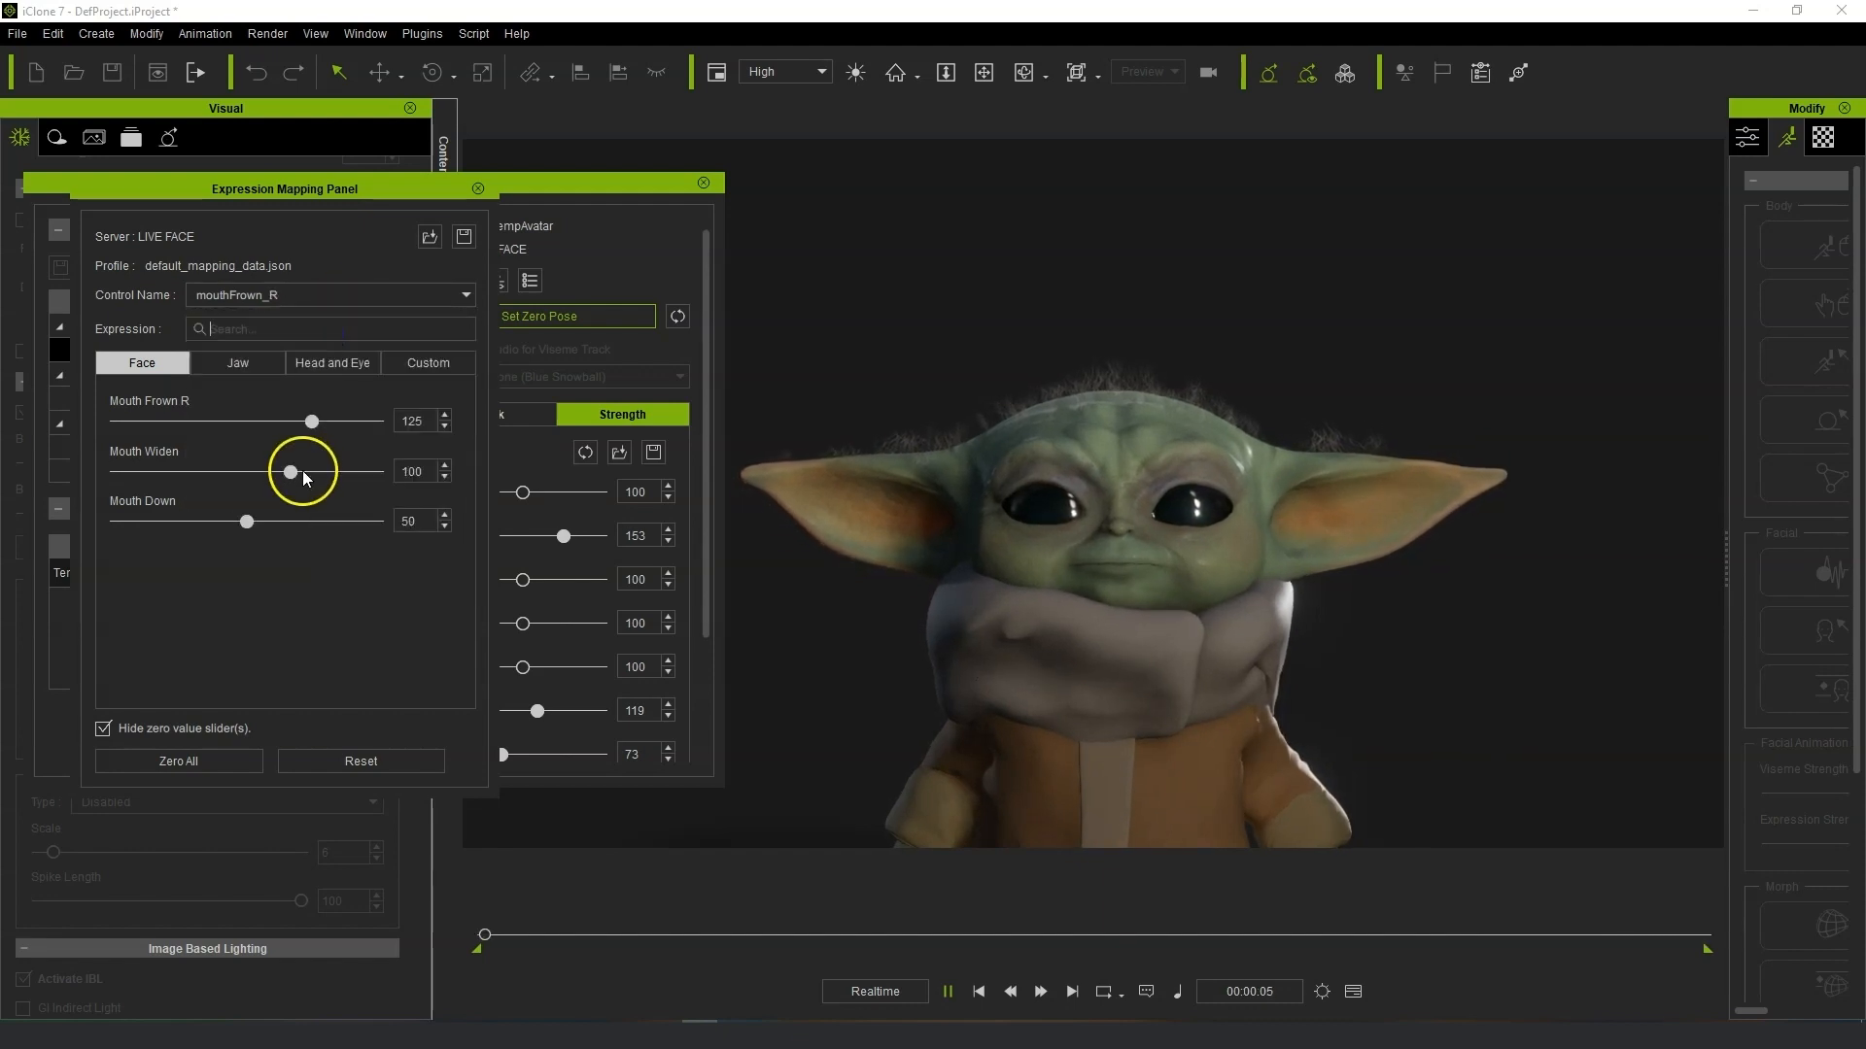
left_click_drag(313, 433, 381, 426)
left_click(249, 522)
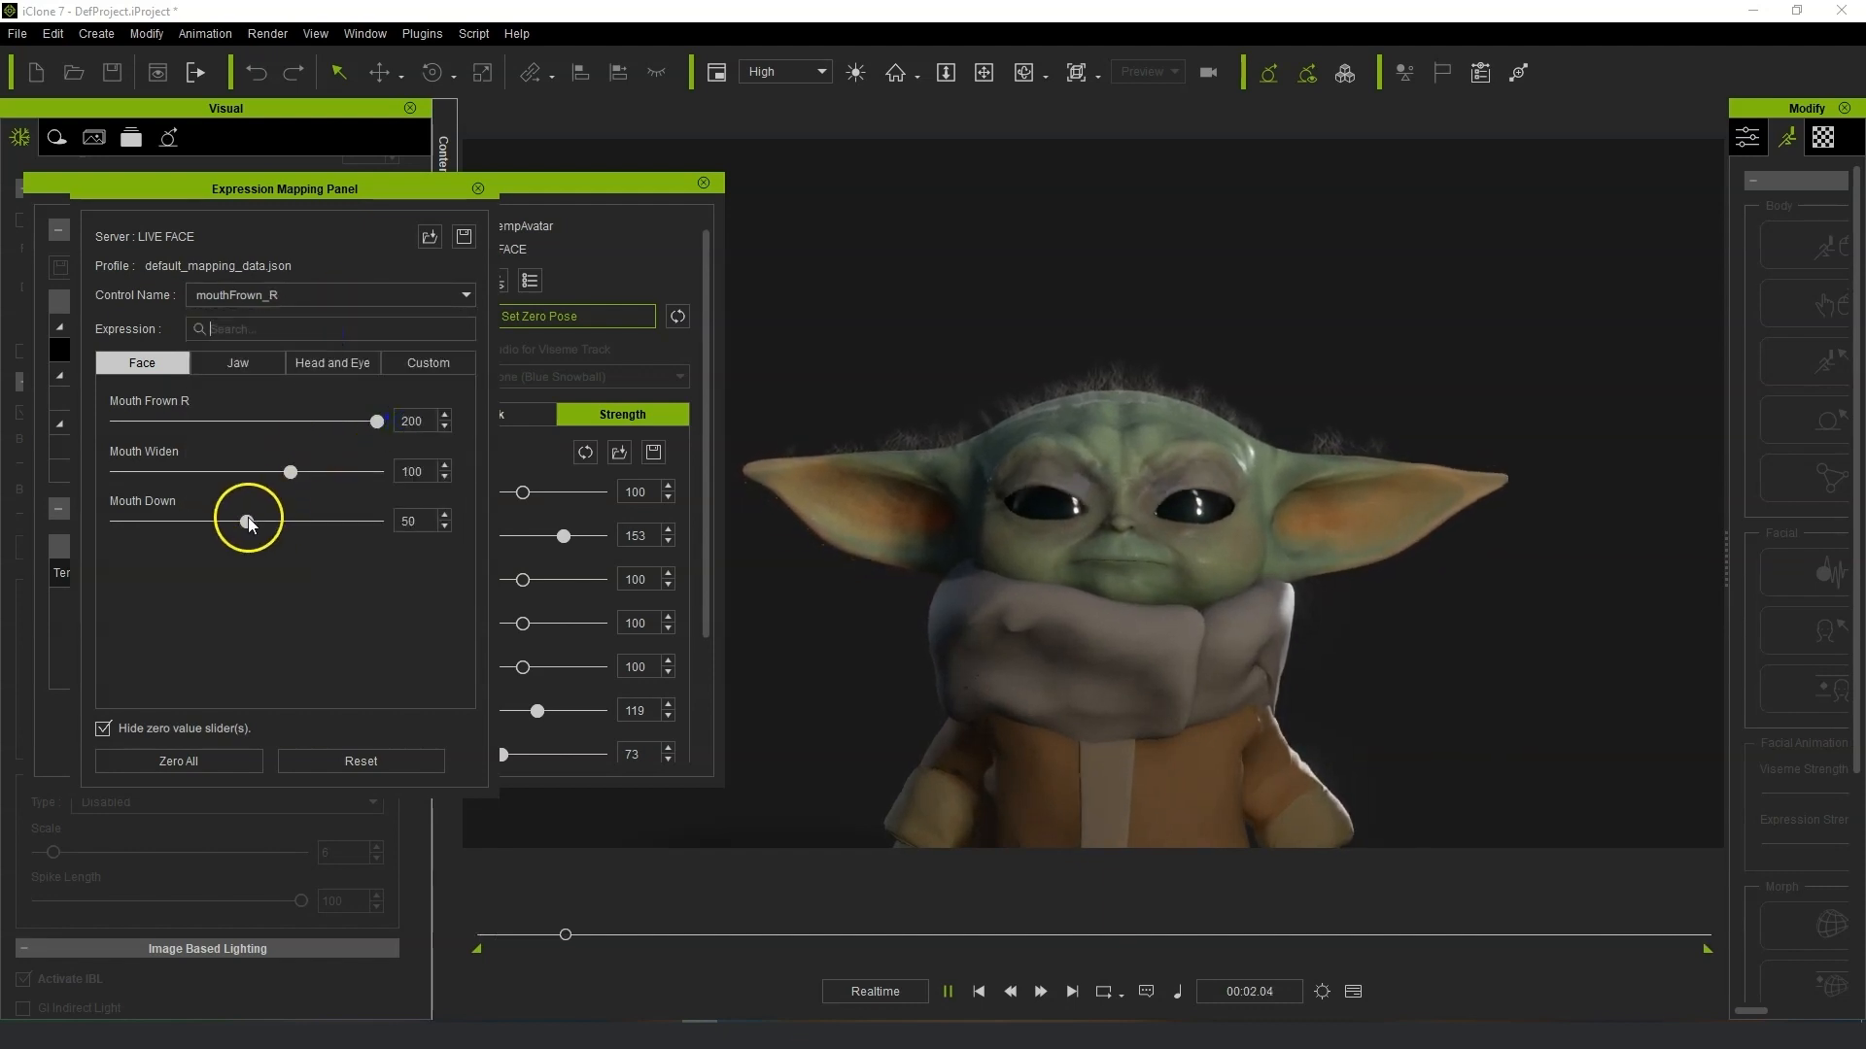
mouse_move(263, 527)
left_mouse_down()
mouse_move(303, 521)
mouse_move(290, 506)
left_mouse_up()
Open the mouthPress_L control to check its mapped sliders.
left_click(324, 294)
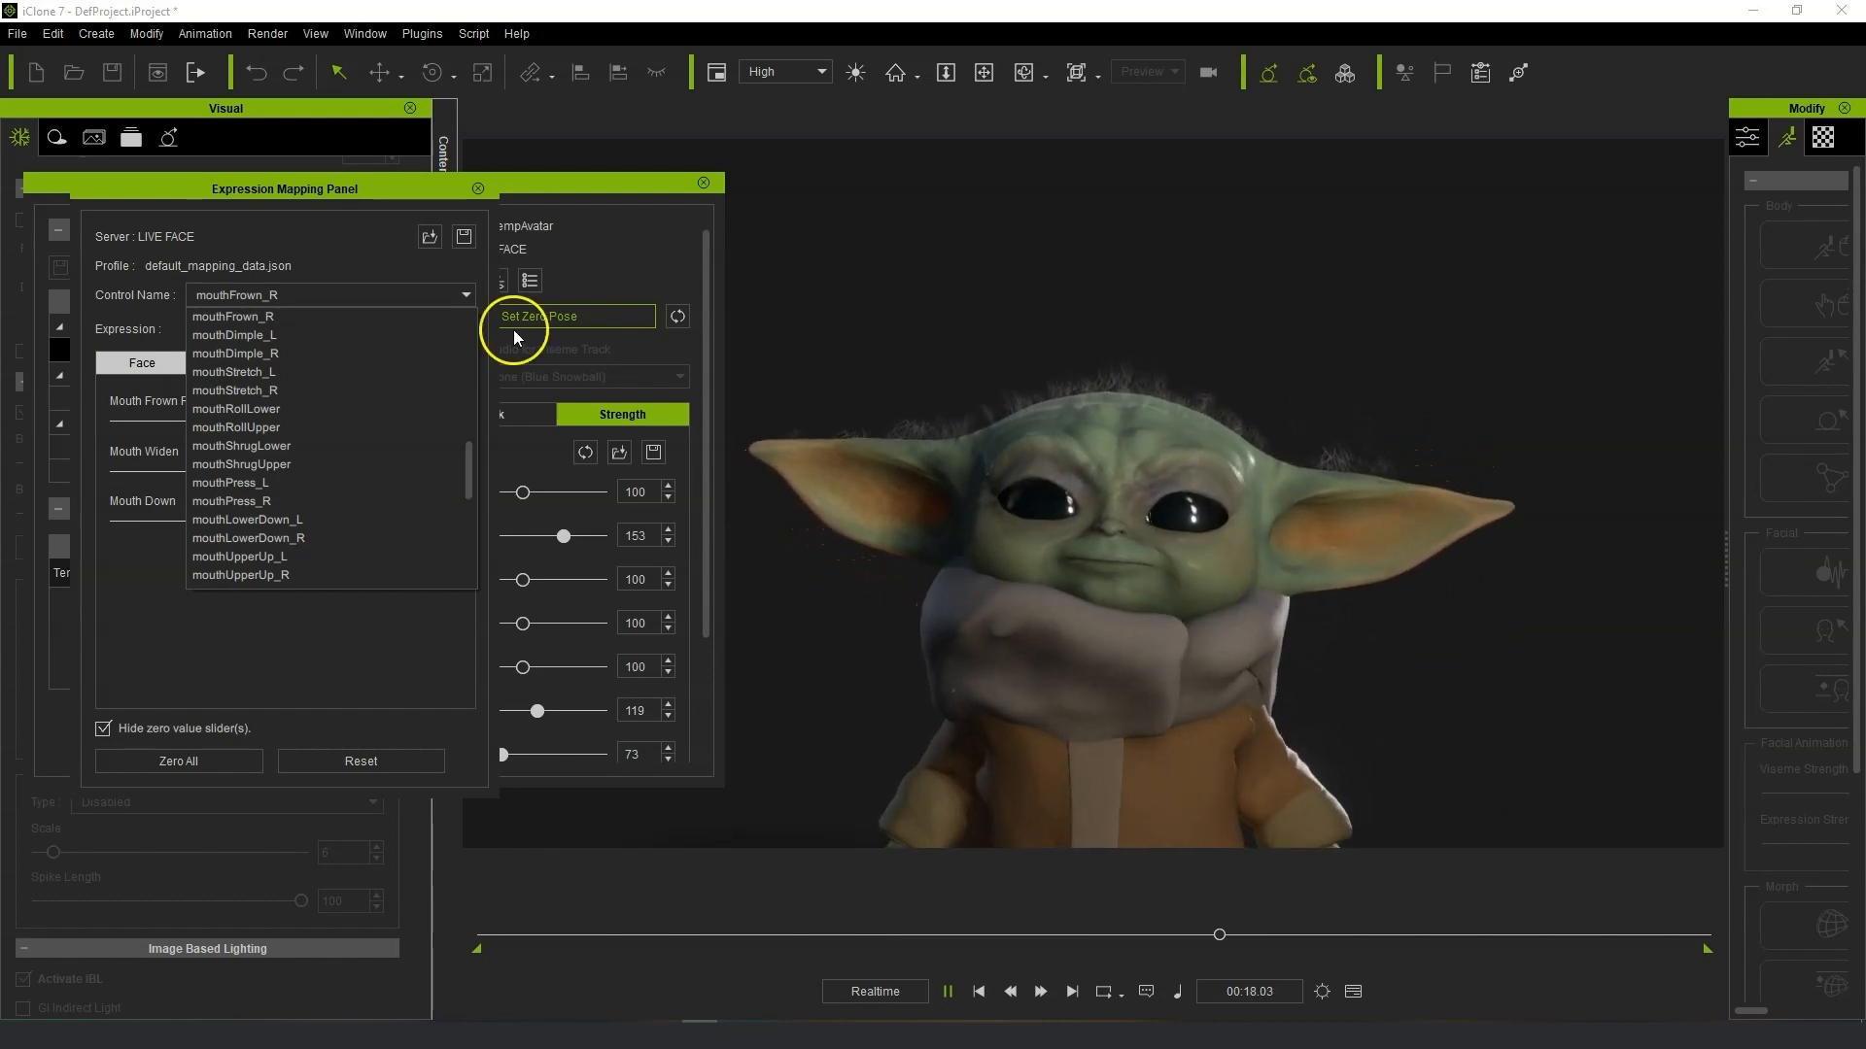
left_click_drag(462, 476, 466, 496)
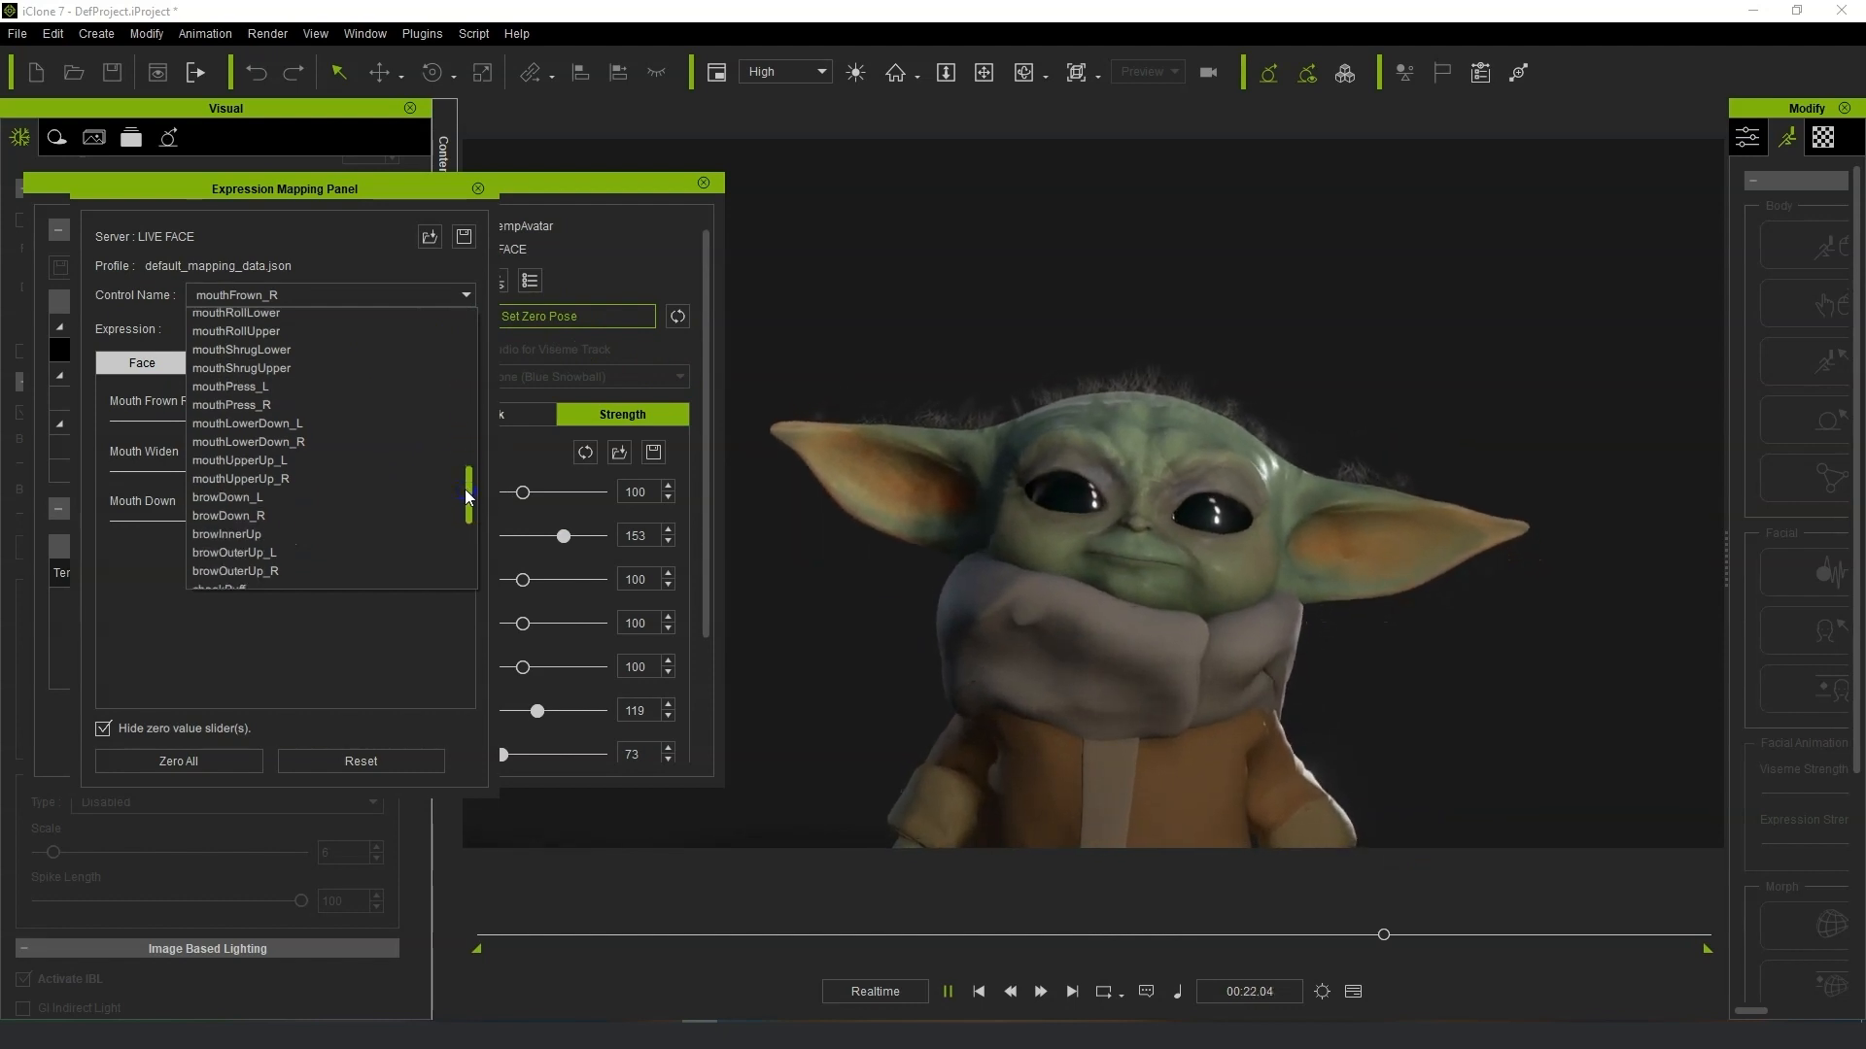
left_click(311, 386)
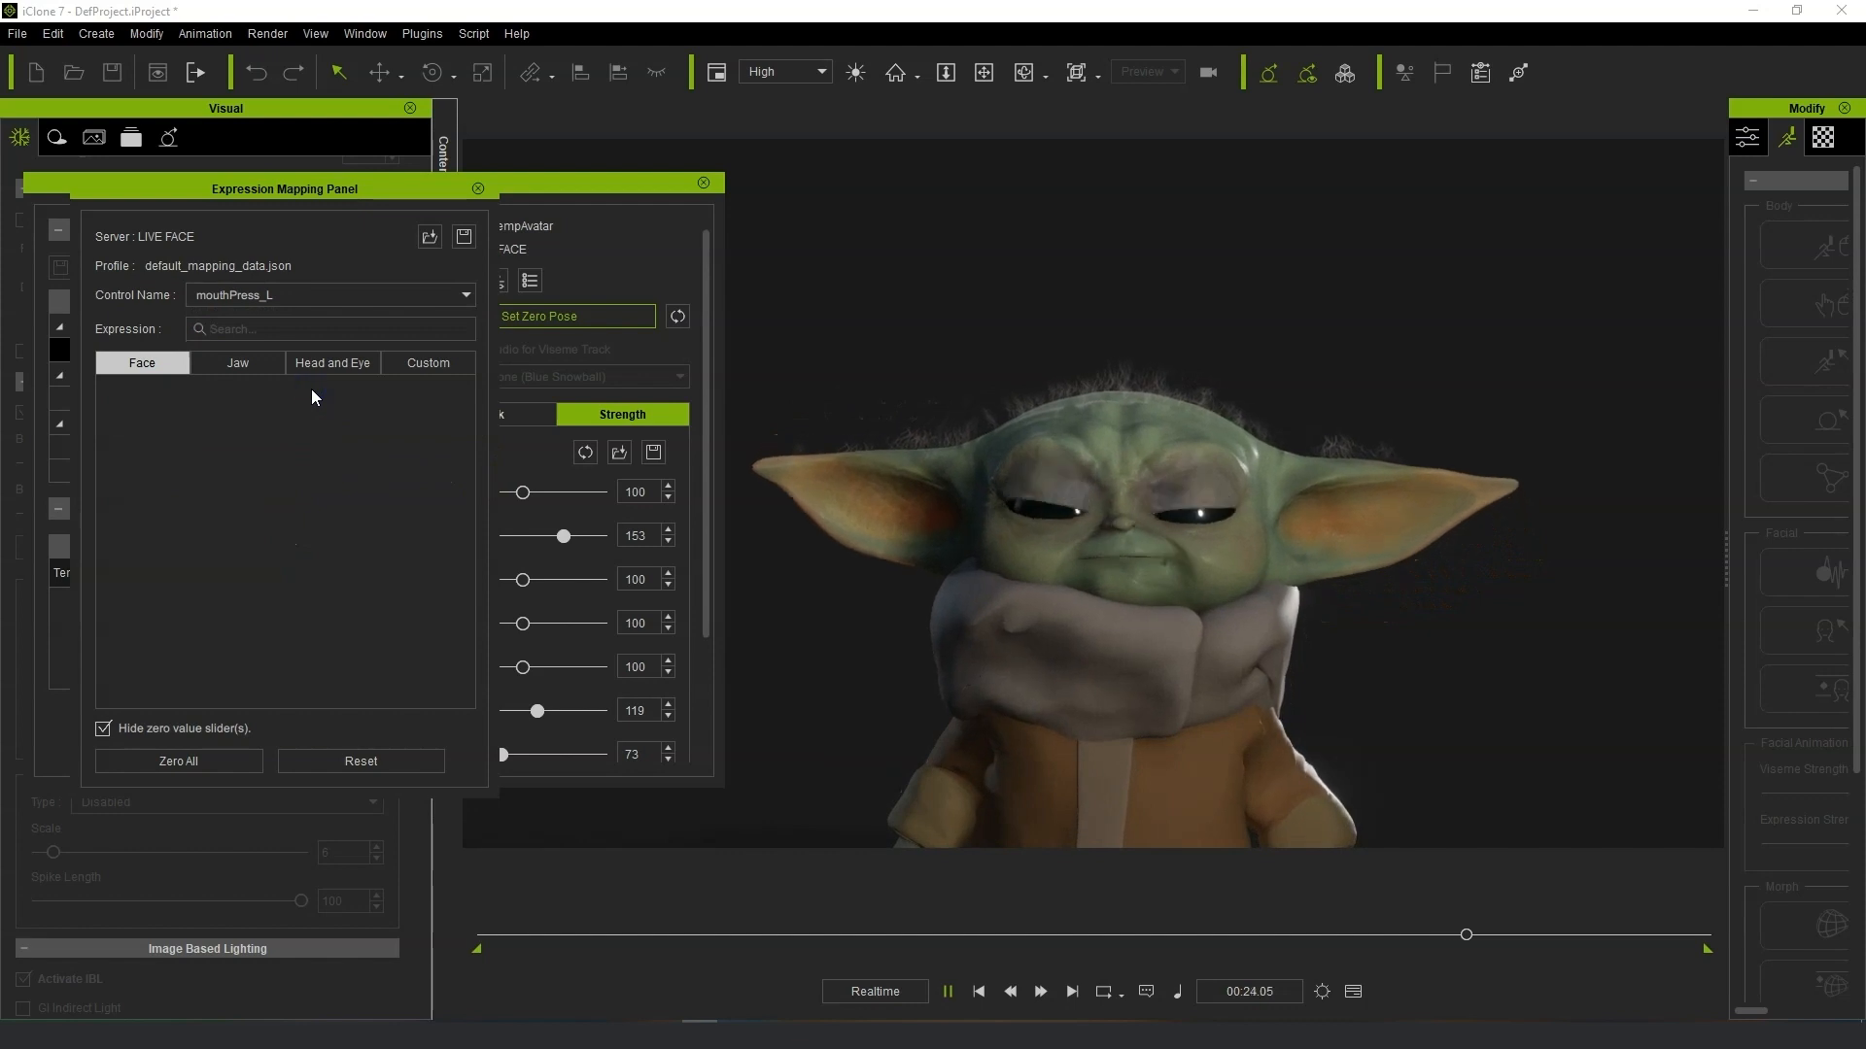
Switch to the mouthLeft control and set Mouth L to 71.
left_click(346, 294)
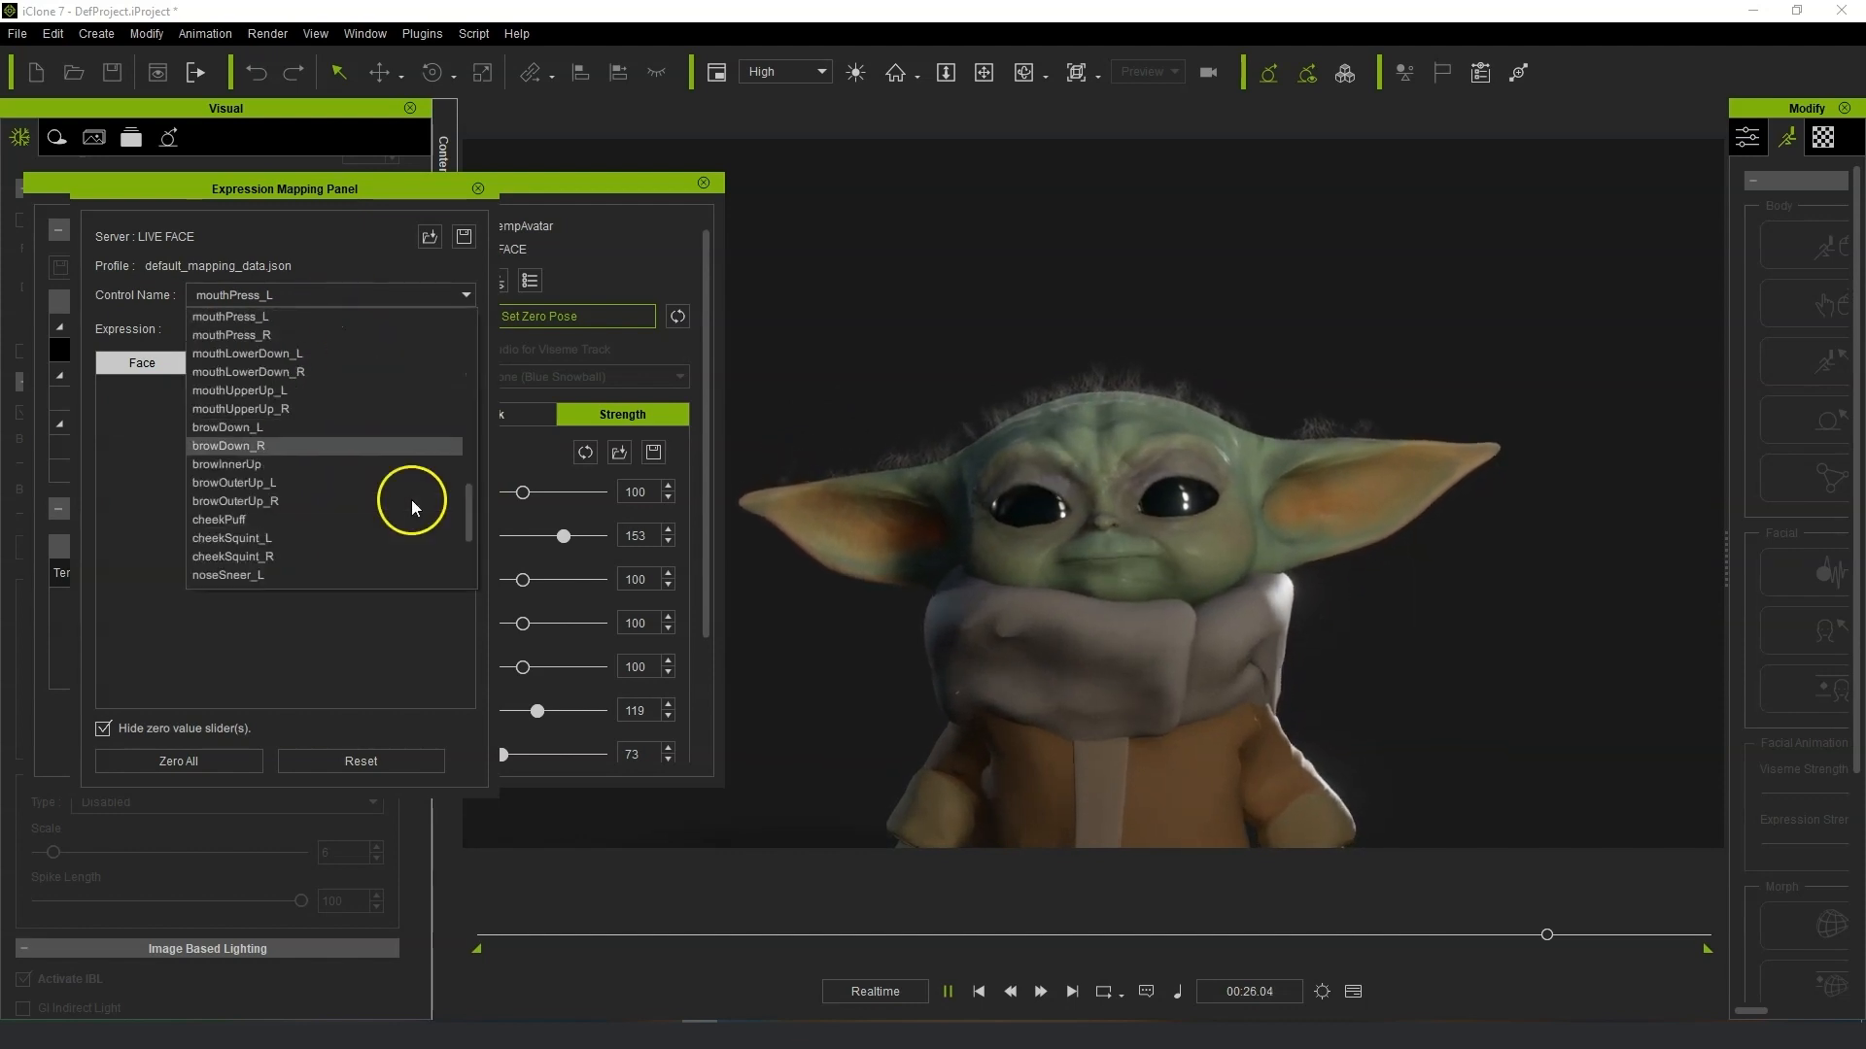
left_click_drag(470, 505, 466, 418)
left_click(389, 413)
left_click(311, 425)
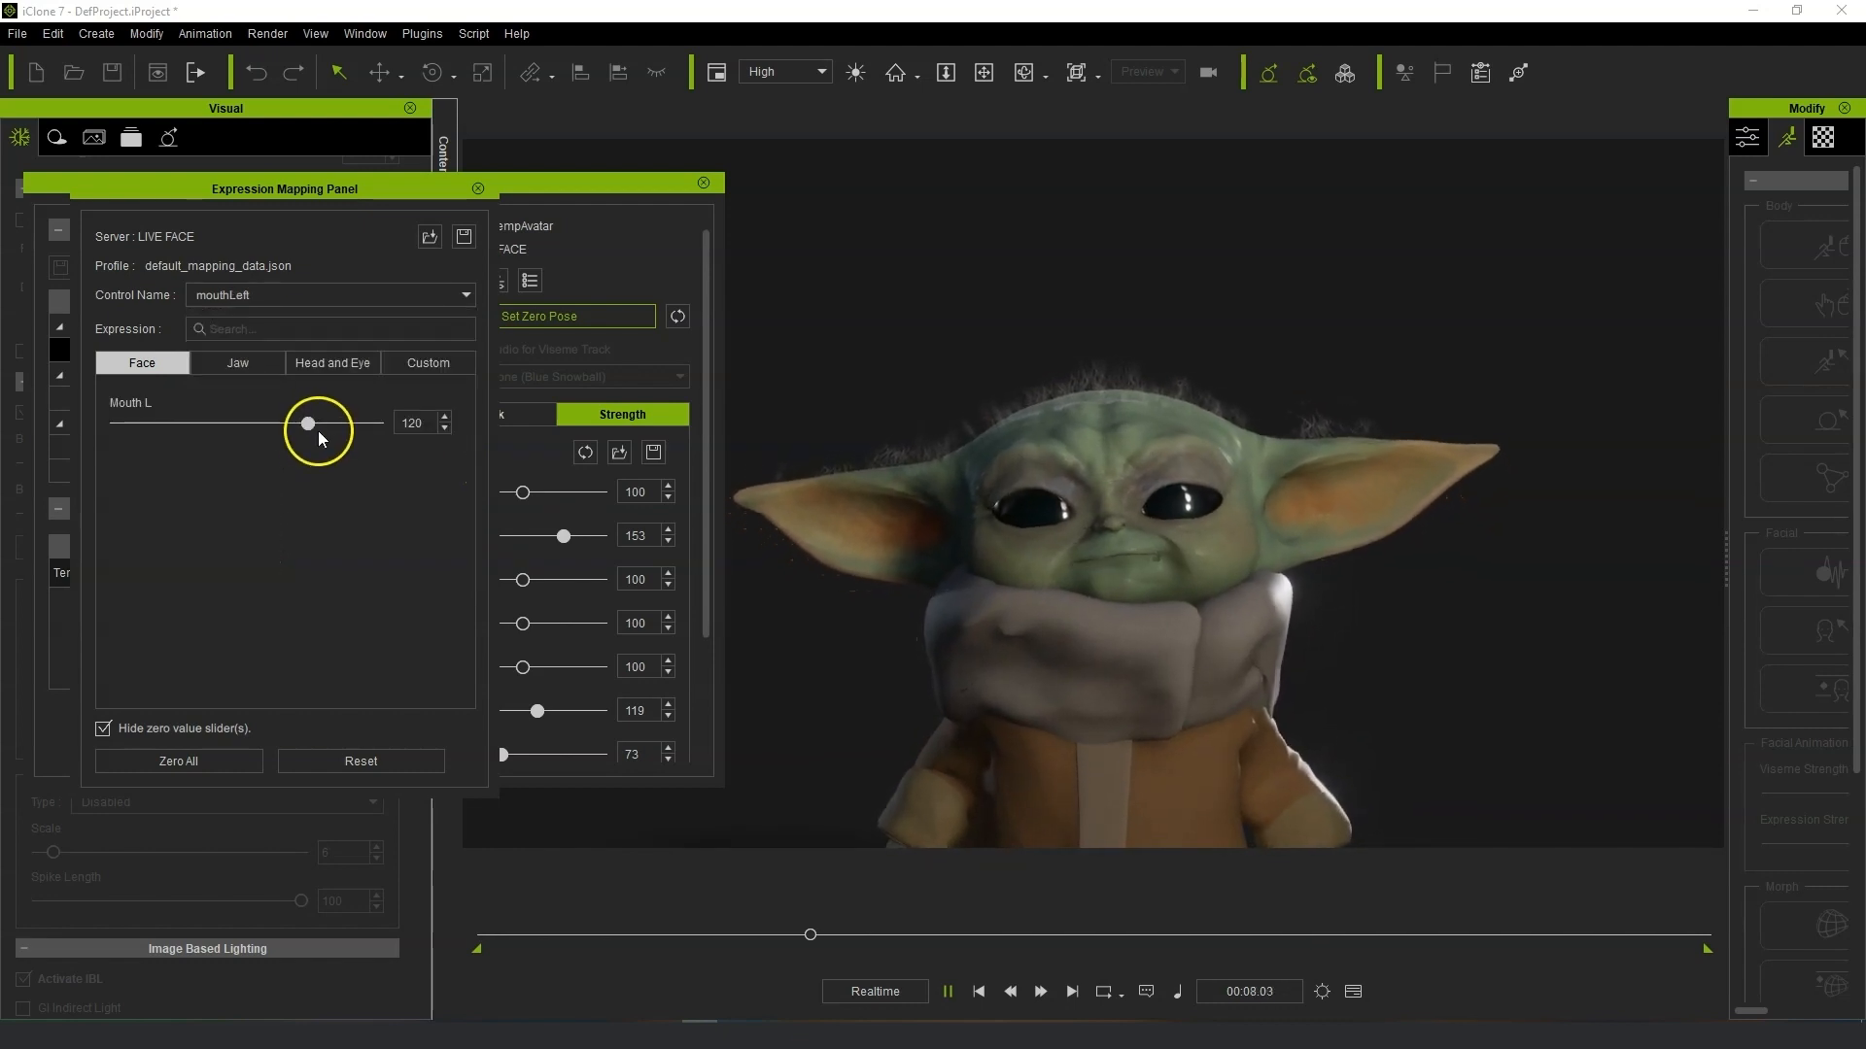
left_click_drag(297, 426, 264, 427)
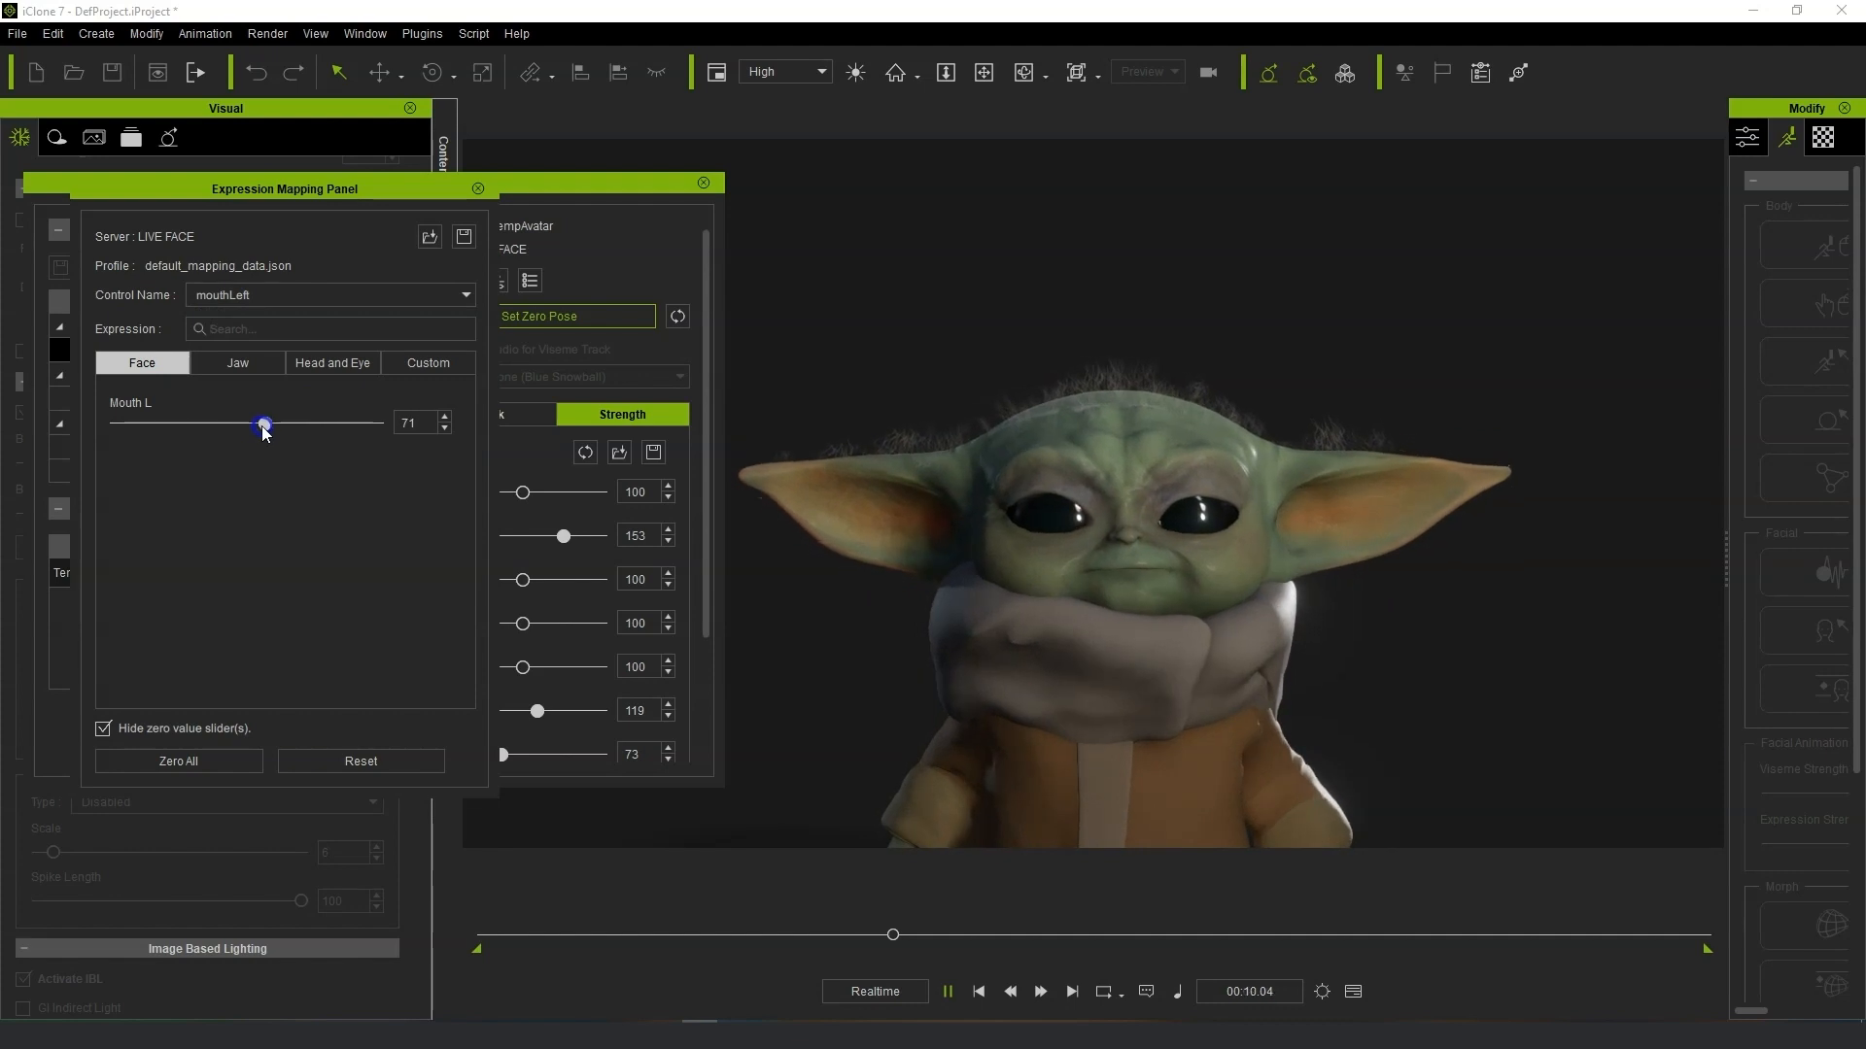
Switch to the mouthRight control and set Mouth R to 88.
left_click(315, 381)
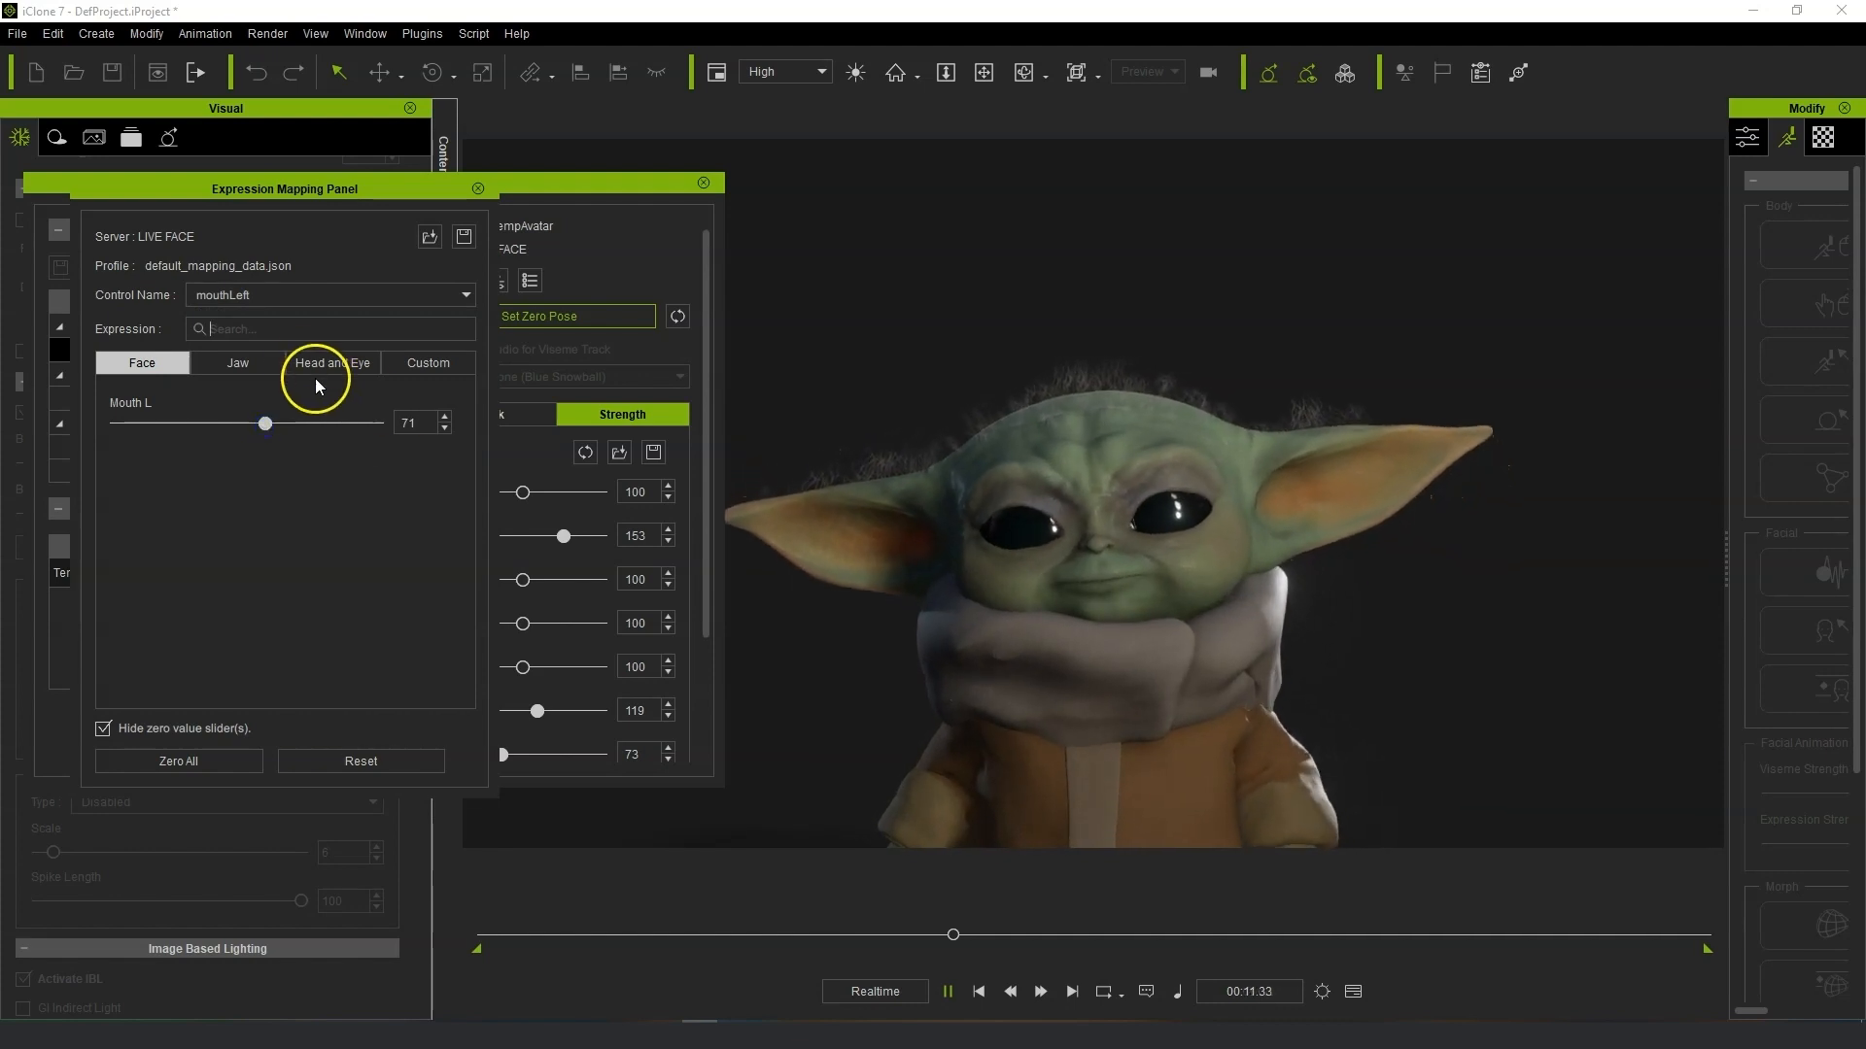
left_click(311, 300)
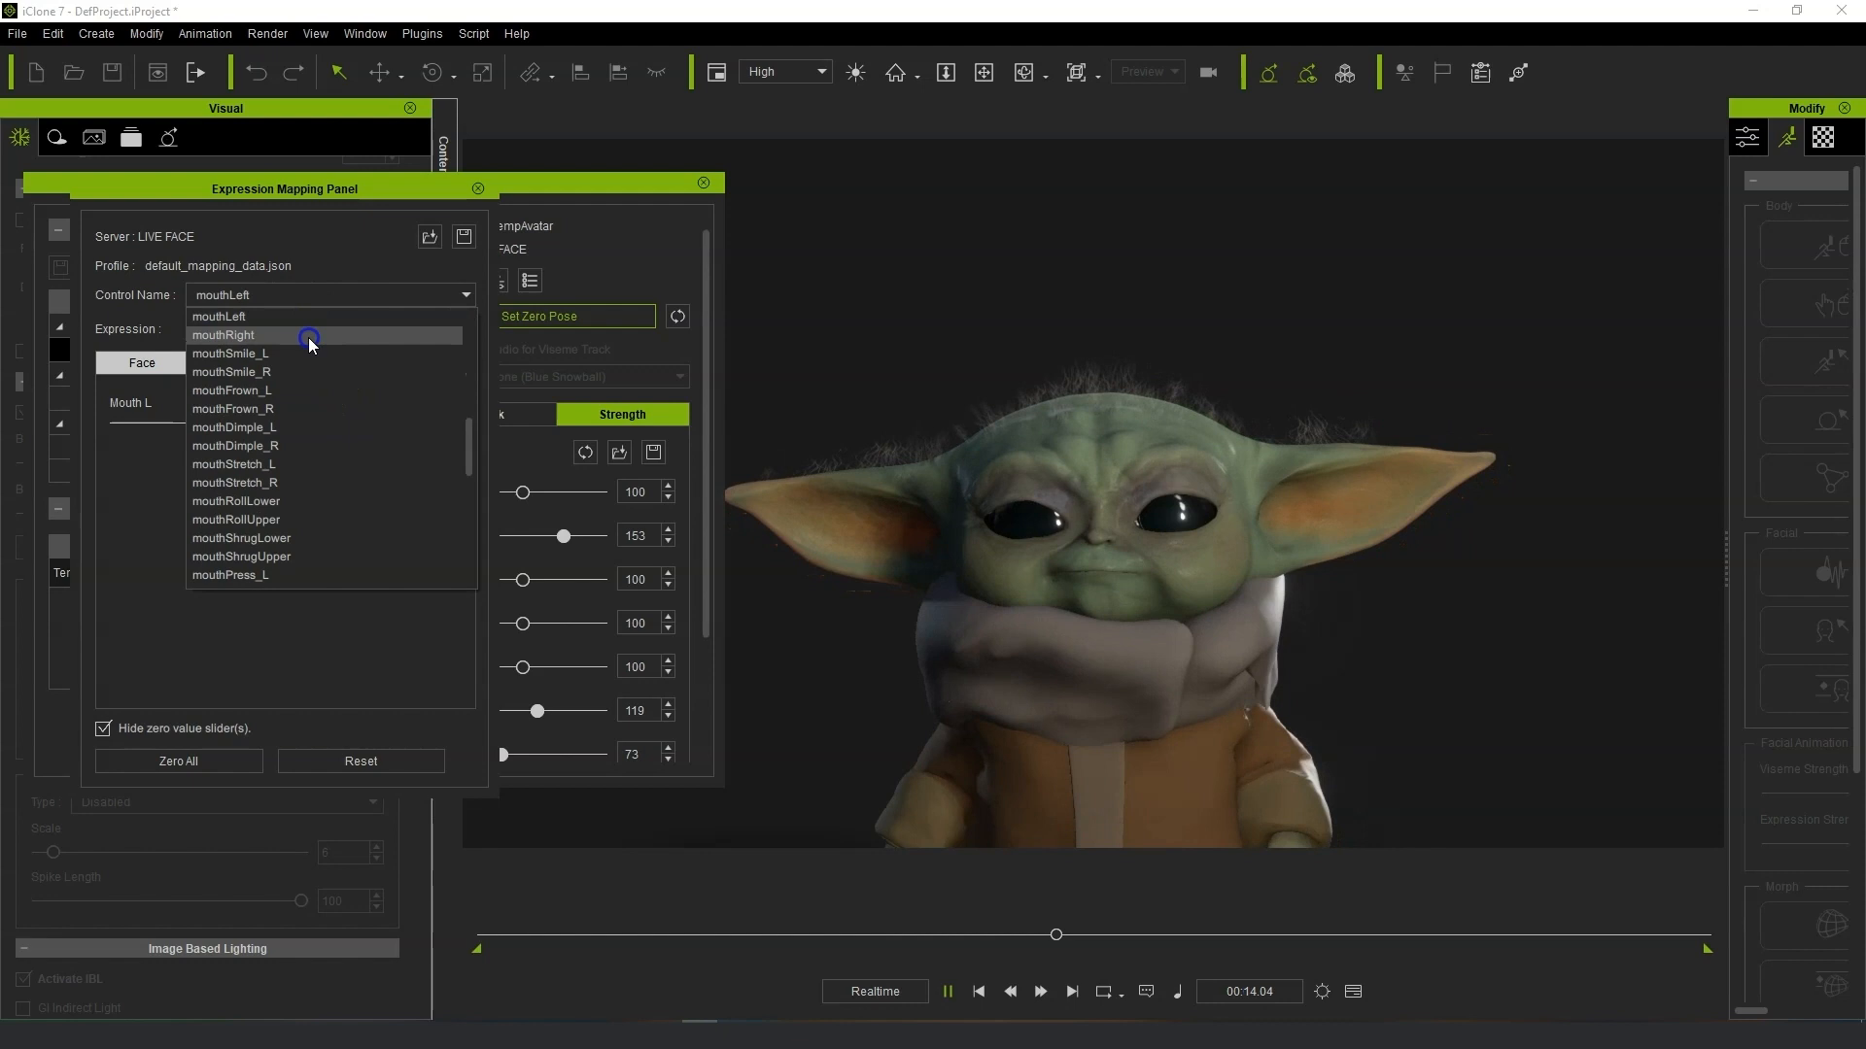
left_click(309, 336)
left_click_drag(302, 422, 284, 430)
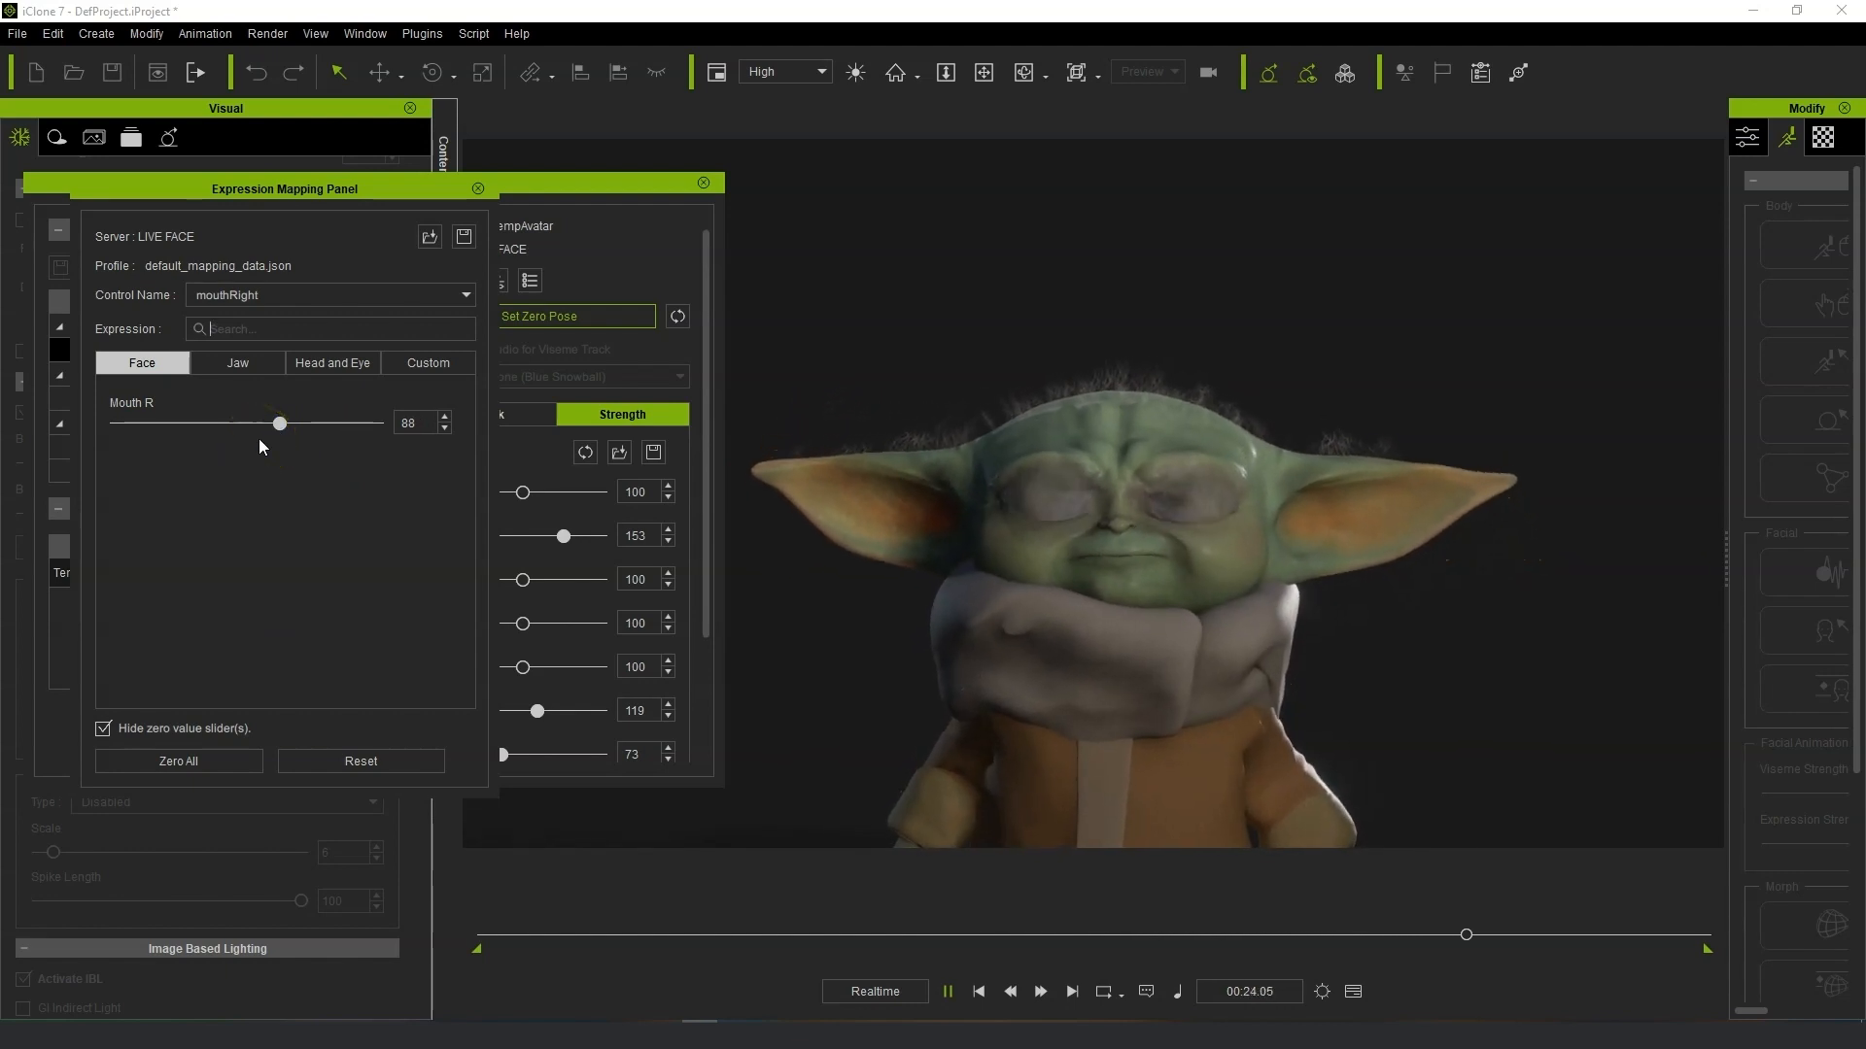
Switch to the eyeBlink_R control and set Eye Blink R to 76.
left_click(418, 293)
left_click_drag(474, 464, 474, 356)
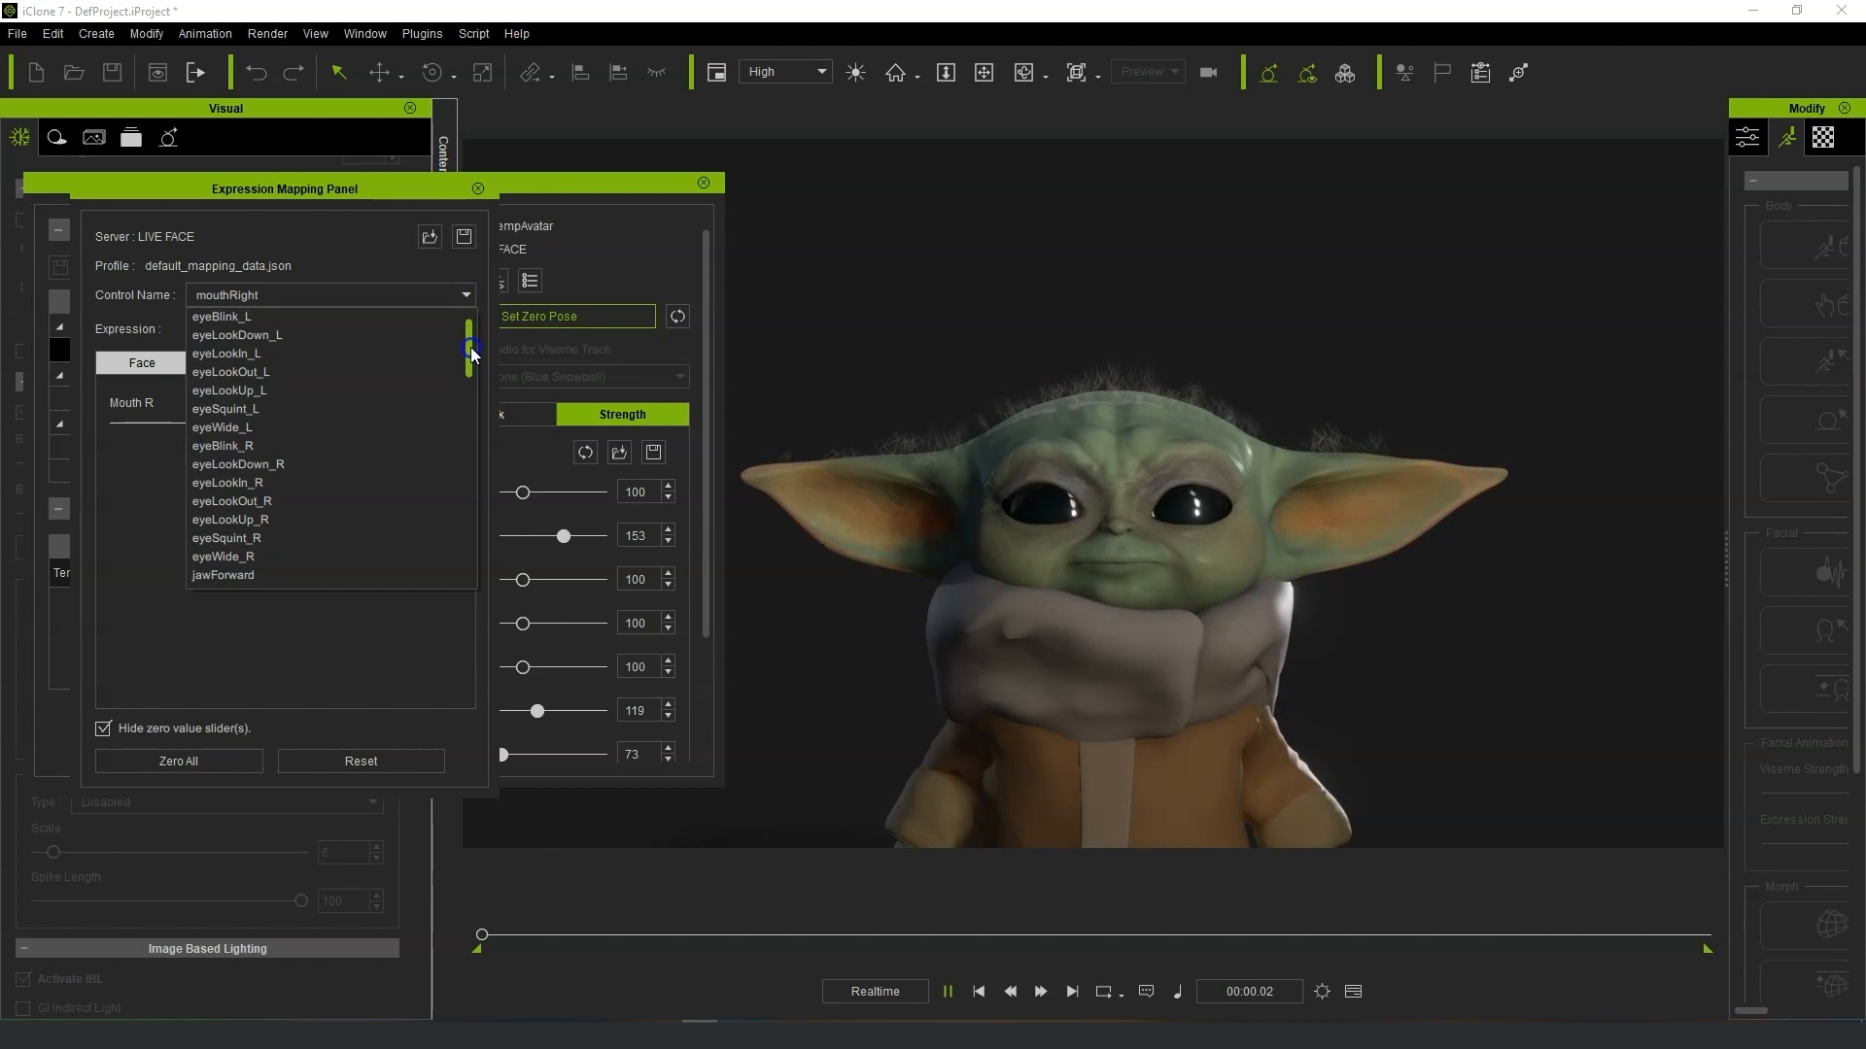
left_click(361, 449)
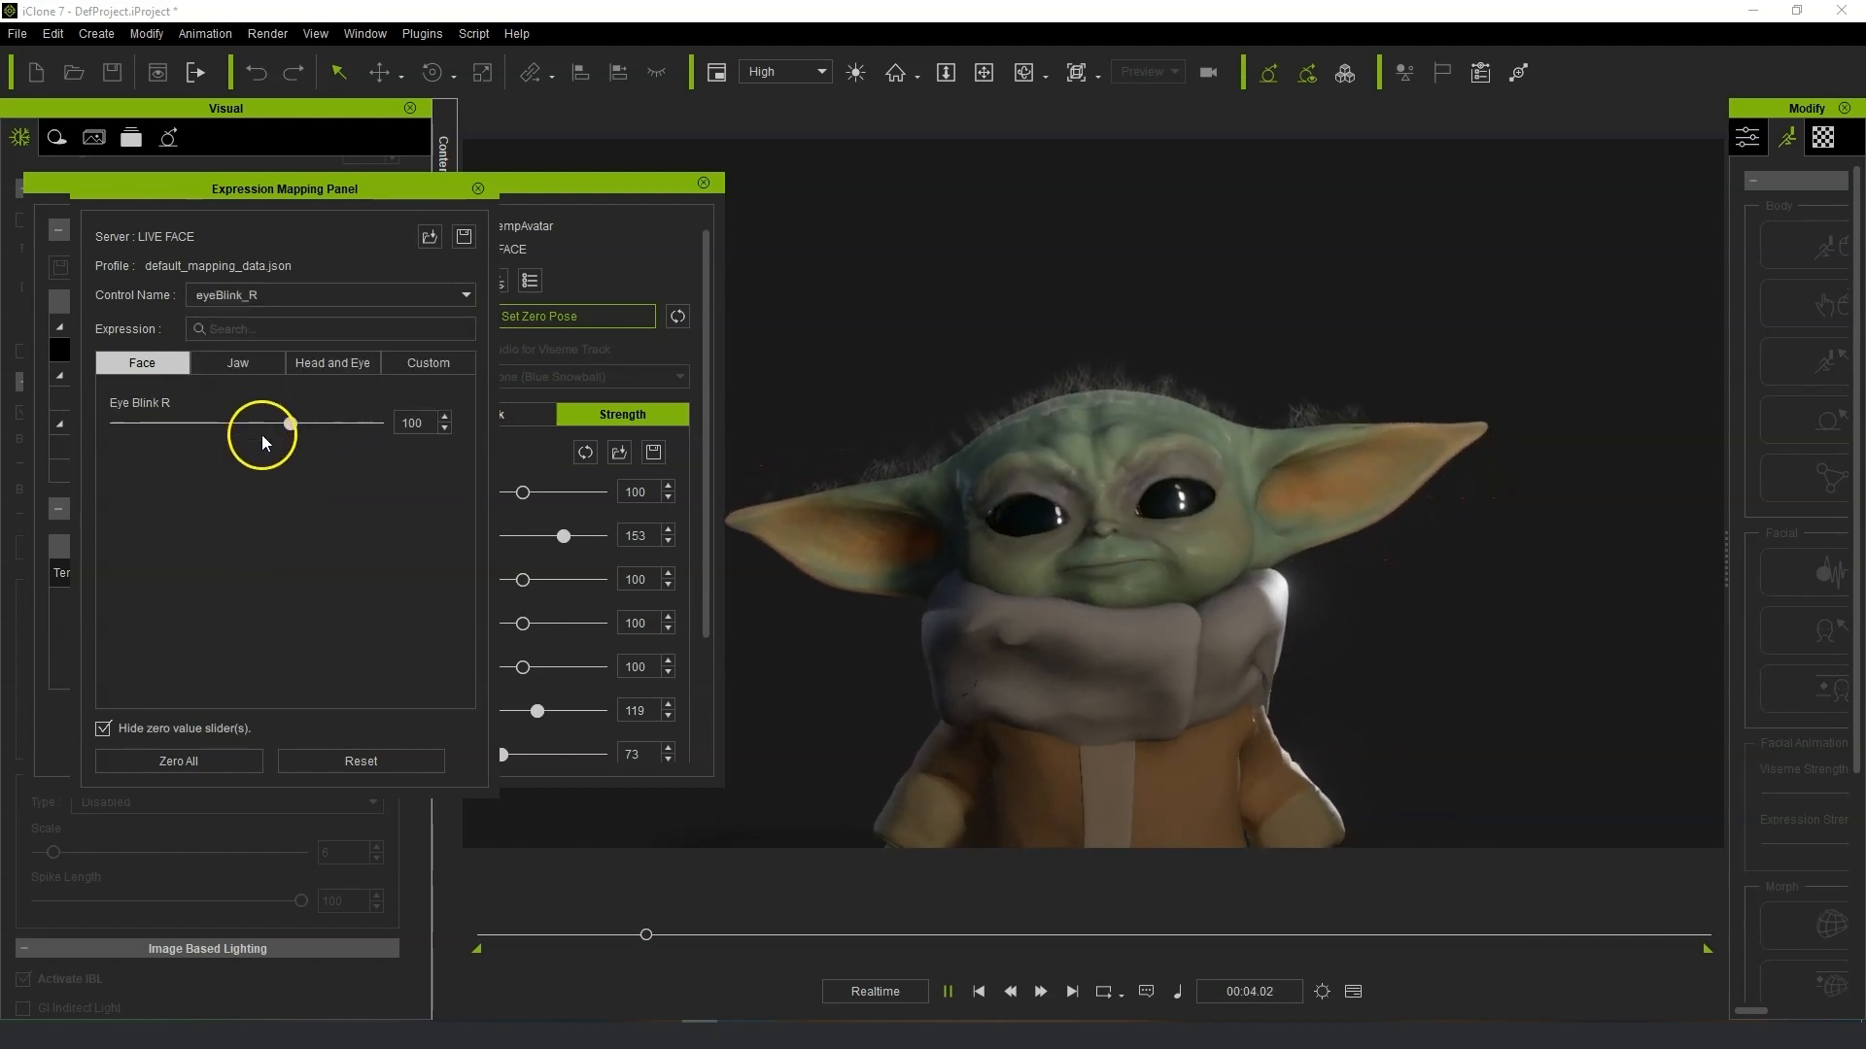
left_click_drag(295, 432, 274, 426)
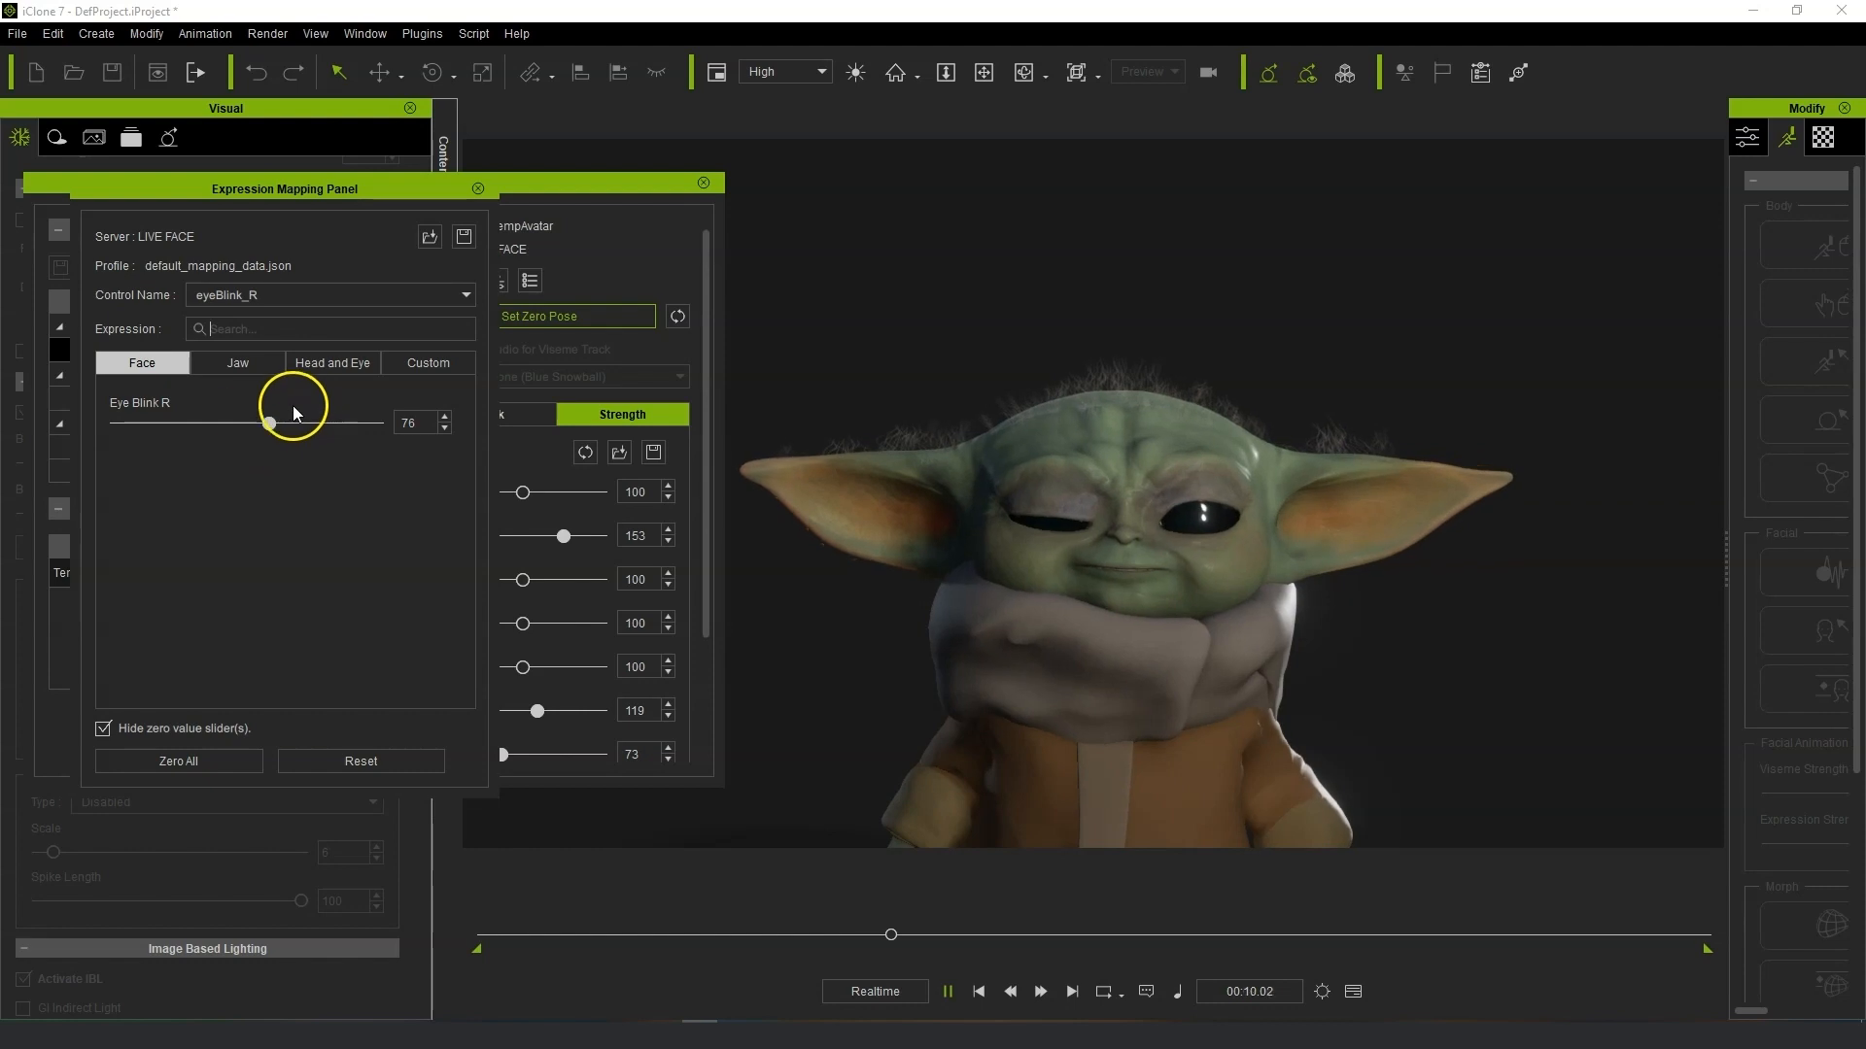
Raise Eye Blink R to 117, then switch to the eyeBlink_L control and set Eye Blink L to 108.
left_click_drag(271, 427, 303, 430)
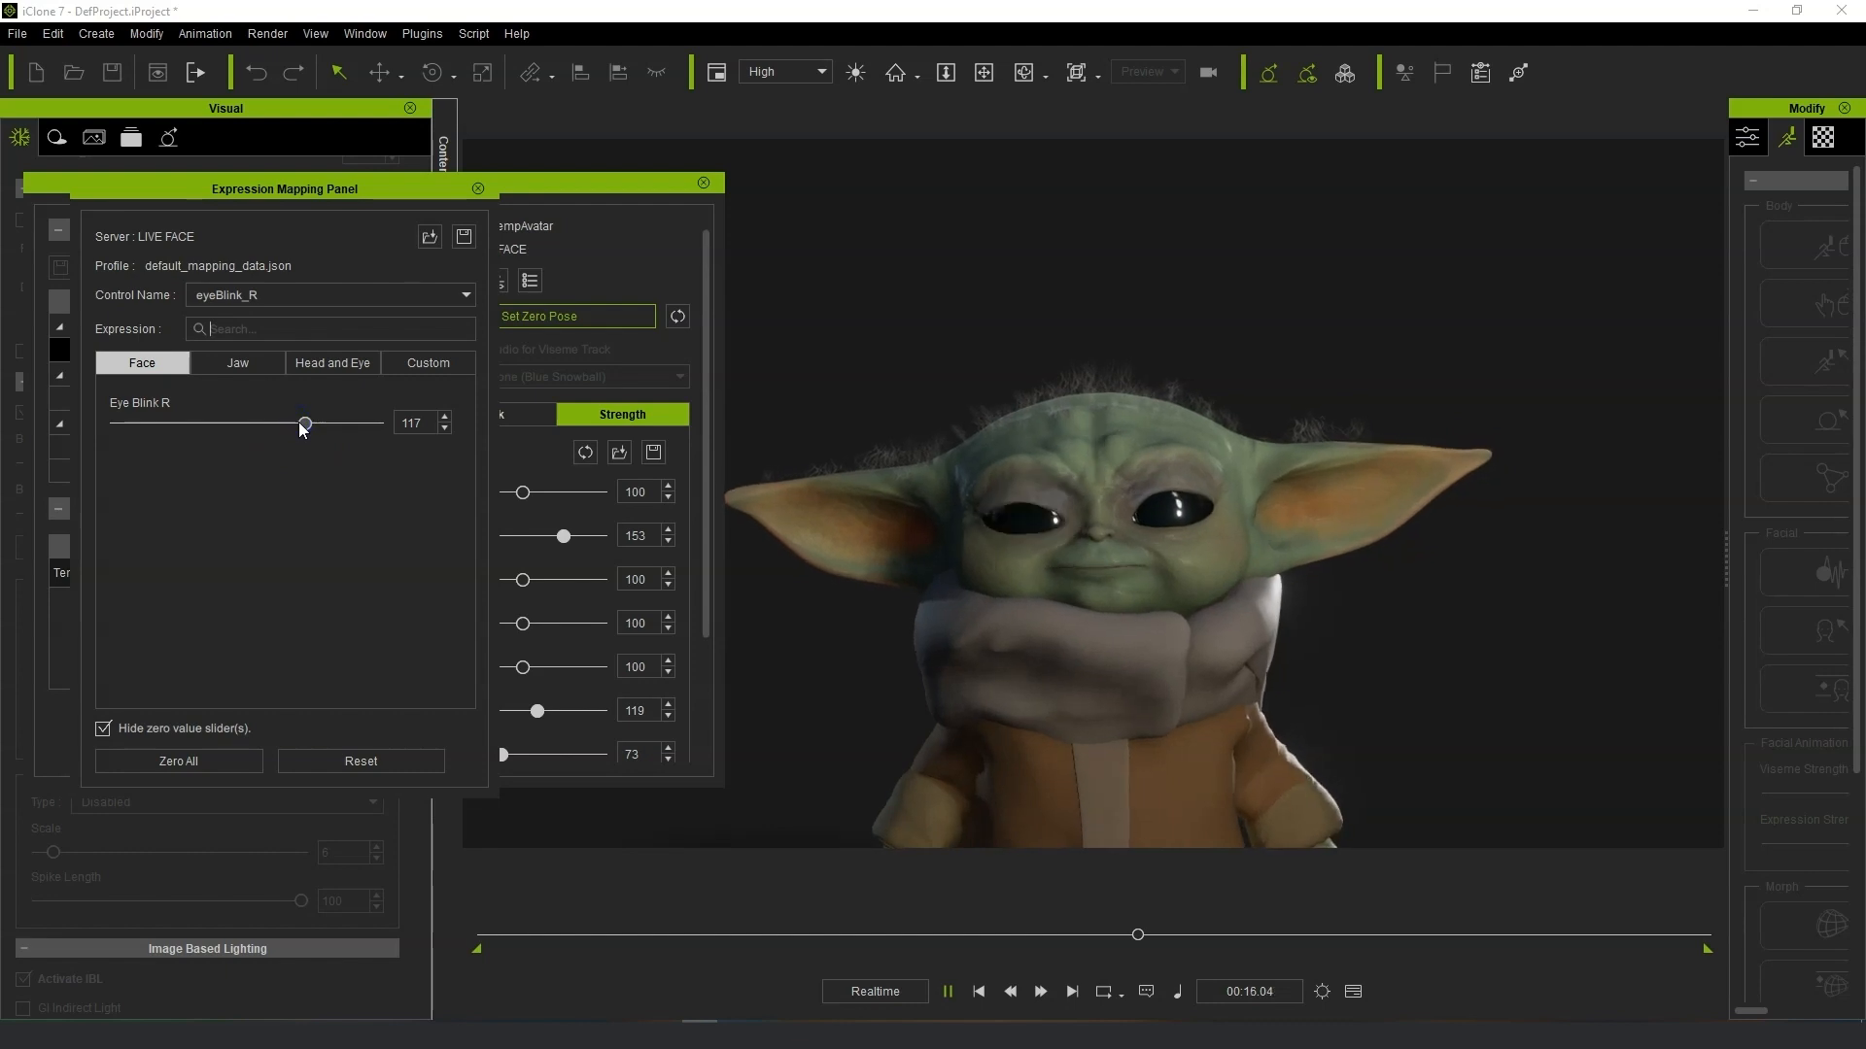
left_click(350, 303)
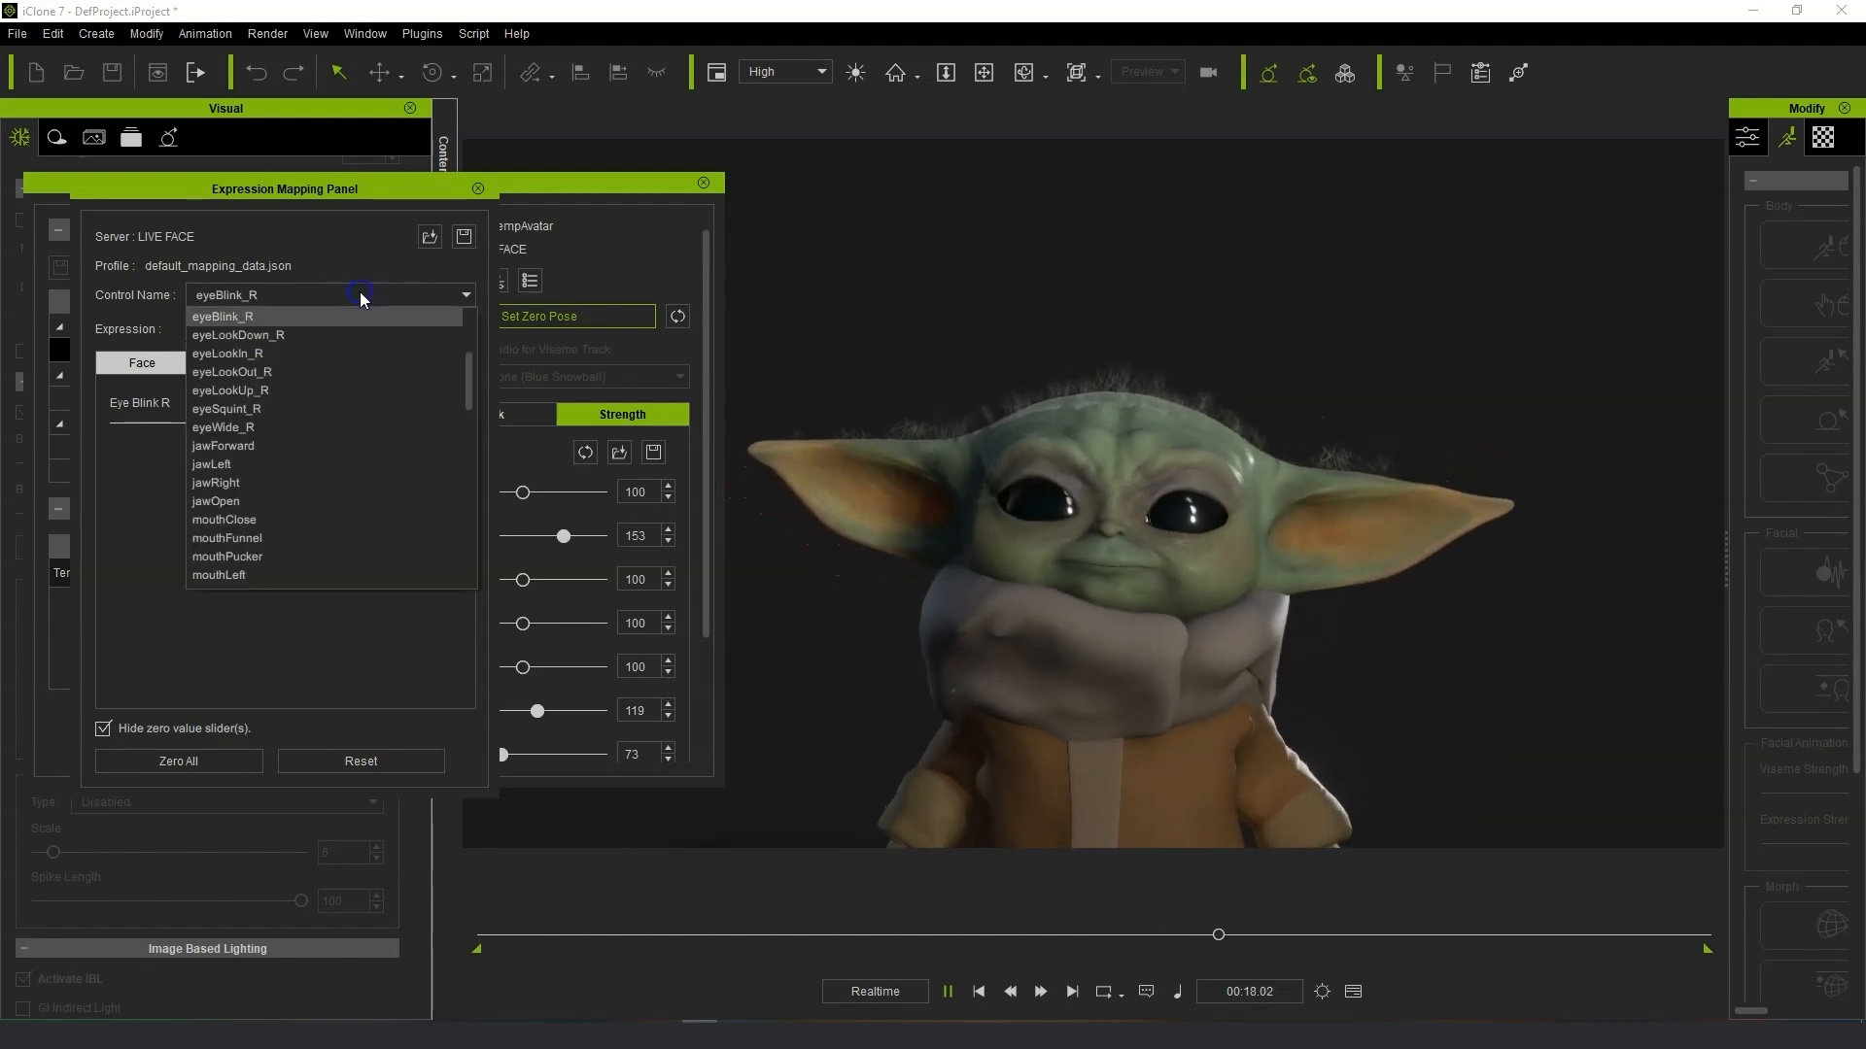
scroll(335, 351, "up", 4)
scroll(334, 352, "up", 3)
left_click(336, 332)
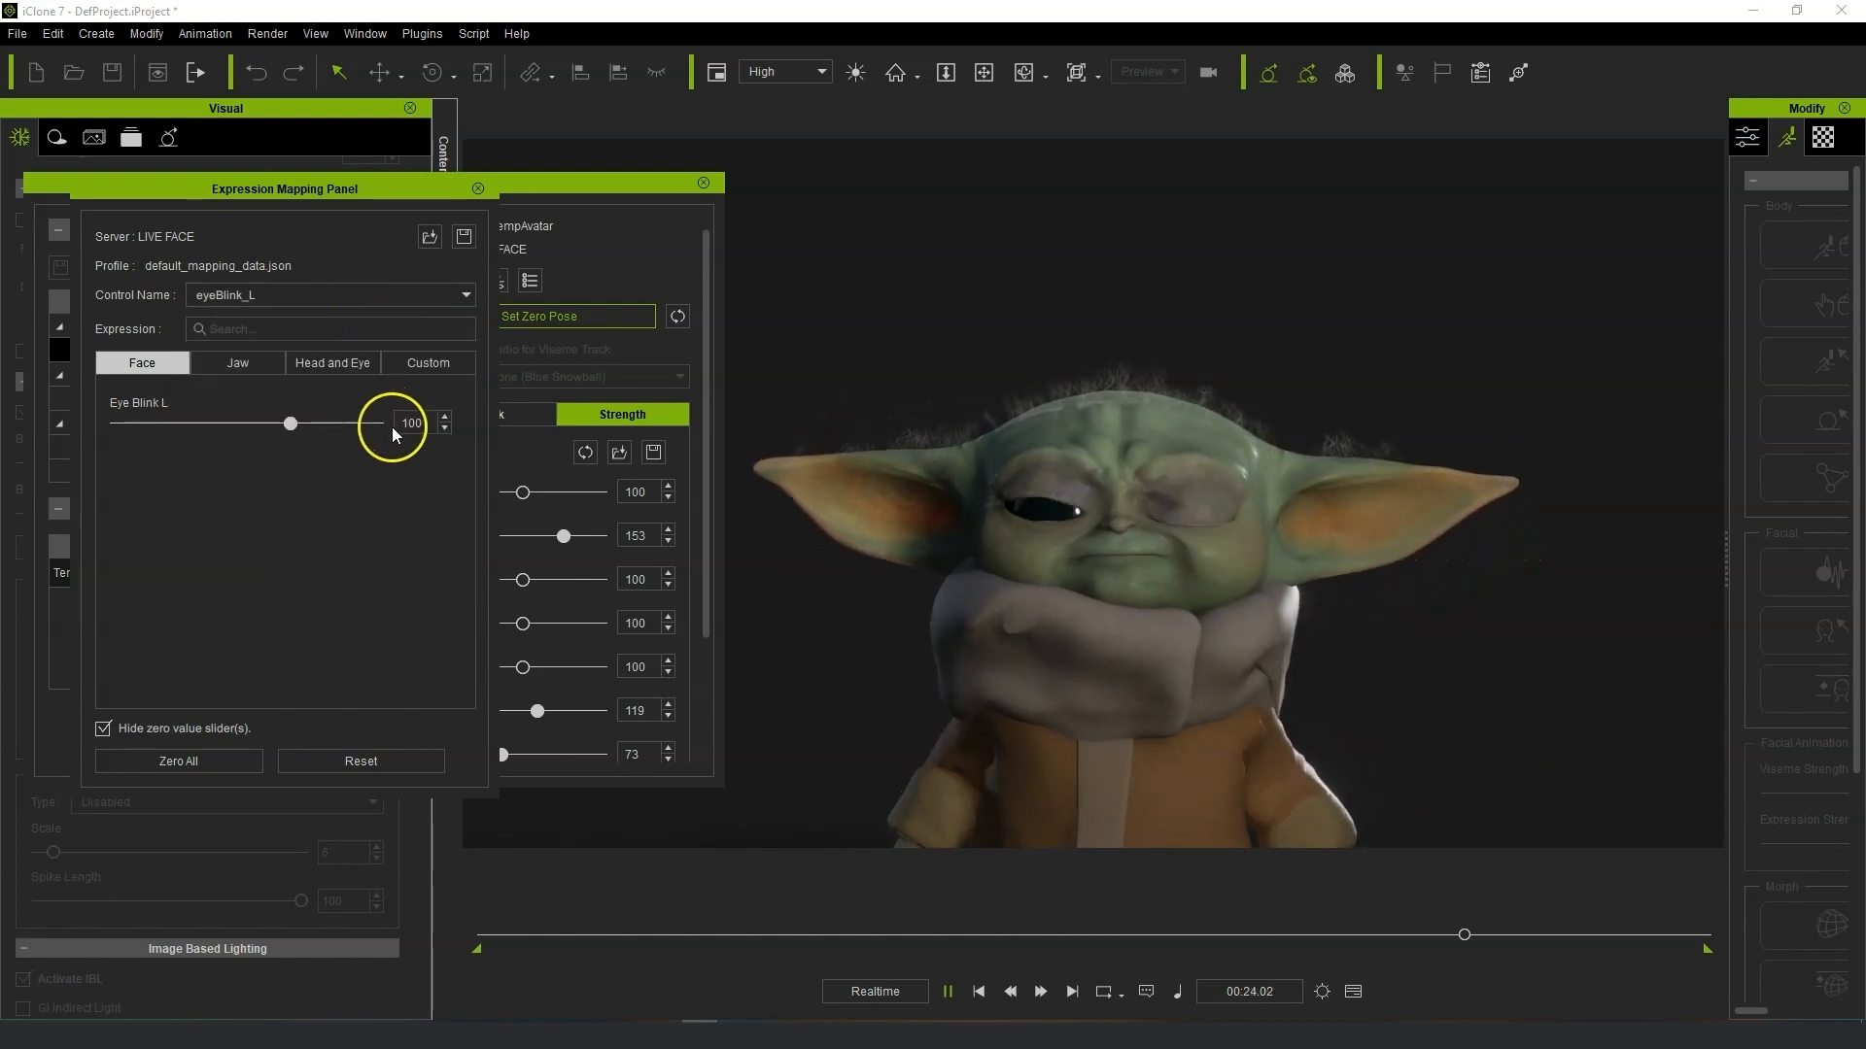
mouse_move(294, 432)
left_mouse_down()
mouse_move(275, 430)
mouse_move(301, 429)
left_mouse_up()
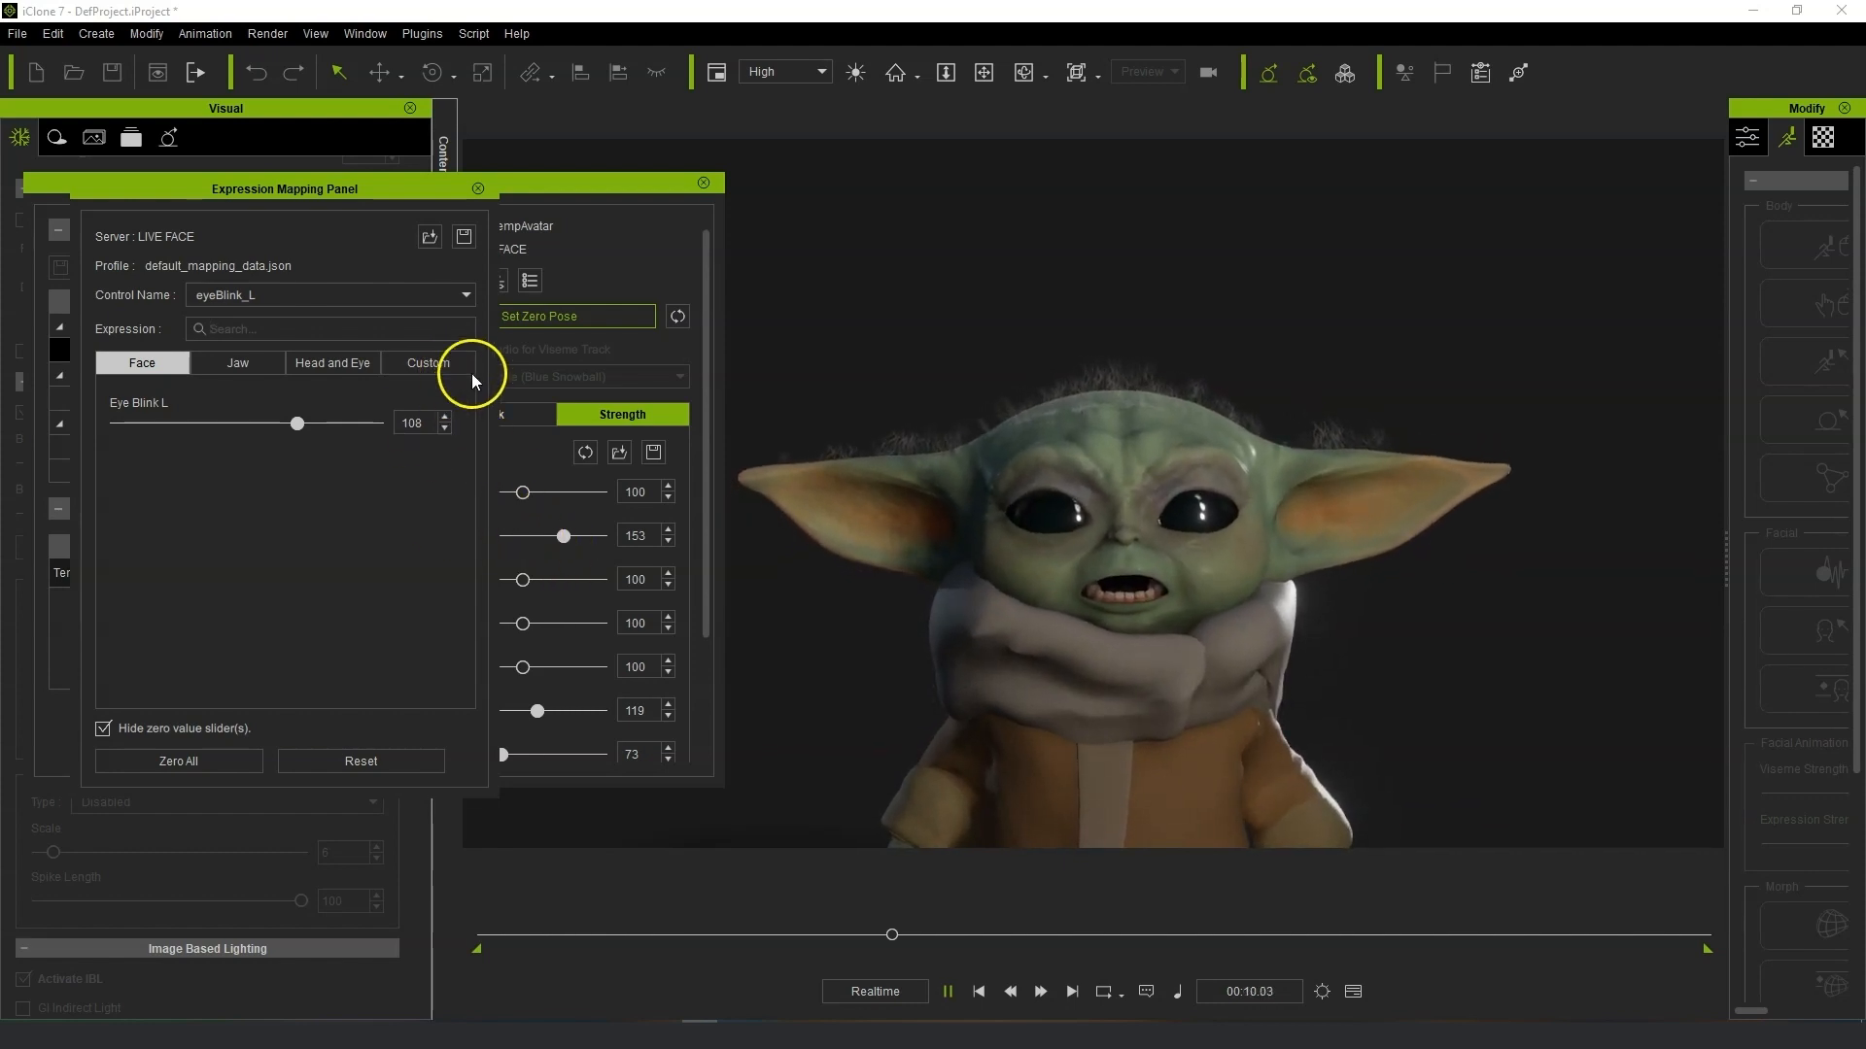
Switch to the mouthLowerDown_L control and nudge its Mouth Bottom Lip Down slider around 50.
left_click(465, 296)
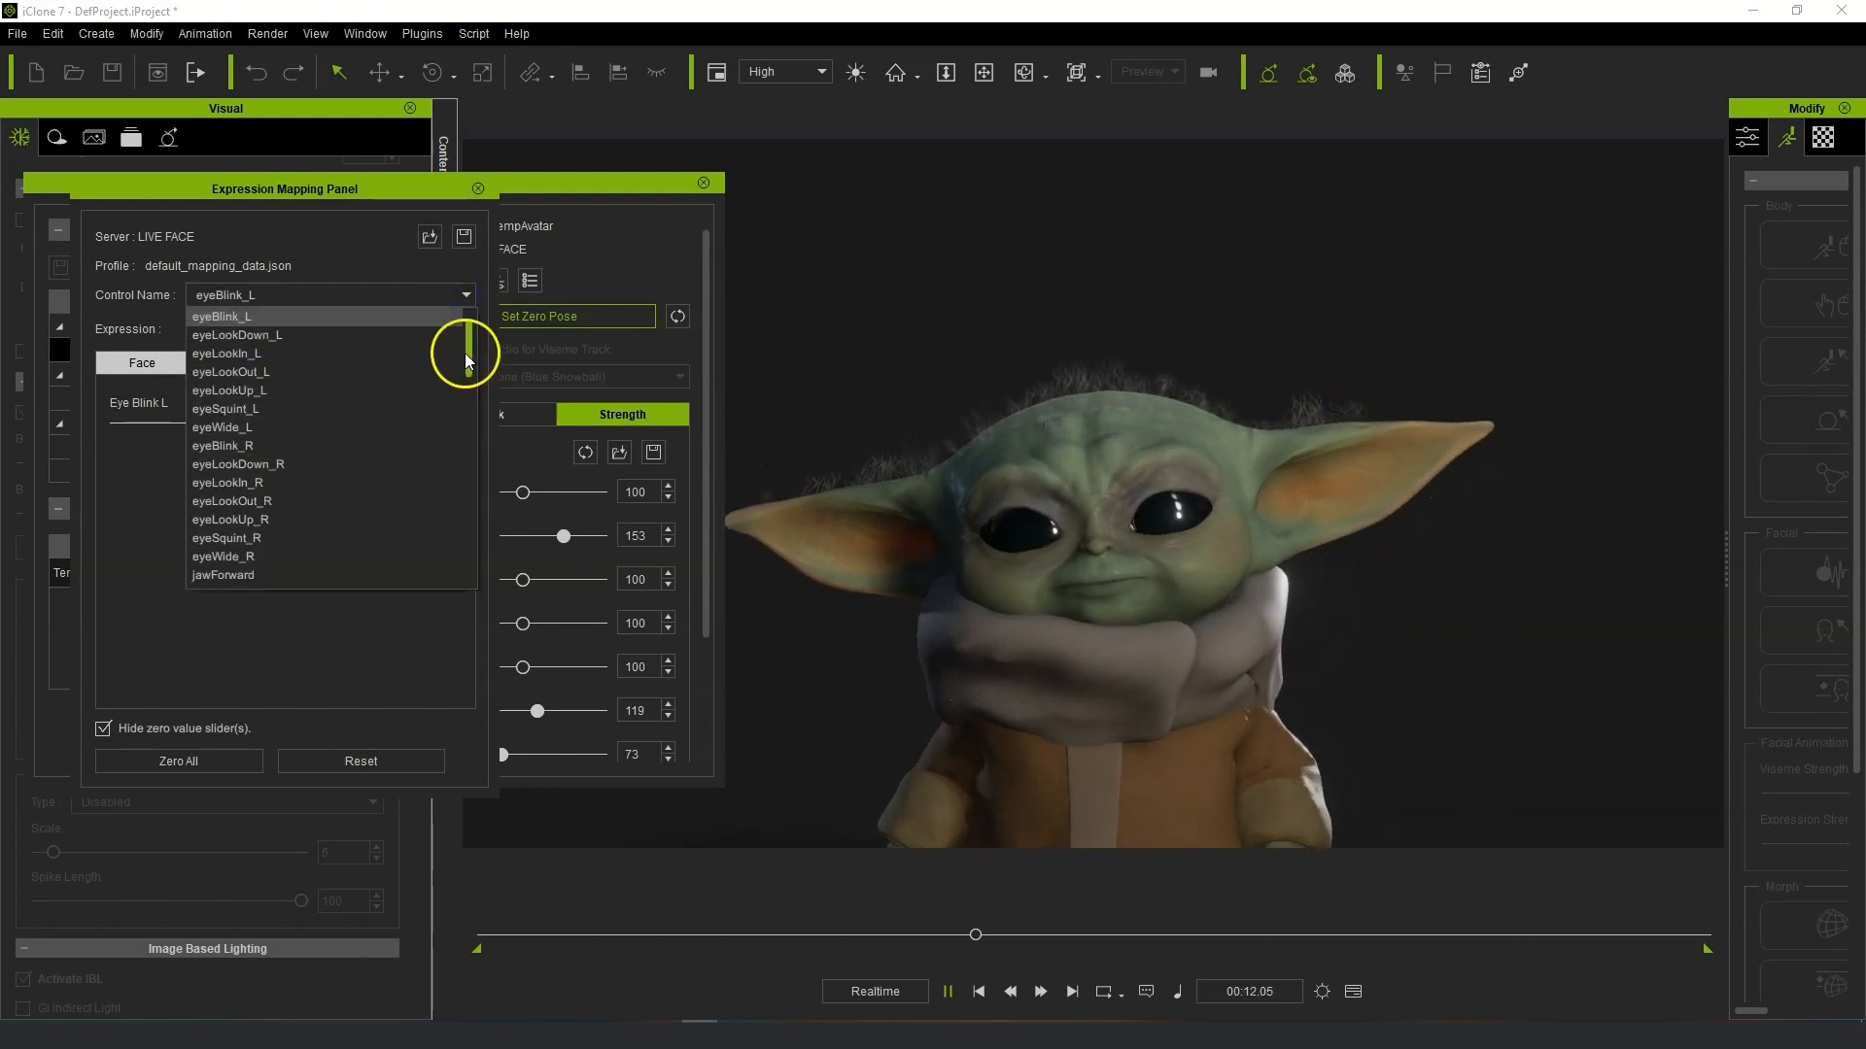
left_click(468, 399)
left_click_drag(468, 399, 469, 490)
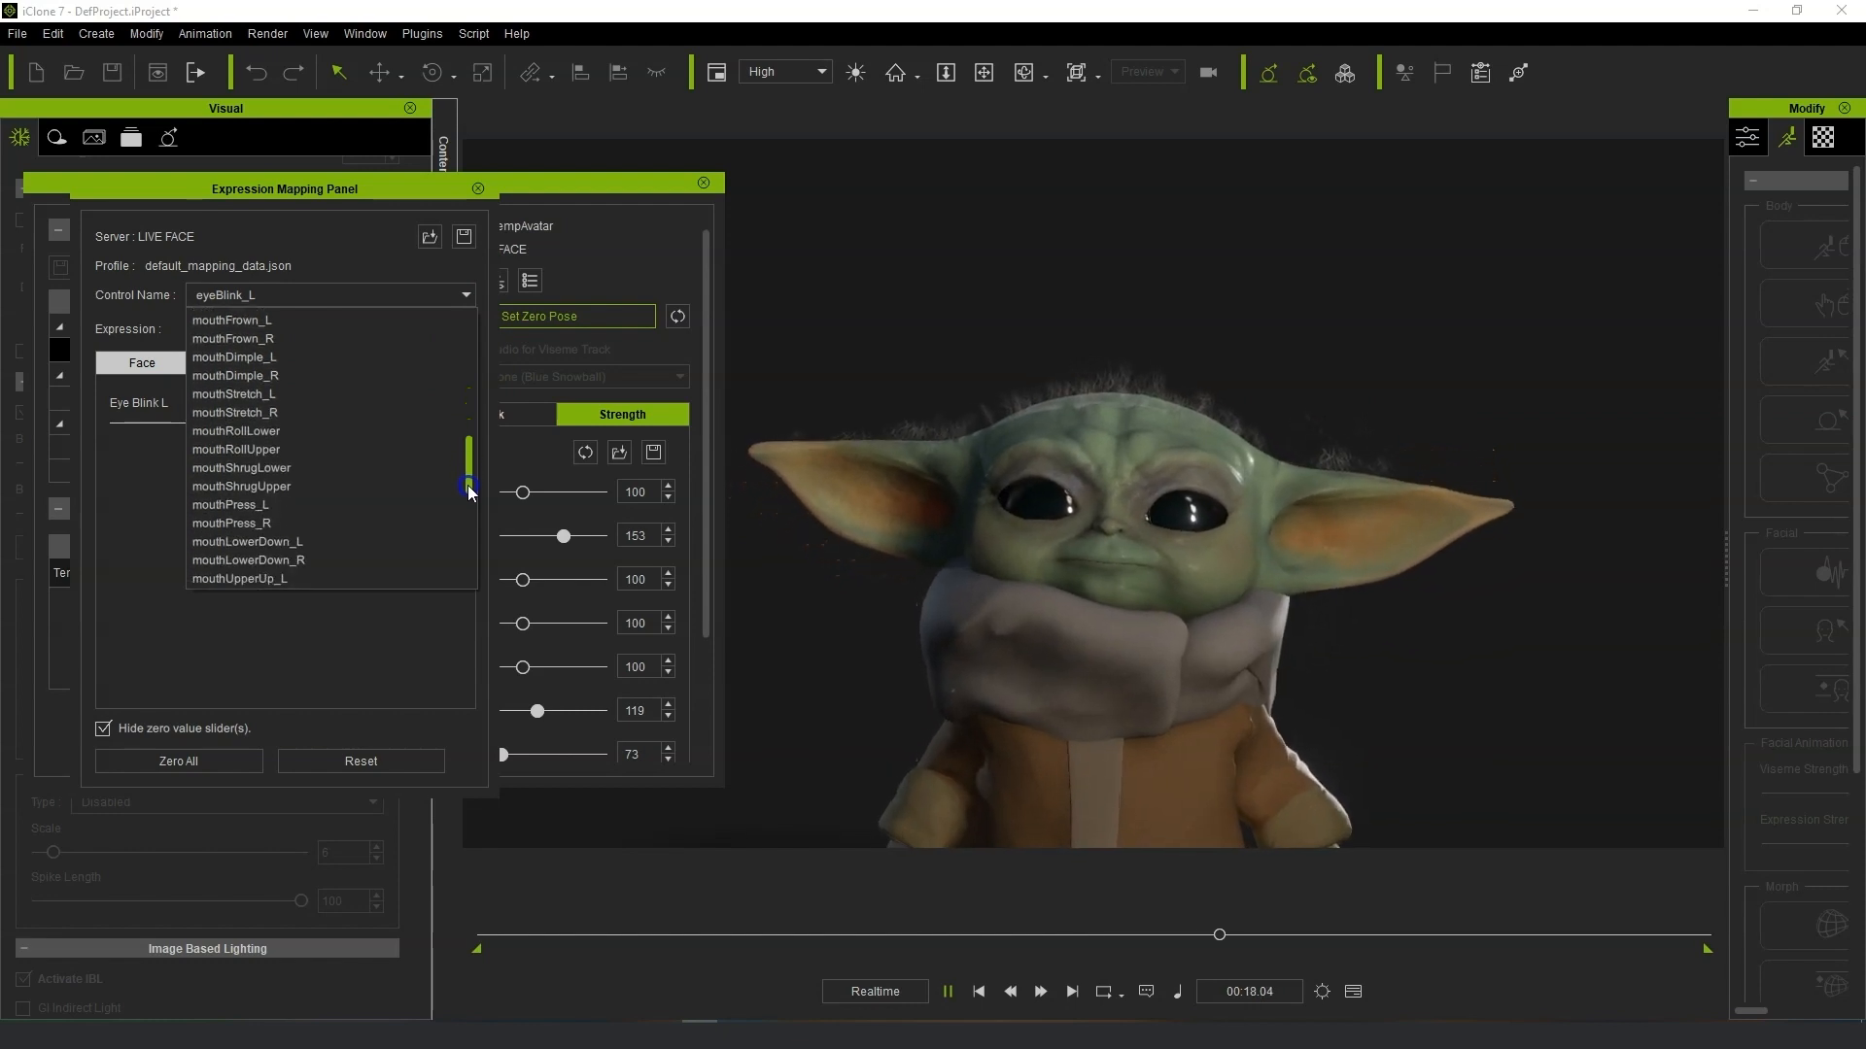
left_click(248, 541)
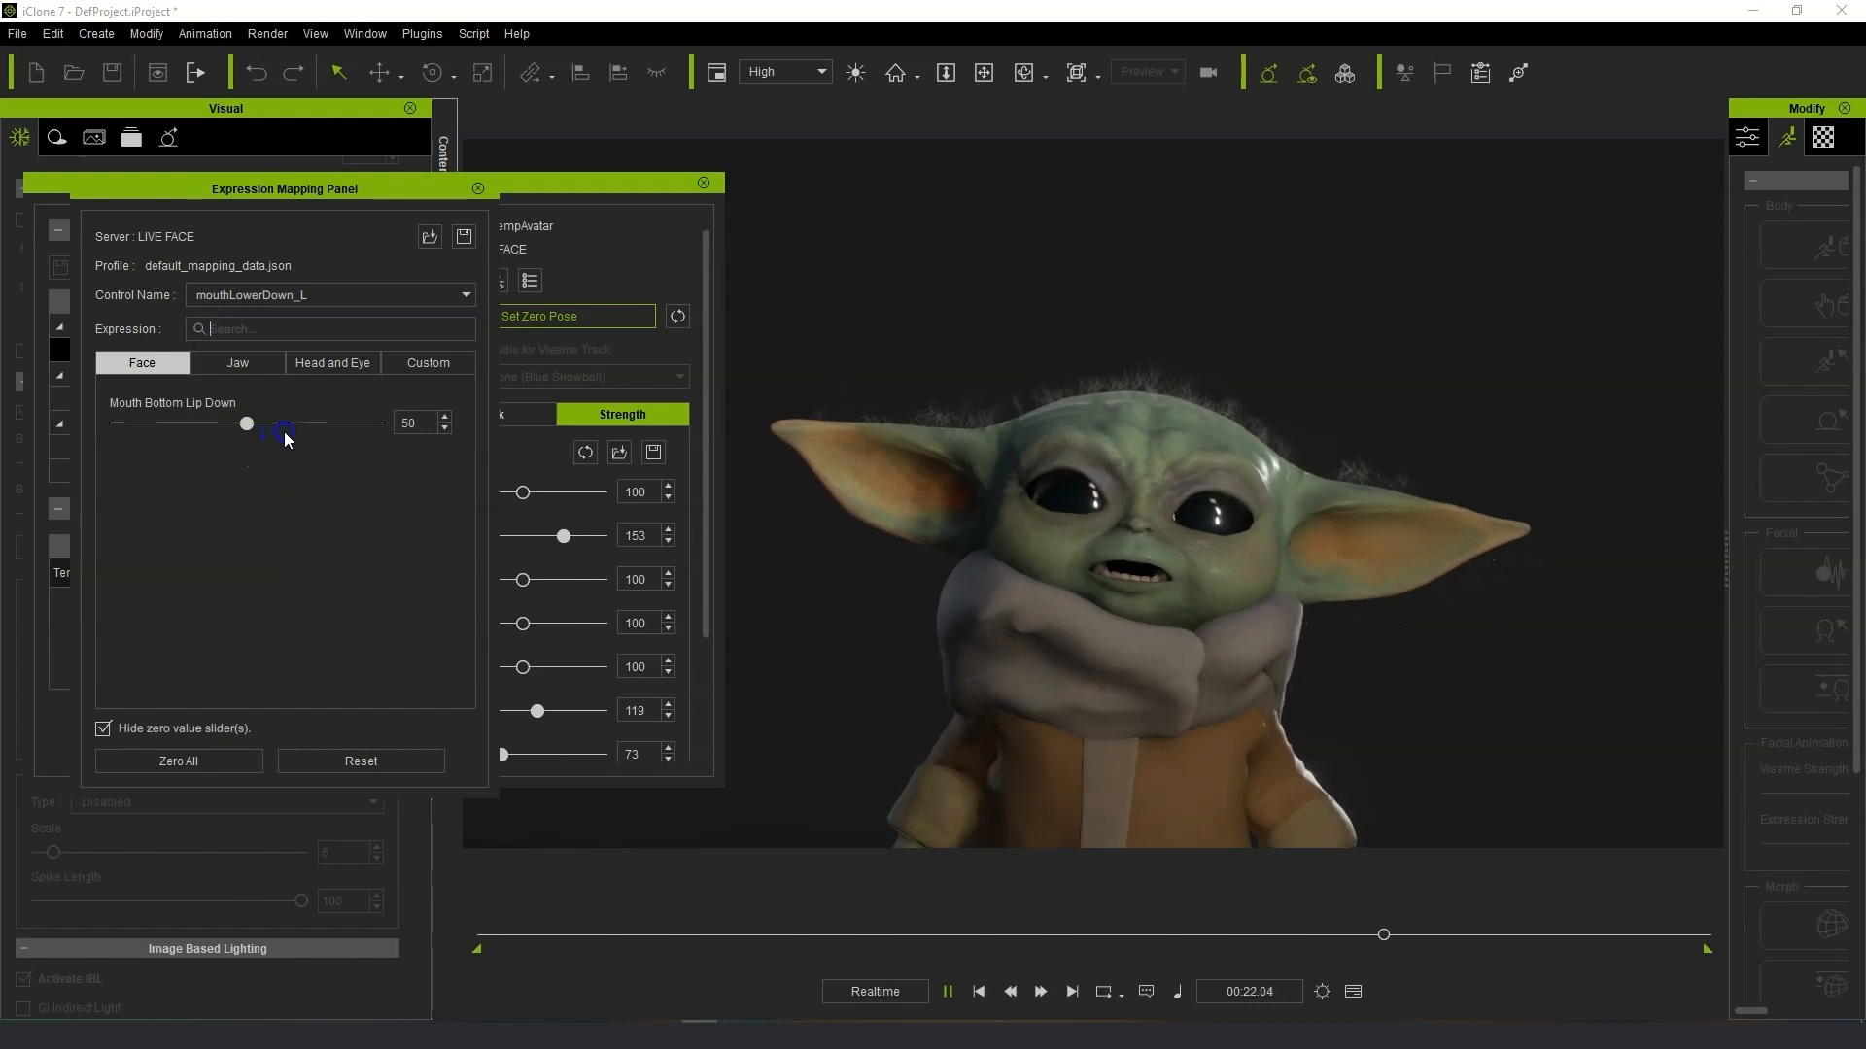
mouse_move(247, 424)
left_mouse_down()
mouse_move(304, 424)
mouse_move(244, 424)
left_mouse_up()
Switch to the mouthFunnel control and set Mouth Blow to 109 and Mouth Pucker Open to 75.
left_click(375, 297)
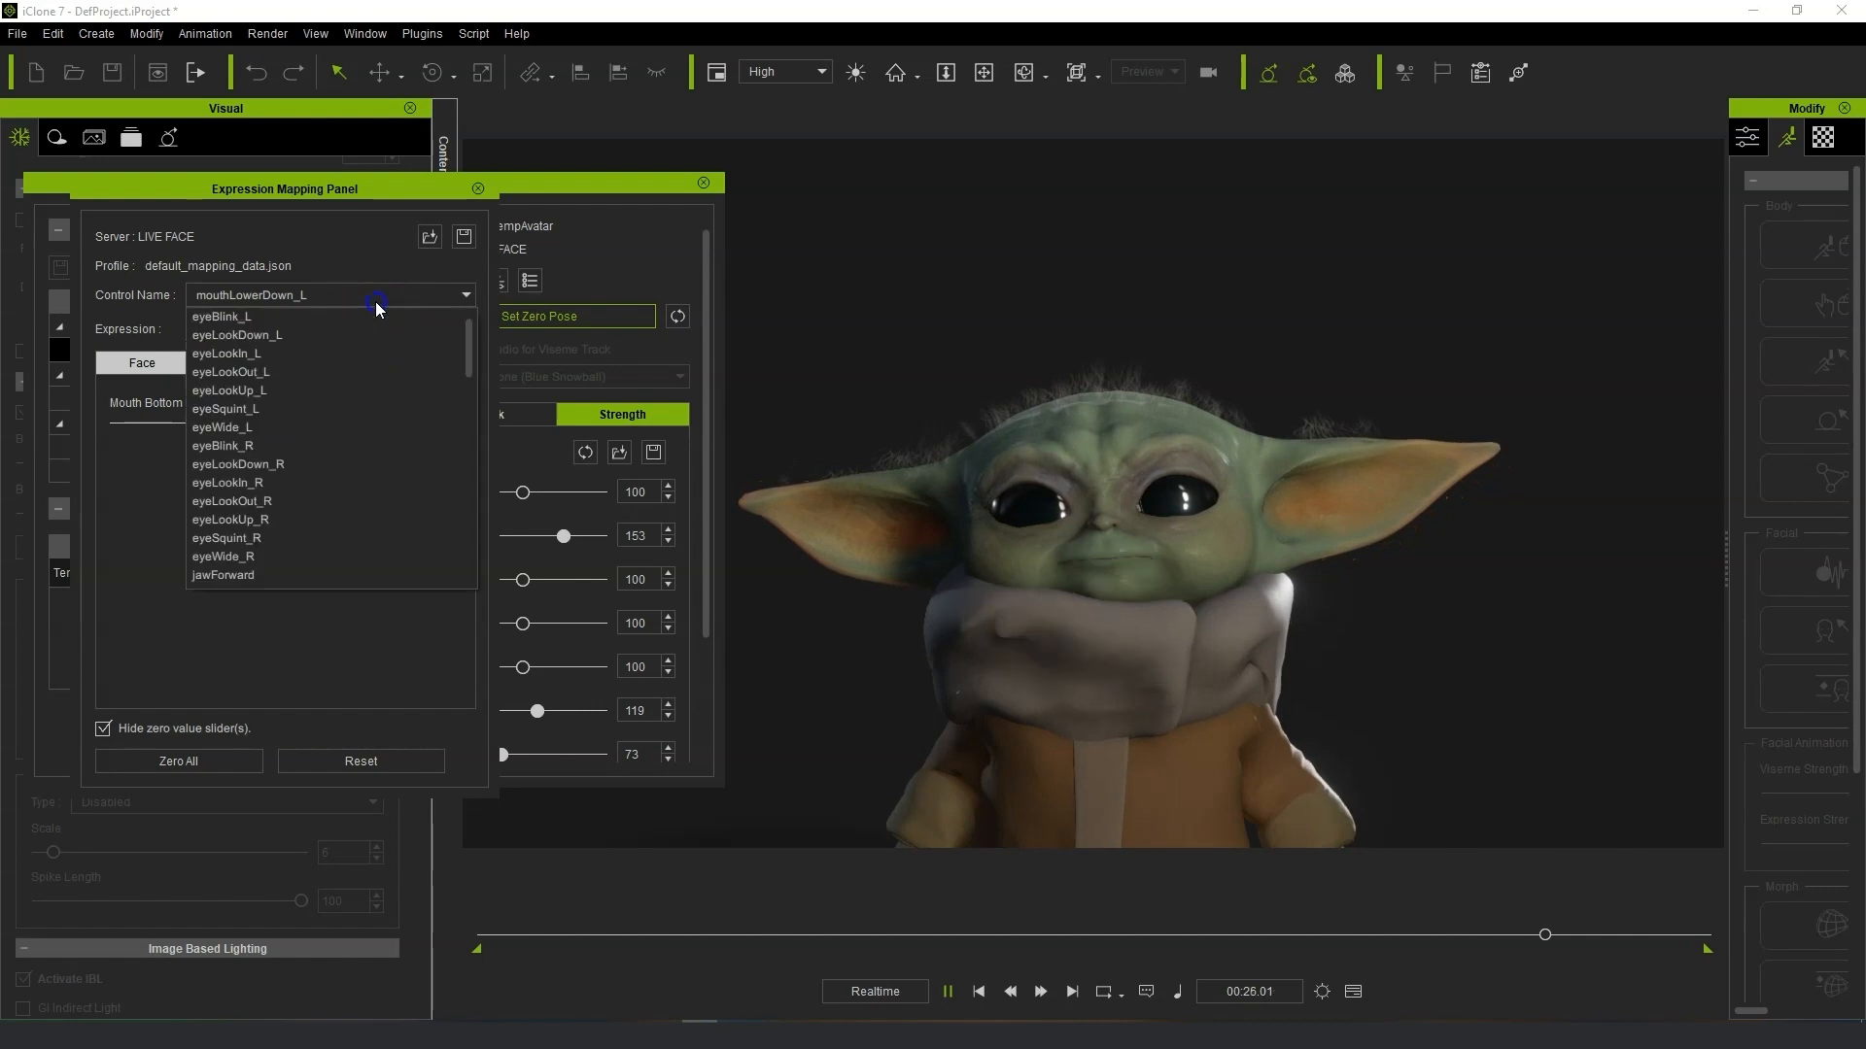
left_click_drag(471, 534, 475, 435)
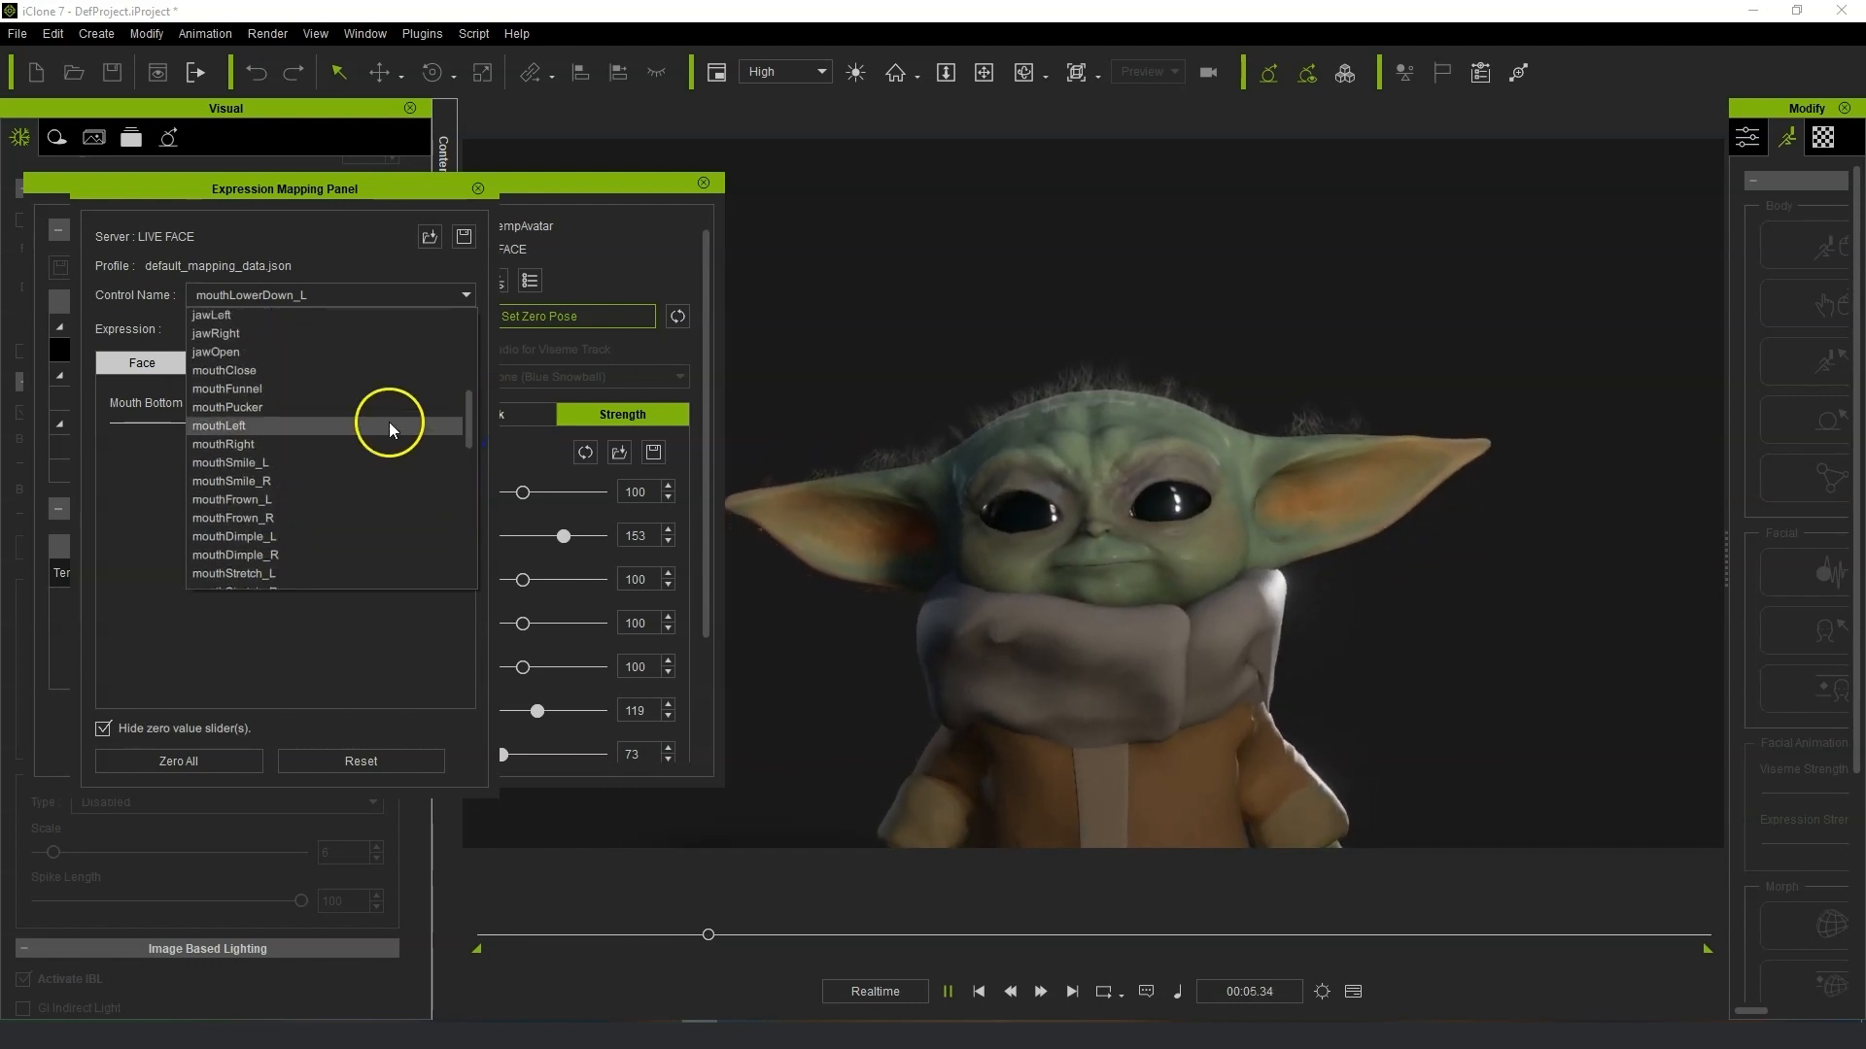
left_click(297, 395)
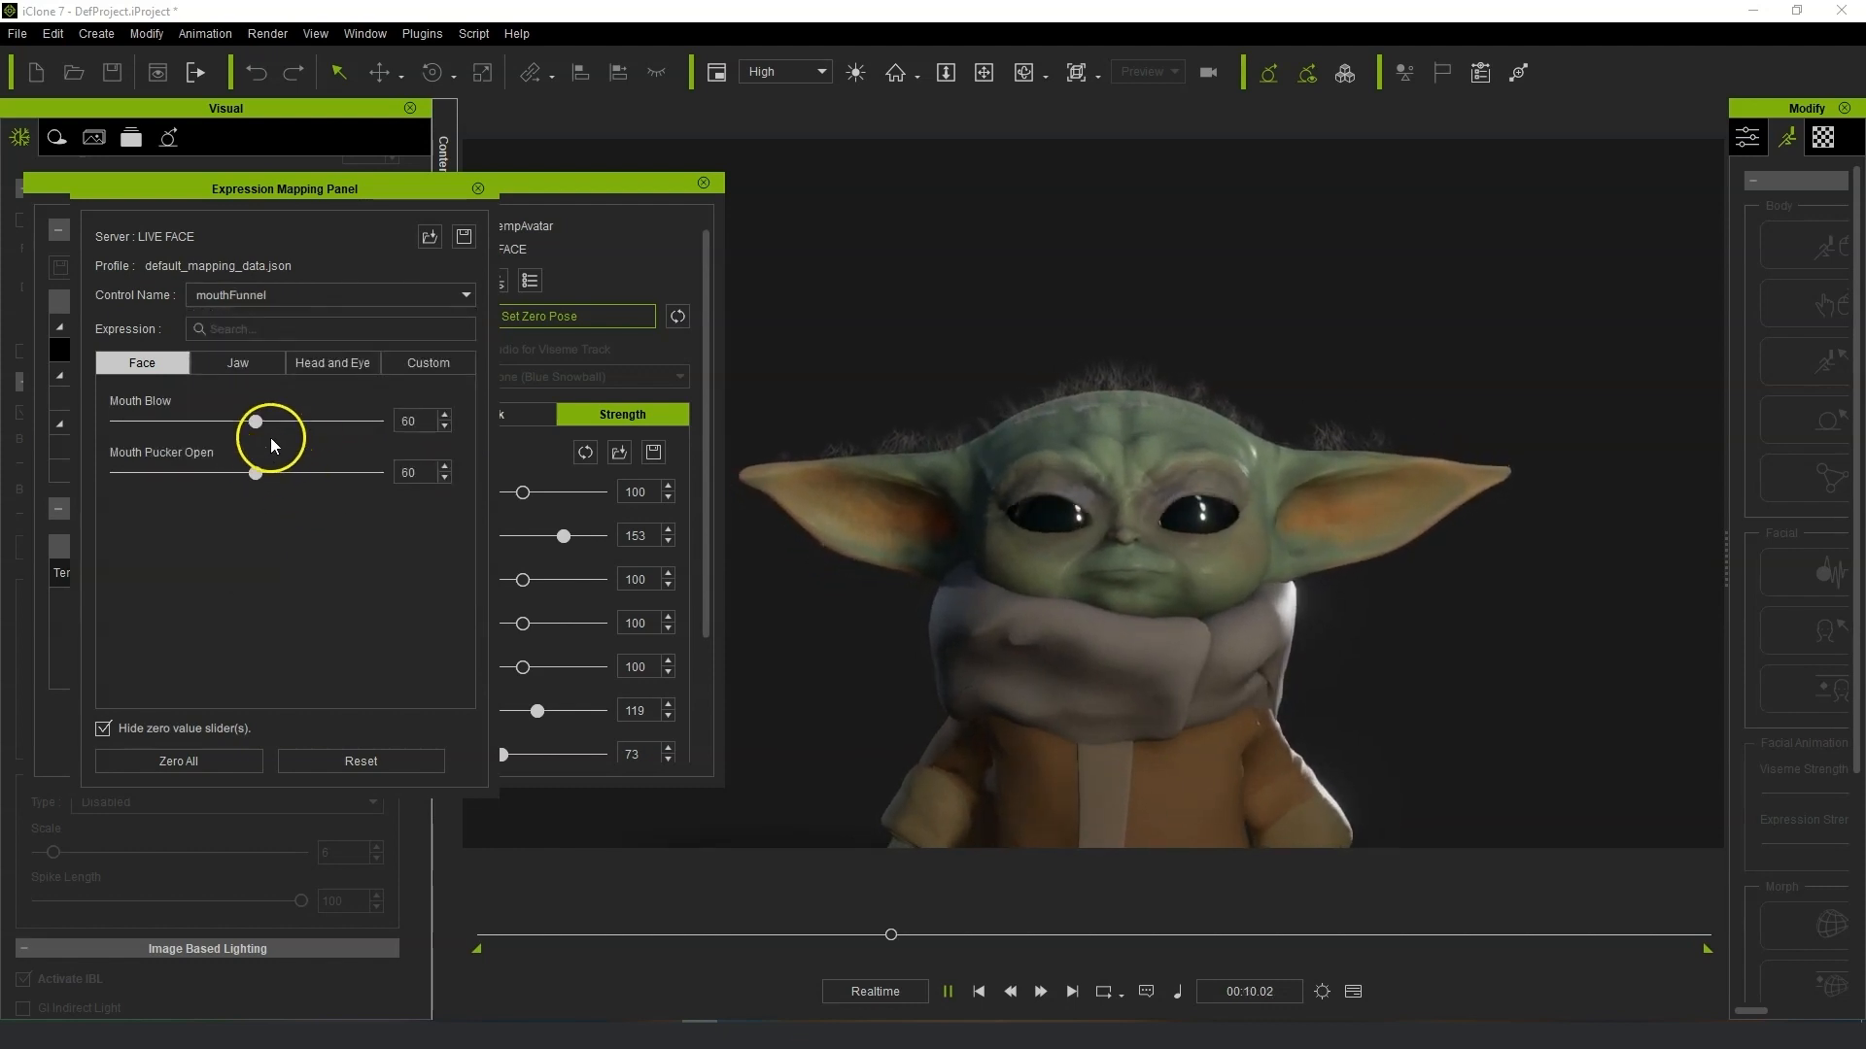
left_click_drag(258, 421, 398, 488)
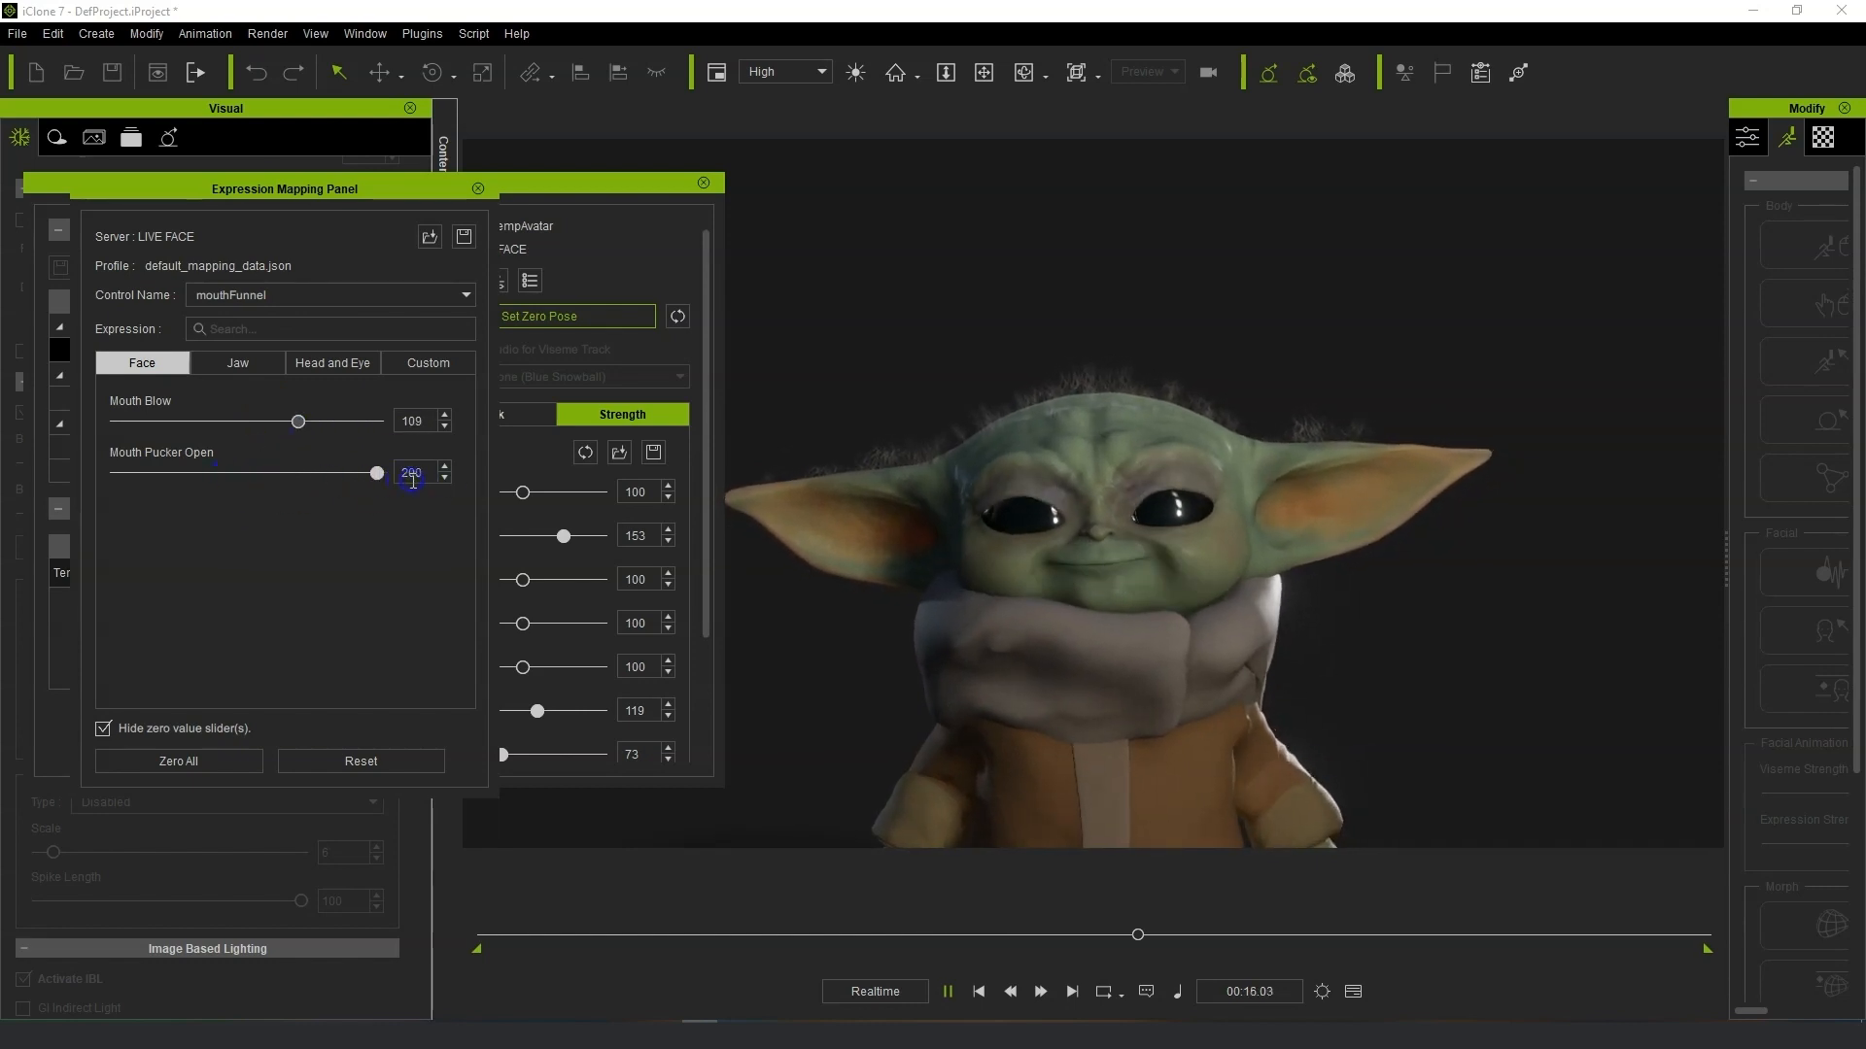
left_click_drag(376, 474, 272, 491)
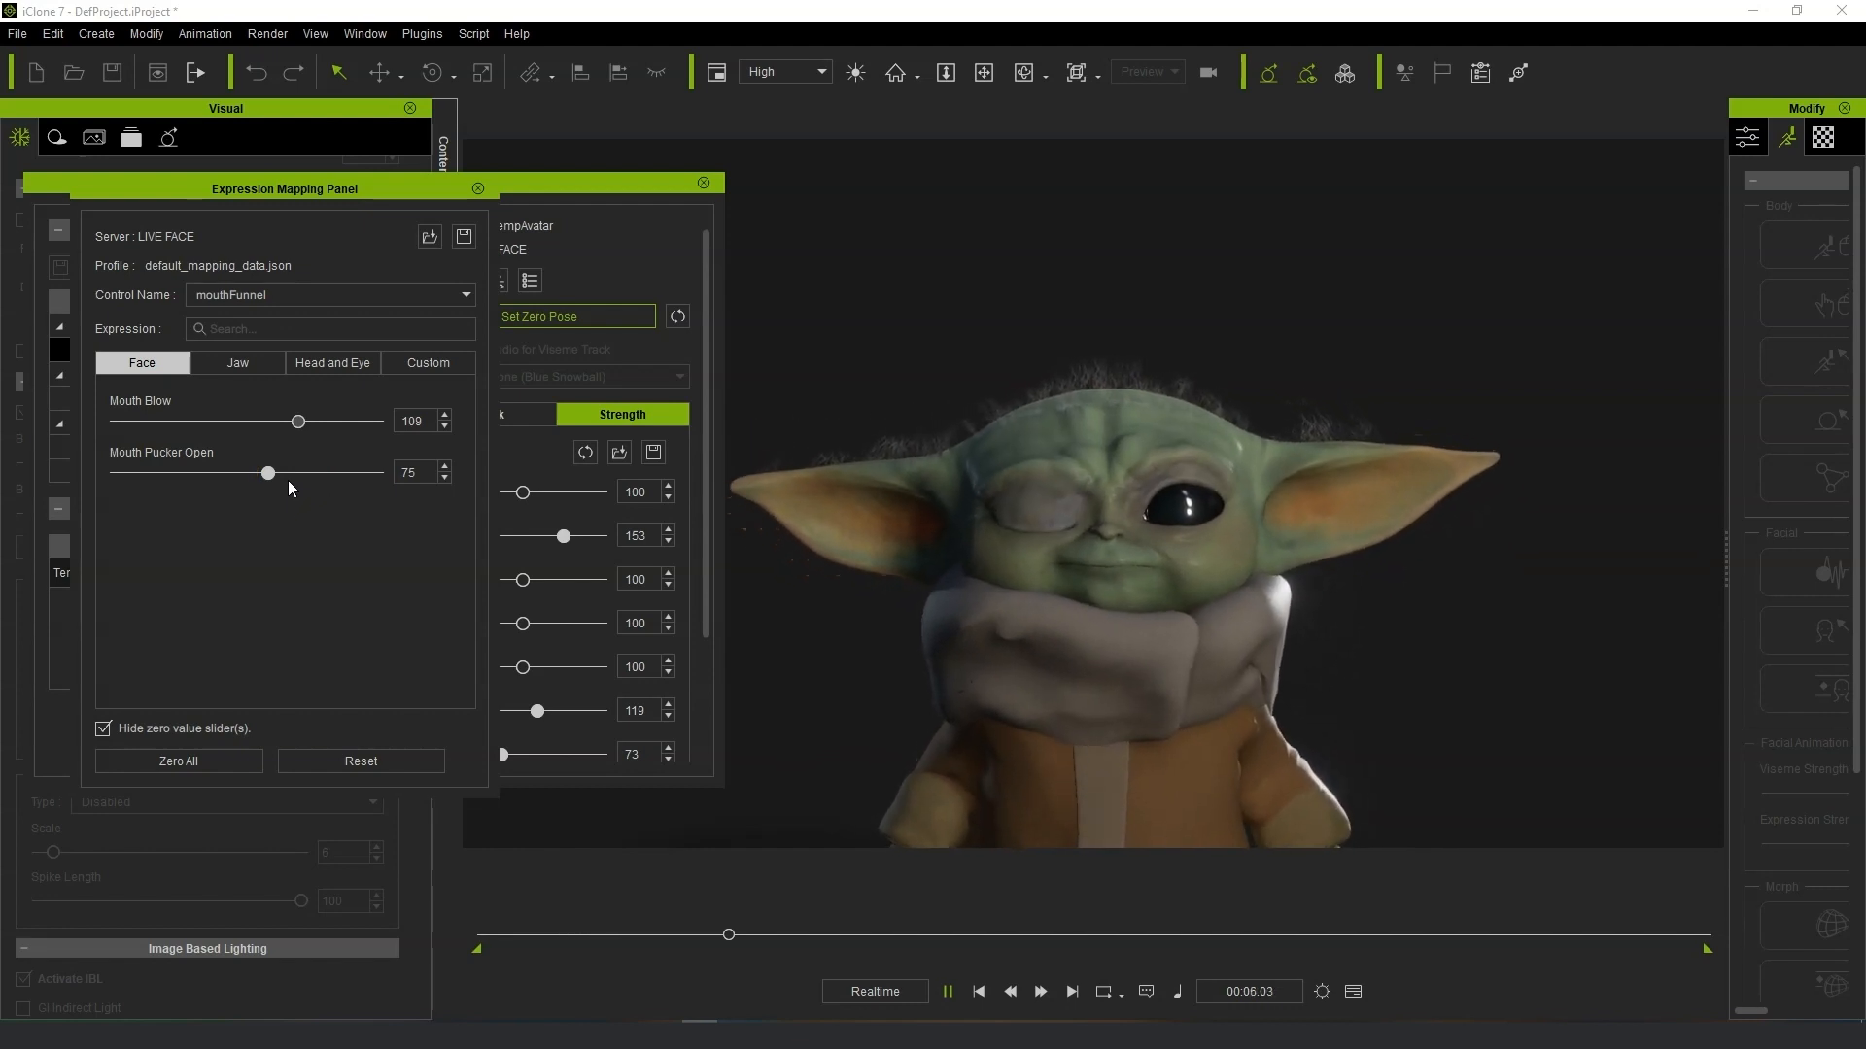
Switch to the eyeSquint_R control and set Eye Squint R to 200 and Brow Drop R to 185.
left_click(376, 296)
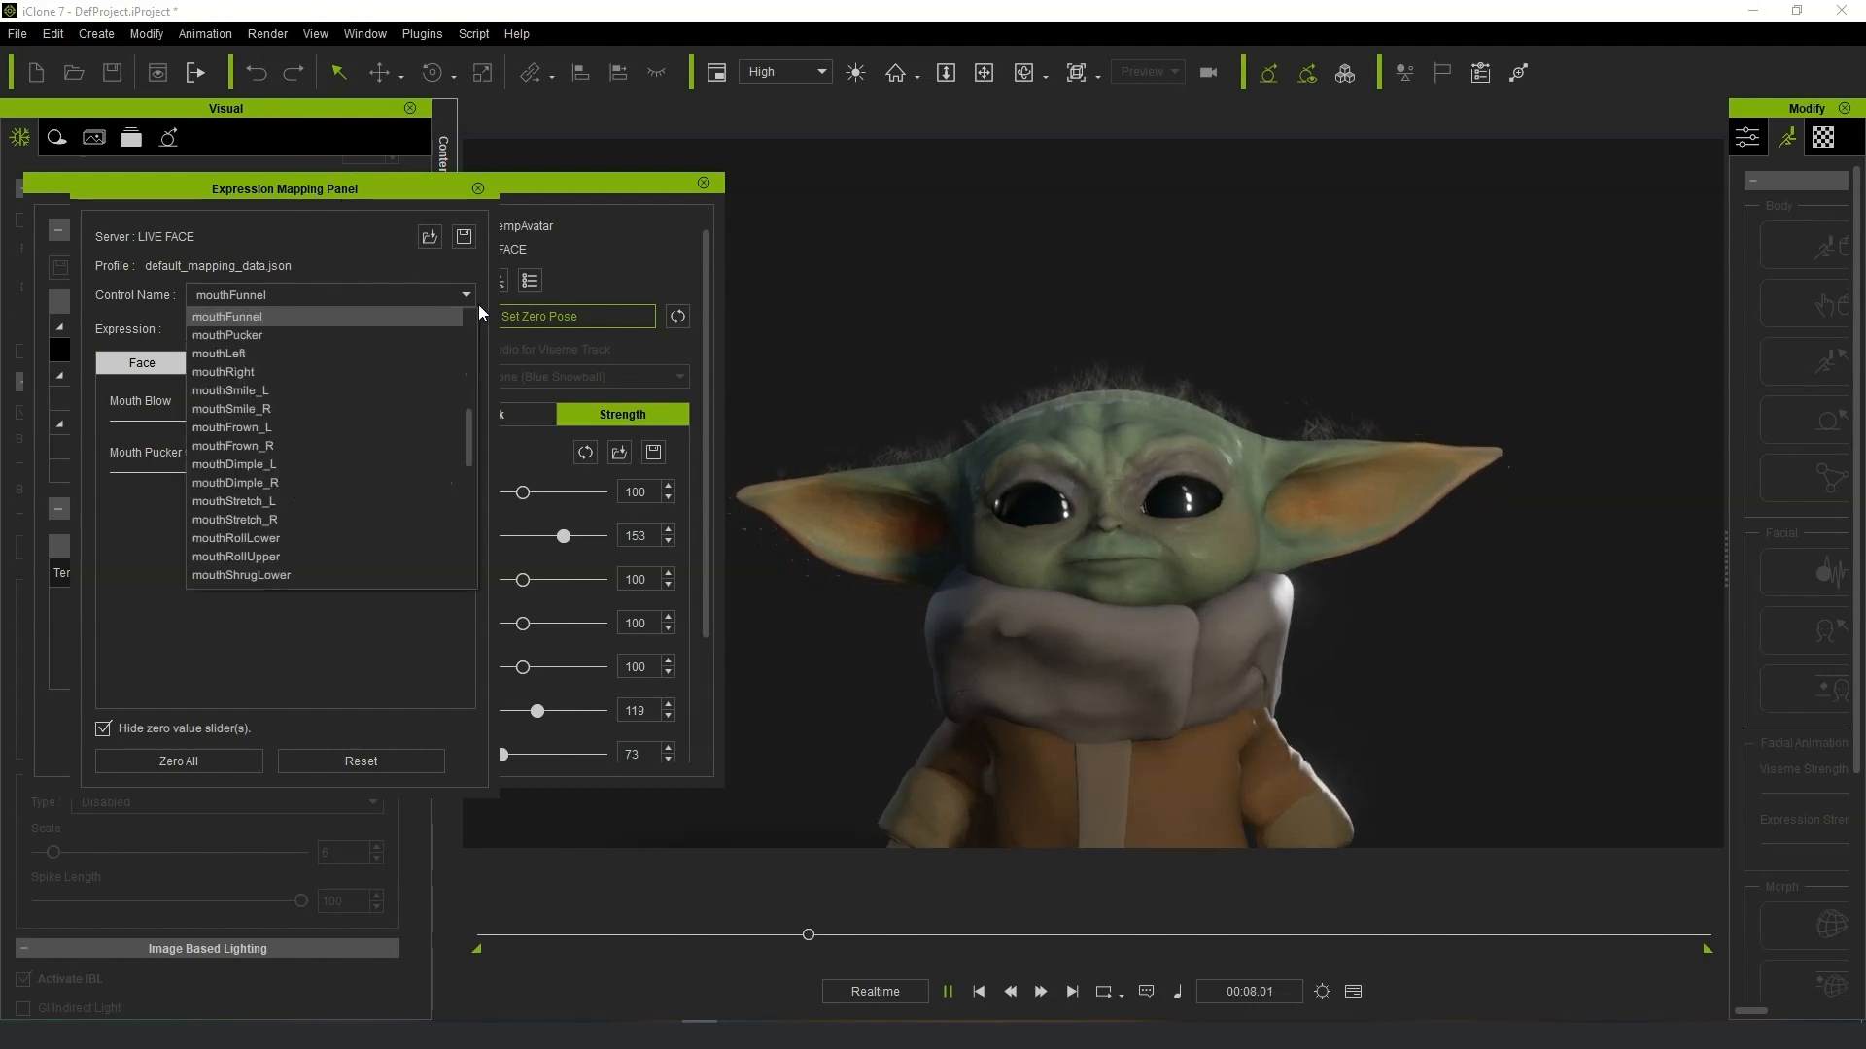
left_click_drag(474, 445, 470, 372)
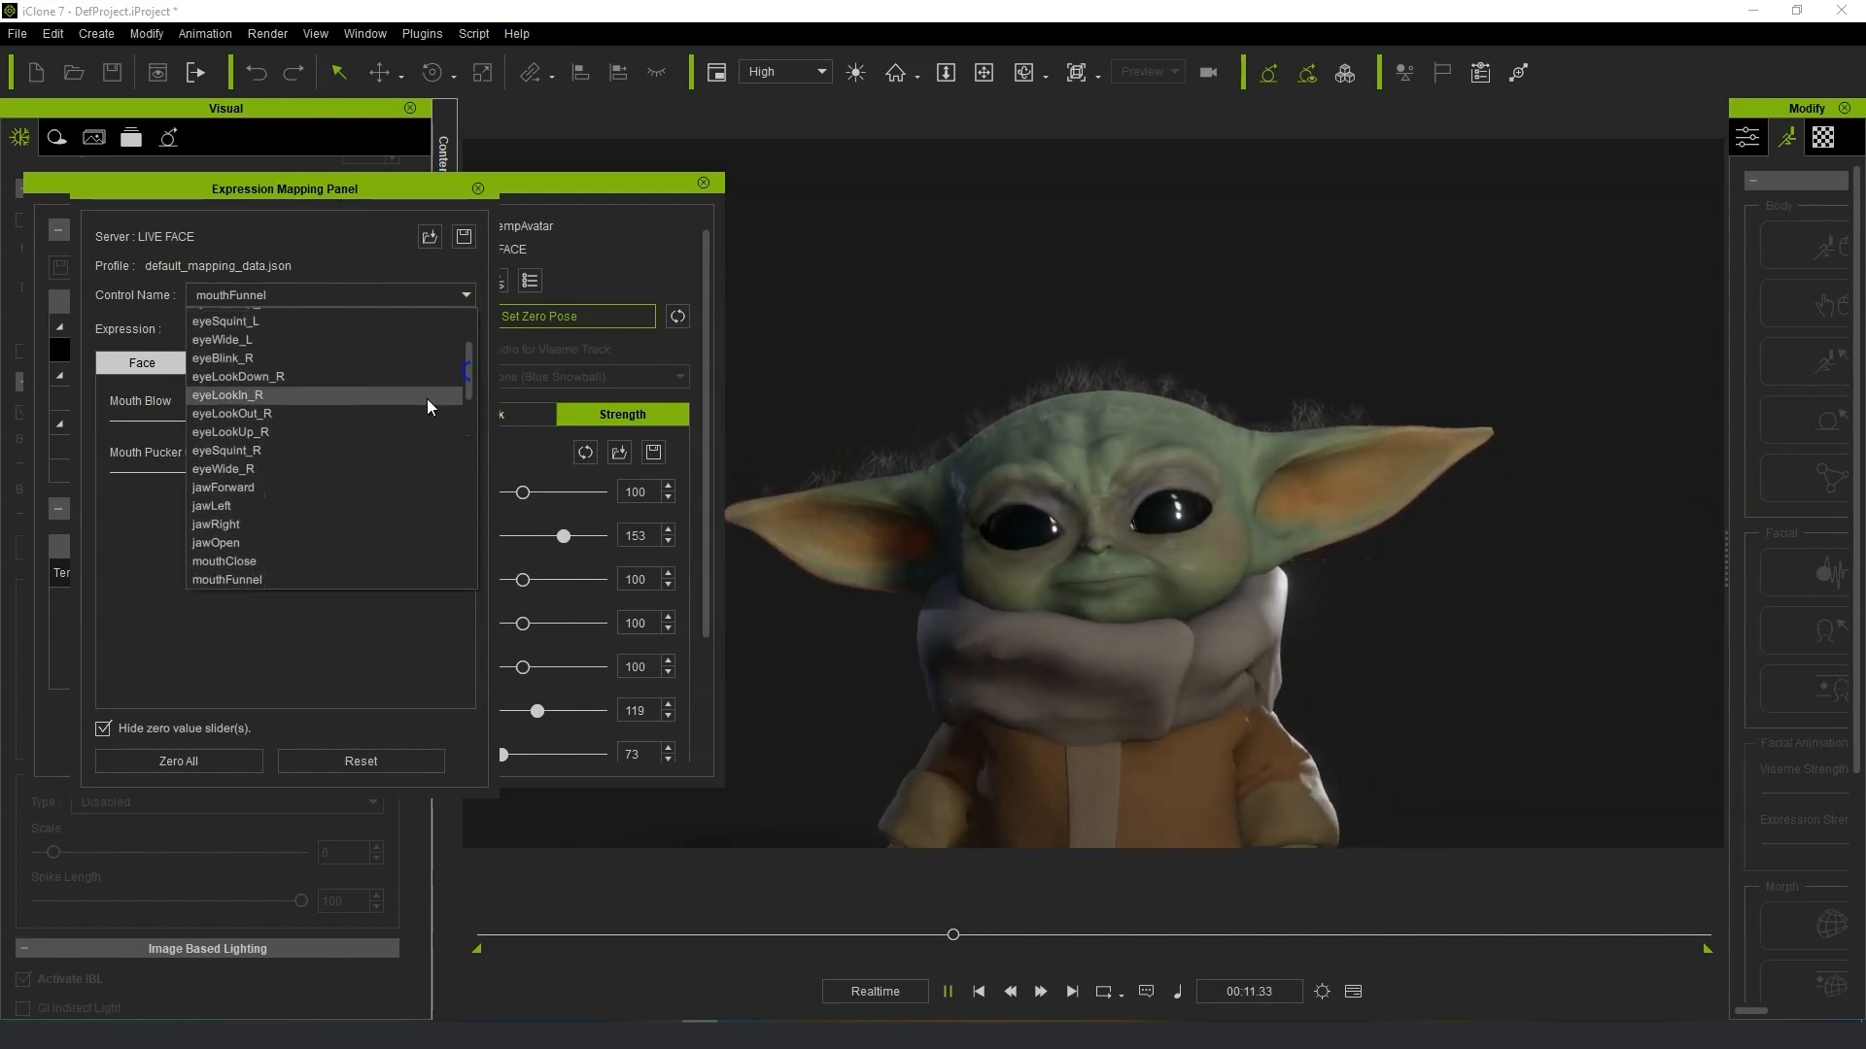
left_click(300, 450)
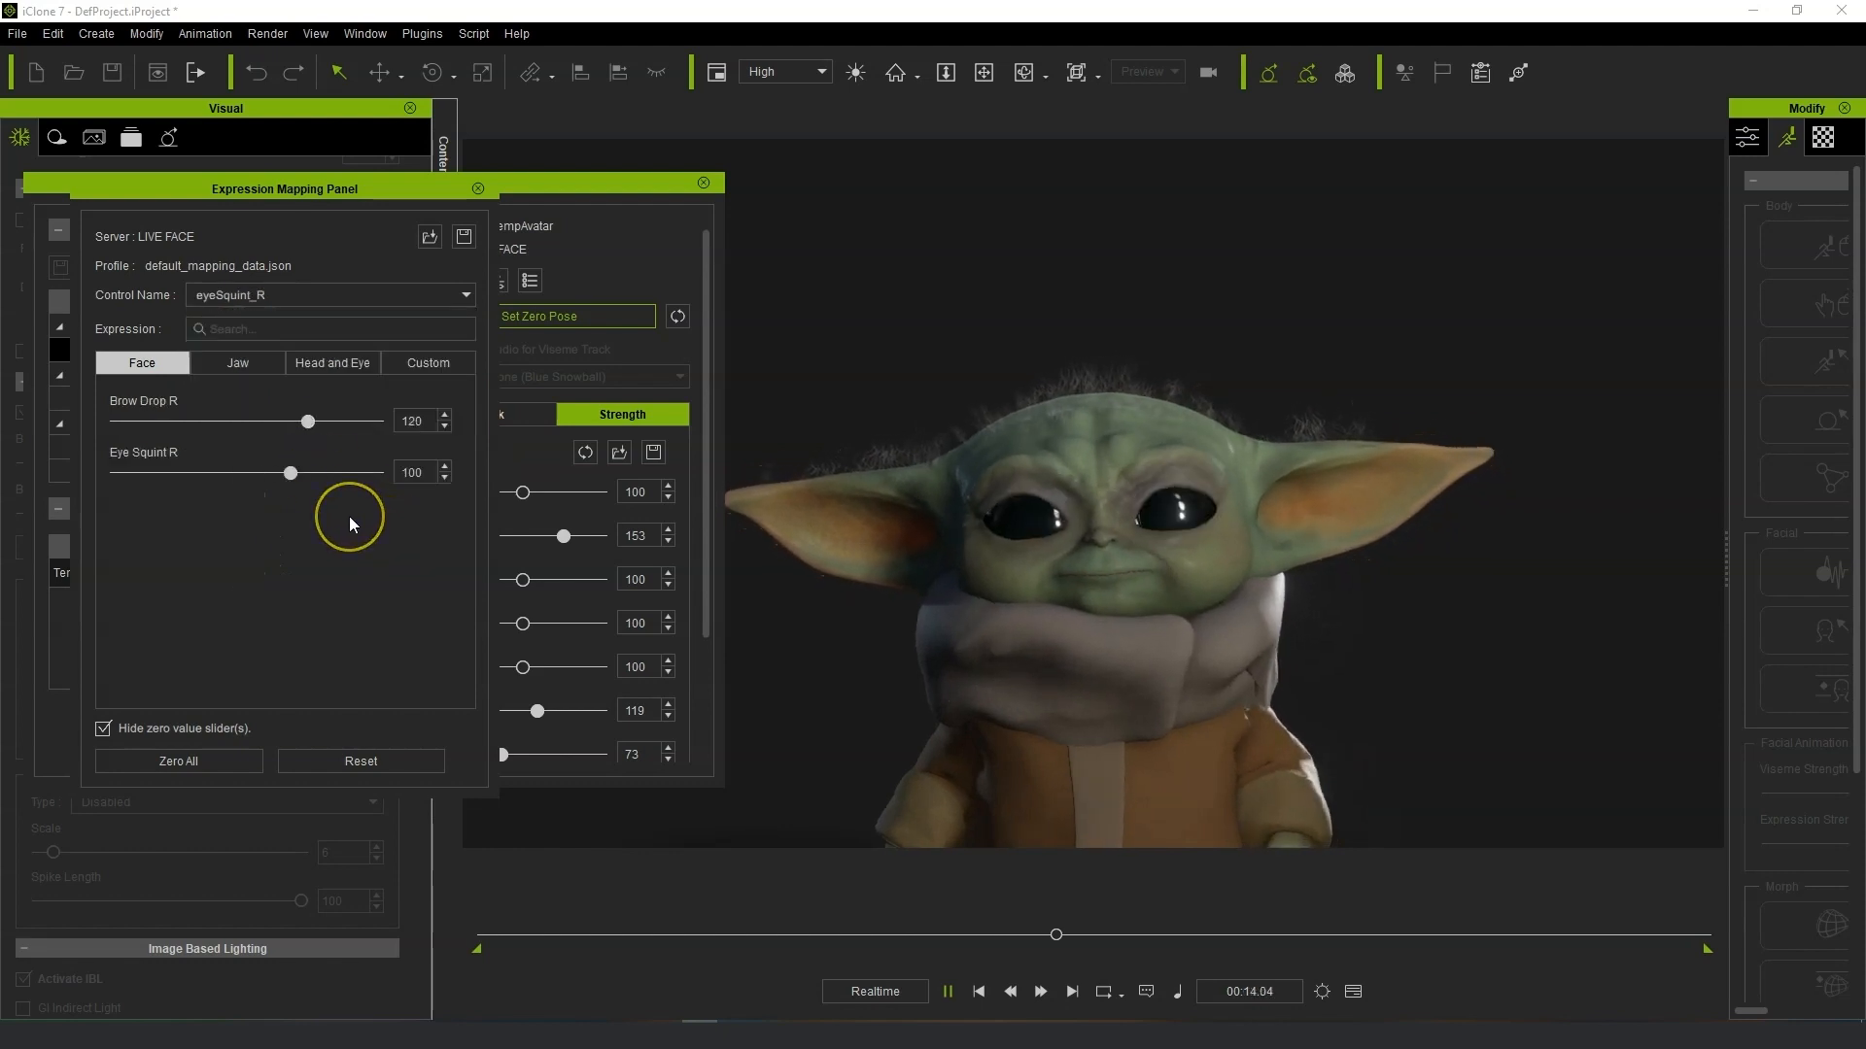
left_click_drag(289, 473, 356, 442)
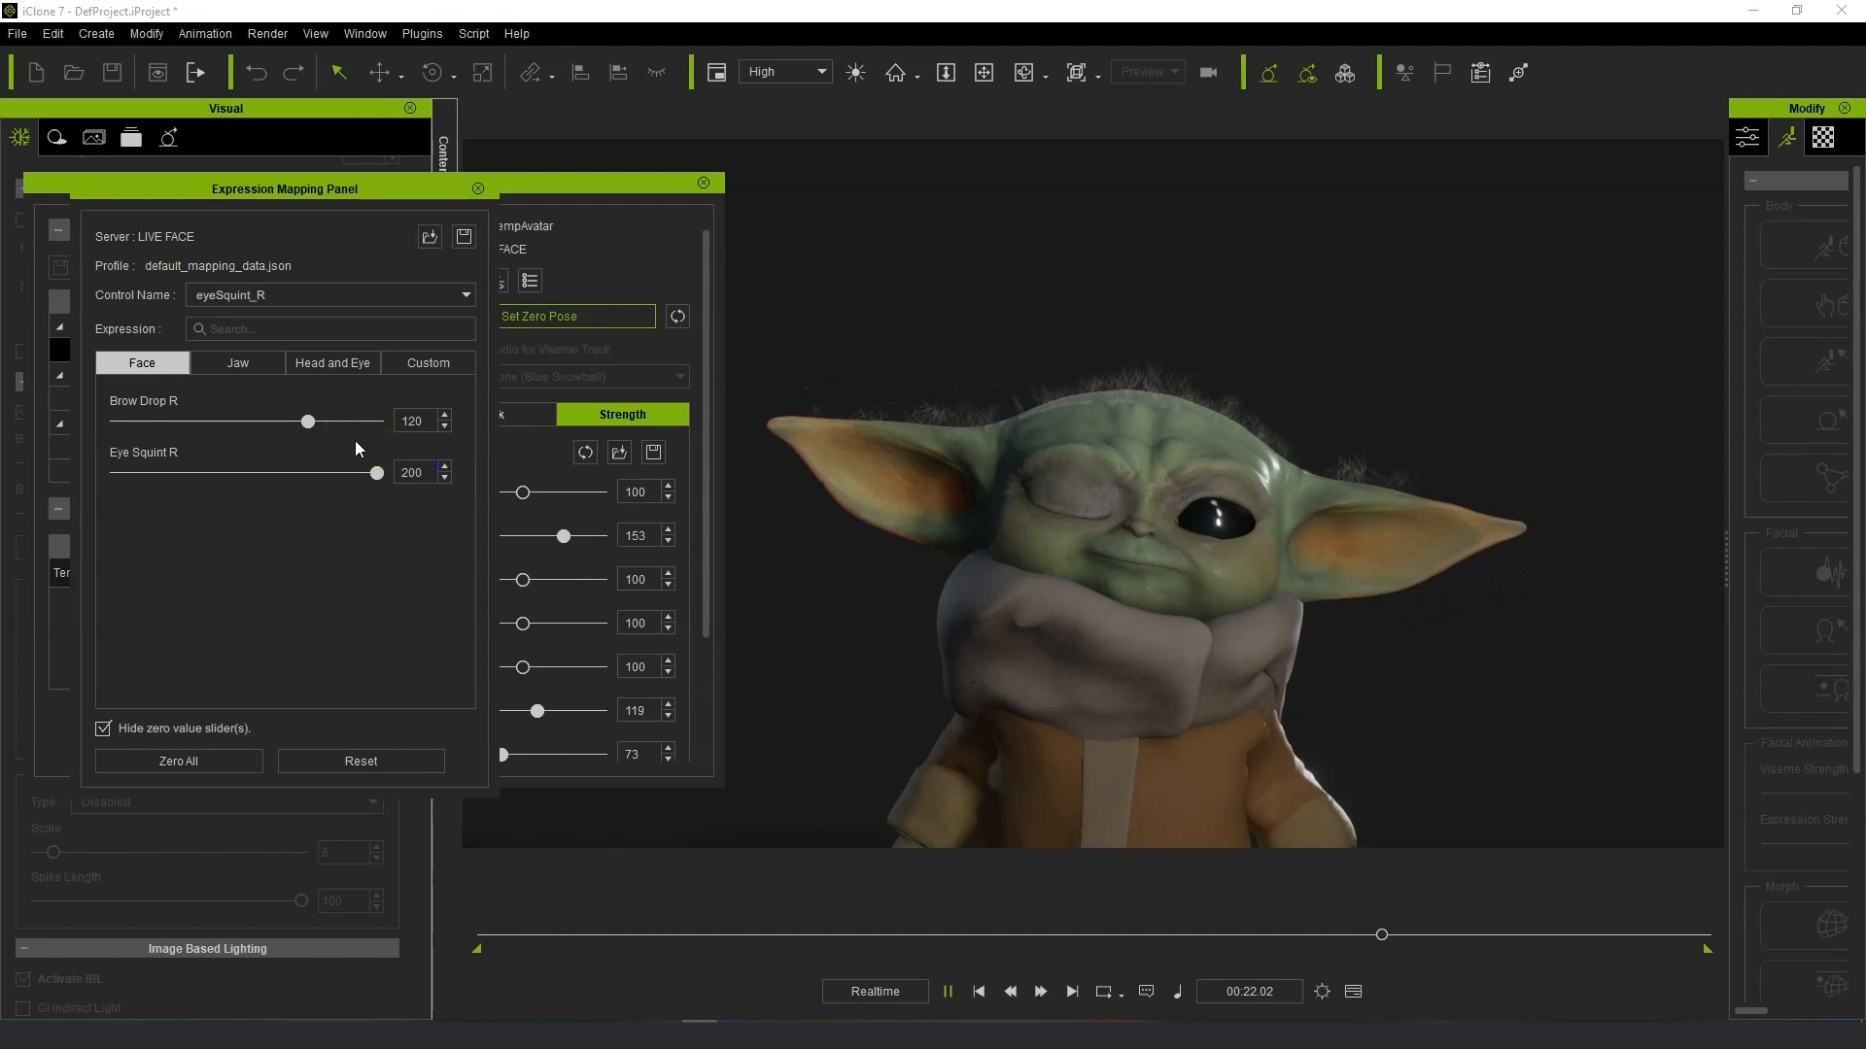
left_click_drag(315, 420, 369, 430)
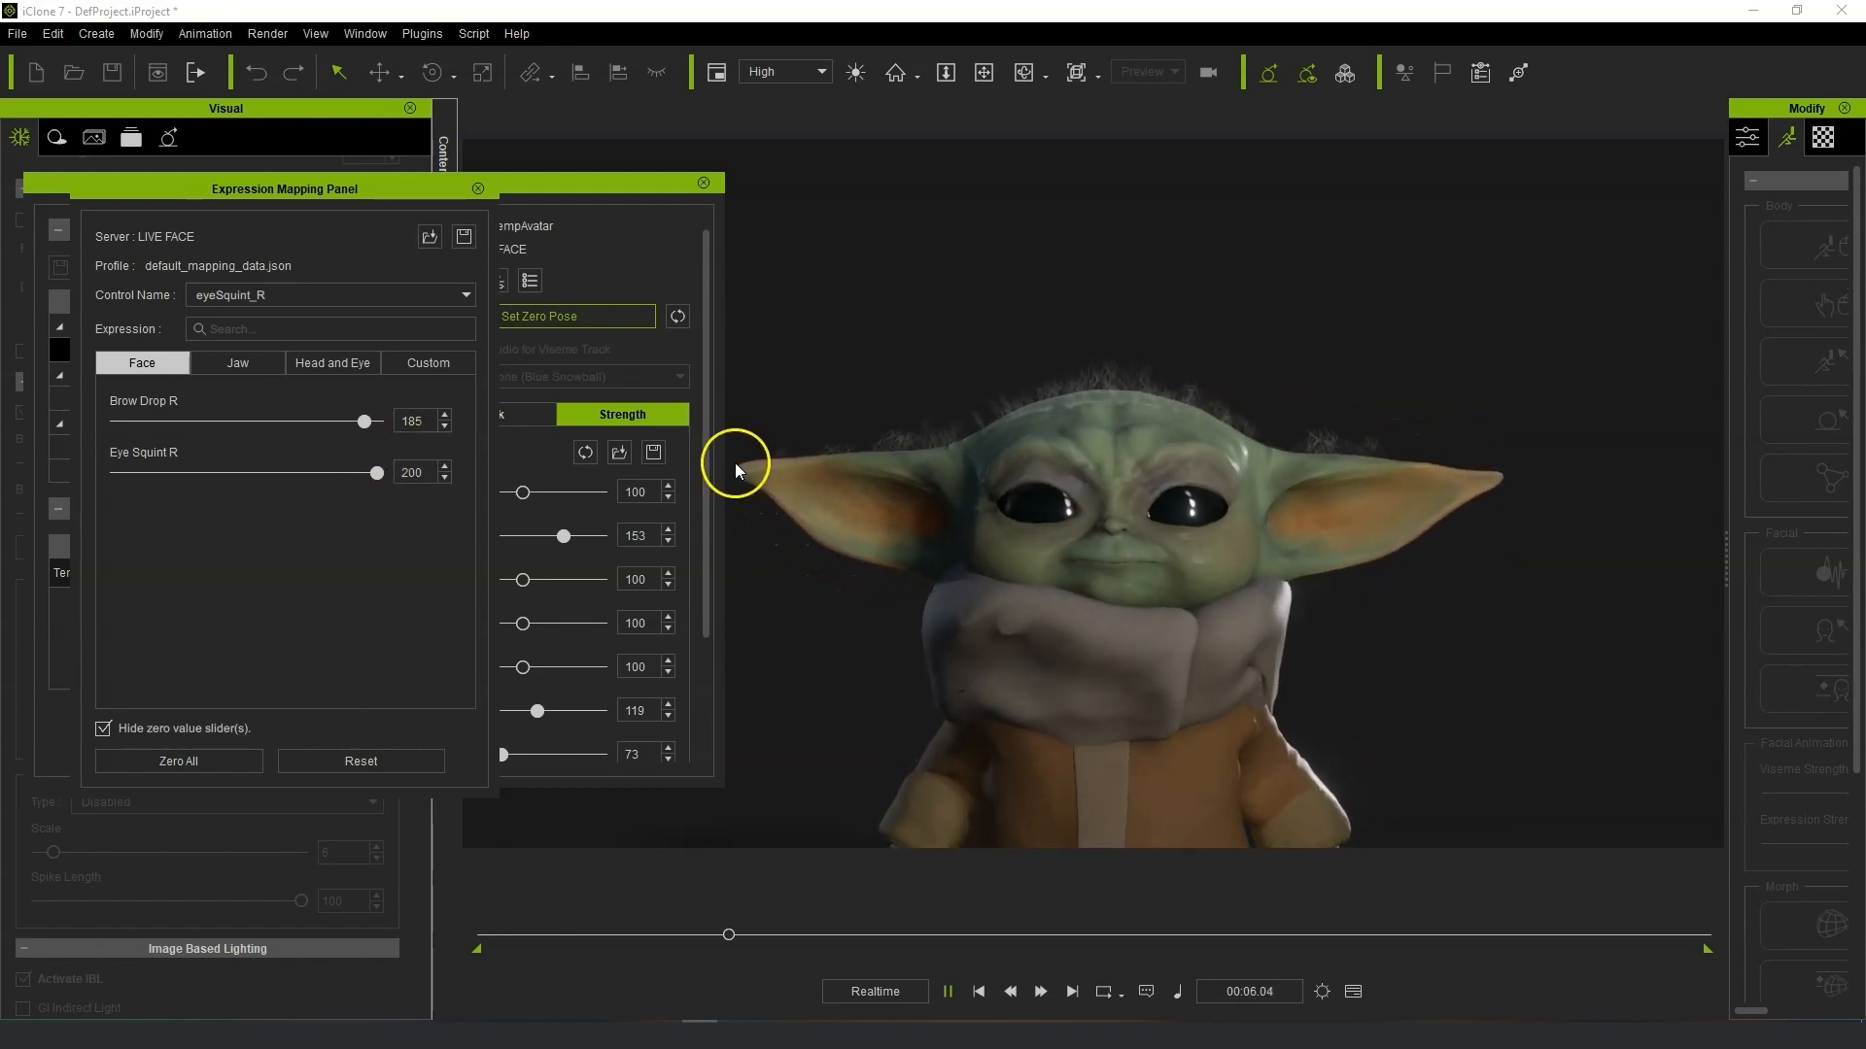
Move the mapping panels out of the way and preview the character's live facial capture in the viewport.
left_click_drag(335, 191, 1865, 199)
left_click(638, 189)
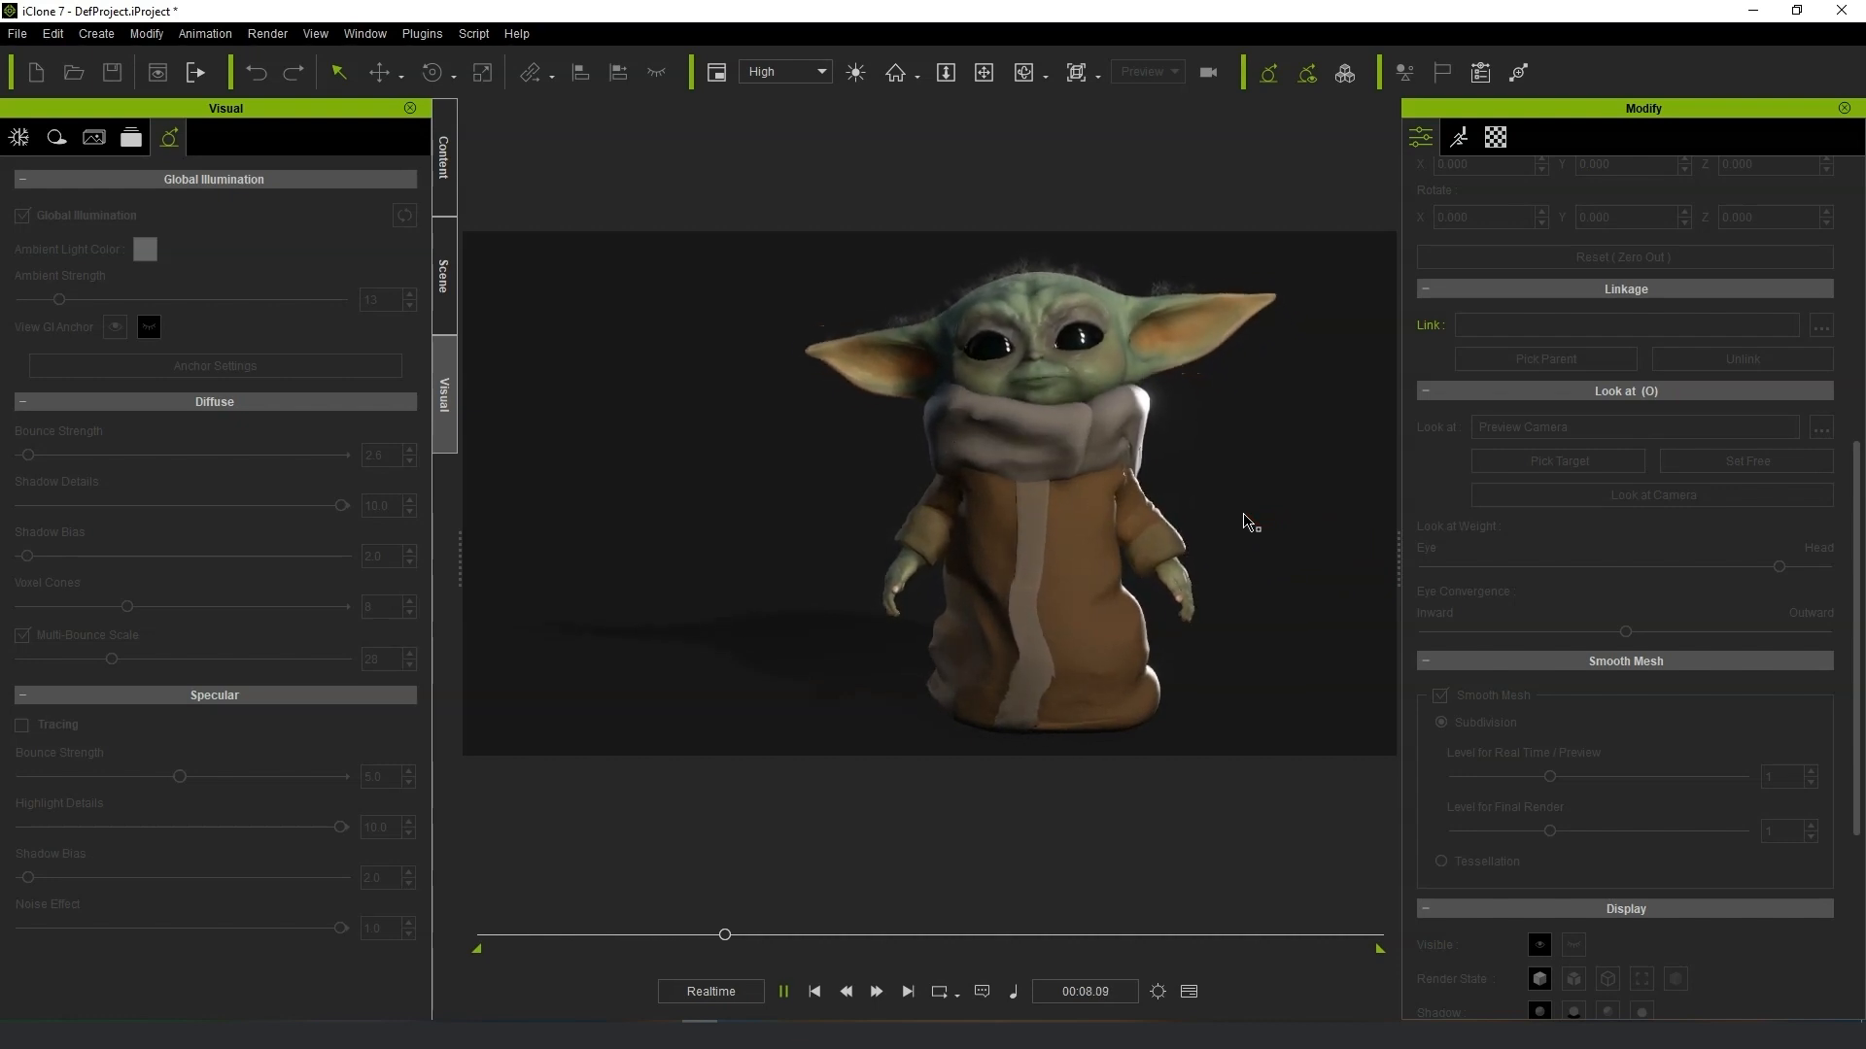
left_click(1238, 504)
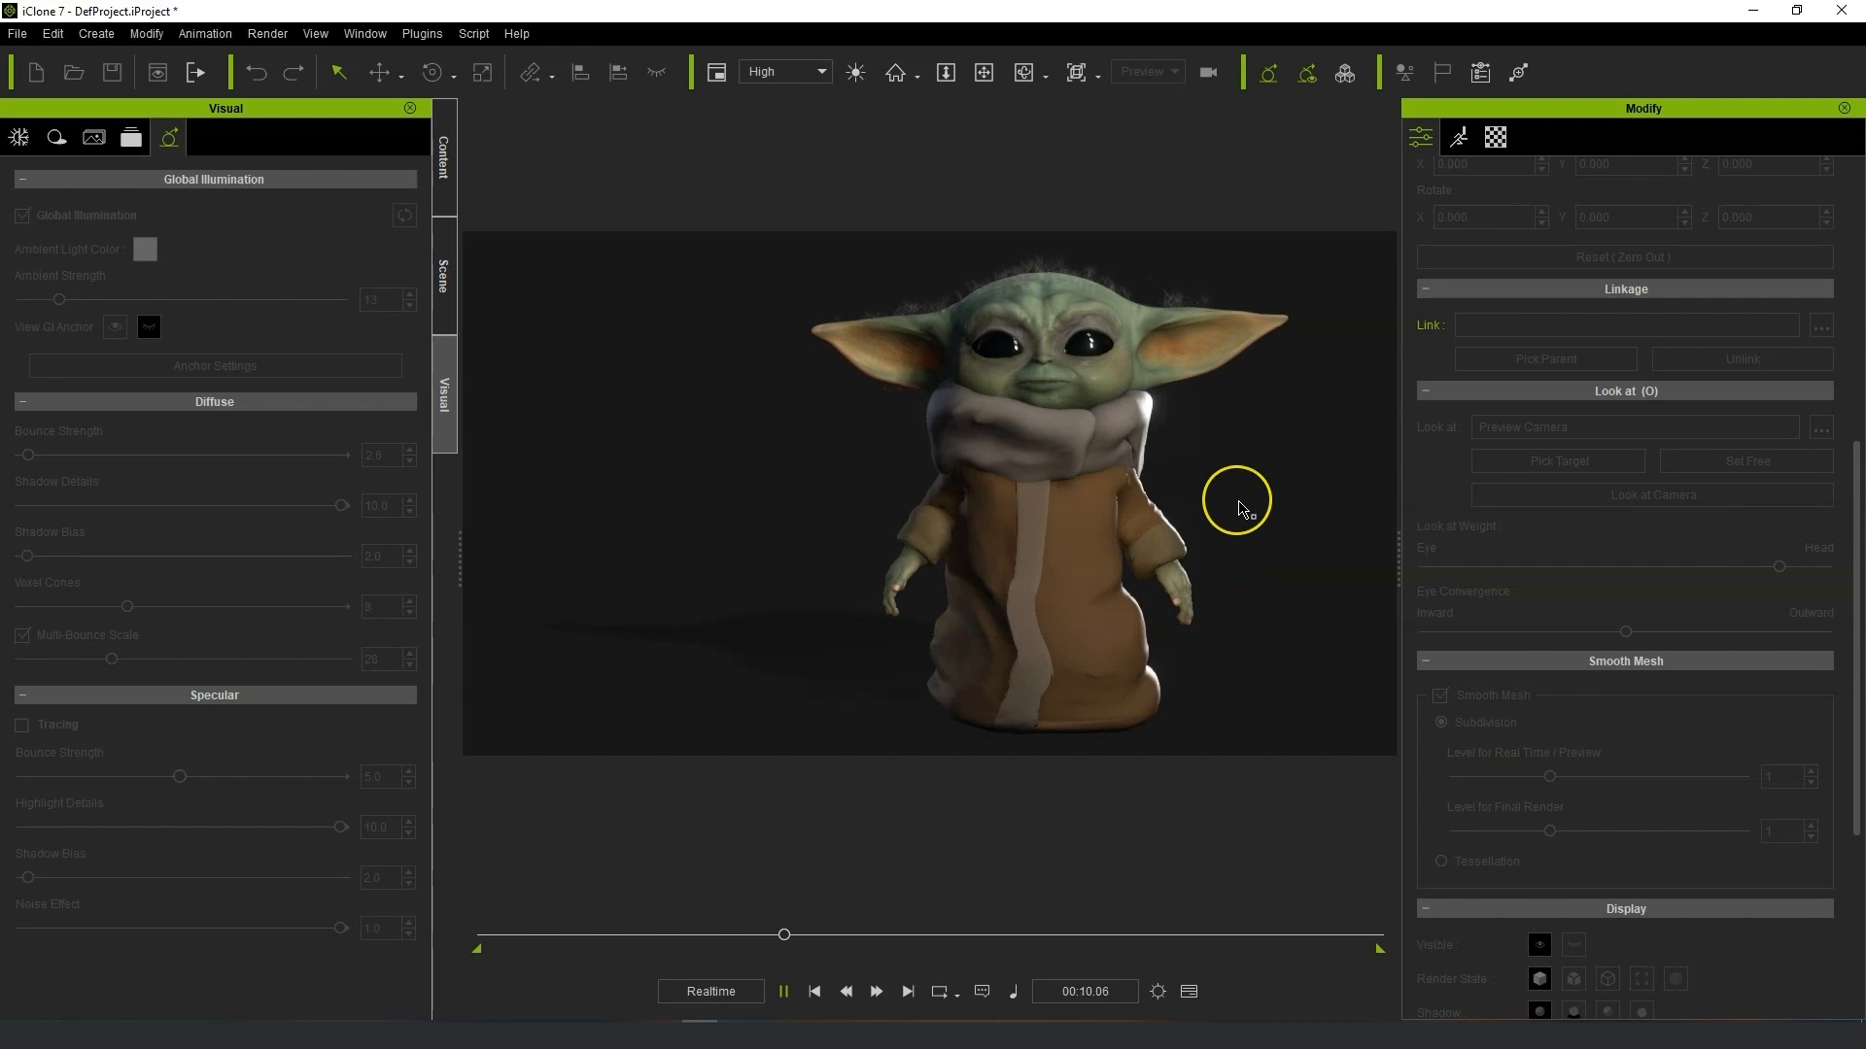
left_click(1248, 495)
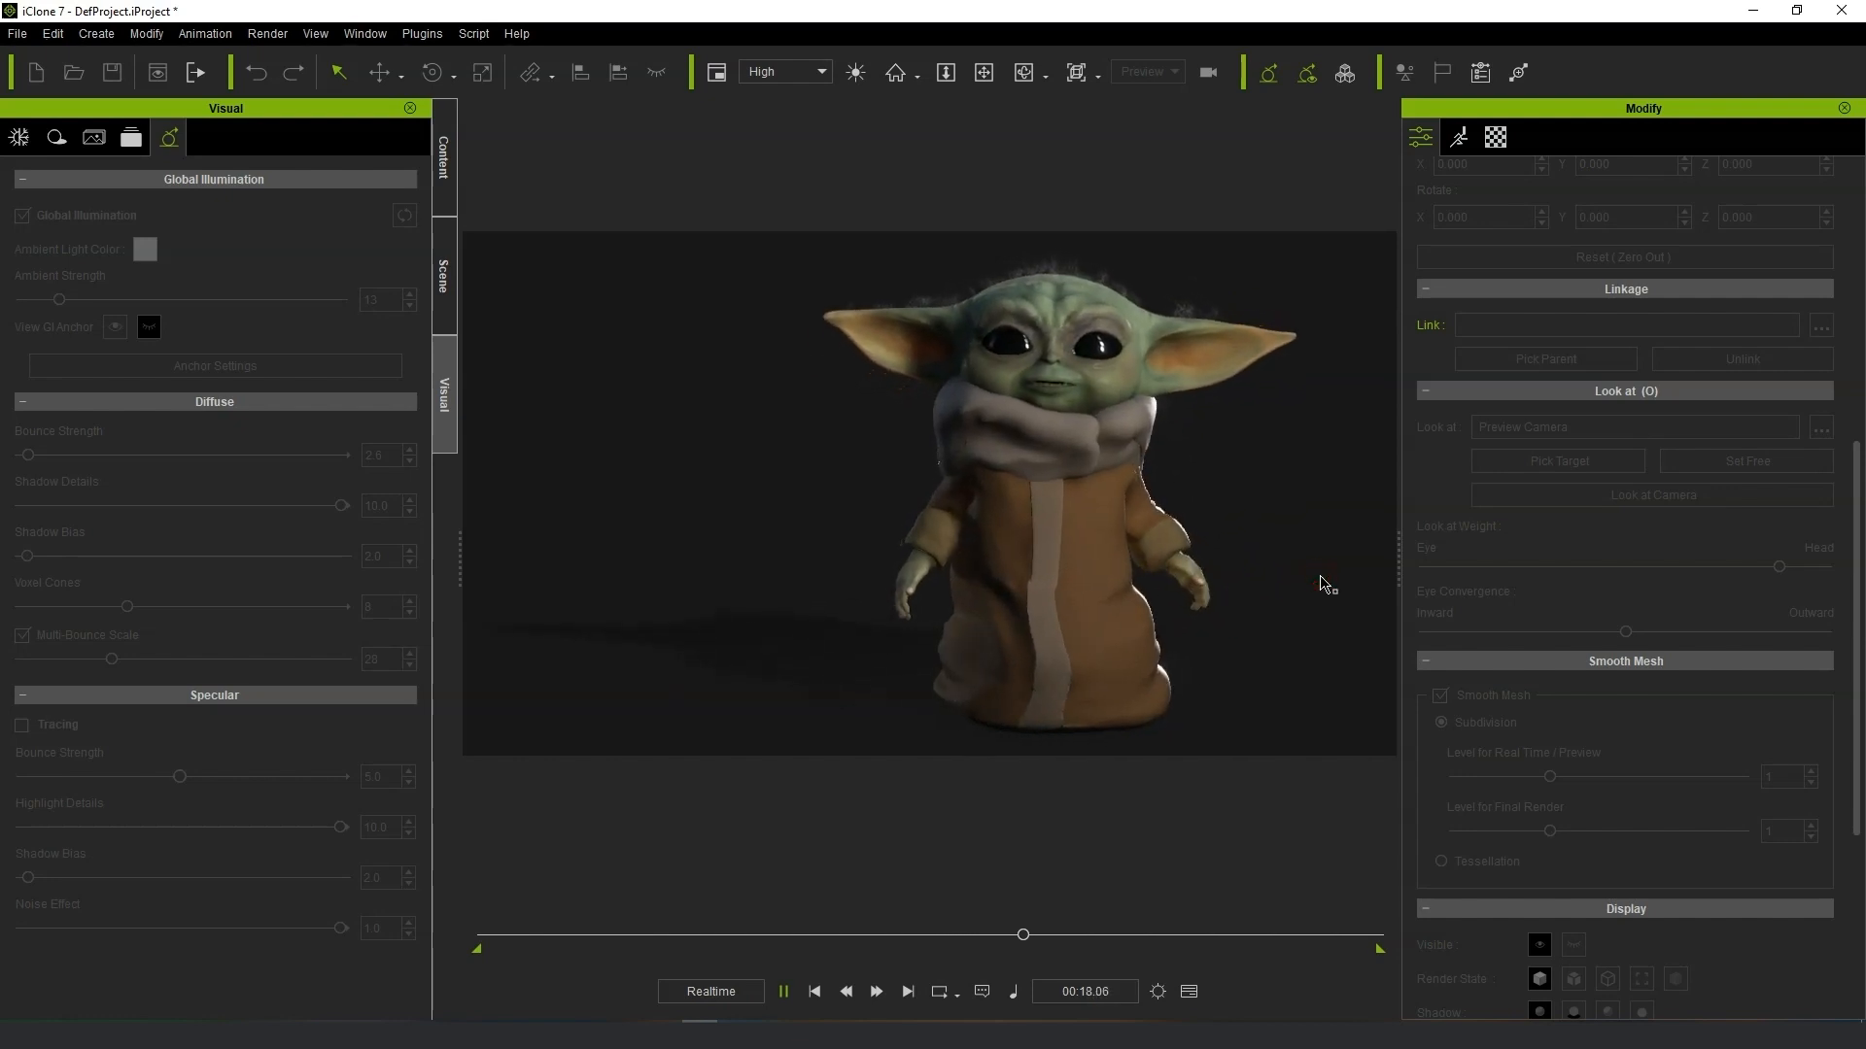
left_click(1293, 535)
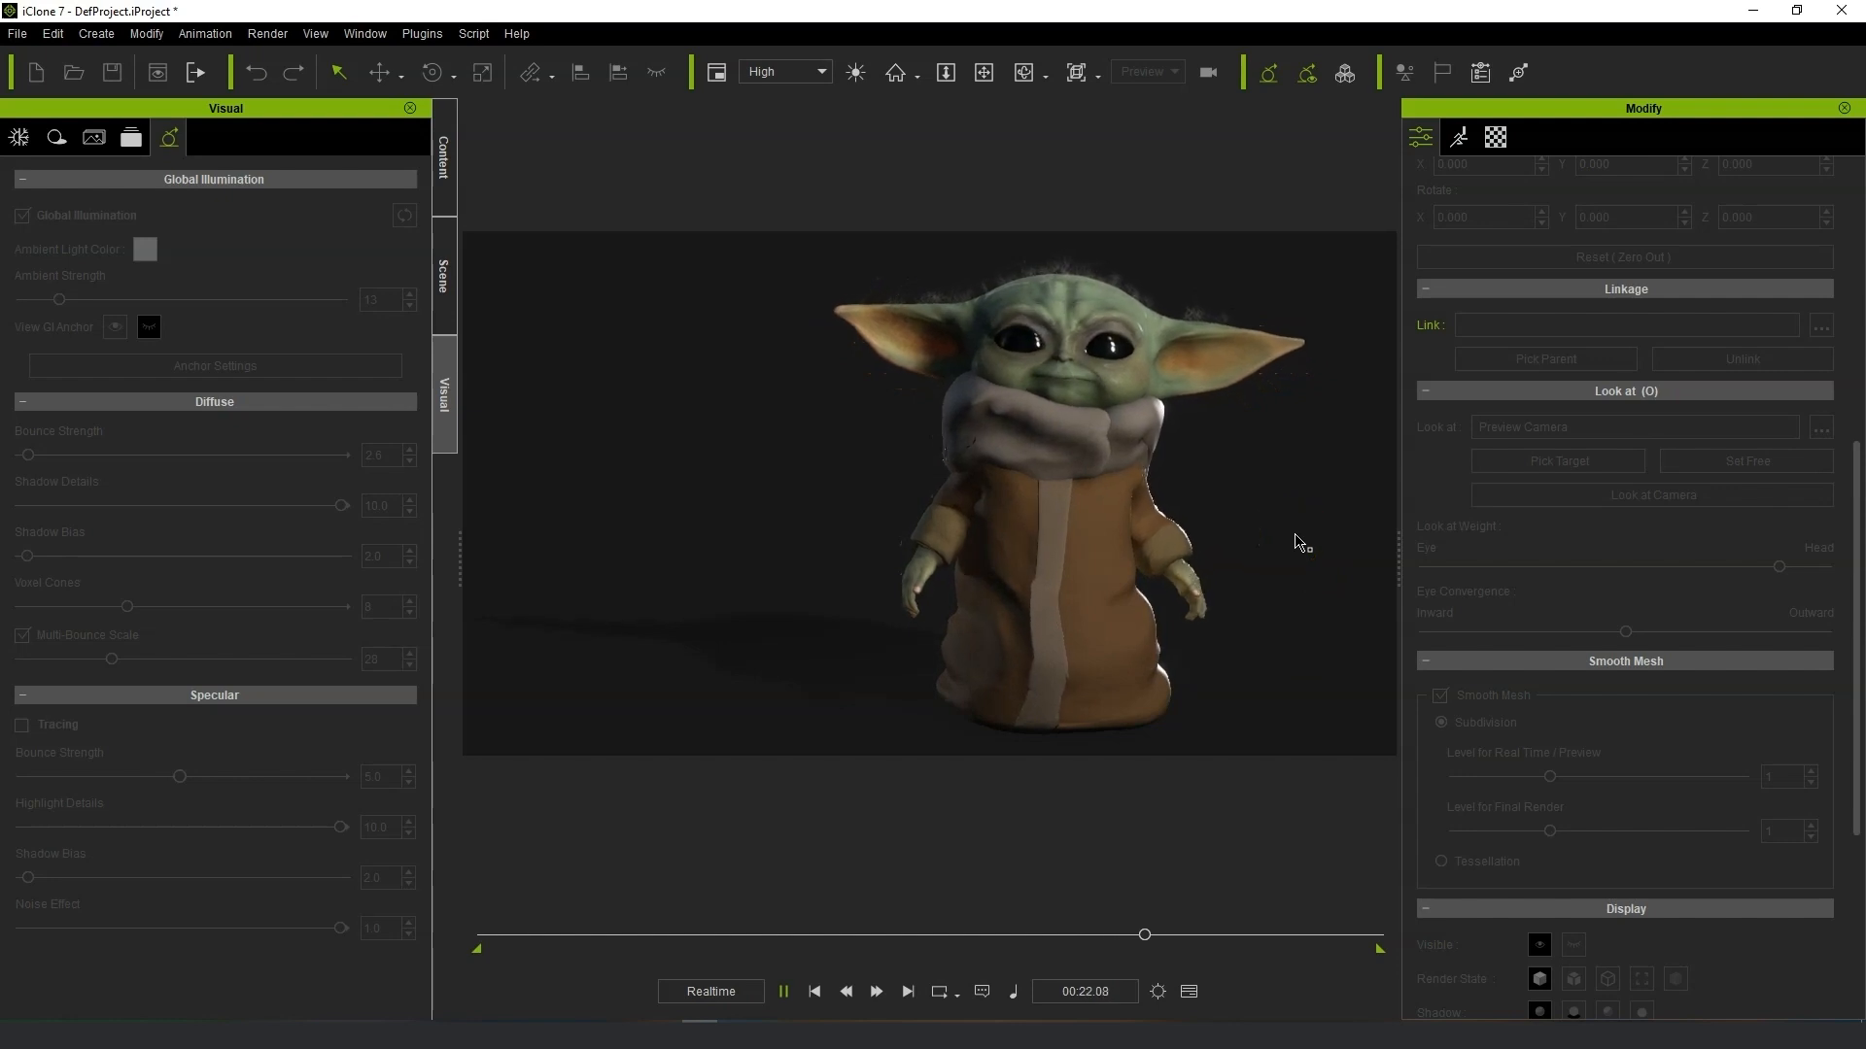